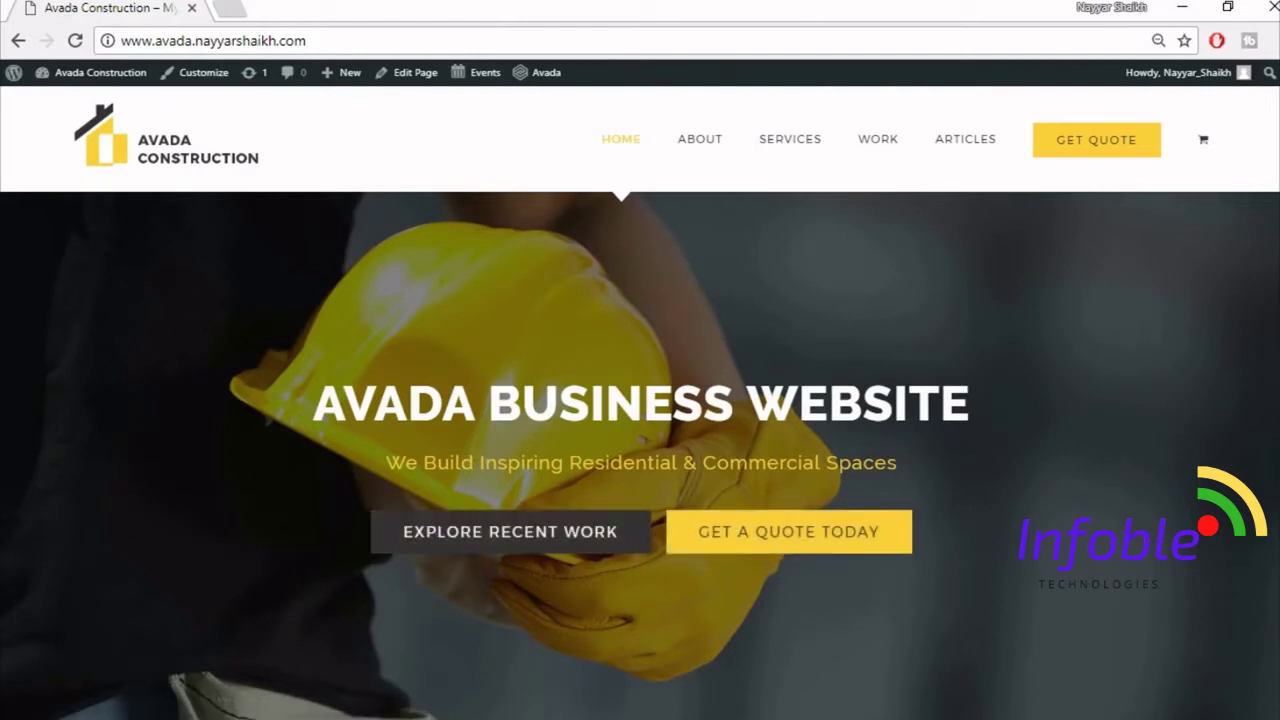
# - Scroll up and down through the currently open reference site page
pyautogui.scroll(-5, 640, 450)
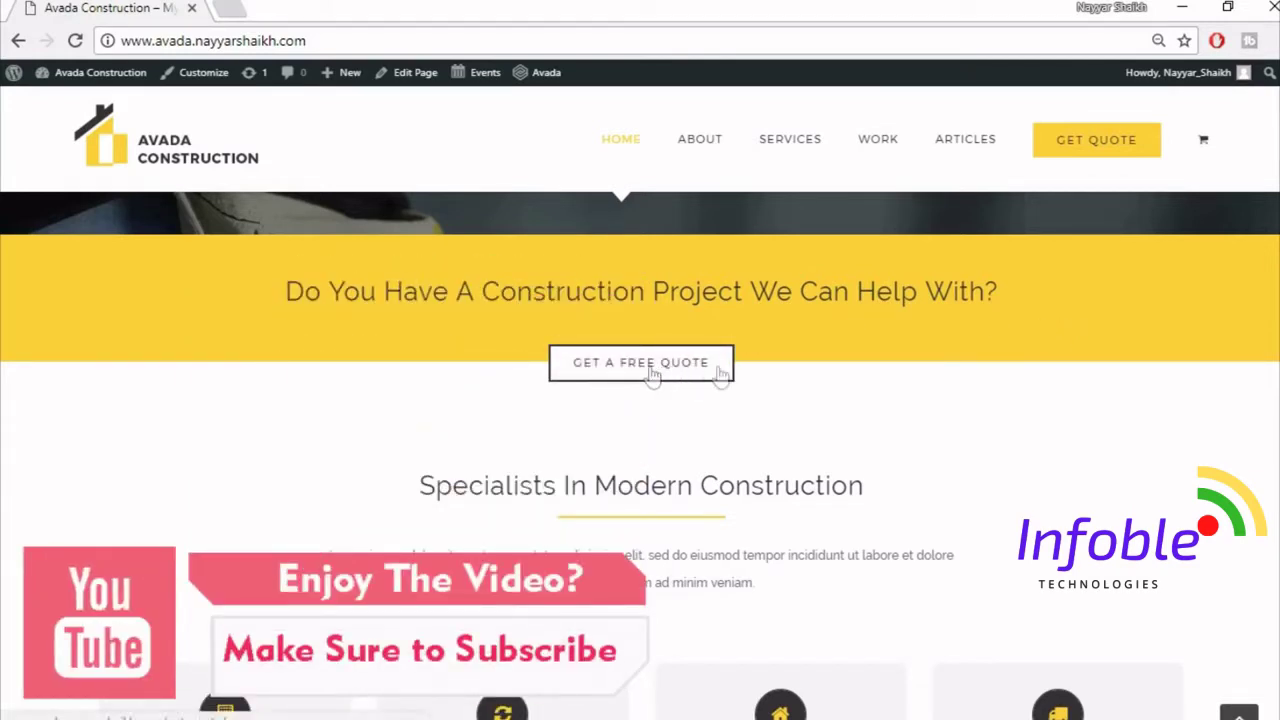
pyautogui.scroll(-2, 646, 389)
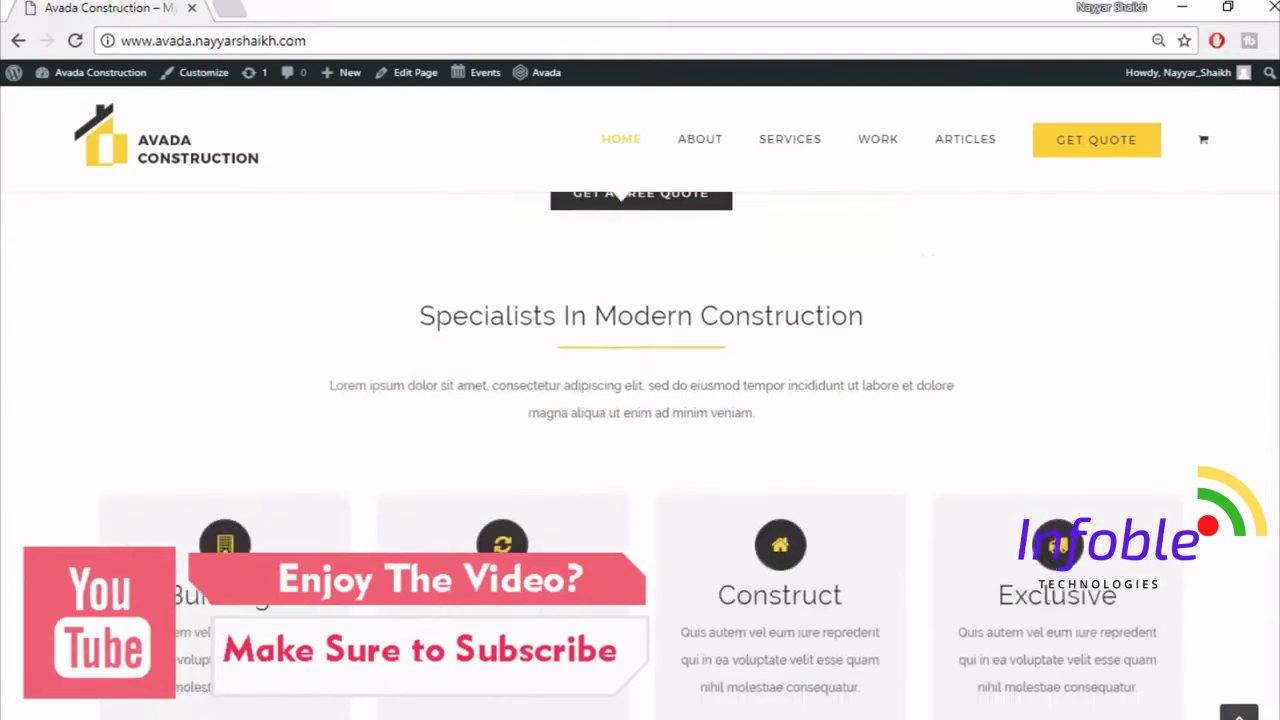
pyautogui.scroll(-1, 620, 196)
pyautogui.scroll(1, 620, 192)
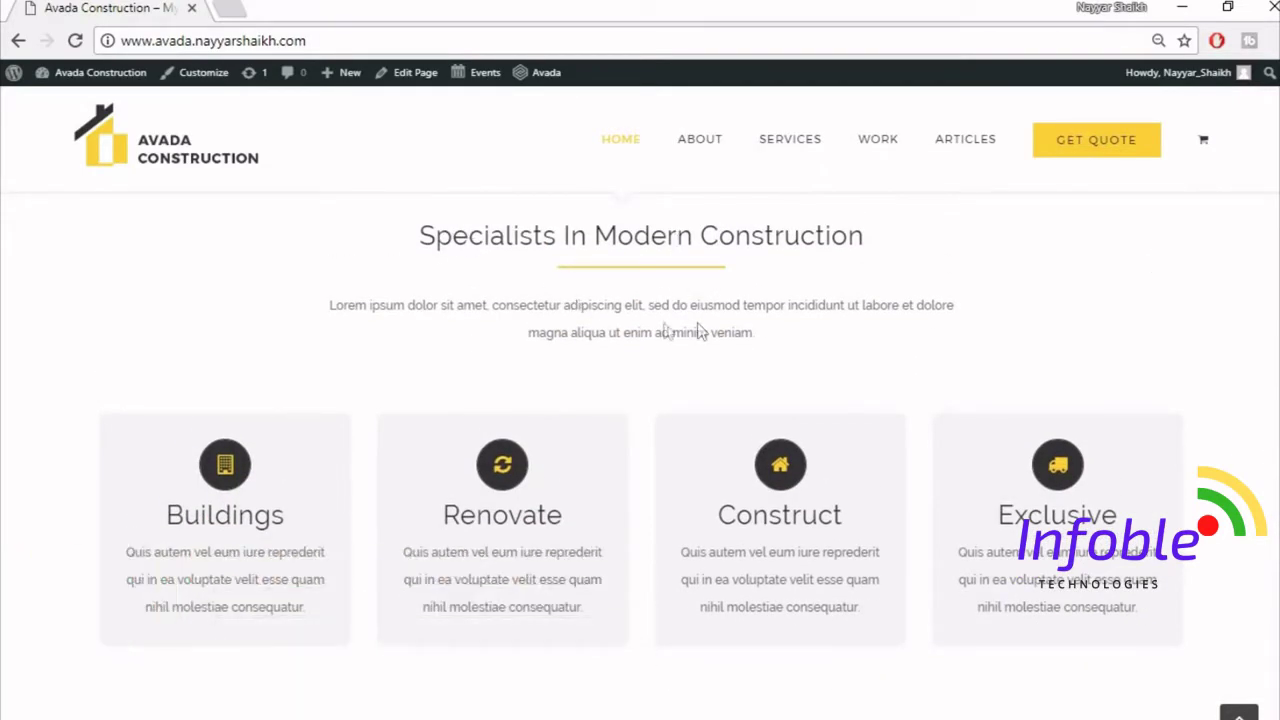
pyautogui.moveTo(303, 462)
pyautogui.moveTo(222, 500)
pyautogui.scroll(-6, 640, 450)
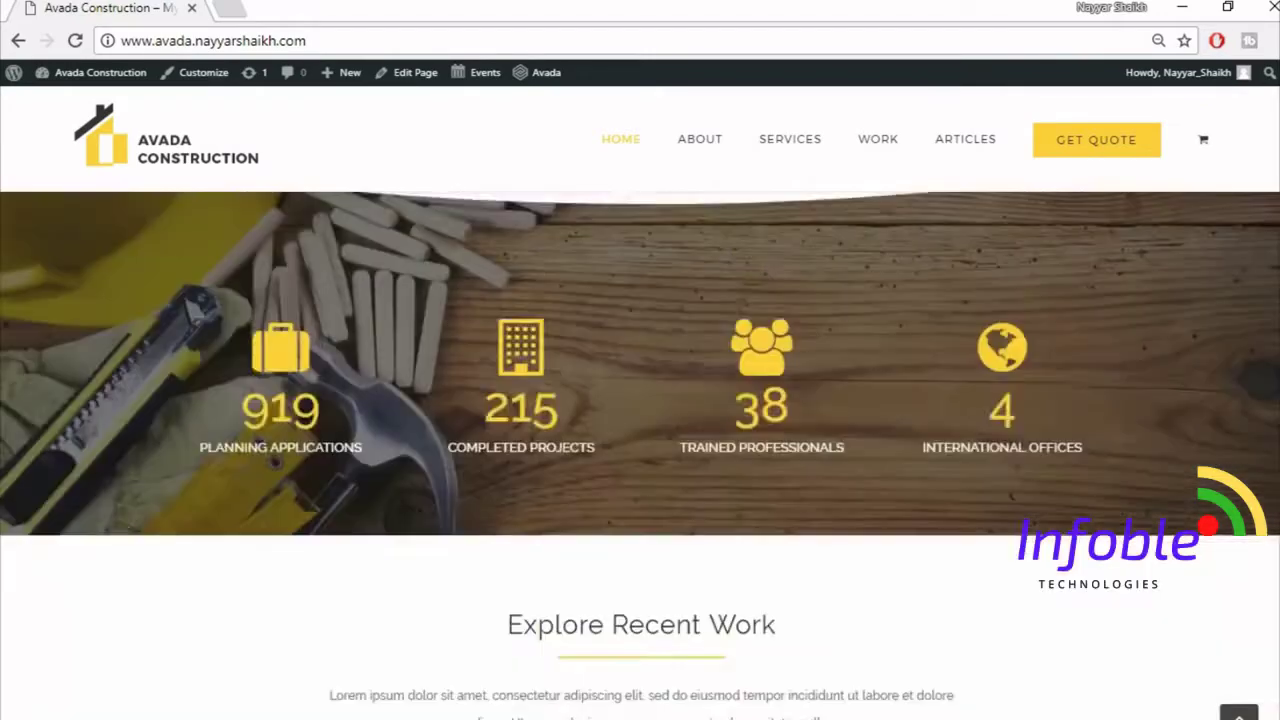
pyautogui.scroll(1, 374, 455)
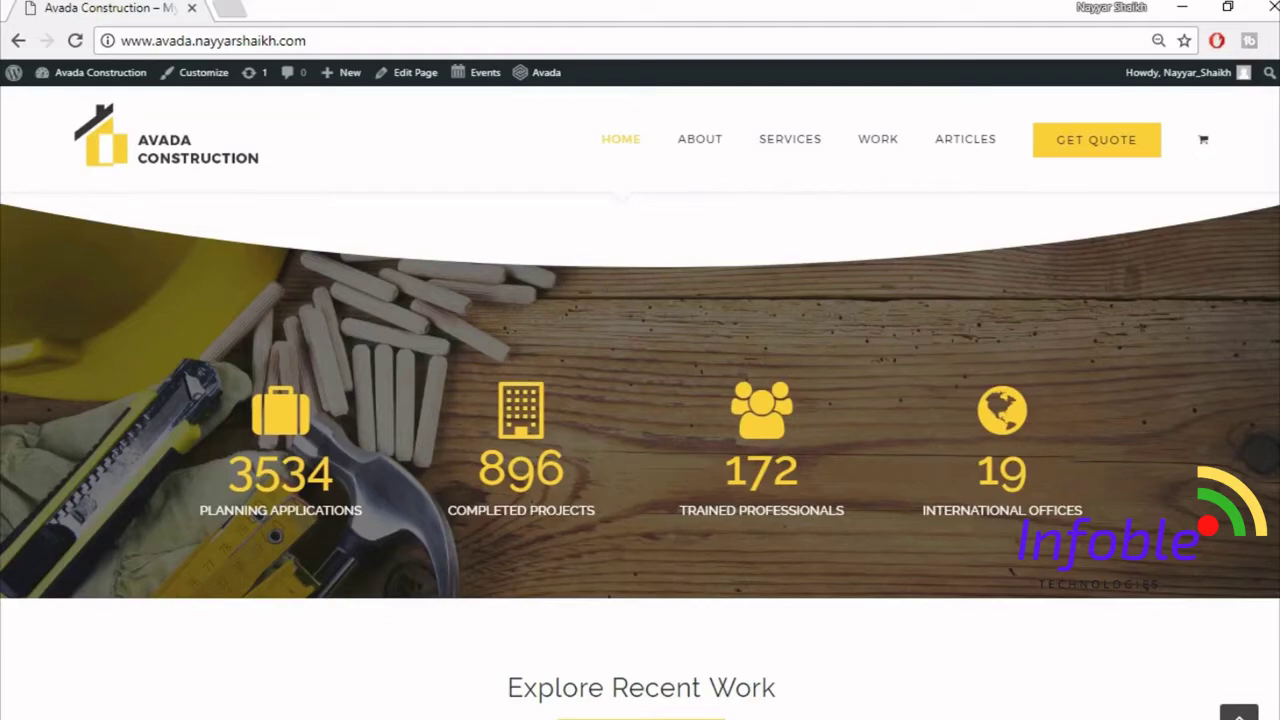
pyautogui.scroll(-3, 640, 455)
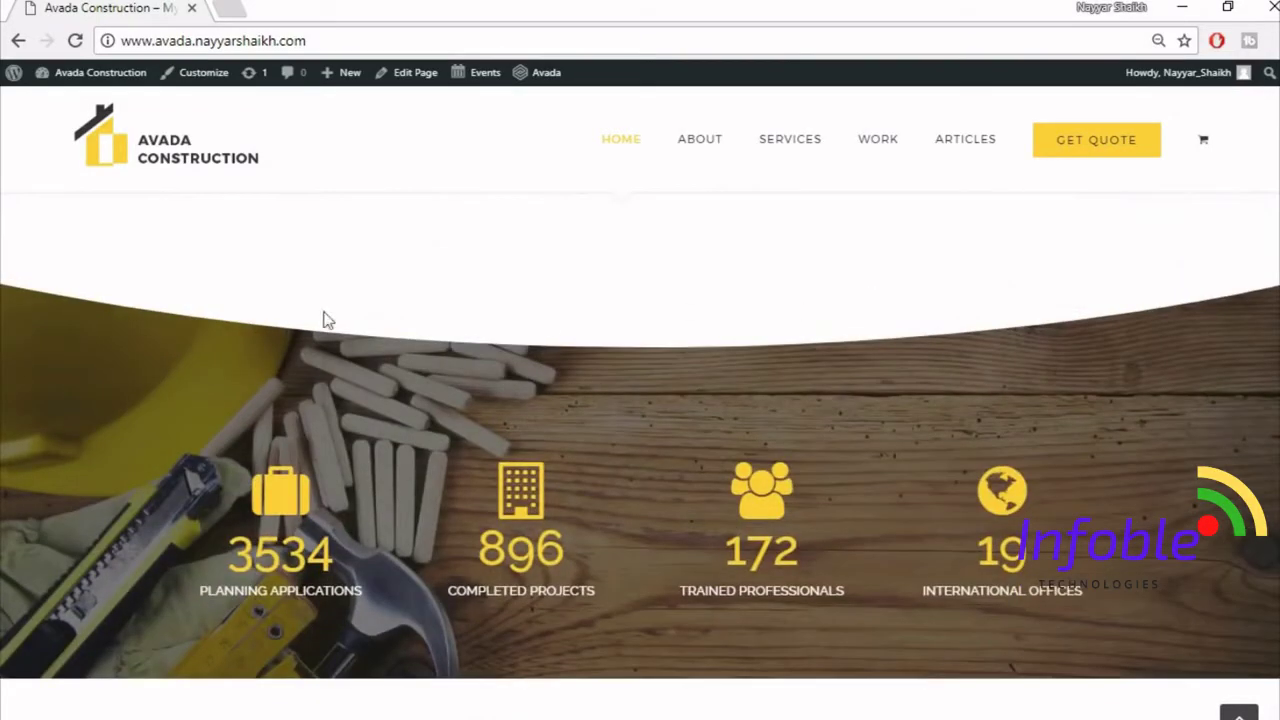
pyautogui.scroll(-5, 640, 440)
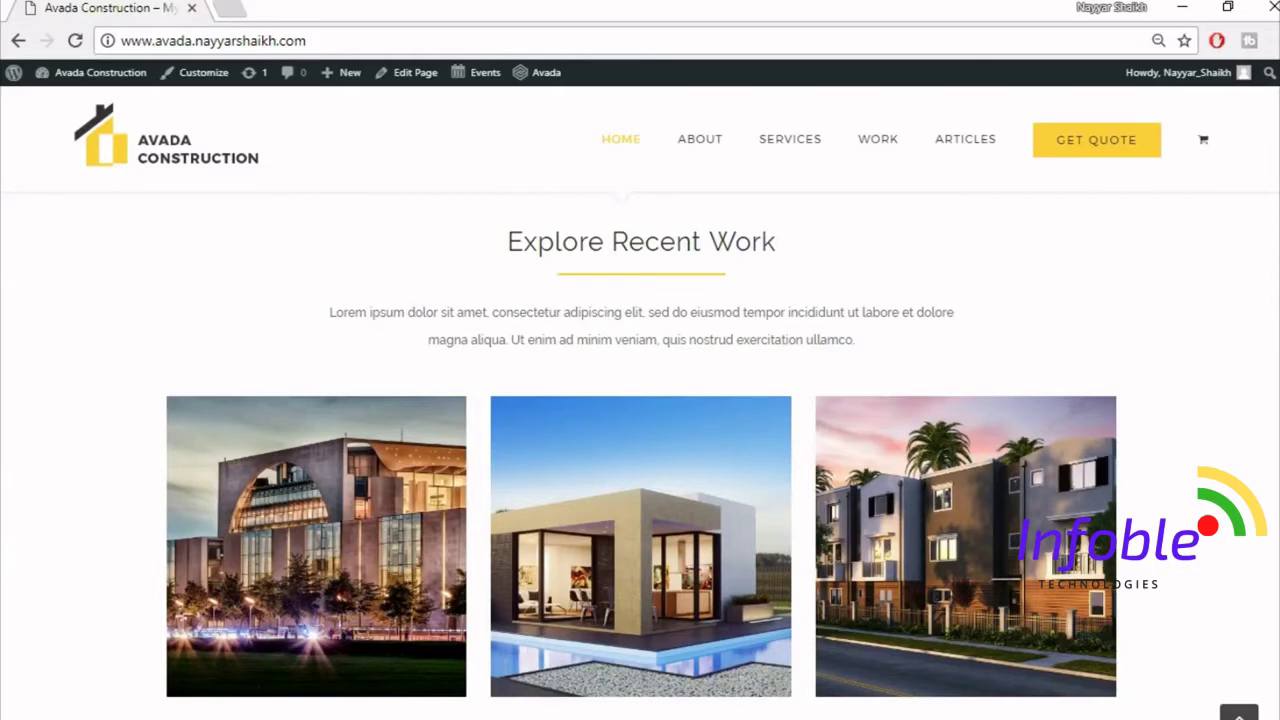
pyautogui.scroll(-1, 642, 458)
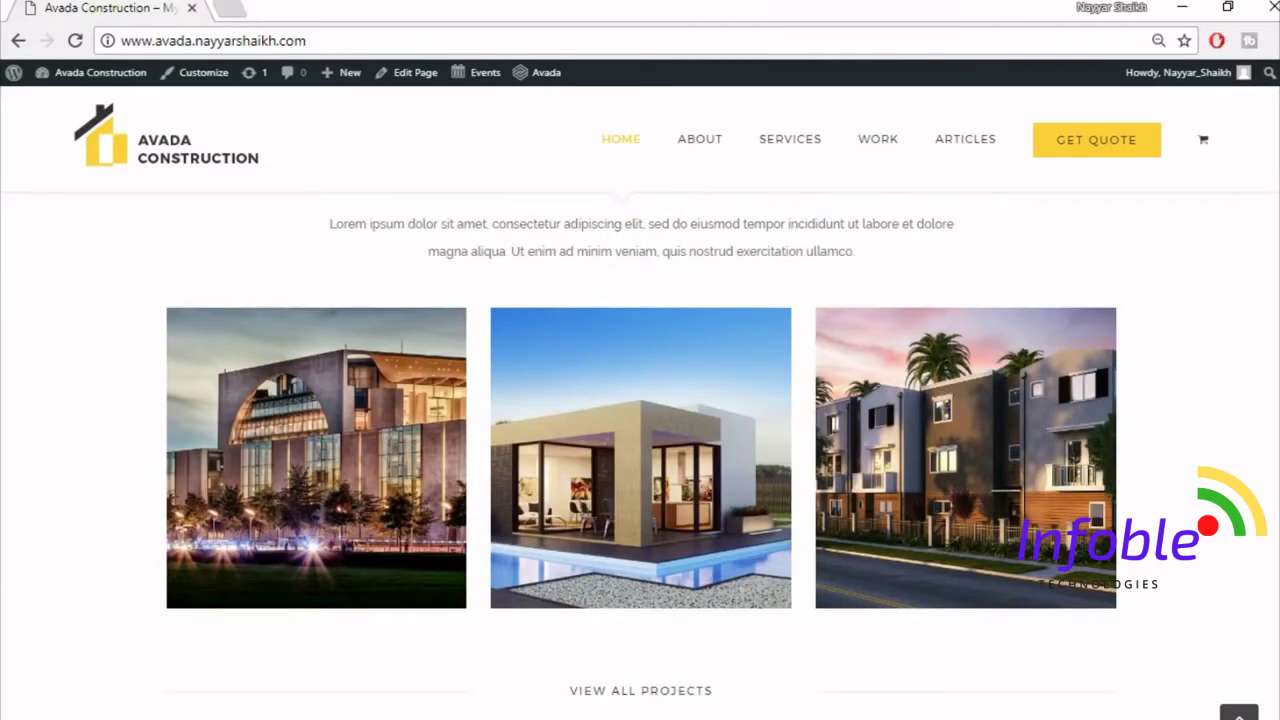
pyautogui.scroll(-6, 279, 450)
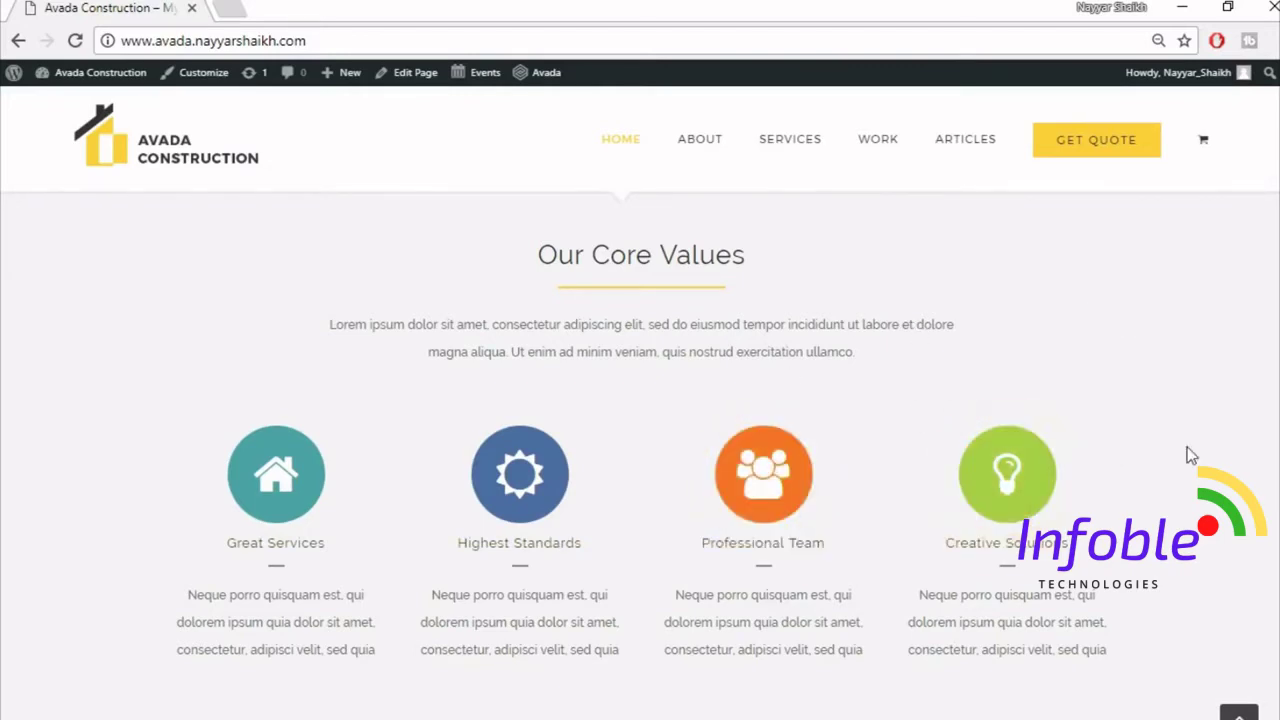
pyautogui.scroll(-5, 1255, 404)
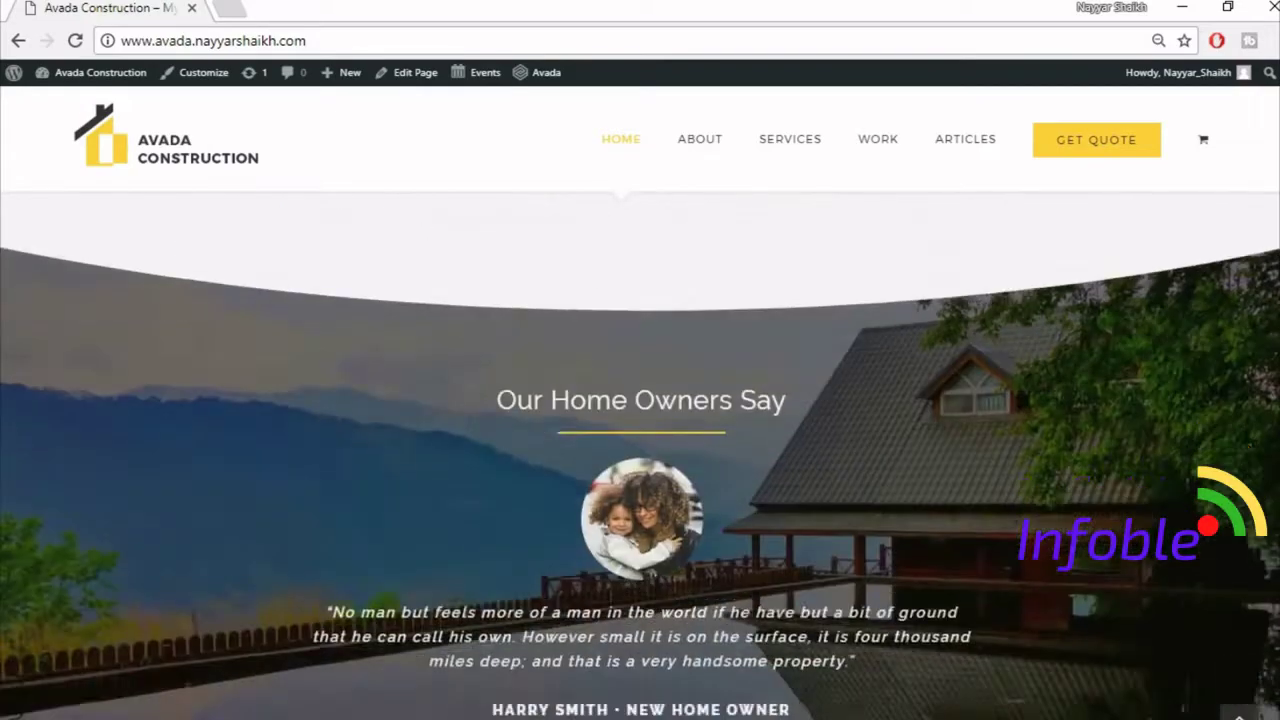
pyautogui.scroll(1, 640, 455)
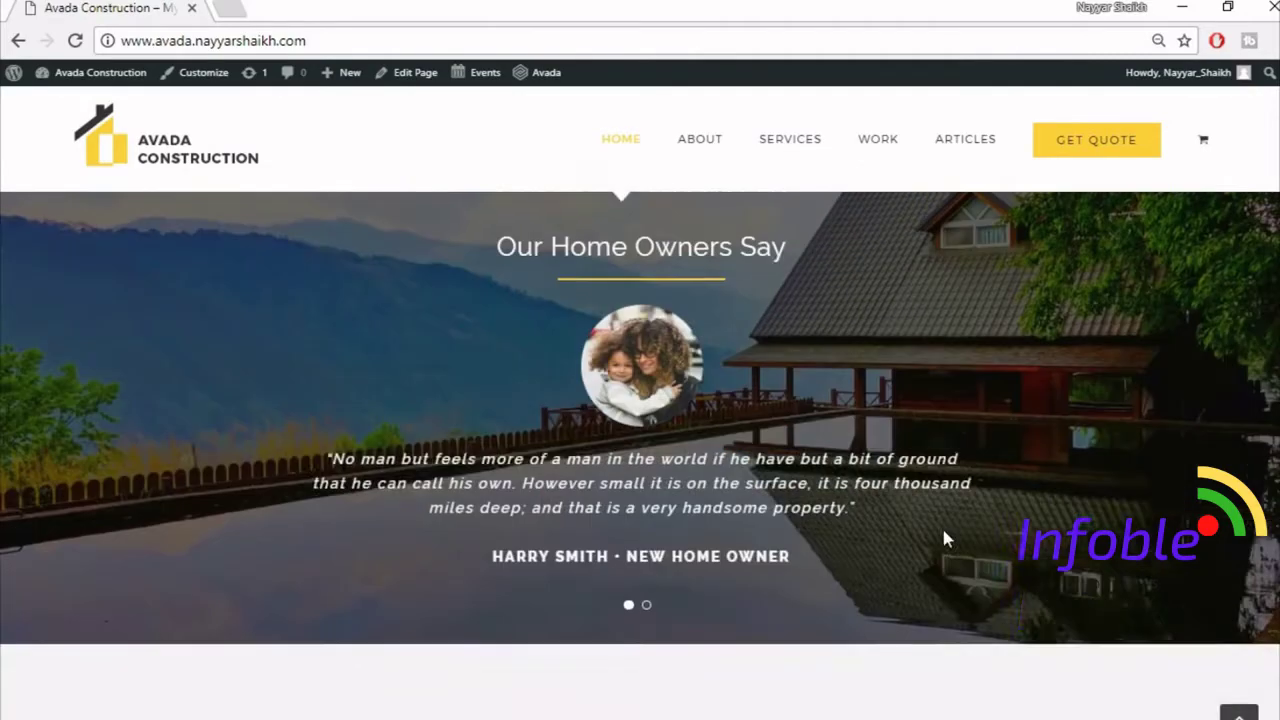
pyautogui.scroll(-3, 943, 534)
pyautogui.scroll(-1, 943, 531)
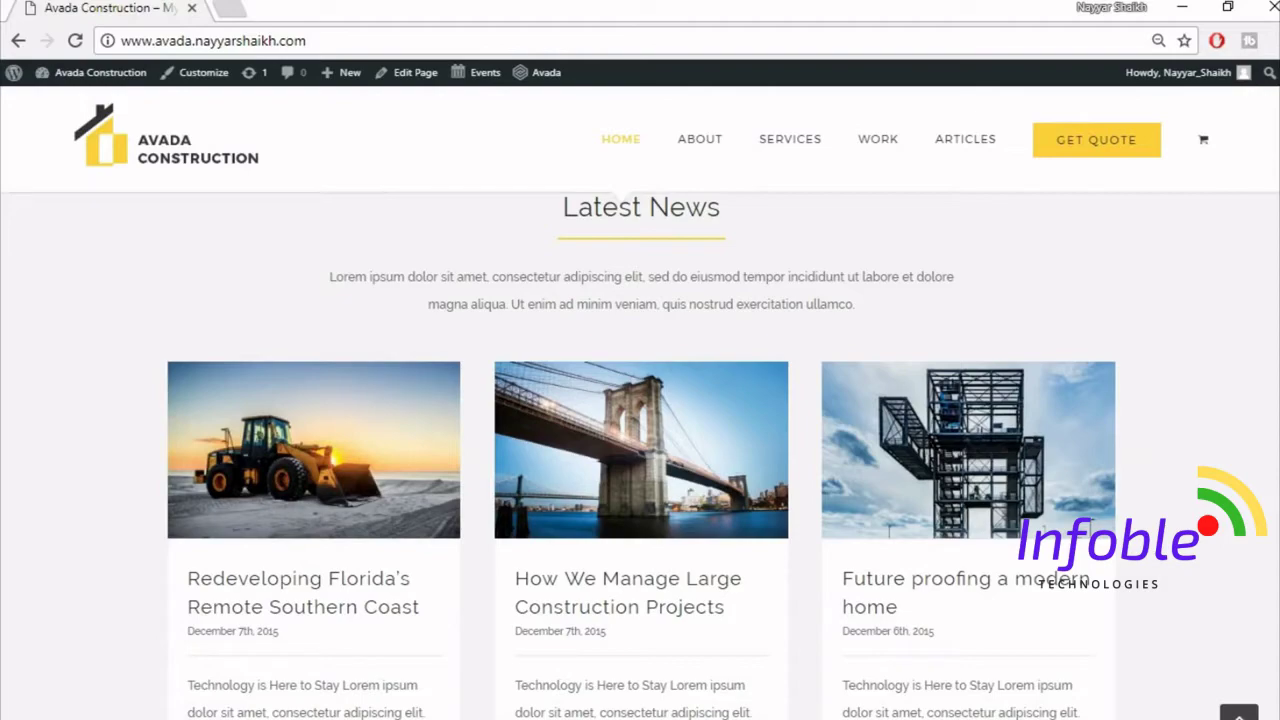
pyautogui.scroll(-8, 640, 450)
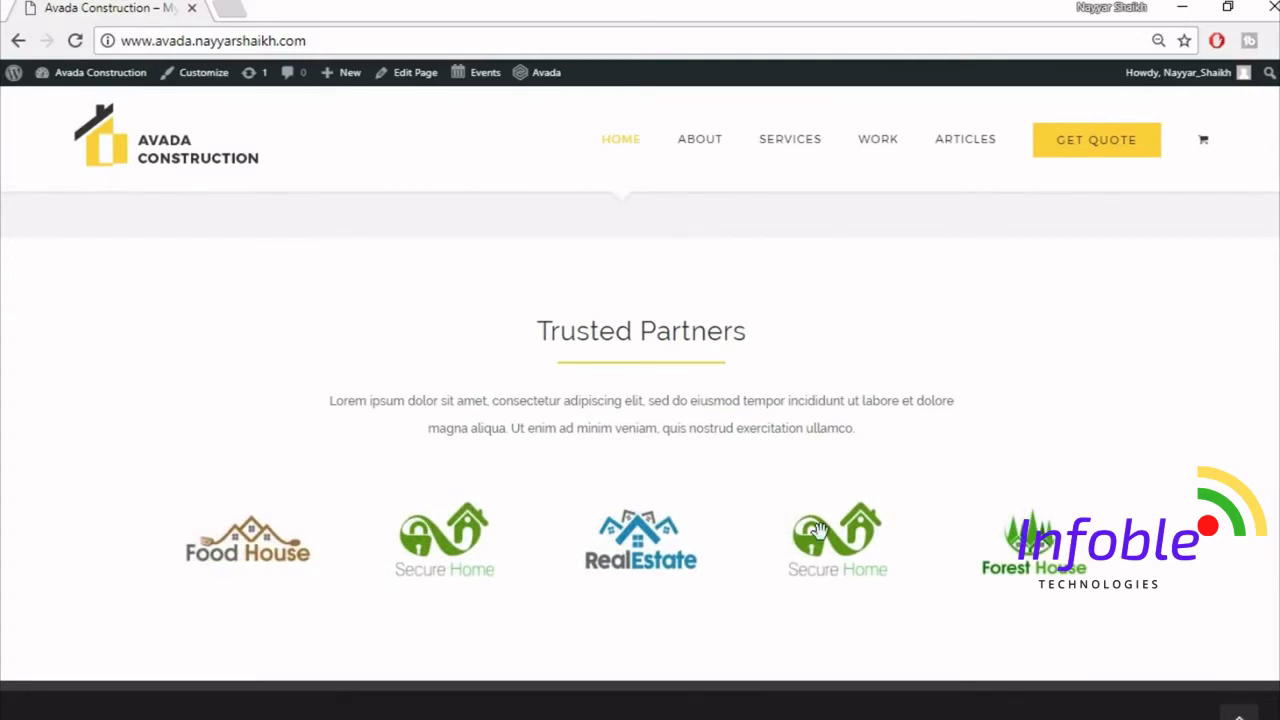
pyautogui.scroll(-4, 819, 530)
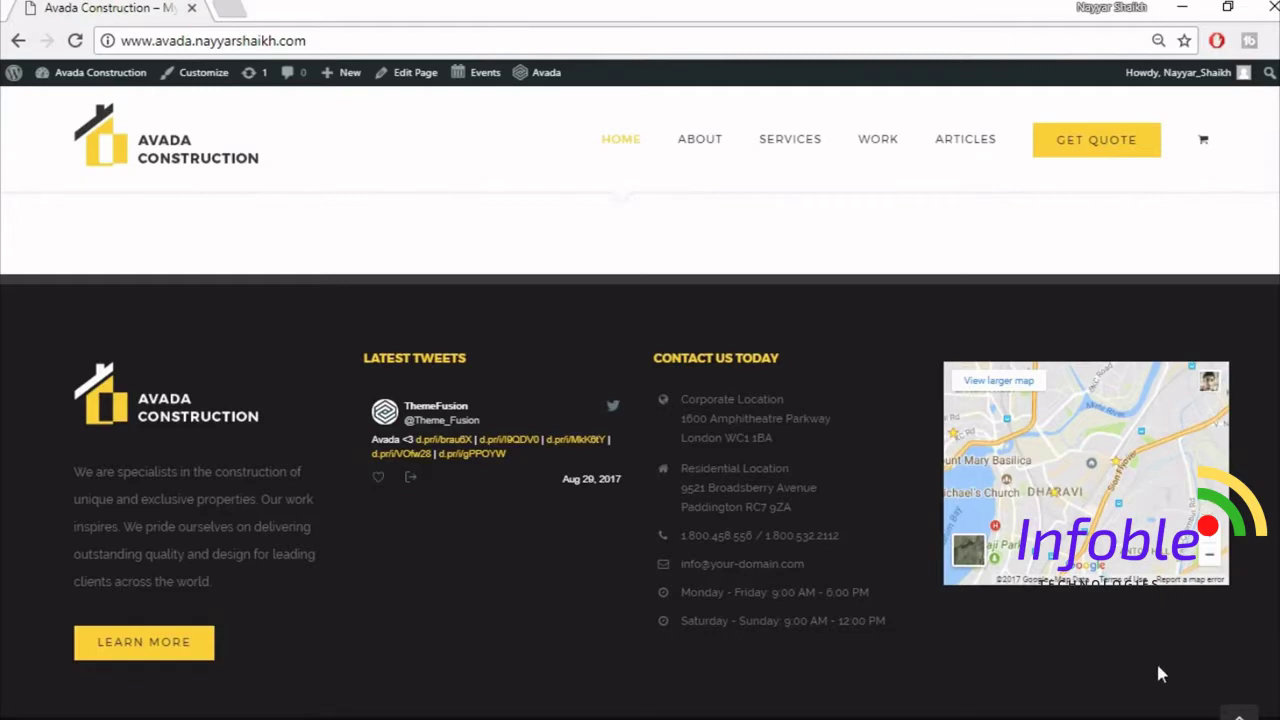
pyautogui.scroll(-1, 1157, 668)
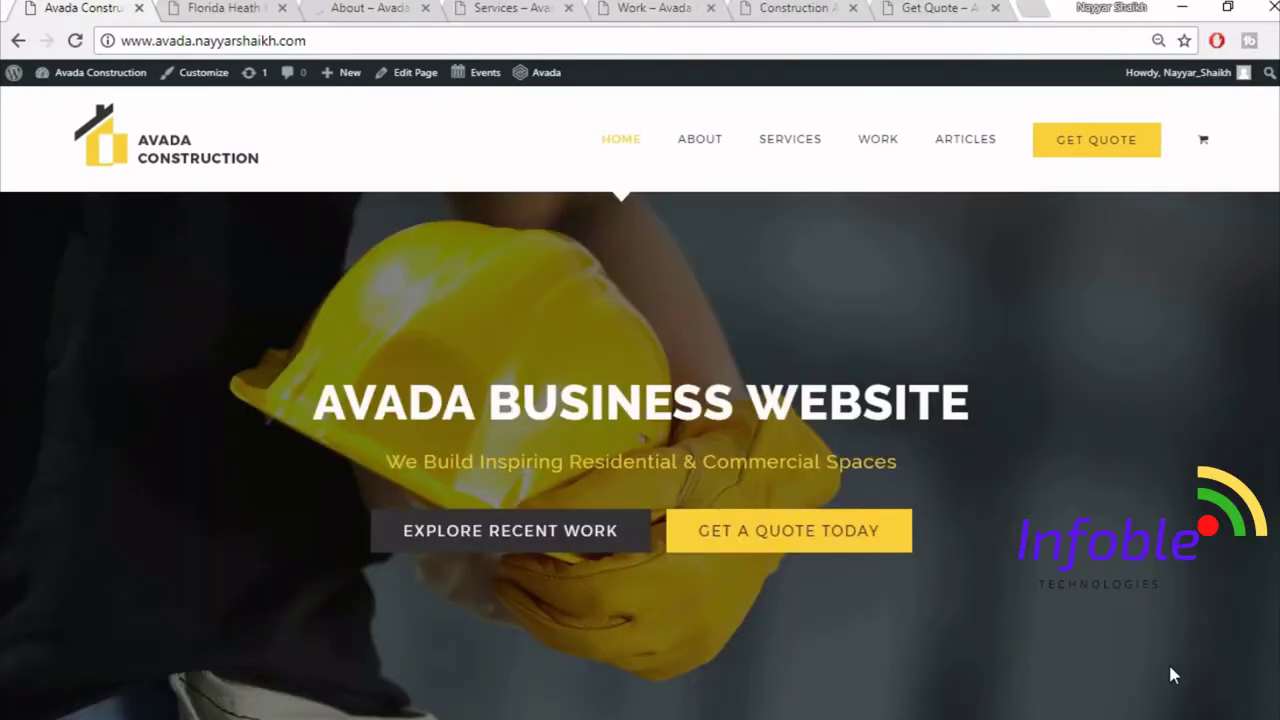
# - Switch to the Florida Heath portfolio page and scroll through its hero, project details and gallery
pyautogui.click(214, 9)
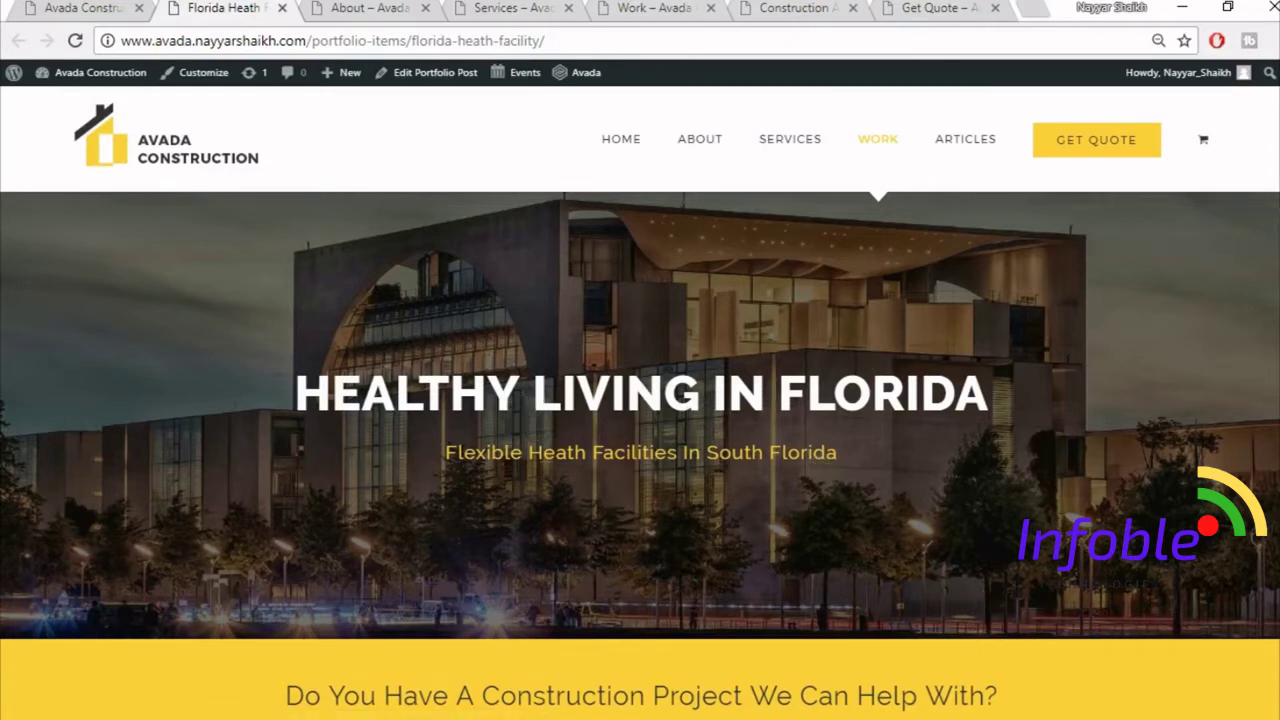
pyautogui.scroll(-2, 445, 577)
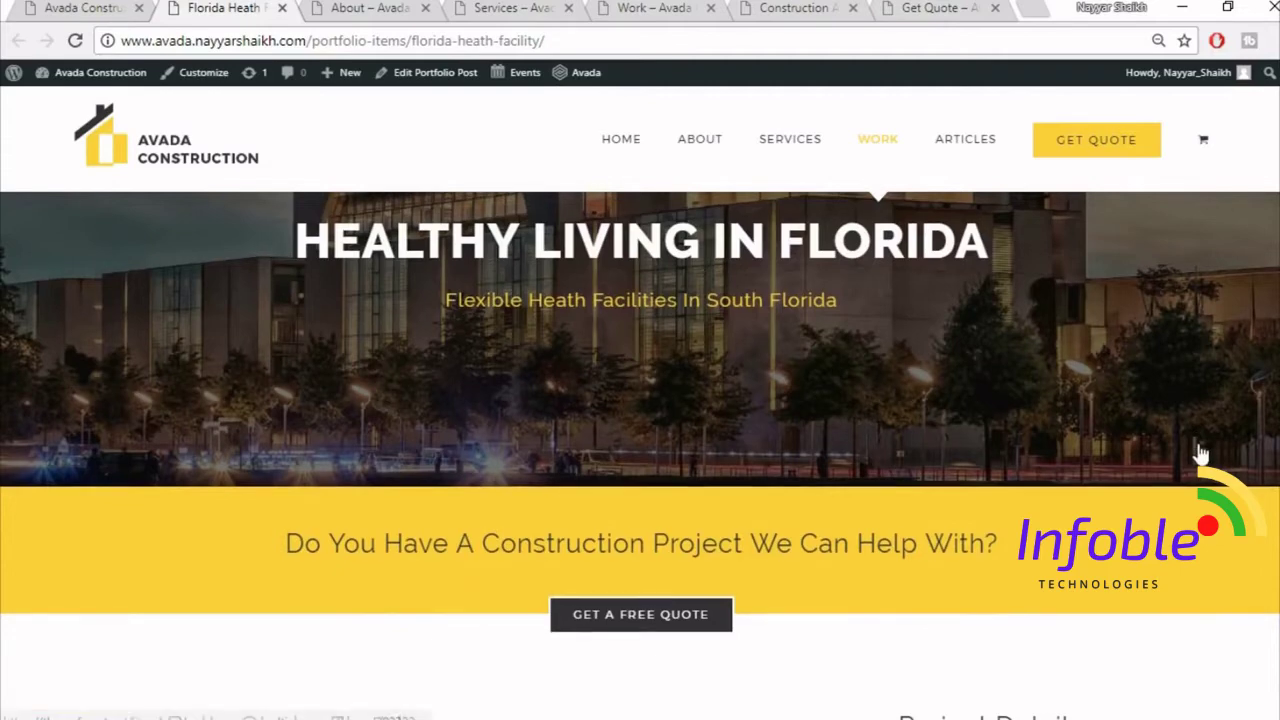
pyautogui.scroll(2, 1200, 453)
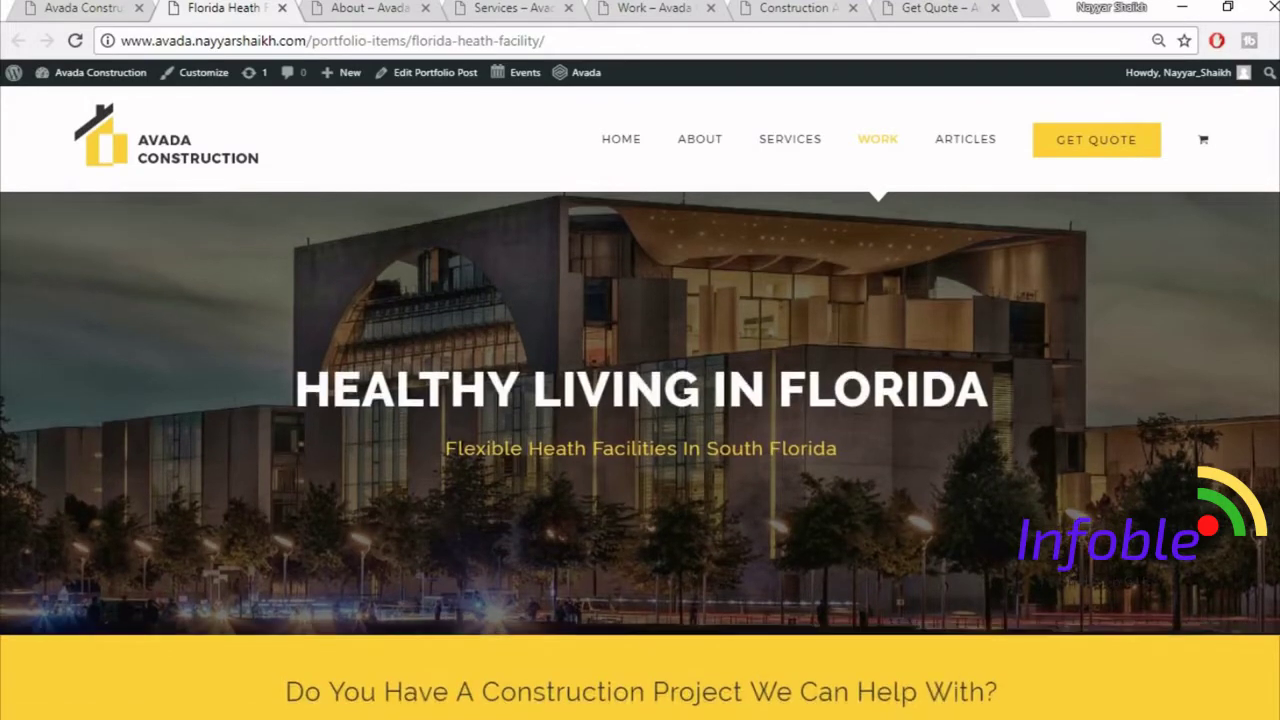
pyautogui.scroll(-6, 640, 450)
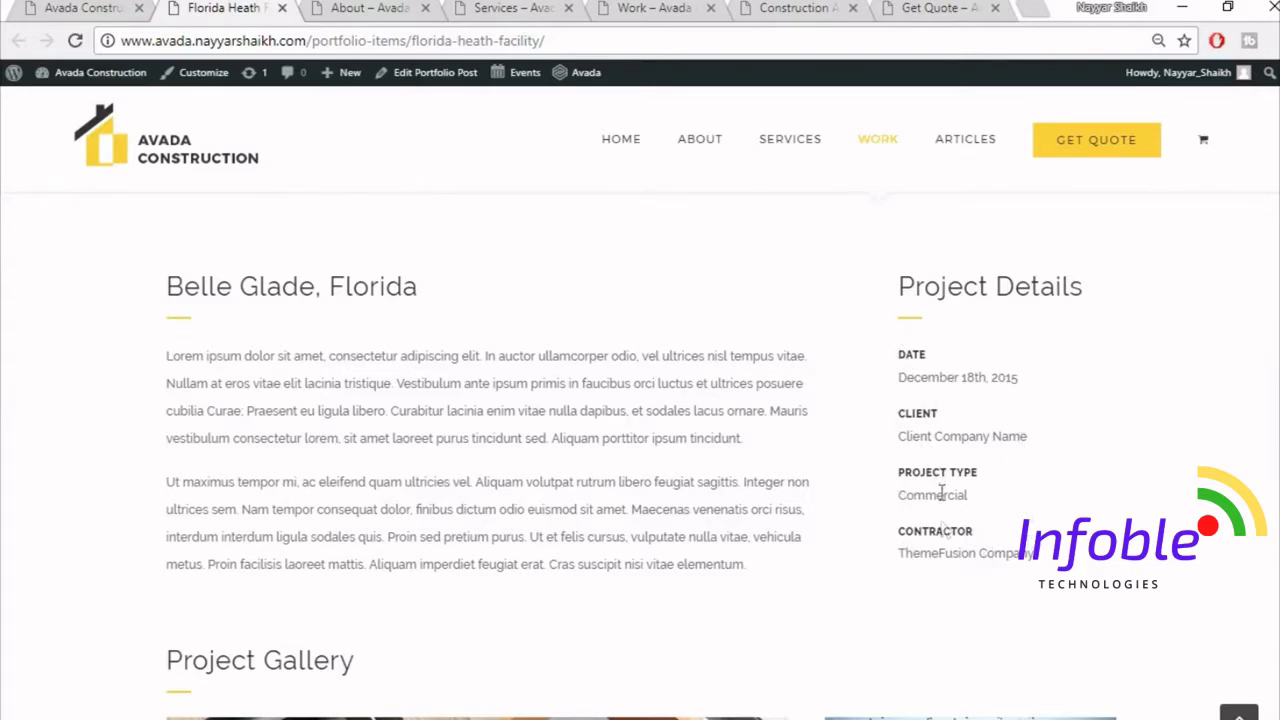
pyautogui.scroll(-5, 1174, 527)
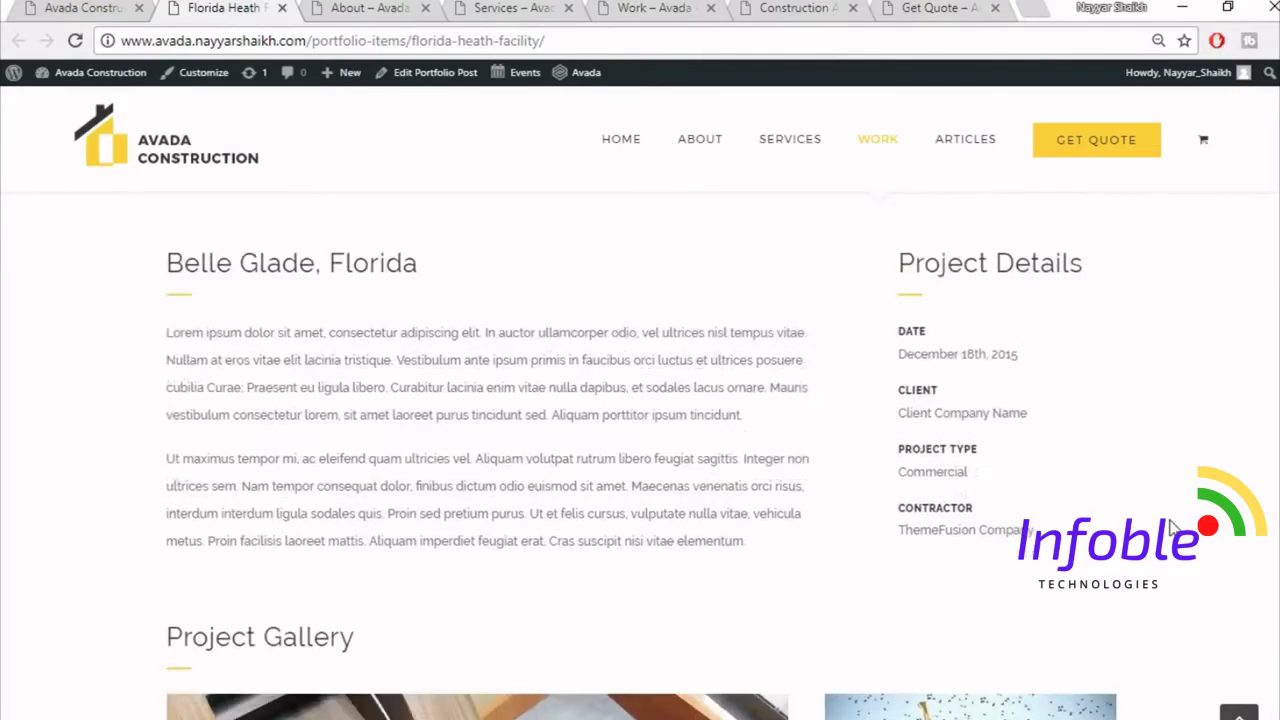
pyautogui.scroll(1, 1174, 527)
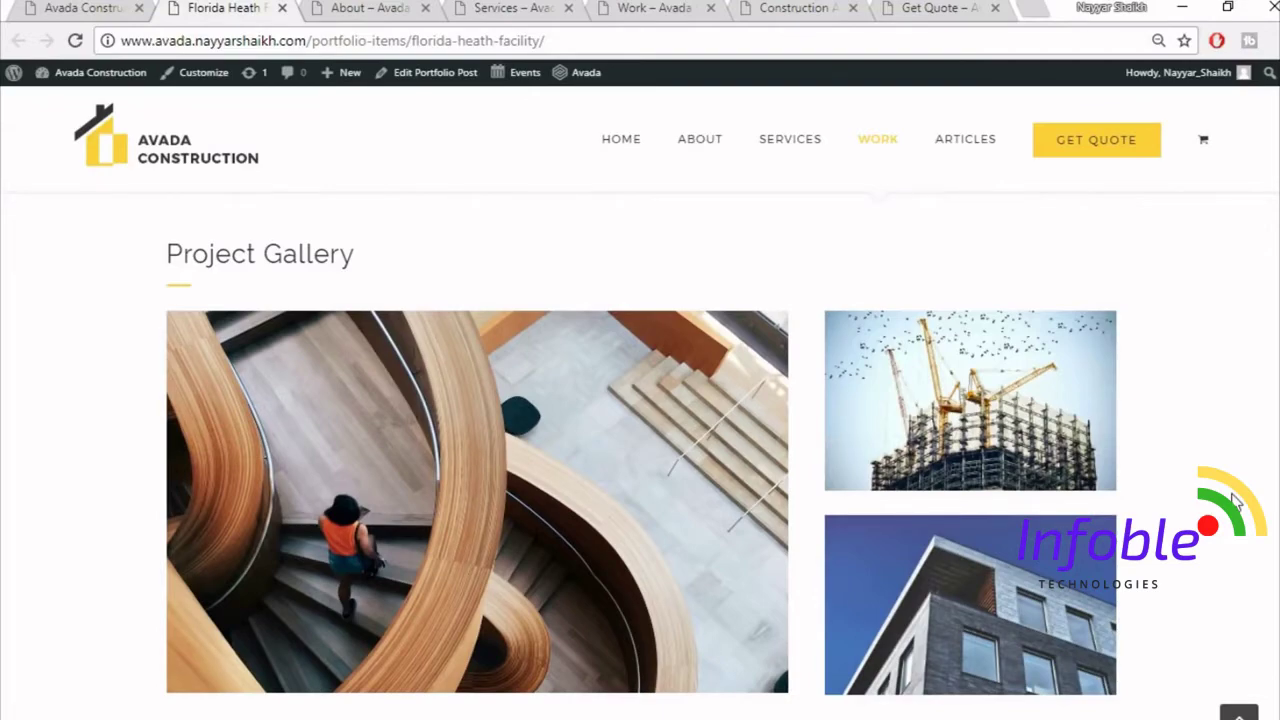
pyautogui.scroll(-2, 1236, 500)
pyautogui.scroll(-2, 1236, 500)
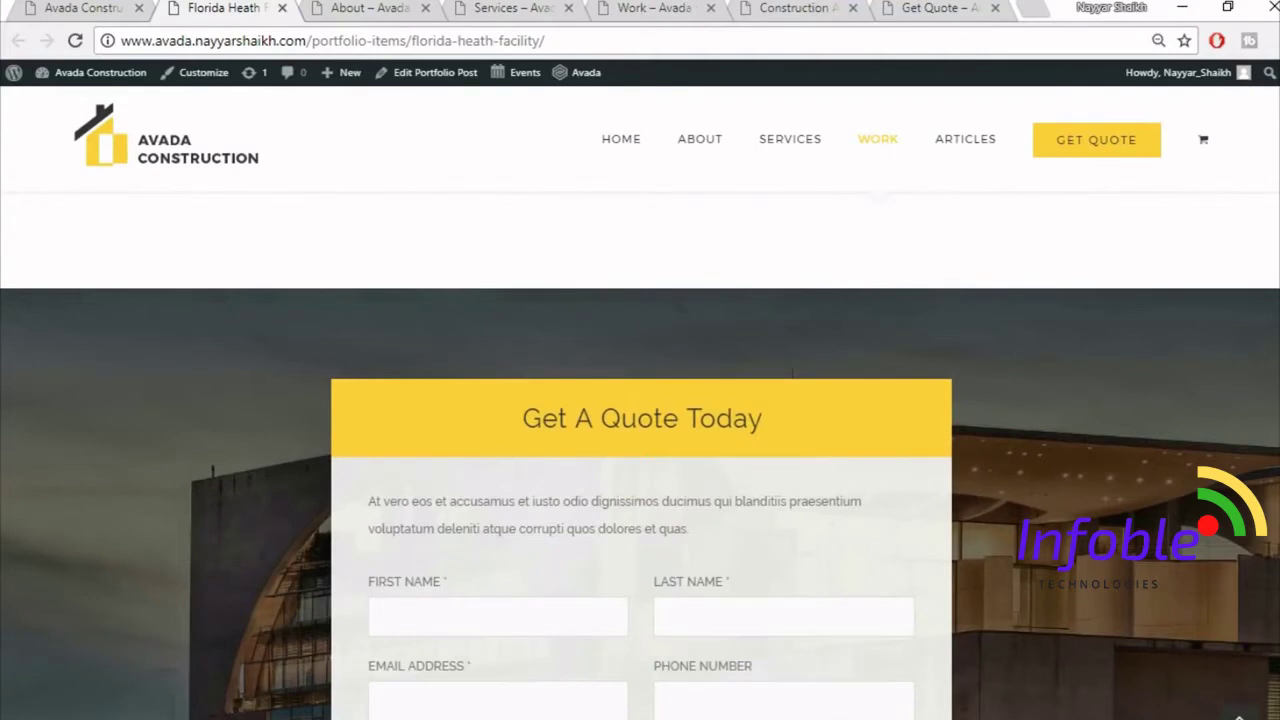
pyautogui.scroll(-1, 640, 493)
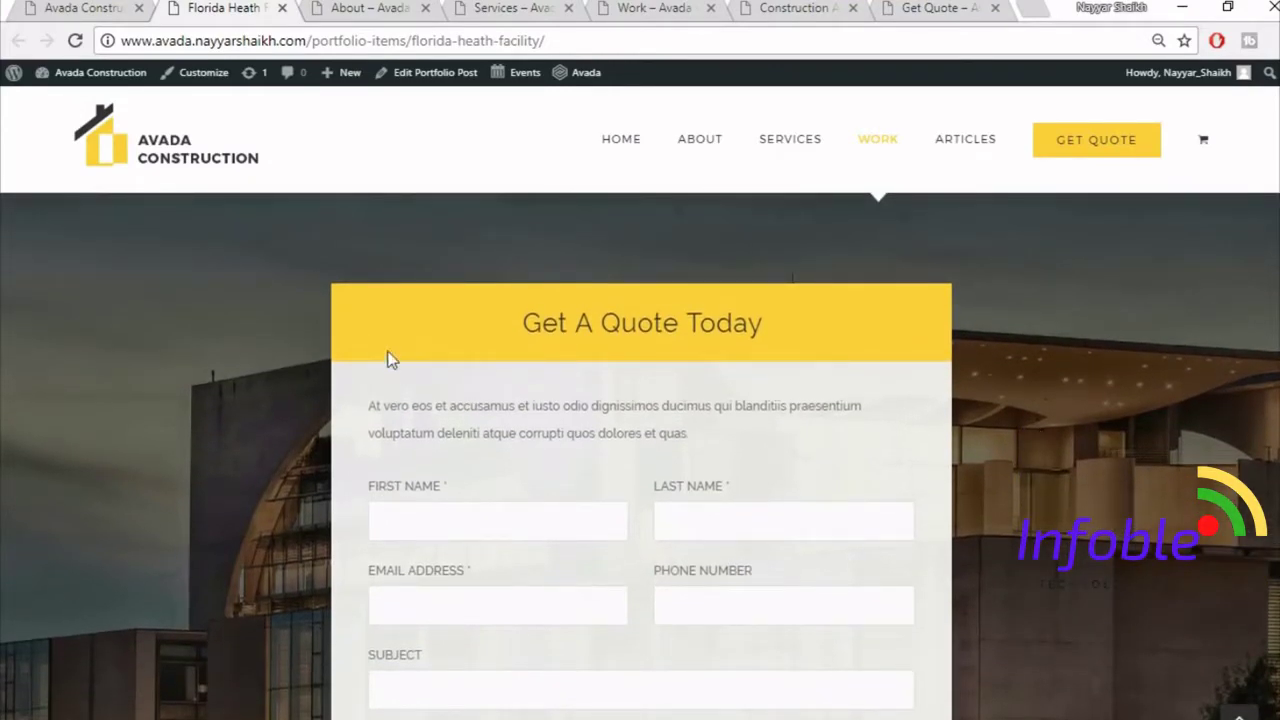
pyautogui.scroll(-2, 674, 449)
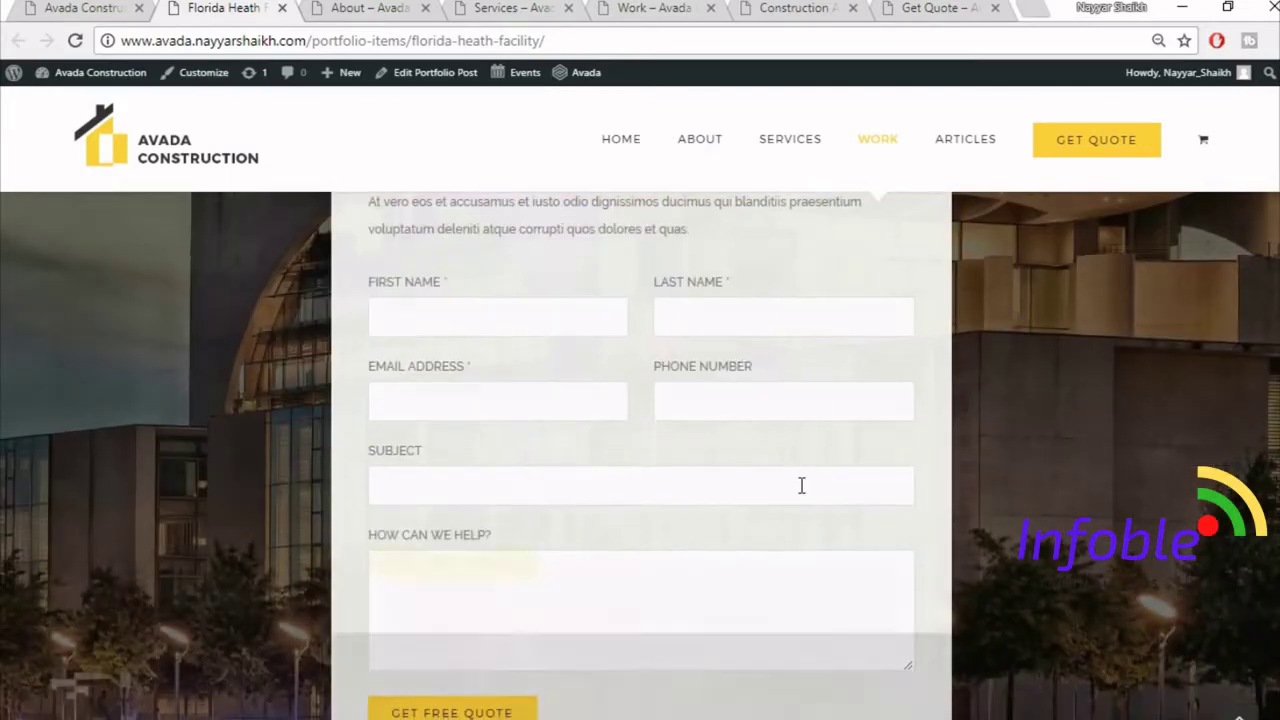
pyautogui.scroll(-3, 800, 480)
pyautogui.scroll(5, 640, 455)
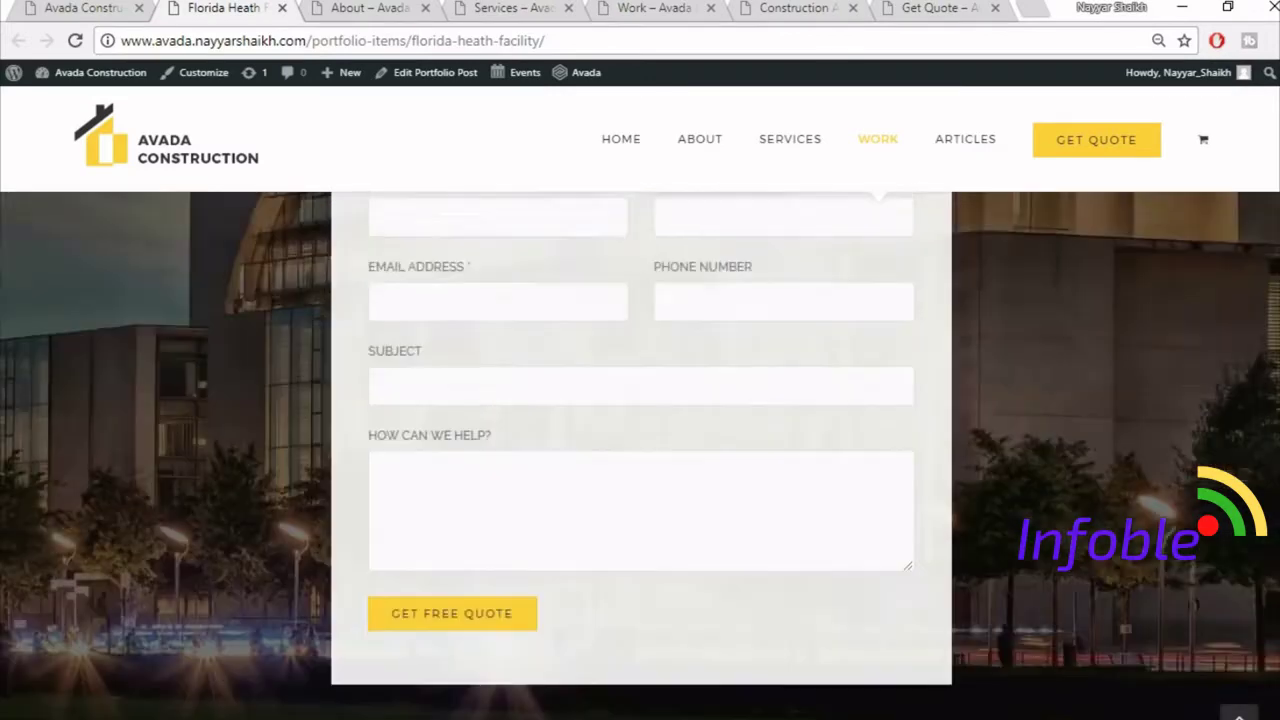
pyautogui.scroll(-1, 640, 463)
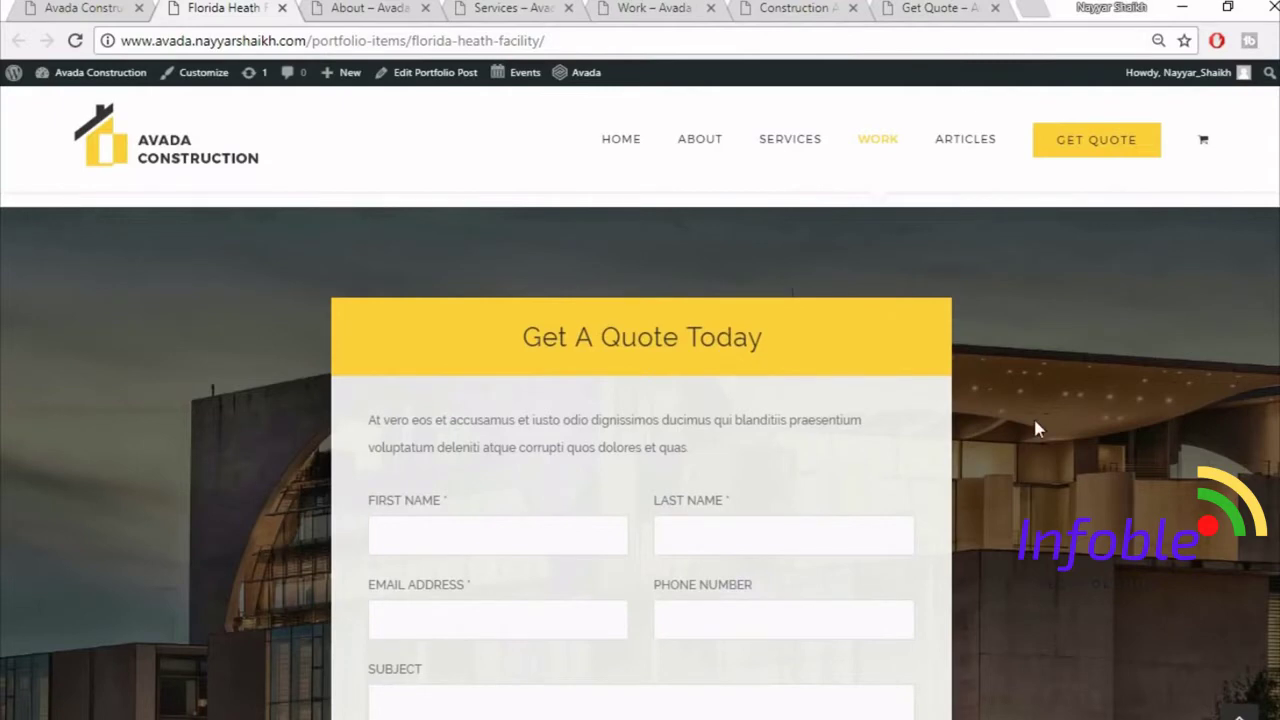
pyautogui.scroll(-1, 1036, 428)
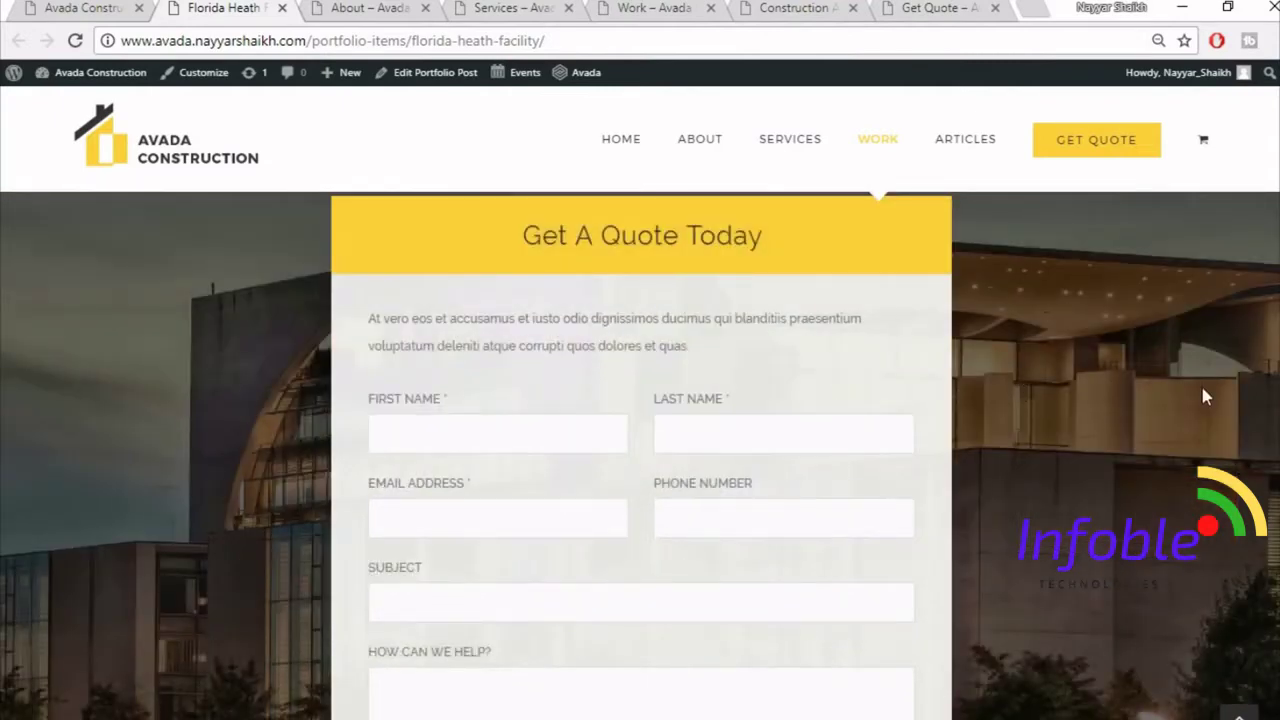
pyautogui.scroll(1, 1200, 390)
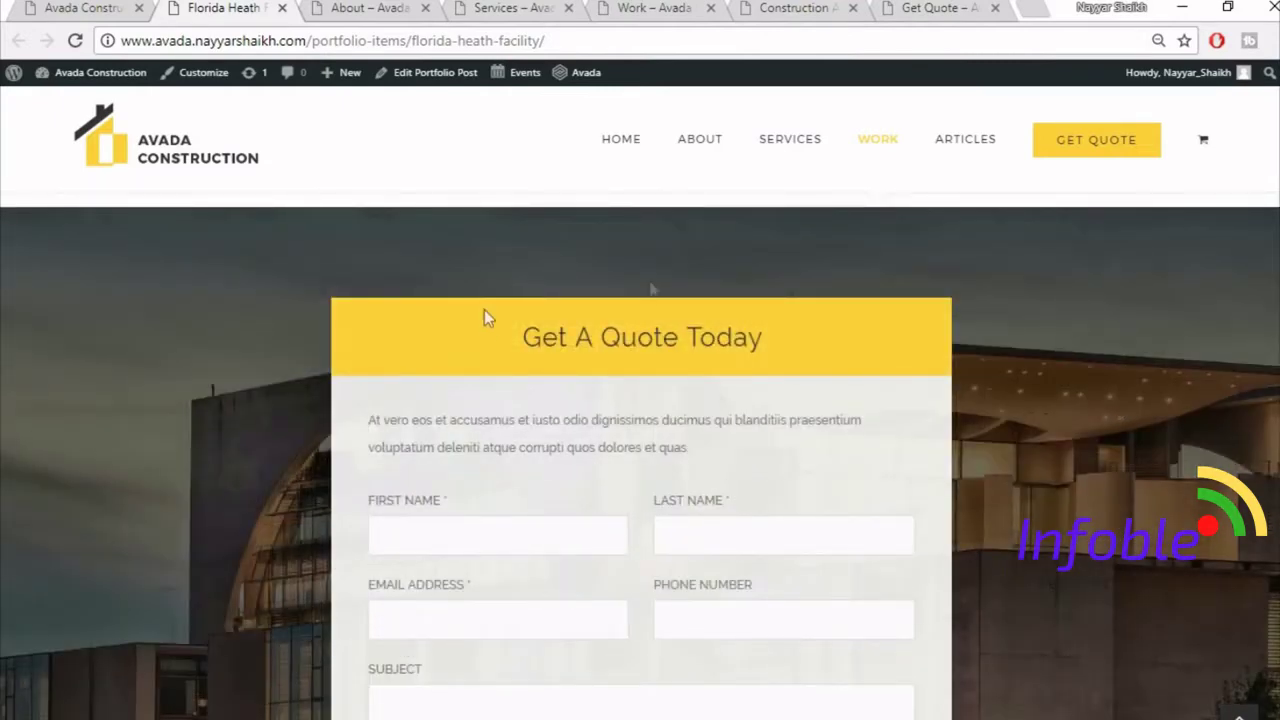
pyautogui.scroll(-2, 934, 646)
pyautogui.scroll(-3, 700, 520)
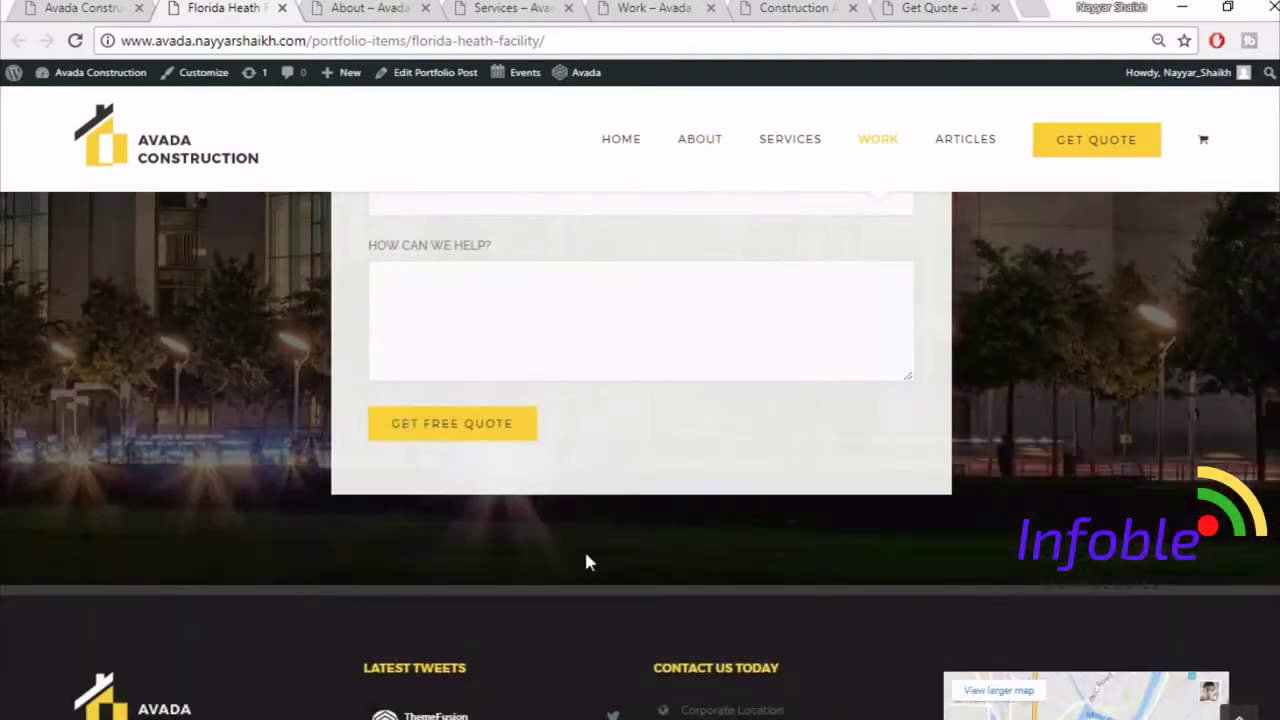
pyautogui.click(1238, 712)
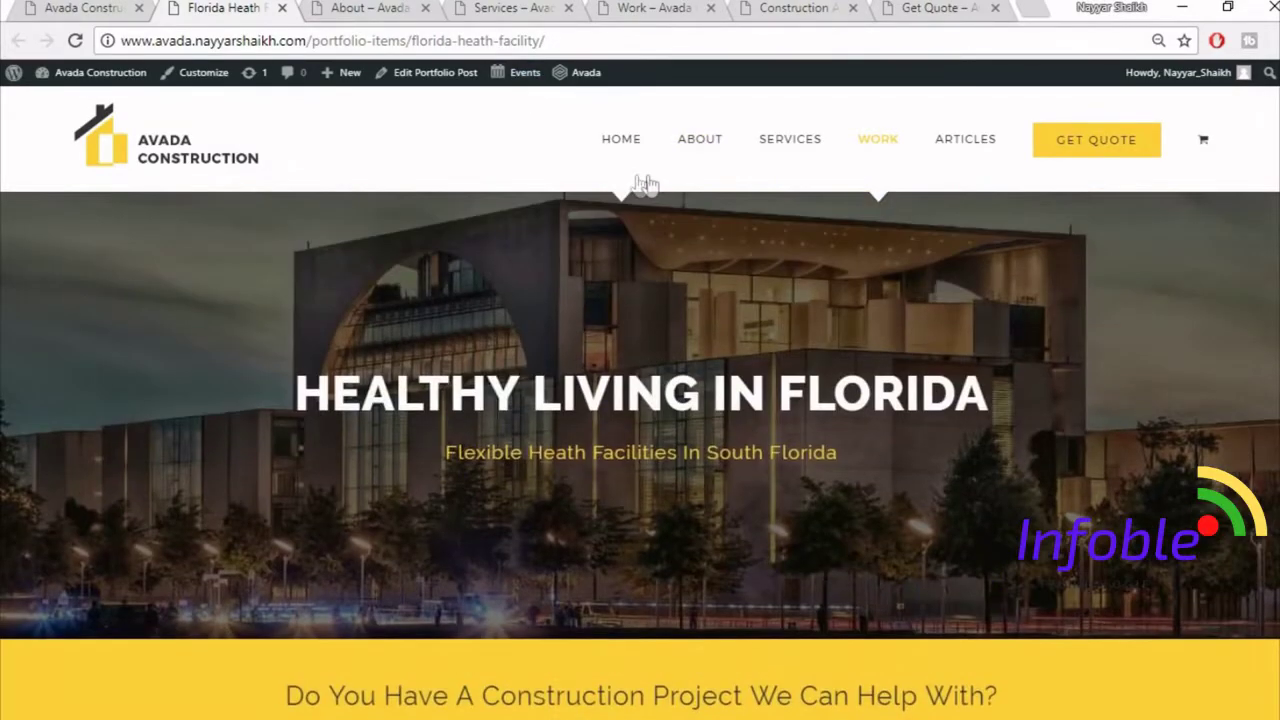
# - Scroll the About page from its banner down to the footer and back, then switch to Services
pyautogui.click(360, 7)
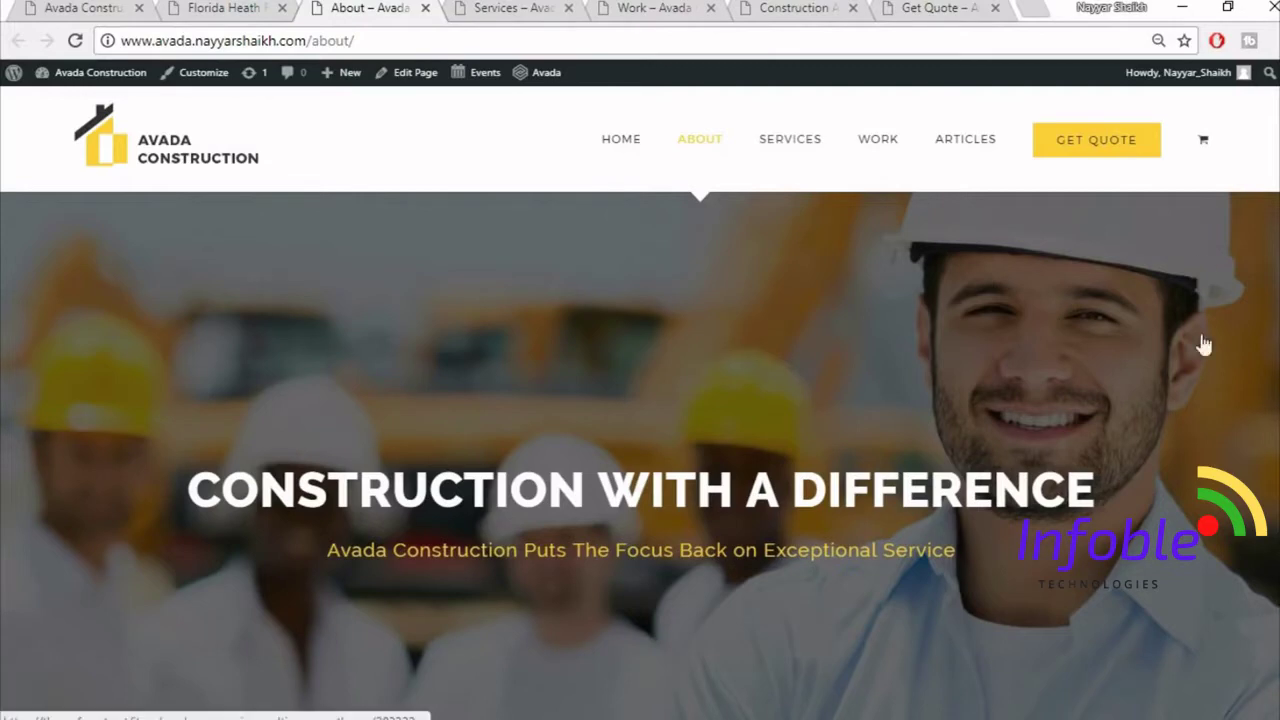
pyautogui.scroll(-3, 737, 583)
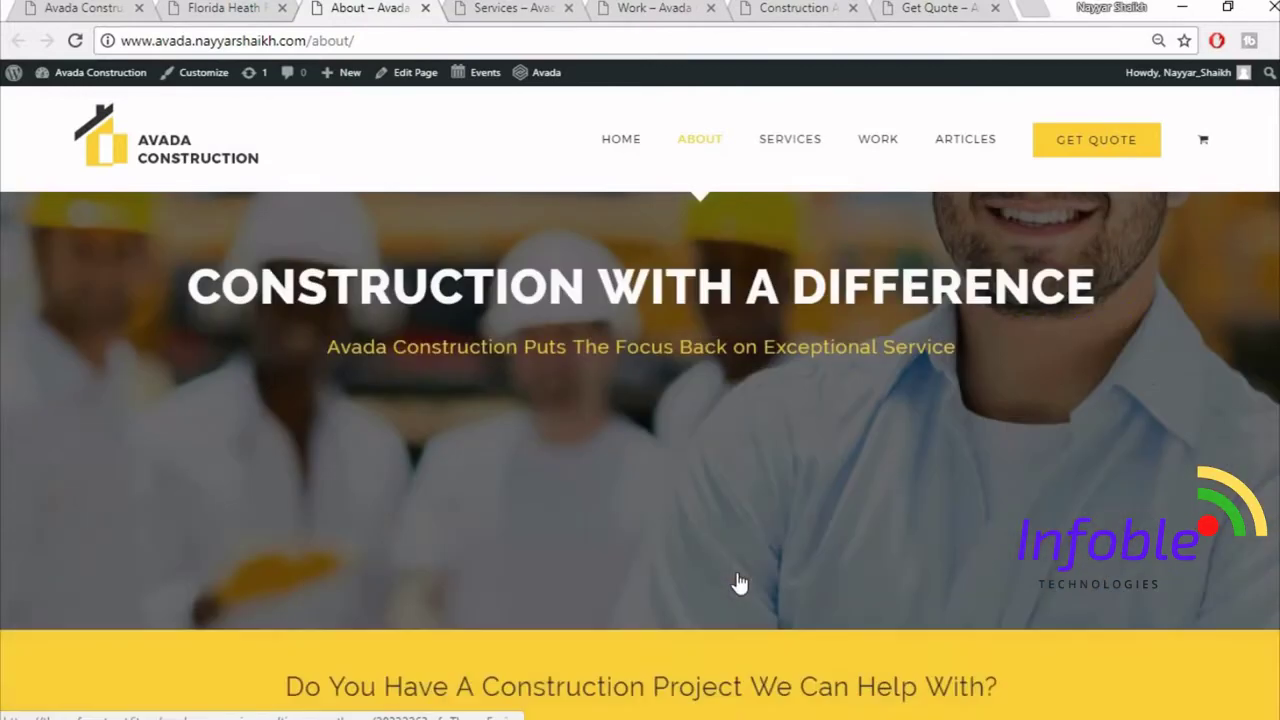
pyautogui.scroll(-4, 872, 556)
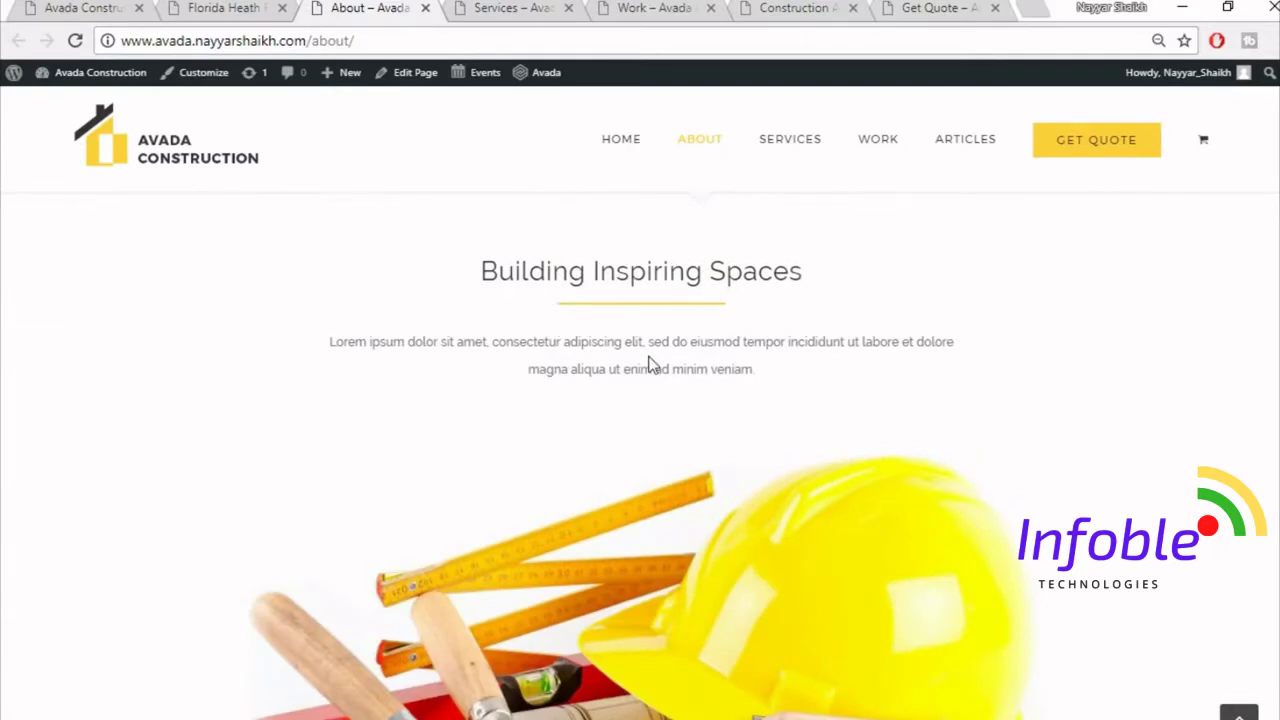
pyautogui.scroll(-3, 889, 390)
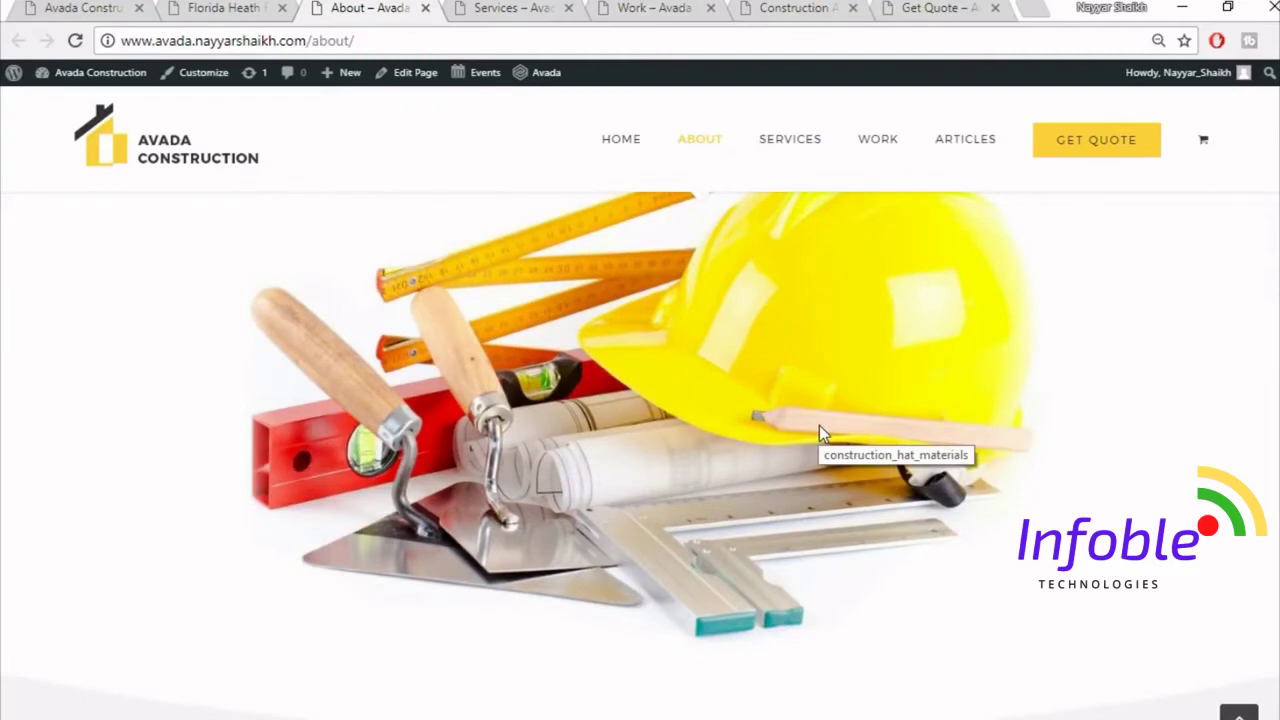
pyautogui.scroll(-6, 820, 426)
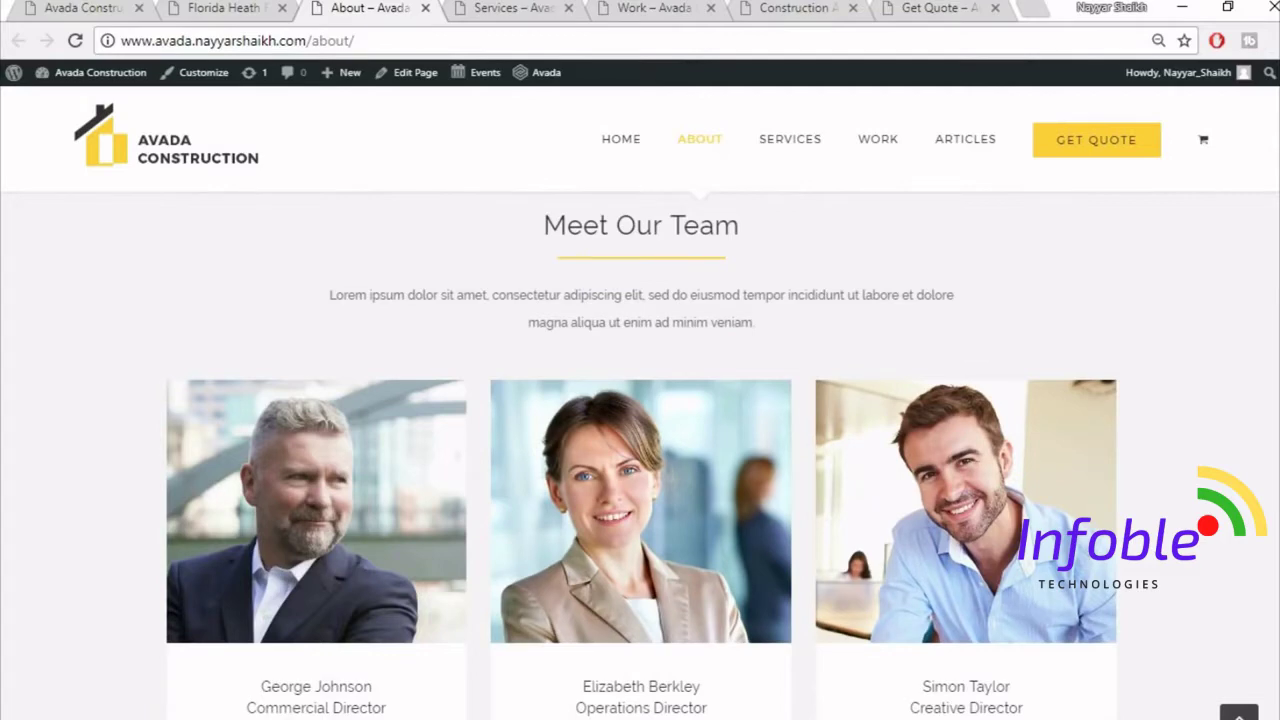
pyautogui.scroll(-2, 617, 520)
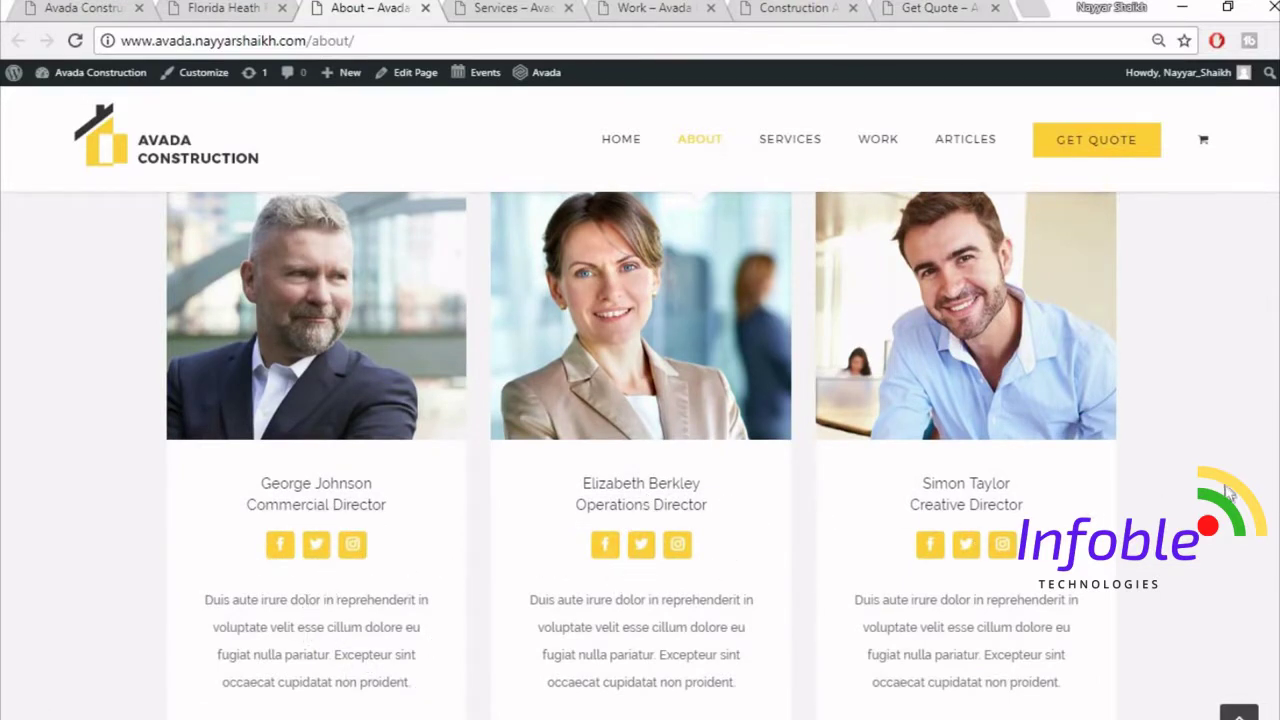
pyautogui.scroll(-5, 1228, 492)
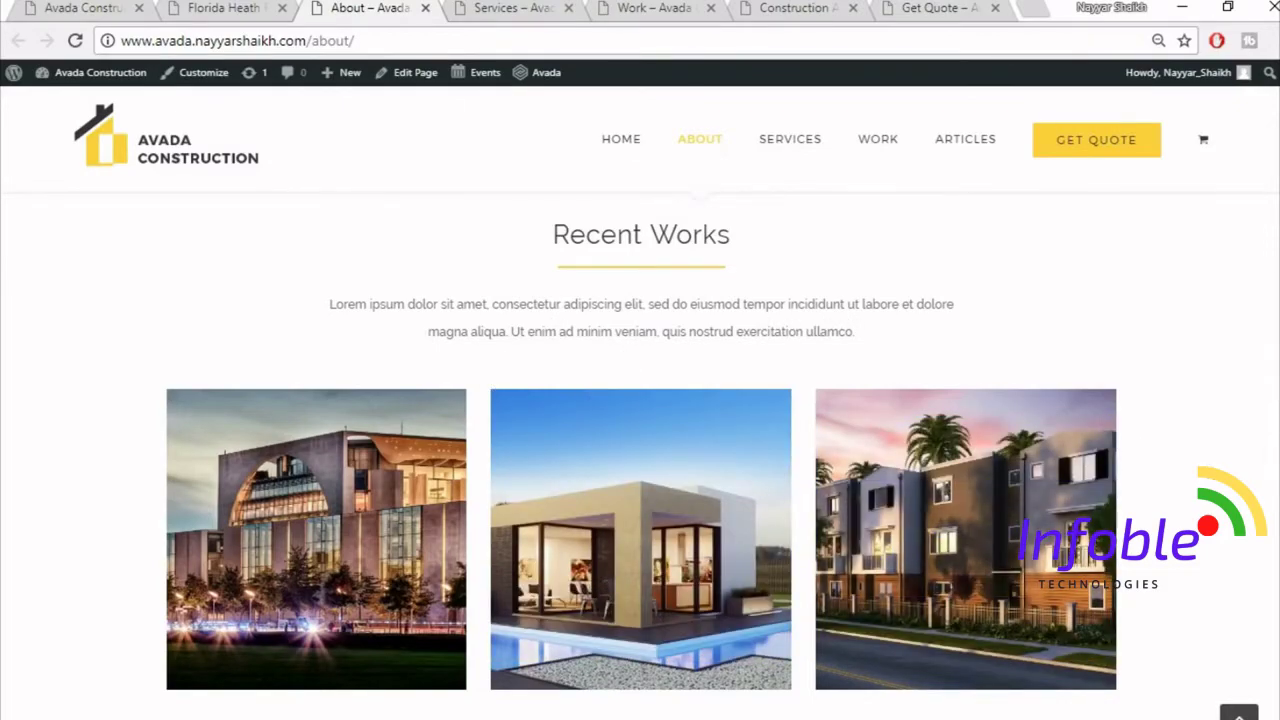
pyautogui.scroll(-5, 551, 327)
pyautogui.scroll(-6, 640, 456)
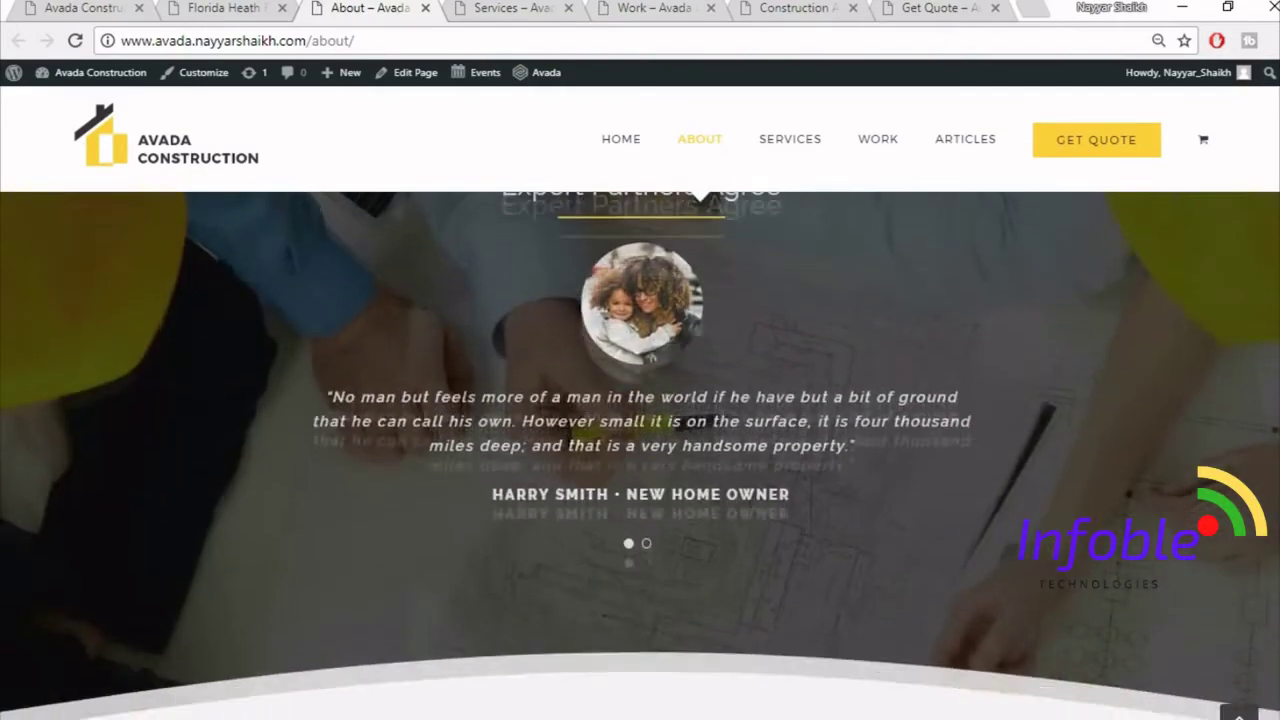
pyautogui.scroll(-10, 640, 456)
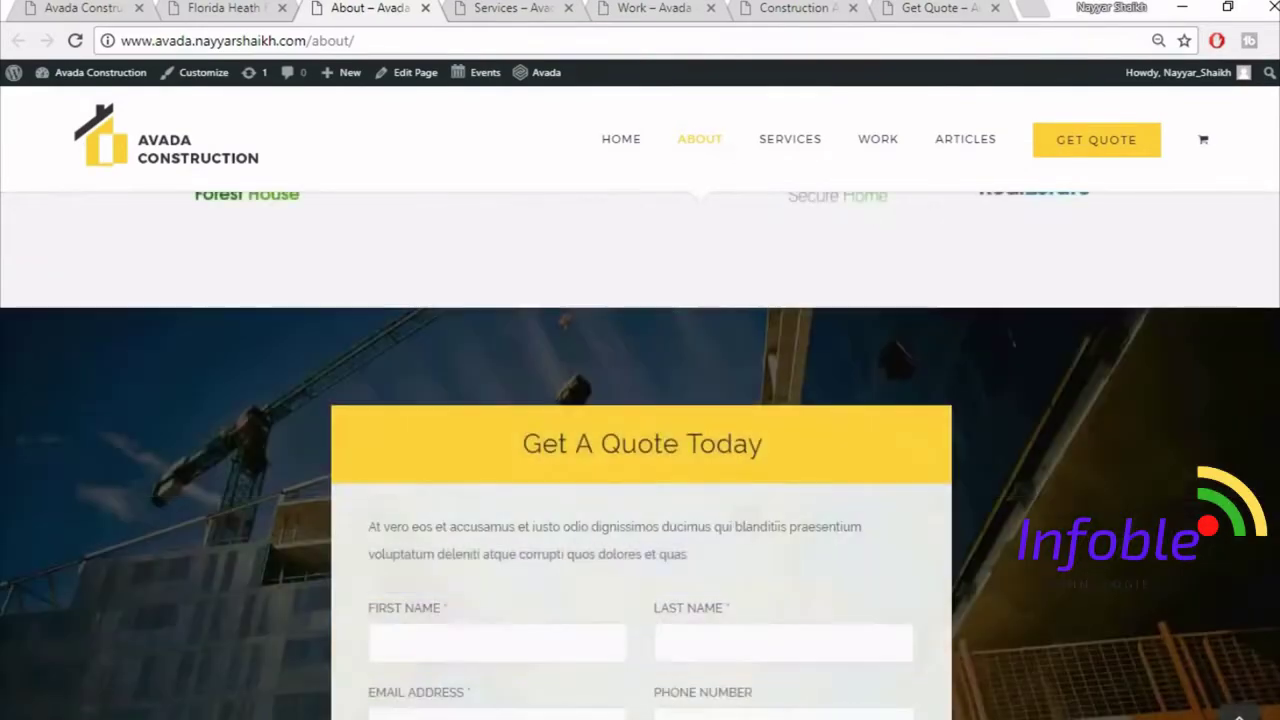
pyautogui.scroll(20, 640, 456)
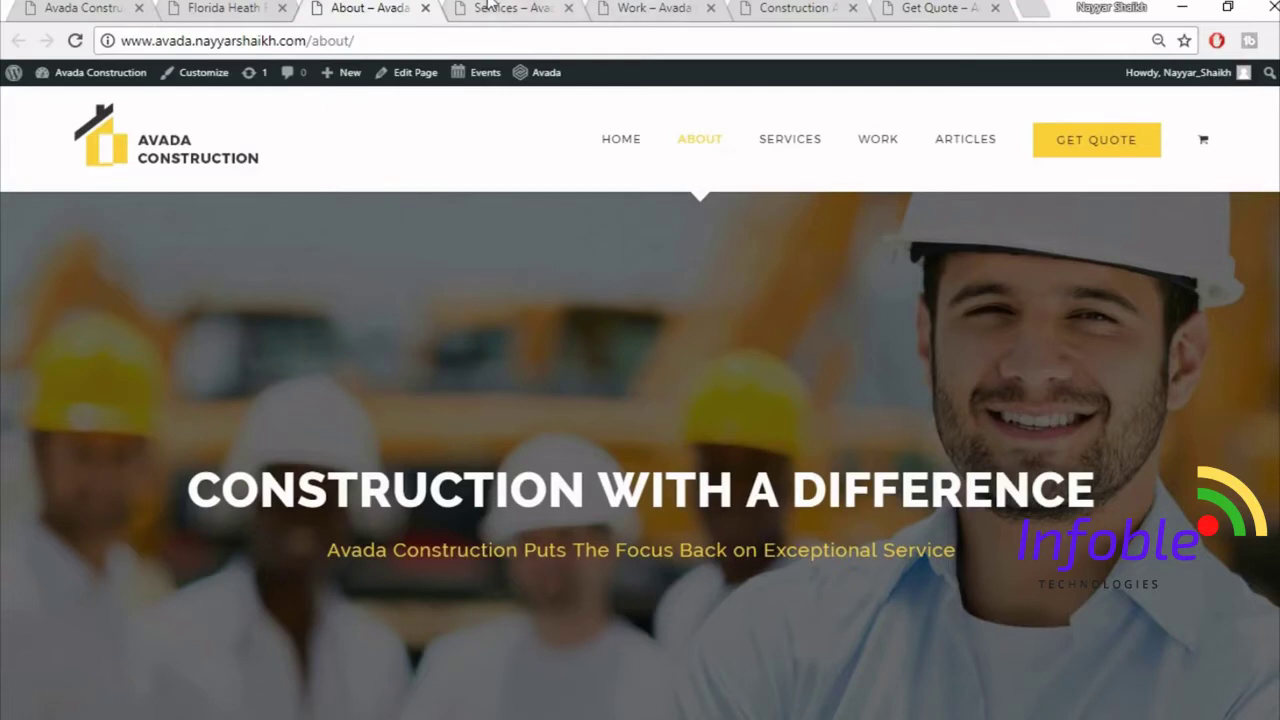
pyautogui.click(490, 6)
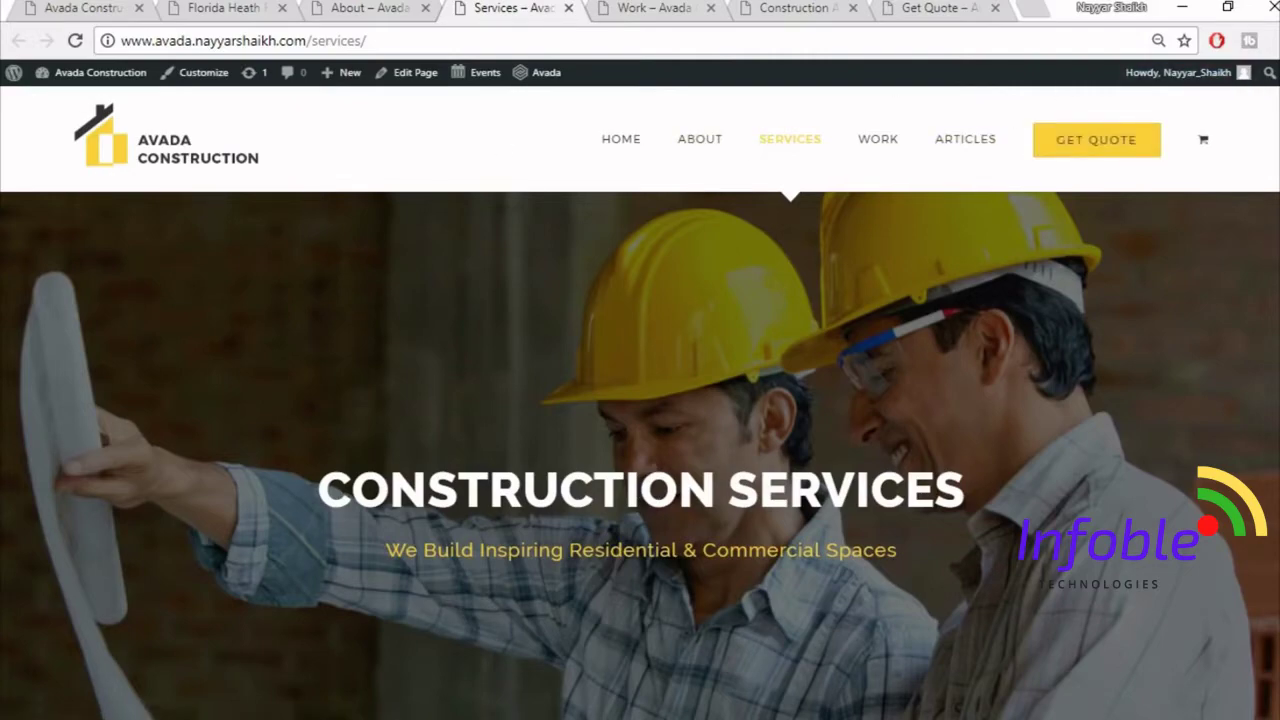
# - Show the New Homes, Complete Renovations and Commercial Projects service sections in turn
pyautogui.scroll(-1, 894, 106)
pyautogui.scroll(-6, 640, 455)
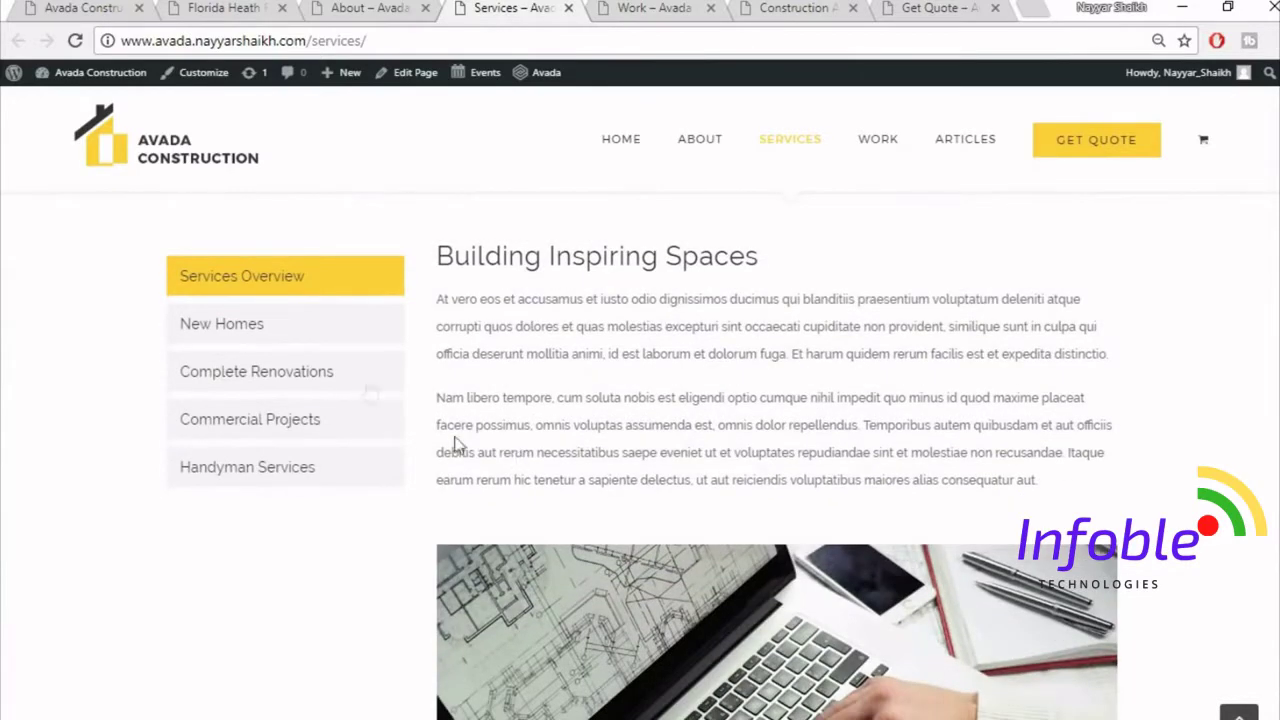
pyautogui.click(318, 334)
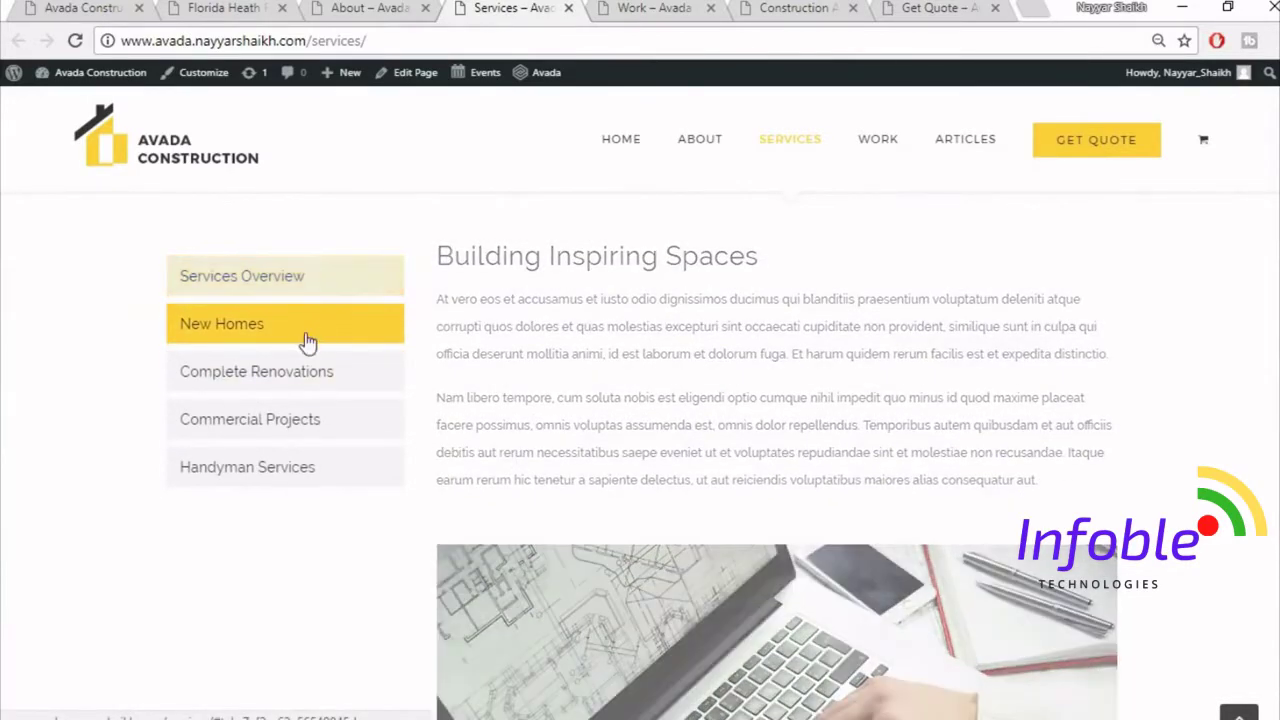
pyautogui.click(299, 380)
pyautogui.click(288, 437)
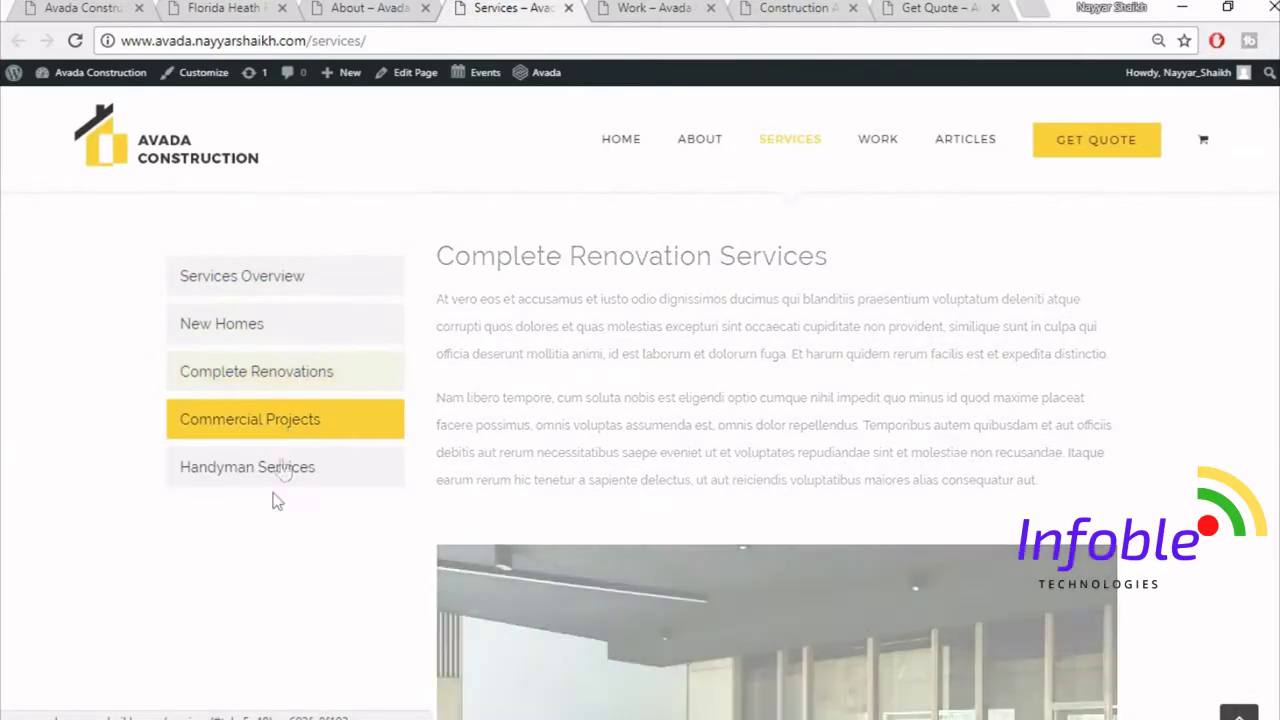
pyautogui.click(263, 375)
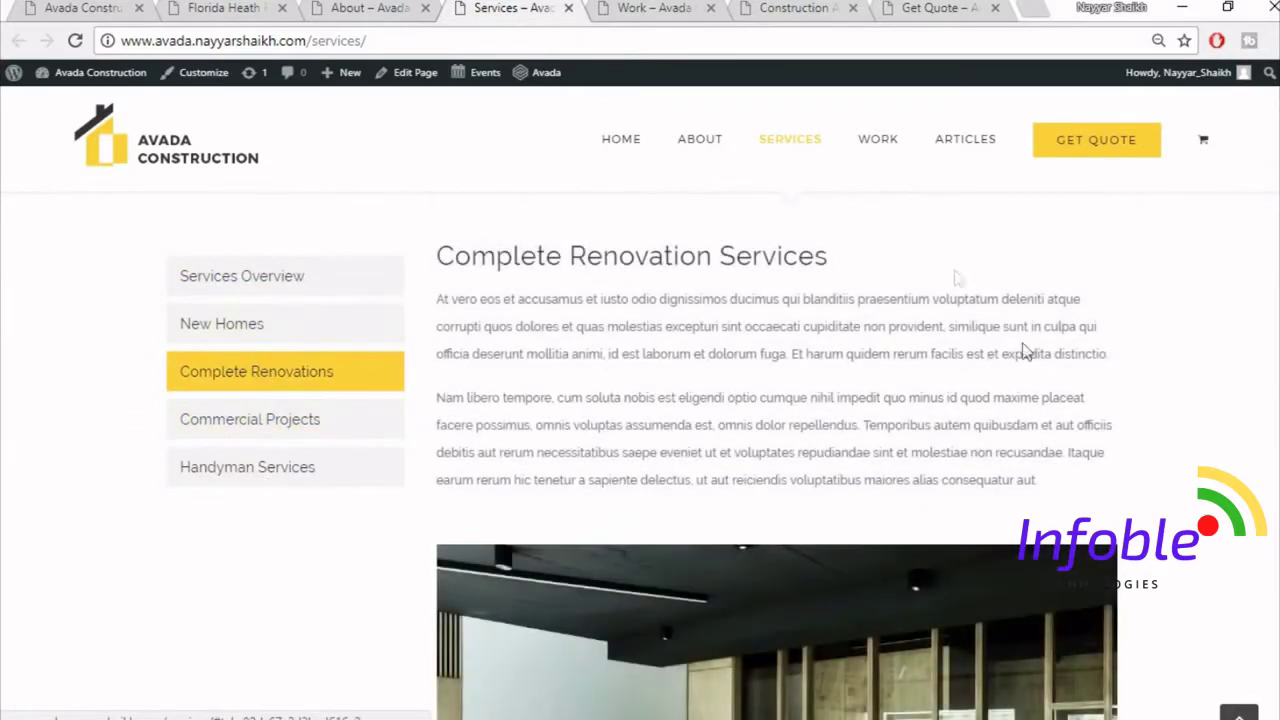
pyautogui.click(221, 340)
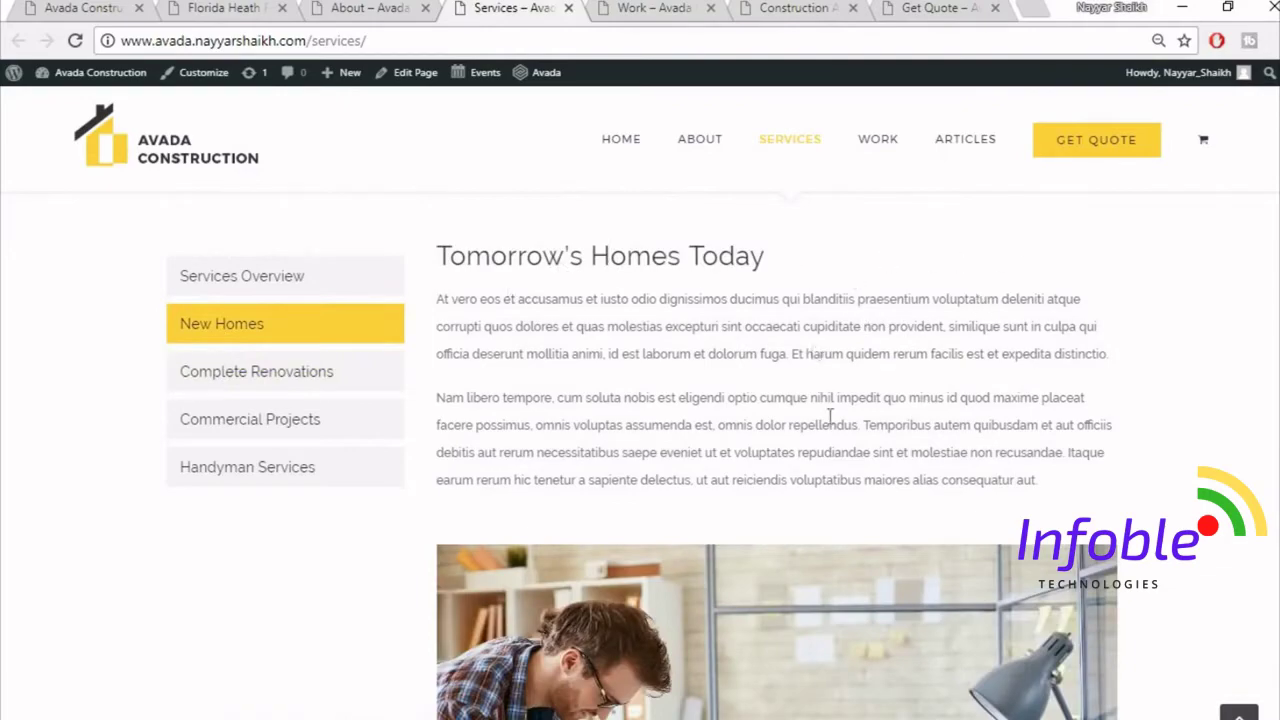
# - Scroll the New Homes section briefly, then switch to the Work page
pyautogui.scroll(-2, 873, 462)
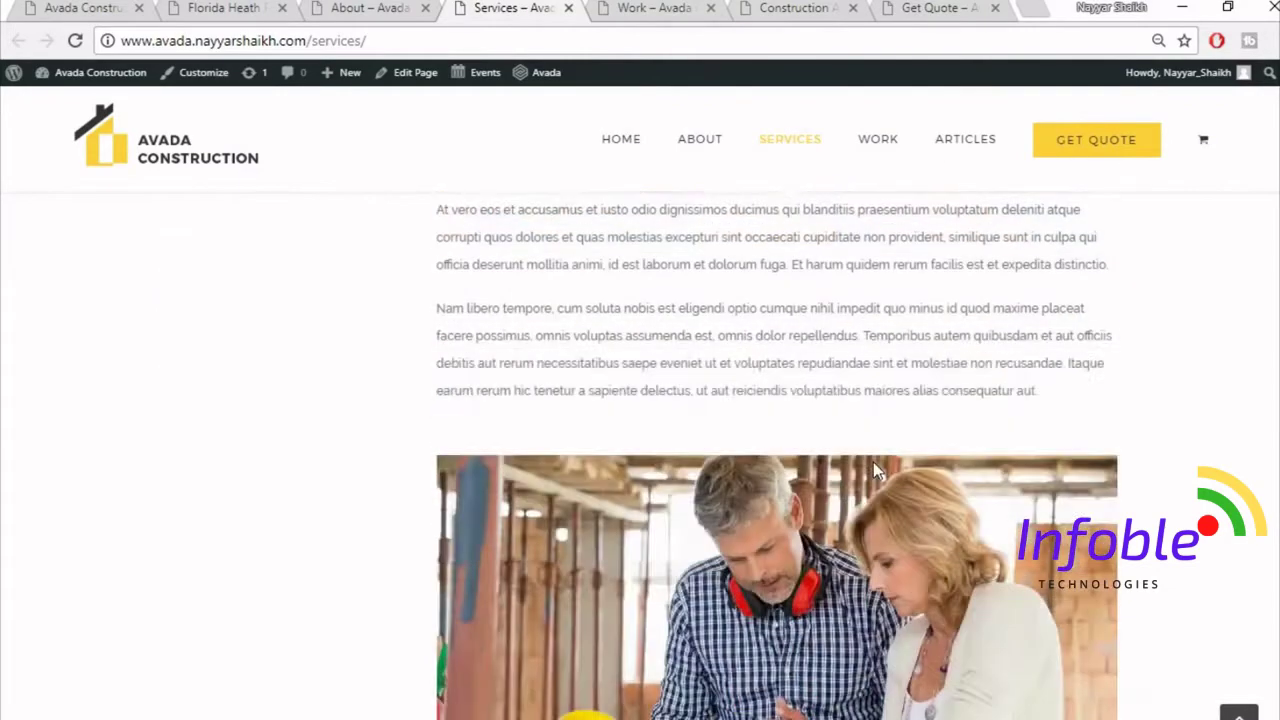
pyautogui.scroll(3, 873, 462)
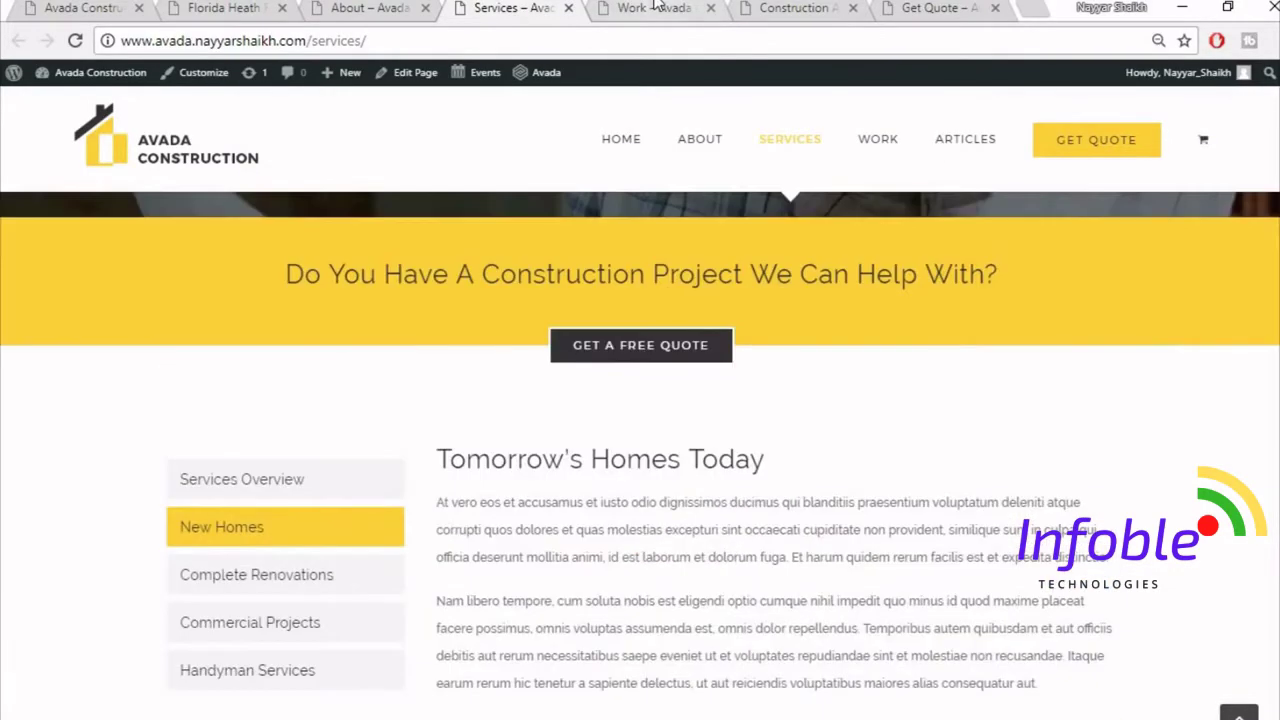
pyautogui.click(655, 7)
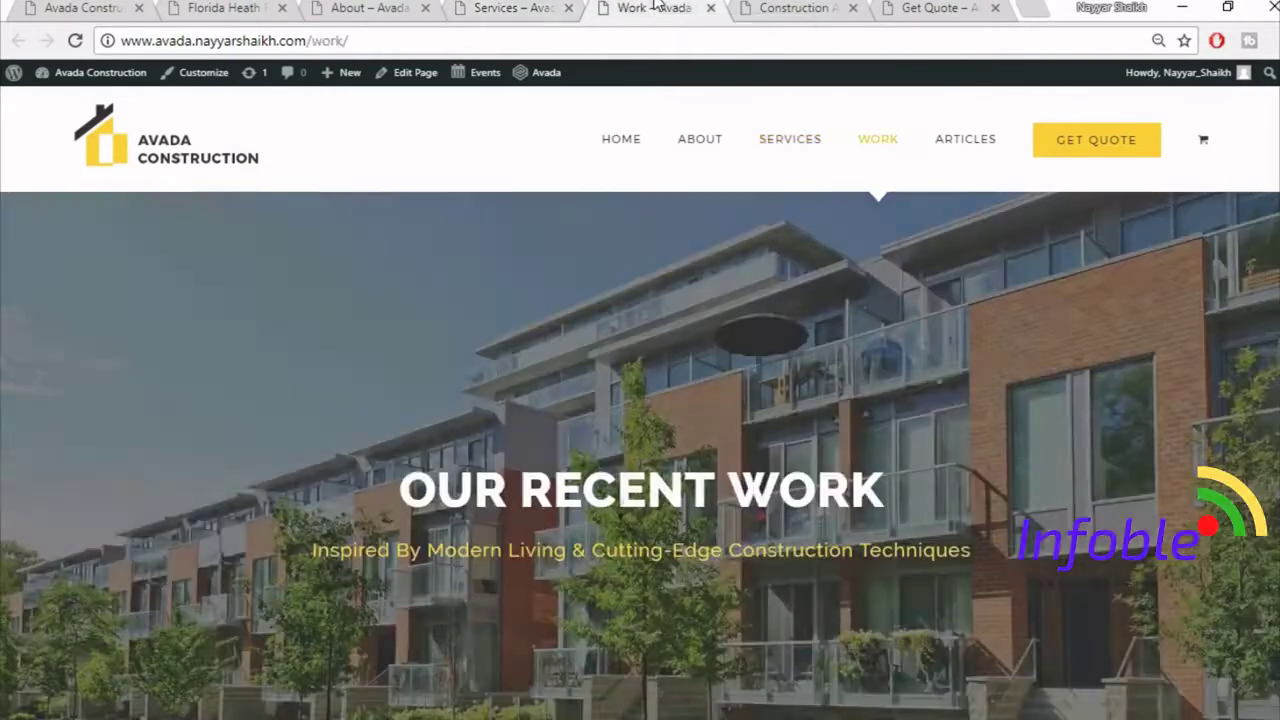
# - Scroll up and down through the Work page's grid of recent construction projects
pyautogui.scroll(-8, 640, 456)
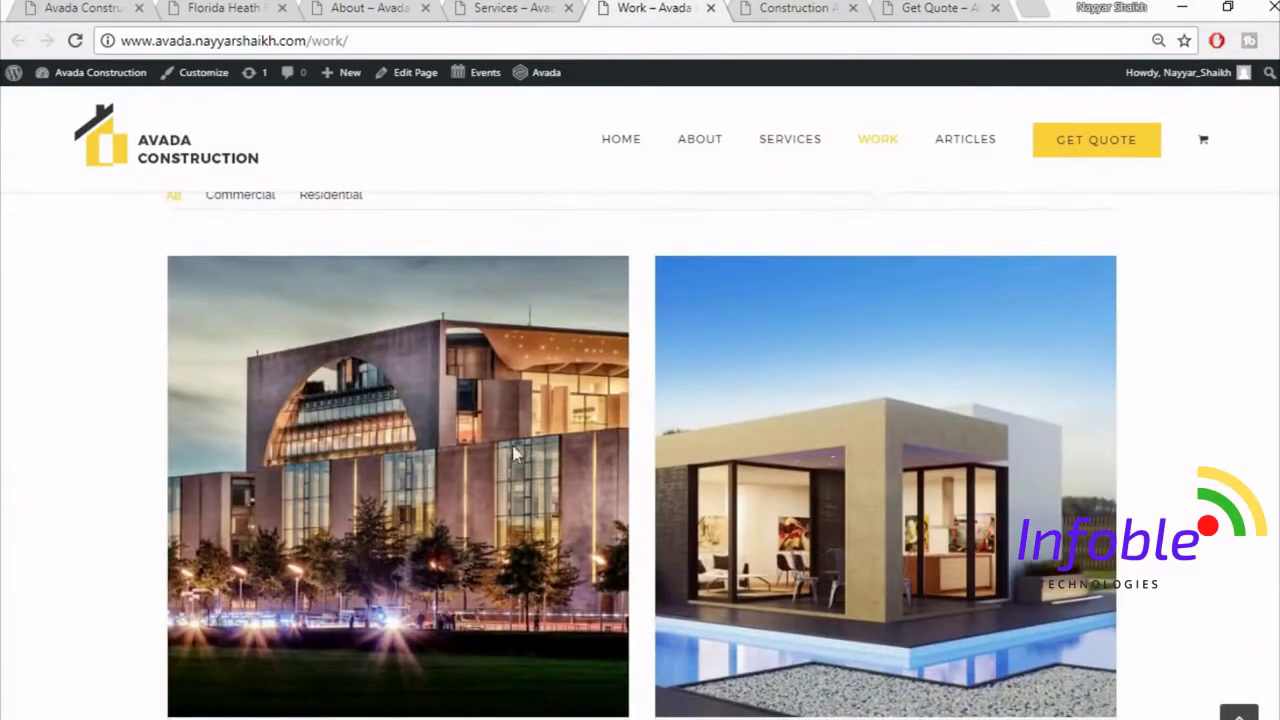
pyautogui.scroll(-1, 1026, 405)
pyautogui.scroll(-4, 717, 420)
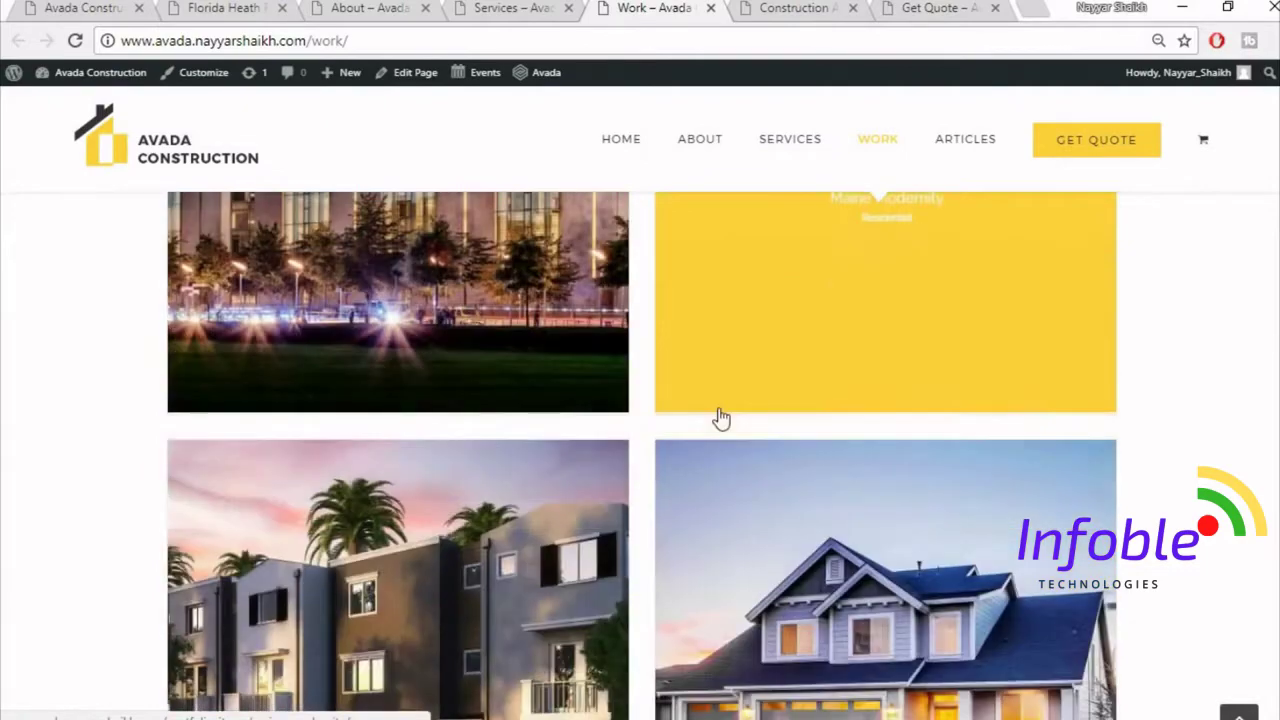
pyautogui.scroll(-2, 563, 471)
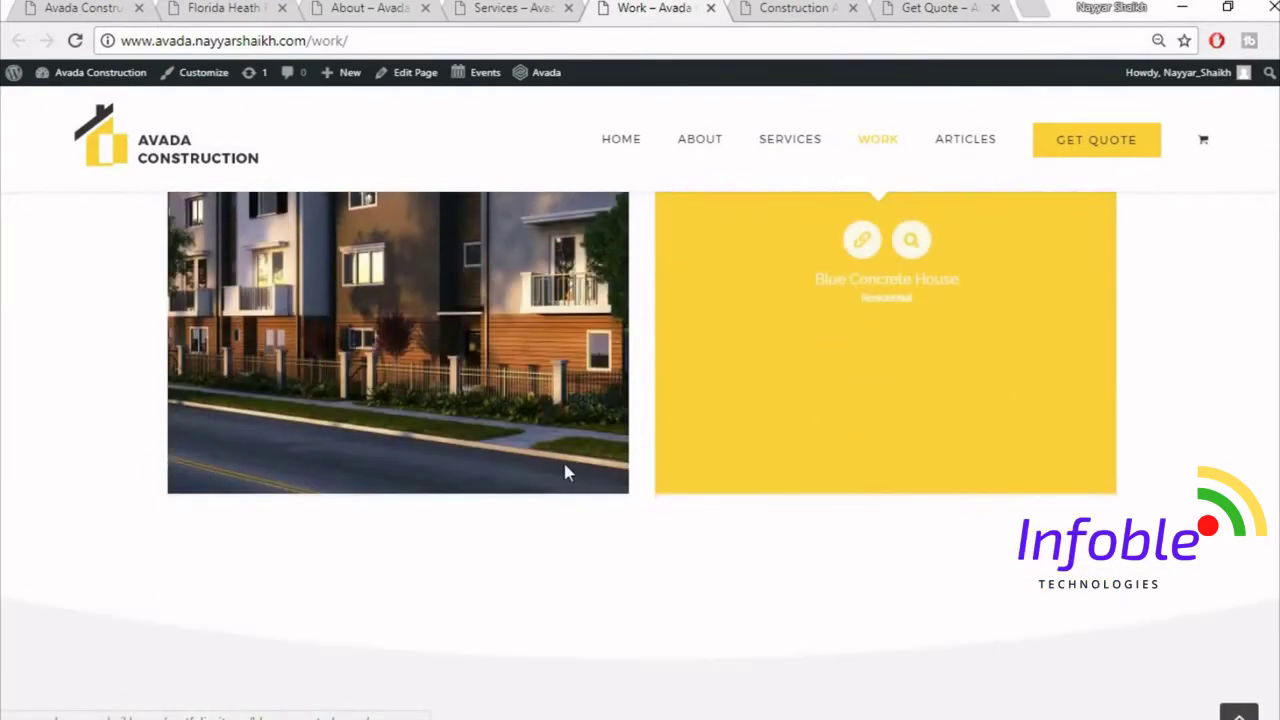
pyautogui.scroll(6, 557, 471)
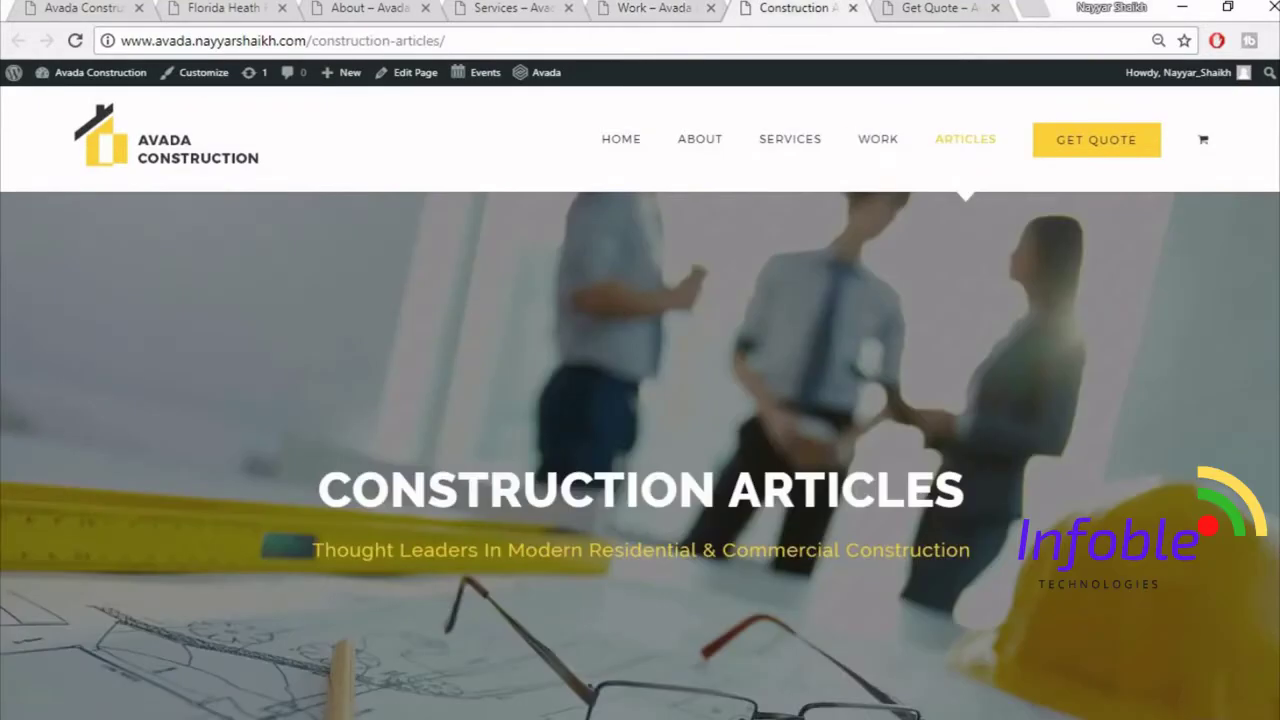
pyautogui.scroll(-8, 1095, 297)
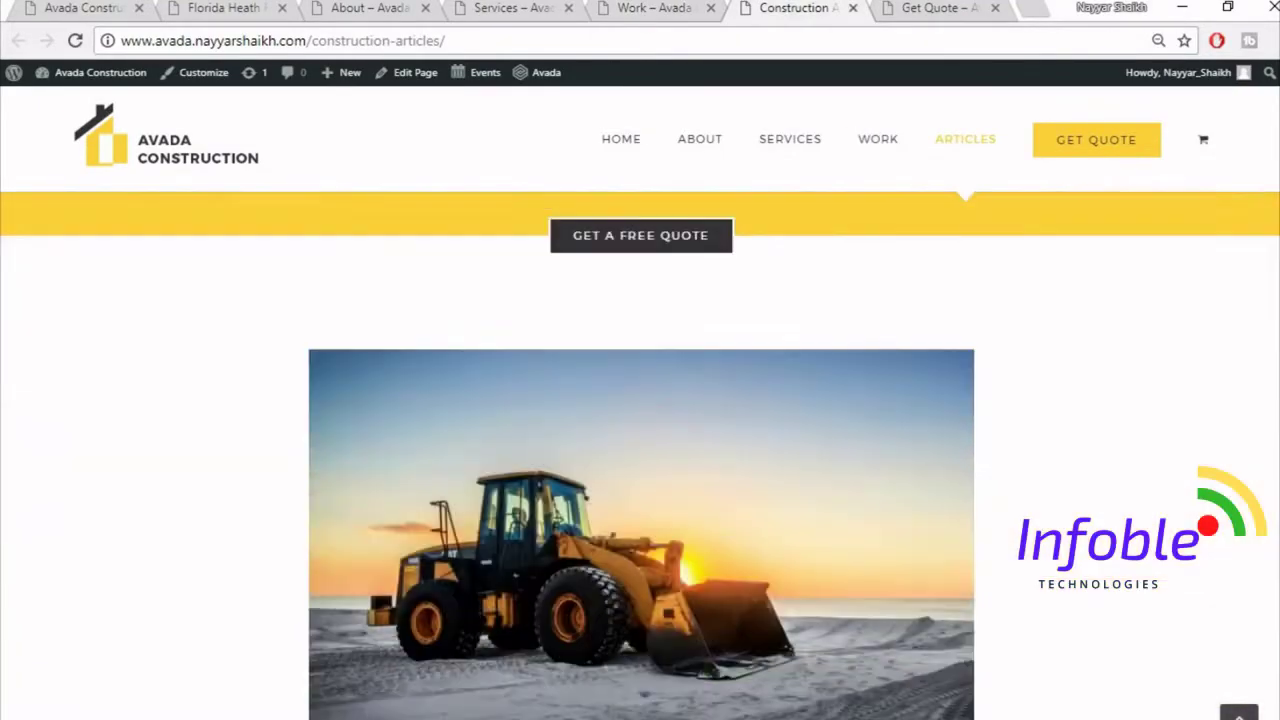
pyautogui.scroll(-2, 586, 394)
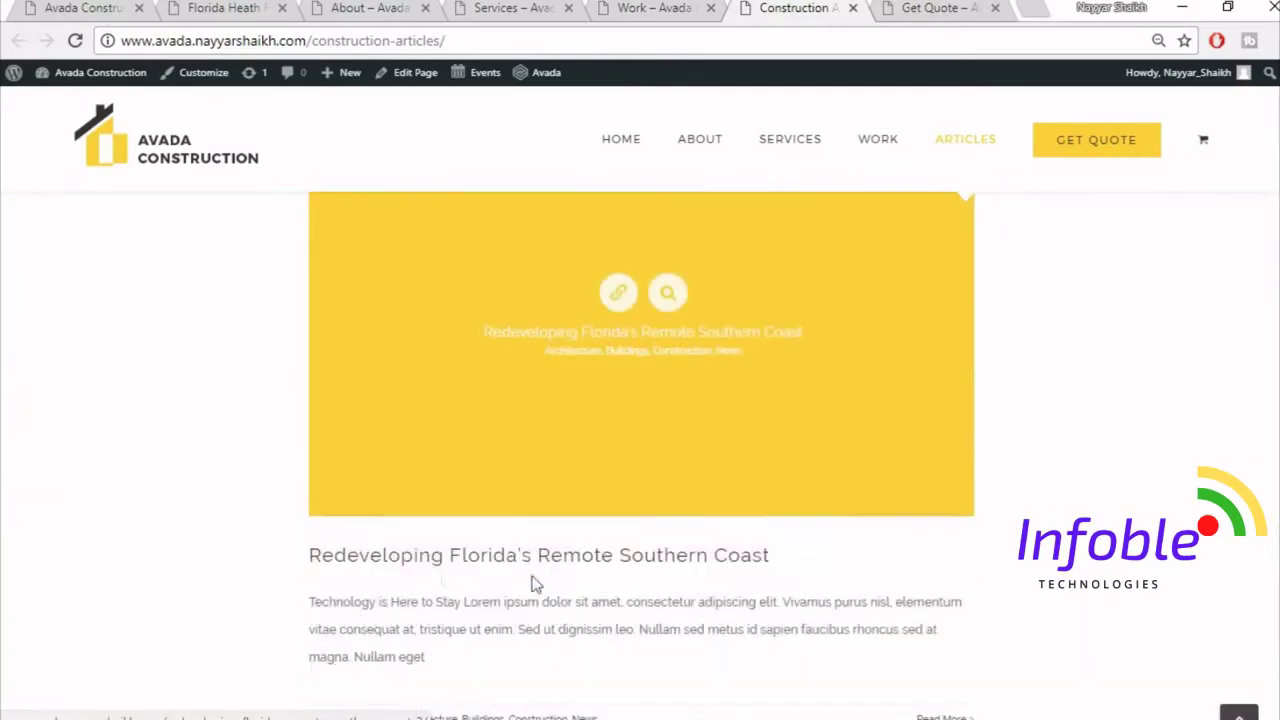
pyautogui.scroll(-2, 453, 568)
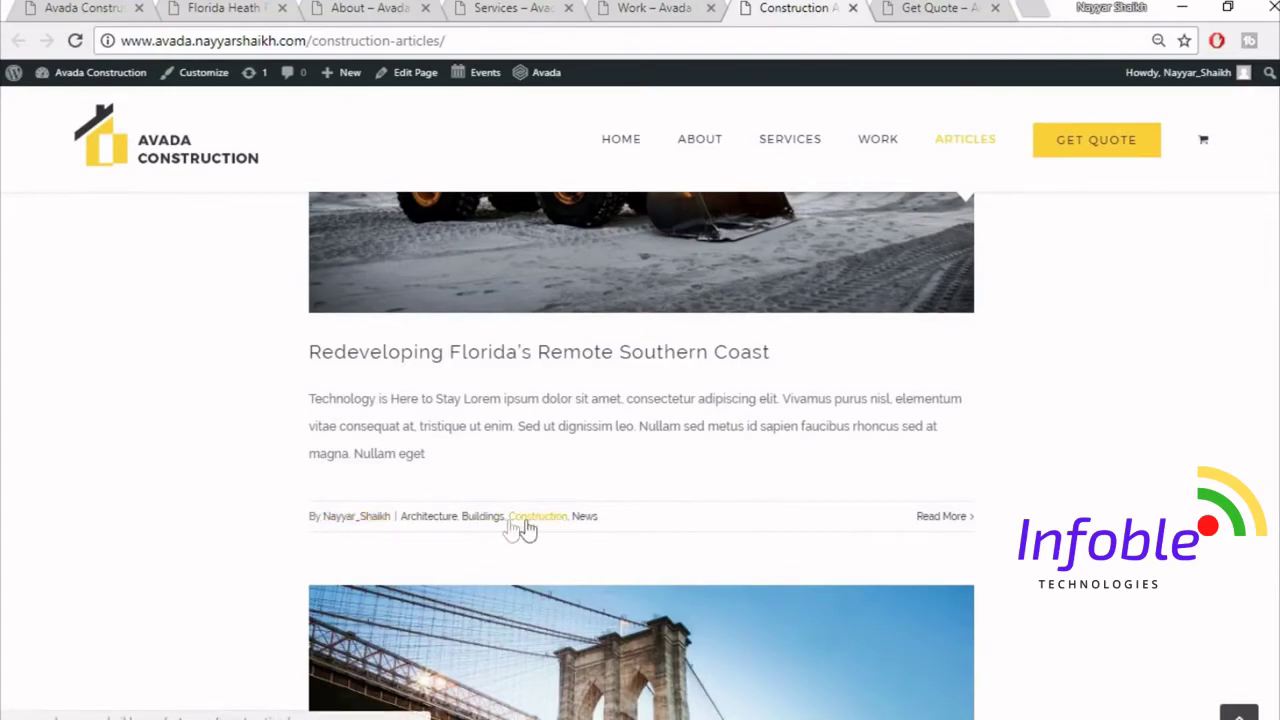
pyautogui.scroll(2, 641, 455)
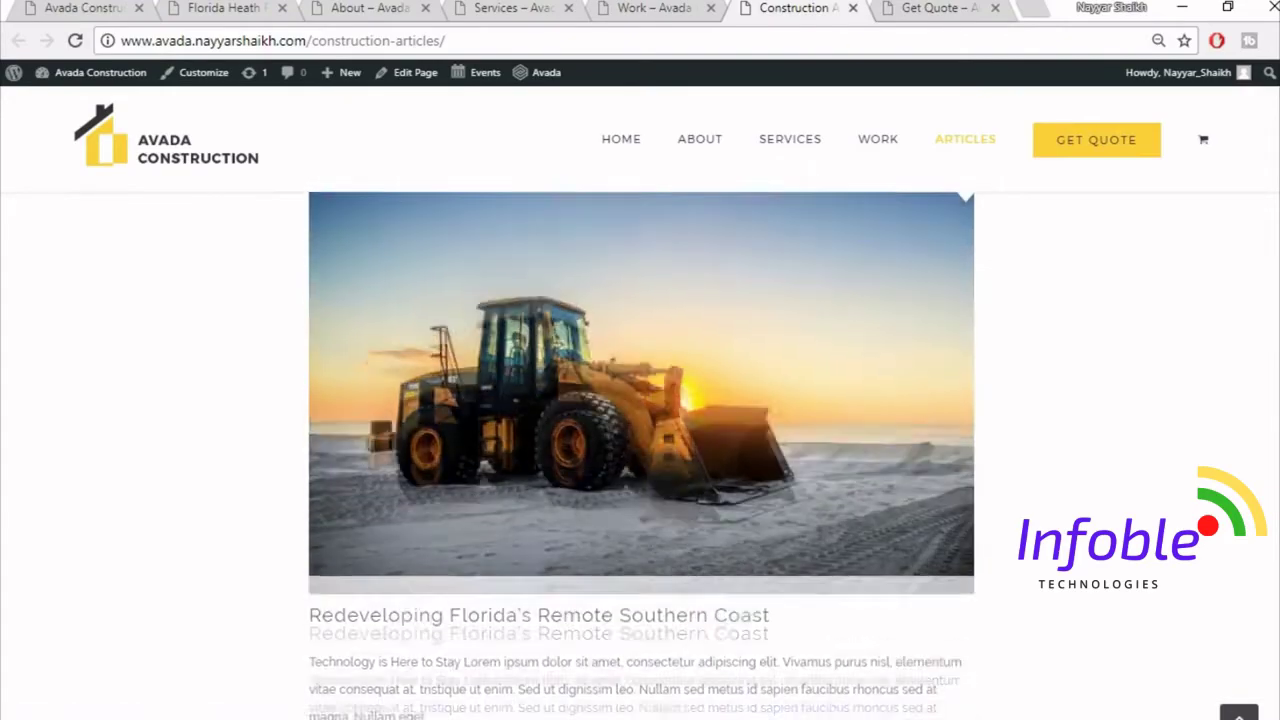
pyautogui.scroll(-8, 641, 455)
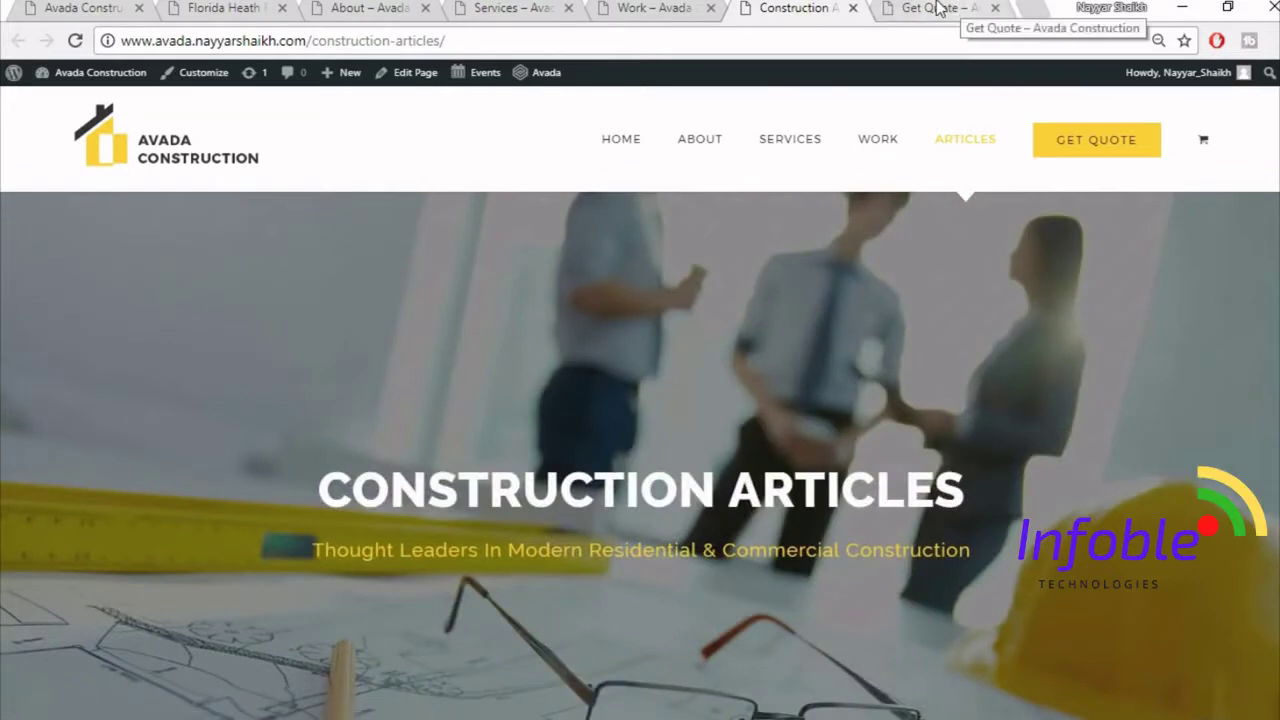
# - Switch to the Get Quote page and scroll down and back through its content
pyautogui.click(935, 8)
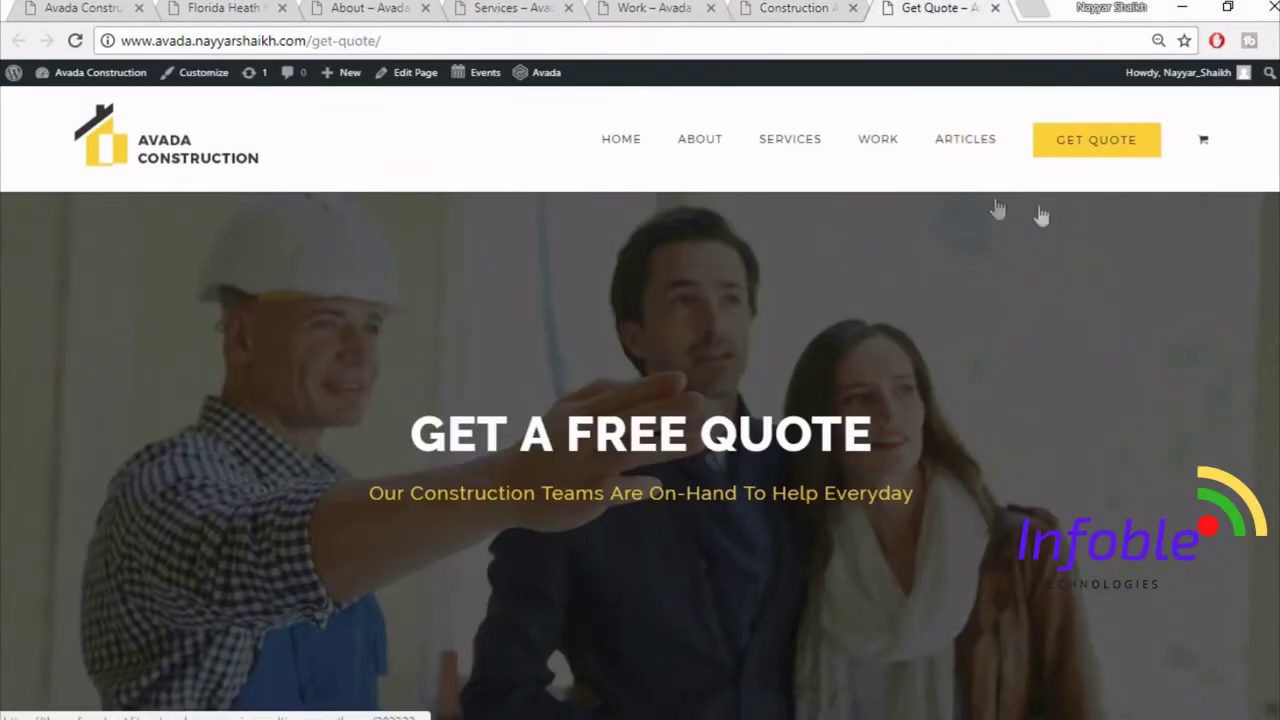
pyautogui.scroll(-1, 640, 456)
pyautogui.scroll(-5, 640, 456)
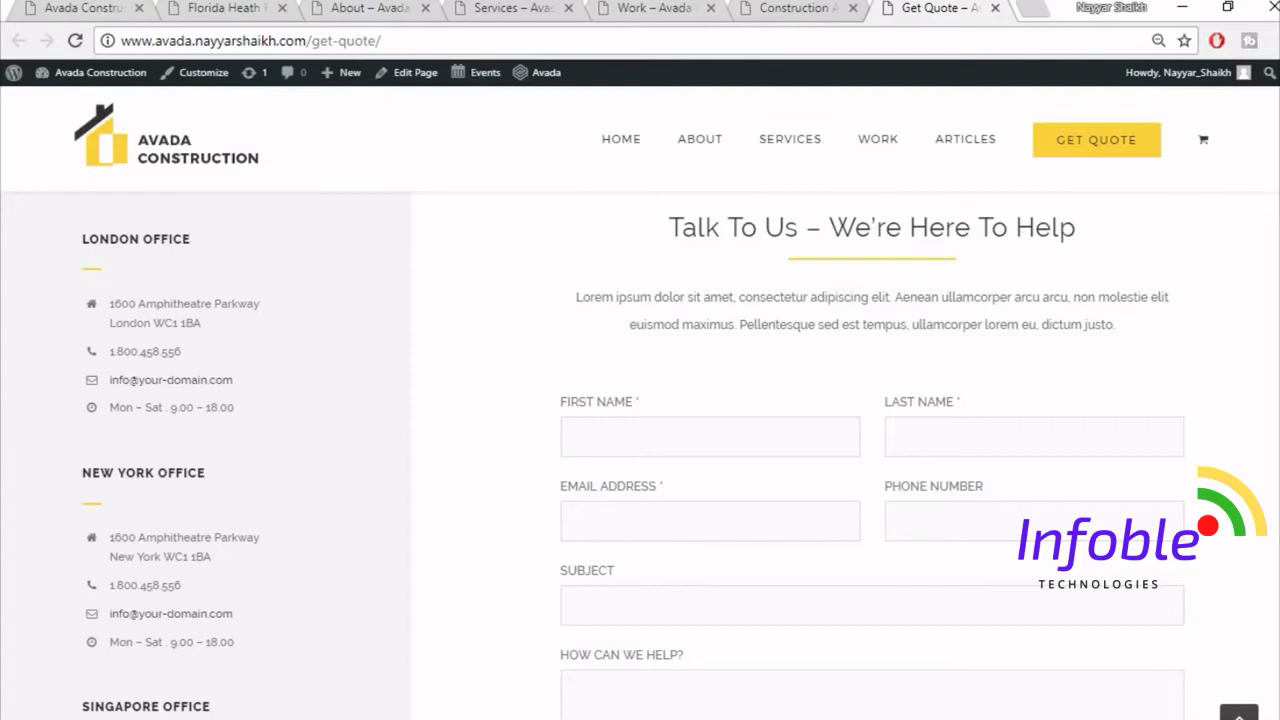
pyautogui.scroll(-3, 870, 450)
pyautogui.scroll(1, 870, 450)
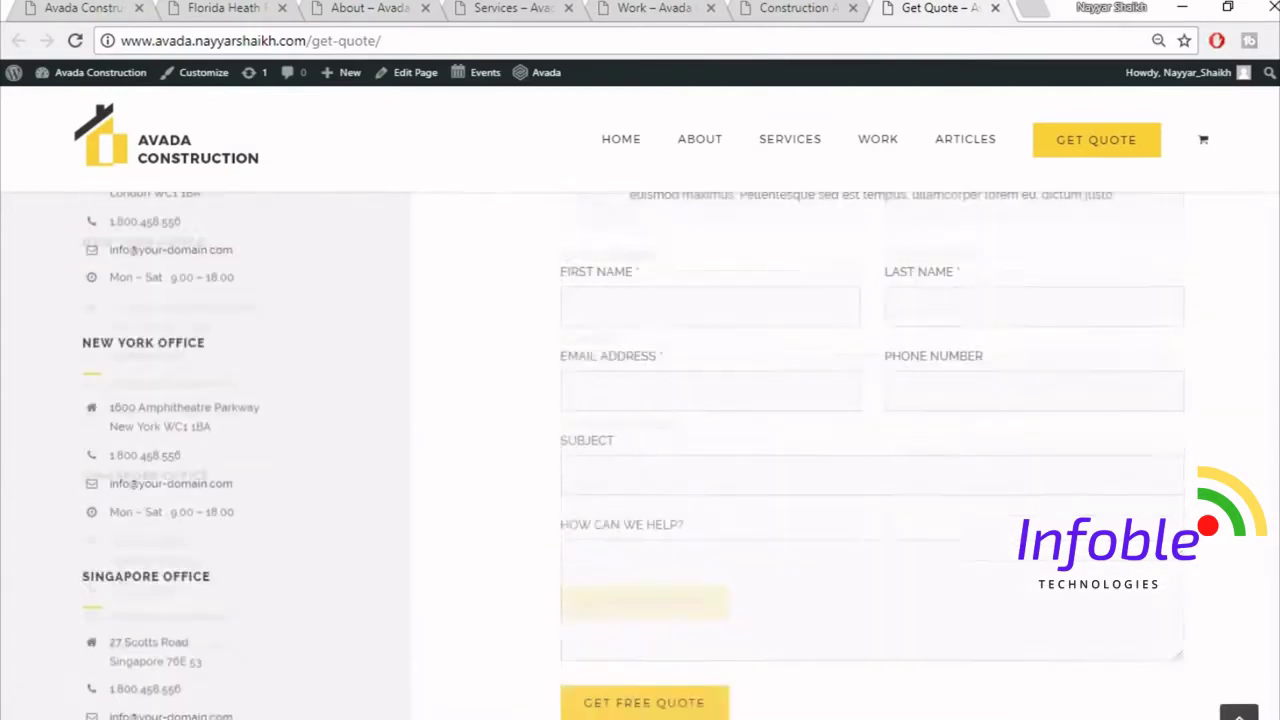
pyautogui.scroll(3, 1206, 302)
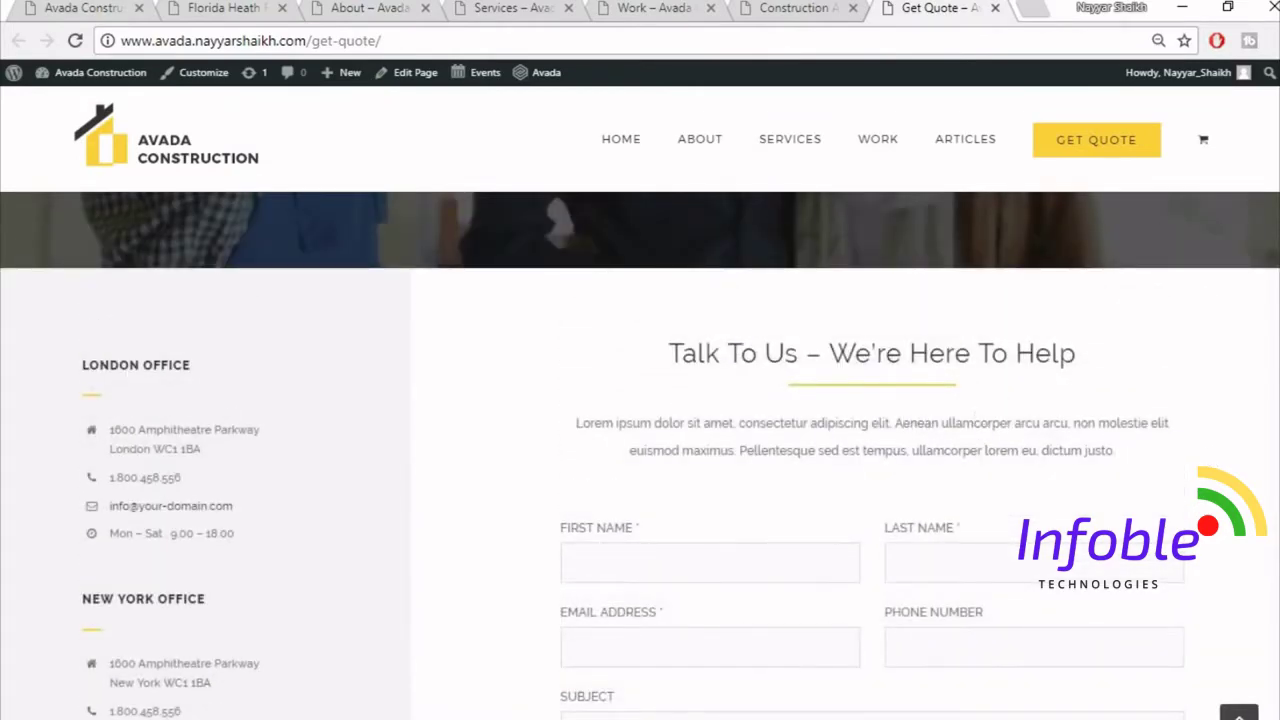
pyautogui.scroll(-2, 790, 375)
pyautogui.scroll(-1, 1035, 457)
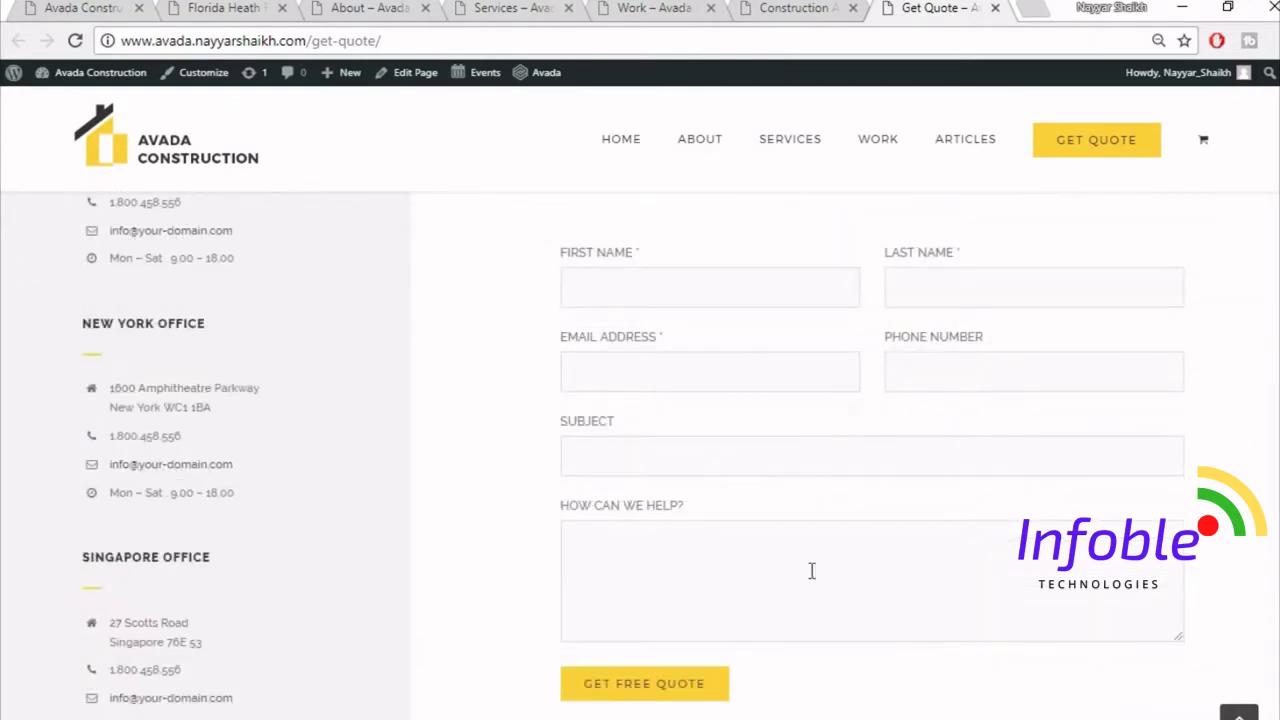
pyautogui.scroll(-6, 791, 632)
pyautogui.scroll(15, 828, 585)
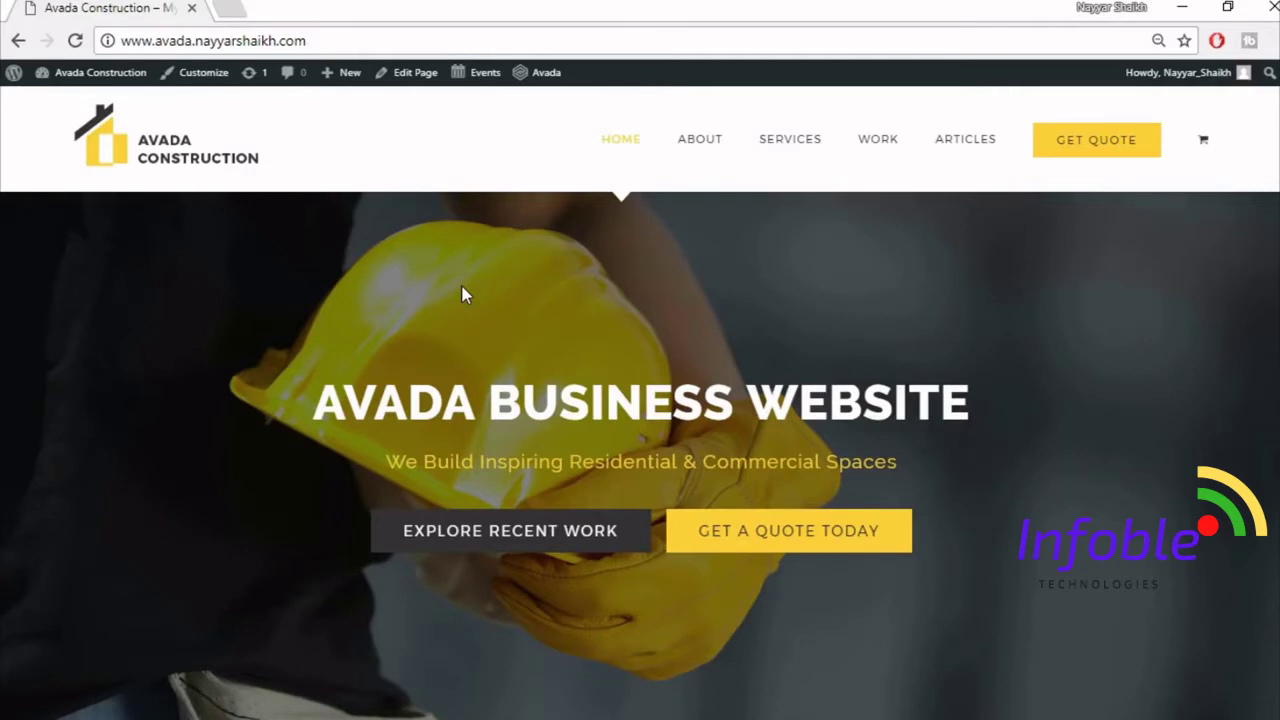
# - Load bloggdude.com/tmd in a new browser tab
pyautogui.click(231, 10)
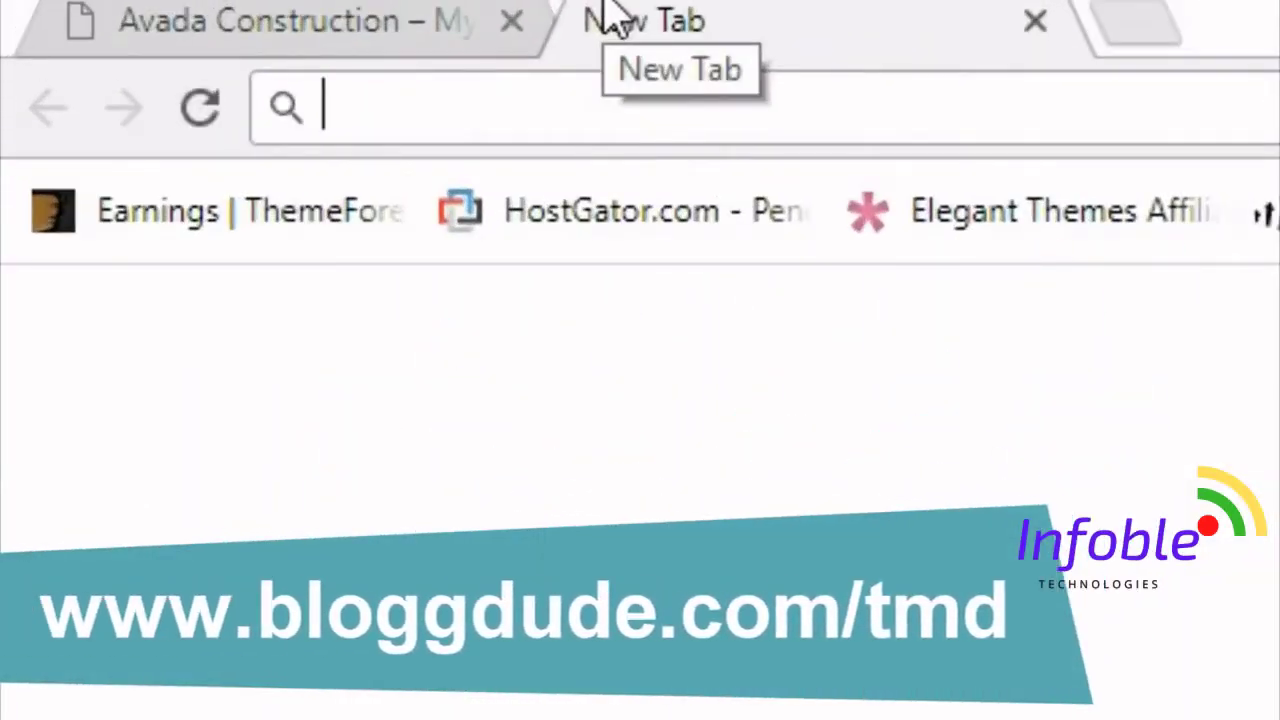
pyautogui.write('bloggdude.com/tmd')
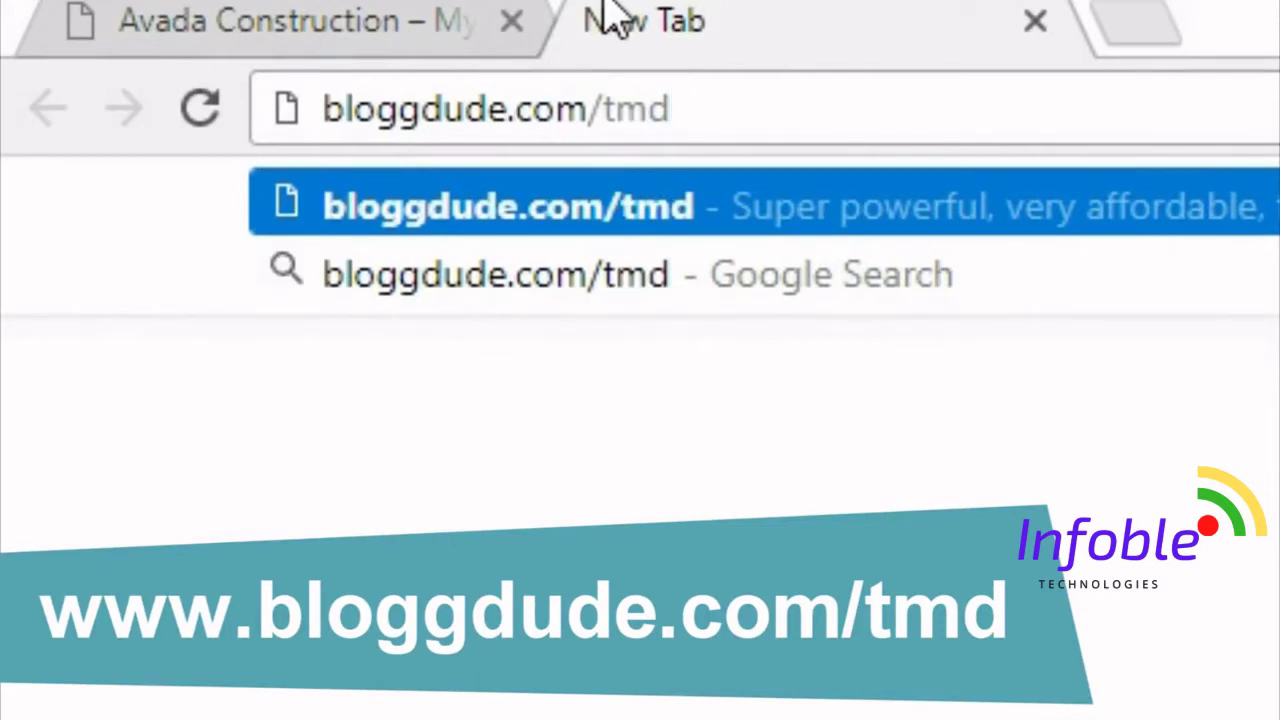
pyautogui.press('Return')
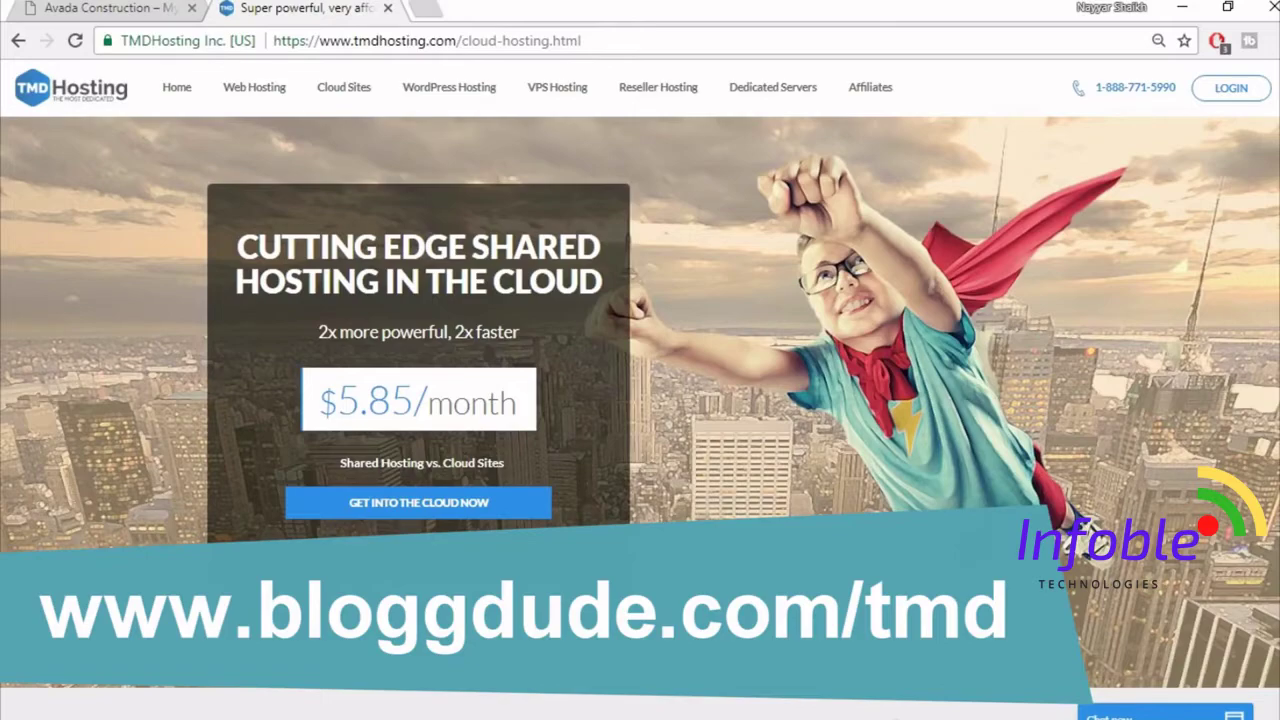
# - Scroll to the Summer, Rain and Storm Cloud plans and highlight SSD in Storm Cloud
pyautogui.scroll(-12, 640, 400)
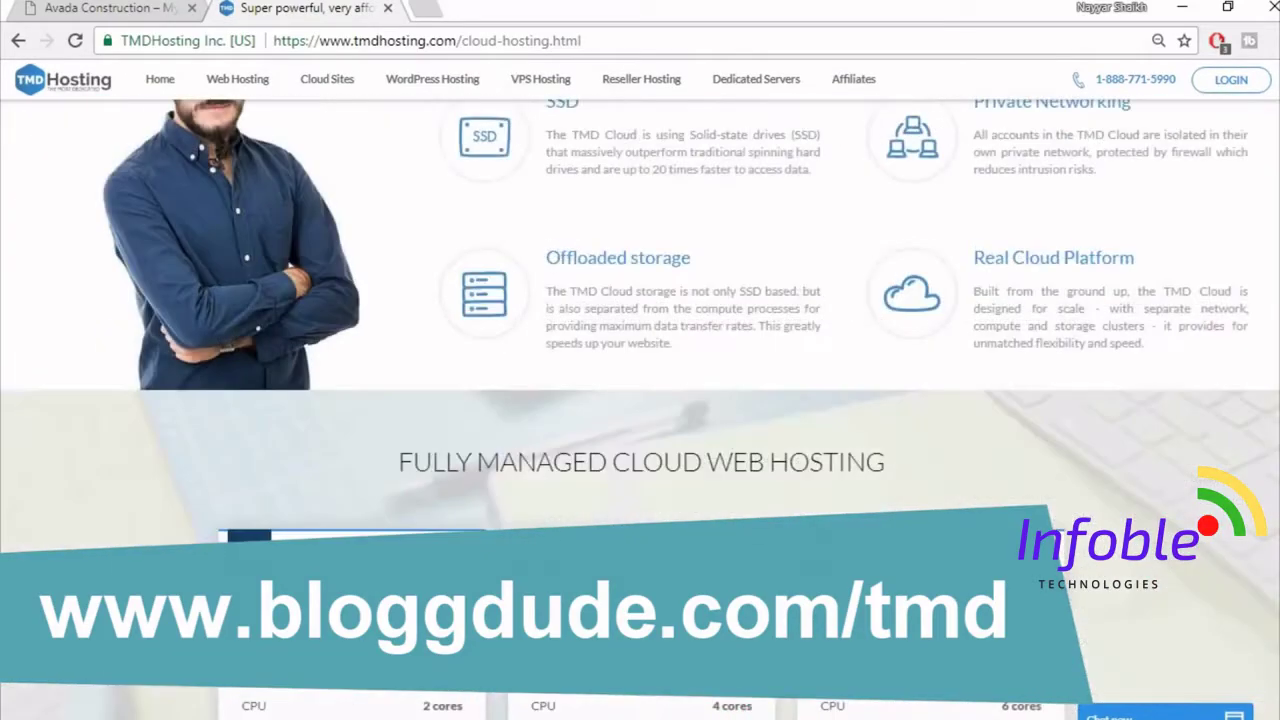
pyautogui.scroll(-4, 640, 400)
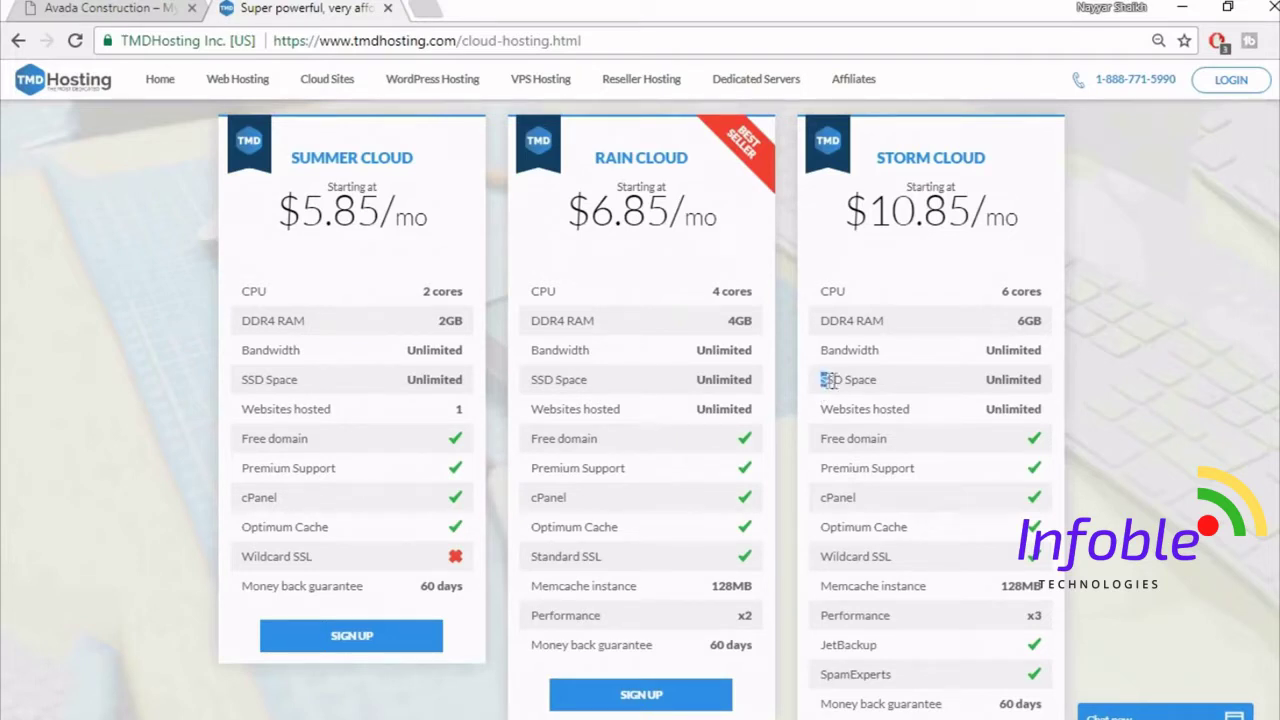
pyautogui.moveTo(820, 380); pyautogui.dragTo(843, 378)
pyautogui.click(424, 8)
pyautogui.write('ssd')
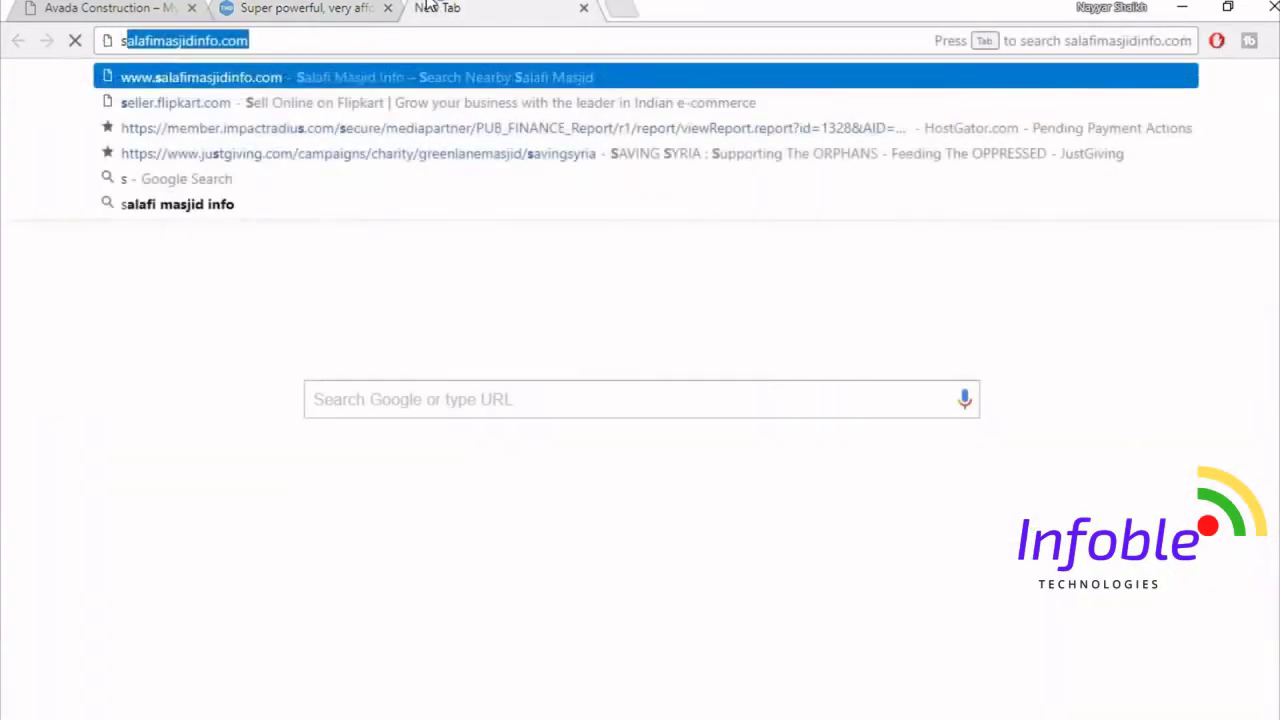
pyautogui.press('Down')
pyautogui.press('Down')
pyautogui.press('Down')
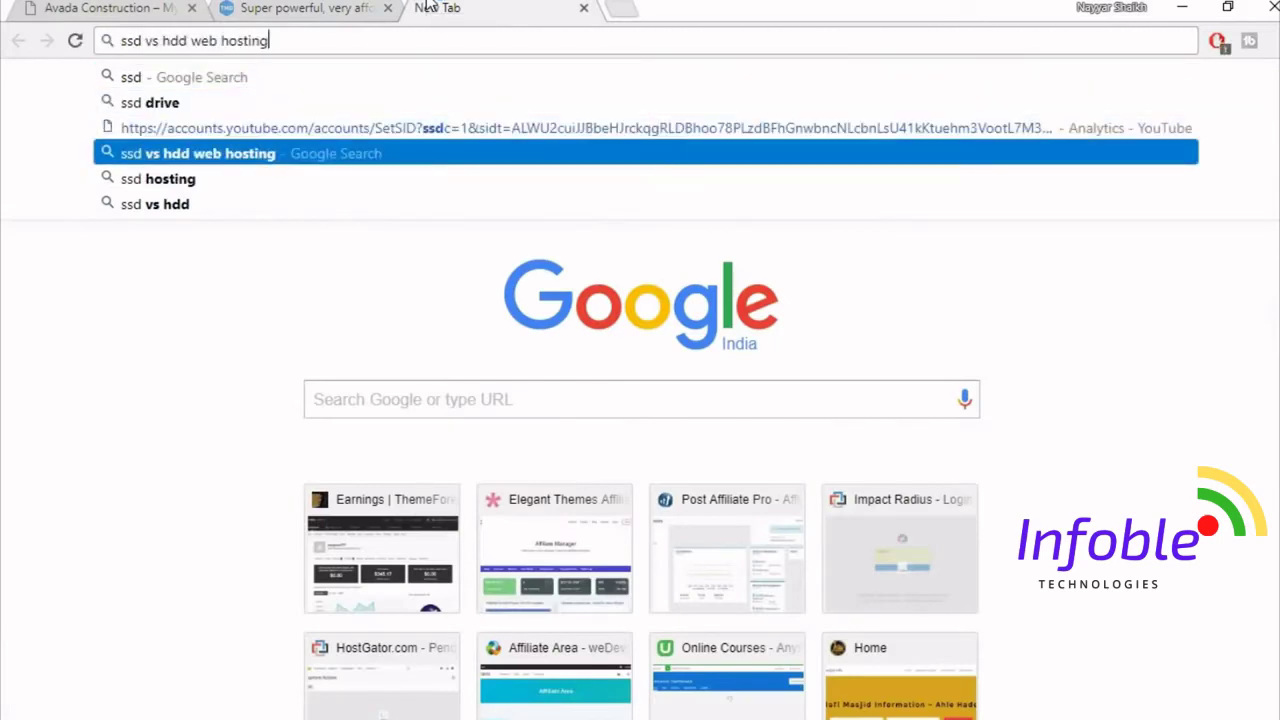
pyautogui.press('Return')
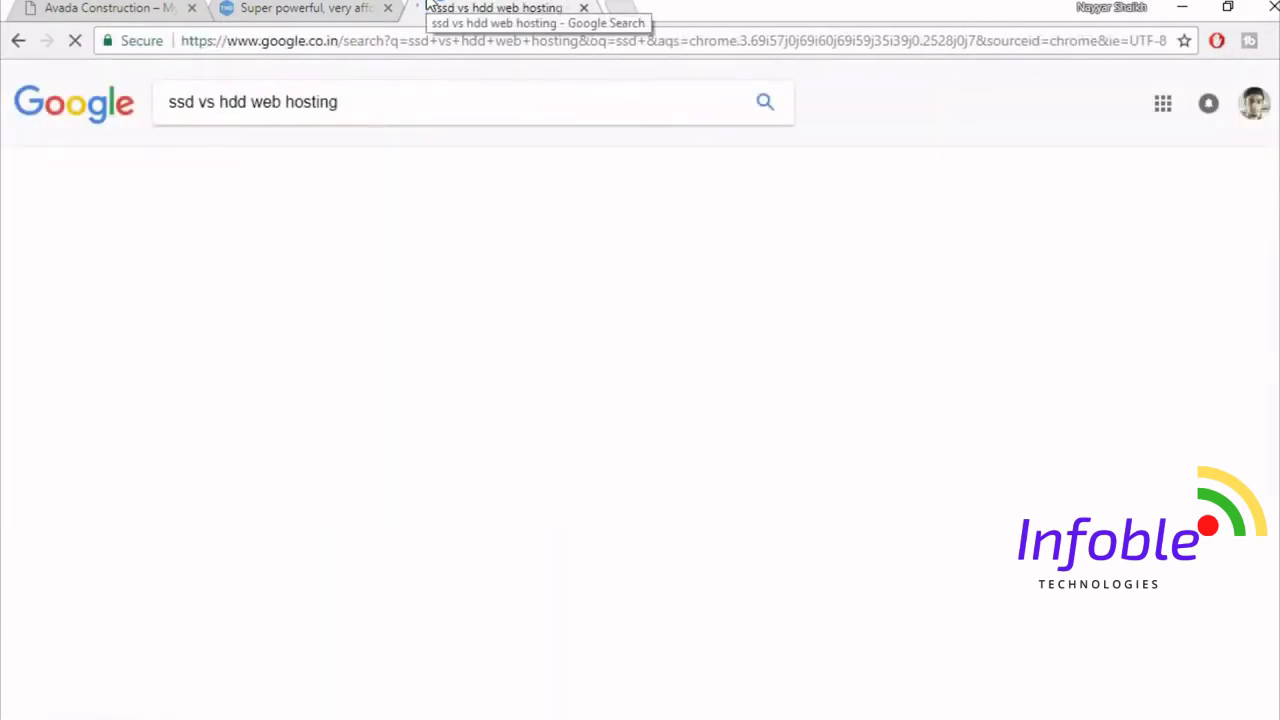
pyautogui.click(372, 167)
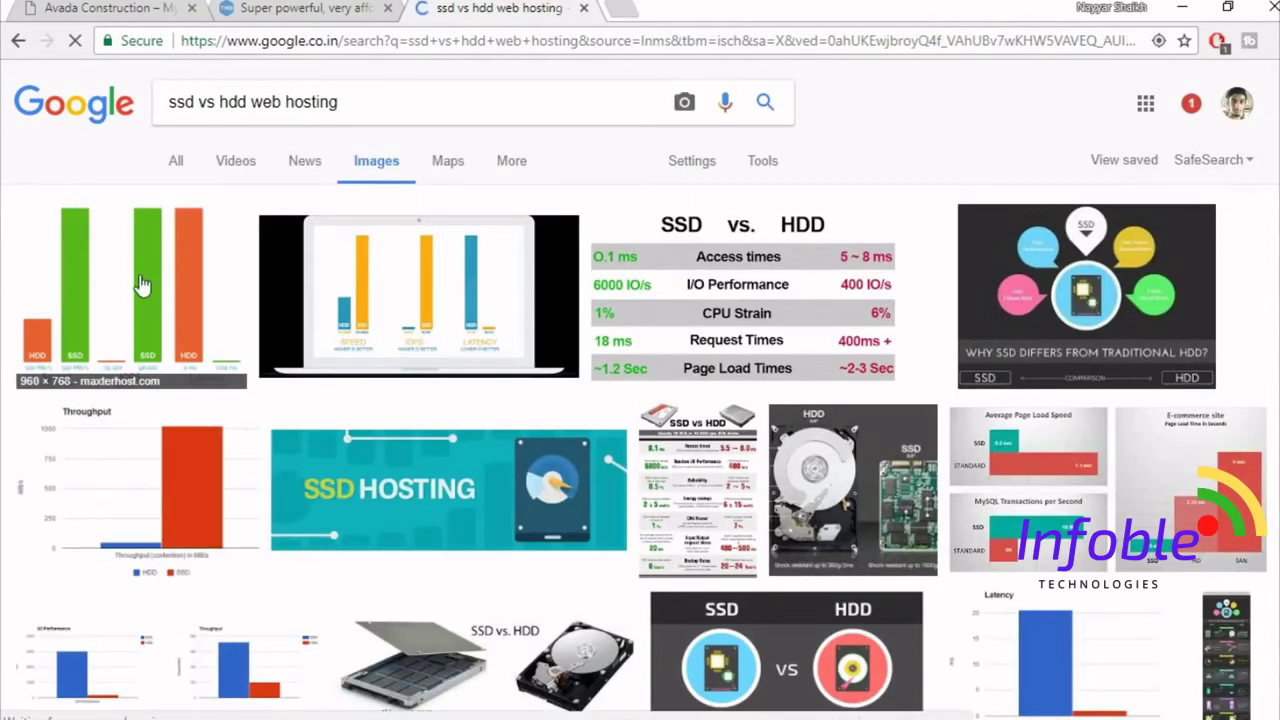
pyautogui.click(141, 286)
pyautogui.scroll(-1, 541, 516)
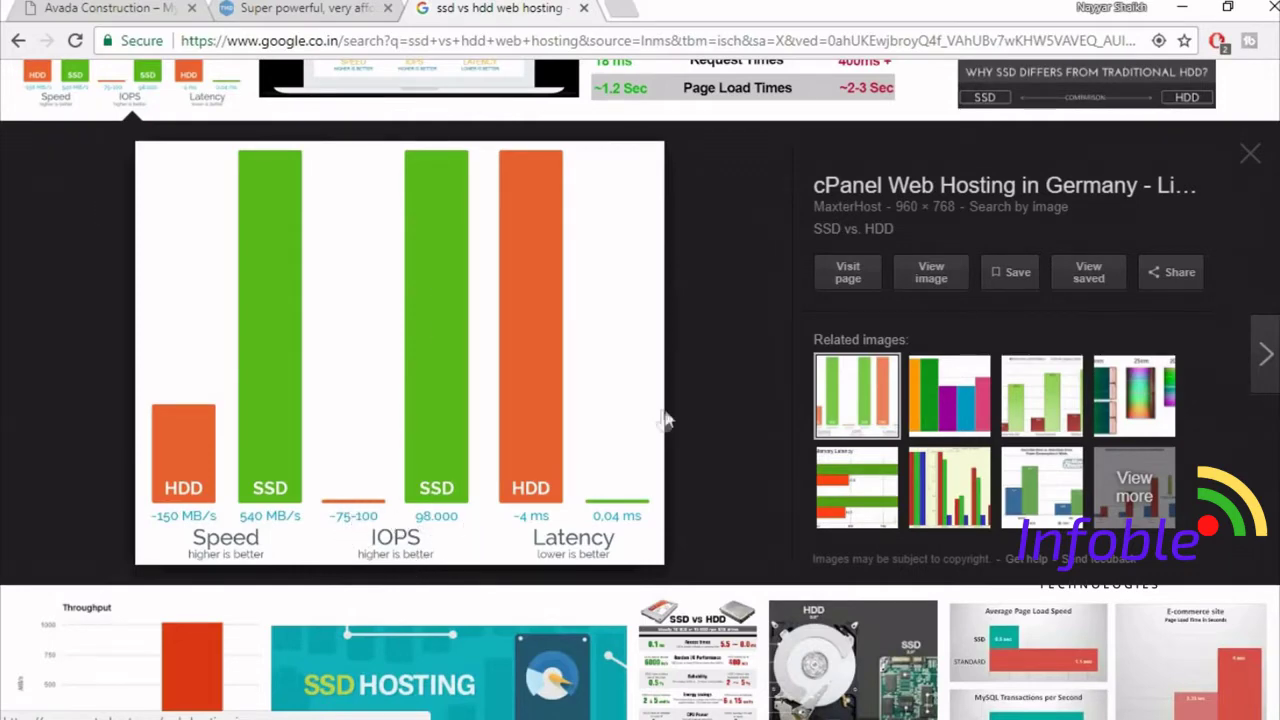
pyautogui.scroll(3, 668, 428)
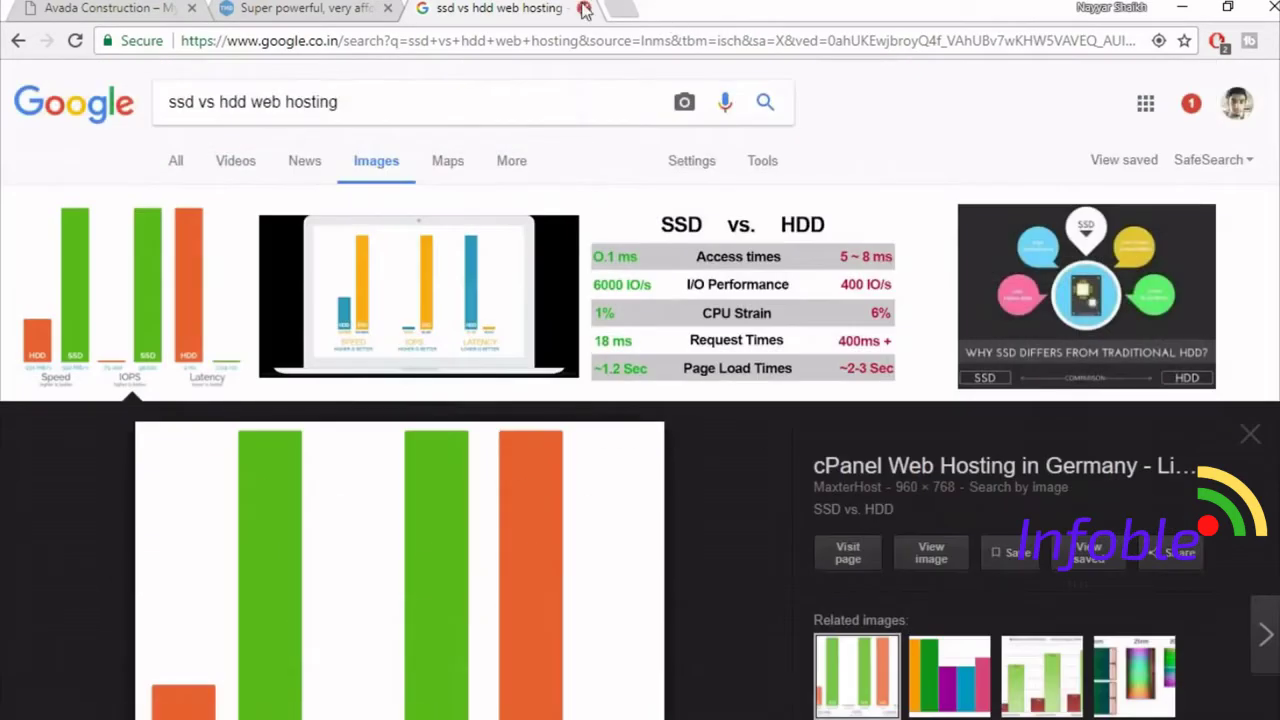
pyautogui.click(584, 8)
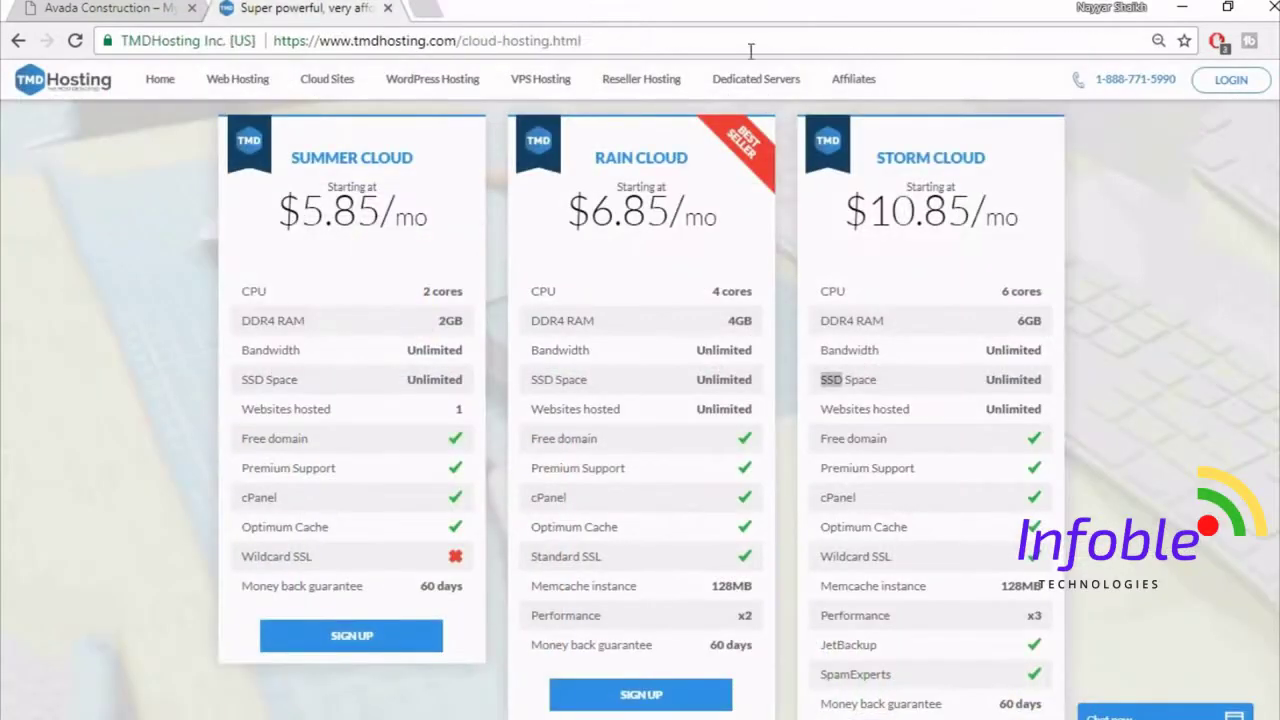
pyautogui.click(1206, 253)
pyautogui.moveTo(986, 380); pyautogui.dragTo(1011, 374)
pyautogui.click(1012, 375)
pyautogui.scroll(-1, 1103, 445)
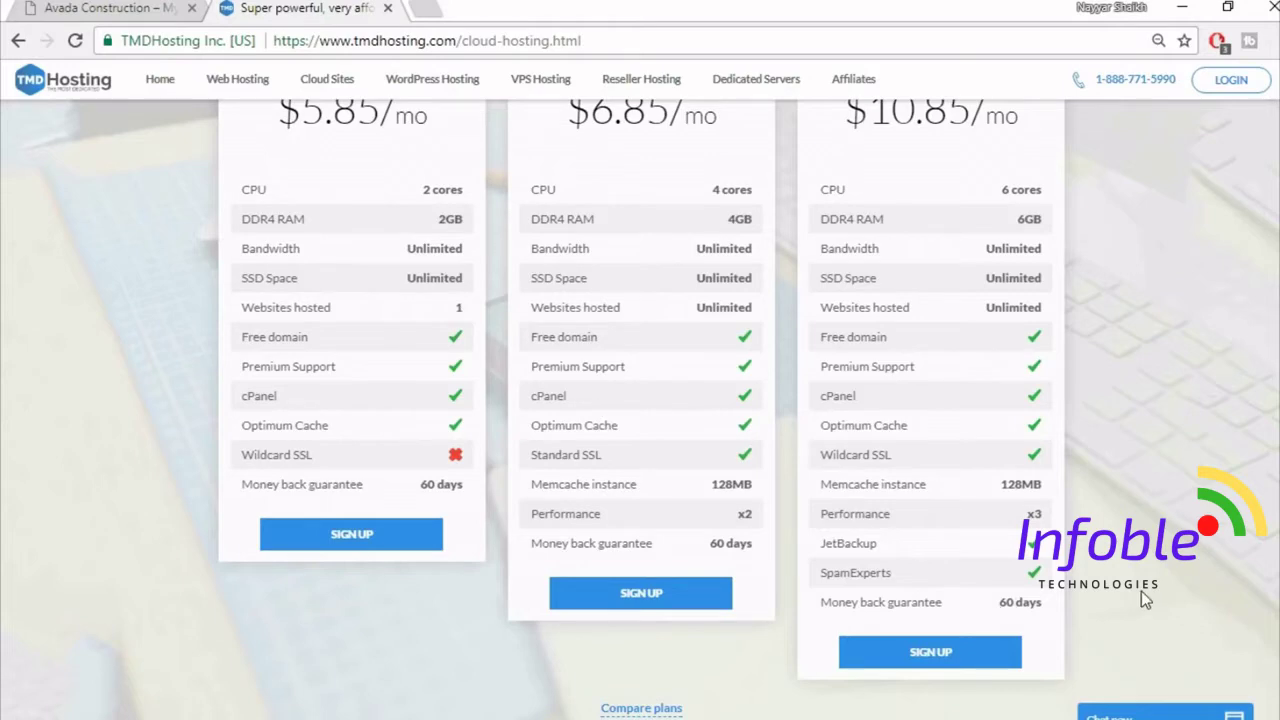
pyautogui.scroll(1, 1141, 591)
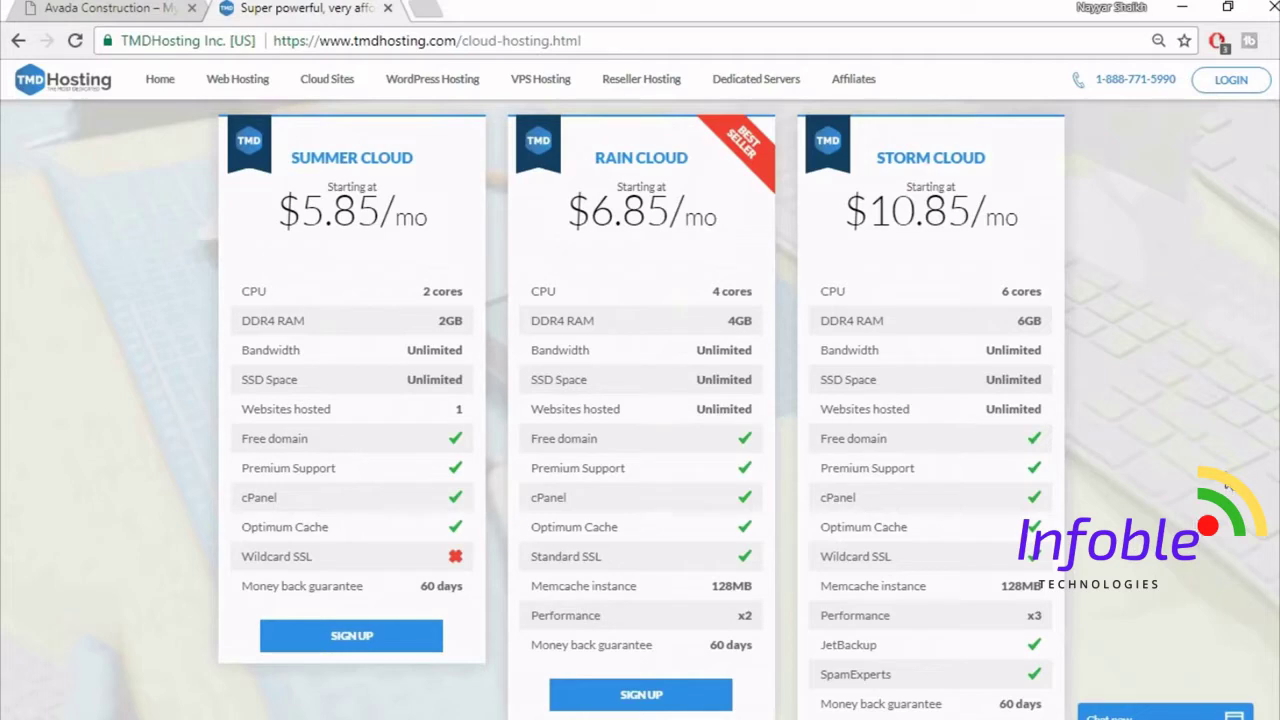
# - Scroll the cloud pricing cards to review the Storm Cloud plan
pyautogui.scroll(-2, 1228, 485)
pyautogui.scroll(3, 1228, 485)
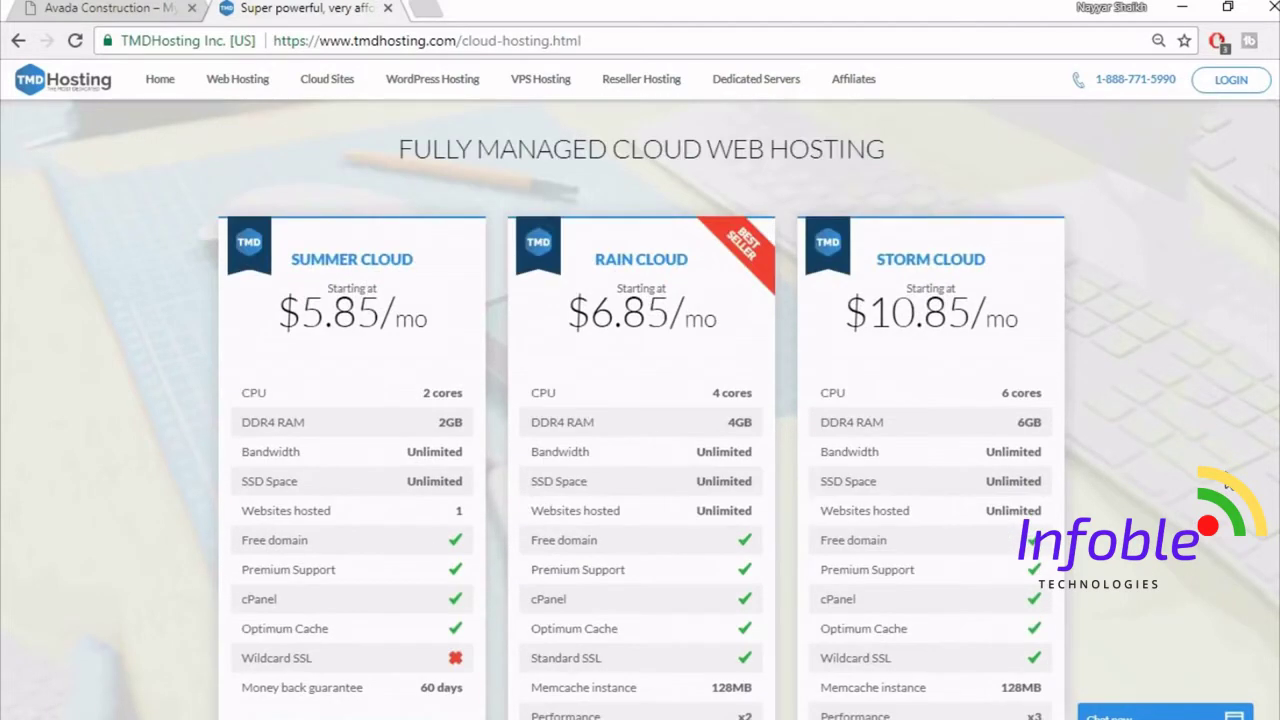
pyautogui.scroll(-1, 1226, 482)
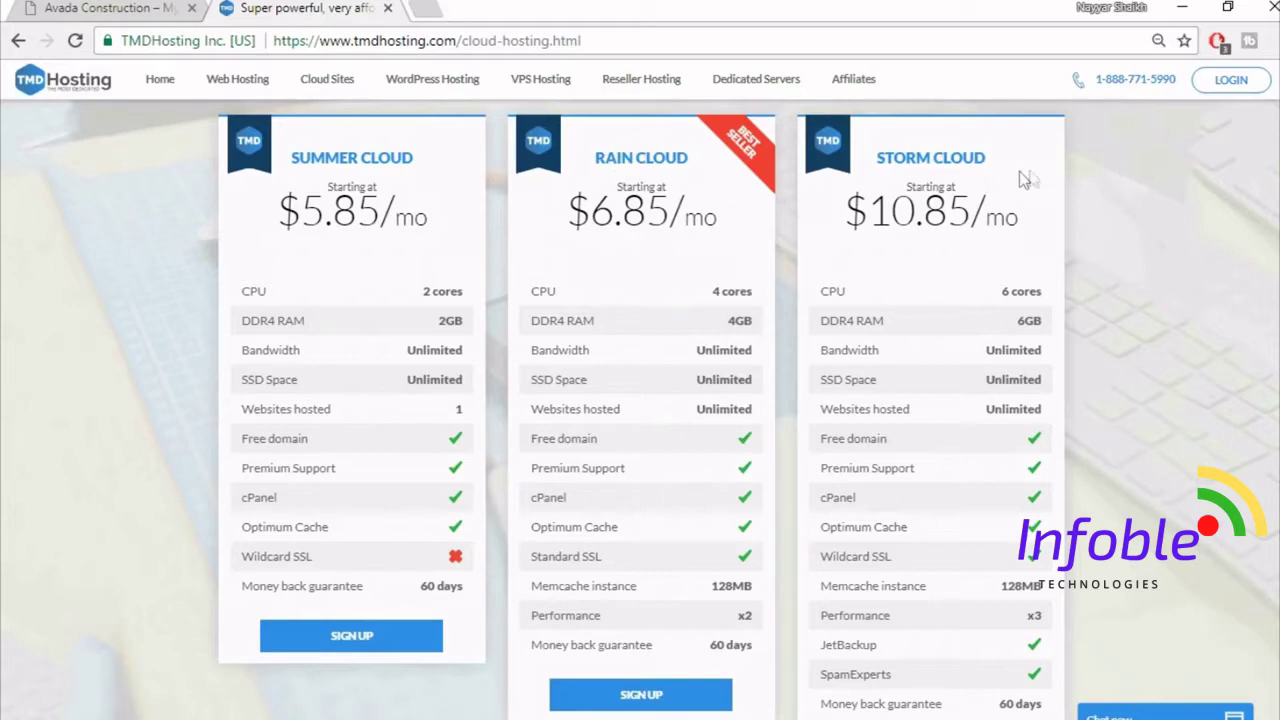
pyautogui.scroll(-2, 1178, 283)
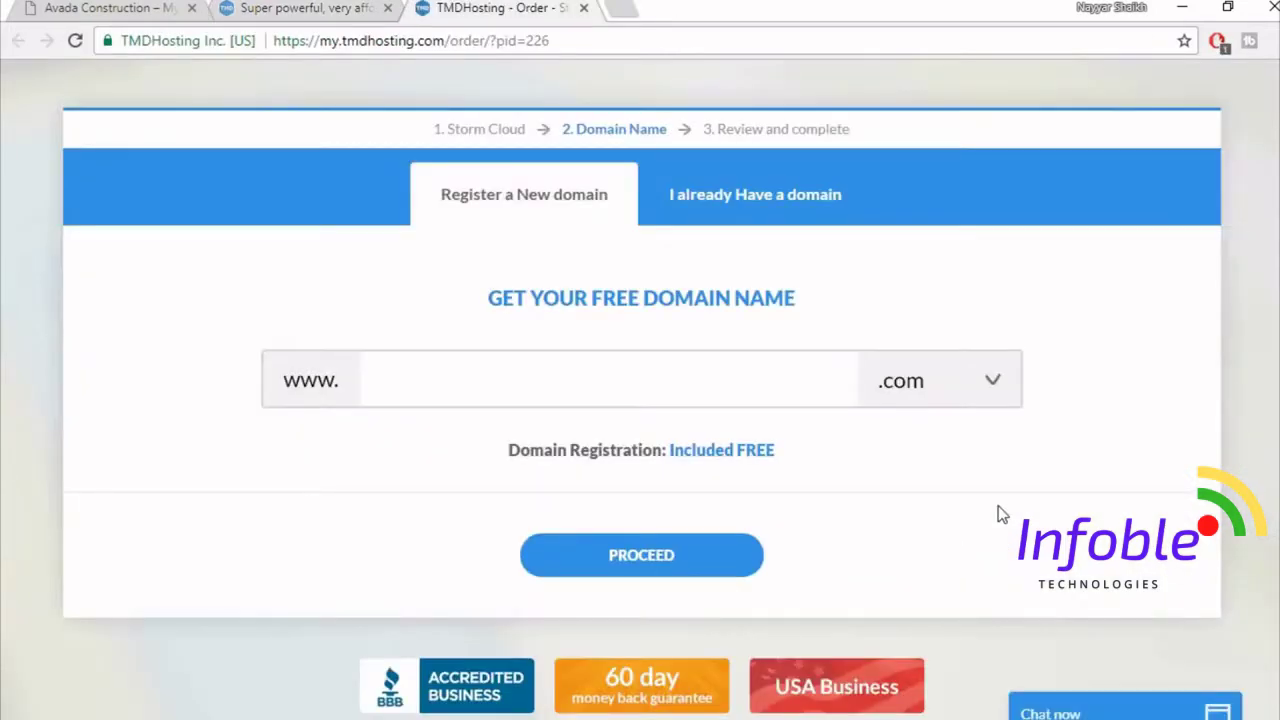
# - Enter the desired .com domain name under Register a New domain and proceed
pyautogui.click(767, 374)
pyautogui.write('nayyarsha')
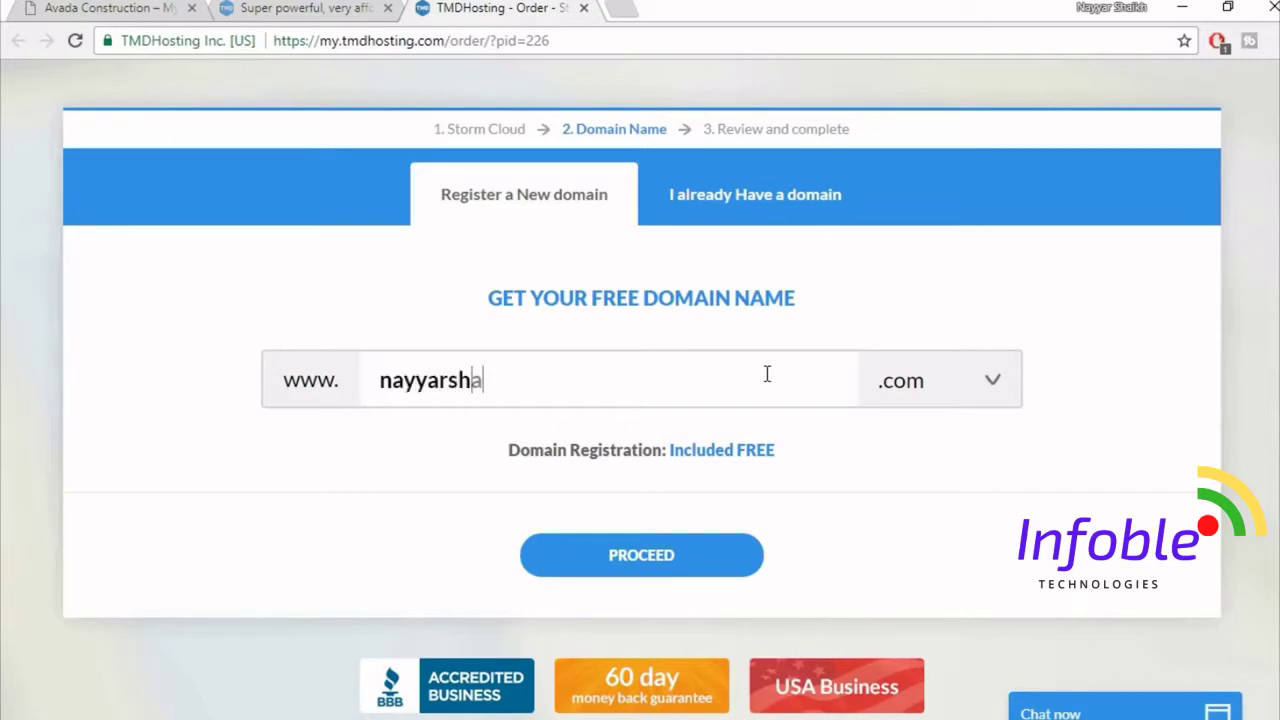
pyautogui.write('ikh1')
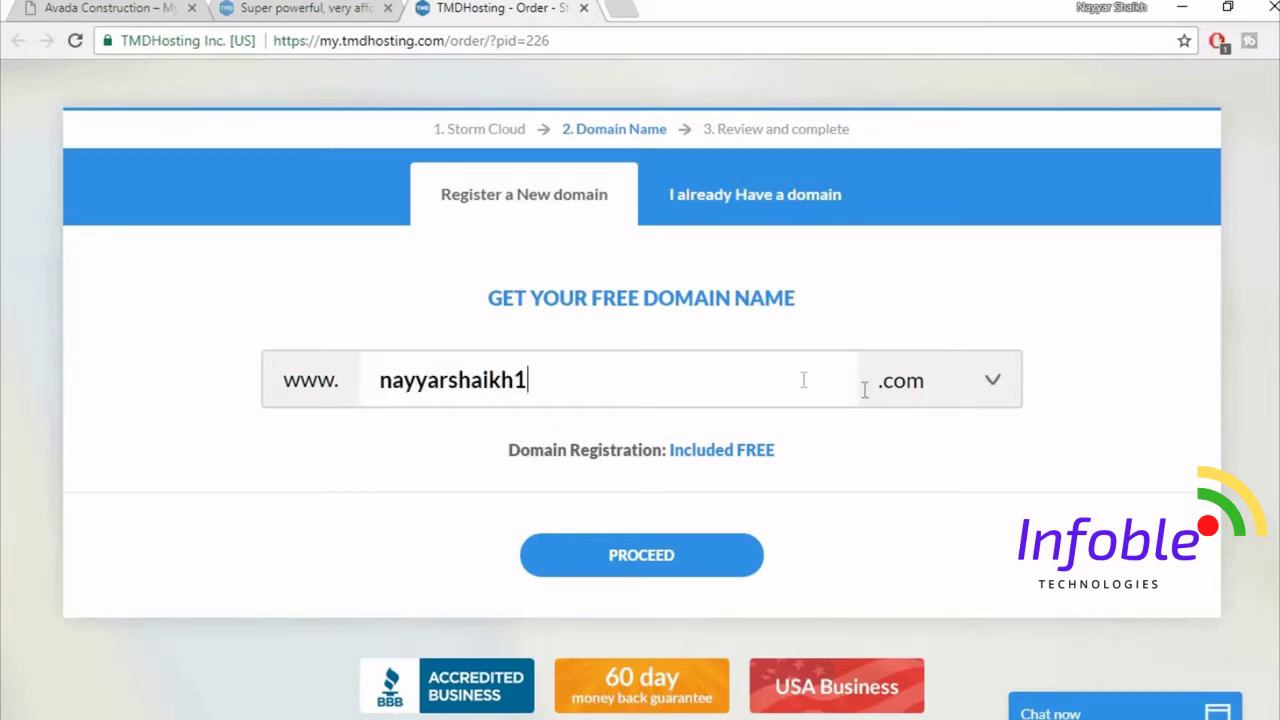
pyautogui.click(667, 566)
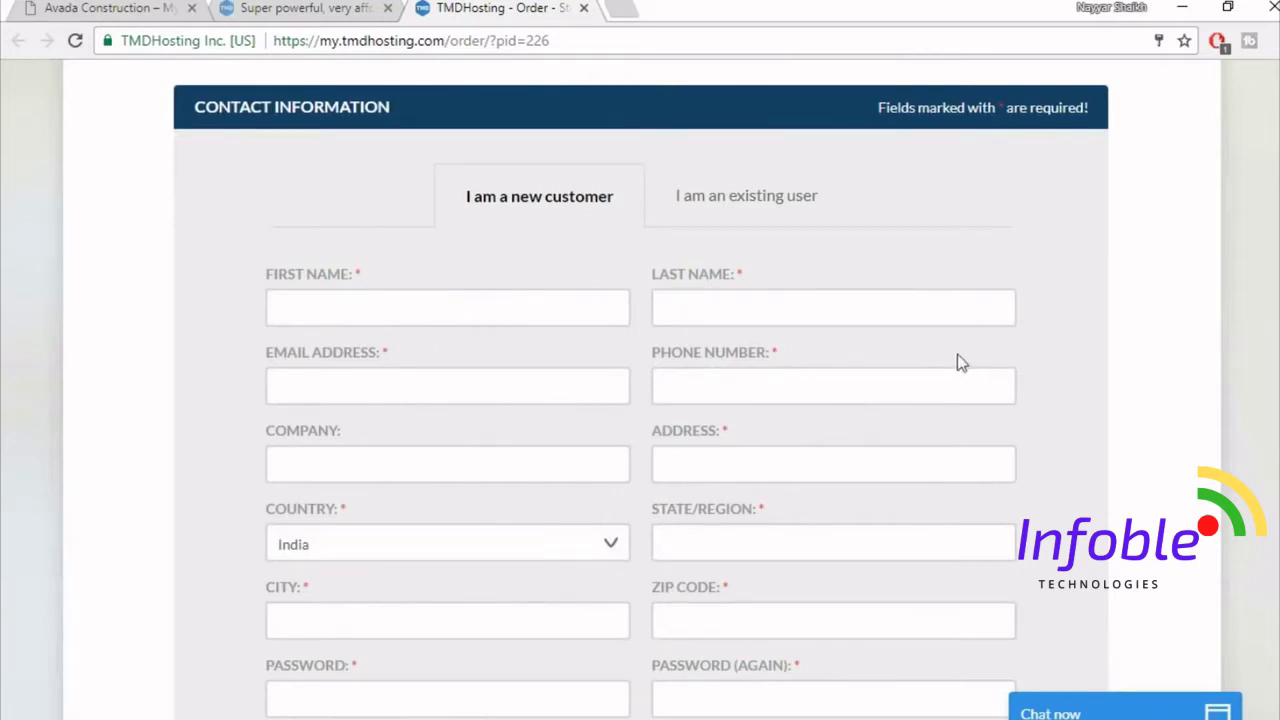
# - Try PayPal, then keep Credit Card as the payment method
pyautogui.scroll(-6, 1238, 365)
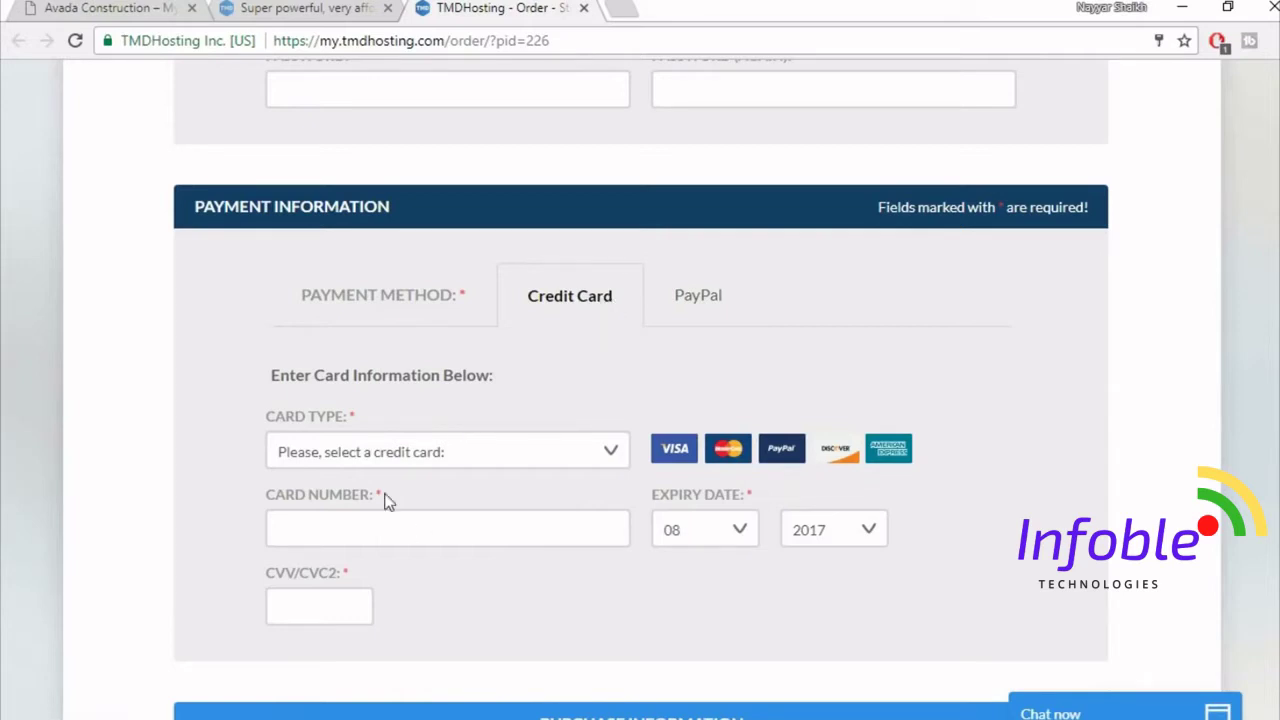
pyautogui.click(700, 306)
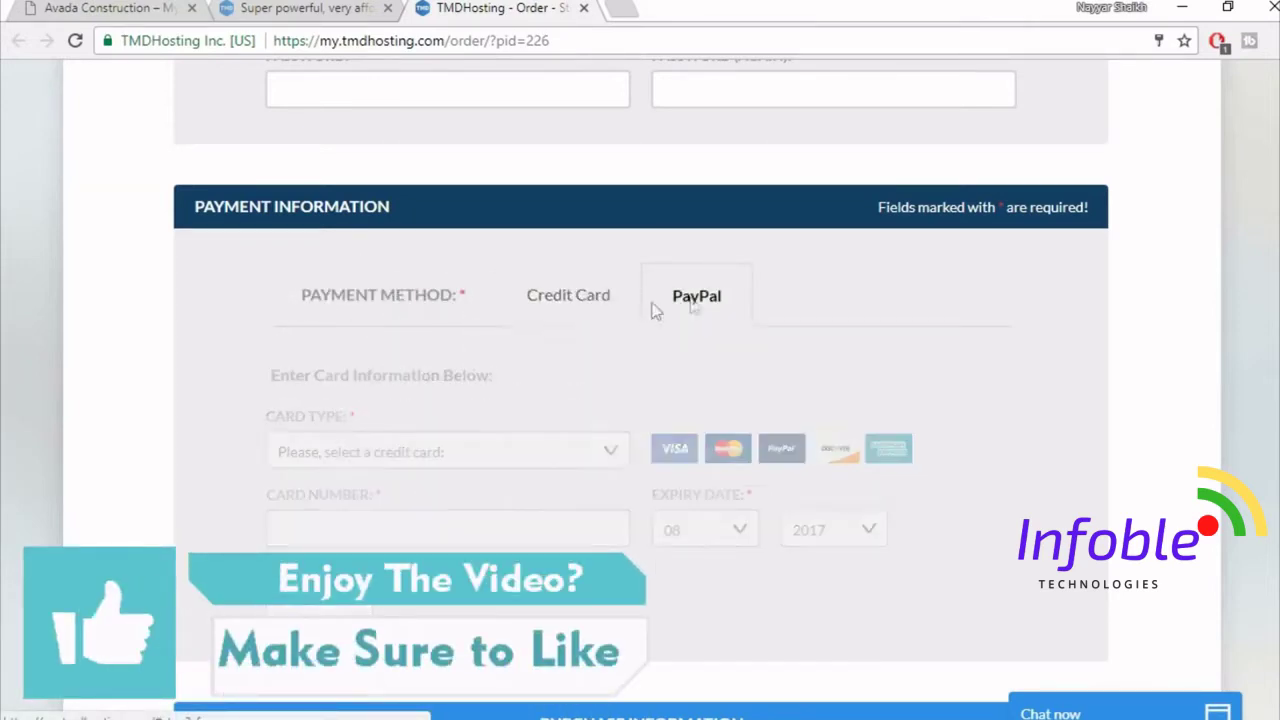
pyautogui.click(550, 302)
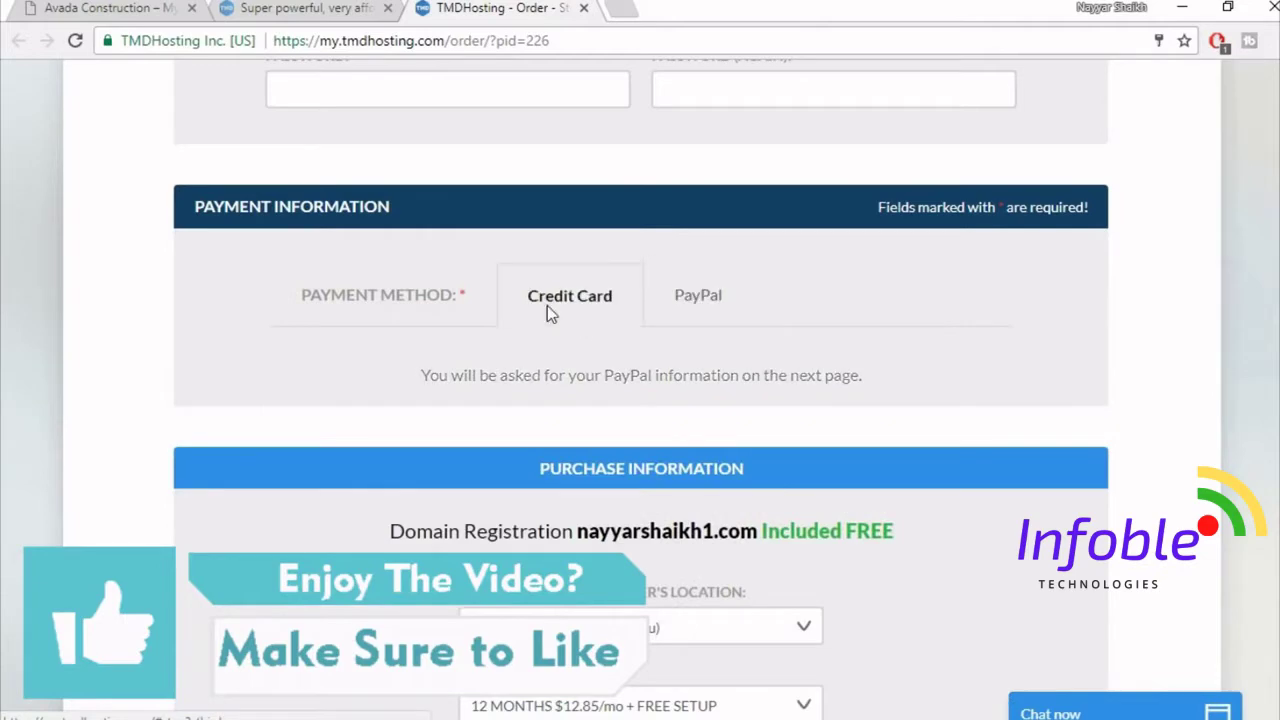
# - Turn off the Domain privacy add-on, leaving the 12-month order at $154.20
pyautogui.scroll(-5, 640, 400)
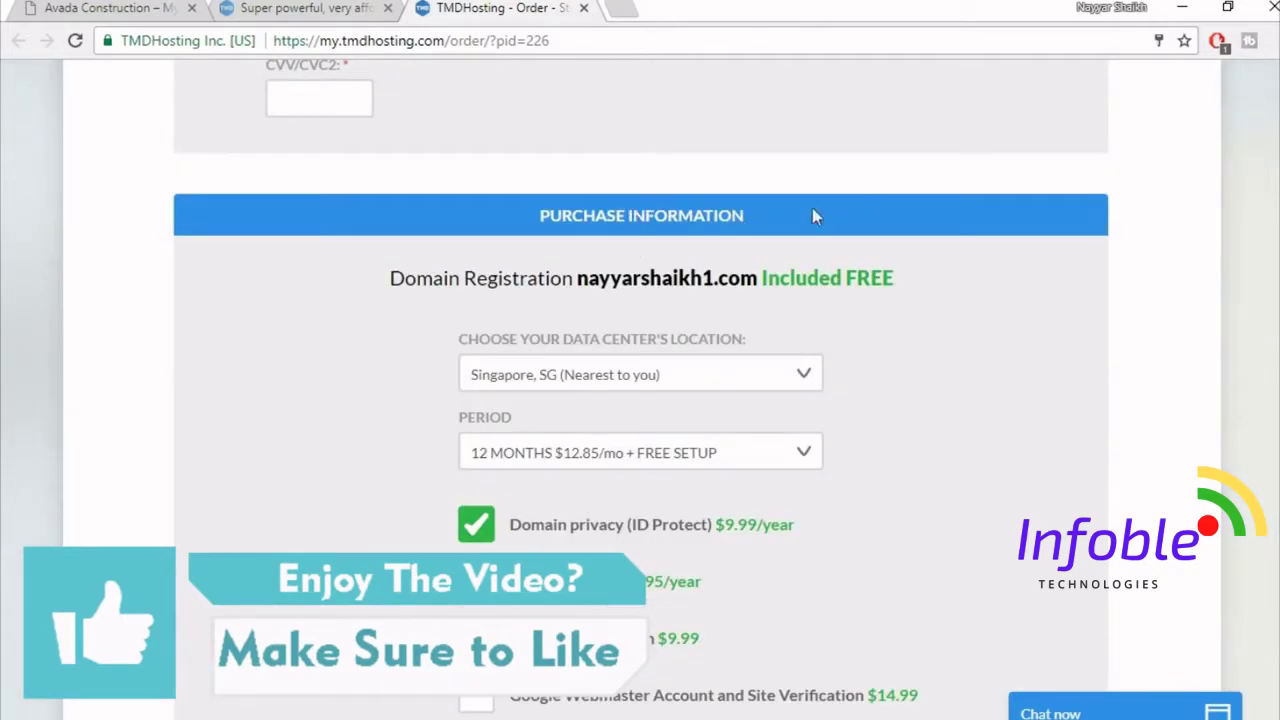
pyautogui.scroll(-1, 1062, 302)
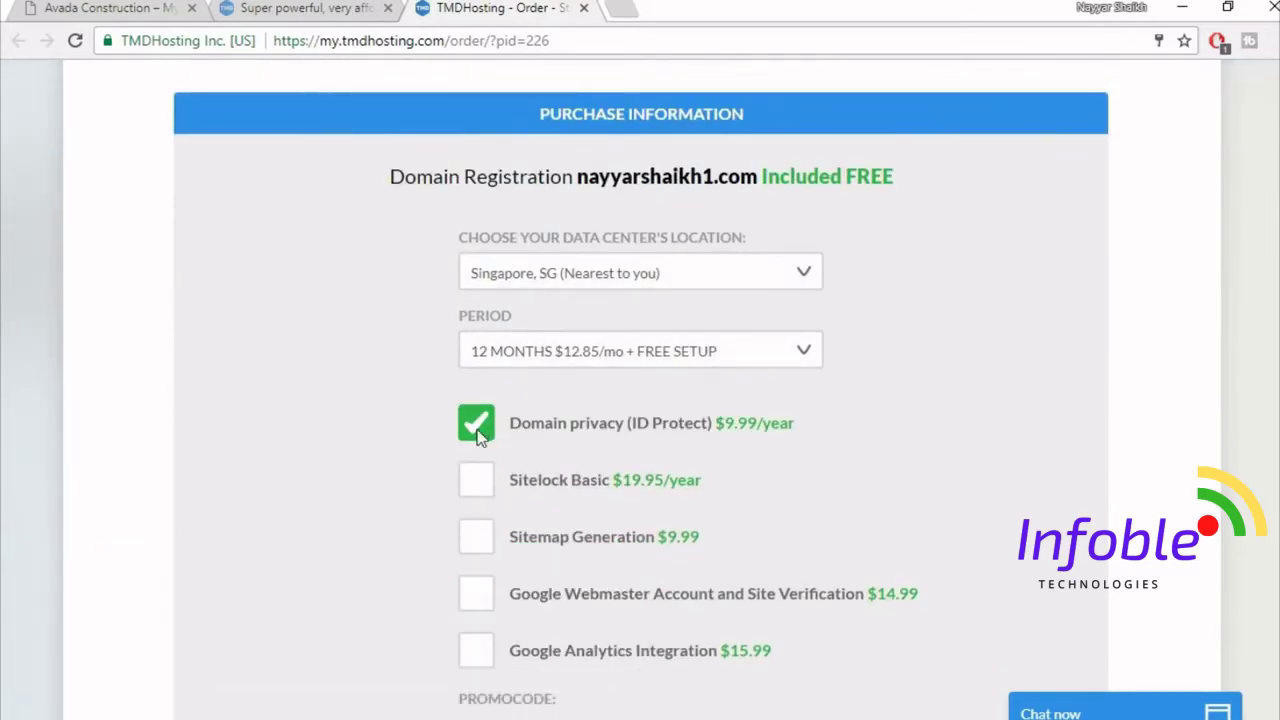
pyautogui.click(480, 425)
pyautogui.click(775, 352)
pyautogui.scroll(-1, 840, 447)
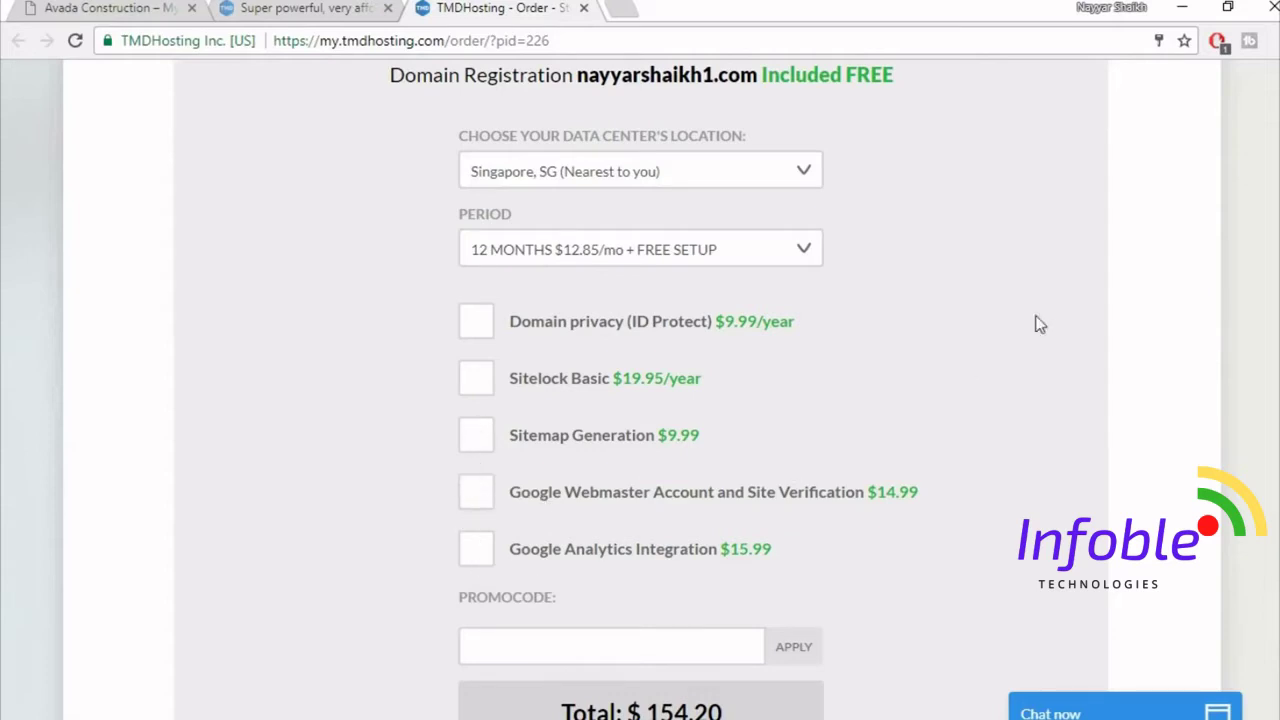
# - Apply a promo code to the order total and agree to the TMDHosting Terms of Service
pyautogui.scroll(-3, 1066, 402)
pyautogui.click(643, 456)
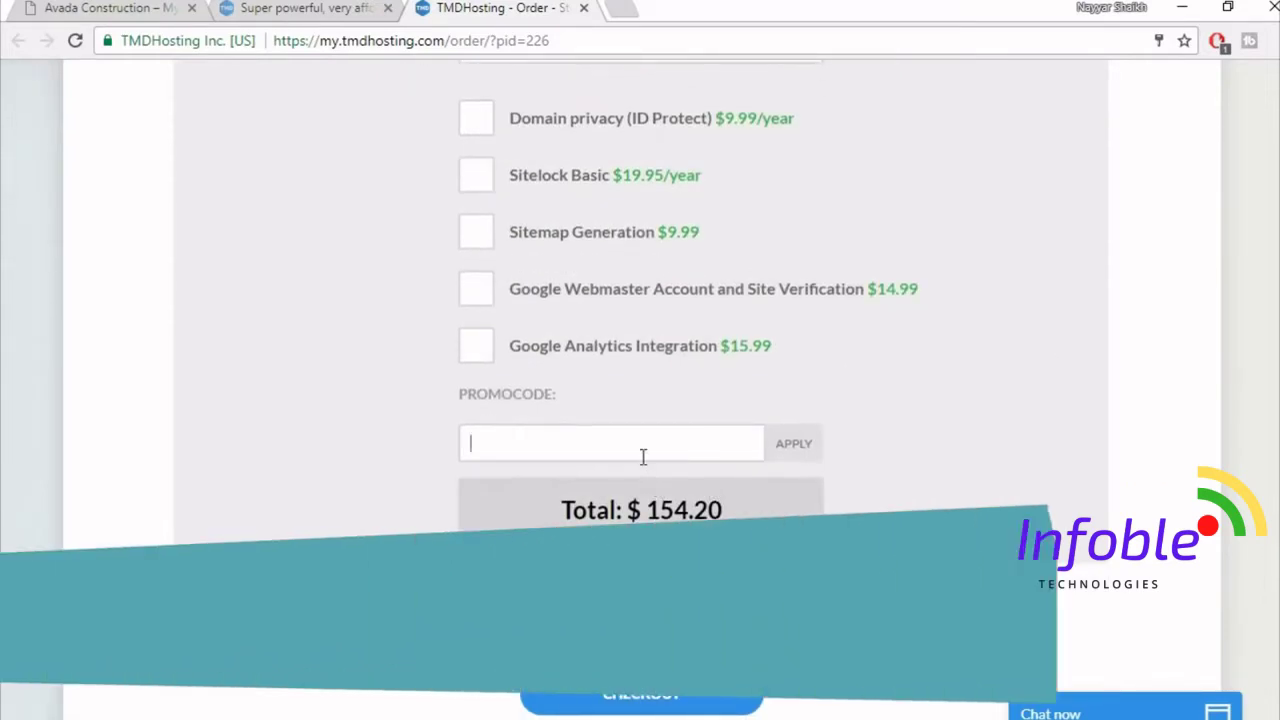
pyautogui.write('nayyaryt')
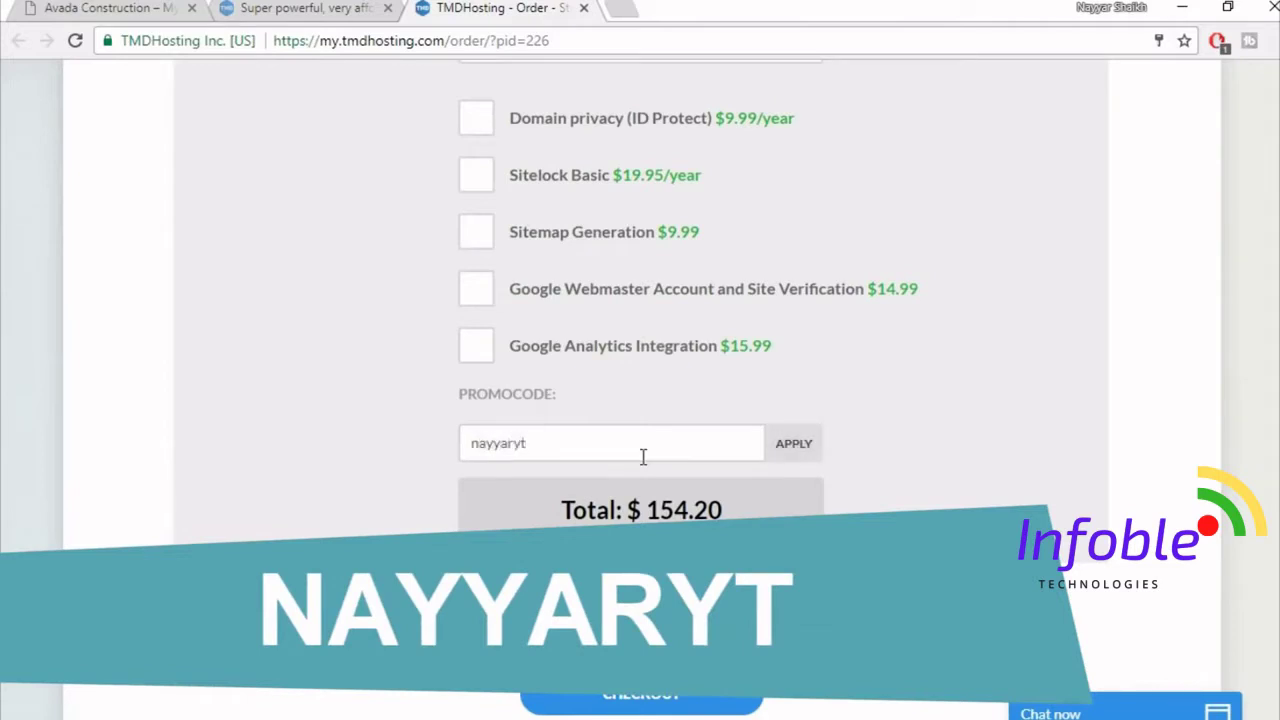
pyautogui.click(806, 452)
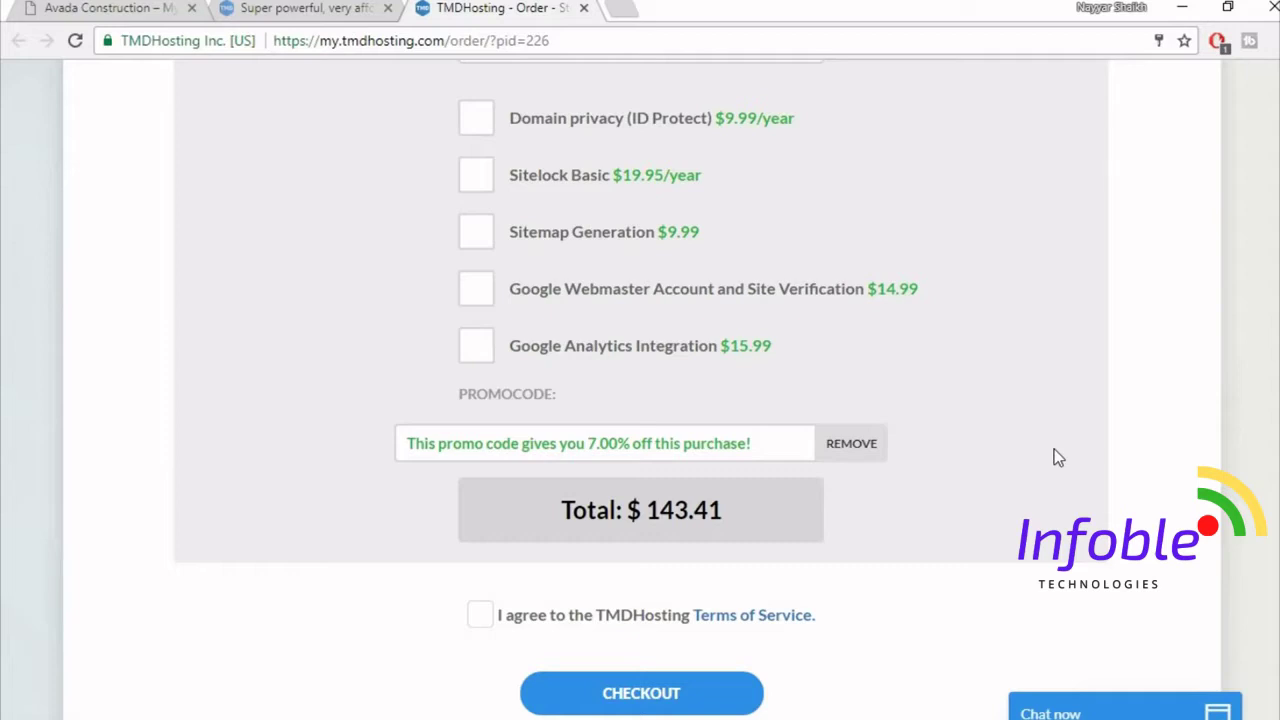
pyautogui.click(478, 620)
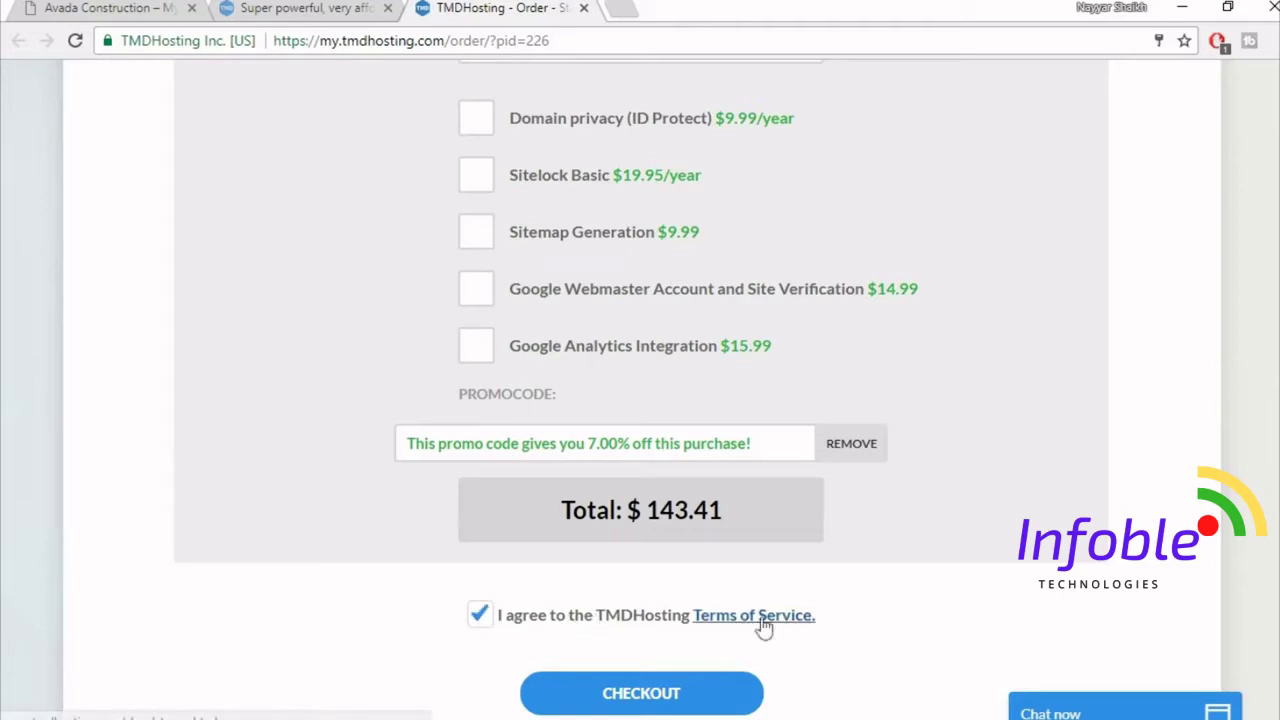
pyautogui.scroll(-2, 1040, 597)
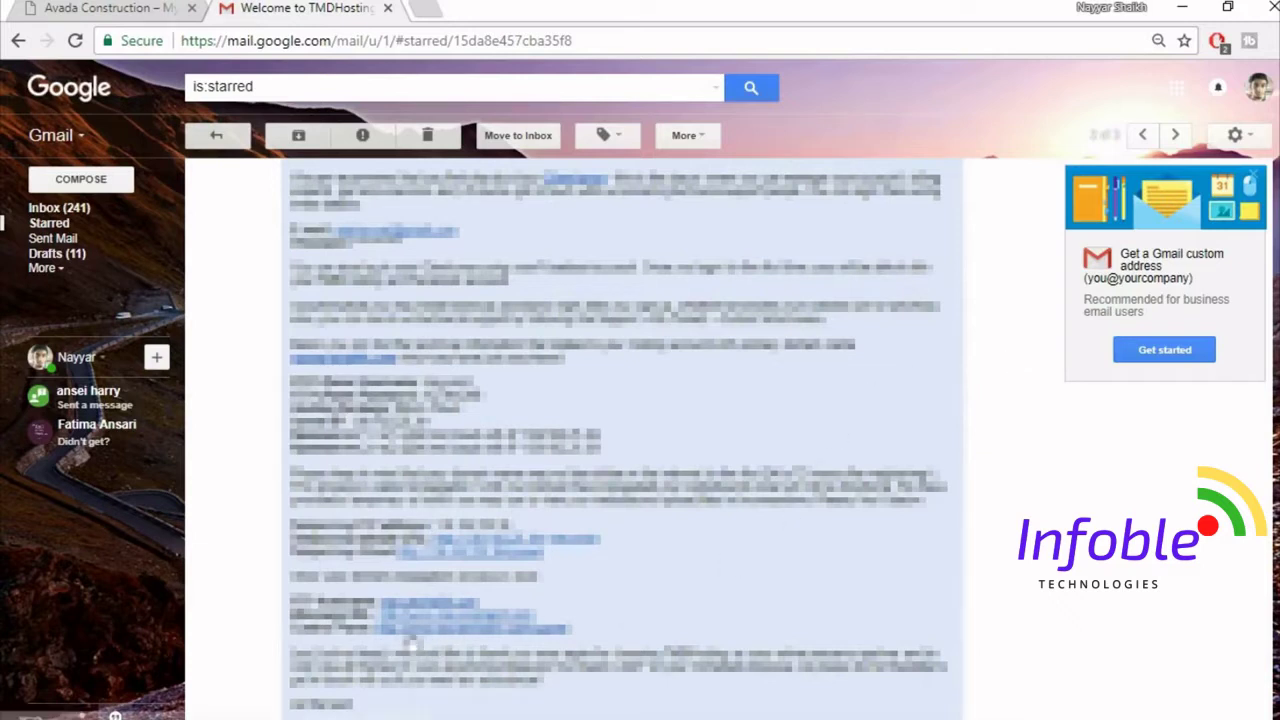
# - Open the welcome email's cPanel link in a new tab and switch to that tab
pyautogui.rightClick(466, 640)
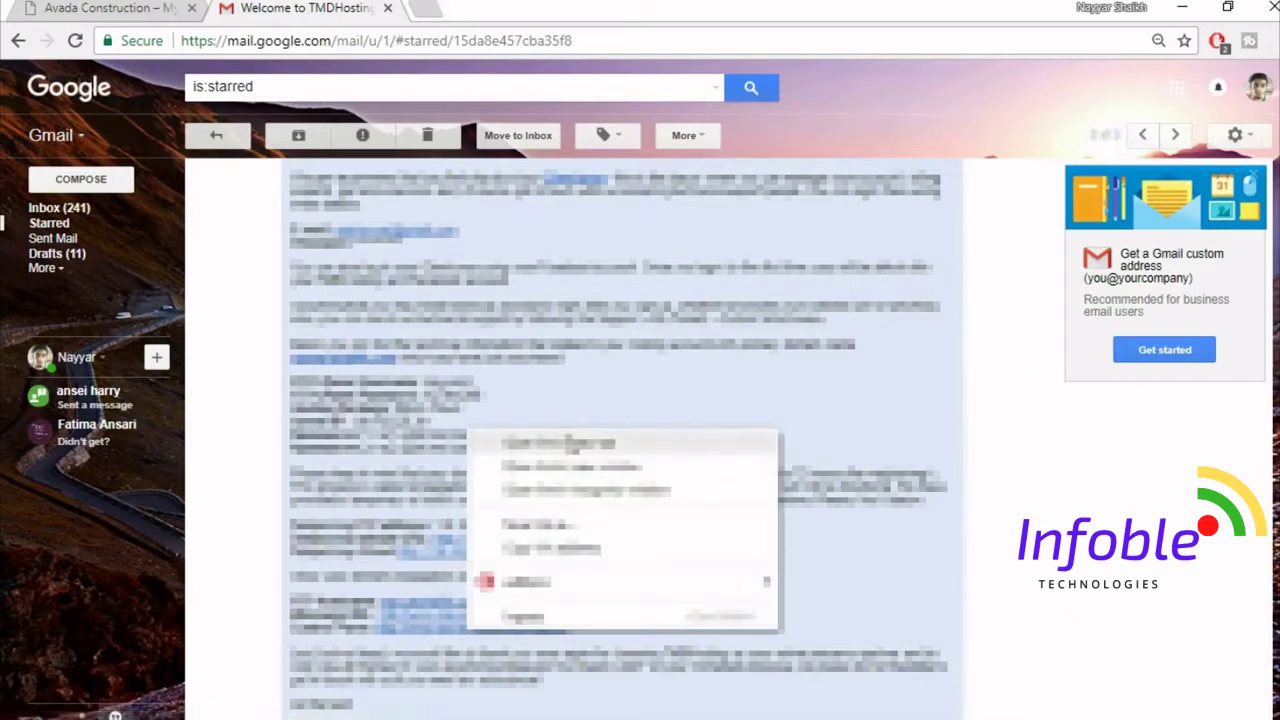
pyautogui.click(540, 441)
pyautogui.click(470, 7)
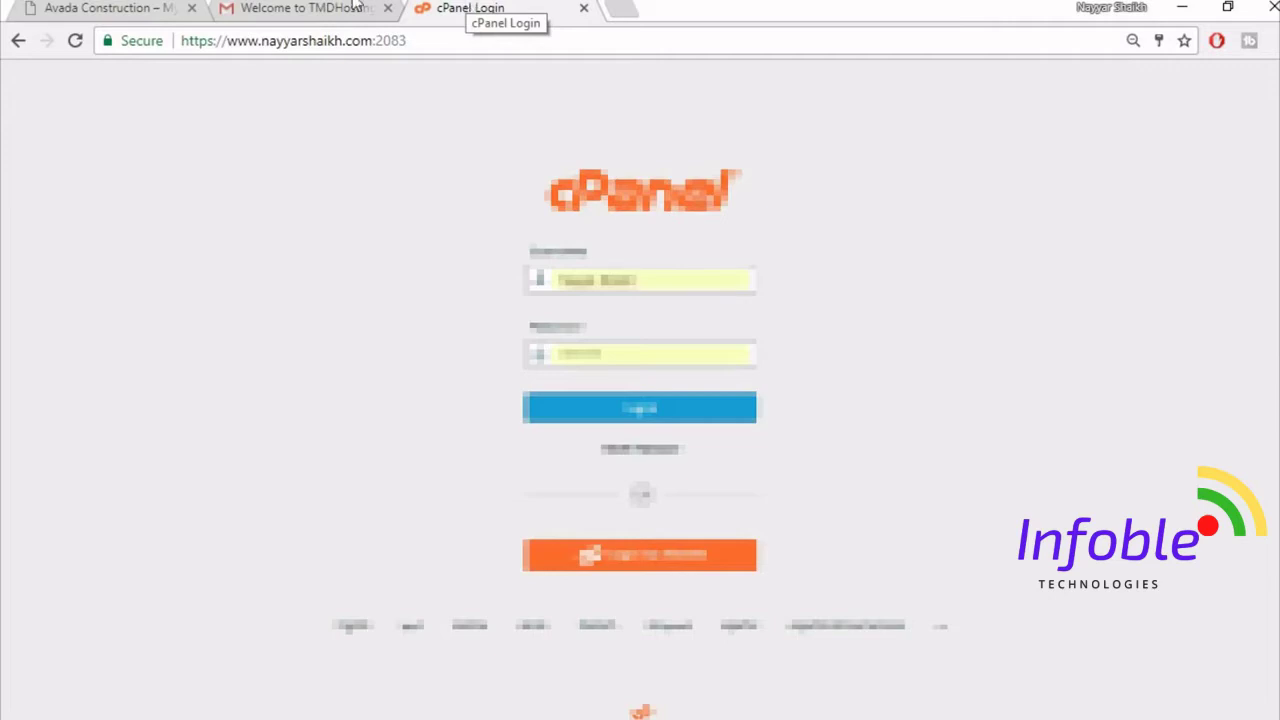
# - Log in to cPanel with the username copied from the welcome email and the saved password
pyautogui.click(309, 7)
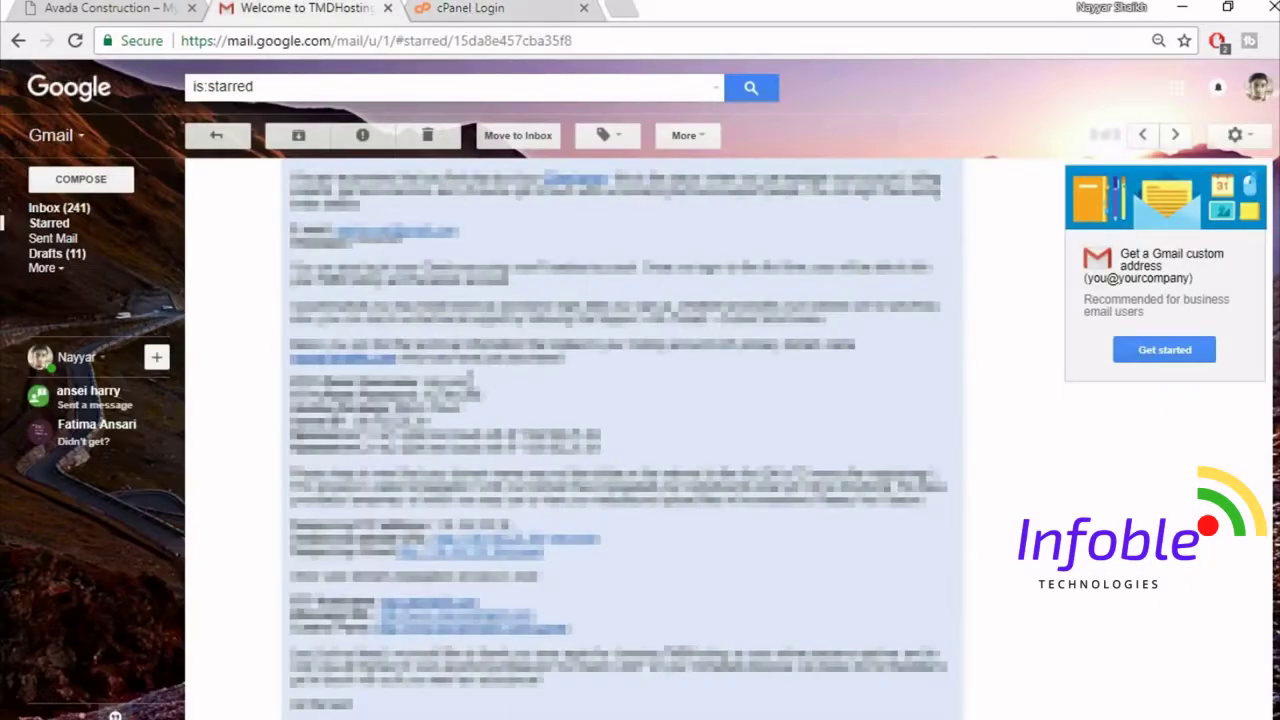
pyautogui.moveTo(472, 383); pyautogui.dragTo(426, 383)
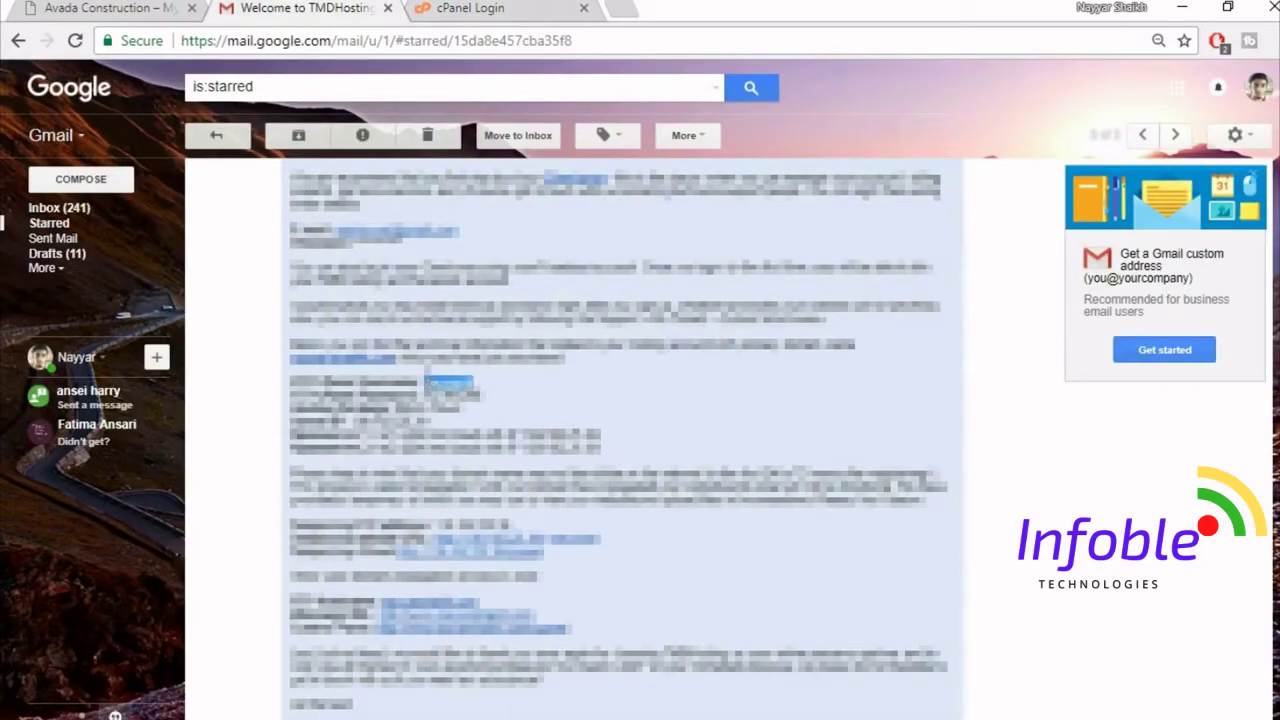
pyautogui.click(480, 7)
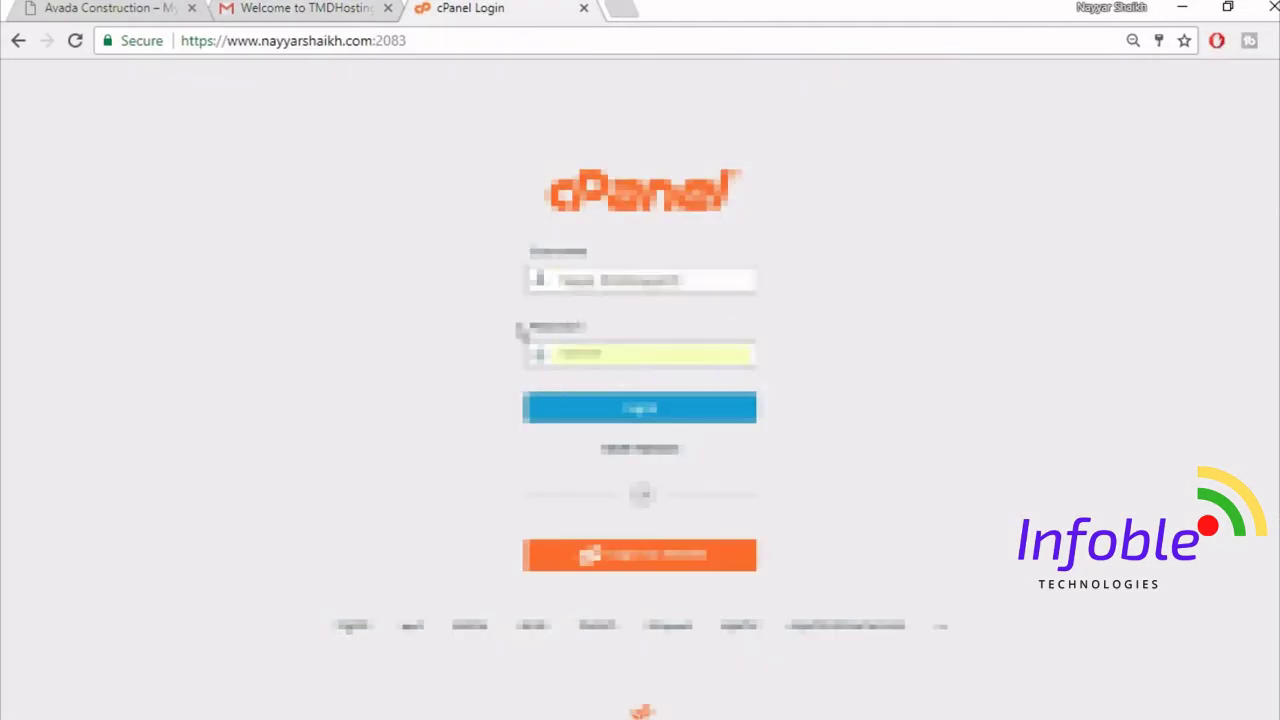
pyautogui.moveTo(709, 279); pyautogui.dragTo(491, 279)
pyautogui.hotkey('ctrl', 'v')
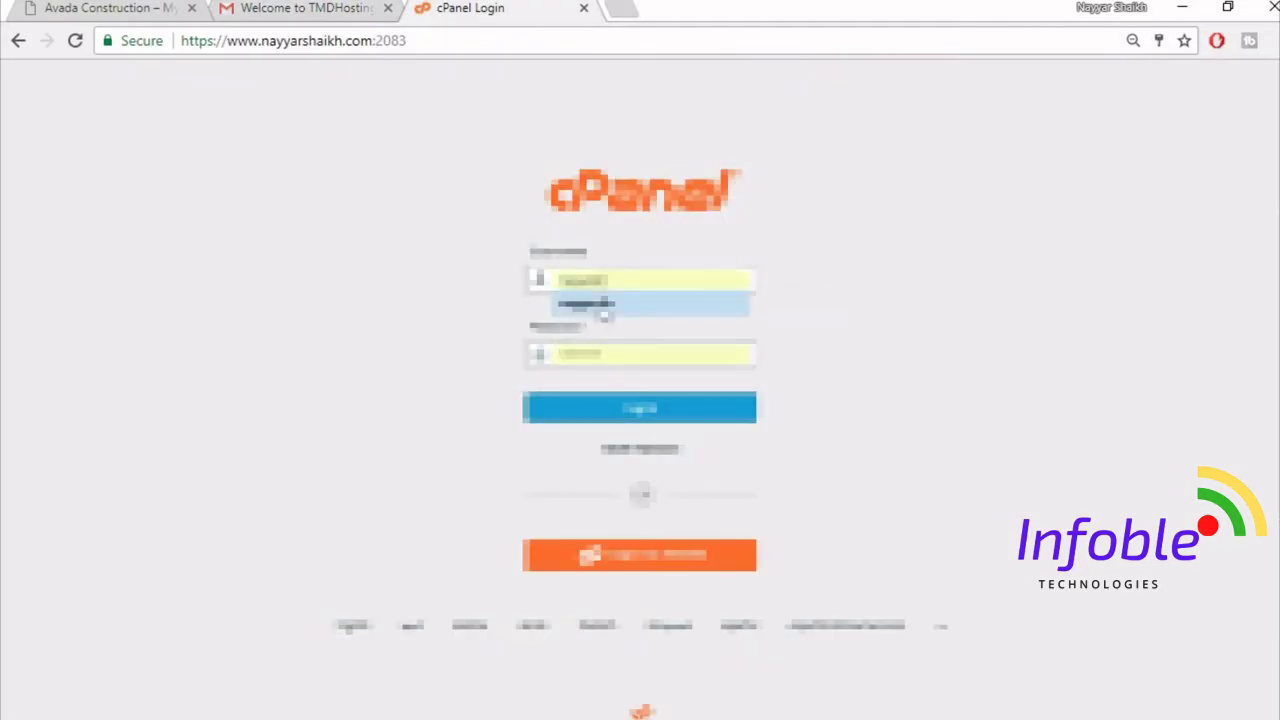
pyautogui.click(602, 304)
pyautogui.click(642, 410)
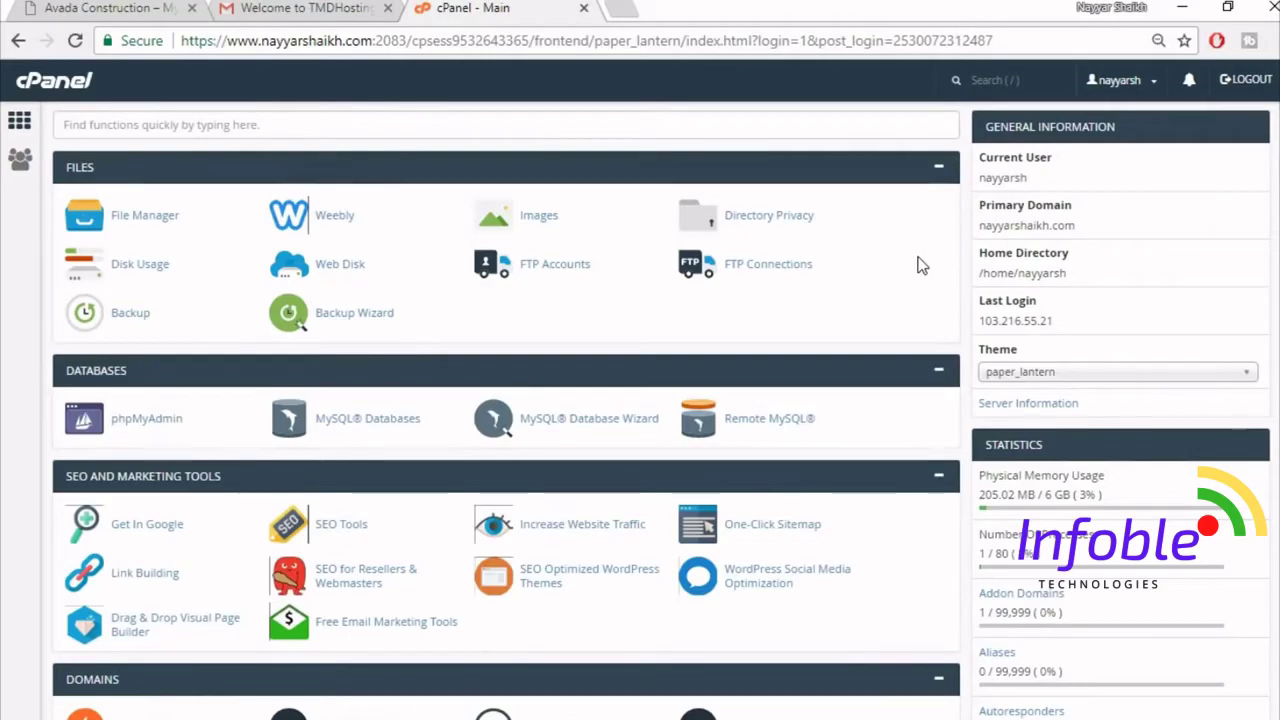
# - Scroll down to Softaculous Apps Installer and open the WordPress installer
pyautogui.scroll(-15, 506, 410)
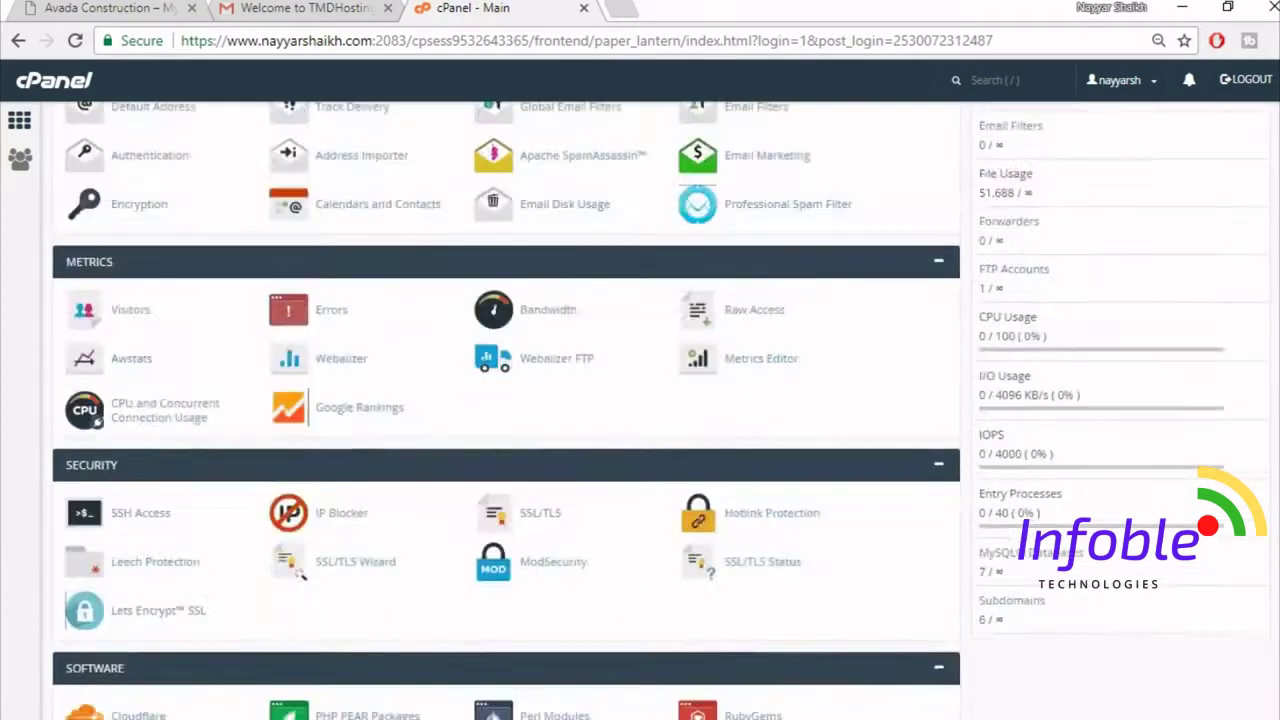
pyautogui.scroll(-2, 252, 595)
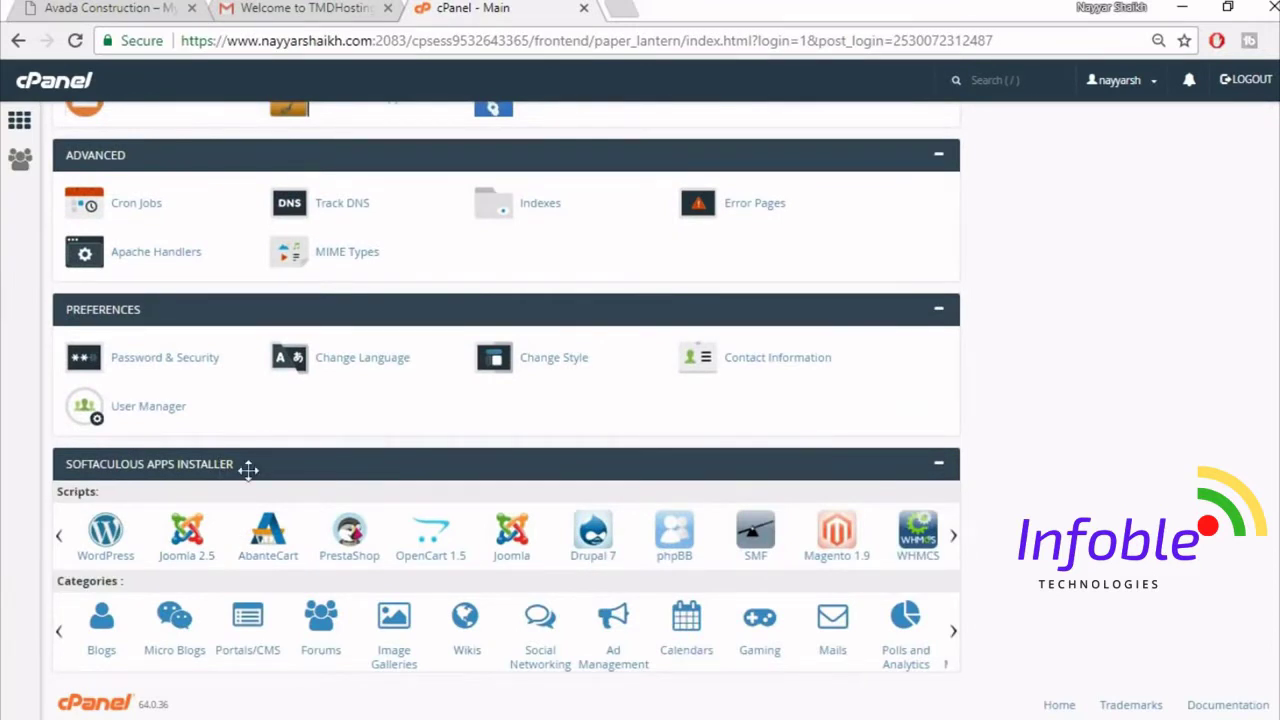
pyautogui.click(108, 550)
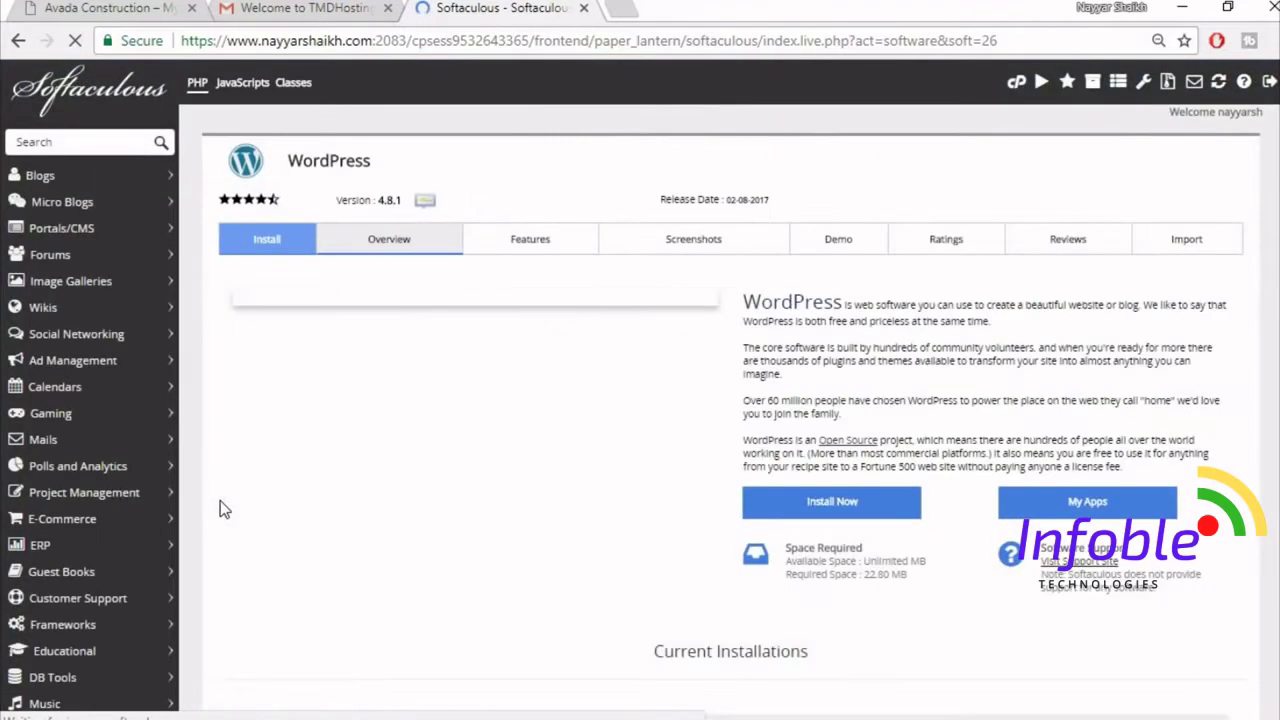
# - Open the WordPress install form and choose the avada2 subdomain as the install domain
pyautogui.click(855, 510)
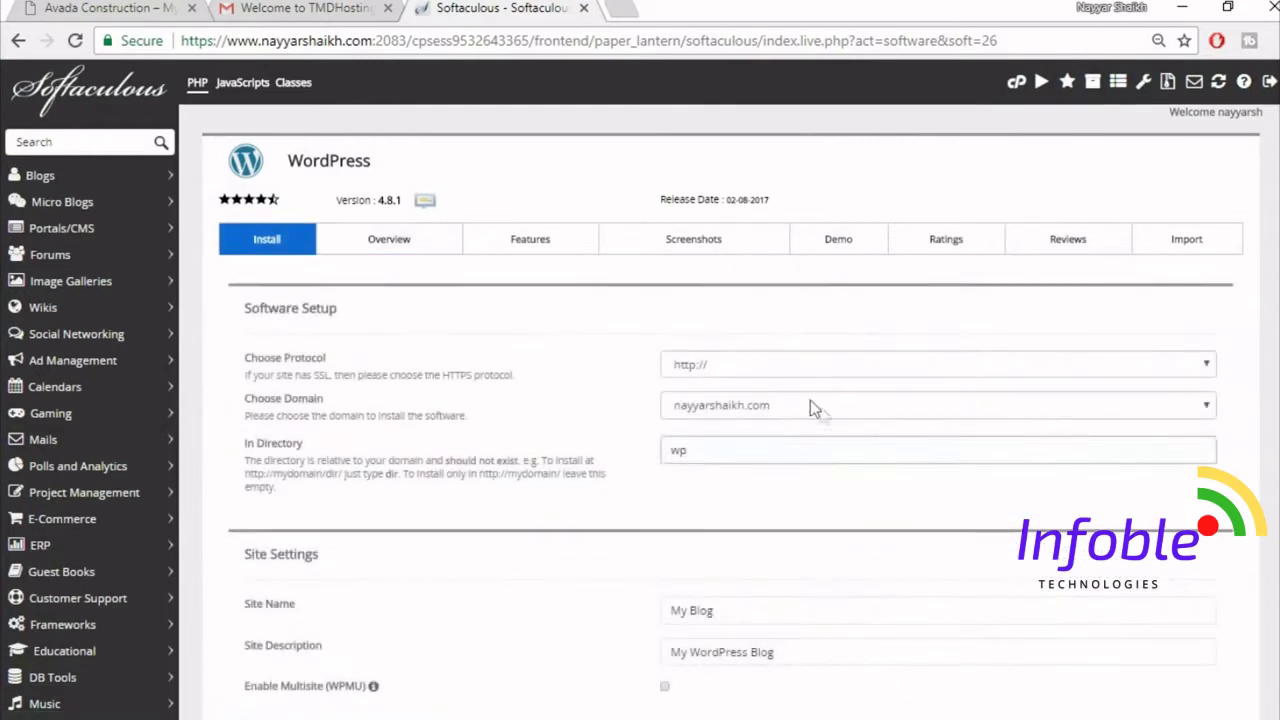
pyautogui.click(794, 412)
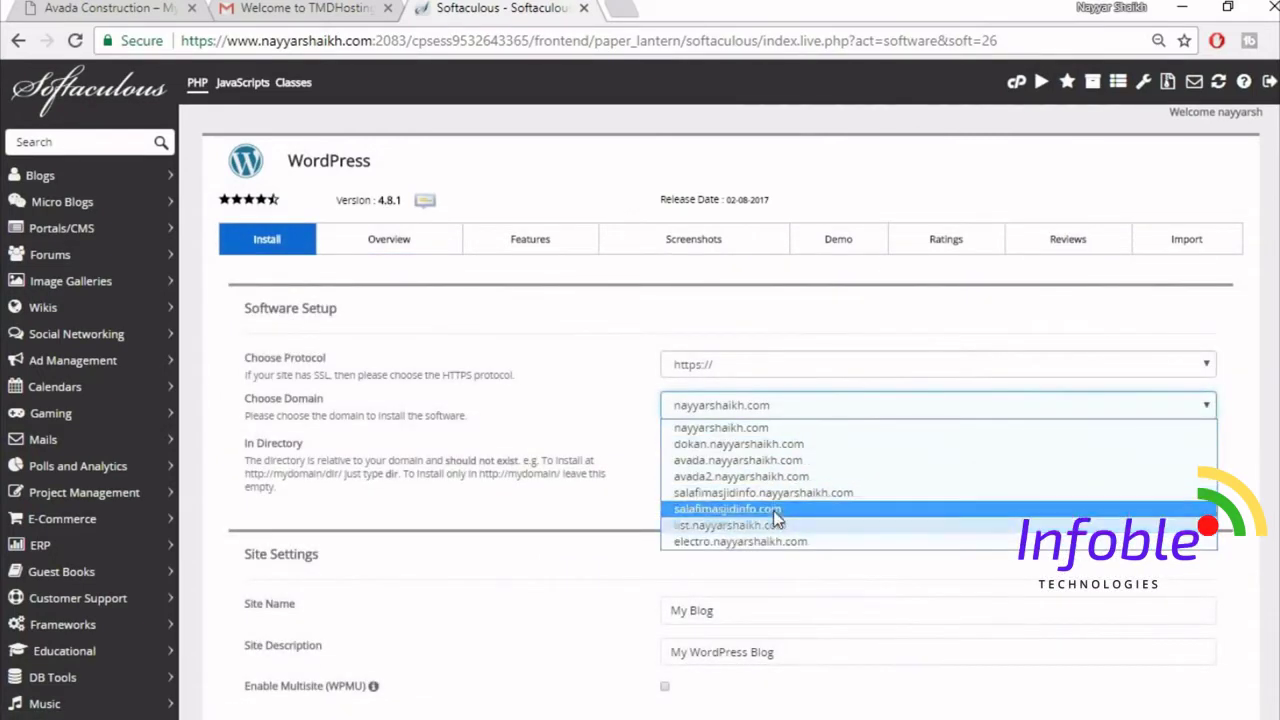
pyautogui.click(779, 483)
# - Clear the default 'wp' In Directory value so WordPress installs at the root
pyautogui.click(720, 451)
pyautogui.moveTo(720, 451); pyautogui.dragTo(617, 455)
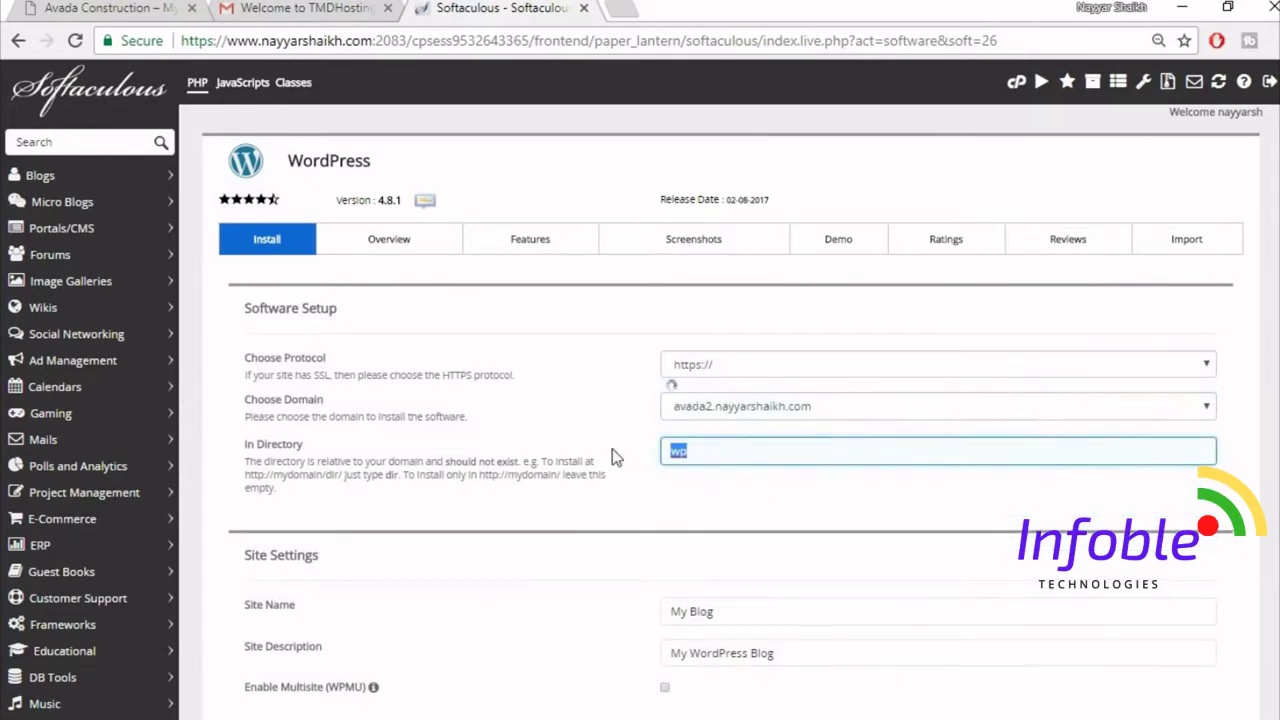
pyautogui.press('BackSpace')
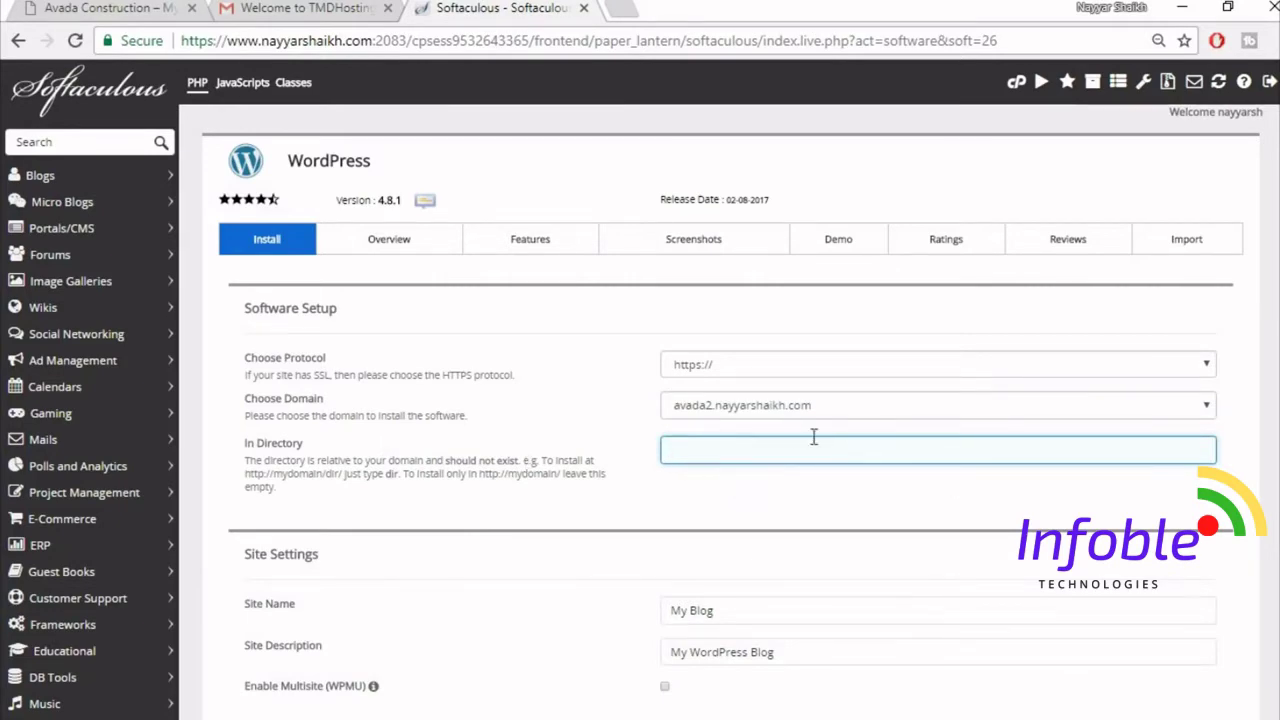
pyautogui.scroll(-1, 877, 505)
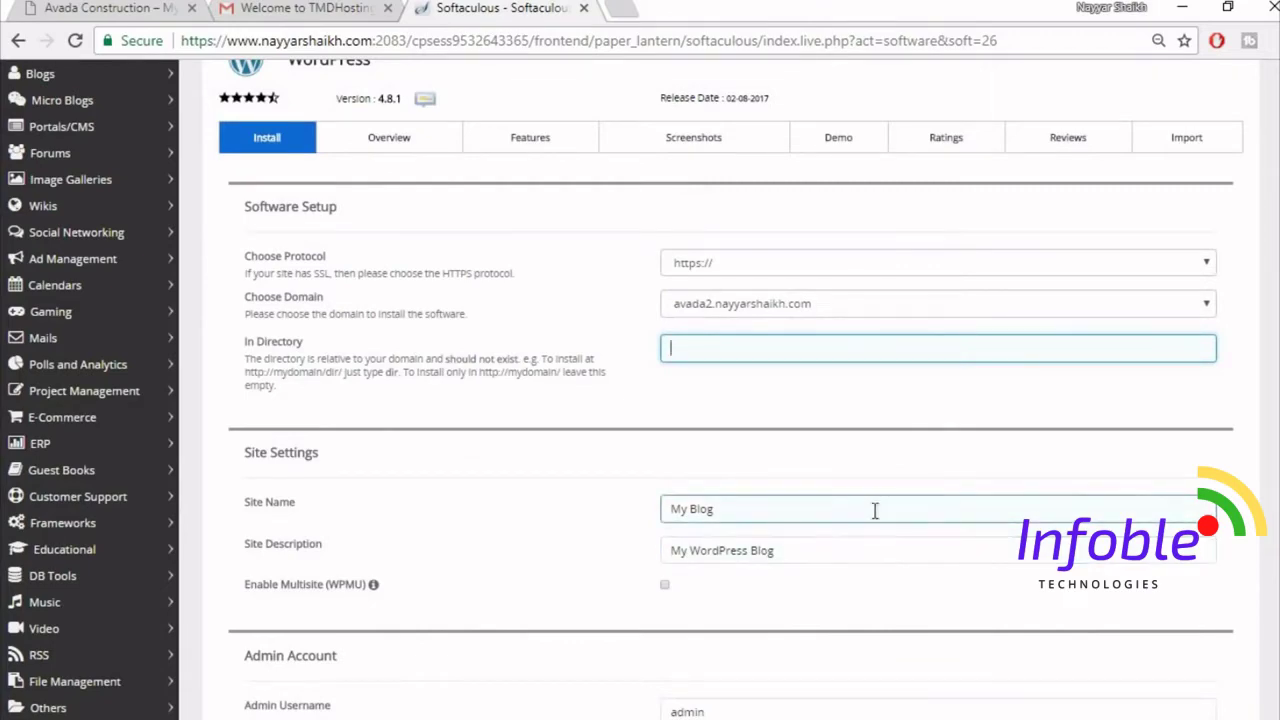
pyautogui.scroll(-1, 916, 548)
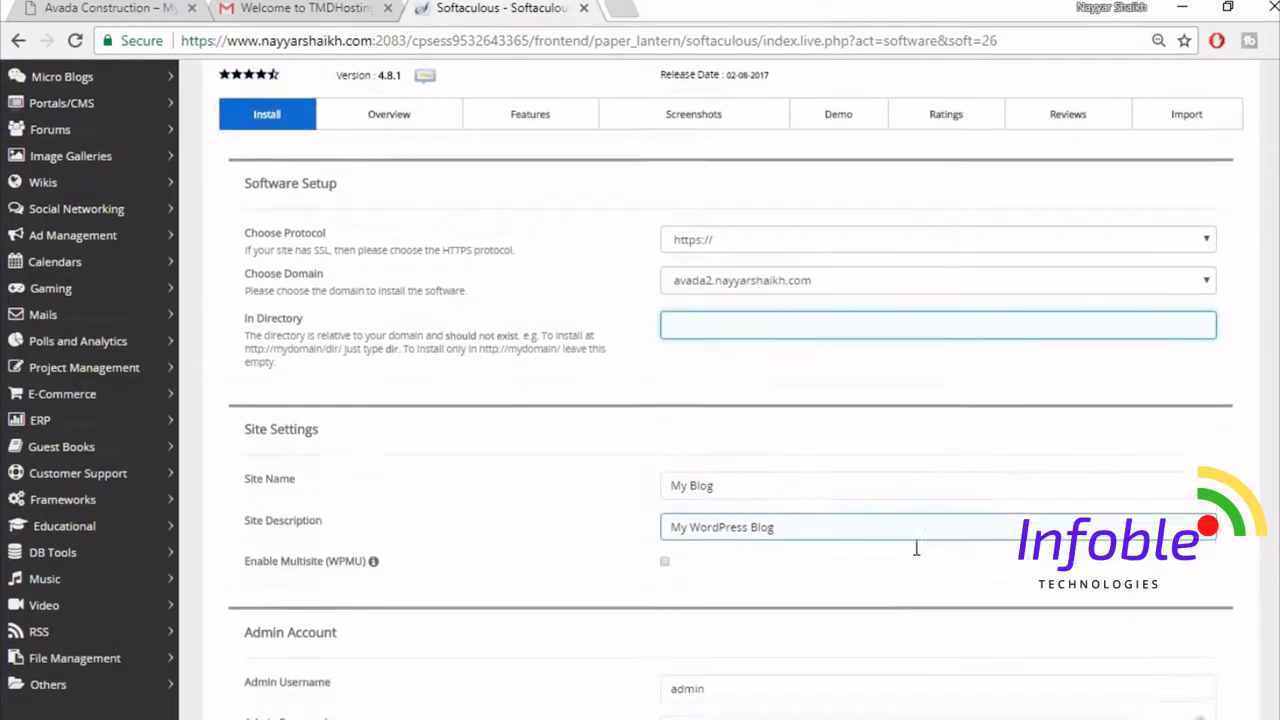
pyautogui.scroll(-3, 916, 548)
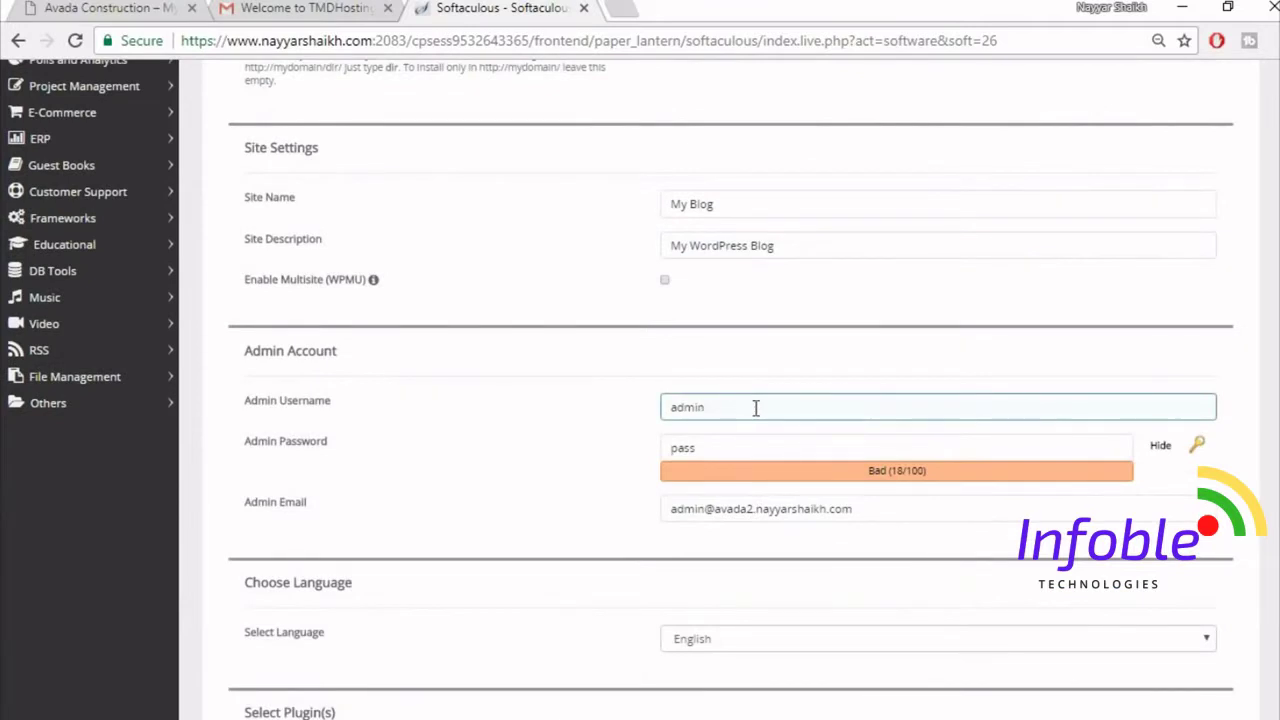
# - Fill in the admin username, password and e-mail from the saved autofill suggestions
pyautogui.moveTo(756, 408); pyautogui.dragTo(625, 412)
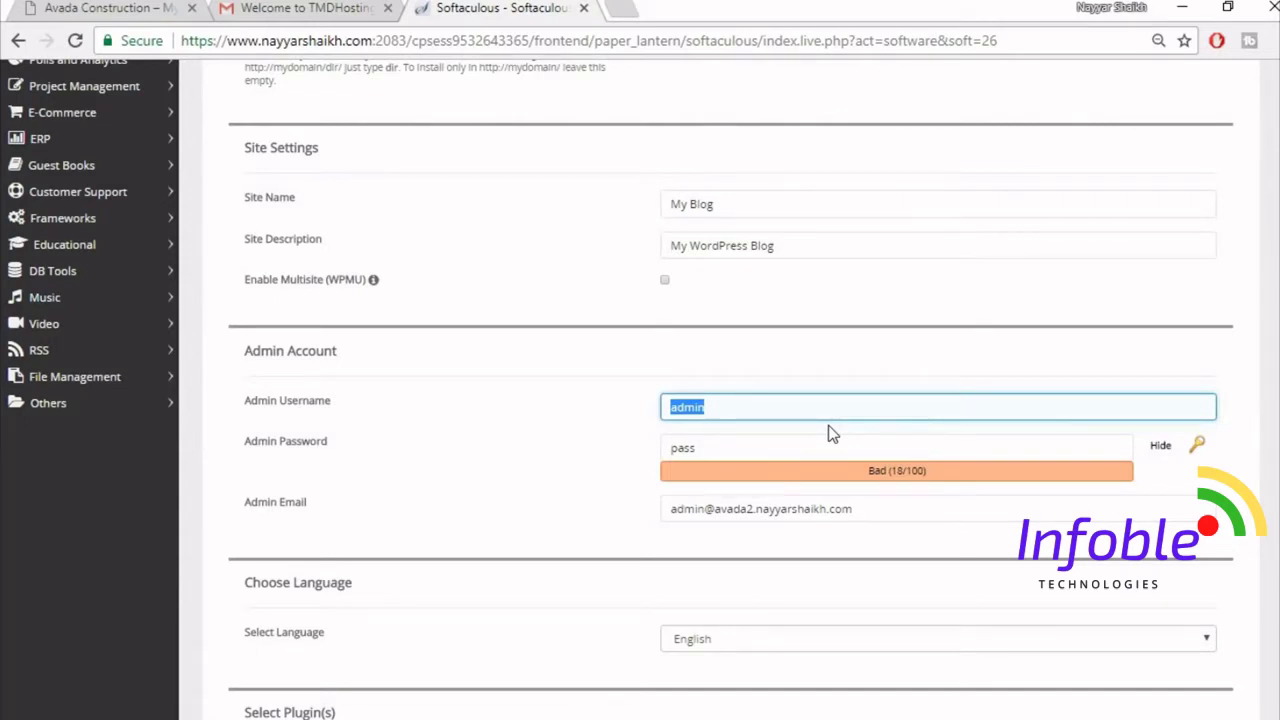
pyautogui.write('Na')
pyautogui.click(828, 434)
pyautogui.moveTo(909, 511); pyautogui.dragTo(494, 510)
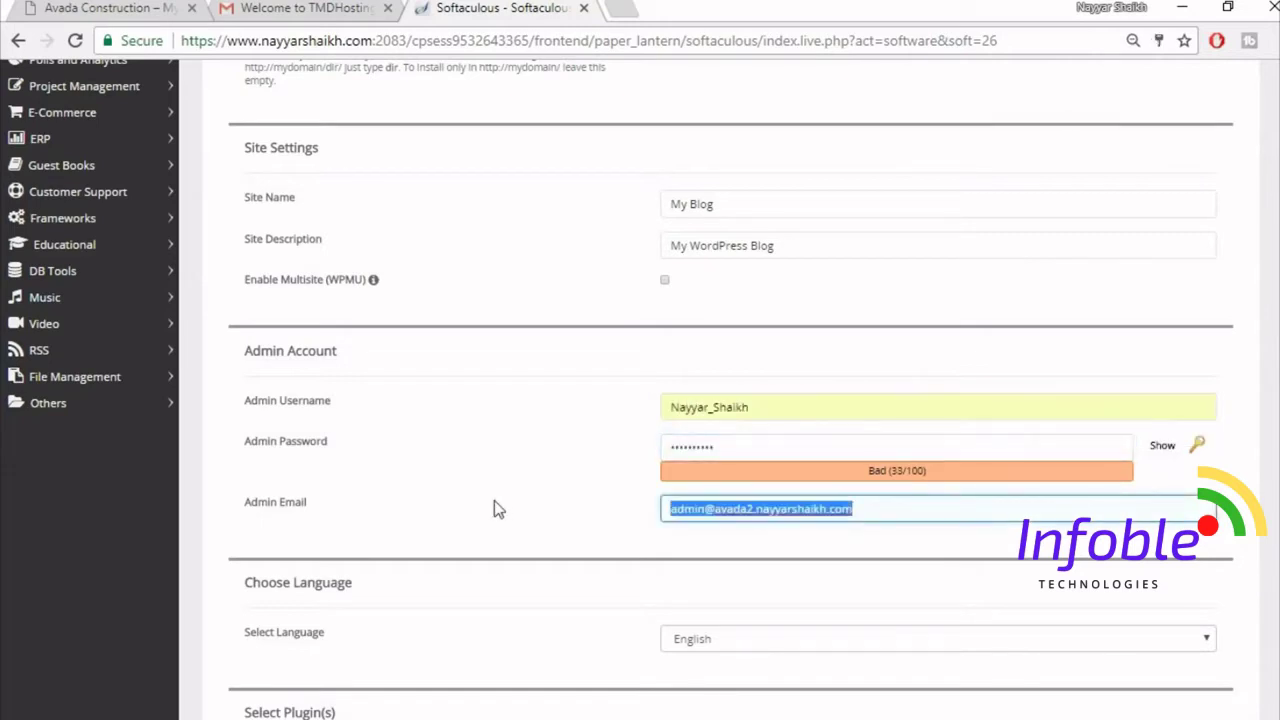
pyautogui.write('re')
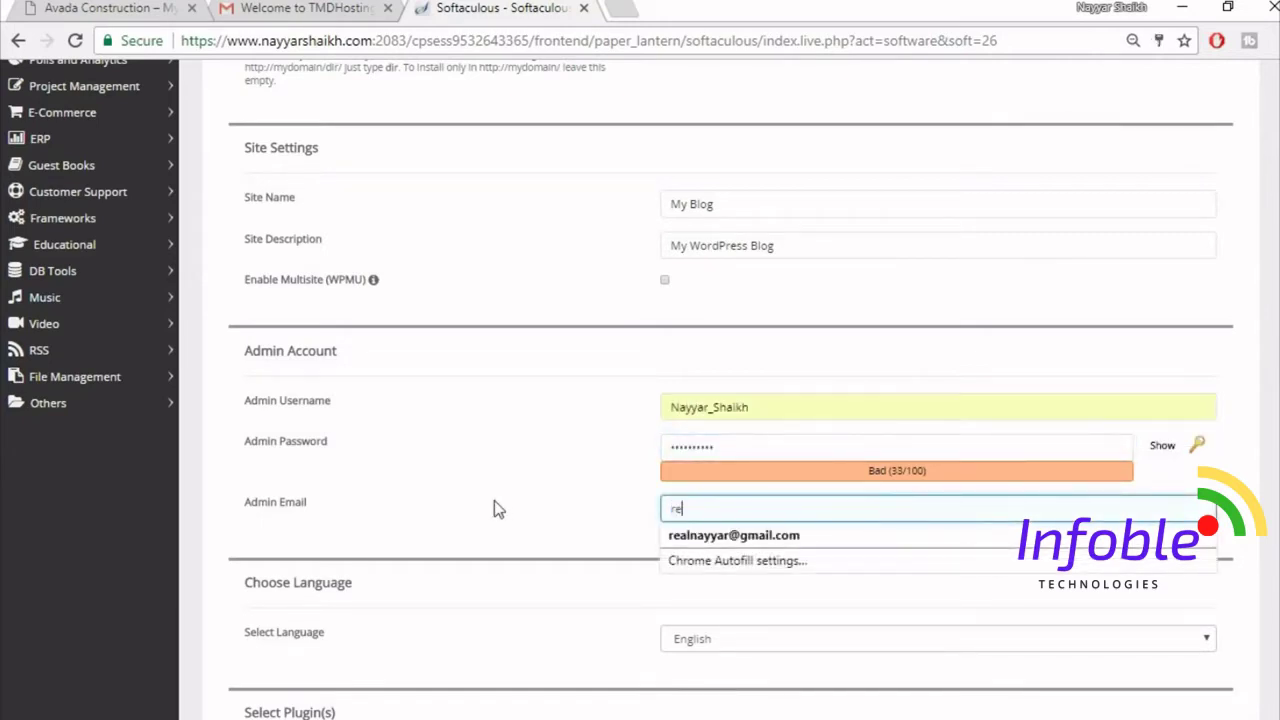
pyautogui.click(824, 537)
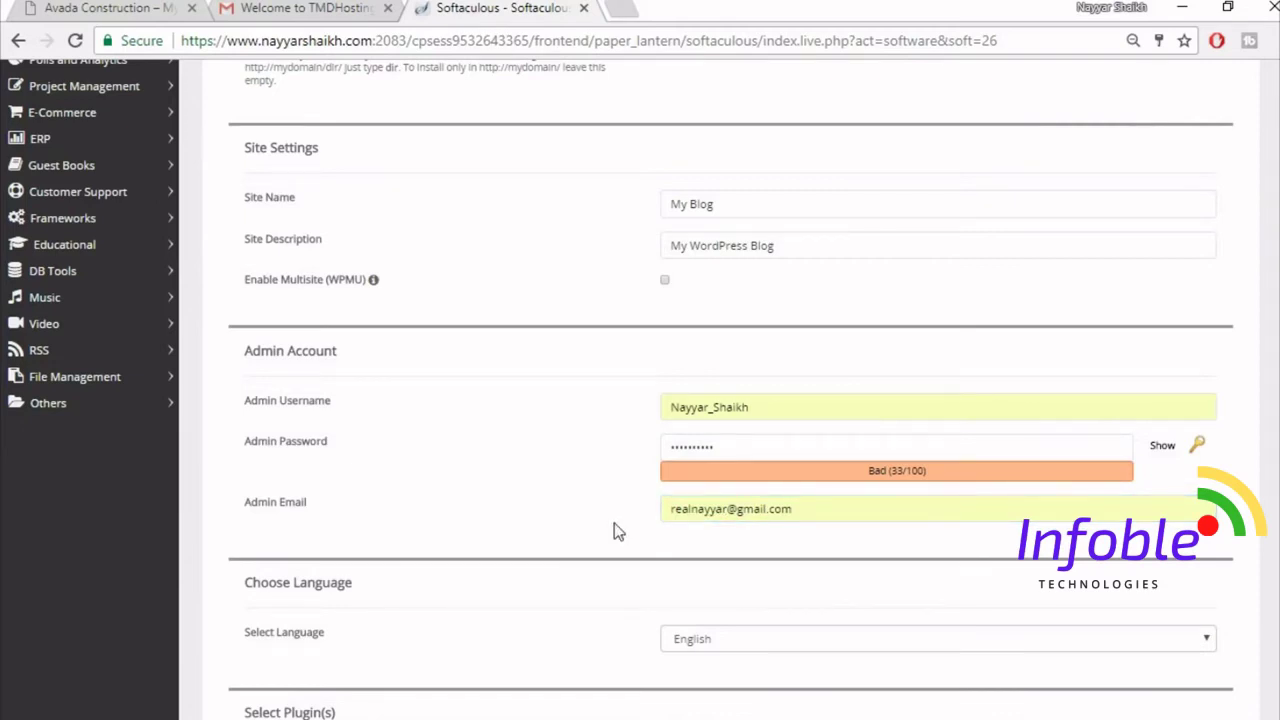
# - Confirm the admin e-mail entry and run the WordPress installation
pyautogui.click(849, 507)
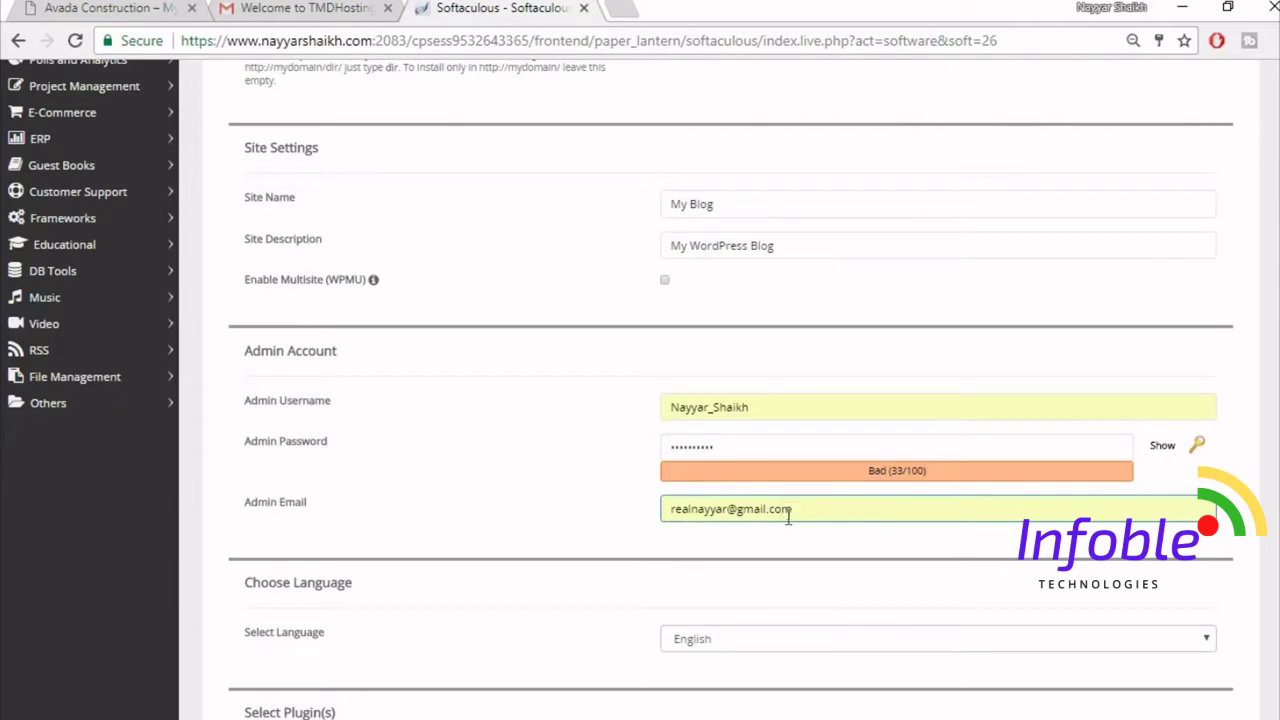
pyautogui.click(543, 533)
pyautogui.scroll(-7, 535, 535)
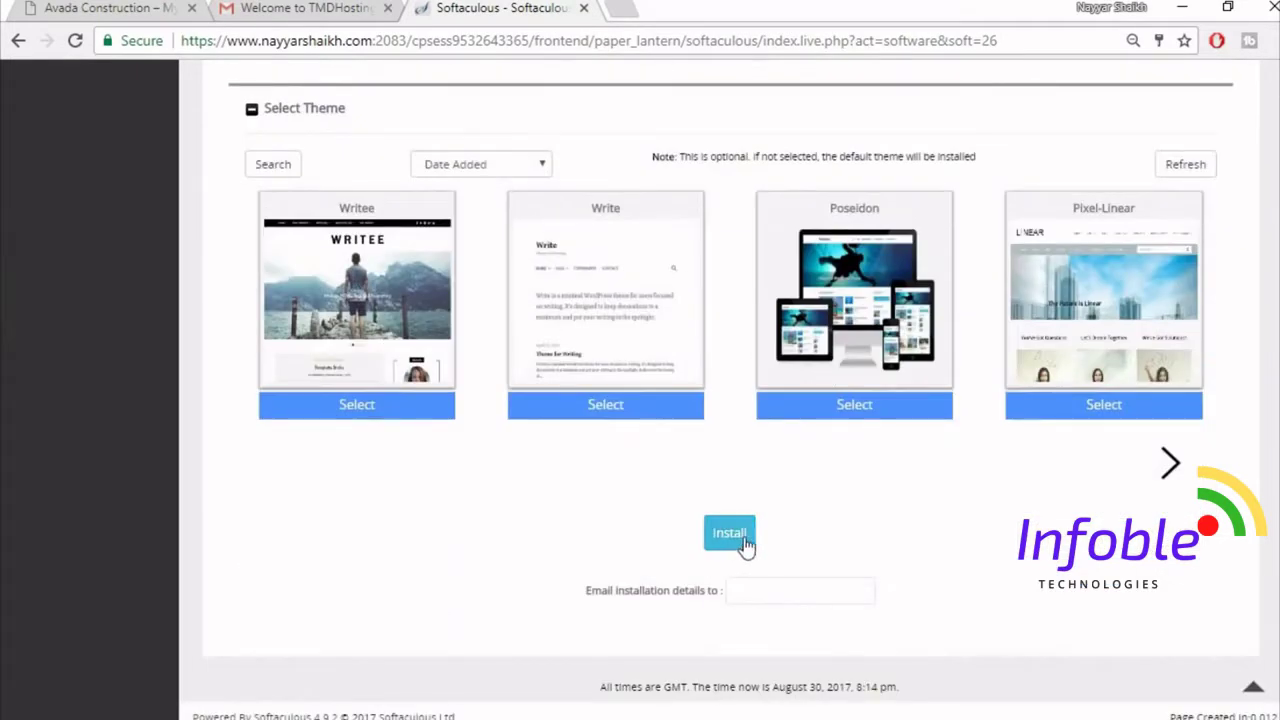
pyautogui.click(735, 536)
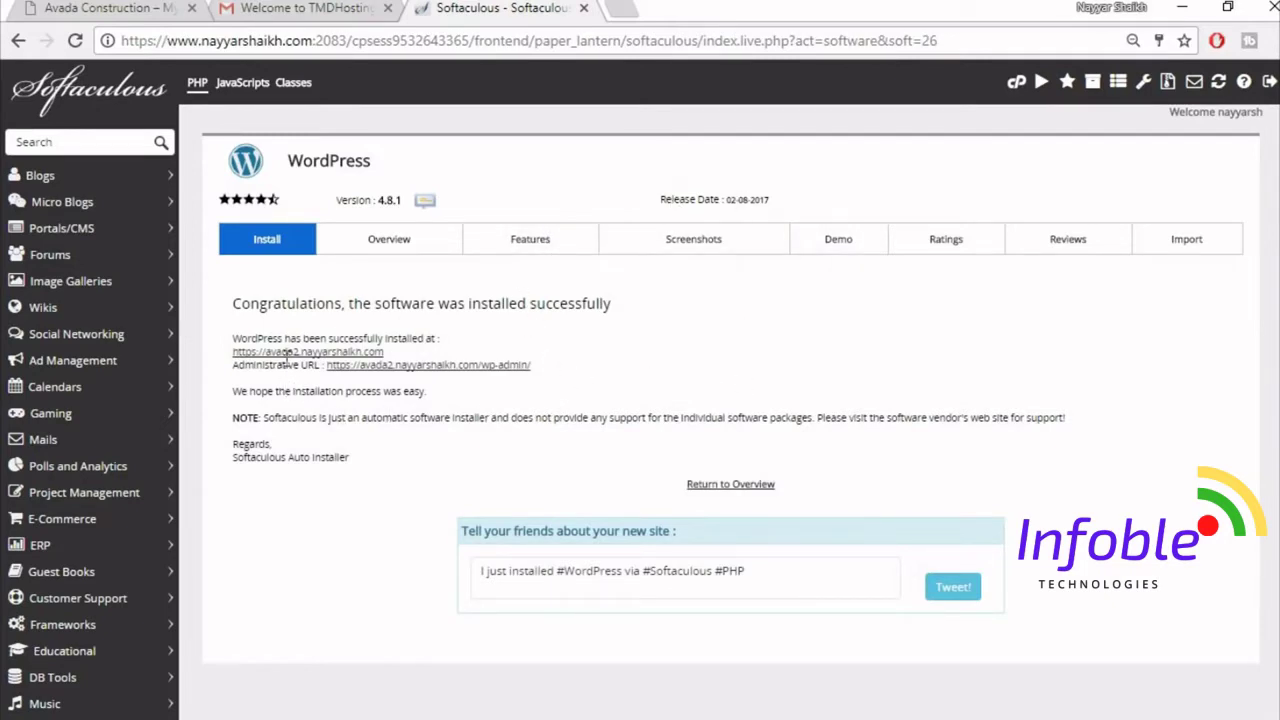
# - Open the avada2 wp-admin Administrative URL in a new tab and switch to it
pyautogui.rightClick(462, 368)
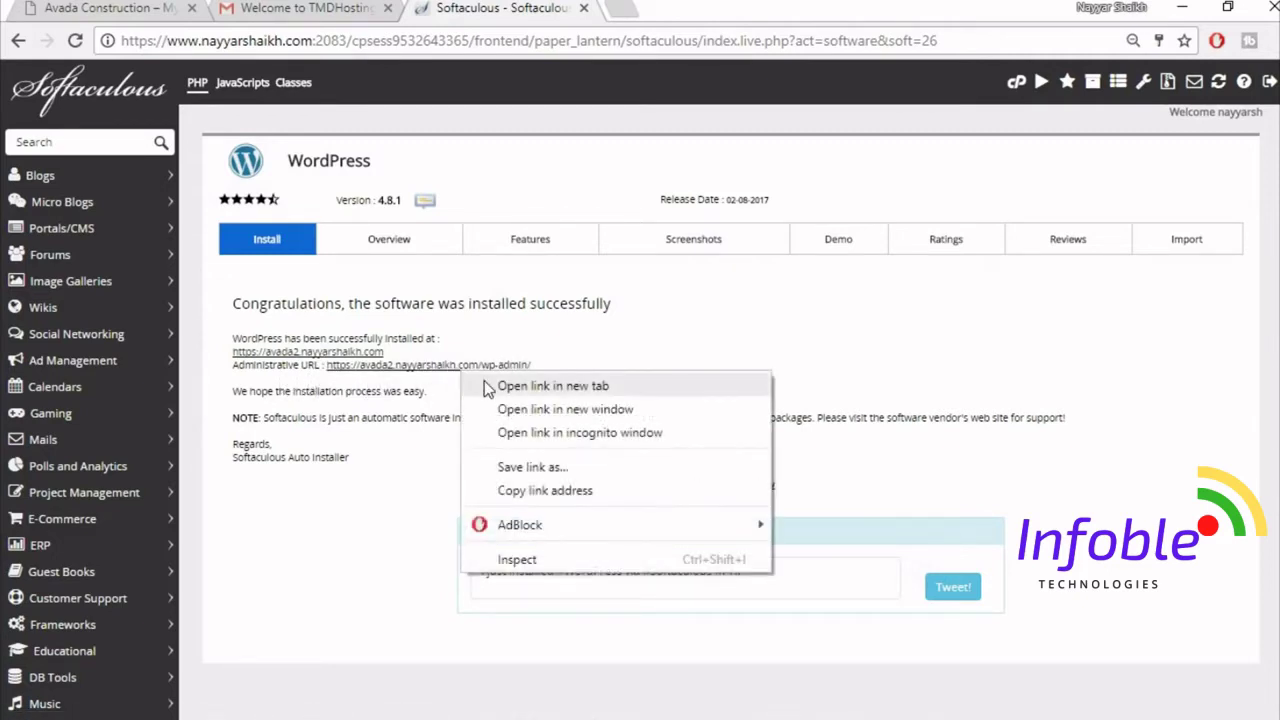
pyautogui.click(553, 386)
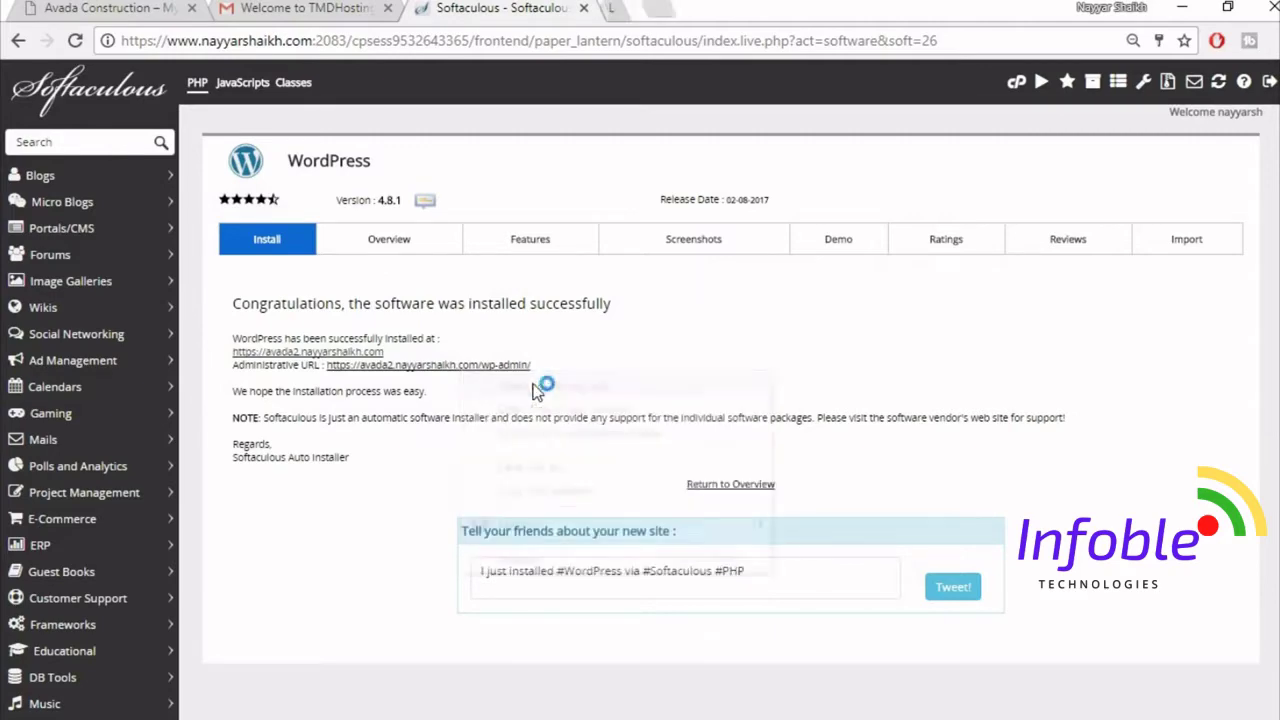
pyautogui.hotkey('ctrl', 'Tab')
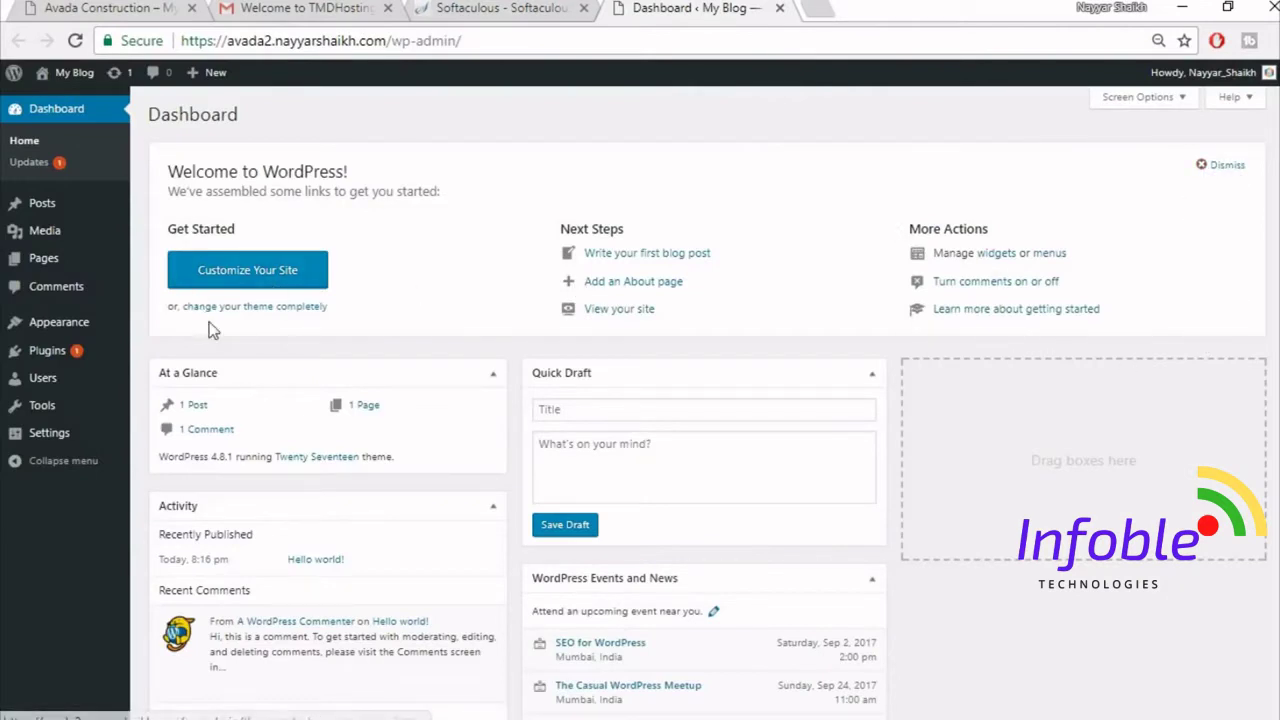
# - Go to Plugins in the WordPress admin sidebar
pyautogui.moveTo(66, 358)
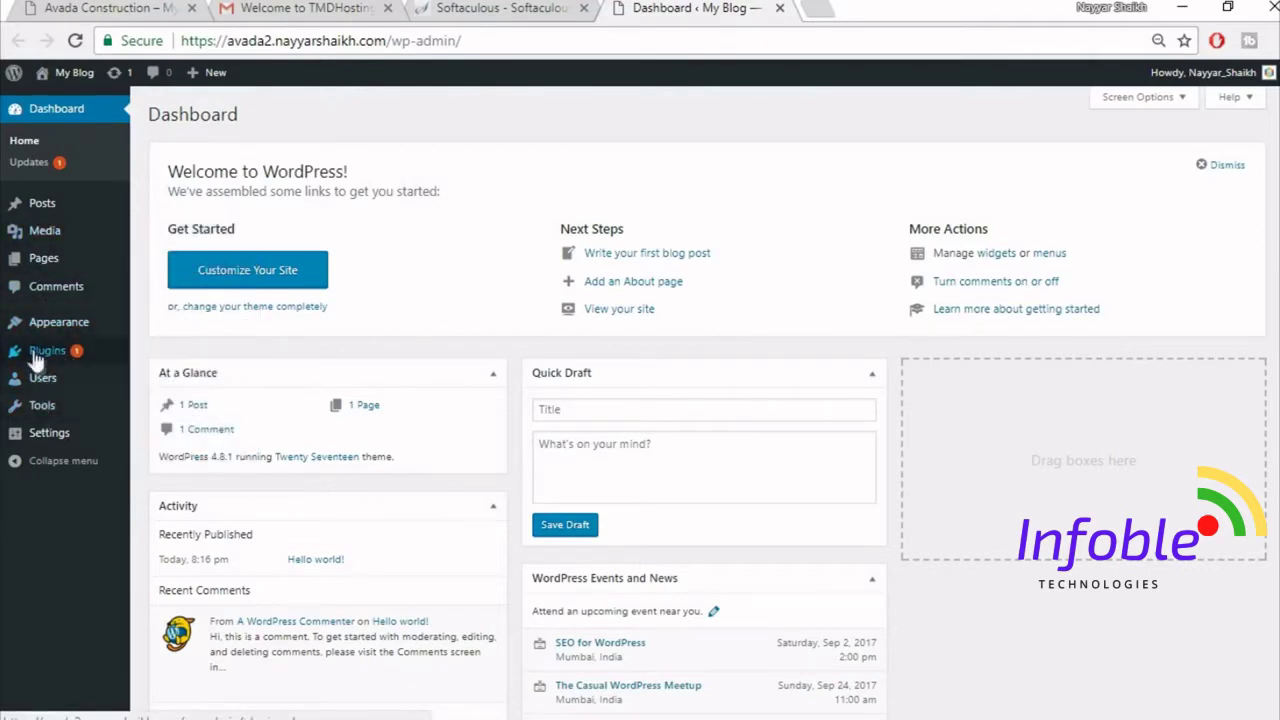
pyautogui.click(45, 354)
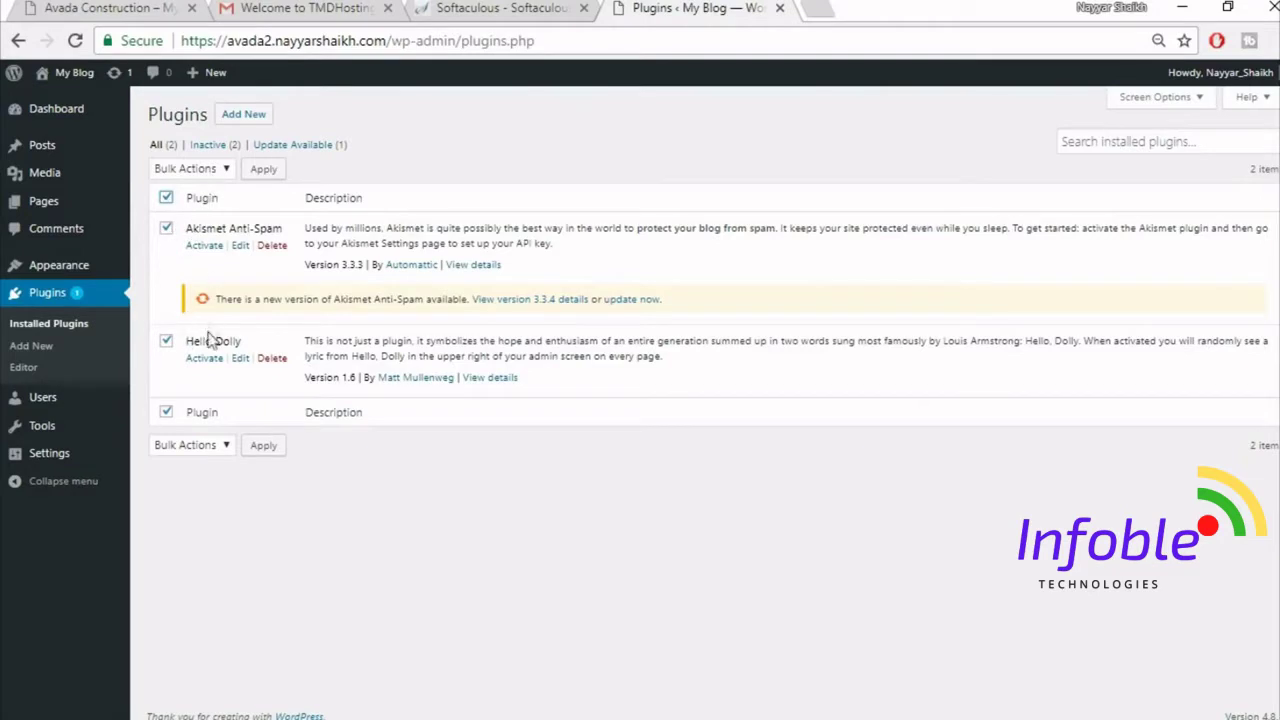
# - Bulk-delete Akismet Anti-Spam and Hello Dolly, then go to Appearance > Themes
pyautogui.click(189, 169)
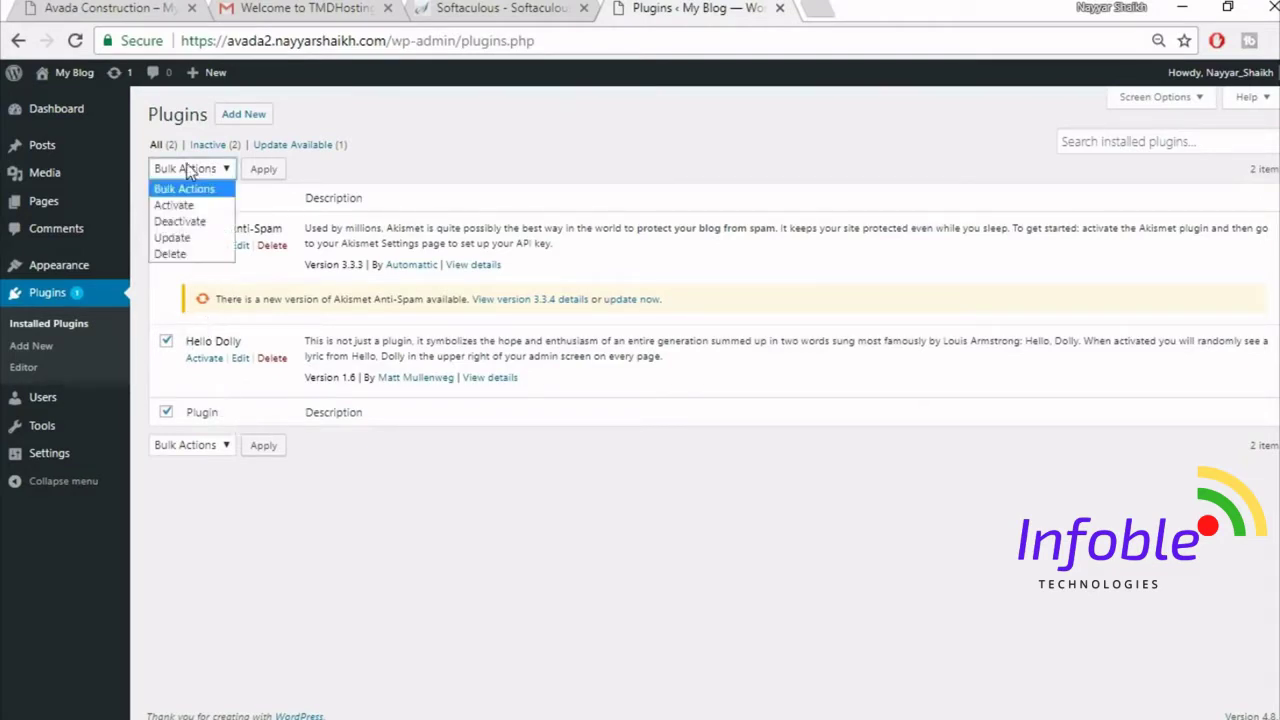
pyautogui.click(195, 221)
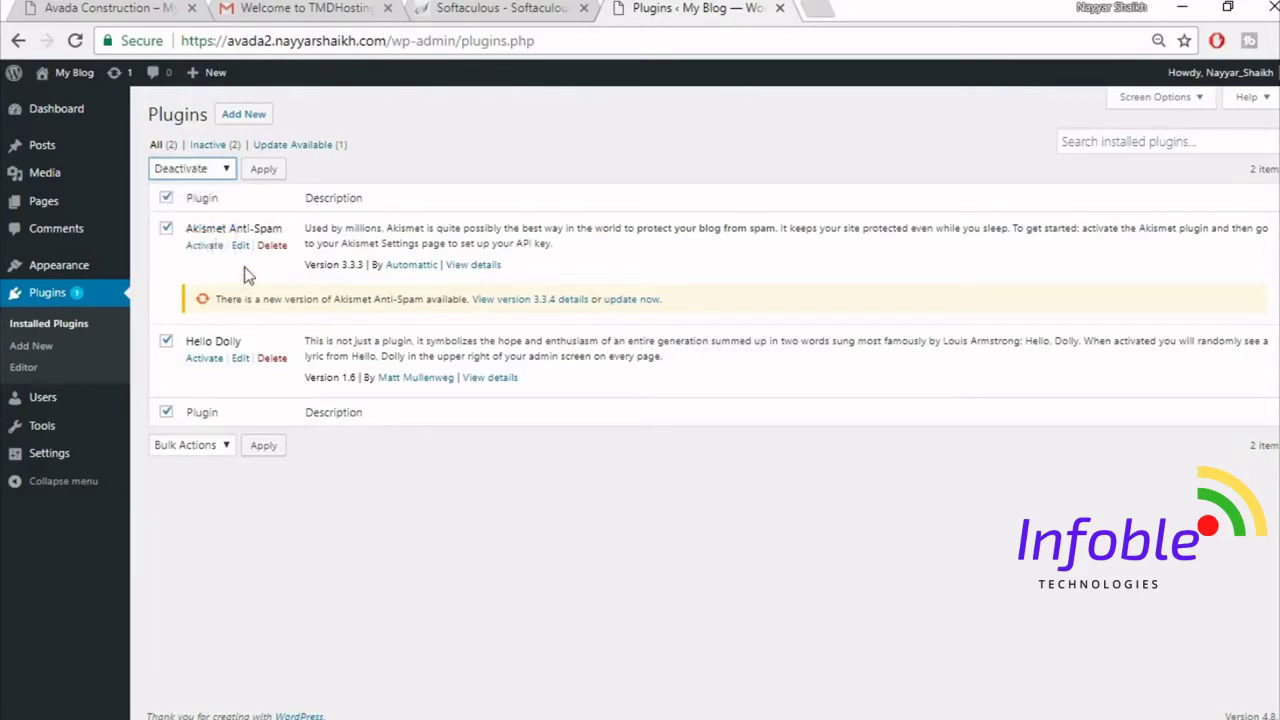
pyautogui.click(185, 170)
pyautogui.click(170, 256)
pyautogui.click(263, 172)
pyautogui.click(731, 158)
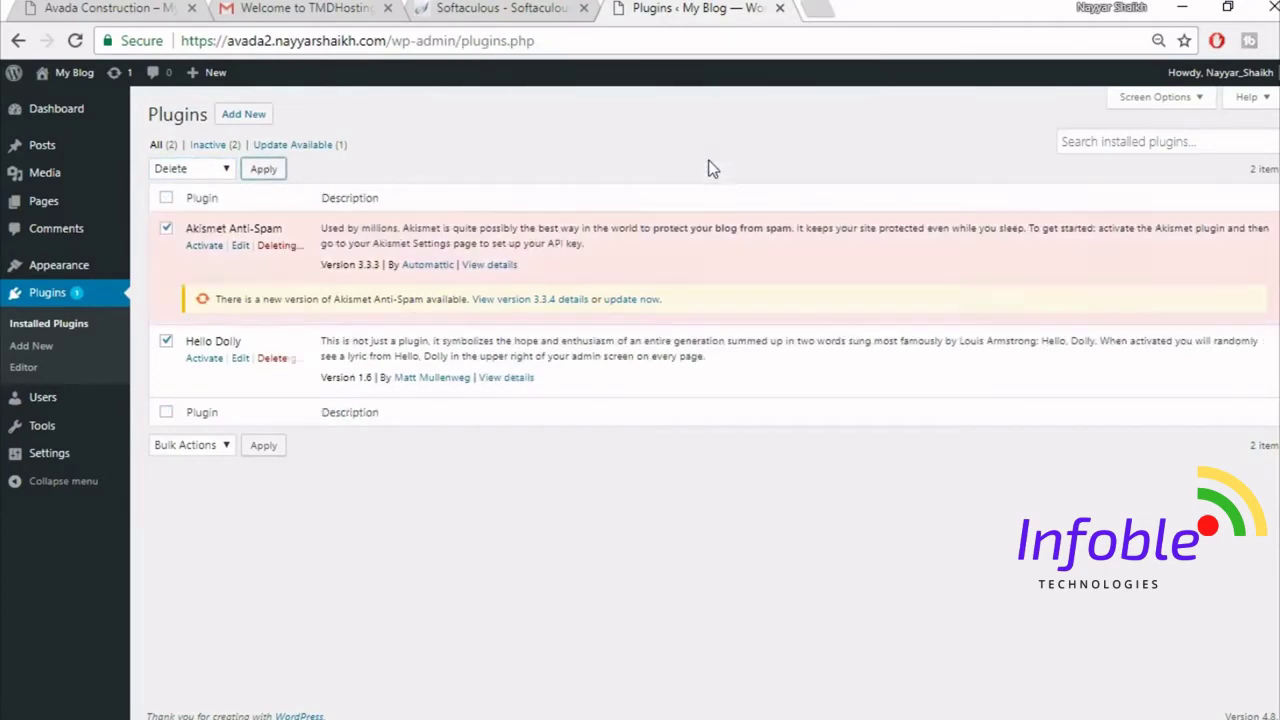
pyautogui.click(55, 272)
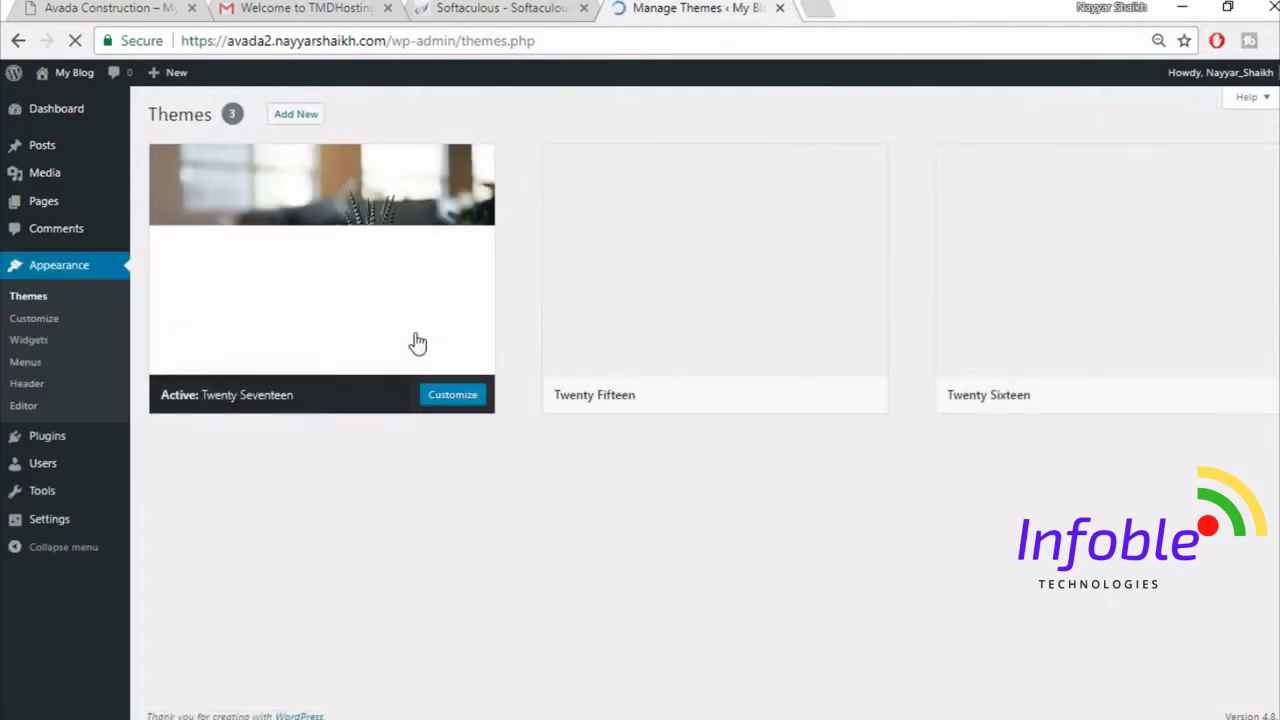
# - Delete Twenty Fifteen, then Twenty Sixteen, each from its Theme Details panel
pyautogui.moveTo(746, 266)
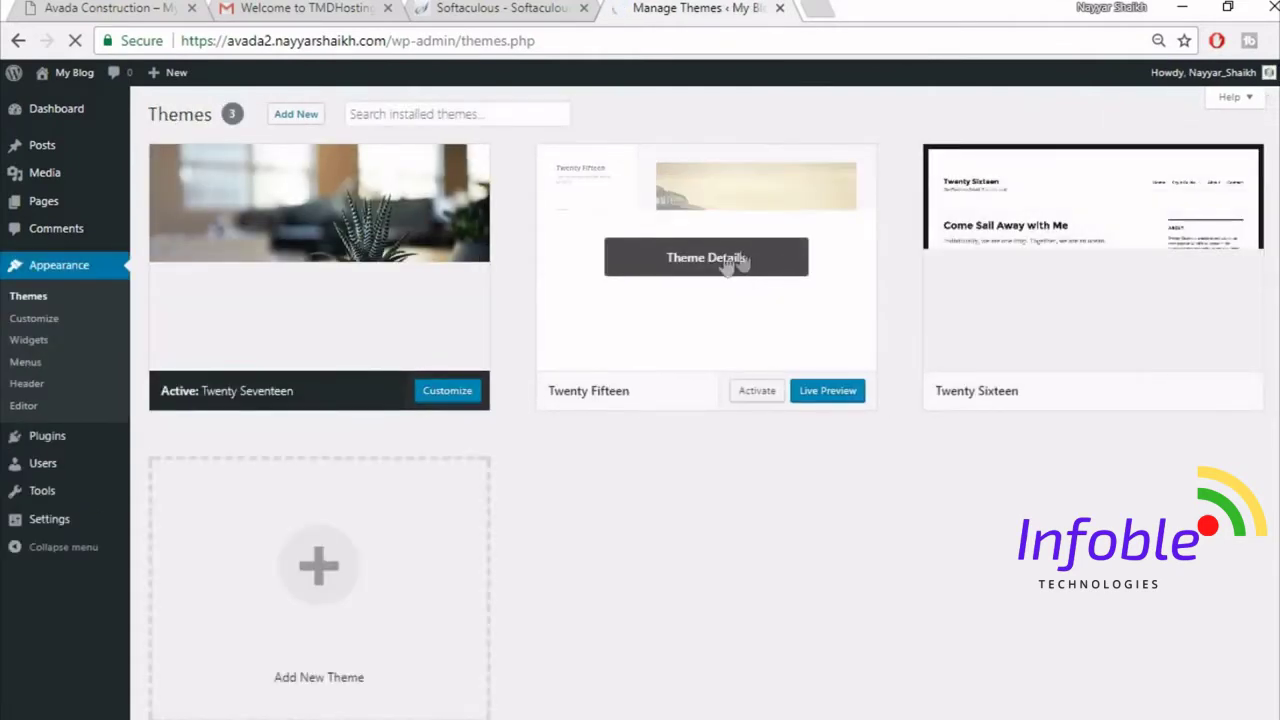
pyautogui.click(746, 262)
pyautogui.click(1239, 693)
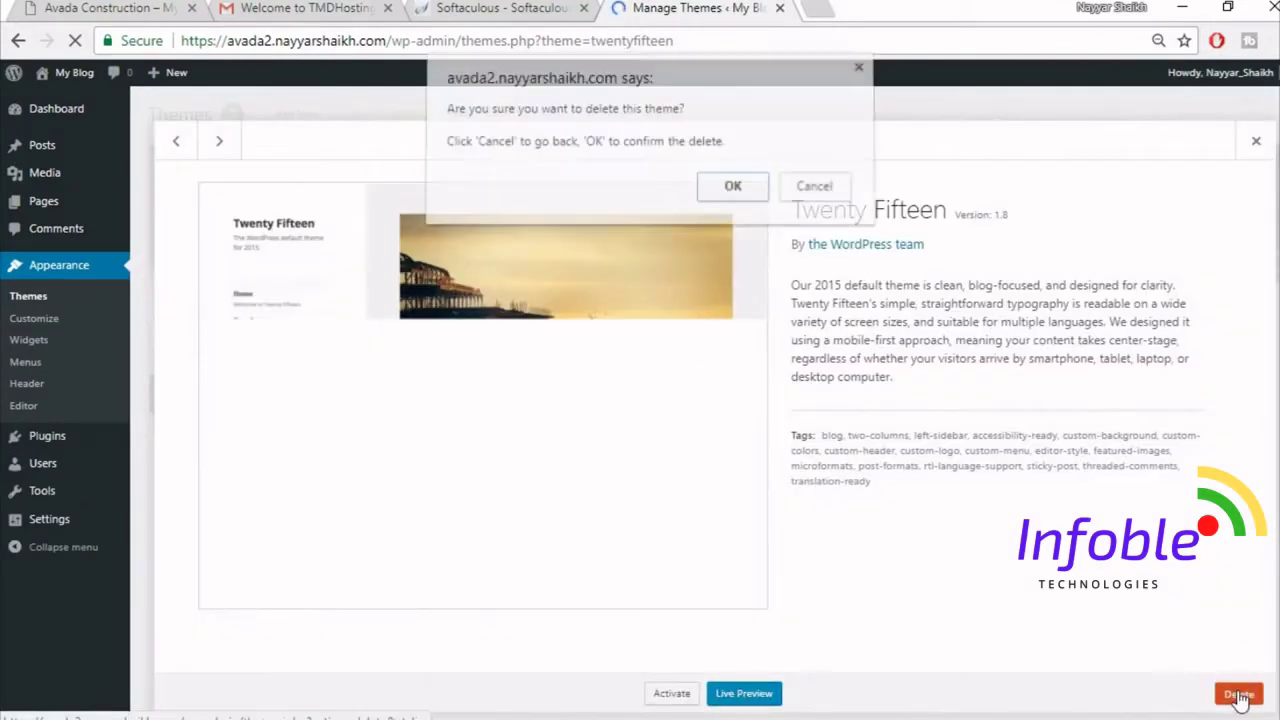
pyautogui.click(740, 199)
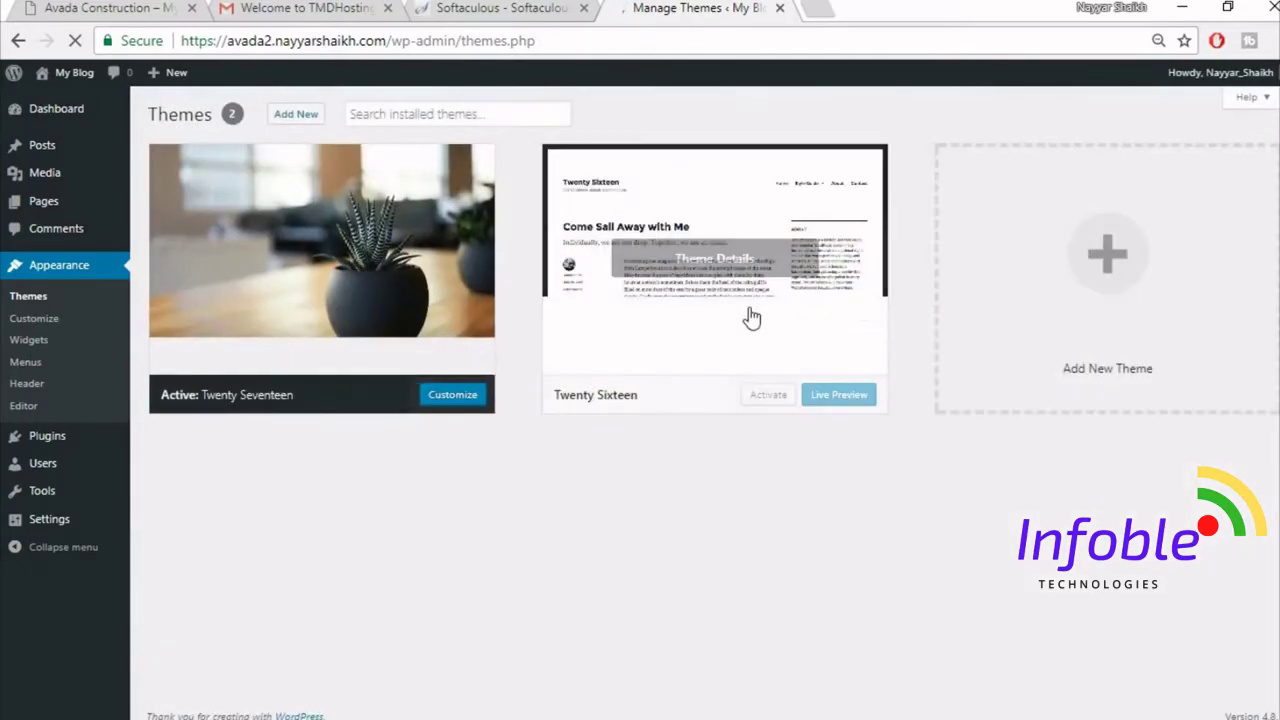
pyautogui.click(749, 307)
pyautogui.click(1236, 693)
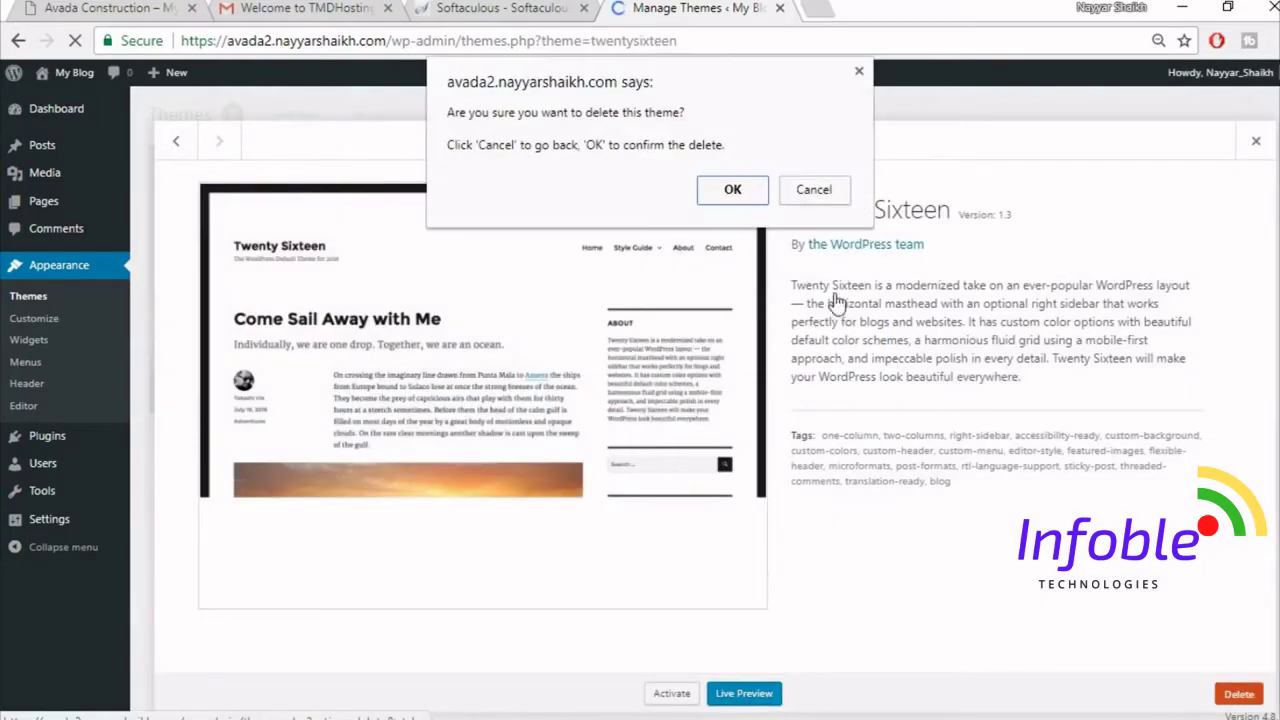
pyautogui.click(739, 194)
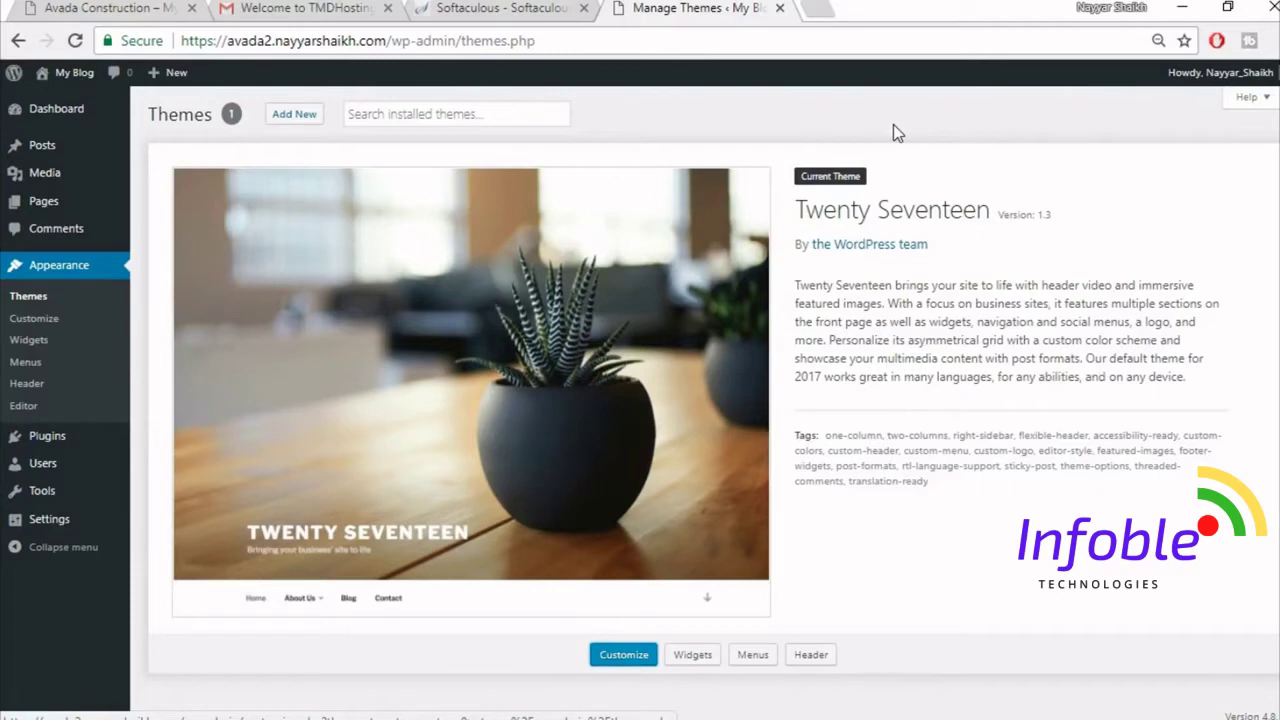
pyautogui.click(825, 8)
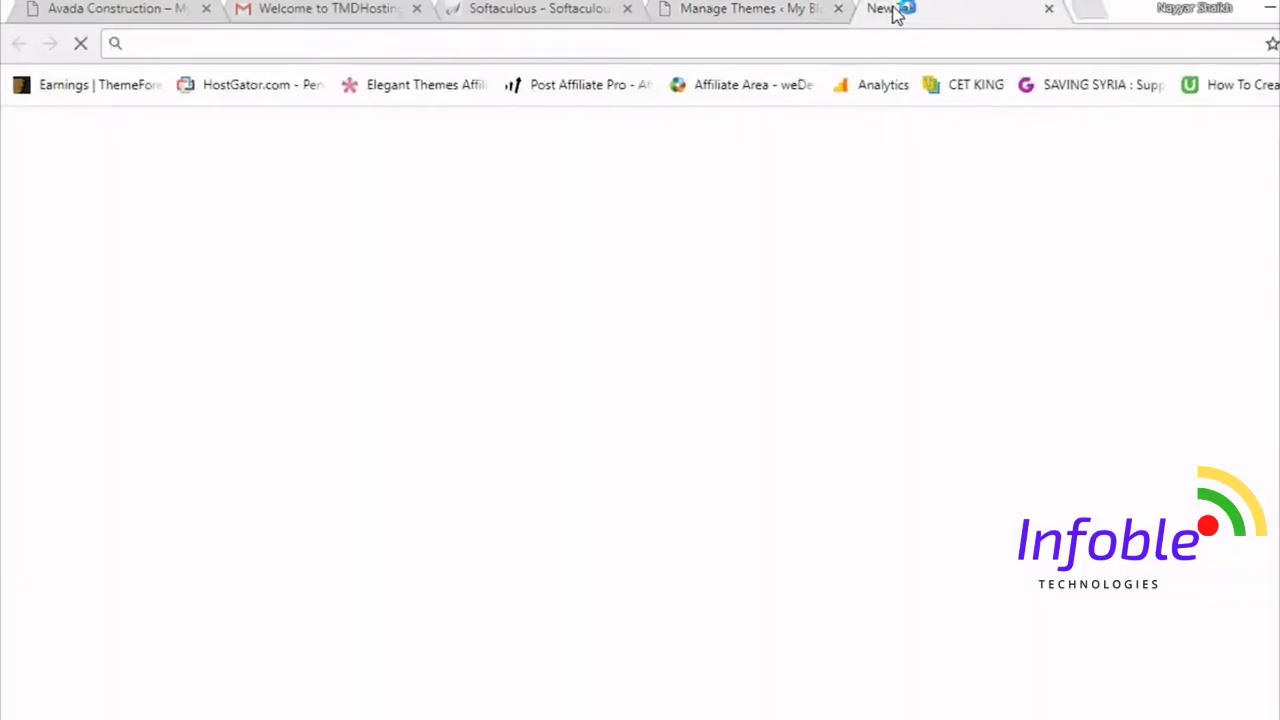
pyautogui.write('bloggdude.com/')
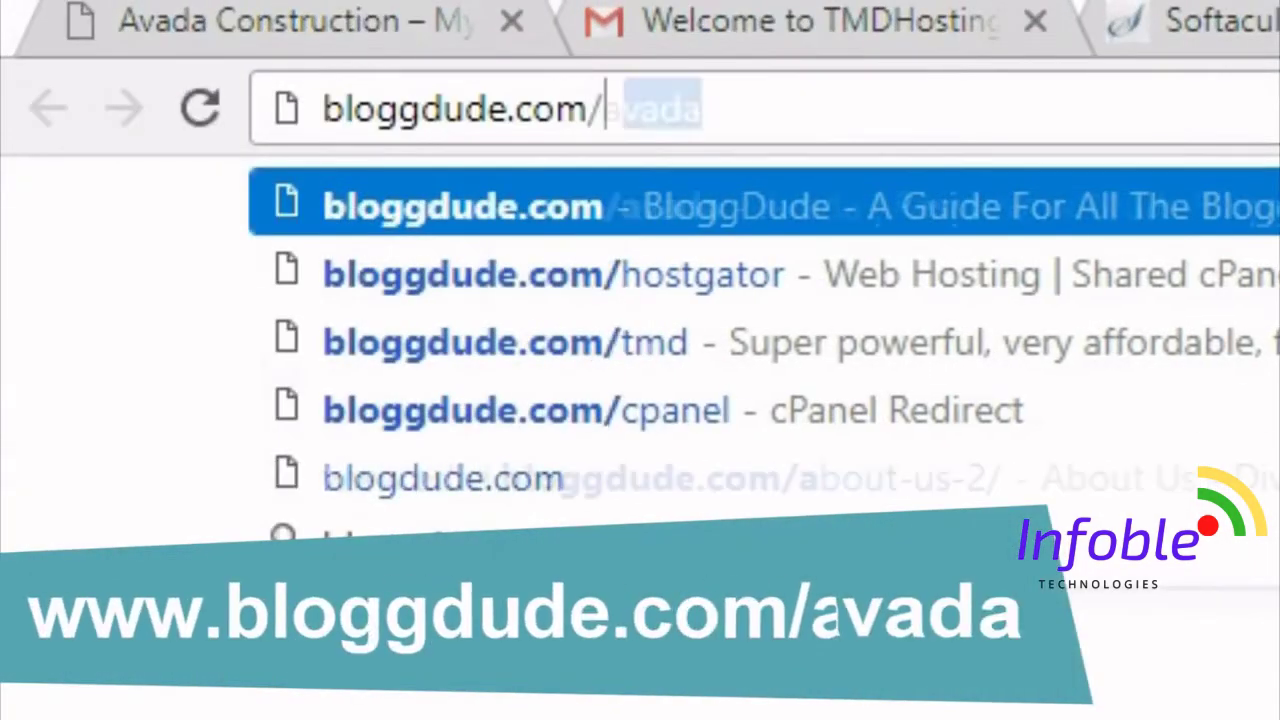
pyautogui.write('avada')
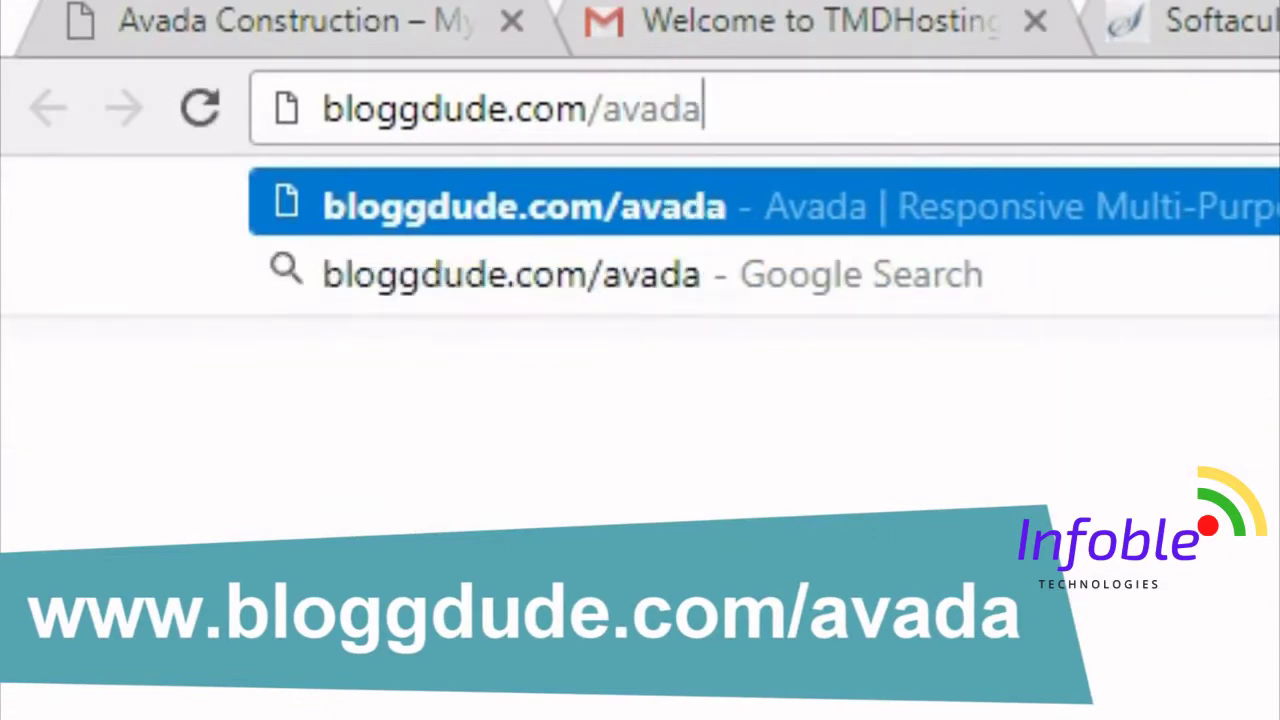
pyautogui.press('Return')
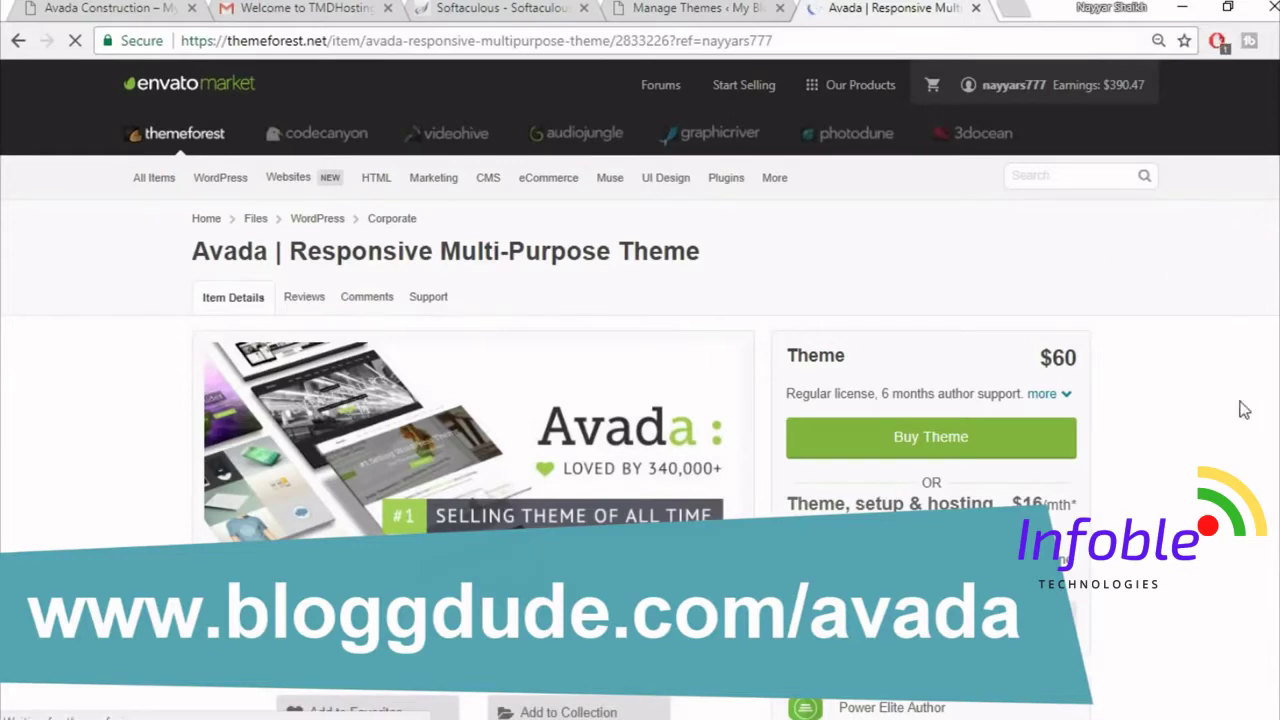
pyautogui.scroll(-1, 1243, 410)
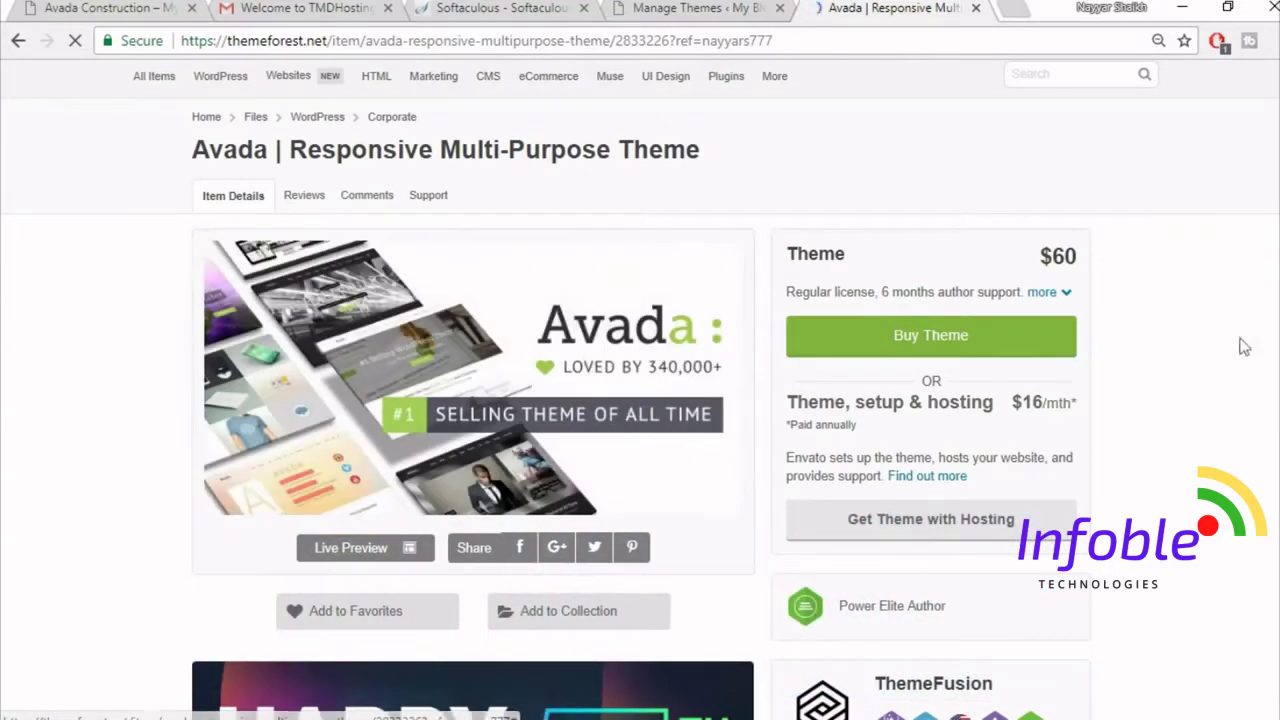
pyautogui.scroll(-4, 1114, 423)
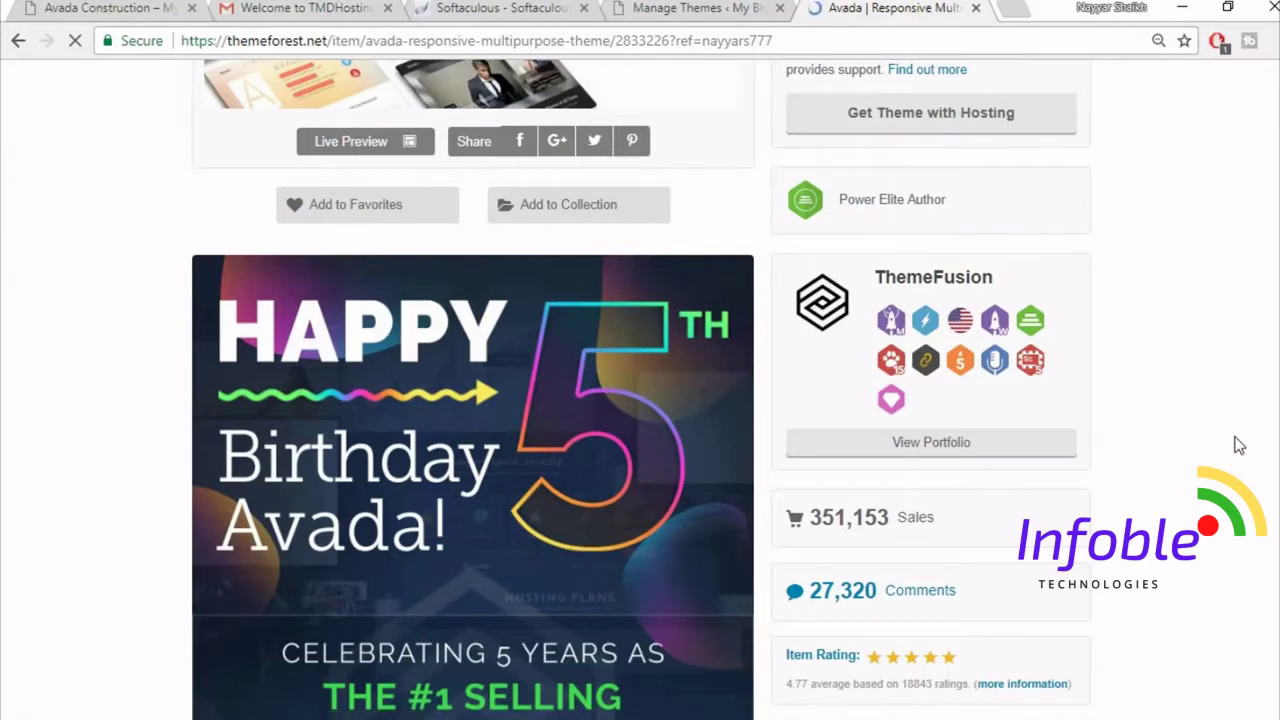
pyautogui.scroll(-2, 1265, 442)
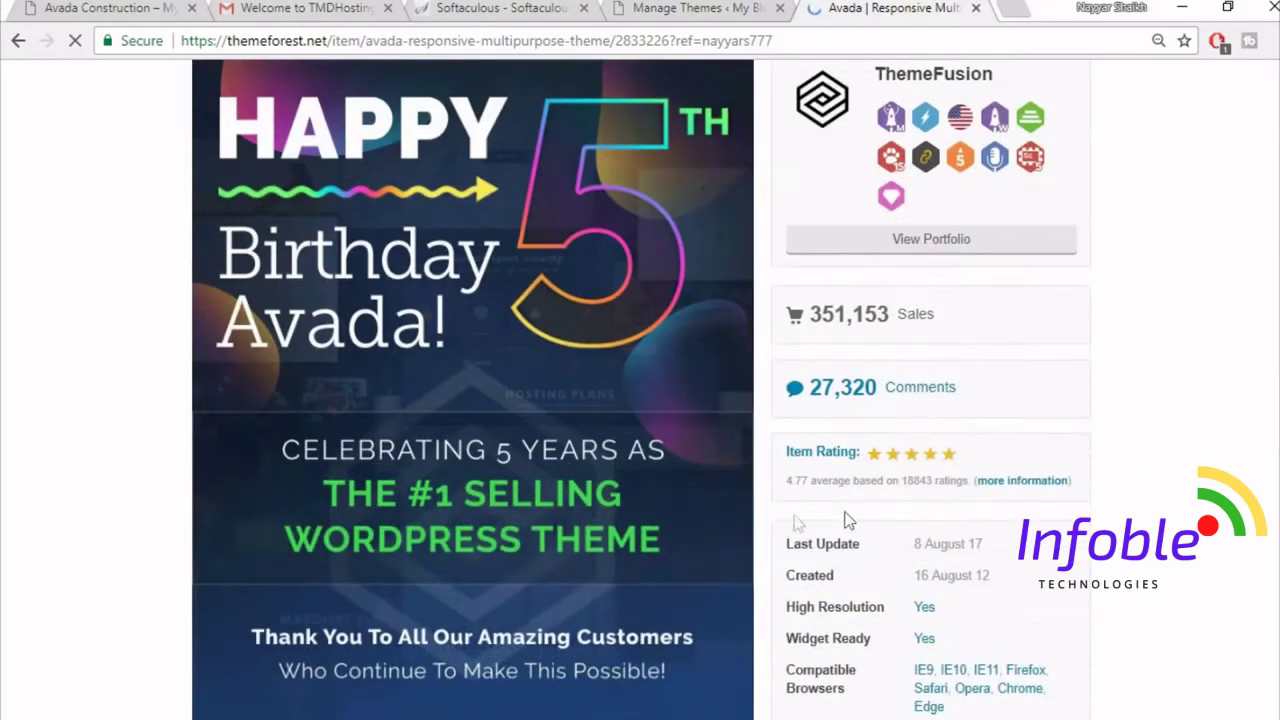
pyautogui.moveTo(793, 481)
pyautogui.mouseDown()
pyautogui.moveTo(833, 484)
pyautogui.moveTo(808, 490)
pyautogui.mouseUp()
pyautogui.click(798, 497)
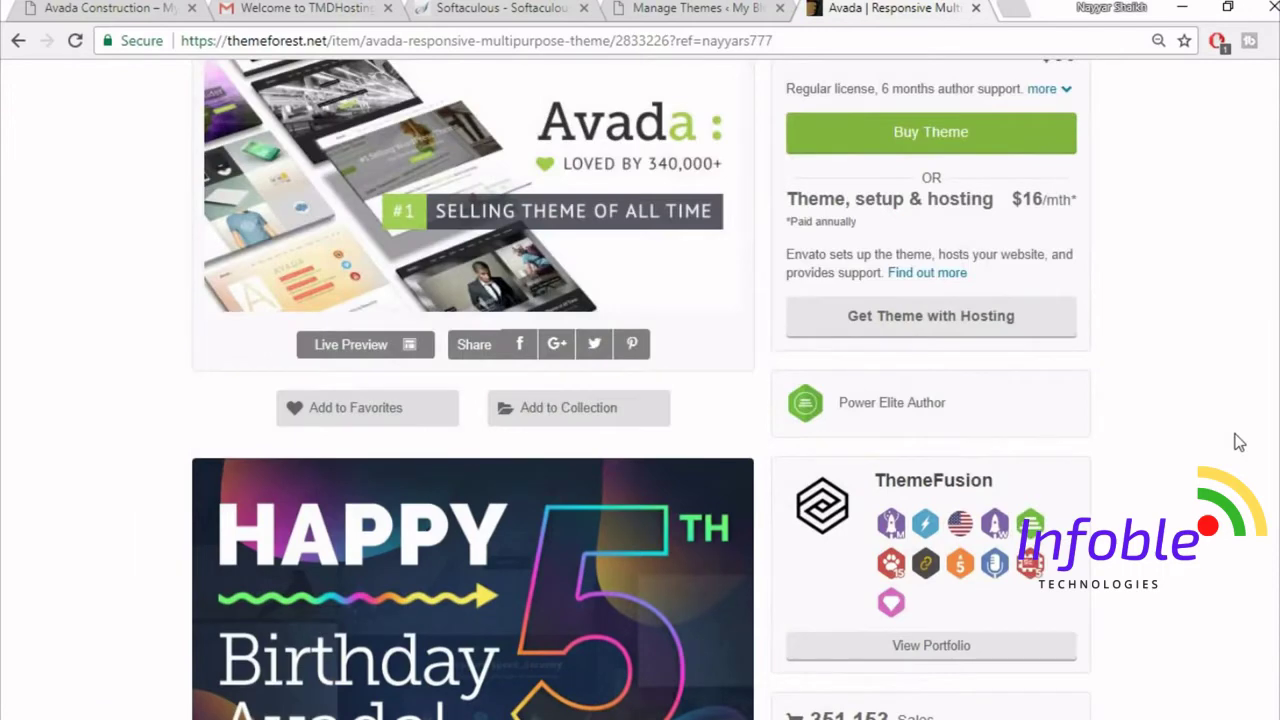
pyautogui.scroll(3, 1239, 442)
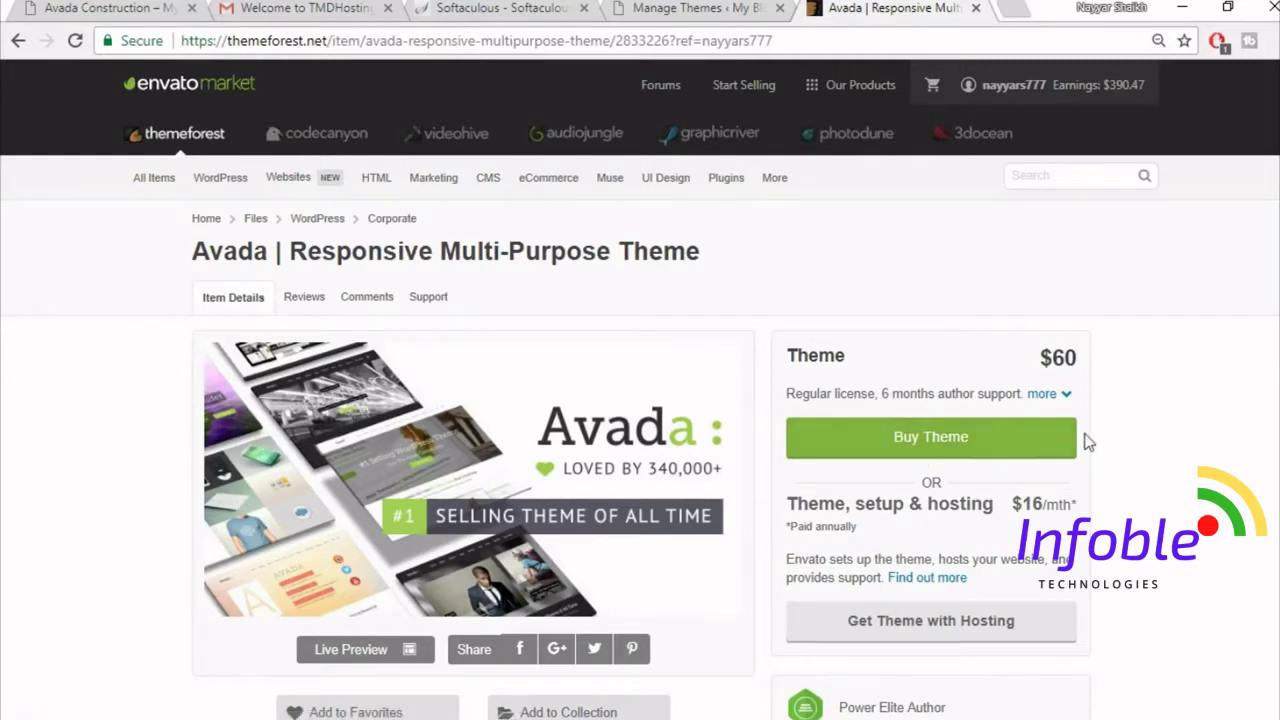
pyautogui.click(976, 8)
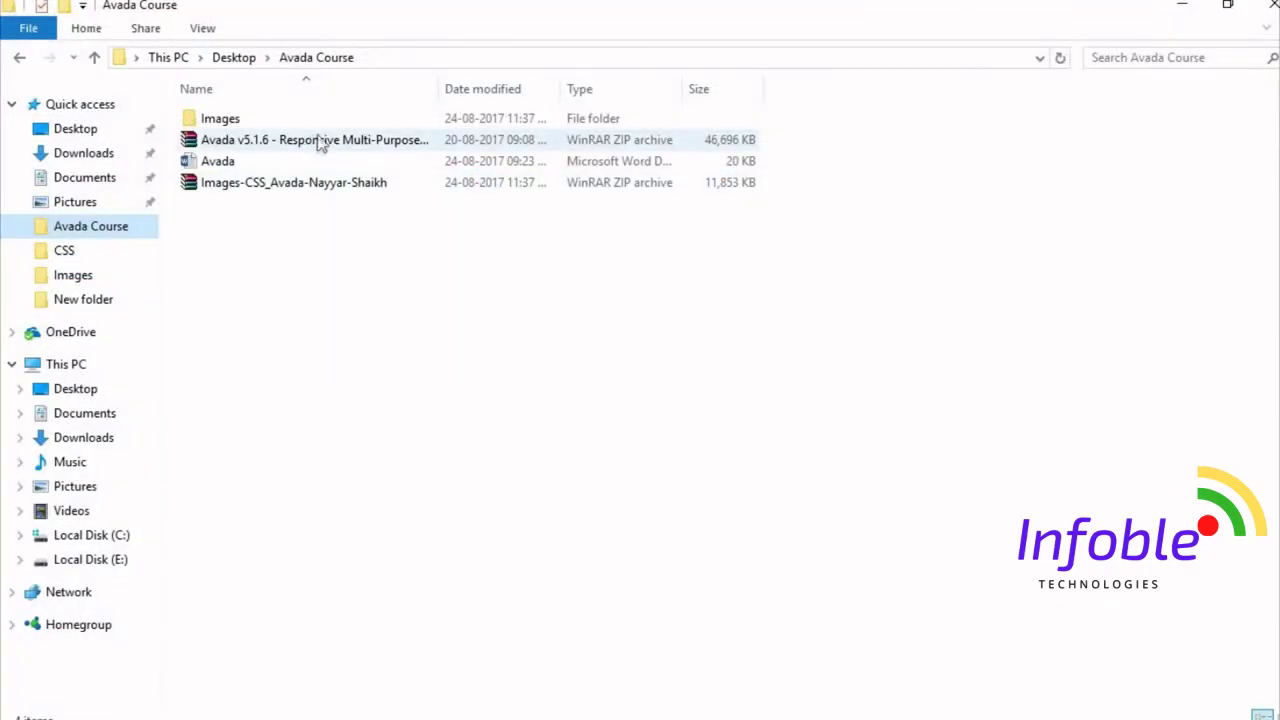
# - Extract the Avada v5.1.6 zip archive with WinRAR into its default folder
pyautogui.click(340, 141)
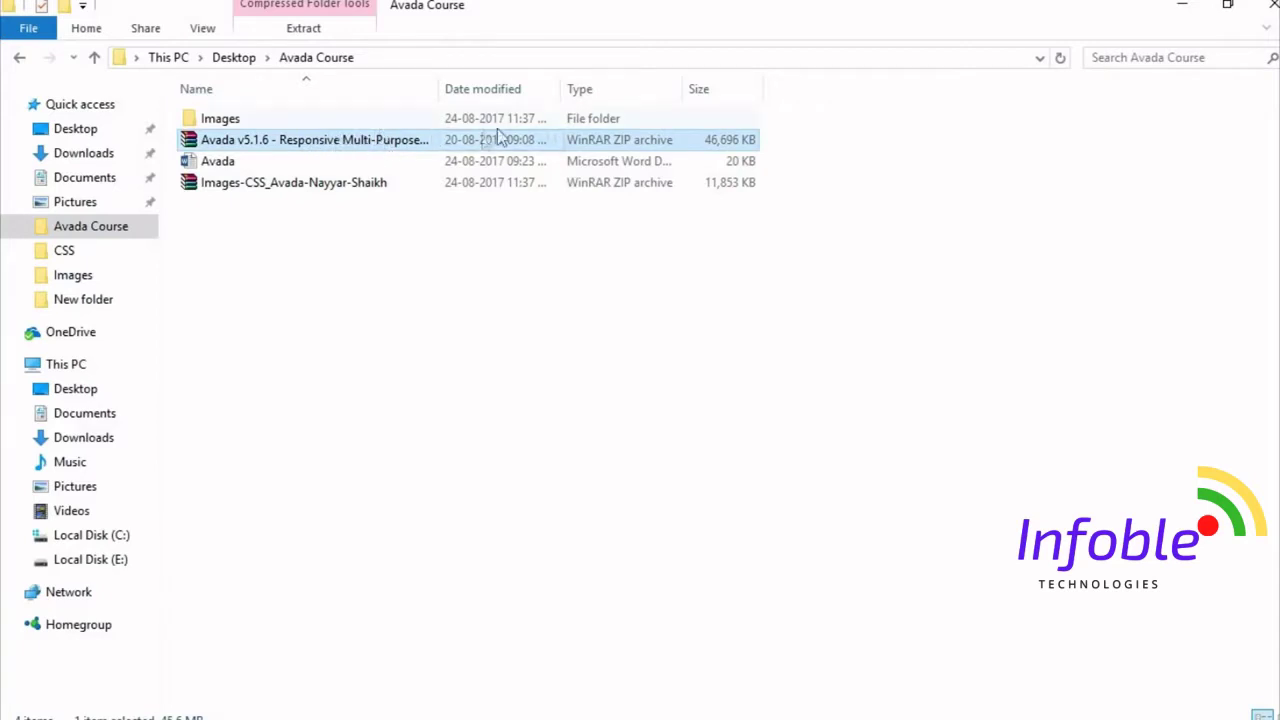
pyautogui.moveTo(333, 150); pyautogui.dragTo(385, 139)
pyautogui.doubleClick(281, 145)
pyautogui.click(98, 68)
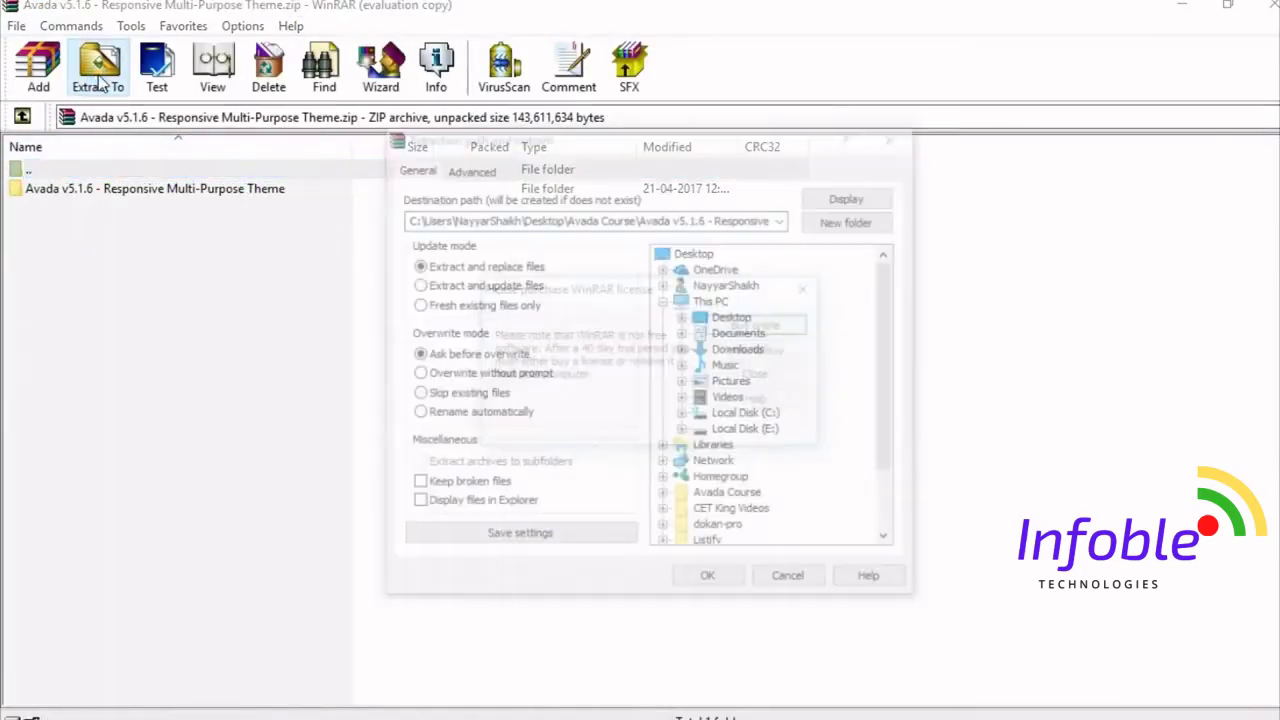
pyautogui.click(812, 288)
pyautogui.click(726, 585)
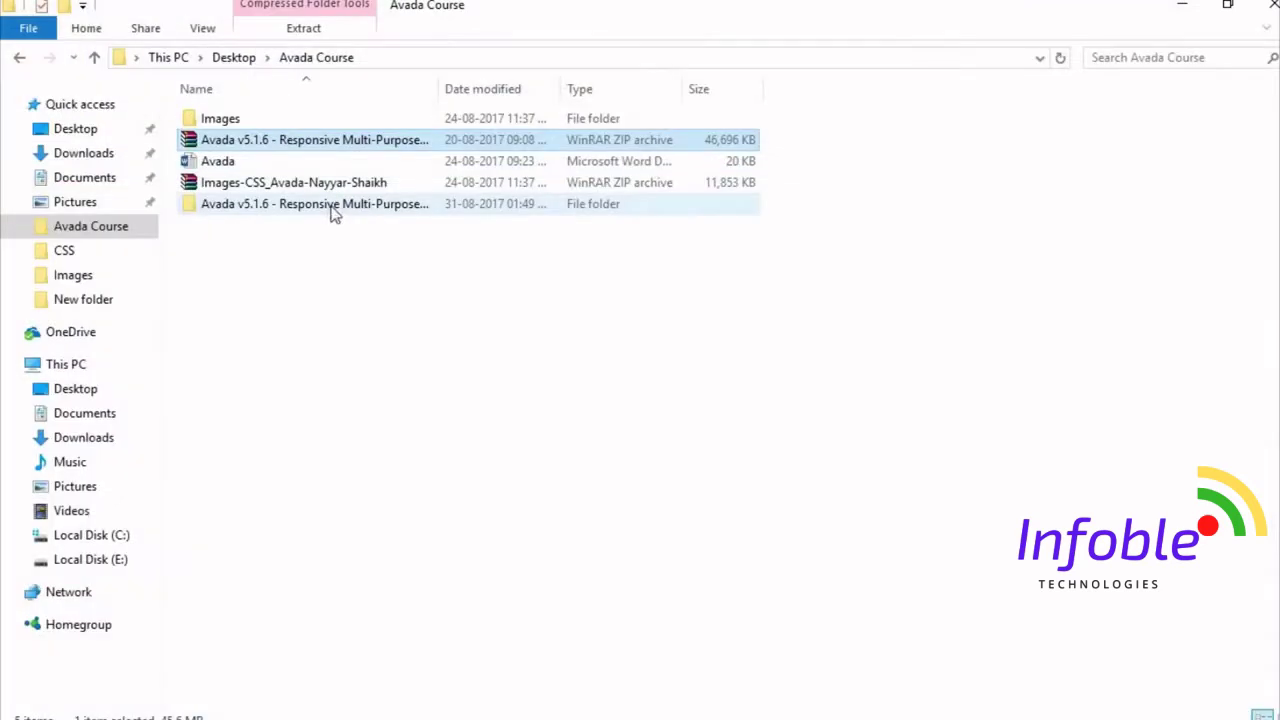
# - Compress the inner Avada theme folder into a ZIP archive named Avada.zip
pyautogui.doubleClick(330, 211)
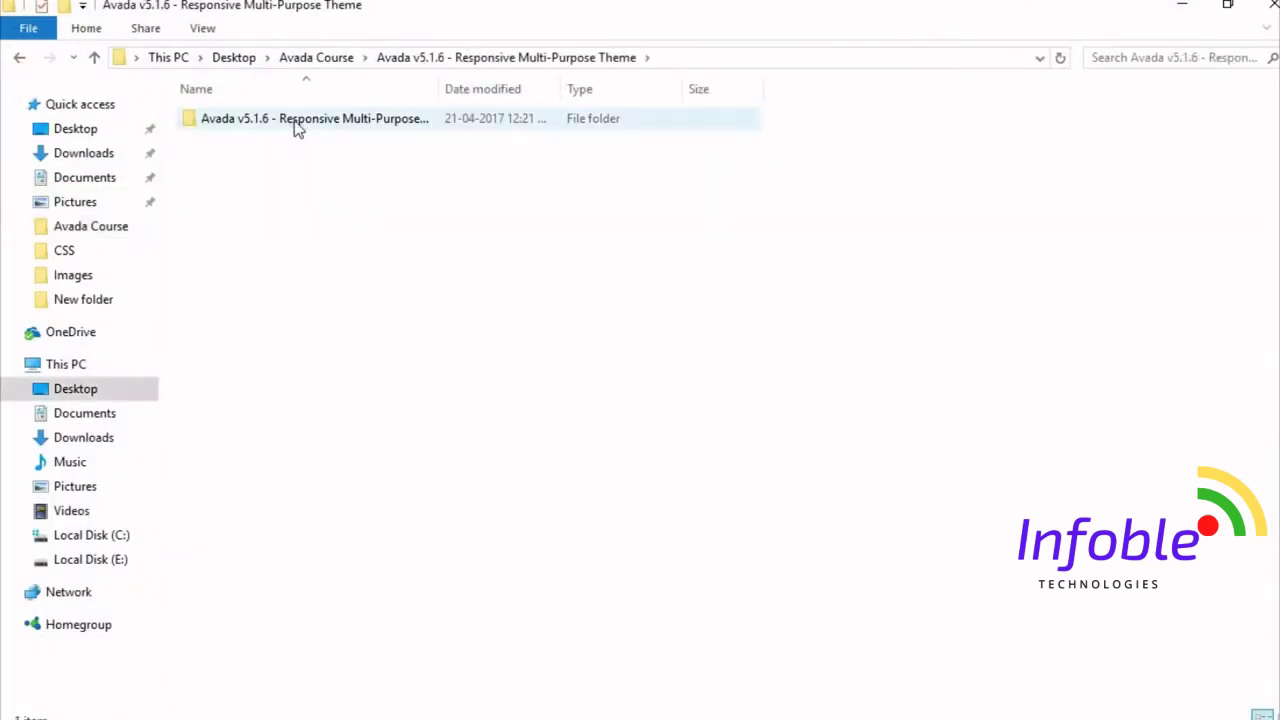
pyautogui.doubleClick(294, 125)
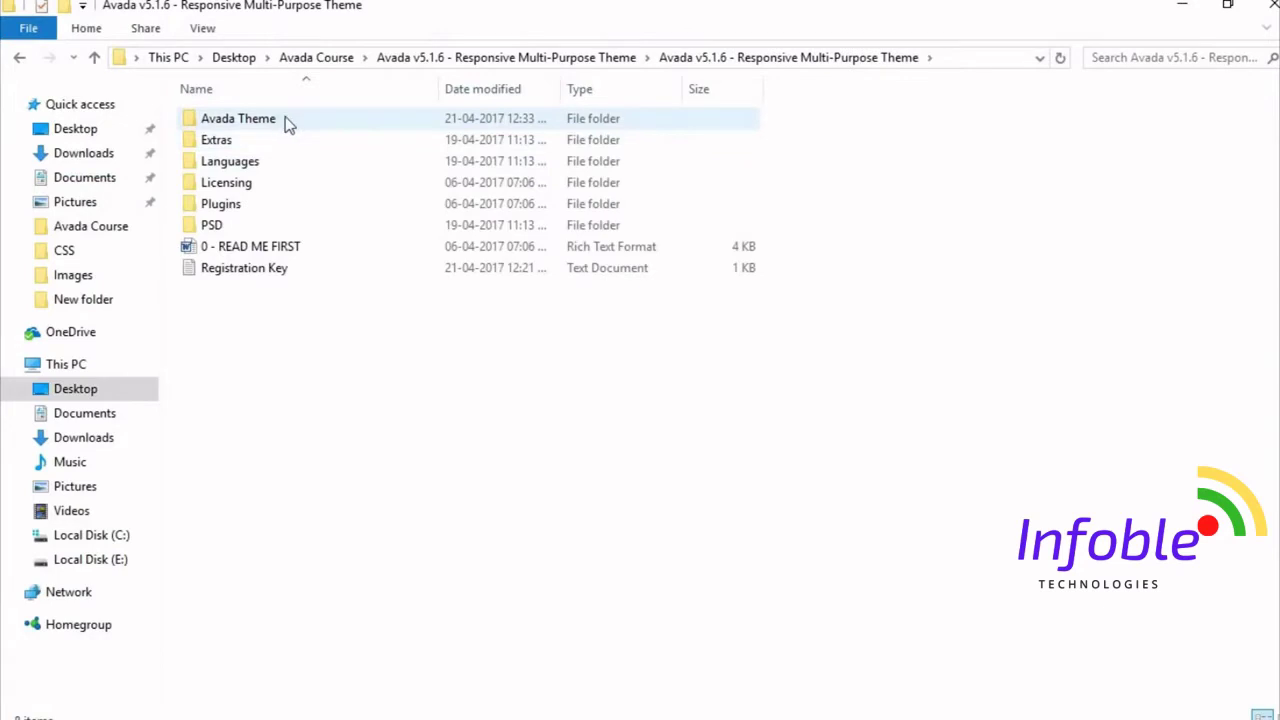
pyautogui.doubleClick(276, 124)
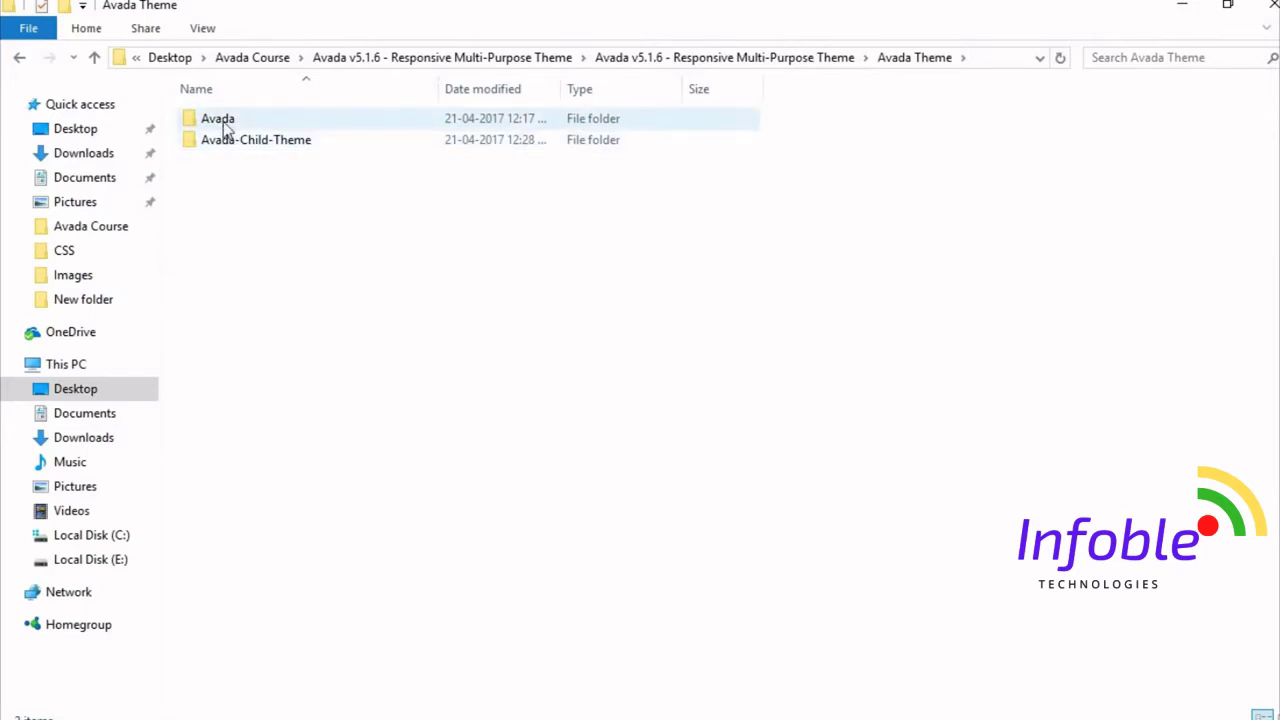
pyautogui.moveTo(224, 129)
pyautogui.rightClick(221, 121)
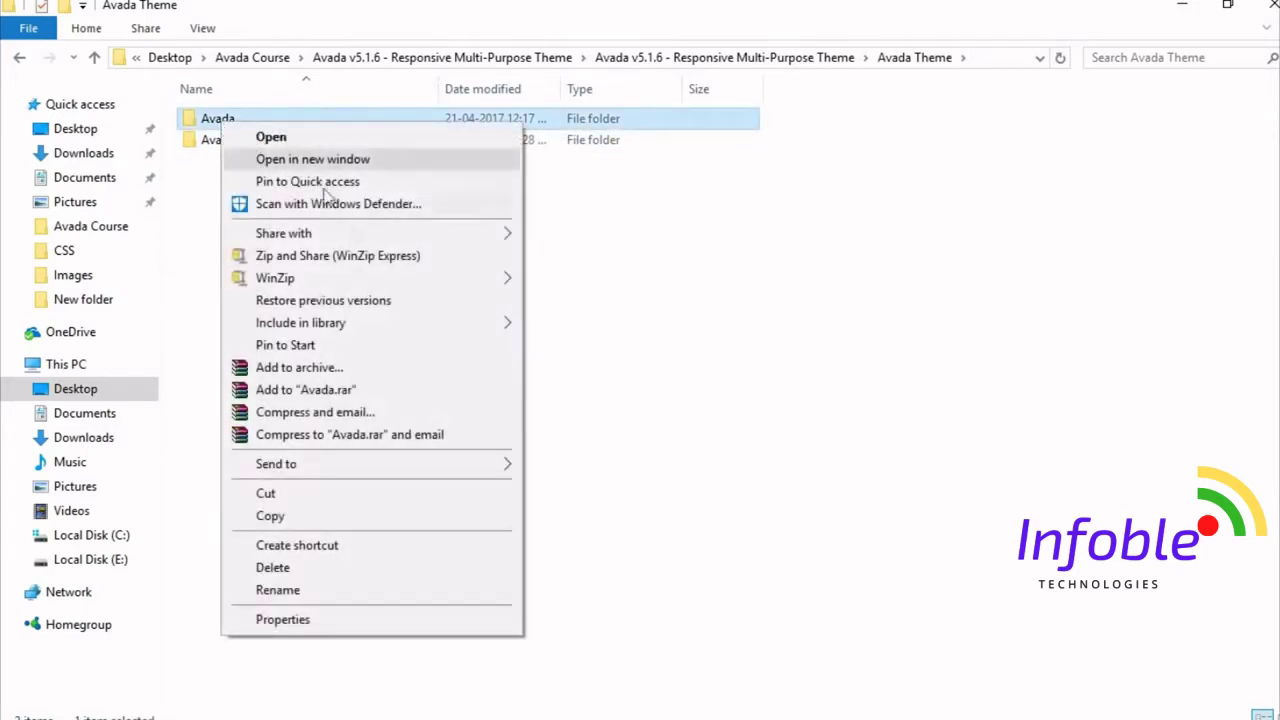
pyautogui.click(405, 370)
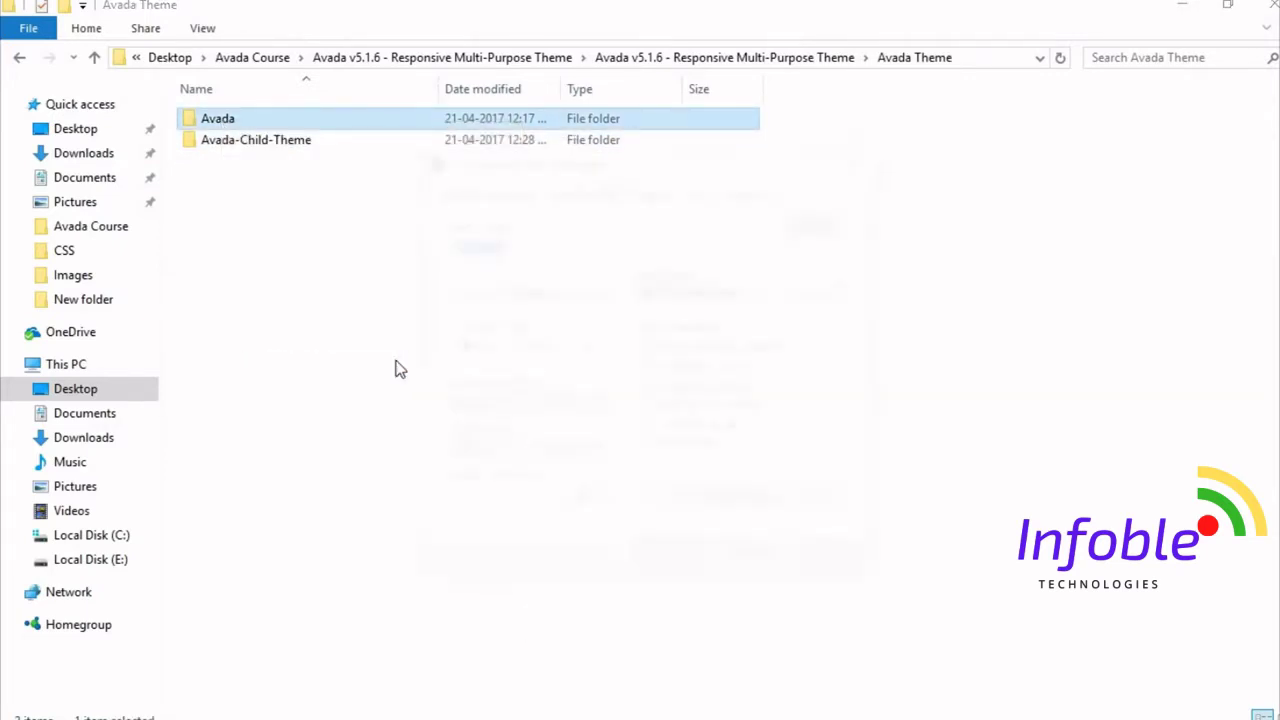
pyautogui.click(571, 347)
pyautogui.click(700, 554)
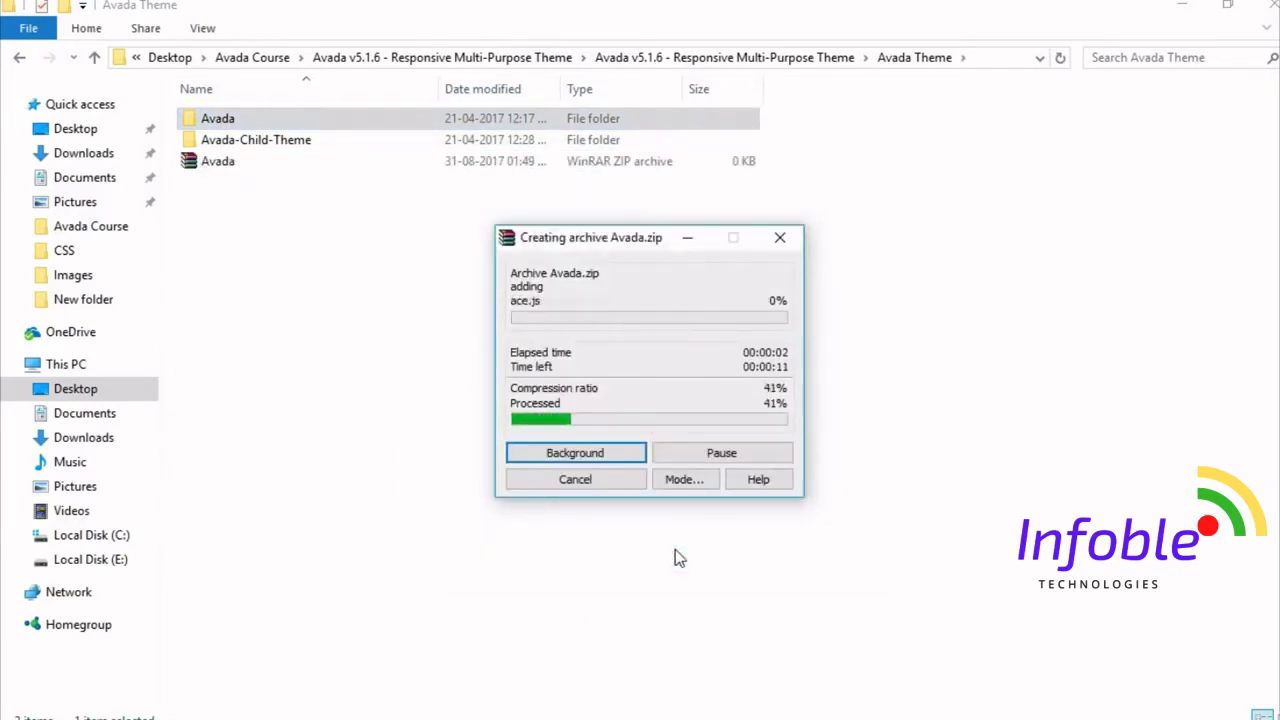
pyautogui.click(237, 162)
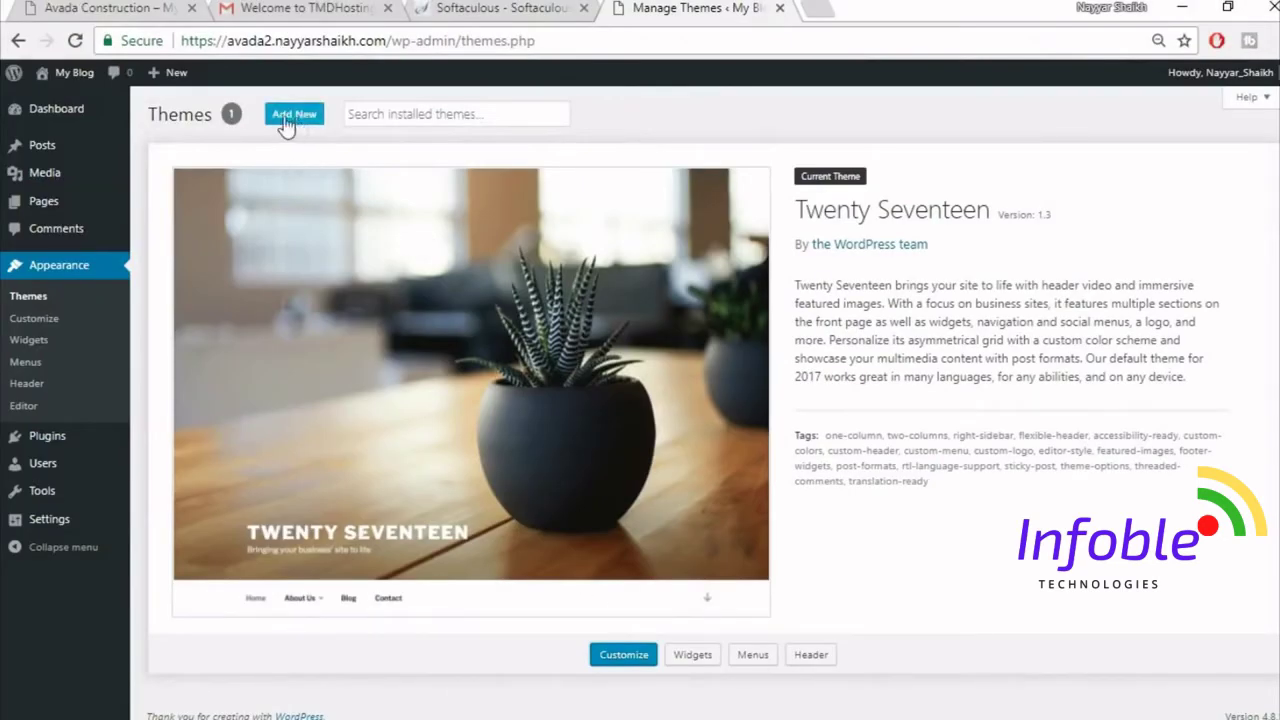
# - Upload Avada.zip from Avada Course > Avada v5.1.6 > Avada Theme as a new theme and install it
pyautogui.click(304, 124)
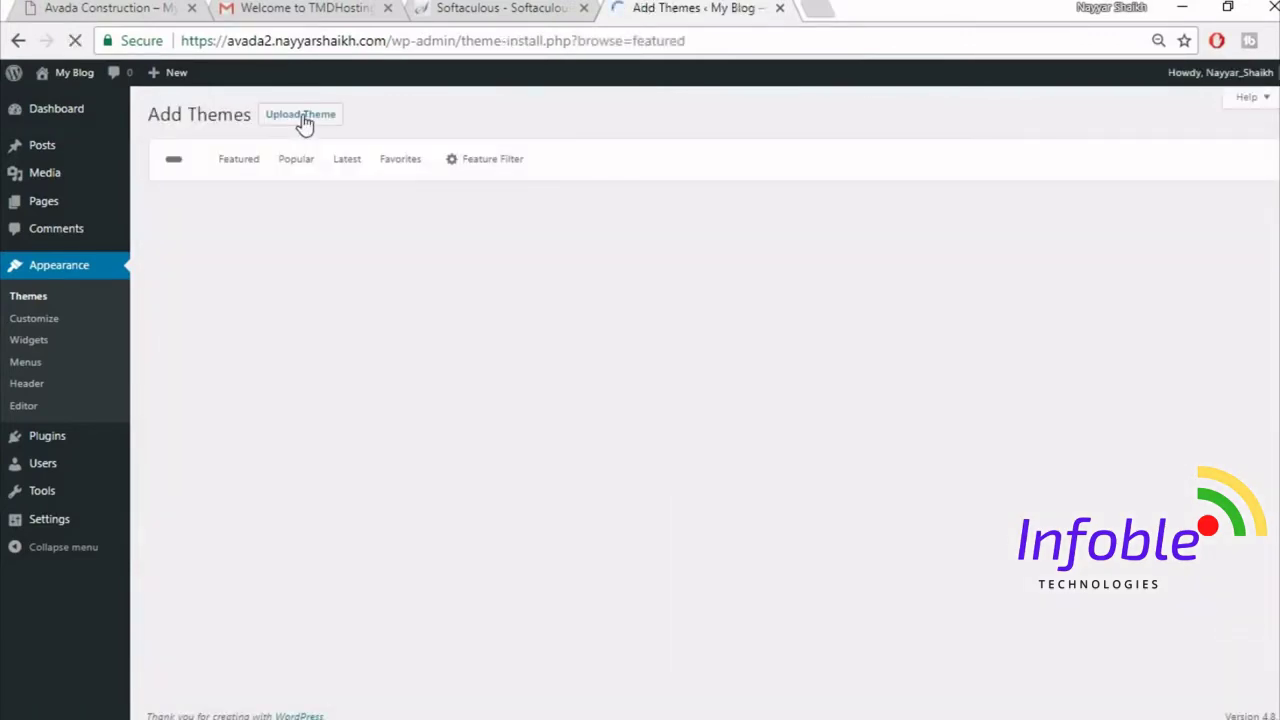
pyautogui.click(305, 124)
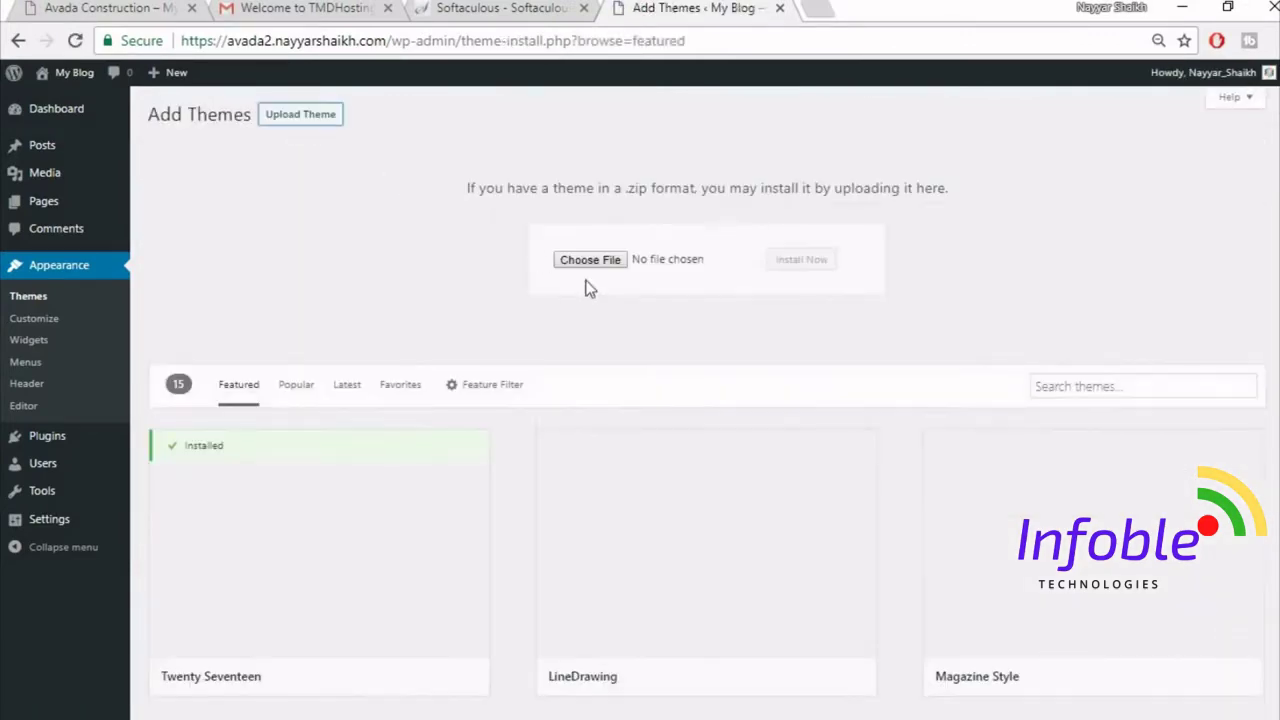
pyautogui.click(603, 266)
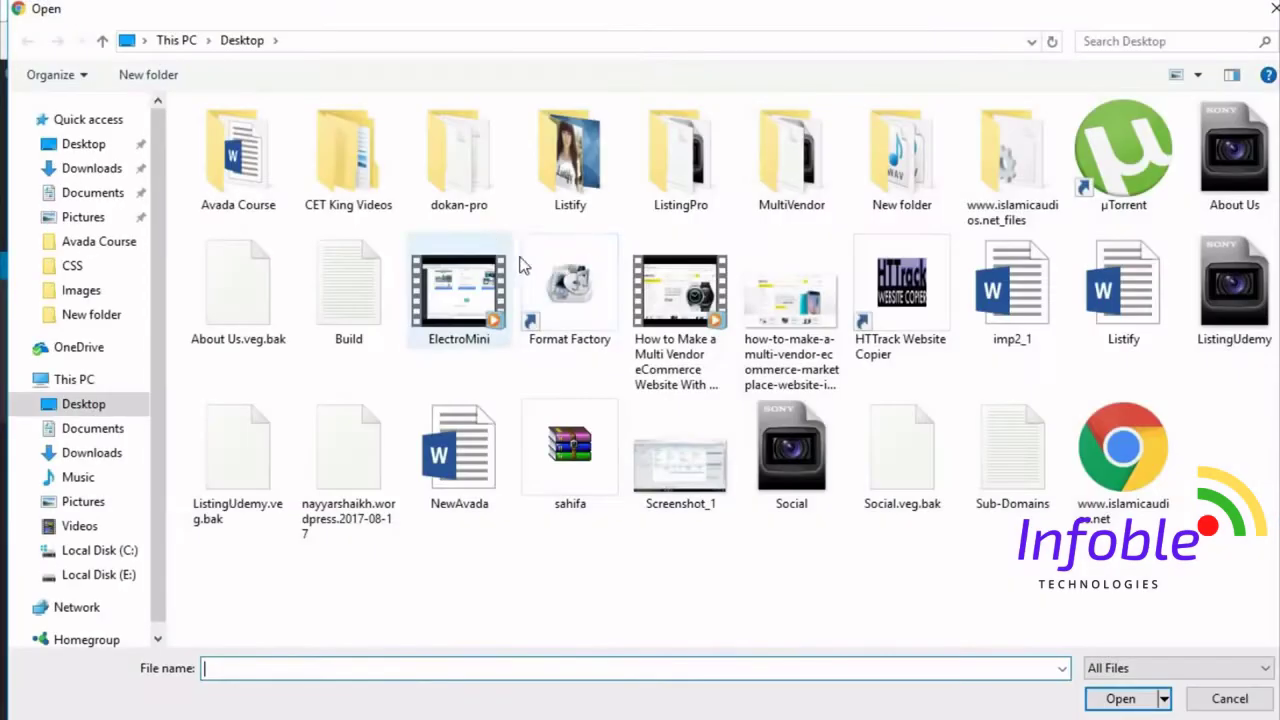
pyautogui.doubleClick(286, 180)
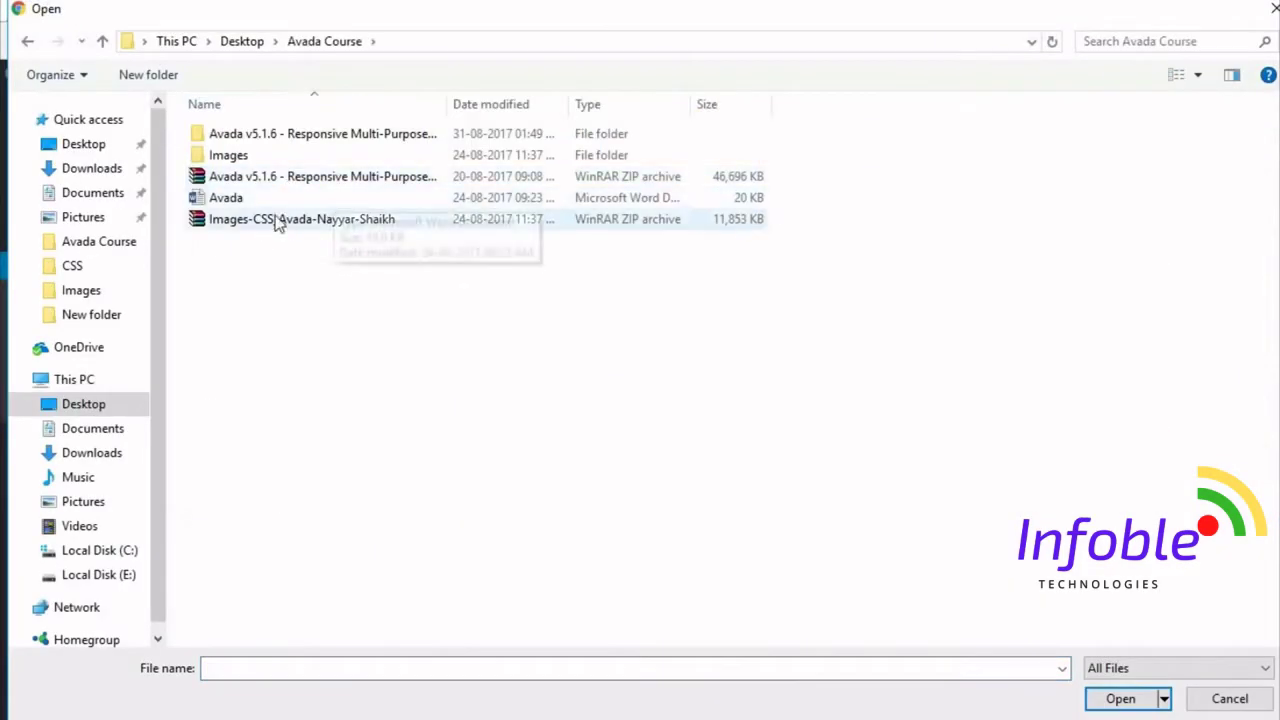
pyautogui.doubleClick(285, 134)
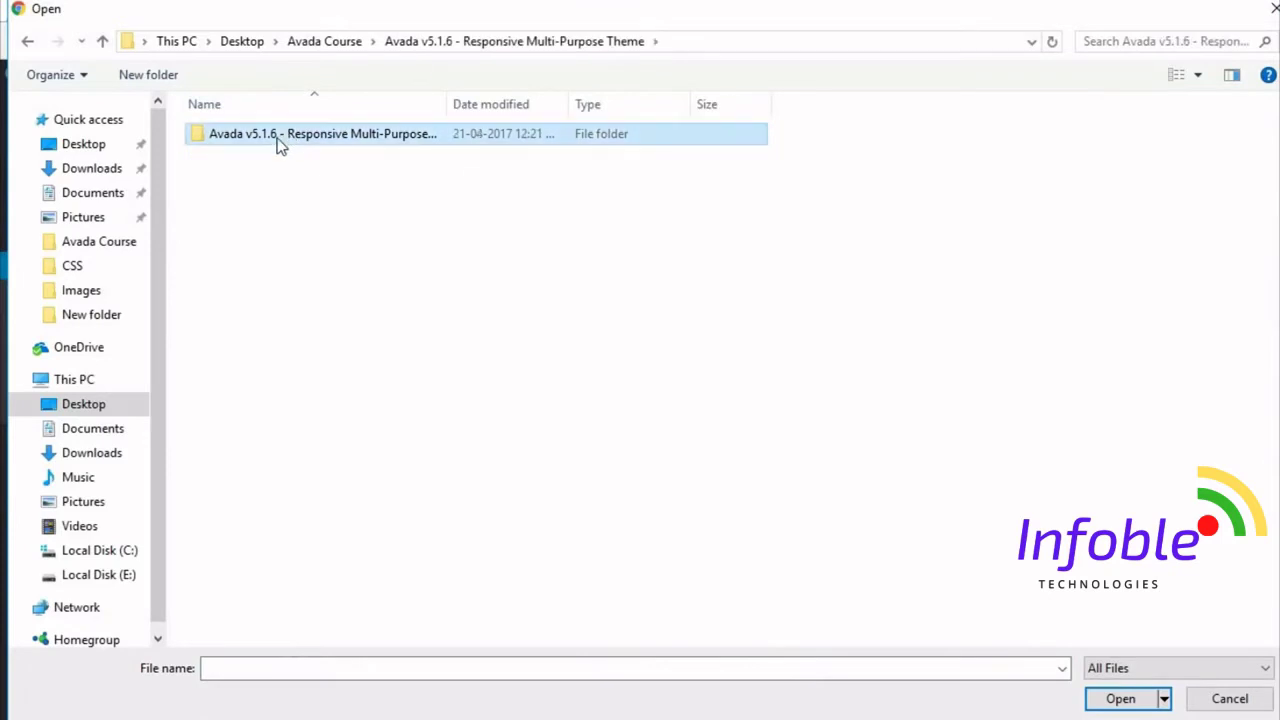
pyautogui.doubleClick(266, 143)
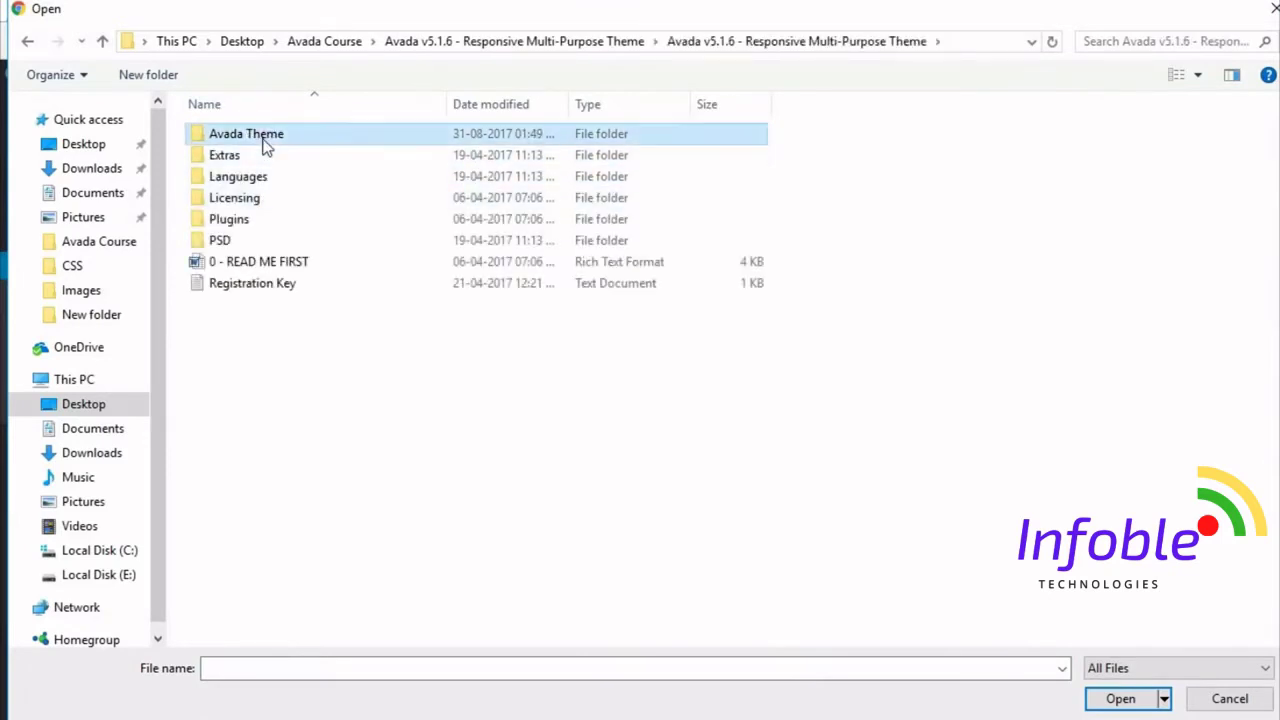
pyautogui.click(264, 177)
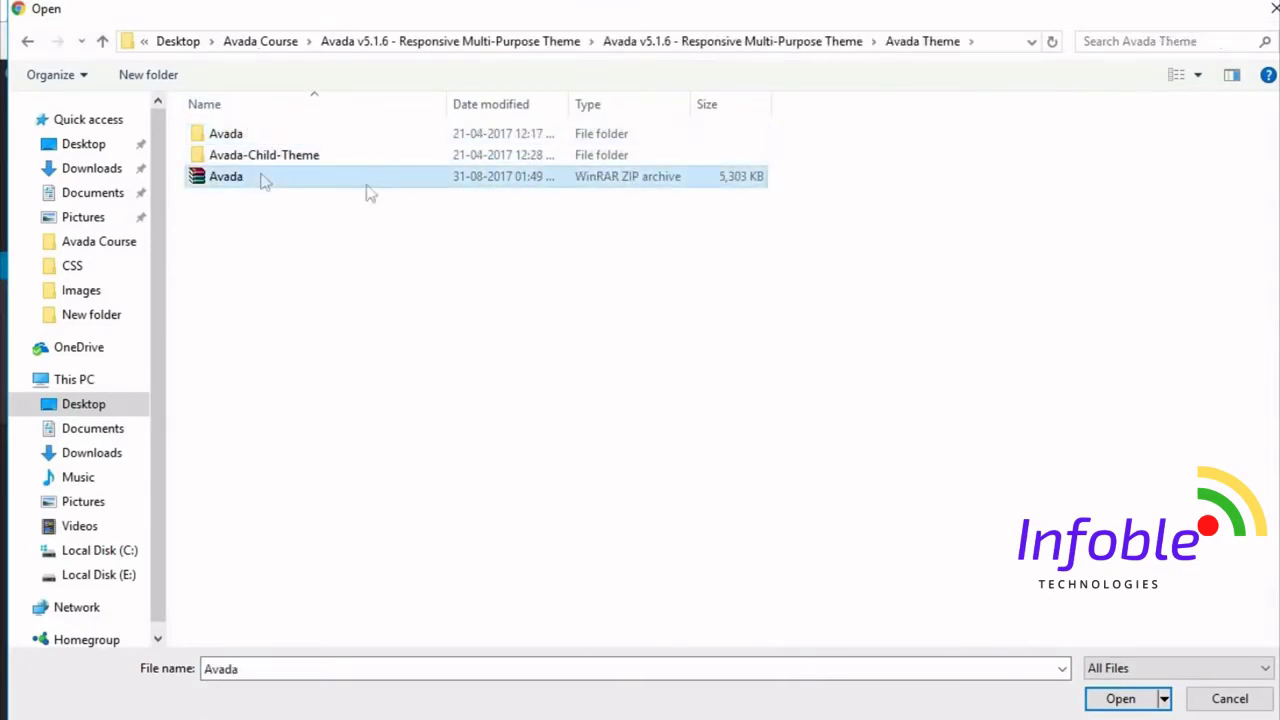
pyautogui.click(1121, 699)
pyautogui.click(810, 262)
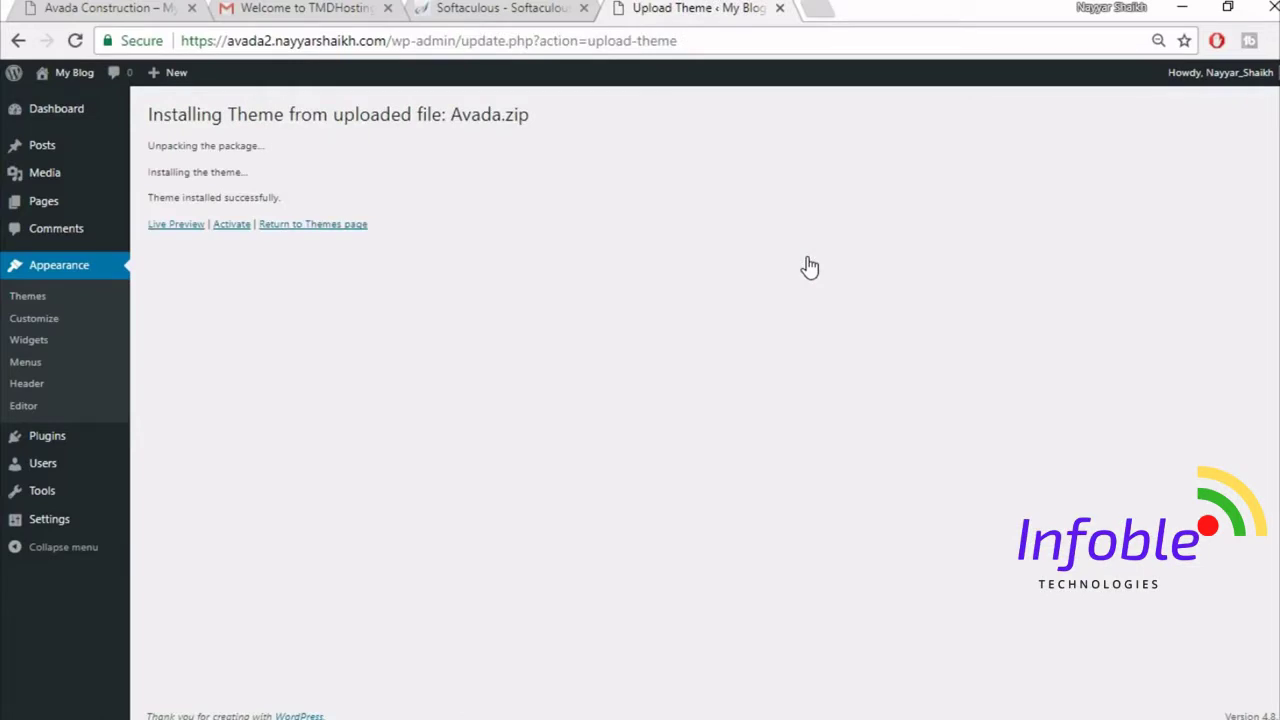
# - Activate the Avada 5.1.6 theme and check its Registration page confirming the product is registered
pyautogui.click(230, 226)
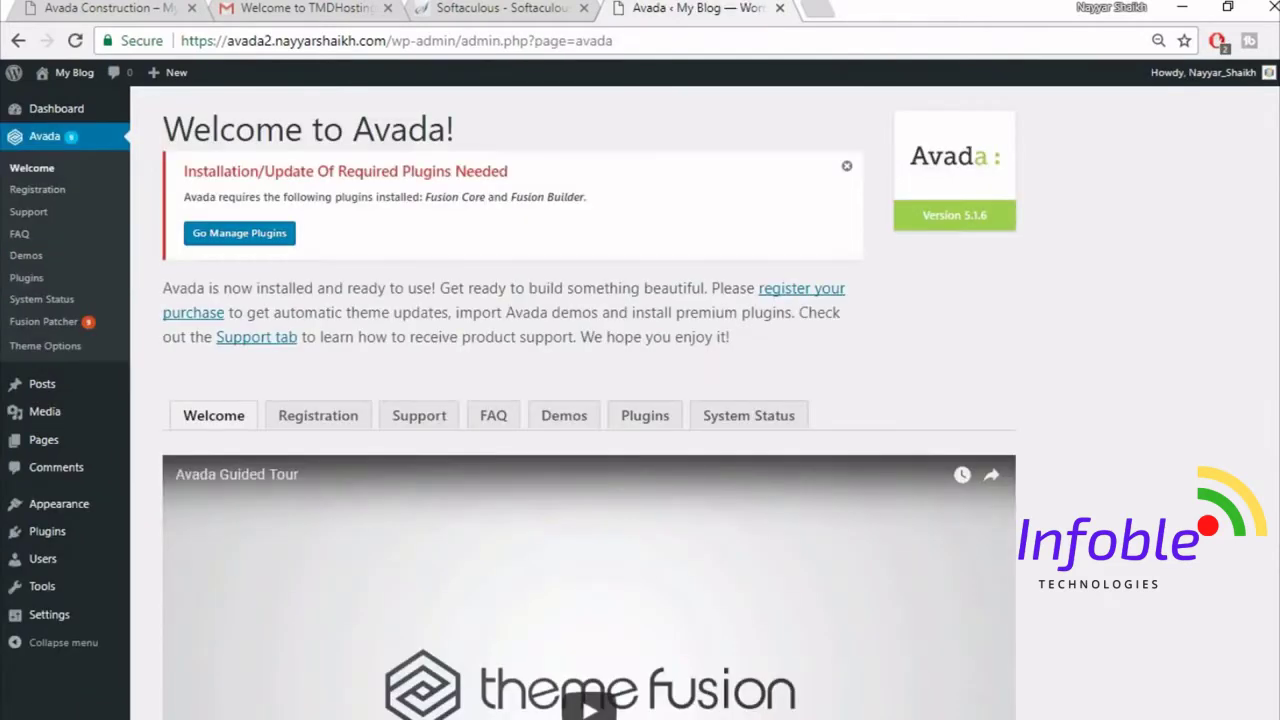
pyautogui.click(320, 427)
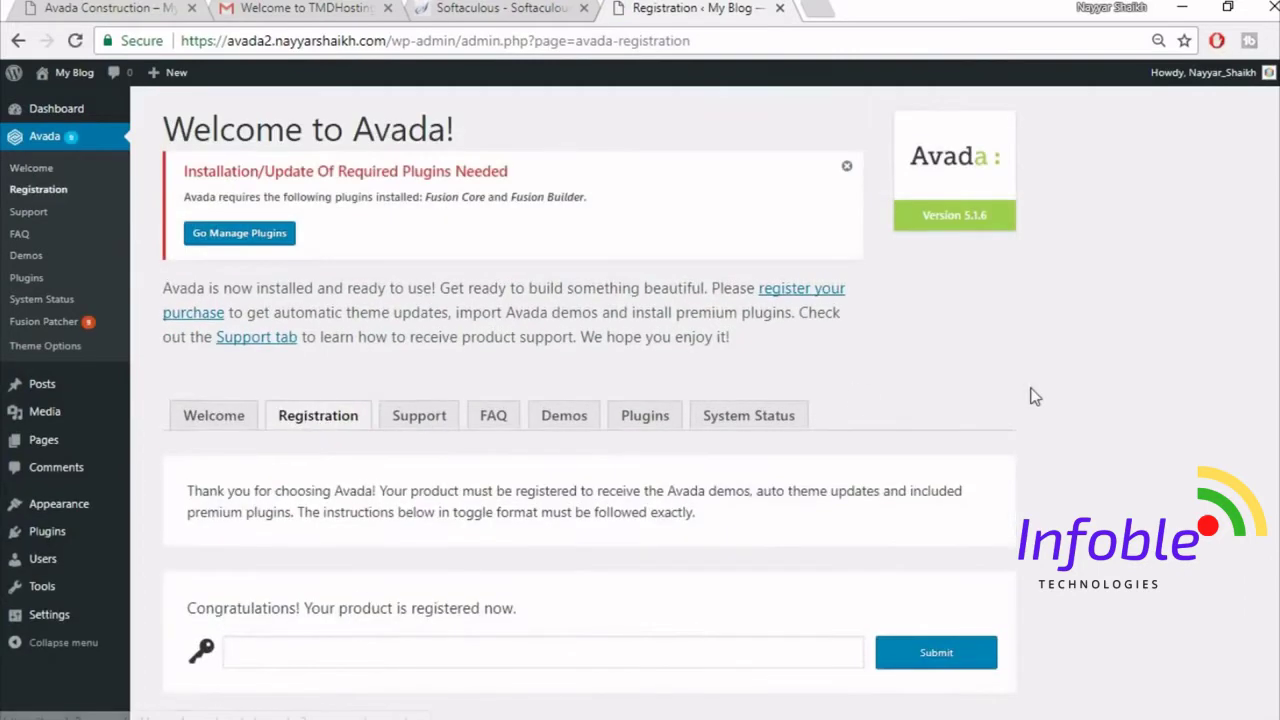
pyautogui.scroll(-1, 1034, 397)
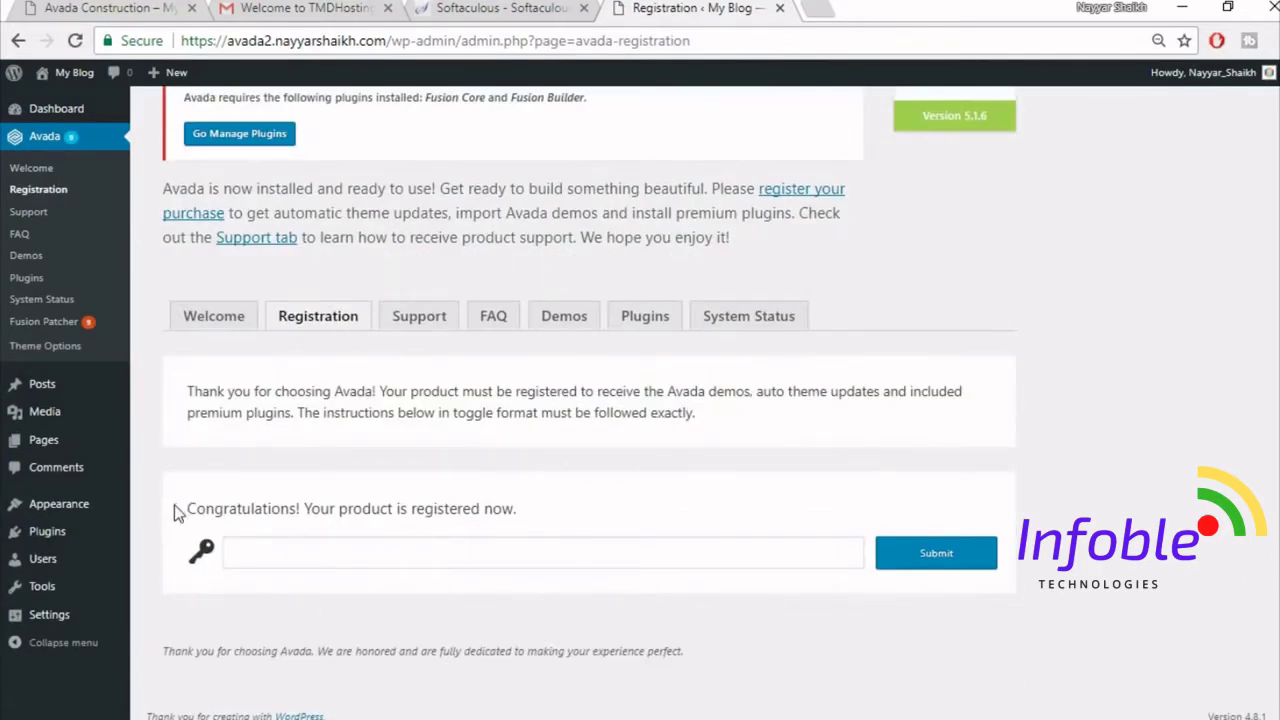
pyautogui.moveTo(174, 505); pyautogui.dragTo(563, 515)
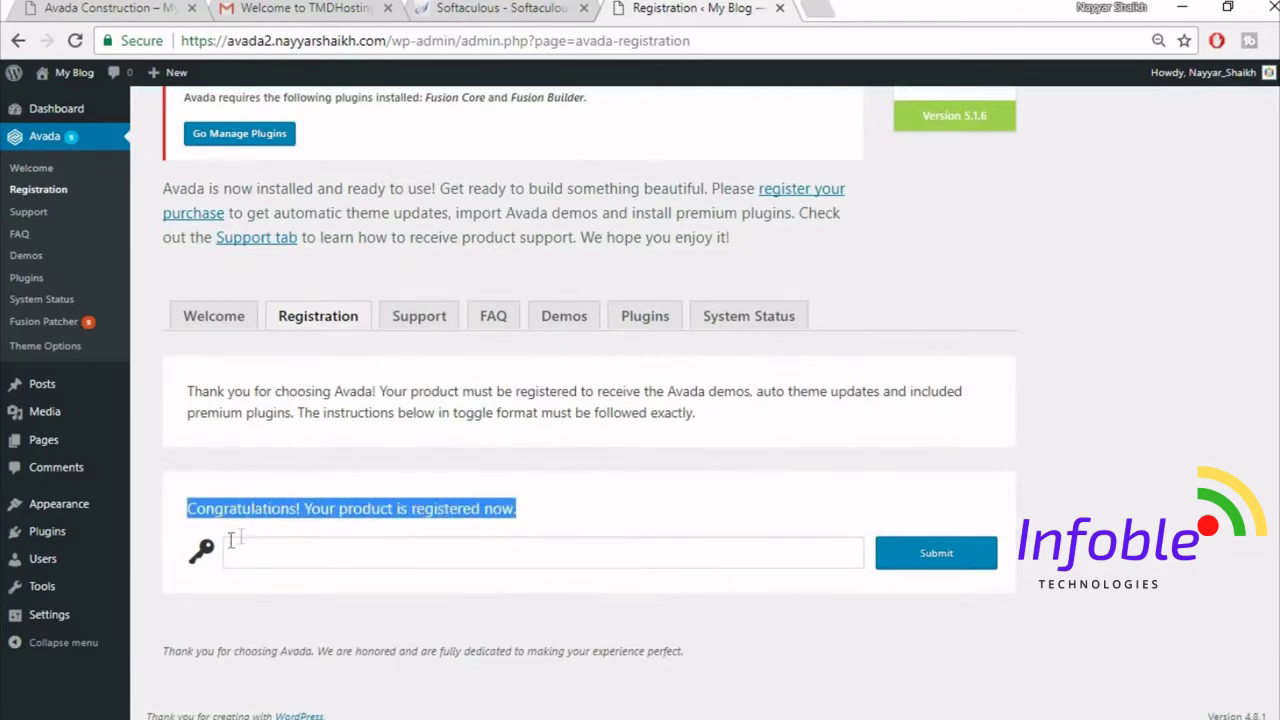
pyautogui.click(591, 520)
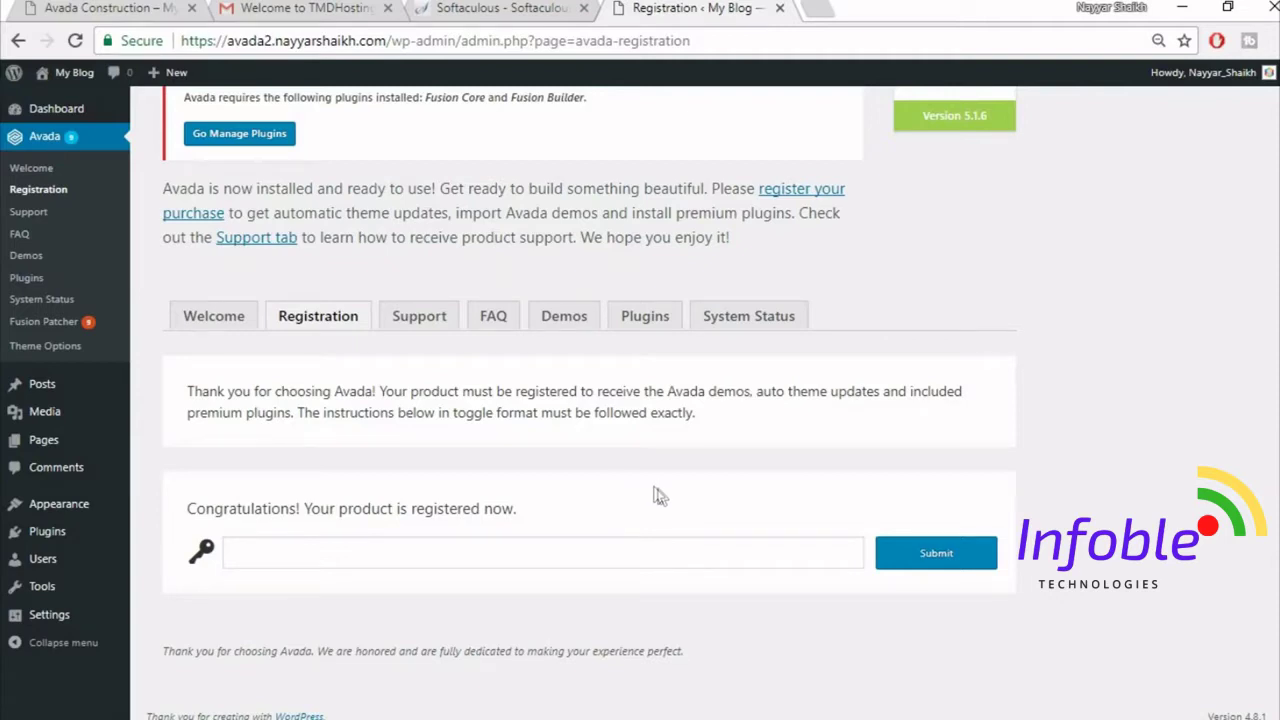
pyautogui.scroll(1, 660, 432)
# - Install the required Fusion Core plugin from Avada's Plugins list and return to the required plugins installer
pyautogui.click(659, 428)
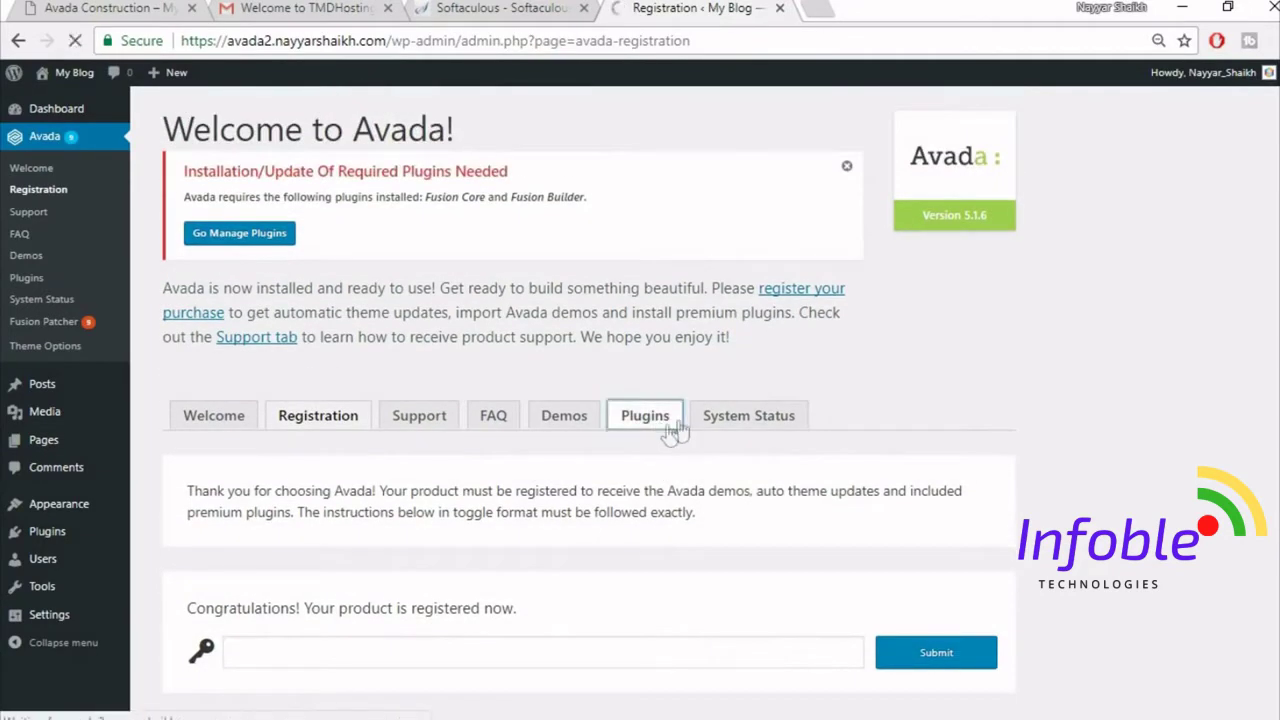
pyautogui.scroll(-3, 1017, 432)
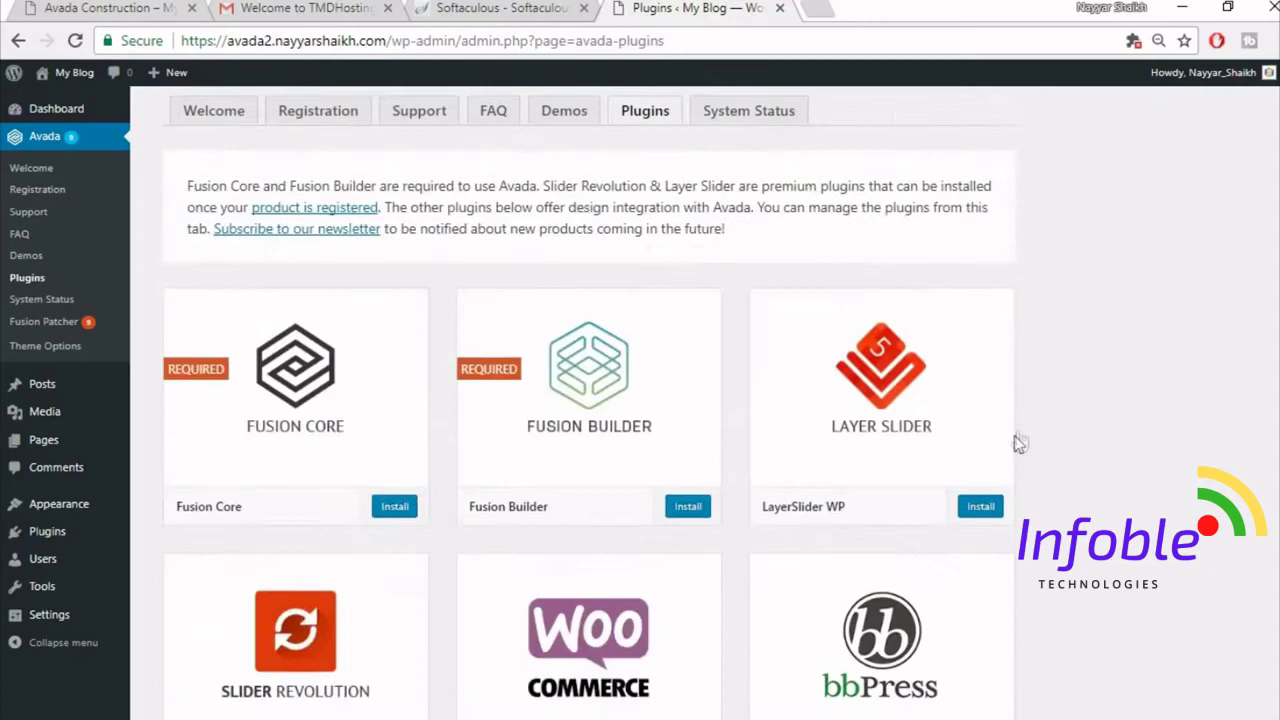
pyautogui.click(393, 508)
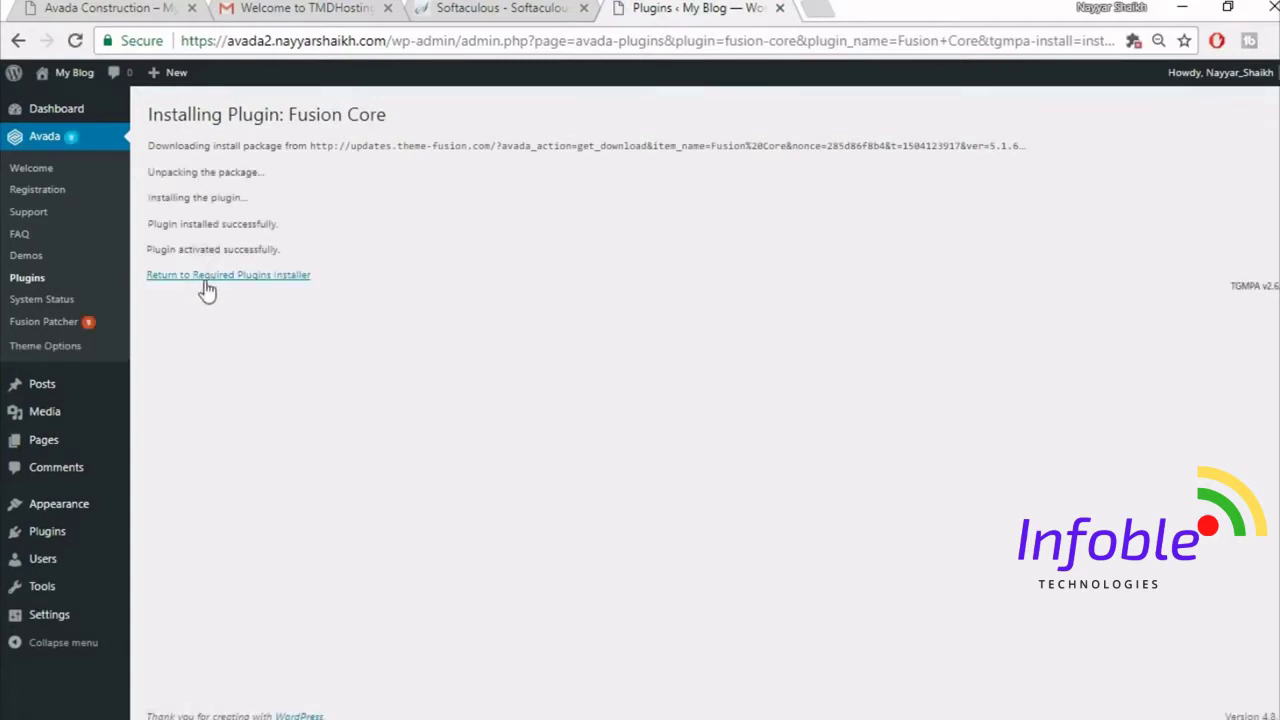
pyautogui.click(215, 279)
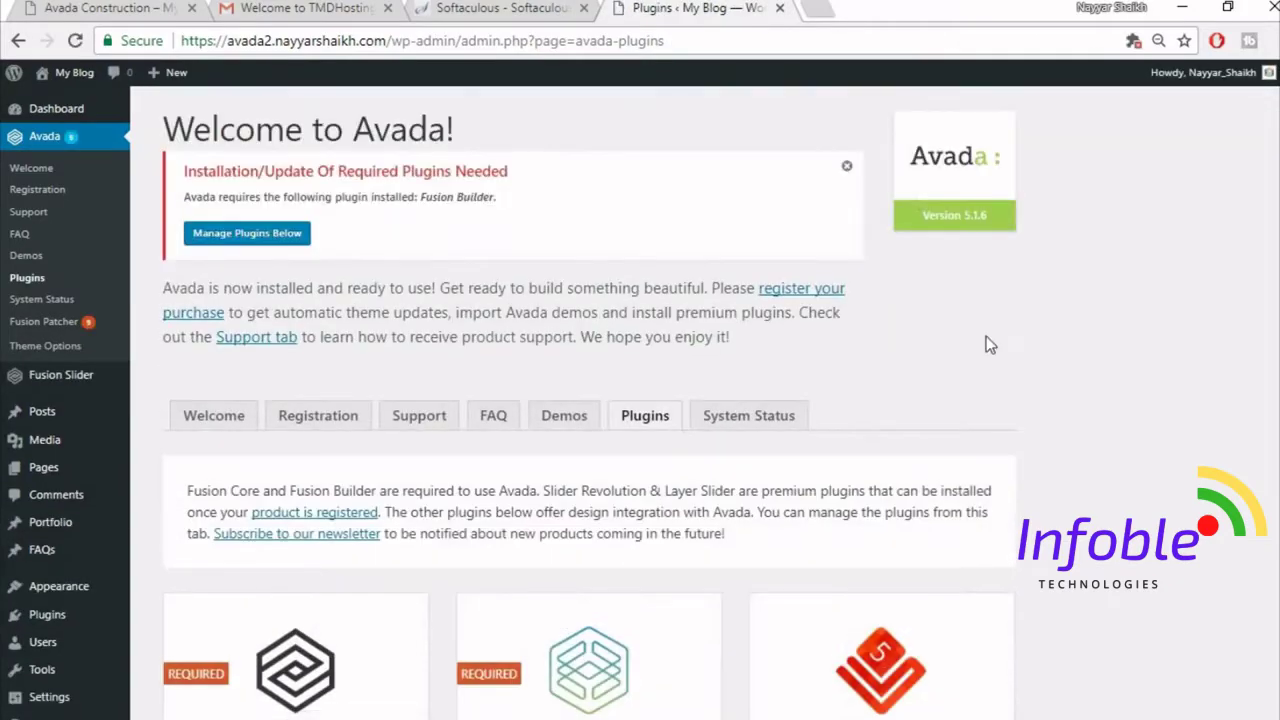
pyautogui.scroll(-5, 986, 340)
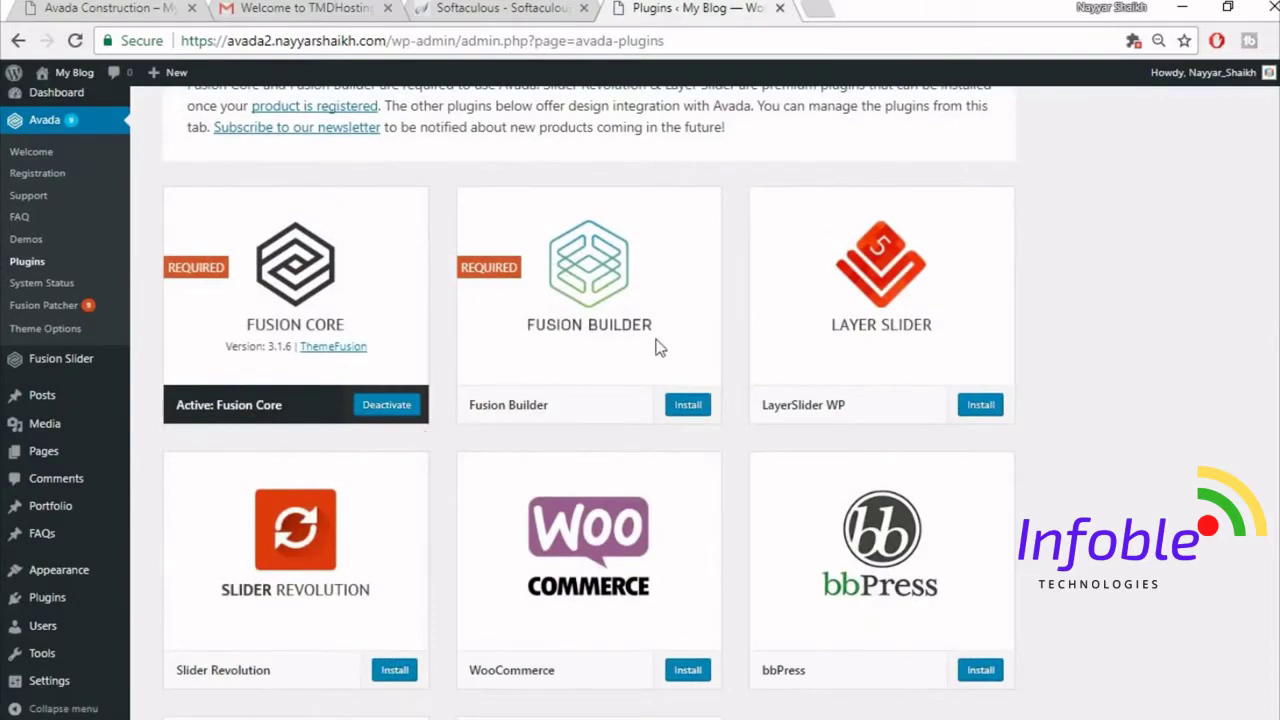
pyautogui.scroll(-4, 1020, 545)
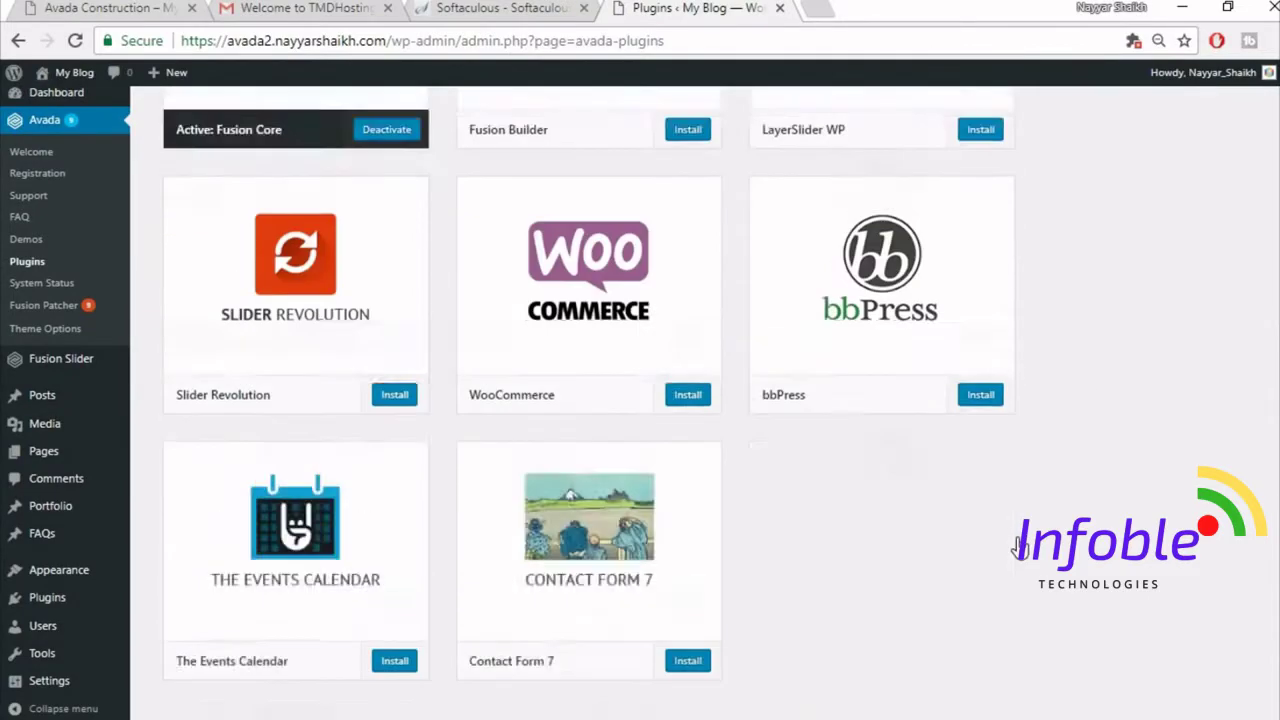
pyautogui.scroll(2, 1018, 545)
pyautogui.scroll(1, 680, 393)
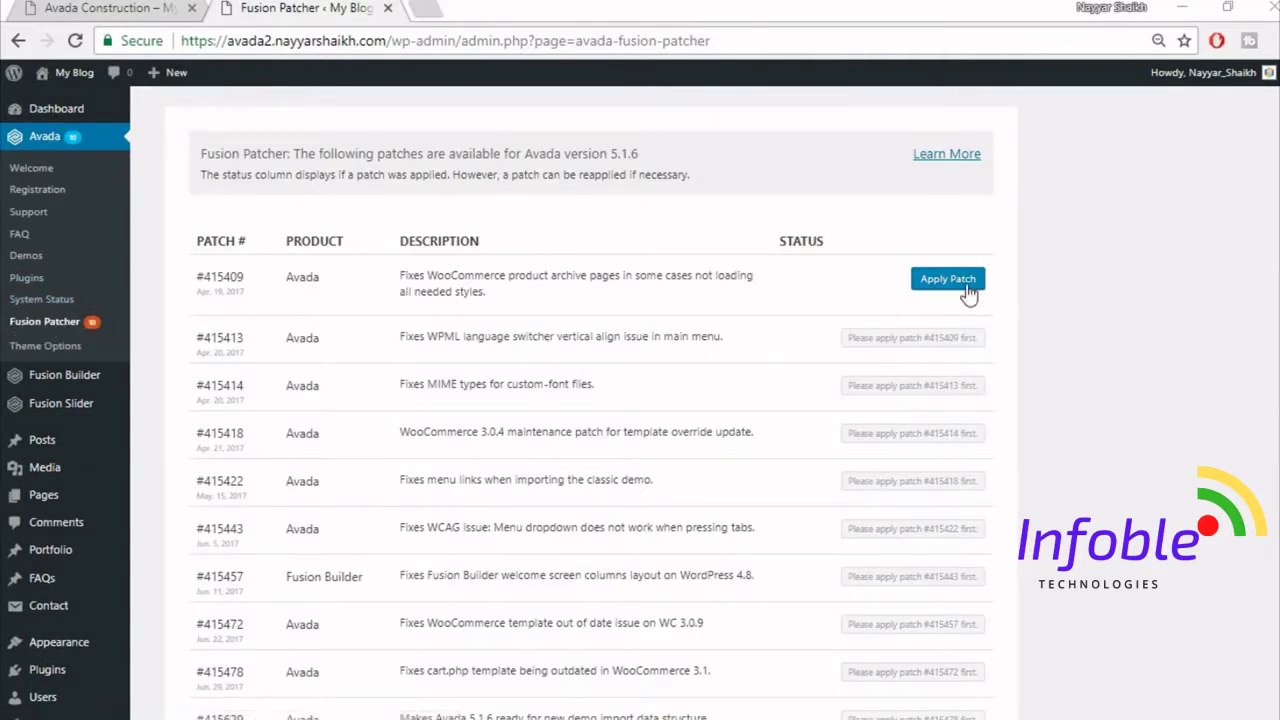
# - Apply the Avada 5.1.6 patches in order, starting with #415409 and #415413, through #415629
pyautogui.scroll(-2, 994, 440)
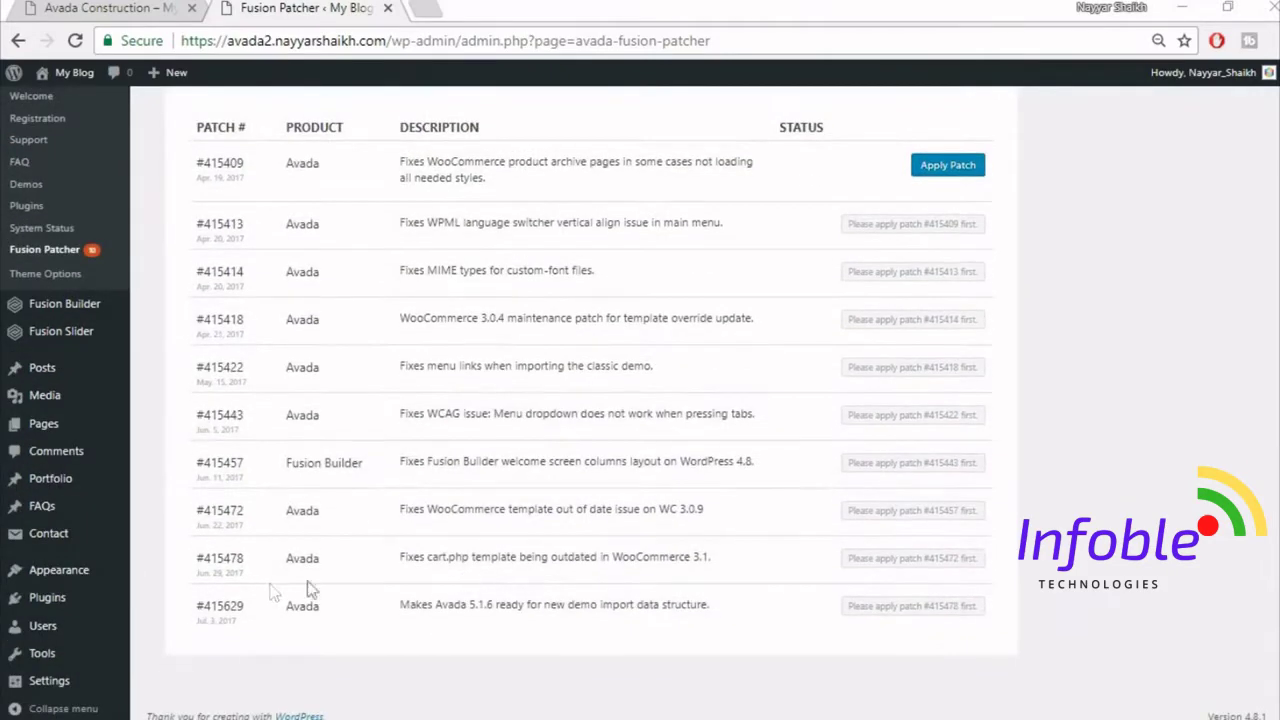
pyautogui.scroll(2, 880, 549)
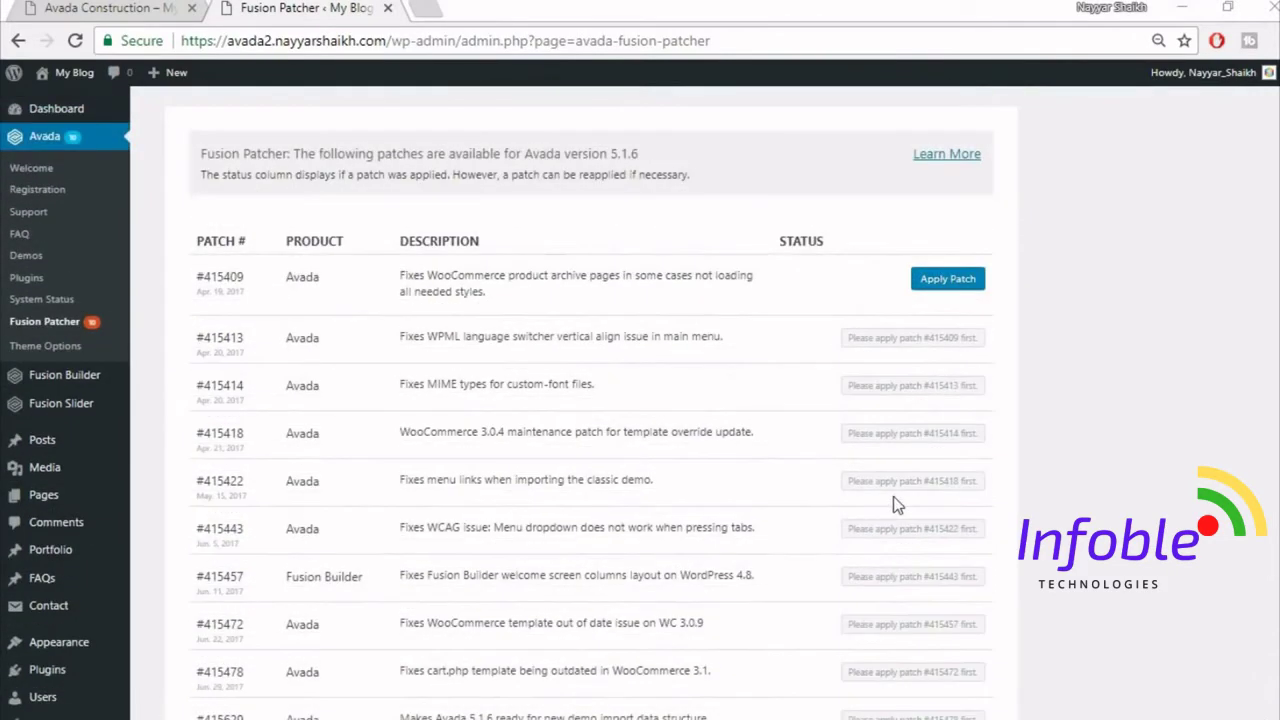
pyautogui.click(946, 283)
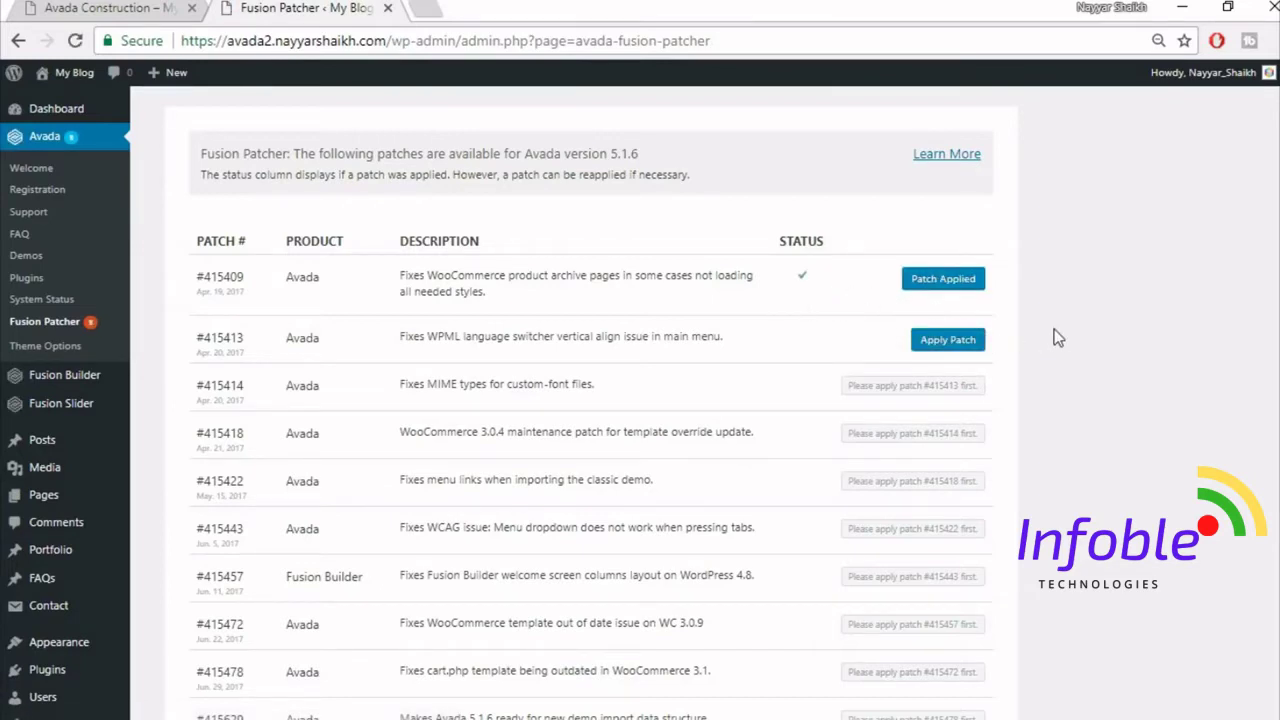
pyautogui.click(948, 341)
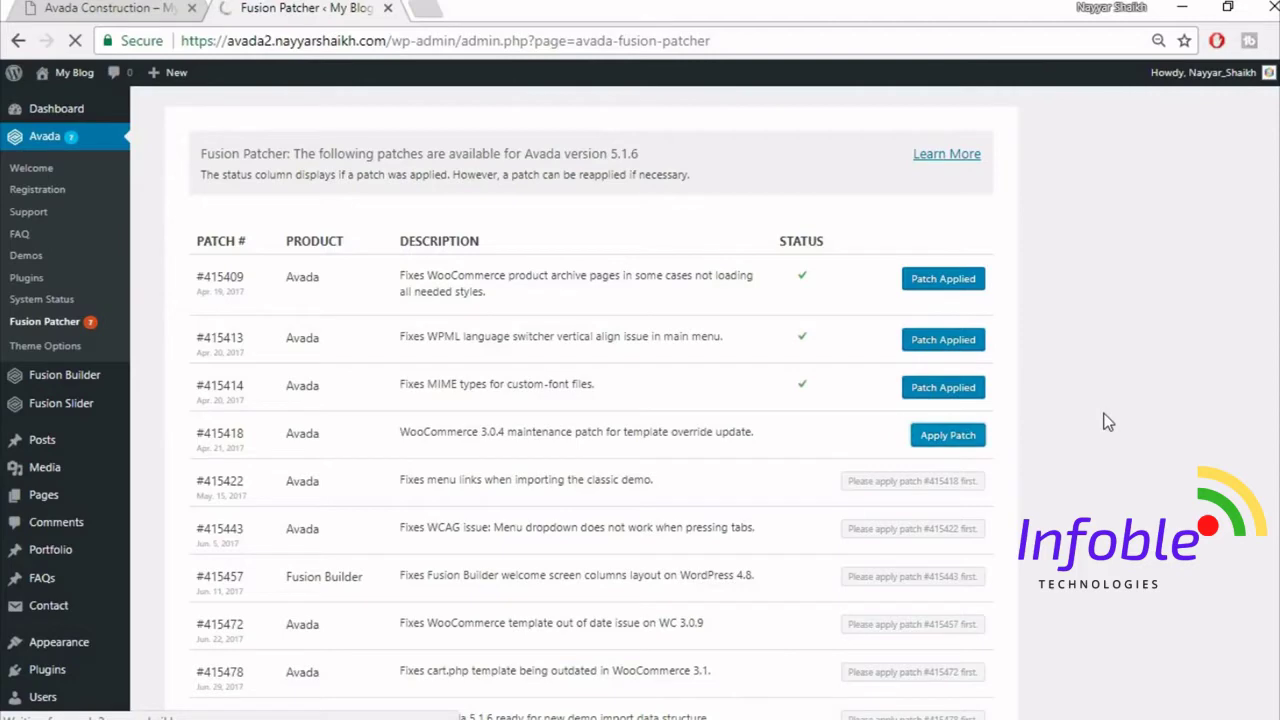
pyautogui.scroll(-1, 1105, 423)
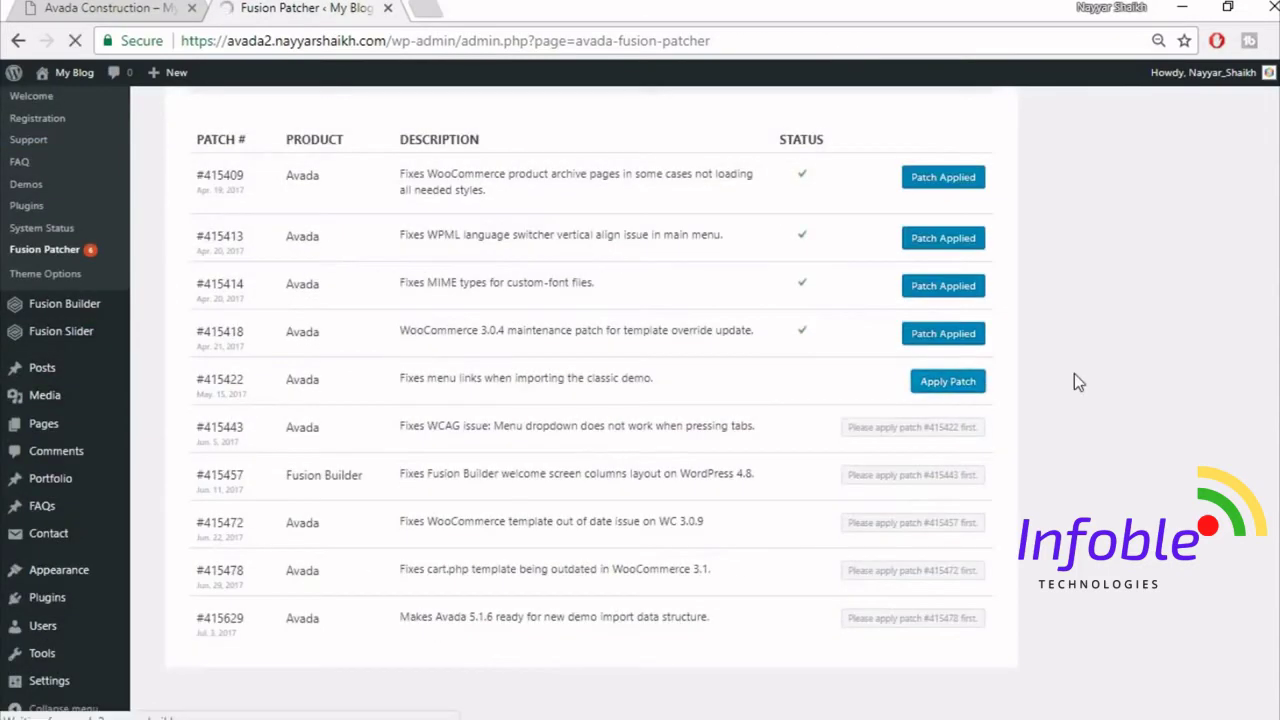
pyautogui.scroll(-1, 1100, 470)
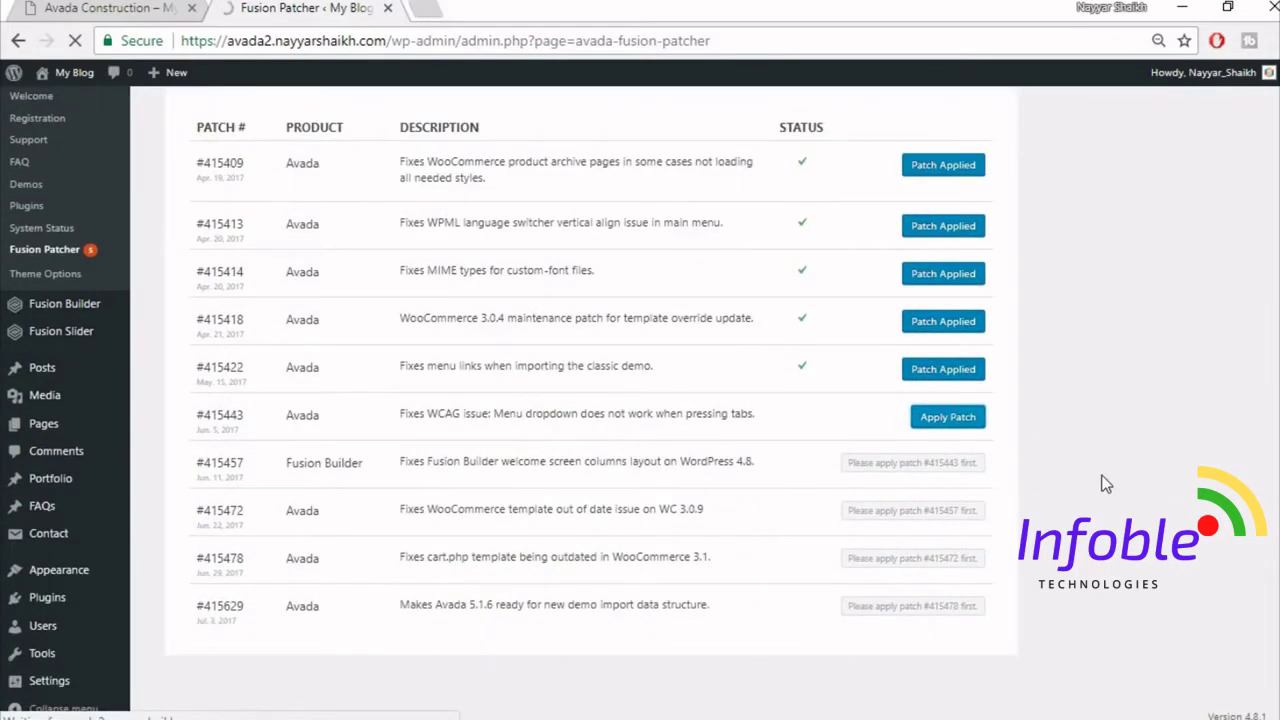
pyautogui.scroll(-1, 1098, 470)
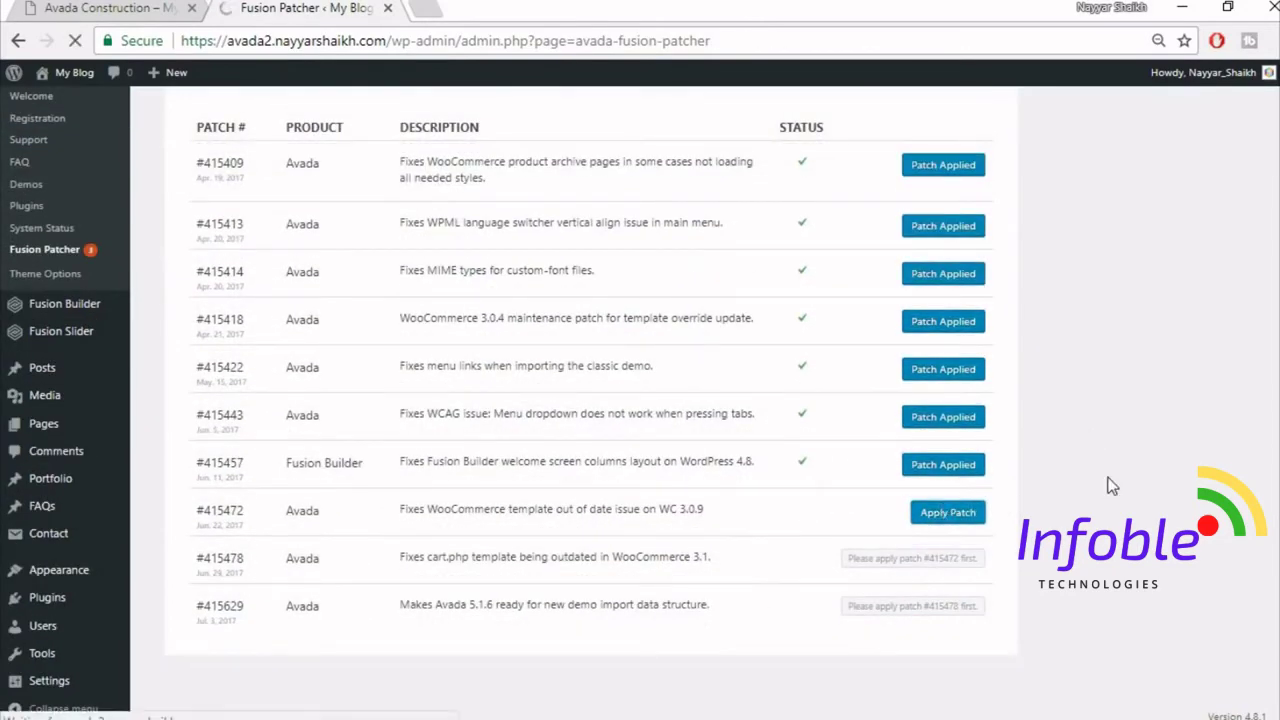
pyautogui.scroll(-1, 1112, 485)
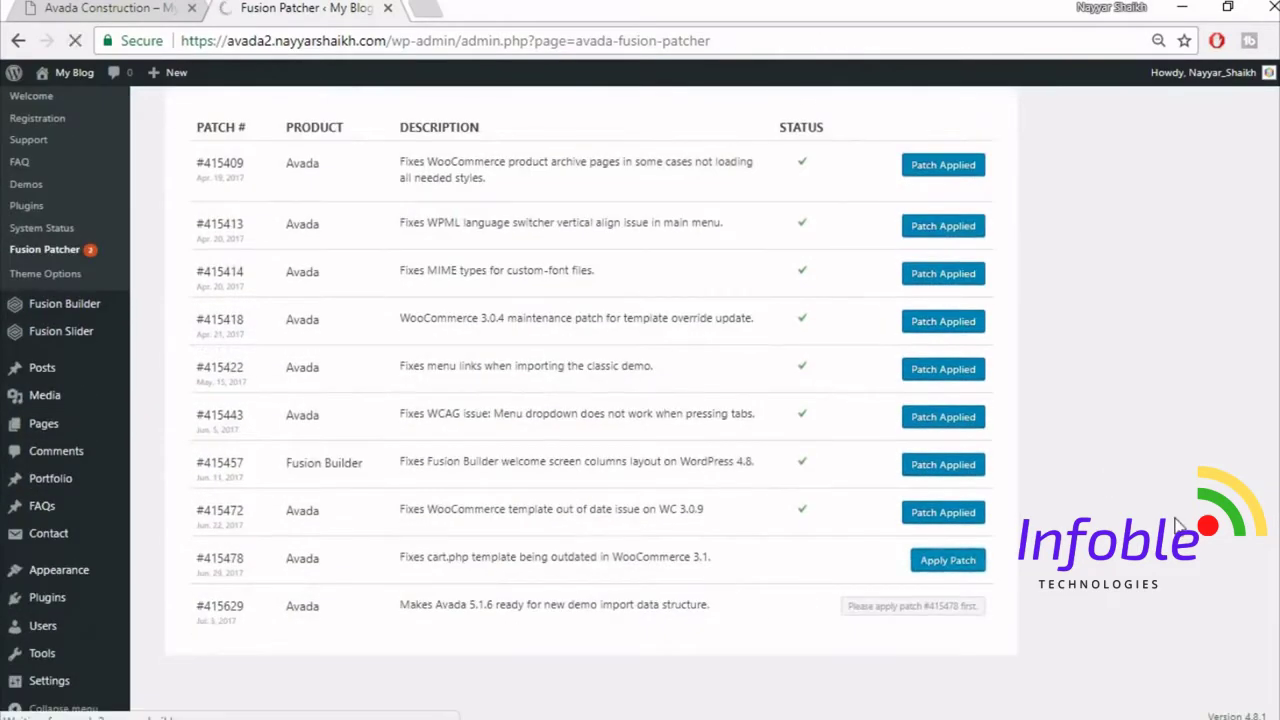
pyautogui.scroll(-1, 1118, 550)
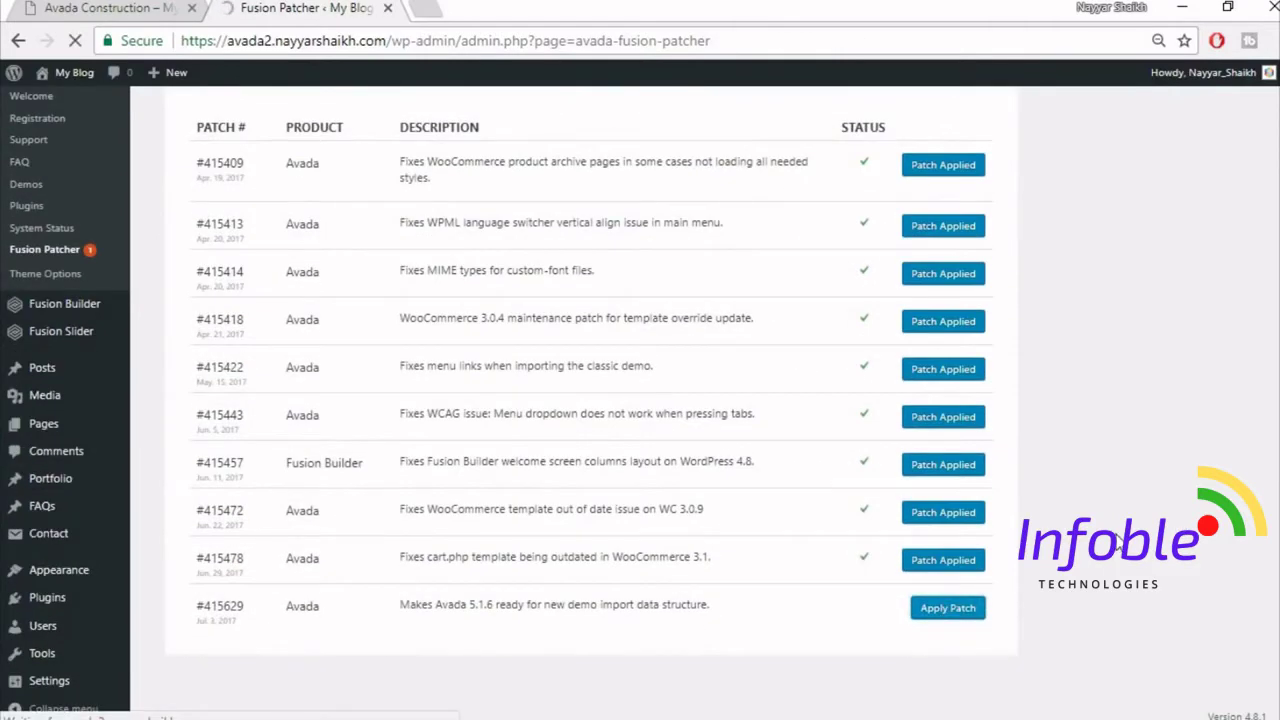
pyautogui.scroll(-2, 1142, 470)
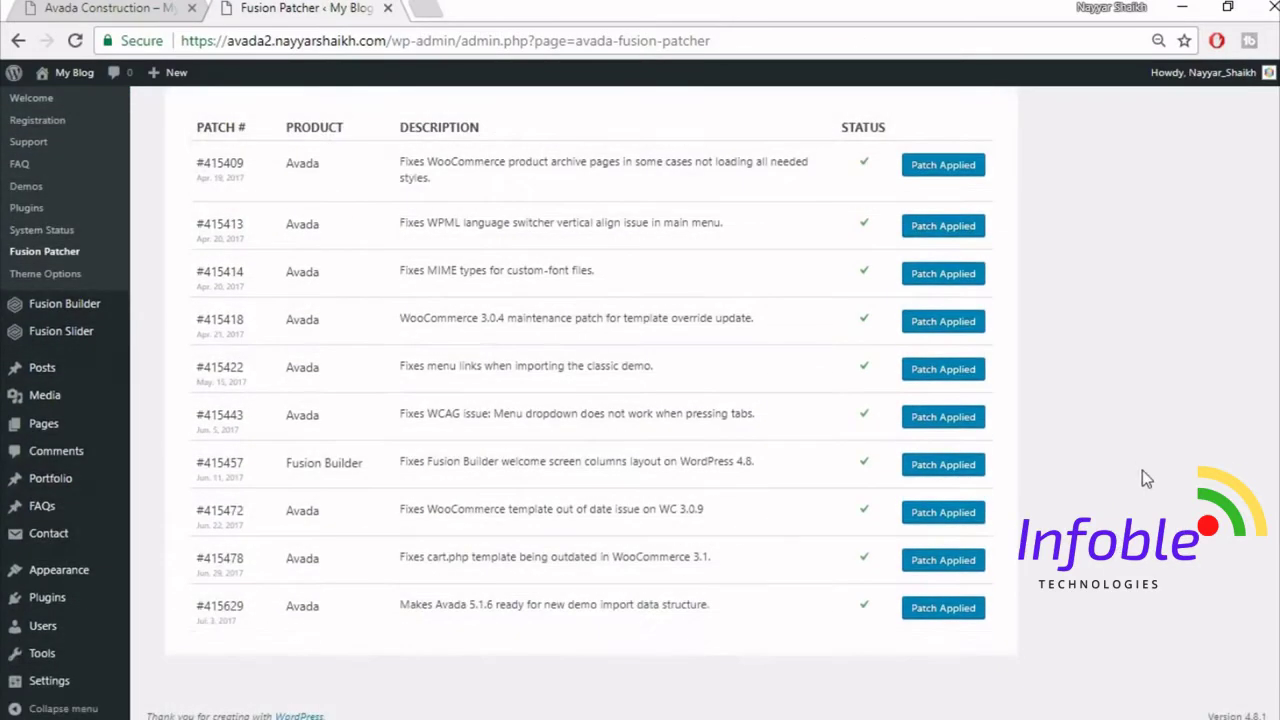
pyautogui.scroll(2, 1142, 470)
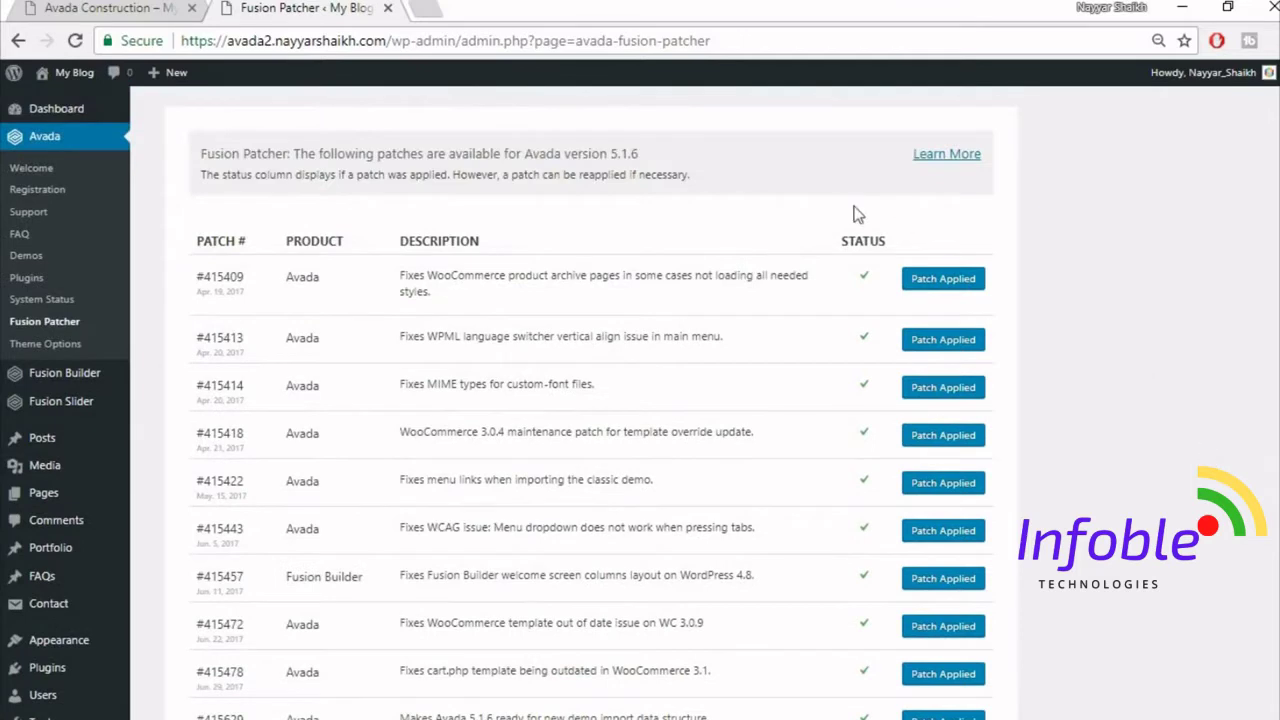
# - Open the avada2 site's front end in a new tab
pyautogui.moveTo(68, 84)
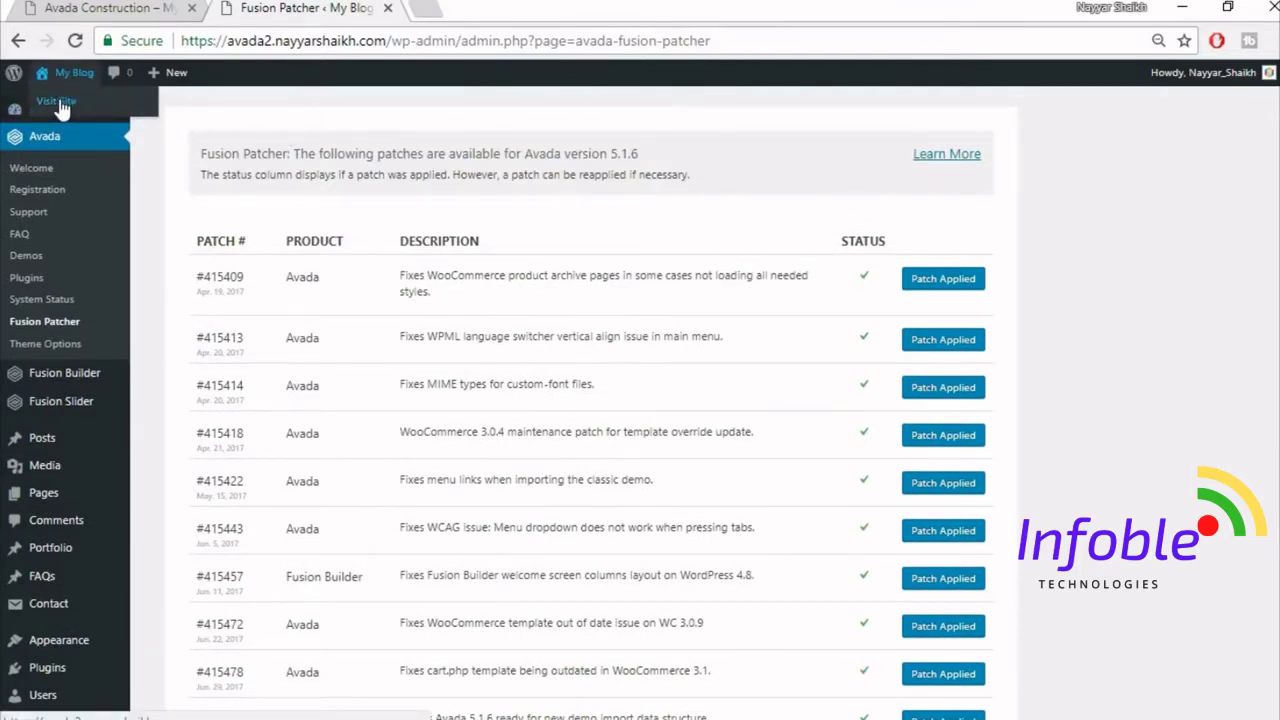
pyautogui.rightClick(61, 108)
pyautogui.click(68, 111)
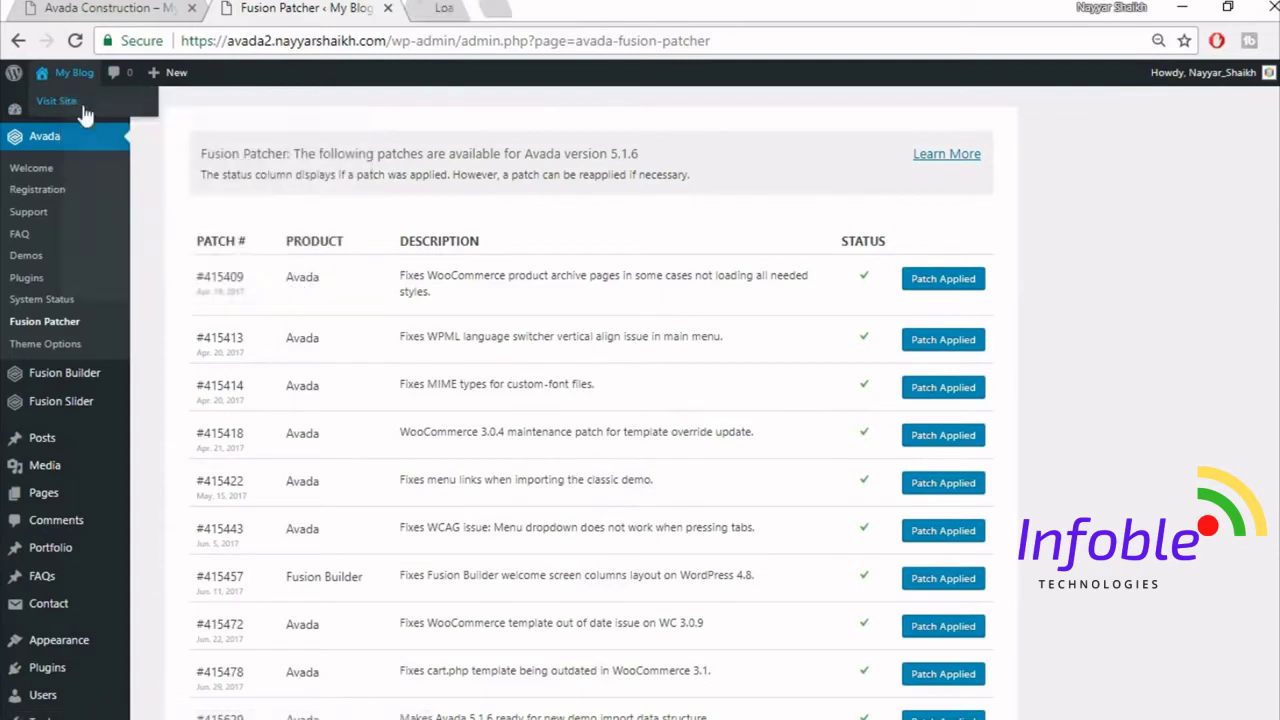
pyautogui.click(440, 8)
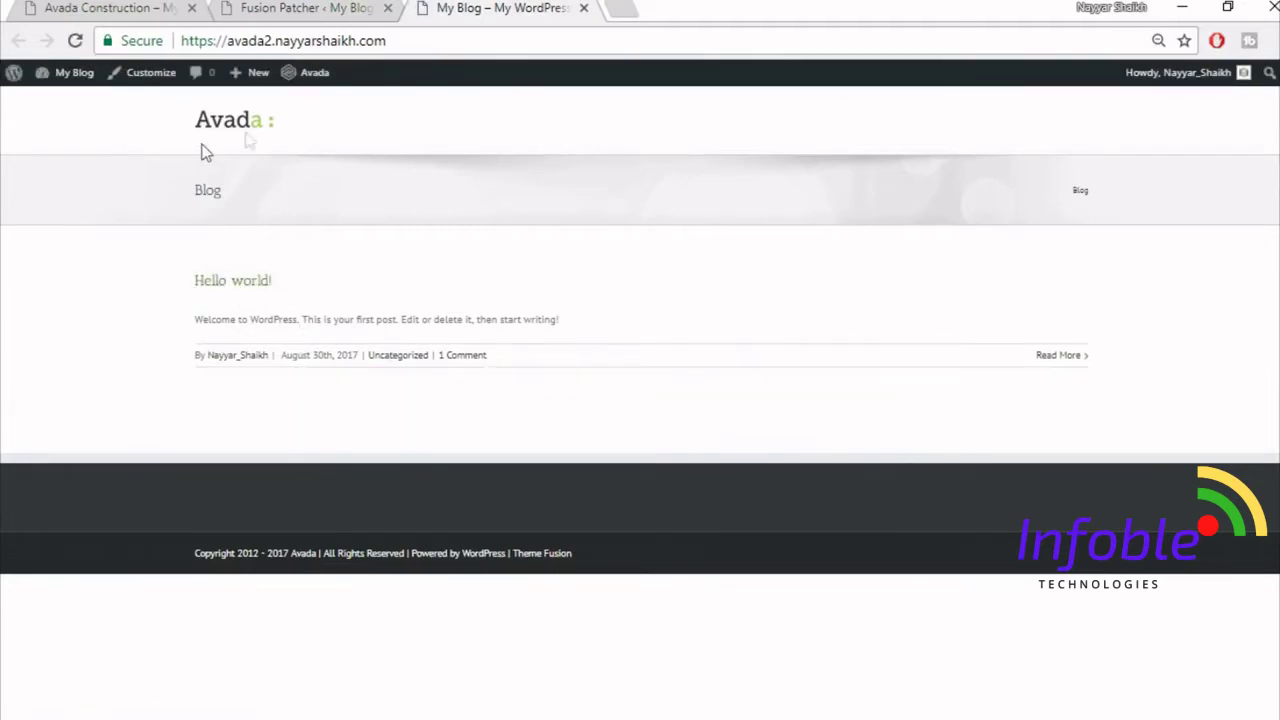
# - Compare the blog with the Avada Construction reference site, then return to the Avada admin
pyautogui.click(104, 6)
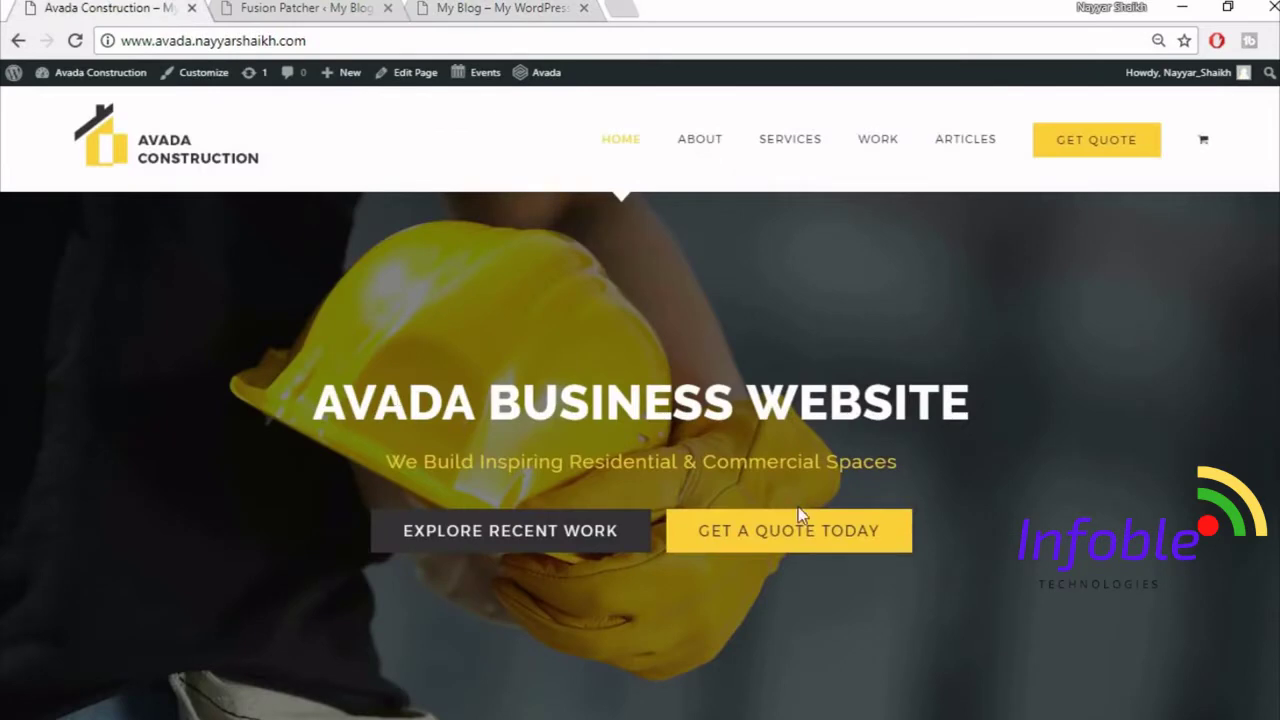
pyautogui.scroll(-3, 798, 507)
pyautogui.scroll(3, 684, 645)
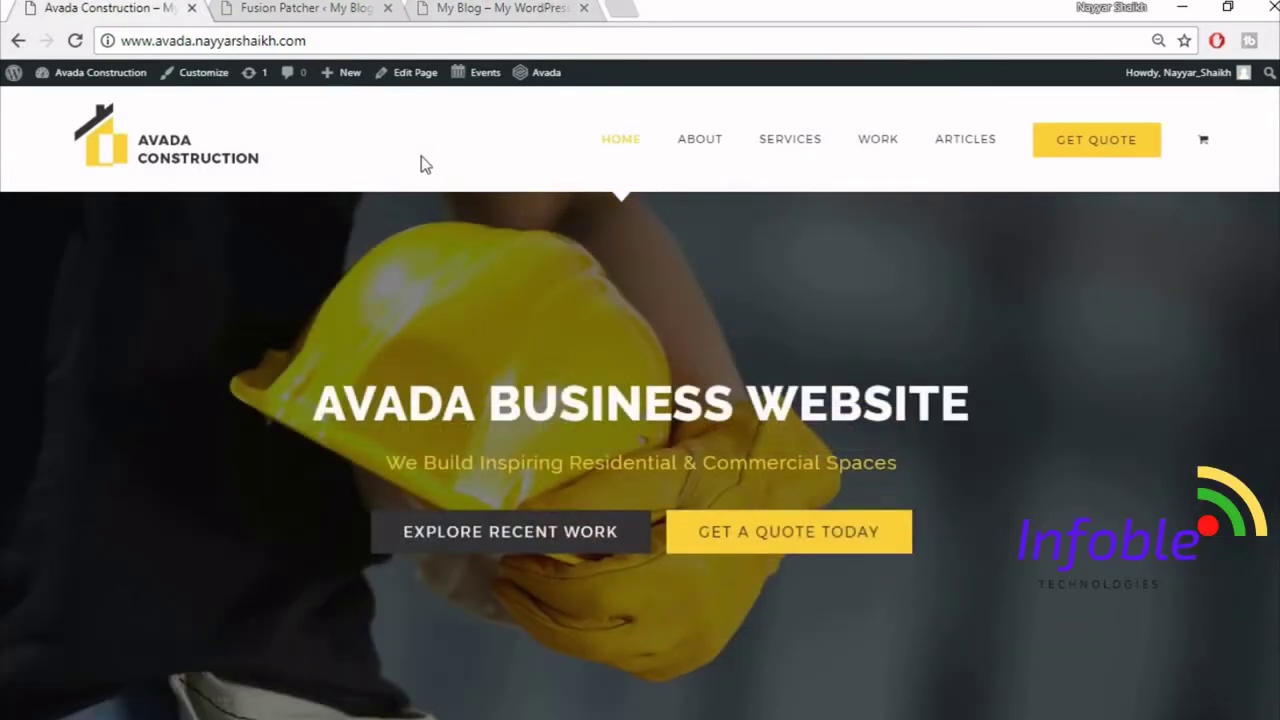
pyautogui.click(502, 7)
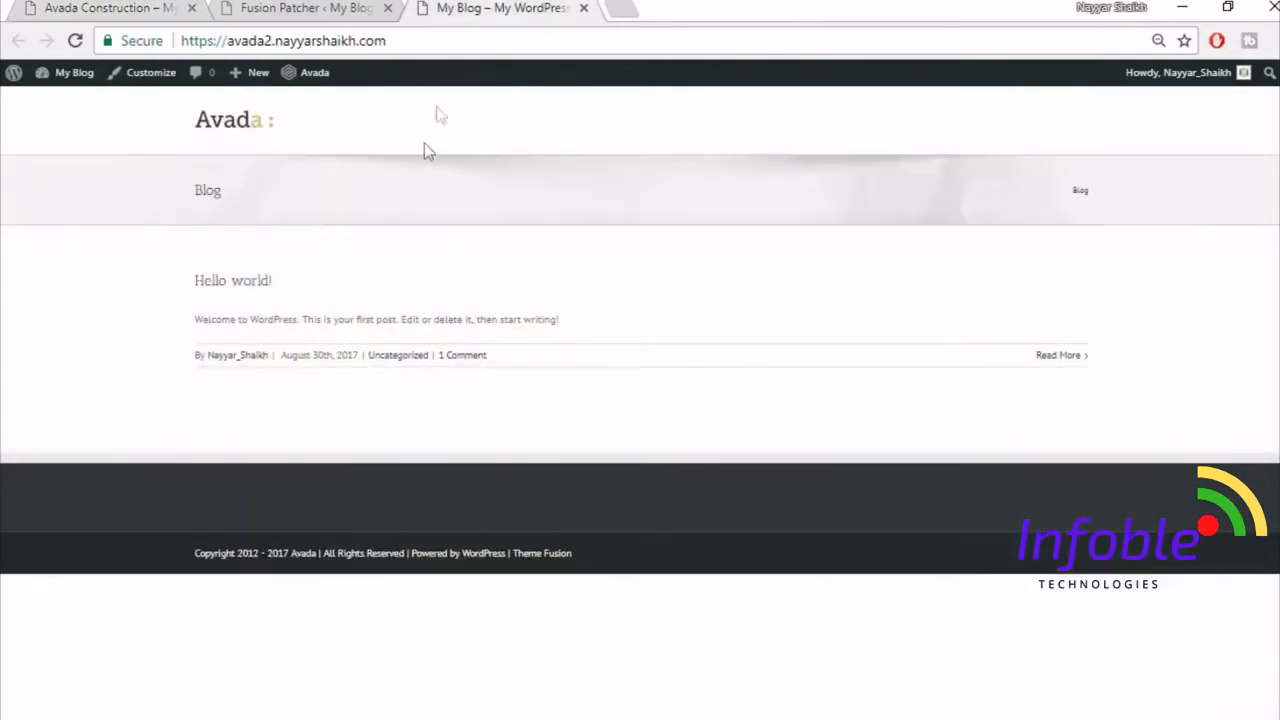
pyautogui.click(118, 7)
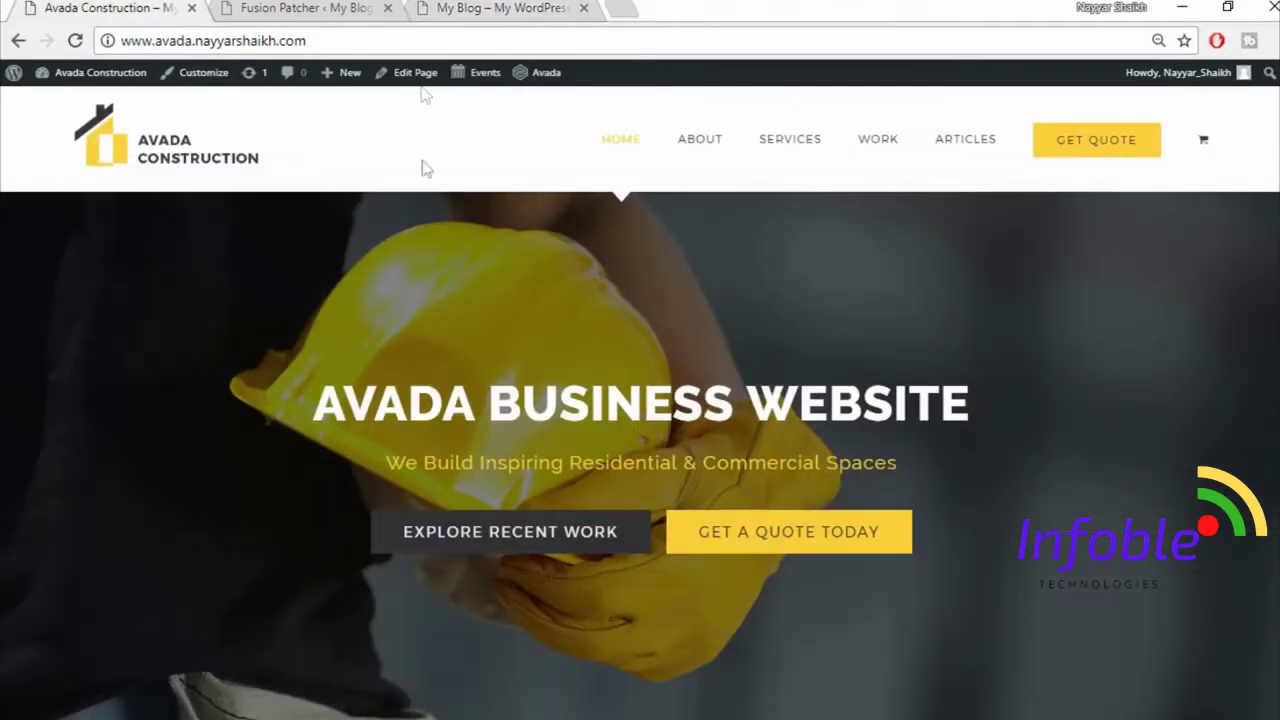
pyautogui.click(470, 7)
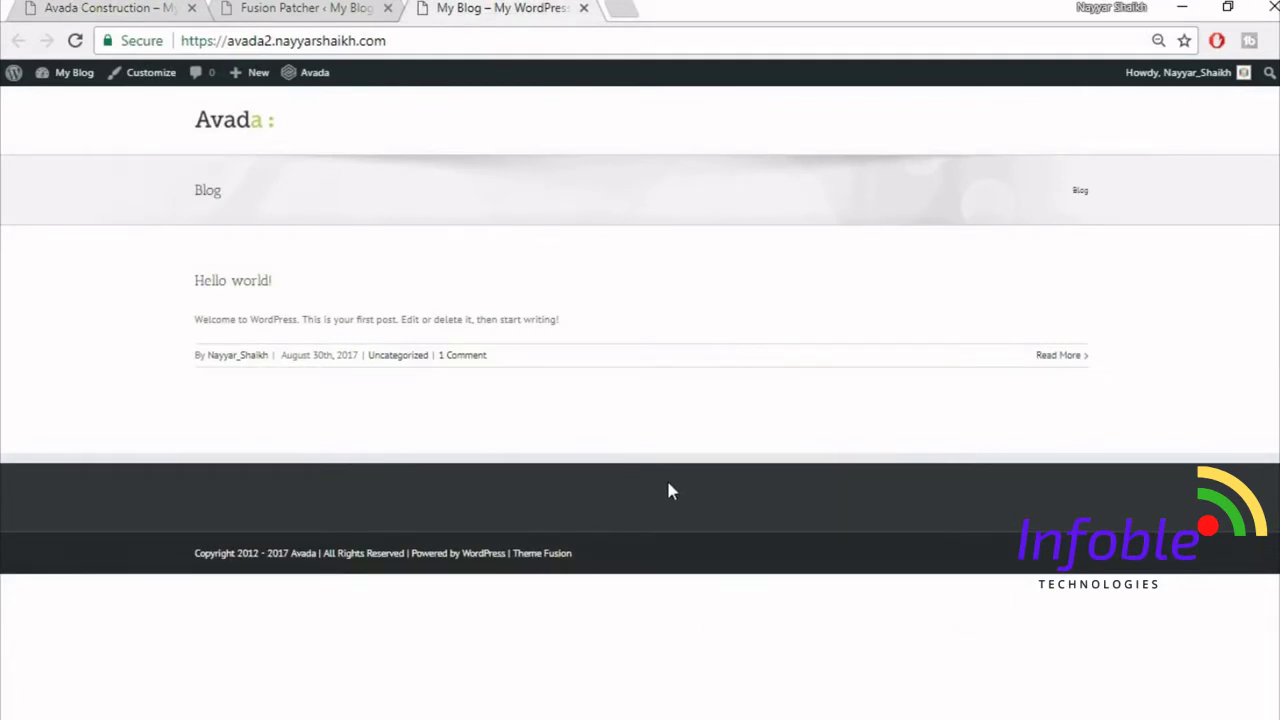
pyautogui.click(286, 7)
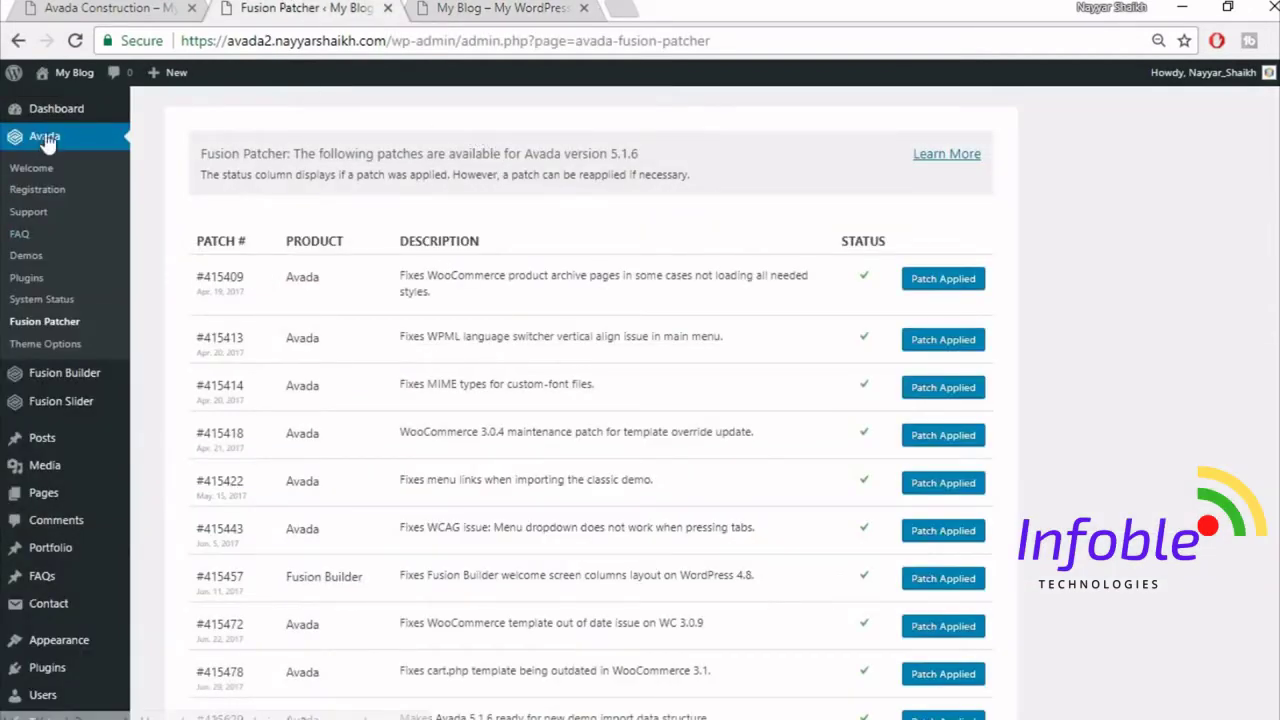
# - Set Main Menu Height to 130 and Main Menu Highlight Style to Arrow in Theme Options
pyautogui.click(60, 345)
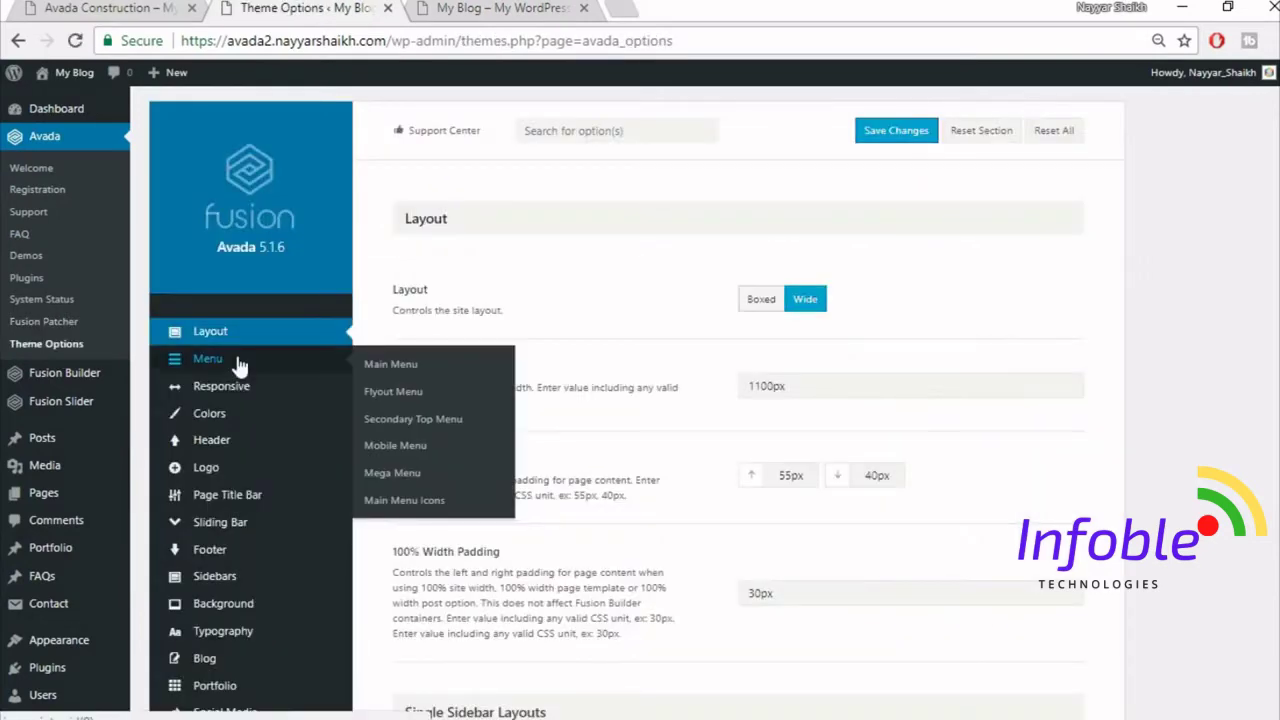
pyautogui.click(237, 363)
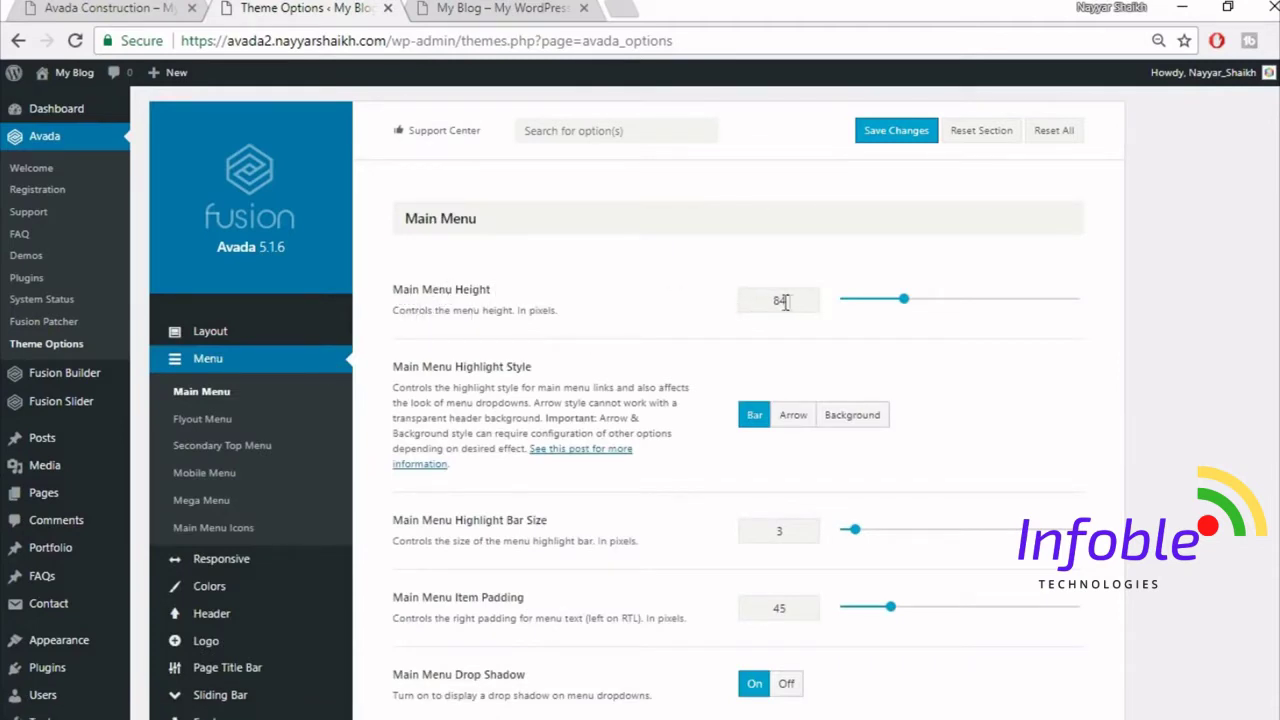
pyautogui.moveTo(794, 301); pyautogui.dragTo(716, 309)
pyautogui.click(795, 428)
pyautogui.click(166, 7)
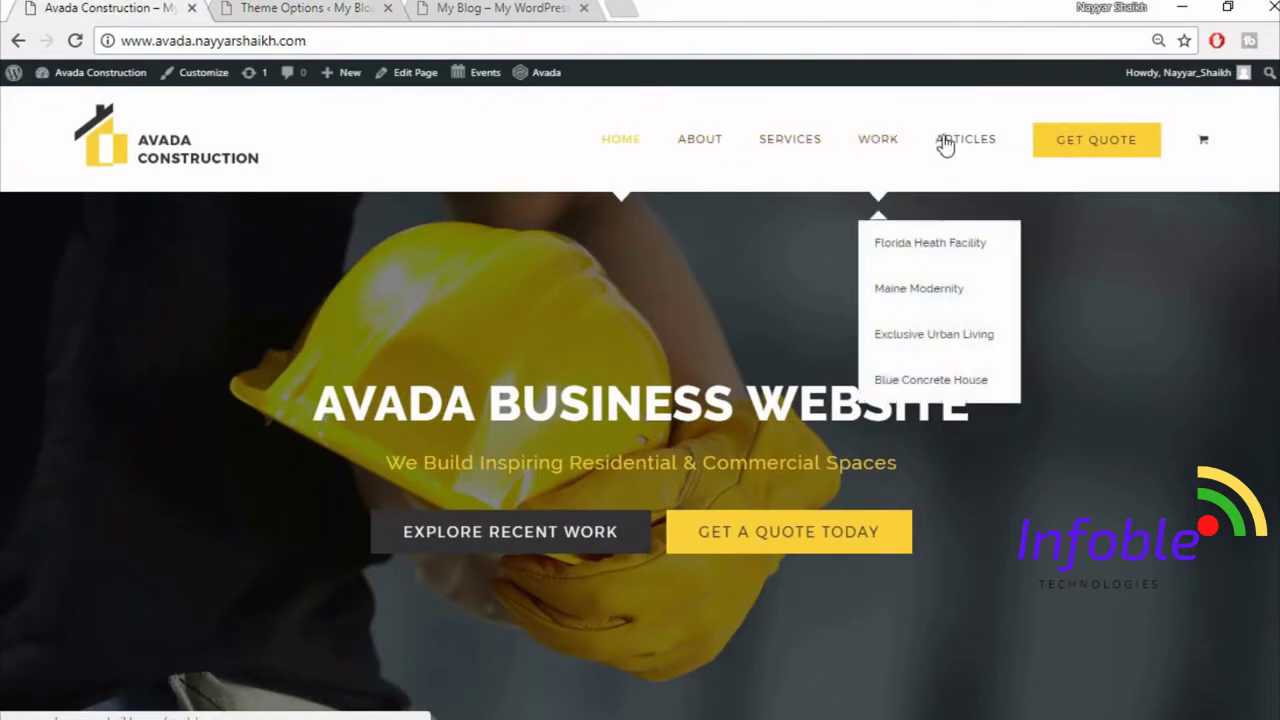
pyautogui.click(500, 8)
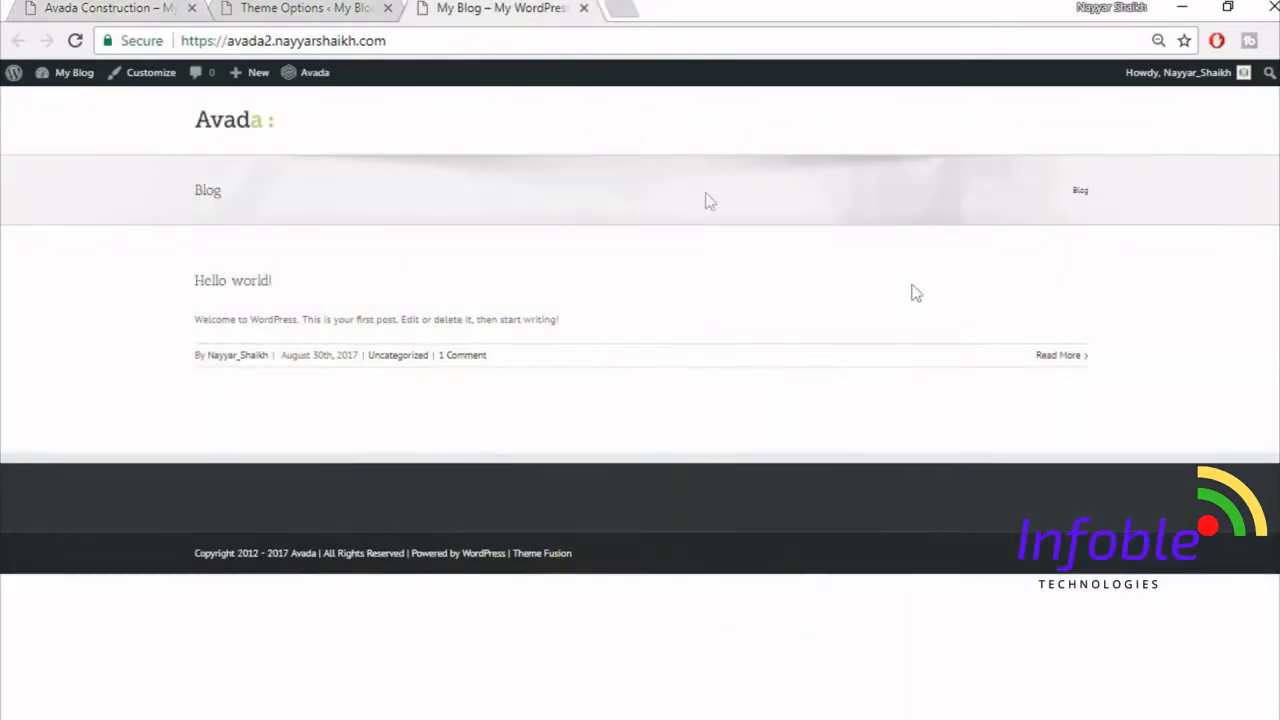
pyautogui.click(293, 7)
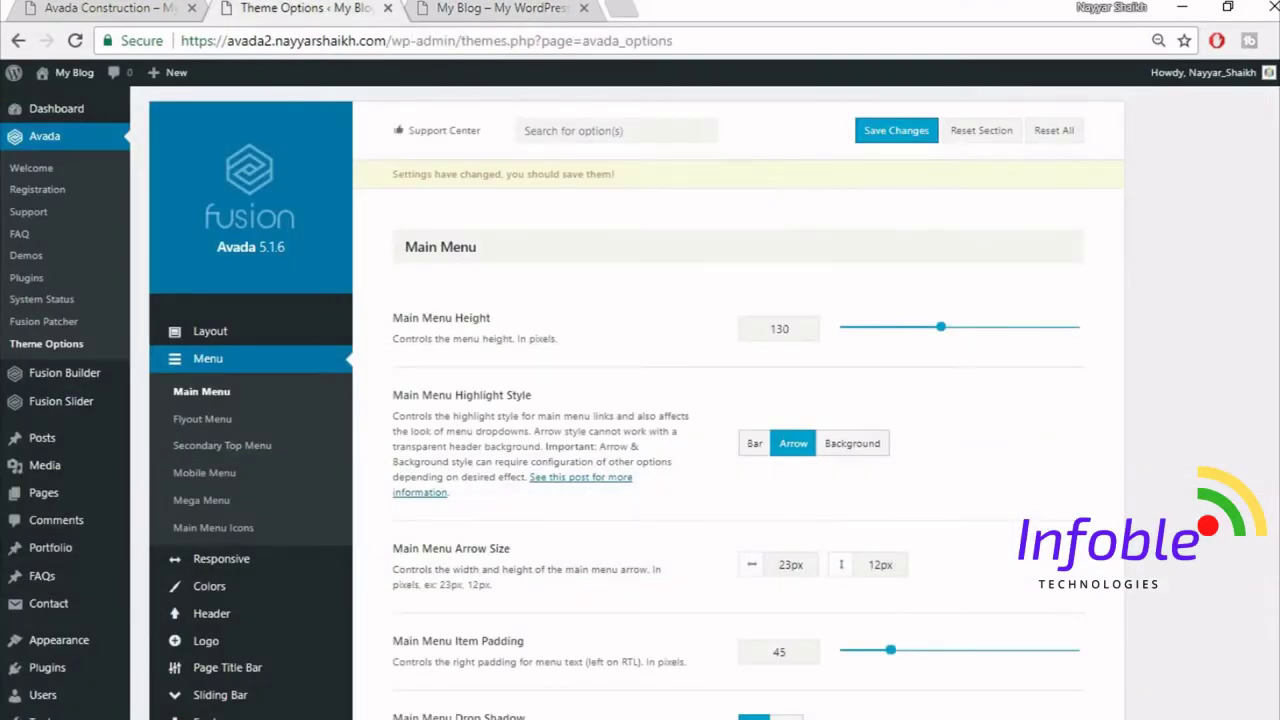
# - Set the main menu font family to Montserrat with Arial, Helvetica, sans-serif as backup
pyautogui.scroll(-1, 860, 360)
pyautogui.scroll(-4, 738, 400)
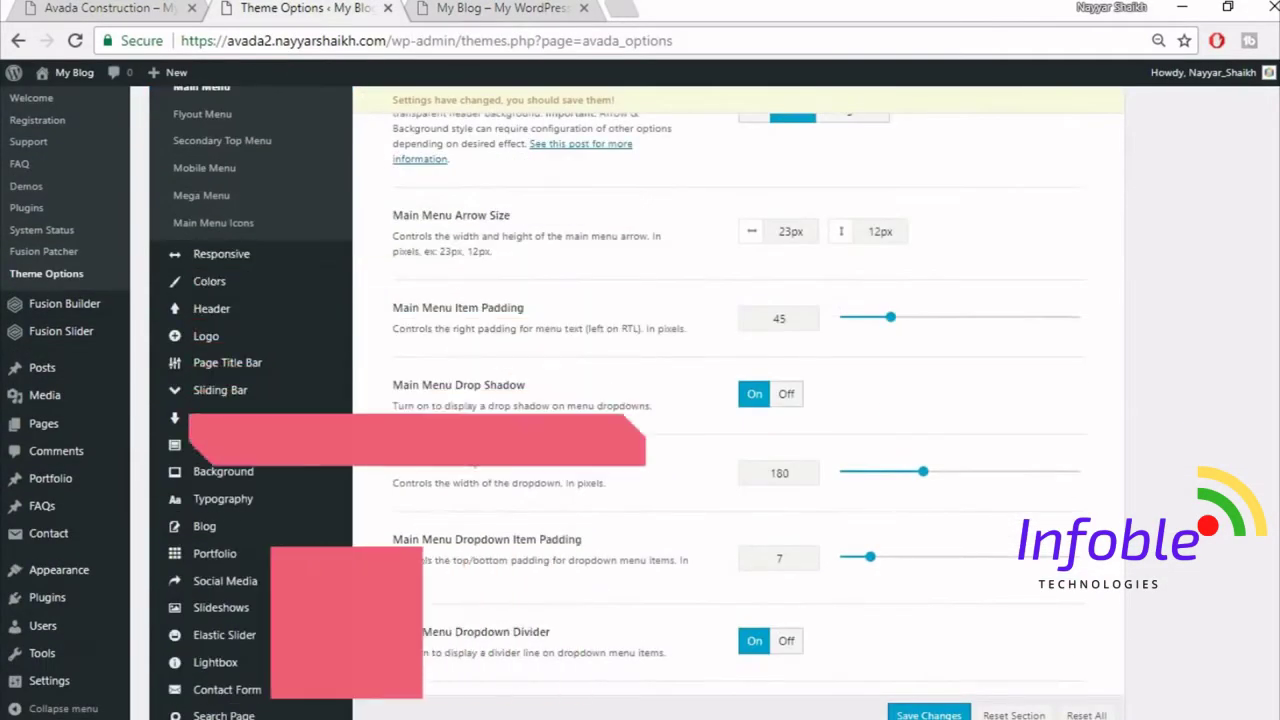
pyautogui.scroll(-5, 738, 400)
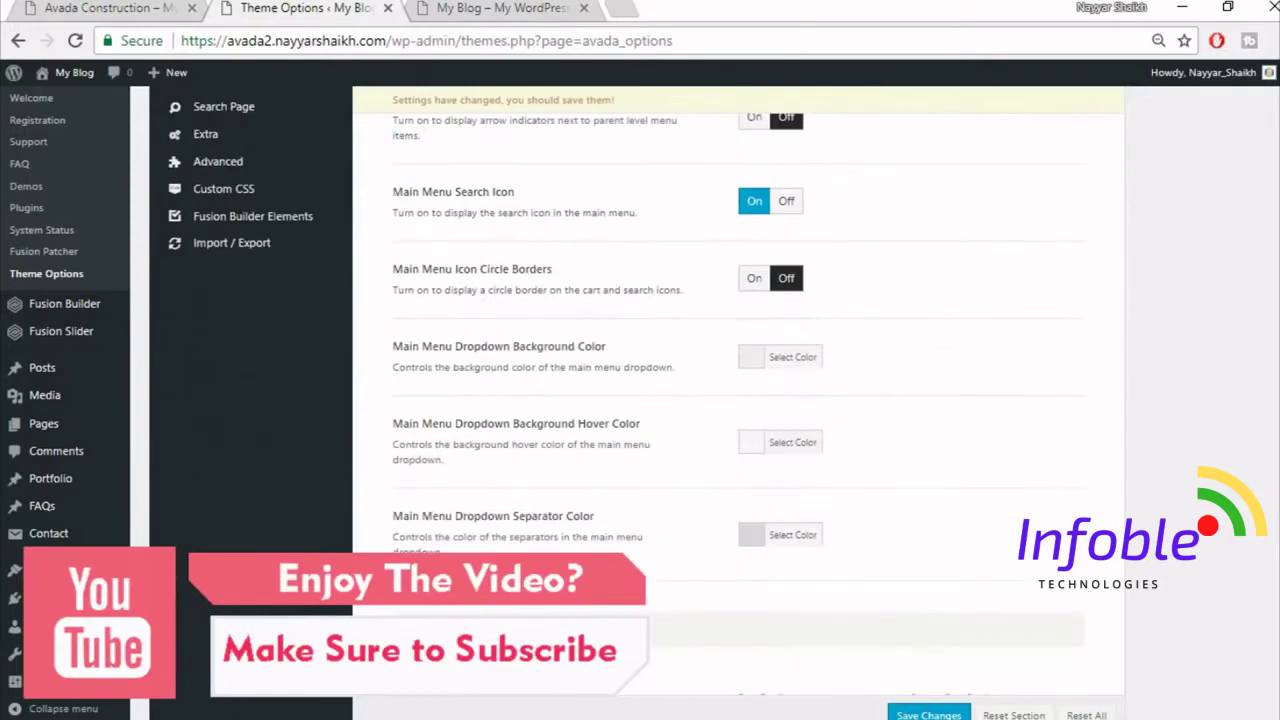
pyautogui.scroll(-5, 853, 472)
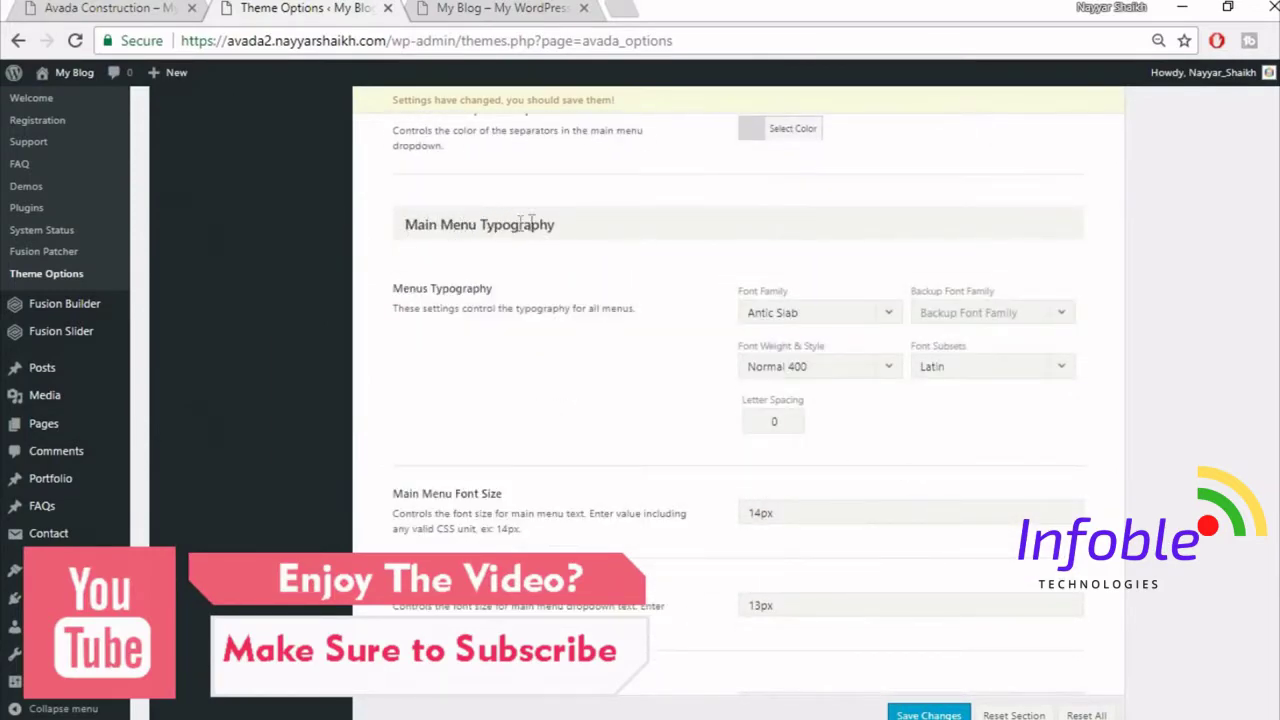
pyautogui.click(818, 318)
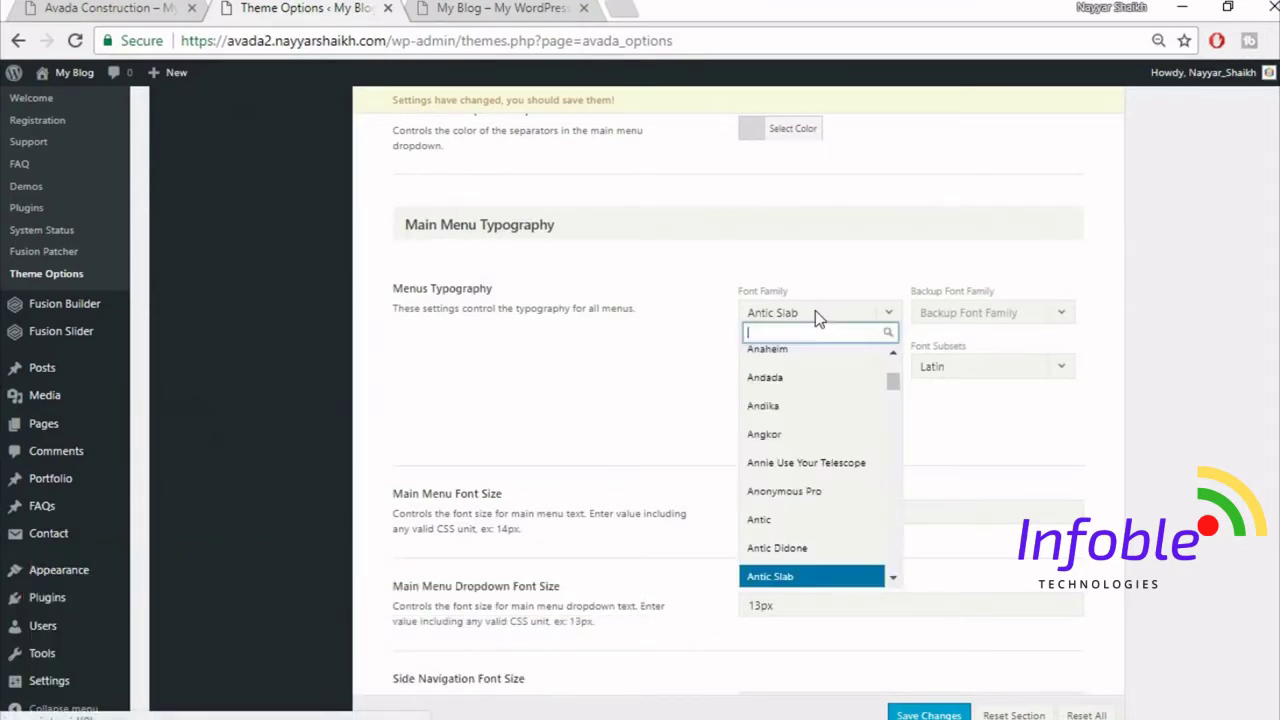
pyautogui.write('monr')
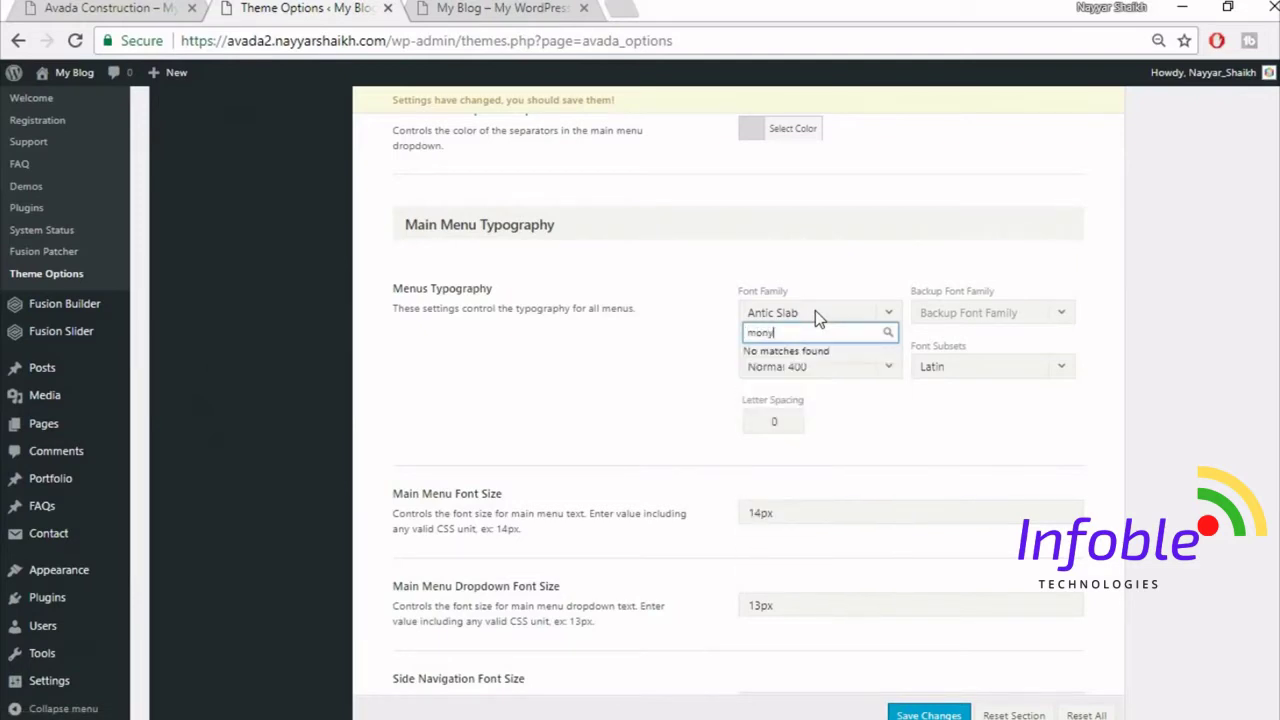
pyautogui.press('BackSpace')
pyautogui.write('t')
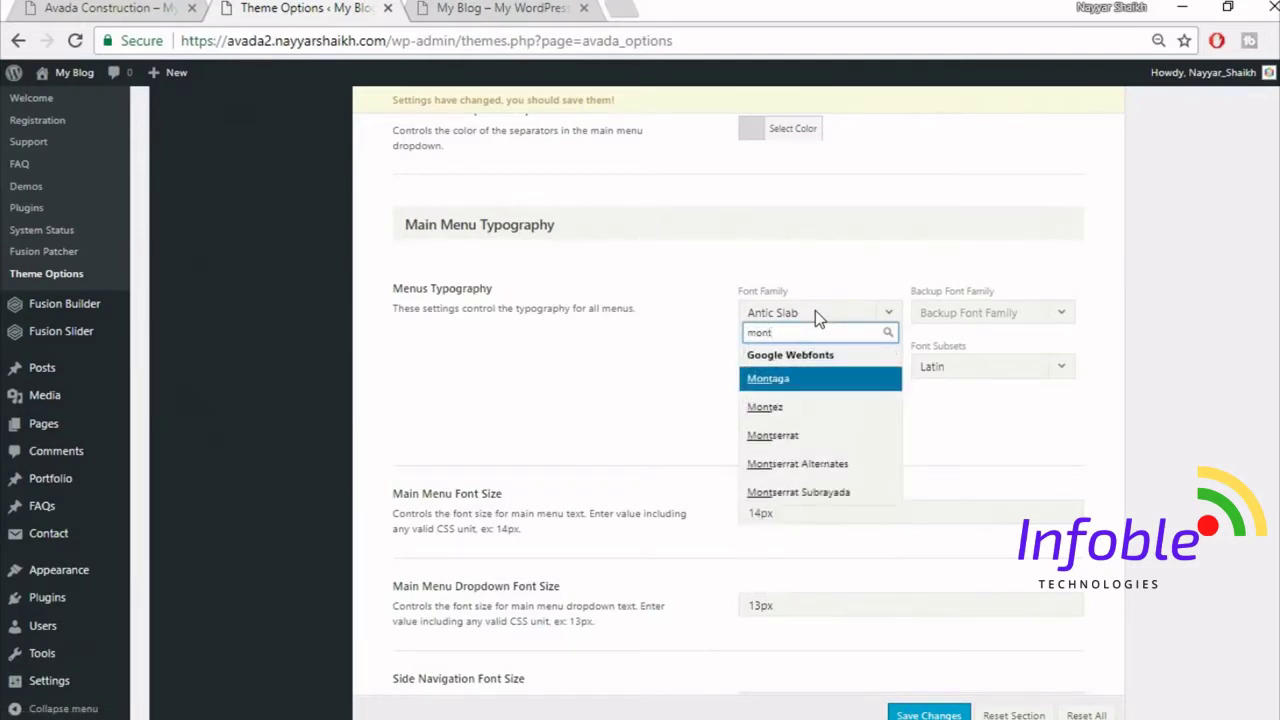
pyautogui.write('s')
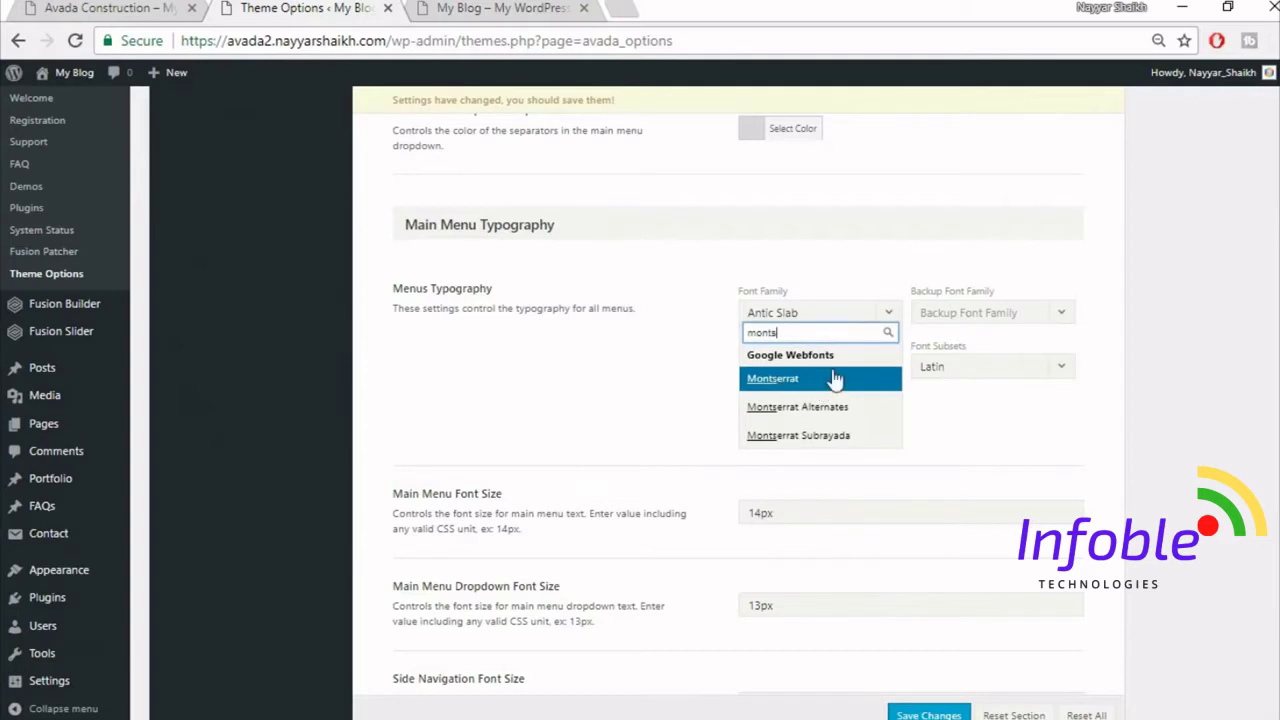
pyautogui.click(826, 380)
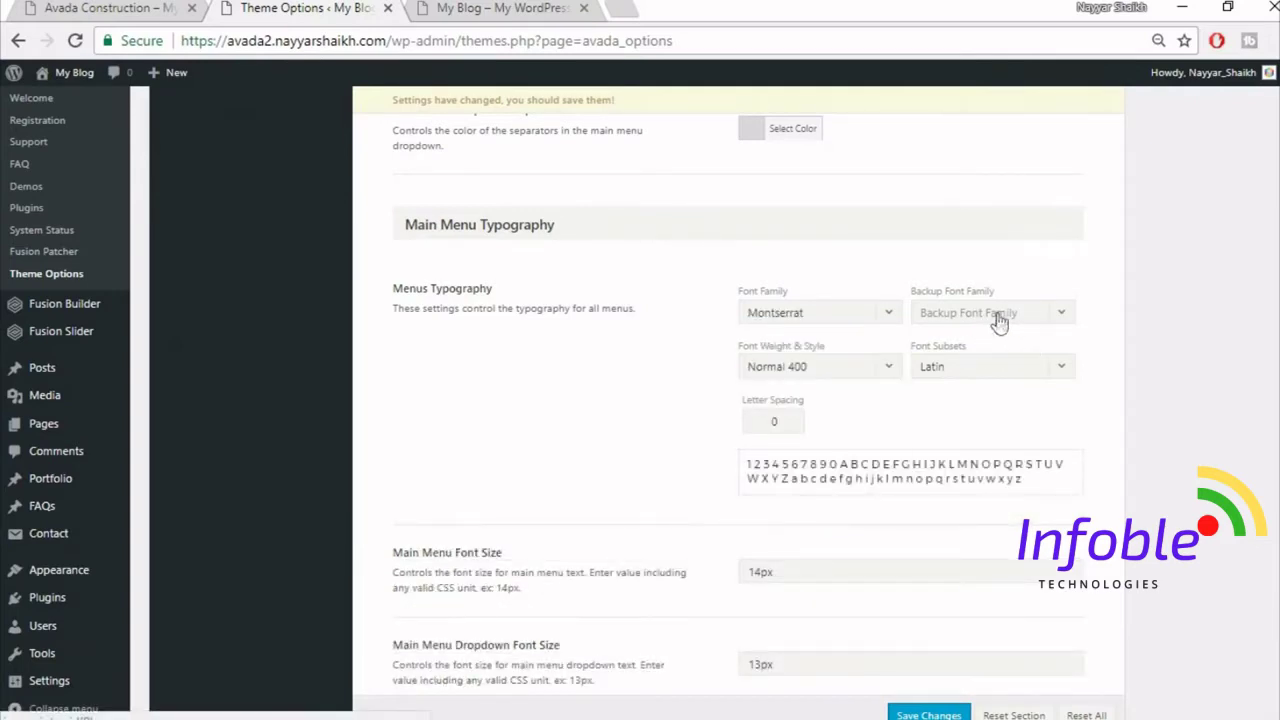
pyautogui.click(1002, 318)
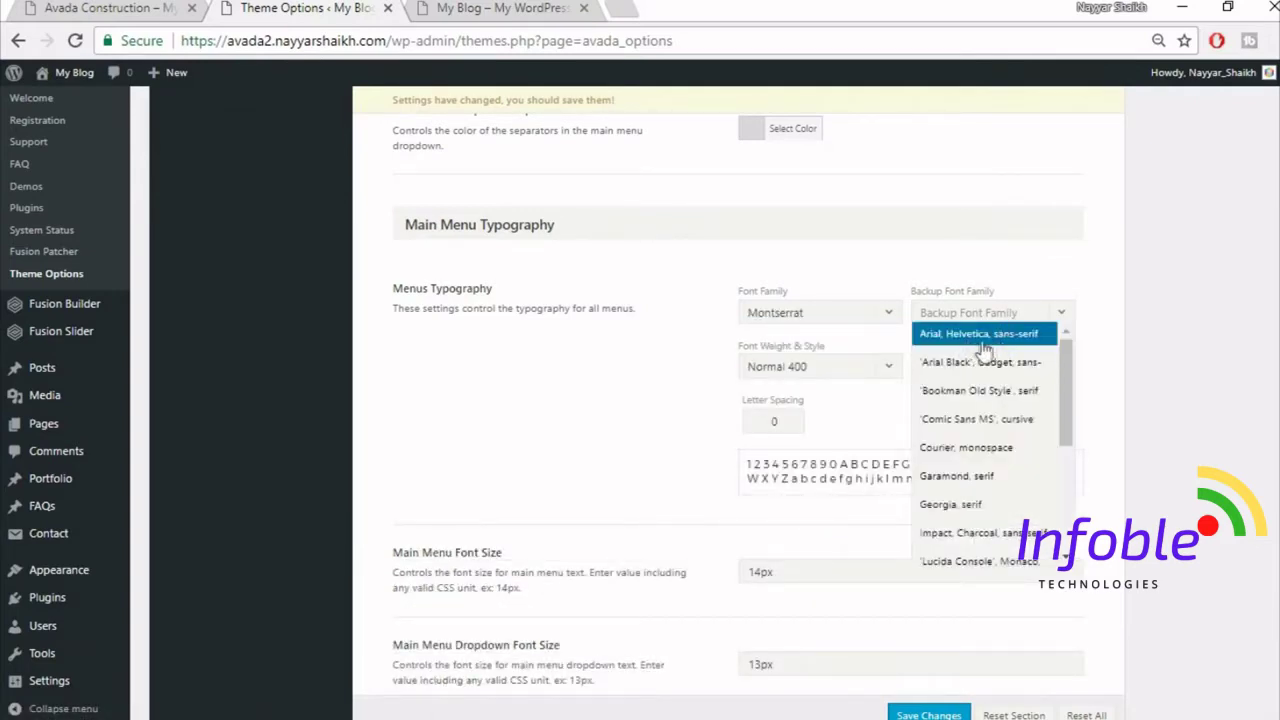
pyautogui.click(995, 343)
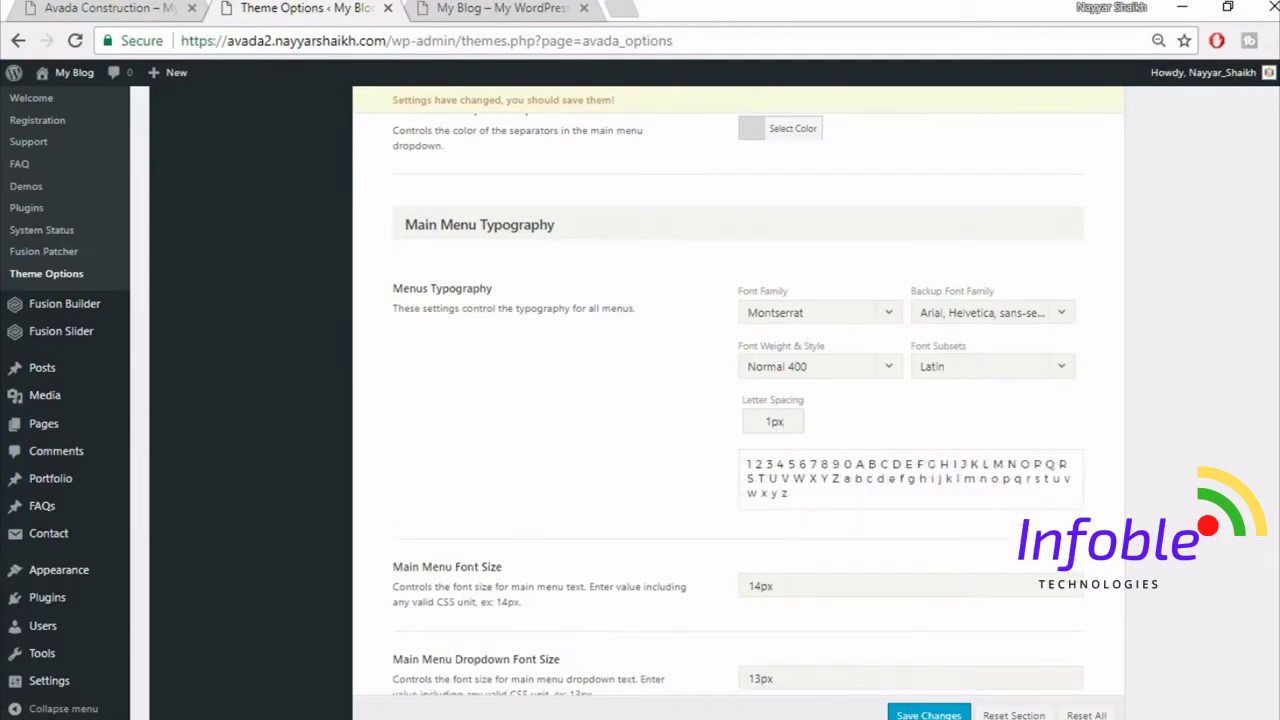
# - Set menu letter spacing to 1px and Main Menu Dropdown Font Size to 14px
pyautogui.scroll(-2, 757, 520)
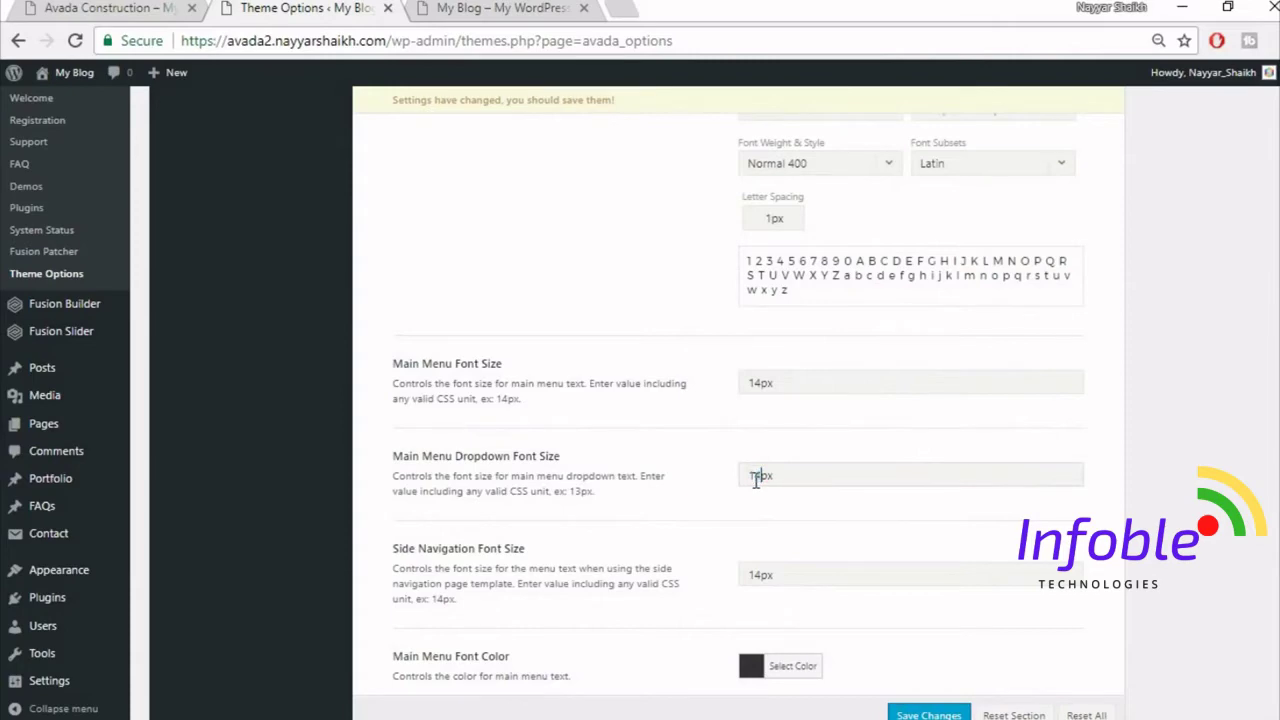
pyautogui.scroll(-2, 808, 518)
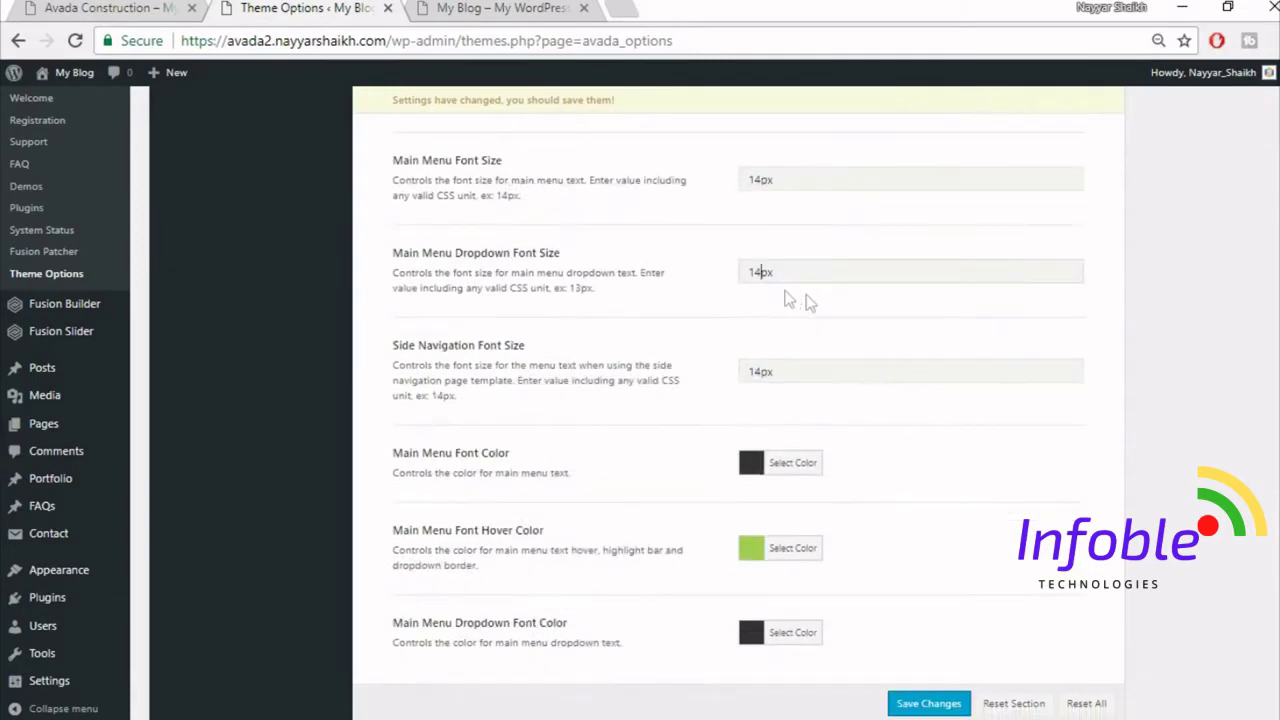
pyautogui.click(764, 274)
pyautogui.scroll(-1, 900, 415)
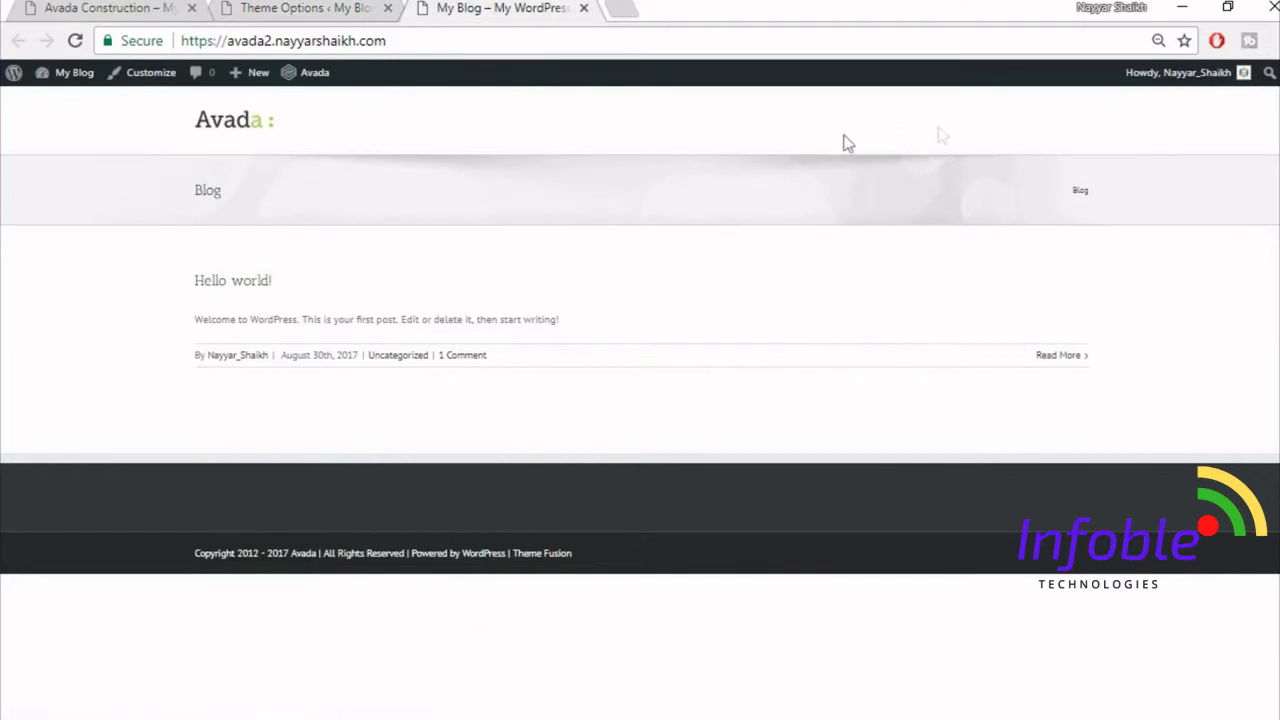
pyautogui.click(96, 8)
# - Set Main Menu Font Hover Color to #fed83d, save the theme options, and view the blog
pyautogui.click(325, 8)
pyautogui.click(794, 507)
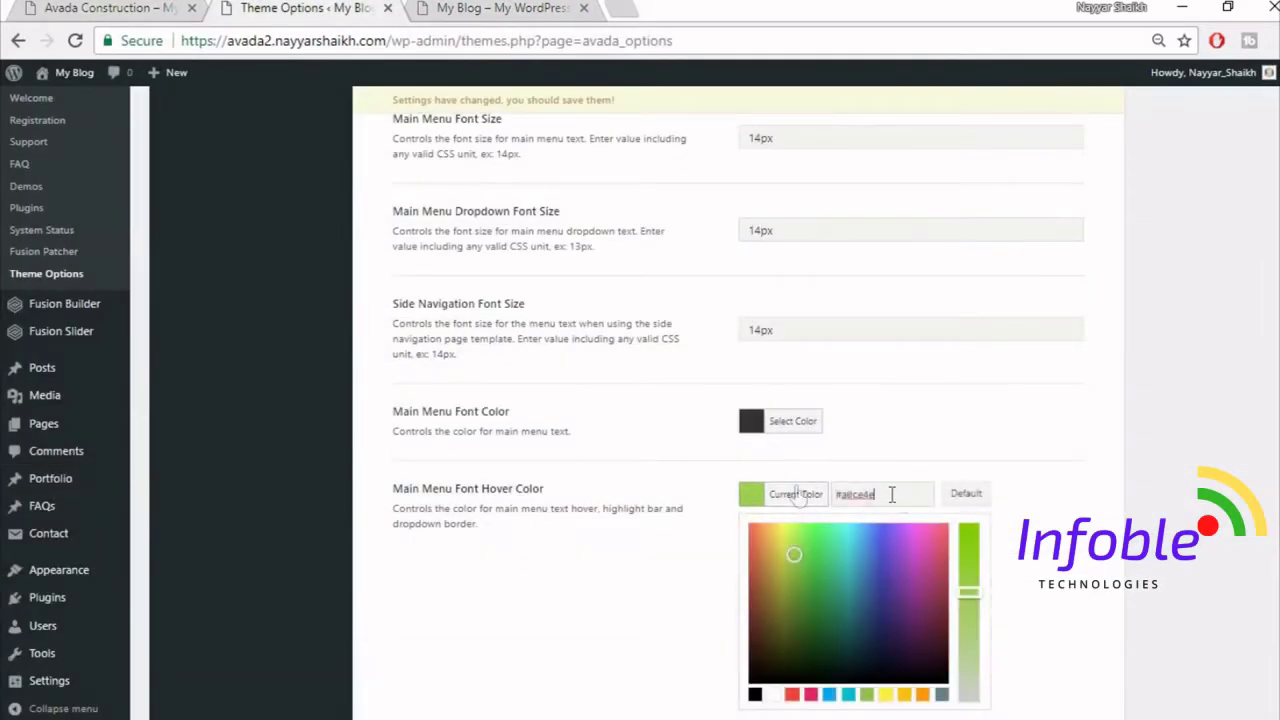
pyautogui.moveTo(891, 494); pyautogui.dragTo(797, 495)
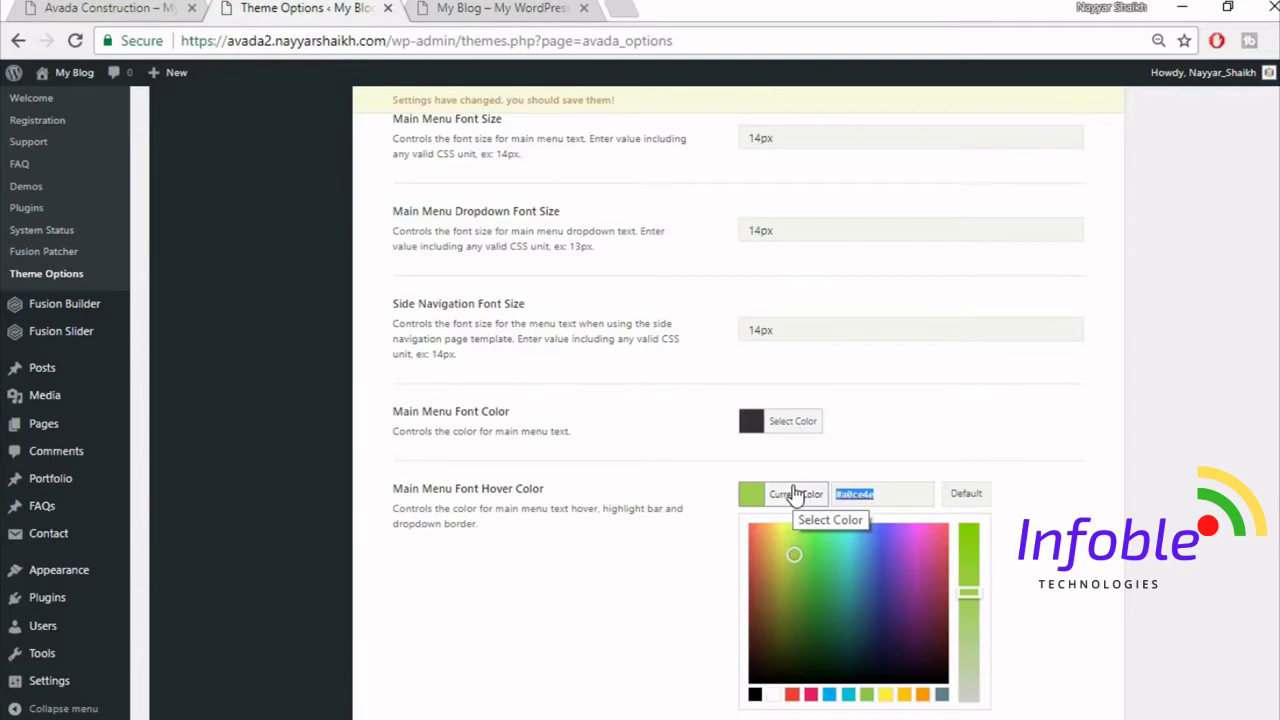
pyautogui.write('fed83d')
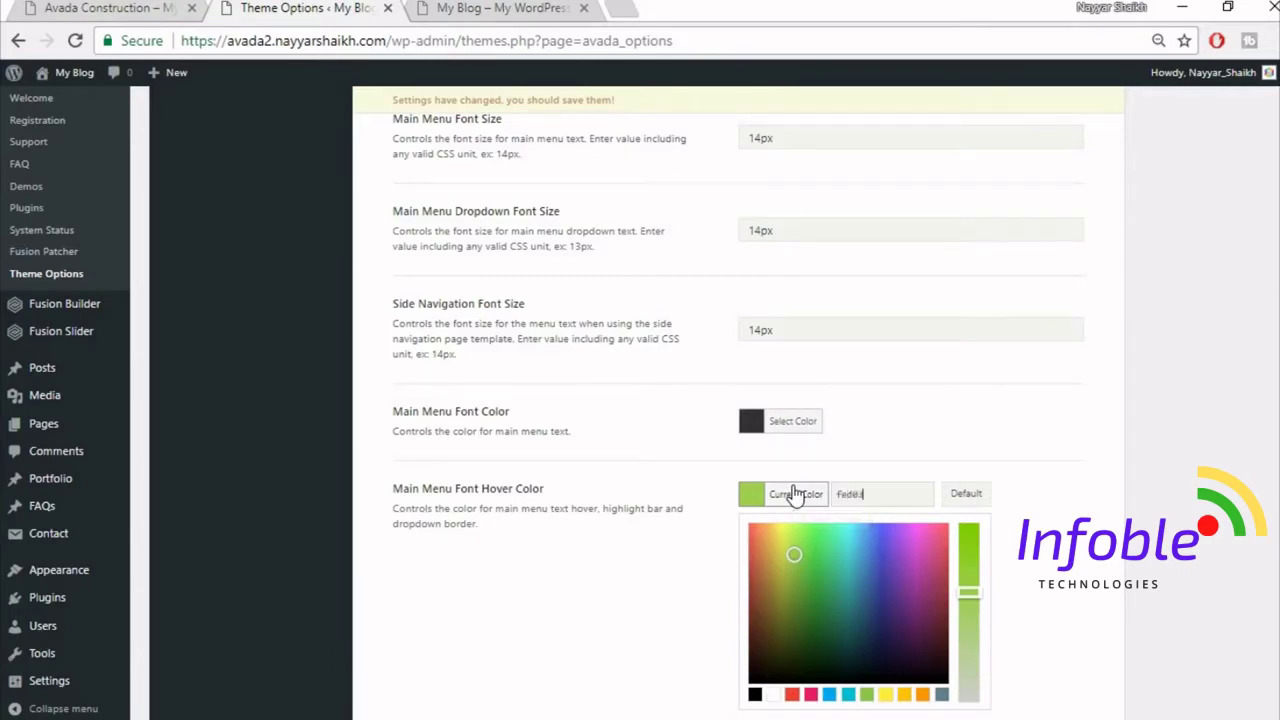
pyautogui.click(932, 384)
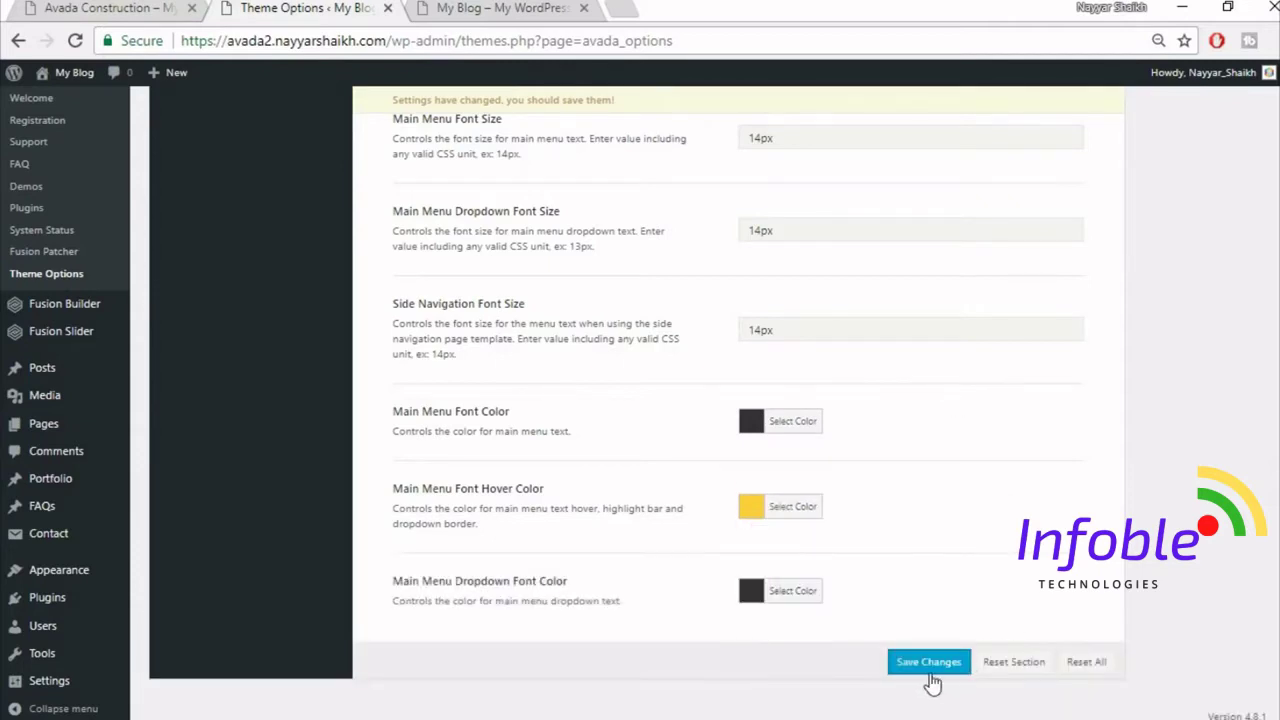
pyautogui.click(929, 665)
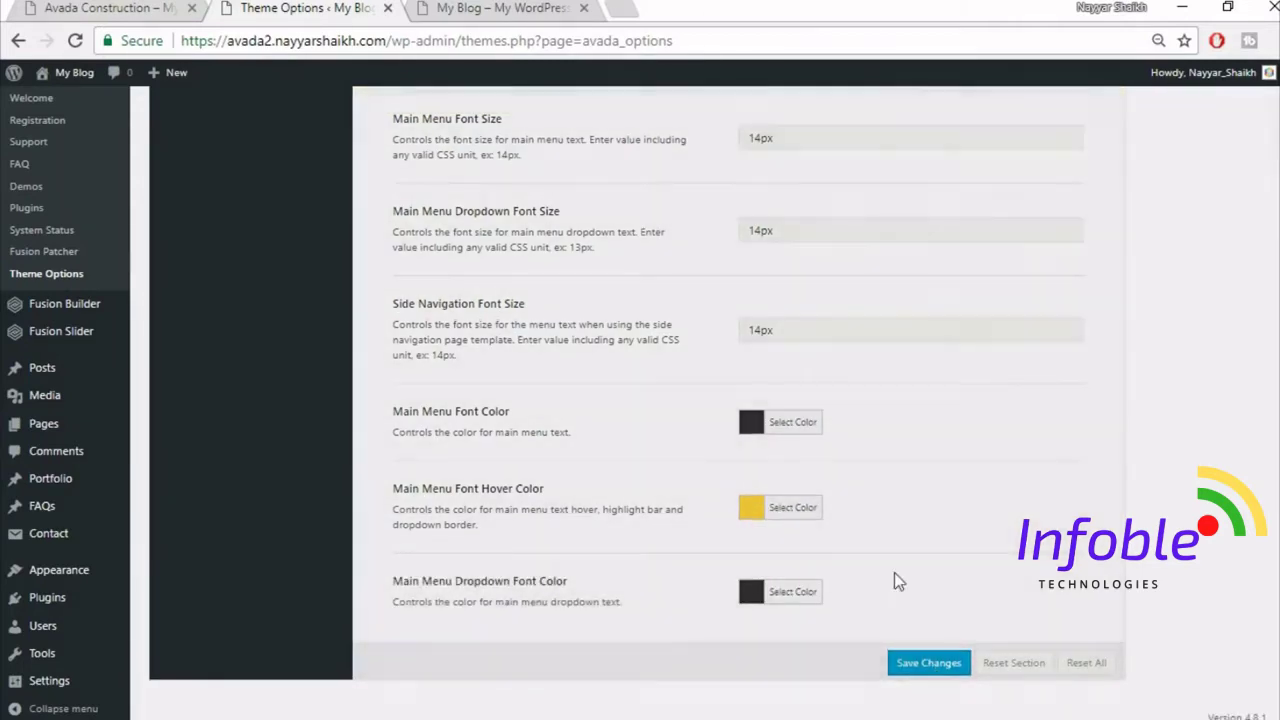
pyautogui.scroll(15, 883, 520)
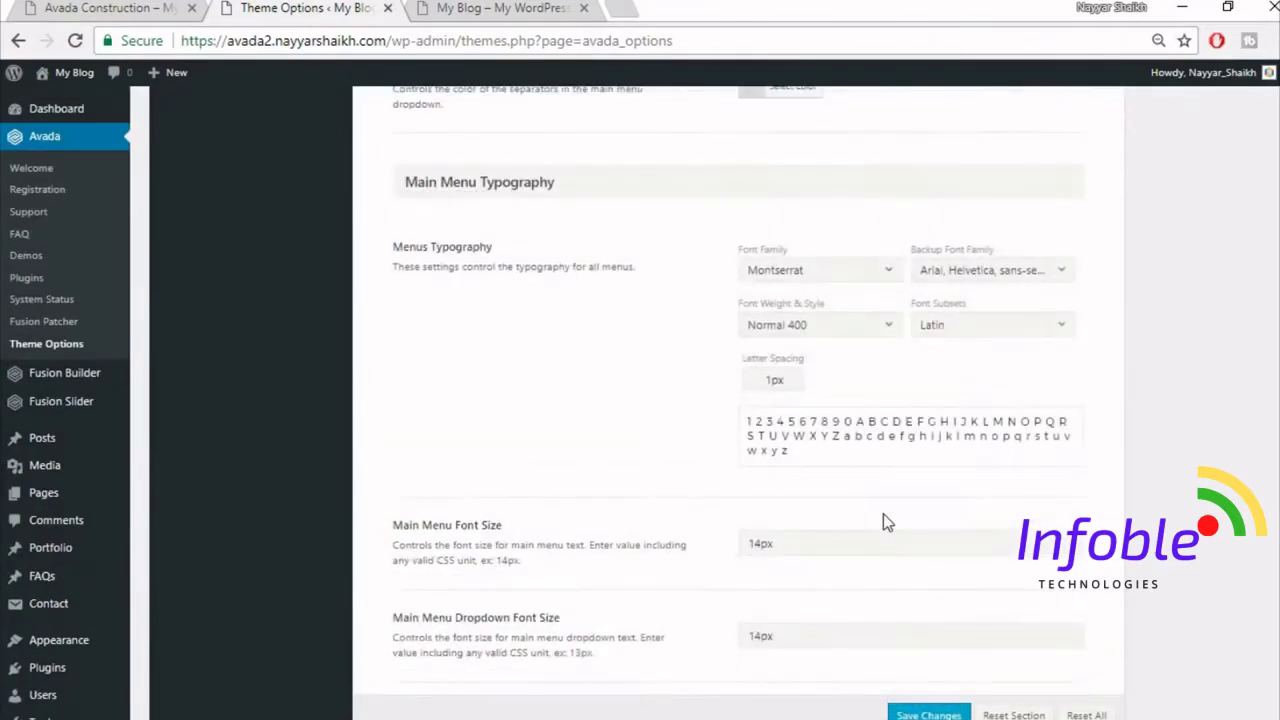
pyautogui.click(432, 20)
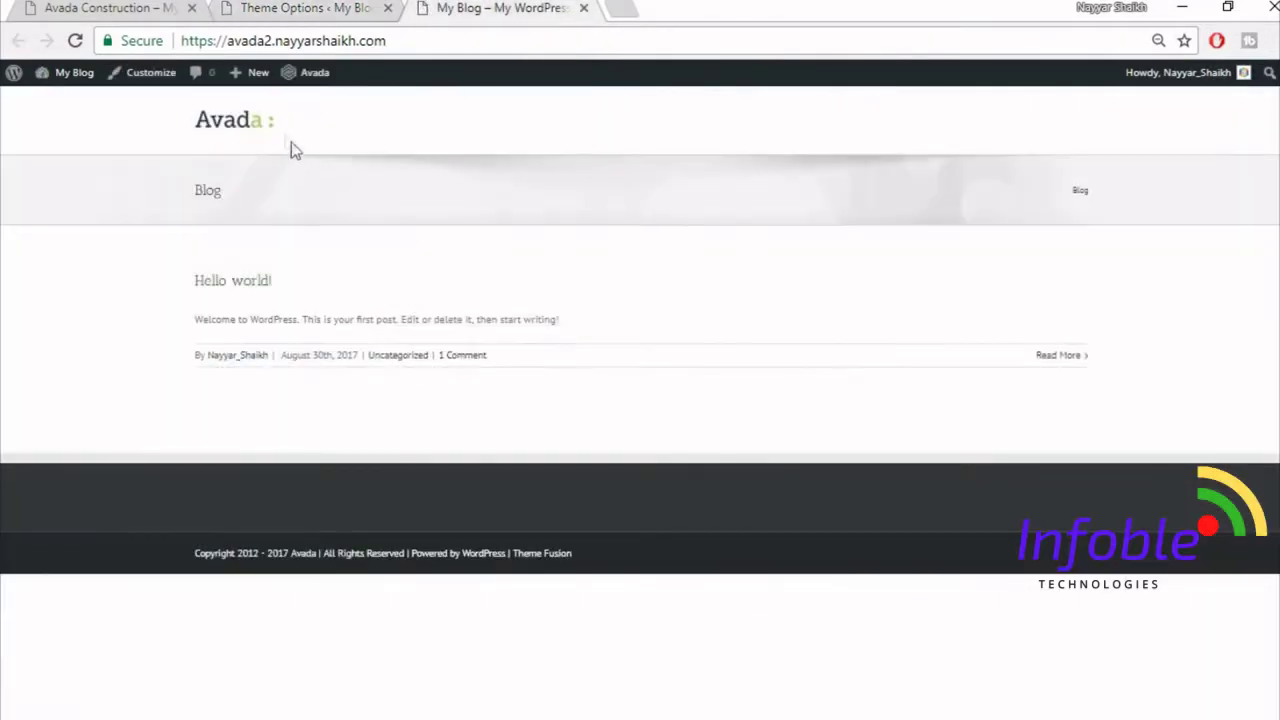
# - Change the Colors tab's Primary Color from green to a yellow hex value and save
pyautogui.click(280, 12)
pyautogui.scroll(3, 374, 380)
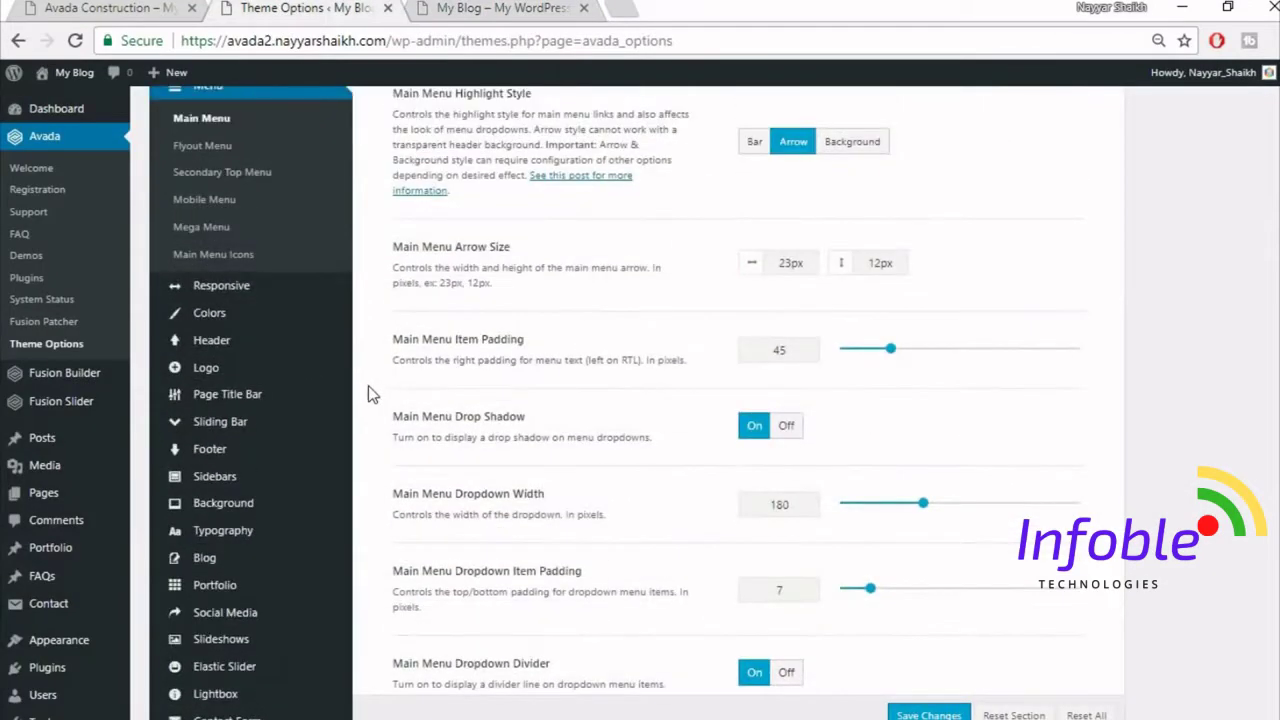
pyautogui.click(225, 315)
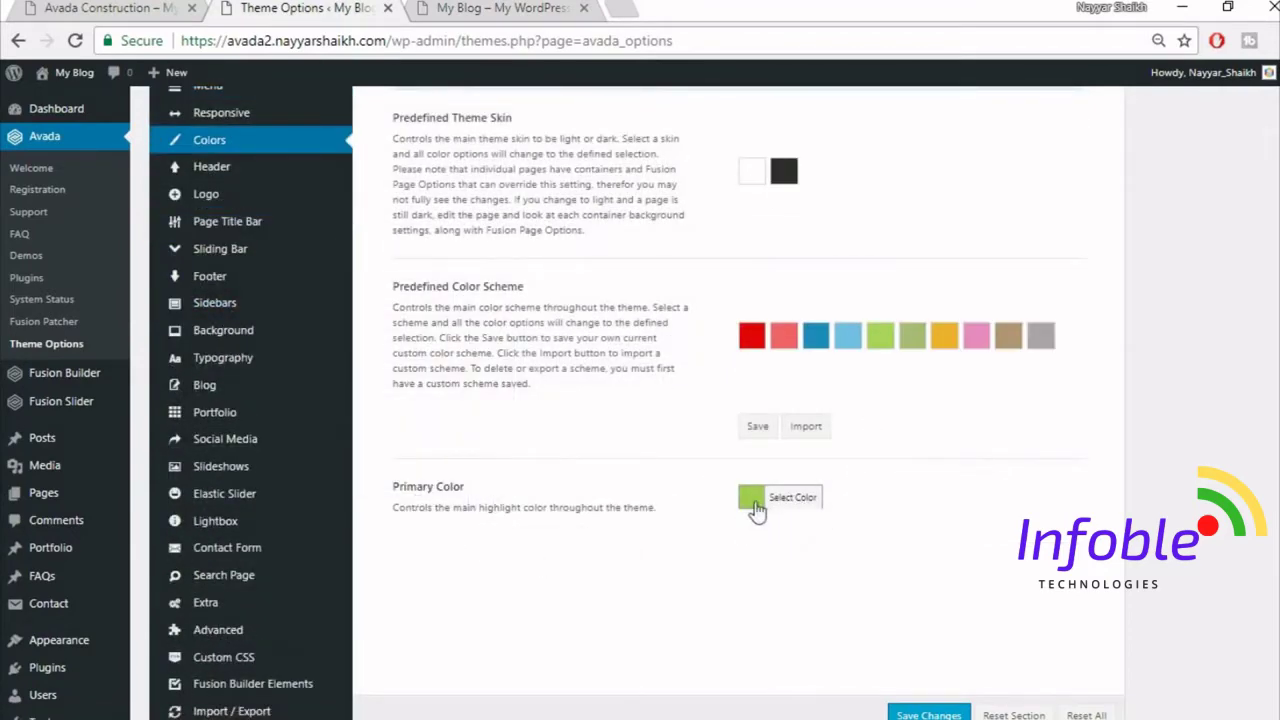
pyautogui.click(756, 504)
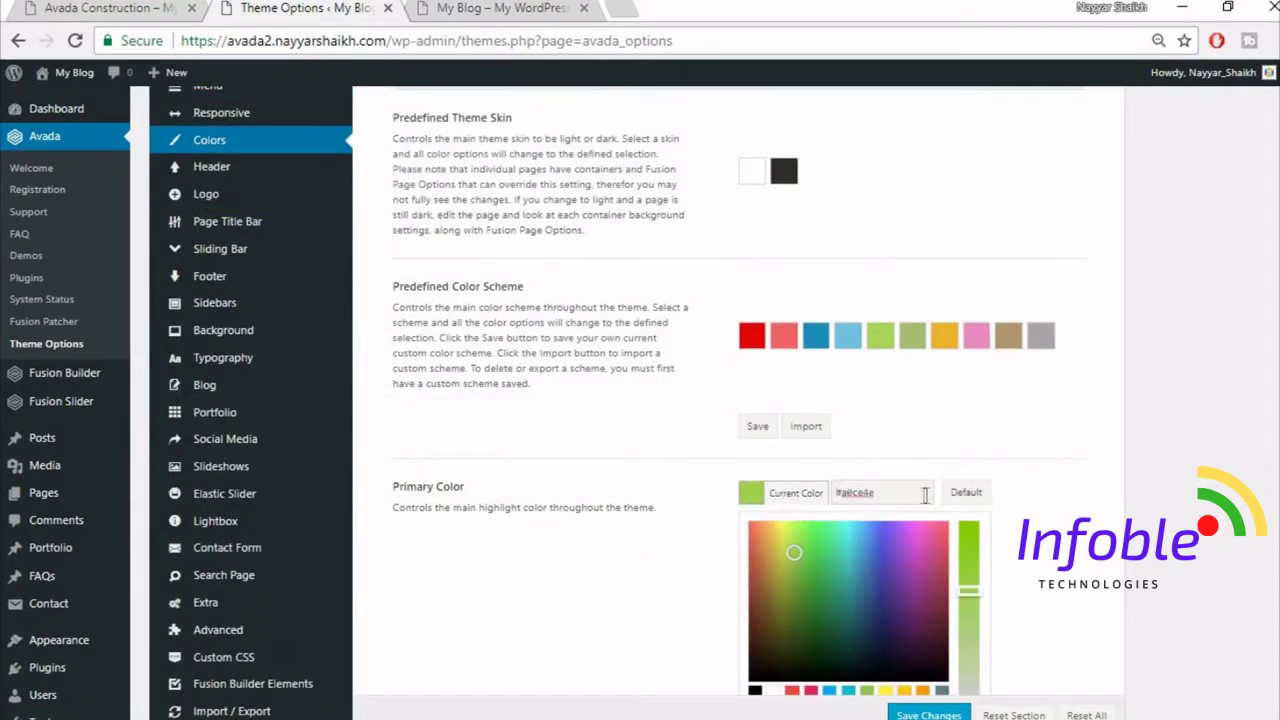
pyautogui.scroll(-1, 800, 580)
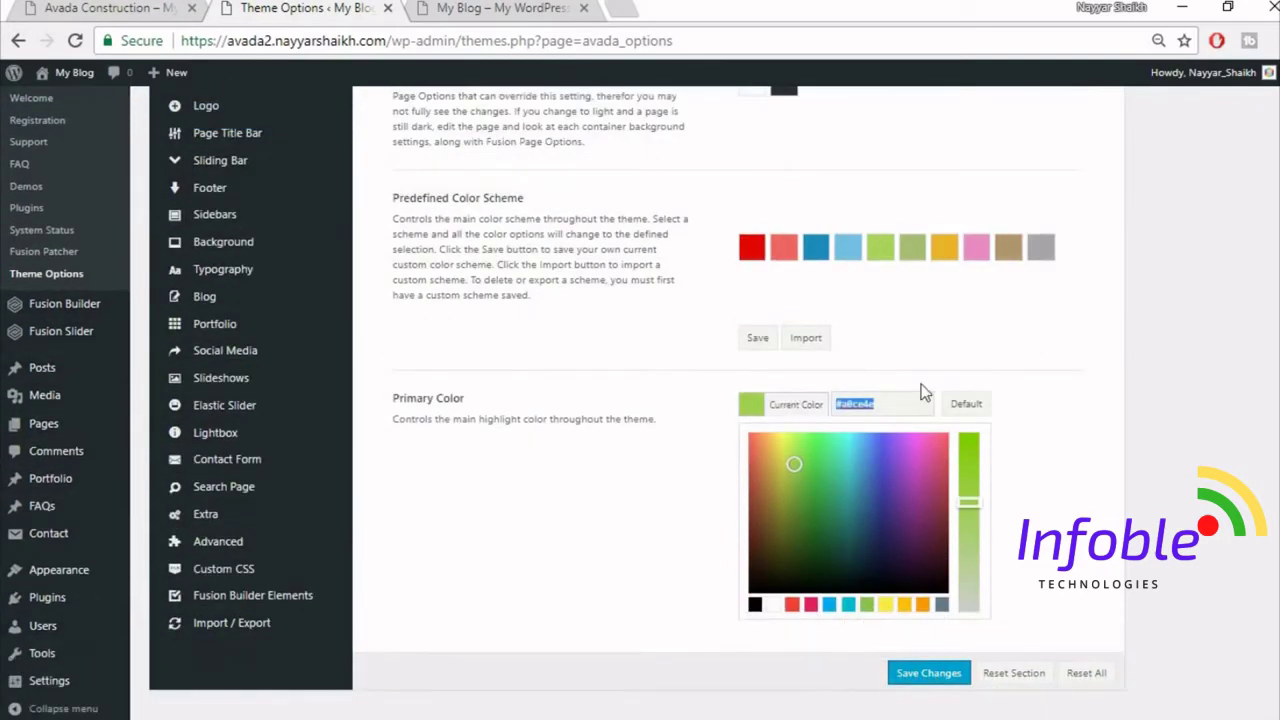
pyautogui.write('#fed03d')
pyautogui.click(1060, 388)
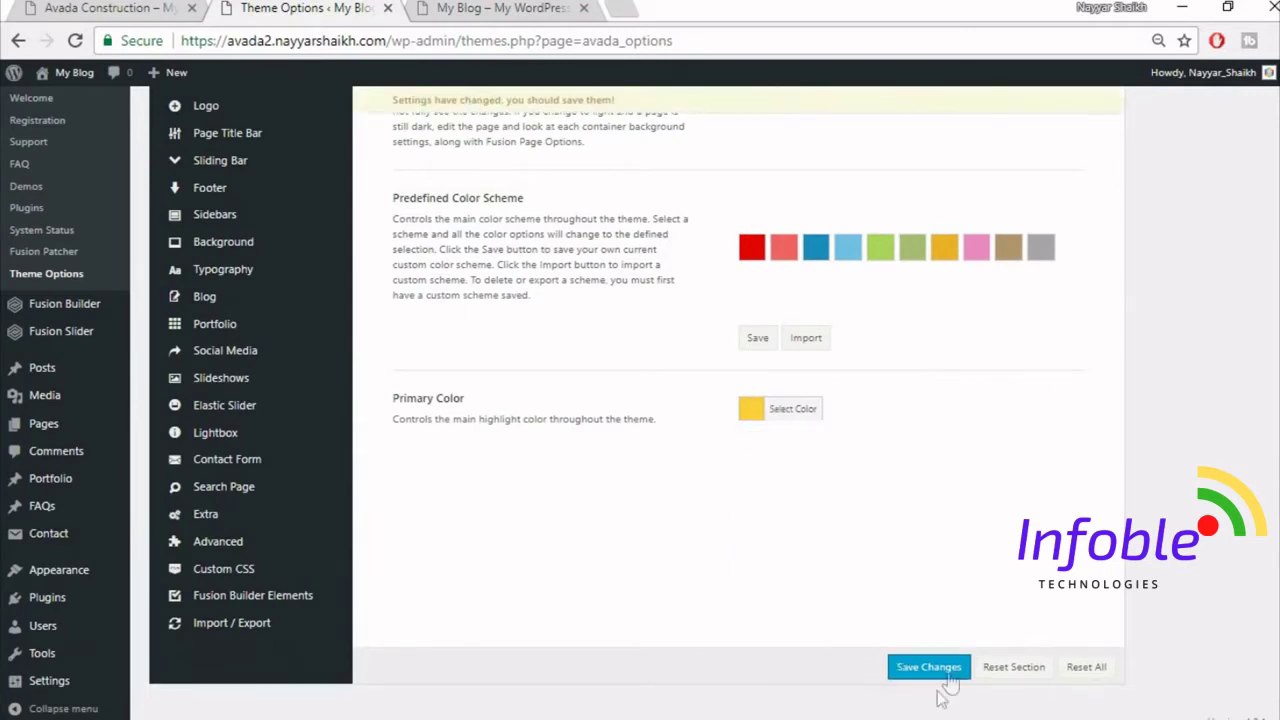
pyautogui.click(928, 680)
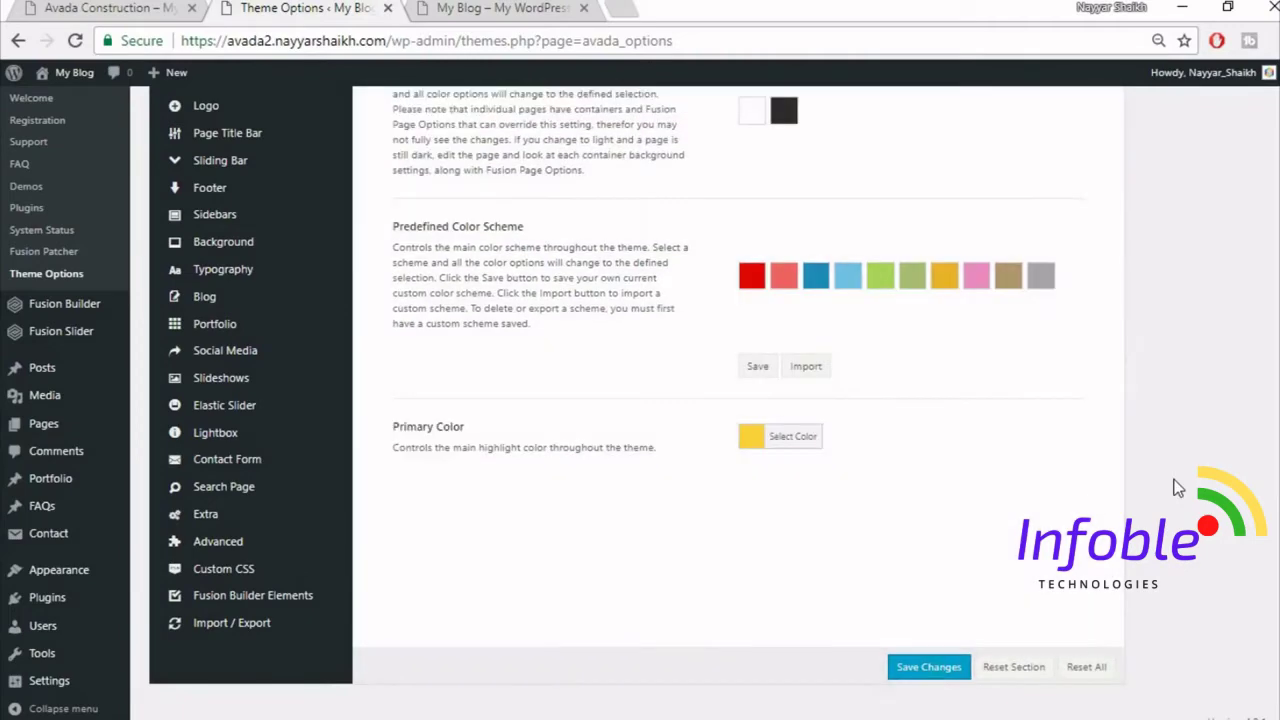
pyautogui.scroll(2, 458, 369)
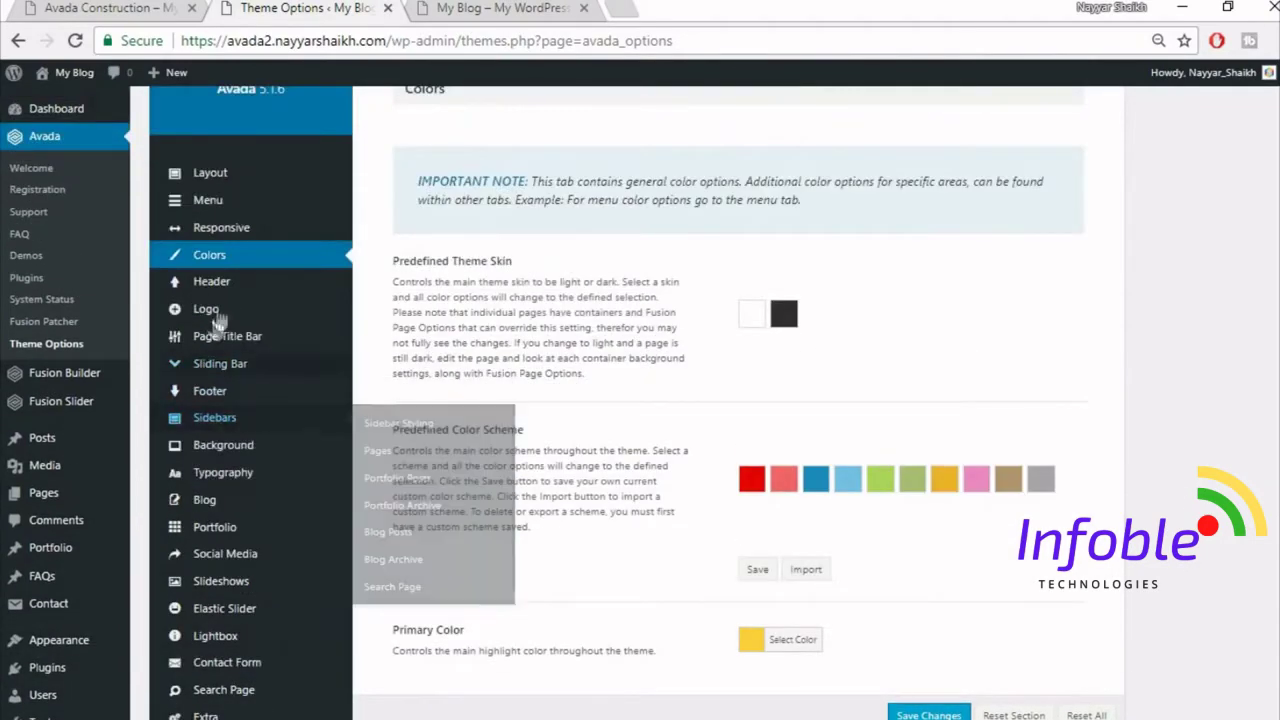
# - Save the Header Content settings with Top header position and the first header layout, matching the reference site
pyautogui.click(231, 288)
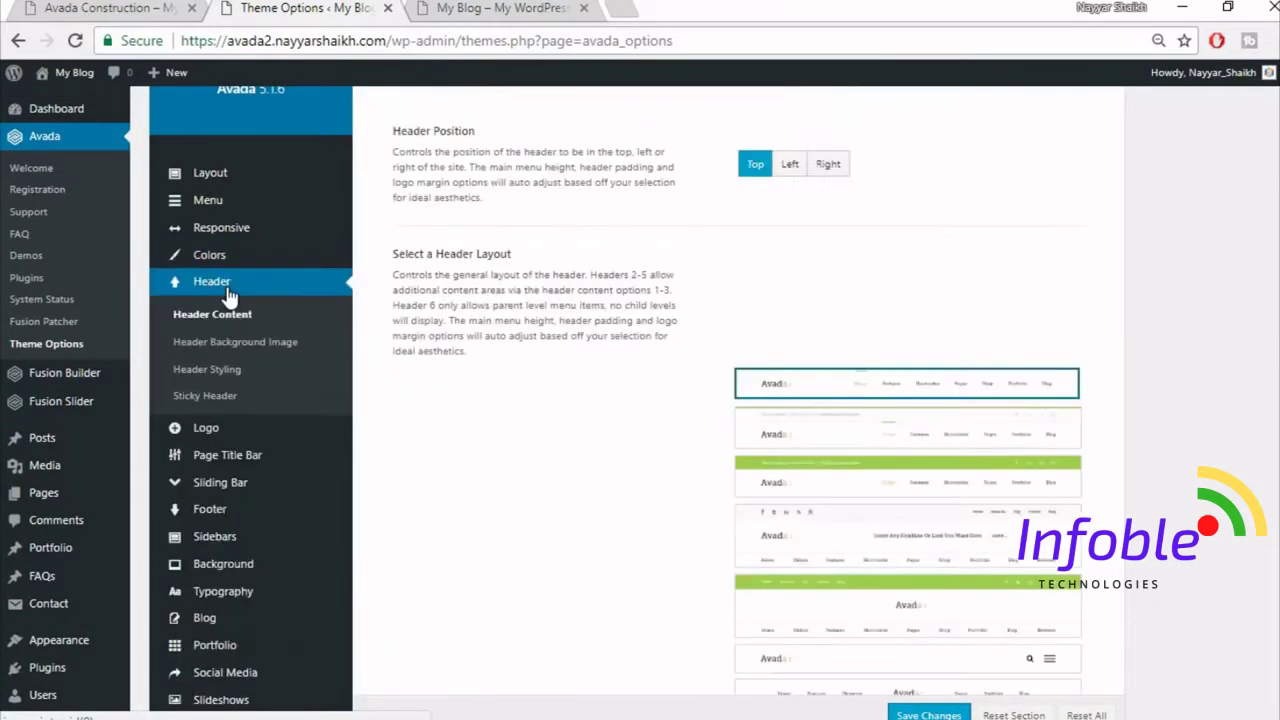
pyautogui.scroll(2, 1205, 296)
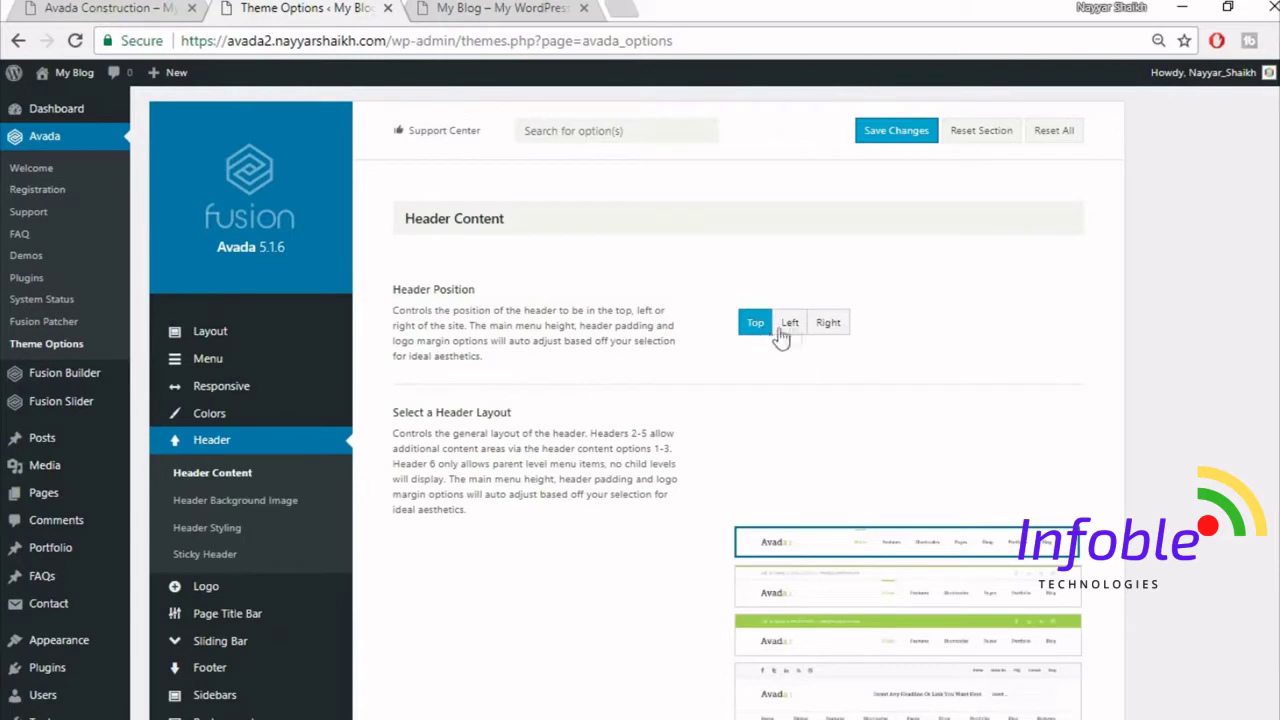
pyautogui.hotkey('ctrl', 'Tab')
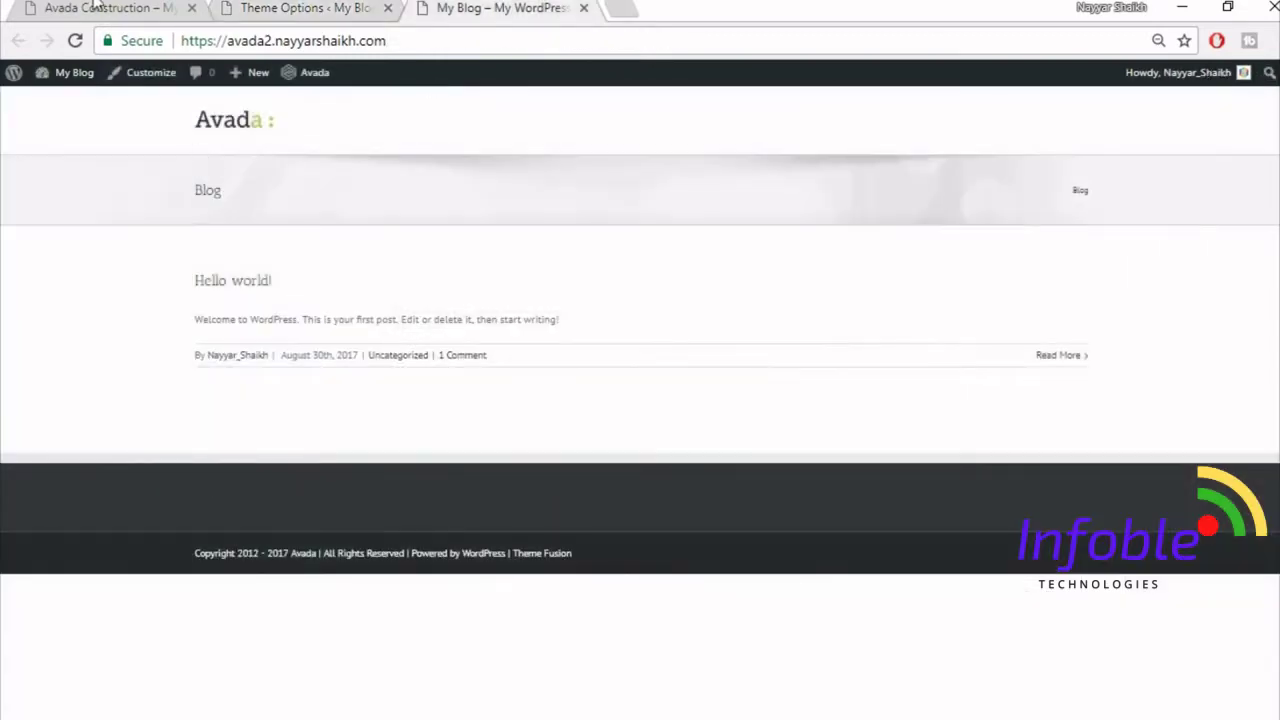
pyautogui.hotkey('ctrl', 'Tab')
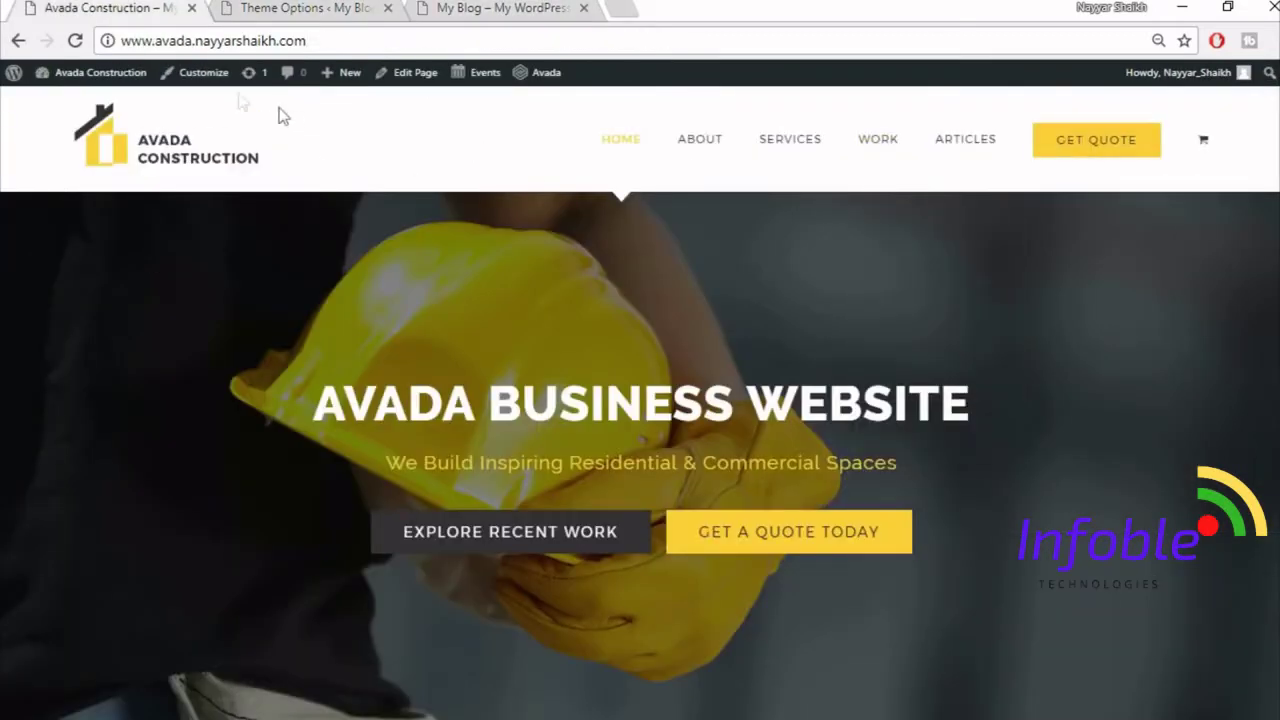
pyautogui.hotkey('ctrl', 'shift', 'Tab')
pyautogui.hotkey('ctrl', 'shift', 'Tab')
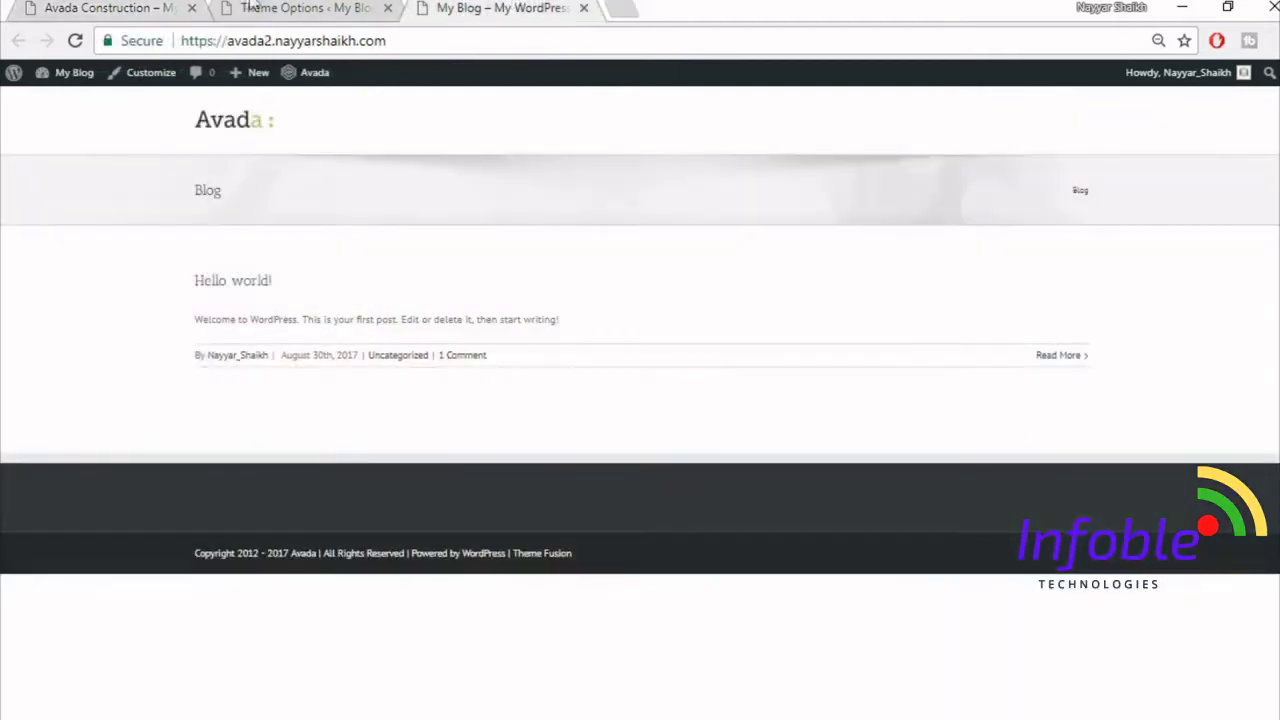
pyautogui.scroll(-1, 1198, 432)
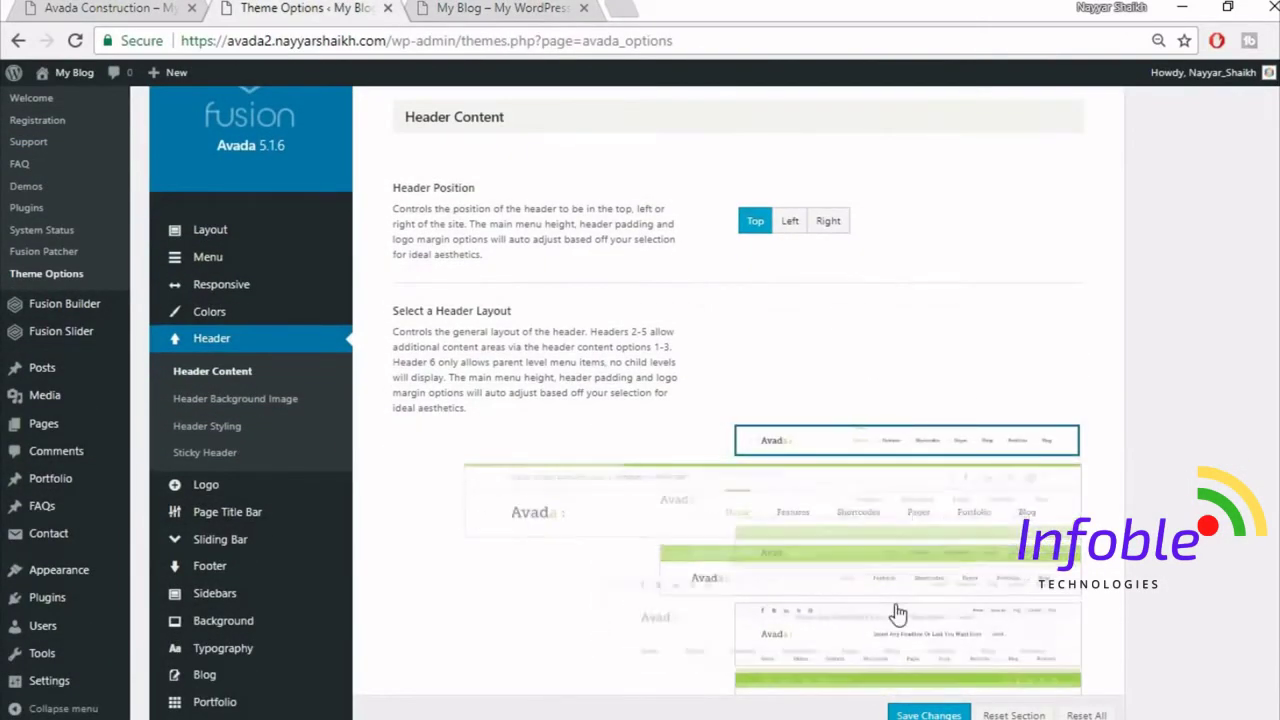
pyautogui.scroll(-2, 905, 590)
pyautogui.scroll(-2, 898, 670)
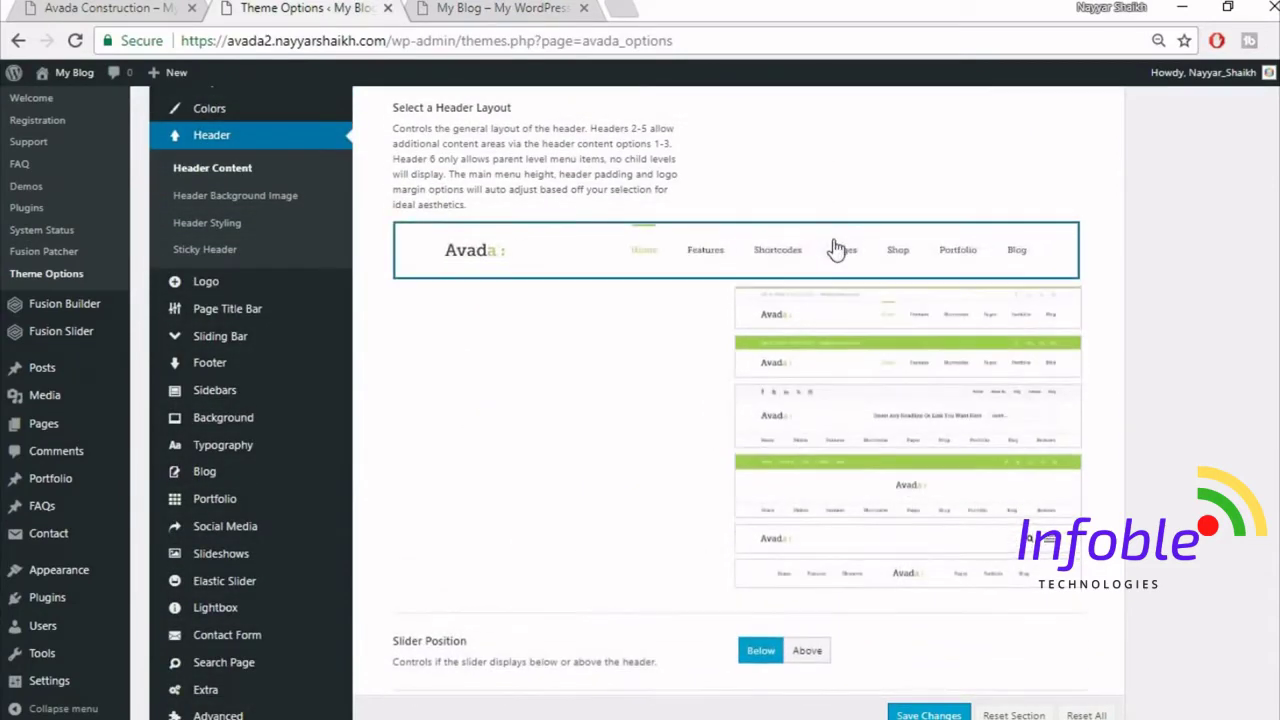
pyautogui.scroll(-2, 835, 249)
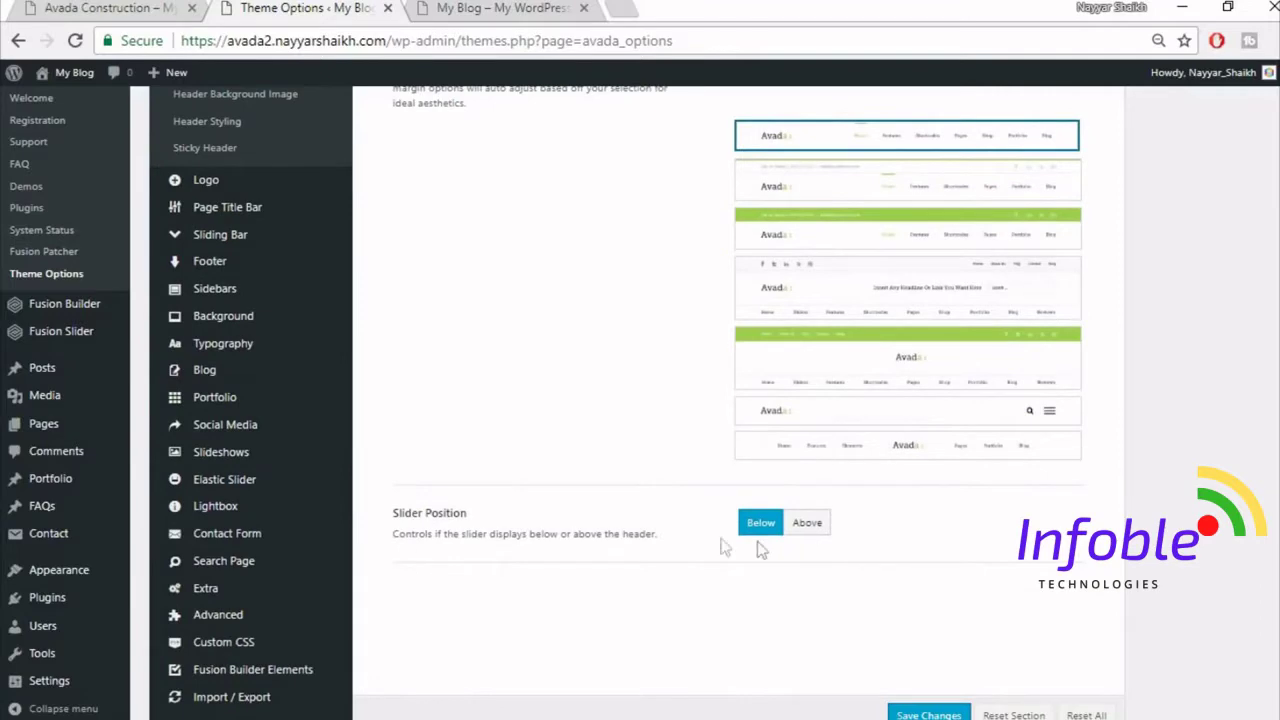
pyautogui.scroll(-2, 978, 592)
pyautogui.click(934, 670)
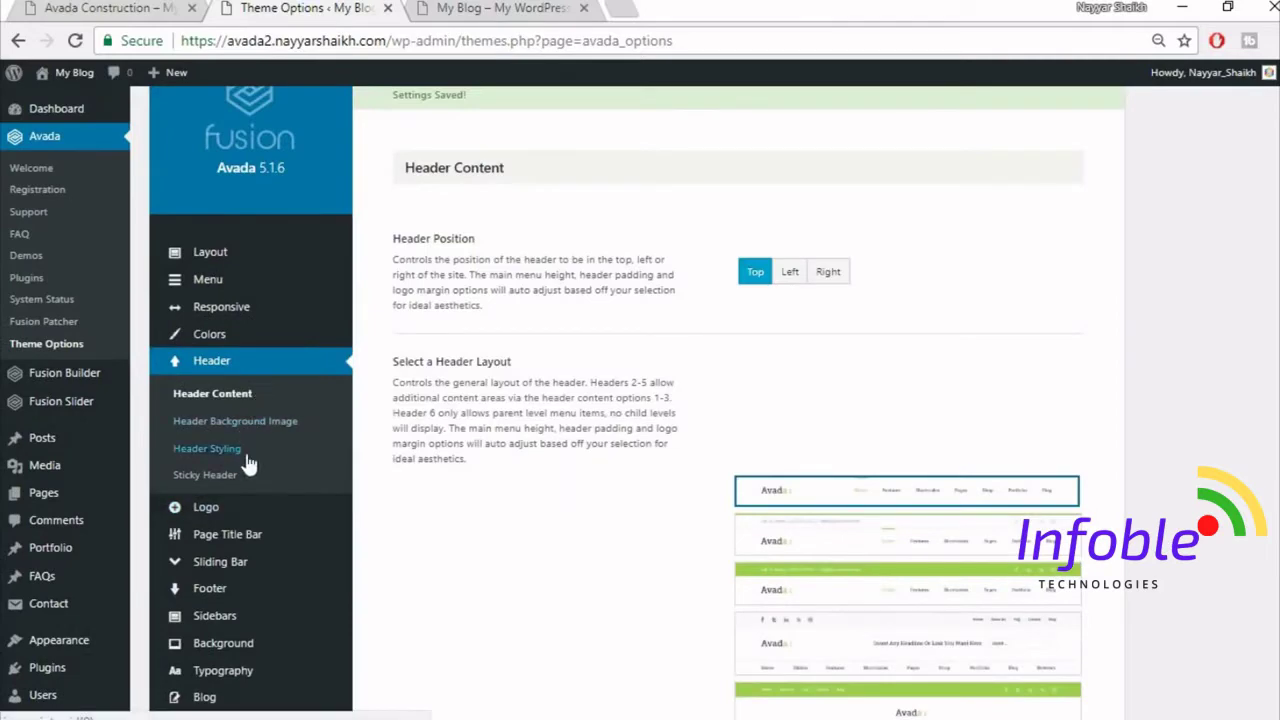
# - Turn on 100% Header Width in Header Styling after comparing the blog with the reference site
pyautogui.click(242, 460)
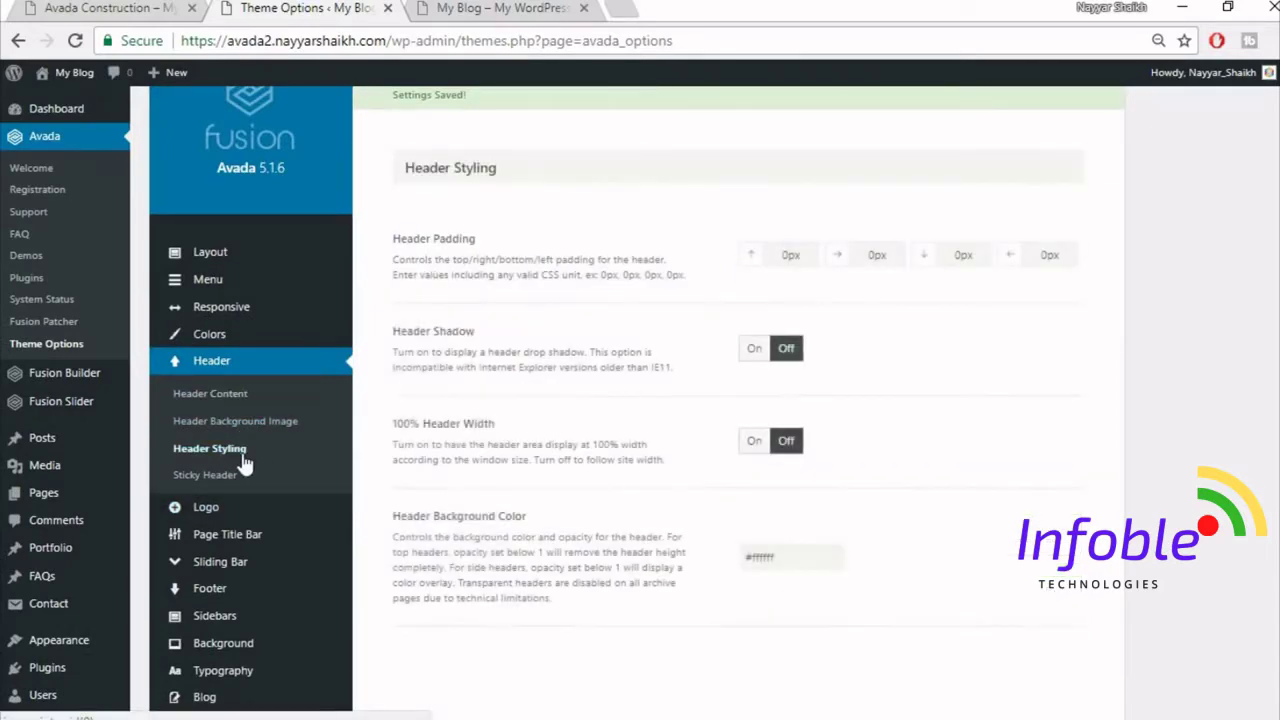
pyautogui.click(444, 7)
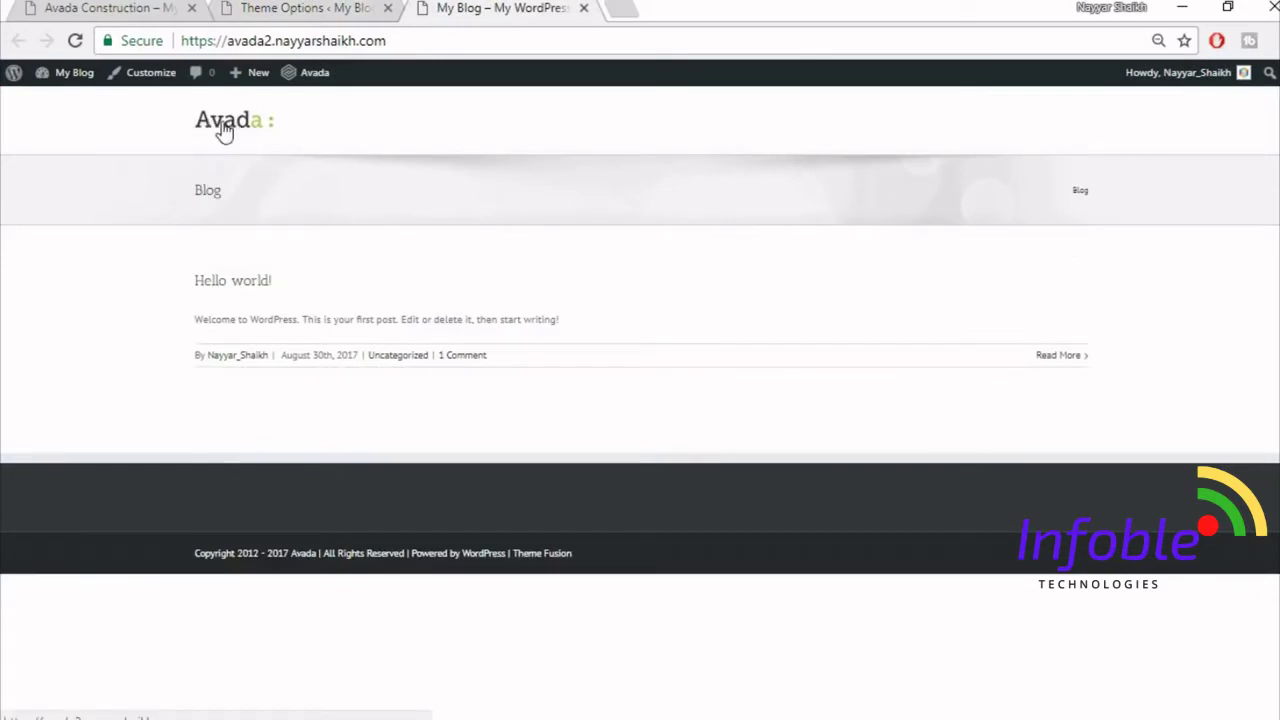
pyautogui.click(95, 9)
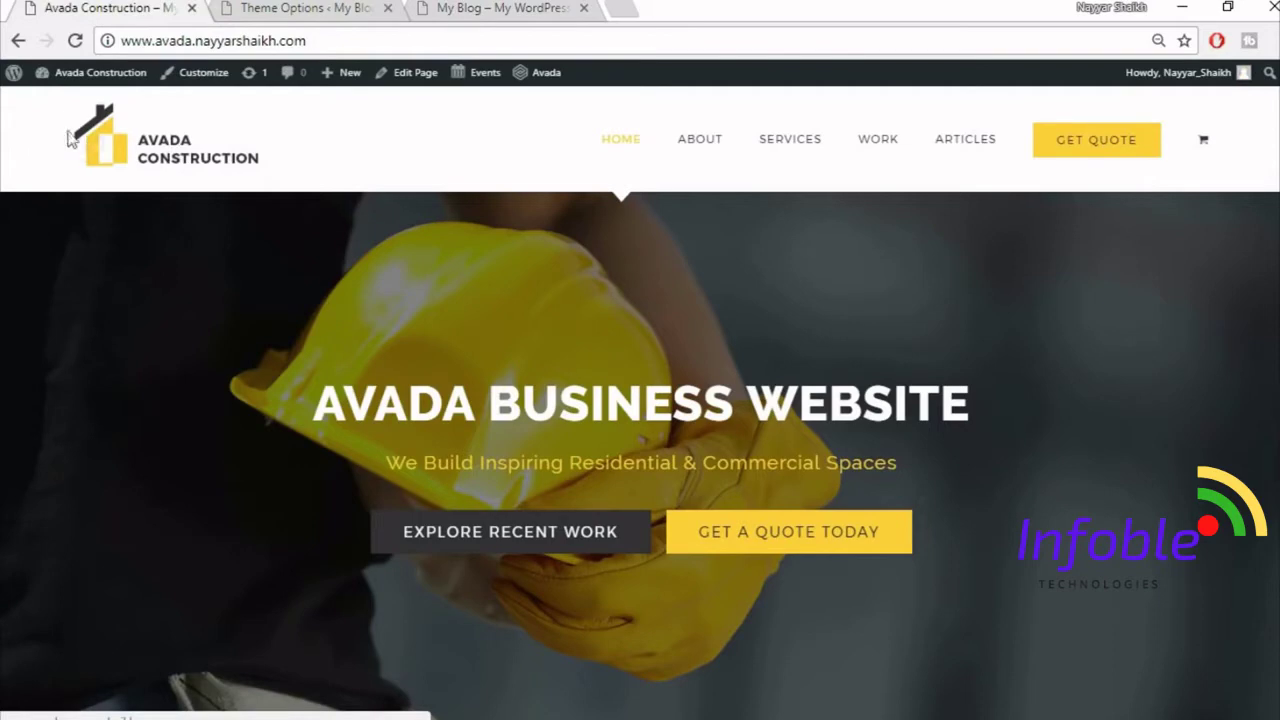
pyautogui.click(515, 7)
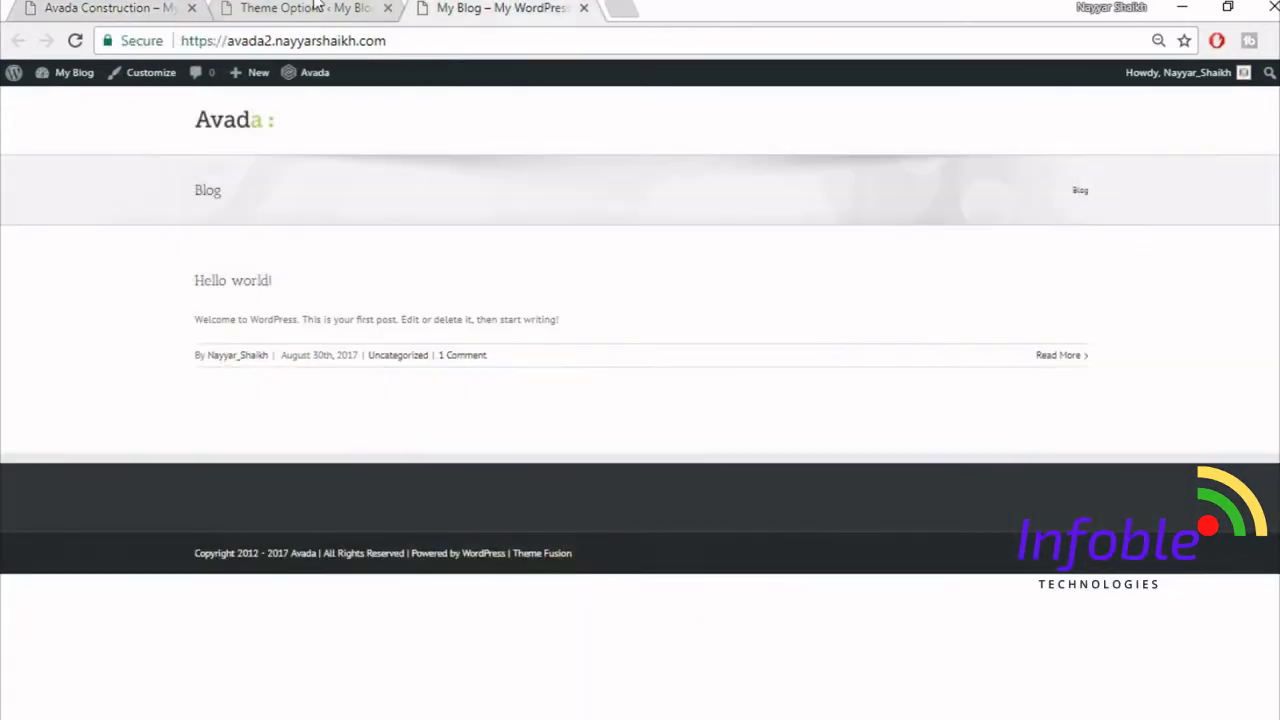
pyautogui.click(100, 7)
pyautogui.click(272, 8)
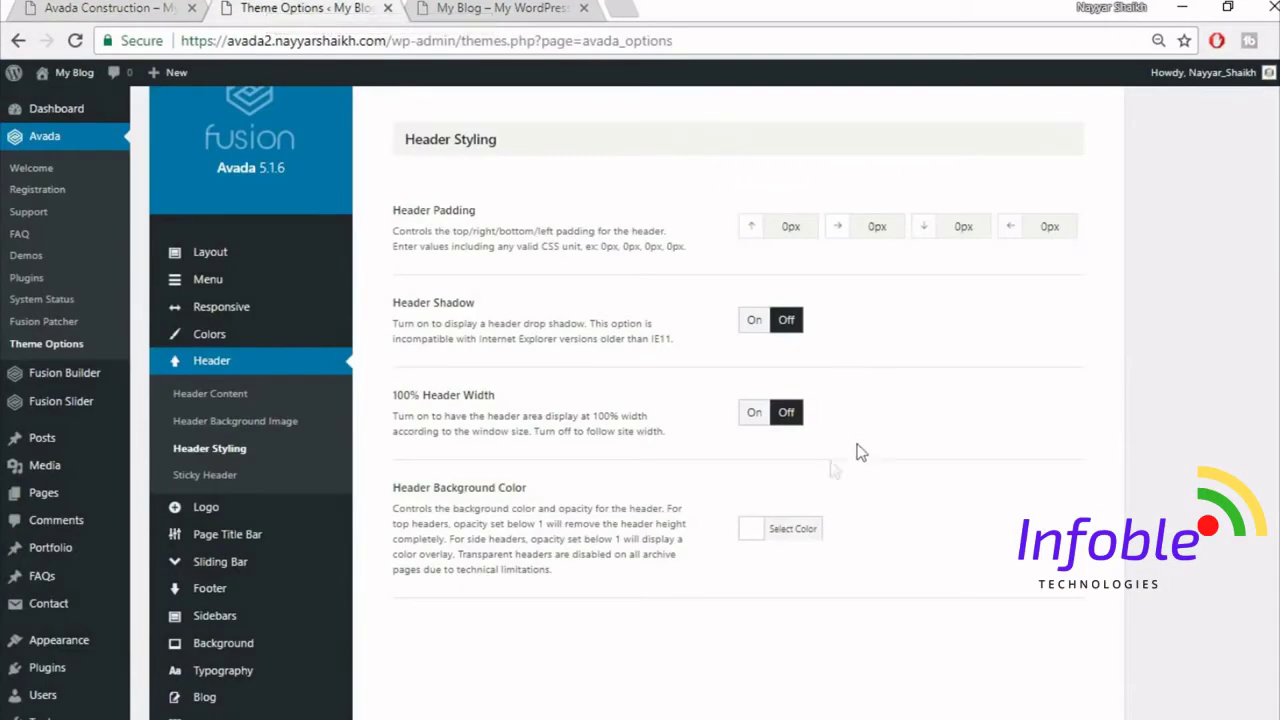
pyautogui.click(753, 424)
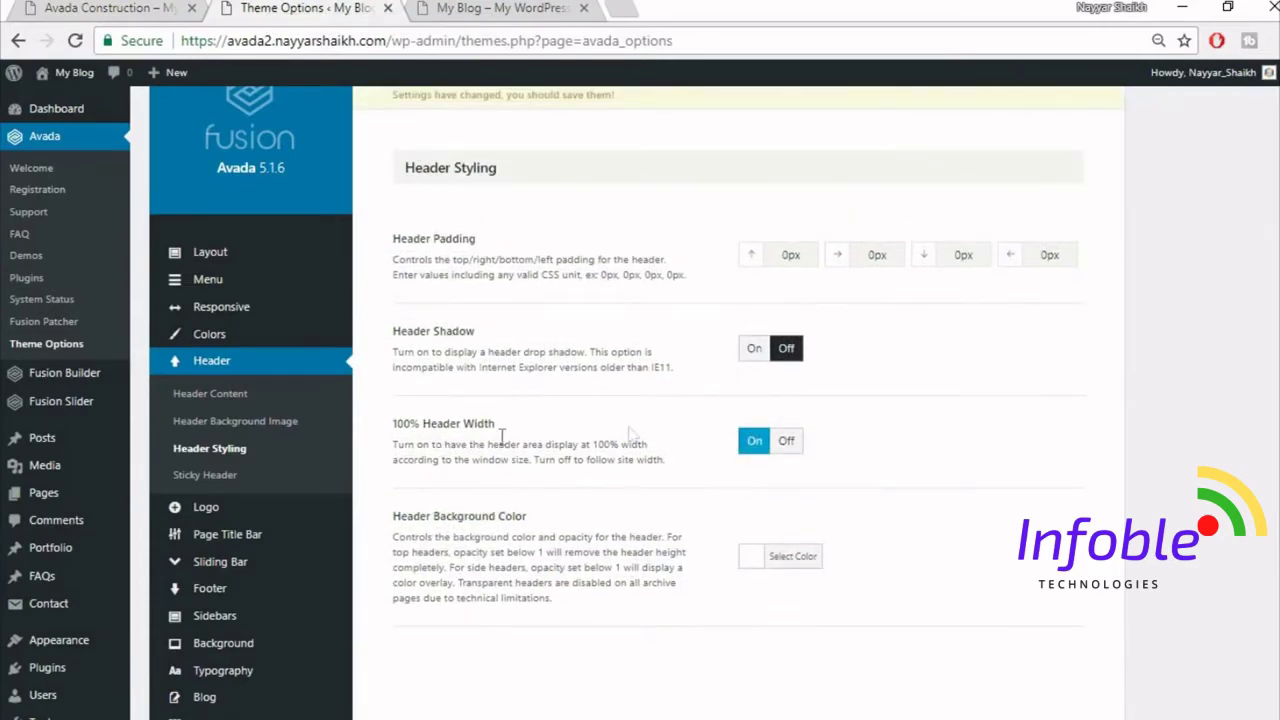
# - Set the right and left Header Padding to 4%, checking the blog against the reference site
pyautogui.click(483, 7)
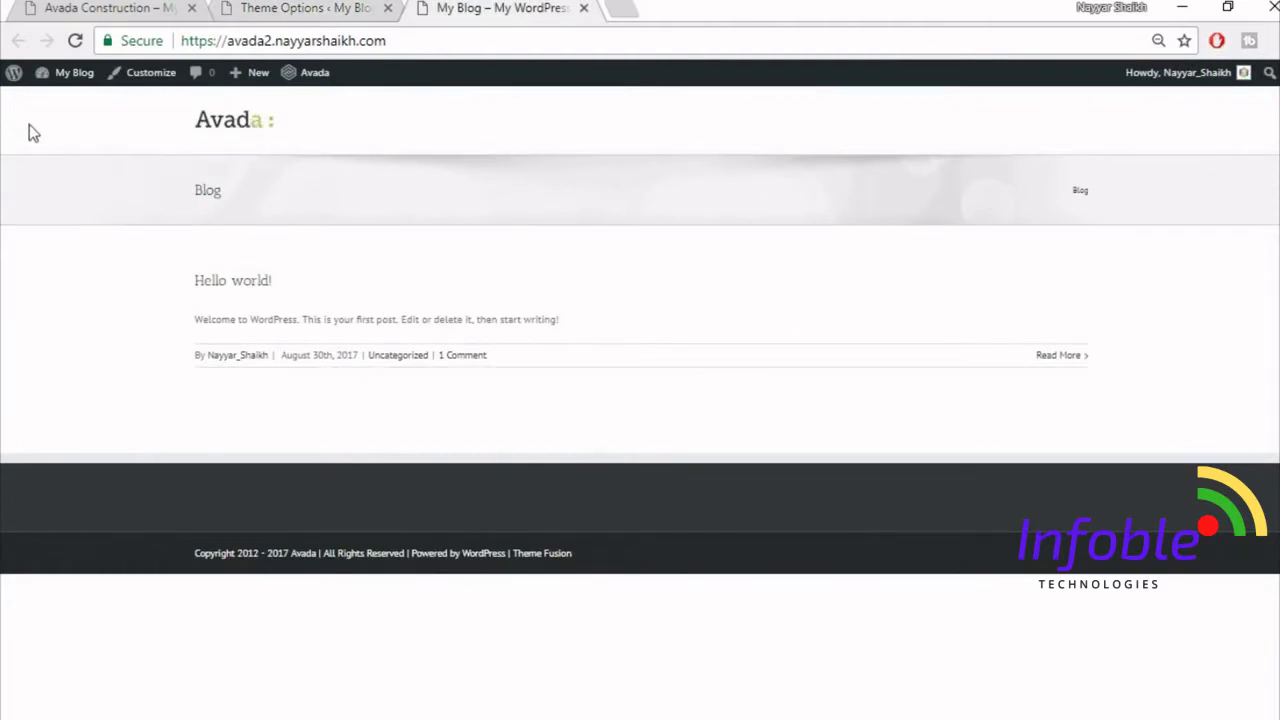
pyautogui.click(310, 8)
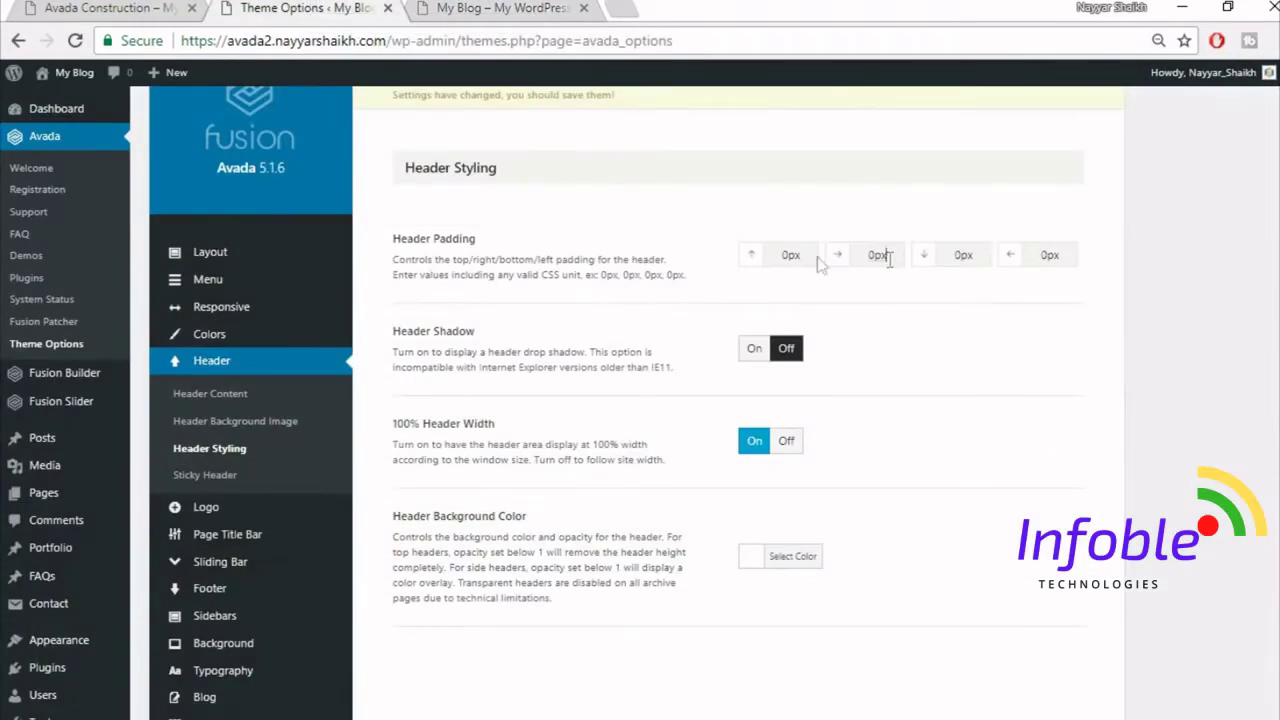
pyautogui.moveTo(889, 258); pyautogui.dragTo(815, 256)
pyautogui.click(125, 8)
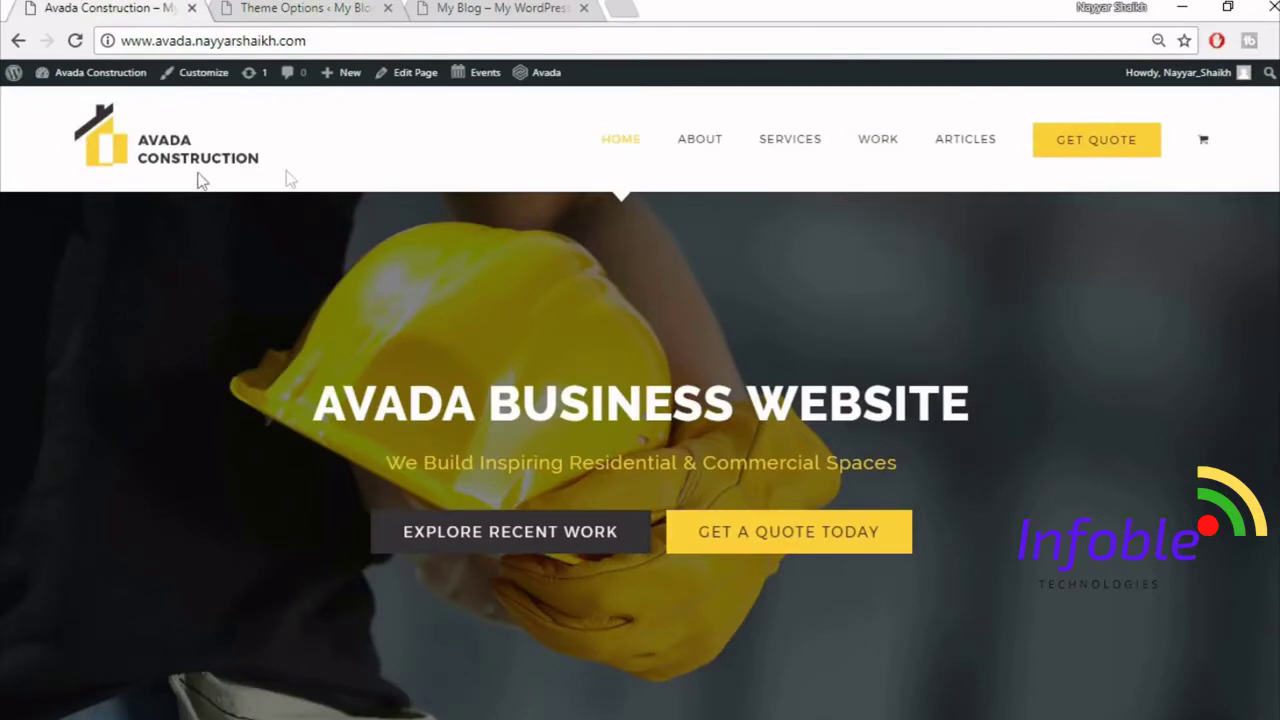
pyautogui.click(497, 8)
pyautogui.click(276, 8)
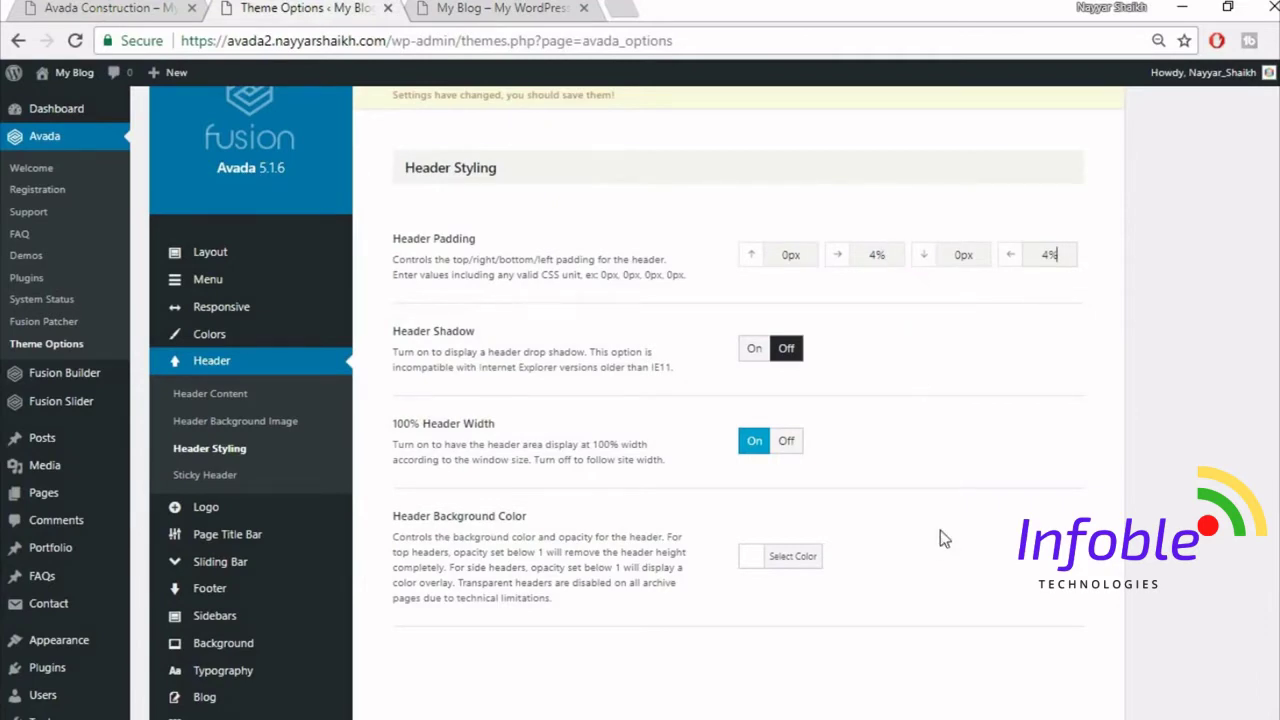
# - Save the 4% header padding change, check the blog front page, then return to Theme Options
pyautogui.scroll(-3, 940, 531)
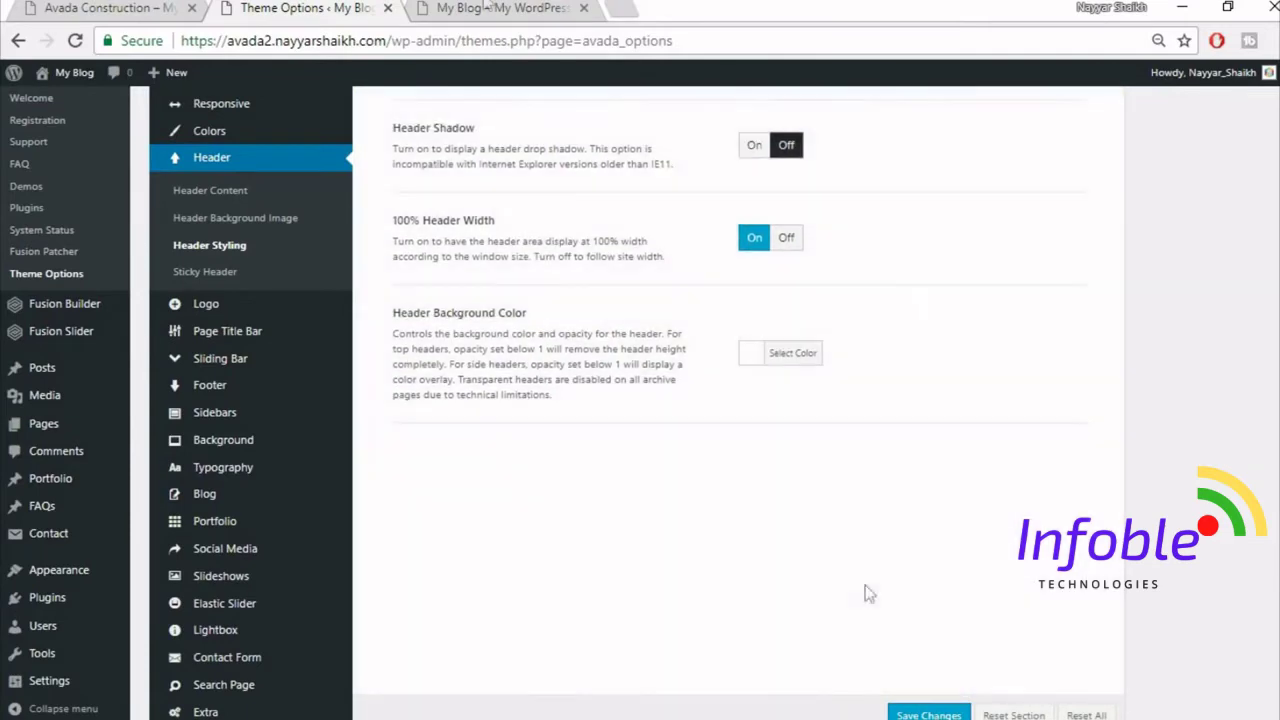
pyautogui.click(490, 8)
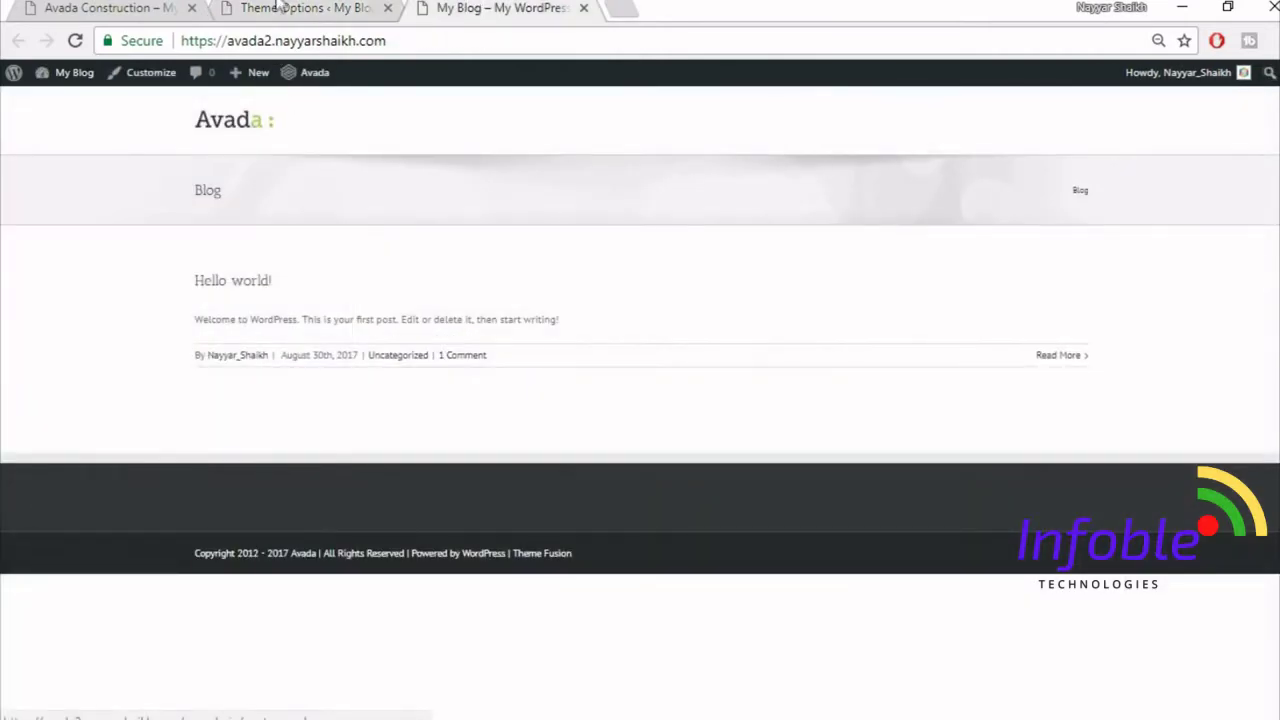
pyautogui.click(281, 8)
pyautogui.scroll(-1, 300, 370)
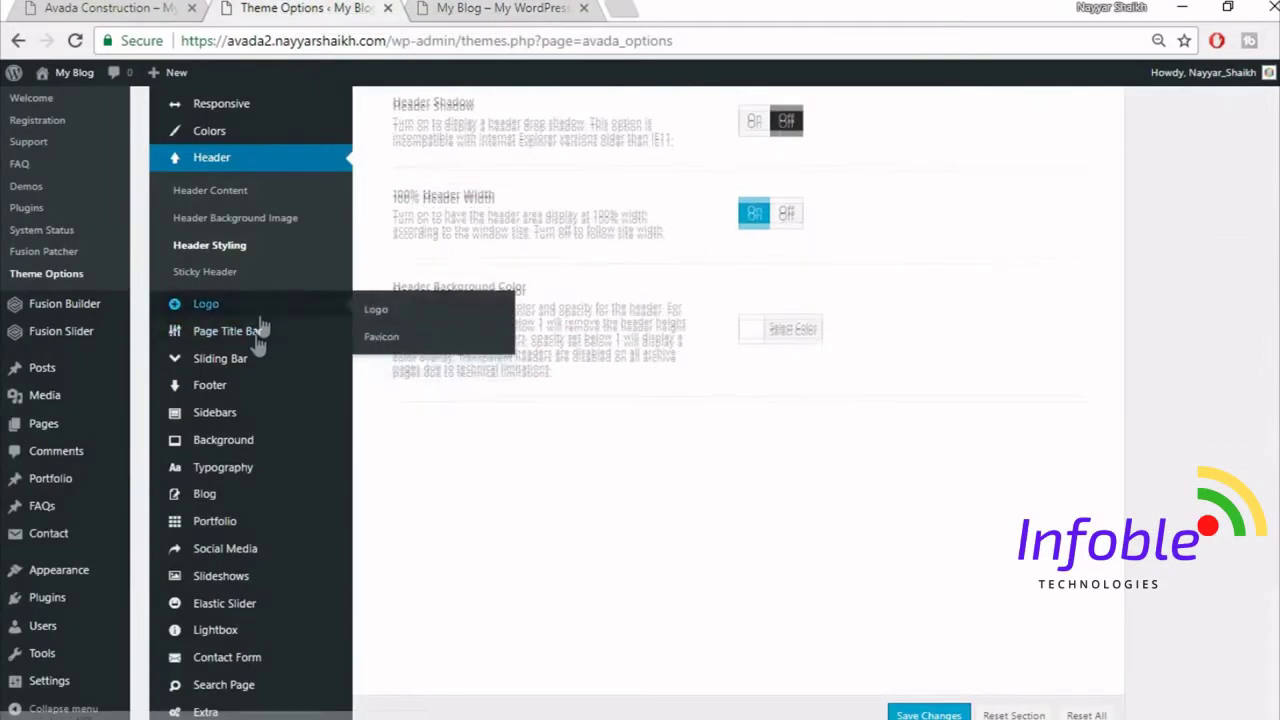
pyautogui.moveTo(296, 484)
pyautogui.scroll(-1, 296, 484)
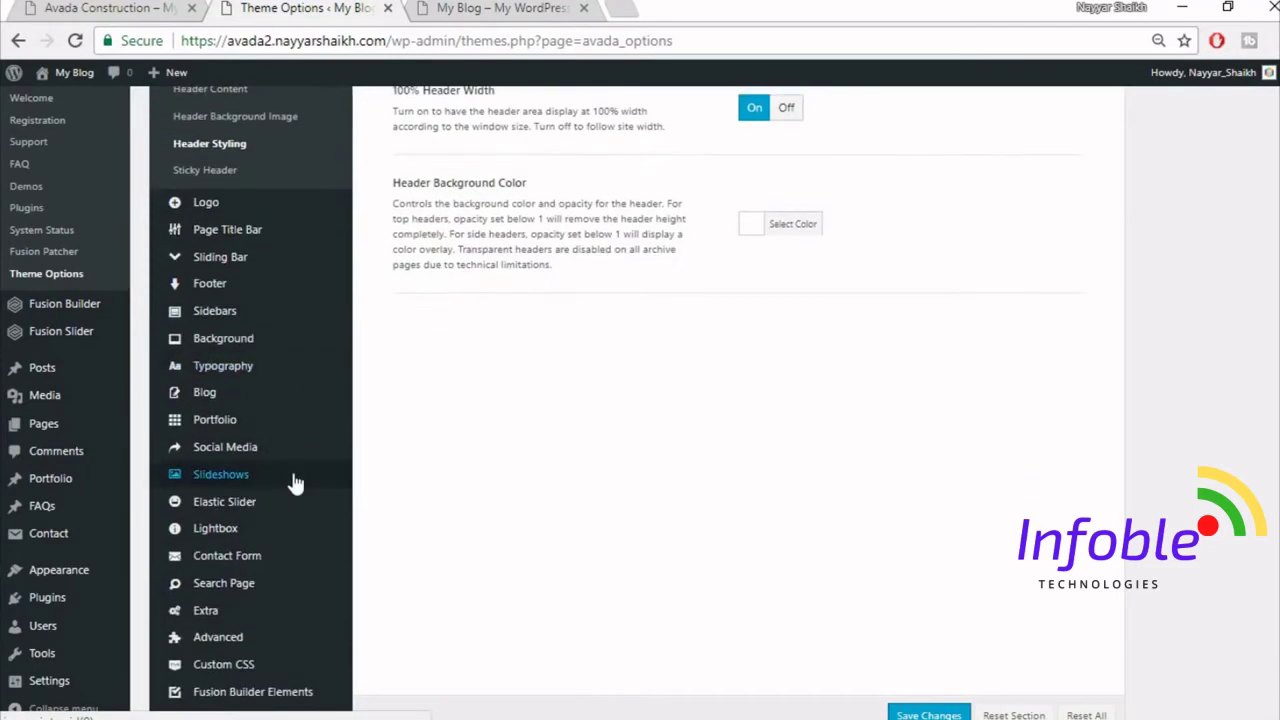
# - In the Logo options, set the top and bottom Logo Margins to 20px
pyautogui.click(243, 210)
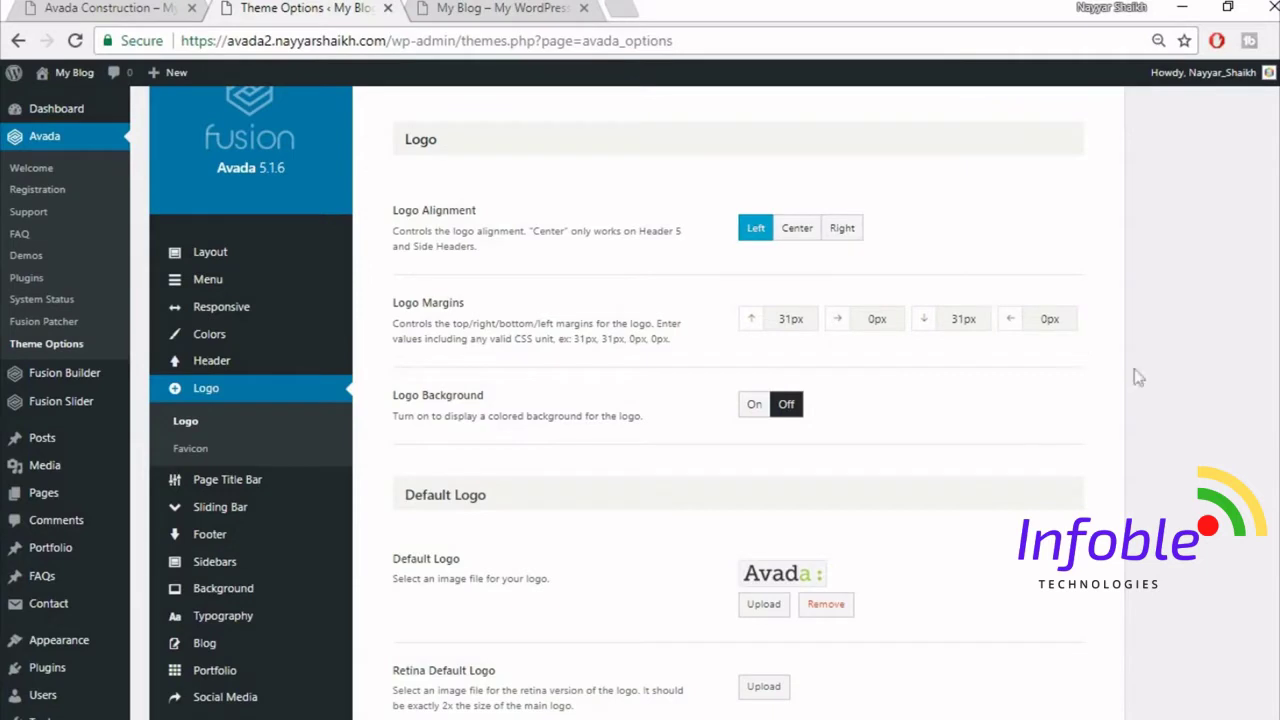
pyautogui.moveTo(791, 319); pyautogui.dragTo(714, 322)
pyautogui.moveTo(967, 321); pyautogui.dragTo(943, 335)
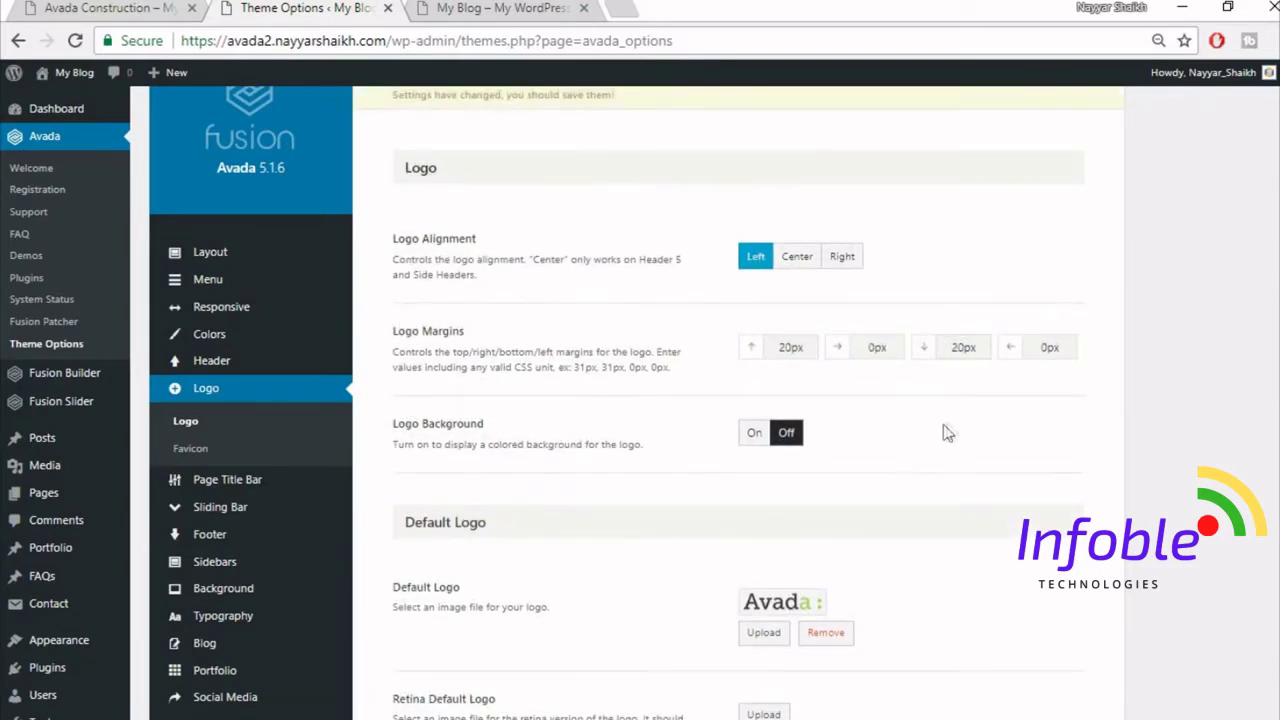
pyautogui.scroll(-3, 990, 430)
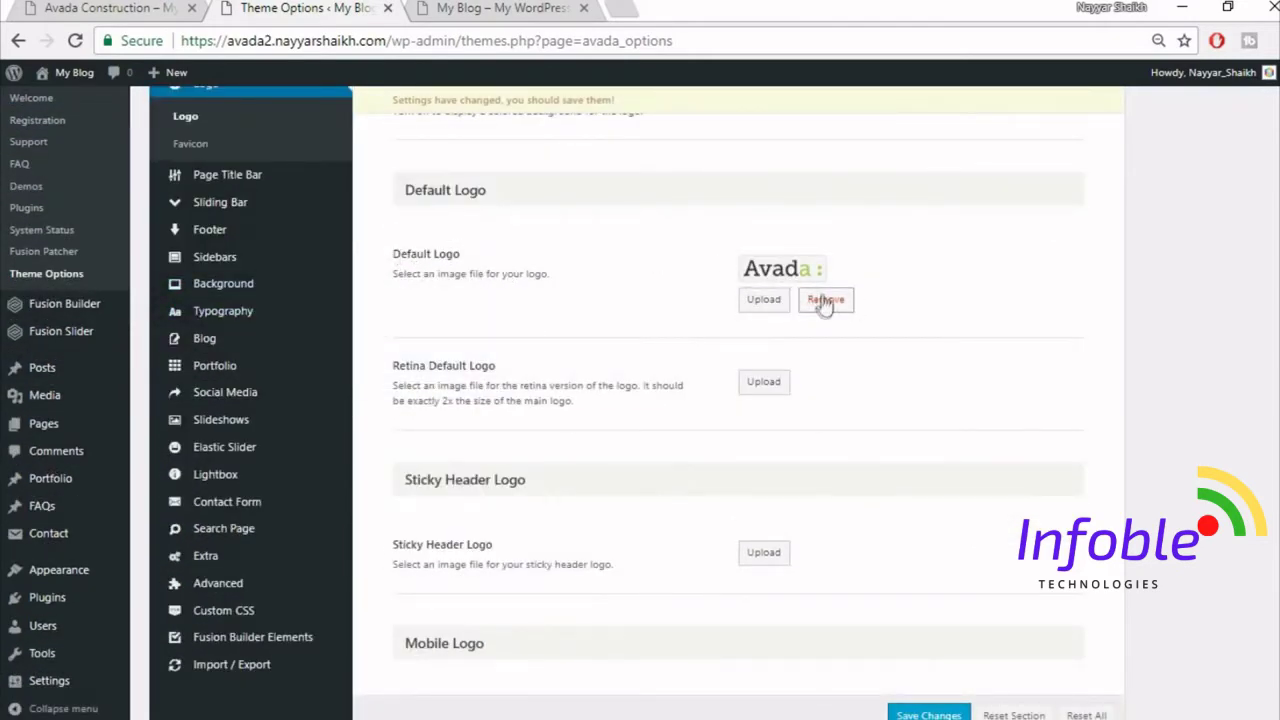
# - Remove the Default Logo and open the media library to choose a new one
pyautogui.click(457, 7)
pyautogui.click(280, 7)
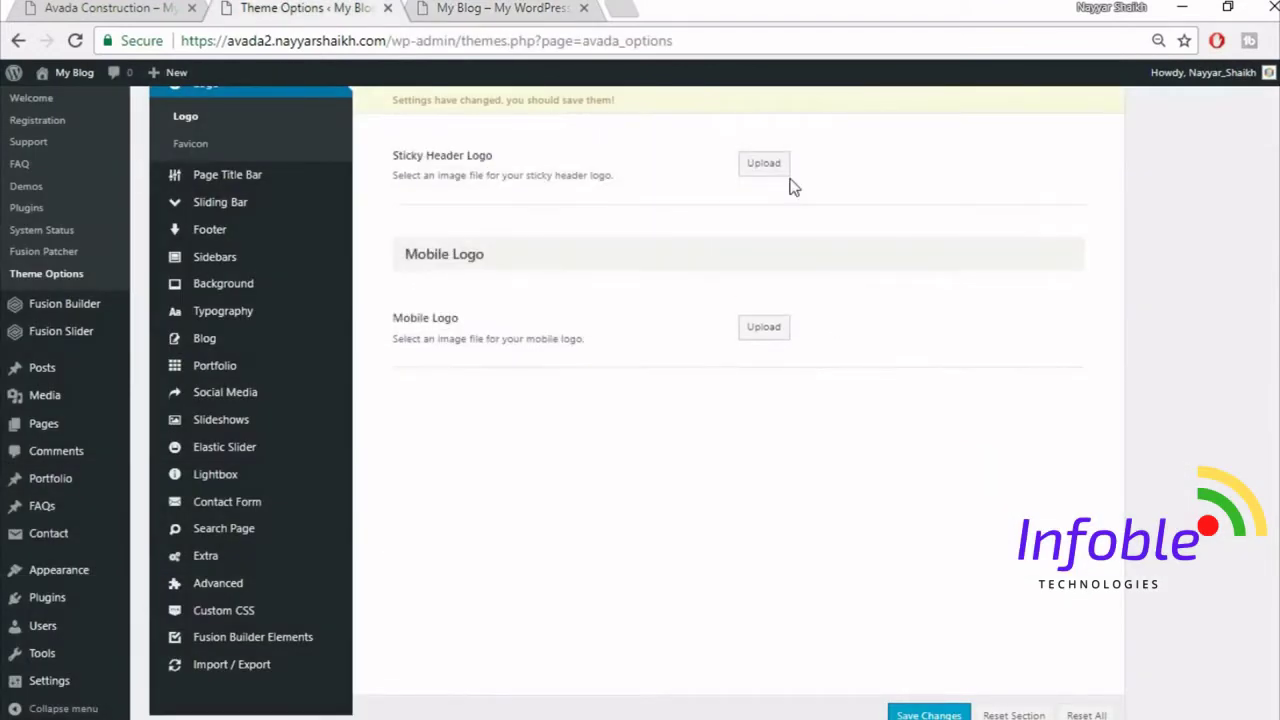
pyautogui.scroll(2, 826, 286)
pyautogui.scroll(2, 758, 247)
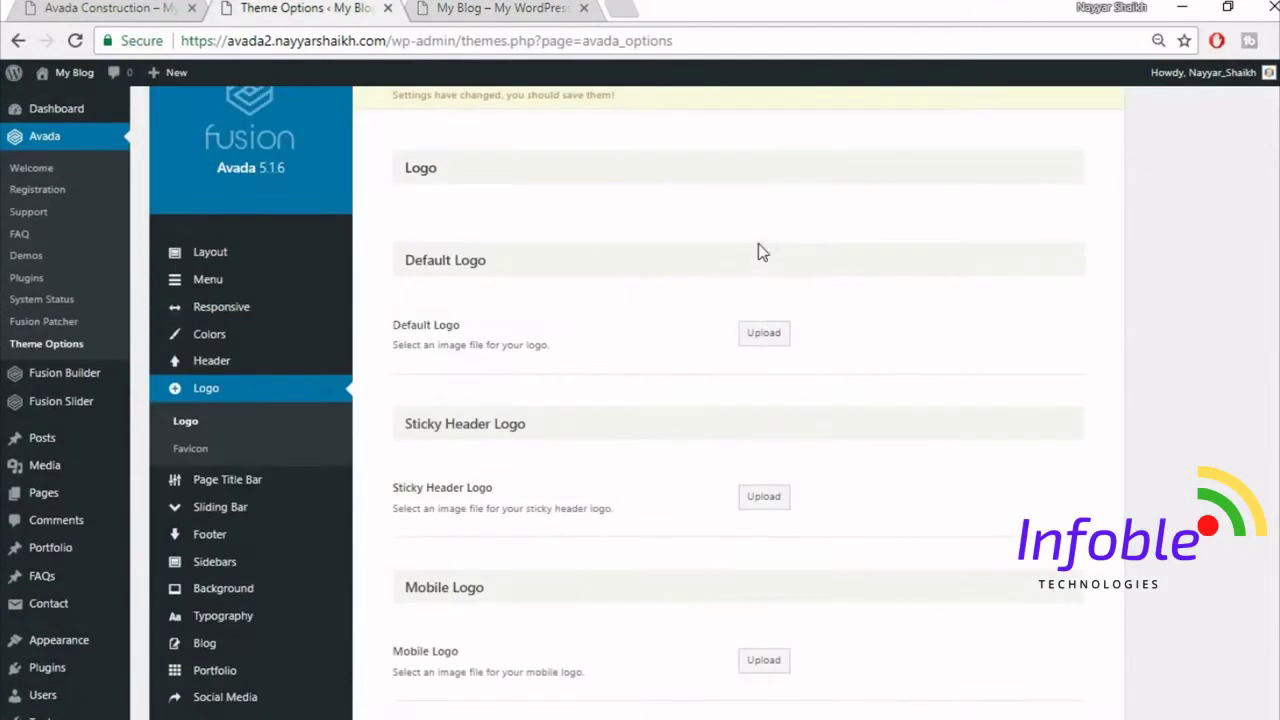
pyautogui.click(770, 335)
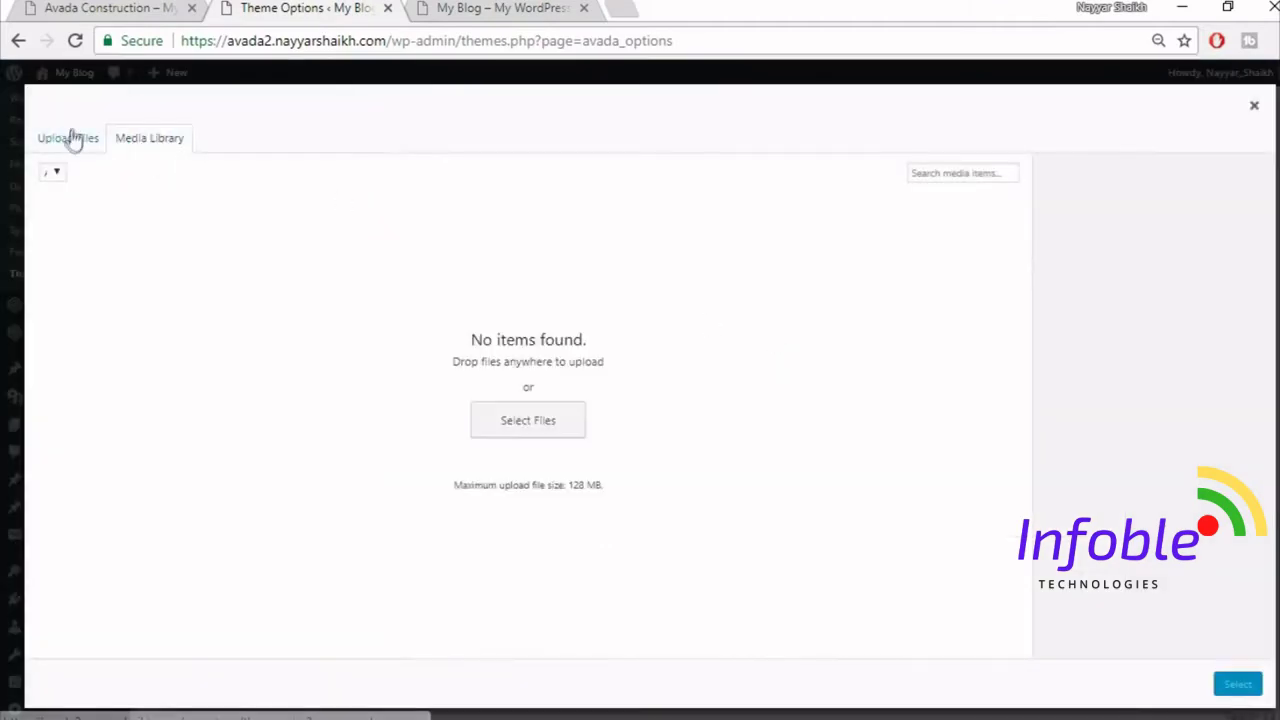
pyautogui.click(125, 10)
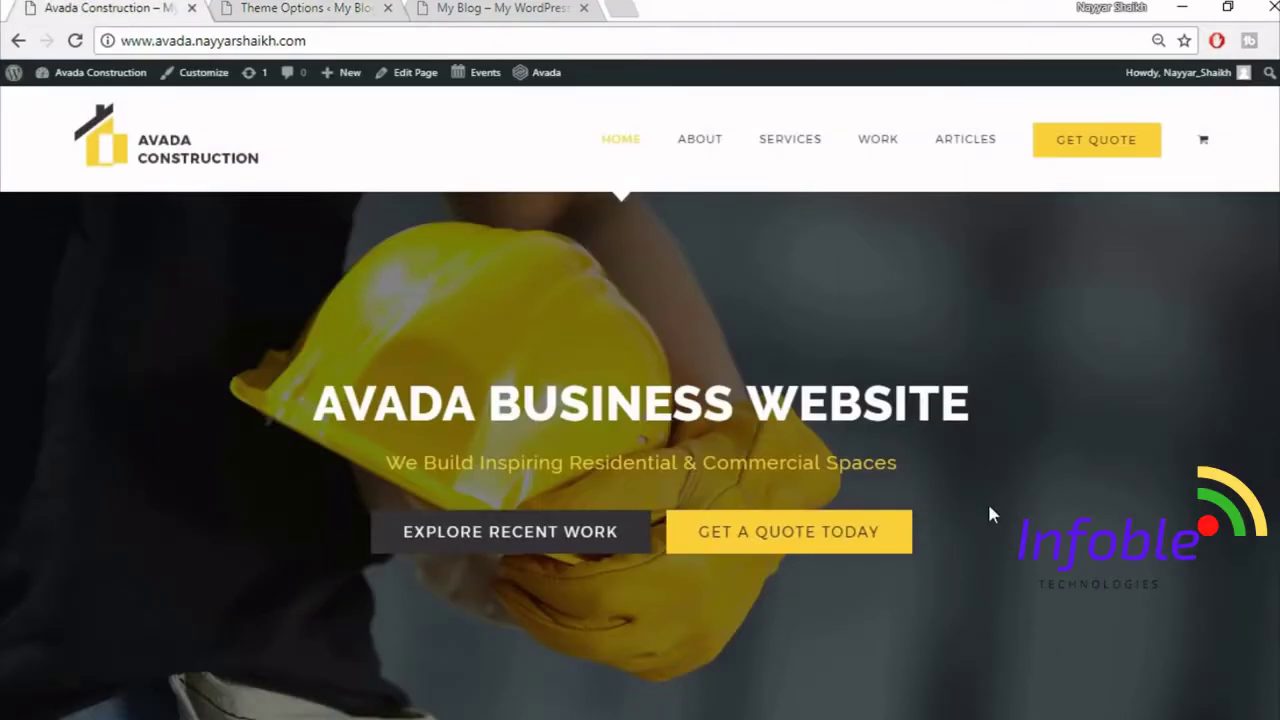
# - Scroll through the Construction demo homepage sections and go back to the top
pyautogui.scroll(-10, 990, 508)
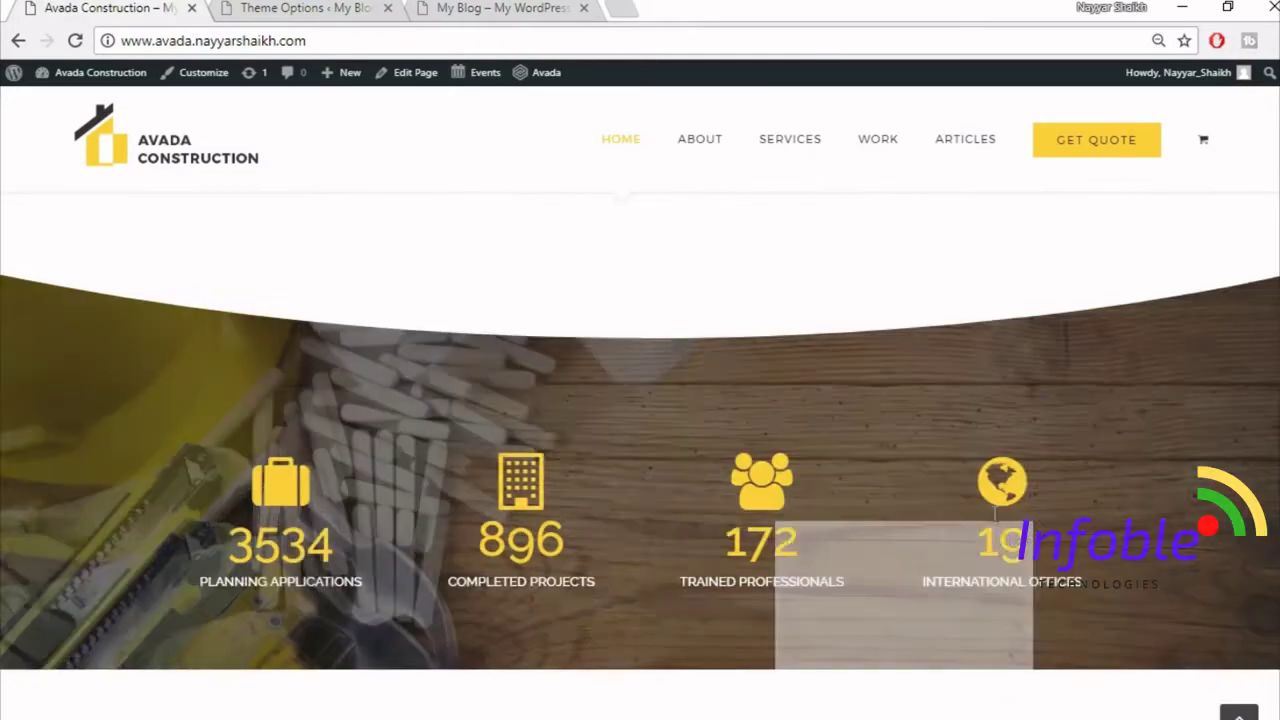
pyautogui.scroll(-3, 993, 518)
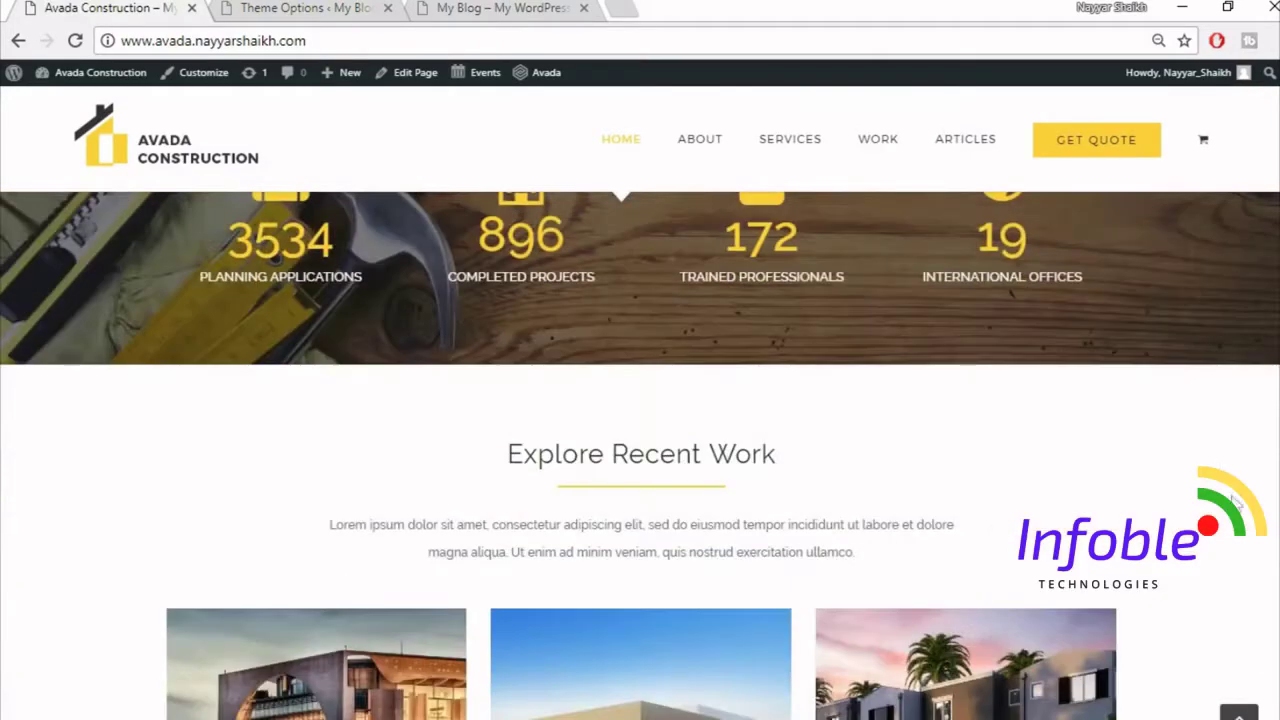
pyautogui.click(1239, 713)
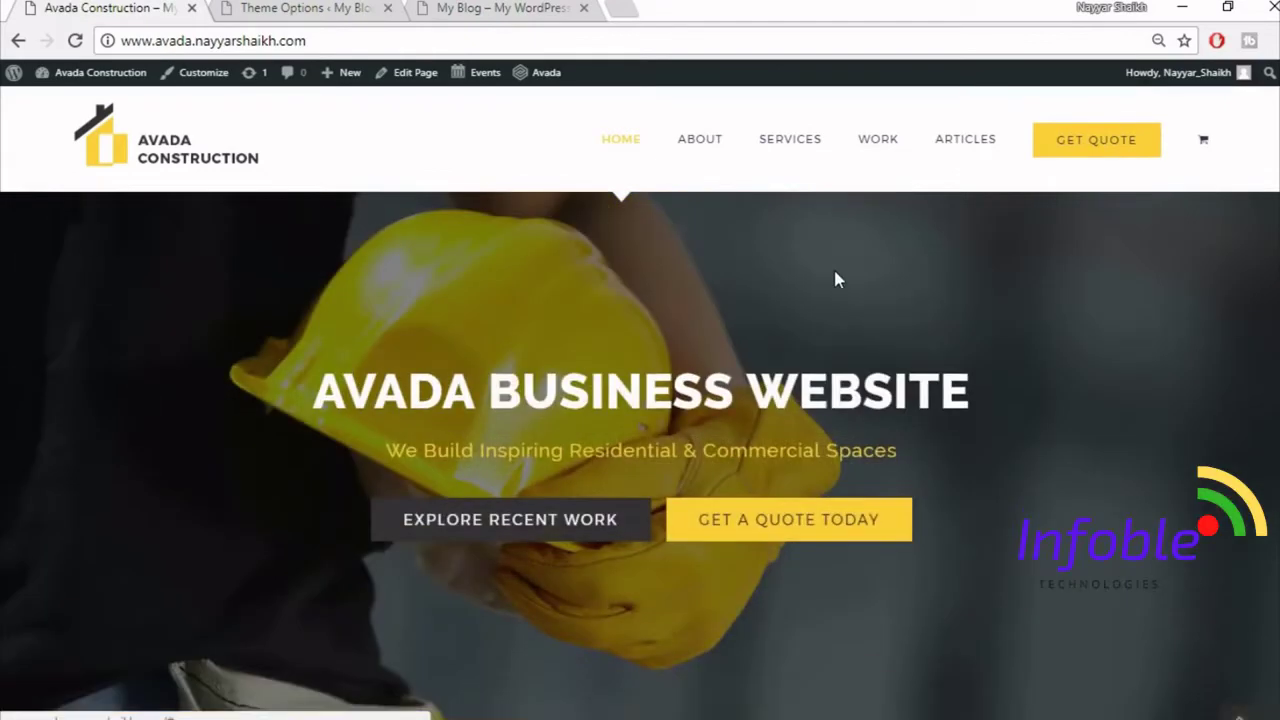
# - Load bloggdude.com in a new browser tab
pyautogui.click(617, 6)
pyautogui.write('bl')
pyautogui.press('Return')
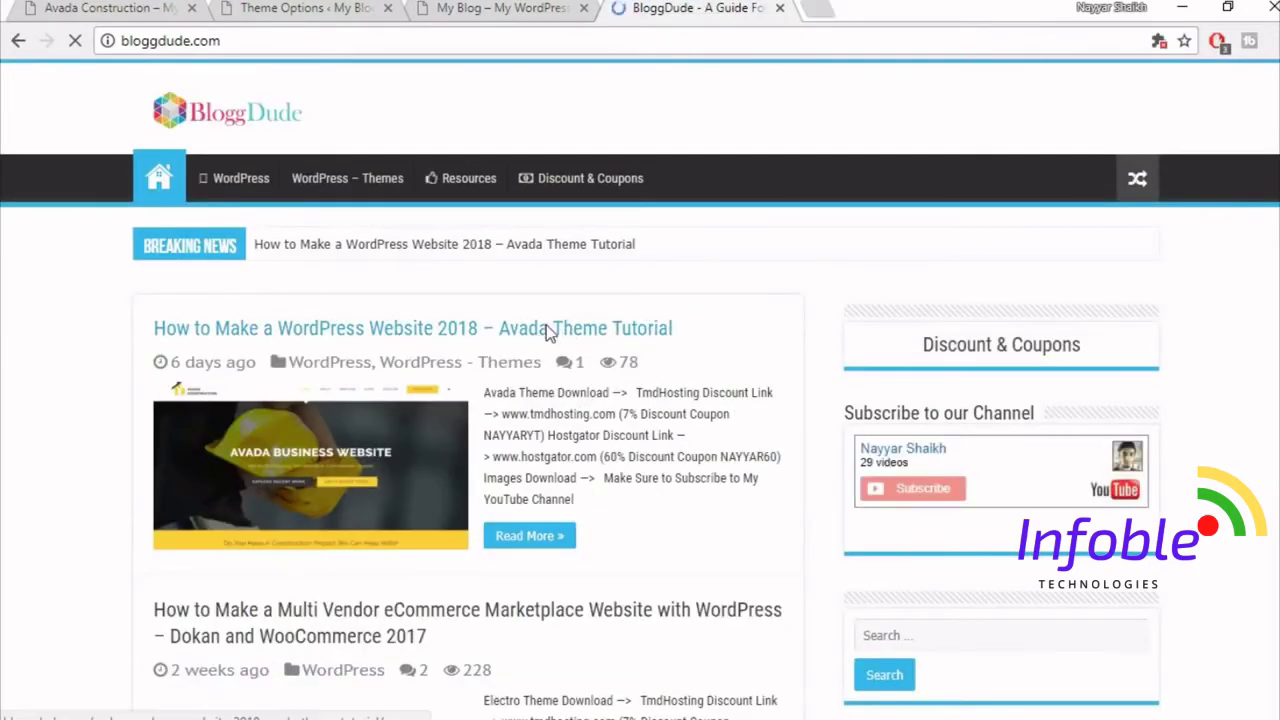
# - Open the 2018 Avada Theme Tutorial post, scroll to its download links, then switch to File Explorer
pyautogui.click(610, 333)
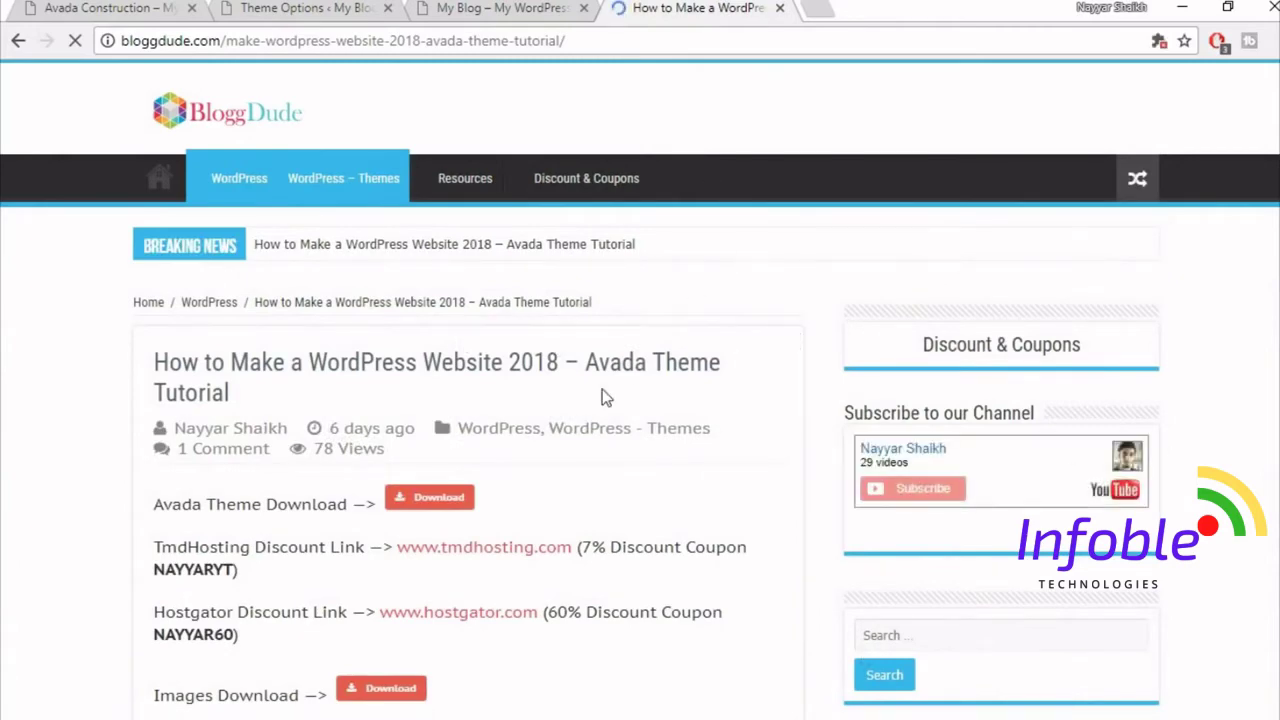
pyautogui.scroll(-4, 695, 398)
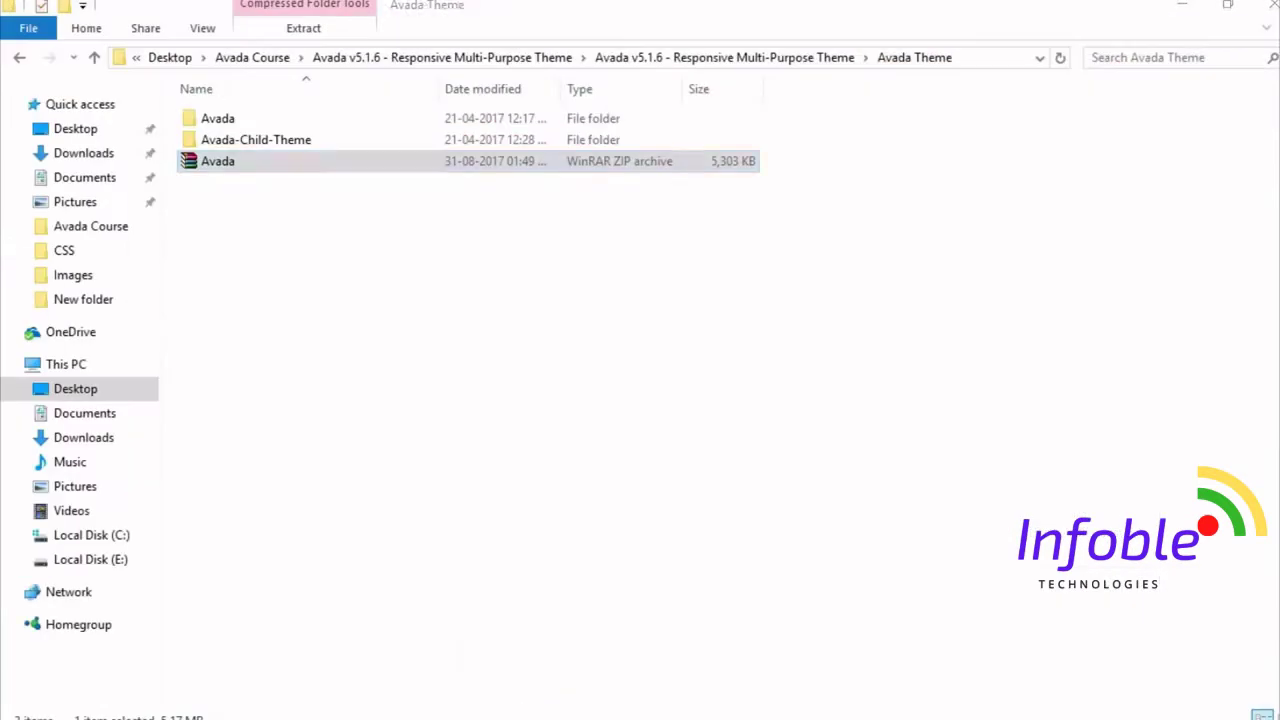
pyautogui.click(326, 166)
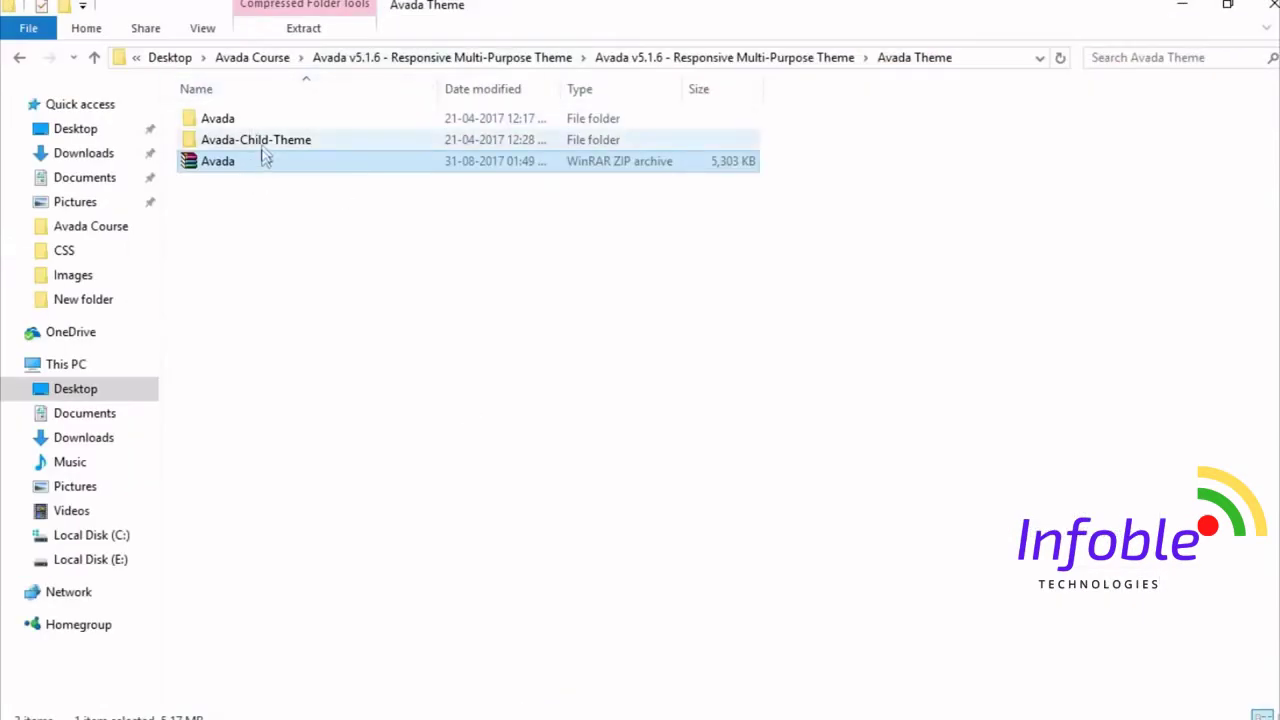
# - Open the Images folder in Avada Course and browse the logo, project and services pictures
pyautogui.click(252, 57)
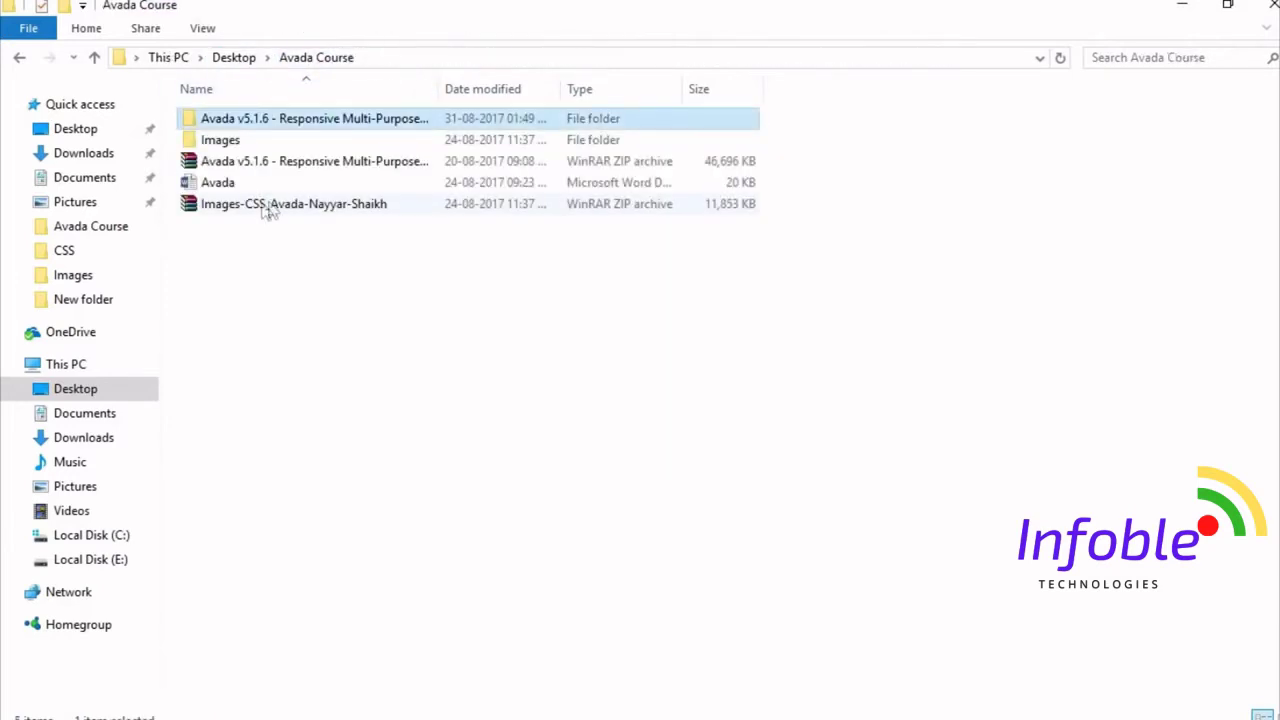
pyautogui.click(298, 208)
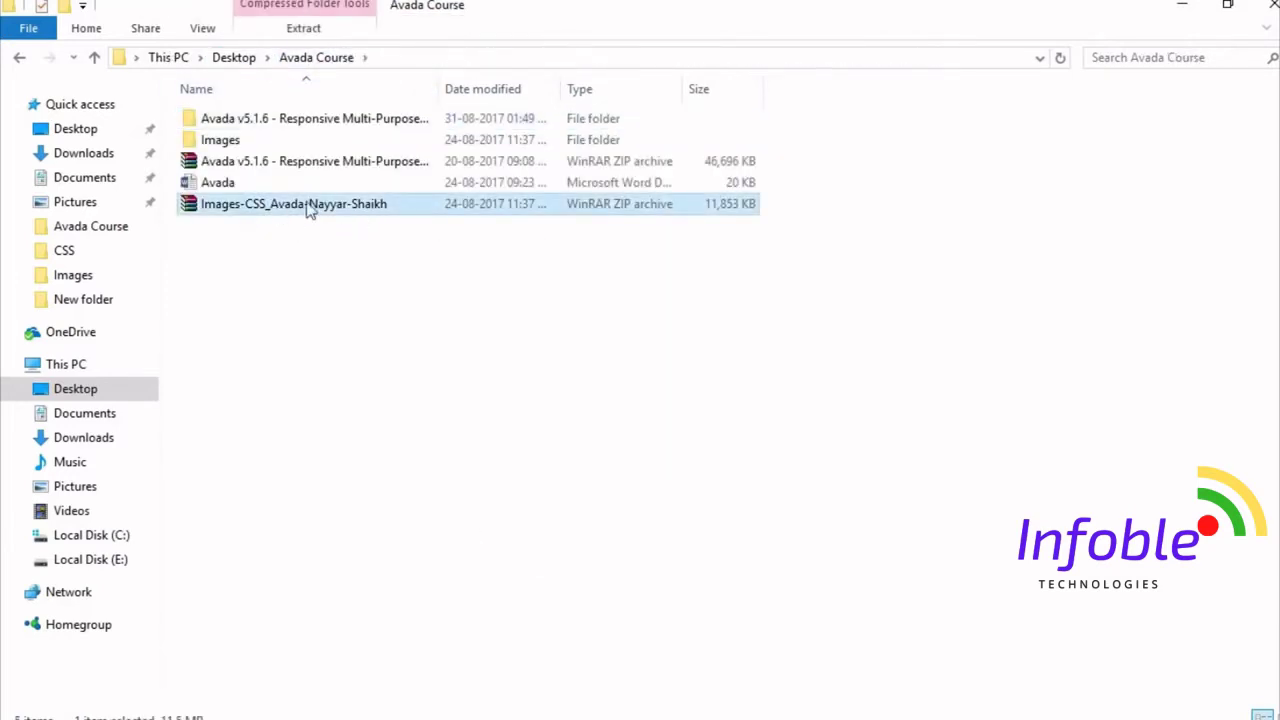
pyautogui.doubleClick(263, 142)
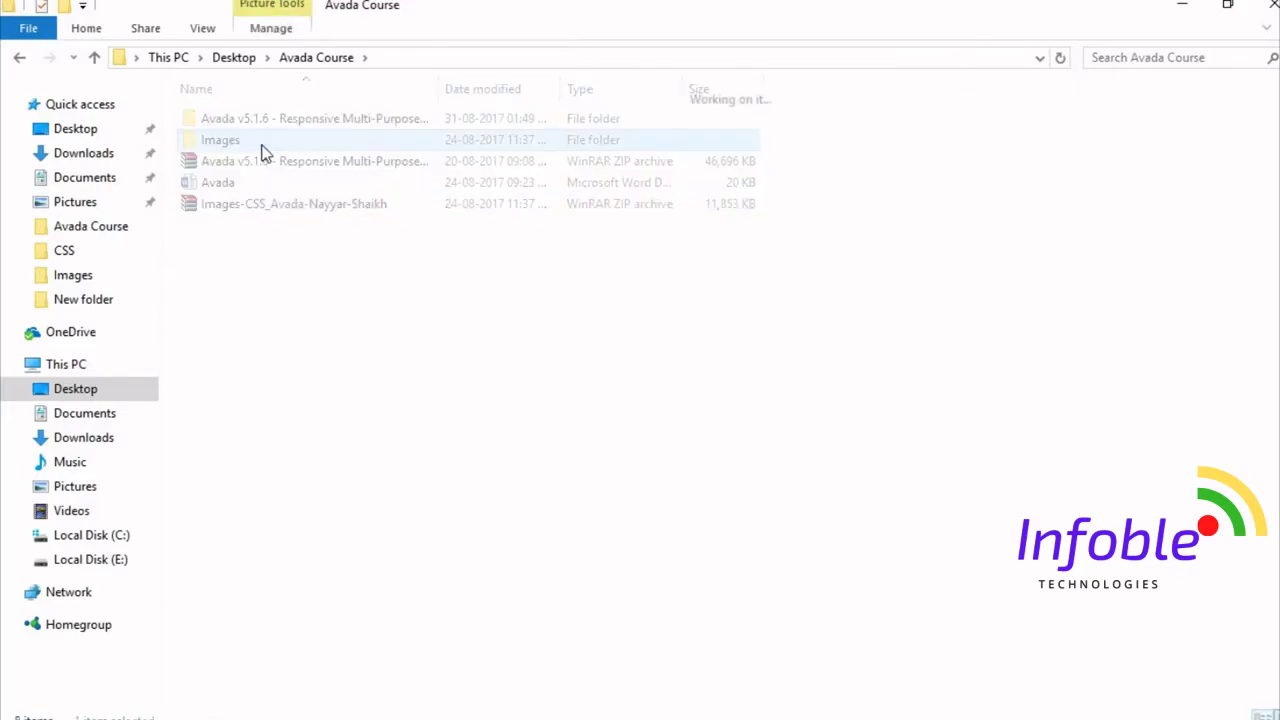
pyautogui.scroll(-5, 1121, 661)
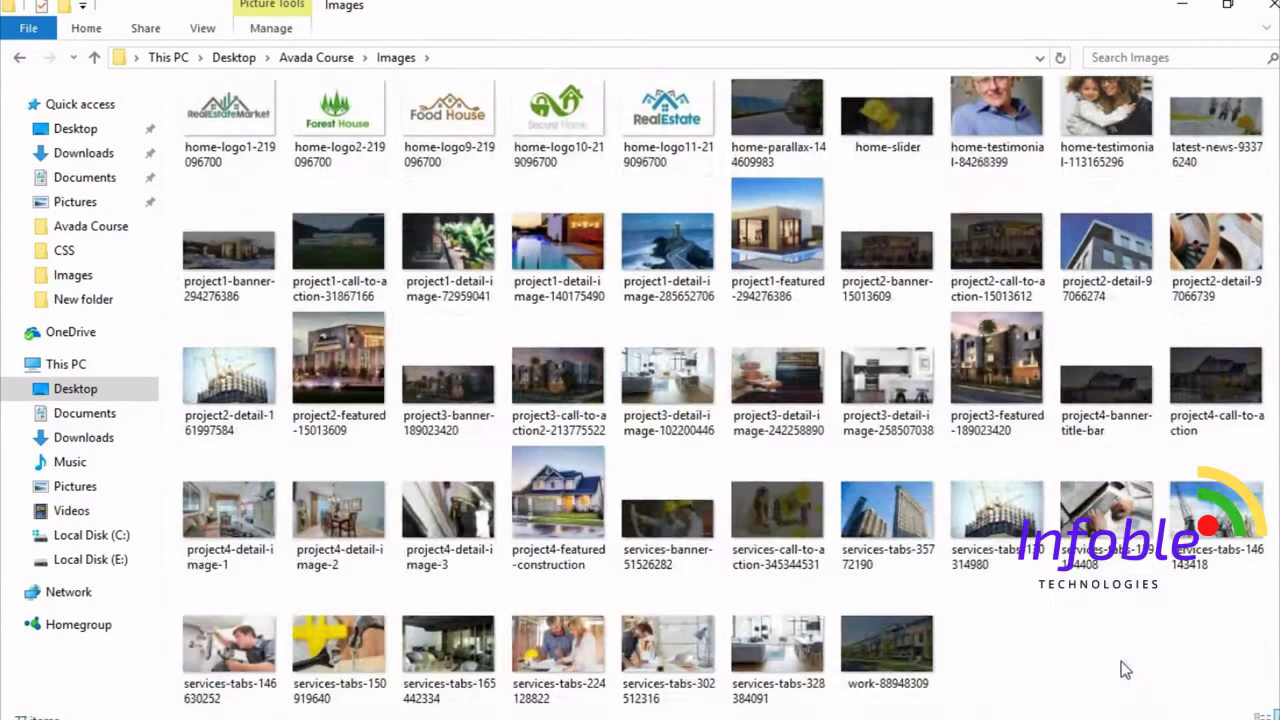
pyautogui.scroll(5, 1121, 661)
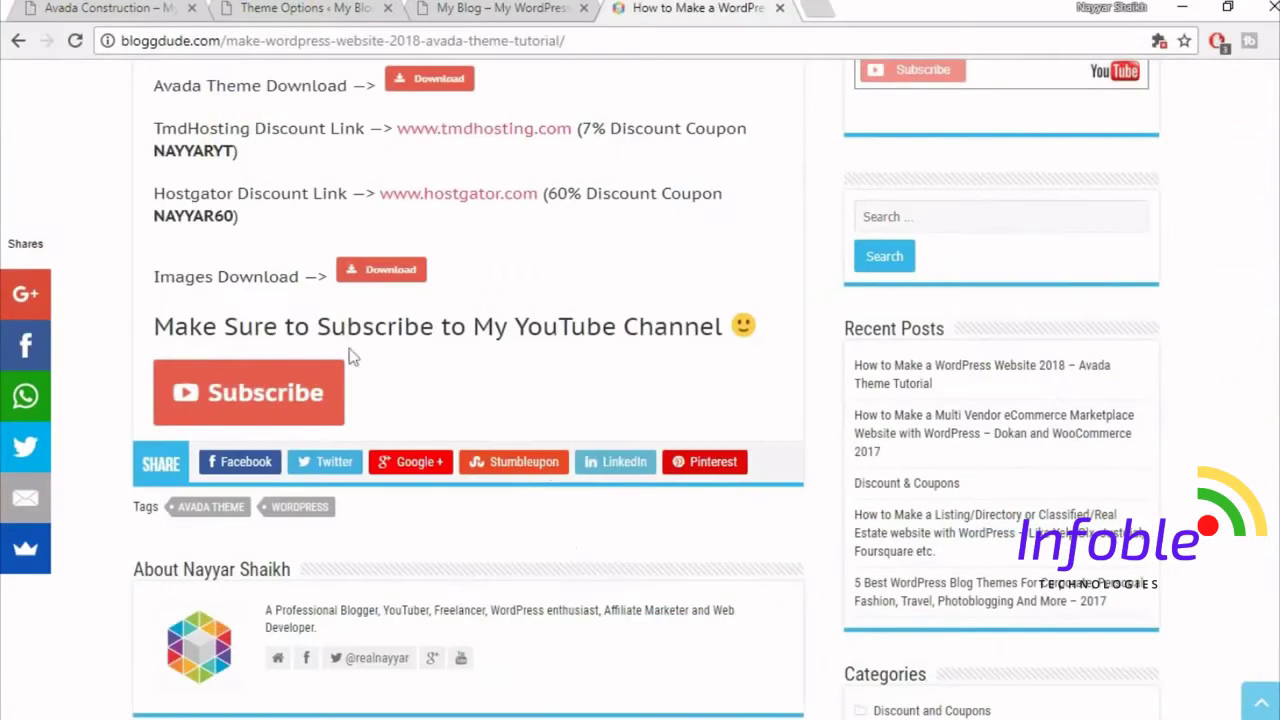
pyautogui.scroll(1, 357, 300)
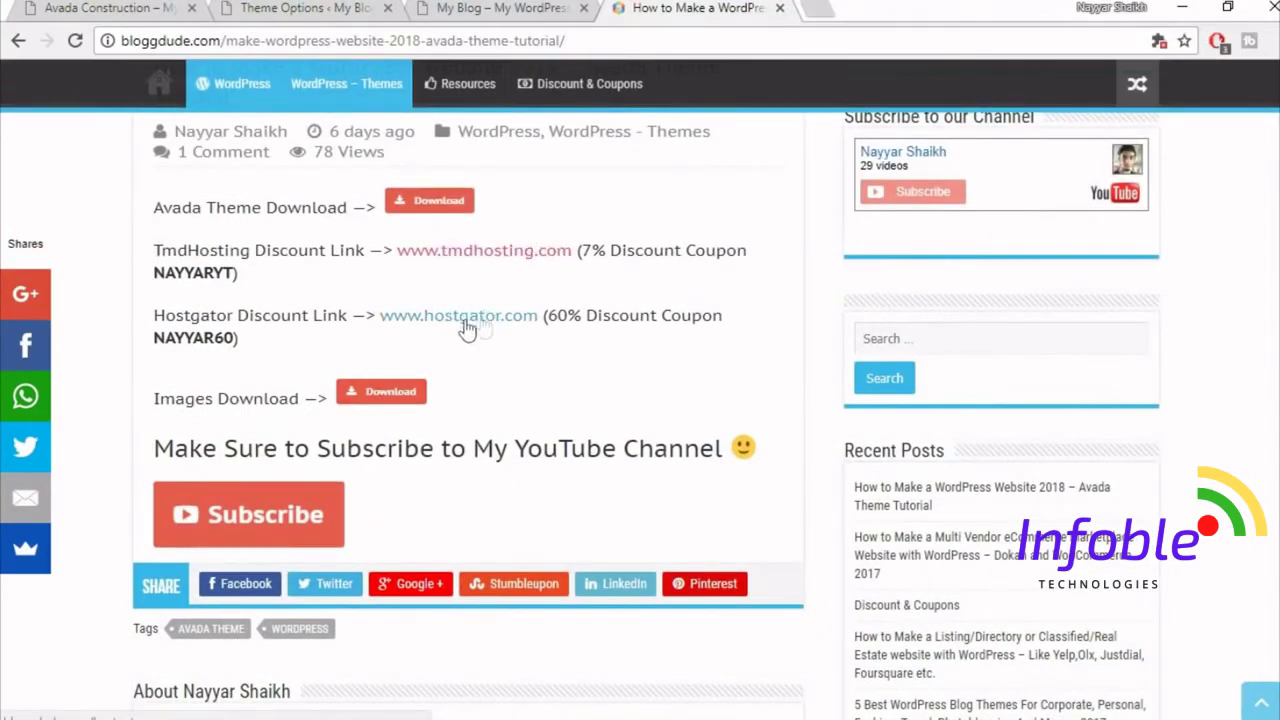
pyautogui.moveTo(154, 275); pyautogui.dragTo(238, 274)
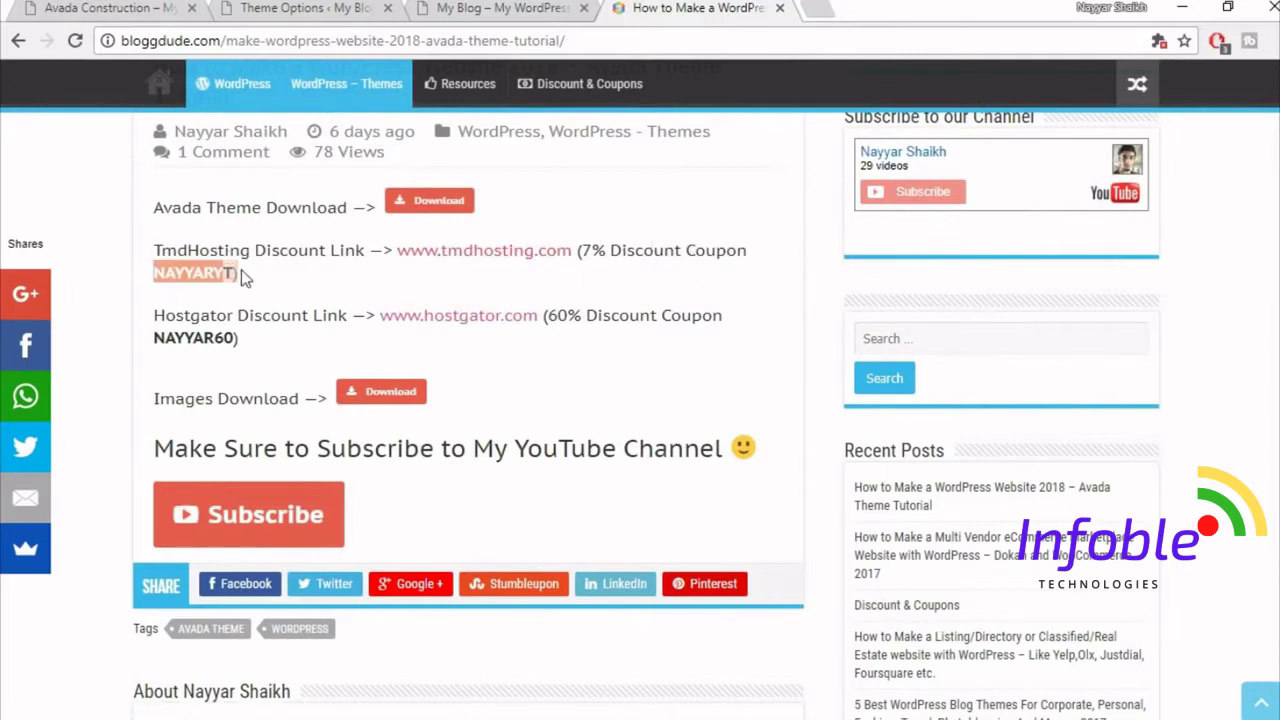
pyautogui.click(314, 238)
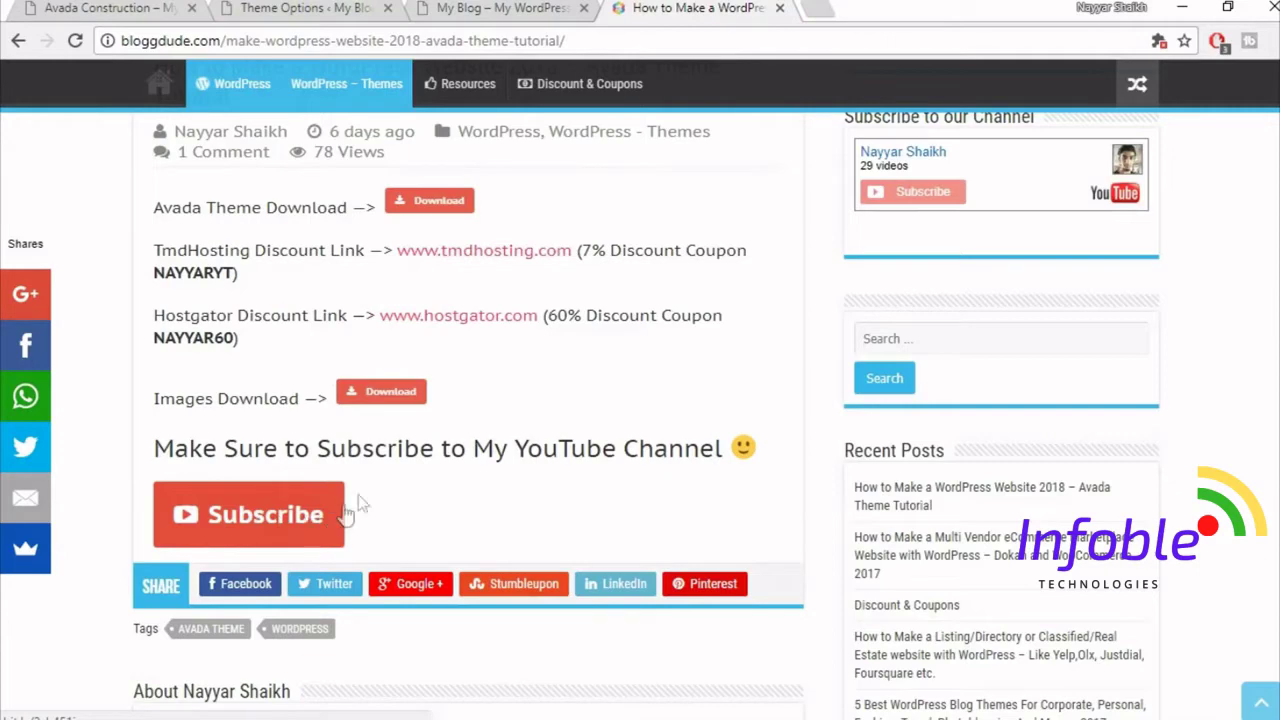
# - Upload construction_logo from the Avada Course Images folder to the media library
pyautogui.click(500, 8)
pyautogui.click(305, 8)
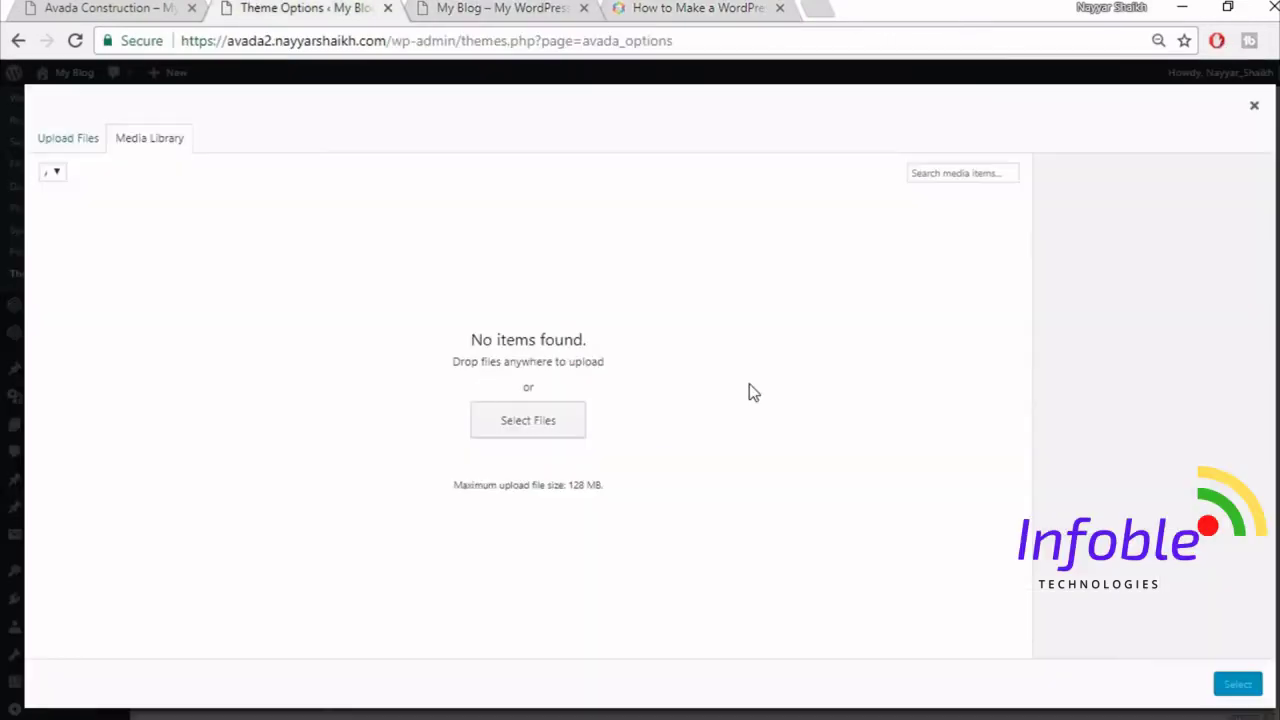
pyautogui.click(92, 145)
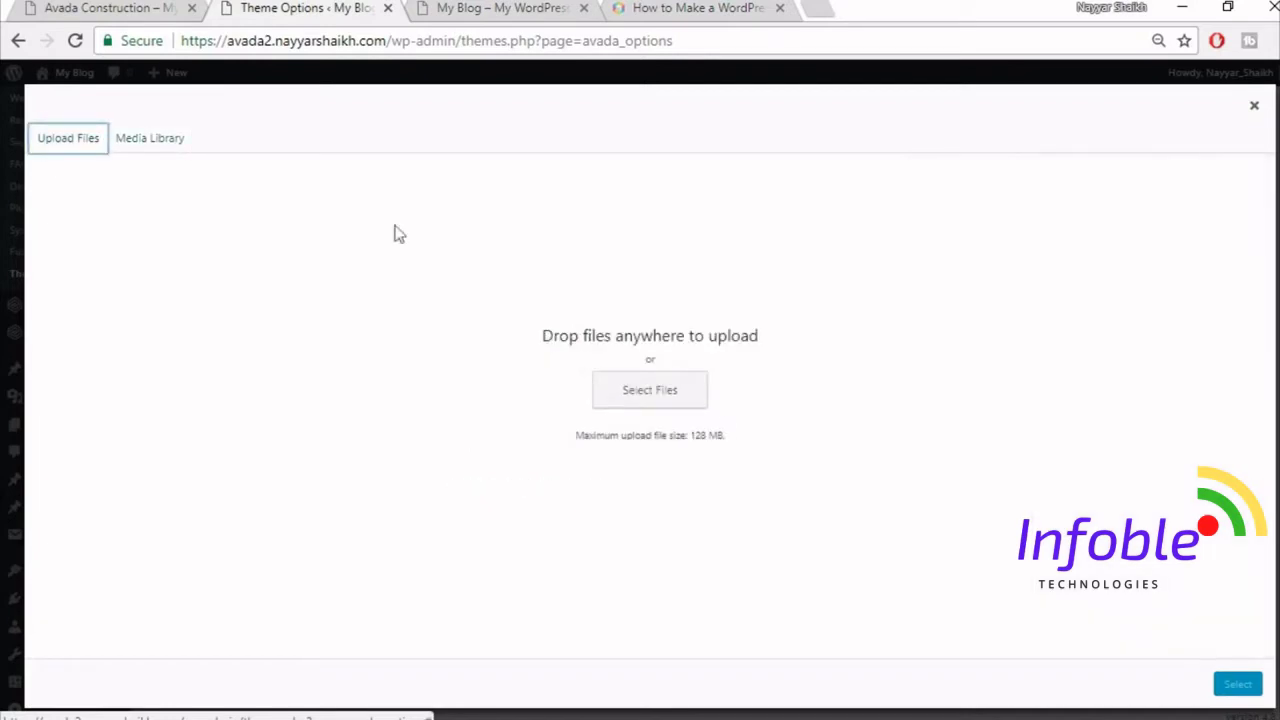
pyautogui.click(643, 391)
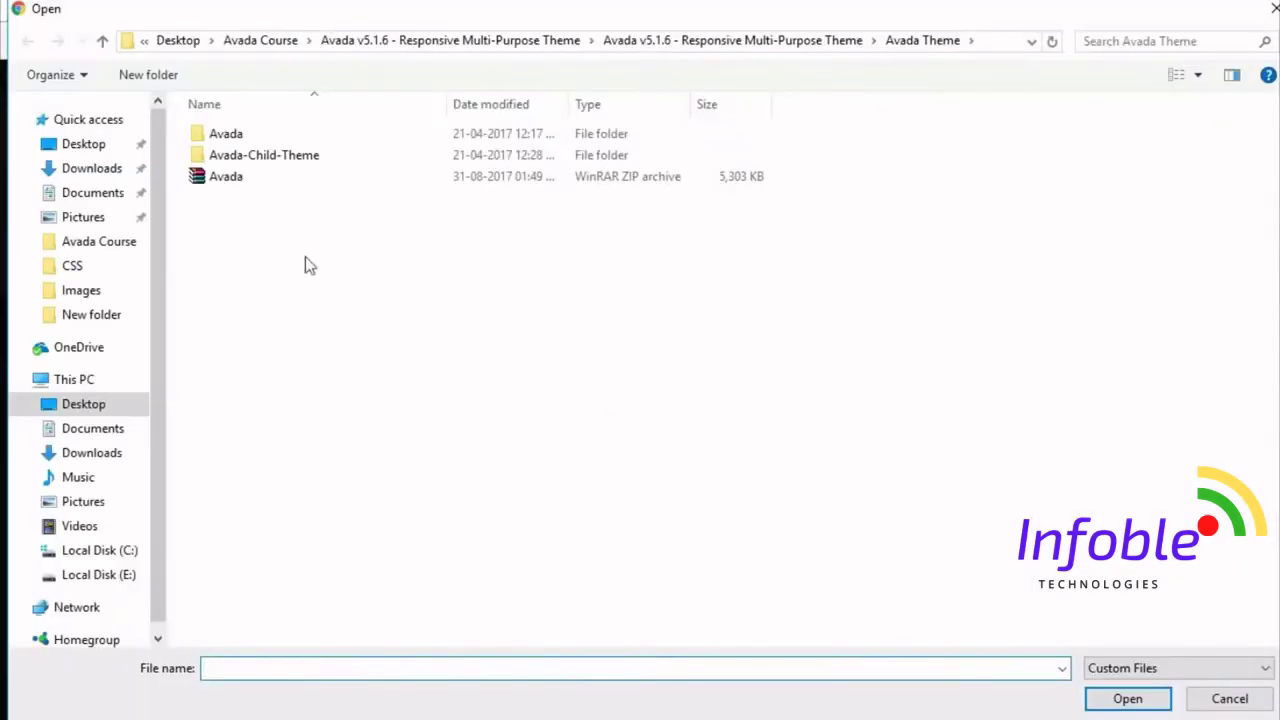
pyautogui.click(262, 41)
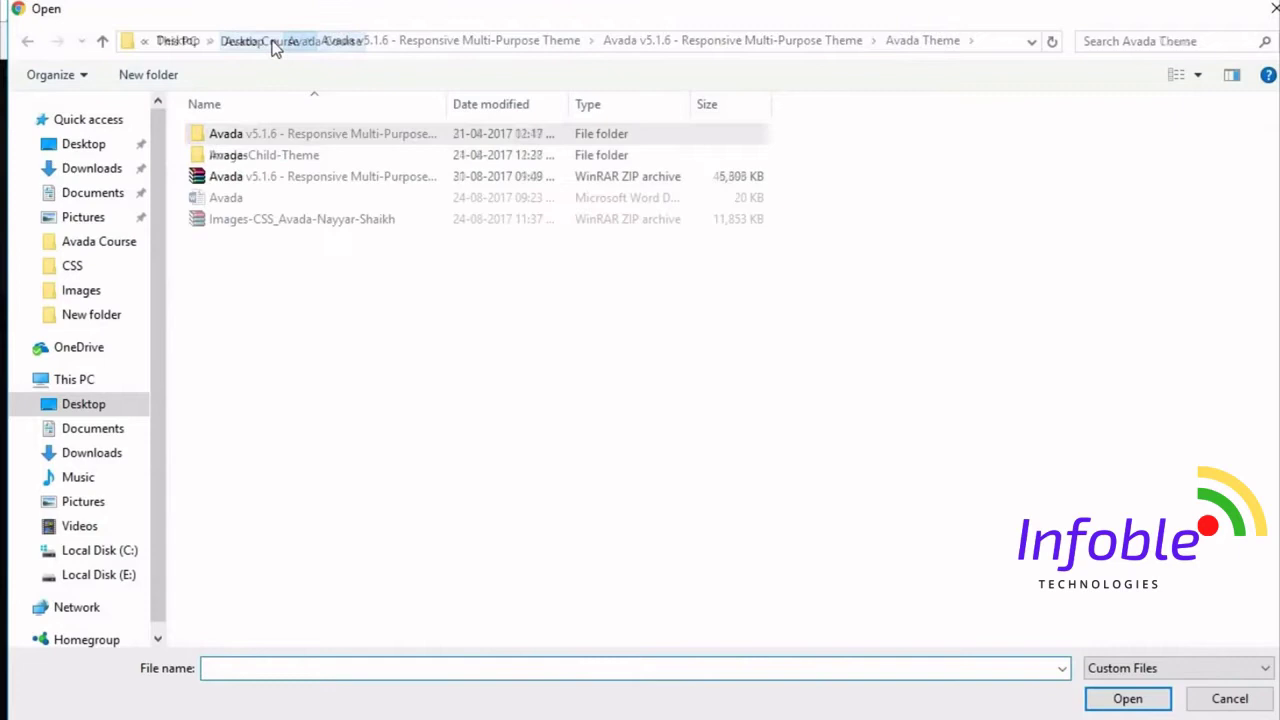
pyautogui.doubleClick(275, 160)
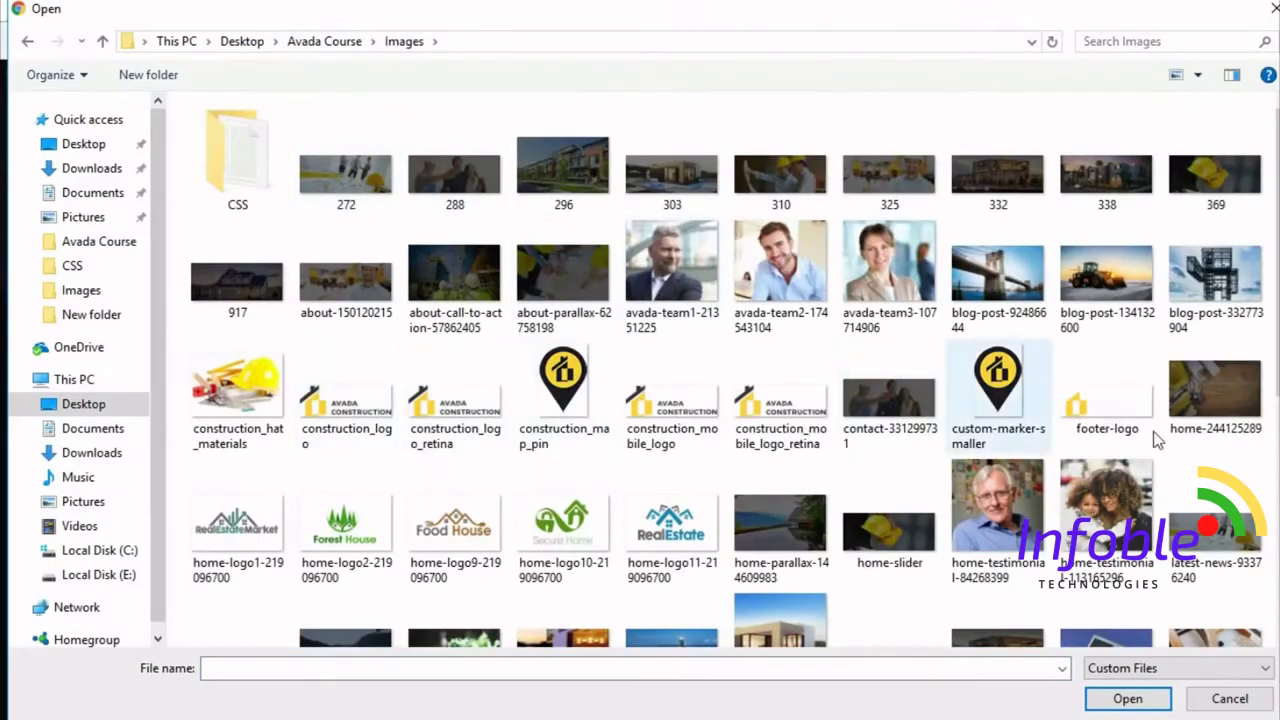
pyautogui.click(350, 453)
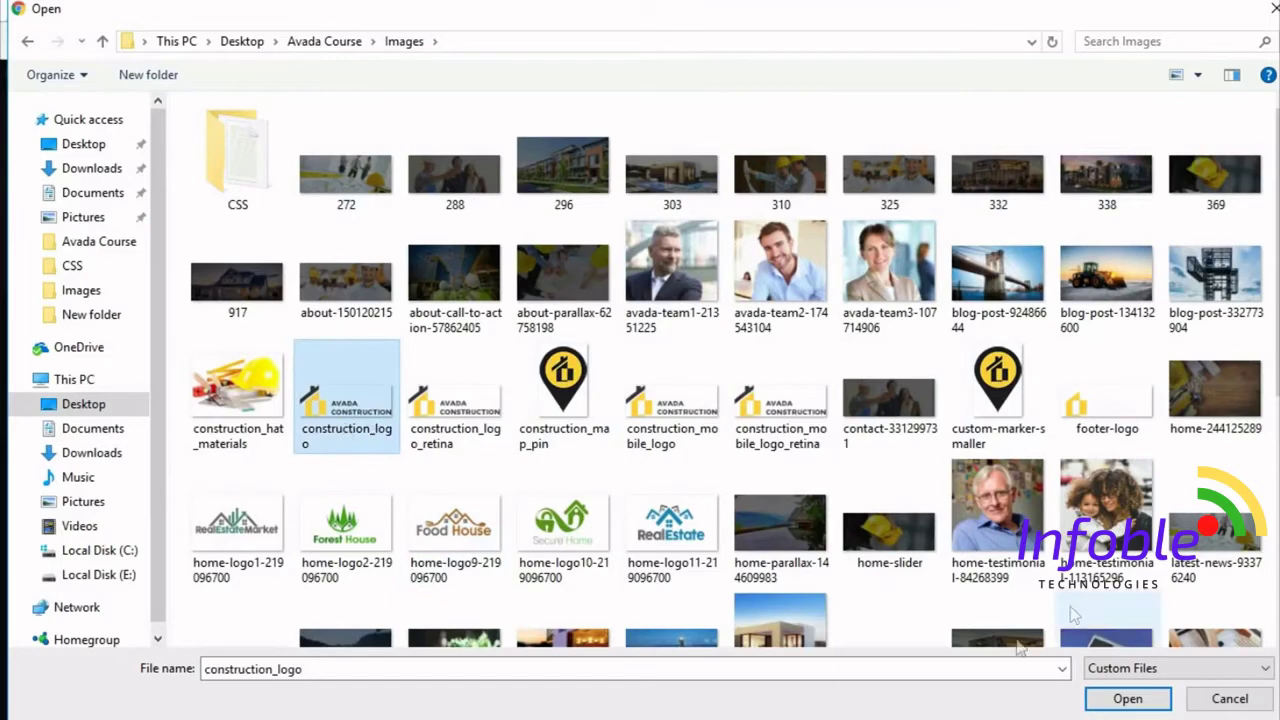
pyautogui.click(1128, 698)
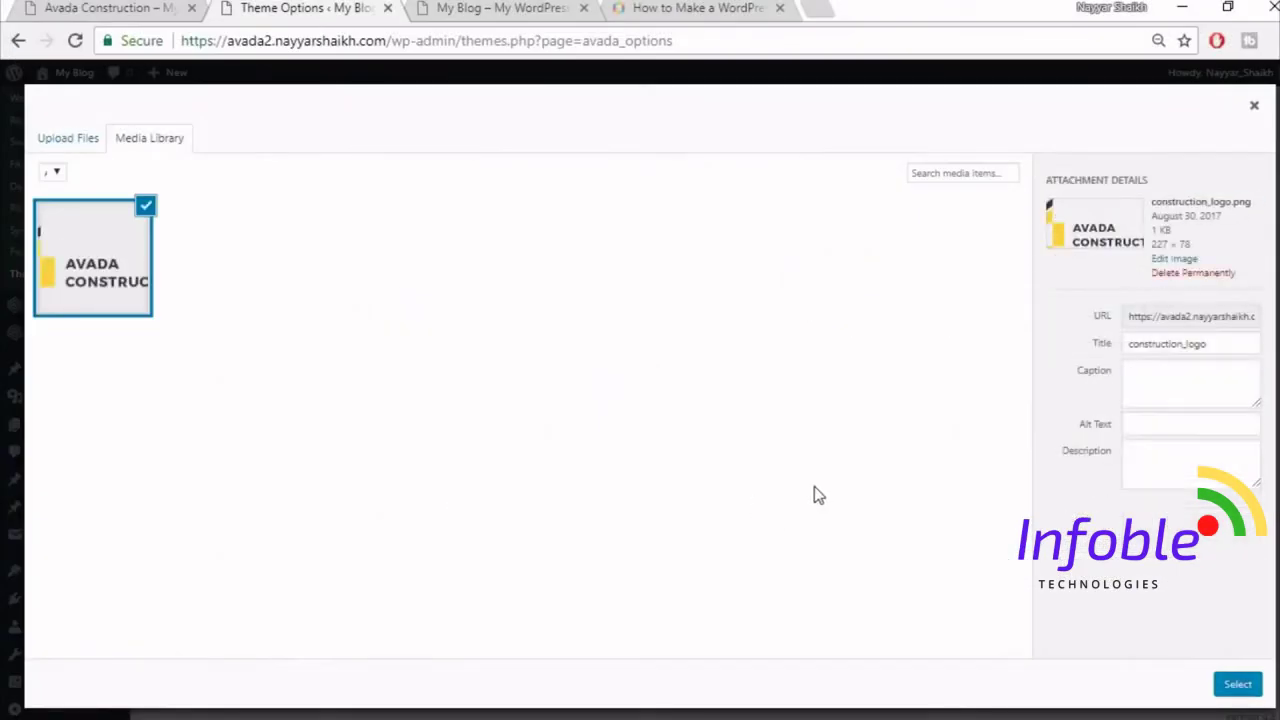
# - Use construction_logo.png as the Default Logo and save the theme options
pyautogui.click(1238, 688)
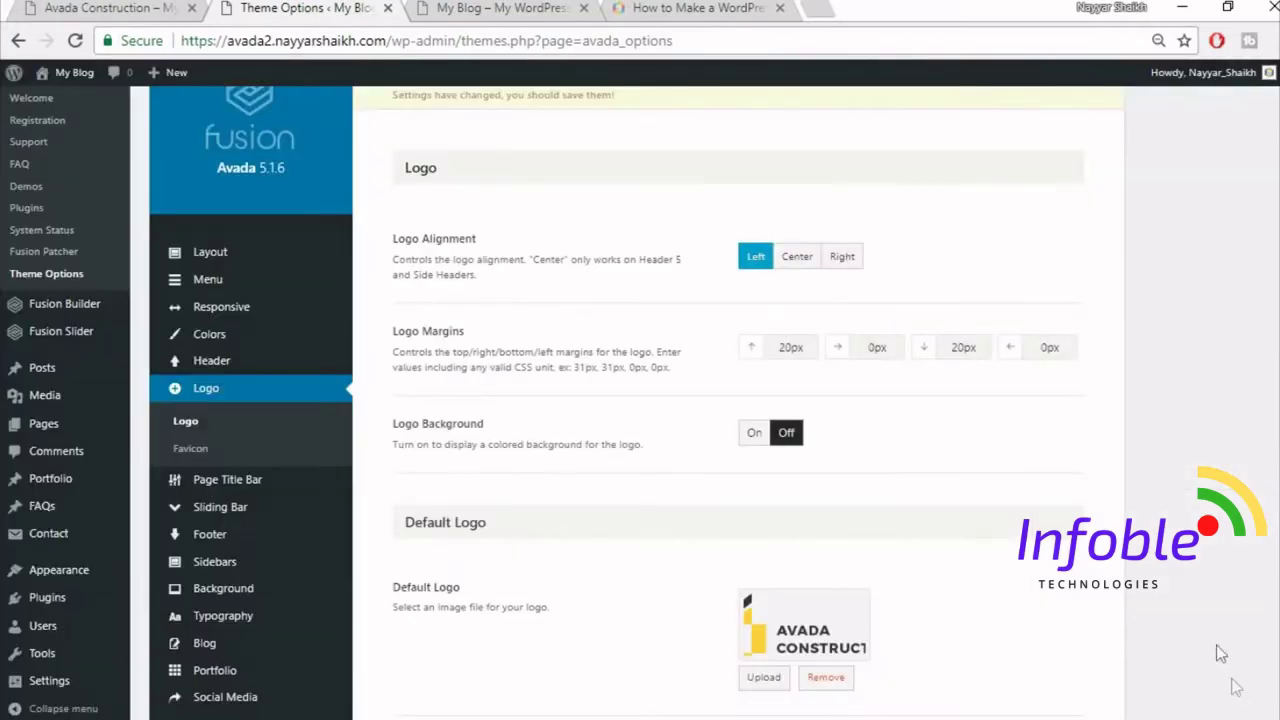
pyautogui.scroll(-3, 1190, 568)
pyautogui.scroll(-2, 1190, 565)
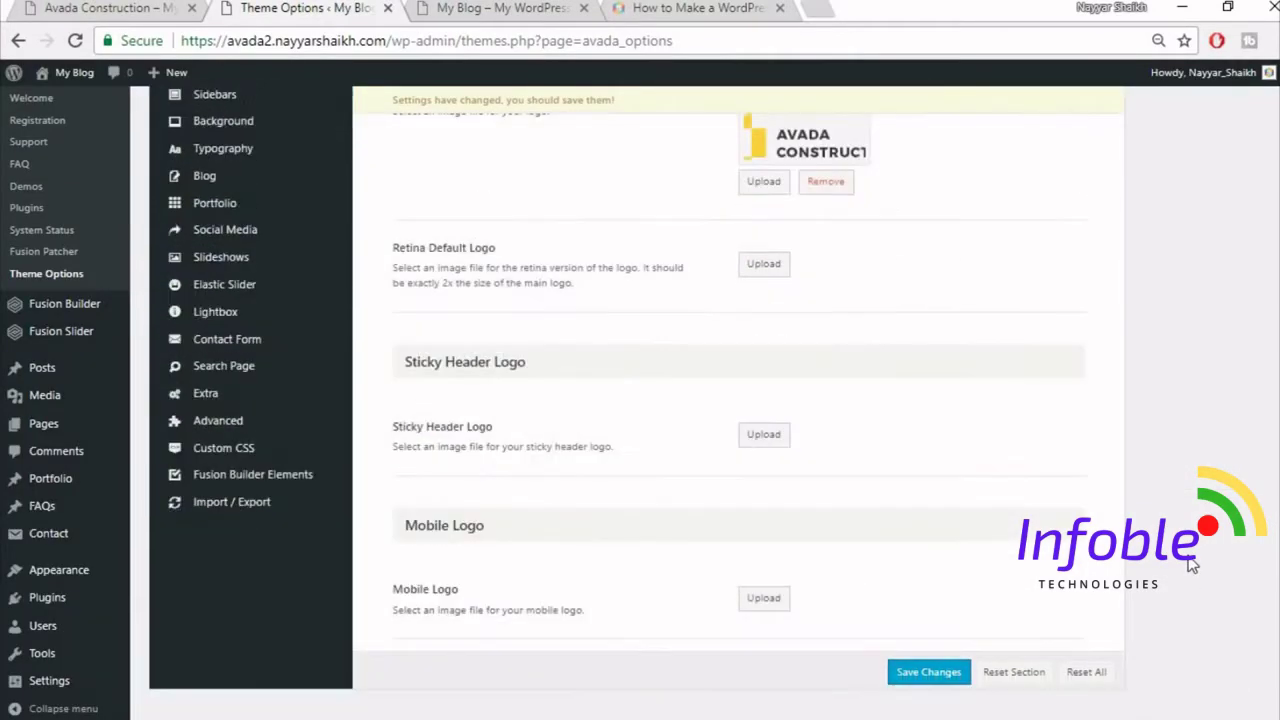
pyautogui.click(928, 662)
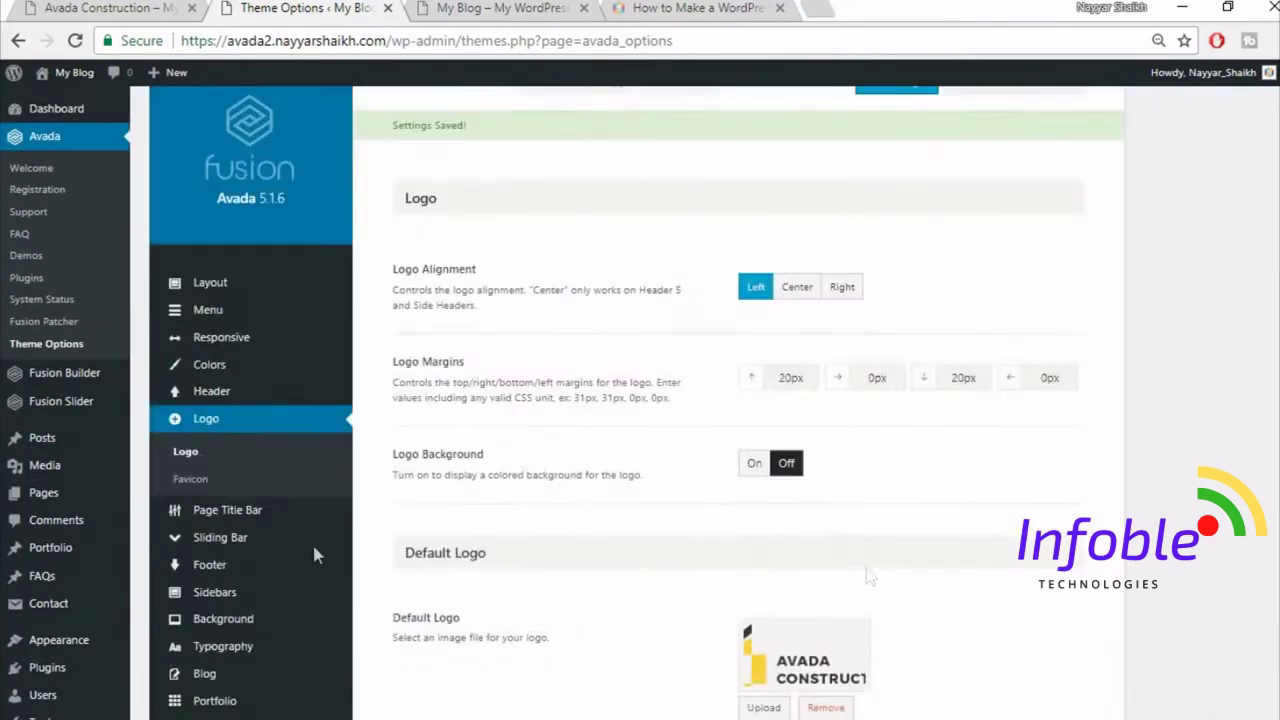
# - Show the Logo > Favicon settings, checking the BloggDude tutorial article along the way
pyautogui.click(226, 486)
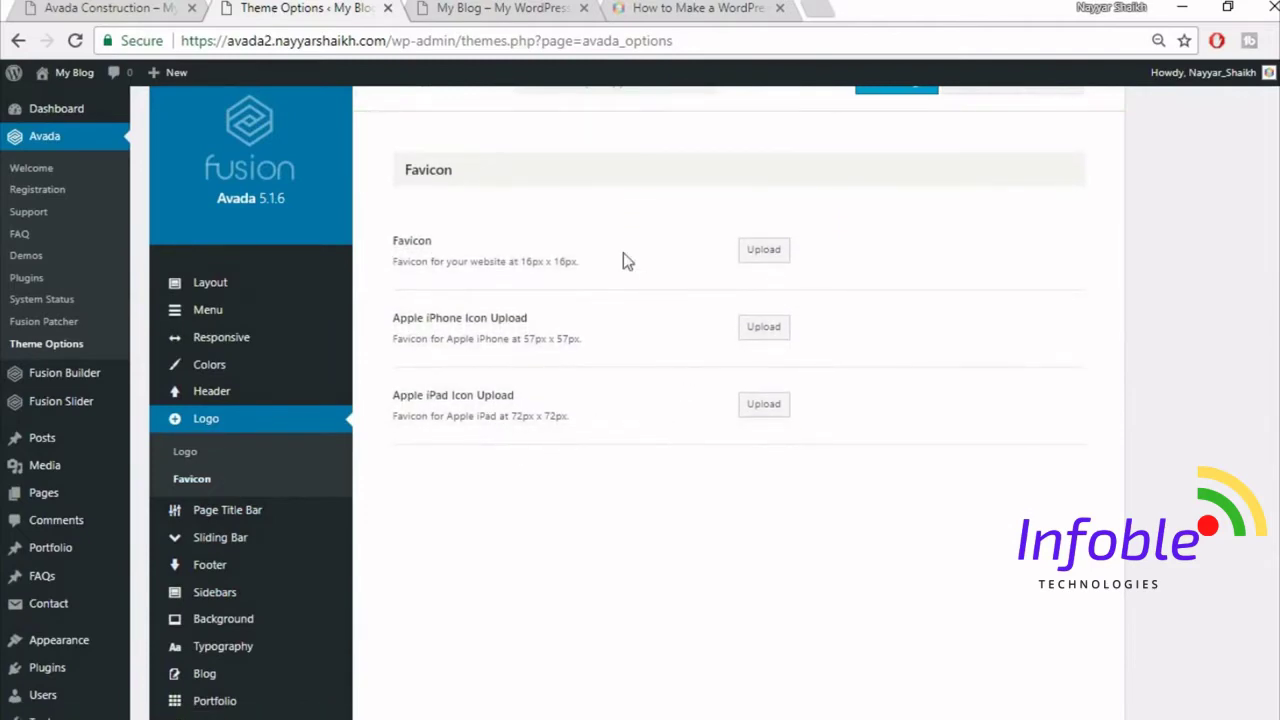
pyautogui.click(706, 7)
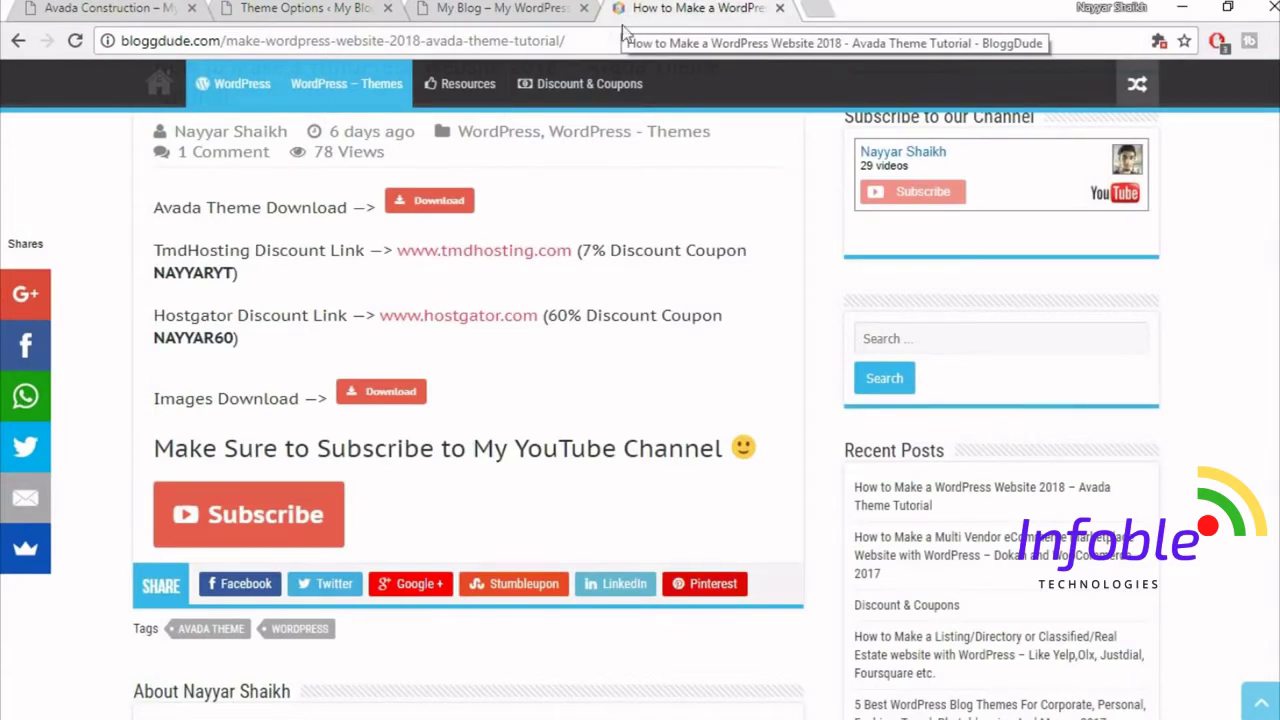
pyautogui.click(295, 10)
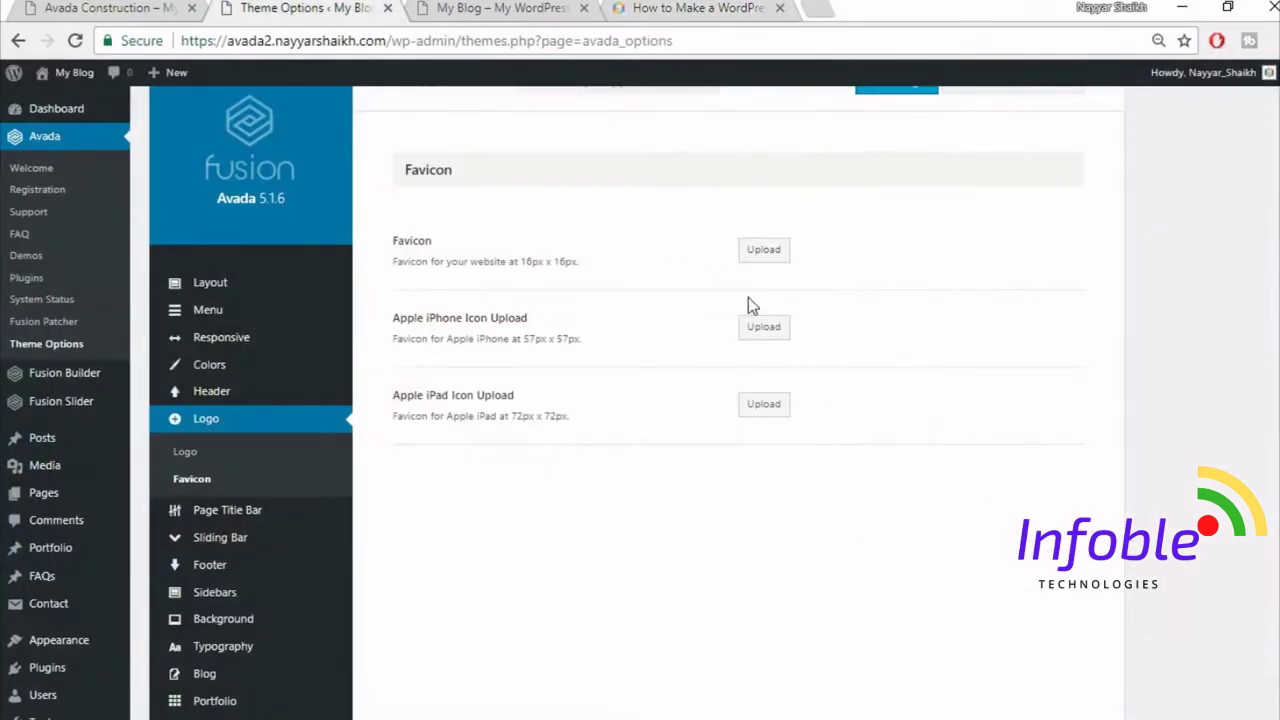
pyautogui.click(728, 7)
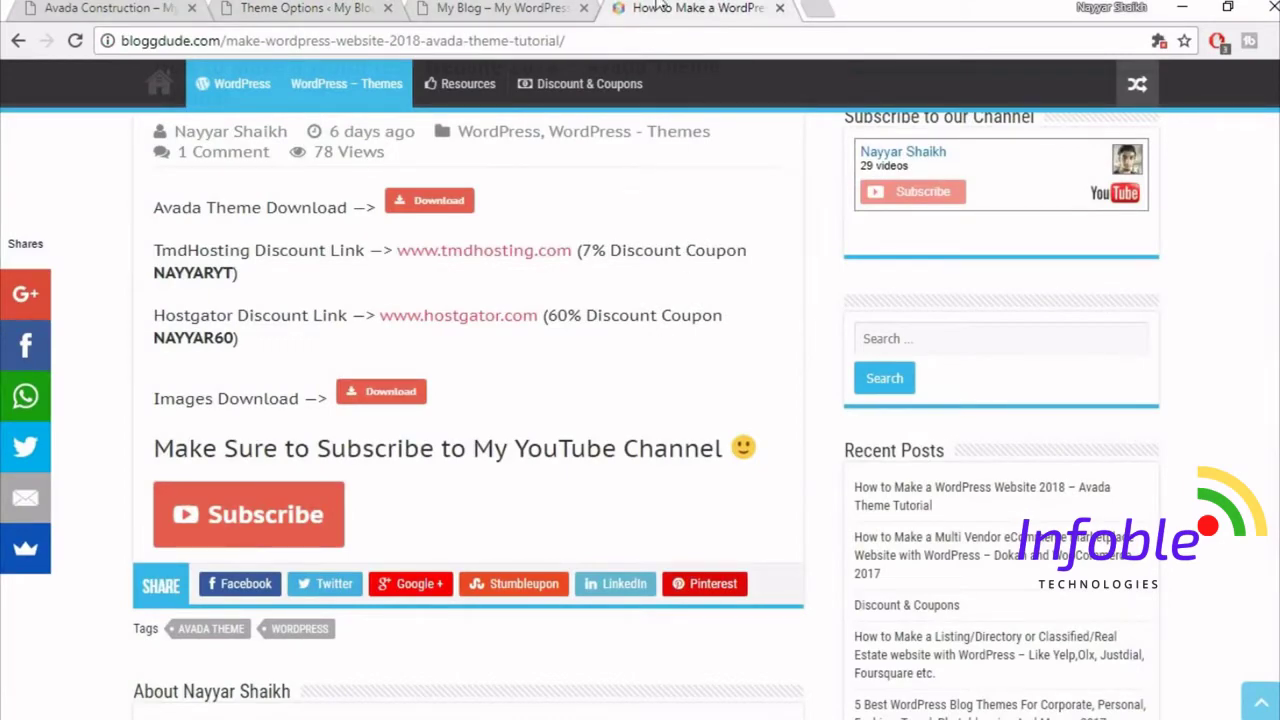
pyautogui.click(349, 7)
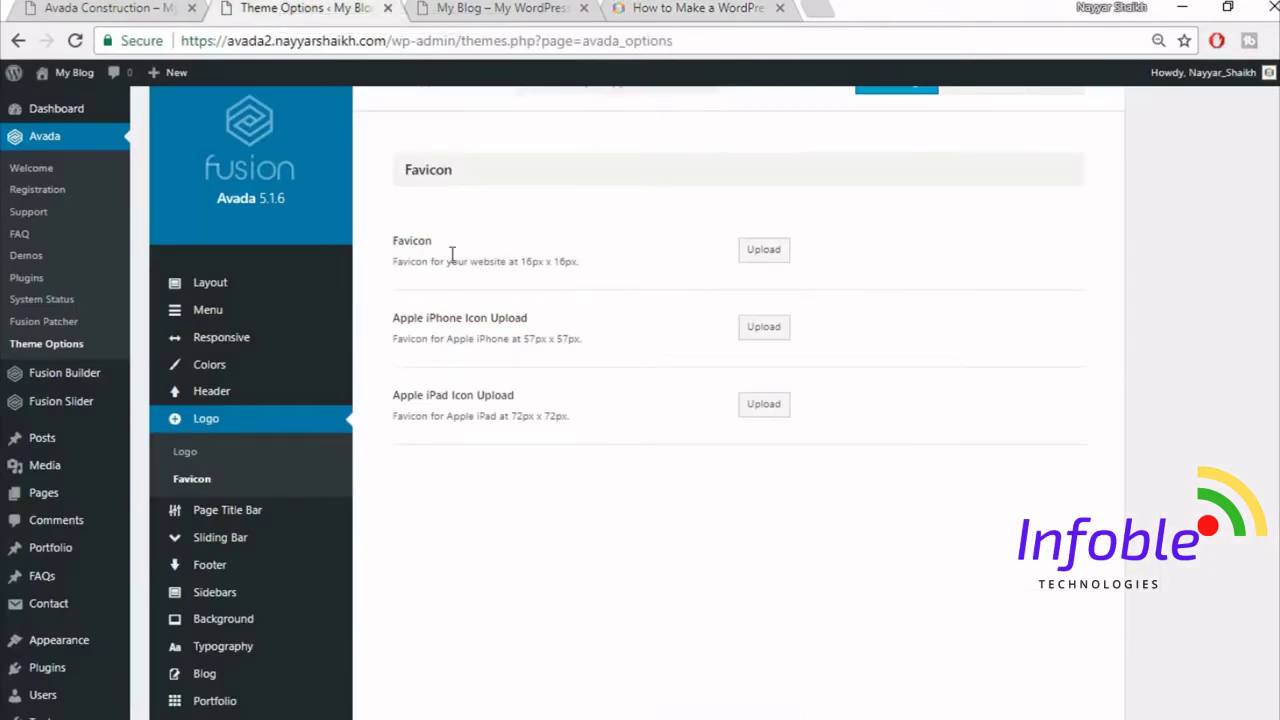
# - Upload construction_map_pin and set it as the site Favicon
pyautogui.click(763, 249)
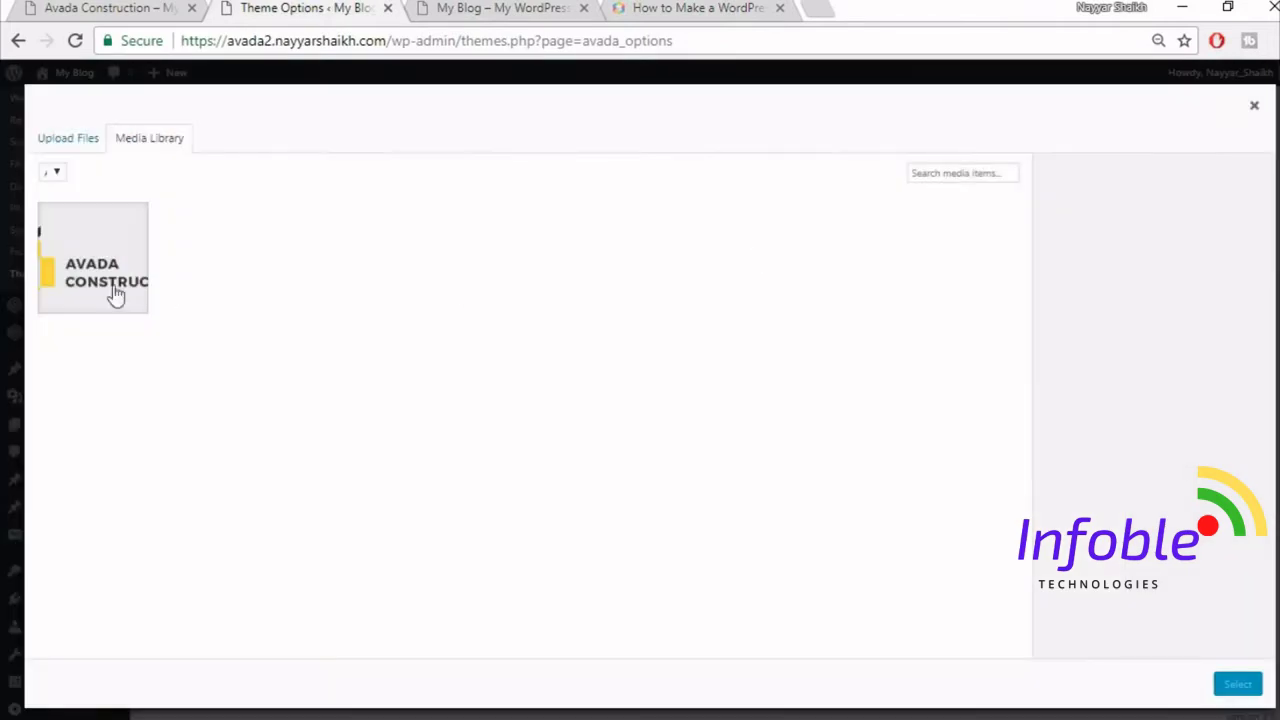
pyautogui.click(84, 137)
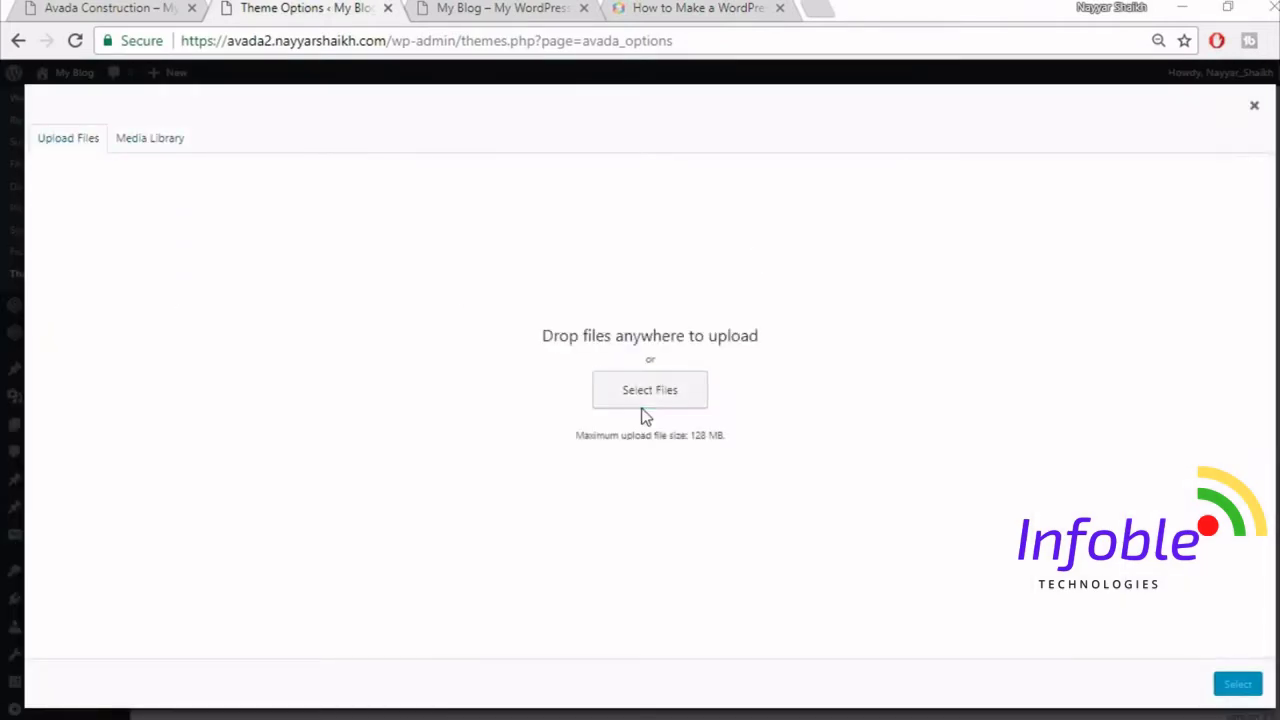
pyautogui.click(644, 405)
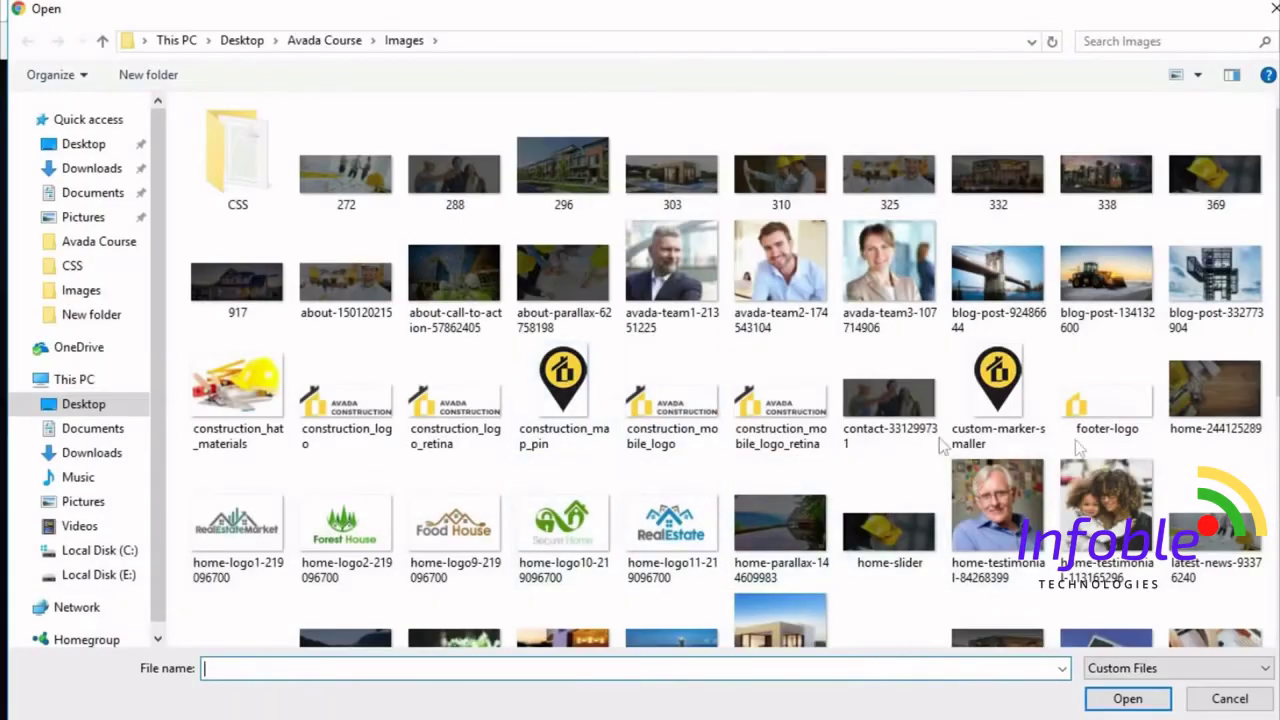
pyautogui.click(570, 438)
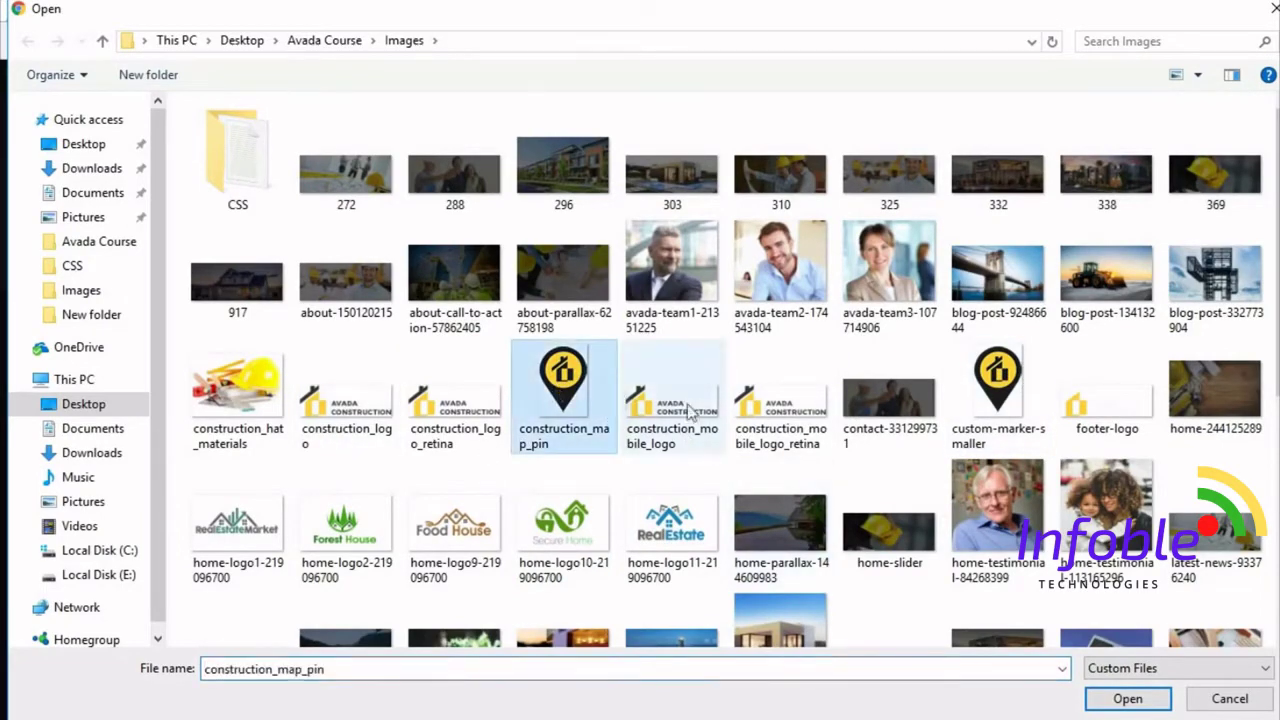
pyautogui.click(1137, 699)
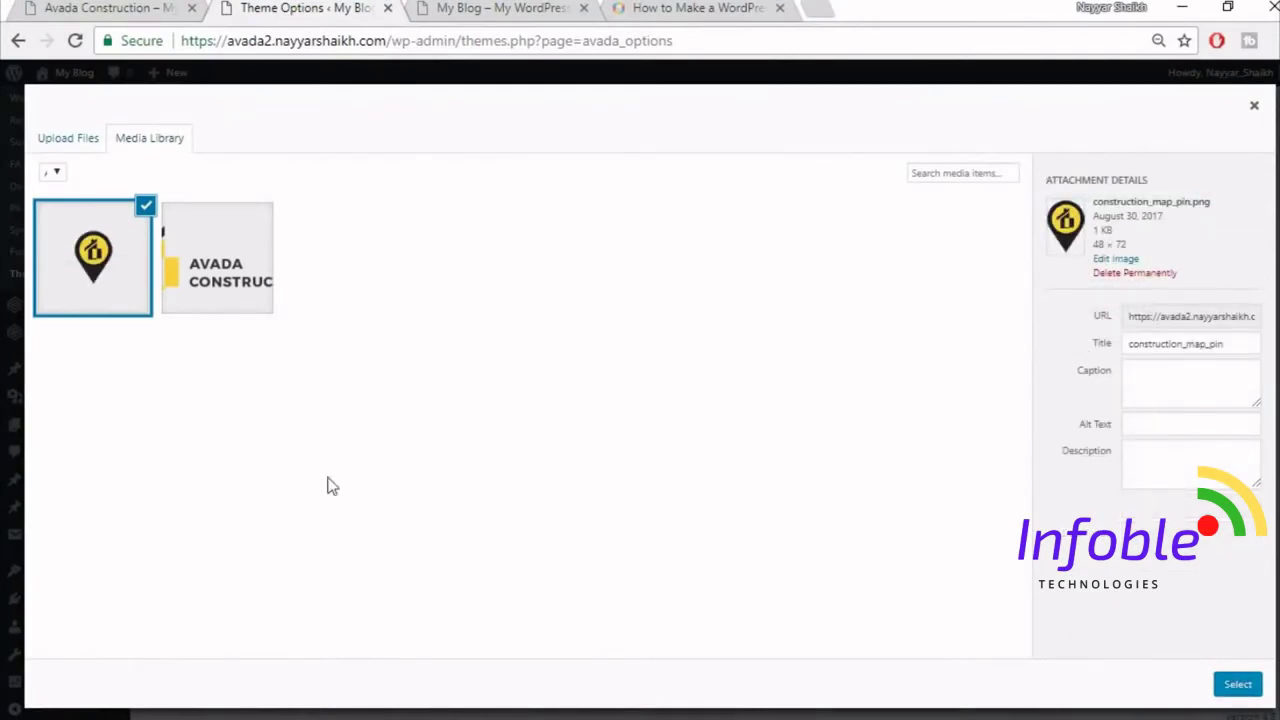
pyautogui.click(1238, 686)
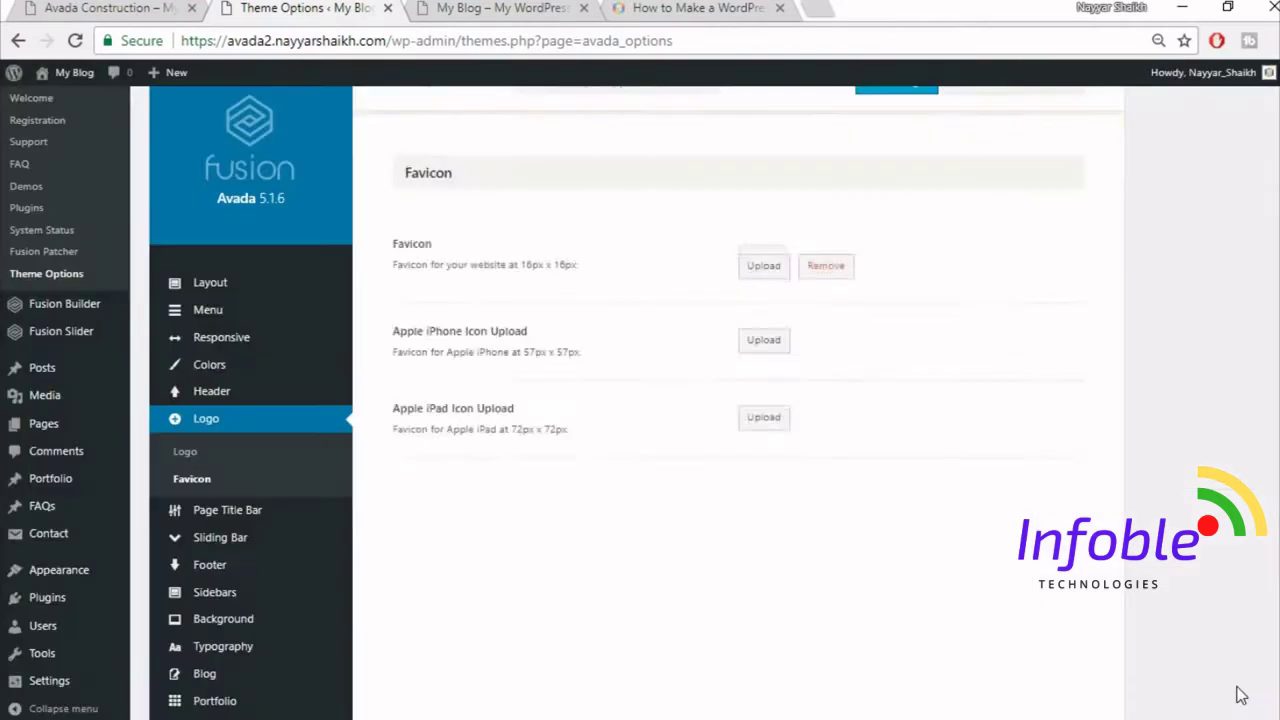
# - Save the favicon setting and view the blog's front page
pyautogui.scroll(1, 997, 472)
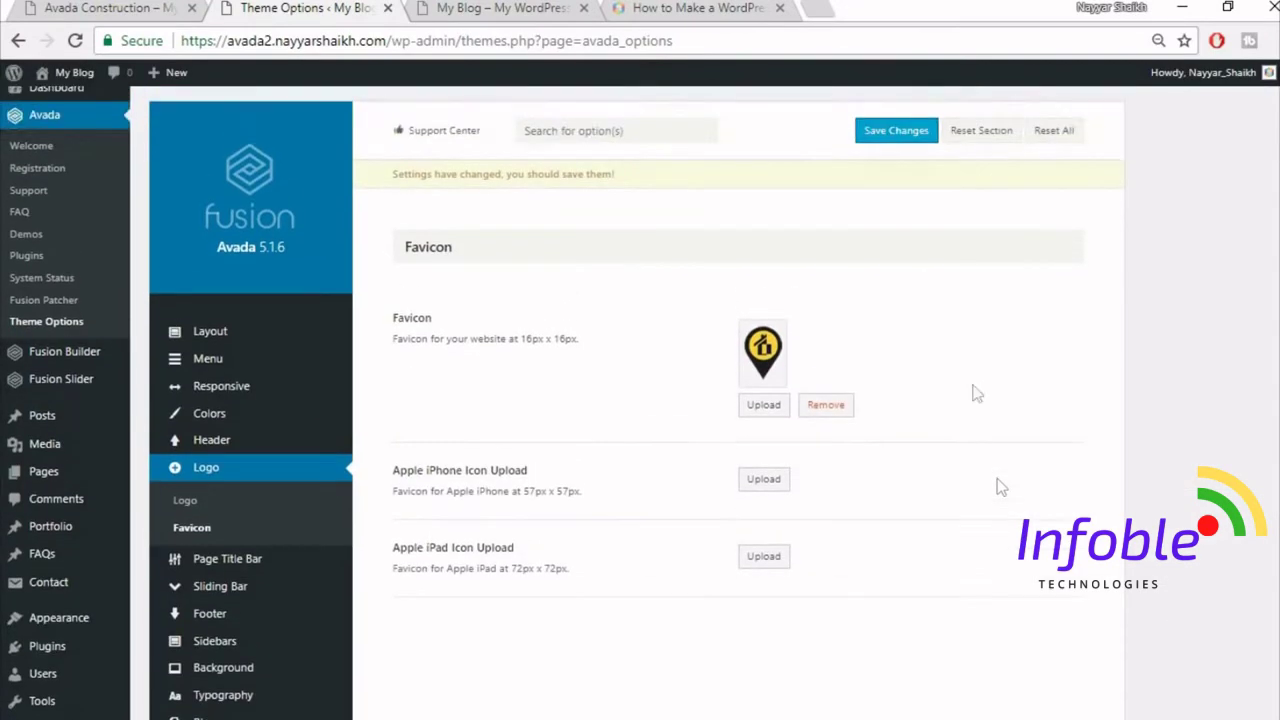
pyautogui.click(905, 145)
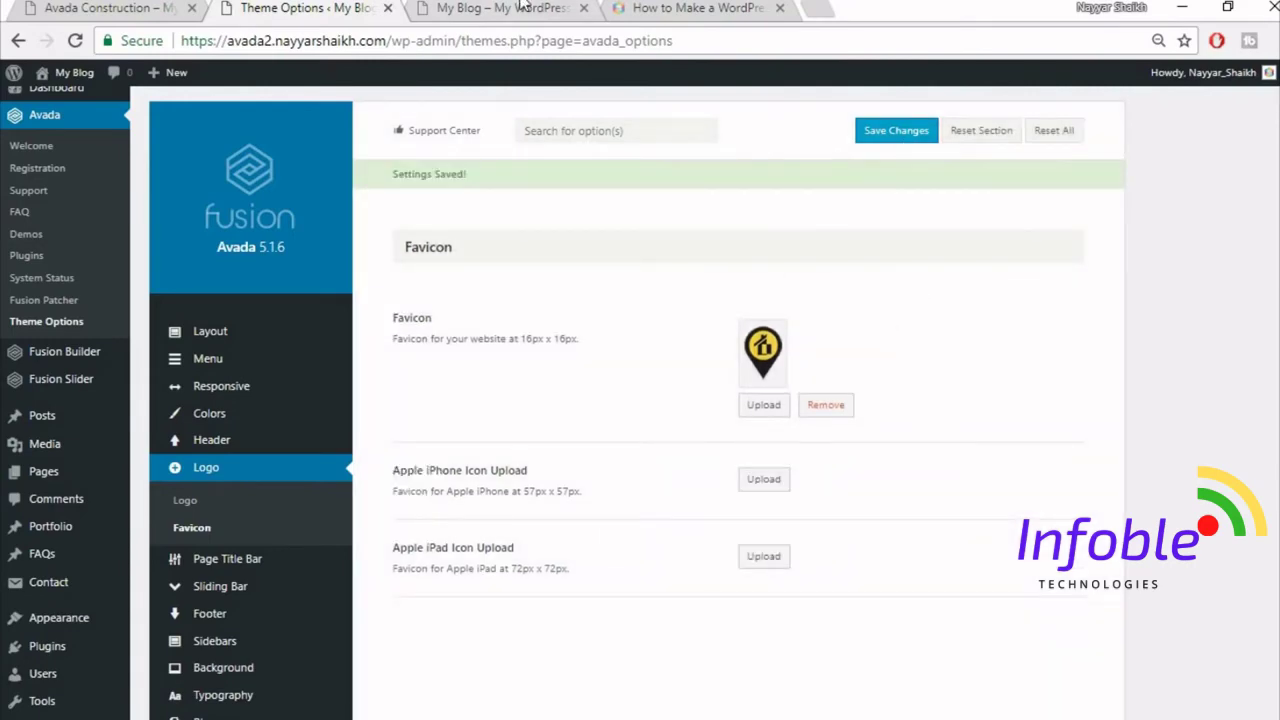
pyautogui.click(520, 7)
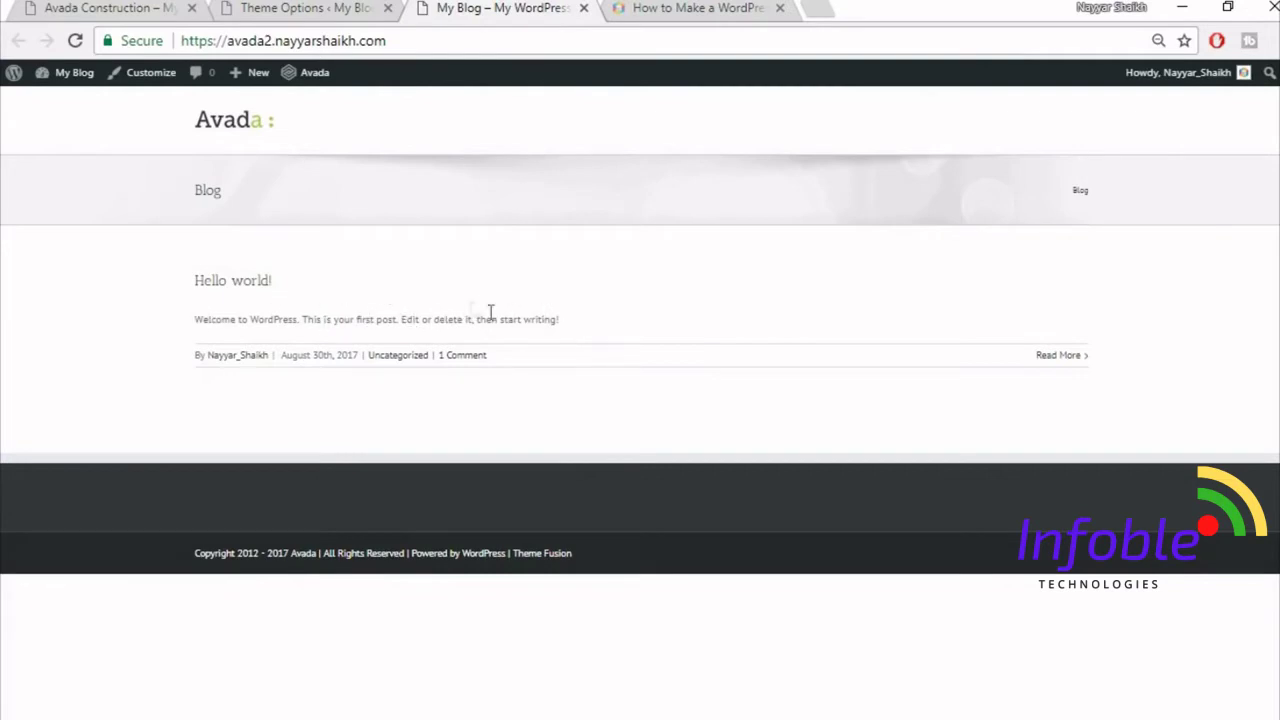
# - Compare the blog with the Construction demo homepage, then go back to Theme Options
pyautogui.click(115, 7)
pyautogui.scroll(-5, 537, 417)
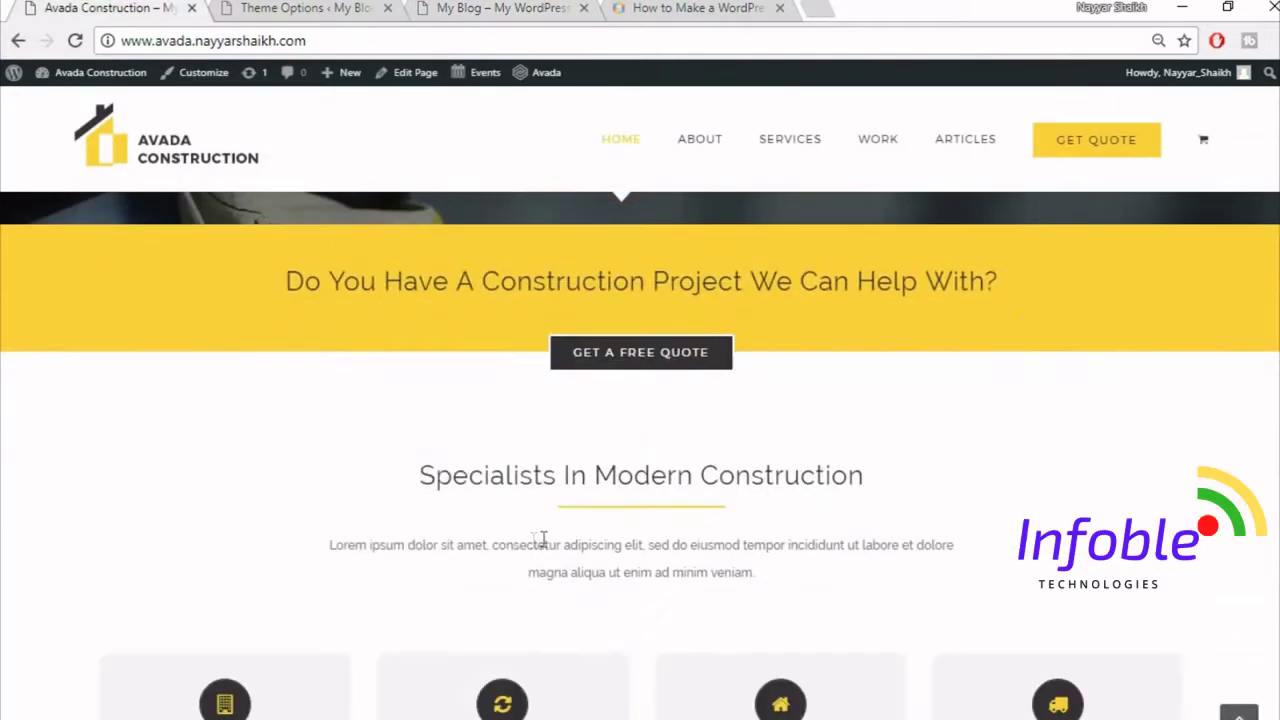
pyautogui.click(440, 7)
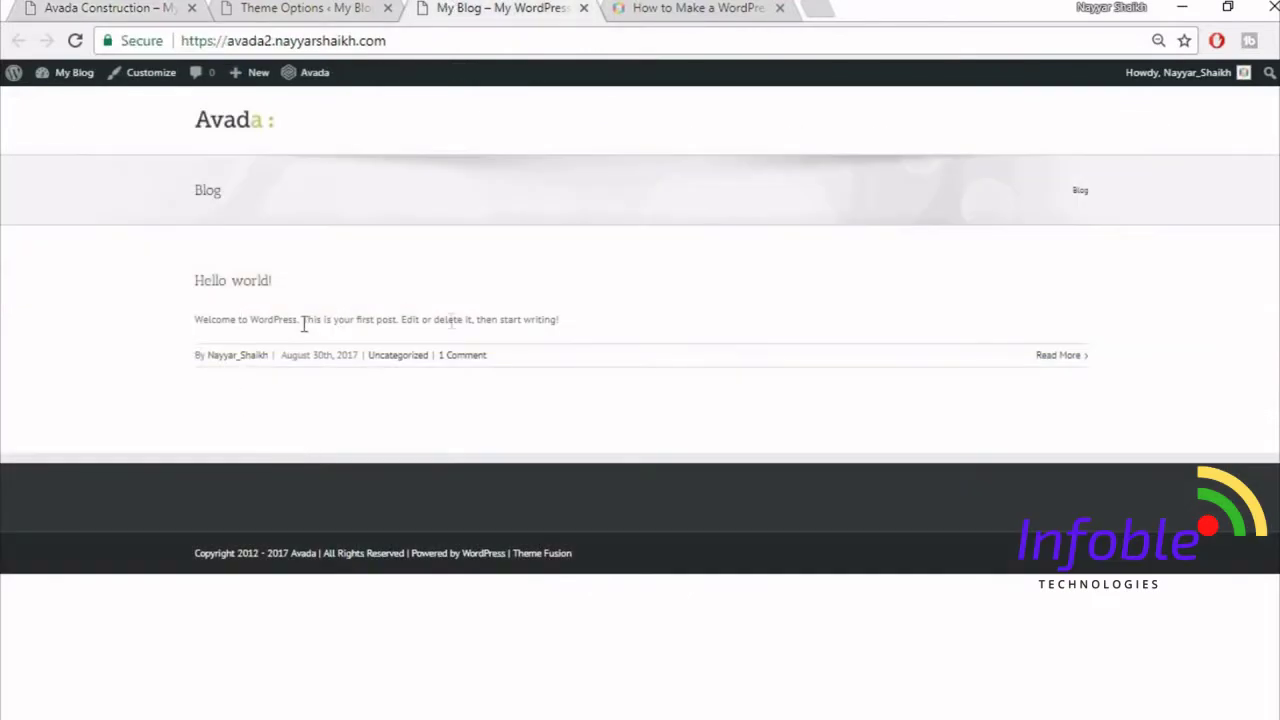
pyautogui.click(103, 7)
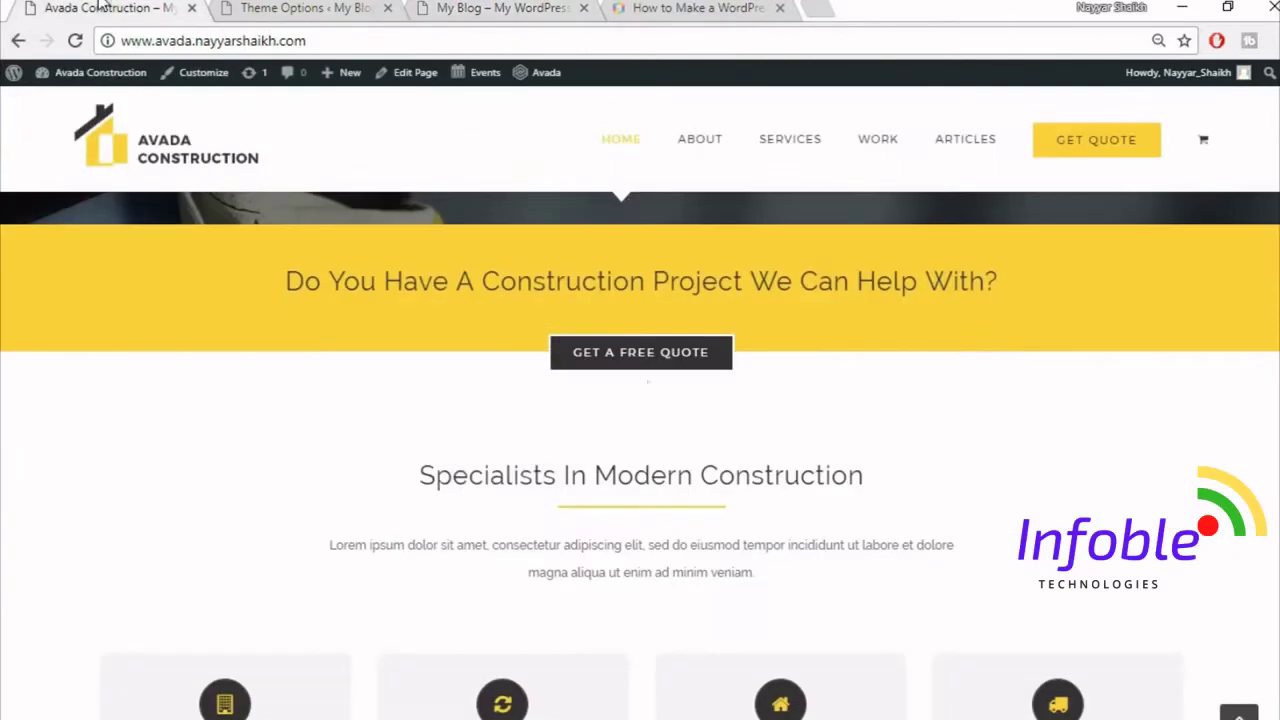
pyautogui.scroll(-2, 603, 530)
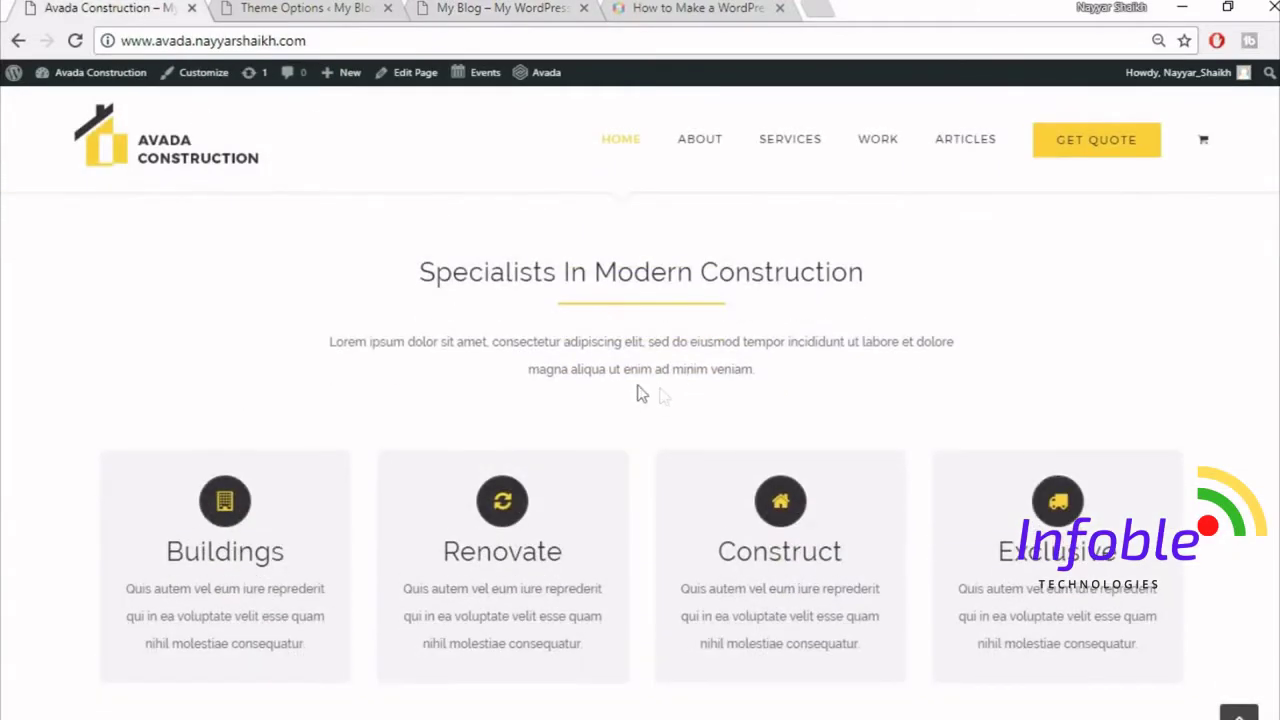
pyautogui.scroll(-1, 655, 441)
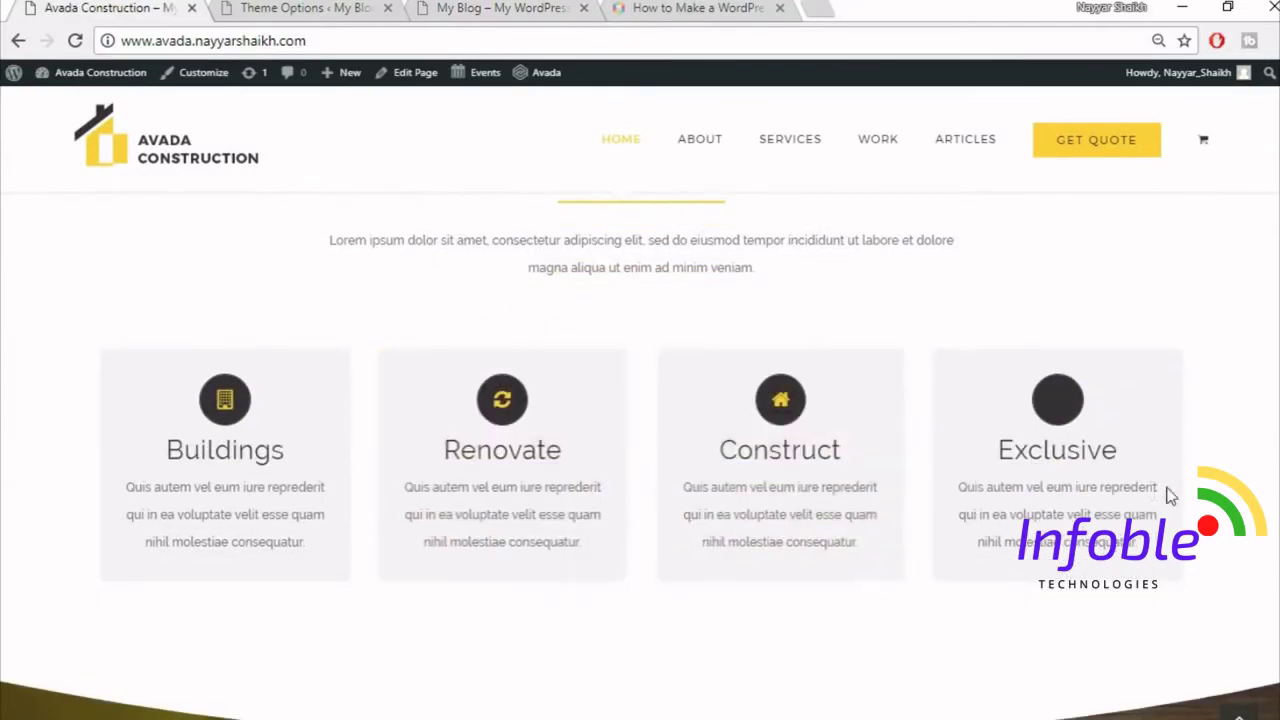
pyautogui.scroll(8, 900, 300)
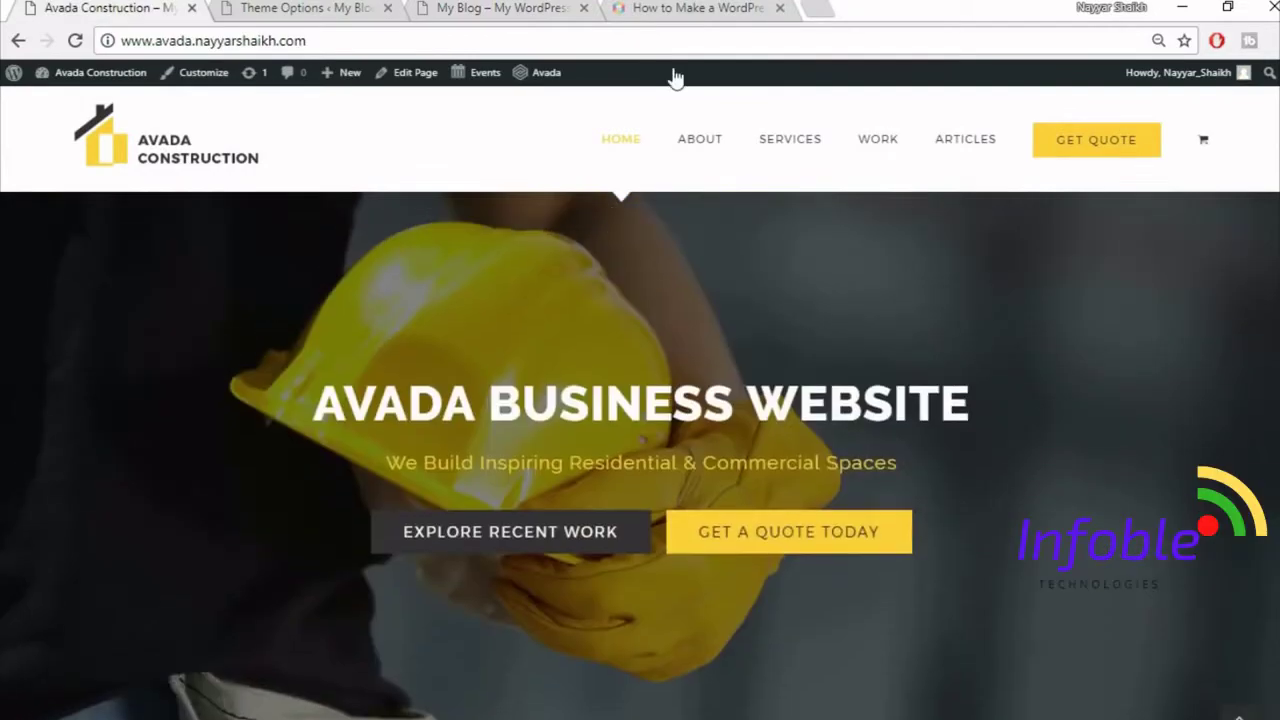
pyautogui.click(535, 7)
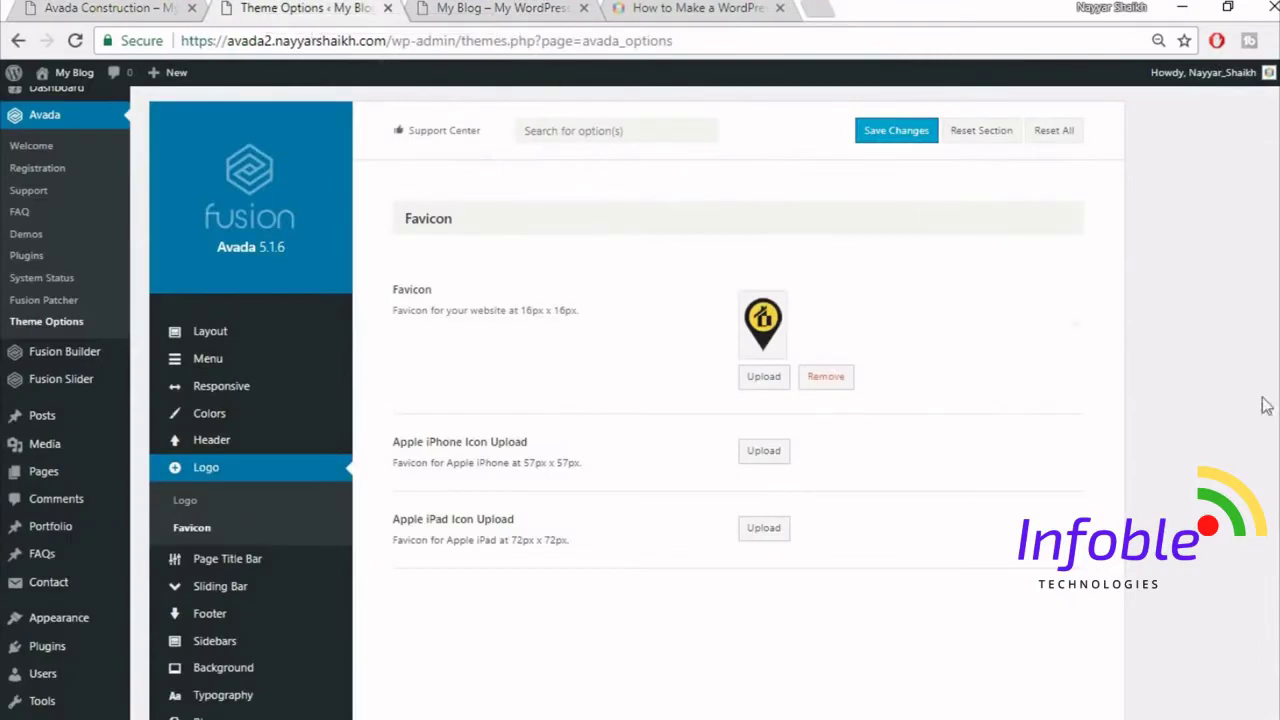
# - Set the body font to Raleway with Arial, Helvetica, sans-serif as the backup font
pyautogui.scroll(-3, 1260, 415)
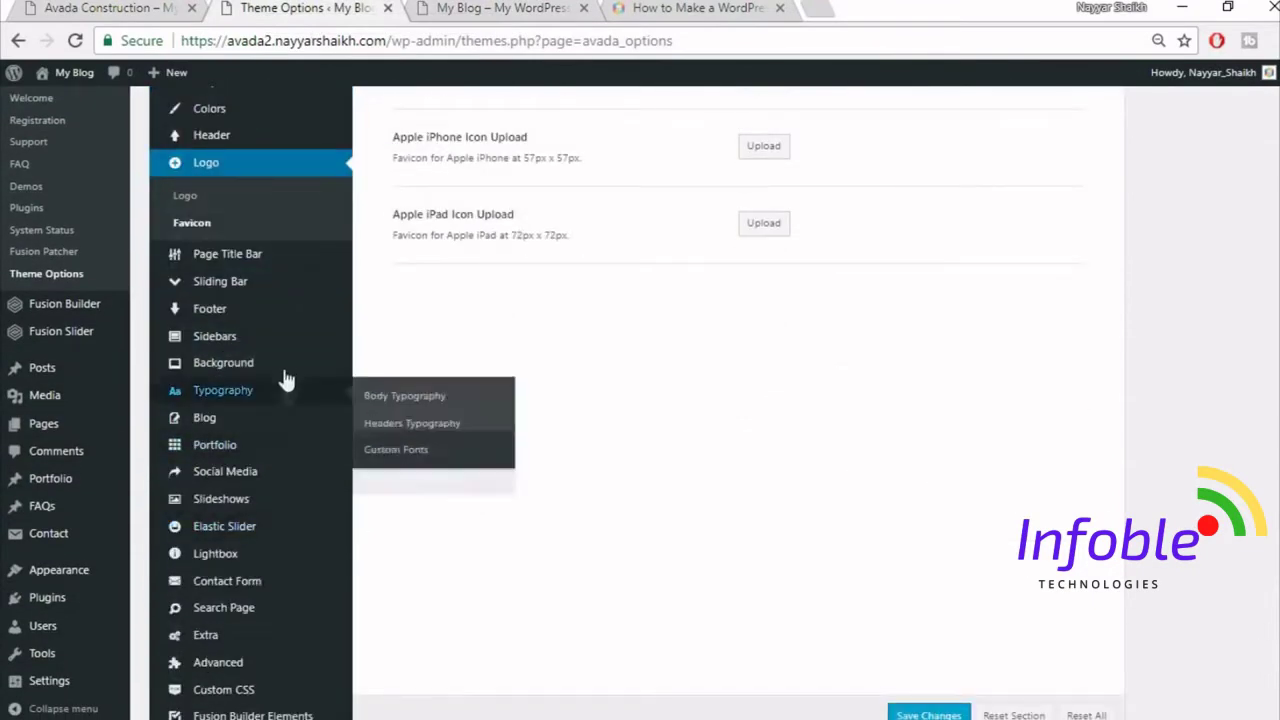
pyautogui.click(246, 390)
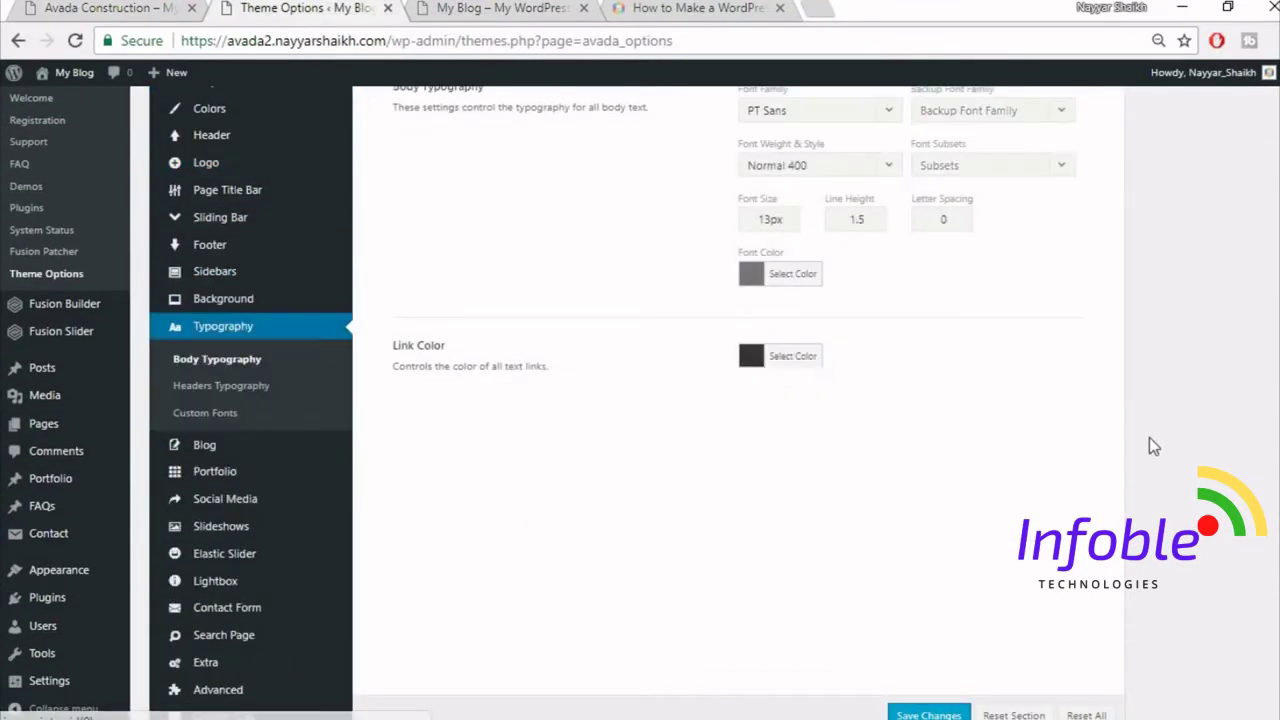
pyautogui.scroll(1, 1149, 446)
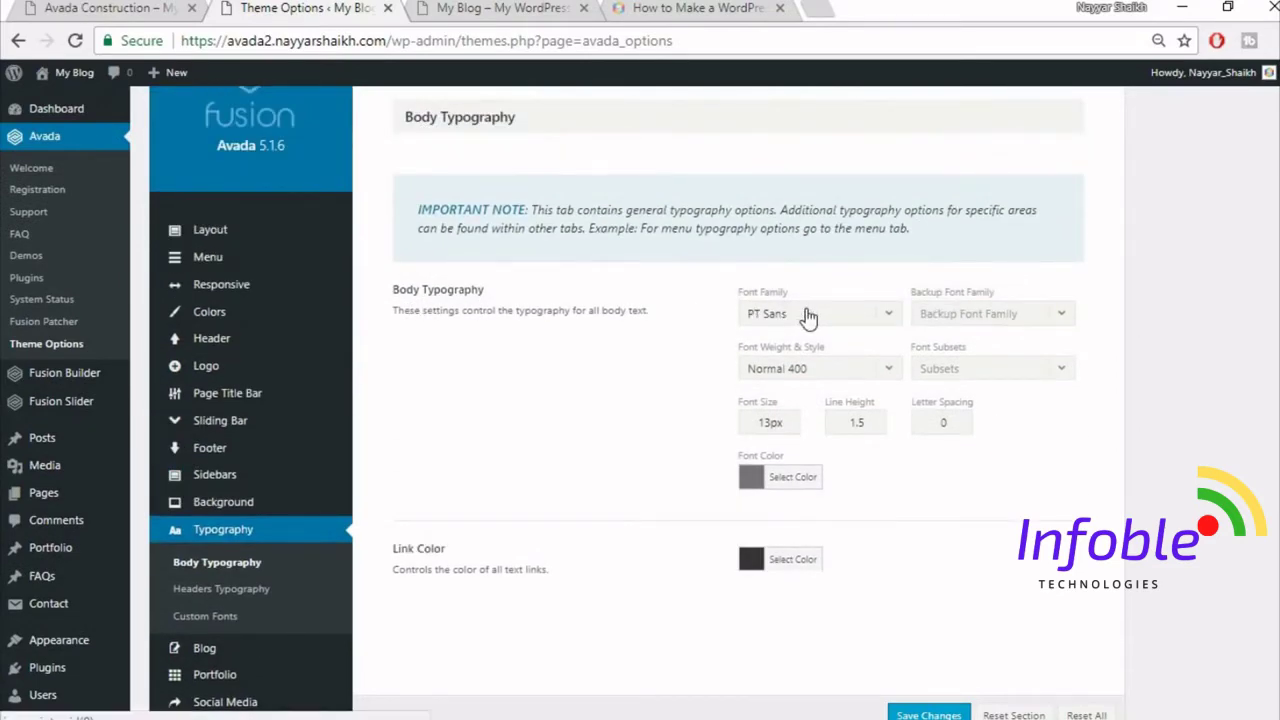
pyautogui.click(850, 315)
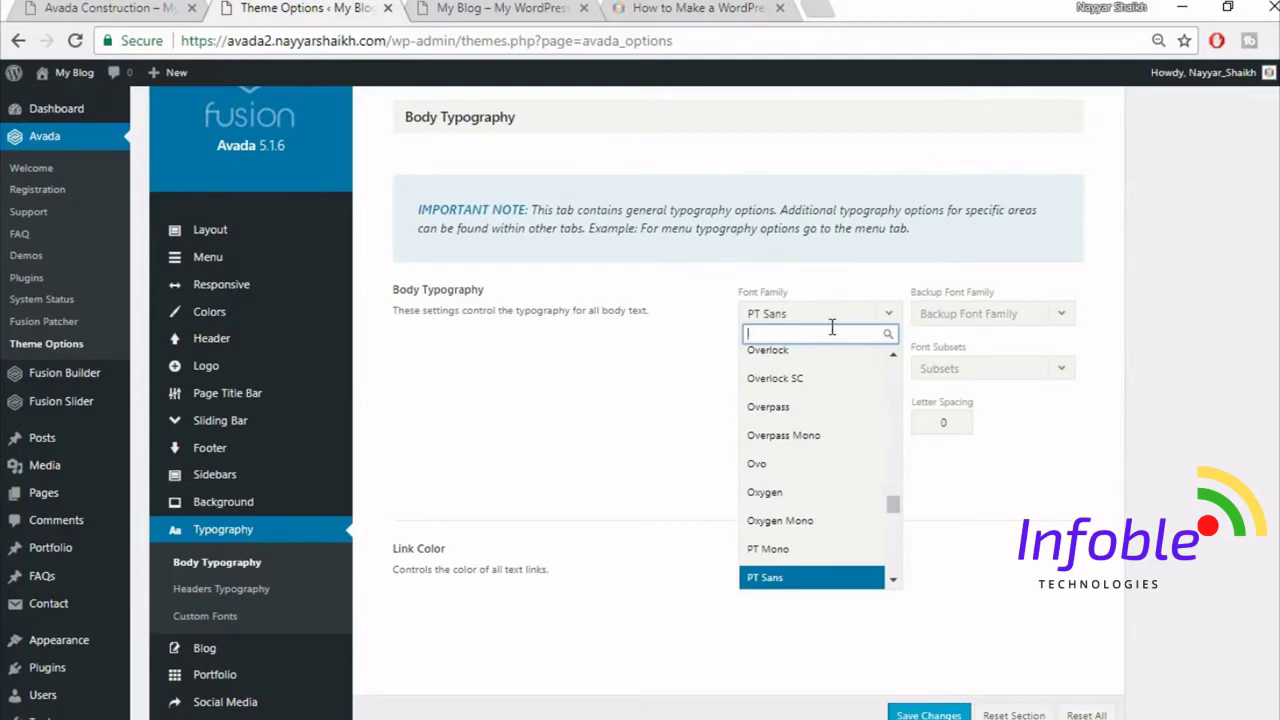
pyautogui.write('rale')
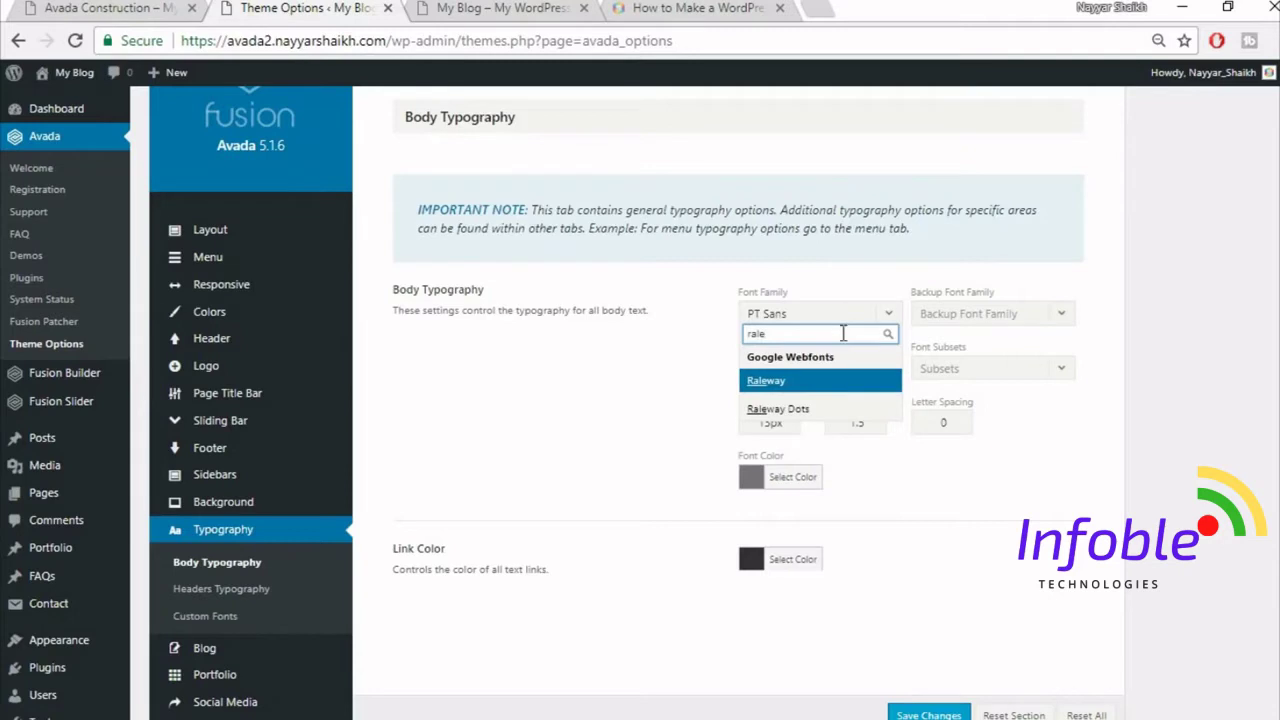
pyautogui.click(797, 378)
pyautogui.click(972, 323)
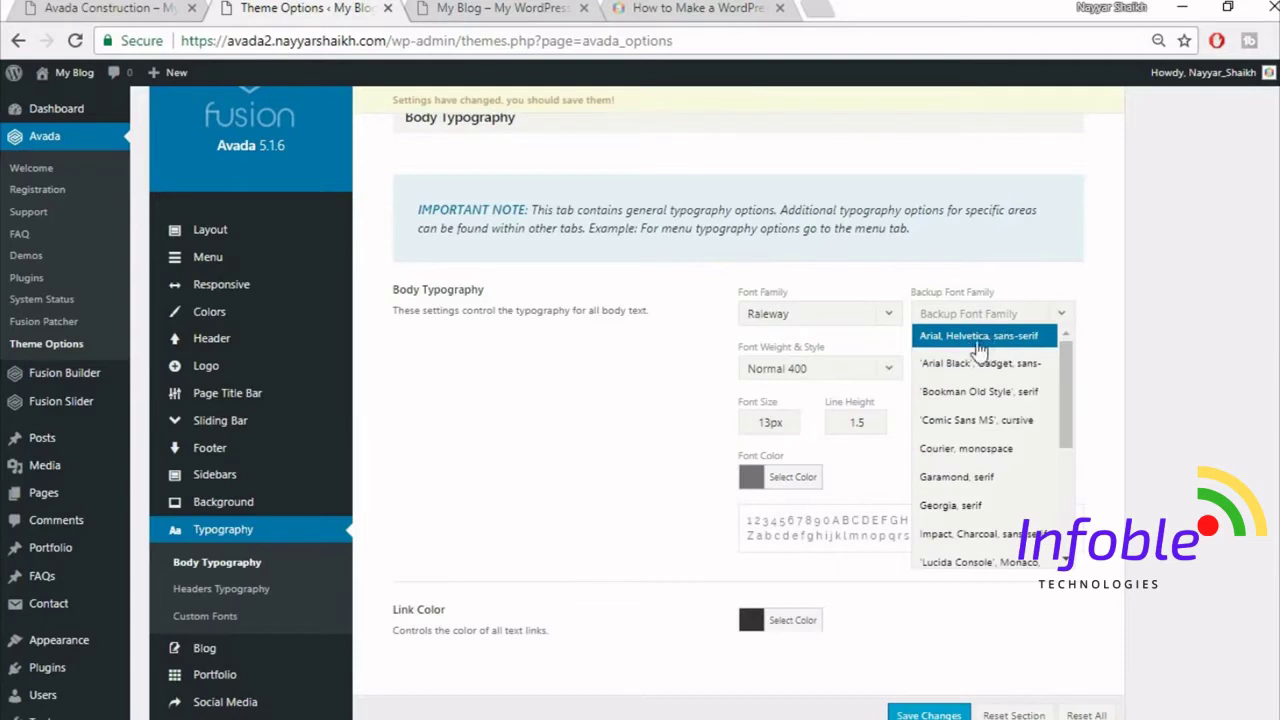
pyautogui.click(978, 345)
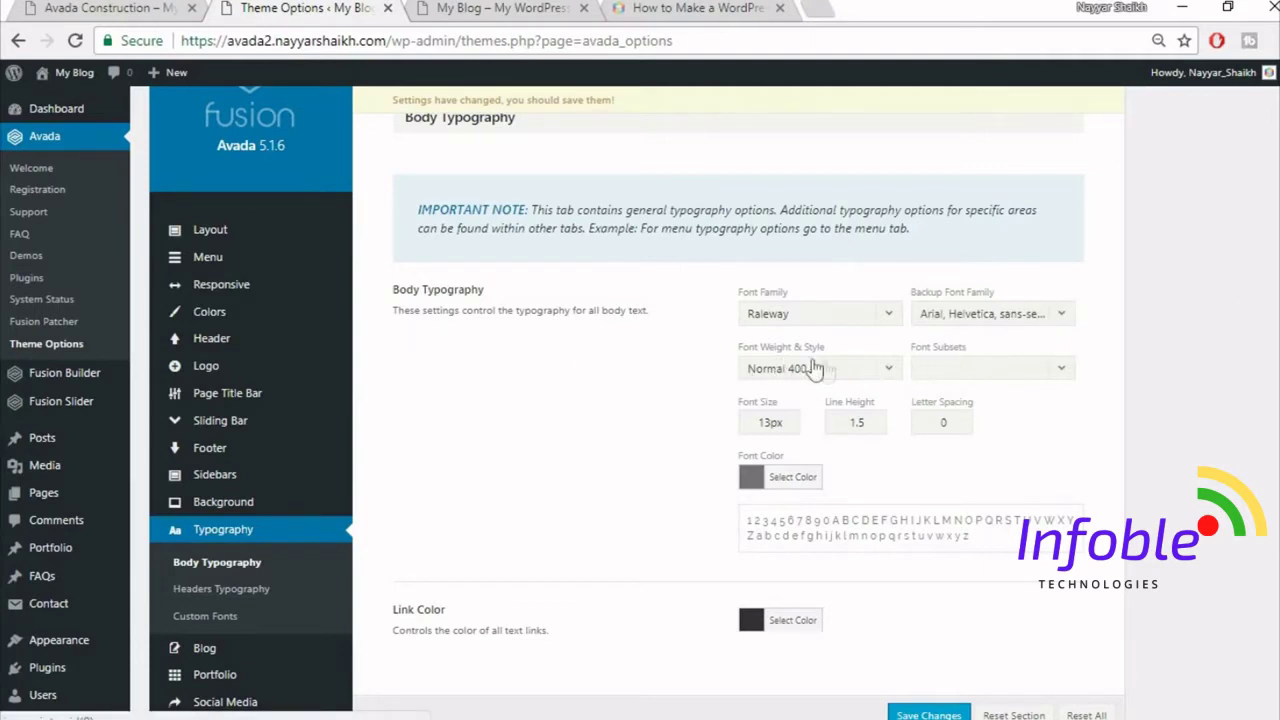
# - Give body text Medium 500 weight, 15px font size and 2.27 line height
pyautogui.click(830, 370)
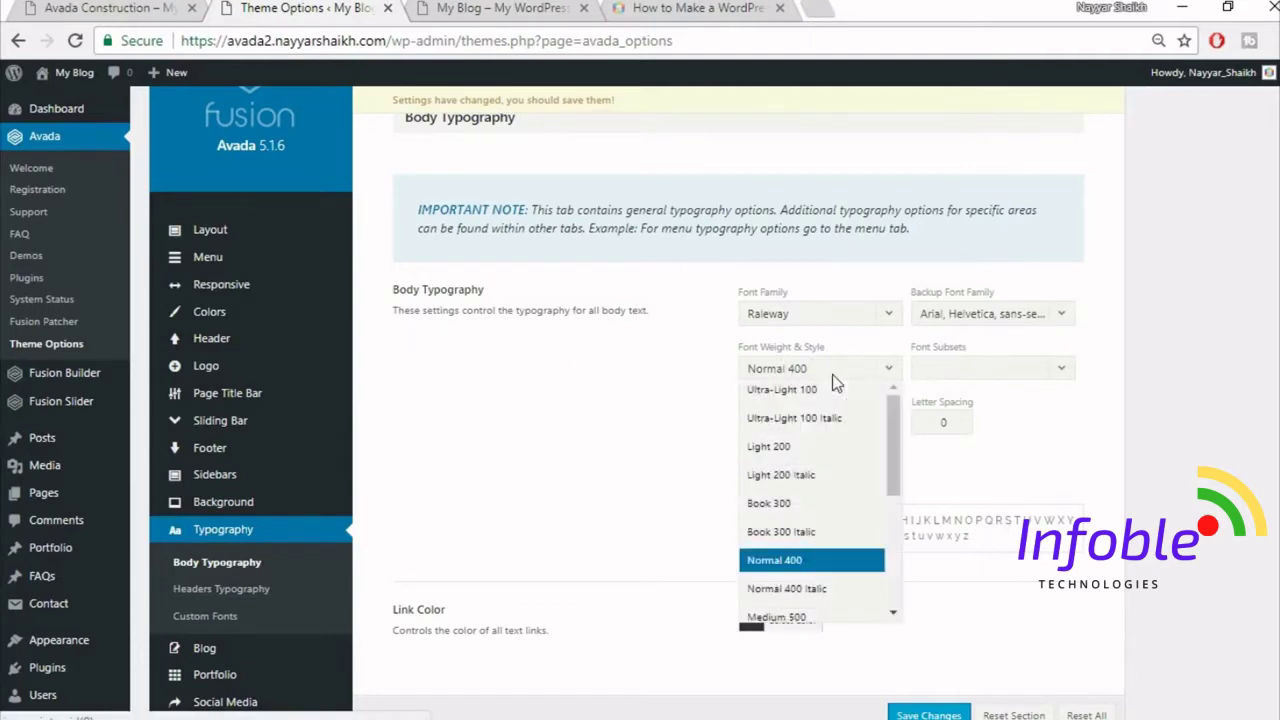
pyautogui.scroll(-1, 845, 525)
pyautogui.click(815, 523)
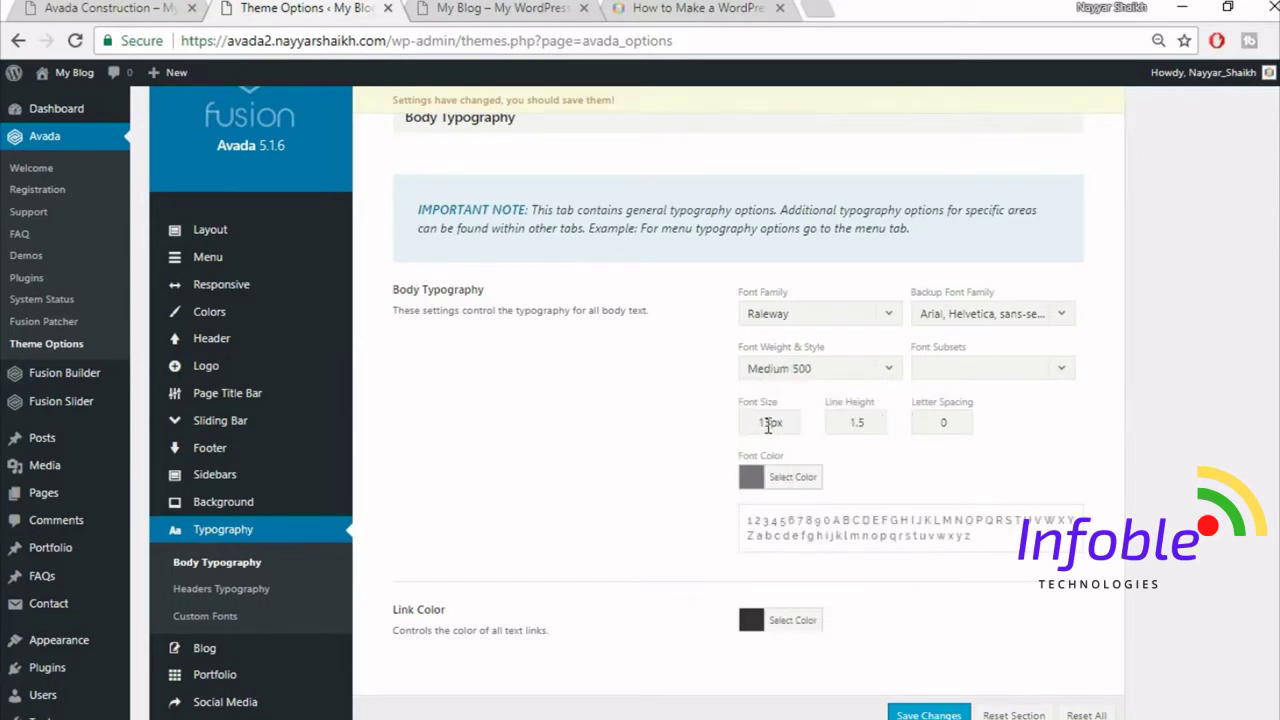
pyautogui.moveTo(776, 424); pyautogui.dragTo(640, 431)
pyautogui.write('15')
pyautogui.press('Tab')
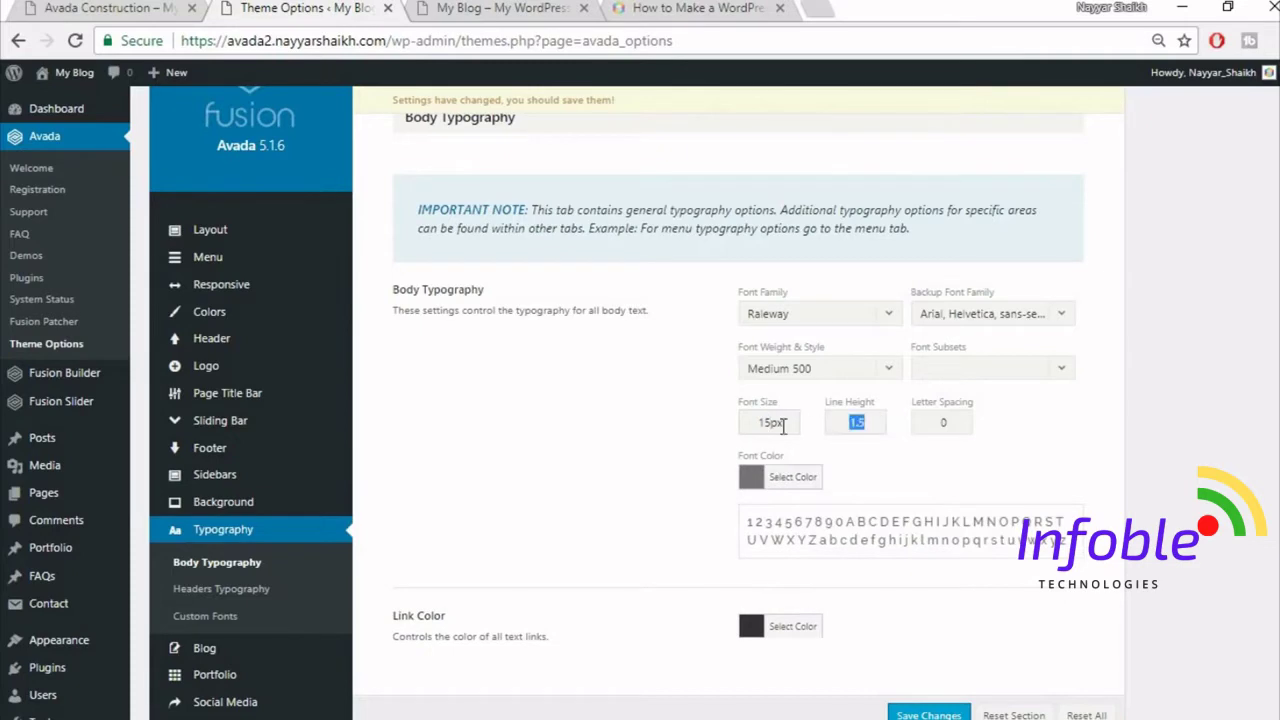
pyautogui.write('2')
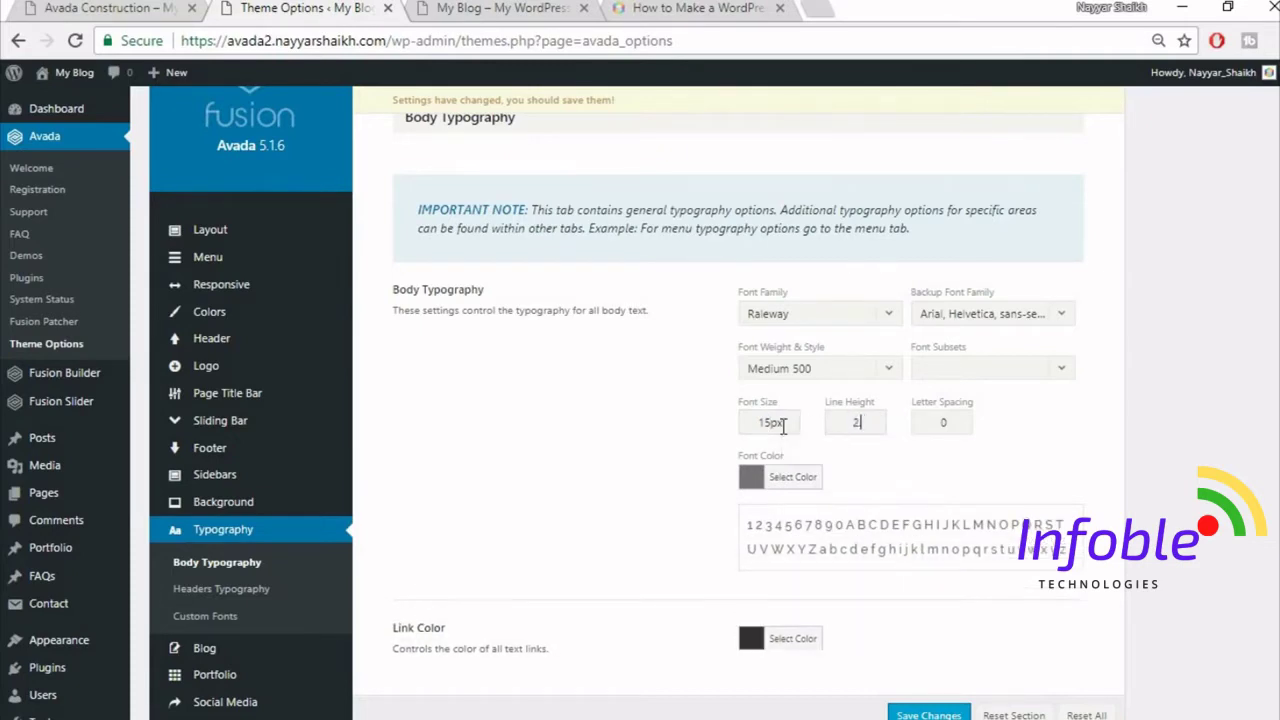
pyautogui.write('.27')
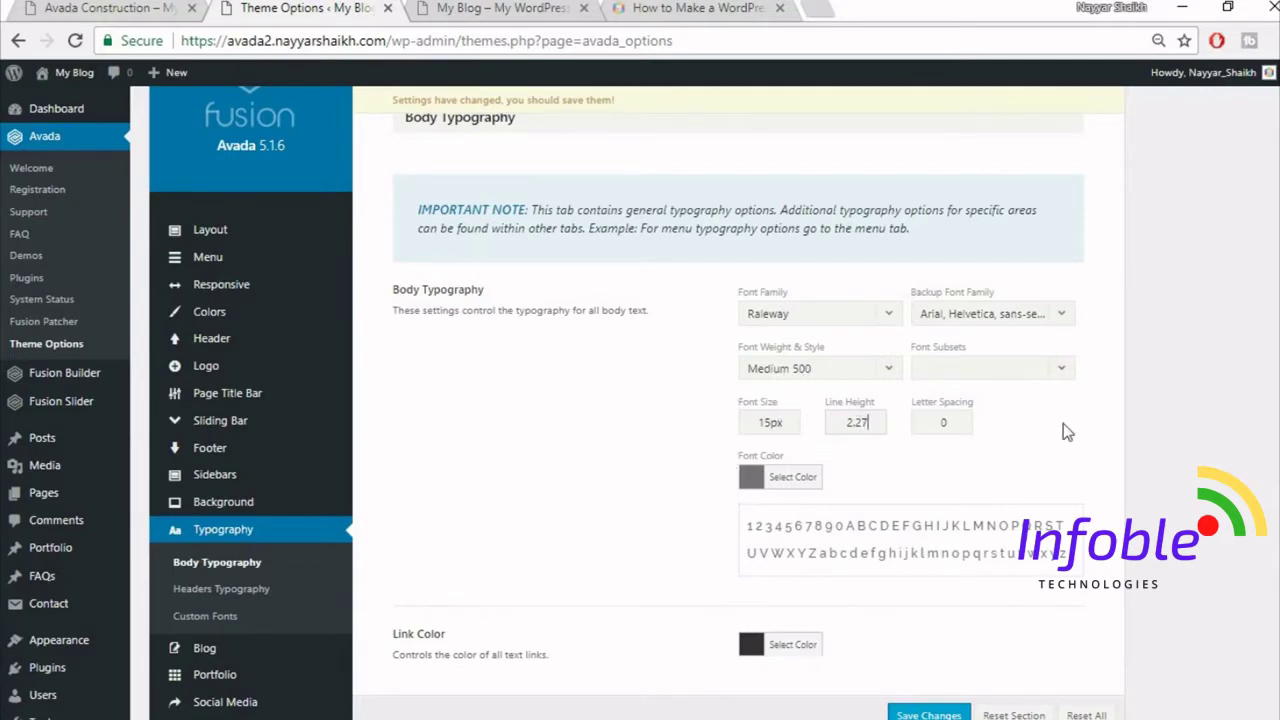
pyautogui.click(115, 7)
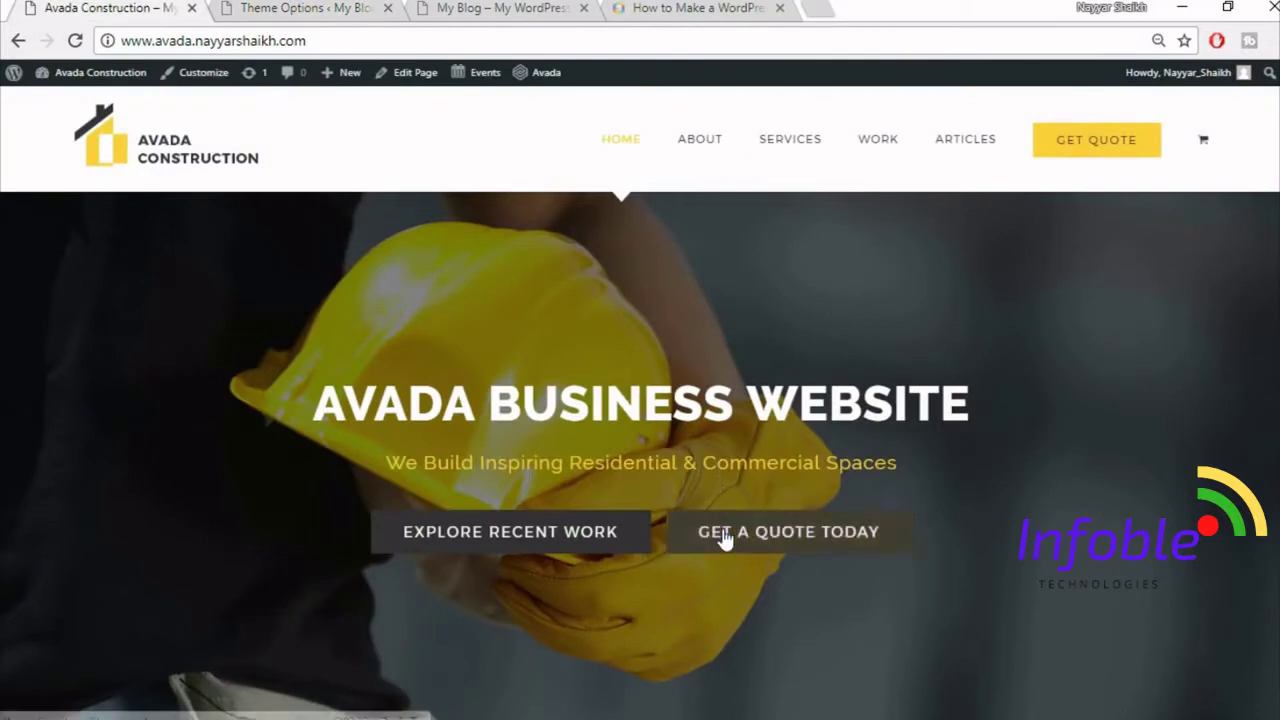
pyautogui.scroll(-5, 723, 537)
pyautogui.scroll(-2, 725, 543)
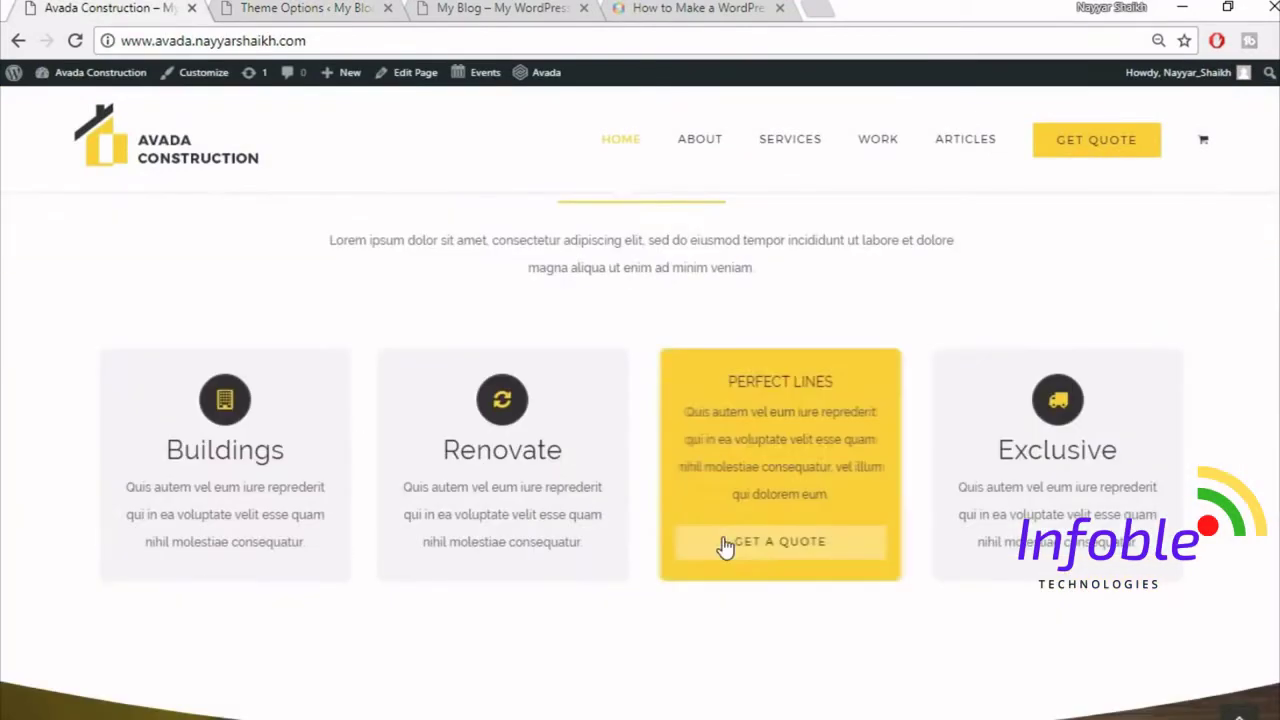
pyautogui.scroll(3, 723, 543)
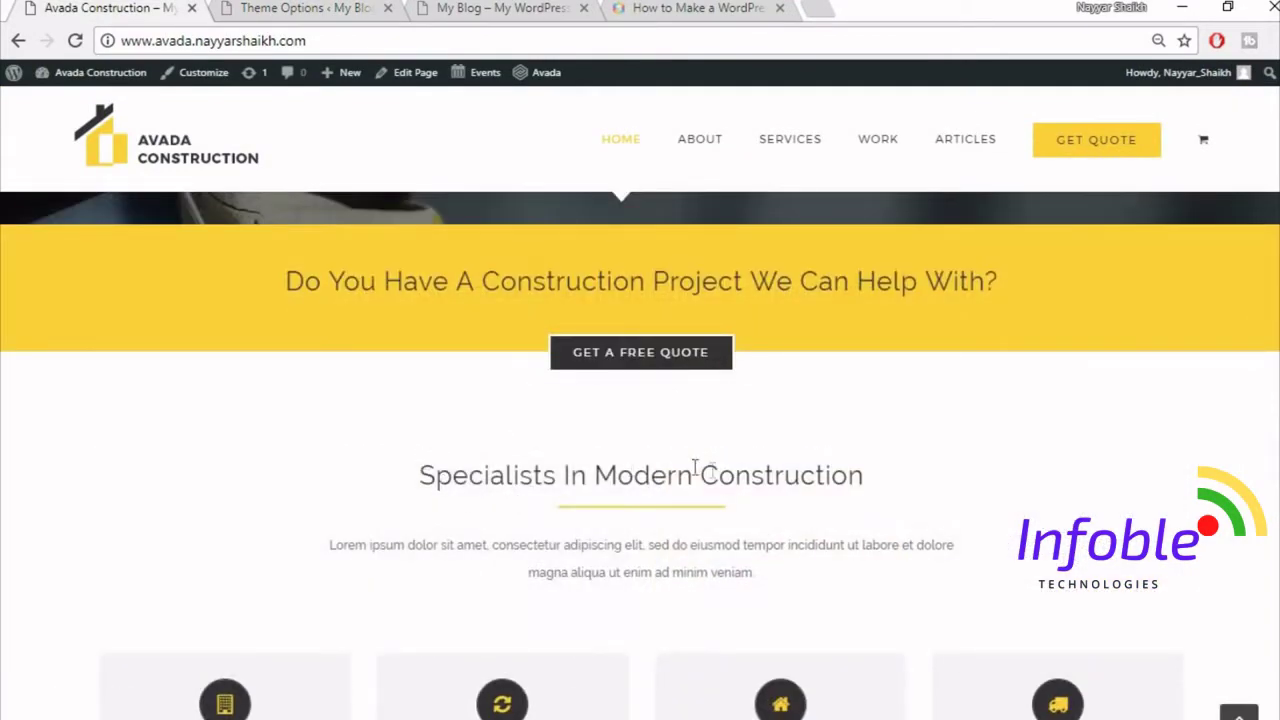
pyautogui.scroll(-3, 856, 490)
pyautogui.scroll(1, 797, 414)
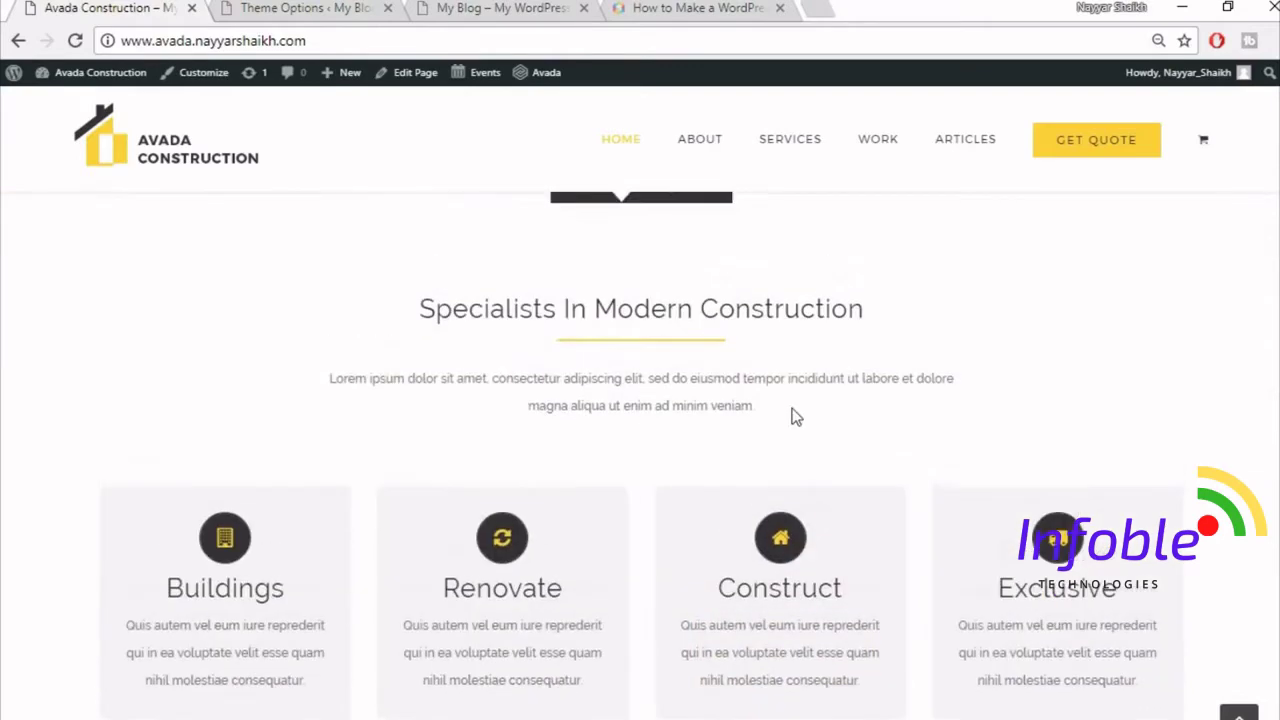
pyautogui.click(508, 7)
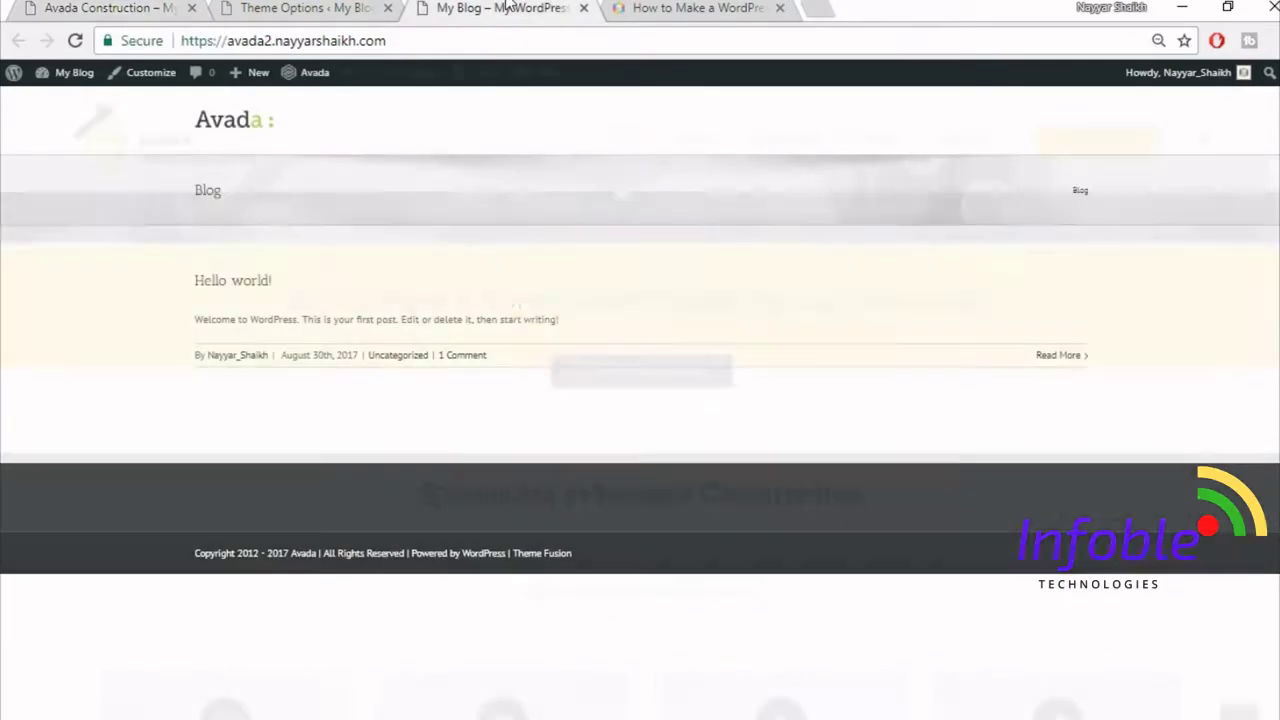
pyautogui.click(305, 7)
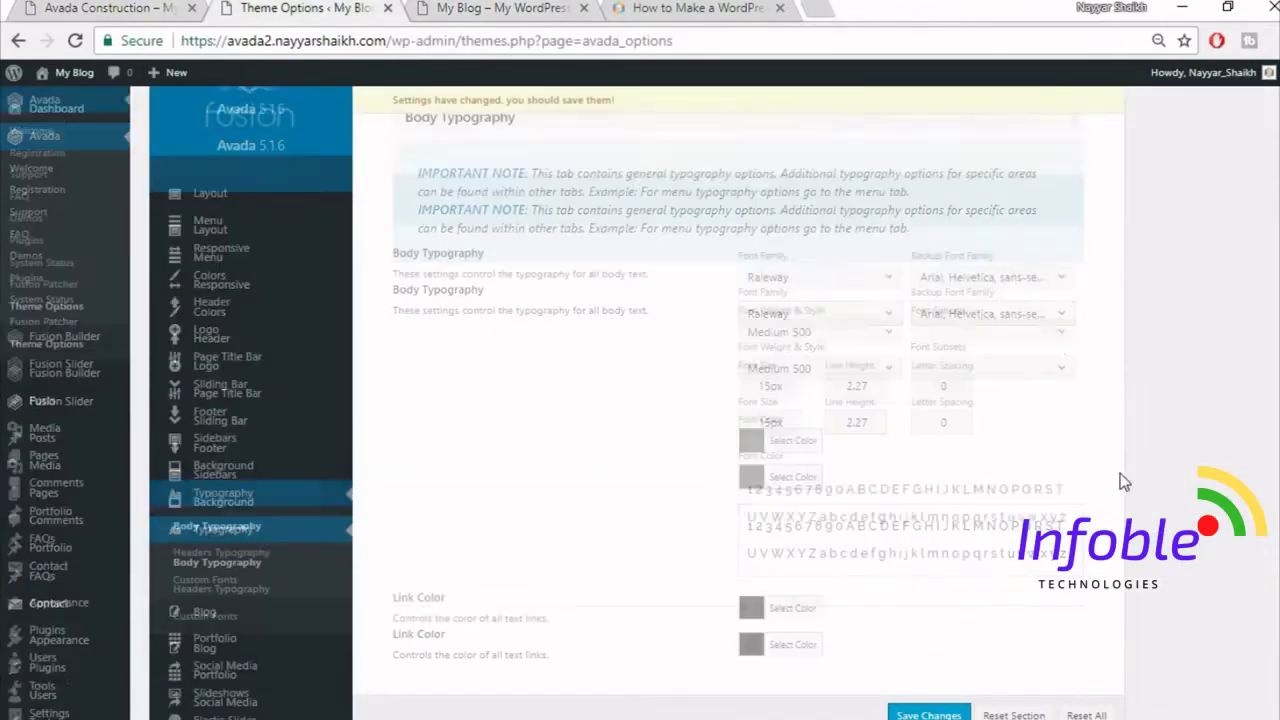
# - Save the body typography changes
pyautogui.scroll(1, 951, 503)
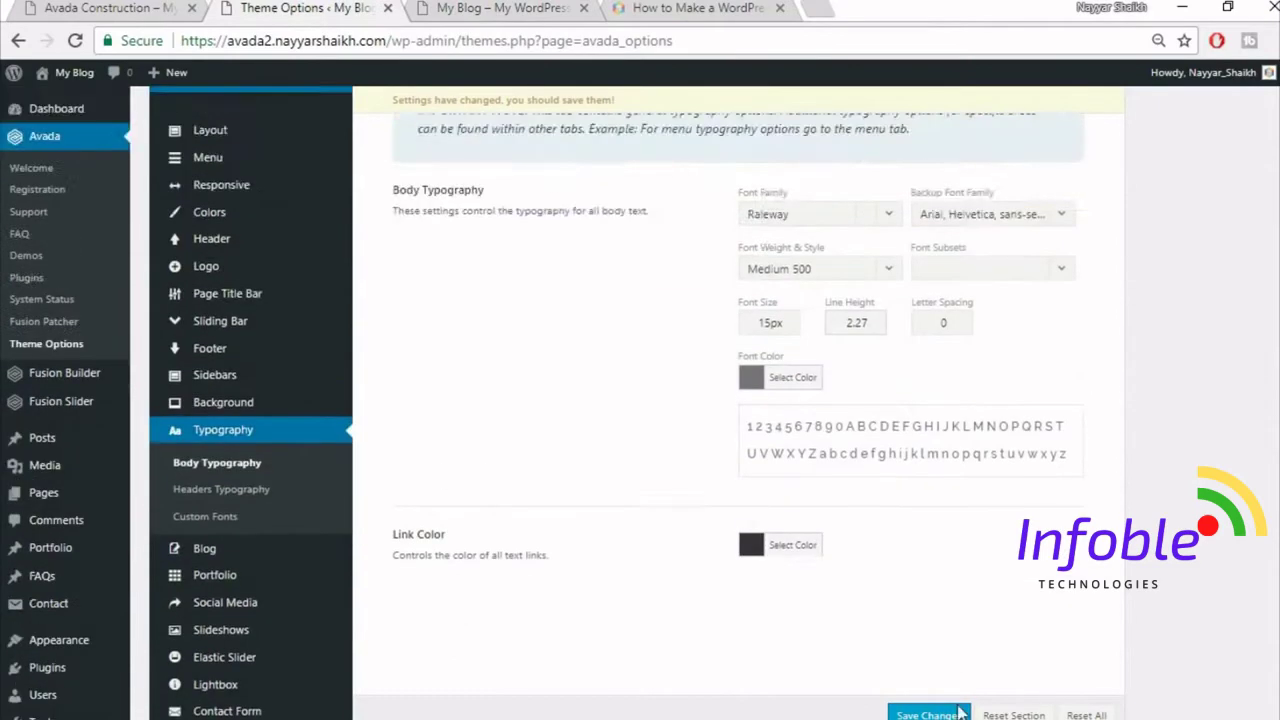
pyautogui.scroll(1, 960, 712)
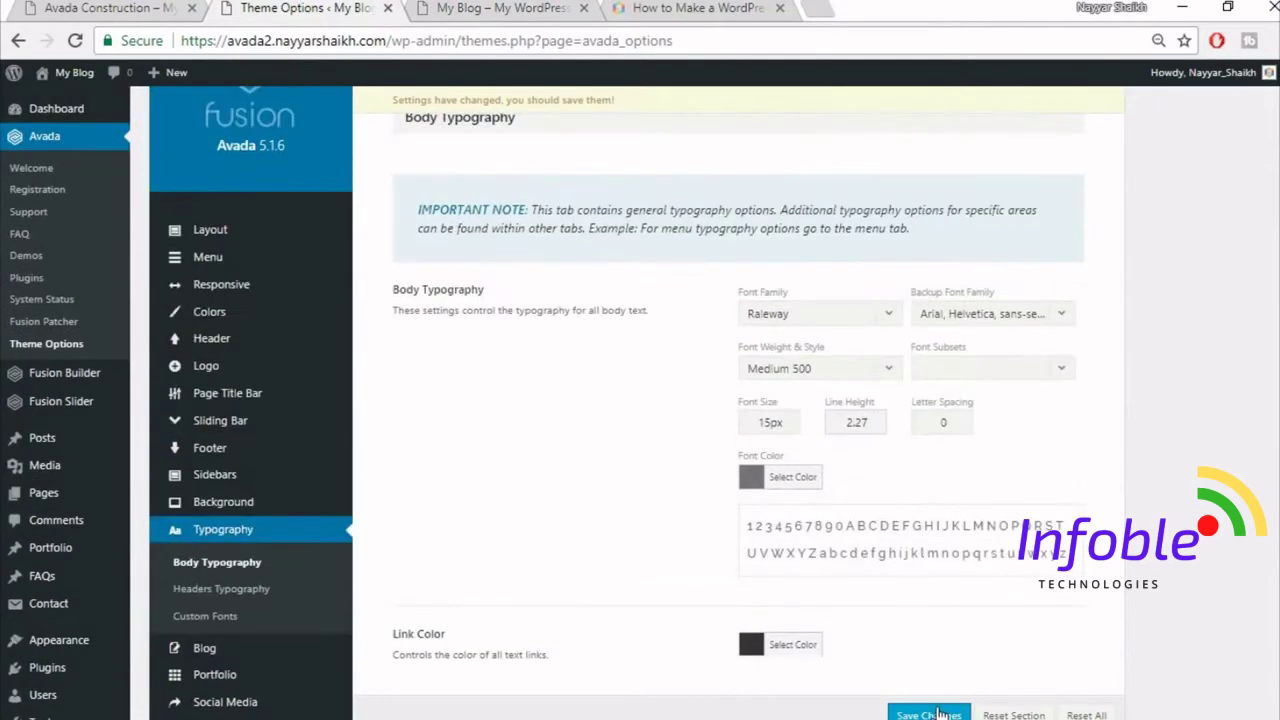
pyautogui.click(958, 713)
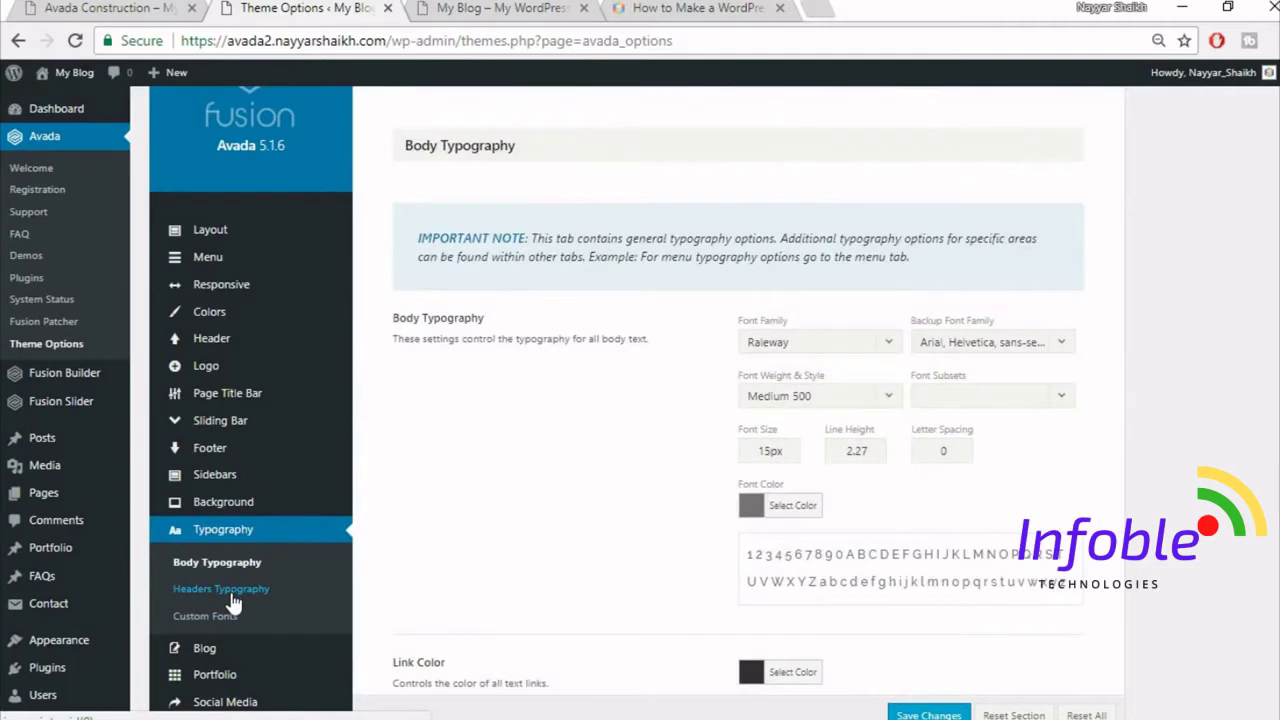
# - Set H1 headers to Raleway with Arial, Helvetica, sans-serif as the backup font
pyautogui.click(230, 594)
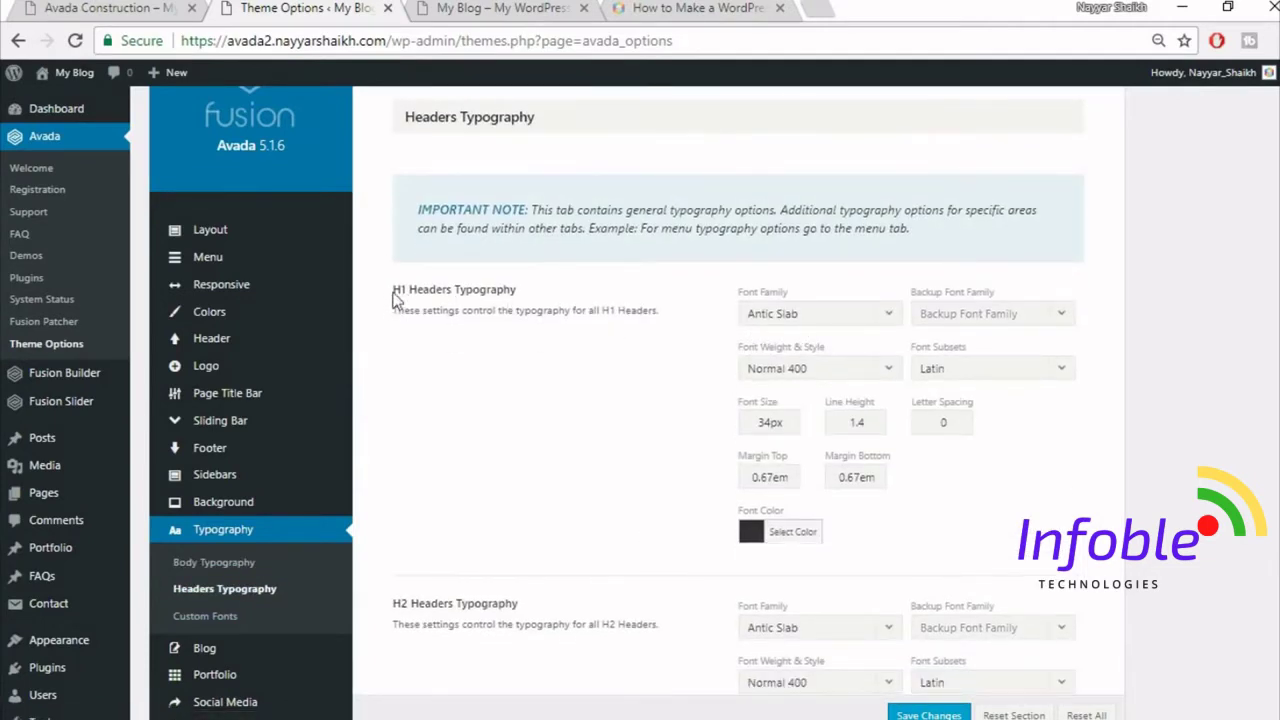
pyautogui.click(822, 315)
pyautogui.write('rale')
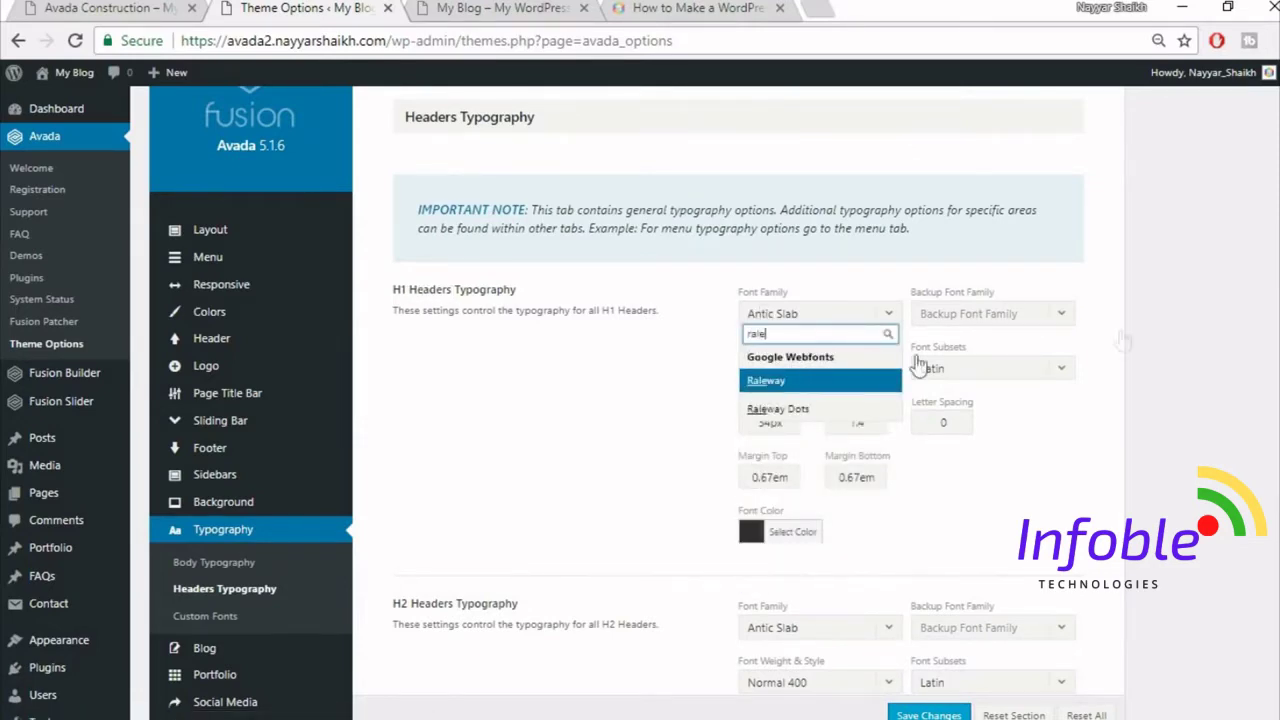
pyautogui.press('Return')
pyautogui.click(975, 314)
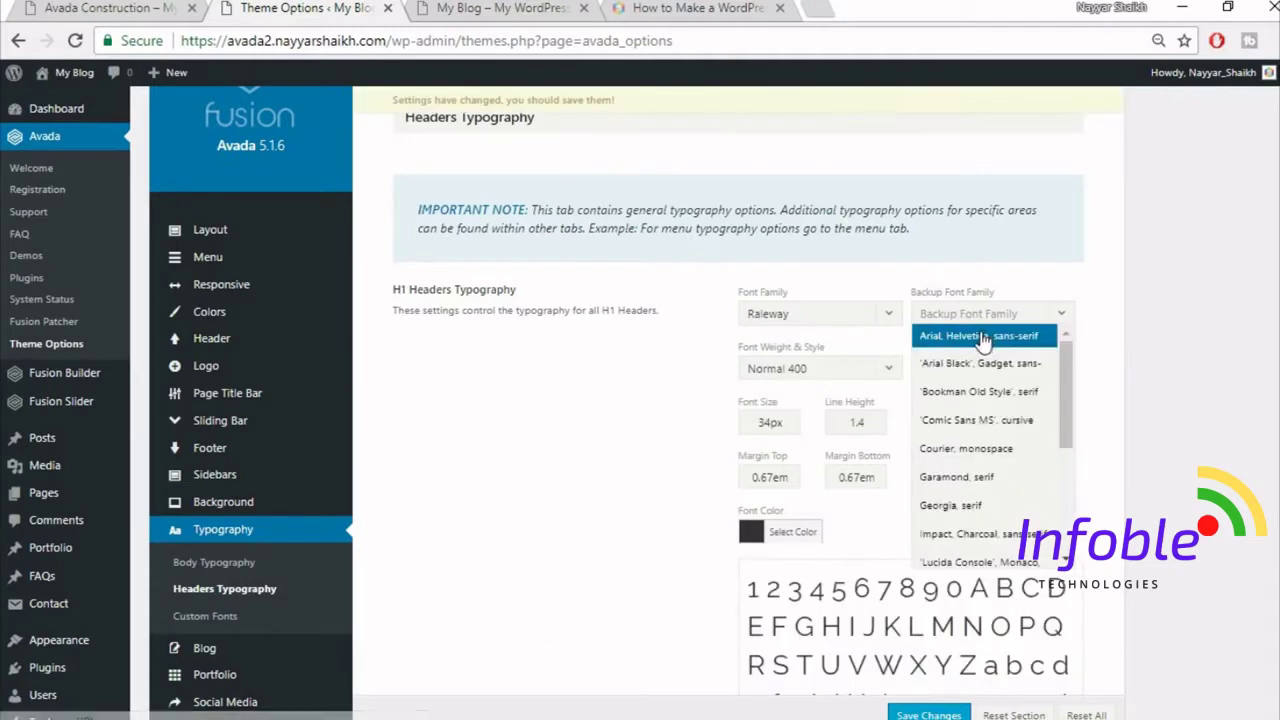
pyautogui.click(990, 332)
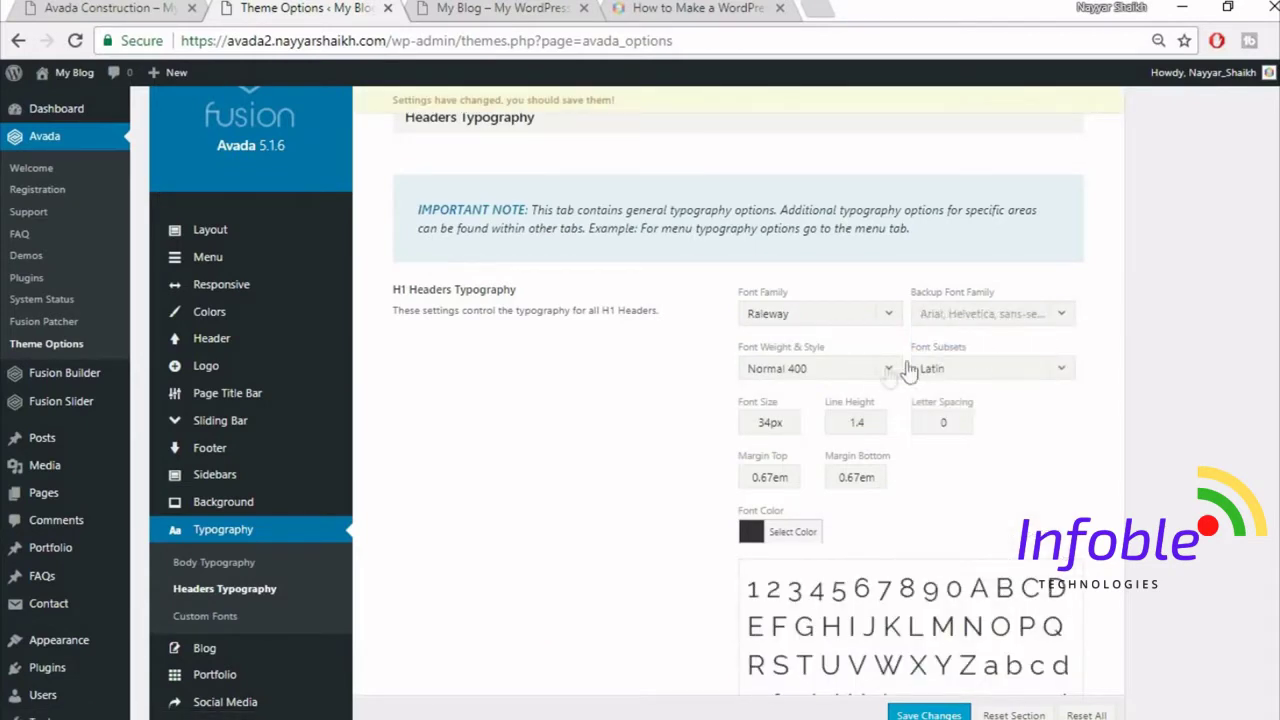
# - Make H1 headings Extra-Bold 800 with 2px letter spacing
pyautogui.click(827, 372)
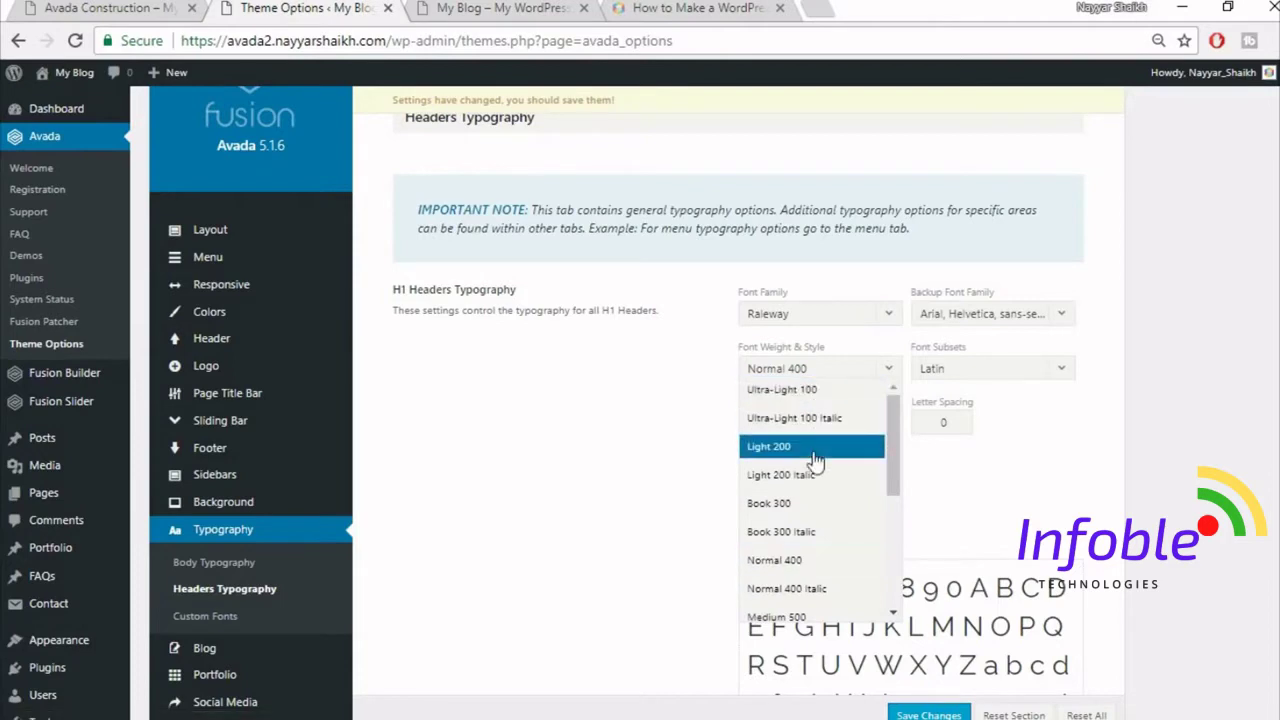
pyautogui.scroll(-1, 830, 452)
pyautogui.scroll(-2, 835, 500)
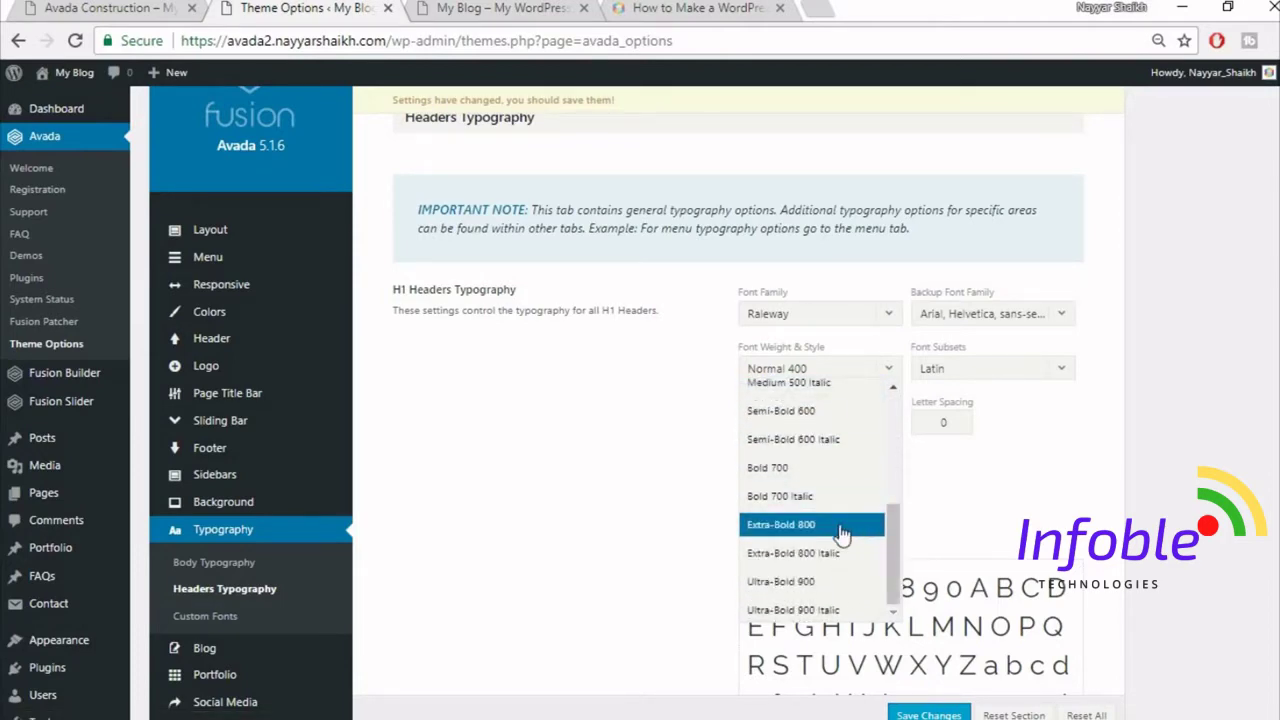
pyautogui.click(843, 528)
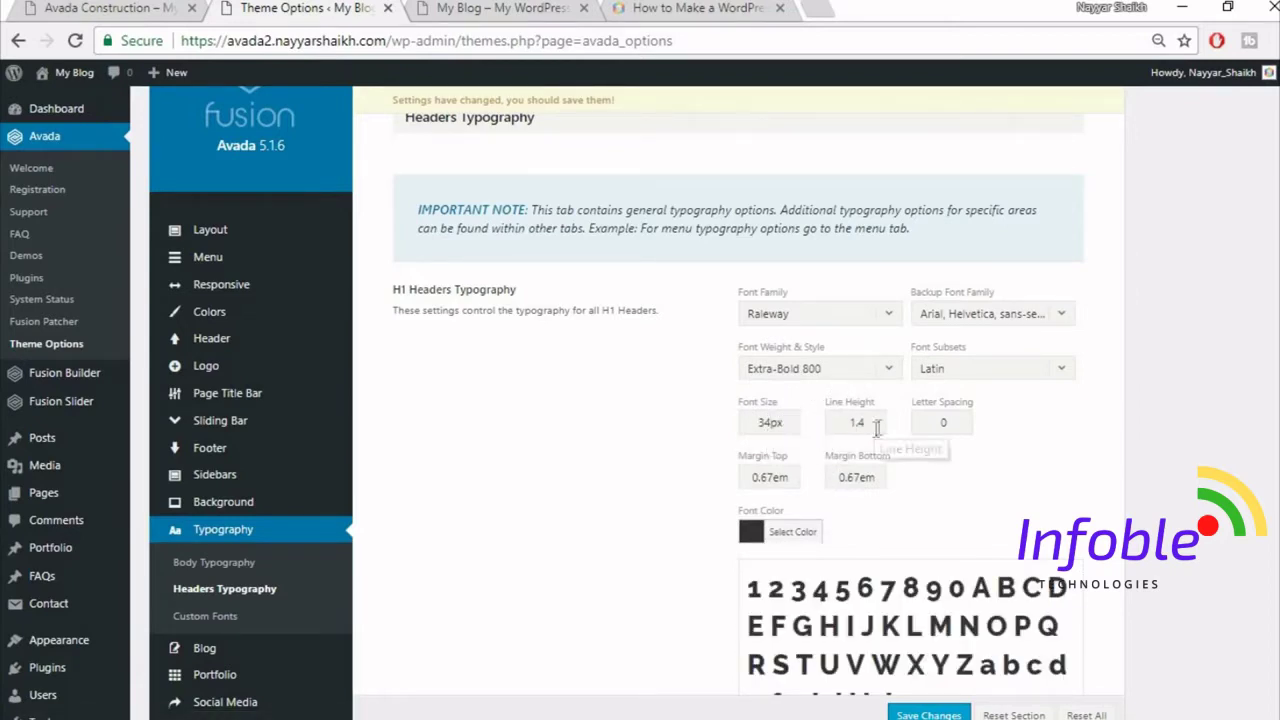
pyautogui.doubleClick(953, 422)
pyautogui.write('2px')
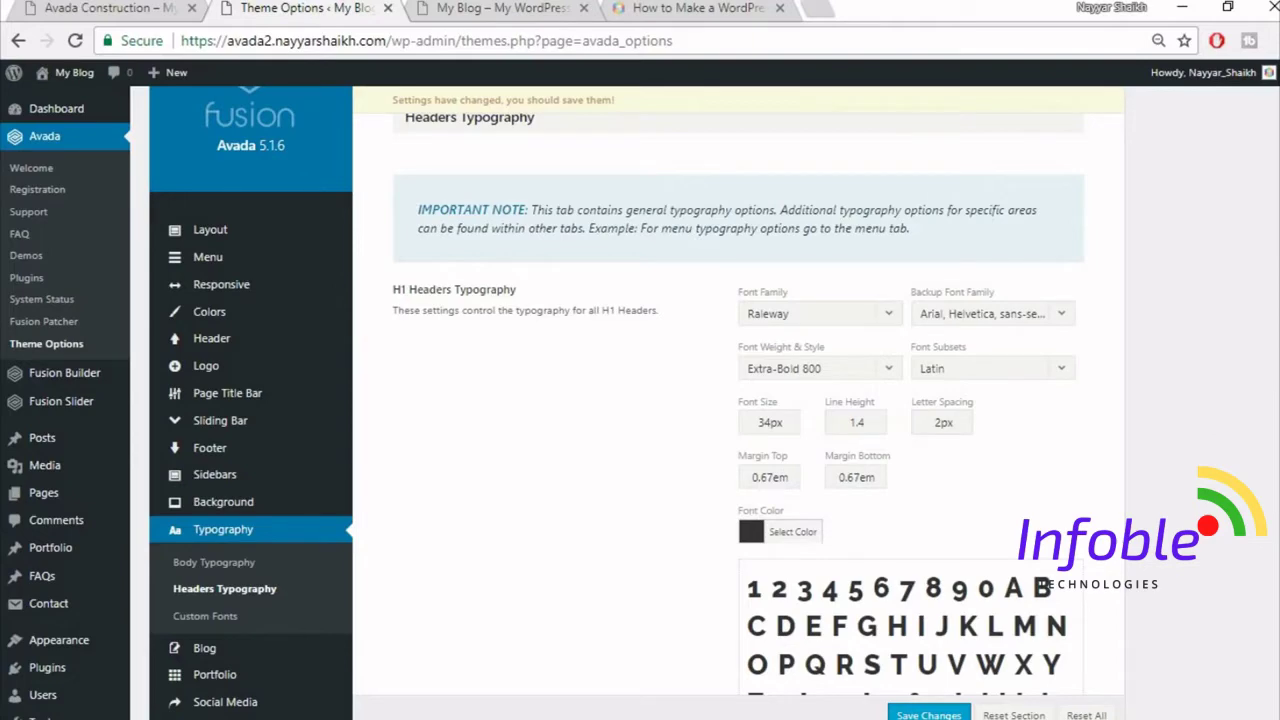
pyautogui.scroll(-9, 830, 400)
# - Set H2 headers to Raleway with Arial, Helvetica, sans-serif as the backup font
pyautogui.click(830, 176)
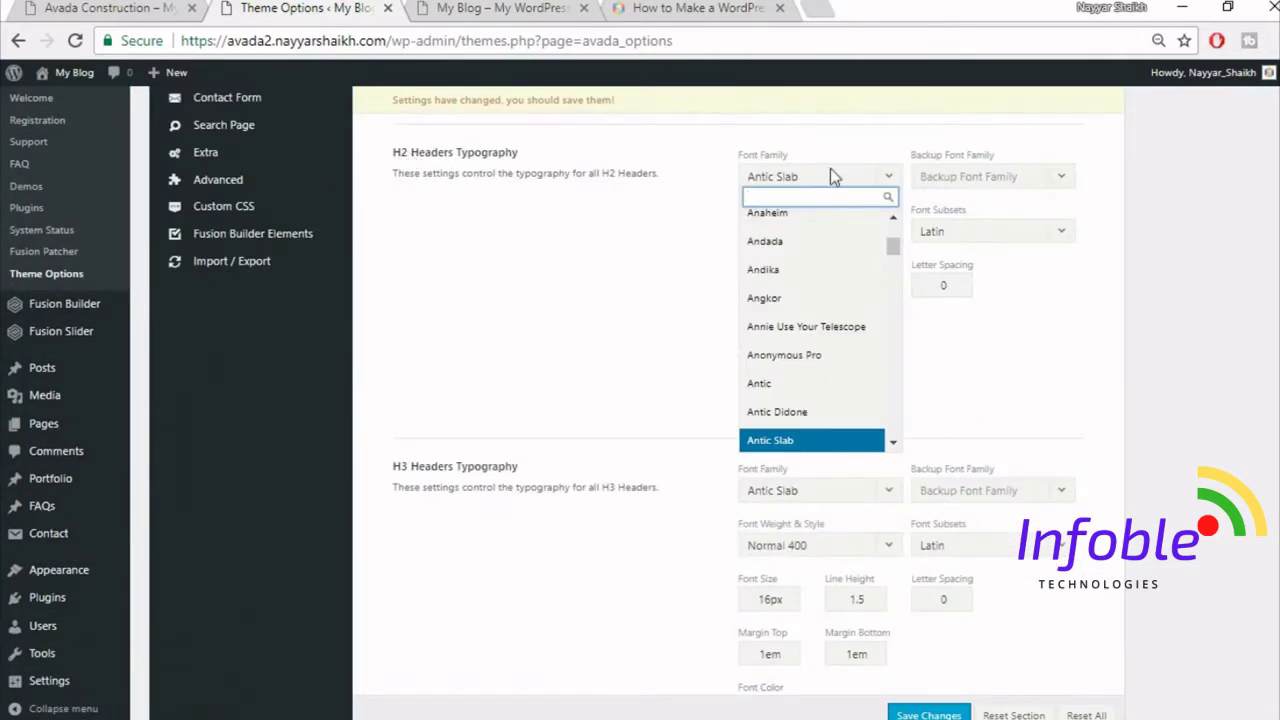
pyautogui.write('rale')
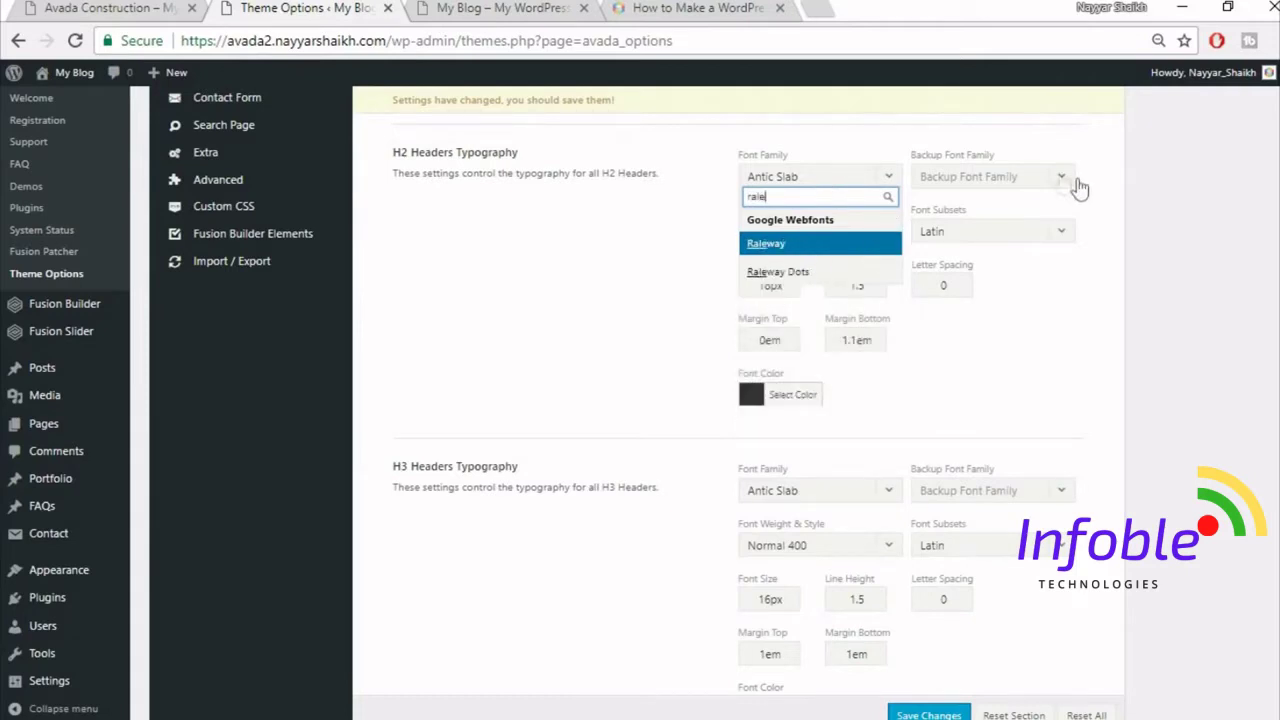
pyautogui.press('Return')
pyautogui.click(1010, 177)
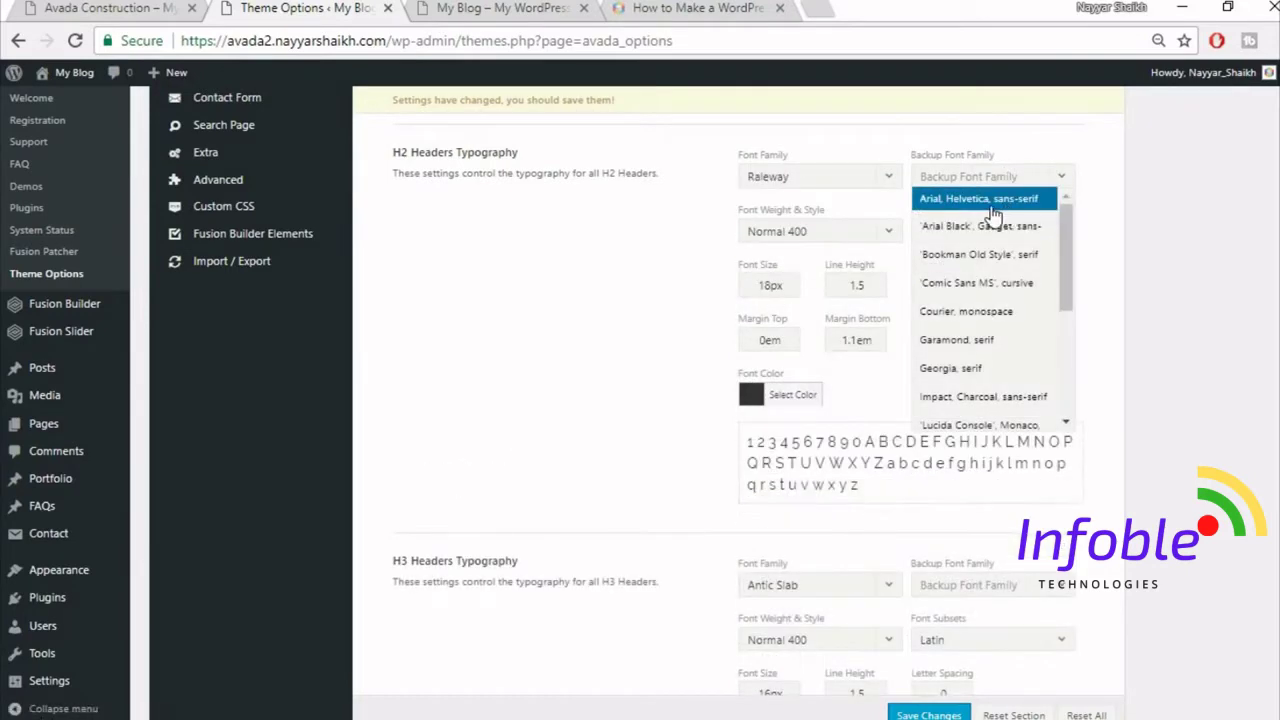
pyautogui.click(993, 199)
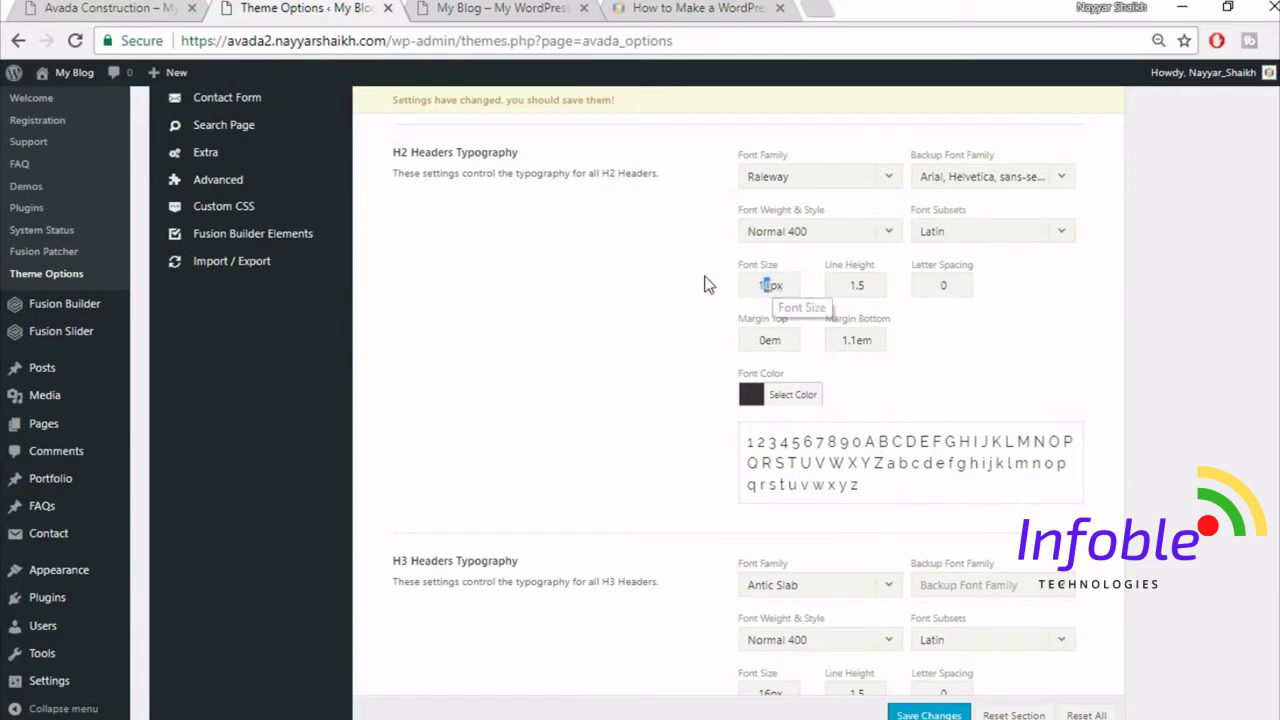
# - Set H2 to 32px size, 1.3 line height, 1px letter spacing and 0.5em bottom margin
pyautogui.moveTo(772, 284); pyautogui.dragTo(703, 285)
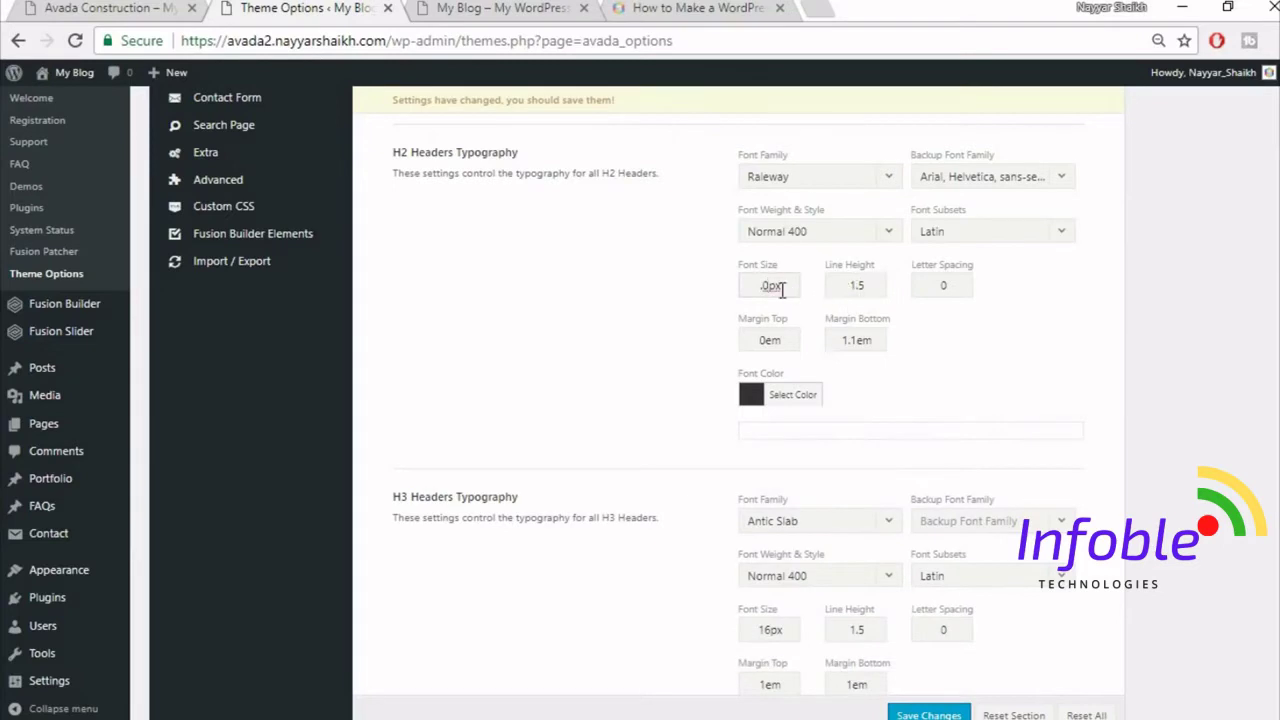
pyautogui.write('32')
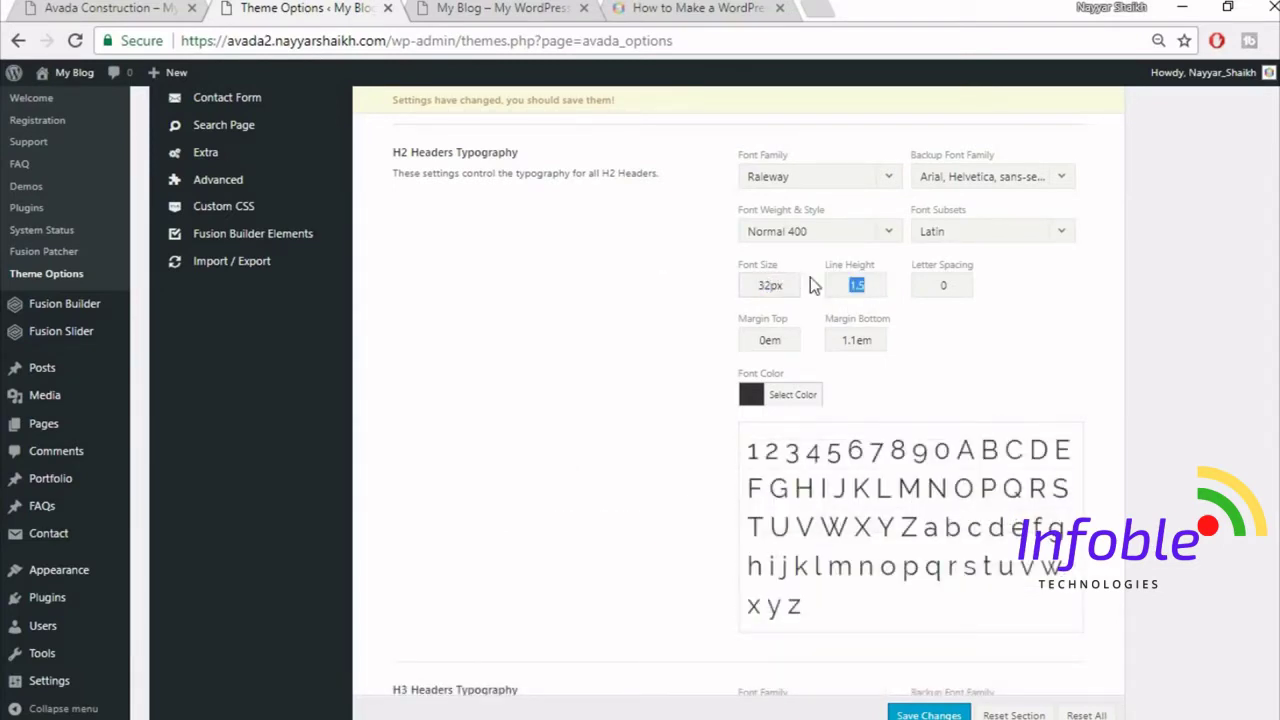
pyautogui.write('1')
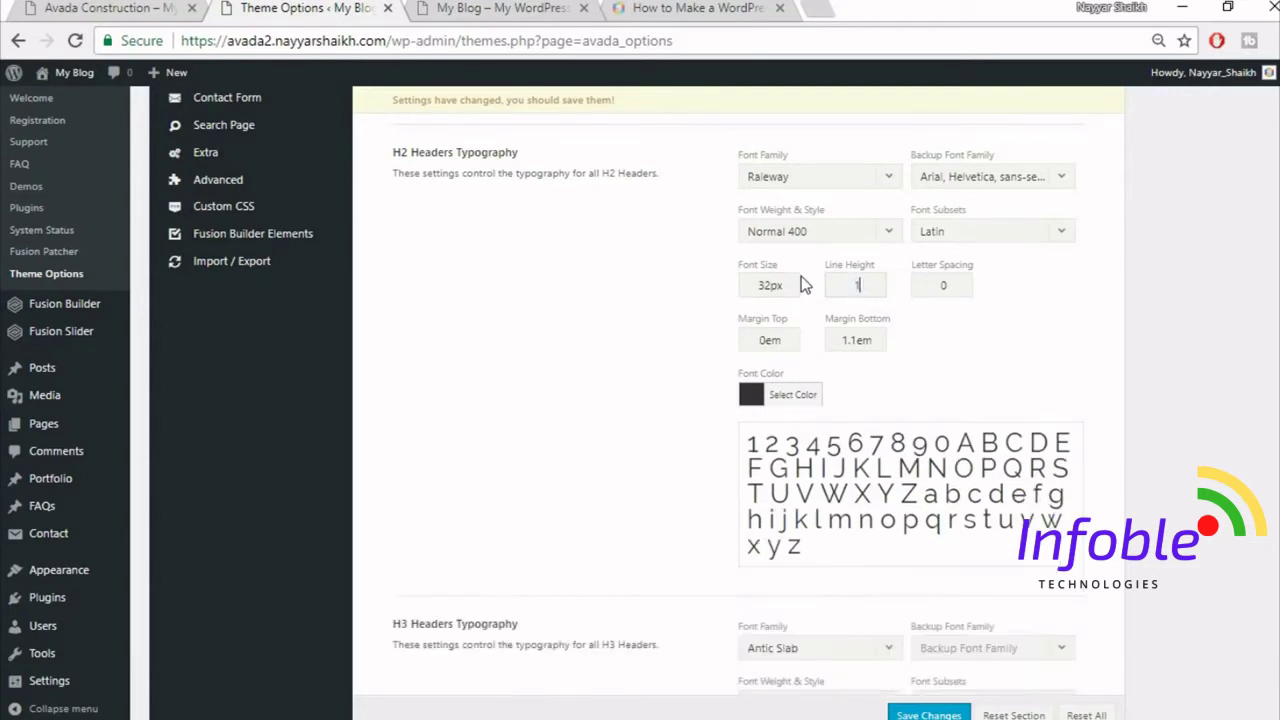
pyautogui.write('.3')
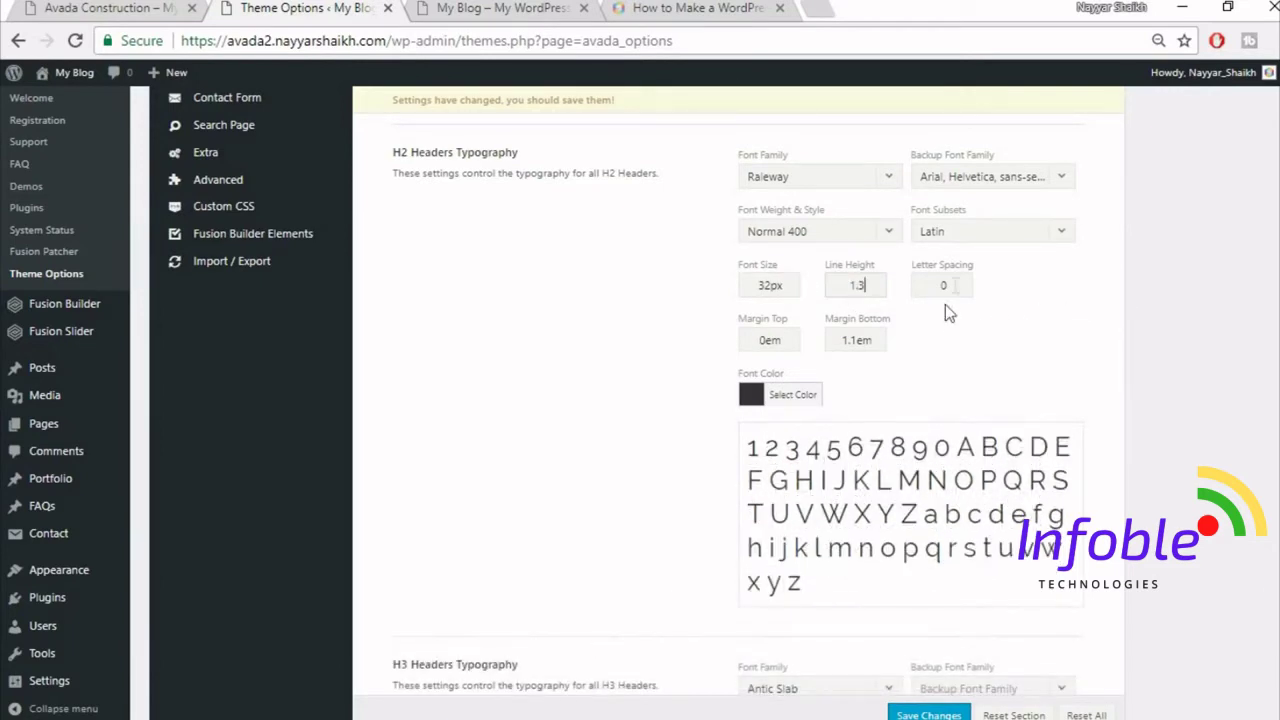
pyautogui.write('1px')
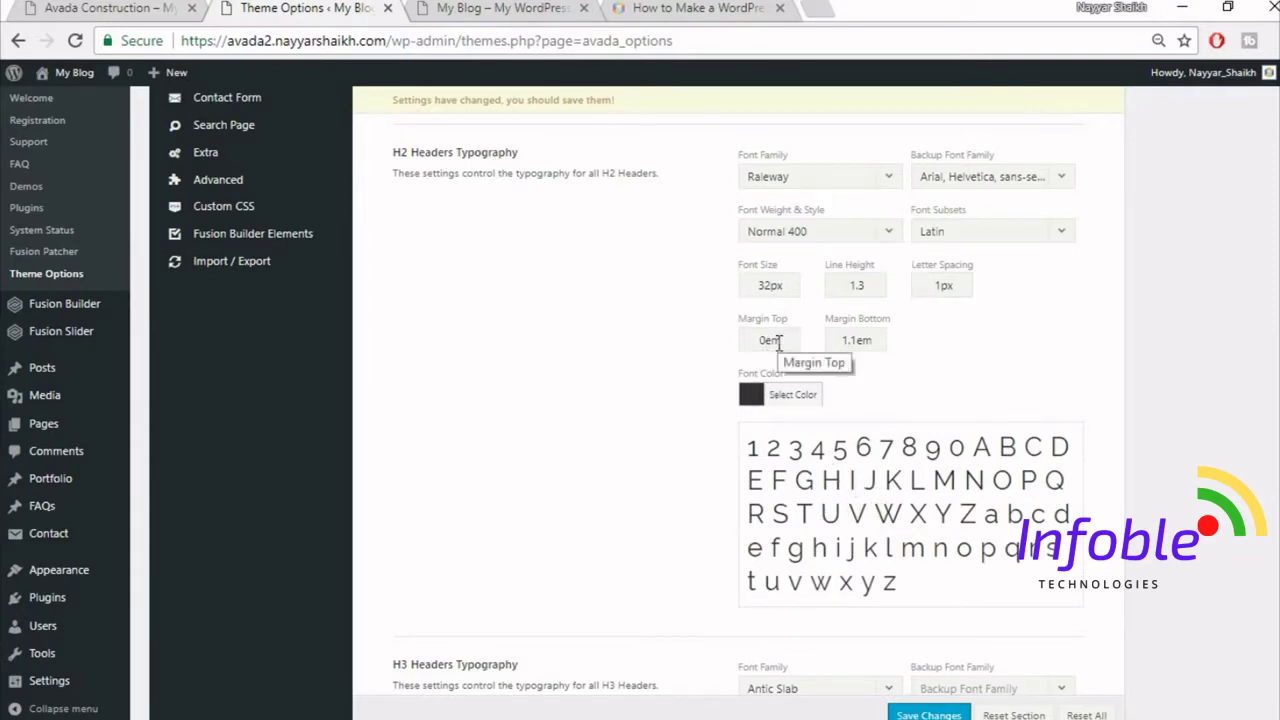
pyautogui.doubleClick(858, 340)
pyautogui.write('0')
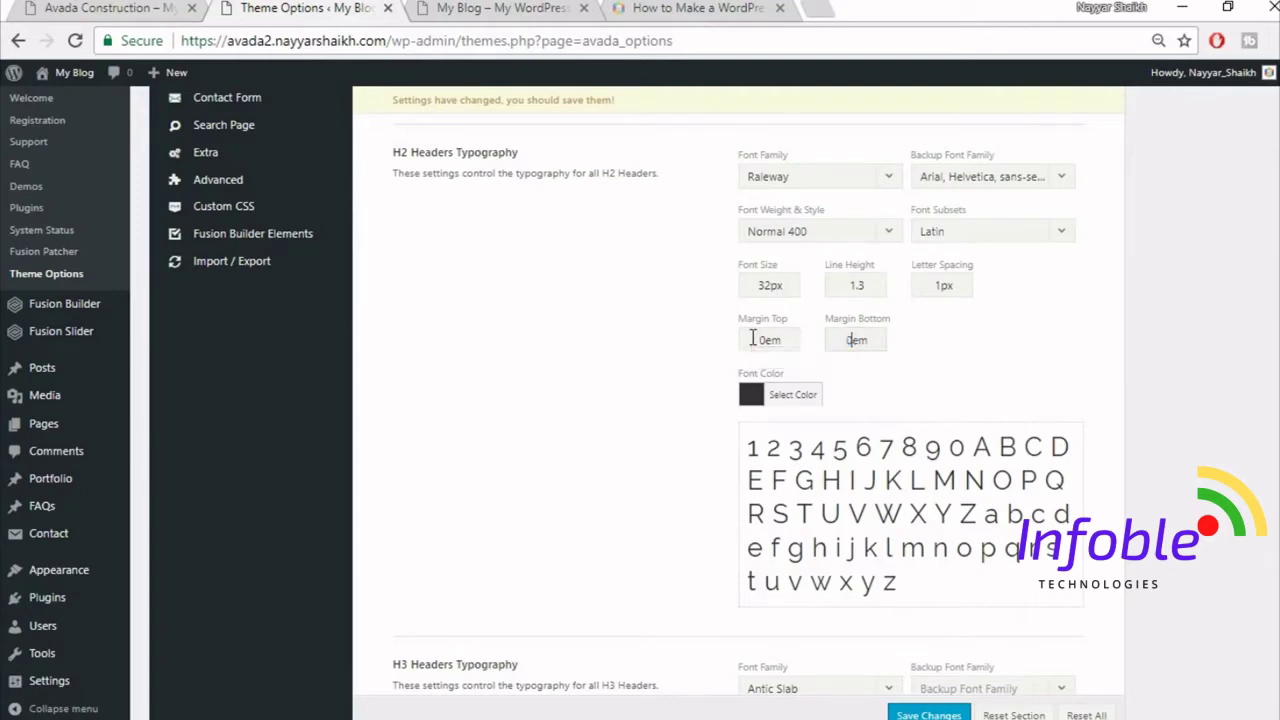
pyautogui.write('.5')
# - Set H3 headers to Raleway with Arial, Helvetica, sans-serif as the backup font
pyautogui.scroll(-4, 998, 356)
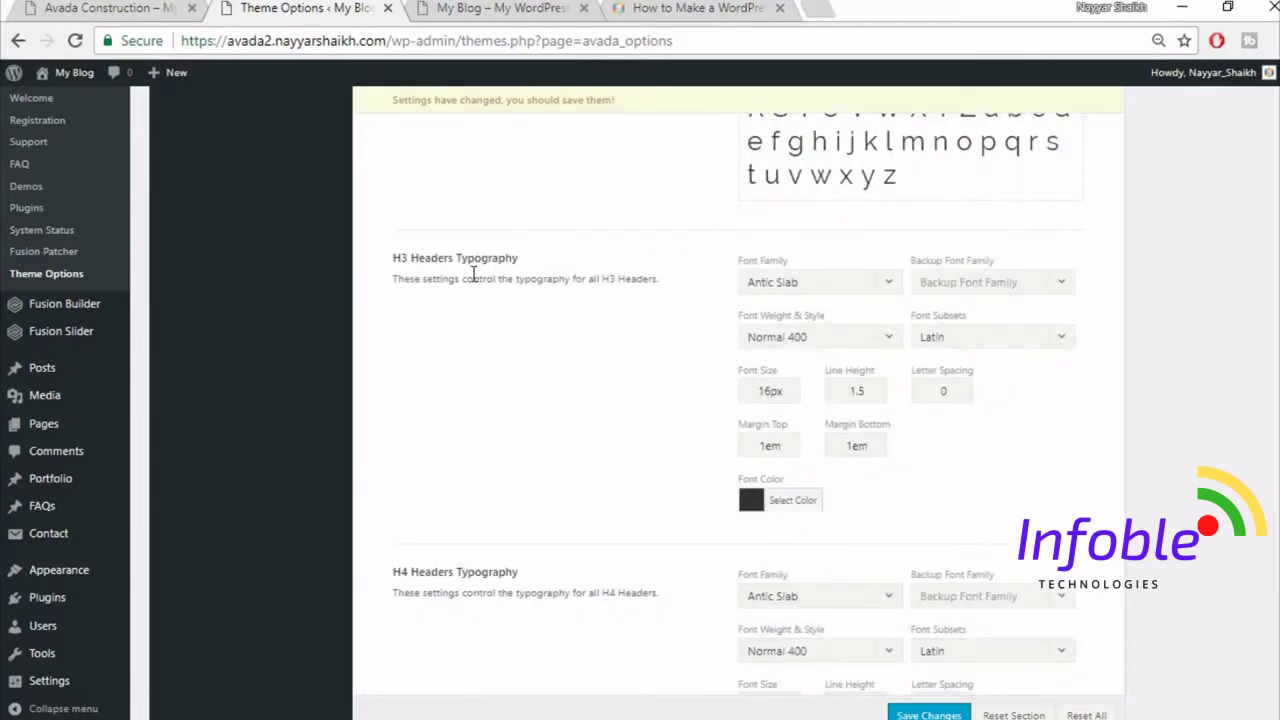
pyautogui.scroll(-1, 530, 299)
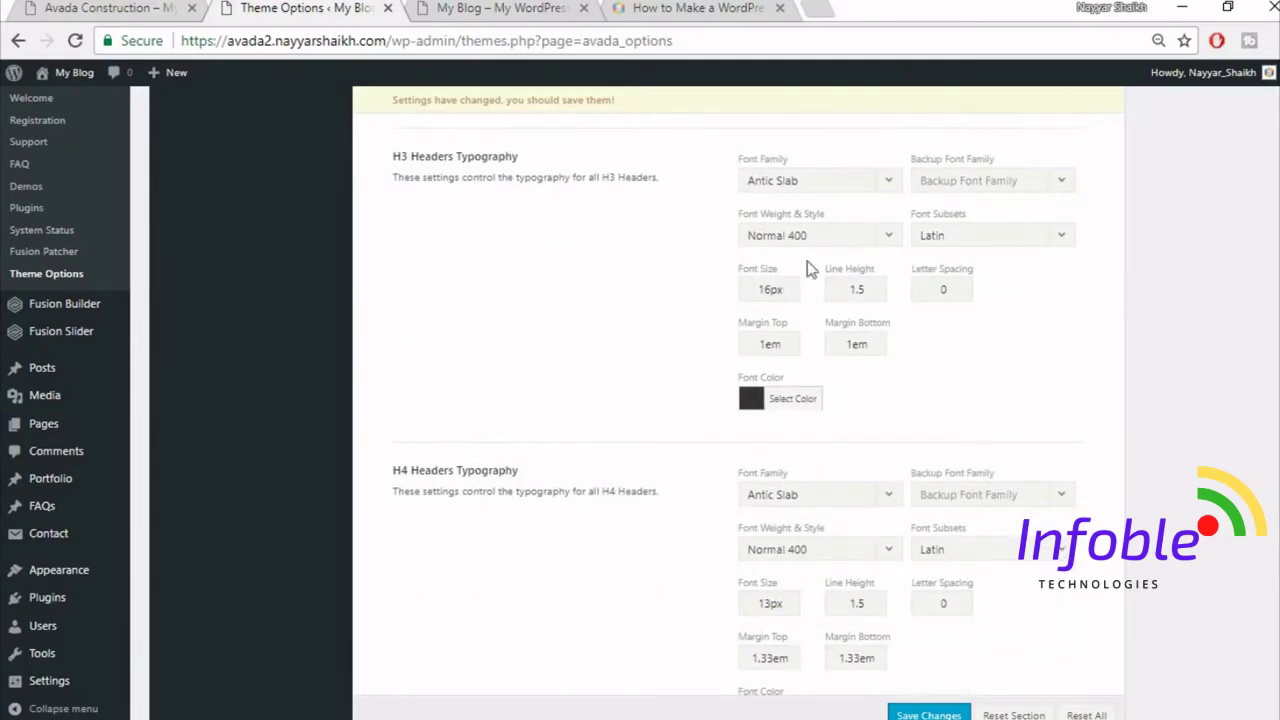
pyautogui.click(814, 184)
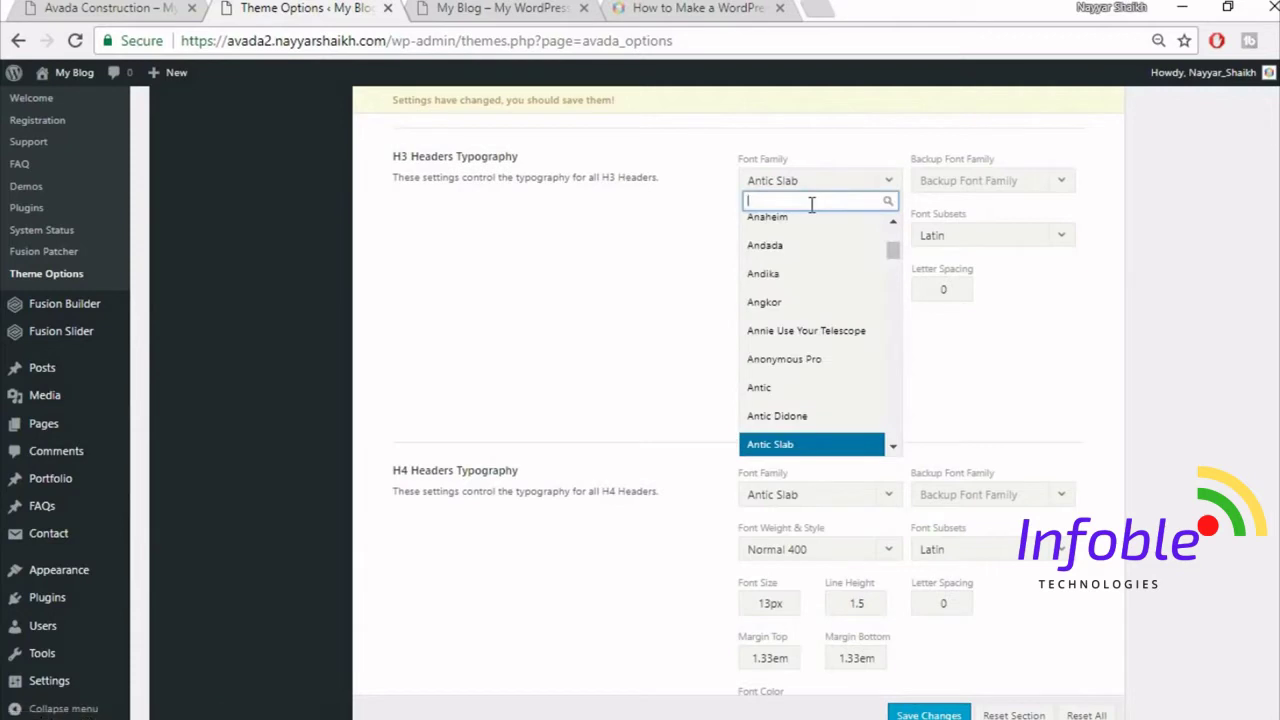
pyautogui.write('rale')
pyautogui.press('BackSpace')
pyautogui.write('le')
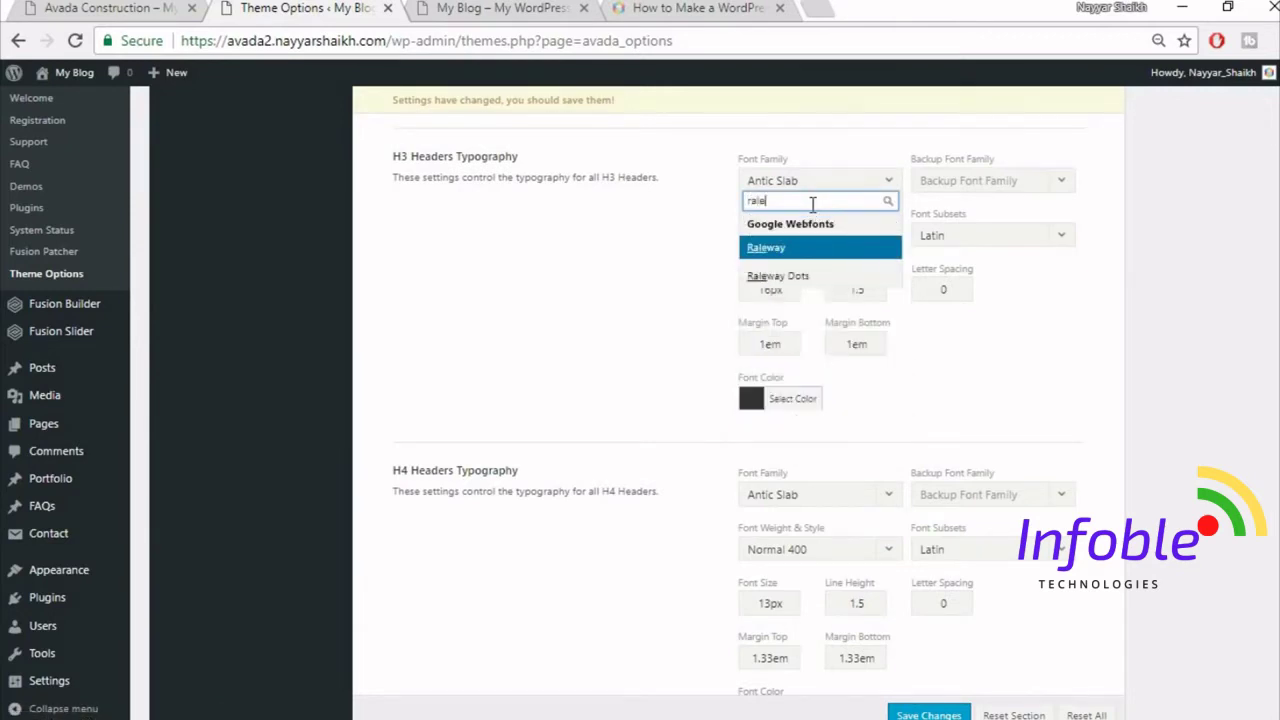
pyautogui.press('Return')
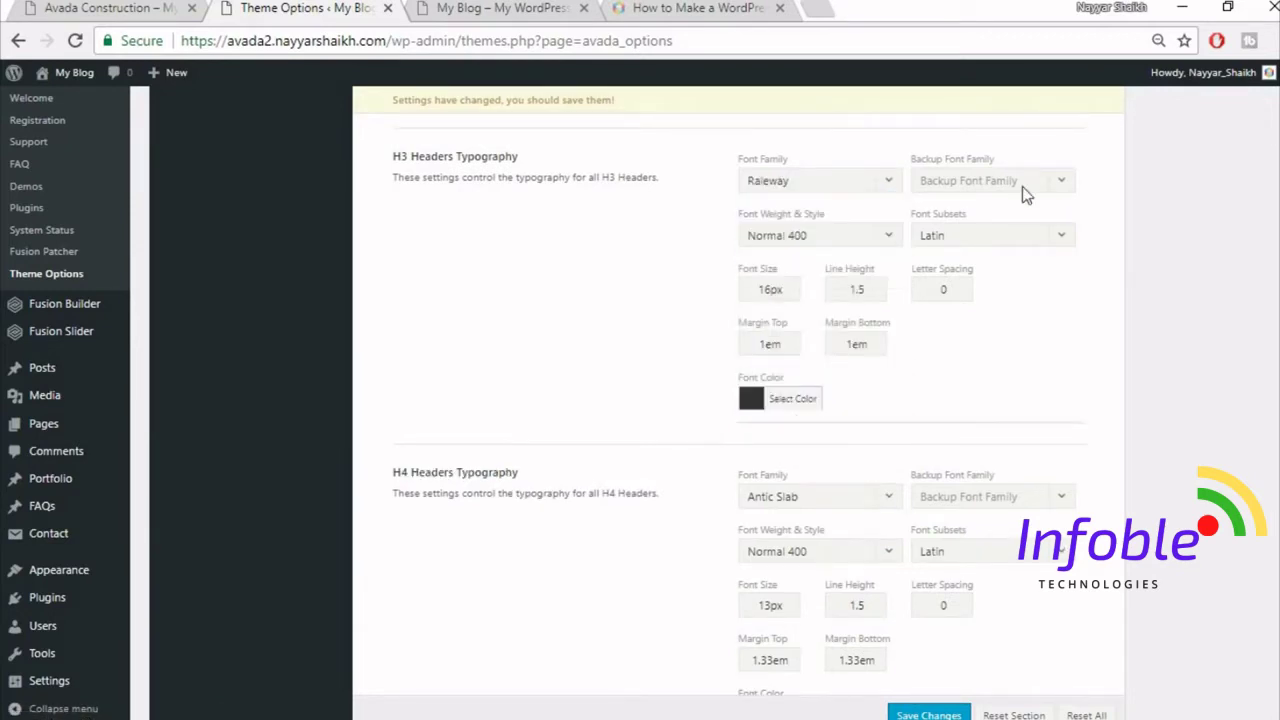
pyautogui.click(1022, 186)
pyautogui.click(990, 202)
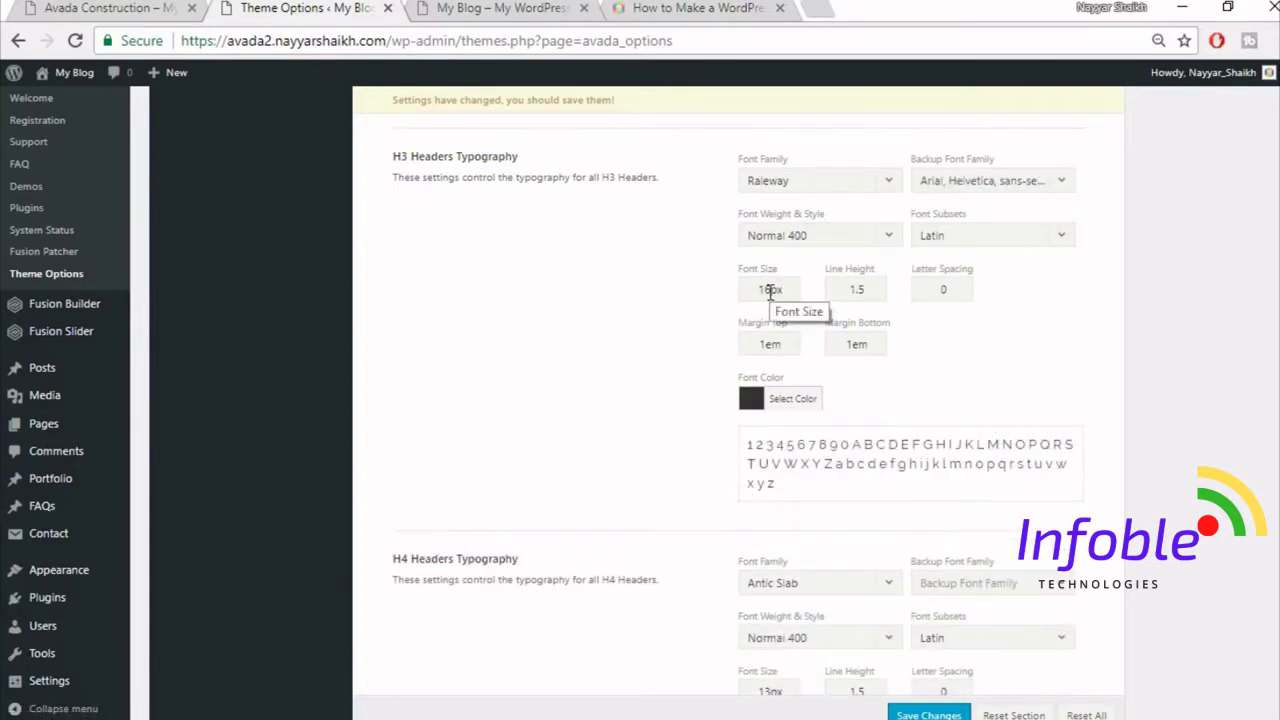
# - Give H3 headers a 20px font size and 1px letter spacing
pyautogui.moveTo(768, 290); pyautogui.dragTo(716, 294)
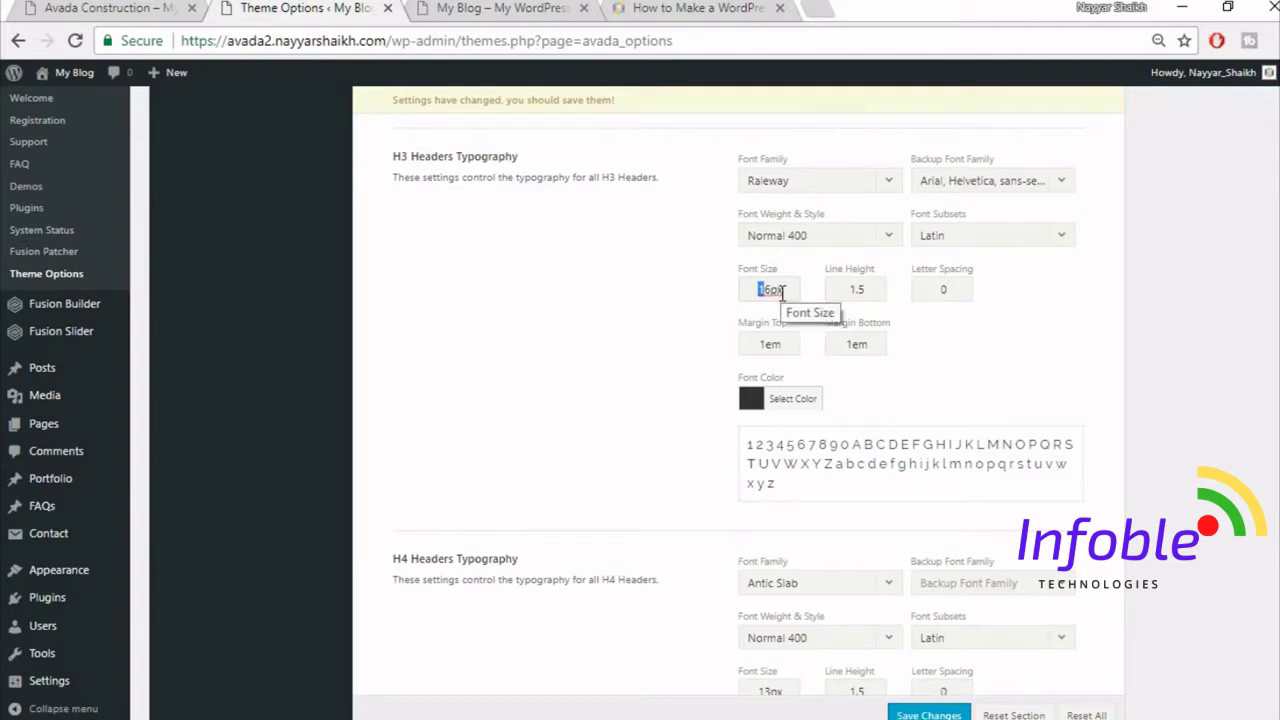
pyautogui.press('BackSpace')
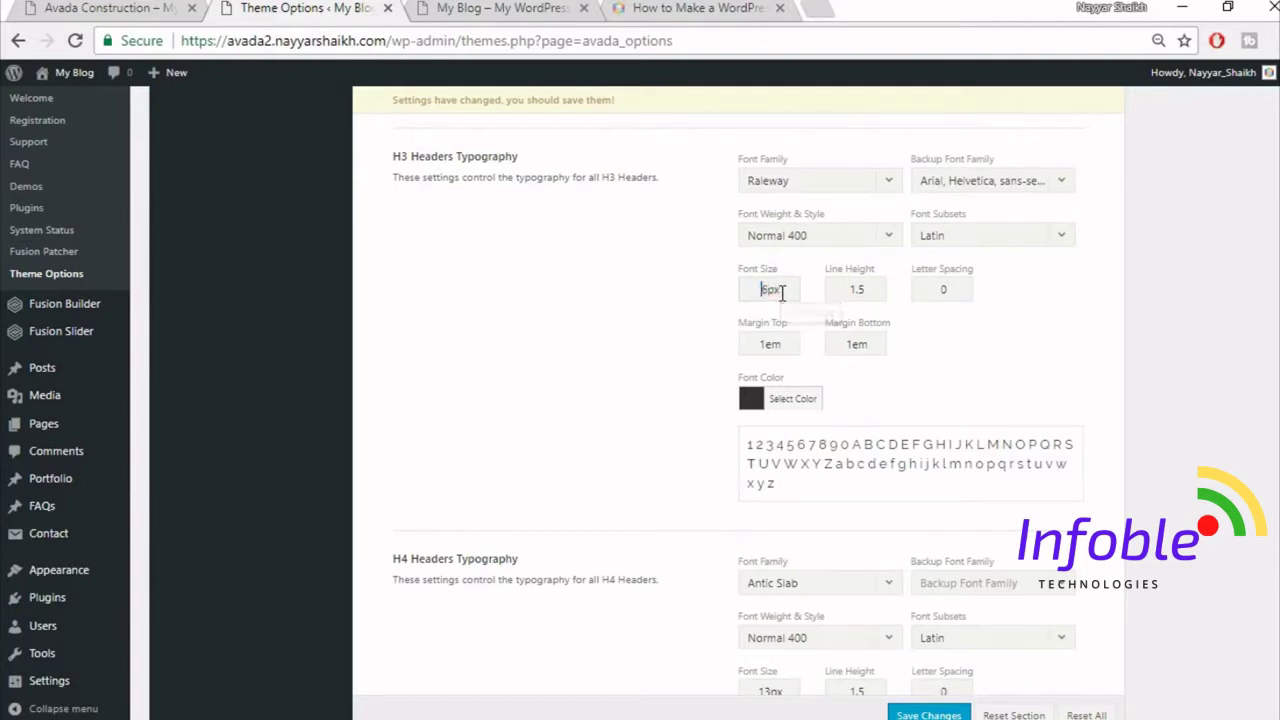
pyautogui.press('BackSpace')
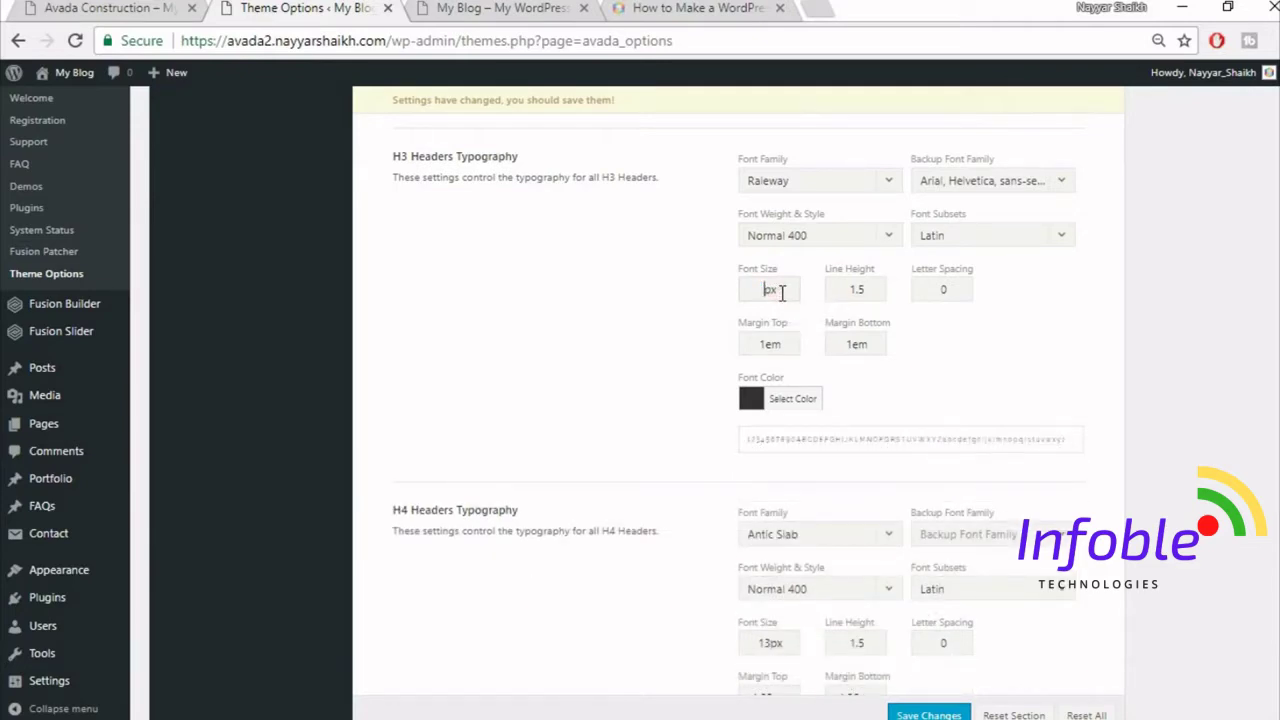
pyautogui.write('20')
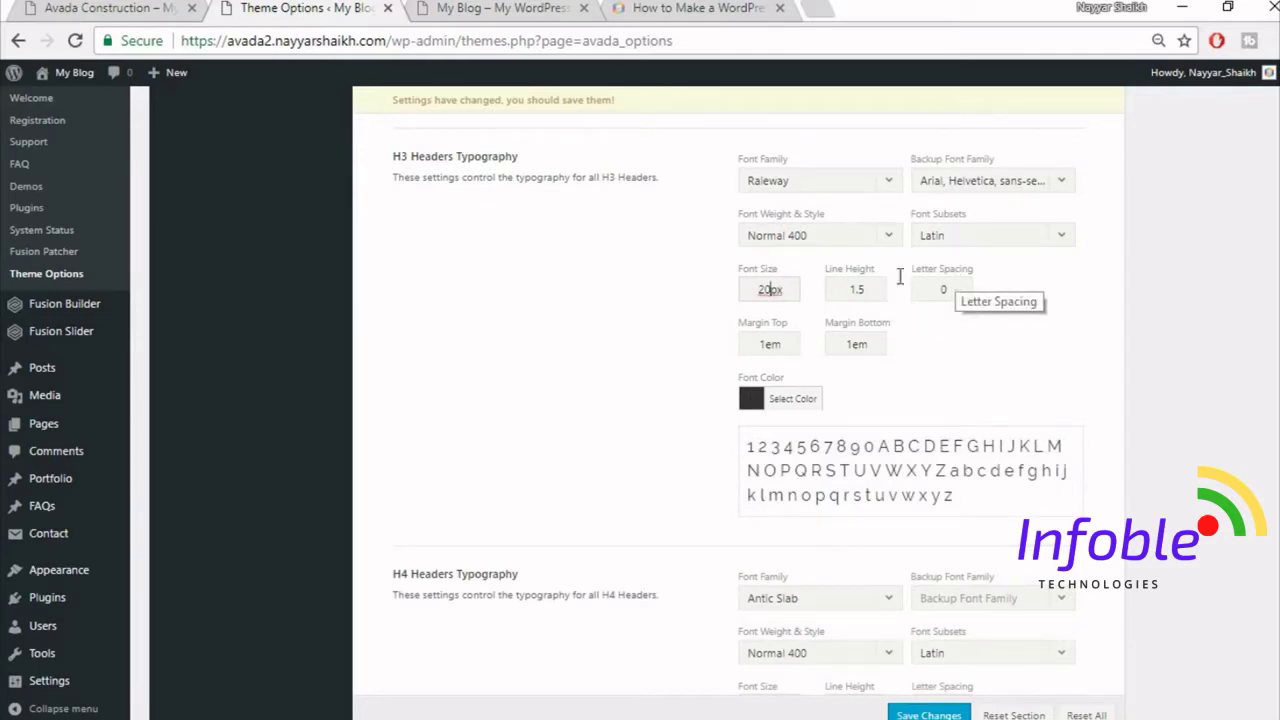
pyautogui.doubleClick(955, 287)
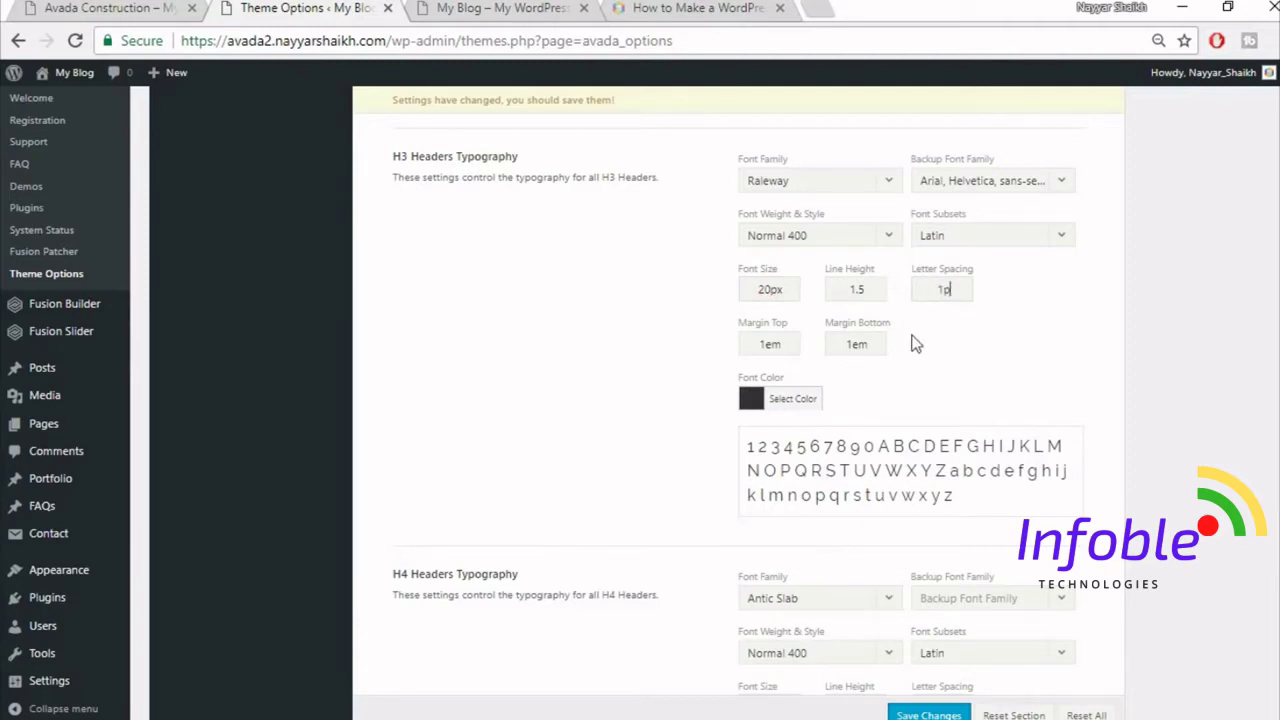
pyautogui.write('1px')
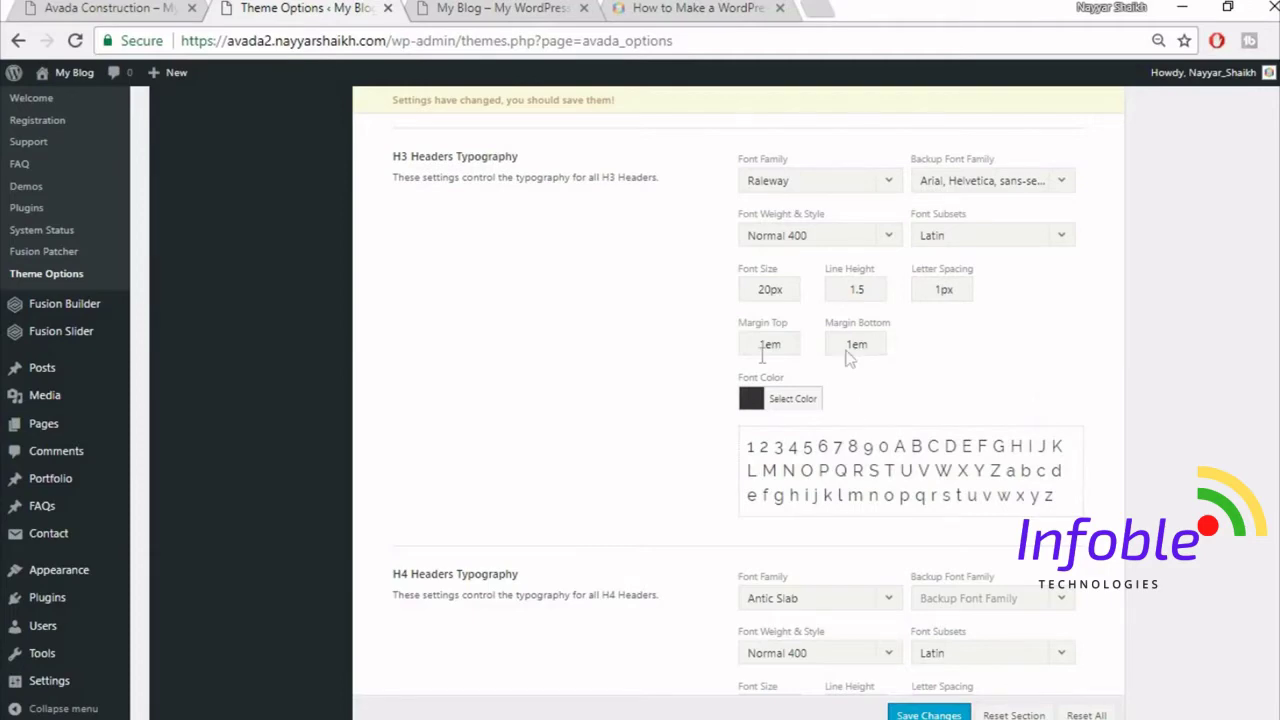
pyautogui.scroll(-1, 1084, 385)
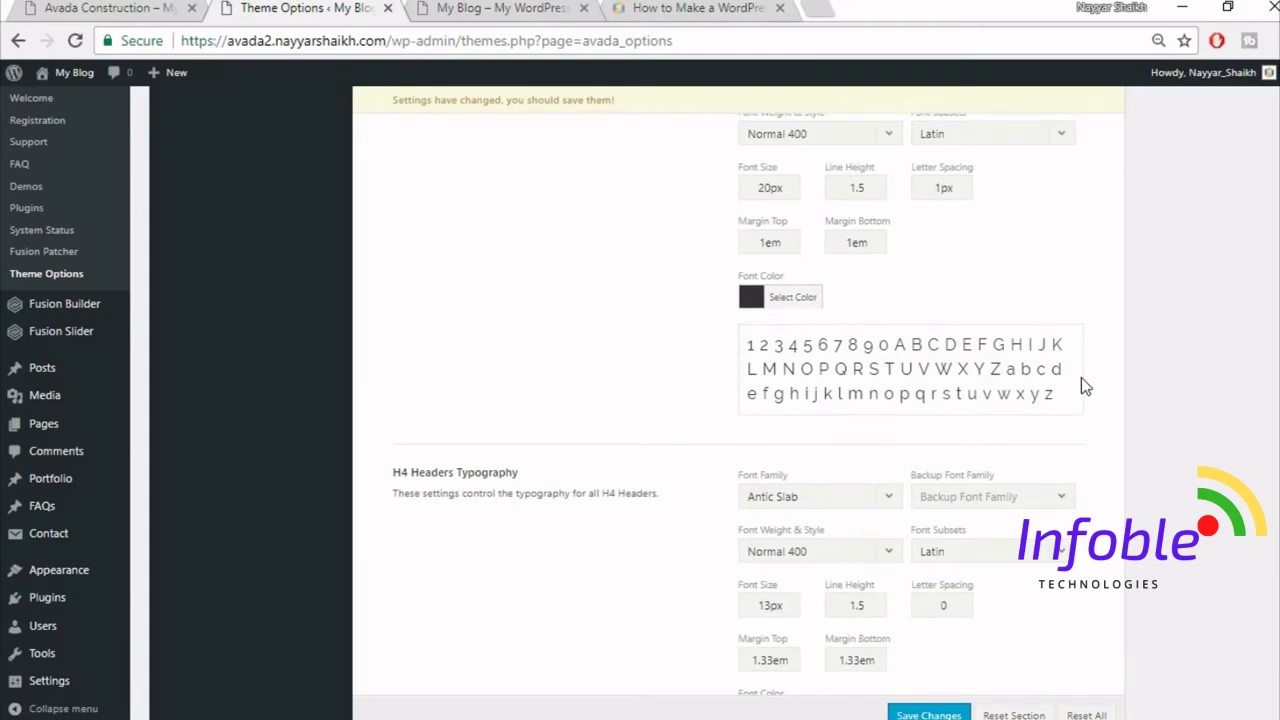
# - Set H4 headers to Raleway with Arial backup font at 18px
pyautogui.scroll(-2, 1081, 386)
pyautogui.click(830, 290)
pyautogui.write('rale')
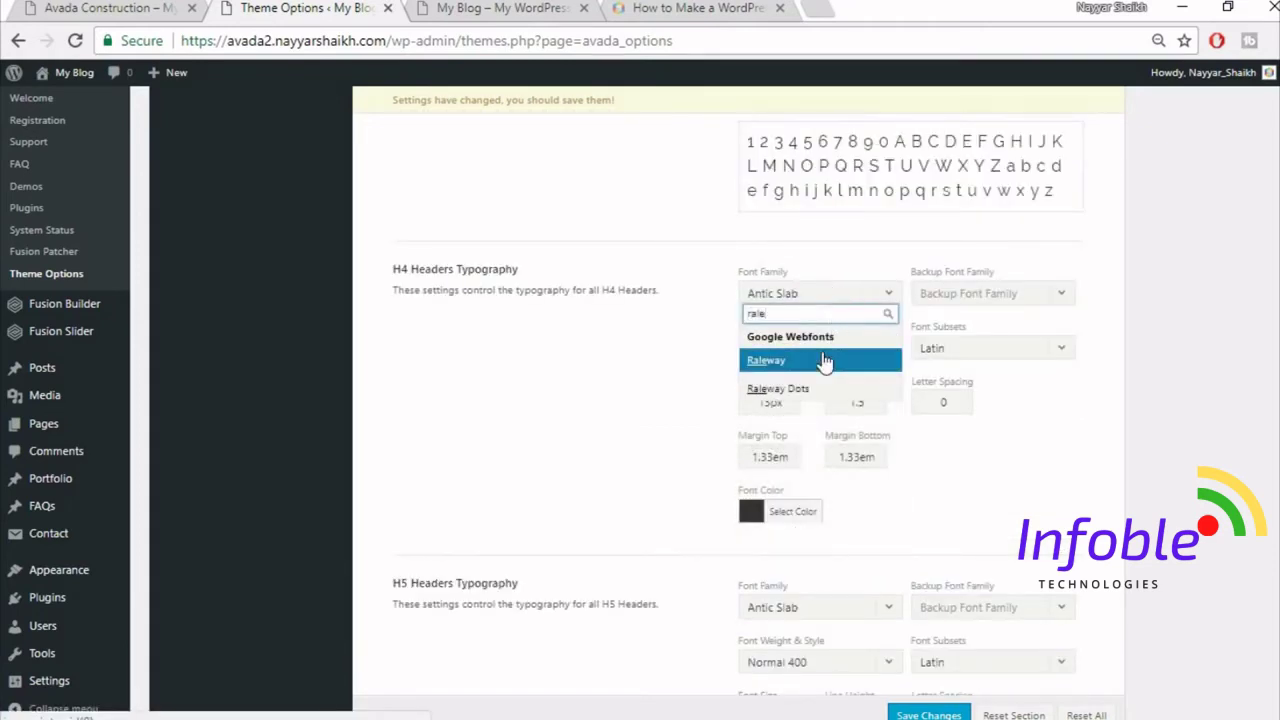
pyautogui.click(825, 362)
pyautogui.click(1020, 294)
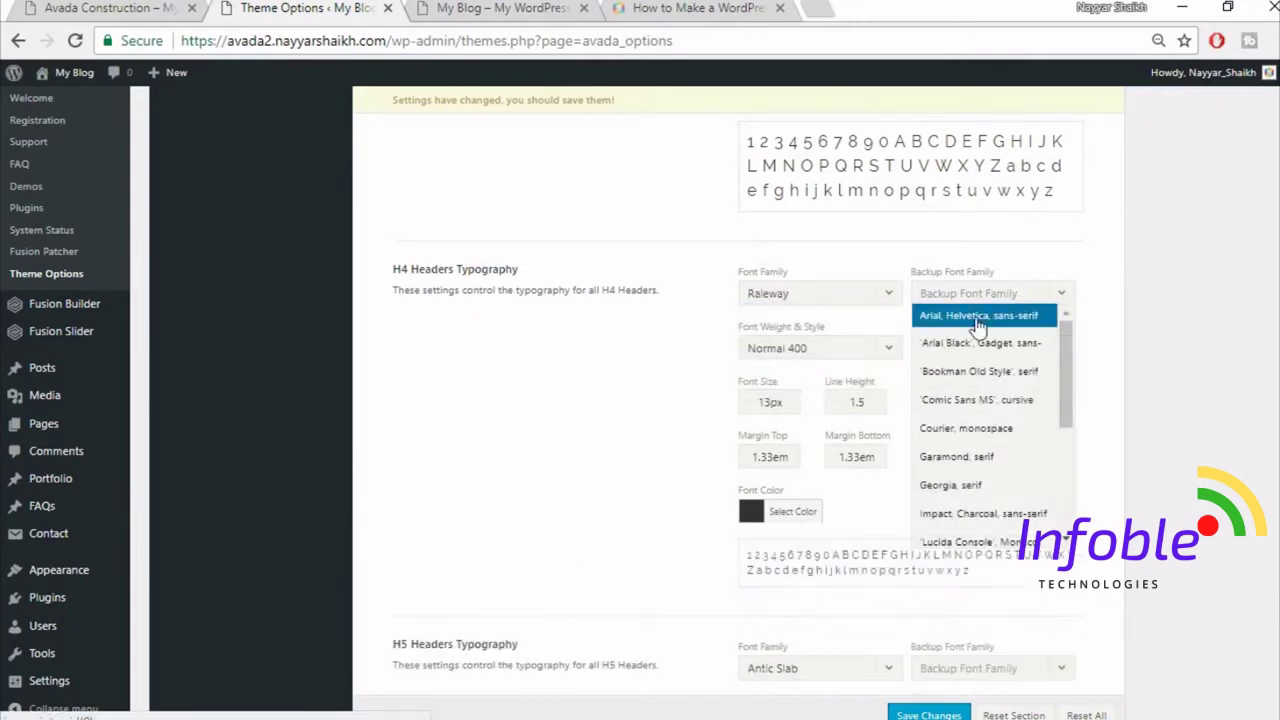
pyautogui.click(977, 318)
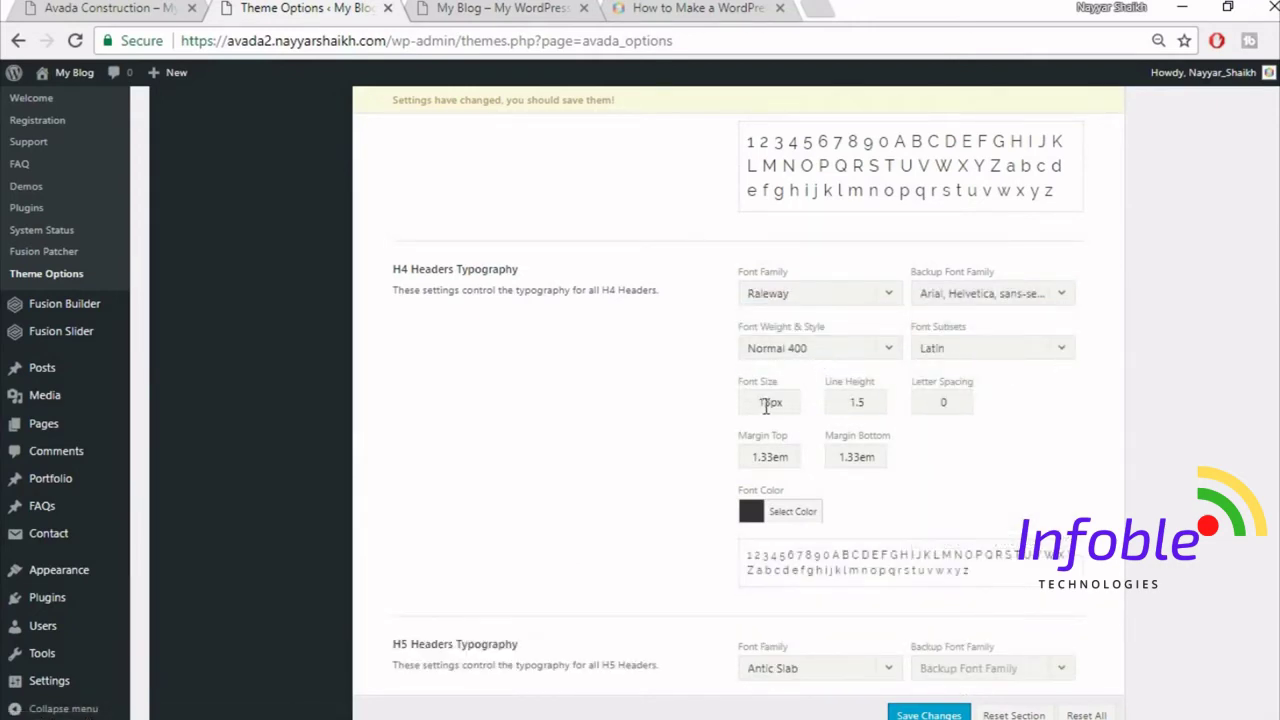
pyautogui.moveTo(772, 402); pyautogui.dragTo(686, 398)
pyautogui.write('18')
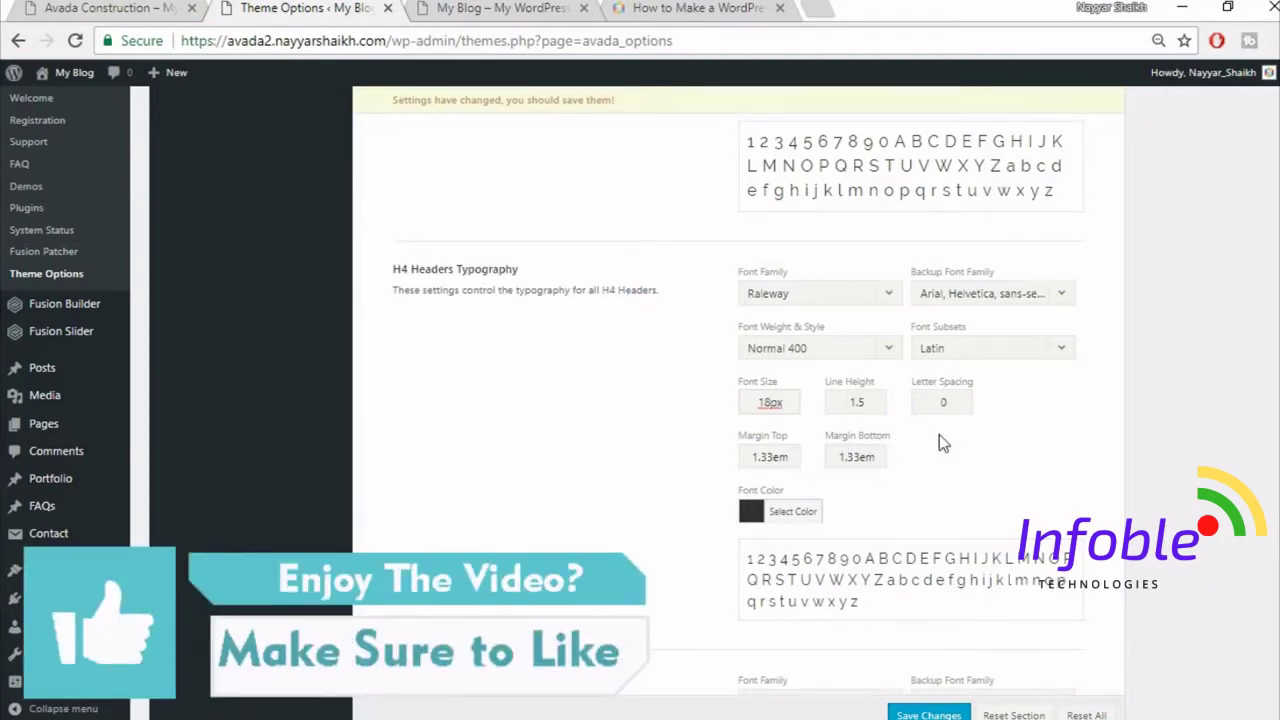
# - Set H5 headers to Raleway with Arial backup, 16px size and 1.4 line height
pyautogui.scroll(-4, 939, 443)
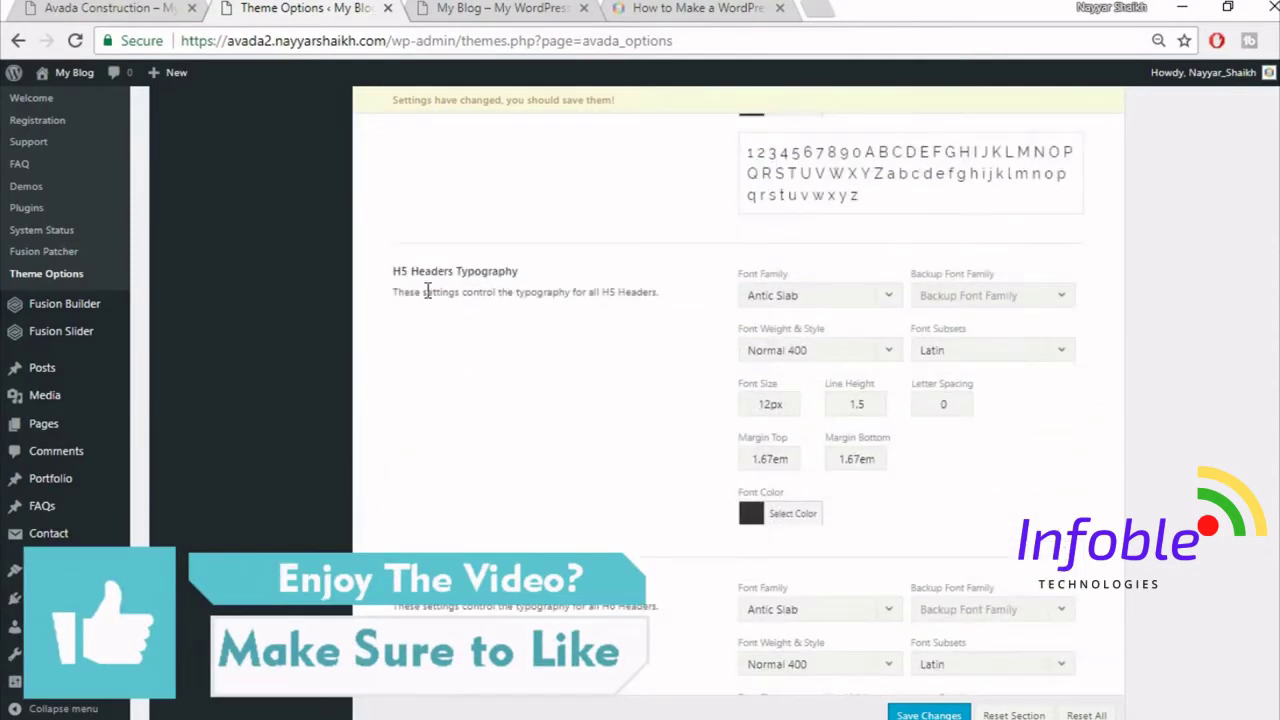
pyautogui.click(797, 297)
pyautogui.write('rale')
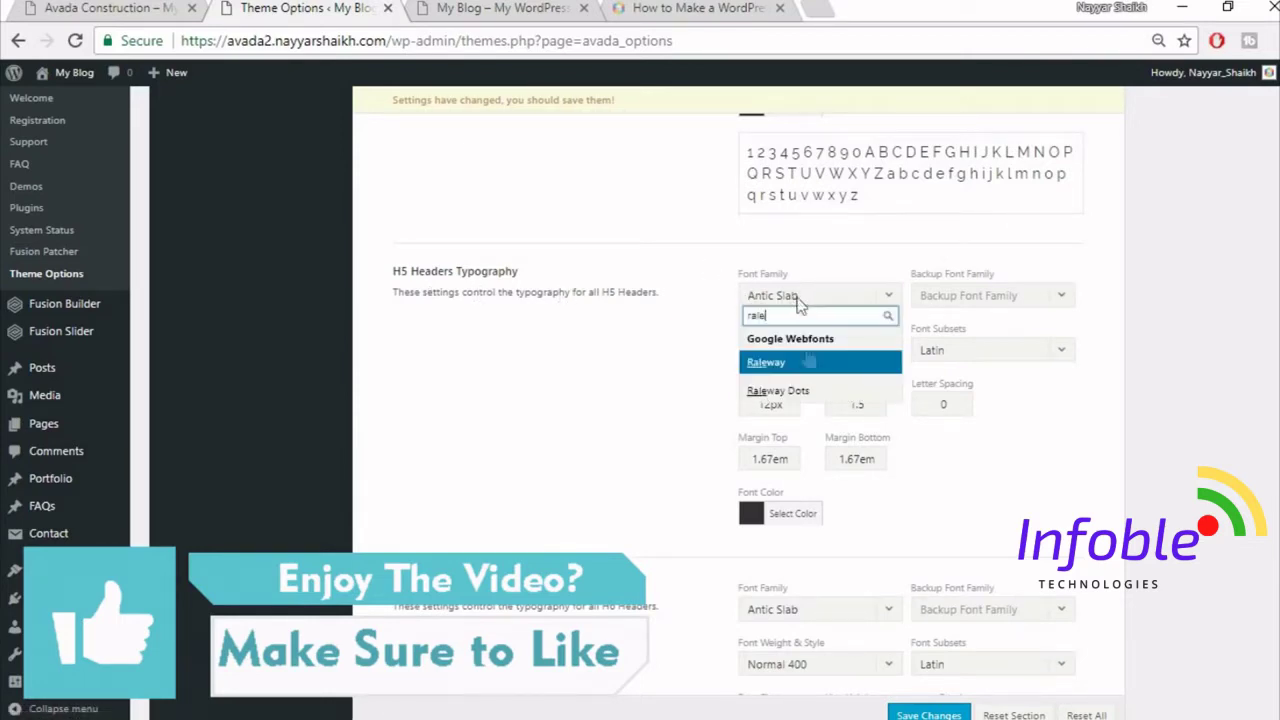
pyautogui.press('Return')
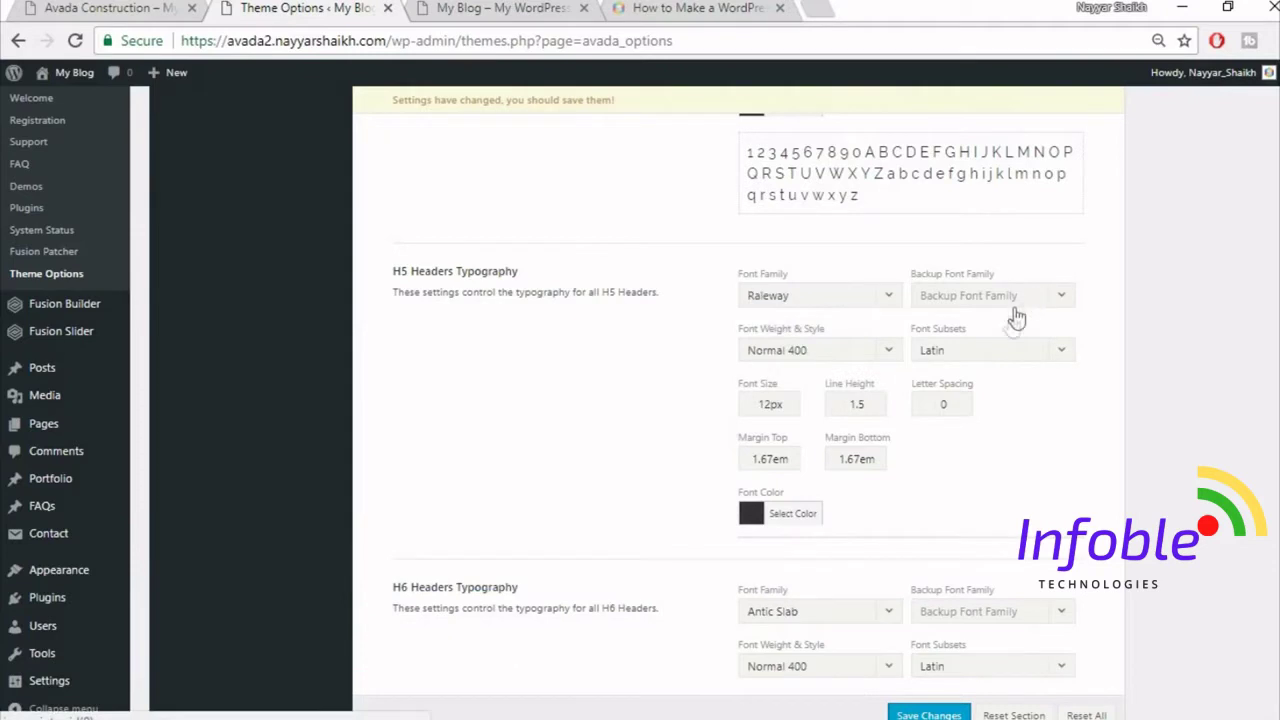
pyautogui.click(1034, 296)
pyautogui.click(978, 318)
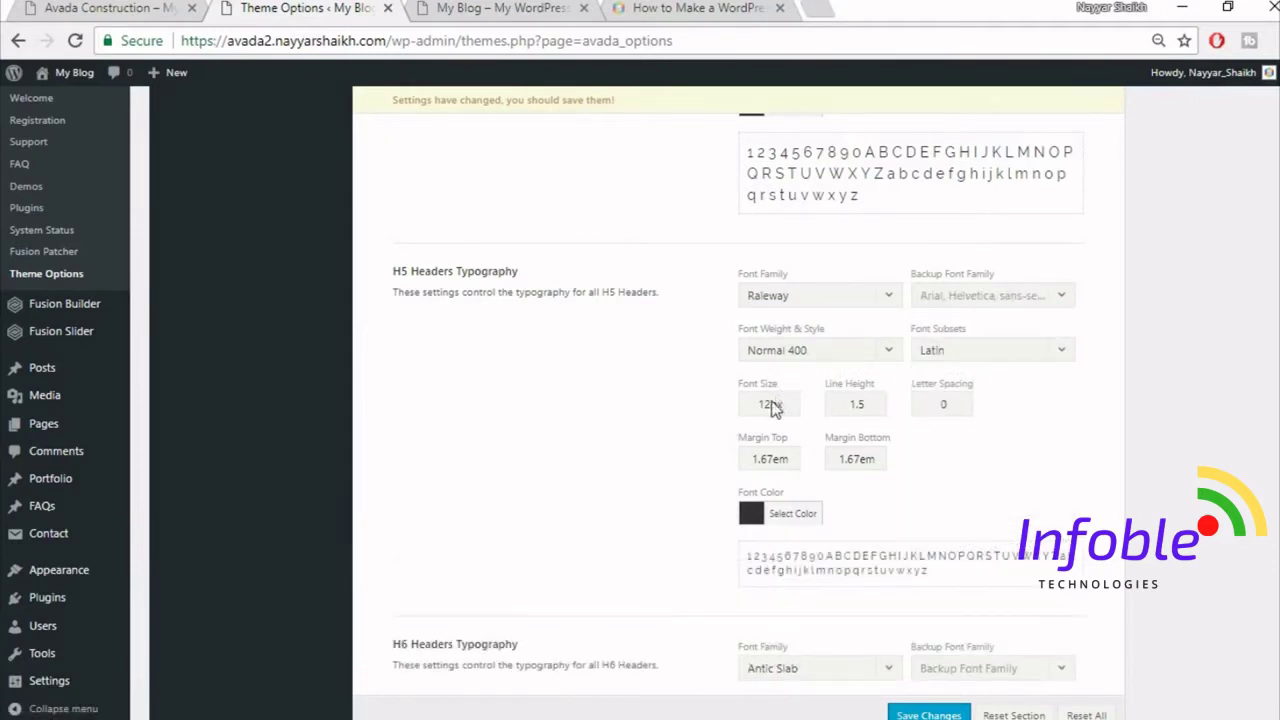
pyautogui.moveTo(778, 404); pyautogui.dragTo(706, 413)
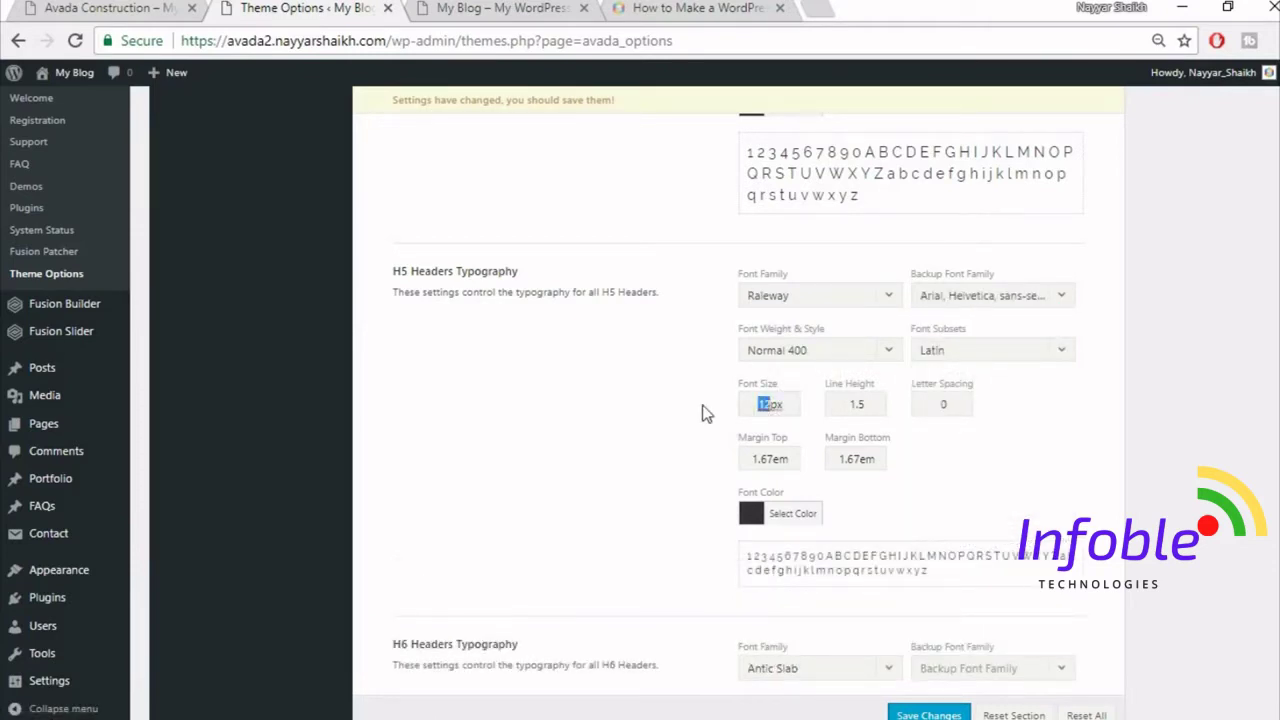
pyautogui.write('16')
pyautogui.click(869, 405)
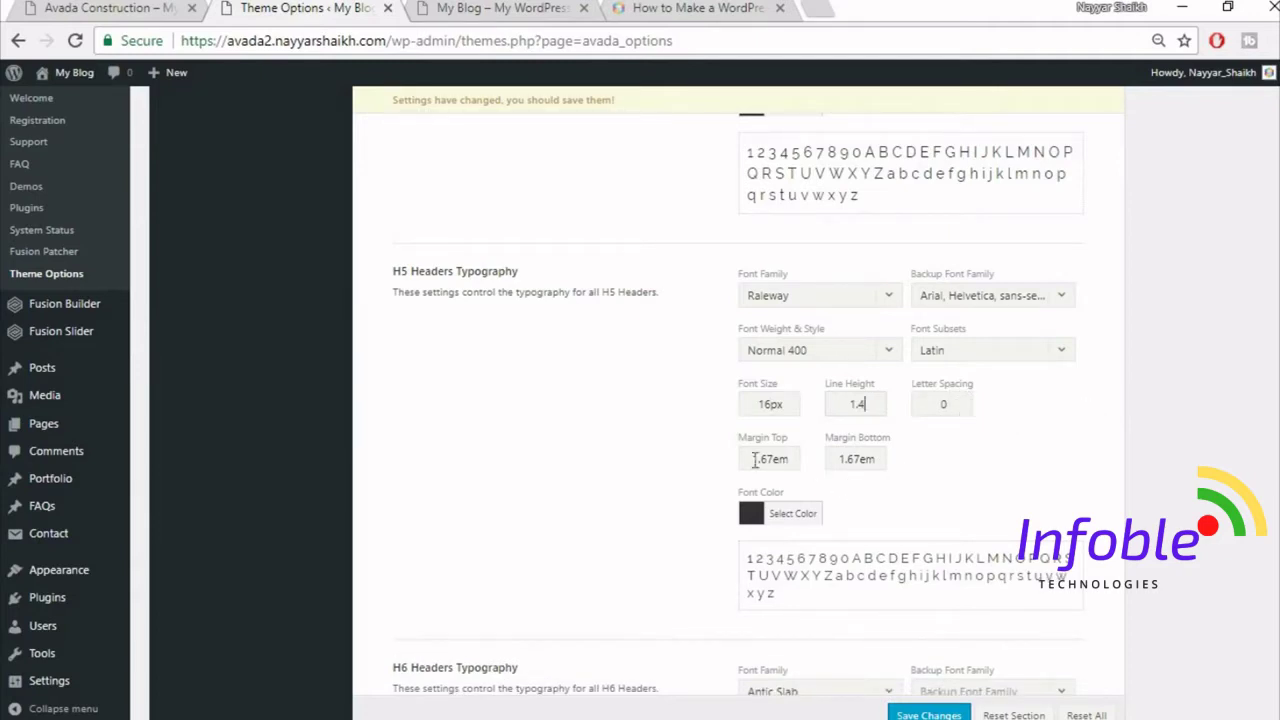
# - Set H6 headers to Raleway with Arial, Helvetica, sans-serif as the backup font
pyautogui.scroll(-4, 1166, 443)
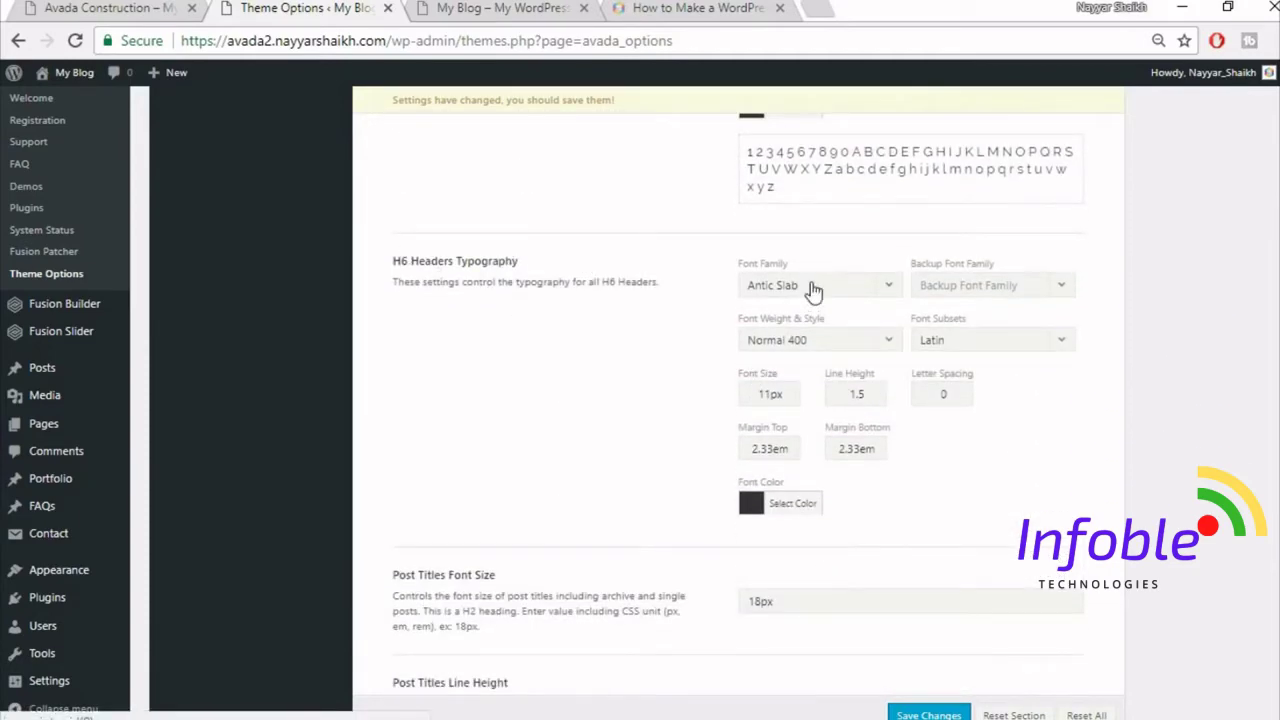
pyautogui.click(810, 287)
pyautogui.write('rale')
pyautogui.click(776, 357)
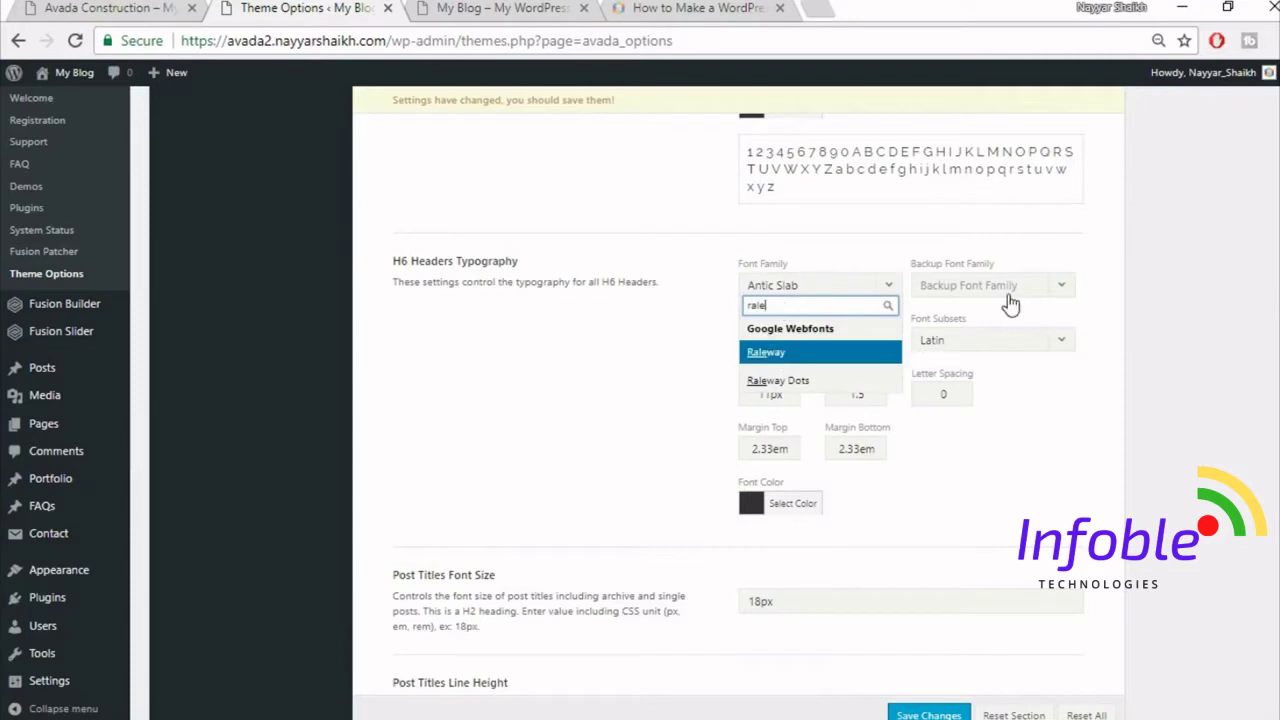
pyautogui.click(1005, 293)
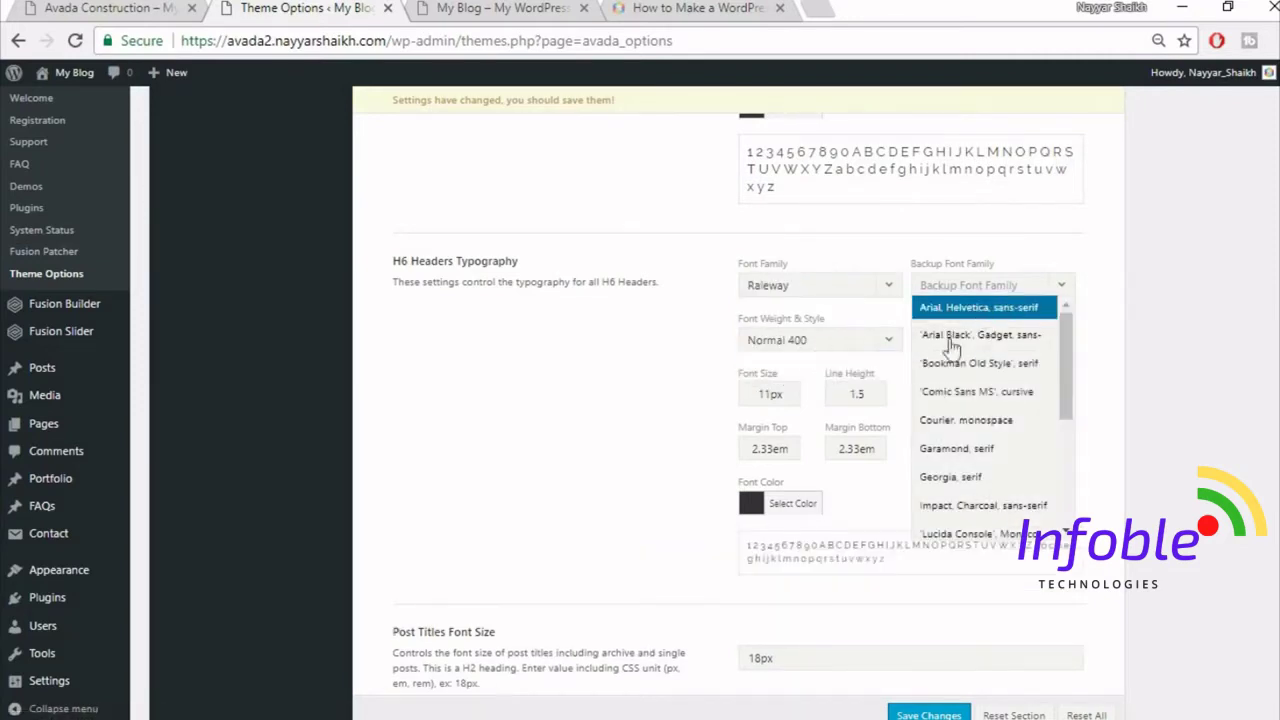
pyautogui.click(984, 309)
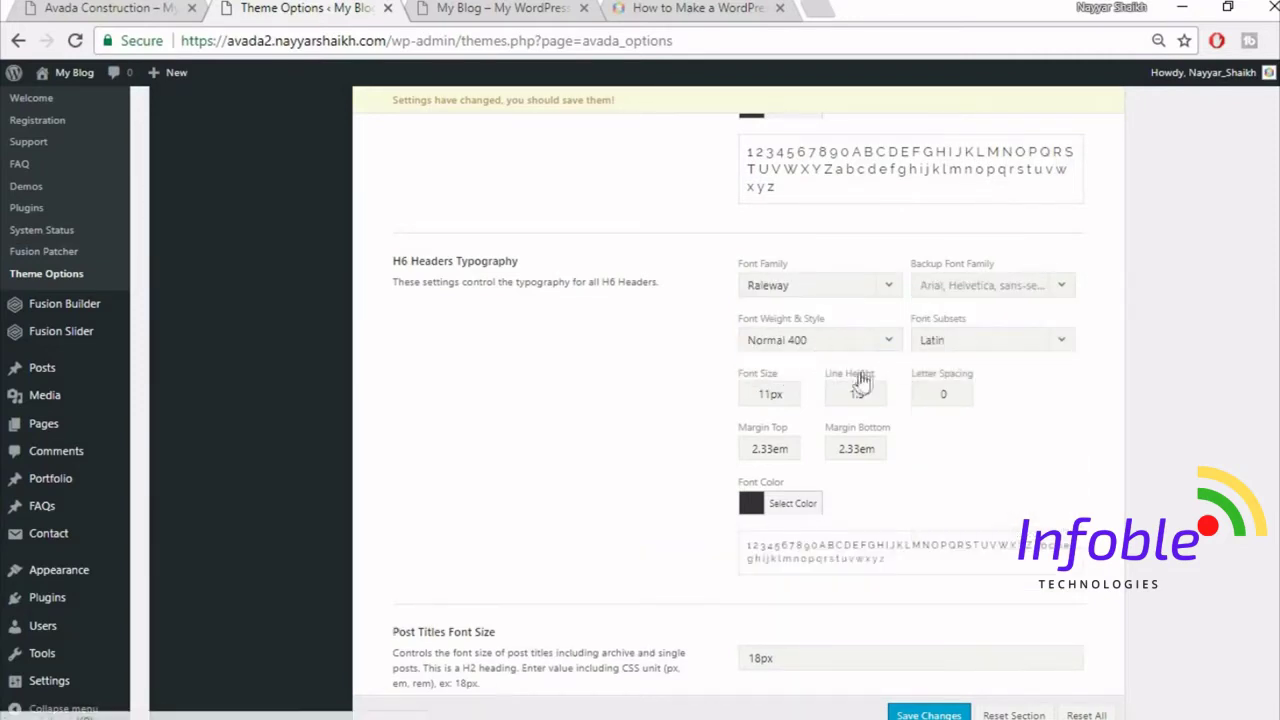
# - Give H6 a 12px size, 1.2 line height, 1px letter spacing and 0.4em margins
pyautogui.doubleClick(768, 394)
pyautogui.write('1')
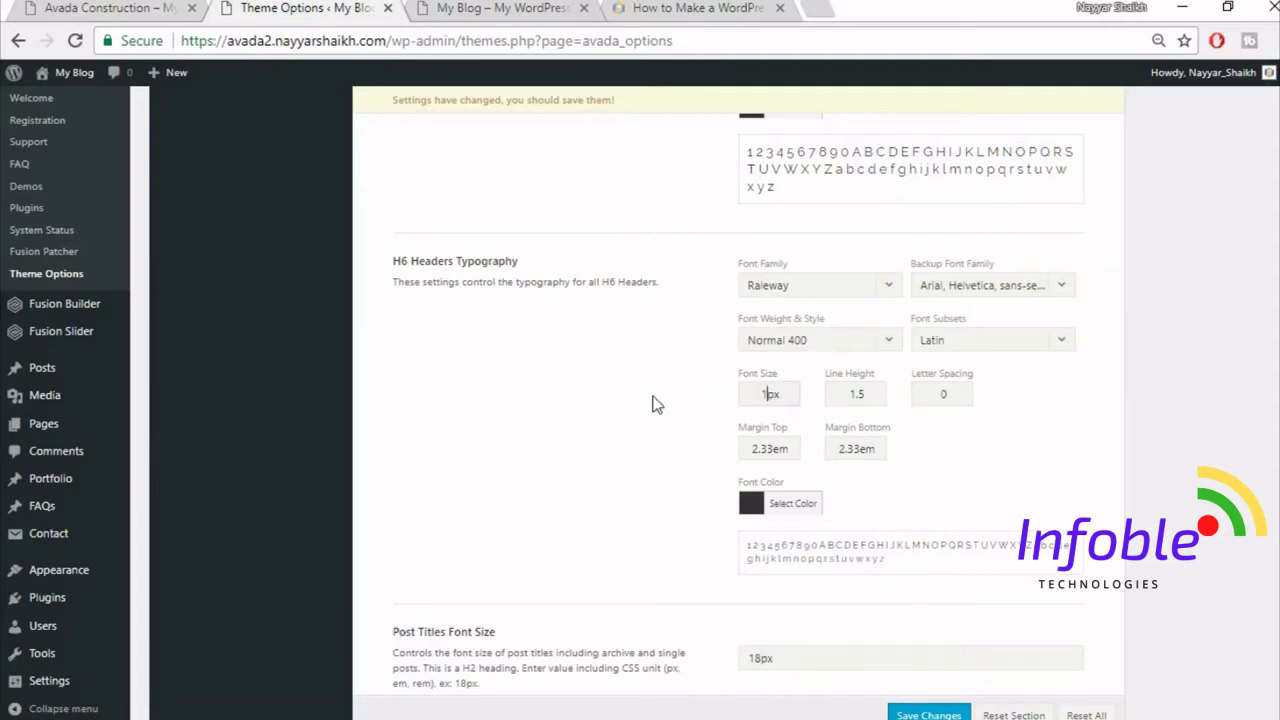
pyautogui.write('2')
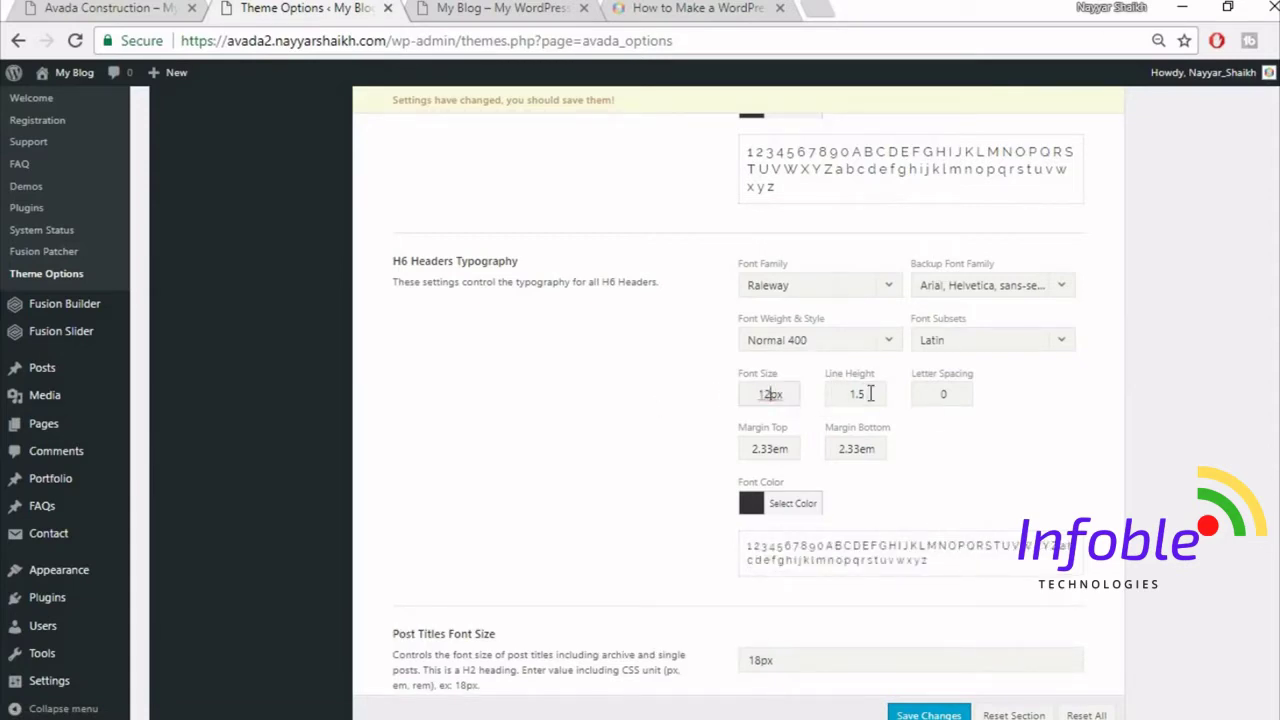
pyautogui.doubleClick(860, 394)
pyautogui.write('1.2')
pyautogui.doubleClick(942, 396)
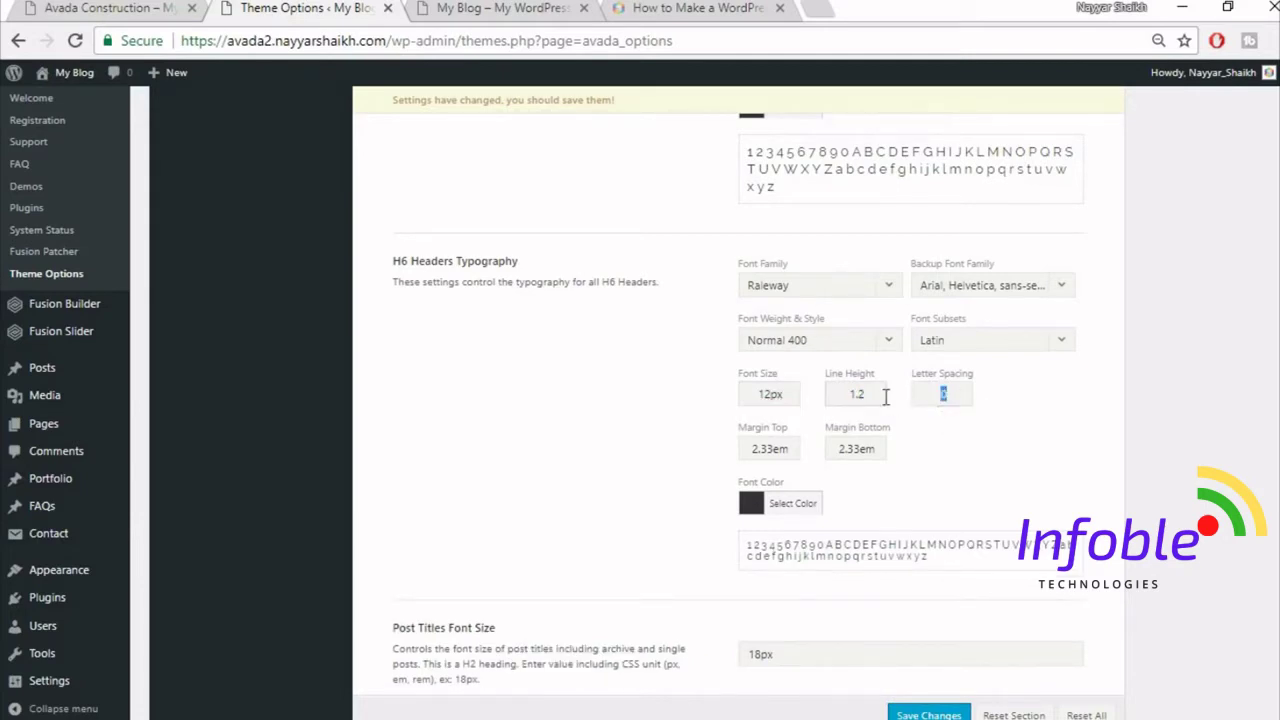
pyautogui.write('1px')
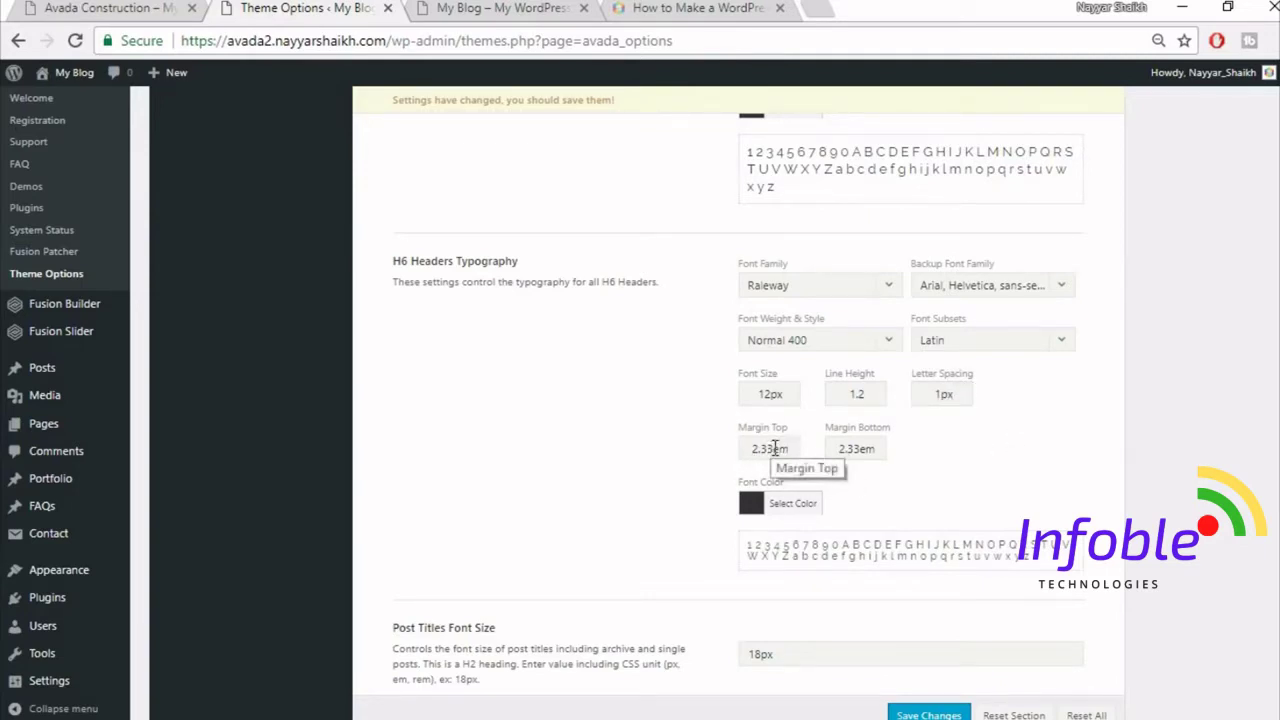
pyautogui.moveTo(787, 449); pyautogui.dragTo(619, 431)
pyautogui.press('BackSpace')
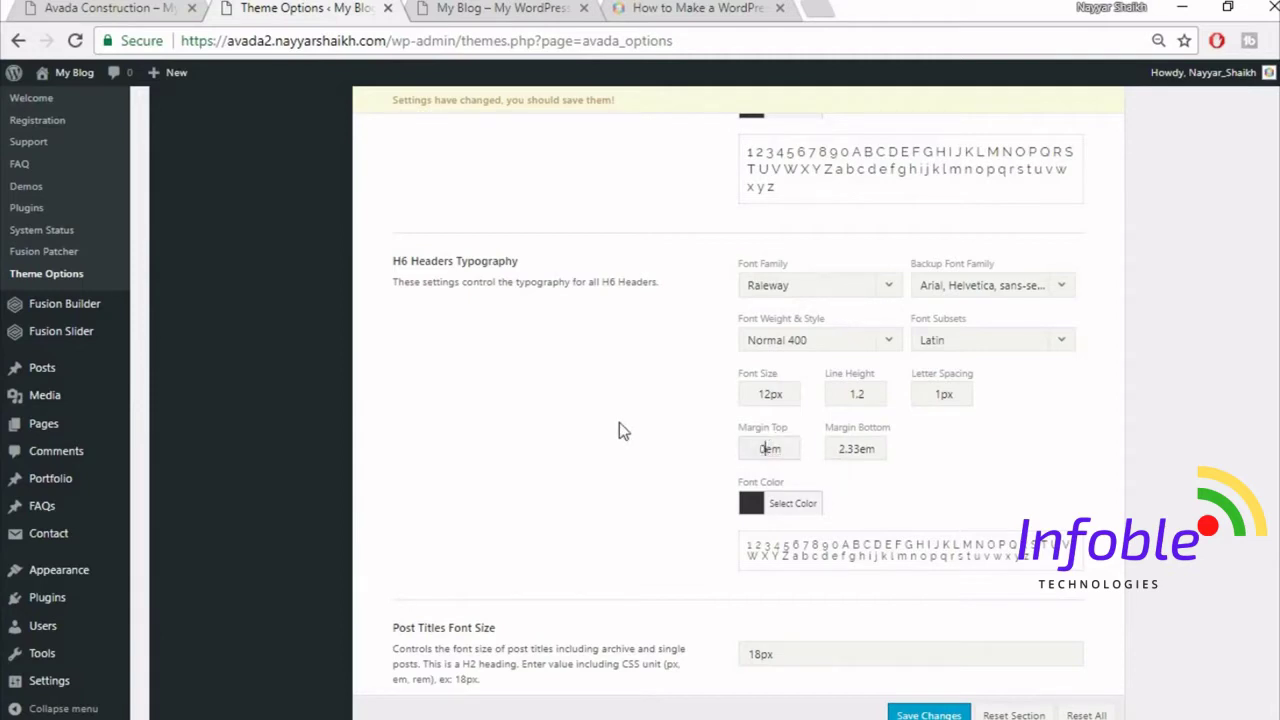
pyautogui.write('0.4')
pyautogui.press('Tab')
pyautogui.write('0')
# - Compare the headings against the Construction demo homepage, then return to theme options
pyautogui.click(183, 6)
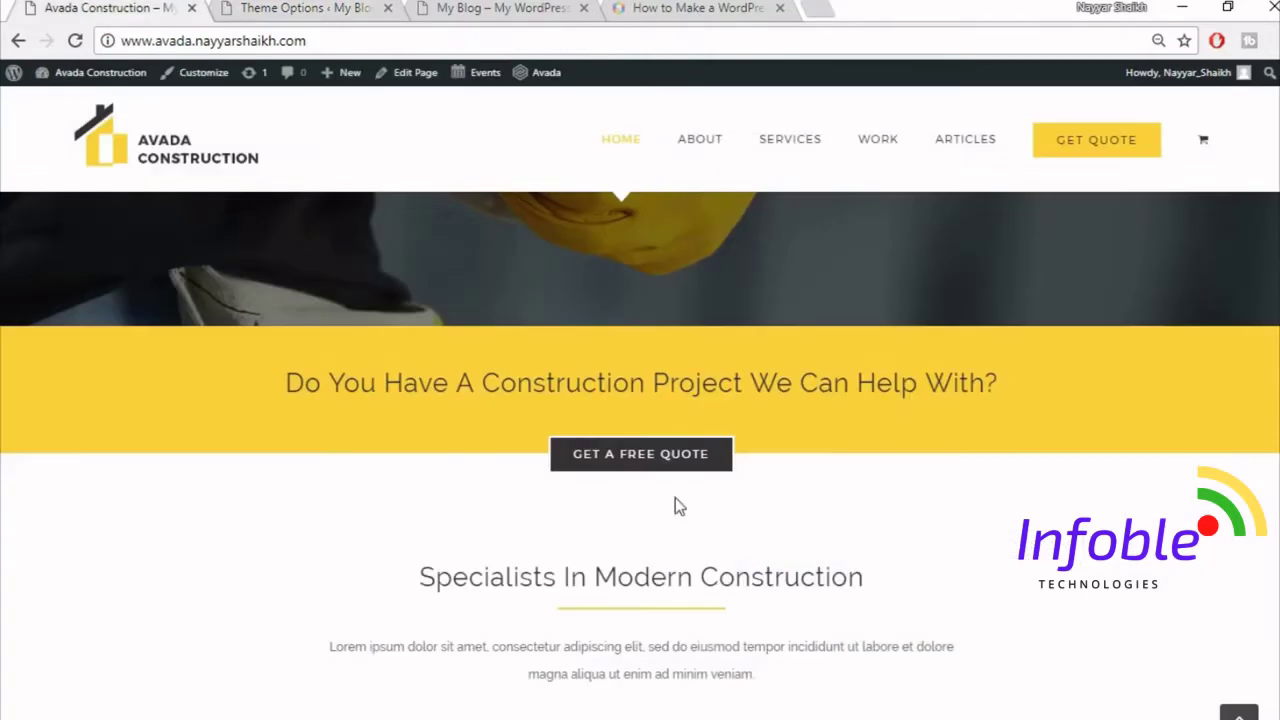
pyautogui.scroll(5, 731, 466)
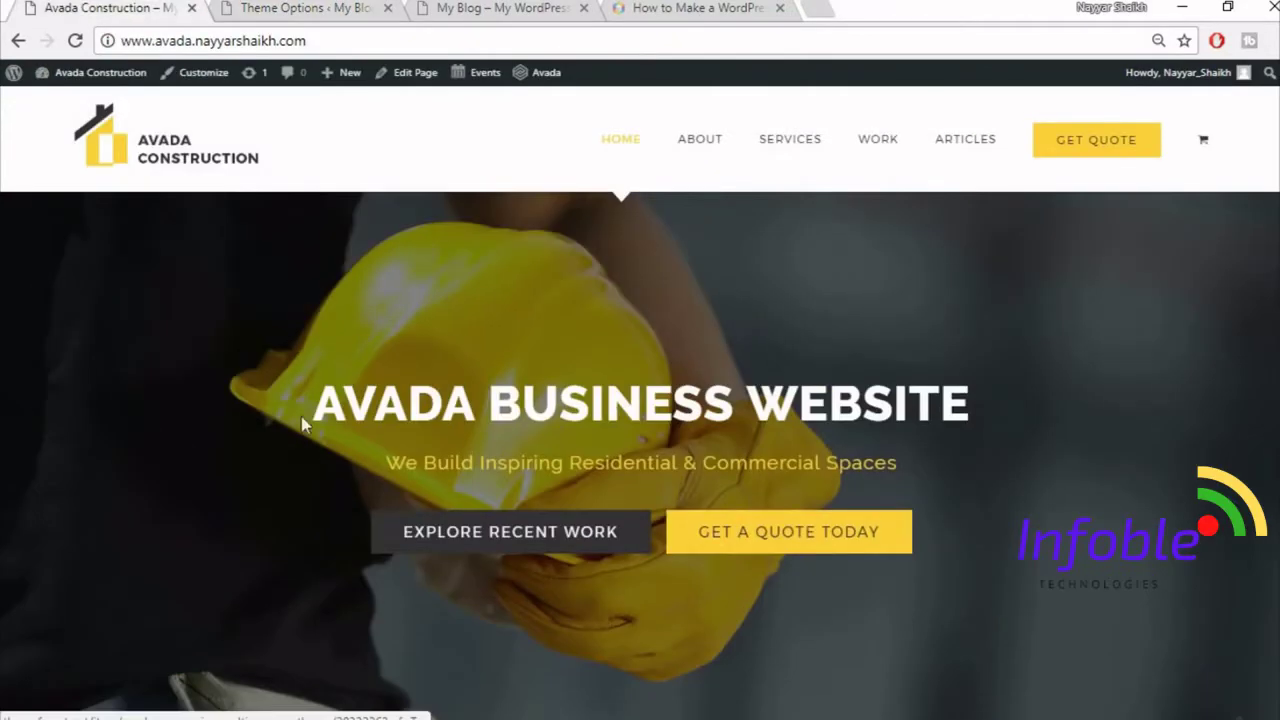
pyautogui.scroll(-10, 996, 457)
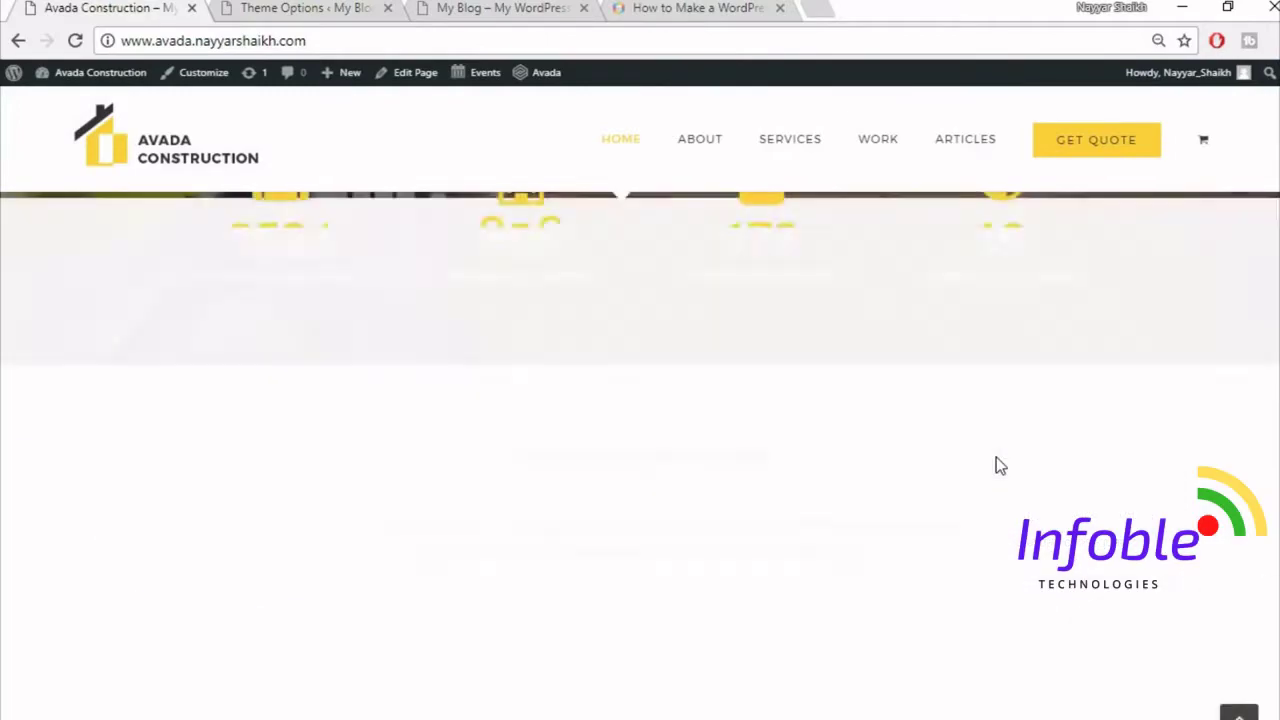
pyautogui.scroll(10, 996, 465)
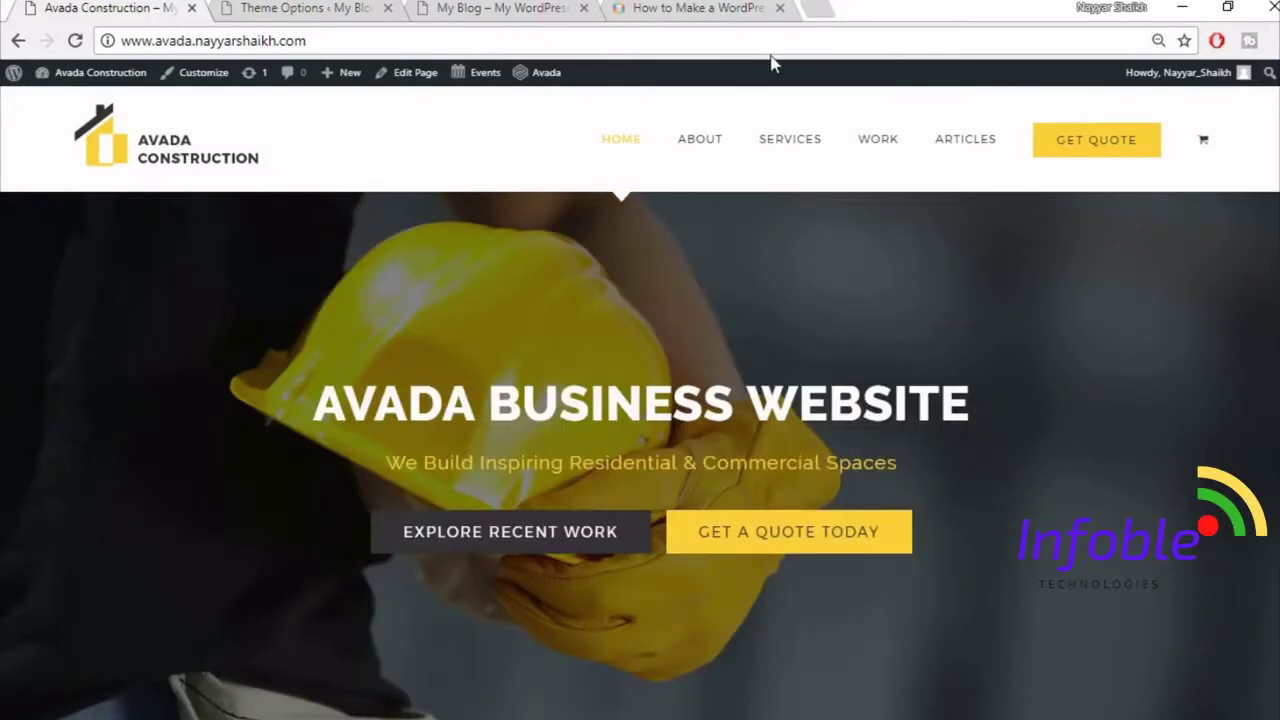
pyautogui.click(483, 7)
pyautogui.click(290, 8)
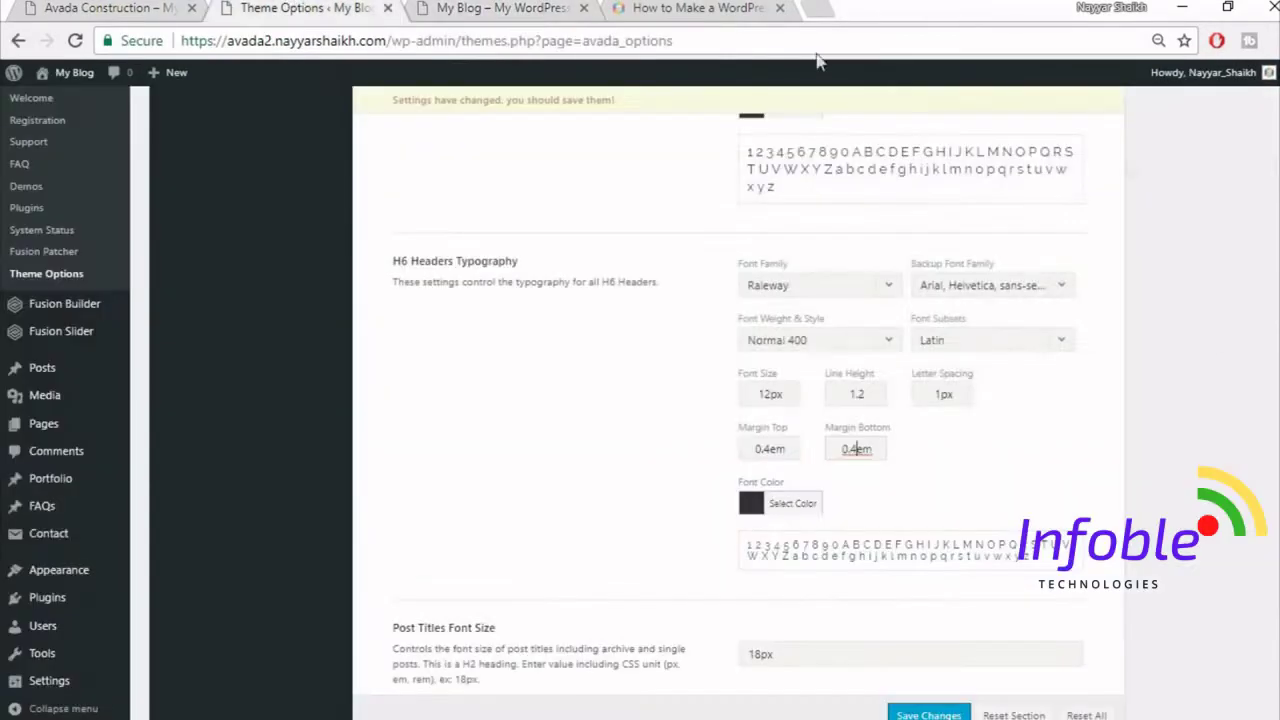
# - Set Post Titles to 24px with 36px line height and Post Titles Extras to 30px
pyautogui.scroll(-3, 1228, 468)
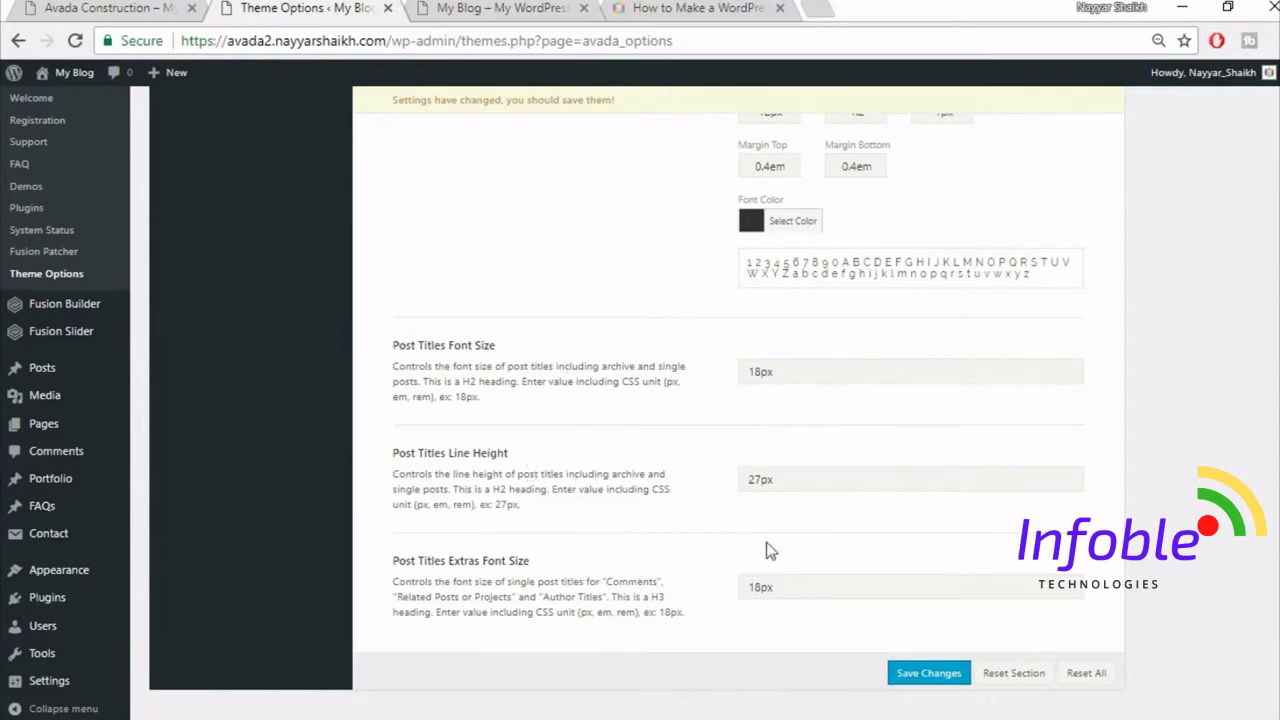
pyautogui.moveTo(761, 372); pyautogui.dragTo(689, 367)
pyautogui.write('24')
pyautogui.moveTo(759, 477); pyautogui.dragTo(713, 481)
pyautogui.press('BackSpace')
pyautogui.moveTo(762, 588); pyautogui.dragTo(626, 569)
pyautogui.write('30')
# - Save the typography theme options
pyautogui.click(944, 679)
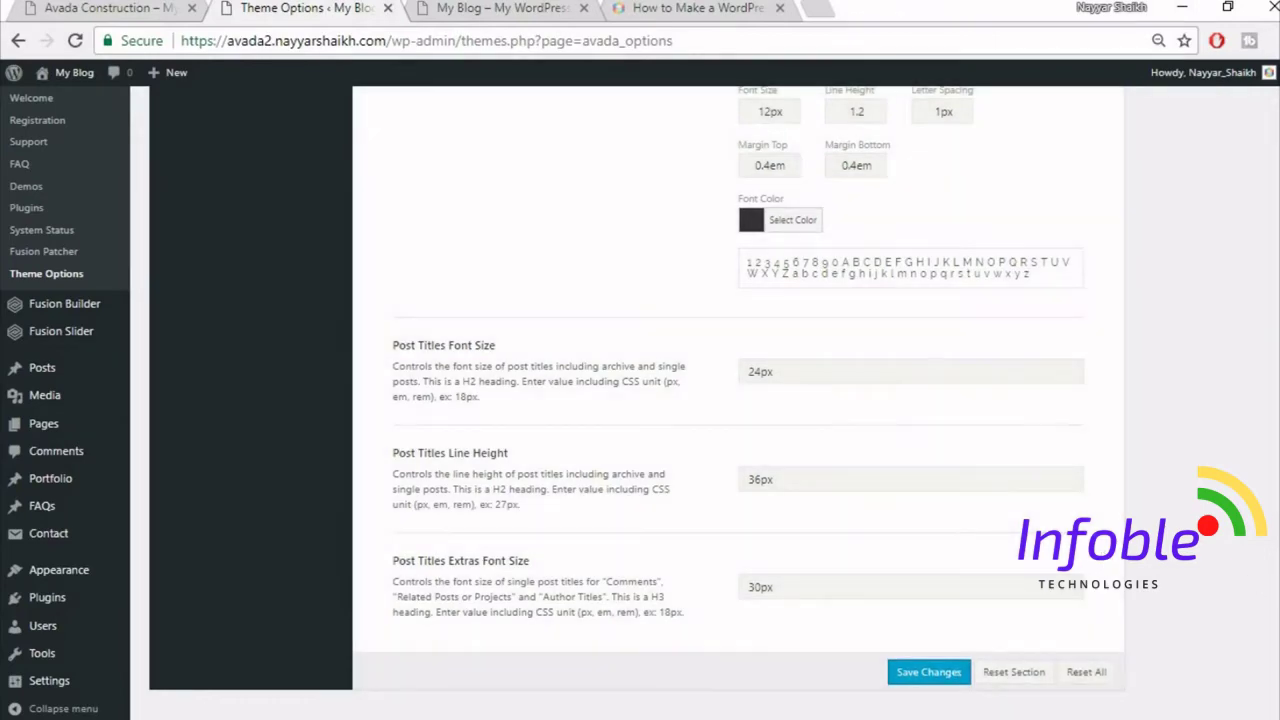
pyautogui.scroll(1, 1260, 582)
pyautogui.scroll(15, 737, 400)
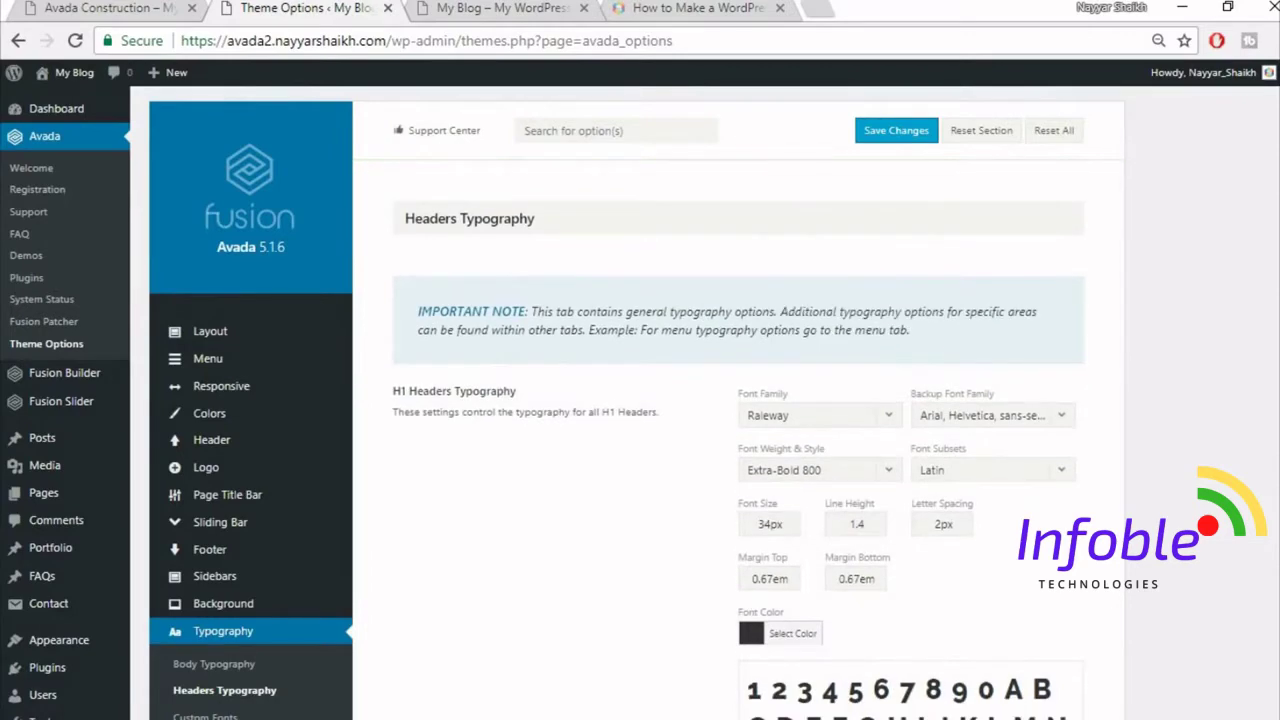
# - Check the Construction demo, then go to the Fusion Slider's Add or Edit Sliders page
pyautogui.click(97, 8)
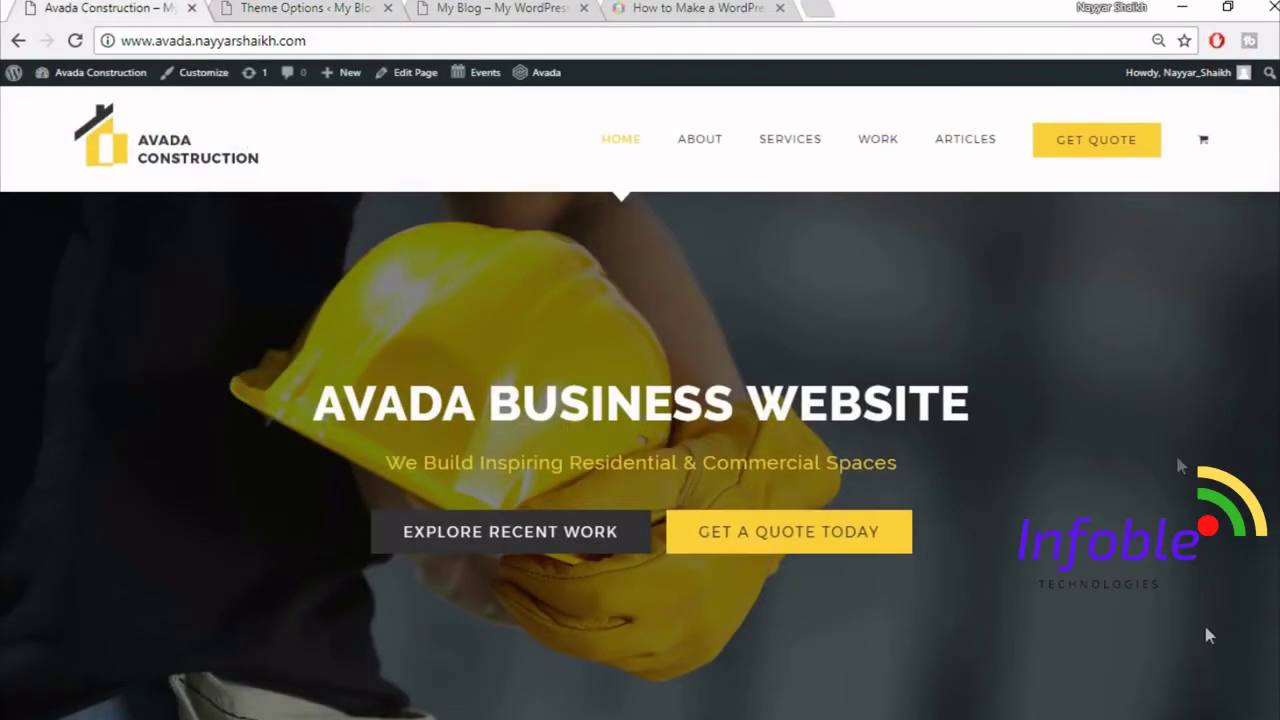
pyautogui.click(360, 7)
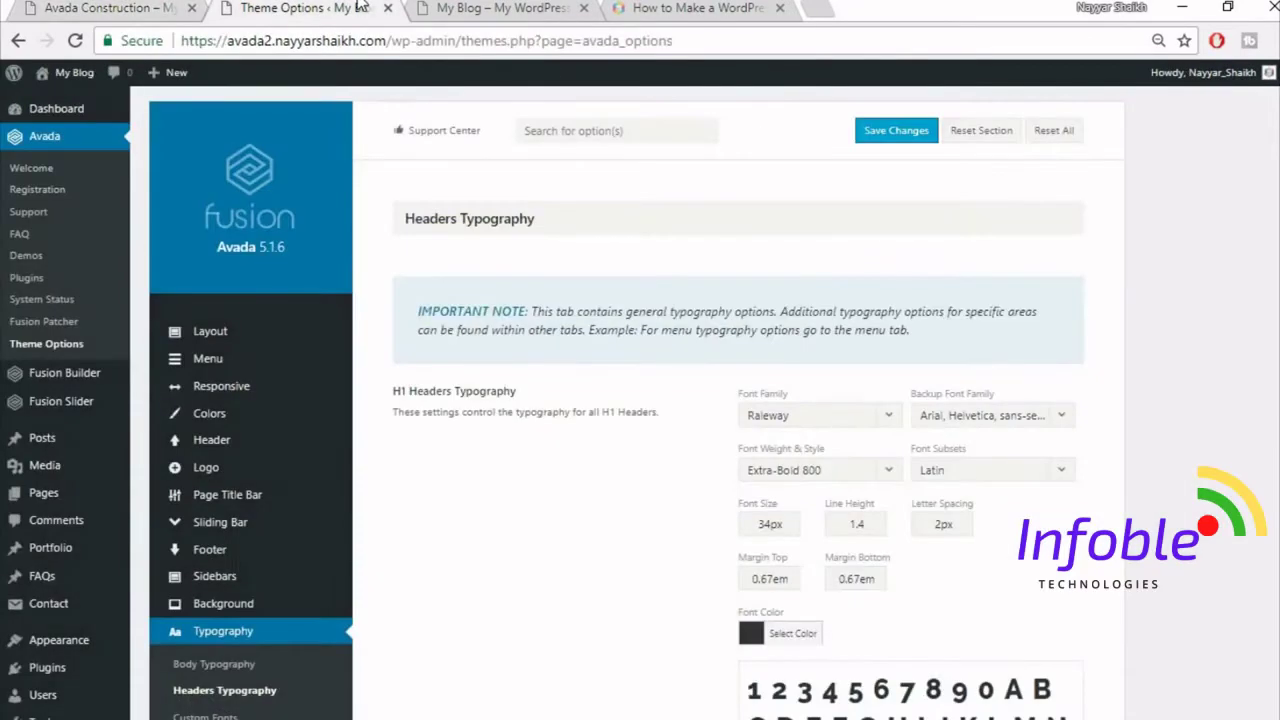
pyautogui.moveTo(80, 413)
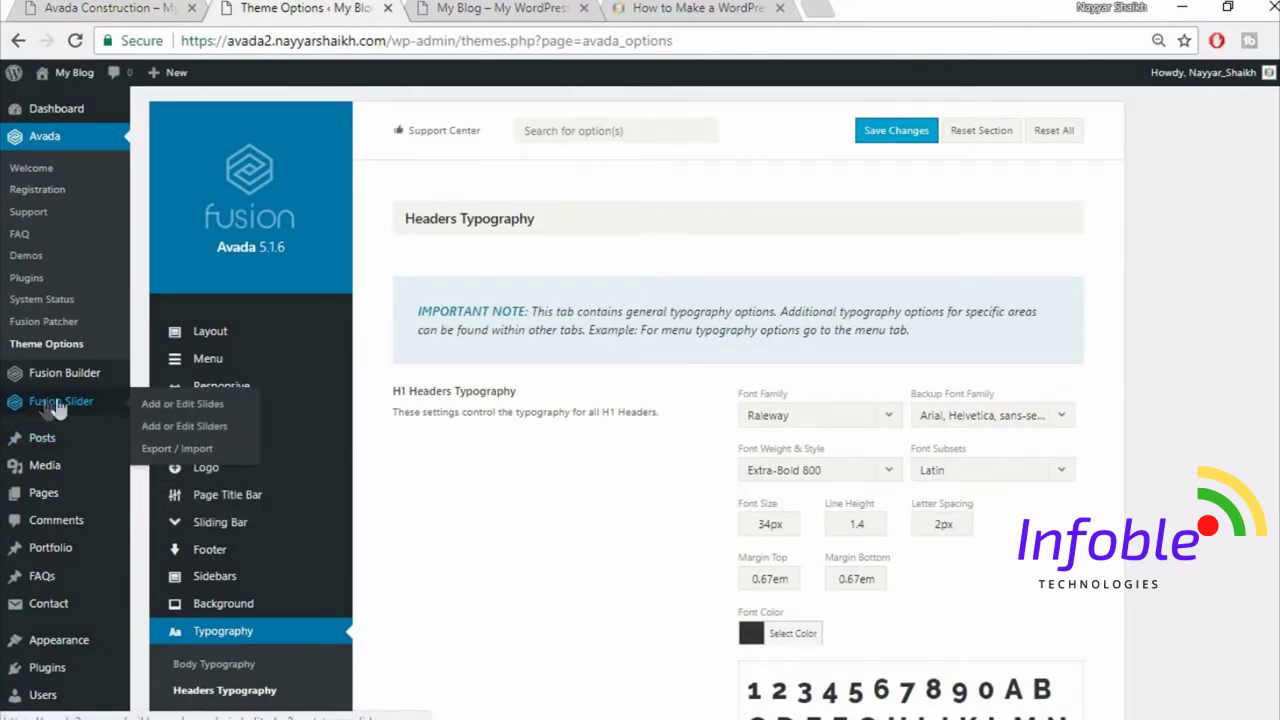
pyautogui.click(193, 437)
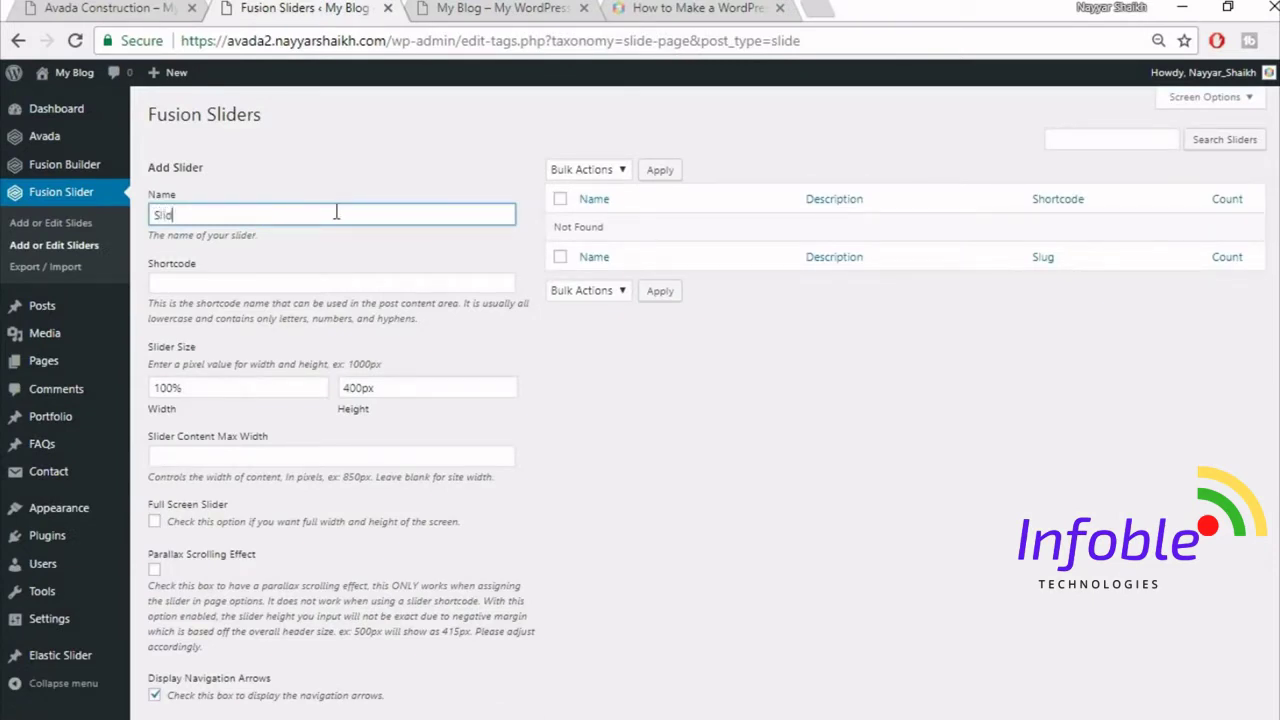
# - Add a slider named 'Slider', 100% wide and 500px tall
pyautogui.scroll(-1, 470, 342)
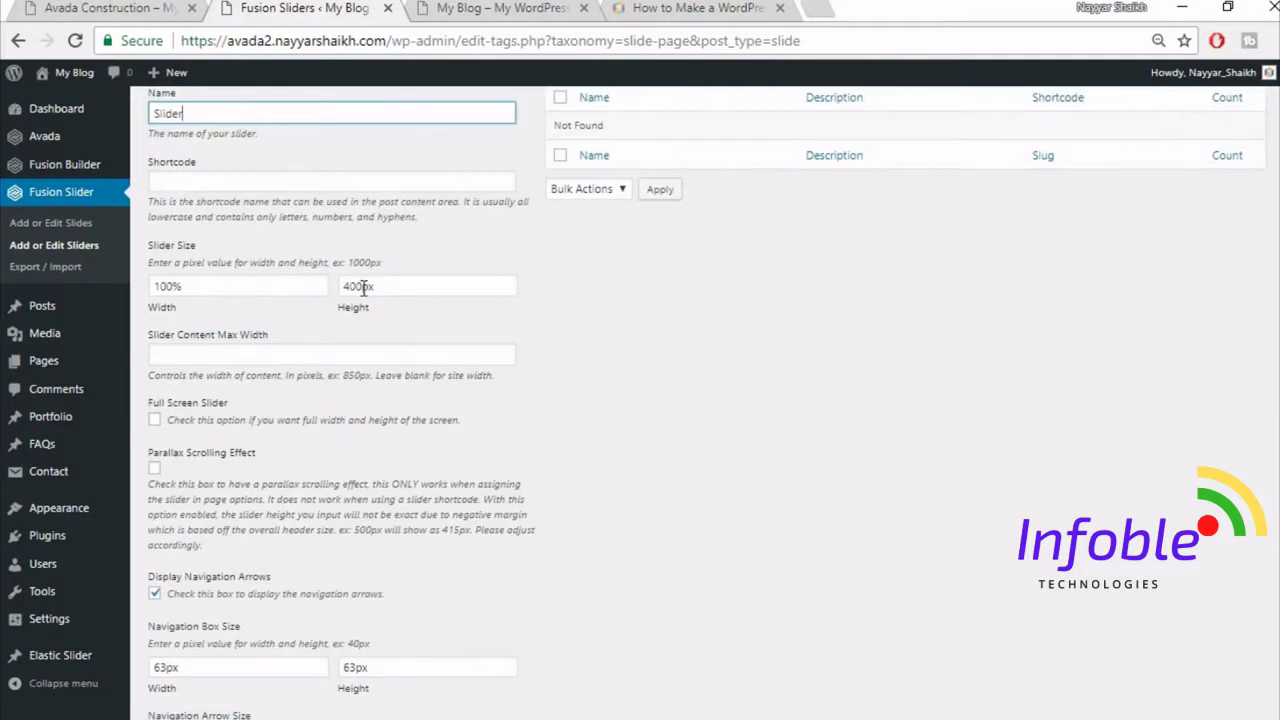
pyautogui.moveTo(363, 287); pyautogui.dragTo(291, 279)
pyautogui.write('5')
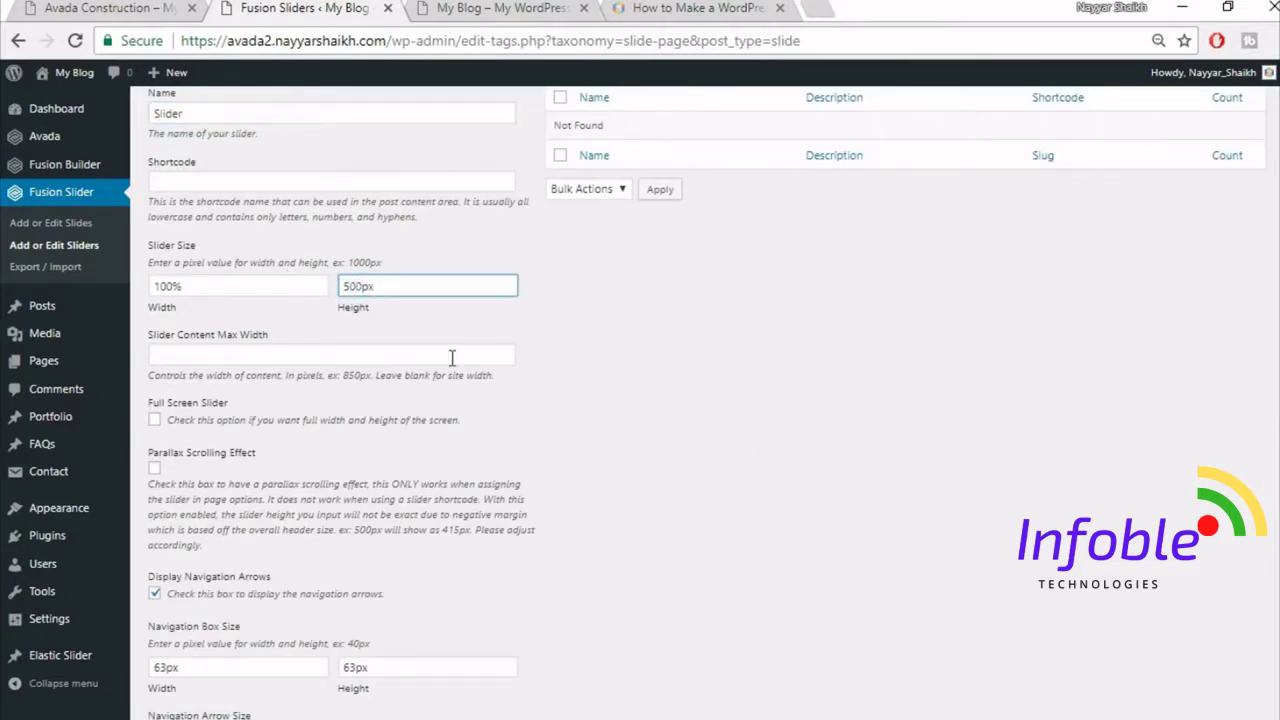
pyautogui.scroll(-3, 781, 452)
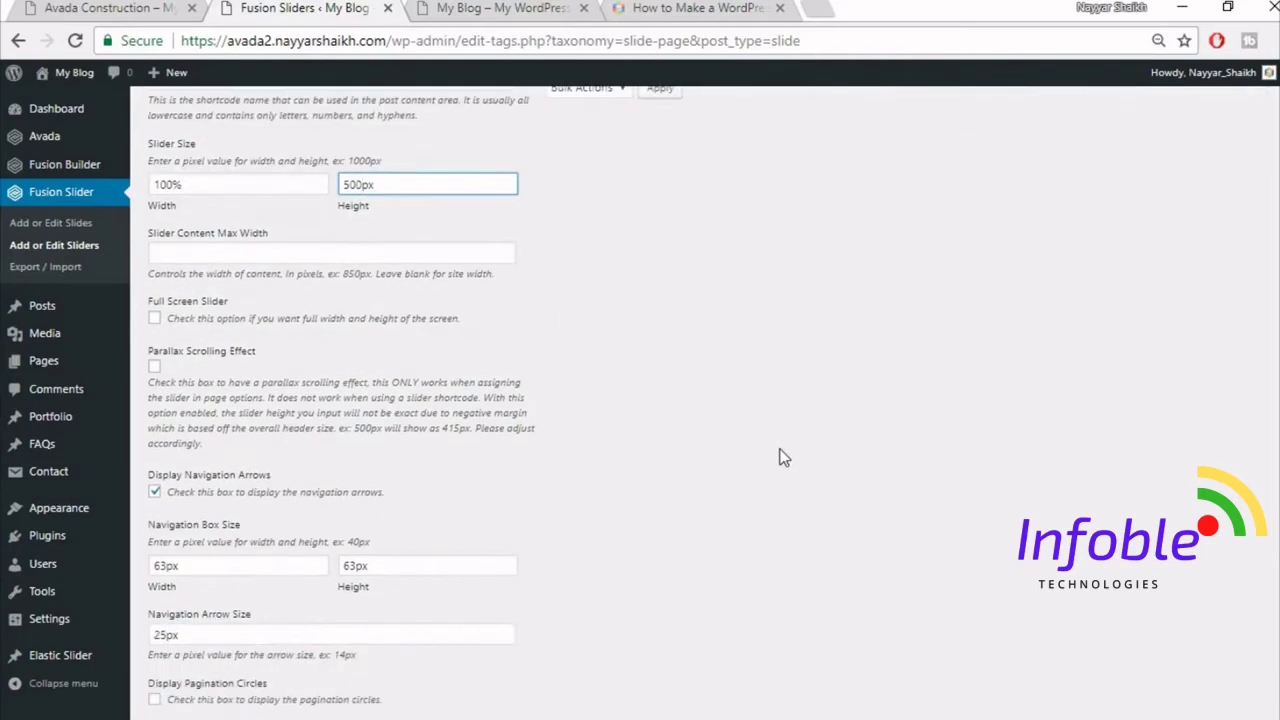
pyautogui.scroll(-3, 781, 457)
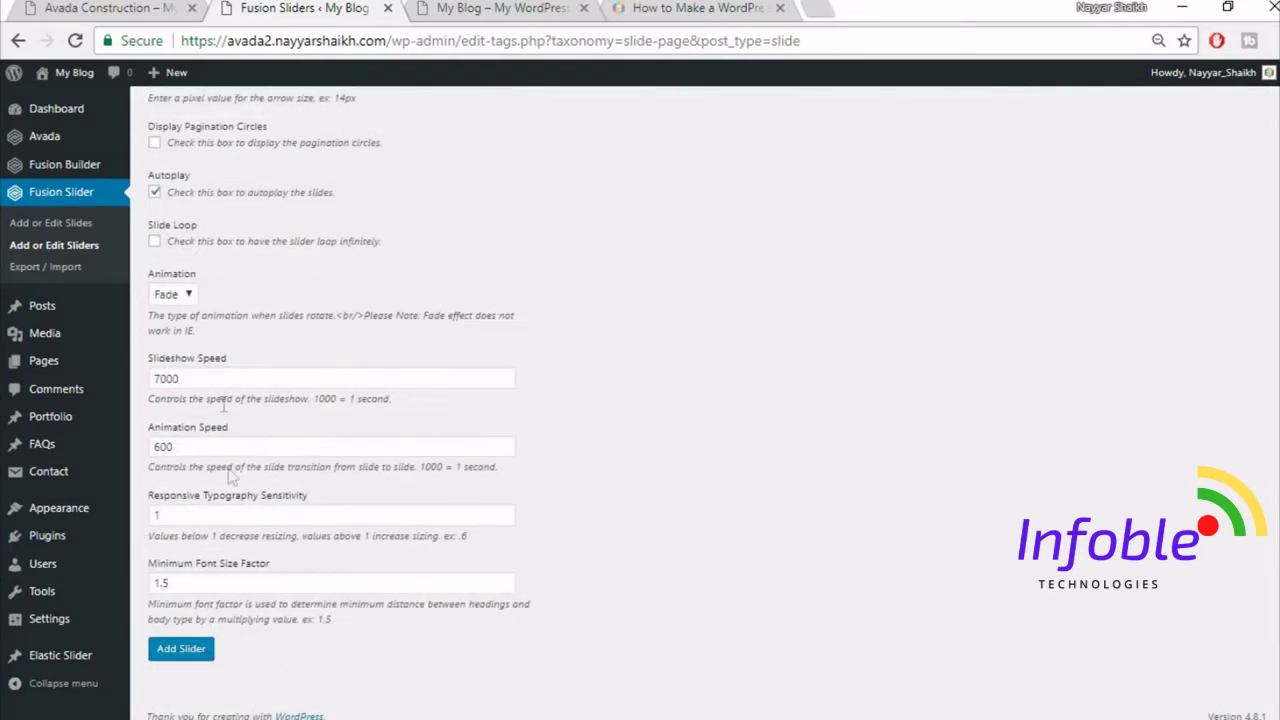
pyautogui.click(184, 655)
pyautogui.scroll(9, 543, 618)
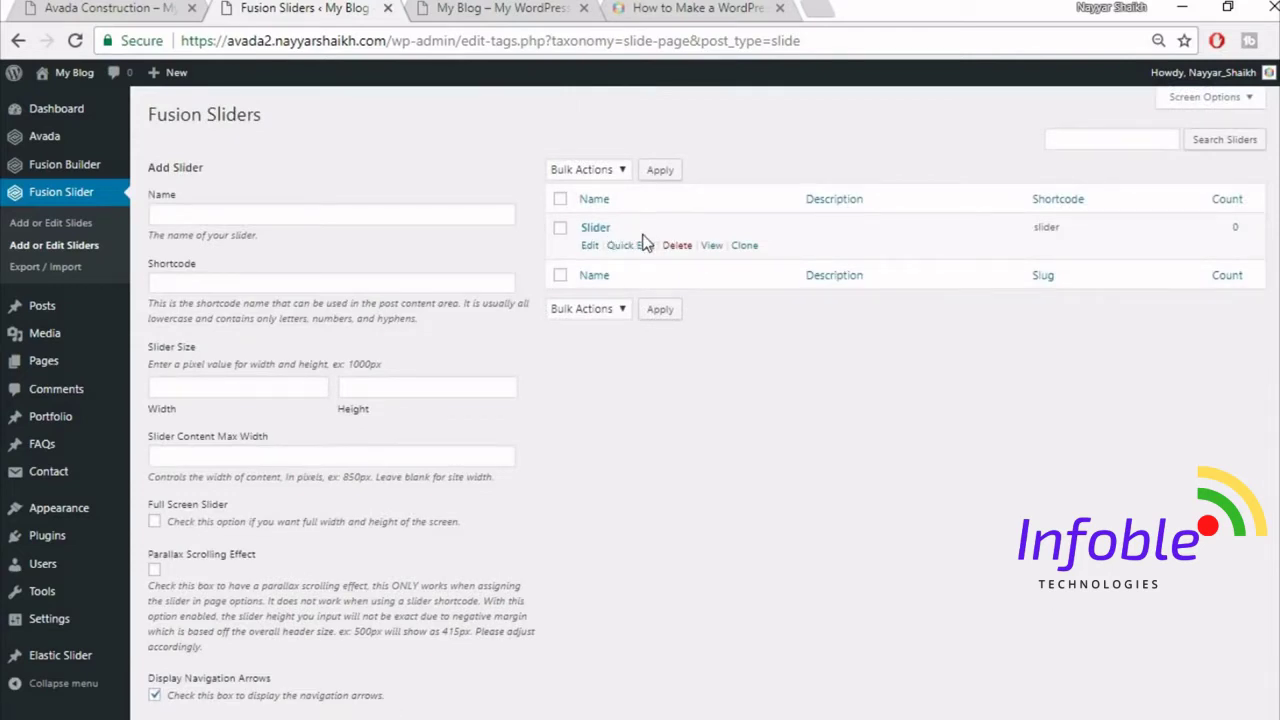
# - Create a new Fusion slide titled 'Slide1'
pyautogui.click(80, 226)
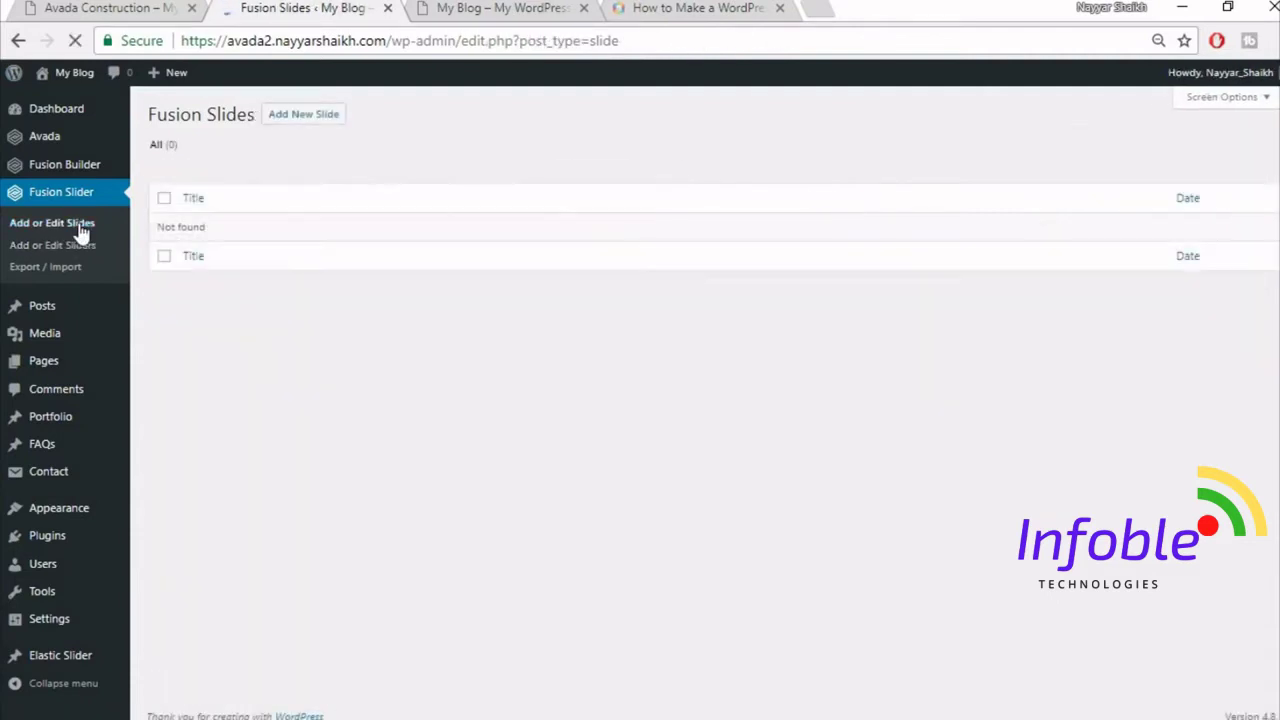
pyautogui.click(314, 125)
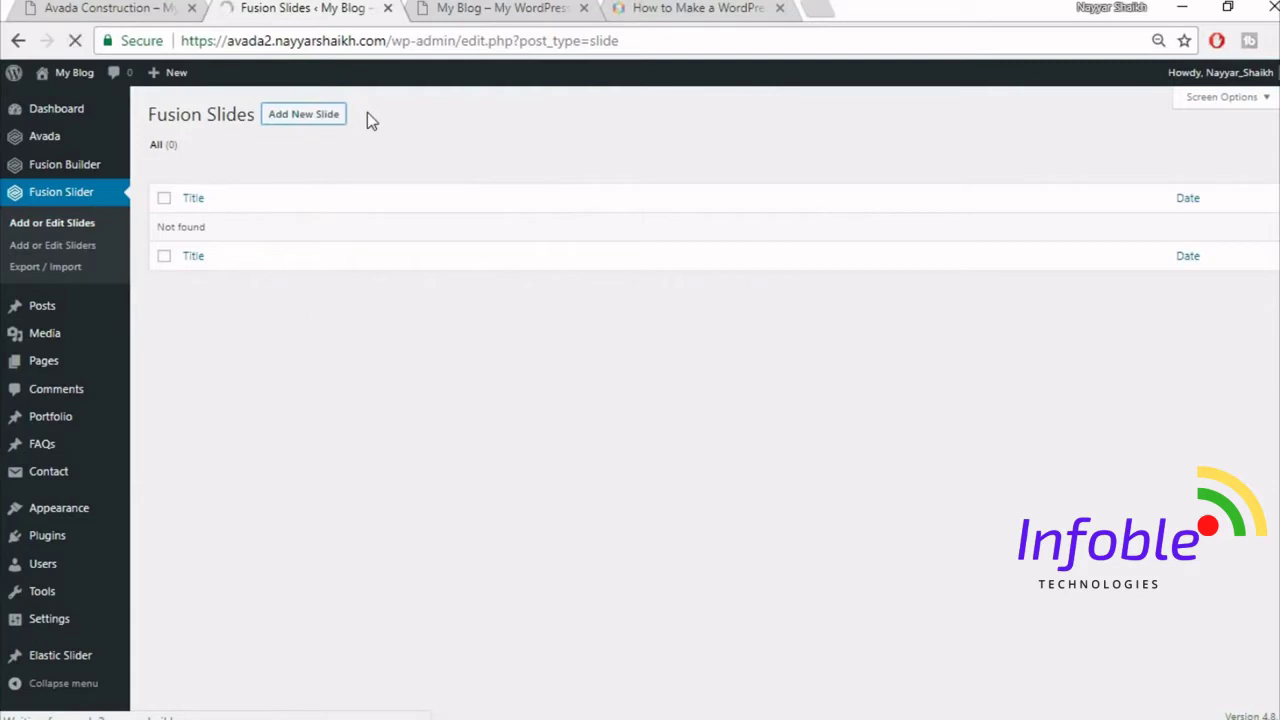
pyautogui.click(36, 7)
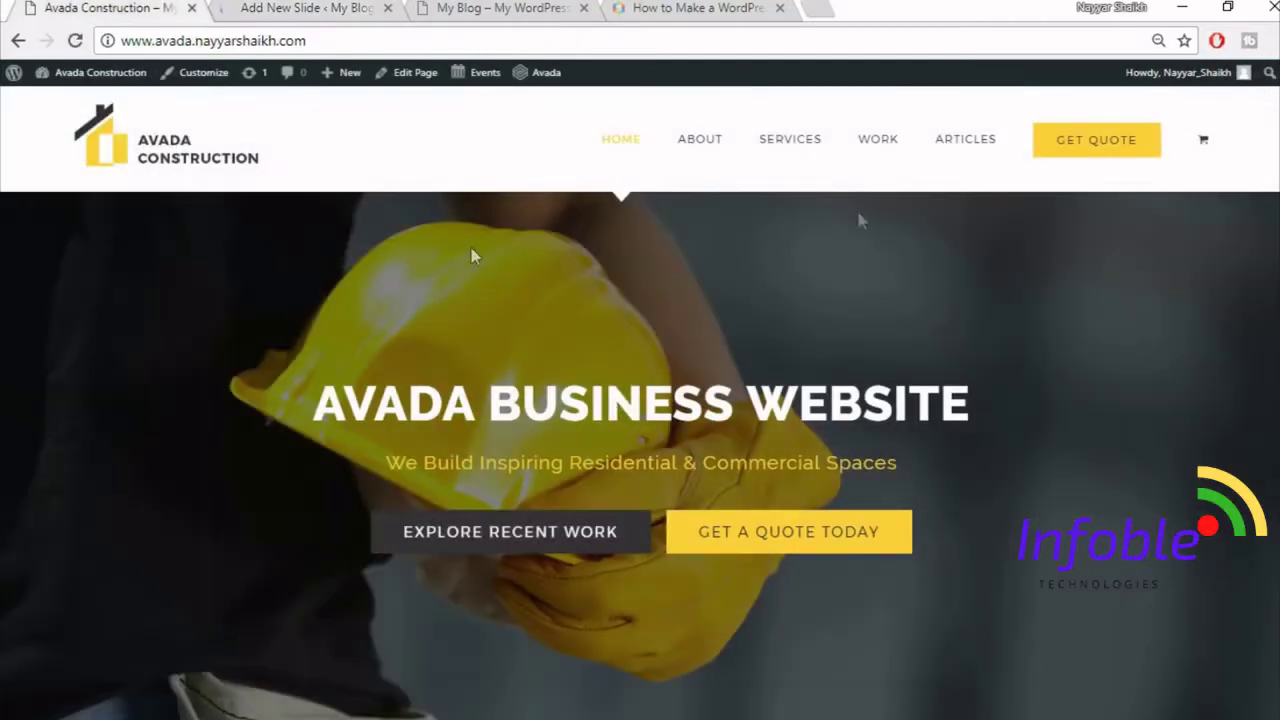
pyautogui.click(305, 8)
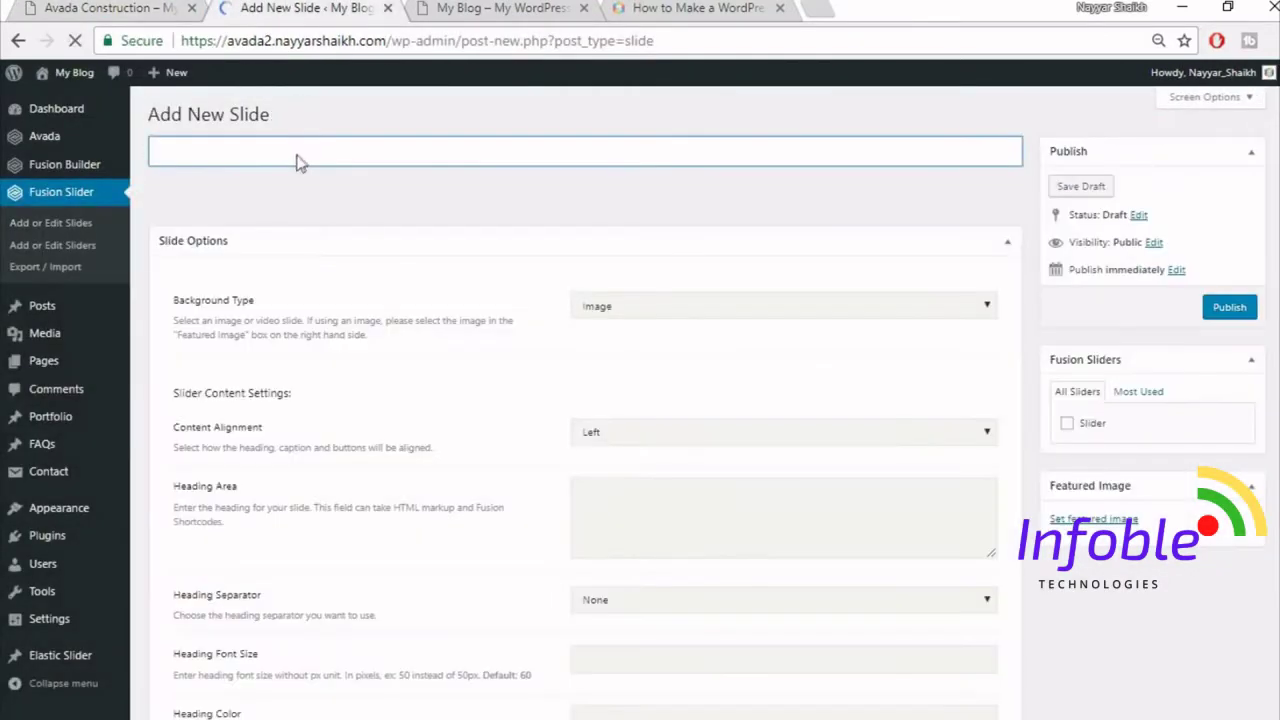
pyautogui.write('Slide1')
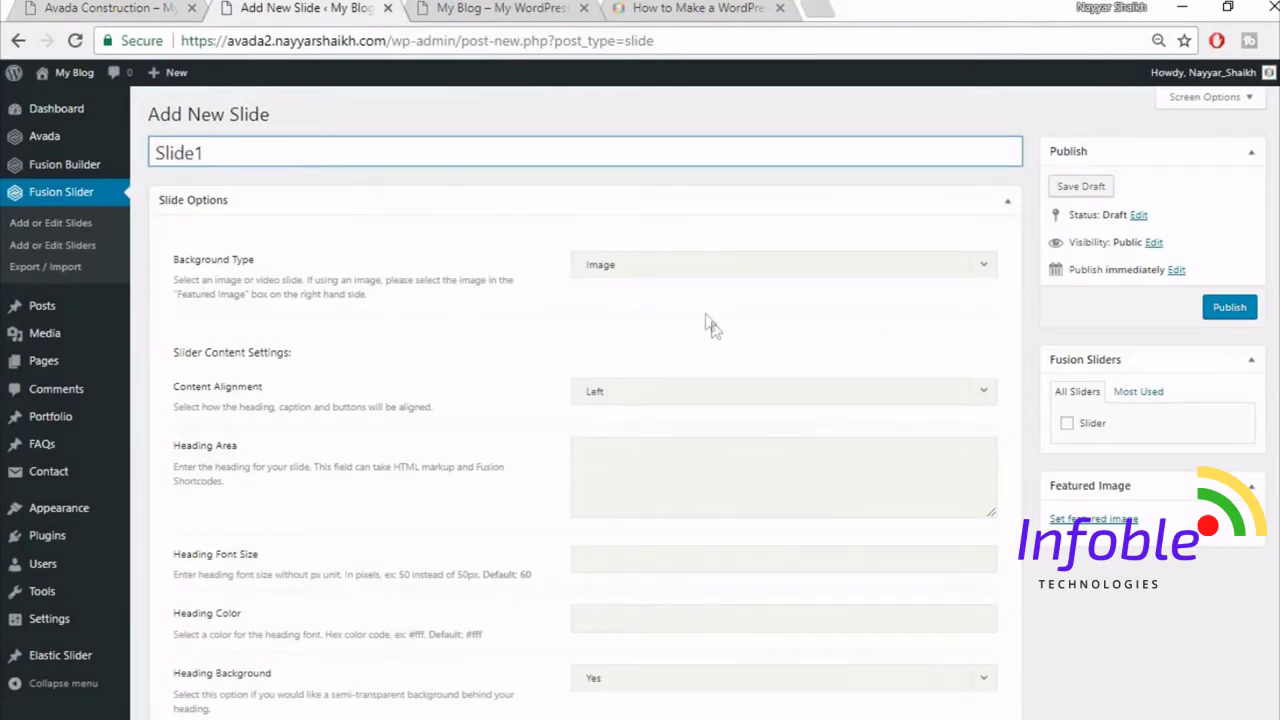
pyautogui.click(30, 8)
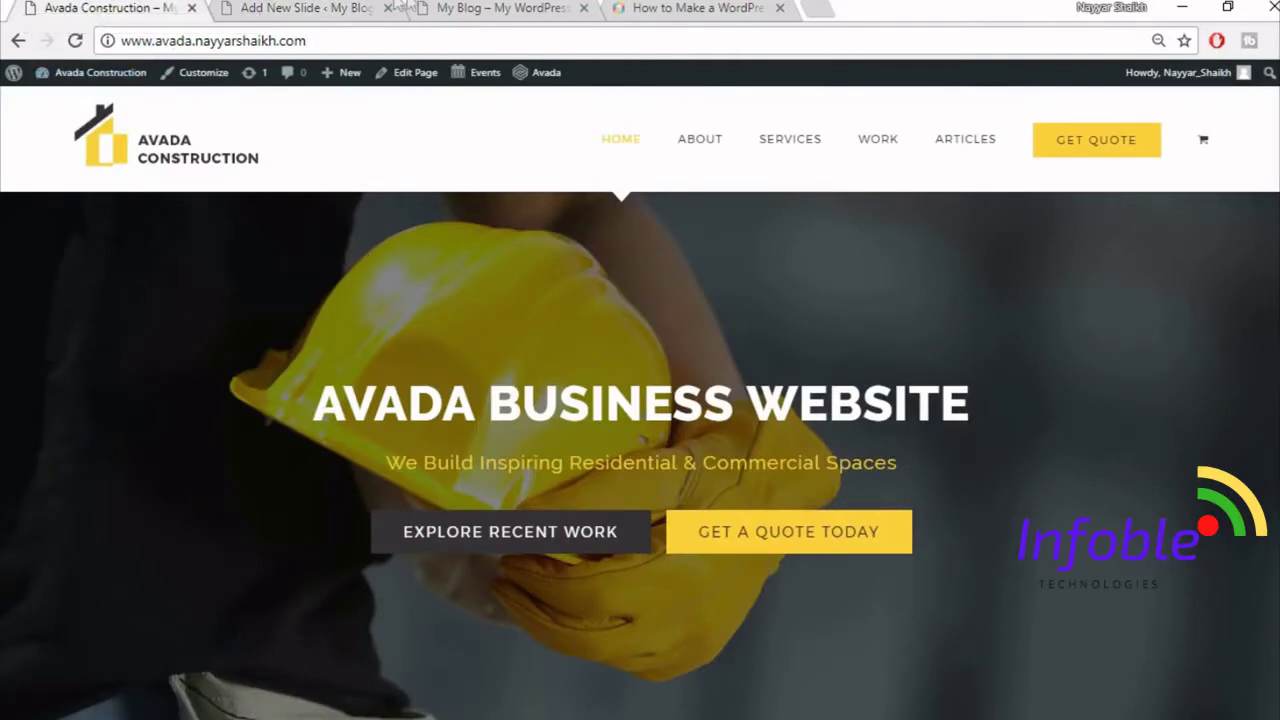
pyautogui.click(348, 8)
# - Copy the demo's AVADA BUSINESS WEBSITE heading and set content alignment to Center
pyautogui.scroll(-1, 535, 338)
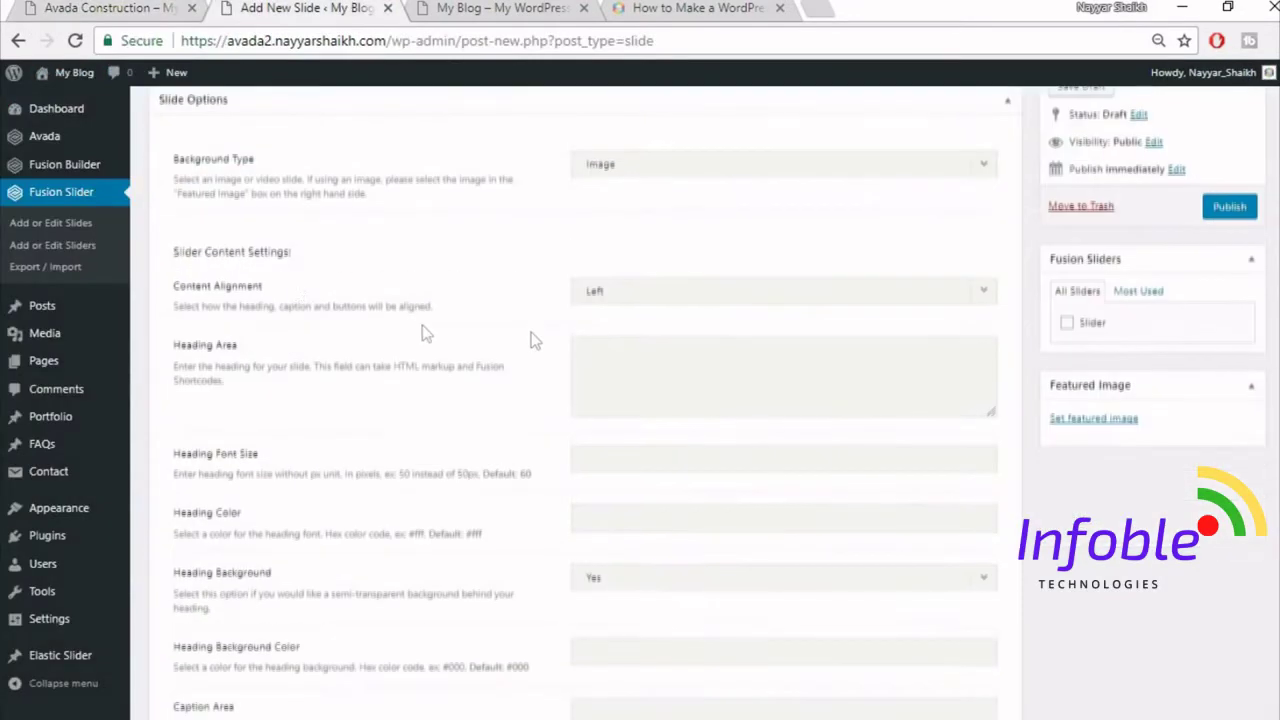
pyautogui.click(113, 6)
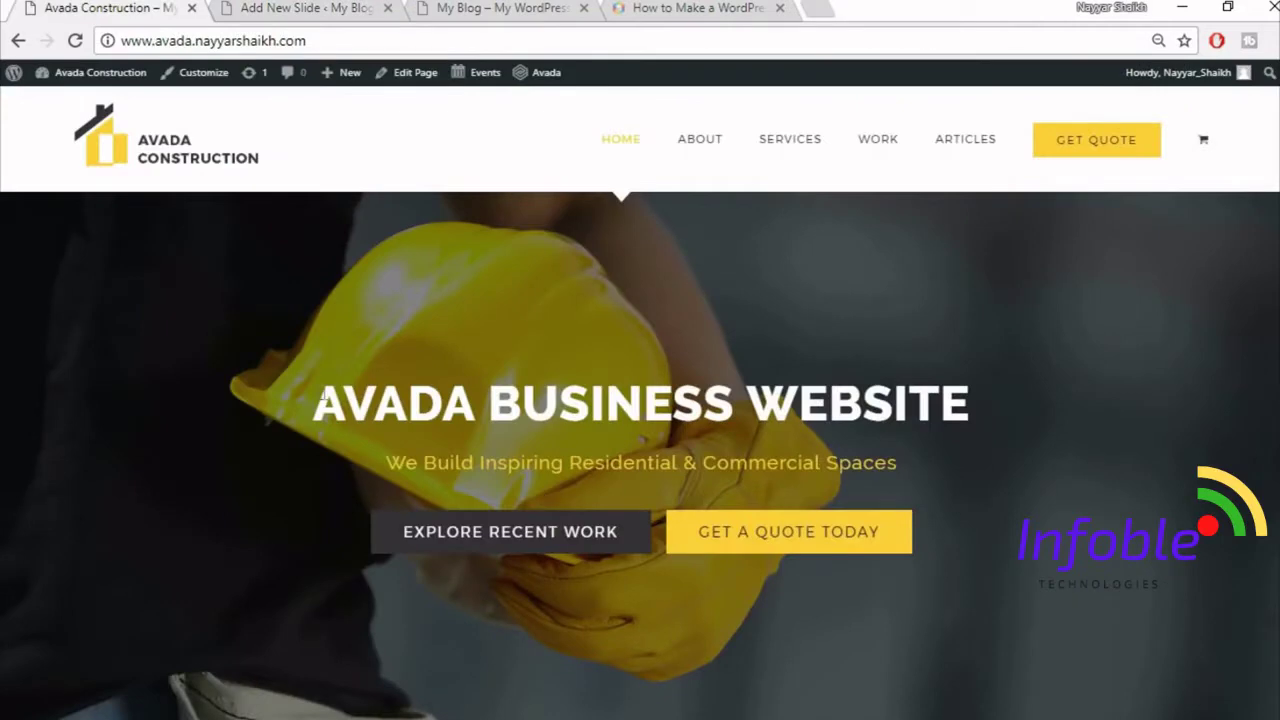
pyautogui.moveTo(325, 395); pyautogui.dragTo(990, 401)
pyautogui.hotkey('ctrl', 'c')
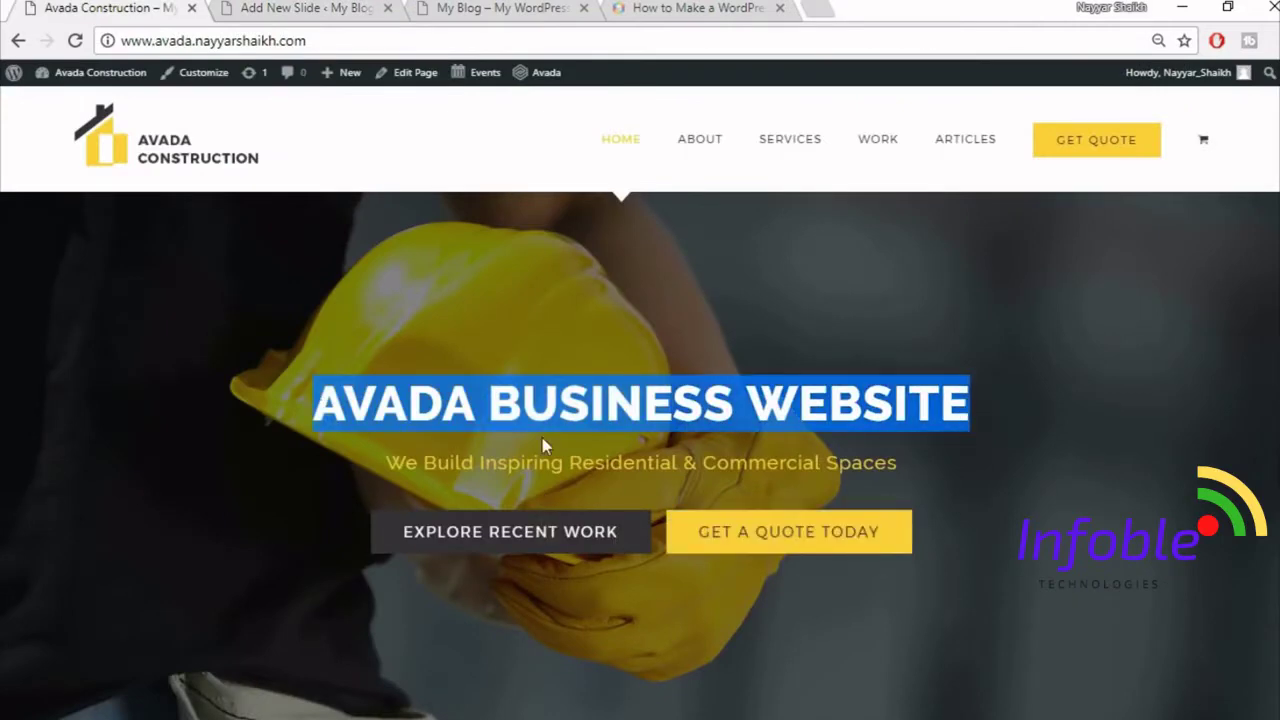
pyautogui.click(300, 8)
pyautogui.click(694, 290)
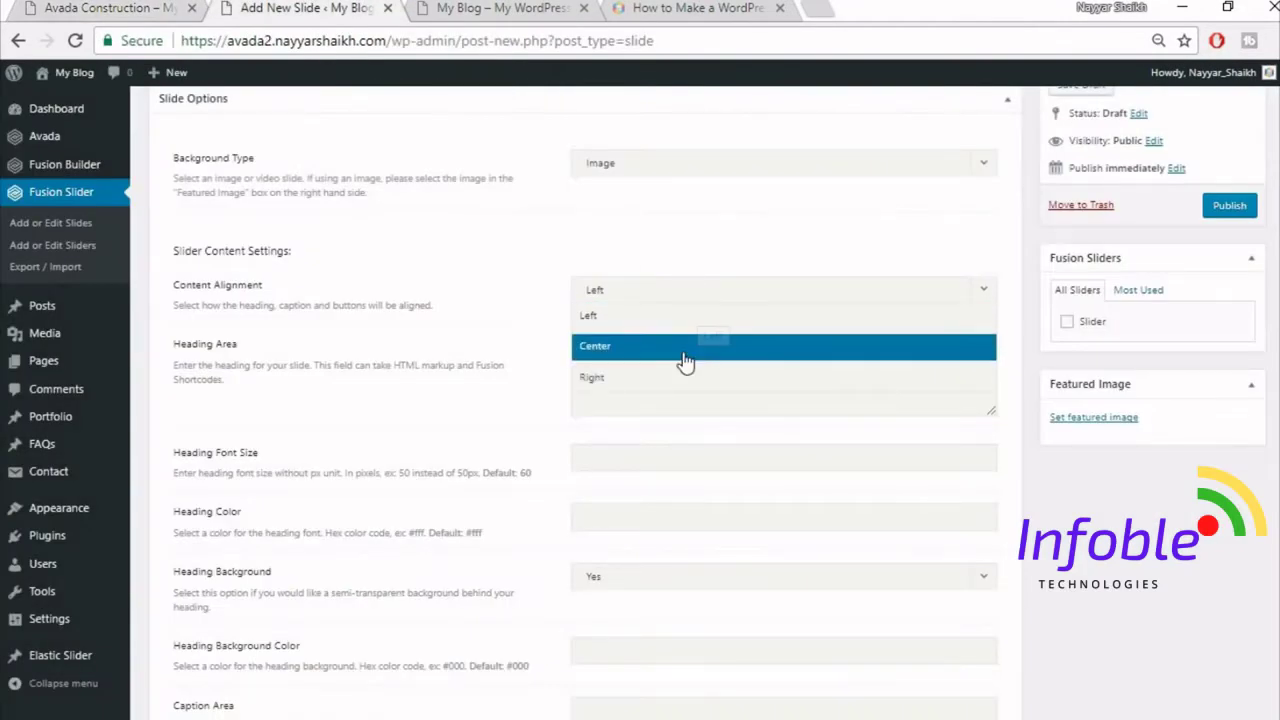
pyautogui.click(685, 360)
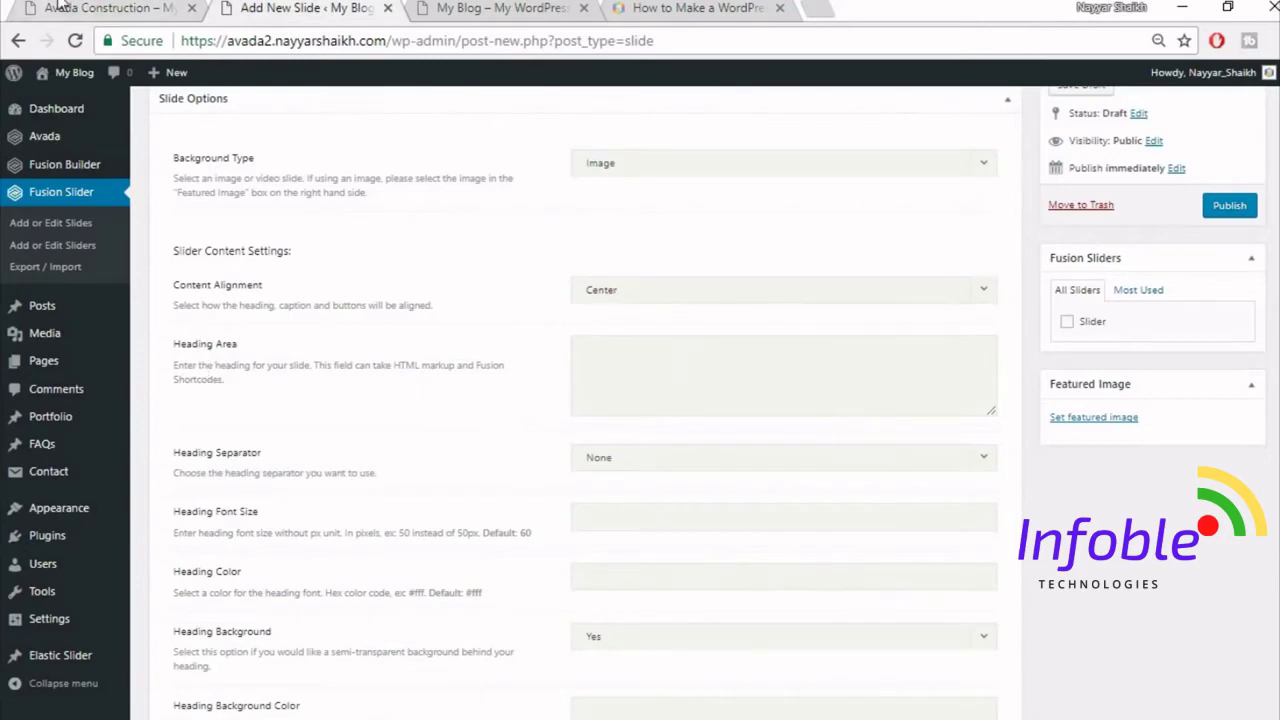
pyautogui.click(60, 6)
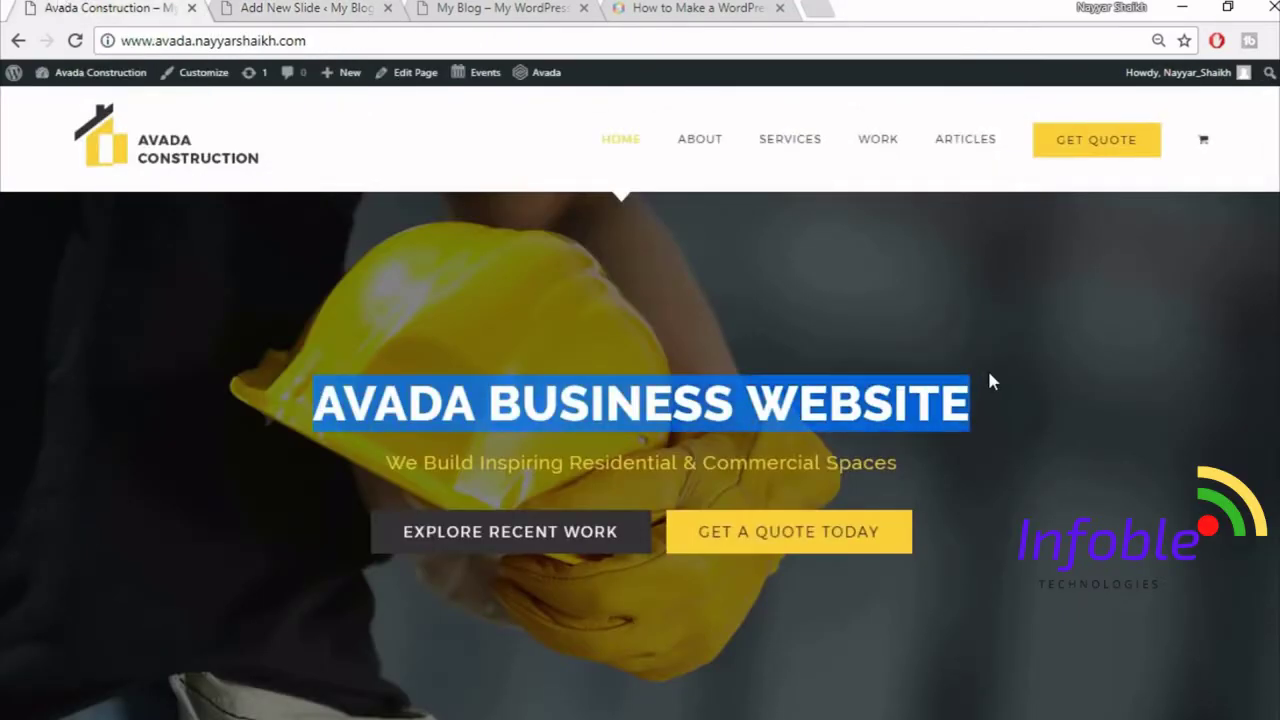
# - Paste AVADA BUSINESS WEBSITE into the Heading Area wrapped in <strong> tags
pyautogui.click(310, 8)
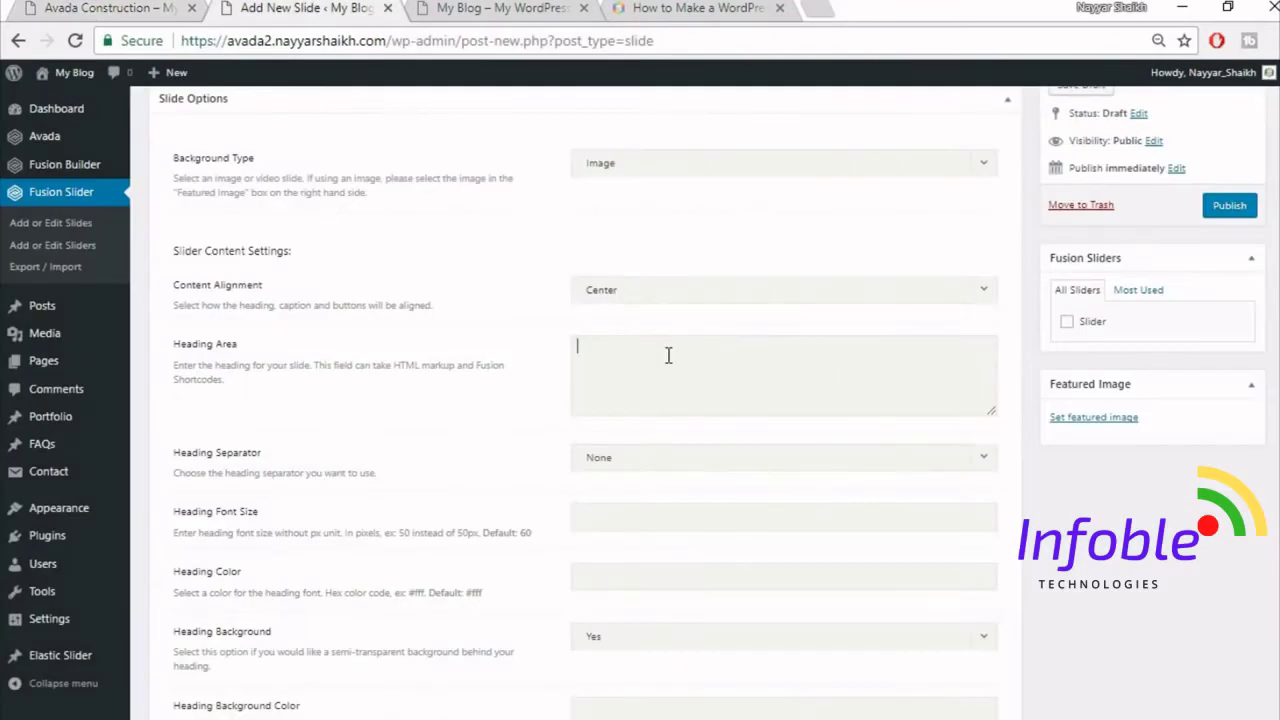
pyautogui.hotkey('ctrl', 'v')
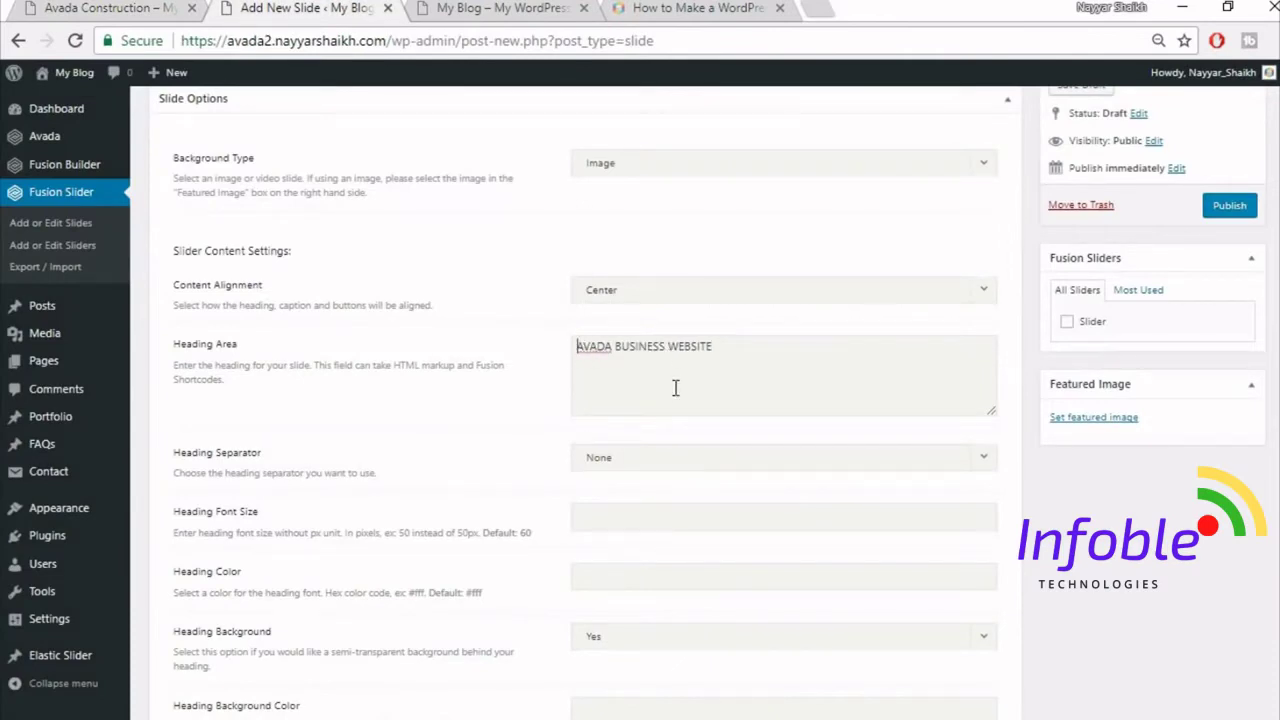
pyautogui.write('<stron')
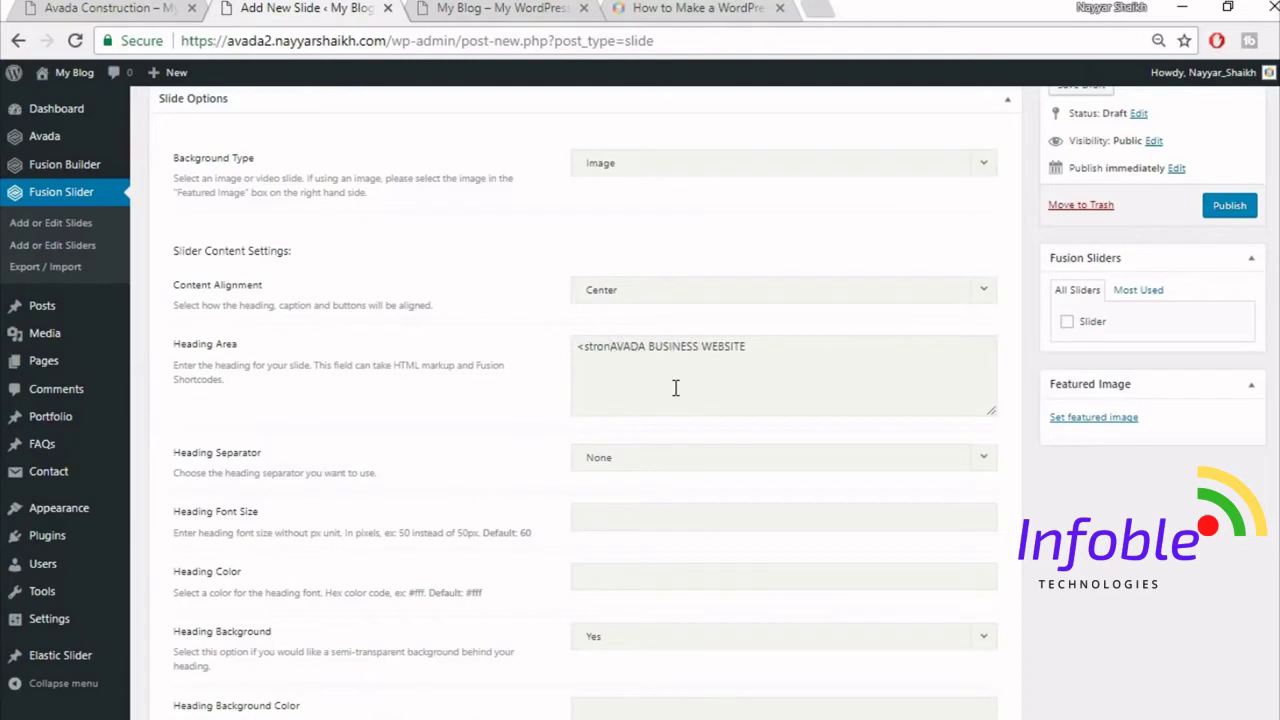
pyautogui.write('g>')
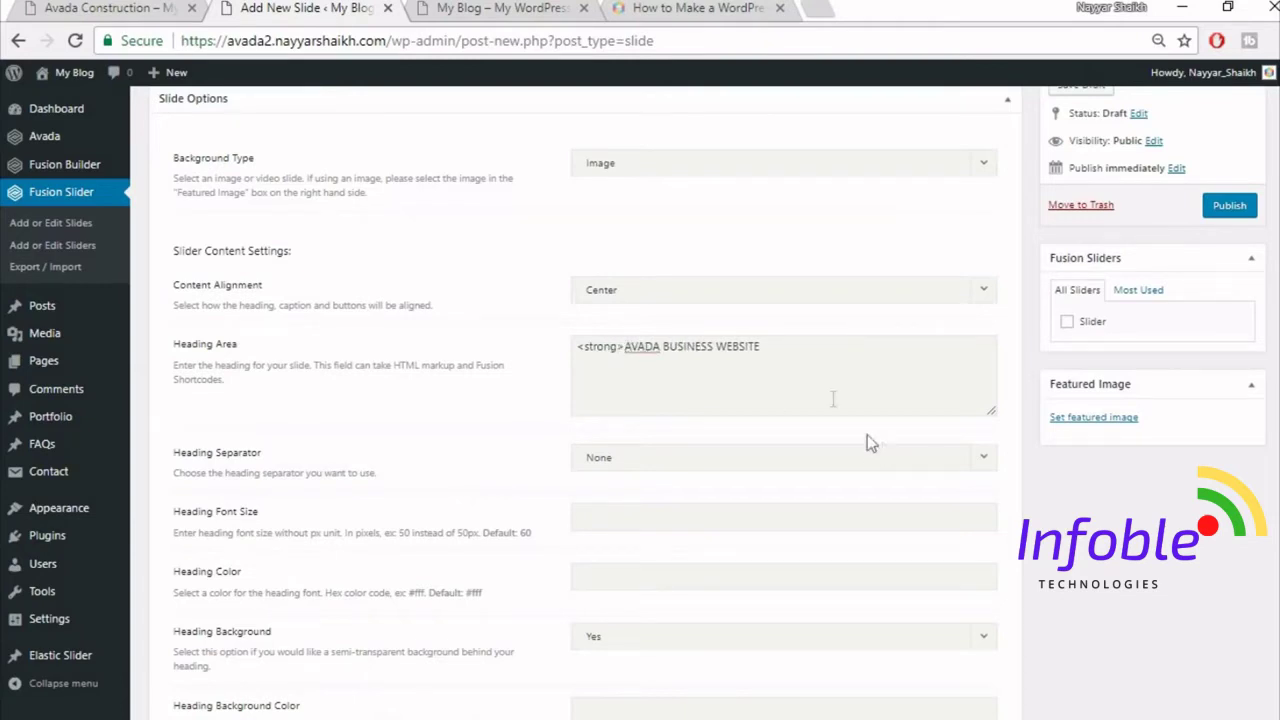
pyautogui.click(801, 358)
# - Compare the slide heading with the demo's hero heading
pyautogui.click(155, 7)
pyautogui.click(390, 407)
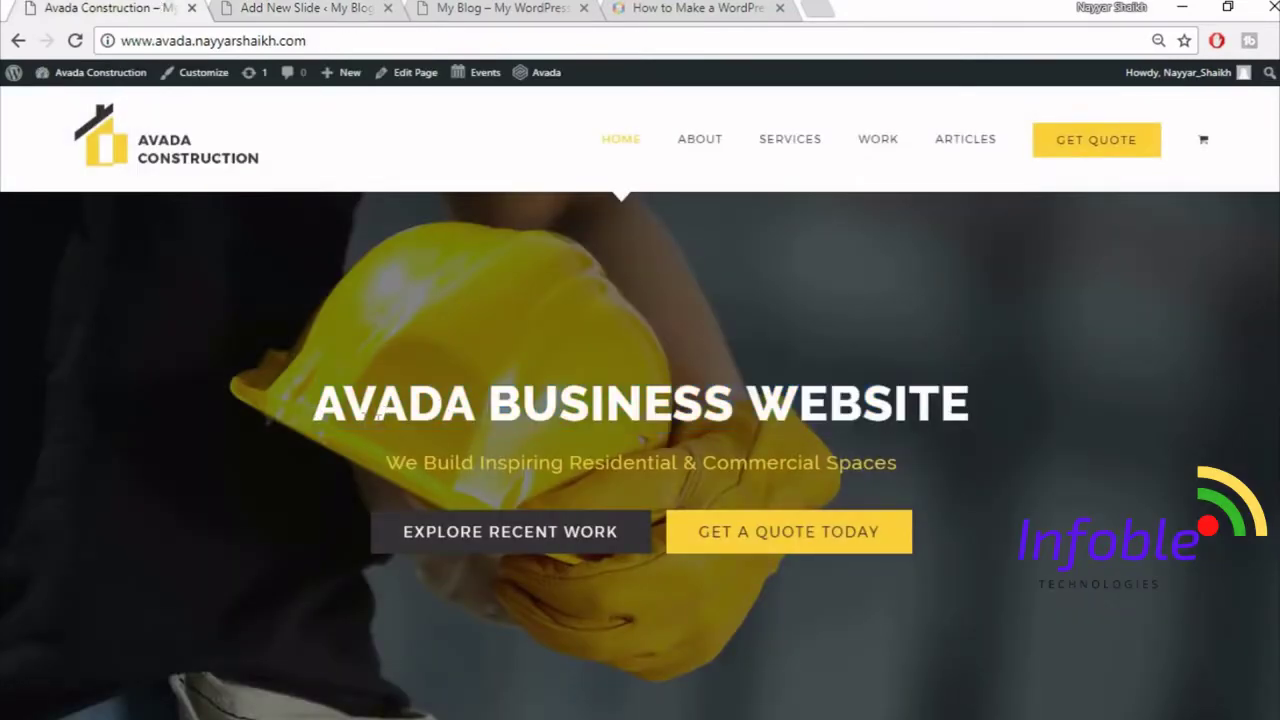
pyautogui.moveTo(316, 415); pyautogui.dragTo(1038, 406)
pyautogui.click(1039, 407)
pyautogui.click(310, 7)
pyautogui.scroll(-1, 812, 466)
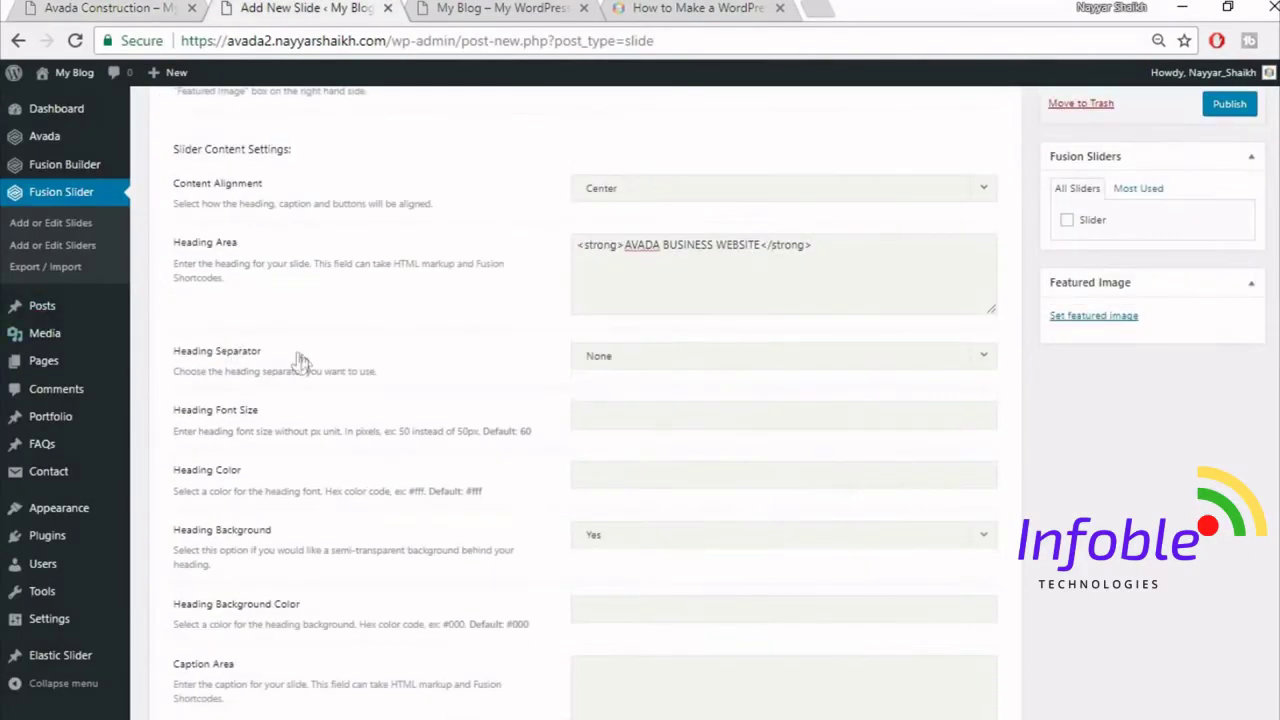
pyautogui.scroll(-1, 857, 394)
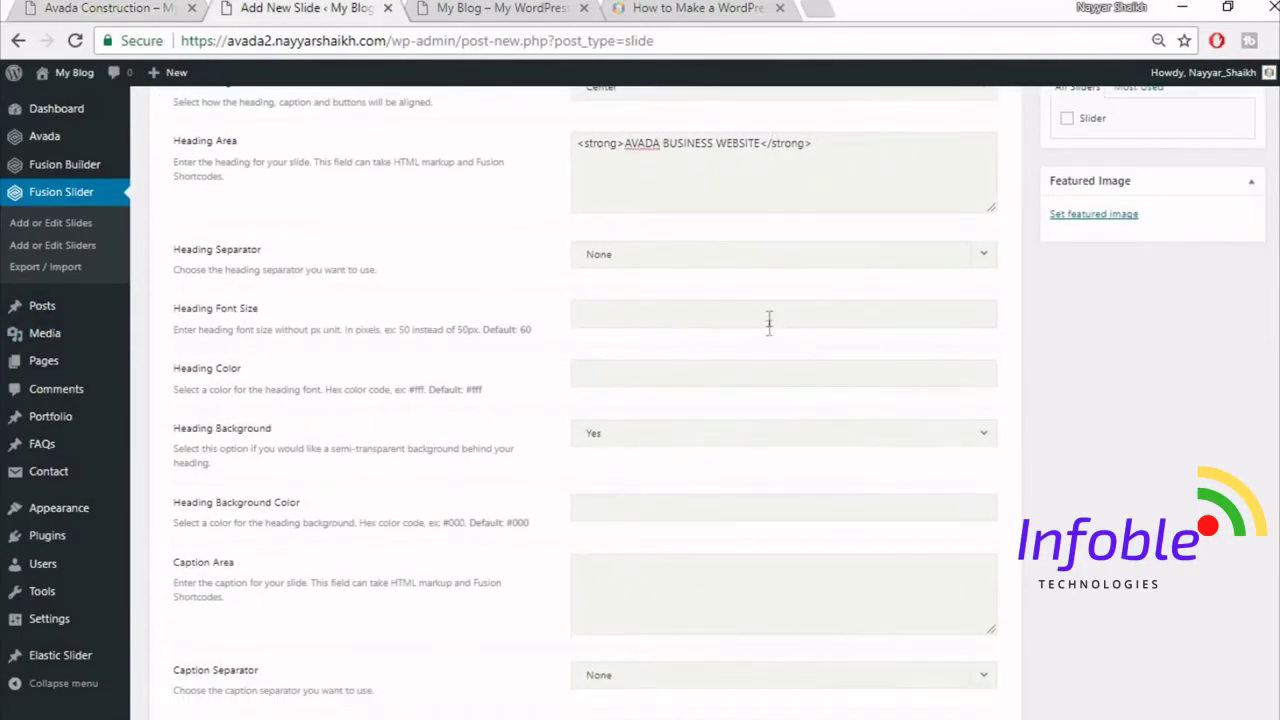
# - Set the heading colour to #fff and the heading background to No
pyautogui.click(30, 7)
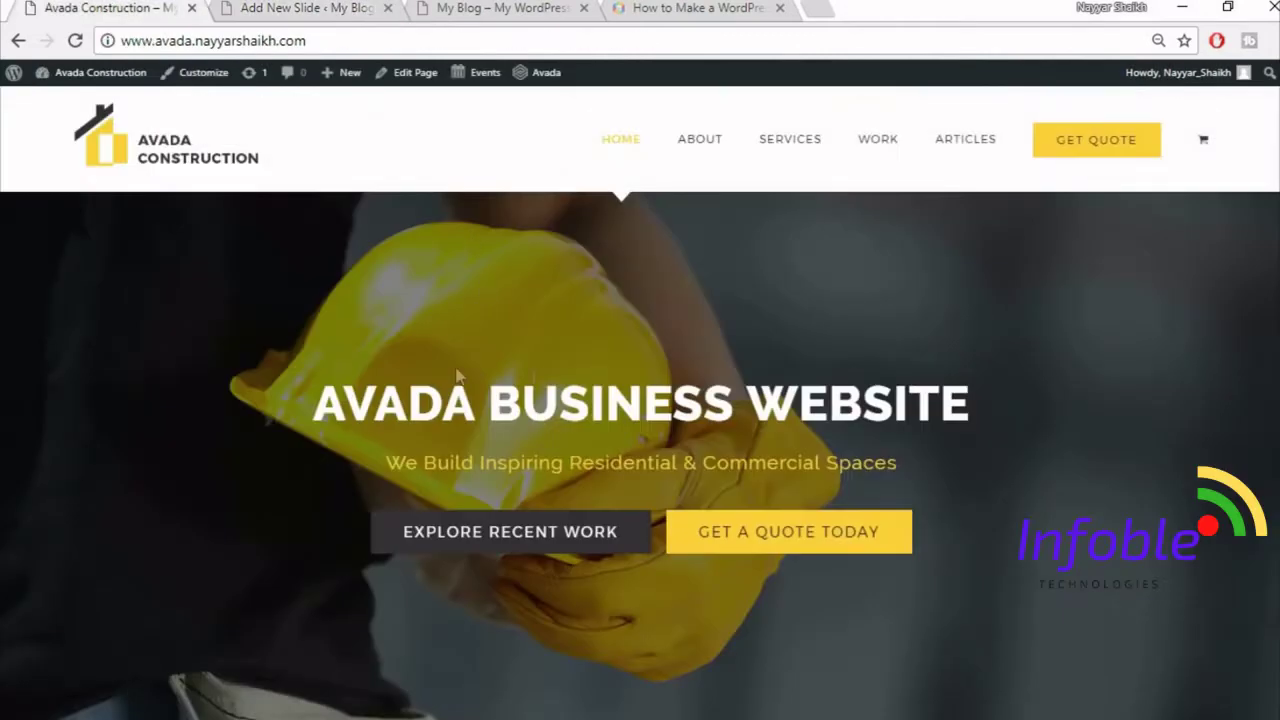
pyautogui.click(318, 6)
pyautogui.click(648, 380)
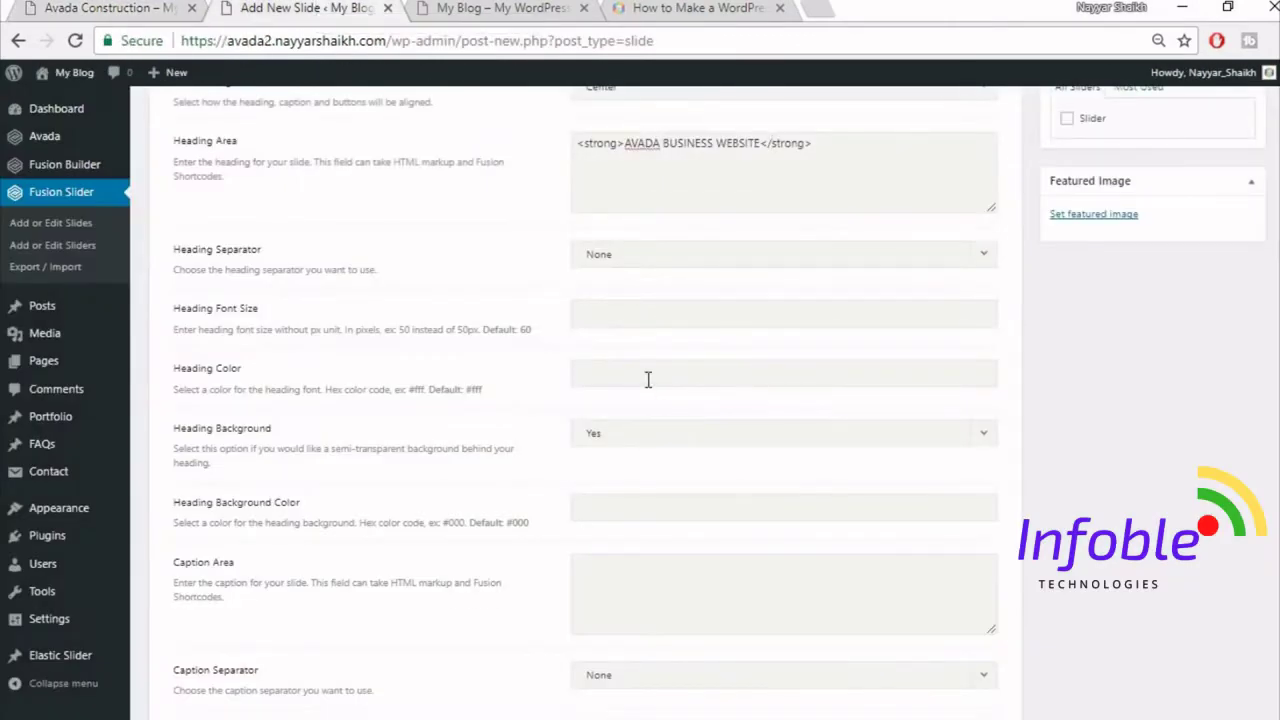
pyautogui.write('#fff')
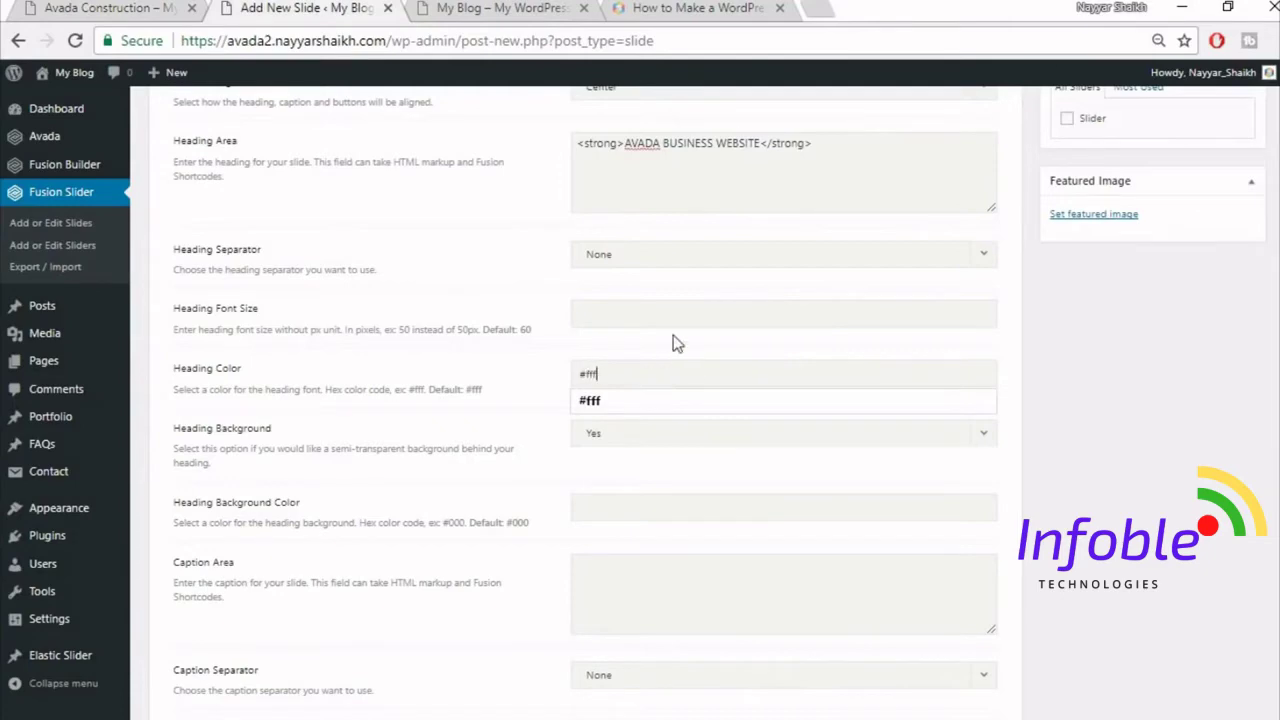
pyautogui.click(673, 337)
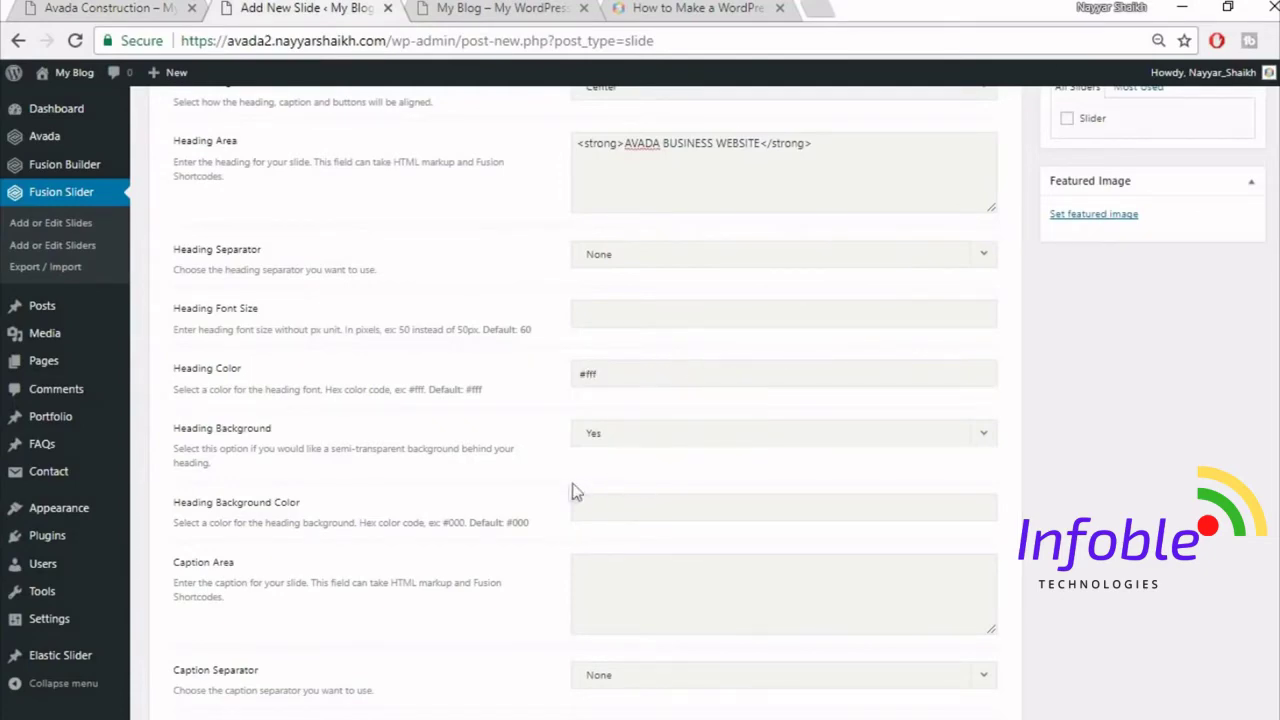
pyautogui.scroll(-2, 460, 512)
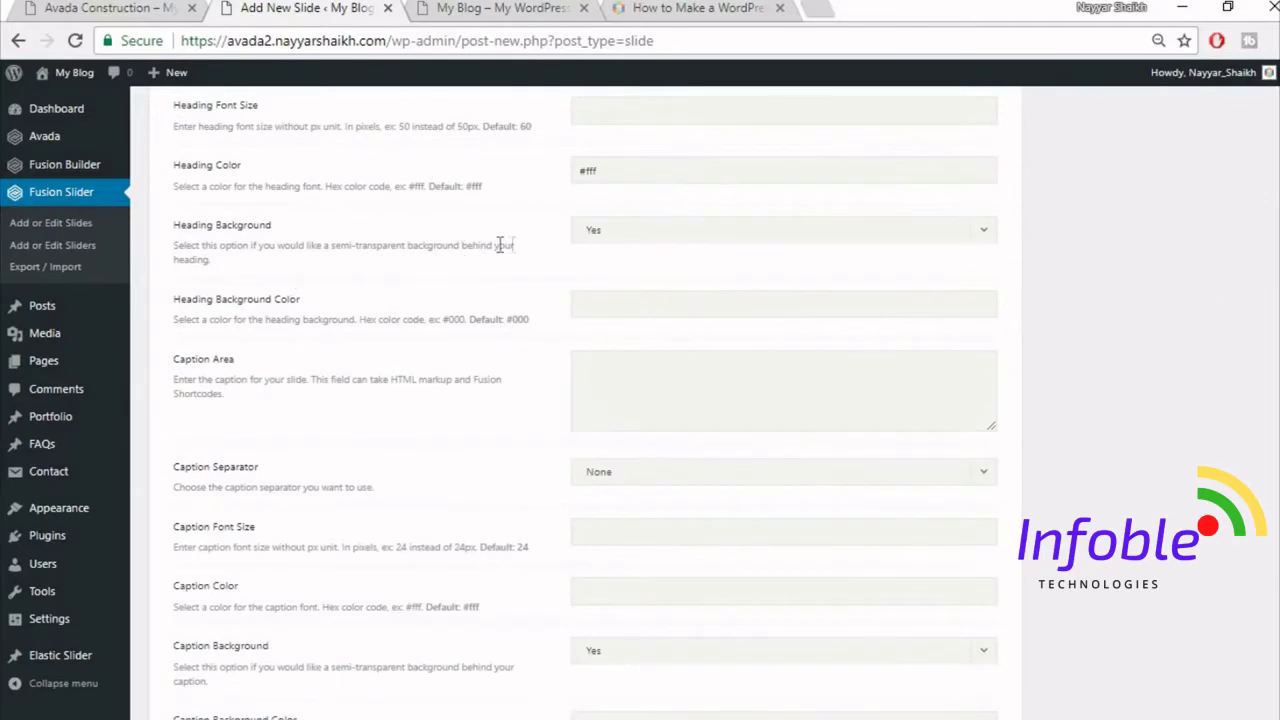
pyautogui.click(690, 236)
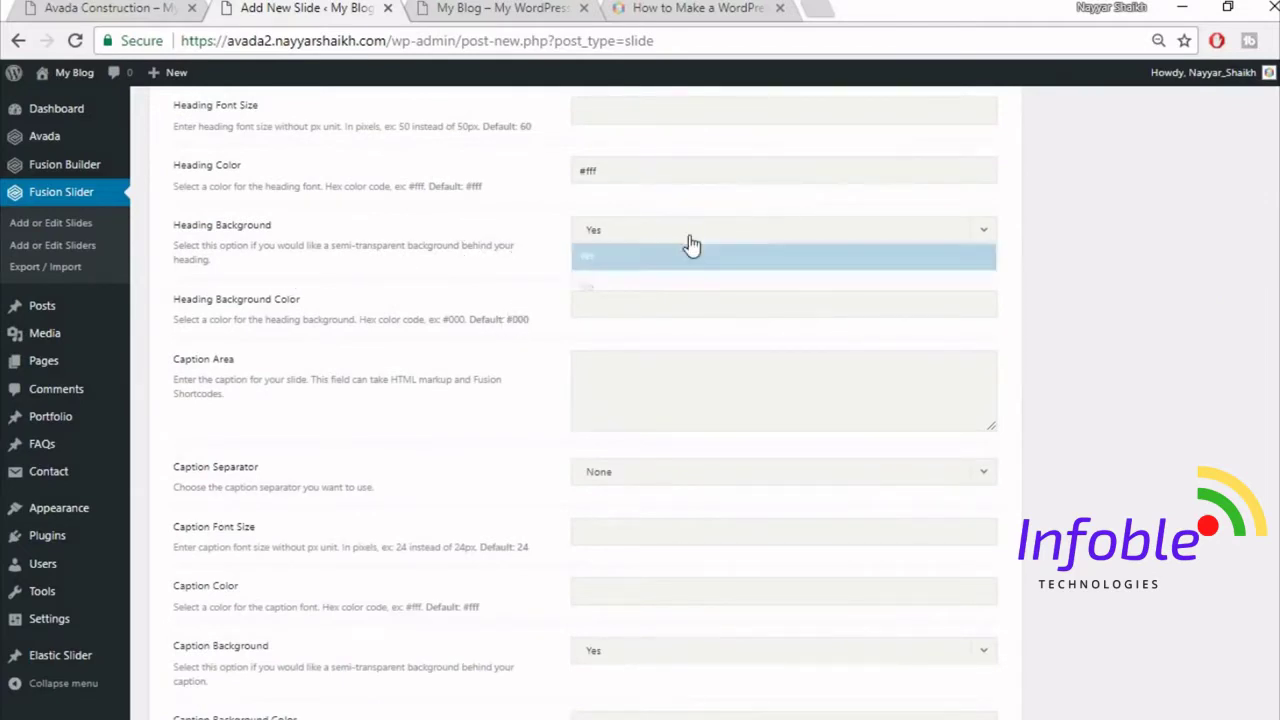
pyautogui.click(677, 285)
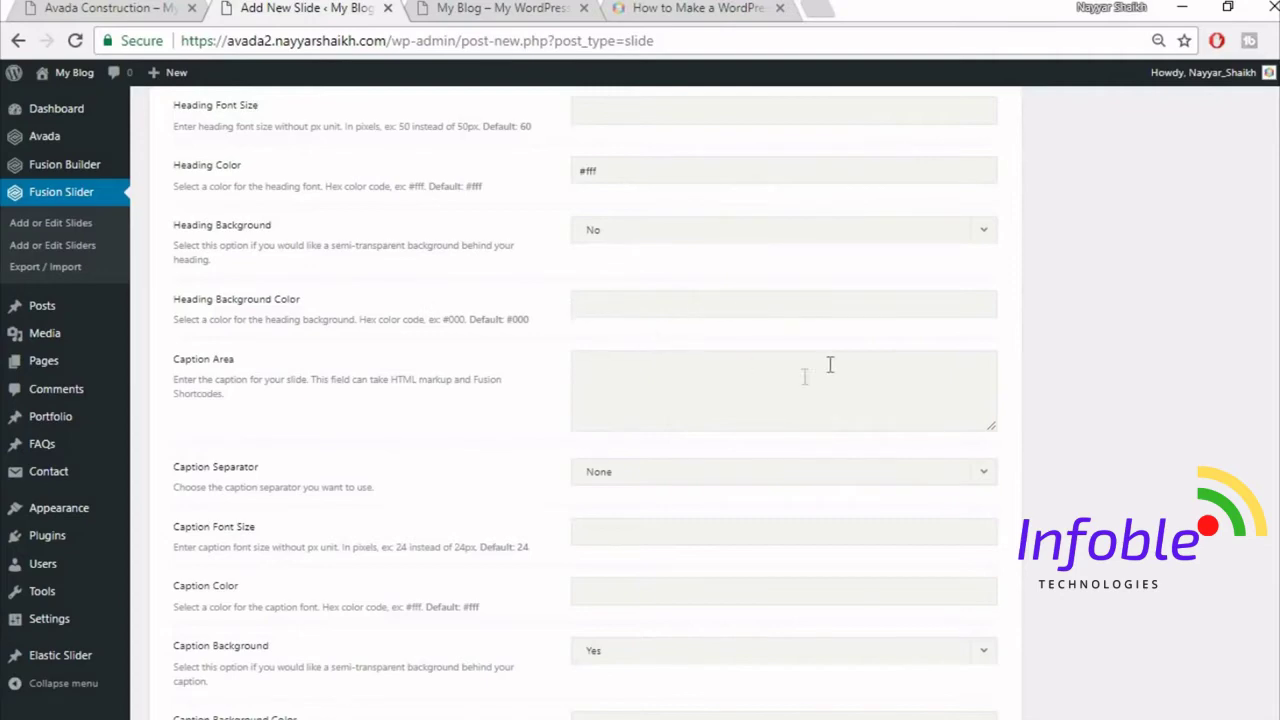
# - Copy the Construction demo's subtitle and paste it in as the slide caption
pyautogui.click(178, 5)
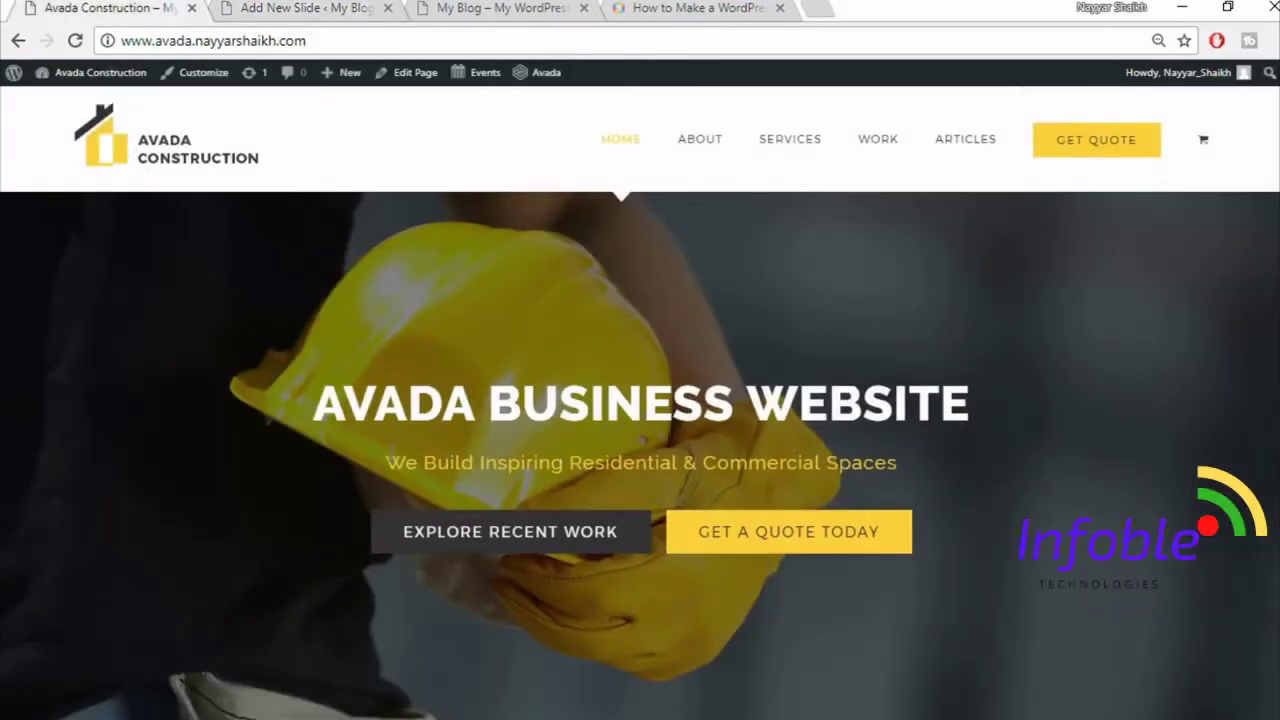
pyautogui.moveTo(386, 462); pyautogui.dragTo(900, 462)
pyautogui.hotkey('ctrl', 'c')
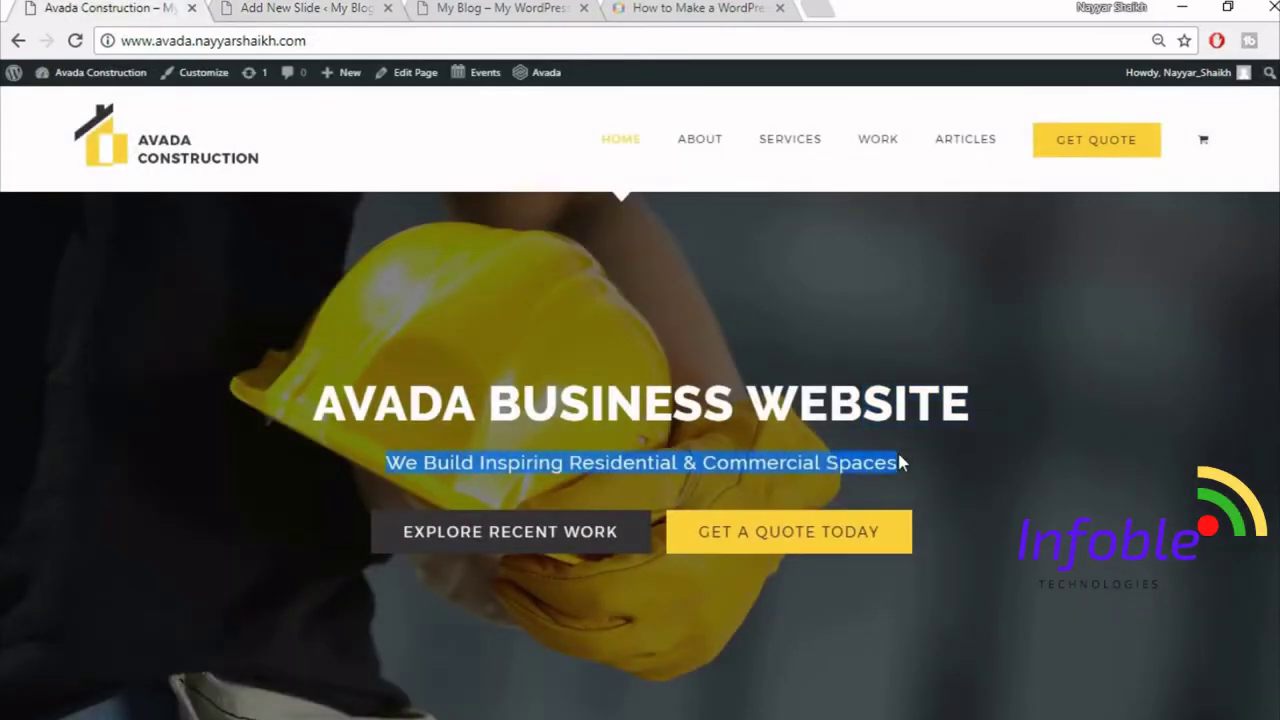
pyautogui.click(285, 7)
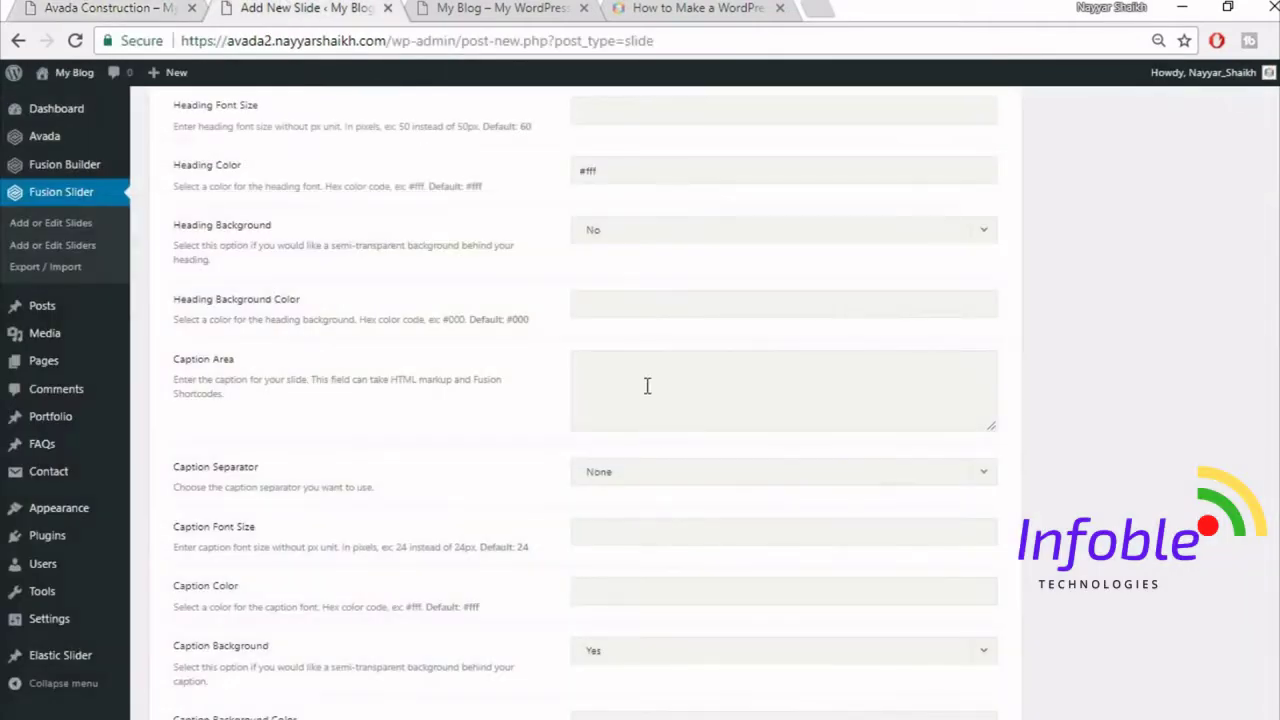
pyautogui.click(647, 386)
pyautogui.hotkey('ctrl', 'v')
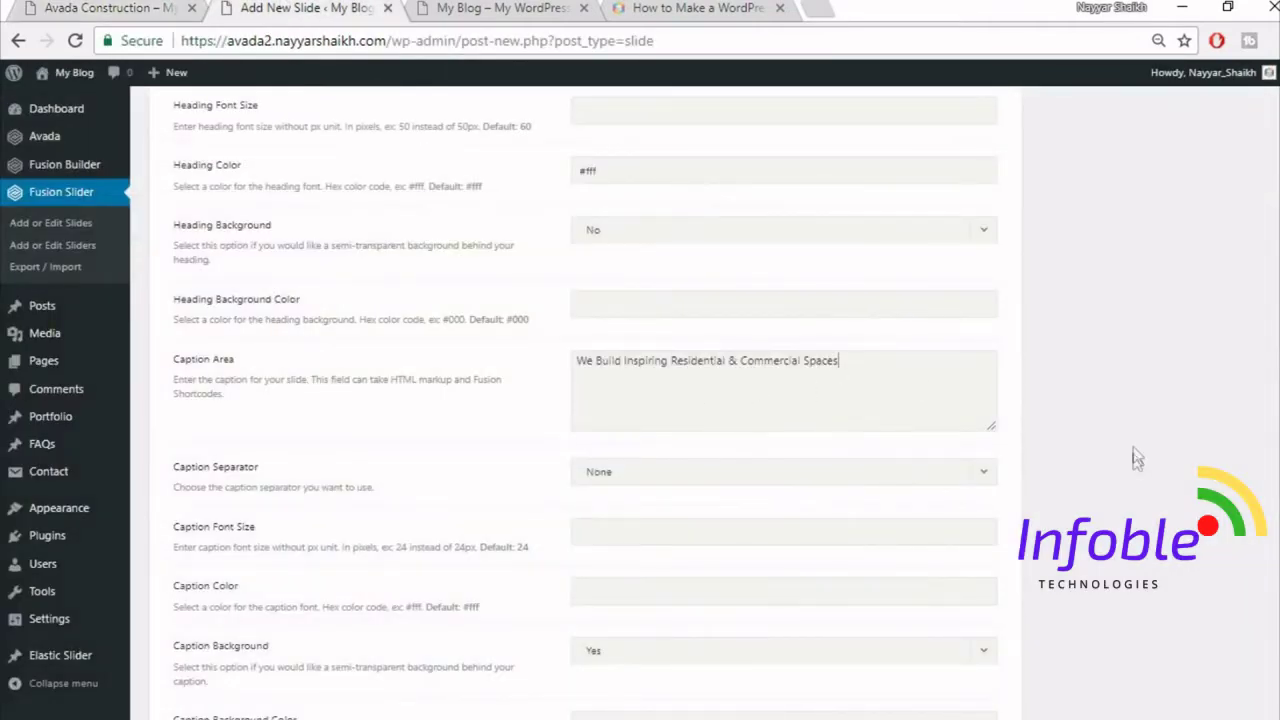
pyautogui.scroll(-2, 1133, 458)
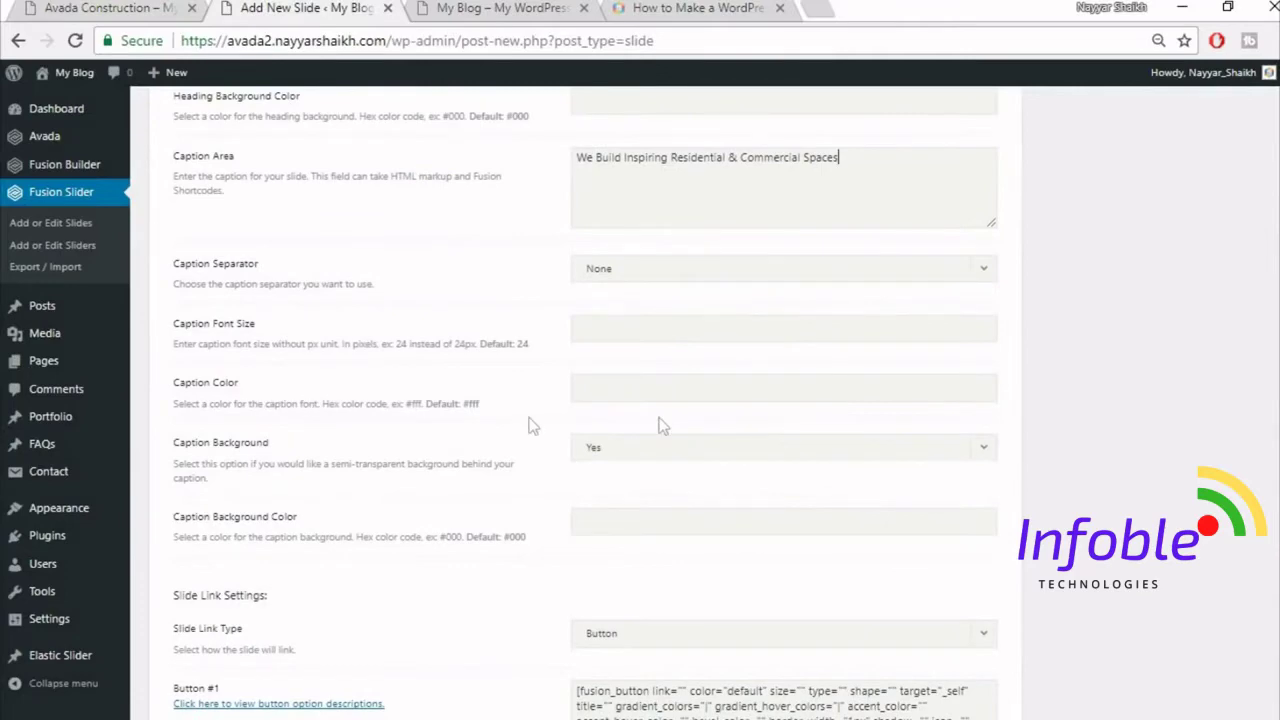
# - Check the demo homepage, then set the Caption Color to #fed03d
pyautogui.hotkey('ctrl', 'shift', 'Tab')
pyautogui.click(588, 470)
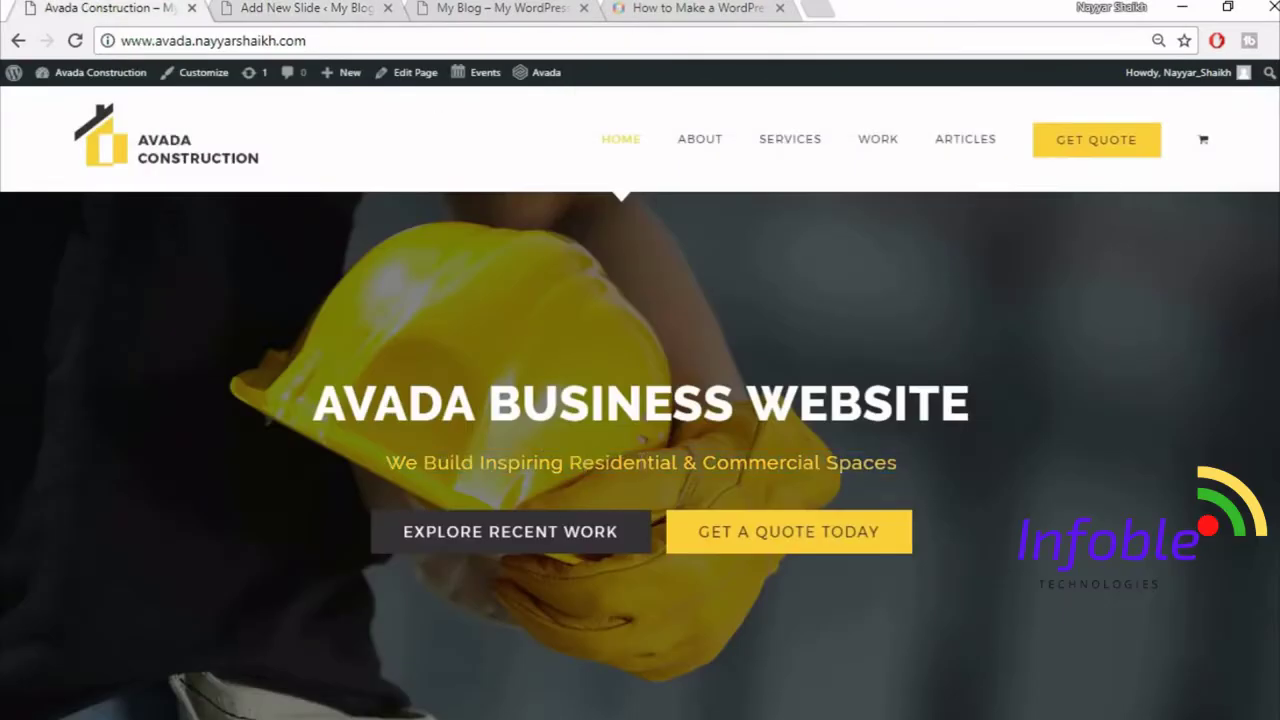
pyautogui.click(296, 7)
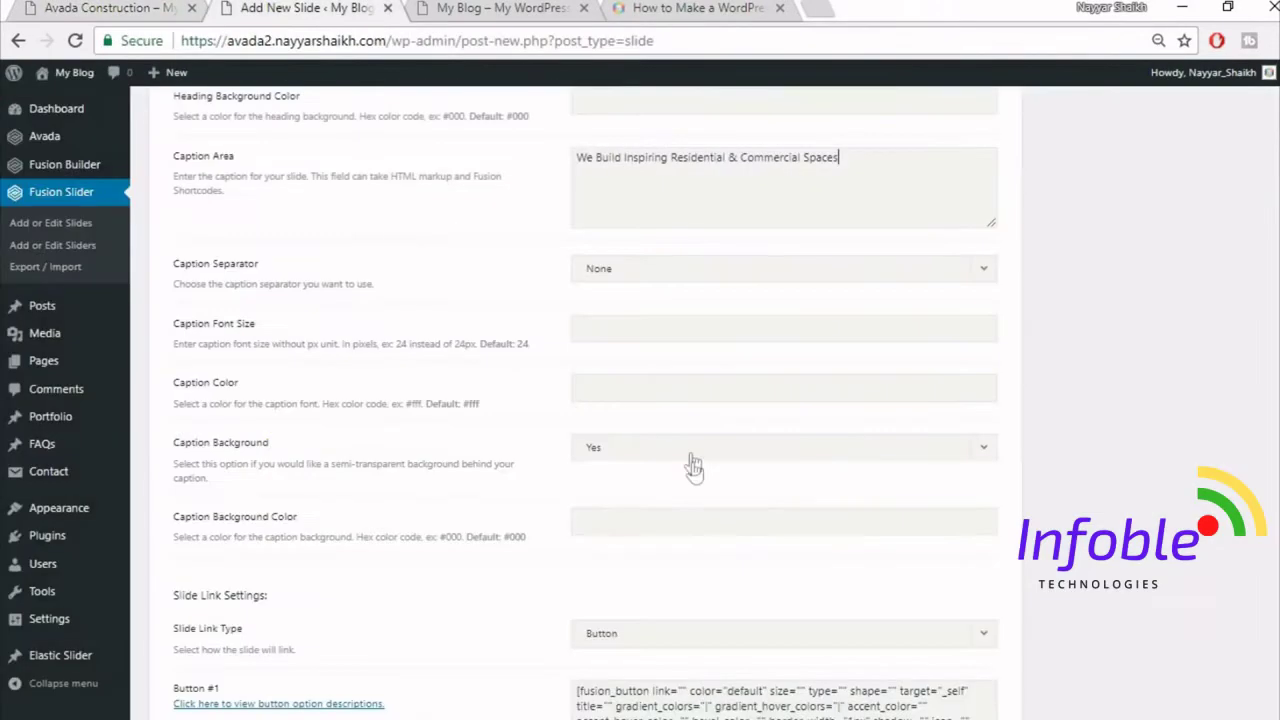
pyautogui.click(665, 396)
pyautogui.write('#')
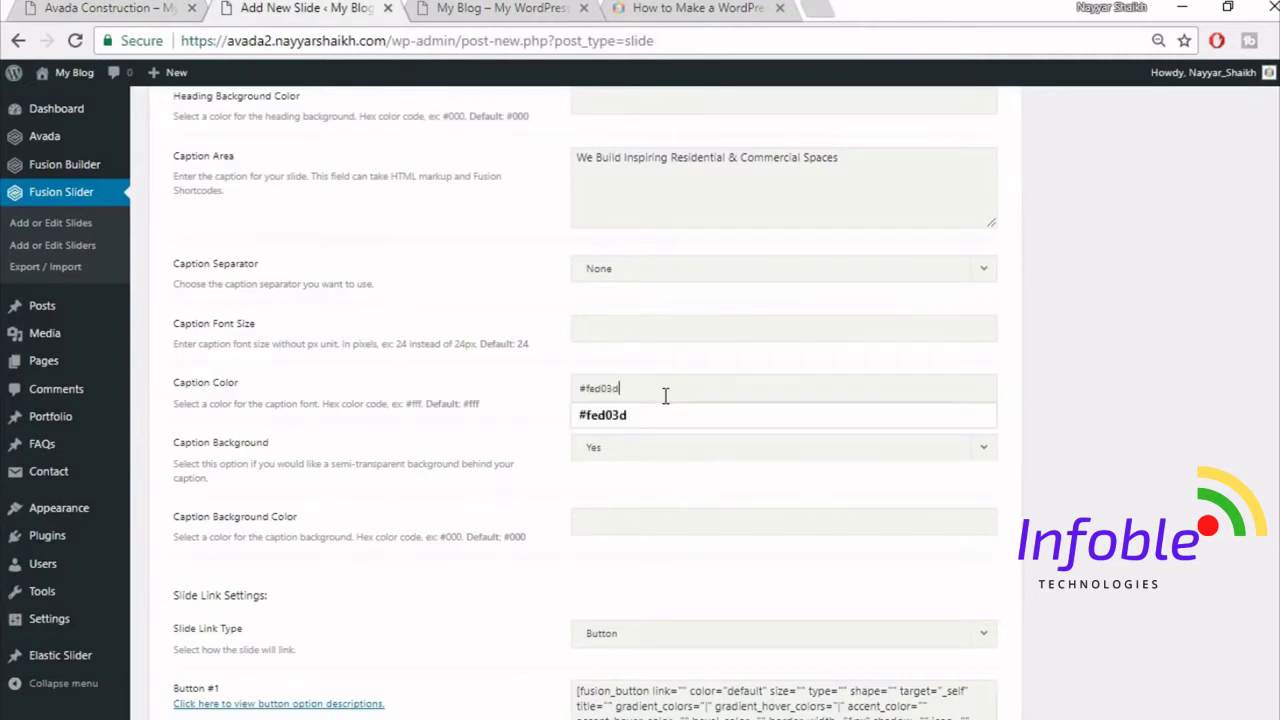
pyautogui.write('fed03d')
pyautogui.click(1105, 420)
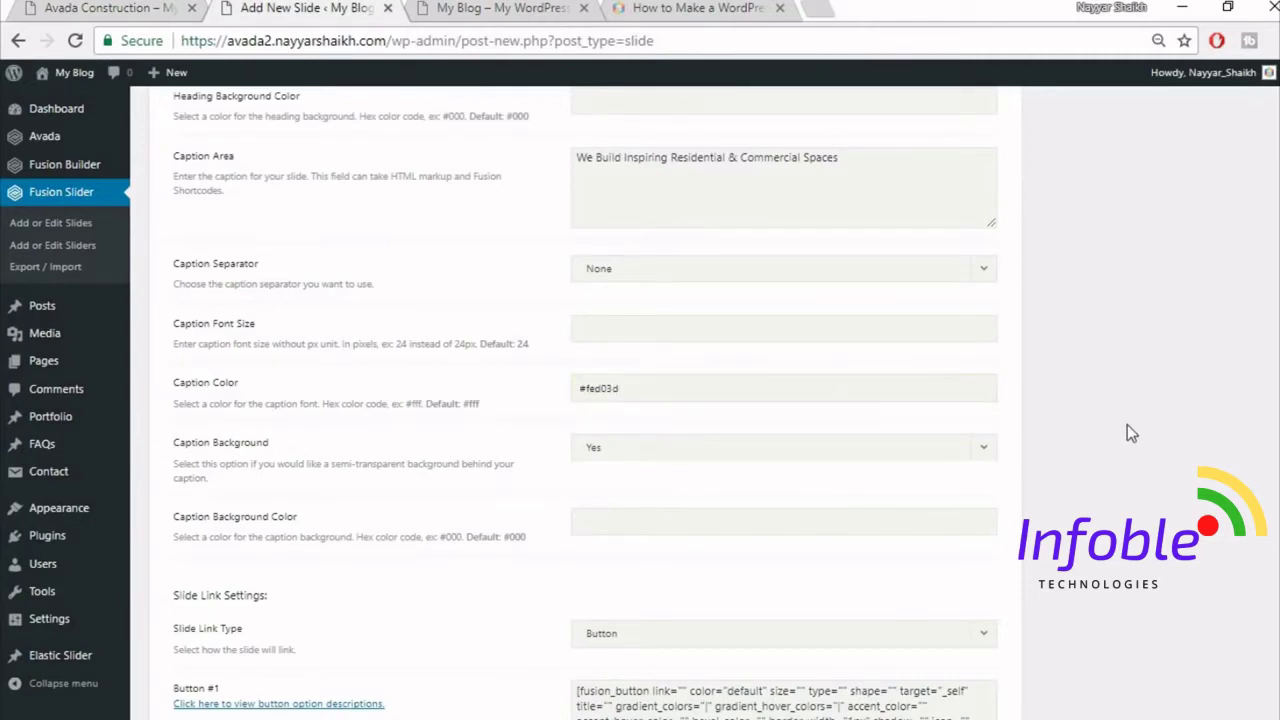
# - Set Caption Background to No
pyautogui.scroll(-1, 1127, 433)
pyautogui.click(771, 346)
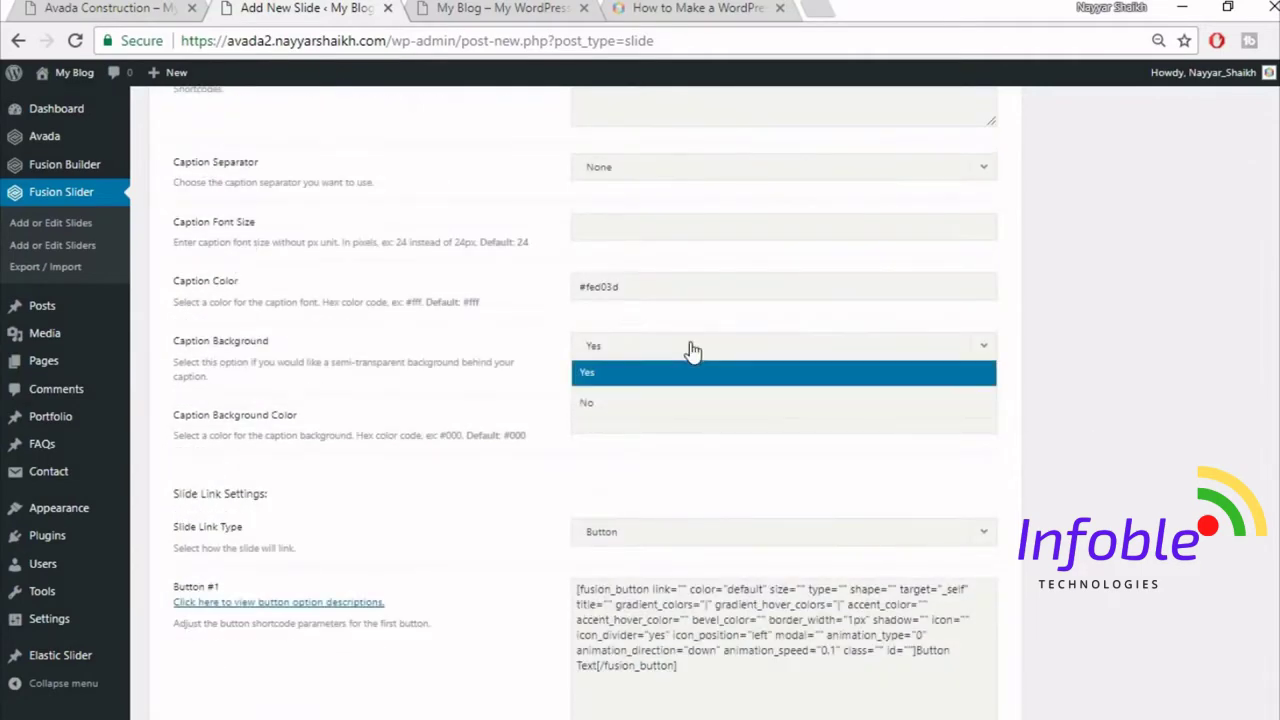
pyautogui.click(667, 405)
pyautogui.scroll(-1, 1210, 420)
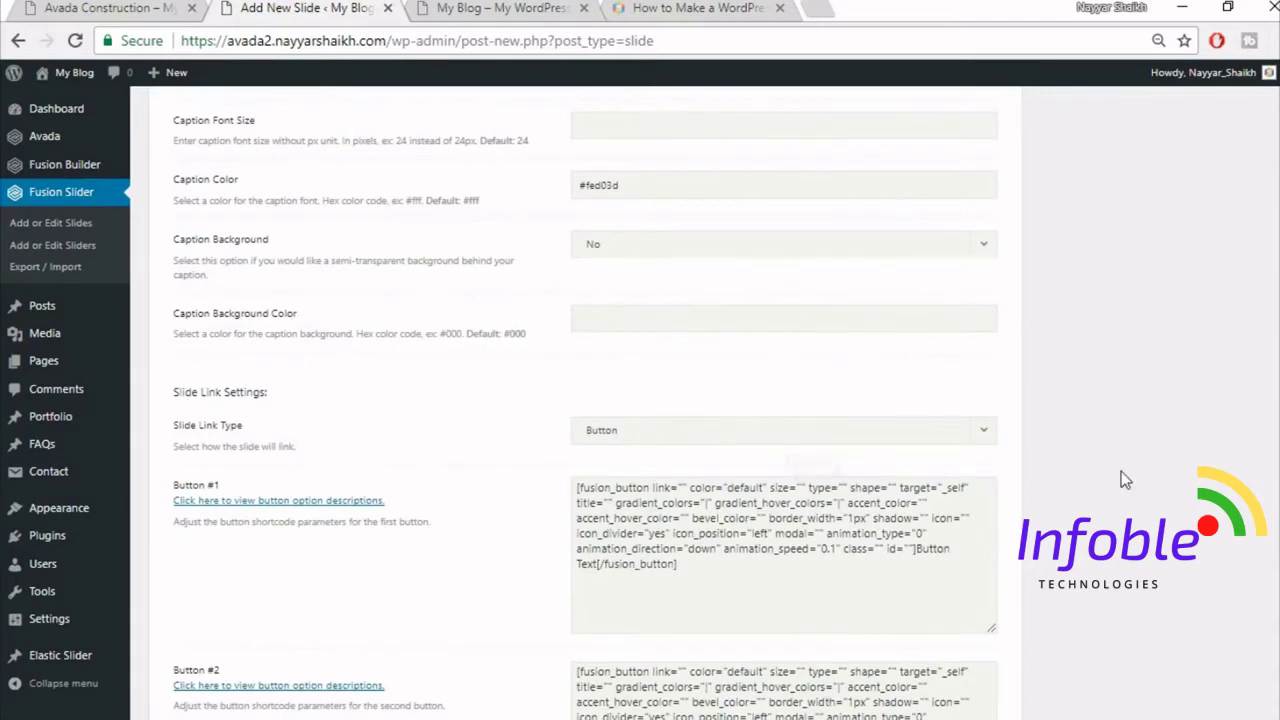
# - In the Button #1 shortcode, set link to "#", color to custom and size to xlarge
pyautogui.scroll(-2, 1121, 471)
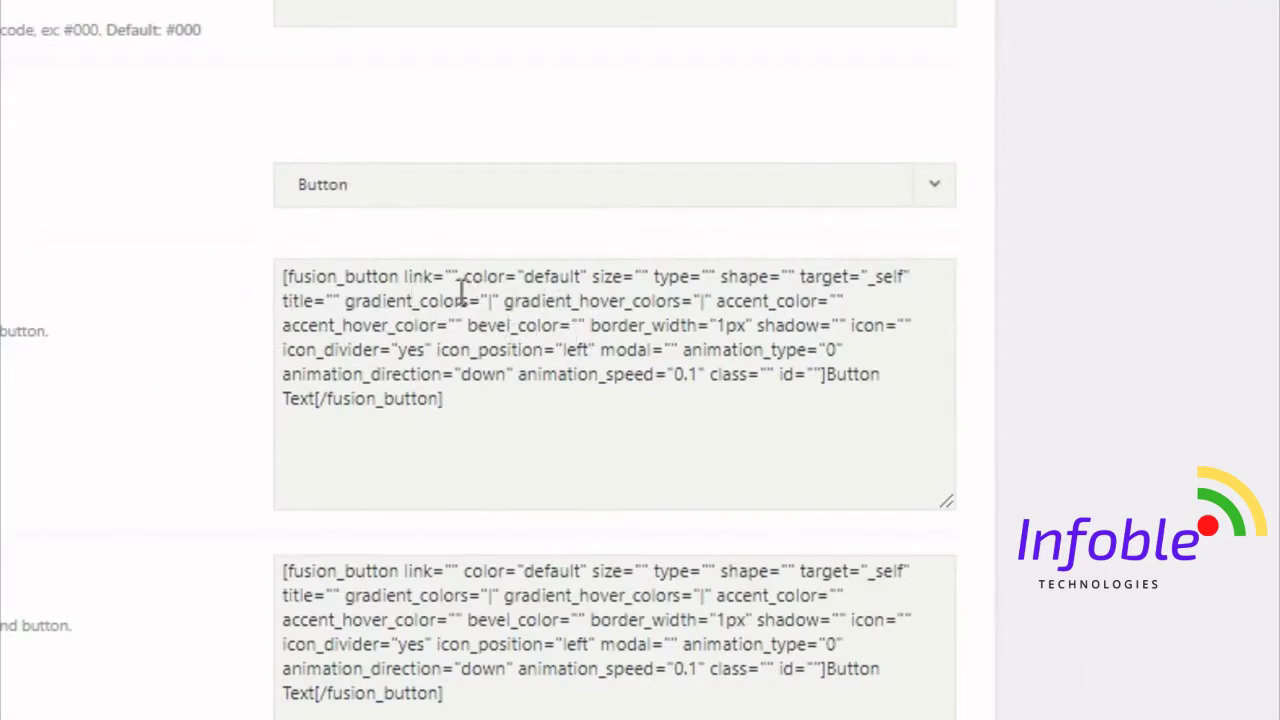
pyautogui.click(322, 293)
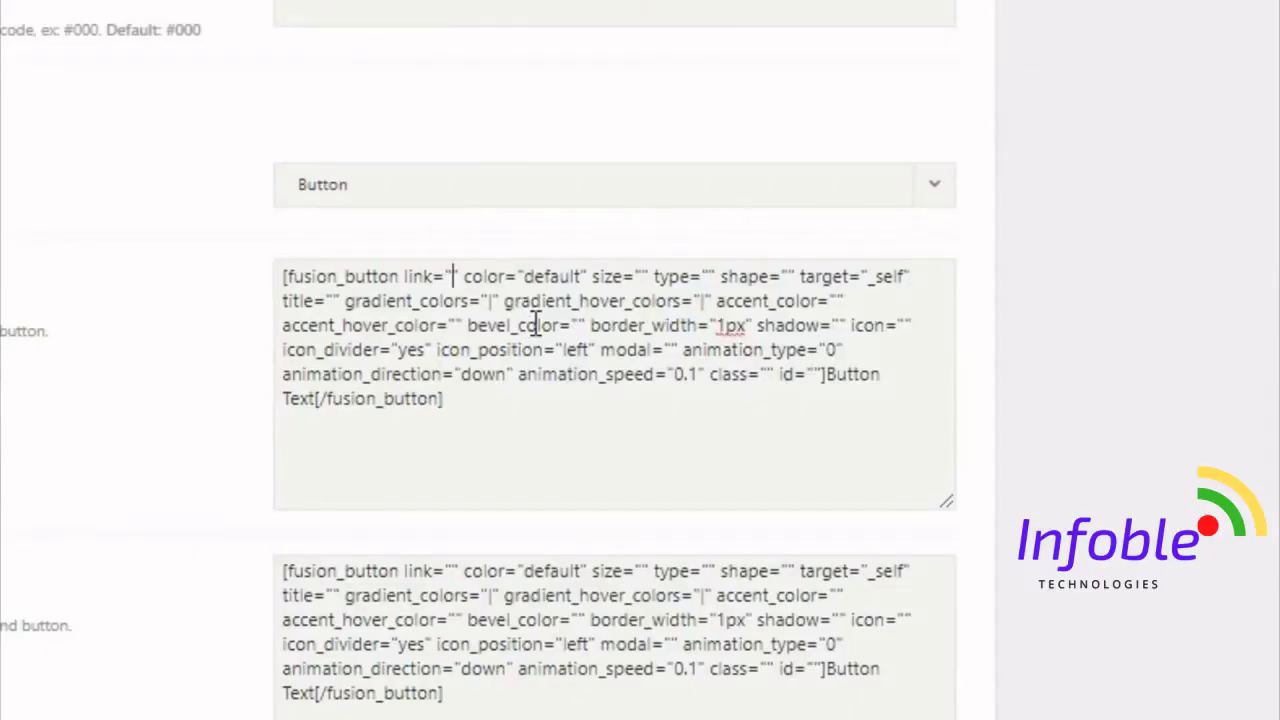
pyautogui.write('#')
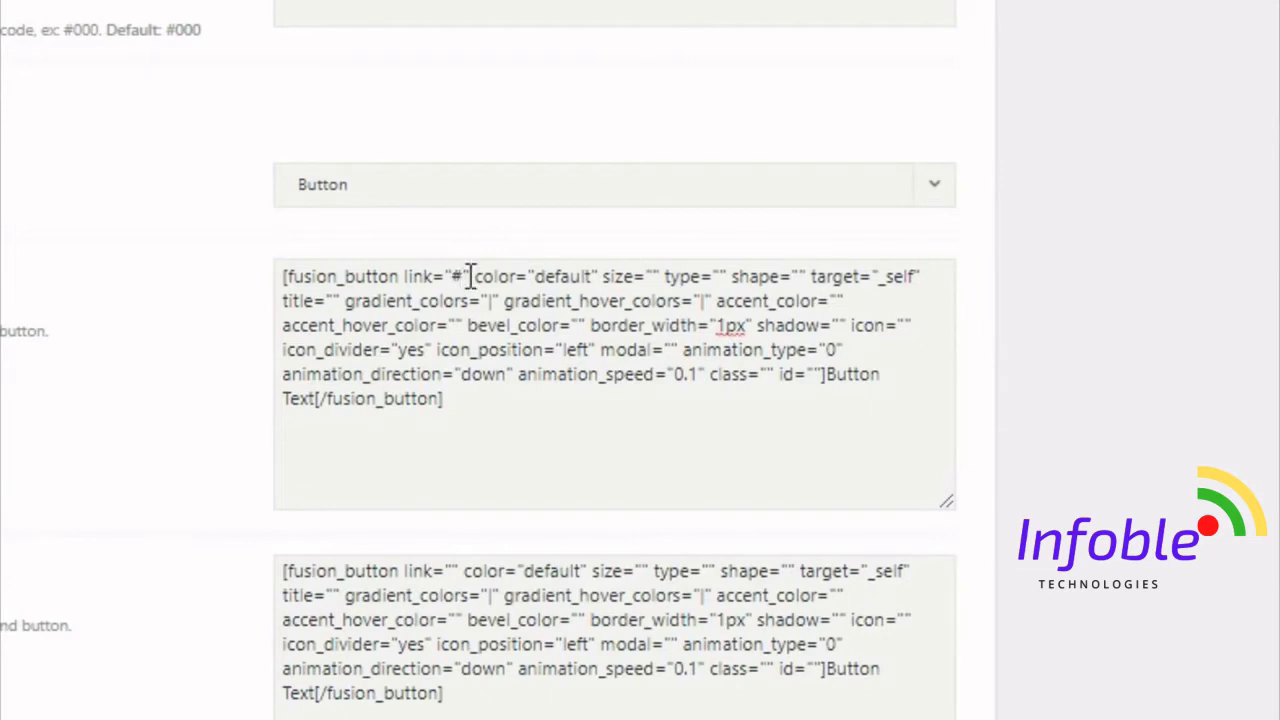
pyautogui.doubleClick(457, 280)
pyautogui.click(538, 276)
pyautogui.moveTo(538, 276); pyautogui.dragTo(592, 278)
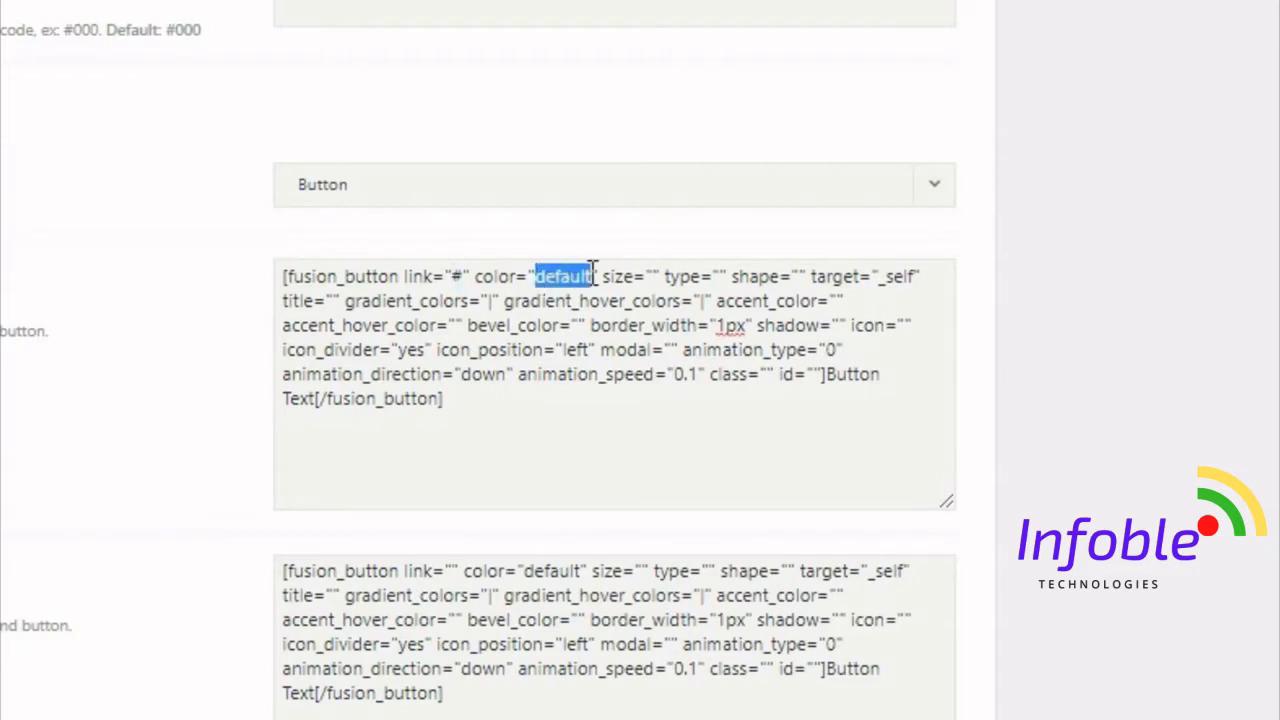
pyautogui.press('BackSpace')
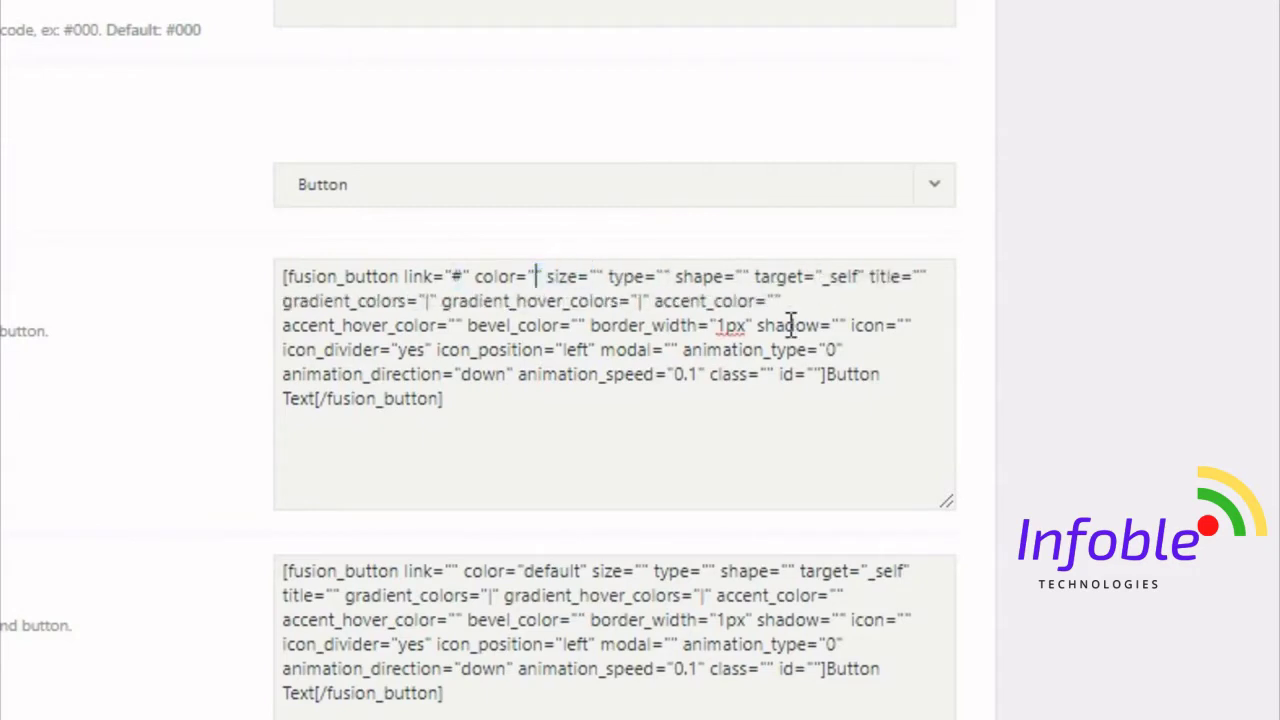
pyautogui.write('cust')
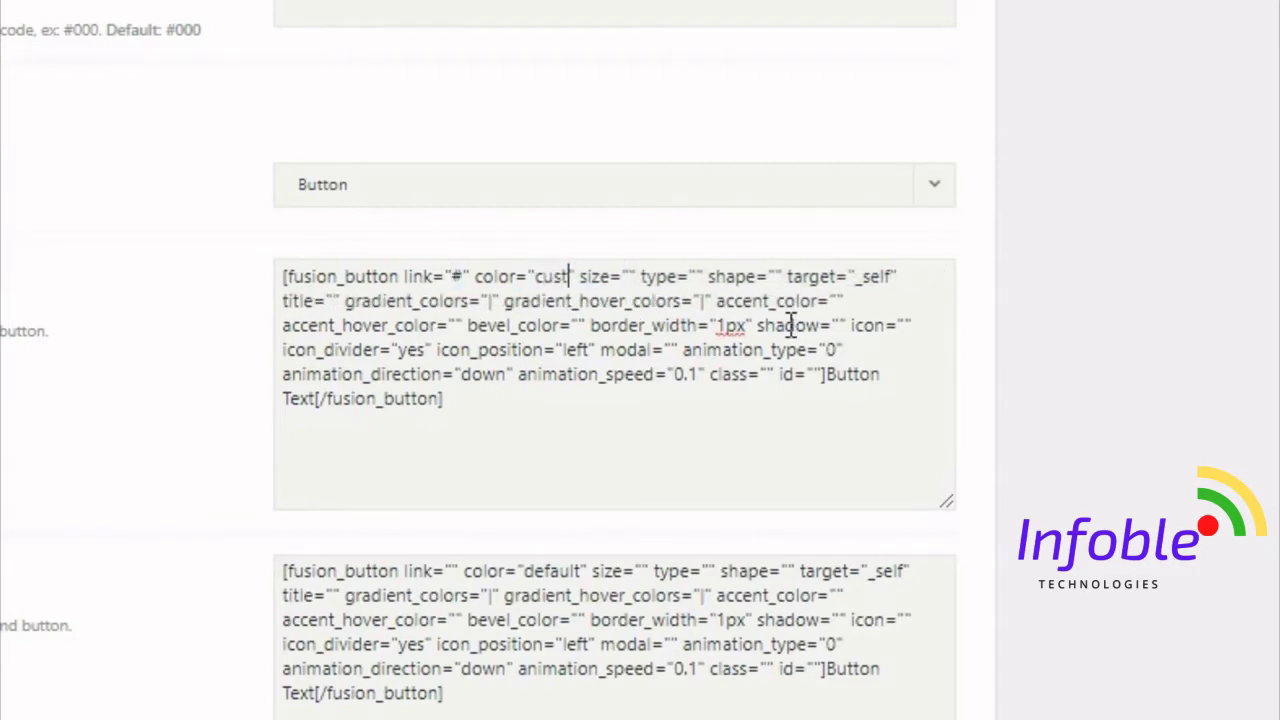
pyautogui.write('om')
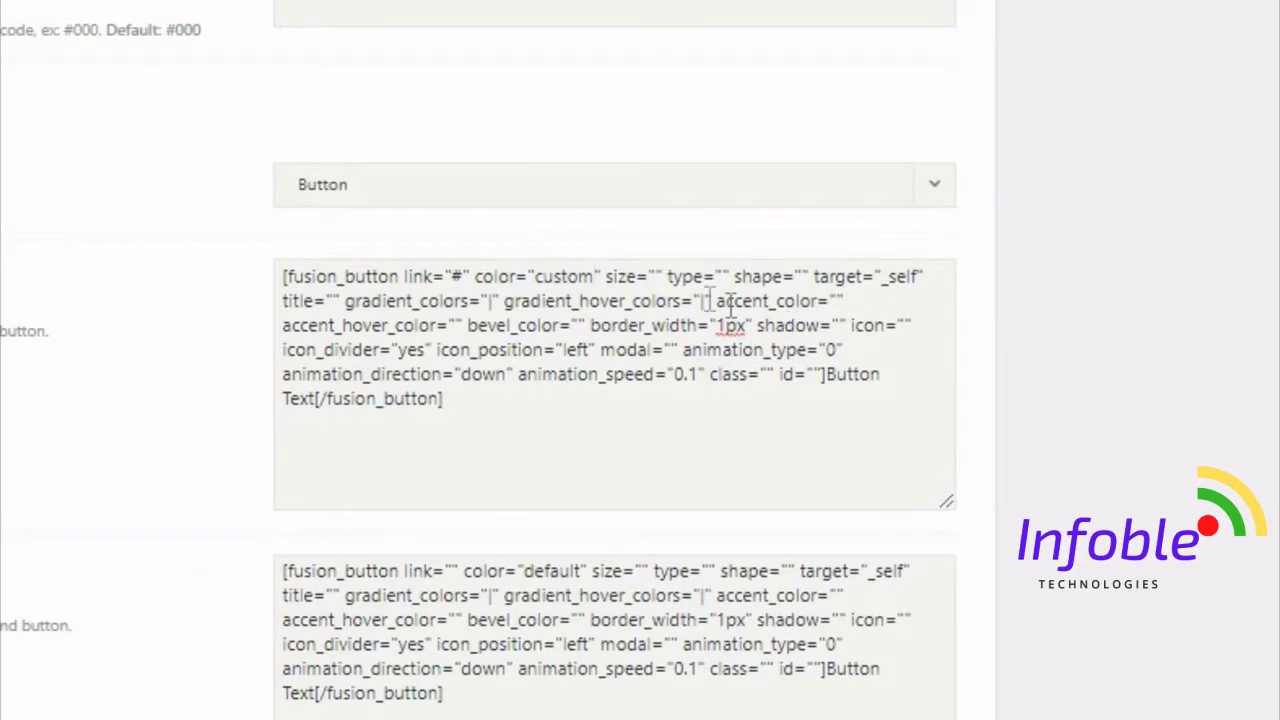
pyautogui.click(655, 277)
pyautogui.write('xlarge')
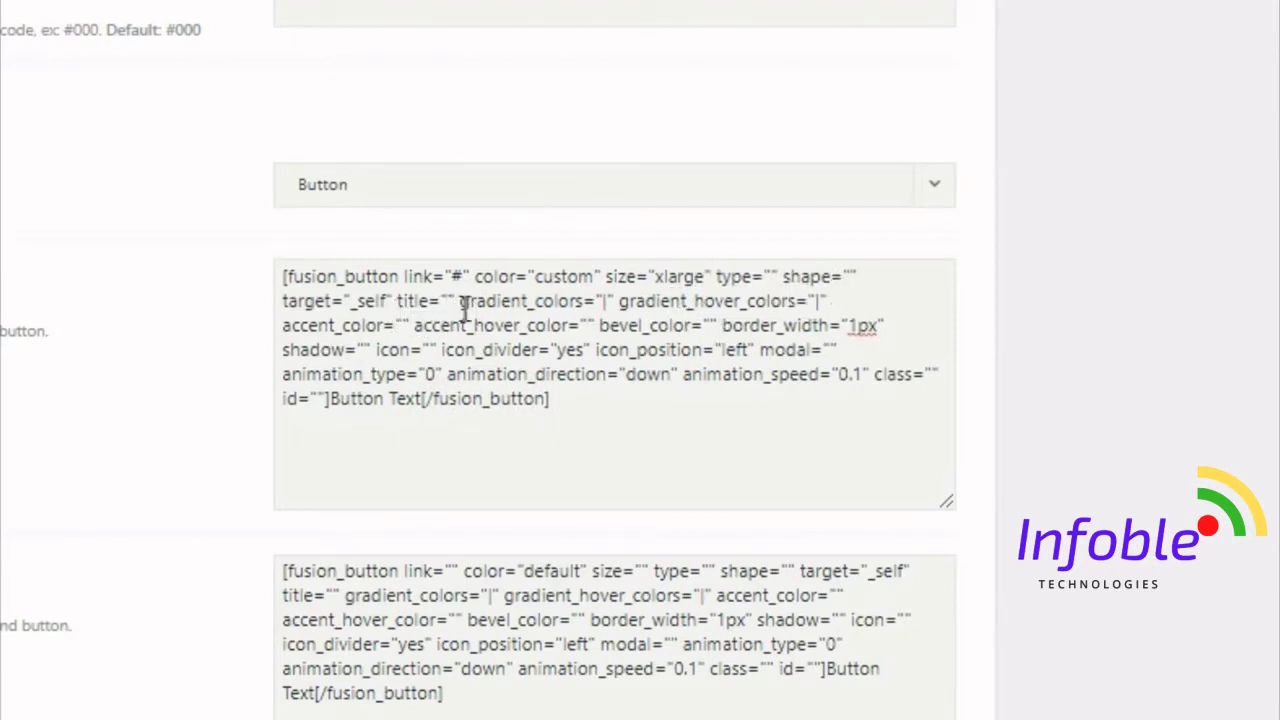
# - Replace the gradient colours placeholder with #333 and #fed03d
pyautogui.click(605, 300)
pyautogui.doubleClick(604, 300)
pyautogui.press('BackSpace')
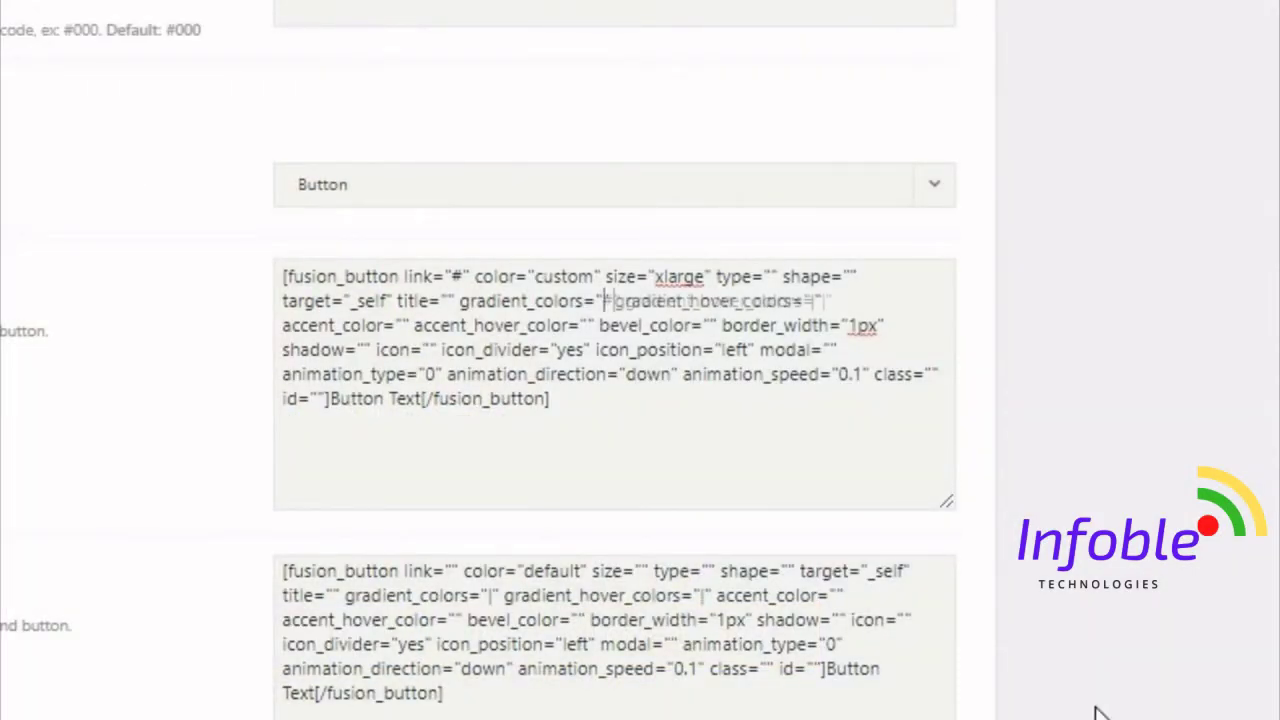
pyautogui.write('#333')
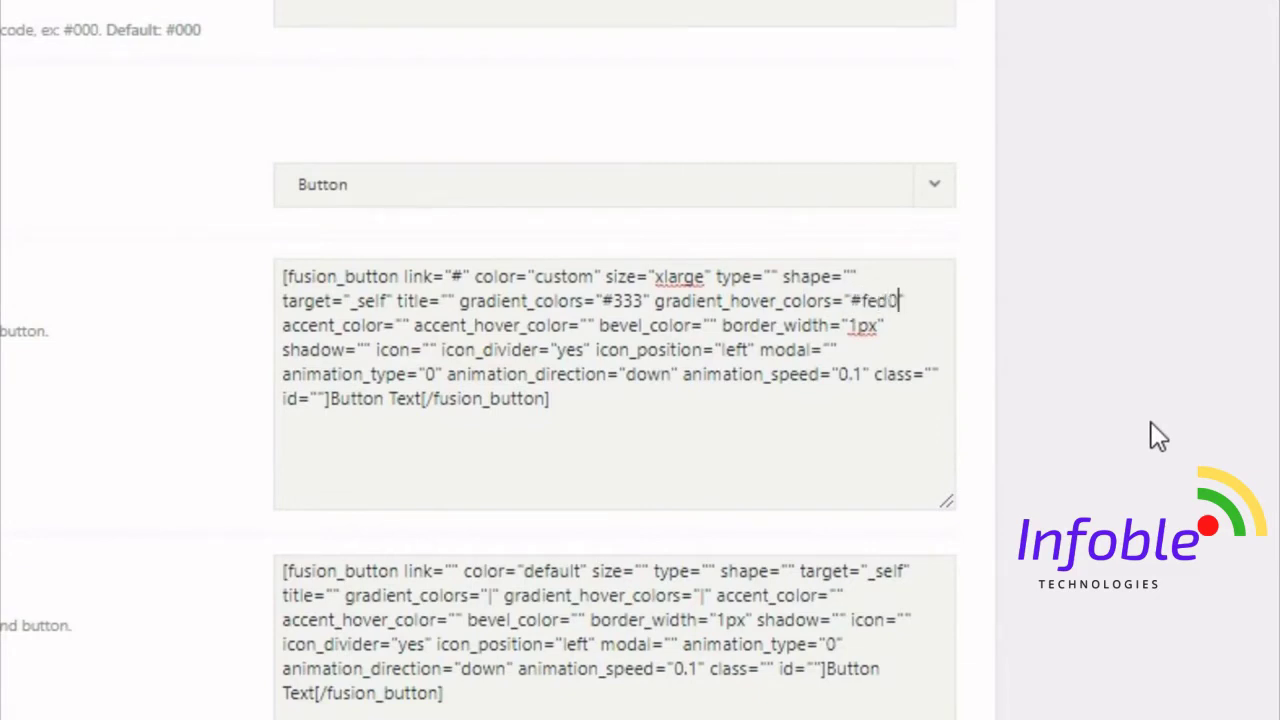
pyautogui.write('3d')
# - Set accent colour #fff, accent hover colour #333, and border width 0px
pyautogui.click(408, 325)
pyautogui.write('#fff')
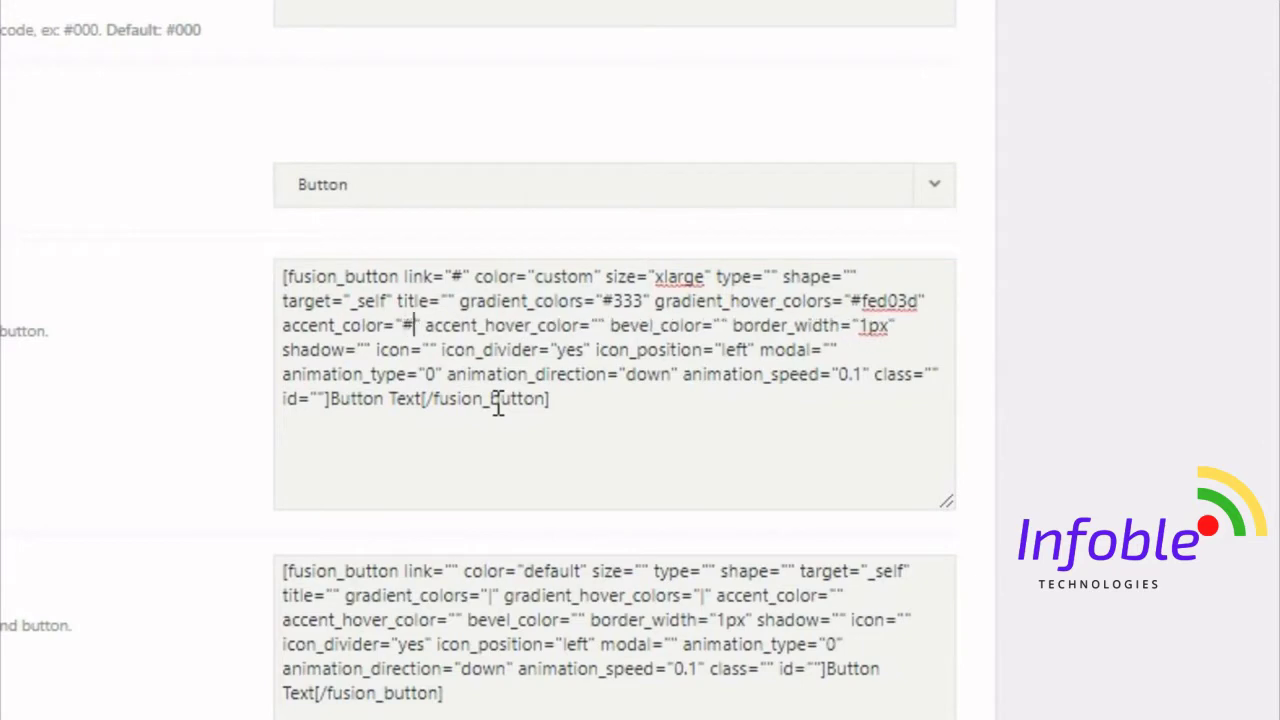
pyautogui.click(617, 325)
pyautogui.write('#')
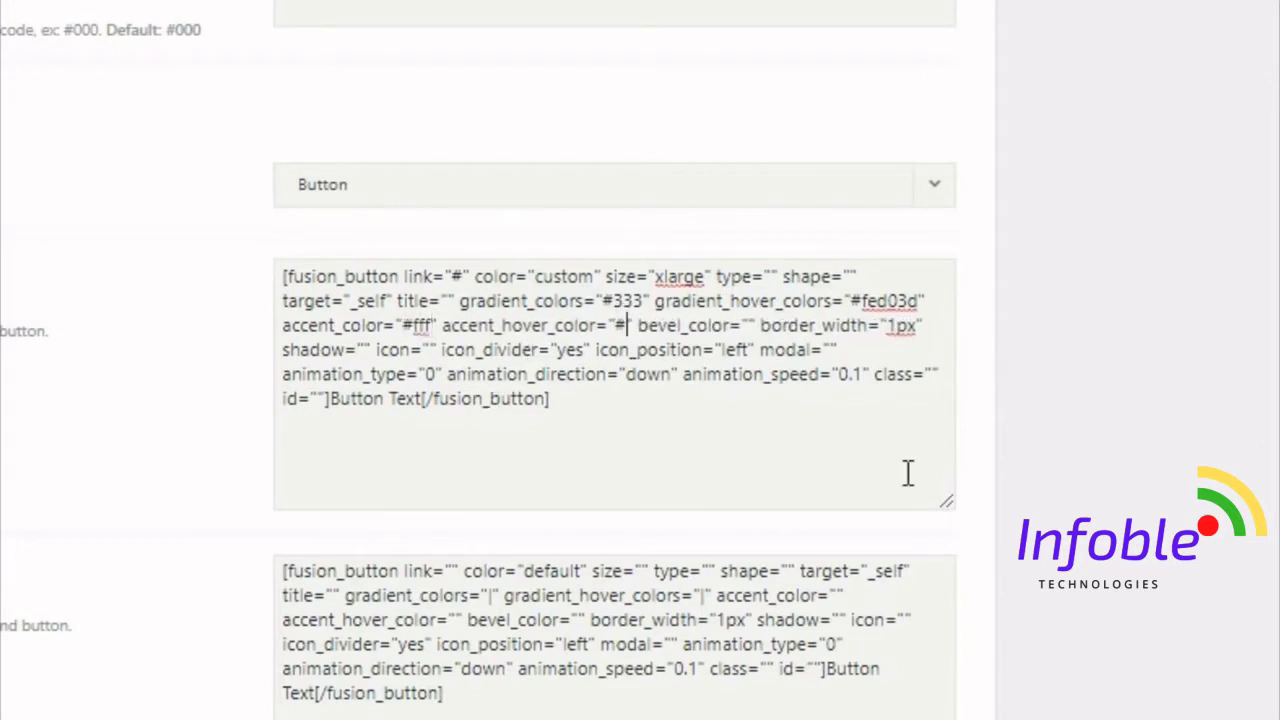
pyautogui.write('333')
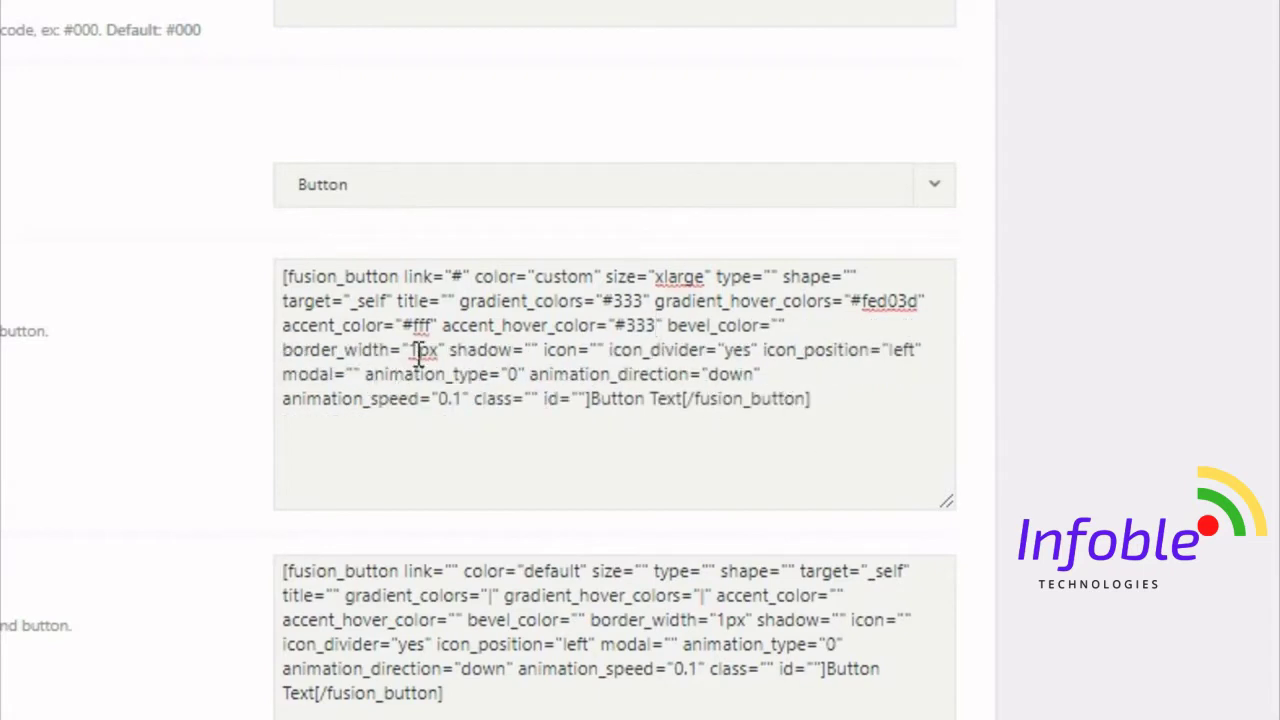
pyautogui.moveTo(408, 350); pyautogui.dragTo(417, 352)
pyautogui.write('0')
# - Replace the button label with EXPLORE RECENT WORK
pyautogui.moveTo(590, 400); pyautogui.dragTo(685, 408)
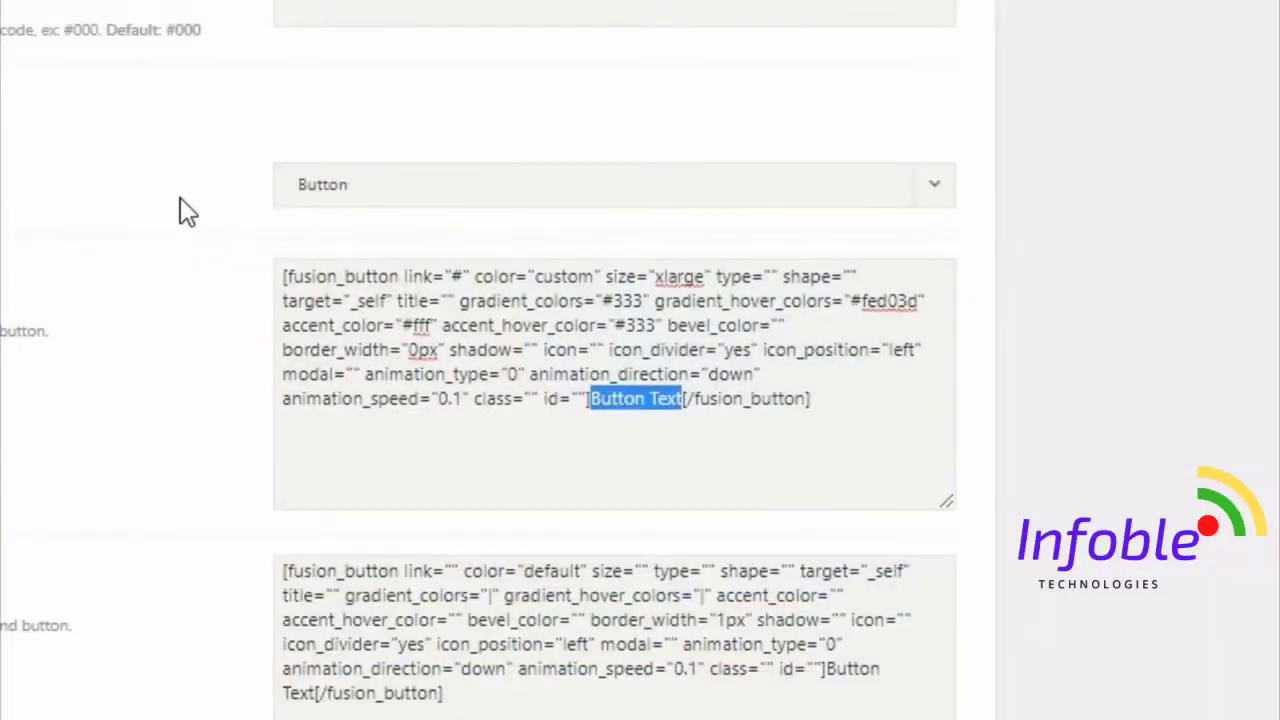
pyautogui.write('EX')
pyautogui.write('PLORE REC')
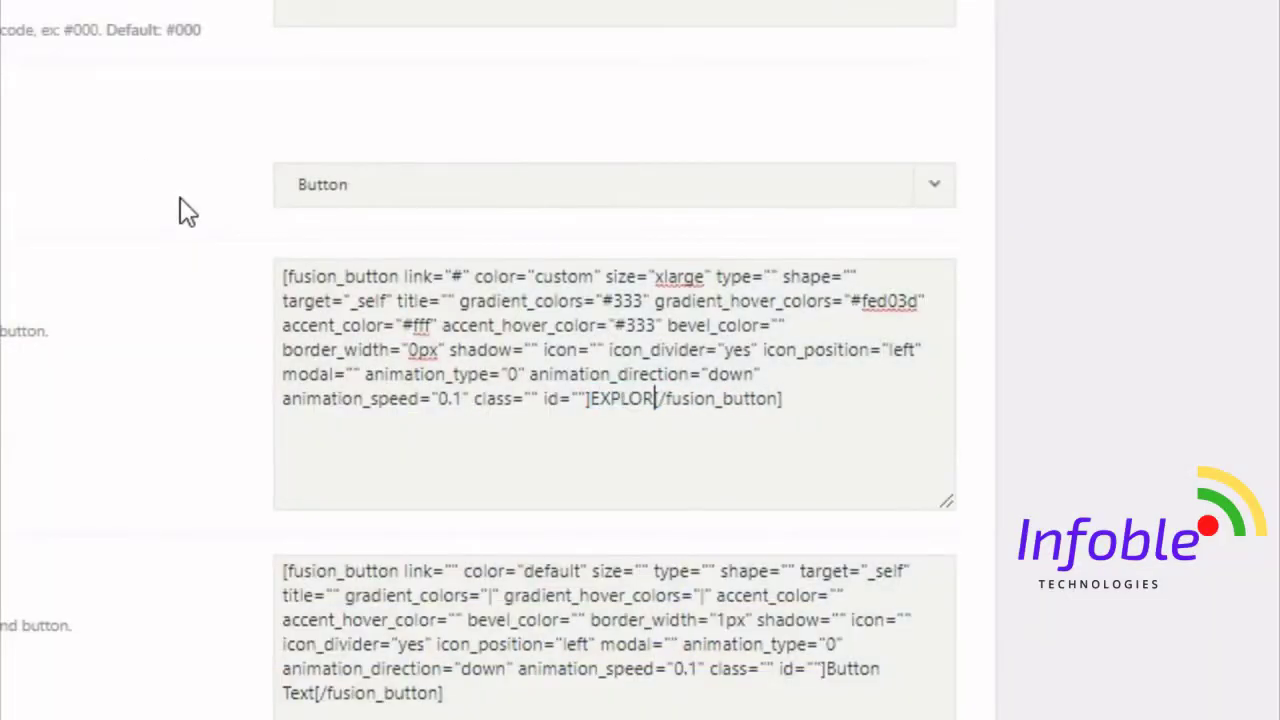
pyautogui.write('ENT WORK')
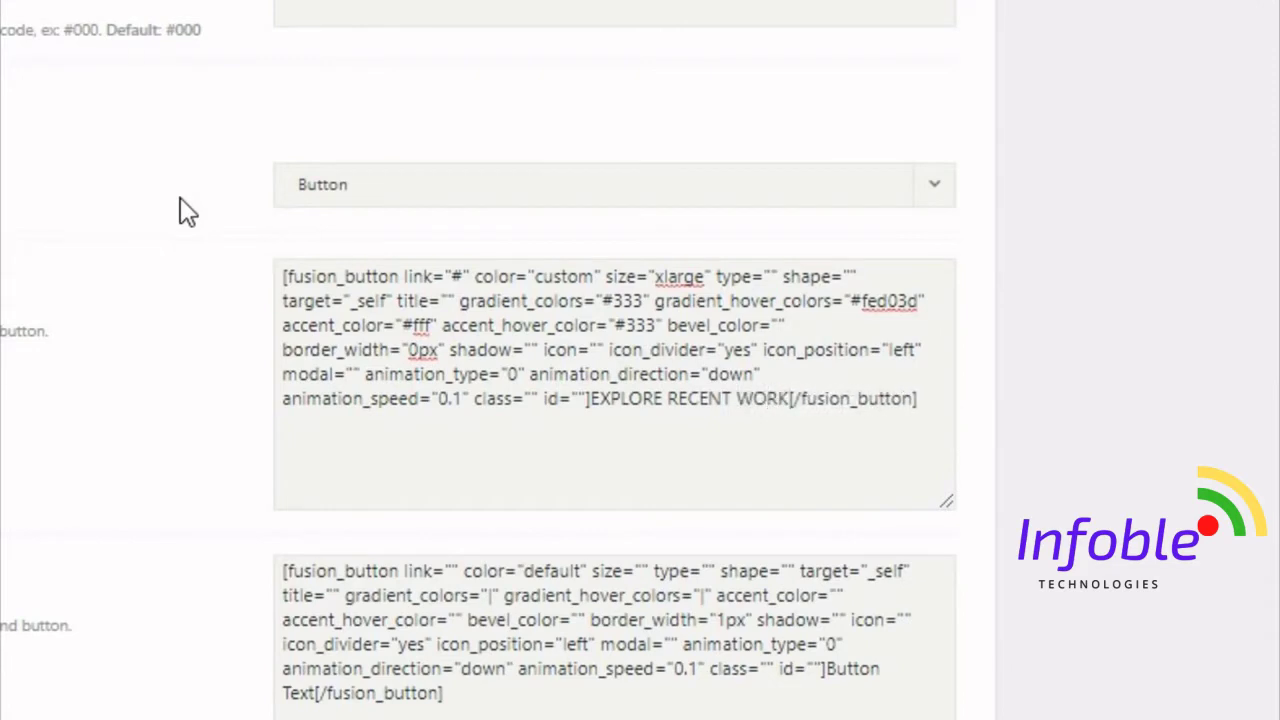
# - In the Button #2 shortcode, set link to "#", color to custom, and size to xlarge
pyautogui.click(451, 568)
pyautogui.write('#')
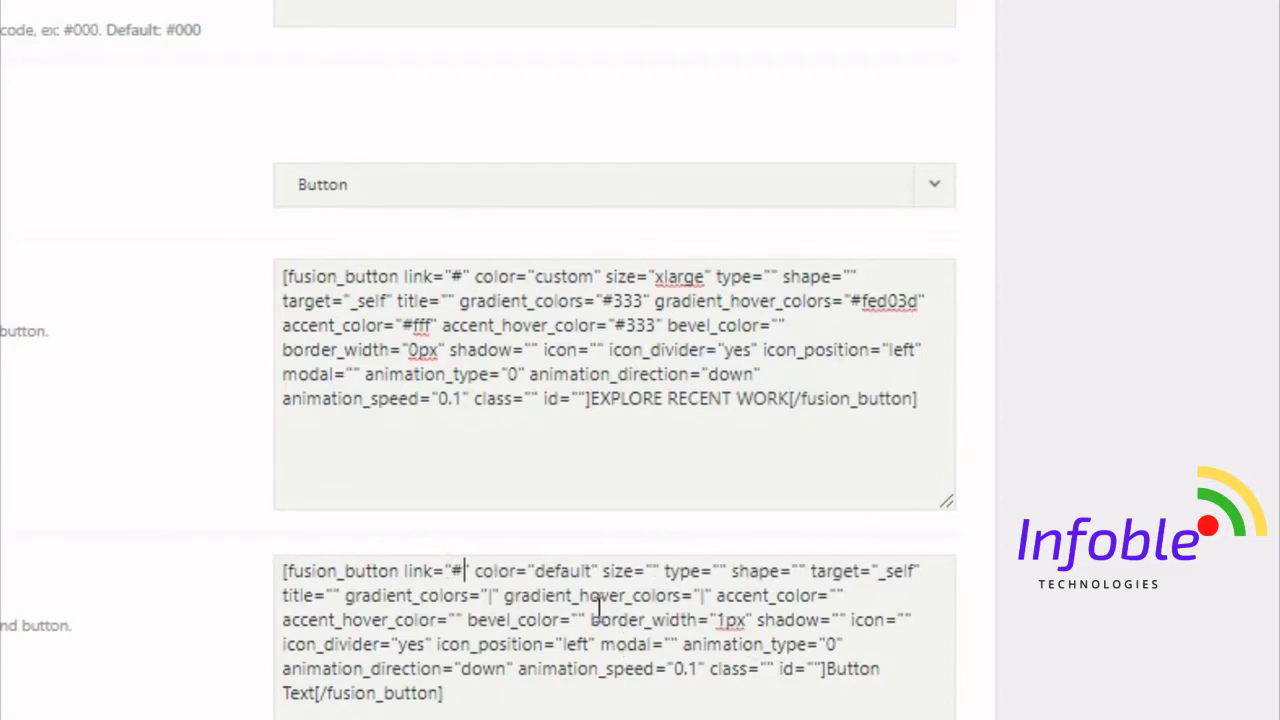
pyautogui.moveTo(591, 572); pyautogui.dragTo(557, 579)
pyautogui.press('BackSpace')
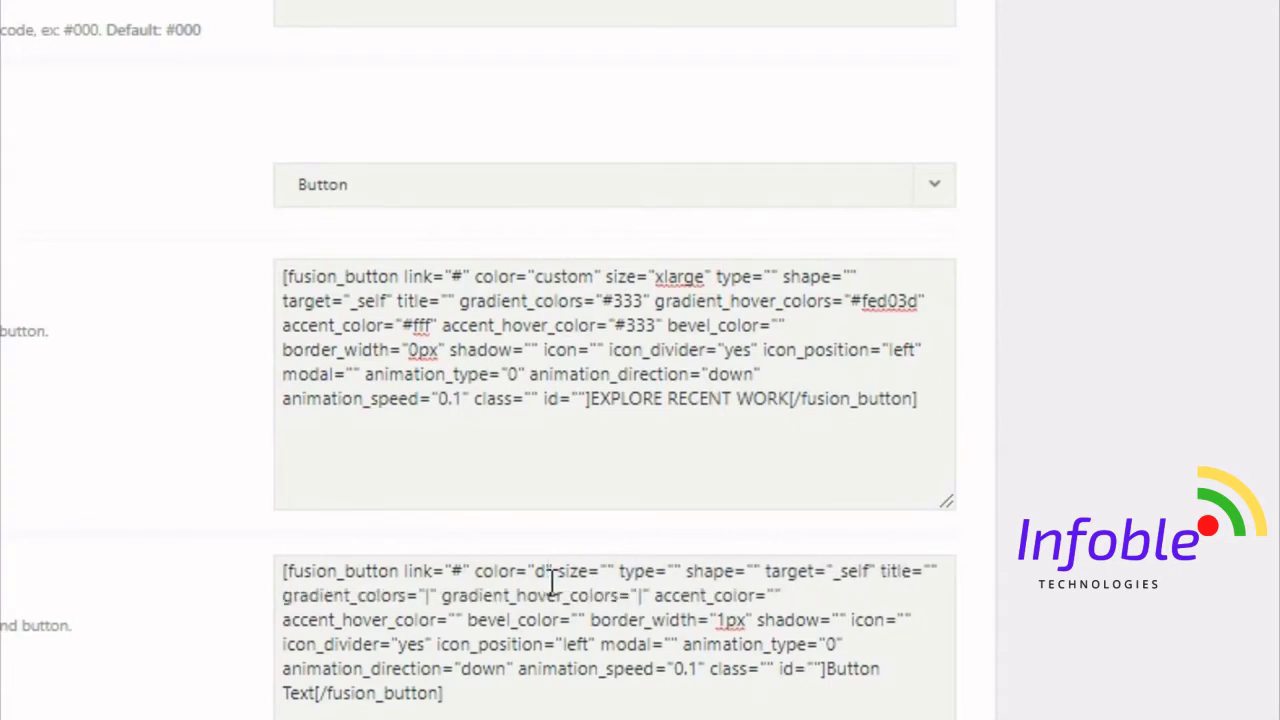
pyautogui.press('BackSpace')
pyautogui.write('custo')
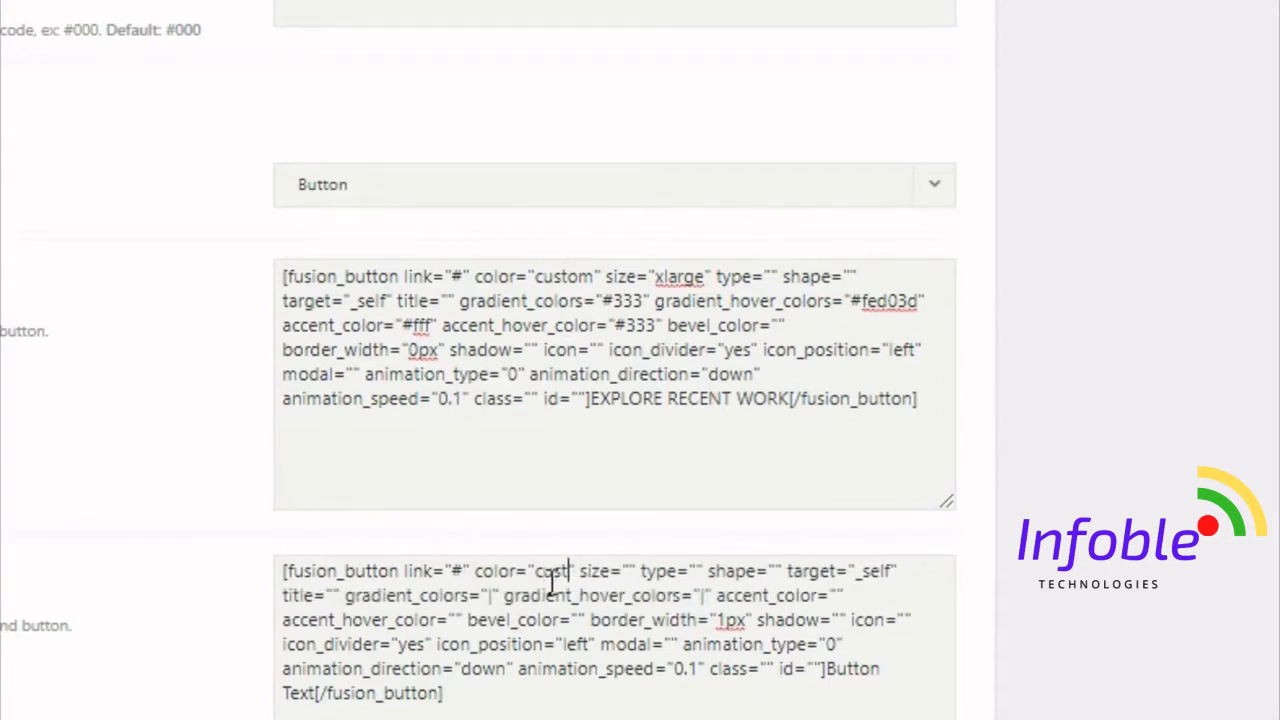
pyautogui.write('m')
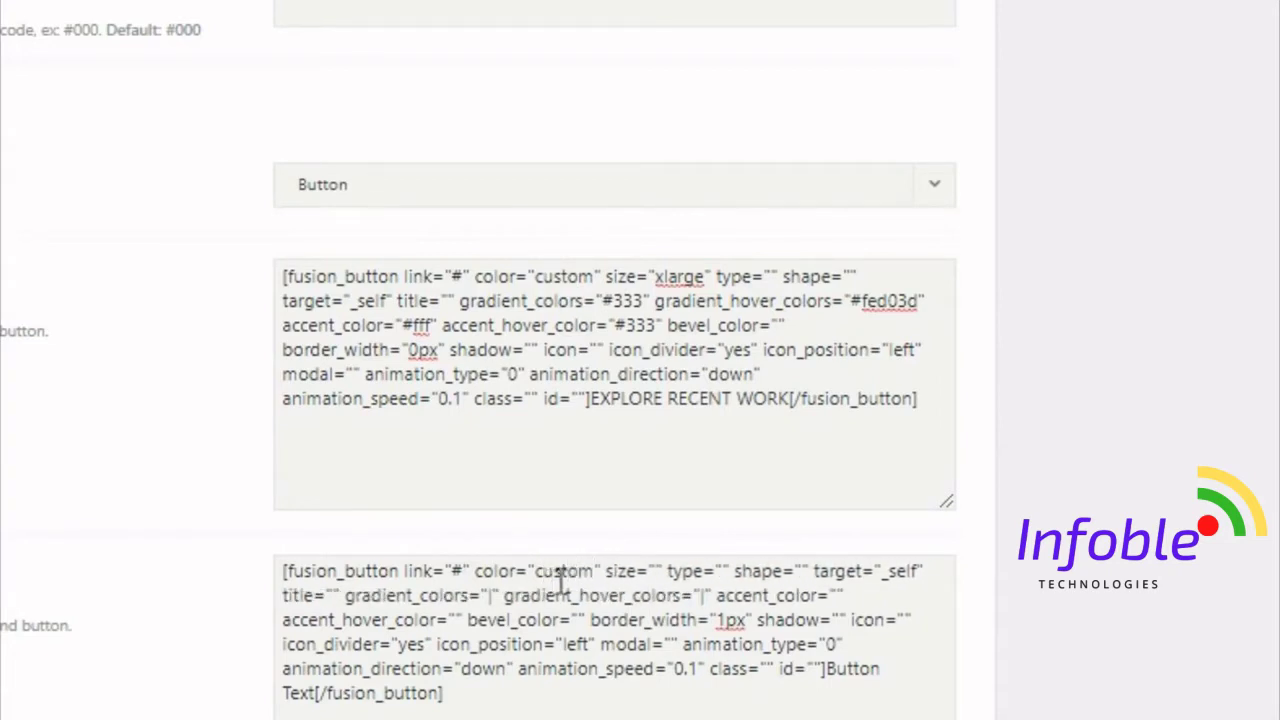
pyautogui.click(656, 571)
pyautogui.write('xlarge')
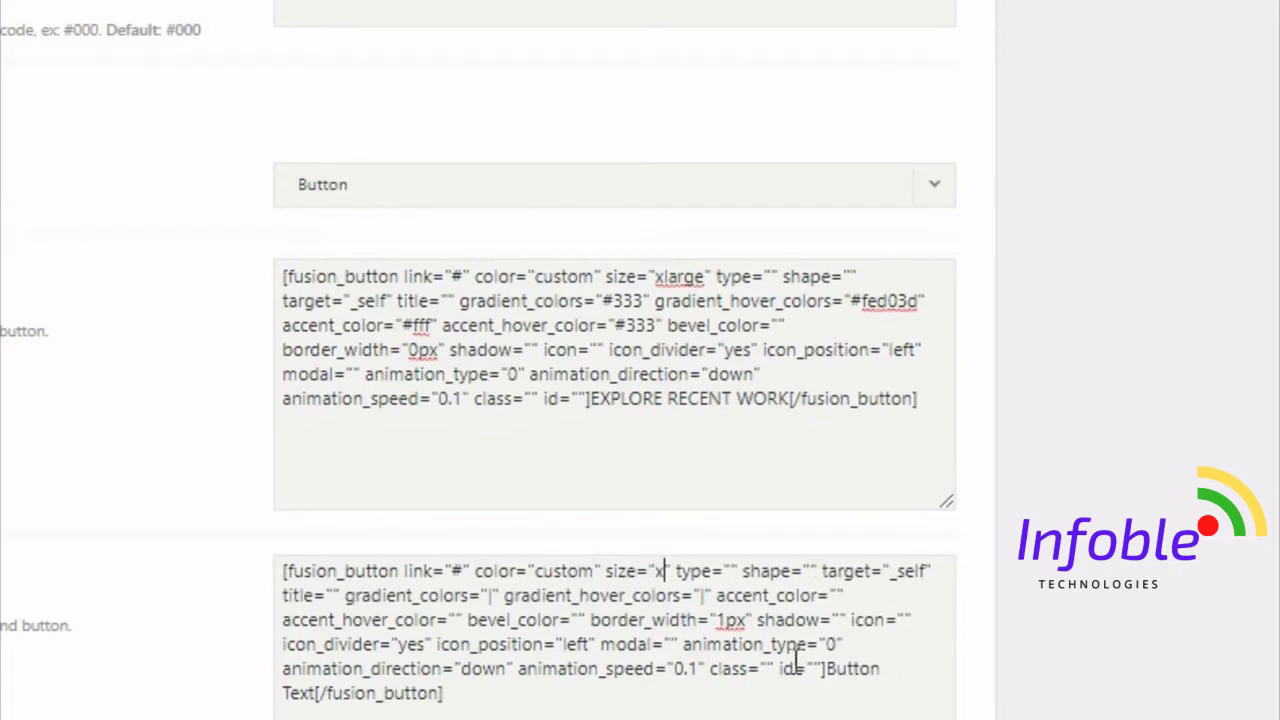
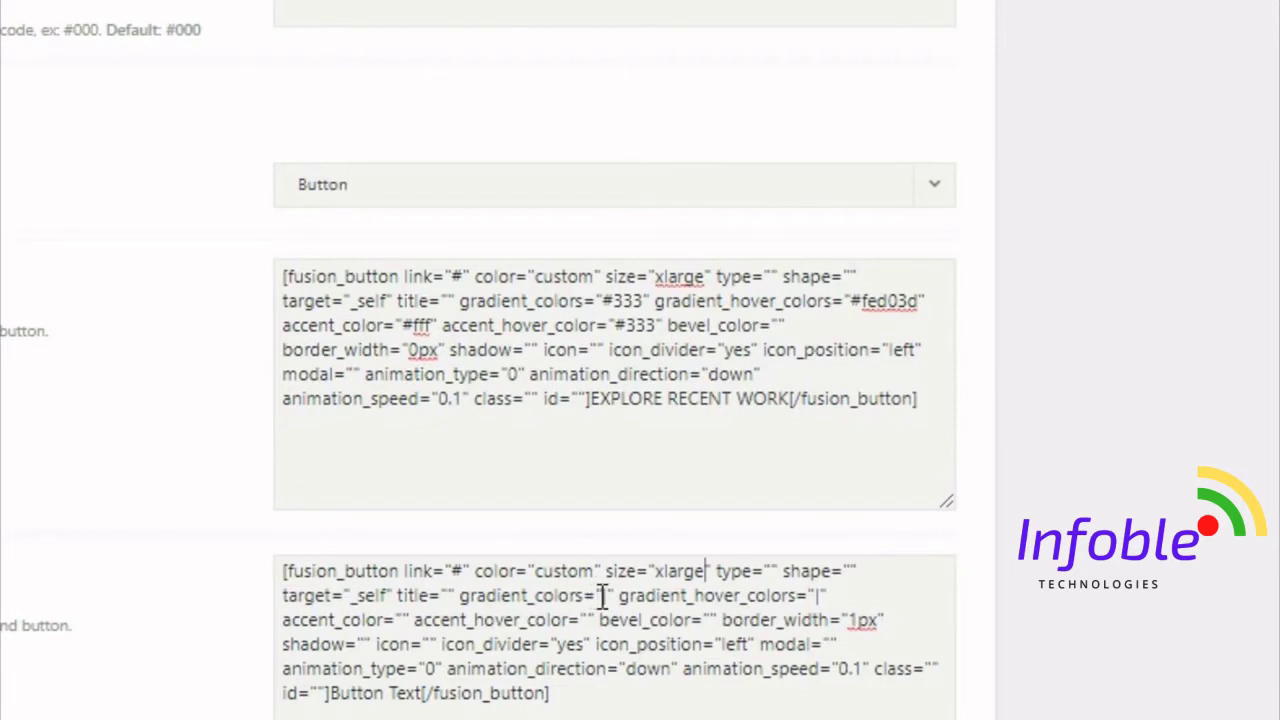
# - Give Button #2 gradient colour #fed03d, accent colour #333 and accent hover colour #fff
pyautogui.moveTo(602, 595); pyautogui.dragTo(613, 595)
pyautogui.write('#fe')
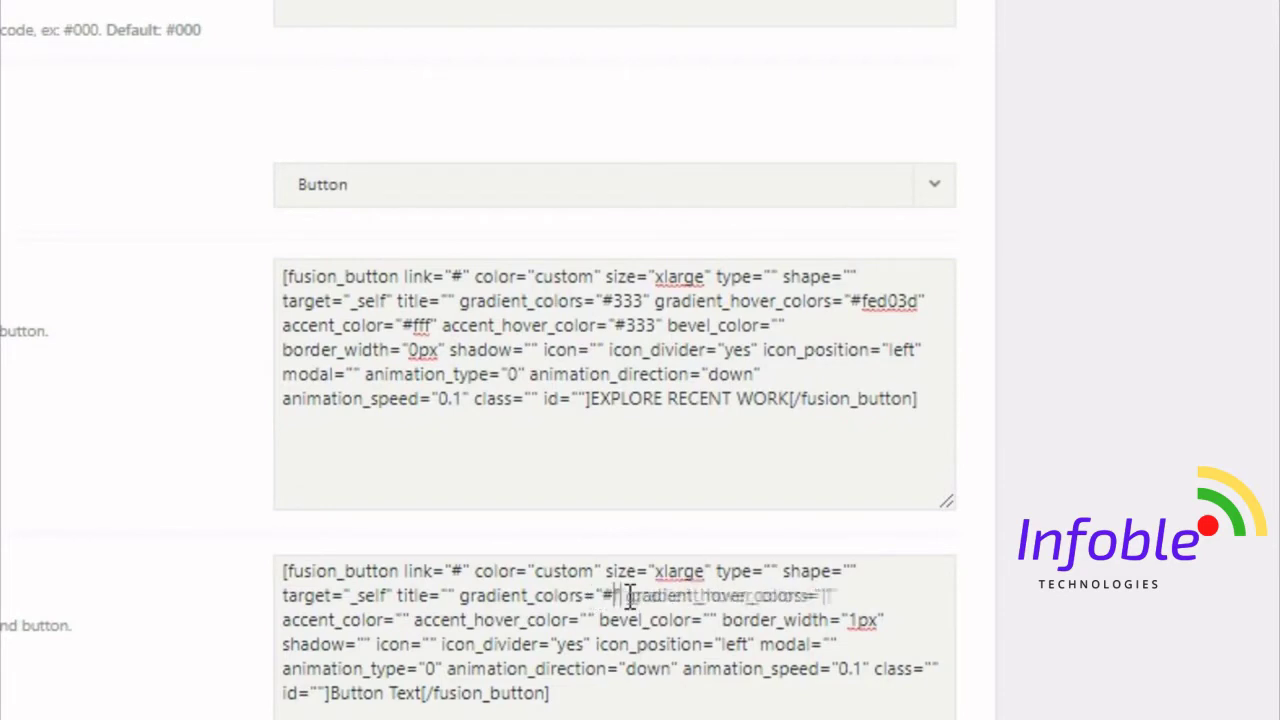
pyautogui.write('d03d')
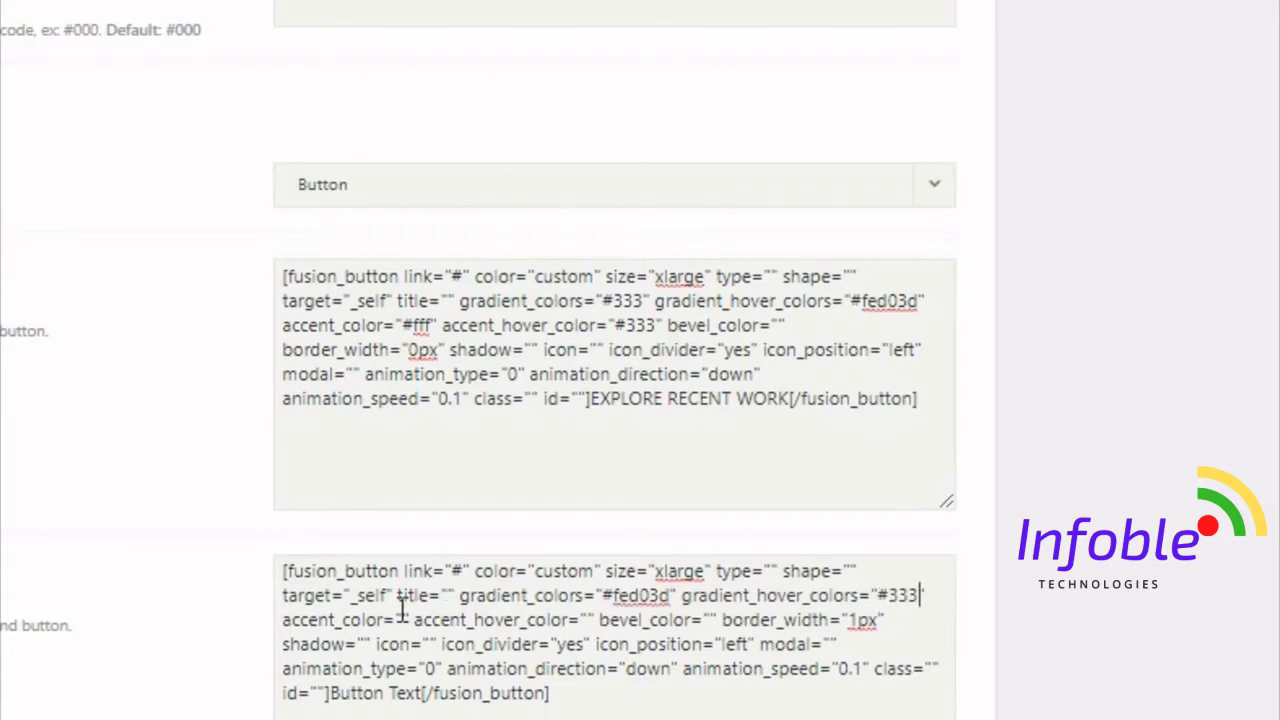
pyautogui.write('#333')
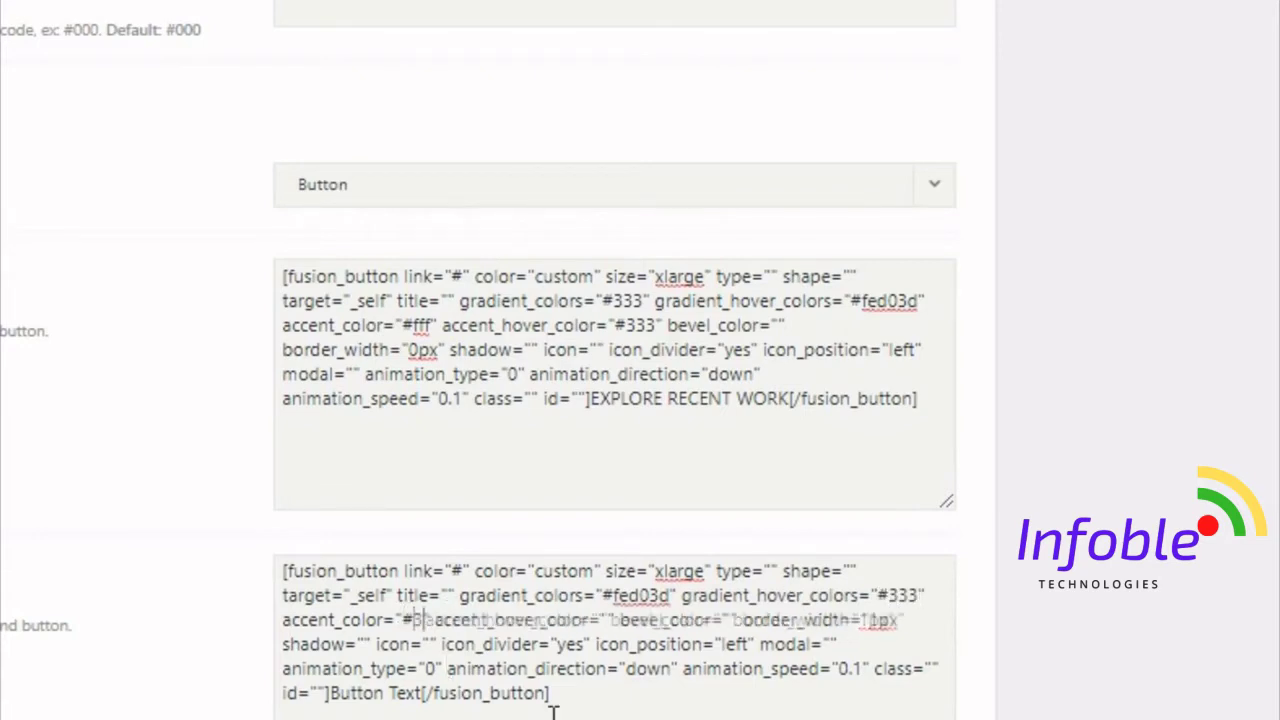
pyautogui.doubleClick(626, 622)
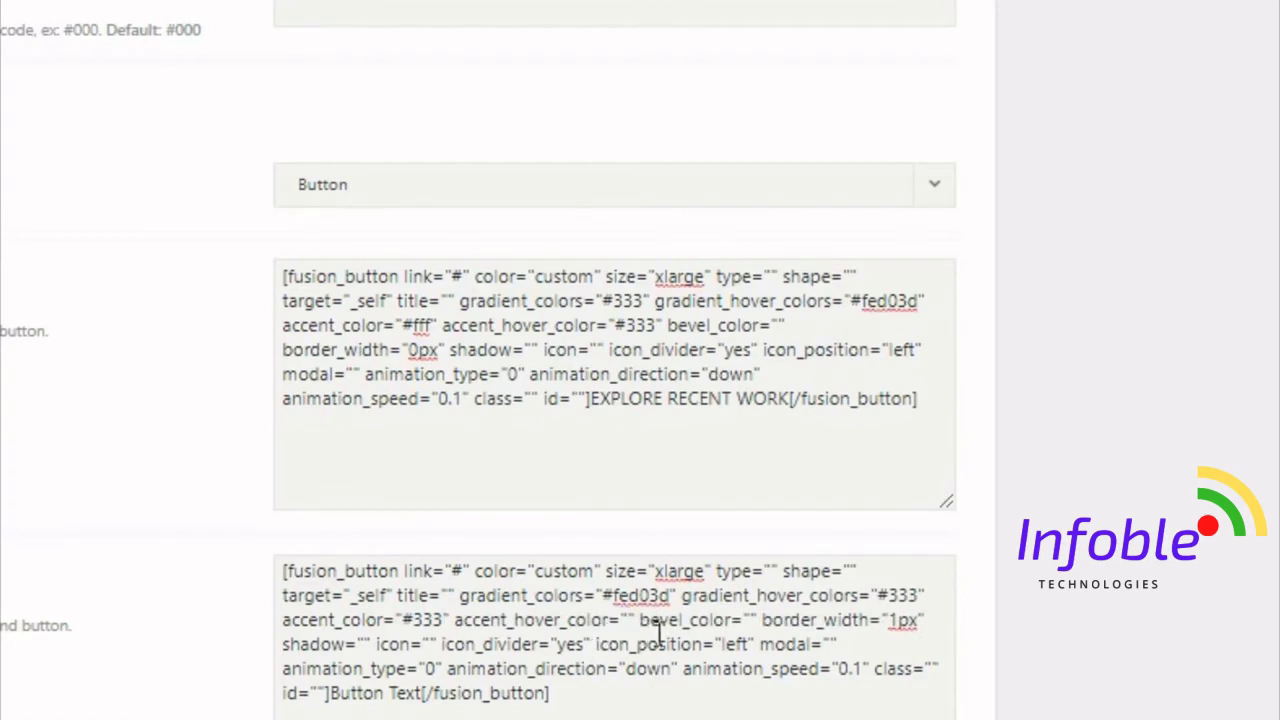
pyautogui.write('#fff')
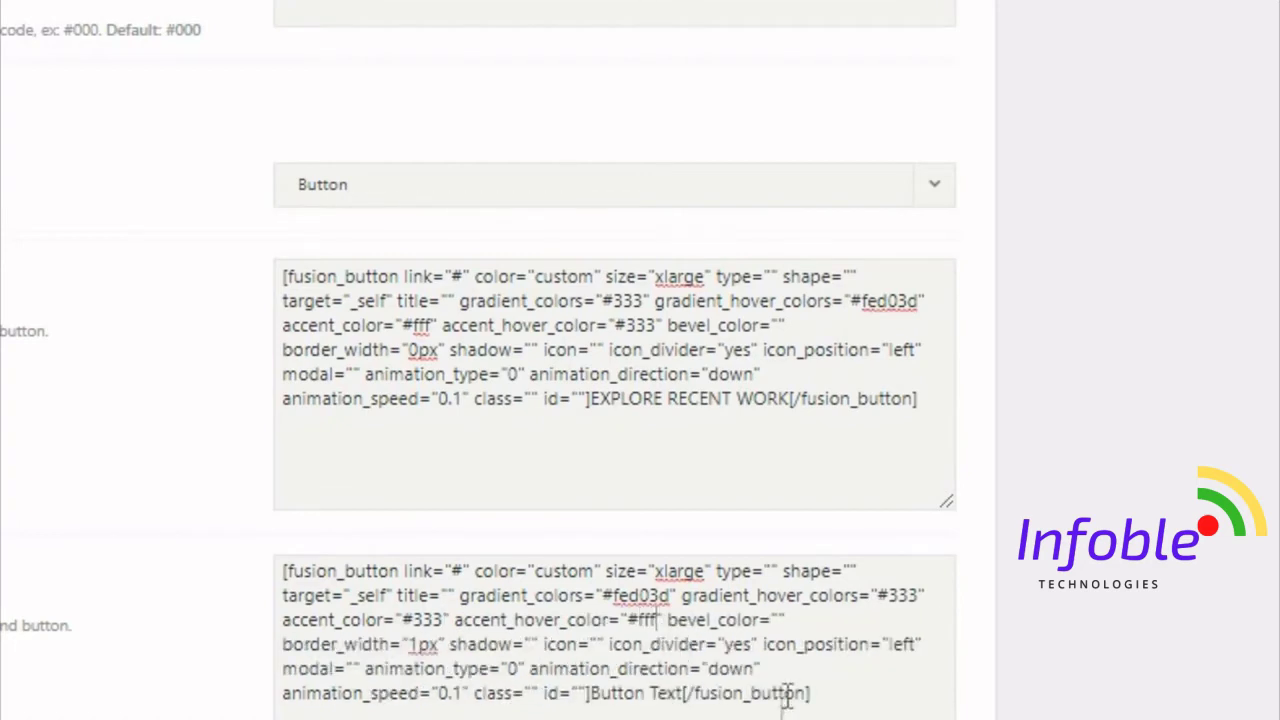
# - Set the second button's border width to 0px and label it GET A QUOTE TODAY
pyautogui.moveTo(436, 645); pyautogui.dragTo(420, 646)
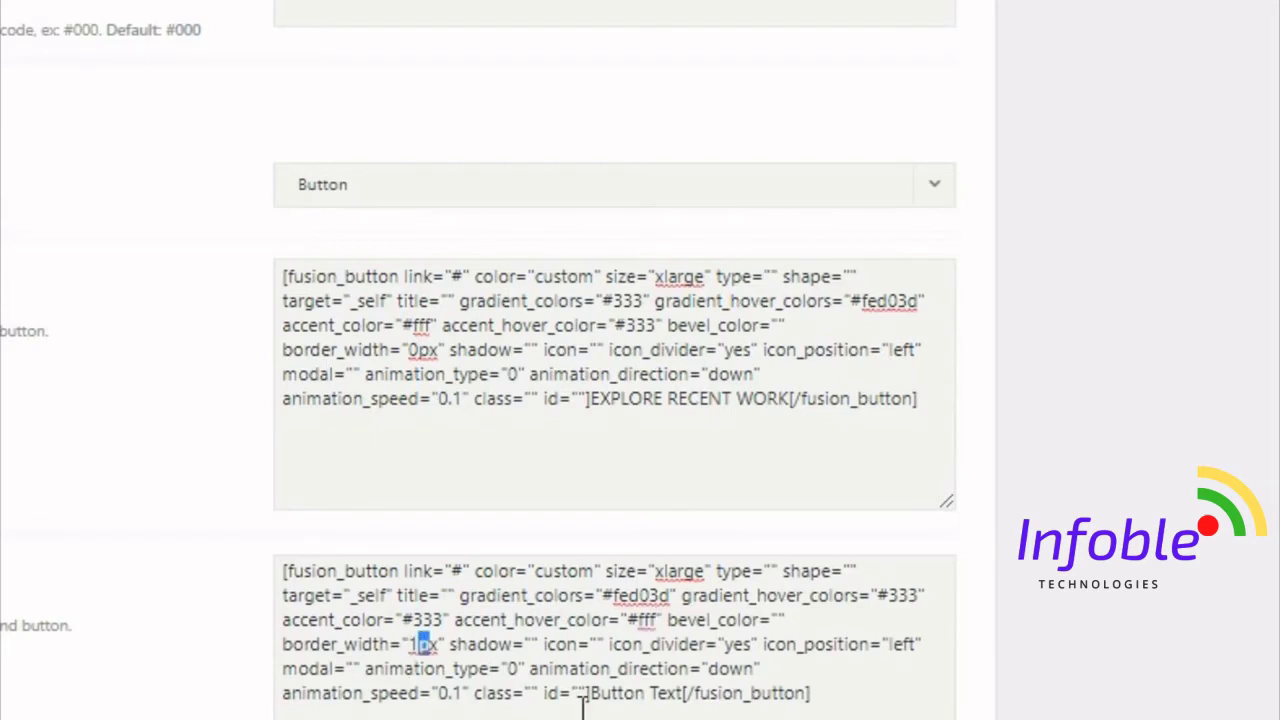
pyautogui.press('BackSpace')
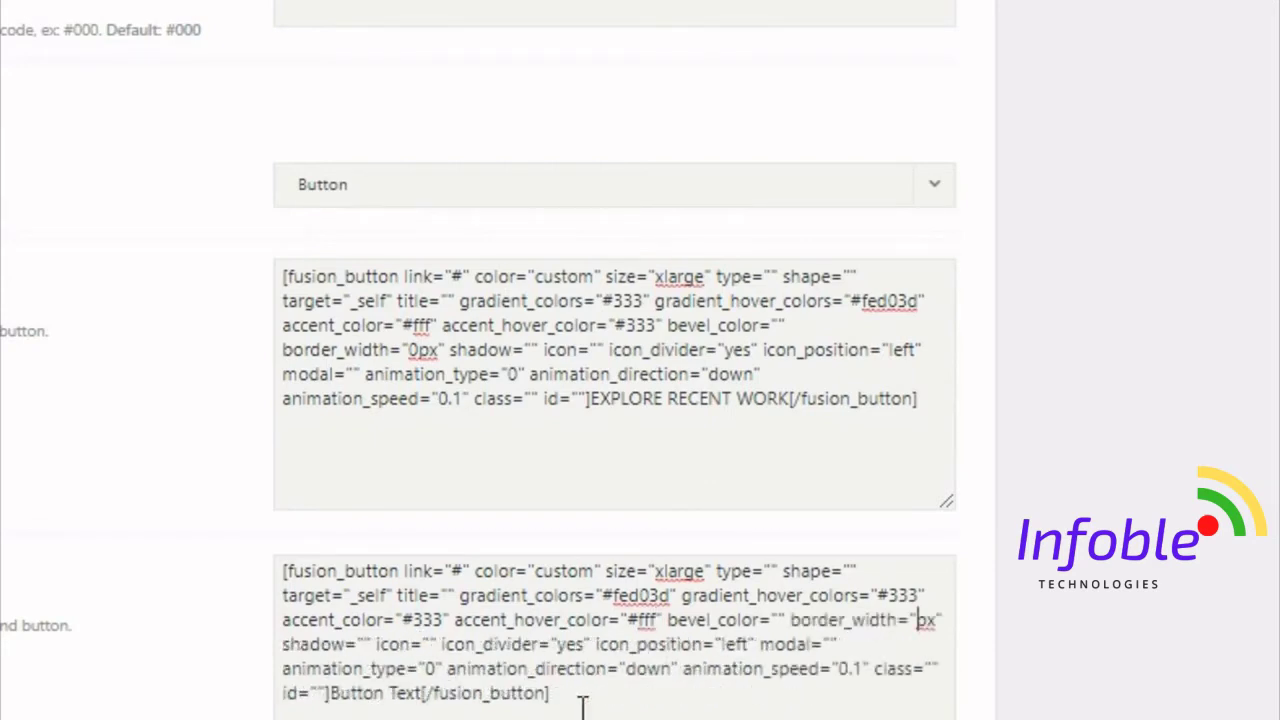
pyautogui.write('0')
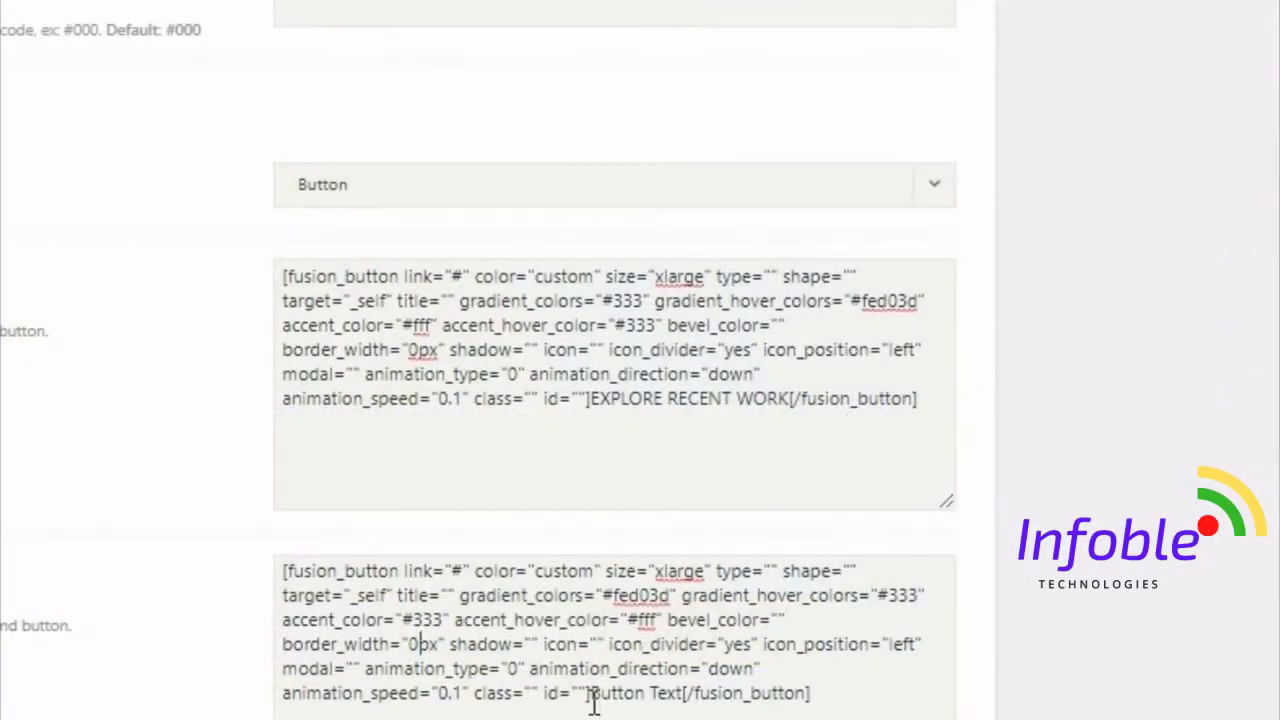
pyautogui.moveTo(592, 701); pyautogui.dragTo(689, 706)
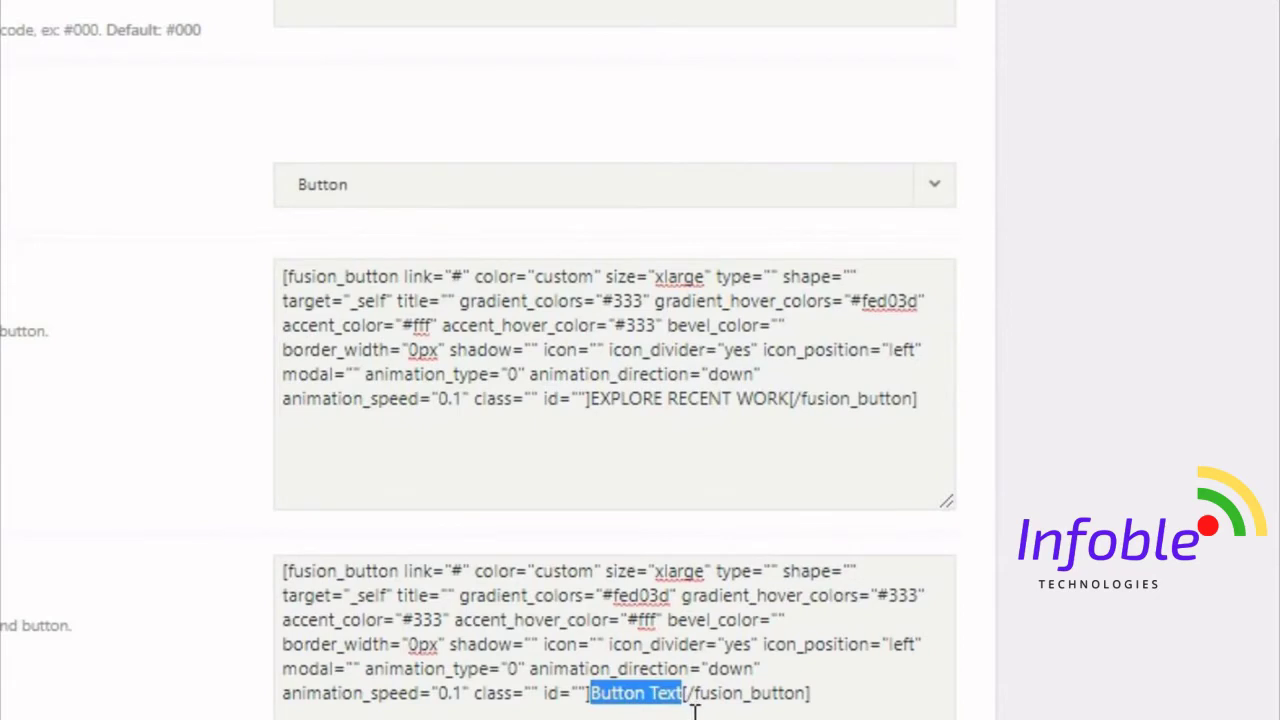
pyautogui.write('GET A')
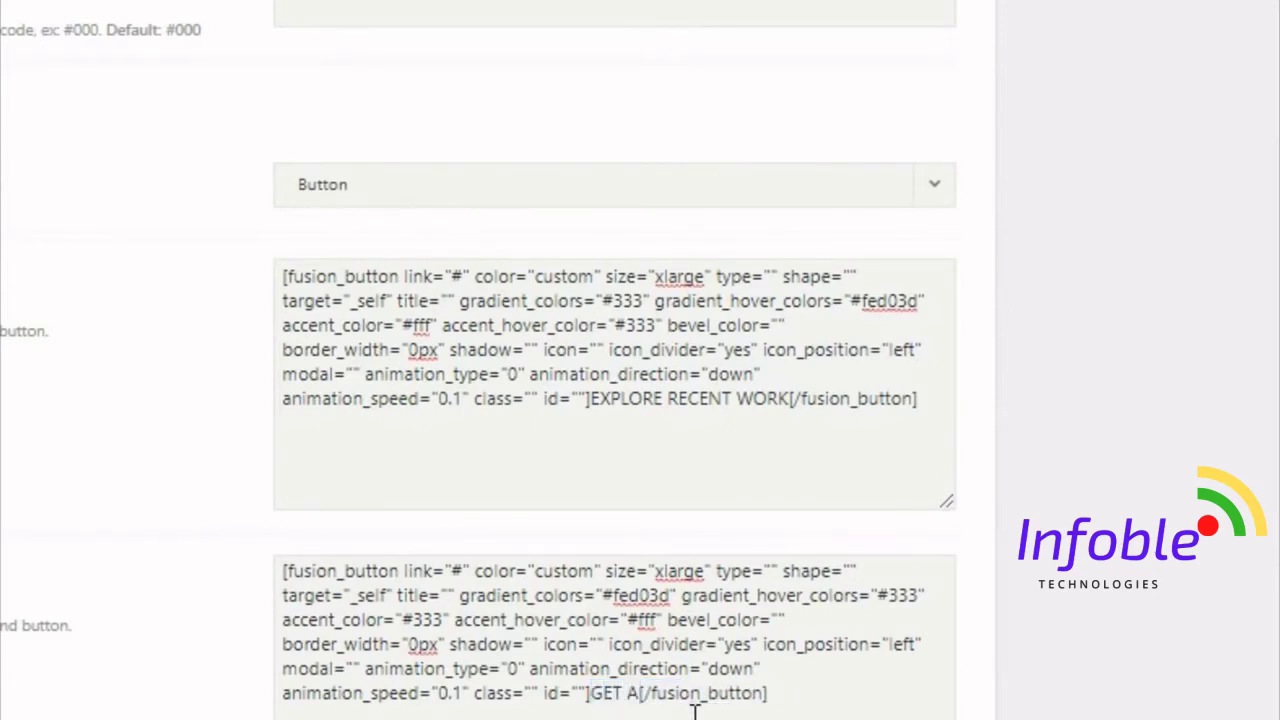
pyautogui.write(' QUOT')
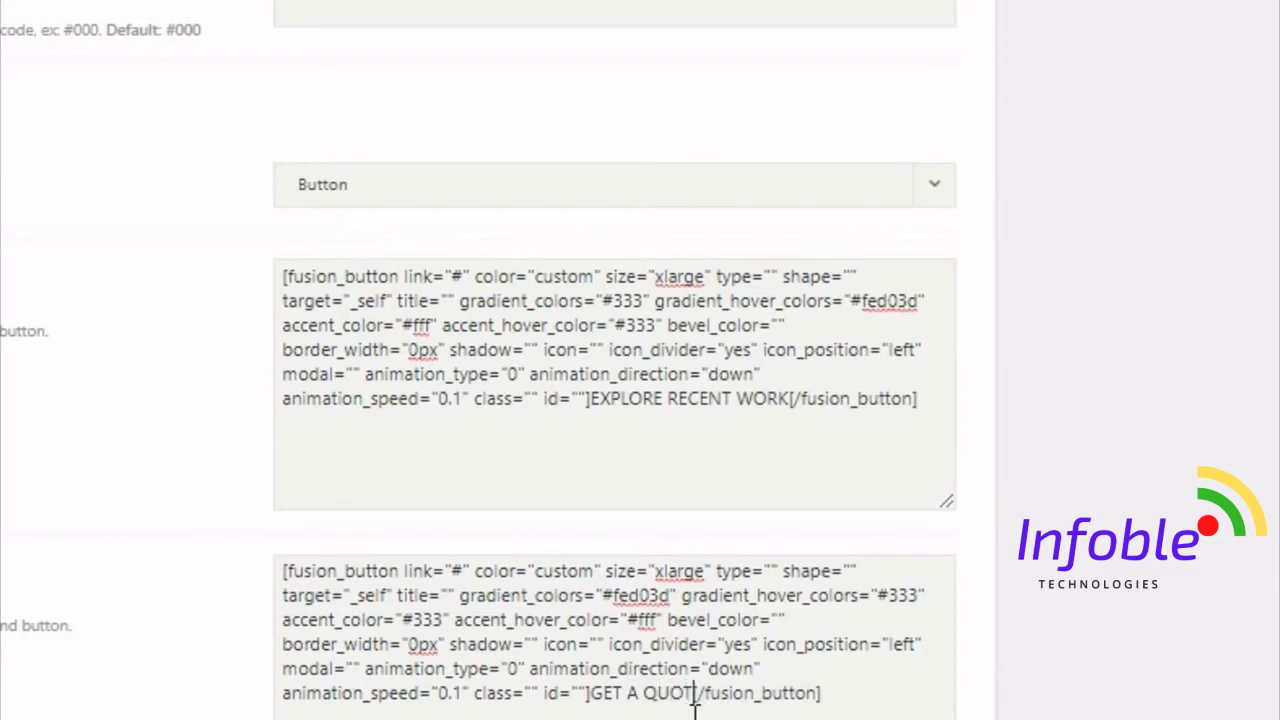
pyautogui.write('E TDAY')
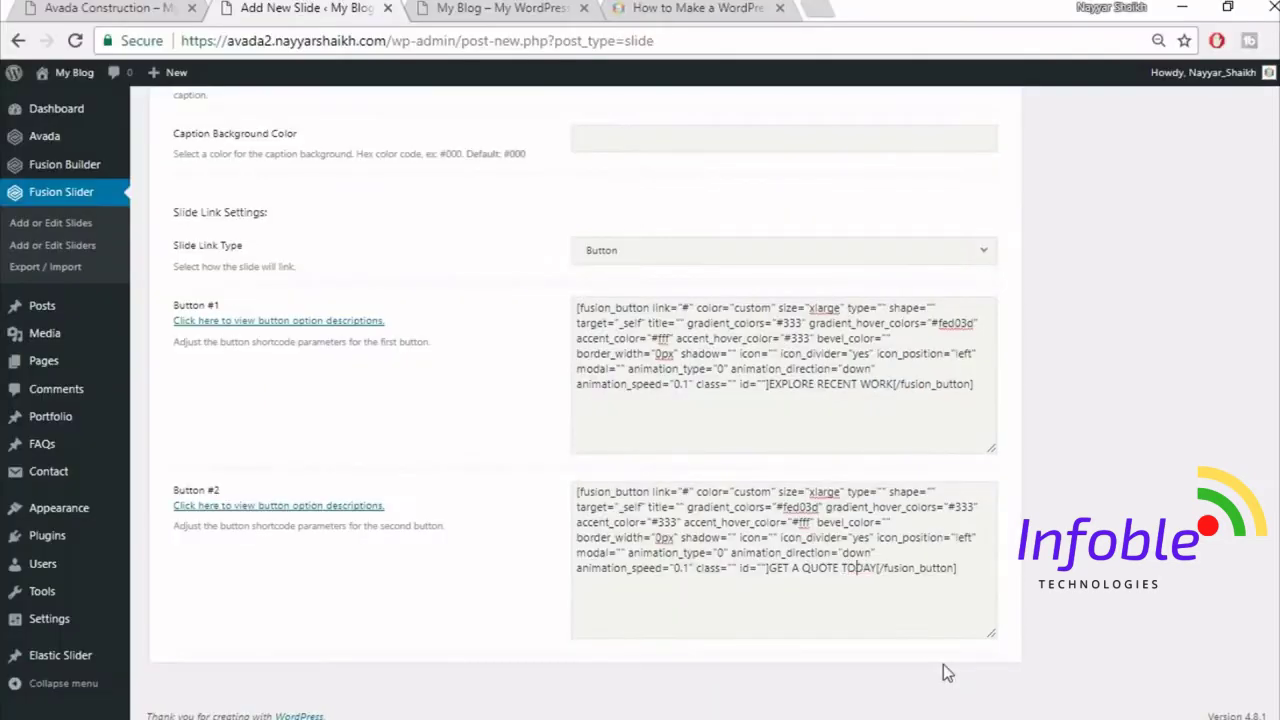
# - Tick Slider under Fusion Sliders to add Slide1 to the Slider group
pyautogui.scroll(10, 1070, 542)
pyautogui.scroll(2, 1080, 545)
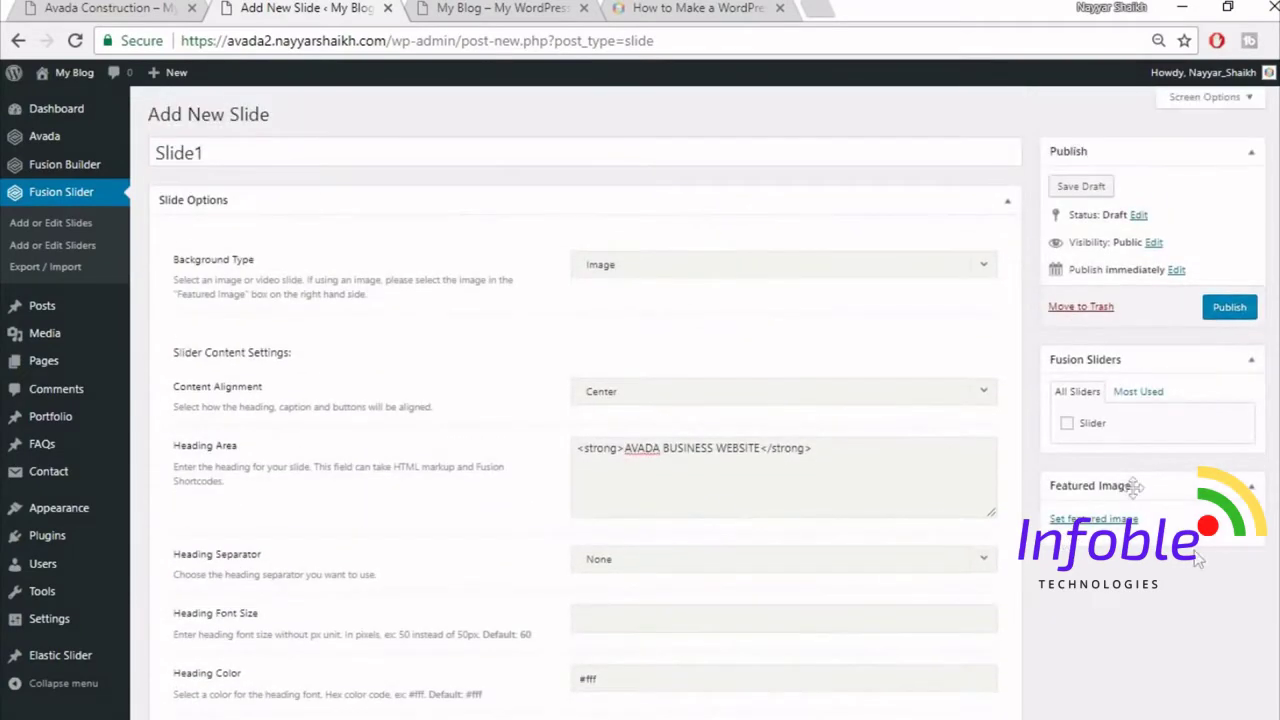
pyautogui.click(1093, 425)
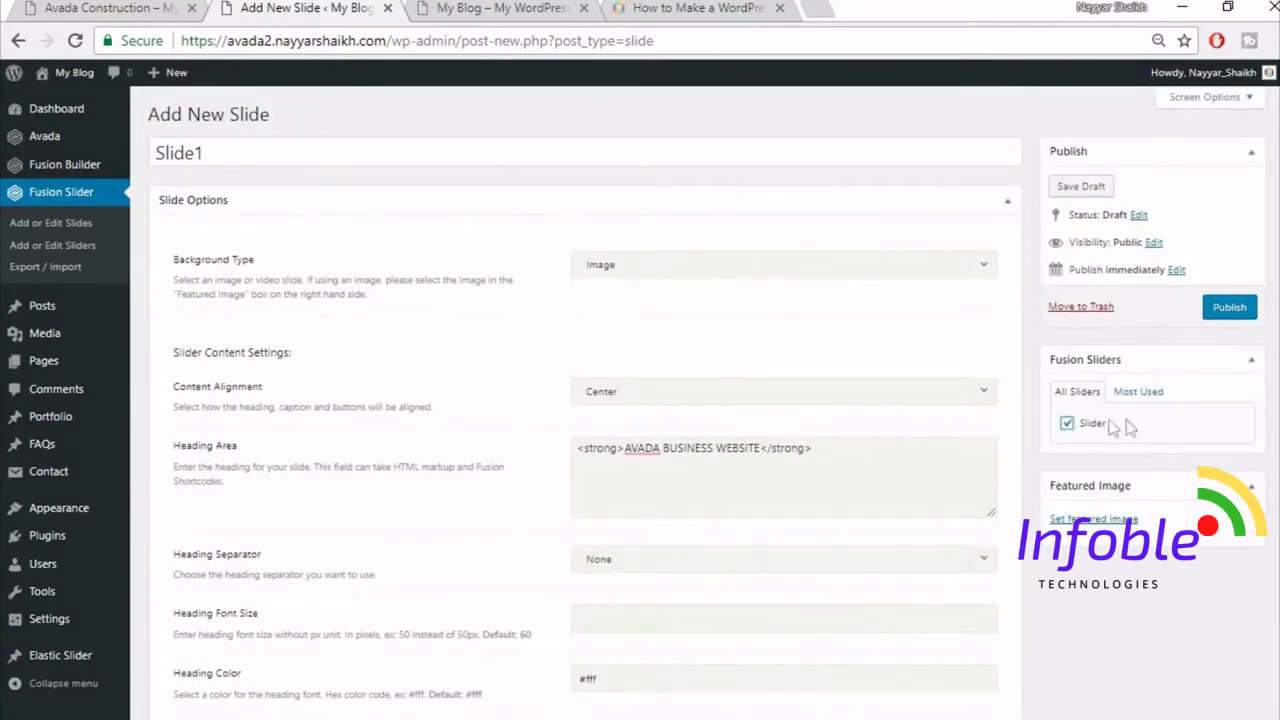
# - Upload home-slider.jpg as Slide1's featured image and publish the slide
pyautogui.click(1090, 521)
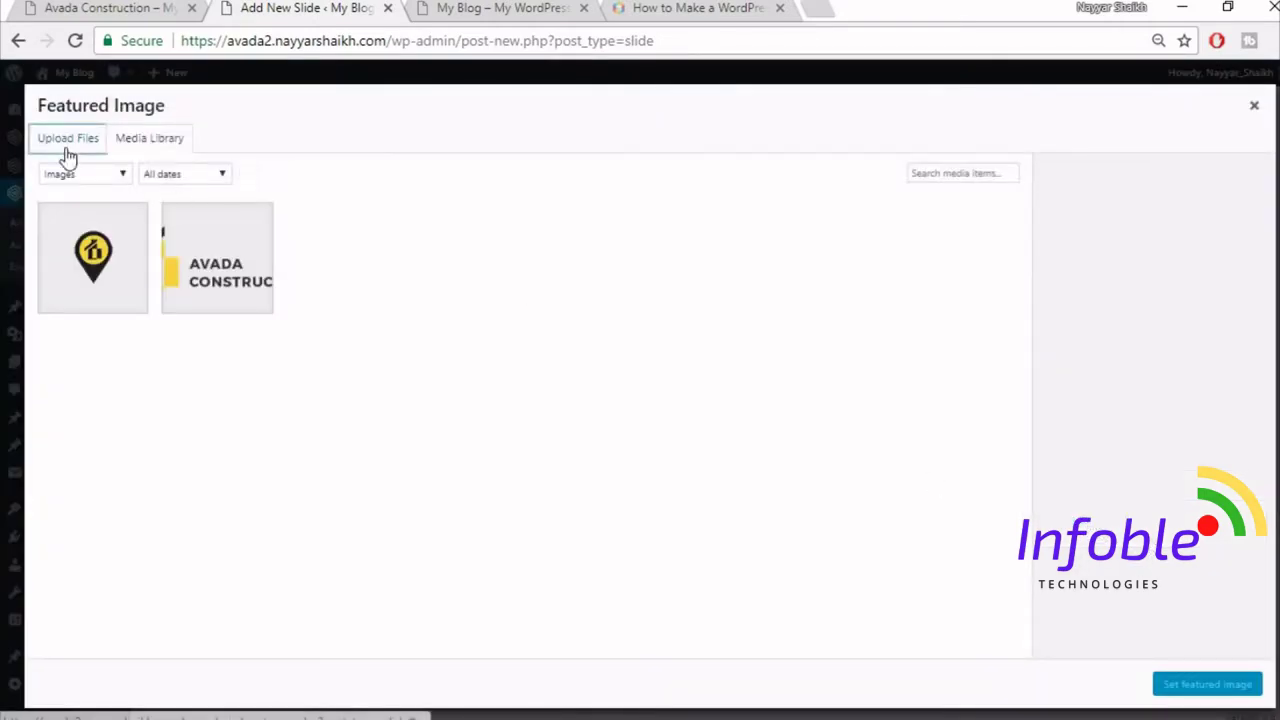
pyautogui.click(66, 143)
pyautogui.click(702, 389)
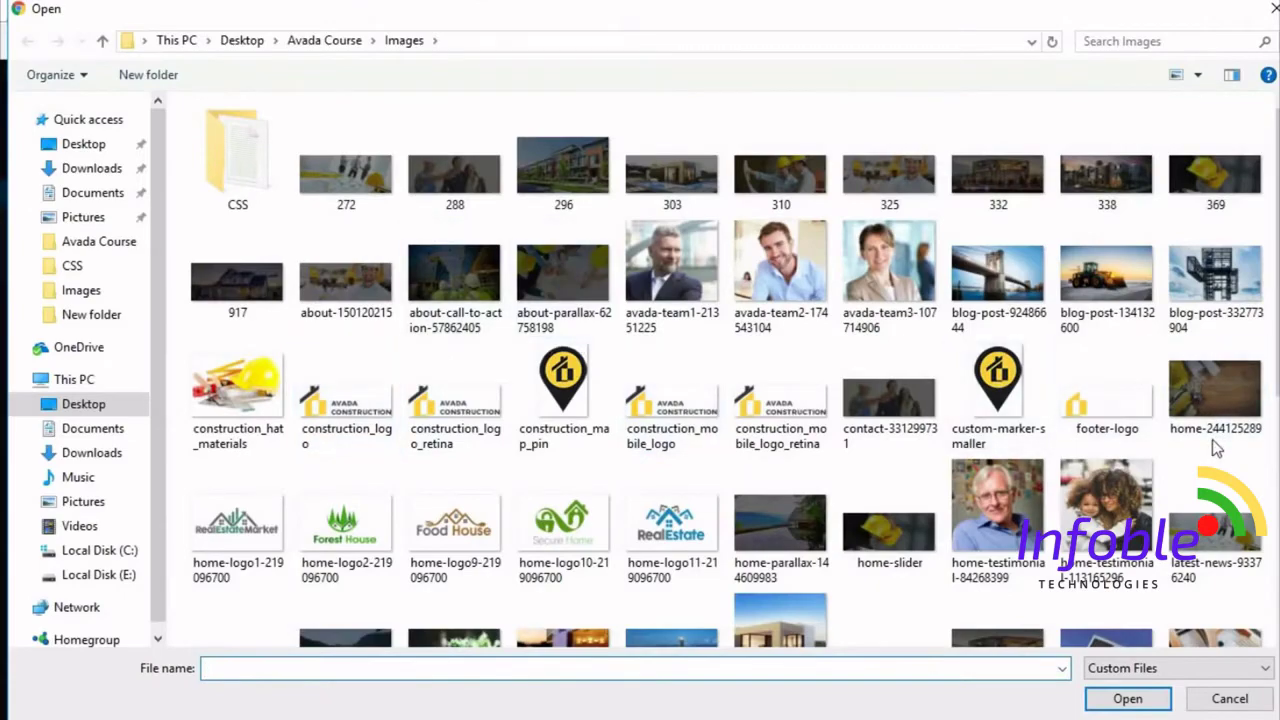
pyautogui.scroll(-3, 1215, 440)
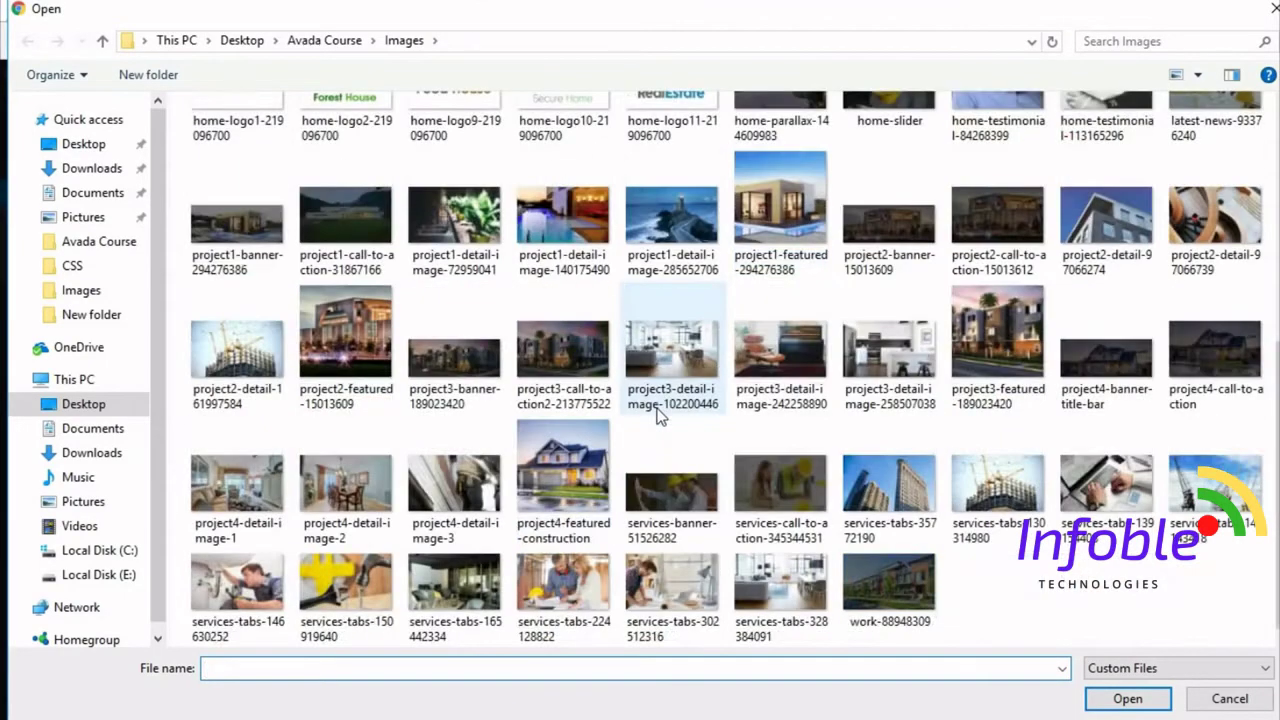
pyautogui.write('H')
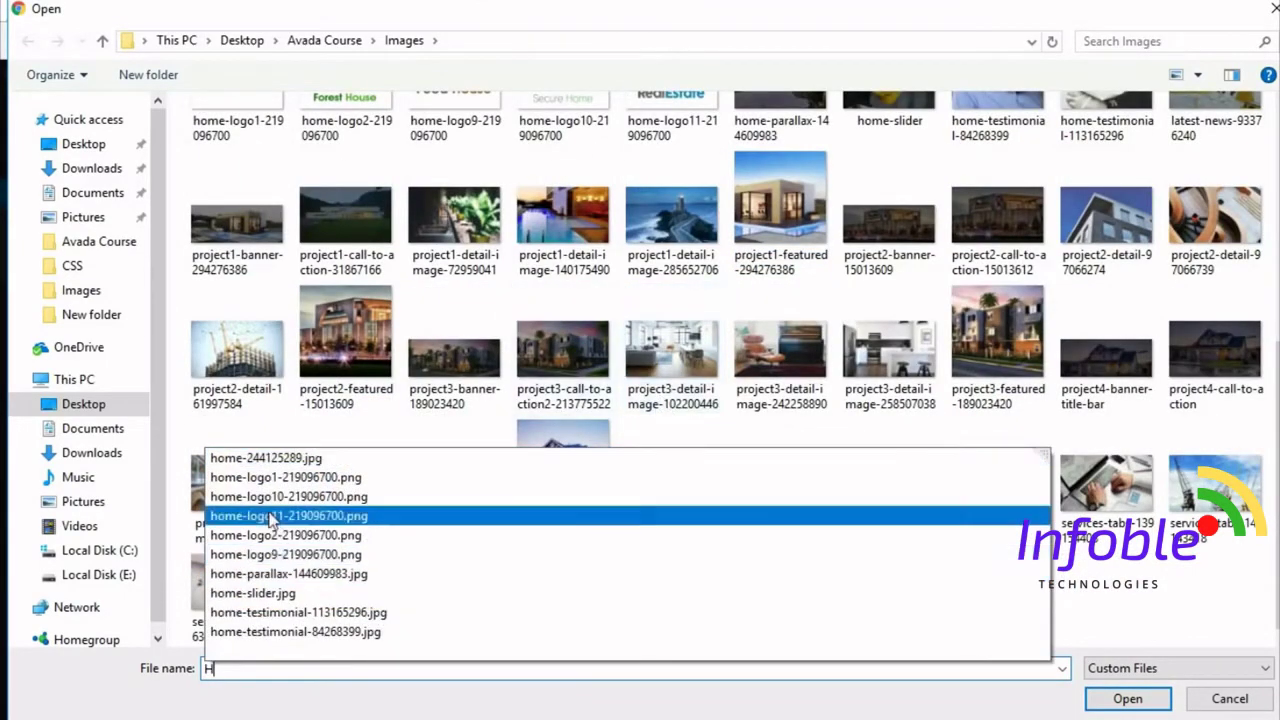
pyautogui.click(253, 593)
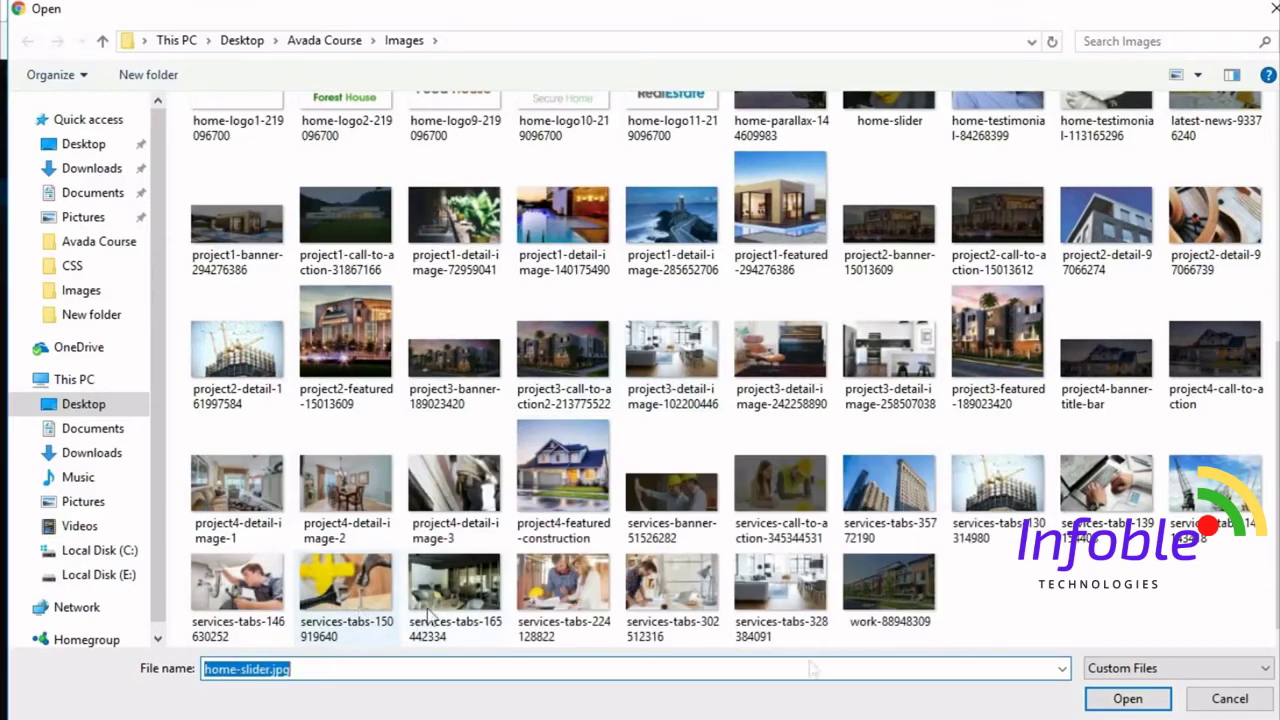
pyautogui.click(1138, 702)
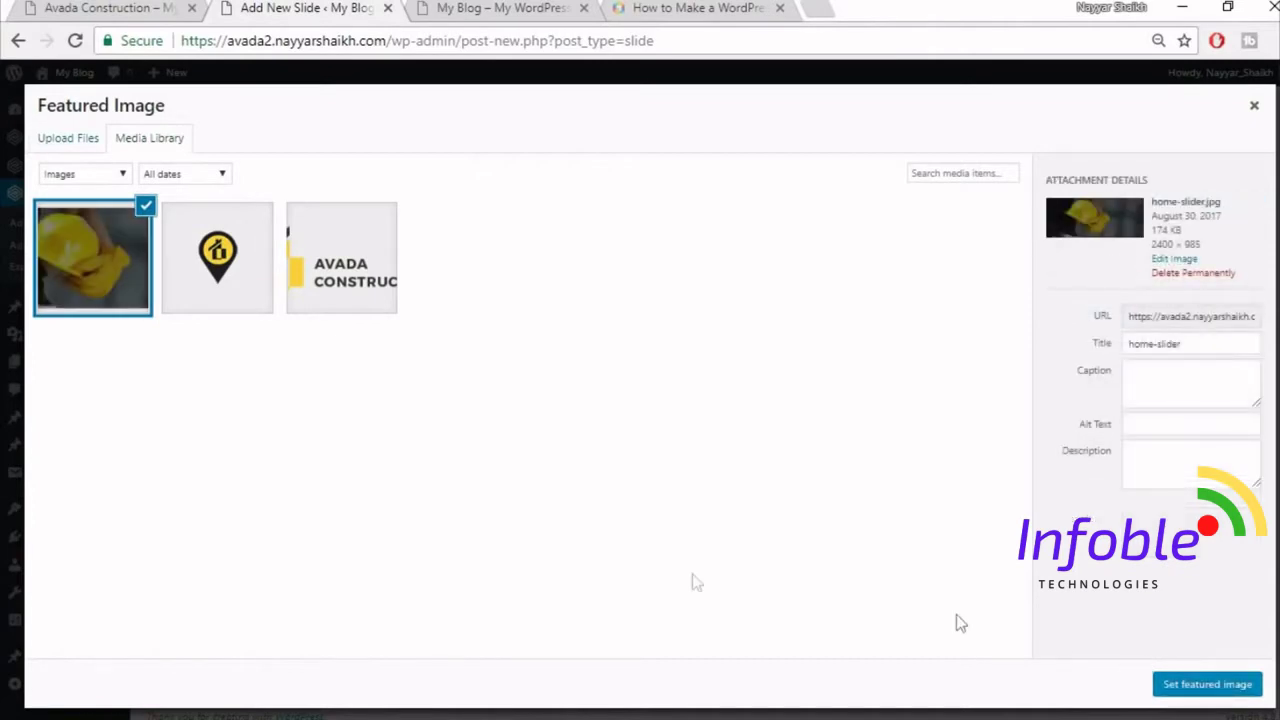
pyautogui.click(1204, 685)
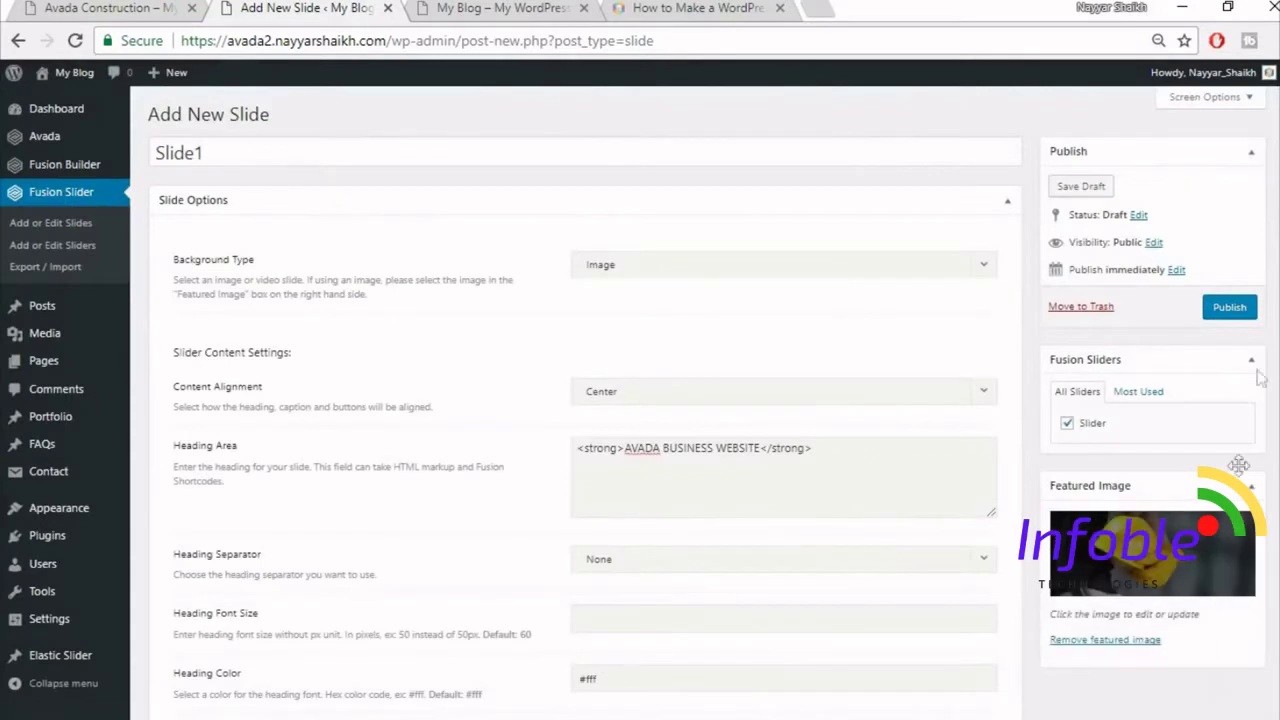
pyautogui.click(1227, 318)
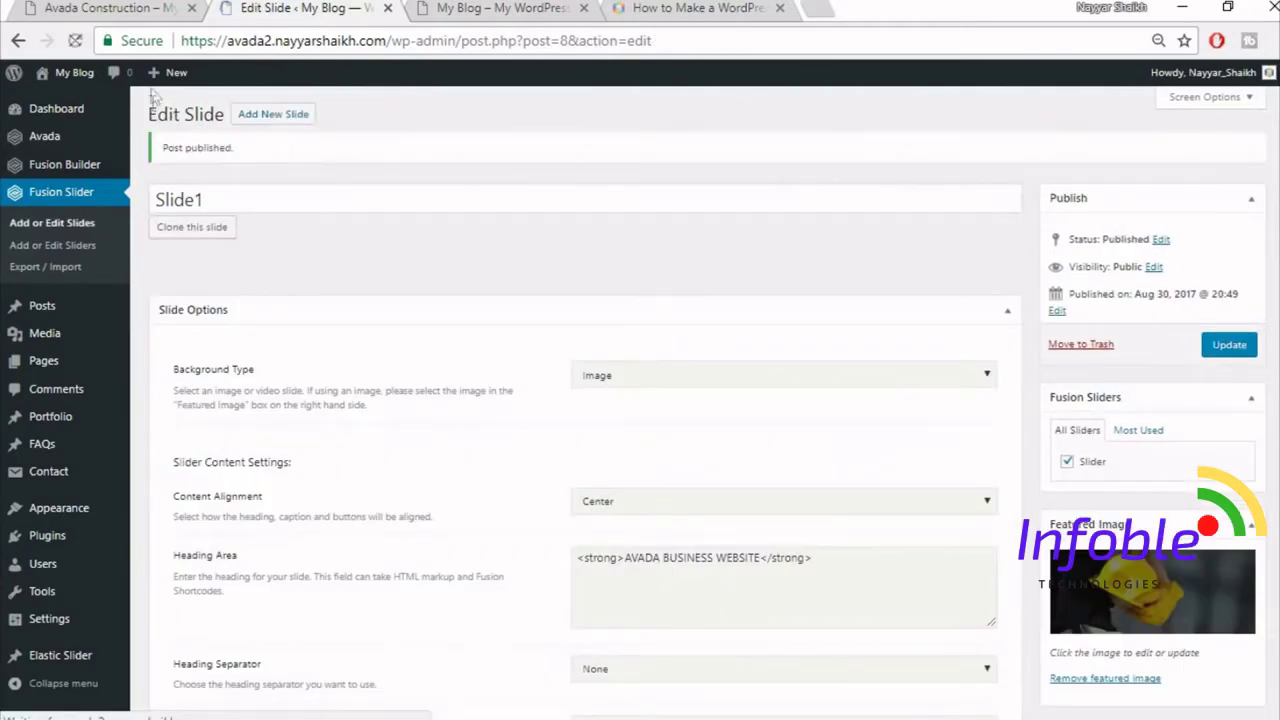
pyautogui.hotkey('ctrl', '1')
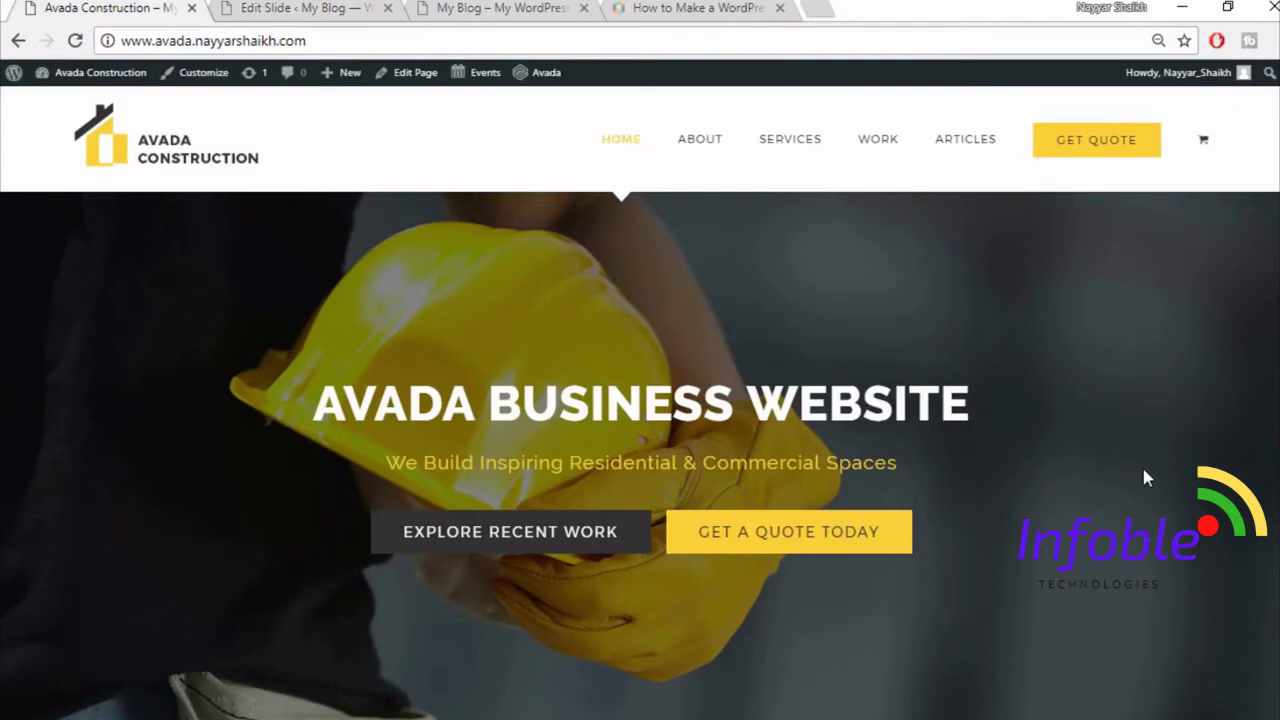
pyautogui.scroll(-1, 1145, 477)
pyautogui.scroll(-4, 1146, 477)
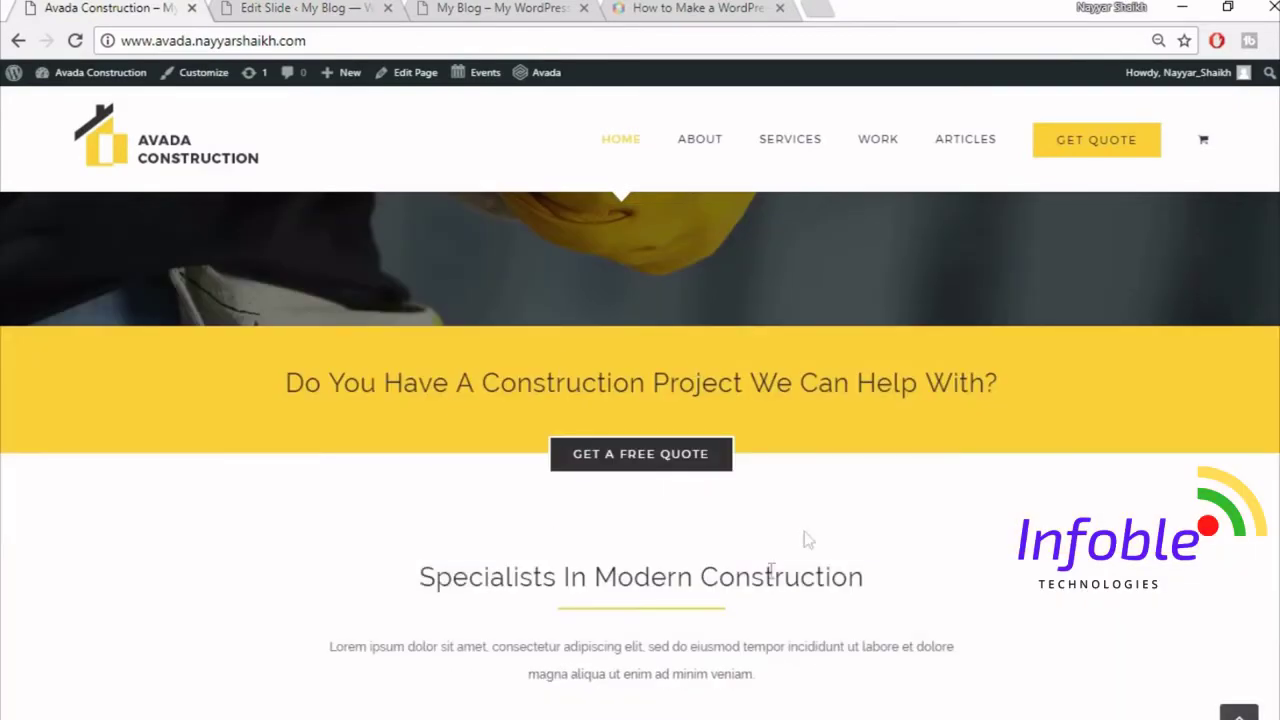
pyautogui.scroll(-3, 727, 477)
pyautogui.scroll(8, 883, 606)
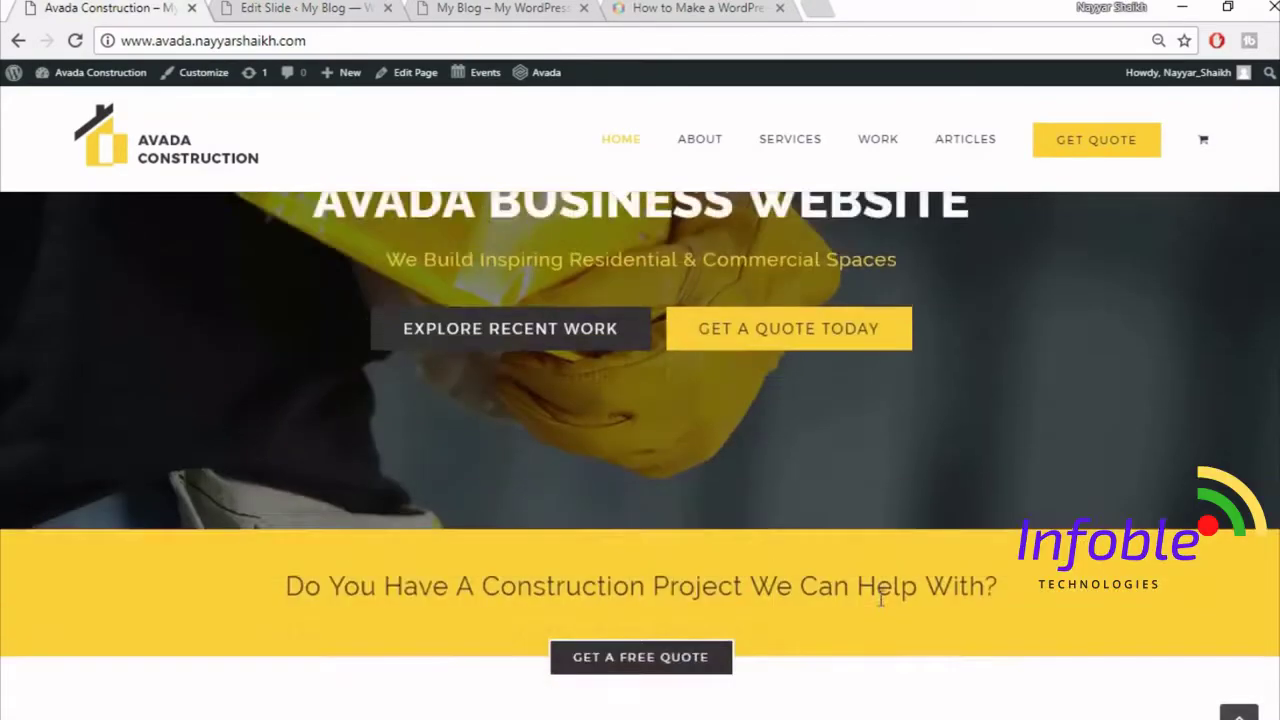
pyautogui.click(280, 8)
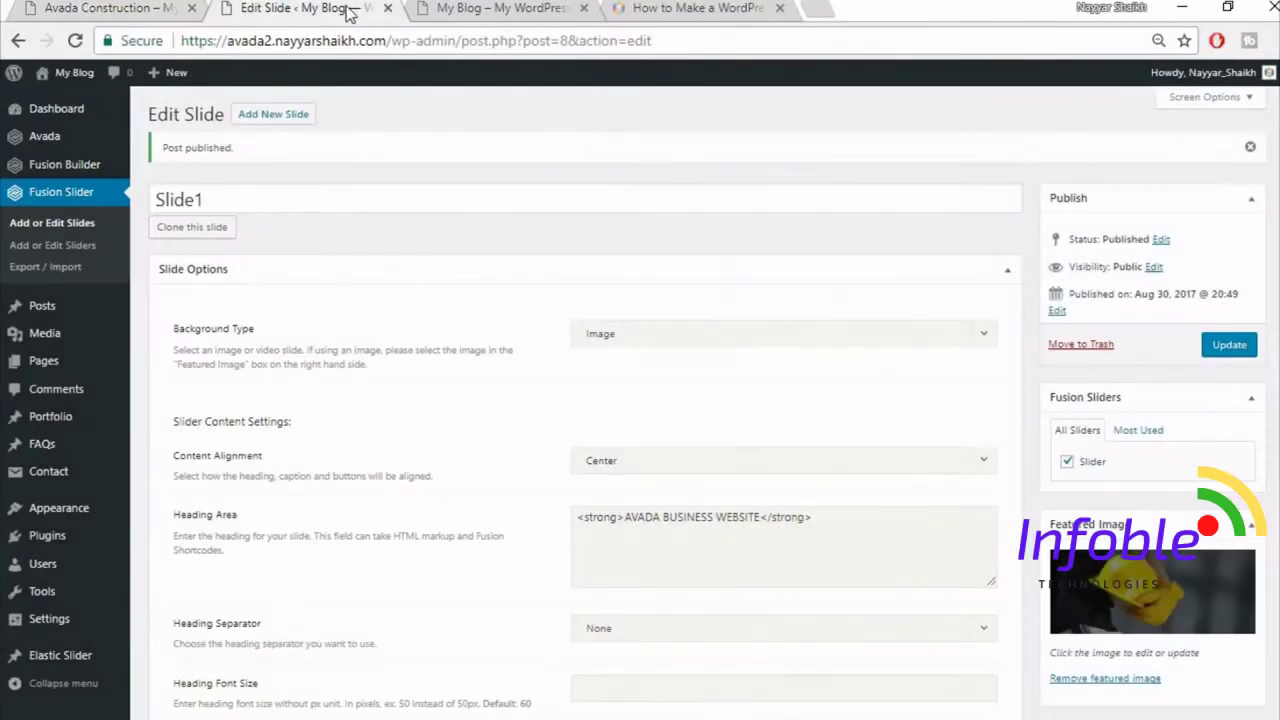
pyautogui.moveTo(55, 378)
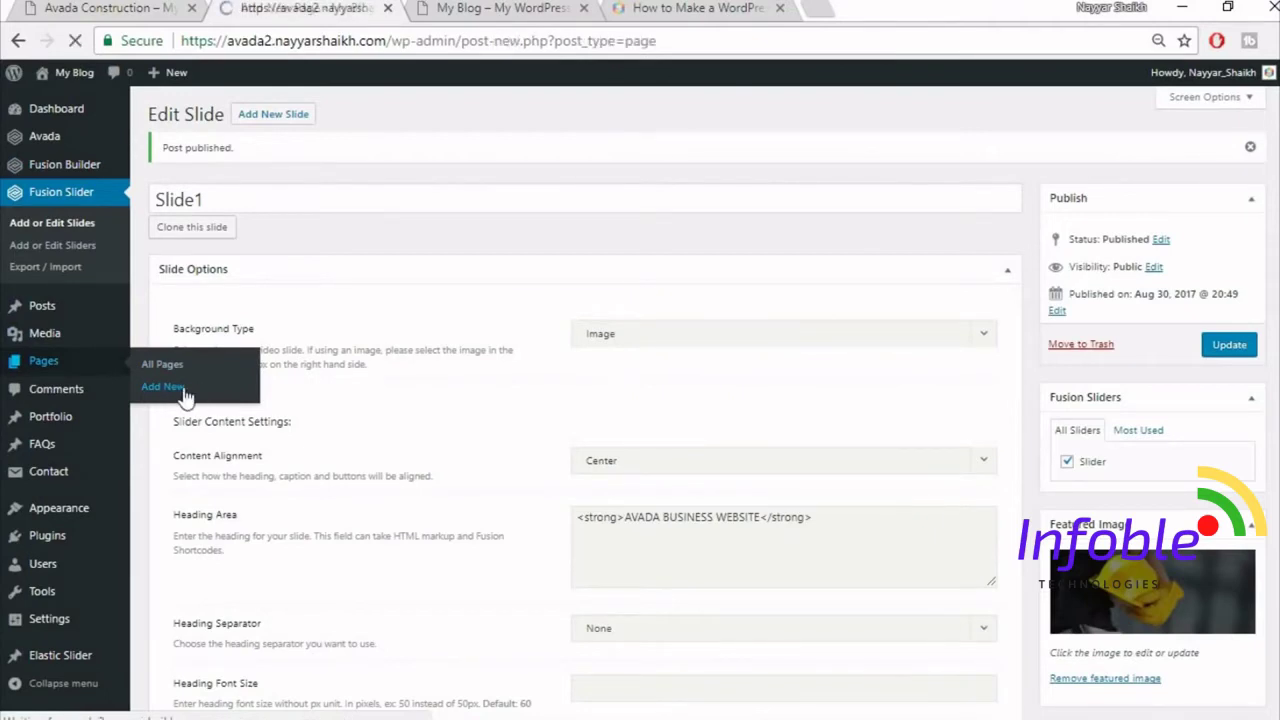
# - Title the new page 'Home Page' and choose the 100% Width page template
pyautogui.write('hOME')
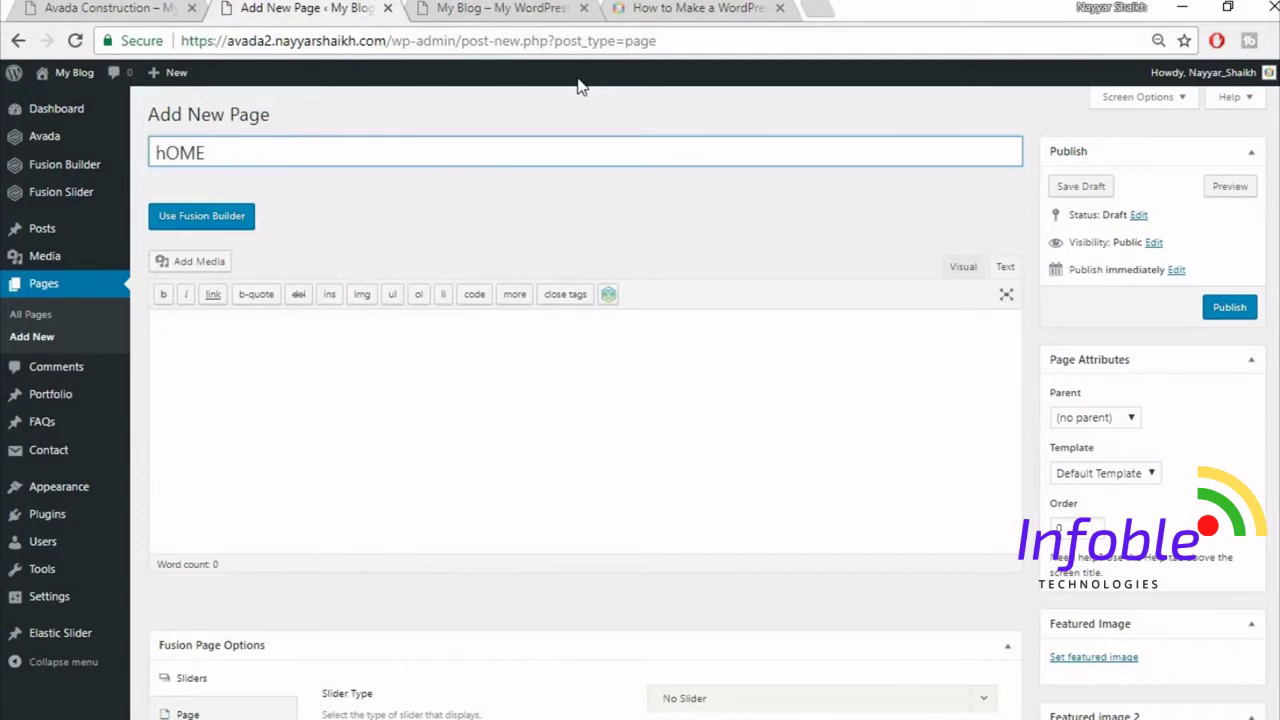
pyautogui.press('BackSpace')
pyautogui.press('BackSpace')
pyautogui.press('BackSpace')
pyautogui.press('BackSpace')
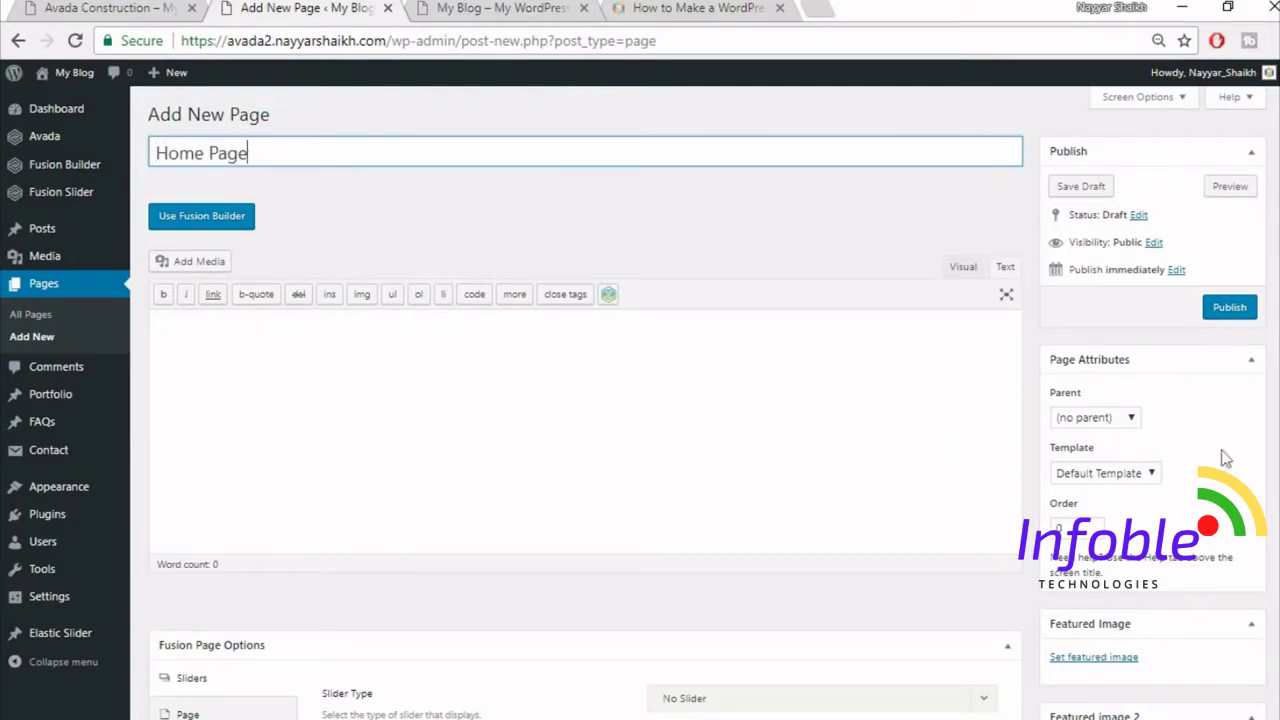
pyautogui.click(1087, 476)
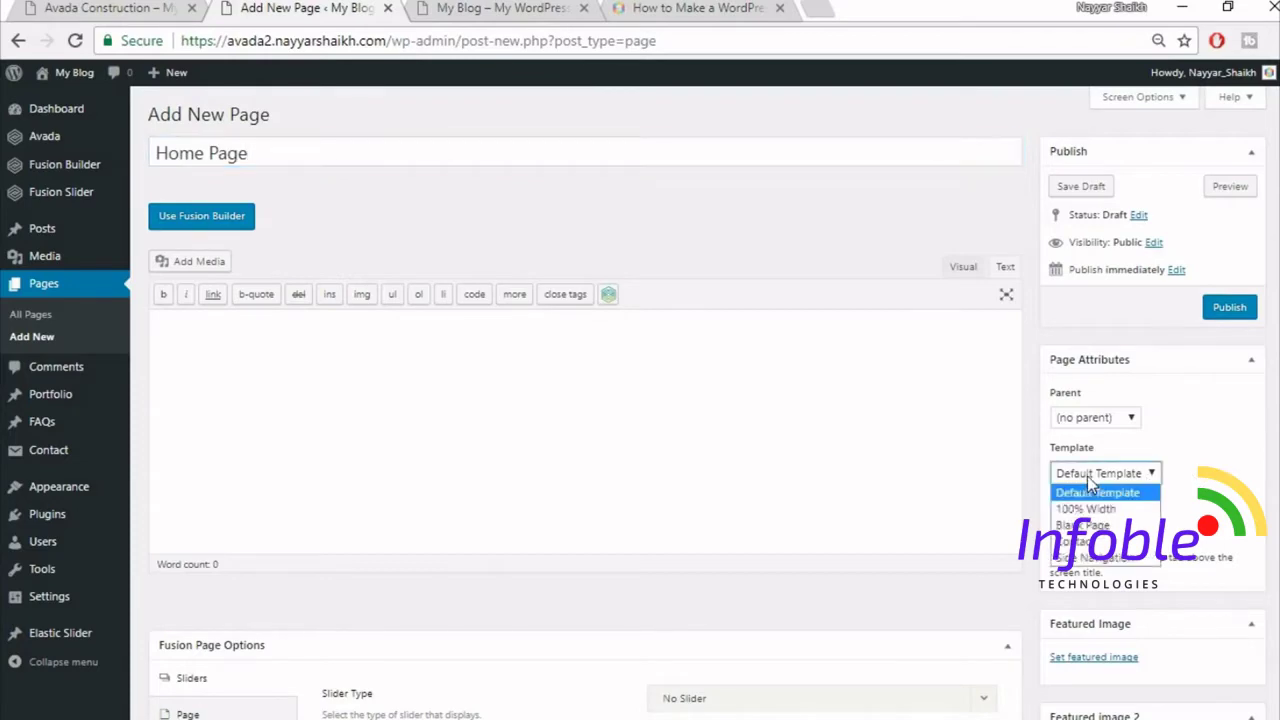
pyautogui.click(1095, 508)
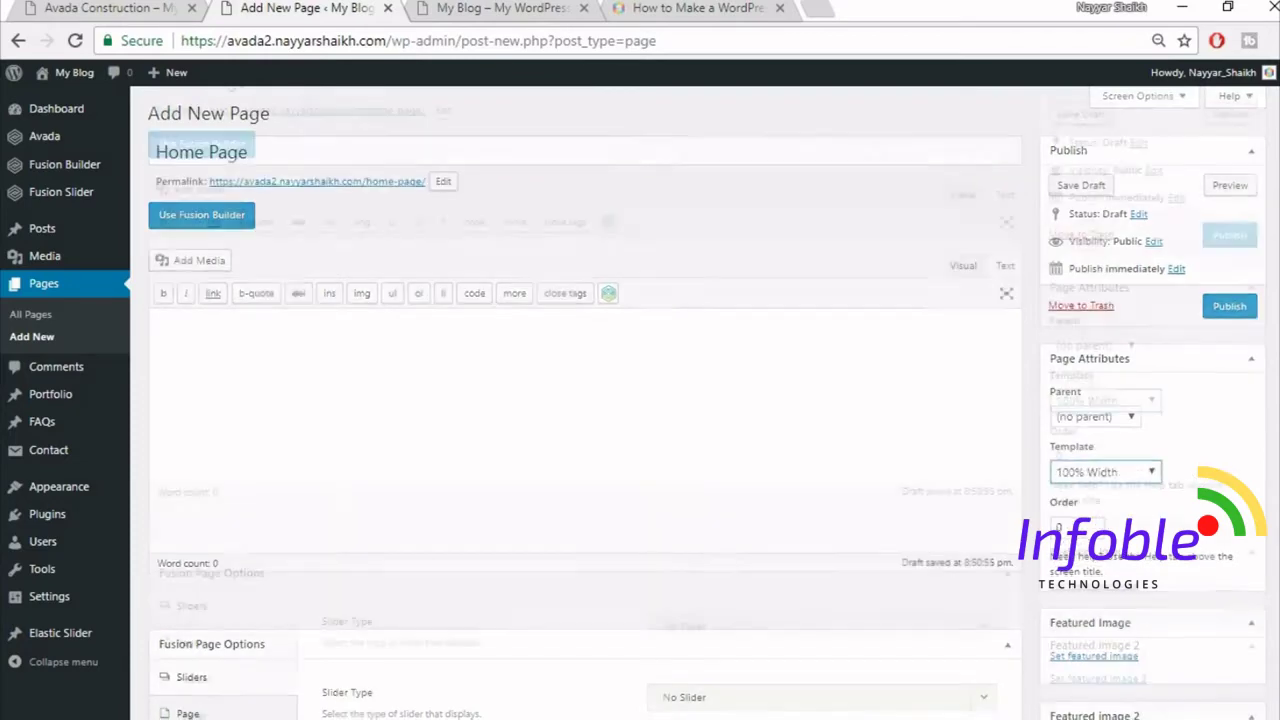
pyautogui.scroll(-4, 640, 400)
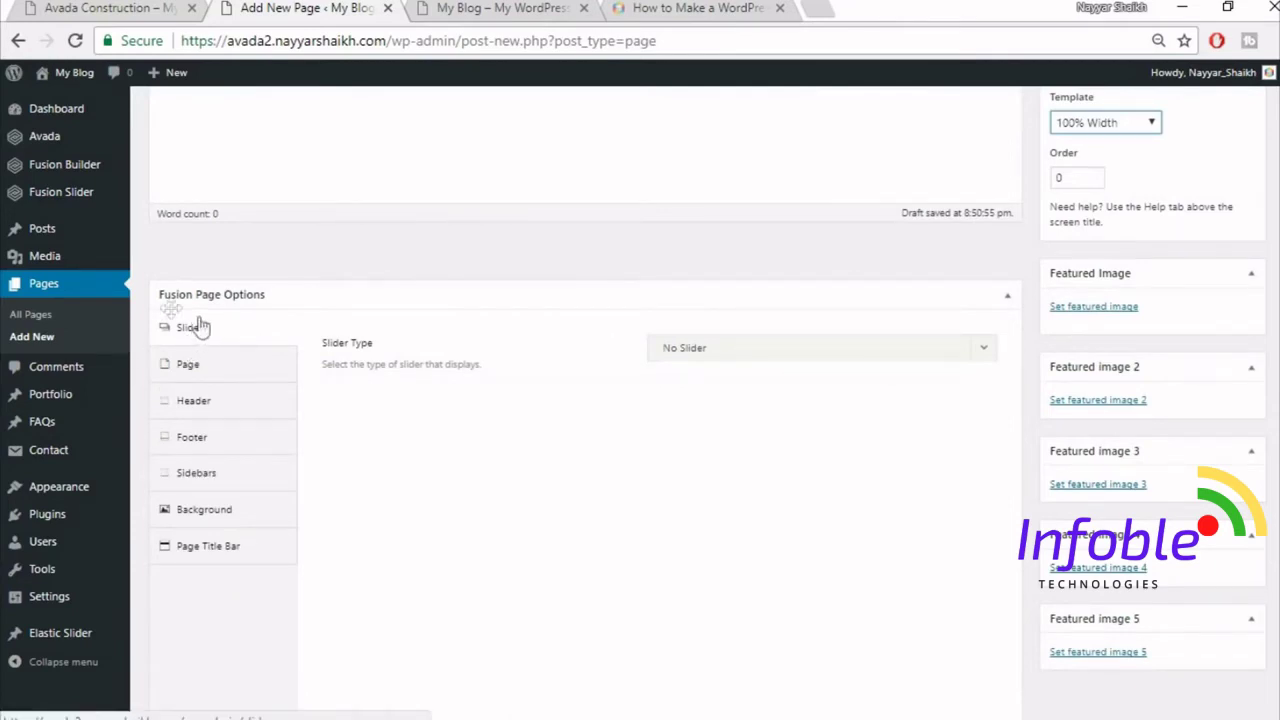
# - Set the page's slider type to Fusion Slider and select the slider named Slider
pyautogui.click(729, 352)
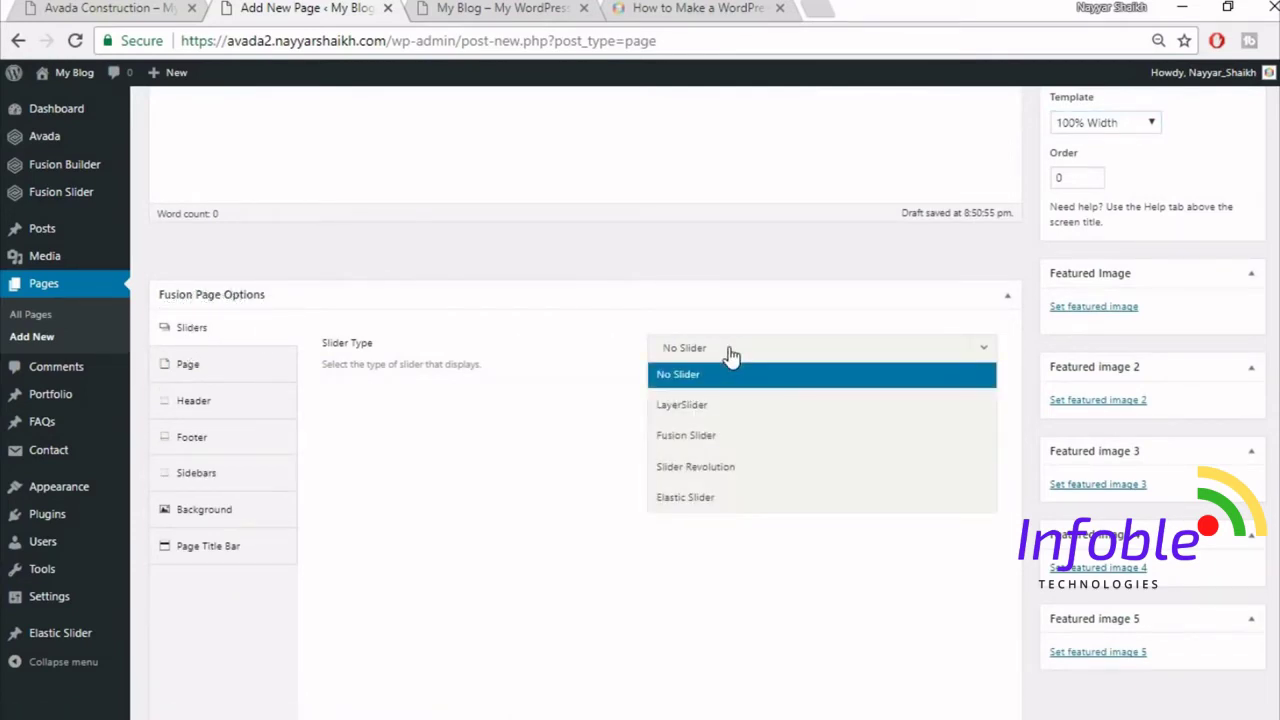
pyautogui.click(710, 437)
pyautogui.click(763, 415)
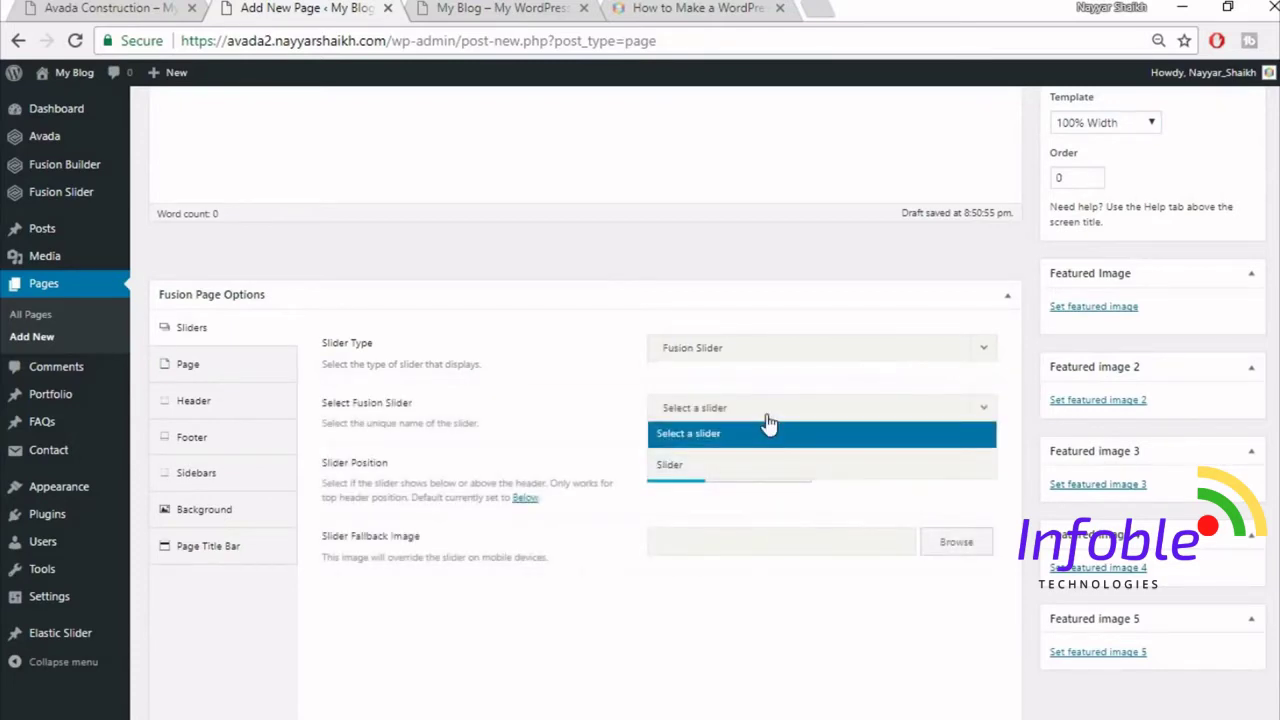
pyautogui.click(754, 468)
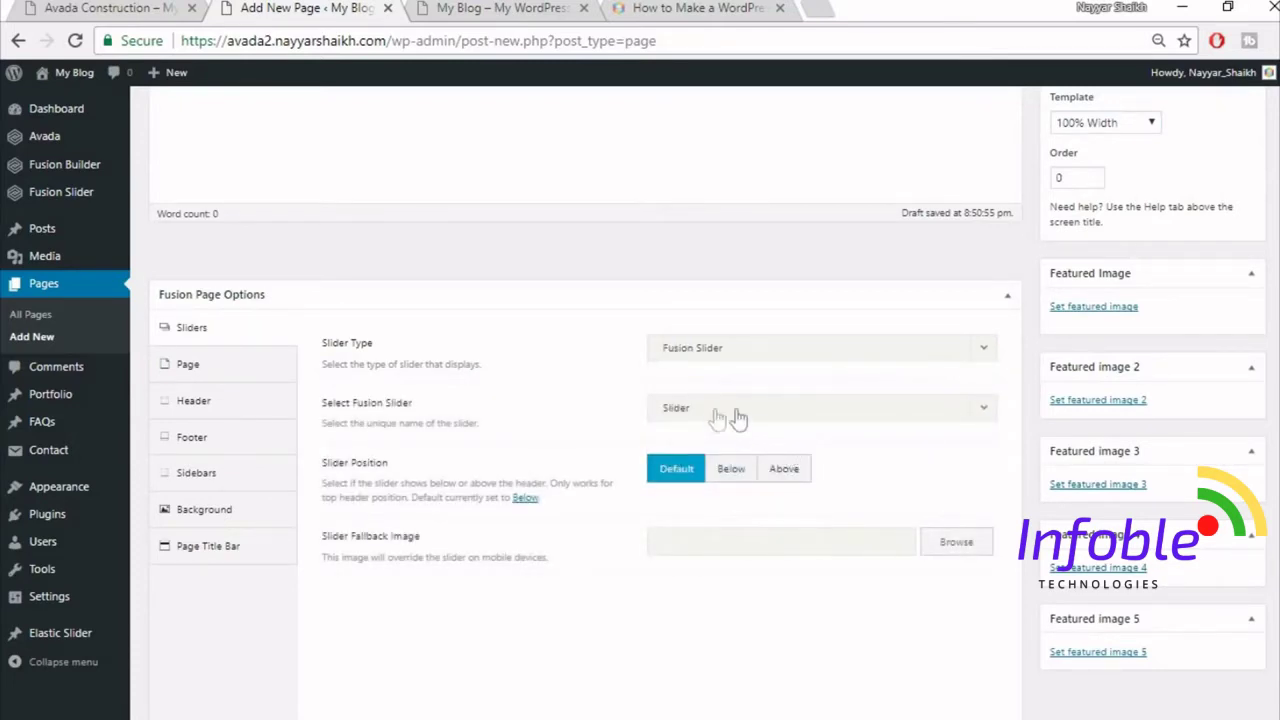
# - Set page content padding to 0 top and bottom and hide the page title bar
pyautogui.click(212, 384)
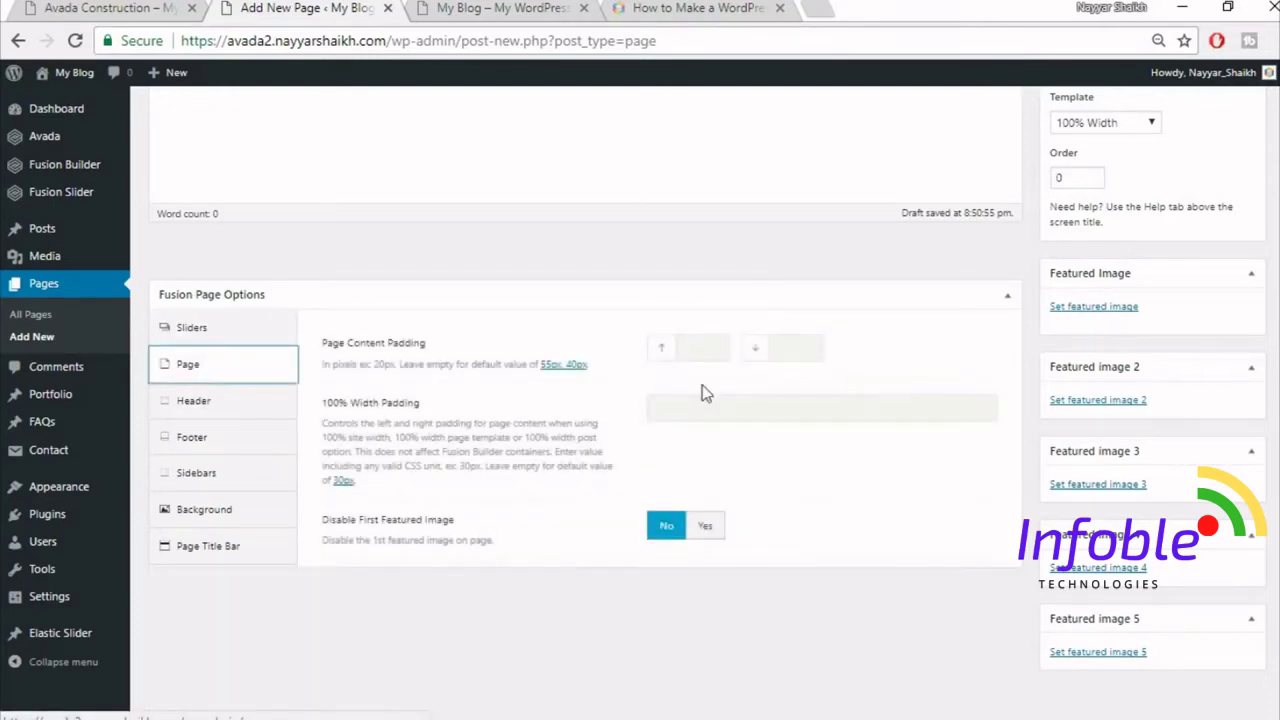
pyautogui.click(715, 348)
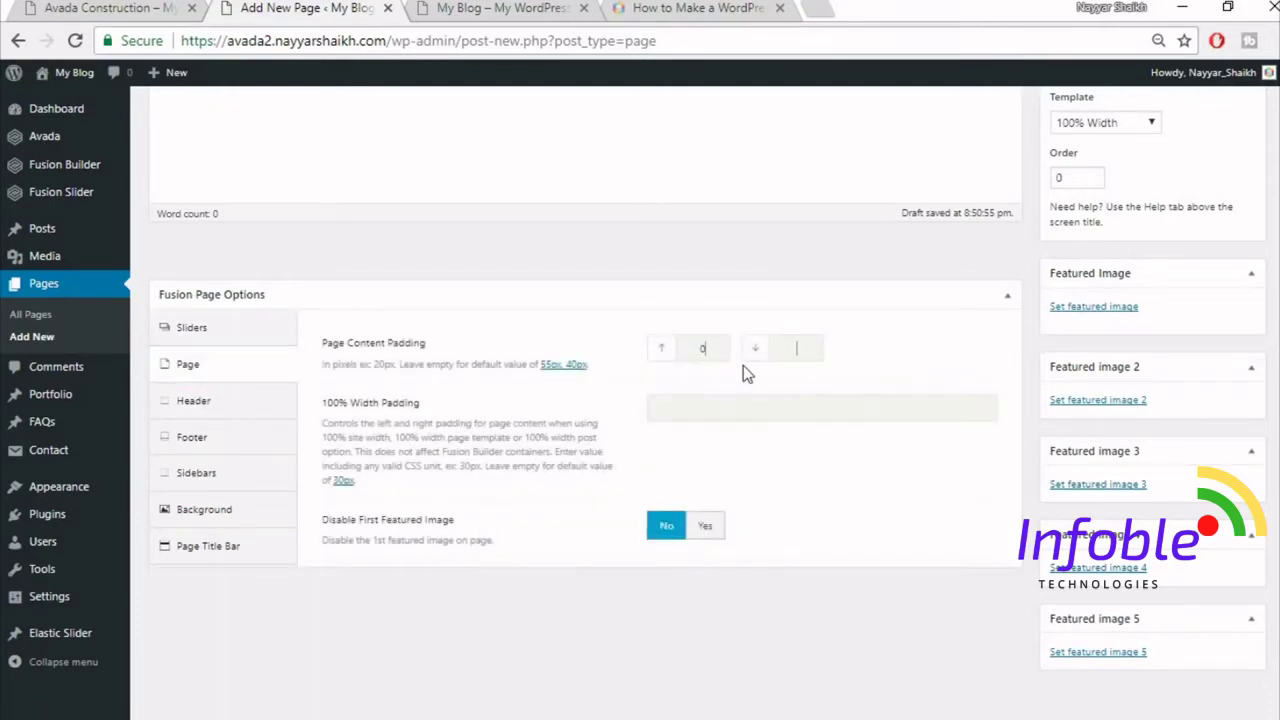
pyautogui.write('0')
pyautogui.click(717, 383)
pyautogui.click(238, 548)
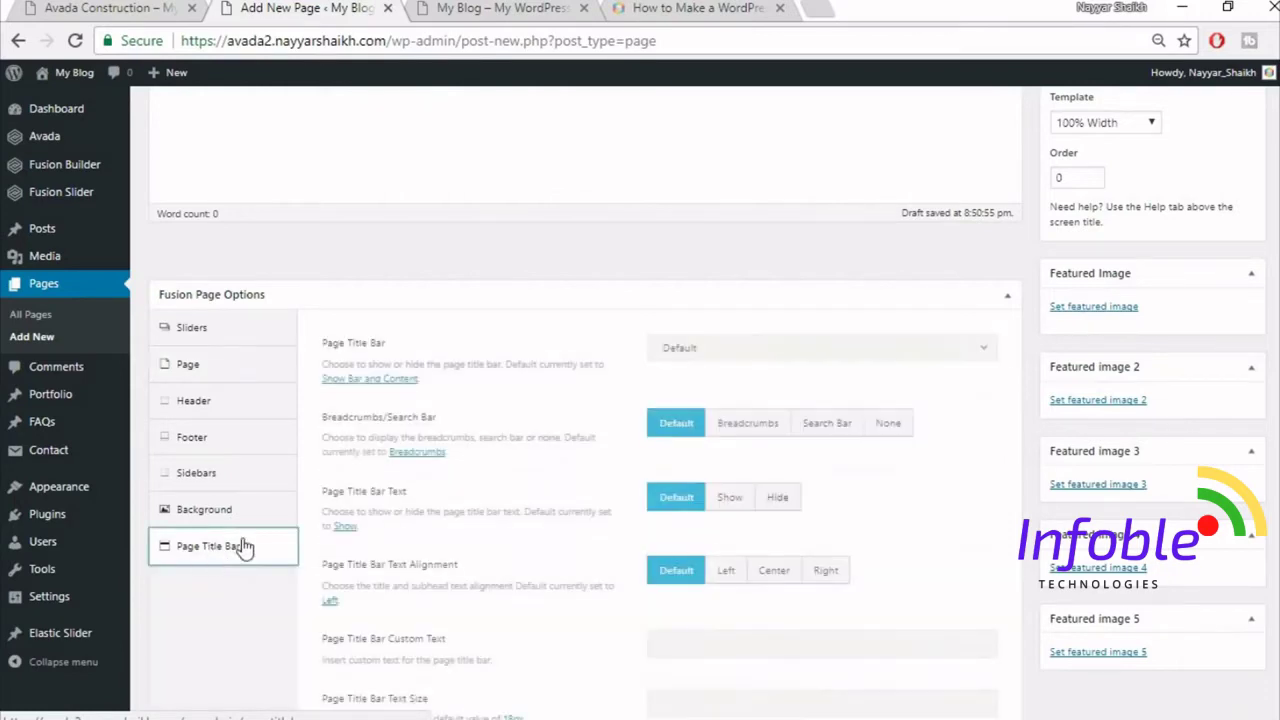
pyautogui.click(705, 355)
pyautogui.click(705, 470)
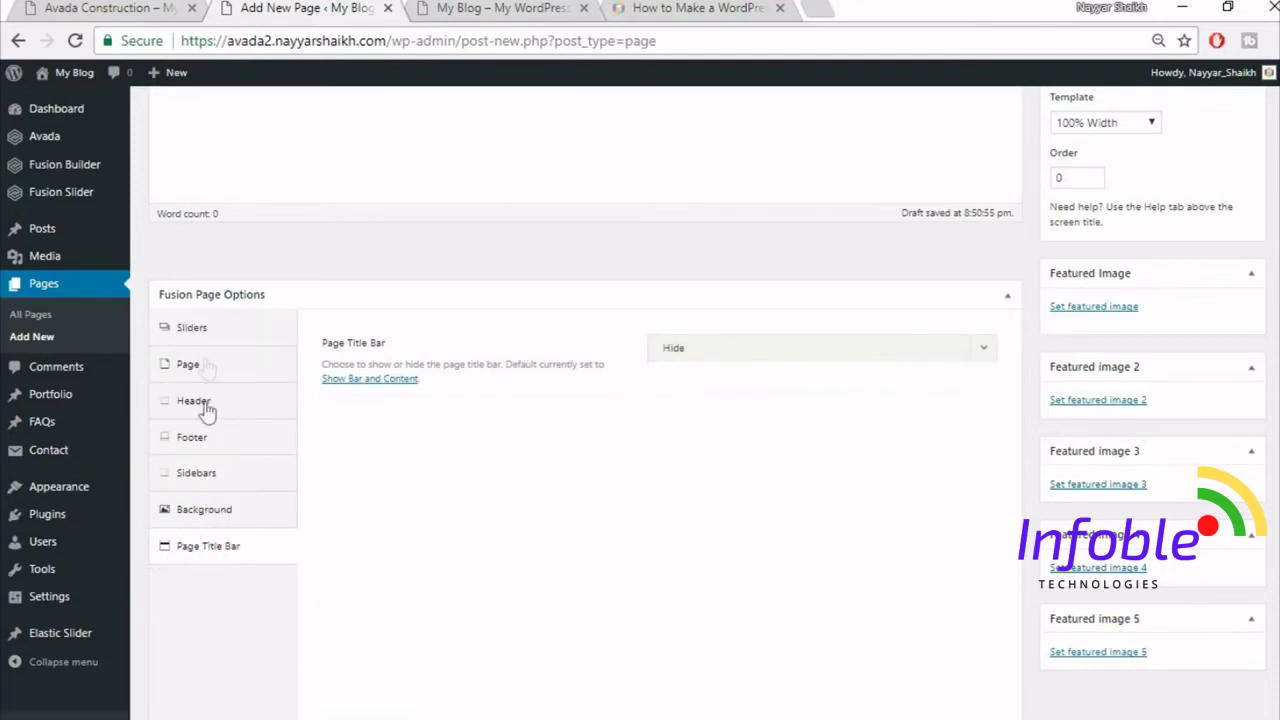
pyautogui.click(218, 335)
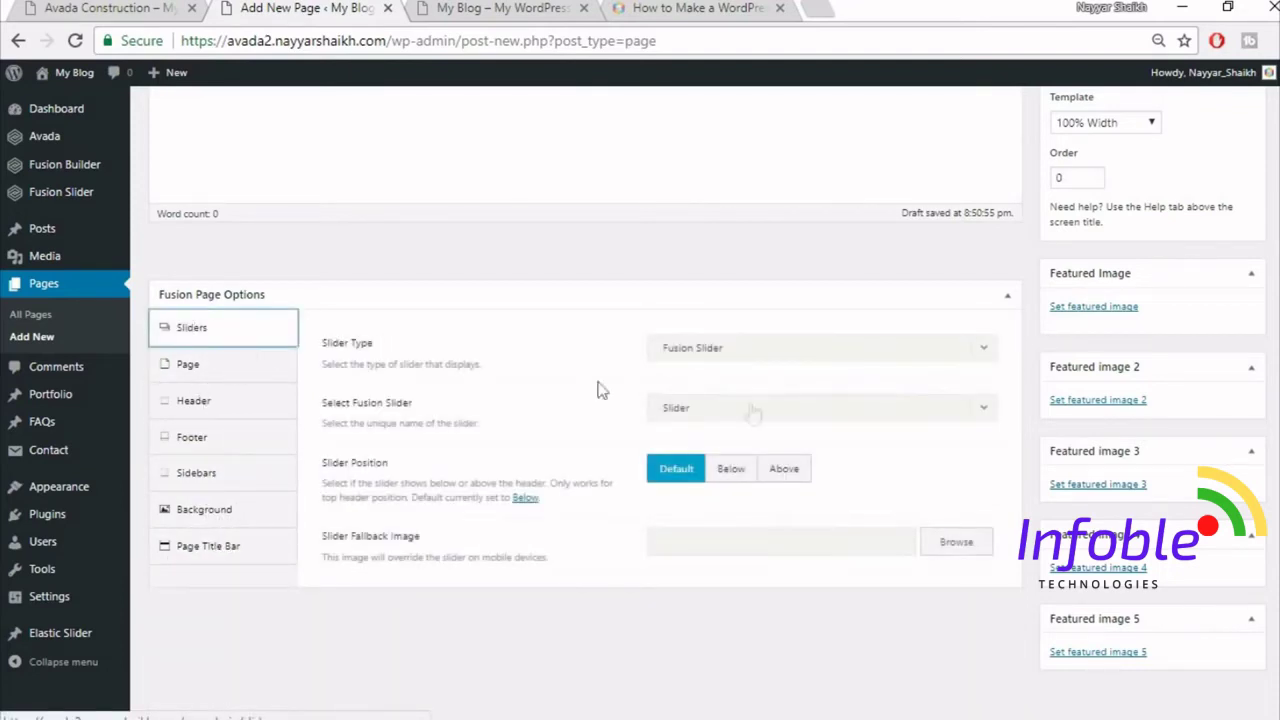
pyautogui.click(142, 8)
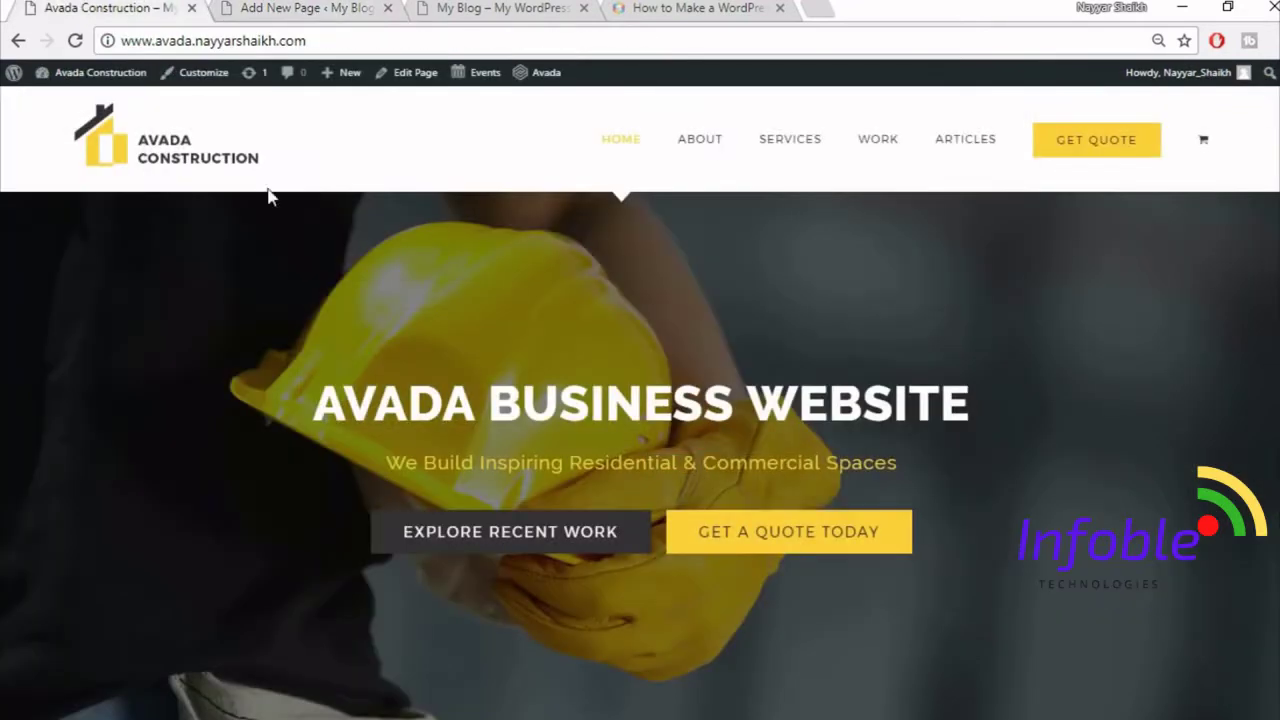
pyautogui.click(290, 8)
pyautogui.click(230, 367)
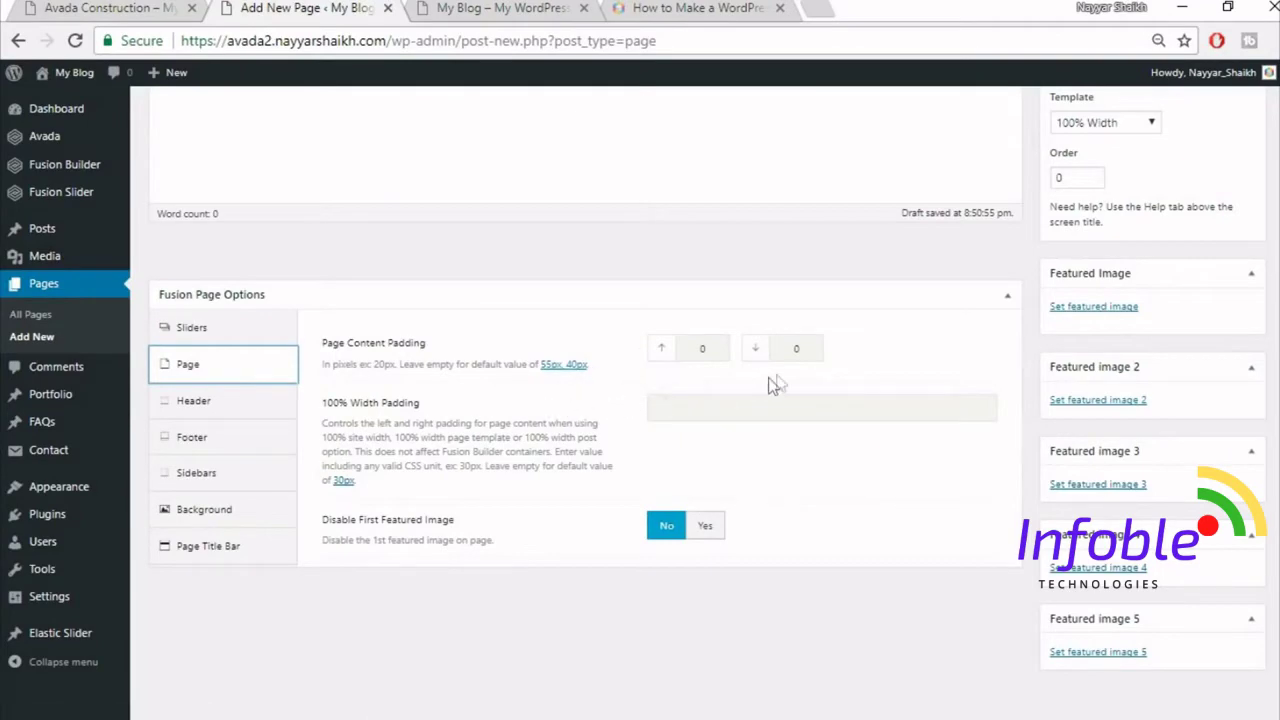
pyautogui.click(122, 7)
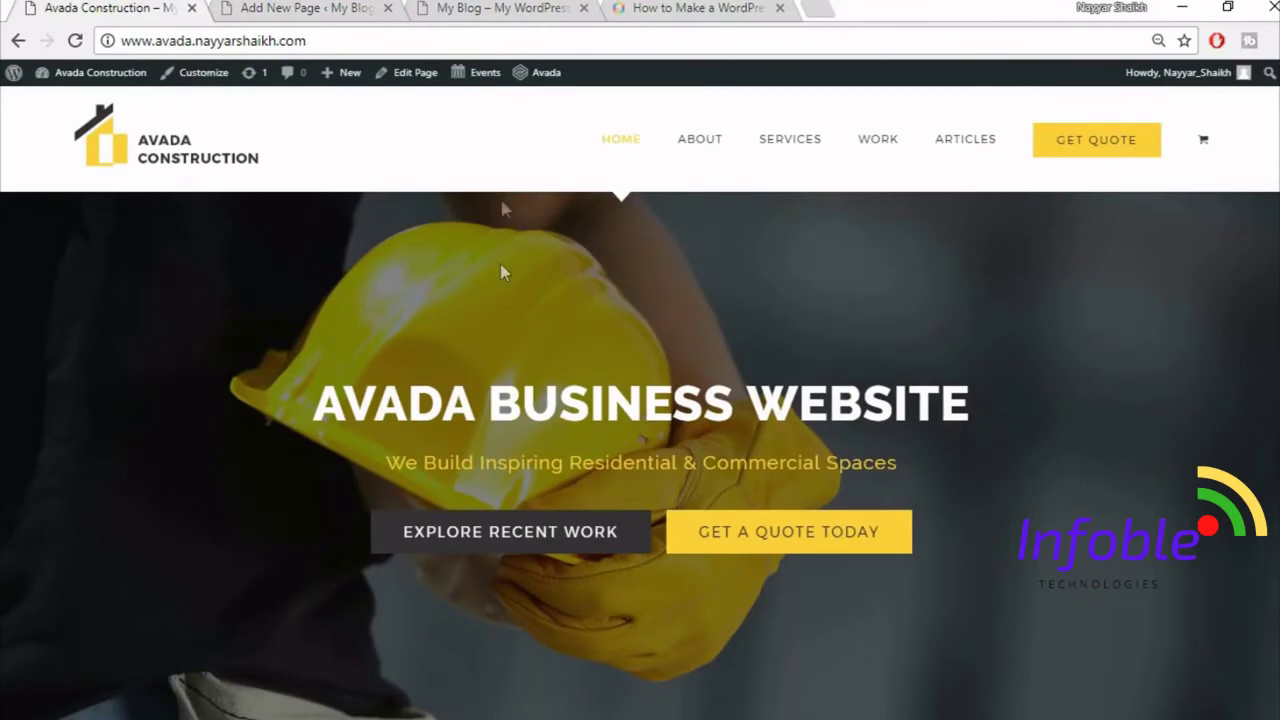
pyautogui.click(305, 7)
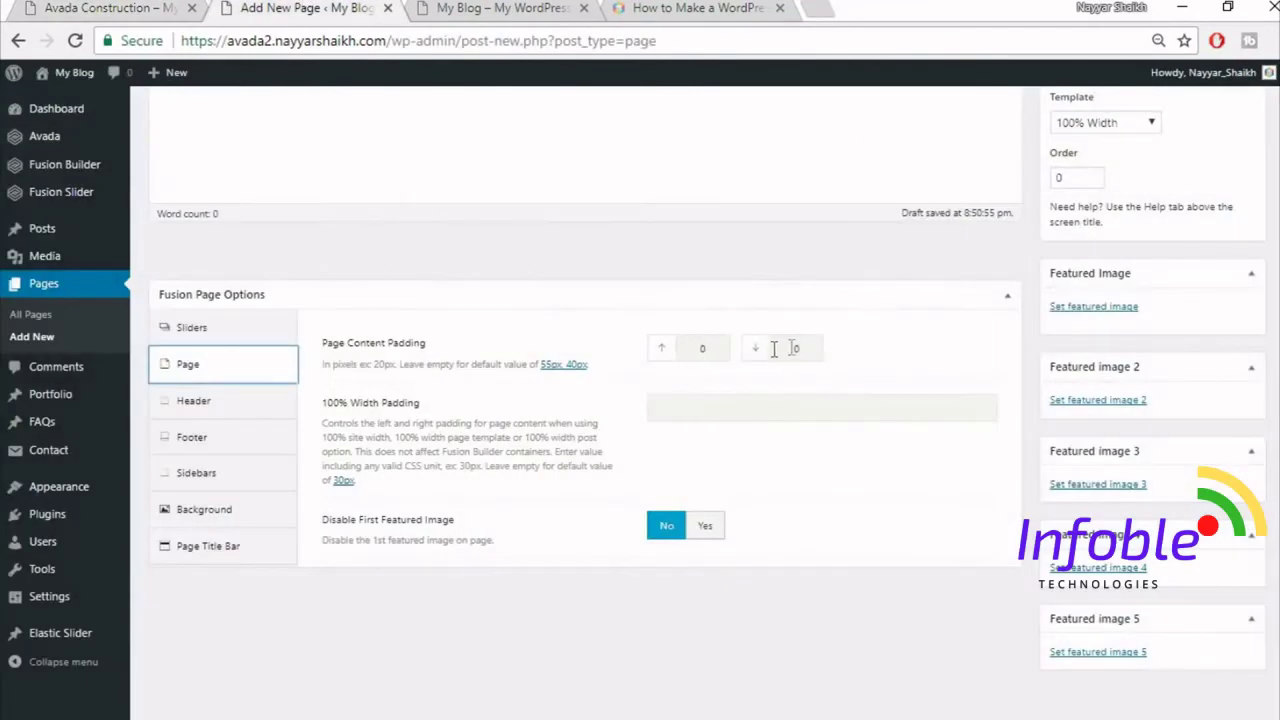
pyautogui.click(228, 548)
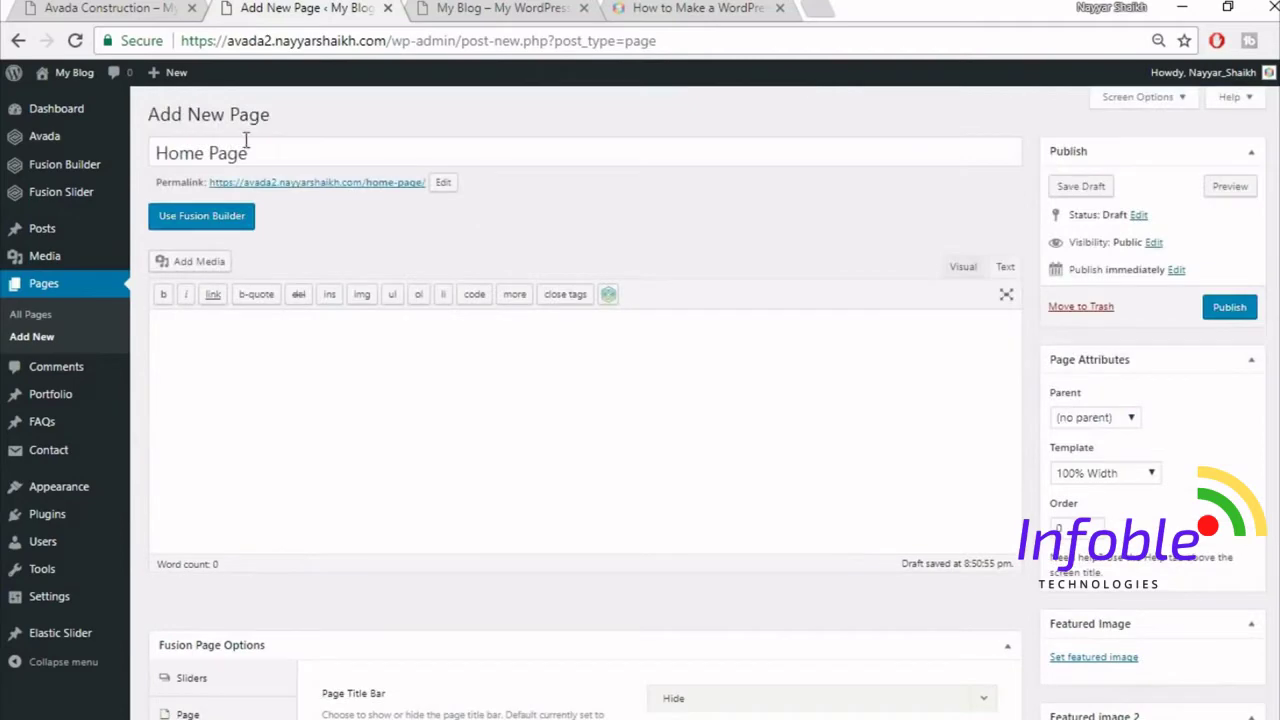
pyautogui.click(110, 7)
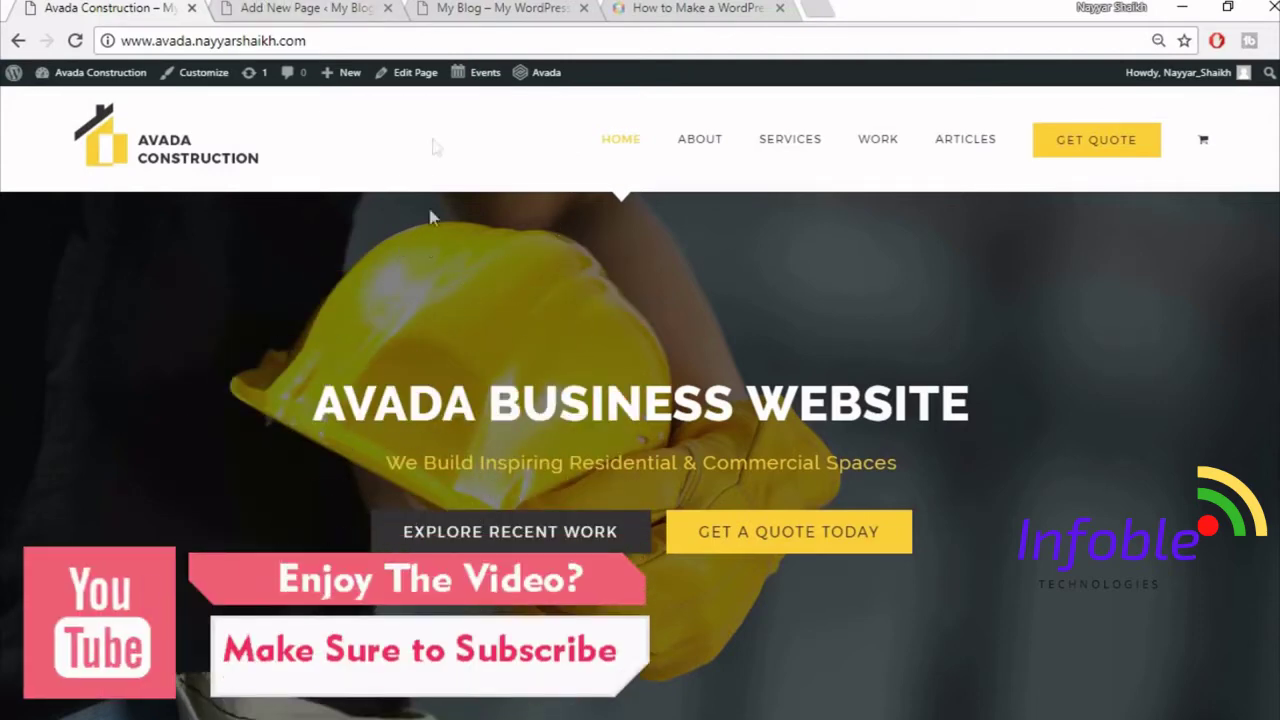
pyautogui.click(300, 7)
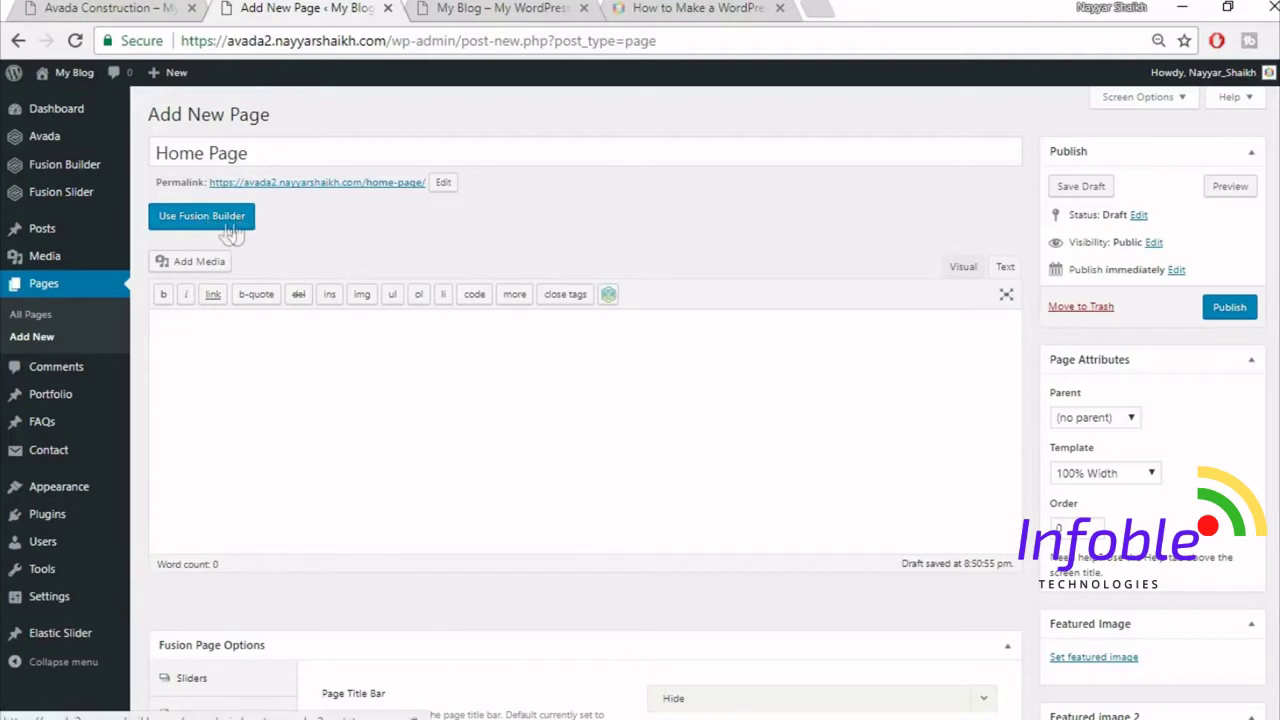
# - Turn on Fusion Builder for the Home Page draft with the Use Fusion Builder button
pyautogui.click(262, 220)
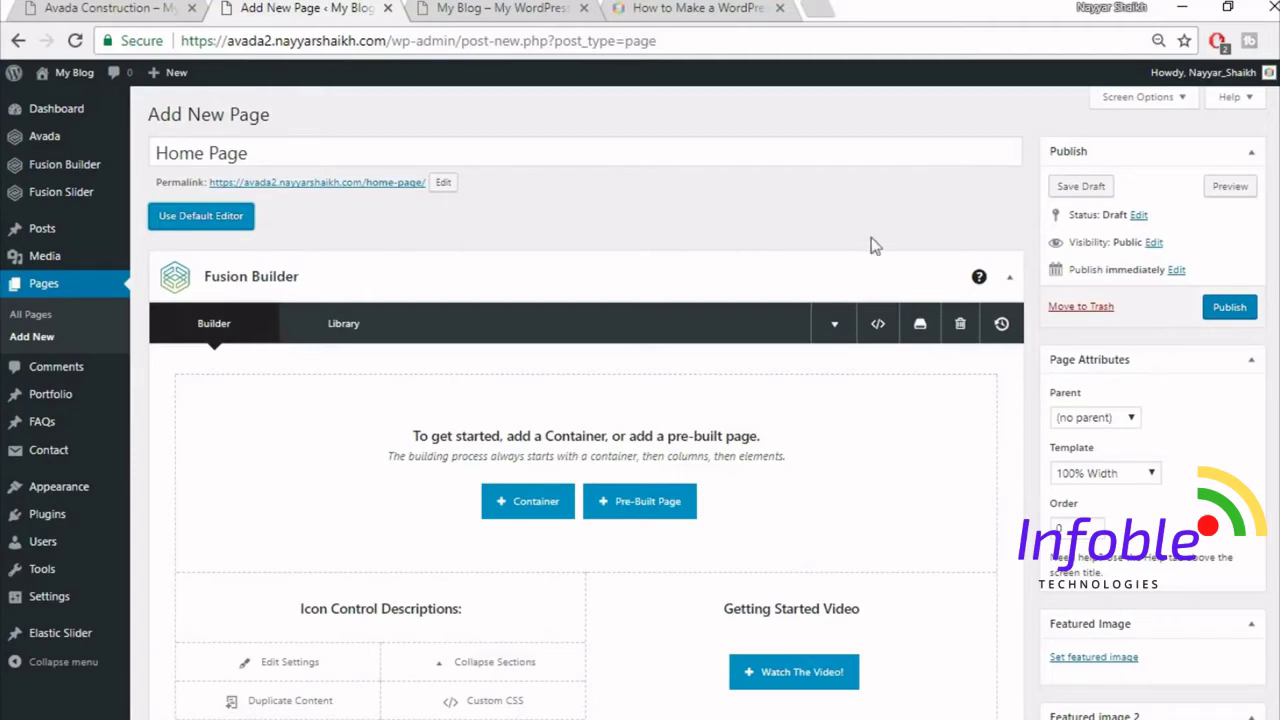
# - Review the Avada Construction demo homepage alongside the Home Page editor
pyautogui.scroll(-1, 799, 309)
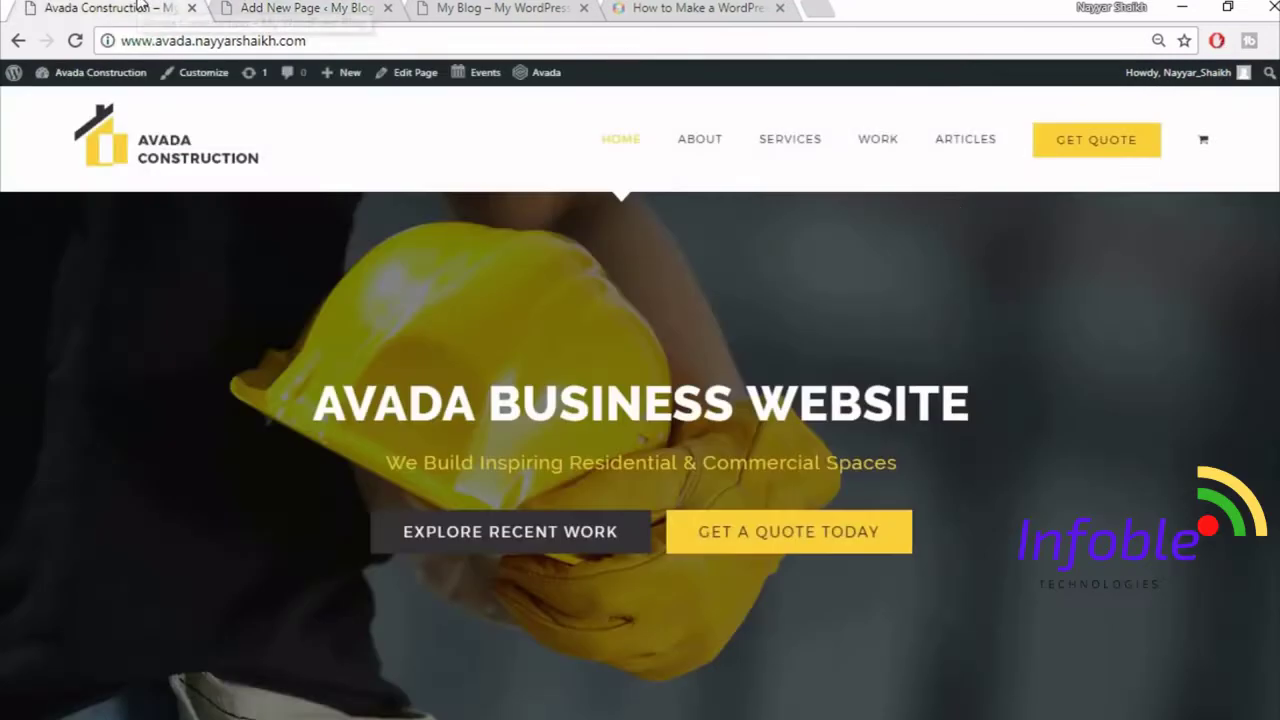
pyautogui.click(148, 7)
pyautogui.scroll(-4, 1030, 320)
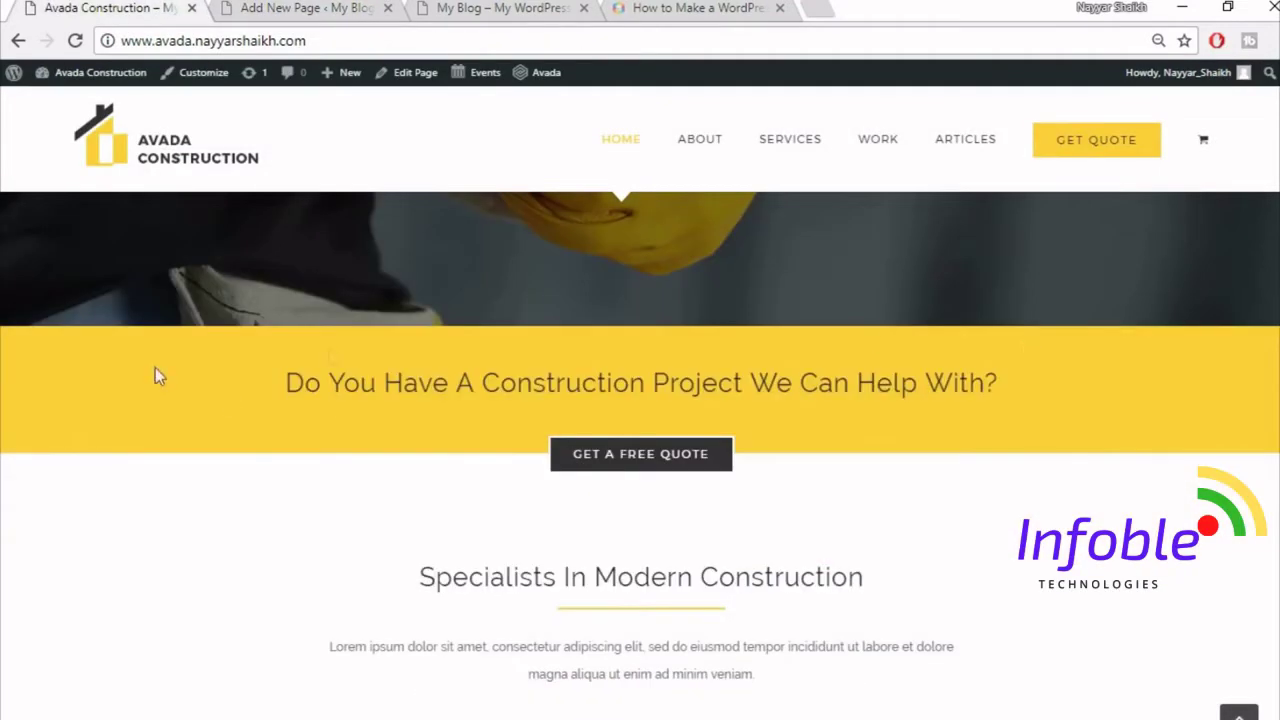
pyautogui.click(287, 8)
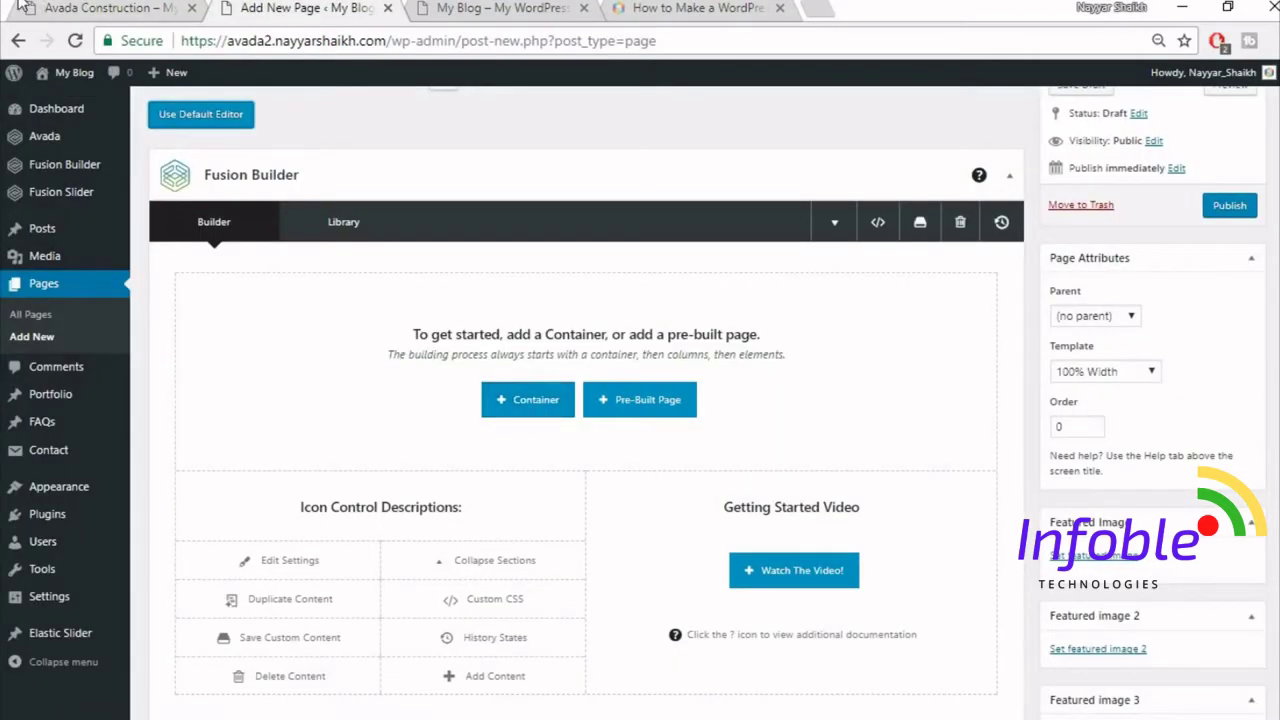
pyautogui.click(107, 5)
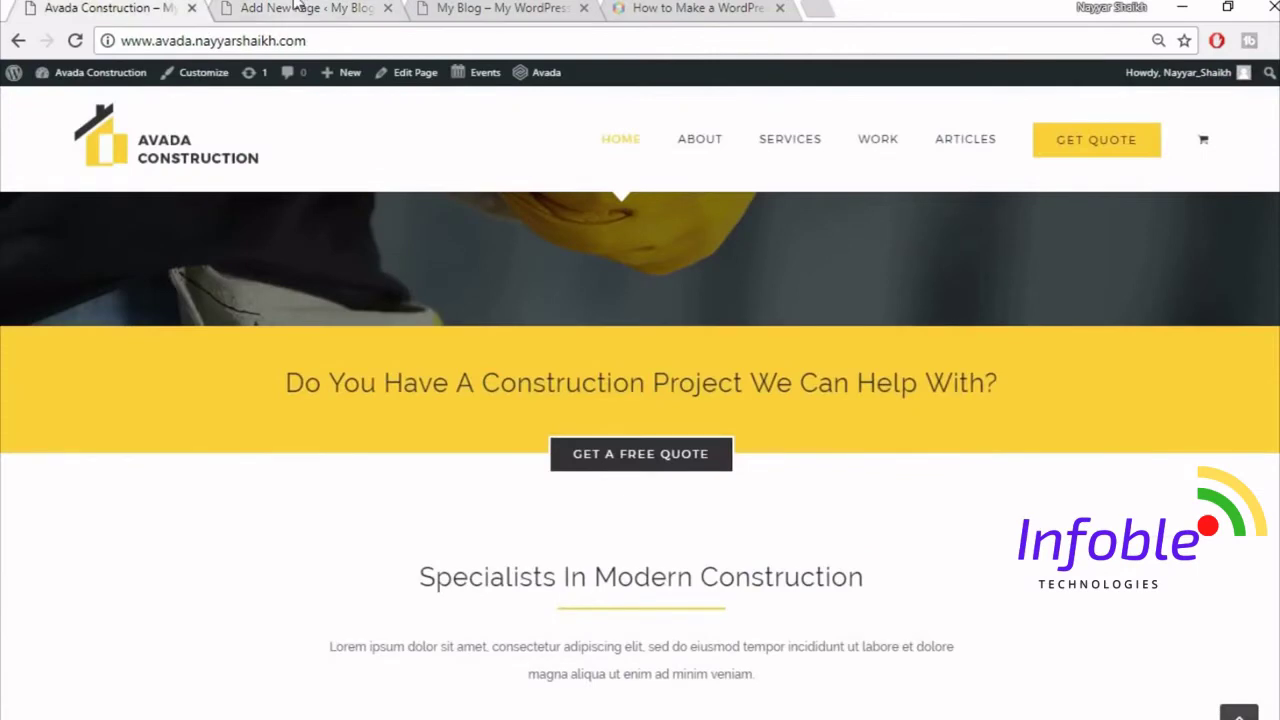
pyautogui.click(290, 8)
pyautogui.click(130, 6)
pyautogui.scroll(5, 116, 443)
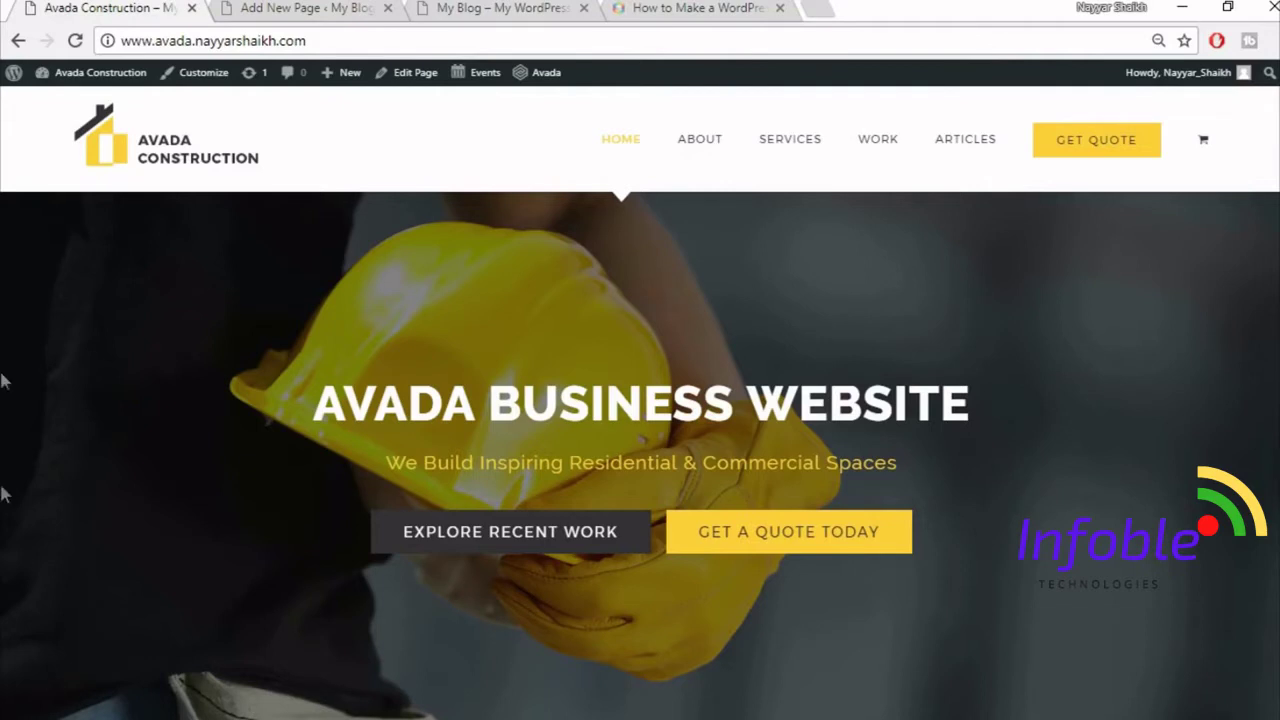
# - Check the demo's yellow-band heading, then start a new container in Fusion Builder
pyautogui.moveTo(3, 203); pyautogui.dragTo(956, 246)
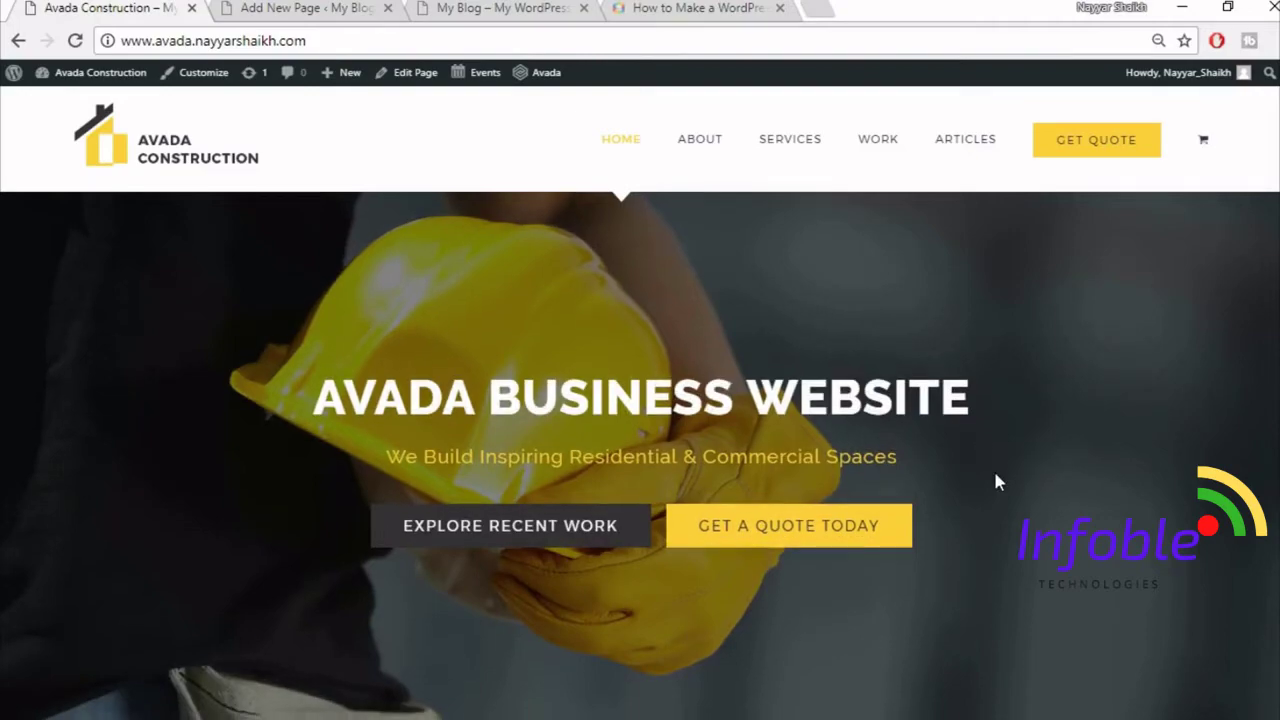
pyautogui.scroll(-10, 995, 473)
pyautogui.scroll(4, 995, 473)
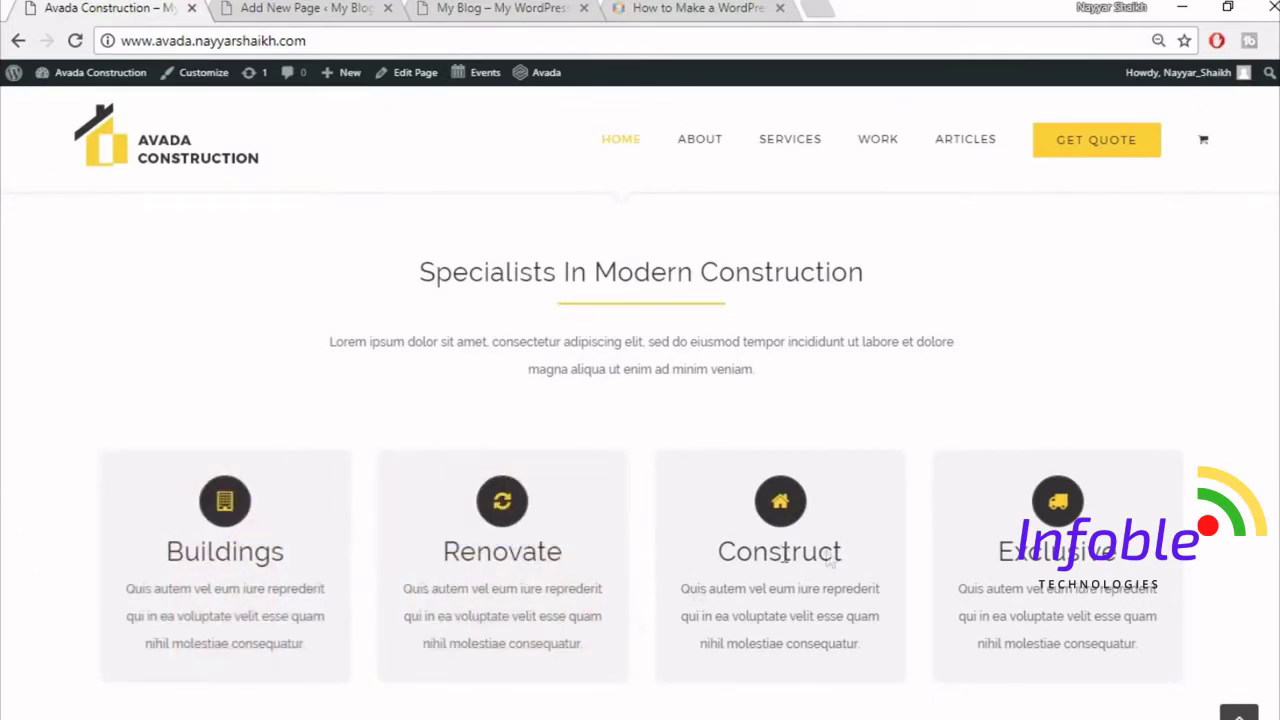
pyautogui.scroll(10, 1016, 412)
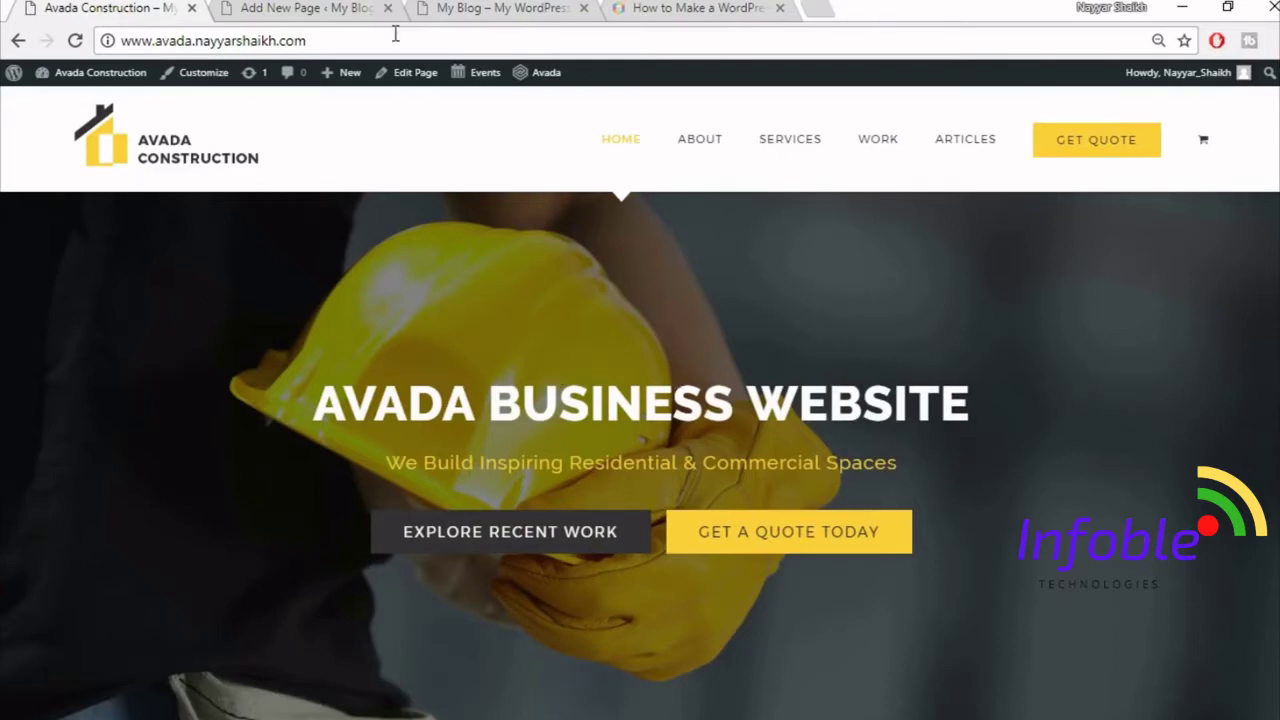
pyautogui.click(370, 10)
pyautogui.click(541, 410)
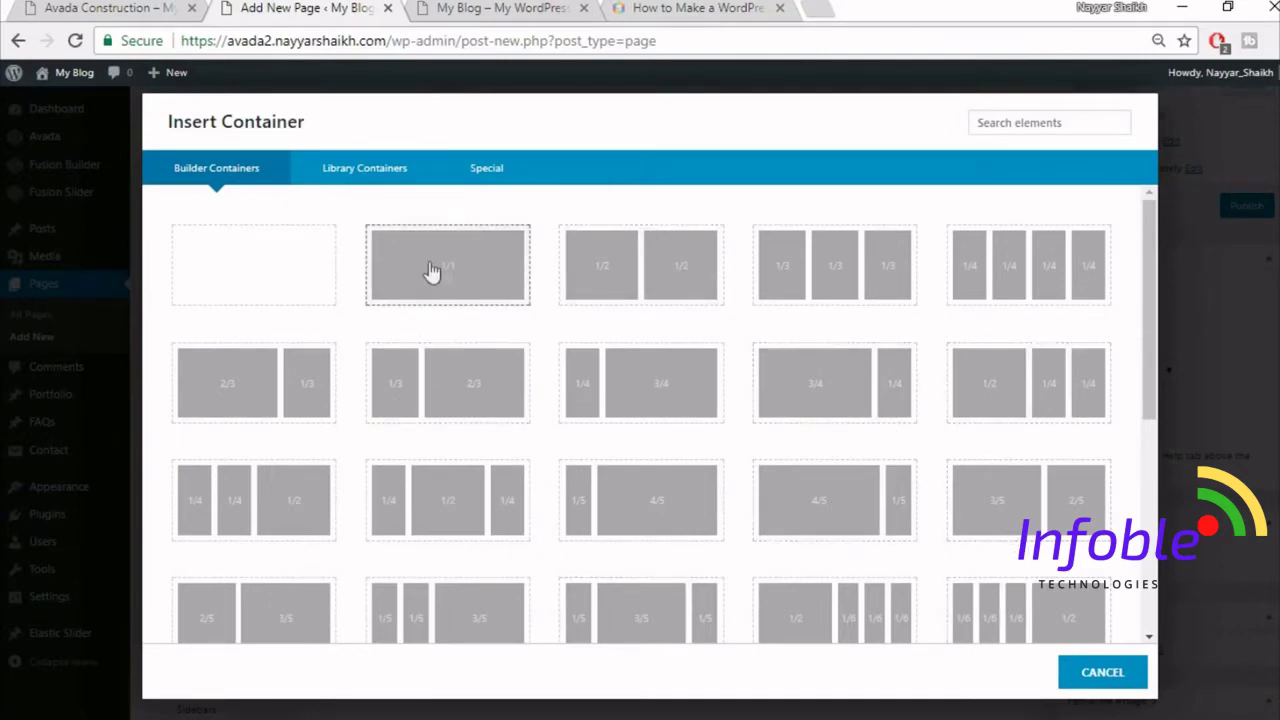
# - Insert a 1/1 container and copy the demo's yellow-band question heading
pyautogui.click(455, 284)
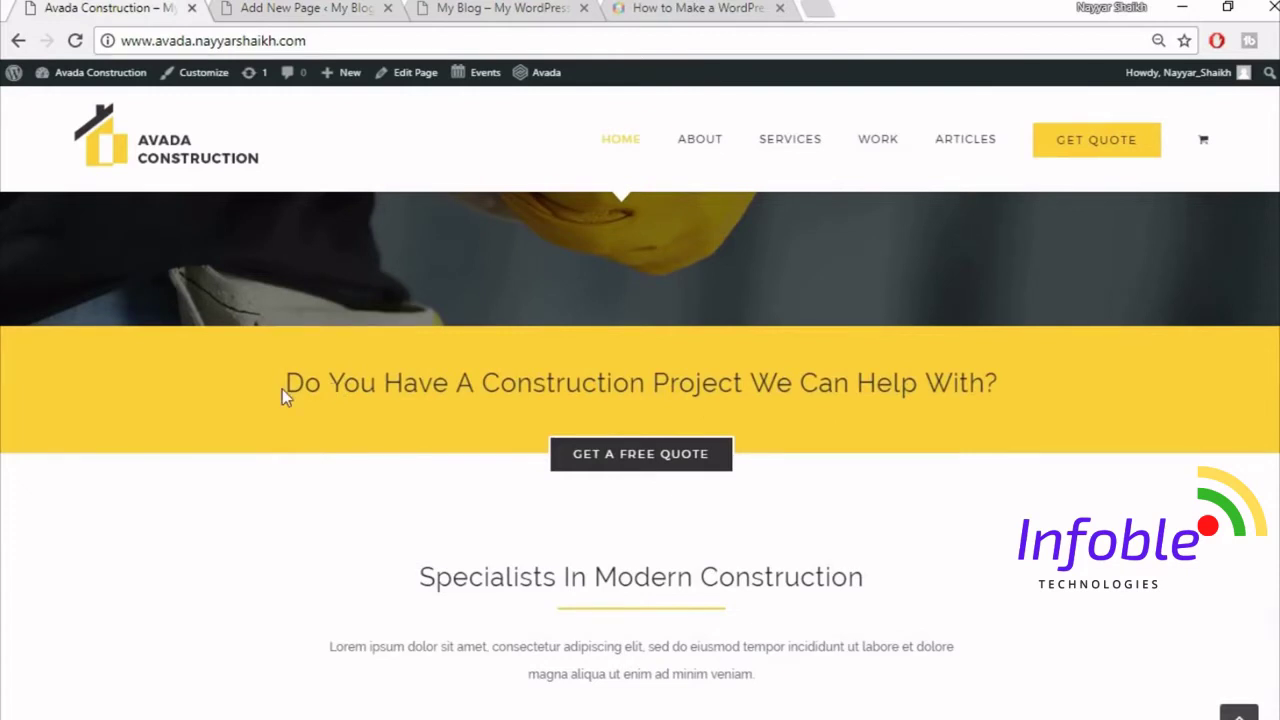
pyautogui.moveTo(283, 392); pyautogui.dragTo(1008, 388)
pyautogui.hotkey('ctrl', 'c')
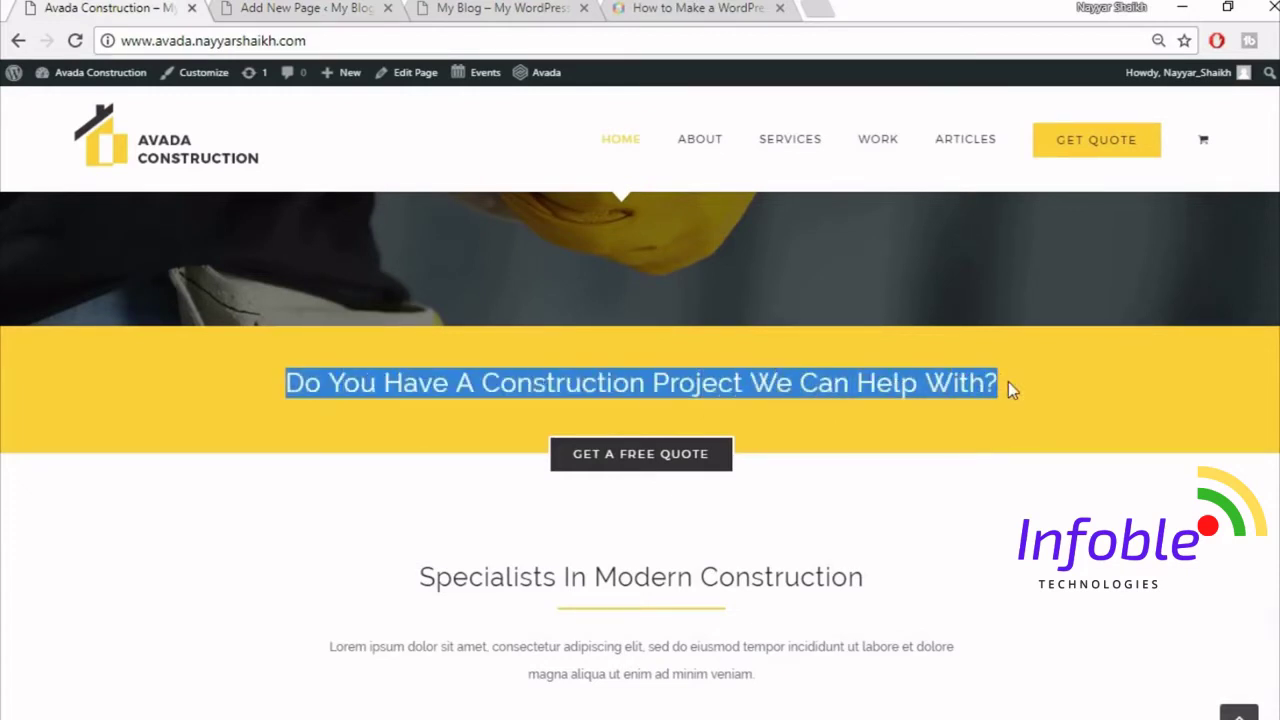
pyautogui.click(998, 414)
# - Open the Select Element list for the new full-width column
pyautogui.click(318, 8)
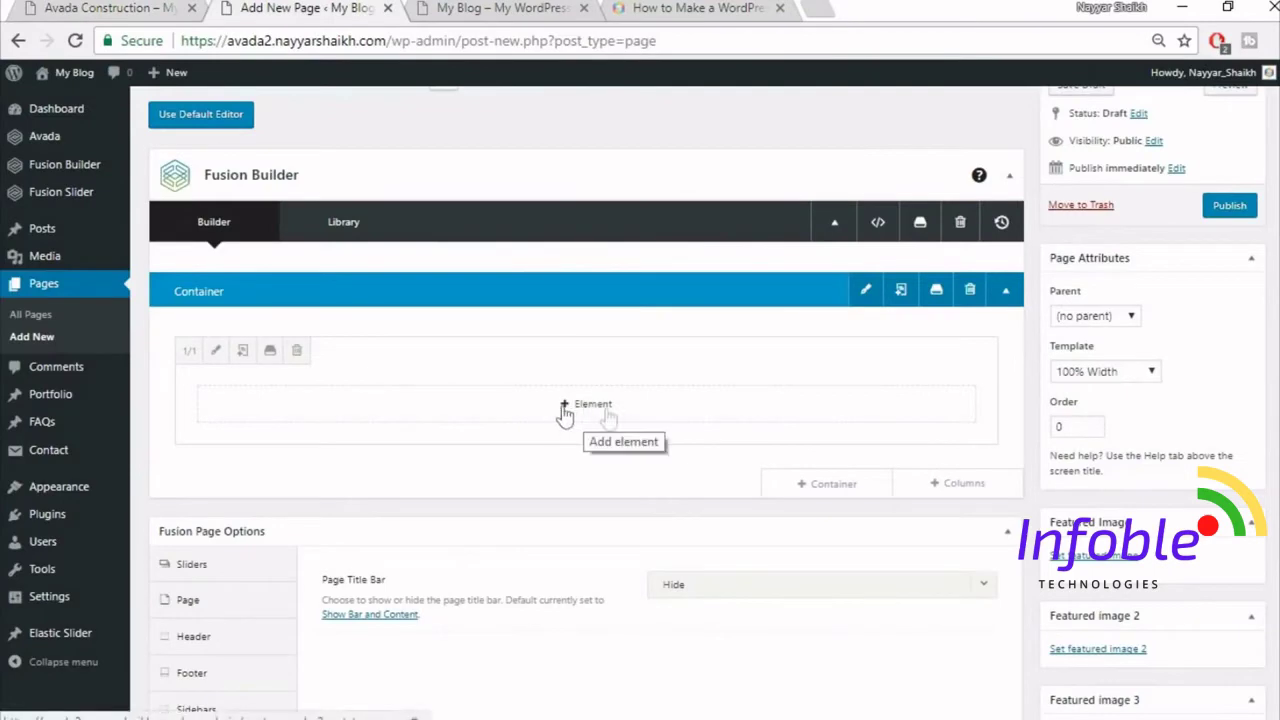
pyautogui.hotkey('ctrl', 'pageup')
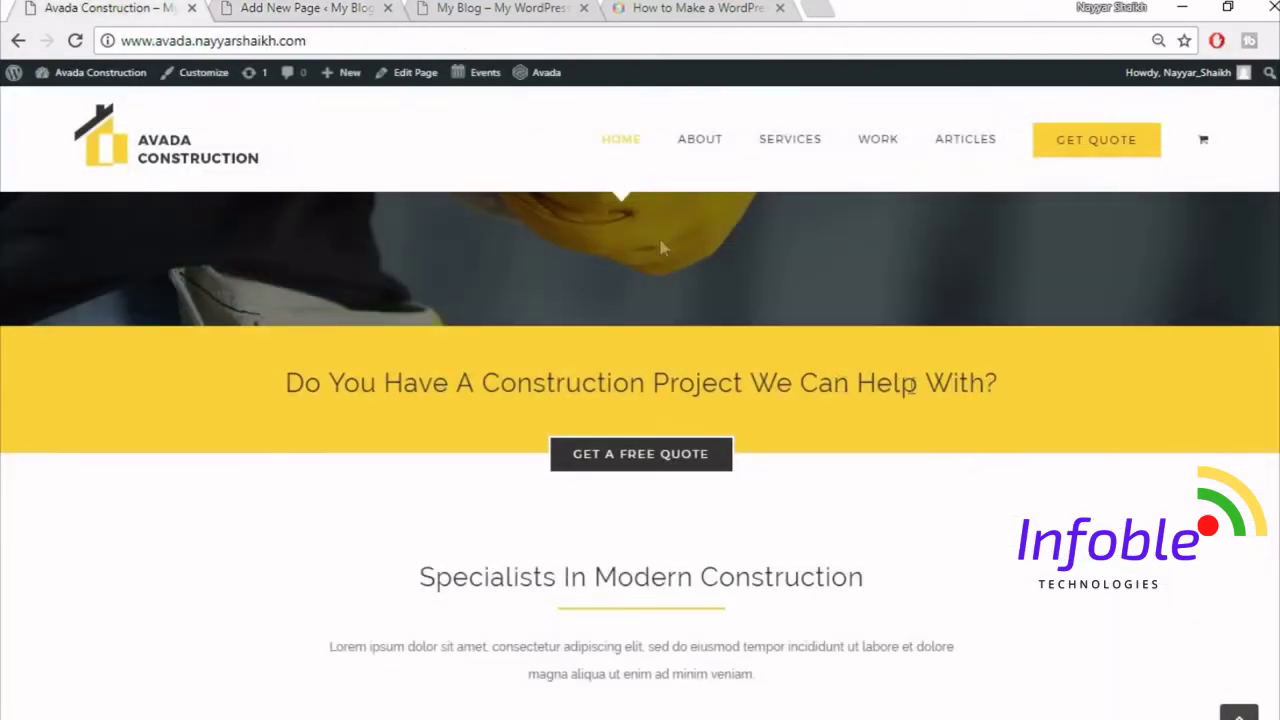
pyautogui.click(303, 12)
pyautogui.click(600, 403)
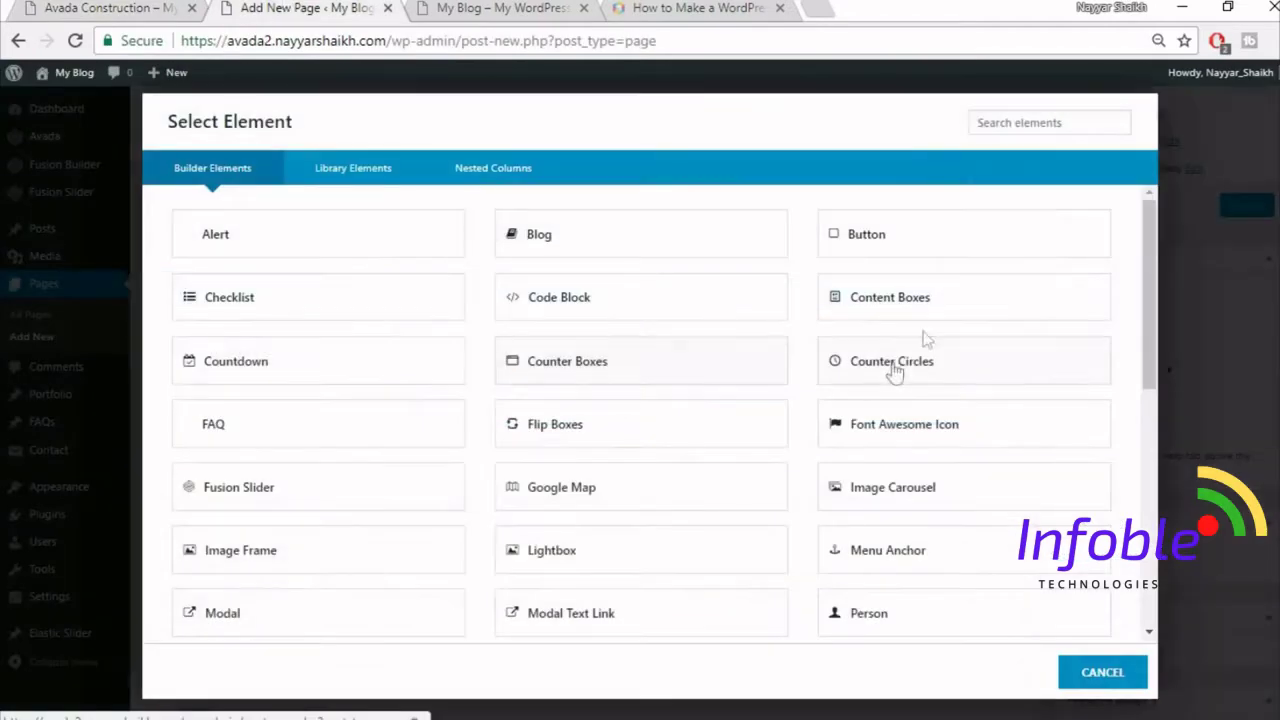
# - Add a Text Block holding the centred heading 'Do You Have A Construction Project We Can Help With?' and save it
pyautogui.click(1015, 128)
pyautogui.write('text')
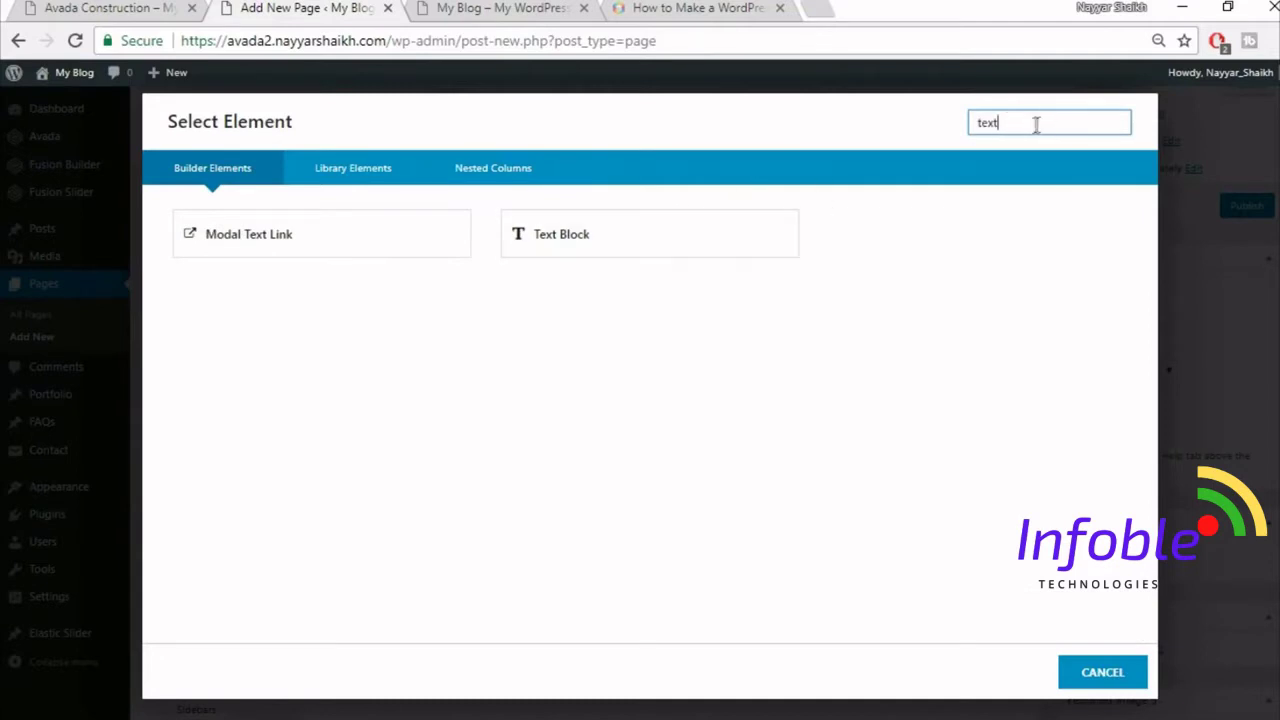
pyautogui.click(640, 236)
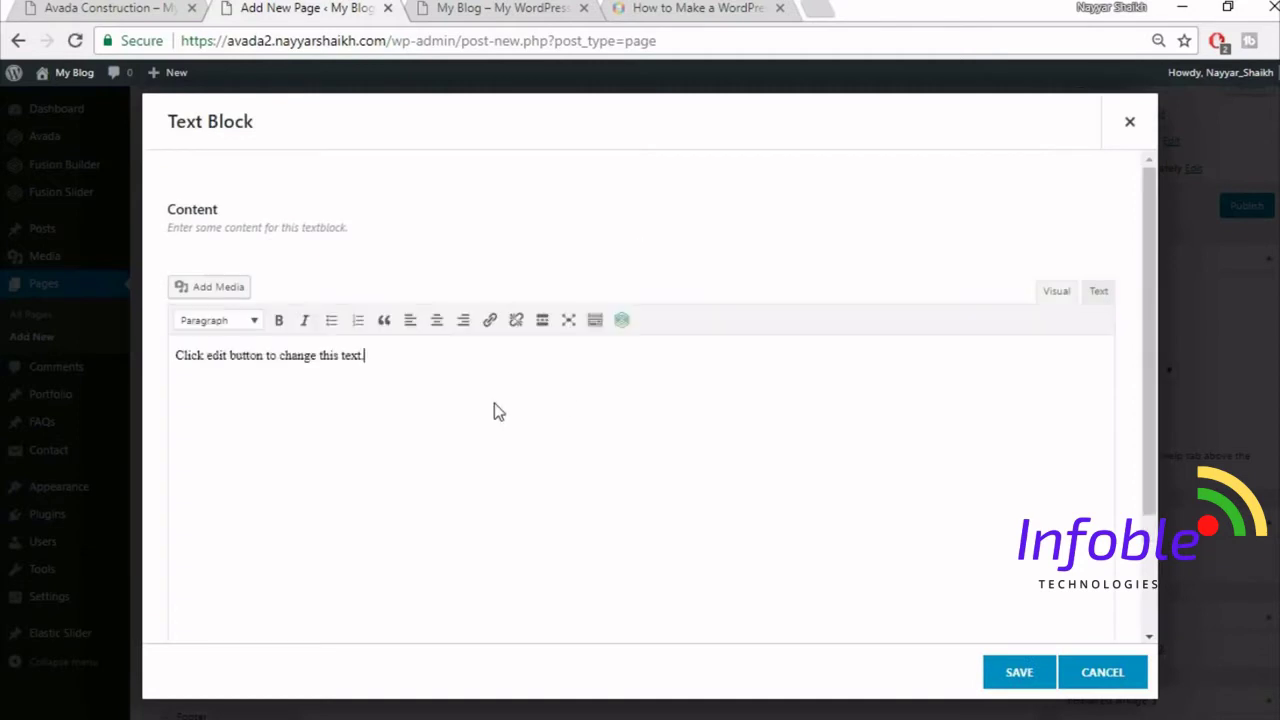
pyautogui.hotkey('ctrl', 'a')
pyautogui.hotkey('ctrl', 'v')
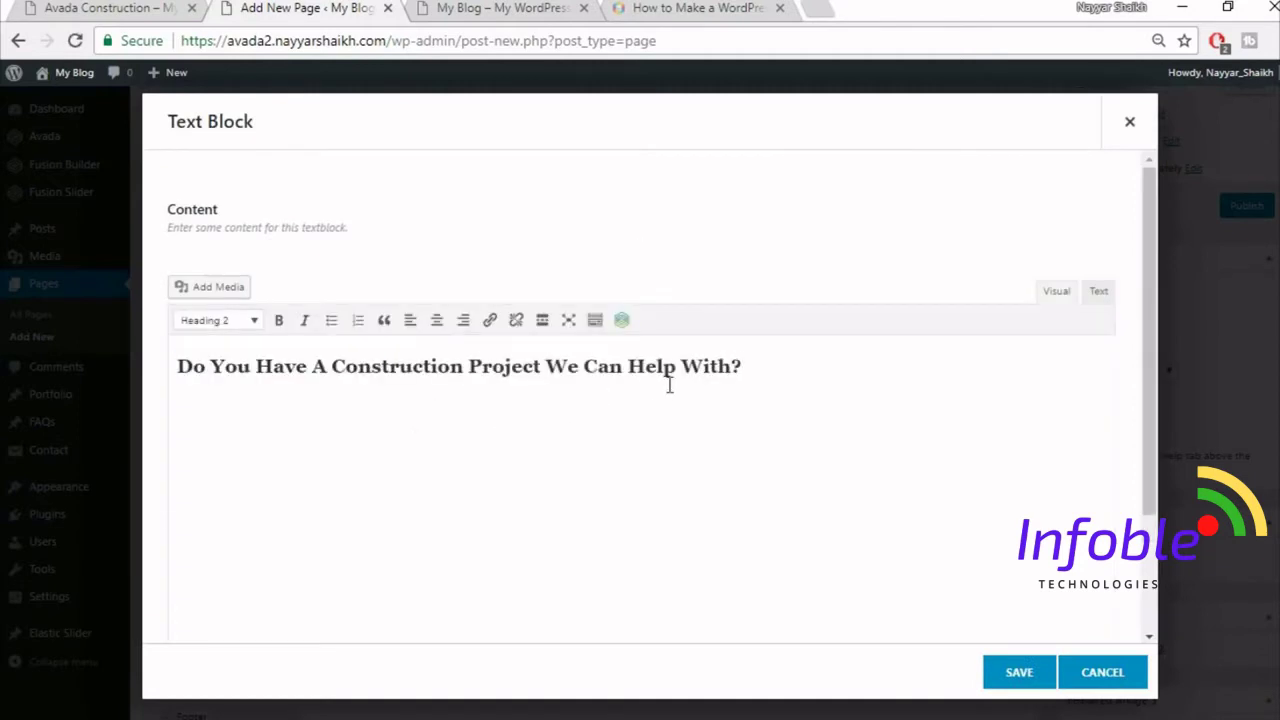
pyautogui.click(437, 320)
pyautogui.hotkey('ctrl', 'a')
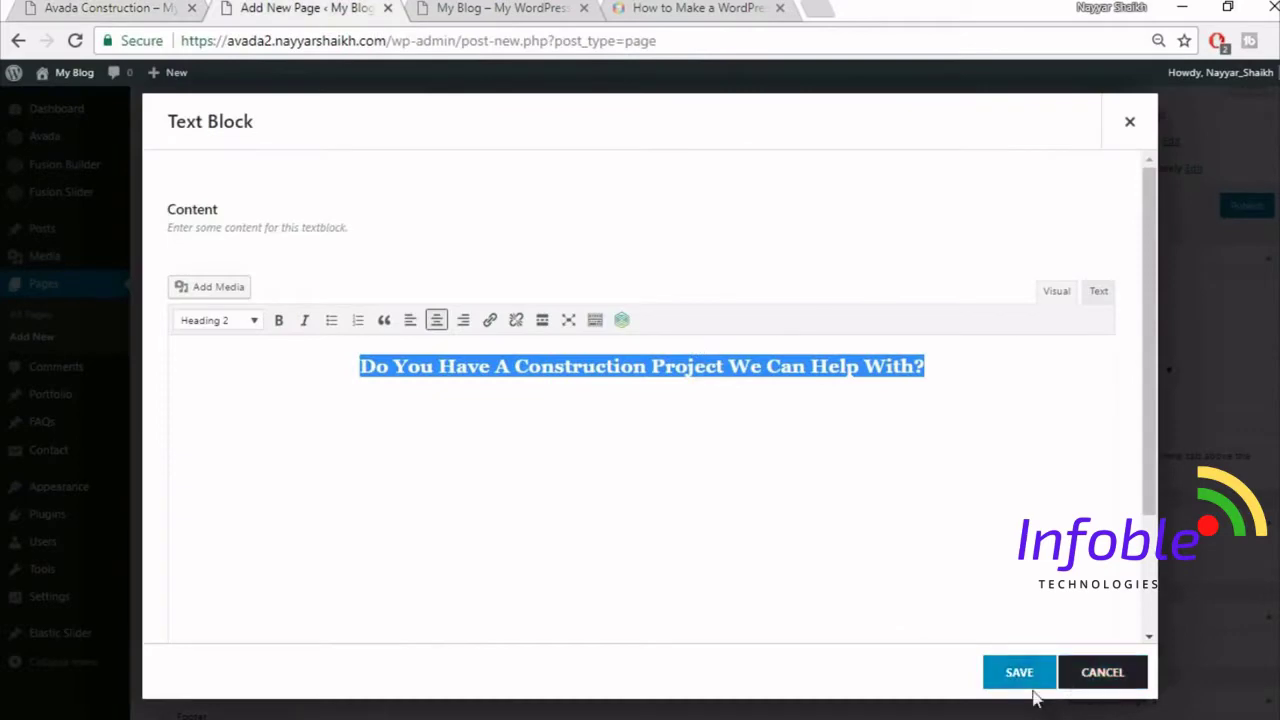
pyautogui.click(1020, 673)
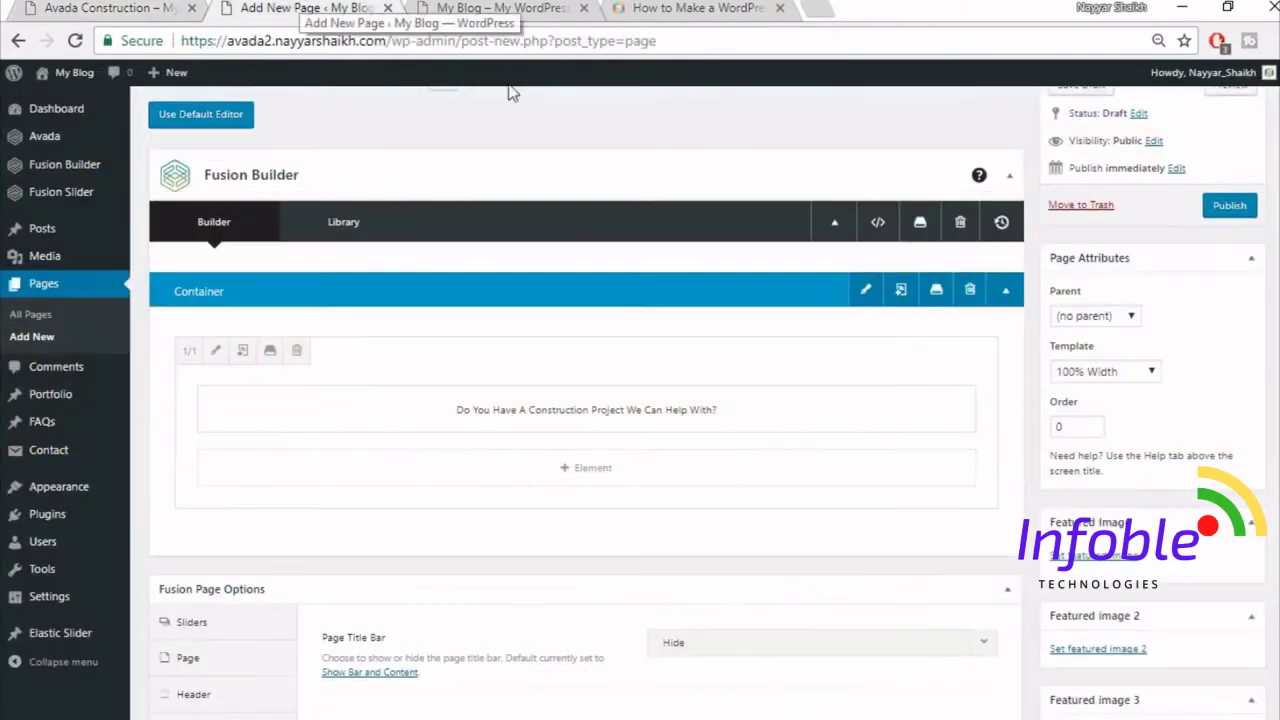
# - Insert a second 1/1 container and add a Button element to it
pyautogui.click(845, 545)
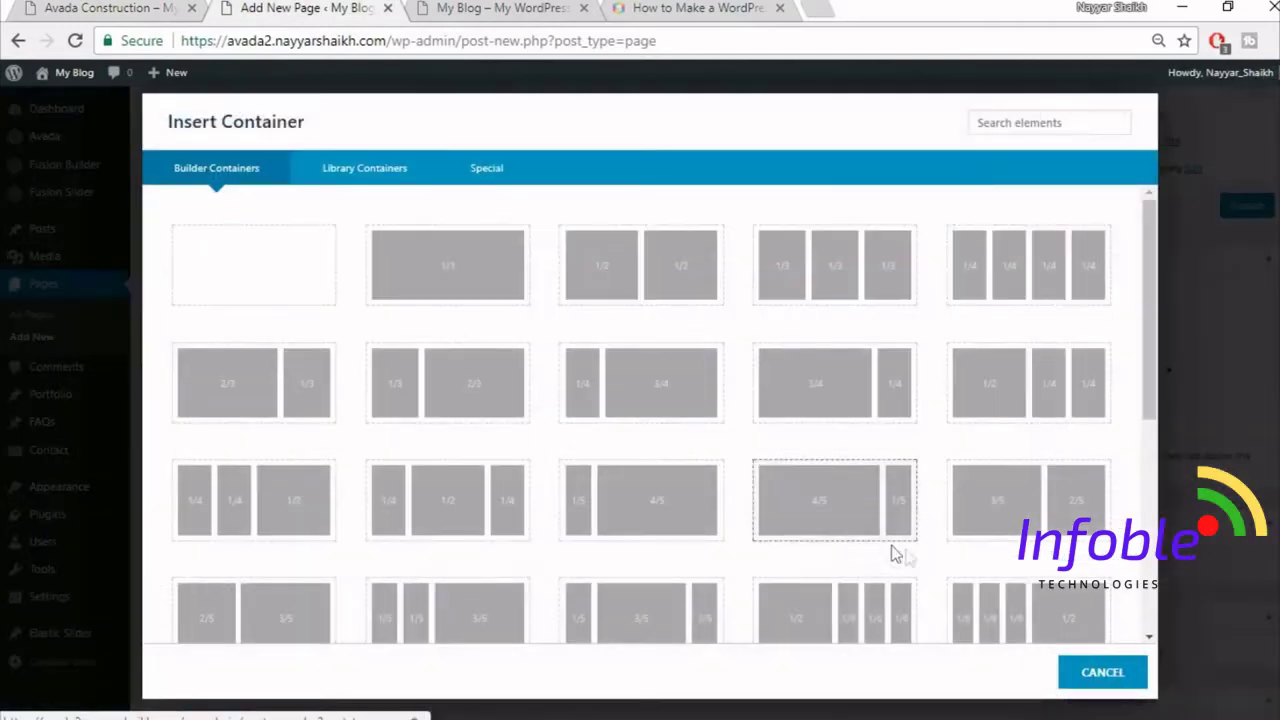
pyautogui.click(466, 277)
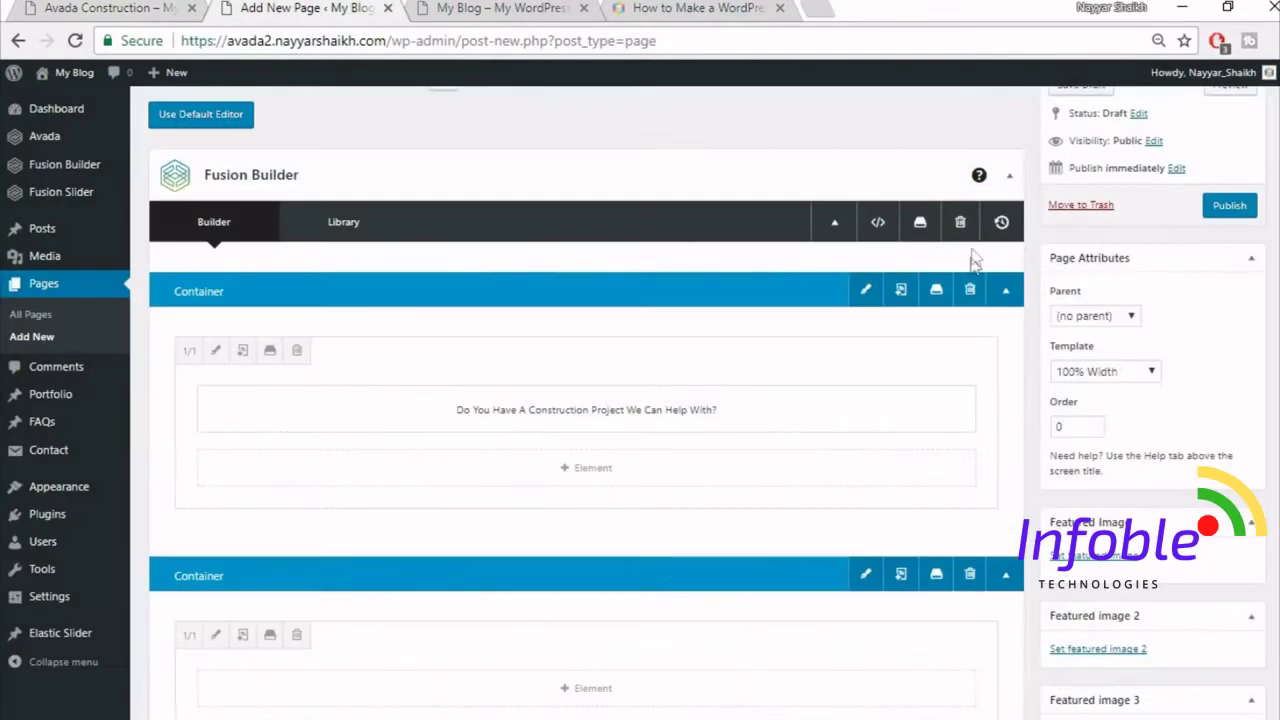
pyautogui.scroll(-2, 880, 515)
pyautogui.click(627, 492)
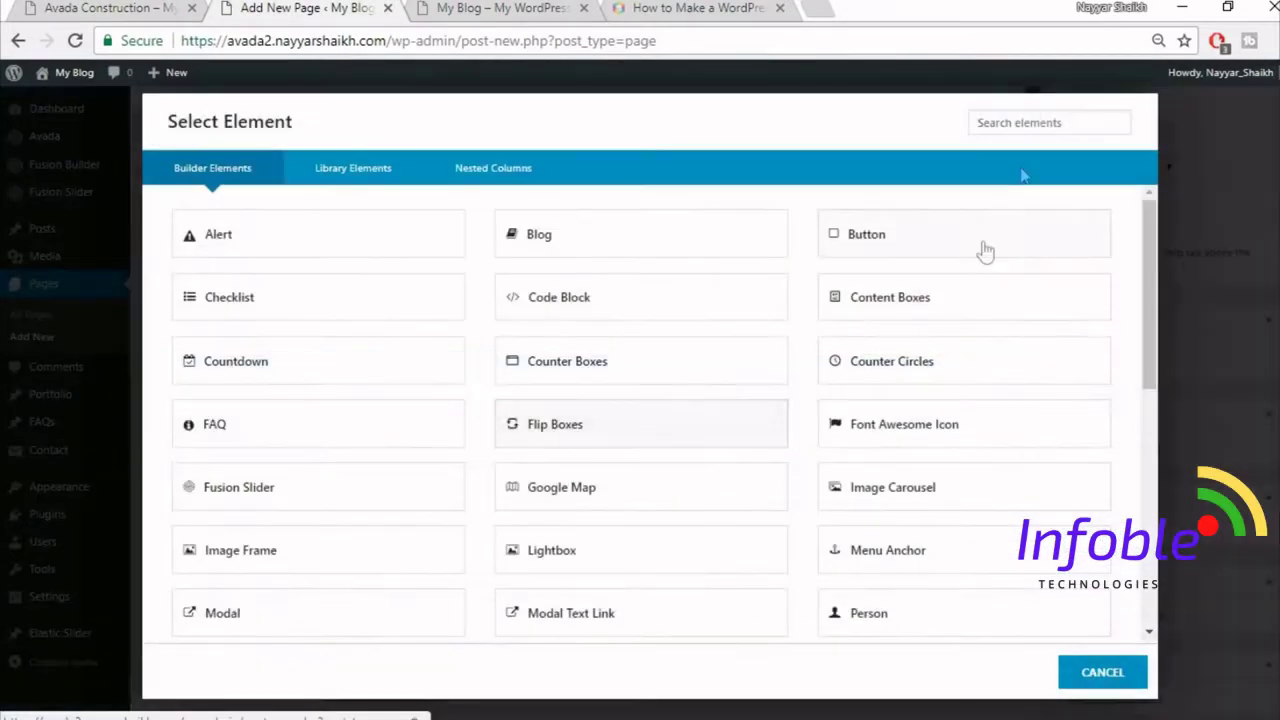
pyautogui.click(1041, 125)
pyautogui.write('butt')
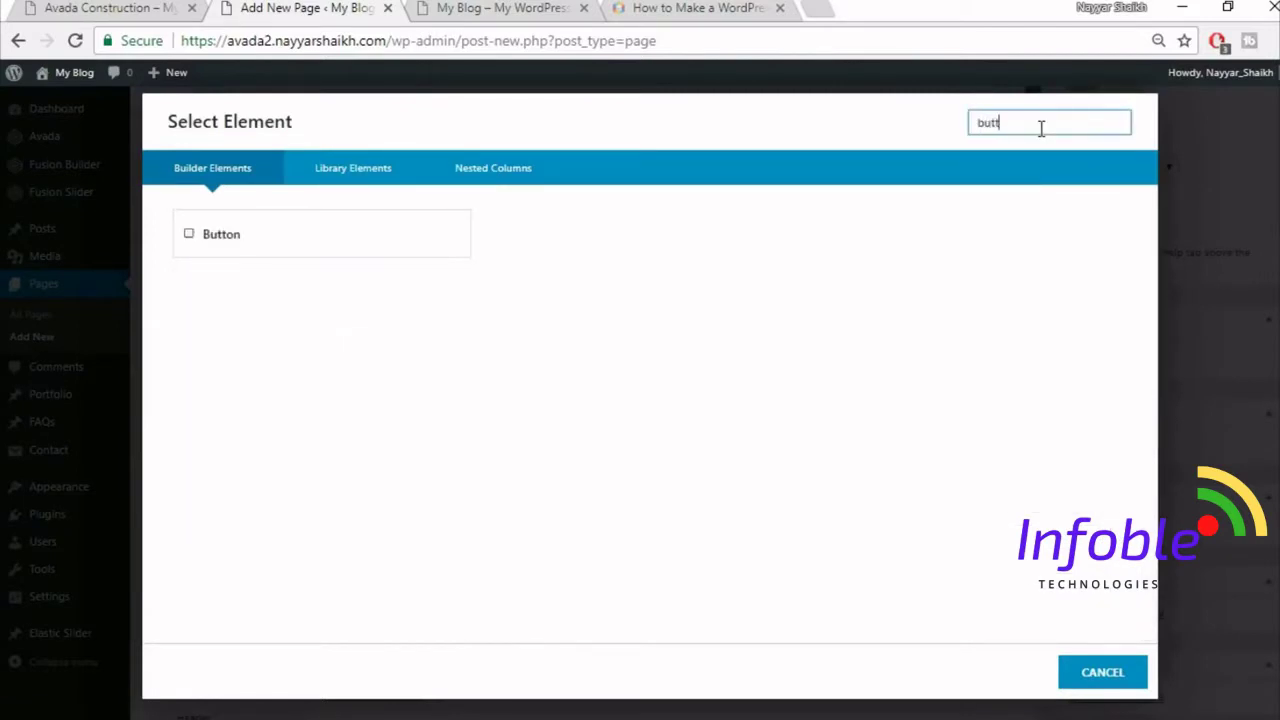
pyautogui.click(337, 254)
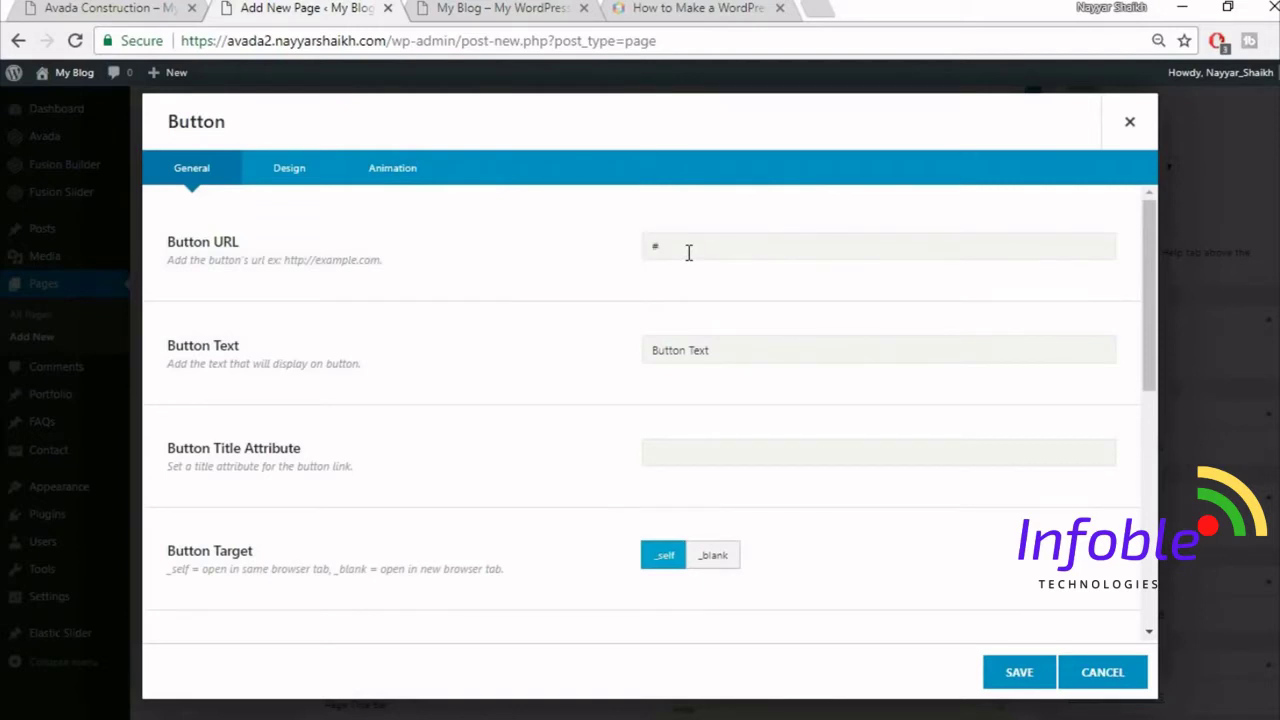
# - Label the button GET A FREE QUOTE and centre-align it, comparing with the demo
pyautogui.click(12, 3)
pyautogui.click(65, 4)
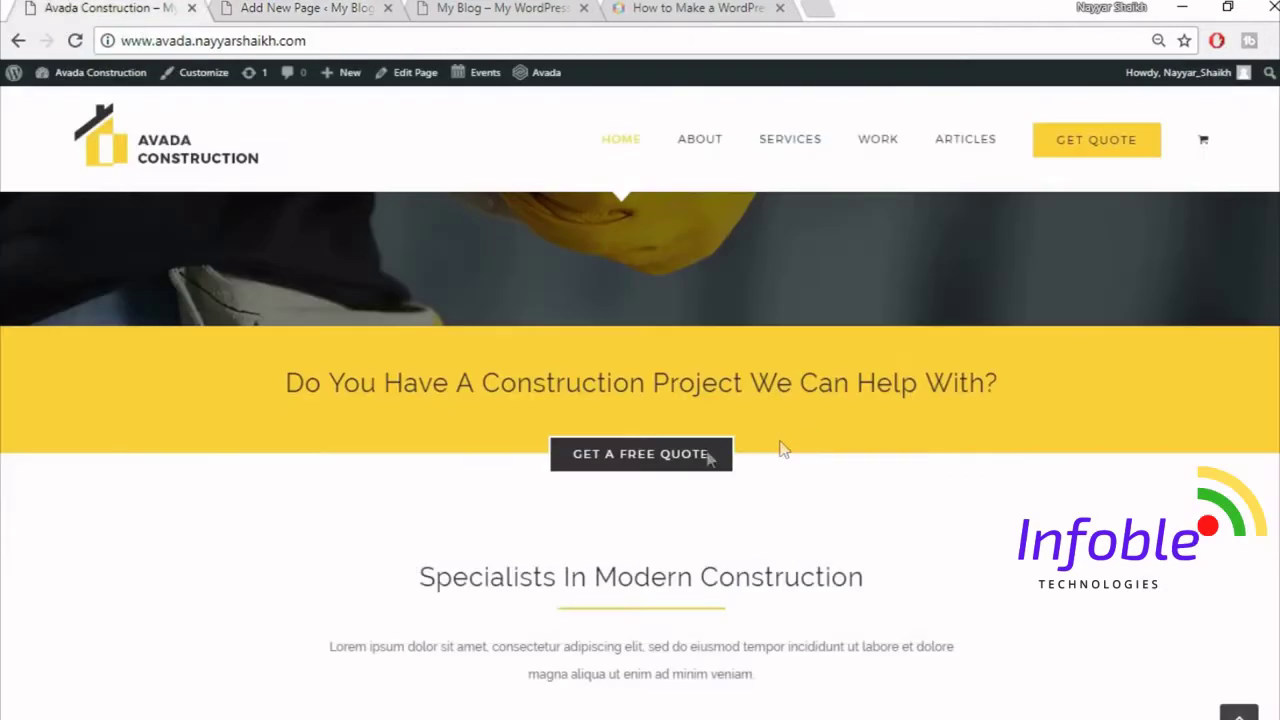
pyautogui.click(305, 8)
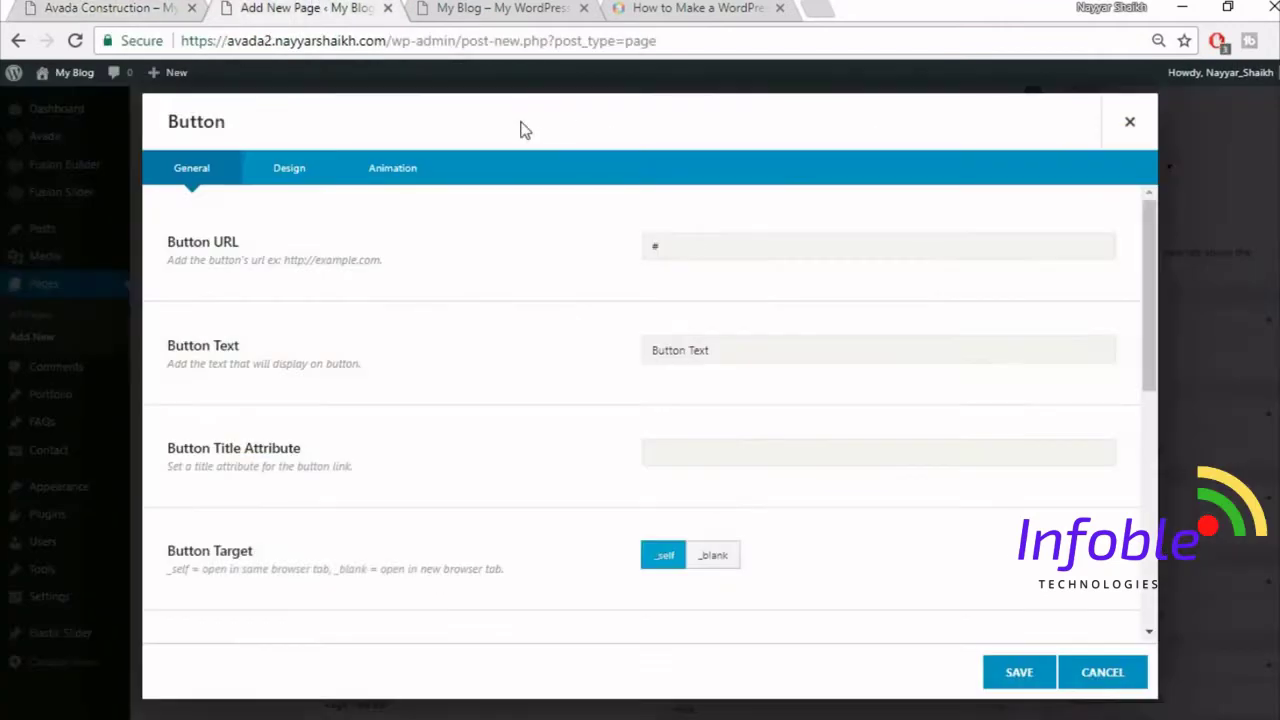
pyautogui.moveTo(742, 344); pyautogui.dragTo(600, 369)
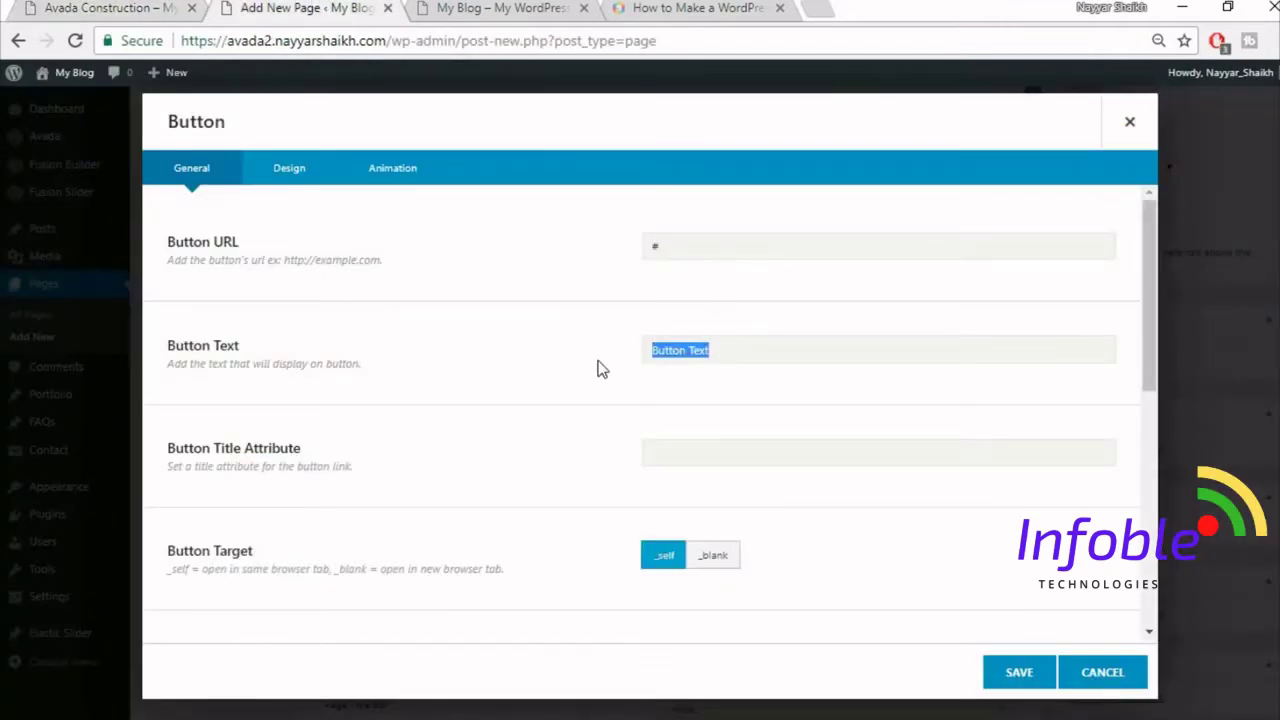
pyautogui.write('GET A FREE QUOTE')
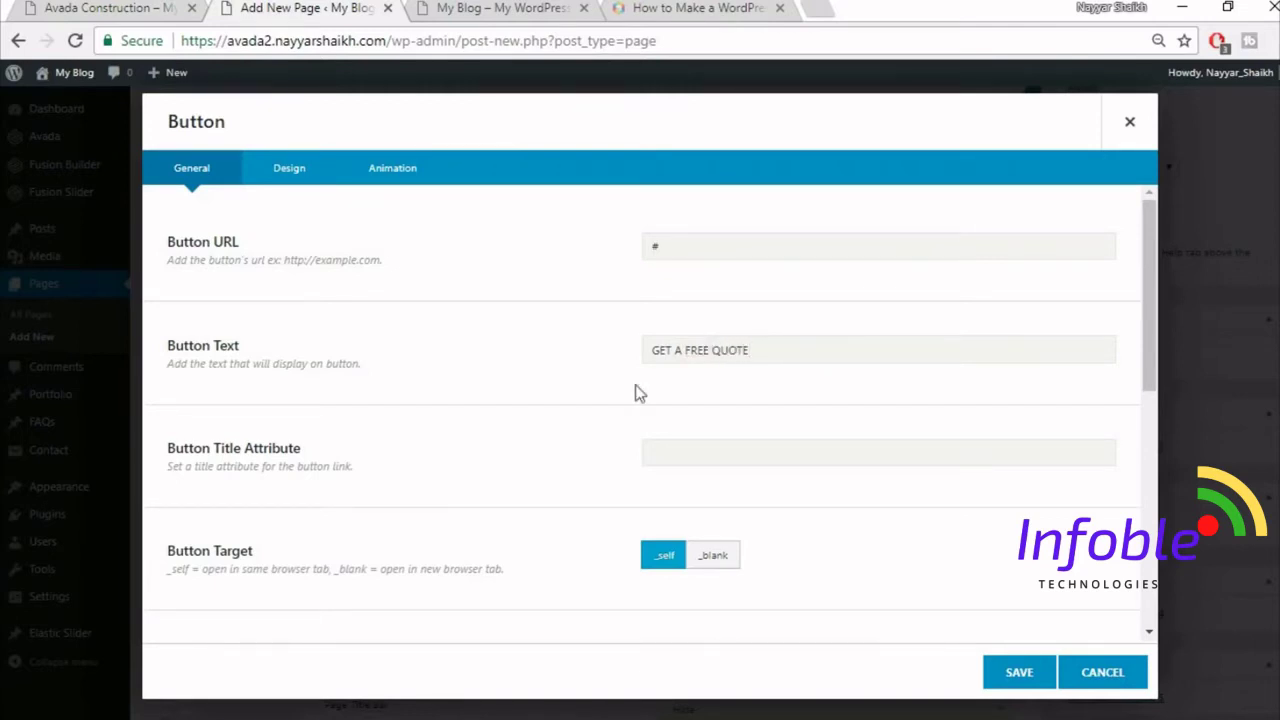
pyautogui.scroll(-2, 866, 443)
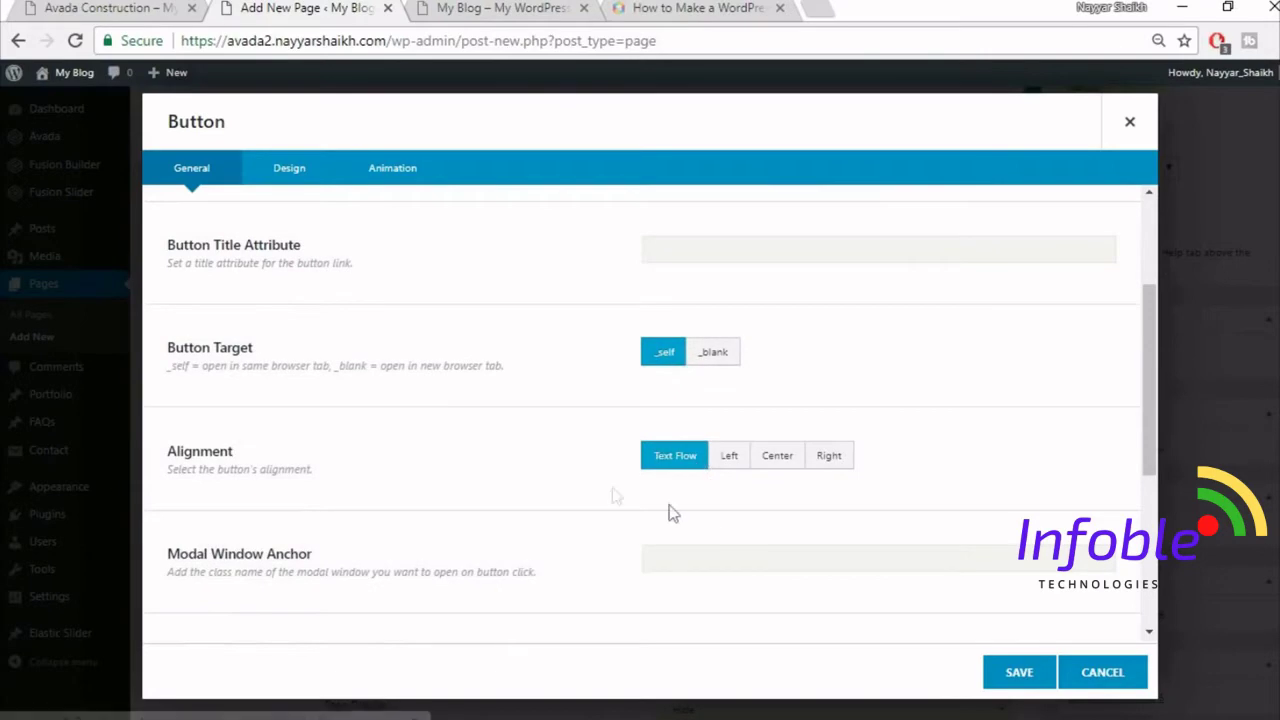
pyautogui.click(792, 465)
pyautogui.click(118, 8)
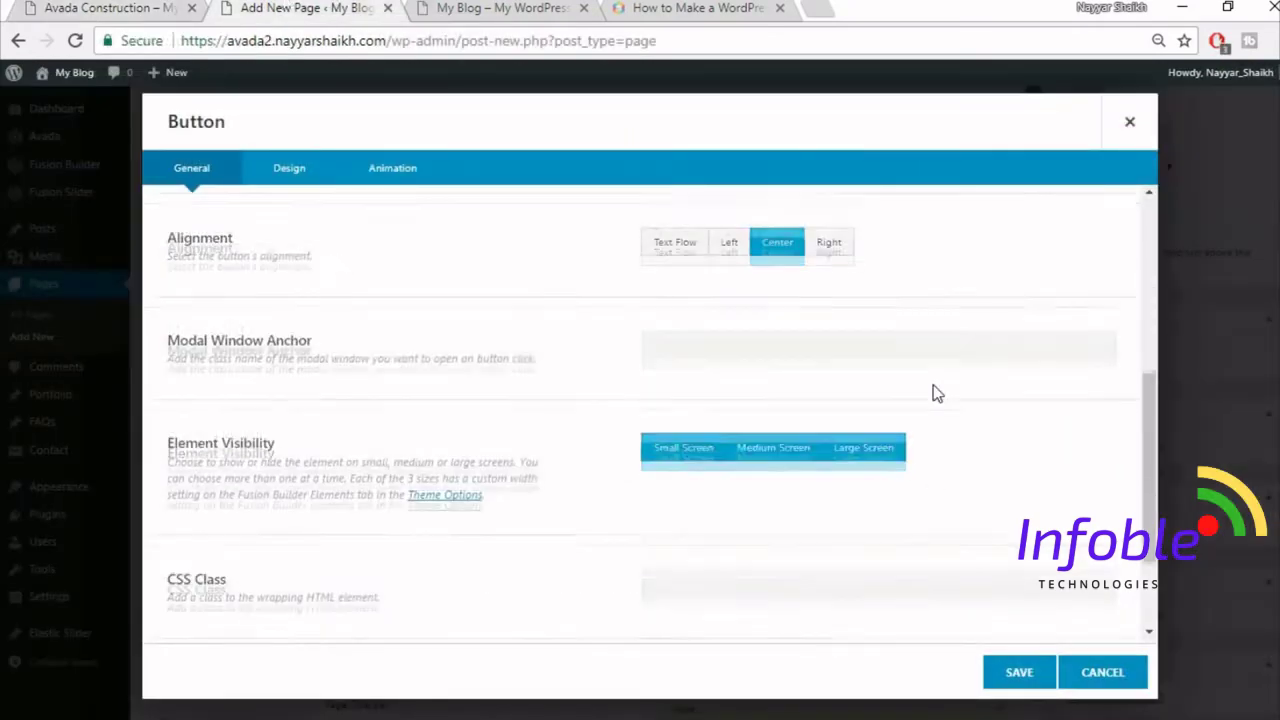
pyautogui.scroll(-3, 935, 393)
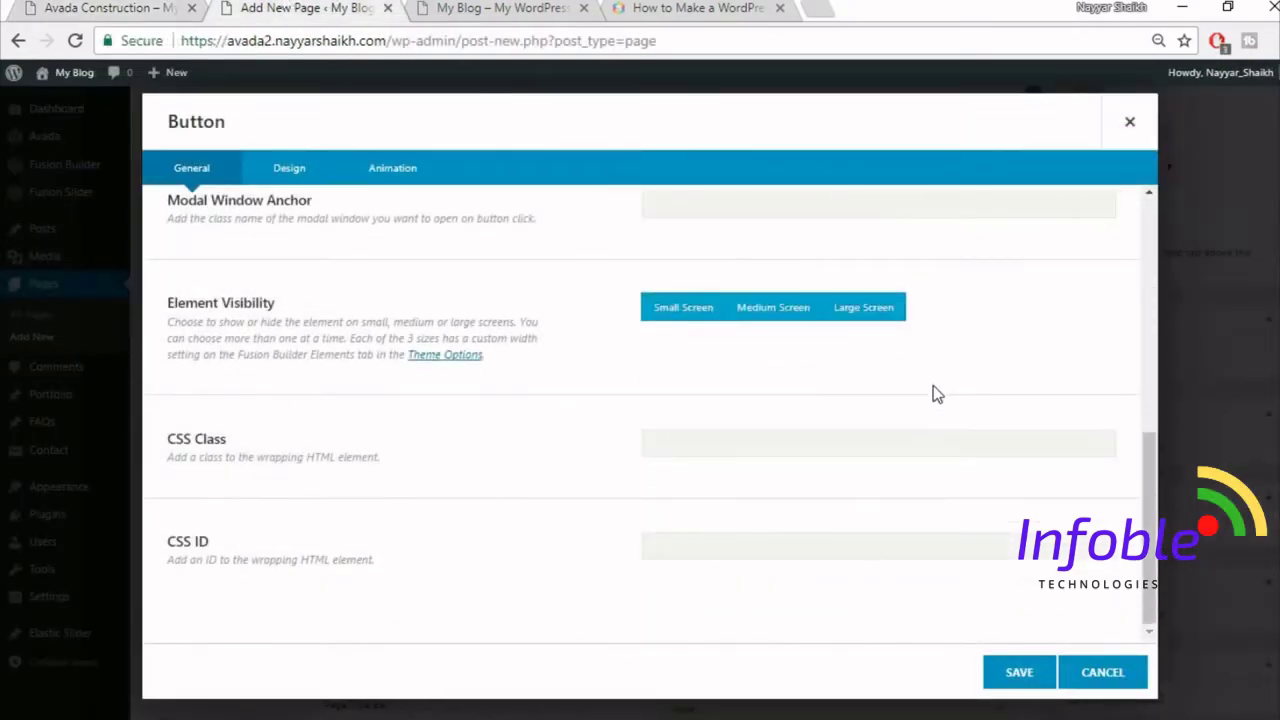
pyautogui.scroll(10, 923, 417)
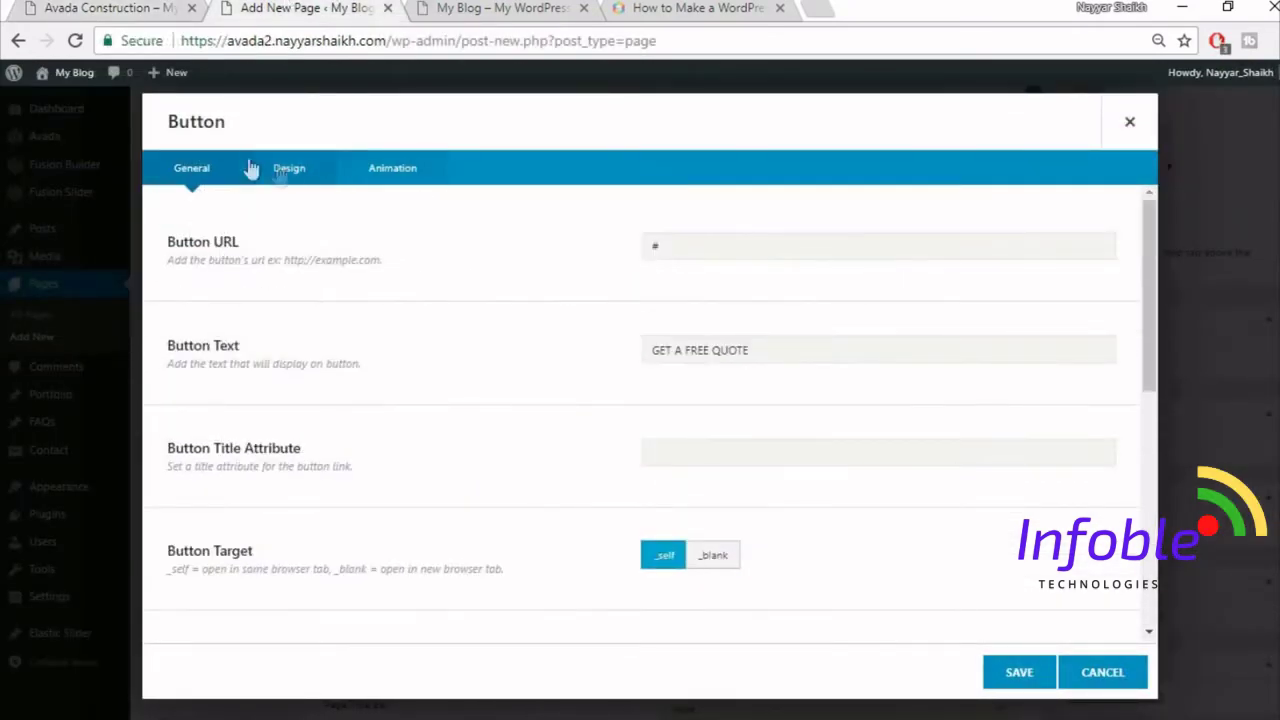
# - Switch the button to a custom style after checking the demo's button colours
pyautogui.click(295, 175)
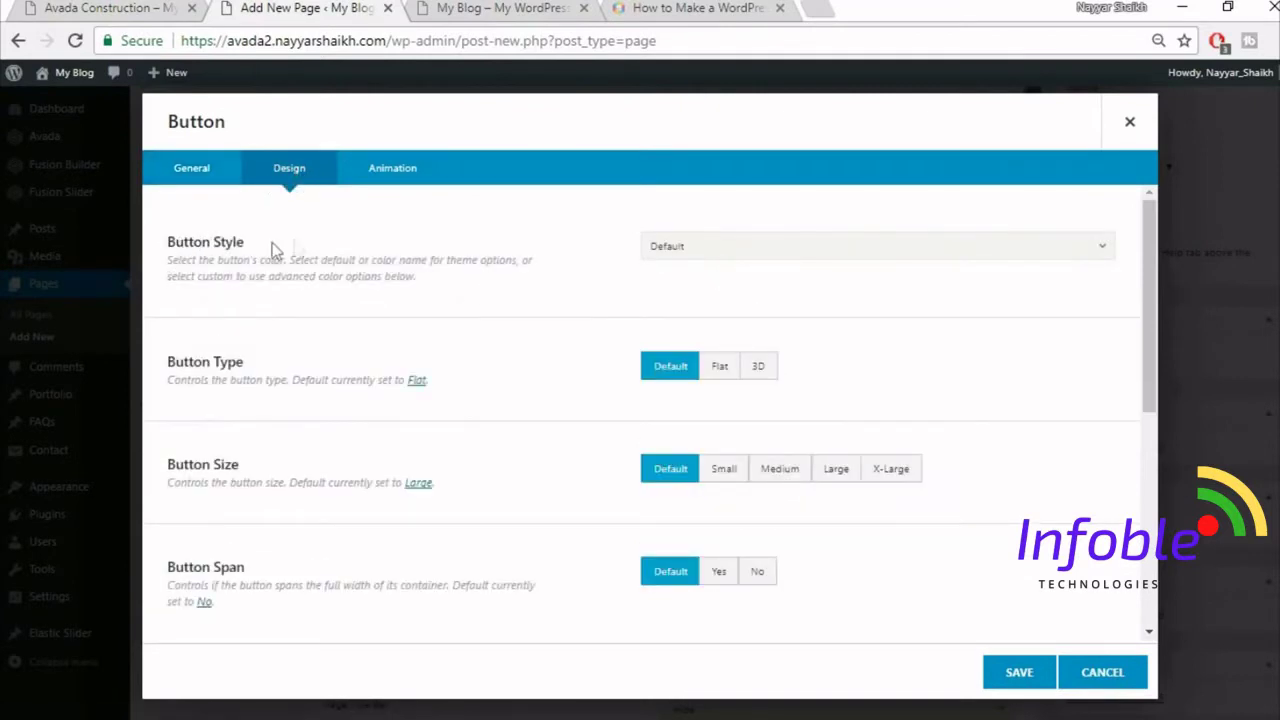
pyautogui.click(689, 252)
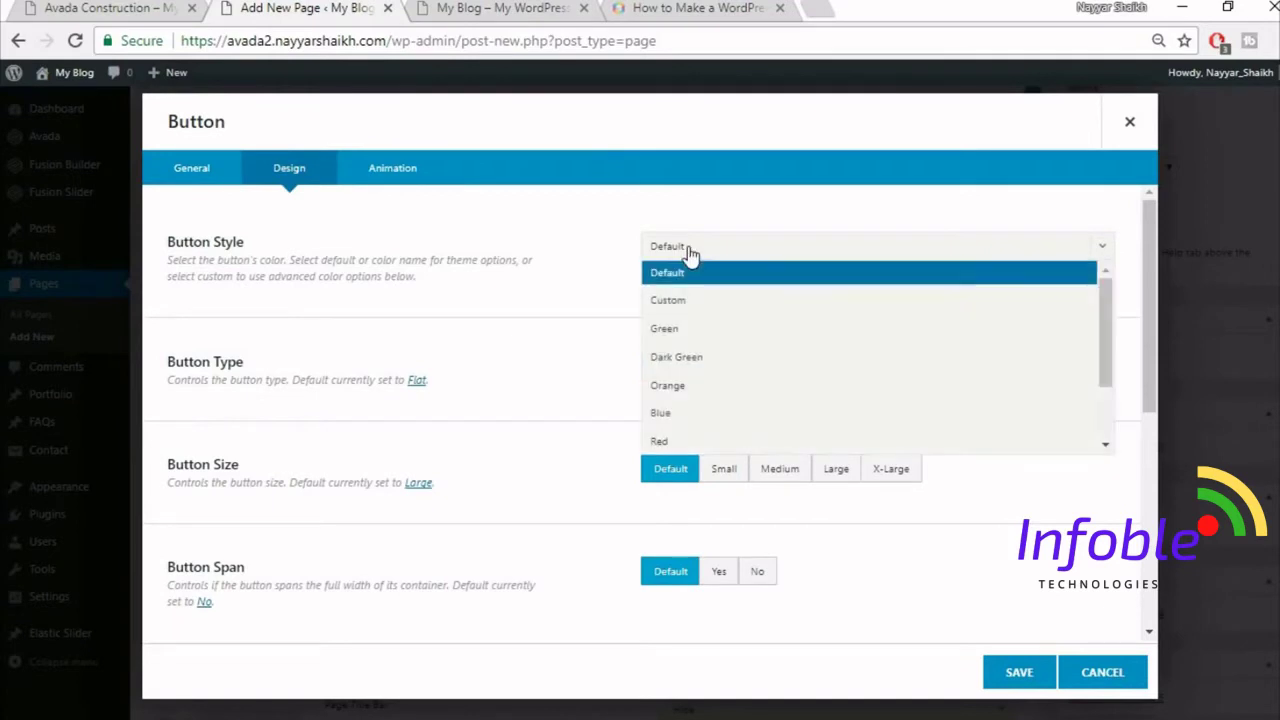
pyautogui.click(737, 302)
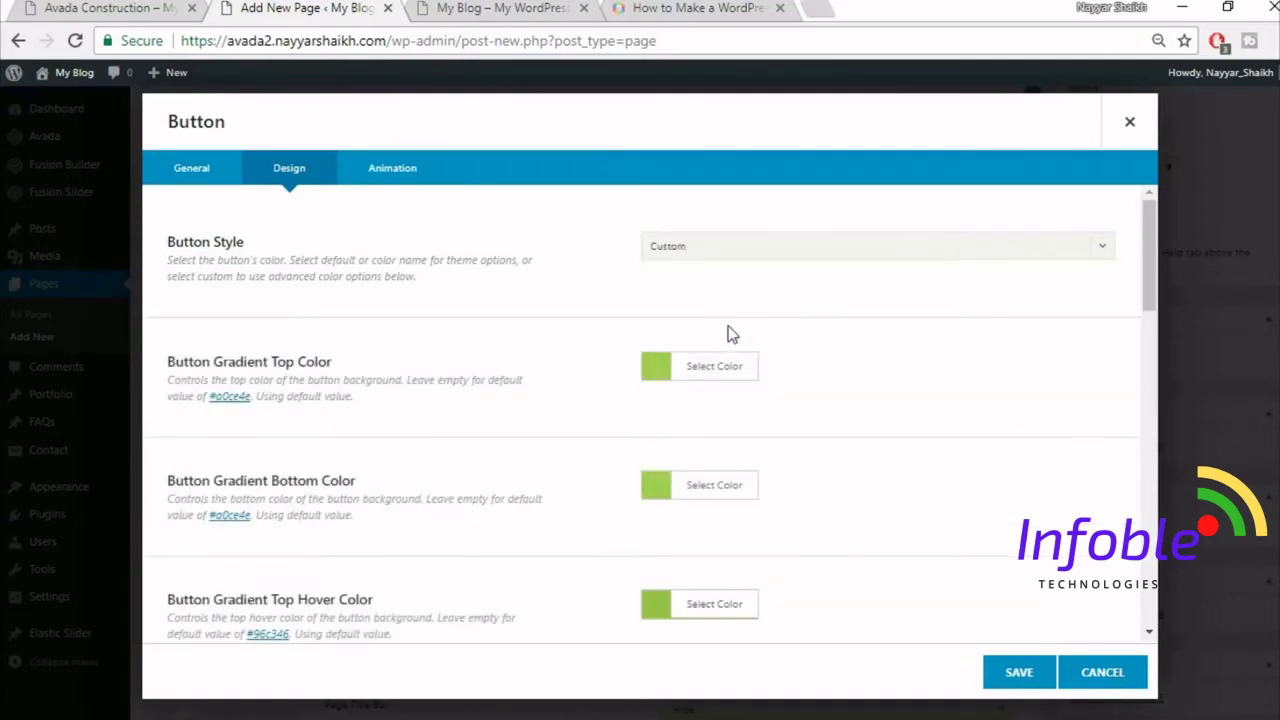
pyautogui.click(150, 8)
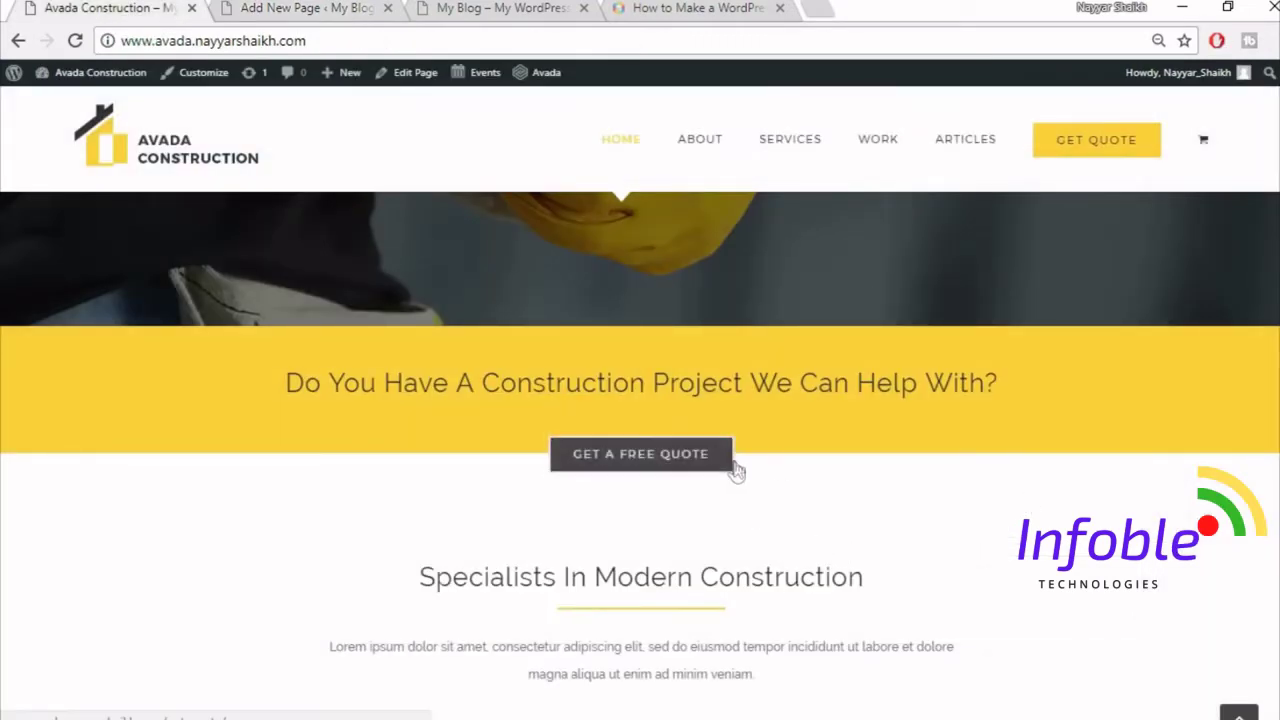
pyautogui.click(226, 8)
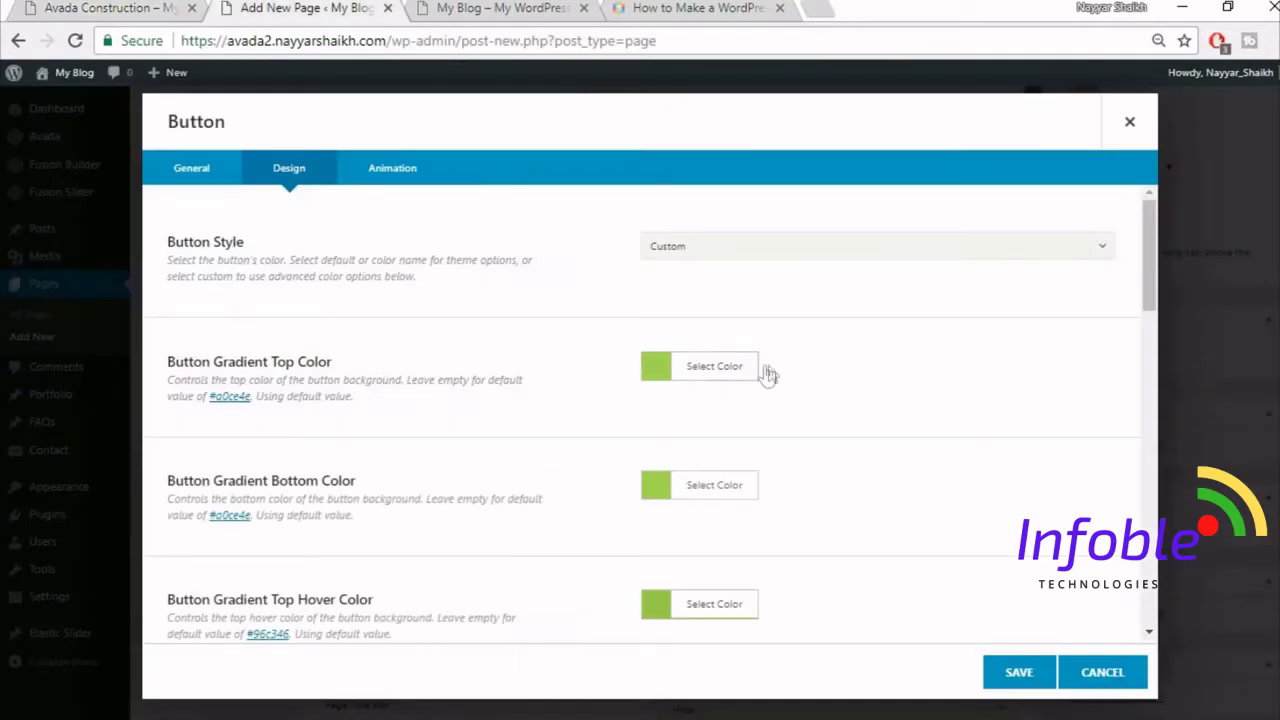
# - Set both the top and bottom gradient colours of the button to #333
pyautogui.click(722, 373)
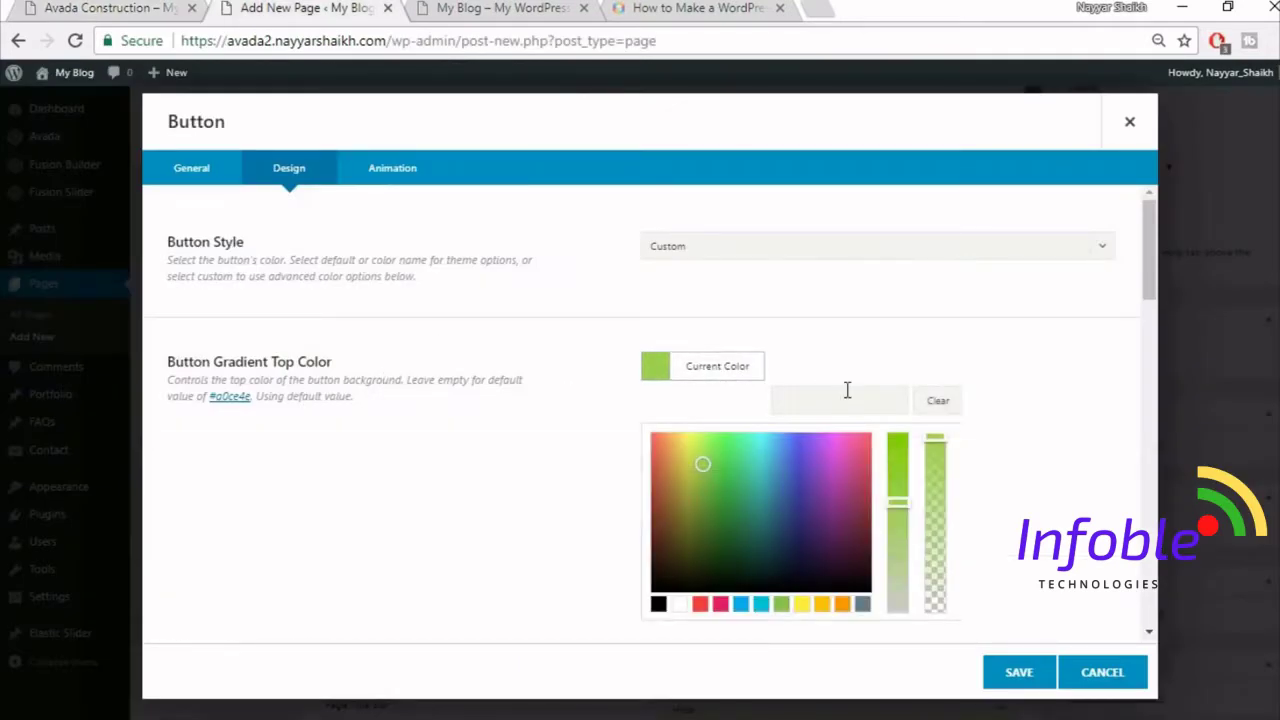
pyautogui.write('#333333')
pyautogui.click(1014, 346)
pyautogui.click(710, 488)
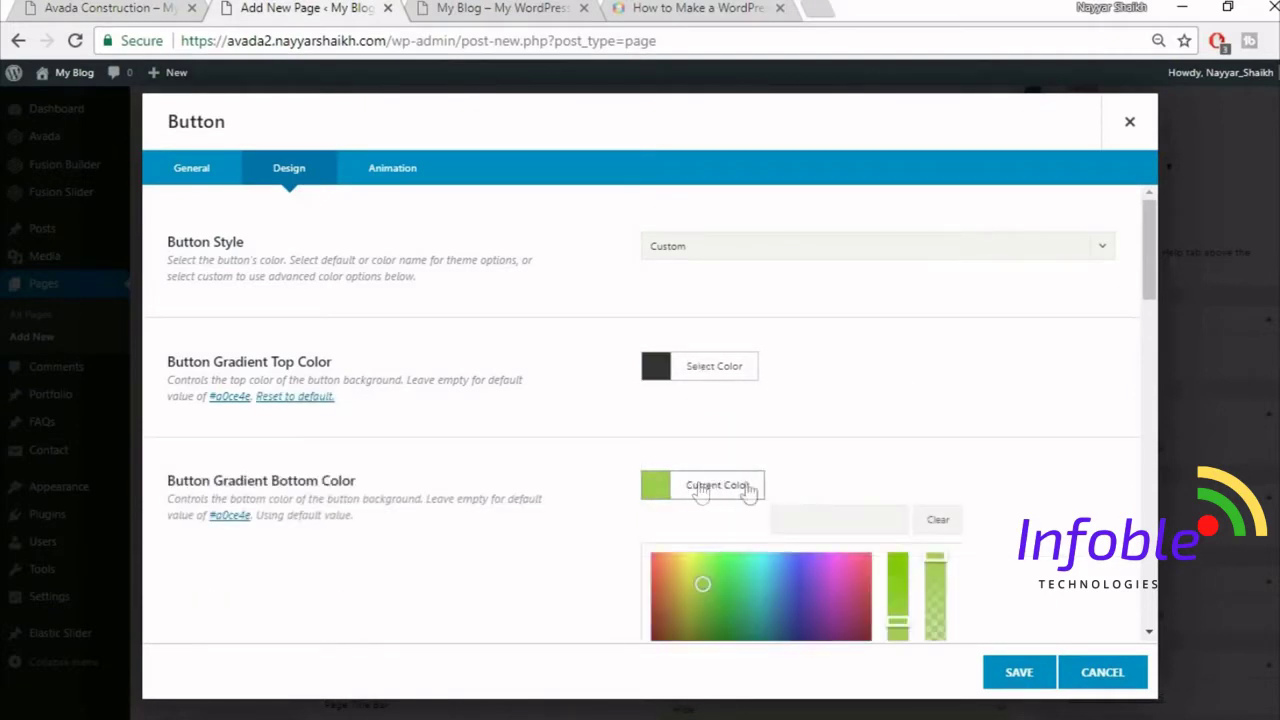
pyautogui.click(831, 514)
pyautogui.write('#33')
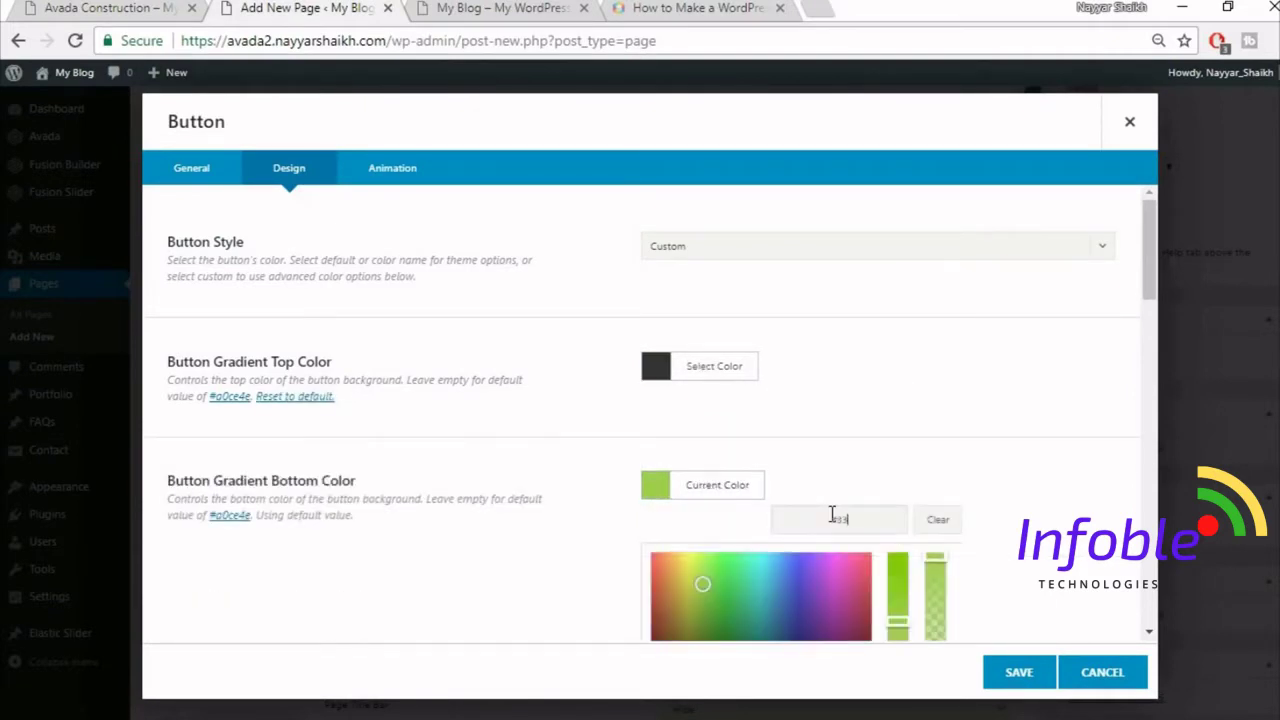
pyautogui.write('3333')
pyautogui.click(983, 450)
pyautogui.scroll(-3, 983, 450)
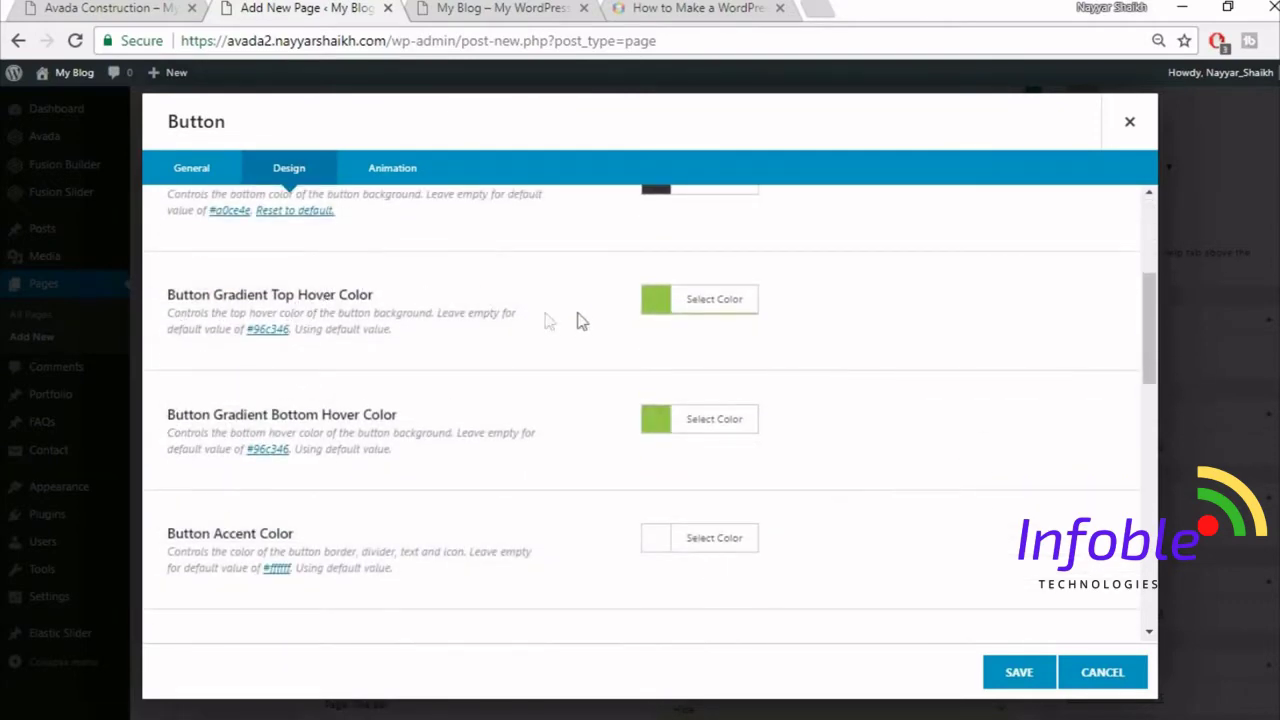
# - Make the button's top and bottom hover gradient colours white
pyautogui.click(120, 10)
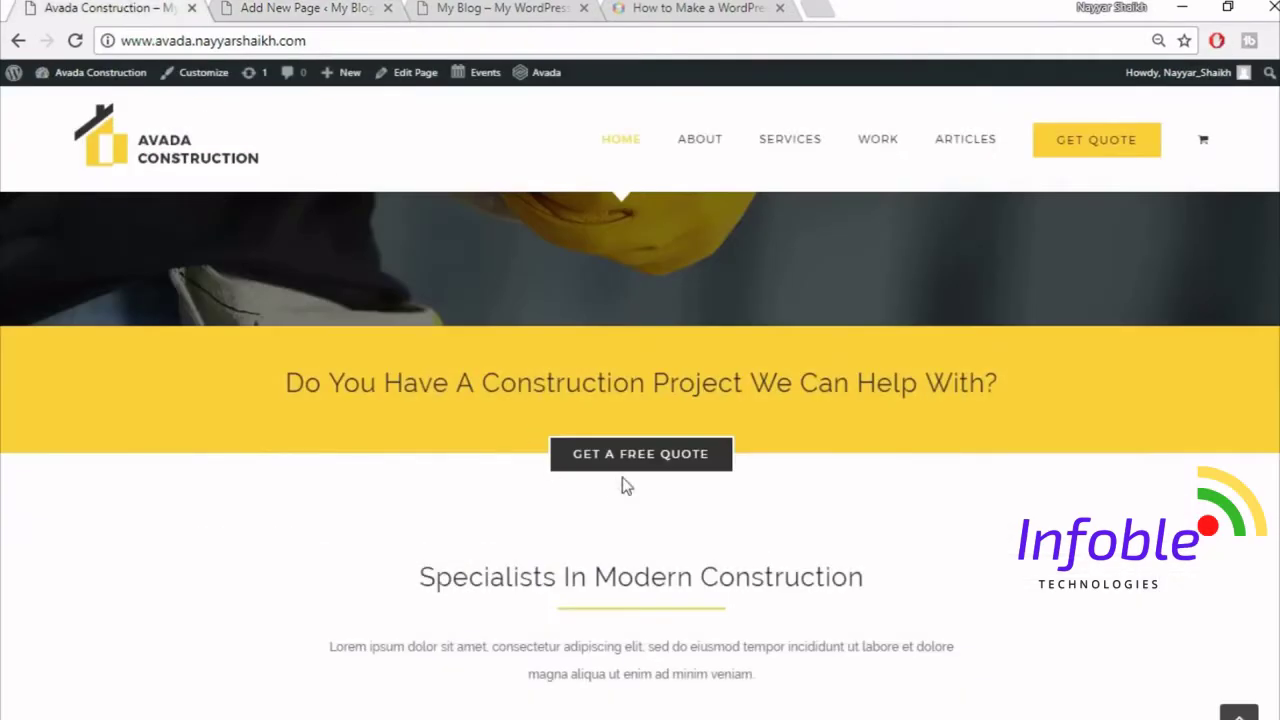
pyautogui.click(300, 8)
pyautogui.click(716, 299)
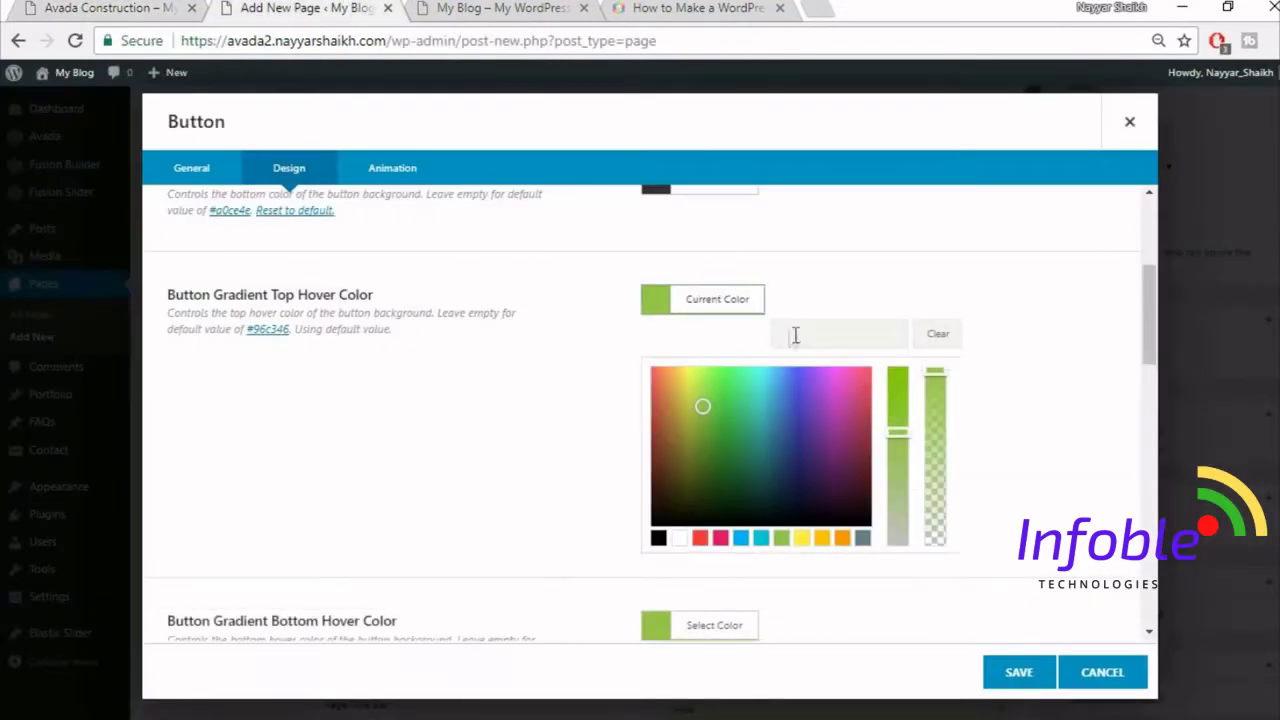
pyautogui.click(680, 540)
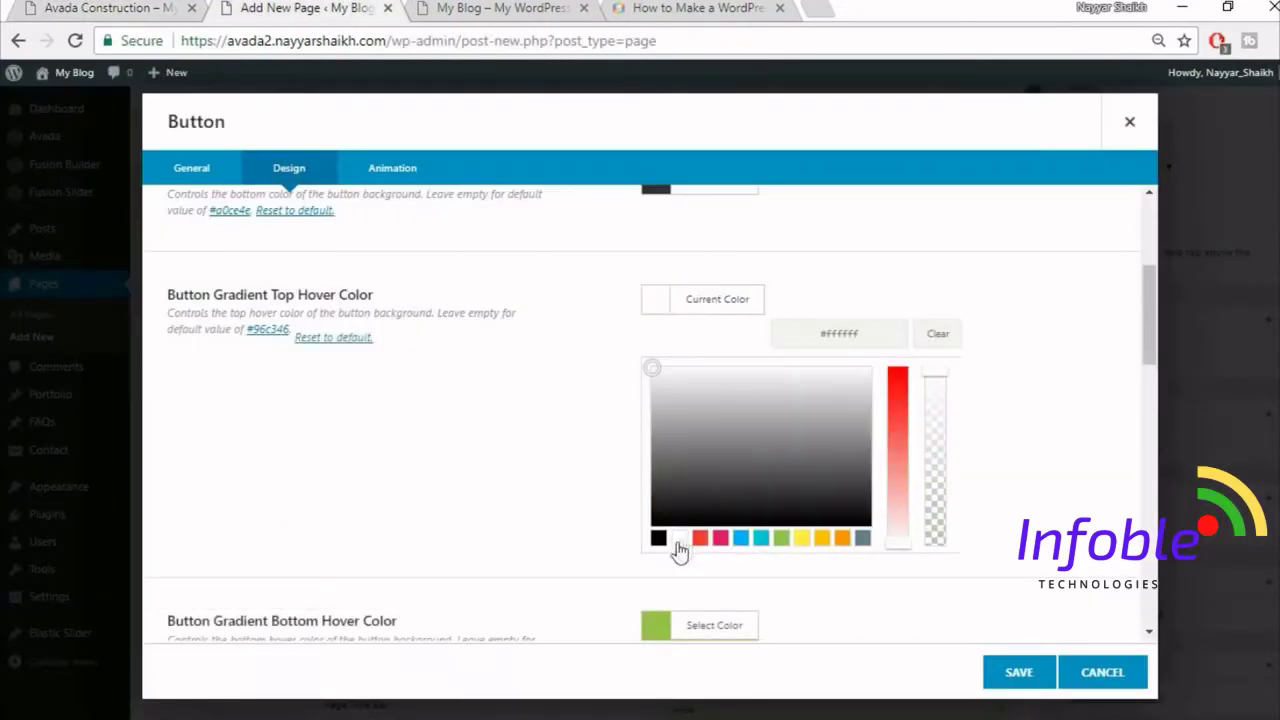
pyautogui.click(1017, 469)
pyautogui.click(737, 423)
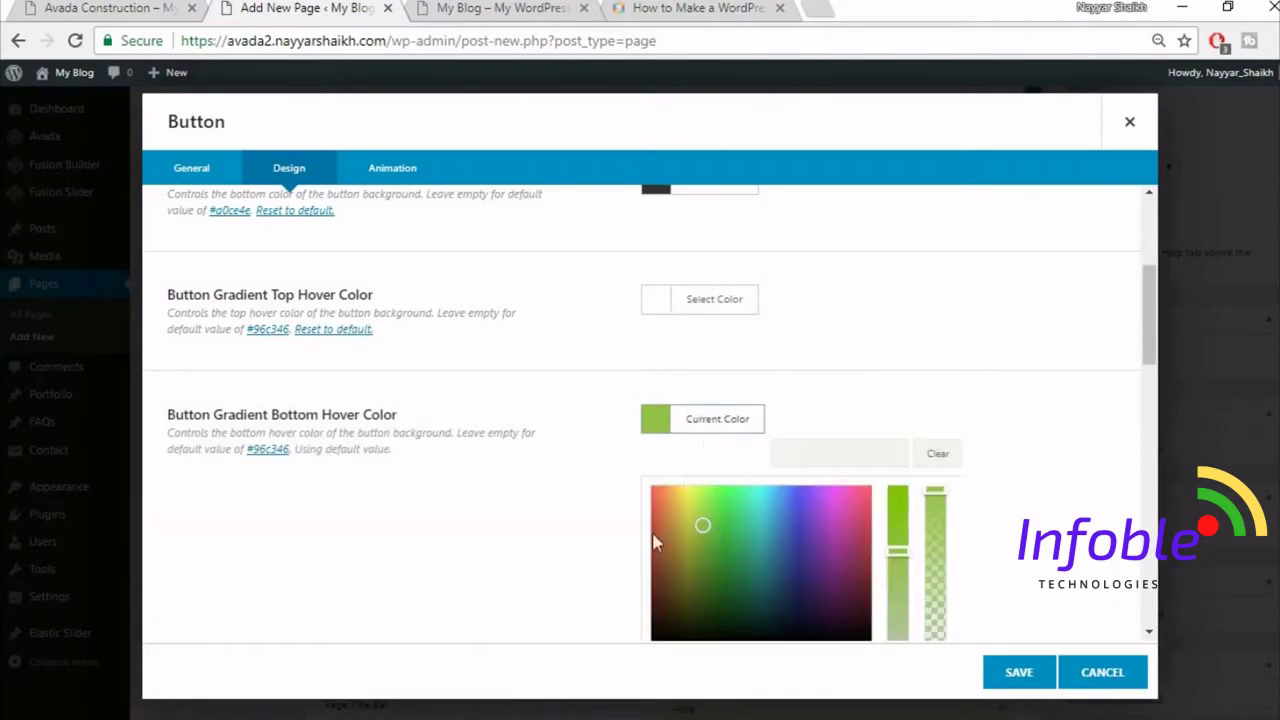
pyautogui.scroll(-1, 1063, 457)
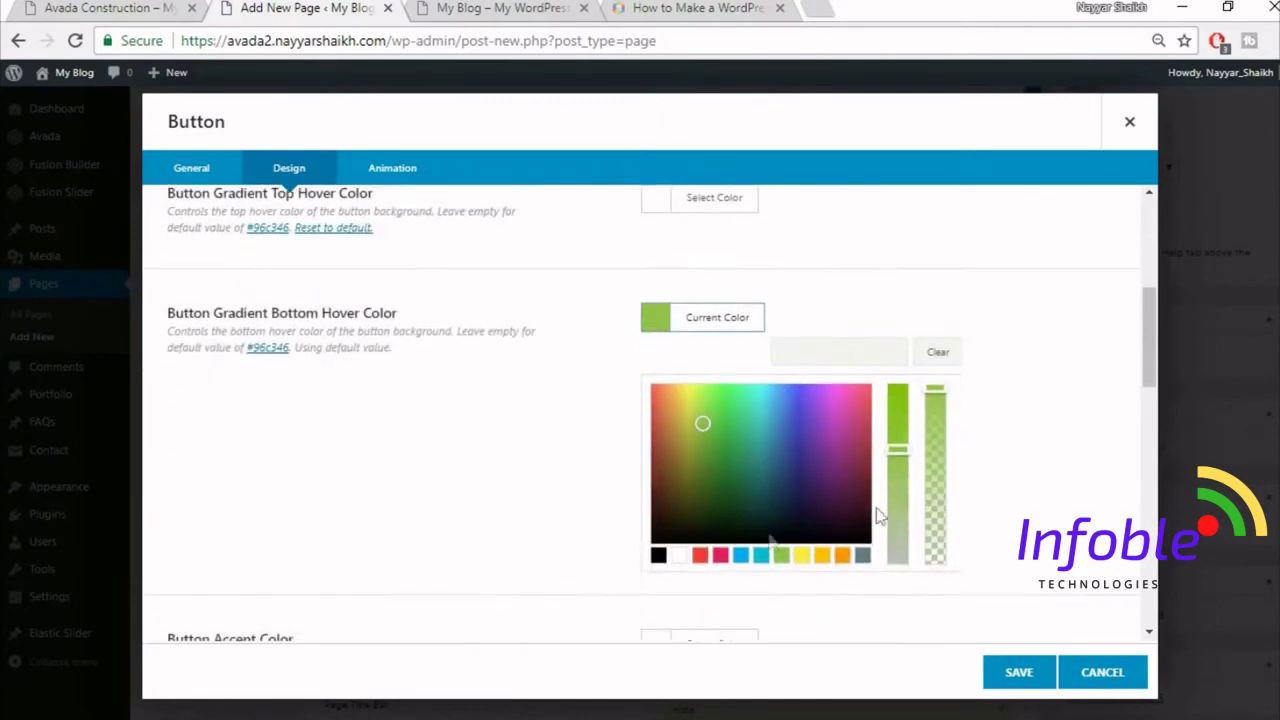
pyautogui.click(680, 557)
pyautogui.click(1083, 351)
pyautogui.scroll(-1, 1080, 353)
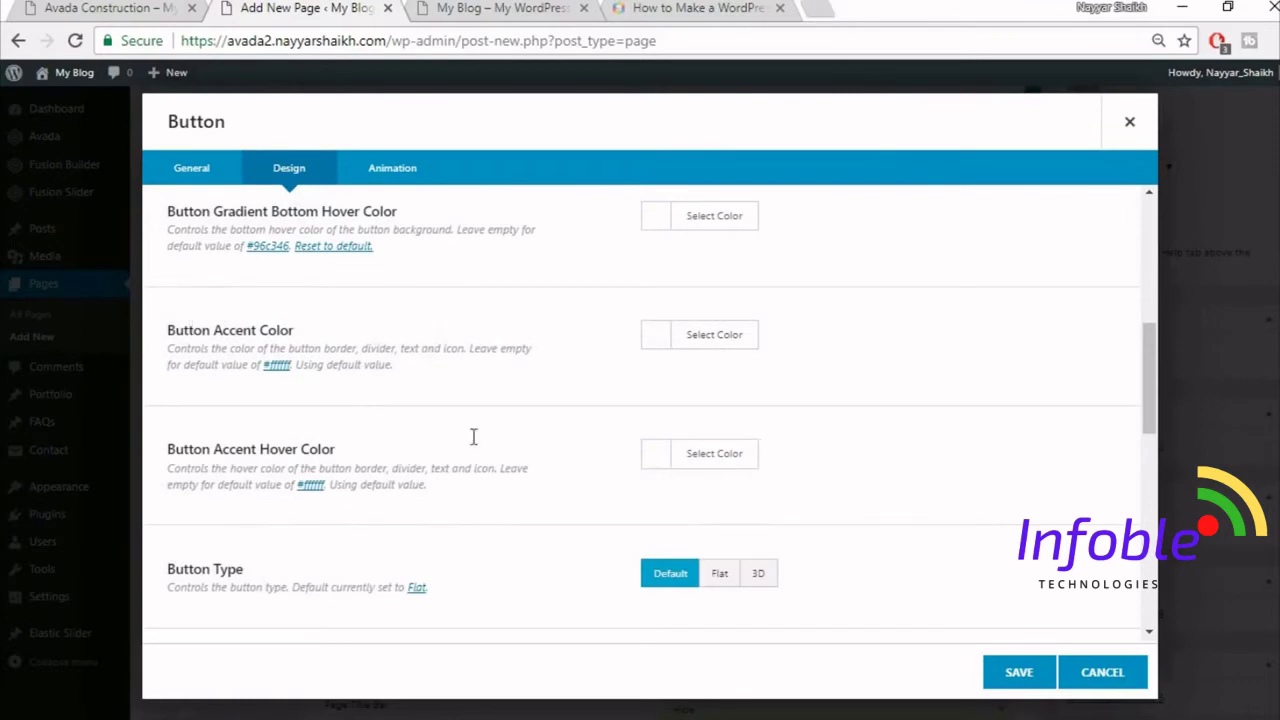
# - Set the button's accent hover colour to black (#000000)
pyautogui.click(140, 8)
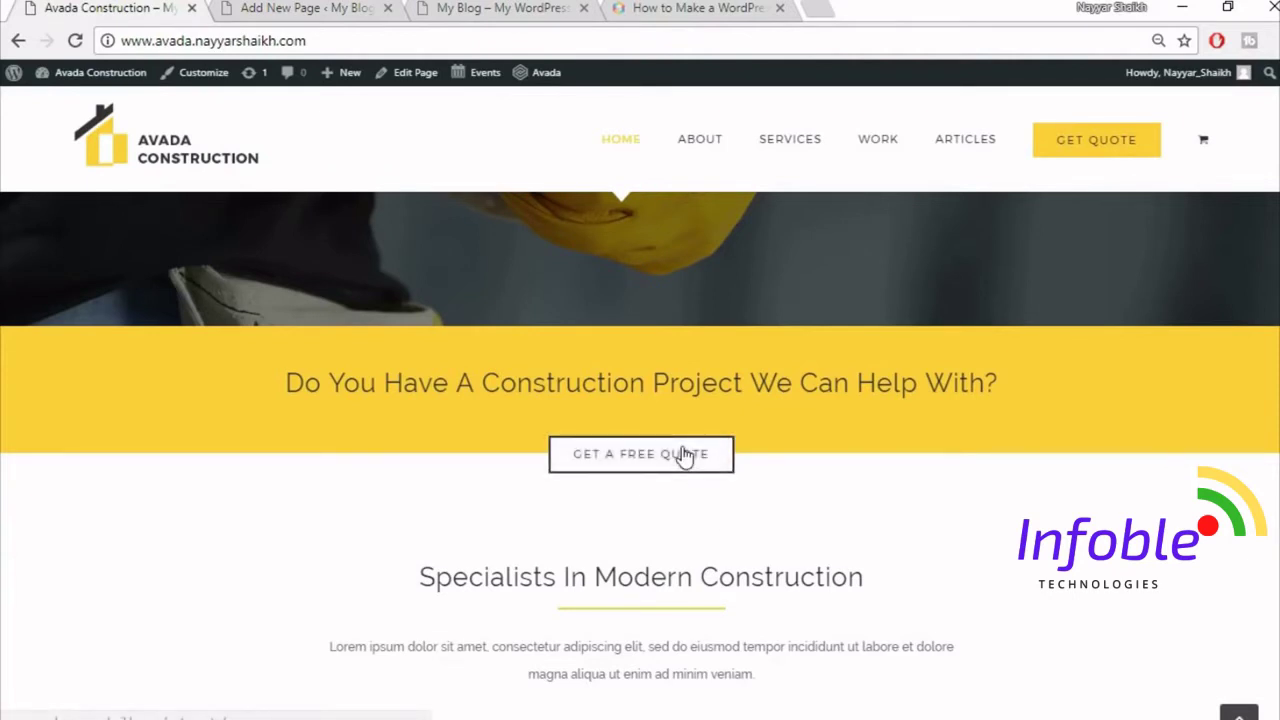
pyautogui.click(328, 8)
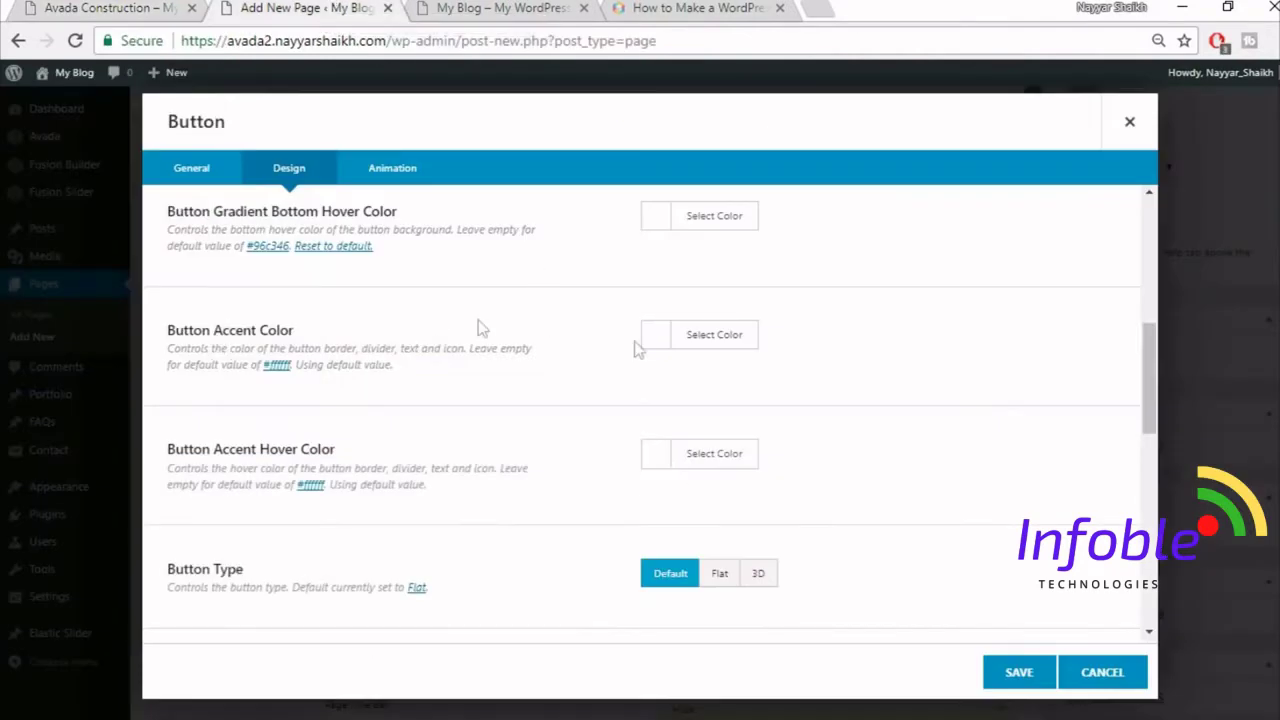
pyautogui.click(695, 335)
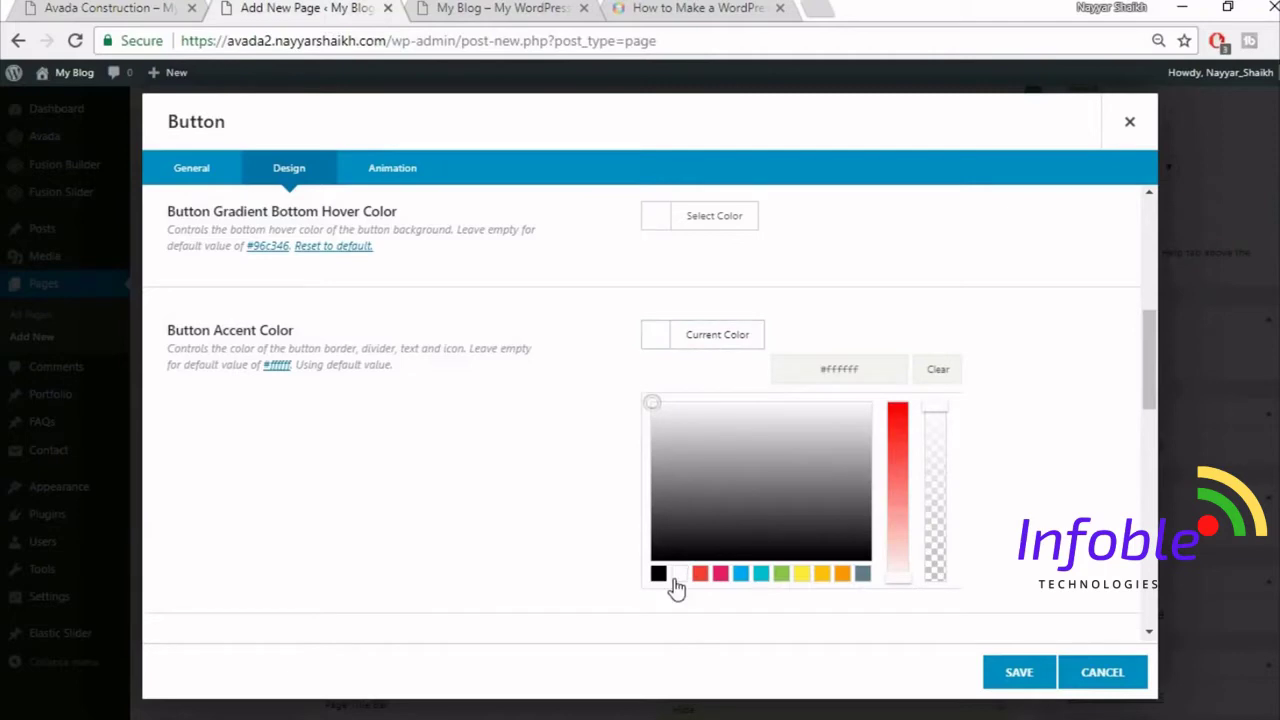
pyautogui.click(1017, 369)
pyautogui.click(743, 451)
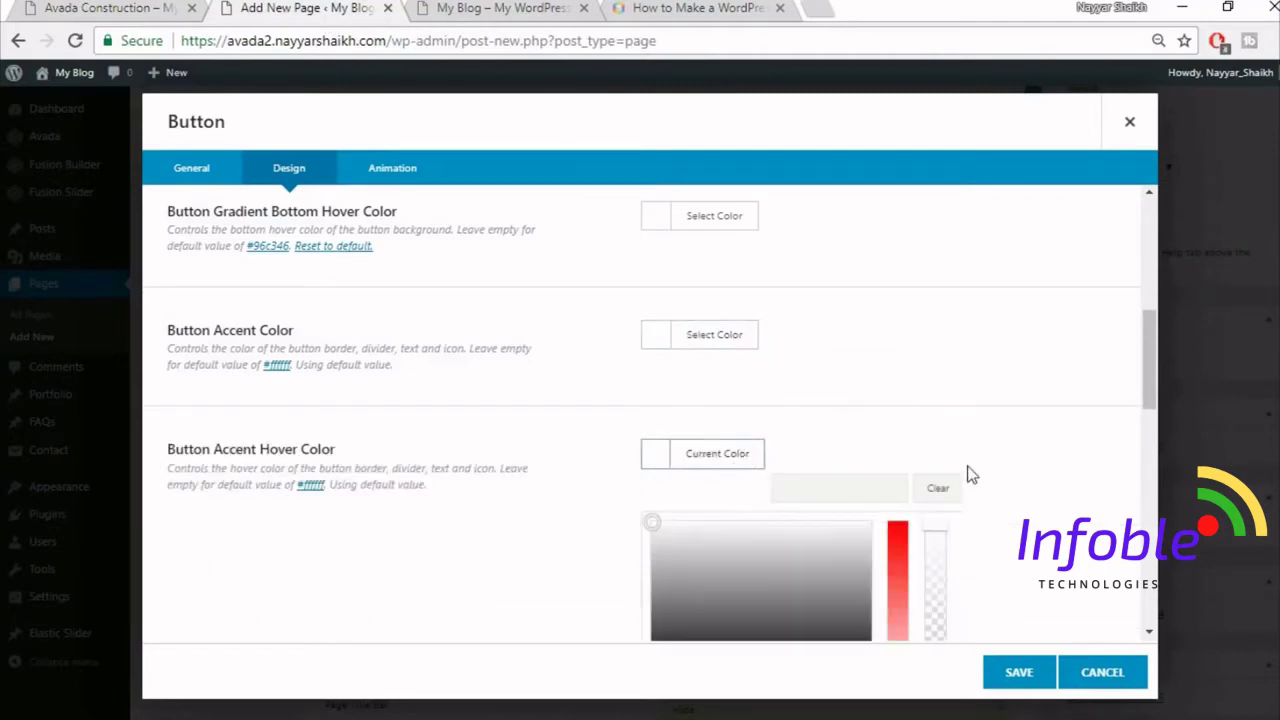
pyautogui.scroll(-2, 828, 520)
pyautogui.click(658, 490)
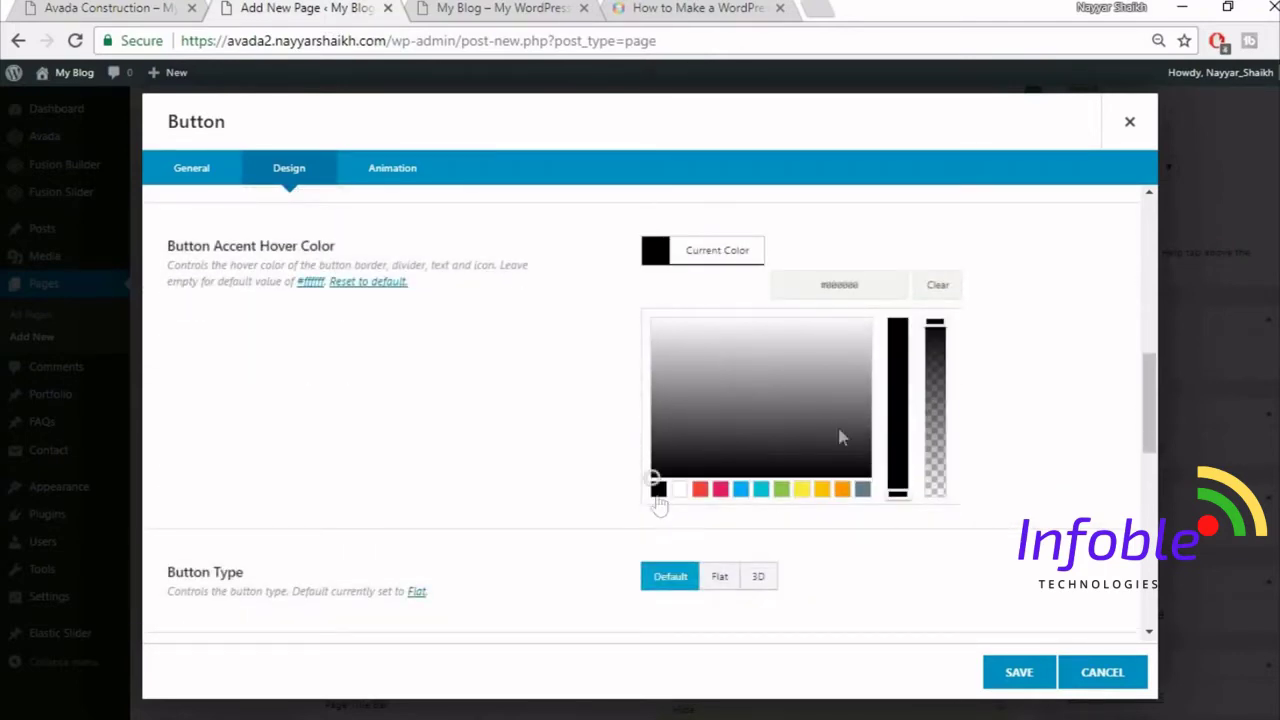
pyautogui.click(1008, 346)
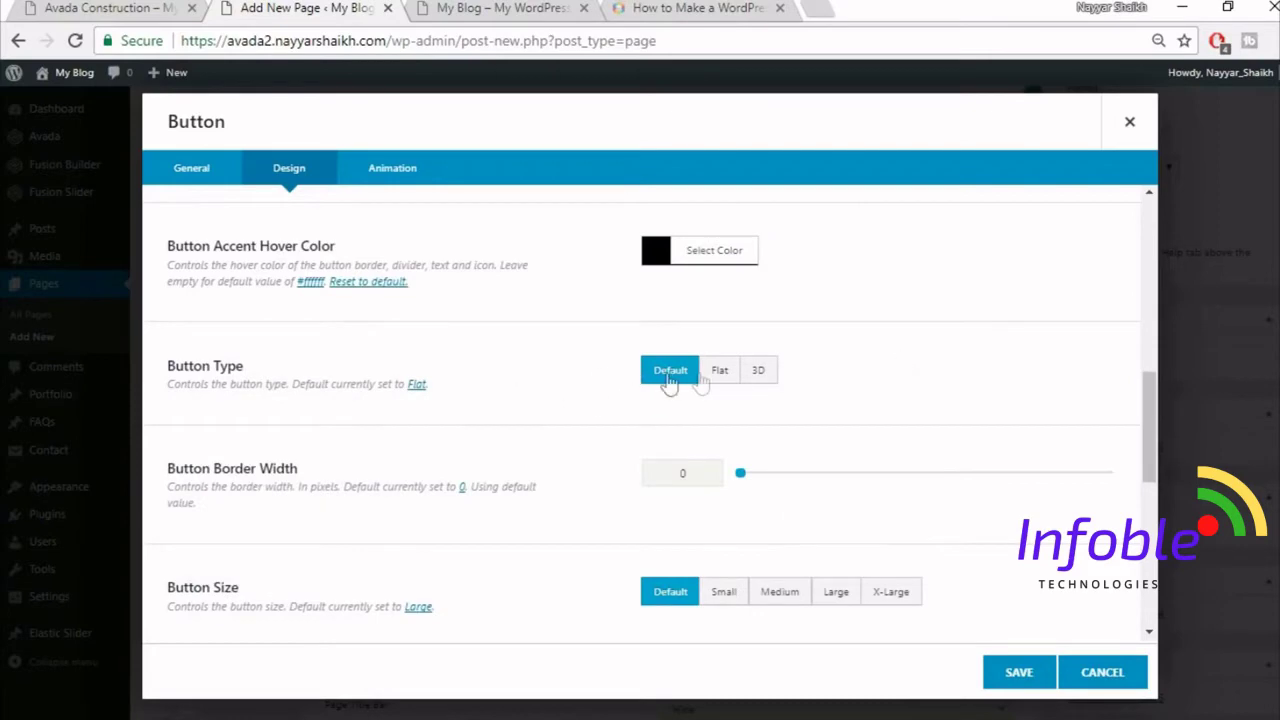
pyautogui.scroll(-1, 330, 458)
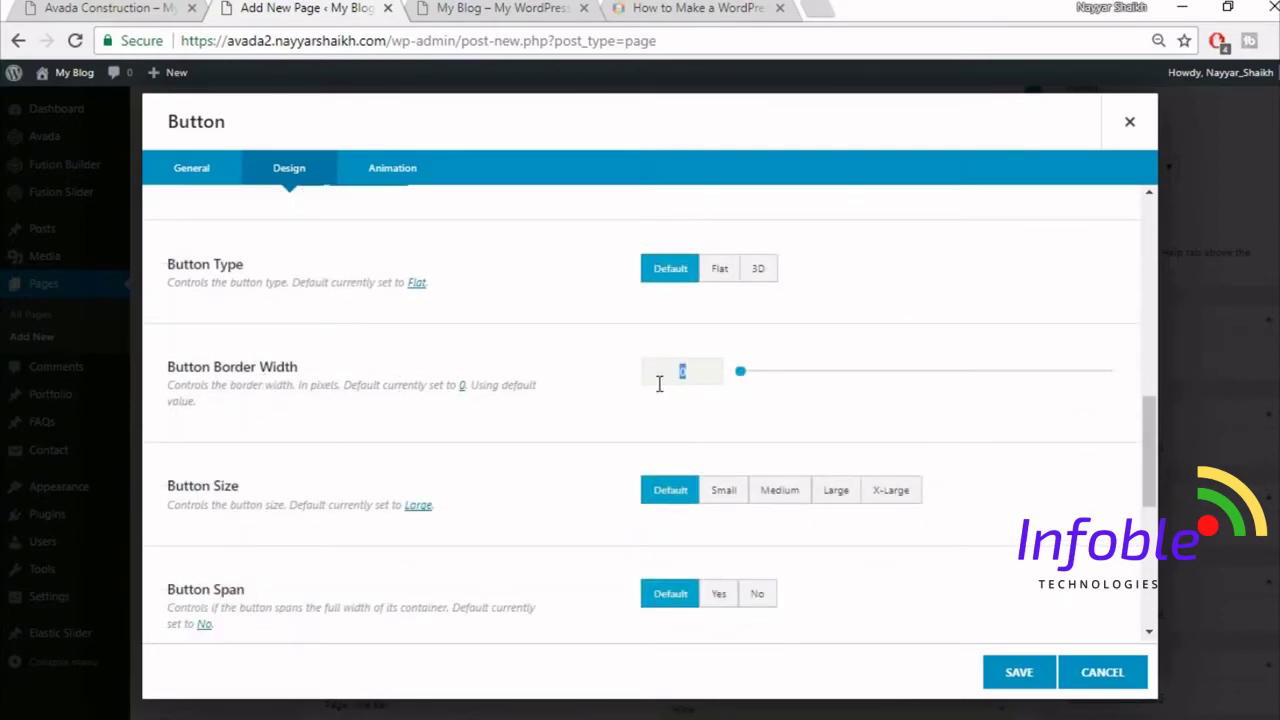
# - Enter border width 2, check the demo's quote button, then set Button Size to X-Large
pyautogui.write('2')
pyautogui.click(166, 4)
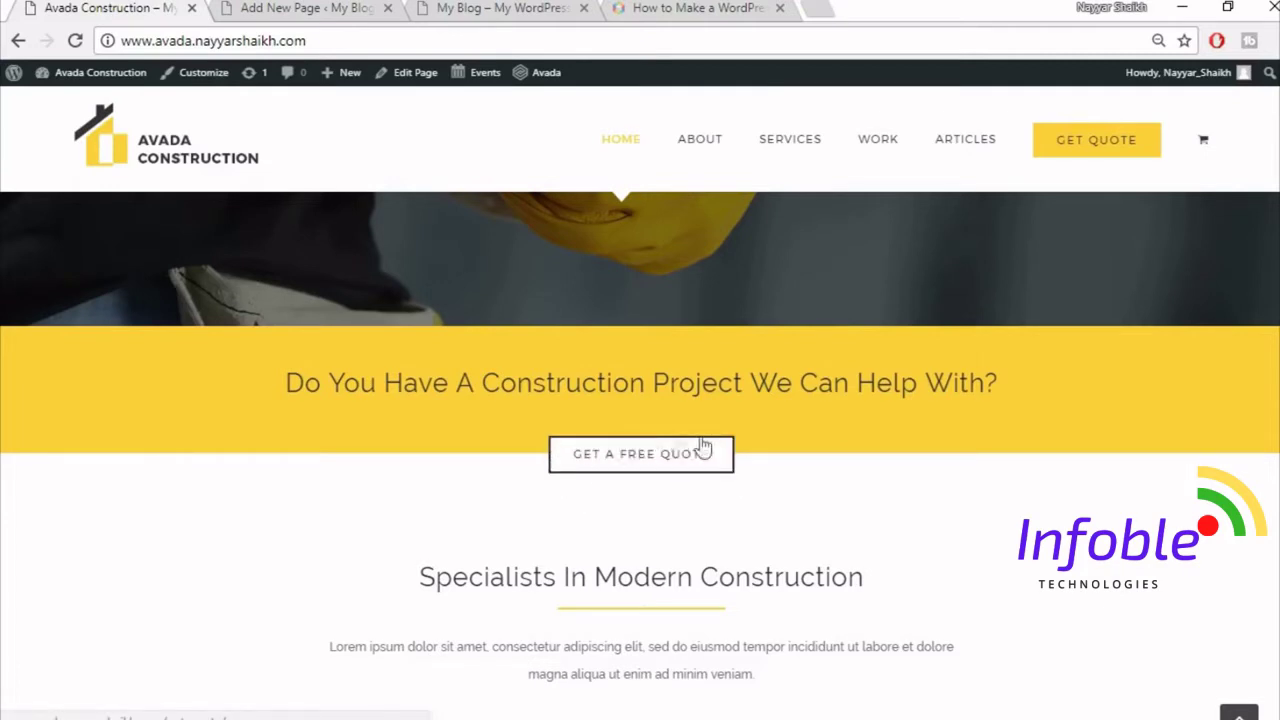
pyautogui.click(715, 456)
pyautogui.click(350, 8)
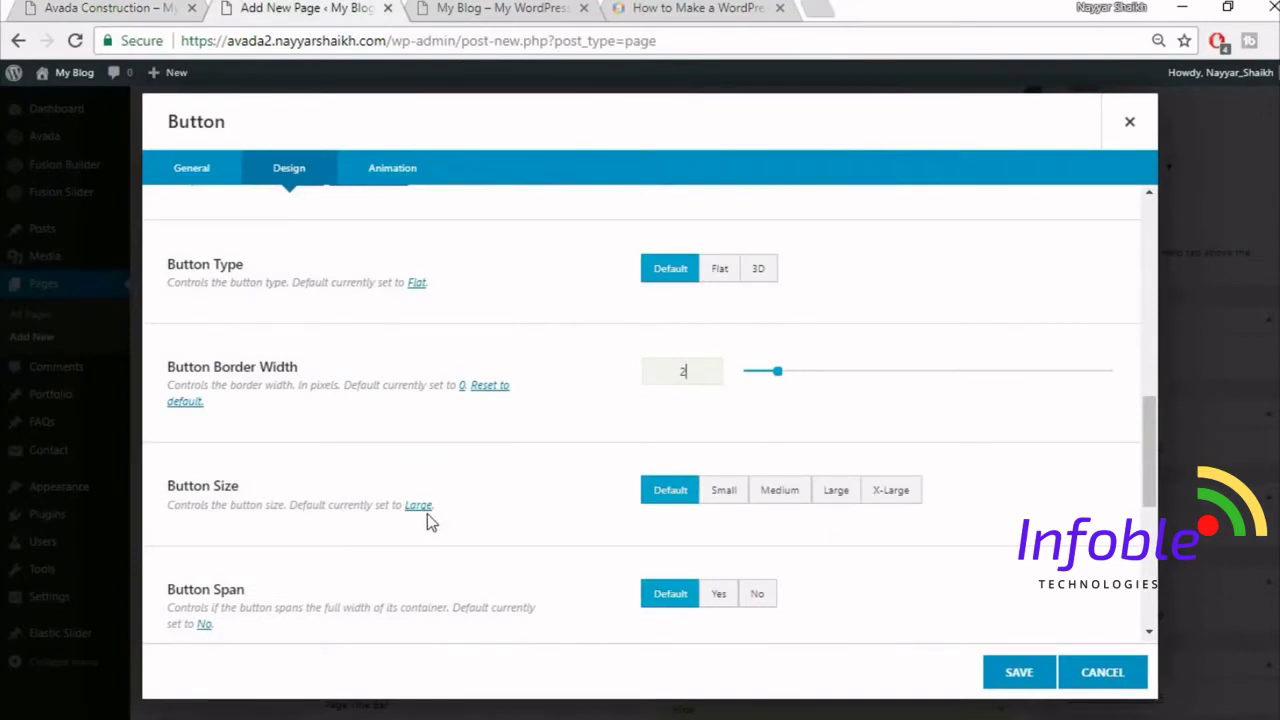
pyautogui.click(904, 502)
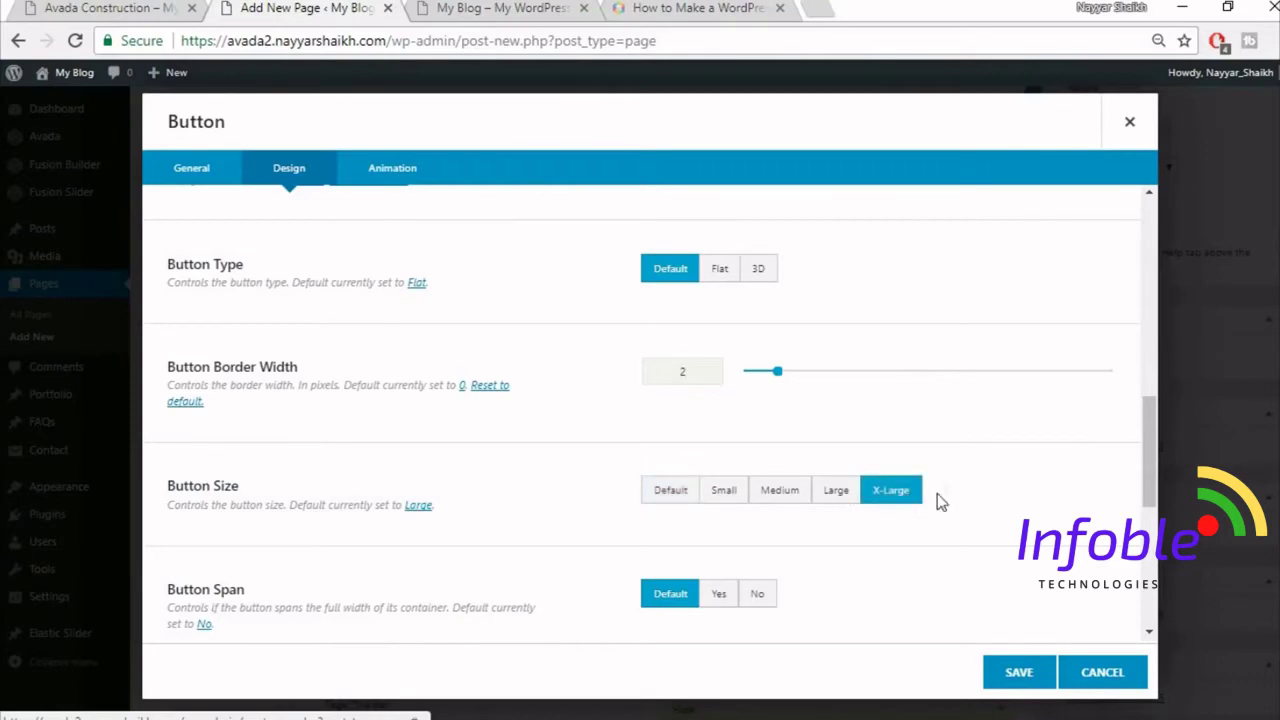
pyautogui.scroll(-2, 950, 505)
pyautogui.scroll(-3, 684, 480)
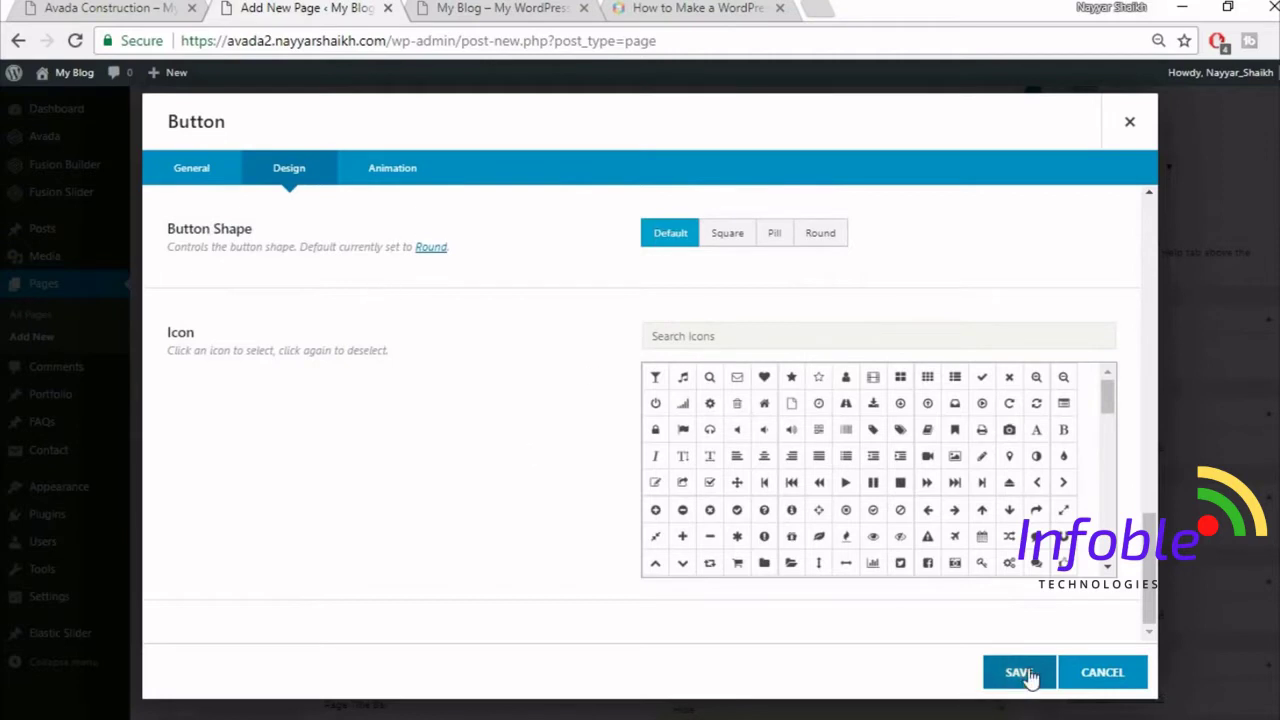
# - Give the GET A FREE QUOTE button a Fade animation from the left at 0.3 speed, and save
pyautogui.click(394, 170)
pyautogui.click(730, 248)
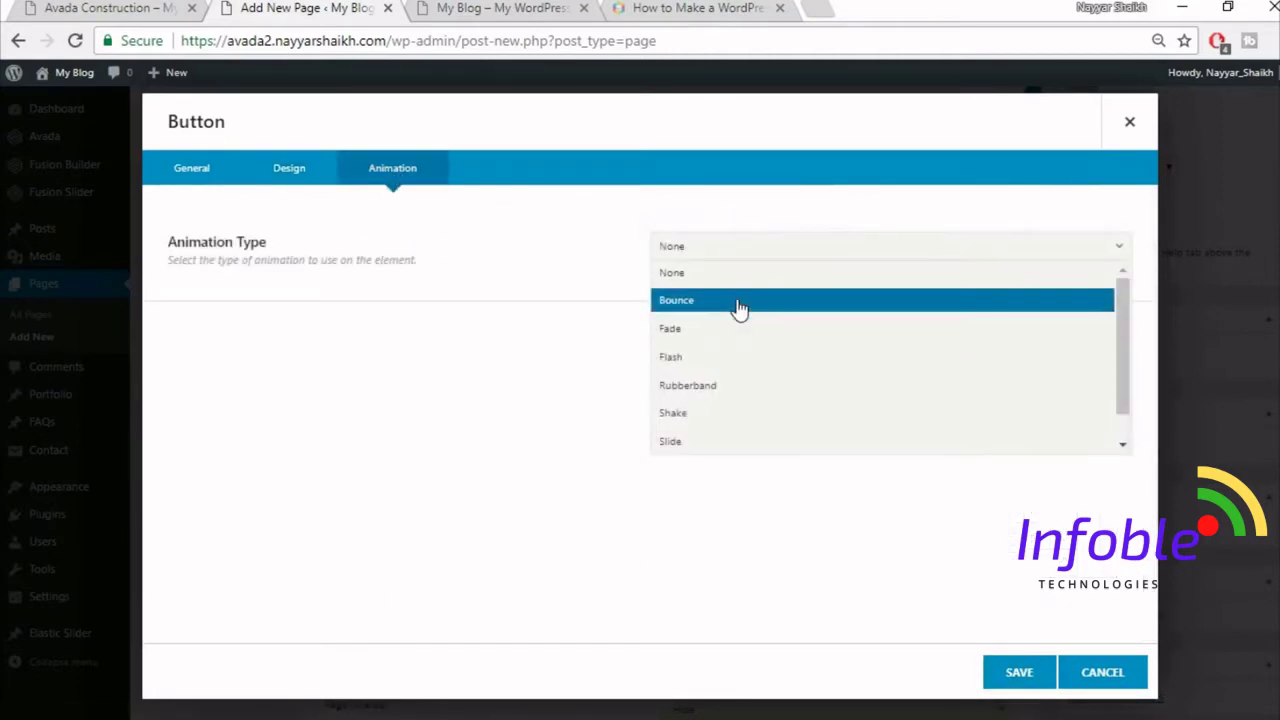
pyautogui.click(766, 331)
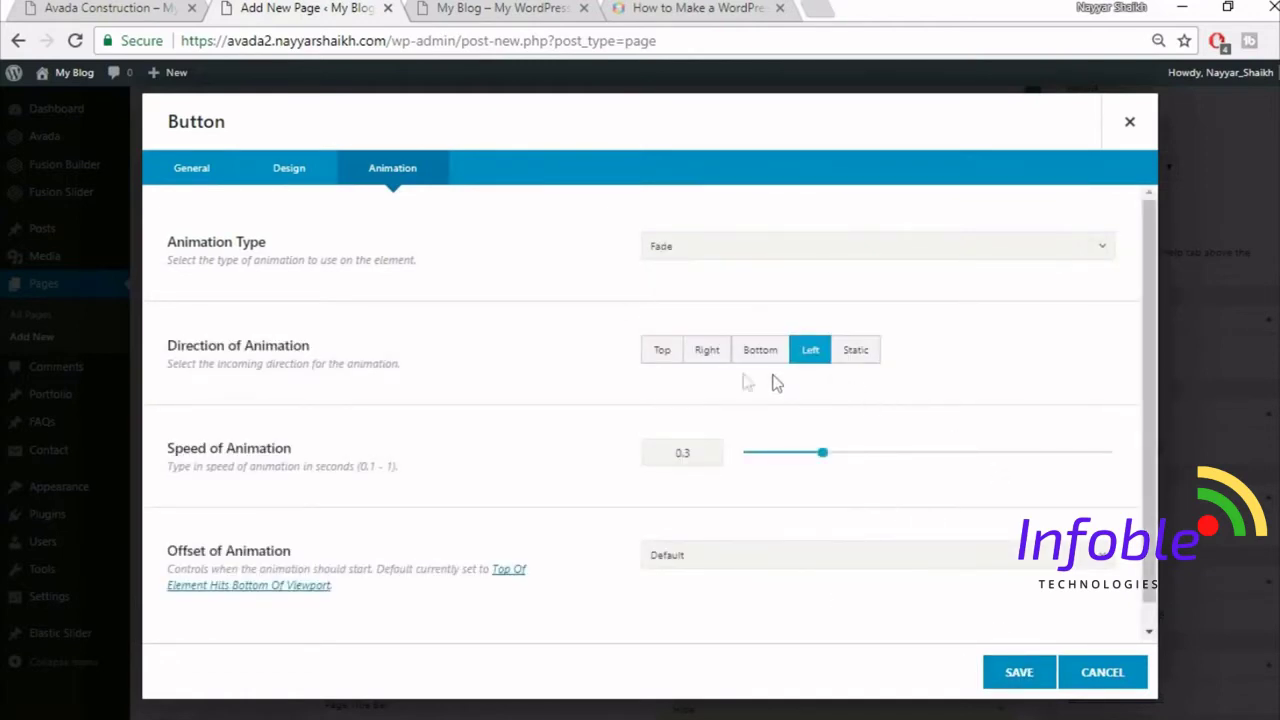
pyautogui.scroll(-1, 736, 512)
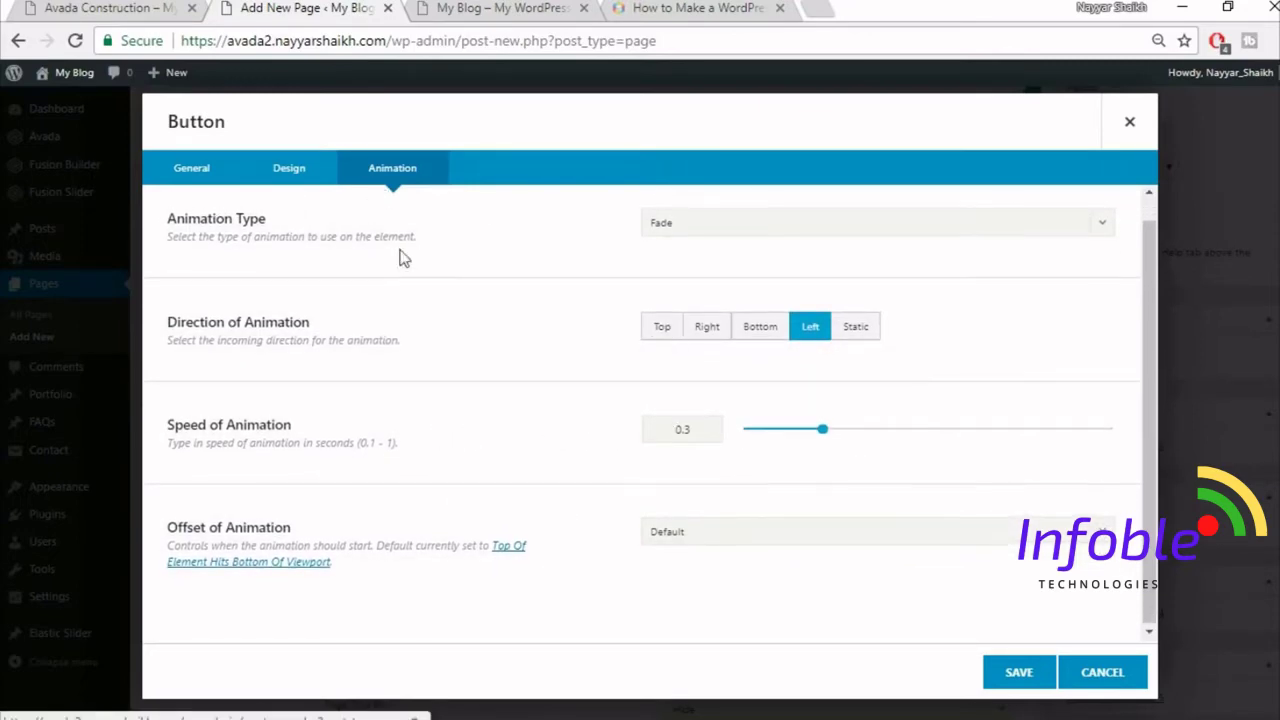
pyautogui.scroll(1, 403, 257)
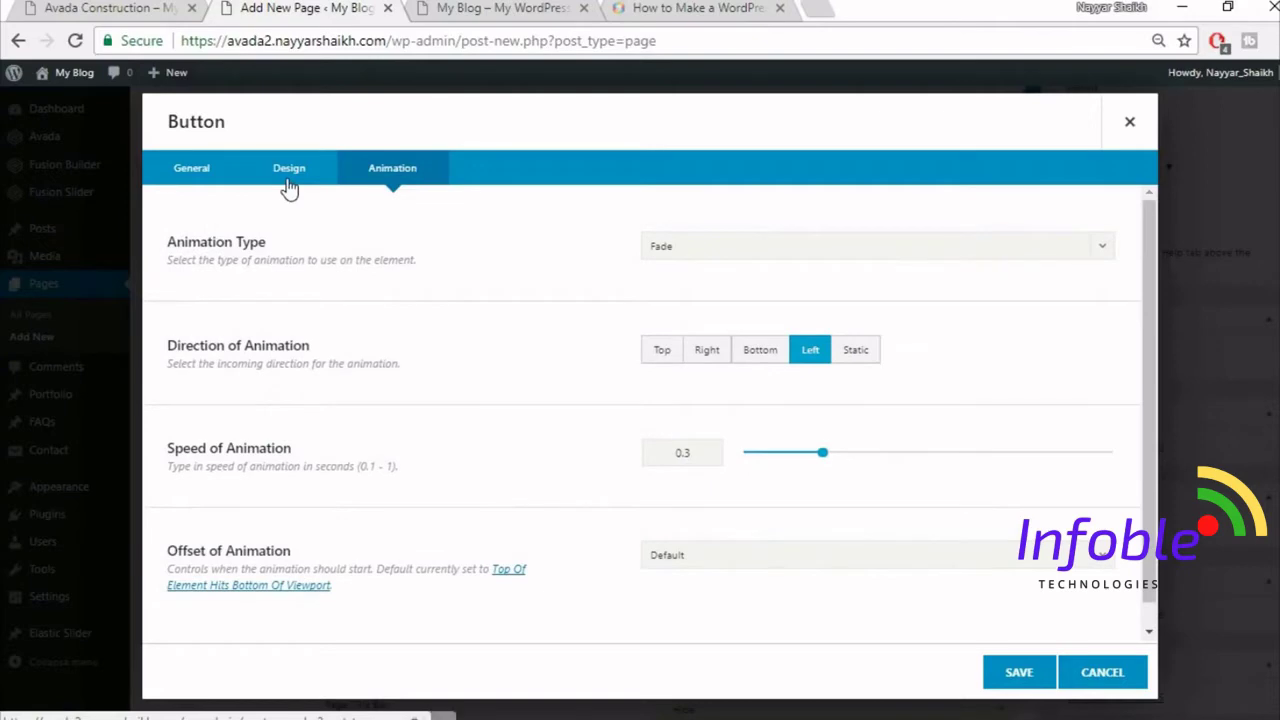
pyautogui.click(288, 170)
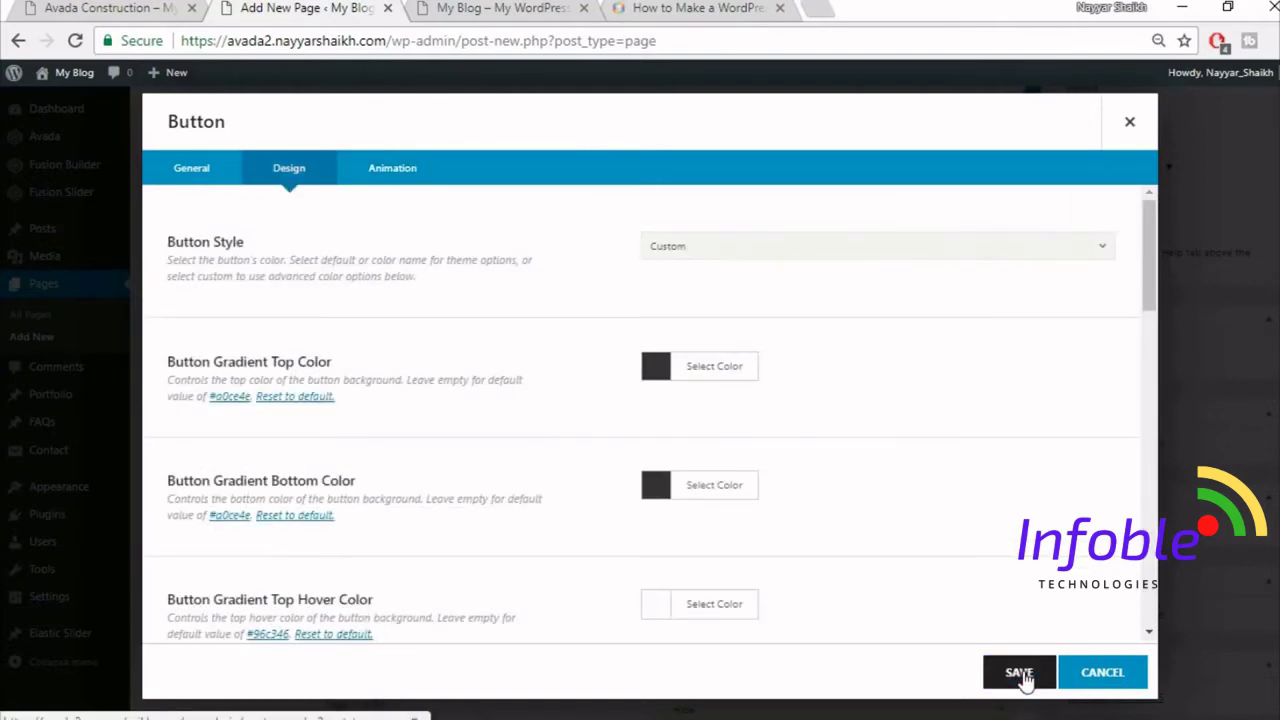
pyautogui.click(1019, 672)
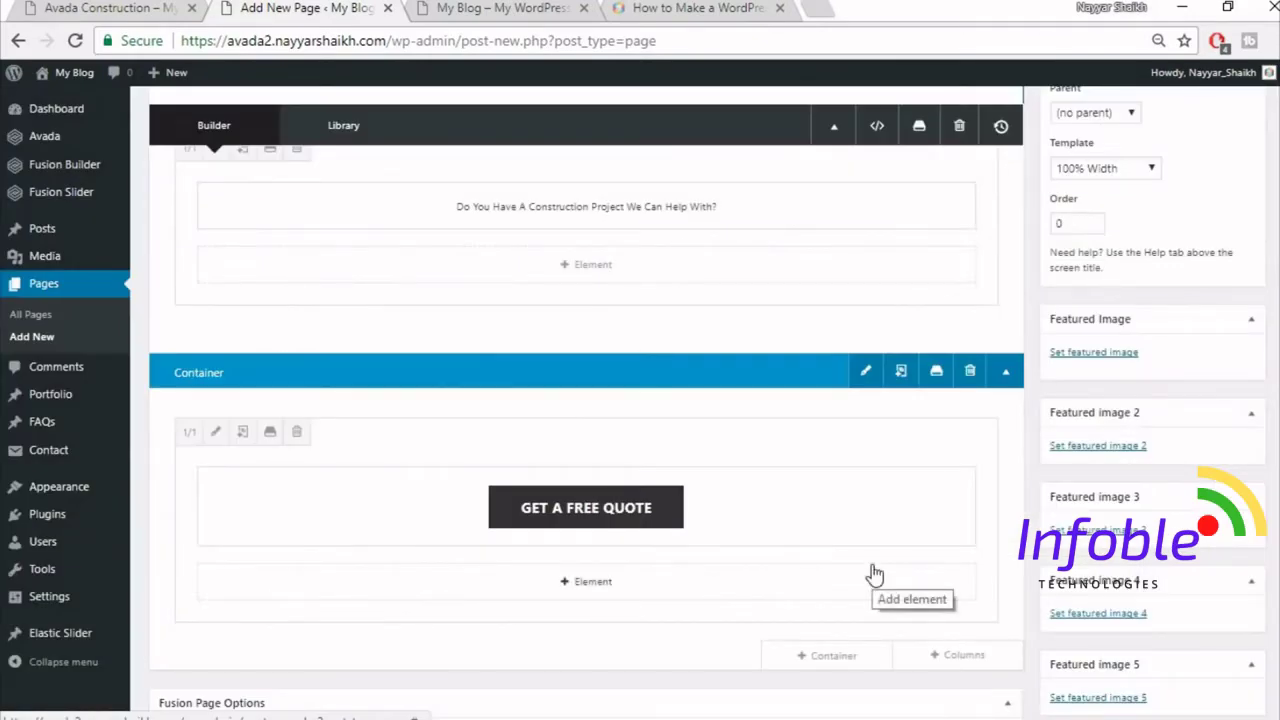
# - Publish the Home Page
pyautogui.scroll(1, 872, 568)
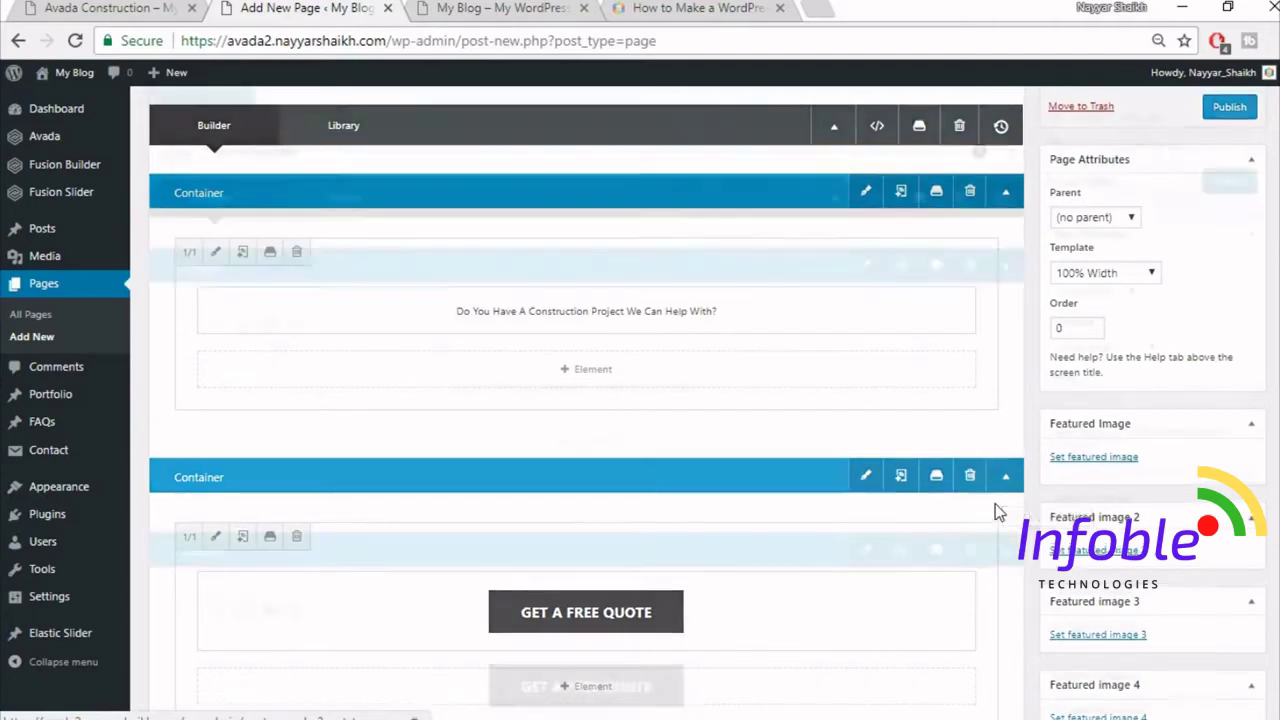
pyautogui.scroll(2, 995, 505)
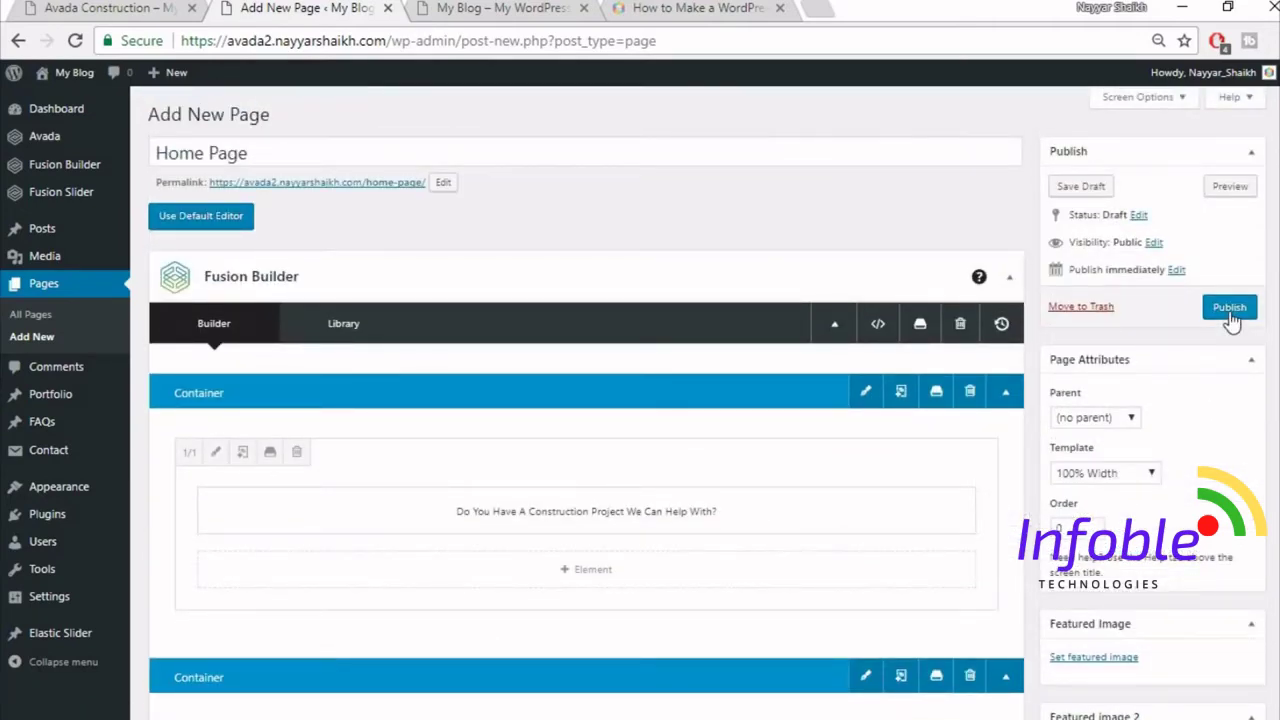
pyautogui.click(1229, 308)
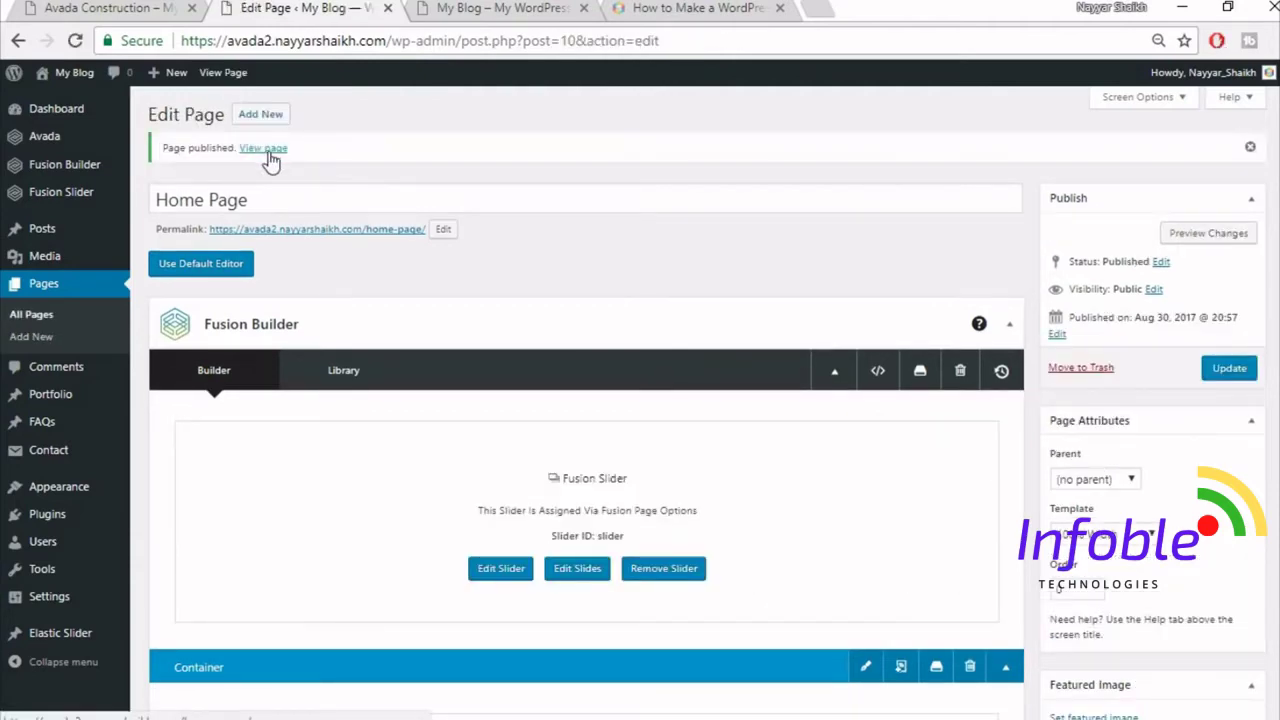
# - Open the live Home Page in a new tab and compare it with the Avada Construction demo
pyautogui.rightClick(266, 150)
pyautogui.click(368, 163)
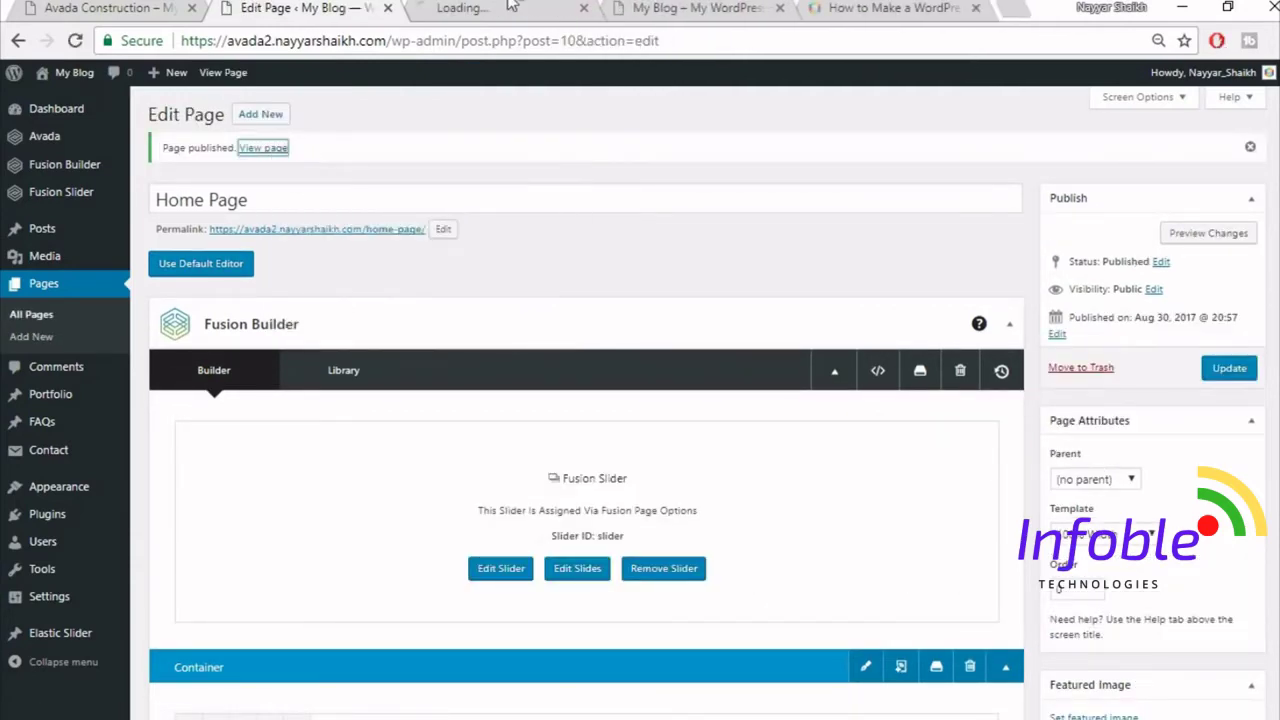
pyautogui.click(510, 7)
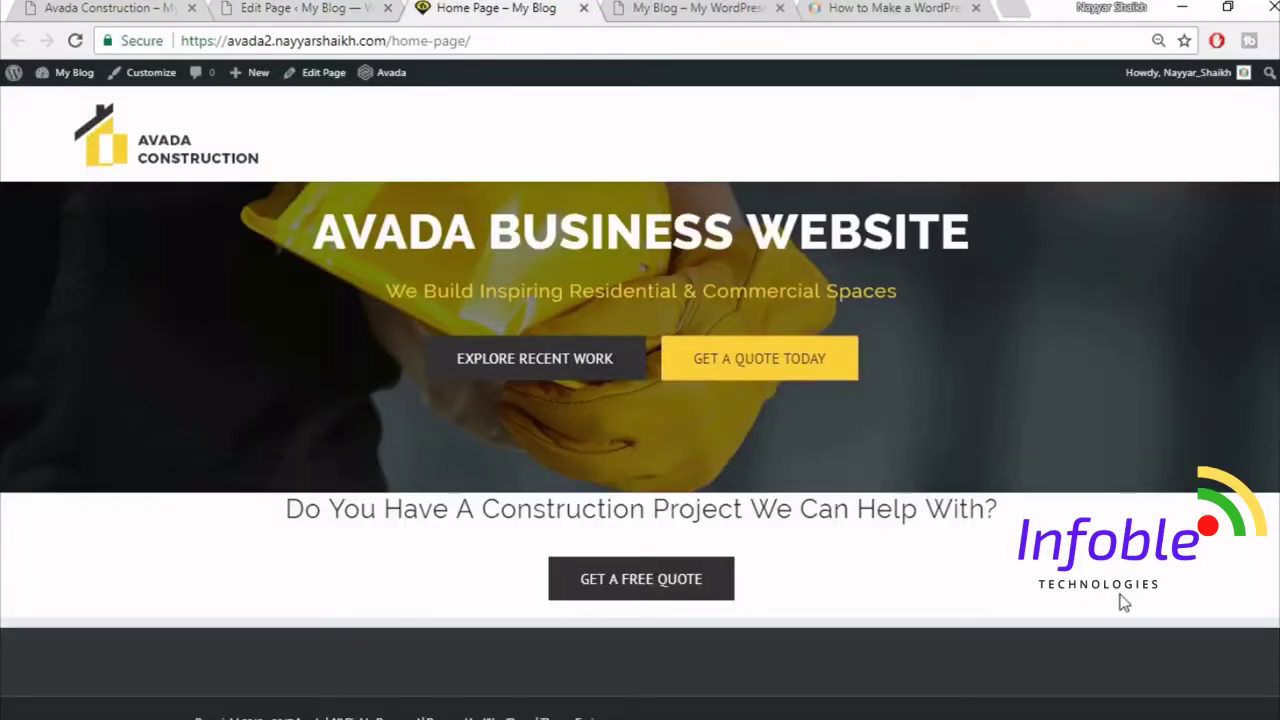
pyautogui.click(86, 9)
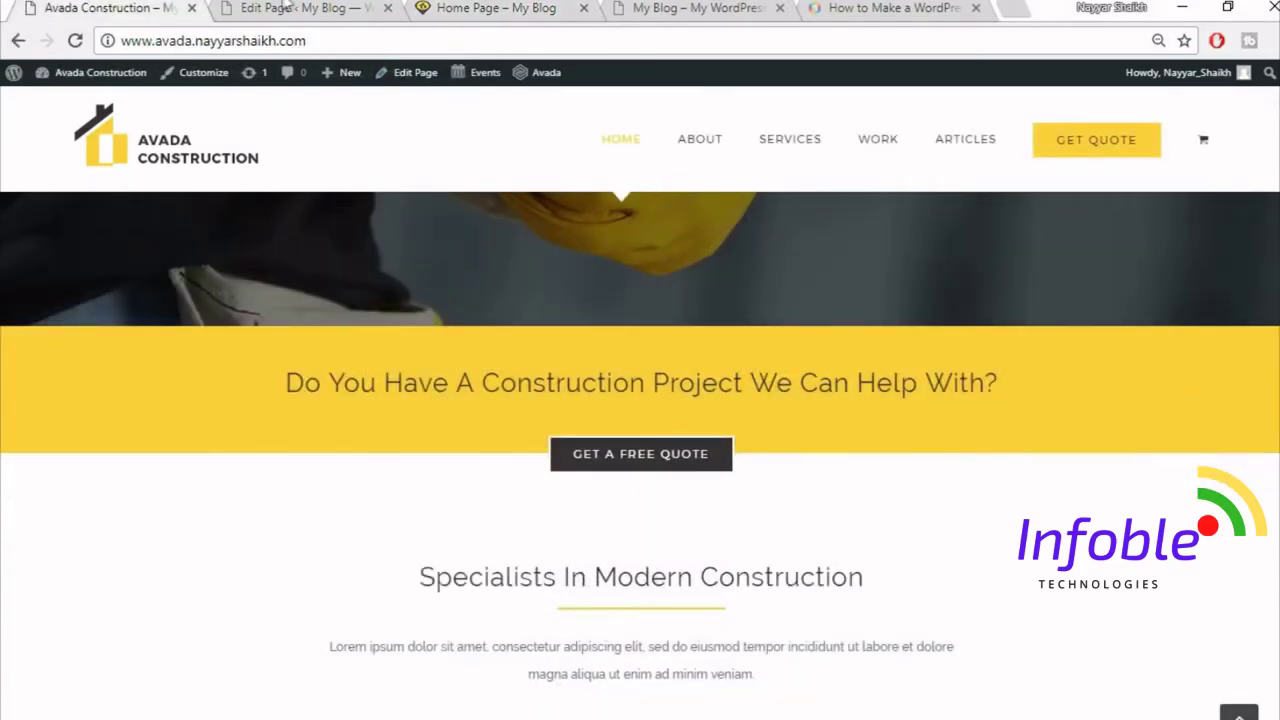
pyautogui.click(285, 8)
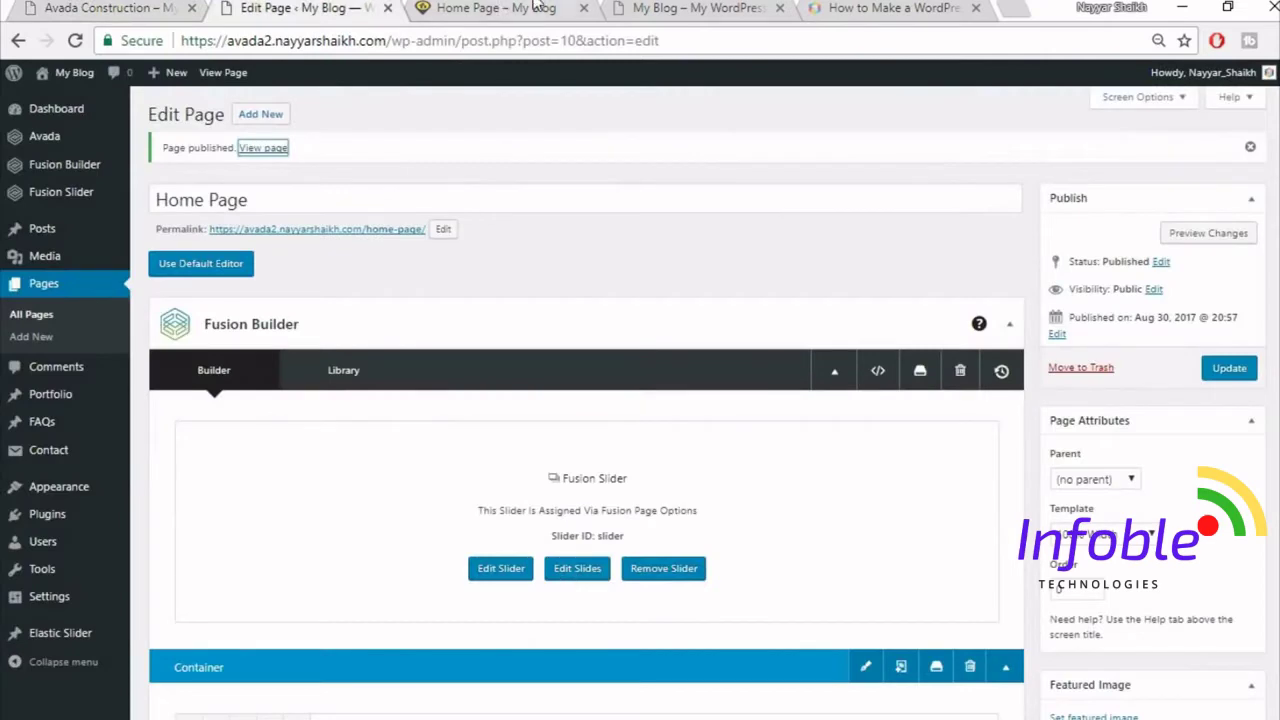
pyautogui.click(536, 8)
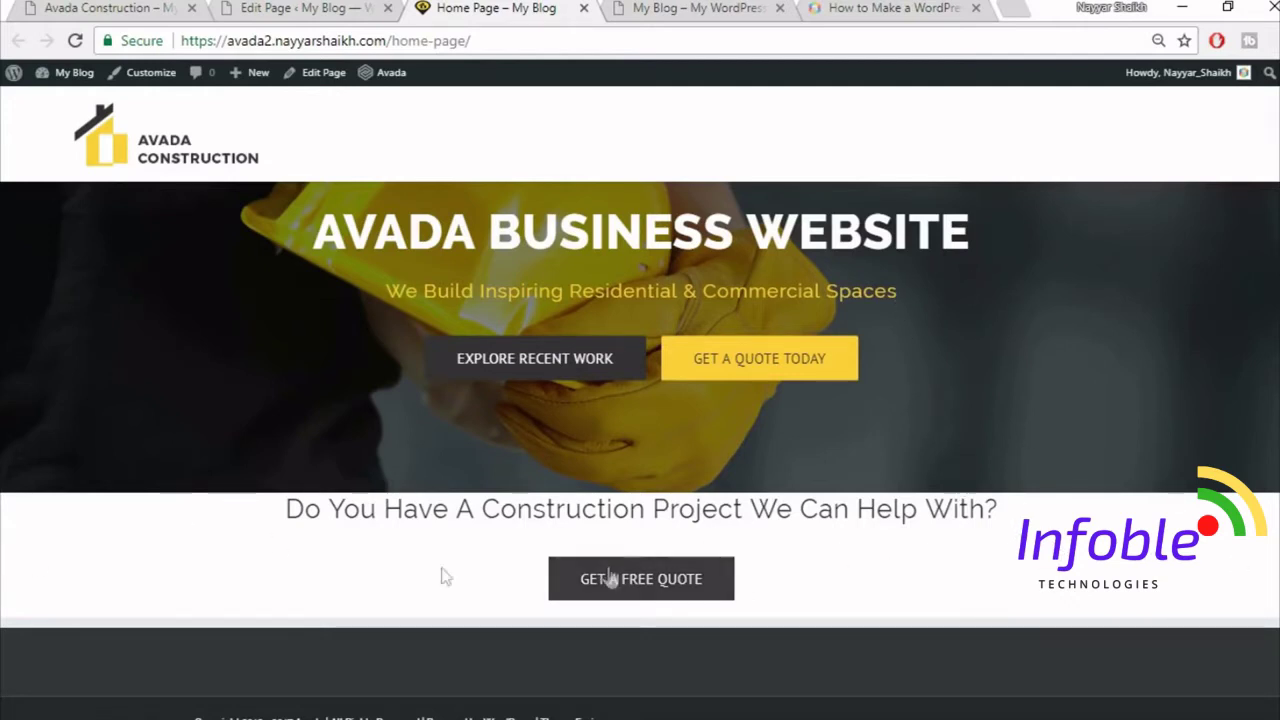
pyautogui.click(327, 8)
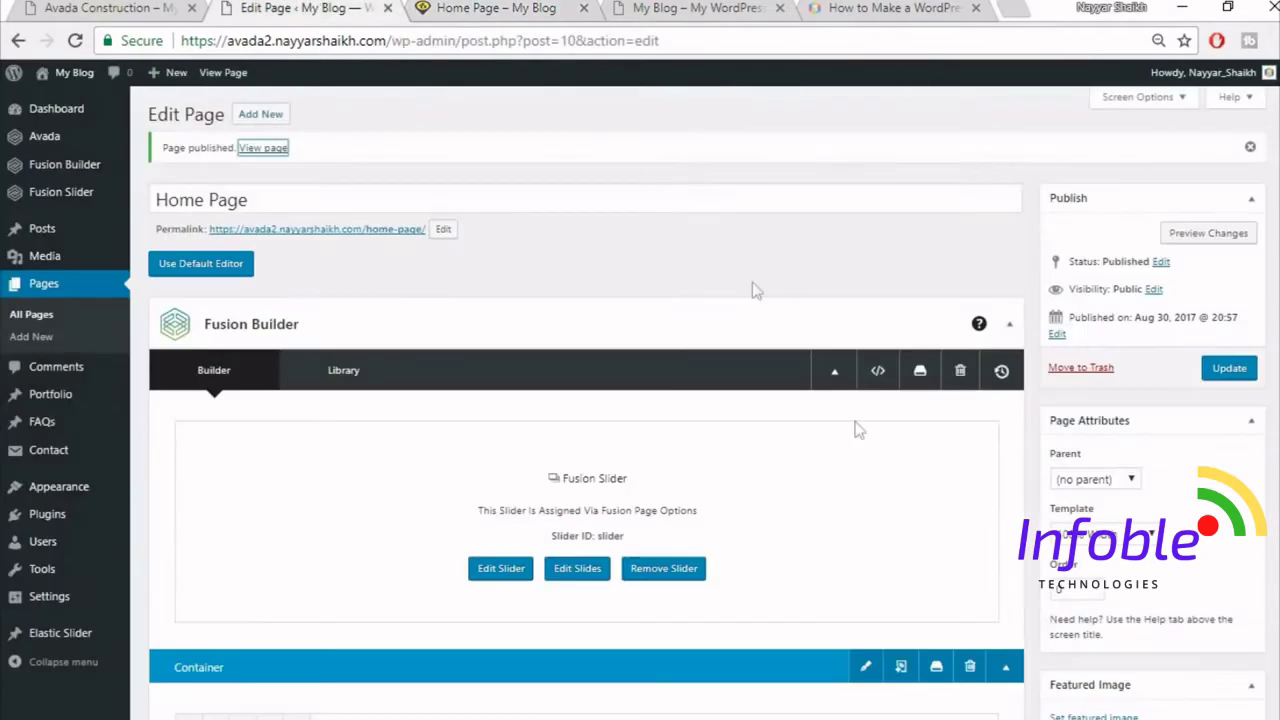
pyautogui.scroll(-4, 880, 500)
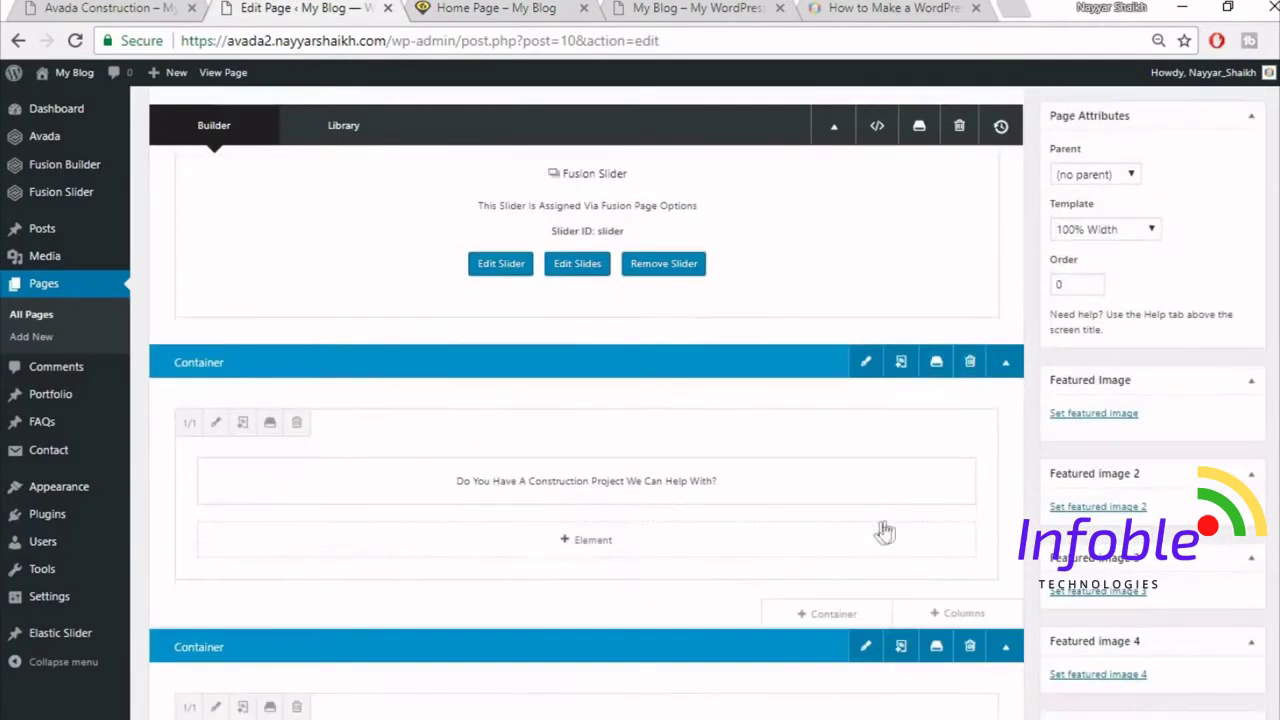
# - Set the question container's background to yellow #fed03d, save it, and update the Home Page
pyautogui.click(866, 364)
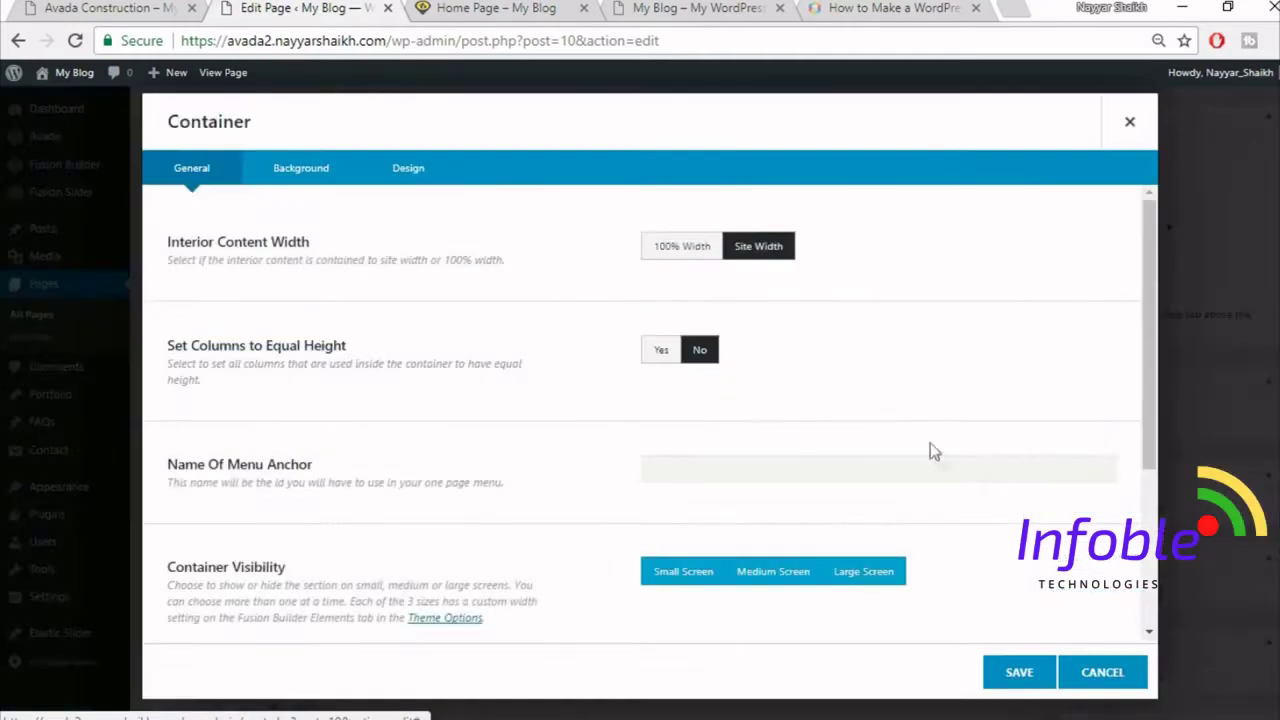
pyautogui.click(310, 180)
pyautogui.click(730, 247)
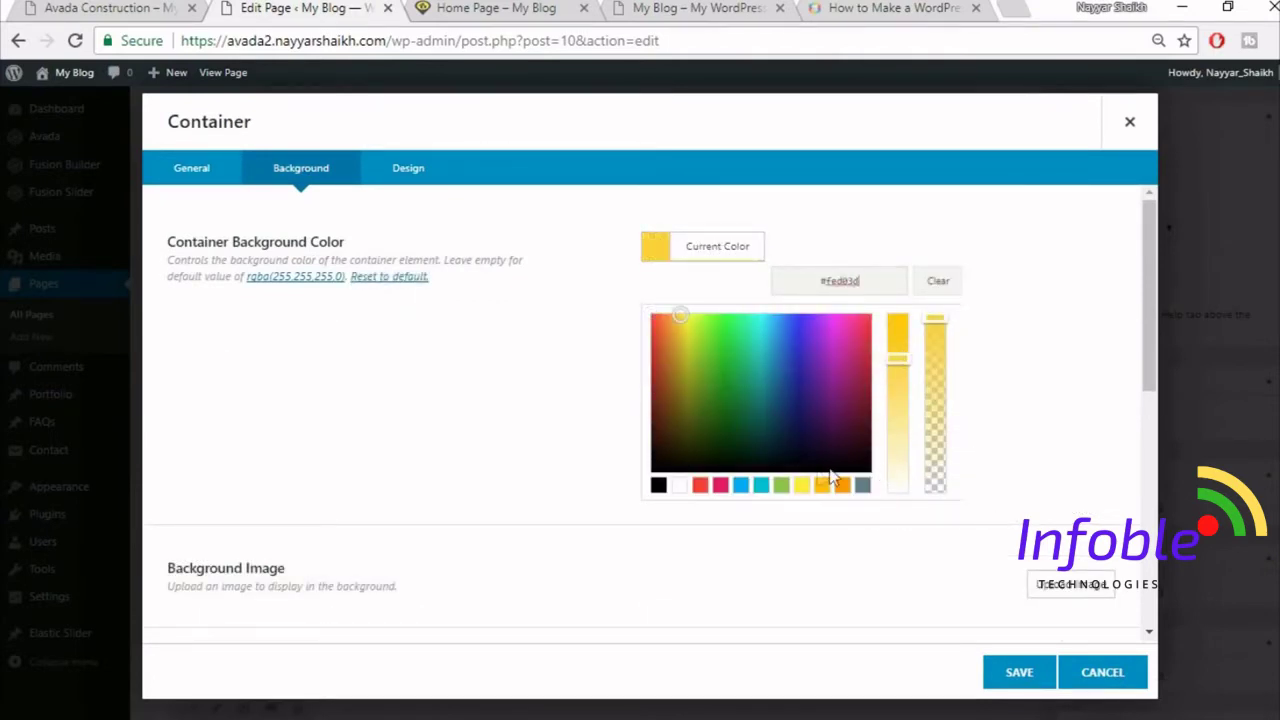
pyautogui.click(780, 555)
pyautogui.scroll(-5, 755, 470)
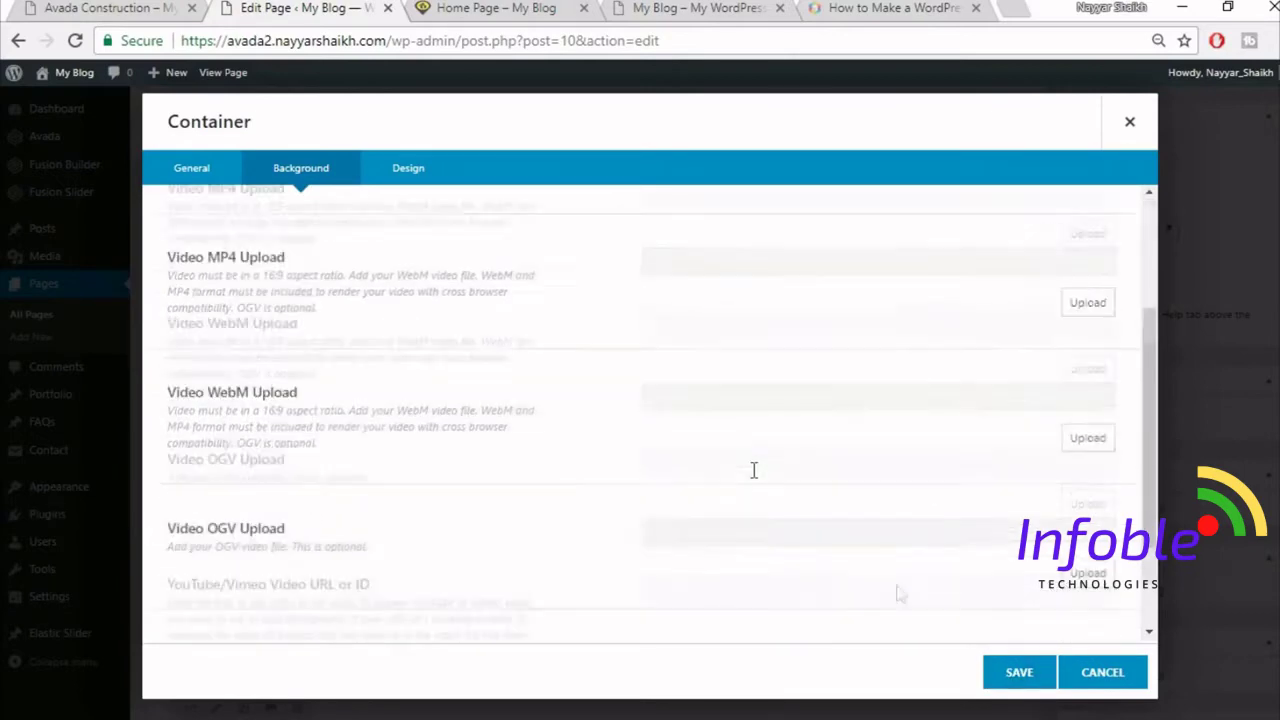
pyautogui.click(1017, 673)
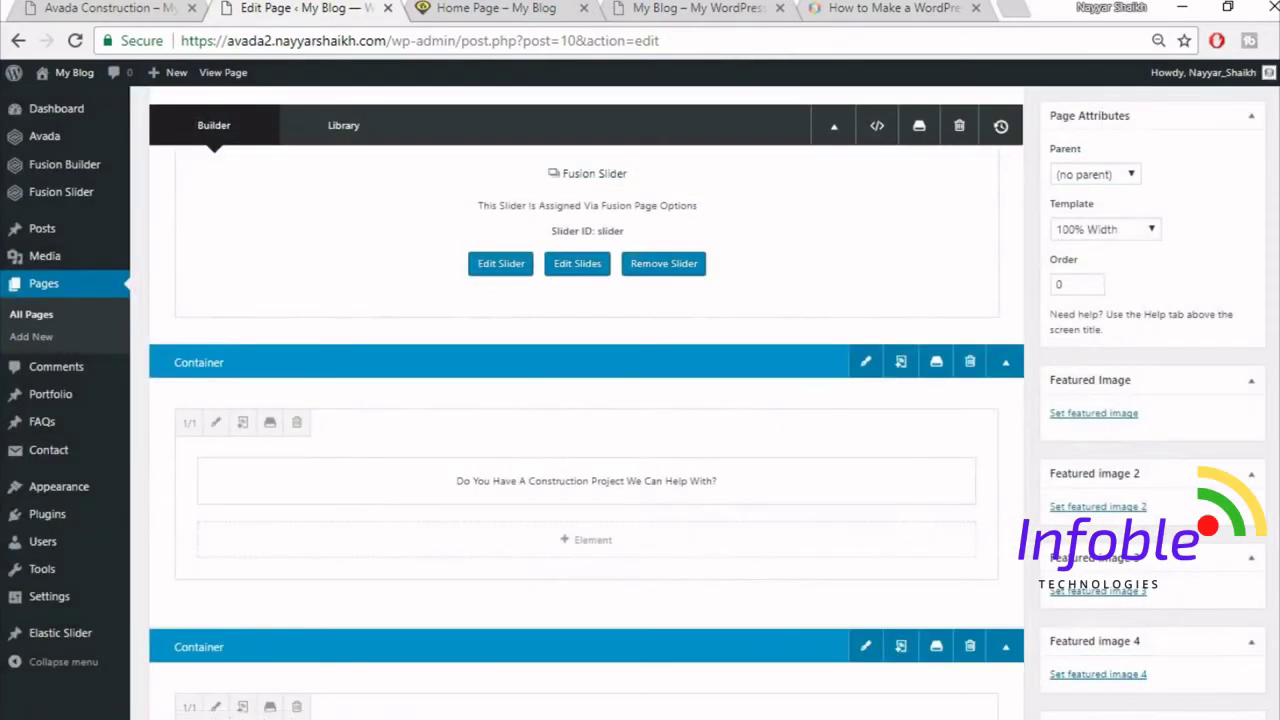
pyautogui.scroll(3, 586, 400)
pyautogui.click(1243, 378)
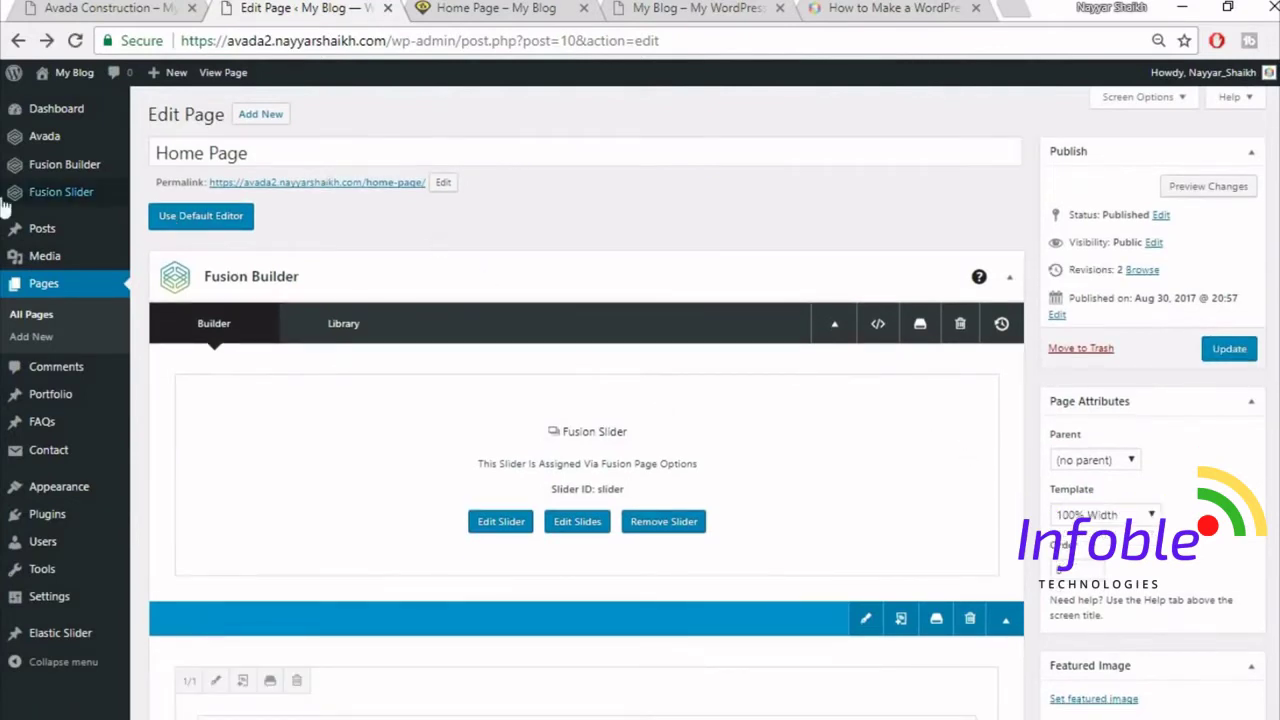
# - Tick Full Screen Slider in the Fusion Slider settings for Slider and update it
pyautogui.moveTo(60, 192)
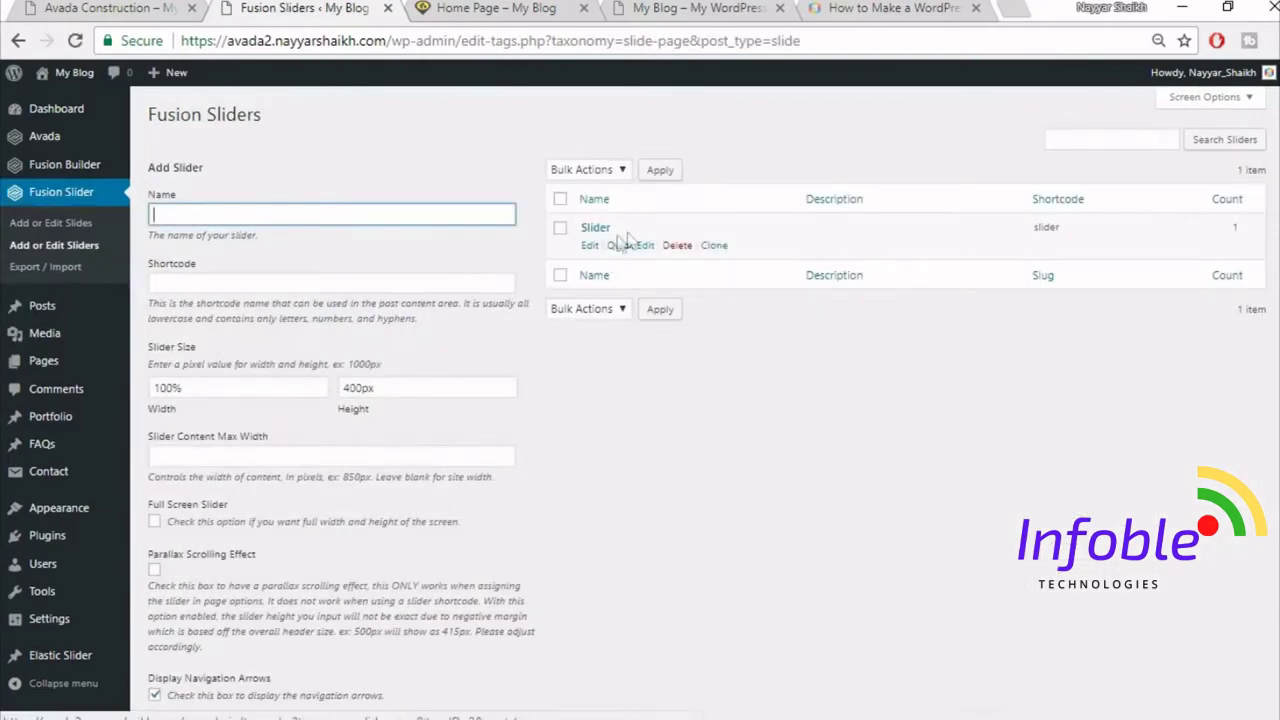
pyautogui.click(589, 246)
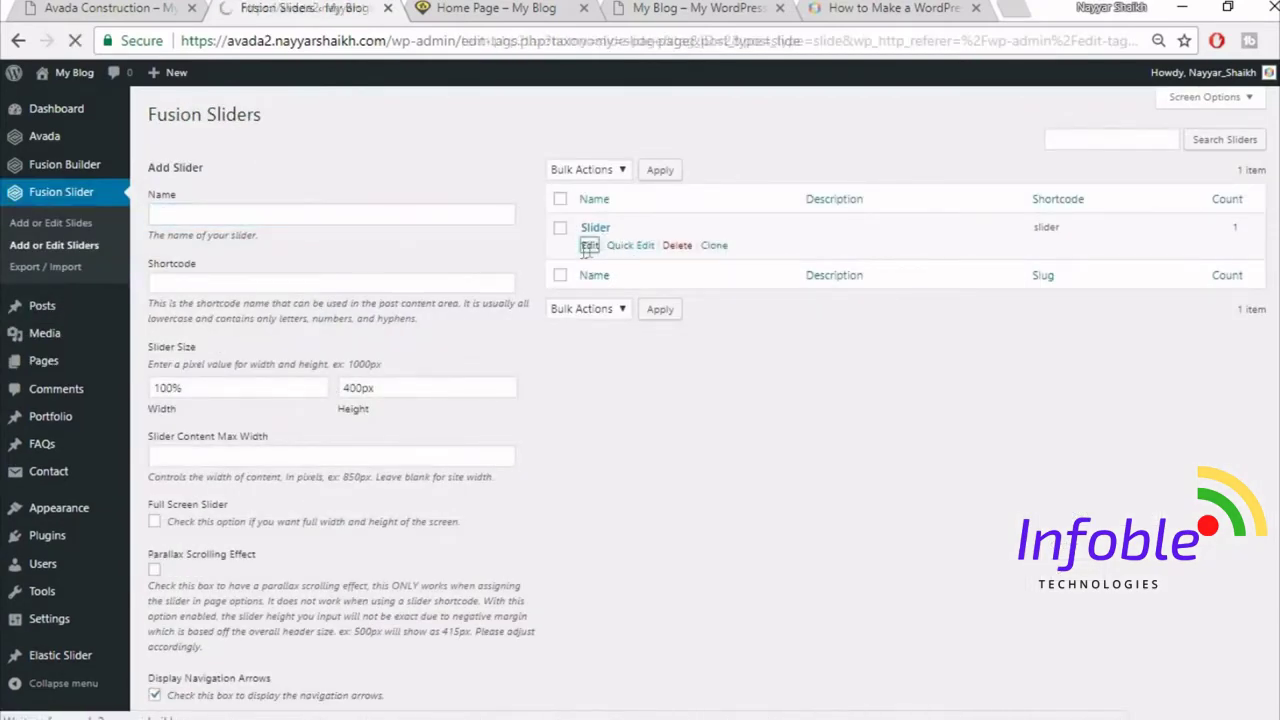
pyautogui.scroll(-5, 811, 389)
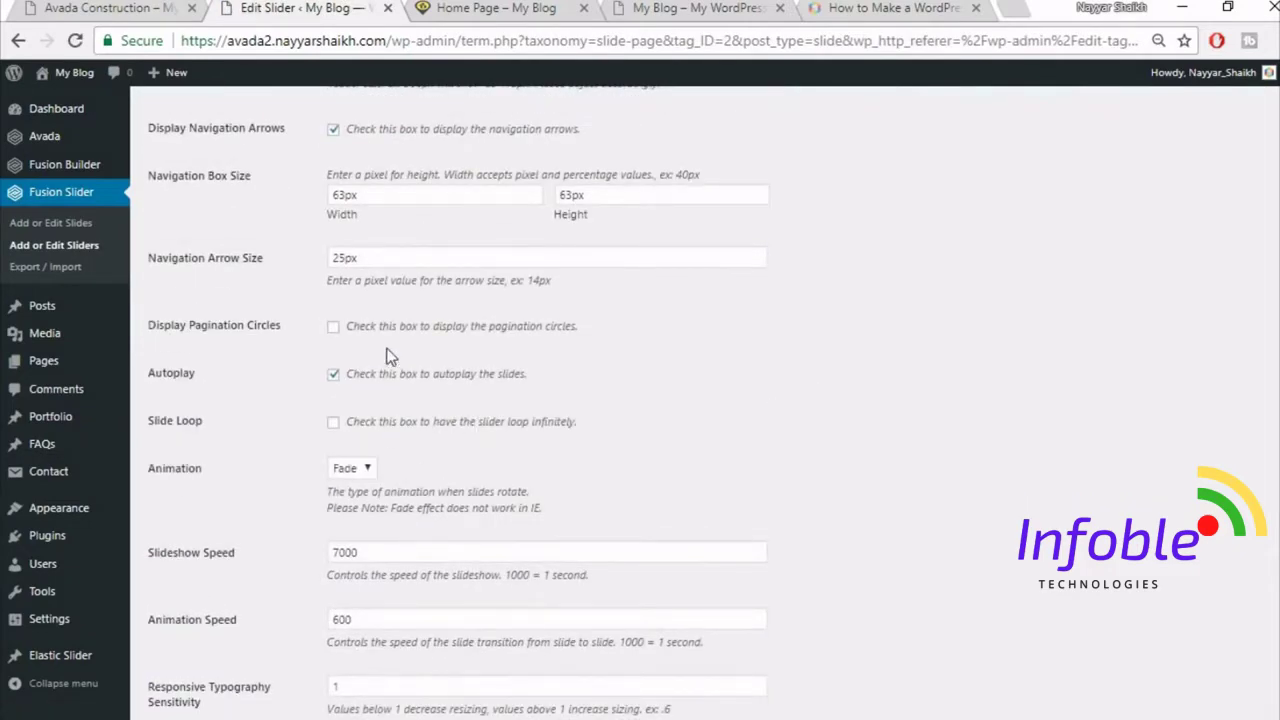
pyautogui.scroll(-2, 637, 340)
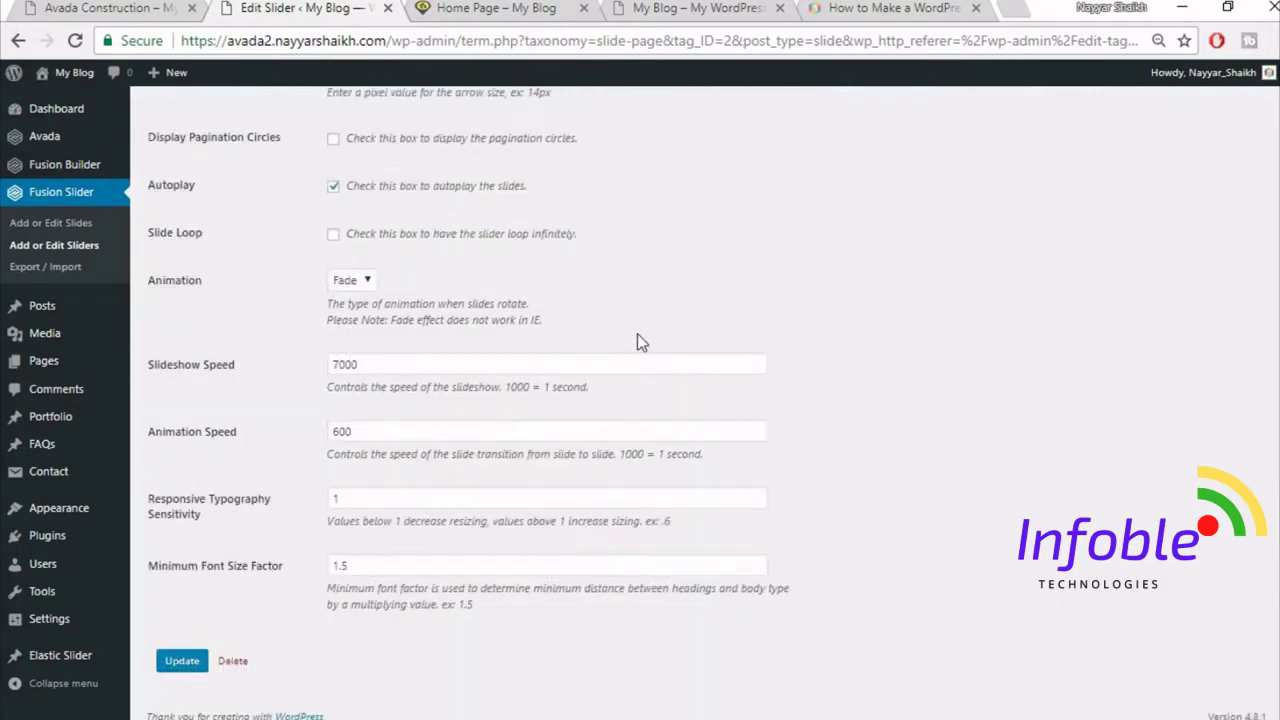
pyautogui.scroll(1, 640, 345)
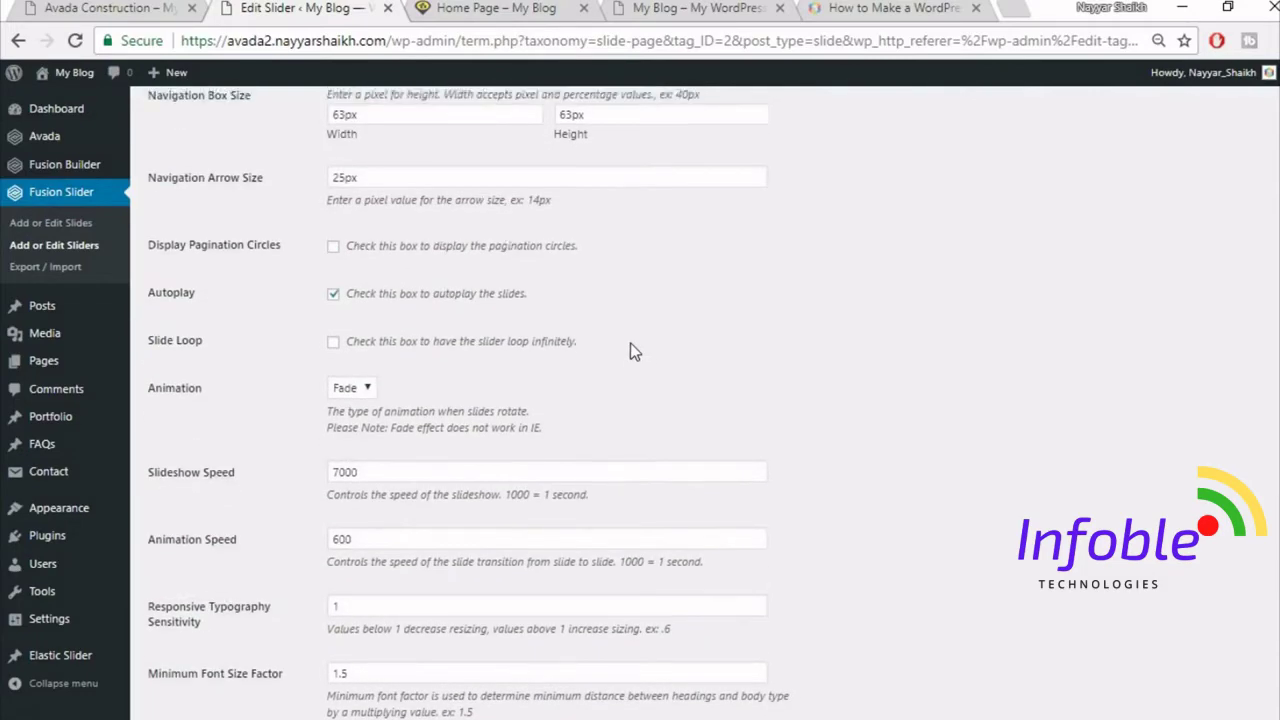
pyautogui.scroll(4, 632, 348)
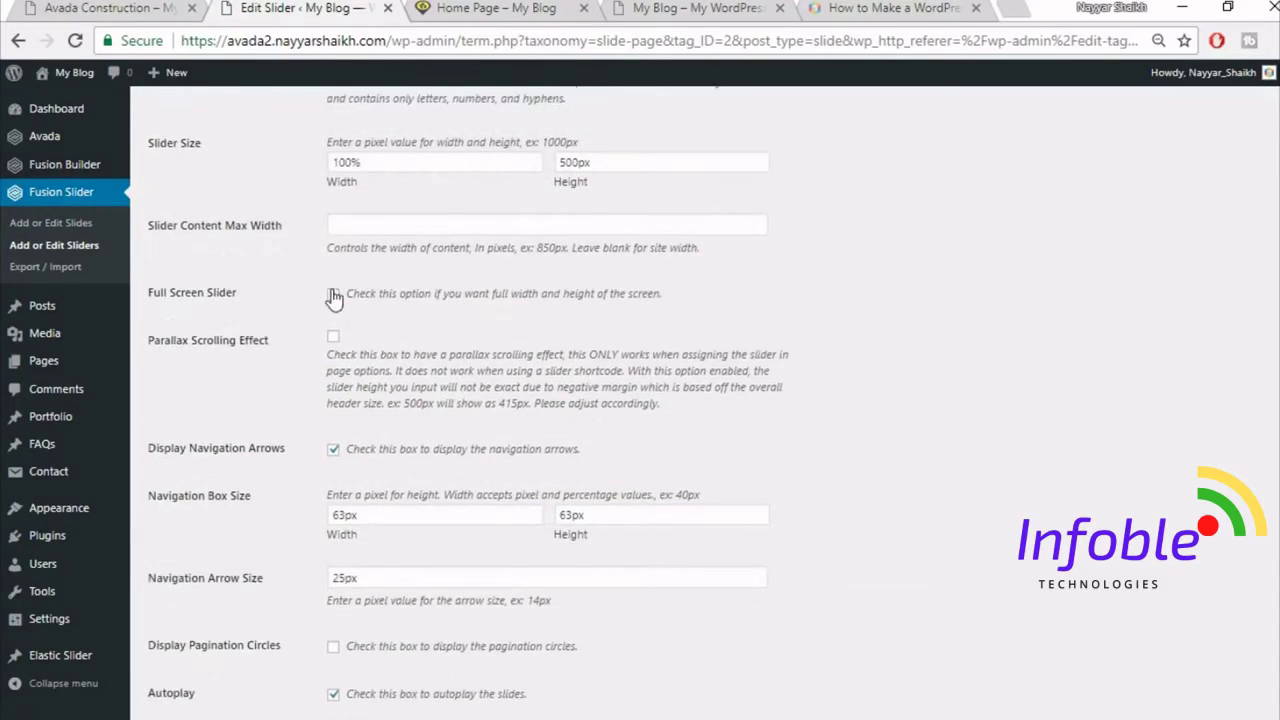
pyautogui.click(334, 296)
pyautogui.scroll(-5, 785, 398)
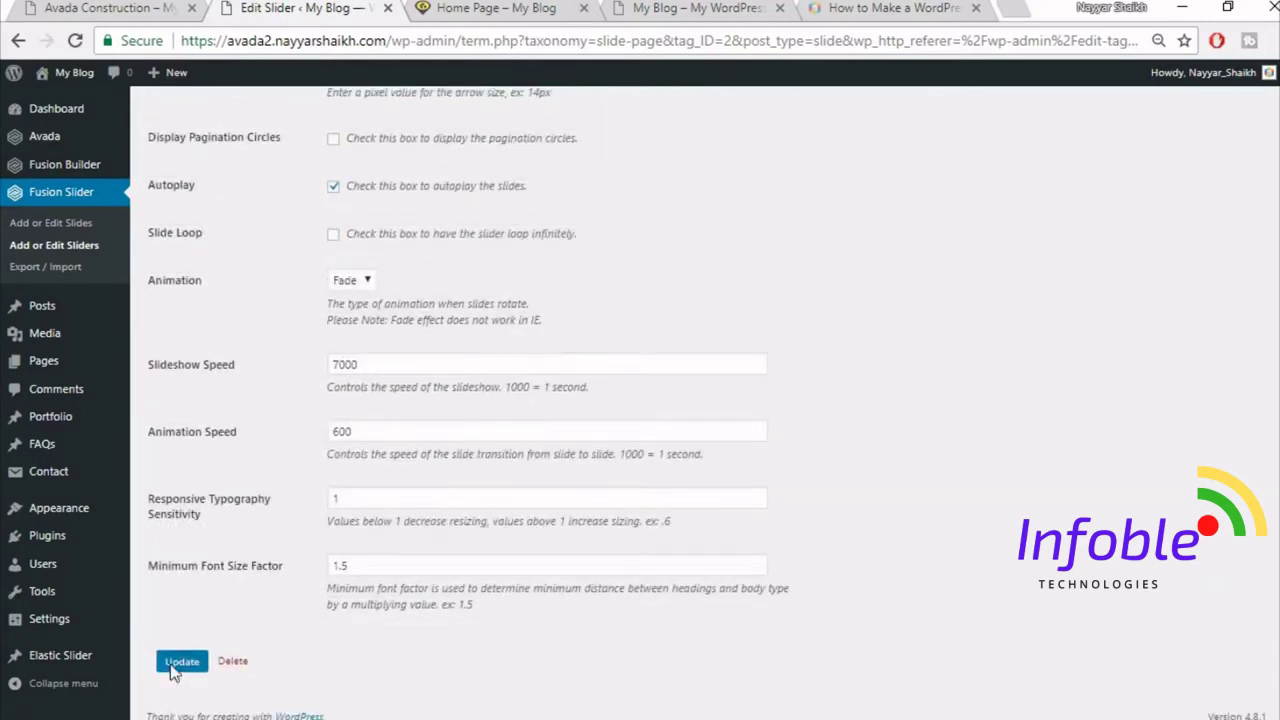
pyautogui.click(174, 666)
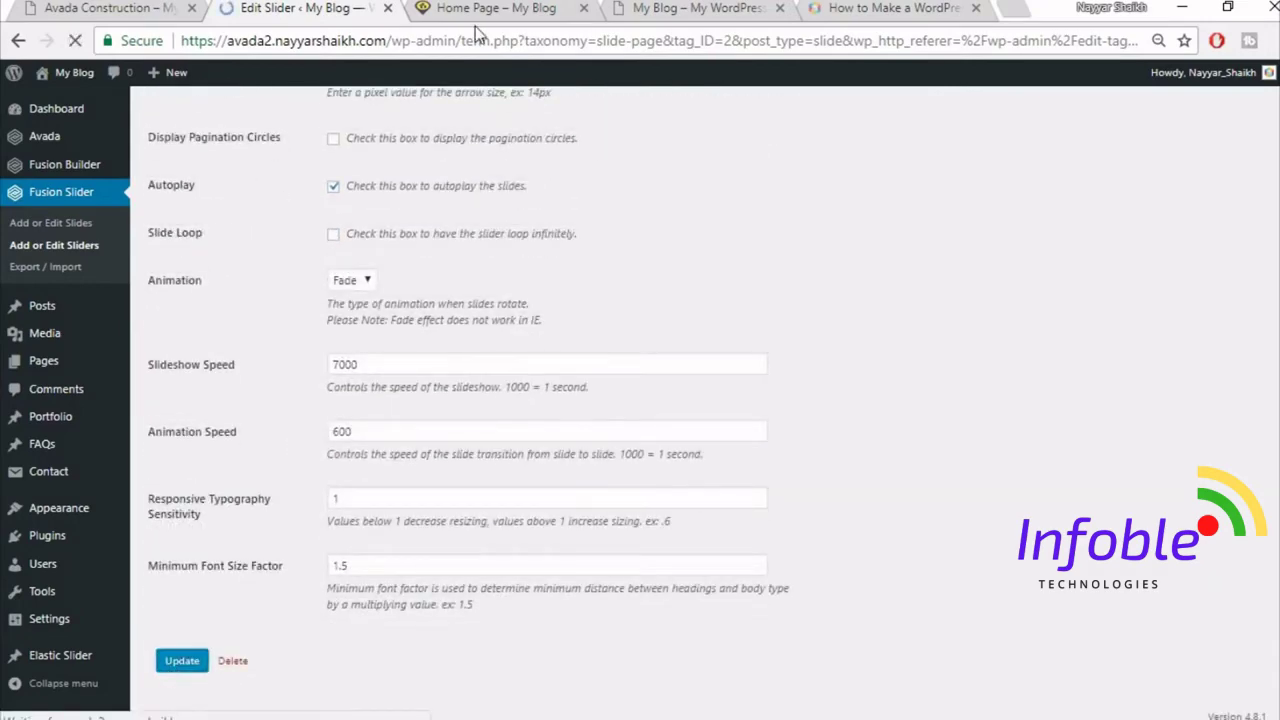
pyautogui.click(478, 8)
# - Reload the home page to see the full-screen slider
pyautogui.click(501, 33)
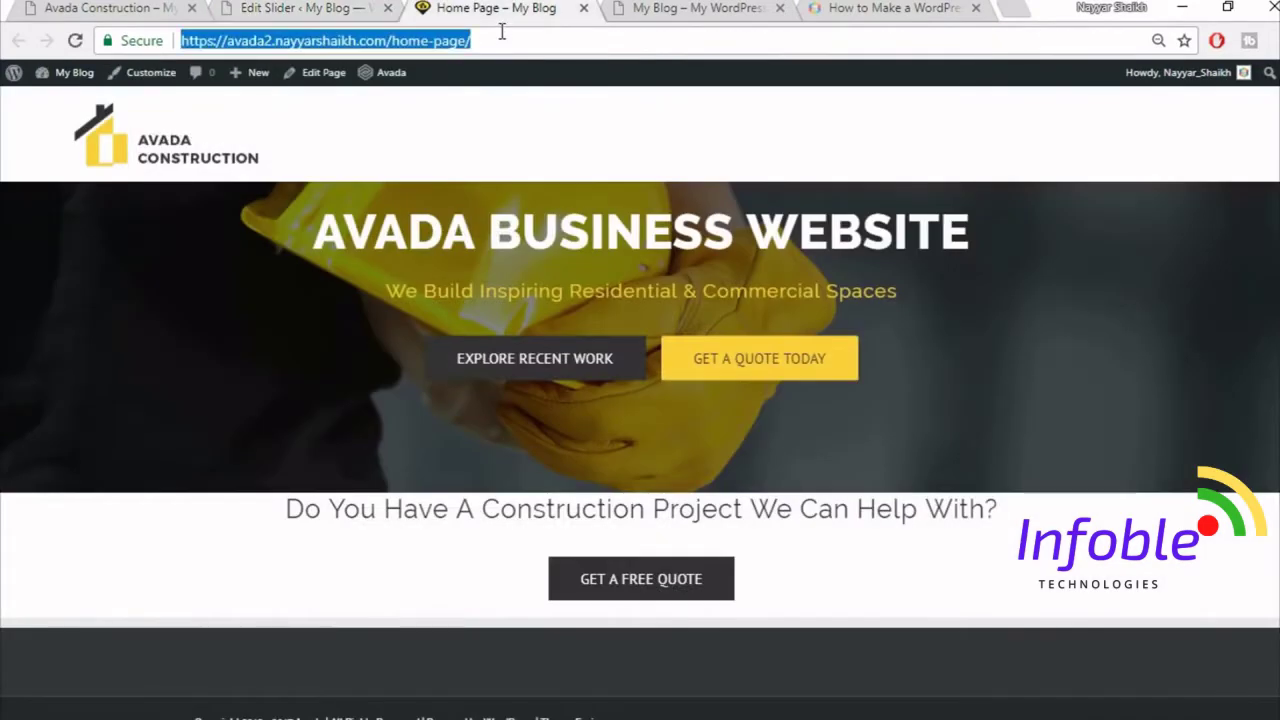
pyautogui.press('Return')
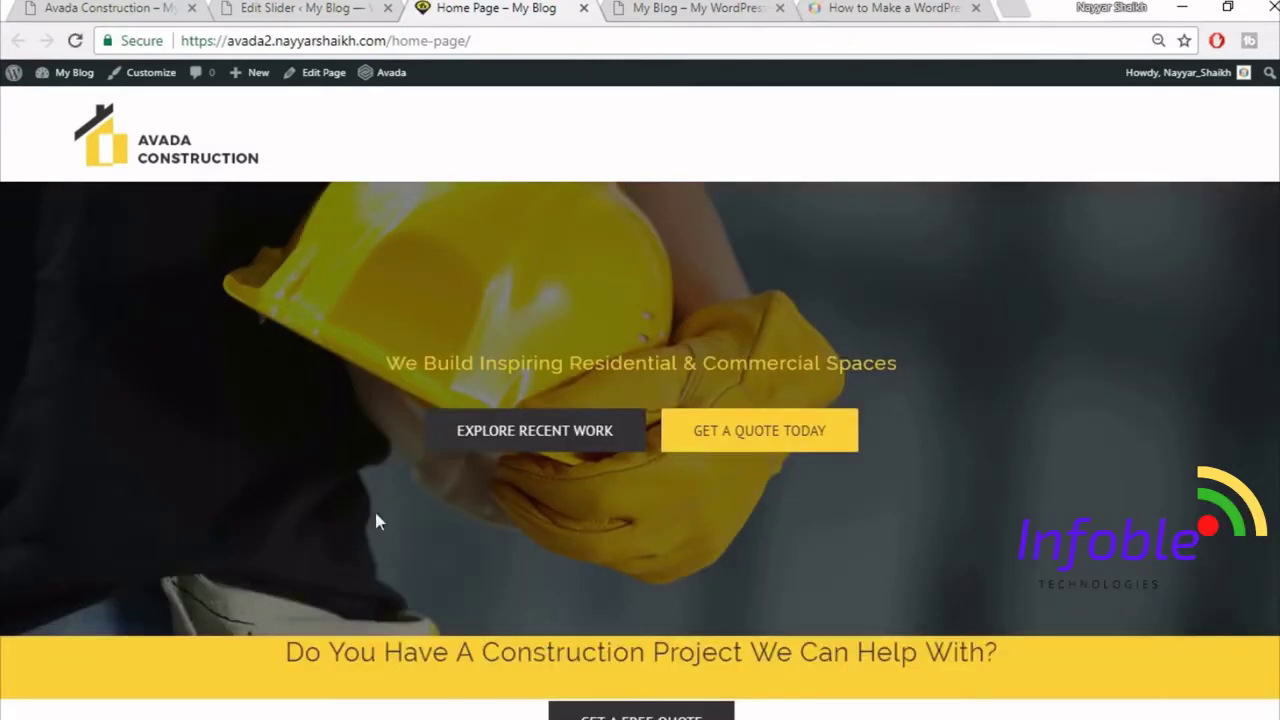
pyautogui.scroll(-3, 640, 532)
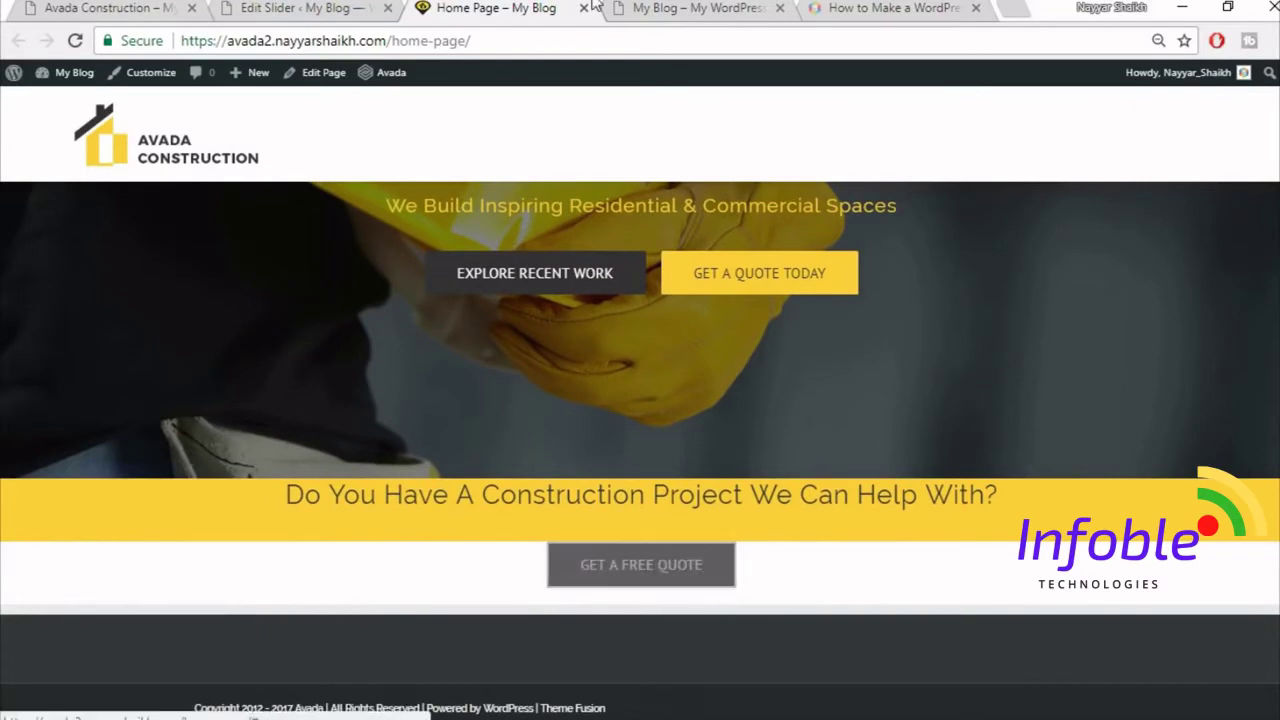
# - Compare the home page against the Avada Construction demo, switching between the tabs
pyautogui.click(110, 8)
pyautogui.scroll(2, 813, 540)
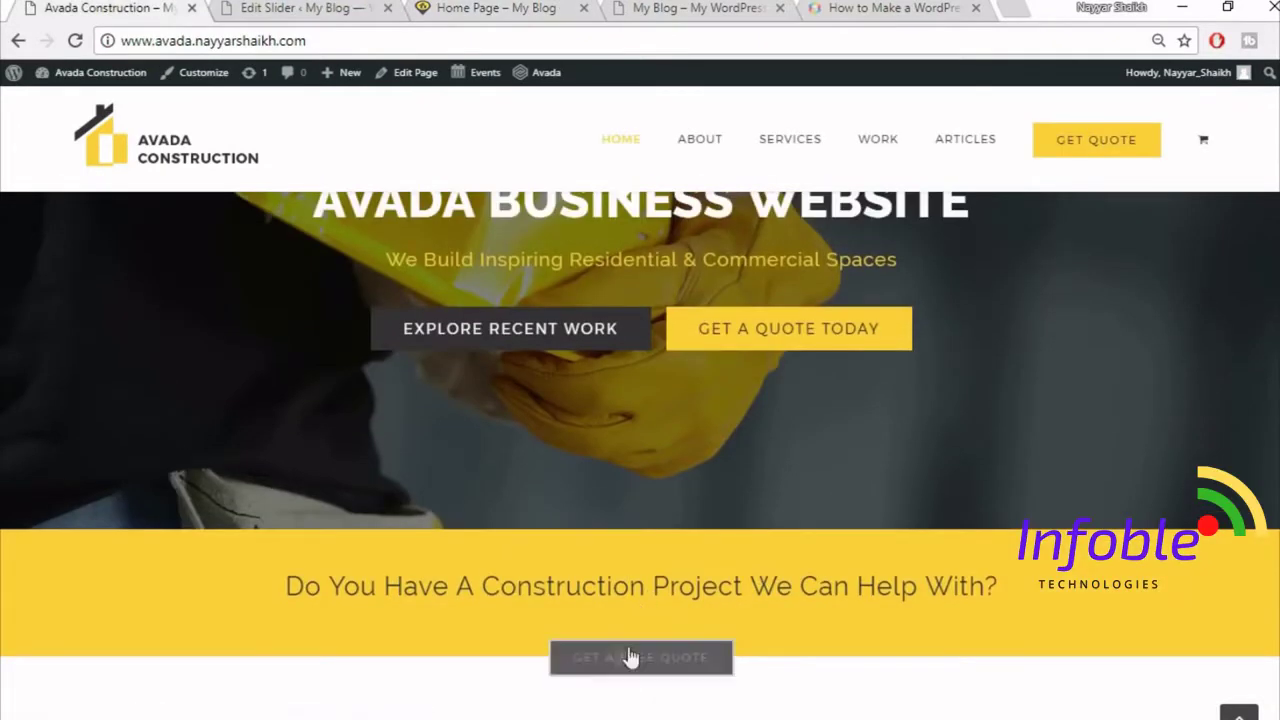
pyautogui.click(459, 7)
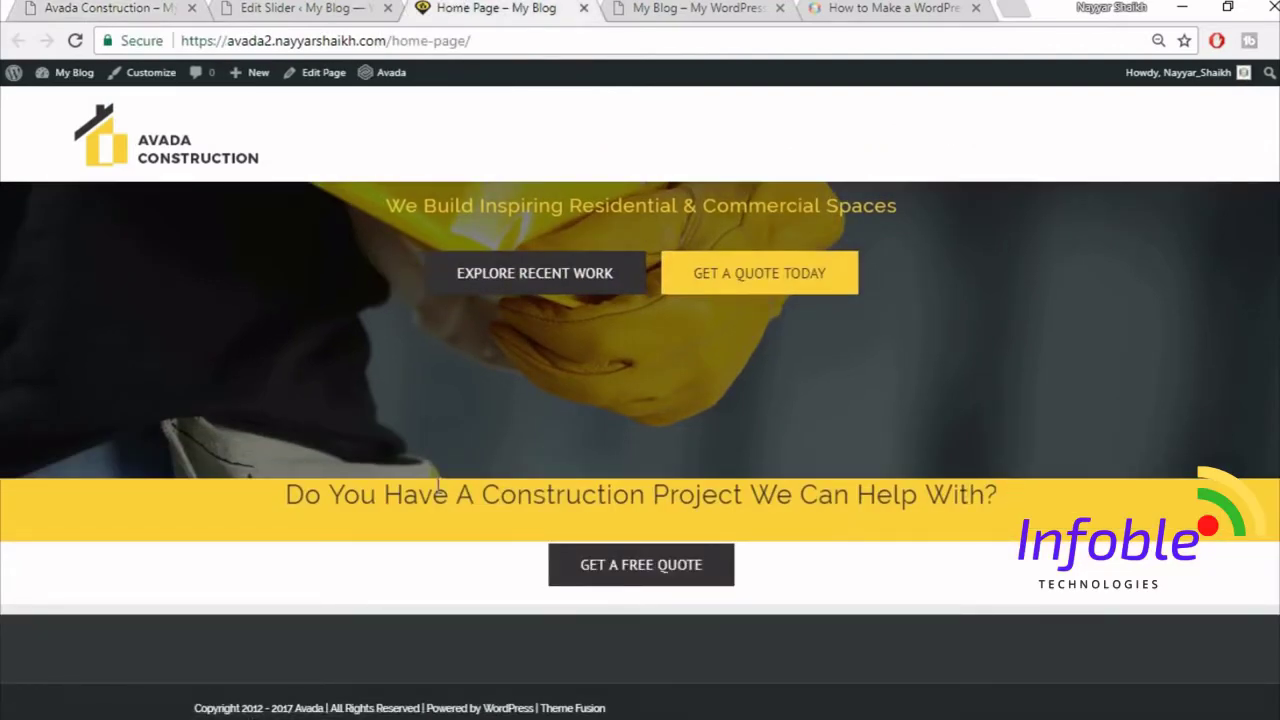
pyautogui.click(337, 7)
pyautogui.click(75, 6)
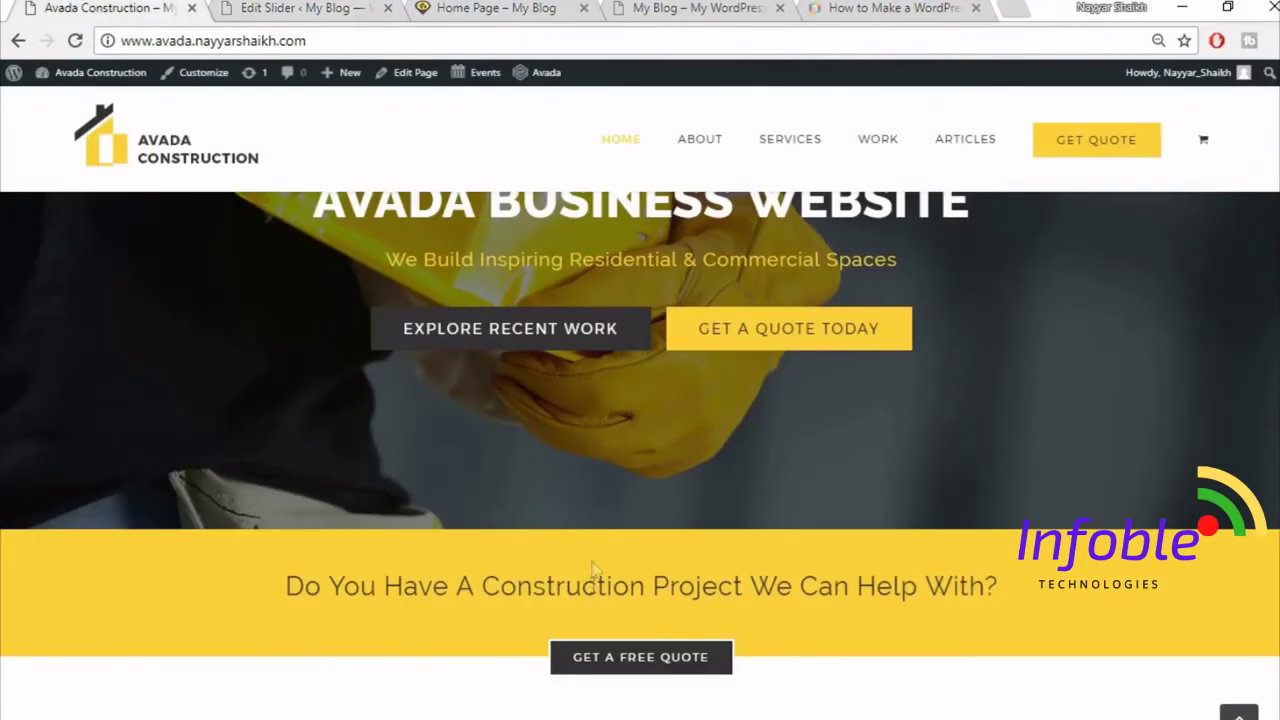
pyautogui.click(527, 7)
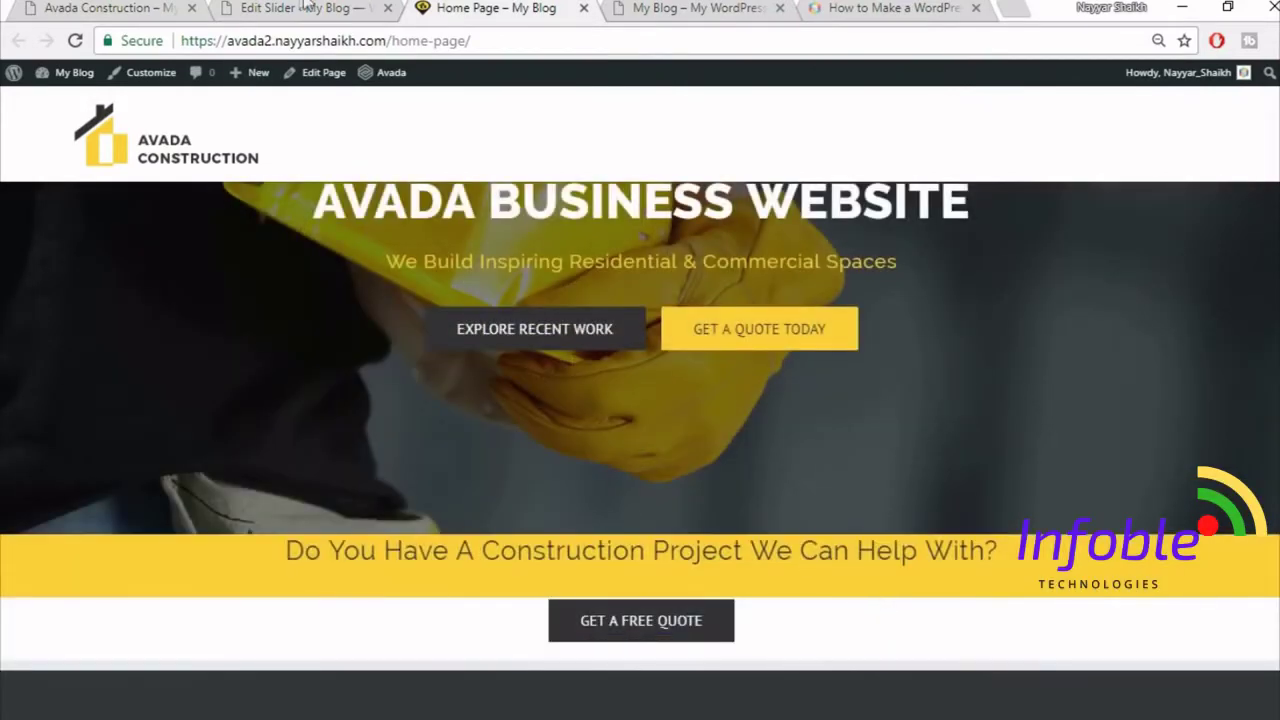
pyautogui.click(305, 8)
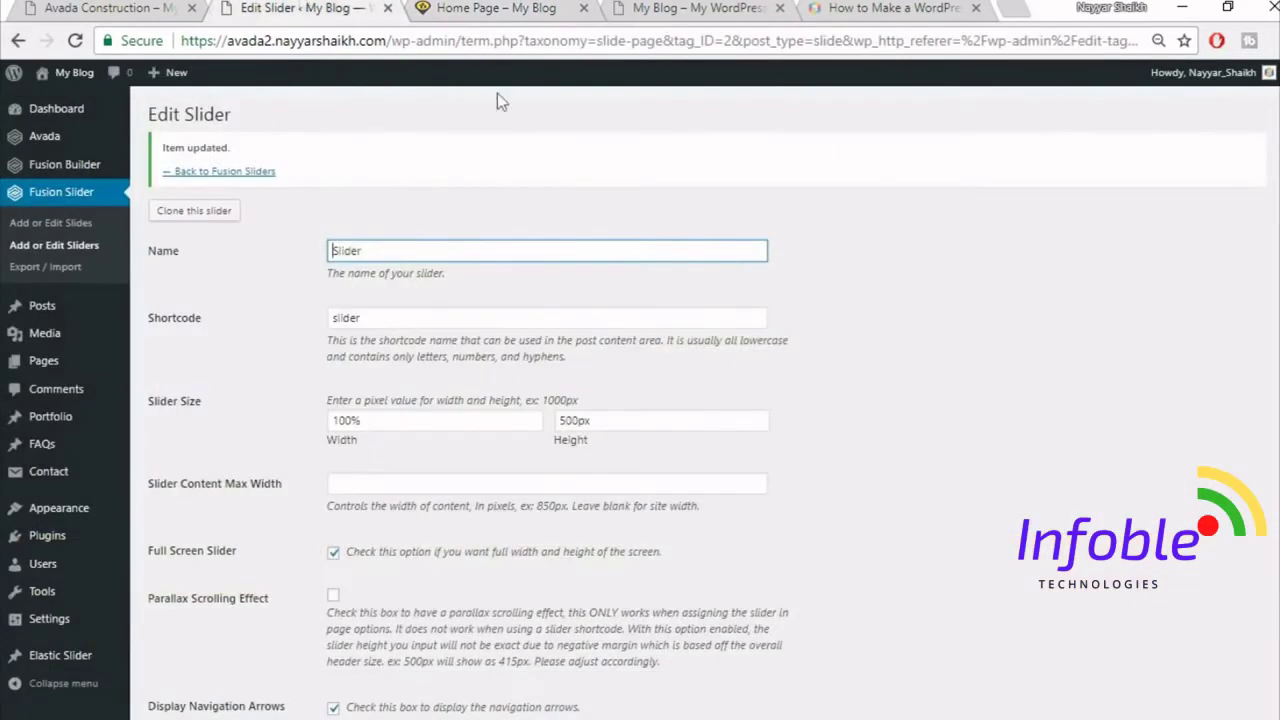
pyautogui.click(446, 8)
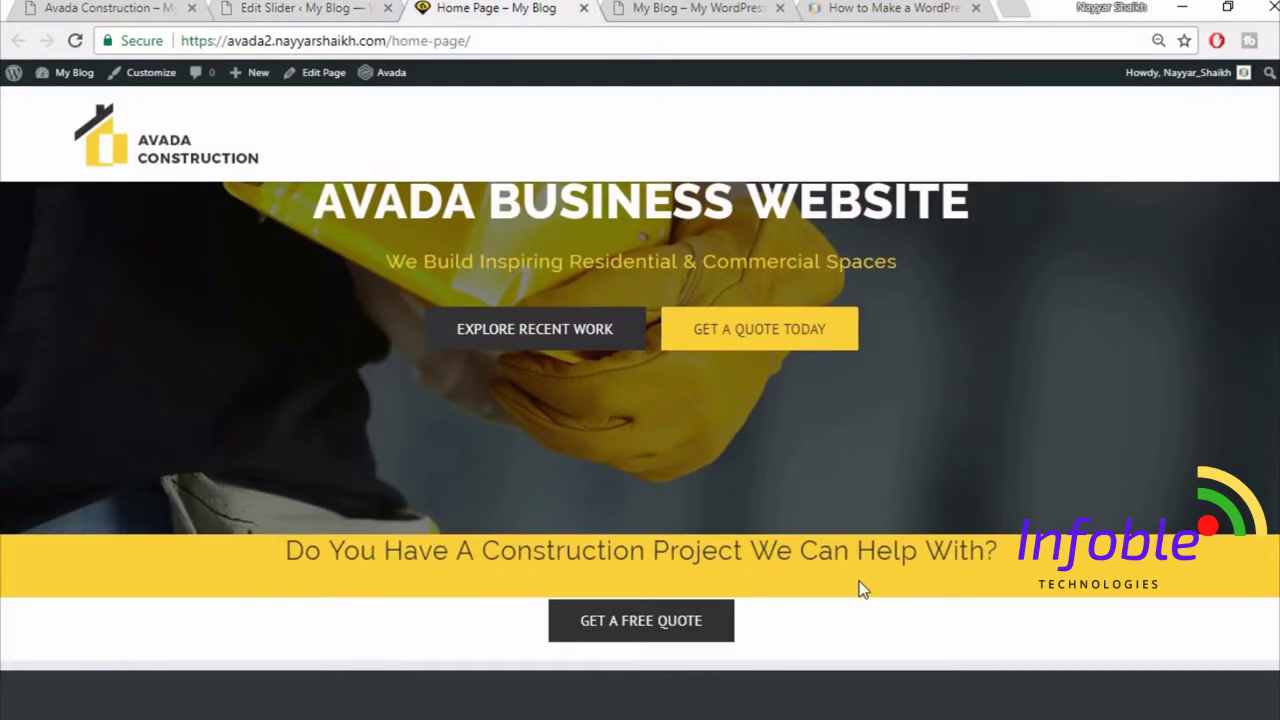
pyautogui.click(155, 8)
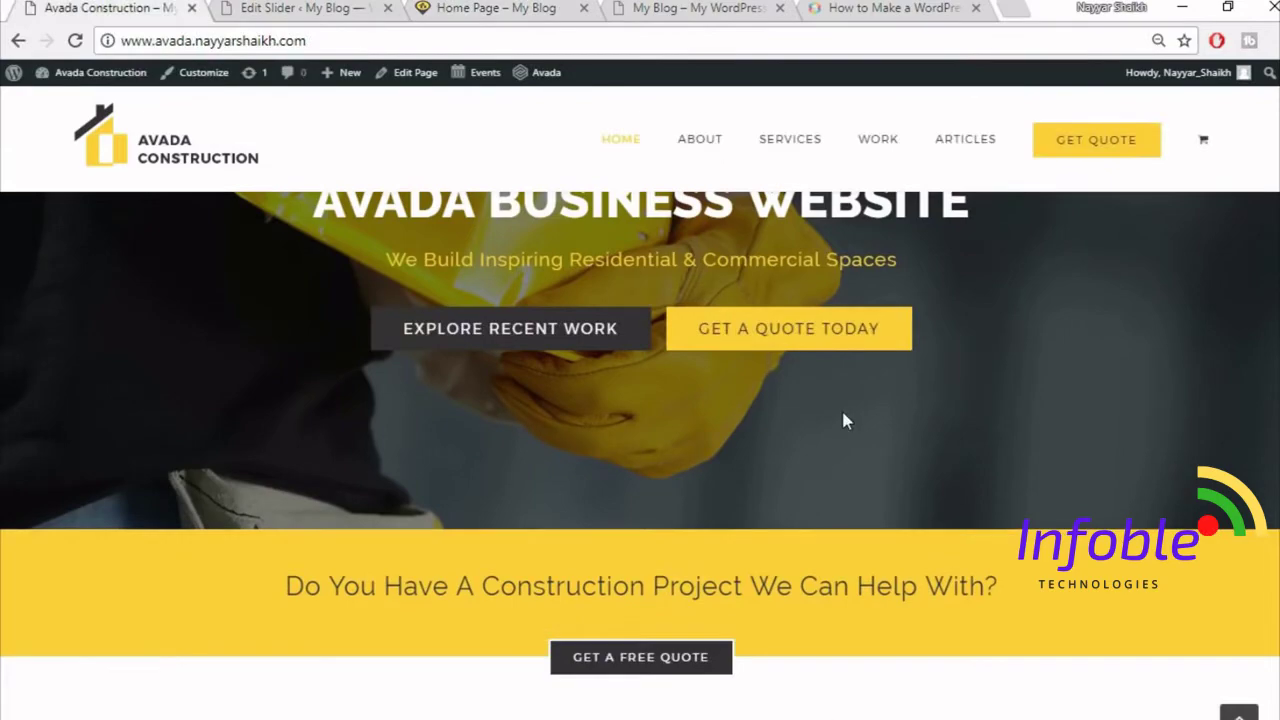
pyautogui.scroll(-5, 843, 440)
pyautogui.scroll(8, 843, 490)
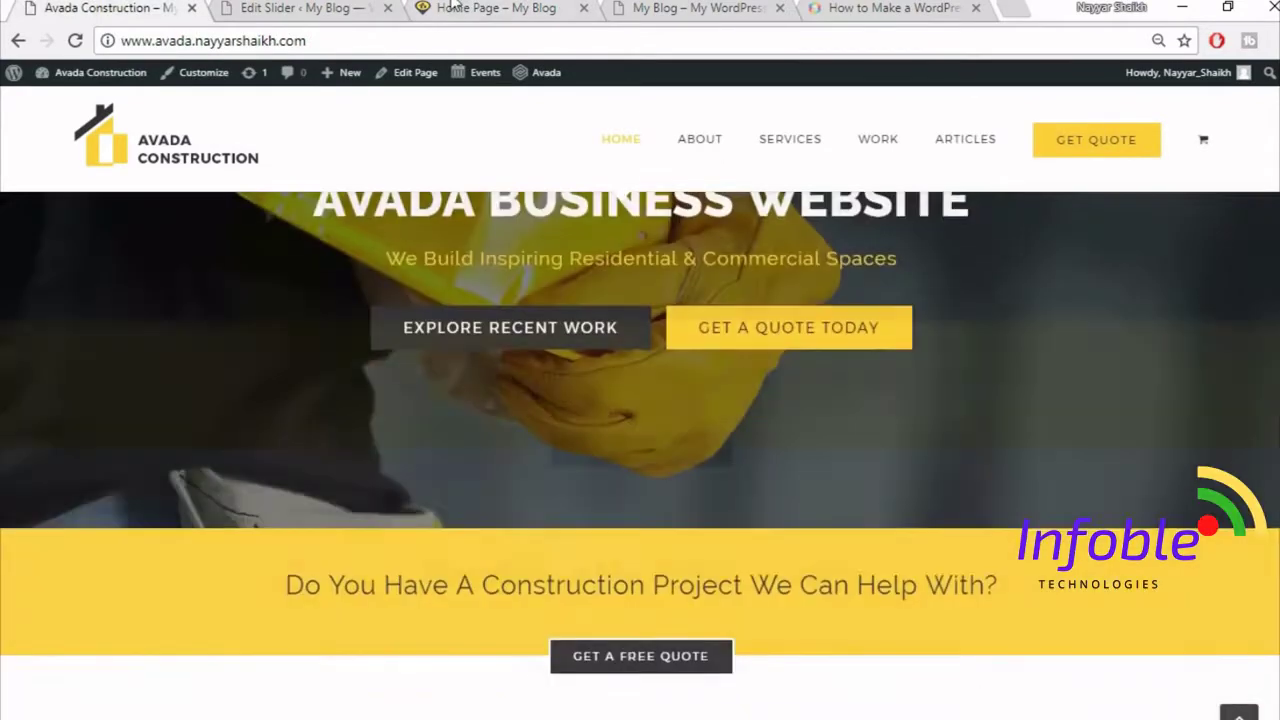
pyautogui.click(285, 7)
pyautogui.click(515, 7)
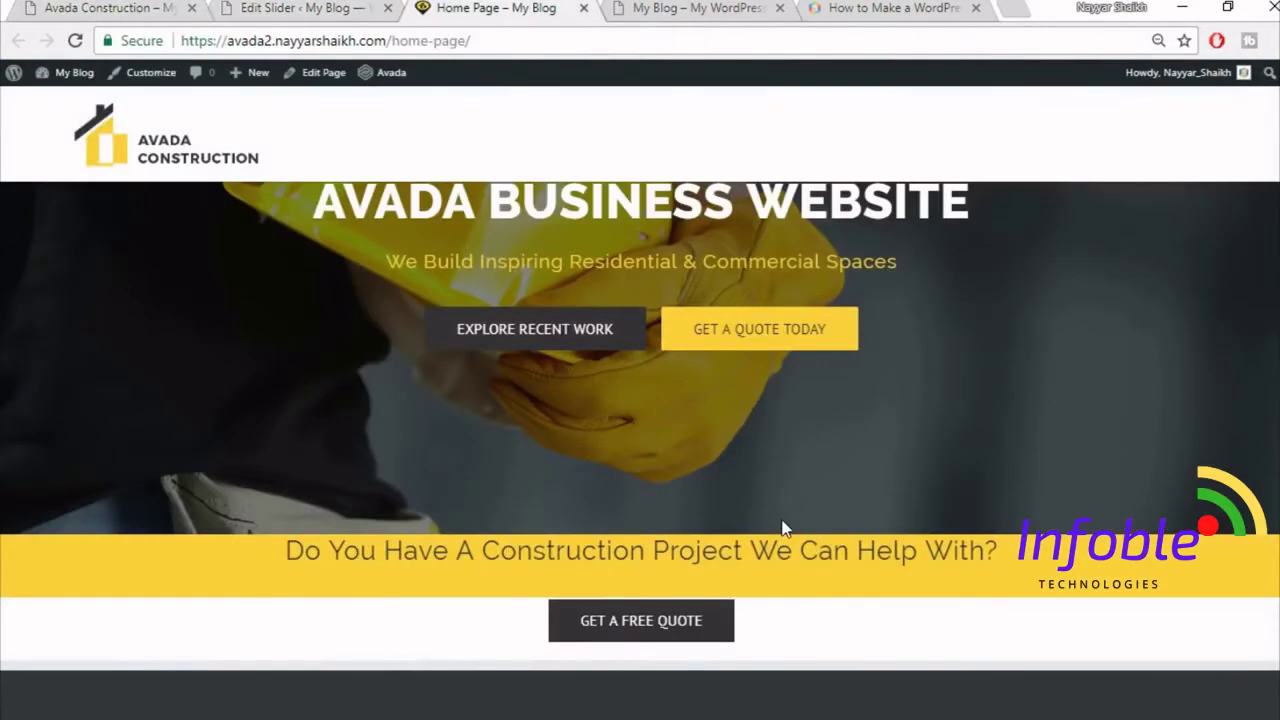
pyautogui.scroll(1, 783, 528)
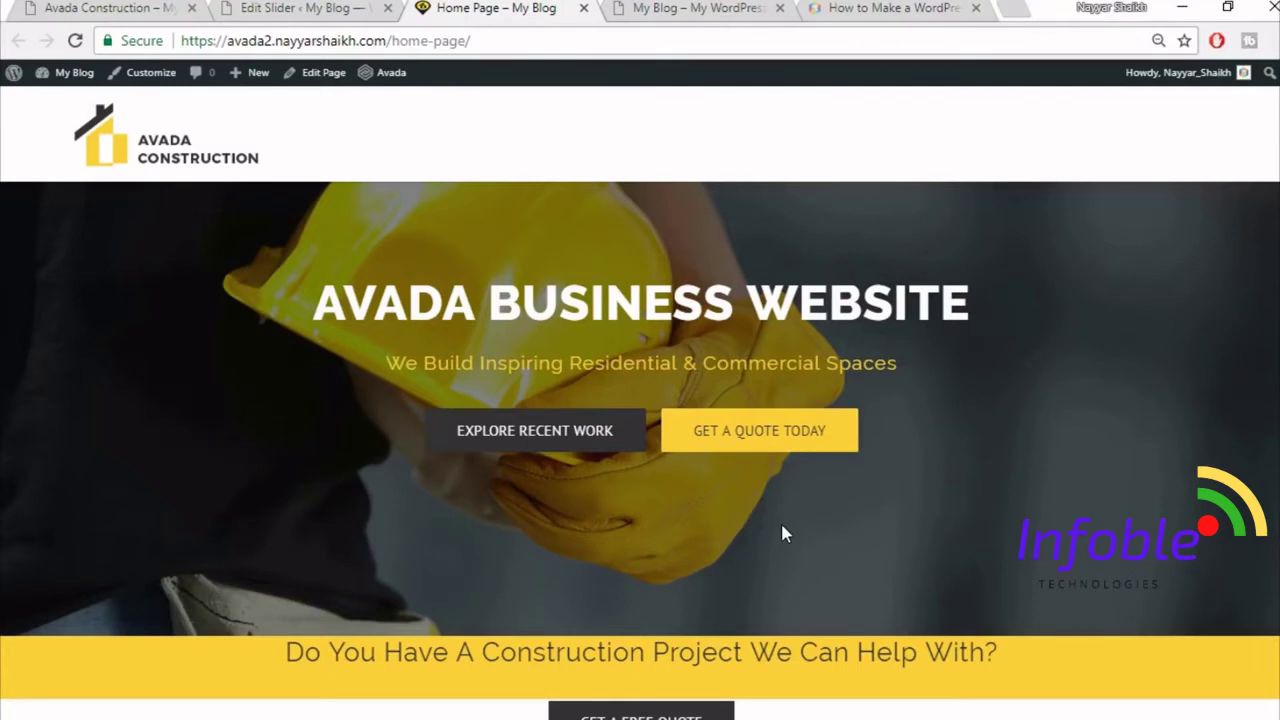
pyautogui.scroll(-1, 851, 600)
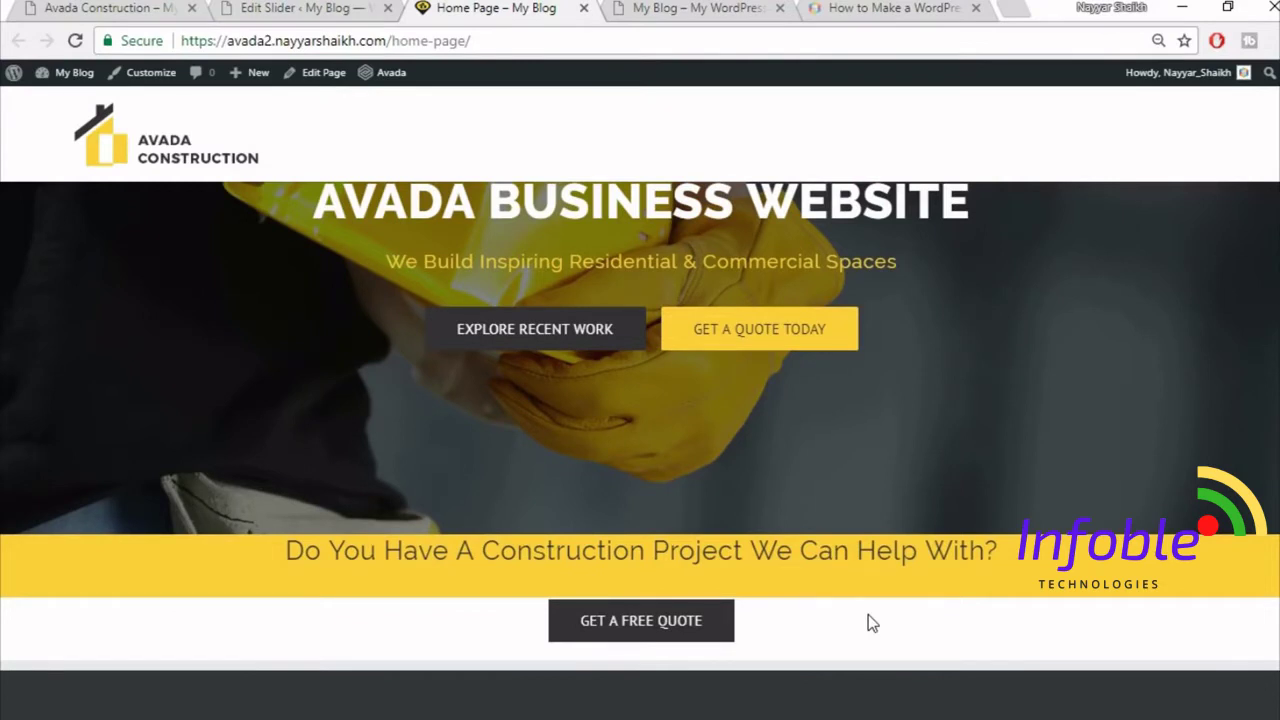
# - Open the Home Page editor in a new tab from the admin bar's Edit Page link
pyautogui.rightClick(321, 82)
pyautogui.click(343, 95)
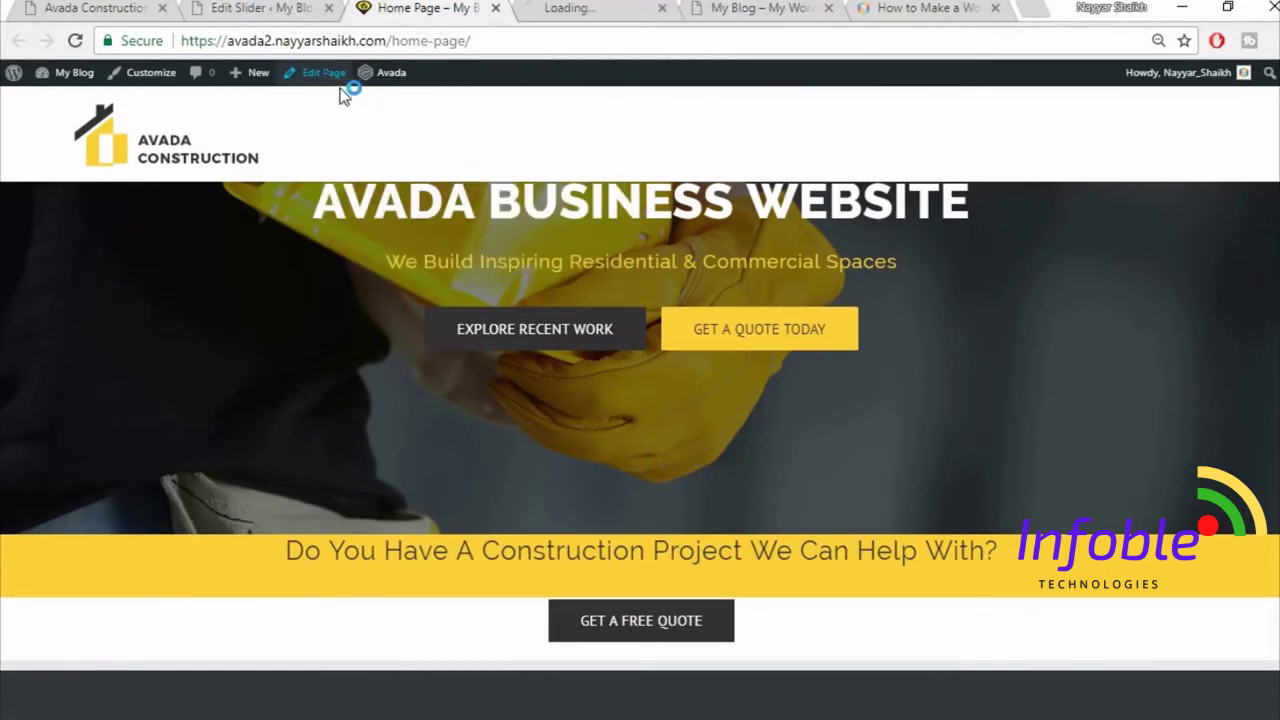
pyautogui.hotkey('ctrl', 'pageup')
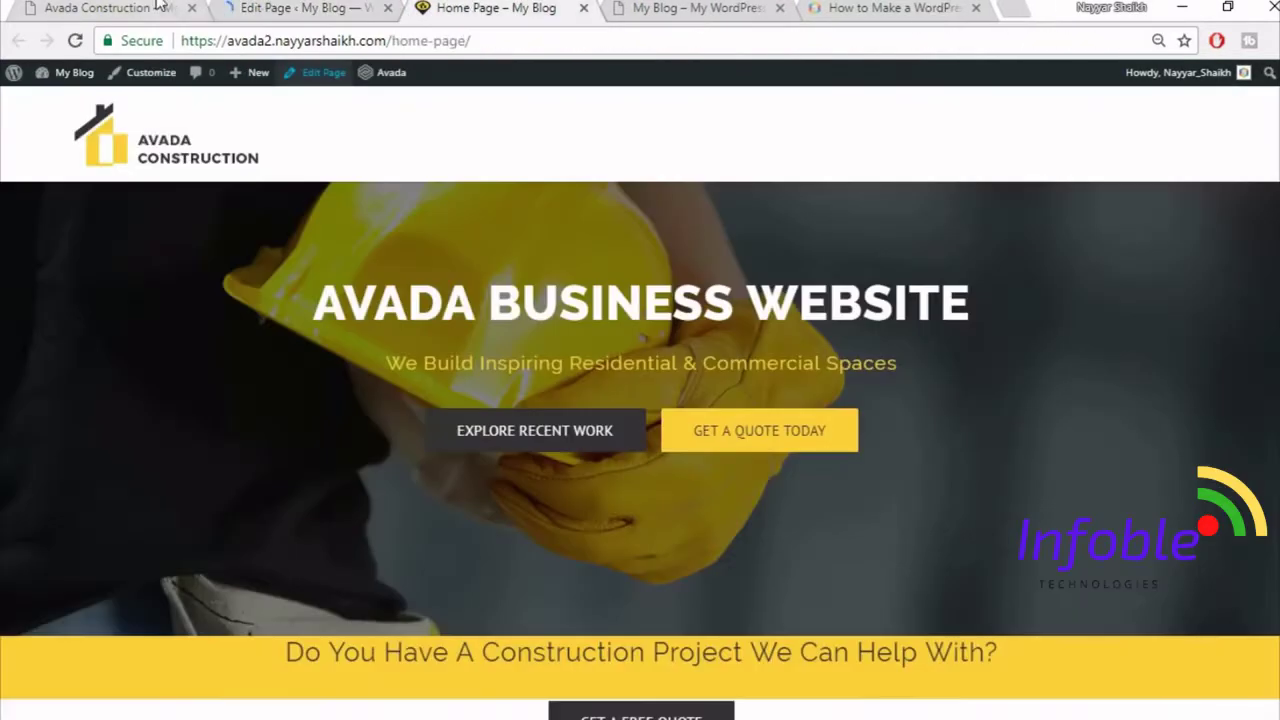
pyautogui.click(160, 7)
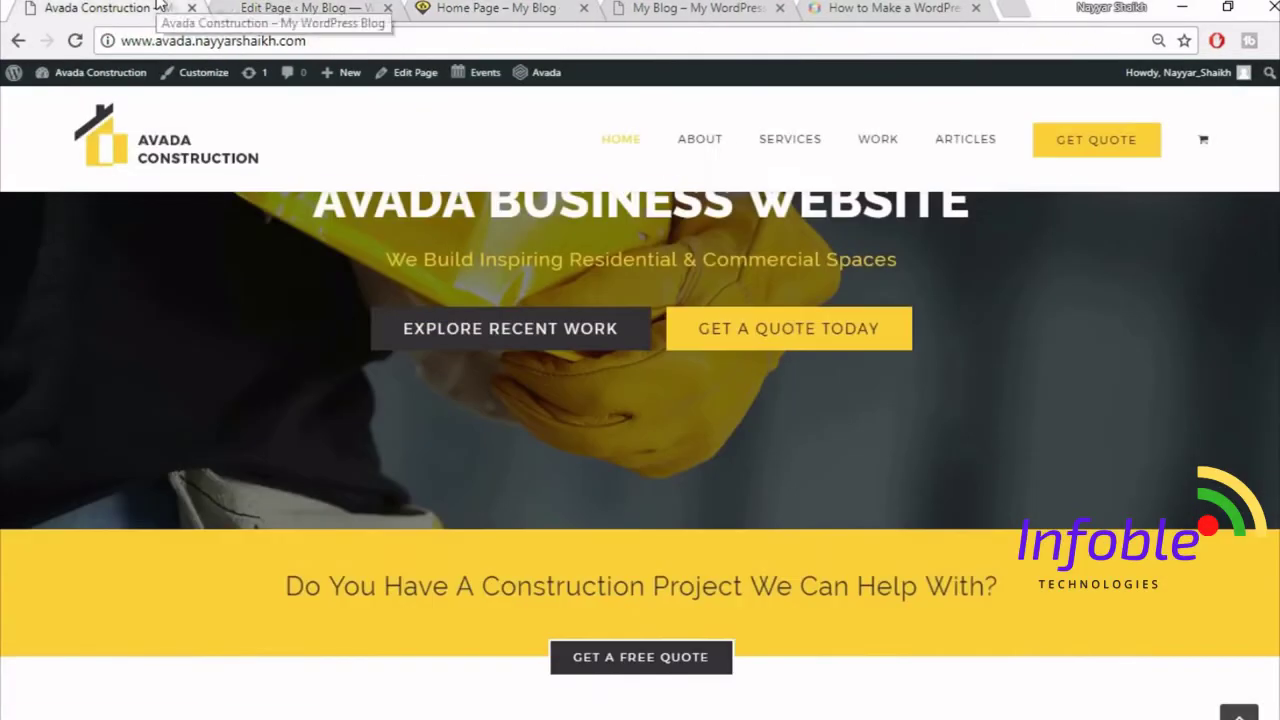
# - Review the demo's Buildings, Renovate, Construct and Exclusive service cards
pyautogui.scroll(-3, 811, 448)
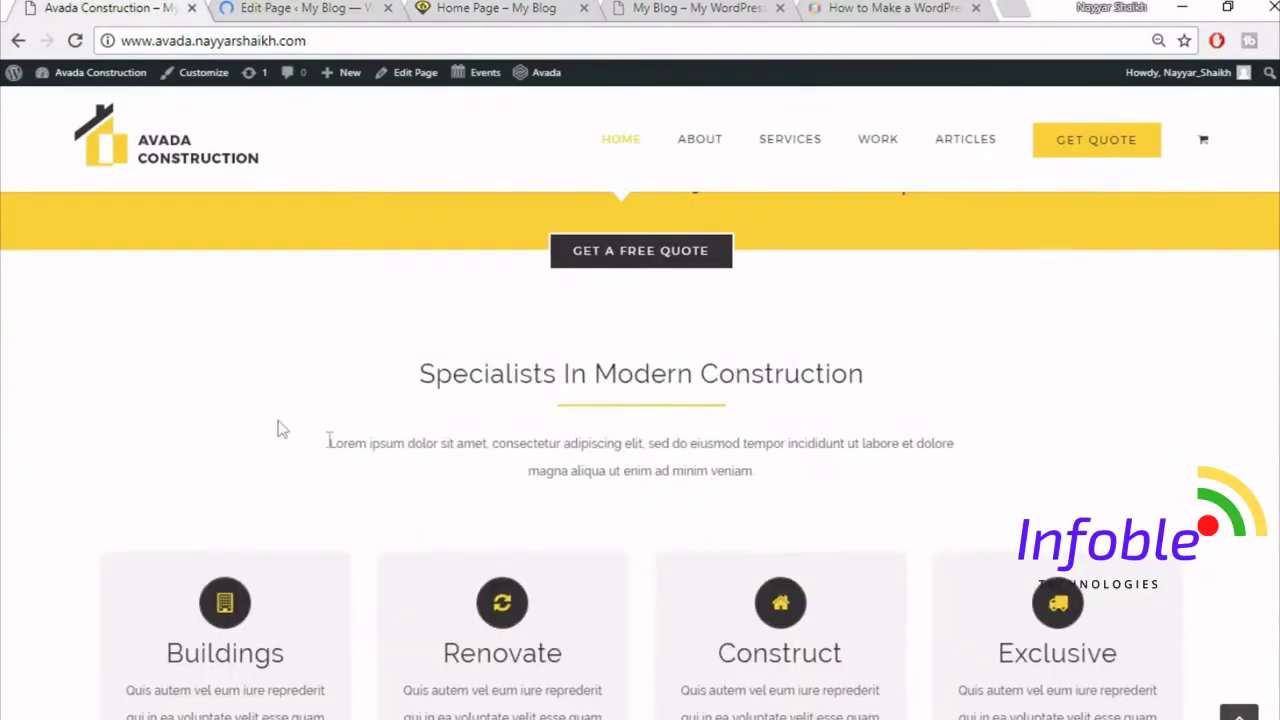
pyautogui.scroll(-2, 277, 440)
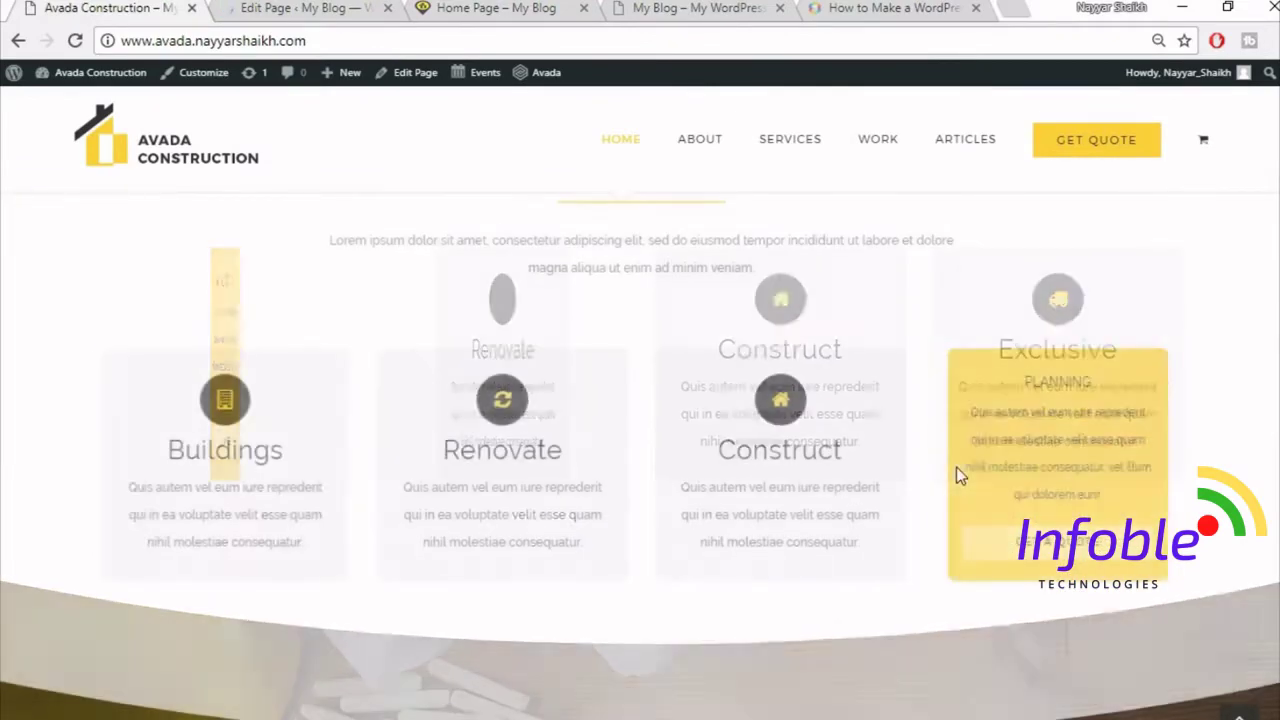
pyautogui.scroll(2, 892, 463)
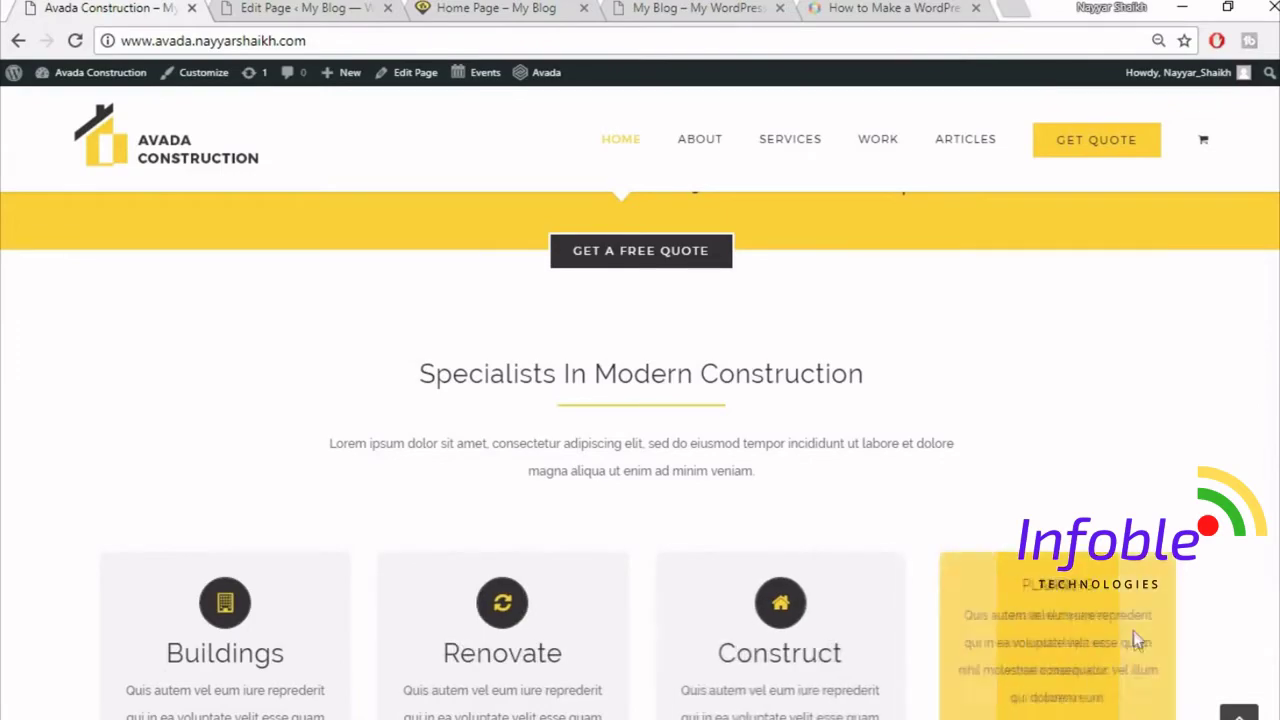
pyautogui.scroll(-2, 1133, 630)
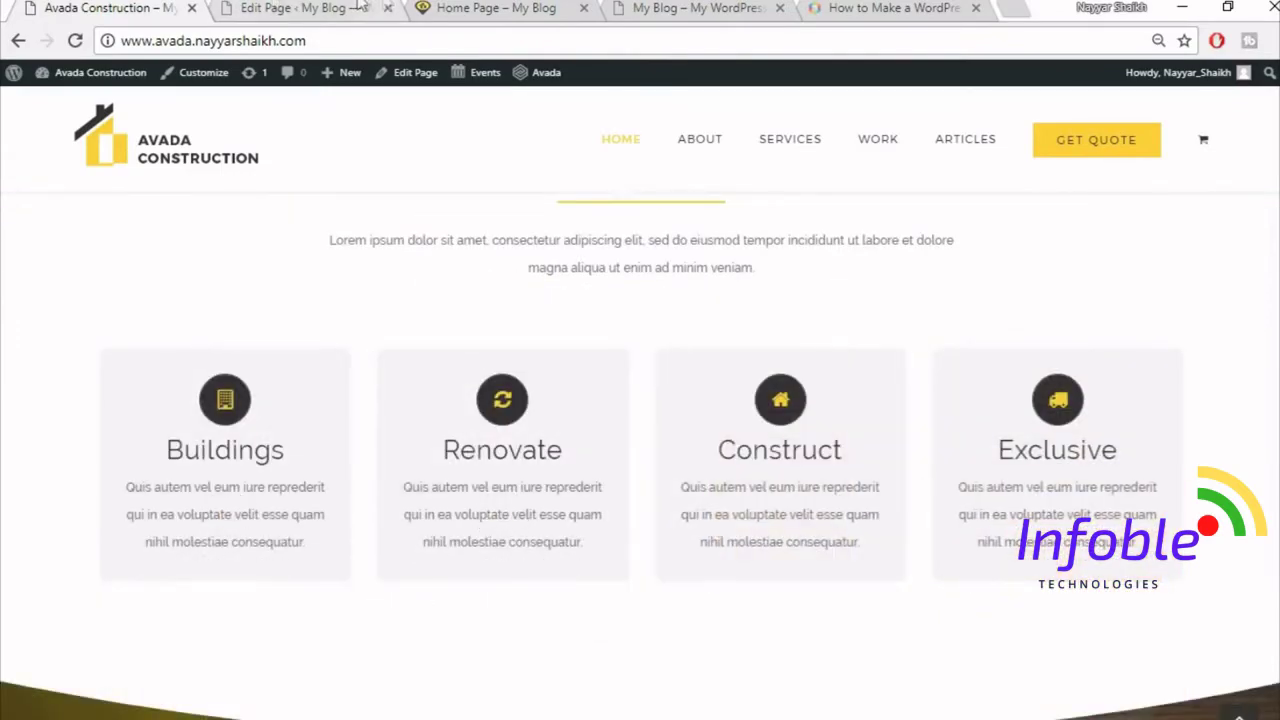
# - Scroll the Home Page's Fusion Builder layout back to the top
pyautogui.click(353, 7)
pyautogui.scroll(-6, 877, 540)
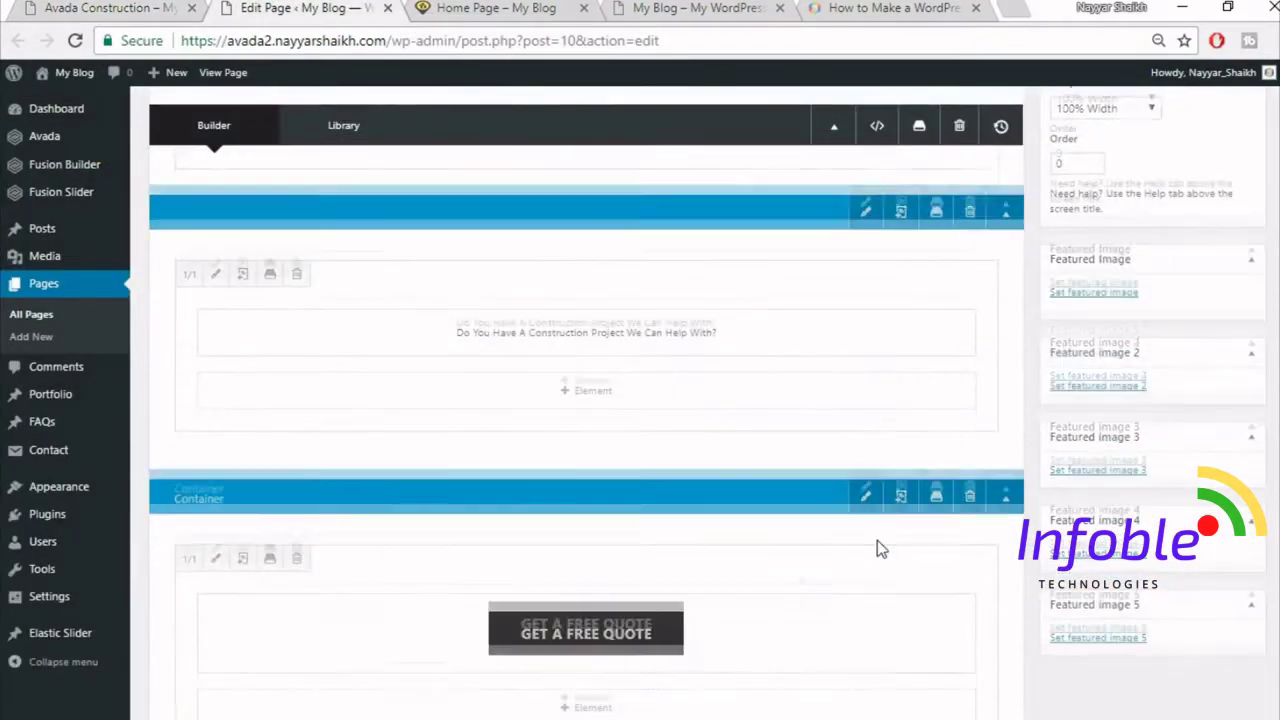
pyautogui.scroll(3, 877, 540)
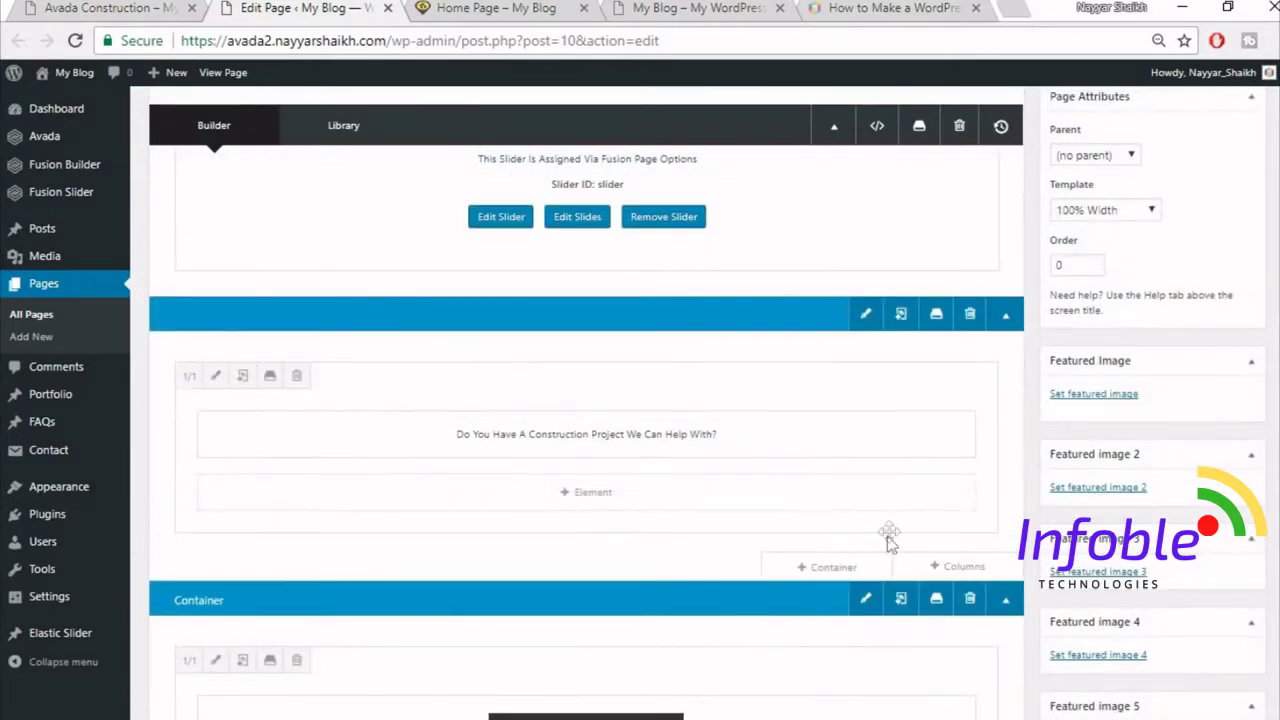
pyautogui.scroll(1, 900, 510)
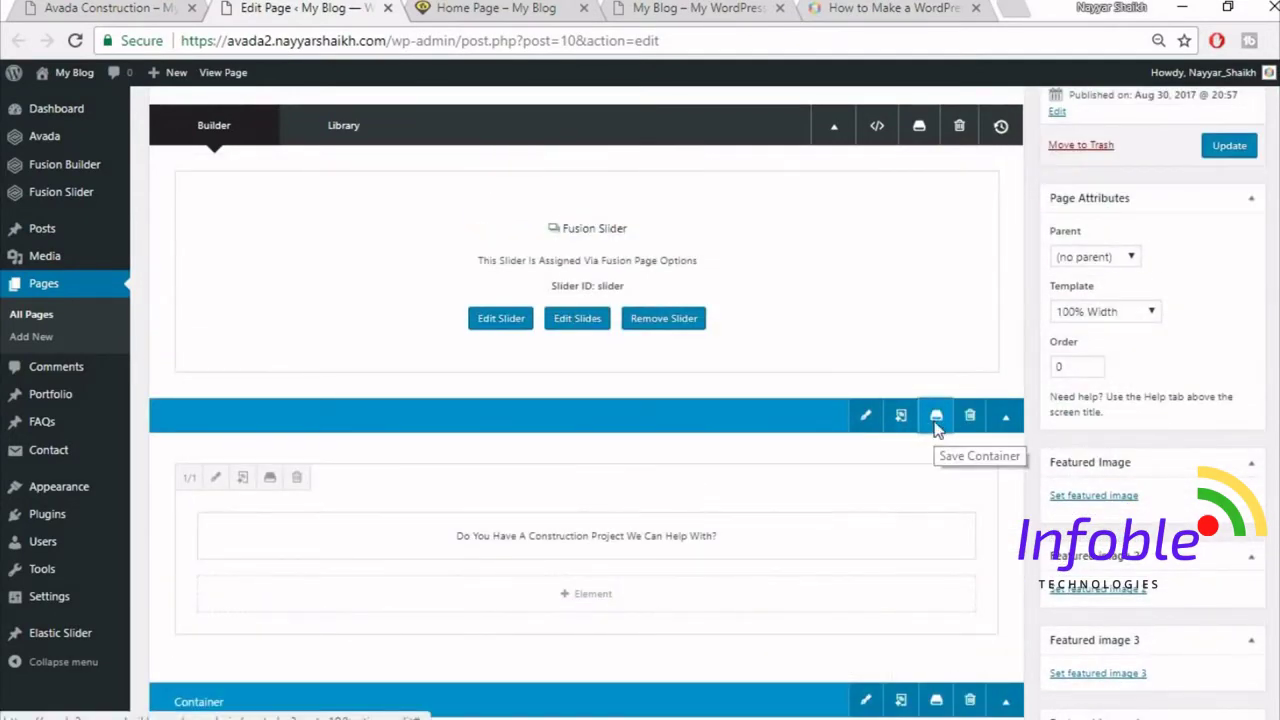
# - Save the first container to the Library as Top1
pyautogui.click(938, 420)
pyautogui.click(431, 240)
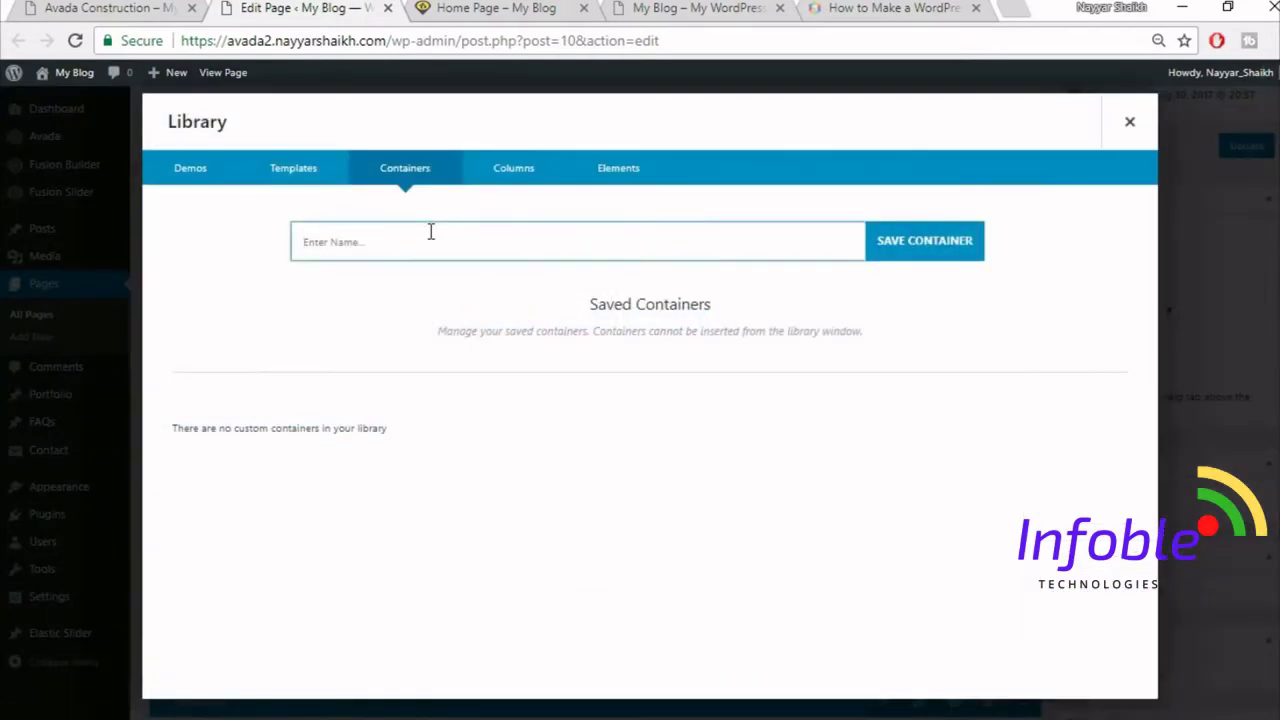
pyautogui.write('Top1')
pyautogui.click(958, 240)
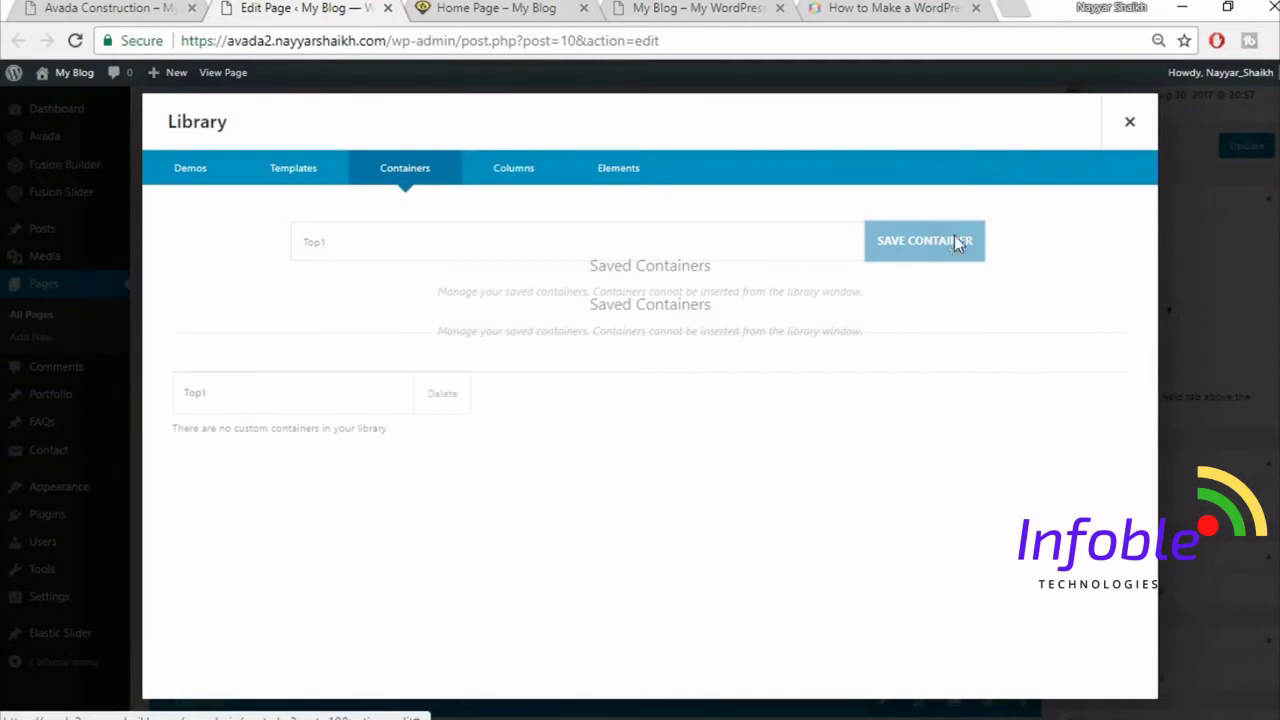
pyautogui.click(1128, 124)
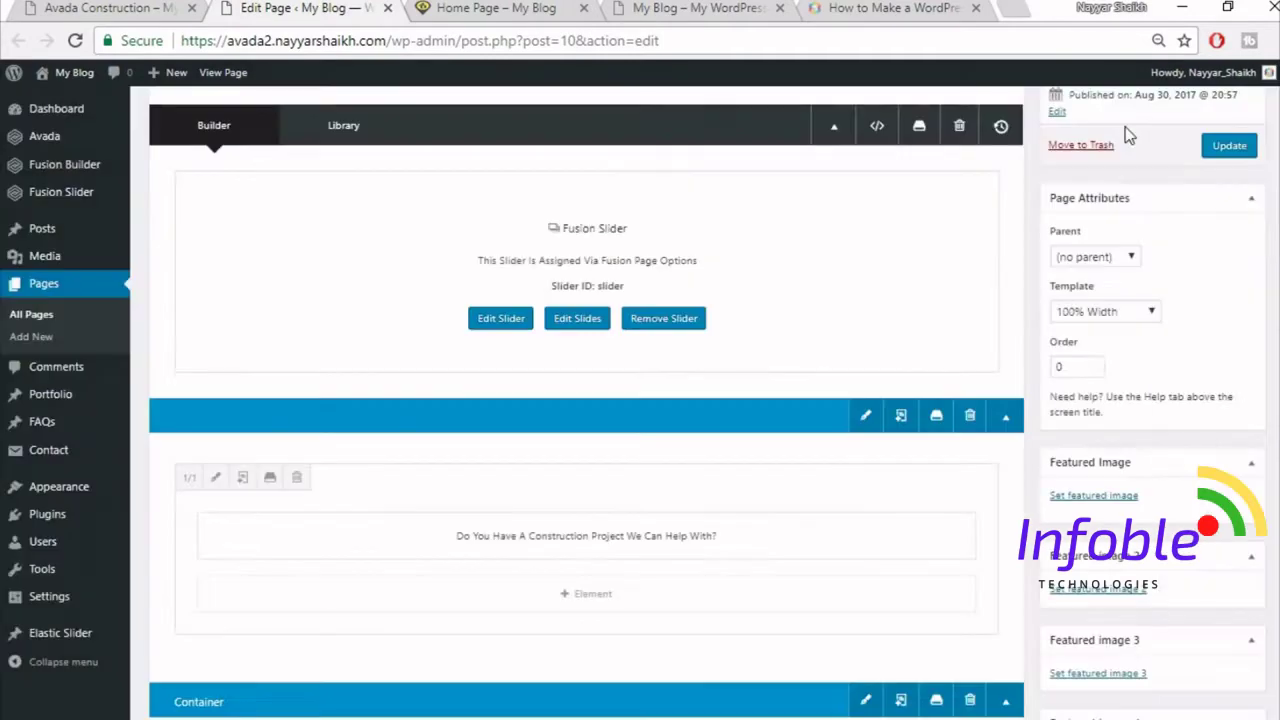
# - Save the quote-button container to the Library as Top2
pyautogui.scroll(-2, 960, 560)
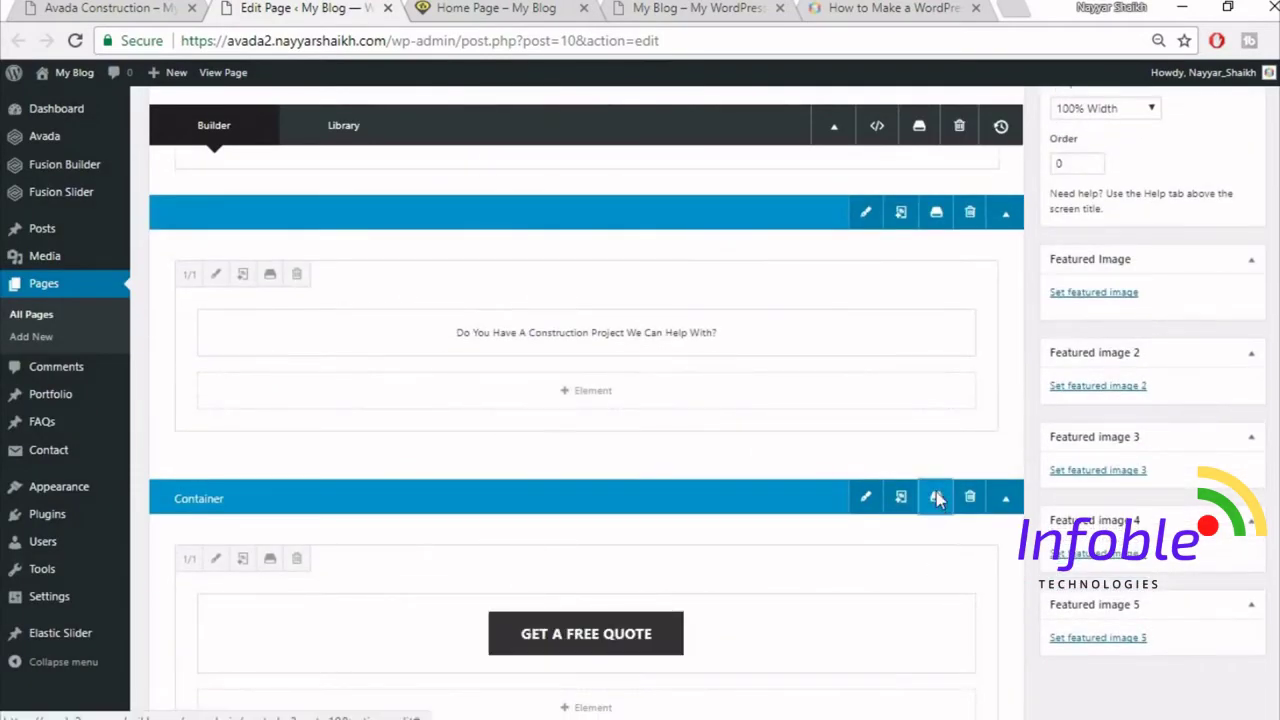
pyautogui.click(937, 500)
pyautogui.click(646, 244)
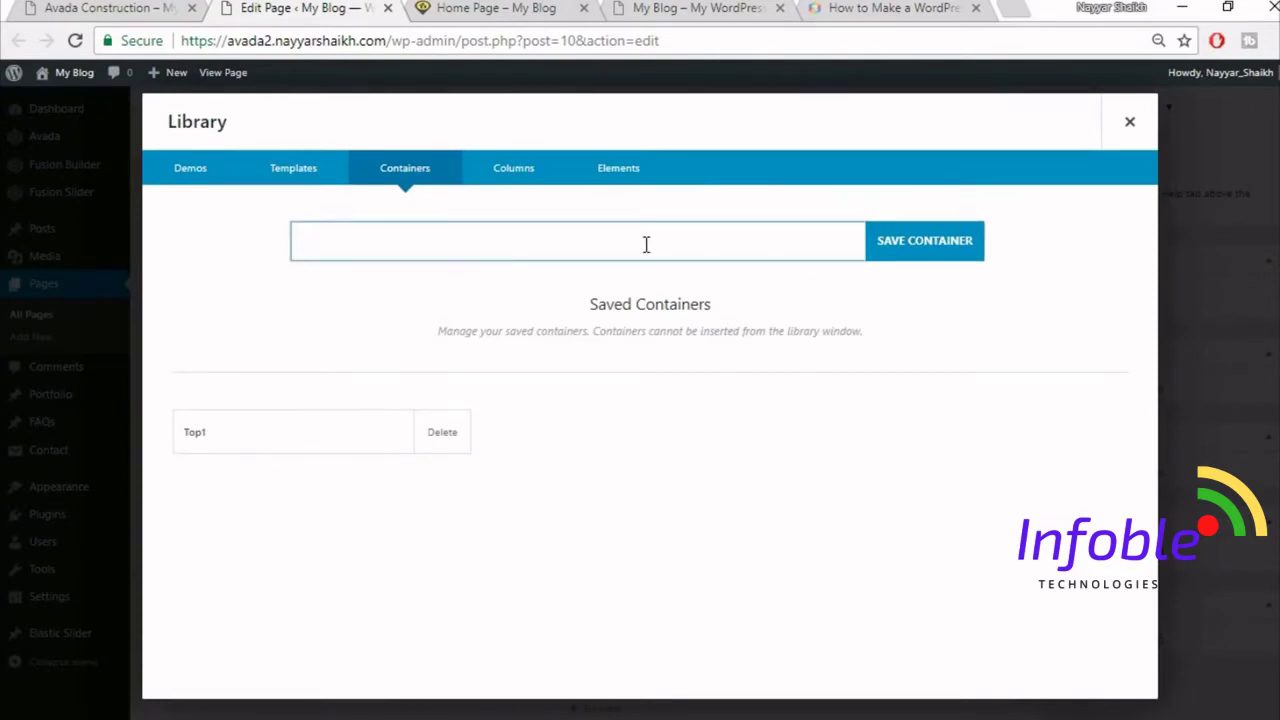
pyautogui.click(1128, 124)
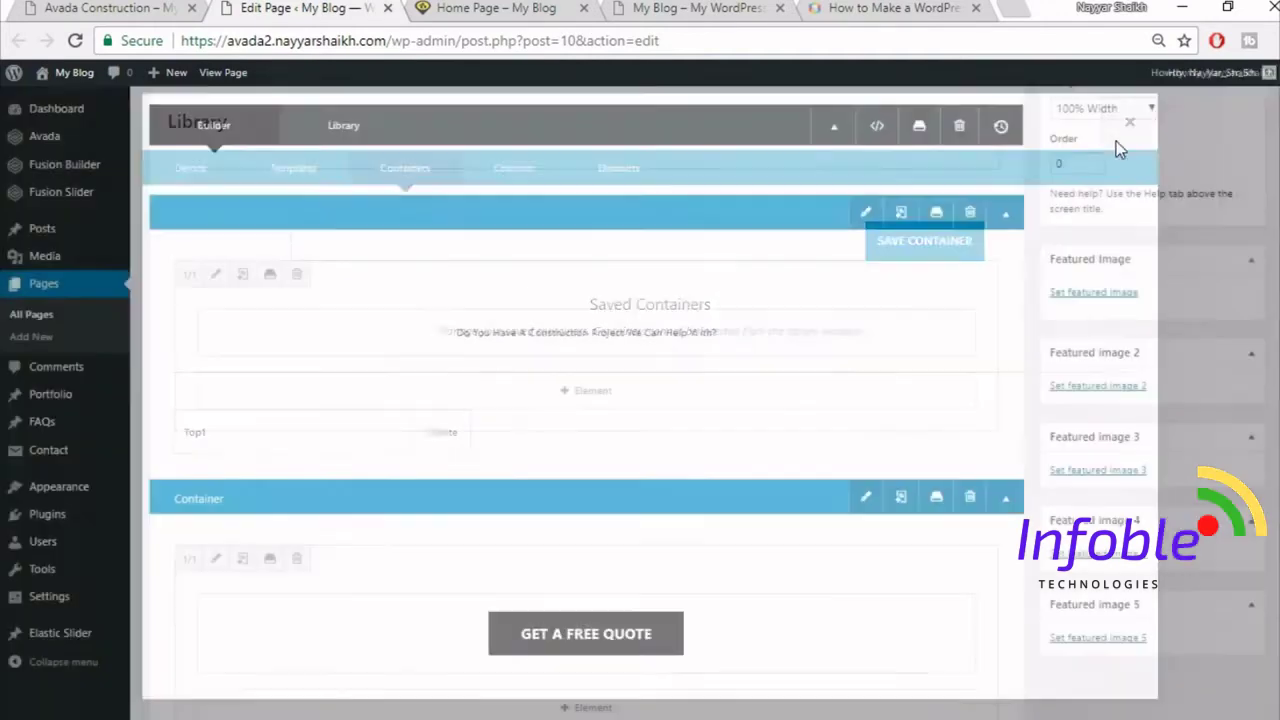
pyautogui.click(937, 496)
pyautogui.click(462, 250)
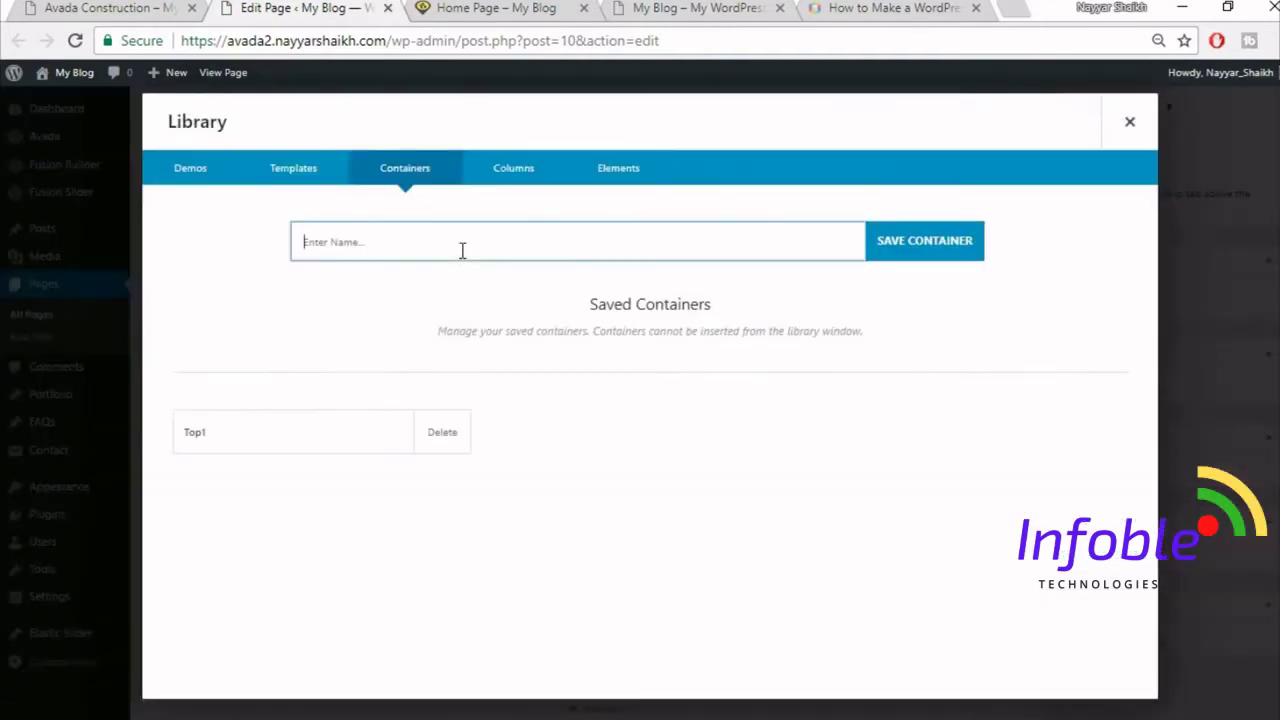
pyautogui.write('t')
pyautogui.click(922, 241)
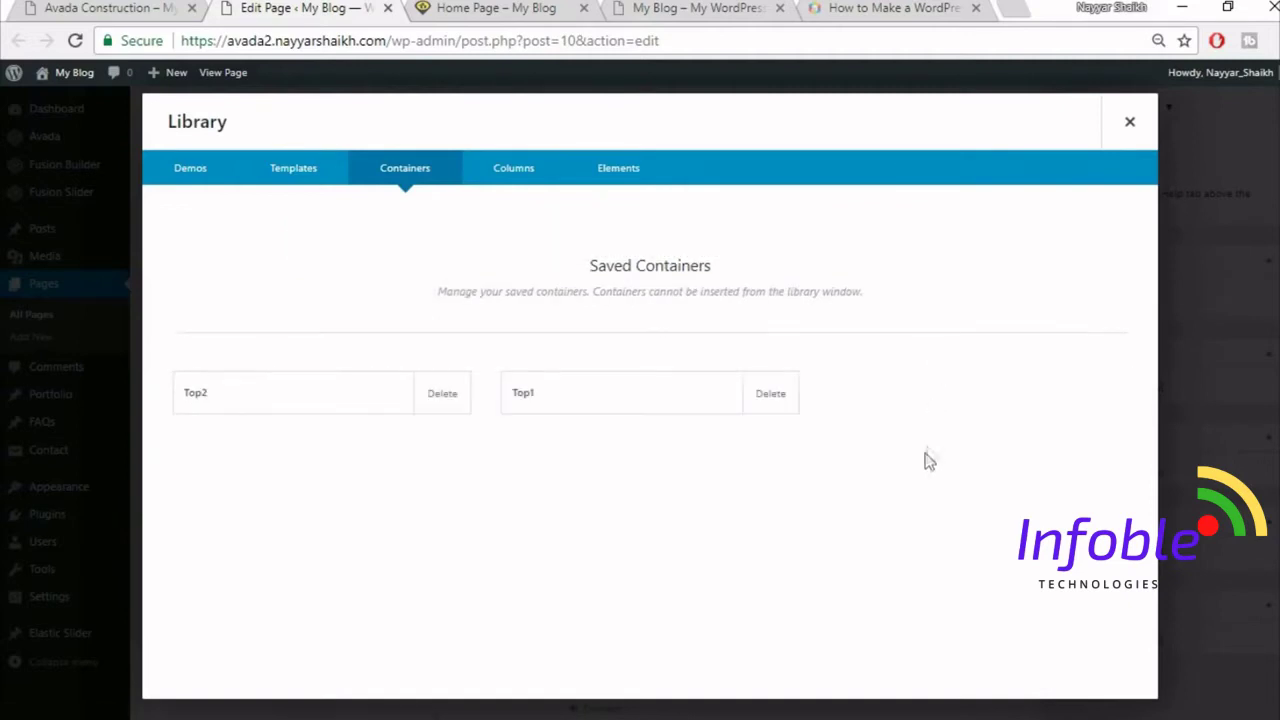
pyautogui.click(1130, 128)
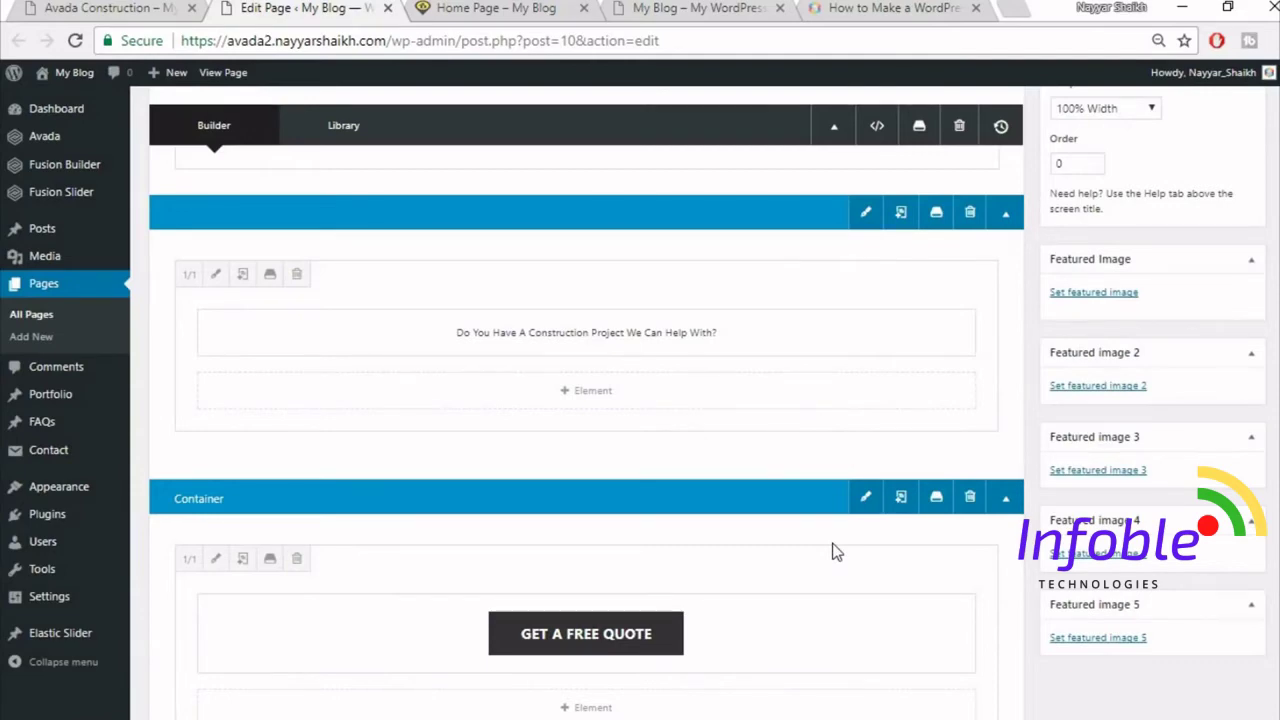
pyautogui.click(133, 7)
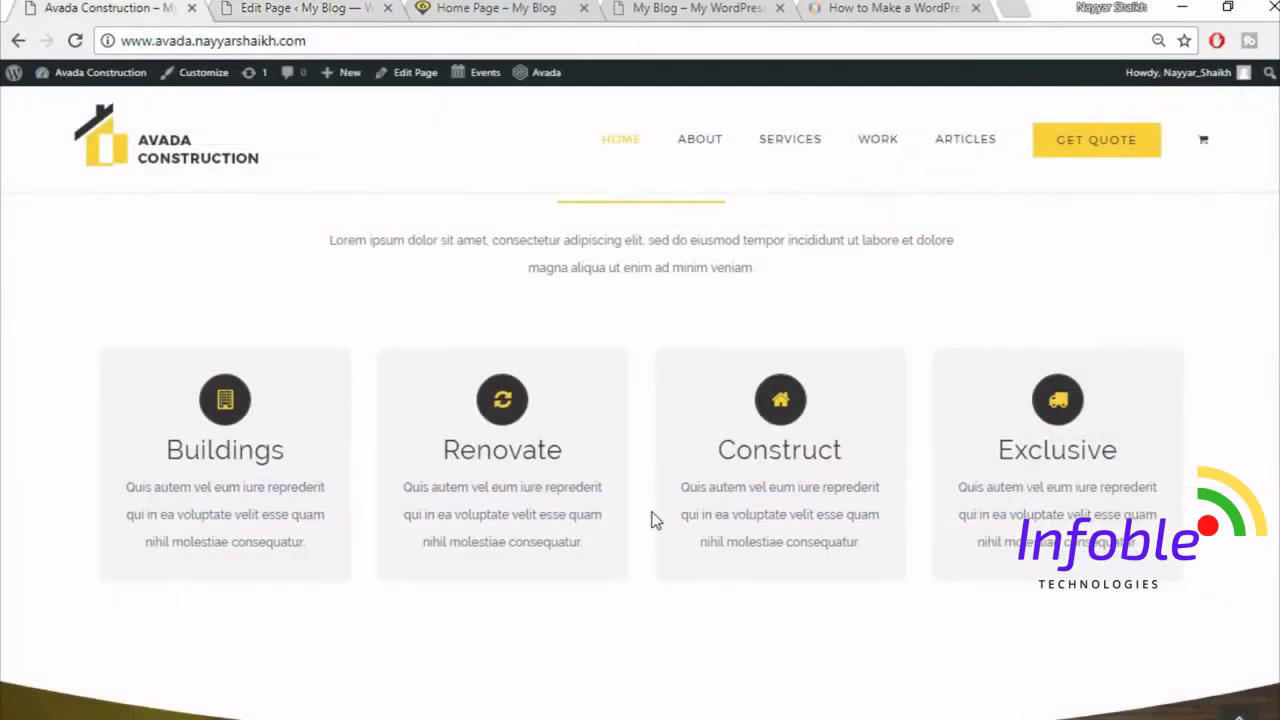
pyautogui.scroll(6, 655, 520)
pyautogui.scroll(2, 660, 530)
pyautogui.scroll(-3, 663, 528)
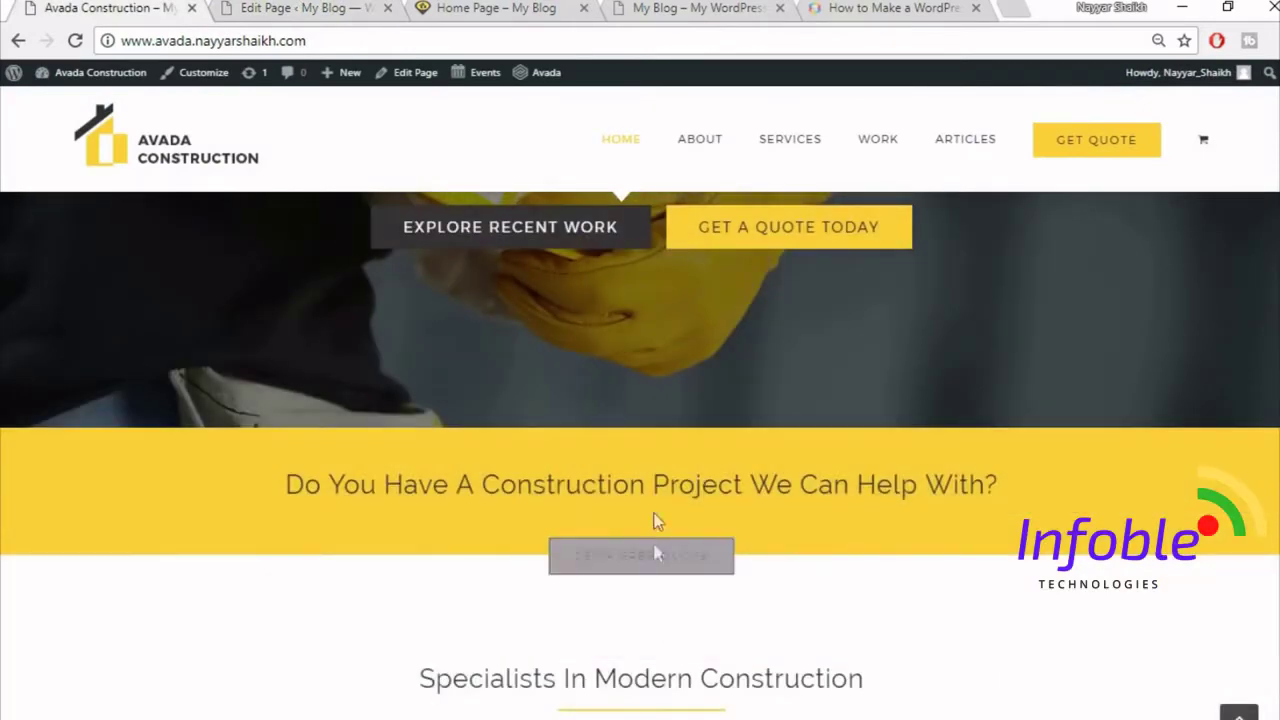
pyautogui.click(320, 9)
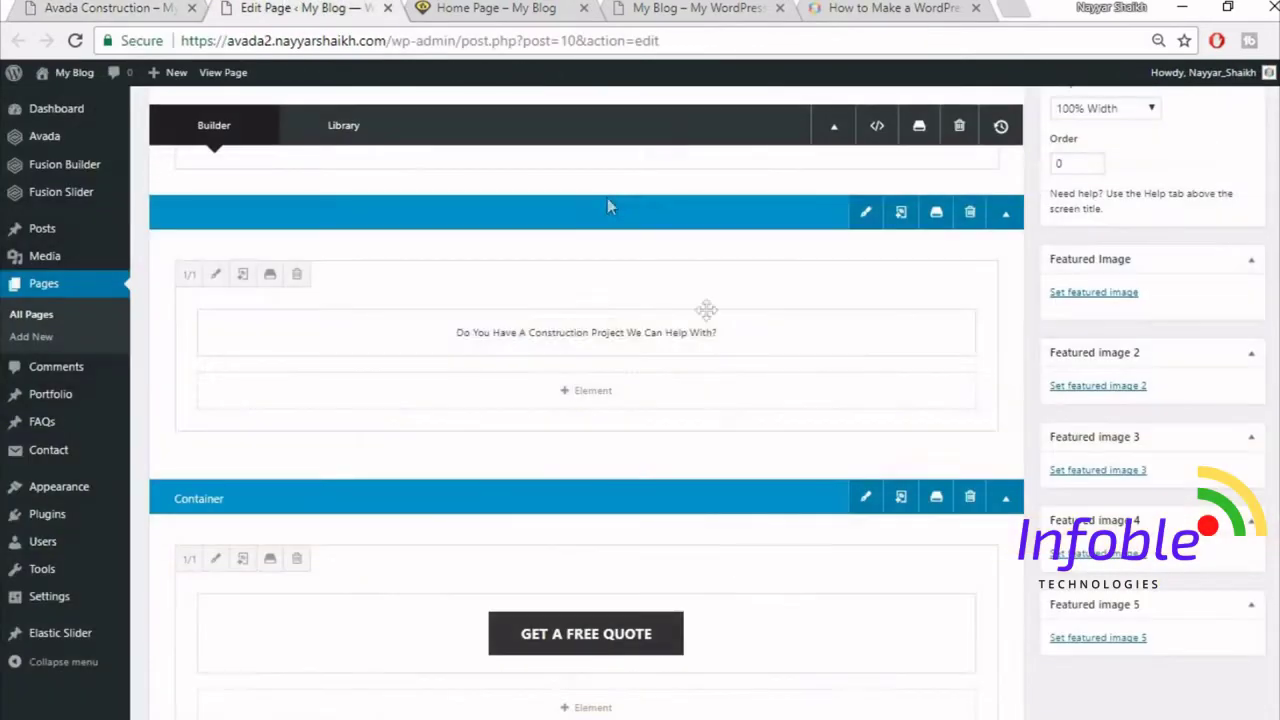
pyautogui.click(145, 7)
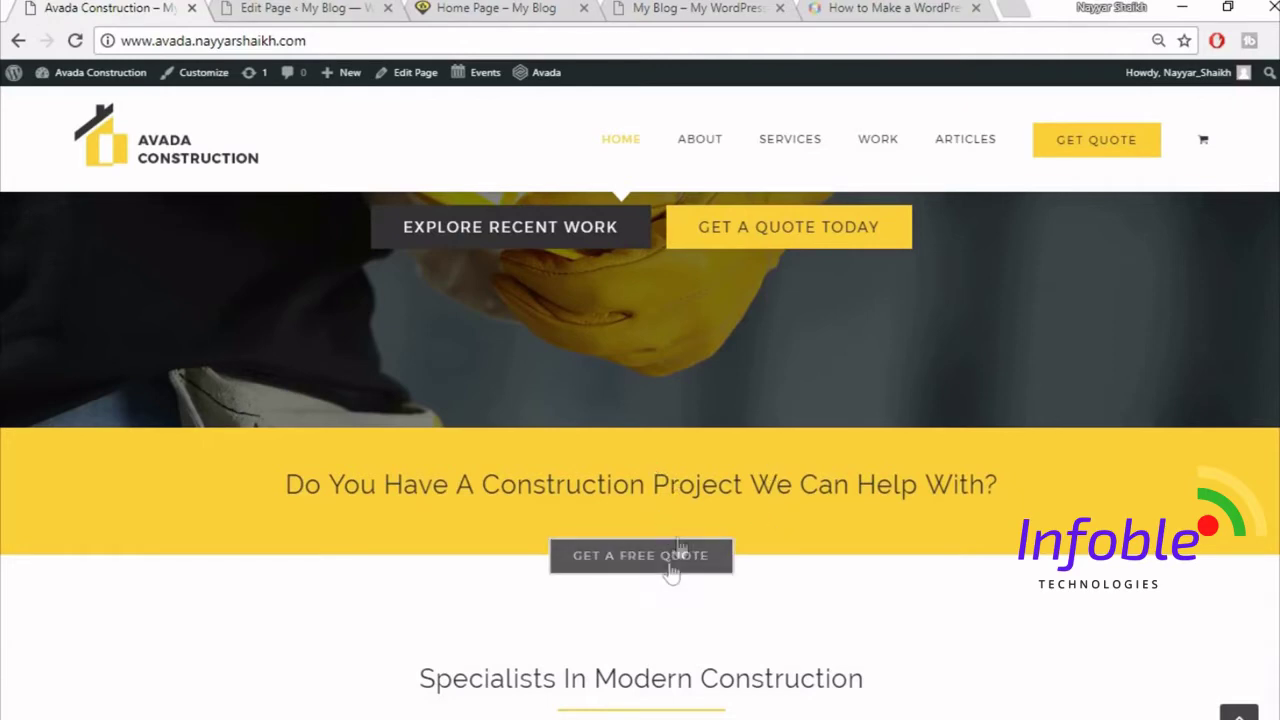
pyautogui.click(305, 8)
pyautogui.scroll(2, 836, 535)
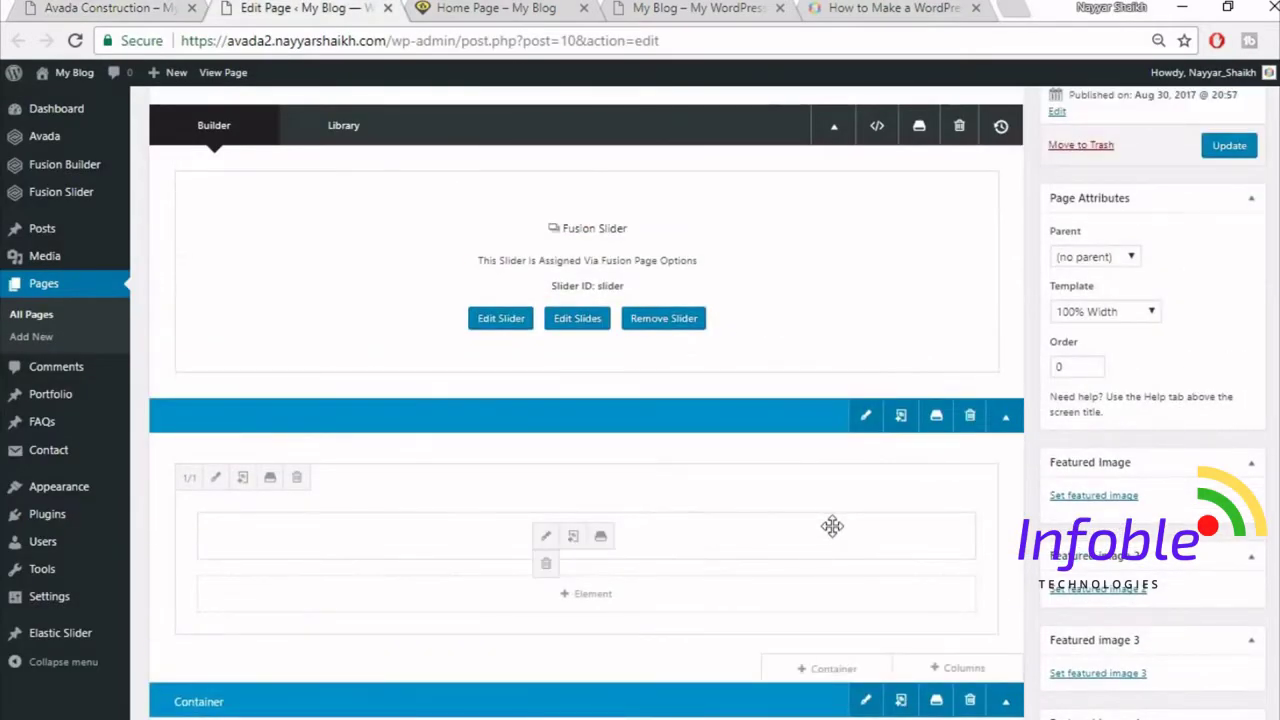
pyautogui.scroll(-10, 832, 530)
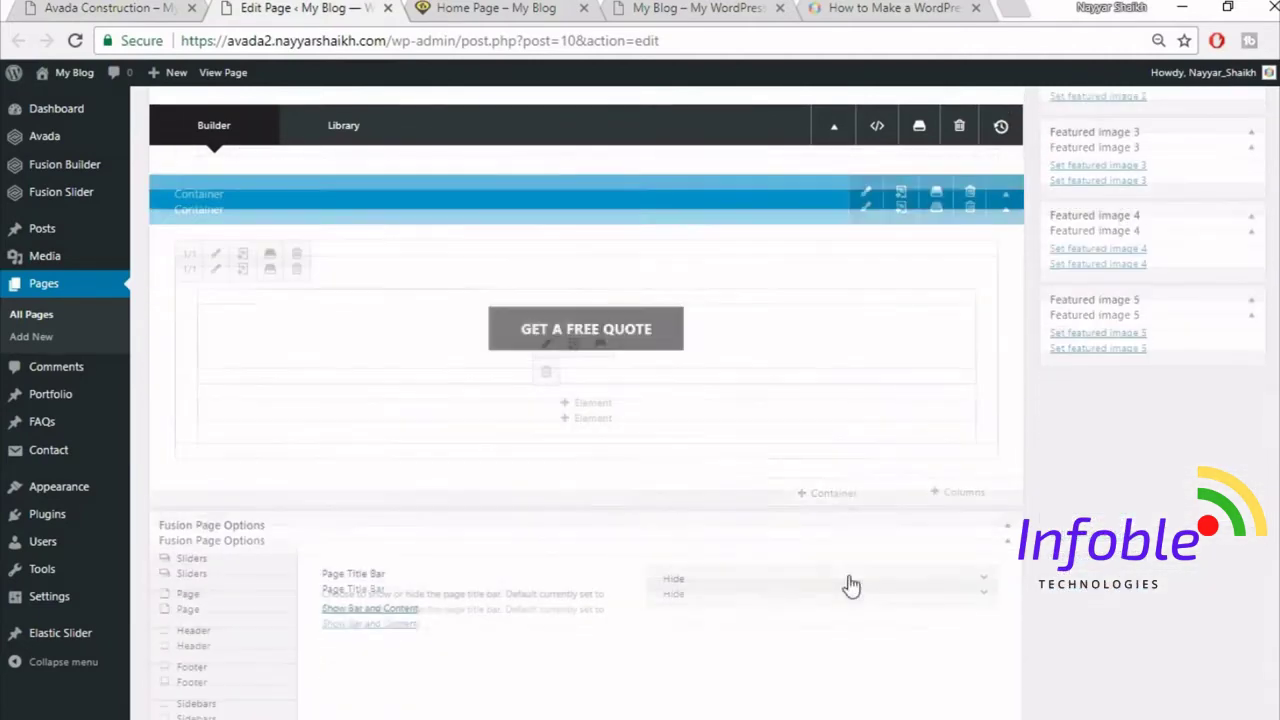
pyautogui.click(108, 8)
pyautogui.moveTo(506, 375); pyautogui.dragTo(904, 479)
pyautogui.click(904, 479)
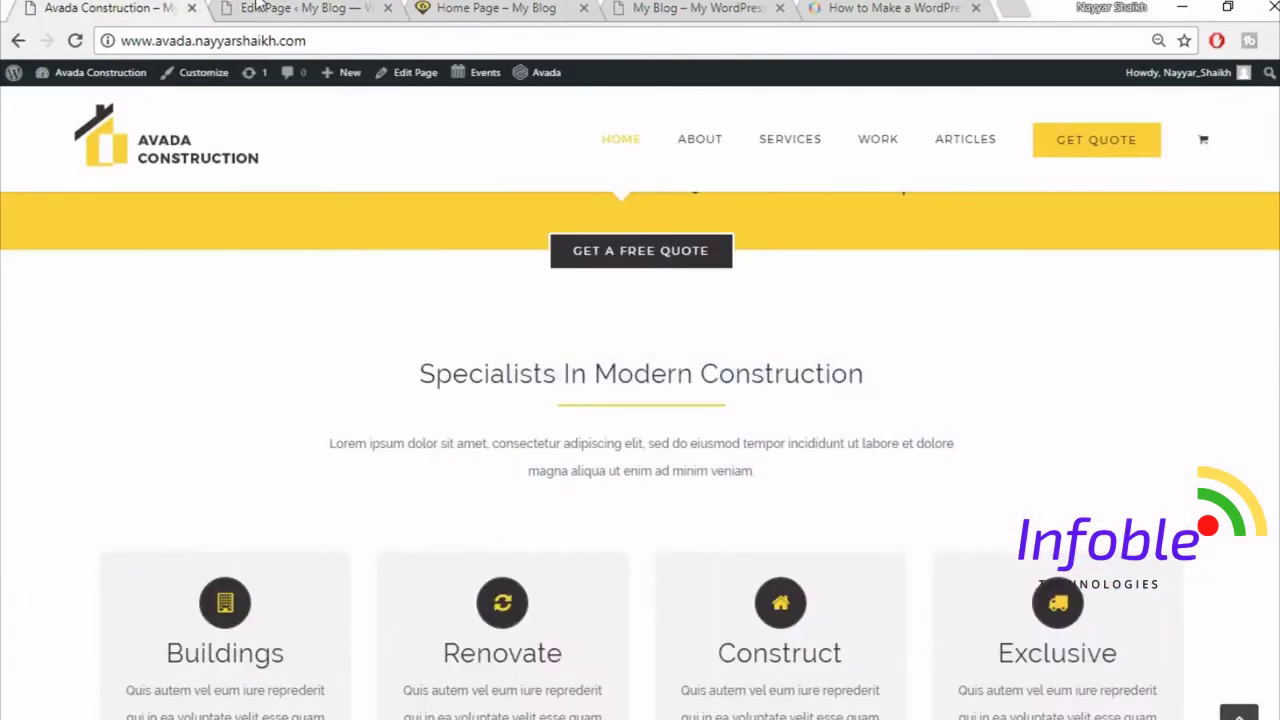
pyautogui.click(258, 7)
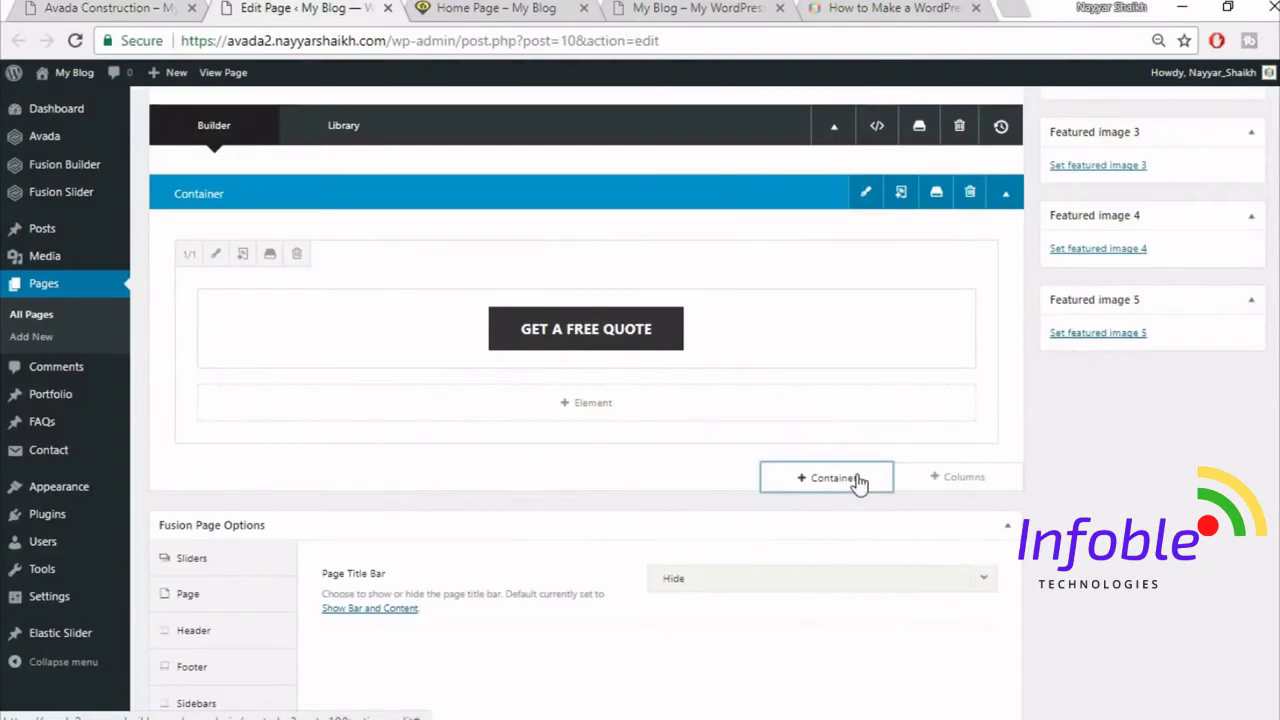
# - Add a new 1/1 full-width container at the end of the page
pyautogui.click(858, 482)
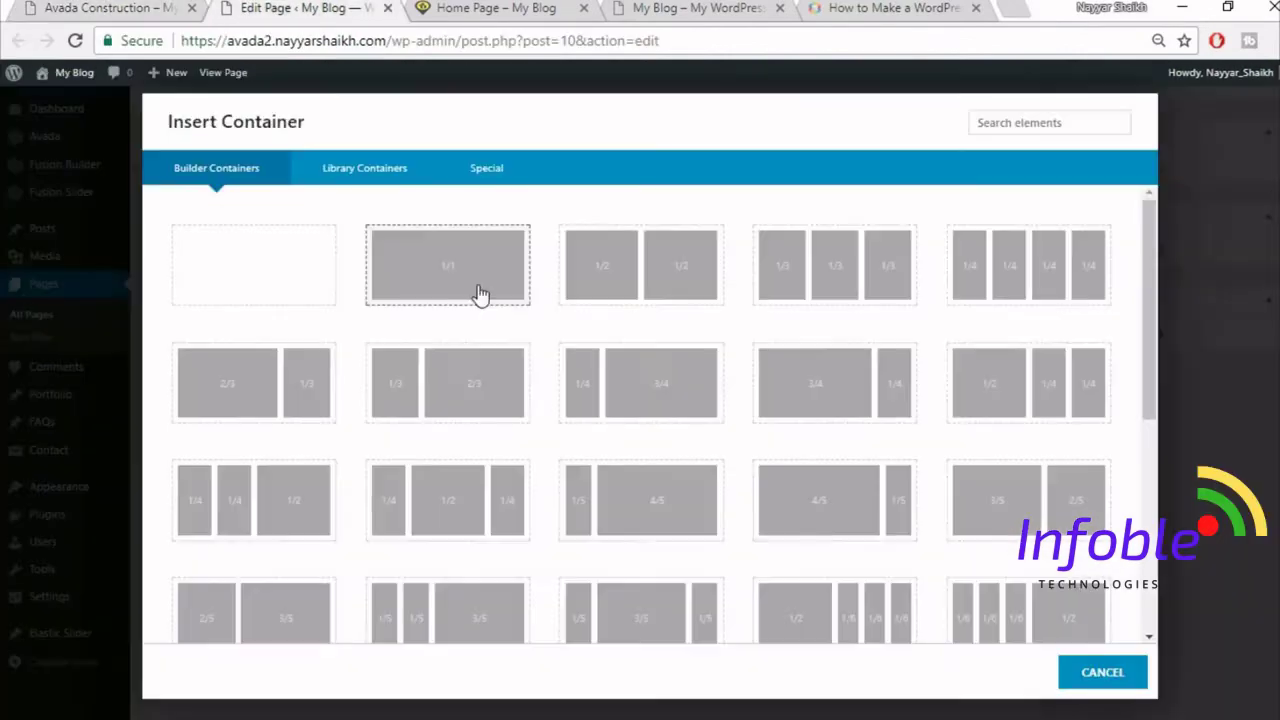
pyautogui.click(480, 294)
pyautogui.scroll(-2, 646, 477)
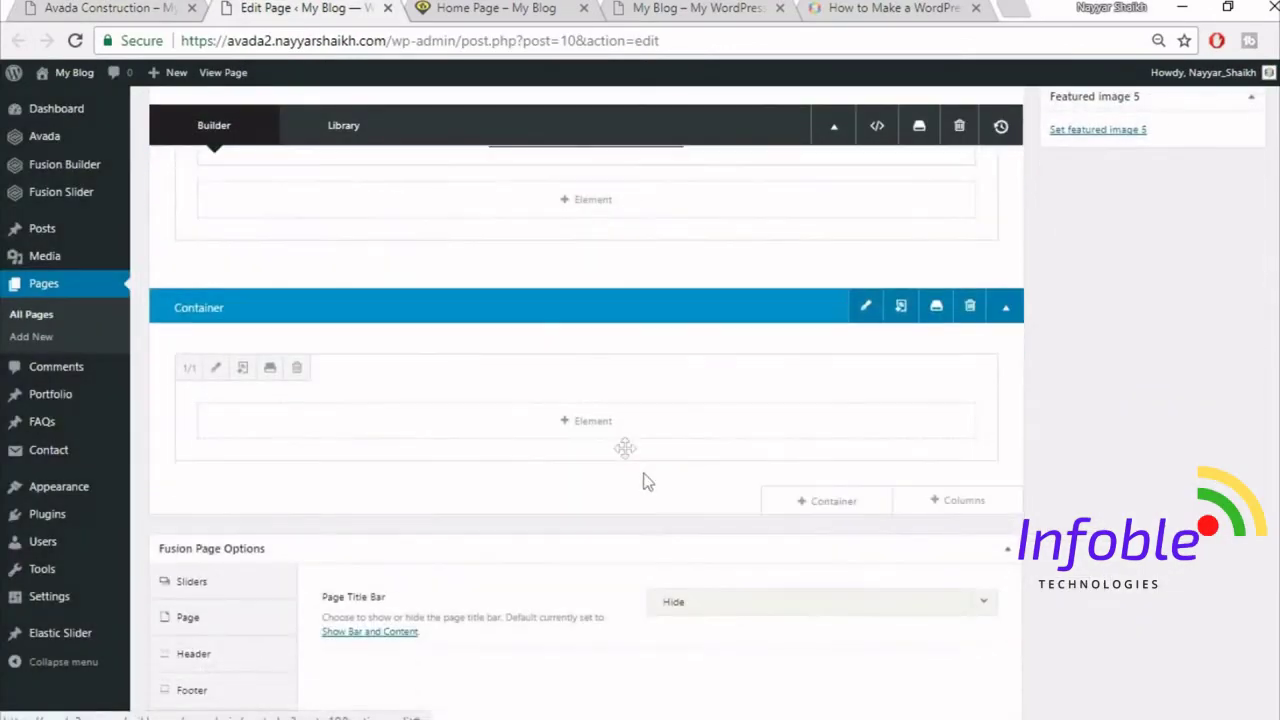
pyautogui.click(604, 420)
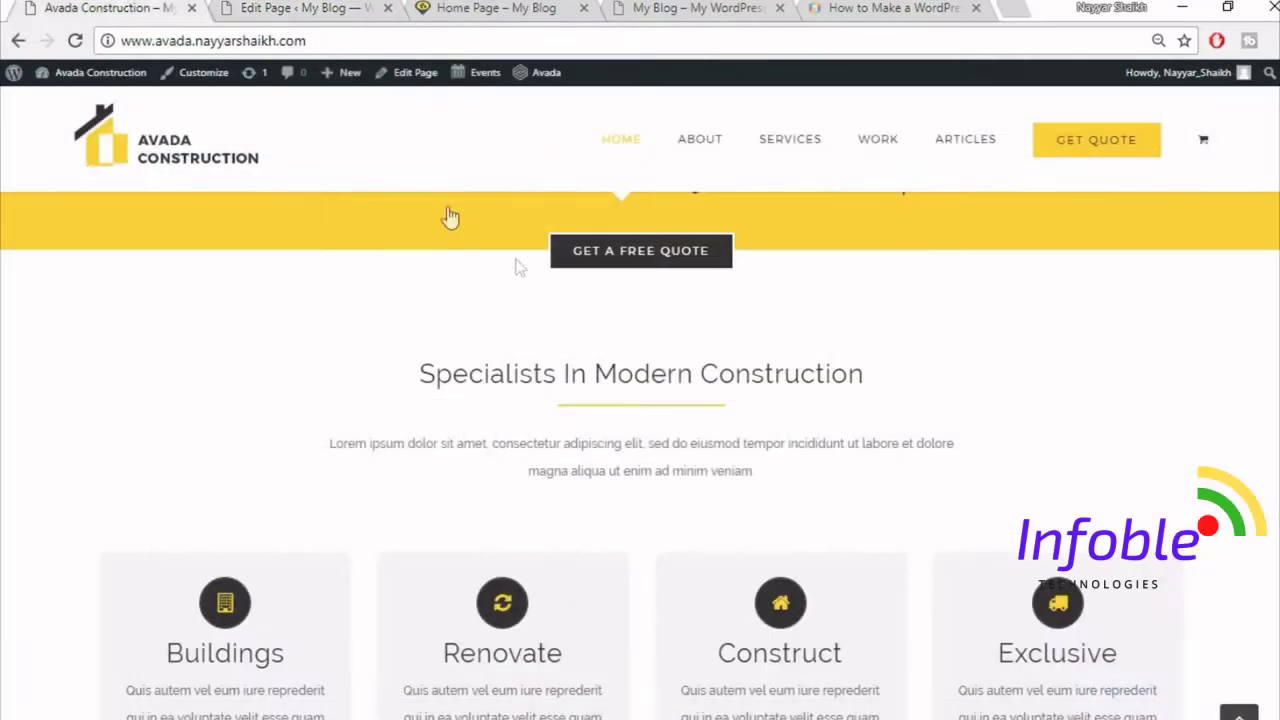
# - Add a Text Block containing the copied 'Specialists In Modern Construction' heading
pyautogui.moveTo(420, 373); pyautogui.dragTo(930, 378)
pyautogui.hotkey('ctrl', 'c')
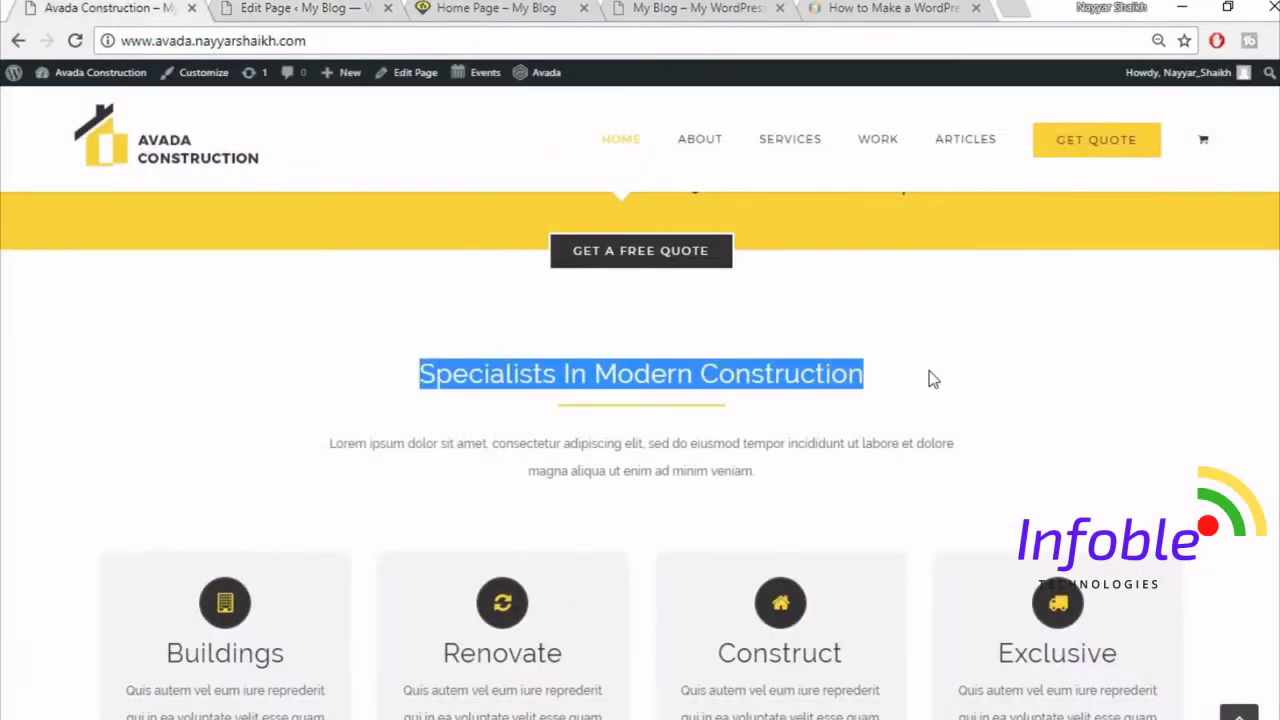
pyautogui.click(300, 8)
pyautogui.click(1037, 128)
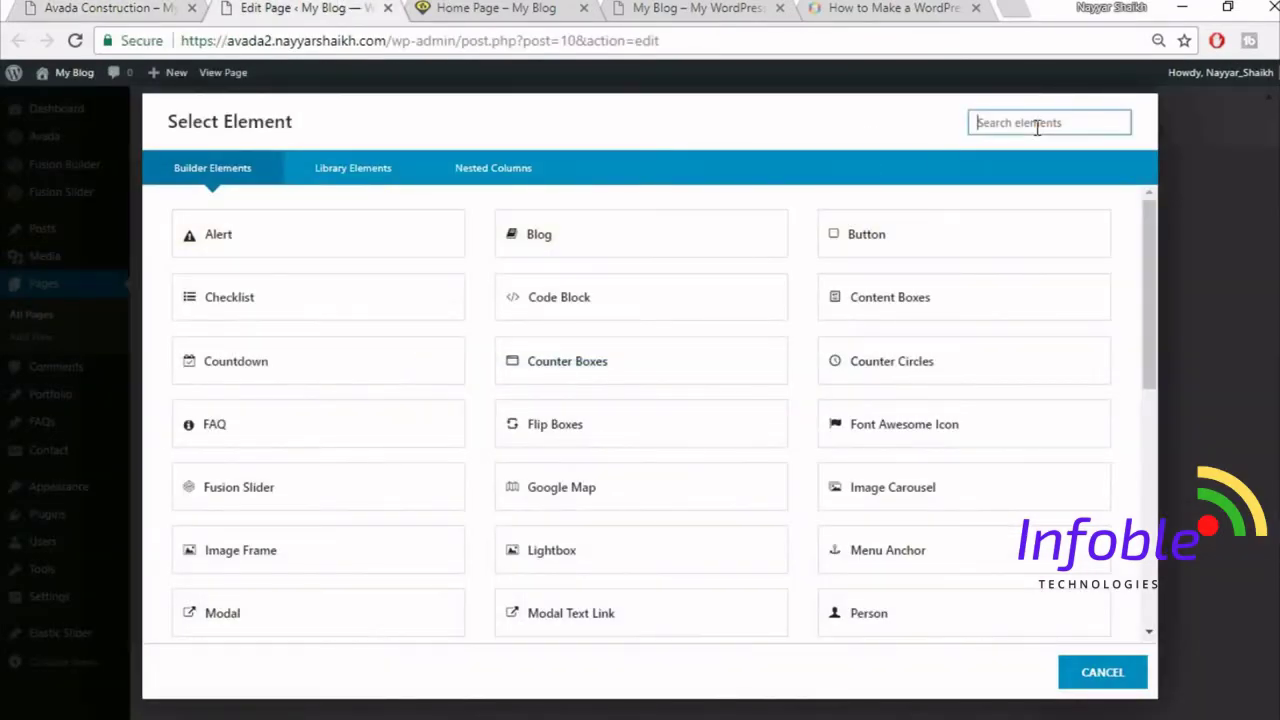
pyautogui.write('tex')
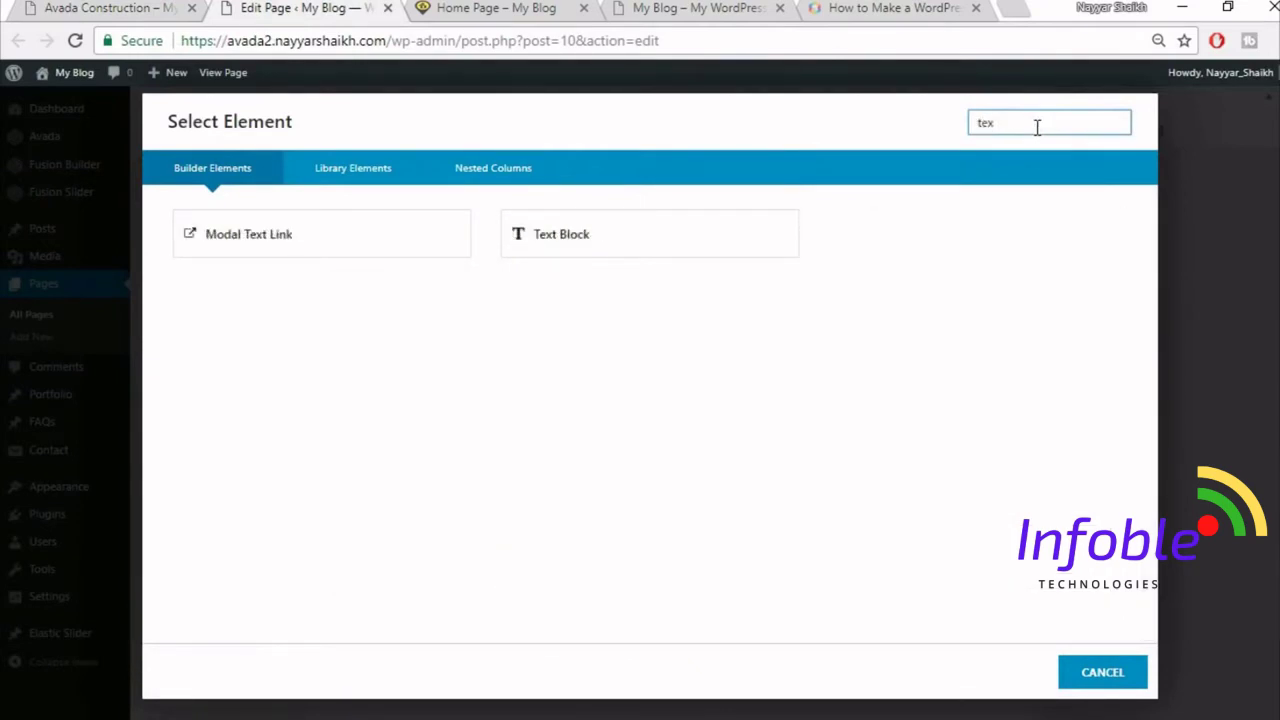
pyautogui.click(614, 250)
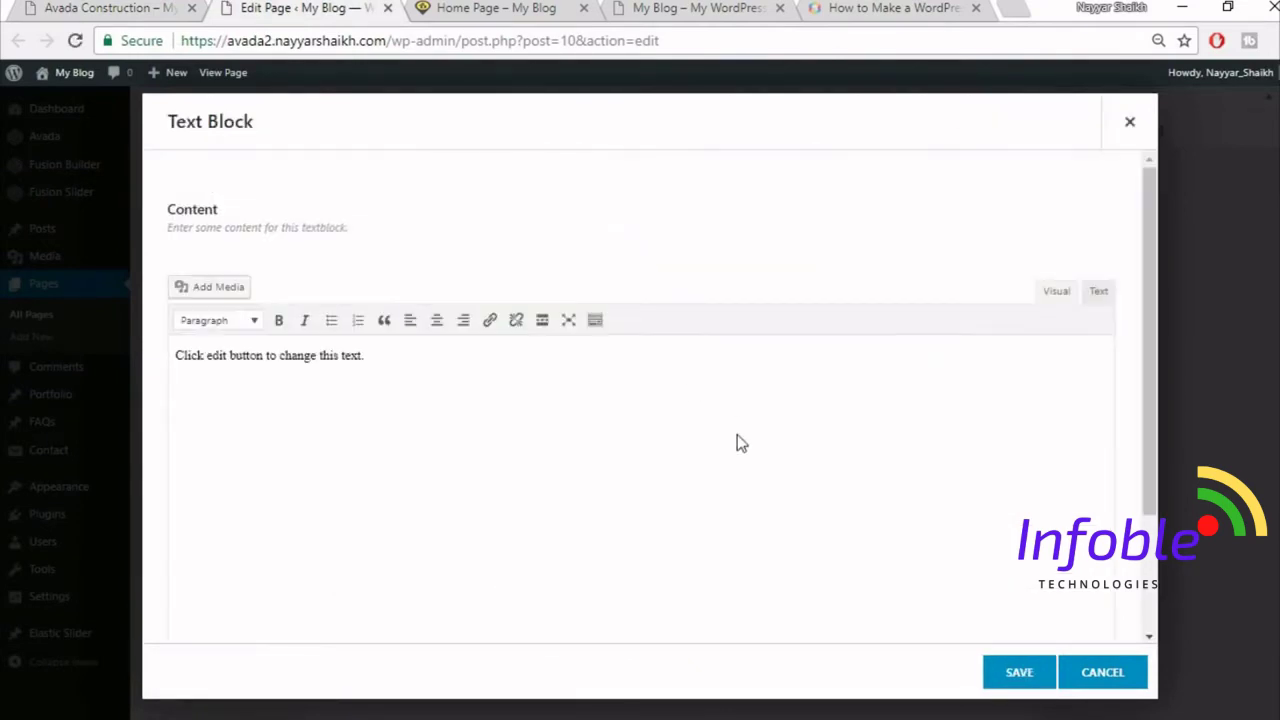
pyautogui.hotkey('ctrl', 'a')
pyautogui.hotkey('ctrl', 'v')
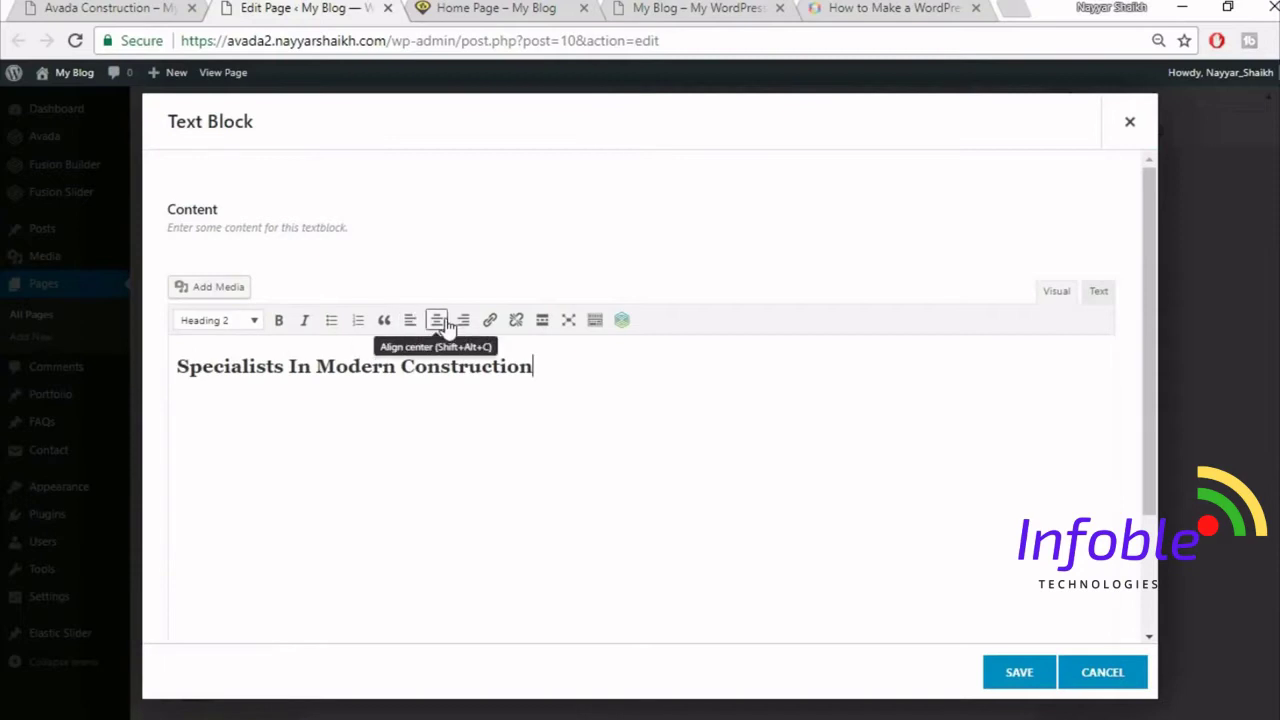
# - Center the heading, save the text block, and compare it with the demo
pyautogui.hotkey('ctrl', 'a')
pyautogui.click(446, 323)
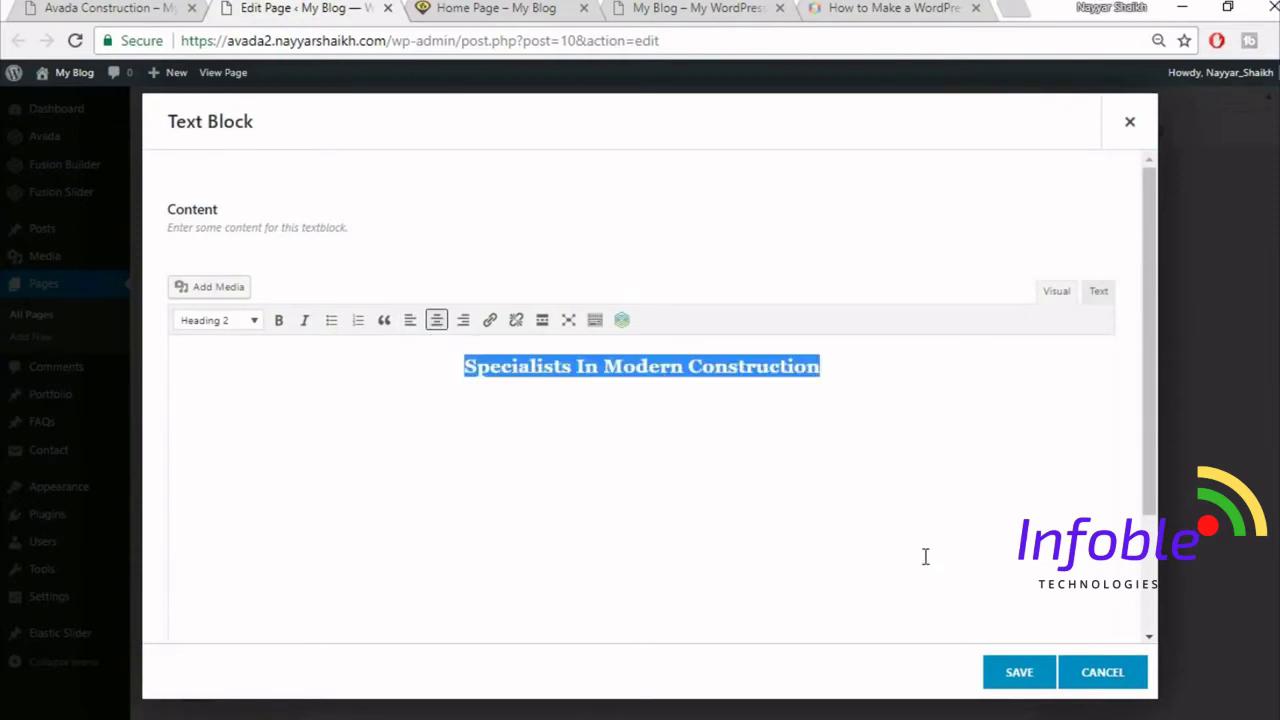
pyautogui.click(1014, 679)
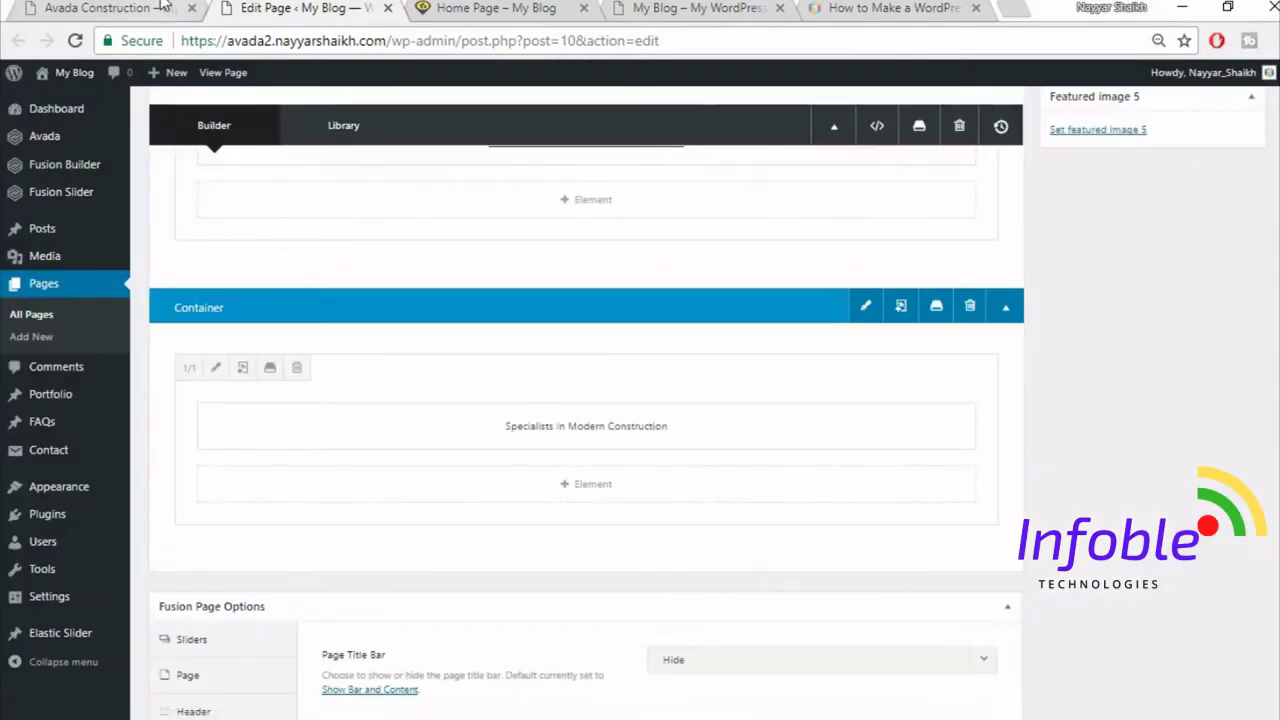
pyautogui.click(163, 7)
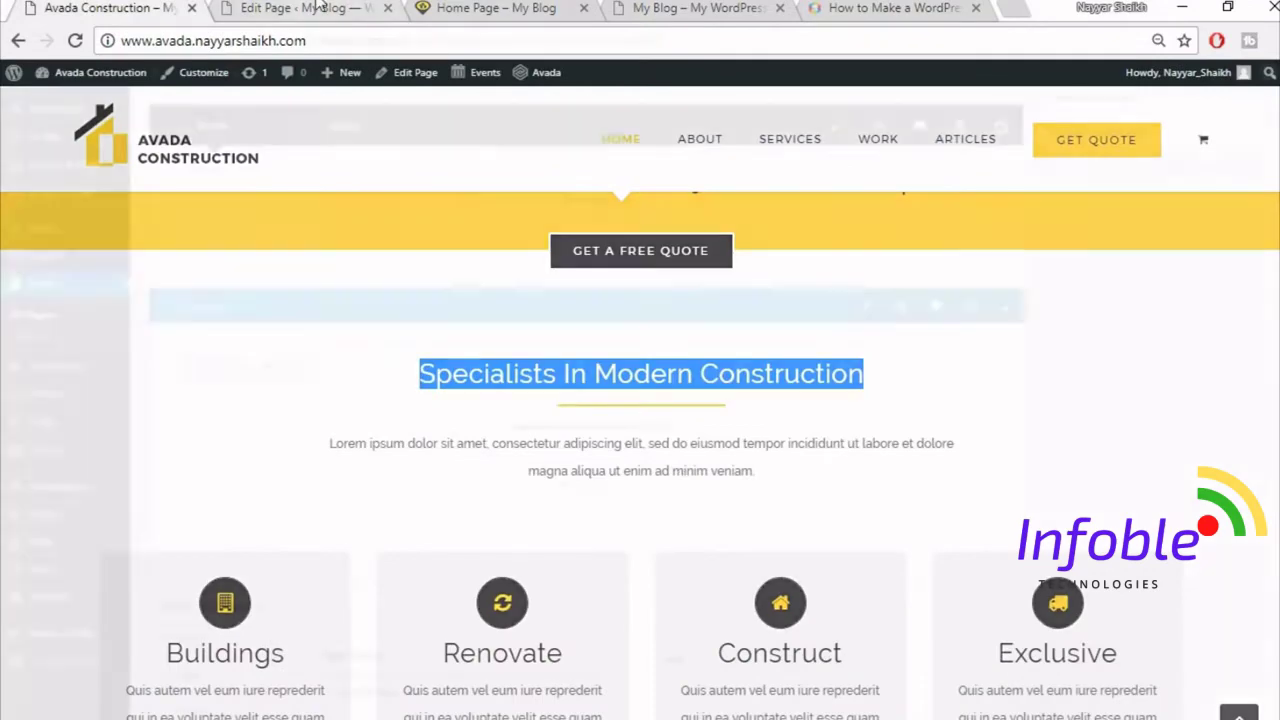
pyautogui.click(318, 7)
# - Add a Separator element styled as Single Border Solid
pyautogui.click(569, 484)
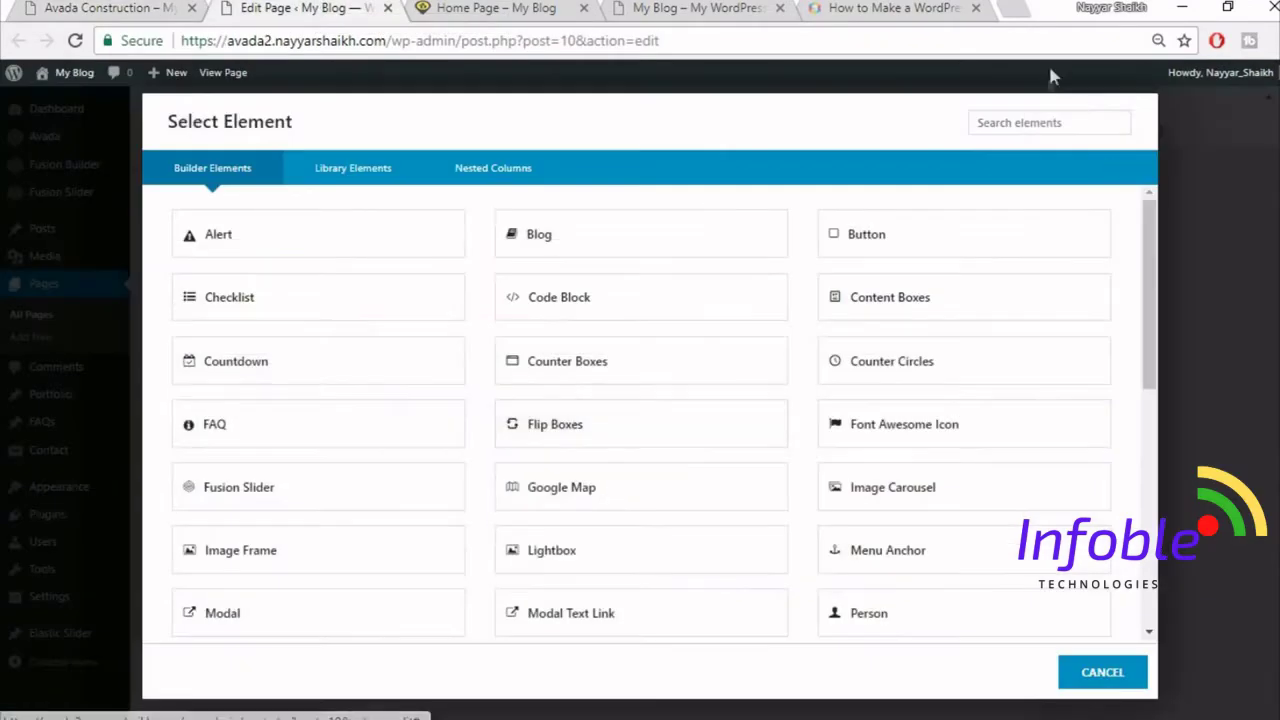
pyautogui.click(1034, 125)
pyautogui.write('sep')
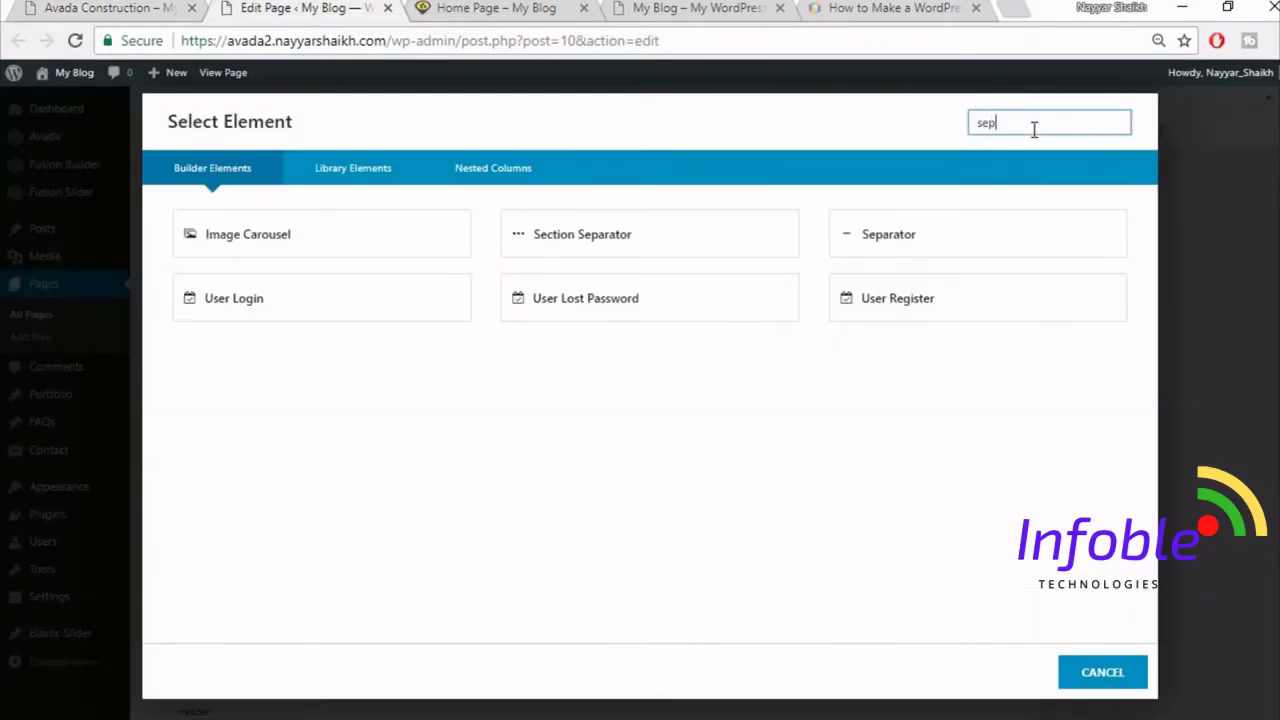
pyautogui.write('a')
pyautogui.click(723, 230)
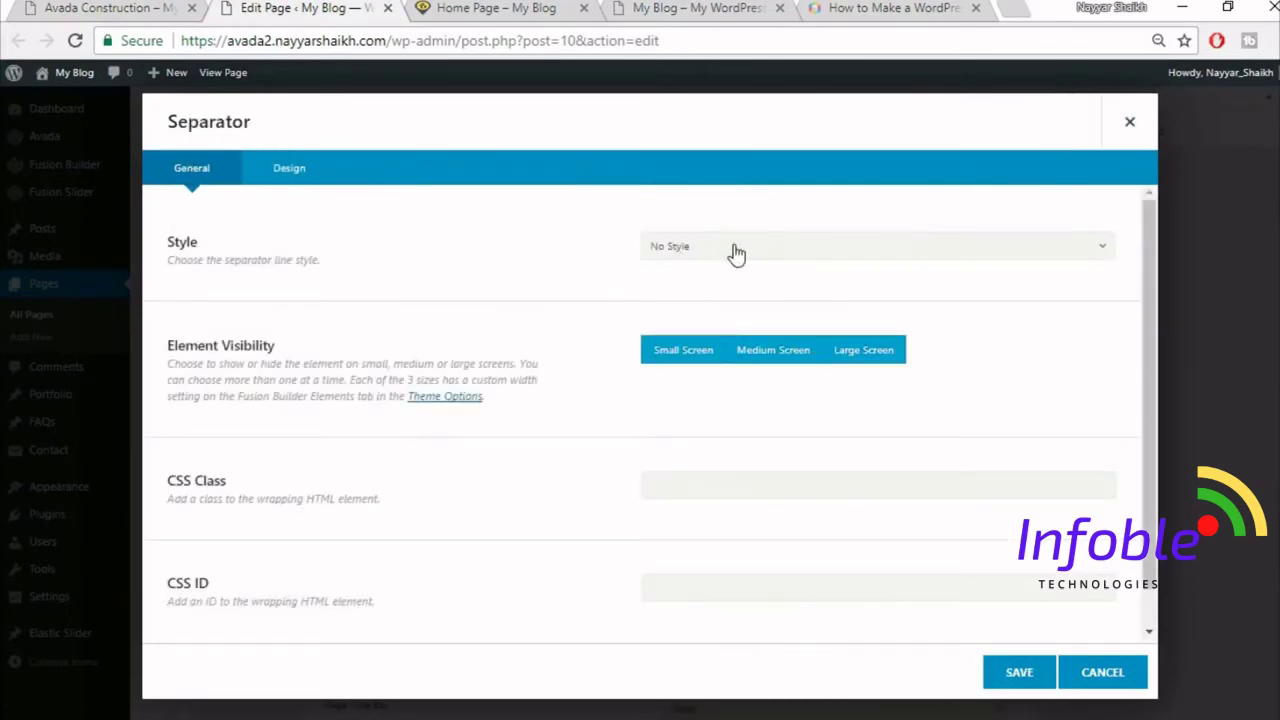
pyautogui.click(735, 250)
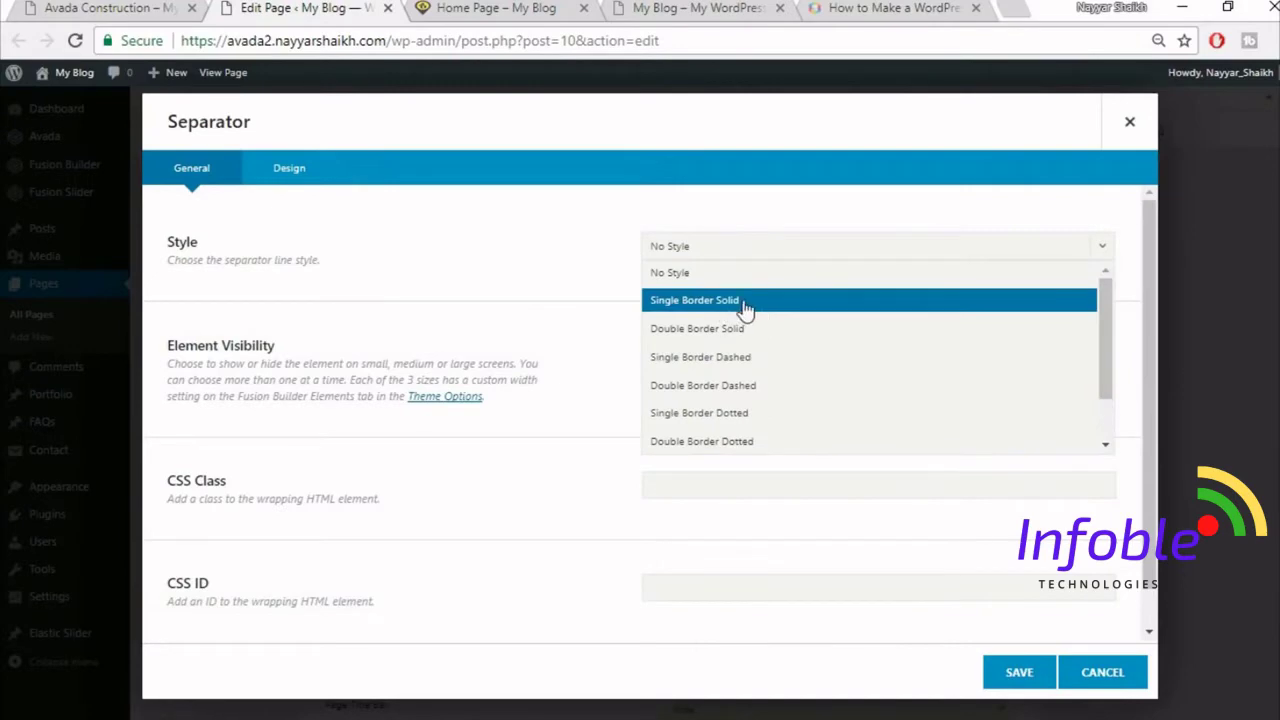
pyautogui.click(743, 300)
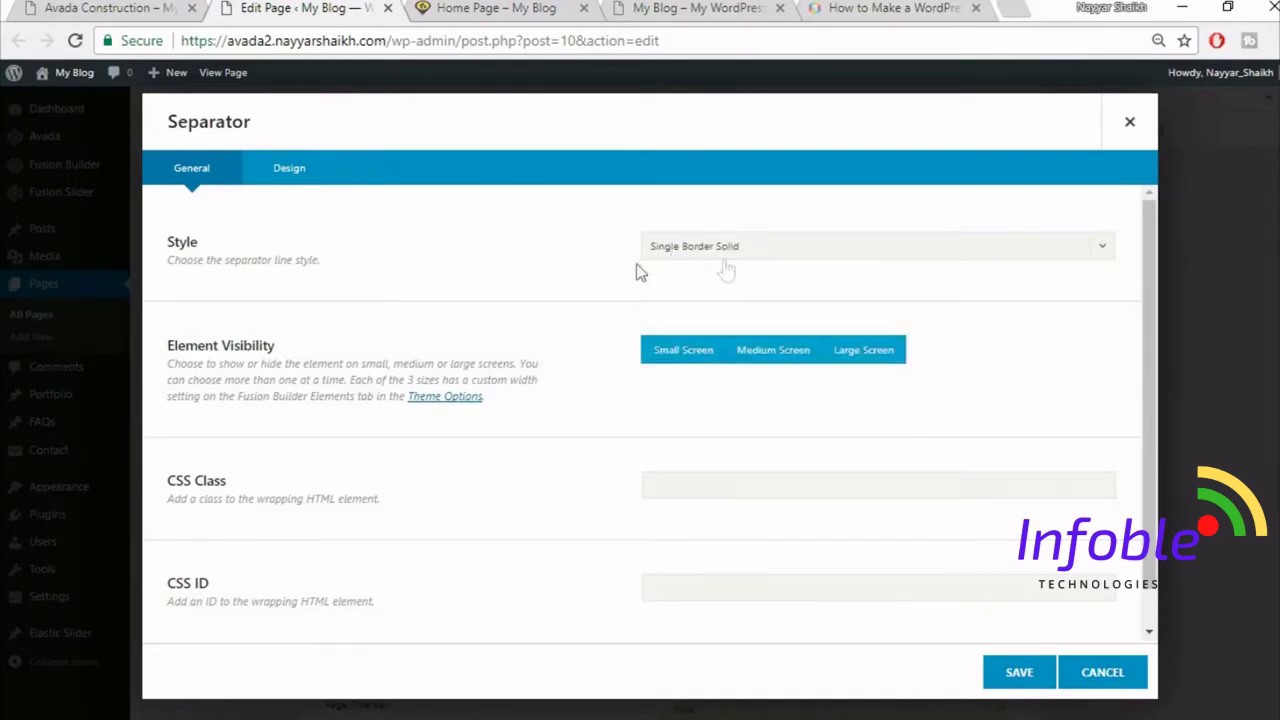
# - Compare with the demo heading, then show the separator's Design options
pyautogui.click(118, 8)
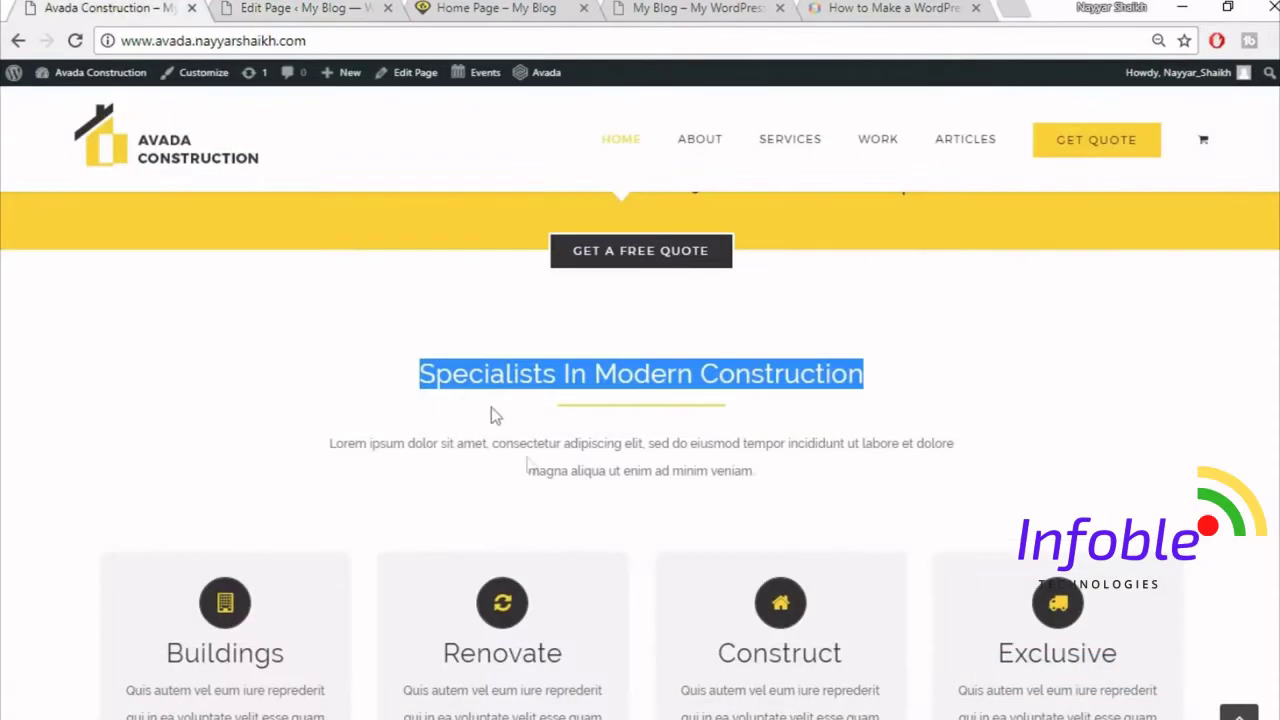
pyautogui.click(594, 424)
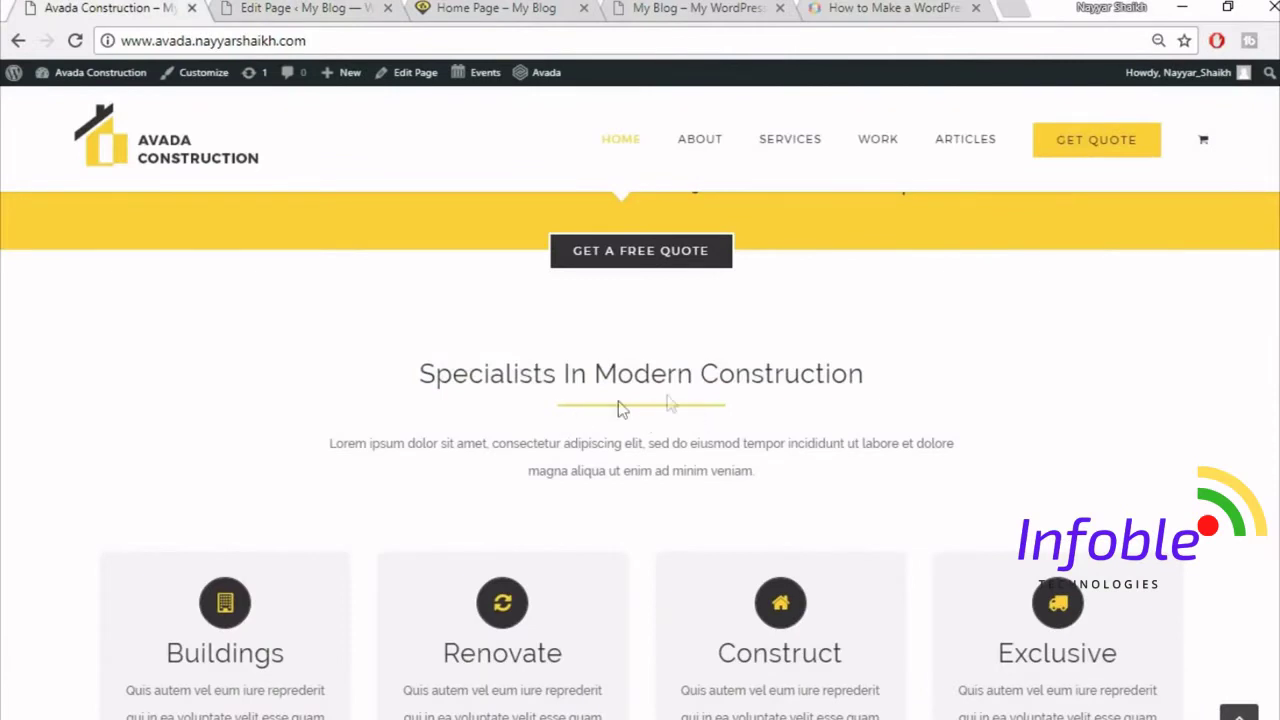
pyautogui.click(268, 7)
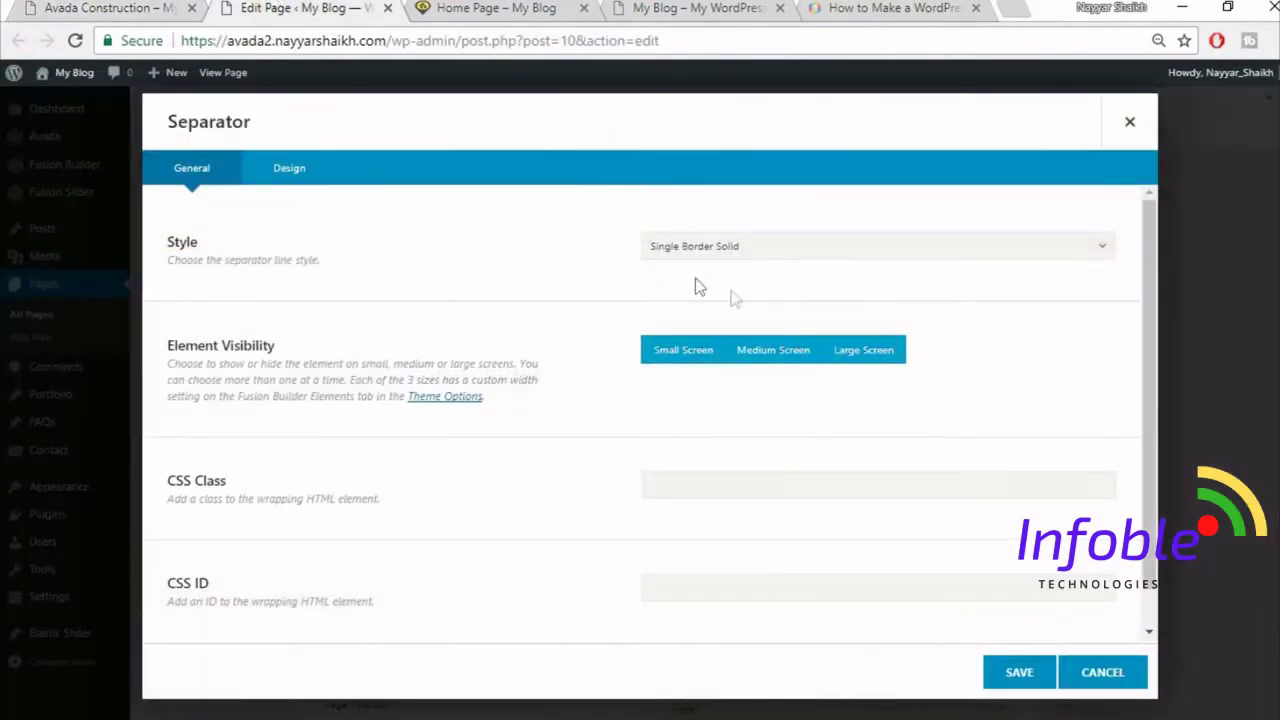
pyautogui.click(304, 185)
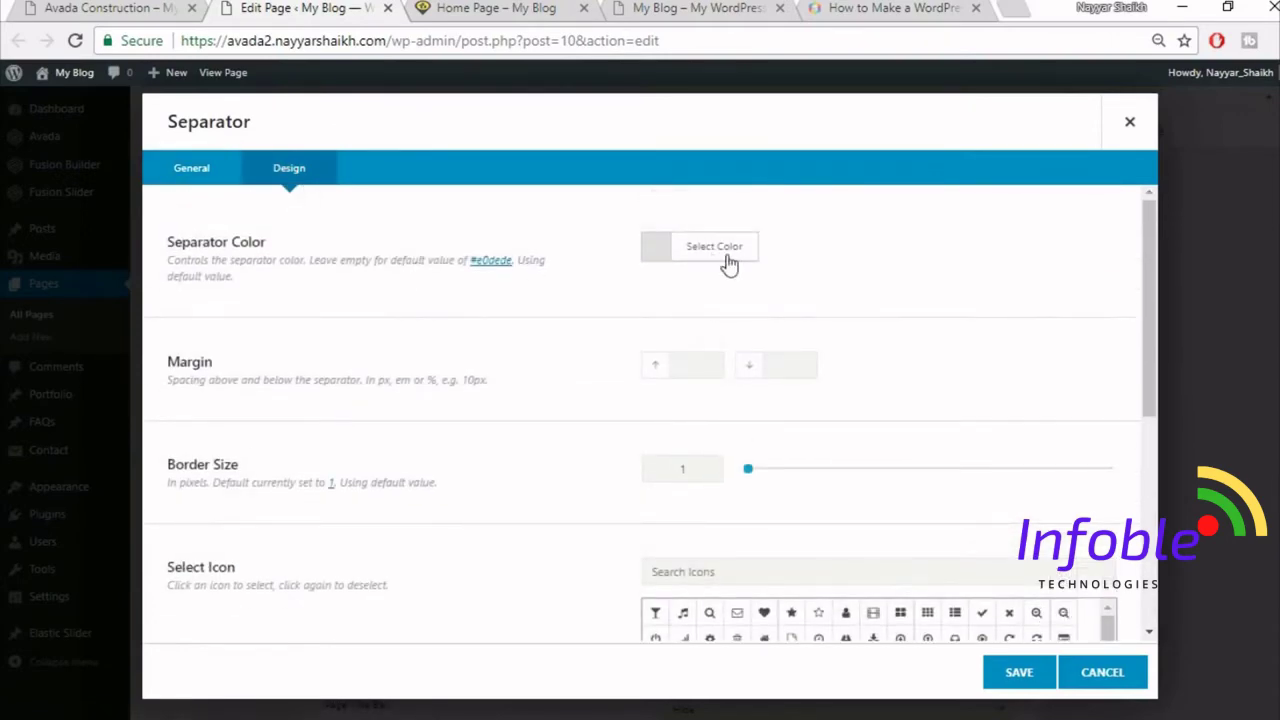
# - Set the separator colour to #fed83d
pyautogui.click(736, 255)
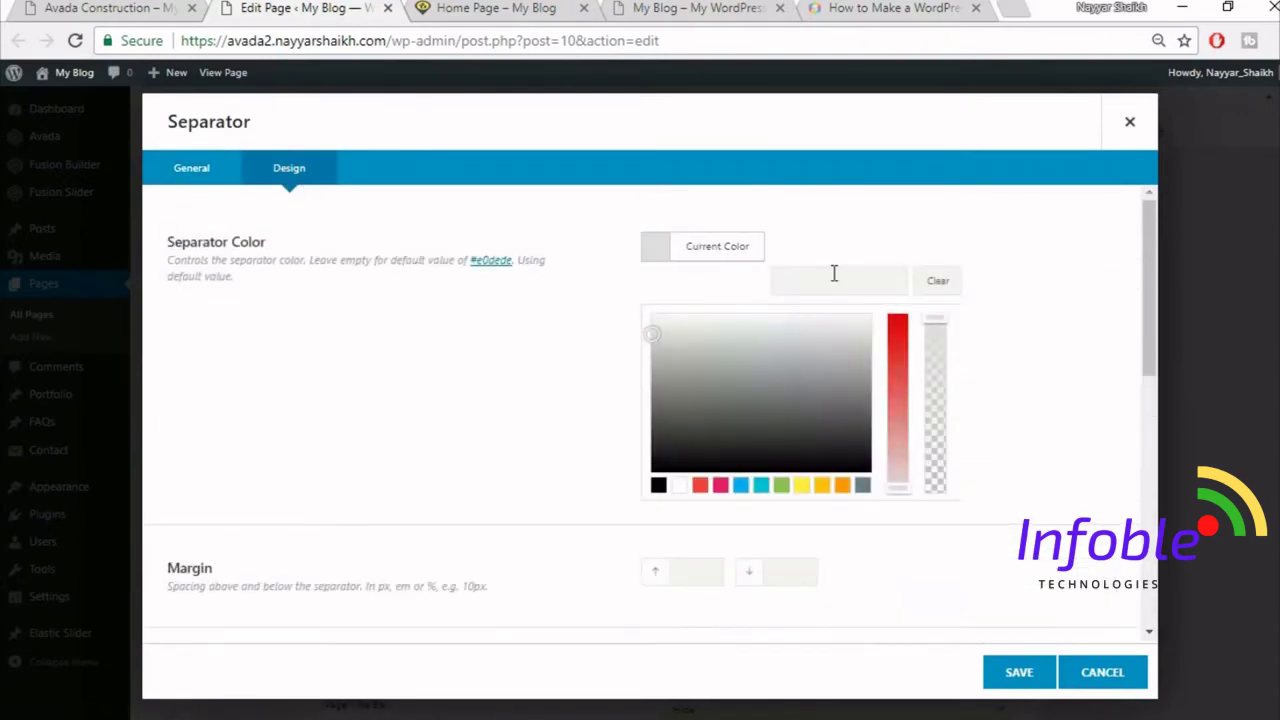
pyautogui.click(834, 280)
pyautogui.write('fed83d')
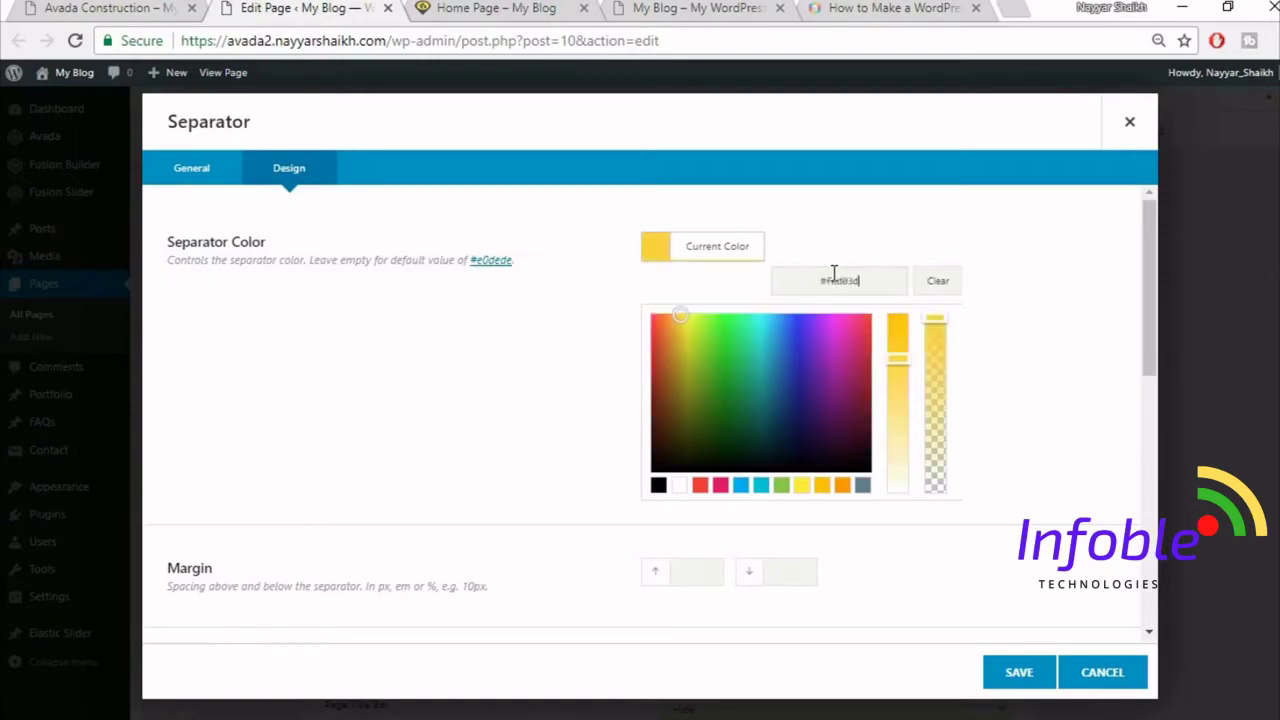
pyautogui.scroll(-1, 1056, 318)
pyautogui.scroll(-3, 1051, 317)
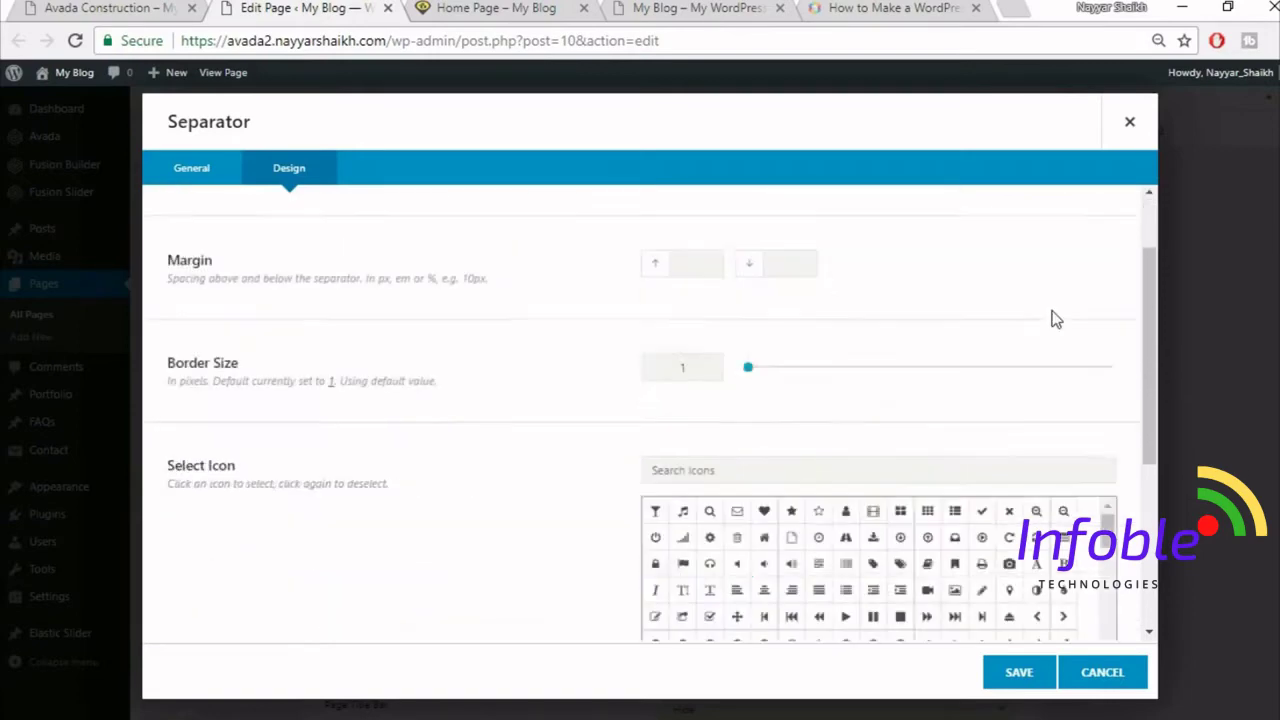
pyautogui.scroll(-1, 1051, 317)
pyautogui.scroll(1, 1051, 317)
# - Check the demo's separator spacing and set the border size to 2
pyautogui.click(160, 7)
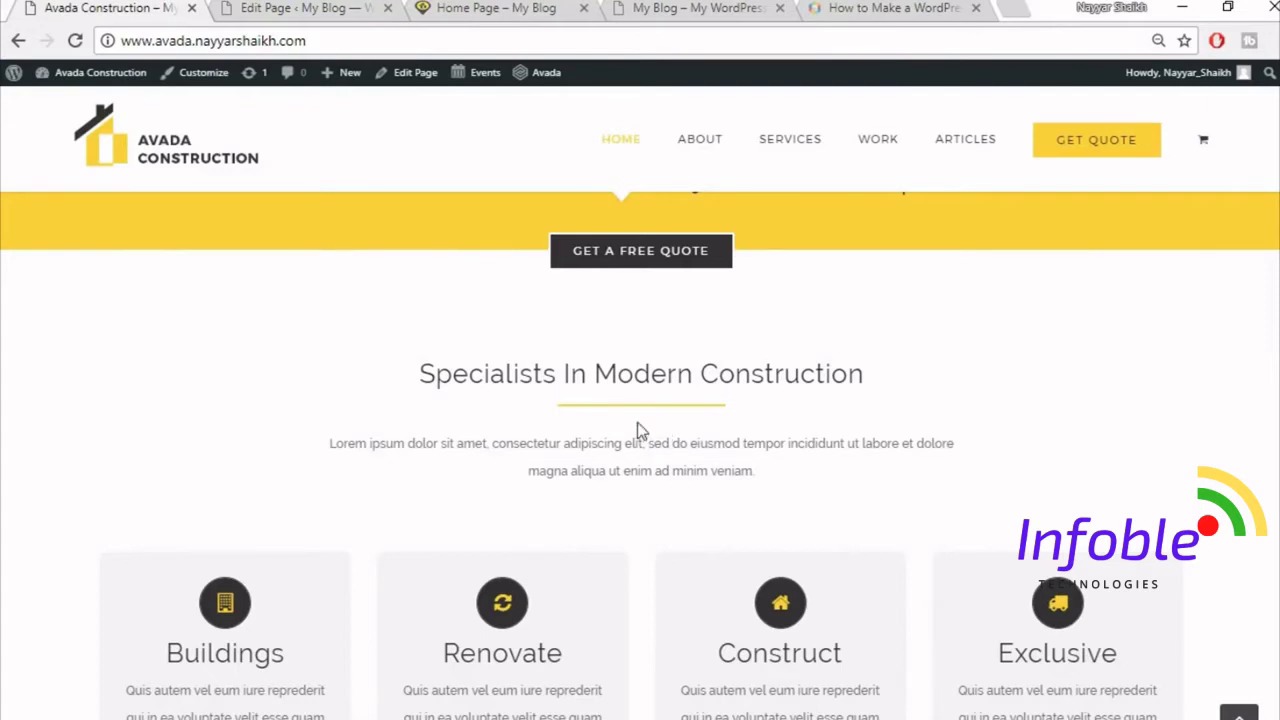
pyautogui.hotkey('ctrl', 'Tab')
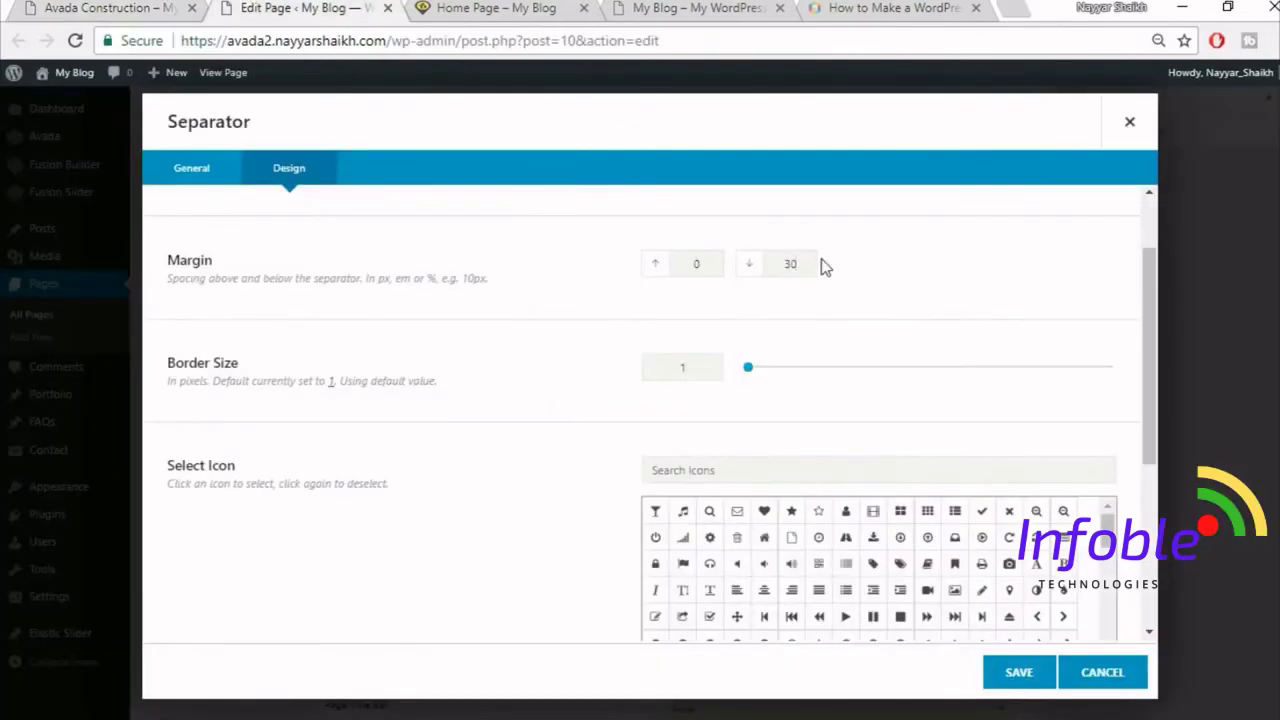
pyautogui.click(682, 370)
pyautogui.doubleClick(682, 367)
pyautogui.write('2')
# - Compare the separator's spacing and width against the demo separator
pyautogui.hotkey('ctrl', 'shift', 'Tab')
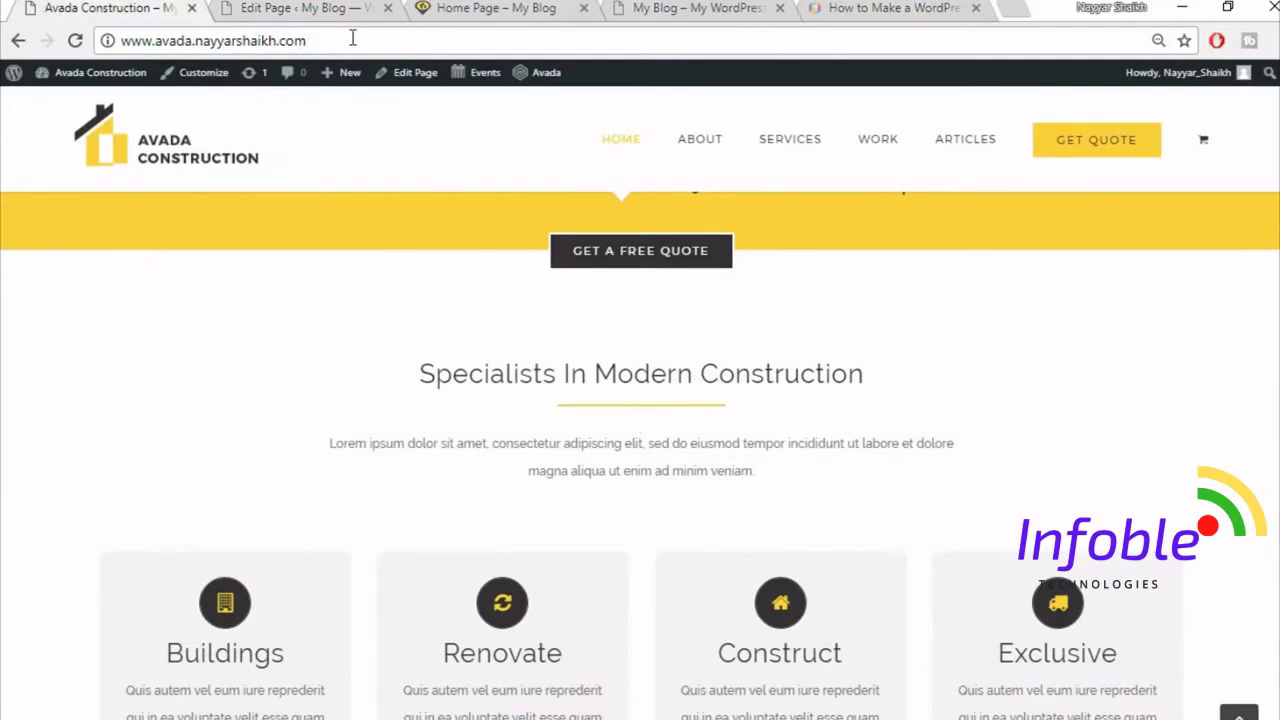
pyautogui.click(307, 7)
pyautogui.click(113, 7)
pyautogui.click(305, 7)
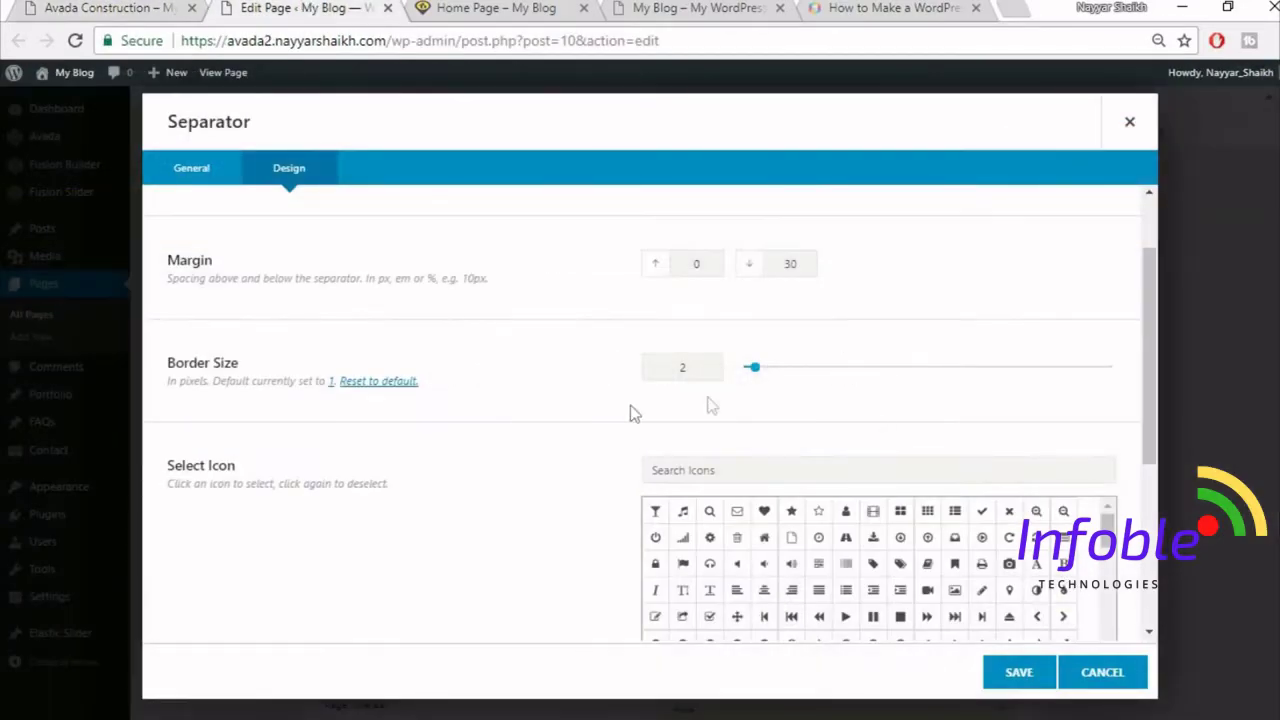
pyautogui.scroll(-4, 506, 480)
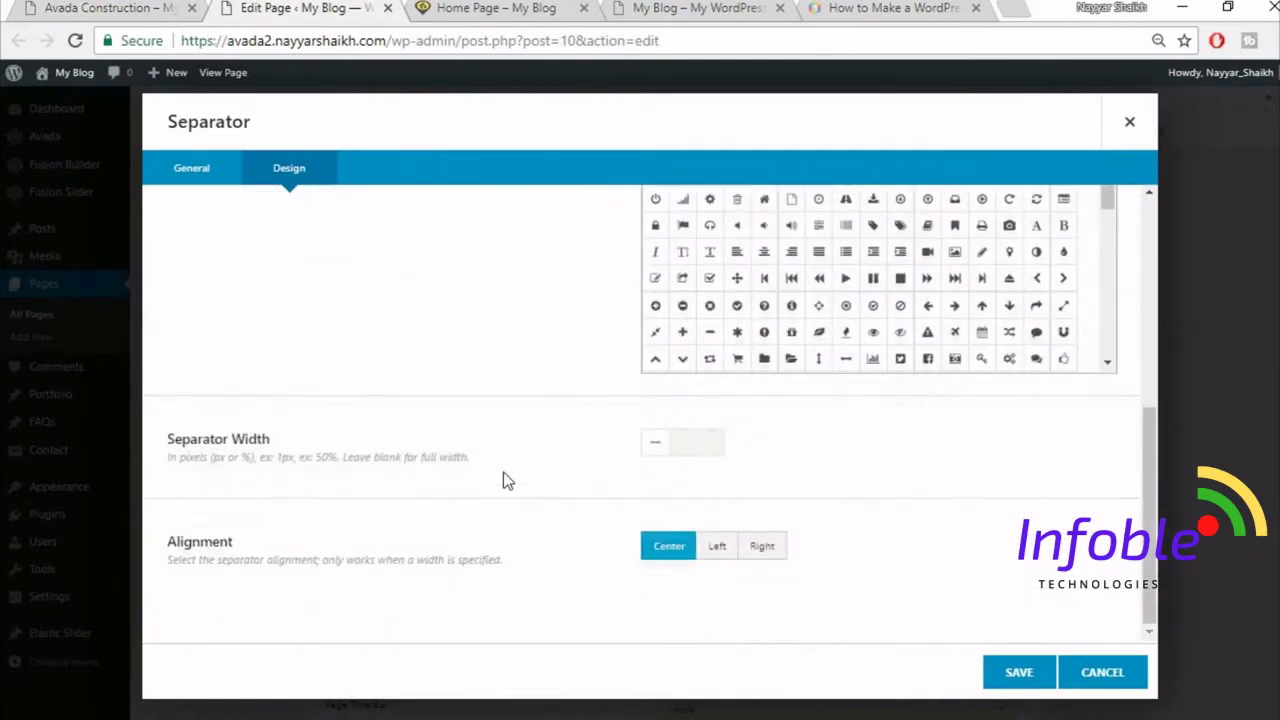
pyautogui.click(130, 7)
pyautogui.click(293, 7)
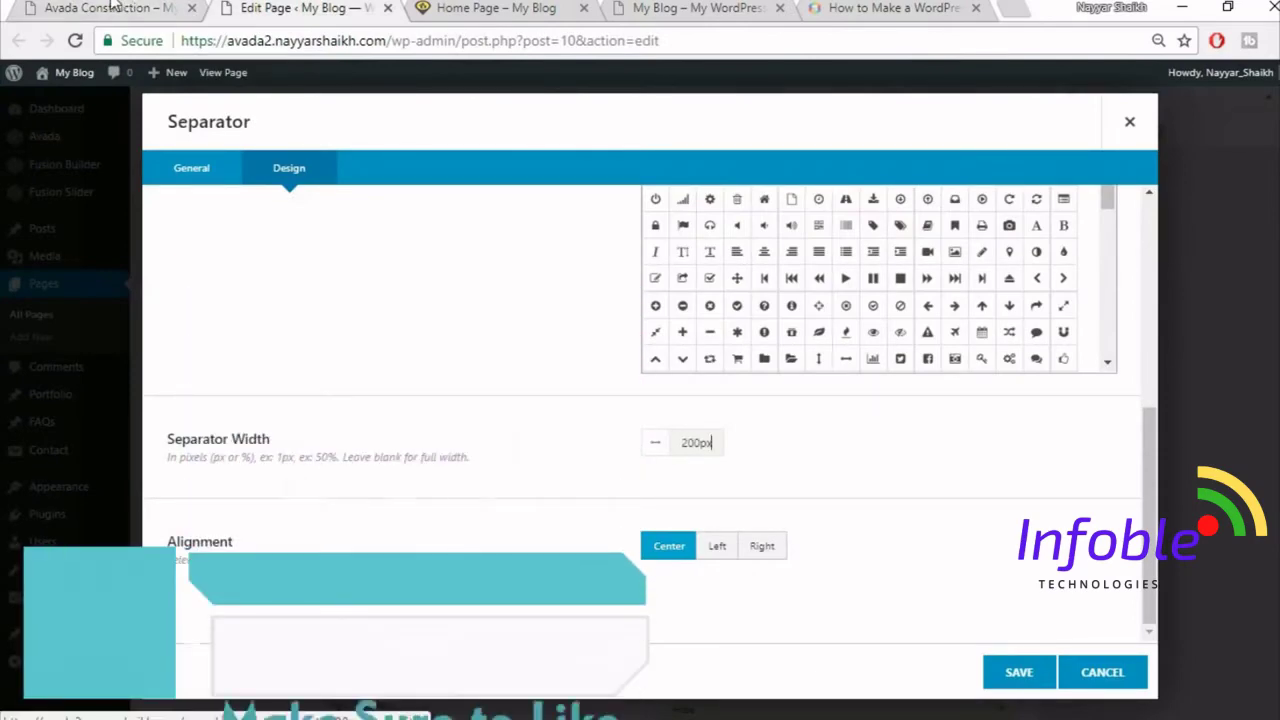
pyautogui.click(113, 7)
pyautogui.click(250, 7)
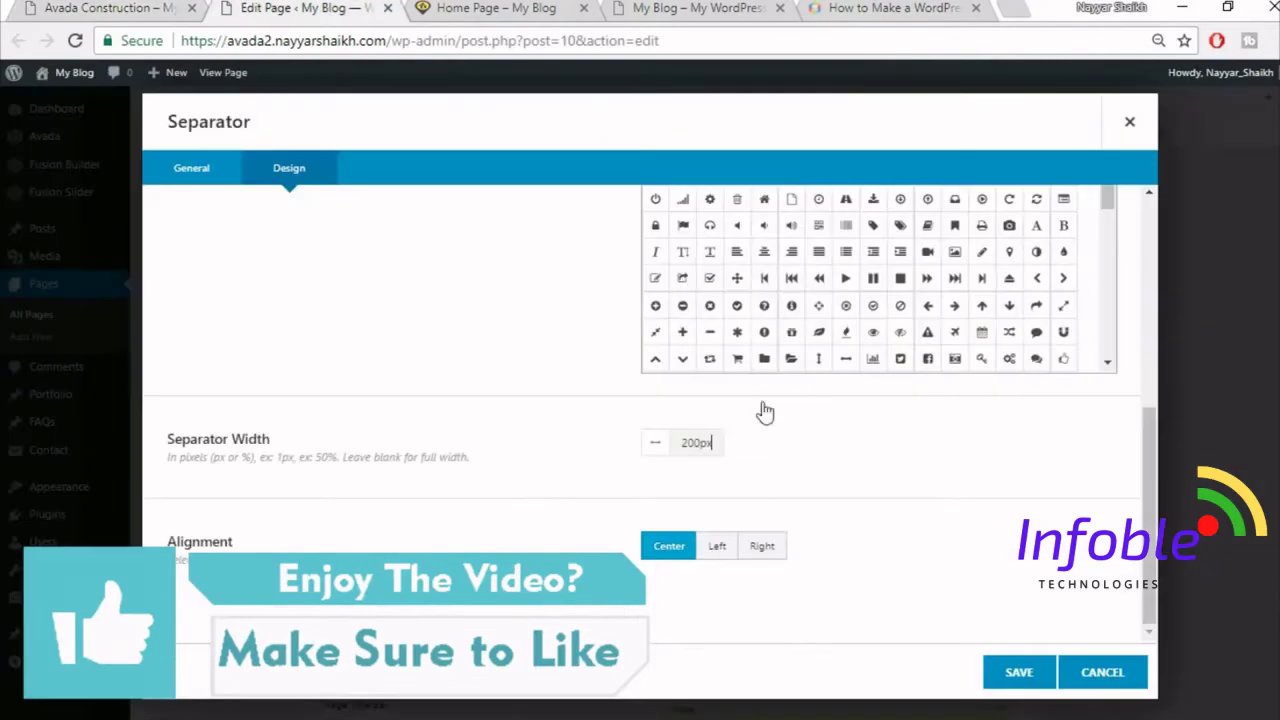
# - Save the separator and copy the demo site's intro paragraph
pyautogui.click(1018, 674)
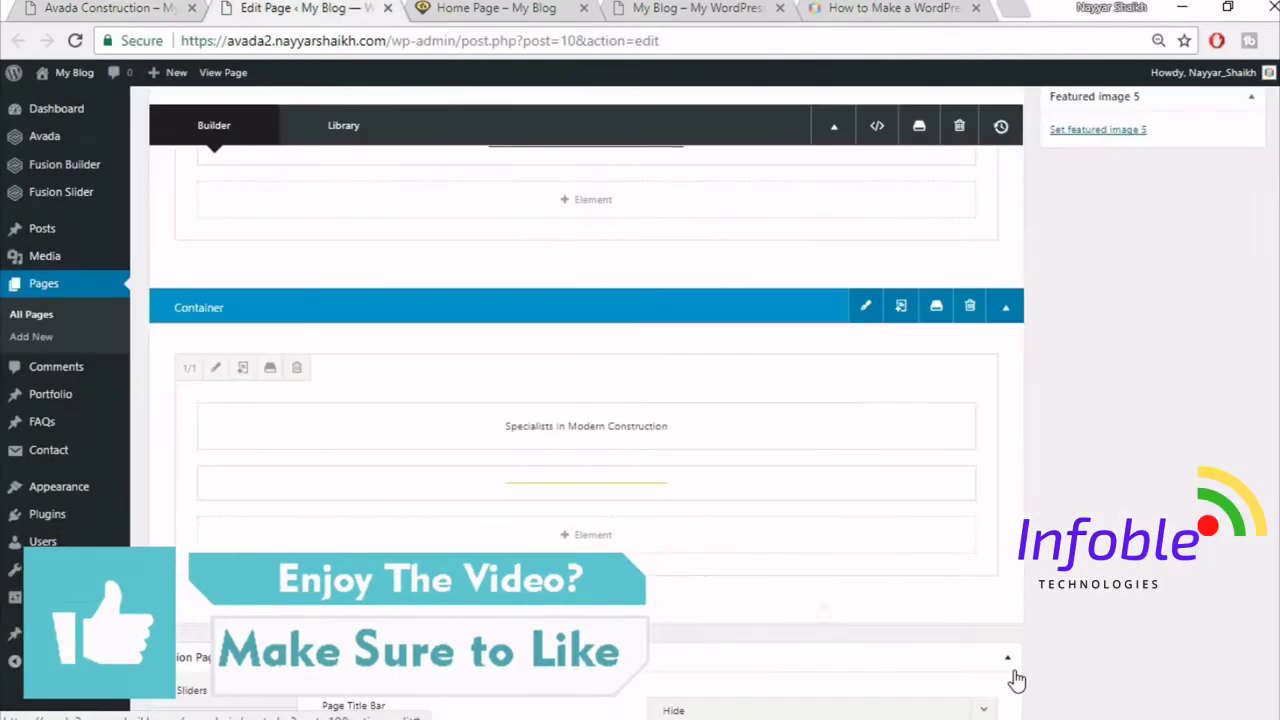
pyautogui.click(50, 8)
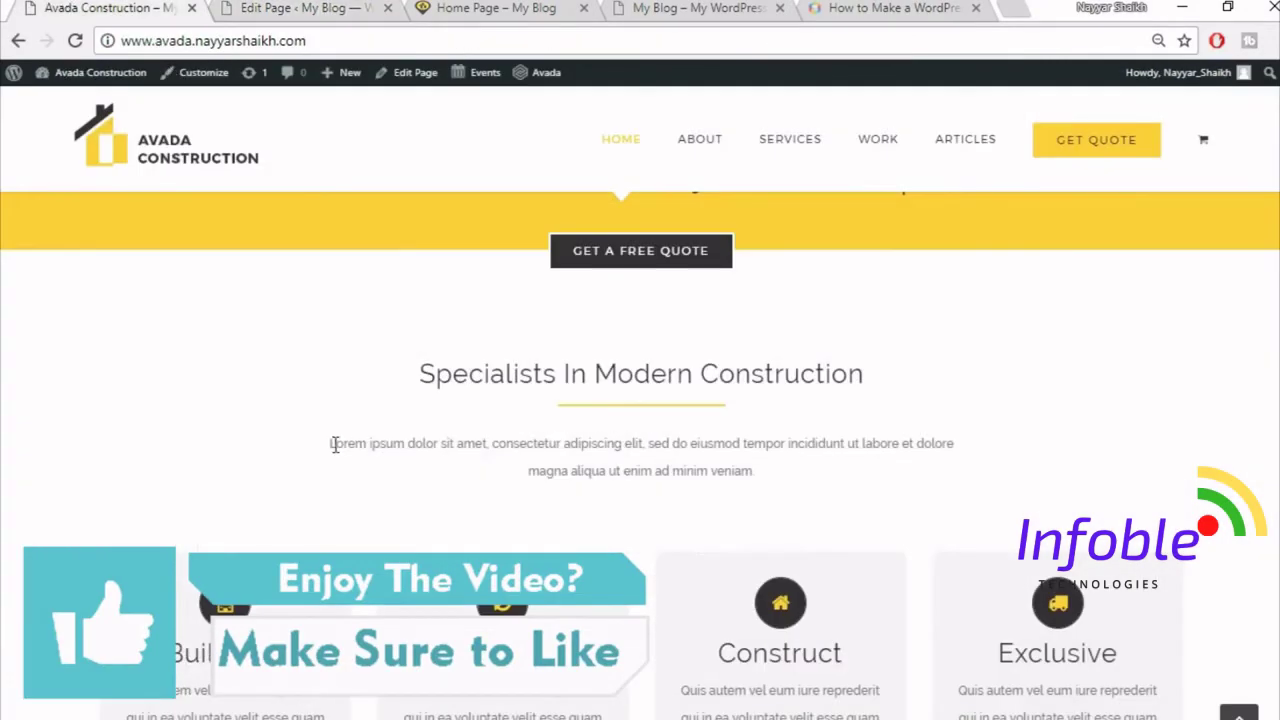
pyautogui.moveTo(333, 444); pyautogui.dragTo(920, 476)
pyautogui.hotkey('ctrl', 'c')
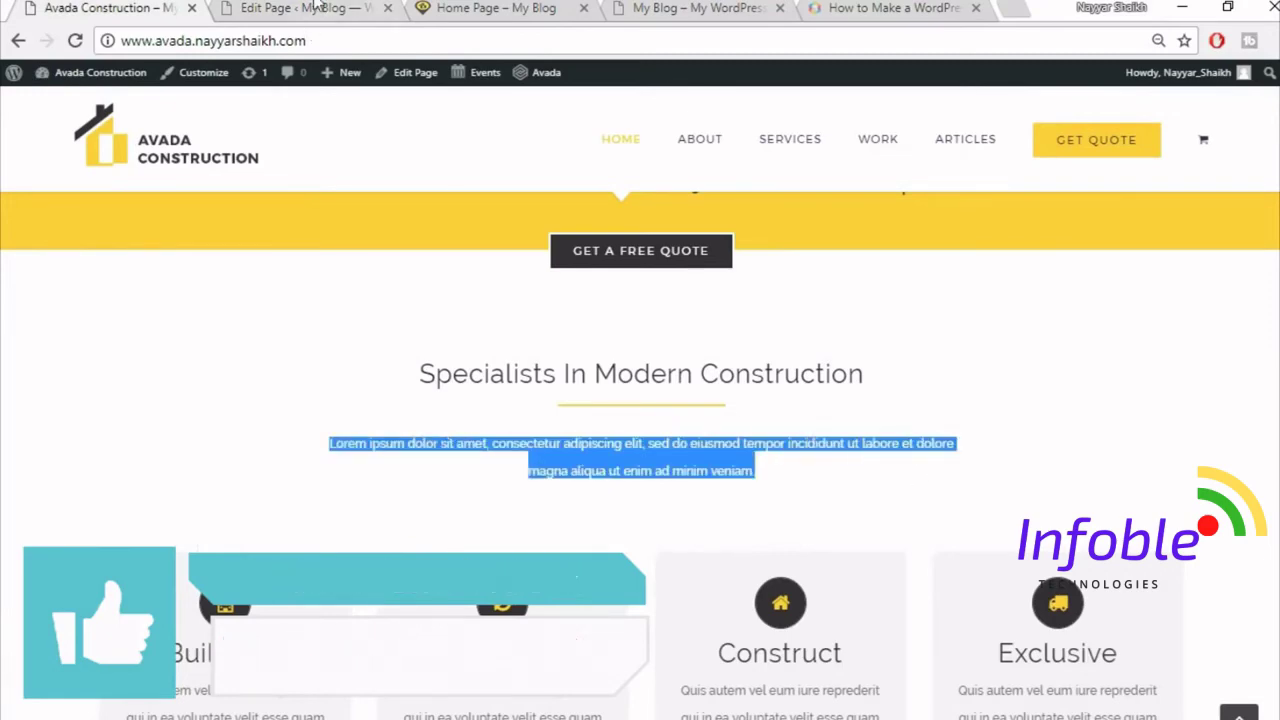
pyautogui.click(290, 8)
# - Add a Text Block element below the separator
pyautogui.click(620, 549)
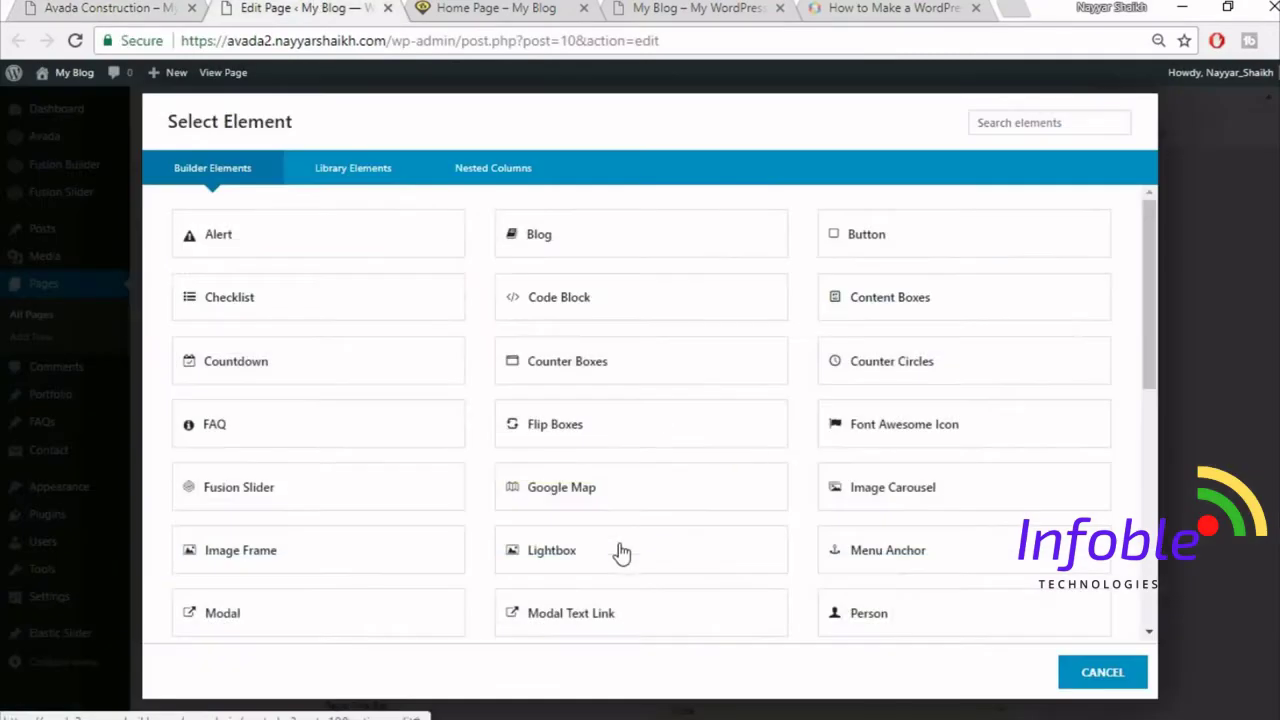
pyautogui.click(1000, 122)
pyautogui.write('tex')
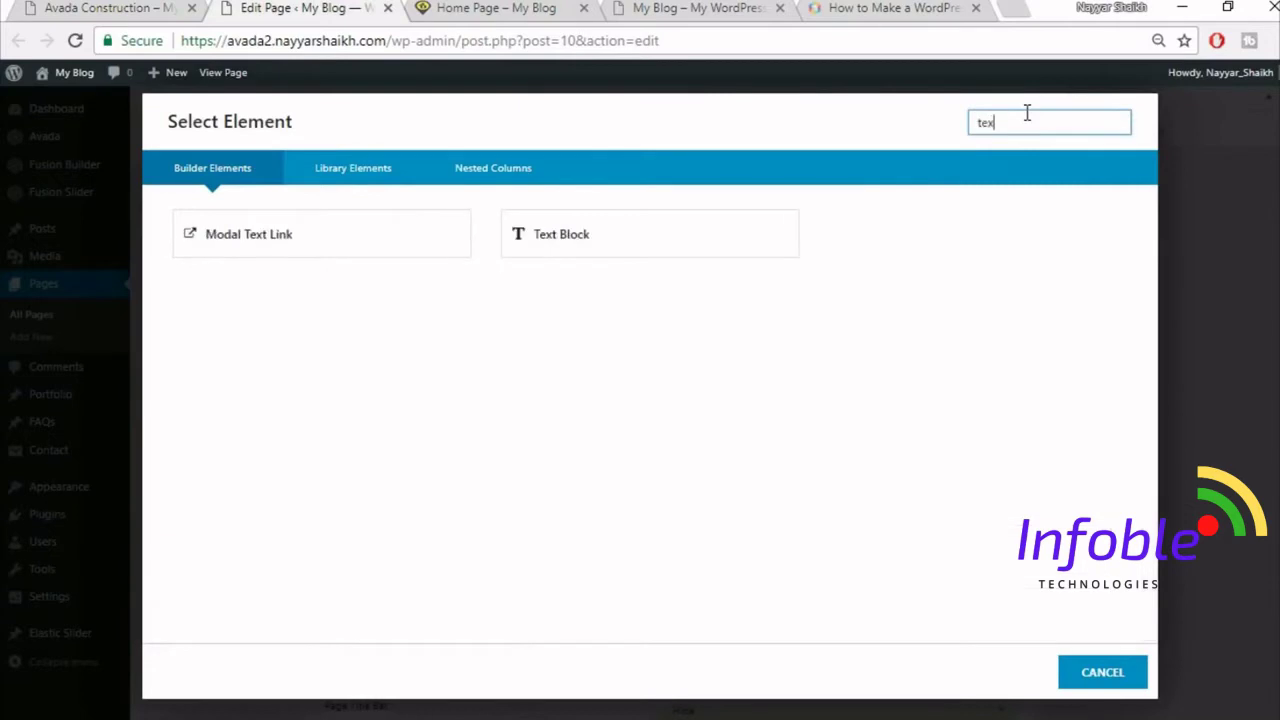
pyautogui.click(737, 249)
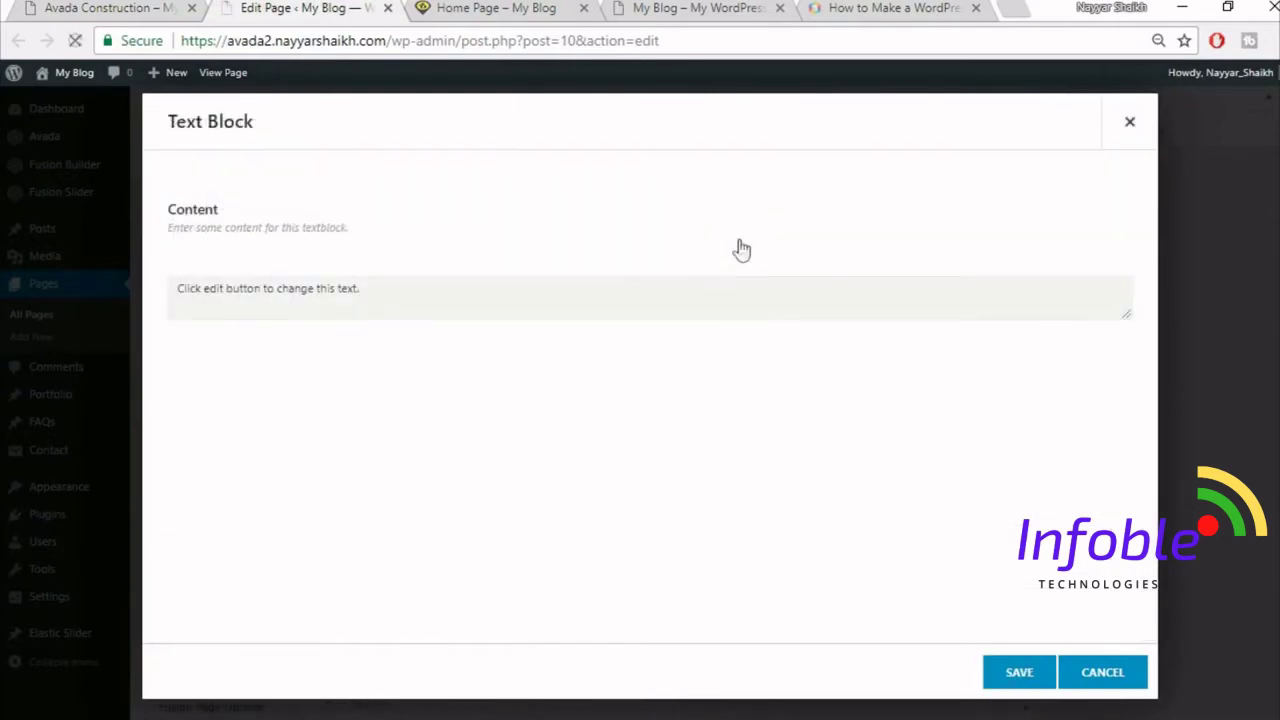
# - Replace the placeholder with the copied Lorem ipsum paragraph, centre it and save
pyautogui.click(675, 448)
pyautogui.hotkey('ctrl', 'a')
pyautogui.press('BackSpace')
pyautogui.click(1111, 296)
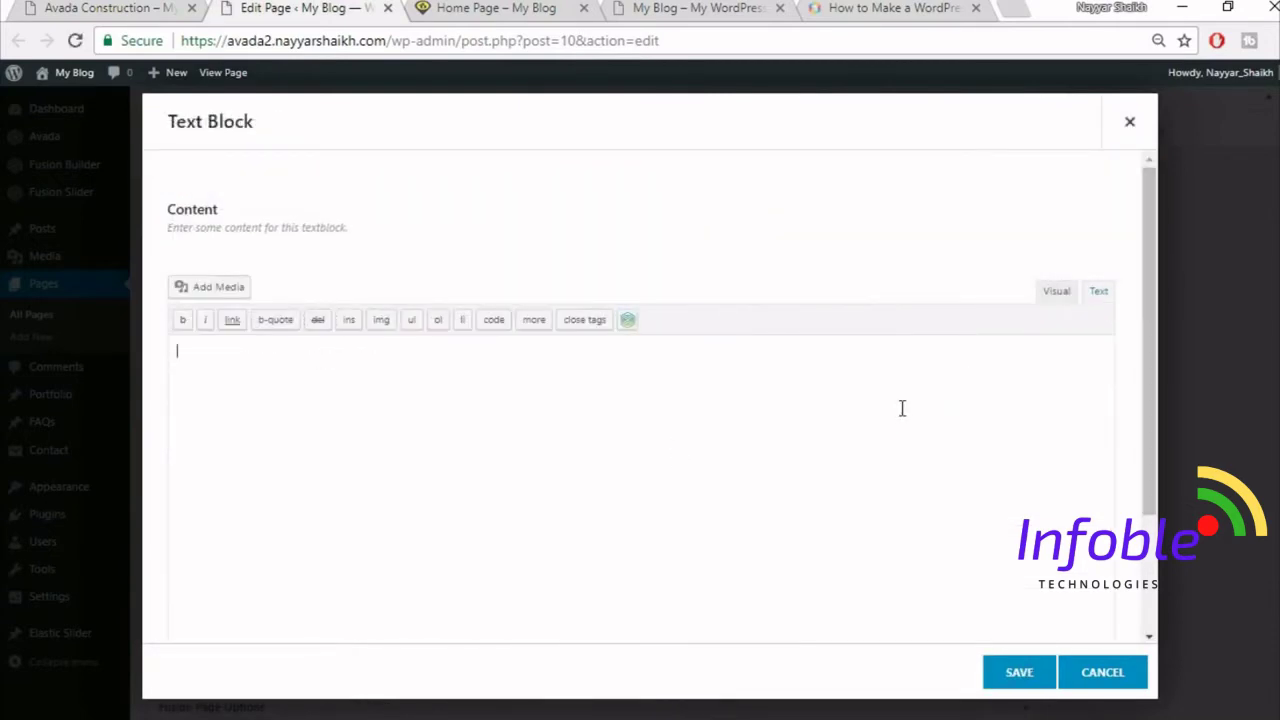
pyautogui.hotkey('ctrl', 'v')
pyautogui.click(1057, 293)
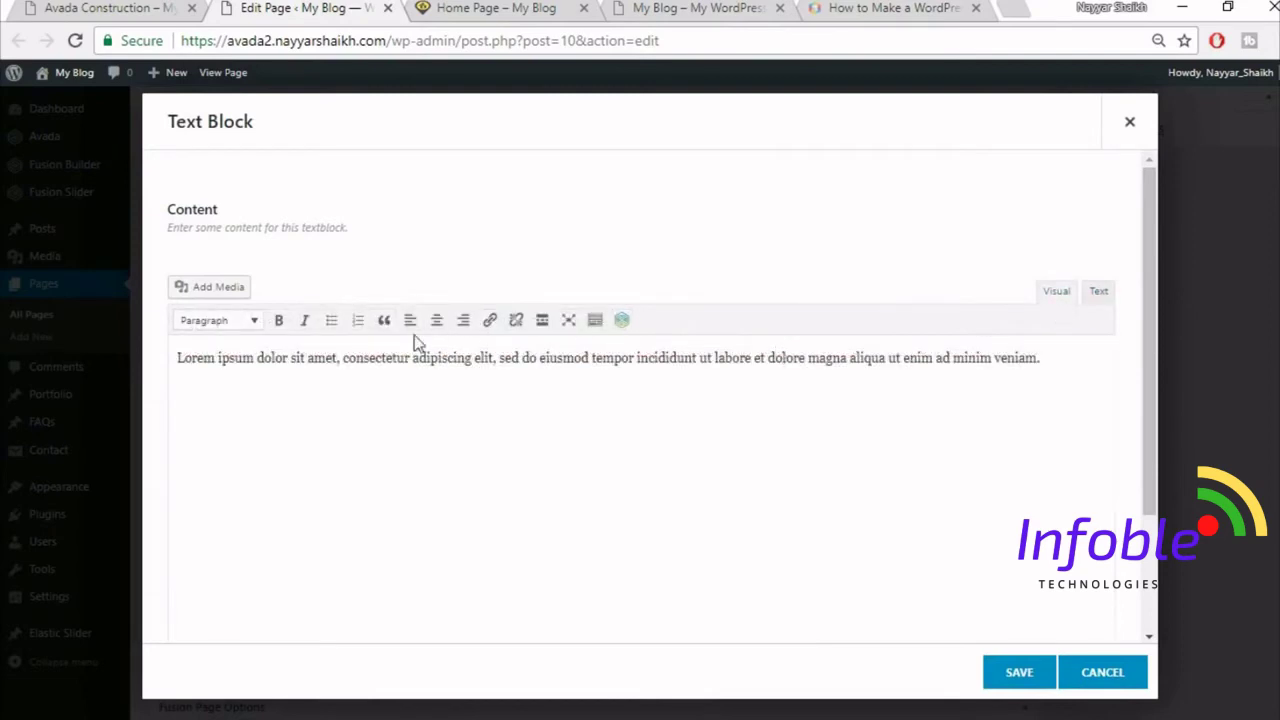
pyautogui.click(437, 320)
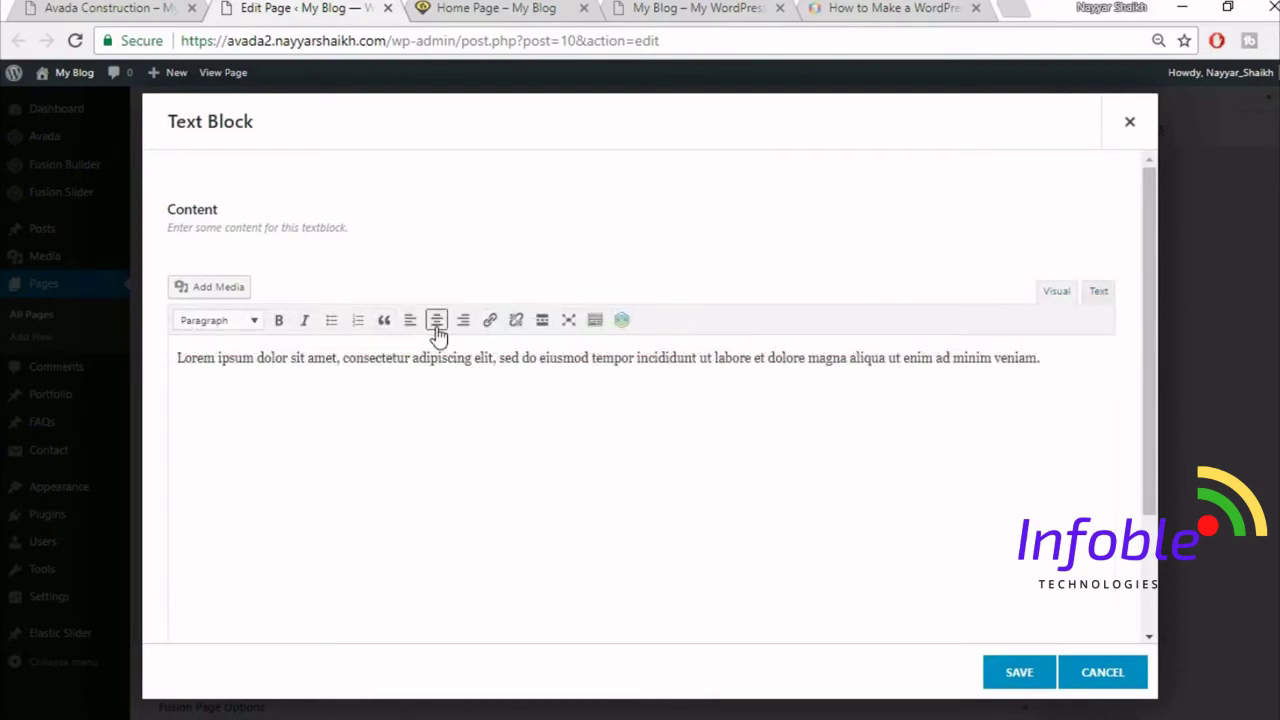
pyautogui.click(1012, 674)
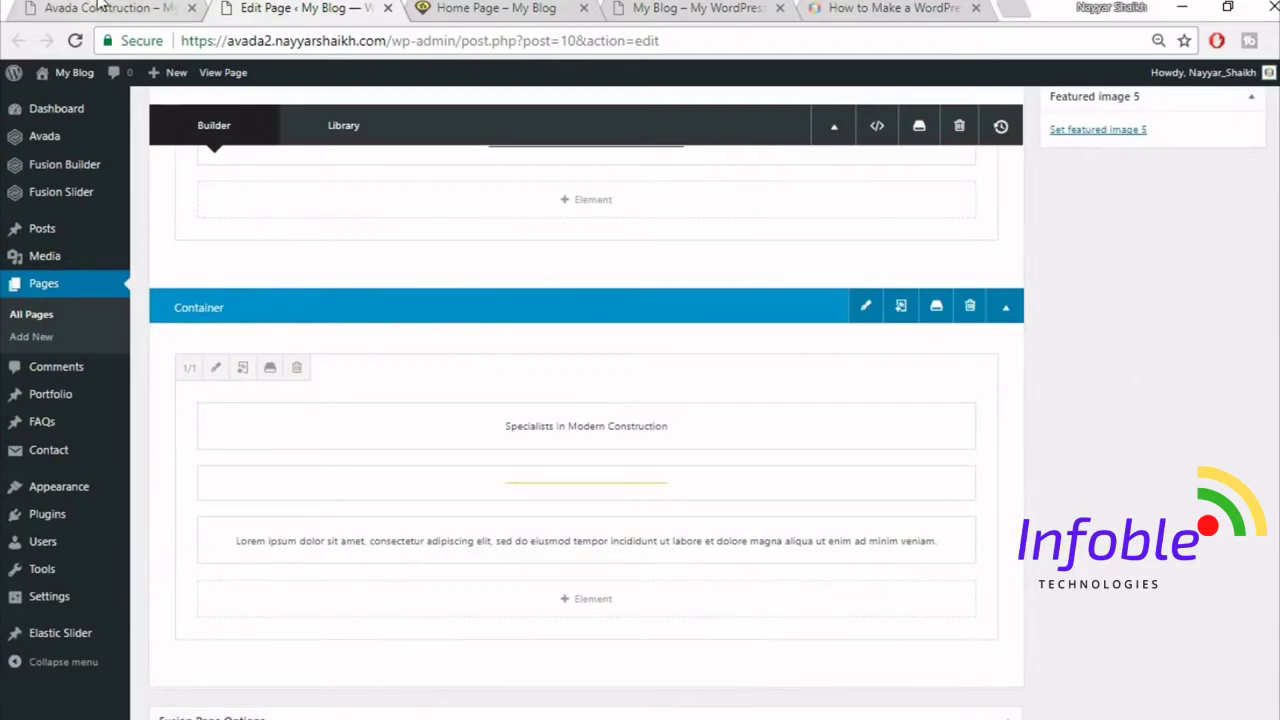
# - Publish the page changes after comparing the new paragraph with the demo
pyautogui.click(110, 8)
pyautogui.click(220, 8)
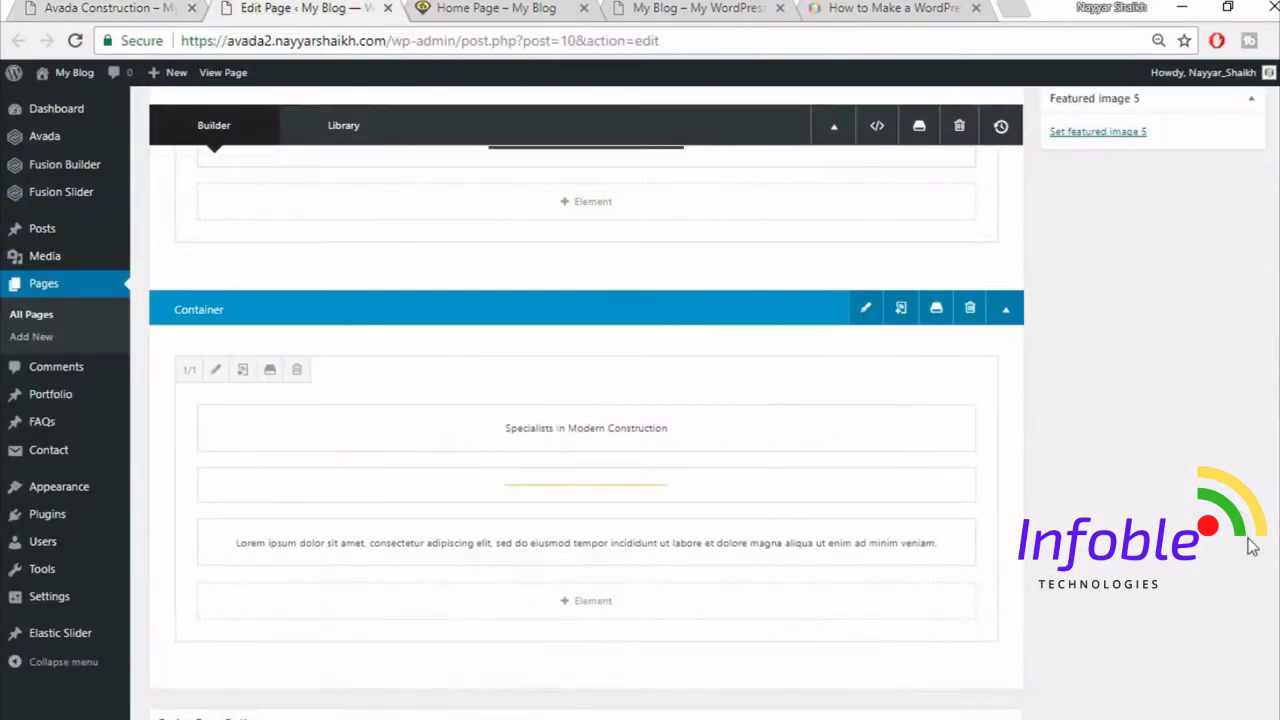
pyautogui.scroll(10, 1160, 330)
pyautogui.click(1240, 352)
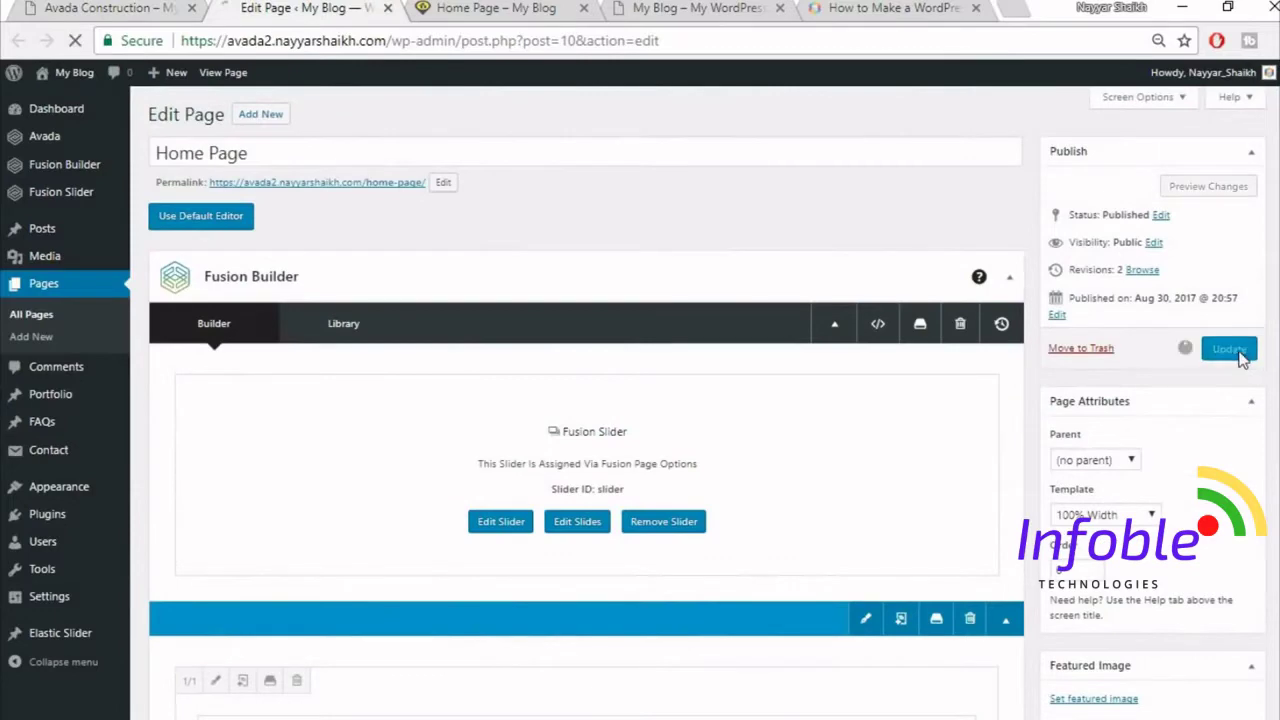
# - Reload the live Home Page and review the new section
pyautogui.click(497, 12)
pyautogui.click(500, 37)
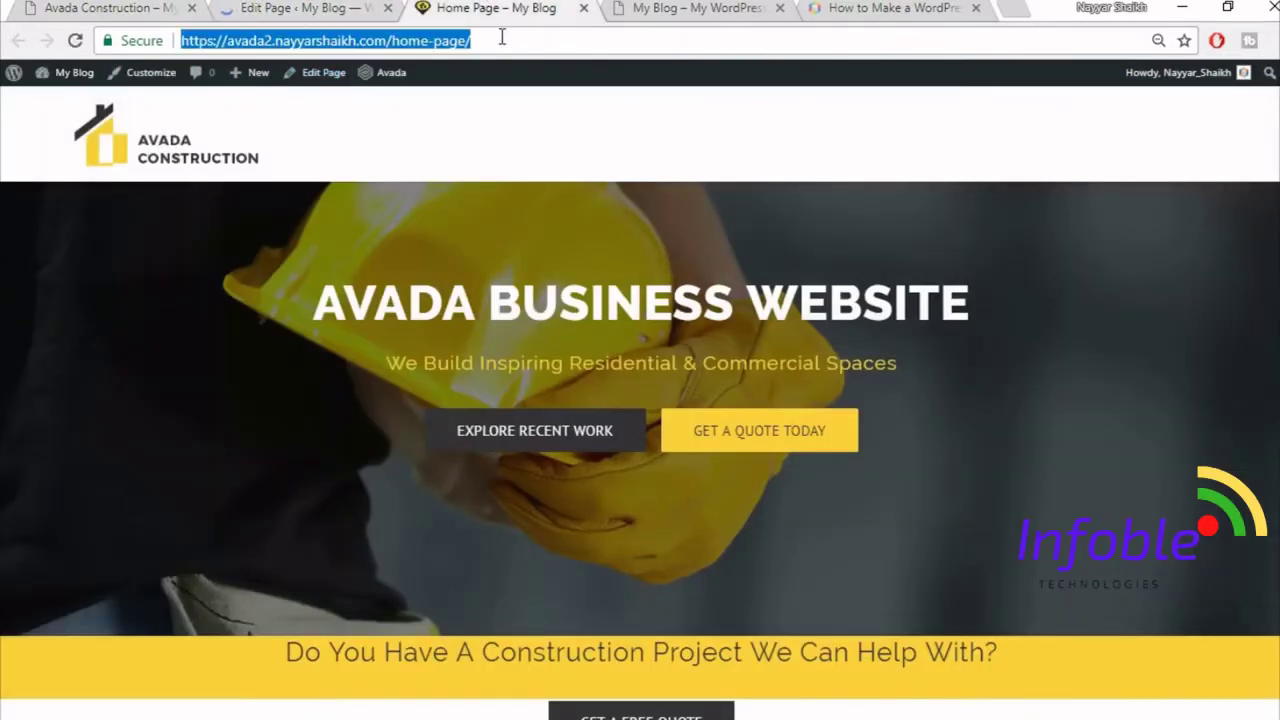
pyautogui.press('Return')
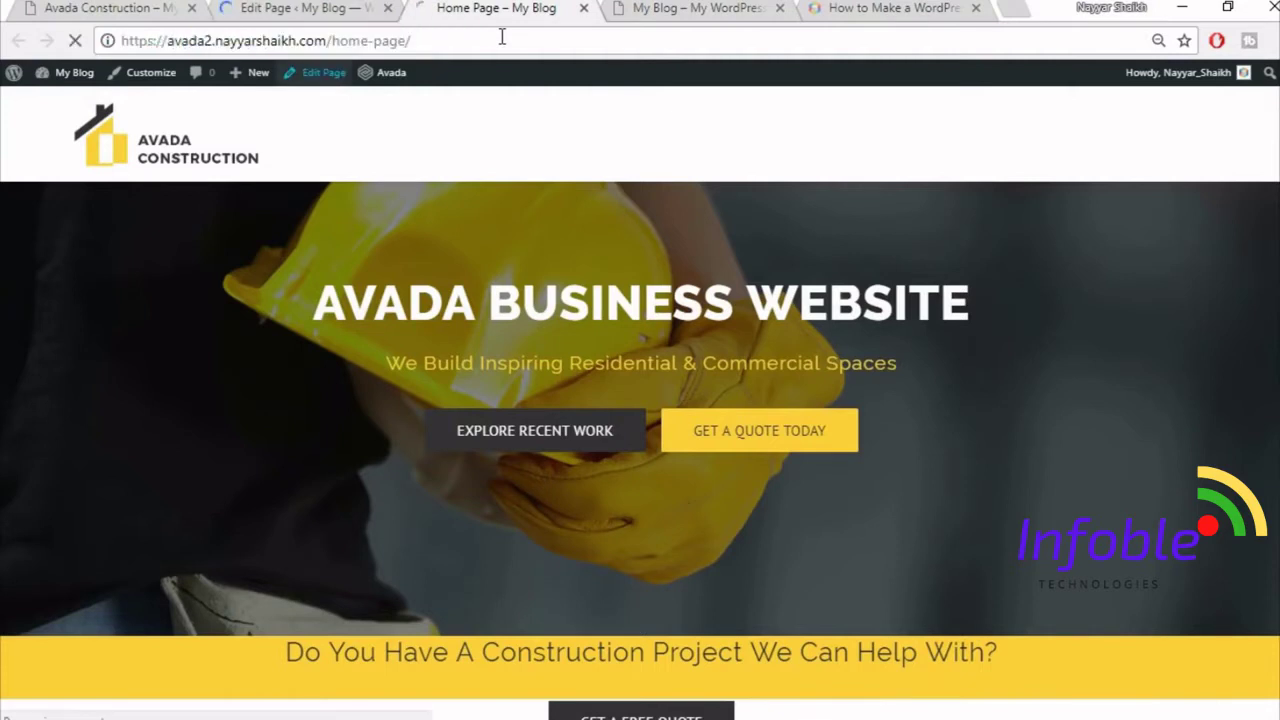
pyautogui.scroll(-3, 986, 455)
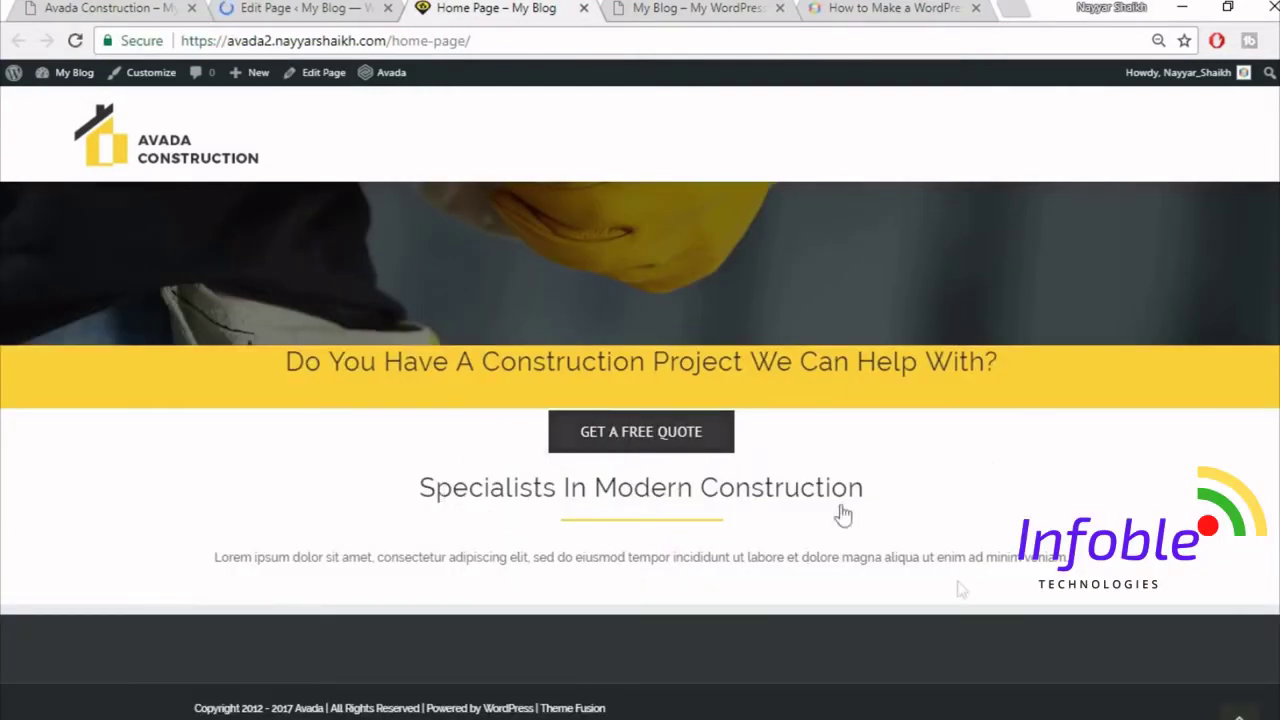
pyautogui.scroll(3, 843, 517)
pyautogui.scroll(-3, 929, 567)
# - Compare the Lorem ipsum paragraph on the demo with the published Home Page
pyautogui.click(111, 6)
pyautogui.click(355, 450)
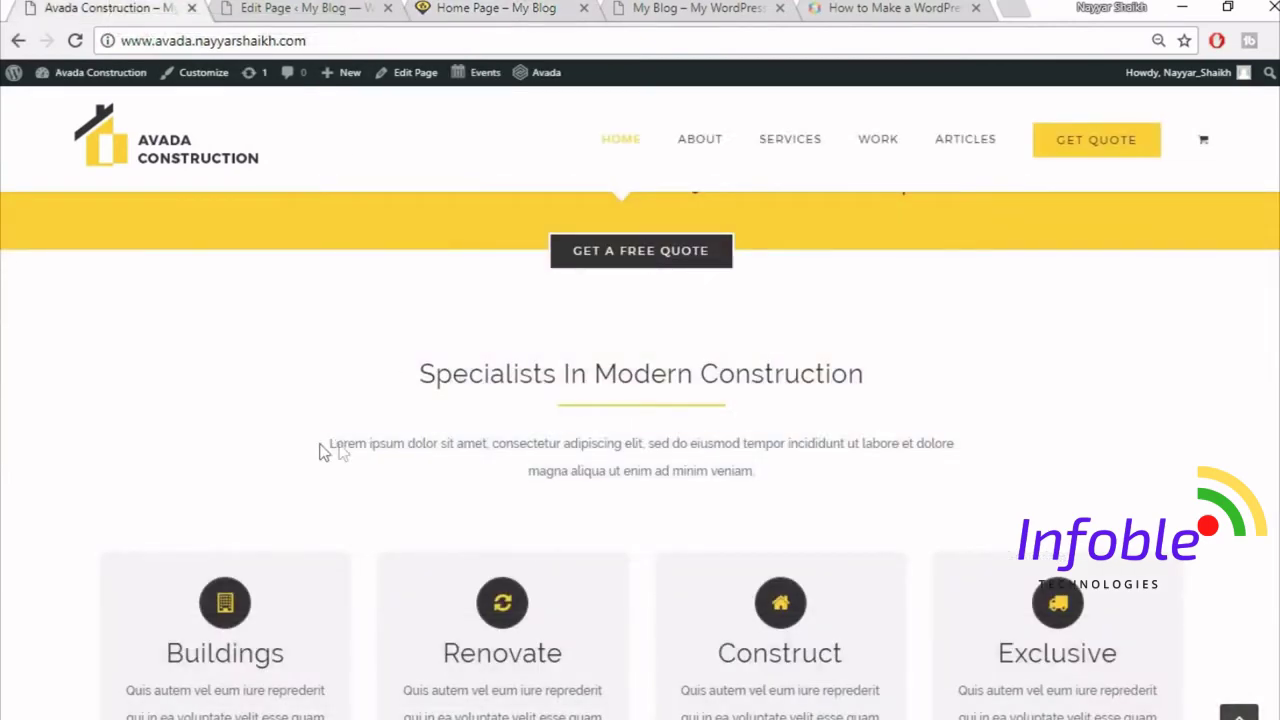
pyautogui.moveTo(320, 451); pyautogui.dragTo(745, 473)
pyautogui.click(300, 8)
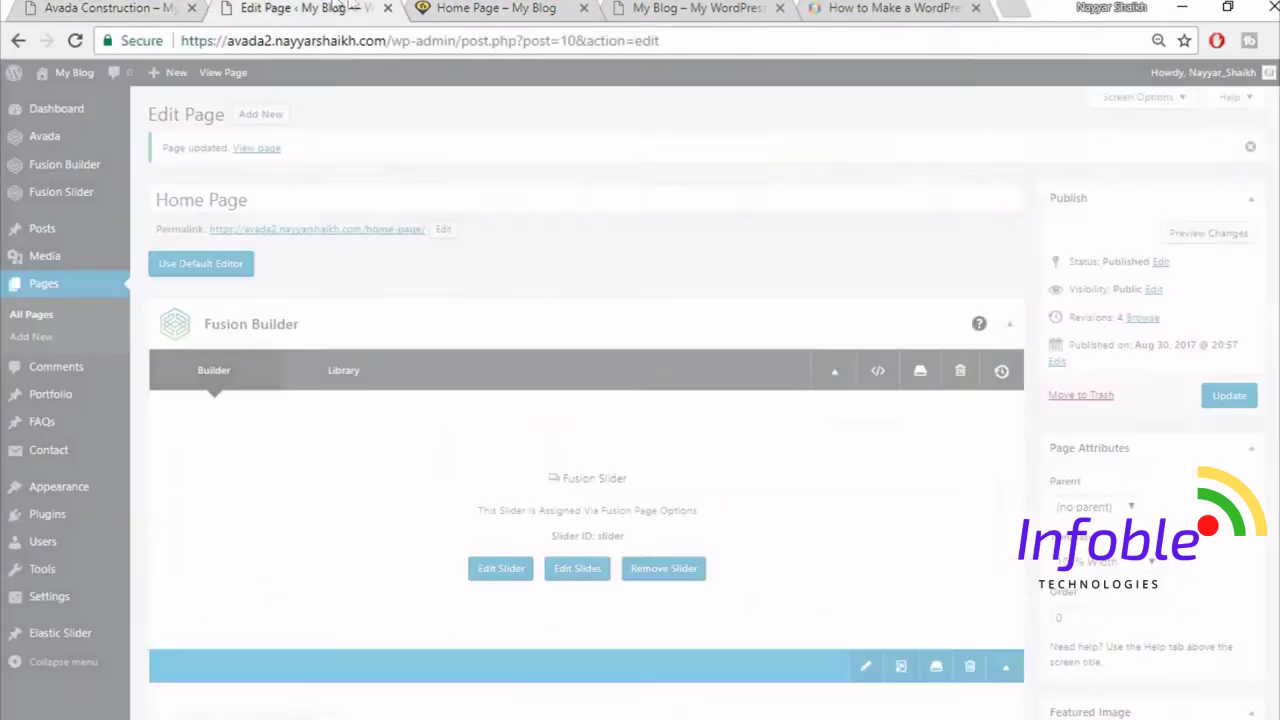
pyautogui.click(490, 8)
pyautogui.moveTo(274, 577); pyautogui.dragTo(1020, 594)
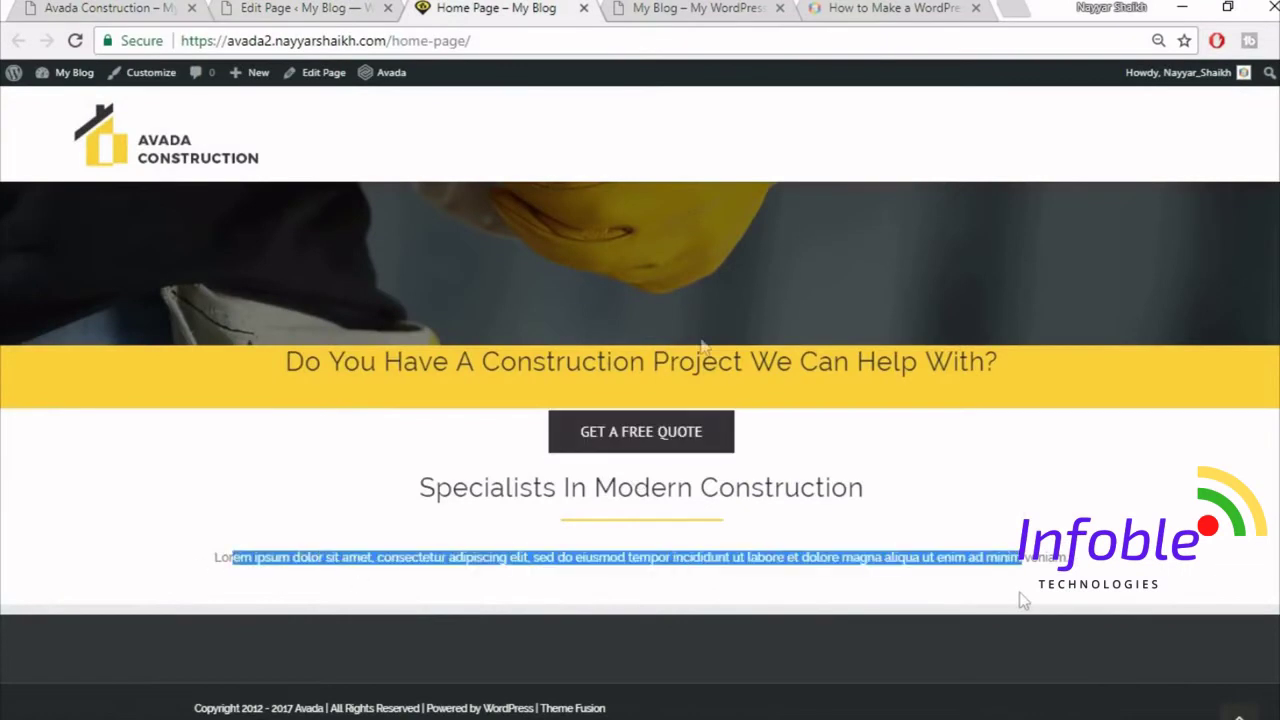
pyautogui.click(131, 6)
pyautogui.click(510, 477)
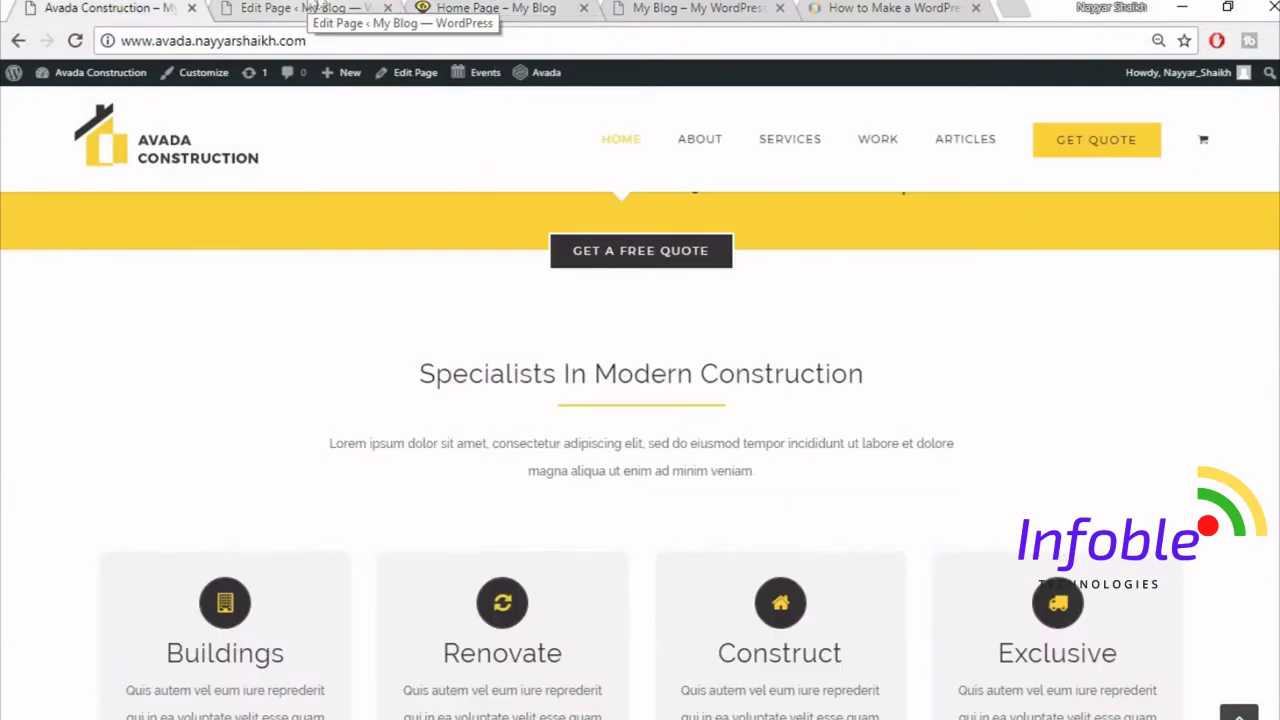
pyautogui.click(305, 7)
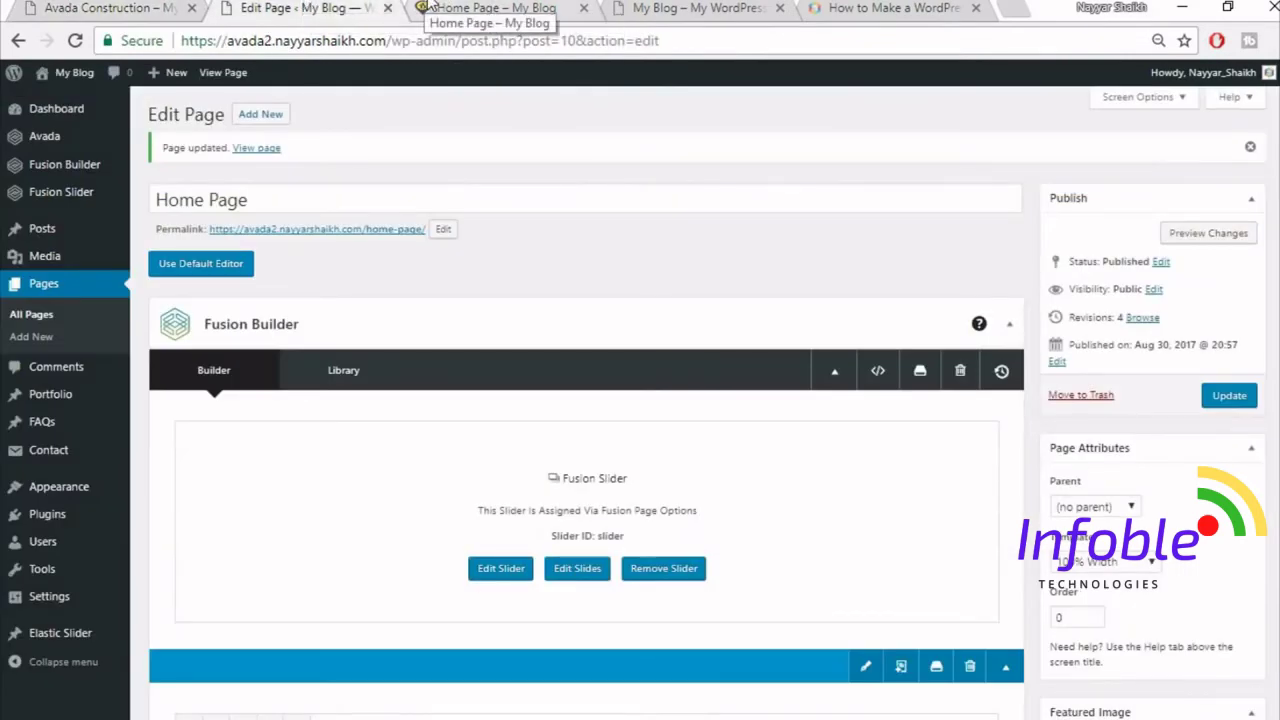
# - Insert a 1/1 single-column container below the Specialists In Modern Construction section
pyautogui.scroll(-3, 793, 460)
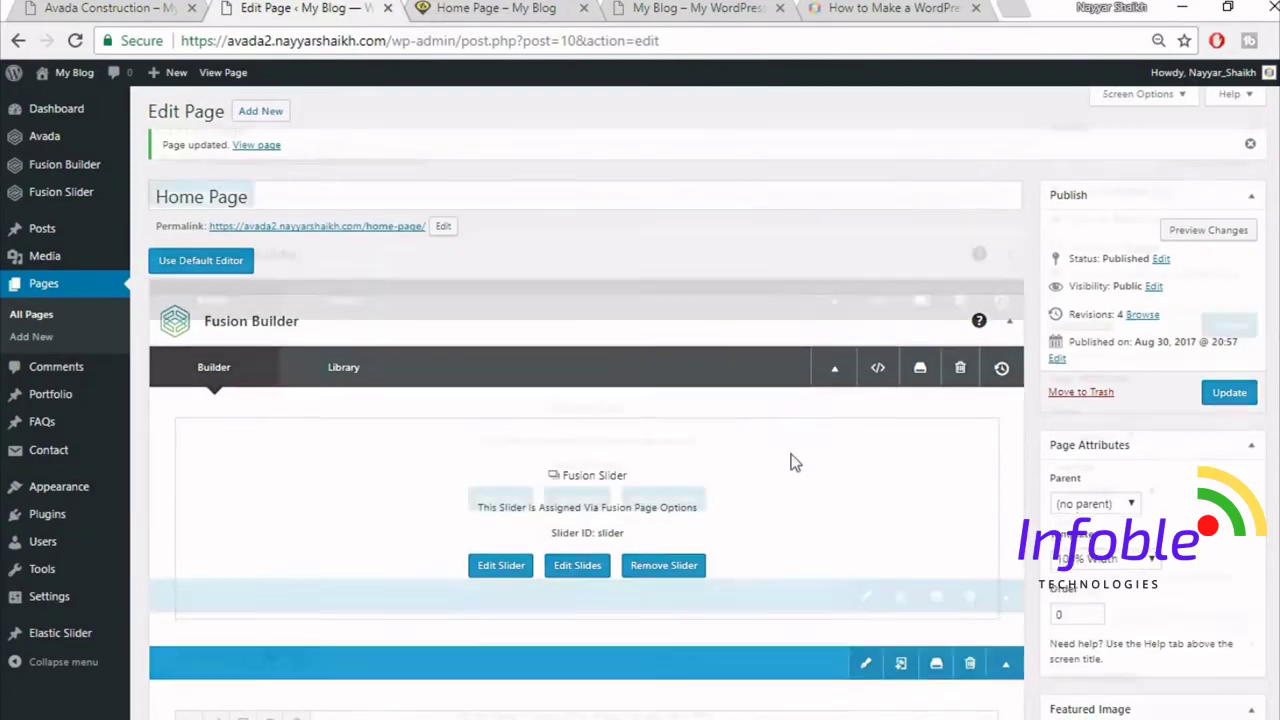
pyautogui.scroll(-4, 793, 463)
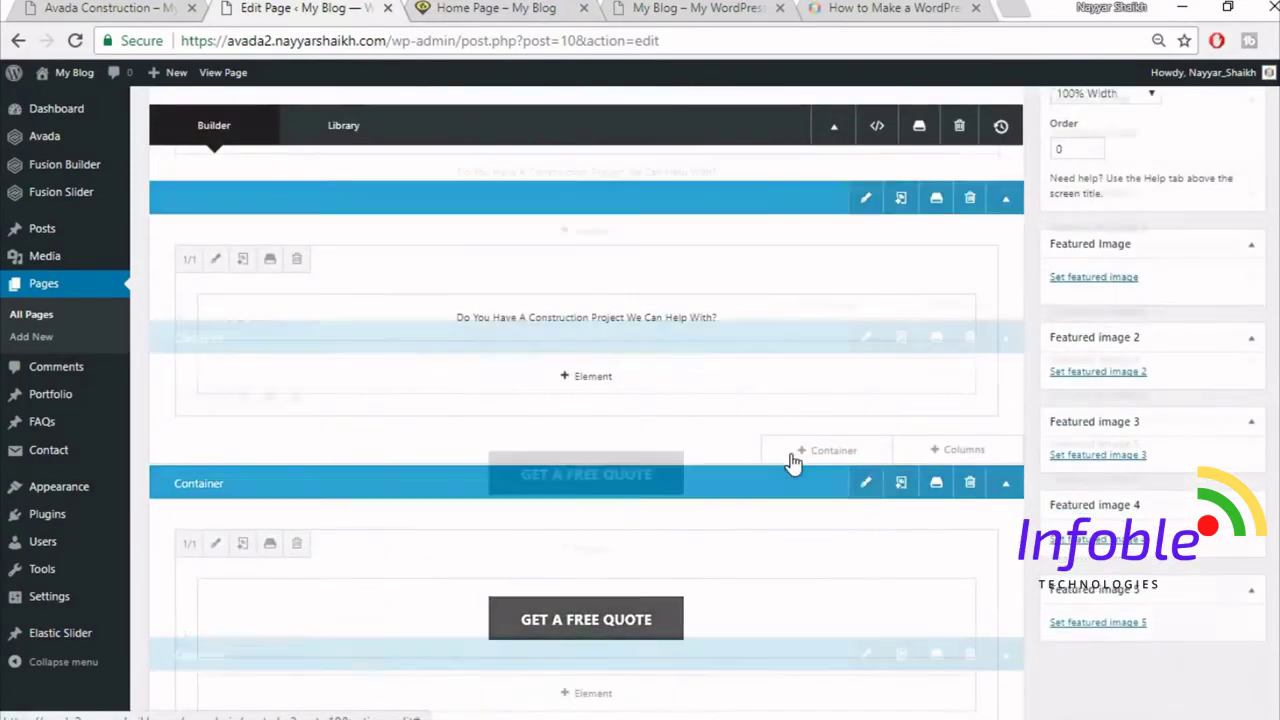
pyautogui.scroll(-4, 790, 453)
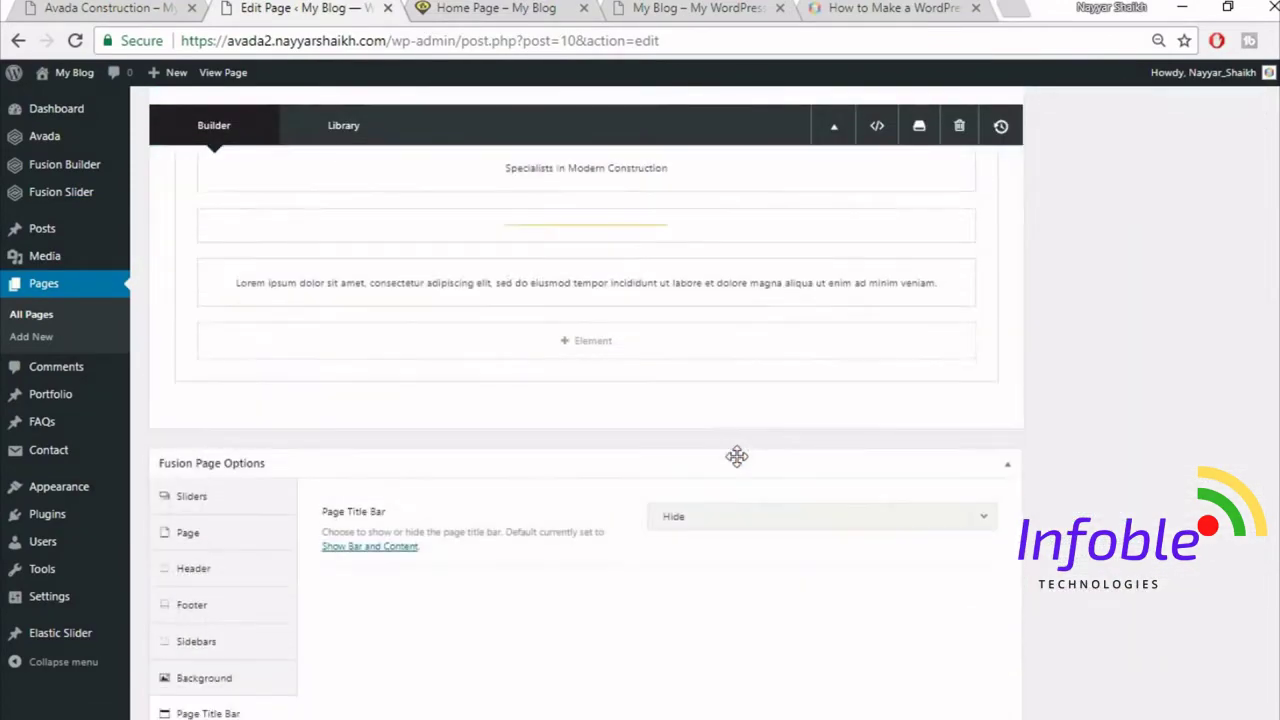
pyautogui.click(152, 10)
pyautogui.scroll(-1, 575, 505)
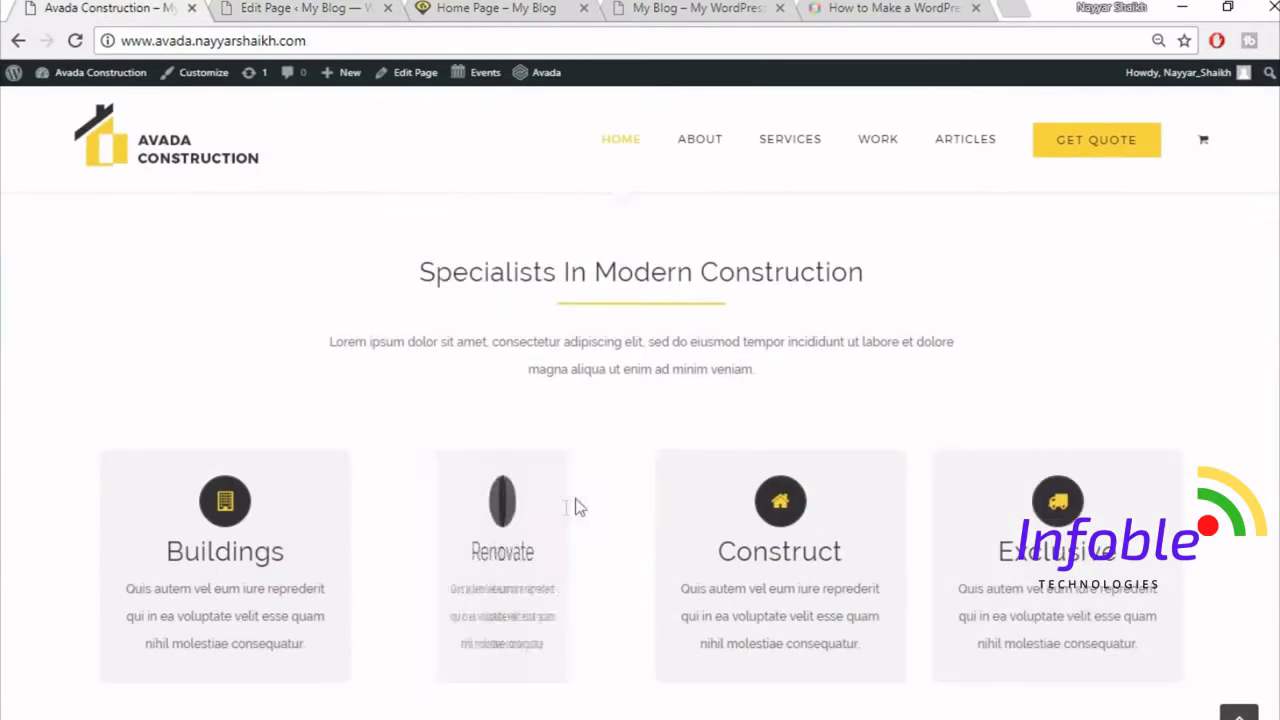
pyautogui.moveTo(503, 554)
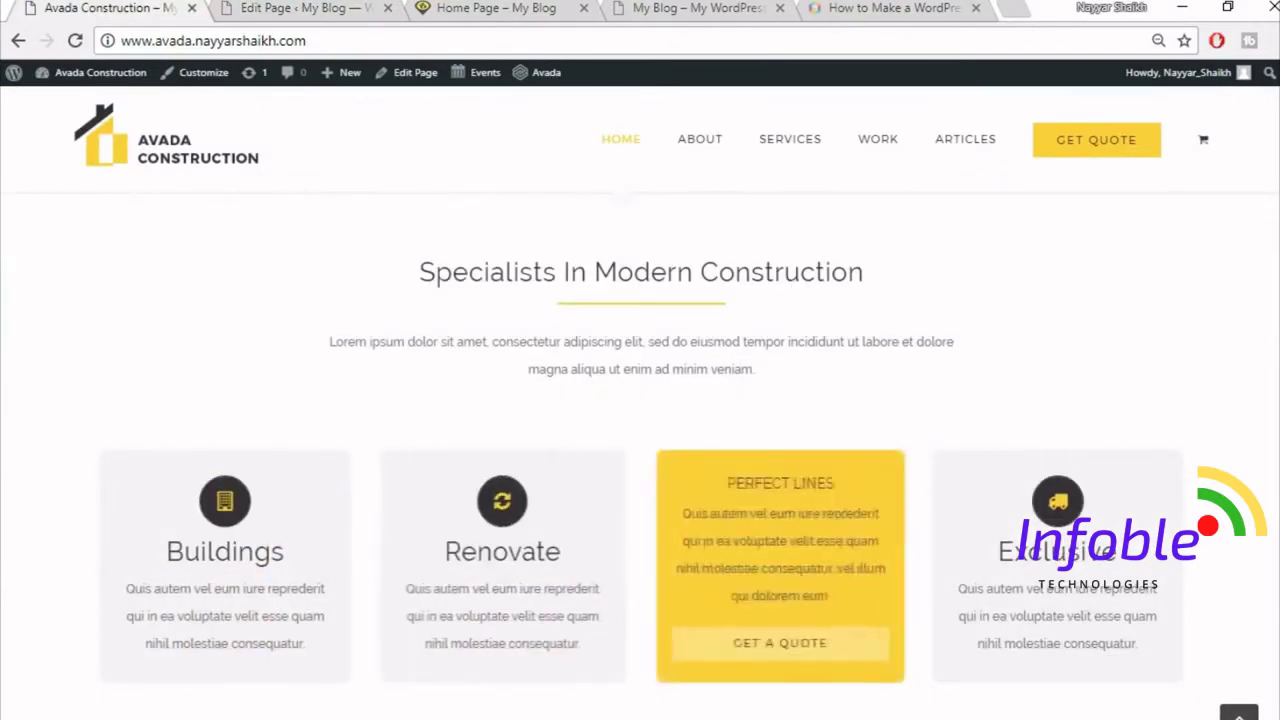
pyautogui.click(305, 8)
pyautogui.click(814, 424)
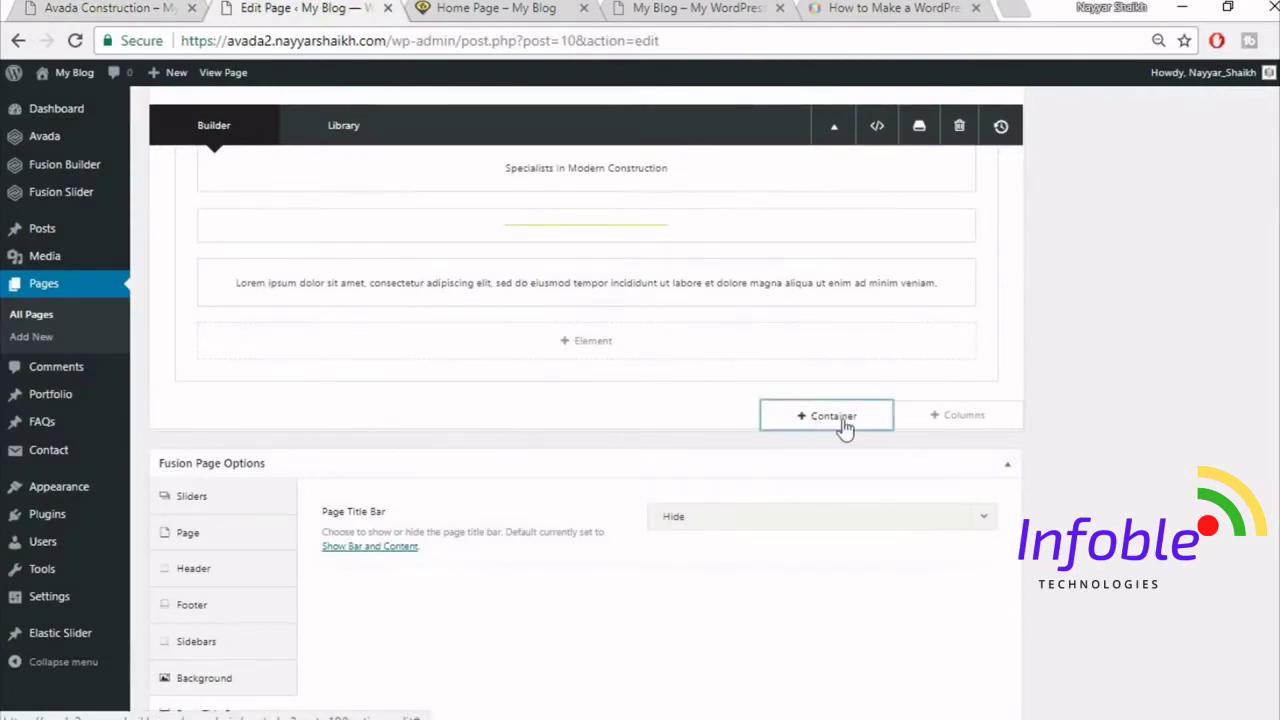
pyautogui.click(426, 266)
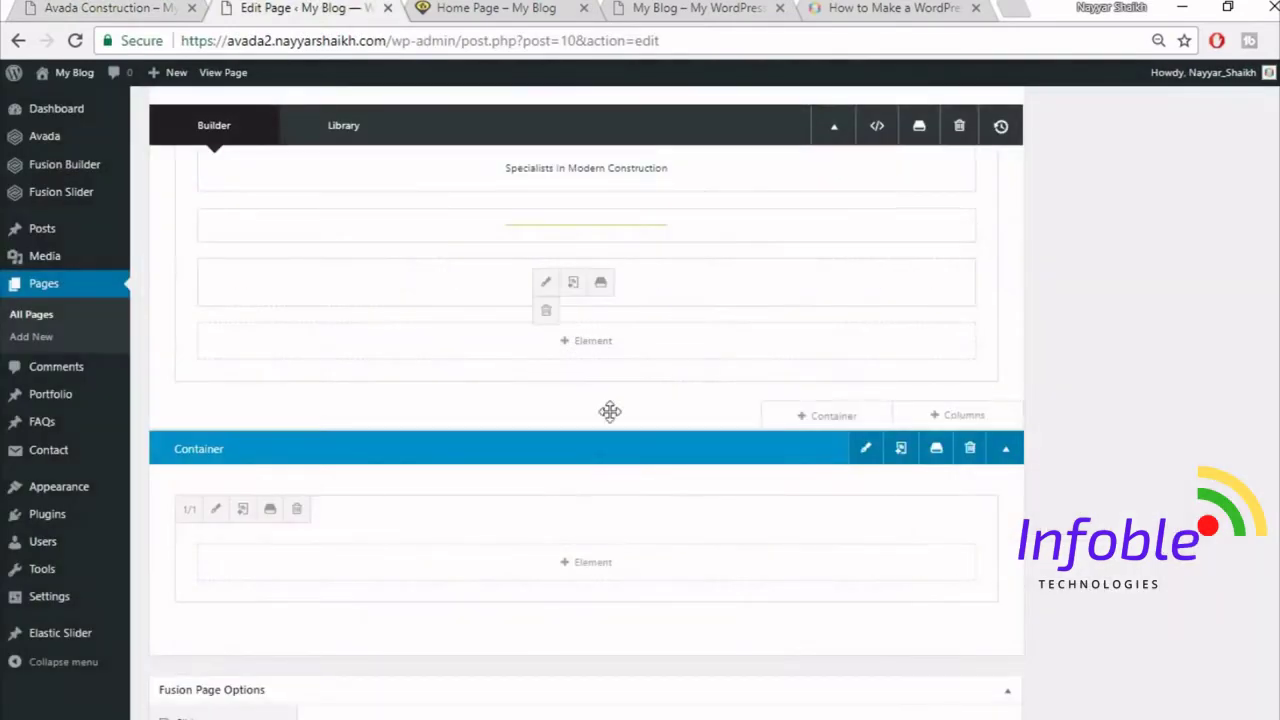
pyautogui.scroll(-1, 603, 569)
# - Add a Flip Boxes element to the new container with Number of Columns set to 4
pyautogui.click(585, 462)
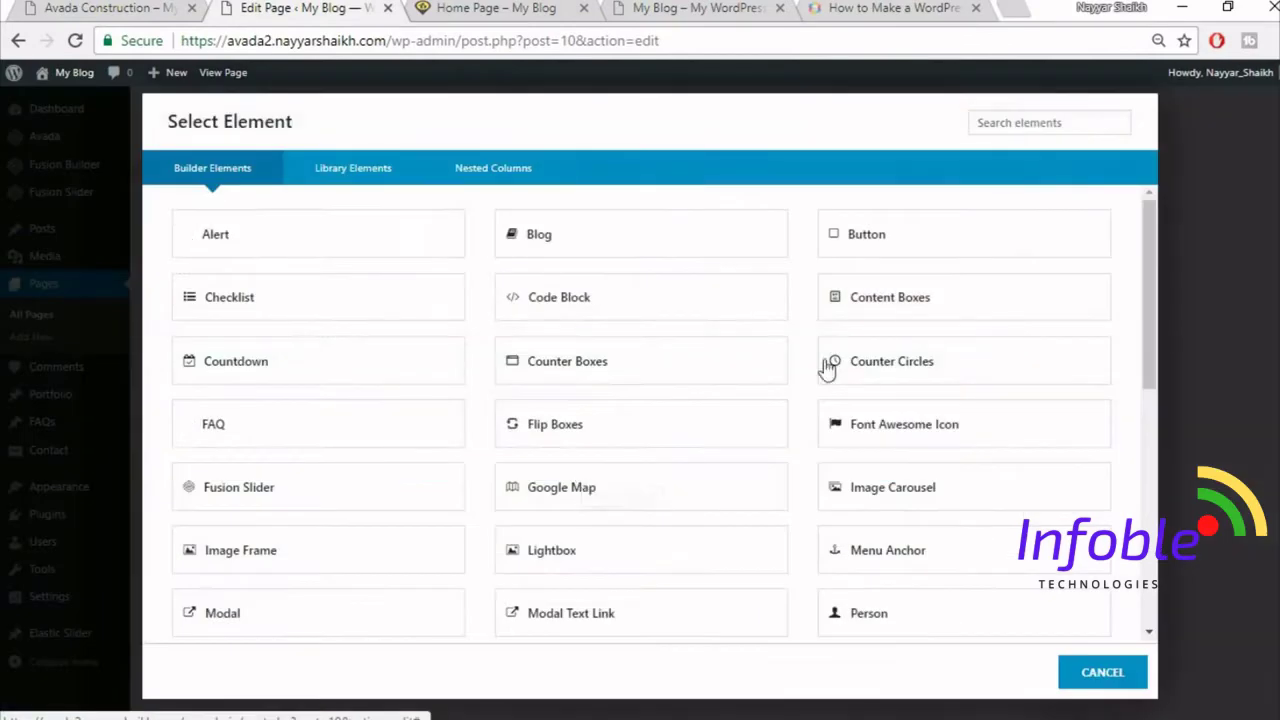
pyautogui.click(1050, 125)
pyautogui.write('fli')
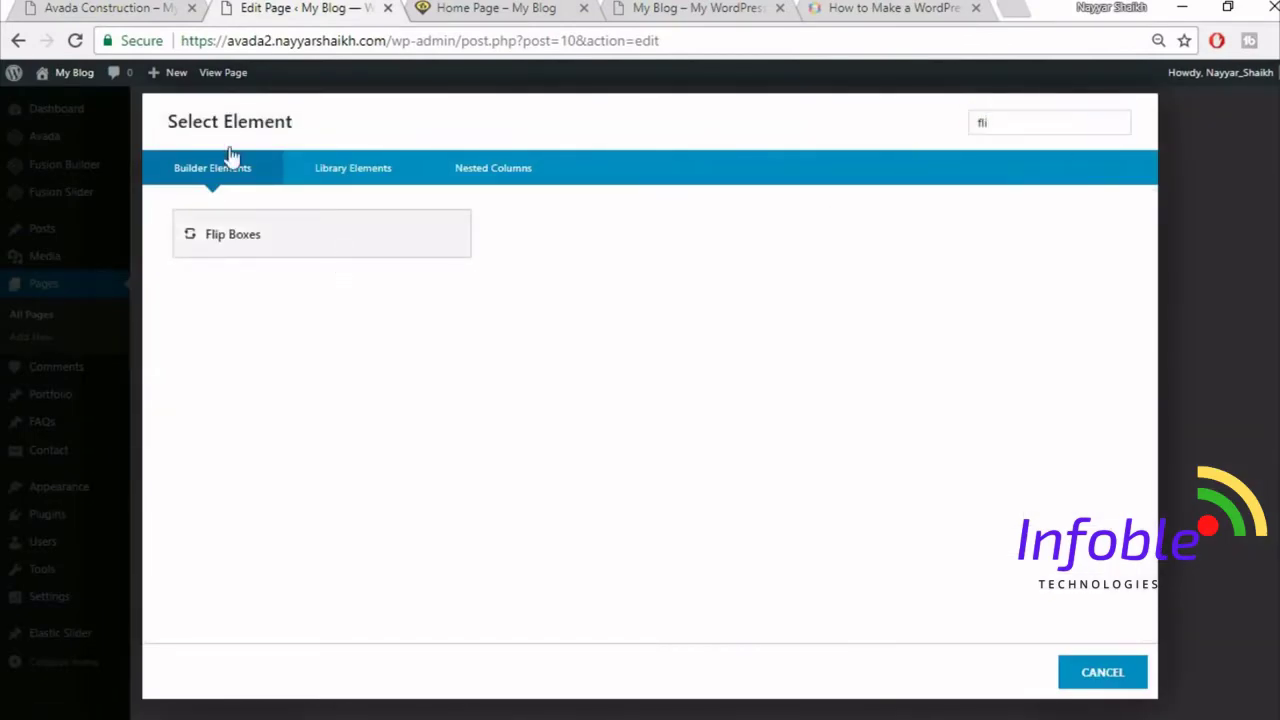
pyautogui.click(104, 7)
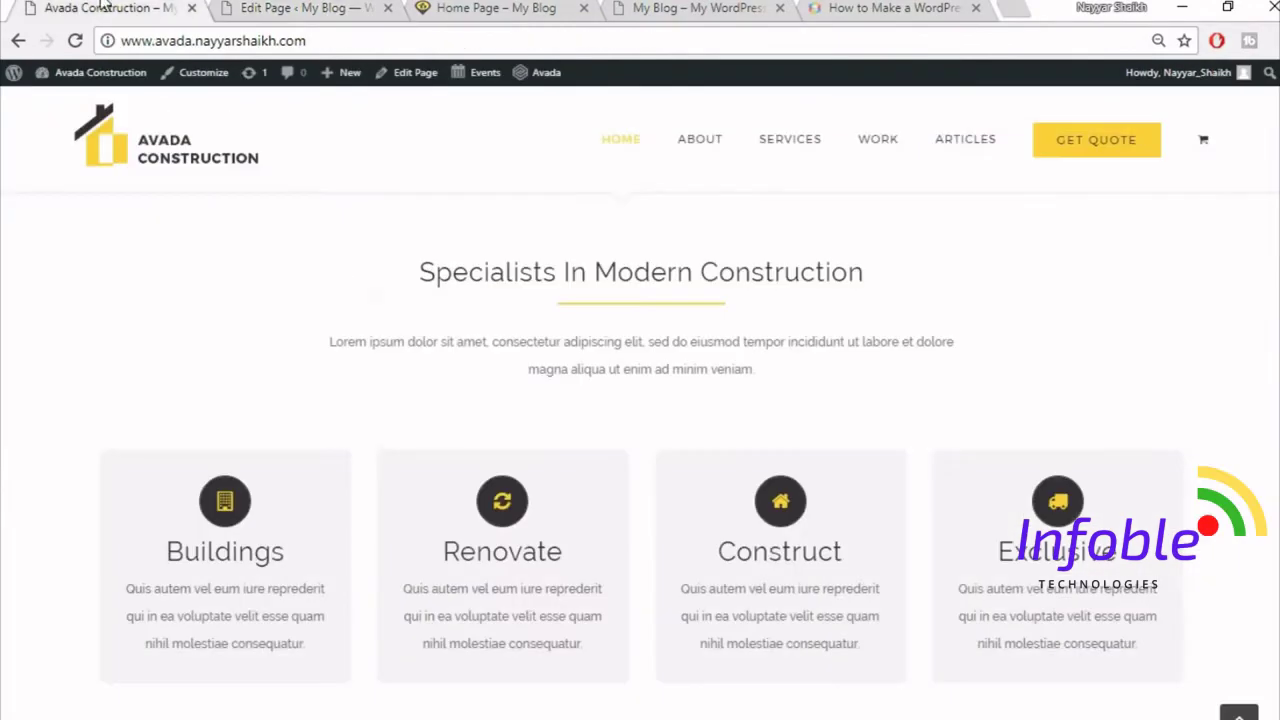
pyautogui.scroll(-3, 538, 528)
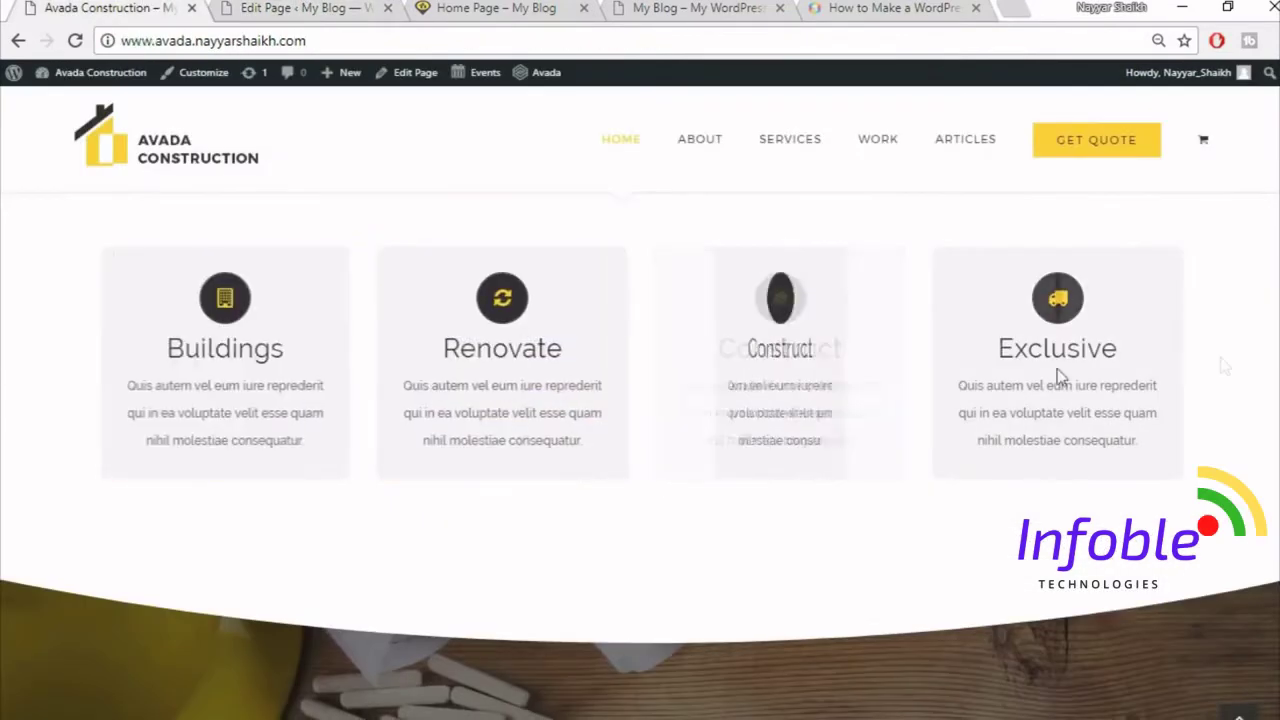
pyautogui.click(225, 7)
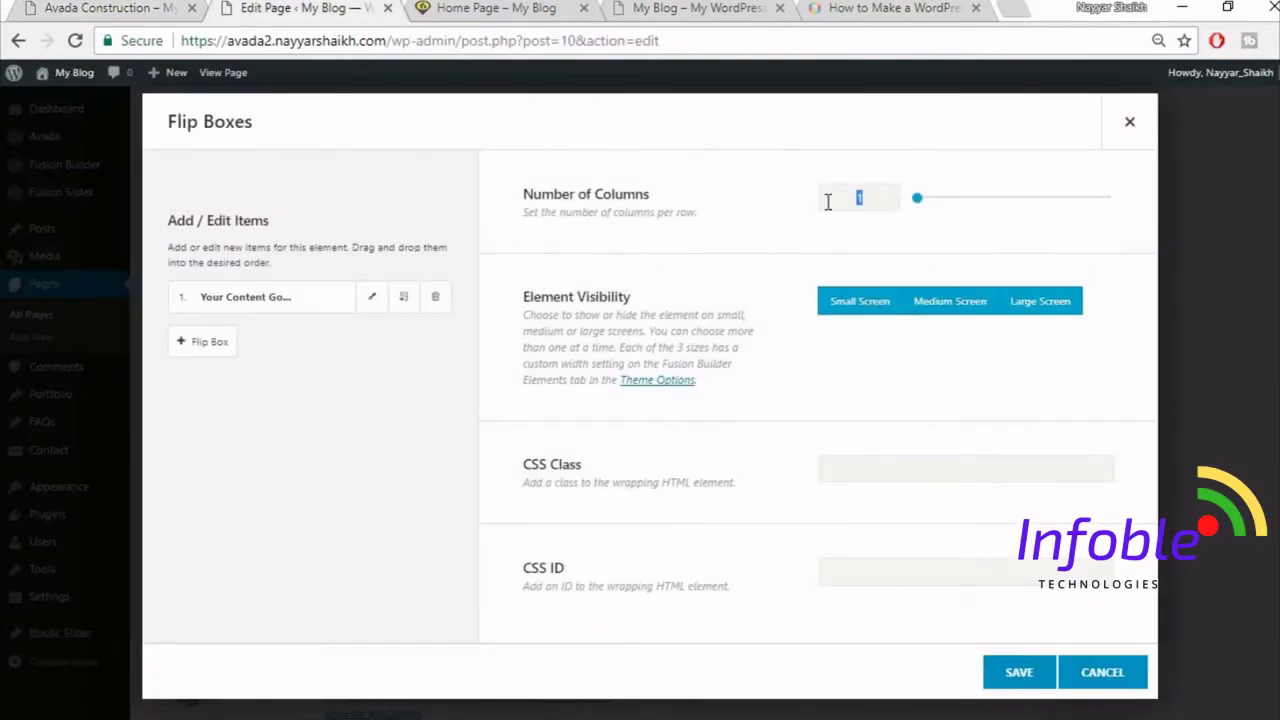
pyautogui.write('4')
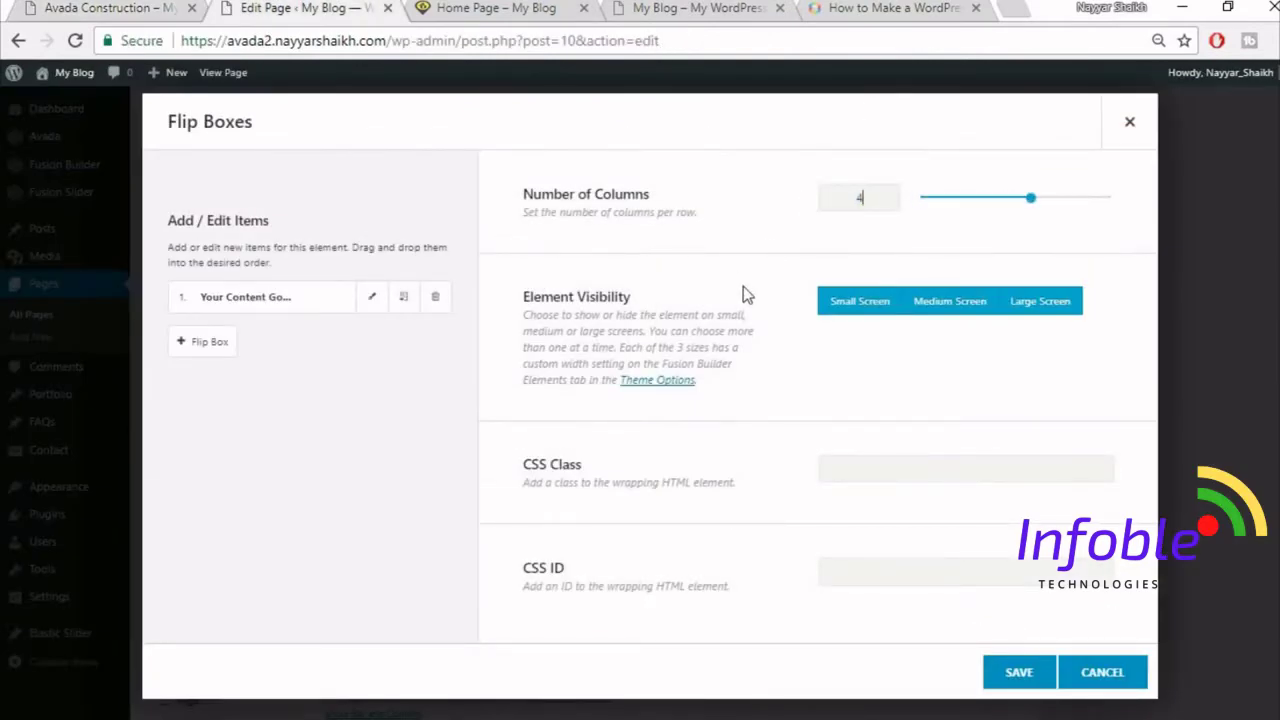
pyautogui.click(100, 8)
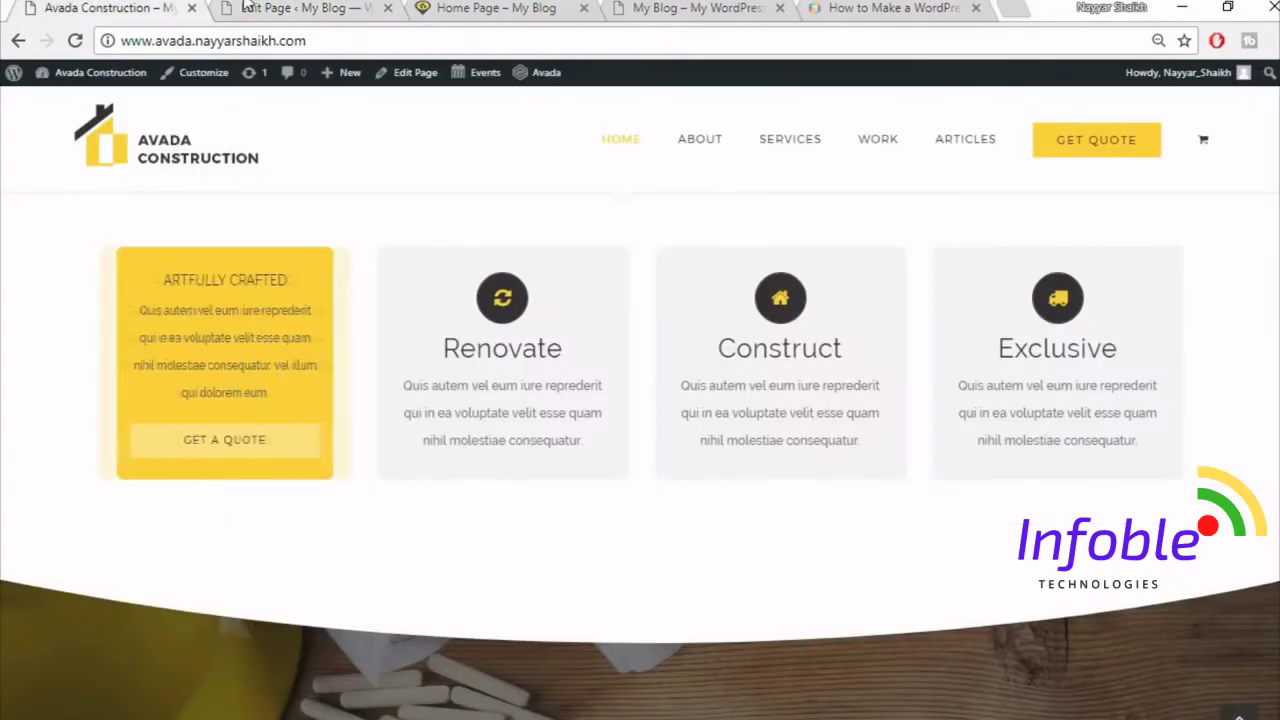
pyautogui.click(300, 8)
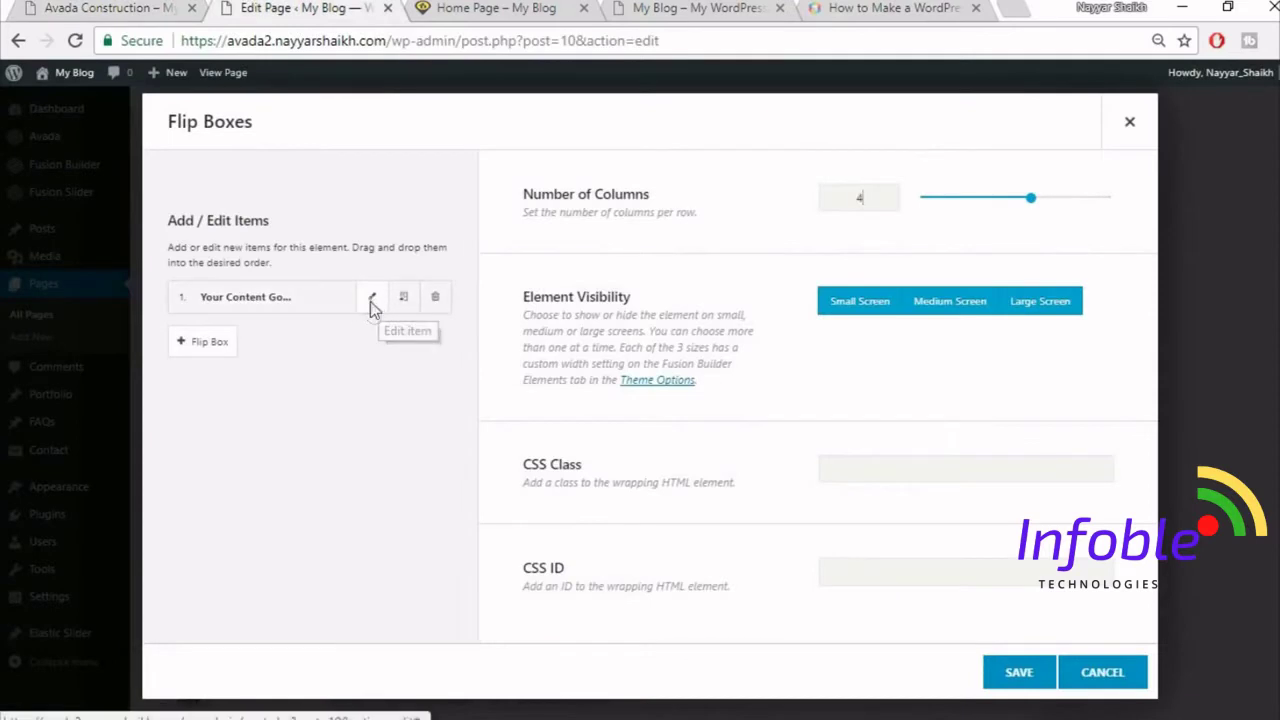
# - Open the first flip box item and clear its placeholder frontside heading
pyautogui.click(373, 300)
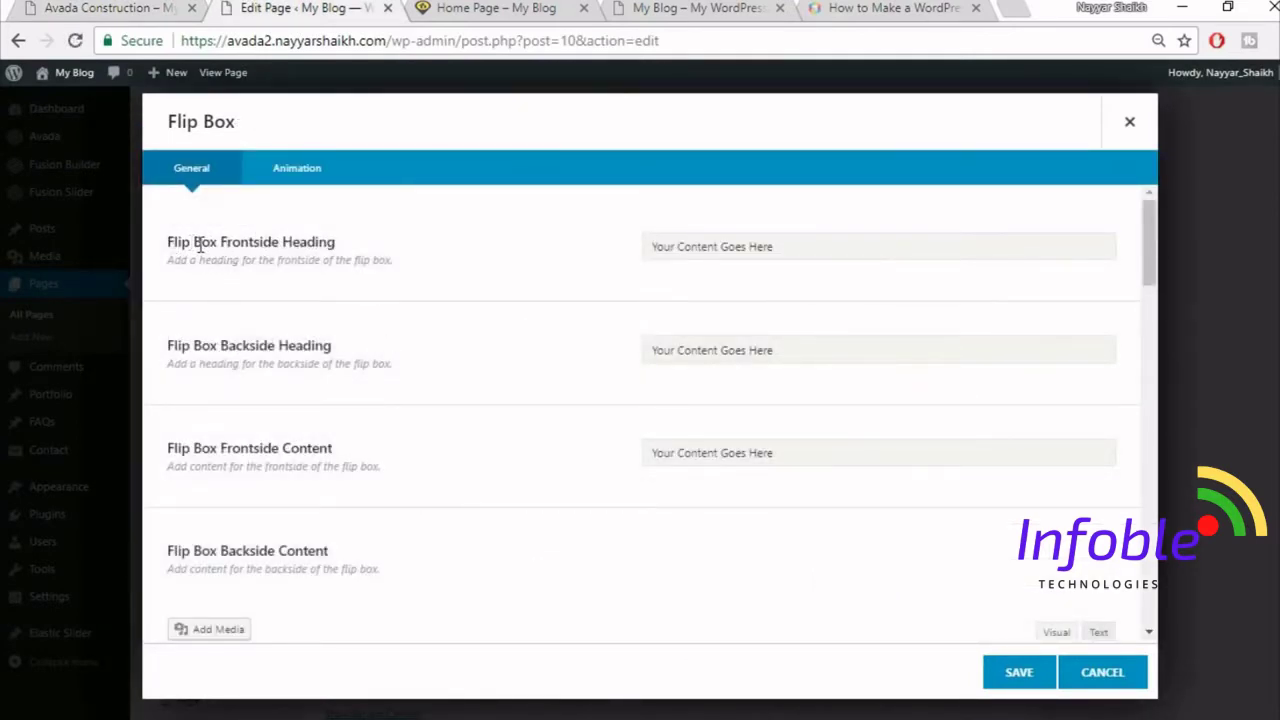
pyautogui.click(138, 6)
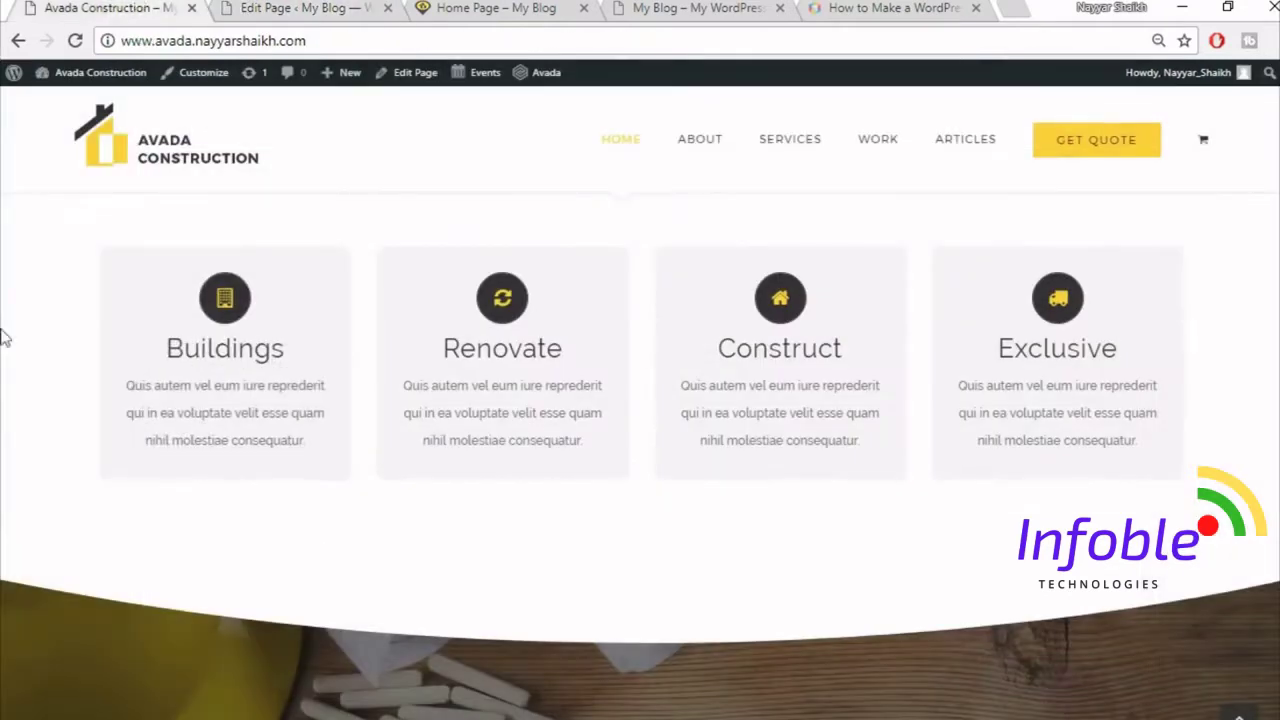
pyautogui.moveTo(168, 330)
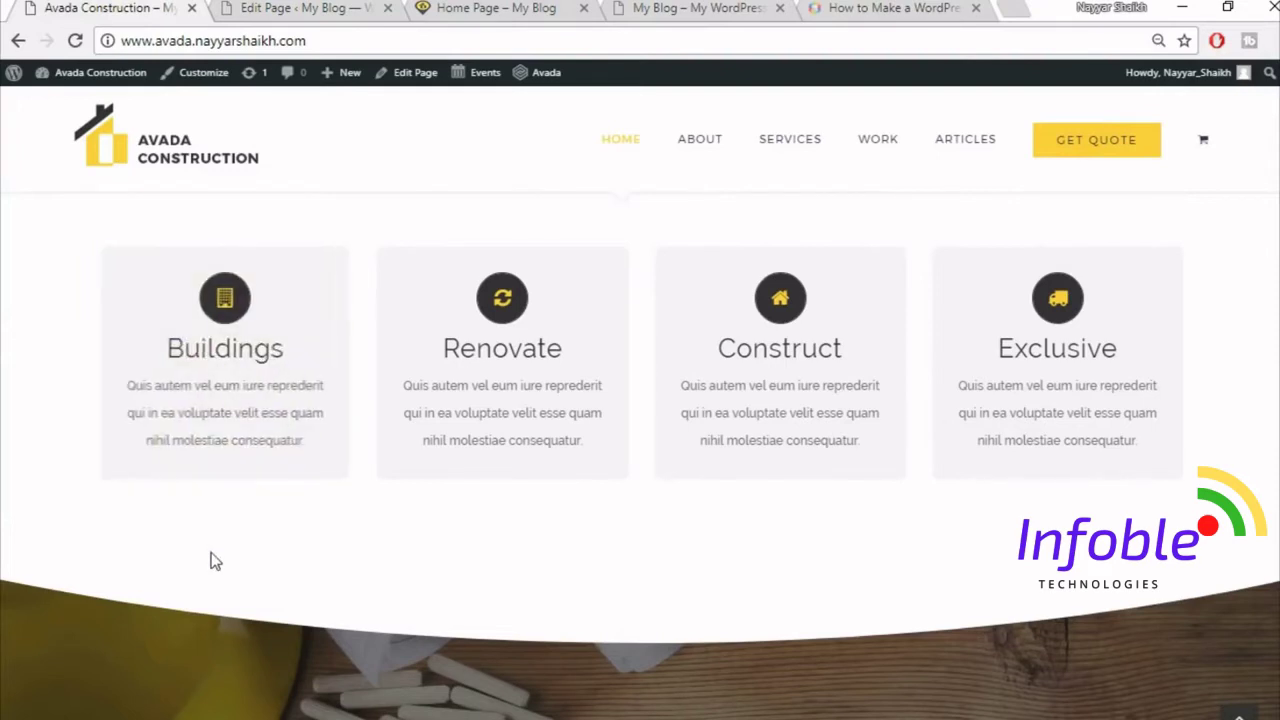
pyautogui.click(335, 8)
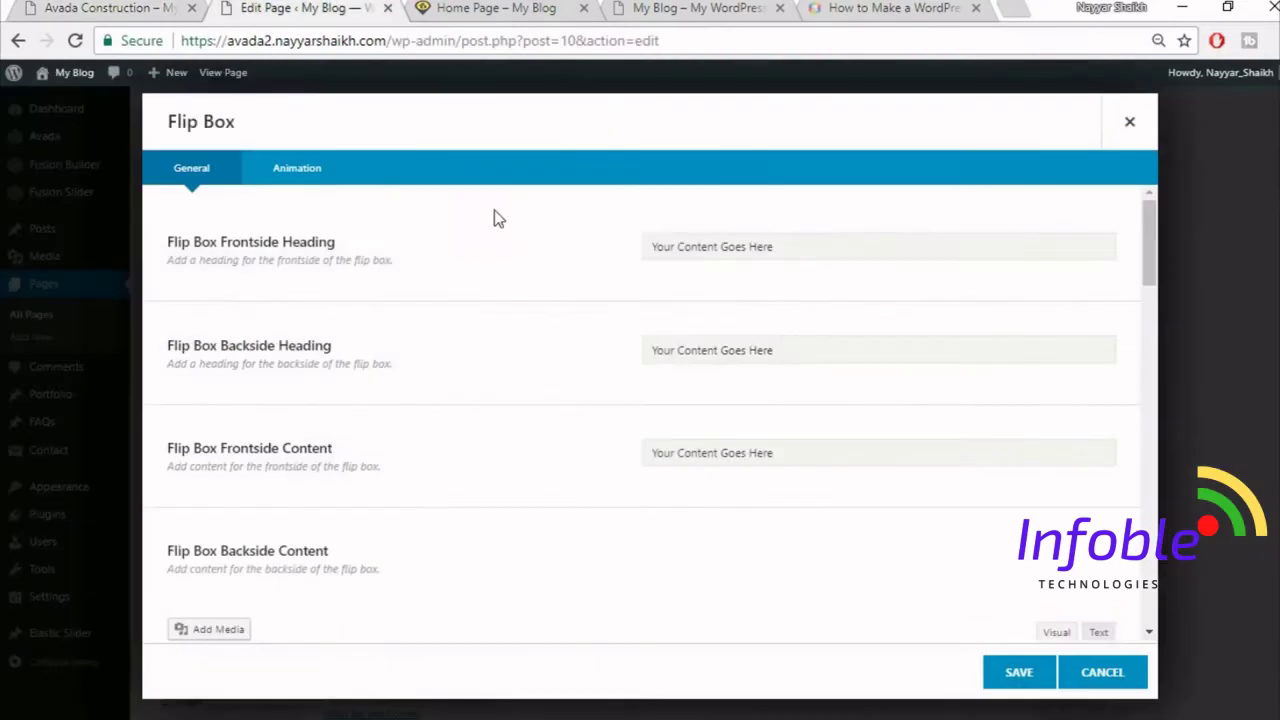
pyautogui.tripleClick(771, 247)
pyautogui.press('BackSpace')
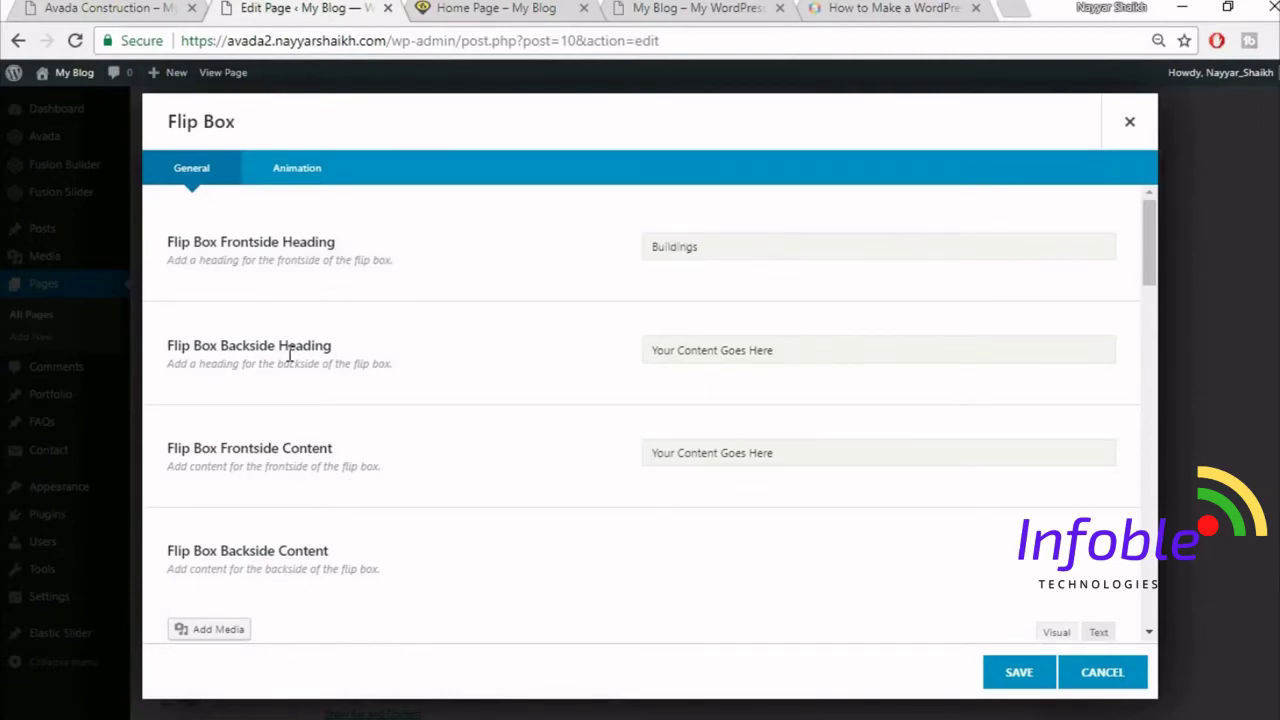
# - Copy the demo's ARTFULLY CRAFTED heading into the backside heading
pyautogui.click(73, 6)
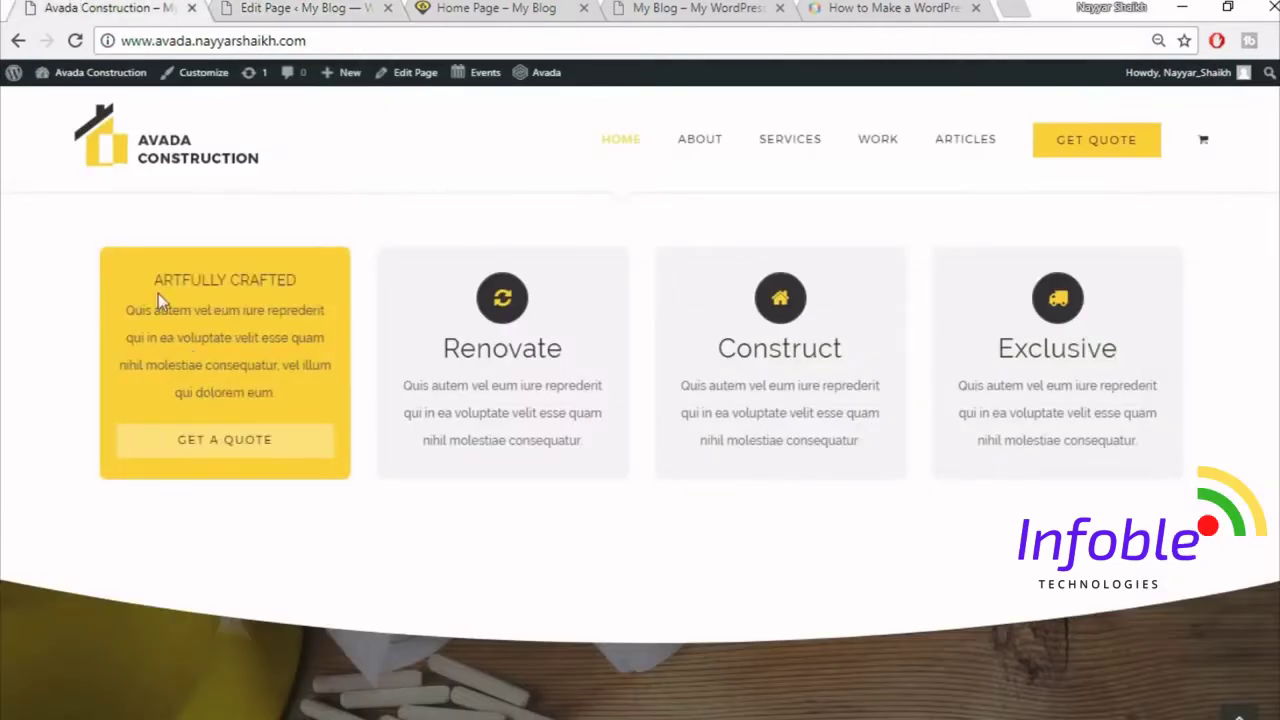
pyautogui.moveTo(152, 282); pyautogui.dragTo(317, 269)
pyautogui.hotkey('ctrl', 'c')
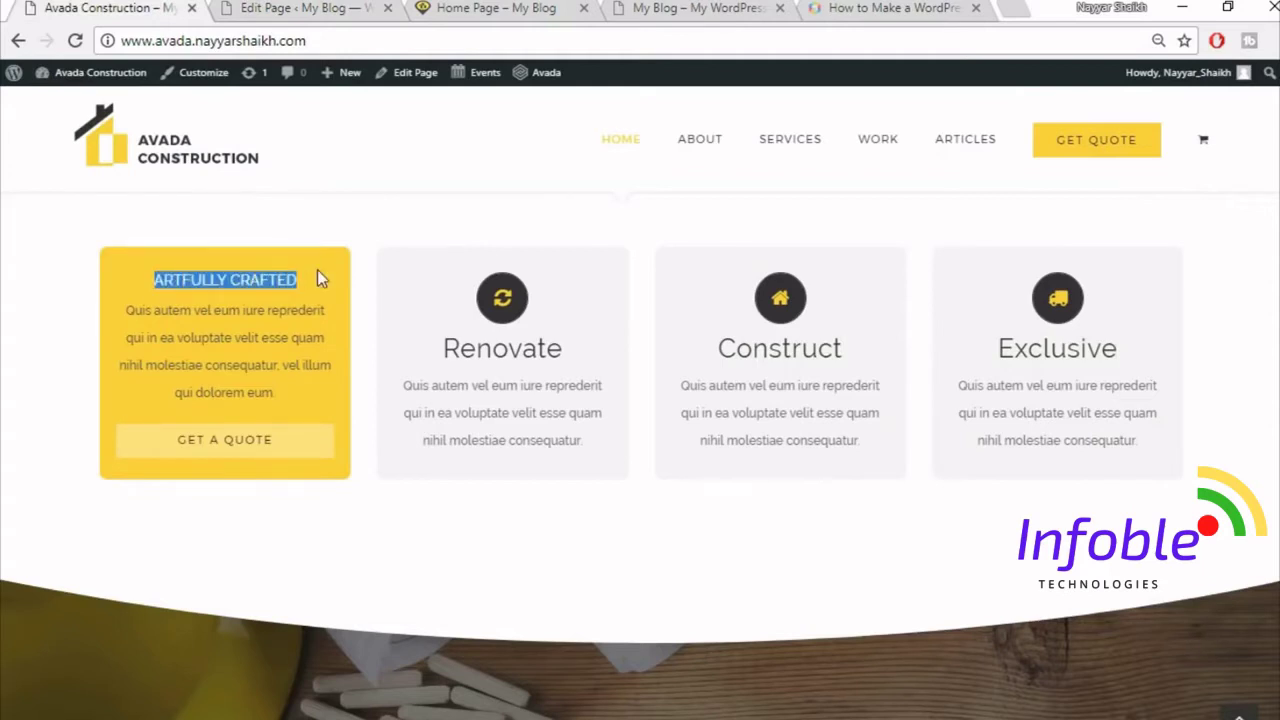
pyautogui.click(256, 7)
pyautogui.click(771, 342)
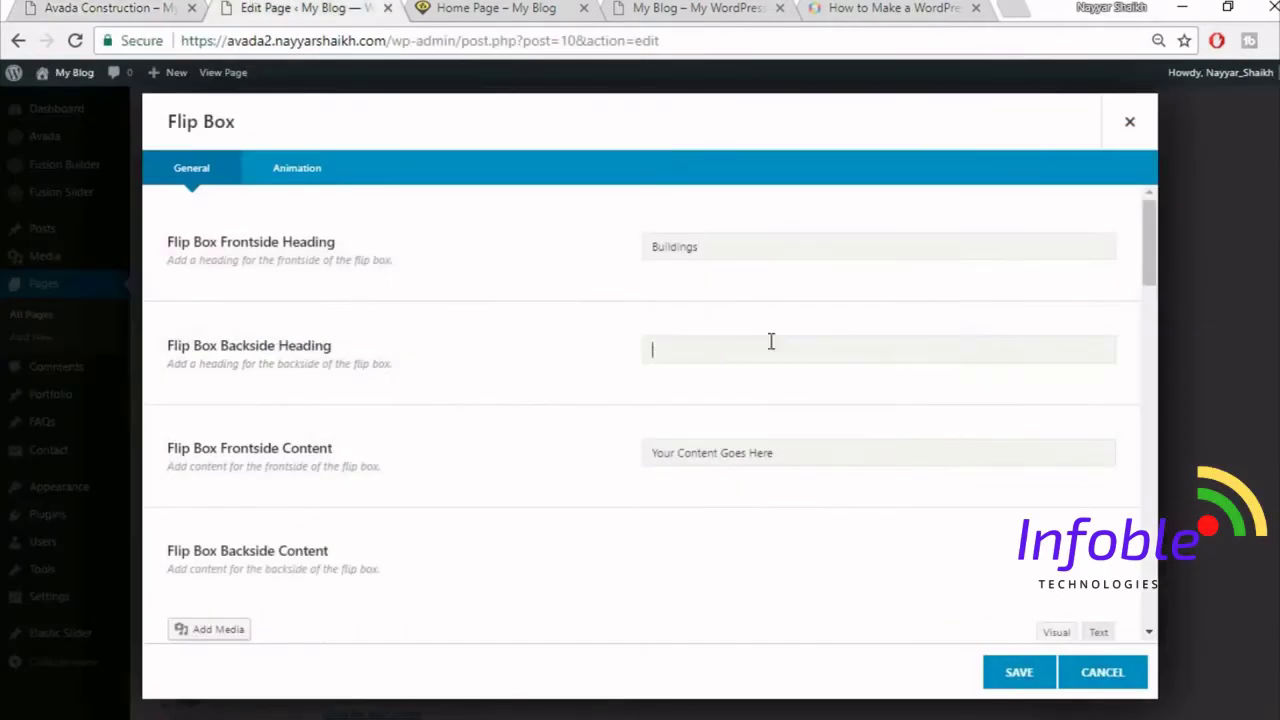
pyautogui.hotkey('ctrl', 'v')
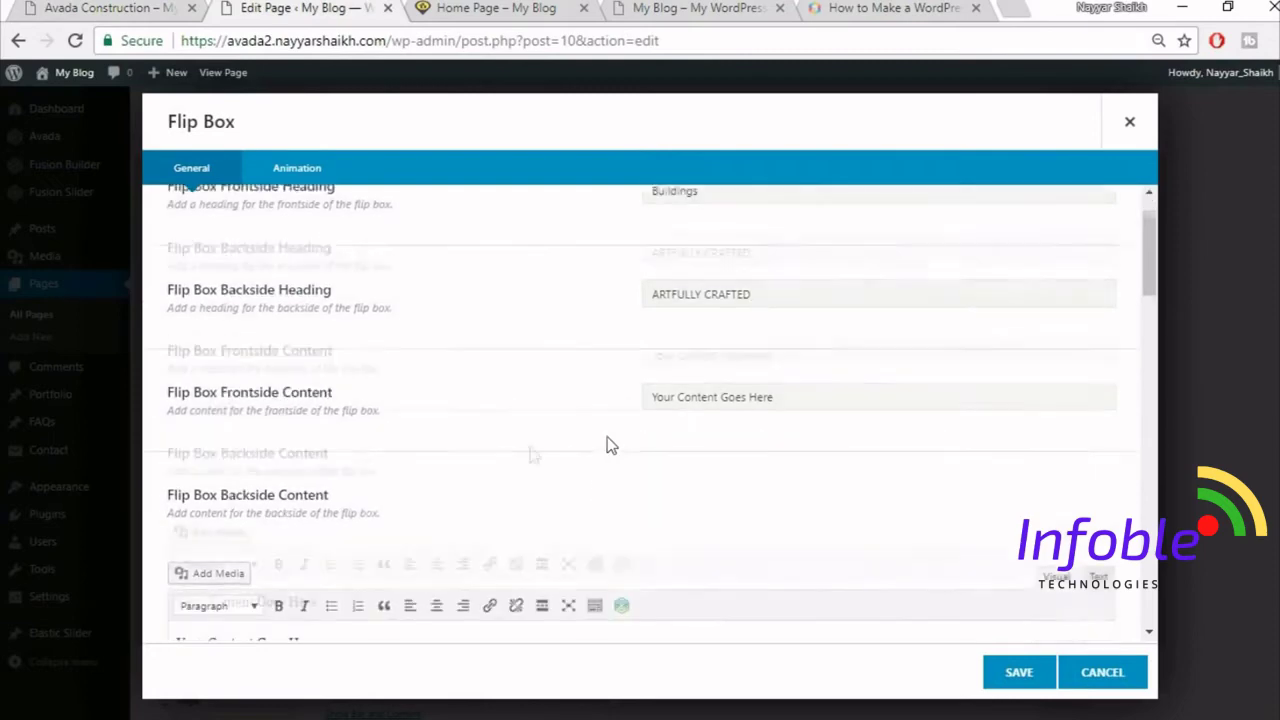
pyautogui.scroll(-2, 606, 443)
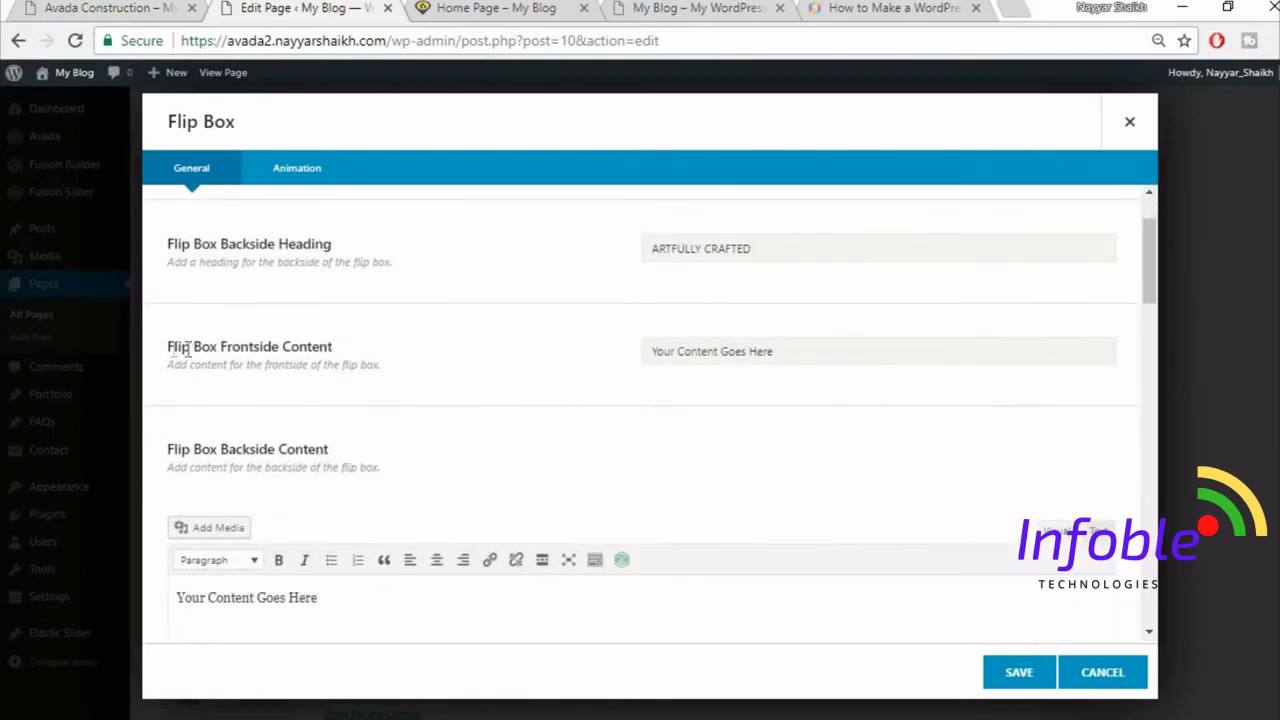
# - Copy the demo's Latin paragraph and paste it as the frontside content
pyautogui.click(88, 5)
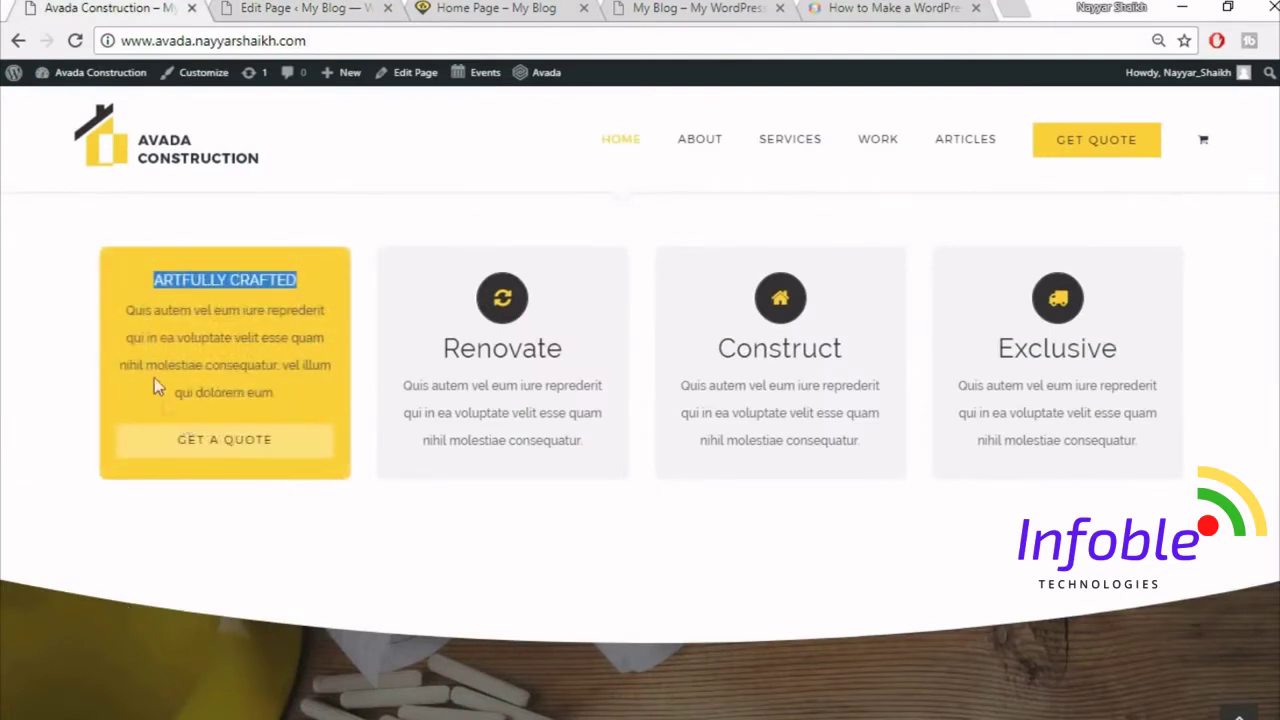
pyautogui.moveTo(126, 305); pyautogui.dragTo(329, 394)
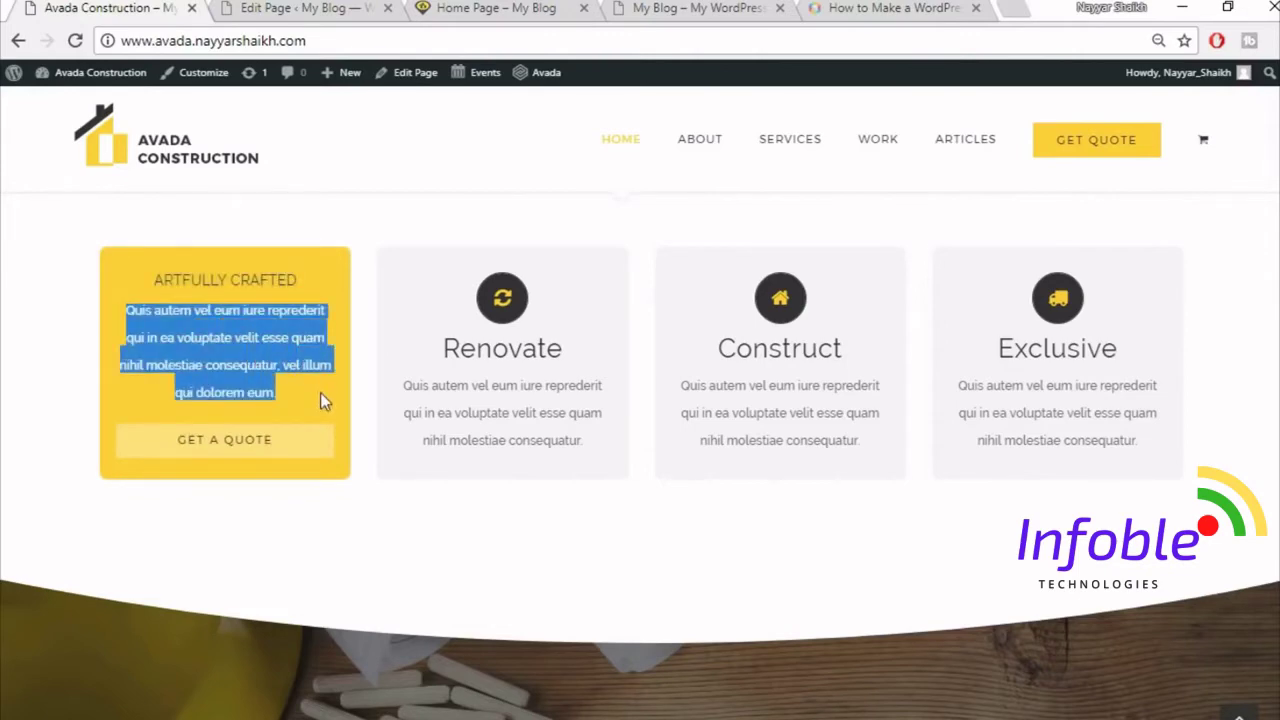
pyautogui.click(300, 8)
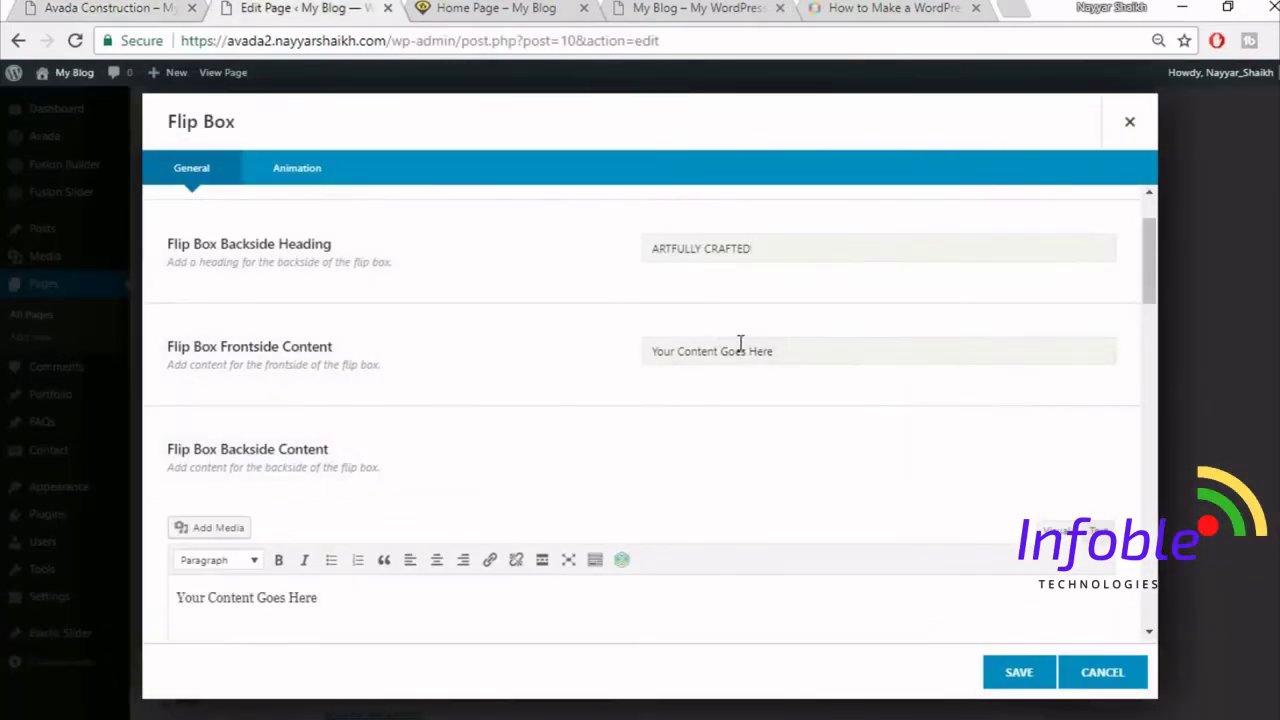
pyautogui.click(741, 345)
pyautogui.hotkey('ctrl', 'v')
pyautogui.scroll(-2, 758, 530)
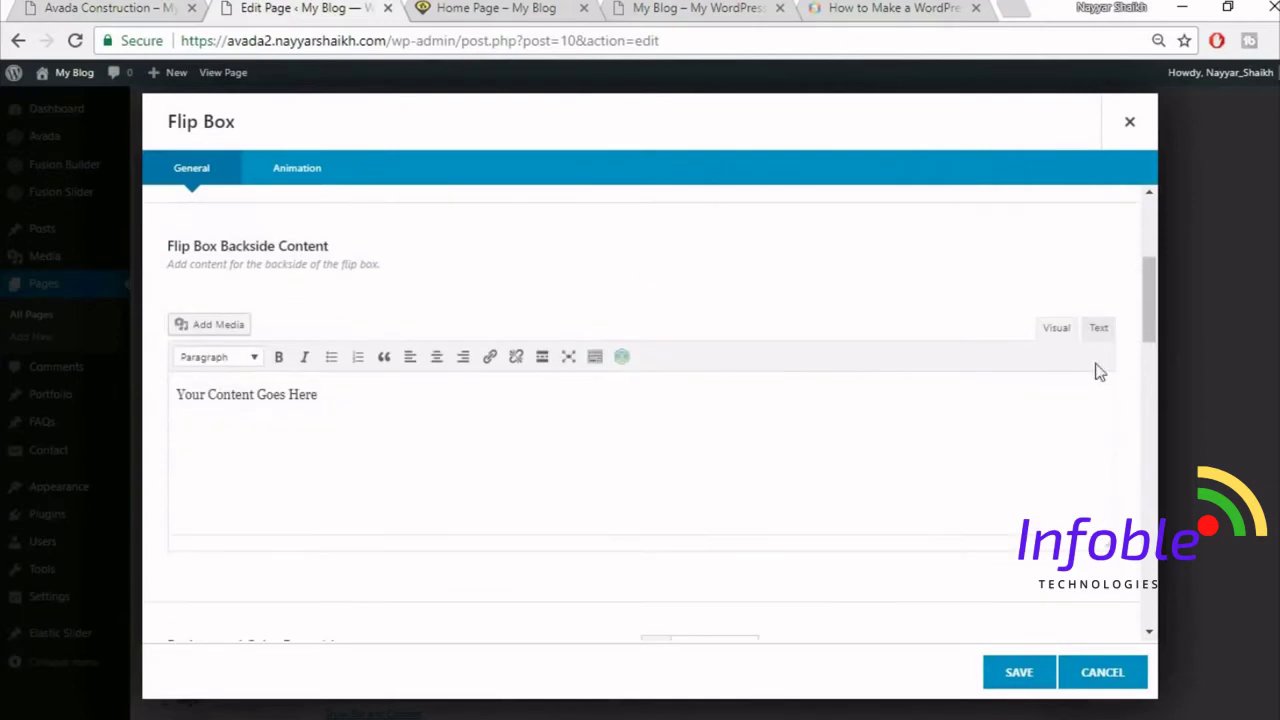
# - Replace the default backside content with the pasted Latin sentence
pyautogui.click(997, 443)
pyautogui.click(1100, 342)
pyautogui.click(923, 449)
pyautogui.write('Quis autem vel eum iure reprederit qui in ea voluptate velit esse quam nihil molestiae consequatur, vel illum qui dolorem eum.')
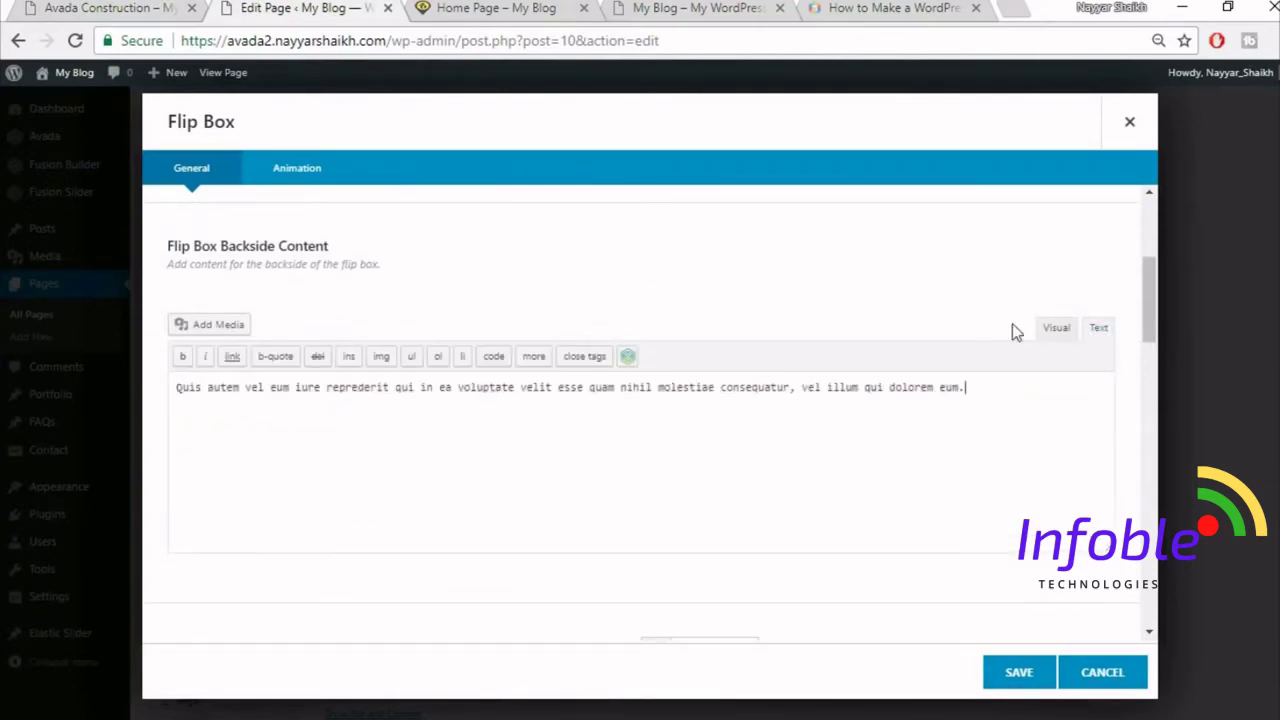
pyautogui.click(1033, 332)
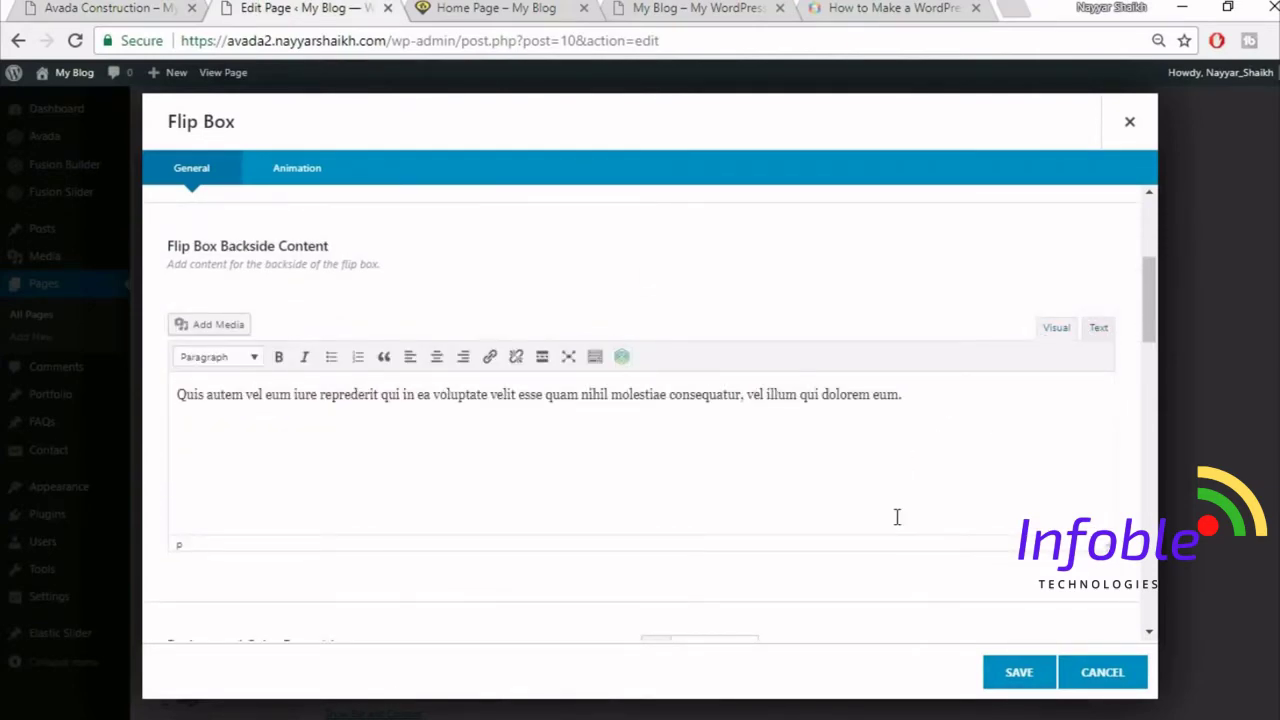
pyautogui.scroll(-3, 897, 517)
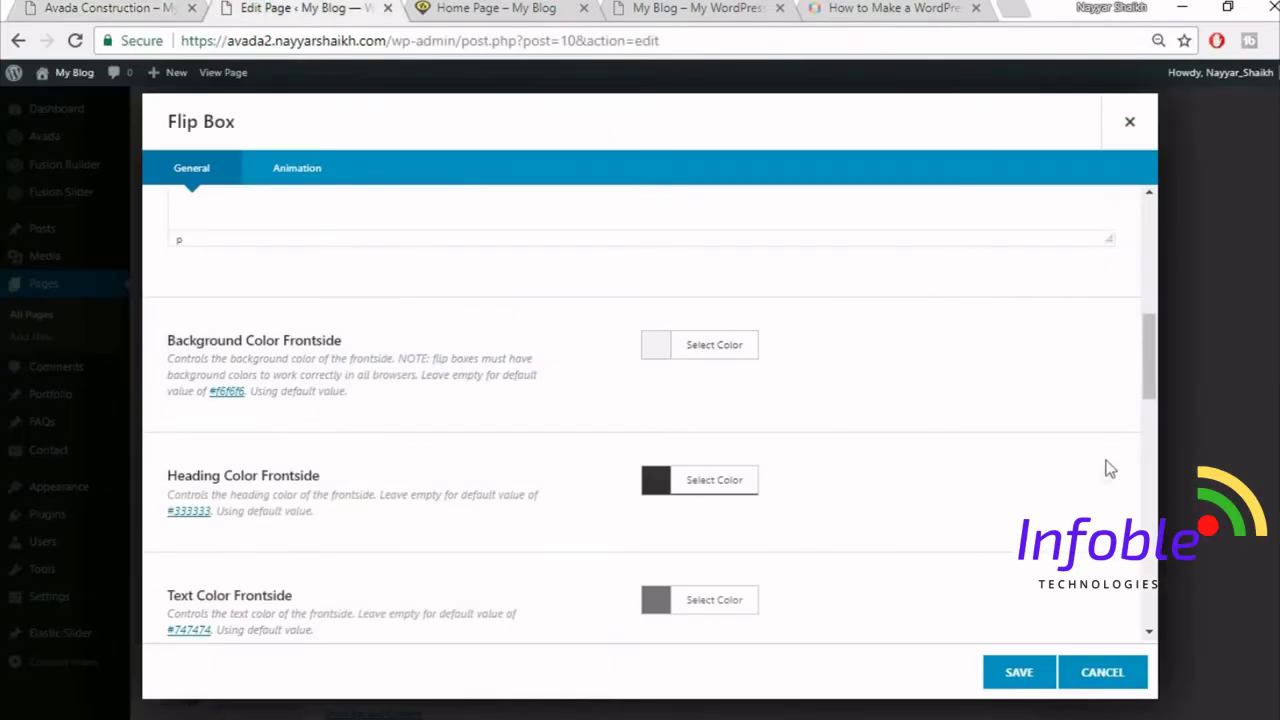
# - Set the flip box backside background colour to yellow #fed835
pyautogui.scroll(-1, 1108, 468)
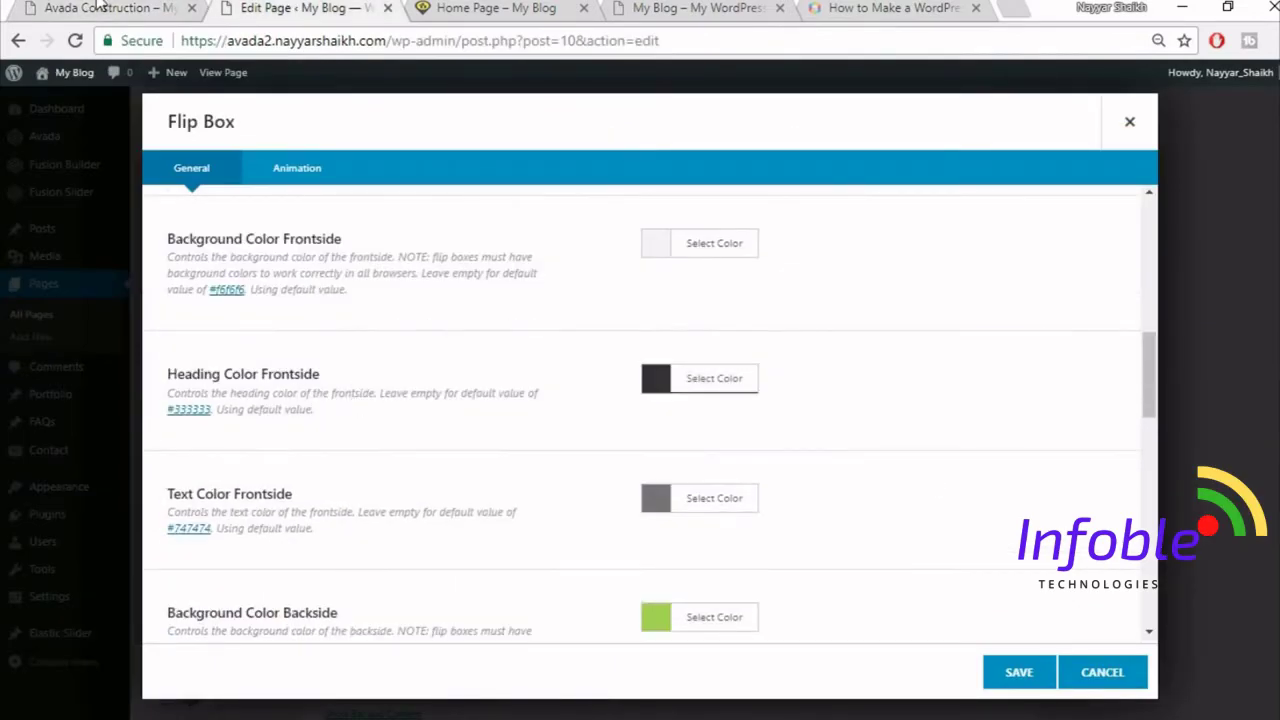
pyautogui.click(100, 6)
pyautogui.click(290, 7)
pyautogui.scroll(-1, 780, 435)
pyautogui.scroll(-1, 556, 420)
pyautogui.scroll(1, 391, 374)
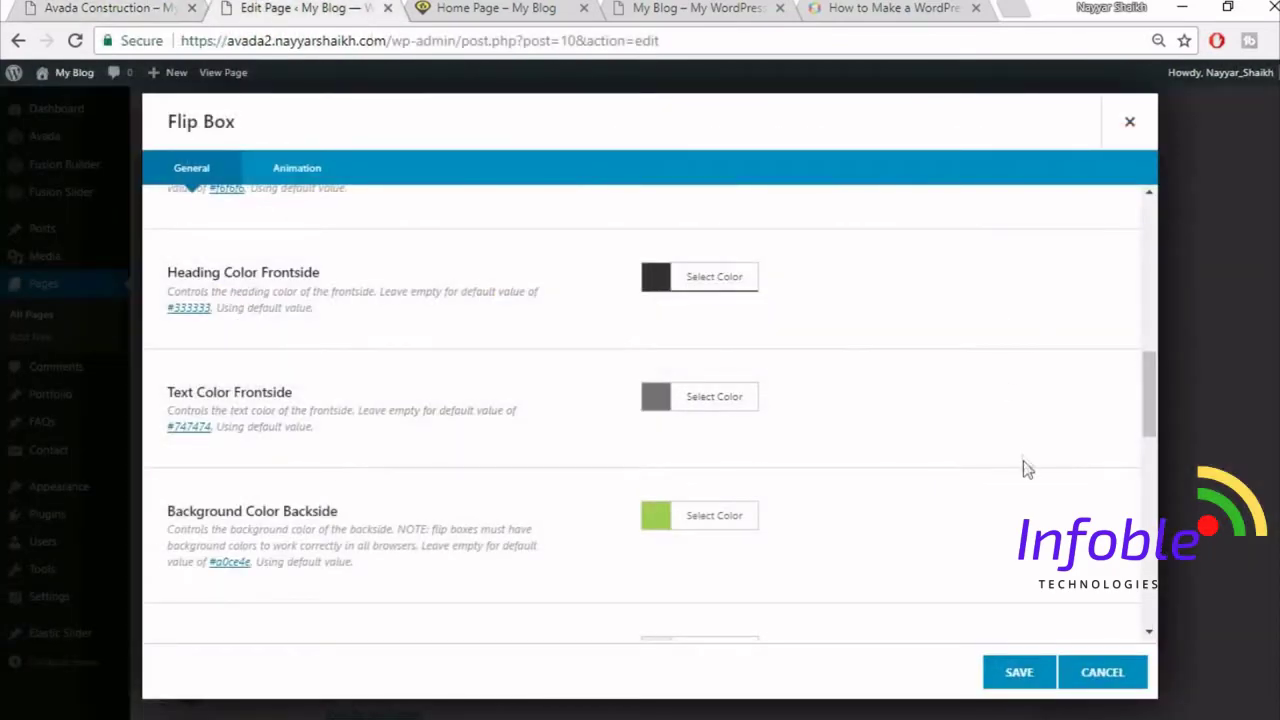
pyautogui.scroll(-1, 959, 521)
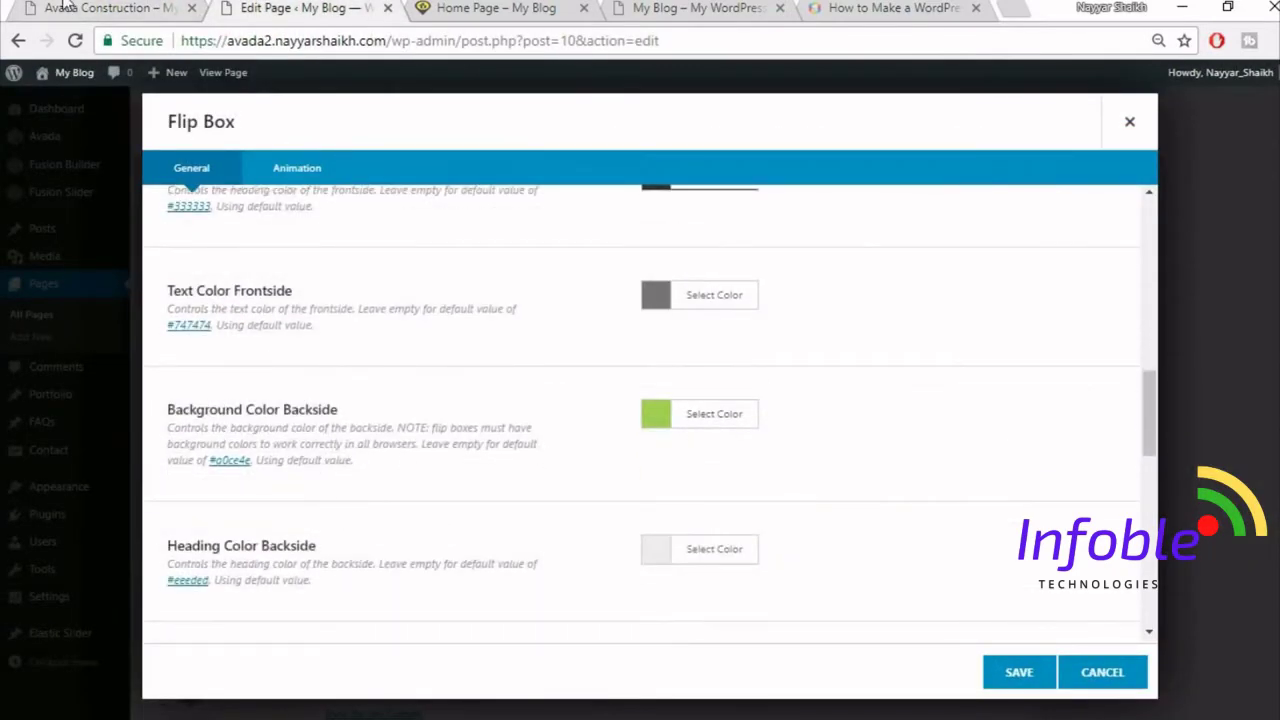
pyautogui.click(66, 8)
pyautogui.moveTo(304, 415)
pyautogui.click(181, 301)
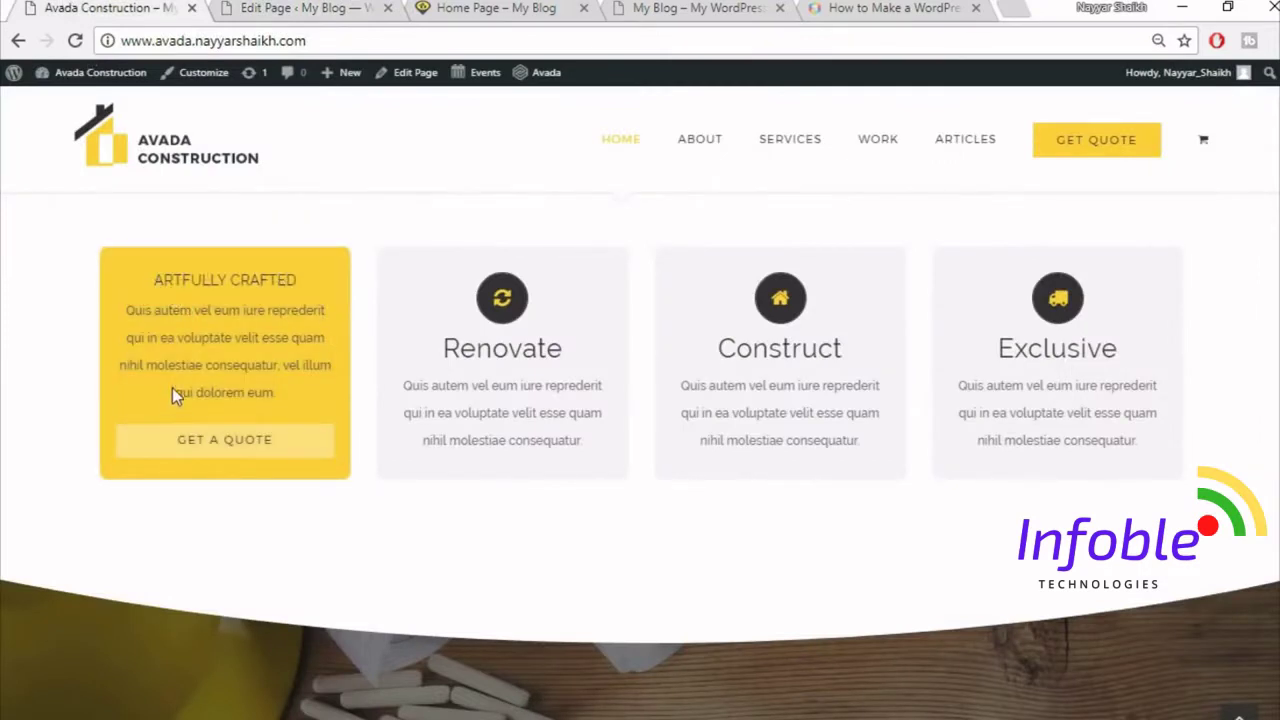
pyautogui.click(280, 8)
pyautogui.click(716, 432)
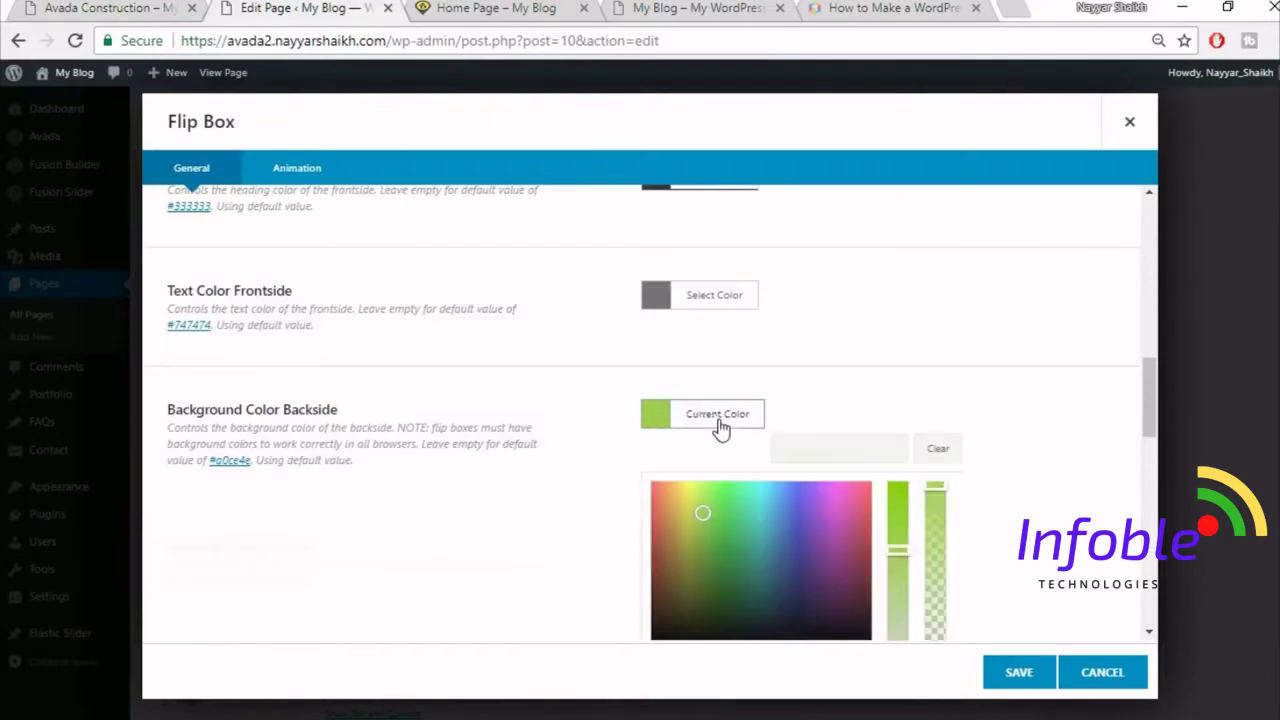
pyautogui.click(881, 450)
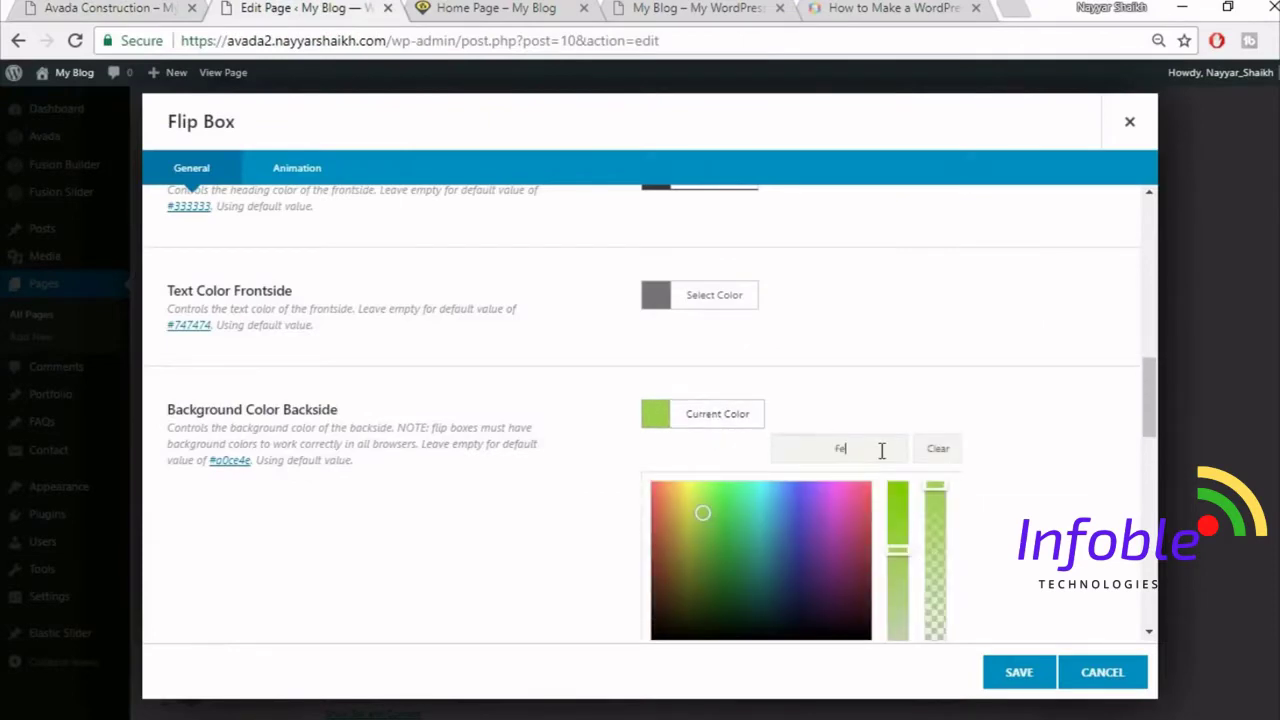
pyautogui.write('fed835')
pyautogui.click(960, 377)
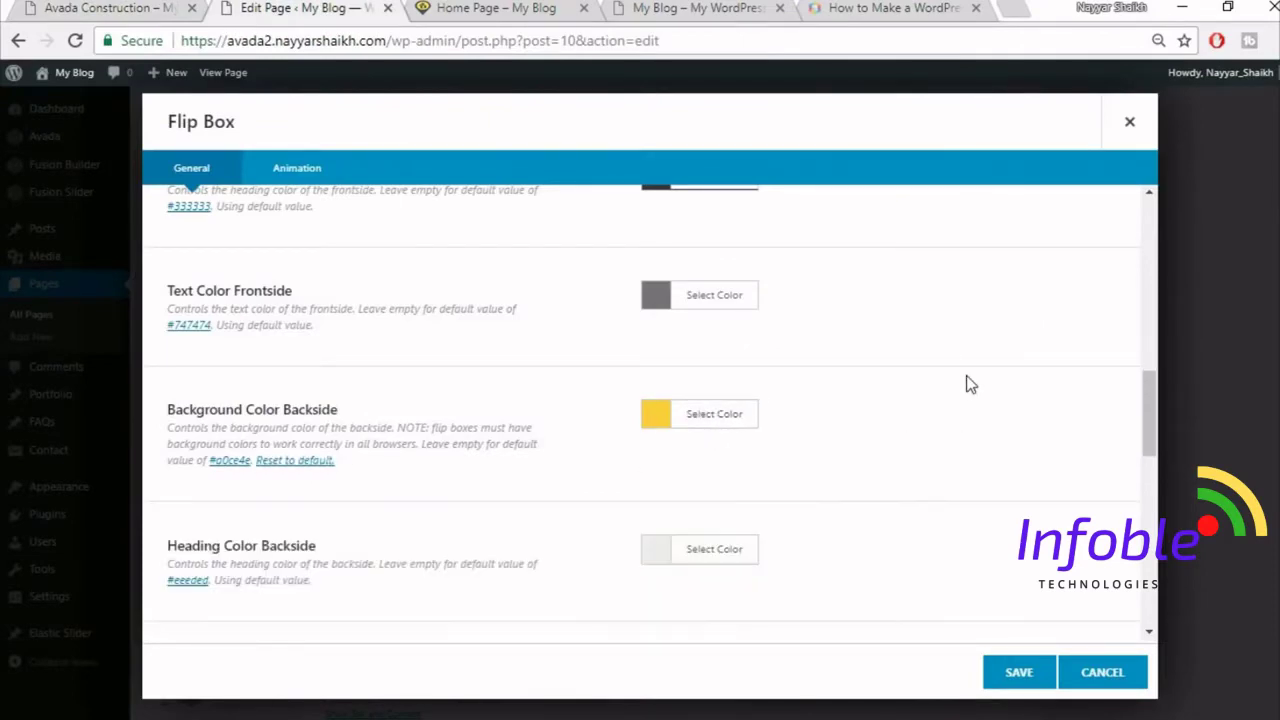
# - Set the backside heading colour to black
pyautogui.scroll(-3, 960, 377)
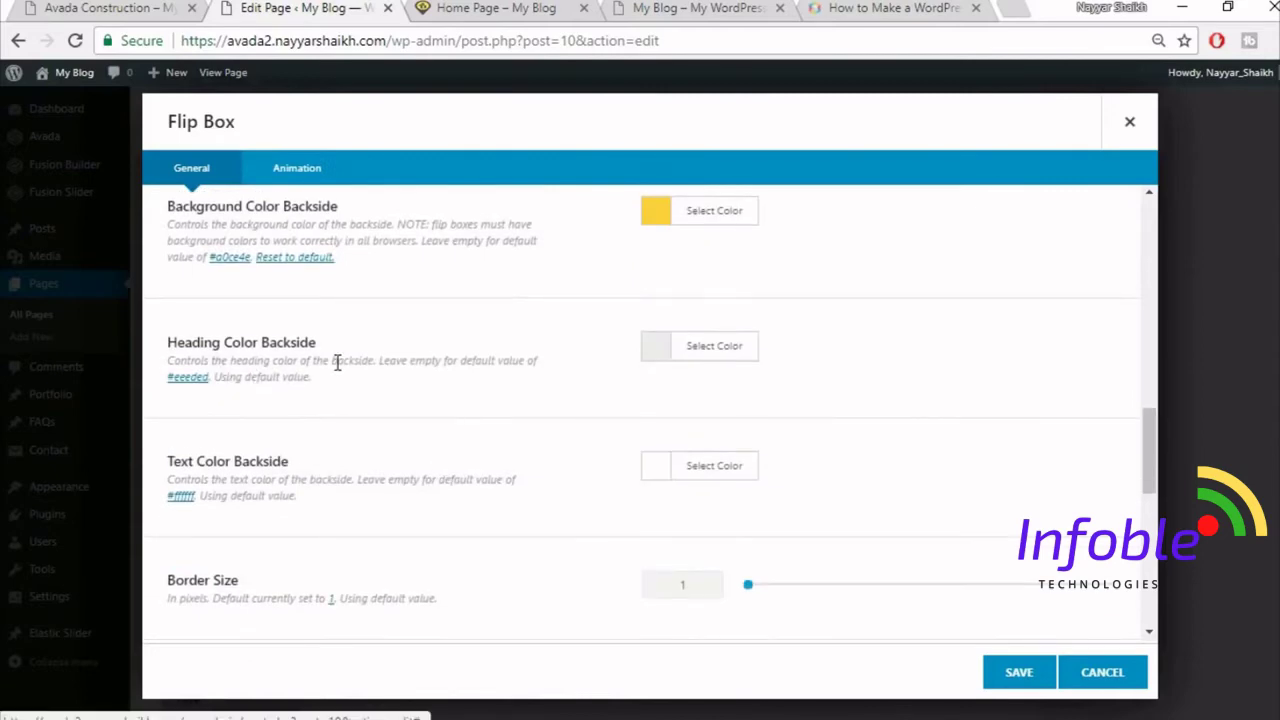
pyautogui.click(86, 8)
pyautogui.moveTo(211, 425)
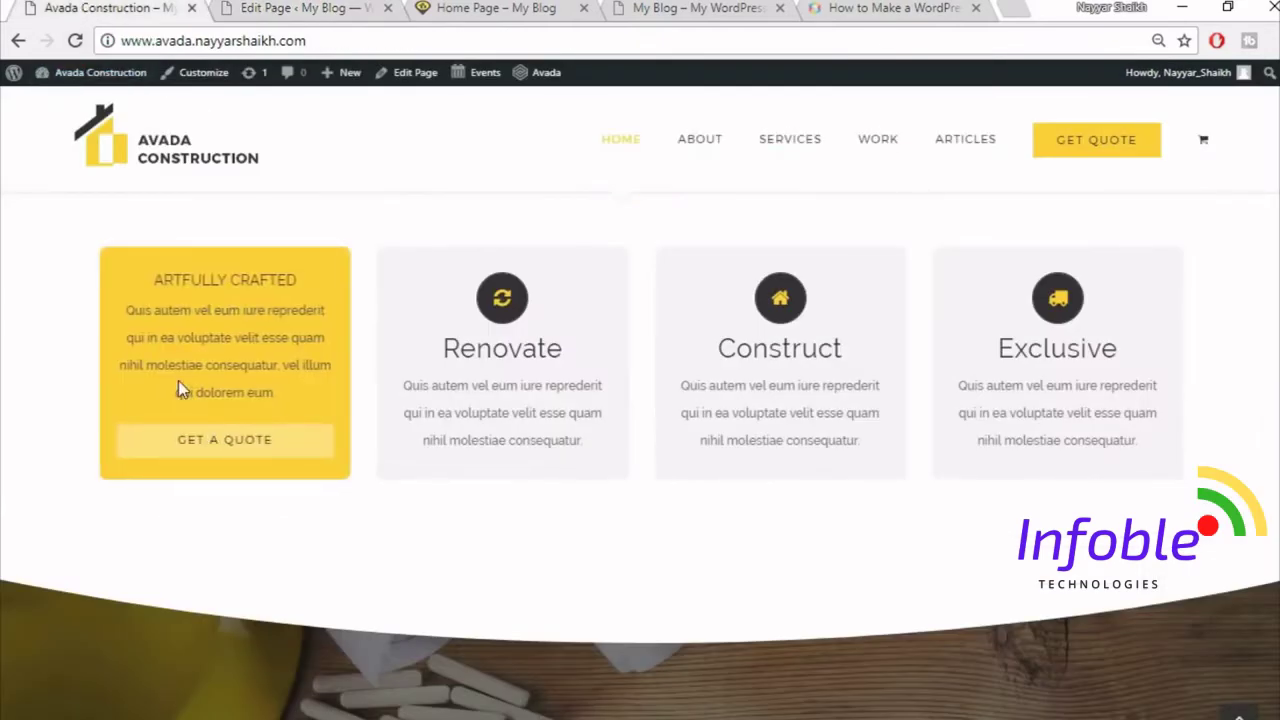
pyautogui.click(257, 8)
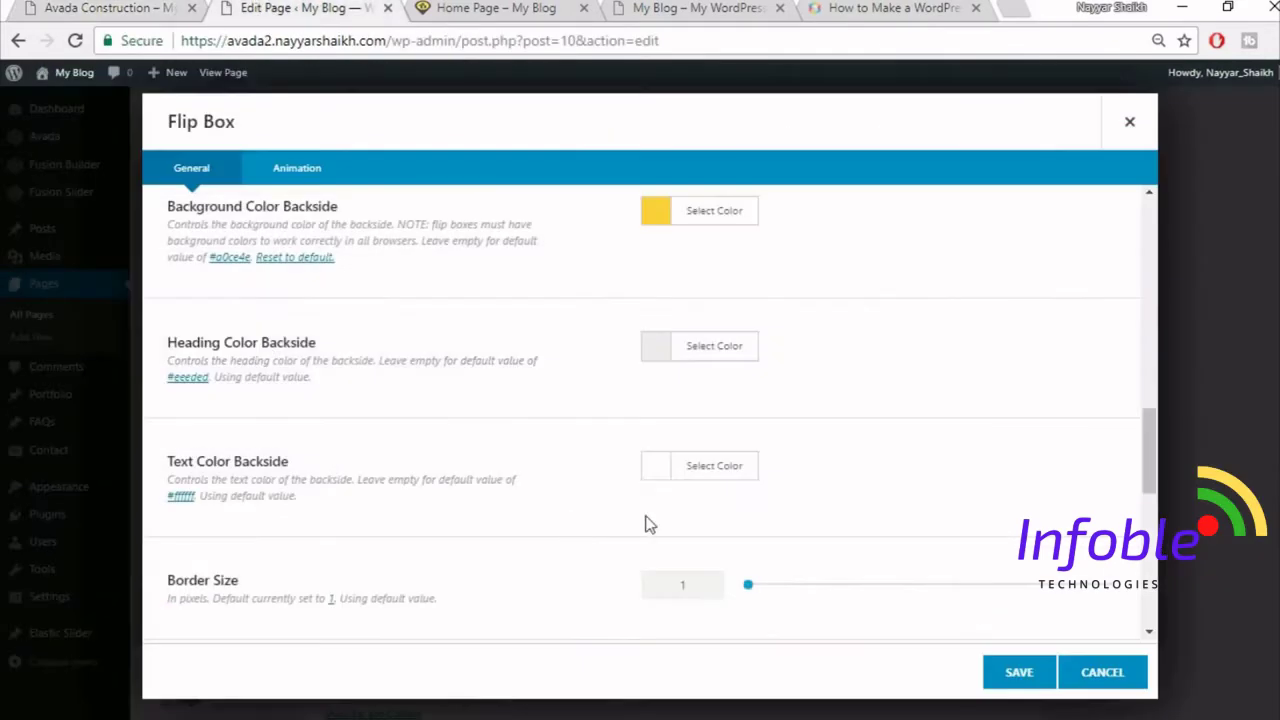
pyautogui.click(702, 352)
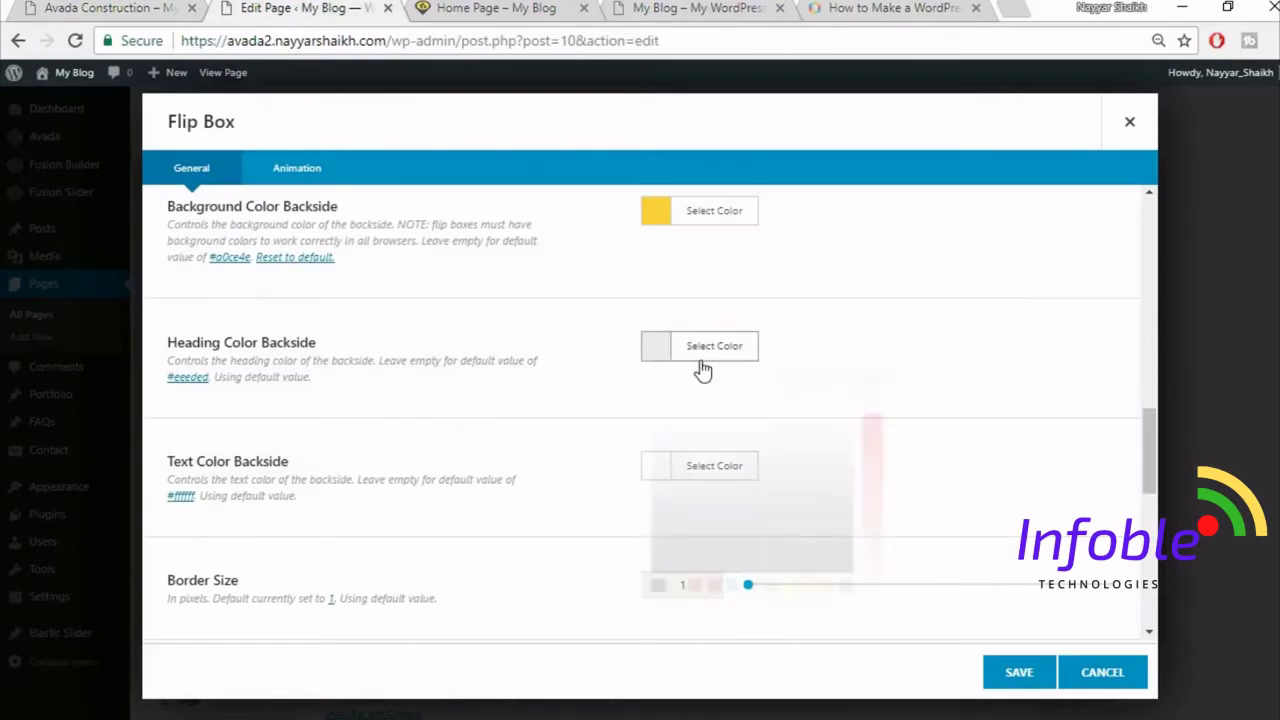
pyautogui.click(658, 586)
pyautogui.click(894, 311)
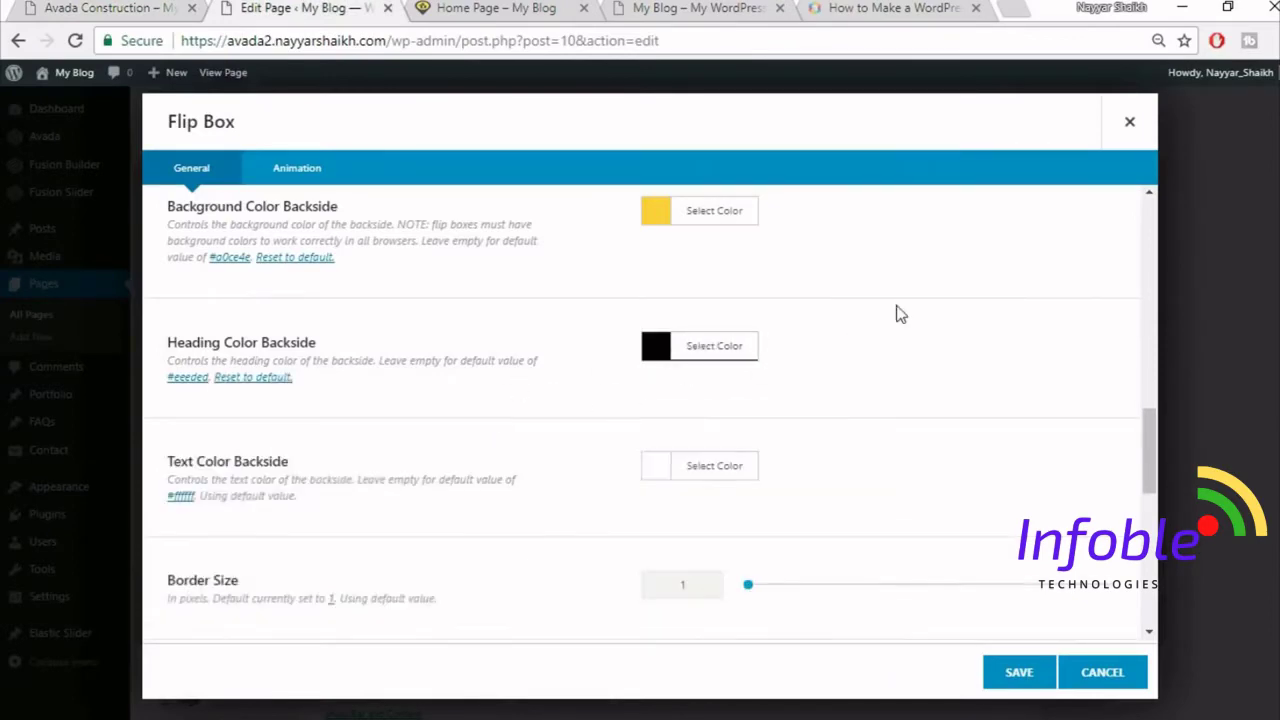
# - Set the backside text colour to dark grey #333333
pyautogui.click(180, 7)
pyautogui.scroll(-1, 814, 409)
pyautogui.click(83, 8)
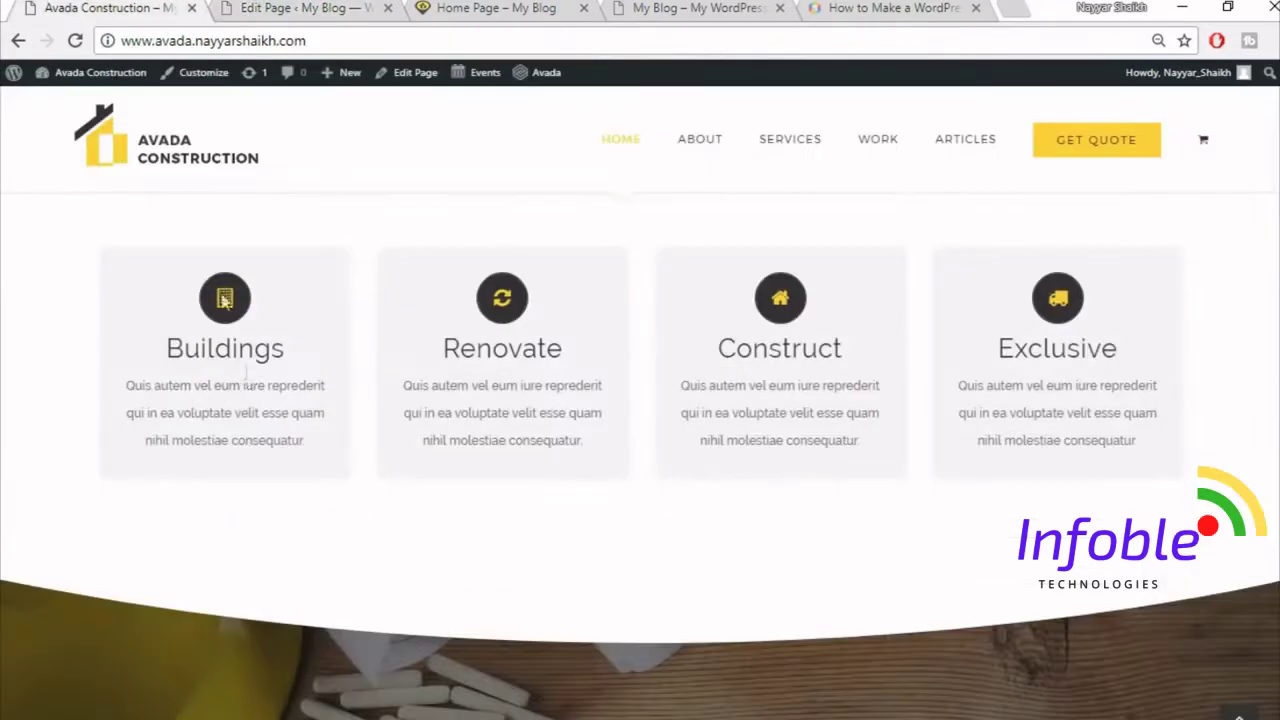
pyautogui.moveTo(245, 393)
pyautogui.click(300, 8)
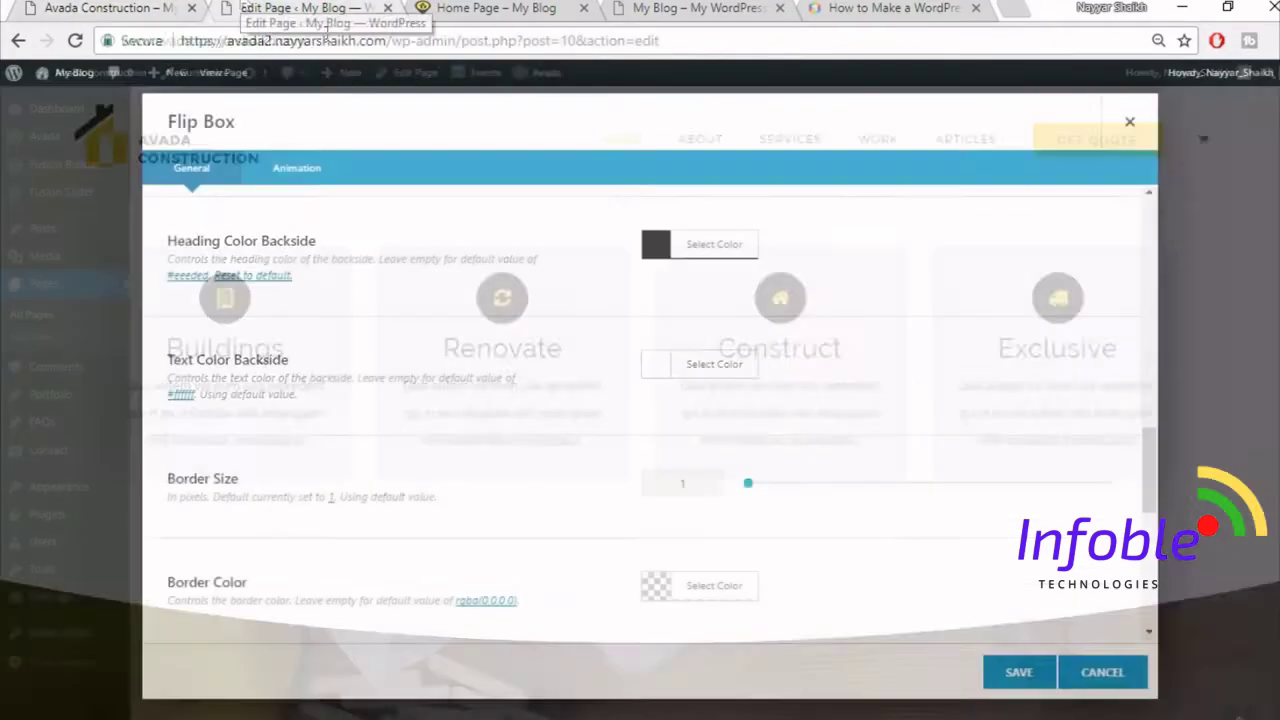
pyautogui.click(746, 372)
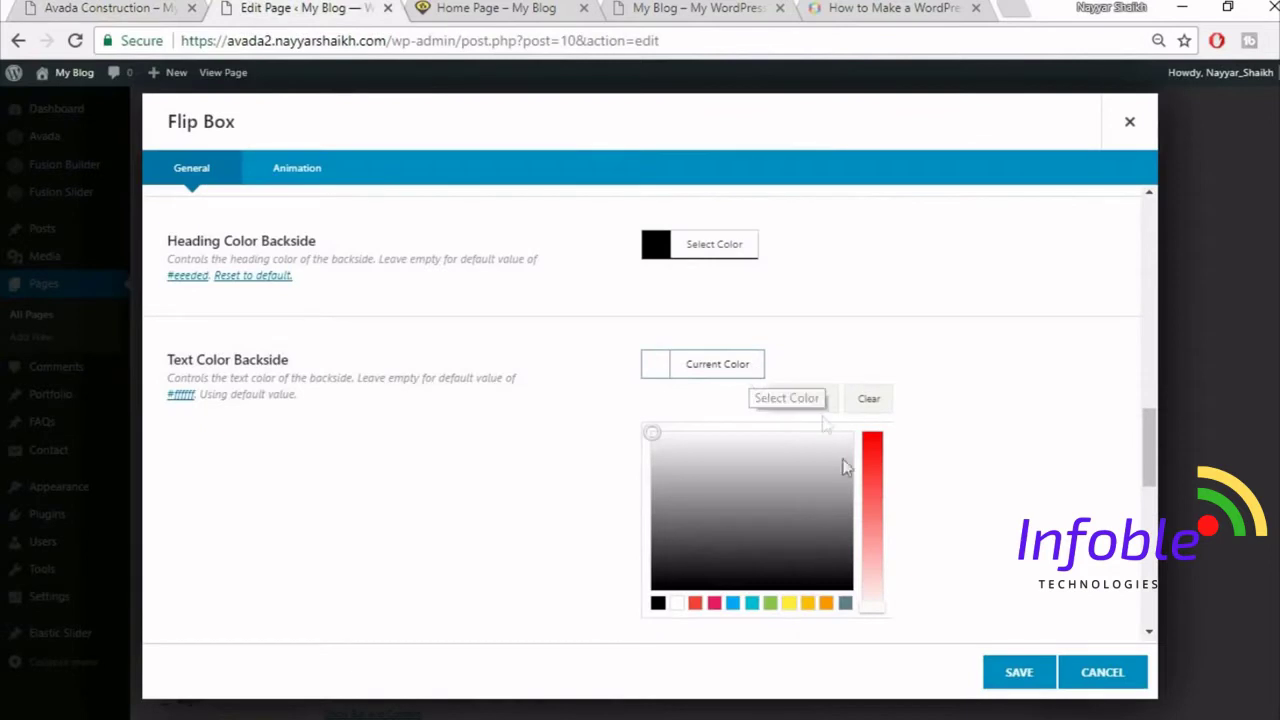
pyautogui.click(672, 541)
pyautogui.moveTo(674, 542); pyautogui.dragTo(666, 557)
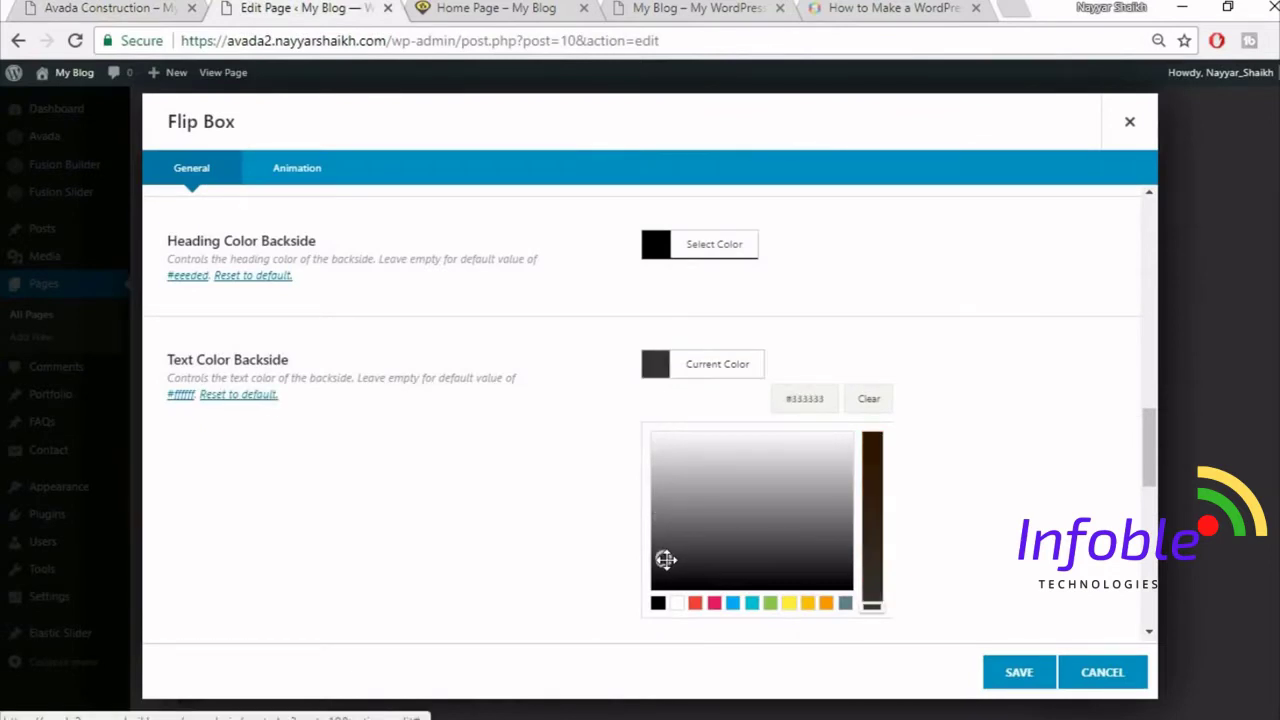
pyautogui.click(932, 483)
# - Change the flip box border size from 1 to 0
pyautogui.scroll(-1, 932, 486)
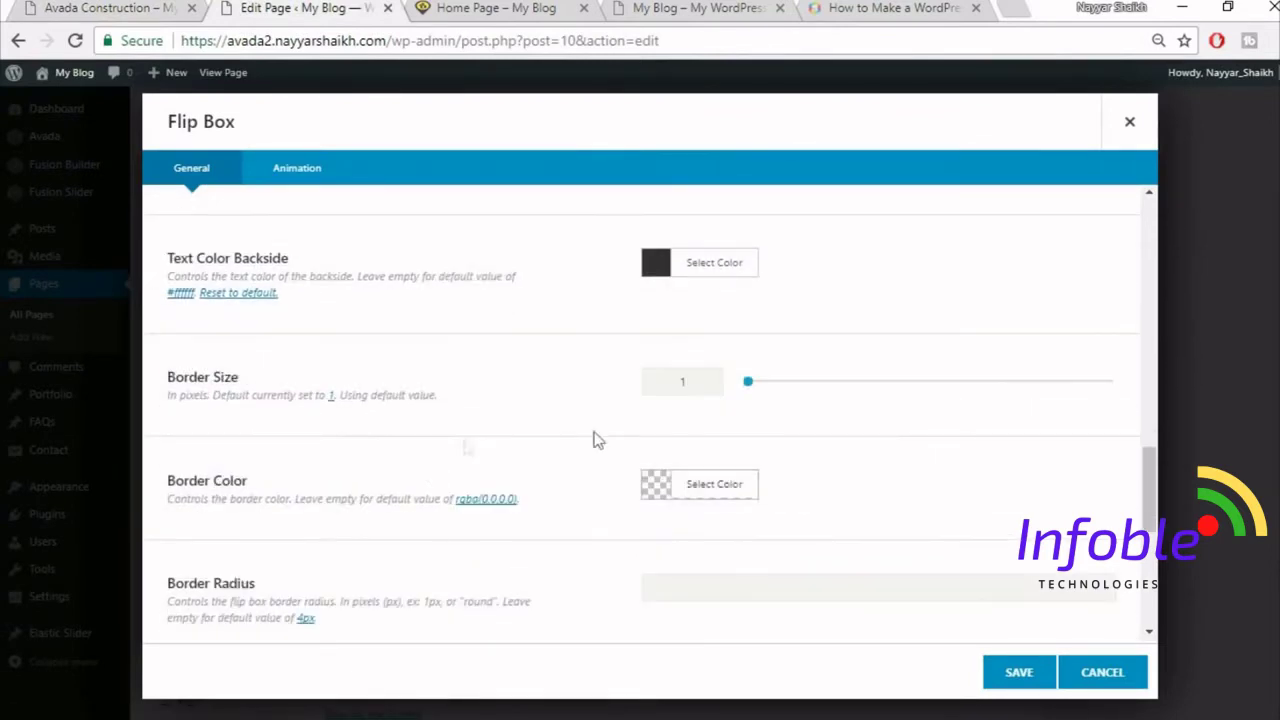
pyautogui.click(120, 8)
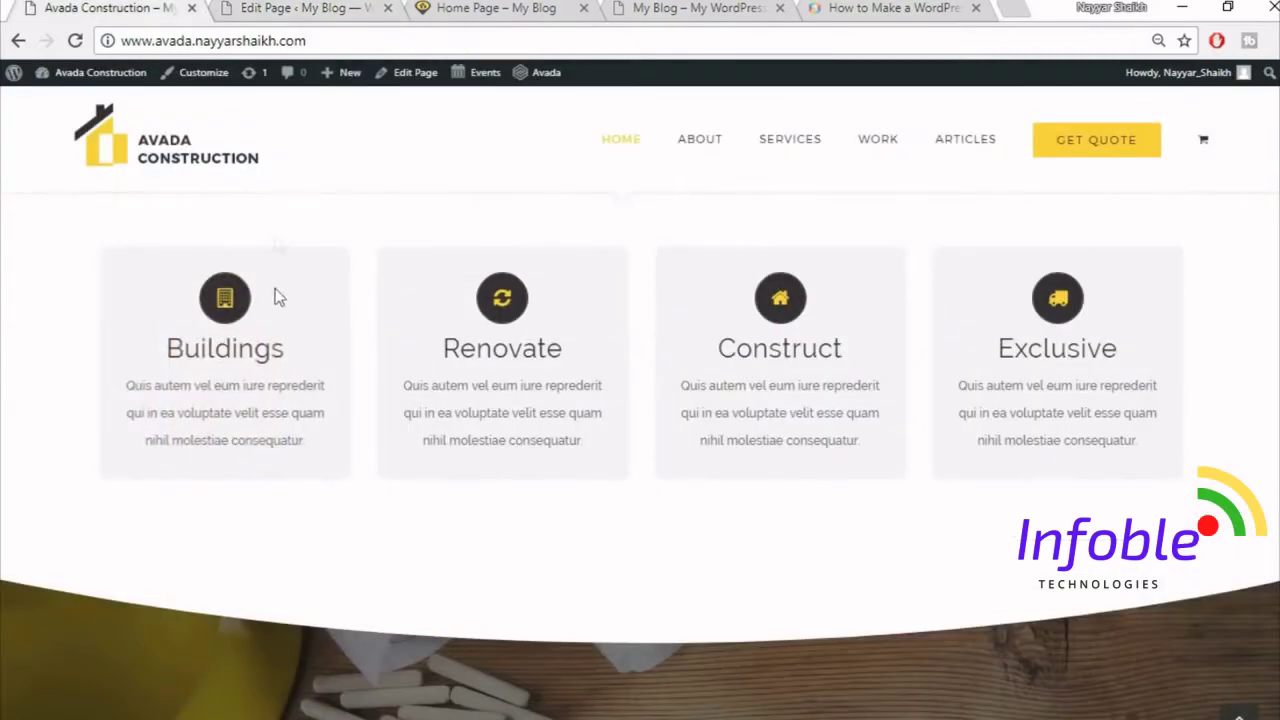
pyautogui.moveTo(186, 251)
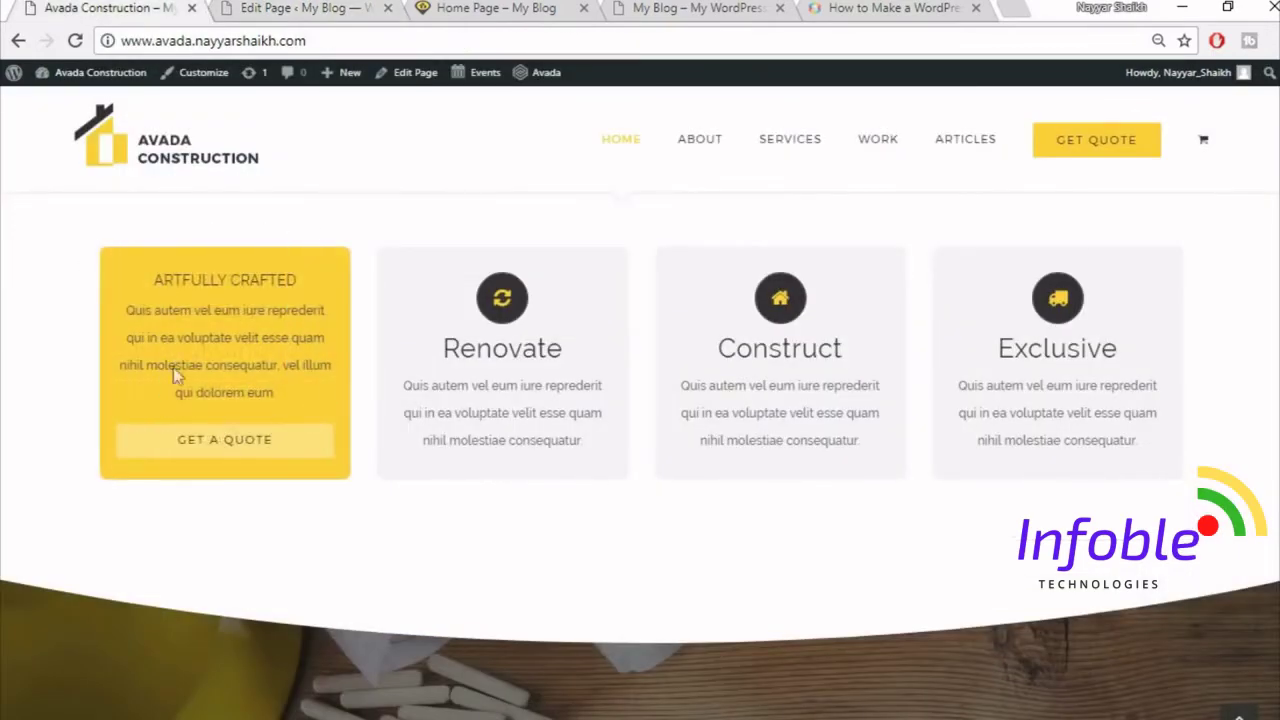
pyautogui.click(330, 8)
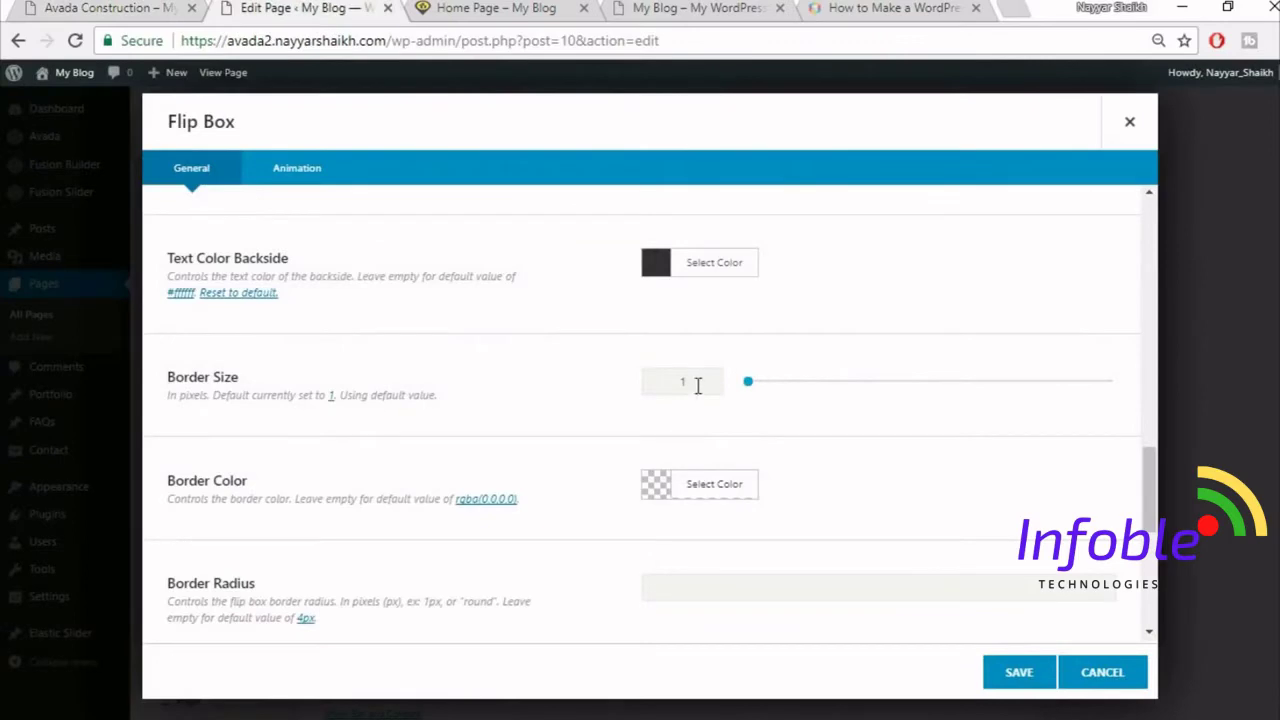
pyautogui.doubleClick(698, 385)
pyautogui.write('0')
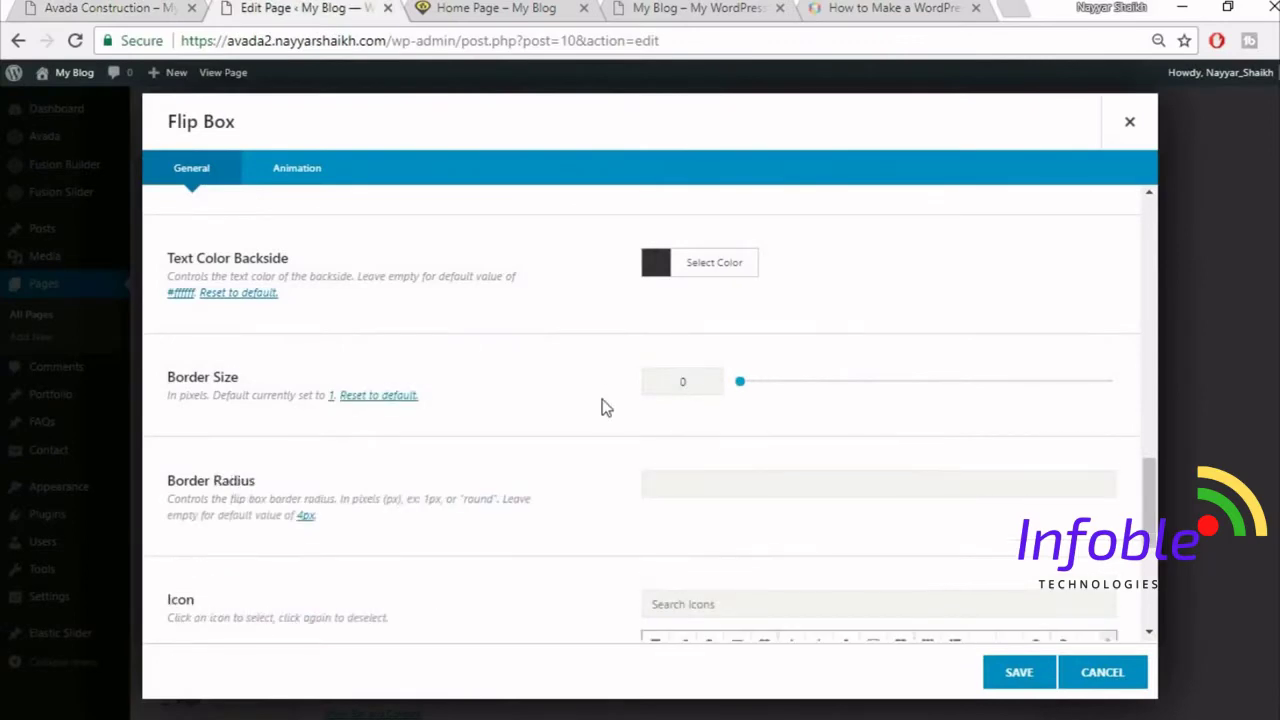
pyautogui.scroll(-1, 605, 410)
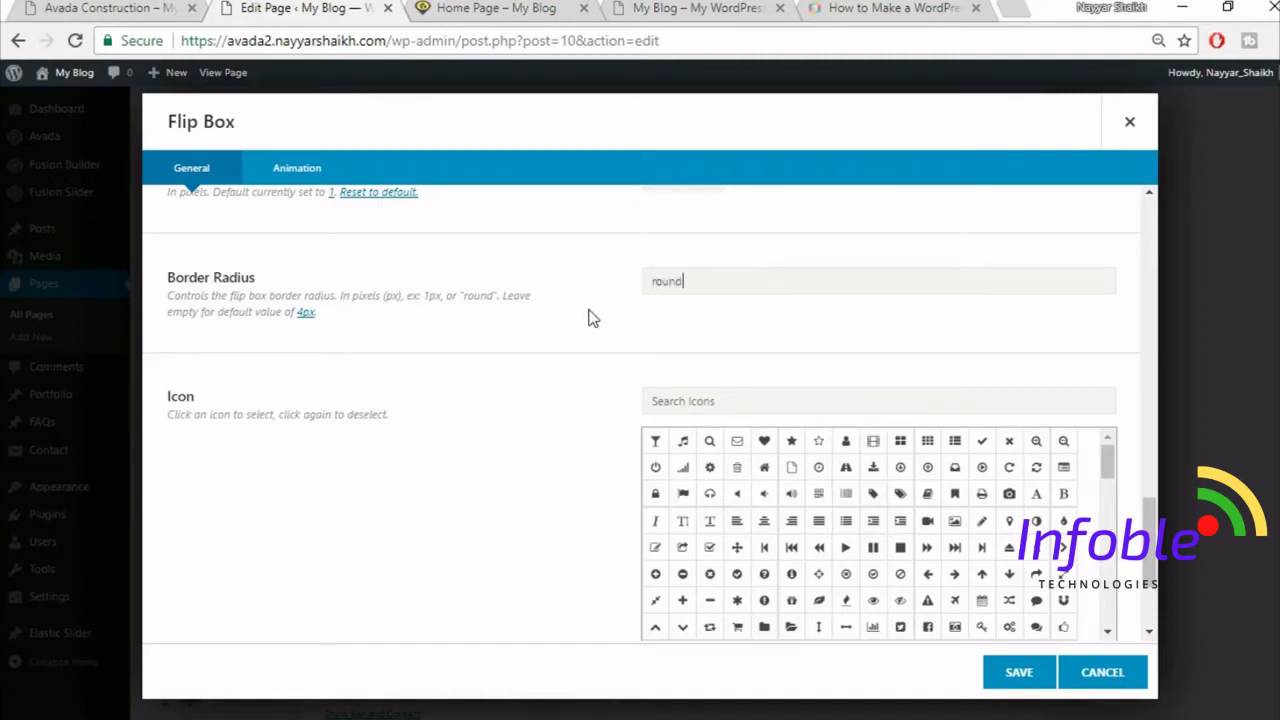
# - Give the flip box the first building icon found by searching 'buil'
pyautogui.click(100, 7)
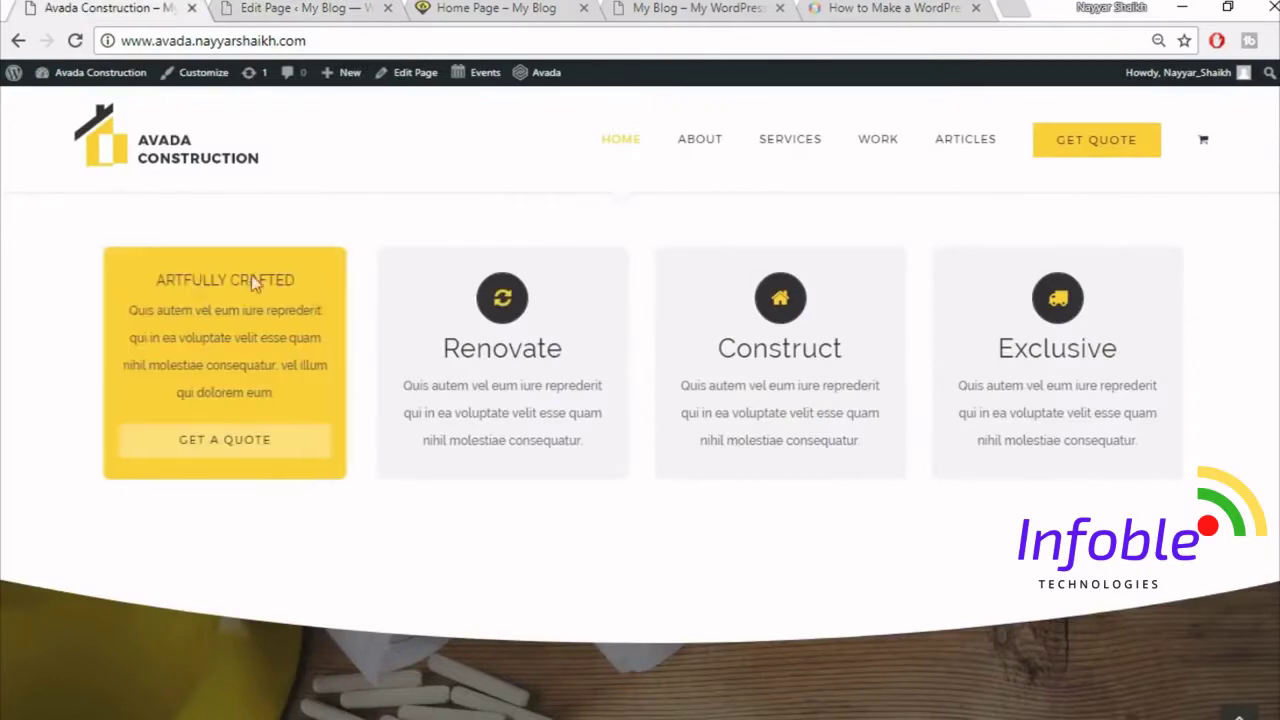
pyautogui.click(278, 8)
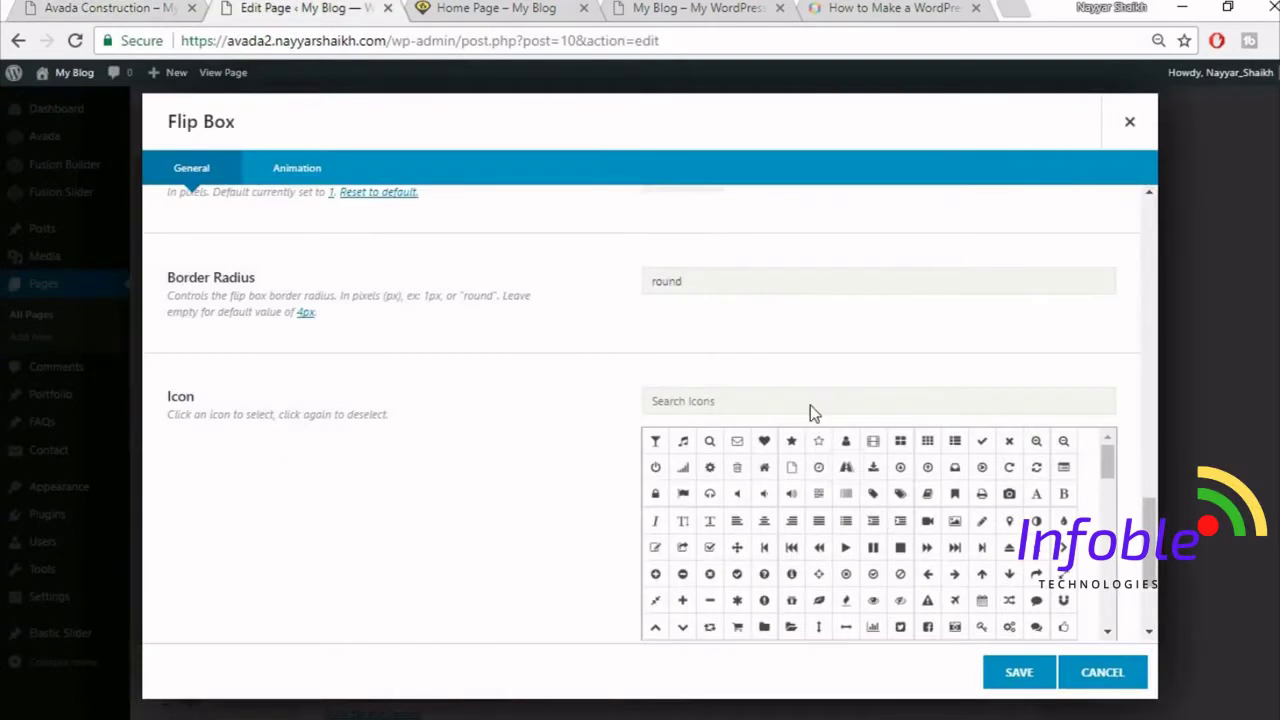
pyautogui.click(810, 405)
pyautogui.write('buil')
pyautogui.click(652, 449)
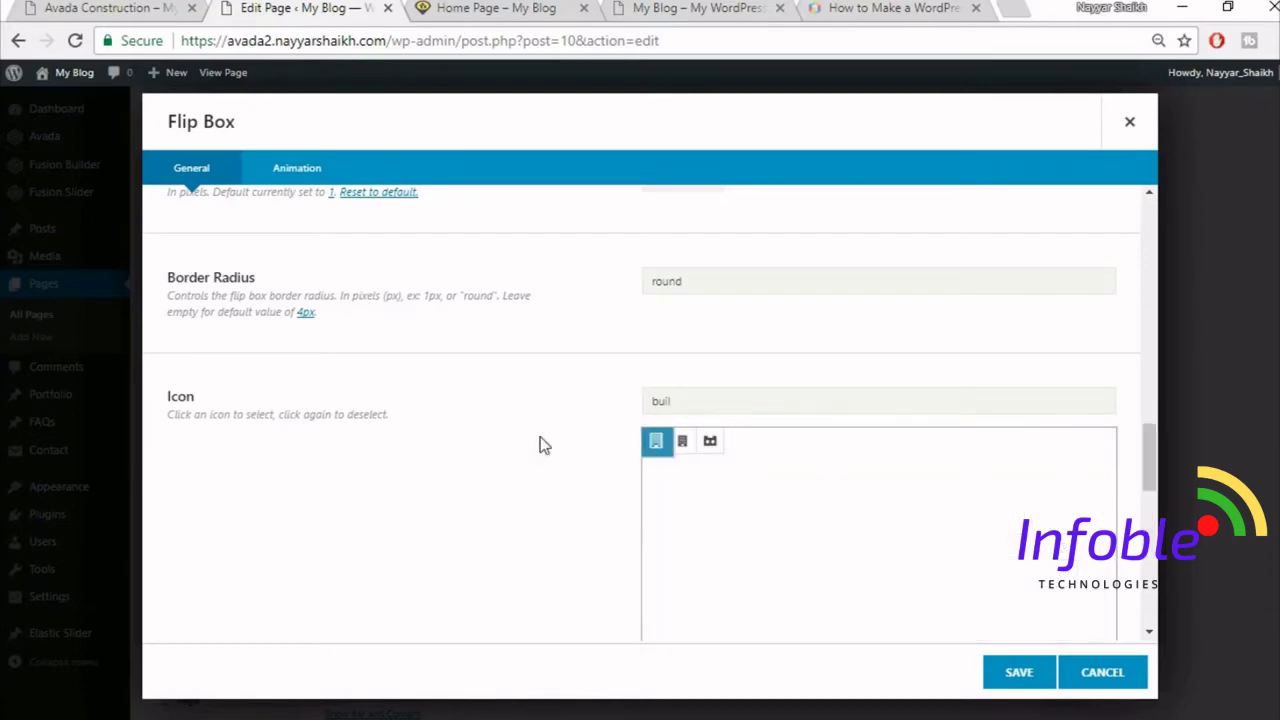
# - Bring up the Avada Construction demo's flip boxes for reference
pyautogui.scroll(-5, 539, 445)
pyautogui.scroll(2, 539, 445)
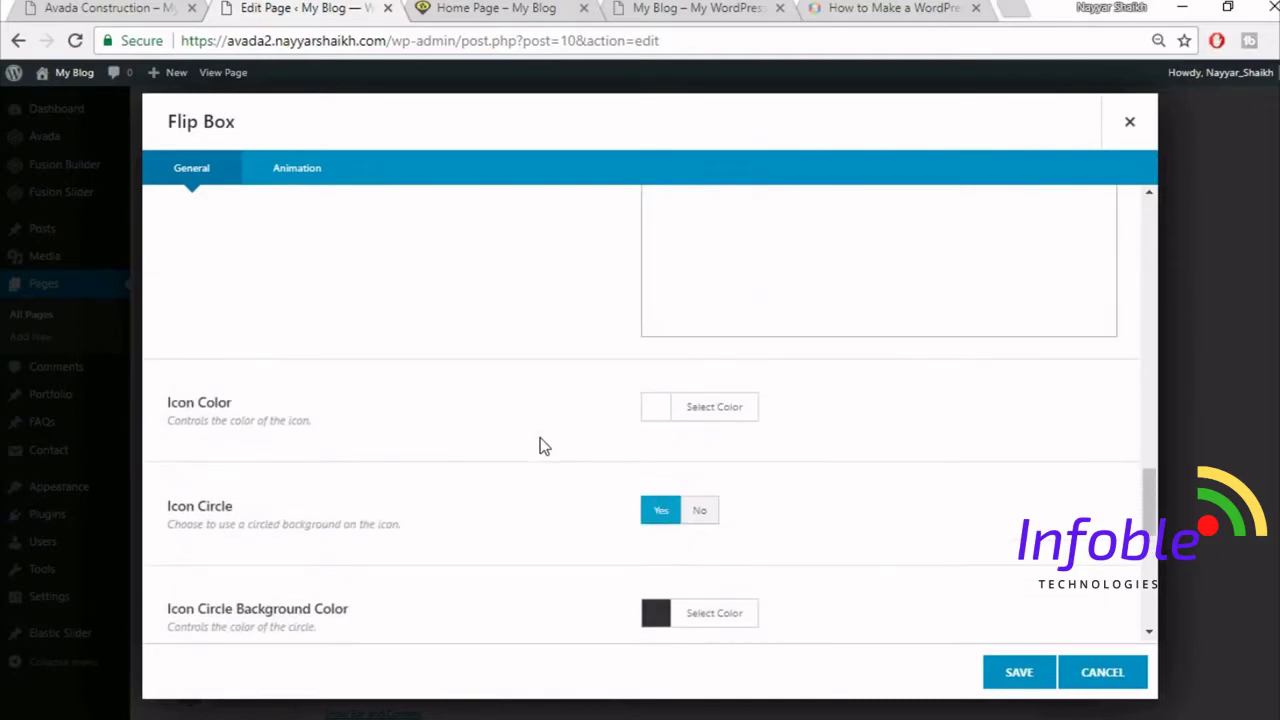
pyautogui.click(178, 9)
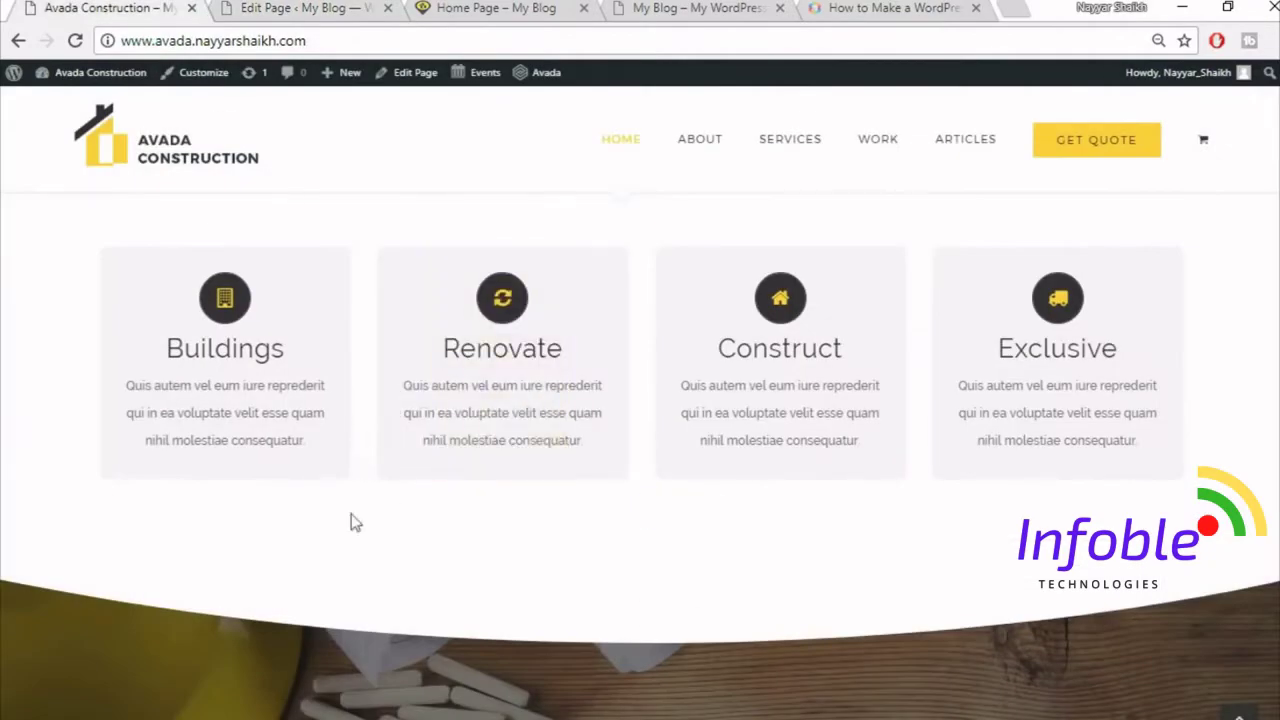
# - Set the flip box icon colour to yellow #fed136
pyautogui.click(279, 9)
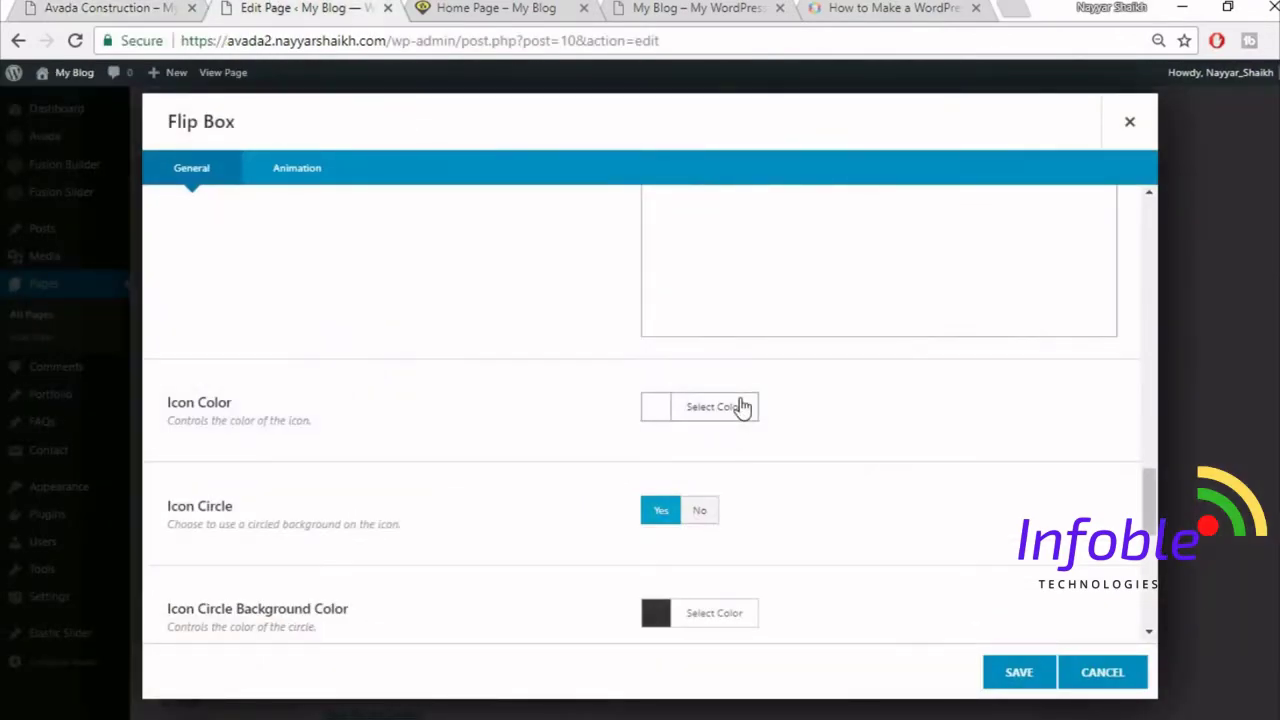
pyautogui.click(741, 406)
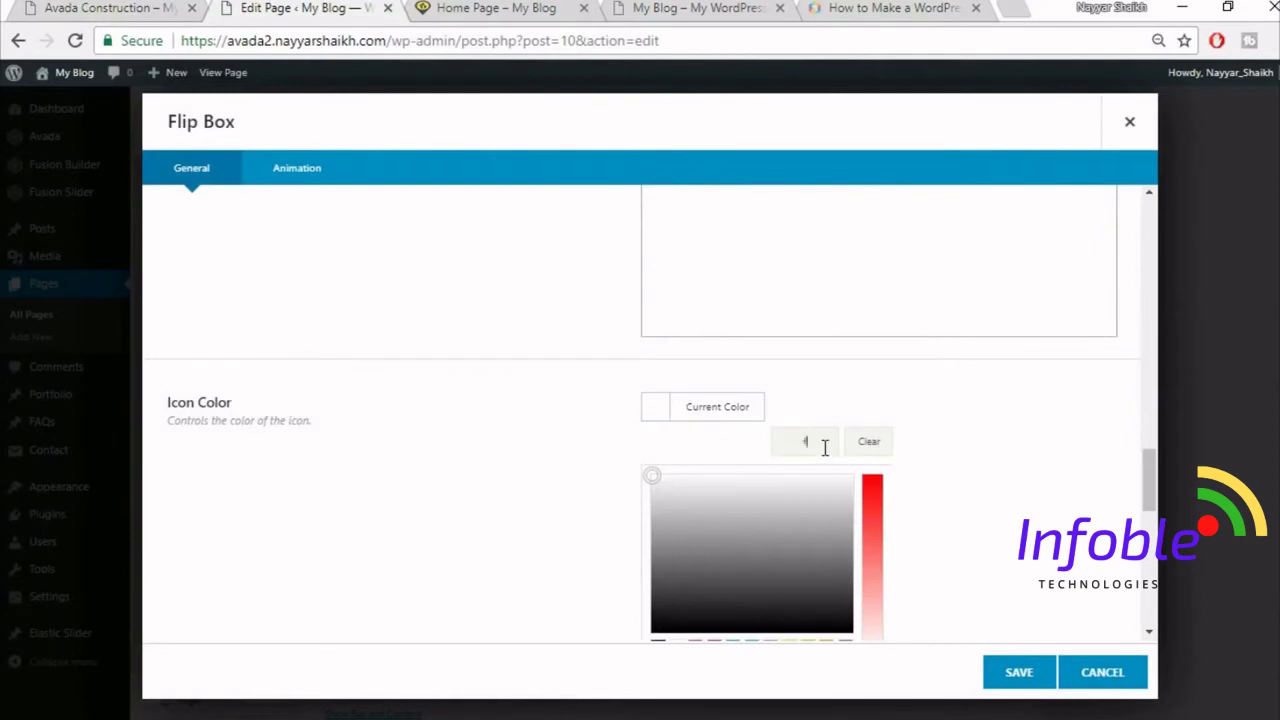
pyautogui.write('fed136')
pyautogui.click(980, 440)
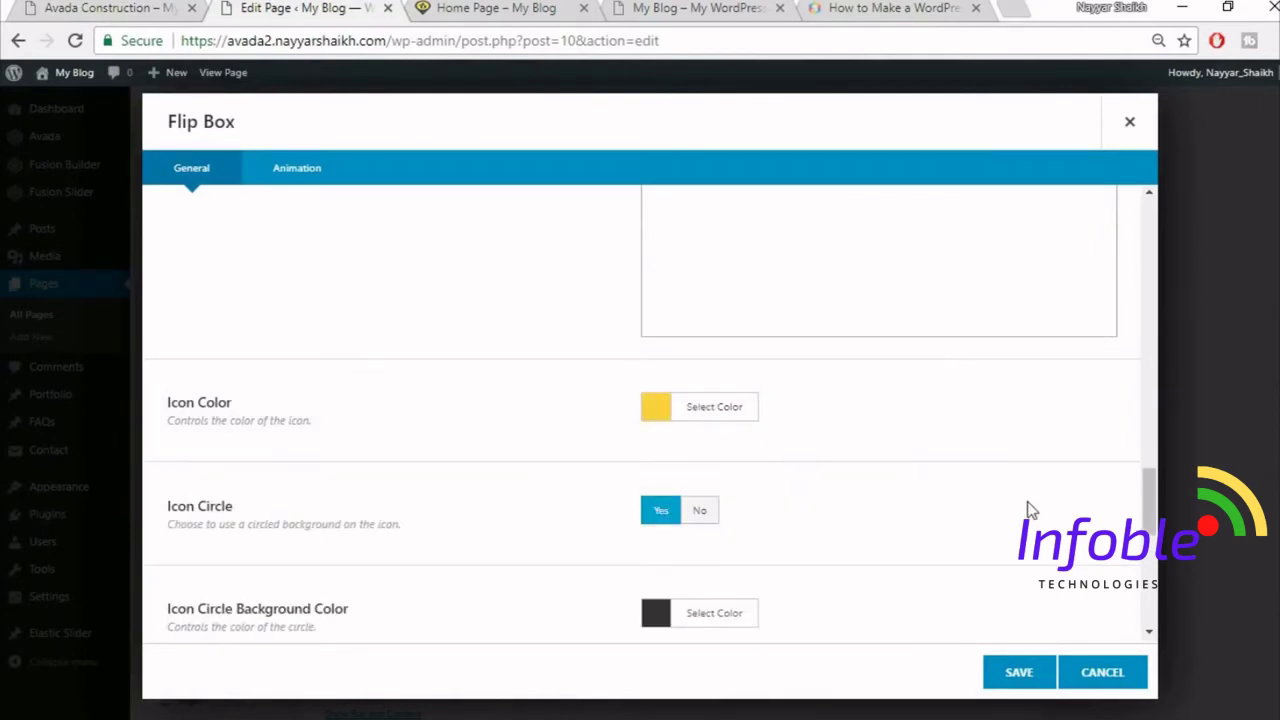
# - Review the Border Radius value against the reference site's flip box design
pyautogui.scroll(-2, 966, 491)
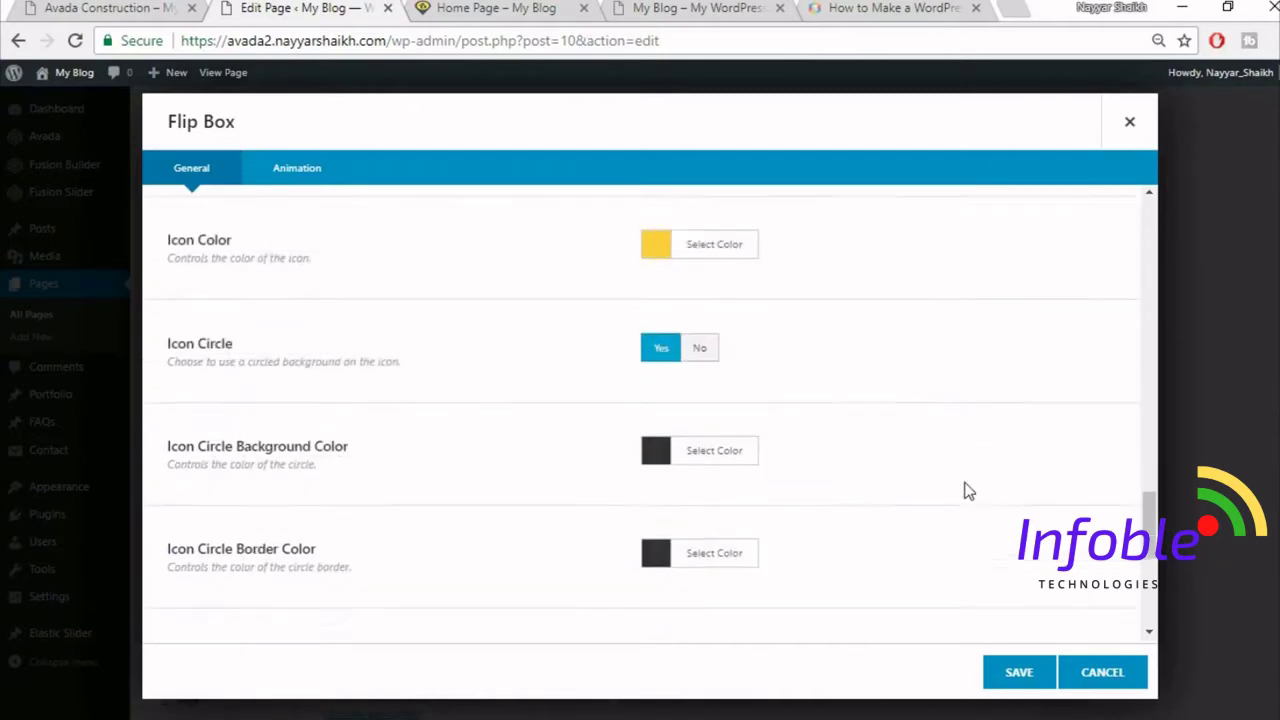
pyautogui.scroll(-1, 966, 491)
pyautogui.scroll(6, 954, 480)
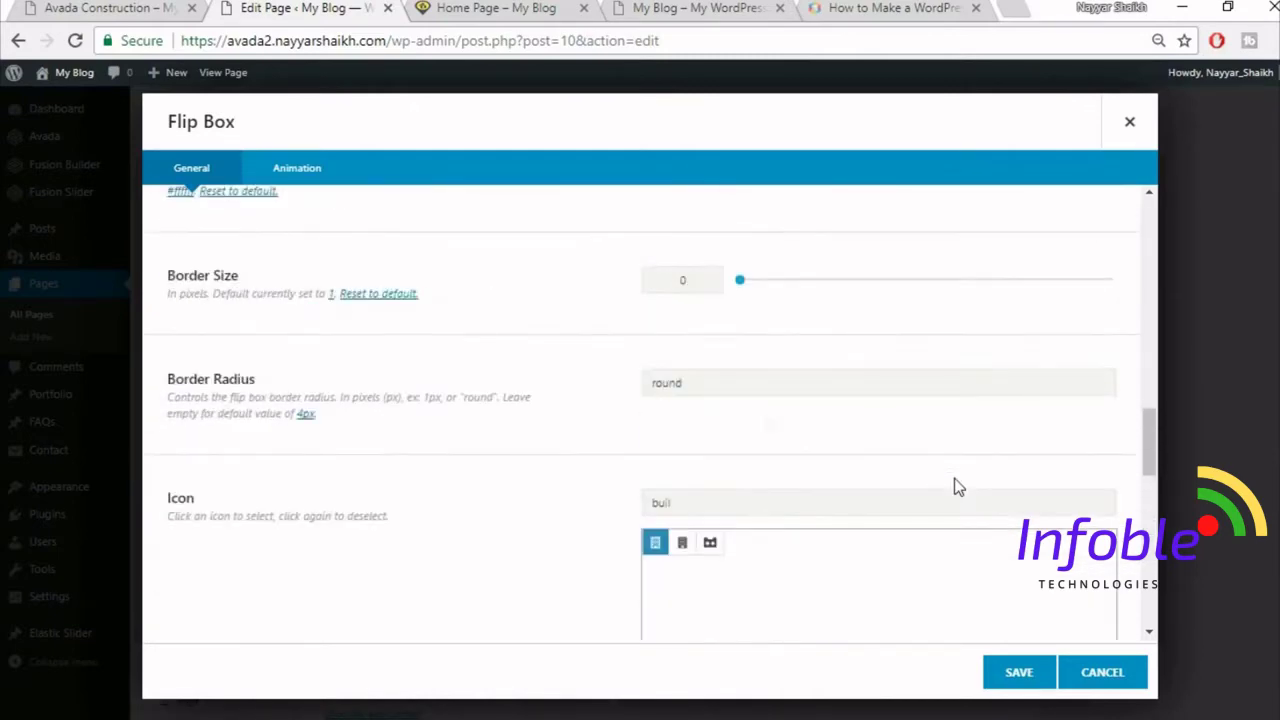
pyautogui.moveTo(719, 388); pyautogui.dragTo(603, 400)
pyautogui.scroll(-6, 562, 438)
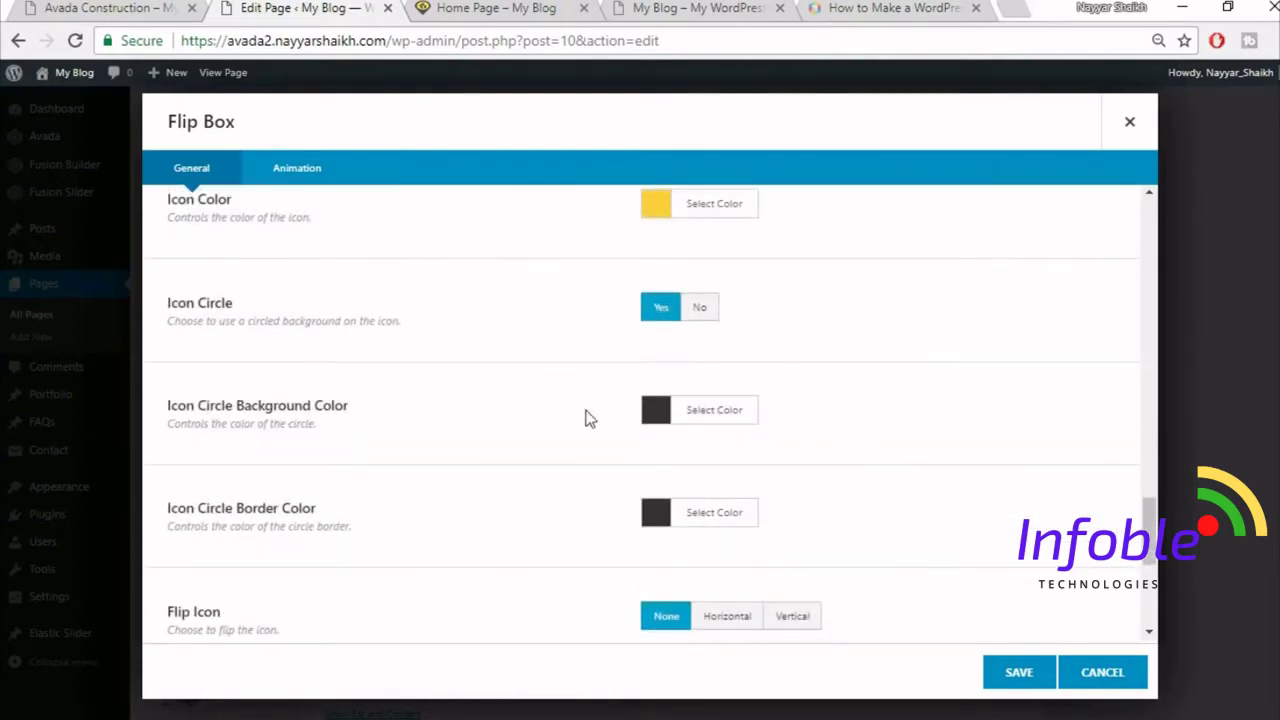
pyautogui.click(80, 7)
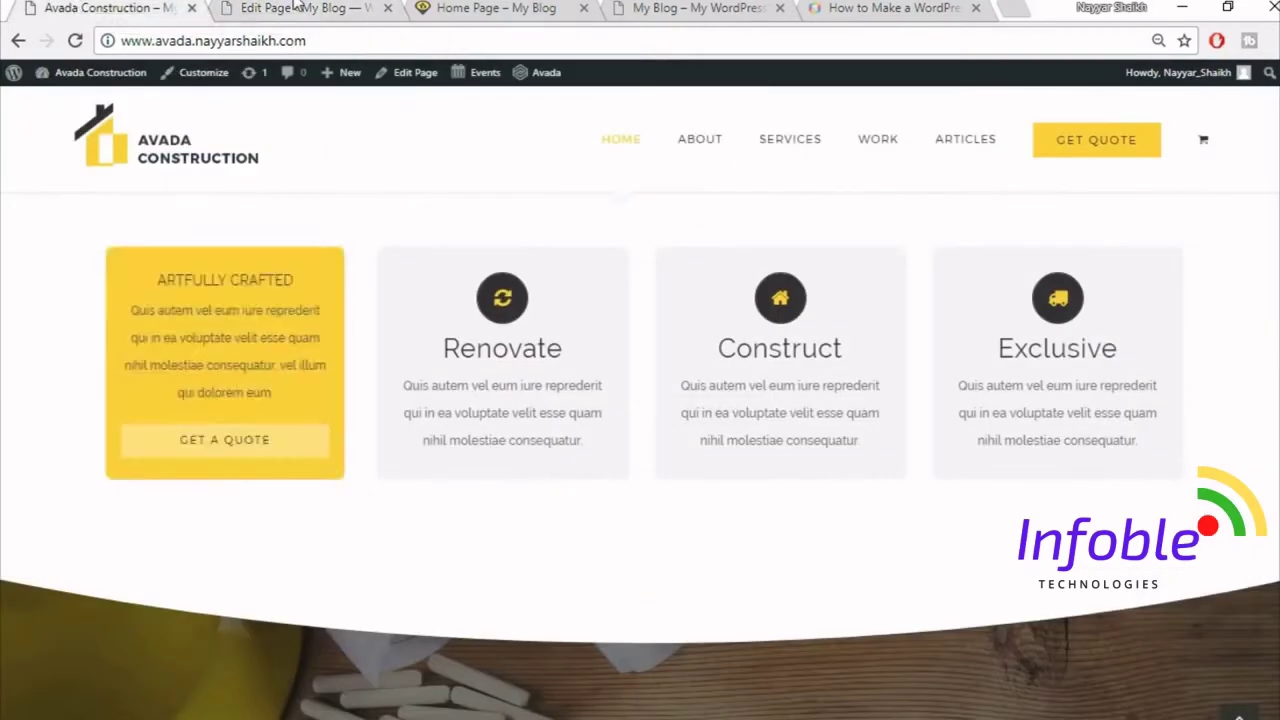
pyautogui.click(296, 6)
# - Check the Animation settings, then save the Buildings flip box item
pyautogui.scroll(-2, 875, 413)
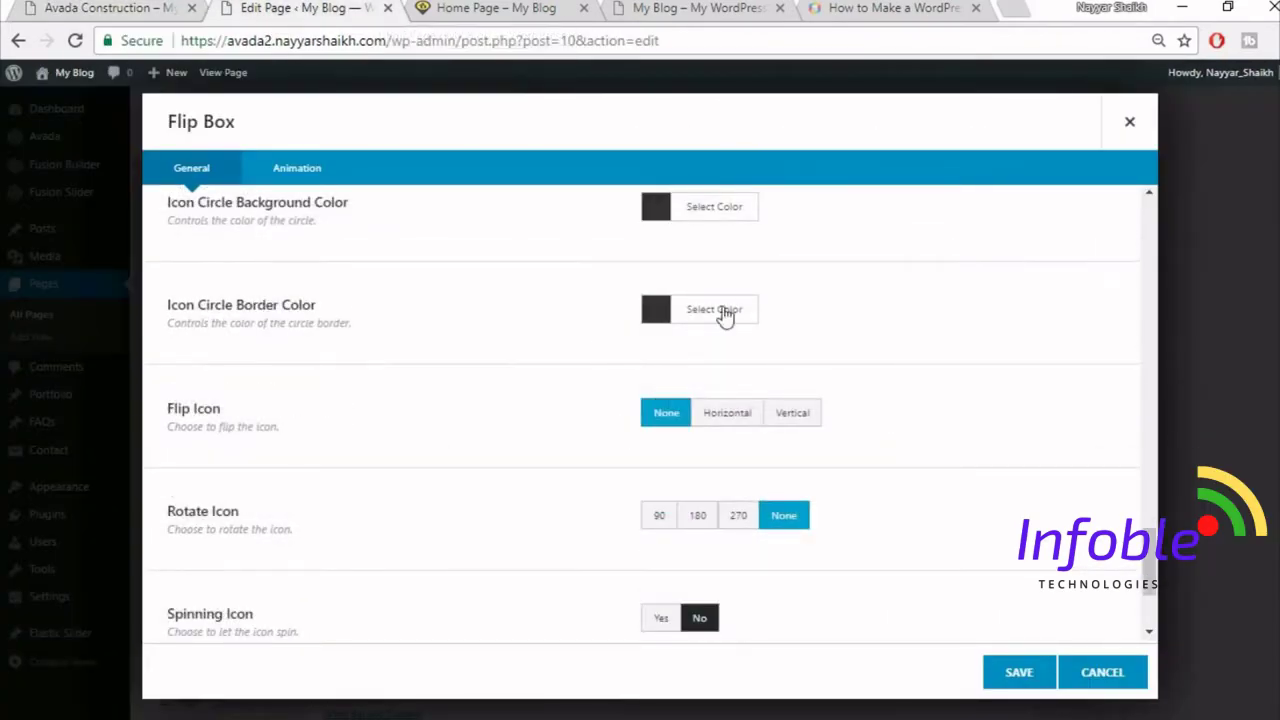
pyautogui.scroll(-1, 845, 367)
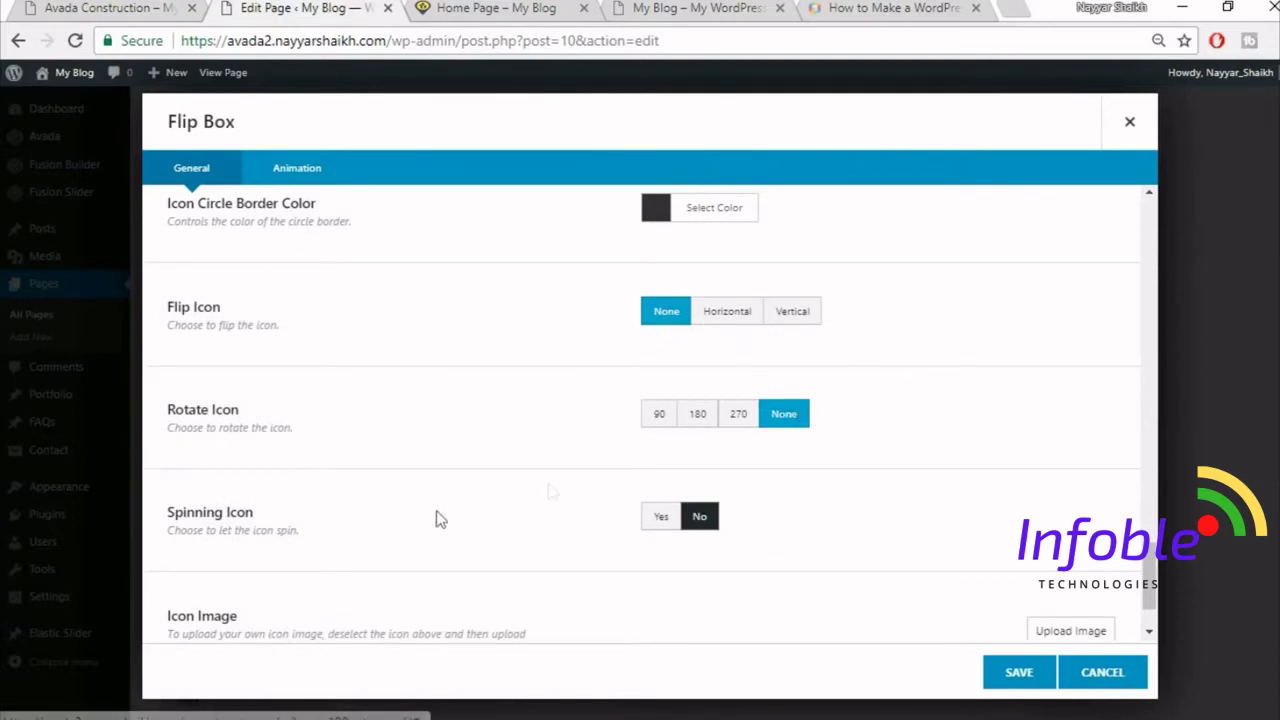
pyautogui.scroll(-1, 860, 520)
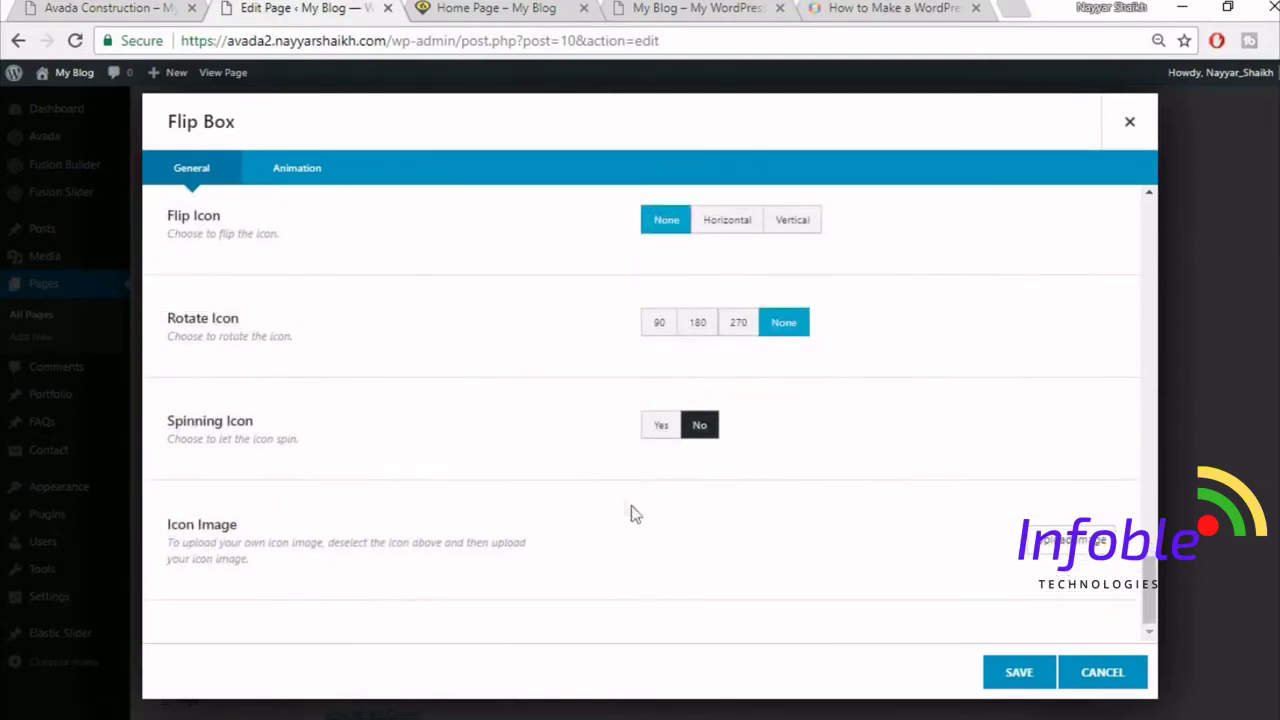
pyautogui.click(329, 184)
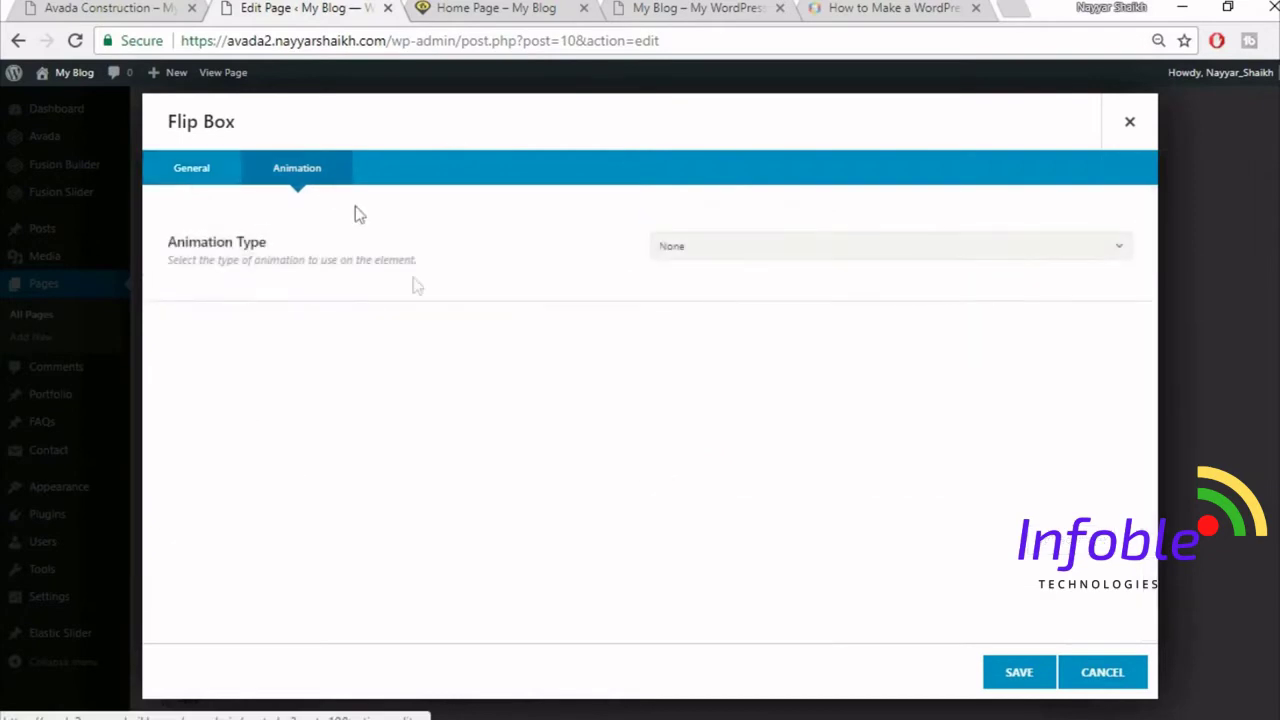
pyautogui.click(198, 168)
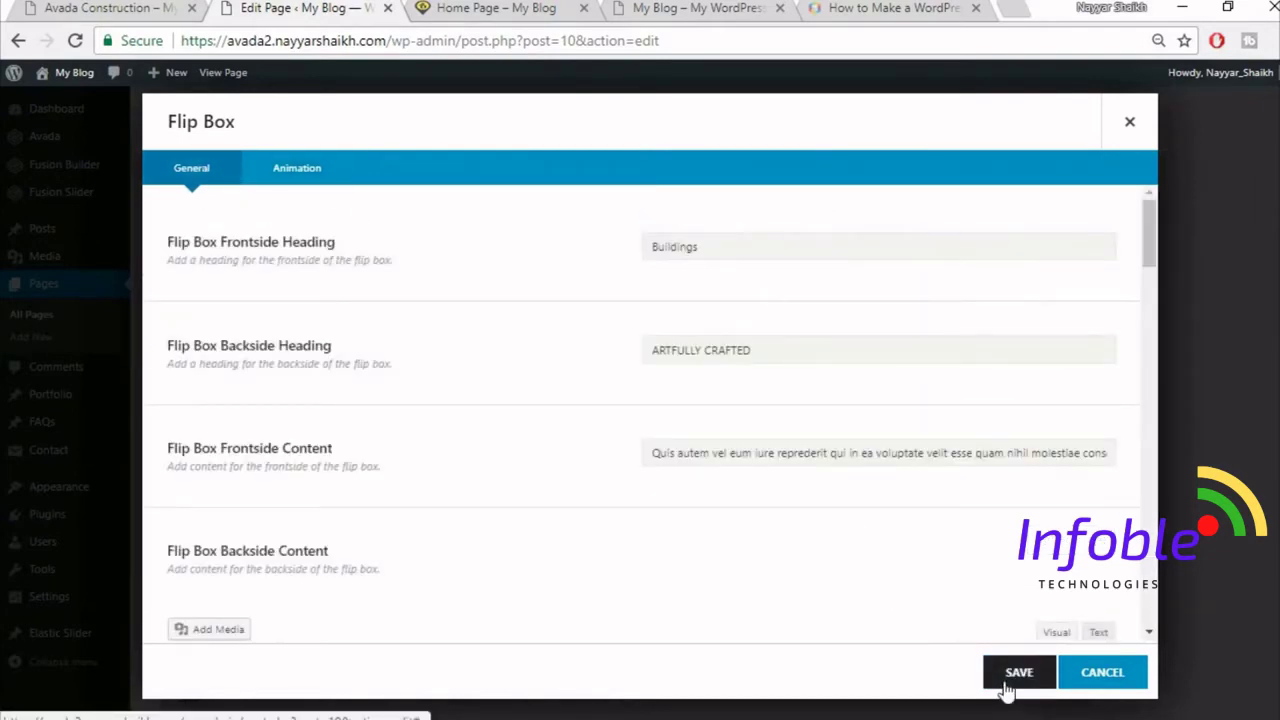
pyautogui.click(1015, 675)
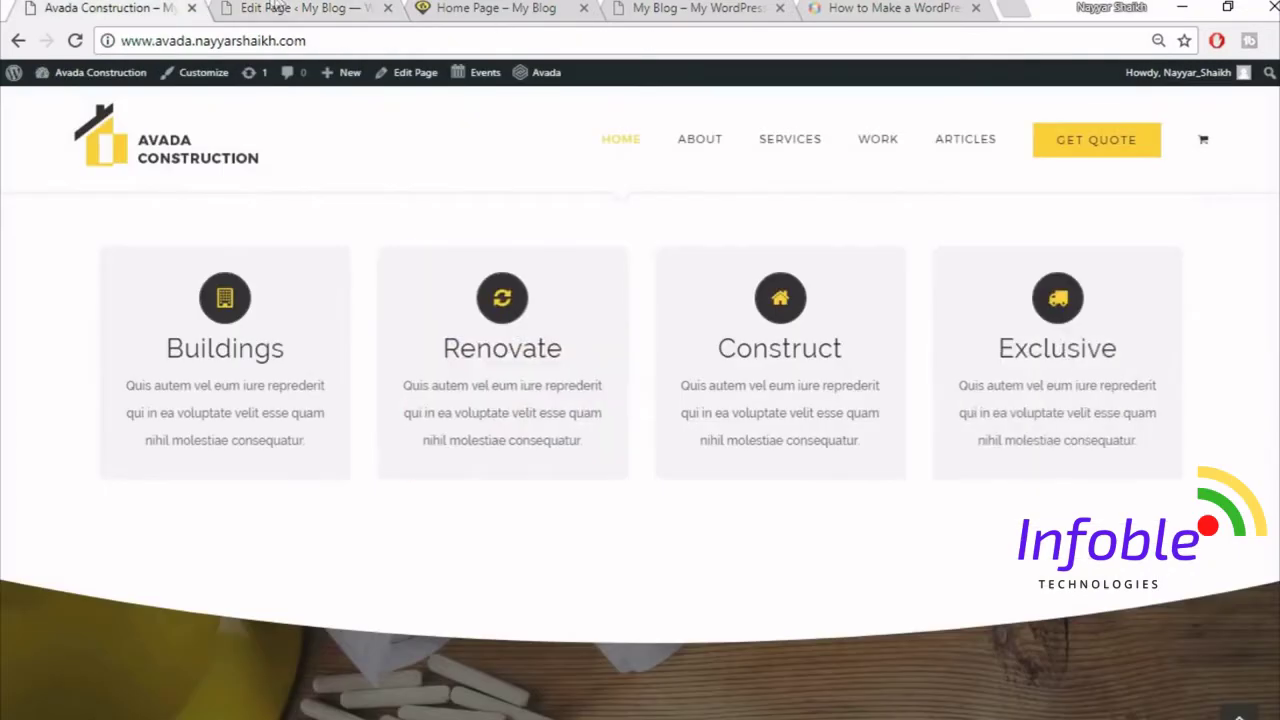
# - Clone the Buildings item into four flip boxes and save the Flip Boxes element
pyautogui.click(271, 7)
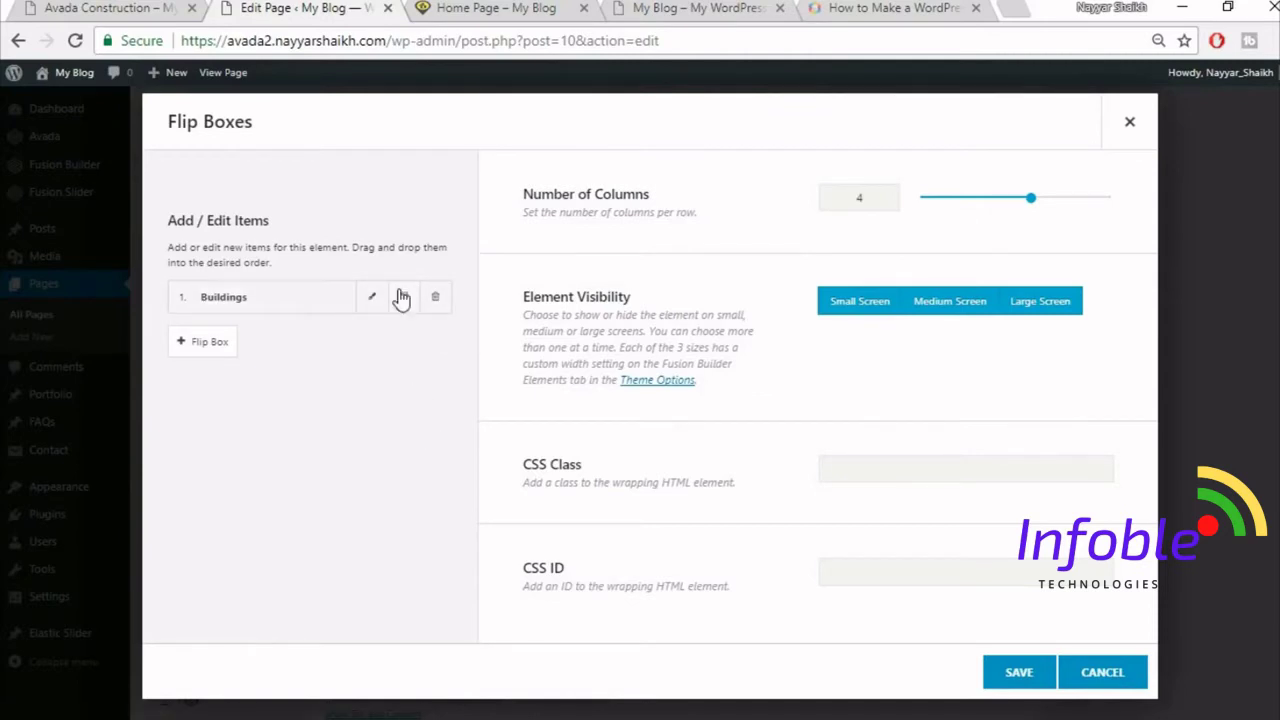
pyautogui.click(403, 303)
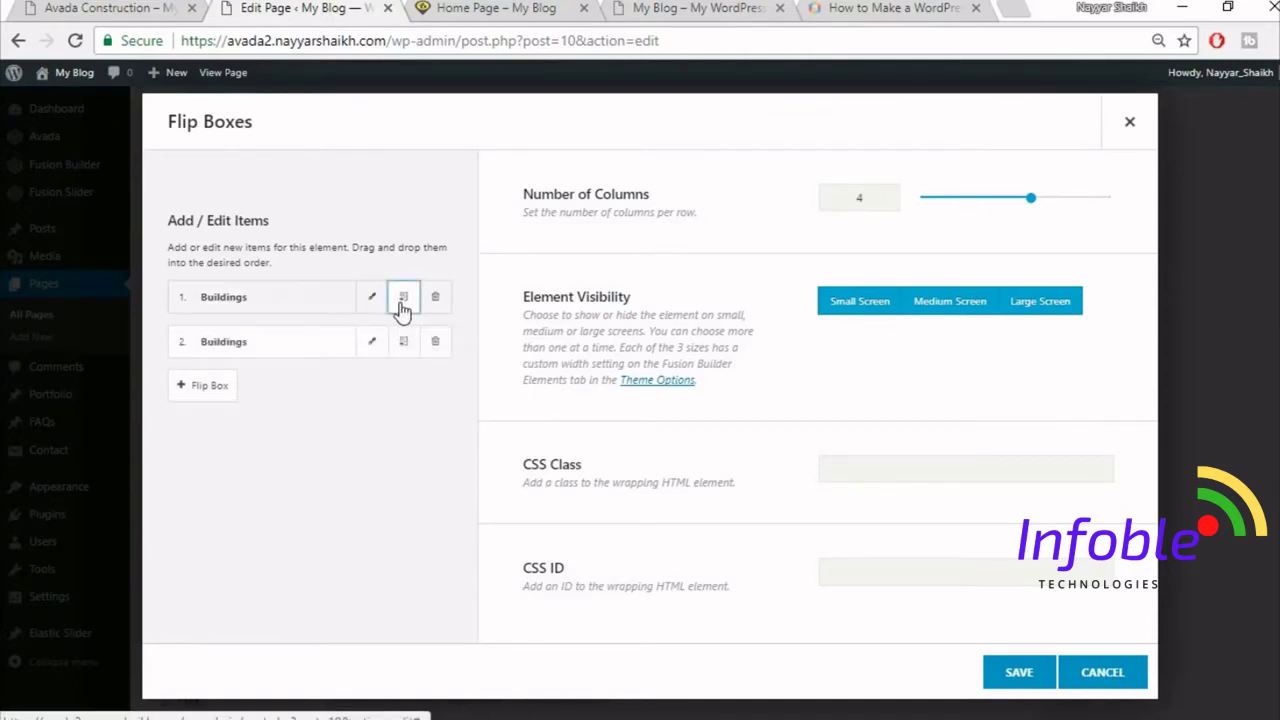
pyautogui.click(403, 303)
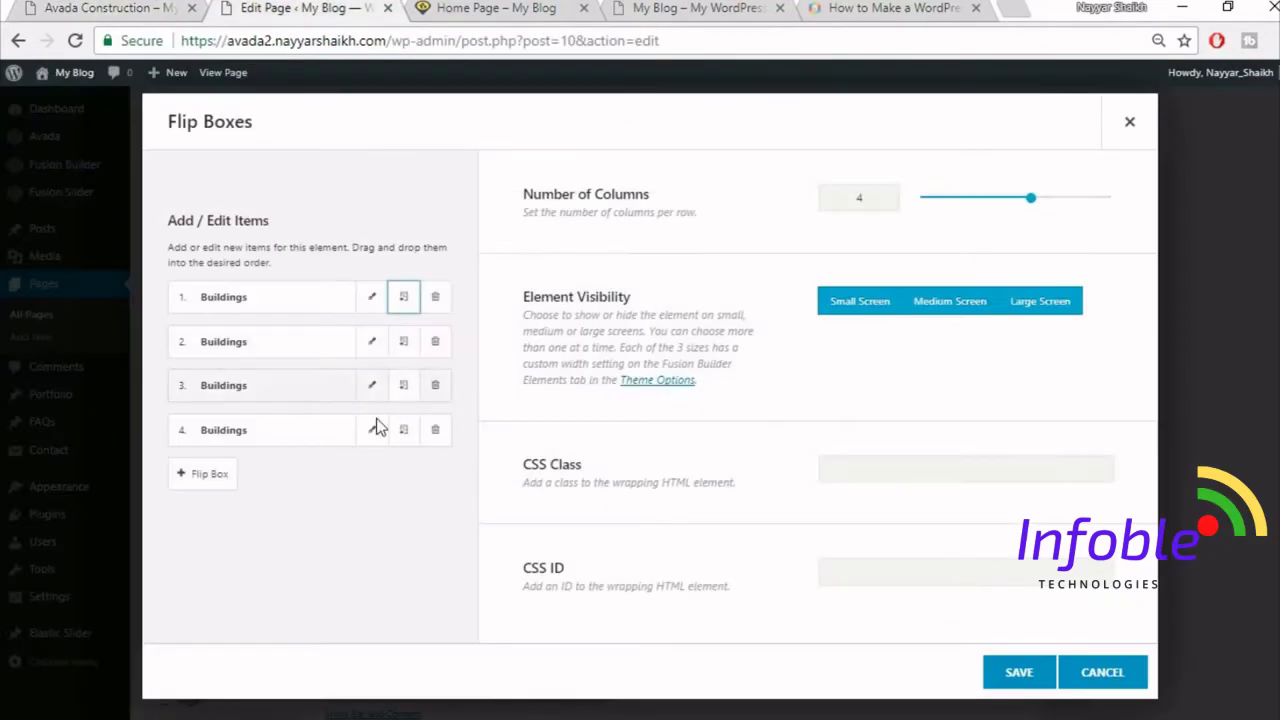
pyautogui.click(1005, 688)
pyautogui.scroll(10, 1275, 318)
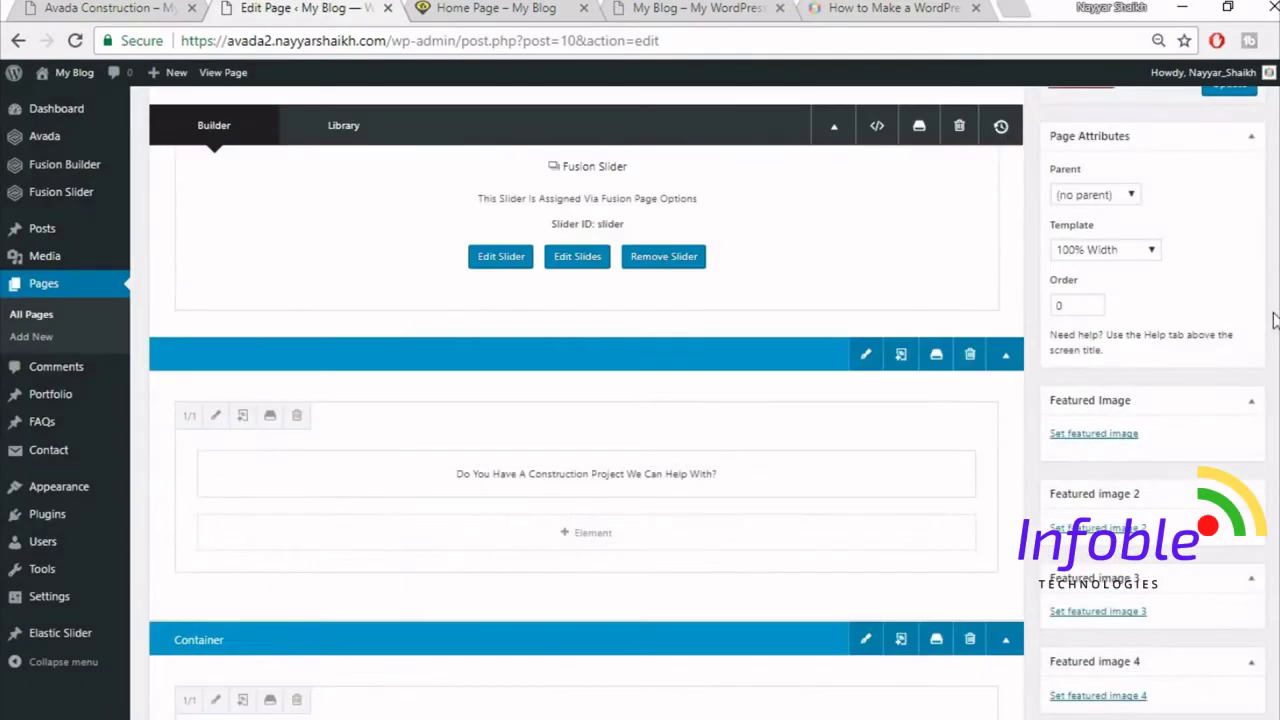
# - Update the page and check the four Buildings flip boxes on the live home page
pyautogui.scroll(2, 1275, 318)
pyautogui.click(1229, 185)
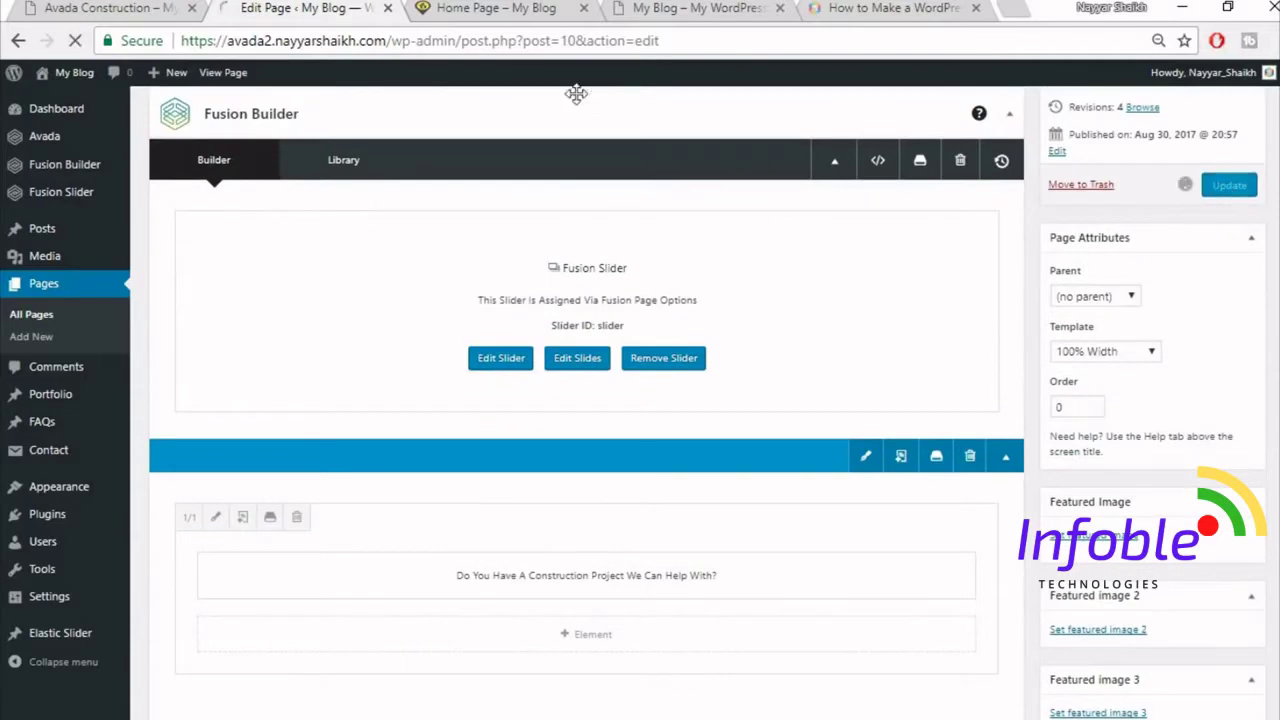
pyautogui.click(508, 10)
pyautogui.click(513, 30)
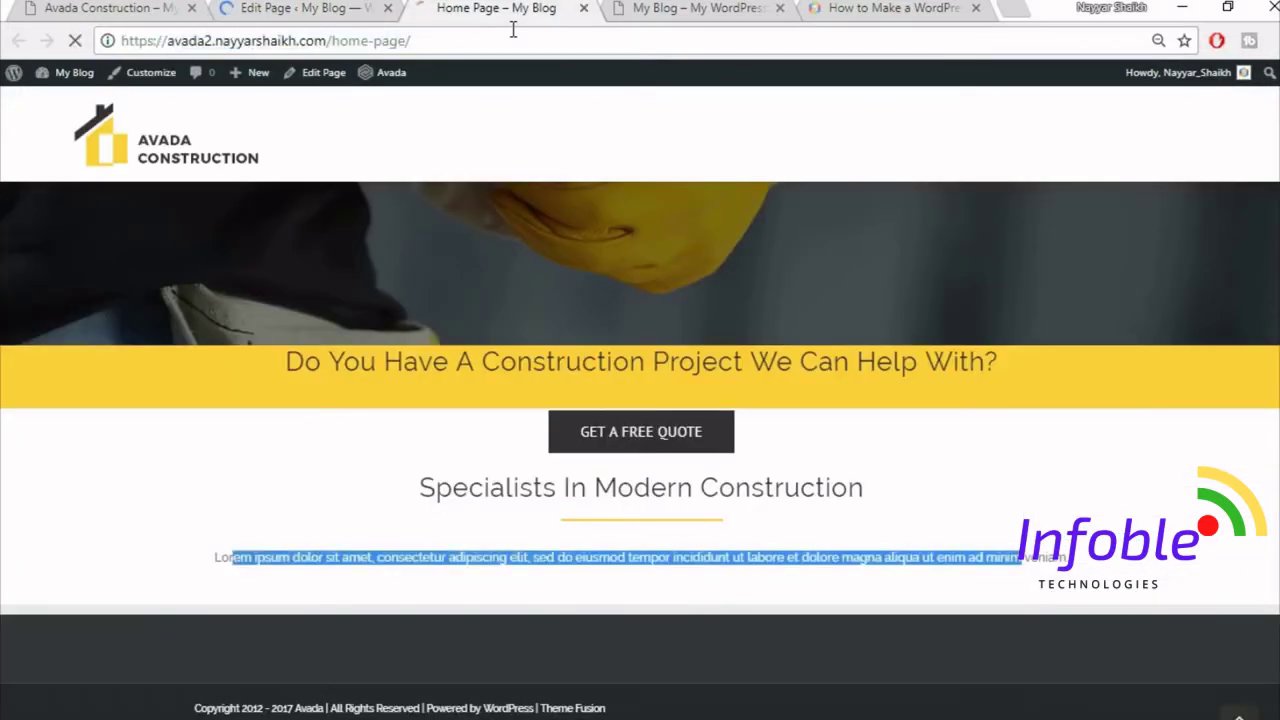
pyautogui.scroll(-3, 1194, 271)
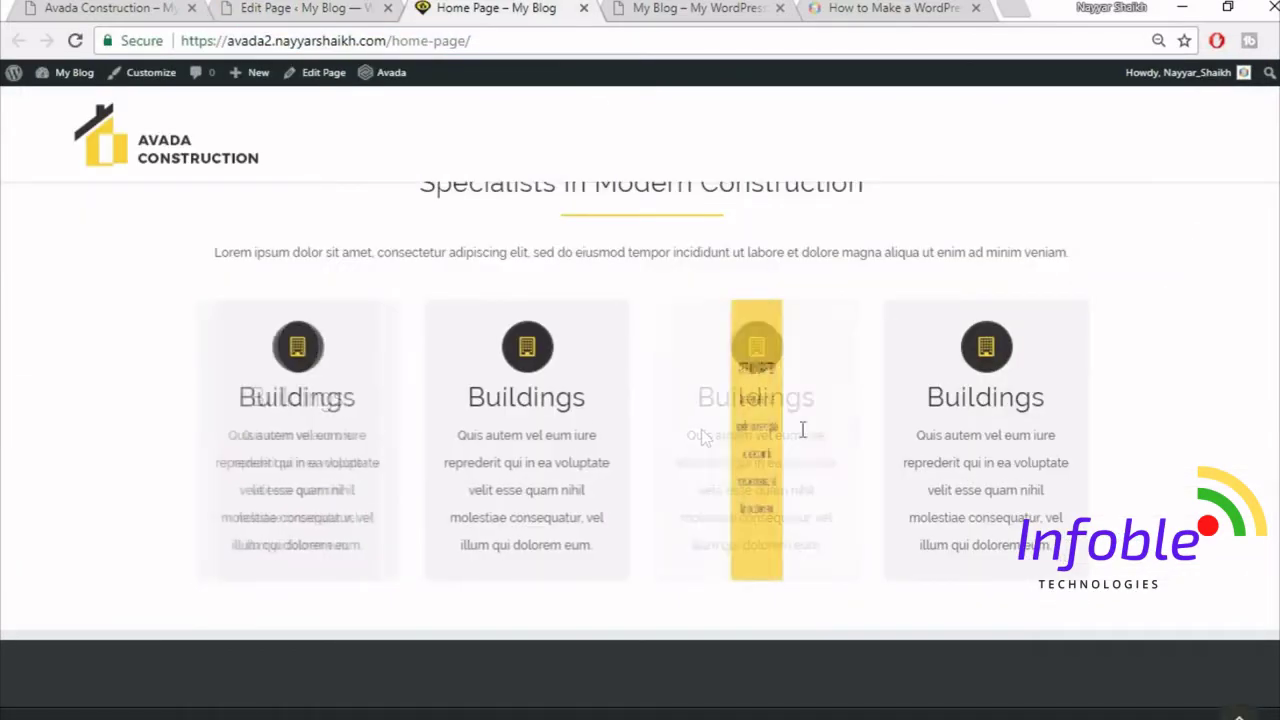
pyautogui.scroll(2, 914, 486)
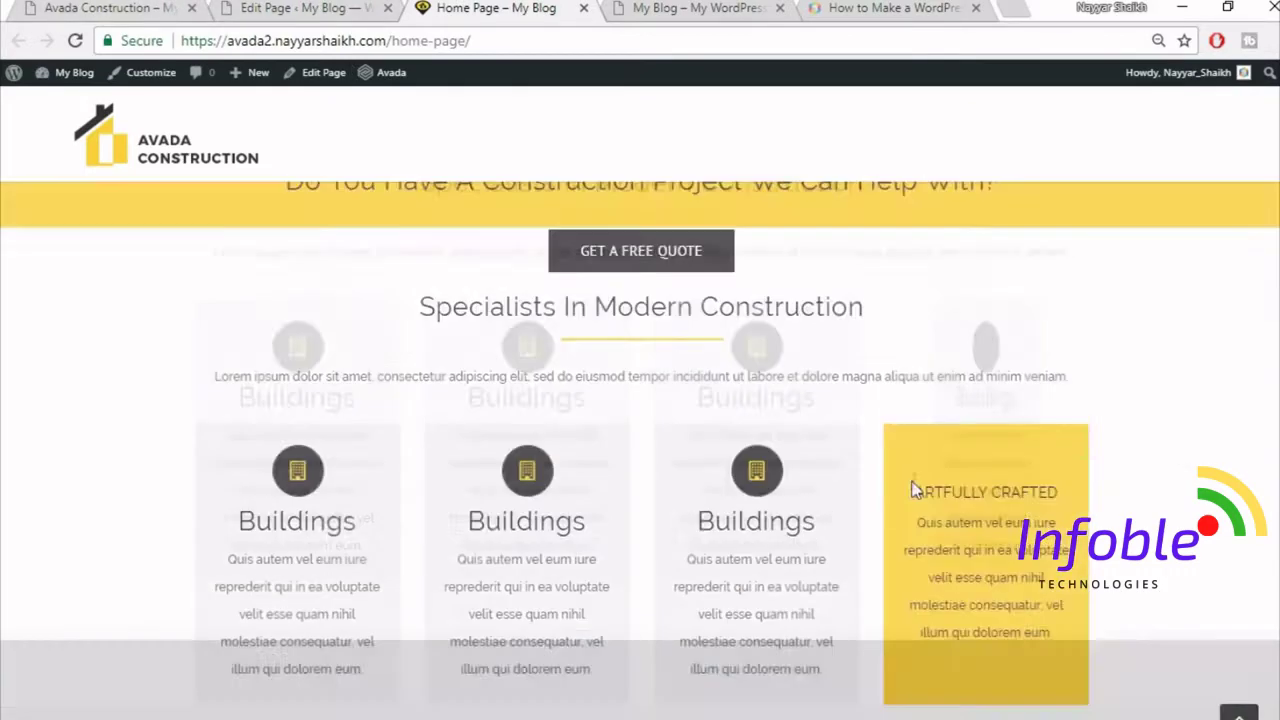
pyautogui.scroll(-2, 869, 500)
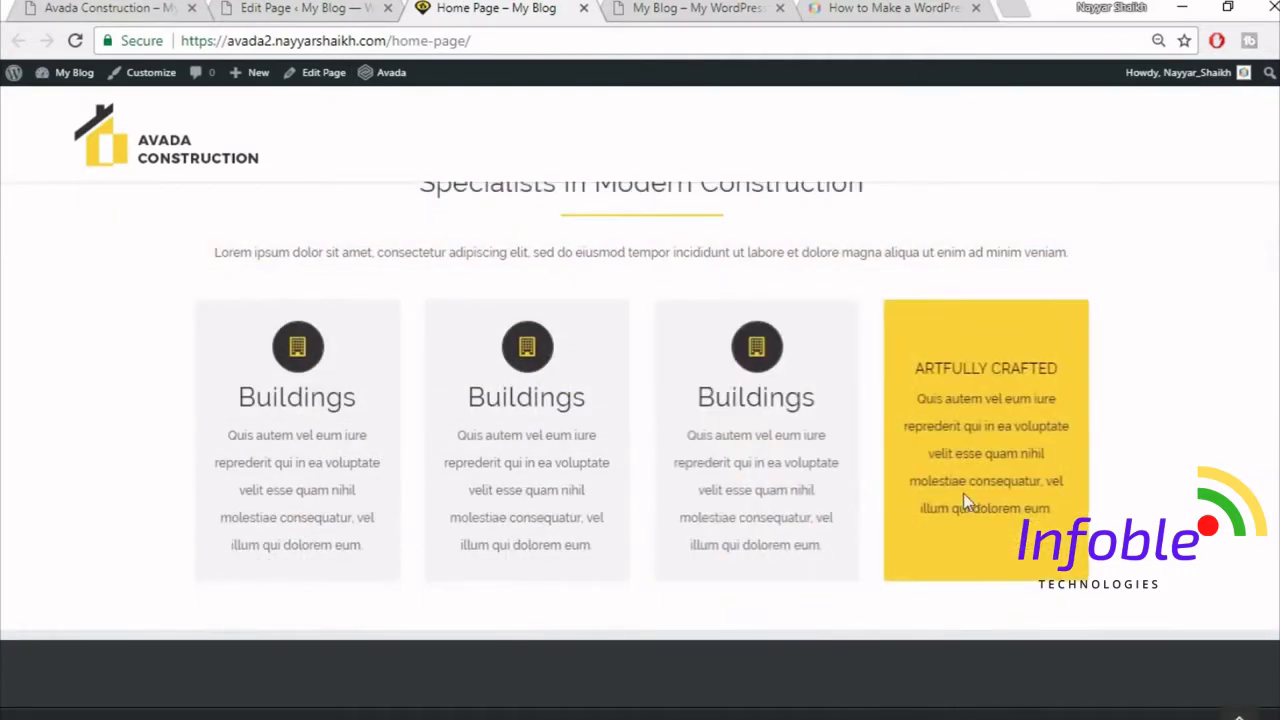
# - Compare with the Avada Construction demo, then return to Edit Page
pyautogui.click(110, 8)
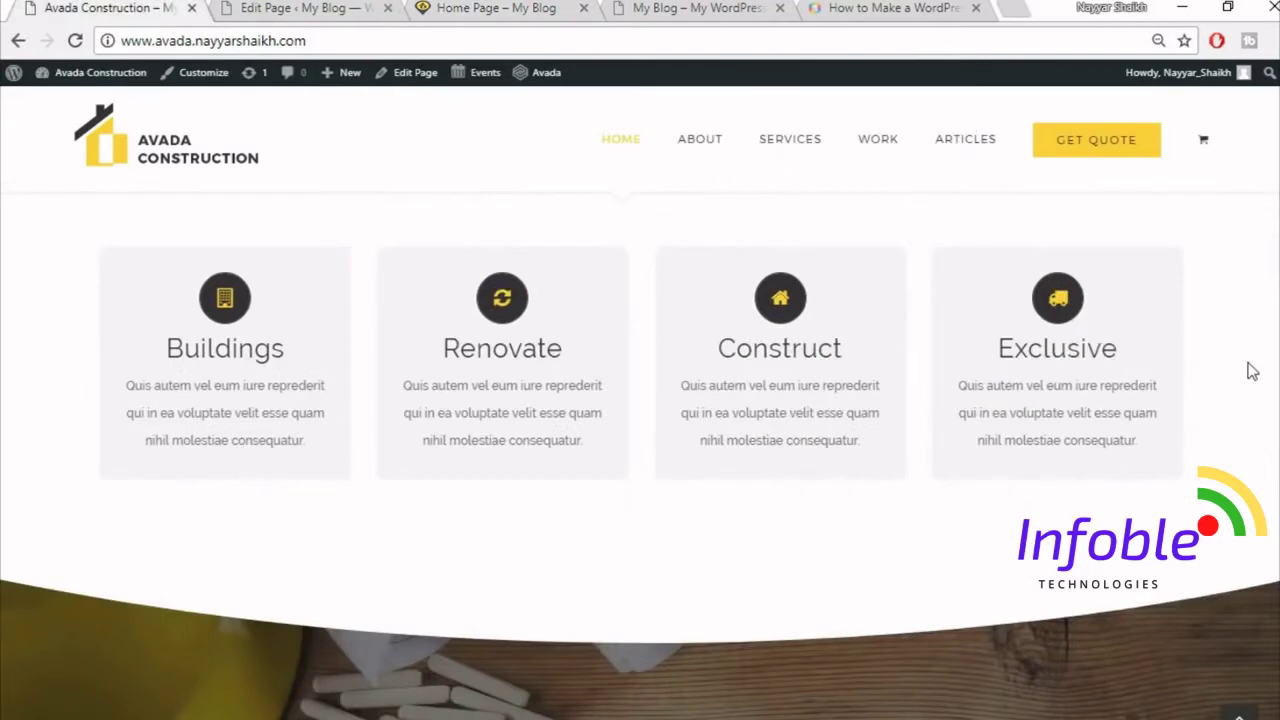
pyautogui.scroll(-3, 1249, 370)
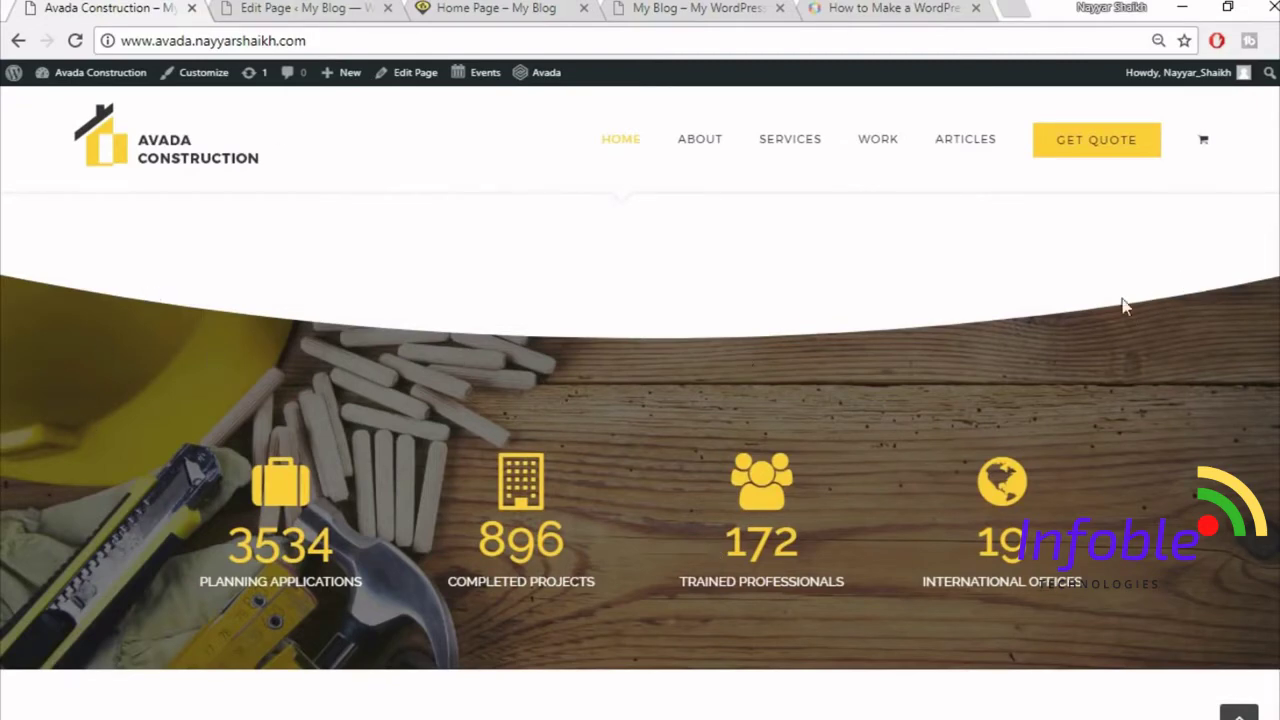
pyautogui.click(245, 8)
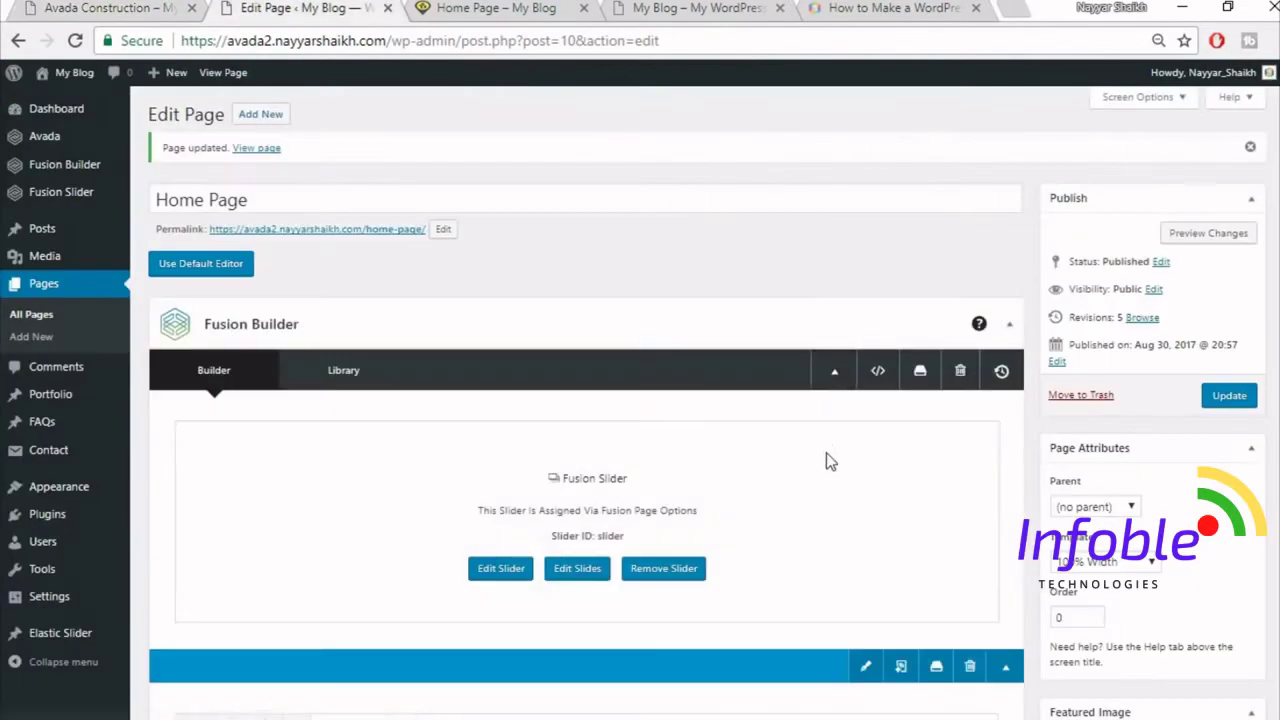
# - Add a new 1/1 full-width container below the flip boxes
pyautogui.scroll(-10, 835, 490)
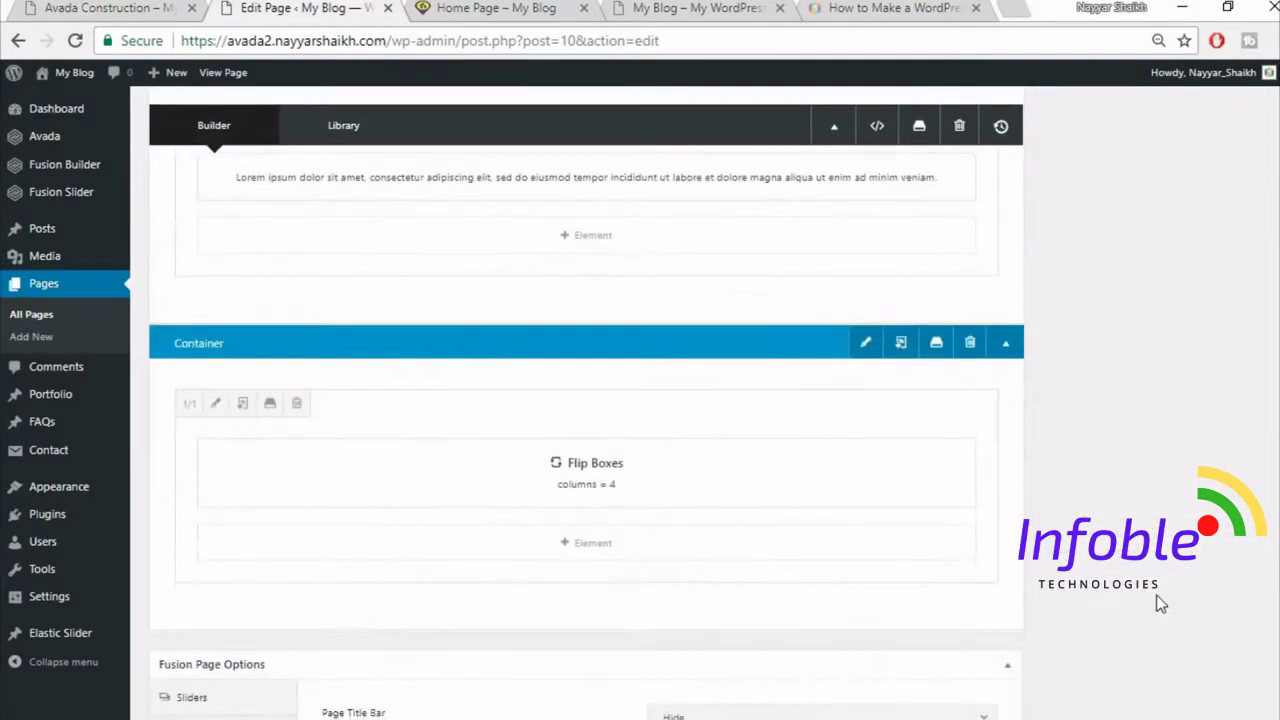
pyautogui.scroll(-3, 771, 386)
pyautogui.click(831, 318)
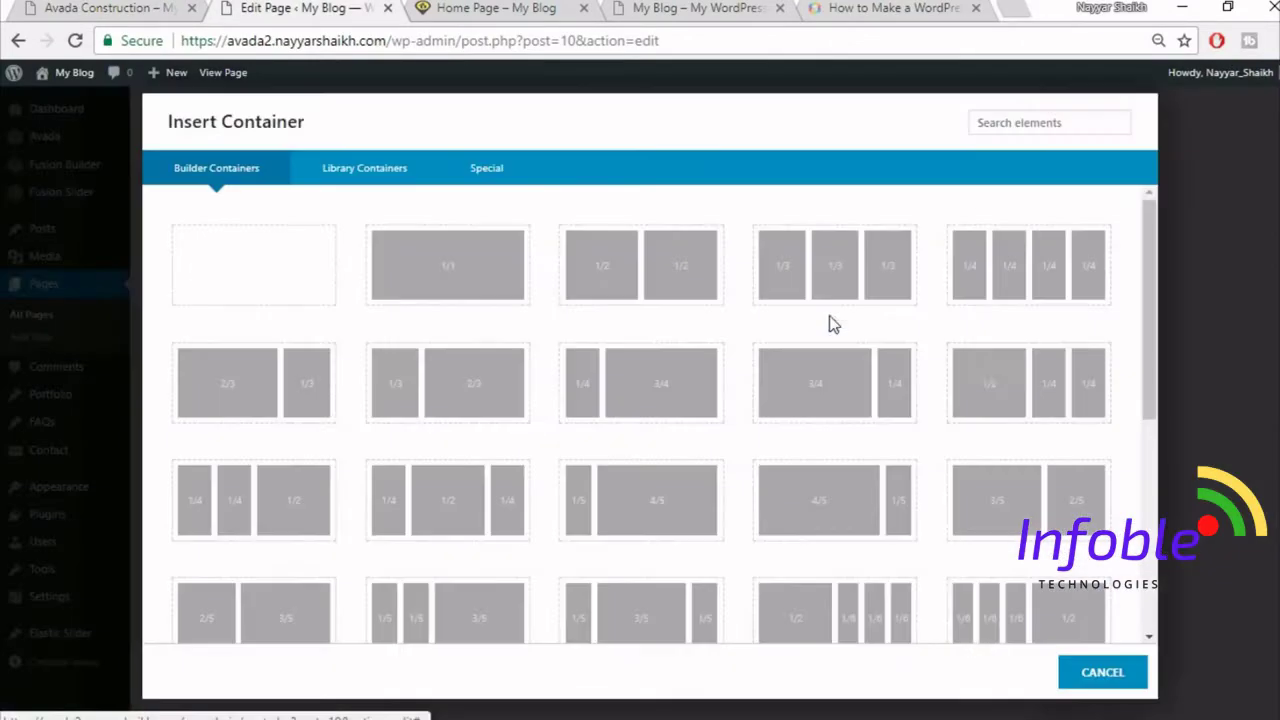
pyautogui.click(477, 288)
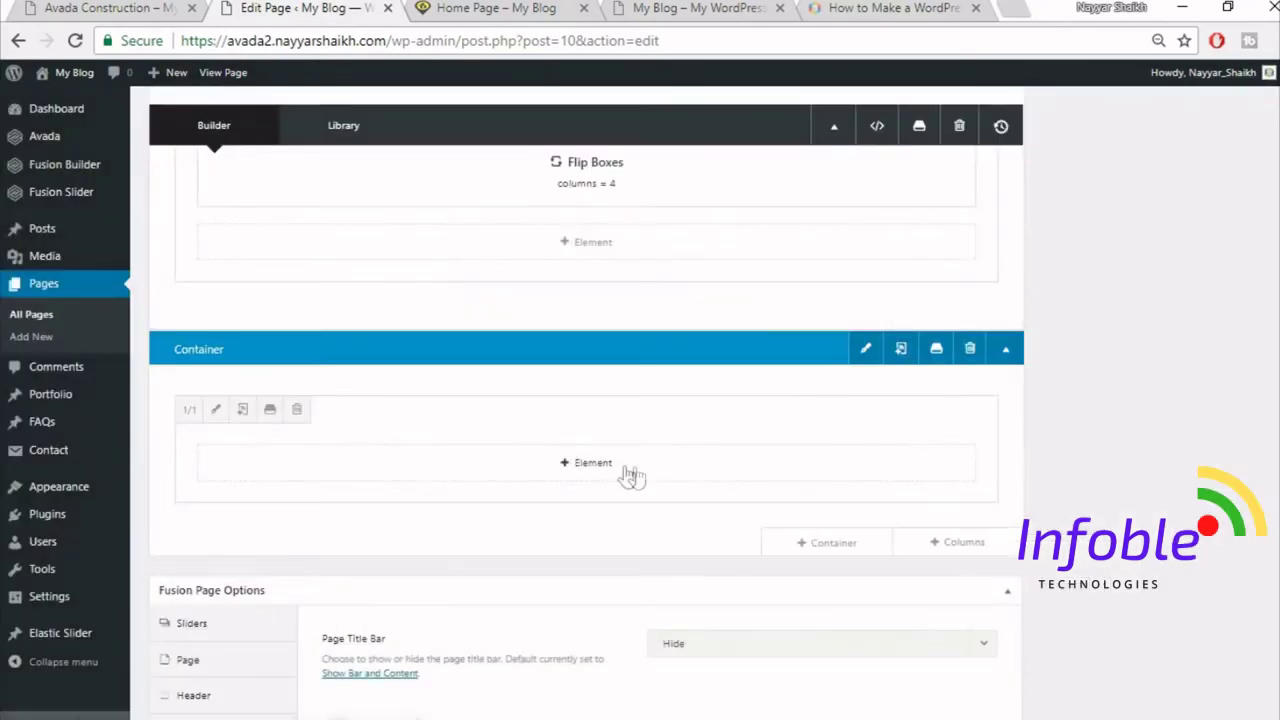
# - Add a Section Separator element to the container, found by searching 'sec'
pyautogui.click(624, 466)
pyautogui.click(110, 8)
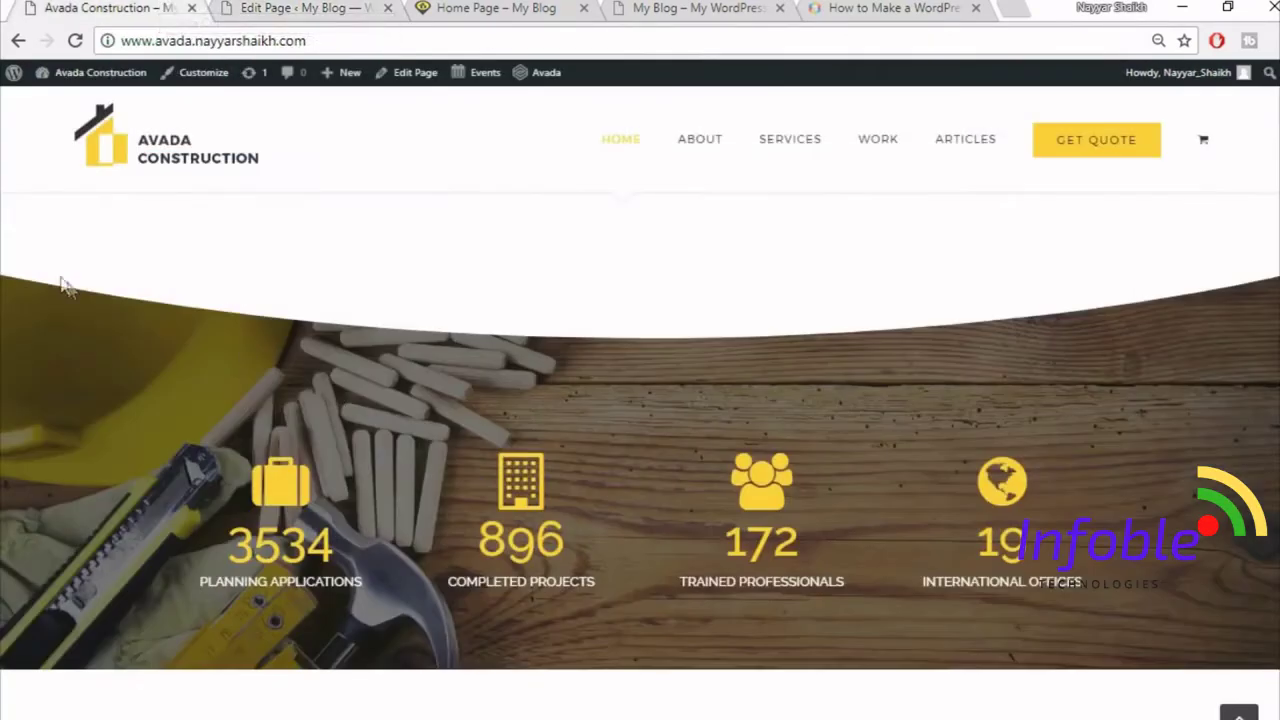
pyautogui.click(305, 6)
pyautogui.click(1043, 123)
pyautogui.write('sec')
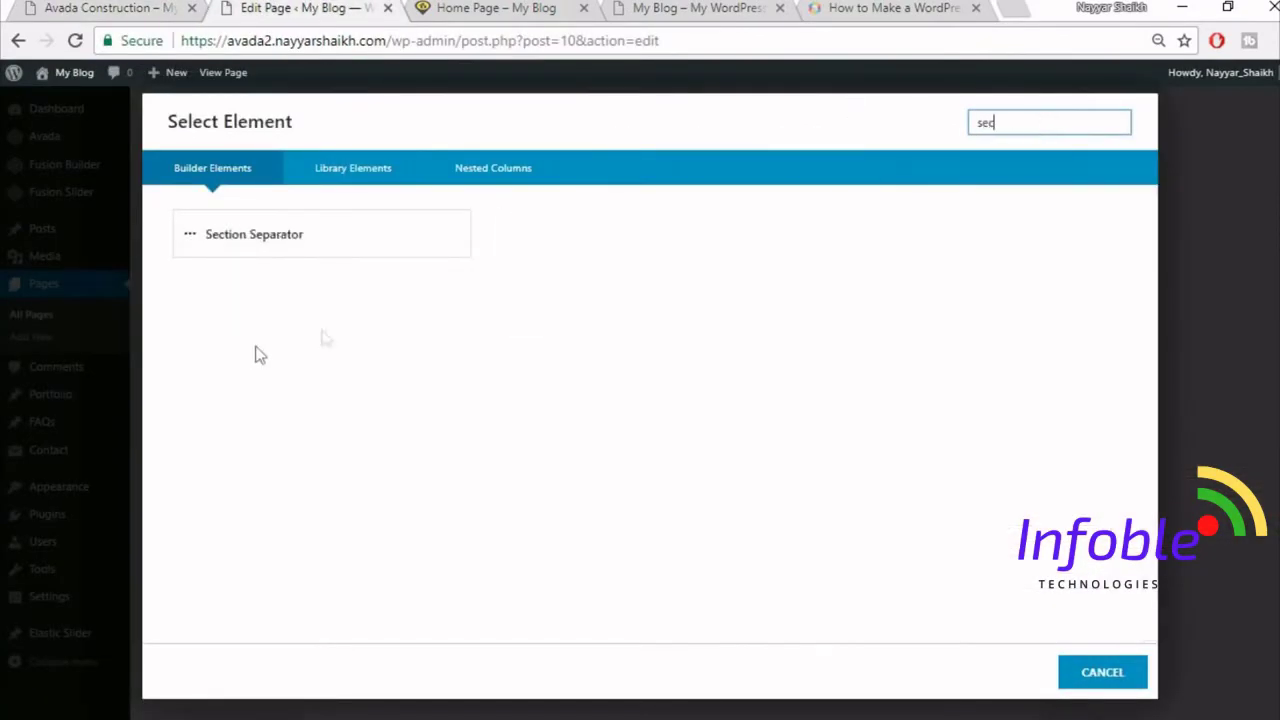
pyautogui.click(289, 234)
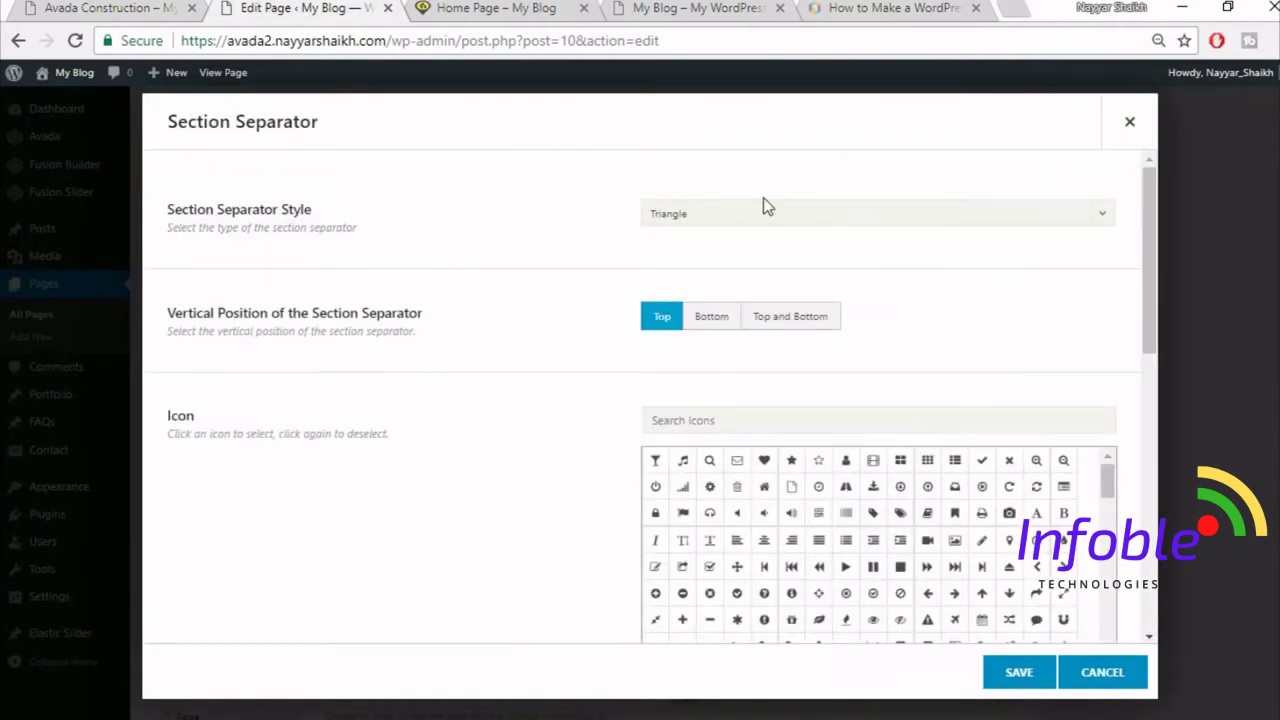
# - Set the separator style to Big Half Circle, positioned at the bottom
pyautogui.click(763, 214)
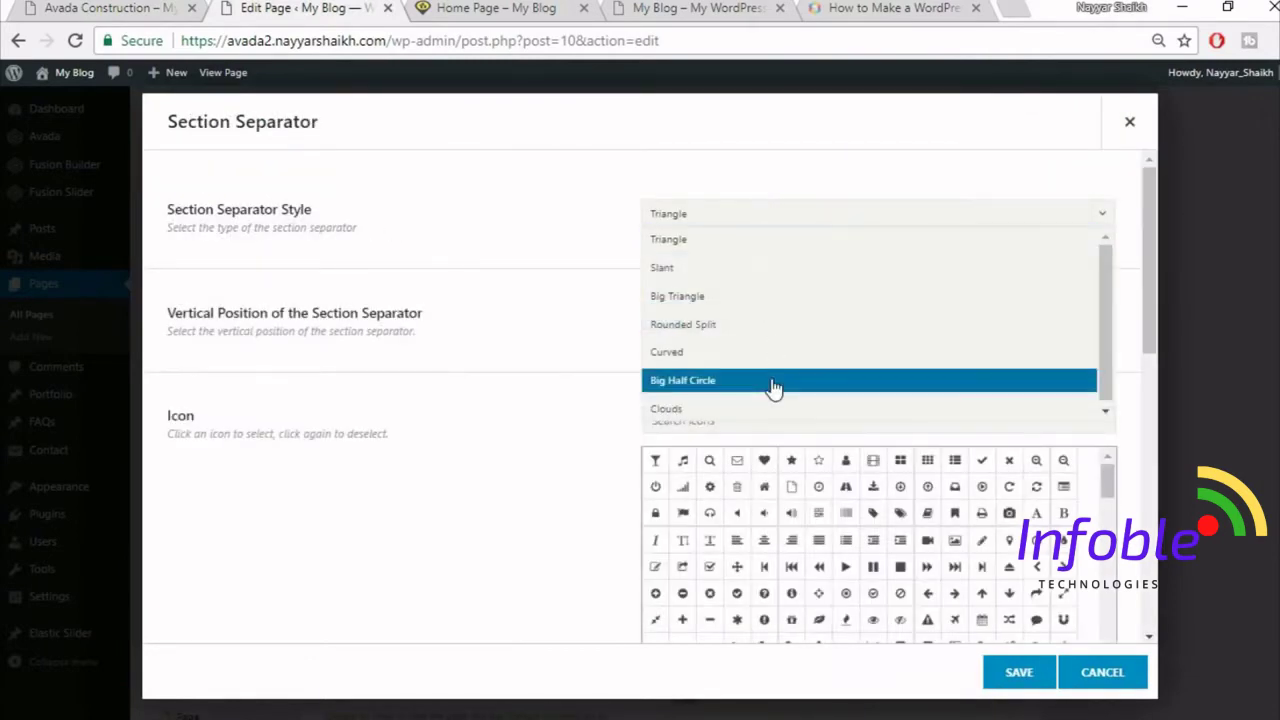
pyautogui.click(772, 381)
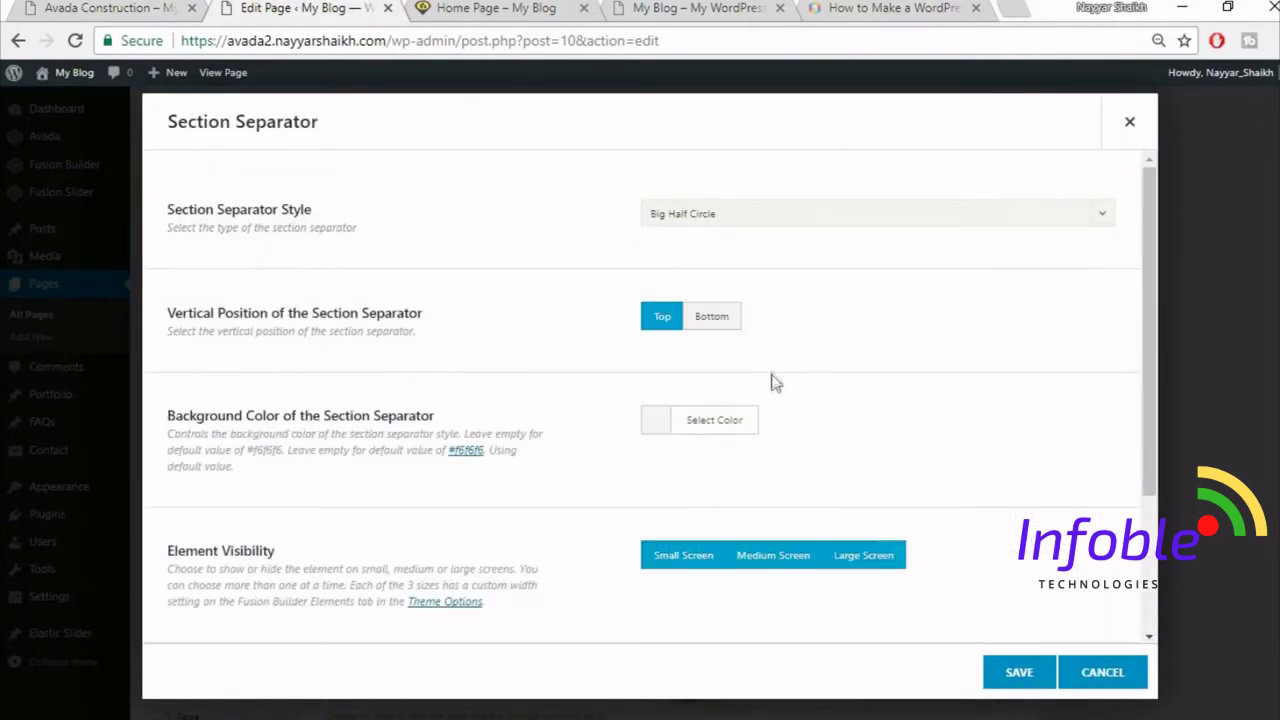
pyautogui.click(718, 322)
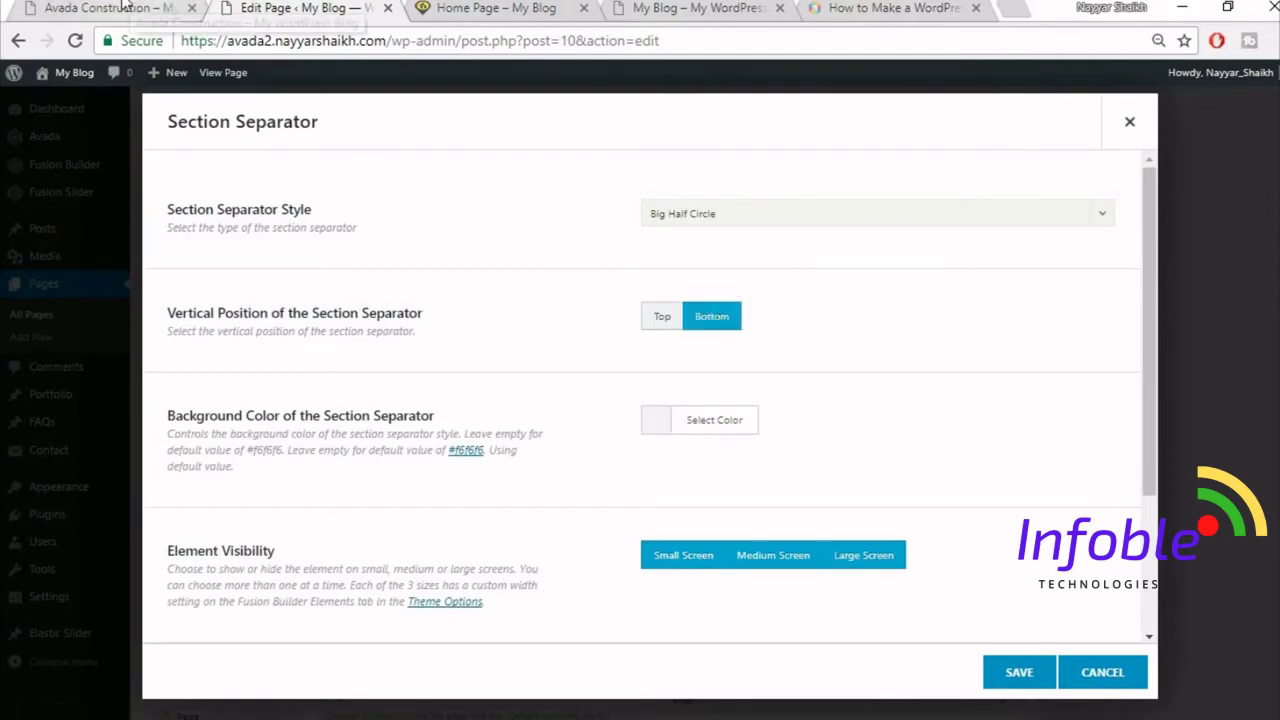
pyautogui.click(110, 8)
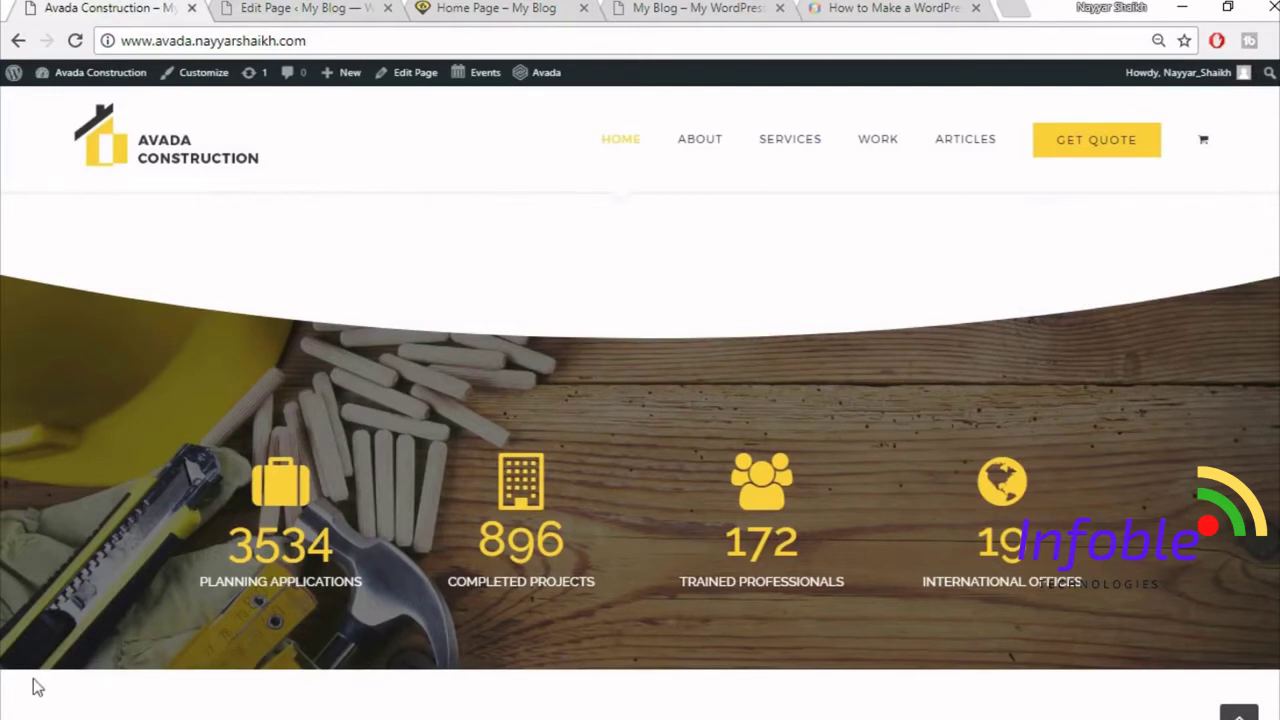
pyautogui.click(290, 7)
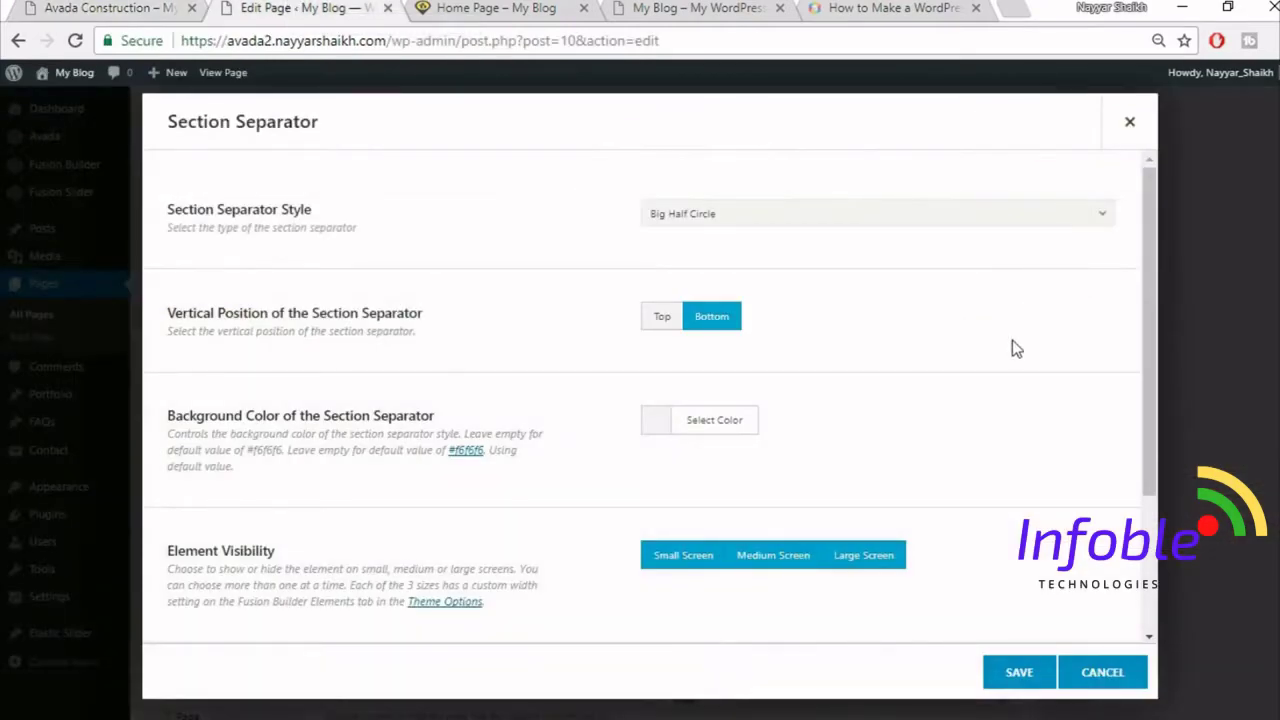
# - Make the separator background colour white
pyautogui.scroll(-1, 1012, 348)
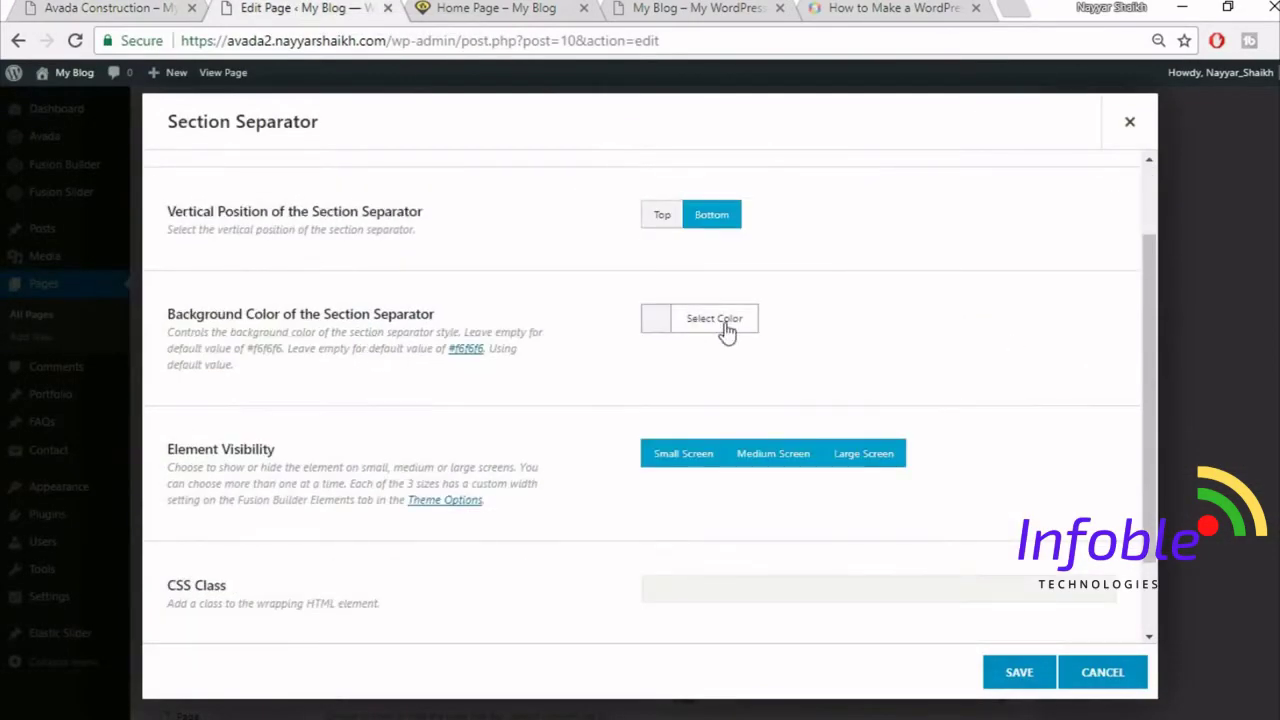
pyautogui.click(722, 321)
pyautogui.click(680, 556)
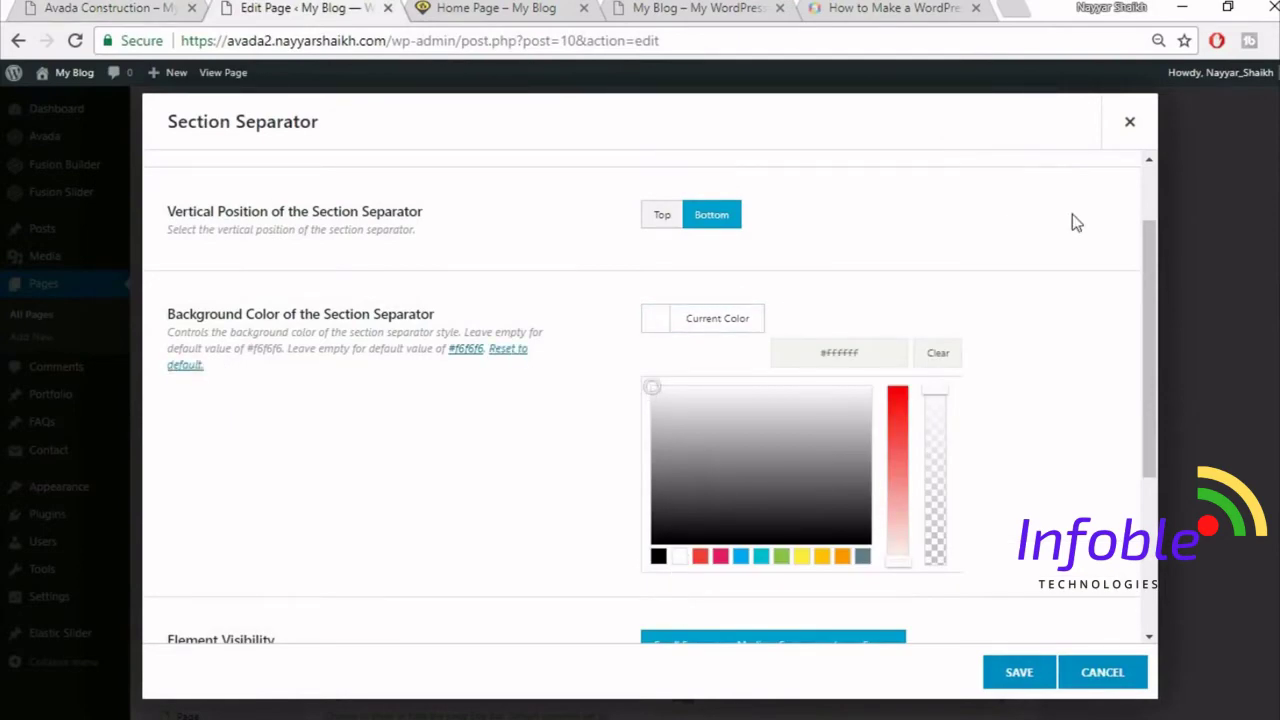
pyautogui.click(1072, 214)
pyautogui.click(90, 8)
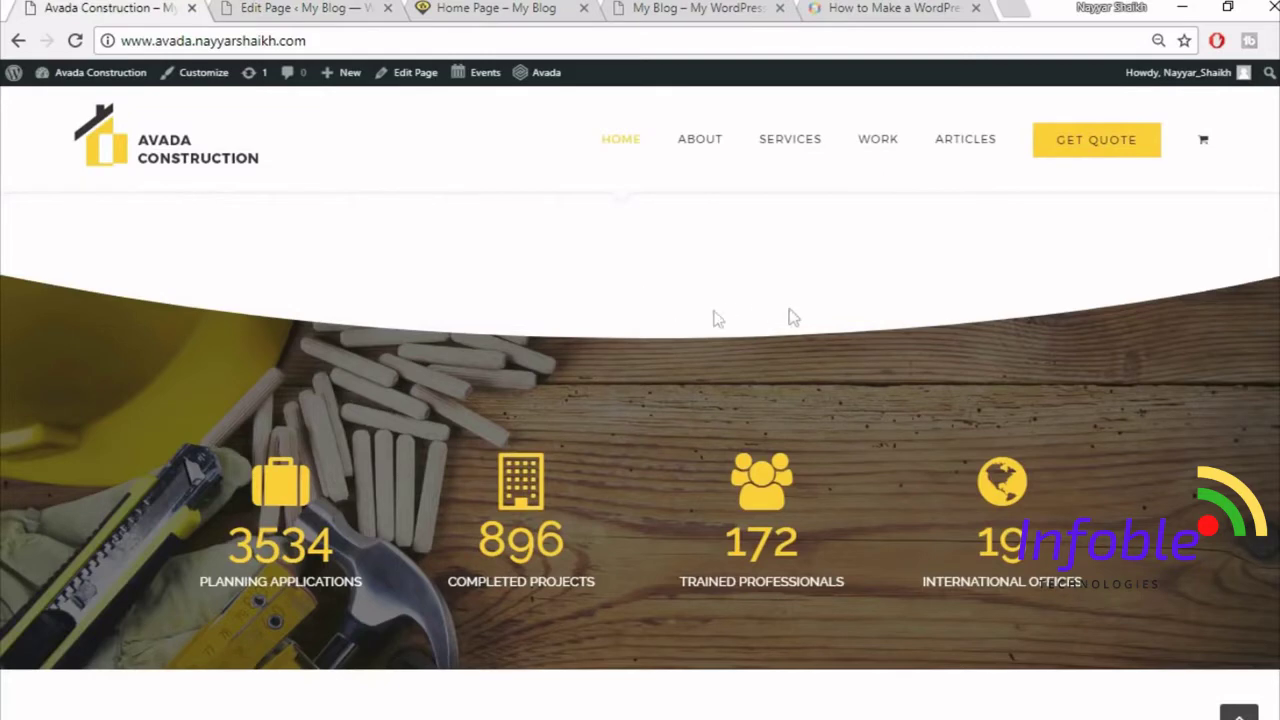
pyautogui.click(300, 8)
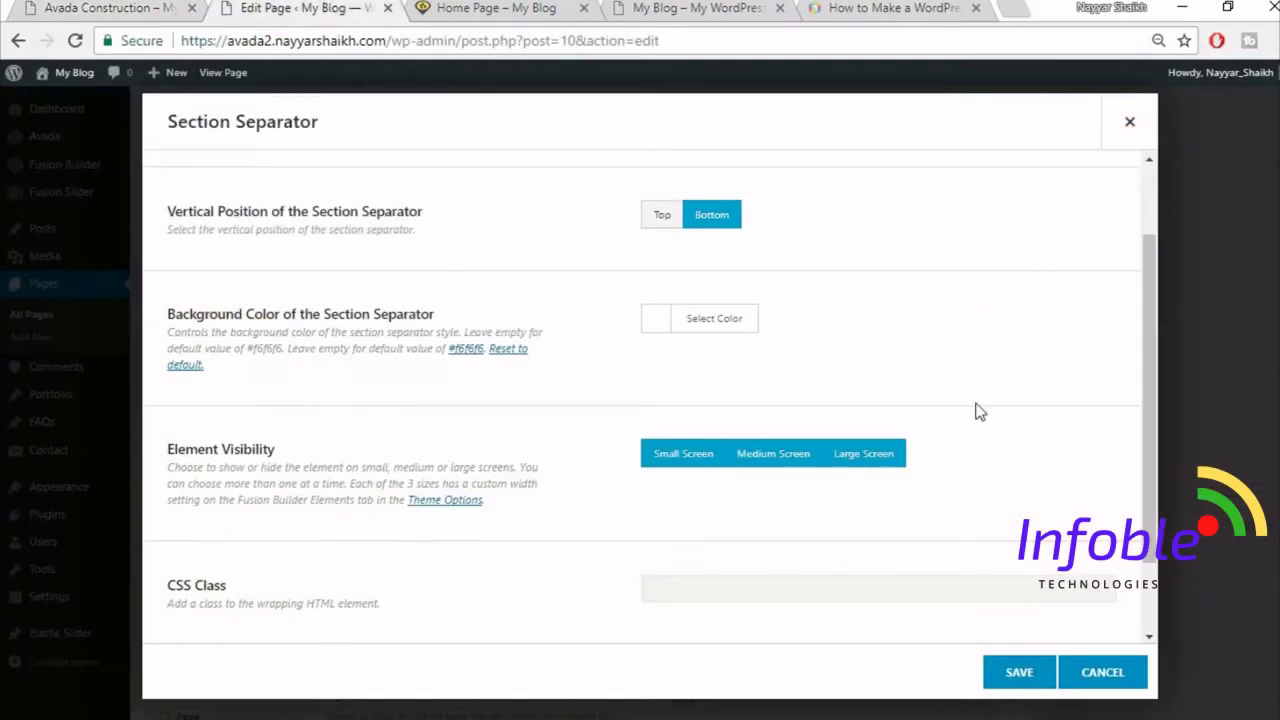
pyautogui.scroll(-1, 978, 410)
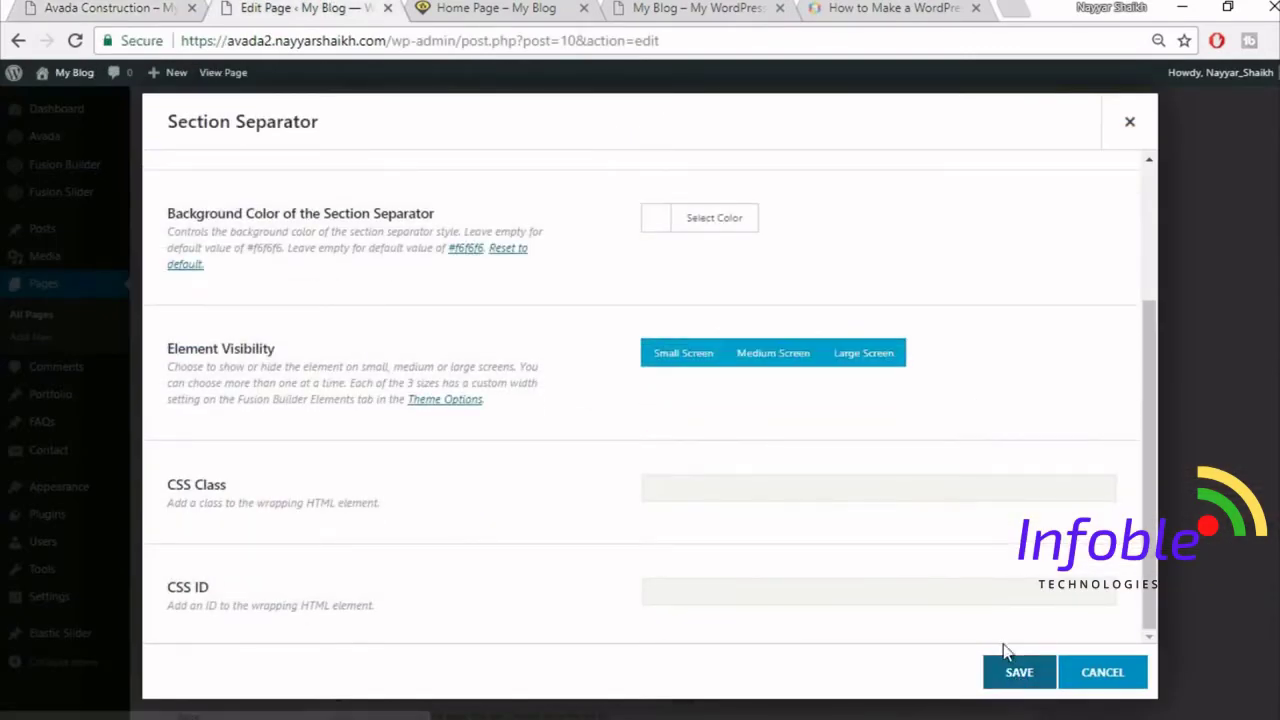
pyautogui.scroll(5, 1007, 638)
# - Save the Section Separator settings
pyautogui.click(1015, 676)
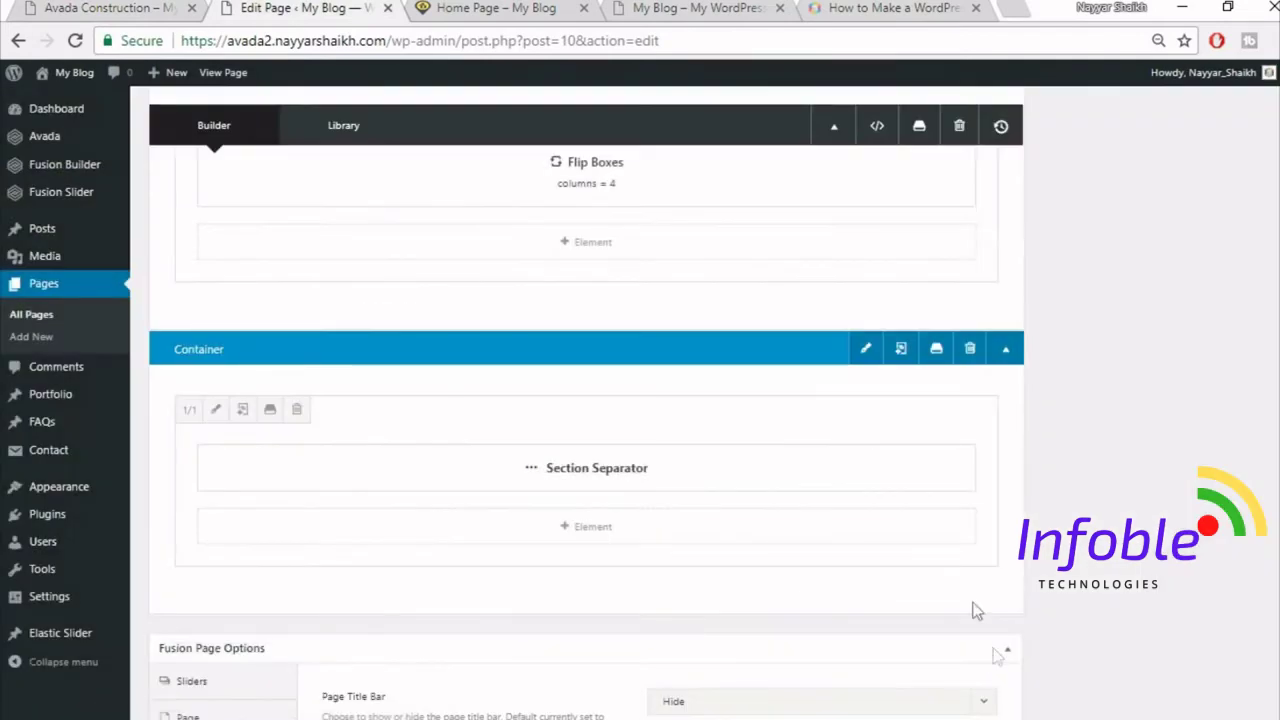
pyautogui.hotkey('ctrl', '1')
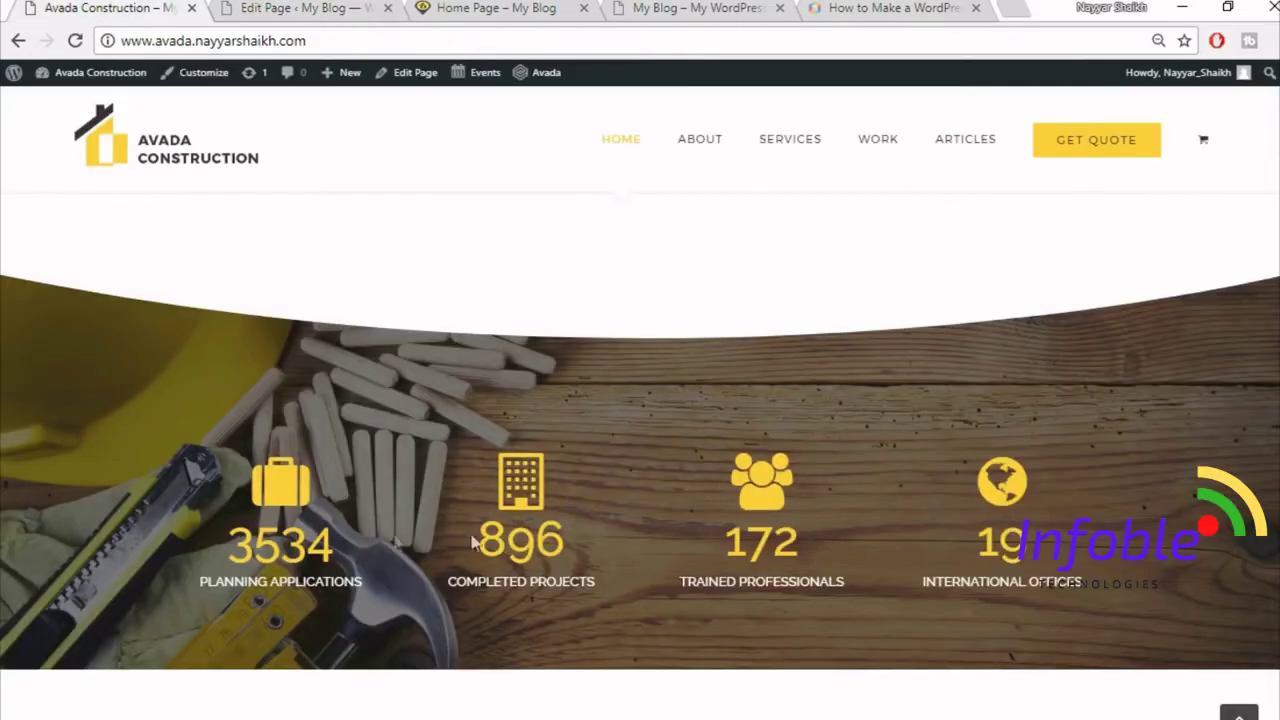
pyautogui.click(323, 7)
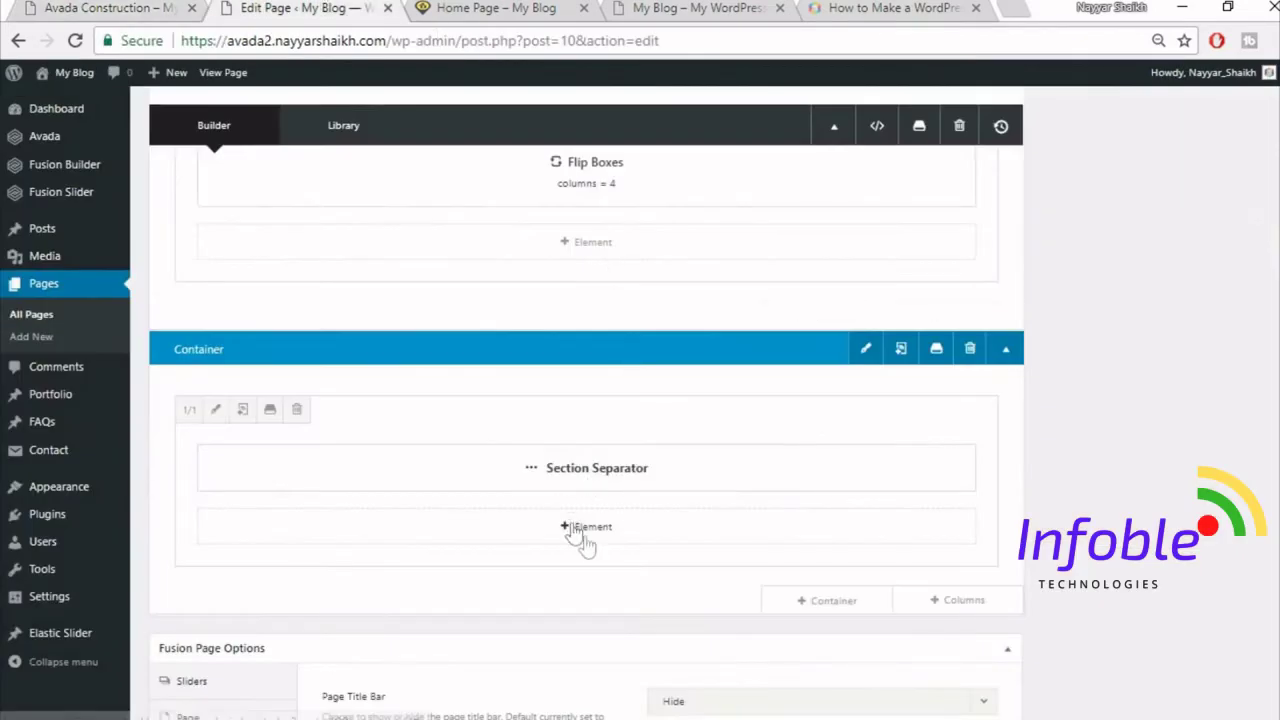
pyautogui.scroll(-1, 943, 614)
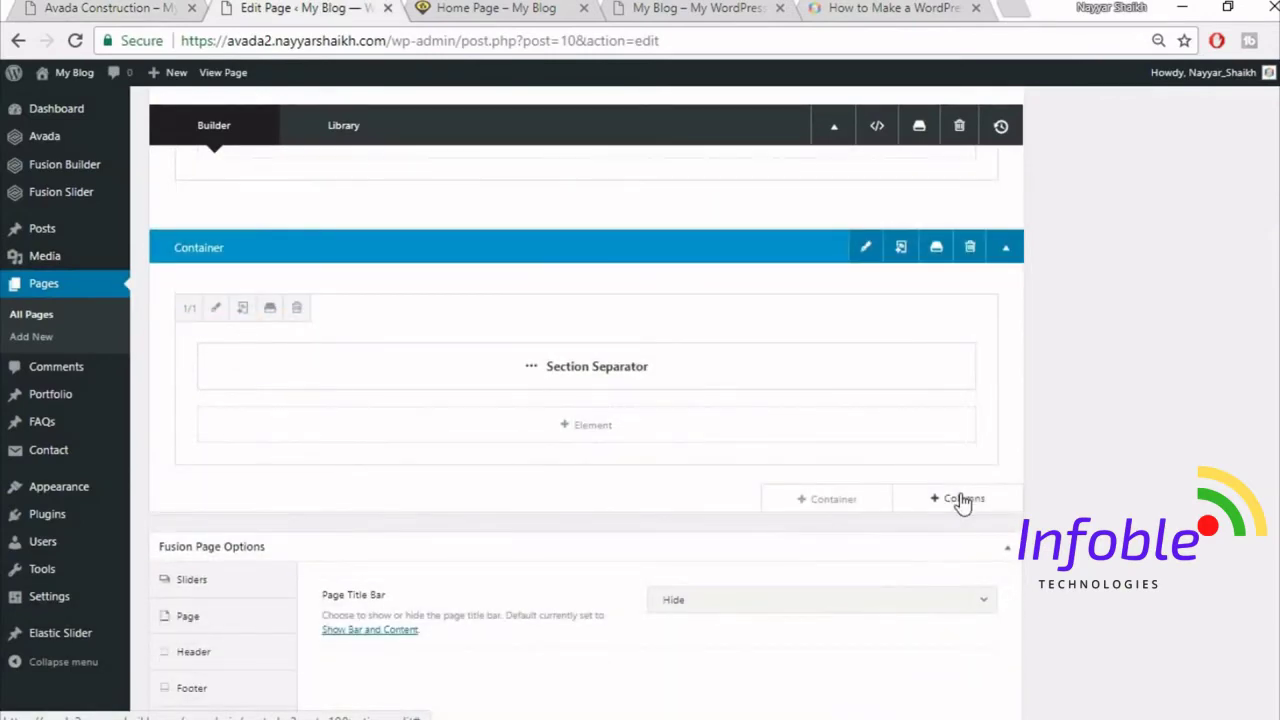
# - Add a 1/1 full-width column beneath the separator
pyautogui.click(960, 498)
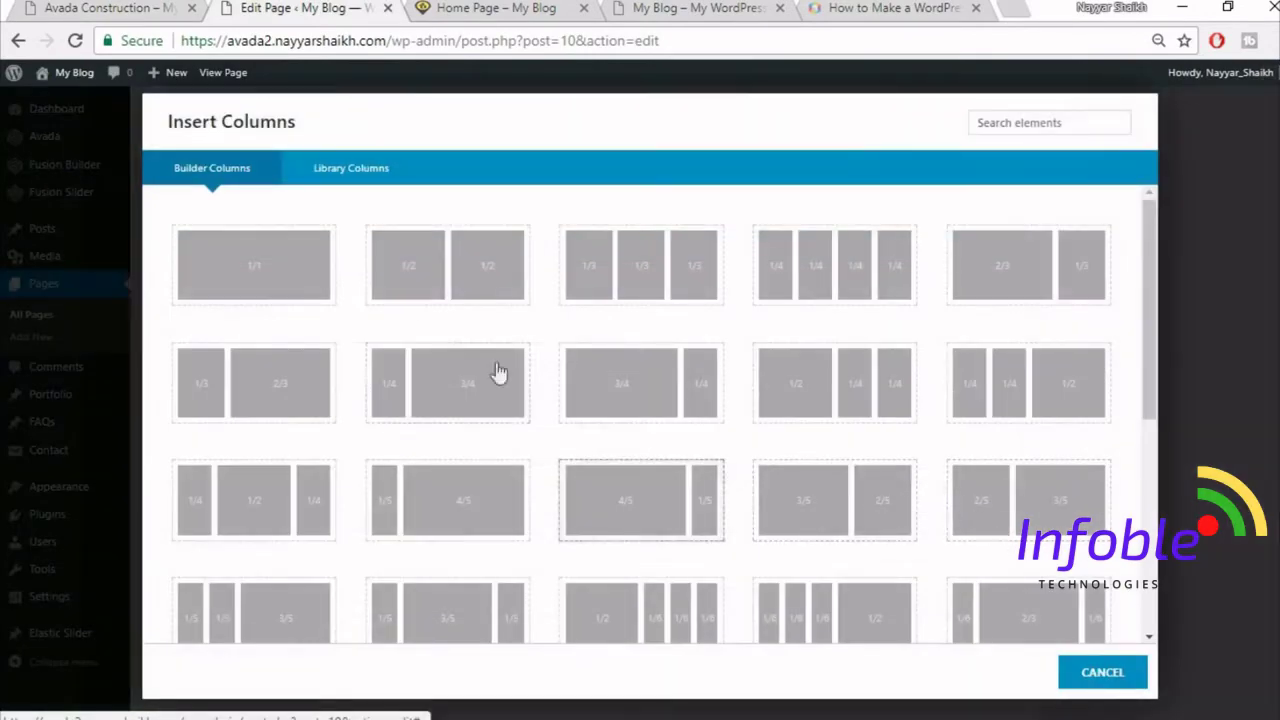
pyautogui.click(259, 281)
pyautogui.click(66, 6)
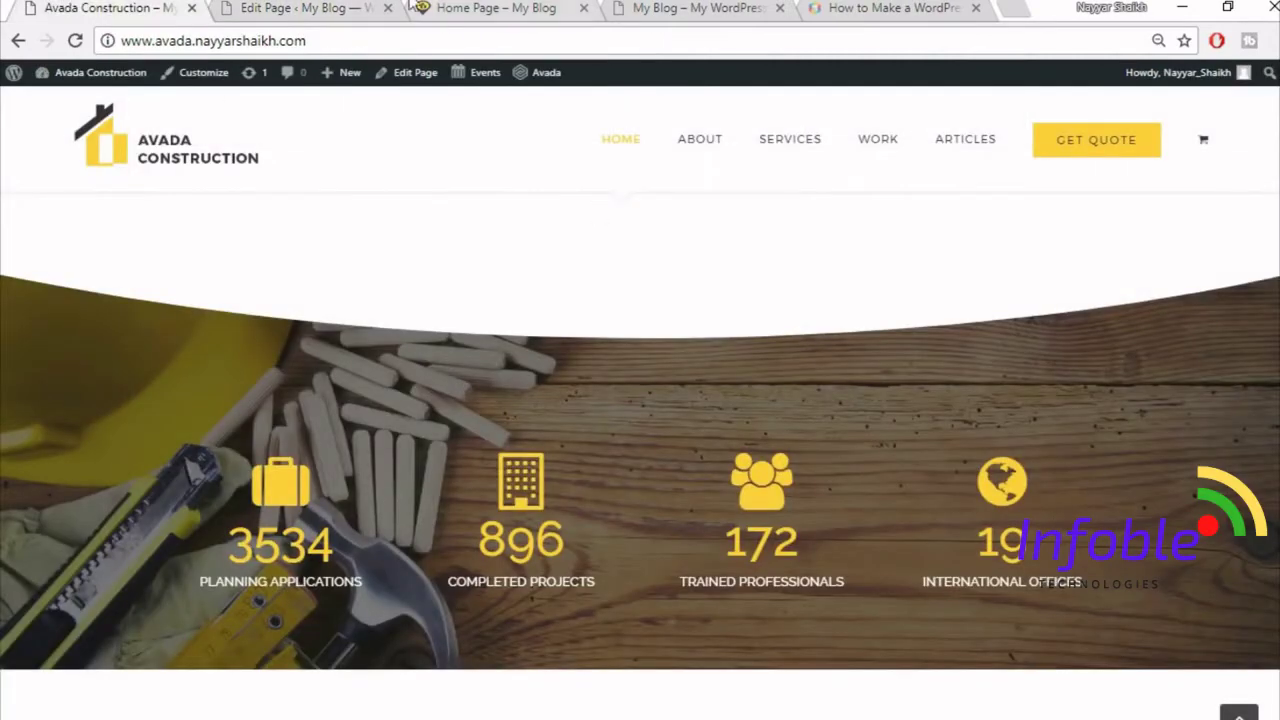
pyautogui.click(310, 7)
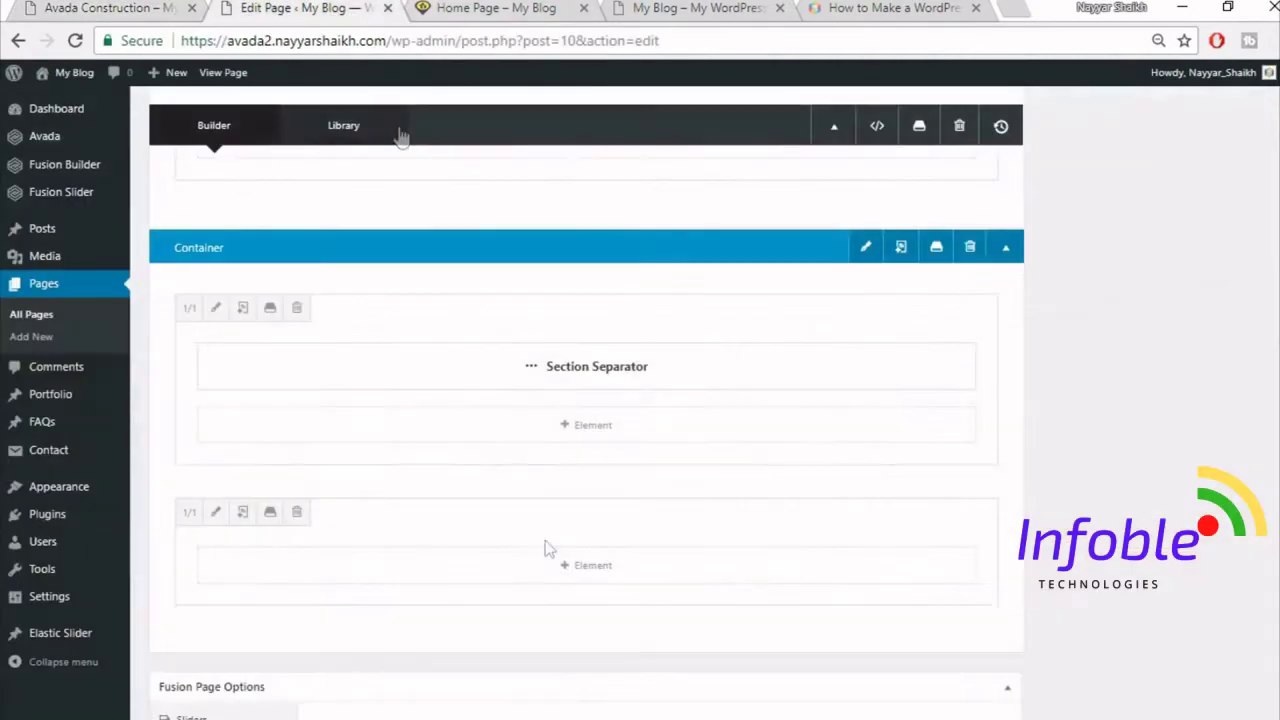
# - Add a Counter Boxes element to the new column, found by searching 'cou'
pyautogui.click(593, 566)
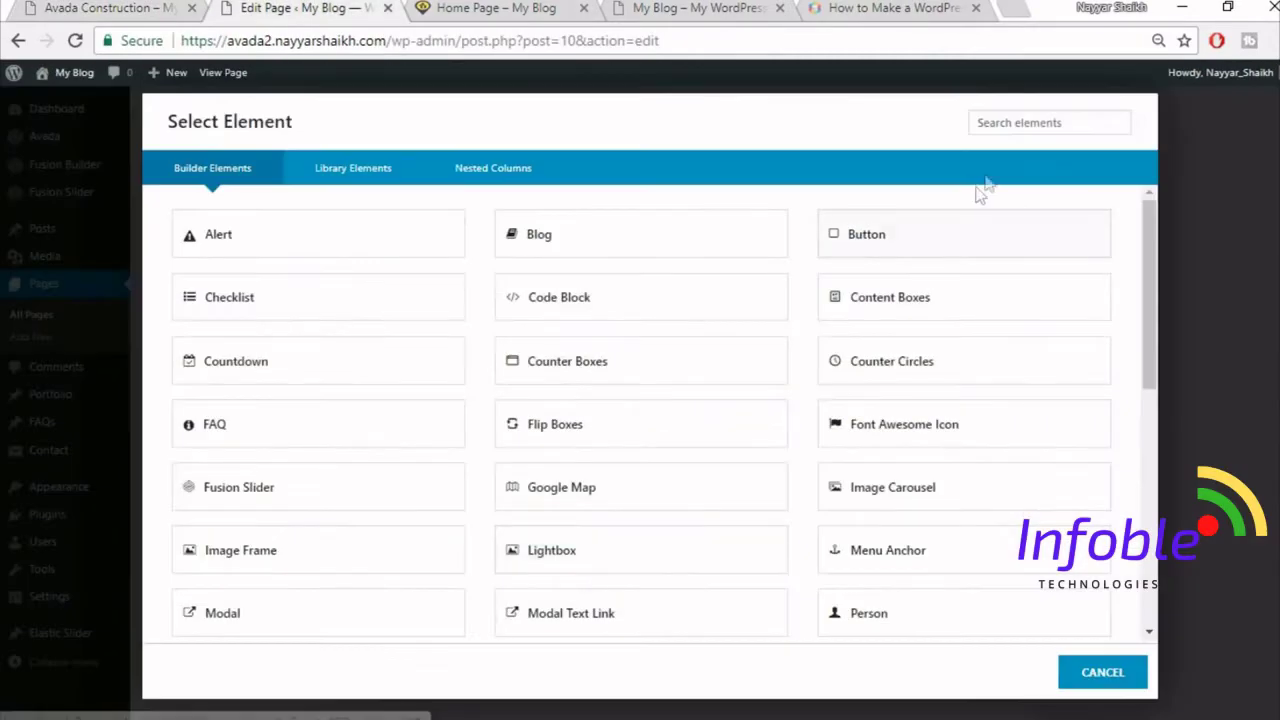
pyautogui.click(1023, 123)
pyautogui.write('cou')
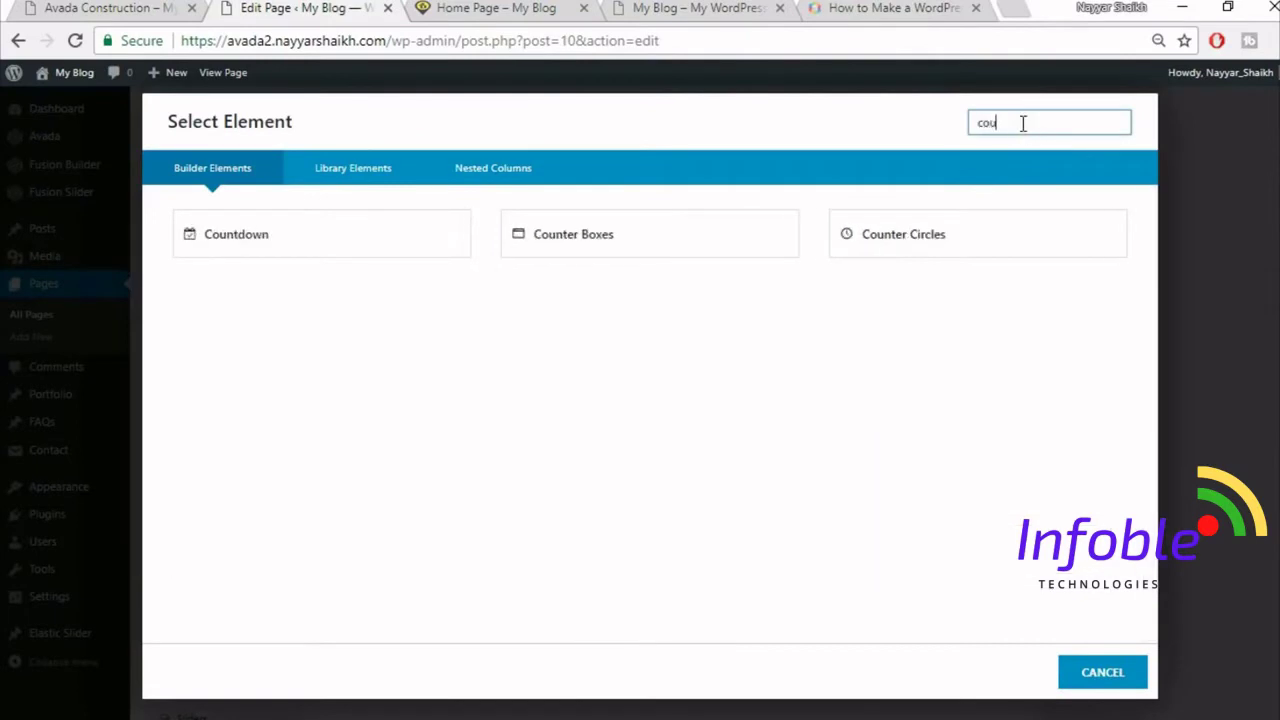
pyautogui.click(682, 240)
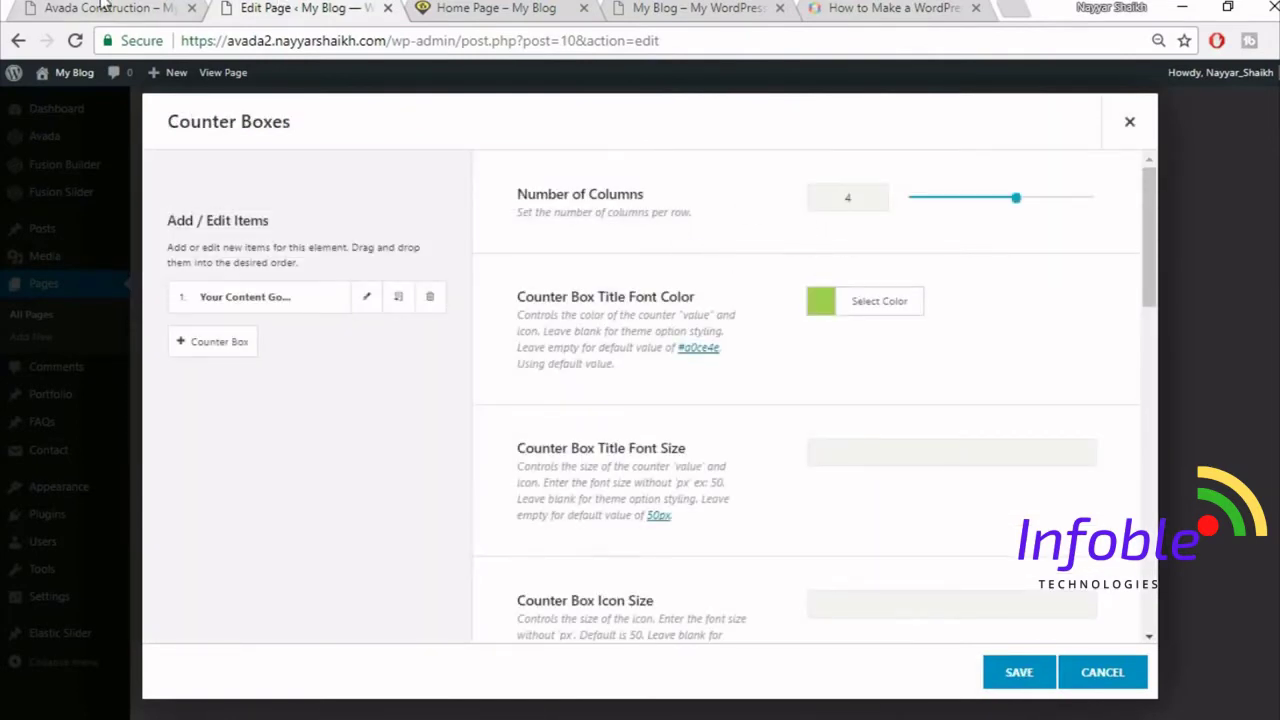
# - Set the counter title colour to yellow #fdd03d
pyautogui.click(103, 6)
pyautogui.click(297, 7)
pyautogui.click(165, 6)
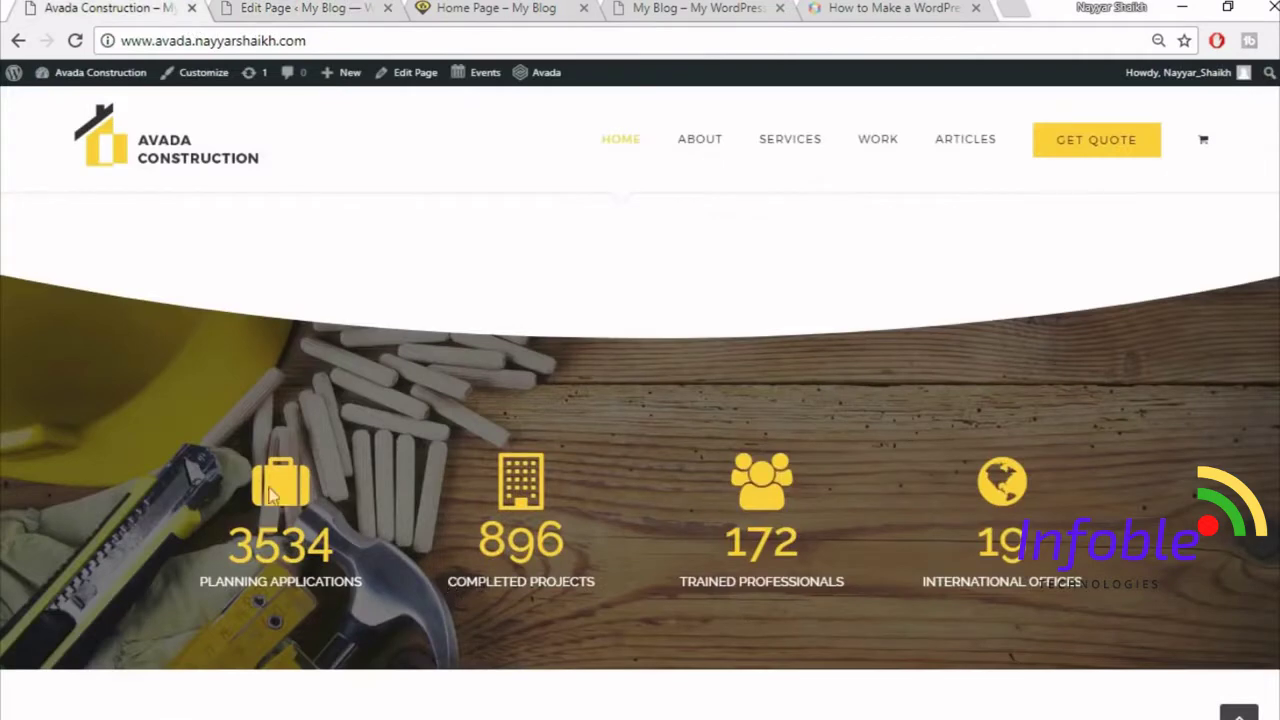
pyautogui.click(313, 7)
pyautogui.click(883, 312)
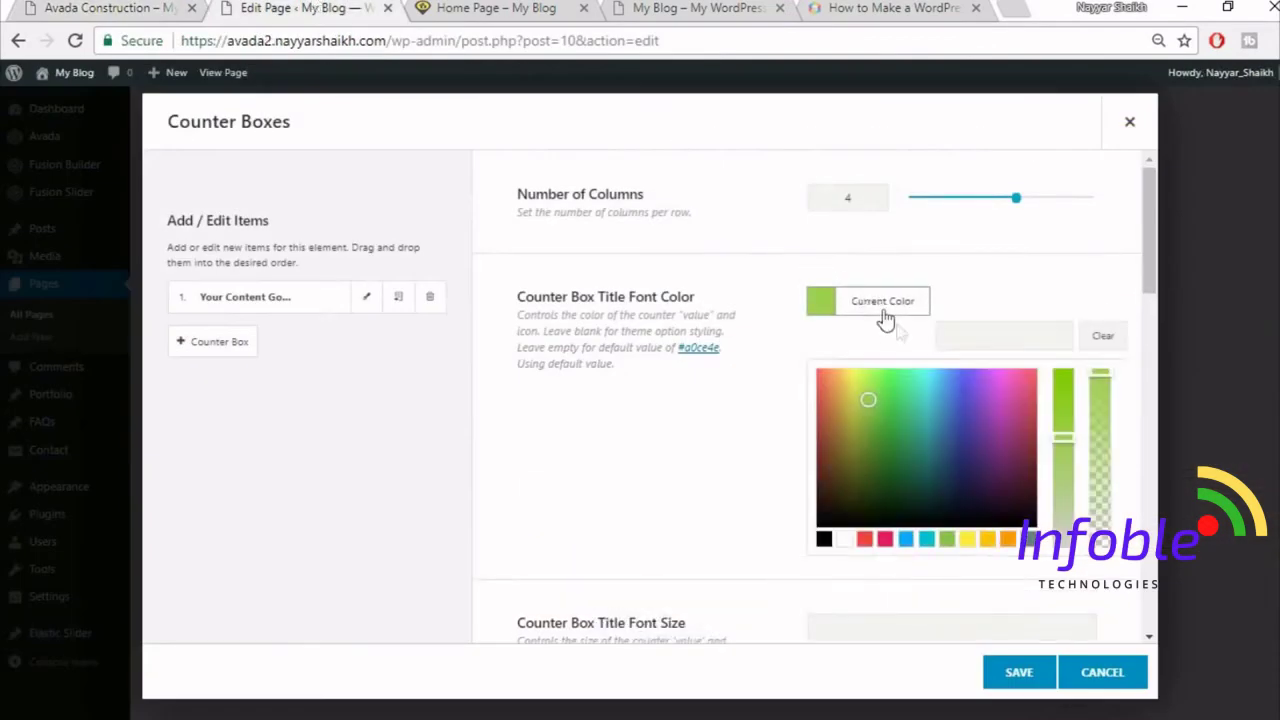
pyautogui.click(1000, 339)
pyautogui.write('#fdd03d')
pyautogui.click(1027, 286)
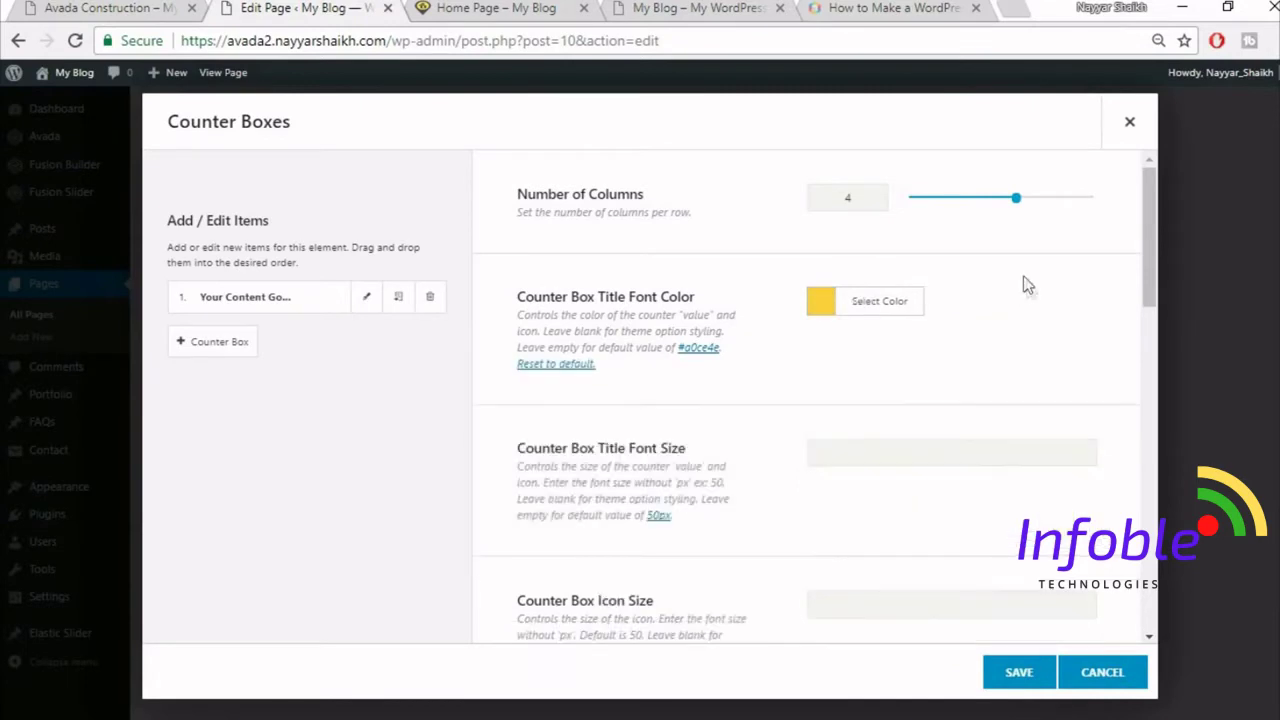
# - Set the counter title font size to 60, matching the live site's counters
pyautogui.scroll(-2, 1034, 293)
pyautogui.scroll(-1, 1034, 293)
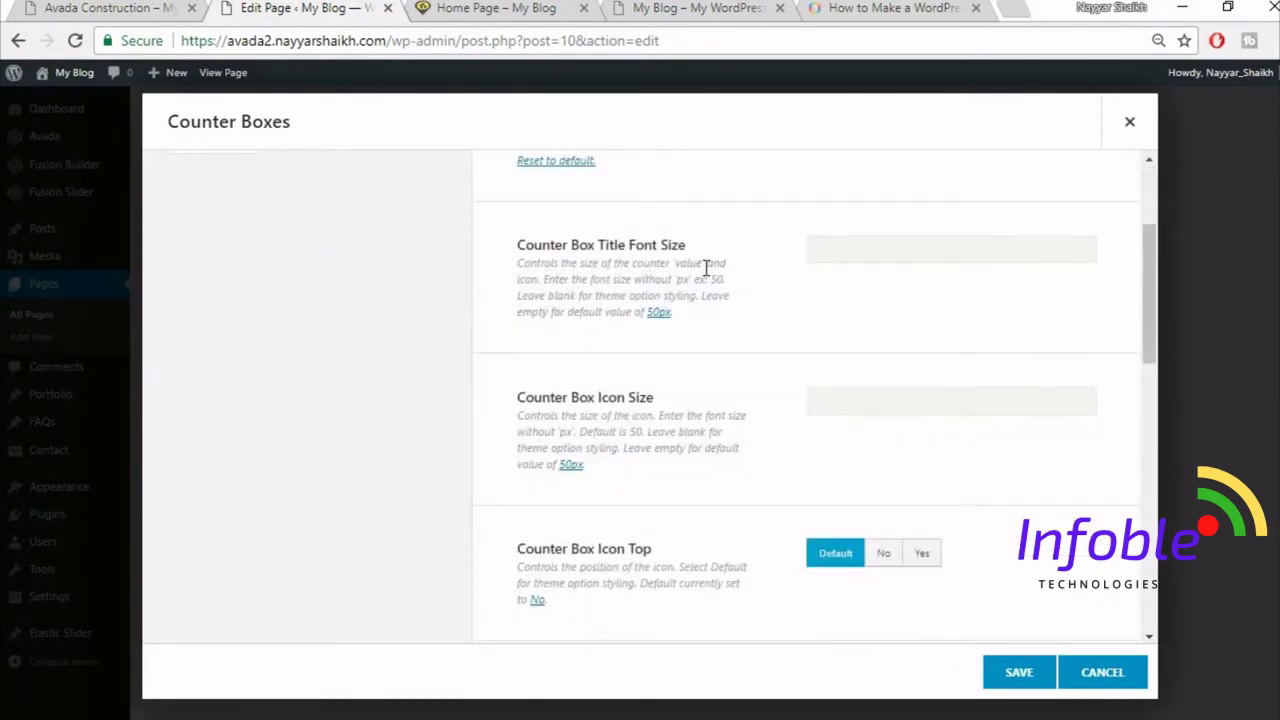
pyautogui.click(857, 263)
pyautogui.click(150, 8)
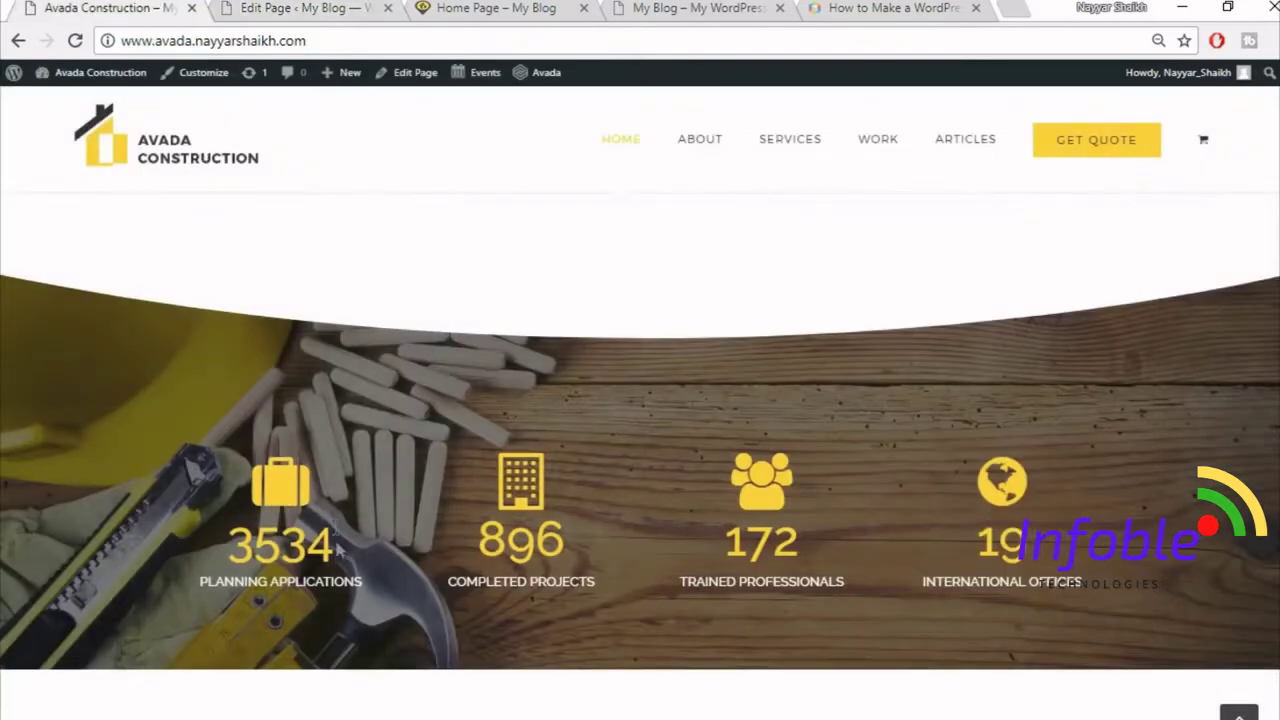
pyautogui.click(308, 8)
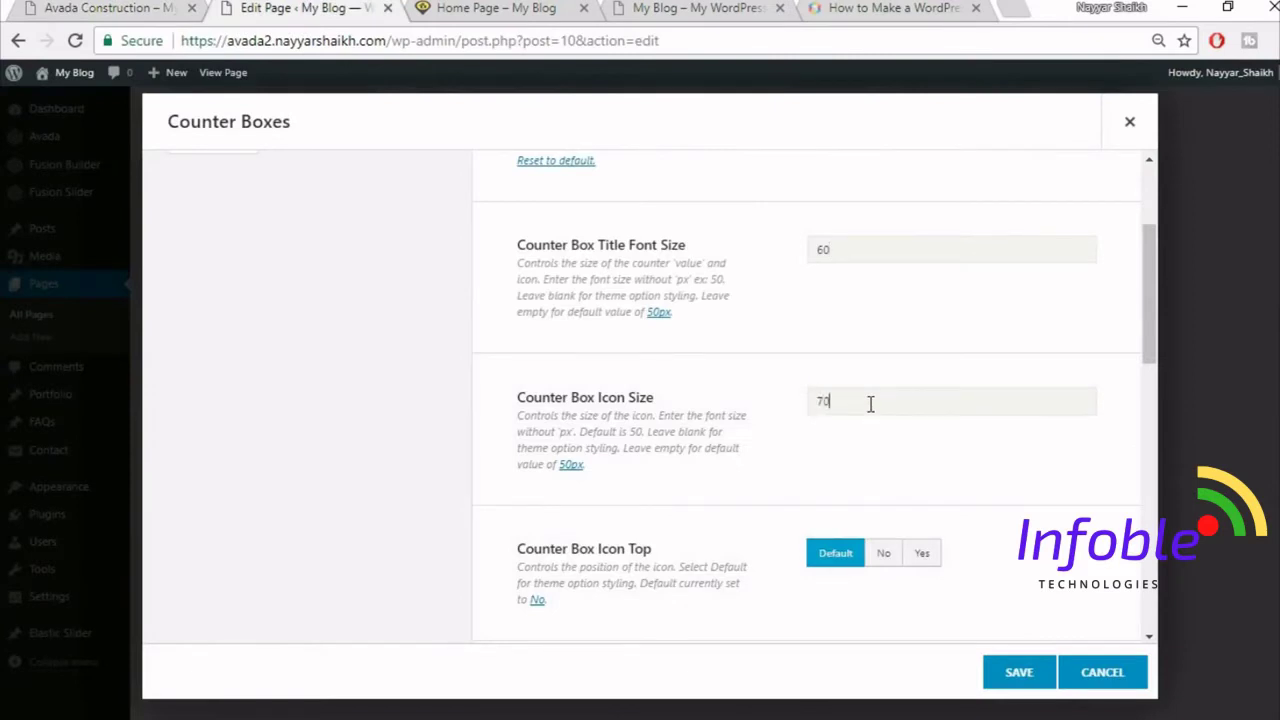
pyautogui.scroll(-1, 1020, 483)
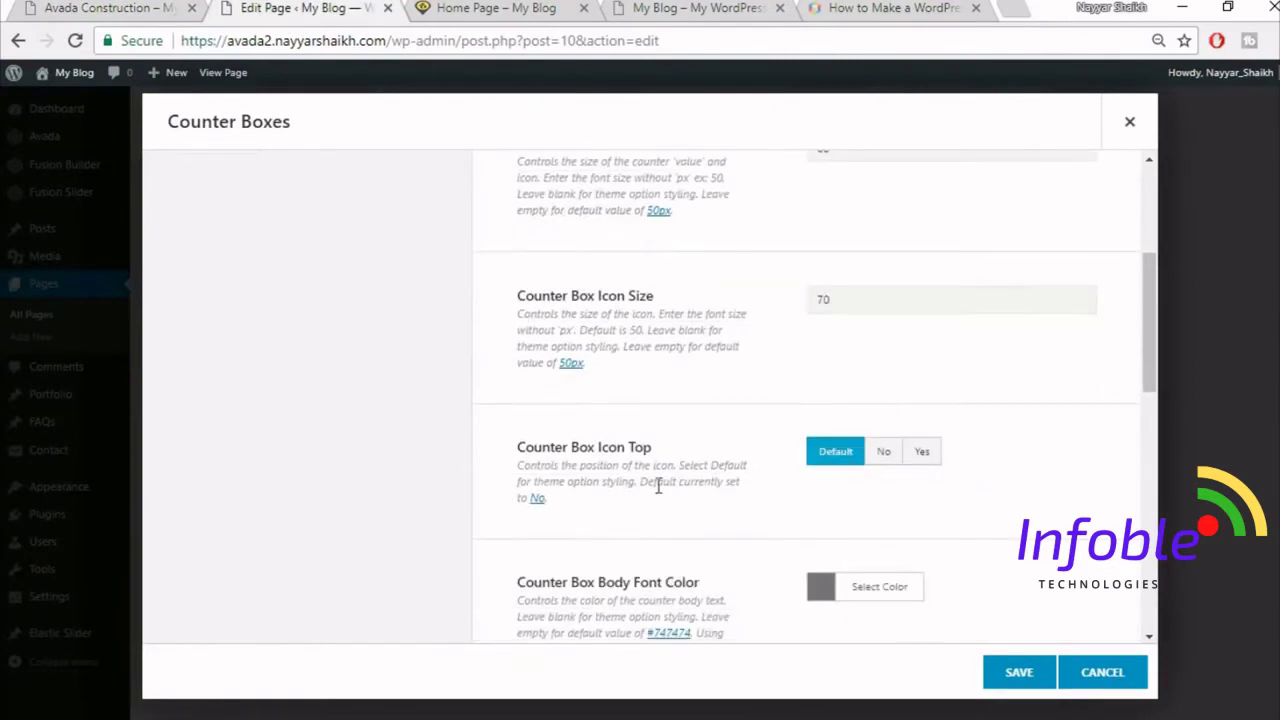
pyautogui.click(50, 6)
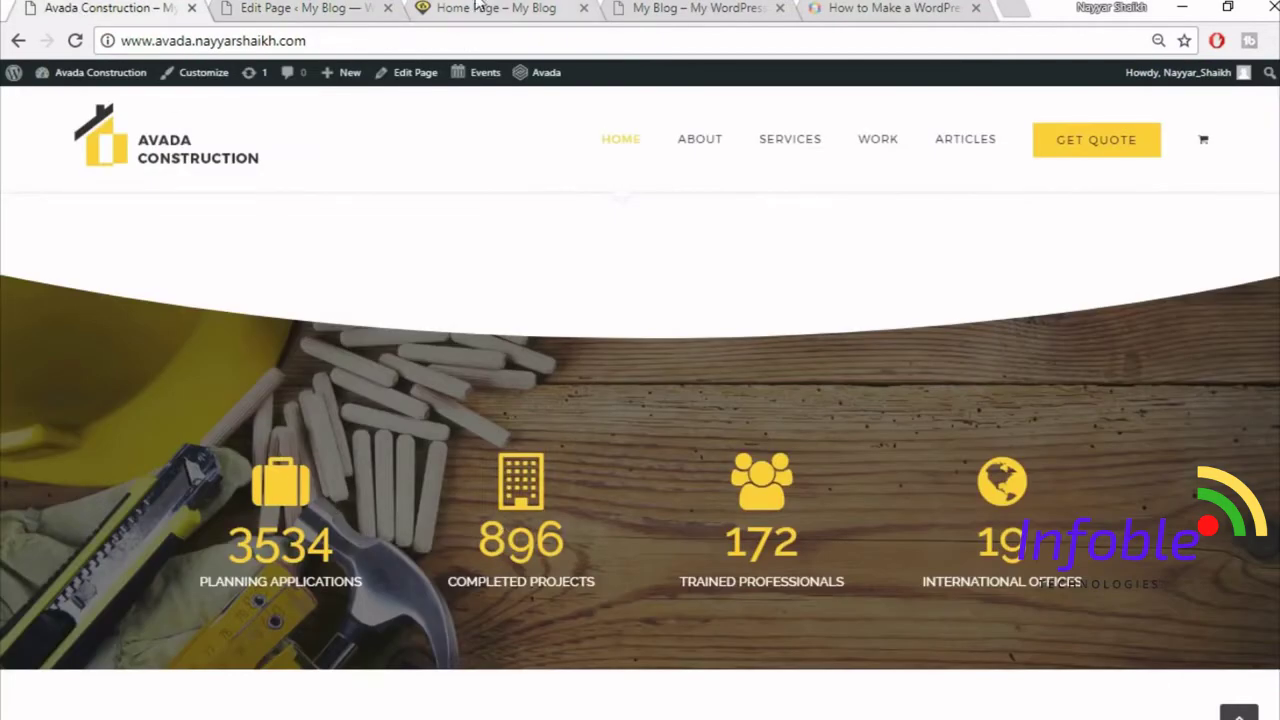
pyautogui.click(330, 8)
# - Set Icon Top to Yes so the icons sit above the numbers
pyautogui.click(921, 451)
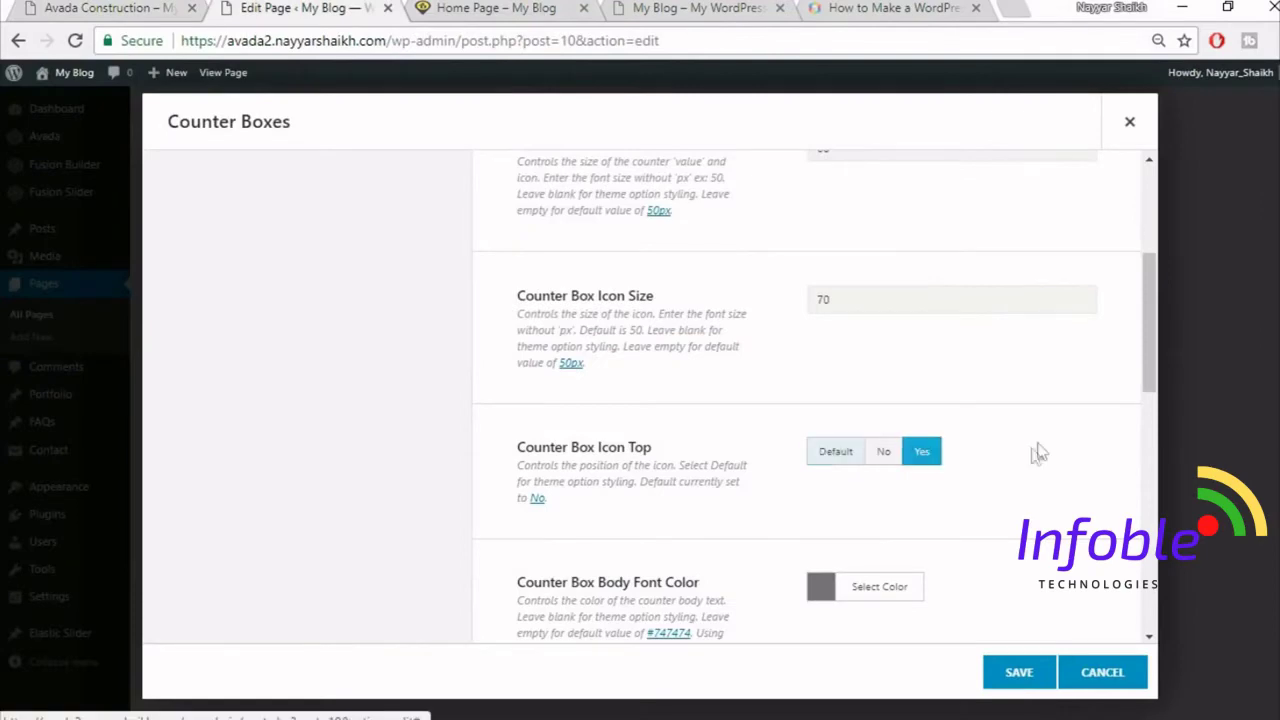
pyautogui.scroll(-1, 1034, 457)
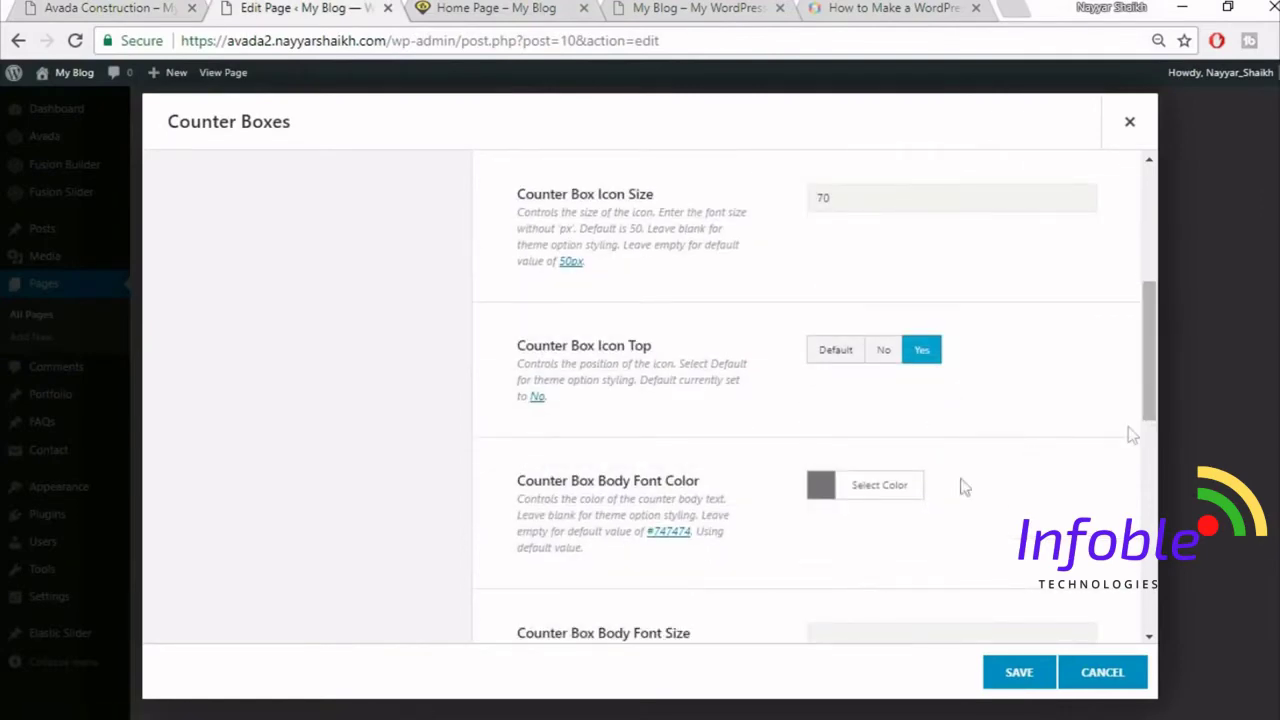
pyautogui.click(157, 5)
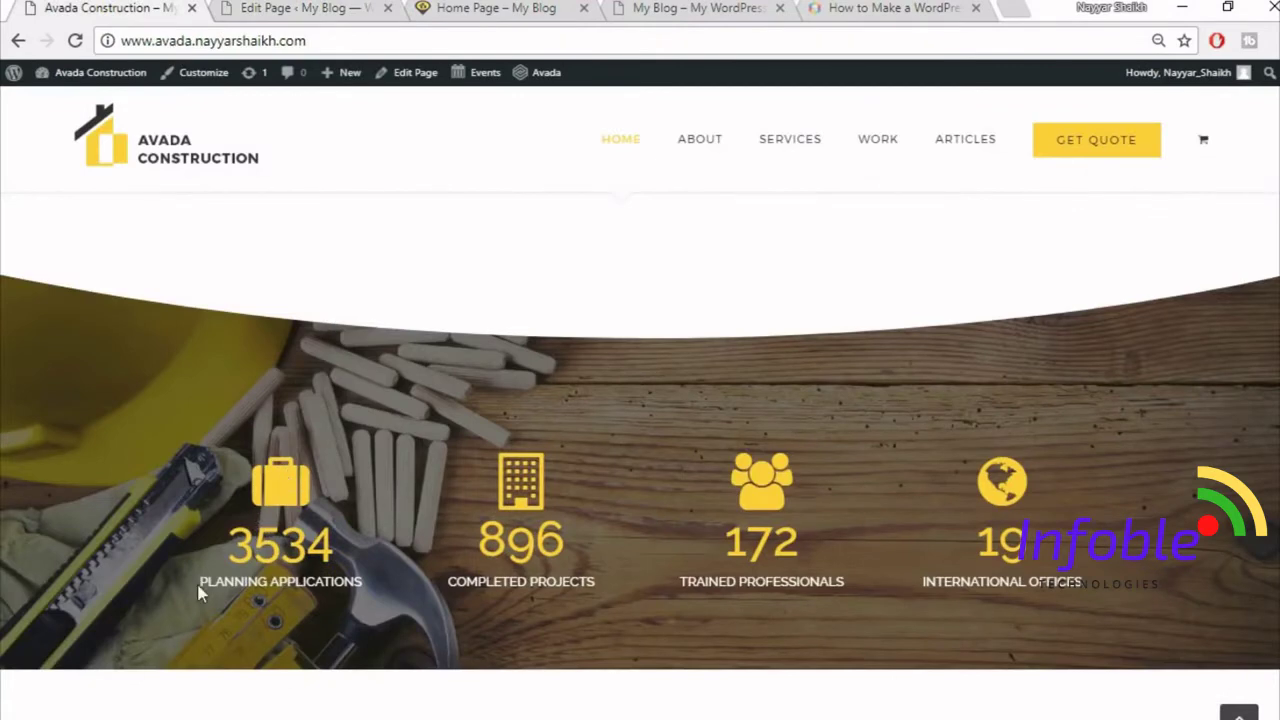
pyautogui.moveTo(199, 592); pyautogui.dragTo(380, 600)
pyautogui.click(382, 600)
pyautogui.click(283, 7)
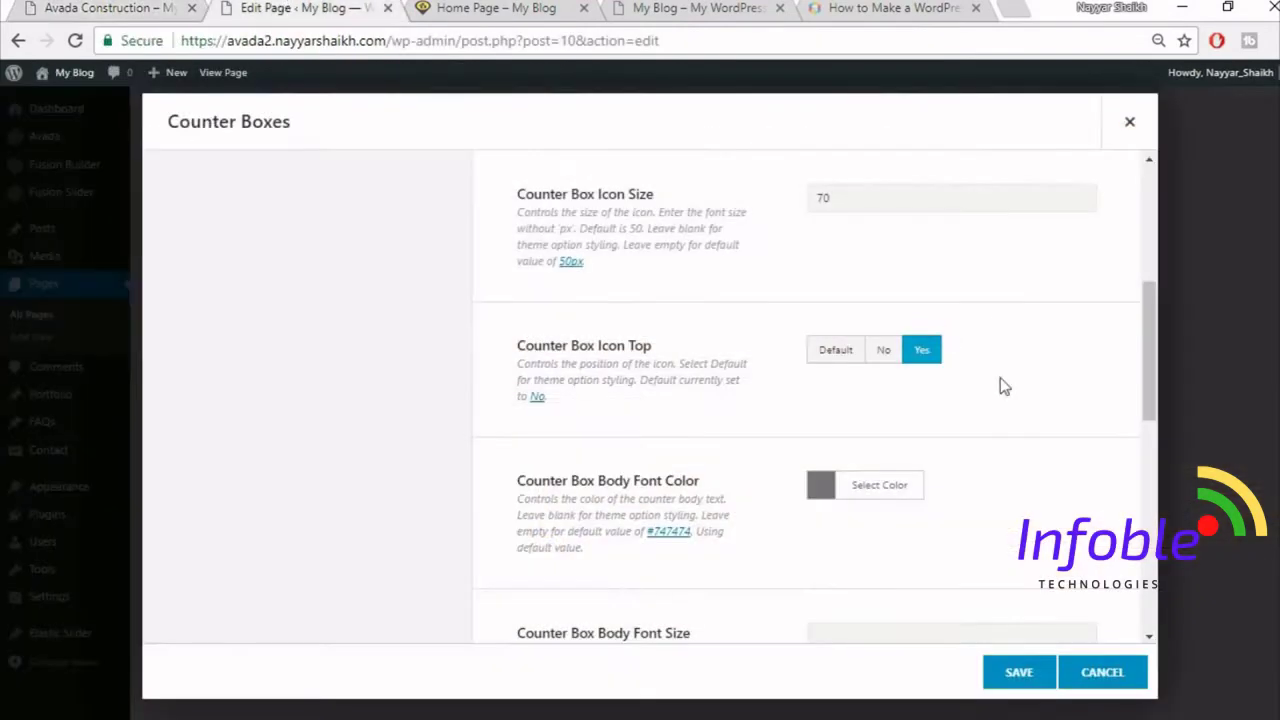
# - Make the counter body text colour white
pyautogui.click(885, 485)
pyautogui.scroll(-3, 1005, 470)
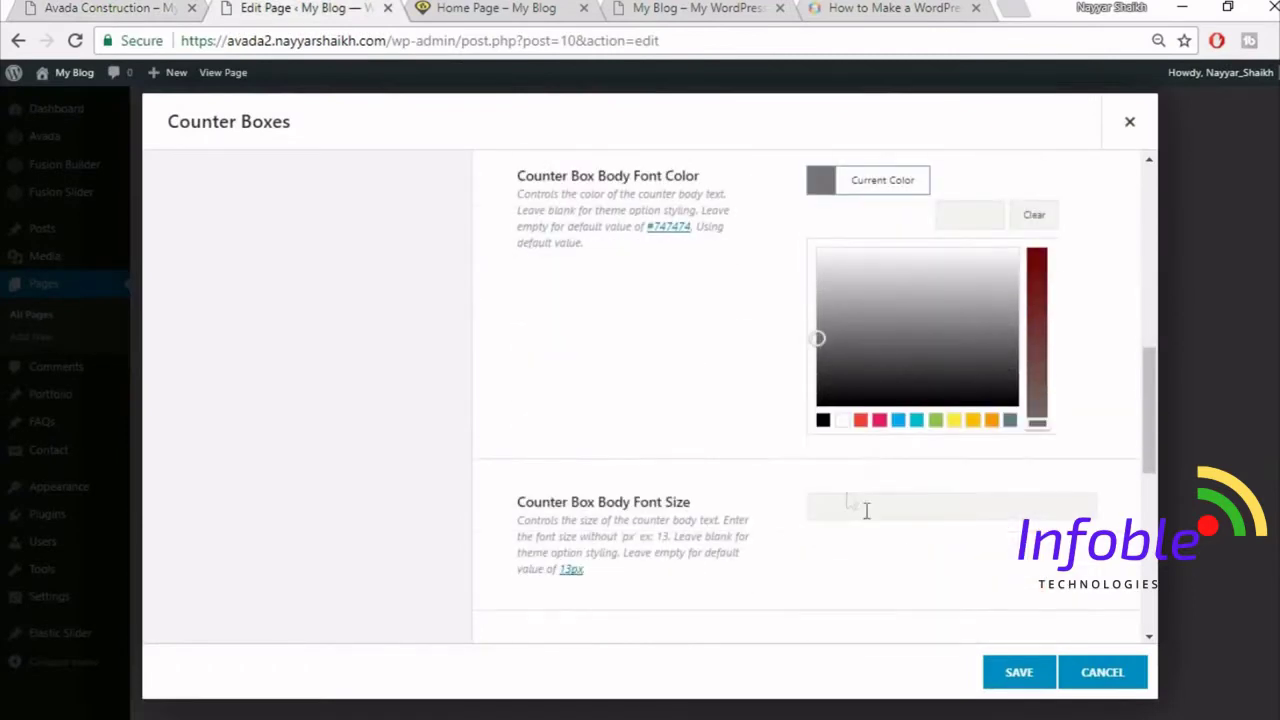
pyautogui.click(842, 421)
pyautogui.click(665, 355)
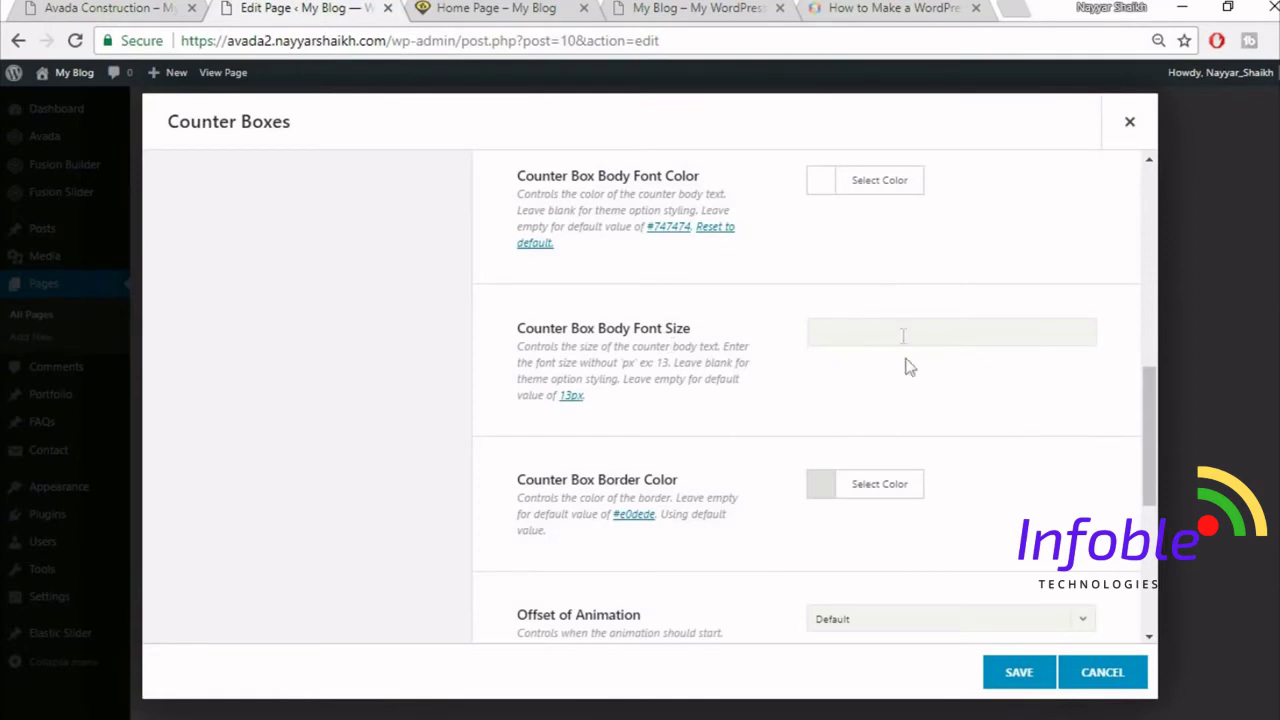
# - Lower the border colour's alpha to make the counter border semi-transparent
pyautogui.scroll(-1, 1085, 440)
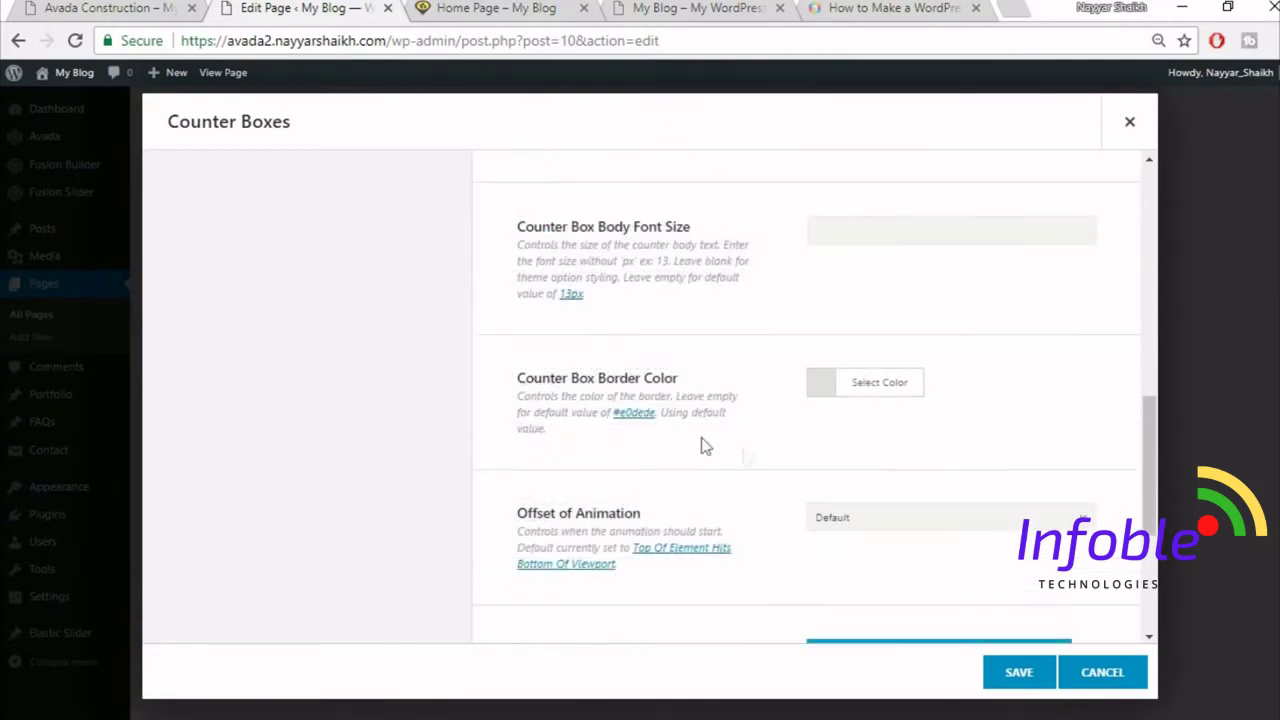
pyautogui.click(866, 390)
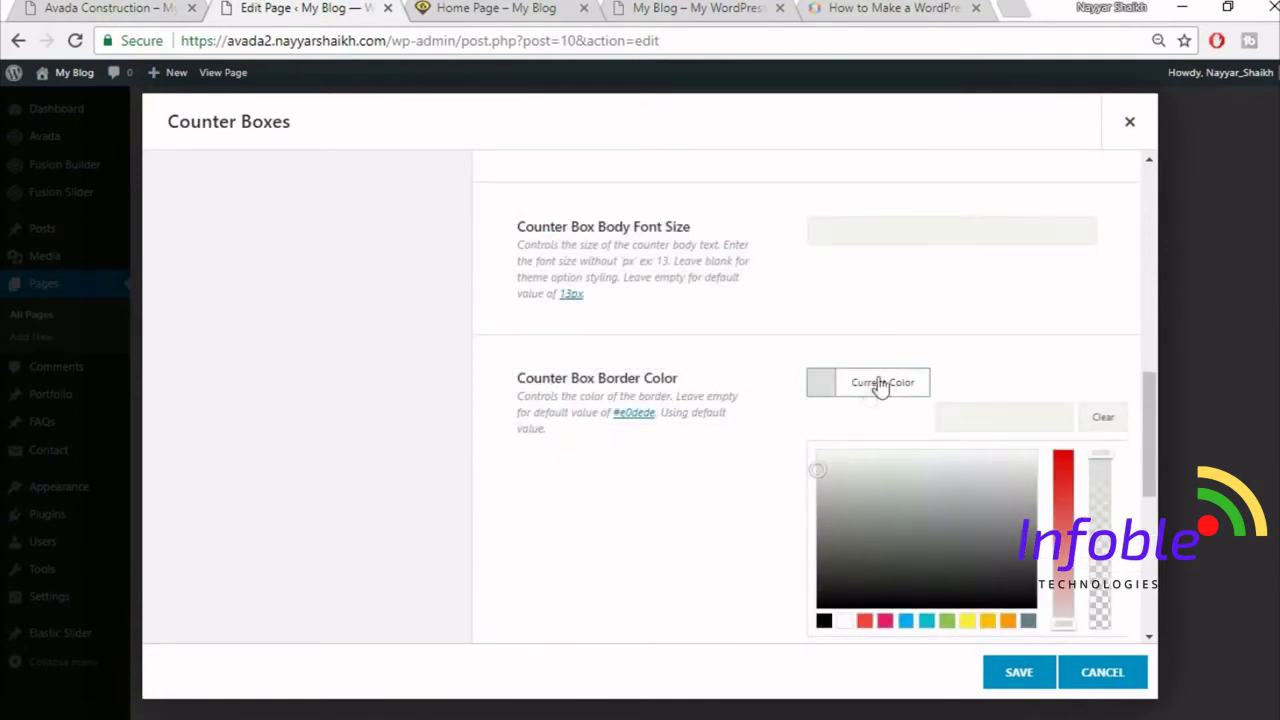
pyautogui.scroll(-1, 1005, 345)
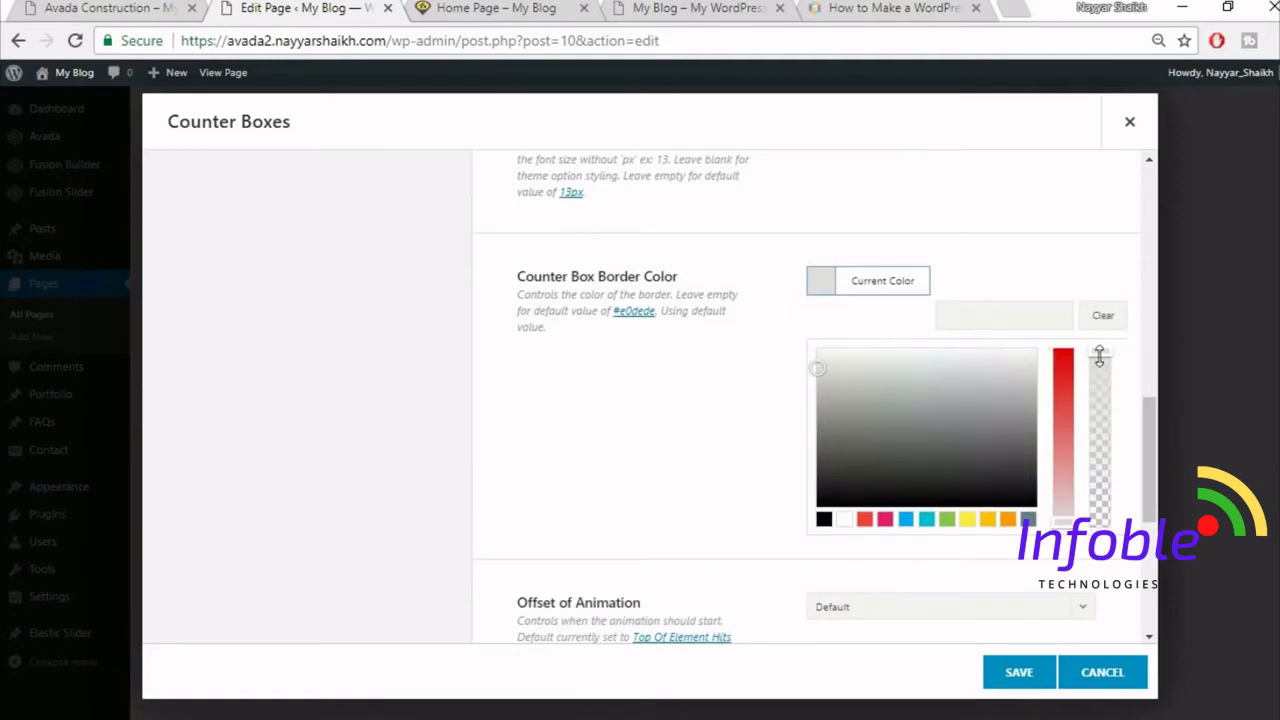
pyautogui.moveTo(1100, 360); pyautogui.dragTo(1103, 545)
pyautogui.click(1088, 568)
# - Open the first counter item's settings
pyautogui.scroll(-1, 903, 437)
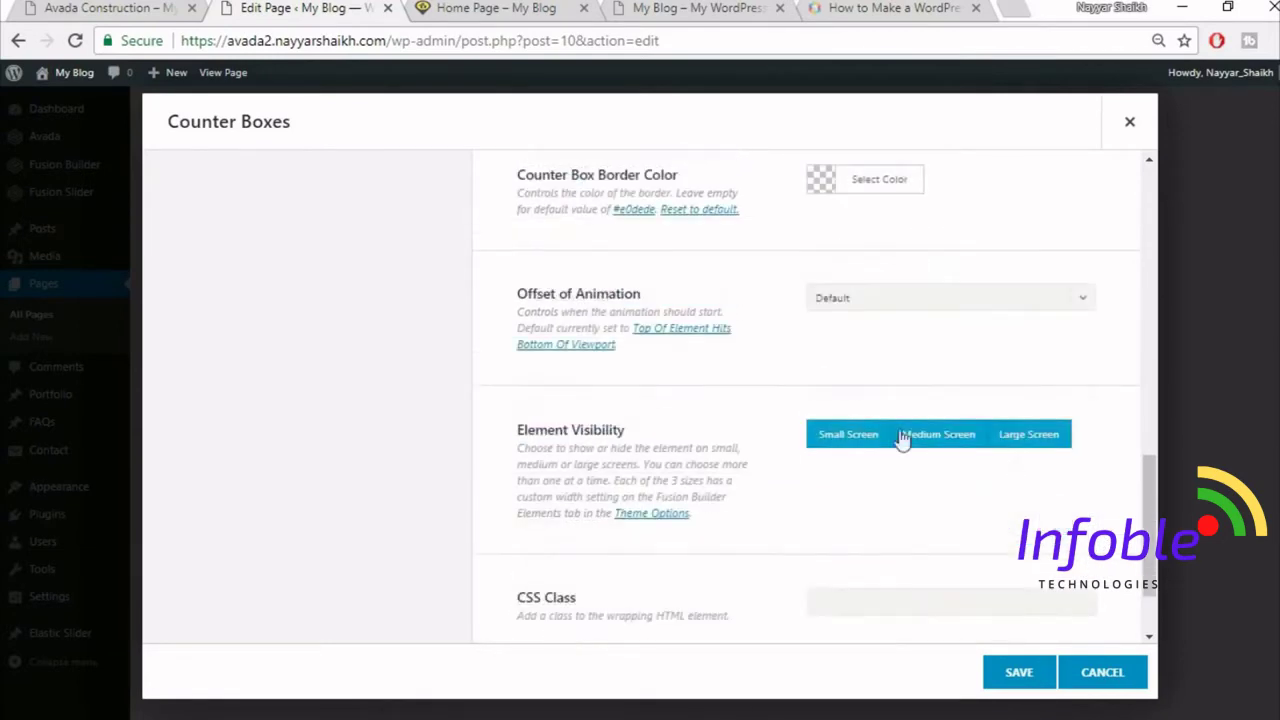
pyautogui.scroll(-1, 710, 427)
pyautogui.scroll(10, 722, 433)
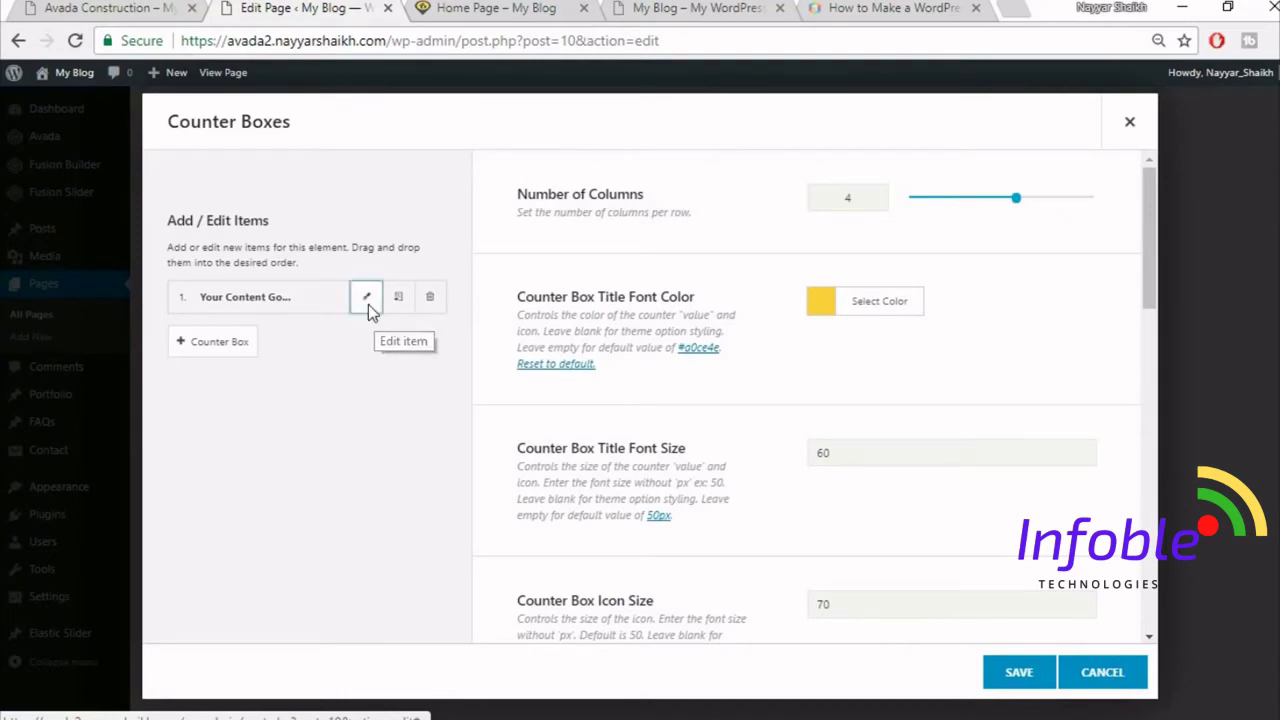
pyautogui.click(368, 305)
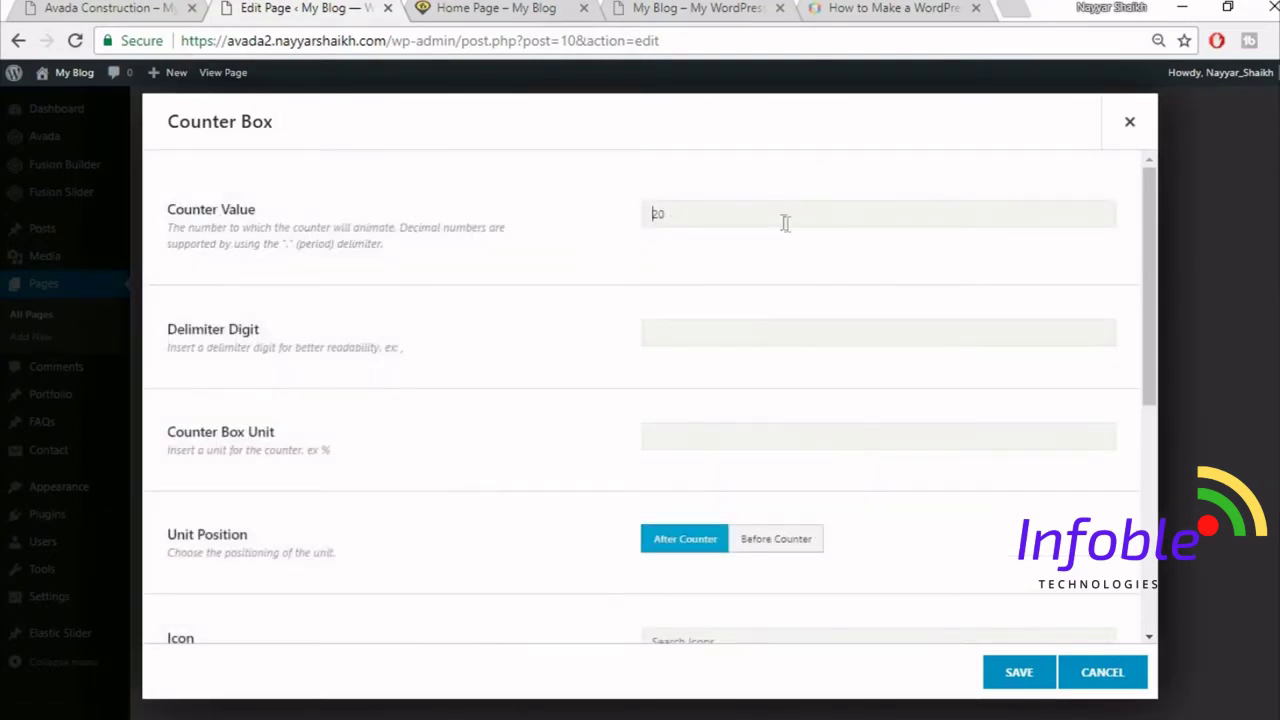
# - Set the first counter's value to 3534, copied from the reference site
pyautogui.click(118, 6)
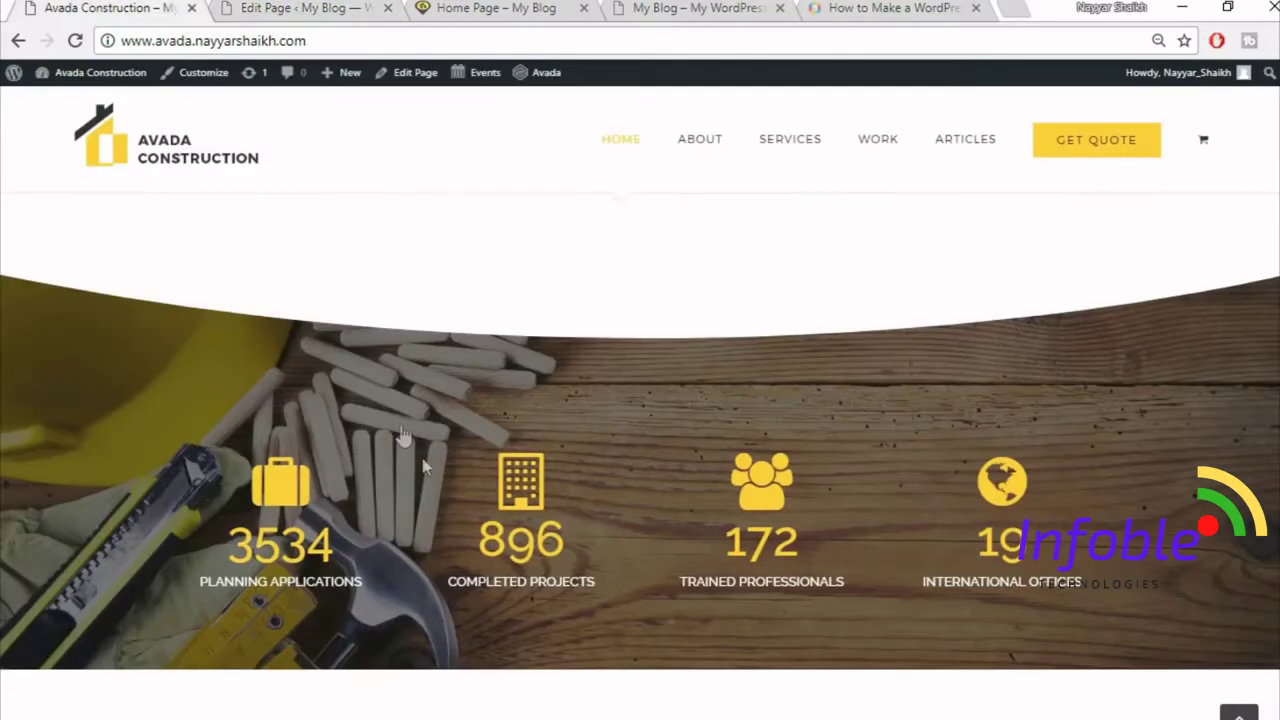
pyautogui.moveTo(226, 545); pyautogui.dragTo(396, 550)
pyautogui.hotkey('ctrl', 'c')
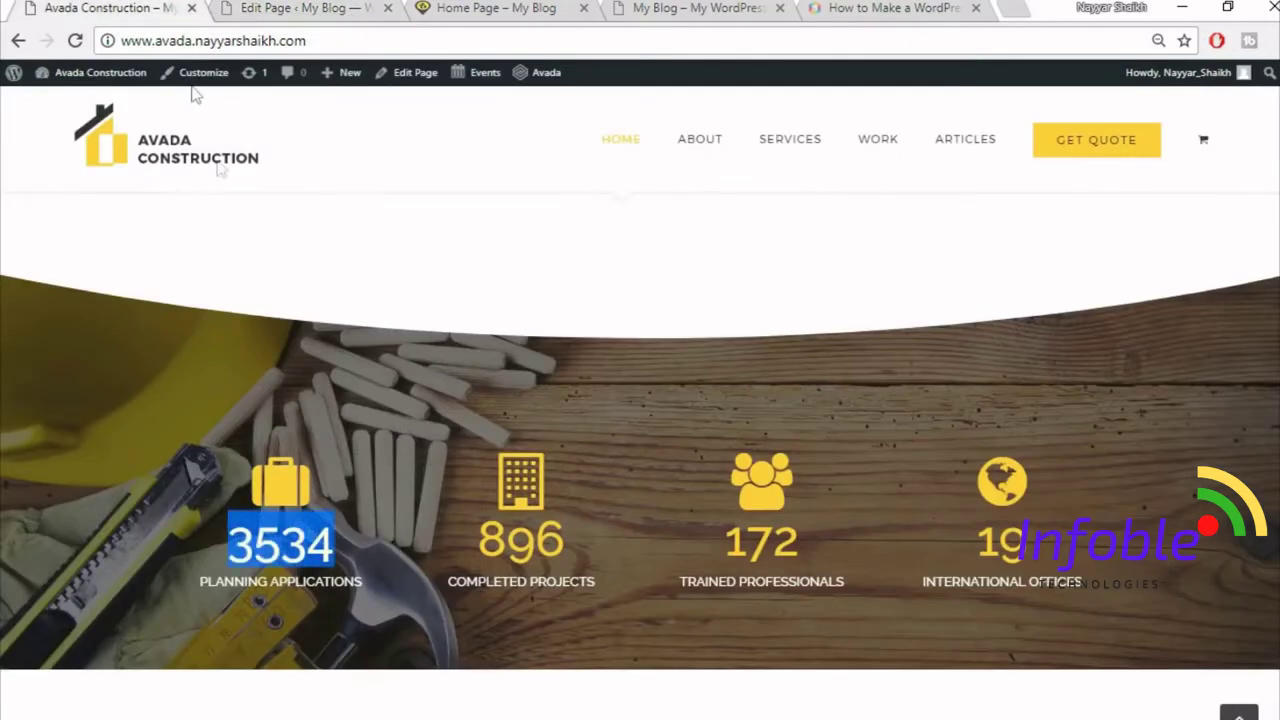
pyautogui.click(286, 9)
pyautogui.hotkey('ctrl', 'v')
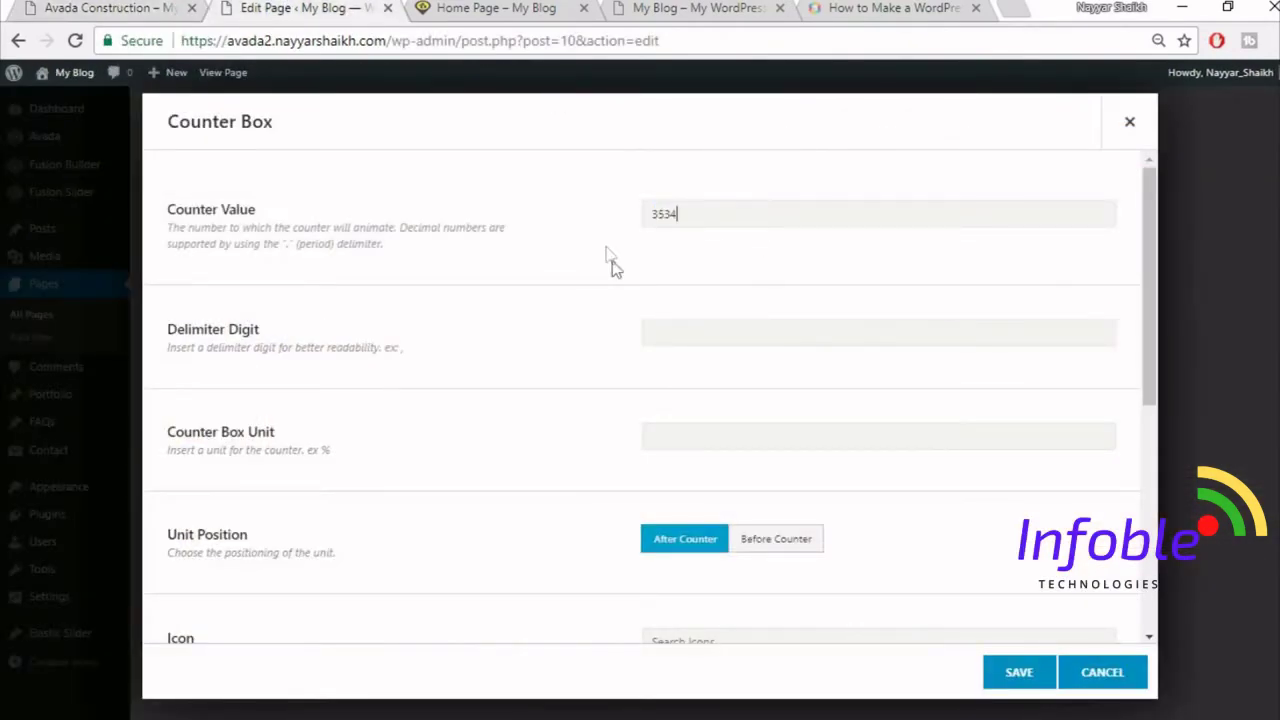
pyautogui.scroll(-1, 617, 456)
pyautogui.scroll(-1, 617, 456)
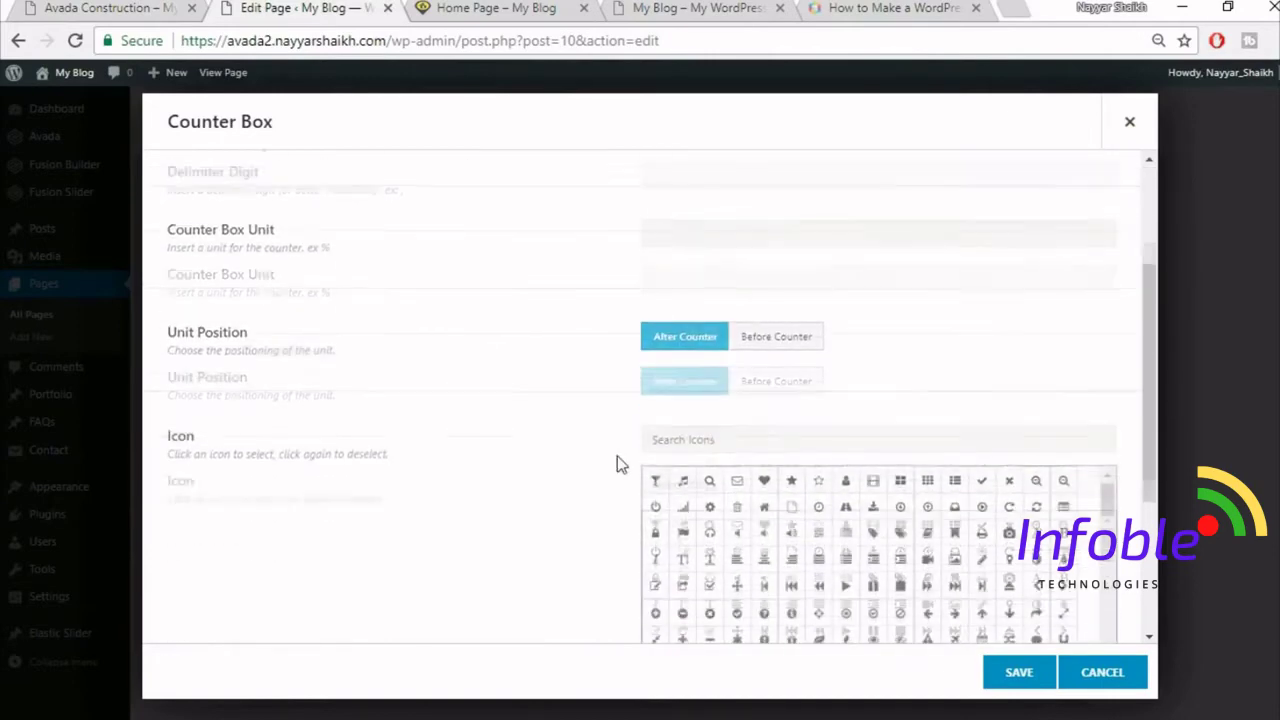
pyautogui.scroll(2, 617, 456)
pyautogui.scroll(-4, 617, 462)
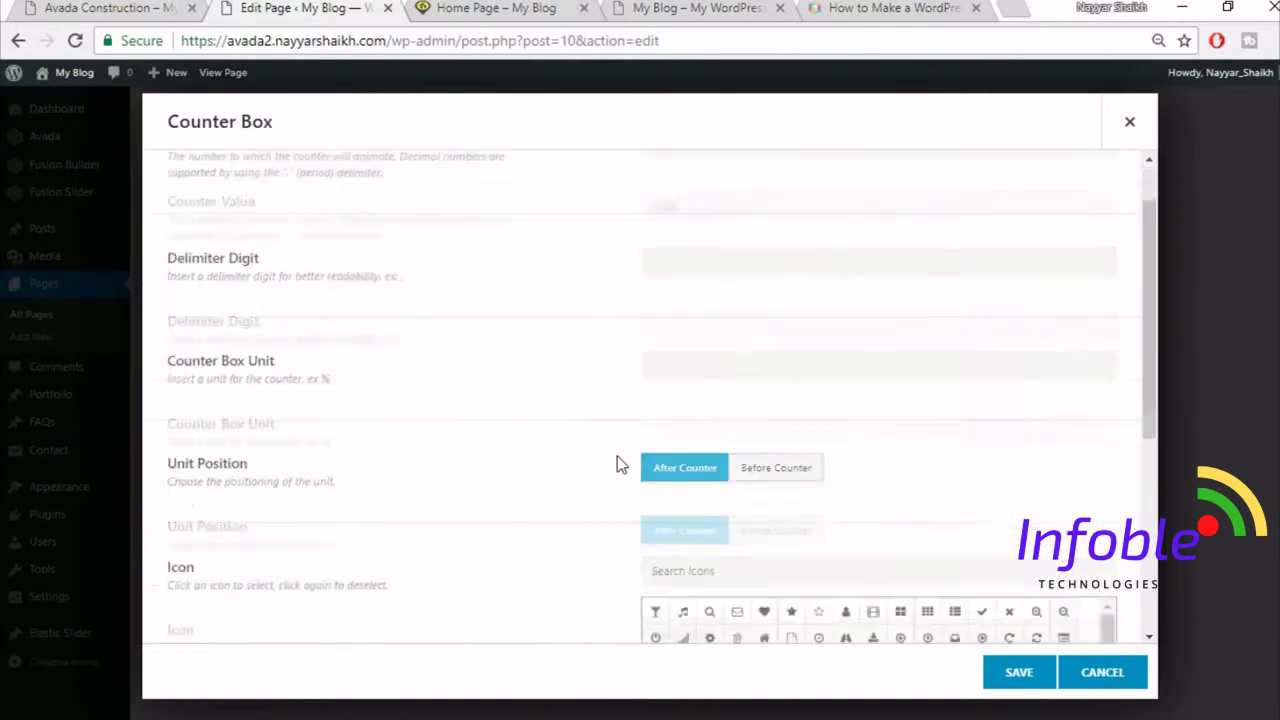
# - Give the counter a briefcase icon found by searching 'br'
pyautogui.click(175, 7)
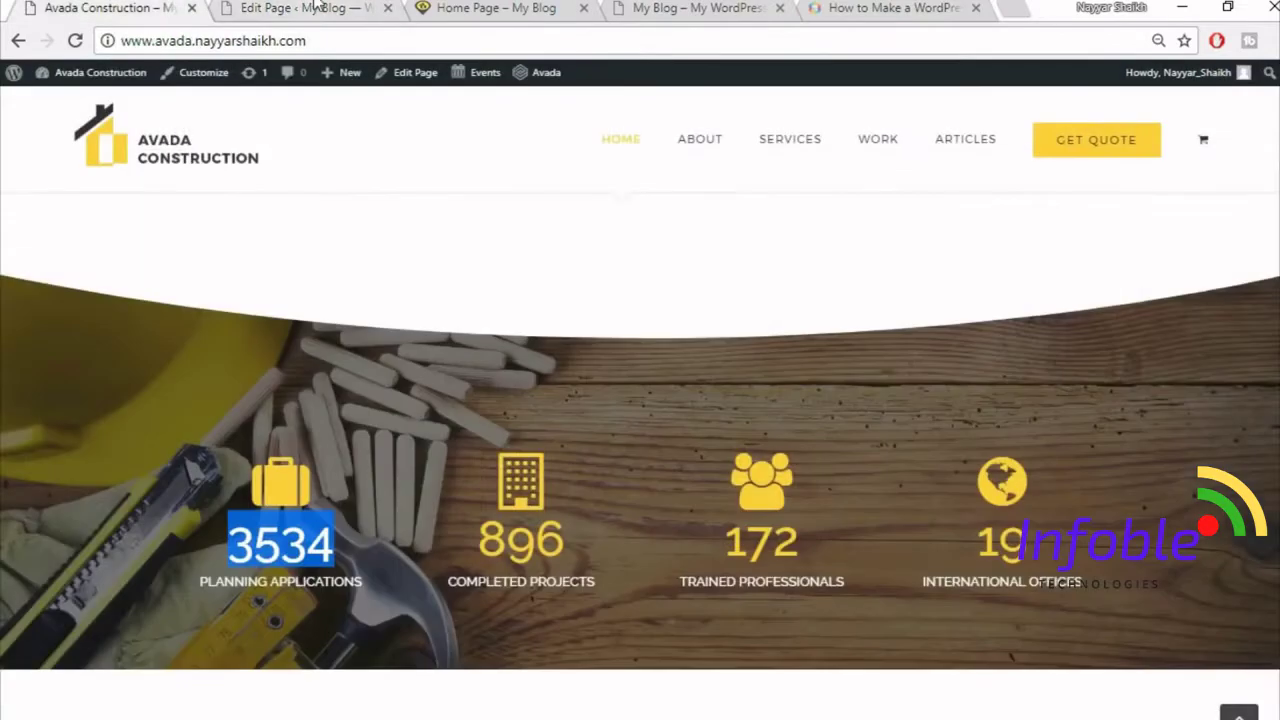
pyautogui.hotkey('ctrl', 'Tab')
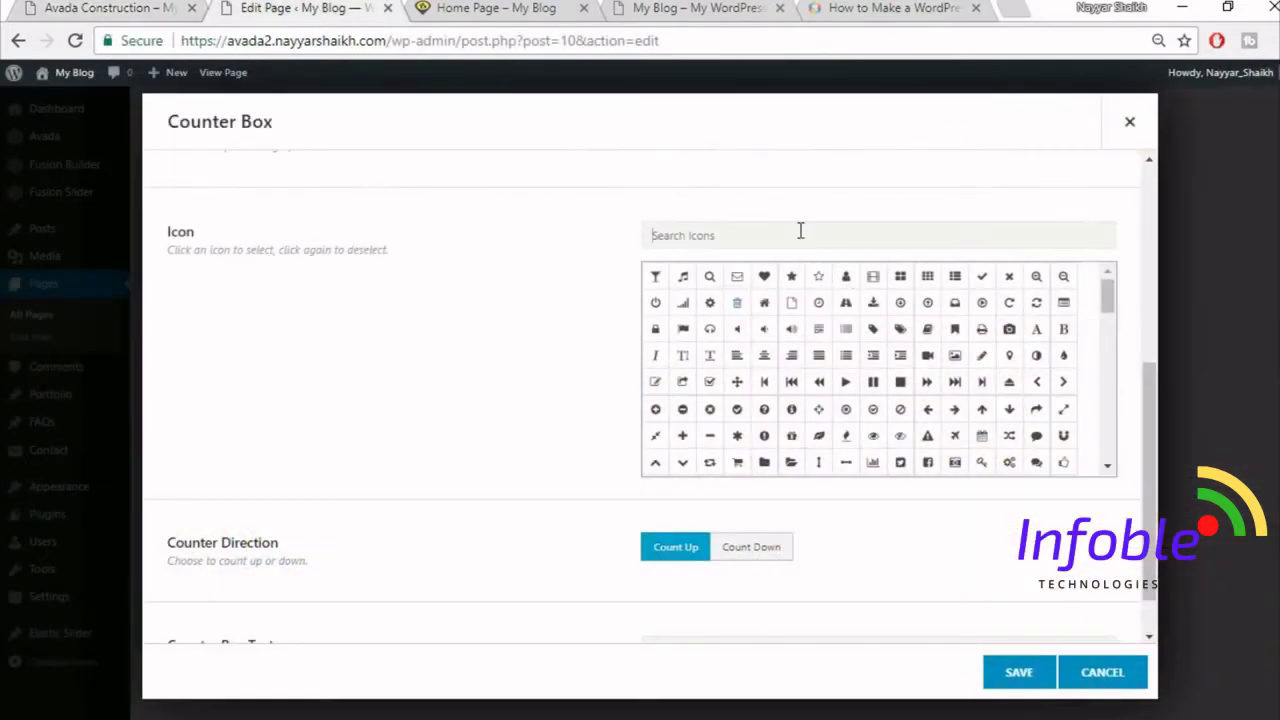
pyautogui.click(800, 231)
pyautogui.write('brie')
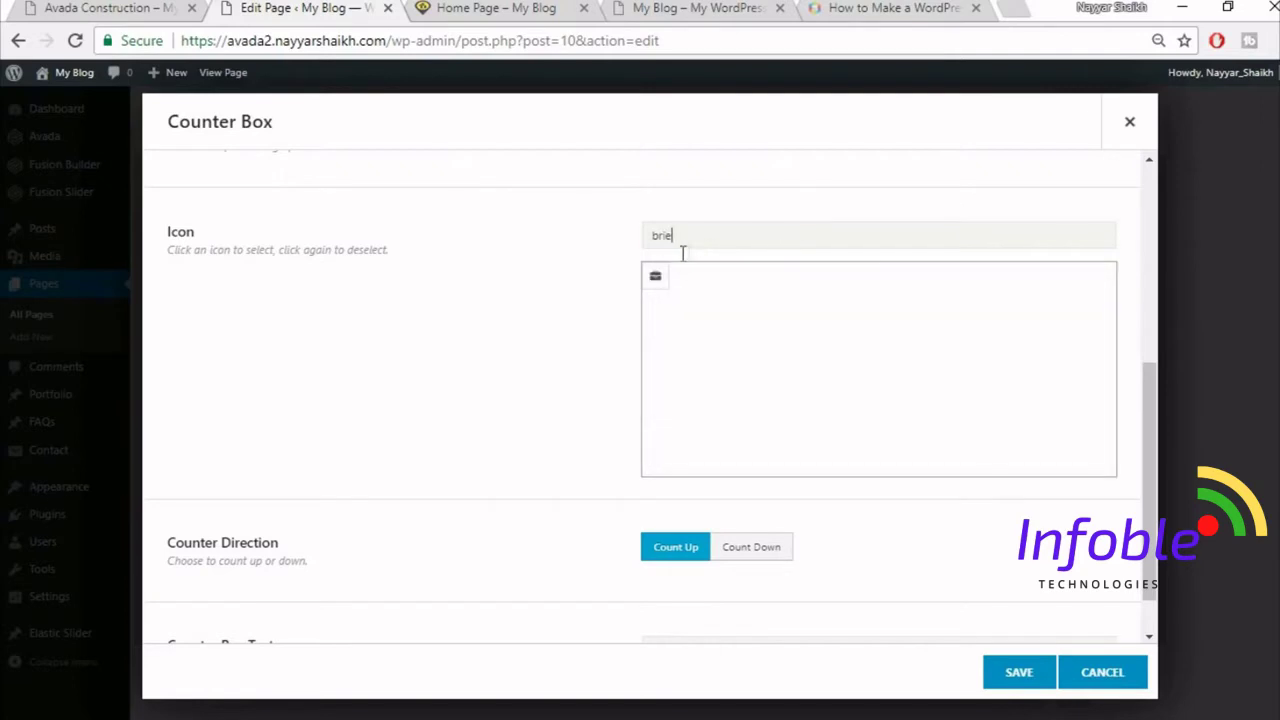
pyautogui.click(656, 282)
pyautogui.scroll(-1, 517, 354)
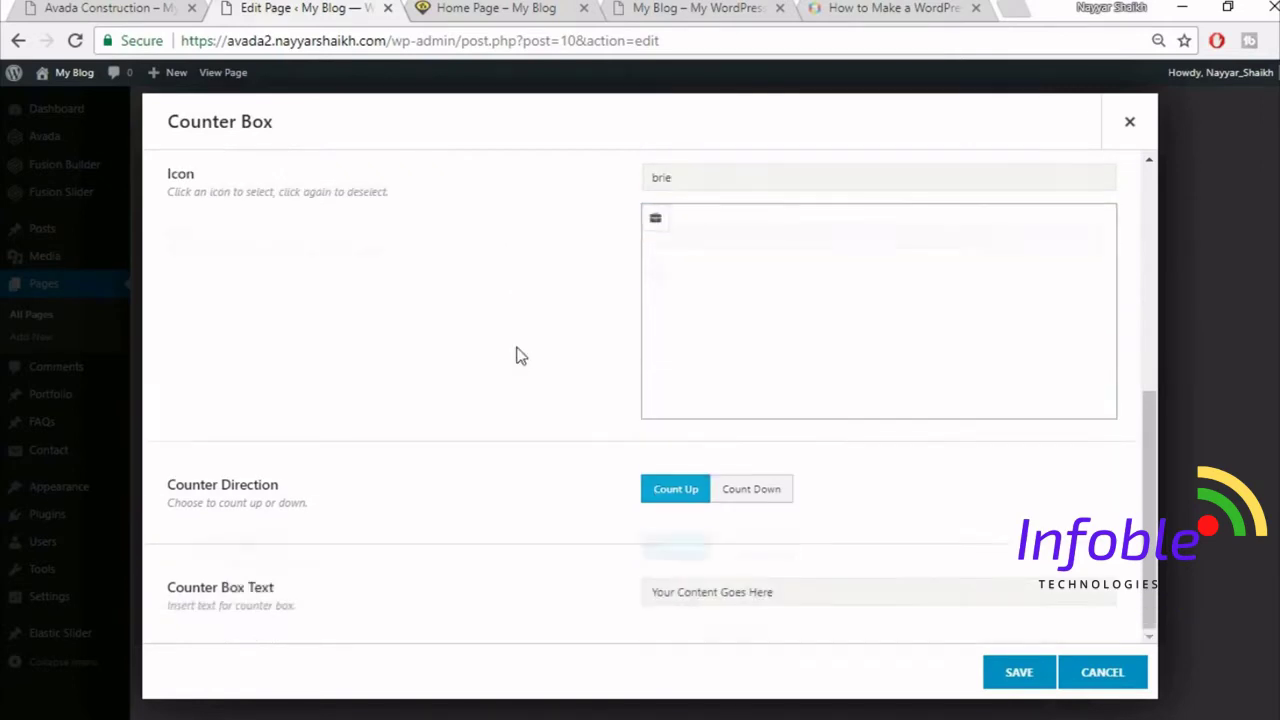
pyautogui.scroll(2, 517, 354)
pyautogui.click(667, 428)
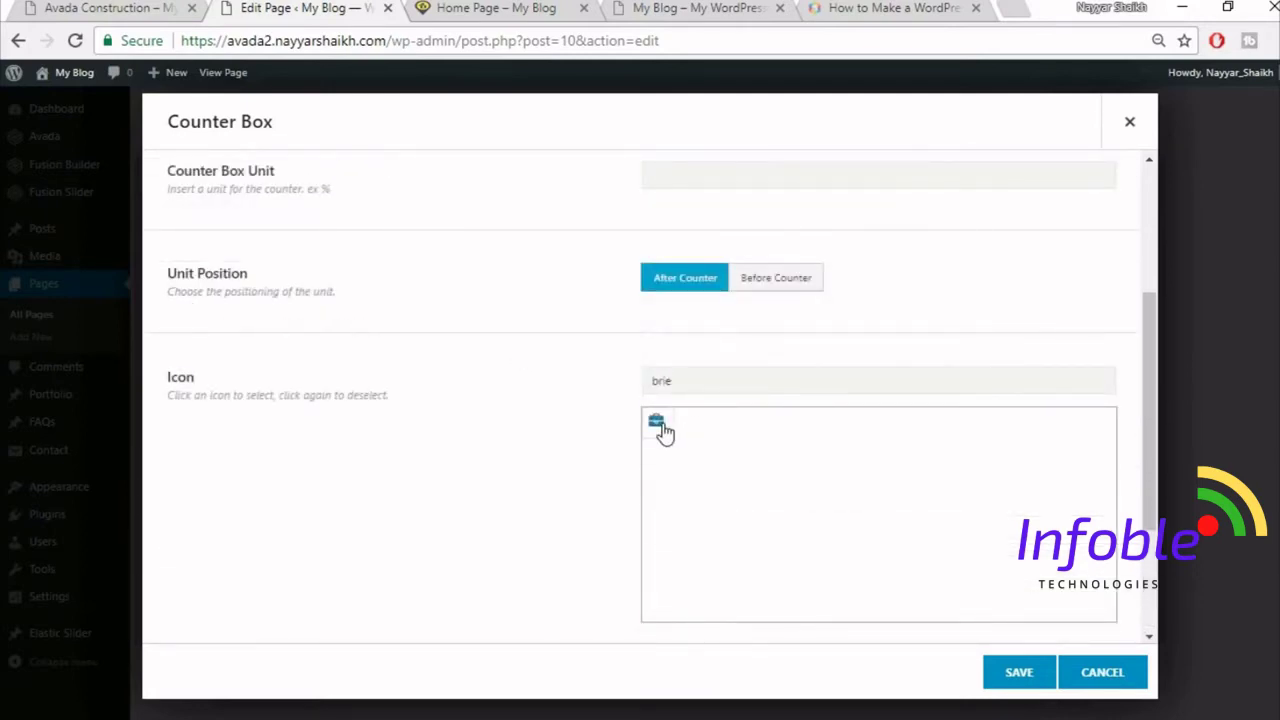
pyautogui.scroll(-2, 531, 432)
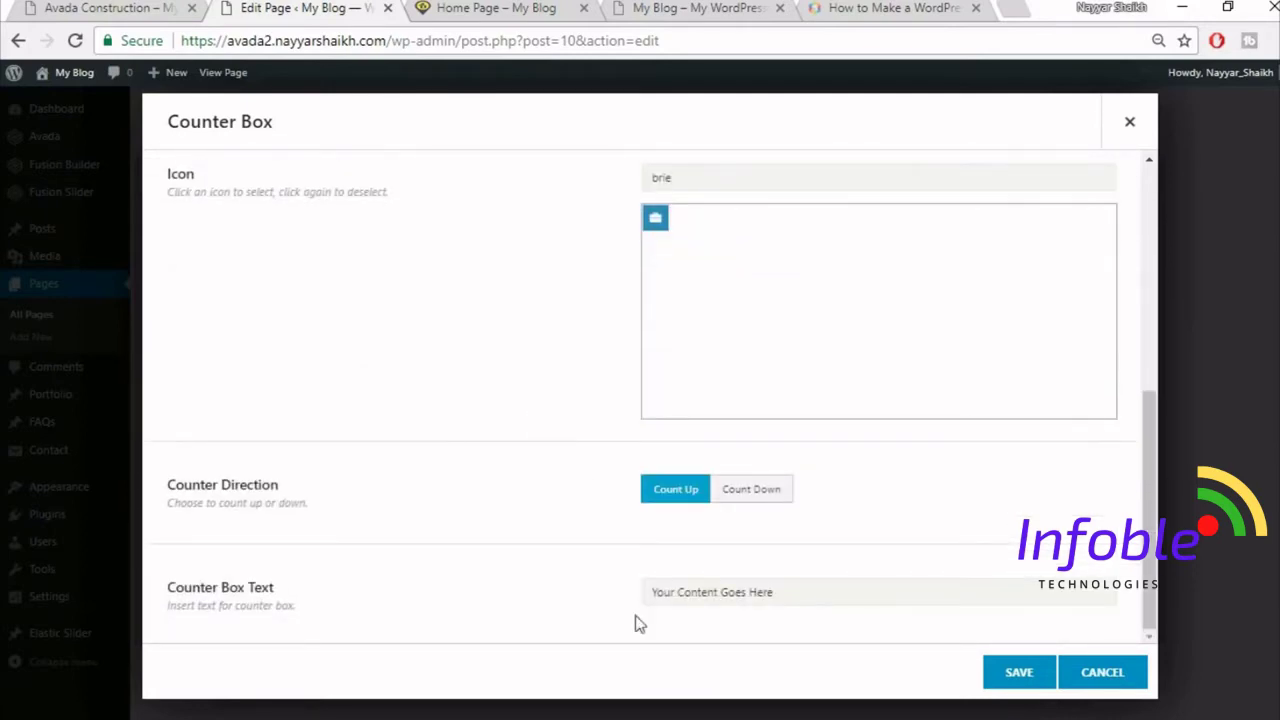
# - Set the counter text to PLANNING APPLICATIONS and save the counter item
pyautogui.click(34, 6)
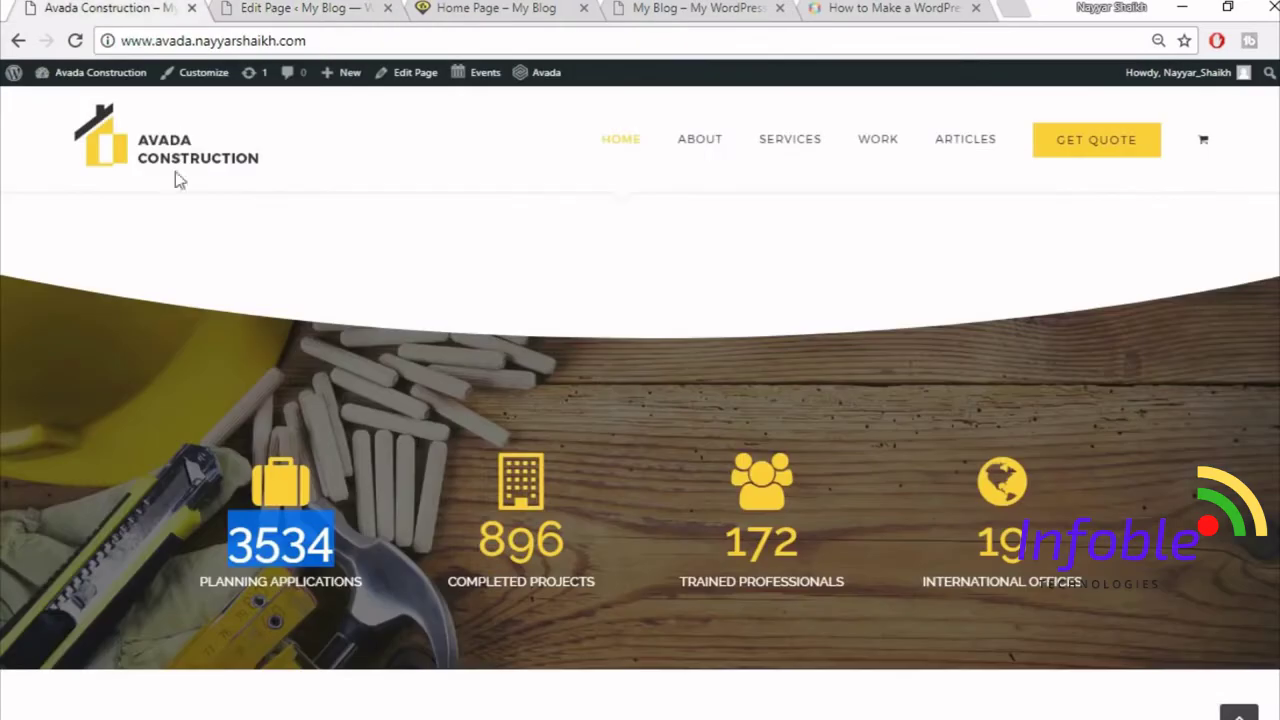
pyautogui.click(293, 652)
pyautogui.moveTo(186, 594); pyautogui.dragTo(380, 578)
pyautogui.hotkey('ctrl', 'c')
pyautogui.click(305, 12)
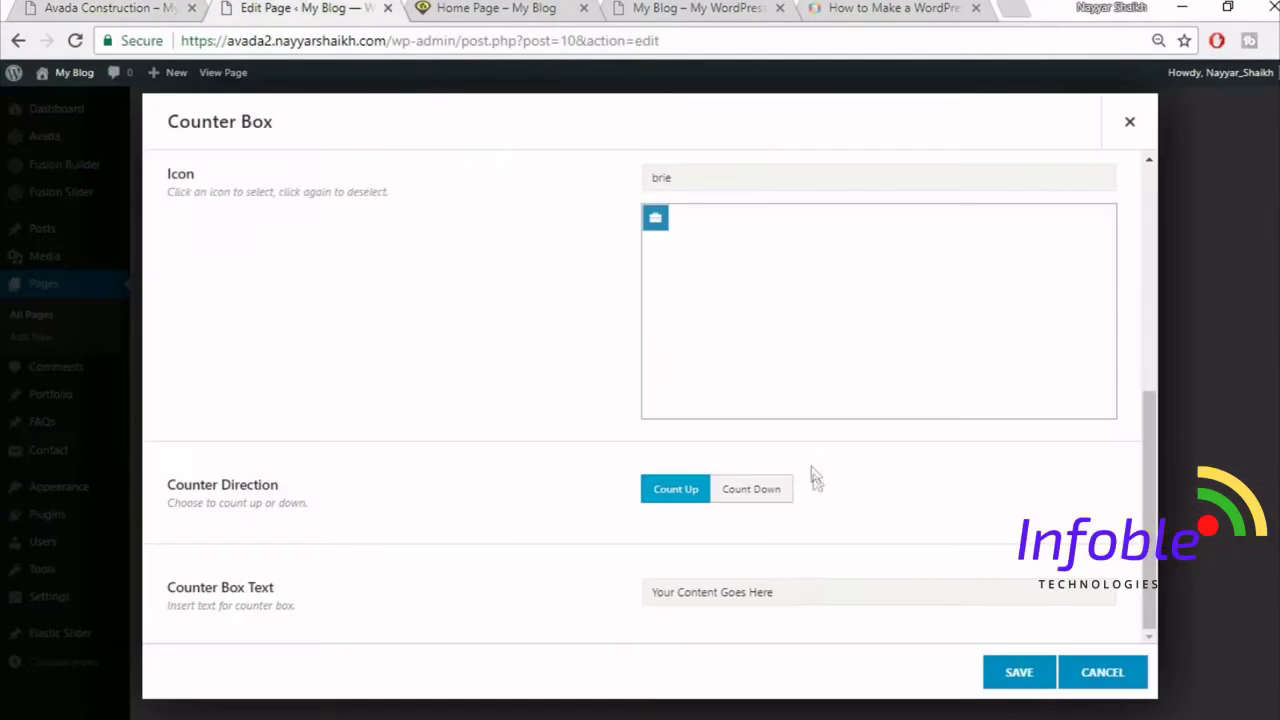
pyautogui.click(800, 591)
pyautogui.hotkey('ctrl', 'v')
pyautogui.click(1040, 674)
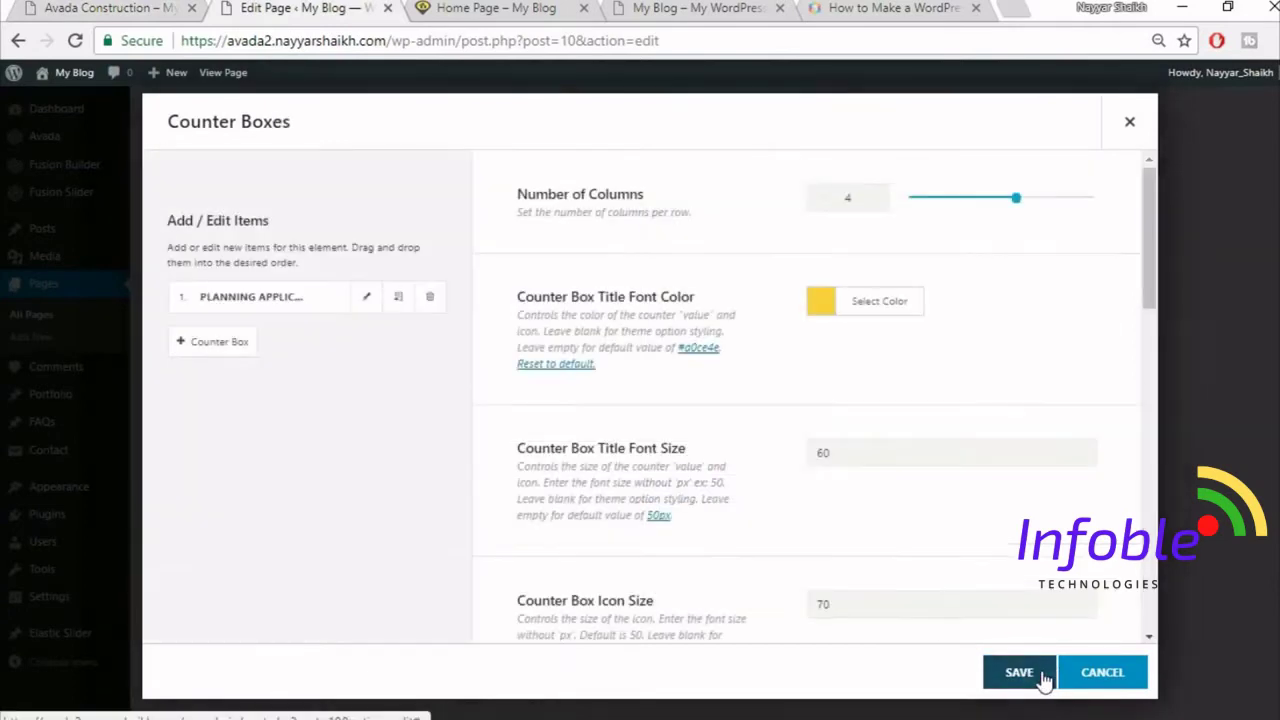
# - Clone the counter three times into four counters and save the Counter Boxes element
pyautogui.click(398, 300)
pyautogui.click(398, 300)
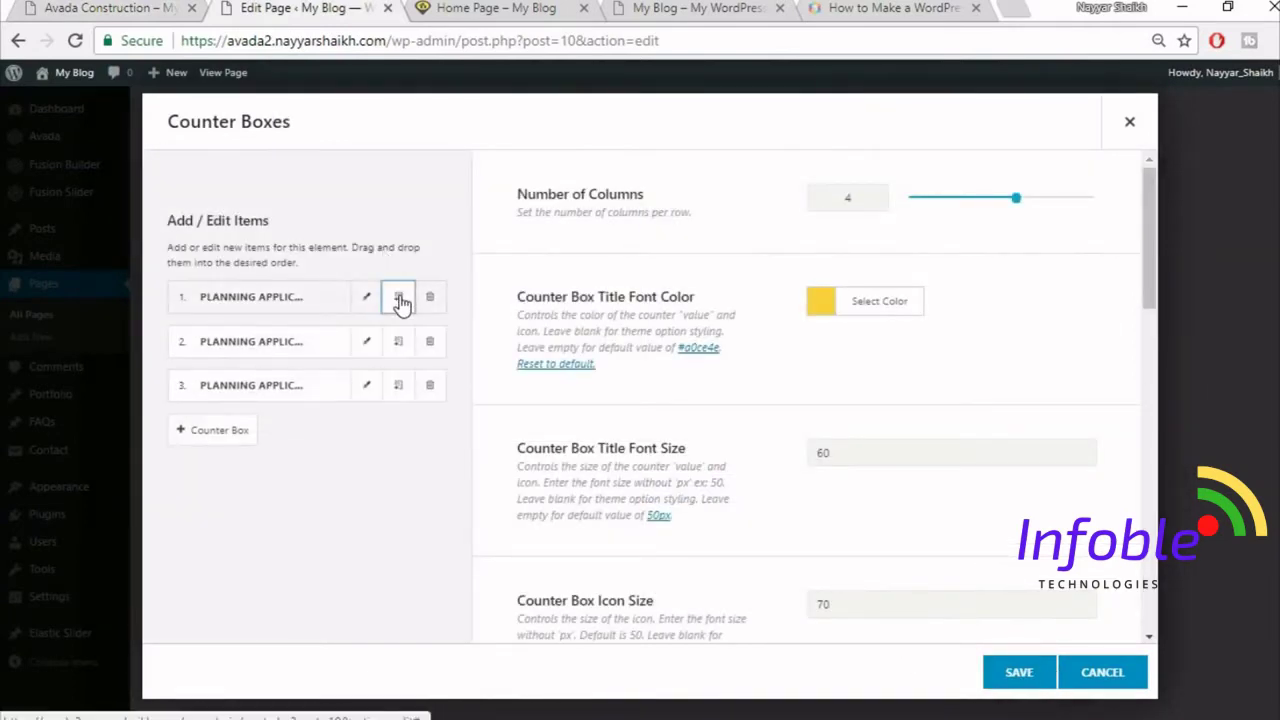
pyautogui.click(398, 300)
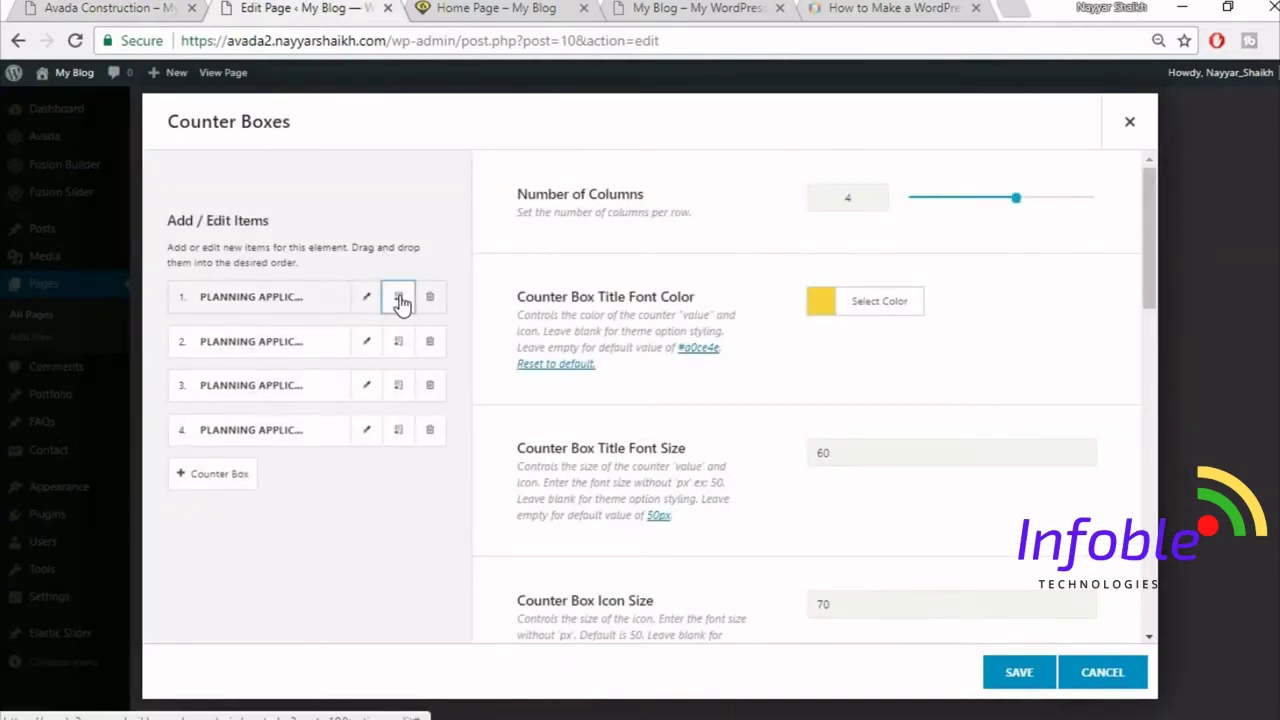
pyautogui.click(1017, 670)
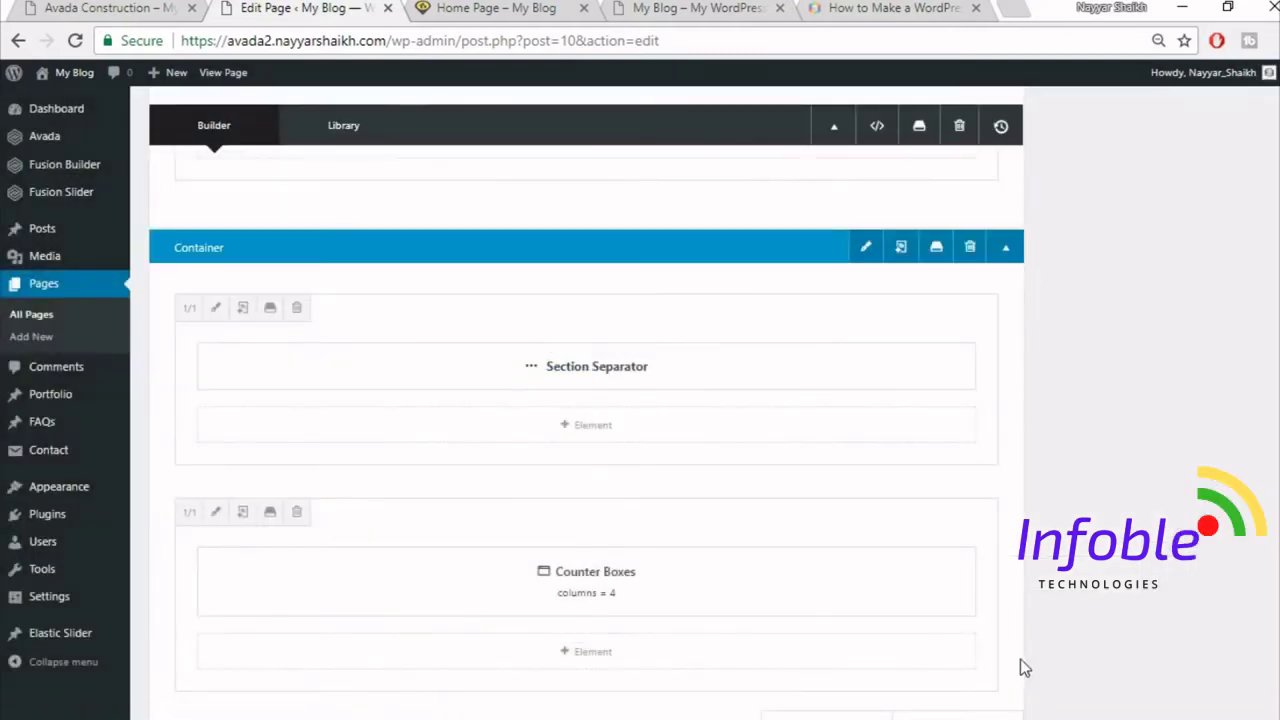
pyautogui.click(140, 7)
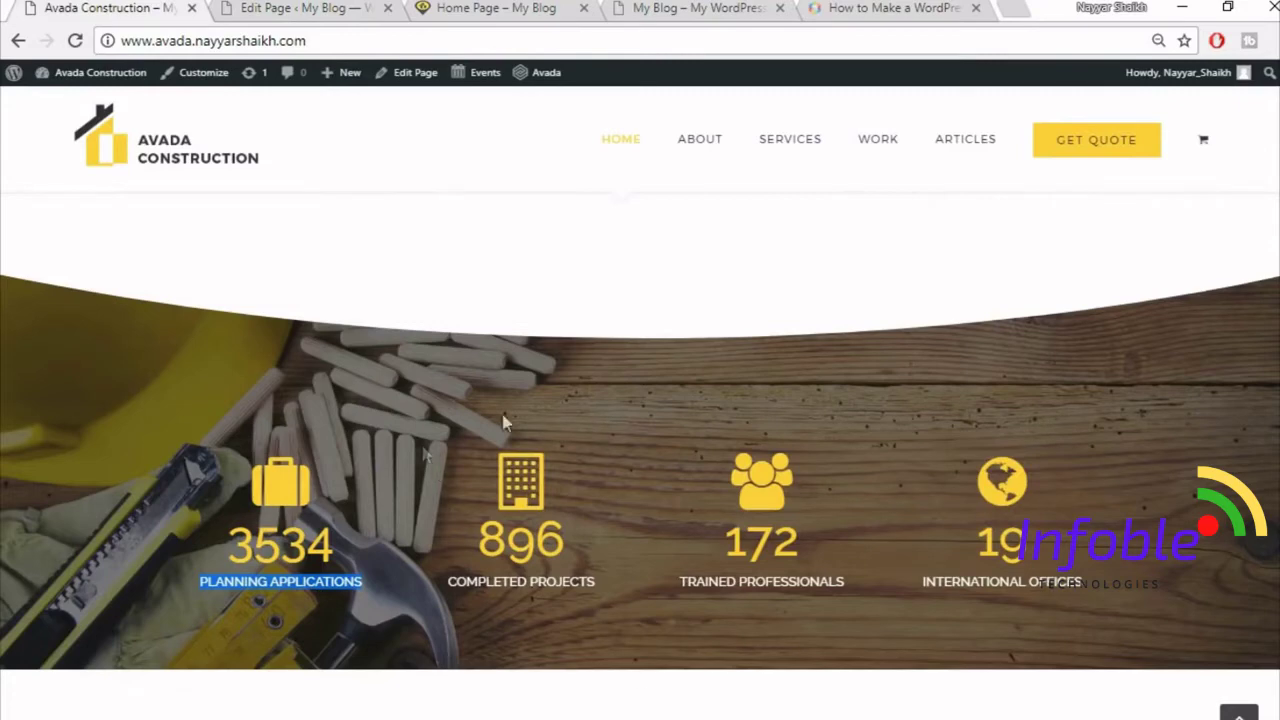
# - Upload home-244125289.jpg and set it as the counters container's background image
pyautogui.click(395, 6)
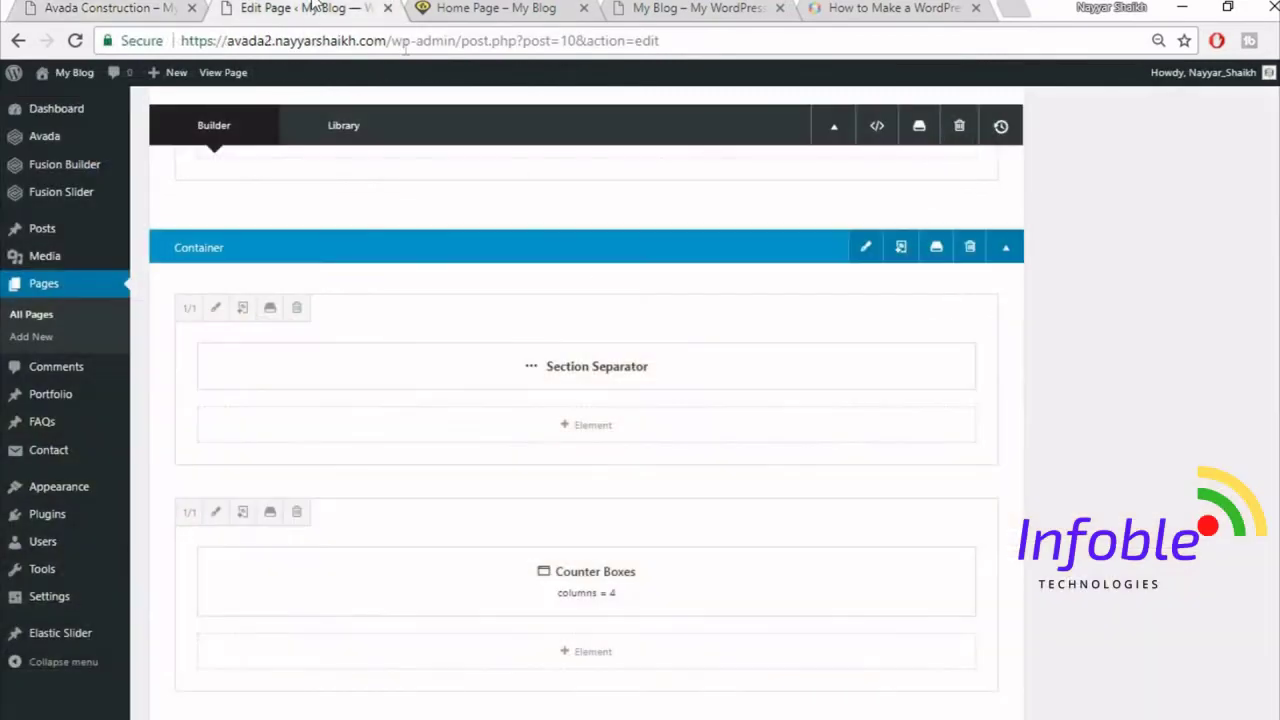
pyautogui.click(866, 249)
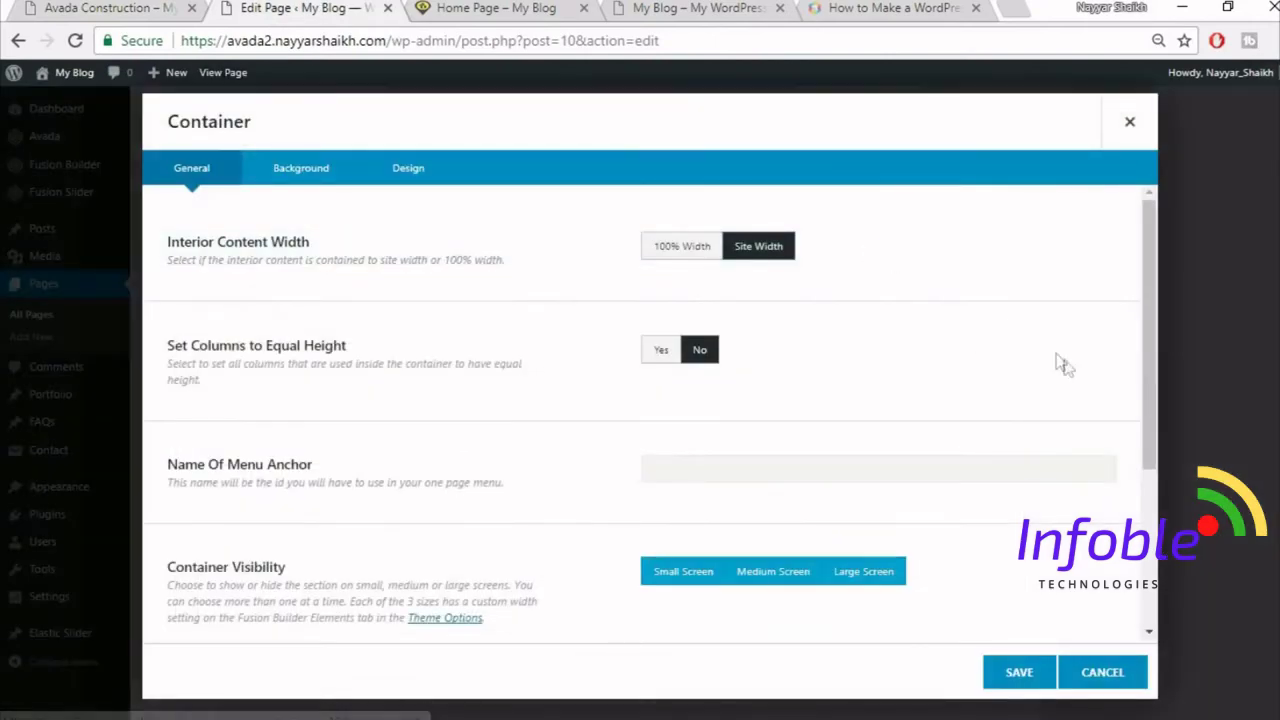
pyautogui.click(289, 167)
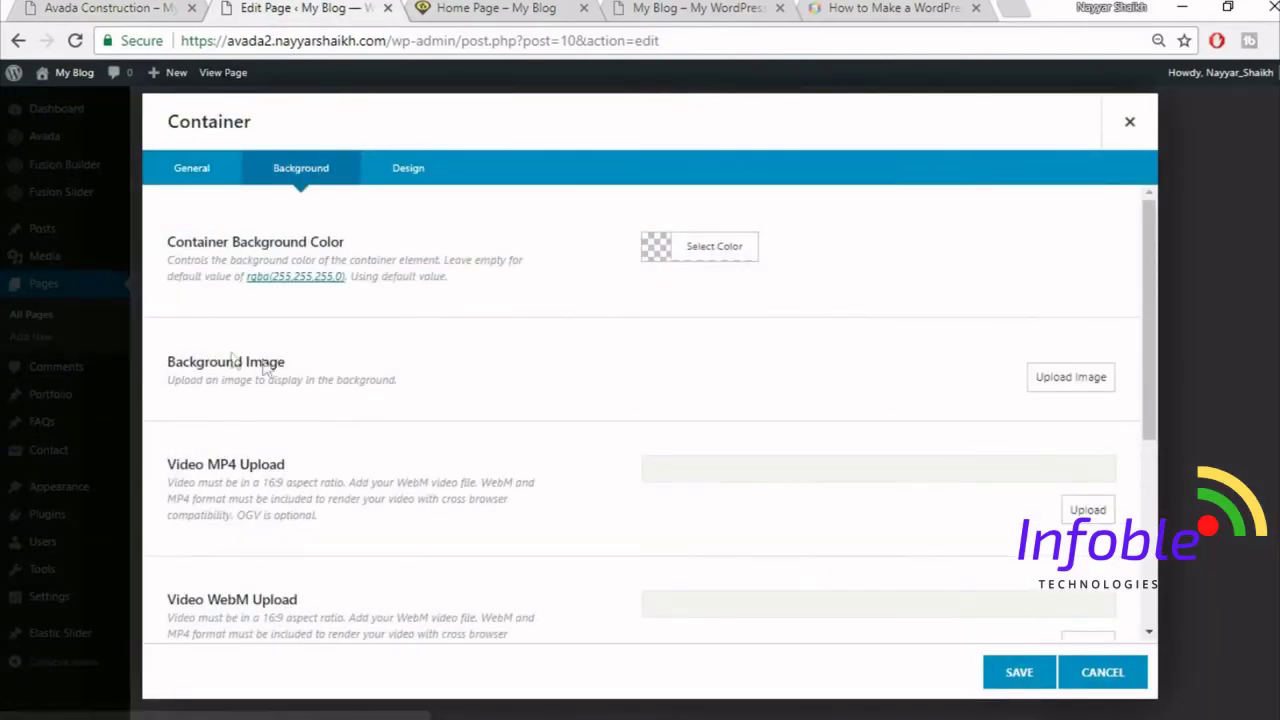
pyautogui.click(1068, 383)
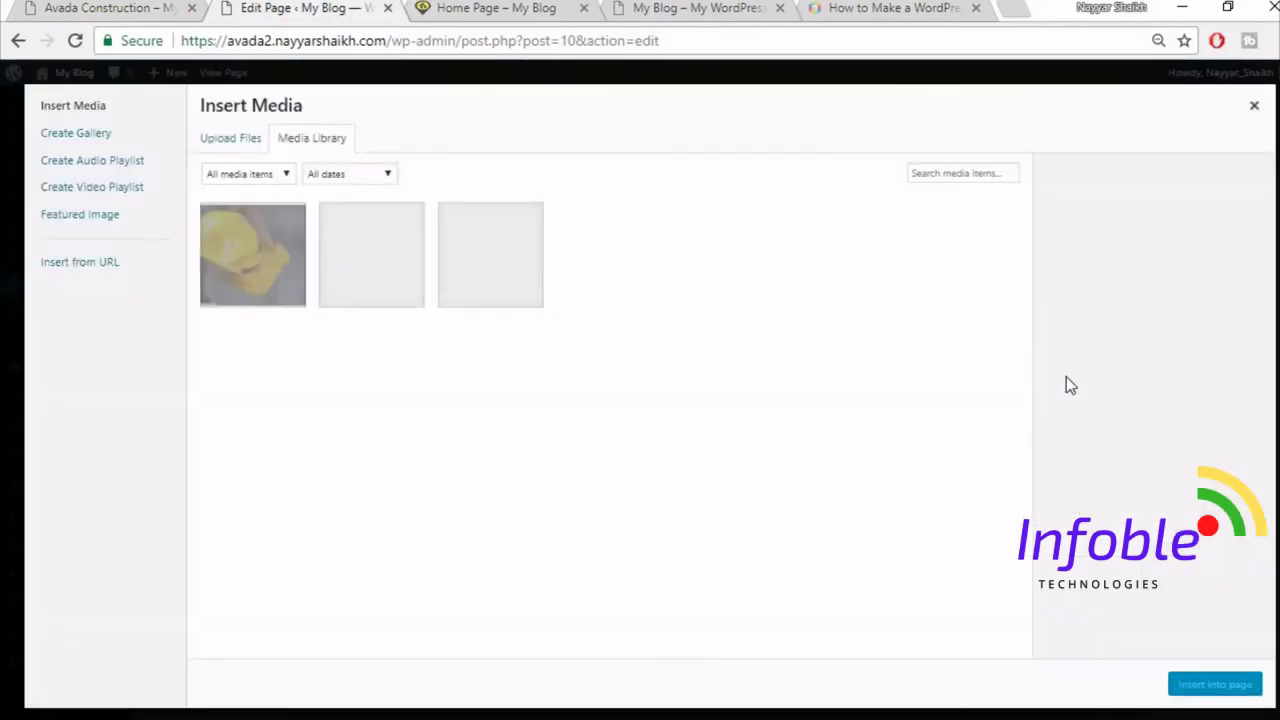
pyautogui.click(252, 141)
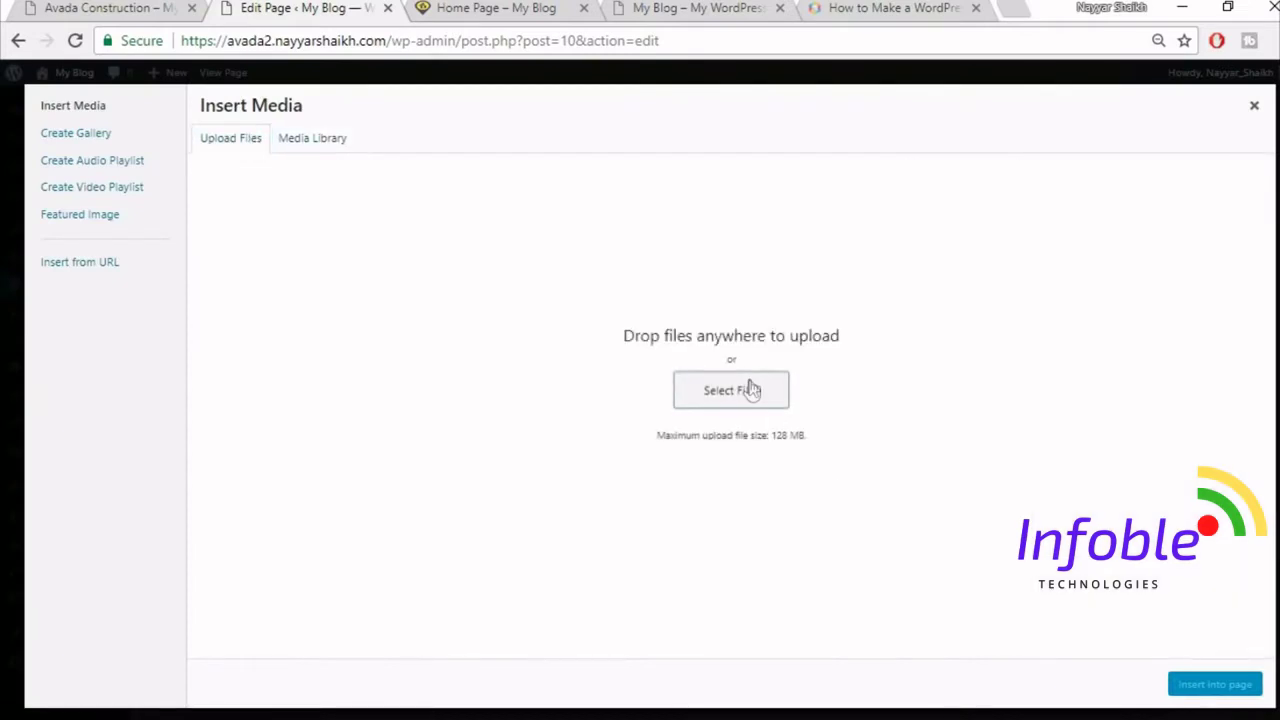
pyautogui.click(749, 389)
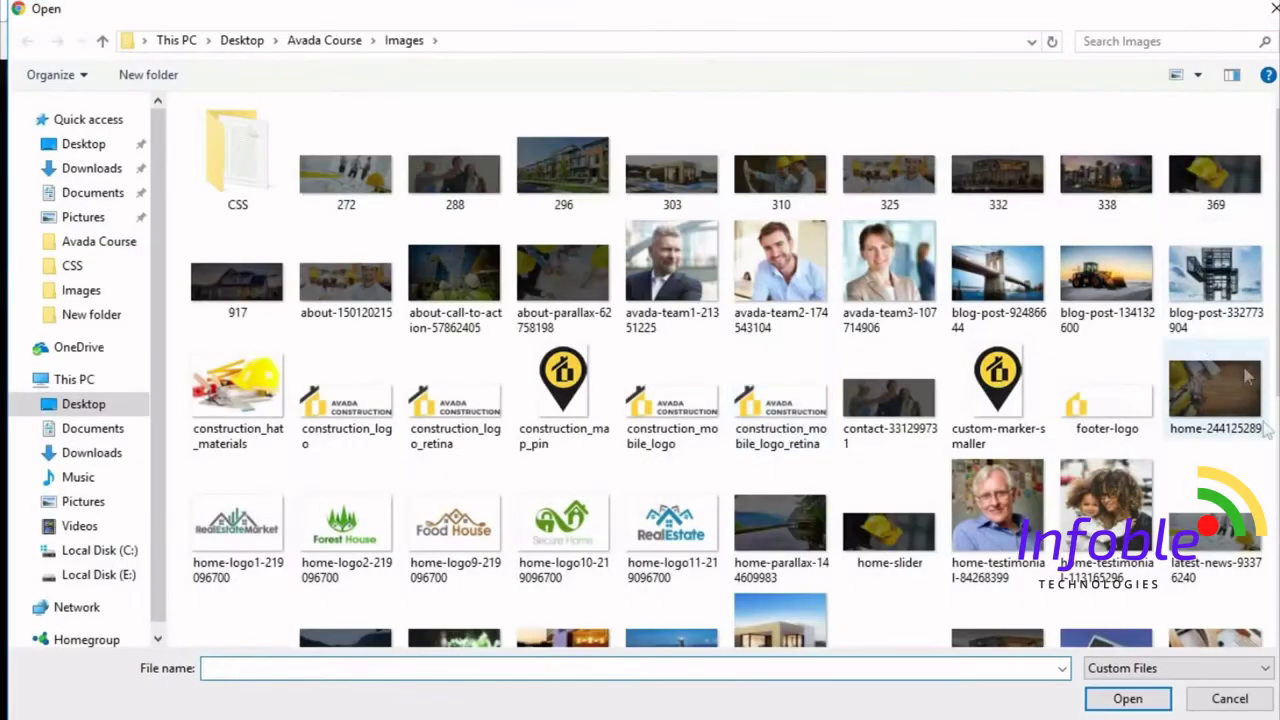
pyautogui.click(1238, 412)
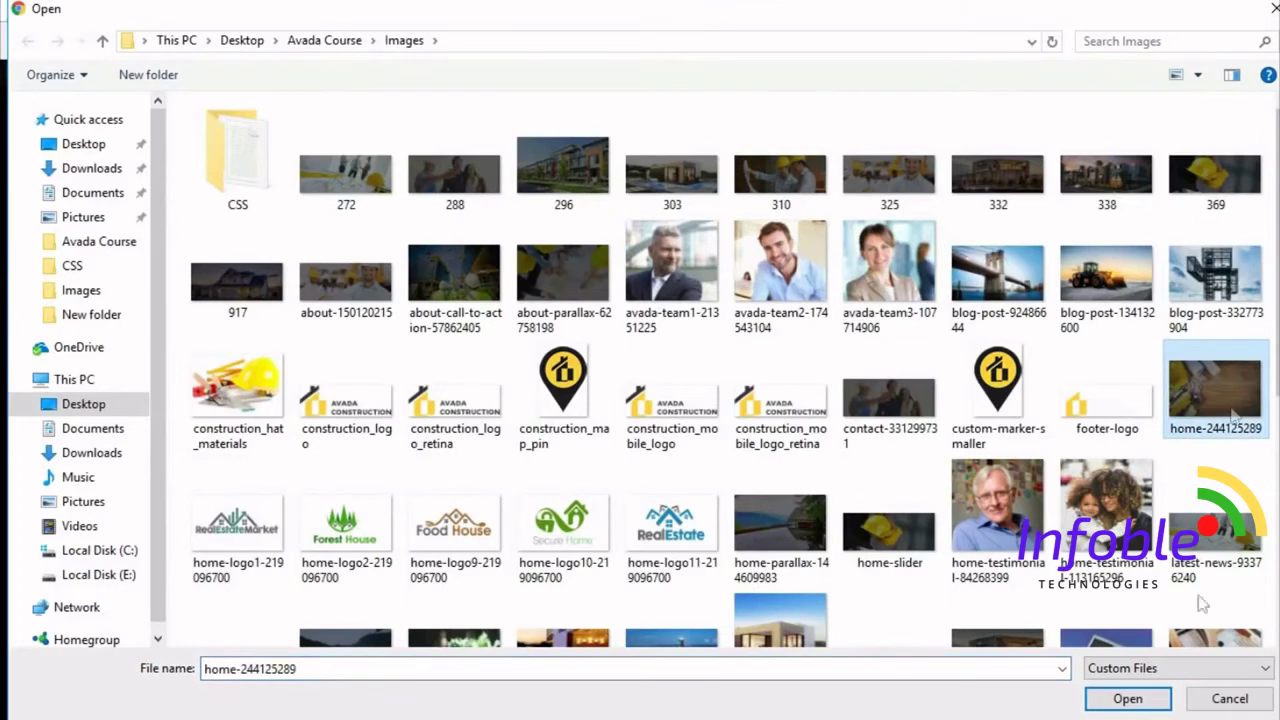
pyautogui.click(1130, 704)
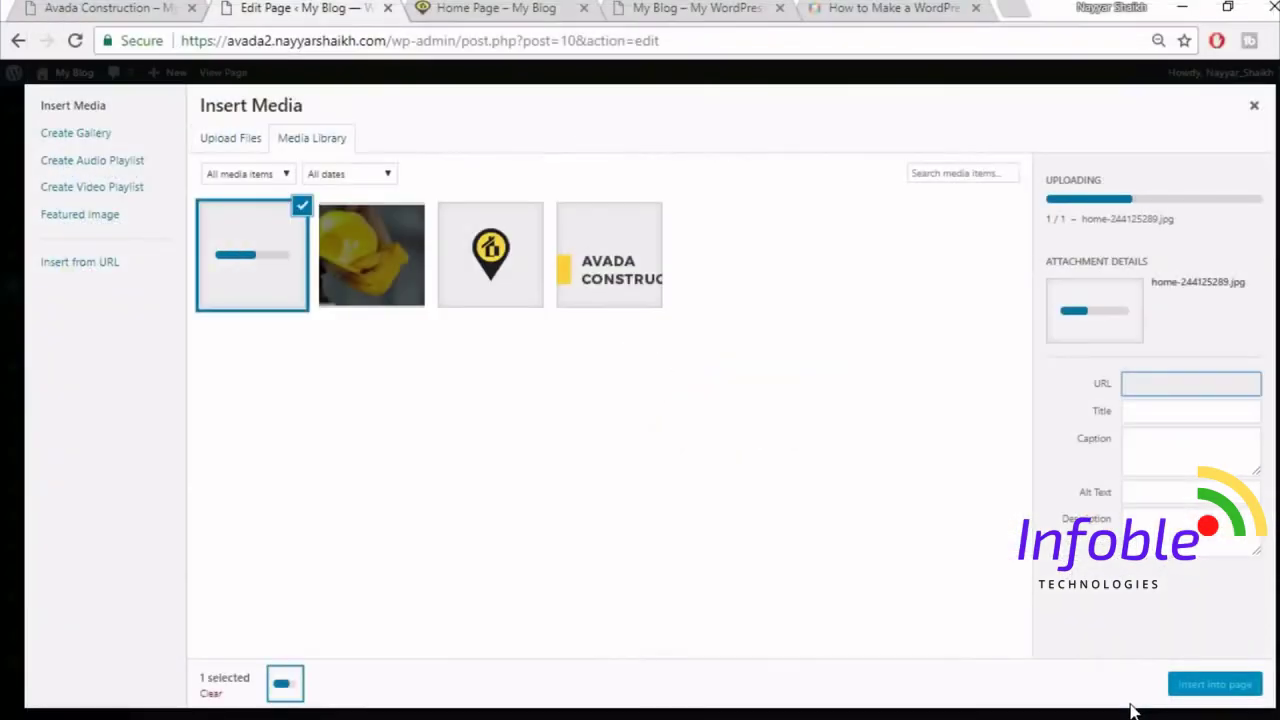
pyautogui.click(1222, 686)
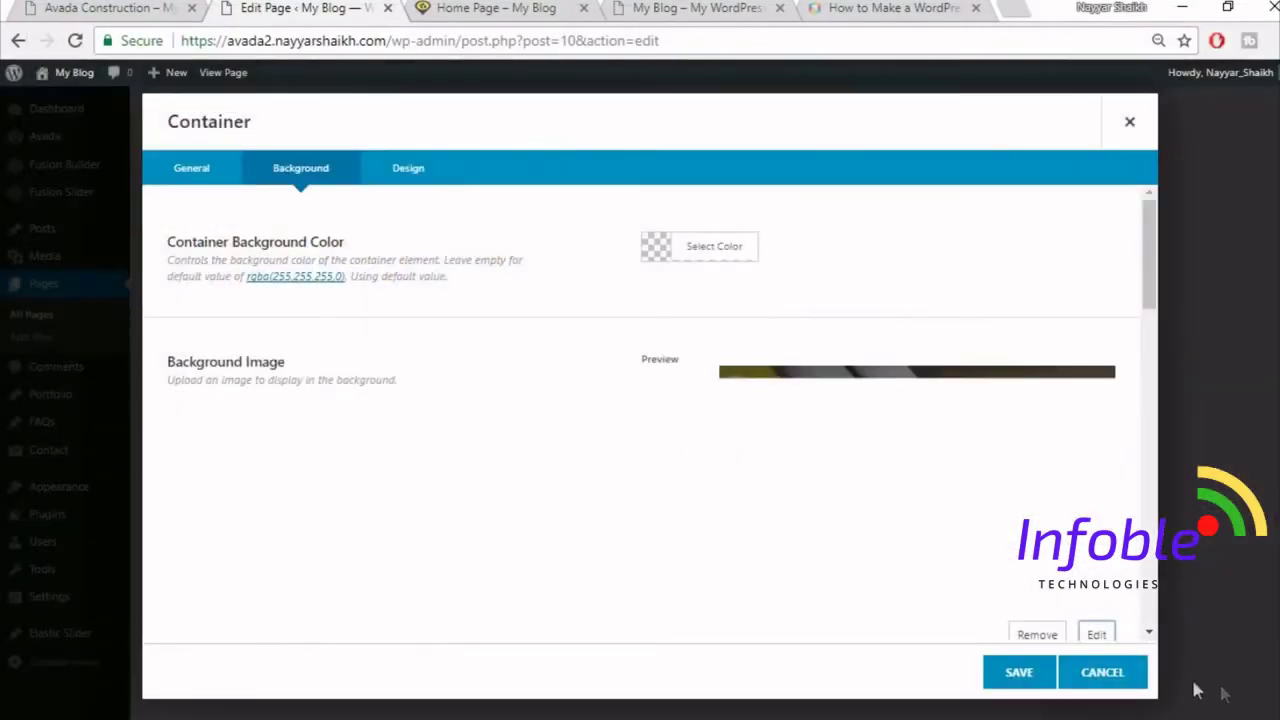
# - Save the counters container with its new wooden workbench background
pyautogui.scroll(-3, 529, 511)
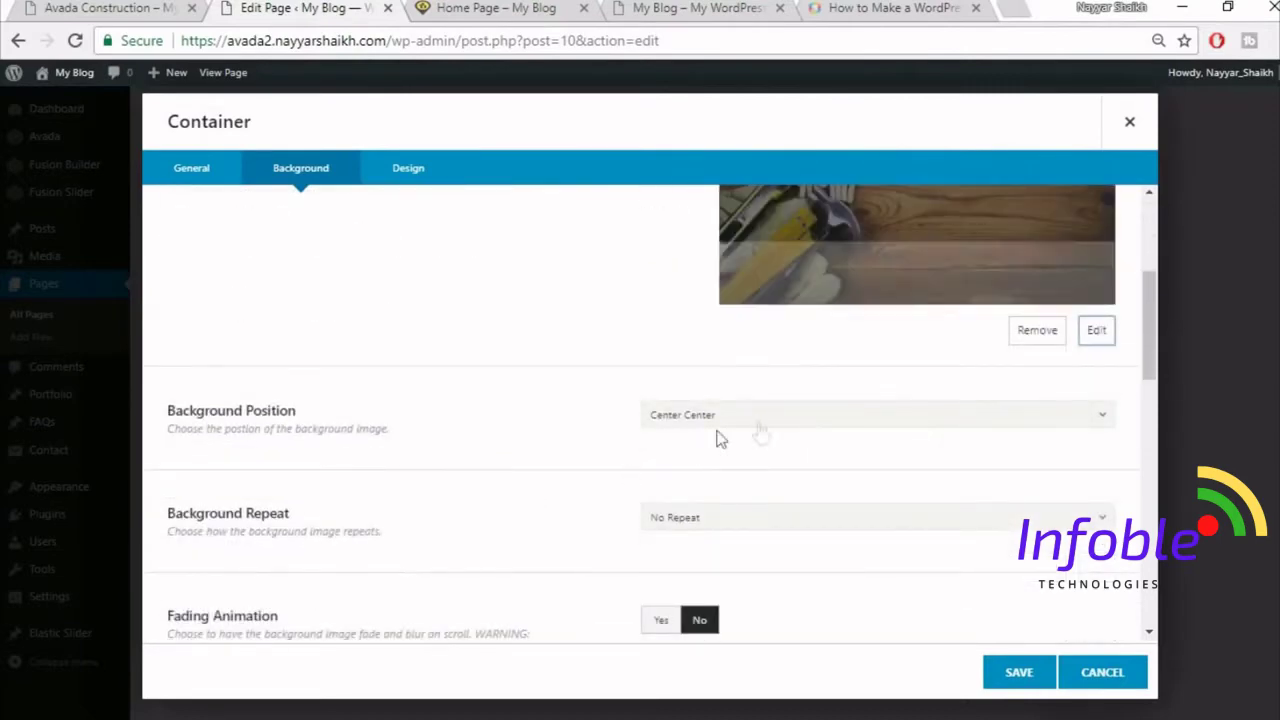
pyautogui.scroll(-1, 722, 436)
pyautogui.scroll(-1, 869, 483)
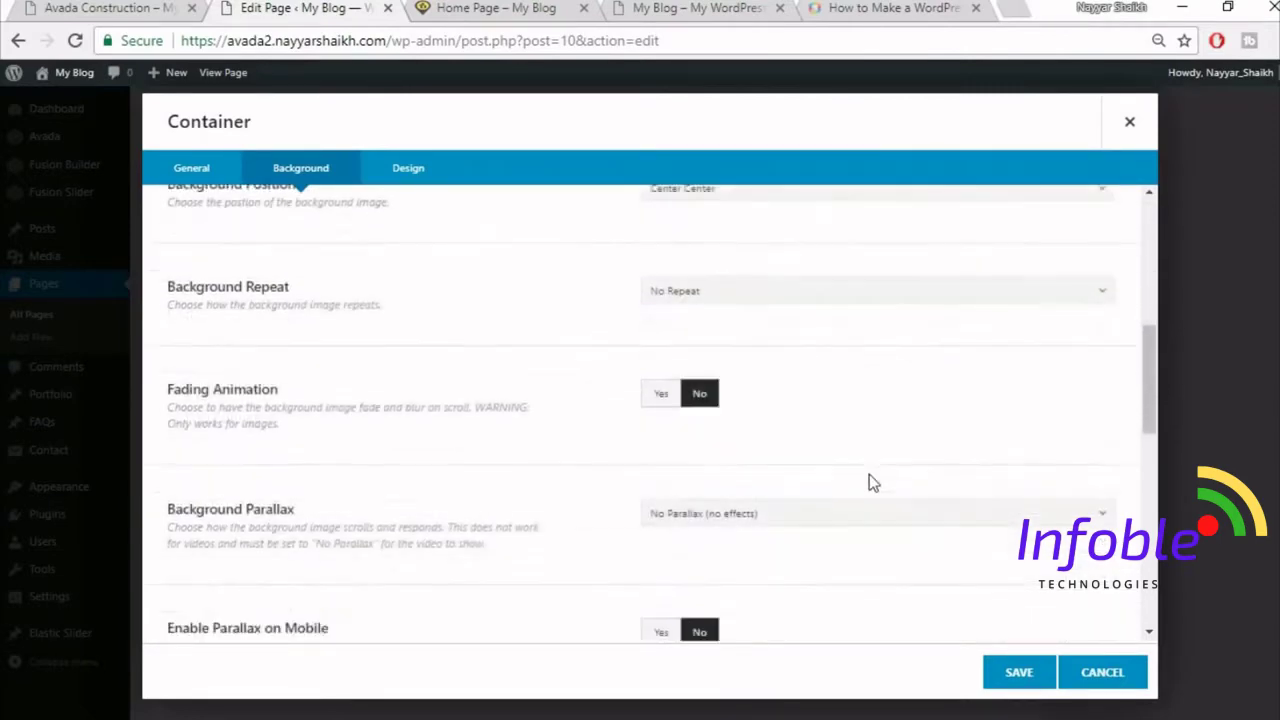
pyautogui.scroll(-6, 869, 483)
pyautogui.click(1025, 675)
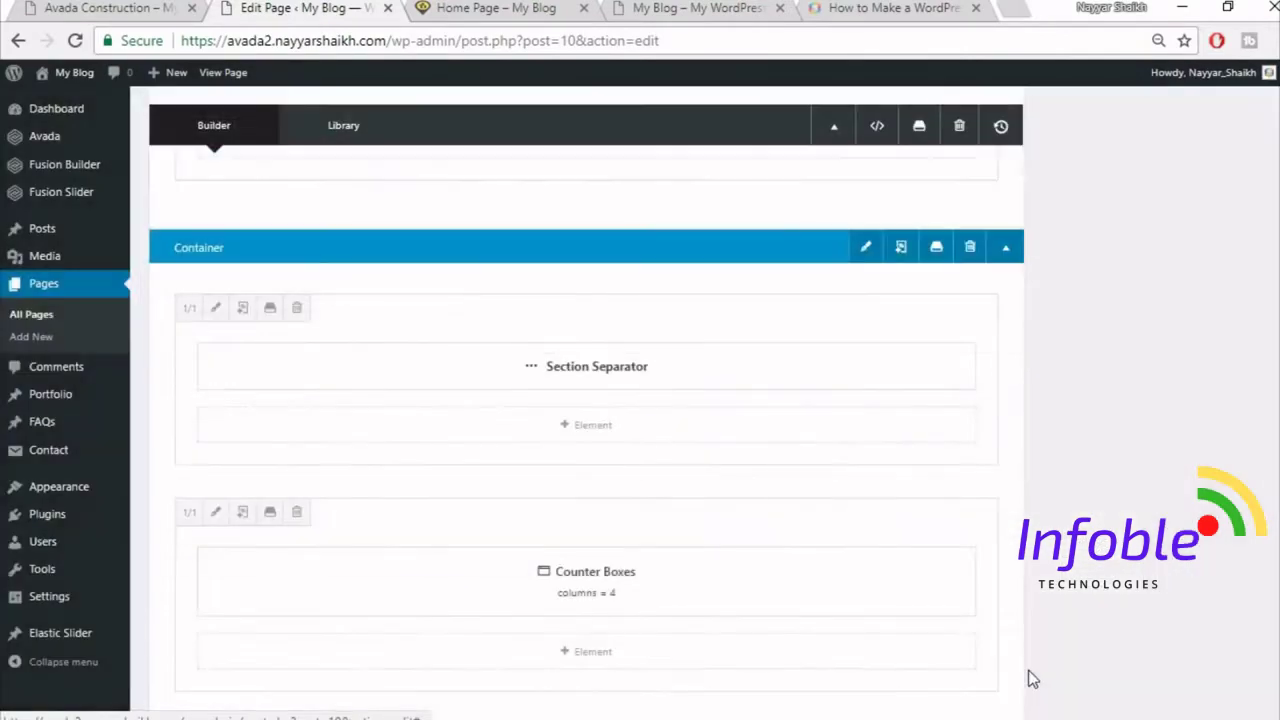
# - Update the page and compare the live counters section with the reference Construction demo
pyautogui.scroll(15, 587, 426)
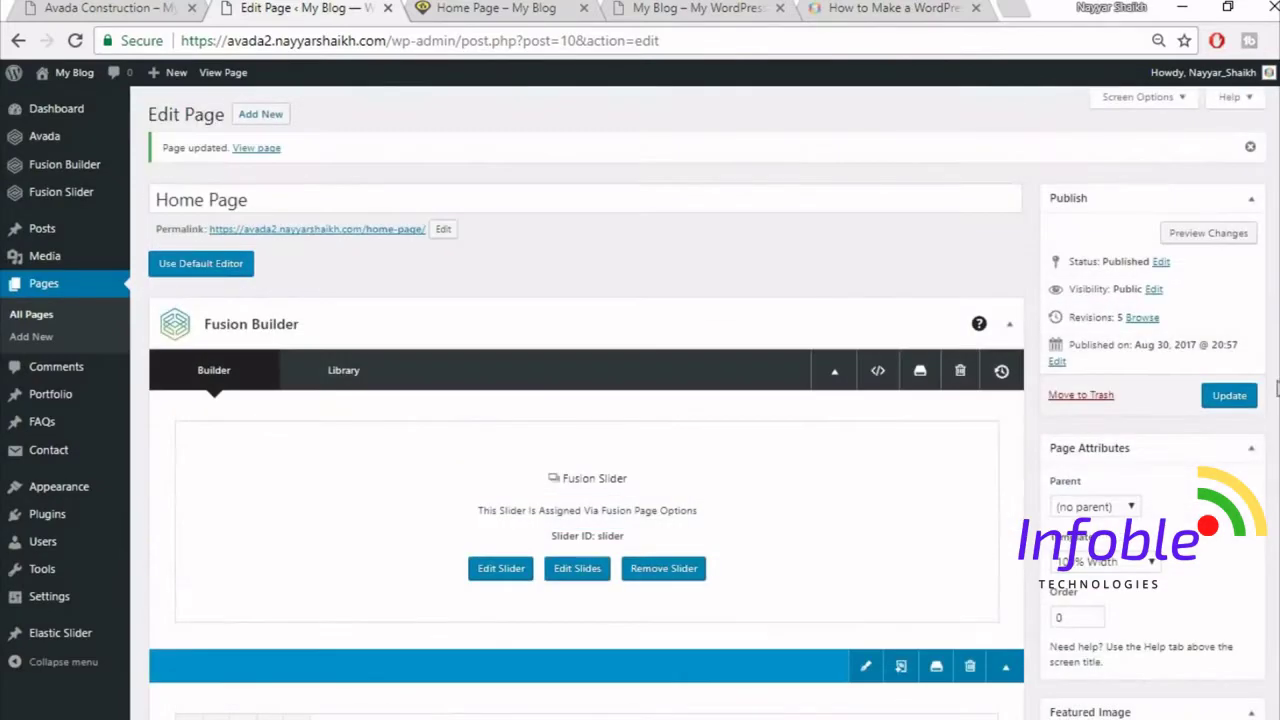
pyautogui.click(1245, 408)
pyautogui.click(505, 8)
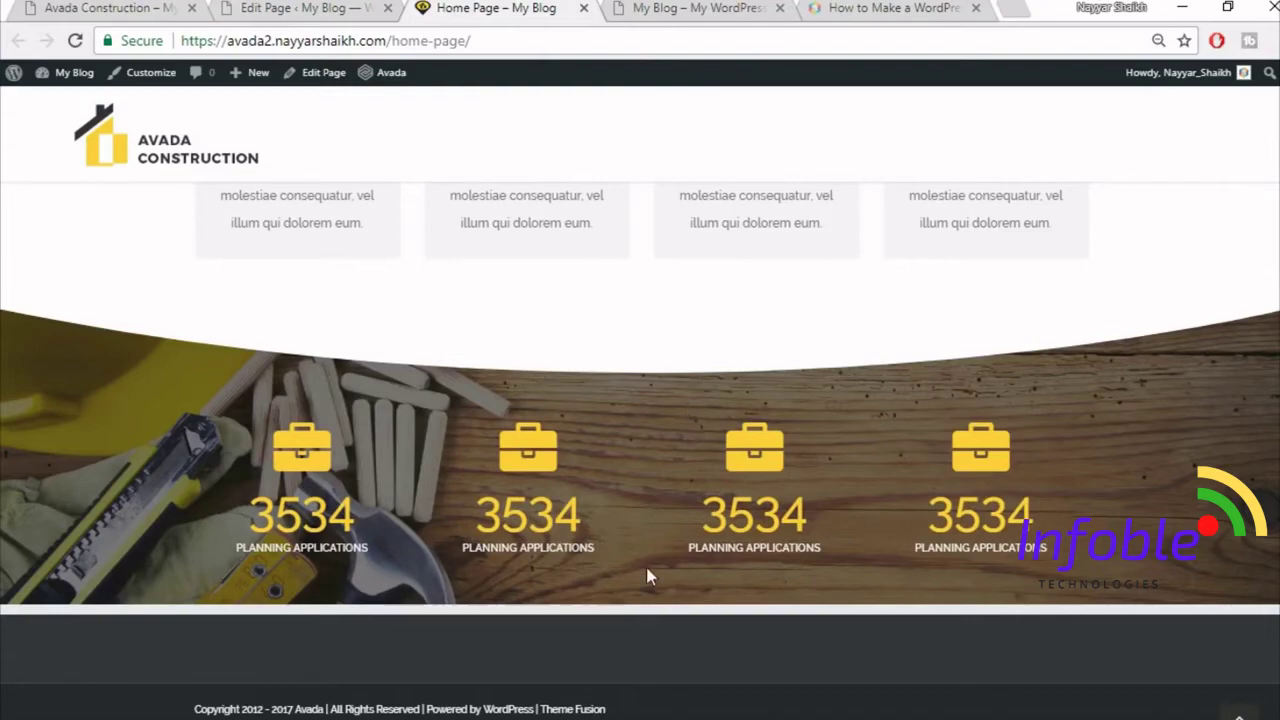
pyautogui.click(150, 8)
pyautogui.scroll(-5, 834, 397)
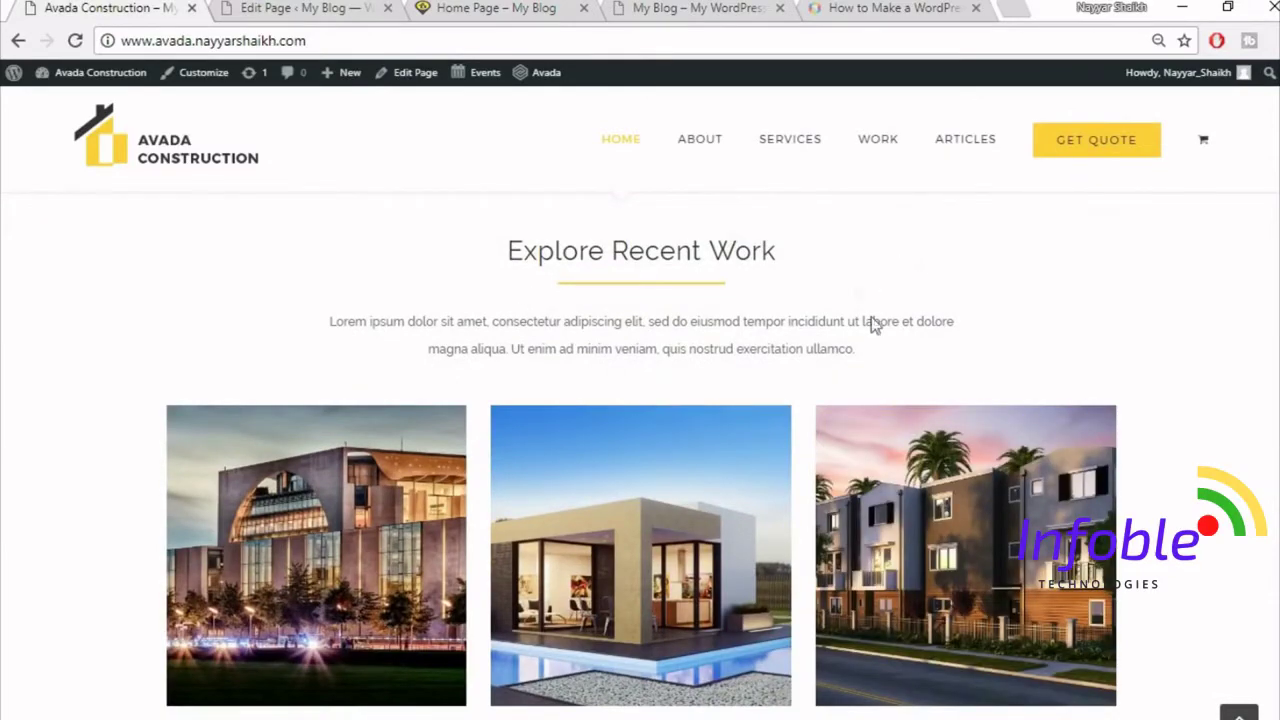
pyautogui.scroll(-2, 872, 323)
pyautogui.scroll(2, 700, 440)
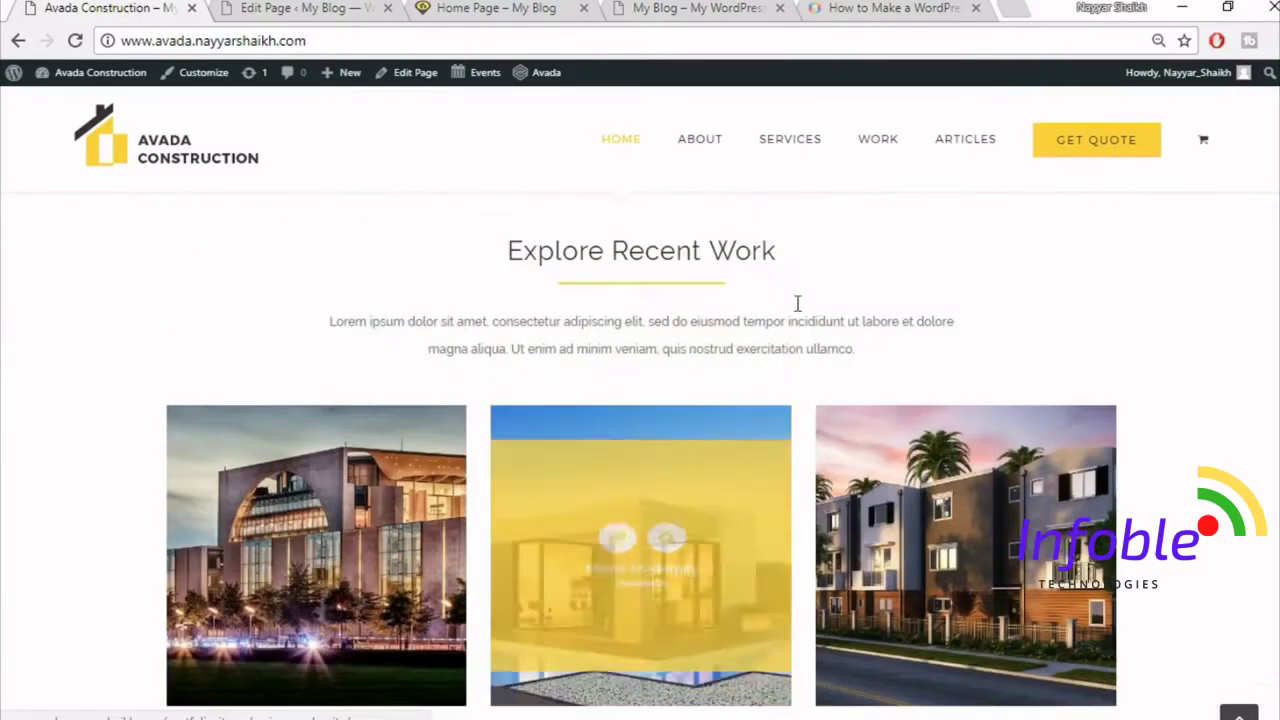
pyautogui.scroll(-1, 294, 491)
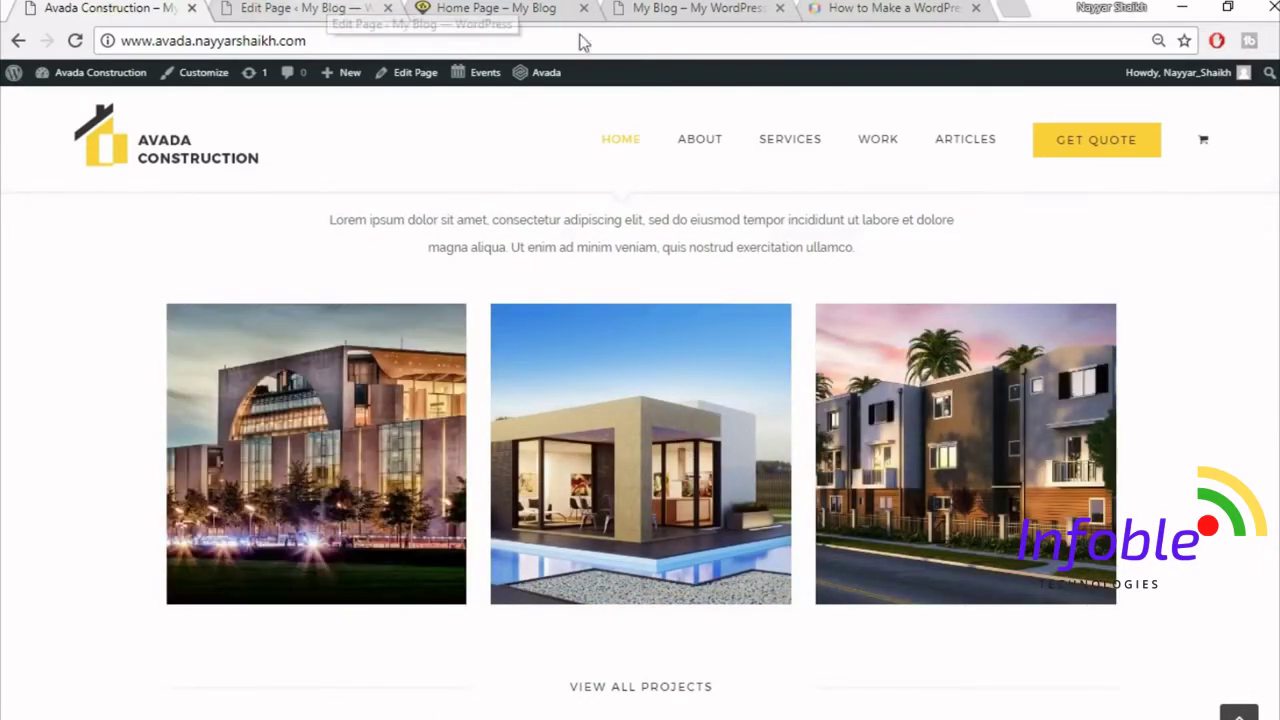
# - Check the wooden counters background on the live home page, then return to the editor
pyautogui.click(305, 8)
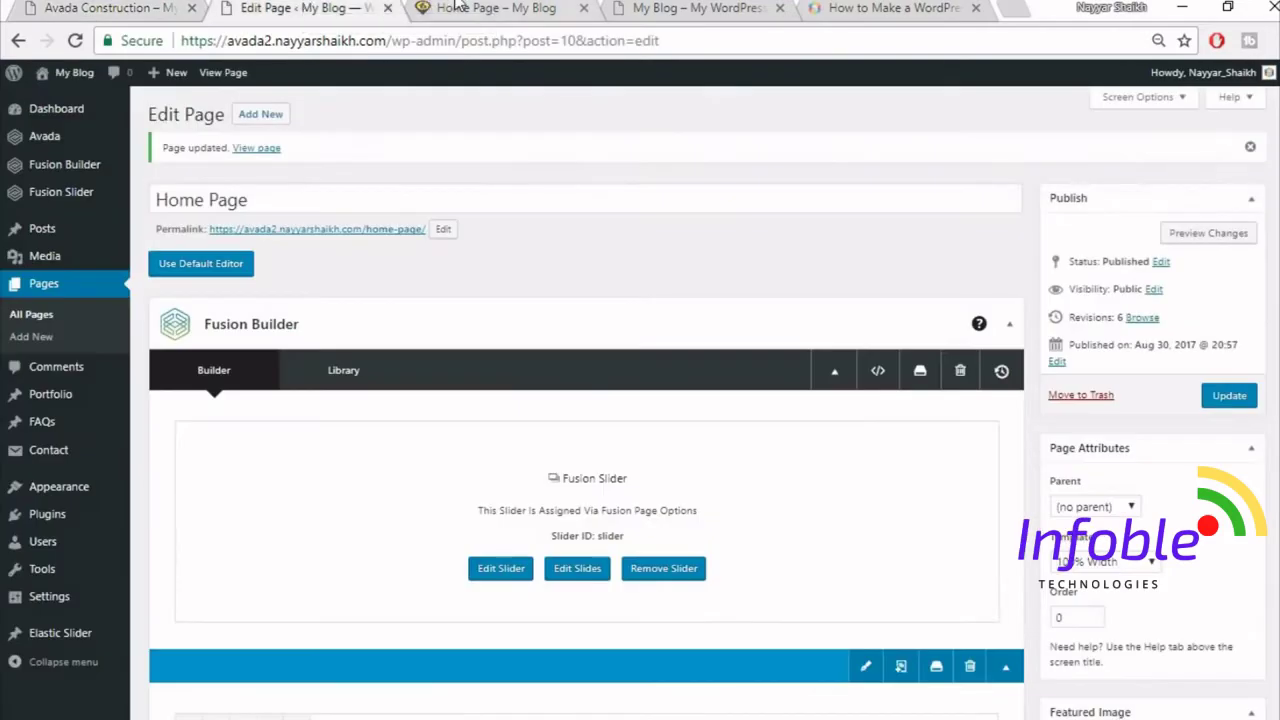
pyautogui.click(470, 8)
pyautogui.scroll(10, 640, 450)
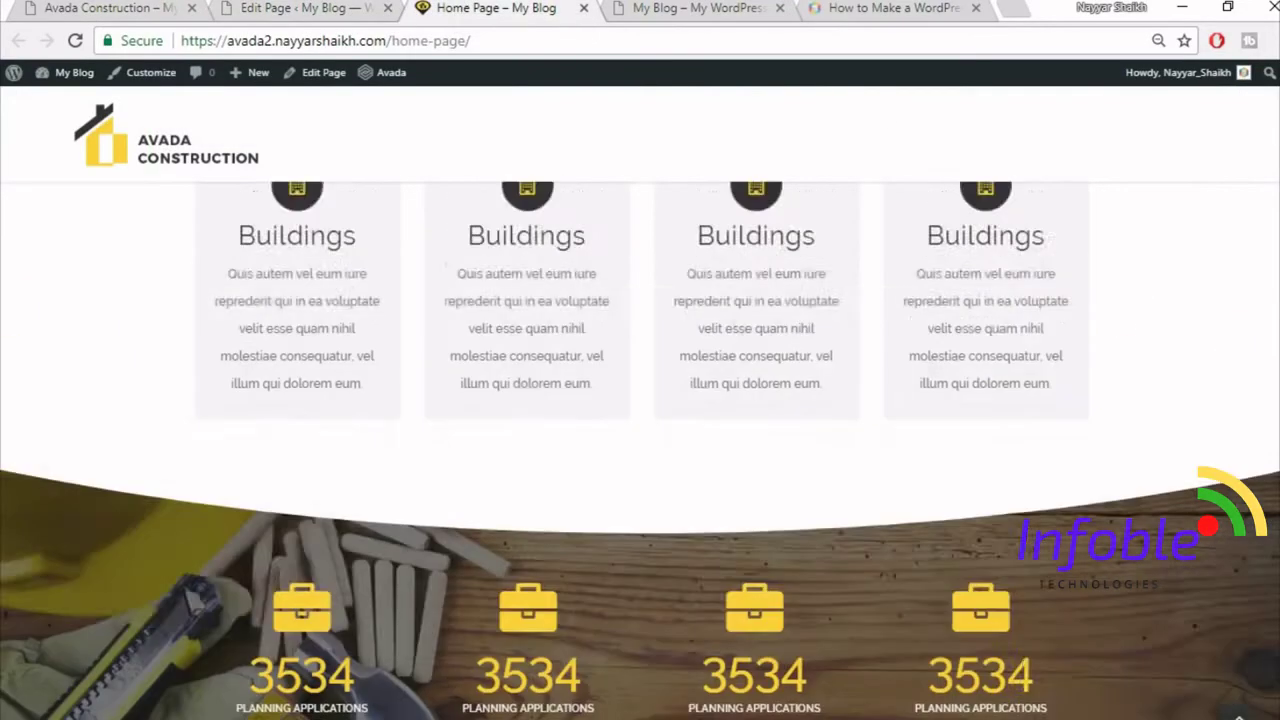
pyautogui.scroll(3, 640, 450)
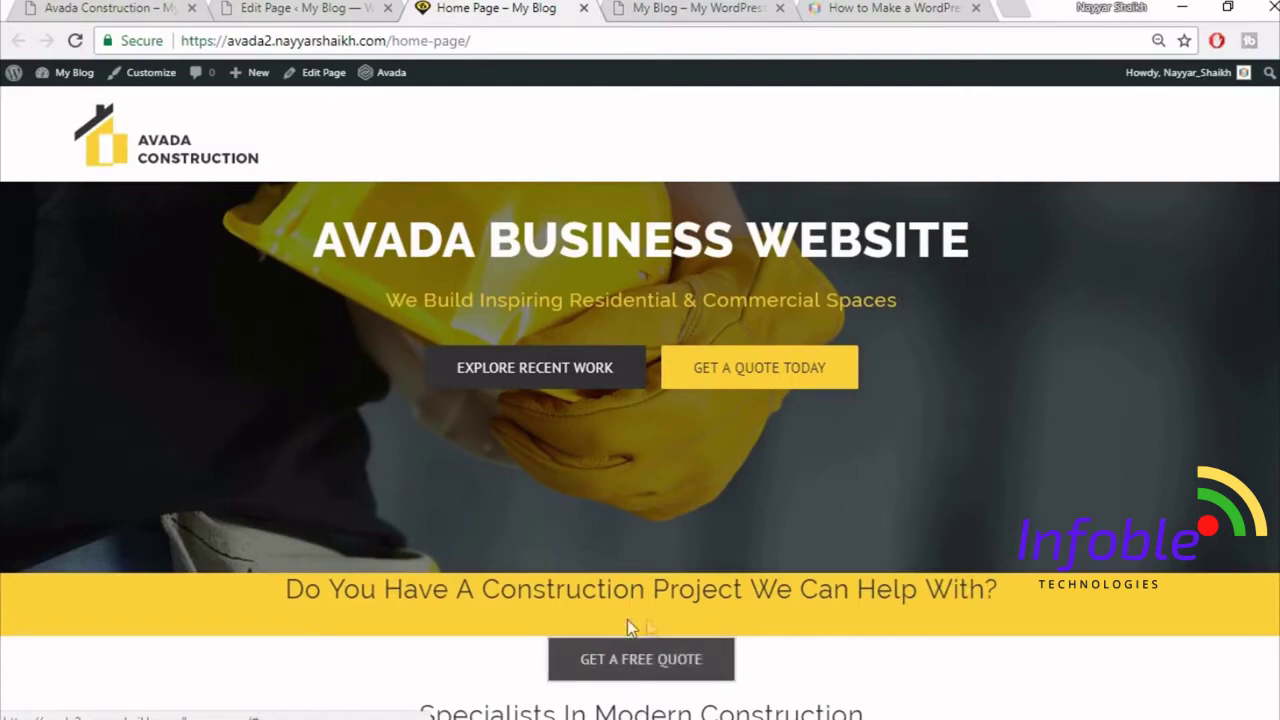
pyautogui.scroll(-2, 931, 446)
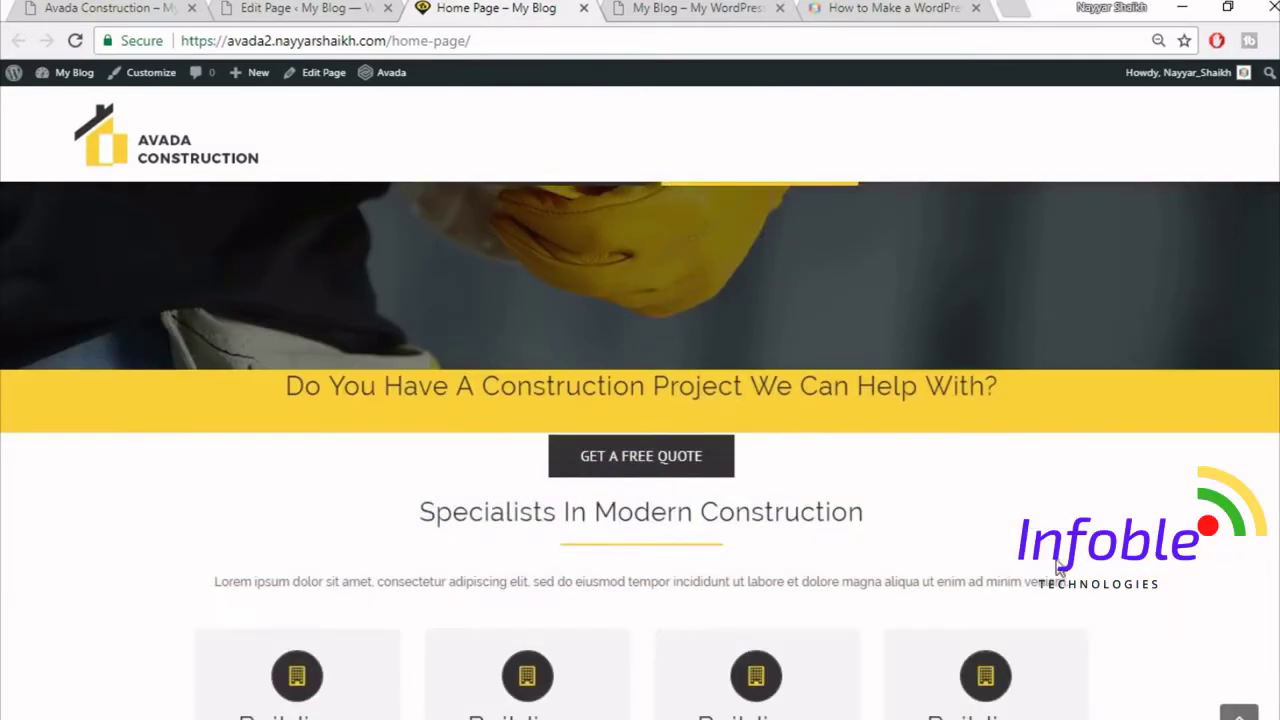
pyautogui.scroll(1, 650, 520)
pyautogui.click(292, 7)
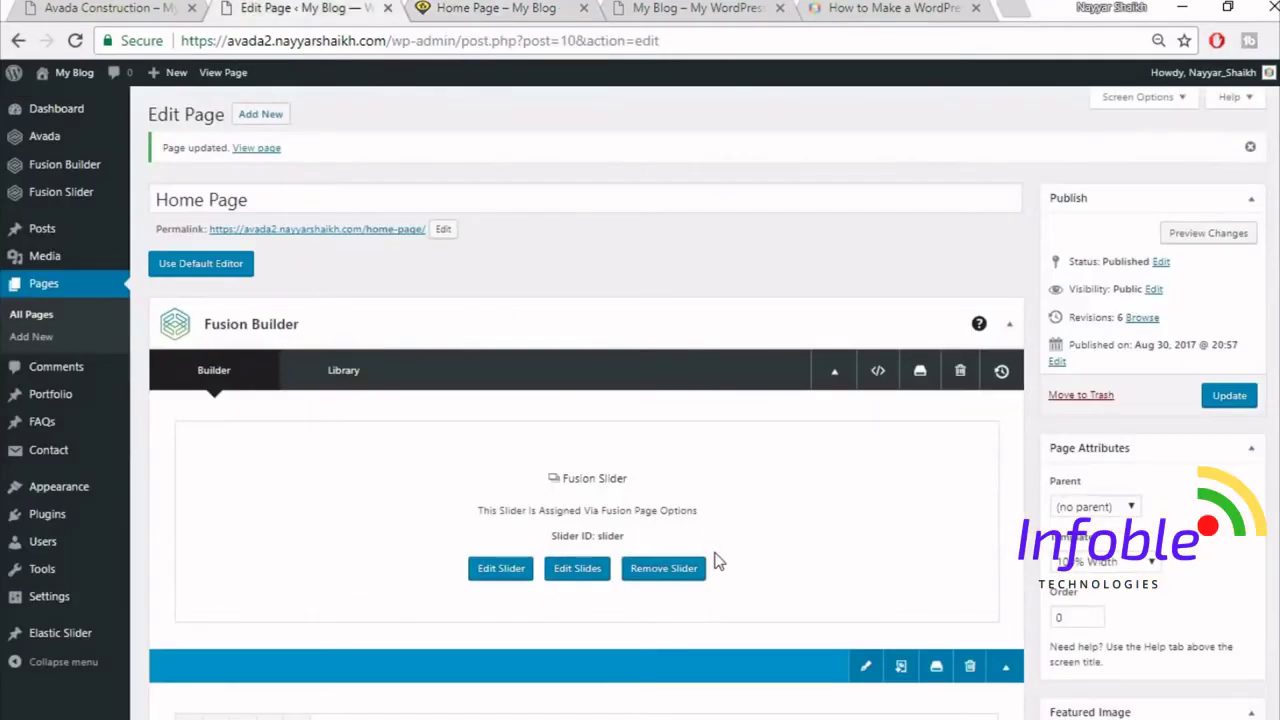
pyautogui.scroll(-5, 716, 562)
pyautogui.click(496, 7)
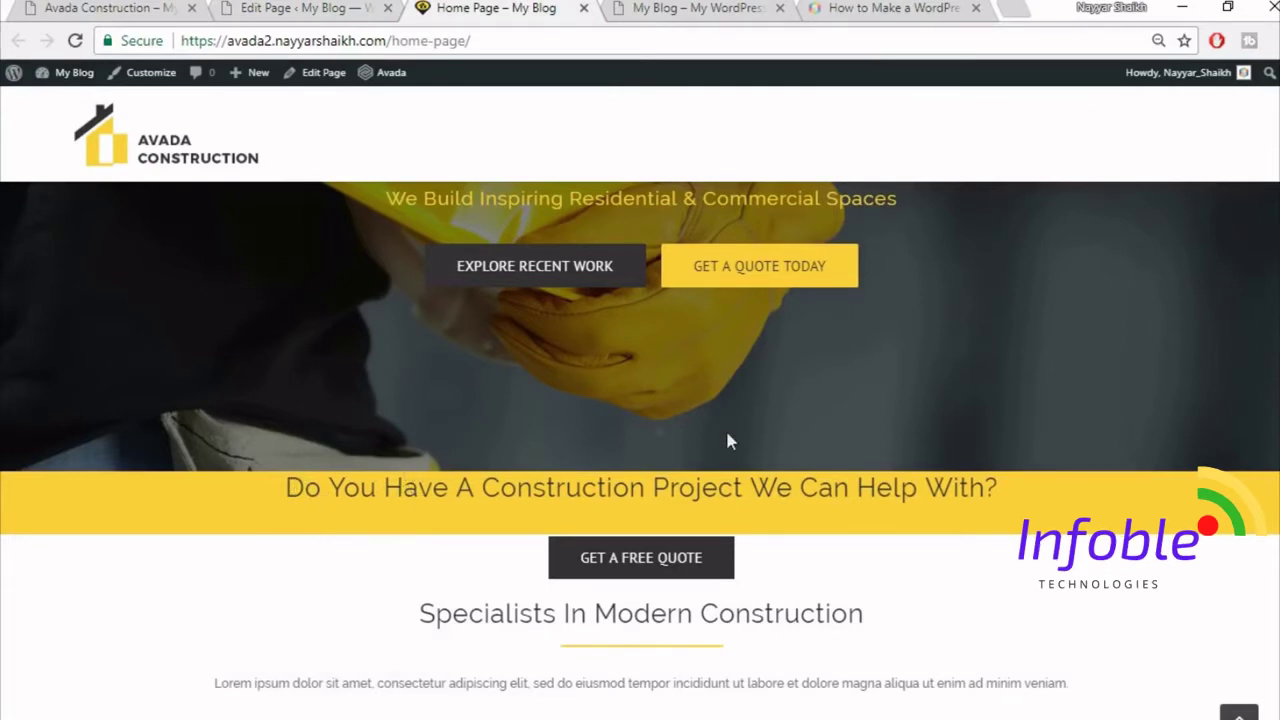
pyautogui.click(268, 6)
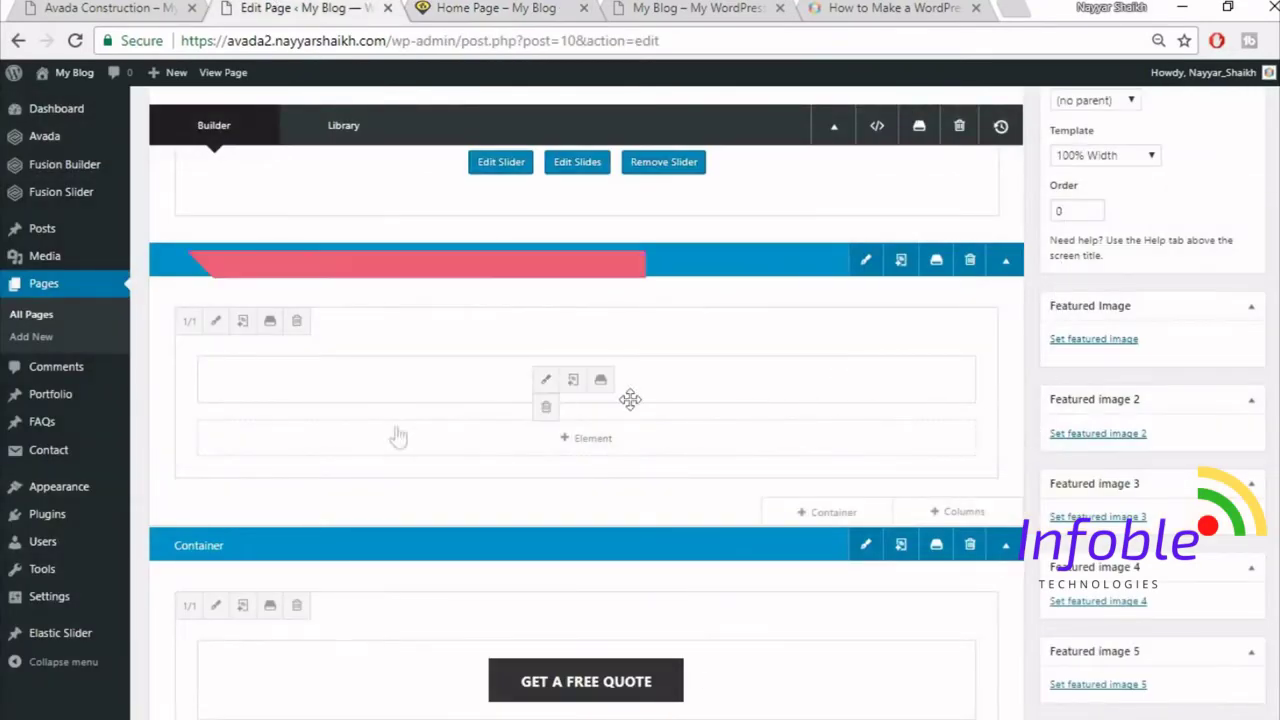
# - Set the construction-project heading column's top padding to 50 and save it
pyautogui.click(215, 323)
pyautogui.click(289, 168)
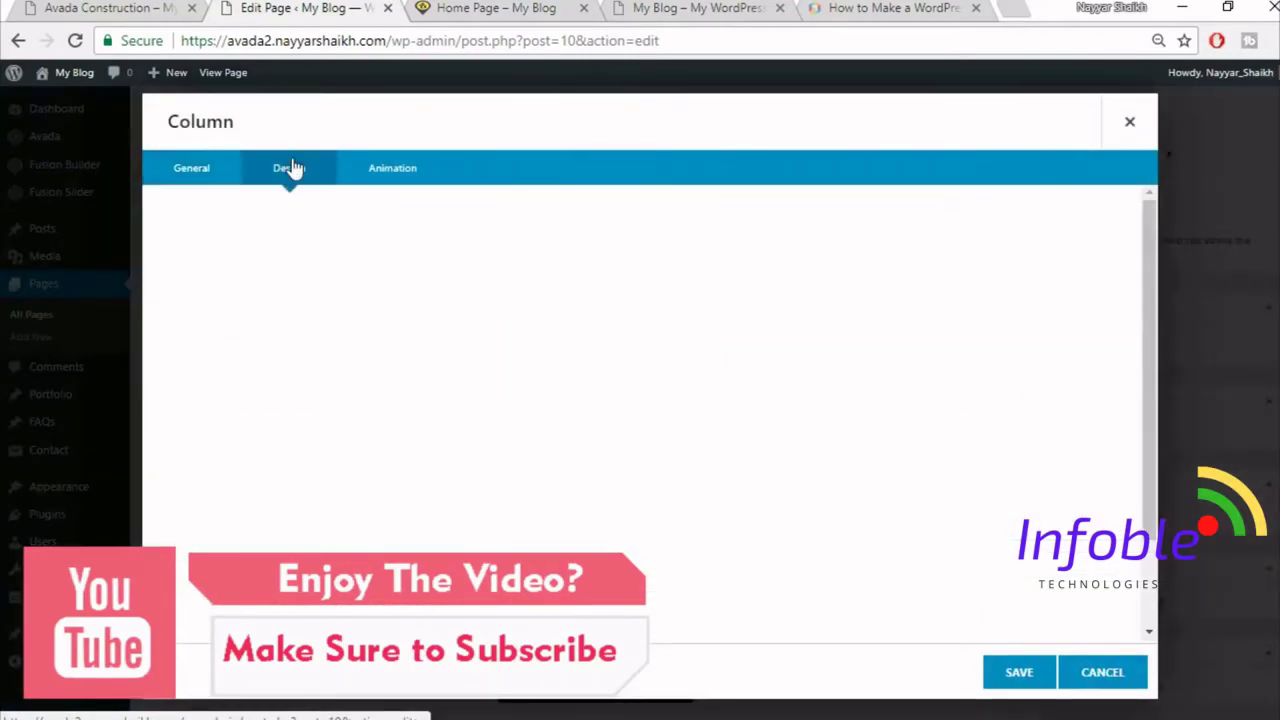
pyautogui.scroll(-1, 822, 512)
pyautogui.scroll(-1, 822, 512)
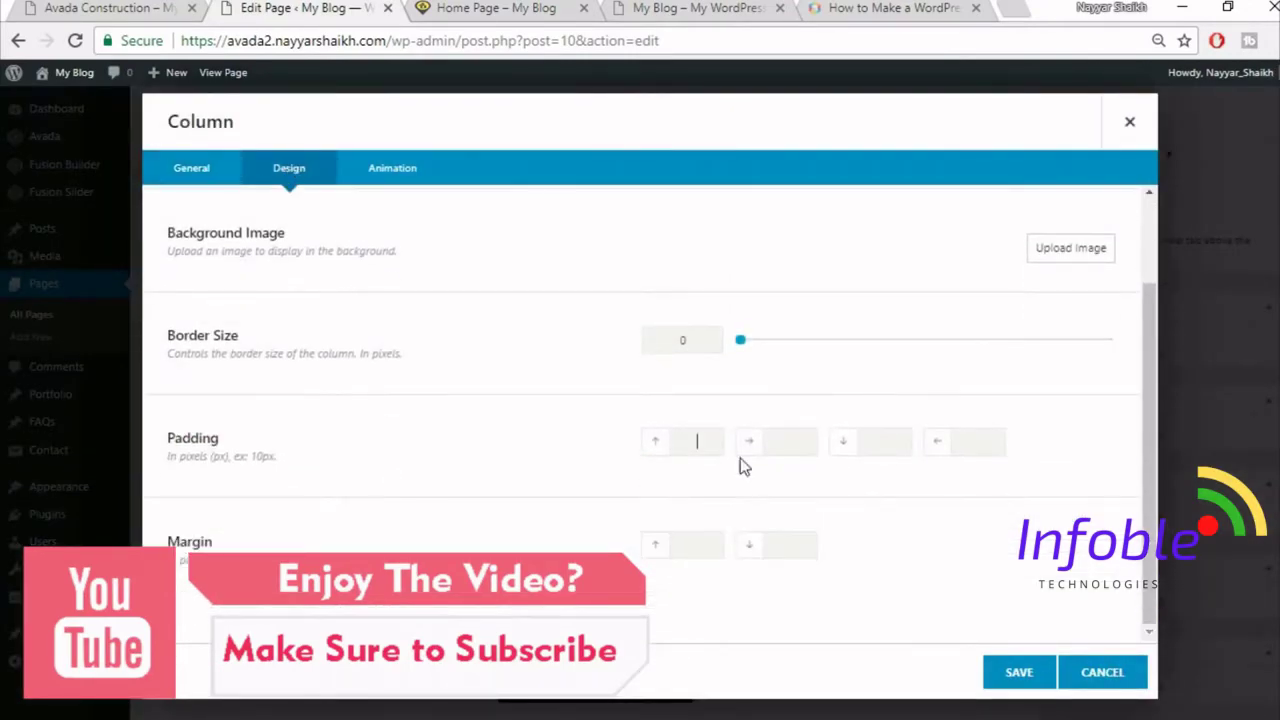
pyautogui.write('50')
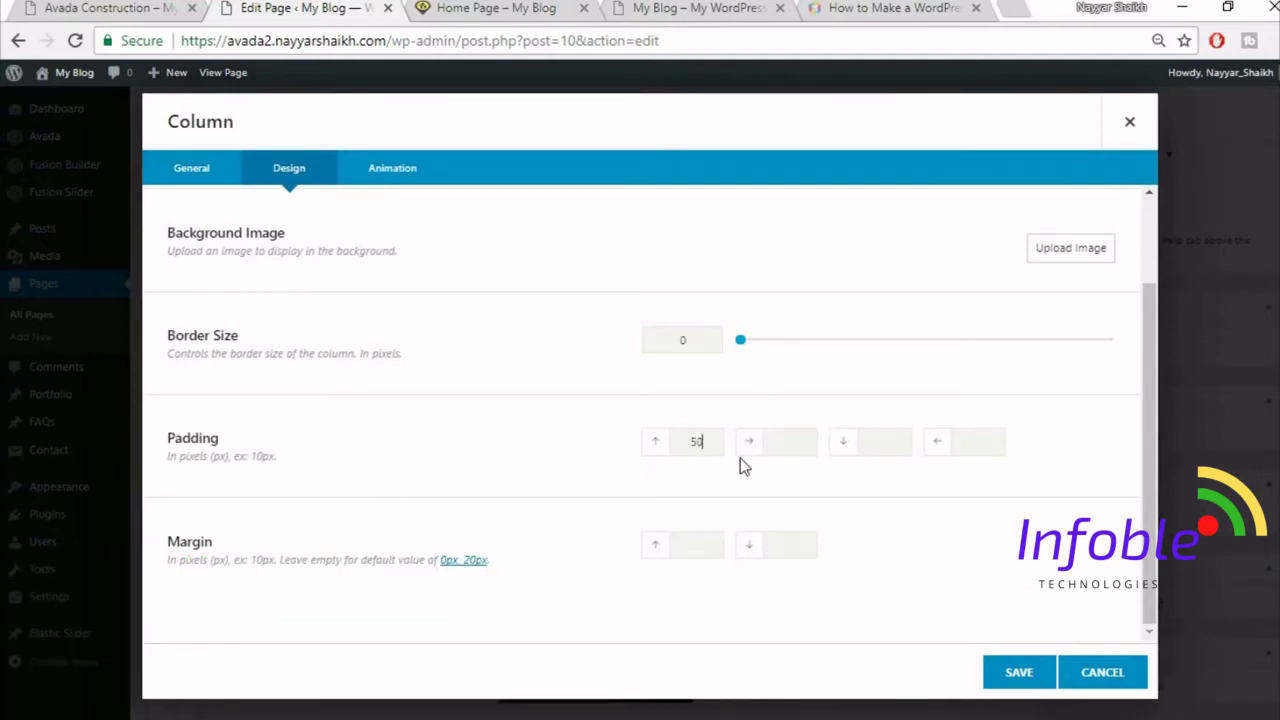
pyautogui.click(1016, 674)
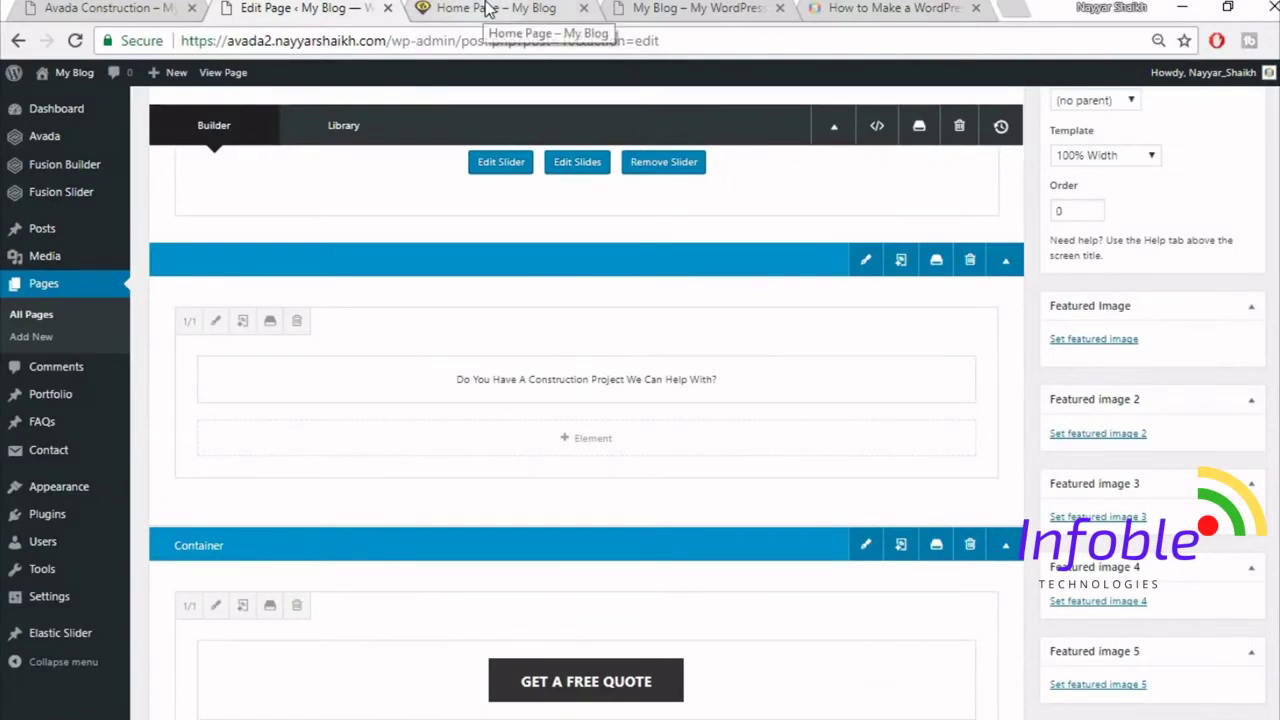
# - Inspect the construction-project heading on the live page, then return to the editor
pyautogui.click(488, 9)
pyautogui.moveTo(287, 487); pyautogui.dragTo(1013, 520)
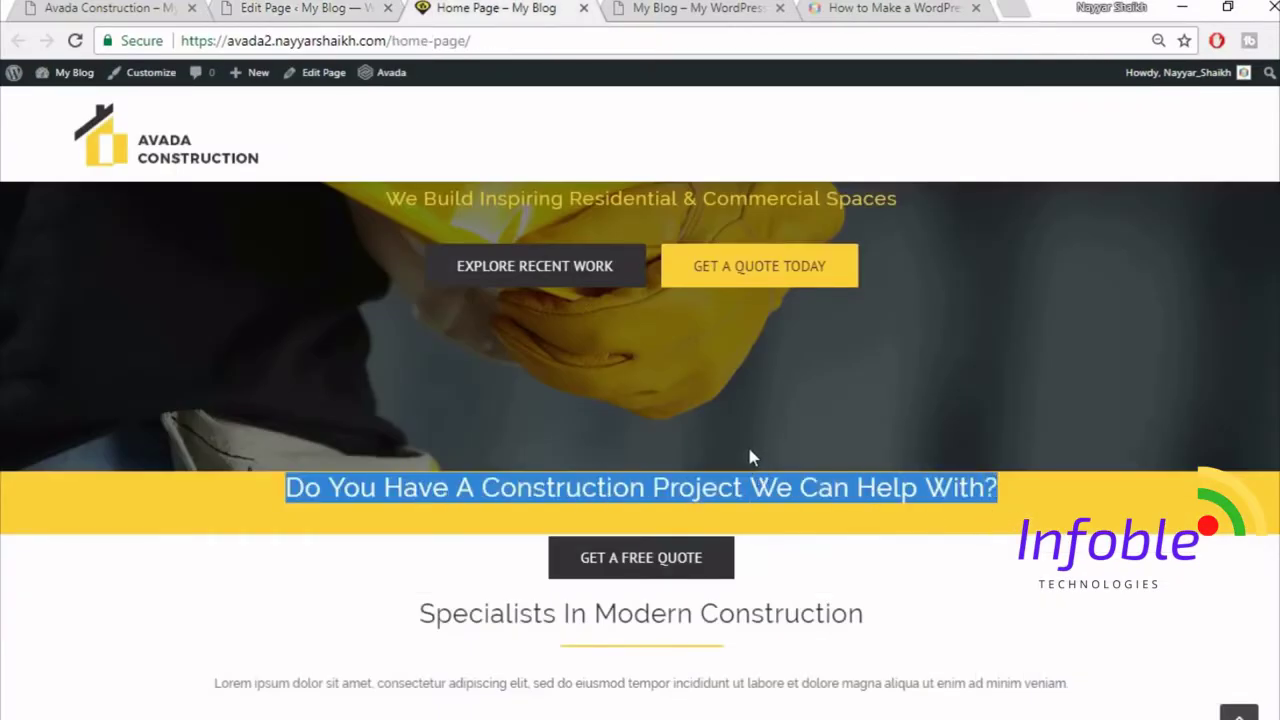
pyautogui.click(803, 521)
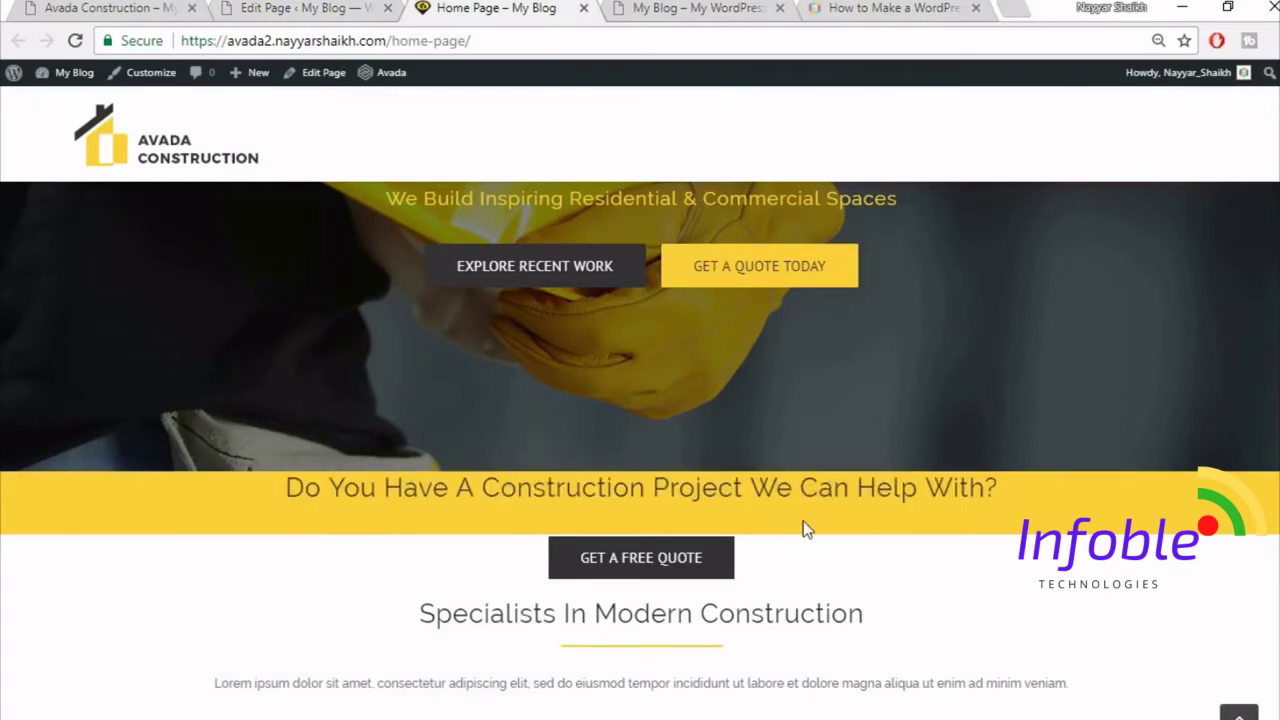
pyautogui.click(352, 6)
pyautogui.scroll(3, 1245, 280)
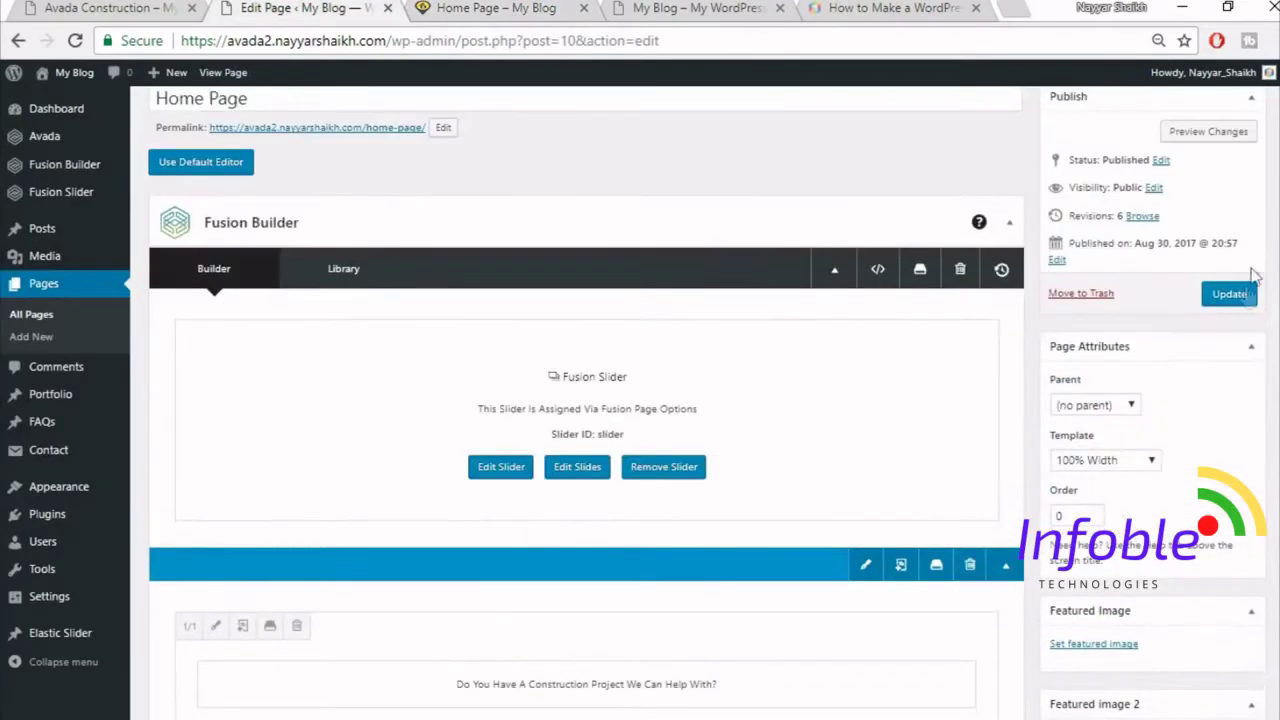
# - Update the page with the 50 padding, reload the live home page to check the heading band, and return to the editor
pyautogui.click(1245, 293)
pyautogui.click(500, 10)
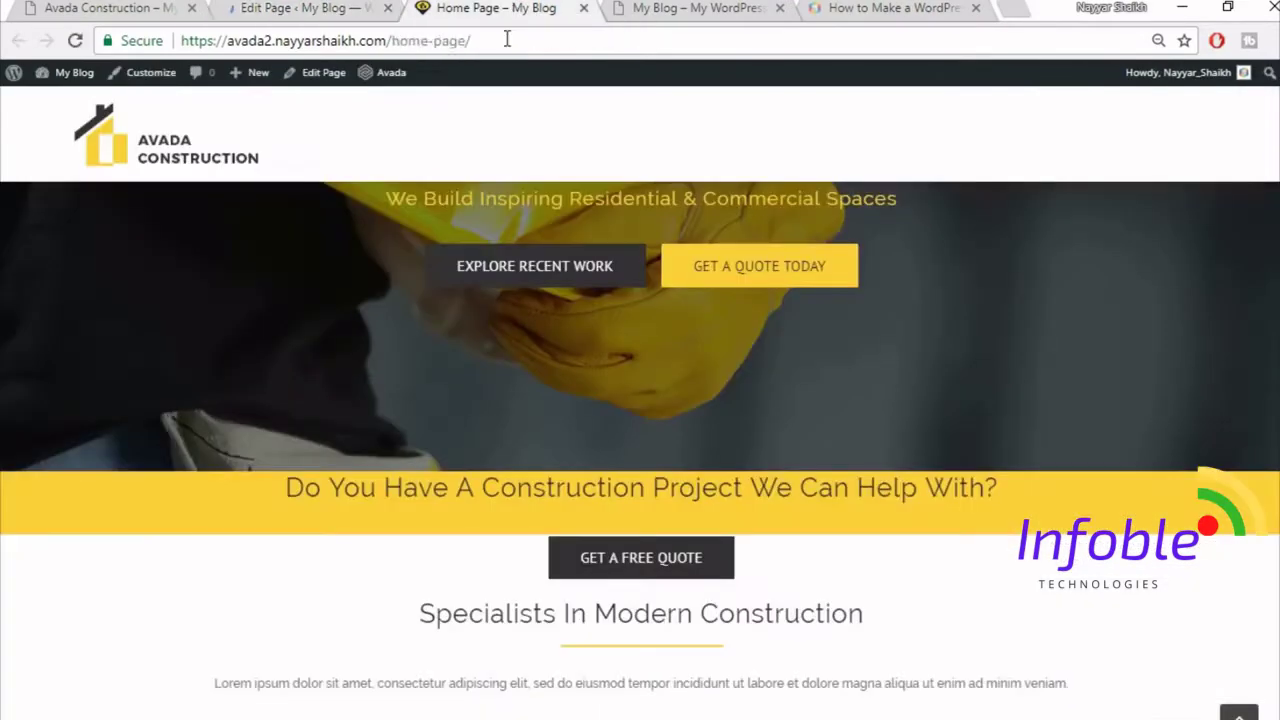
pyautogui.click(507, 40)
pyautogui.press('Return')
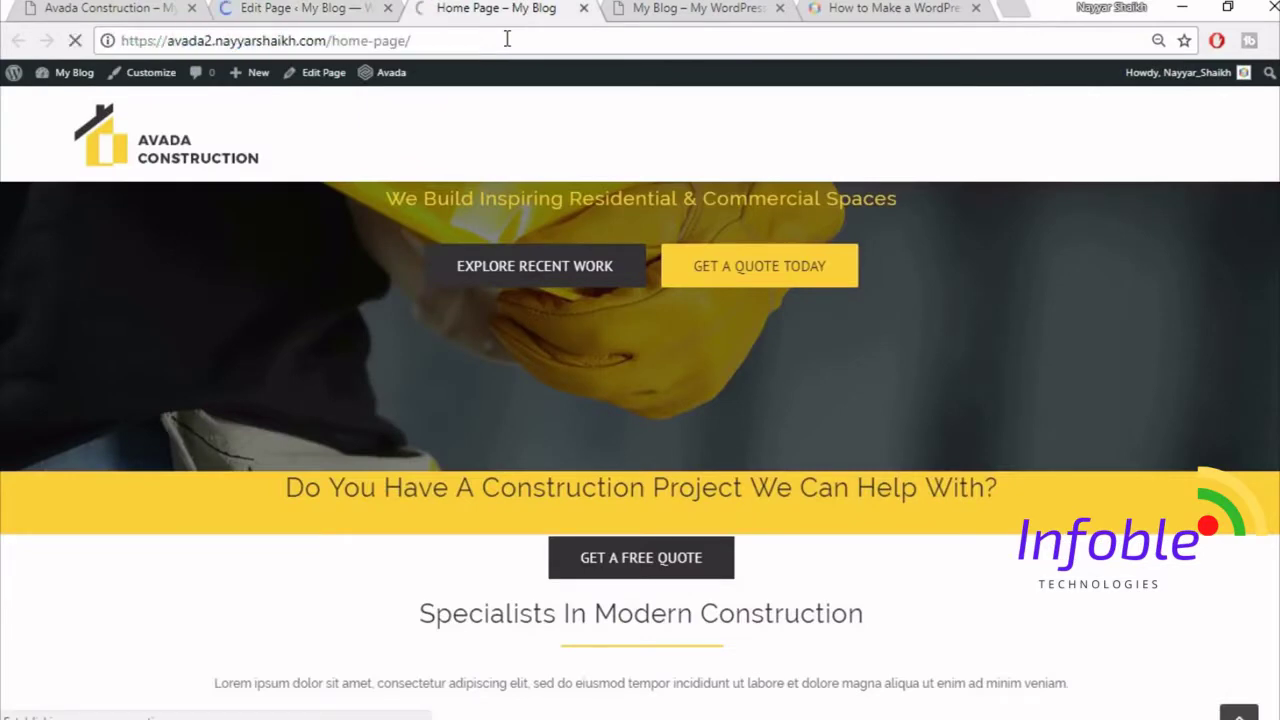
pyautogui.scroll(-1, 840, 665)
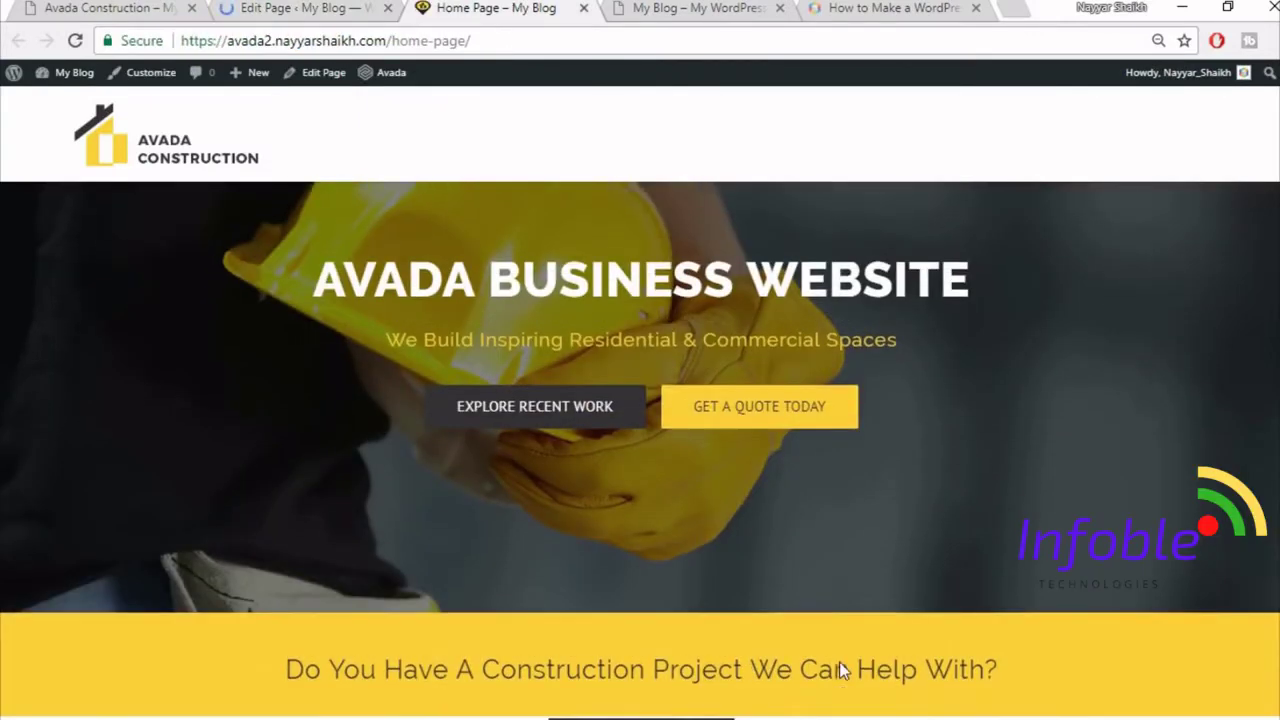
pyautogui.scroll(1, 909, 640)
pyautogui.scroll(-1, 914, 637)
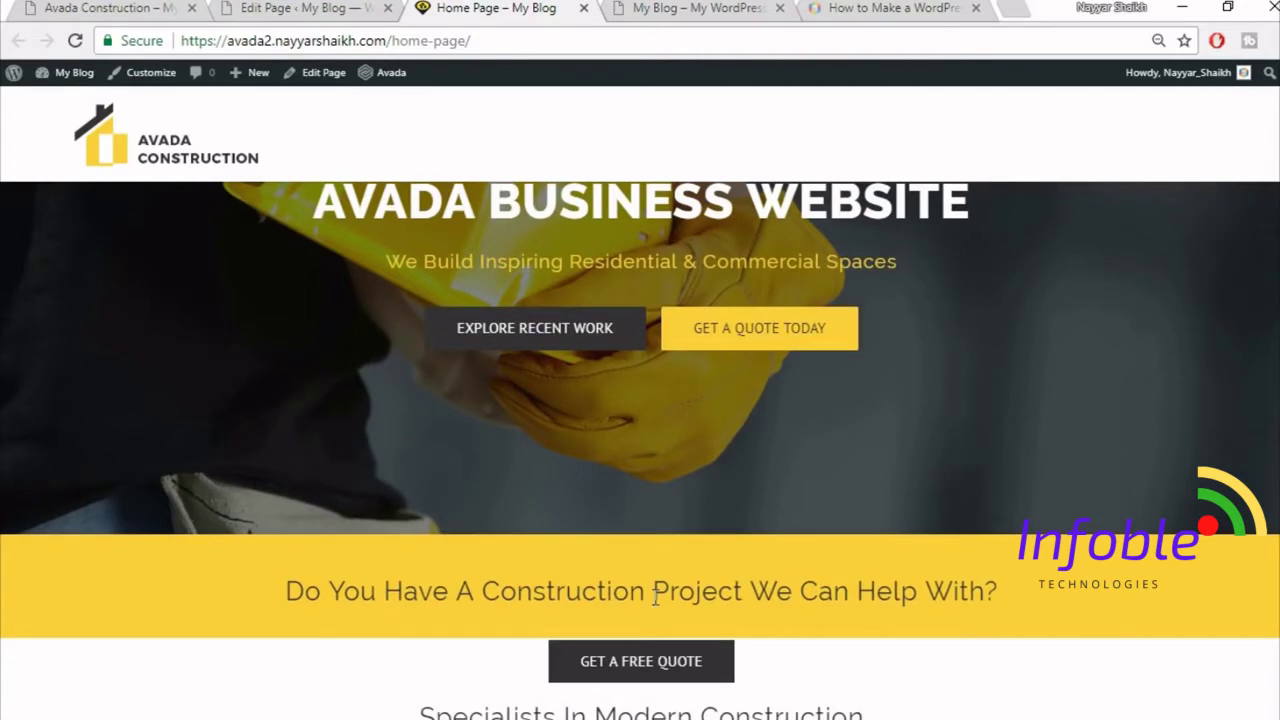
pyautogui.scroll(-2, 655, 597)
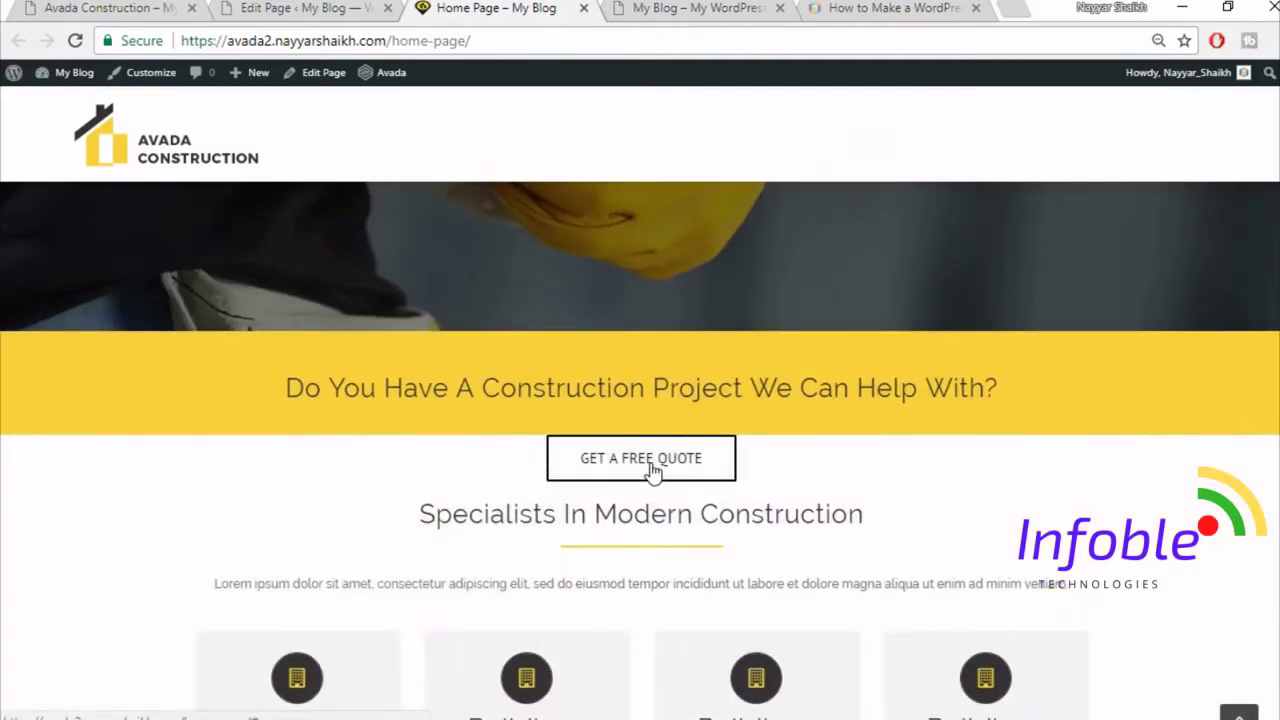
pyautogui.click(280, 9)
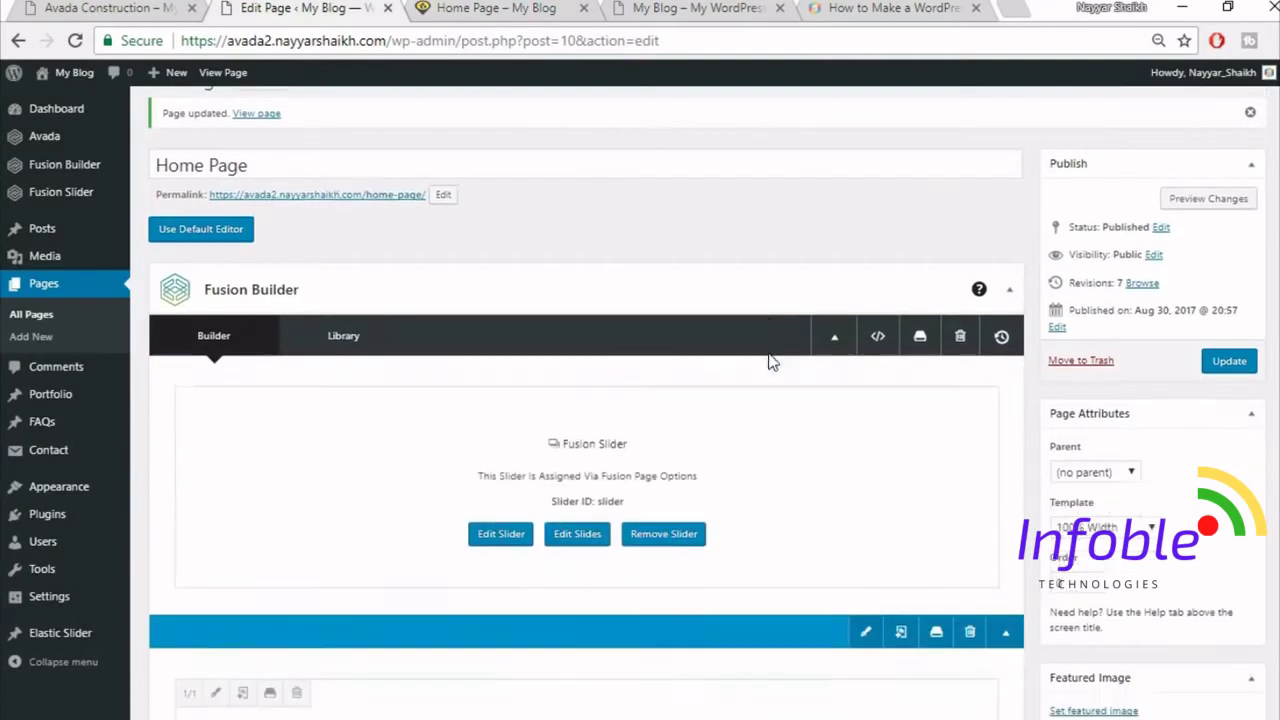
# - Set the GET A FREE QUOTE column's top margin to -22 and save it
pyautogui.scroll(-4, 771, 360)
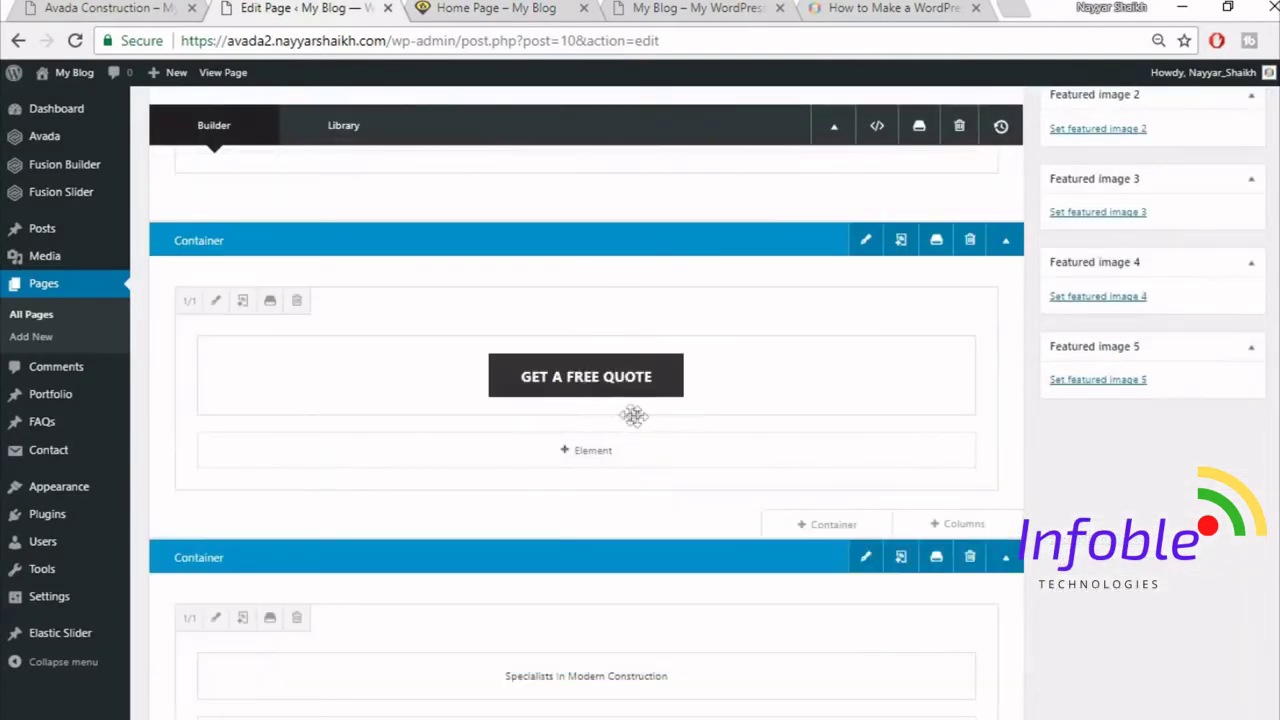
pyautogui.click(215, 301)
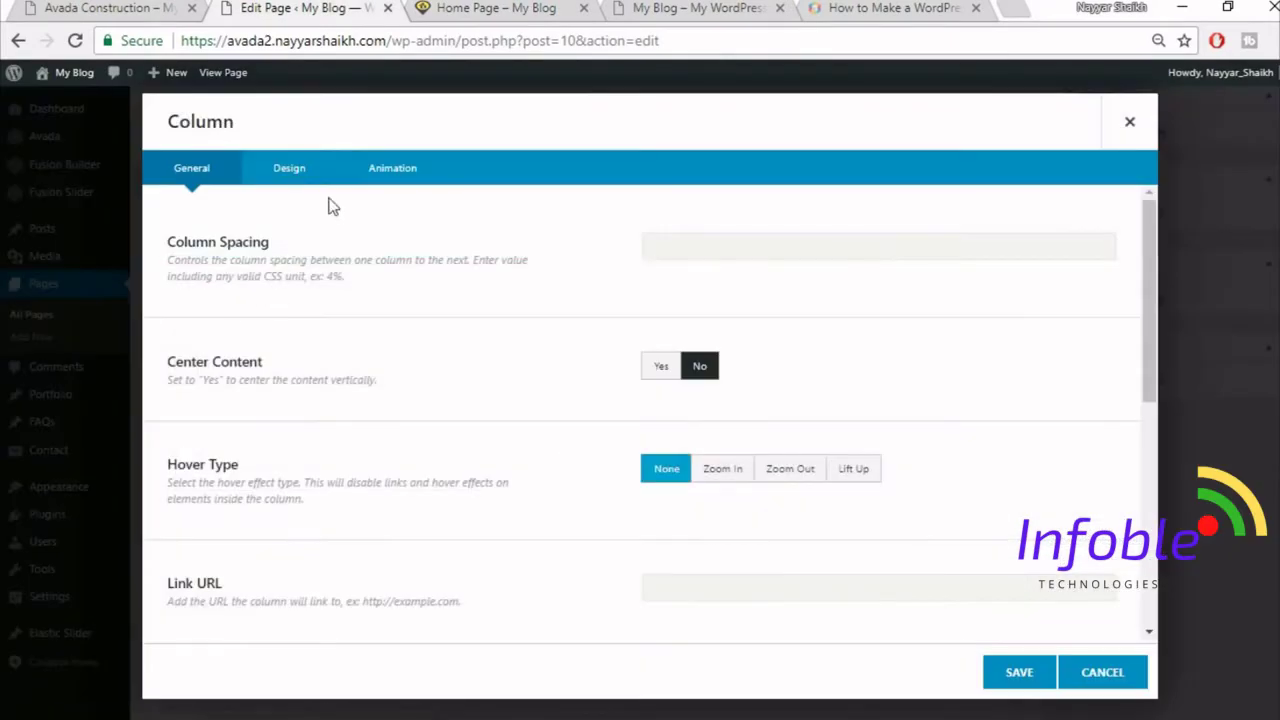
pyautogui.click(287, 178)
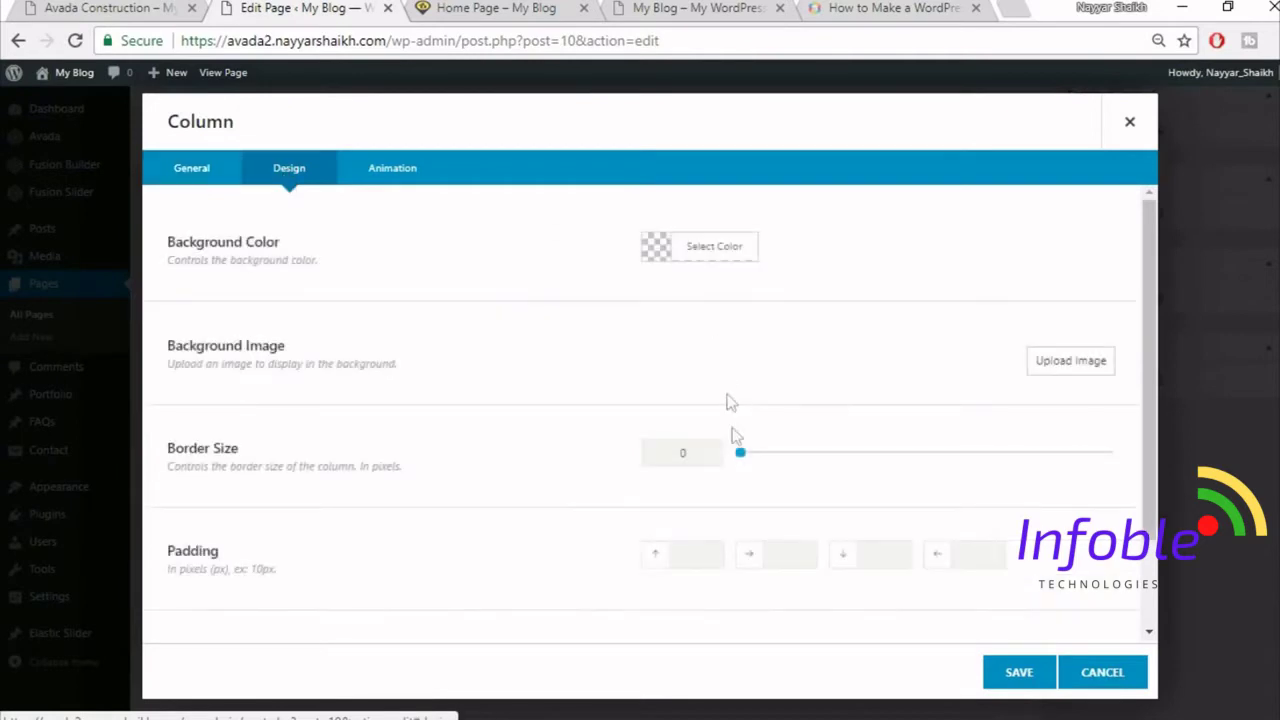
pyautogui.scroll(-2, 735, 440)
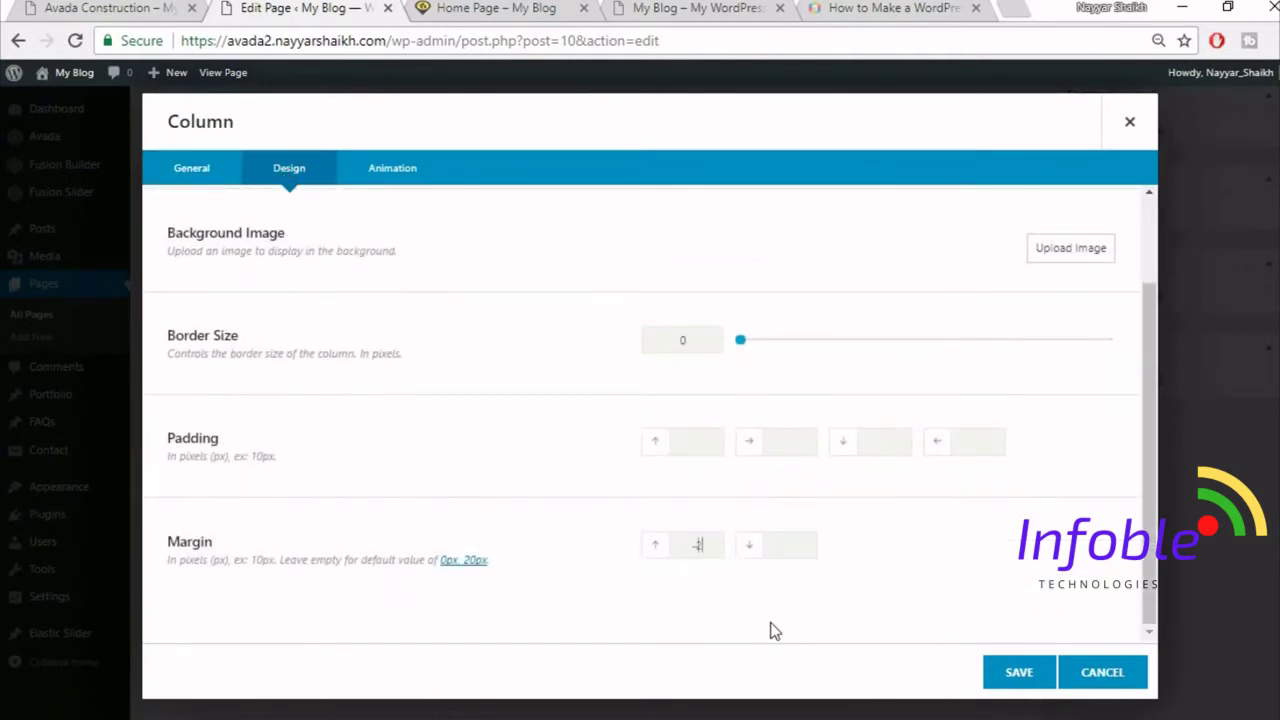
pyautogui.click(508, 10)
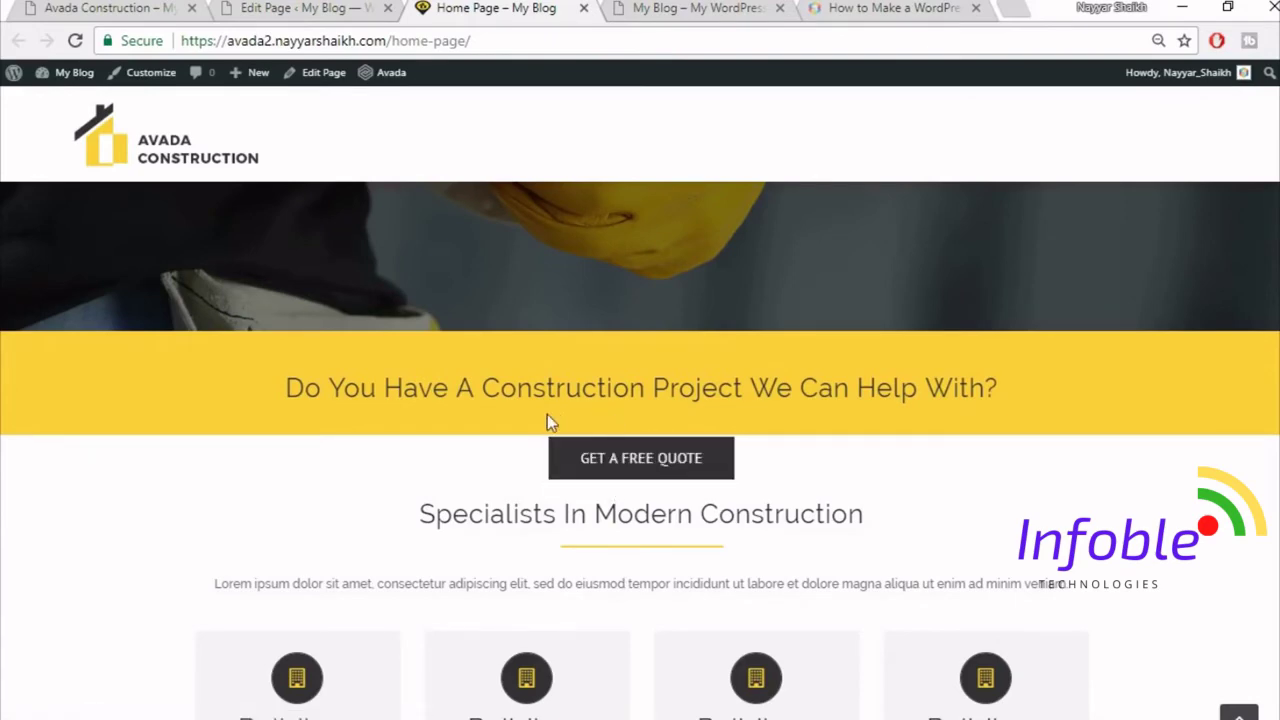
pyautogui.click(358, 7)
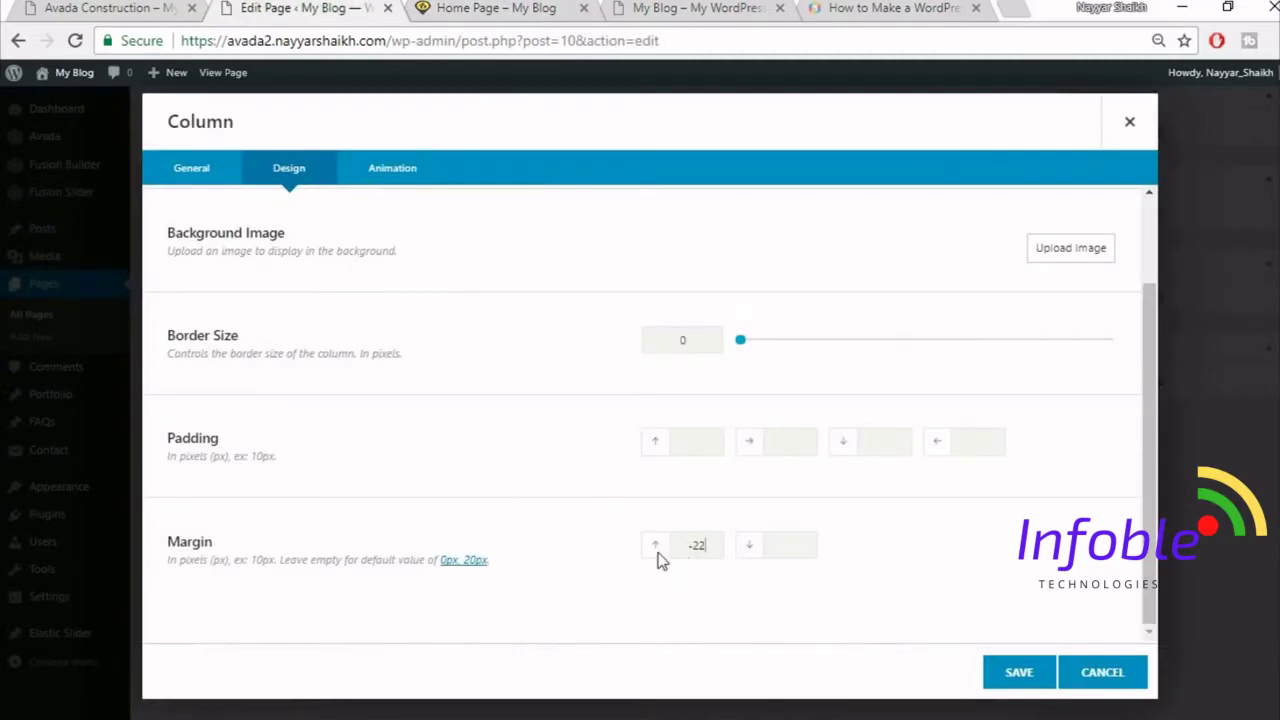
pyautogui.click(1036, 686)
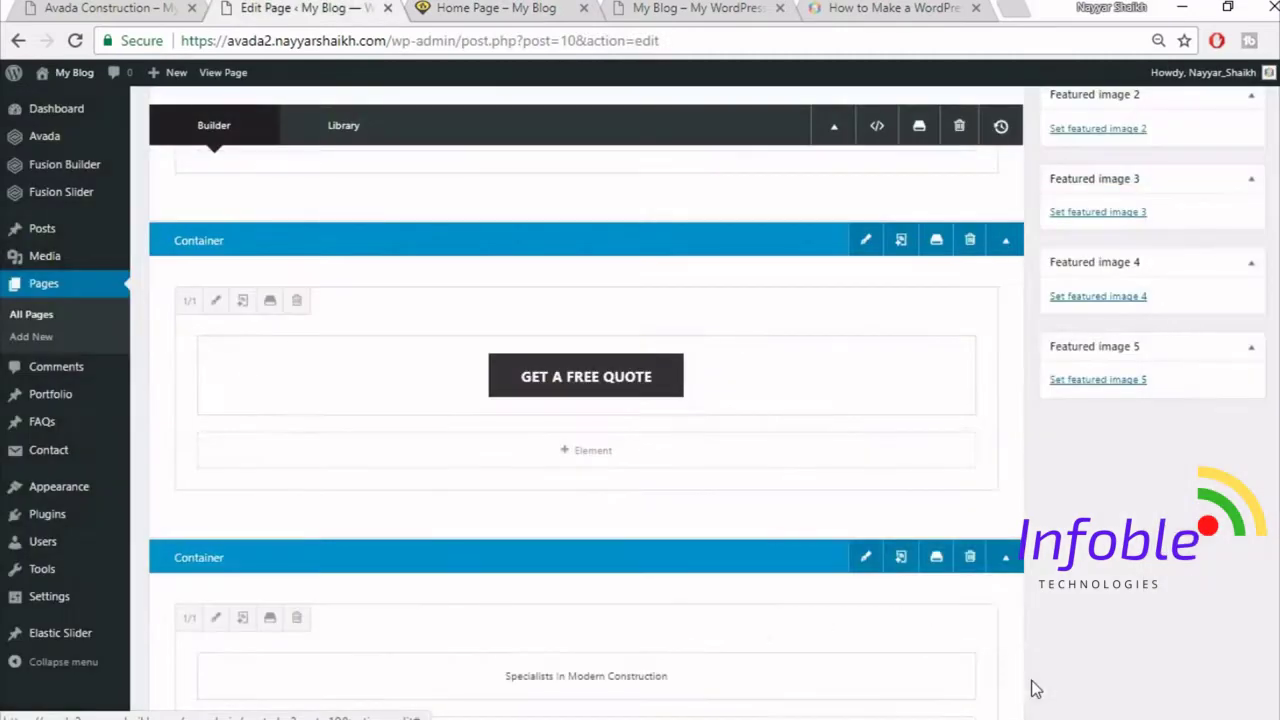
# - Update the Home Page and reload the live site to check the button position
pyautogui.scroll(5, 1042, 686)
pyautogui.click(1229, 295)
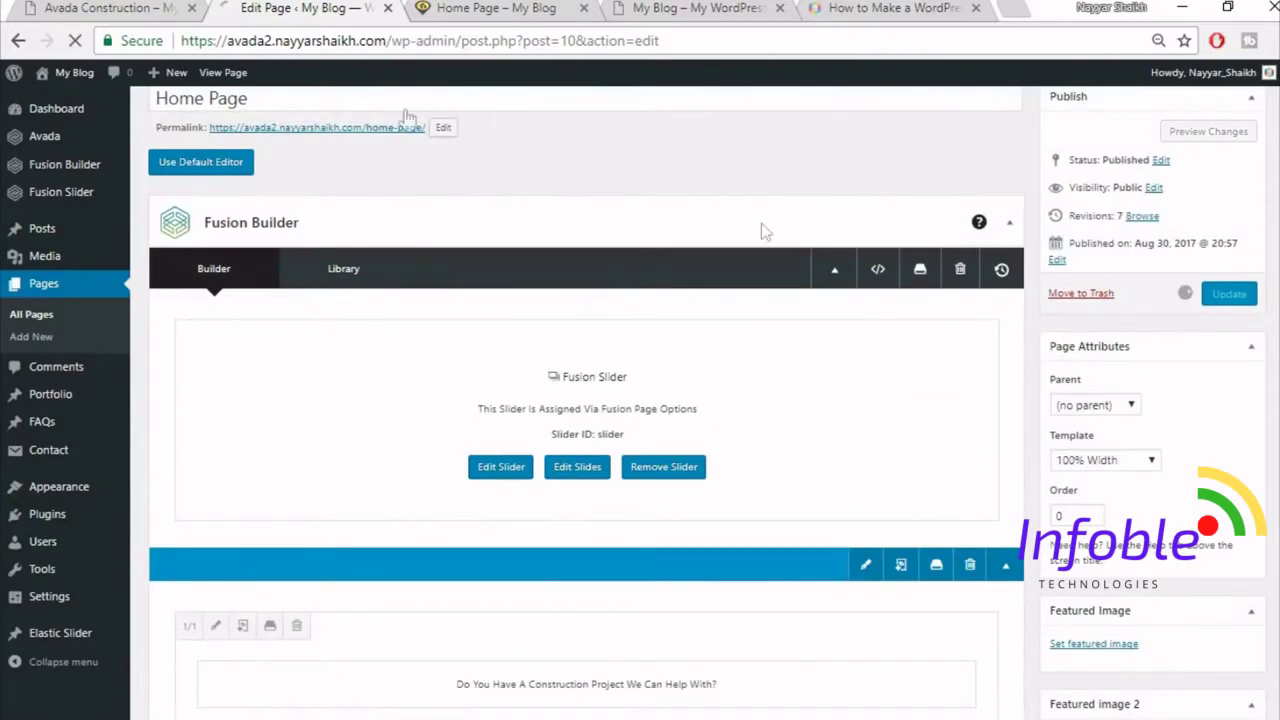
pyautogui.click(519, 7)
pyautogui.press('F5')
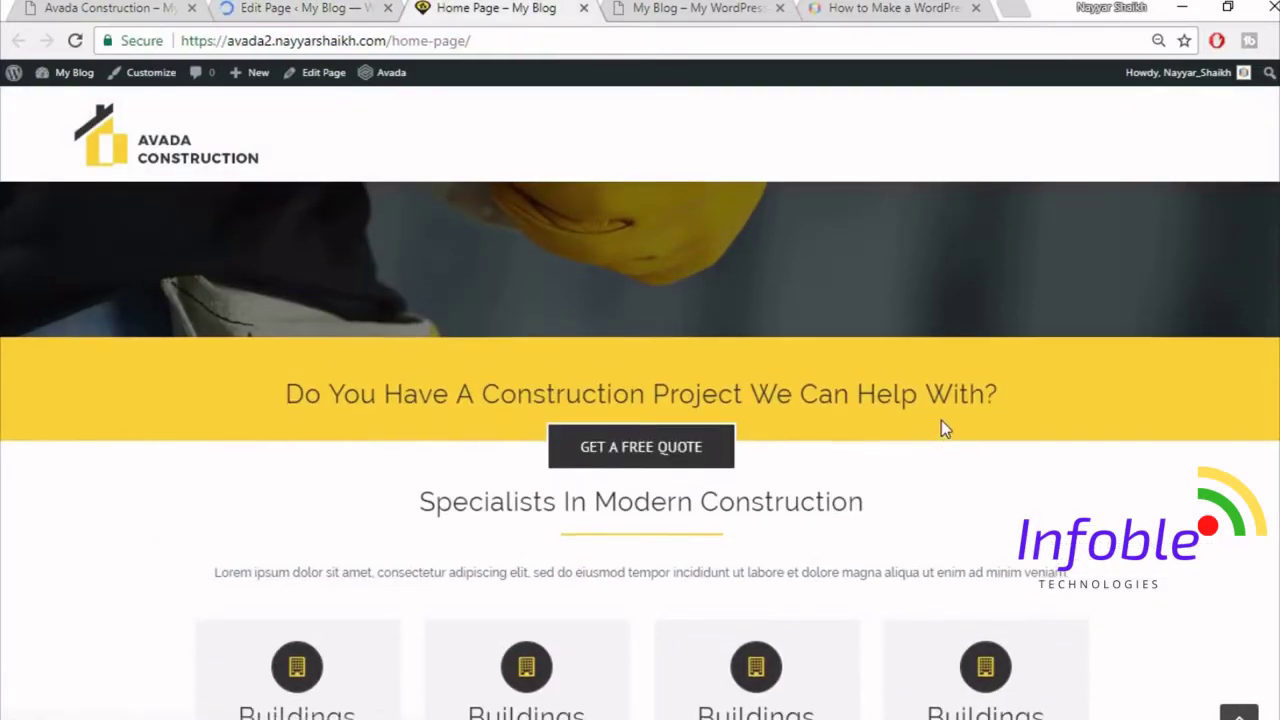
pyautogui.scroll(-2, 943, 428)
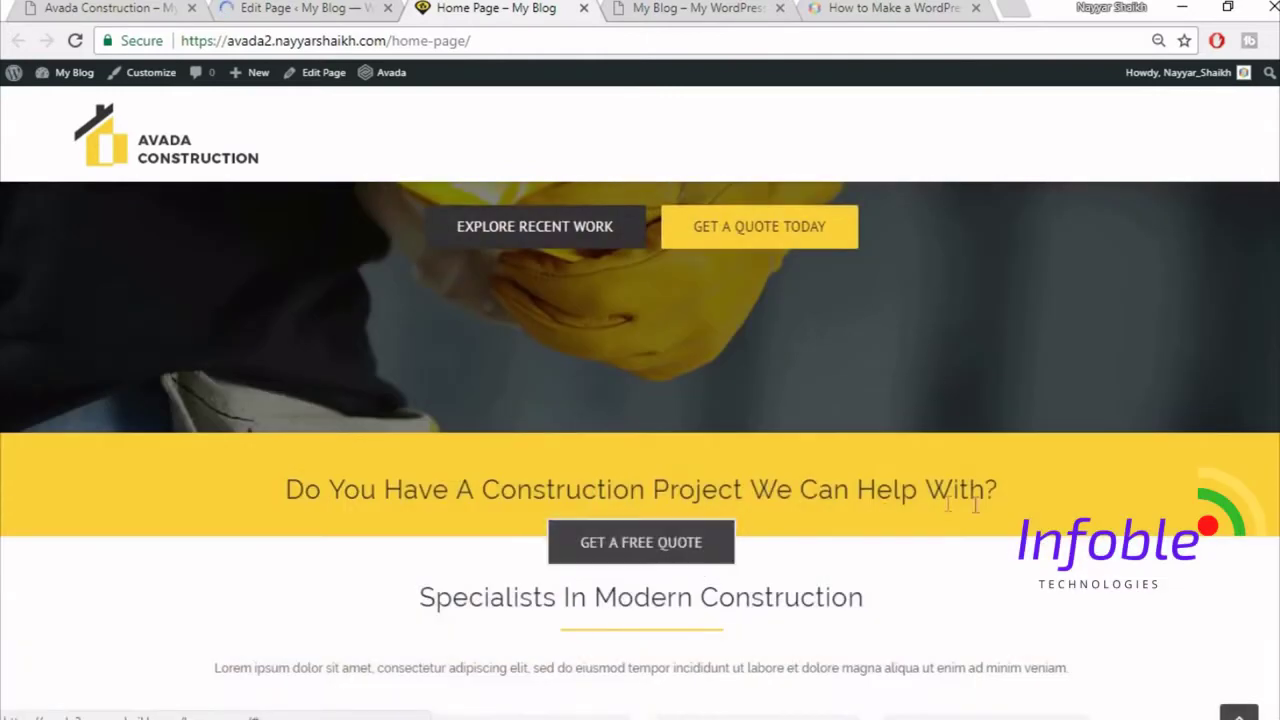
pyautogui.scroll(-2, 975, 515)
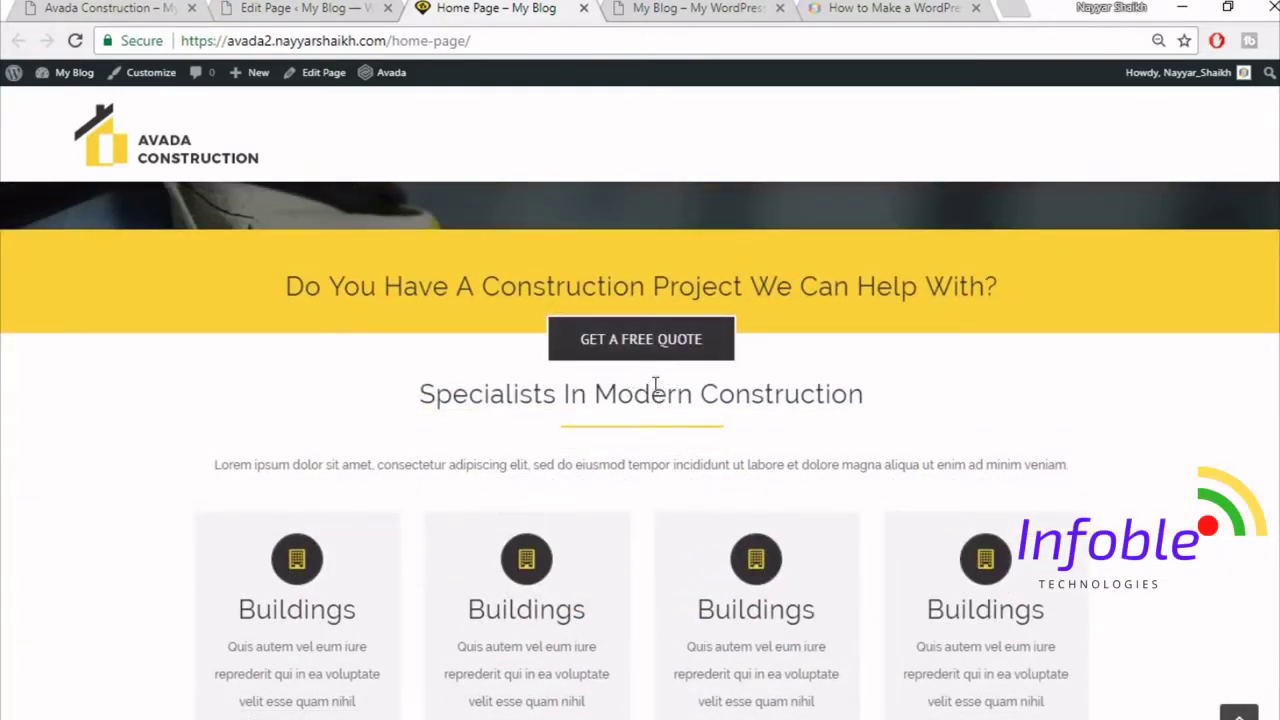
# - Compare the editor with the live page around the Specialists In Modern Construction heading
pyautogui.click(333, 8)
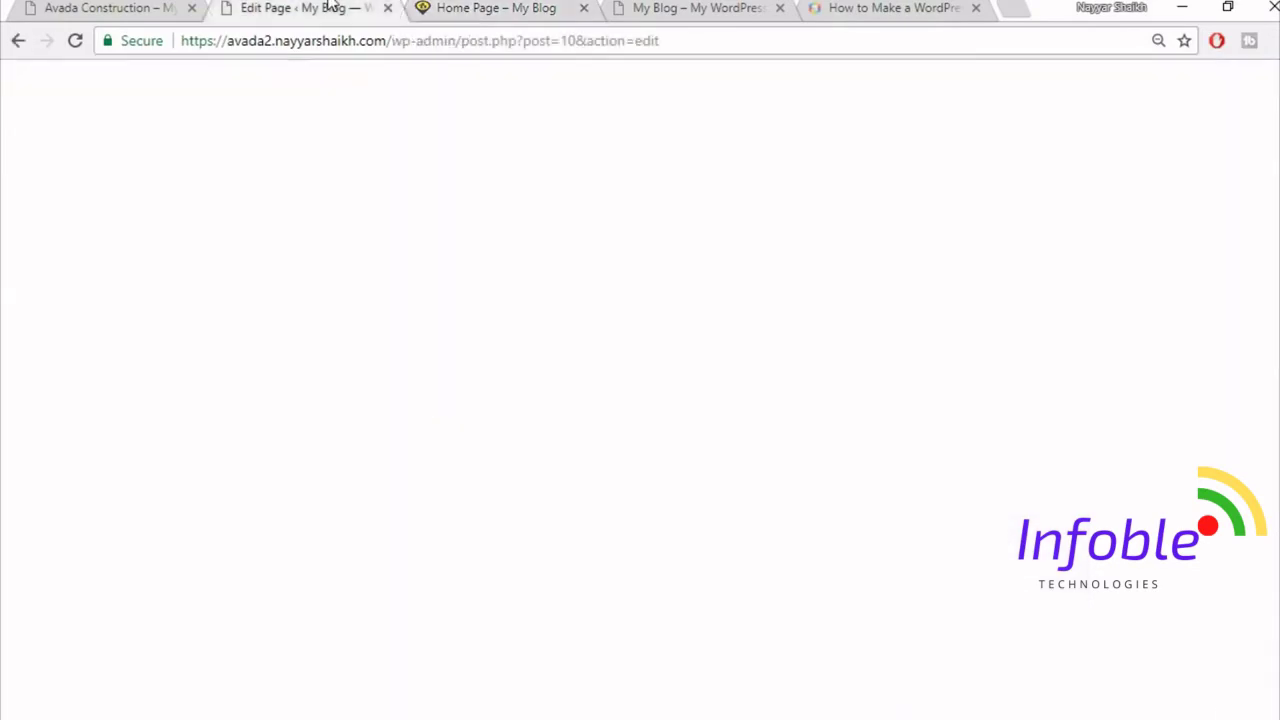
pyautogui.scroll(-4, 932, 342)
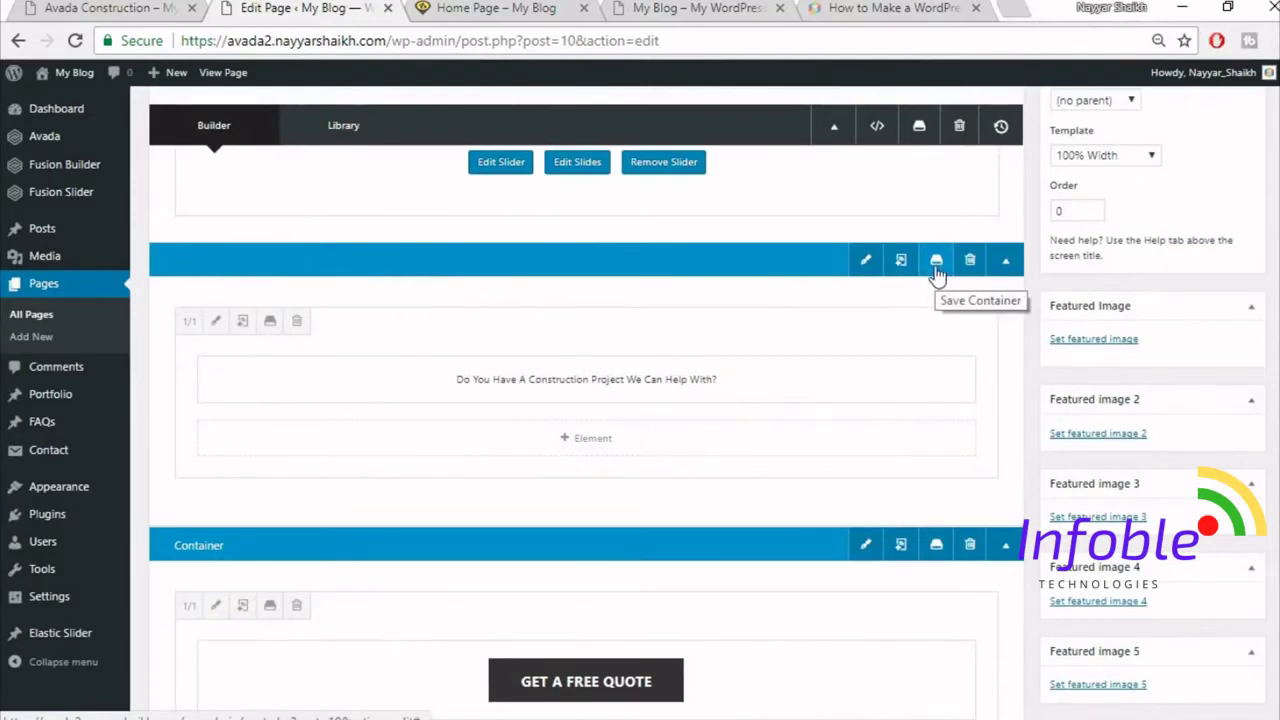
pyautogui.click(510, 9)
pyautogui.scroll(2, 932, 397)
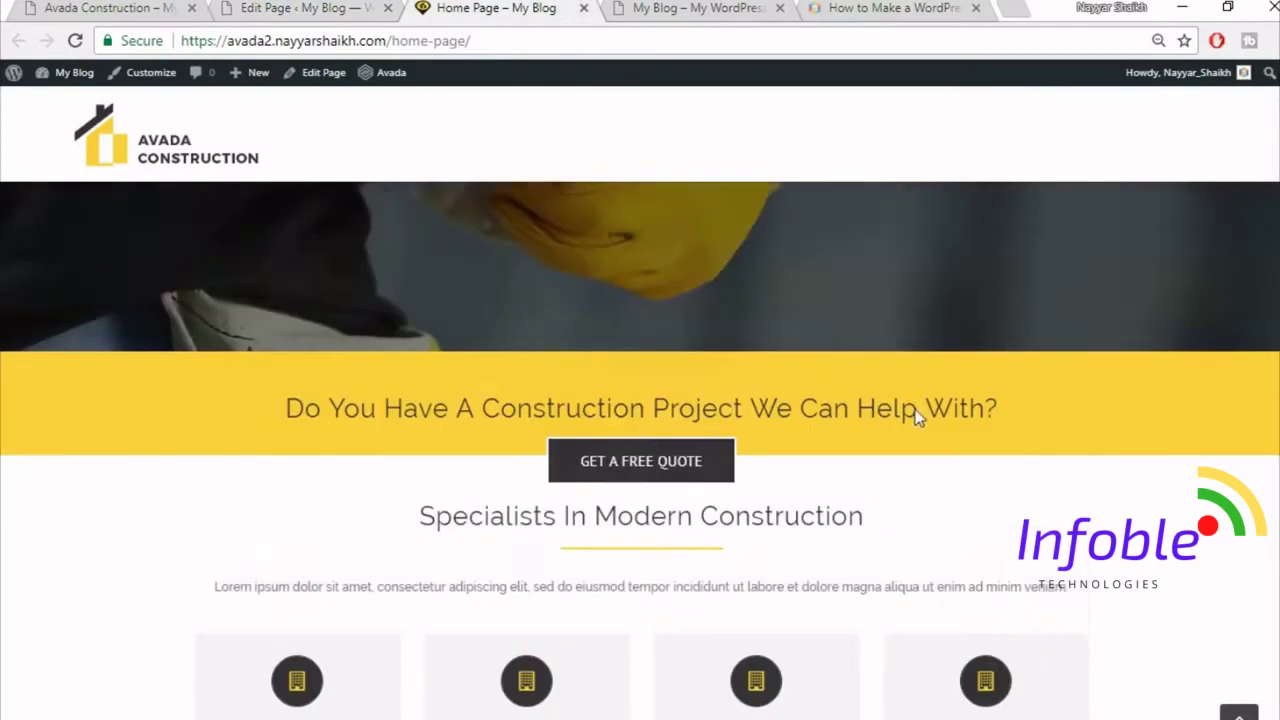
pyautogui.click(330, 9)
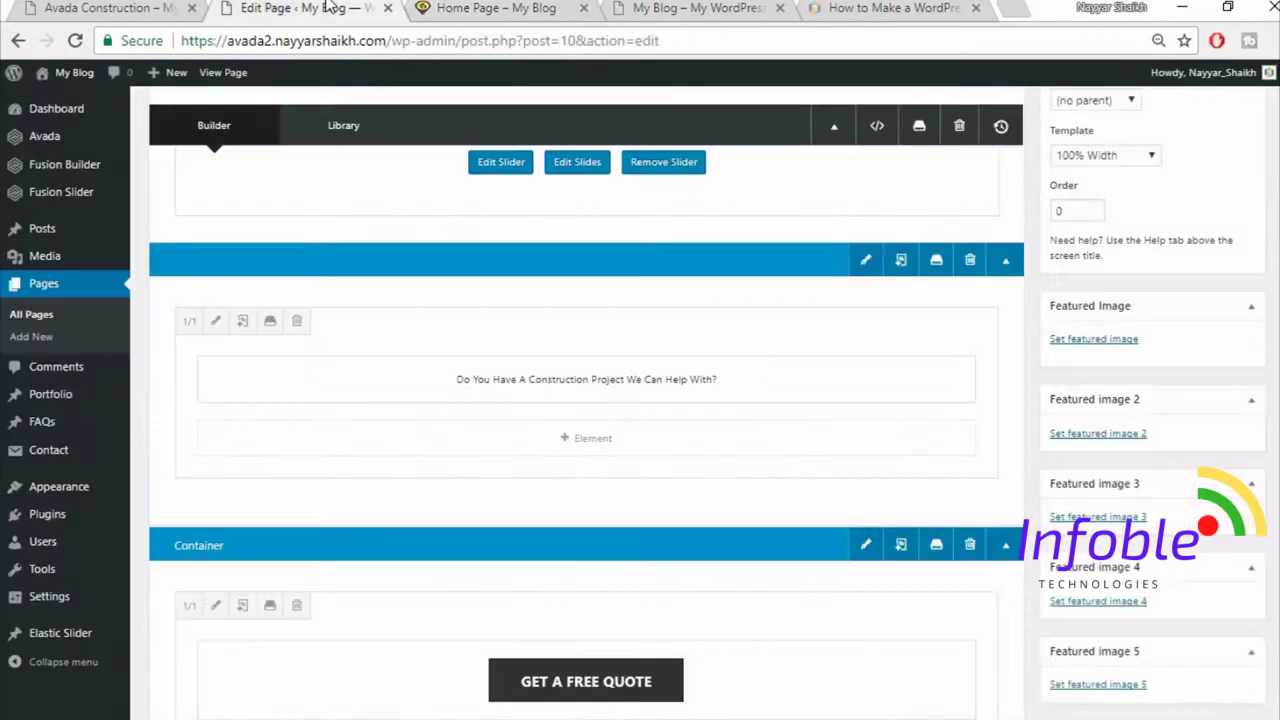
pyautogui.click(462, 8)
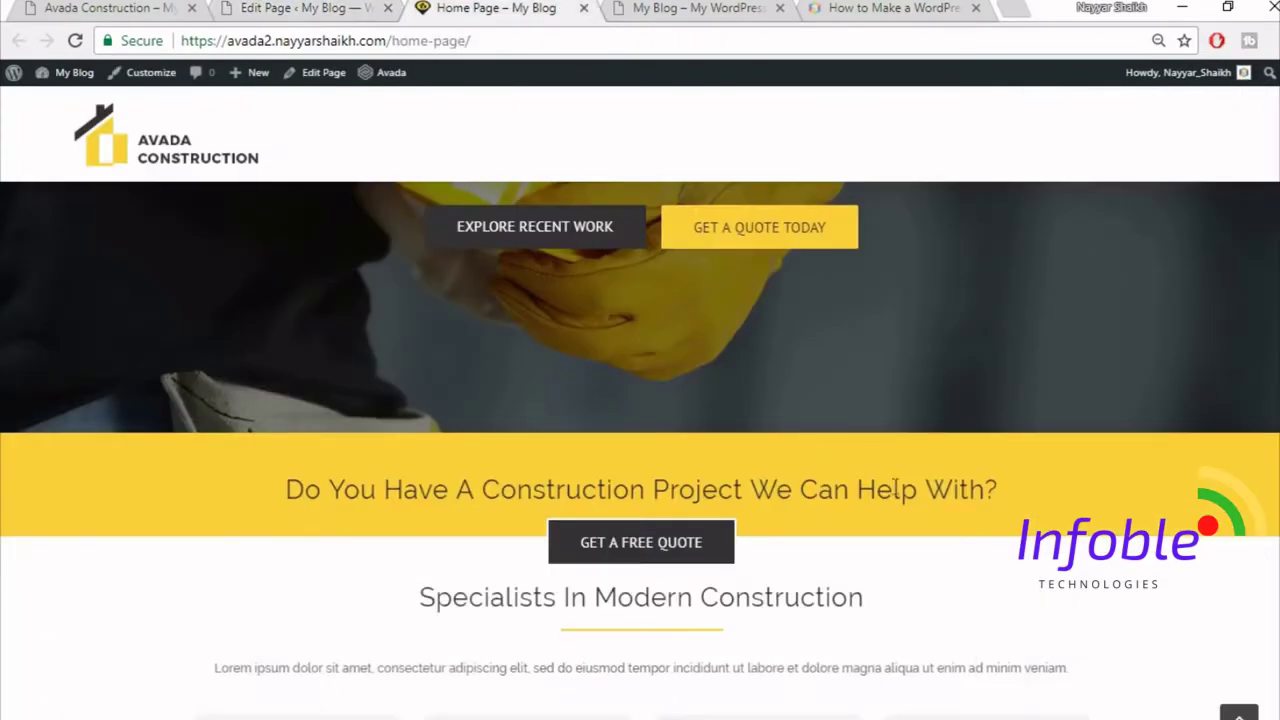
pyautogui.scroll(-2, 818, 452)
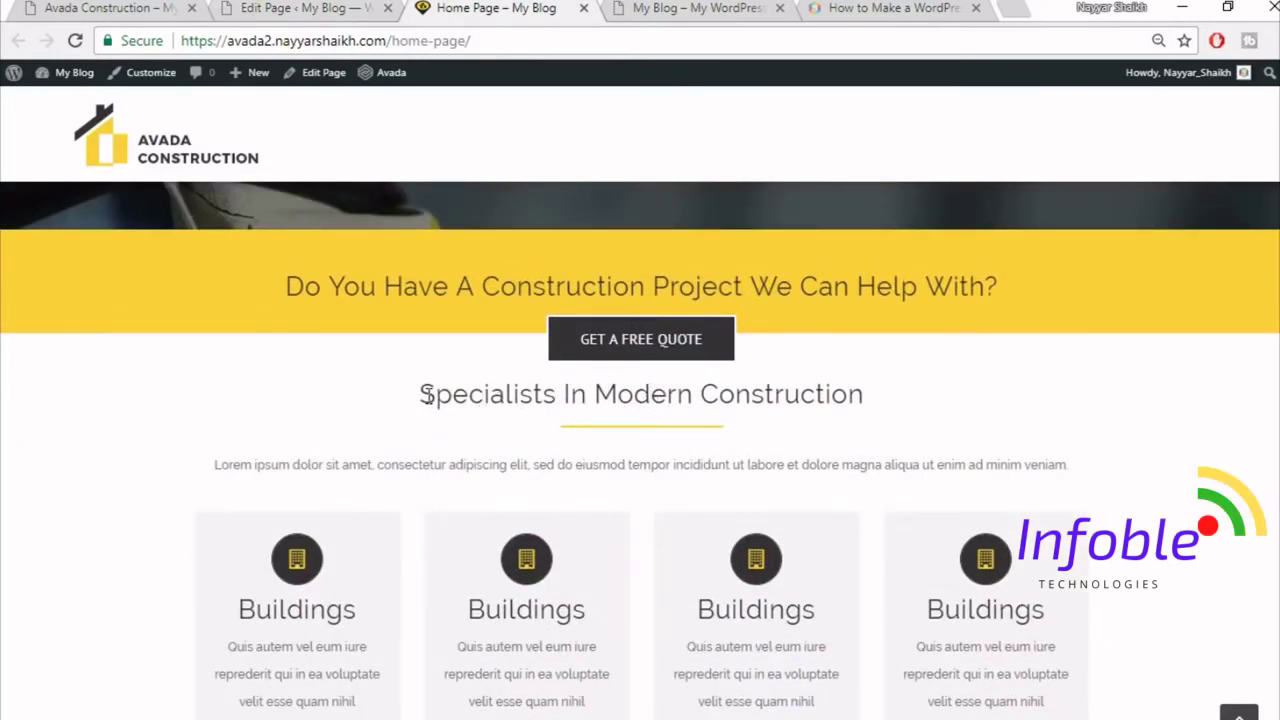
pyautogui.moveTo(425, 394); pyautogui.dragTo(864, 395)
pyautogui.click(706, 393)
pyautogui.click(336, 8)
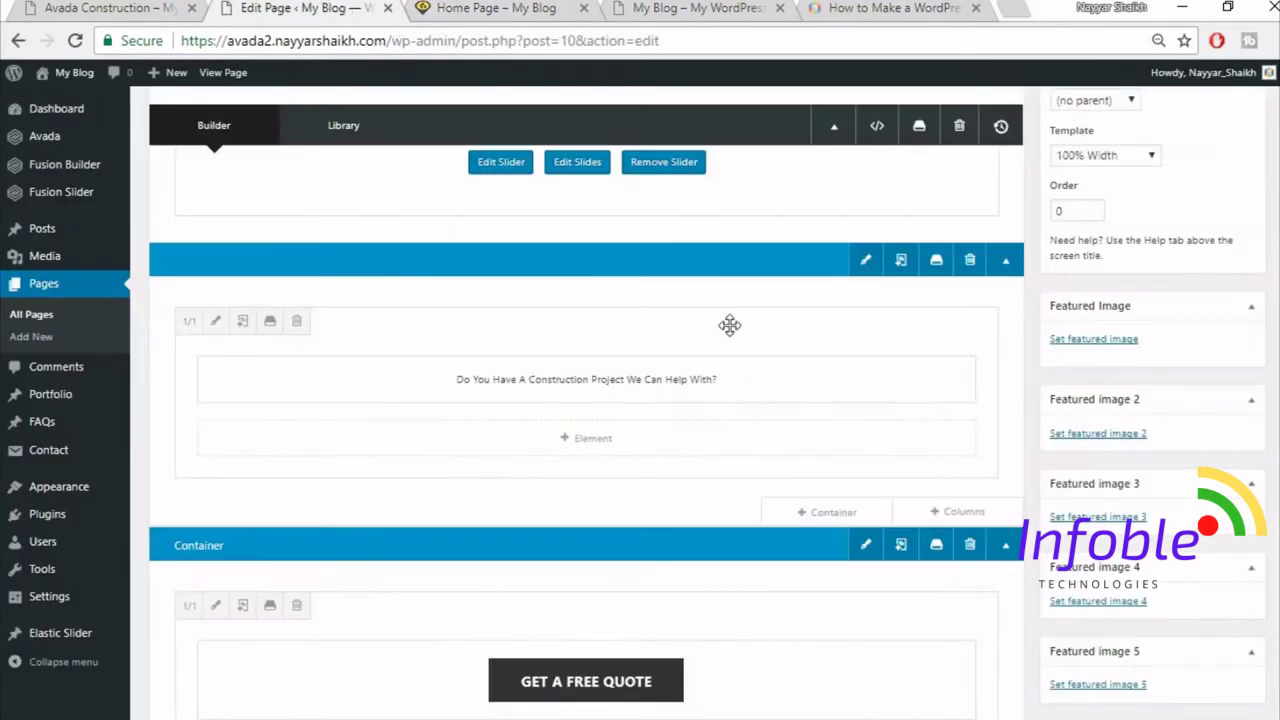
pyautogui.moveTo(729, 323)
pyautogui.mouseDown()
pyautogui.moveTo(837, 364)
pyautogui.moveTo(149, 337)
pyautogui.mouseUp()
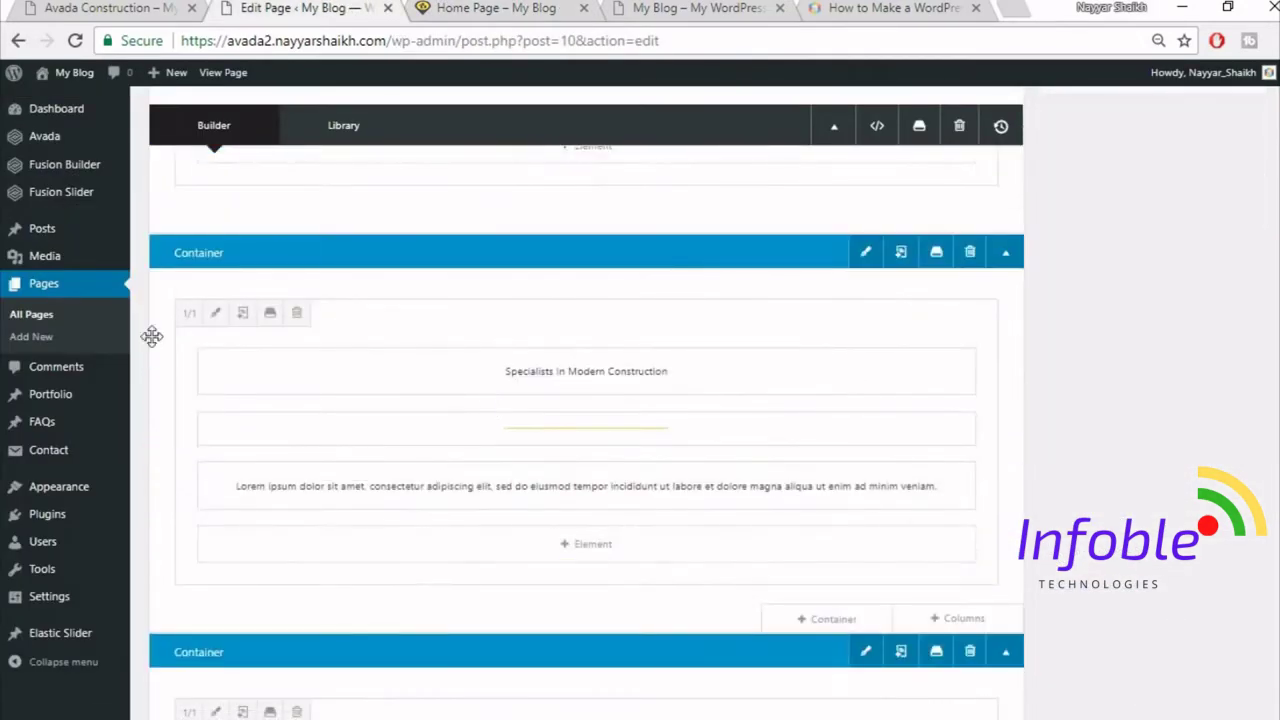
# - Give the Specialists In Modern Construction column 50 px top padding and update the page
pyautogui.click(214, 315)
pyautogui.click(298, 170)
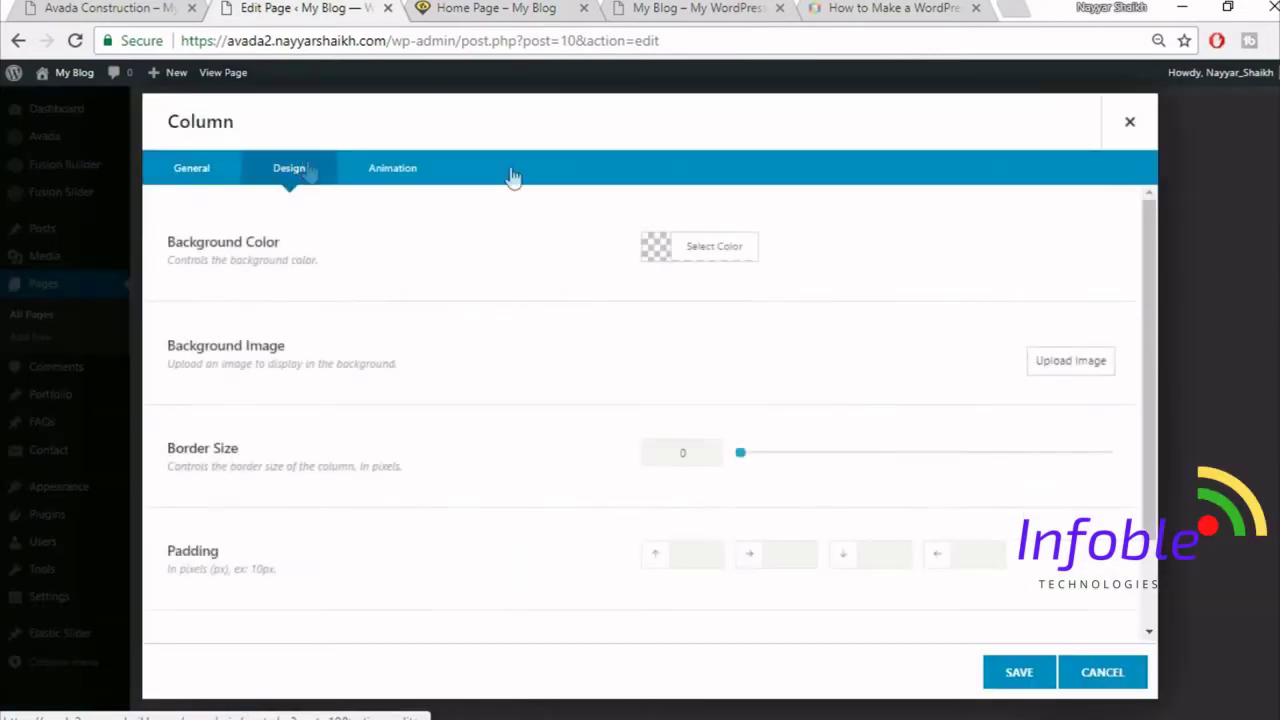
pyautogui.scroll(-2, 880, 410)
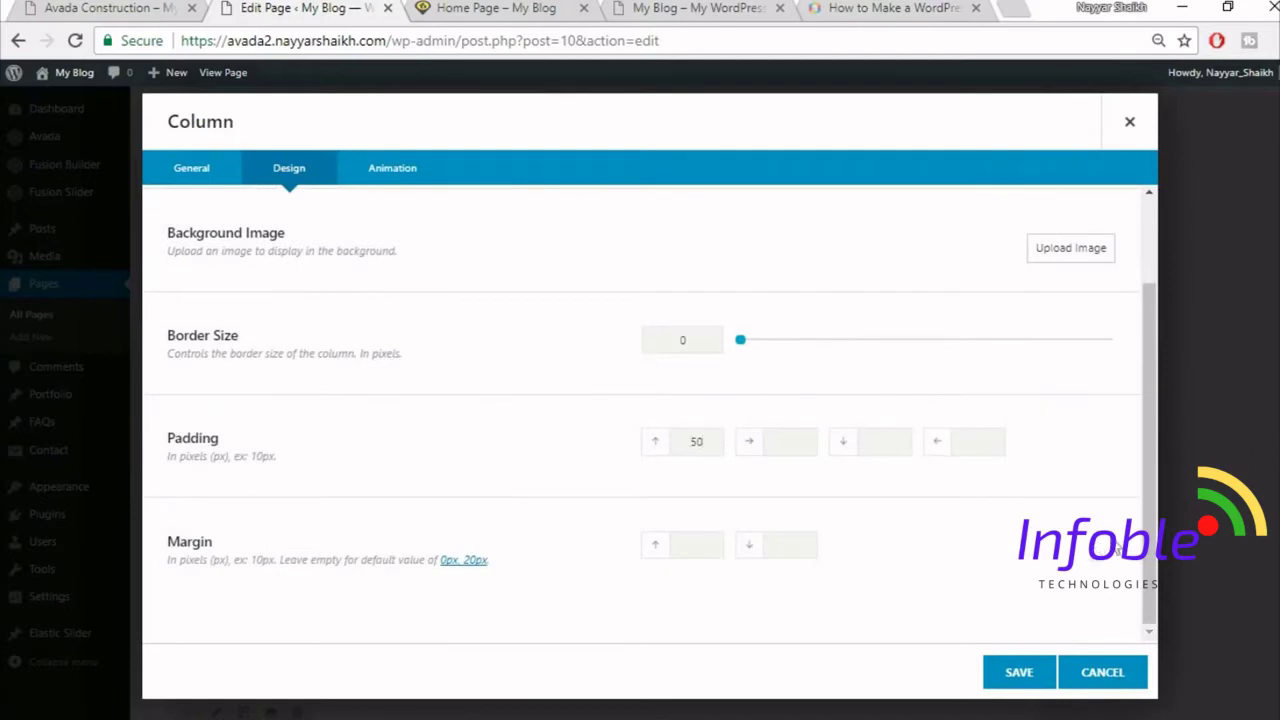
pyautogui.click(1022, 674)
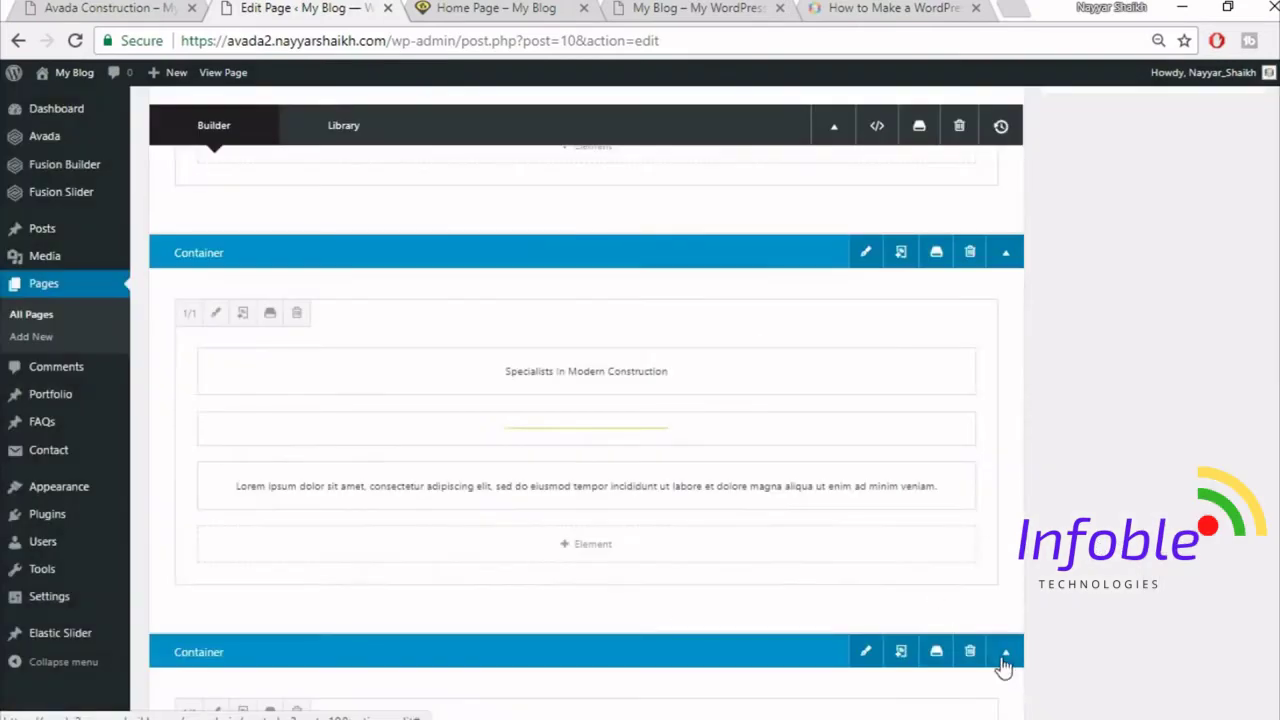
pyautogui.click(1229, 396)
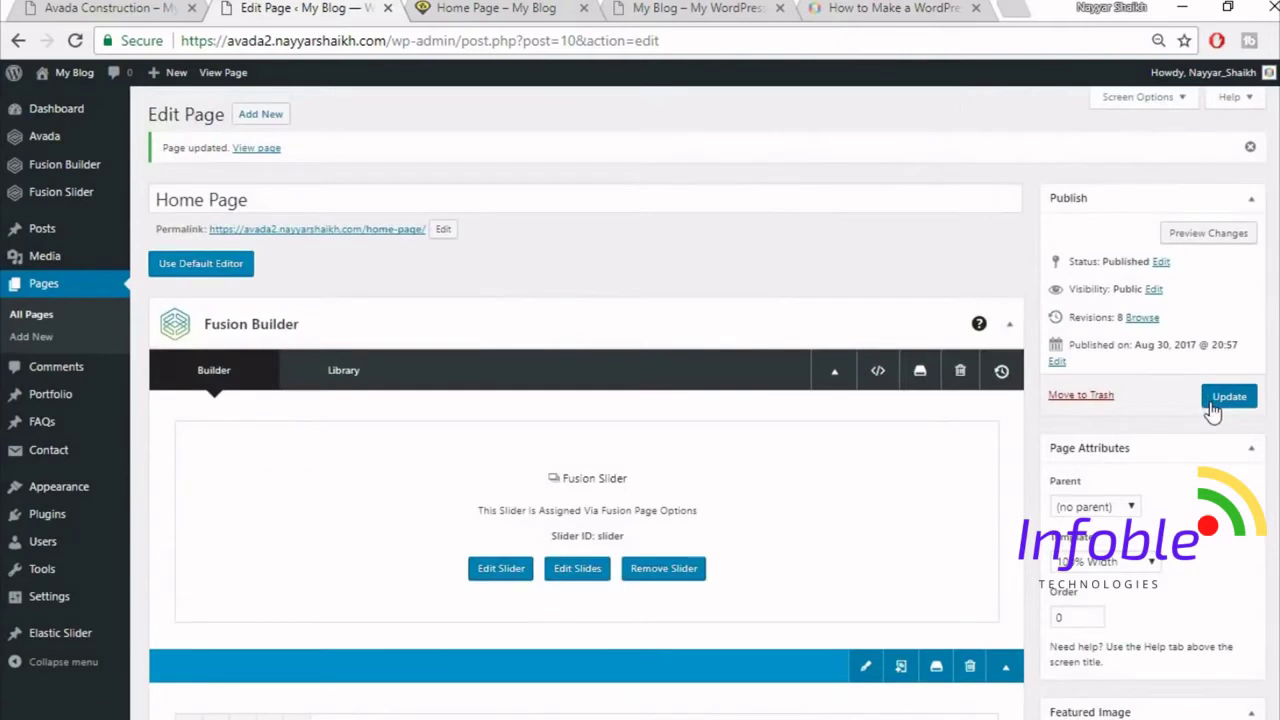
# - Reload the live home page and compare it with the original Avada Construction demo
pyautogui.click(520, 10)
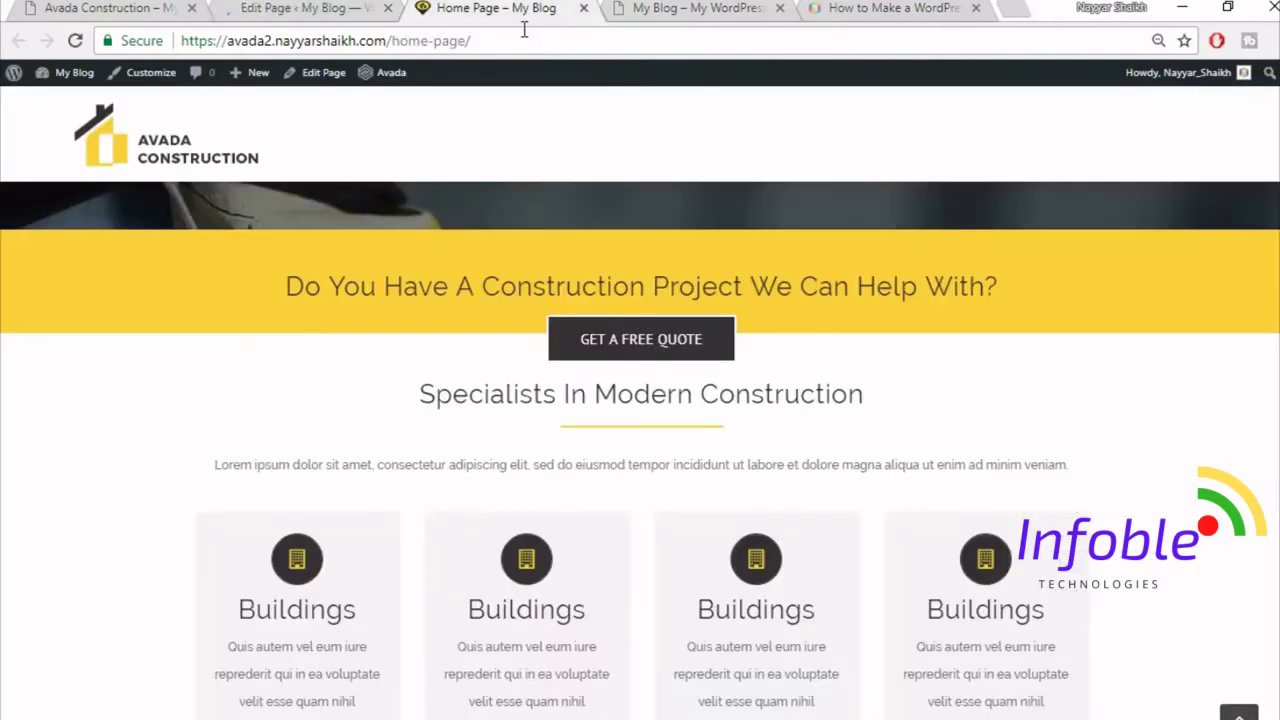
pyautogui.click(528, 42)
pyautogui.press('Return')
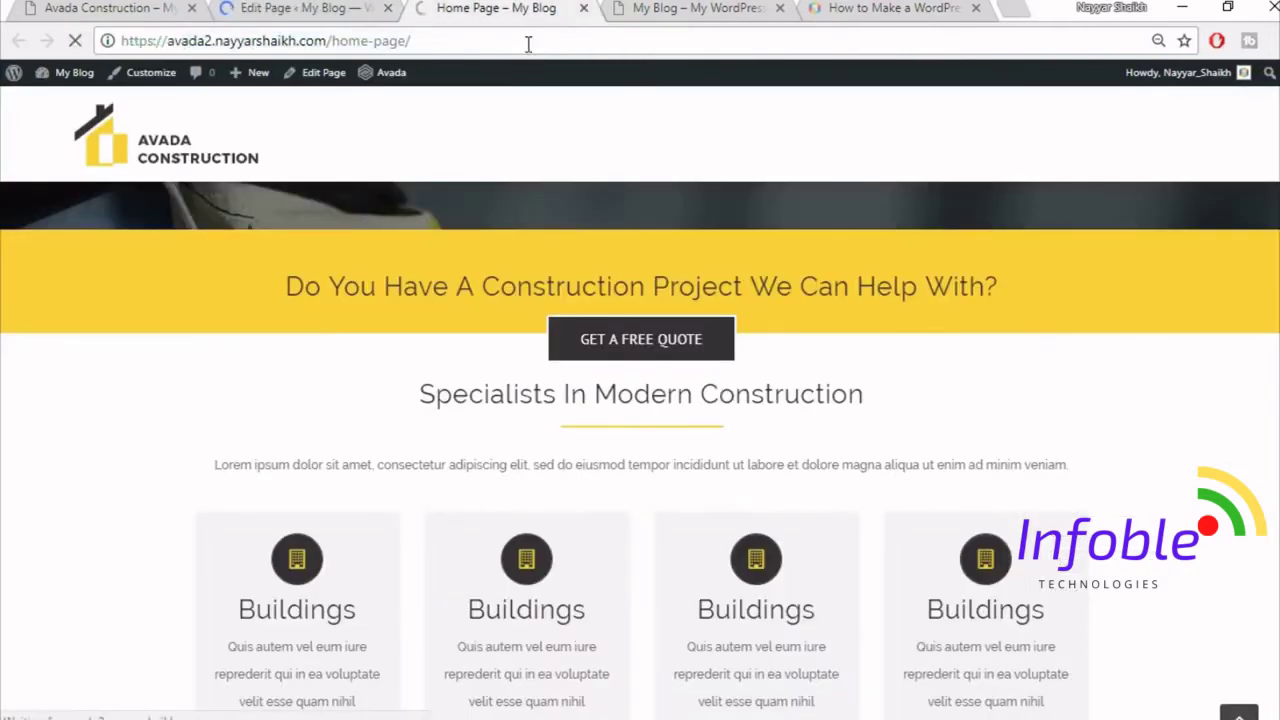
pyautogui.scroll(-2, 869, 389)
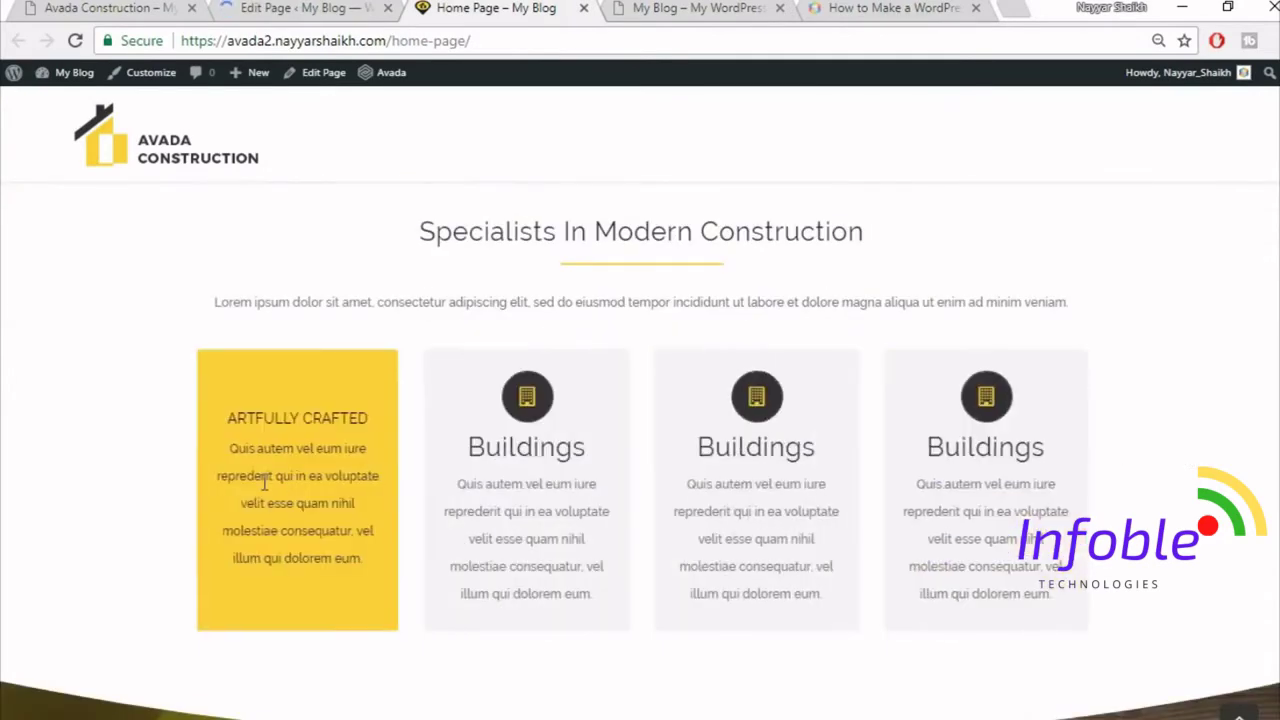
pyautogui.click(120, 6)
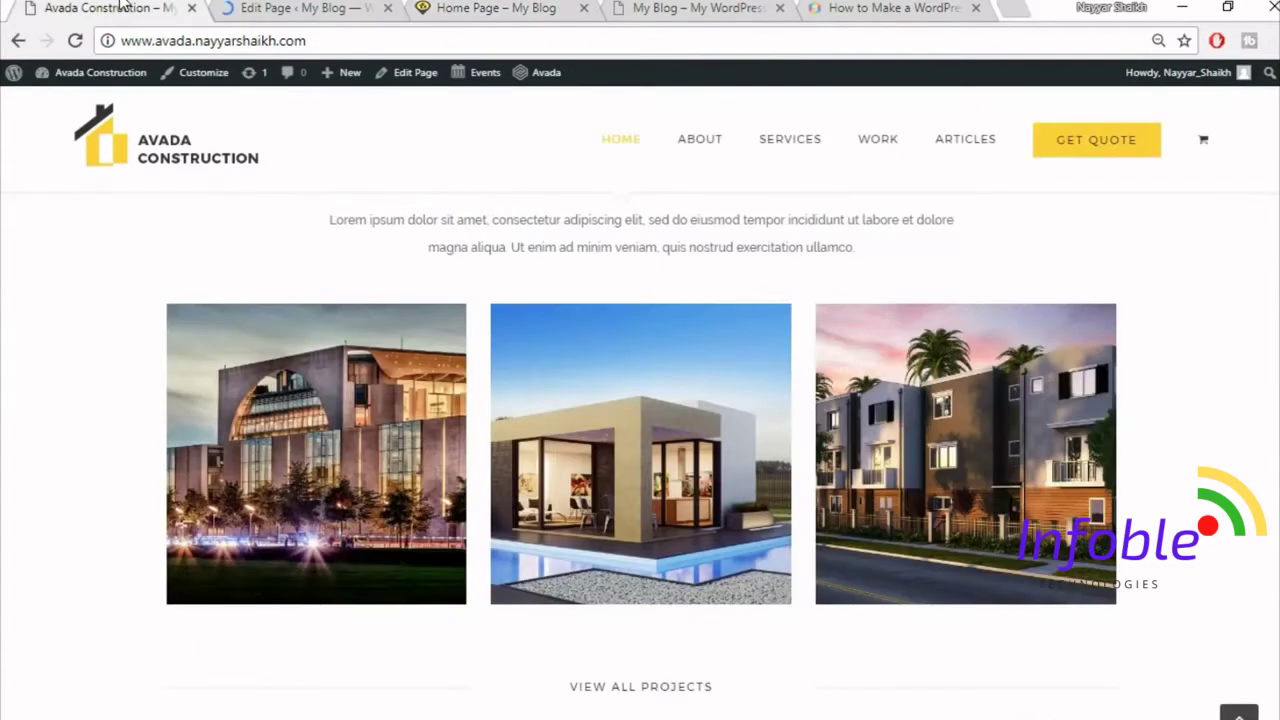
pyautogui.scroll(5, 350, 420)
pyautogui.scroll(-5, 355, 415)
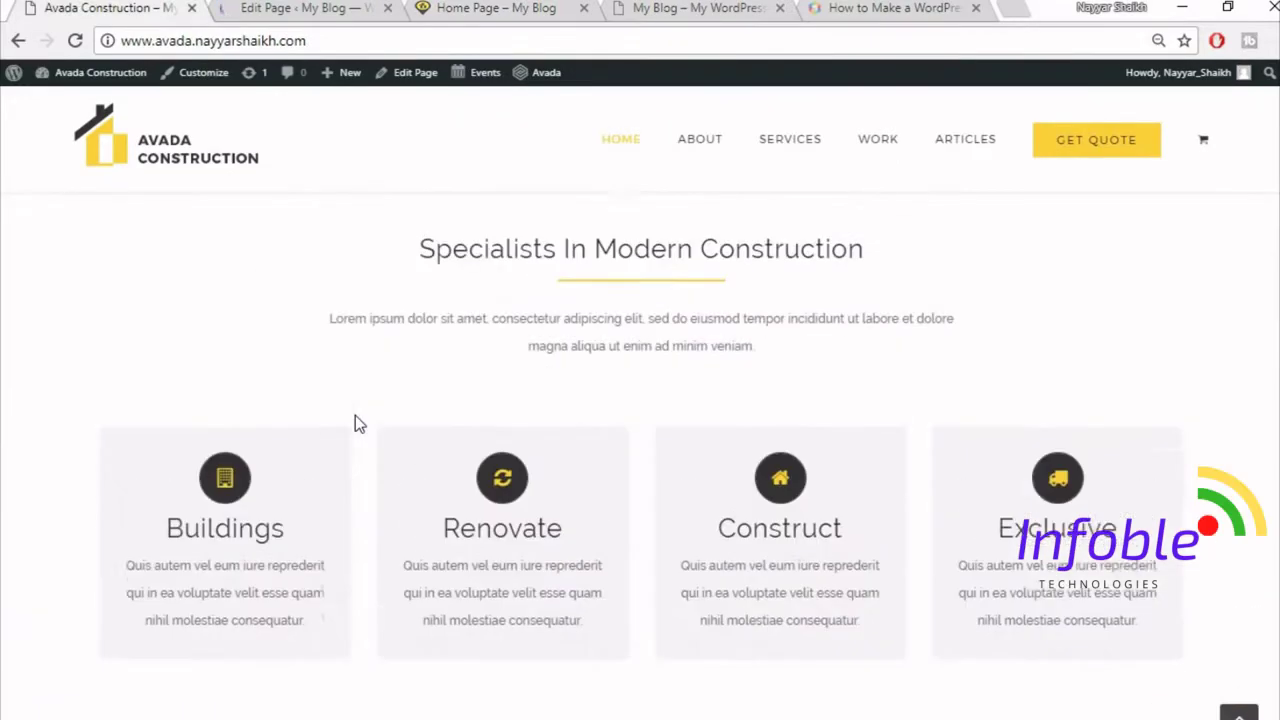
pyautogui.scroll(-1, 420, 490)
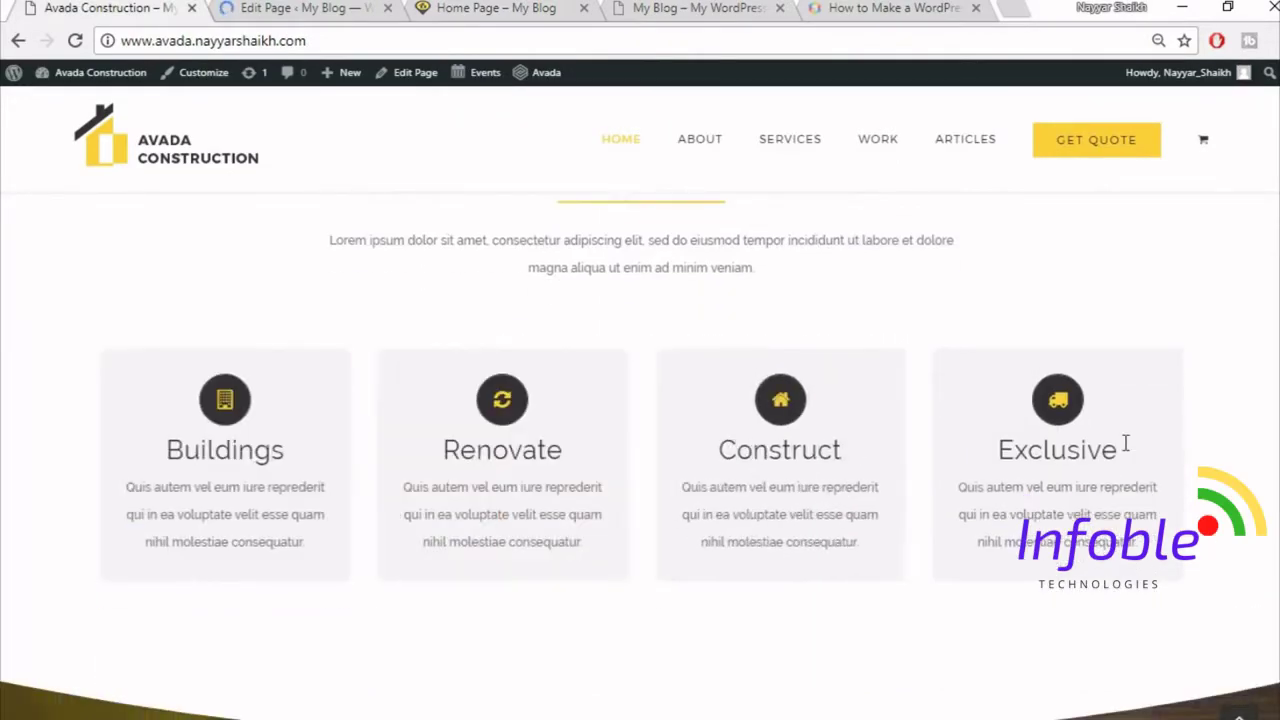
pyautogui.click(307, 7)
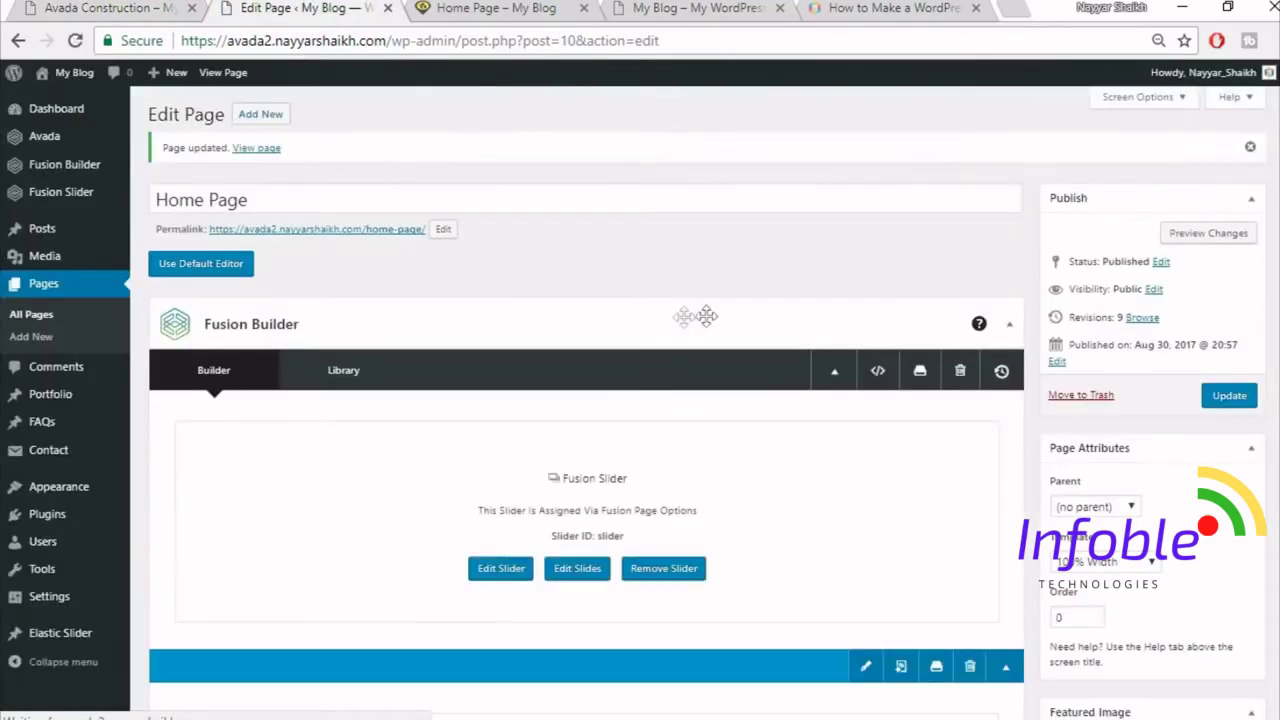
# - Give the Flip Boxes column 8% left and right padding
pyautogui.scroll(-10, 740, 310)
pyautogui.scroll(-3, 739, 317)
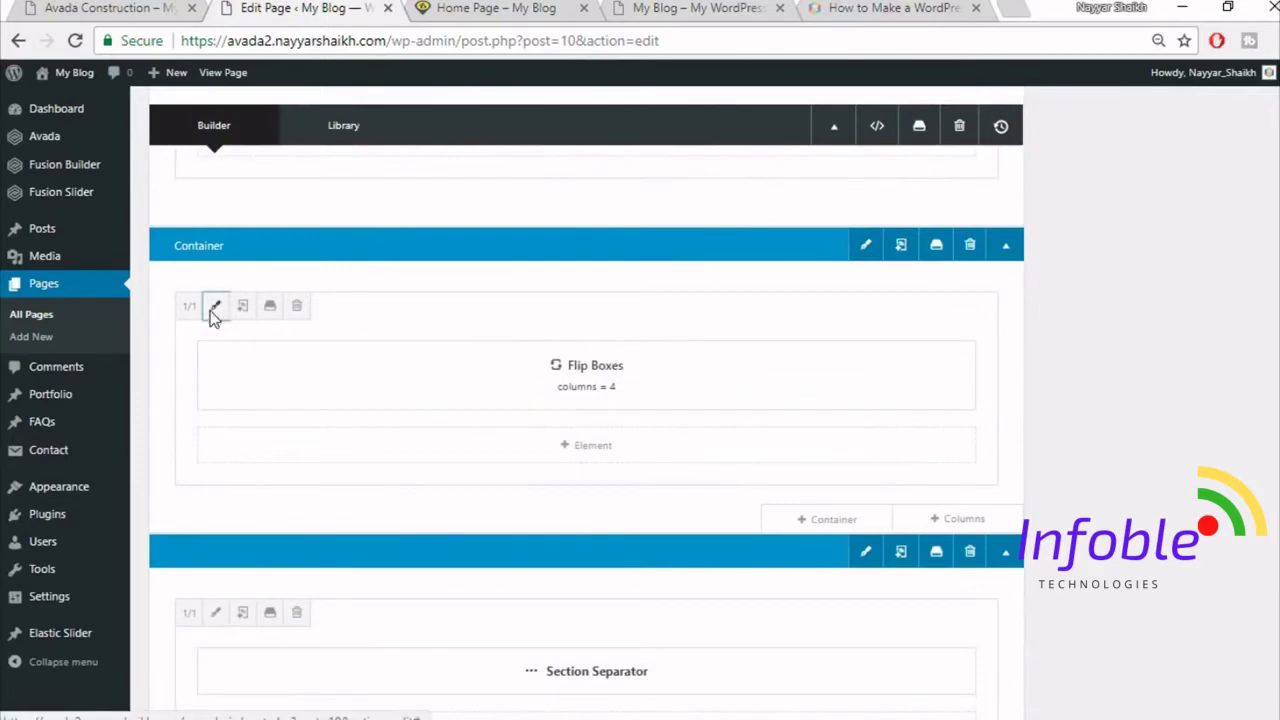
pyautogui.click(214, 306)
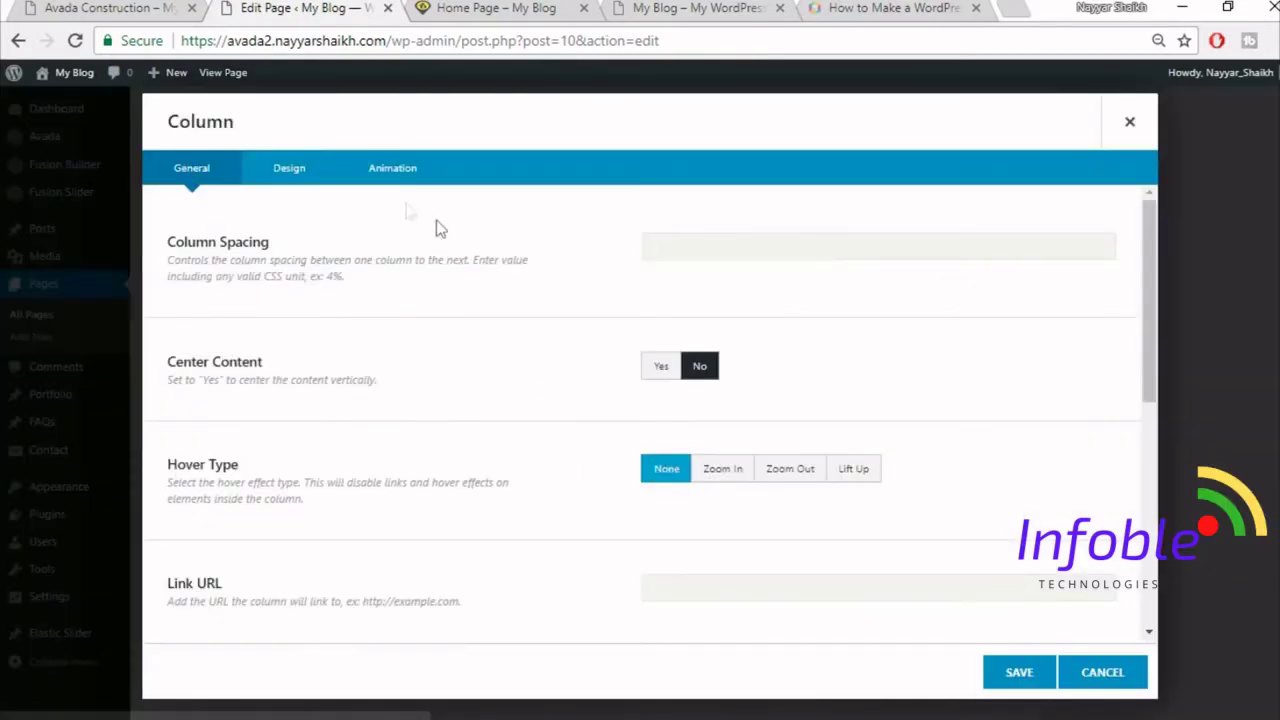
pyautogui.click(289, 170)
pyautogui.scroll(-2, 900, 500)
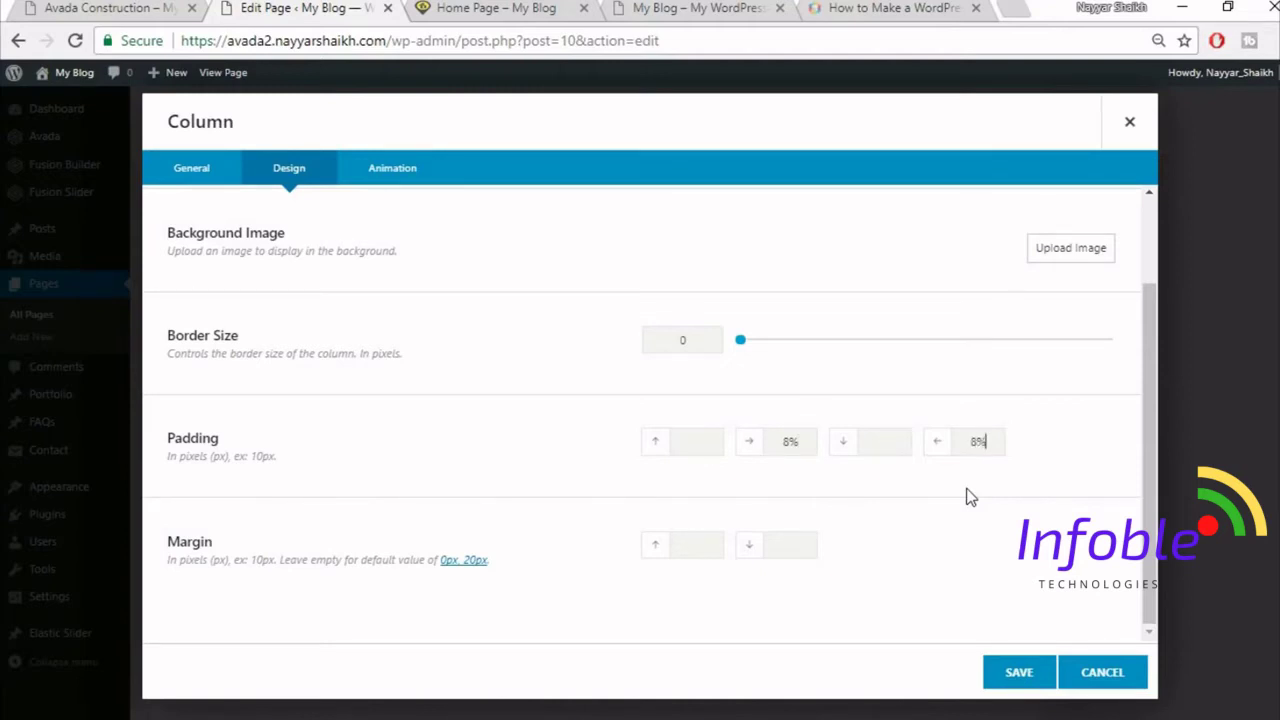
pyautogui.click(1019, 672)
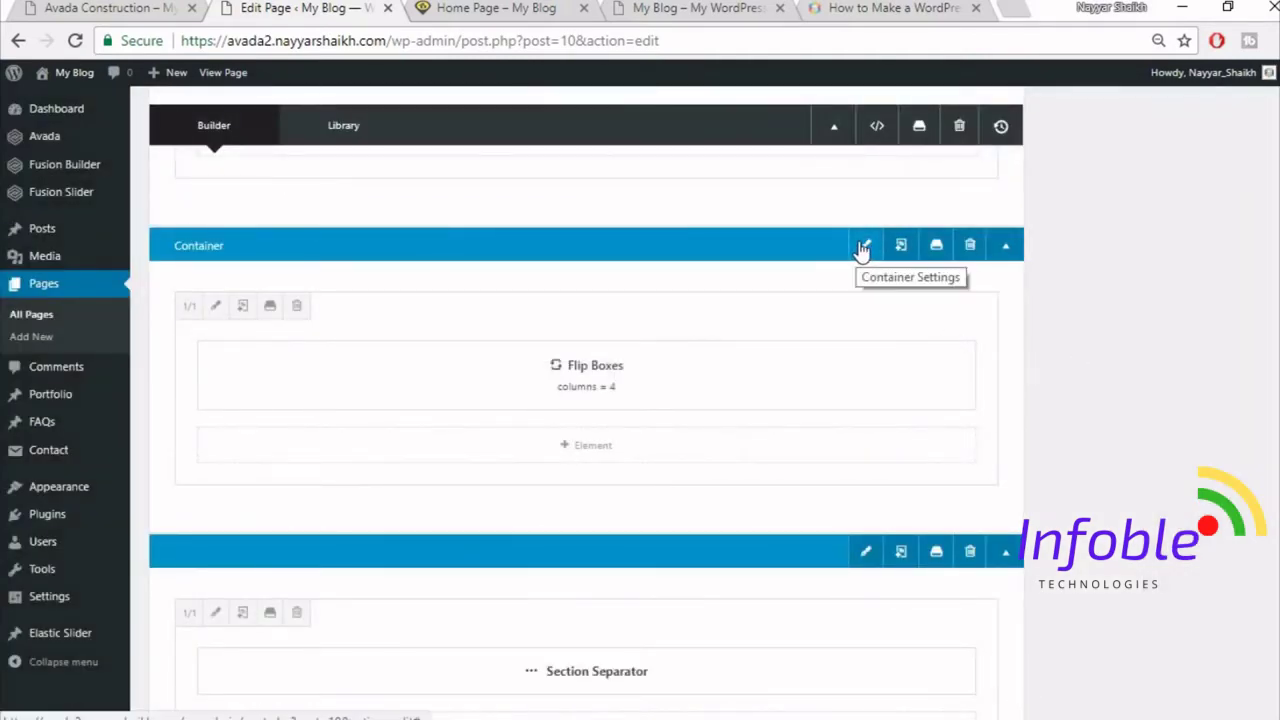
# - Make the Flip Boxes container 100% width with equal-height columns, then update and view the page
pyautogui.click(862, 245)
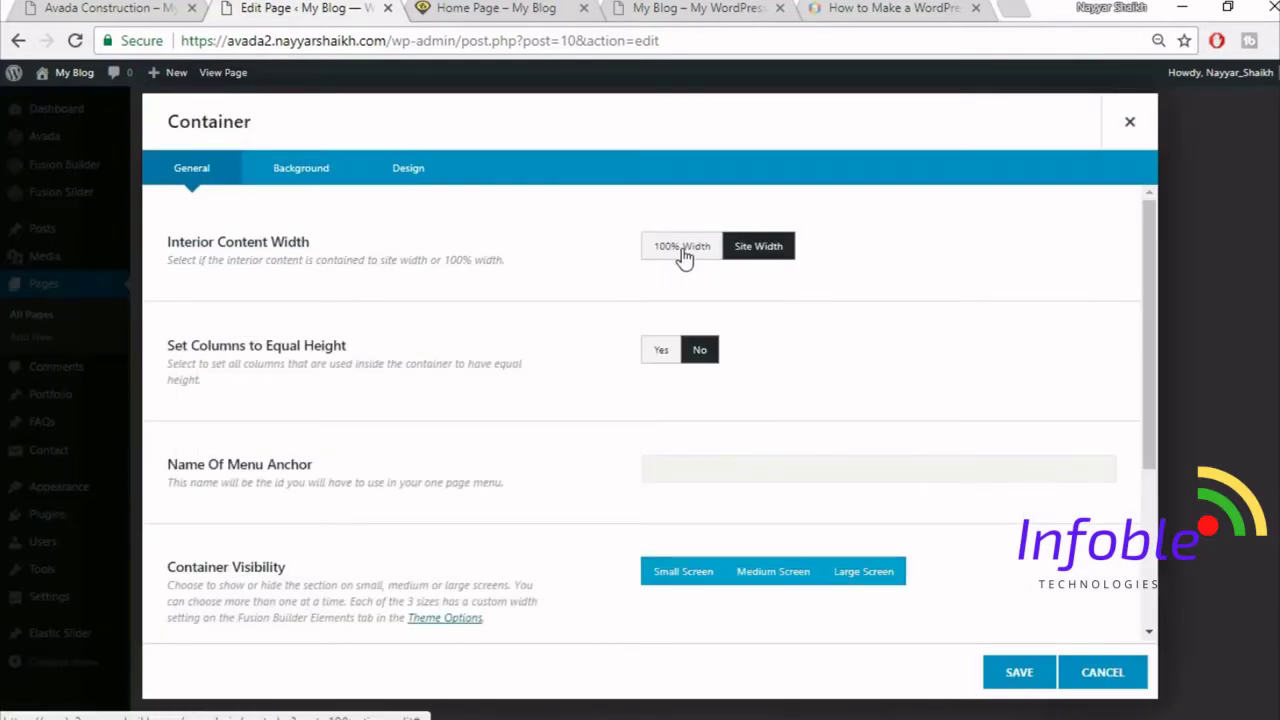
pyautogui.click(684, 258)
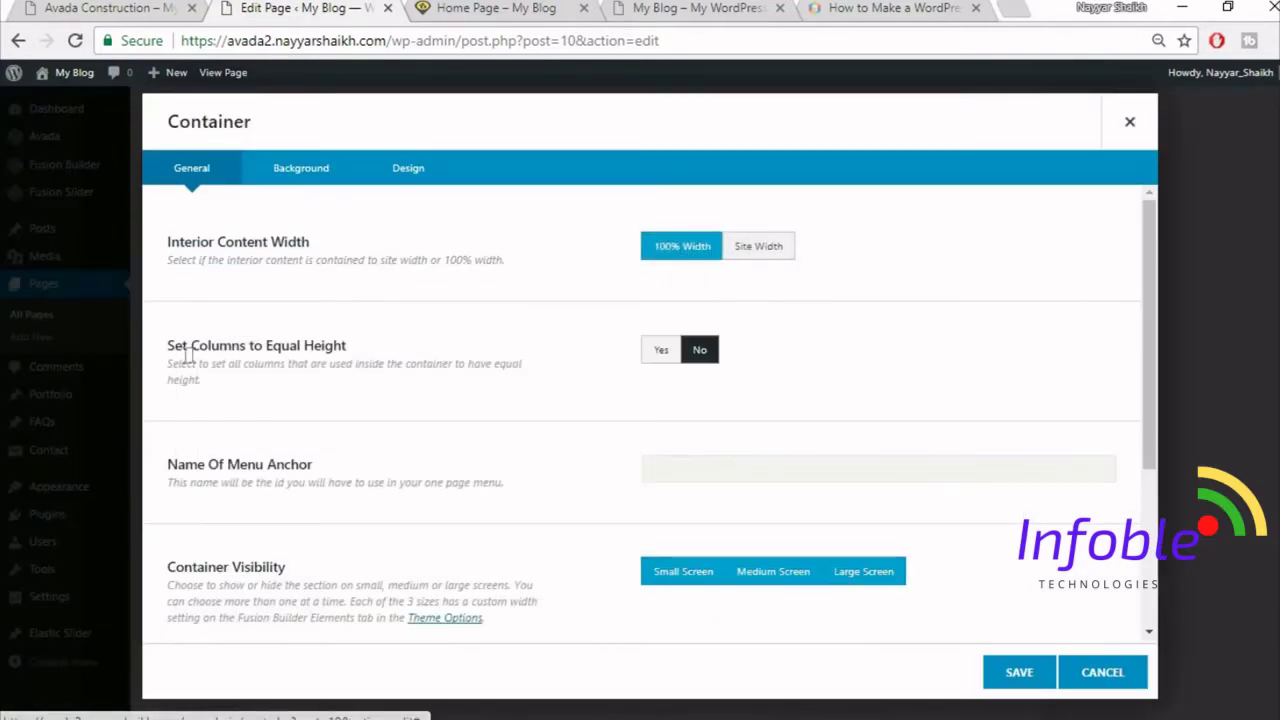
pyautogui.click(658, 352)
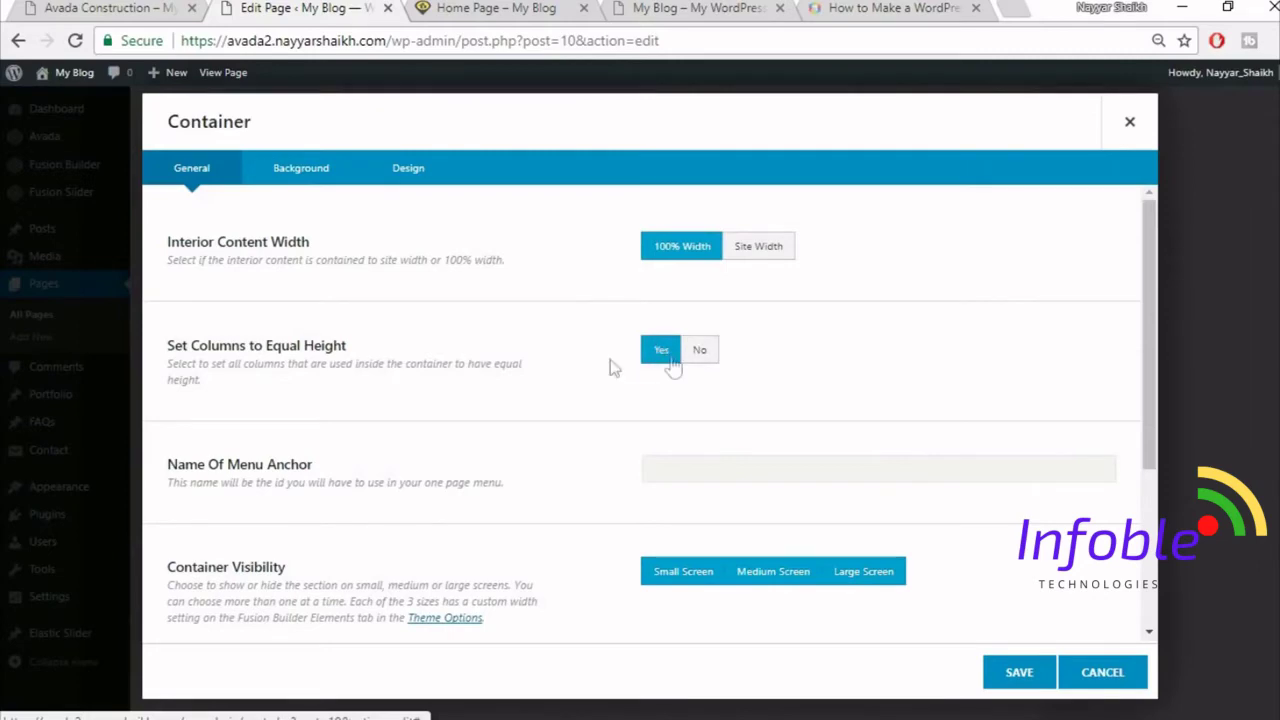
pyautogui.click(1019, 675)
pyautogui.scroll(10, 1034, 677)
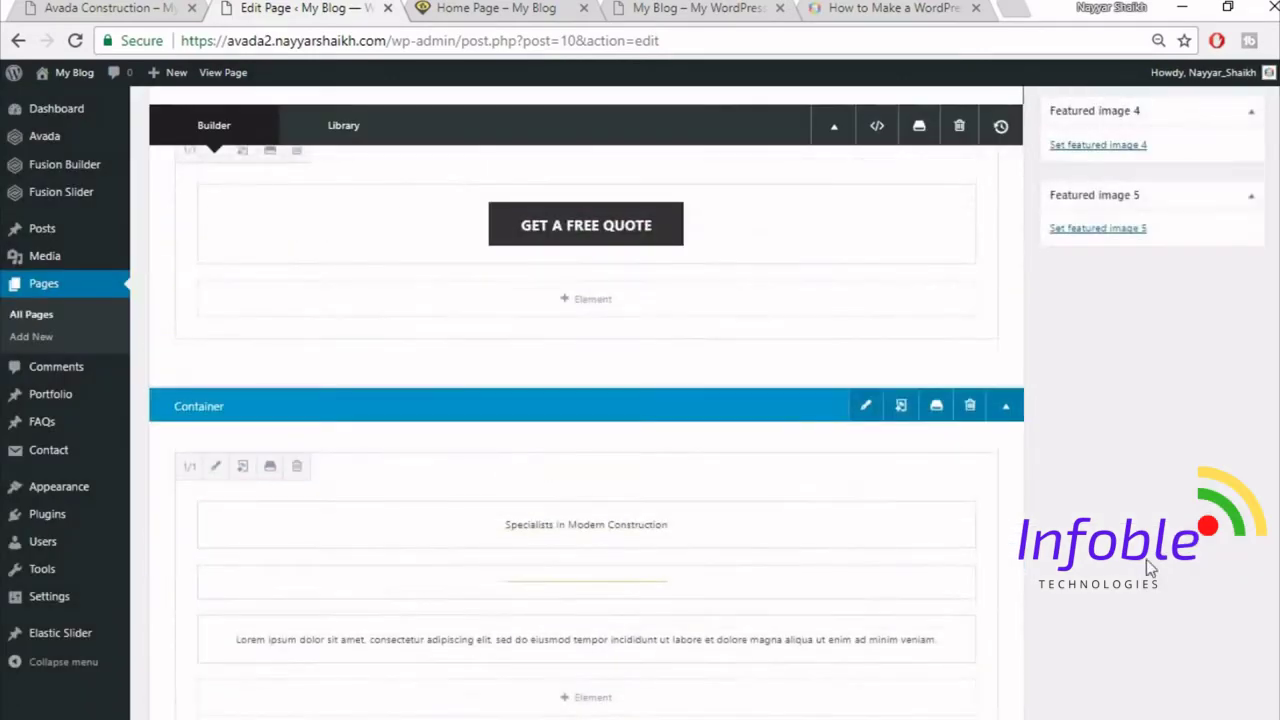
pyautogui.click(1236, 100)
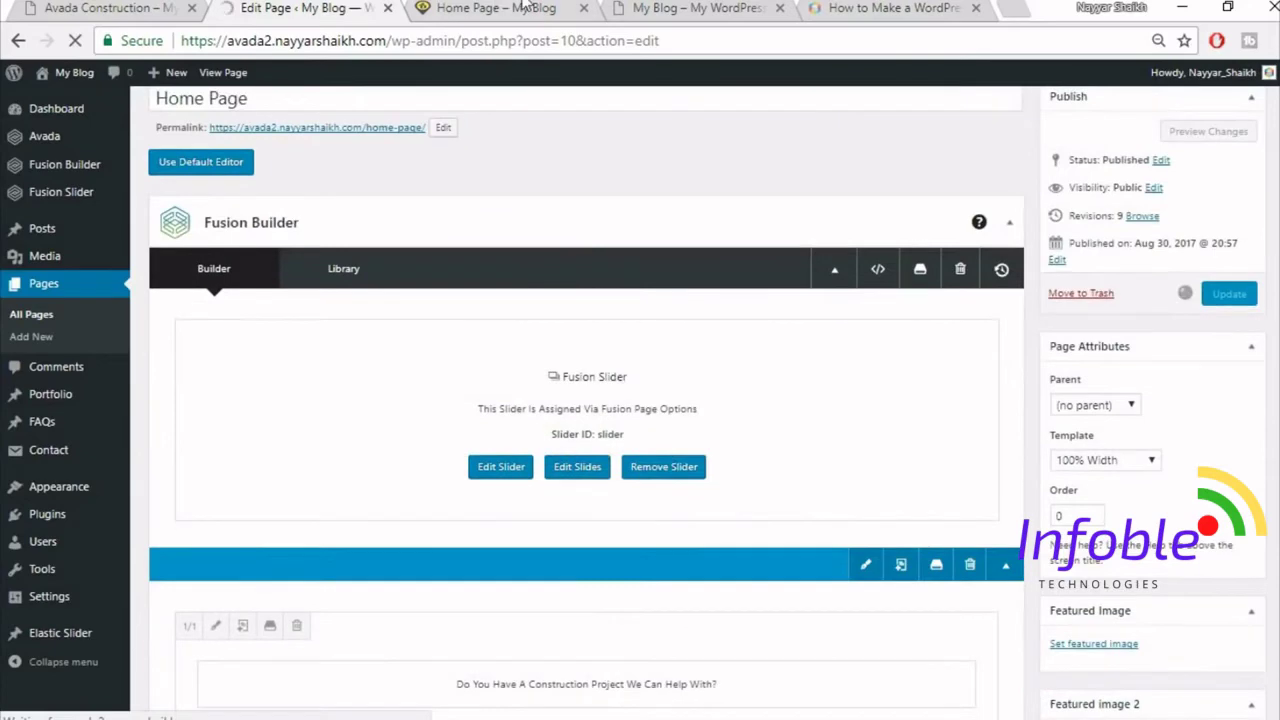
pyautogui.click(523, 9)
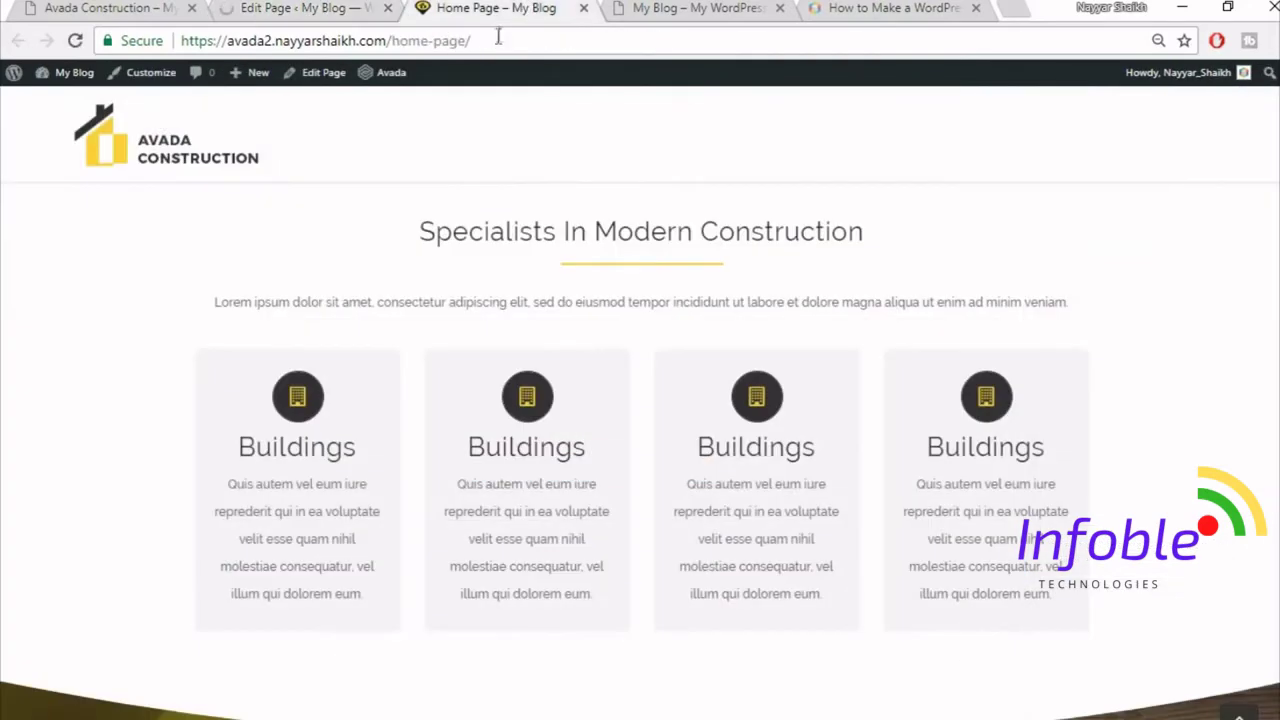
pyautogui.moveTo(250, 528)
pyautogui.click(75, 41)
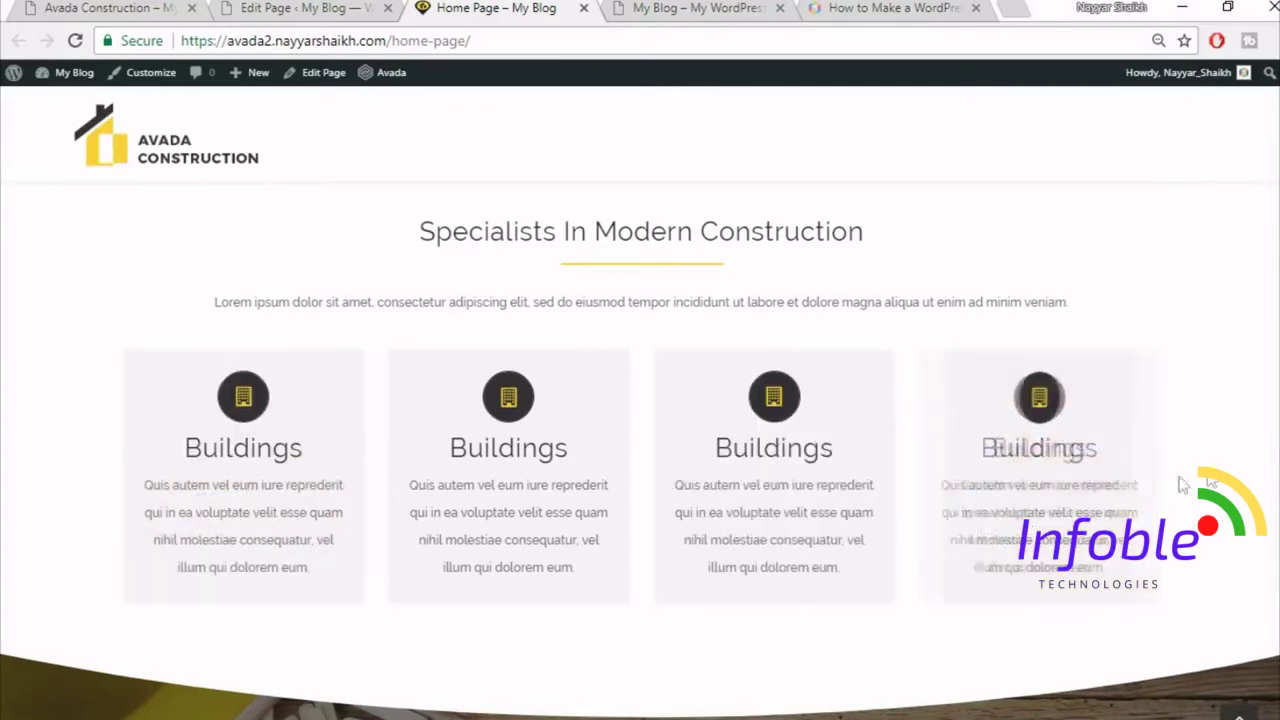
pyautogui.scroll(-1, 1268, 487)
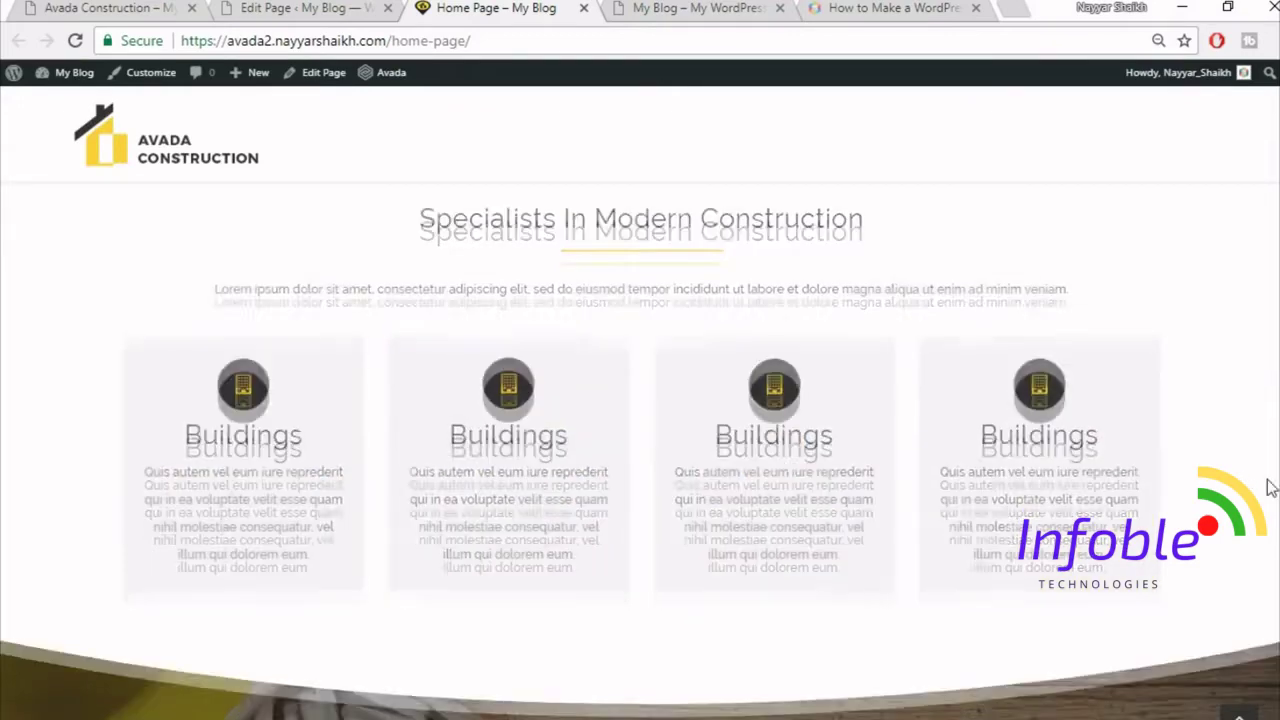
pyautogui.scroll(-3, 1268, 487)
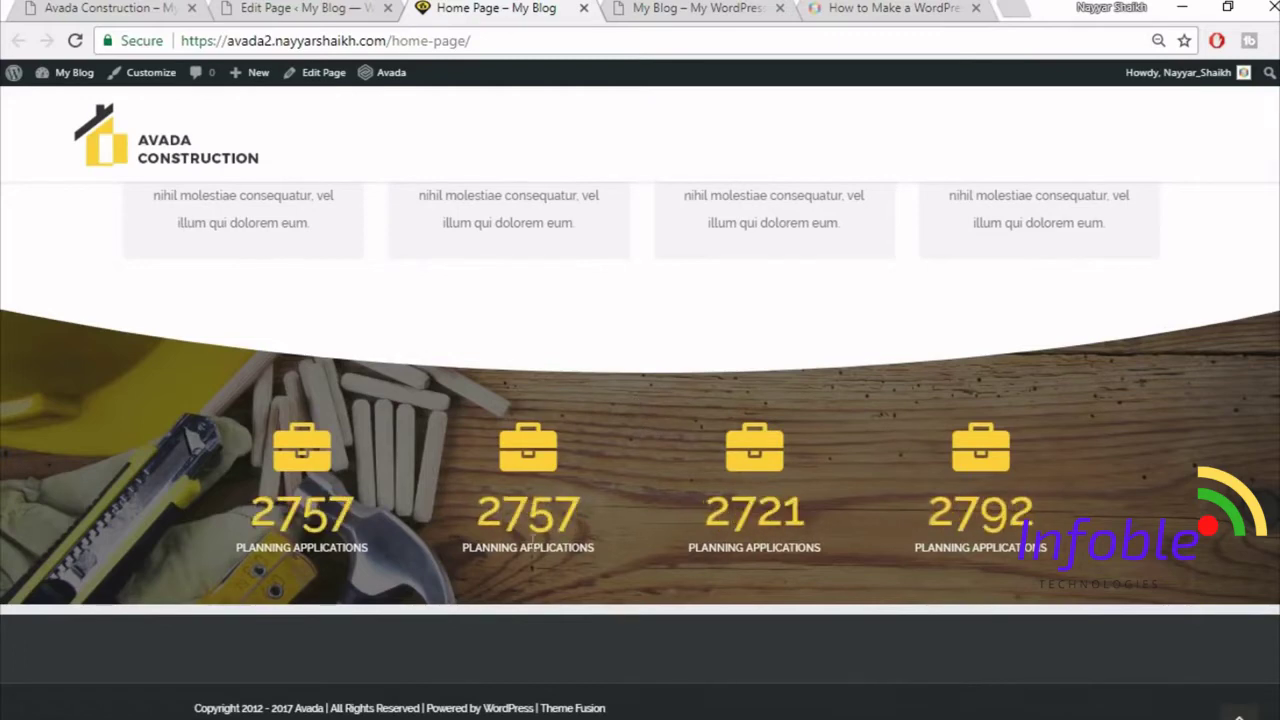
# - Find the Counter Boxes column in the editor and open its settings
pyautogui.click(338, 14)
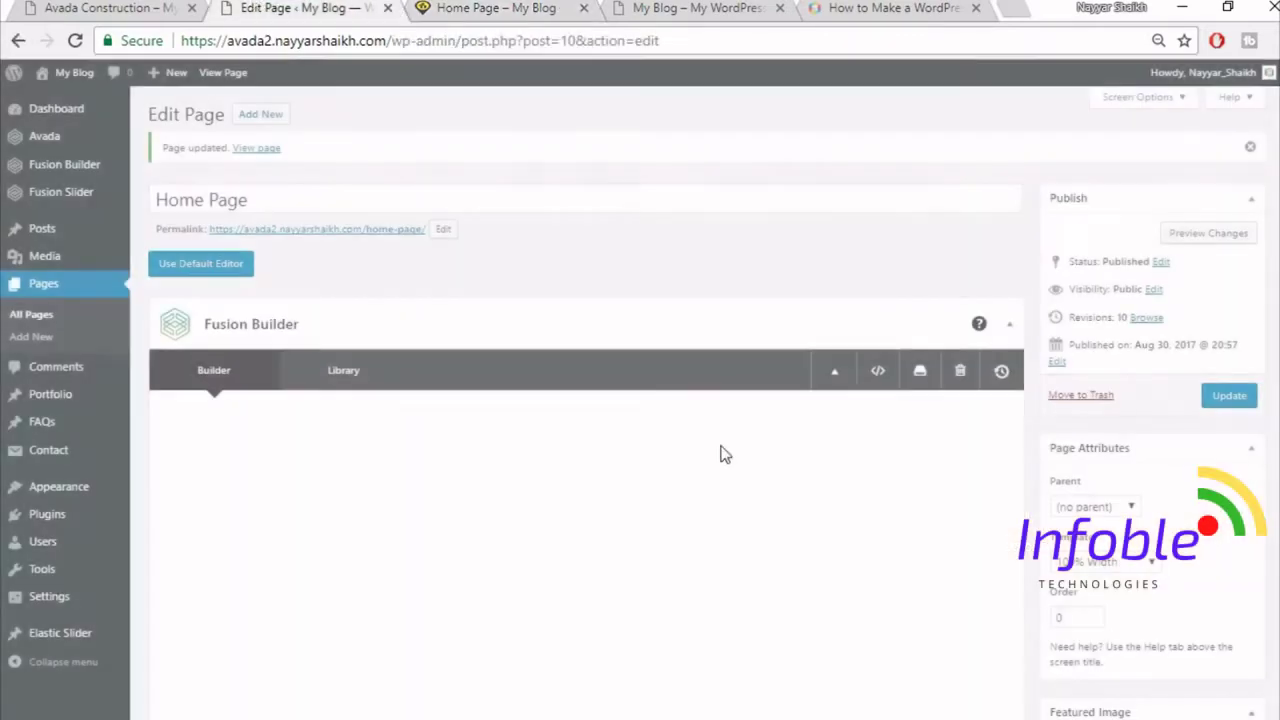
pyautogui.scroll(-15, 720, 452)
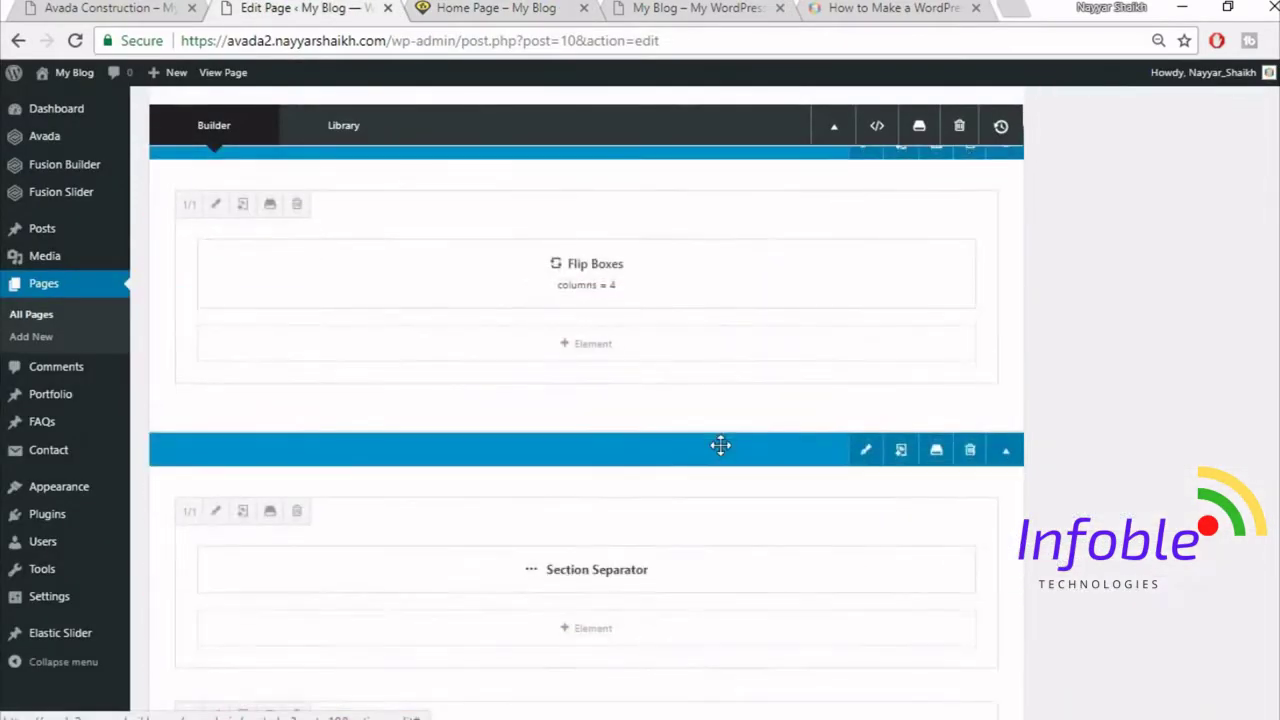
pyautogui.scroll(-4, 720, 444)
pyautogui.scroll(2, 720, 444)
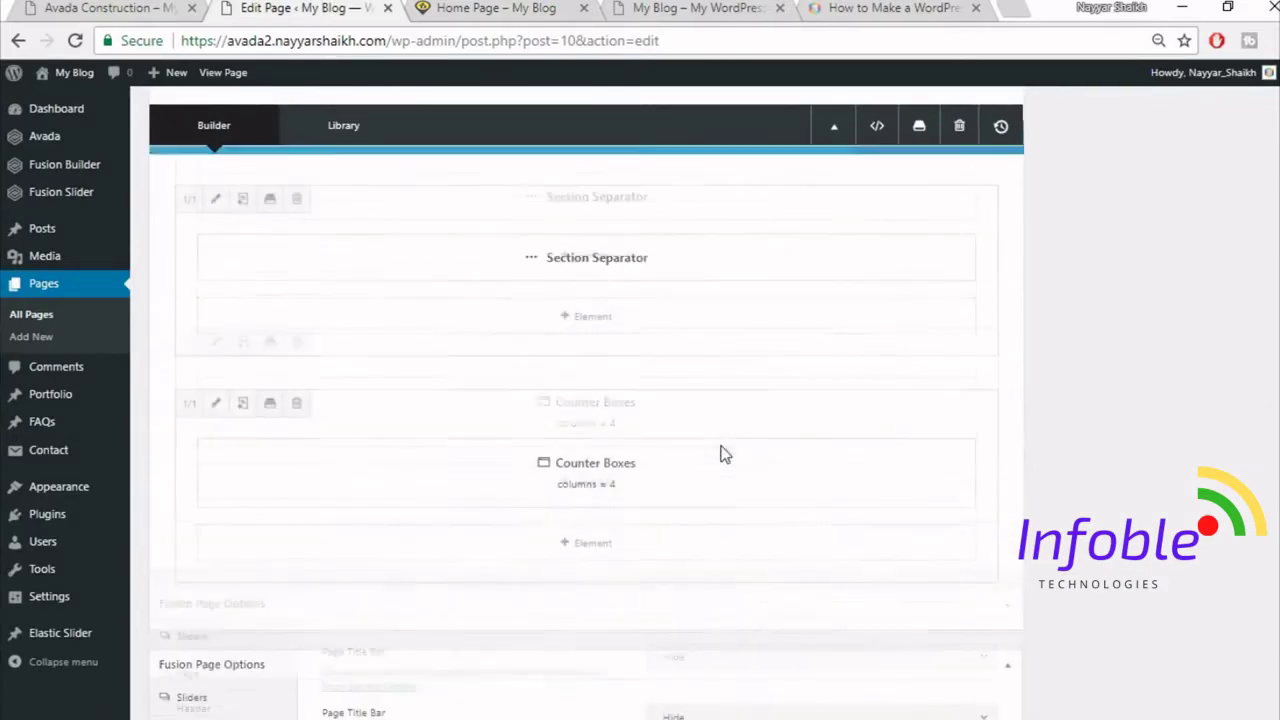
pyautogui.scroll(1, 577, 363)
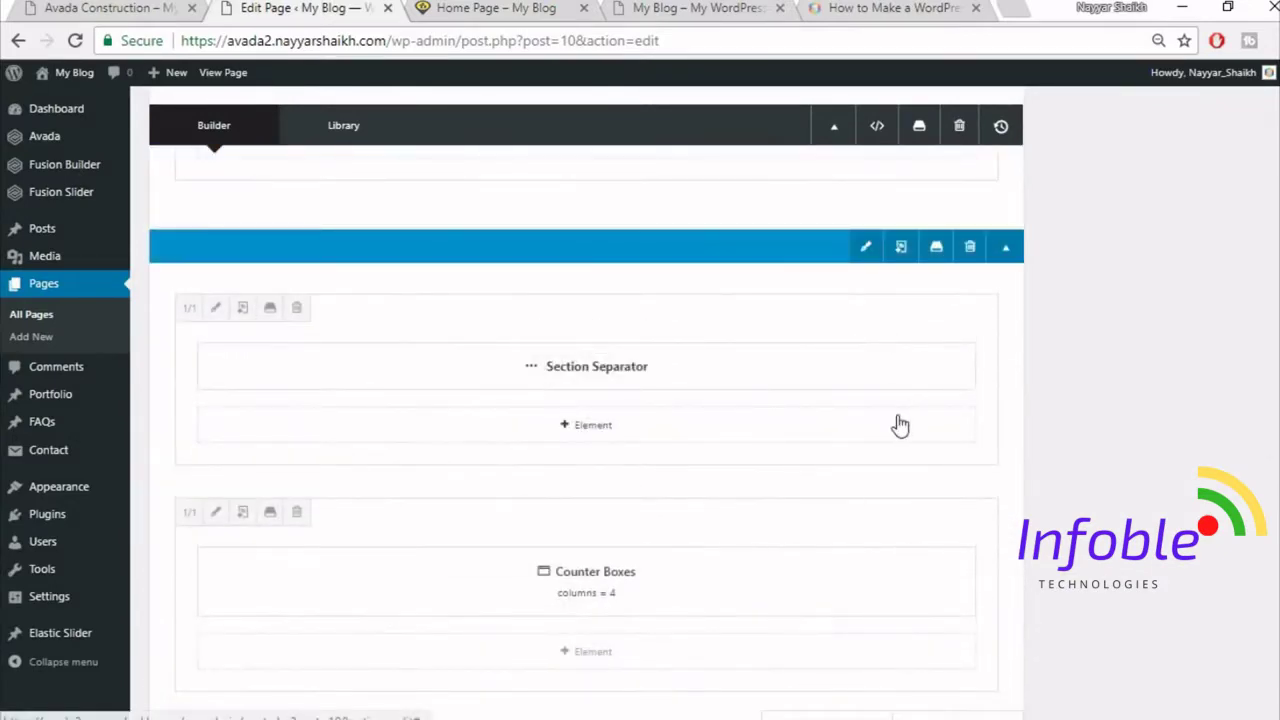
pyautogui.click(215, 512)
pyautogui.click(450, 8)
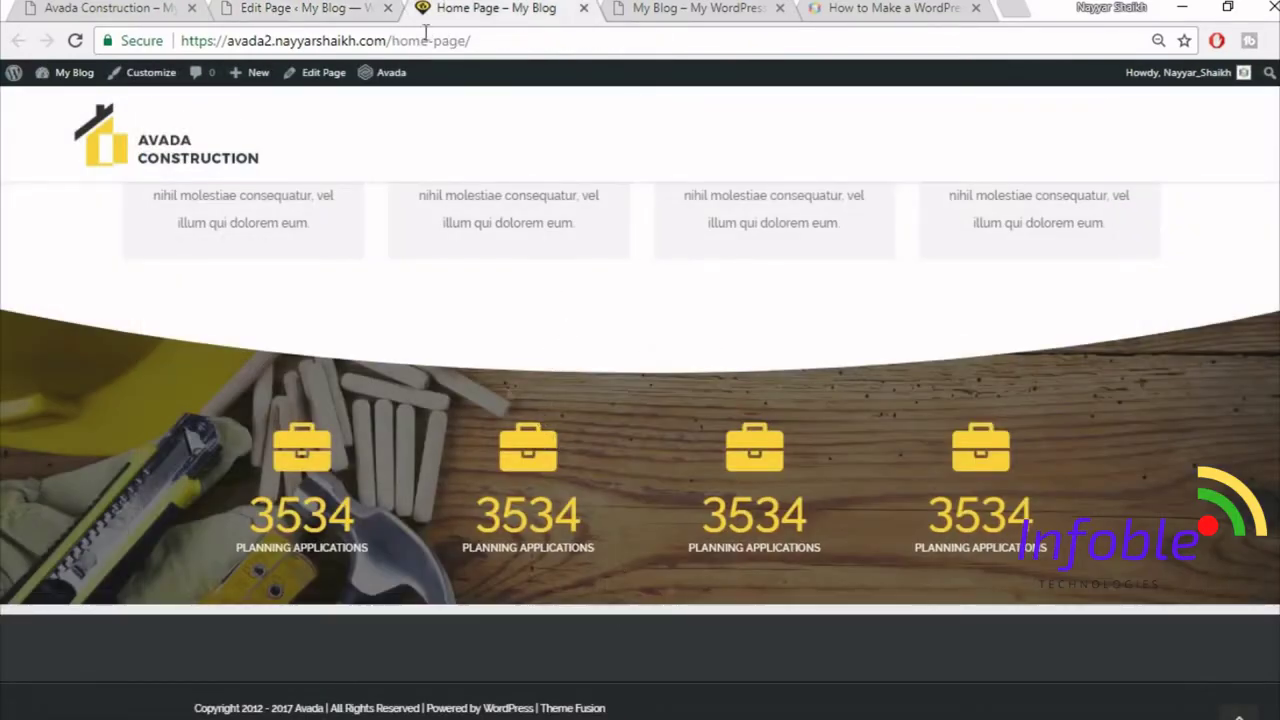
pyautogui.click(350, 8)
# - Set the Counter Boxes column's padding to 90 top and 50 bottom, and save
pyautogui.click(275, 168)
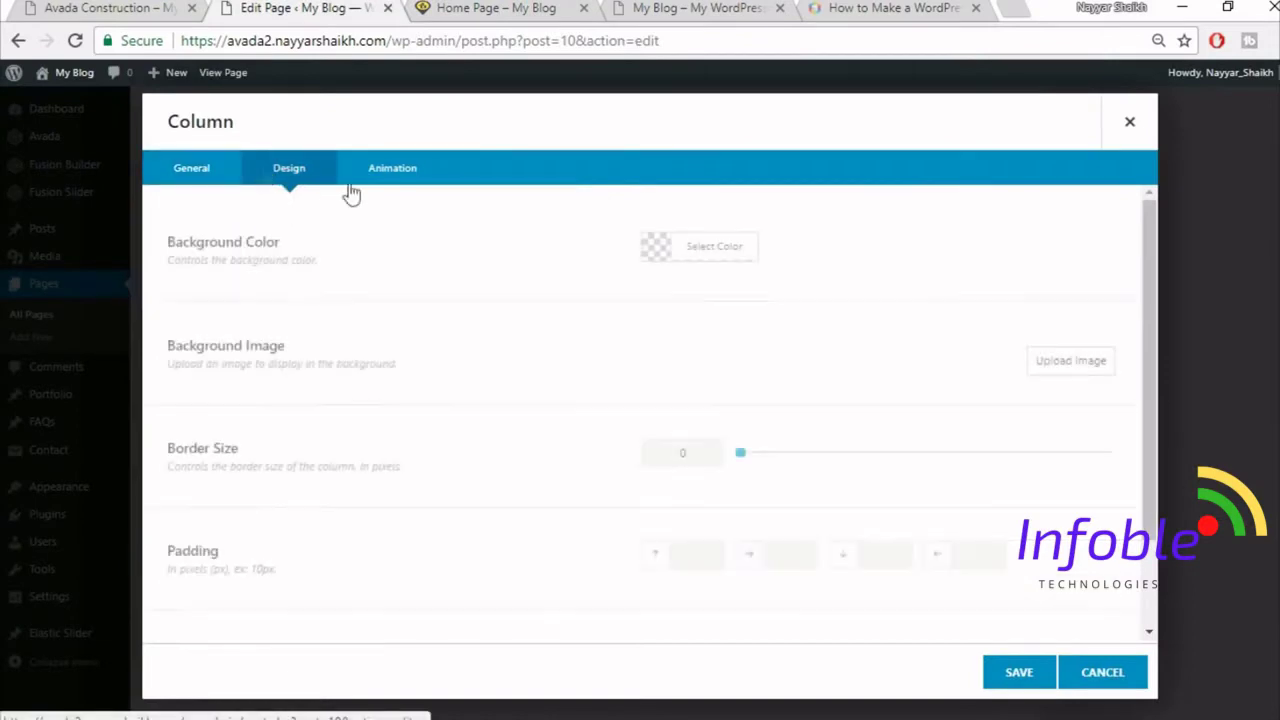
pyautogui.scroll(-1, 675, 510)
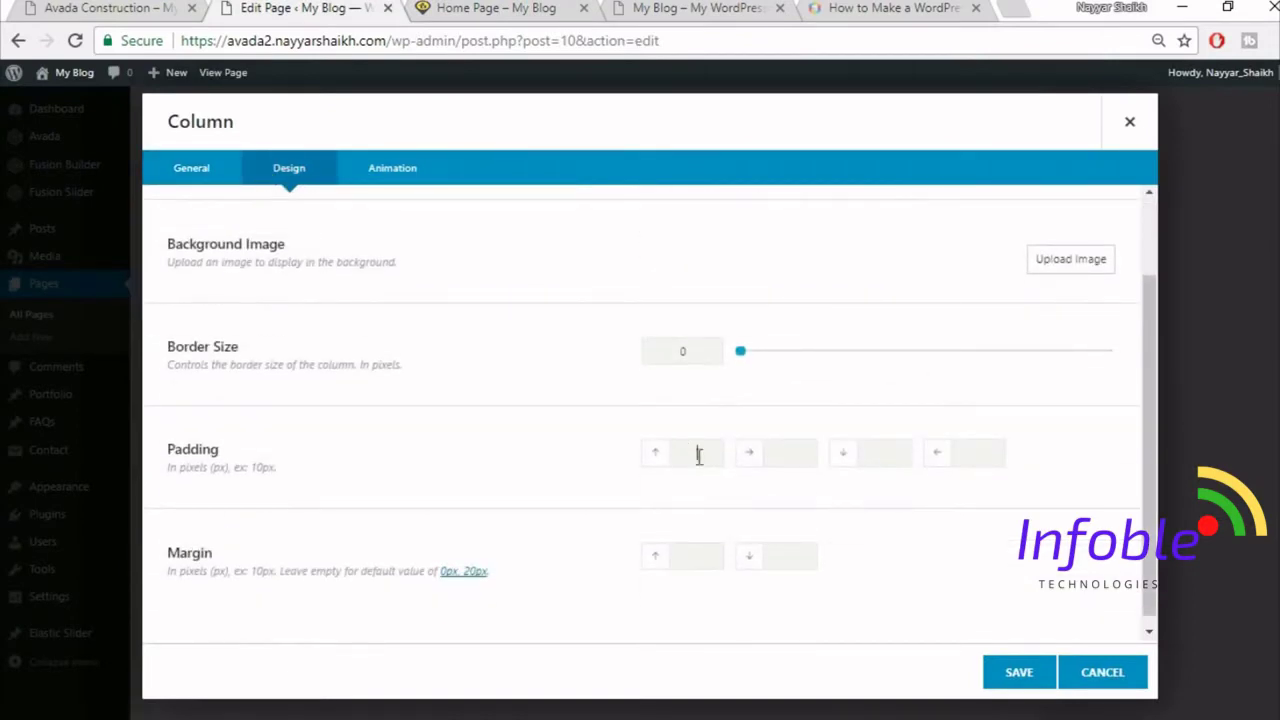
pyautogui.press('Tab')
pyautogui.write('90')
pyautogui.click(1008, 680)
# - Update the page and reload the live home page to view the counters
pyautogui.scroll(10, 1090, 628)
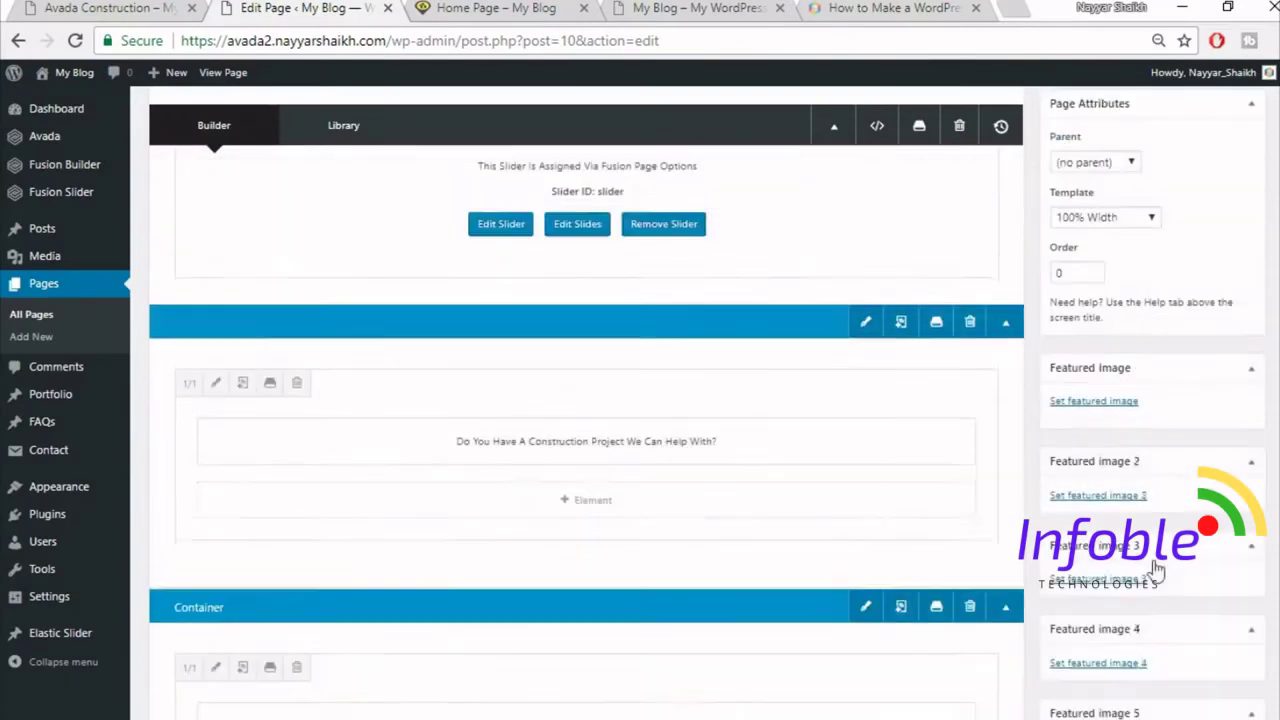
pyautogui.click(1230, 400)
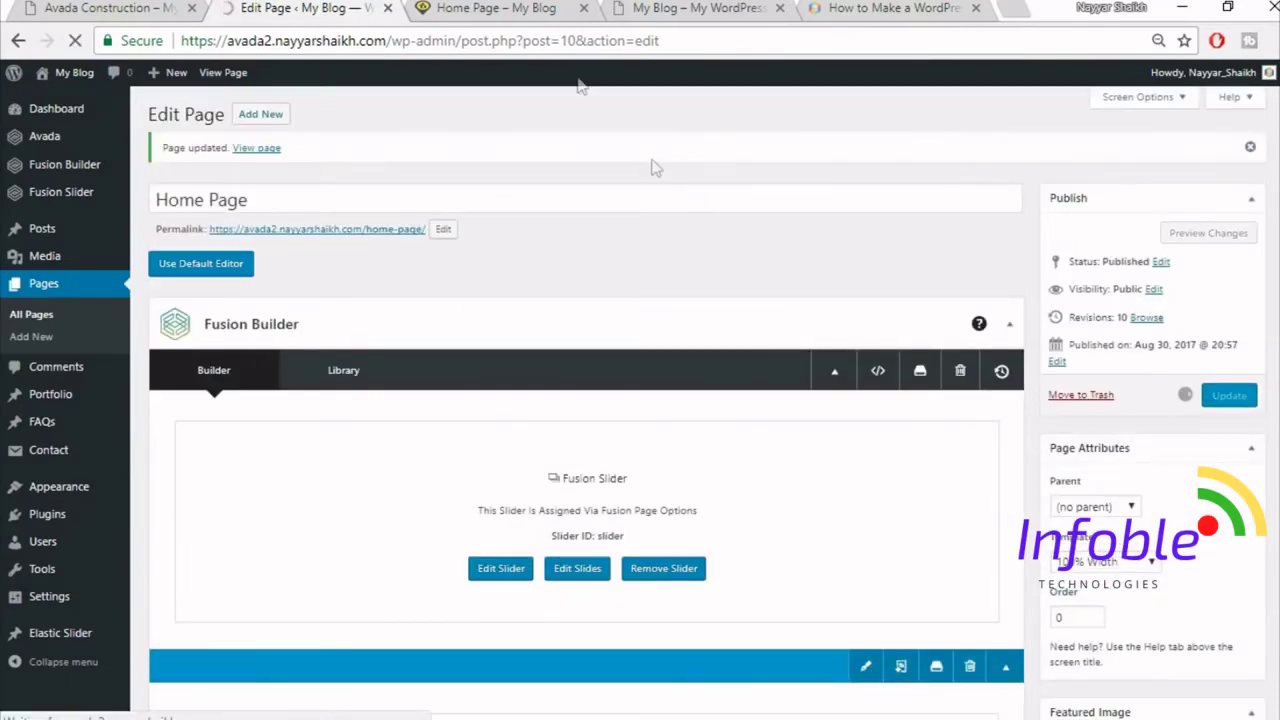
pyautogui.click(505, 12)
pyautogui.click(528, 44)
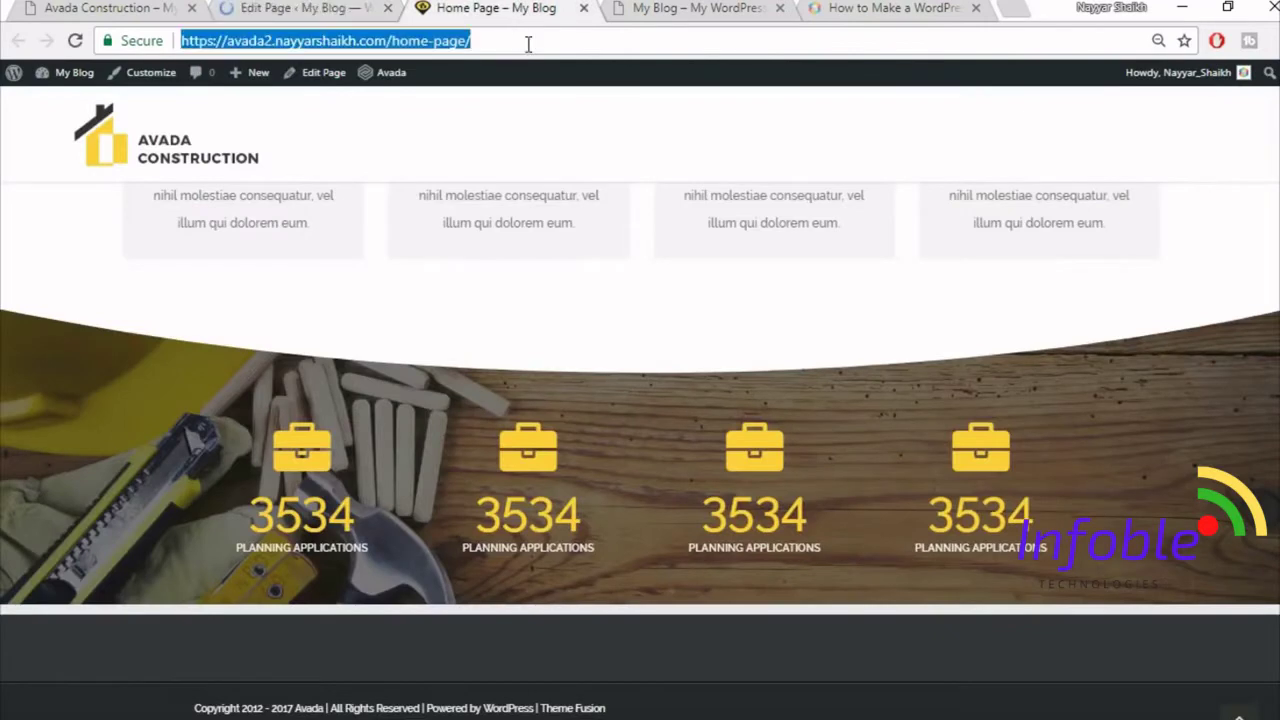
pyautogui.press('Return')
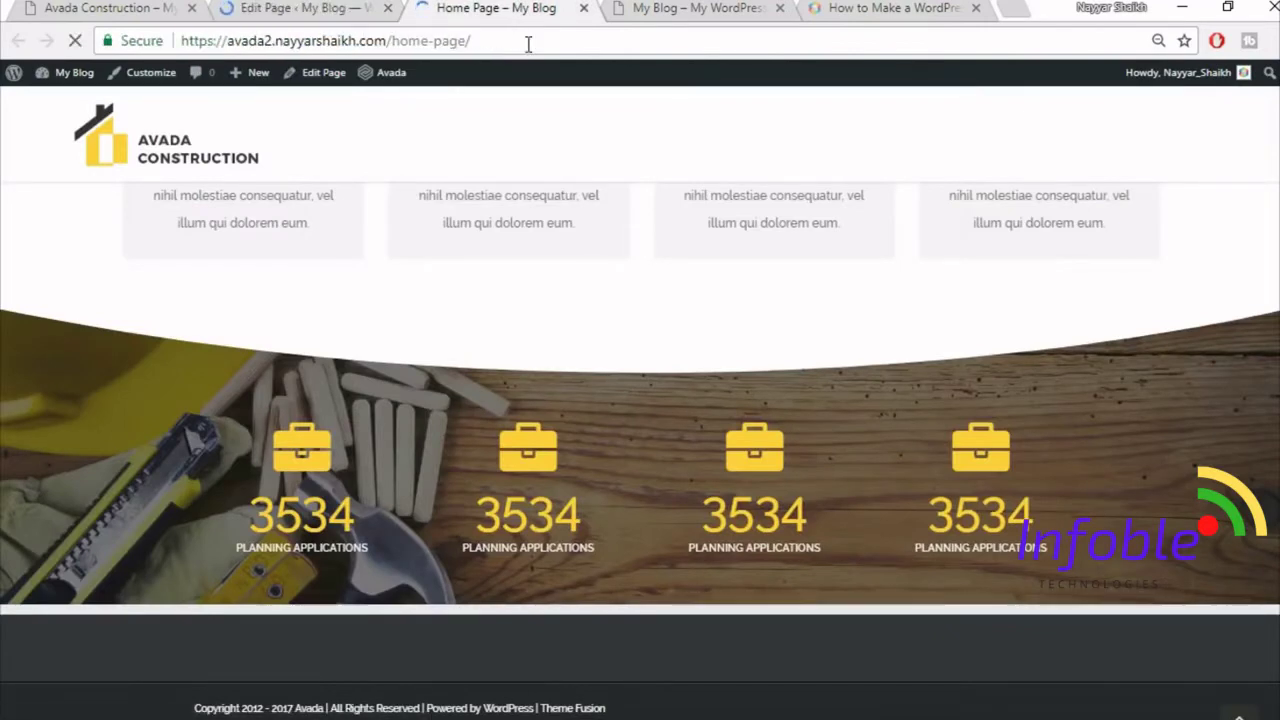
pyautogui.scroll(-2, 638, 370)
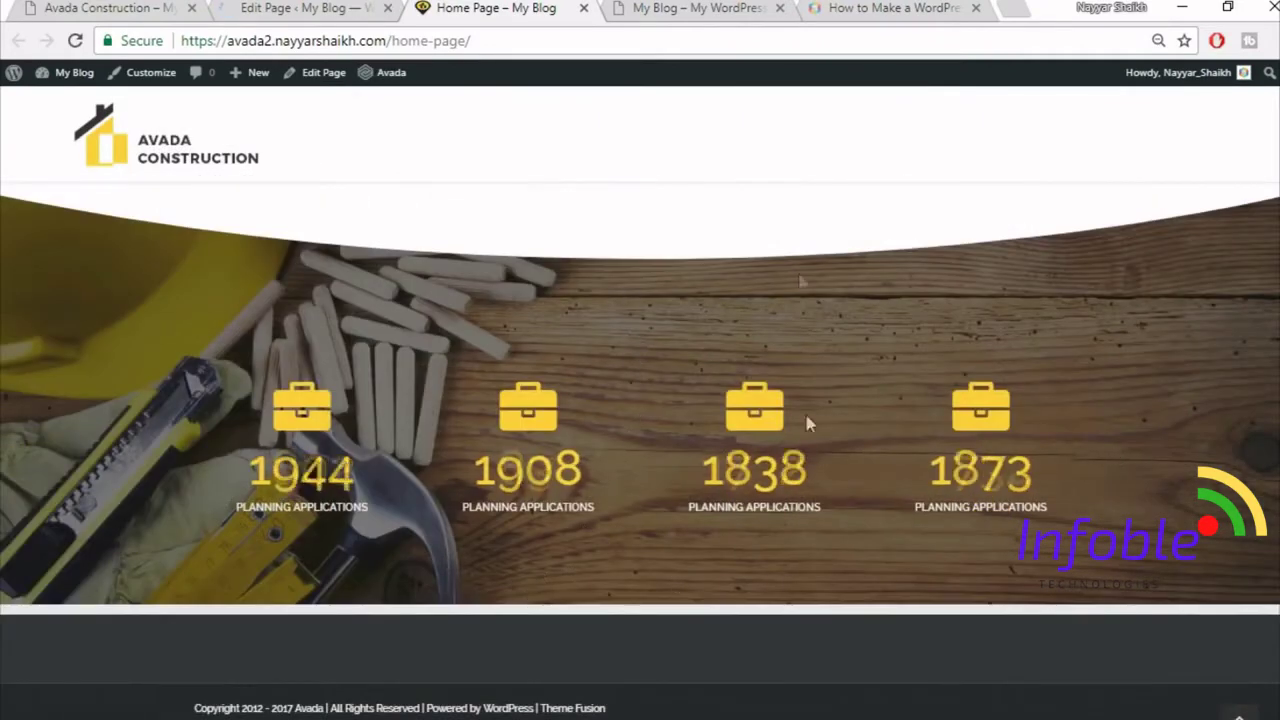
# - Compare the live home page with the reference Avada Construction site, then return to the editor
pyautogui.scroll(1, 754, 430)
pyautogui.scroll(10, 754, 429)
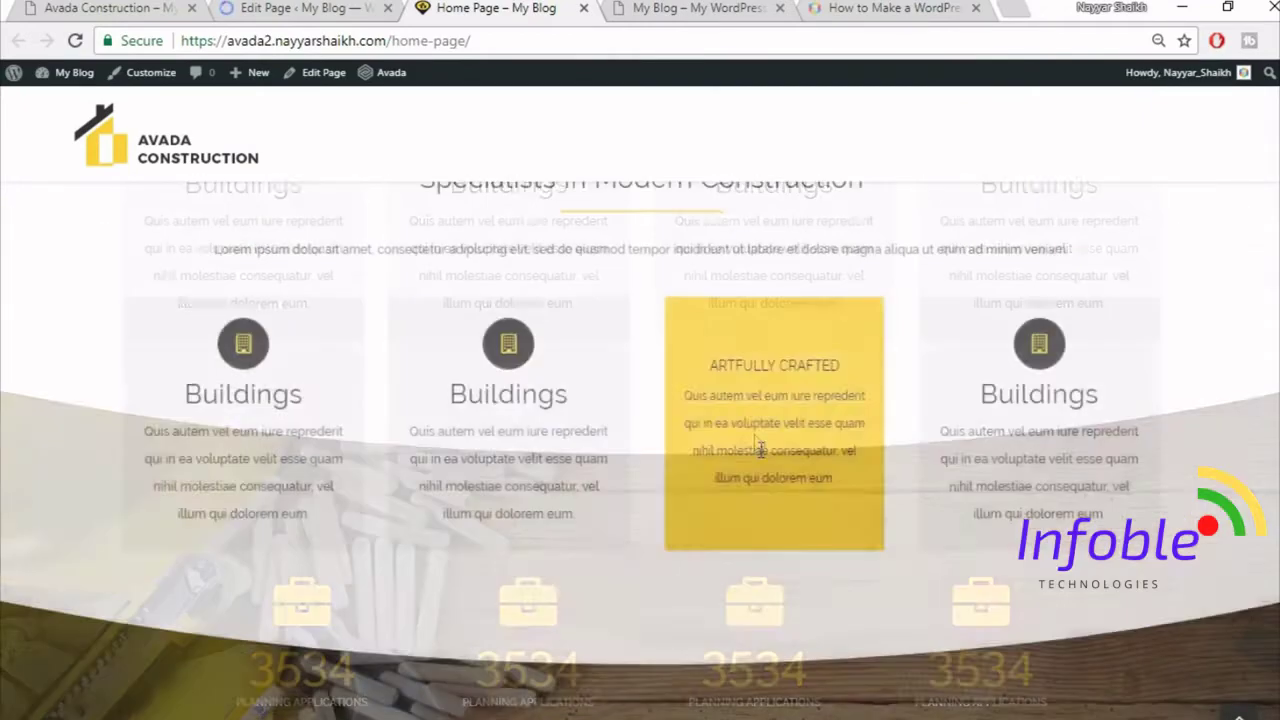
pyautogui.scroll(2, 920, 482)
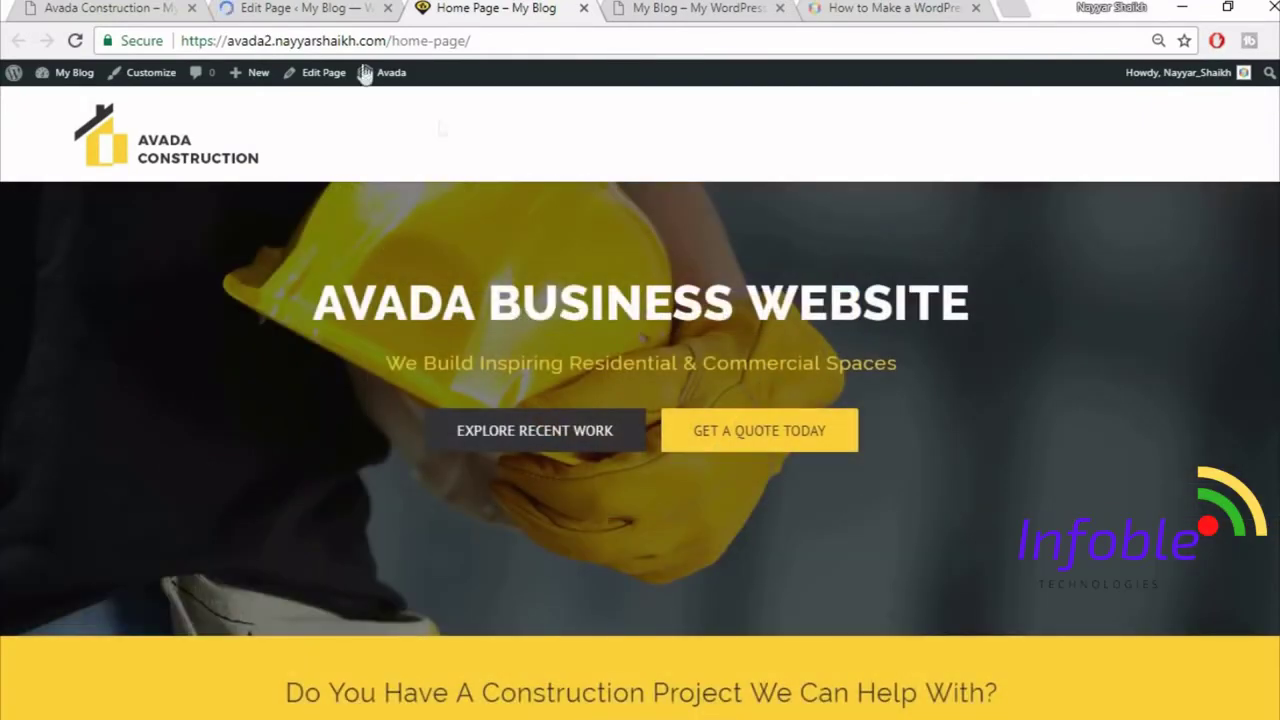
pyautogui.click(110, 8)
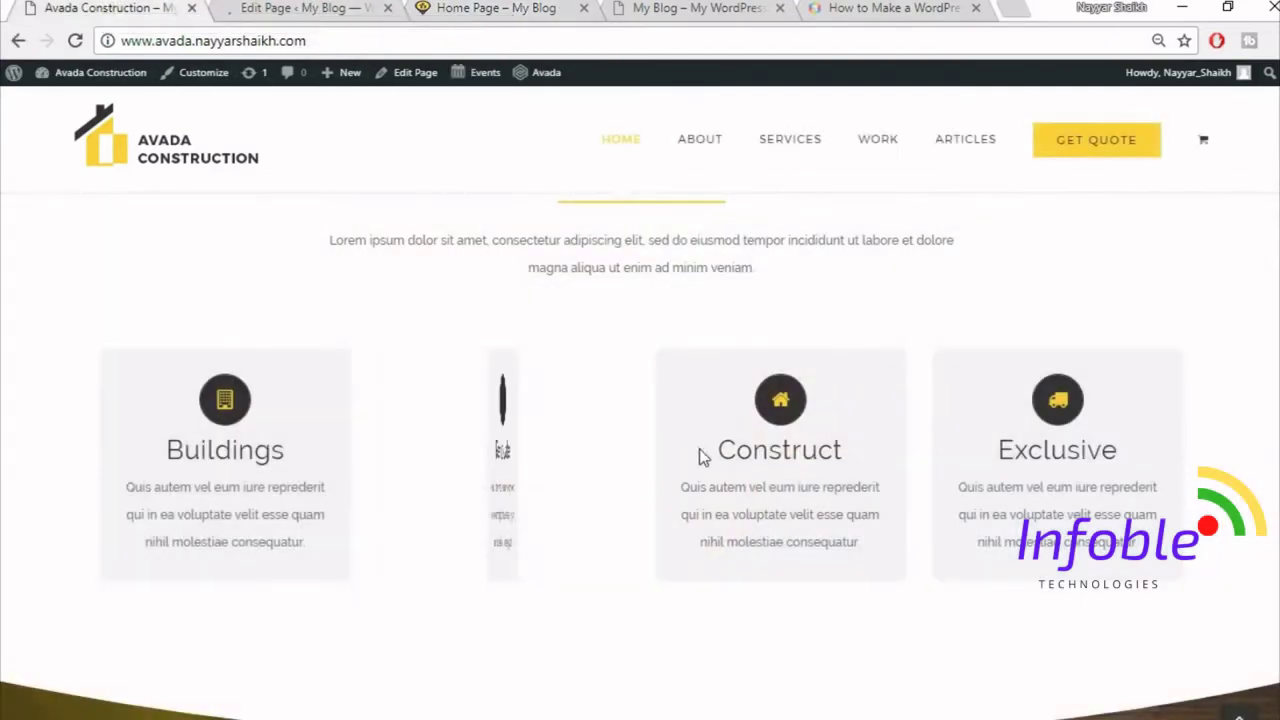
pyautogui.scroll(-15, 700, 456)
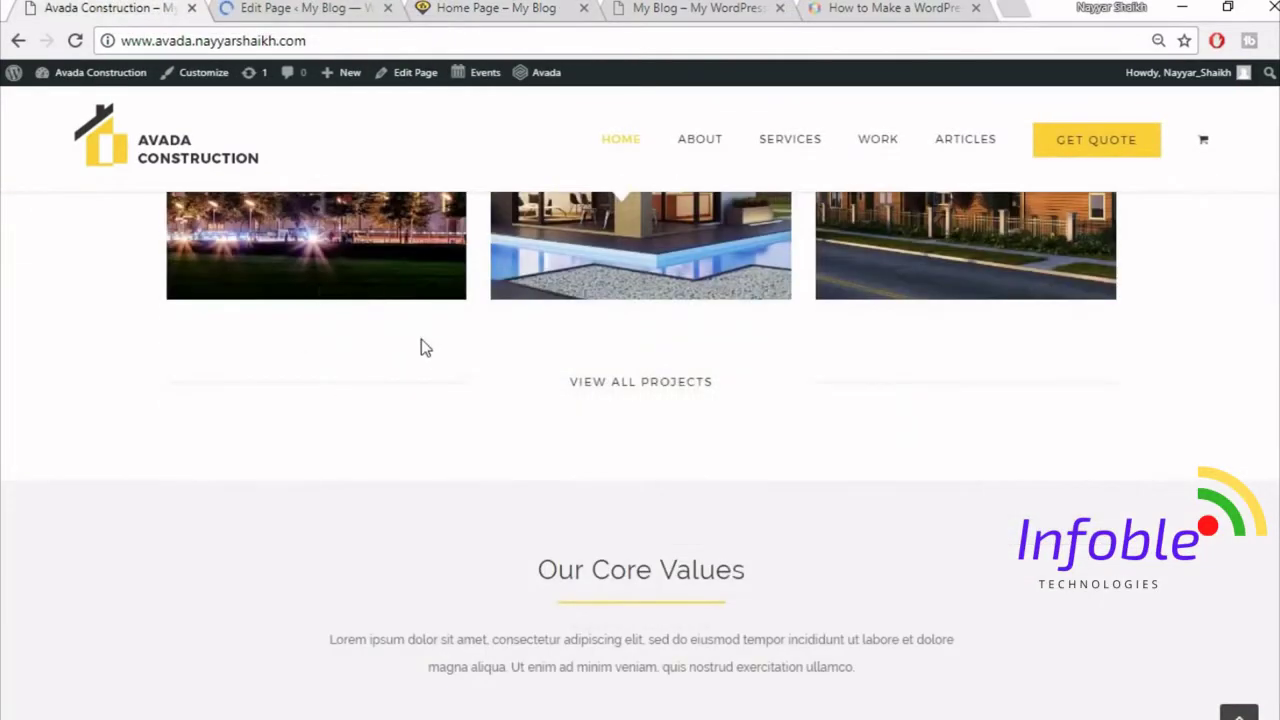
pyautogui.scroll(3, 421, 347)
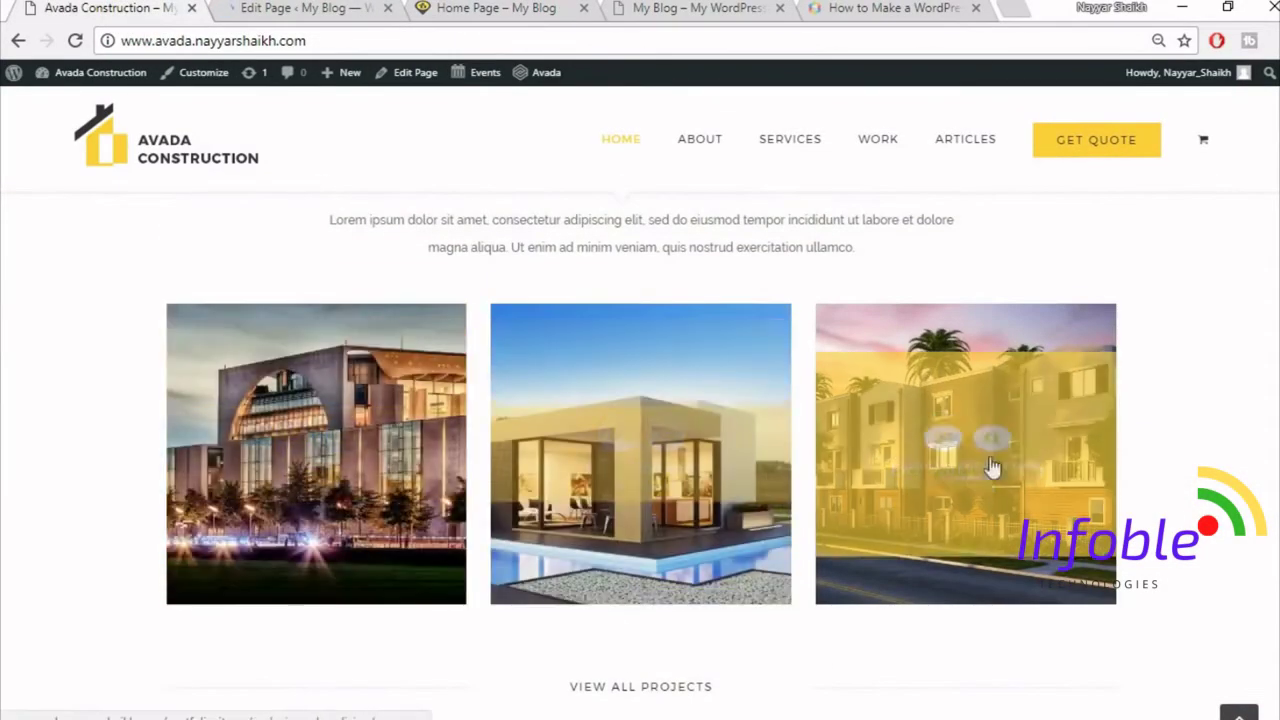
pyautogui.click(306, 8)
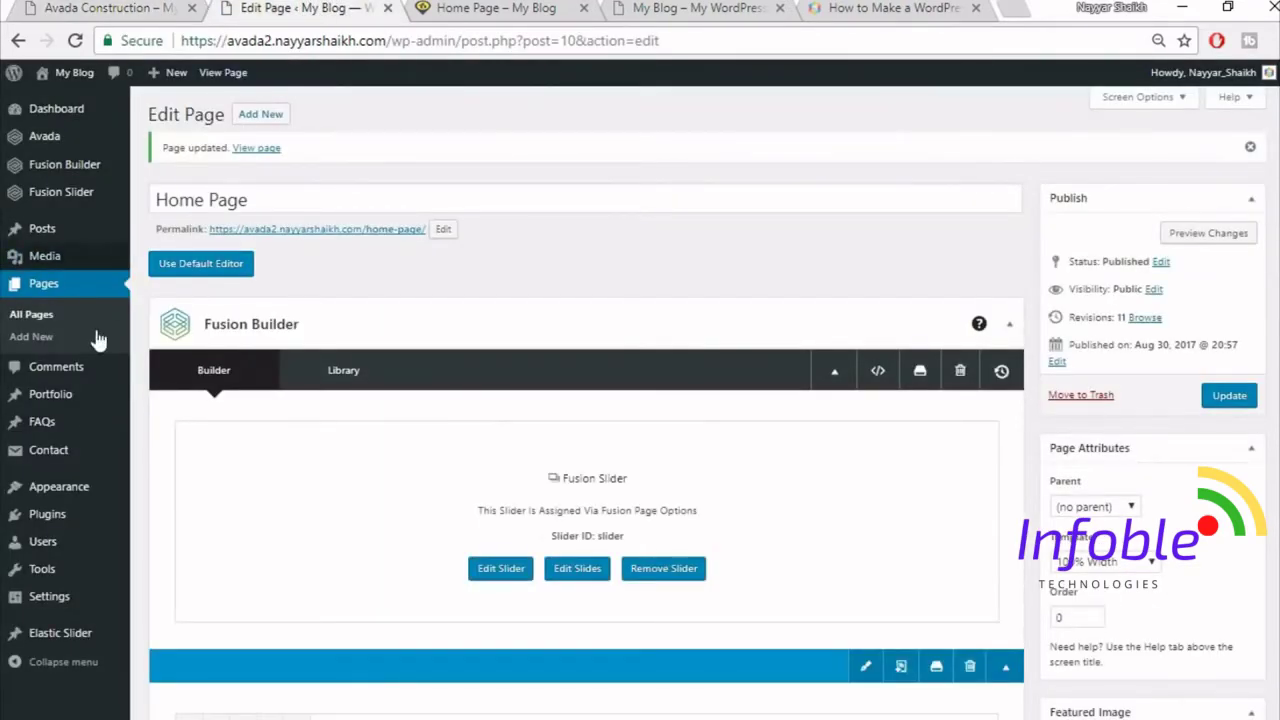
# - Add the Commercial category (slug commercial) under Portfolio Categories and begin a new portfolio post
pyautogui.moveTo(53, 402)
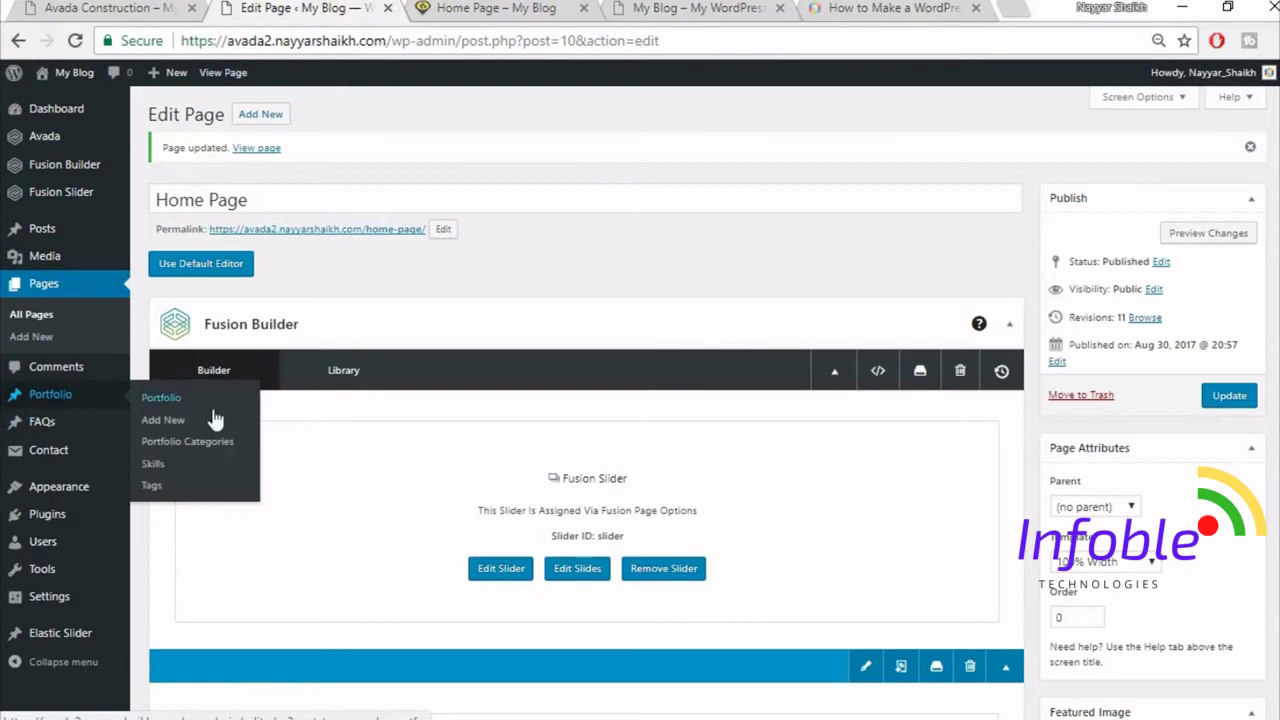
pyautogui.click(203, 448)
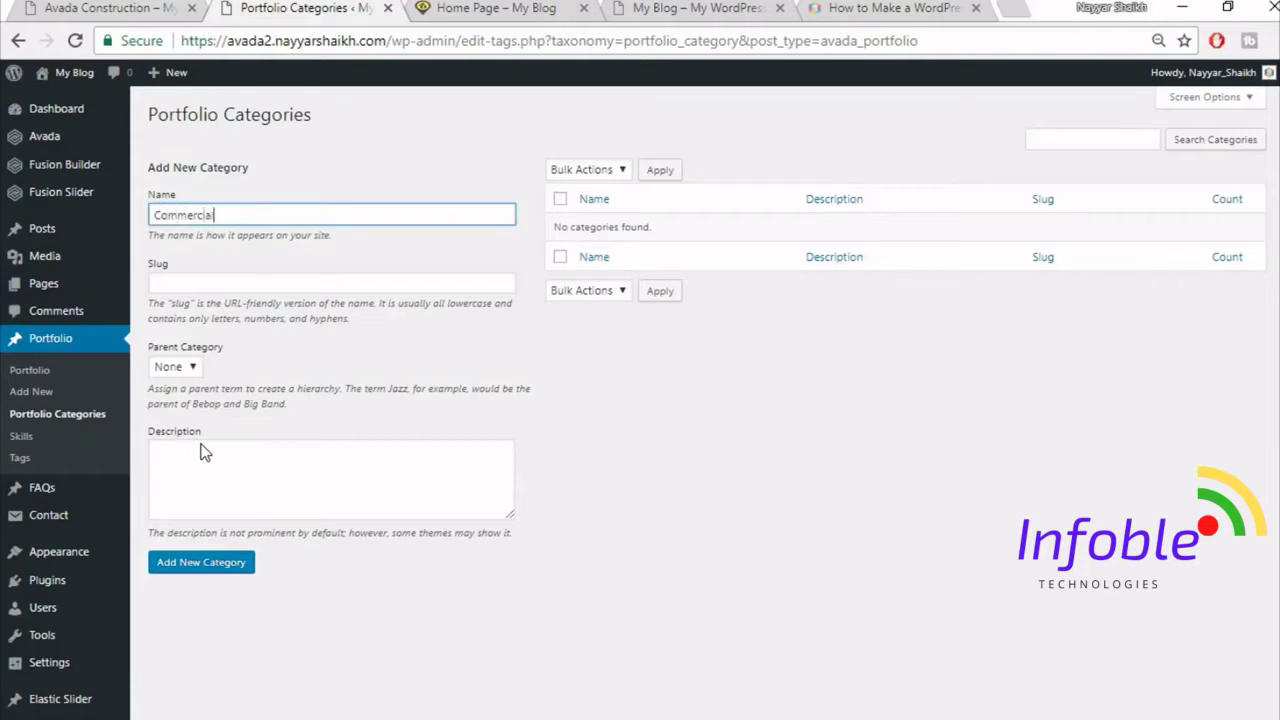
pyautogui.click(234, 577)
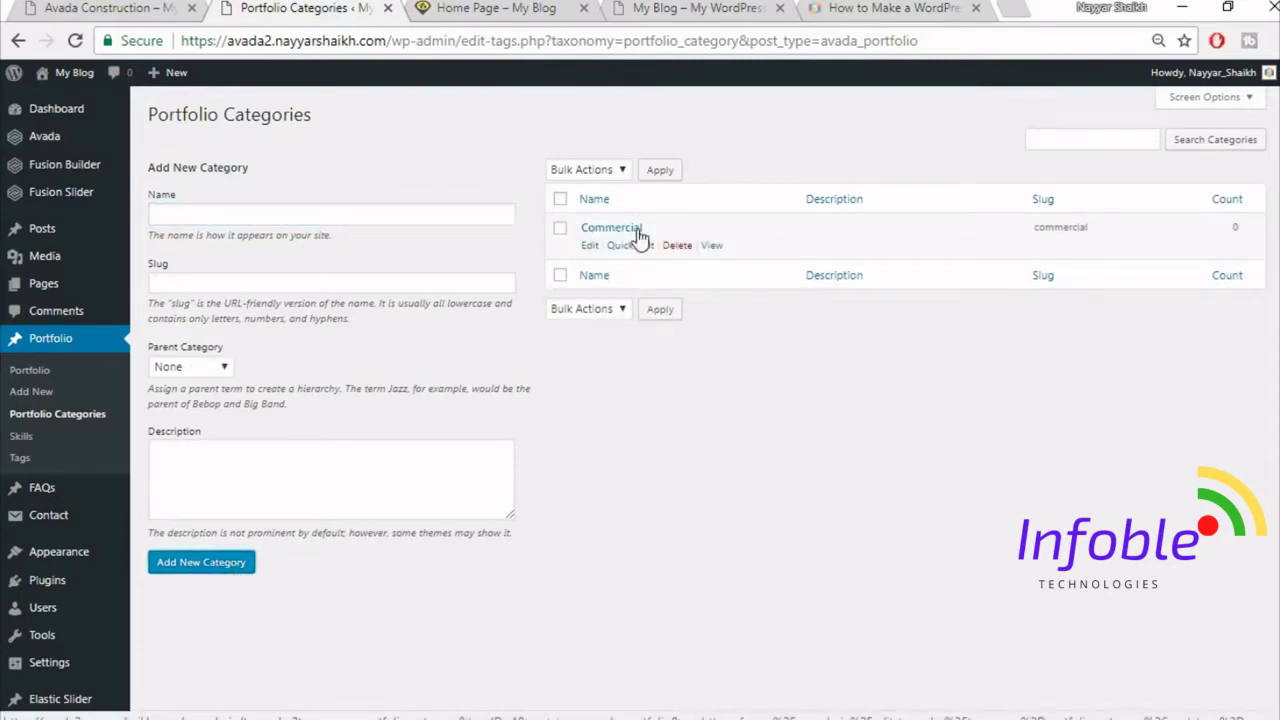
pyautogui.click(35, 395)
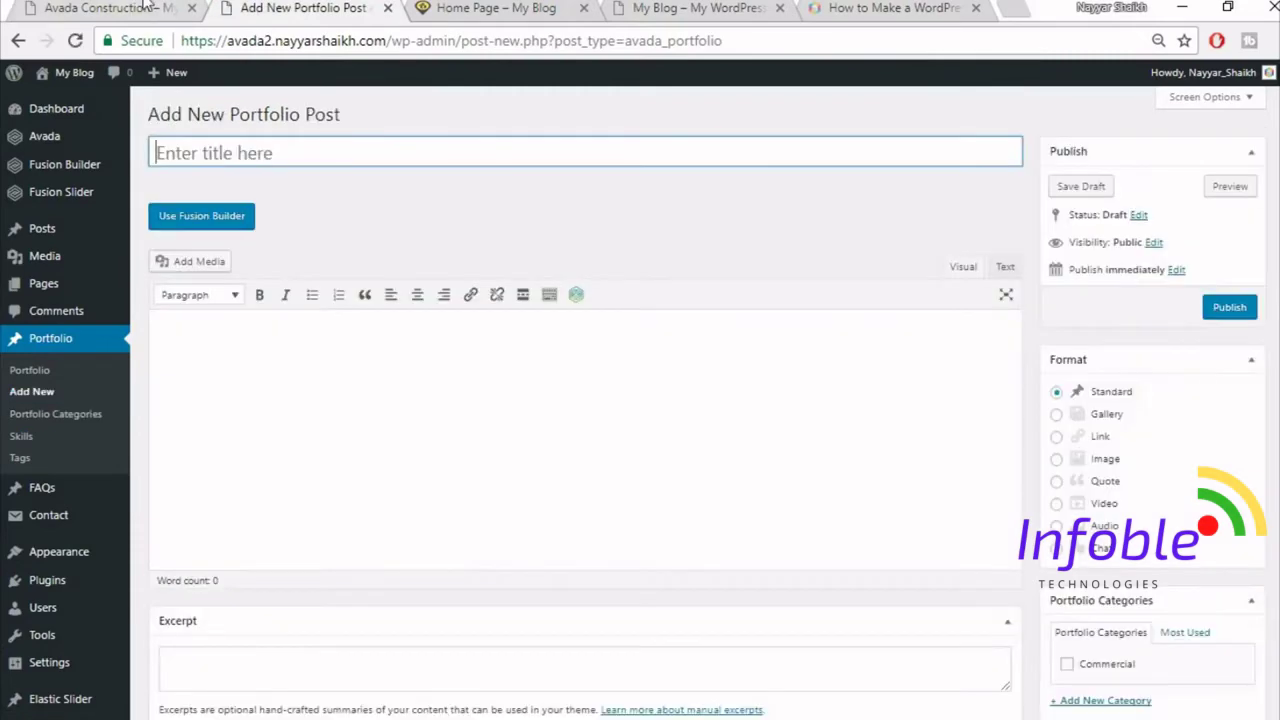
# - On the live Avada Construction site, open the first project and scroll through its Belle Glade, Florida details
pyautogui.click(145, 5)
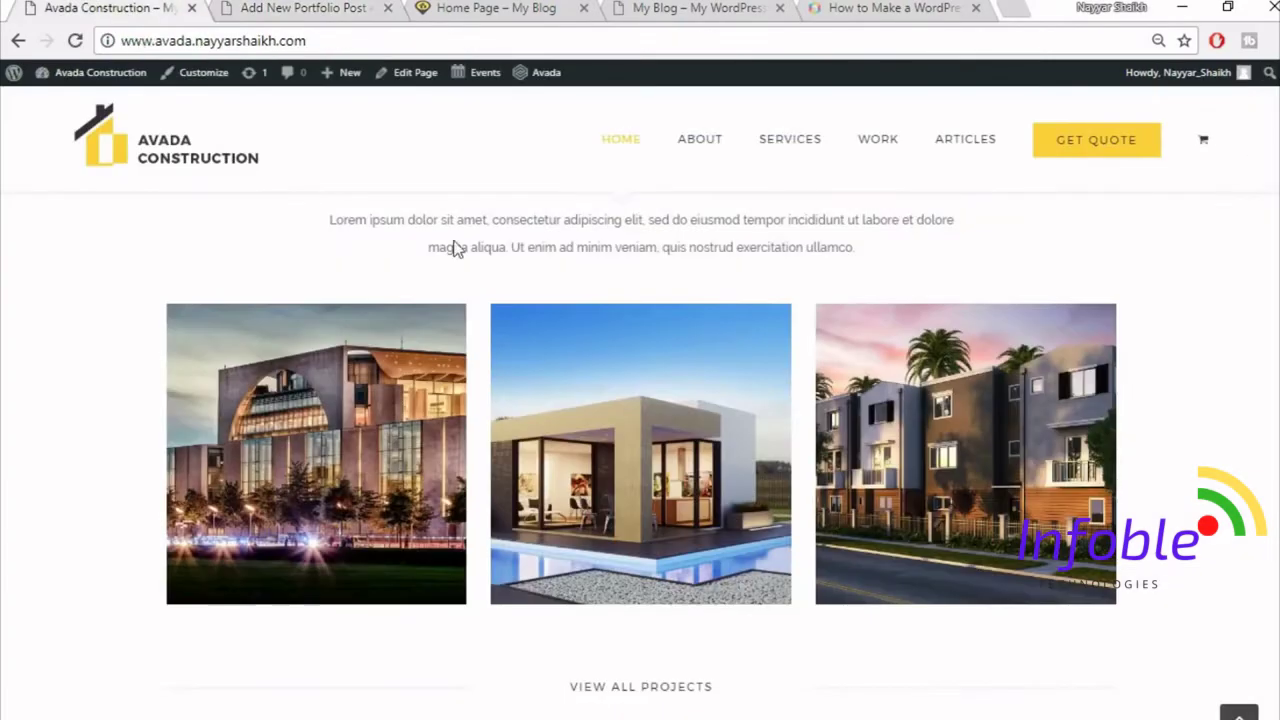
pyautogui.click(364, 356)
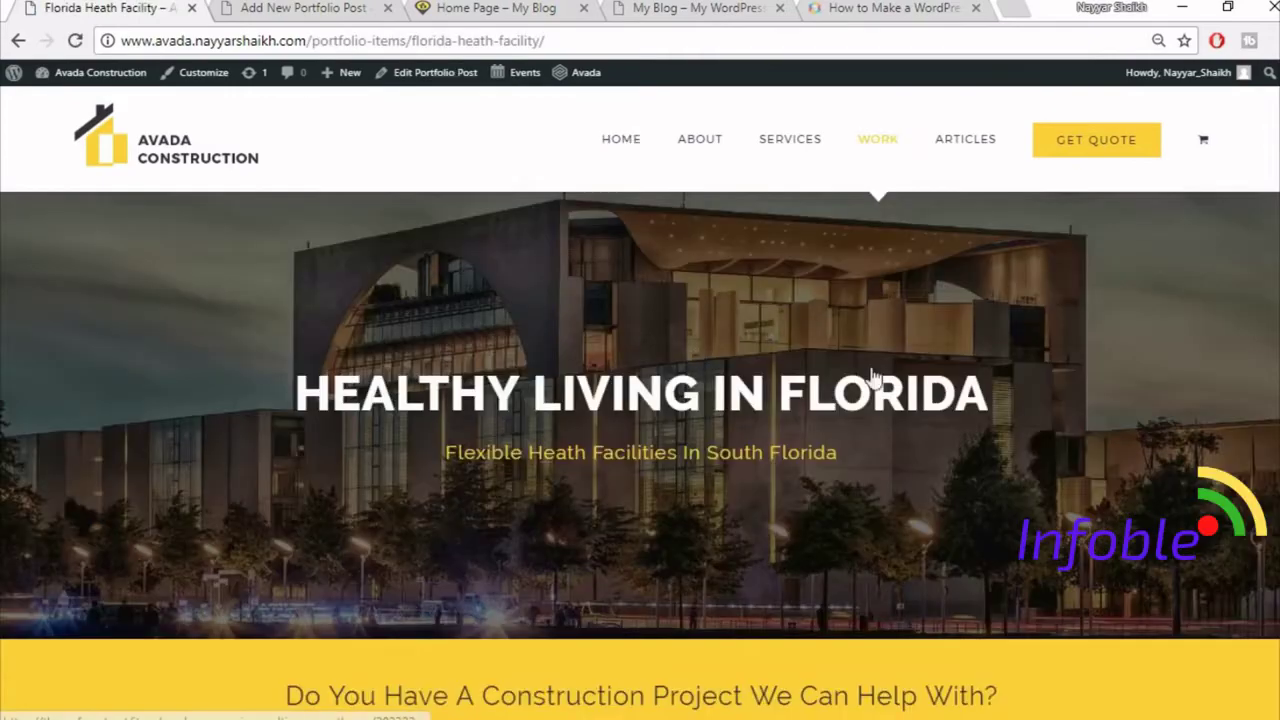
pyautogui.scroll(-3, 886, 383)
pyautogui.scroll(-10, 591, 533)
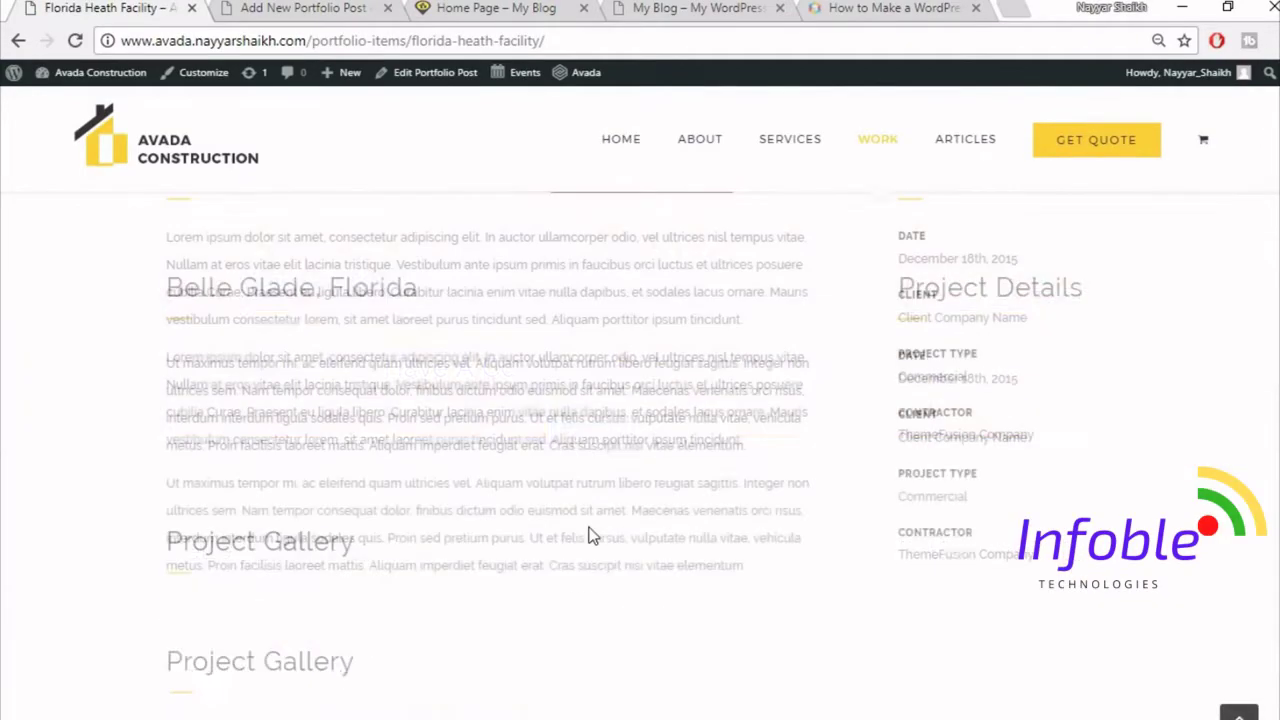
pyautogui.scroll(-3, 880, 478)
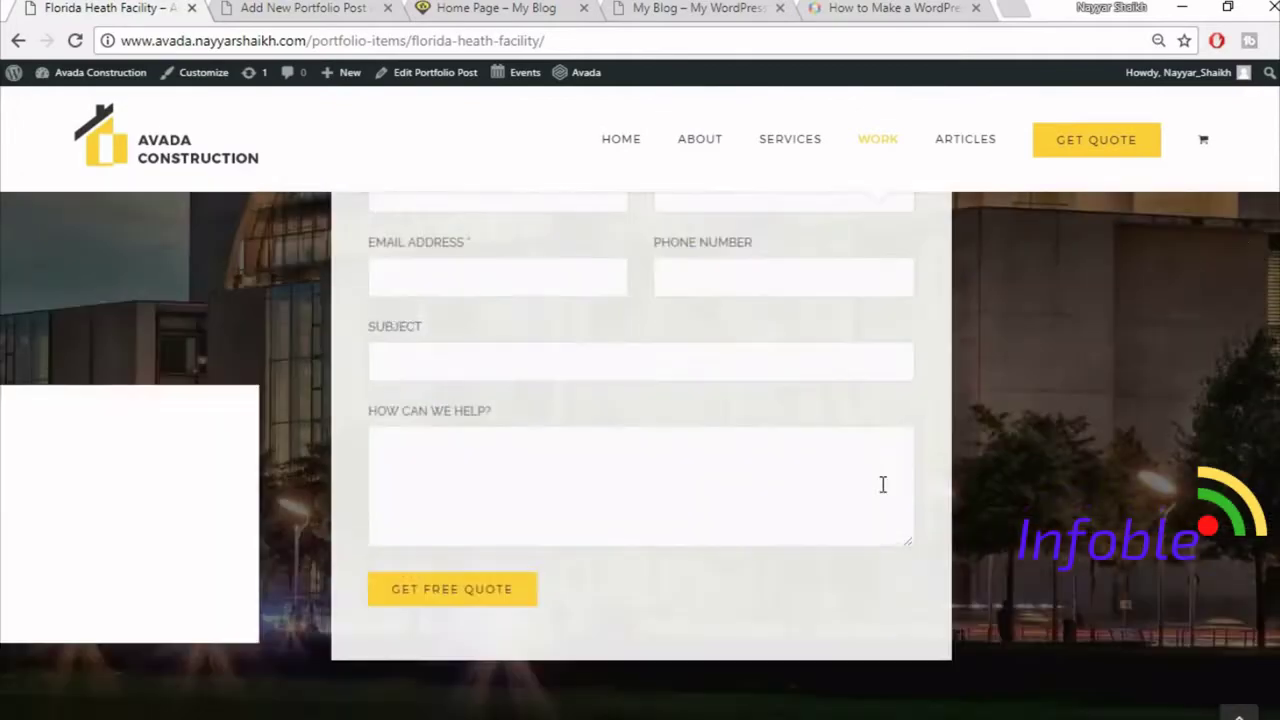
pyautogui.scroll(15, 881, 484)
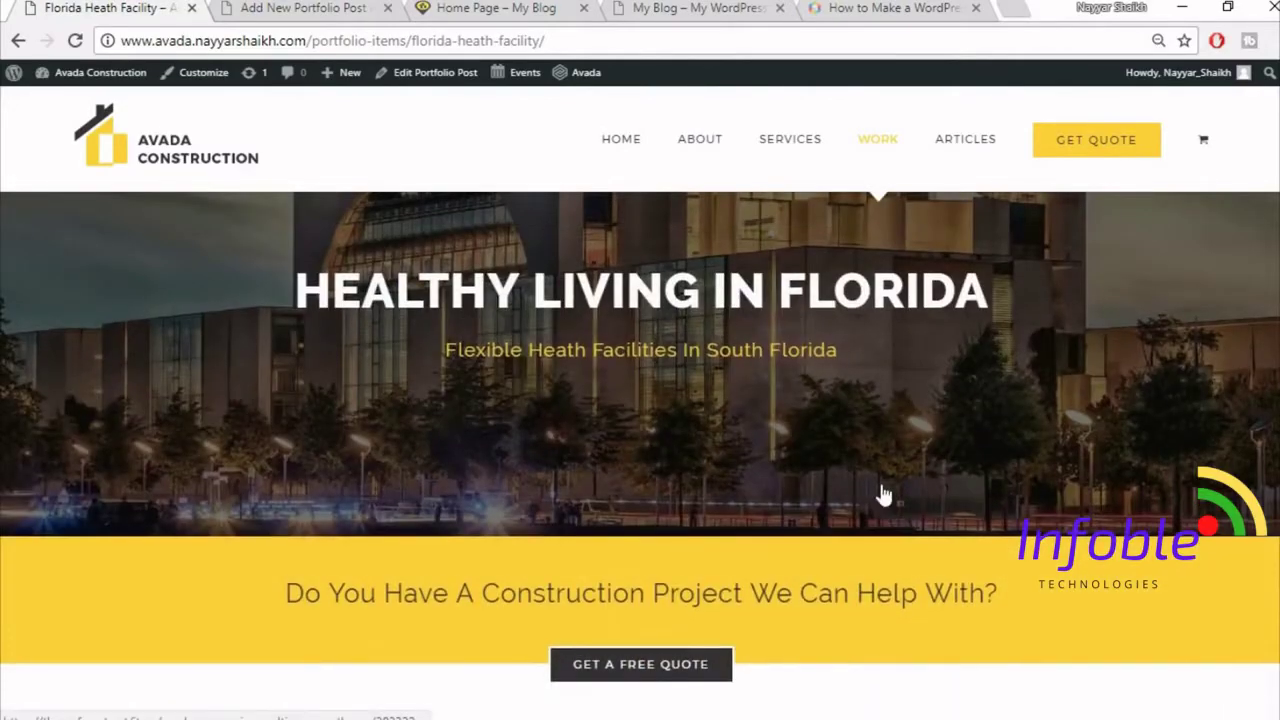
pyautogui.scroll(-2, 886, 491)
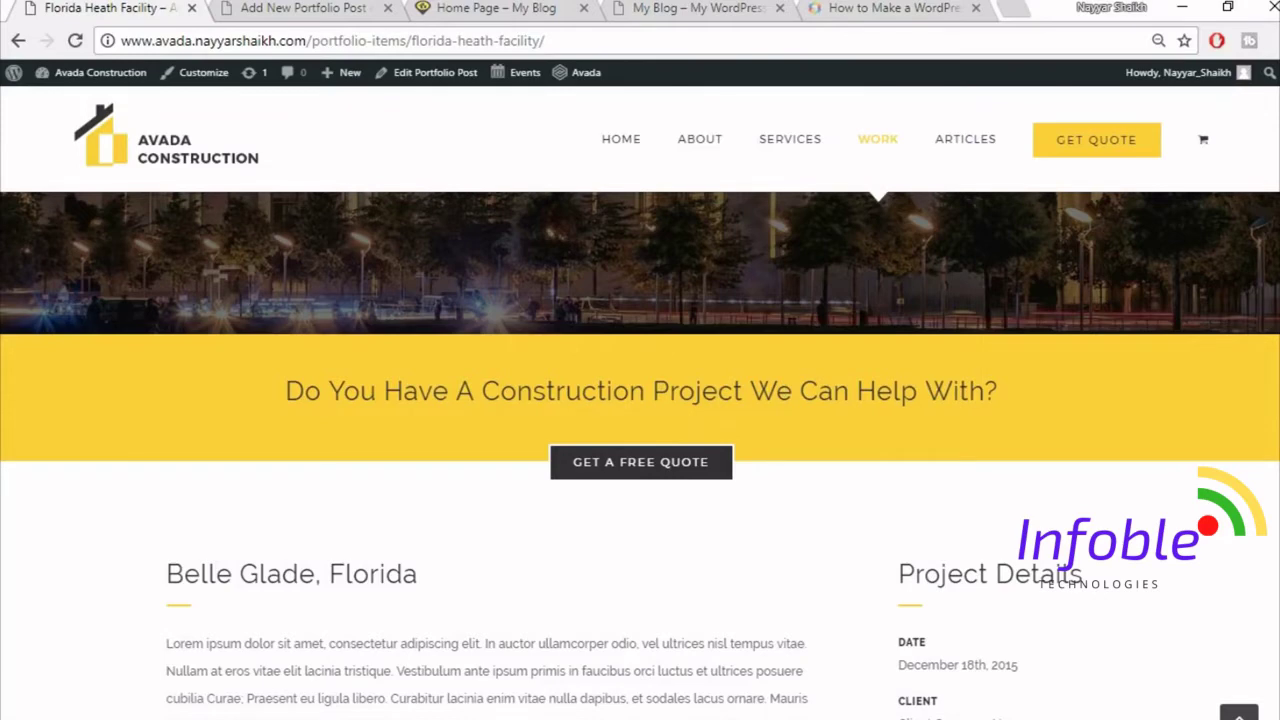
pyautogui.scroll(4, 200, 177)
# - Title the new portfolio post 'Florida Health Facility'
pyautogui.click(297, 7)
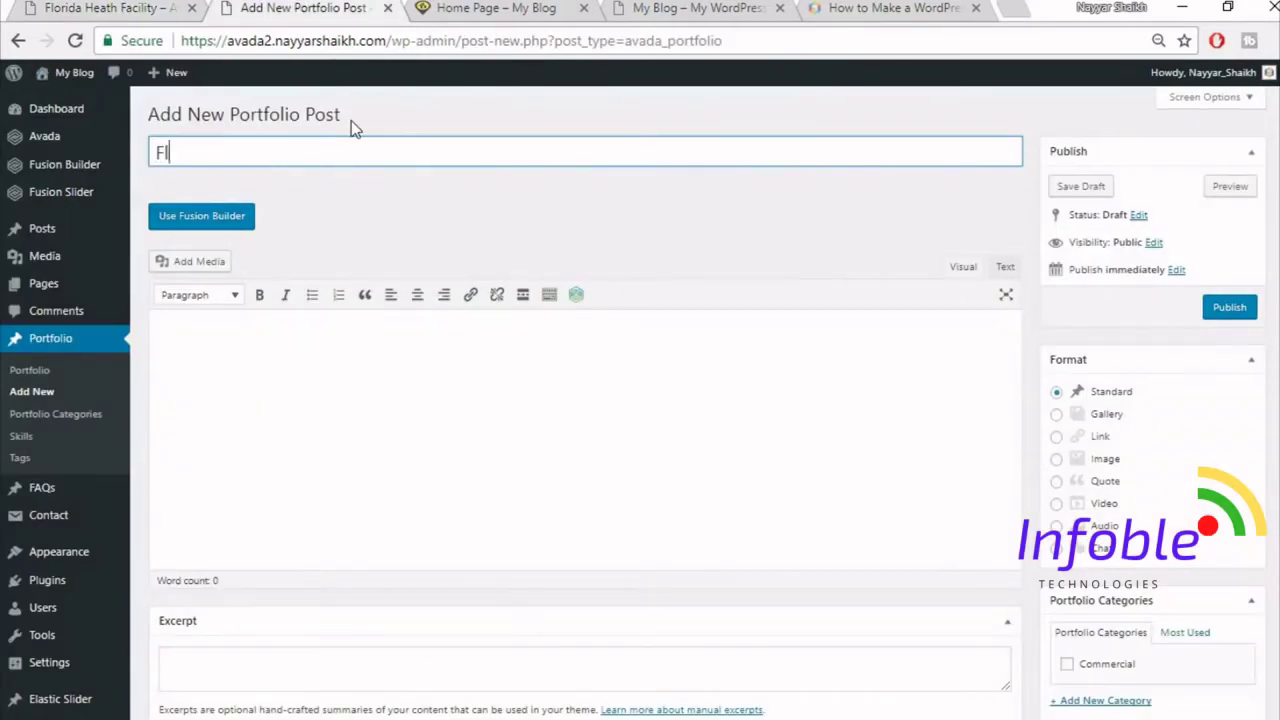
pyautogui.write('Florida Health Facility')
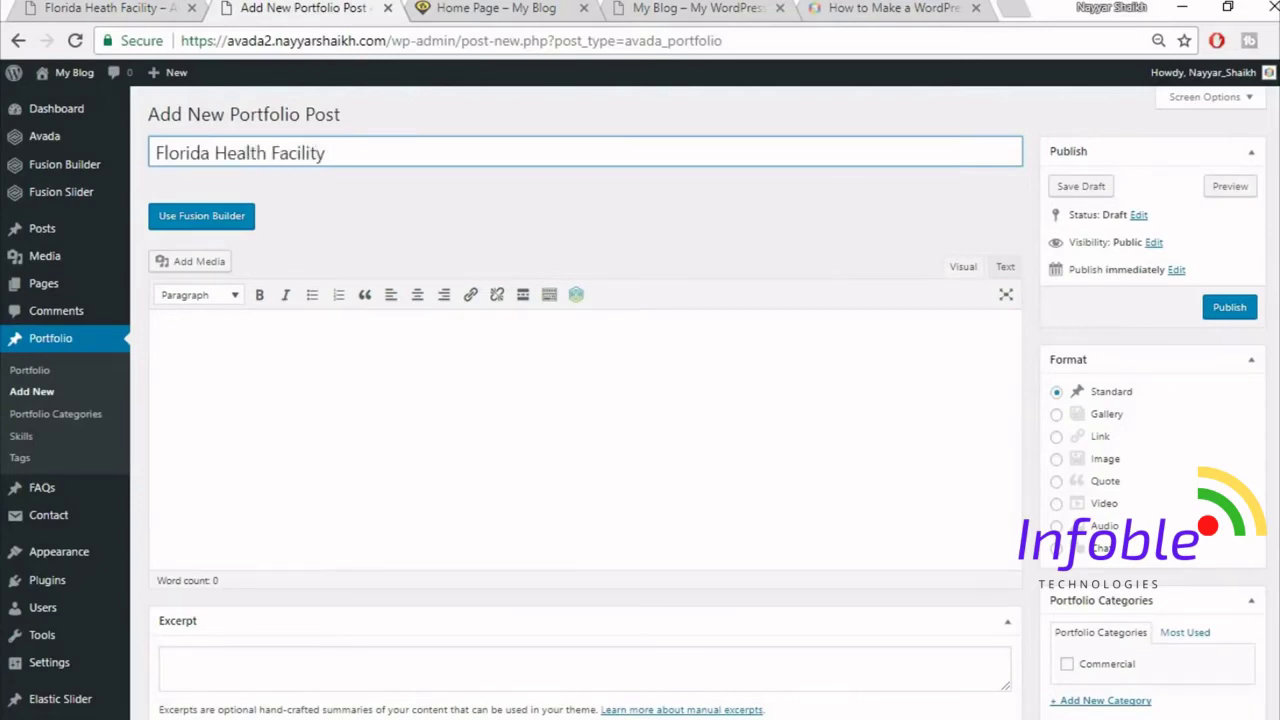
pyautogui.scroll(-2, 1100, 490)
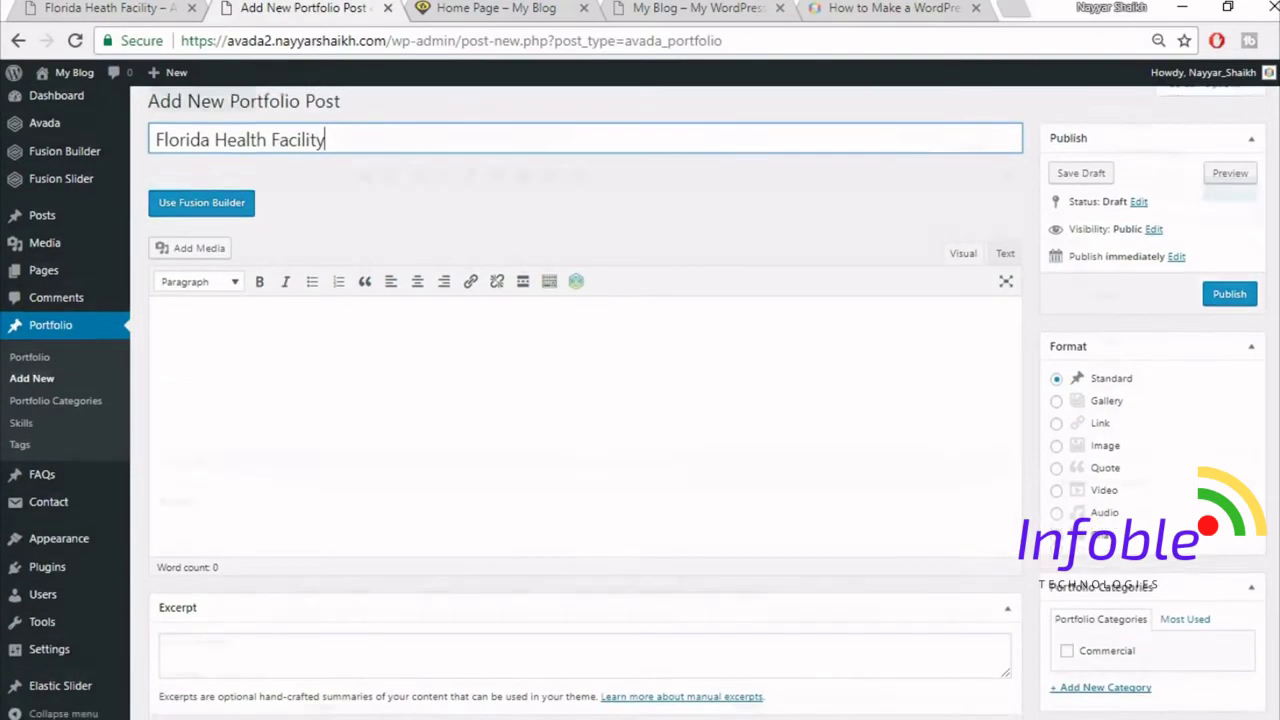
# - Assign the post to the Commercial portfolio category and scroll down to Fusion Page Options
pyautogui.click(1105, 466)
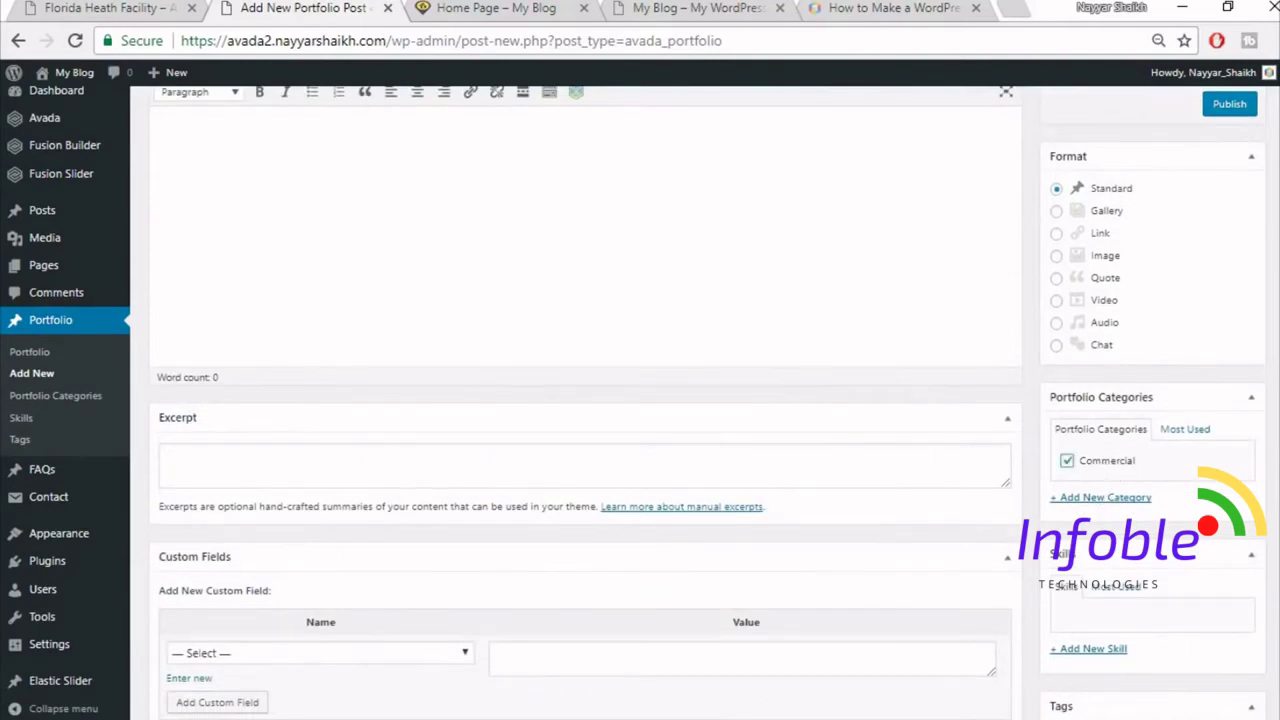
pyautogui.scroll(-2, 1104, 464)
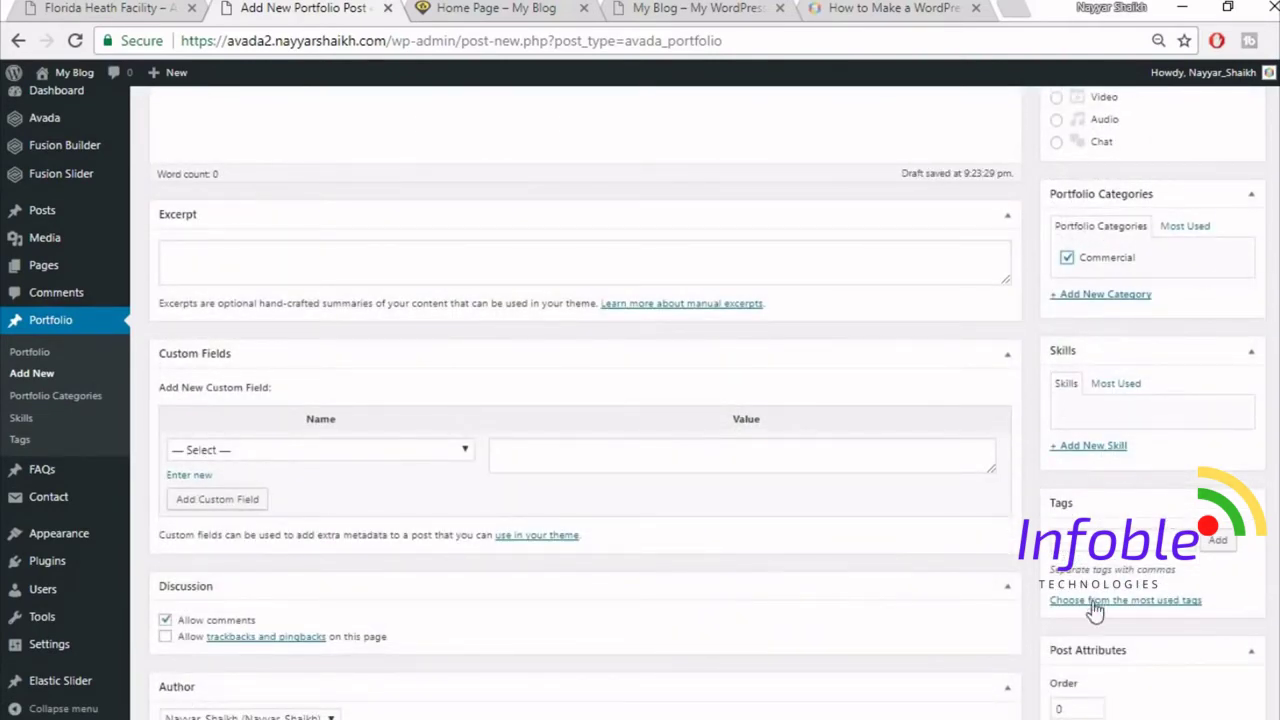
pyautogui.scroll(-5, 1105, 522)
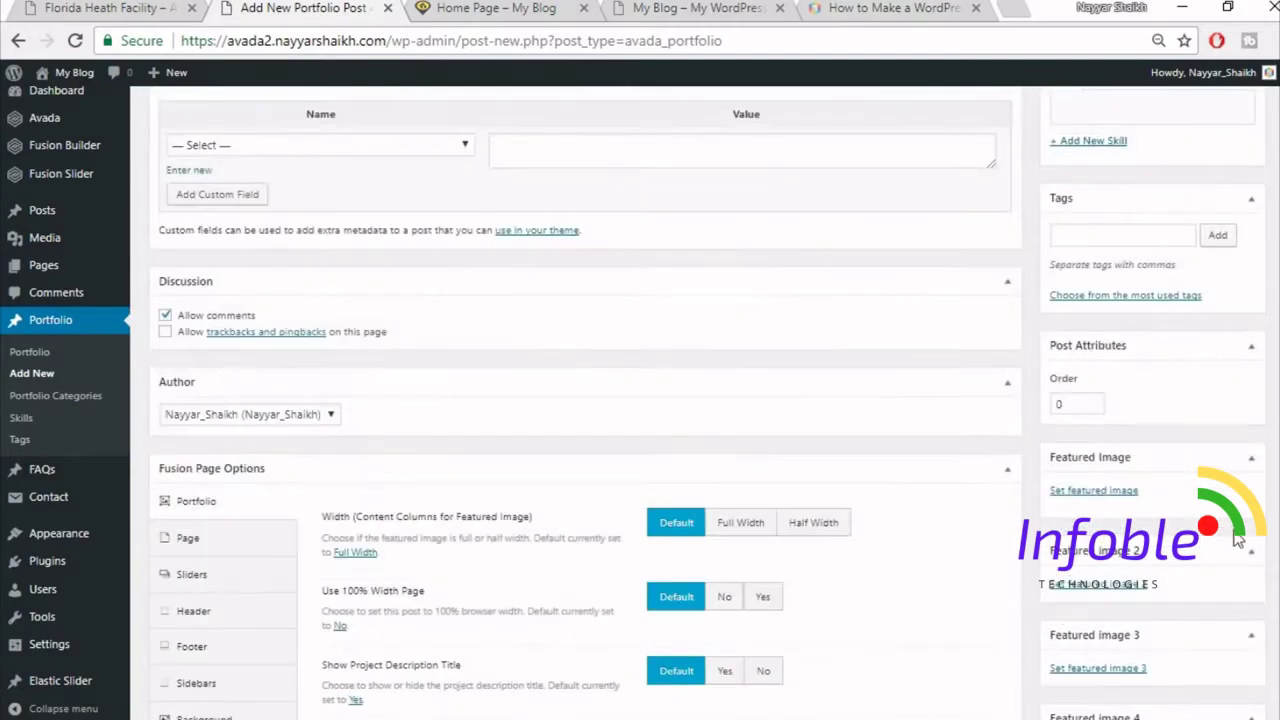
pyautogui.scroll(1, 346, 314)
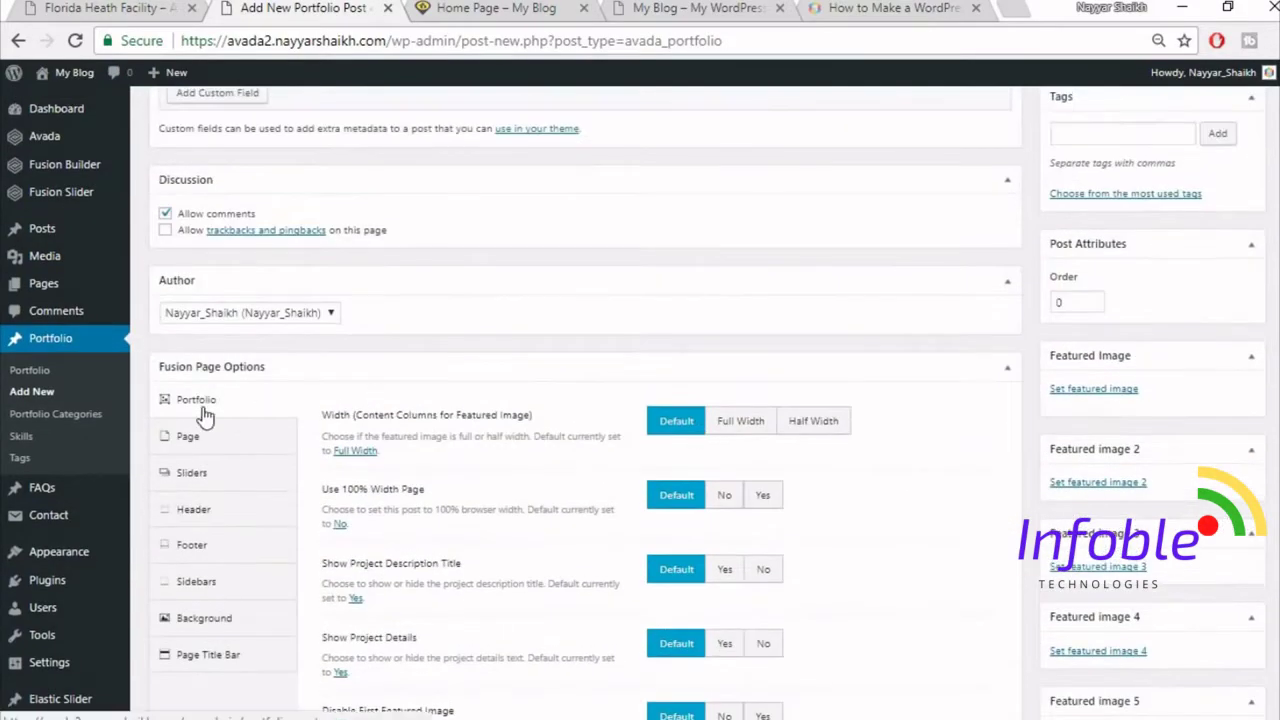
pyautogui.scroll(5, 1022, 417)
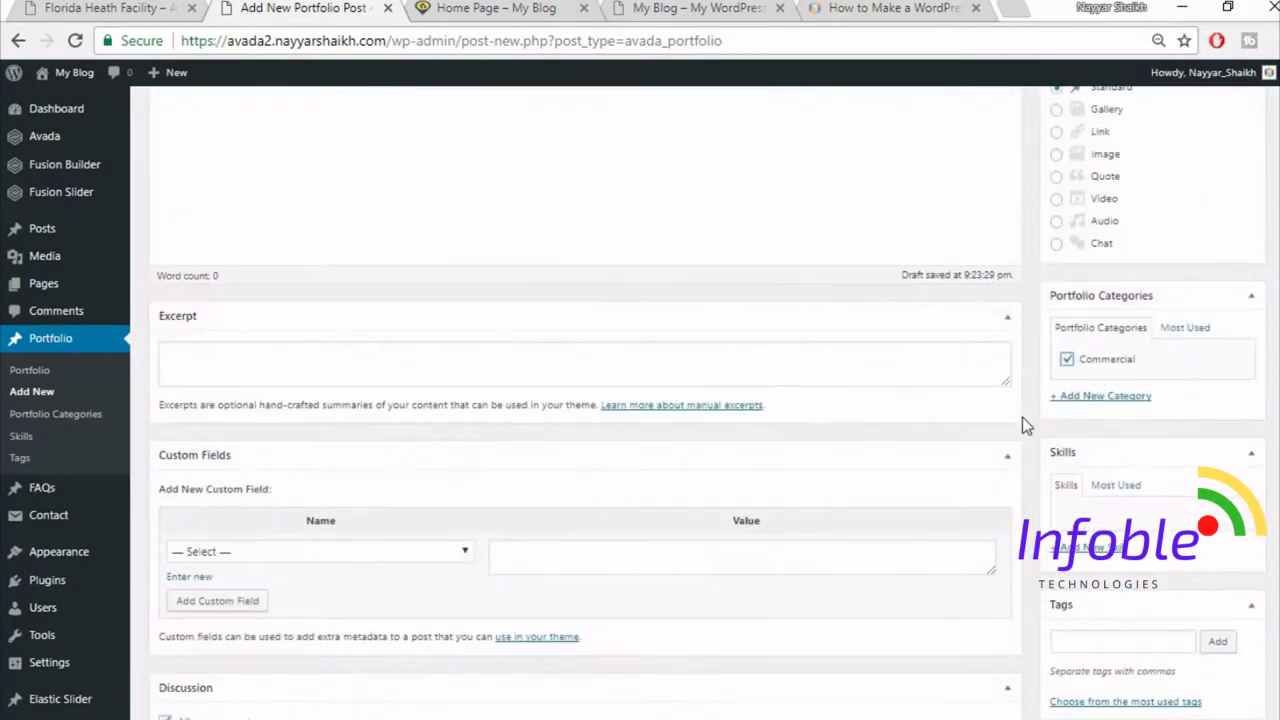
pyautogui.scroll(-7, 1022, 417)
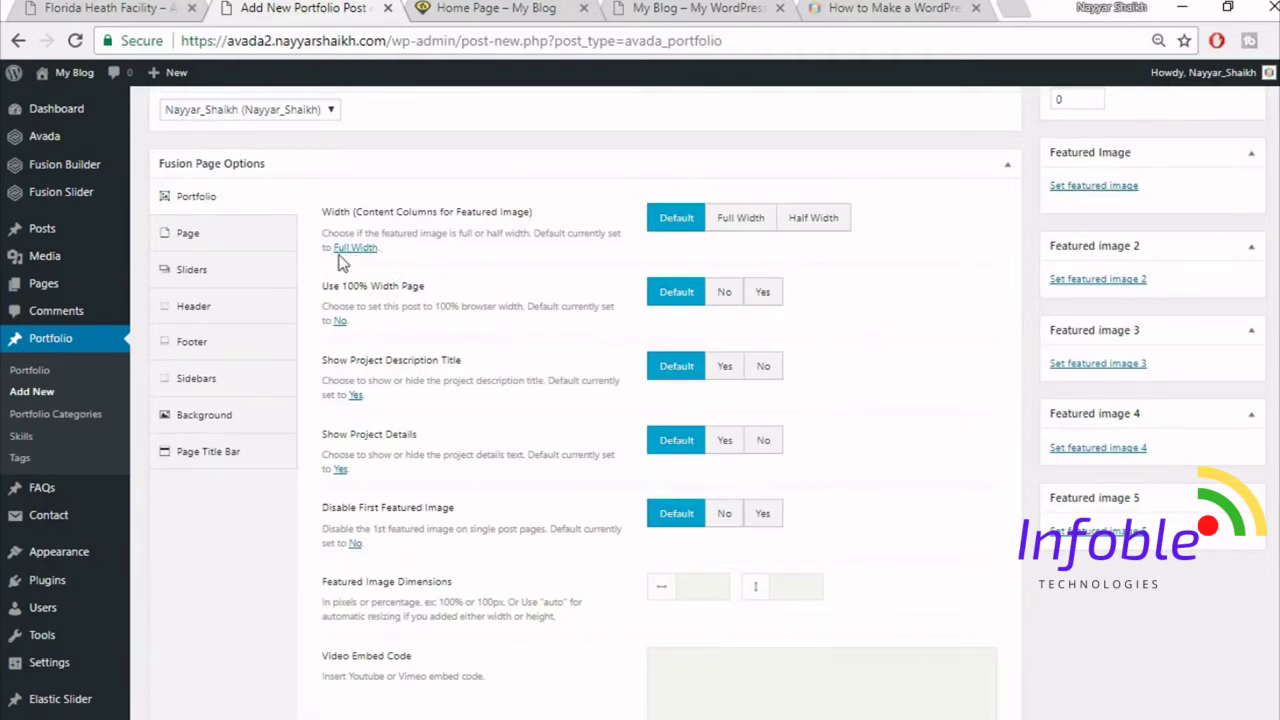
# - Make the featured image full width and the page 100% width, and hide the project description title and details
pyautogui.click(740, 220)
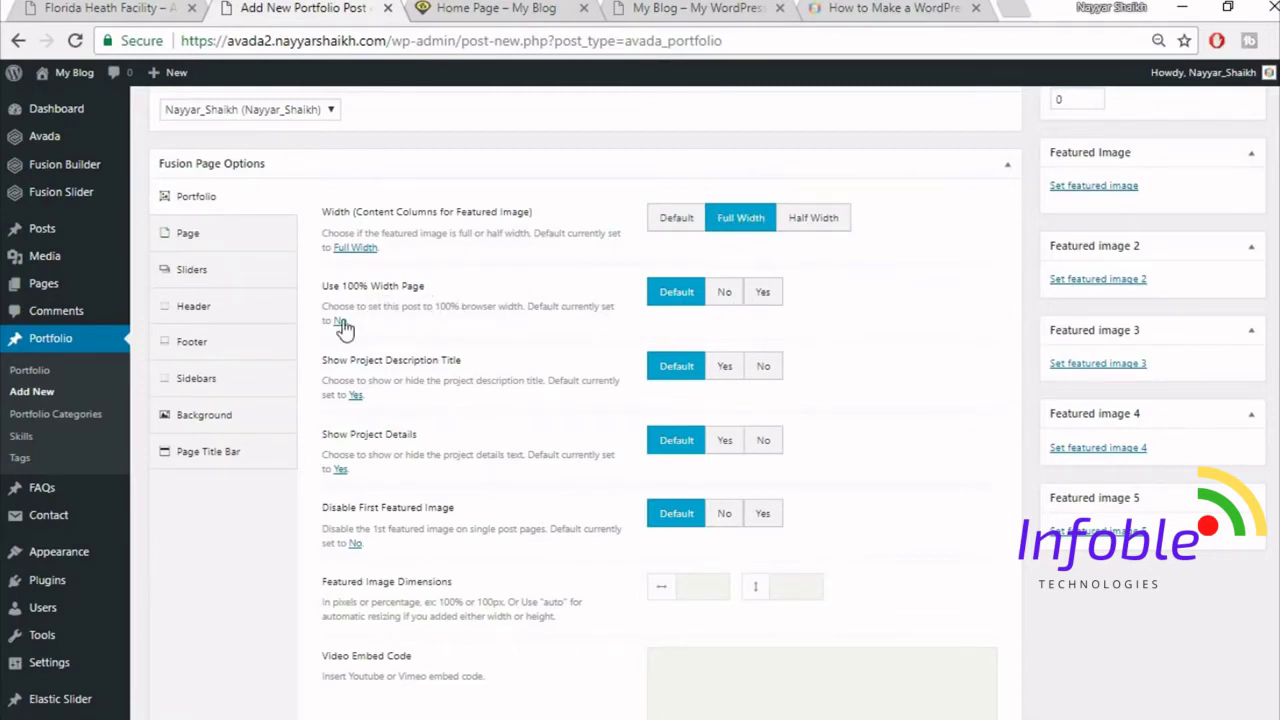
pyautogui.click(766, 294)
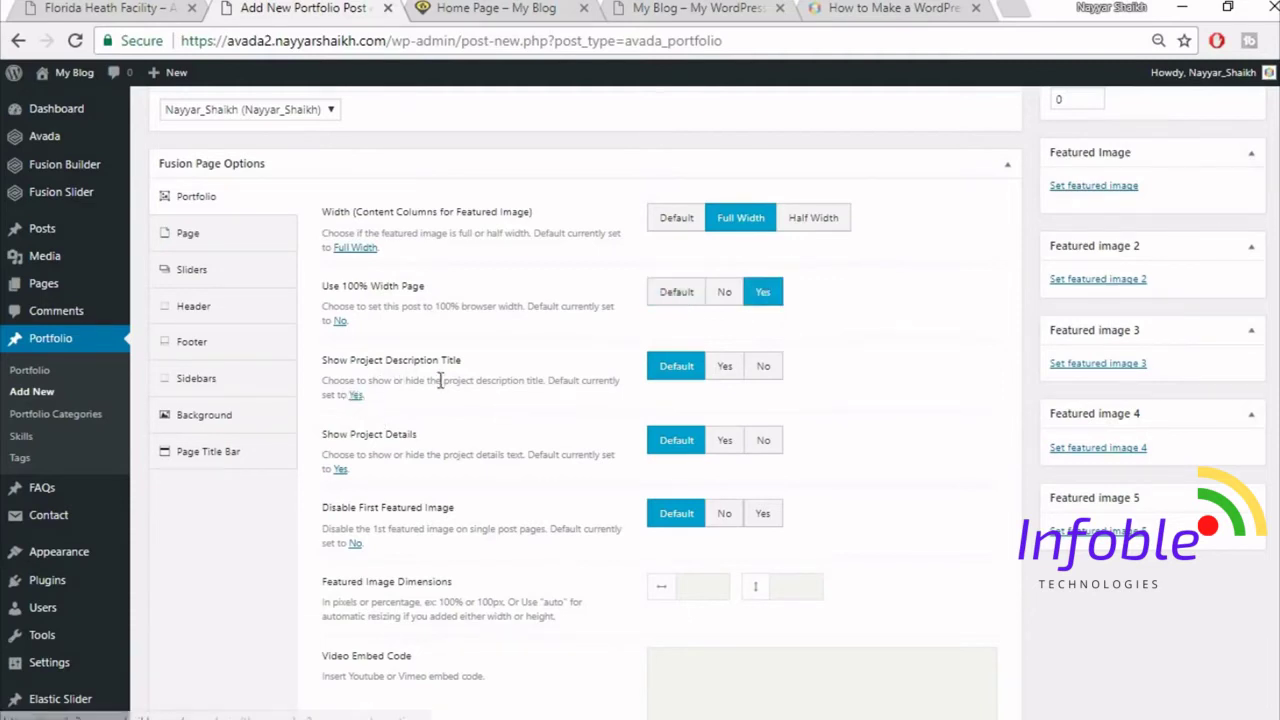
pyautogui.click(767, 376)
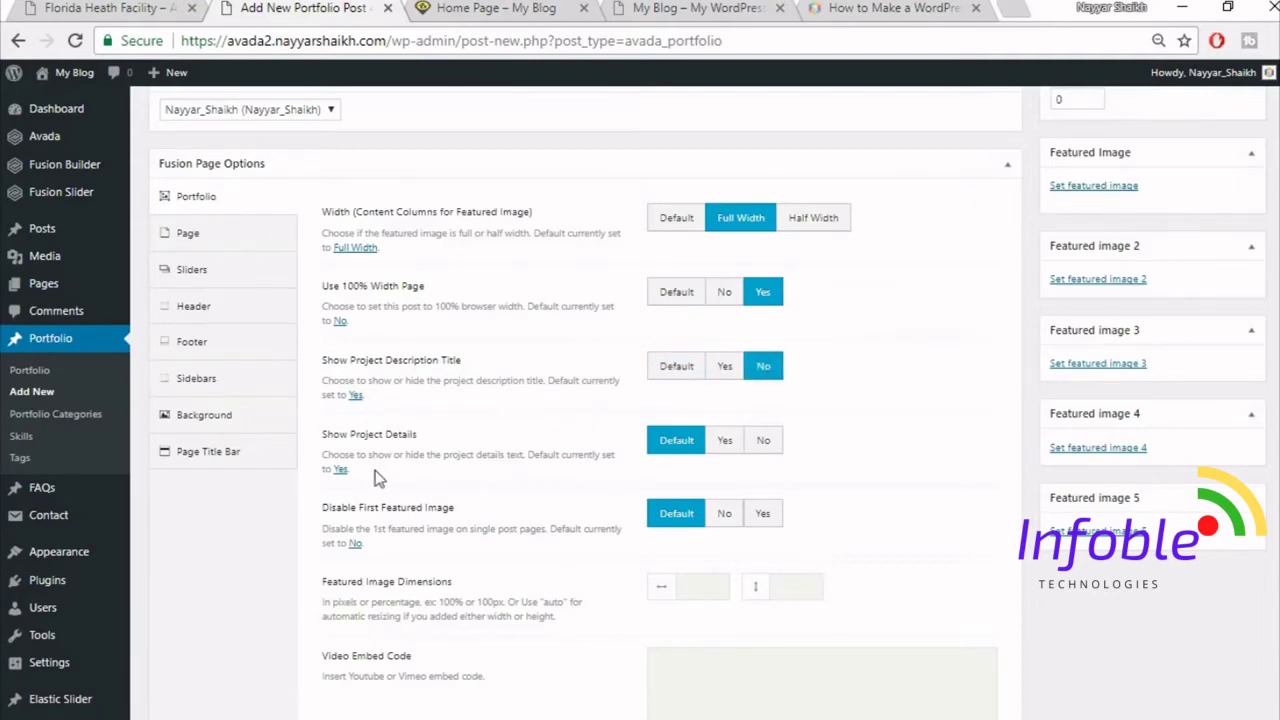
pyautogui.click(767, 442)
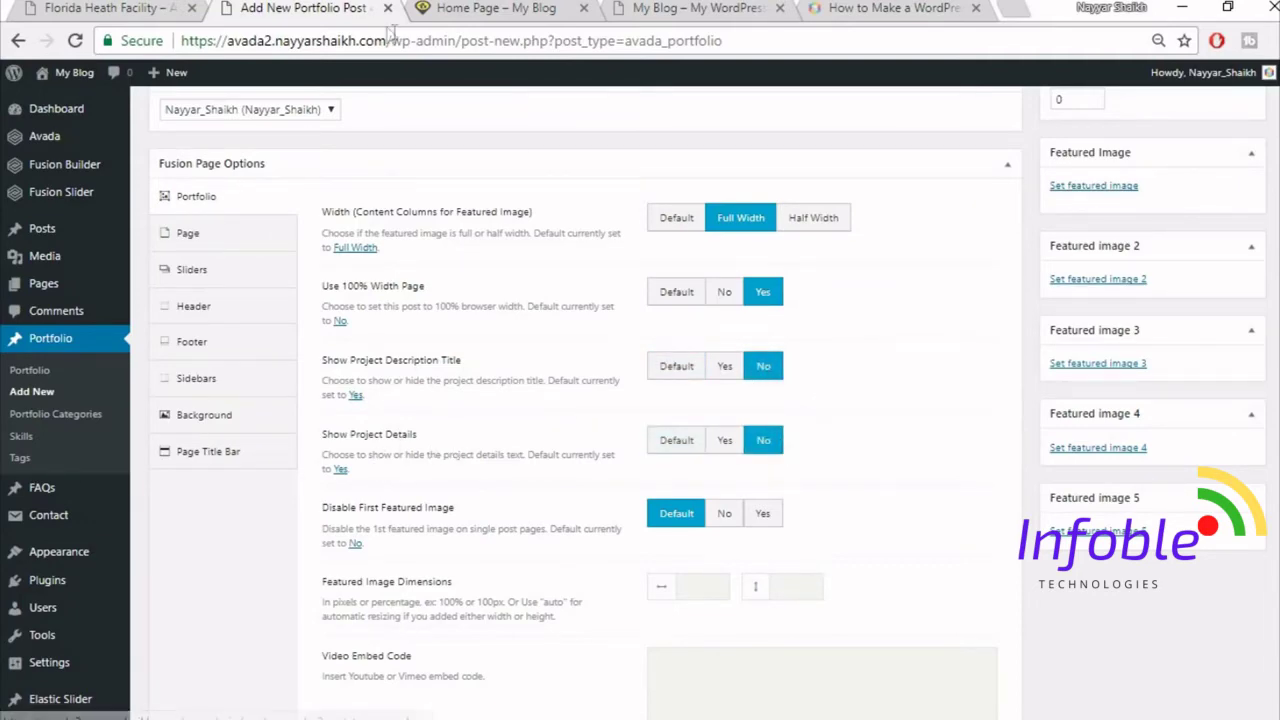
# - Compare with the live Florida Heath Facility page, then disable the post's first featured image
pyautogui.click(46, 5)
pyautogui.scroll(-5, 440, 510)
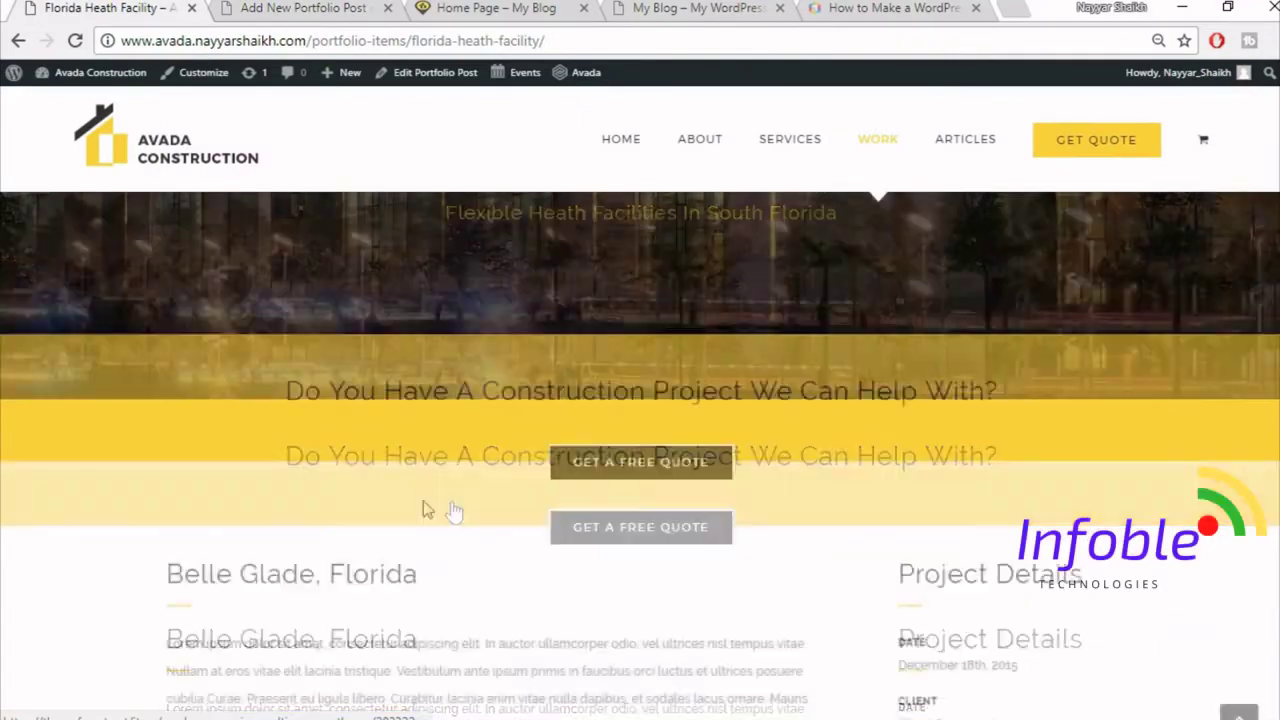
pyautogui.scroll(-4, 828, 538)
pyautogui.click(330, 8)
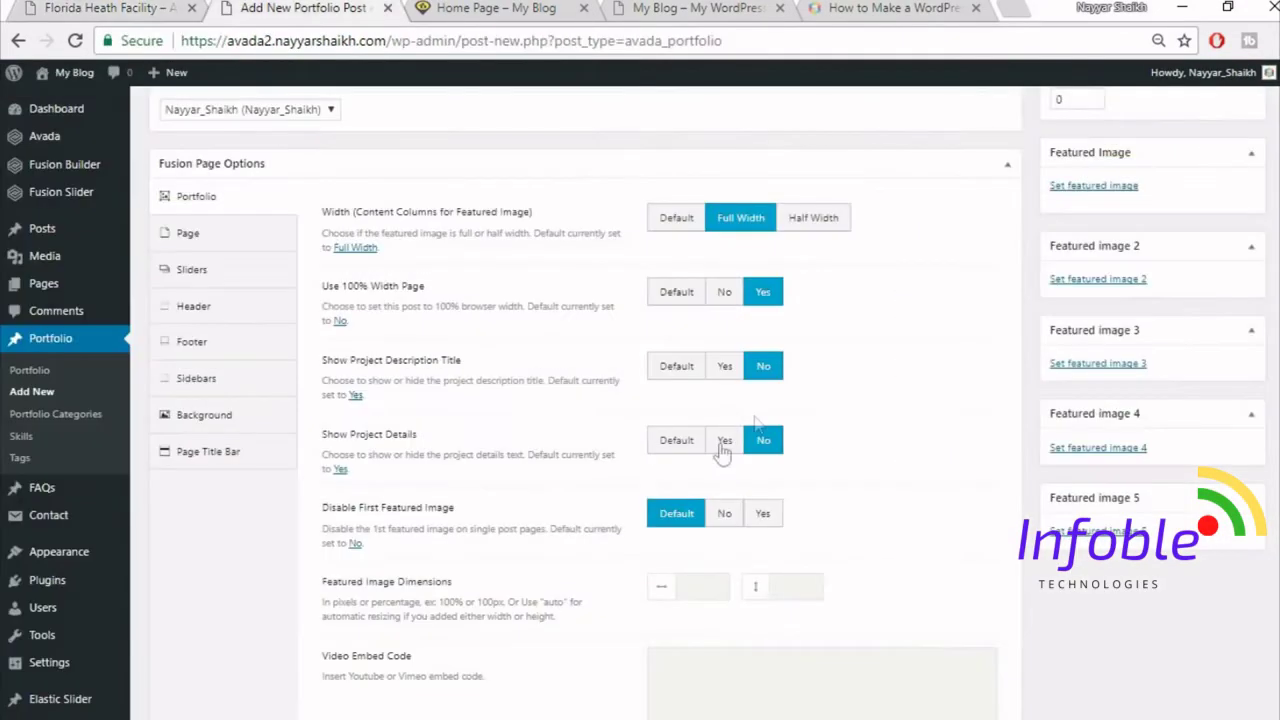
pyautogui.scroll(-1, 992, 488)
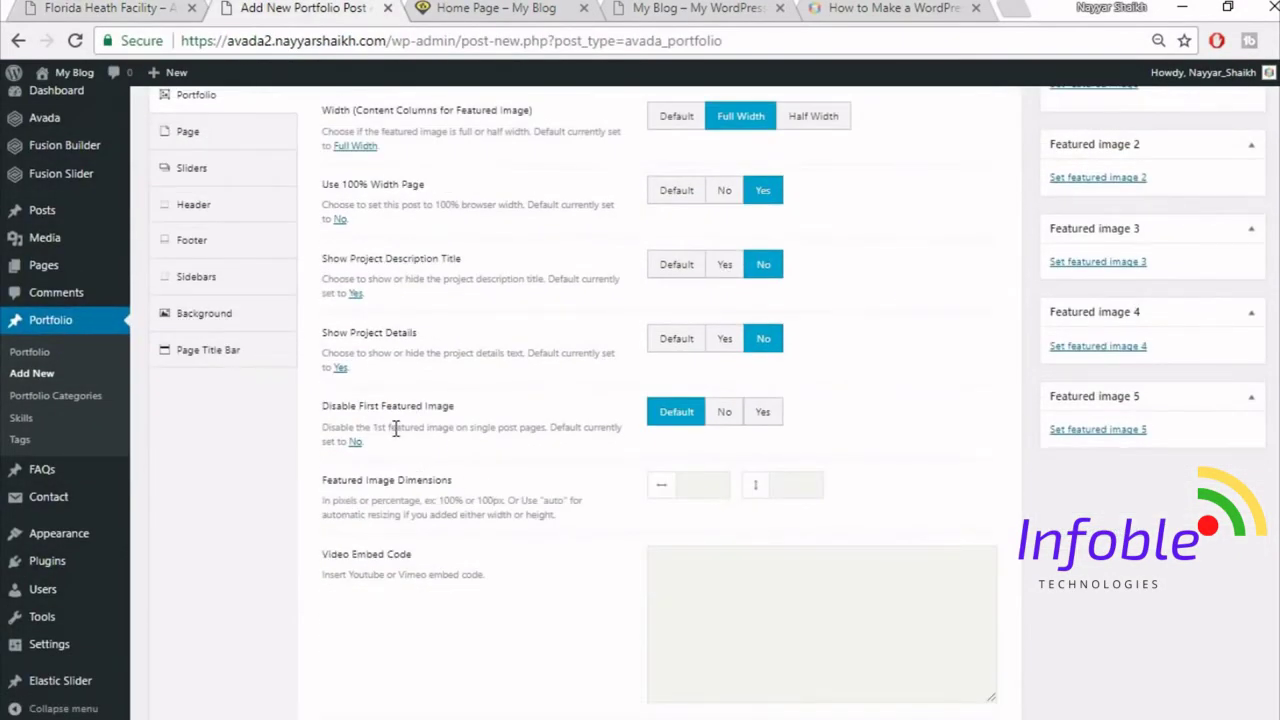
pyautogui.click(776, 421)
# - Make links open in a new window and hide related projects, the social share box and previous/next pagination
pyautogui.scroll(-3, 903, 460)
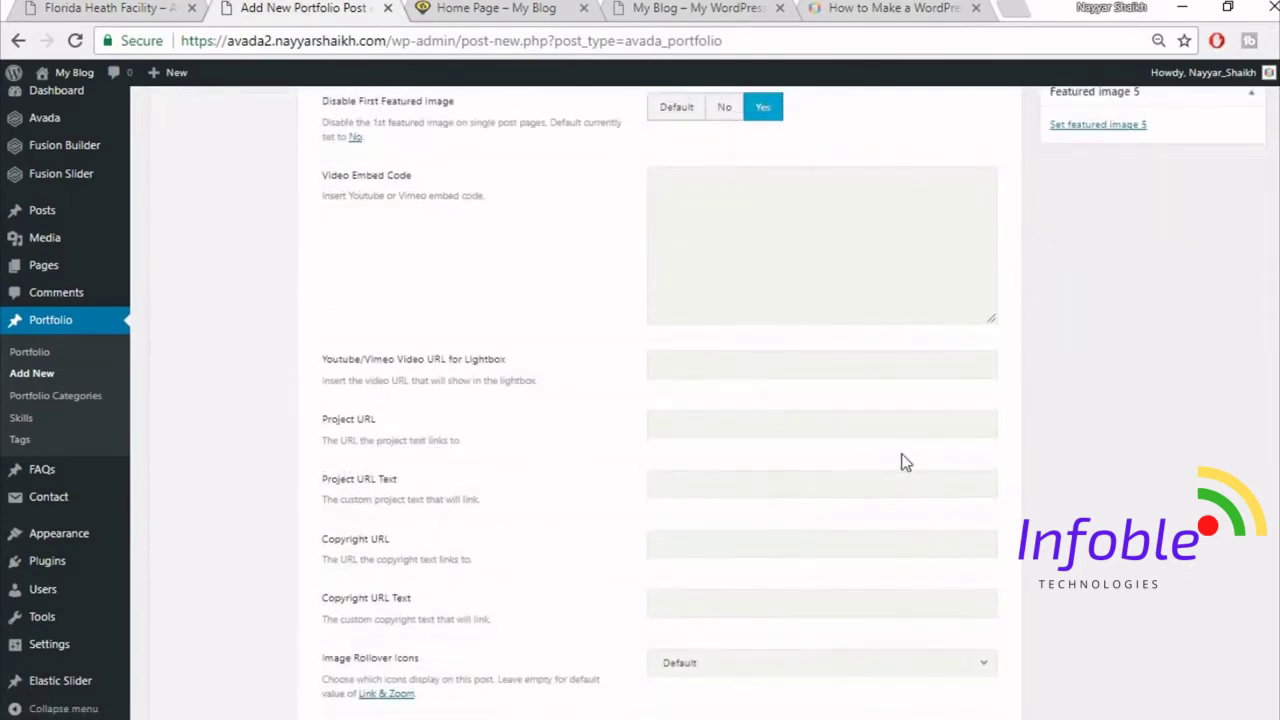
pyautogui.scroll(-4, 931, 429)
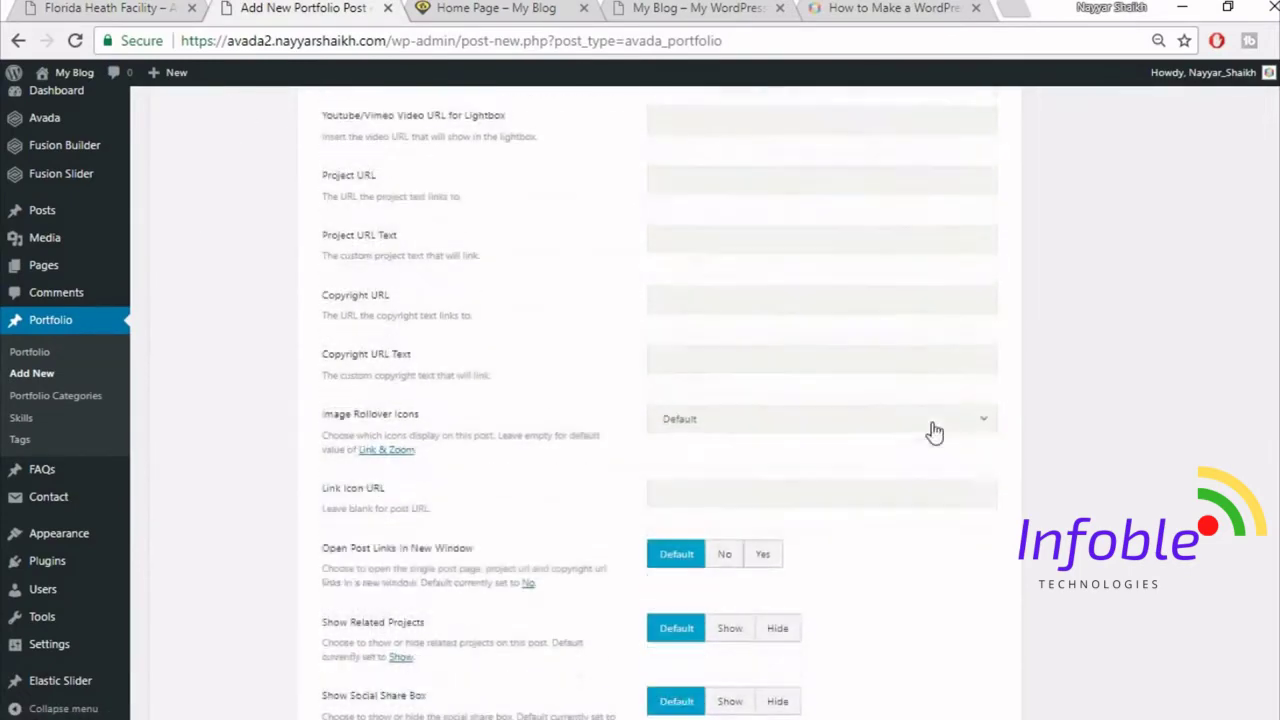
pyautogui.scroll(-1, 932, 425)
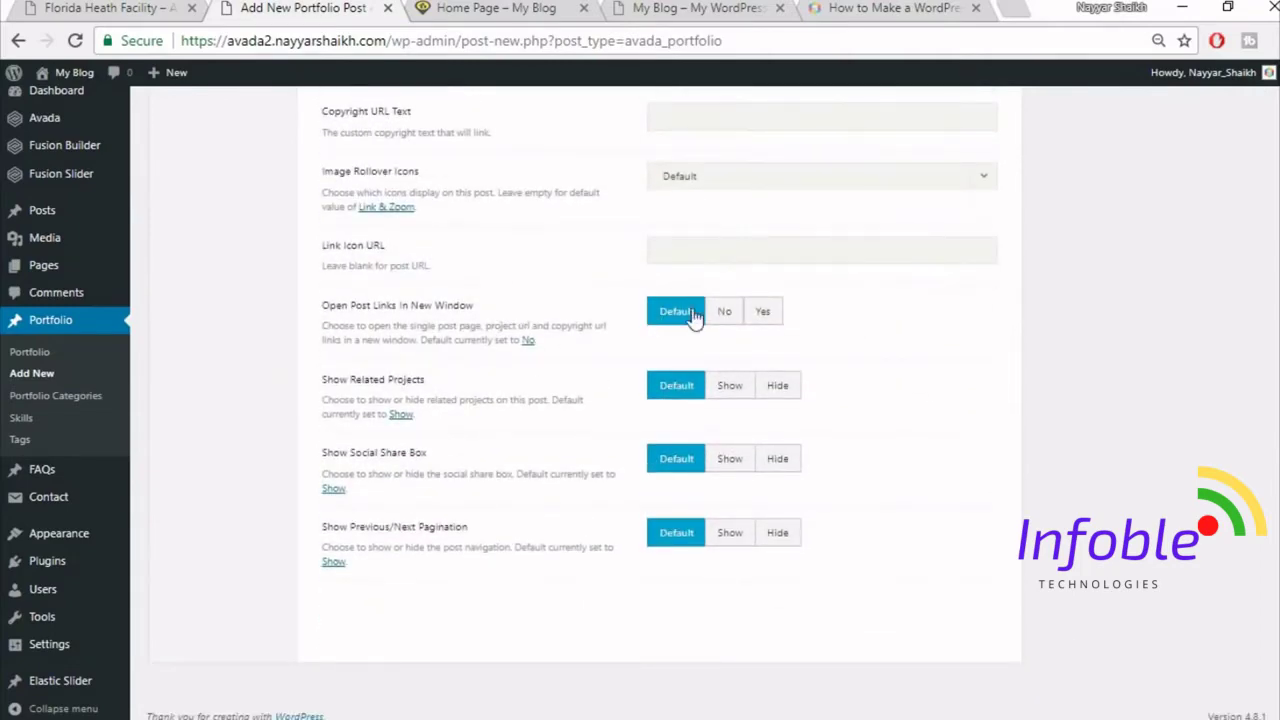
pyautogui.click(762, 312)
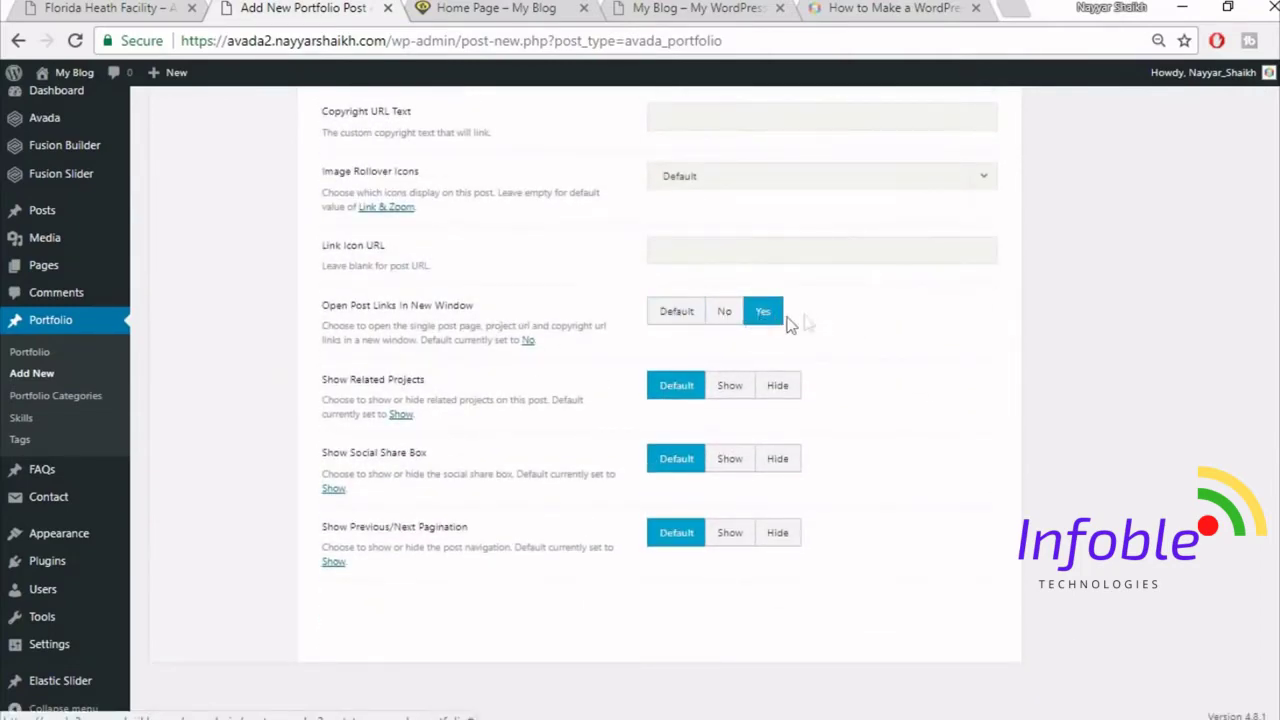
pyautogui.click(778, 387)
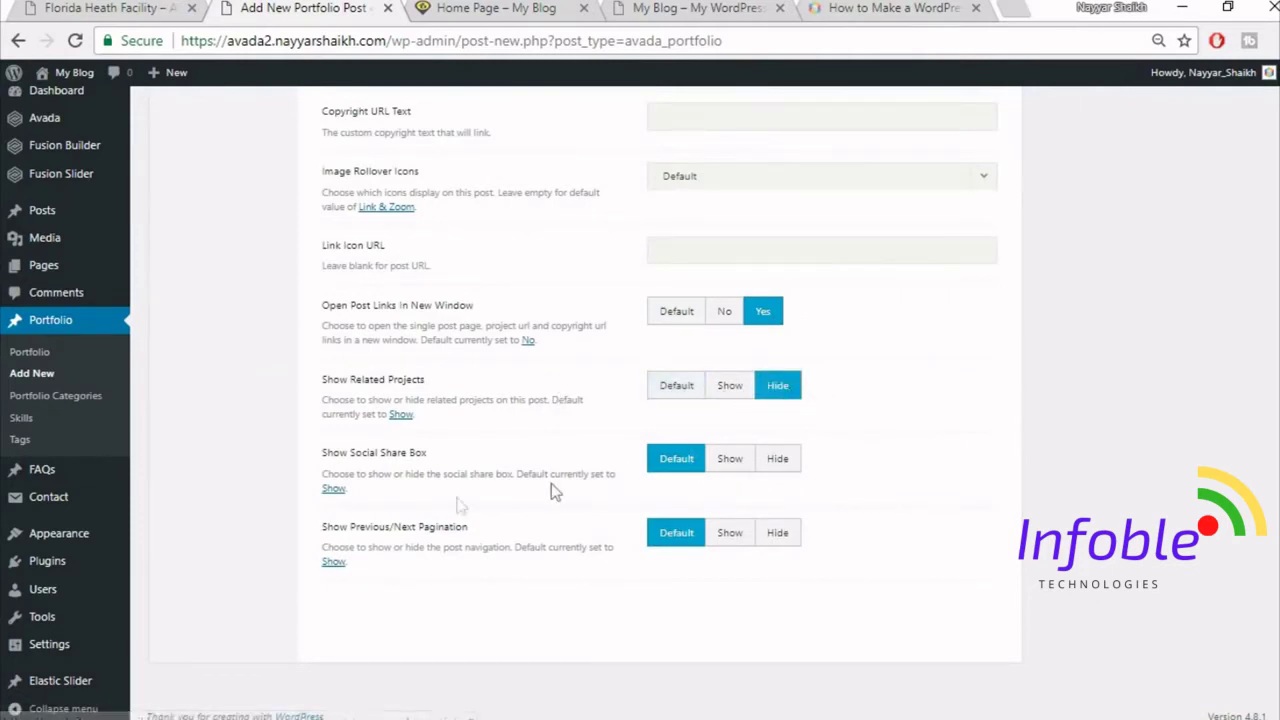
pyautogui.click(780, 465)
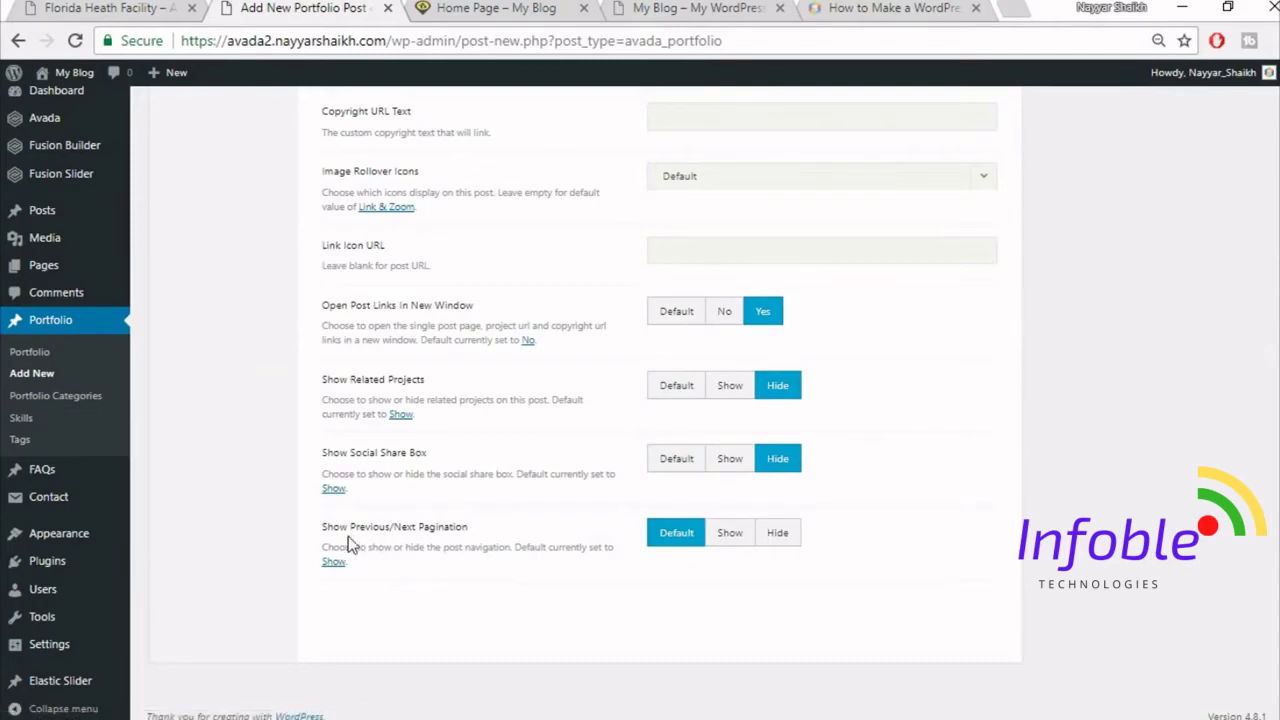
pyautogui.click(791, 545)
pyautogui.scroll(5, 897, 551)
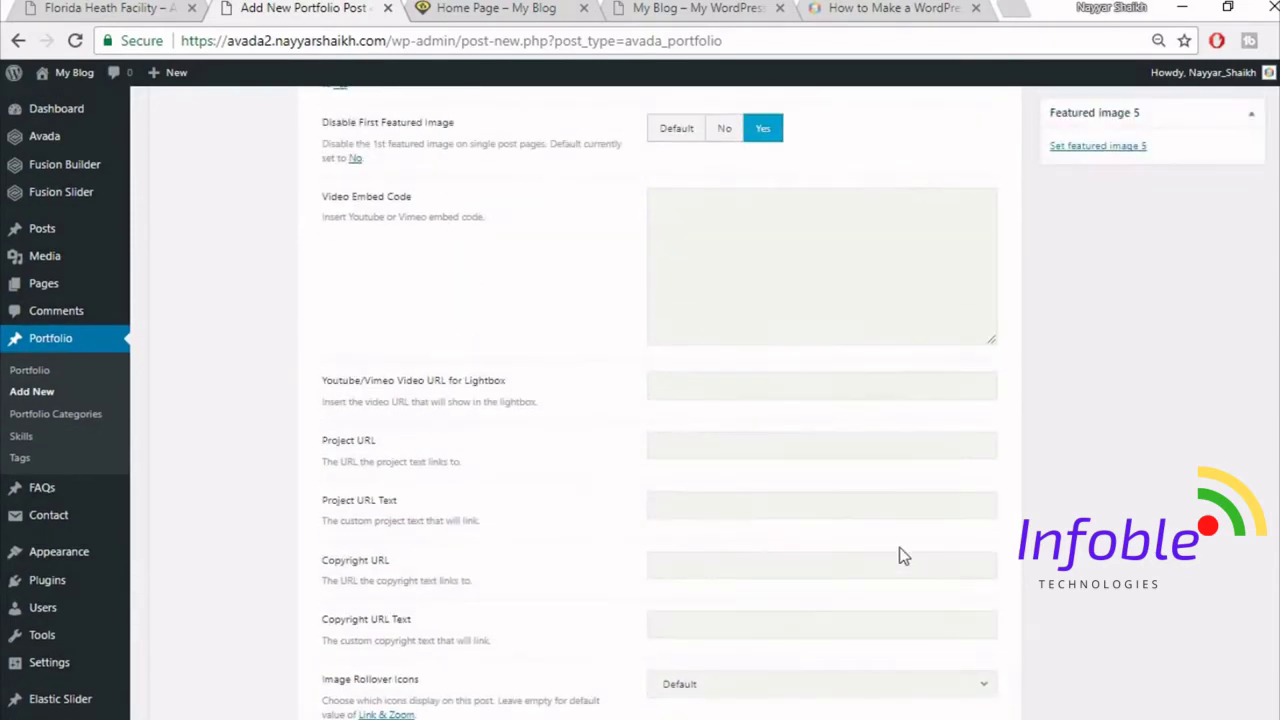
pyautogui.scroll(5, 898, 556)
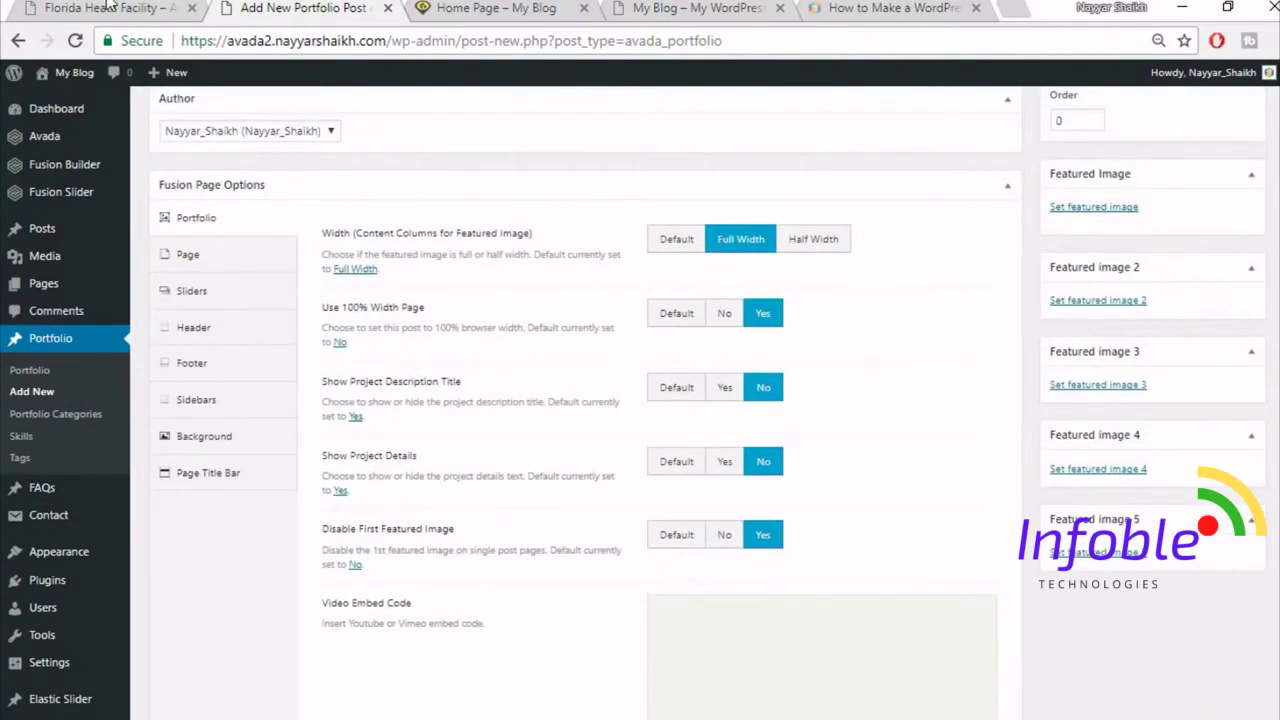
# - Set both Page Content Padding values to 0 in the post's Page options
pyautogui.click(113, 7)
pyautogui.scroll(3, 663, 371)
pyautogui.click(295, 8)
pyautogui.click(212, 262)
pyautogui.click(713, 325)
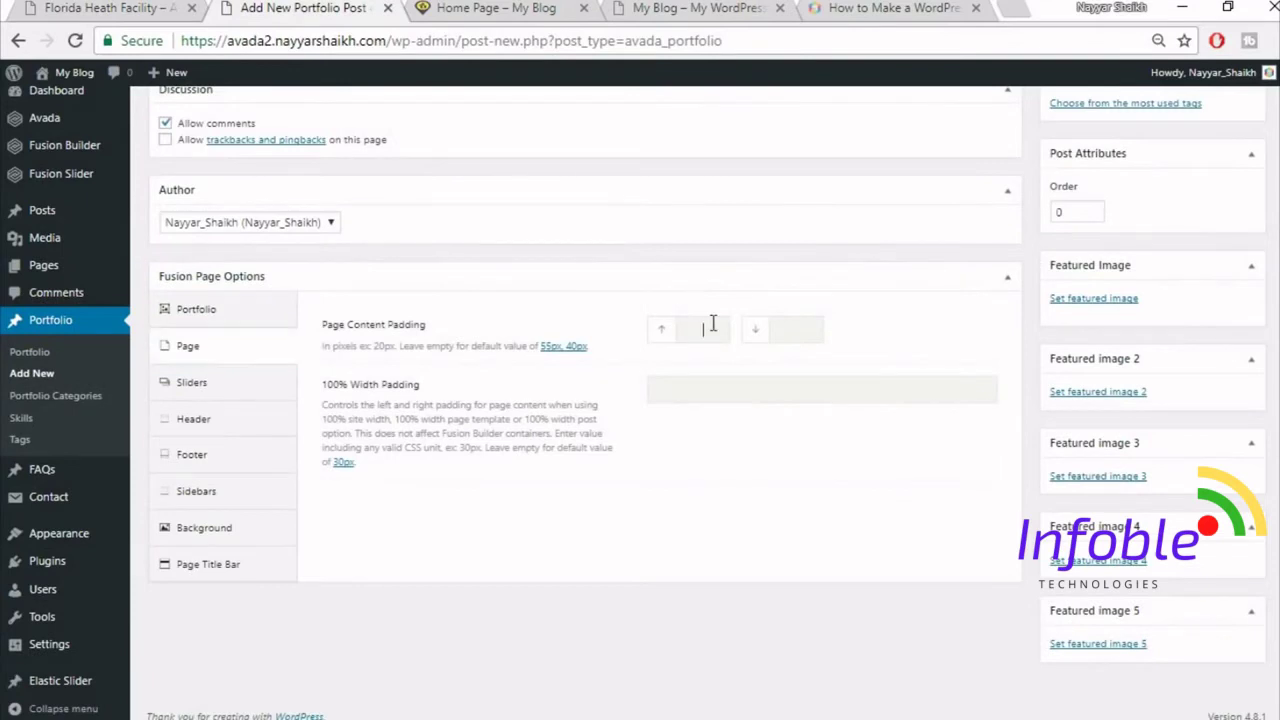
pyautogui.write('0')
pyautogui.press('Tab')
pyautogui.write('0')
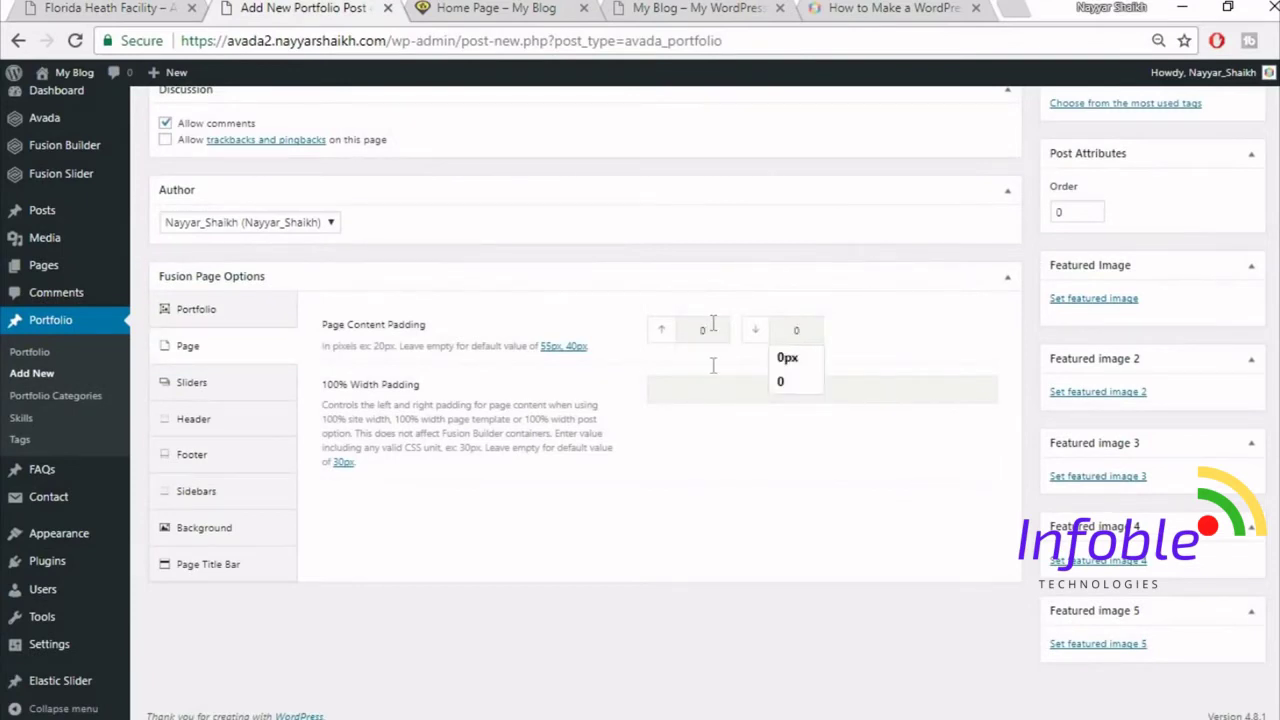
# - Hide the page title bar and publish the Florida Health Facility post
pyautogui.click(257, 566)
pyautogui.scroll(-1, 210, 583)
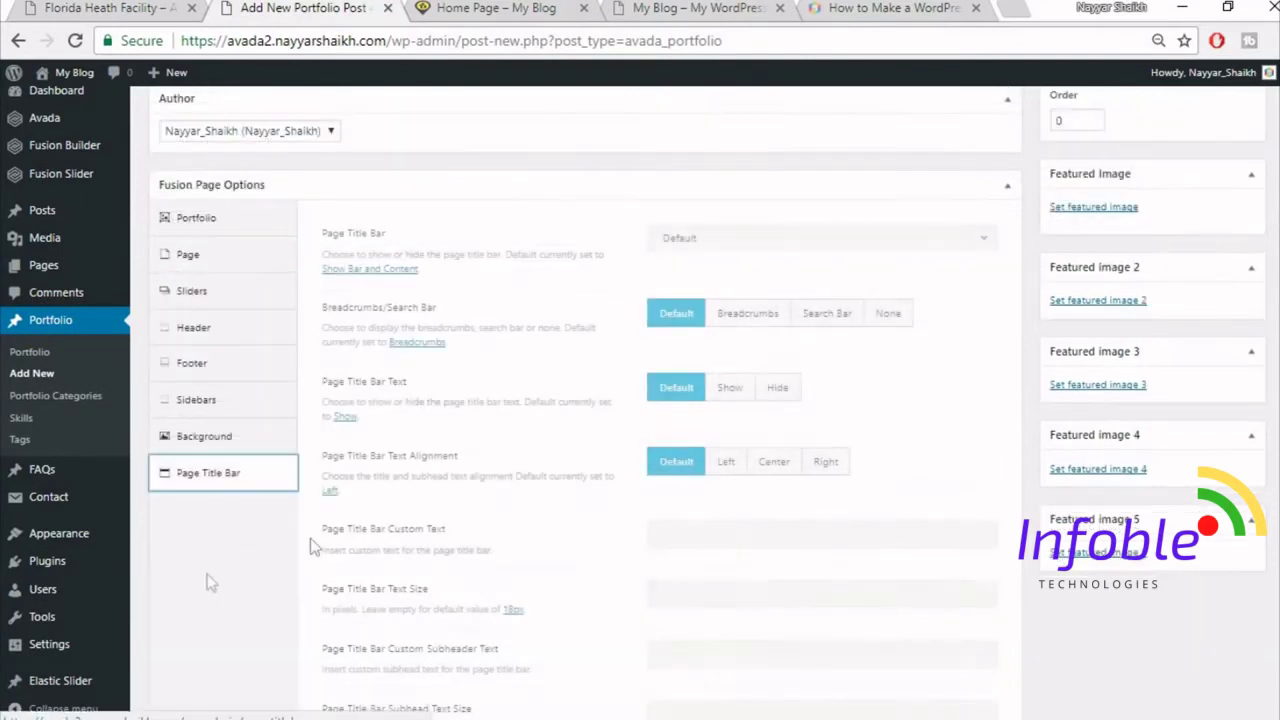
pyautogui.click(853, 245)
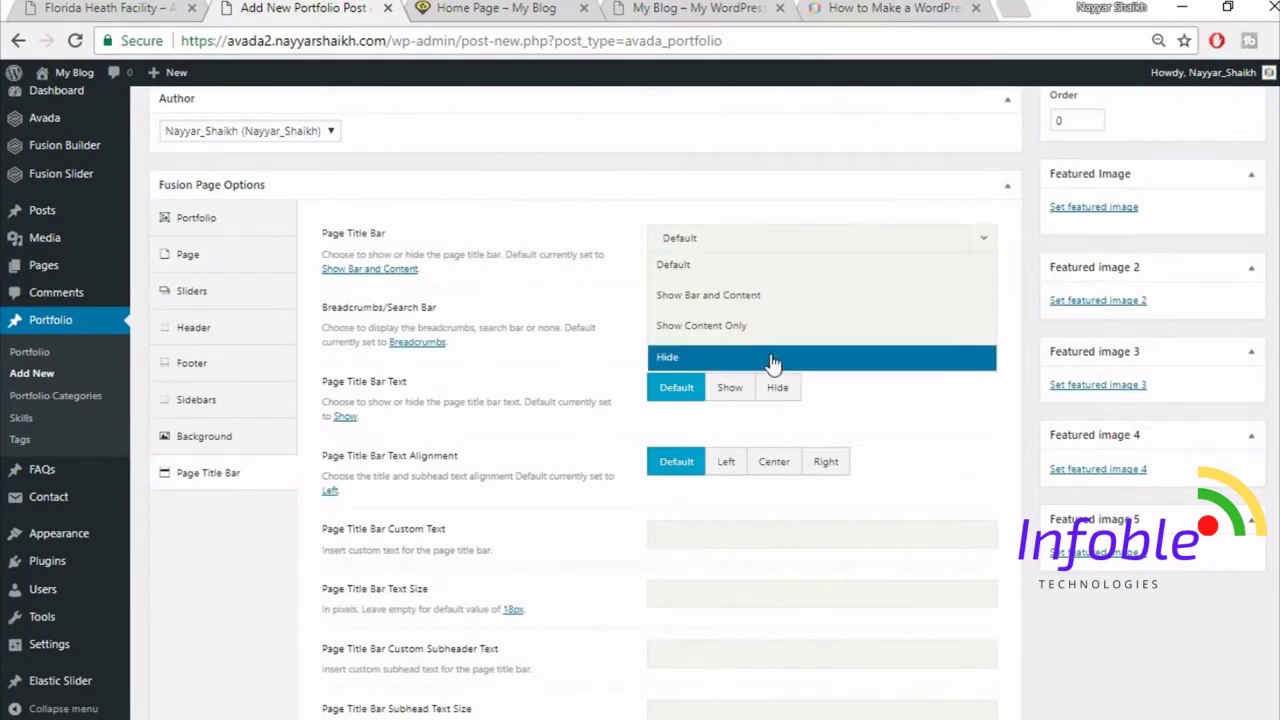
pyautogui.click(757, 357)
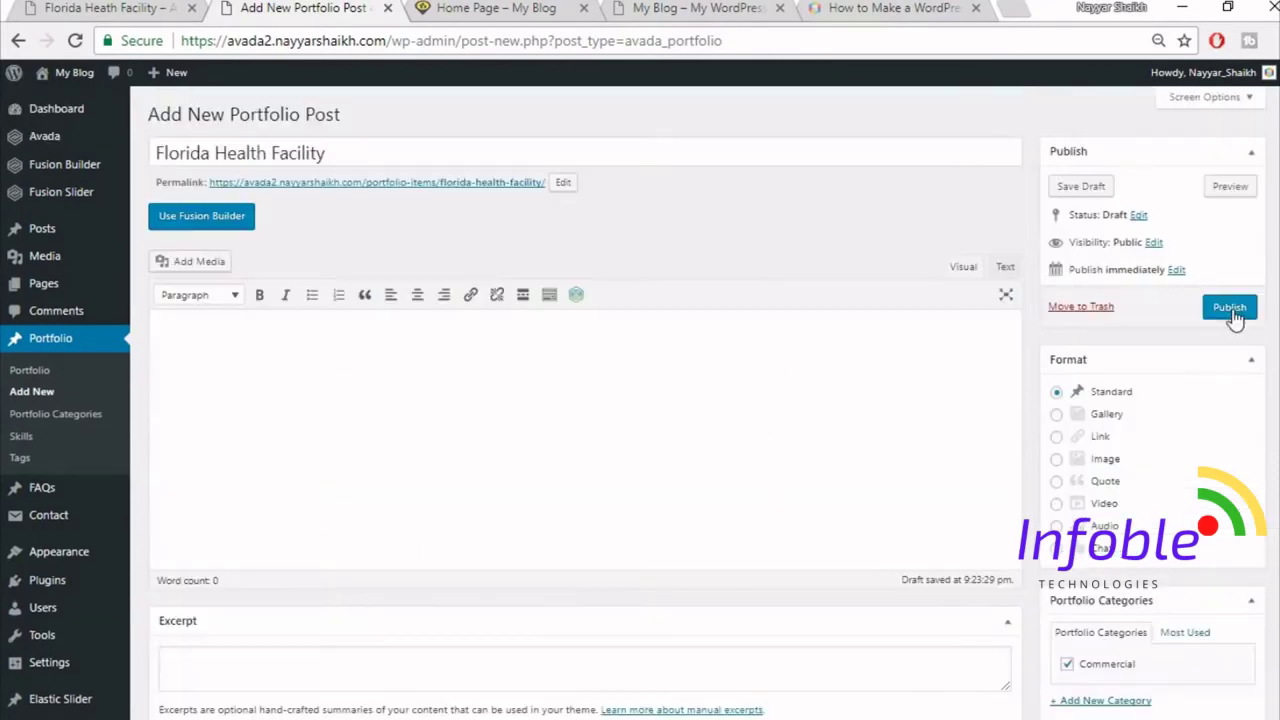
pyautogui.click(1232, 312)
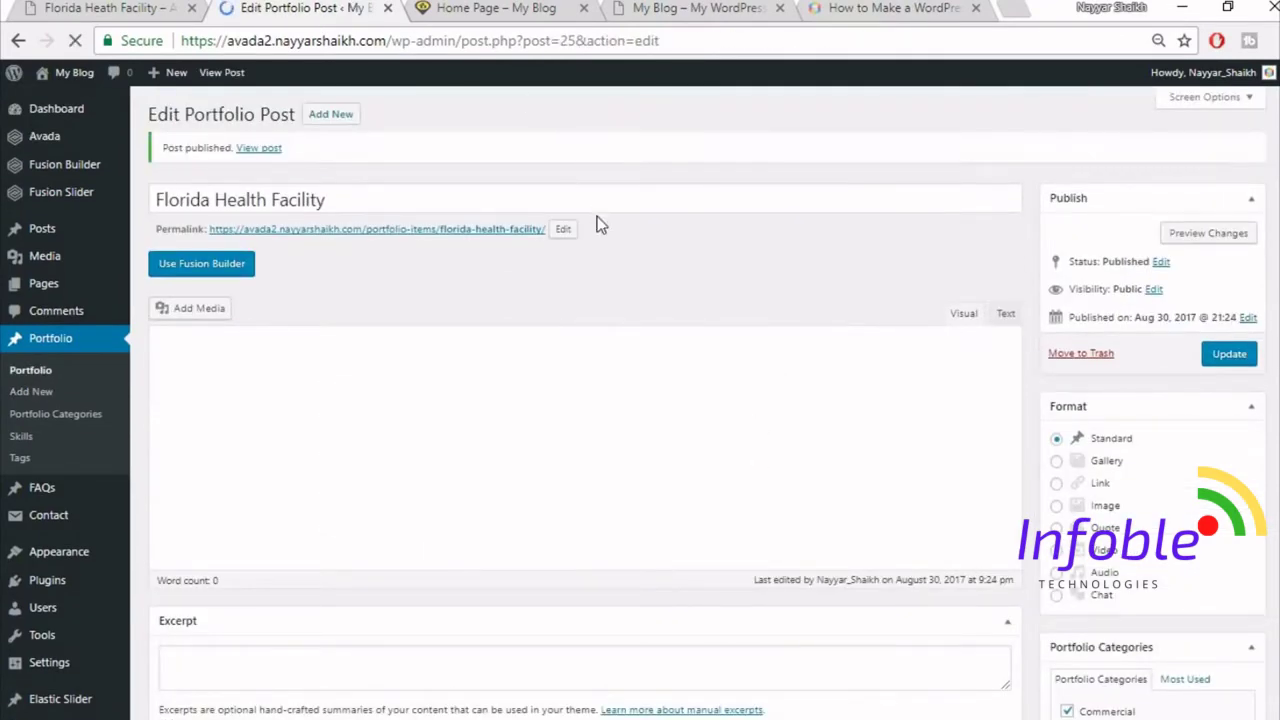
# - Scroll the live home page down to the Specialists In Modern Construction section and its Buildings boxes
pyautogui.click(422, 8)
pyautogui.scroll(-2, 791, 449)
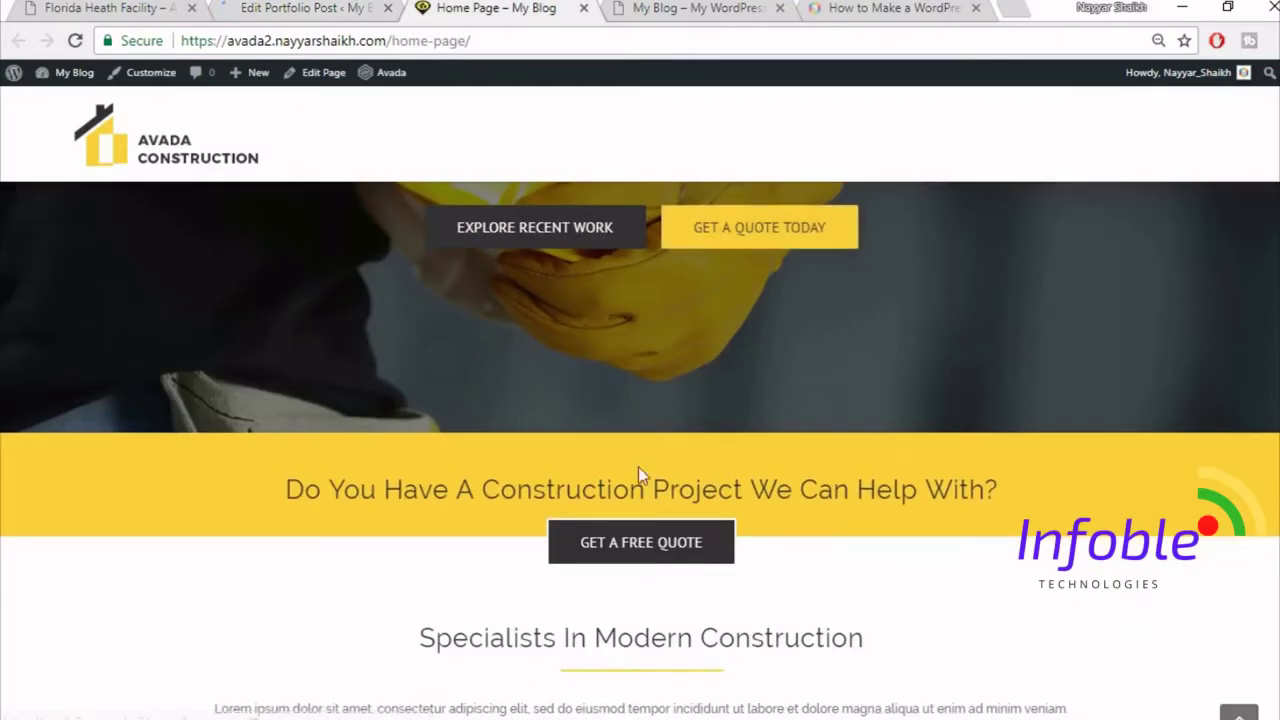
pyautogui.scroll(-3, 612, 362)
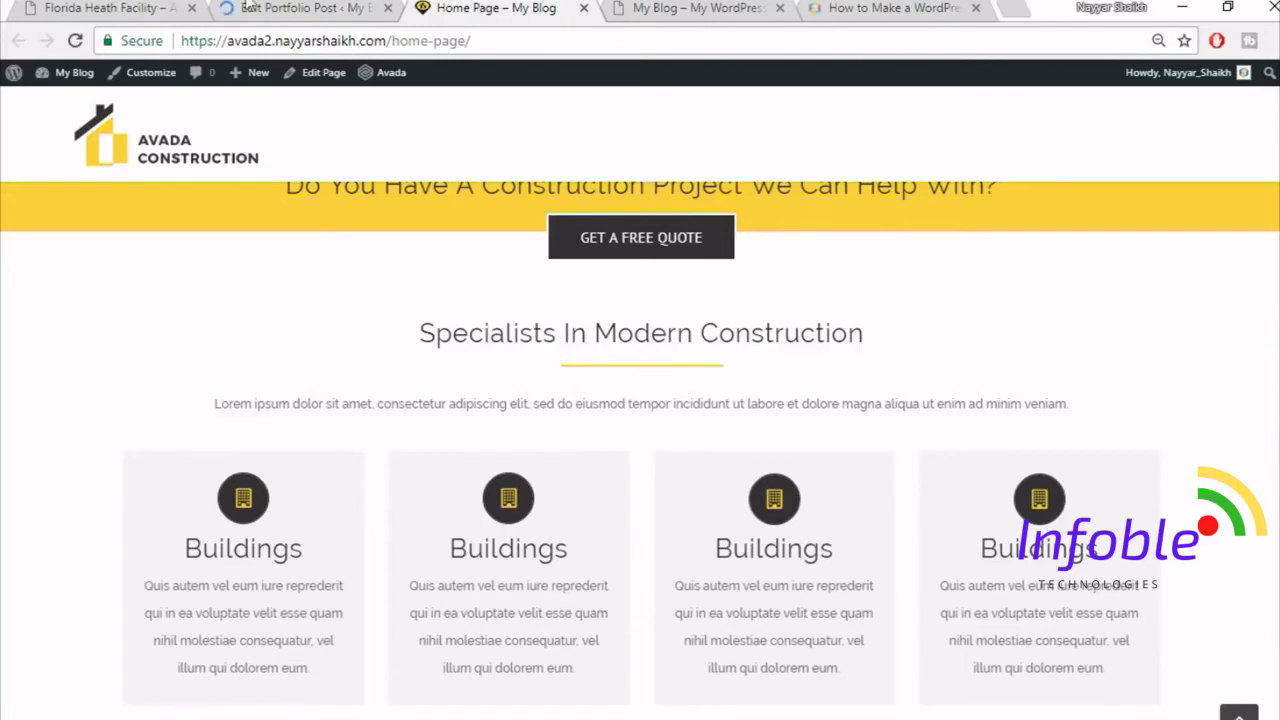
# - Move the Sample Page to the trash from the All Pages list
pyautogui.click(312, 6)
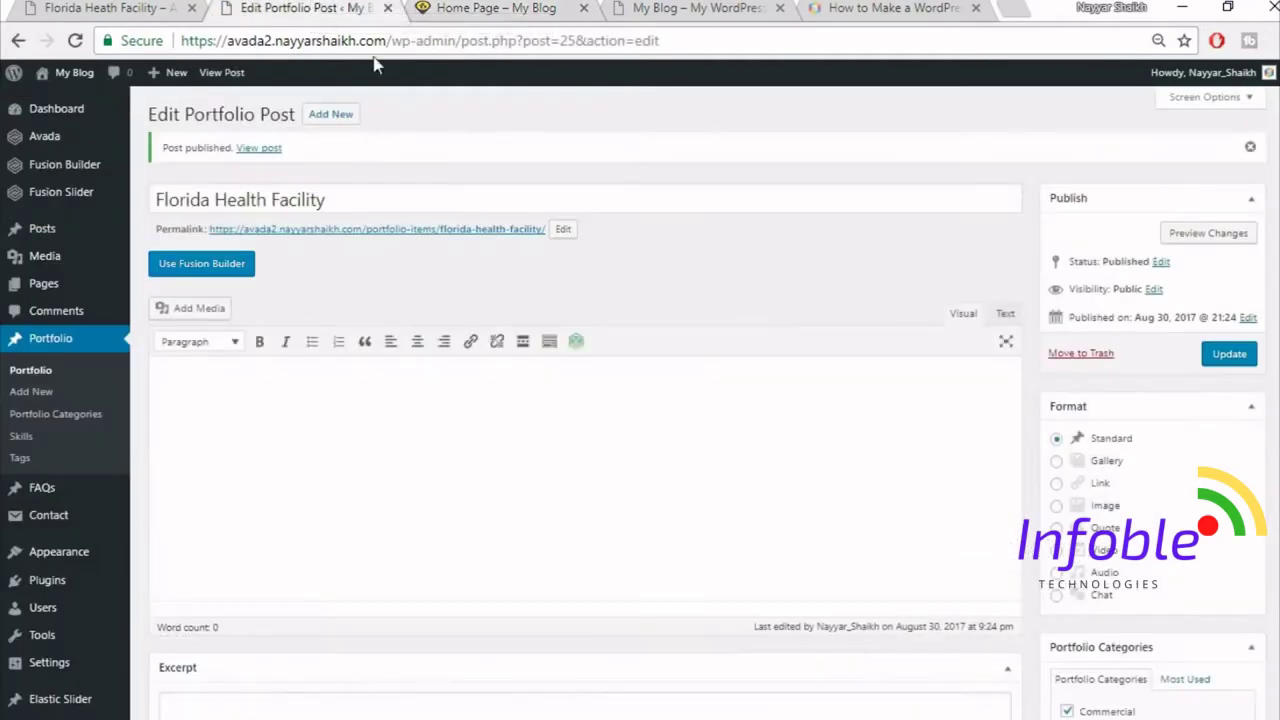
pyautogui.click(50, 284)
pyautogui.moveTo(247, 300)
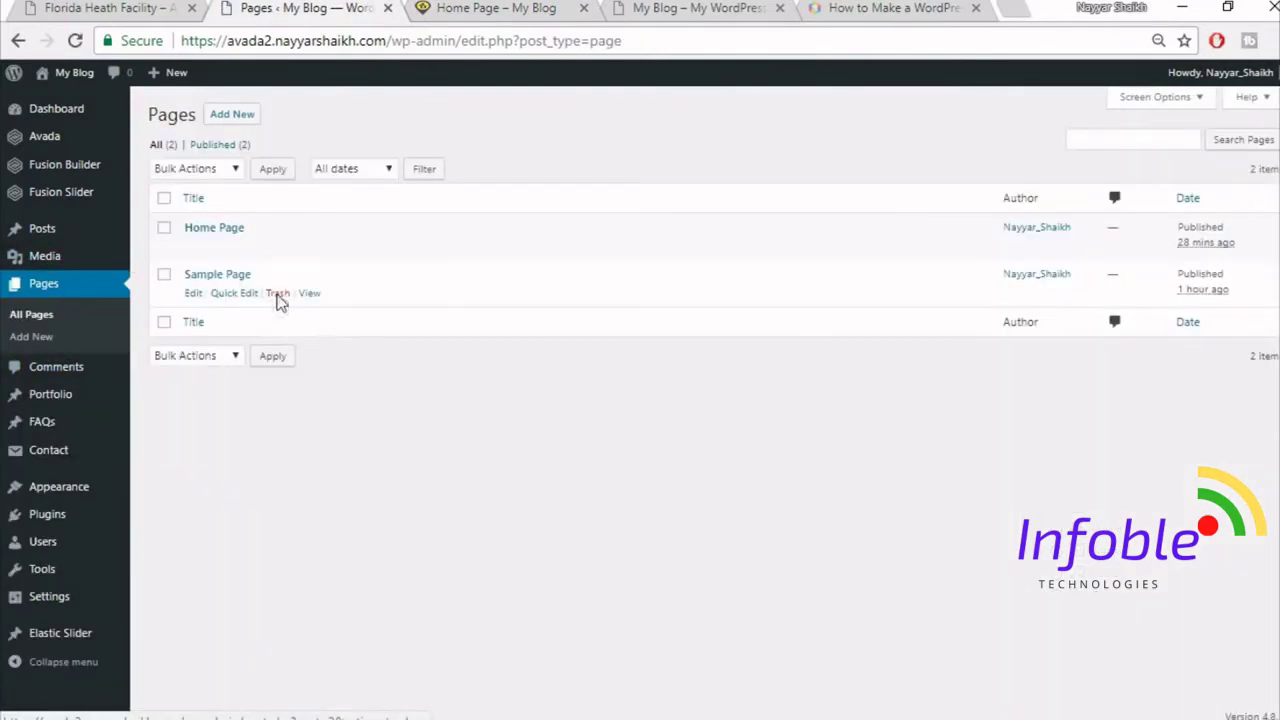
pyautogui.click(283, 294)
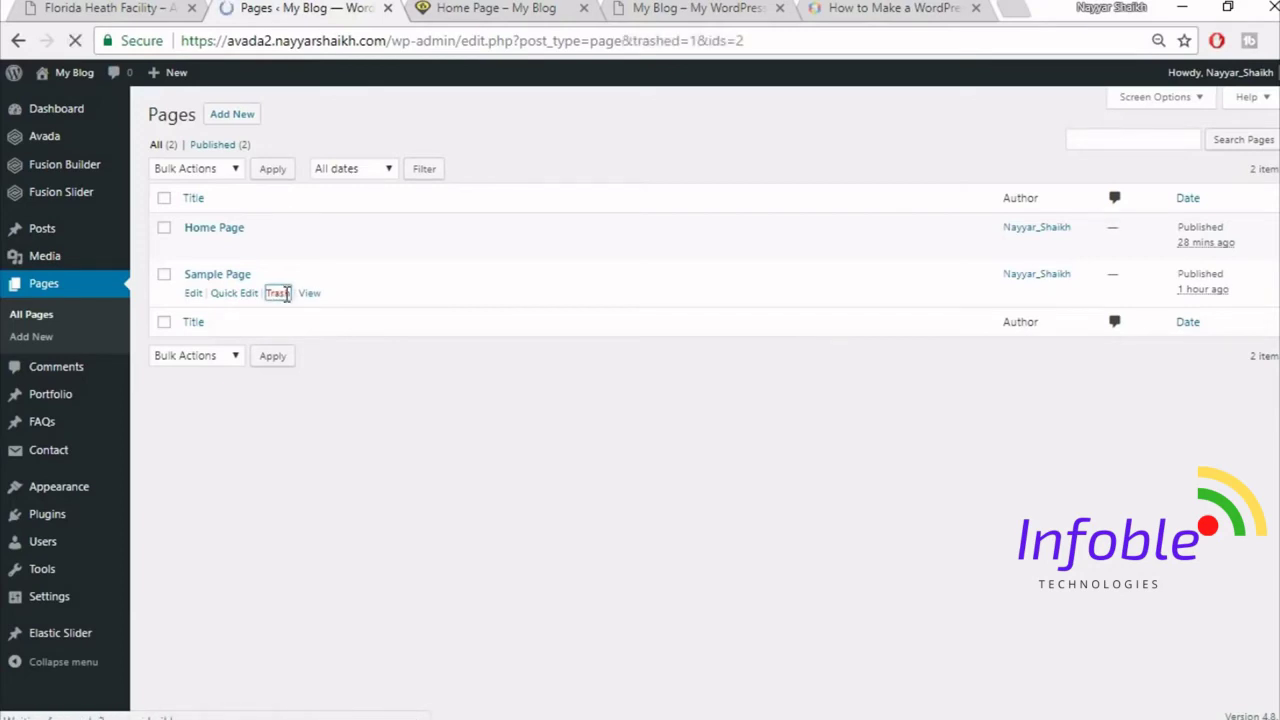
# - Open the Home Page in the page builder for editing
pyautogui.moveTo(217, 289)
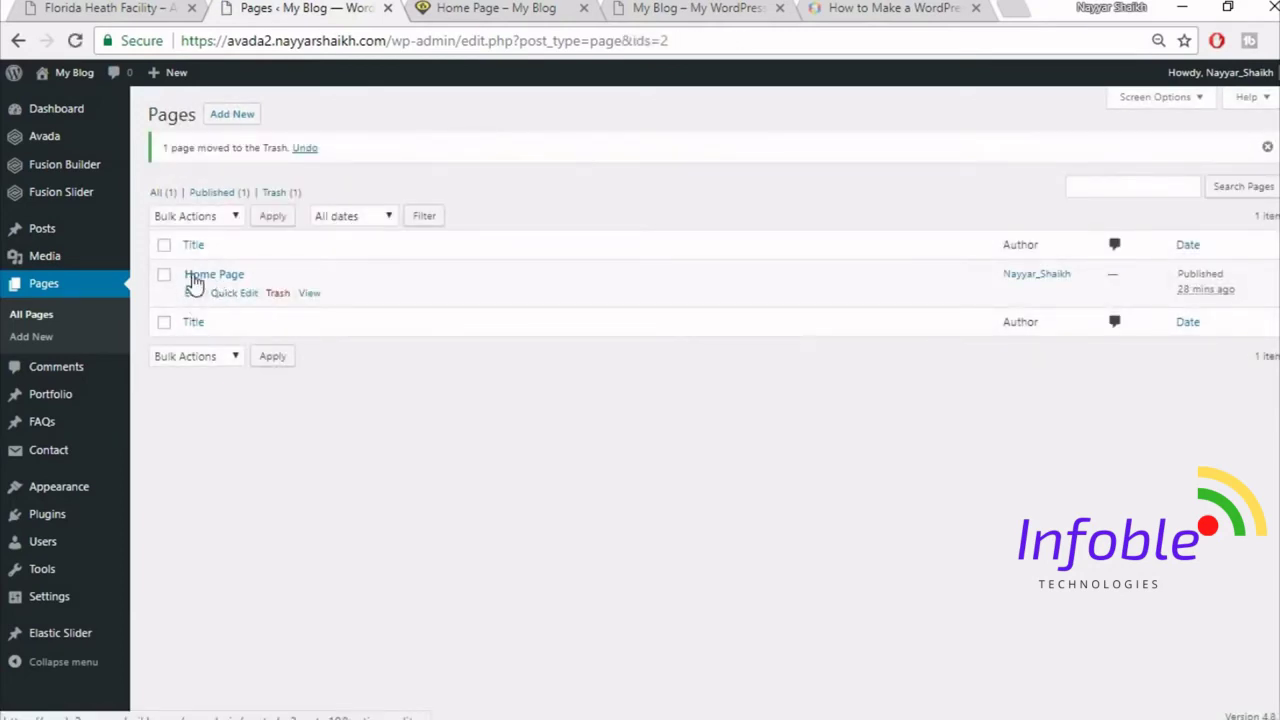
pyautogui.click(193, 293)
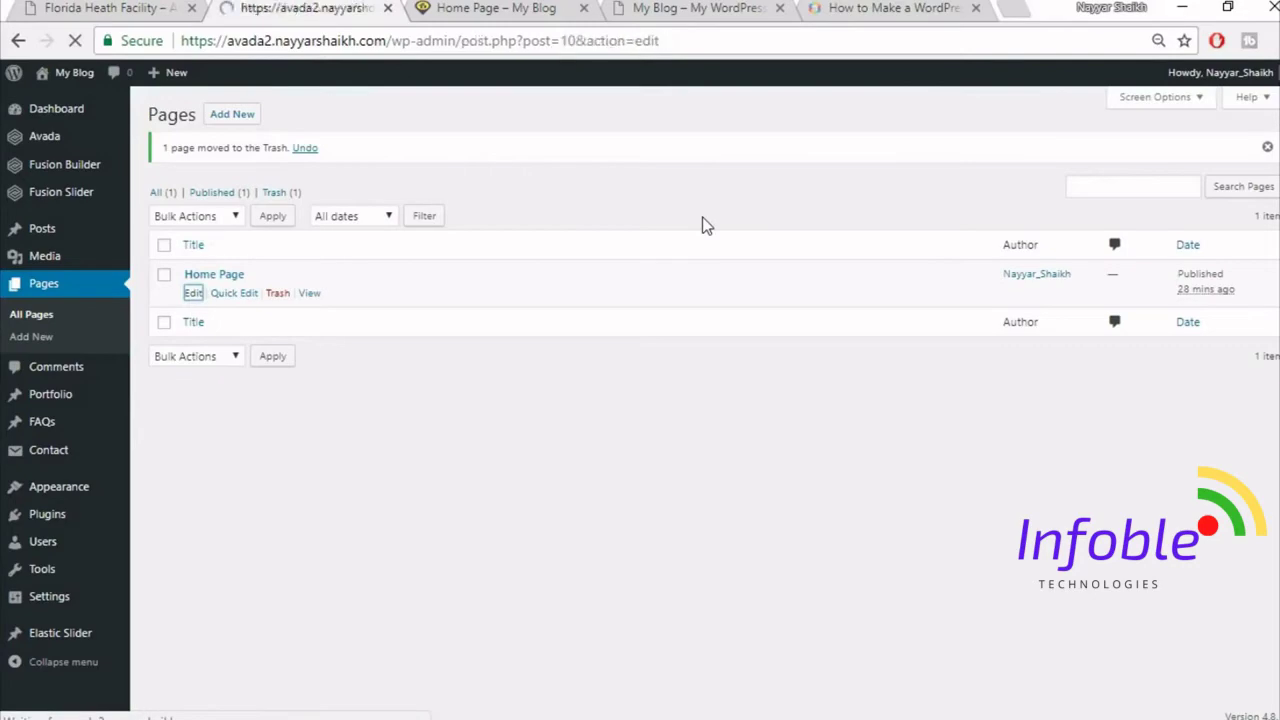
pyautogui.scroll(-5, 766, 200)
# - Delete the old Top2 and Top1 containers from the Fusion Builder library
pyautogui.scroll(2, 740, 311)
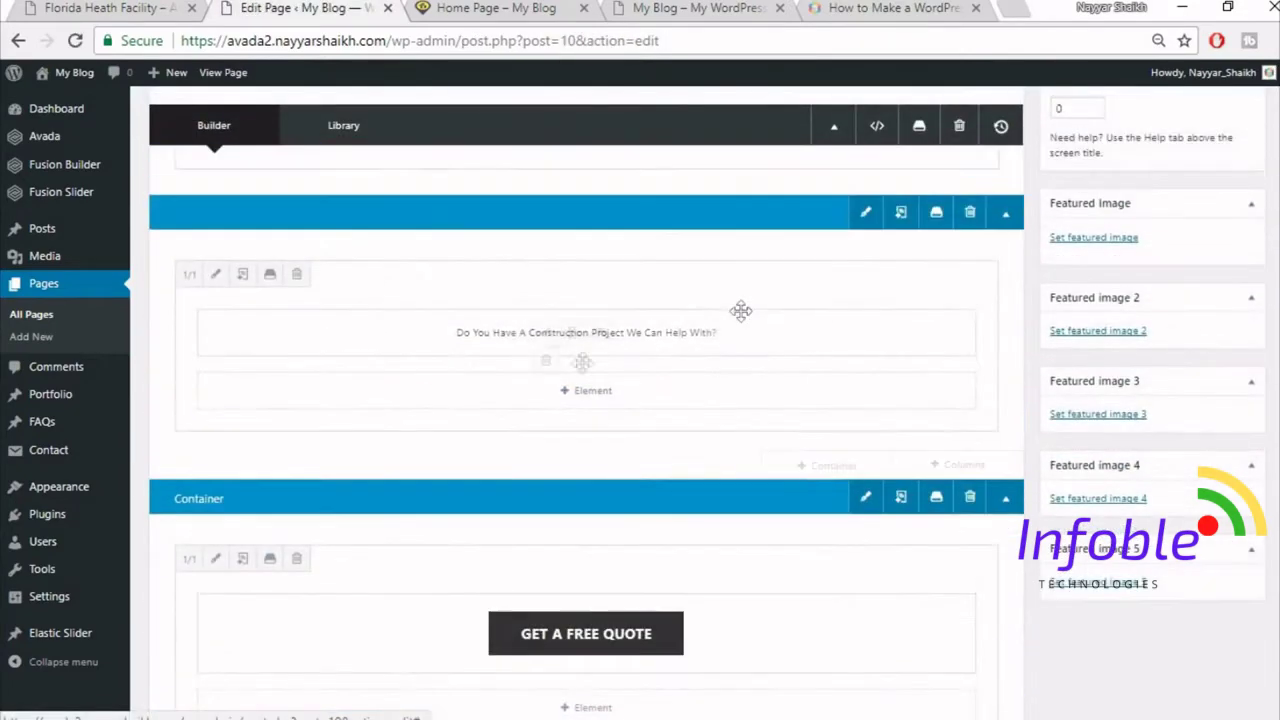
pyautogui.click(936, 214)
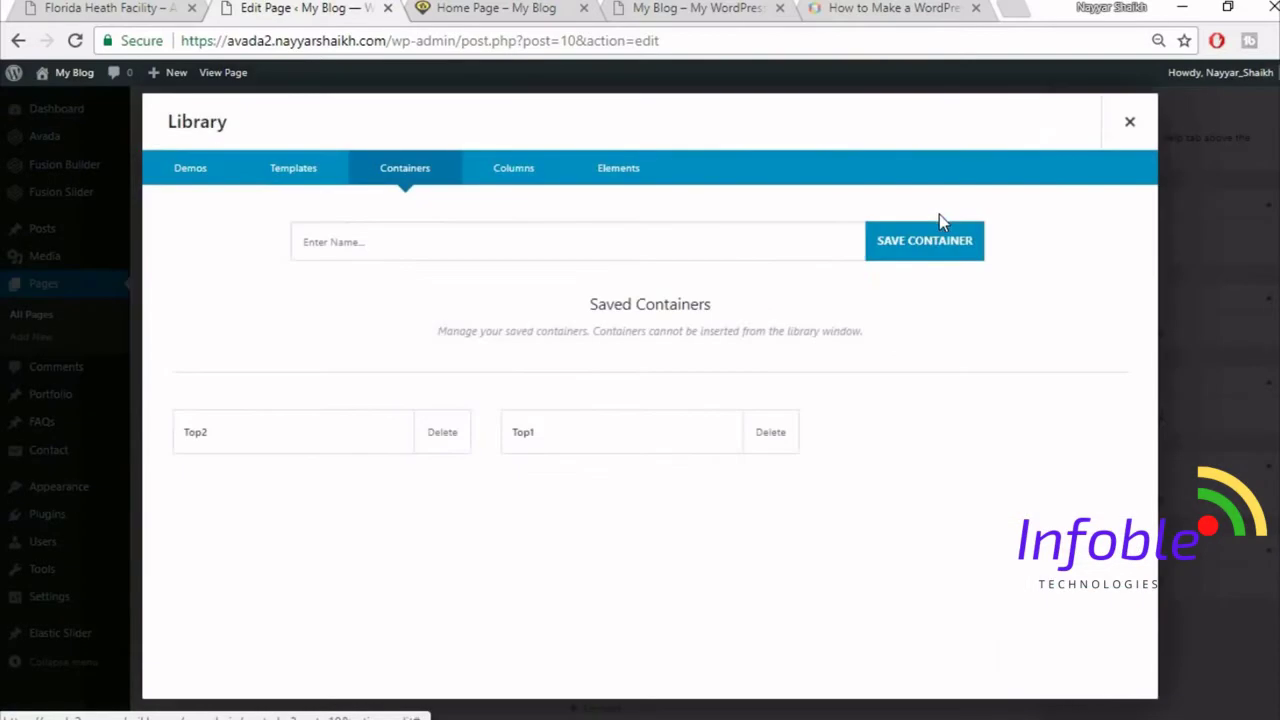
pyautogui.click(445, 442)
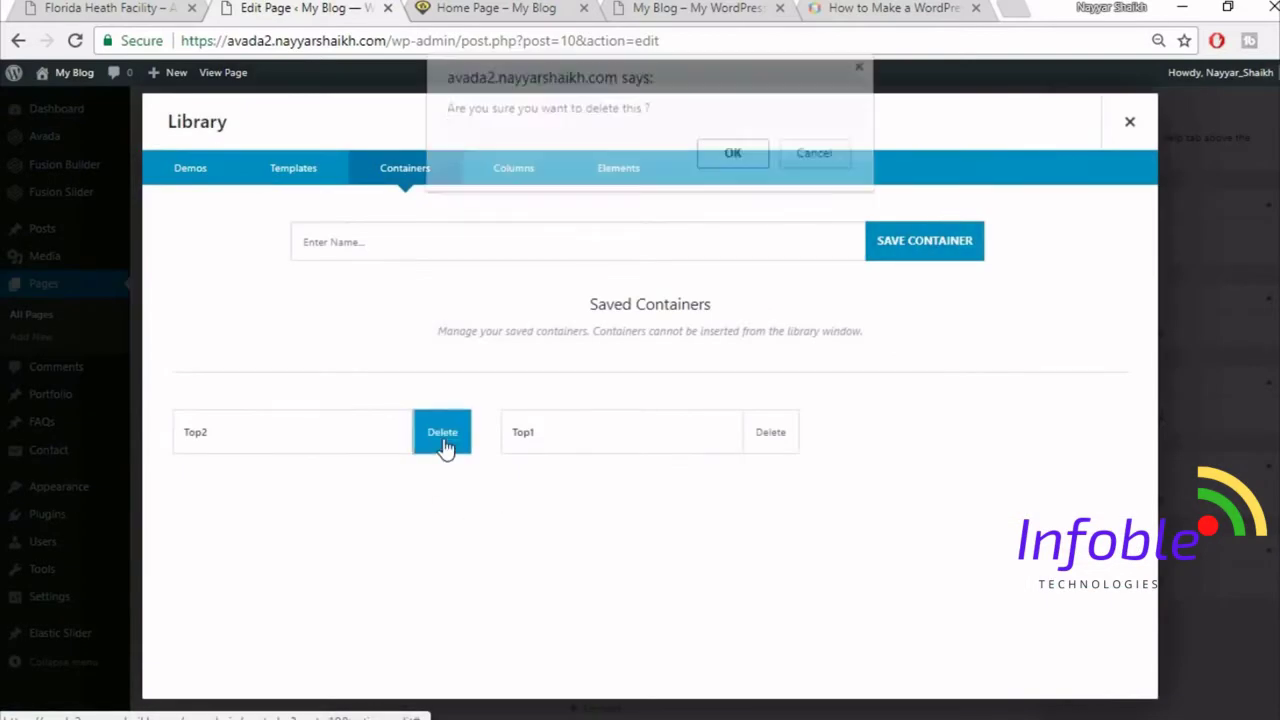
pyautogui.click(722, 166)
pyautogui.click(447, 440)
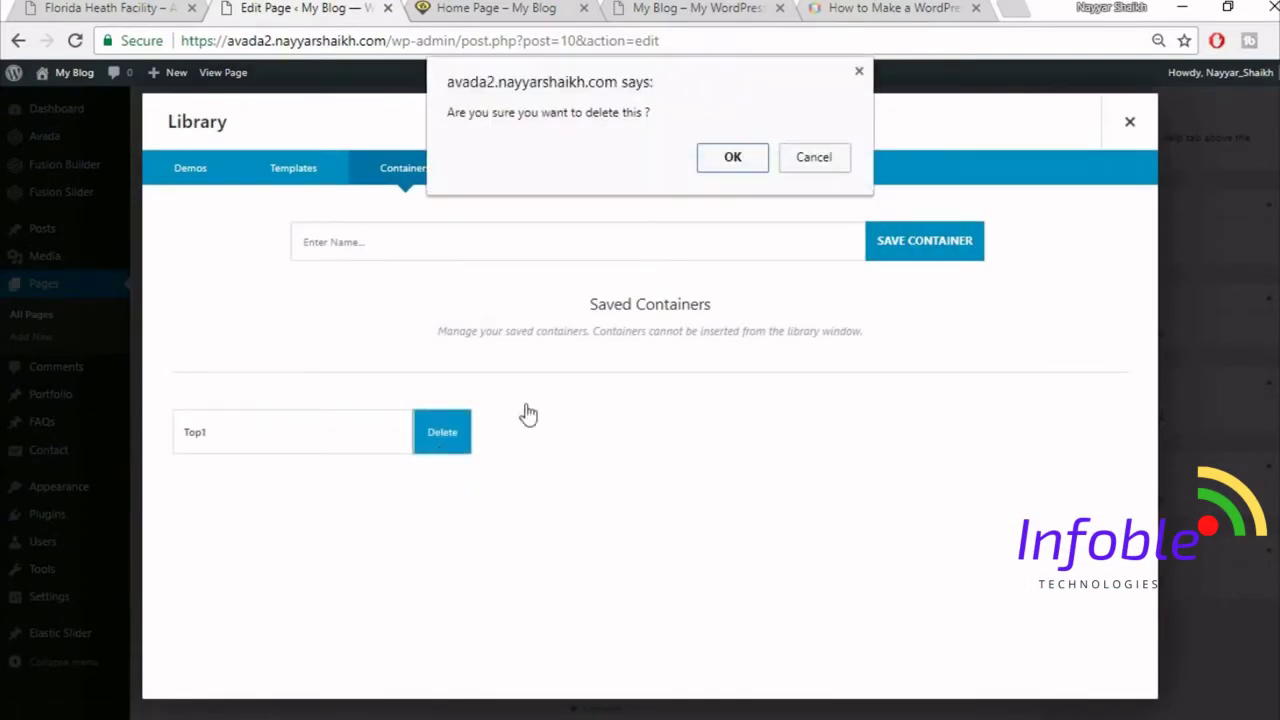
pyautogui.click(733, 160)
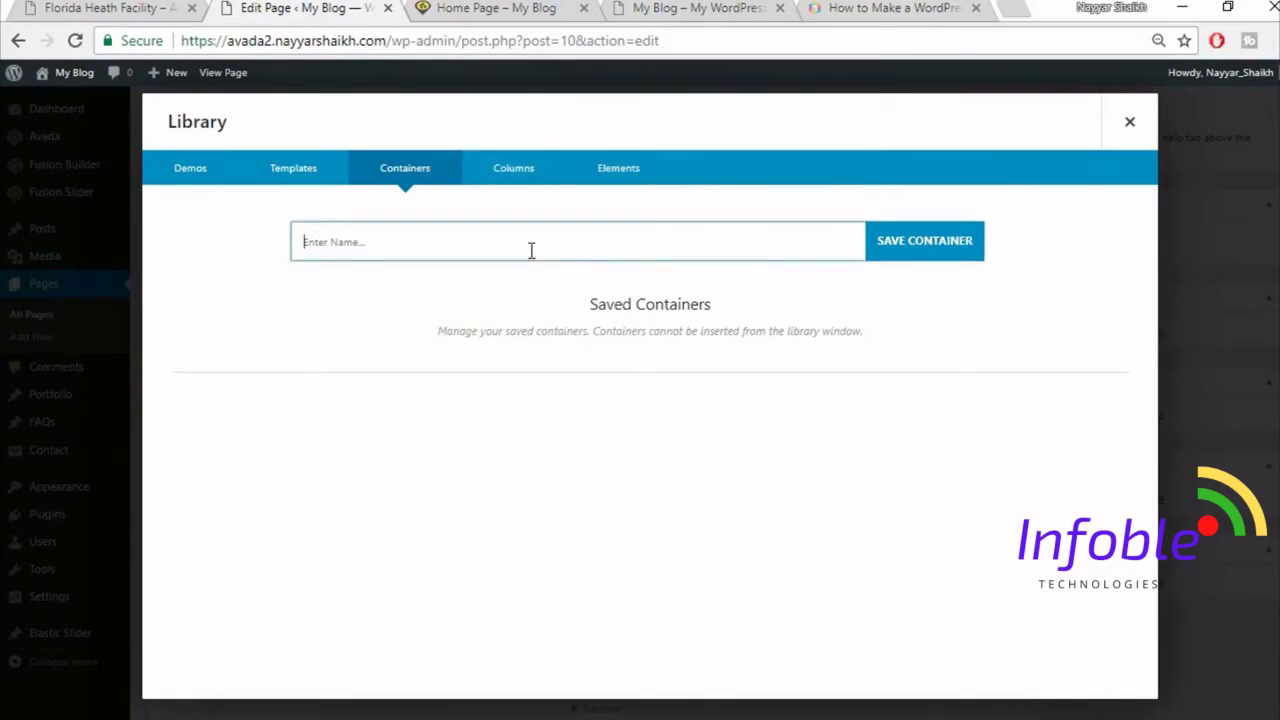
# - Save the top container to the library as Top1 and the free quote container as Top2
pyautogui.click(934, 236)
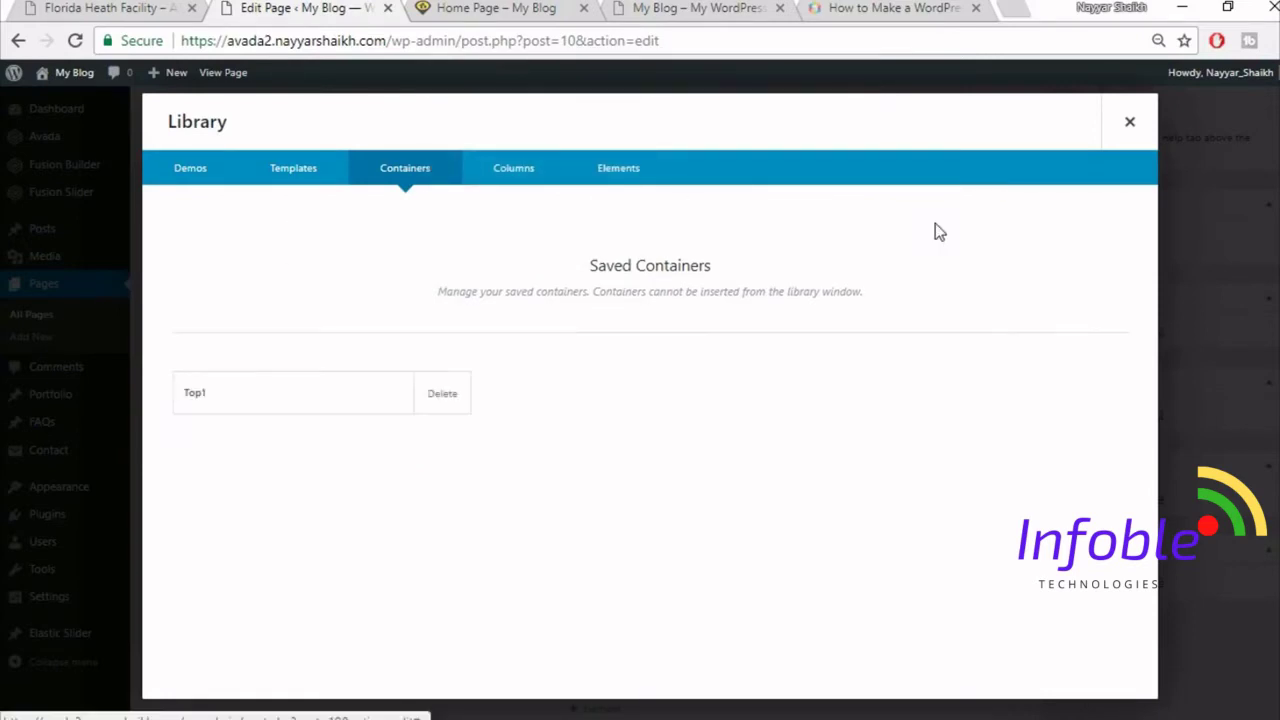
pyautogui.click(1130, 121)
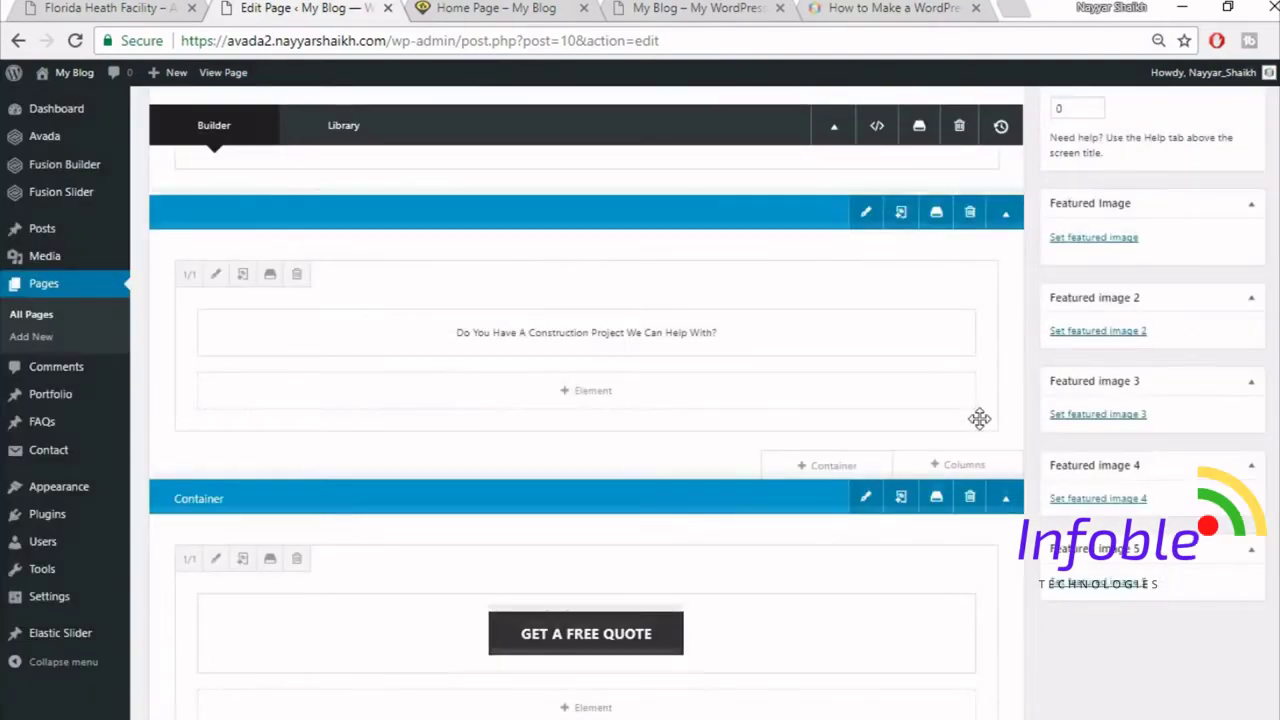
pyautogui.scroll(-1, 979, 418)
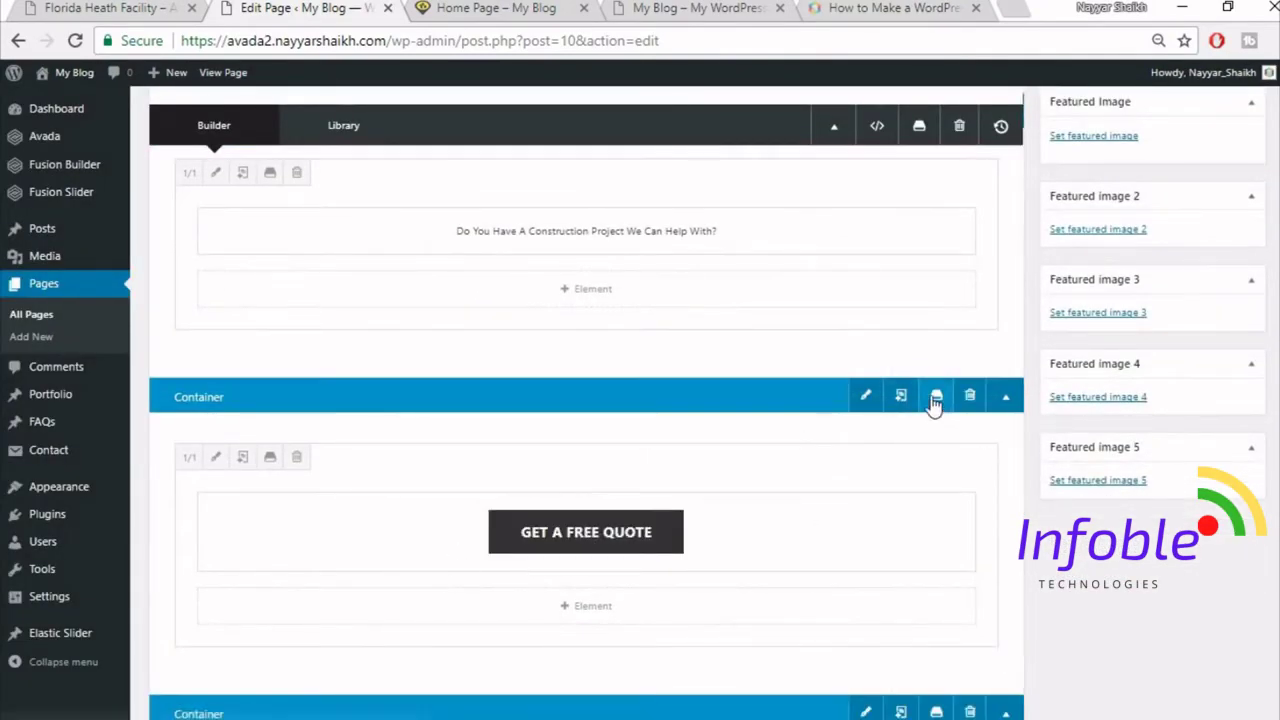
pyautogui.click(935, 398)
pyautogui.click(609, 241)
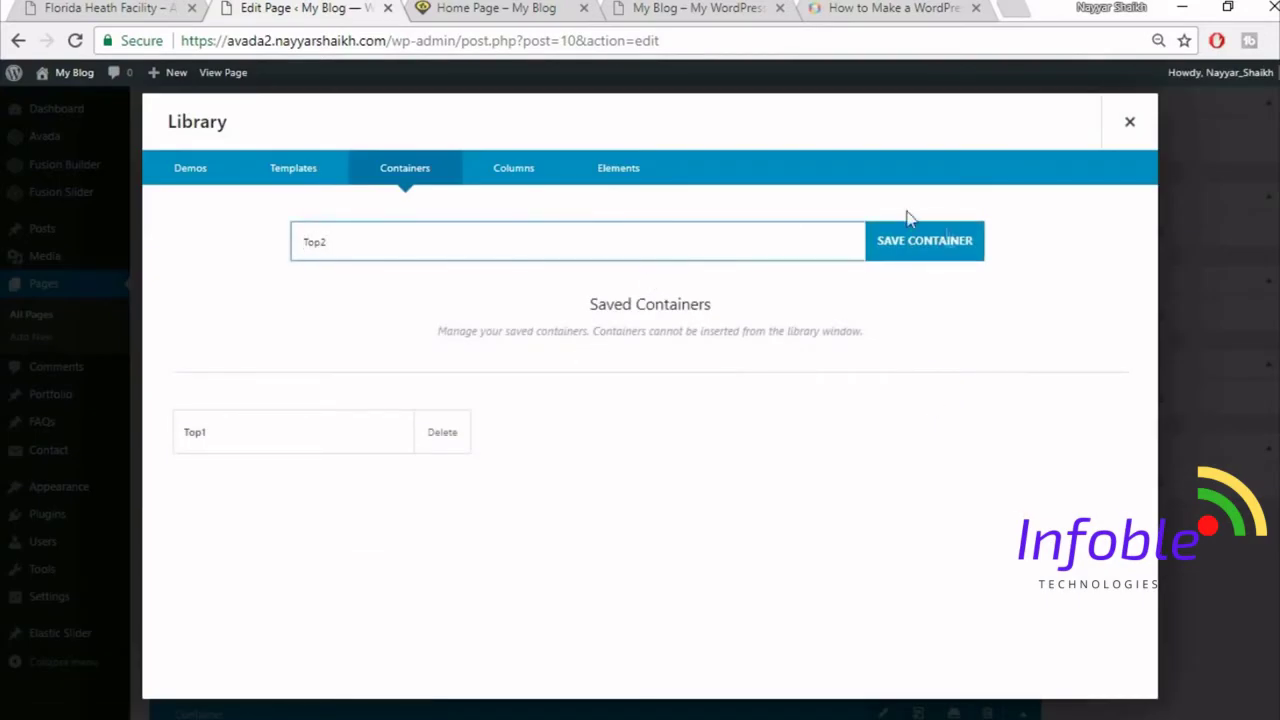
pyautogui.click(948, 243)
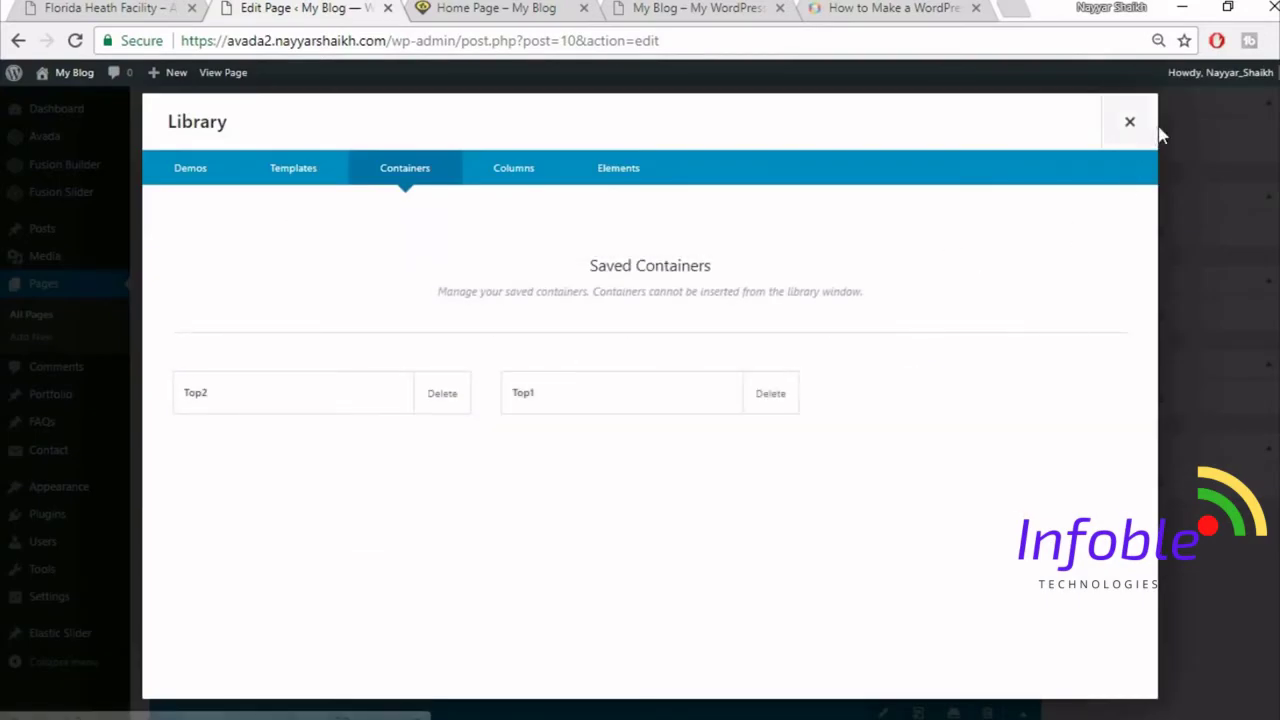
pyautogui.click(1130, 121)
# - Save the Specialists container as Title and view the live home page
pyautogui.scroll(-4, 884, 378)
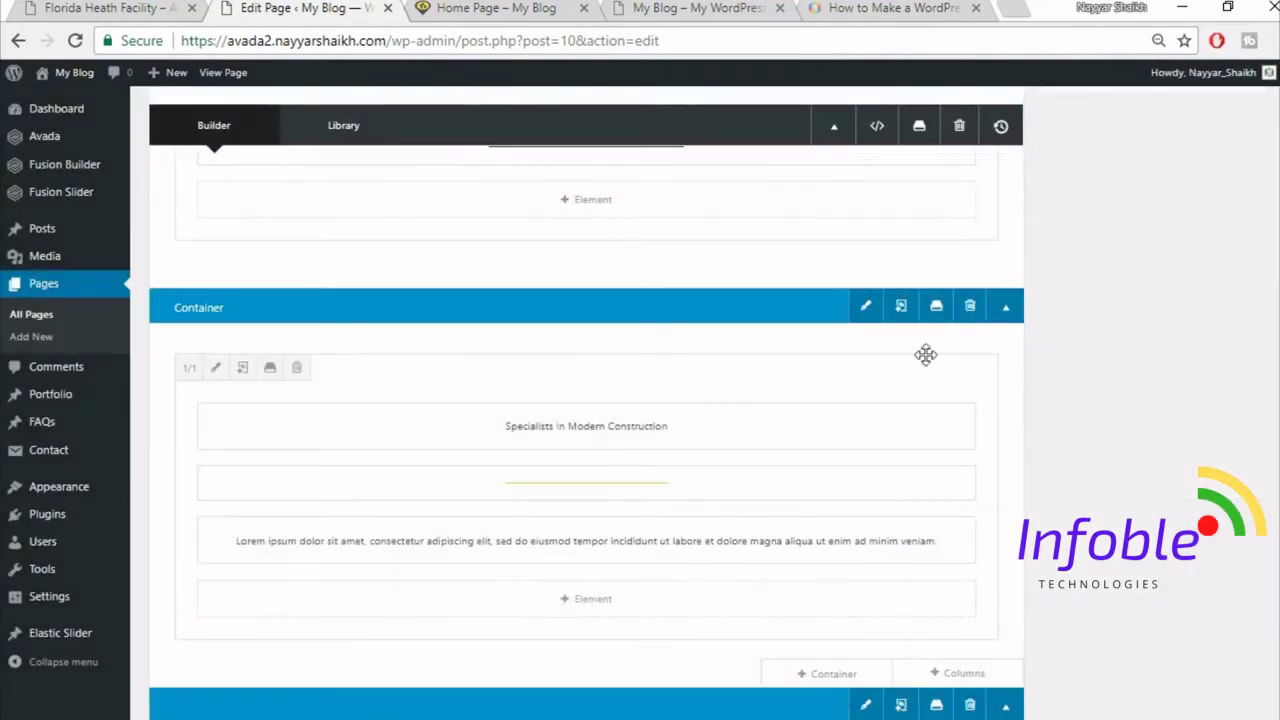
pyautogui.click(936, 307)
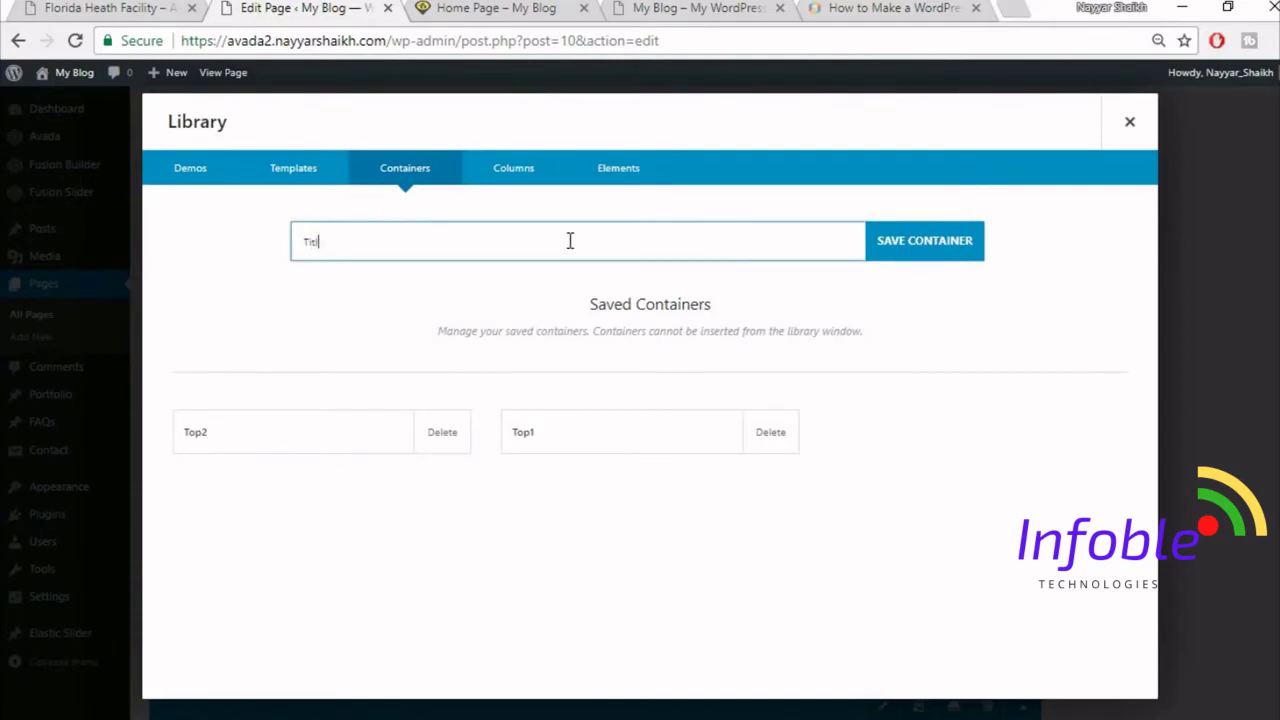
pyautogui.click(916, 236)
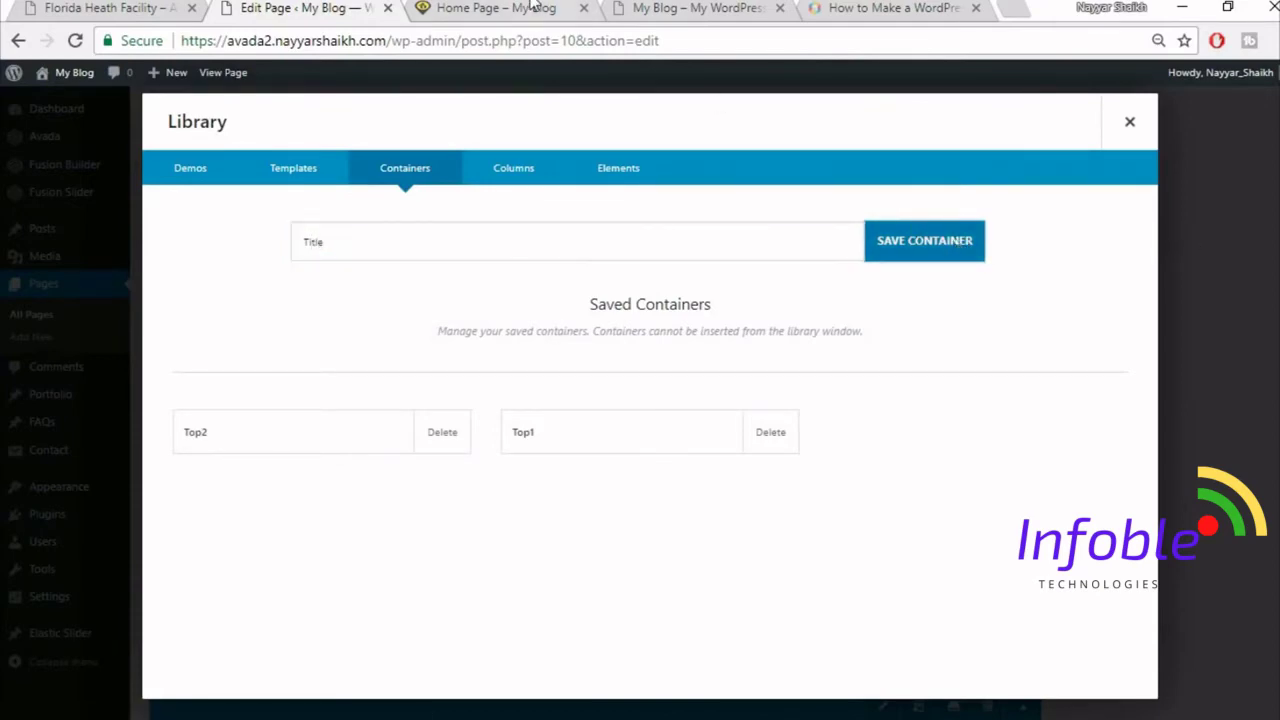
pyautogui.click(534, 8)
pyautogui.scroll(-1, 660, 398)
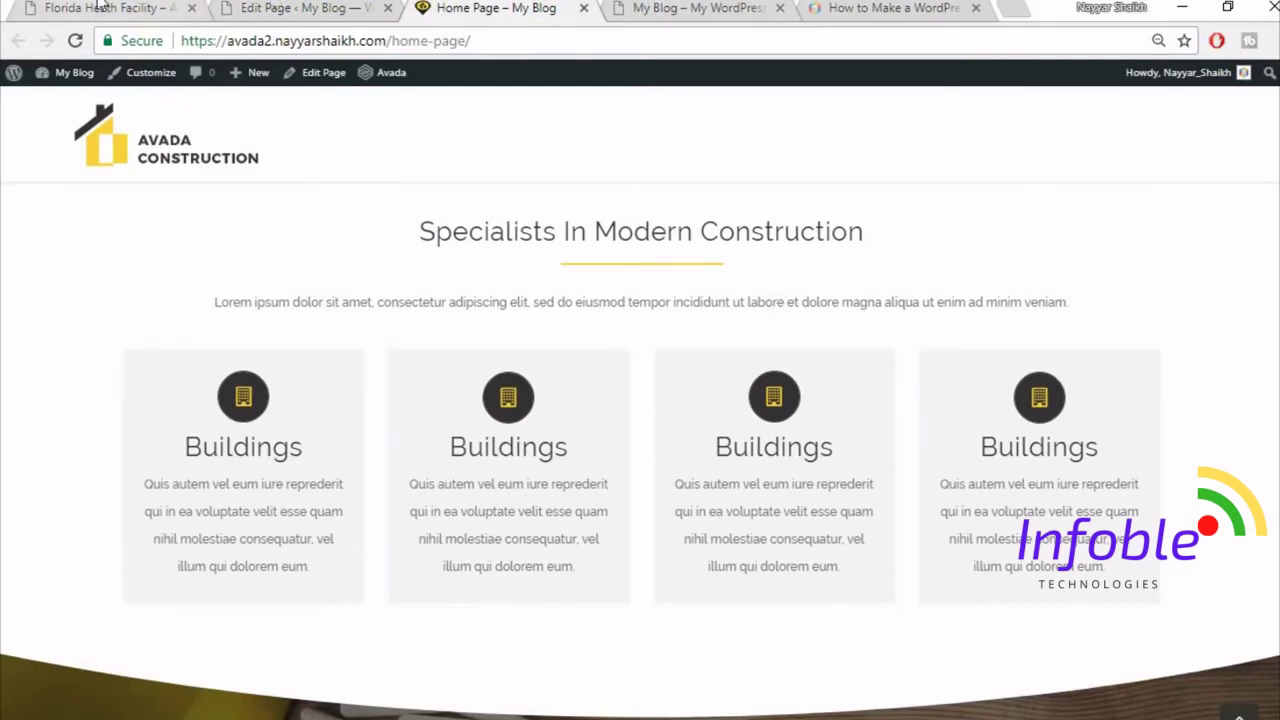
# - Look over the published Florida Health Facility portfolio page on the demo site
pyautogui.click(148, 7)
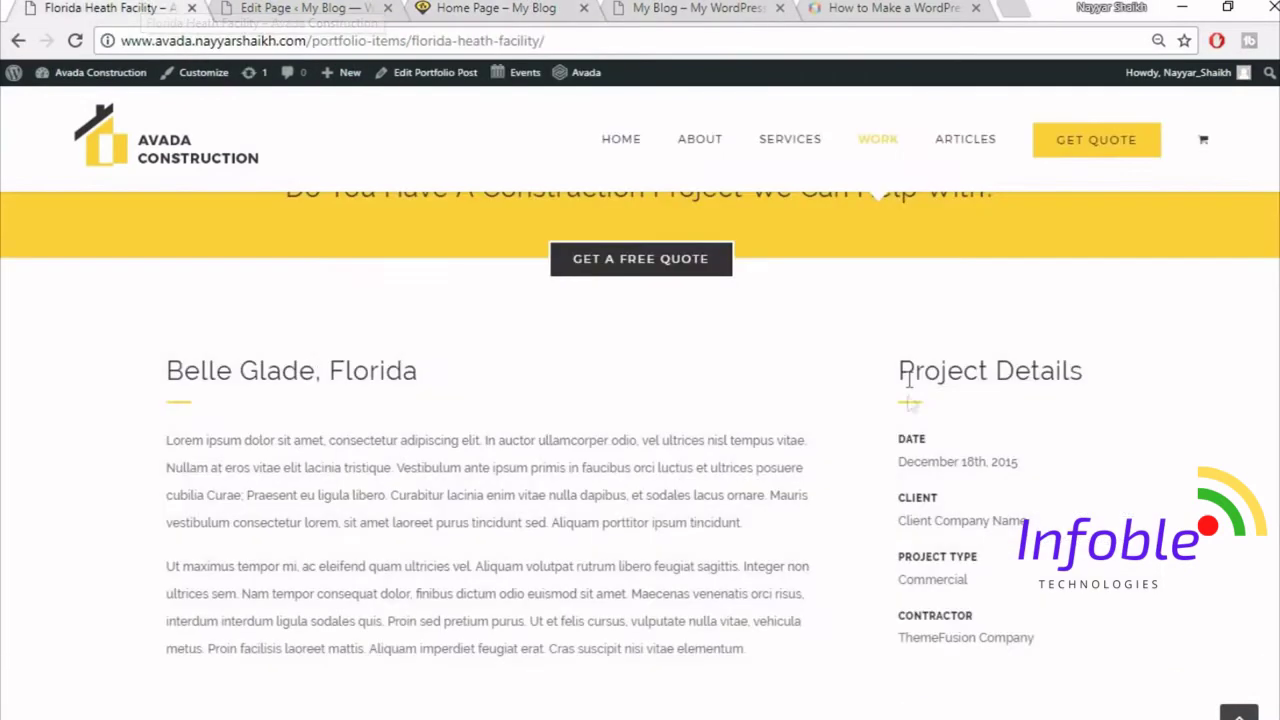
pyautogui.scroll(-1, 912, 404)
pyautogui.scroll(-10, 912, 404)
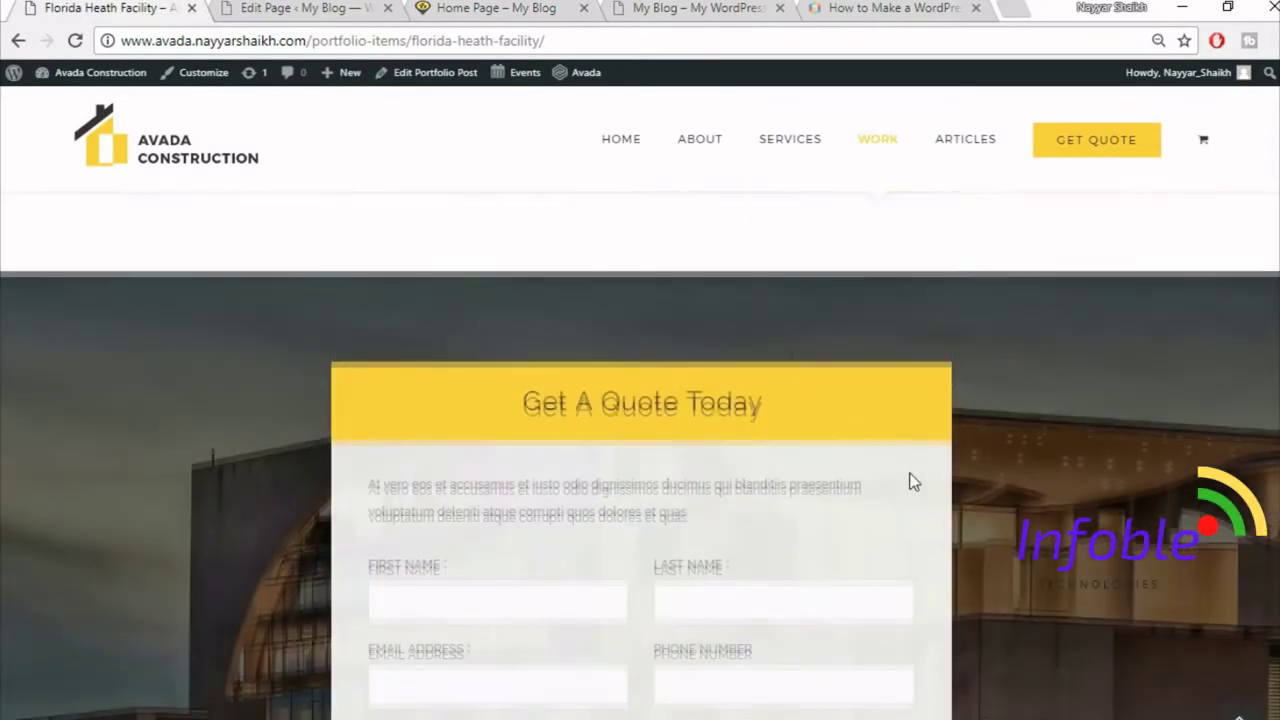
pyautogui.scroll(10, 912, 482)
# - Read the demo home page's Specialists In Modern Construction heading and intro text, then return to your own home page
pyautogui.click(172, 148)
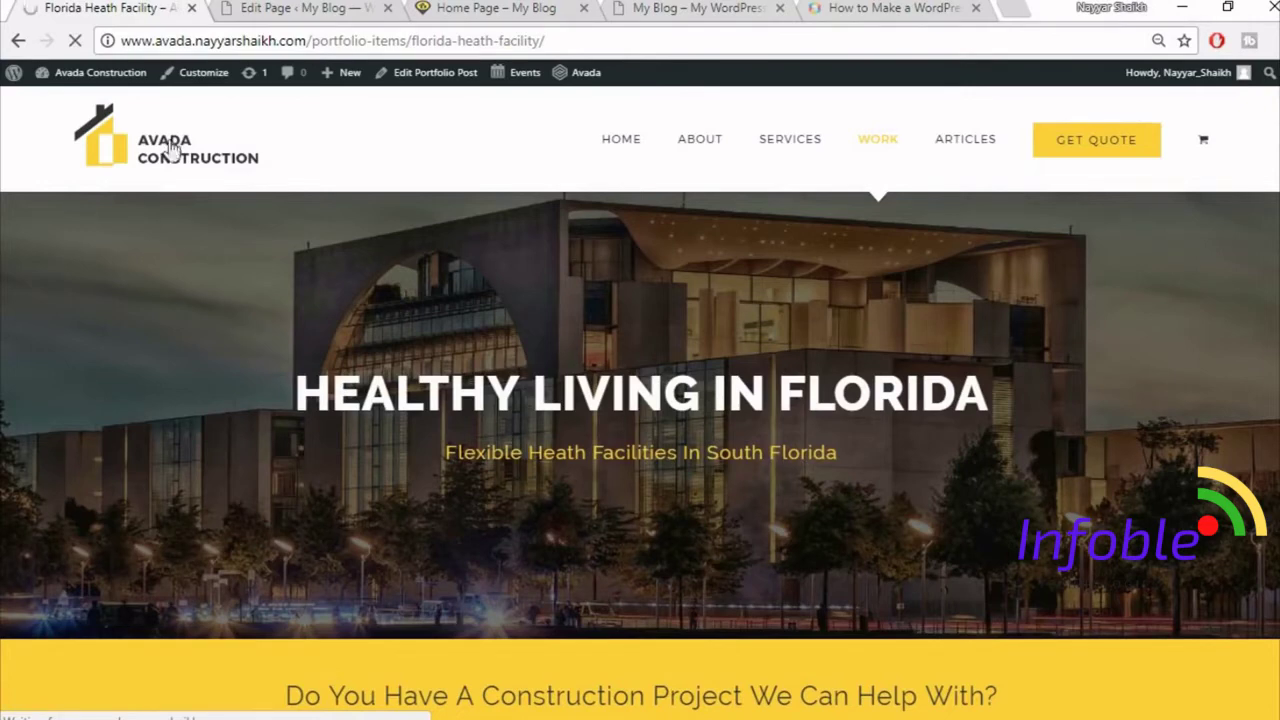
pyautogui.scroll(-6, 354, 246)
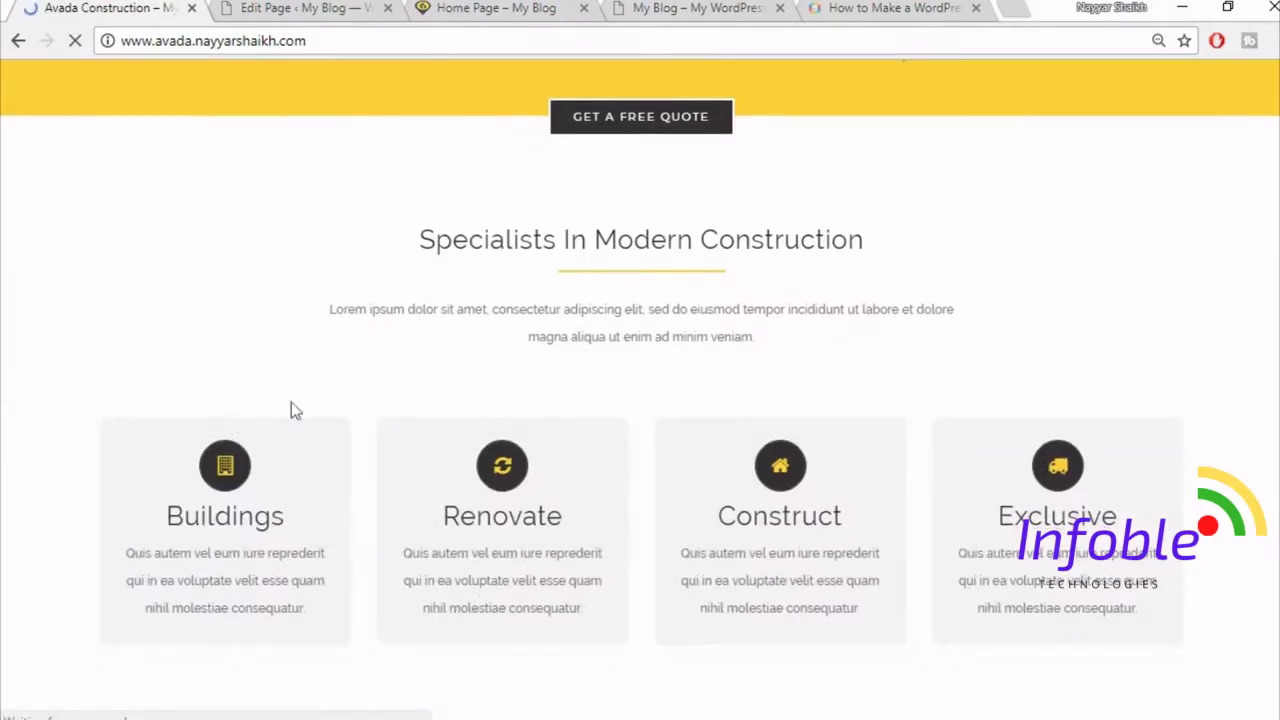
pyautogui.moveTo(330, 309); pyautogui.dragTo(765, 343)
pyautogui.click(110, 330)
pyautogui.scroll(-1, 110, 320)
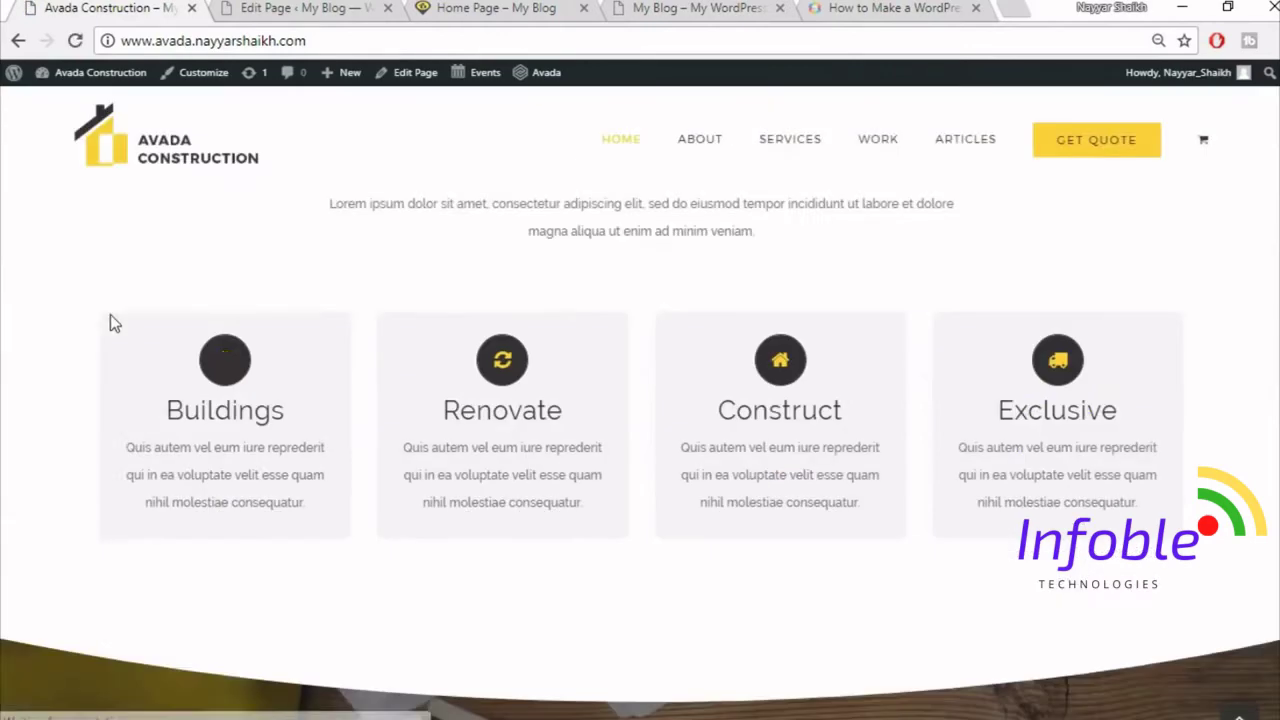
pyautogui.scroll(2, 100, 340)
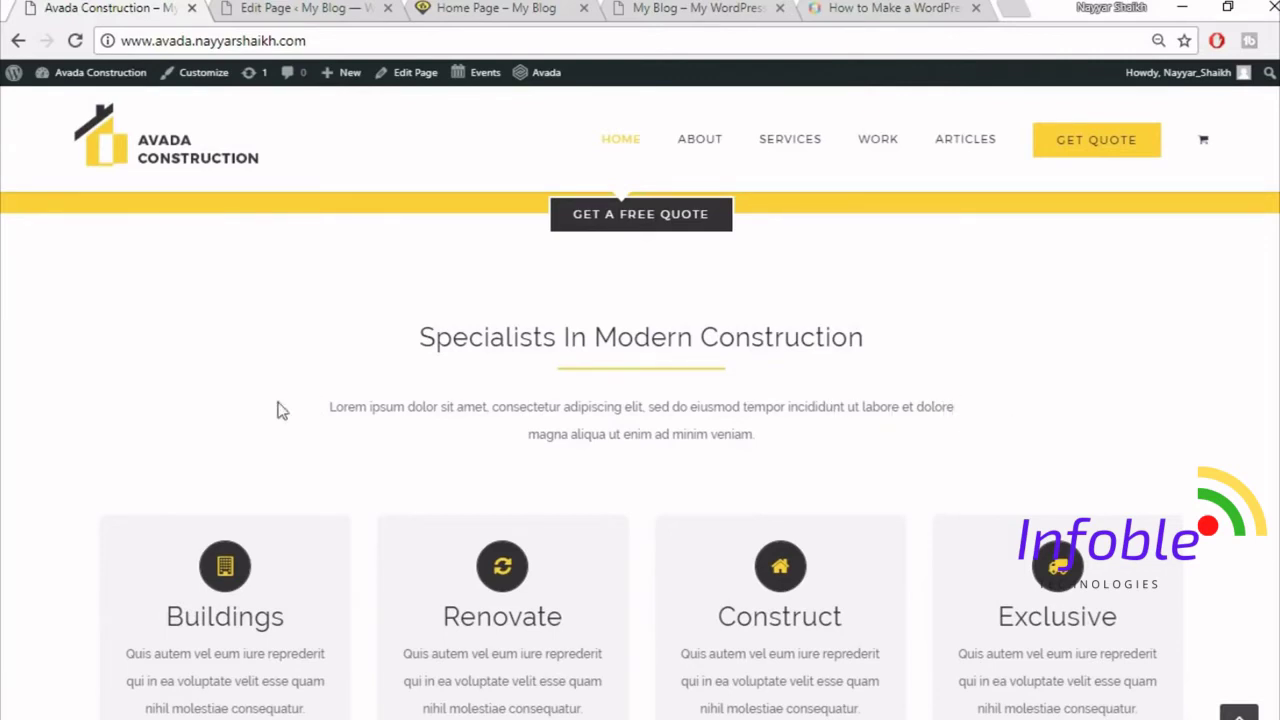
pyautogui.moveTo(417, 335); pyautogui.dragTo(860, 489)
pyautogui.click(849, 474)
pyautogui.click(503, 6)
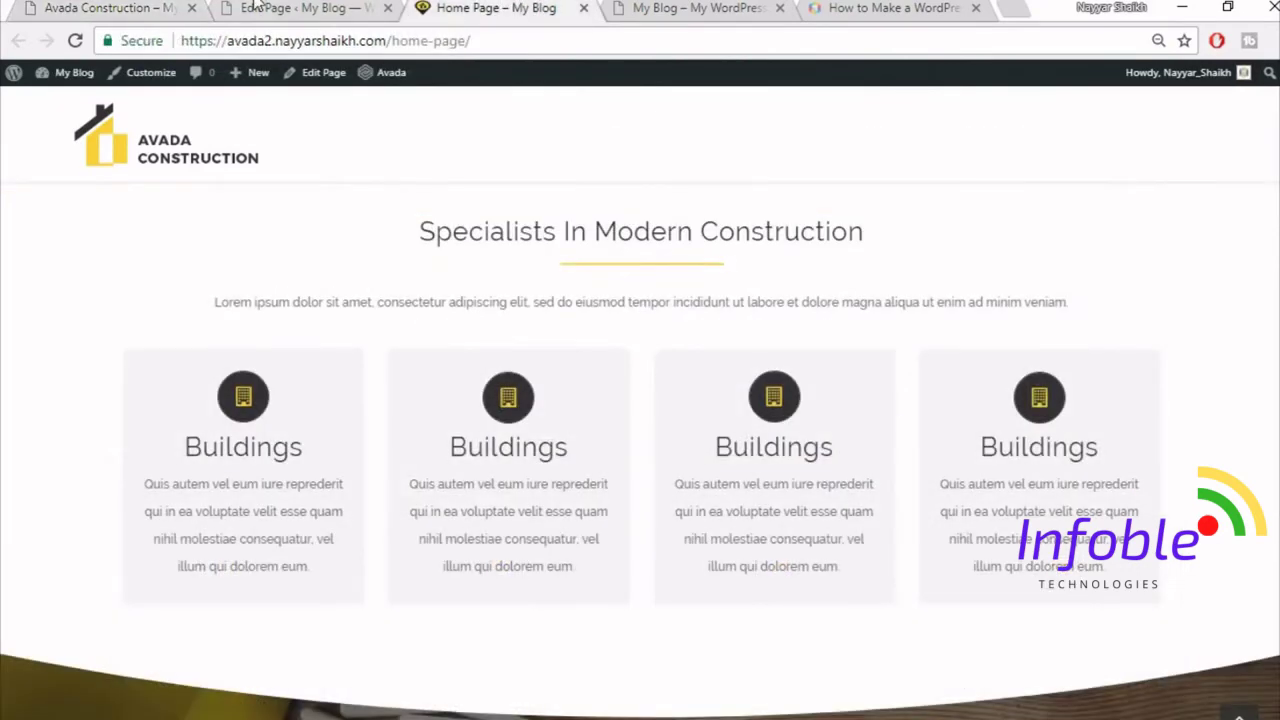
pyautogui.click(258, 7)
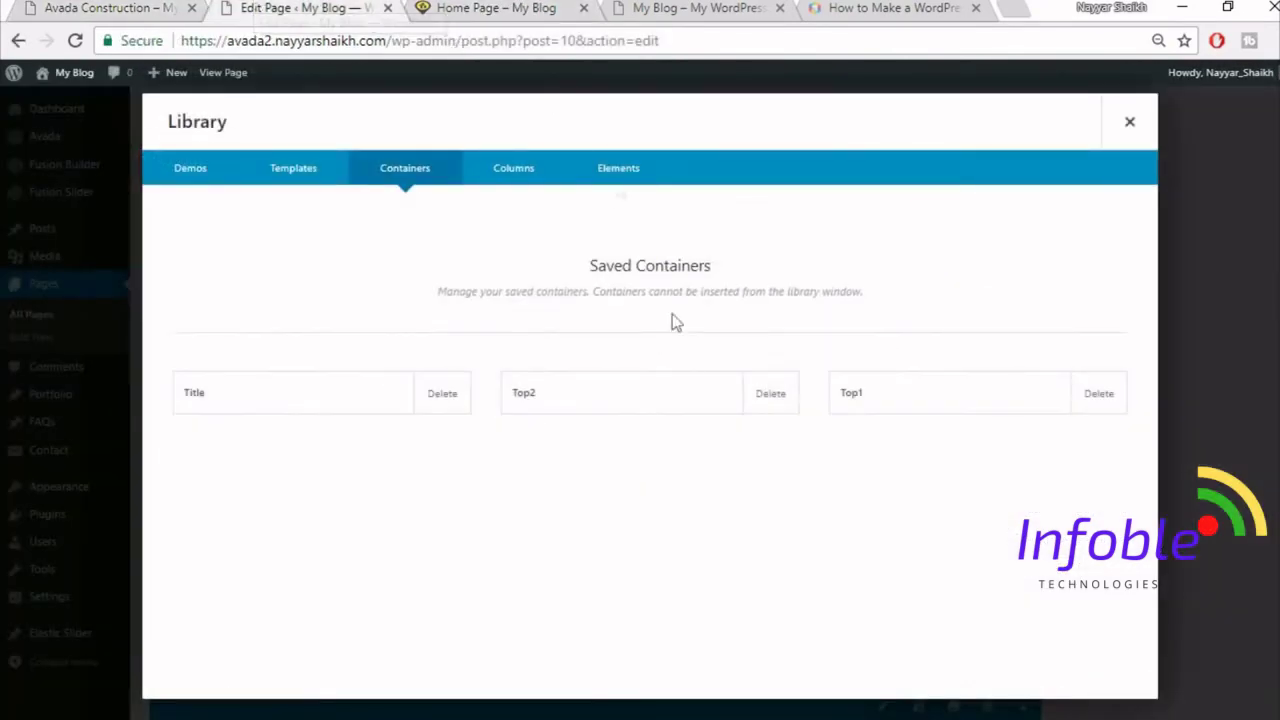
# - Delete the saved Title container from the library
pyautogui.click(446, 408)
pyautogui.click(733, 159)
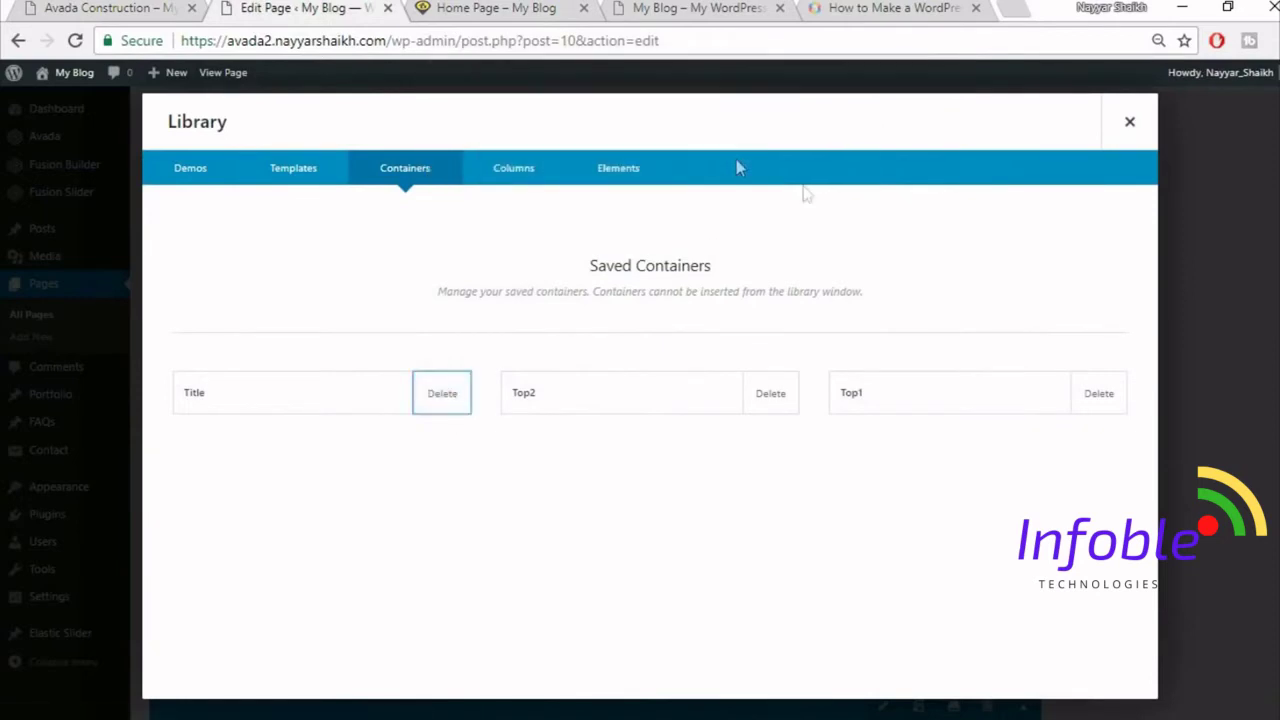
pyautogui.click(1126, 123)
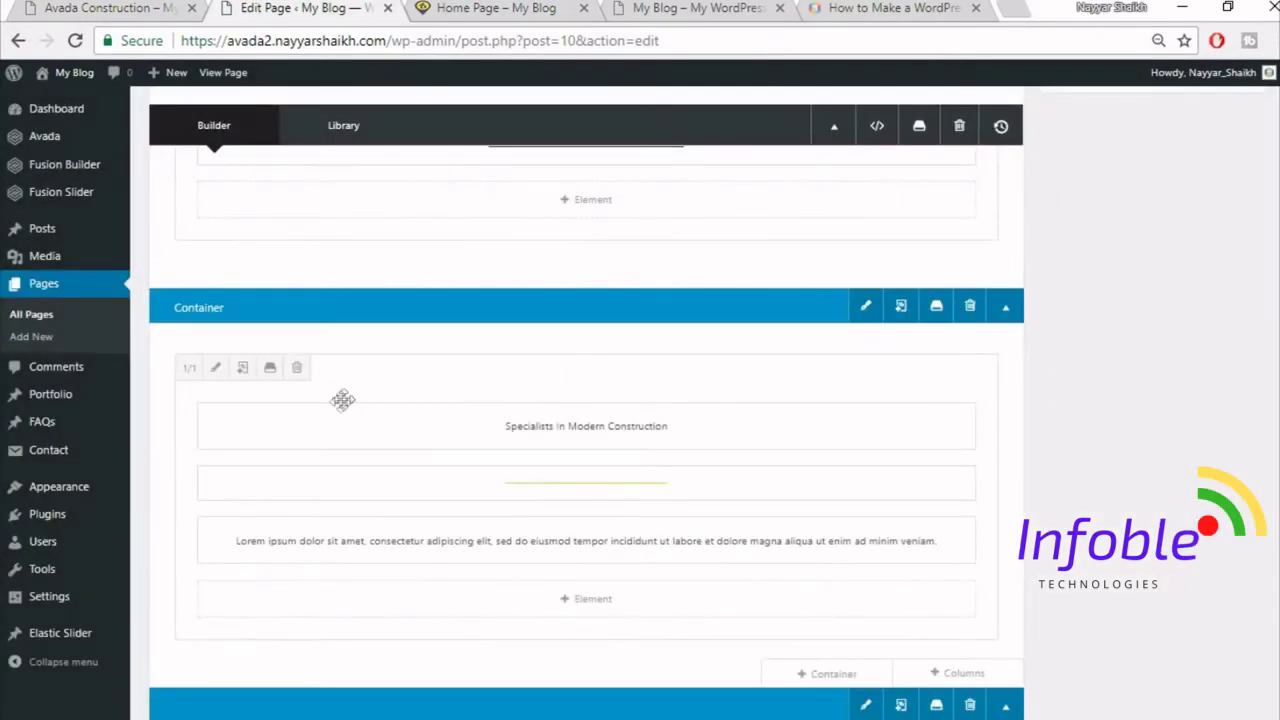
# - Give the Specialists column 15% side padding, save it, and update the home page
pyautogui.click(216, 369)
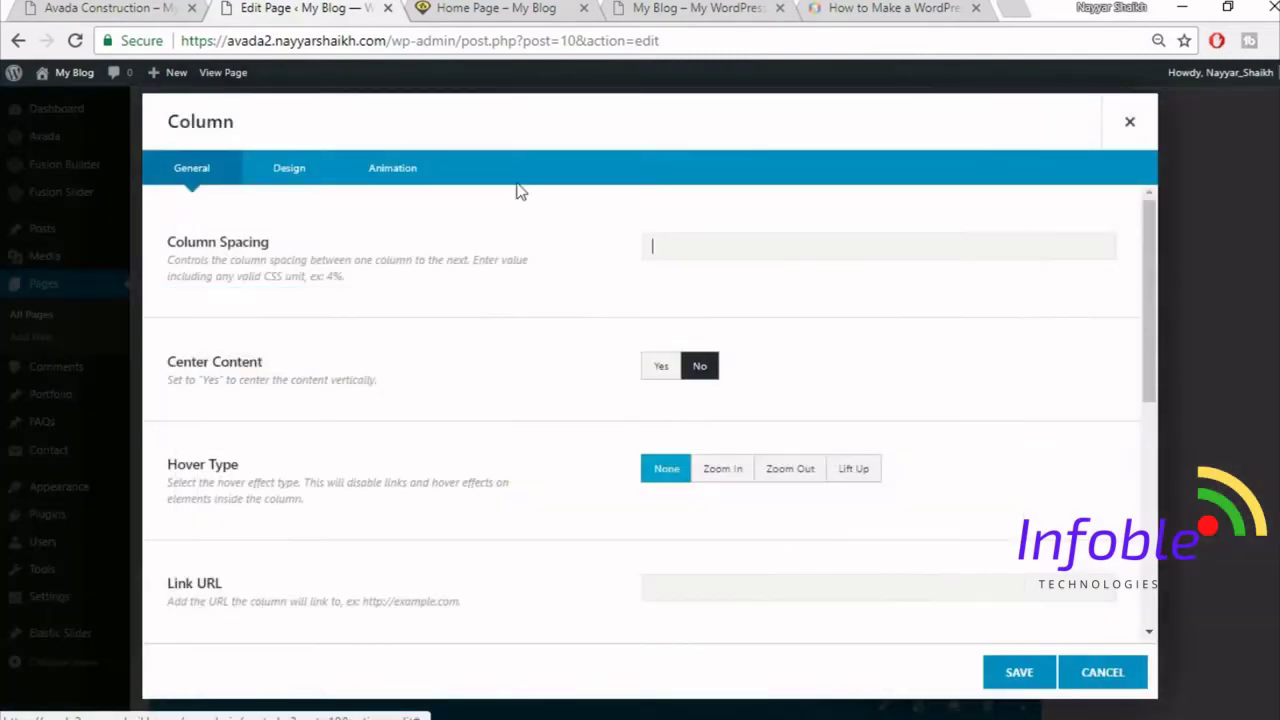
pyautogui.click(303, 178)
pyautogui.scroll(-1, 952, 410)
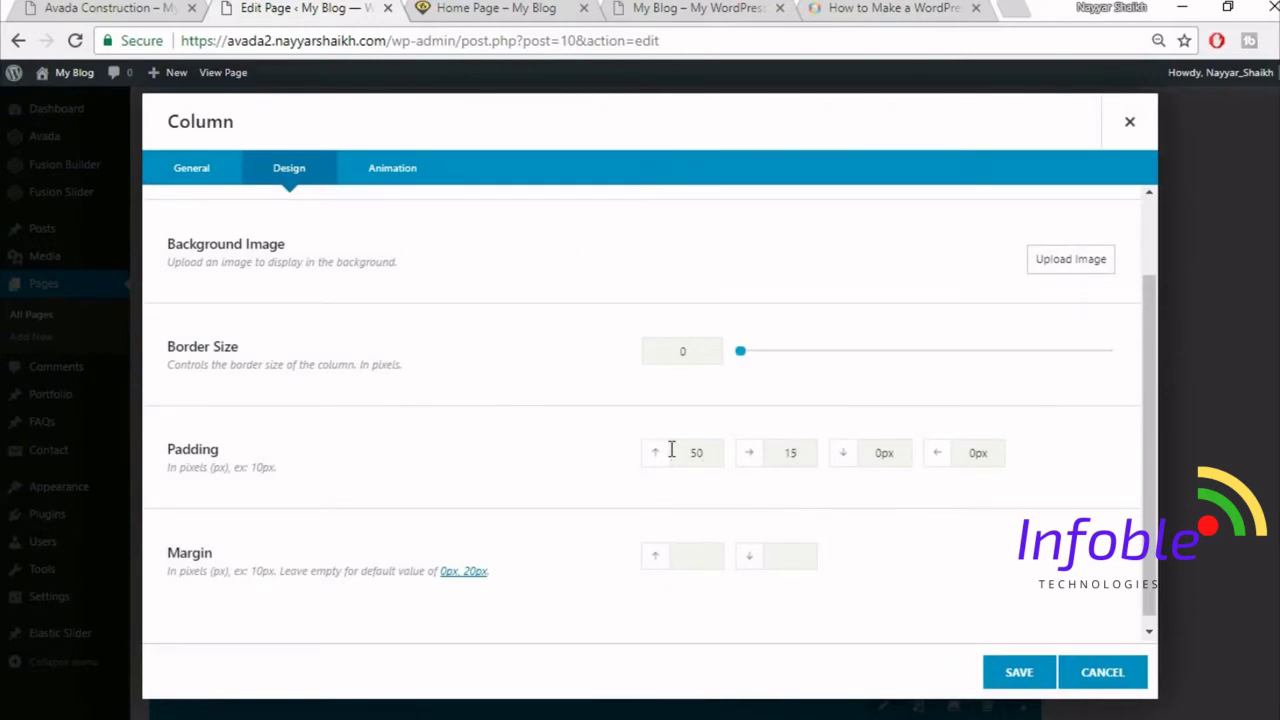
pyautogui.moveTo(1000, 454); pyautogui.dragTo(918, 455)
pyautogui.click(1019, 672)
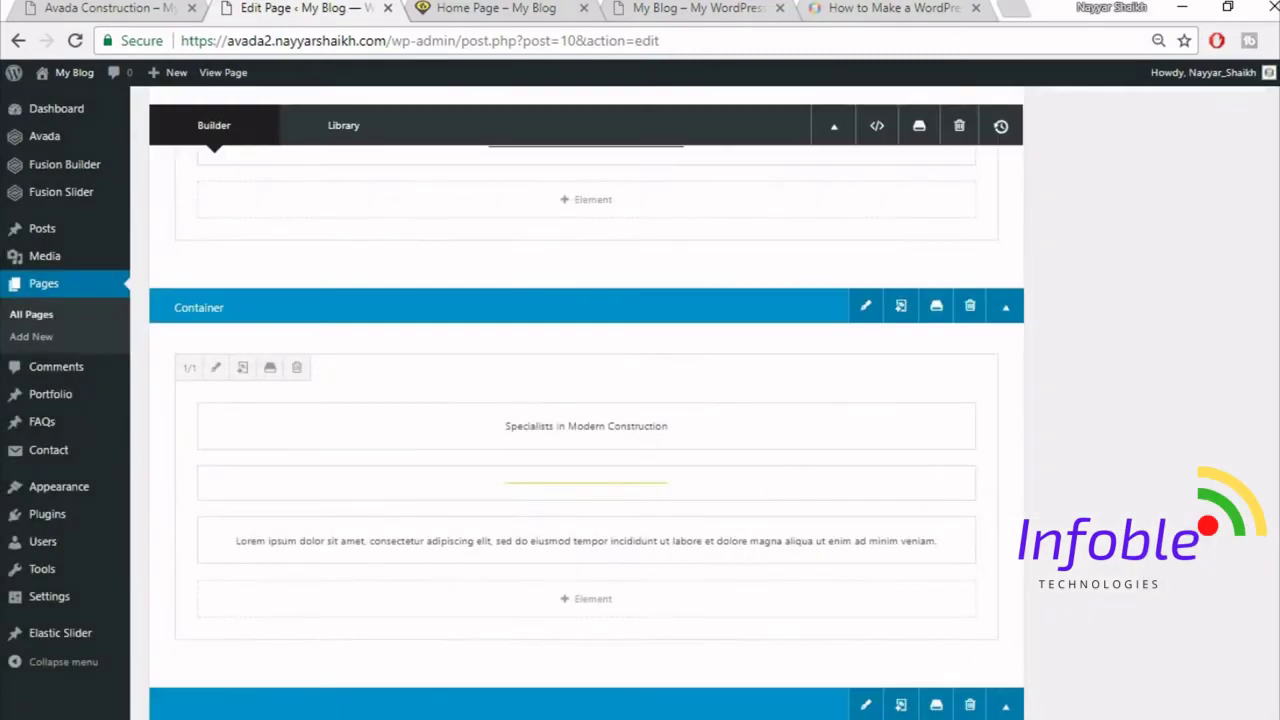
pyautogui.scroll(5, 1057, 652)
pyautogui.scroll(3, 1160, 300)
pyautogui.click(1229, 348)
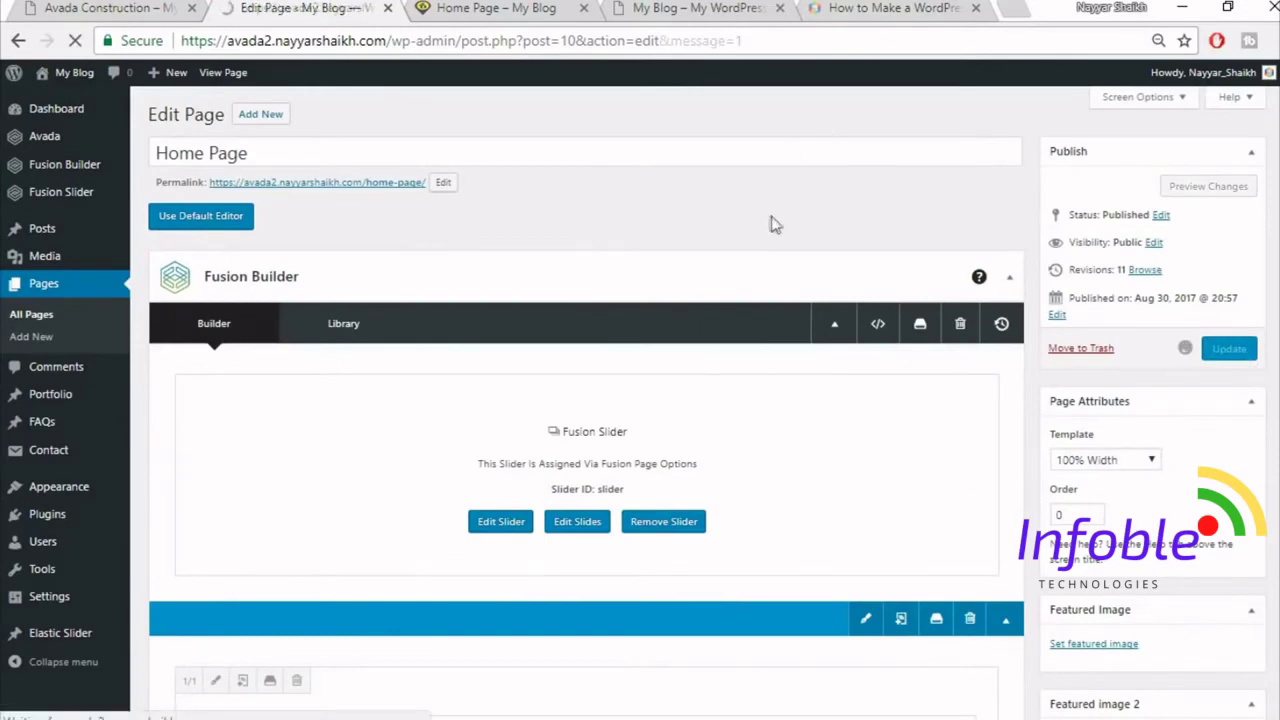
pyautogui.click(480, 9)
# - Reload the live home page and scroll through it
pyautogui.click(482, 38)
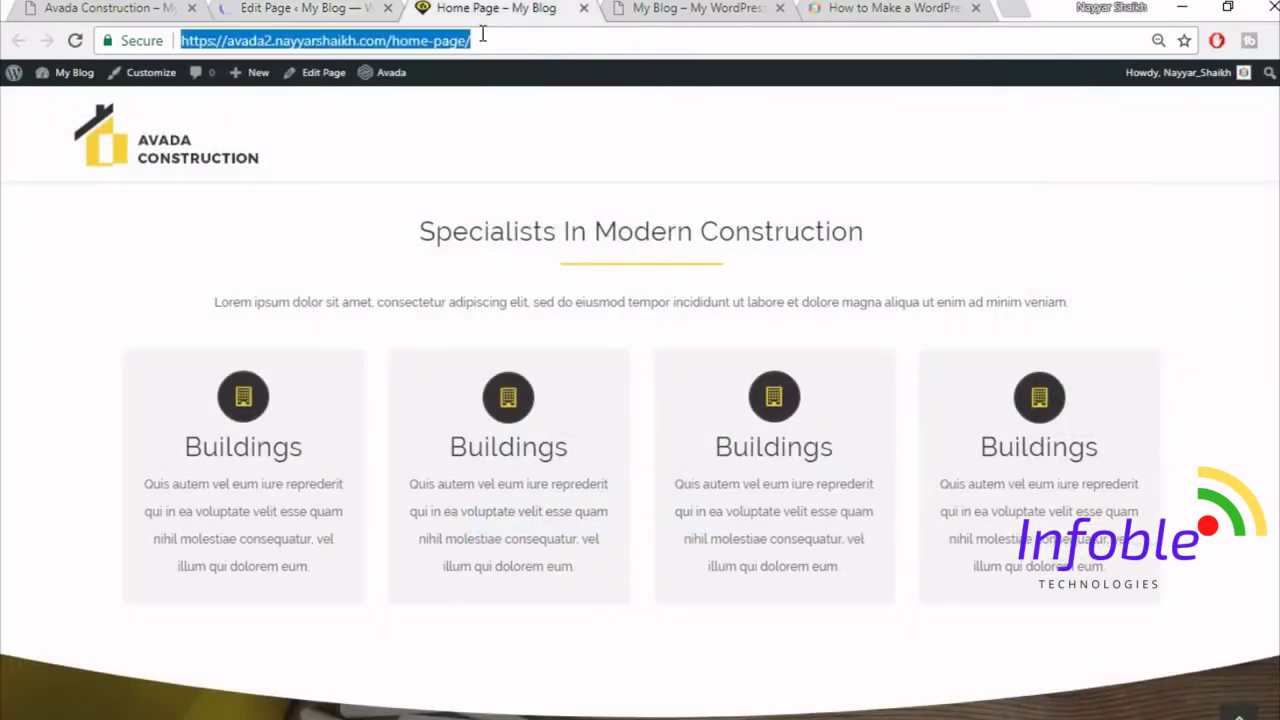
pyautogui.press('Return')
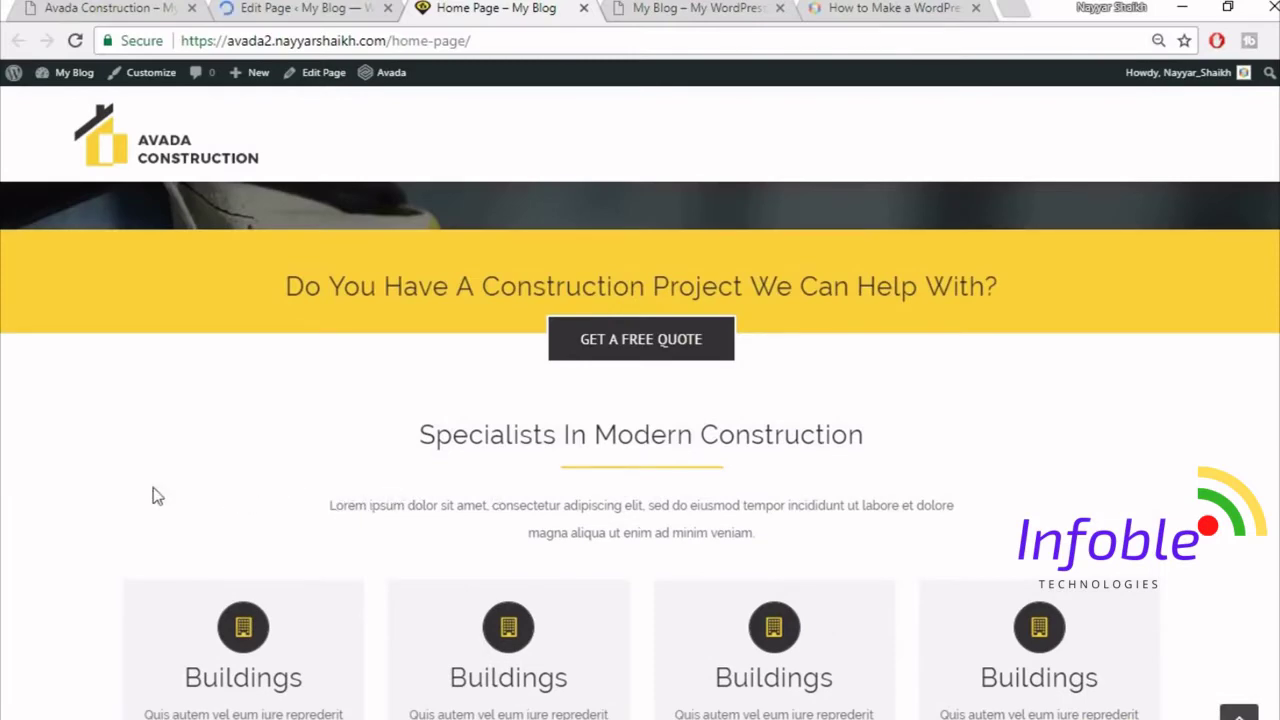
pyautogui.scroll(-1, 1130, 415)
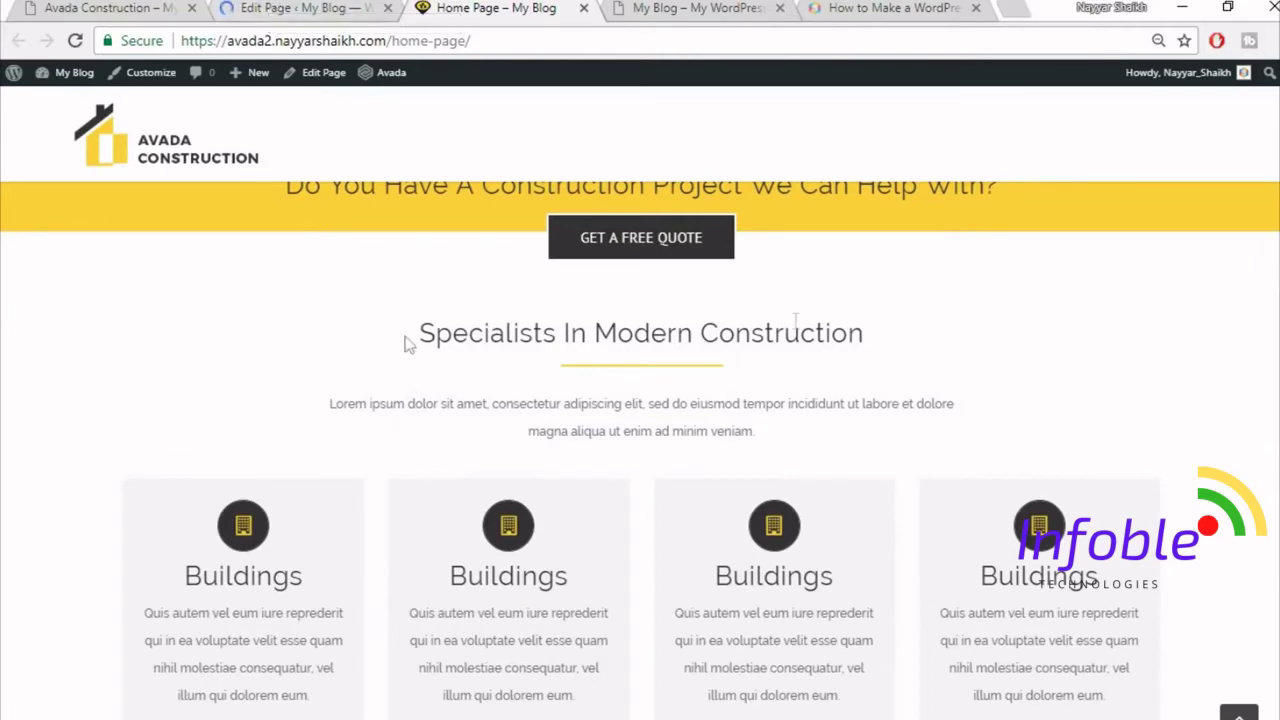
# - Save the Specialists In Modern Construction container to the library as Title
pyautogui.click(300, 7)
pyautogui.scroll(-8, 475, 329)
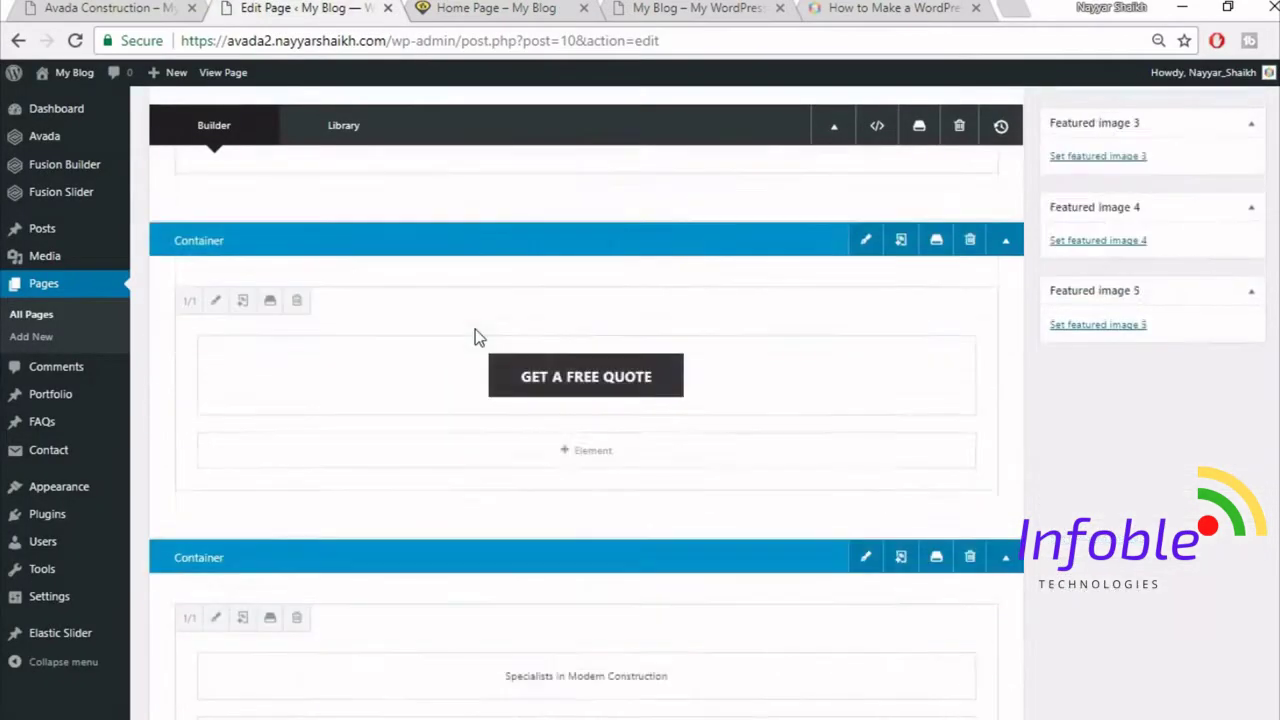
pyautogui.scroll(-5, 475, 330)
pyautogui.scroll(2, 790, 358)
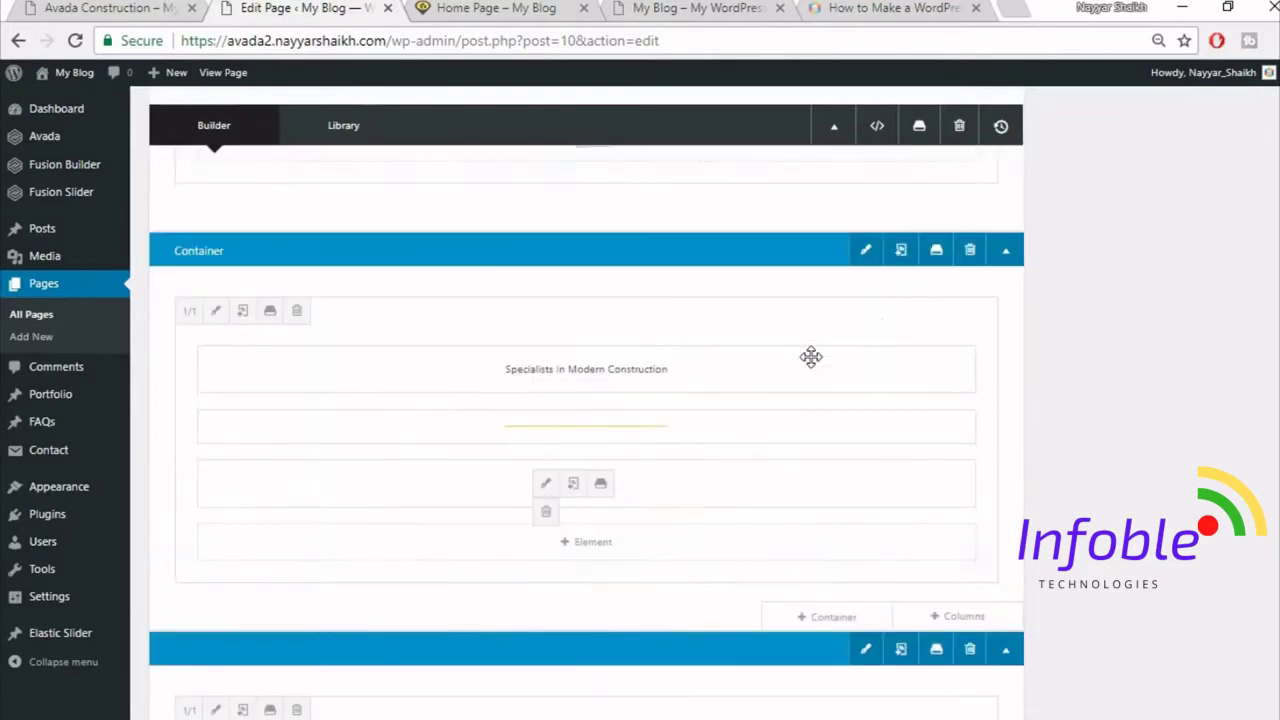
pyautogui.click(935, 252)
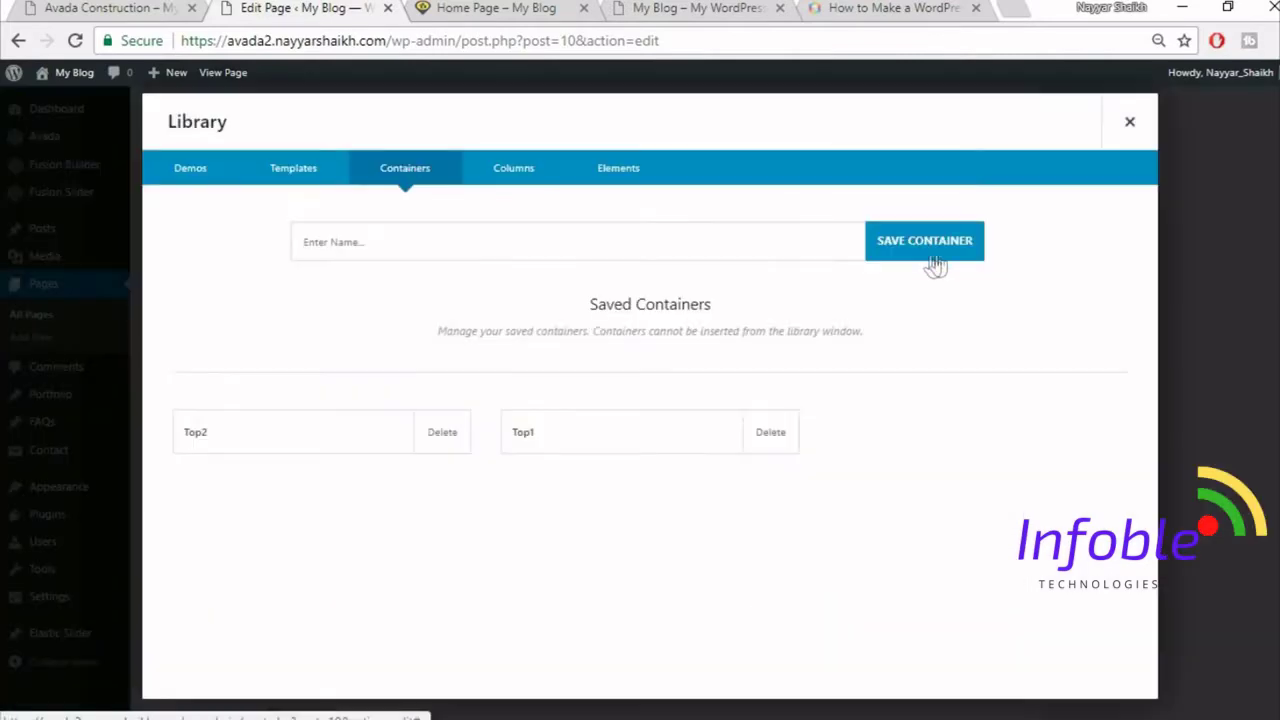
pyautogui.click(590, 245)
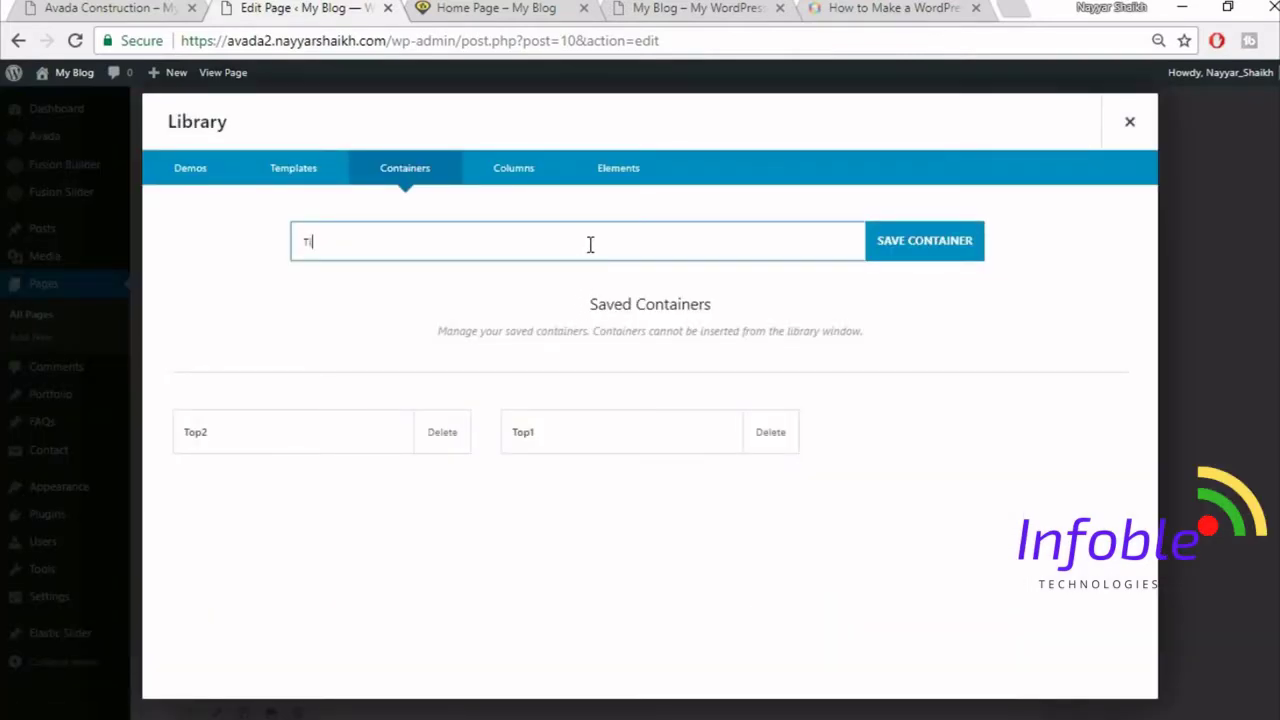
pyautogui.click(914, 258)
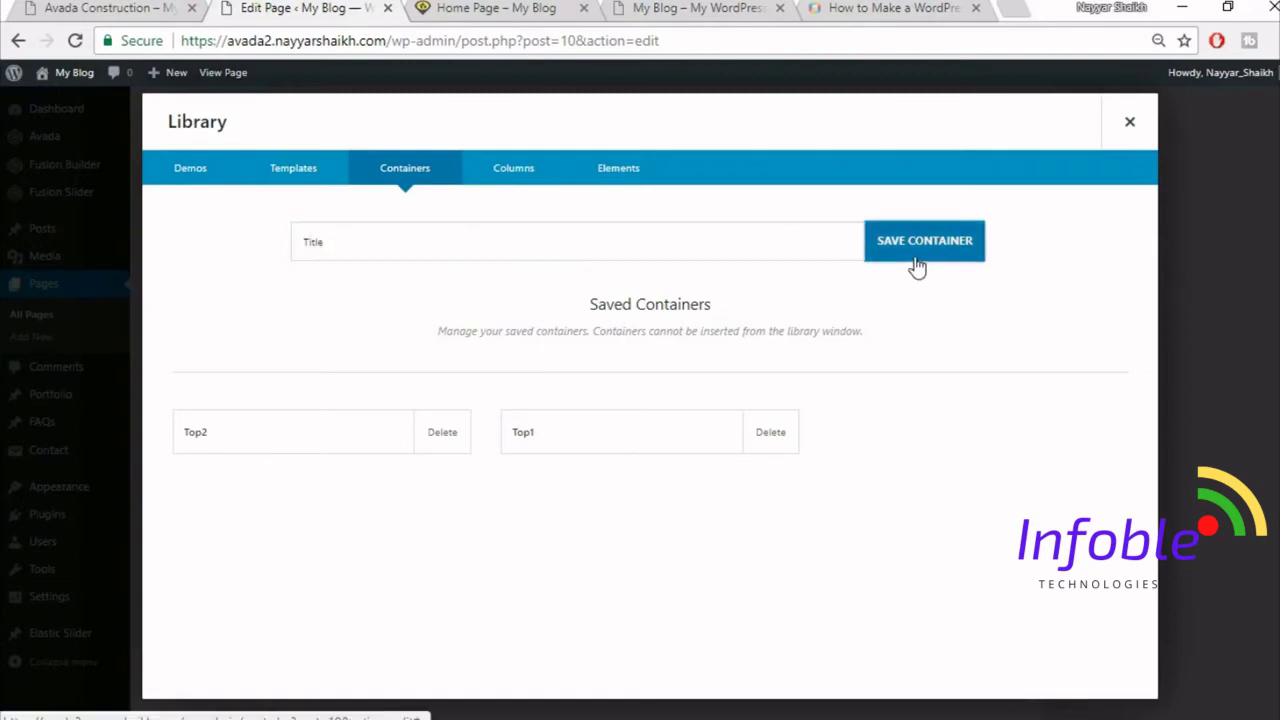
pyautogui.click(1120, 121)
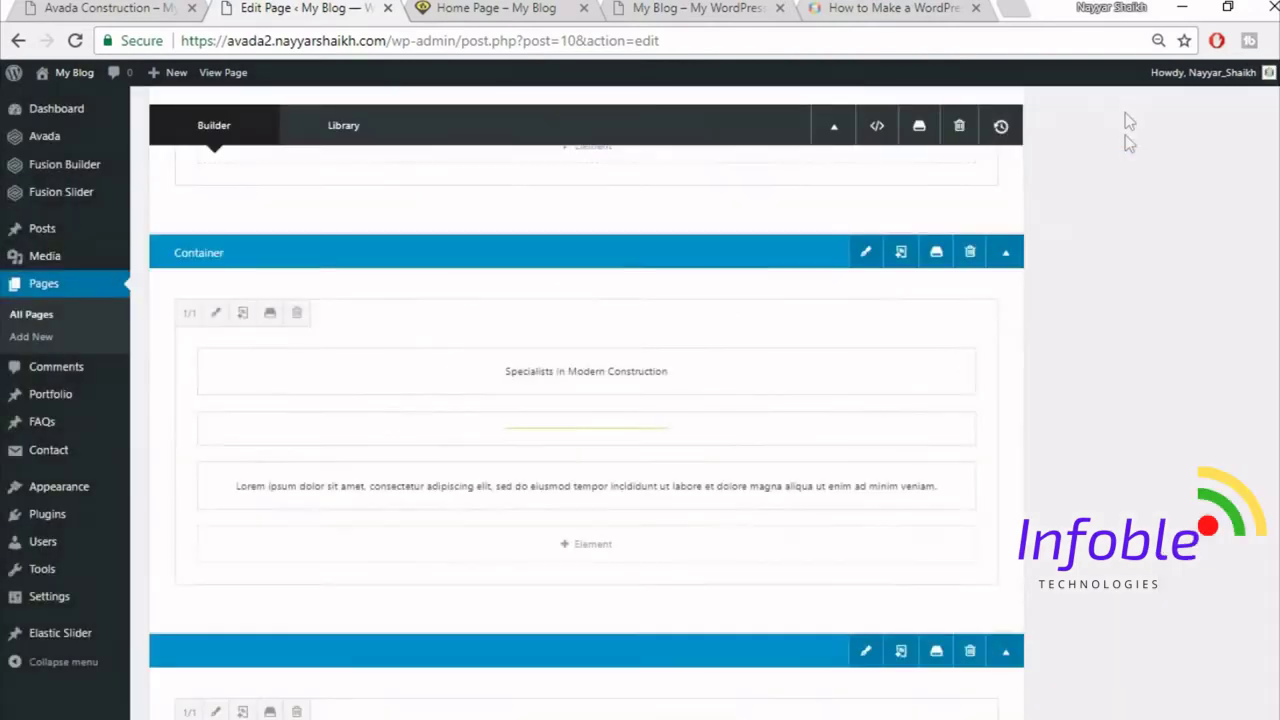
pyautogui.scroll(2, 1128, 180)
pyautogui.scroll(3, 1130, 231)
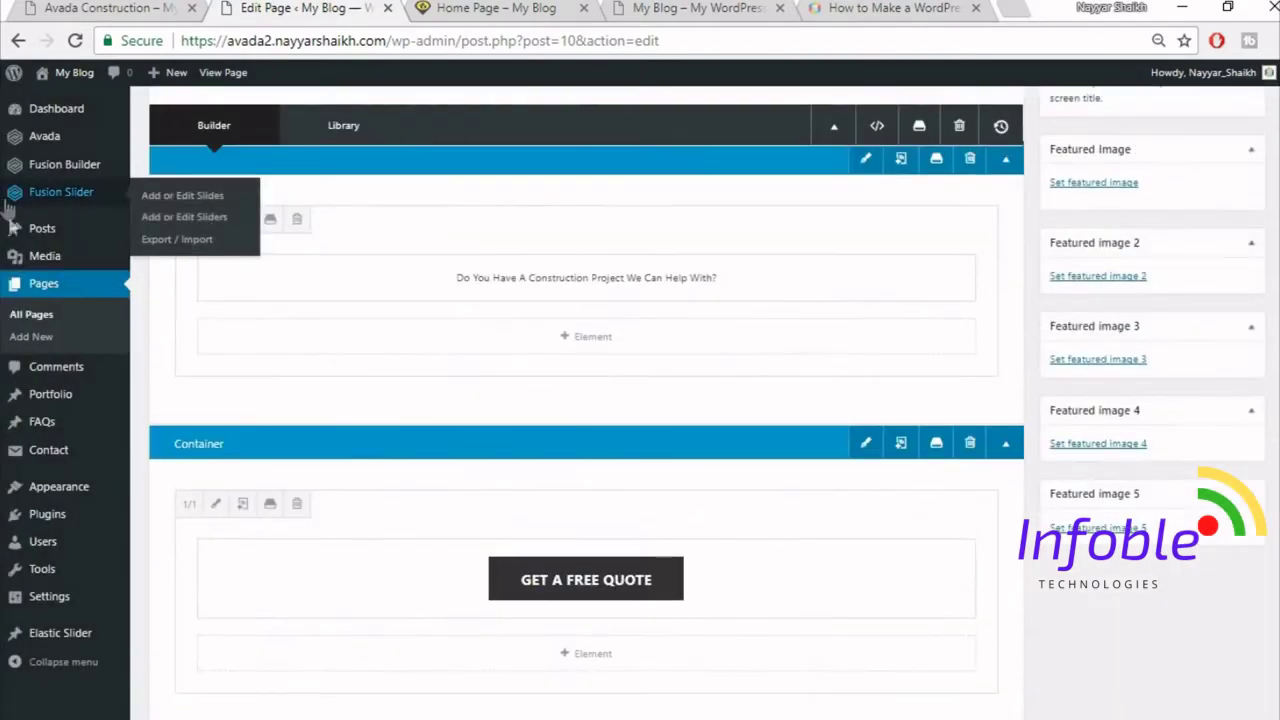
# - Open the Florida Health Facility portfolio post for editing, then view the demo site
pyautogui.click(55, 404)
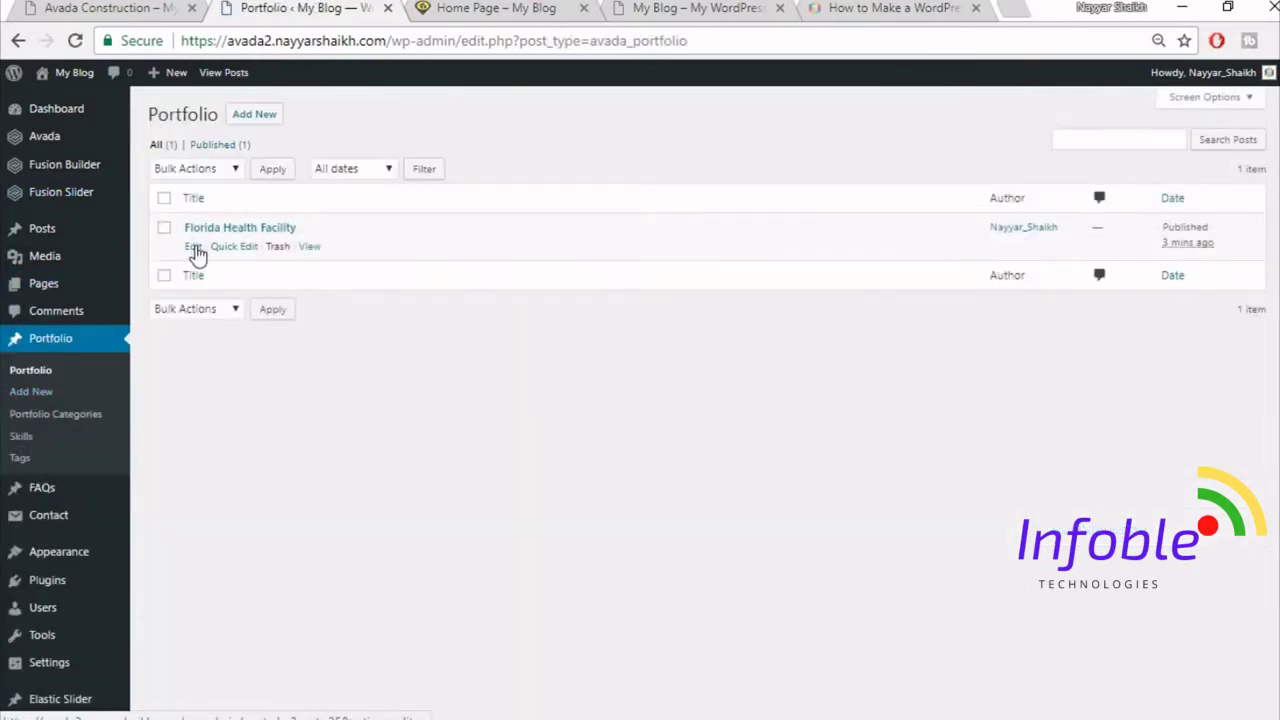
pyautogui.click(195, 248)
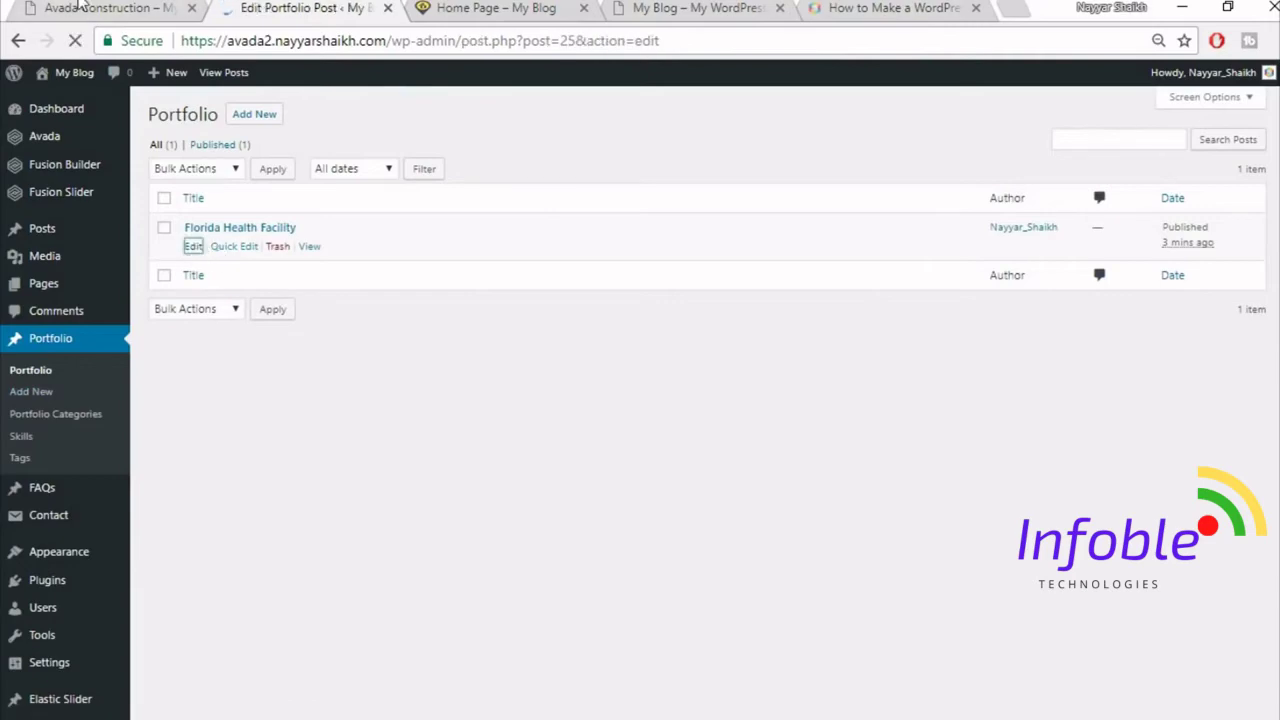
pyautogui.click(80, 5)
pyautogui.scroll(5, 606, 550)
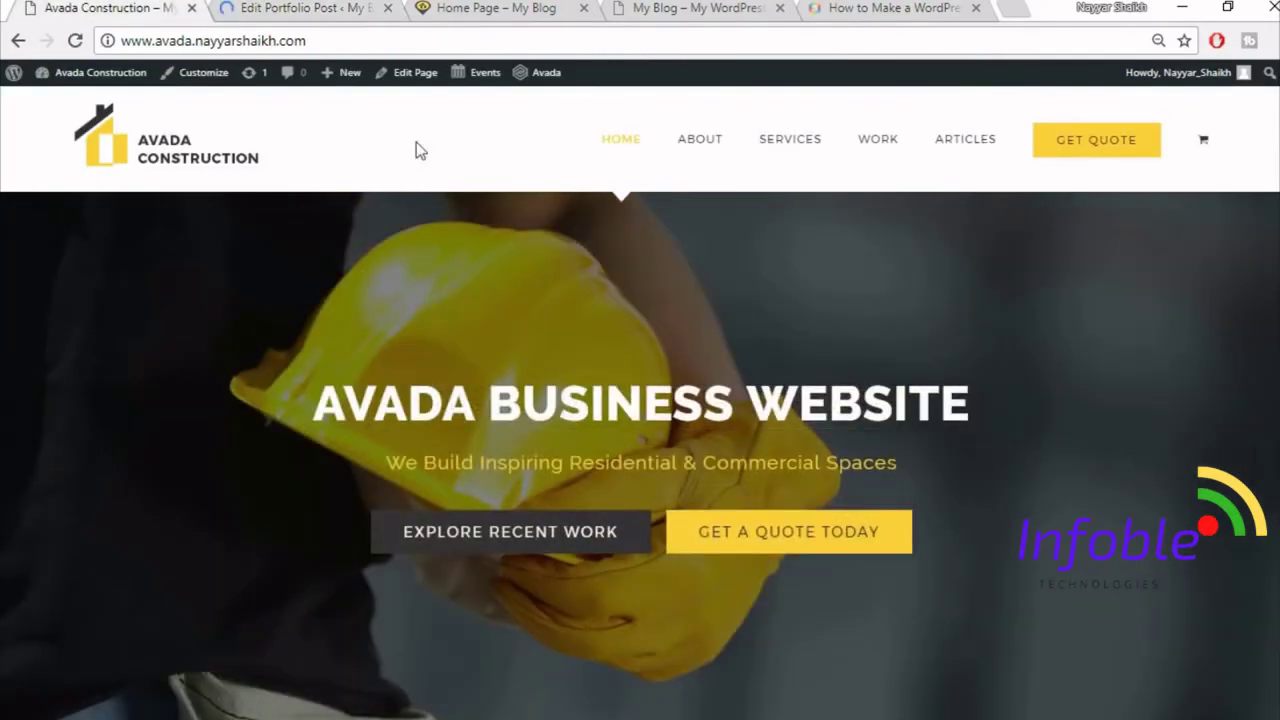
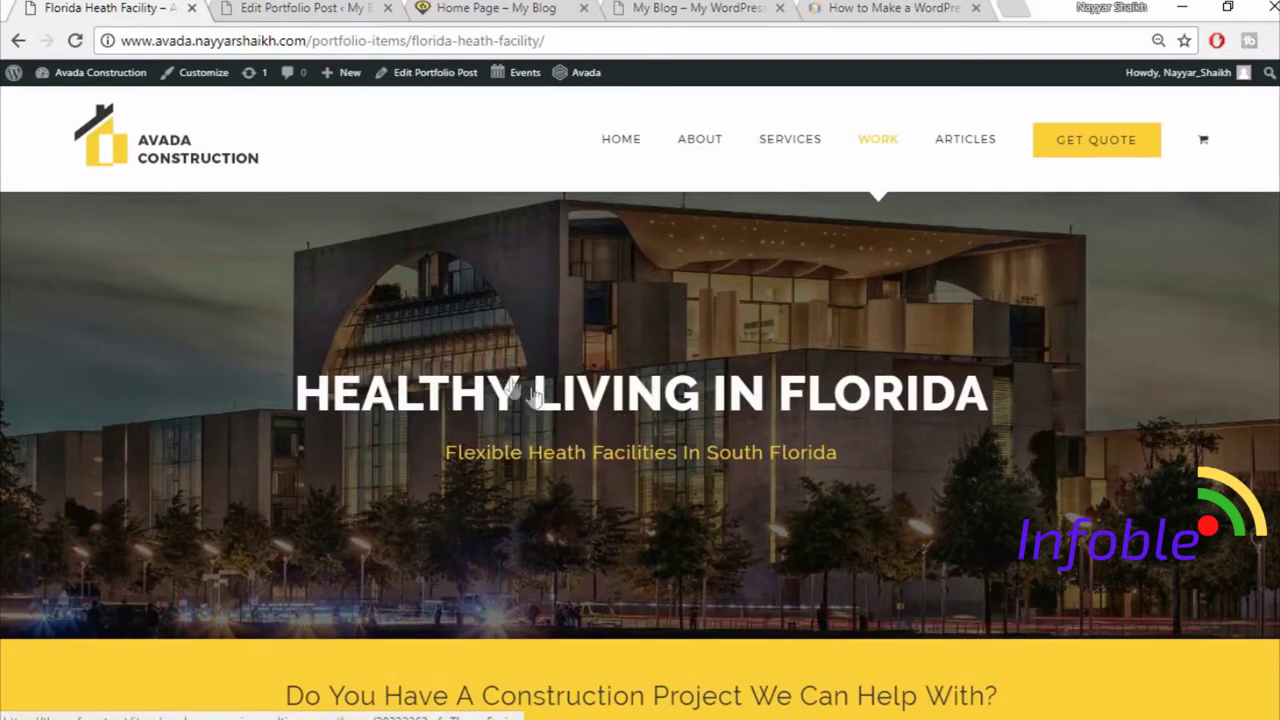
# - Switch the post to Fusion Builder and collapse the Custom Fields, Excerpt, Comments and Discussion boxes
pyautogui.click(265, 6)
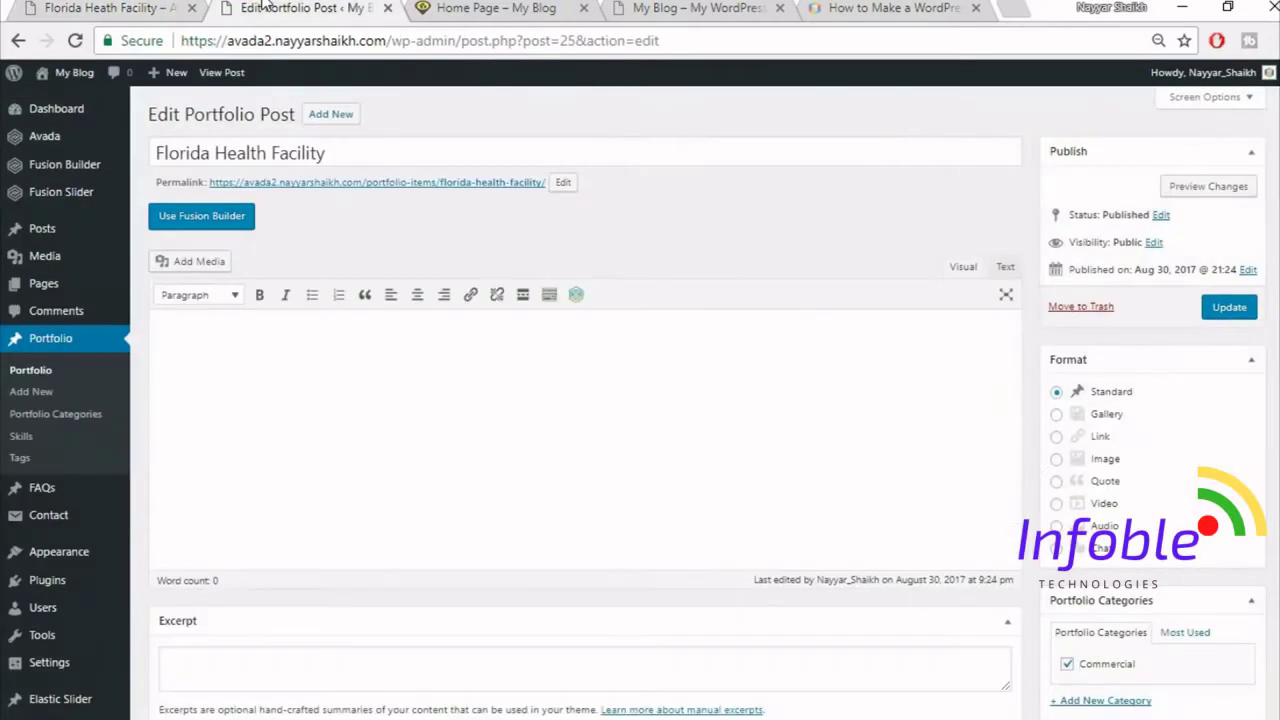
pyautogui.click(210, 222)
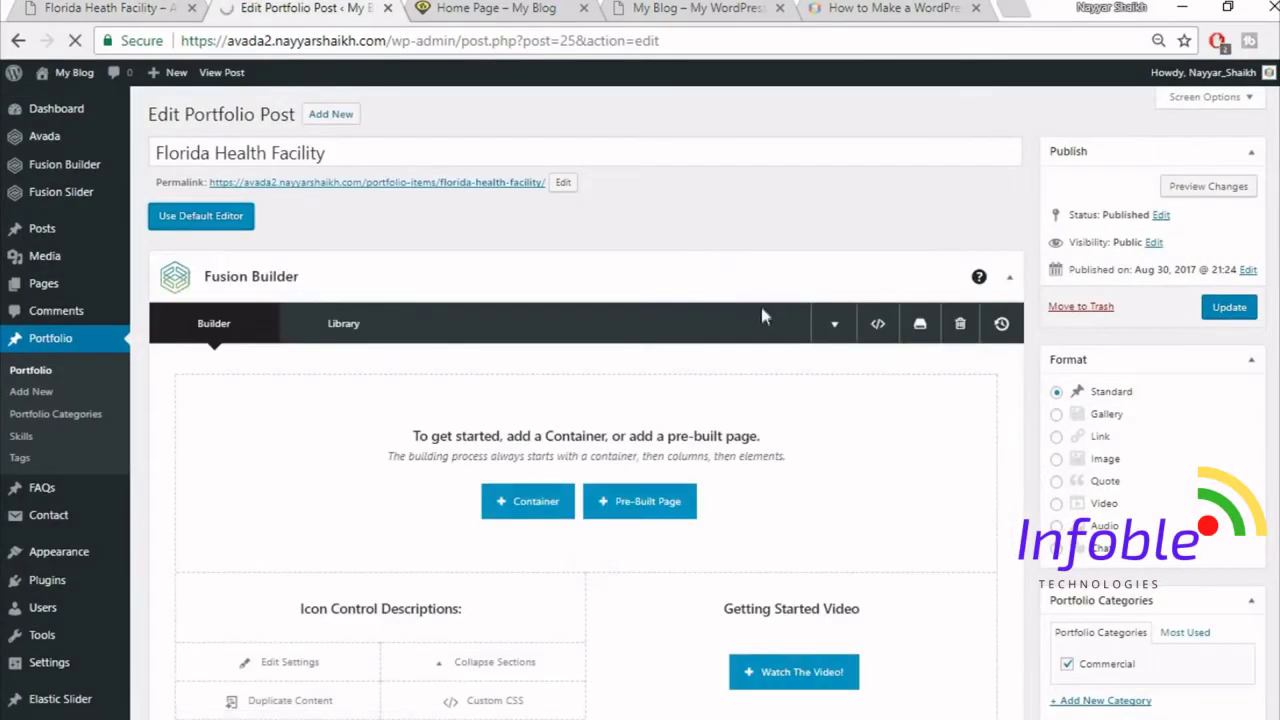
pyautogui.scroll(-8, 1020, 356)
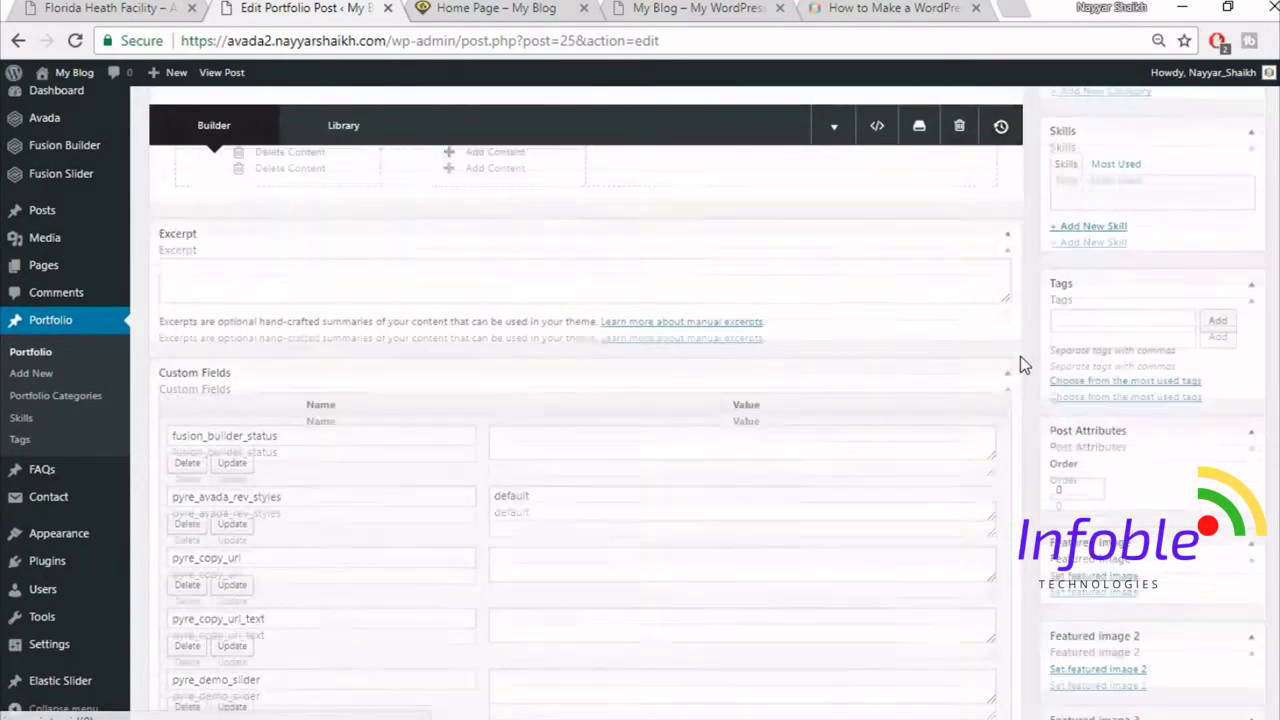
pyautogui.scroll(-3, 1020, 356)
pyautogui.scroll(6, 1020, 358)
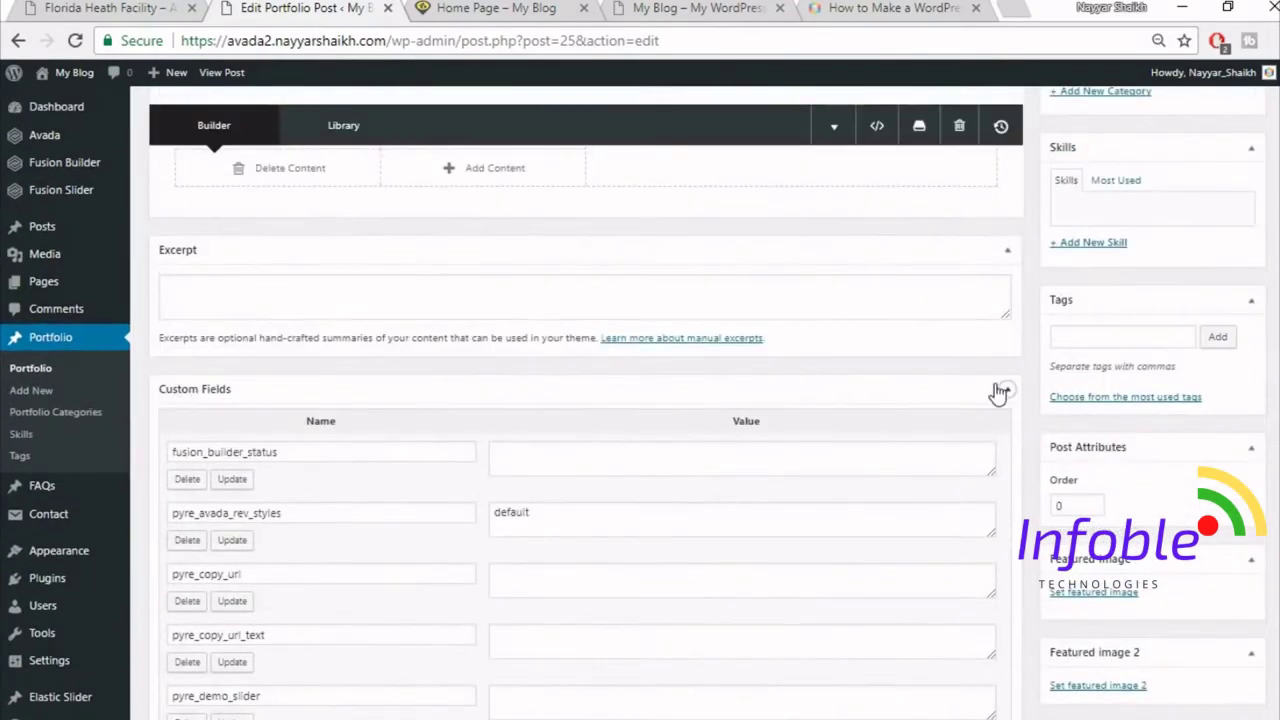
pyautogui.click(1006, 390)
pyautogui.click(1007, 251)
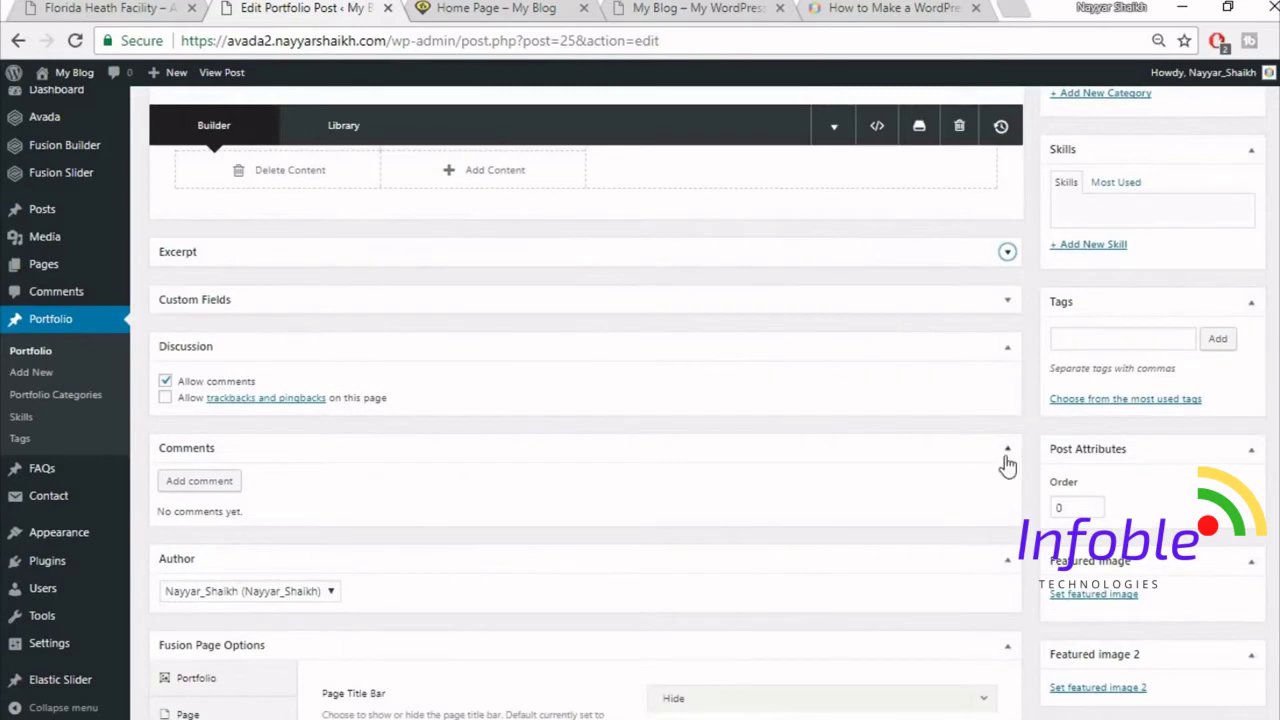
pyautogui.click(1006, 456)
pyautogui.click(995, 350)
# - In Page Options > Sliders, set Slider Type to Fusion Slider and choose the slider named Slider
pyautogui.scroll(-1, 789, 515)
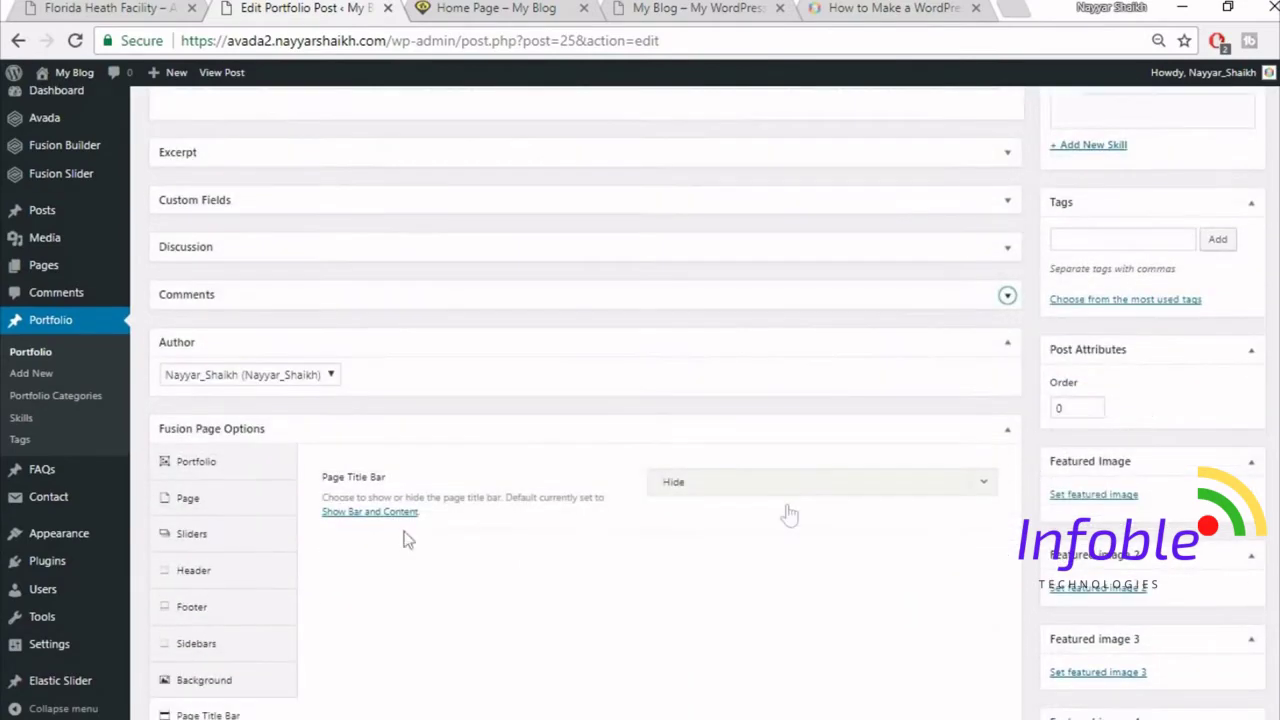
pyautogui.click(200, 532)
pyautogui.click(790, 484)
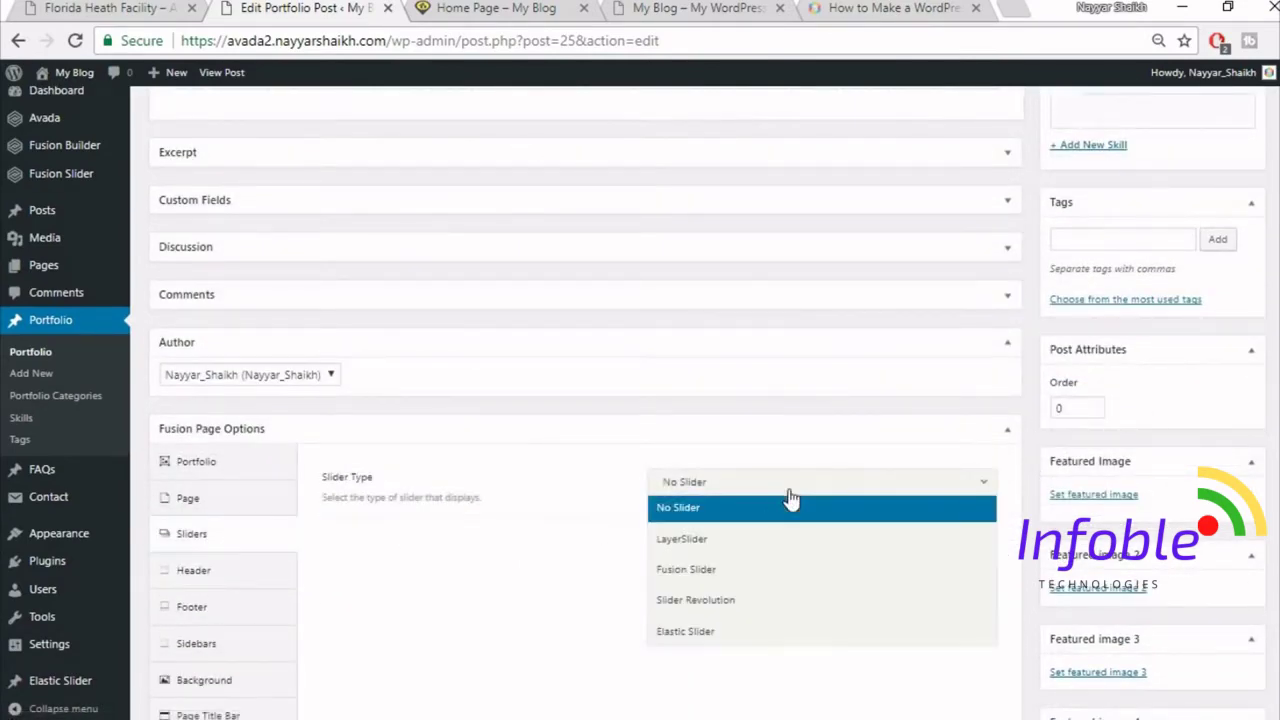
pyautogui.click(737, 566)
pyautogui.click(737, 545)
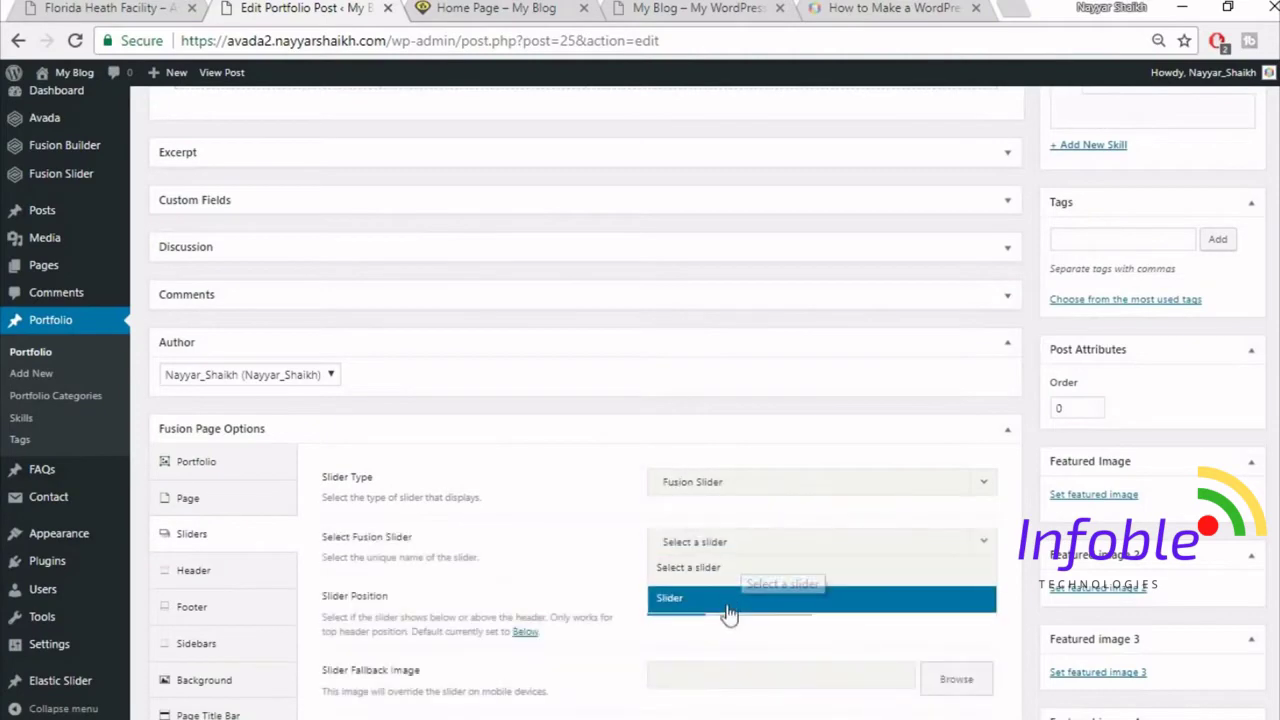
pyautogui.click(728, 603)
pyautogui.scroll(-1, 855, 566)
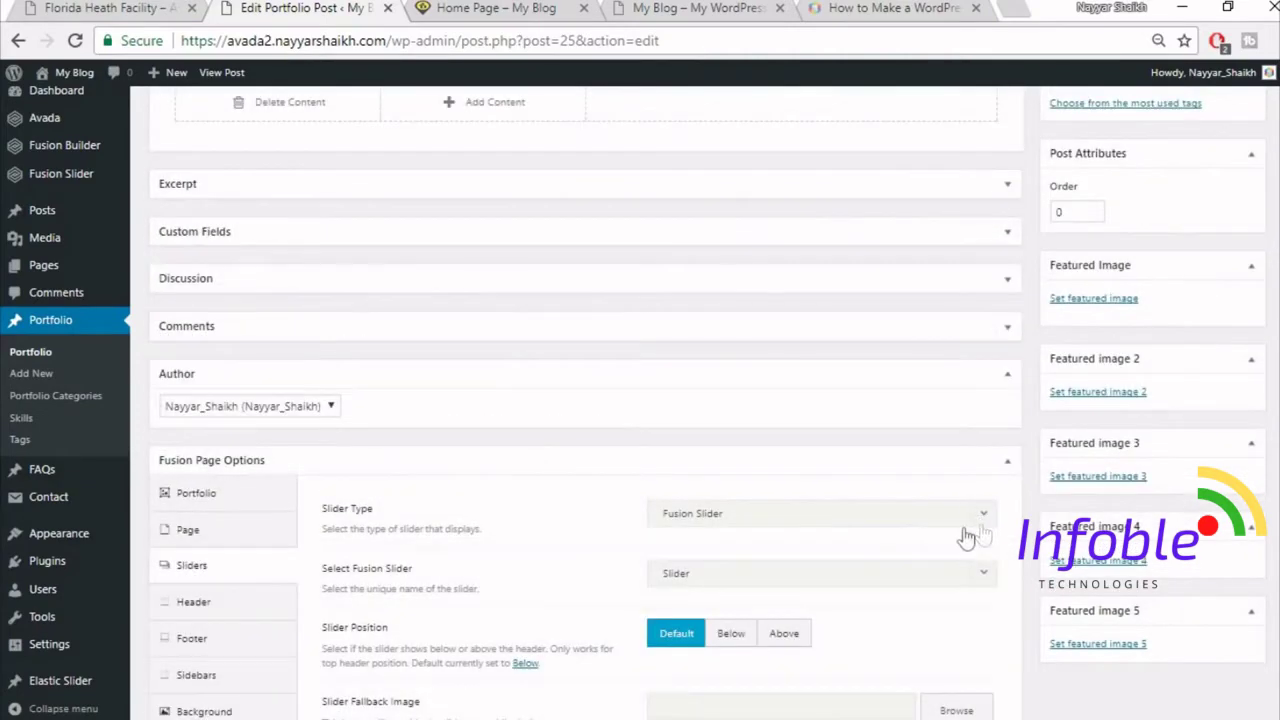
pyautogui.scroll(5, 950, 520)
pyautogui.scroll(2, 837, 380)
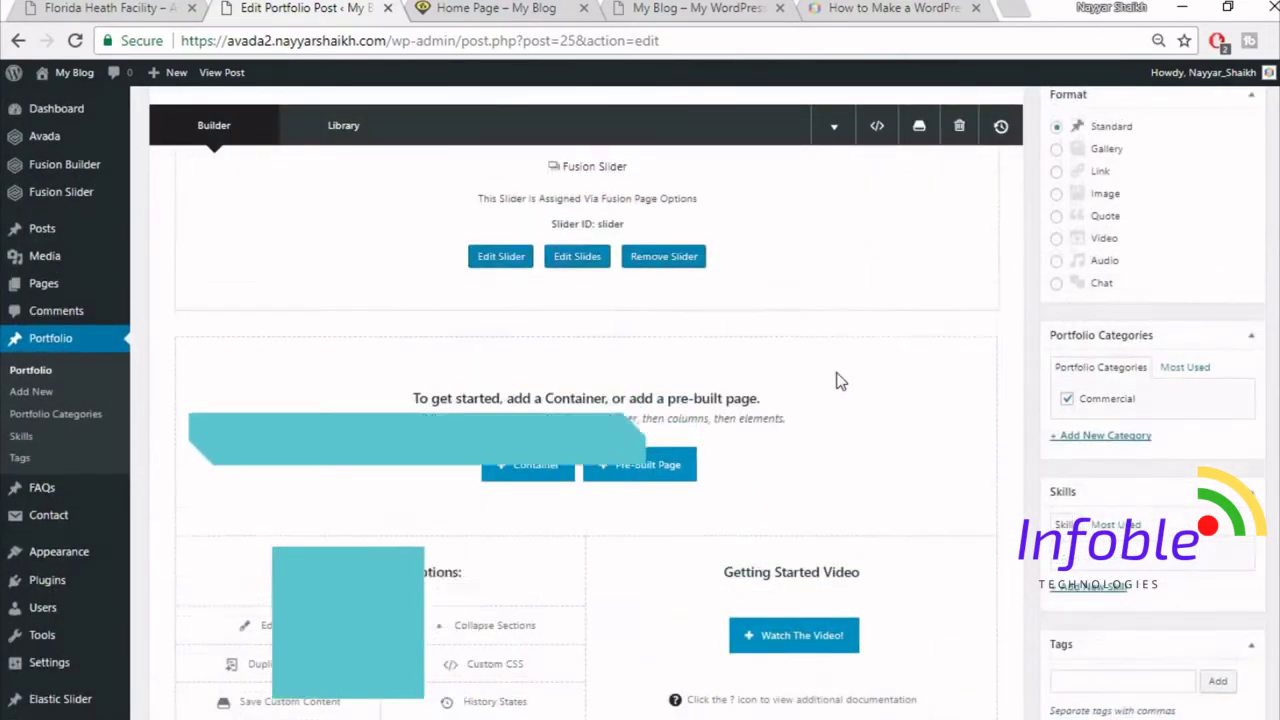
# - Check the live page, then insert the saved Top1 library container below the slider
pyautogui.click(33, 6)
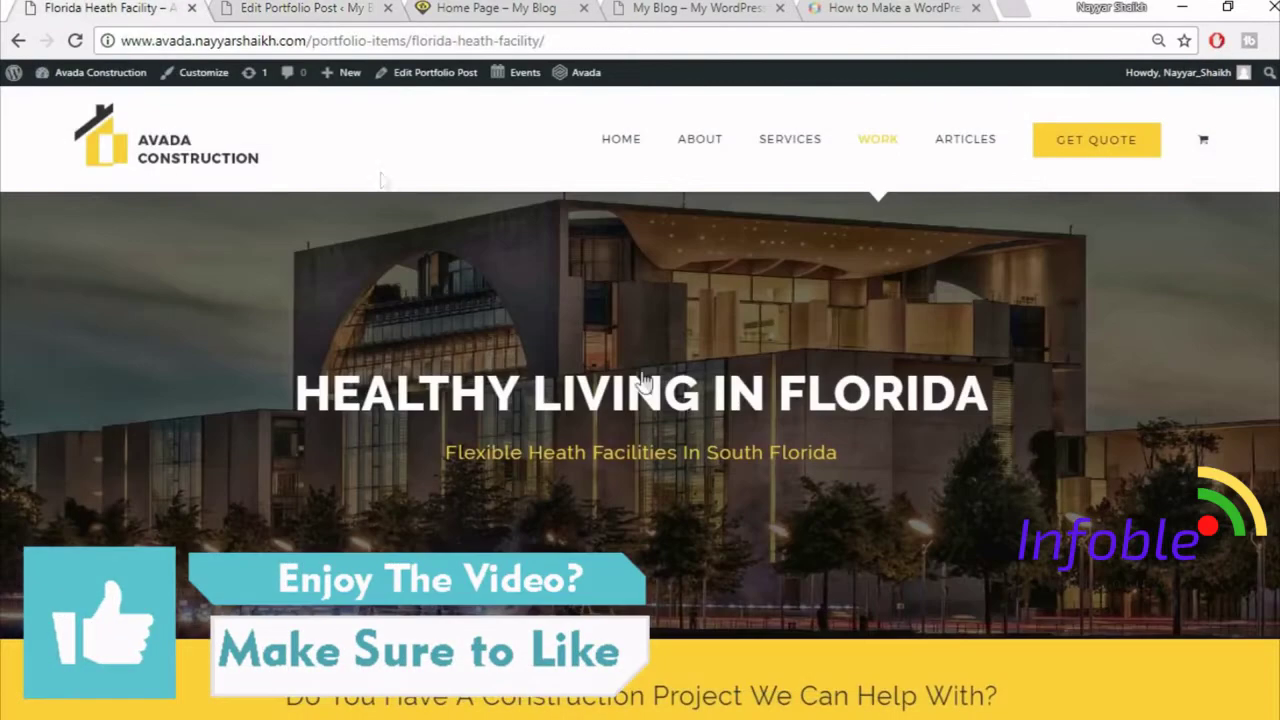
pyautogui.scroll(-4, 673, 407)
pyautogui.scroll(1, 669, 391)
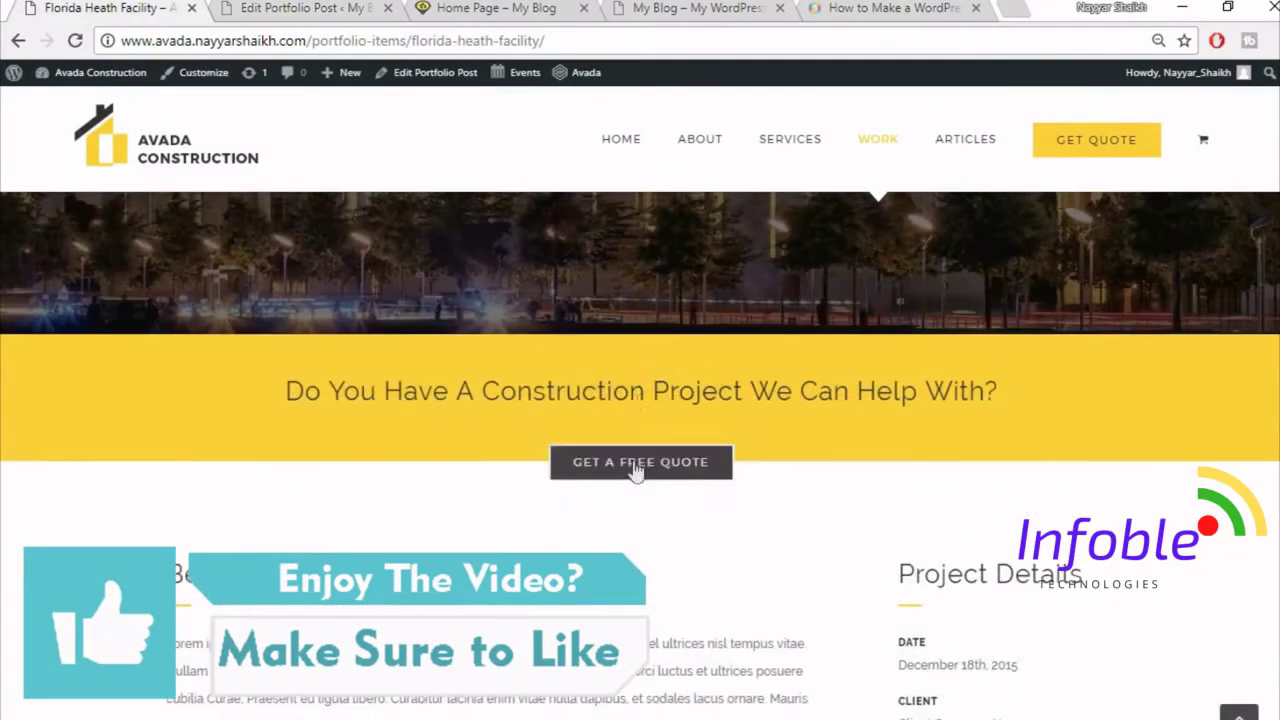
pyautogui.click(297, 7)
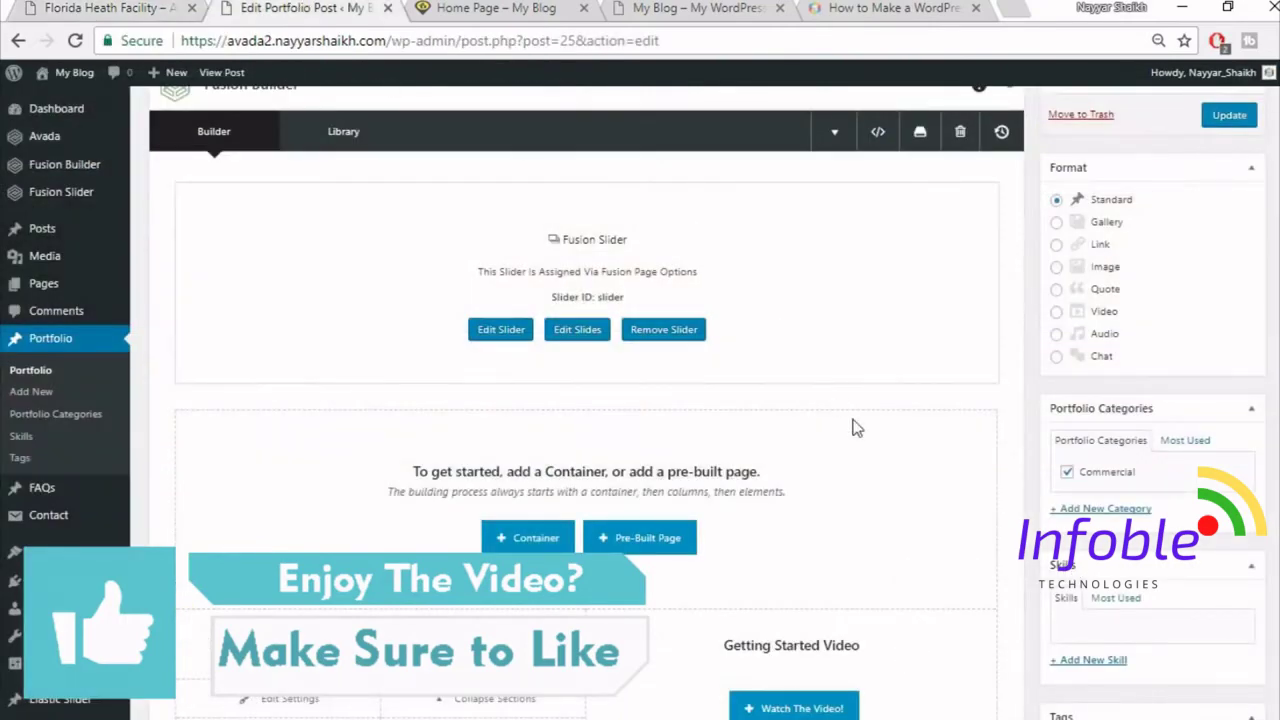
pyautogui.click(527, 545)
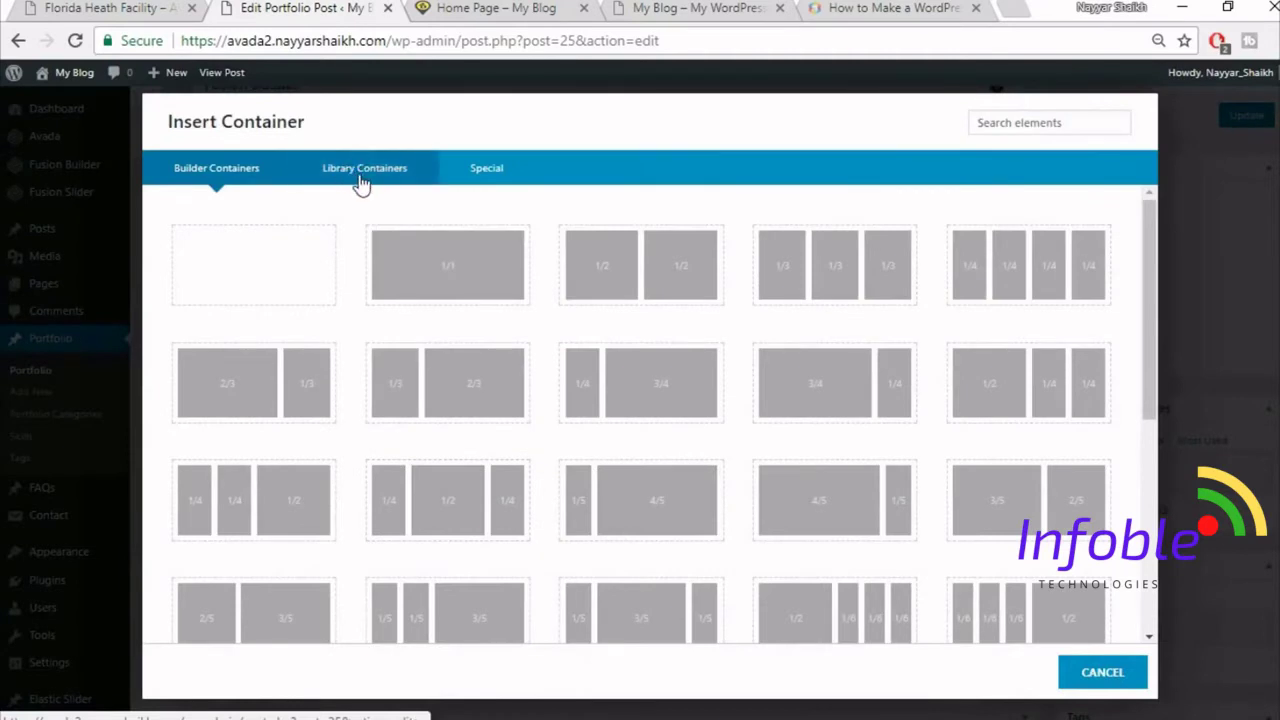
pyautogui.click(362, 180)
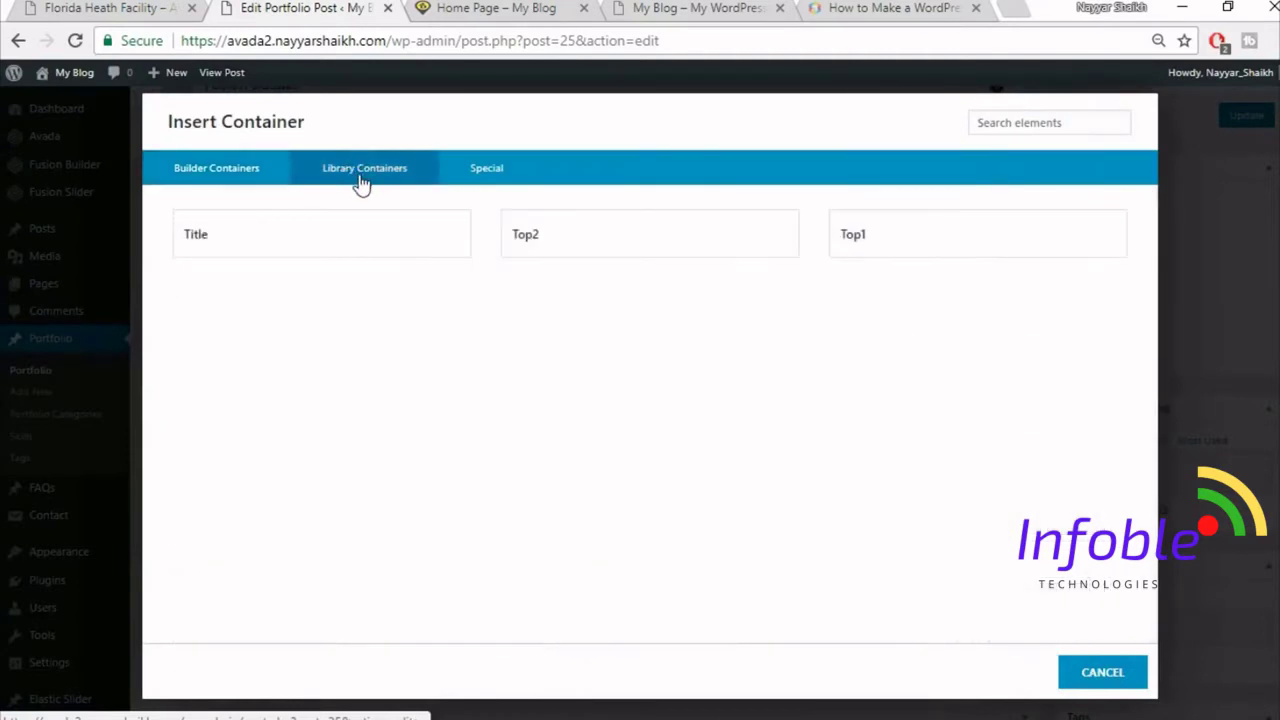
pyautogui.click(909, 232)
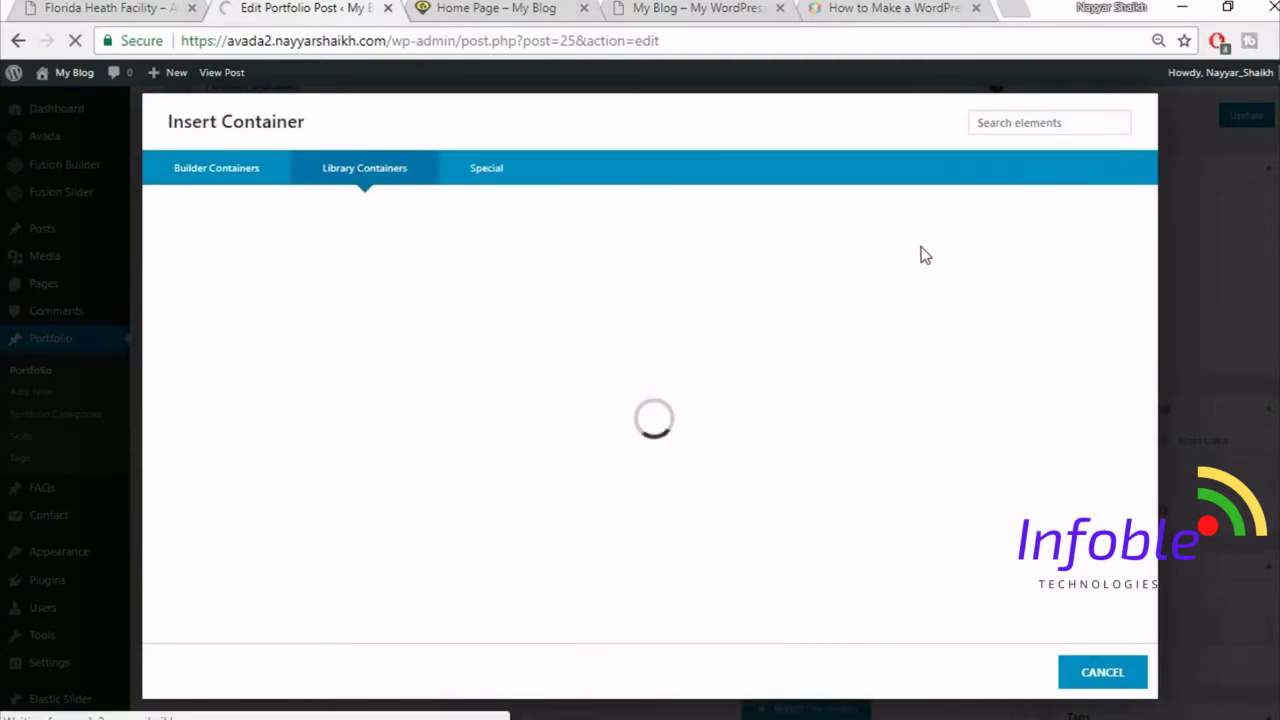
# - Insert the saved Top2 library container beneath it and update the post
pyautogui.scroll(-3, 870, 340)
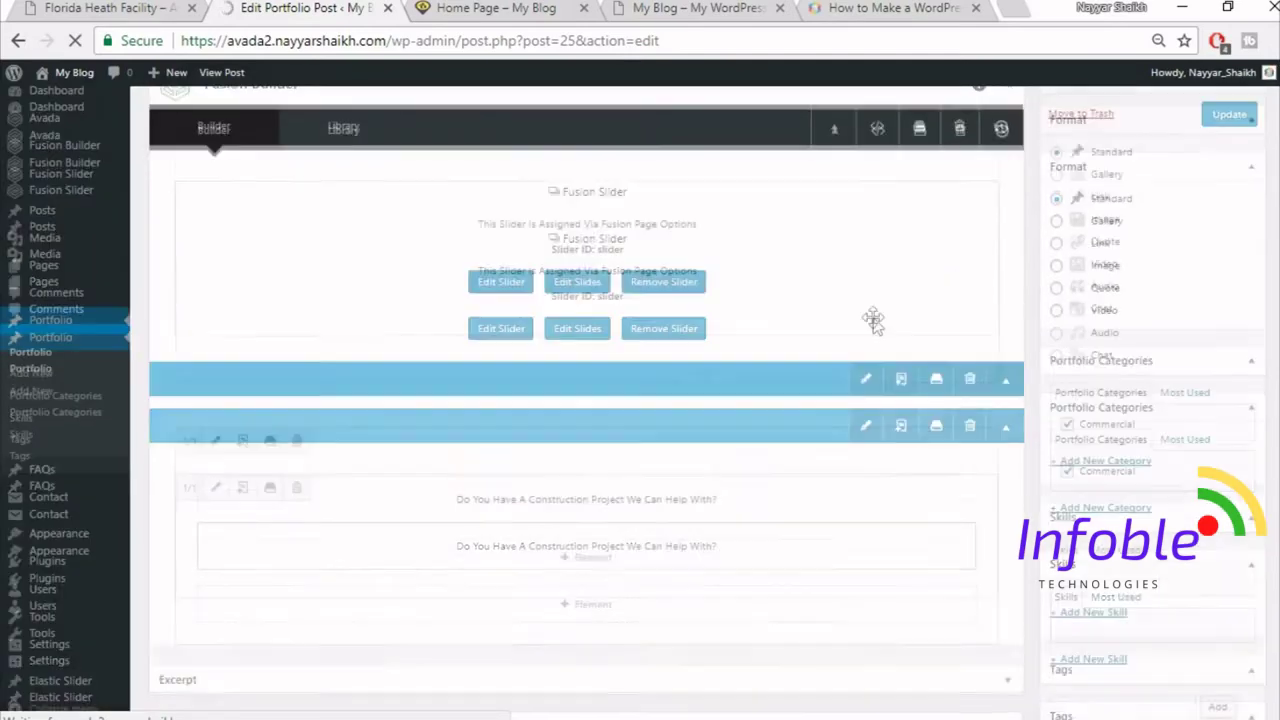
pyautogui.click(820, 388)
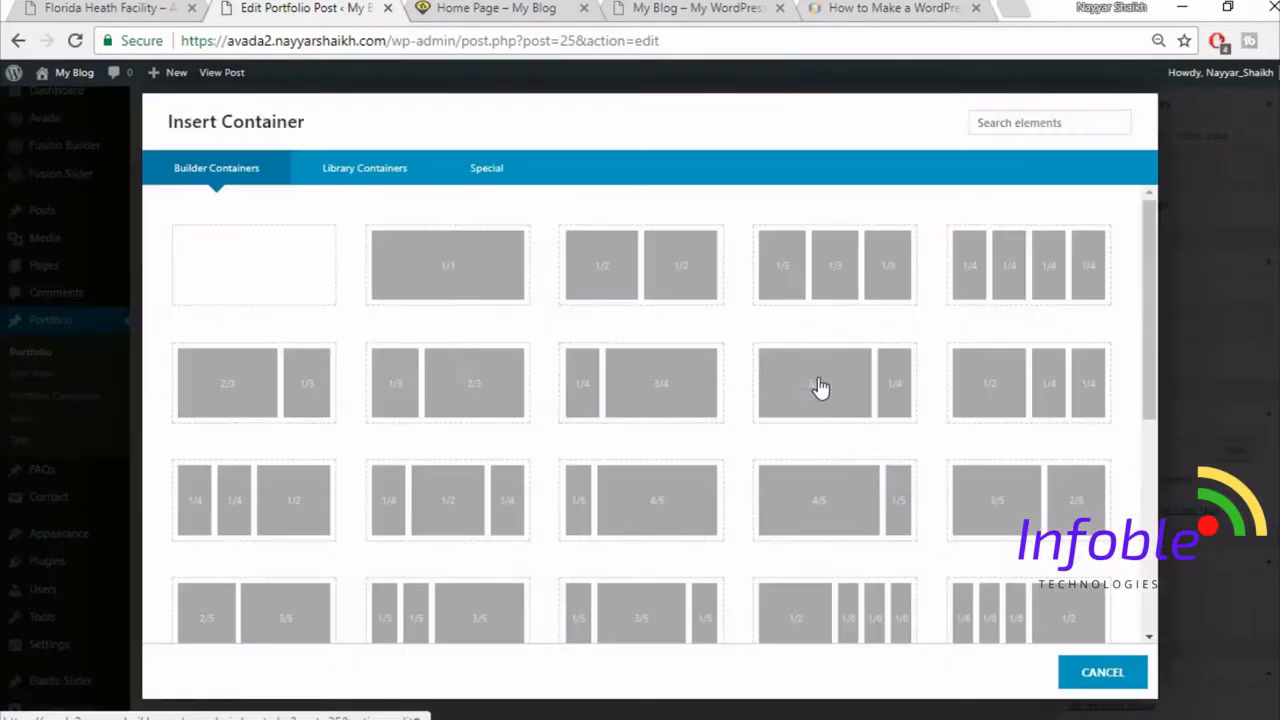
pyautogui.click(364, 170)
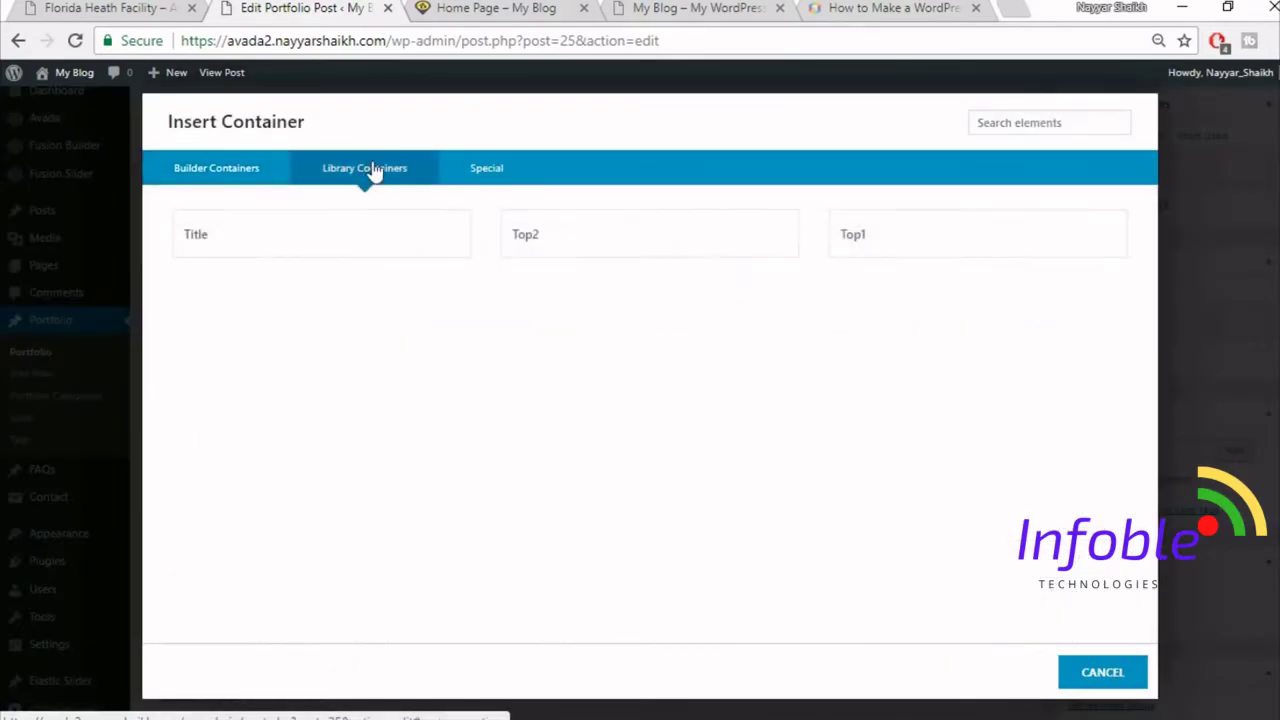
pyautogui.click(606, 234)
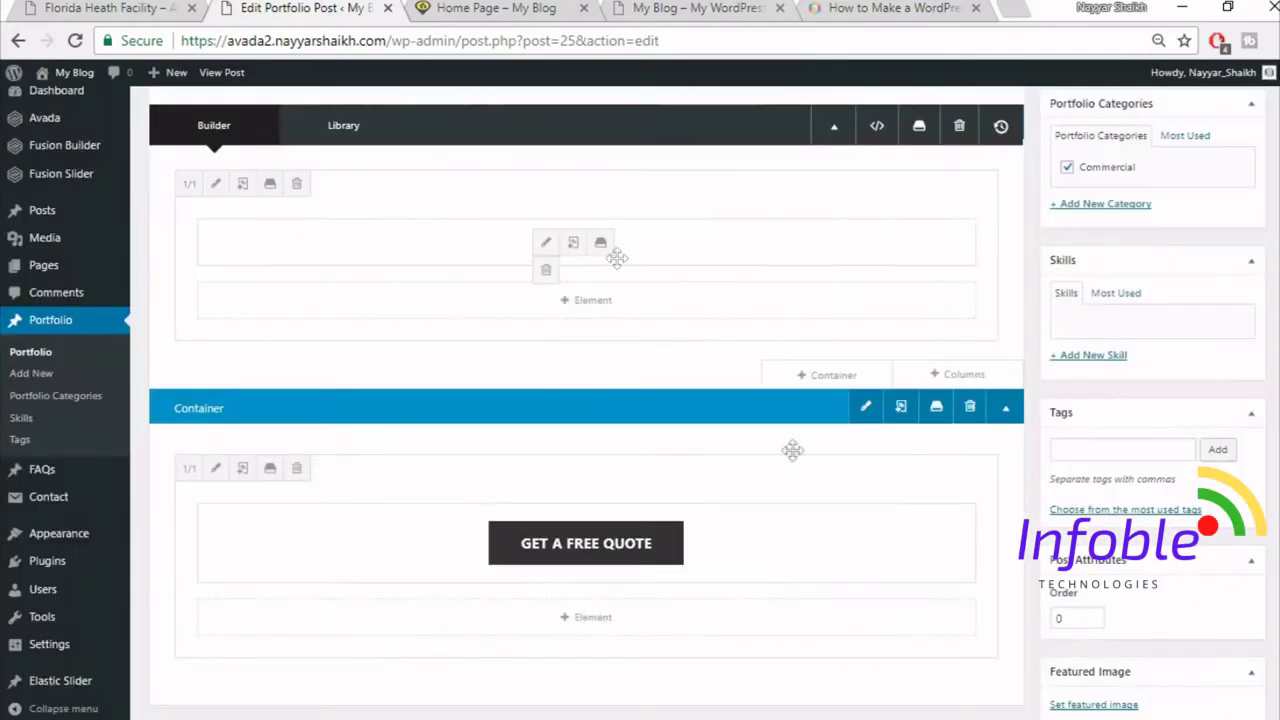
pyautogui.scroll(5, 793, 450)
pyautogui.click(1250, 313)
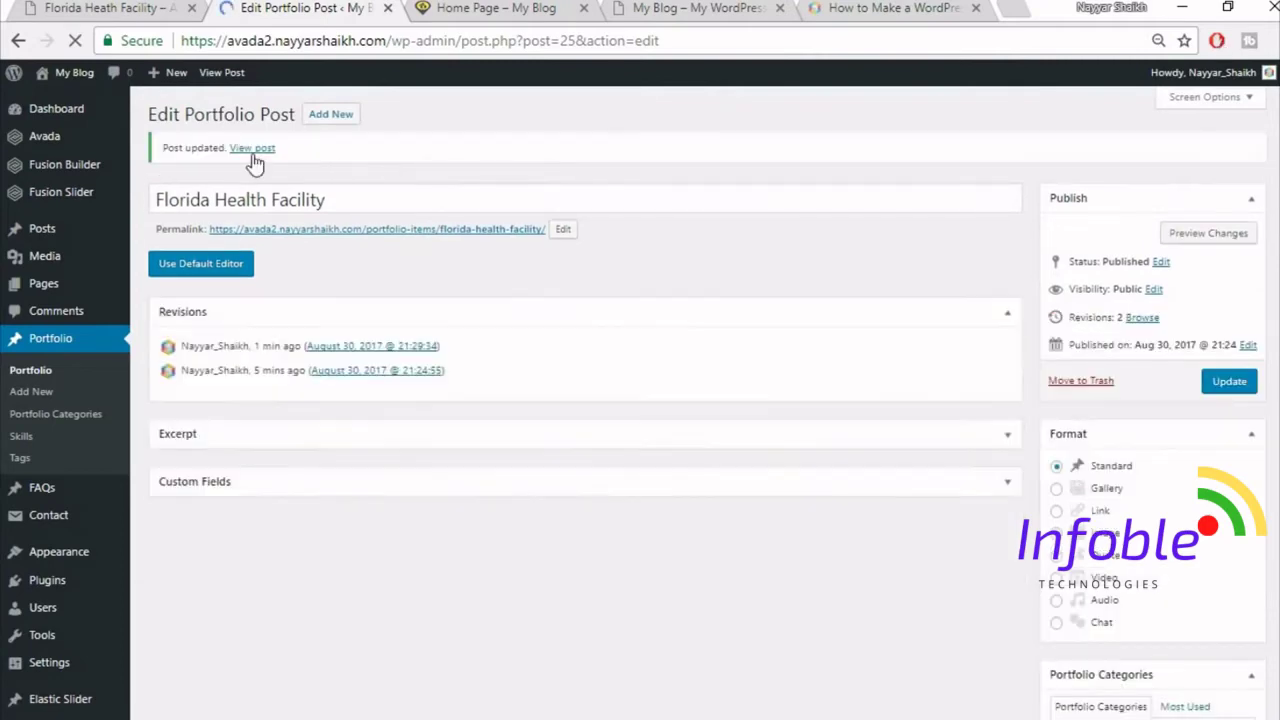
# - Open the published Florida Health Facility post in a new tab
pyautogui.rightClick(254, 149)
pyautogui.click(283, 167)
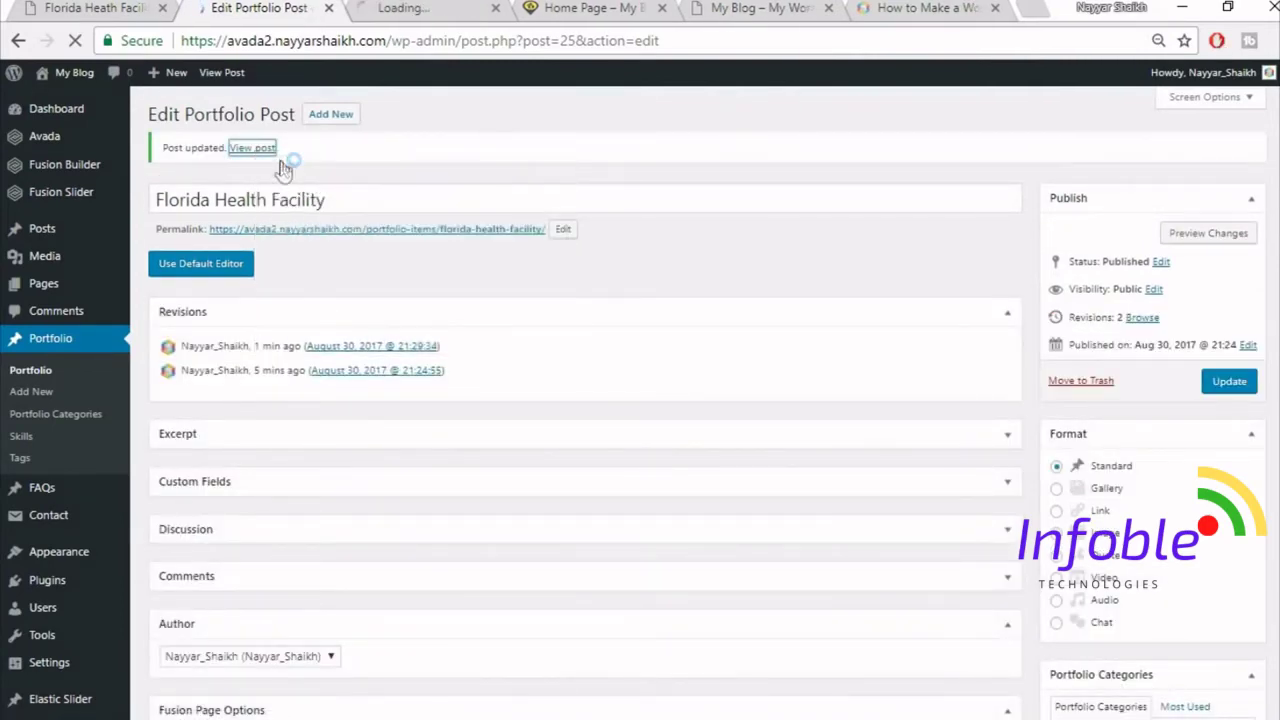
pyautogui.click(448, 7)
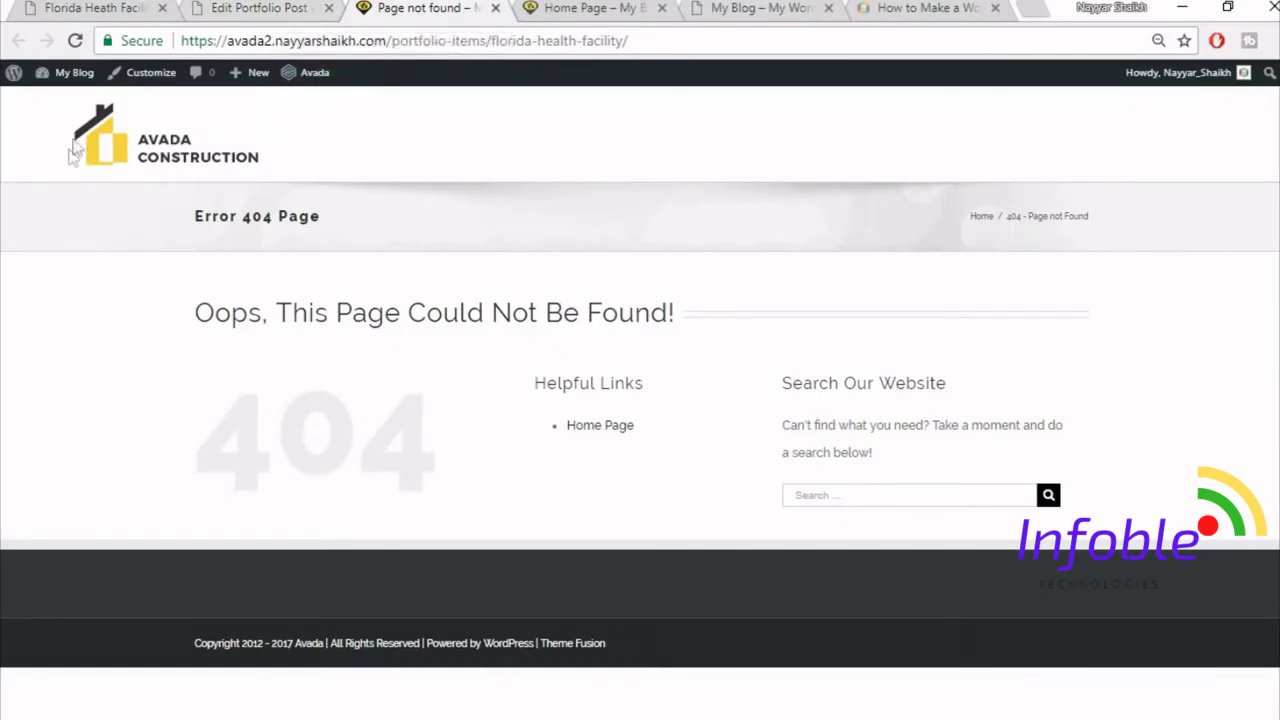
# - Set the permalink structure to Post name, save it, and close the Permalink Settings tab
pyautogui.moveTo(74, 84)
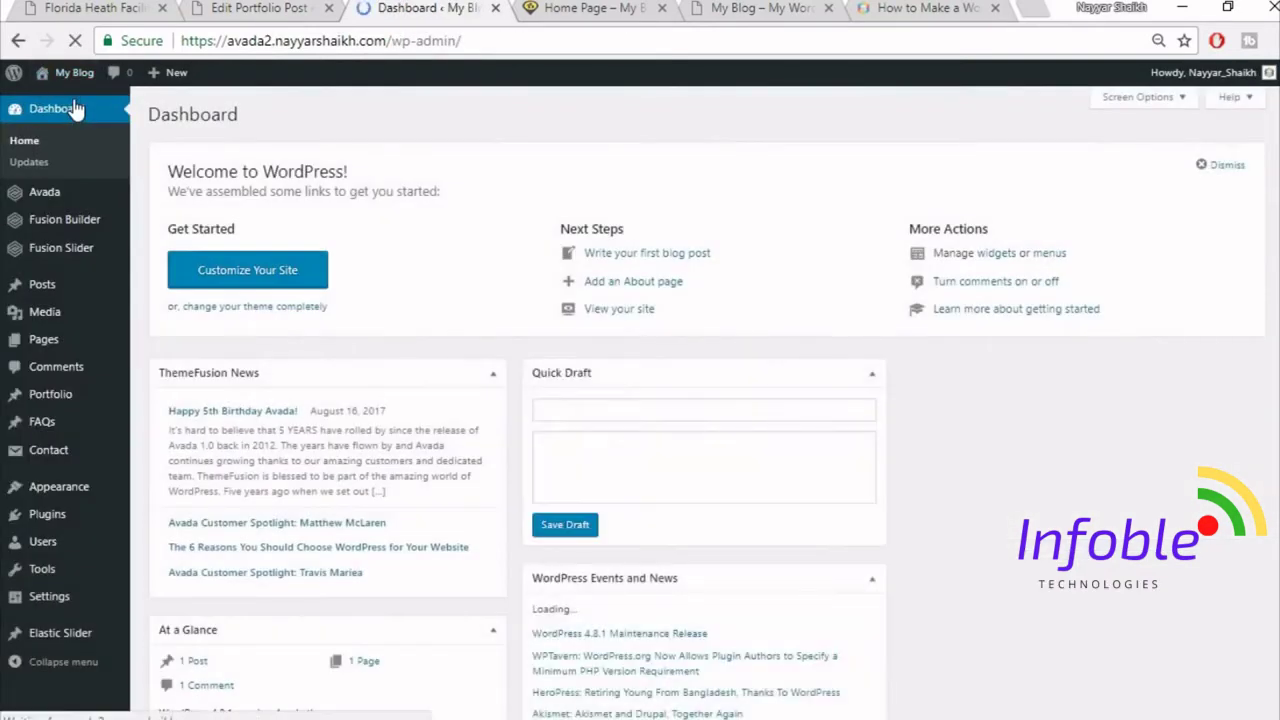
pyautogui.moveTo(55, 605)
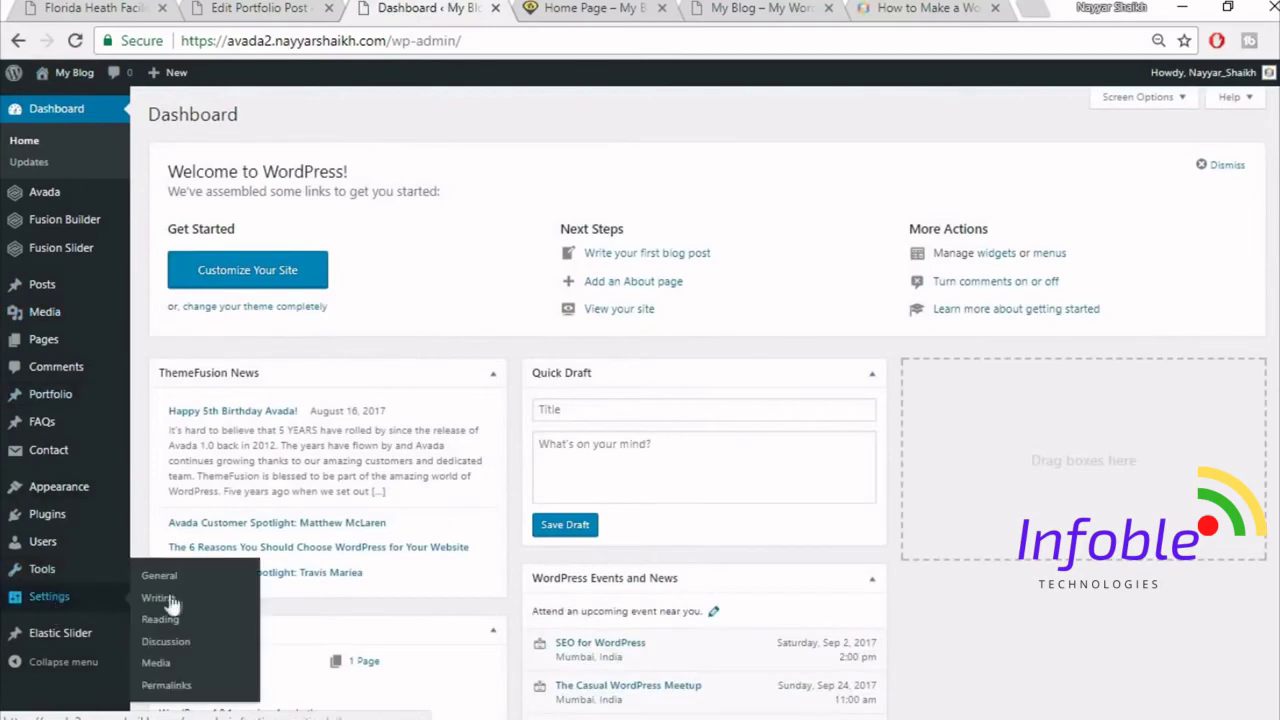
pyautogui.scroll(-1, 160, 600)
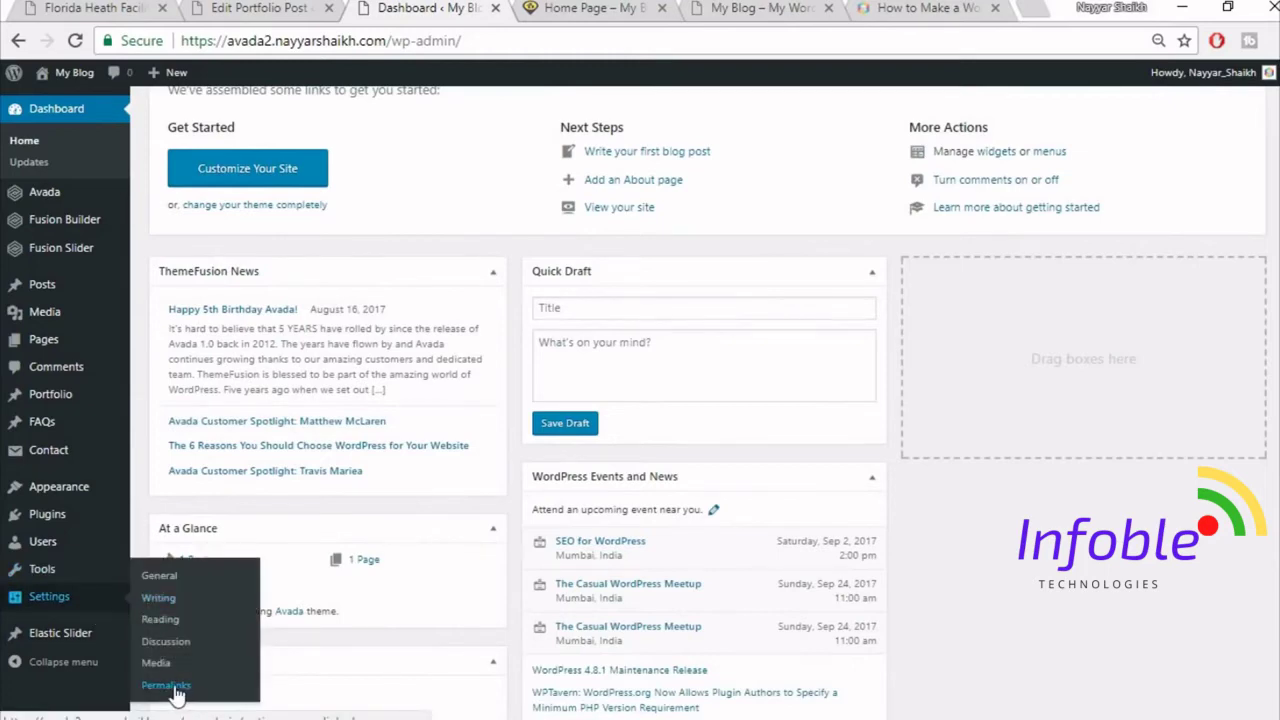
pyautogui.click(168, 686)
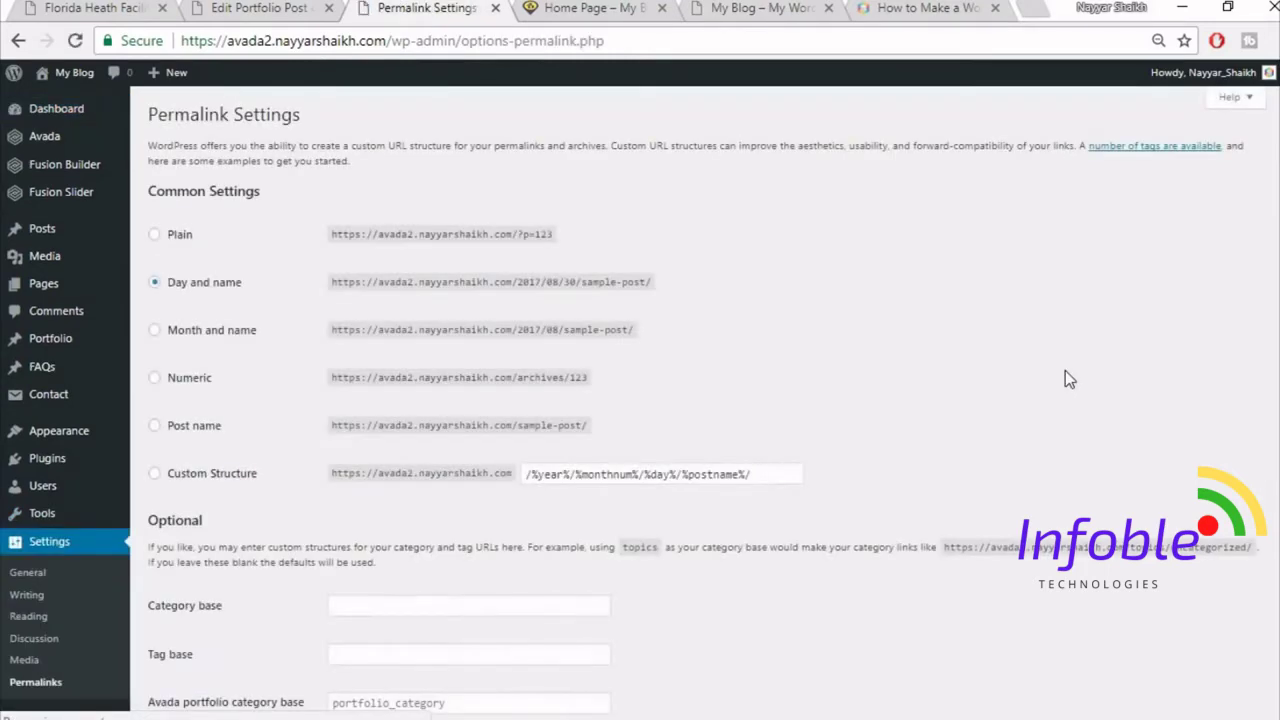
pyautogui.scroll(-1, 1065, 378)
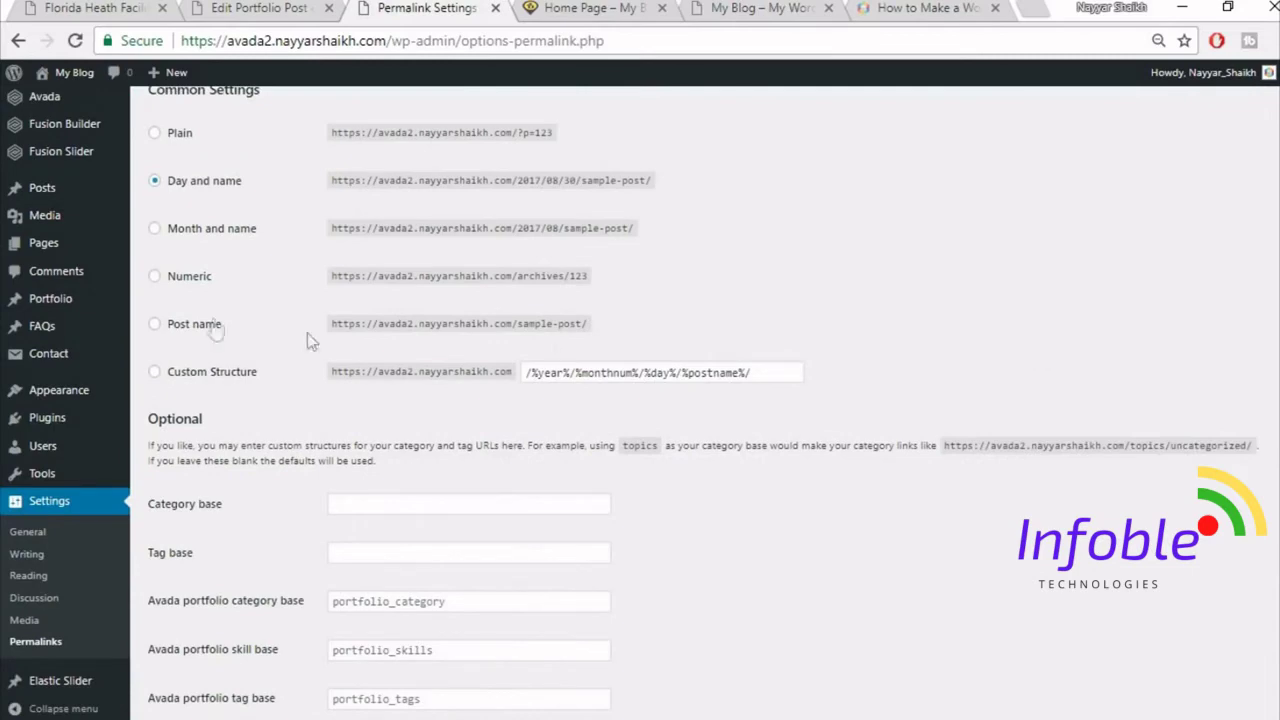
pyautogui.click(198, 326)
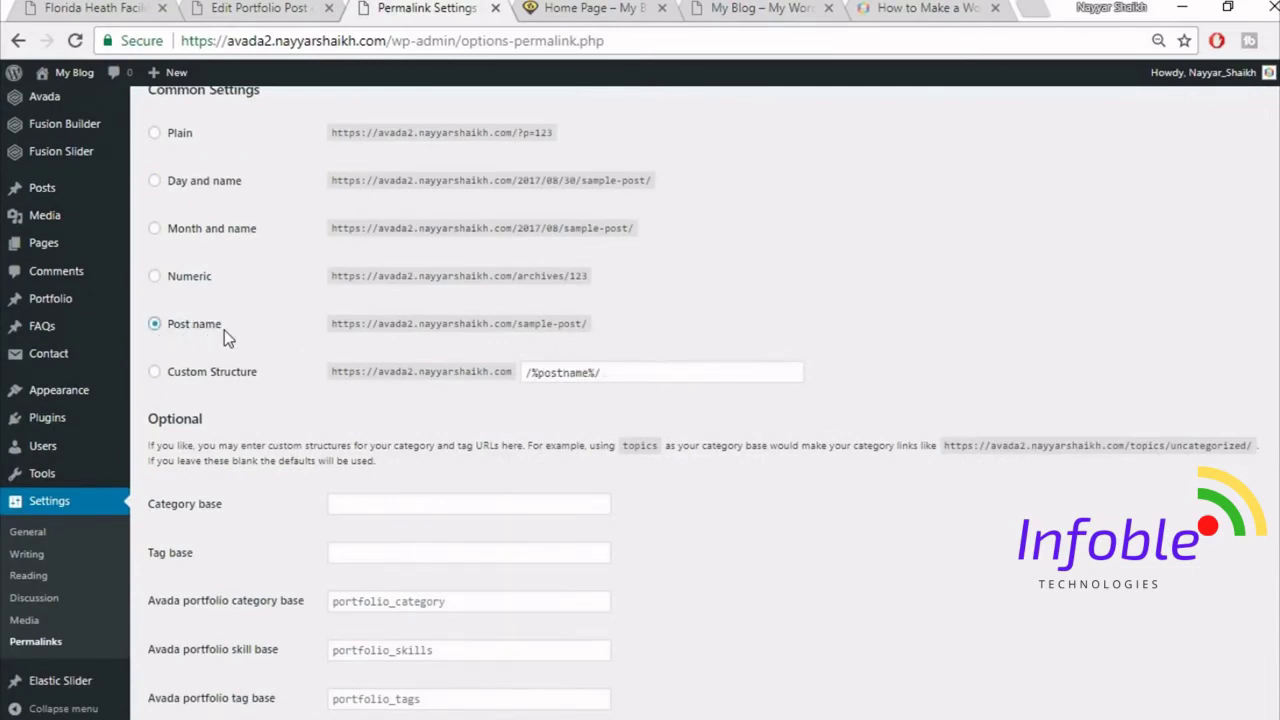
pyautogui.scroll(1, 224, 330)
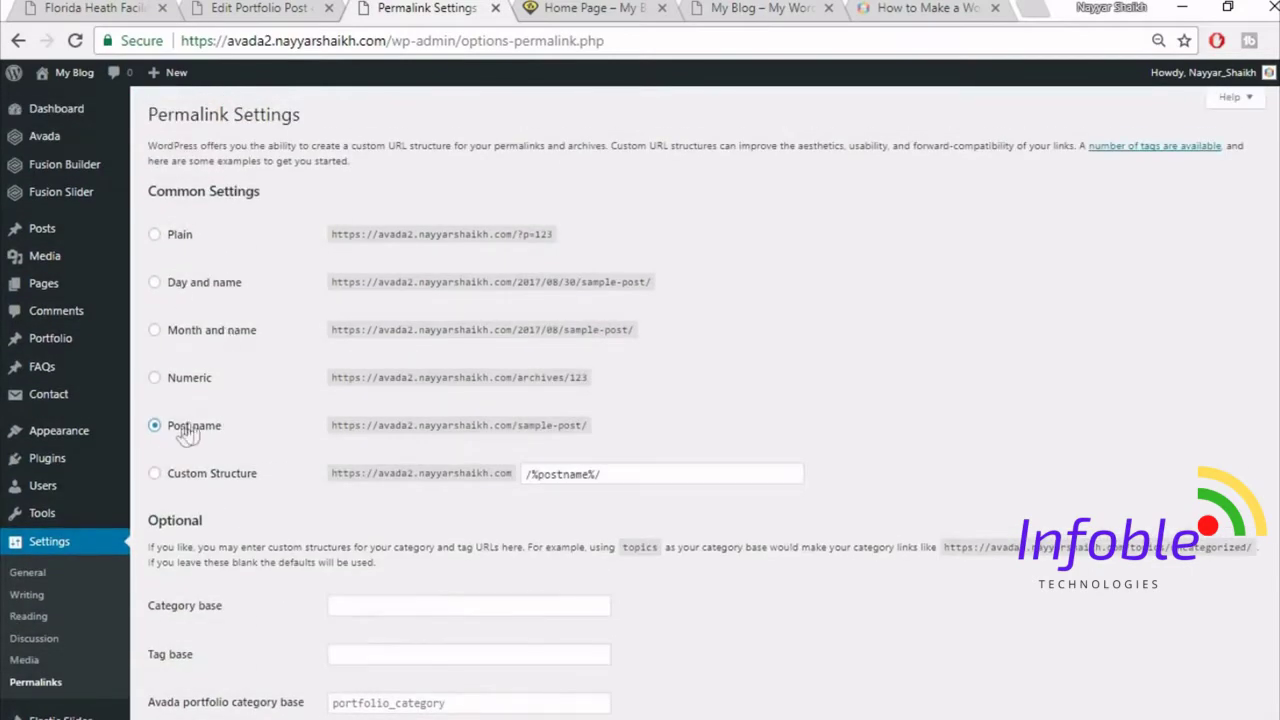
pyautogui.scroll(-2, 799, 447)
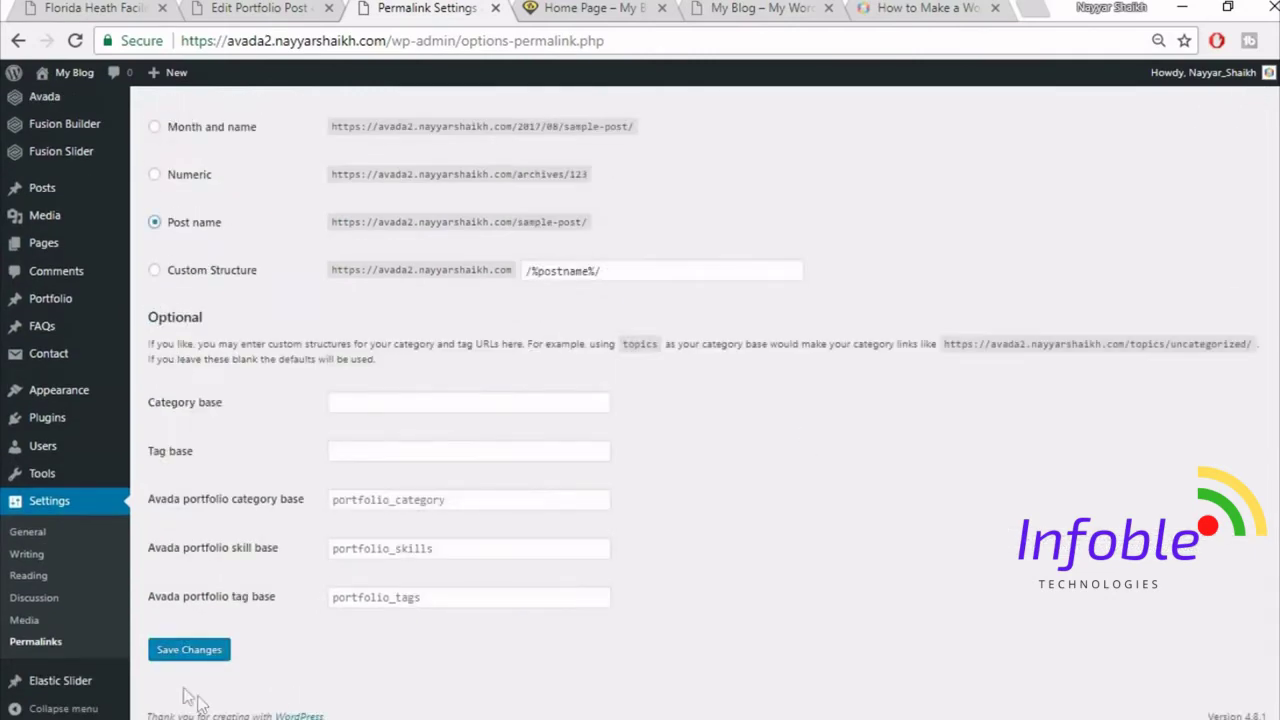
pyautogui.click(190, 650)
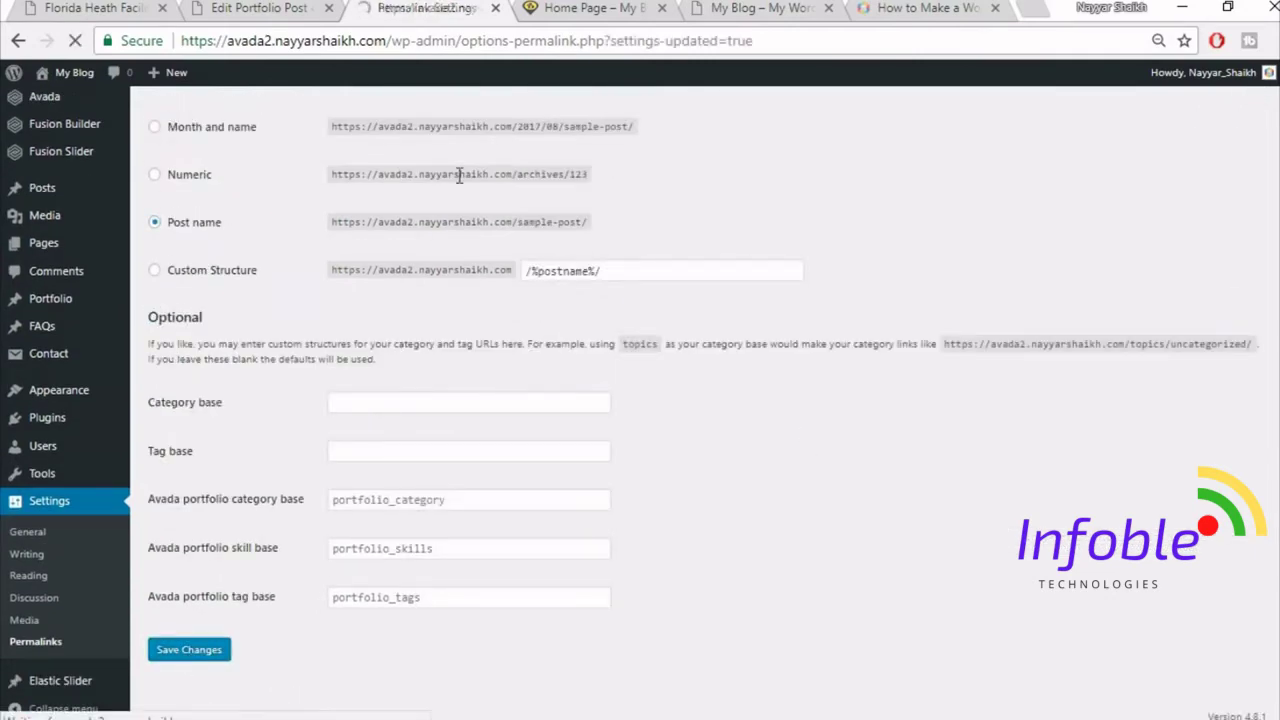
pyautogui.click(495, 9)
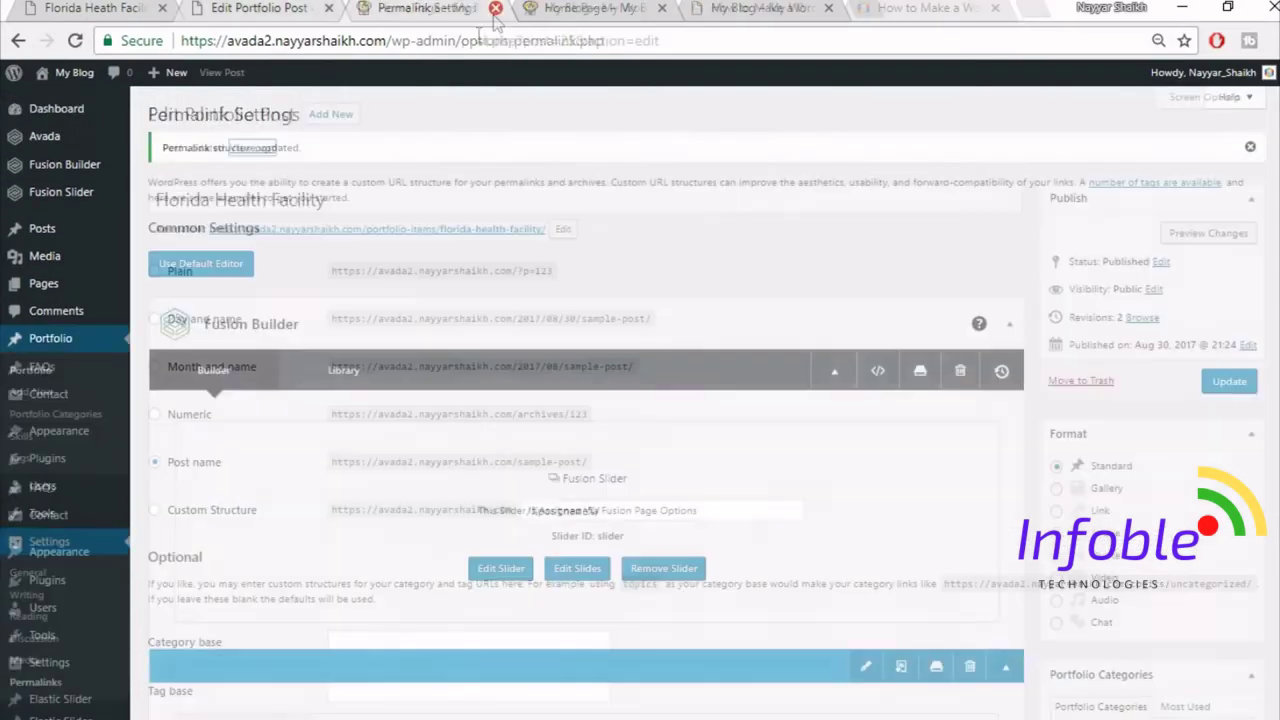
pyautogui.rightClick(252, 148)
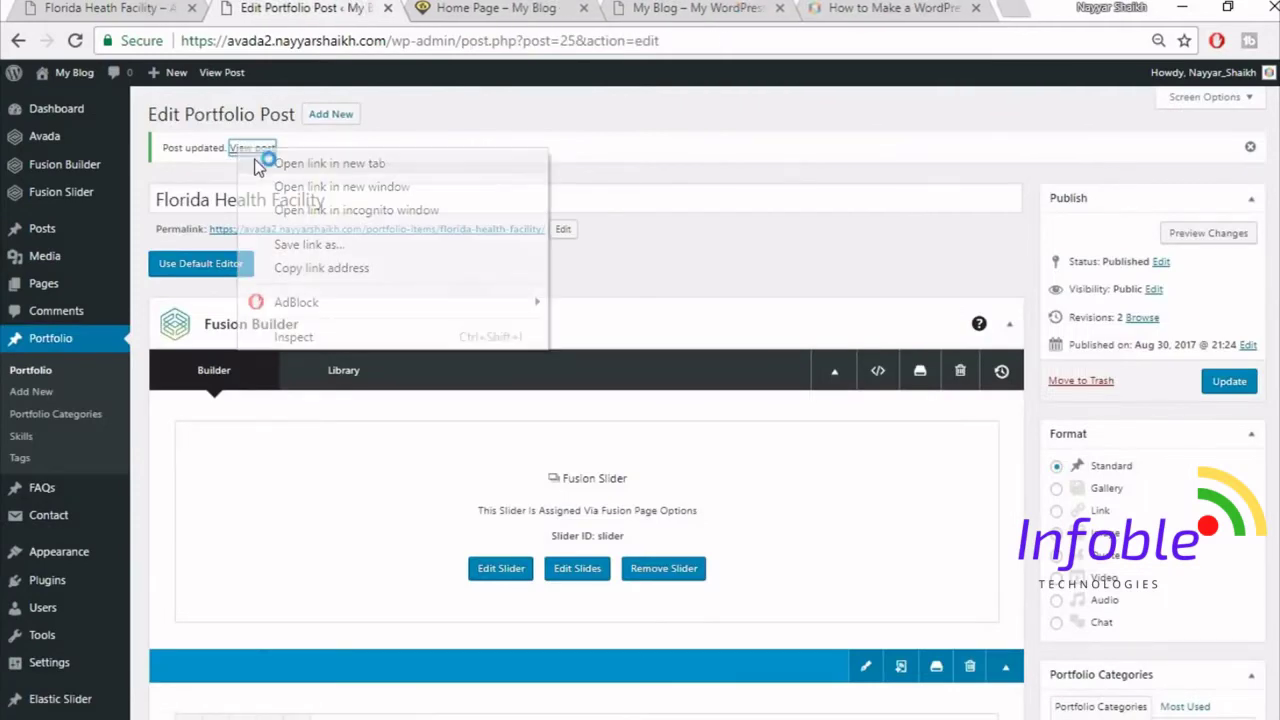
# - Open the live post in a new tab and scroll through its new containers
pyautogui.click(266, 163)
pyautogui.click(425, 9)
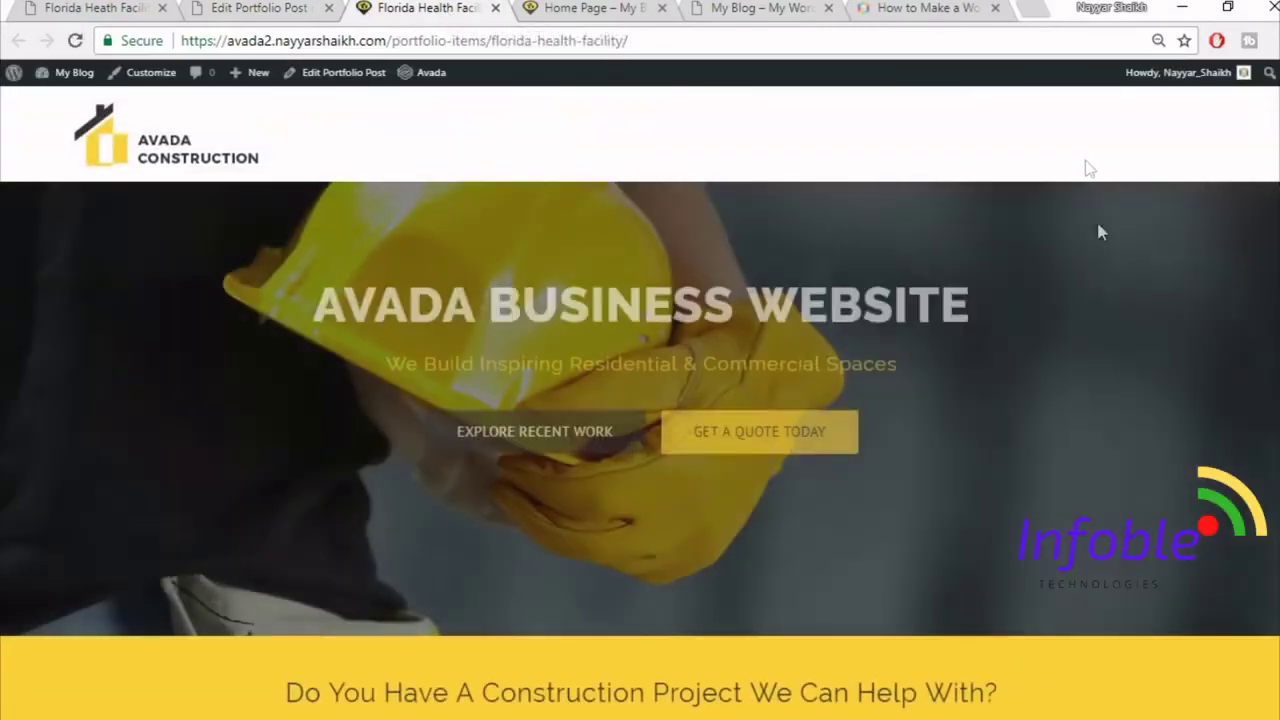
pyautogui.scroll(-2, 1099, 298)
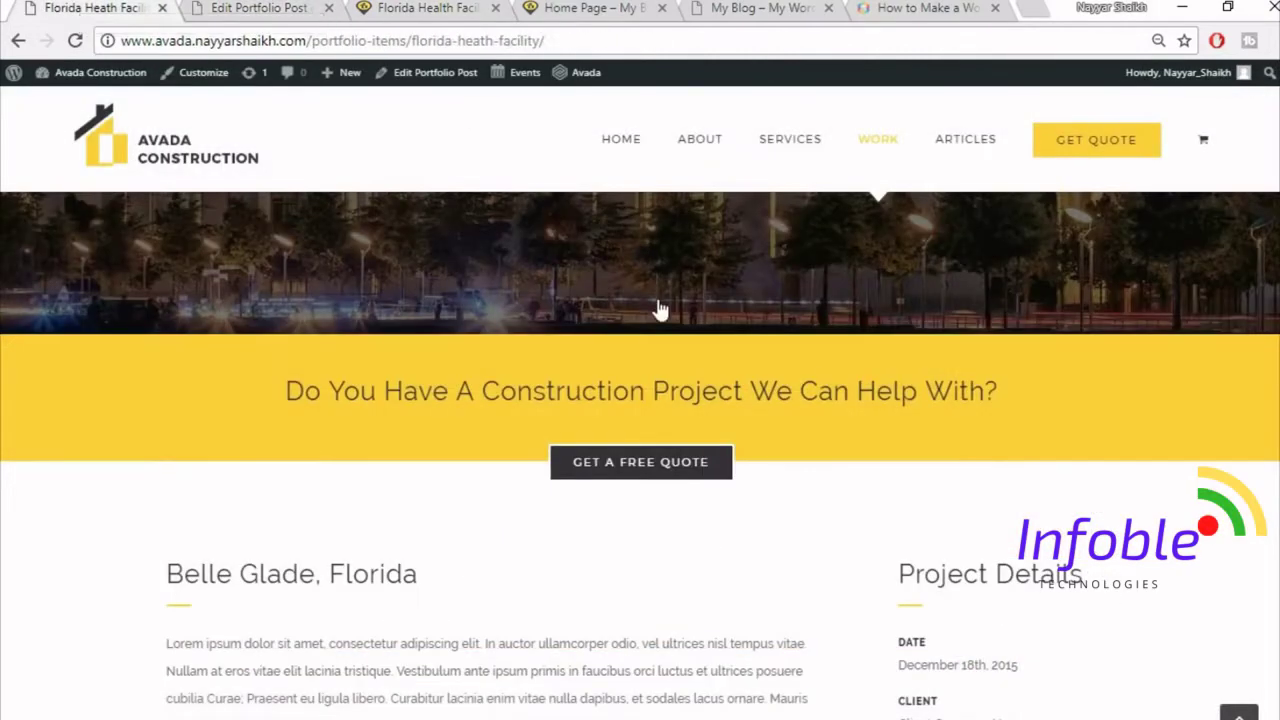
pyautogui.scroll(-3, 658, 305)
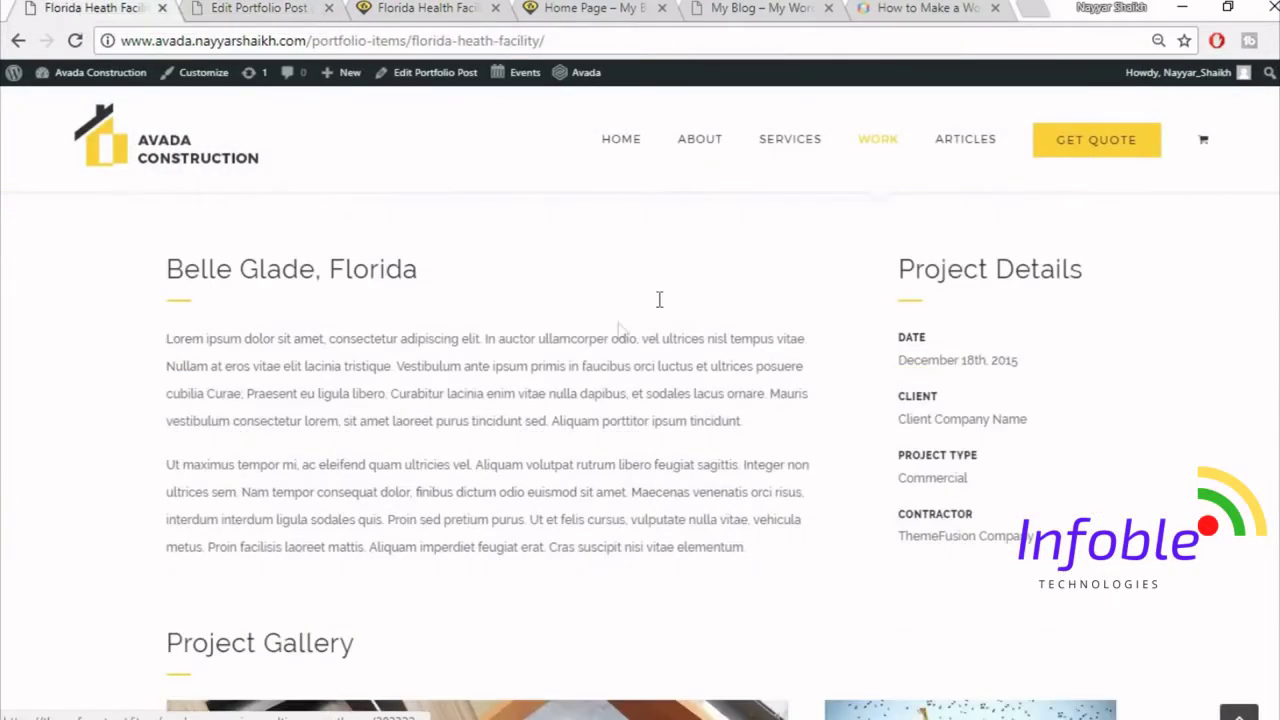
pyautogui.scroll(1, 349, 334)
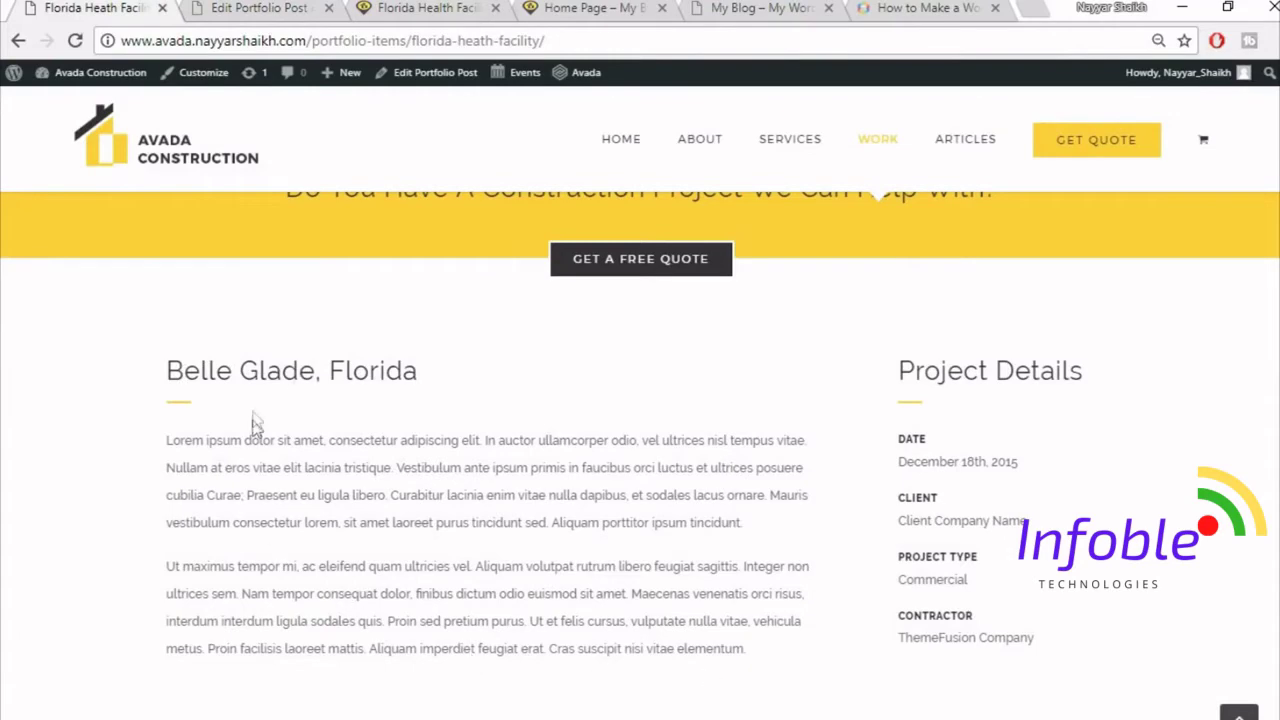
pyautogui.scroll(1, 830, 403)
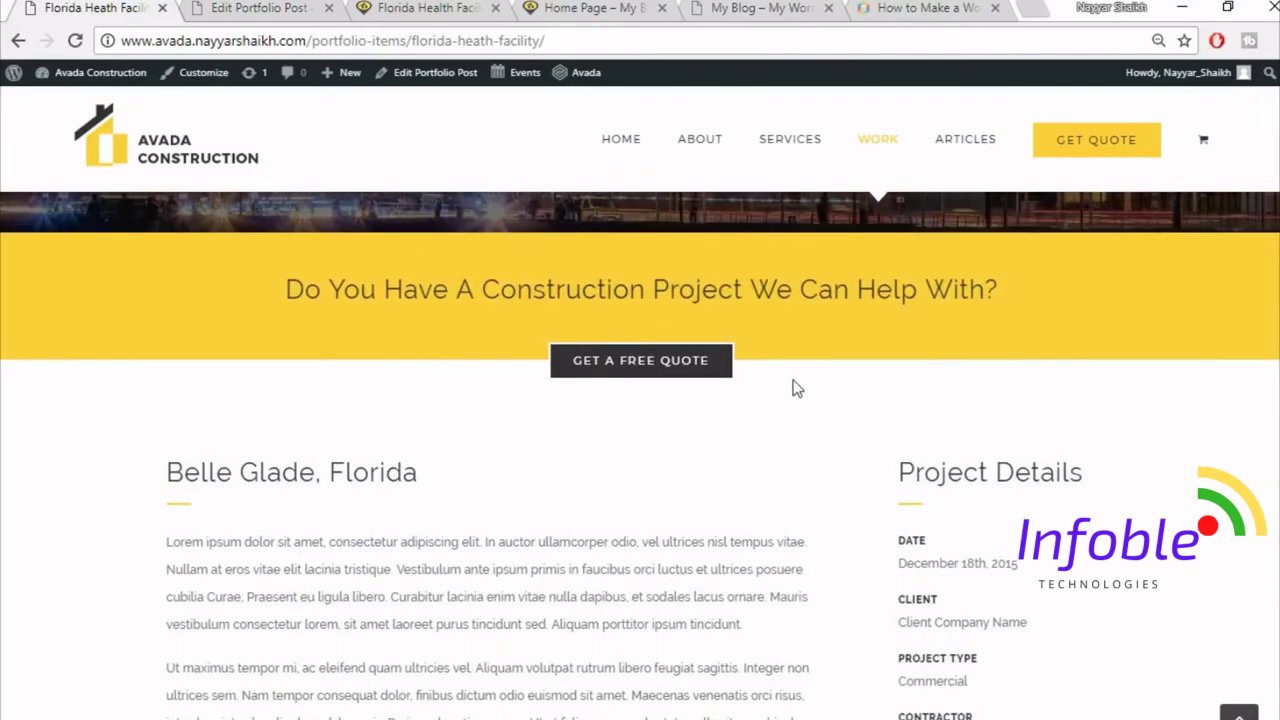
pyautogui.scroll(-1, 837, 420)
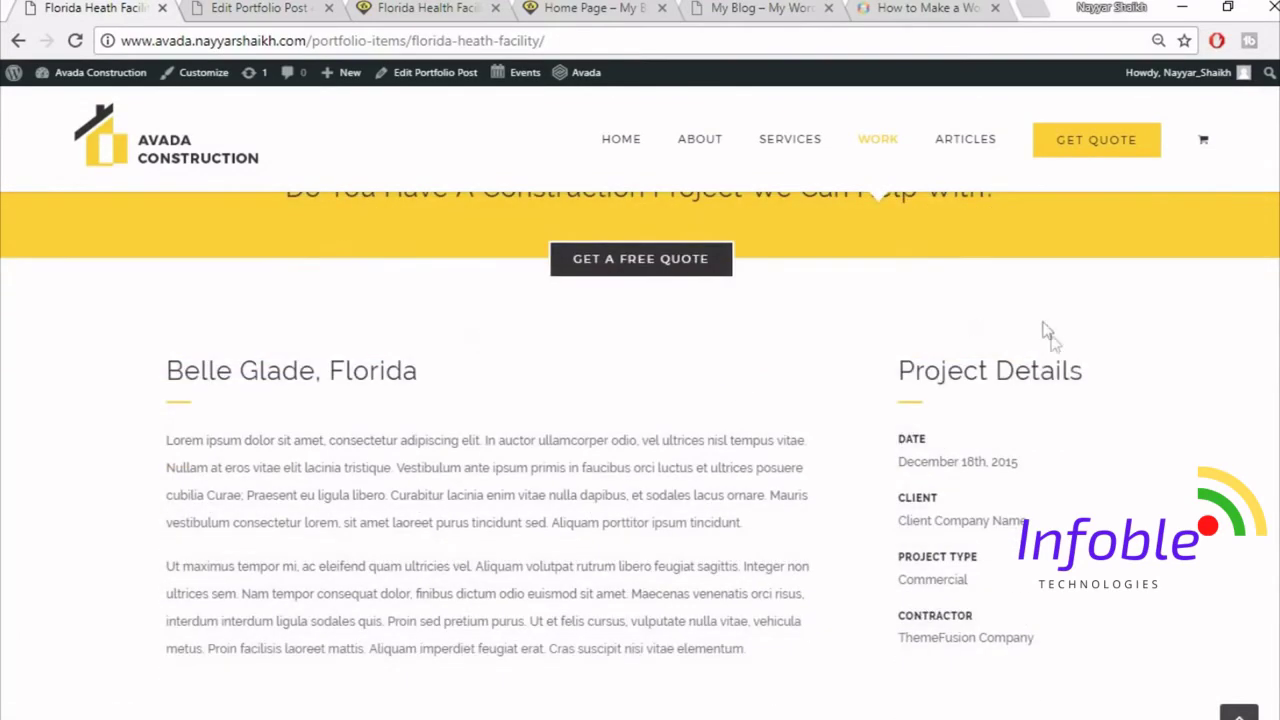
# - Back in the editor, add a new container below the existing content to see layout choices
pyautogui.click(221, 7)
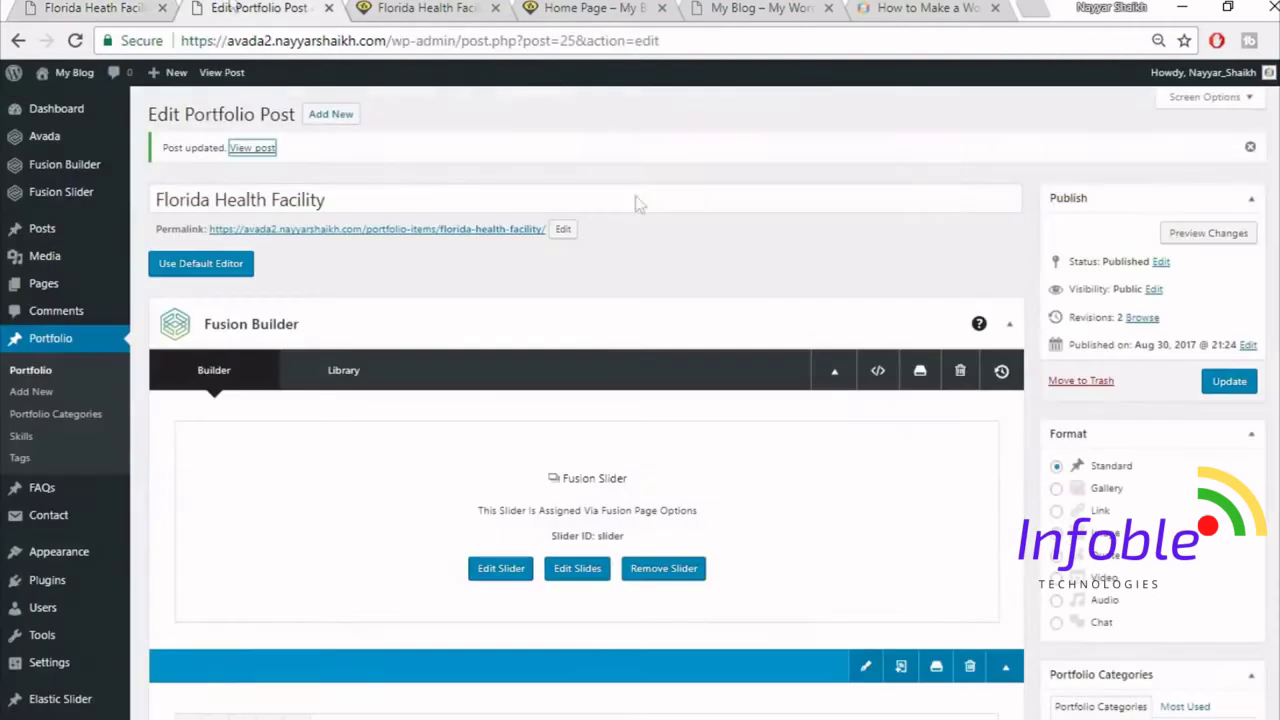
pyautogui.scroll(-10, 749, 366)
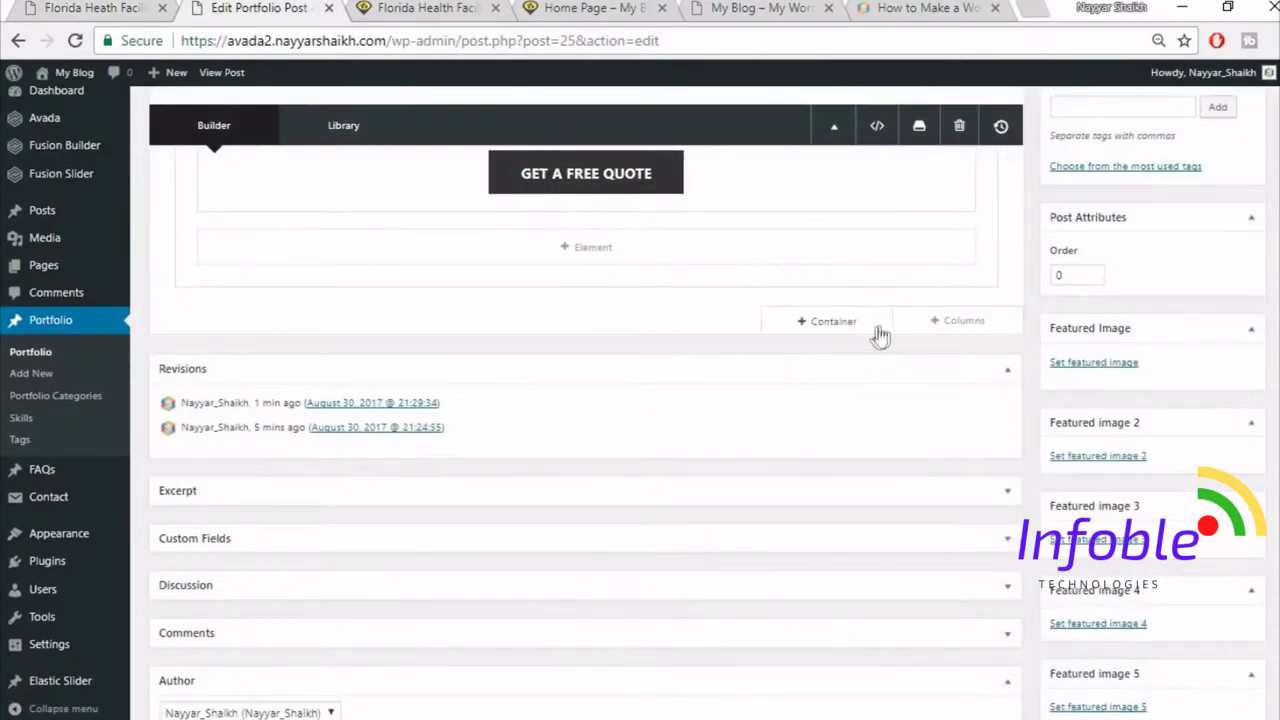
pyautogui.click(851, 324)
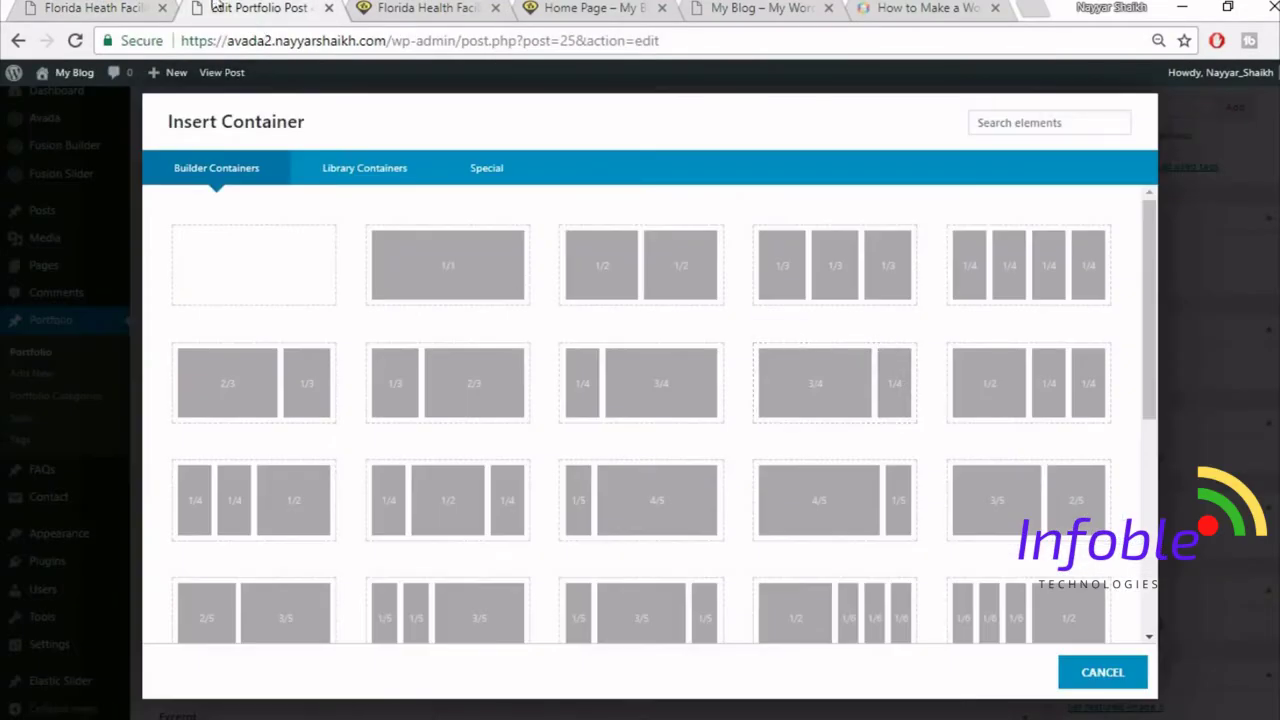
pyautogui.click(62, 7)
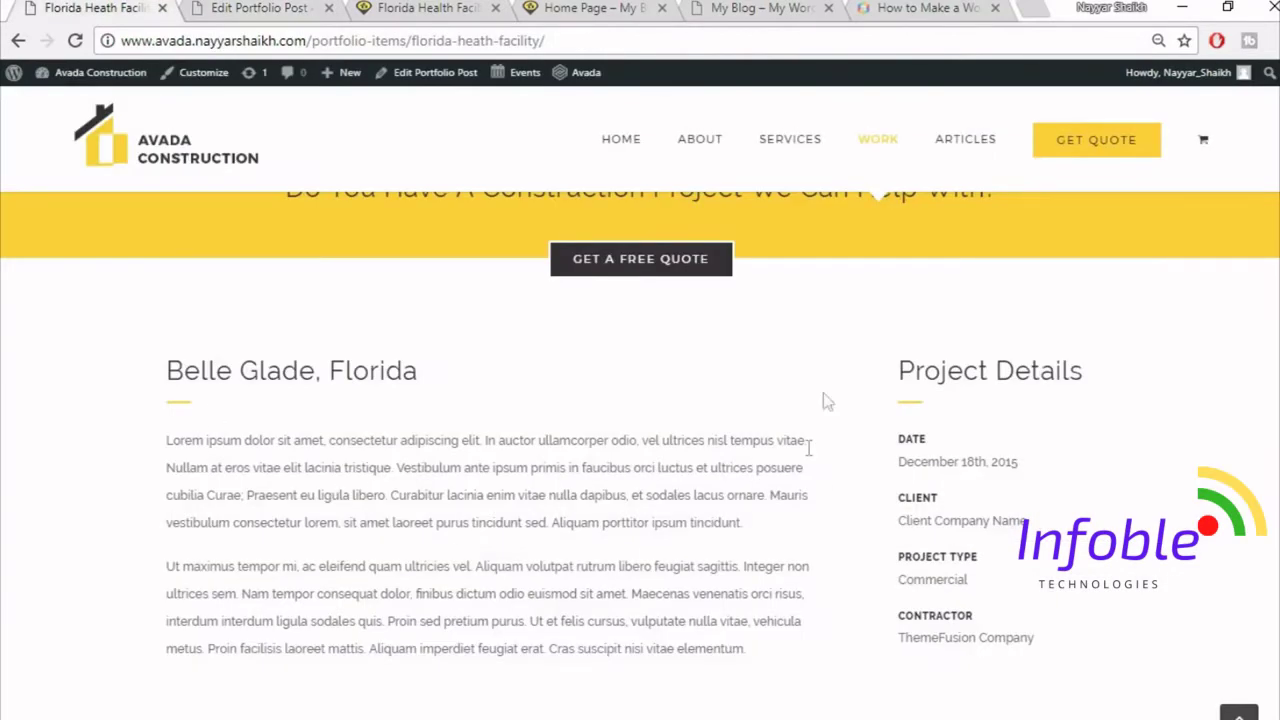
pyautogui.click(270, 7)
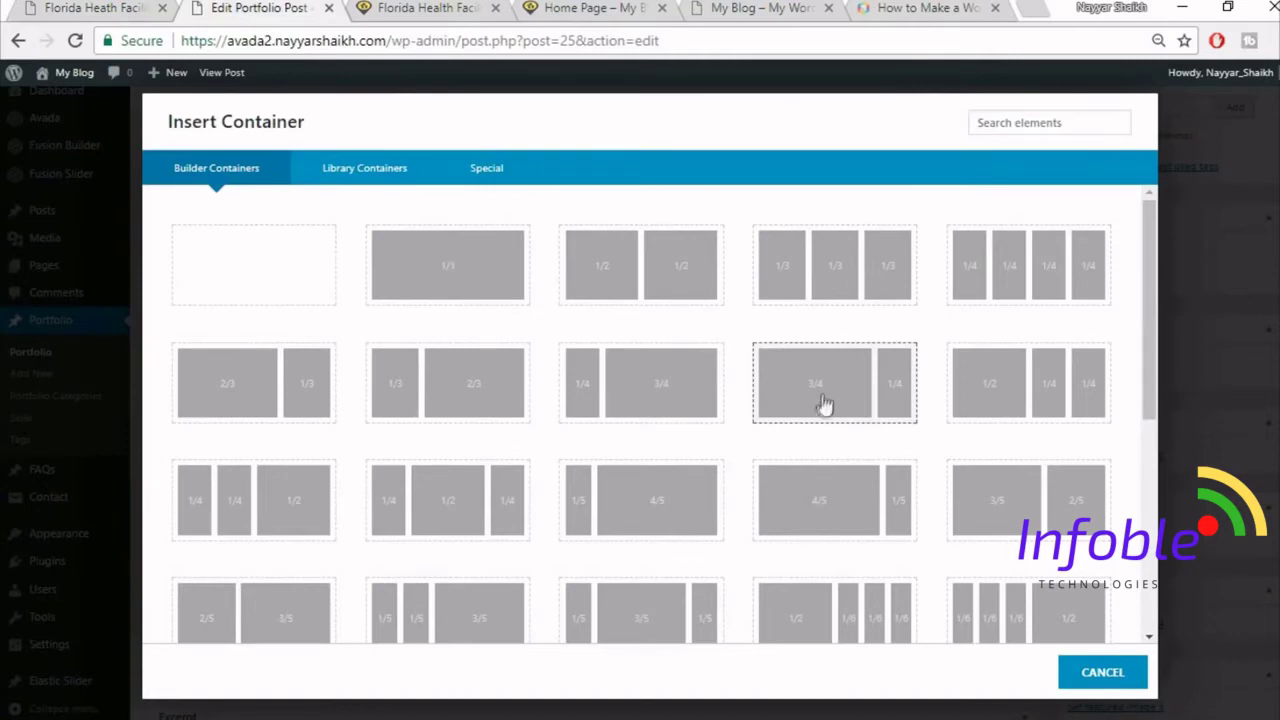
# - Add a 3/4–1/4 container and copy the Belle Glade, Florida heading from the live page
pyautogui.click(822, 402)
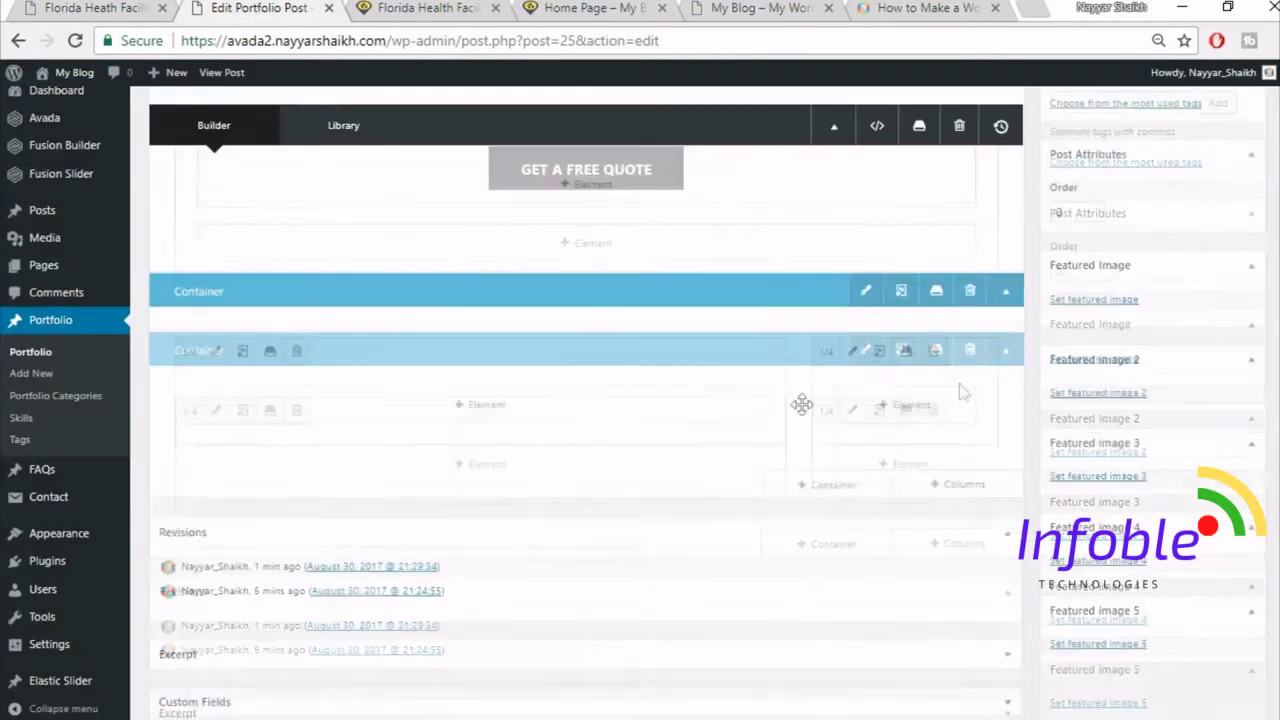
pyautogui.hotkey('ctrl', '1')
pyautogui.moveTo(168, 378); pyautogui.dragTo(492, 373)
pyautogui.hotkey('ctrl', 'c')
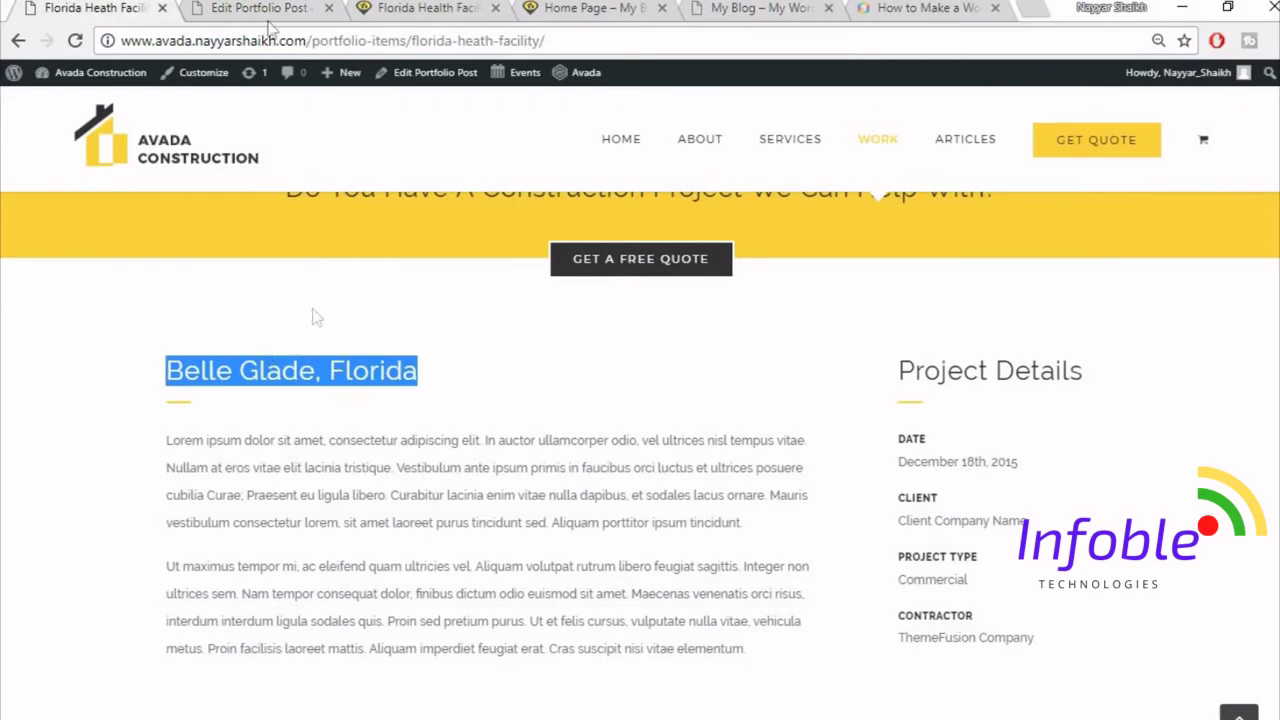
pyautogui.click(258, 8)
# - Insert a Text Block in the wide column containing the pasted Belle Glade, Florida heading
pyautogui.click(505, 371)
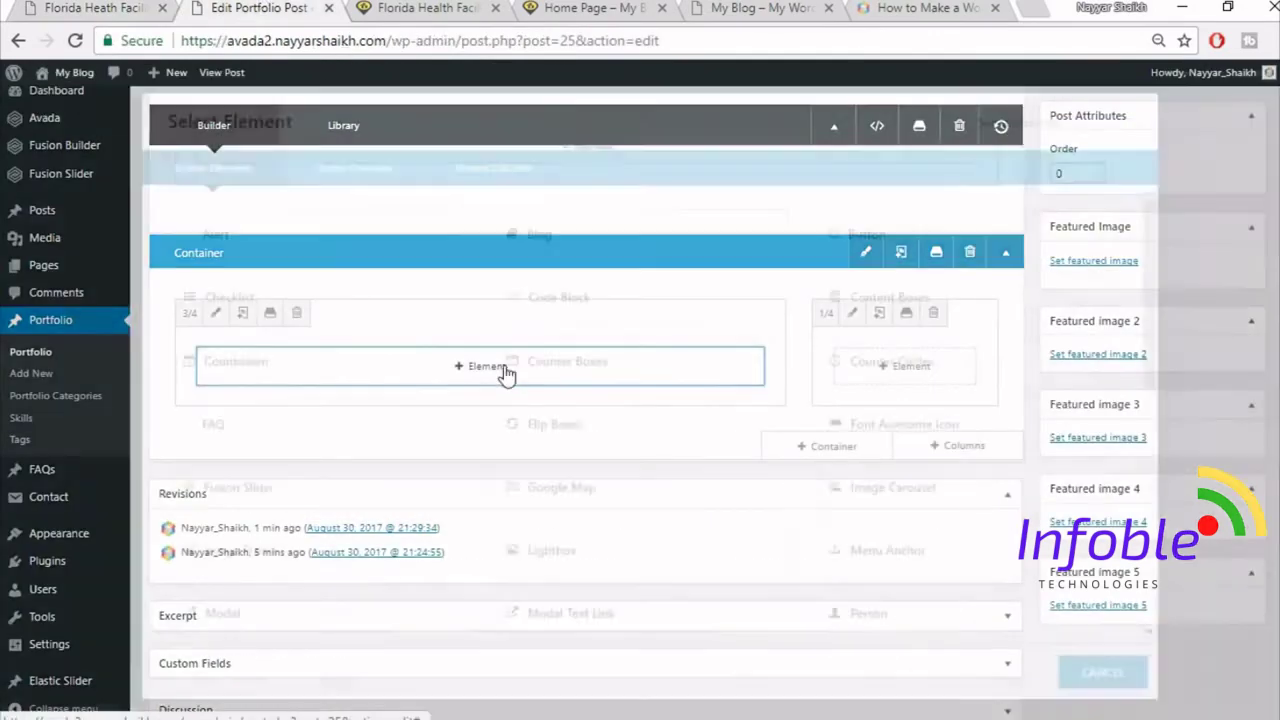
pyautogui.click(1008, 124)
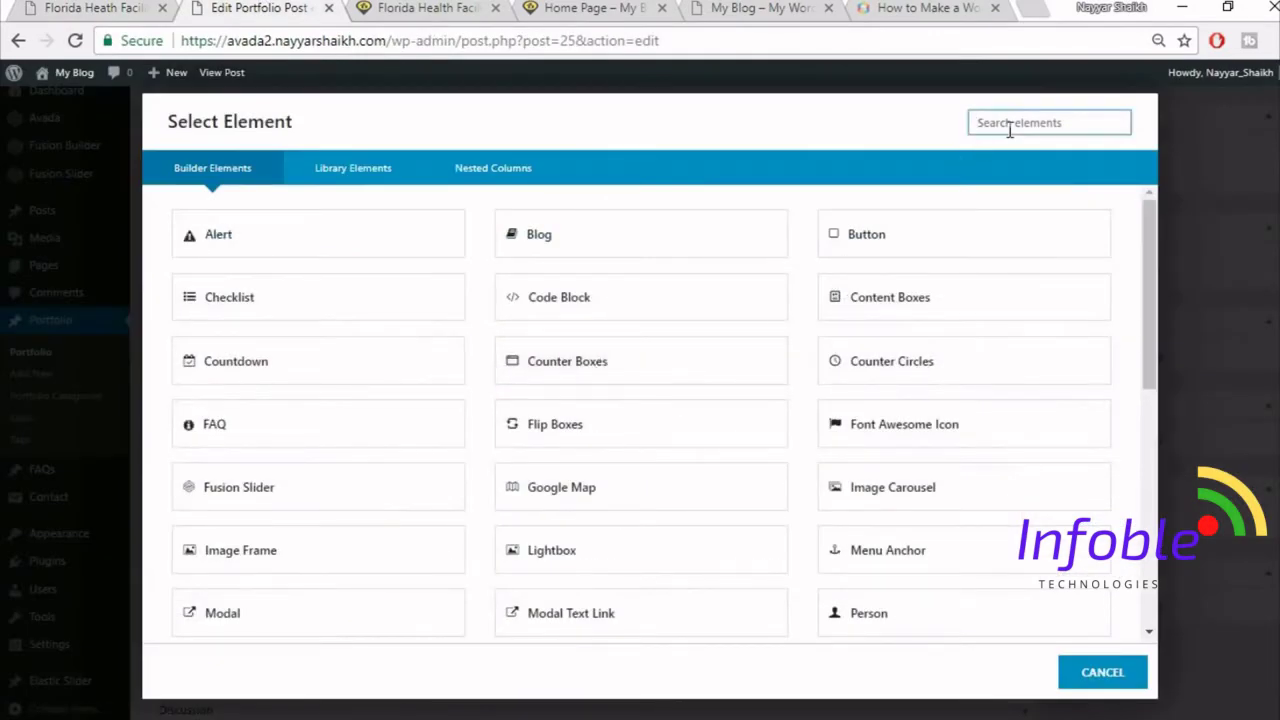
pyautogui.write('tex')
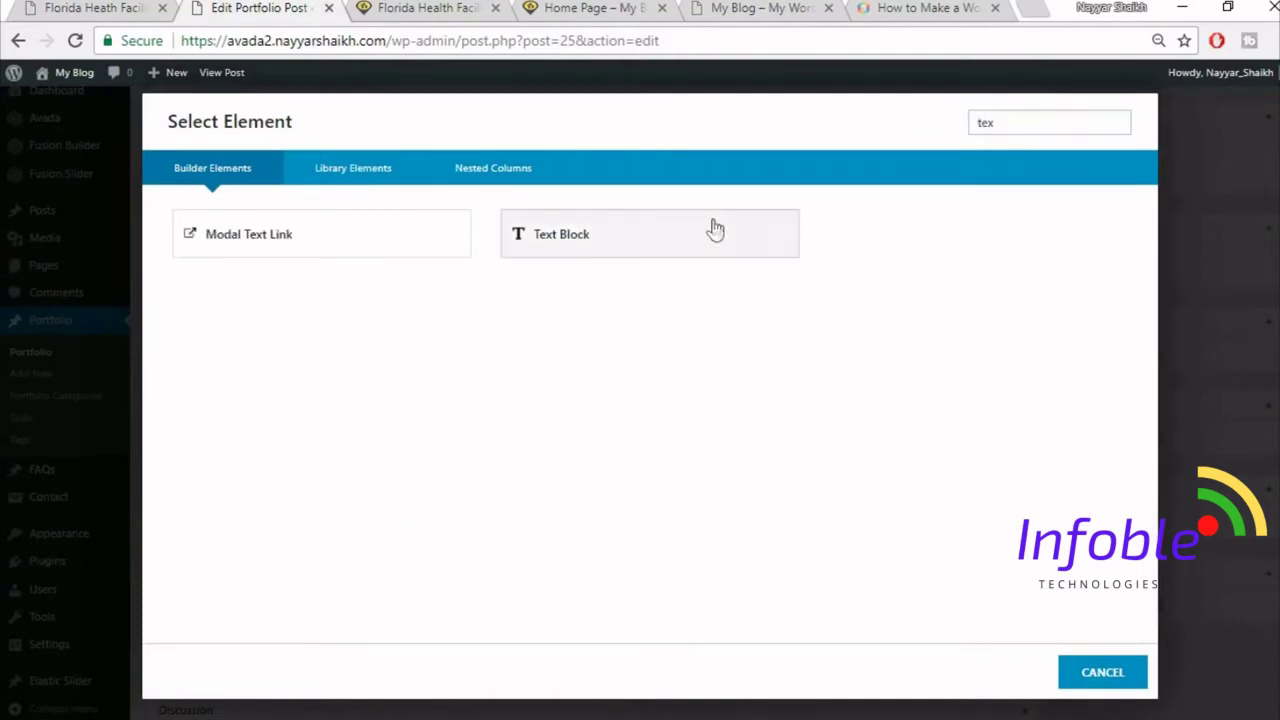
pyautogui.click(715, 229)
pyautogui.hotkey('ctrl', 'a')
pyautogui.press('Delete')
pyautogui.hotkey('ctrl', 'v')
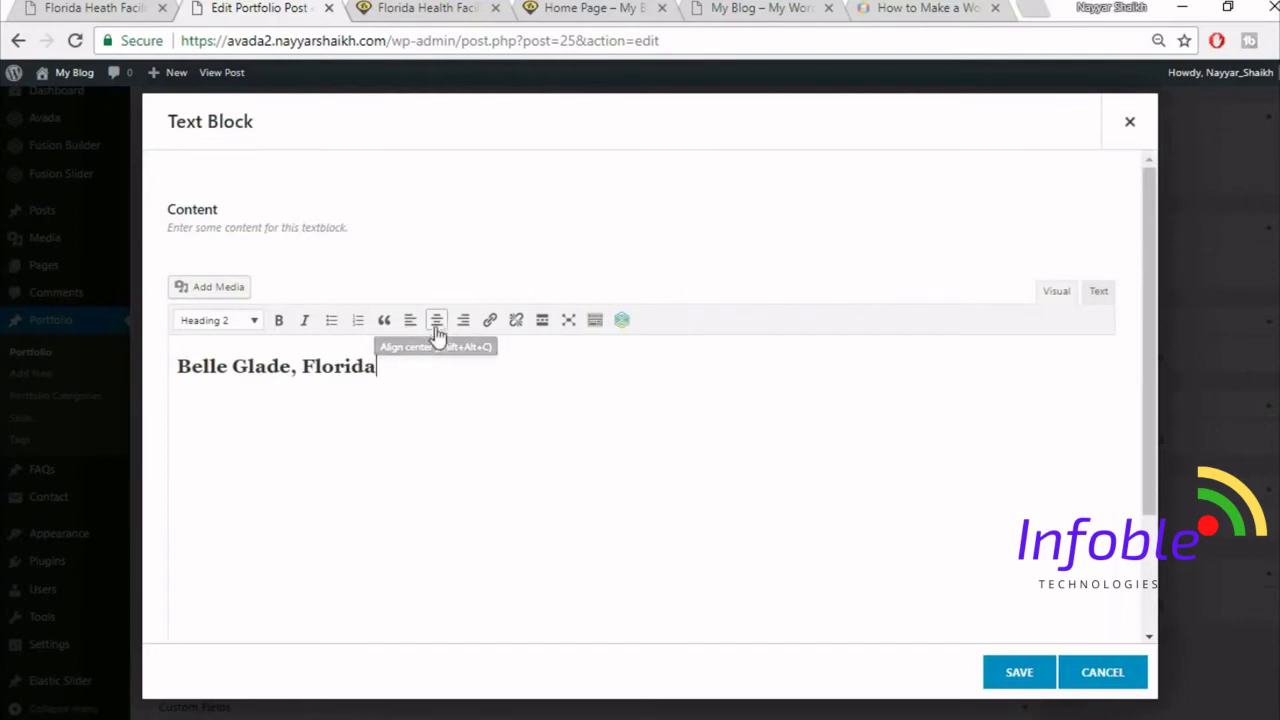
pyautogui.click(1020, 672)
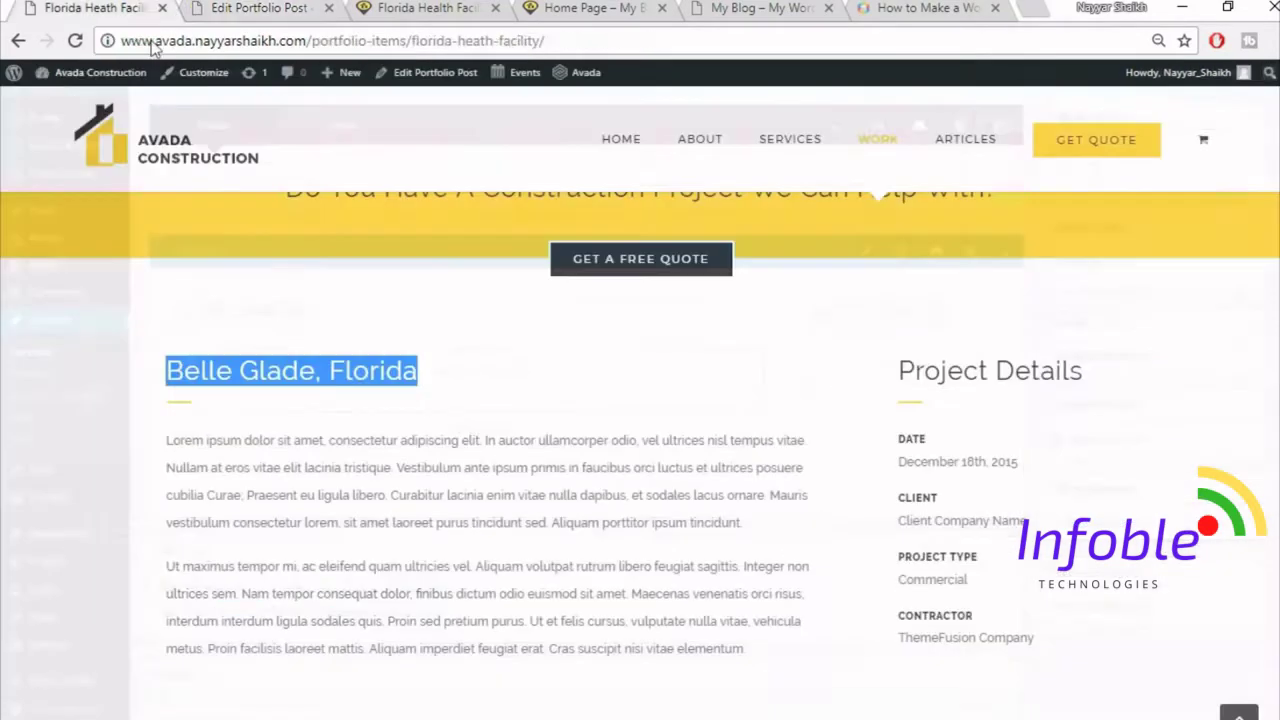
# - Deselect the heading on the live page and start another element in the wide column
pyautogui.click(200, 415)
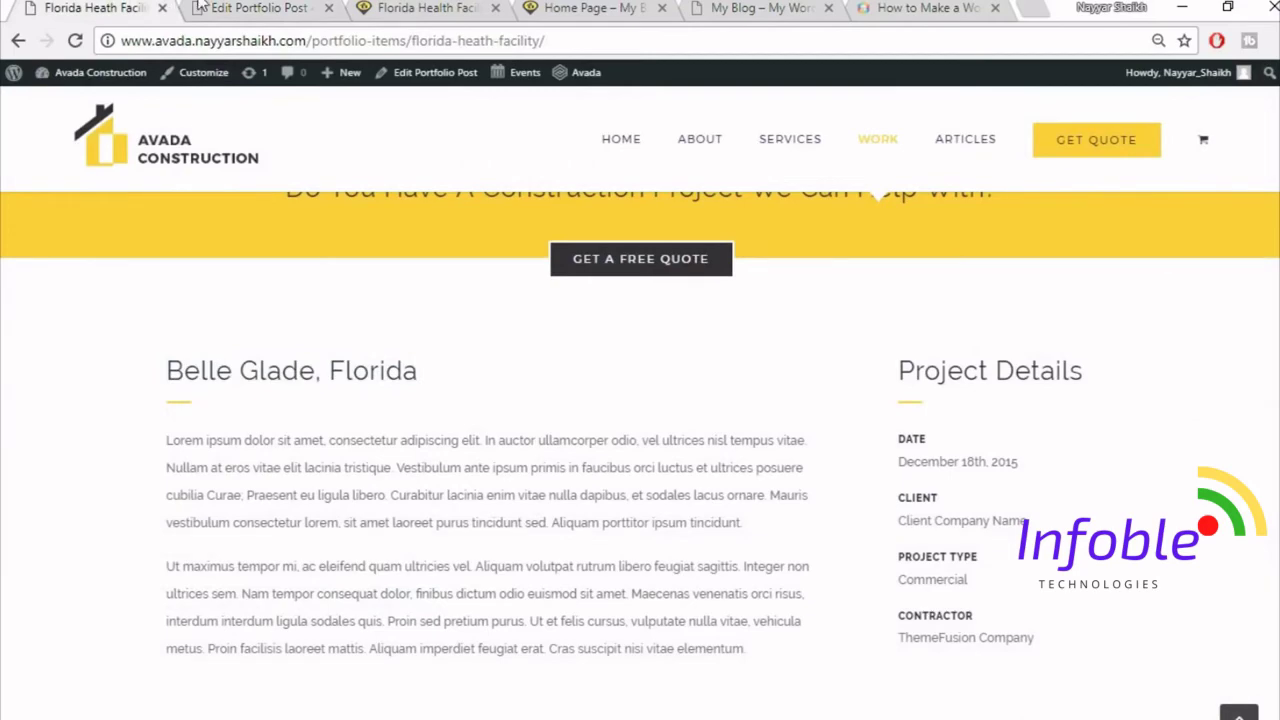
pyautogui.click(200, 8)
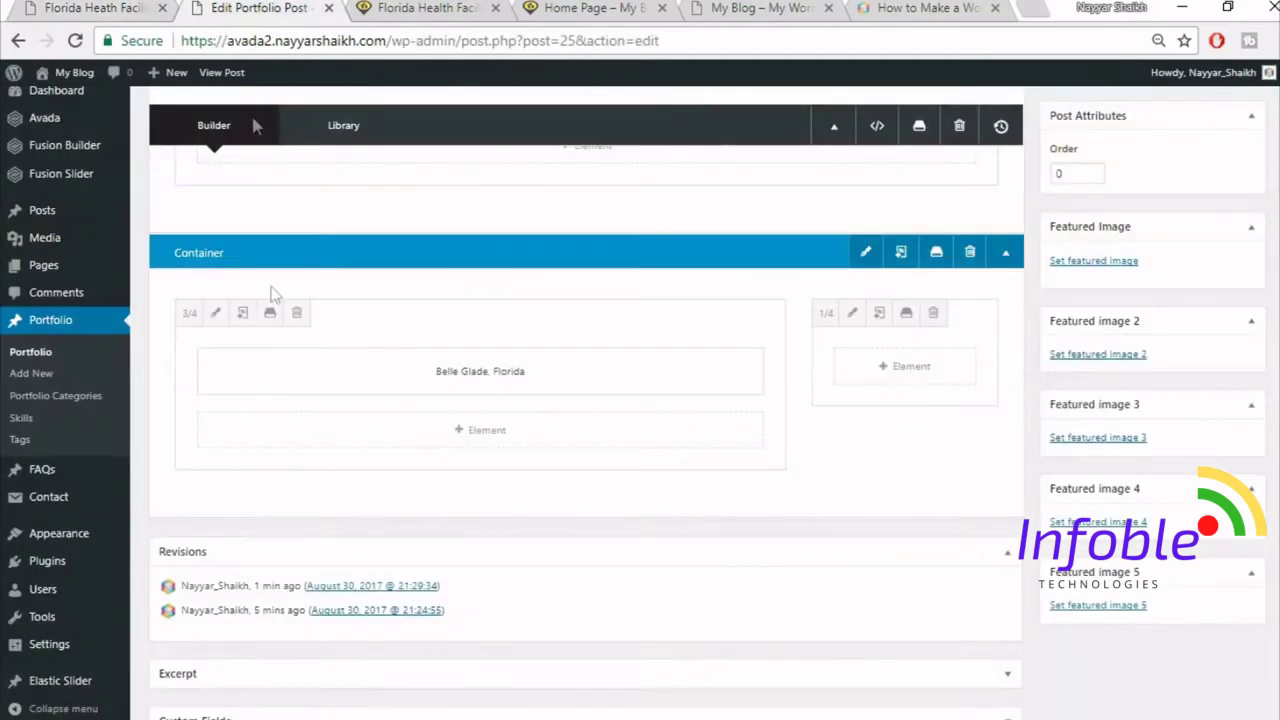
pyautogui.click(466, 435)
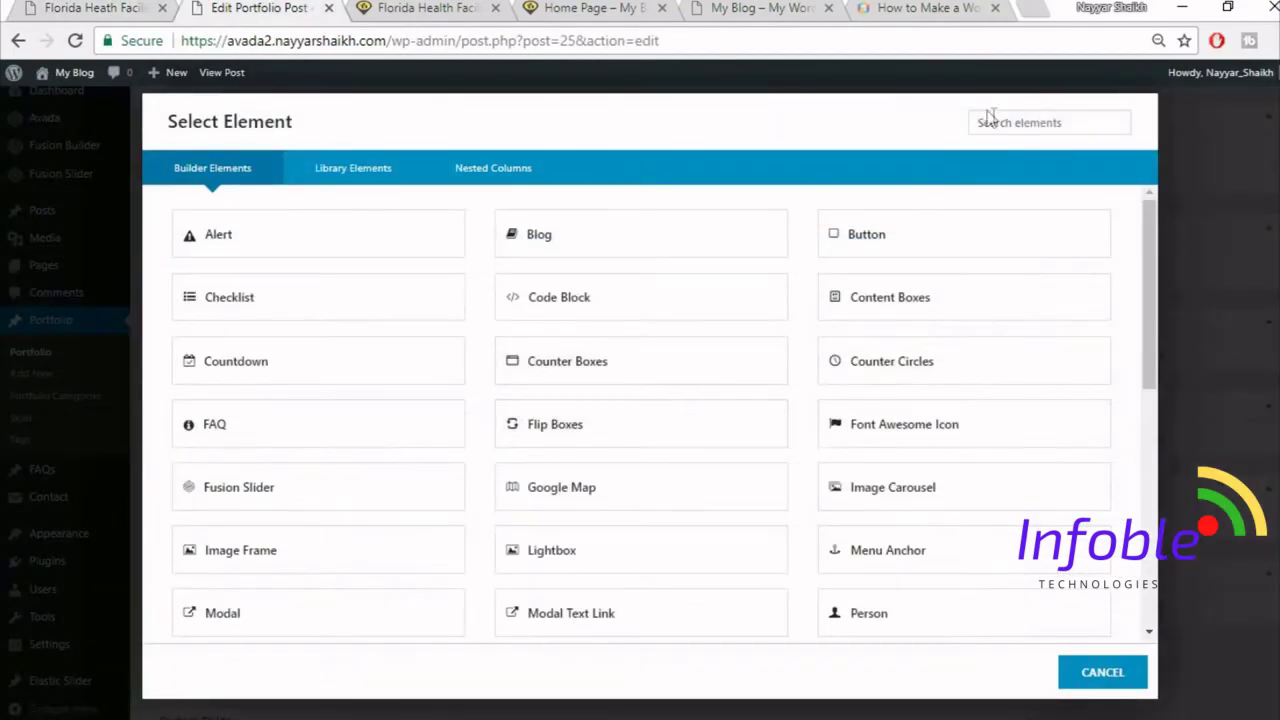
# - Insert a Separator element with a single solid border line style
pyautogui.click(1001, 128)
pyautogui.write('separ')
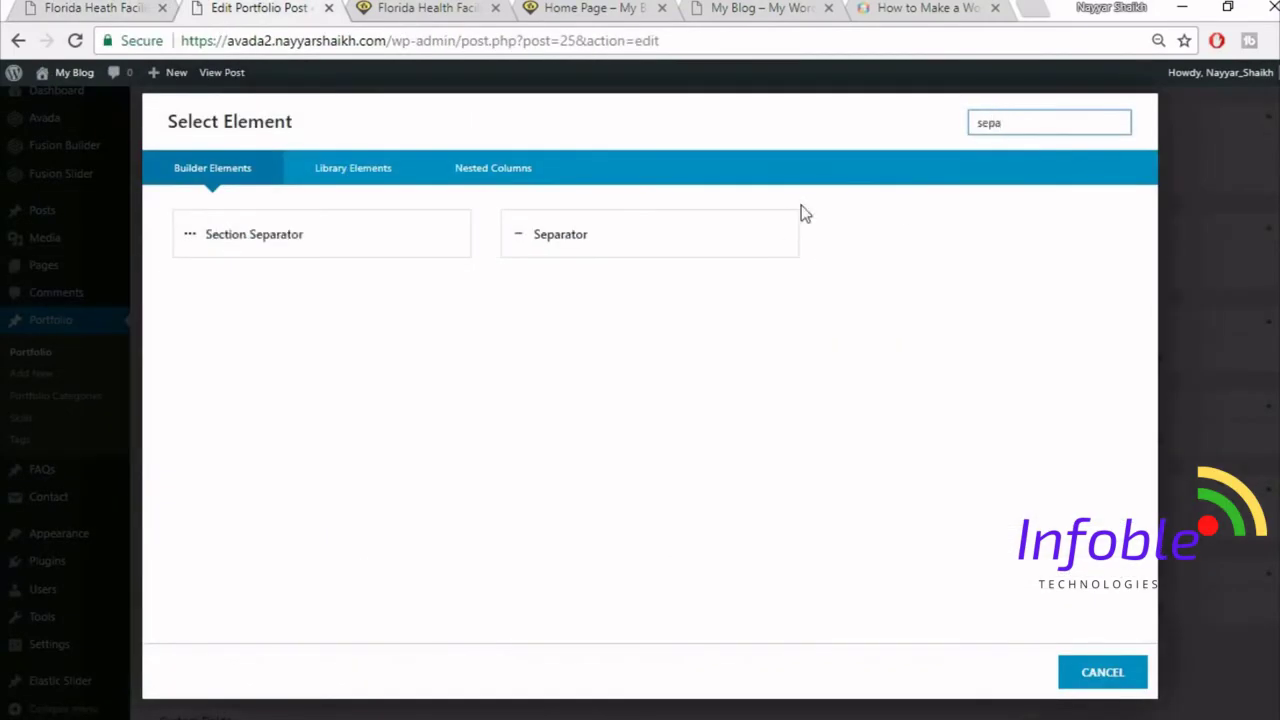
pyautogui.click(791, 240)
pyautogui.click(796, 260)
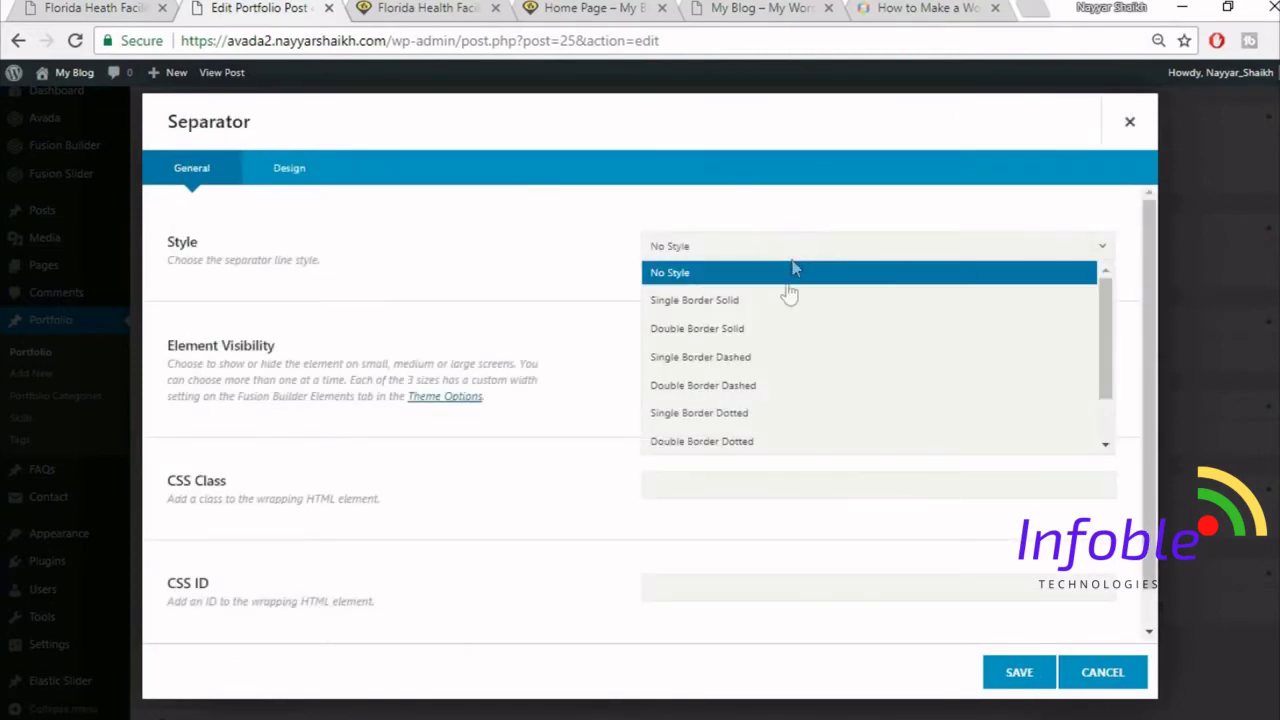
pyautogui.click(737, 302)
pyautogui.scroll(-1, 812, 369)
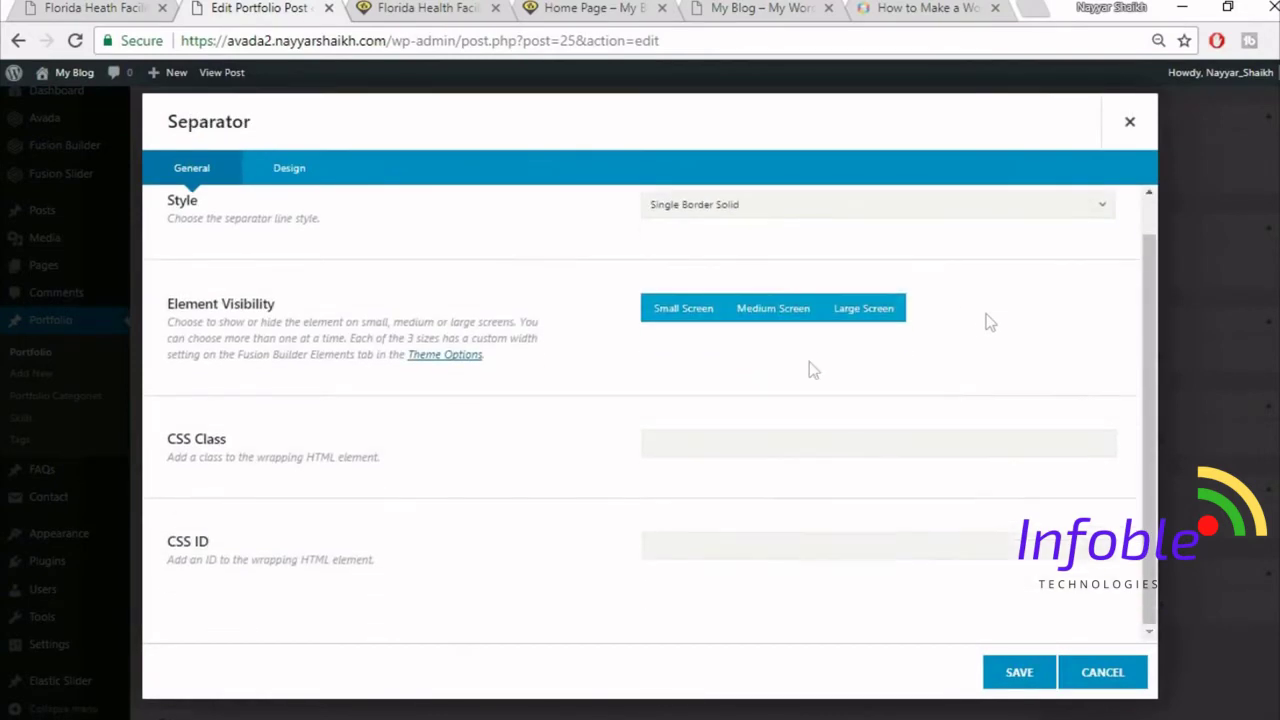
# - Give the separator colour #fed835, border size 2 and left alignment, then save it
pyautogui.click(287, 170)
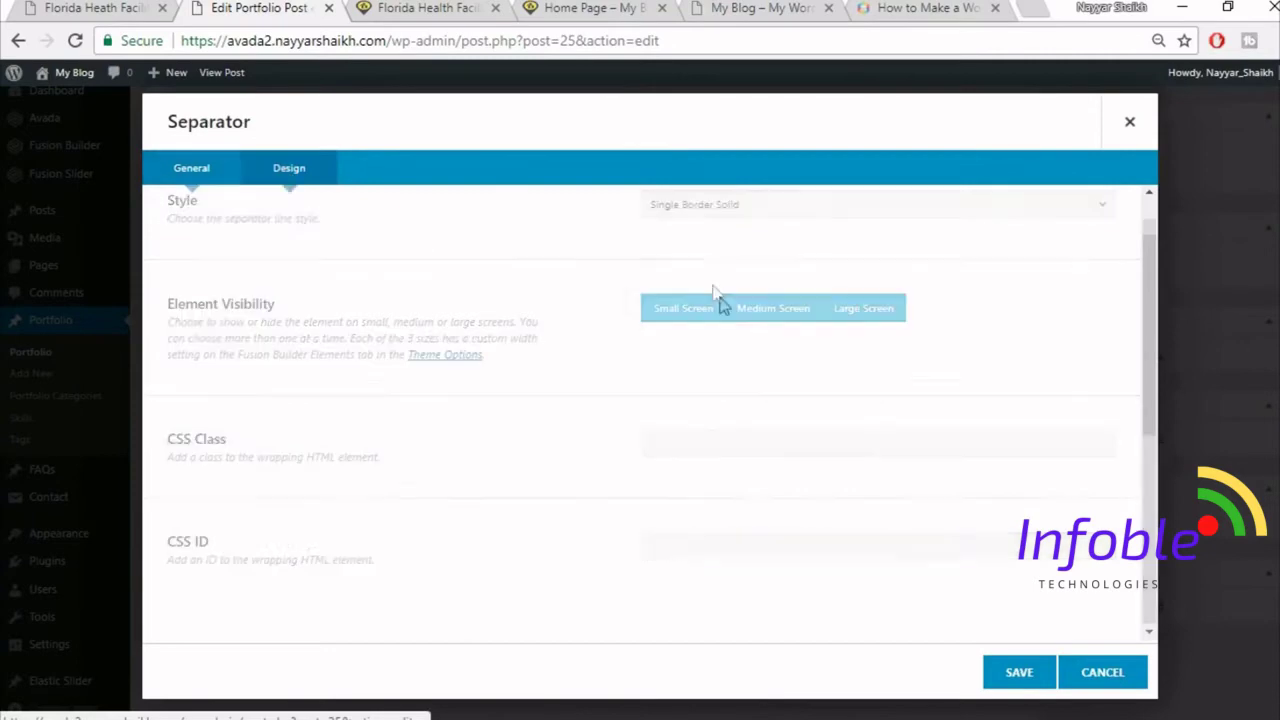
pyautogui.click(728, 247)
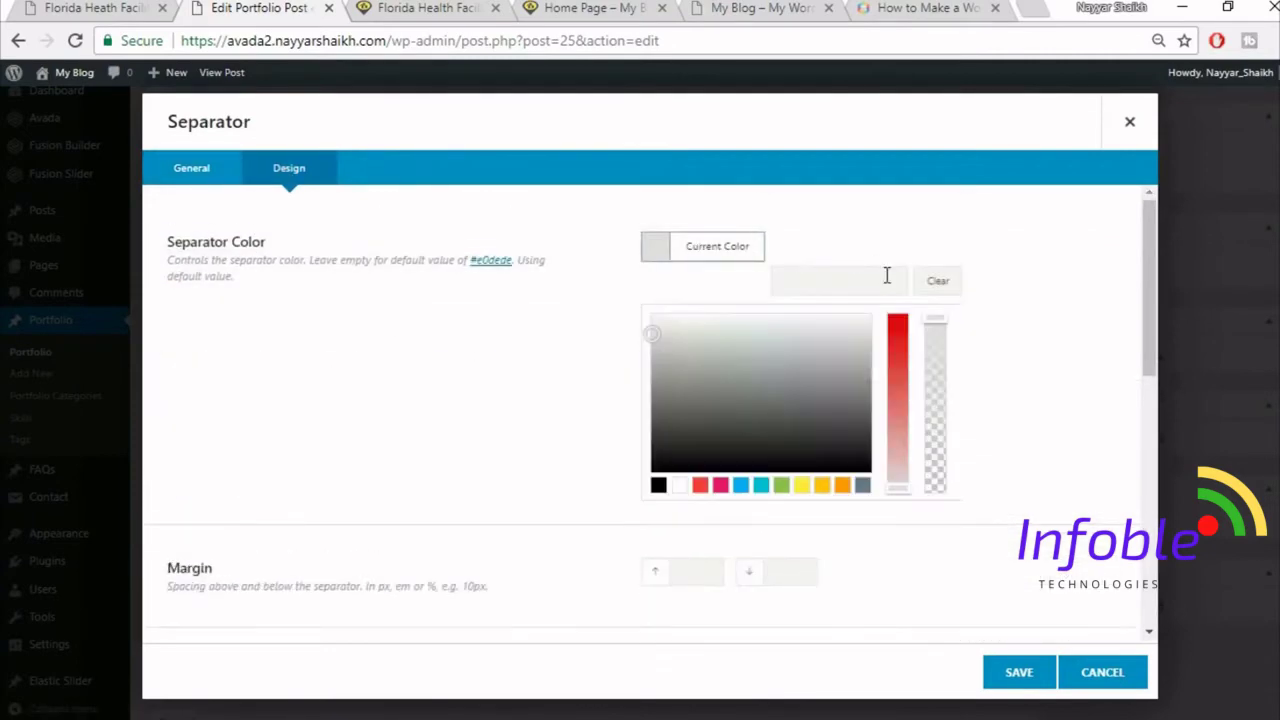
pyautogui.write('#fed83')
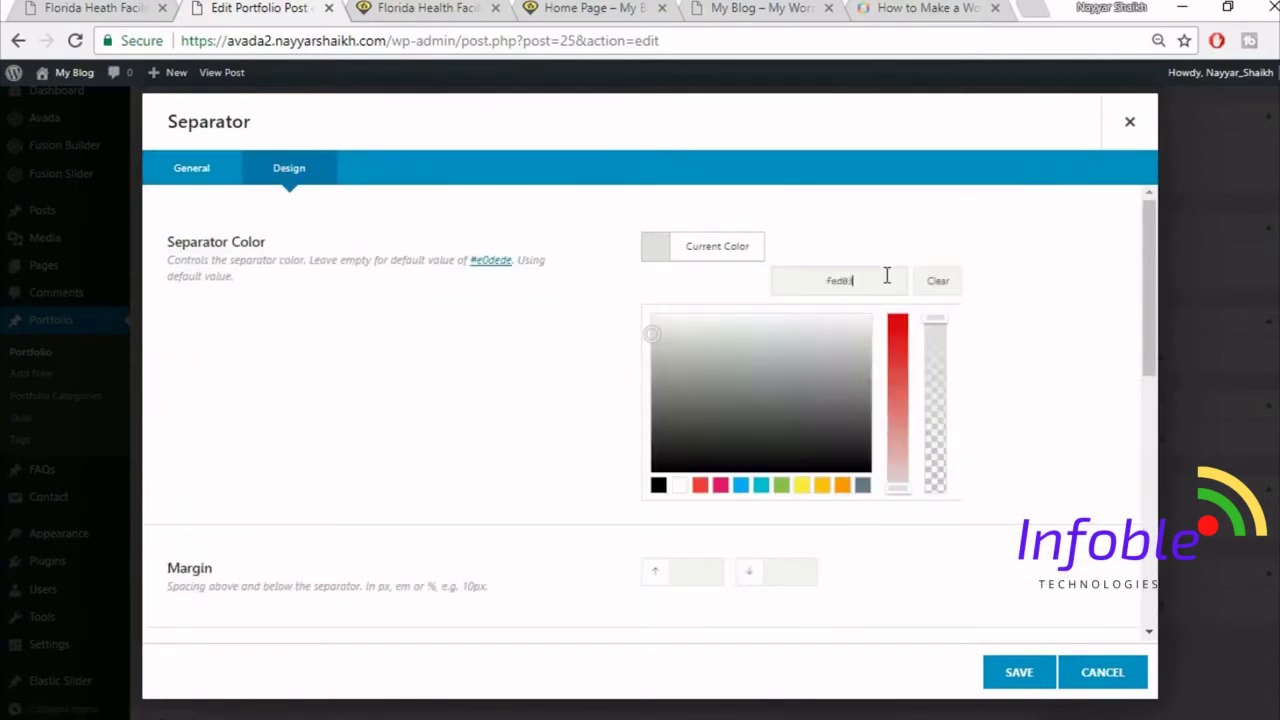
pyautogui.write('5')
pyautogui.click(920, 234)
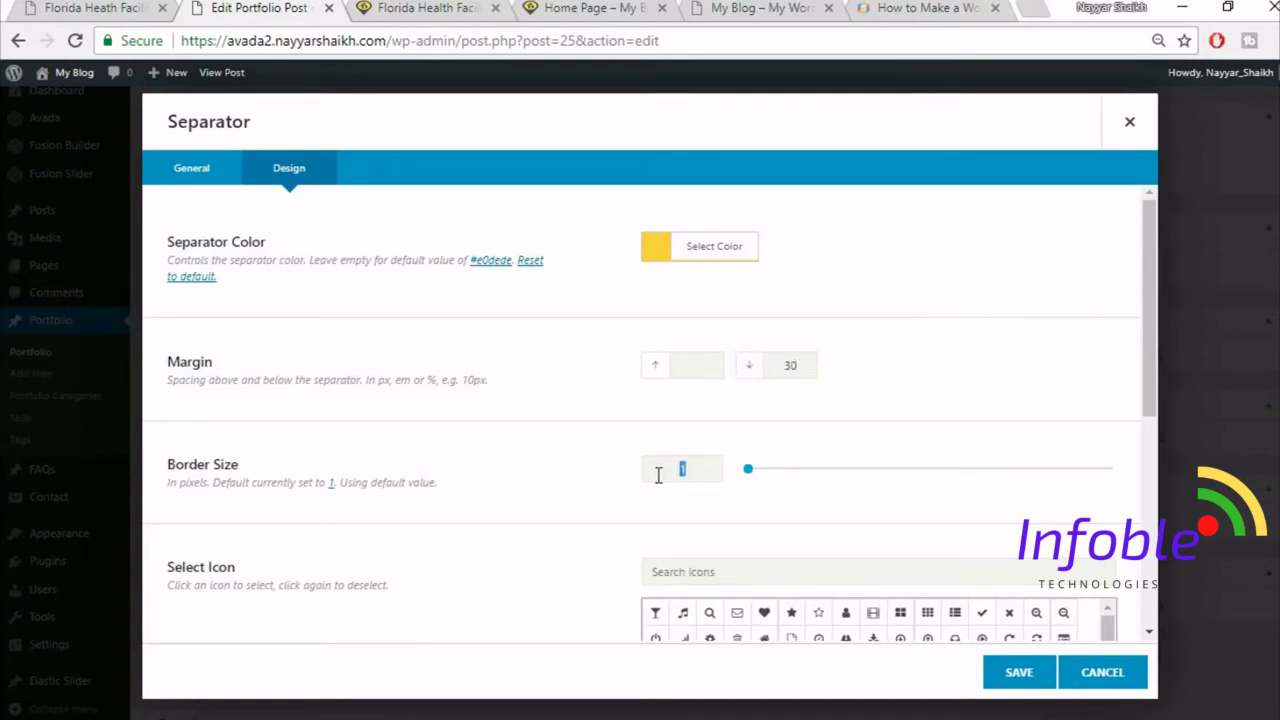
pyautogui.write('2')
pyautogui.scroll(-5, 588, 456)
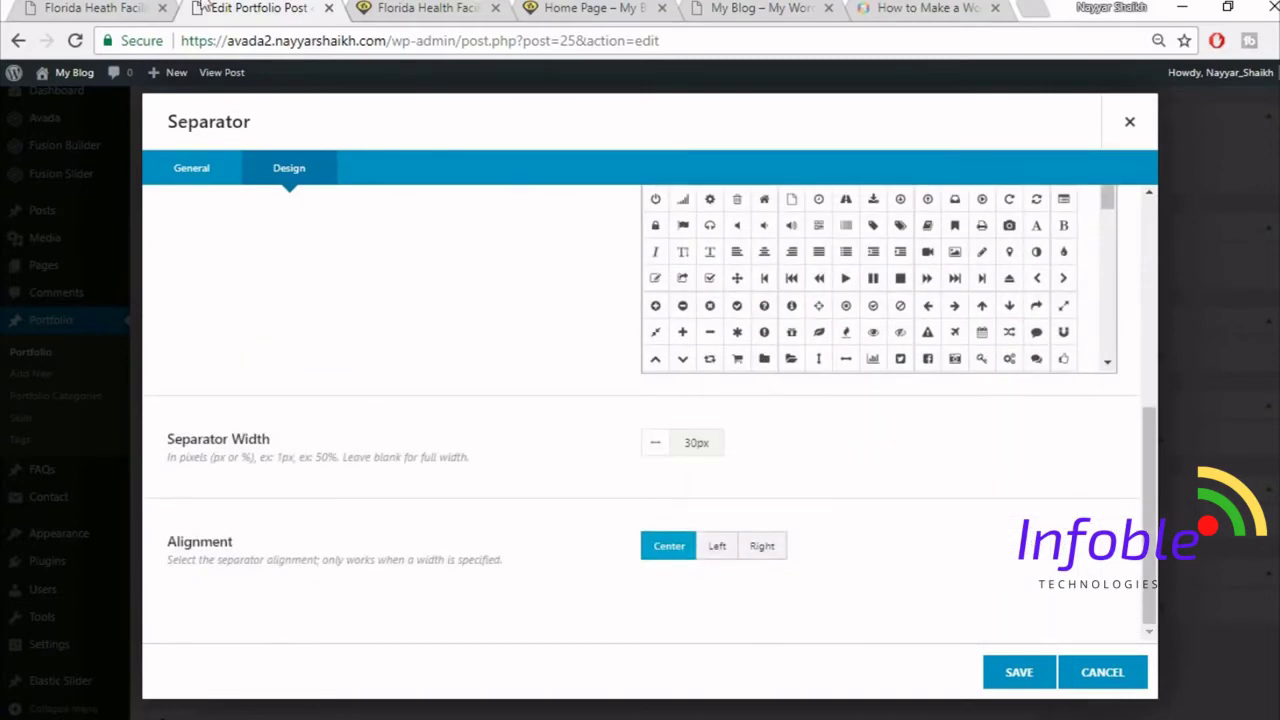
pyautogui.click(136, 8)
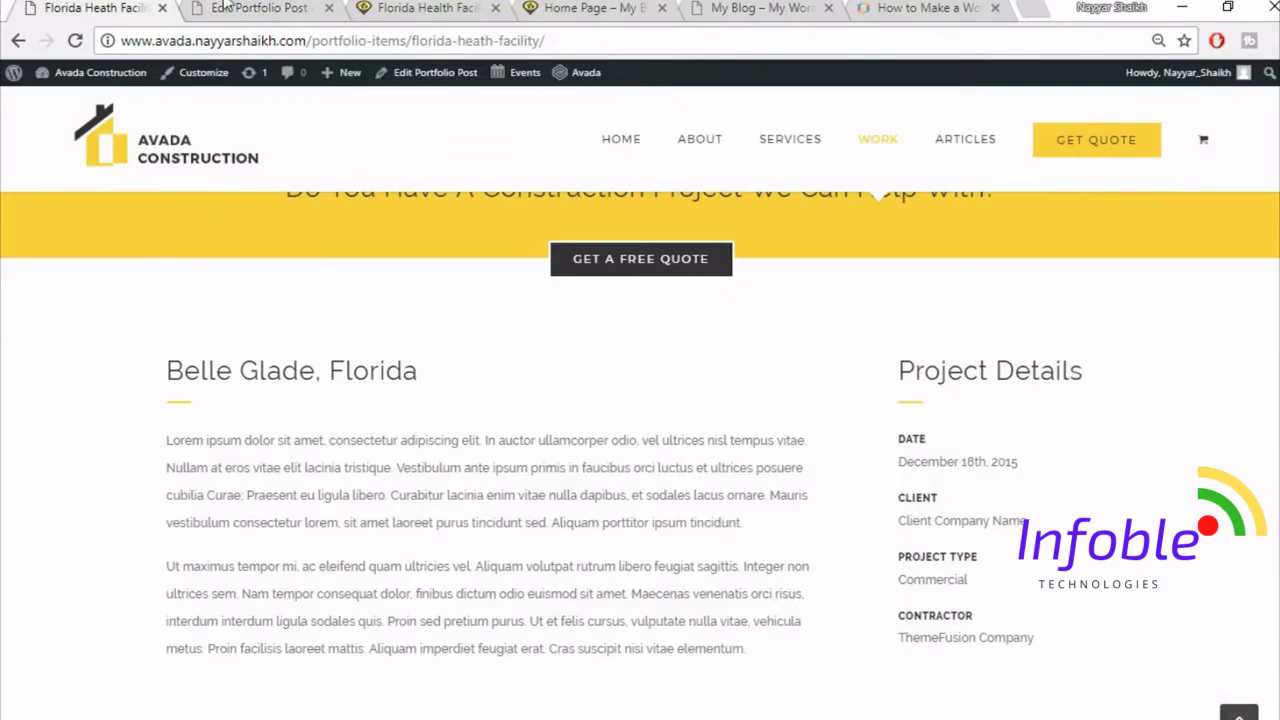
pyautogui.click(226, 6)
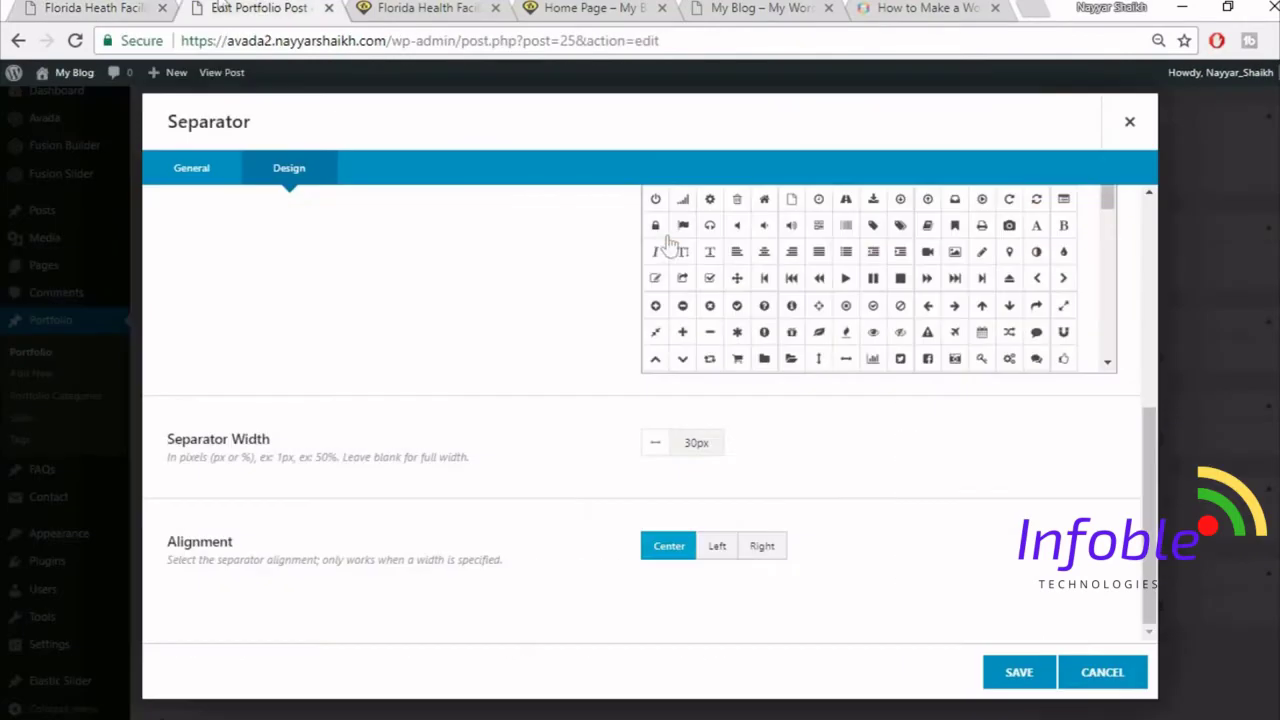
pyautogui.click(728, 555)
pyautogui.click(1020, 674)
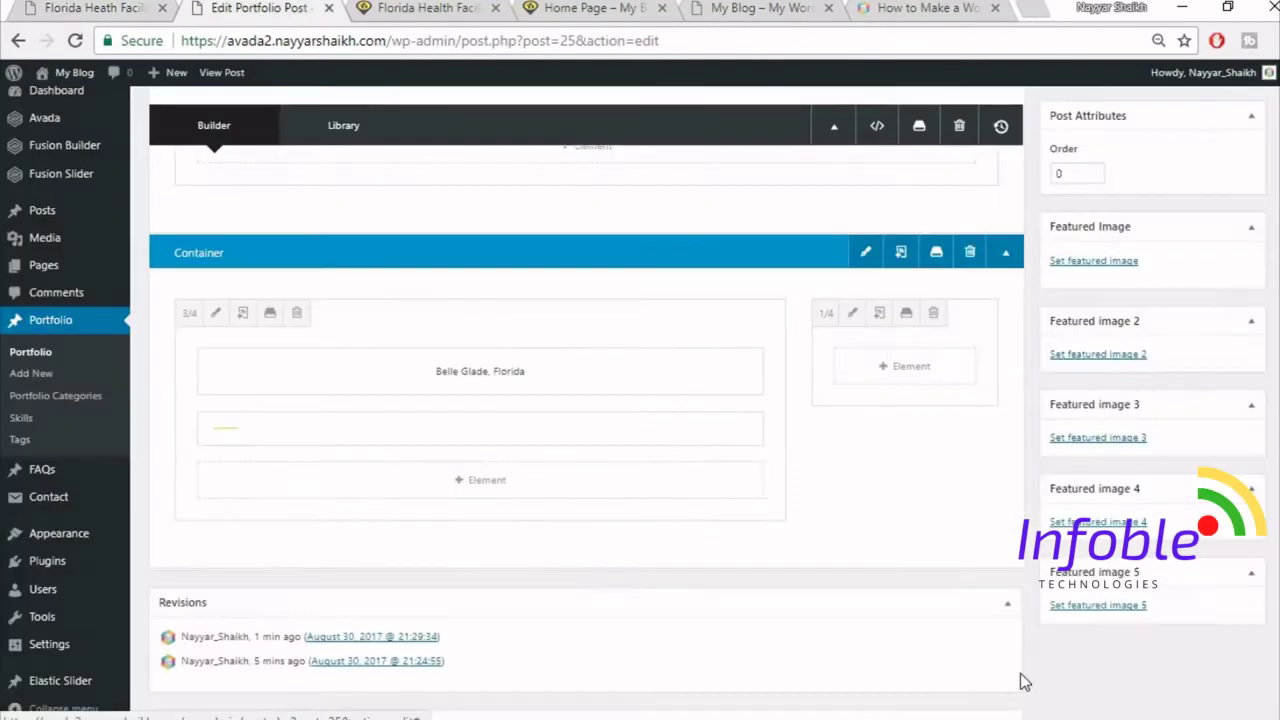
pyautogui.click(472, 484)
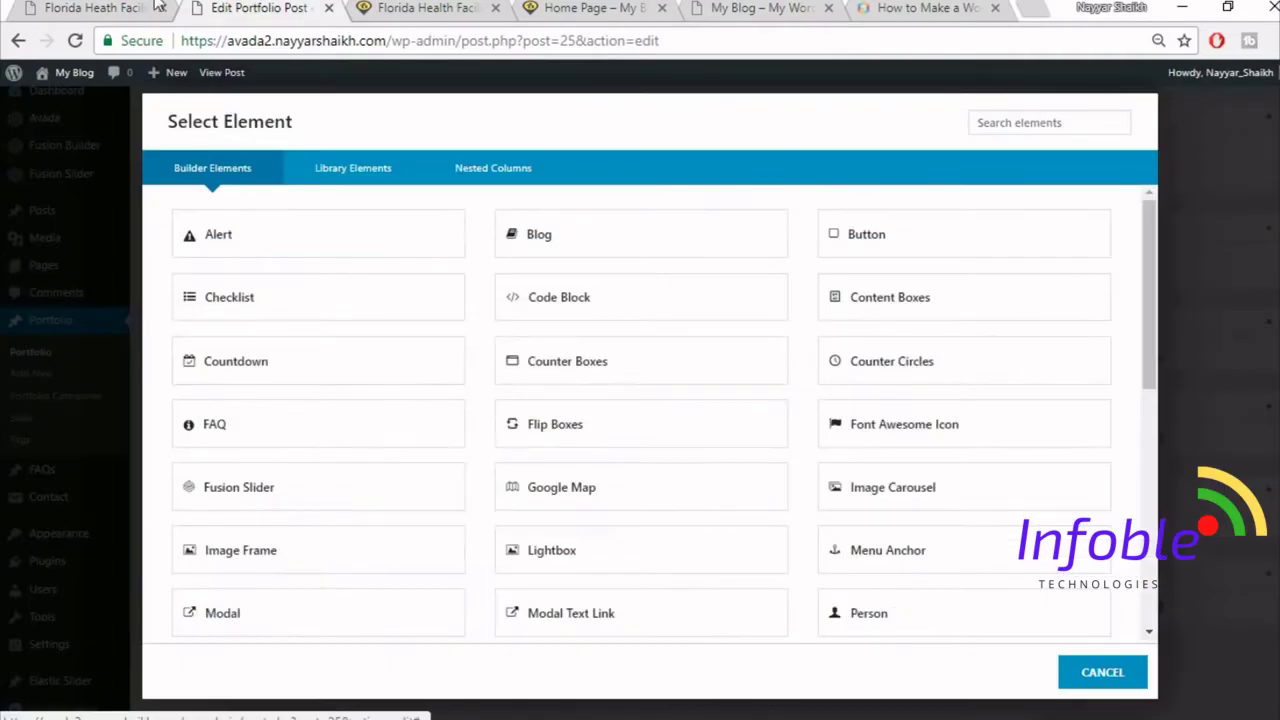
# - Copy the two lorem paragraphs from the live page into a new Text Block under the separator
pyautogui.click(155, 5)
pyautogui.moveTo(168, 443); pyautogui.dragTo(780, 647)
pyautogui.hotkey('ctrl', 'c')
pyautogui.click(299, 7)
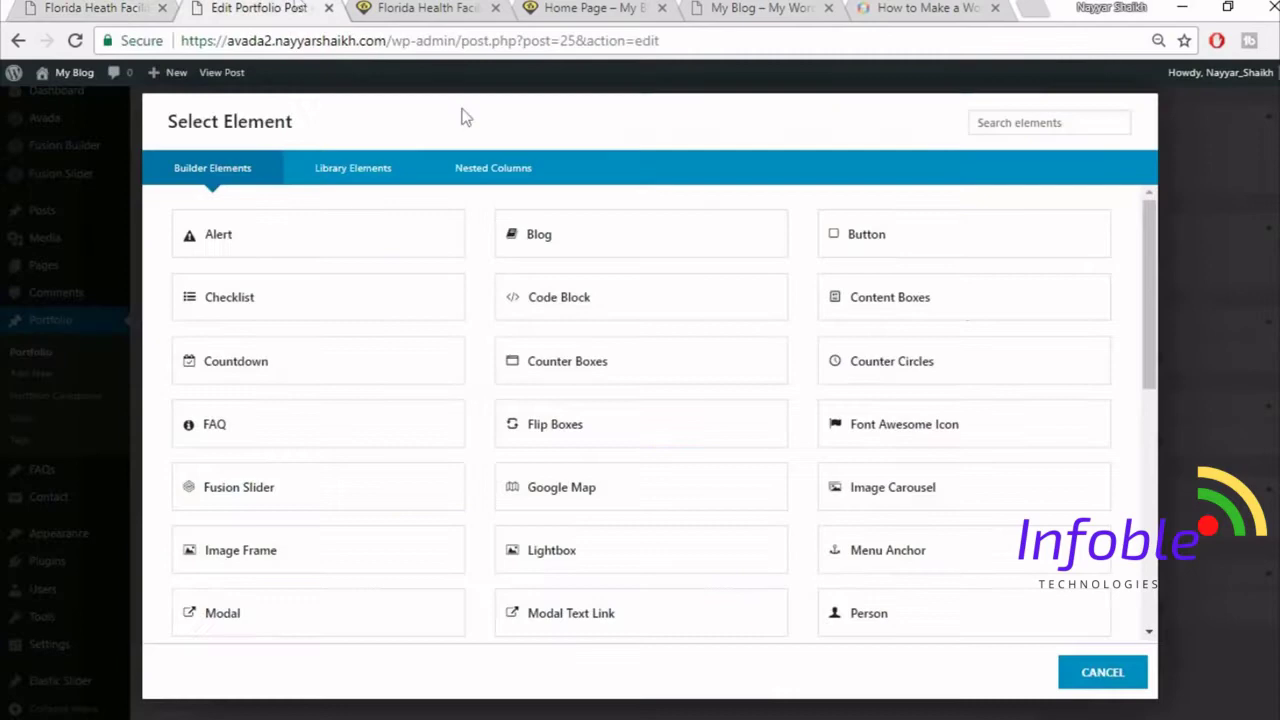
pyautogui.click(1008, 128)
pyautogui.write('tex')
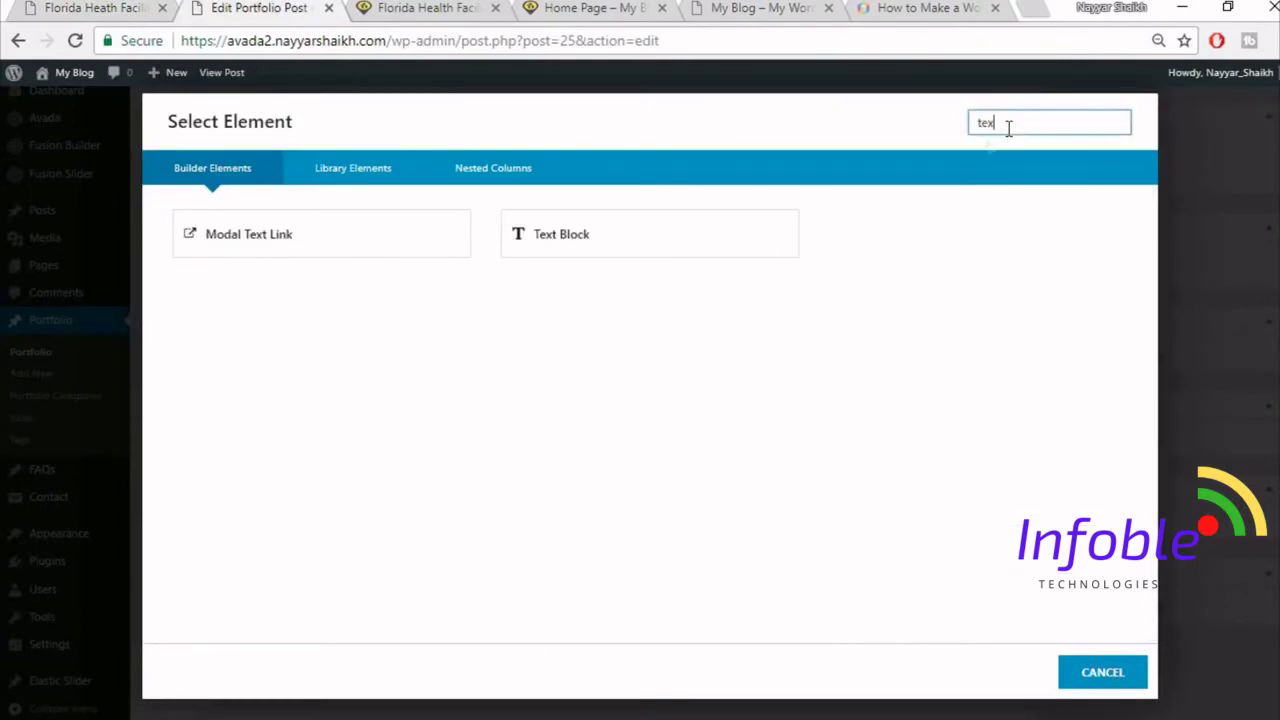
pyautogui.click(650, 262)
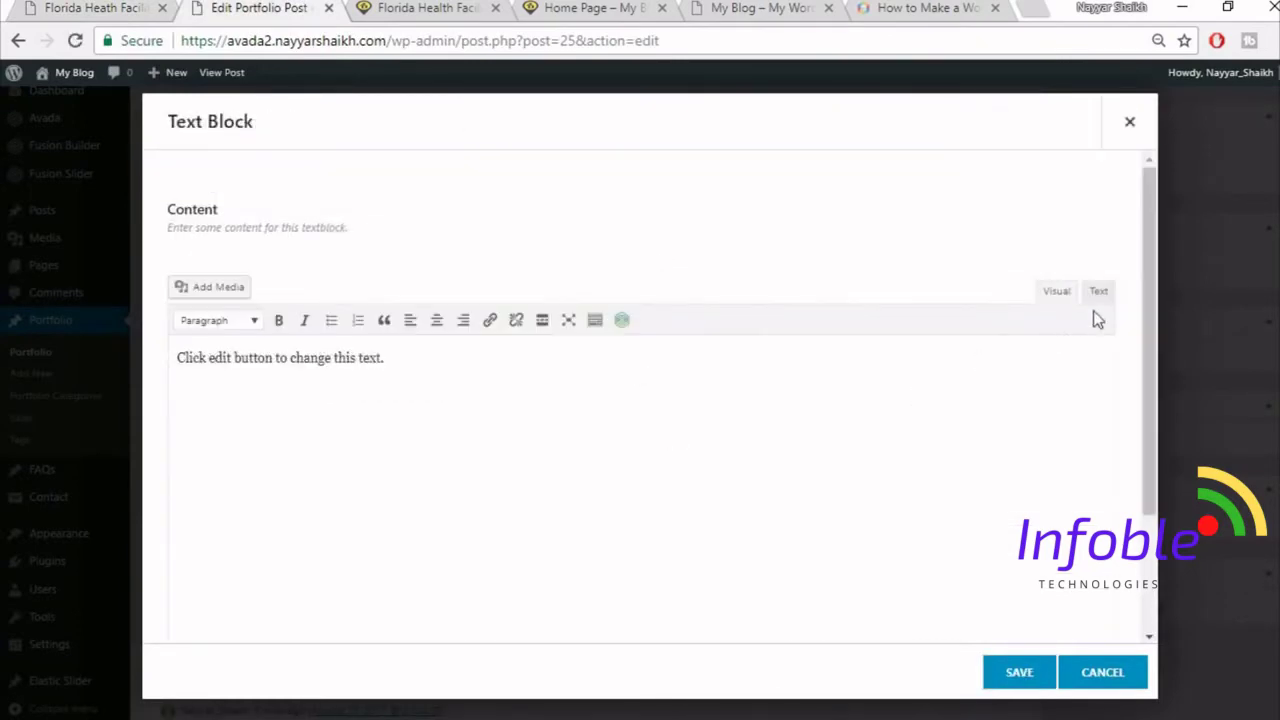
pyautogui.click(746, 460)
pyautogui.hotkey('ctrl', 'a')
pyautogui.press('Delete')
pyautogui.hotkey('ctrl', 'v')
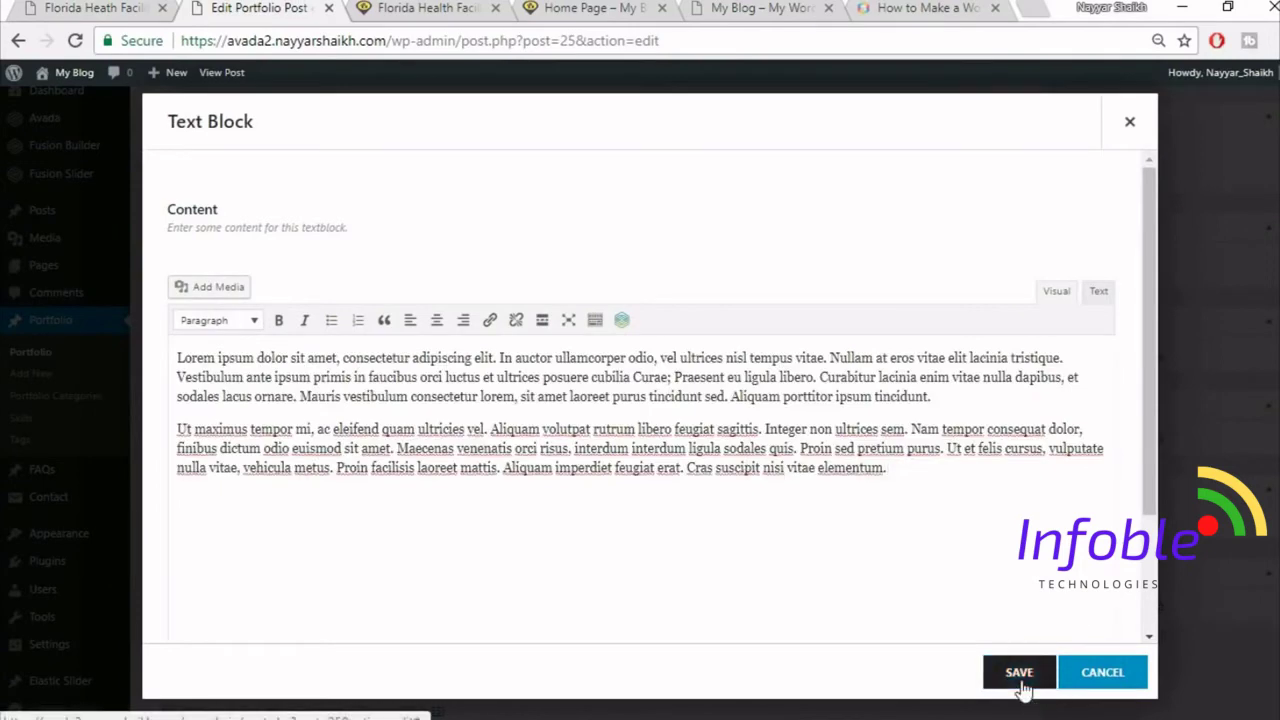
pyautogui.click(1022, 680)
pyautogui.click(104, 7)
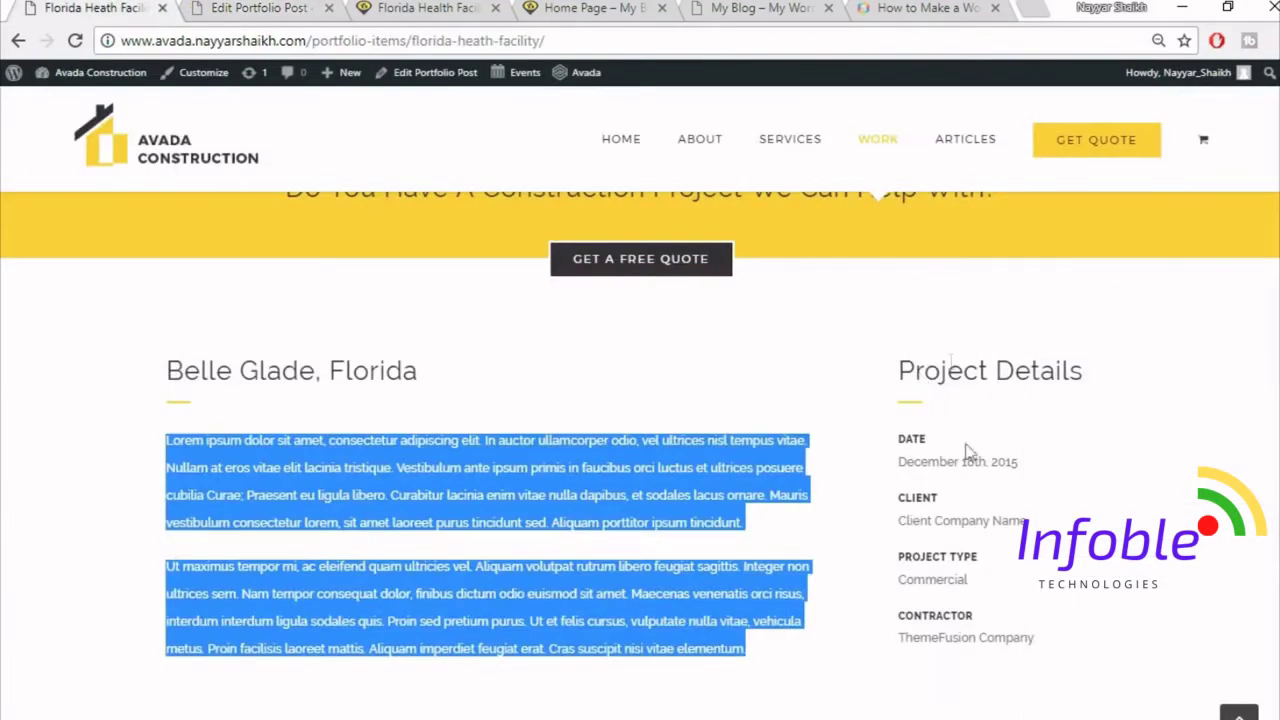
pyautogui.click(248, 7)
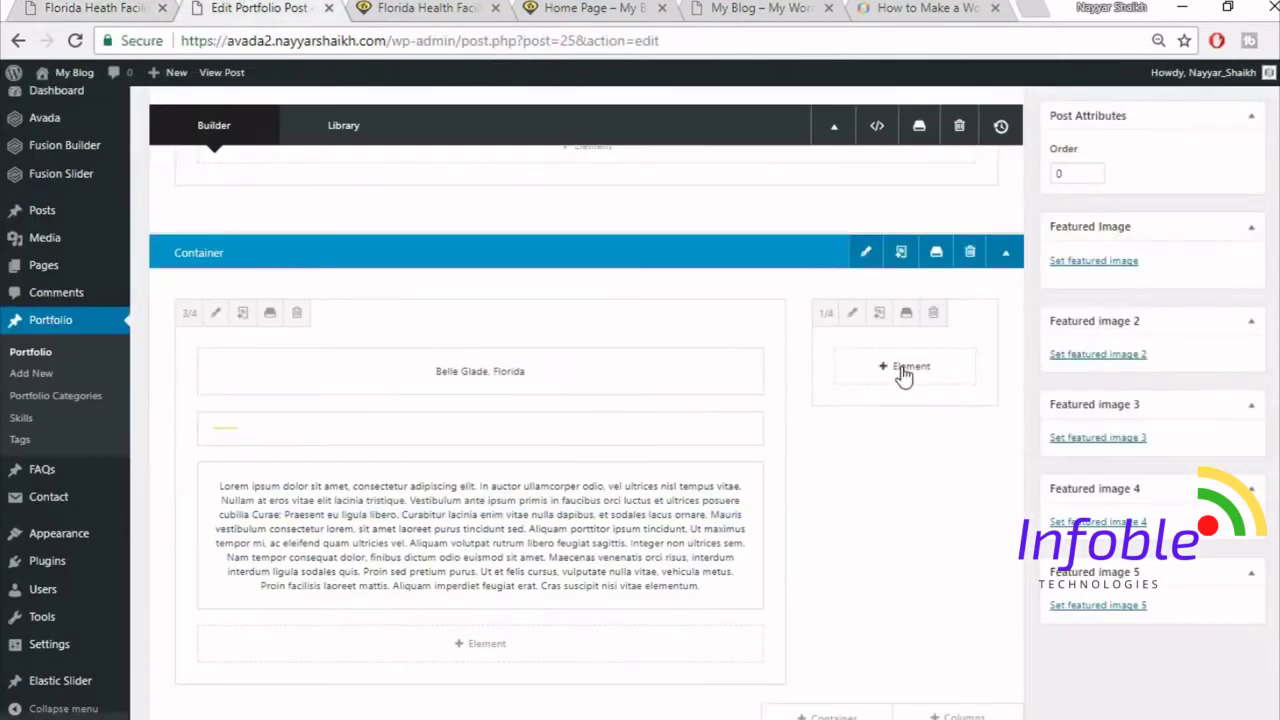
# - Add a Text Block in the narrow column with the Project Details heading copied from the live page
pyautogui.click(903, 370)
pyautogui.click(1020, 122)
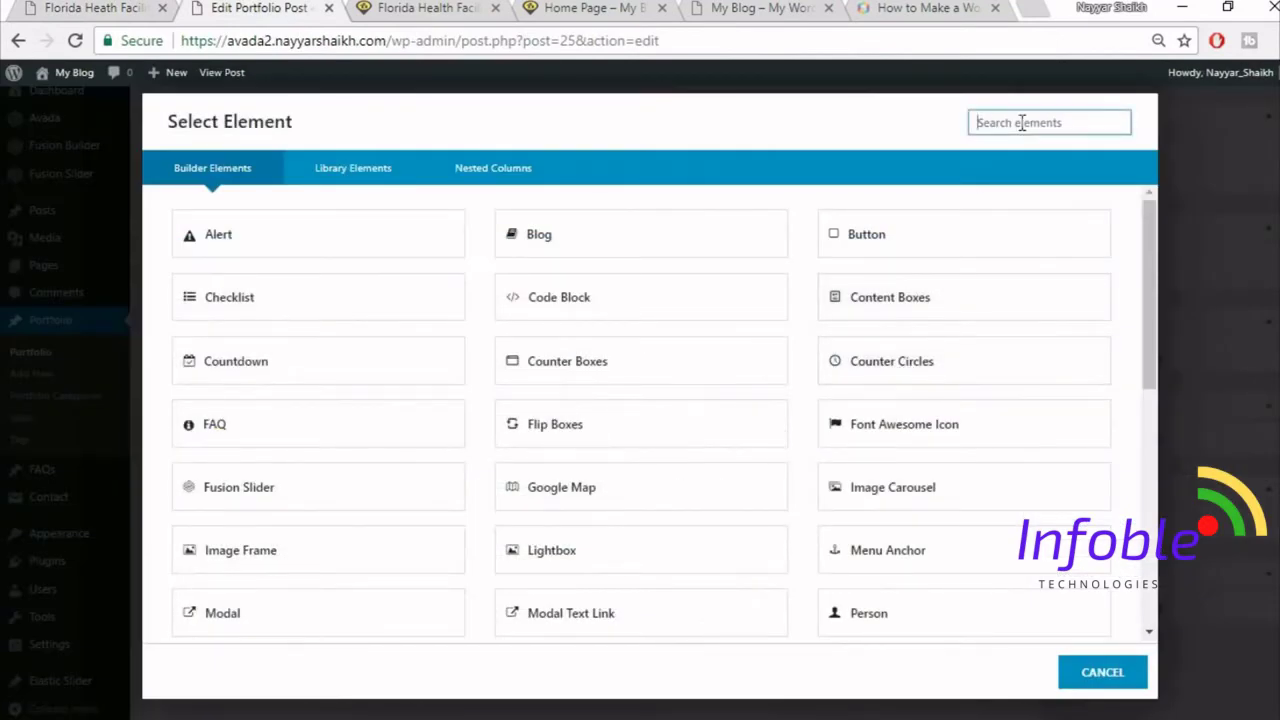
pyautogui.write('tex')
pyautogui.click(525, 232)
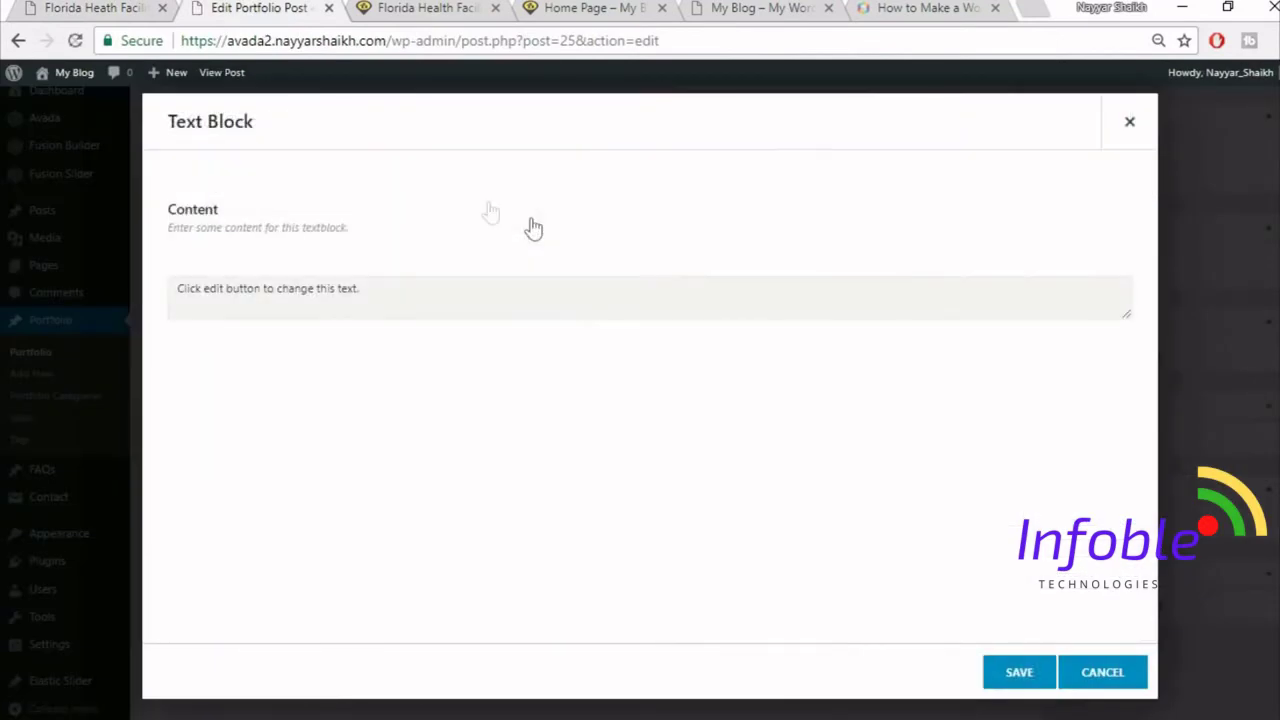
pyautogui.click(300, 40)
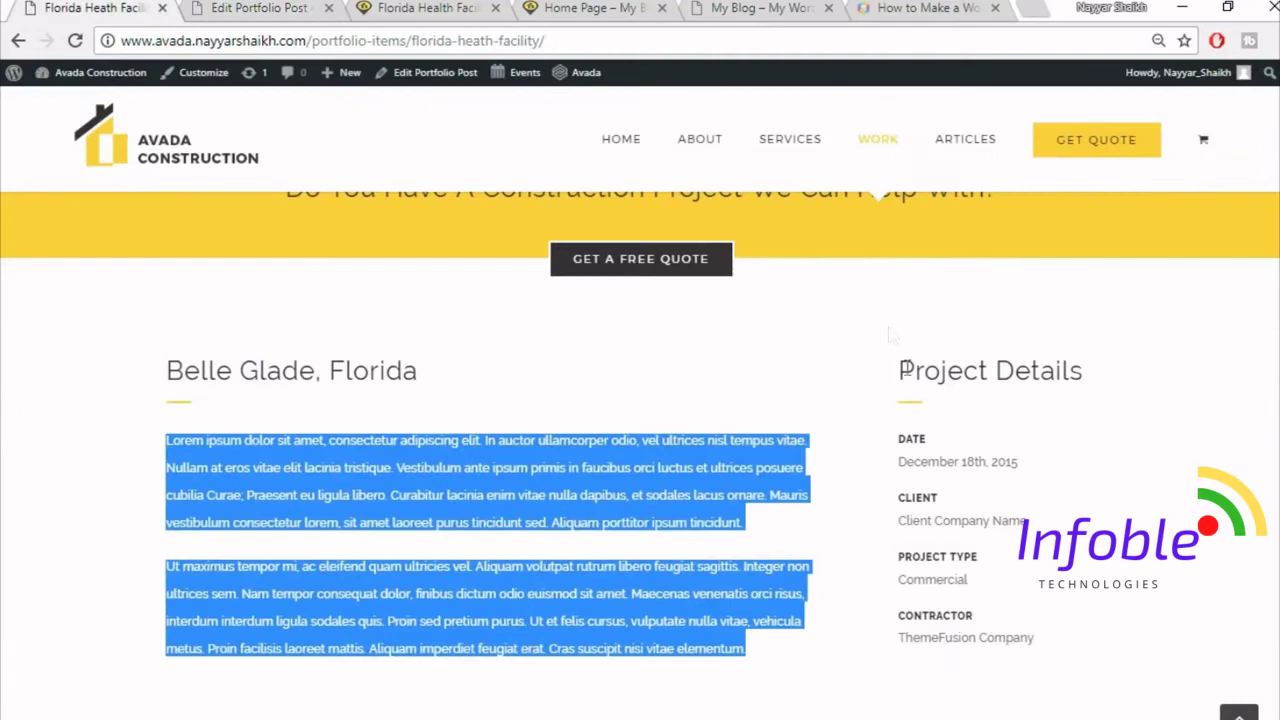
pyautogui.moveTo(903, 369); pyautogui.dragTo(1105, 352)
pyautogui.hotkey('ctrl', 'c')
pyautogui.click(313, 5)
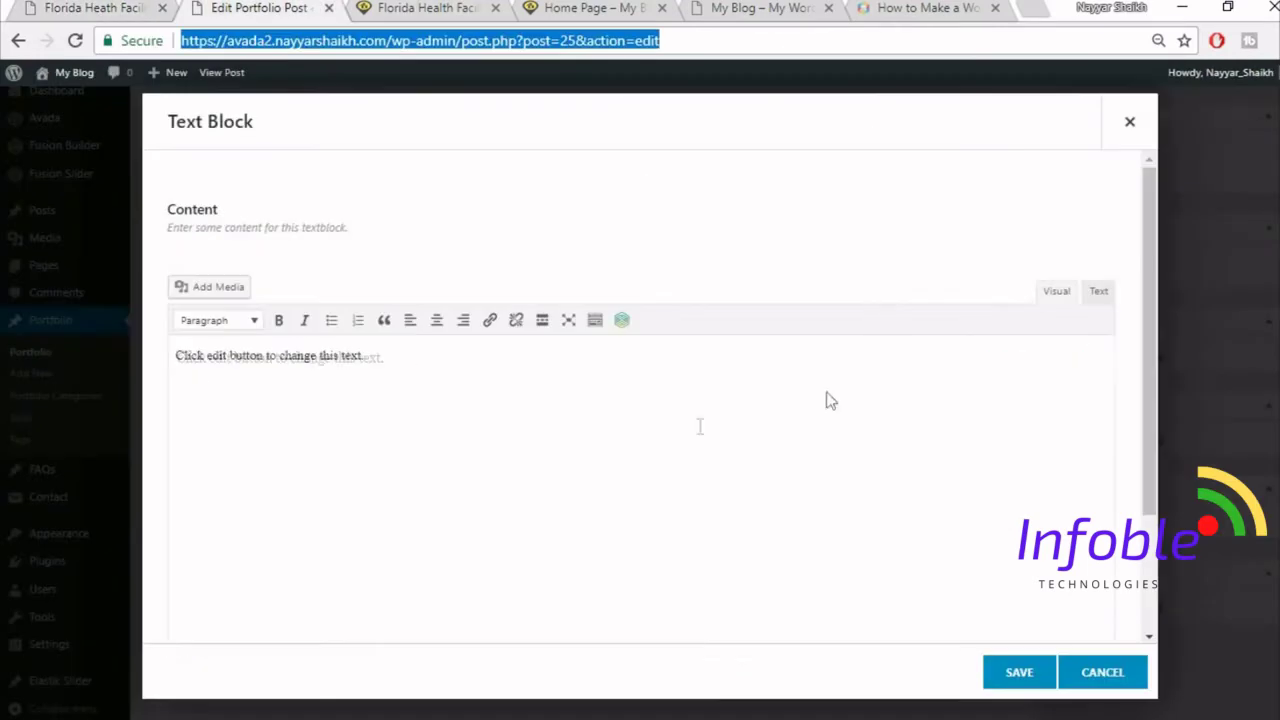
pyautogui.click(699, 427)
pyautogui.hotkey('ctrl', 'a')
pyautogui.press('BackSpace')
pyautogui.hotkey('ctrl', 'v')
pyautogui.click(1016, 673)
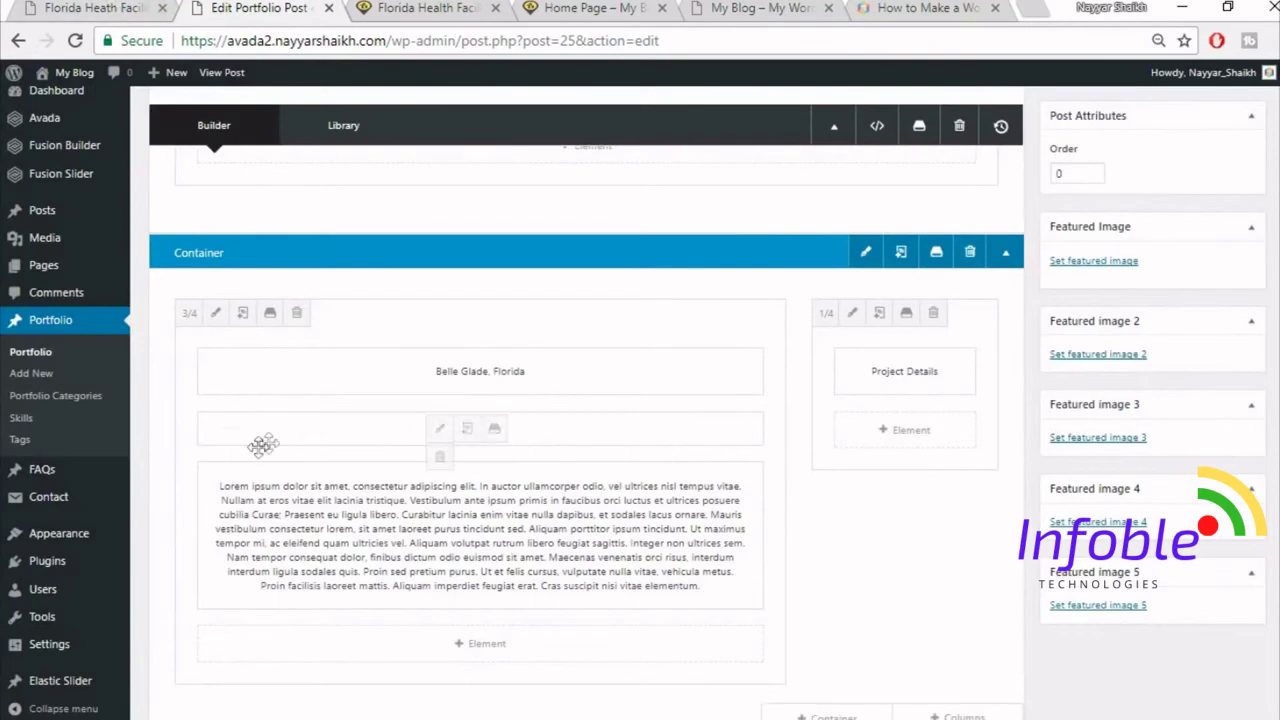
pyautogui.click(85, 7)
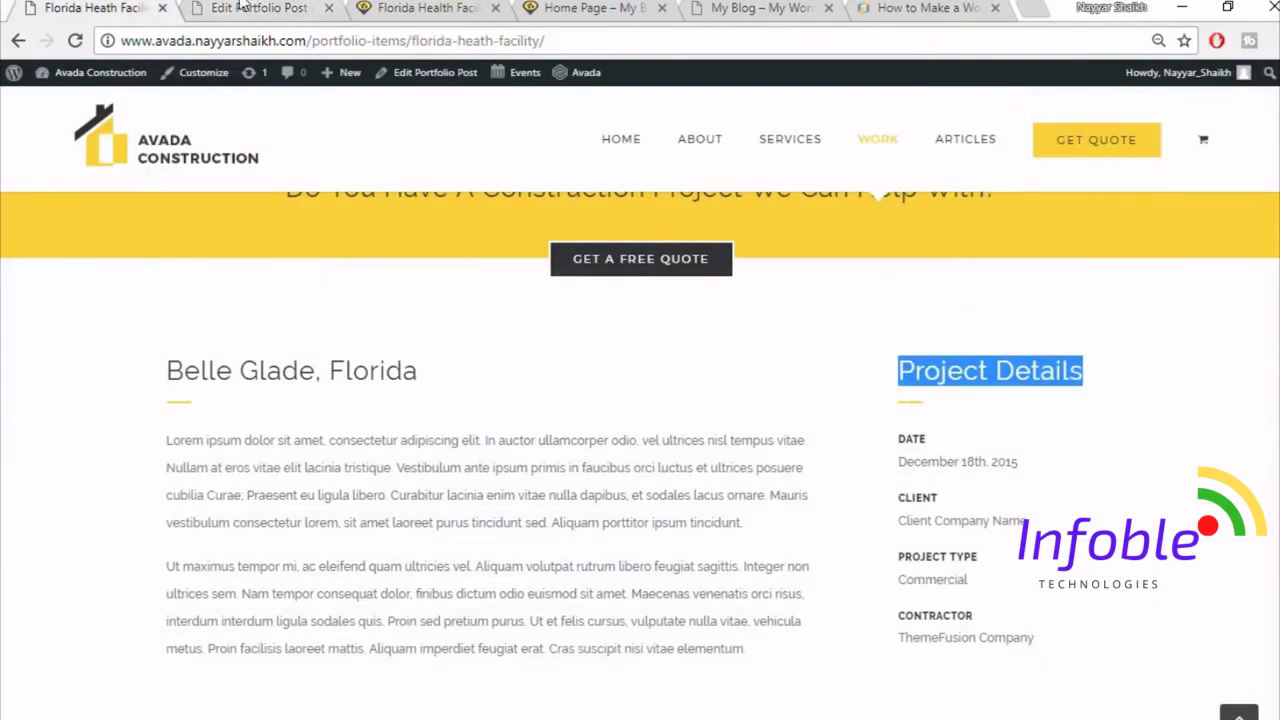
# - Duplicate the yellow separator and move the copy under Project Details
pyautogui.click(242, 7)
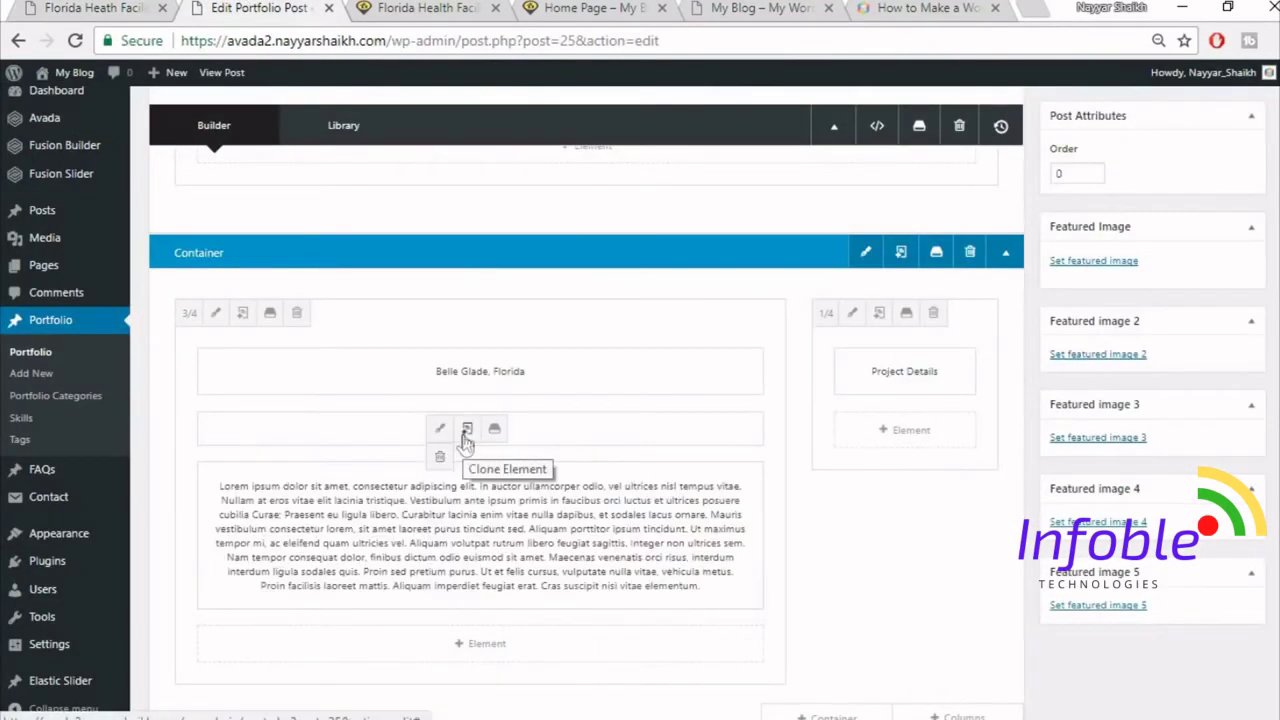
pyautogui.click(466, 432)
pyautogui.moveTo(323, 434)
pyautogui.mouseDown()
pyautogui.moveTo(856, 395)
pyautogui.moveTo(909, 457)
pyautogui.moveTo(957, 486)
pyautogui.moveTo(922, 437)
pyautogui.mouseUp()
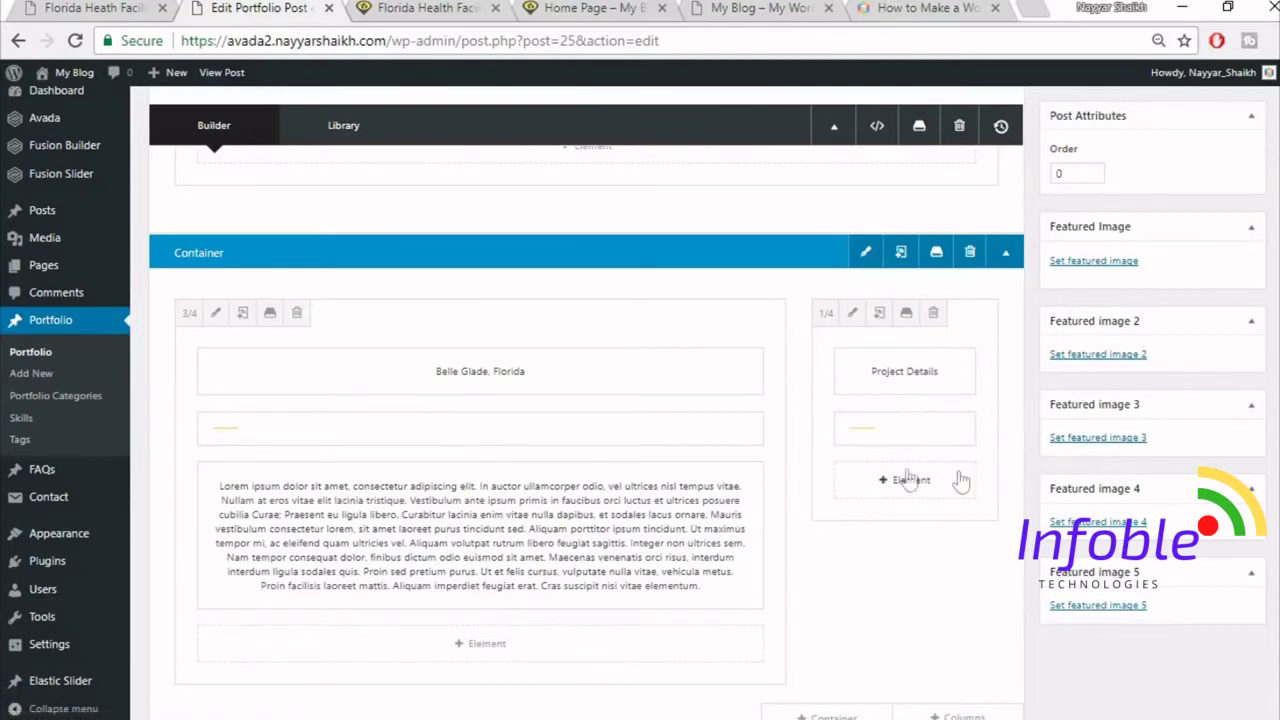
pyautogui.click(90, 7)
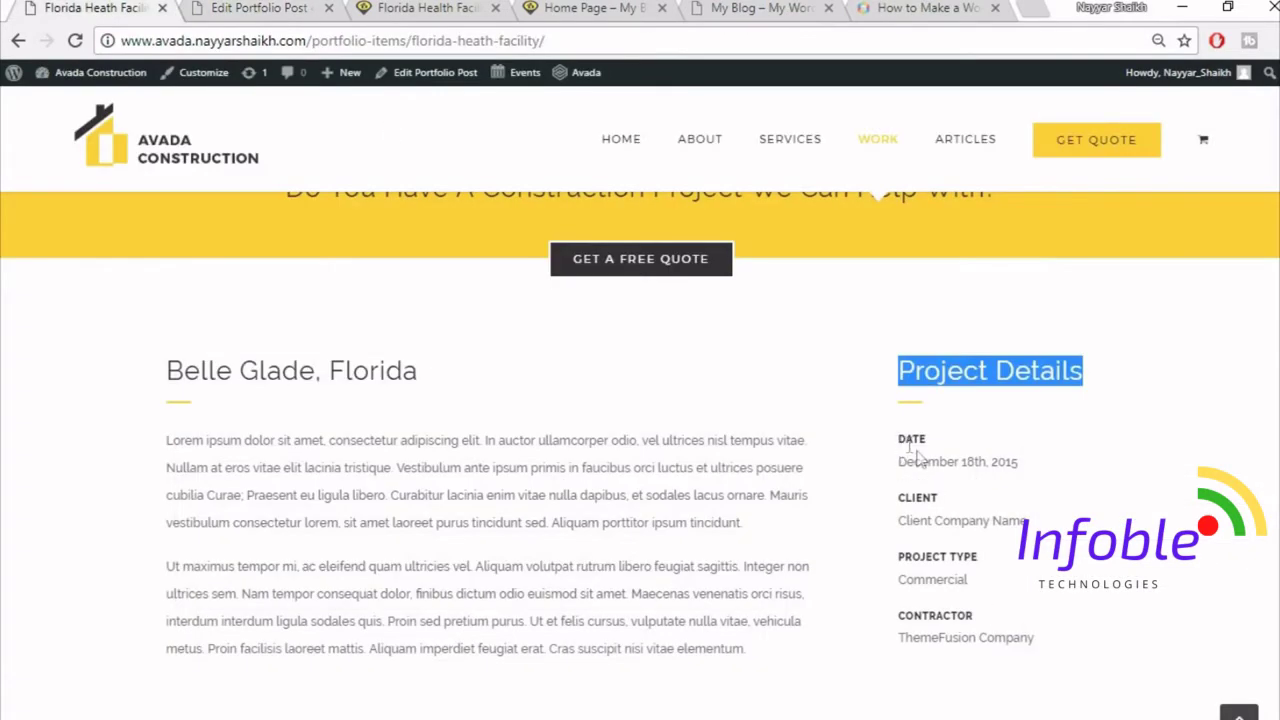
pyautogui.click(265, 7)
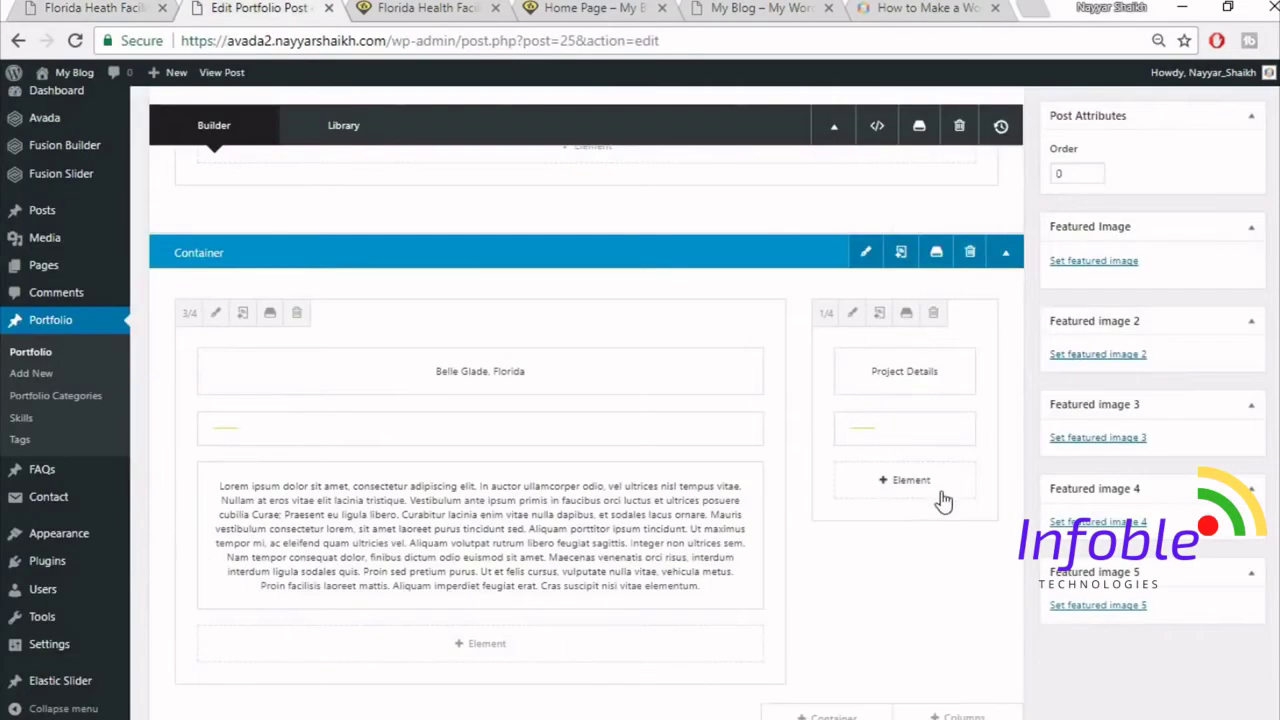
# - Add a text block holding the pasted DATE label and December 18th, 2015 date, bolding DATE
pyautogui.click(935, 492)
pyautogui.click(1059, 114)
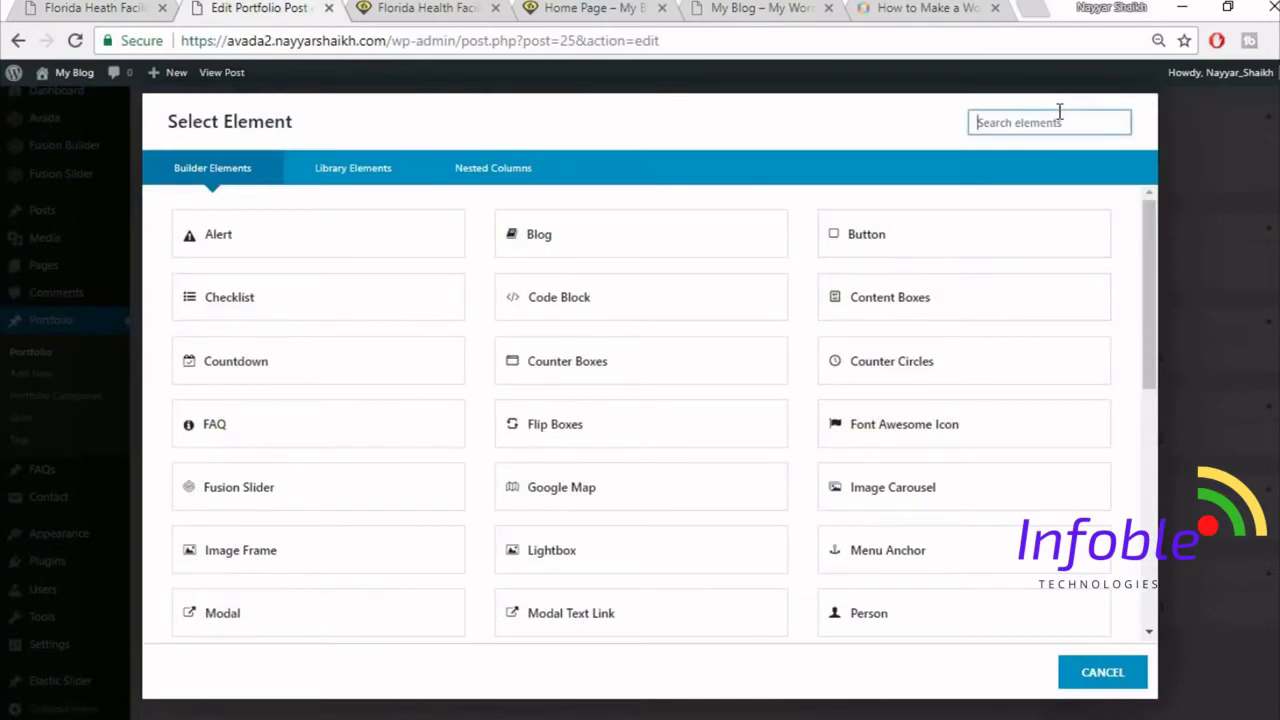
pyautogui.write('tex')
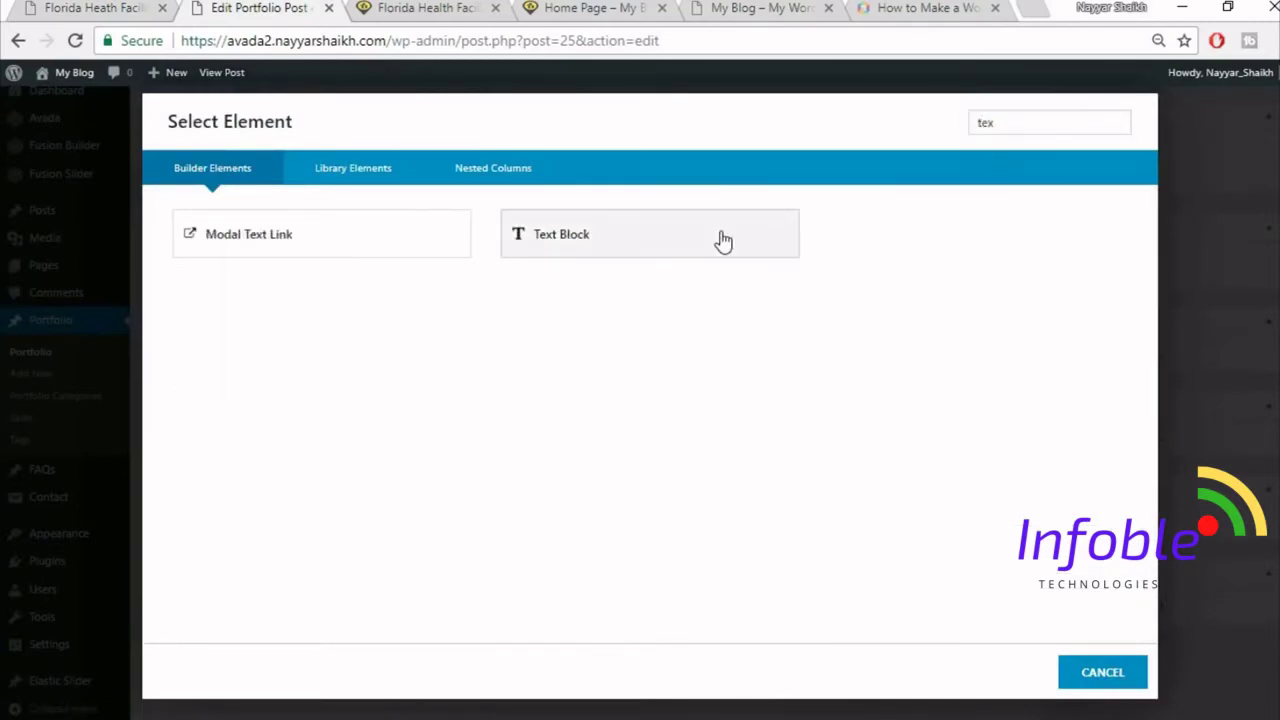
pyautogui.click(720, 240)
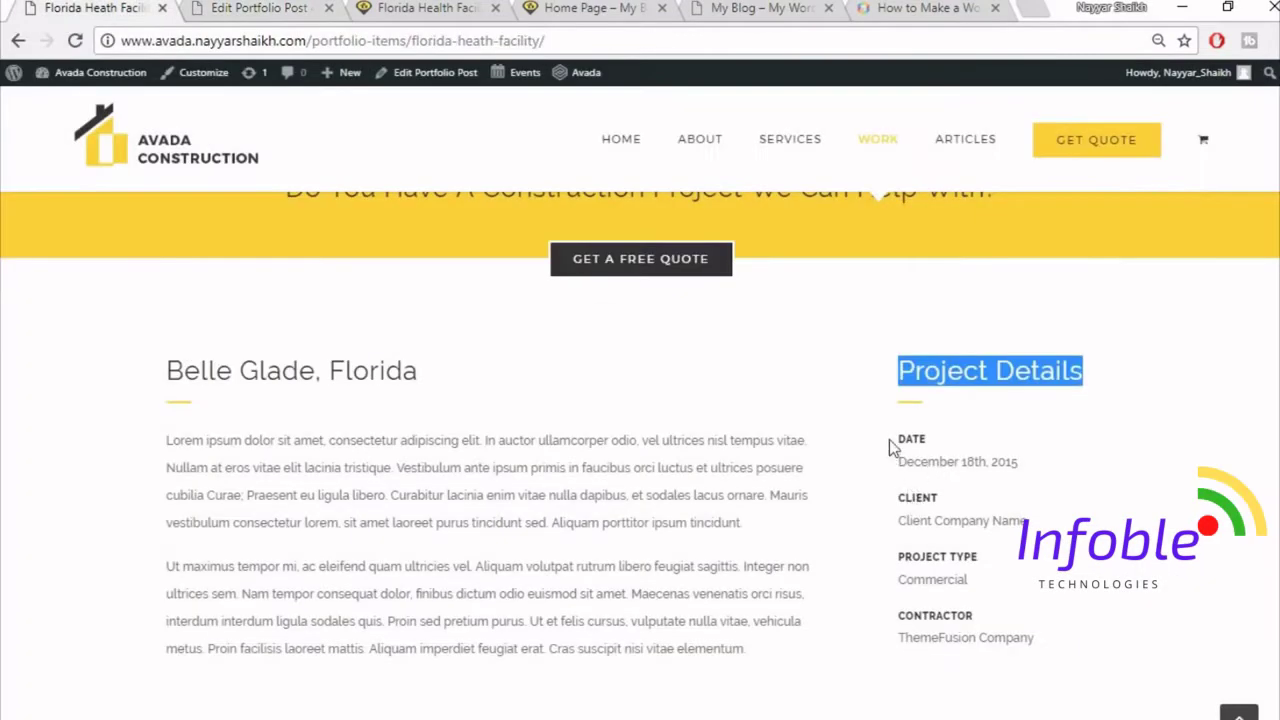
pyautogui.moveTo(893, 449); pyautogui.dragTo(1078, 461)
pyautogui.hotkey('ctrl', 'c')
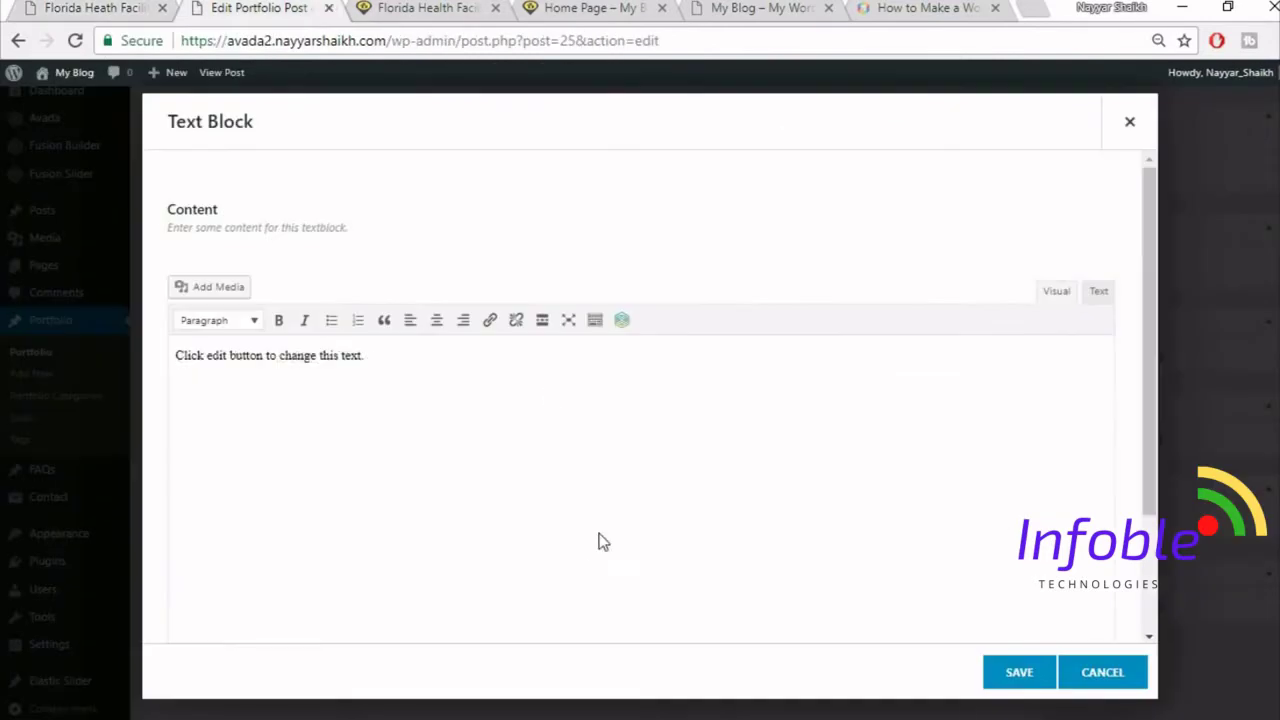
pyautogui.hotkey('ctrl', 'a')
pyautogui.press('BackSpace')
pyautogui.hotkey('ctrl', 'v')
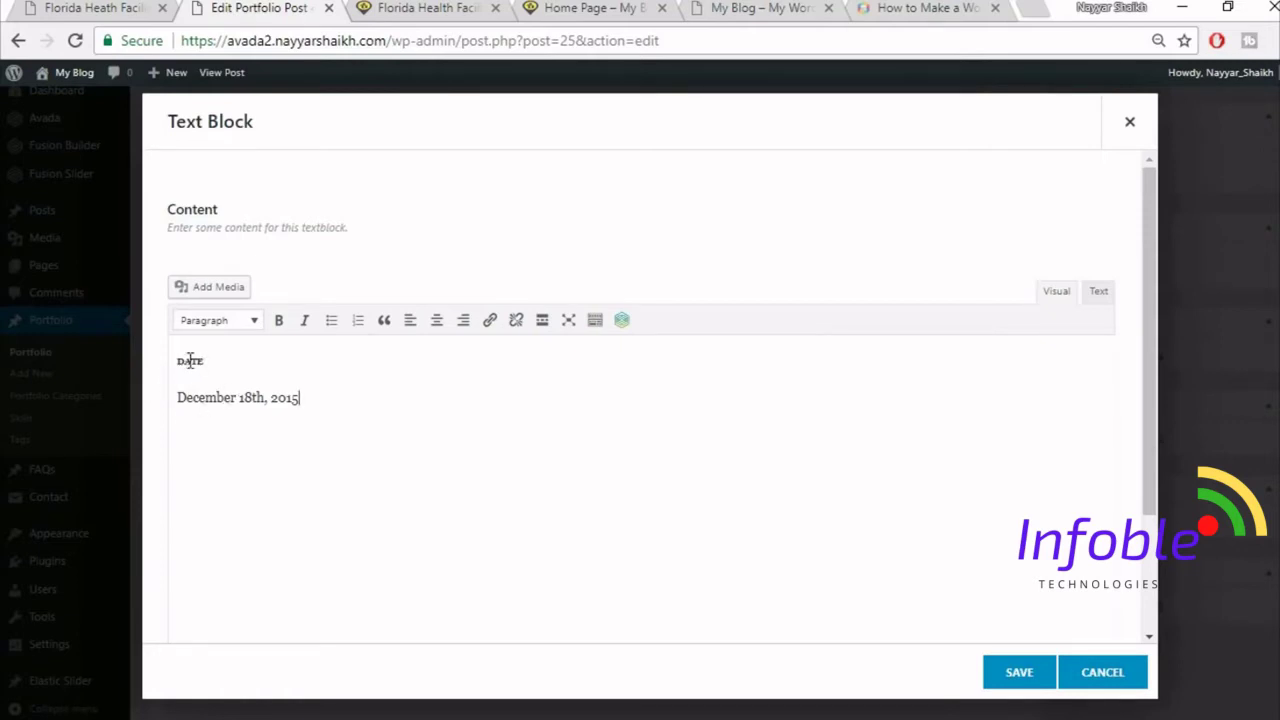
pyautogui.moveTo(212, 361); pyautogui.dragTo(174, 362)
pyautogui.click(279, 340)
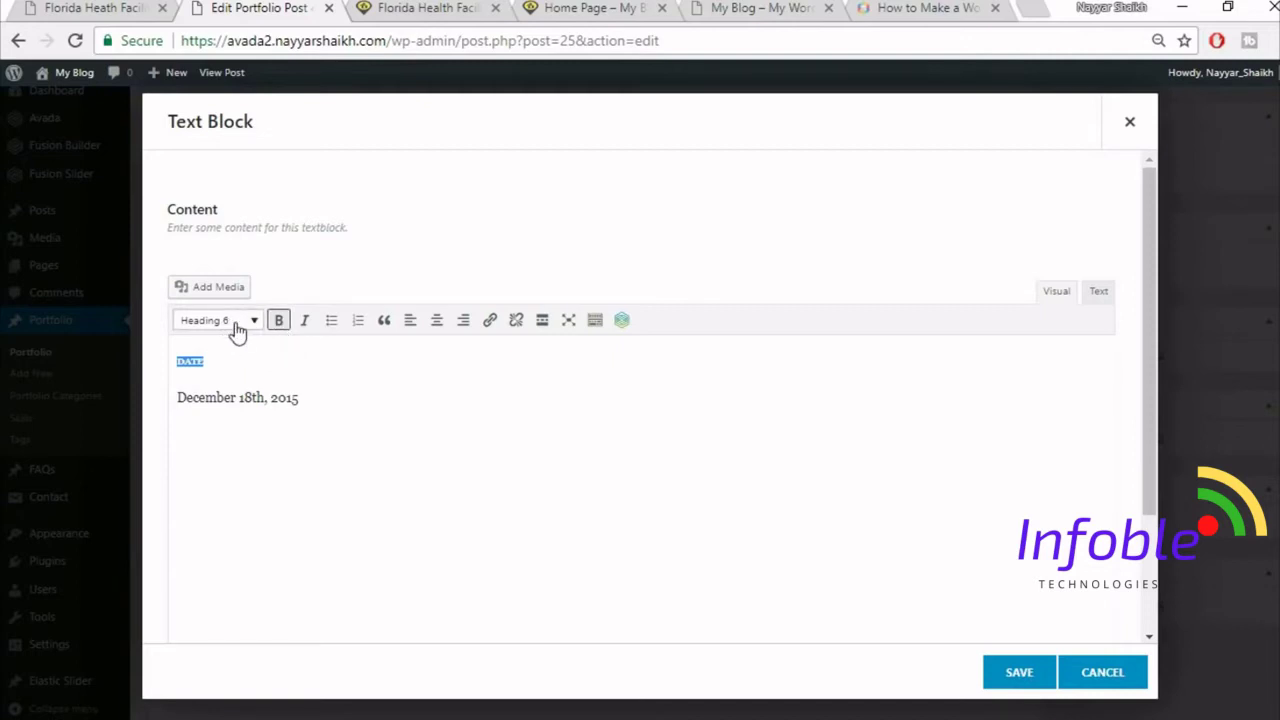
pyautogui.click(237, 320)
pyautogui.click(240, 352)
# - Strip data-fontsize and data-lineheight from the DATE h6 heading and save the text block
pyautogui.click(1098, 294)
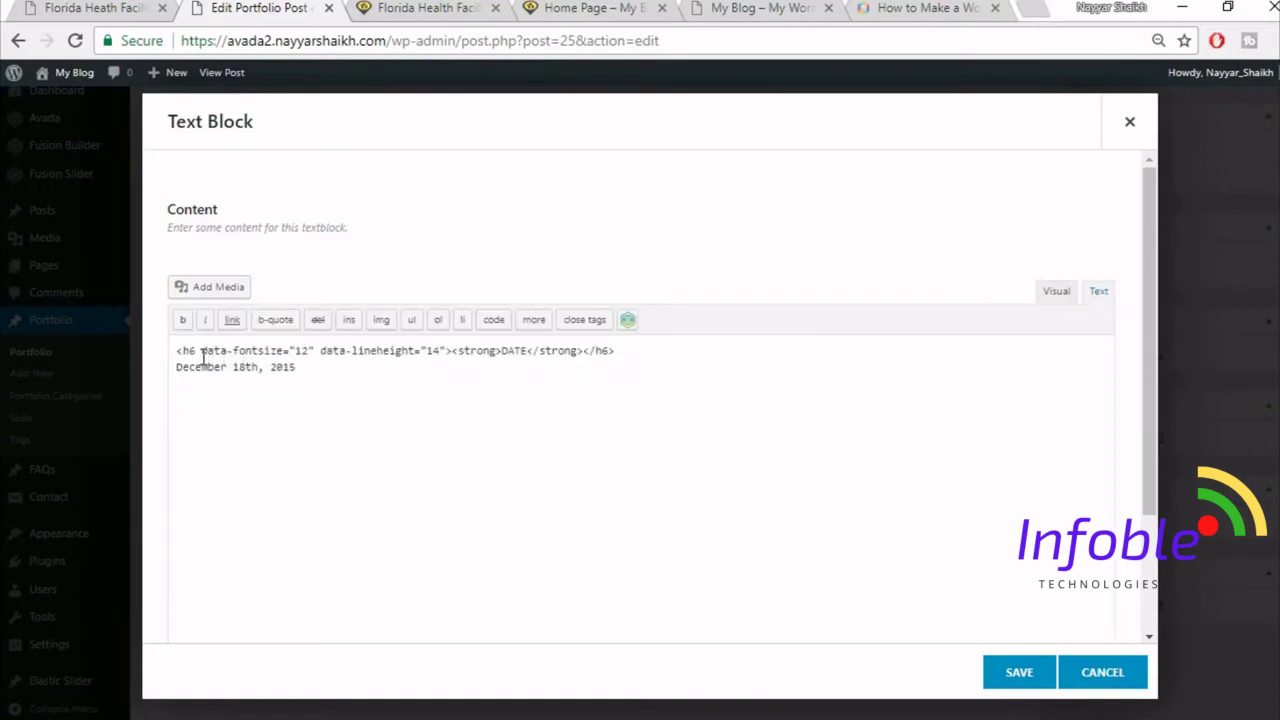
pyautogui.moveTo(201, 352); pyautogui.dragTo(440, 345)
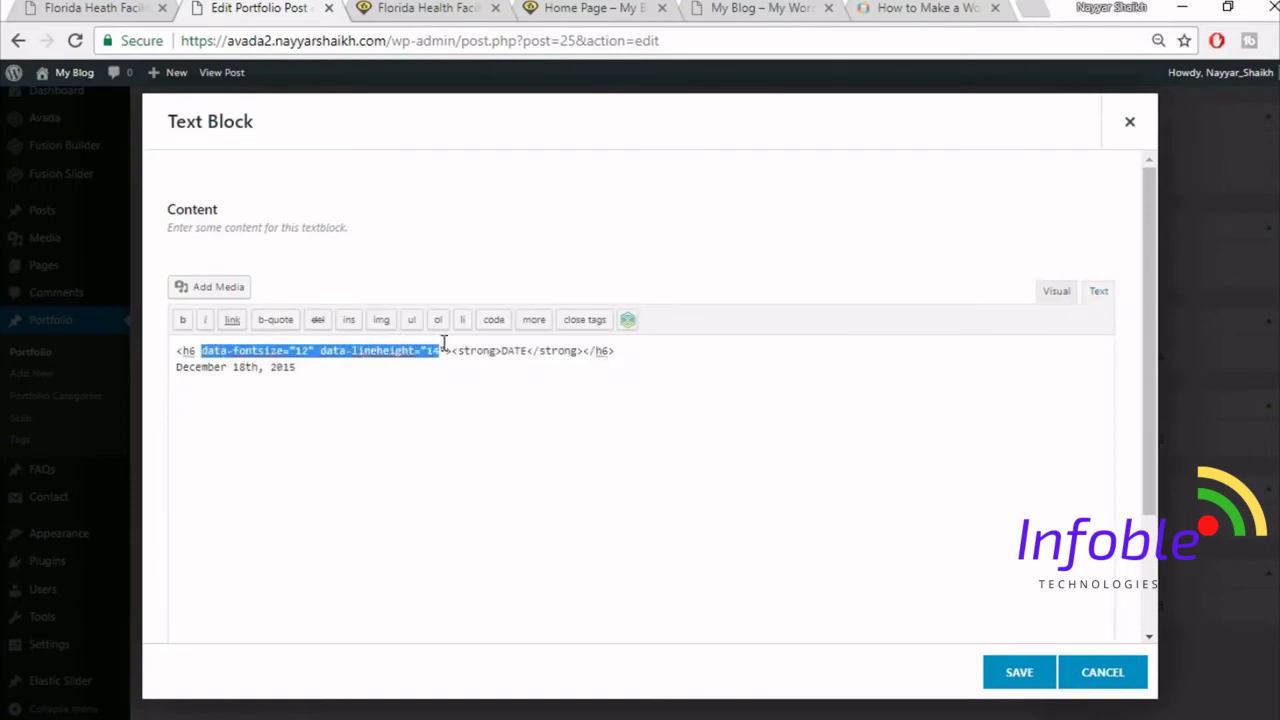
pyautogui.press('BackSpace')
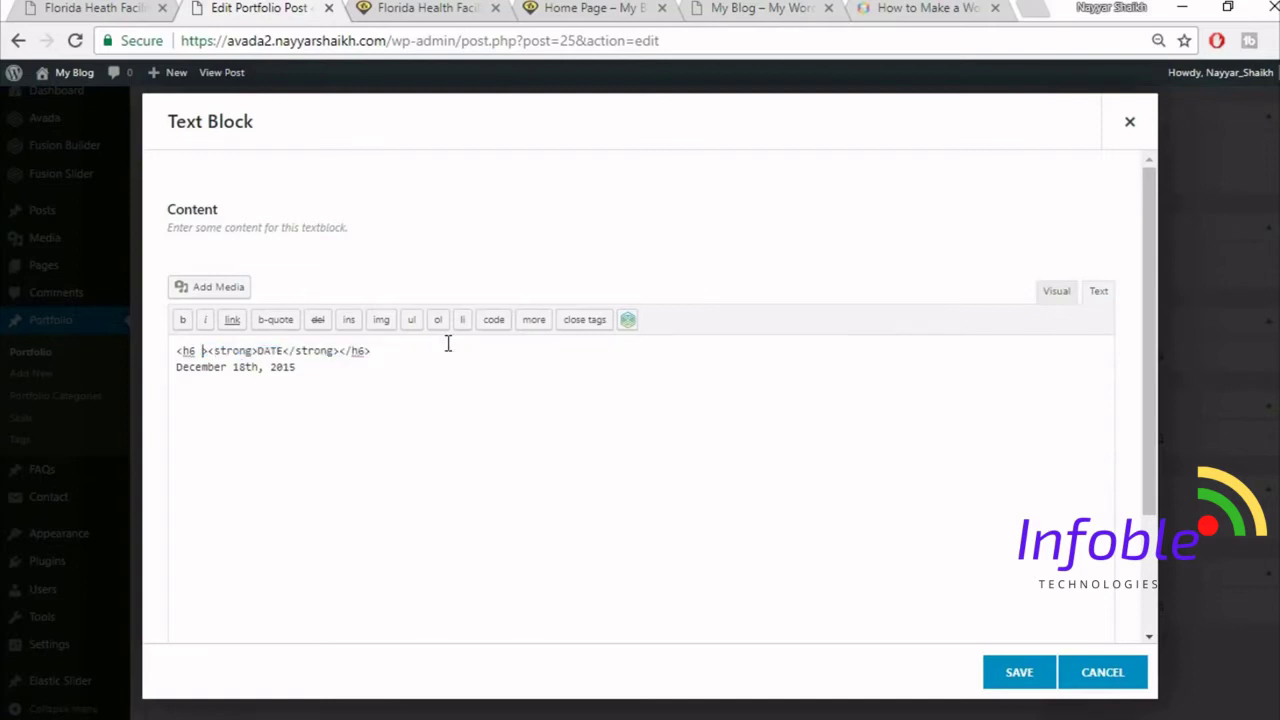
pyautogui.press('BackSpace')
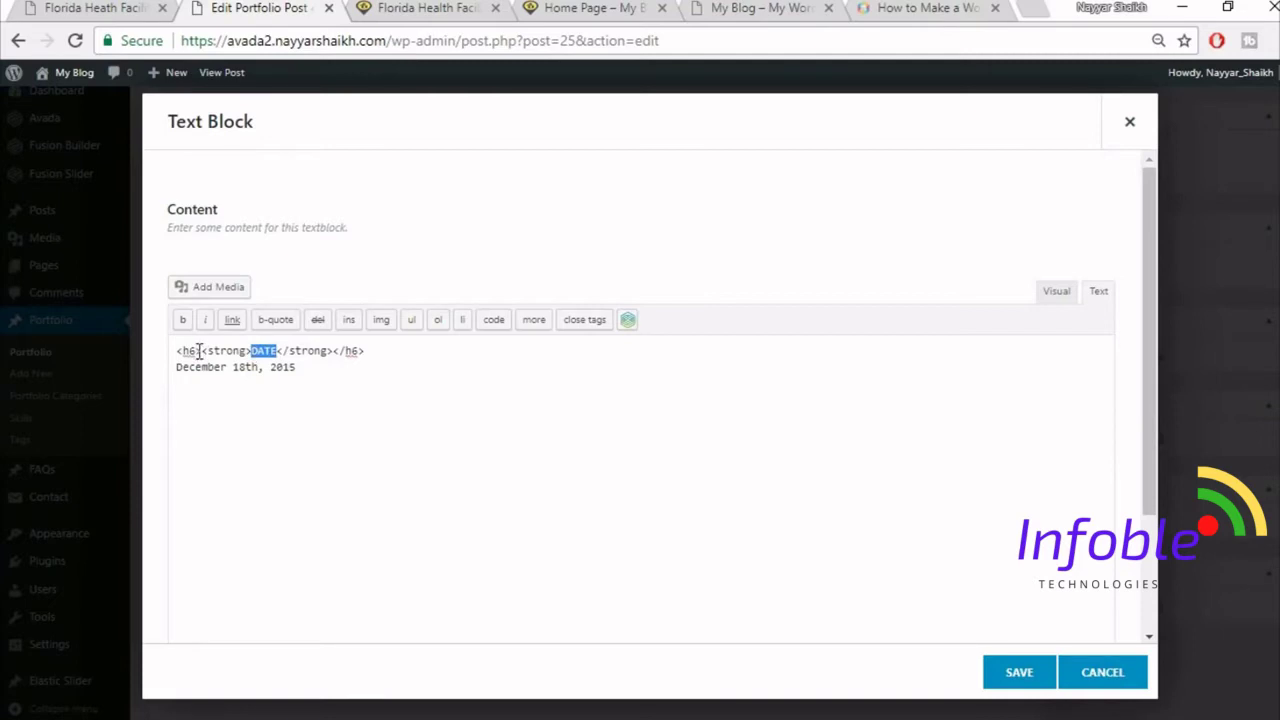
pyautogui.moveTo(204, 352); pyautogui.dragTo(183, 351)
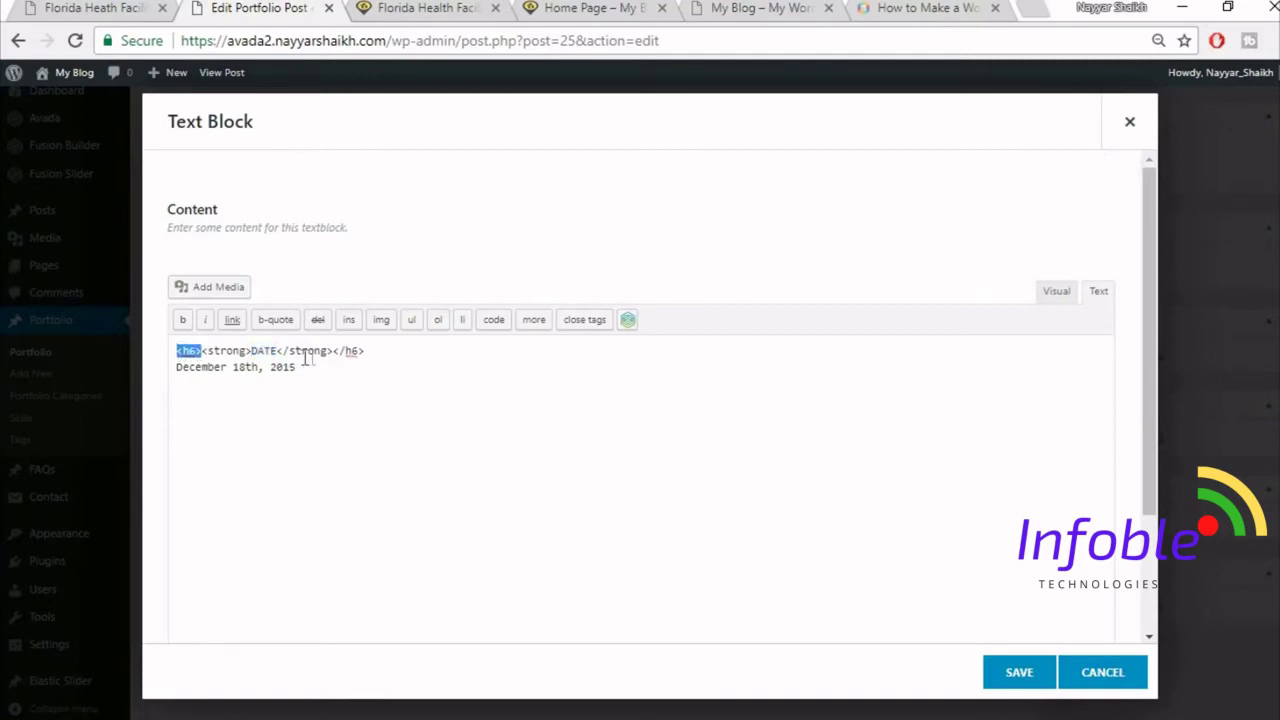
pyautogui.moveTo(368, 352); pyautogui.dragTo(337, 357)
pyautogui.click(1056, 292)
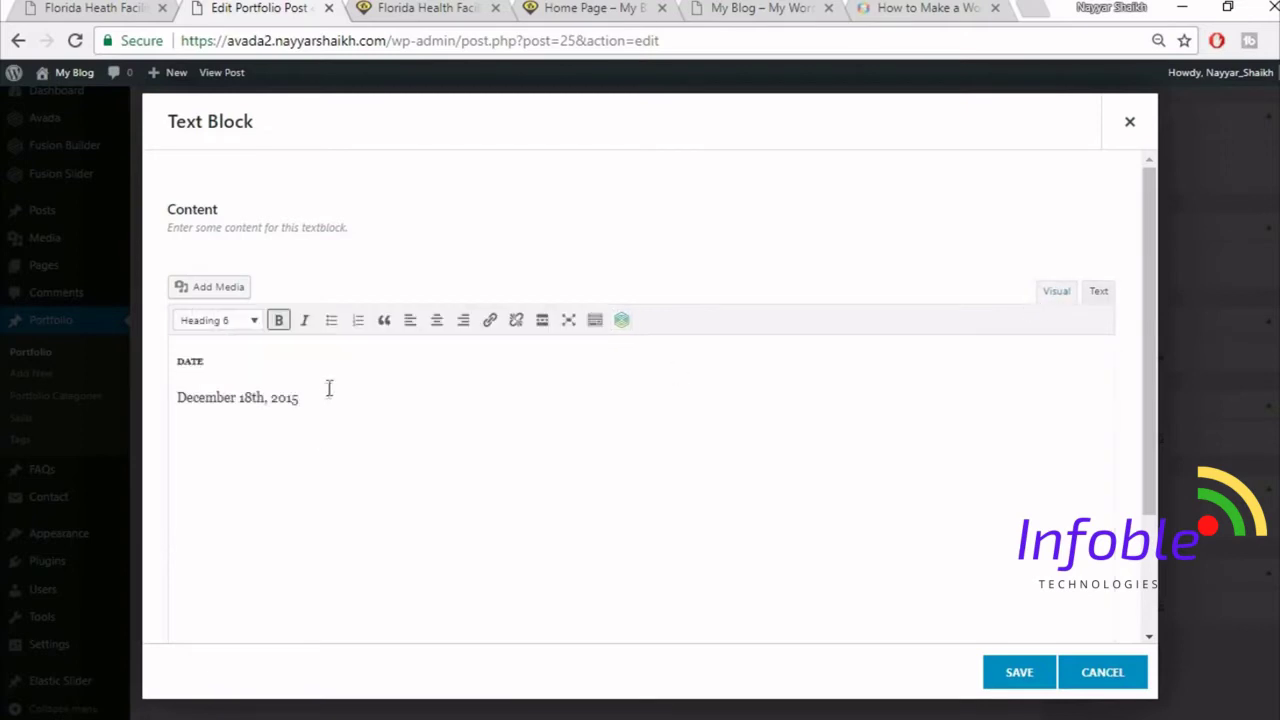
pyautogui.moveTo(326, 389); pyautogui.dragTo(178, 397)
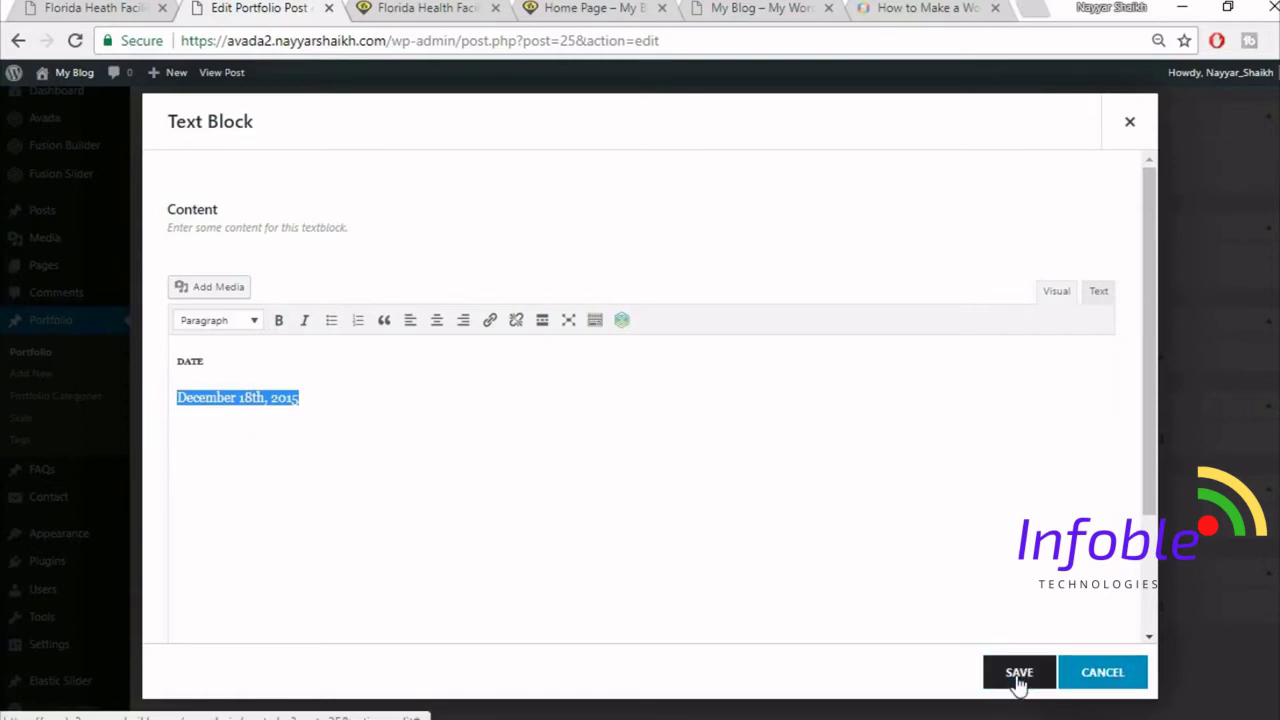
pyautogui.click(1010, 690)
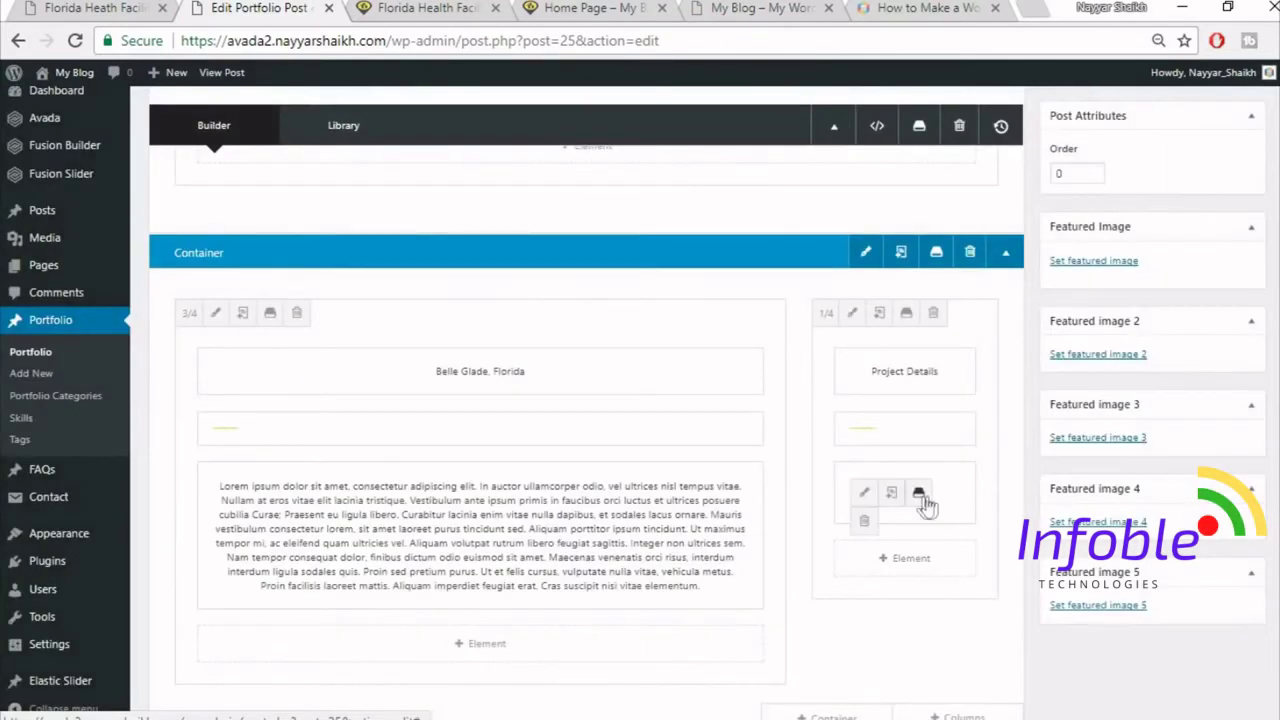
# - Duplicate the DATE text block in the Project Details column
pyautogui.click(892, 493)
pyautogui.click(892, 493)
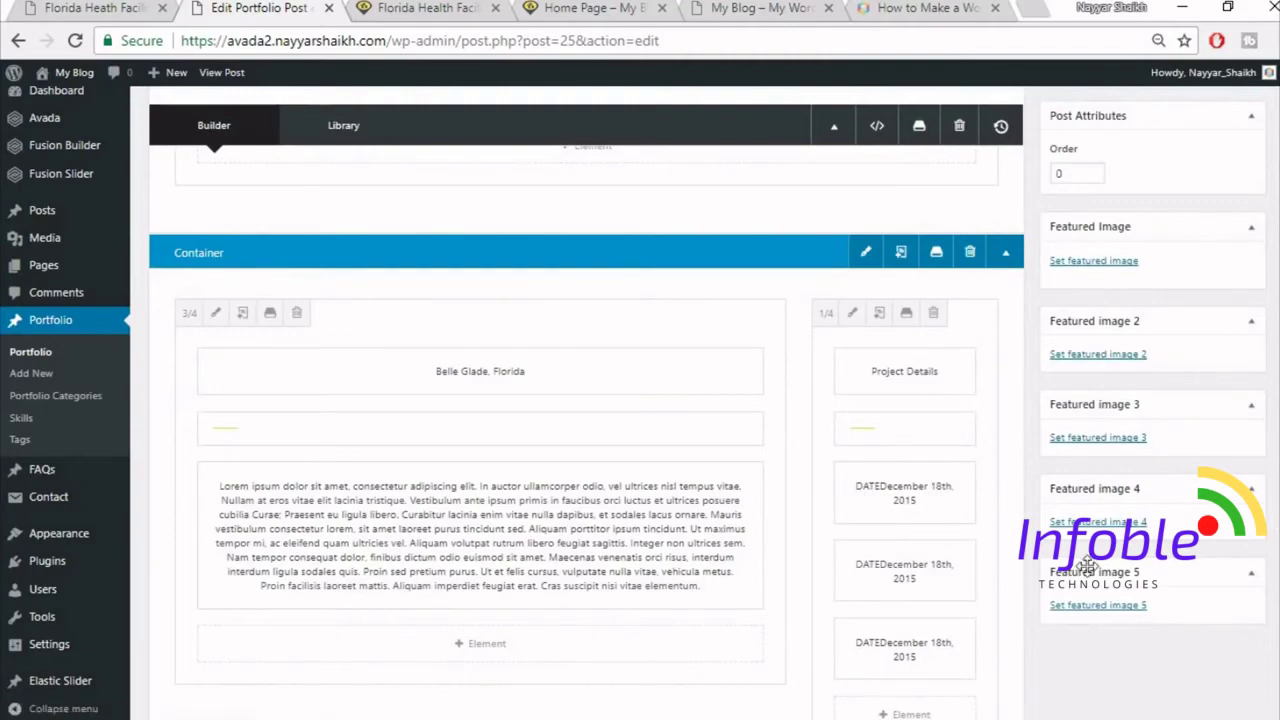
pyautogui.scroll(-2, 1050, 622)
pyautogui.scroll(2, 900, 556)
pyautogui.scroll(2, 901, 560)
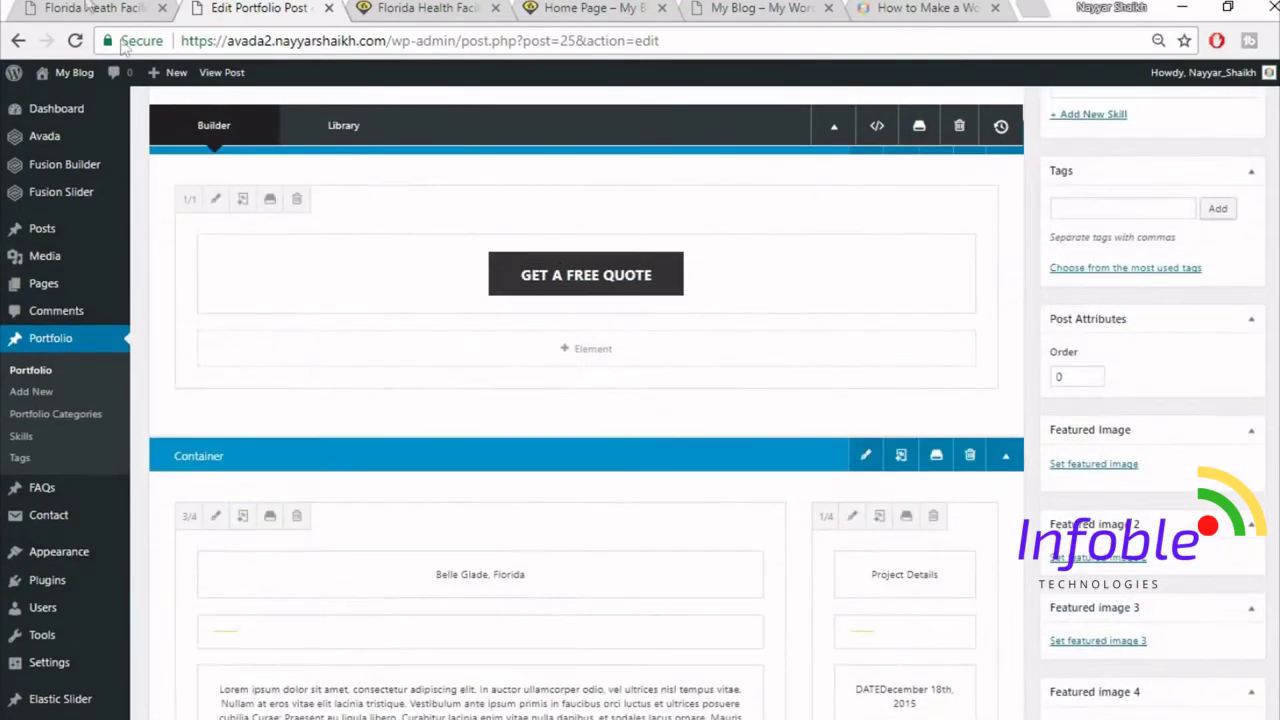
# - Update the portfolio post with the new DATE blocks
pyautogui.click(88, 7)
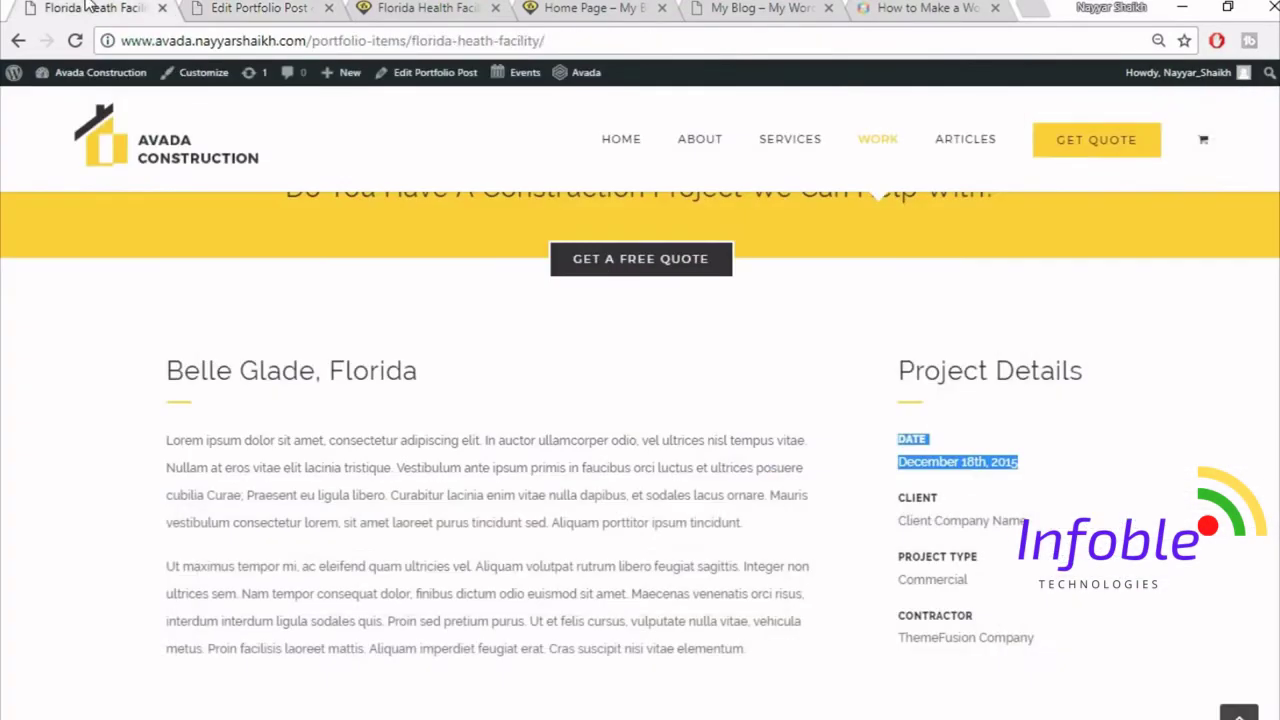
pyautogui.click(306, 7)
pyautogui.scroll(4, 586, 400)
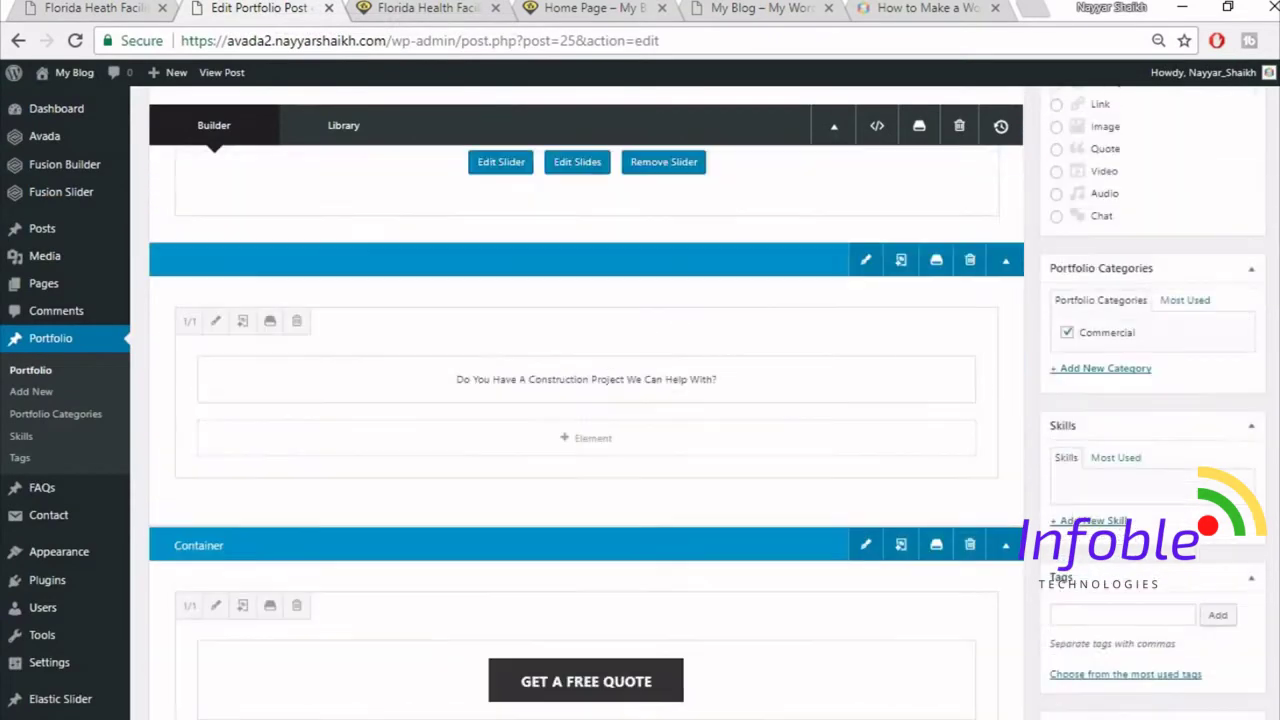
pyautogui.scroll(4, 586, 400)
pyautogui.click(1228, 382)
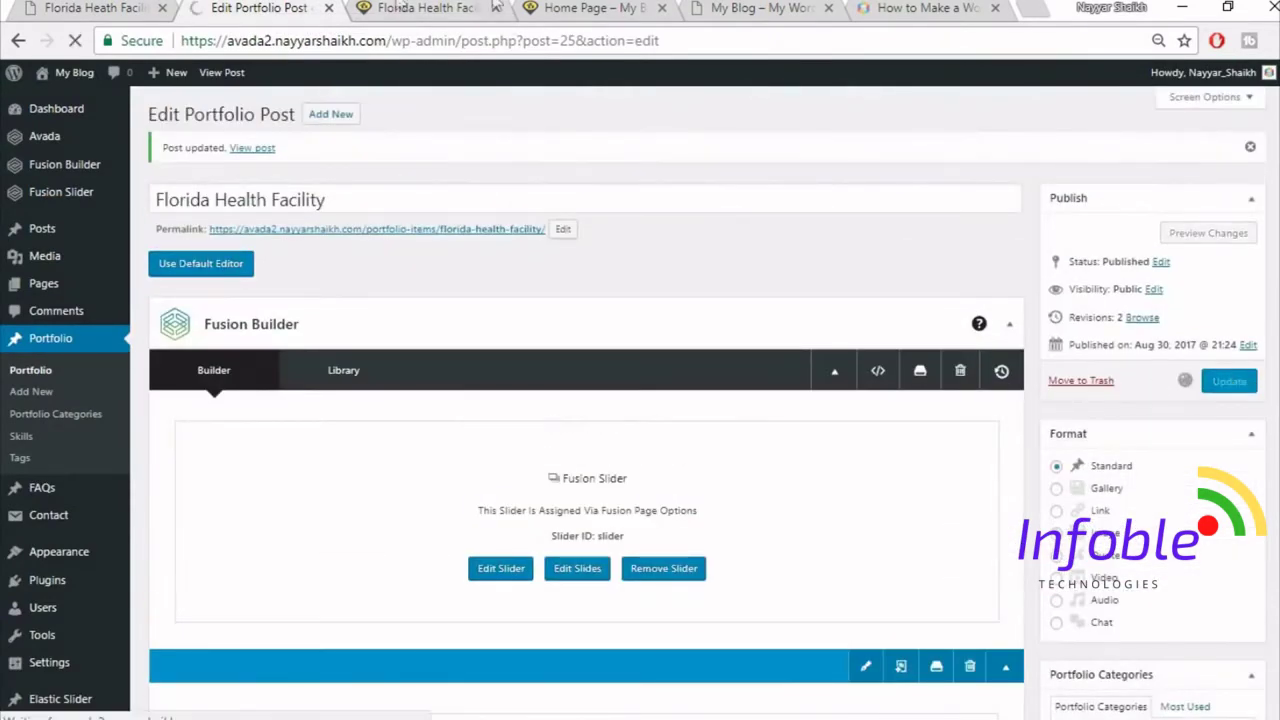
# - Check the live page shows three DATE rows under Project Details, then return to the editor
pyautogui.click(95, 7)
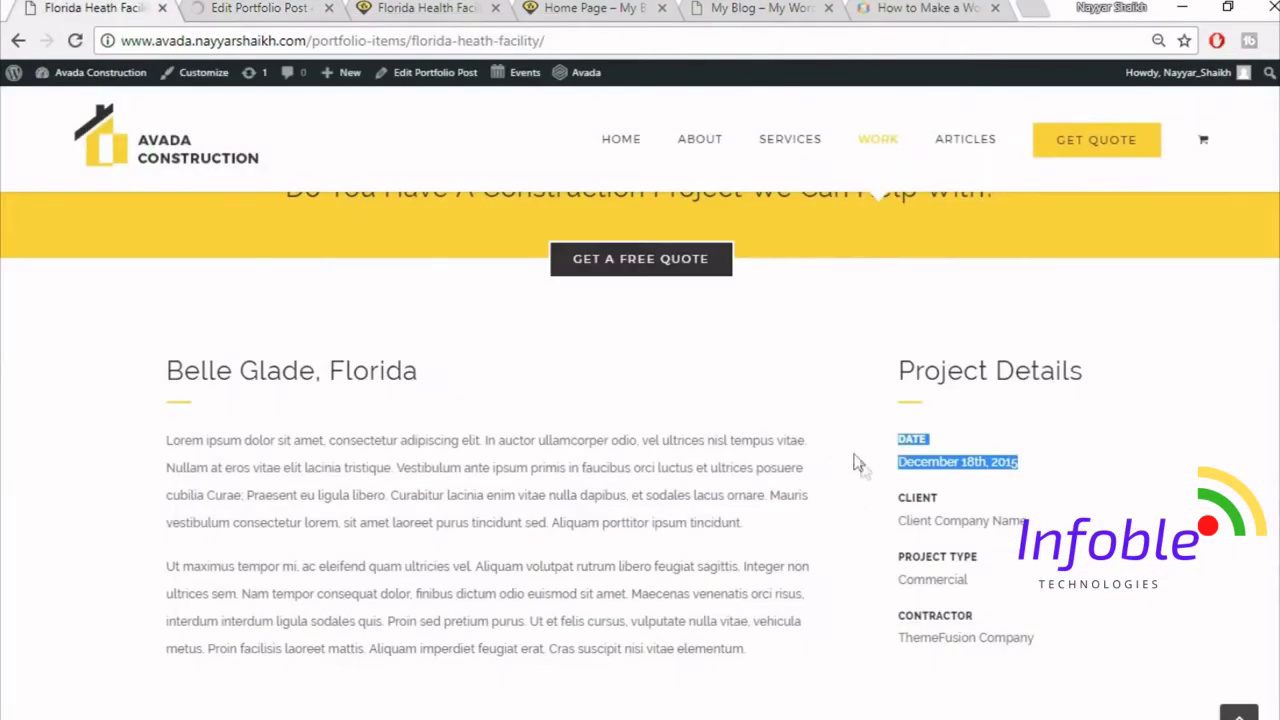
pyautogui.click(468, 8)
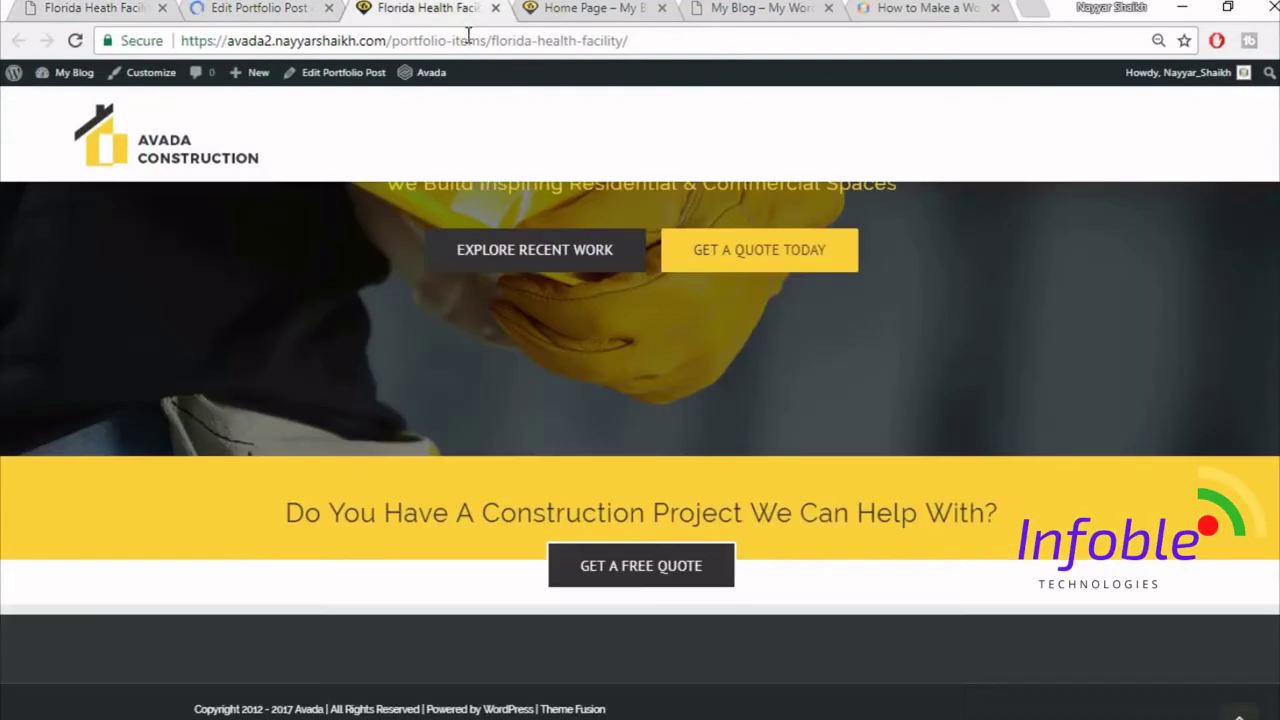
pyautogui.click(468, 40)
pyautogui.click(1234, 457)
pyautogui.scroll(-3, 1234, 457)
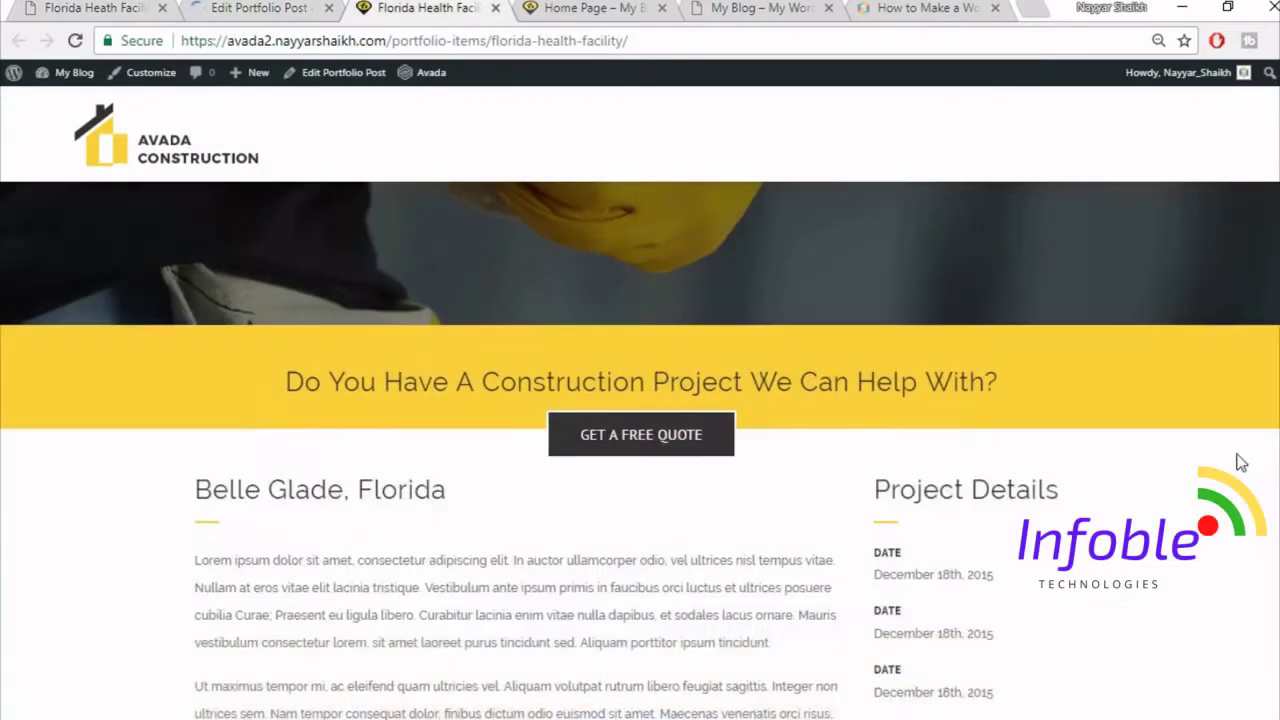
pyautogui.scroll(1, 1220, 468)
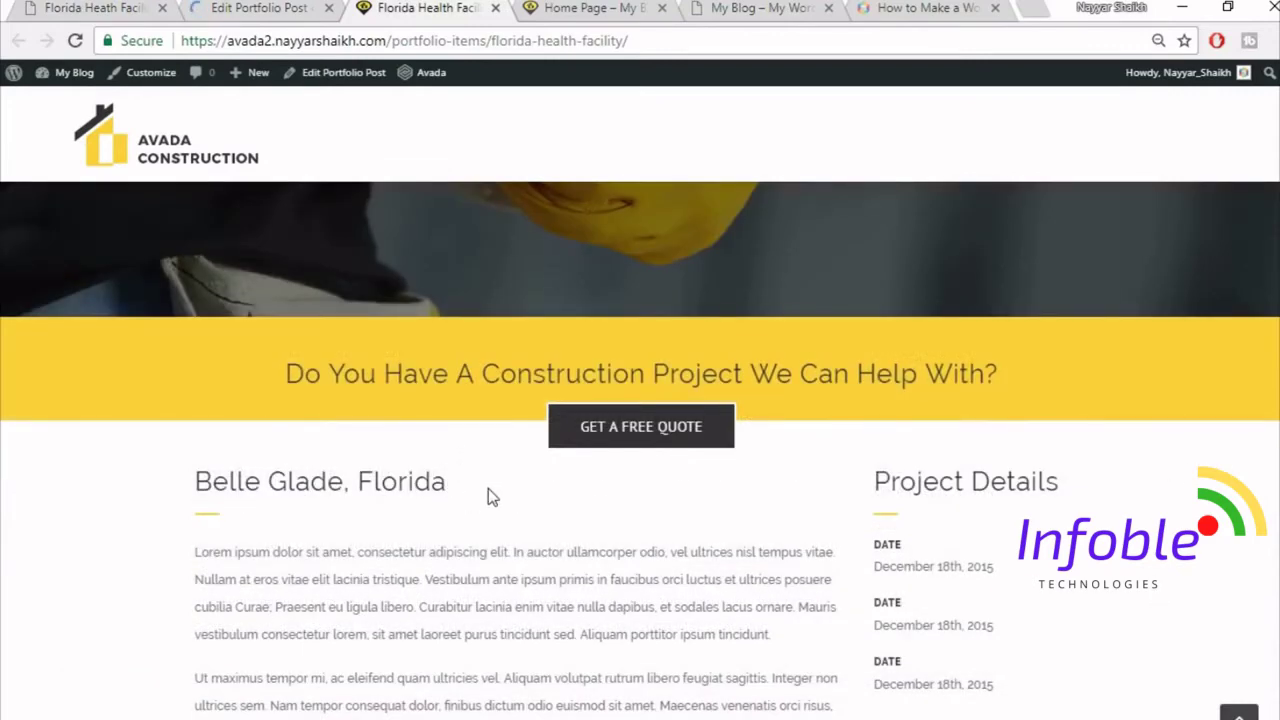
pyautogui.scroll(-1, 491, 494)
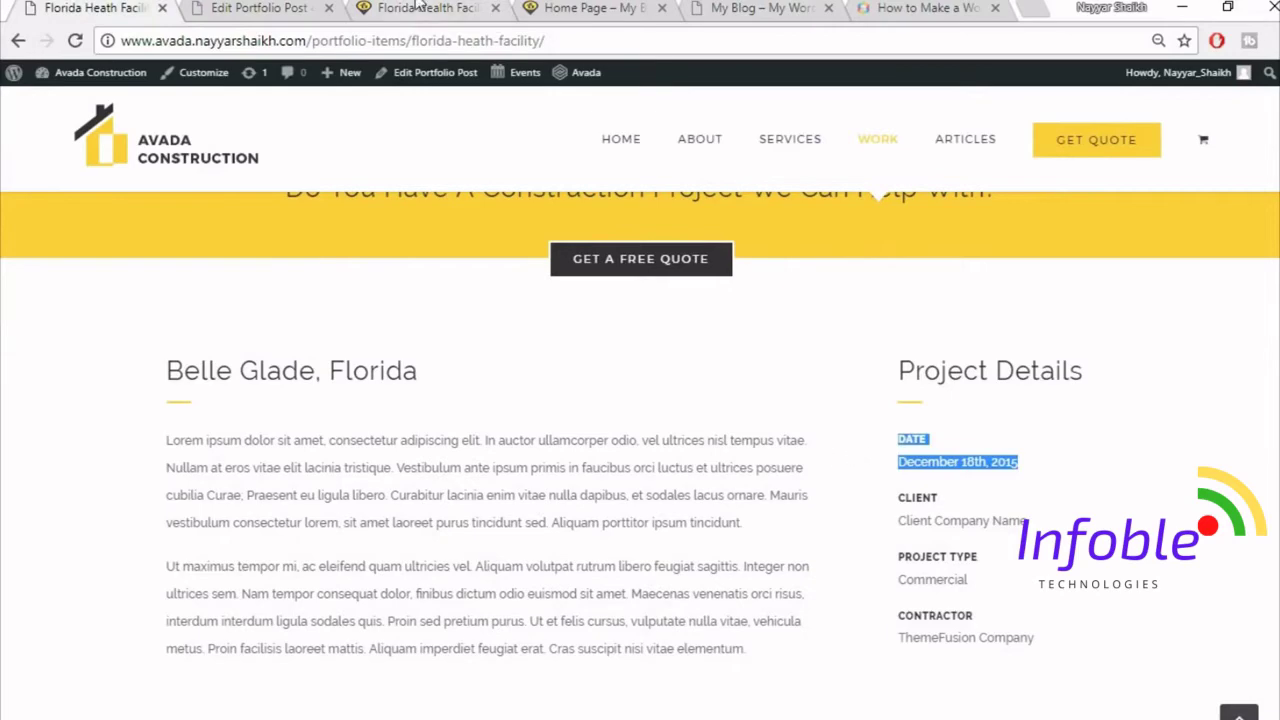
pyautogui.click(419, 7)
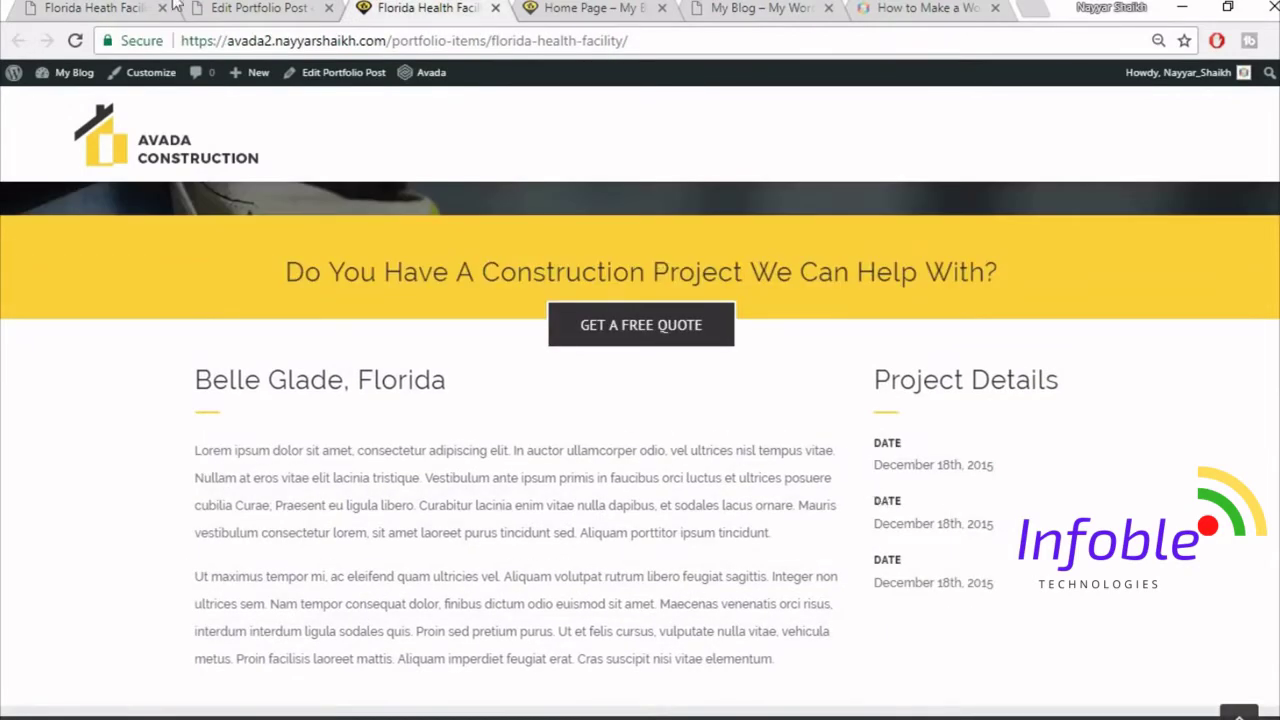
pyautogui.click(275, 7)
pyautogui.scroll(-10, 809, 527)
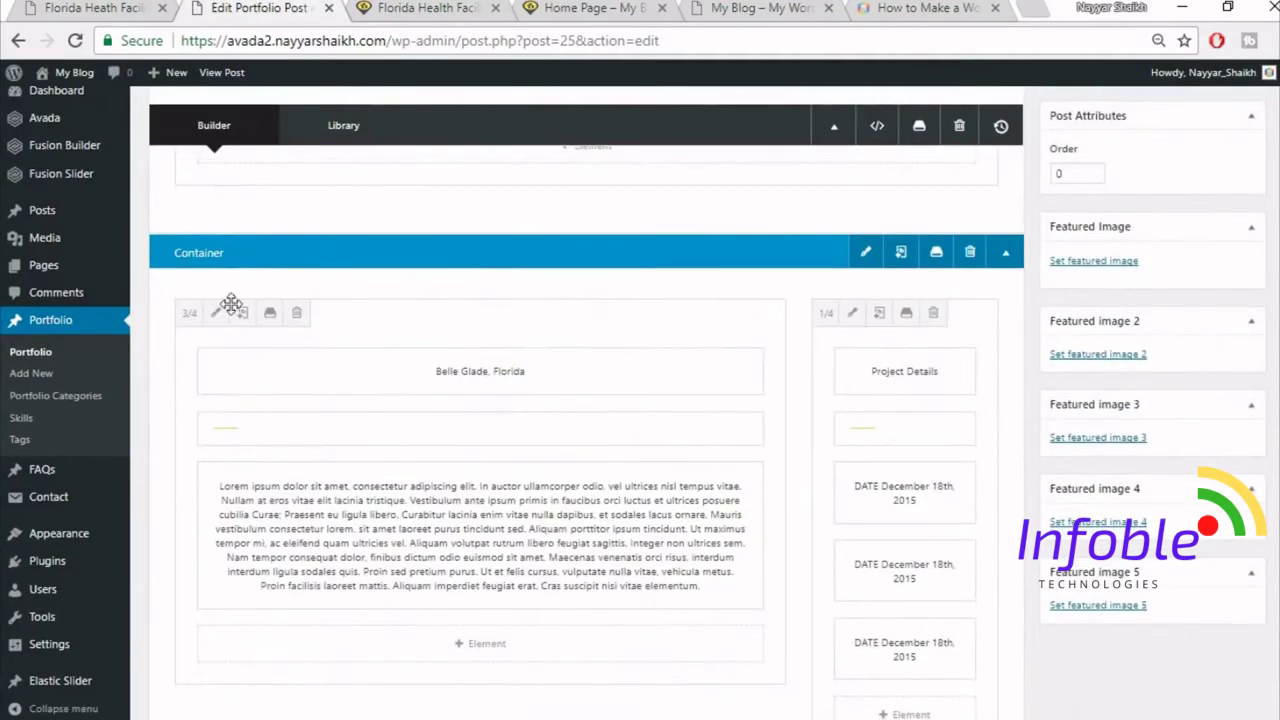
# - Review the wide left column's design settings and save them
pyautogui.click(215, 312)
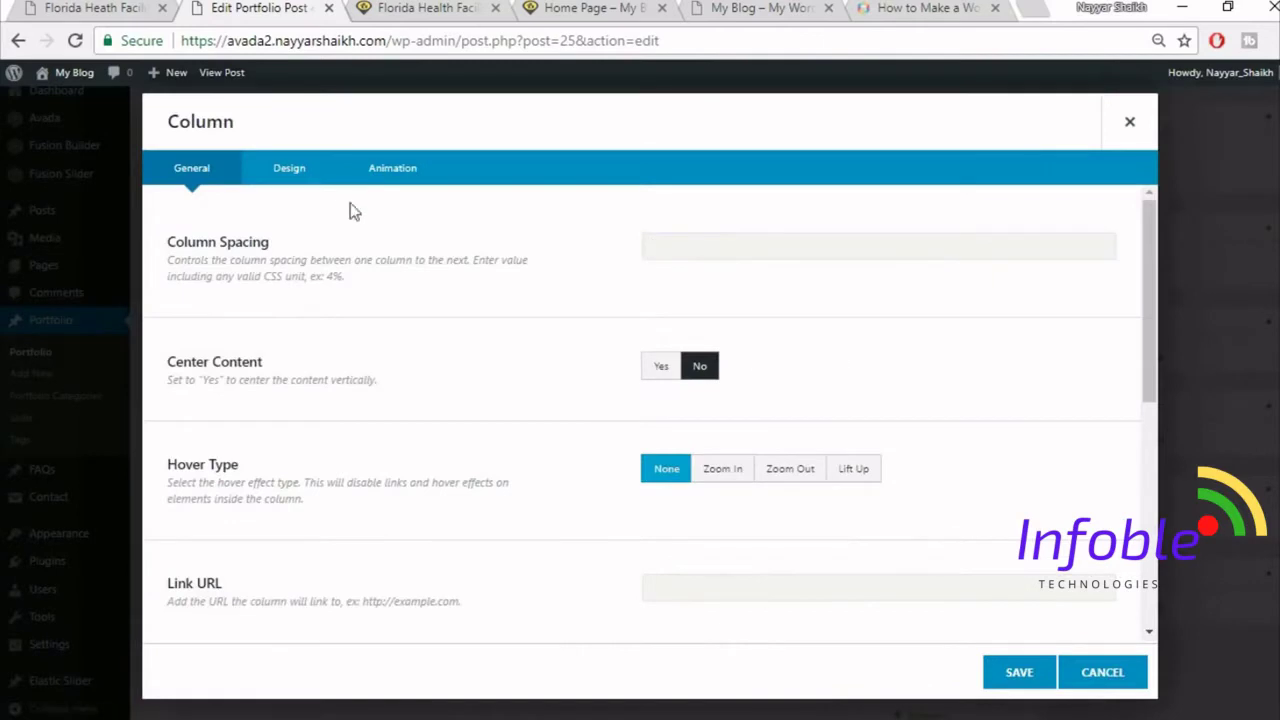
pyautogui.click(290, 170)
pyautogui.scroll(-2, 815, 545)
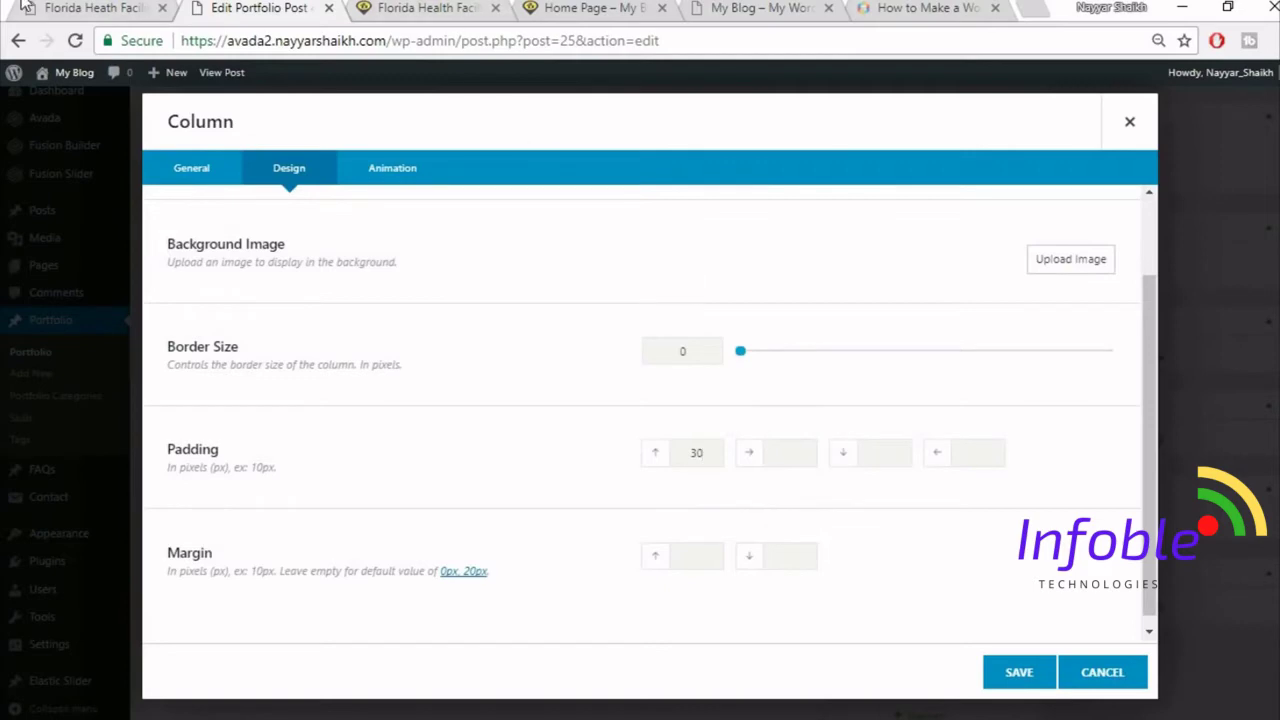
pyautogui.click(20, 8)
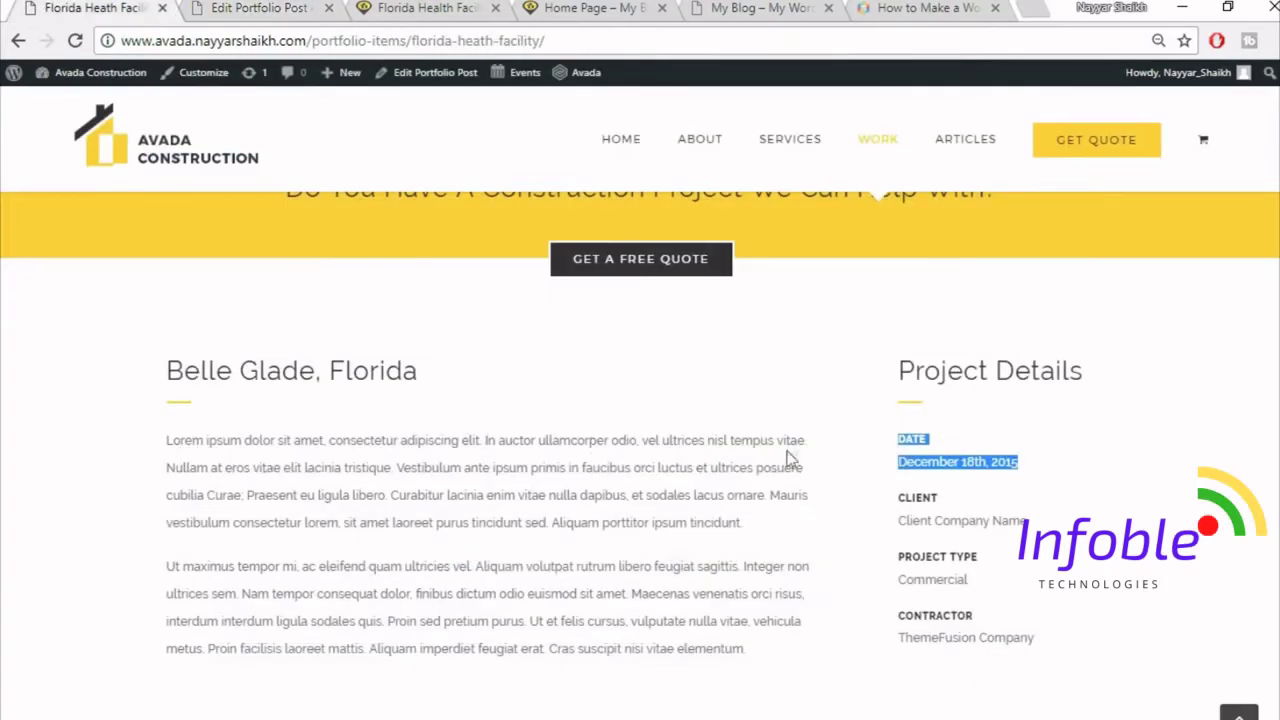
pyautogui.click(243, 7)
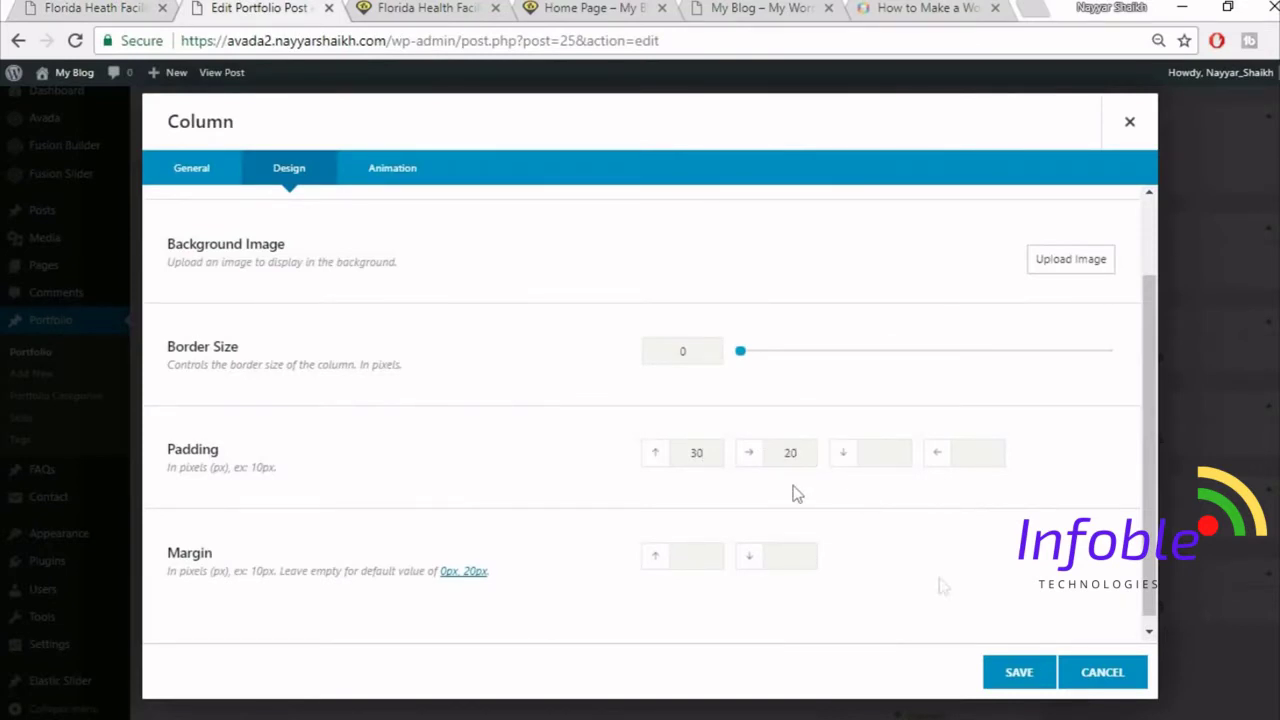
pyautogui.click(1016, 676)
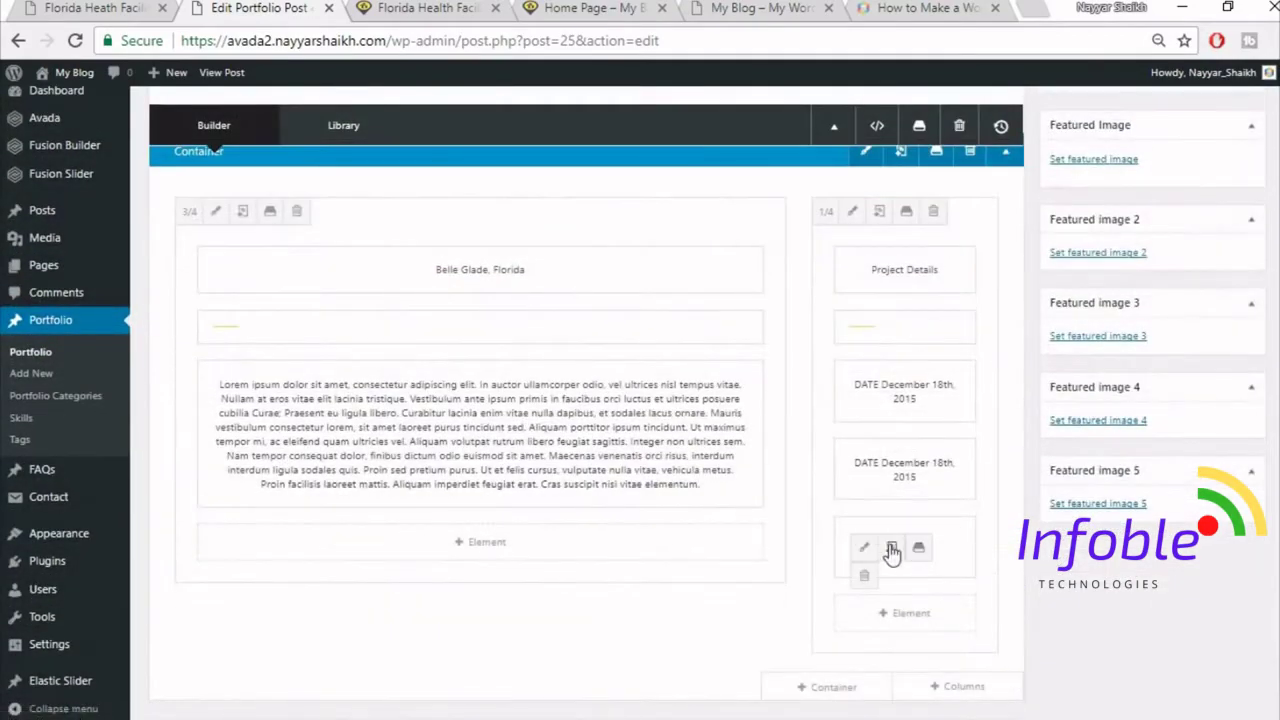
# - Add another copy of the DATE block and update the portfolio post
pyautogui.click(891, 549)
pyautogui.scroll(10, 1064, 623)
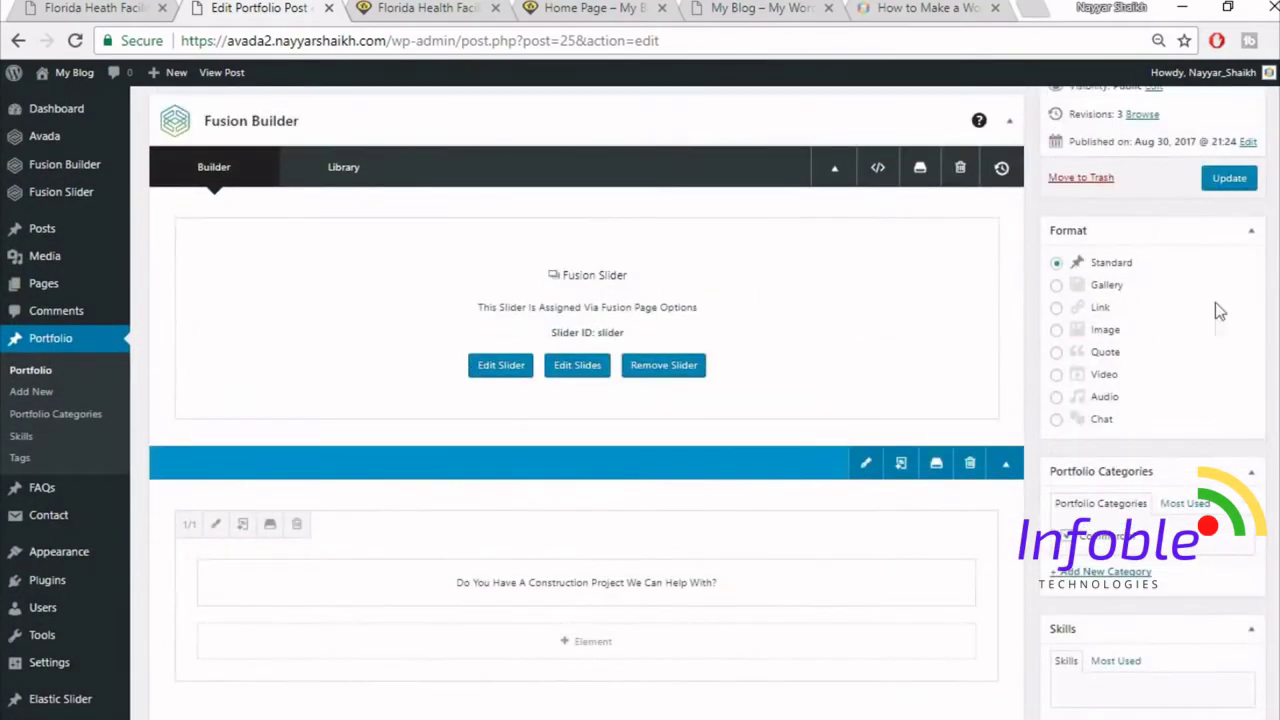
pyautogui.click(1229, 180)
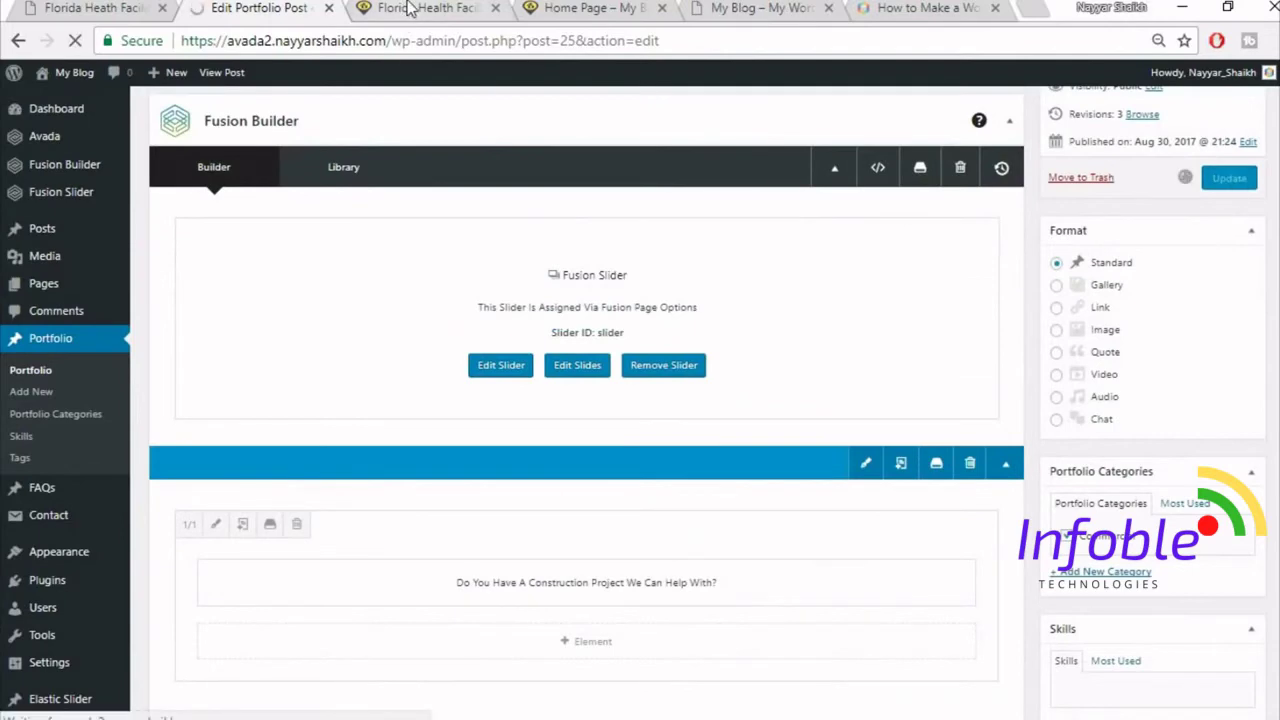
# - Reload the live page to check the Belle Glade, Florida section, then return to the builder
pyautogui.click(408, 8)
pyautogui.click(419, 41)
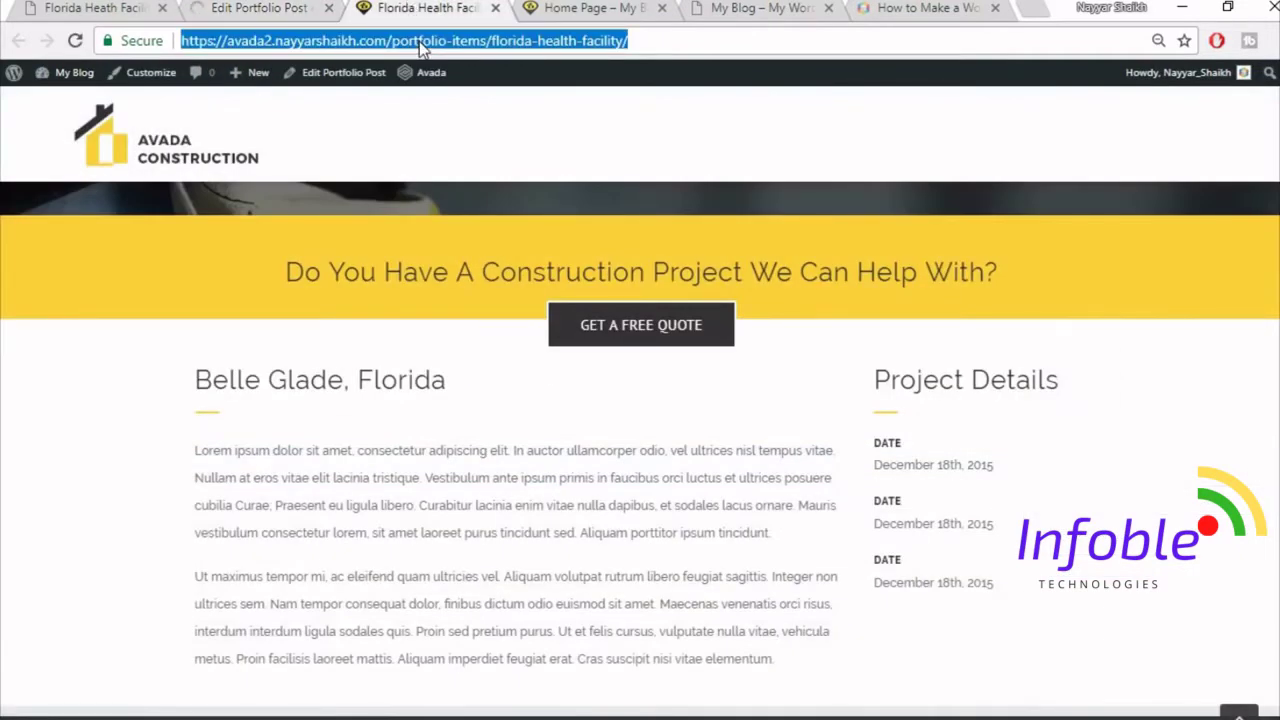
pyautogui.press('Return')
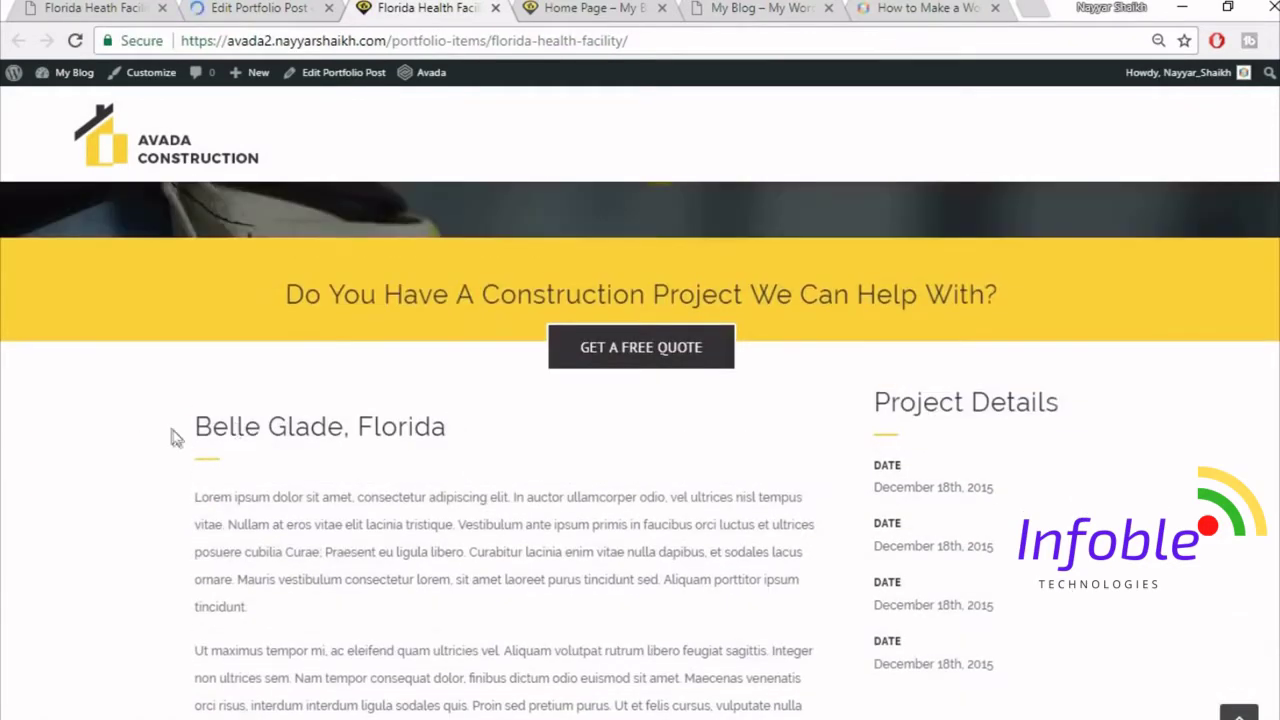
pyautogui.moveTo(176, 434); pyautogui.dragTo(492, 432)
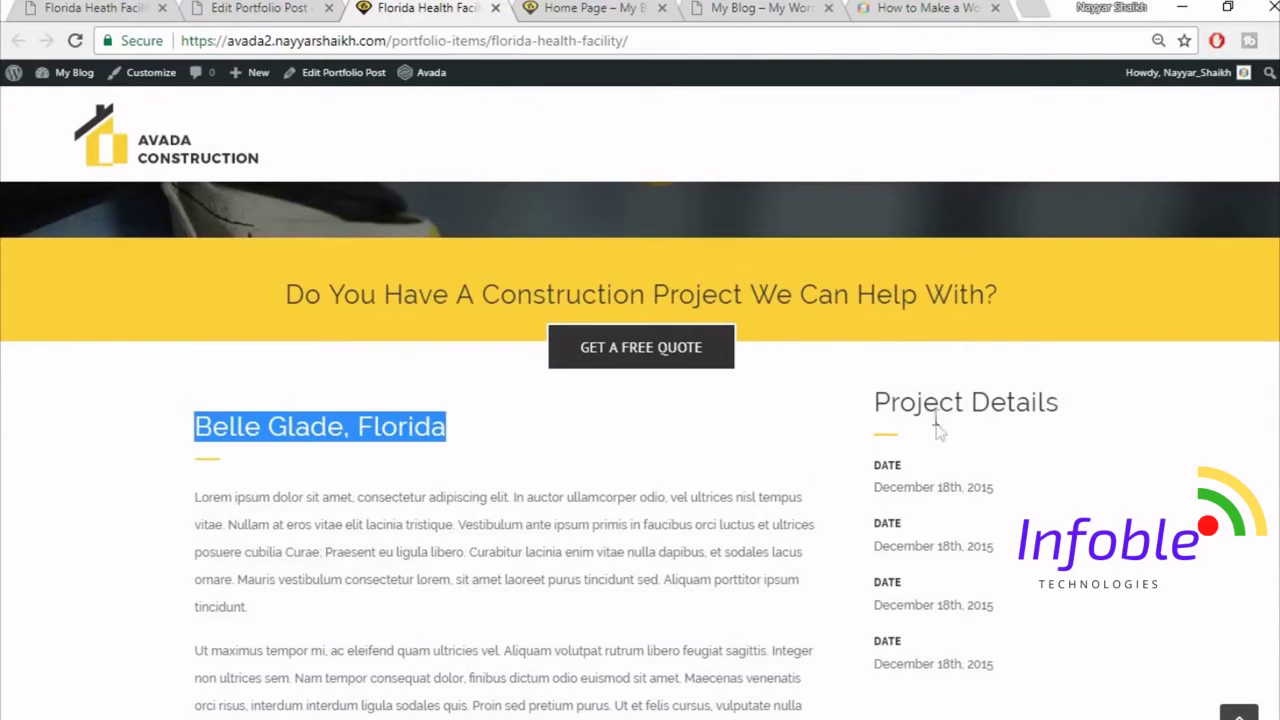
pyautogui.scroll(-1, 875, 336)
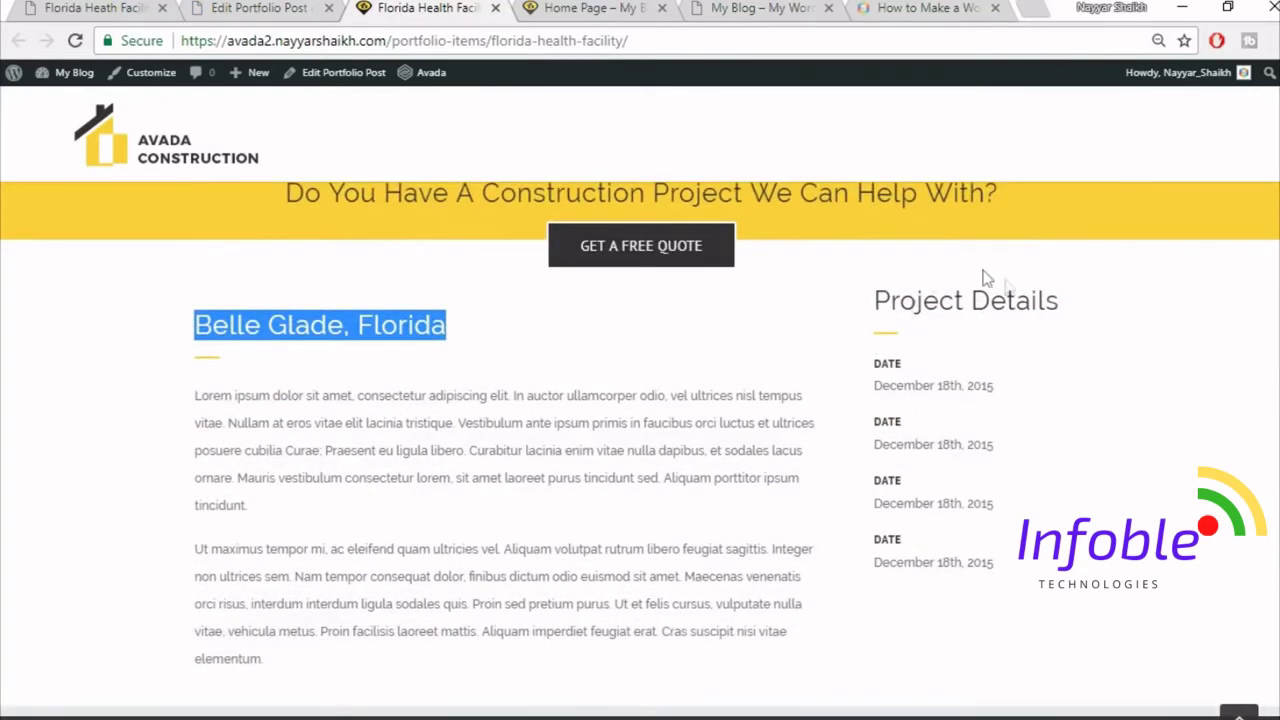
pyautogui.click(983, 370)
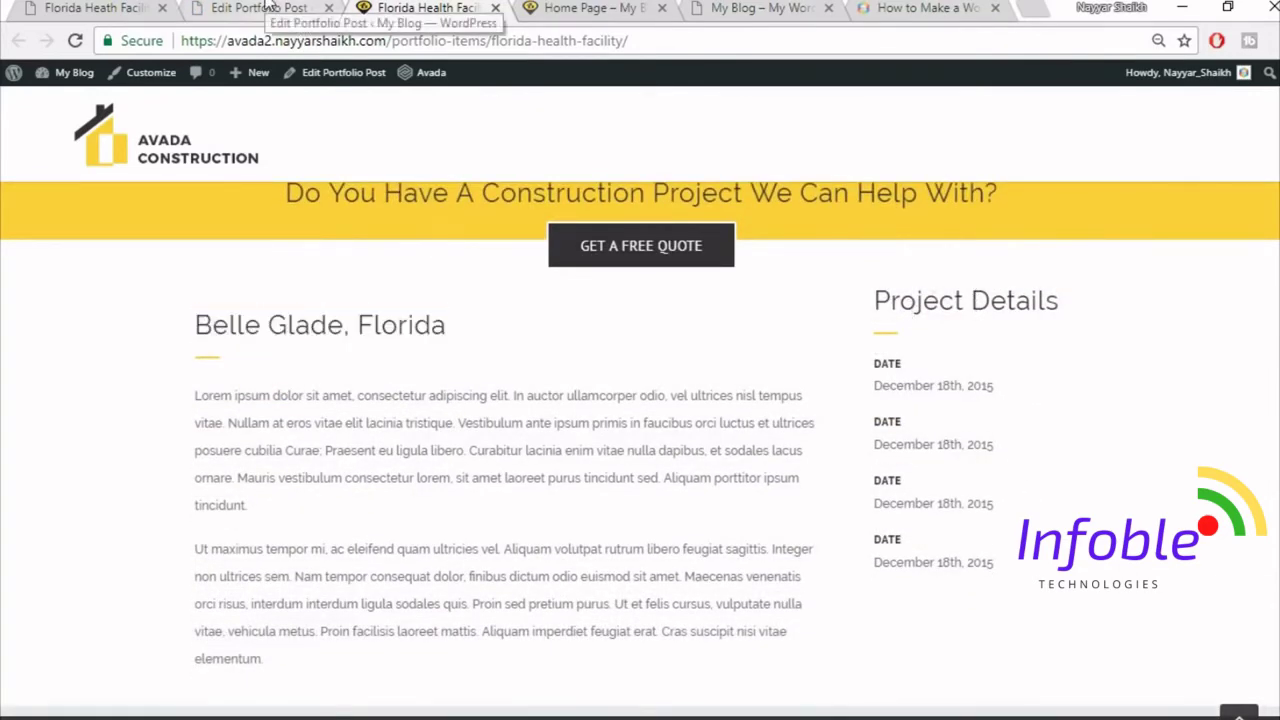
pyautogui.click(268, 7)
pyautogui.scroll(-3, 670, 404)
pyautogui.scroll(-7, 670, 404)
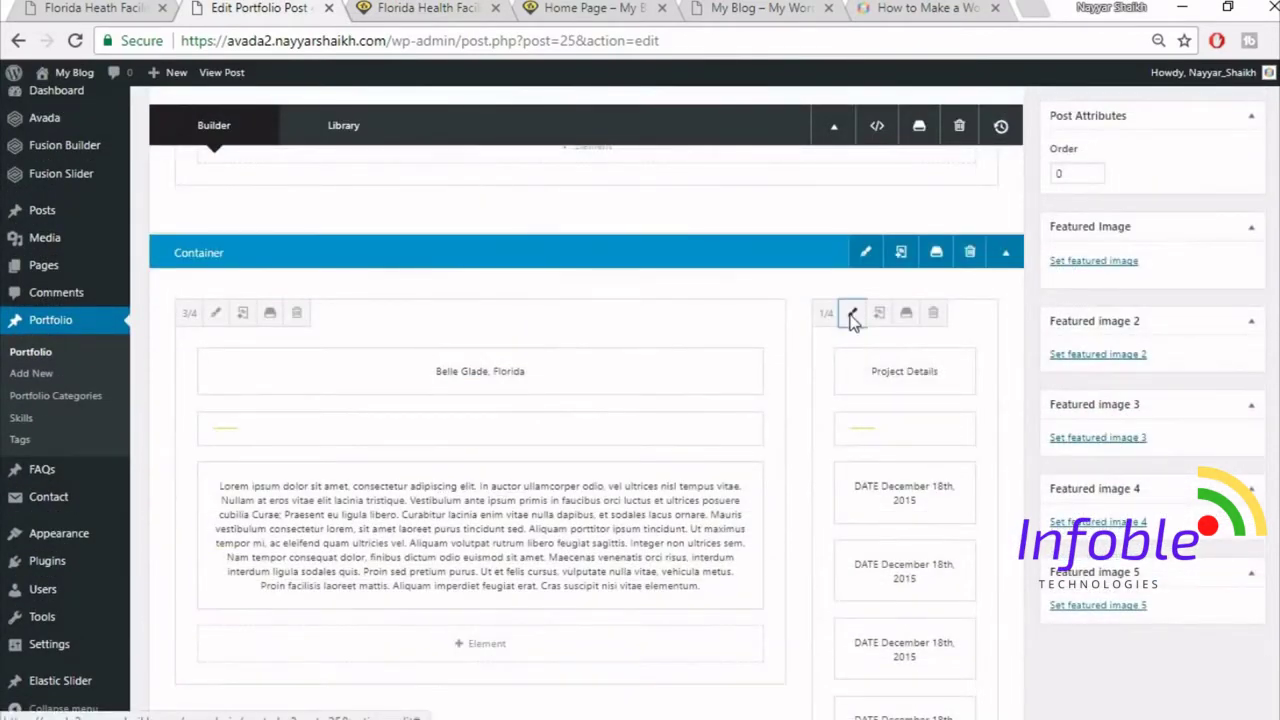
# - Set the Project Details column's top padding to 30 and update the post
pyautogui.click(850, 313)
pyautogui.click(291, 172)
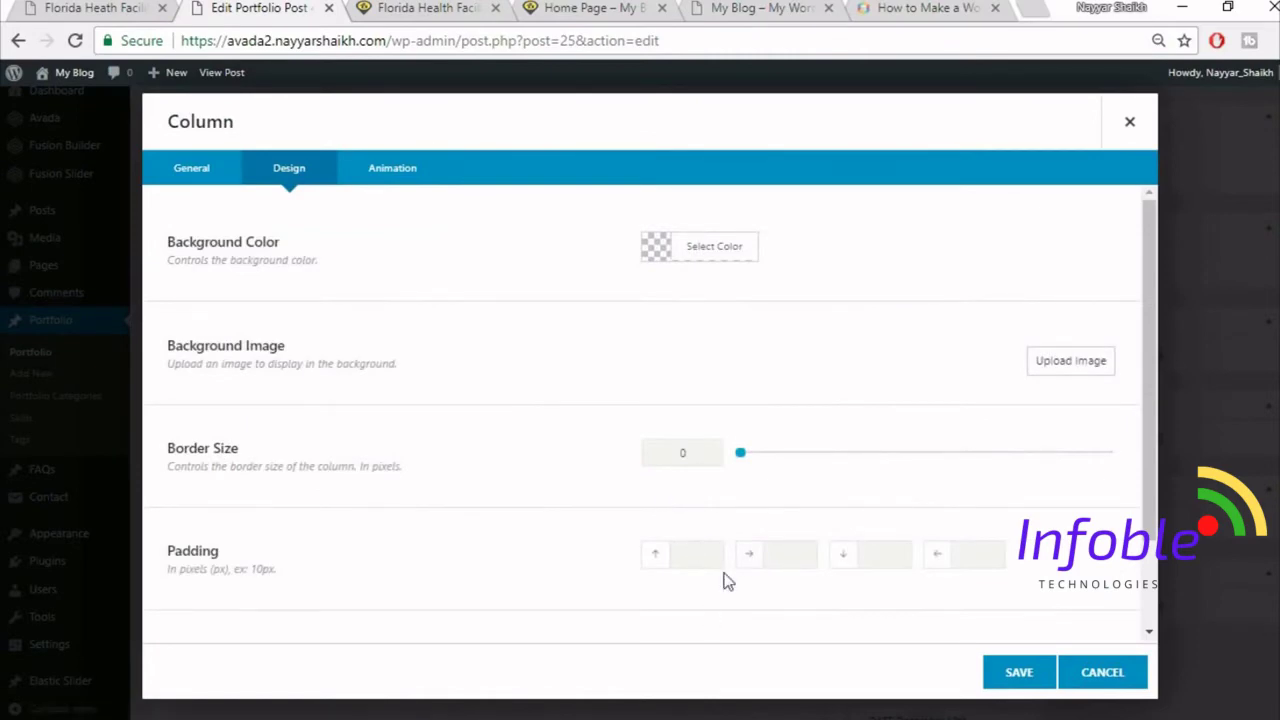
pyautogui.click(1000, 673)
pyautogui.scroll(4, 998, 676)
pyautogui.scroll(10, 998, 676)
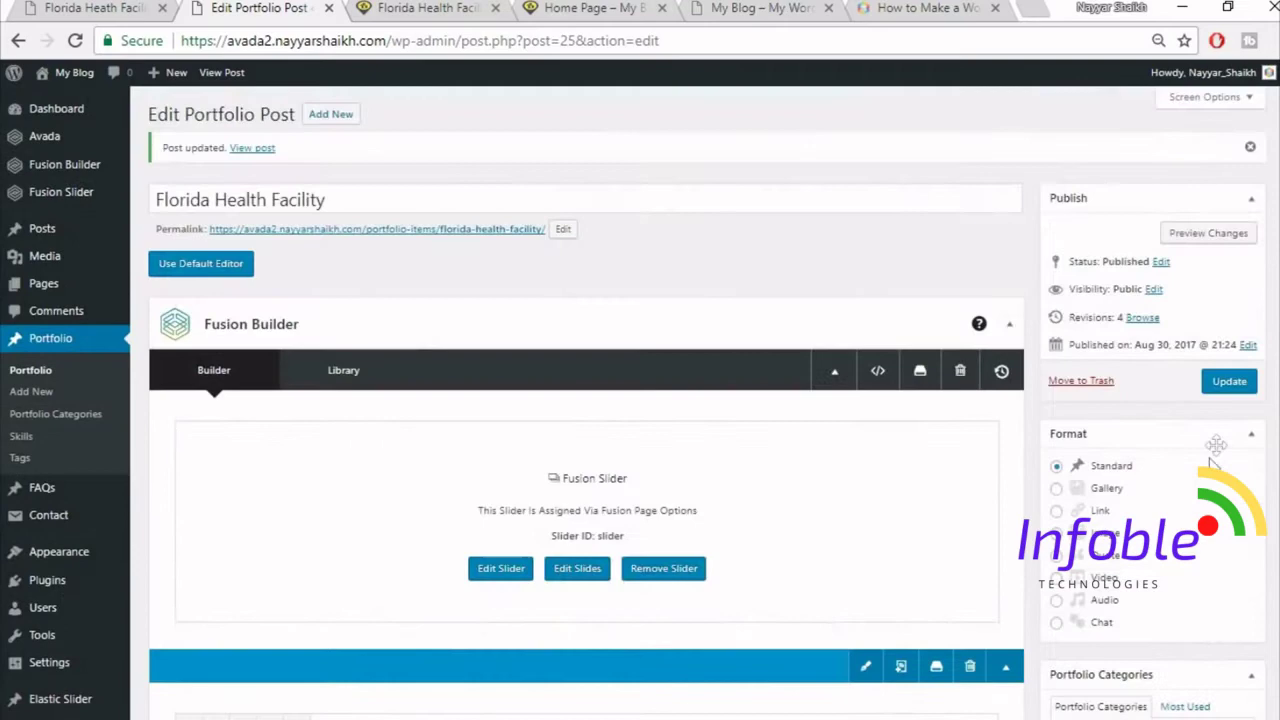
pyautogui.click(1229, 381)
# - Reload the live page and compare it with the reference demo's Project Gallery section
pyautogui.click(437, 7)
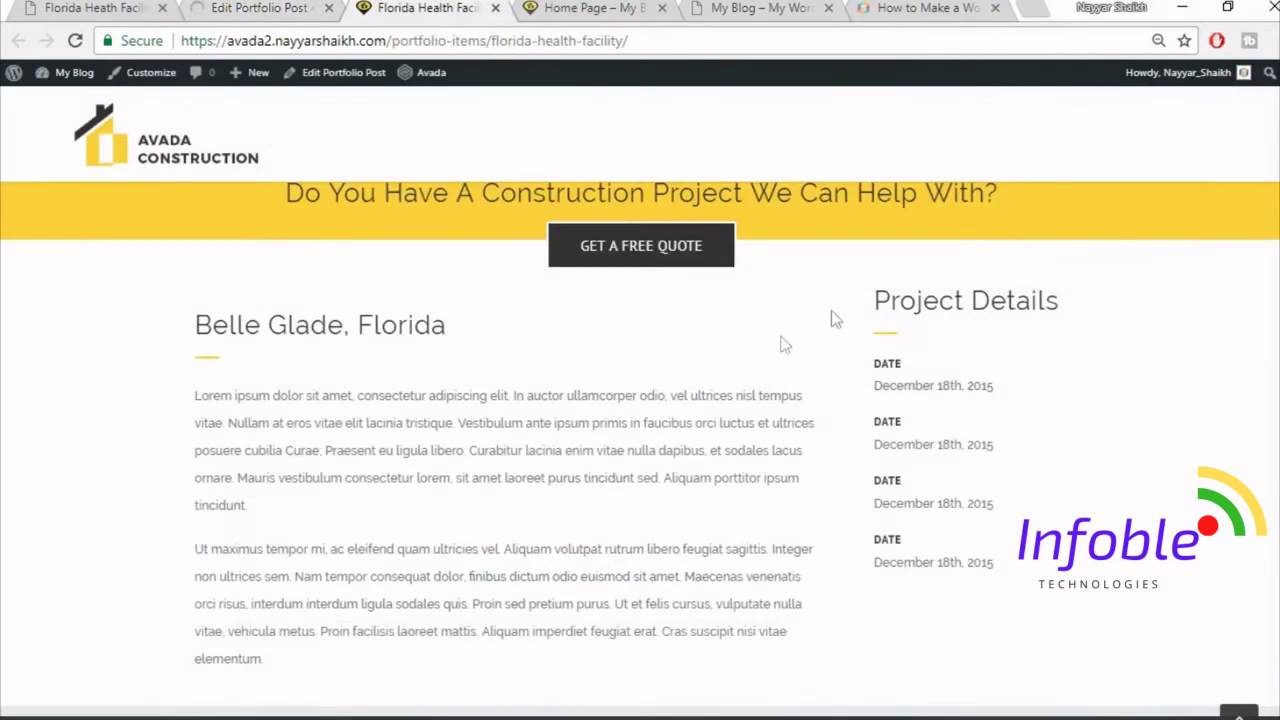
pyautogui.click(490, 40)
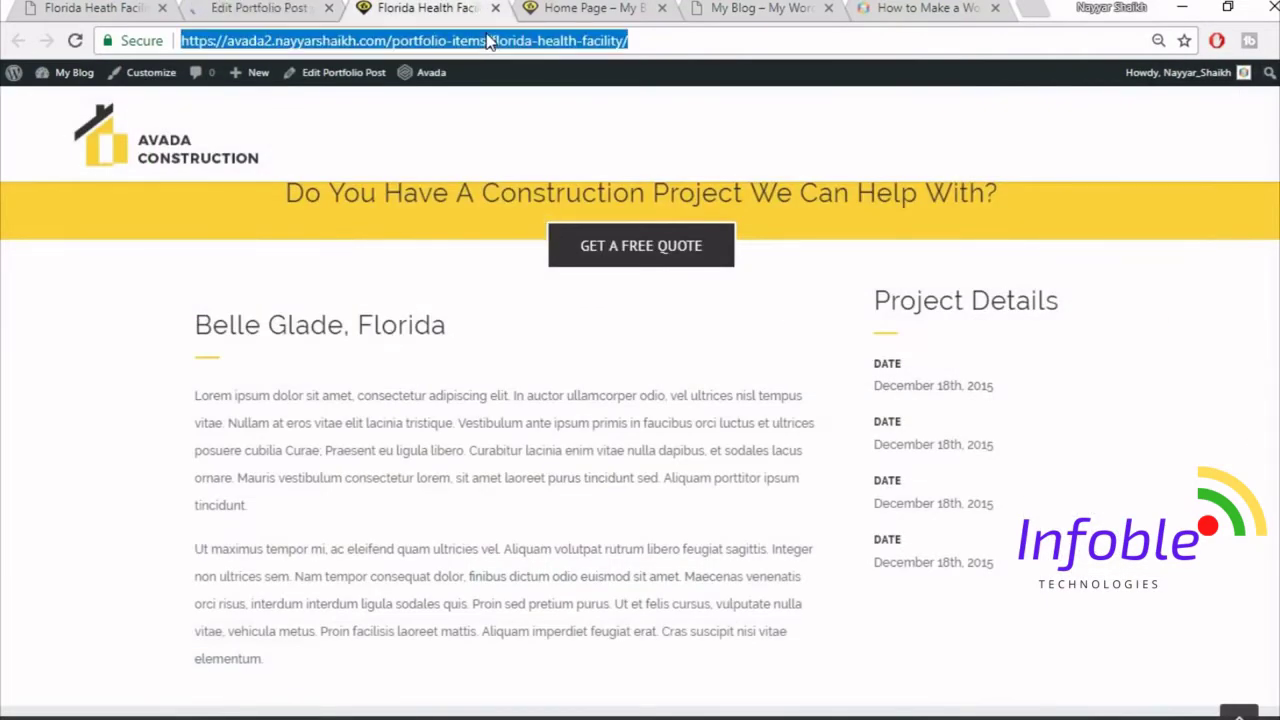
pyautogui.press('Return')
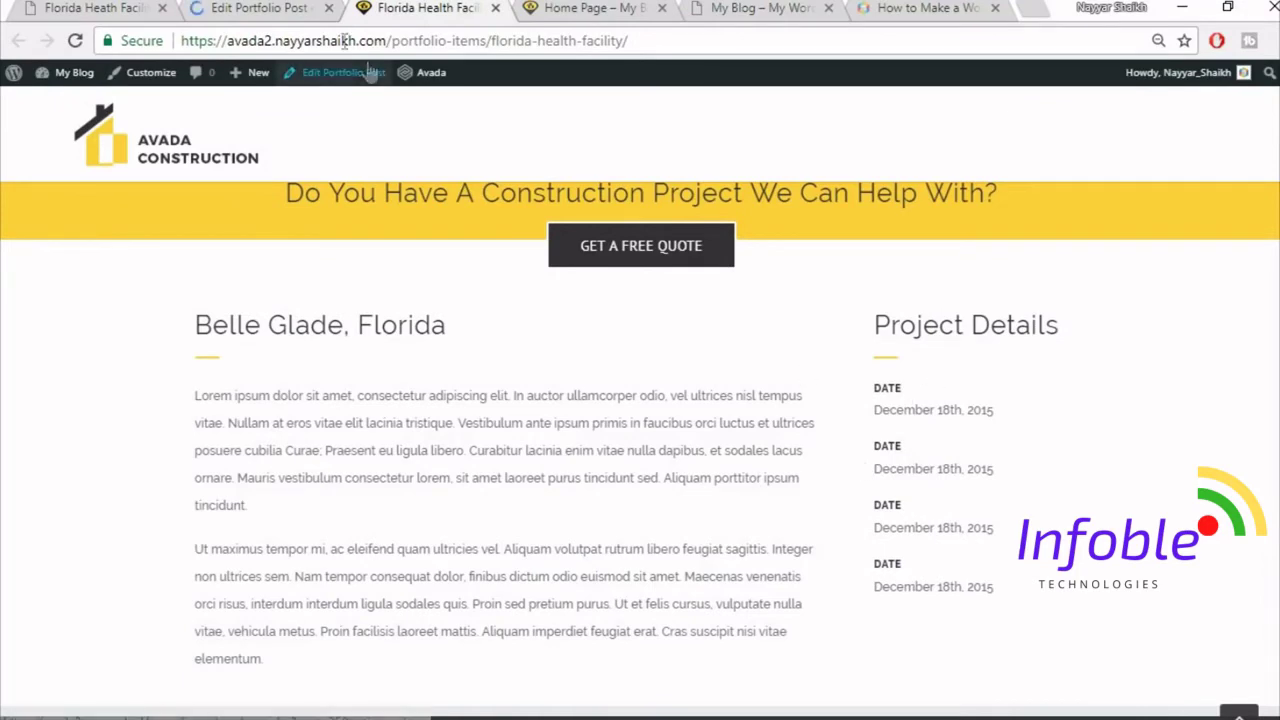
pyautogui.hotkey('ctrl', '1')
pyautogui.scroll(-6, 1193, 470)
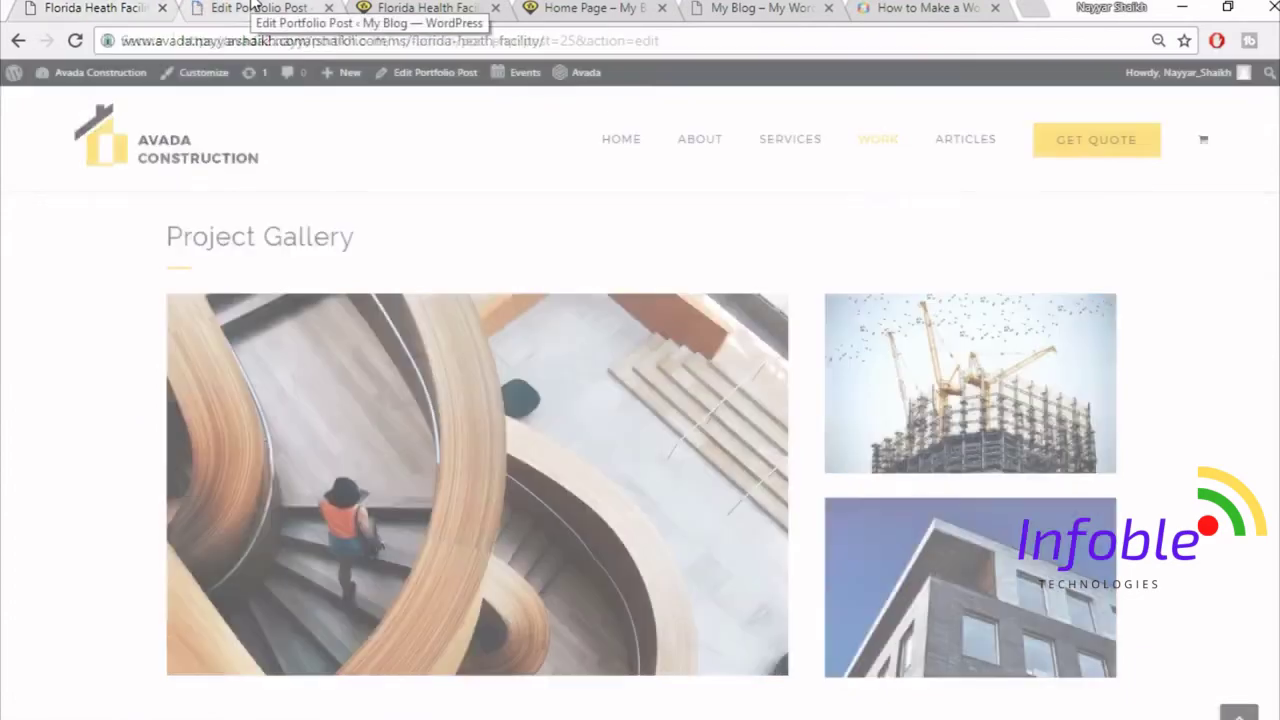
pyautogui.click(255, 8)
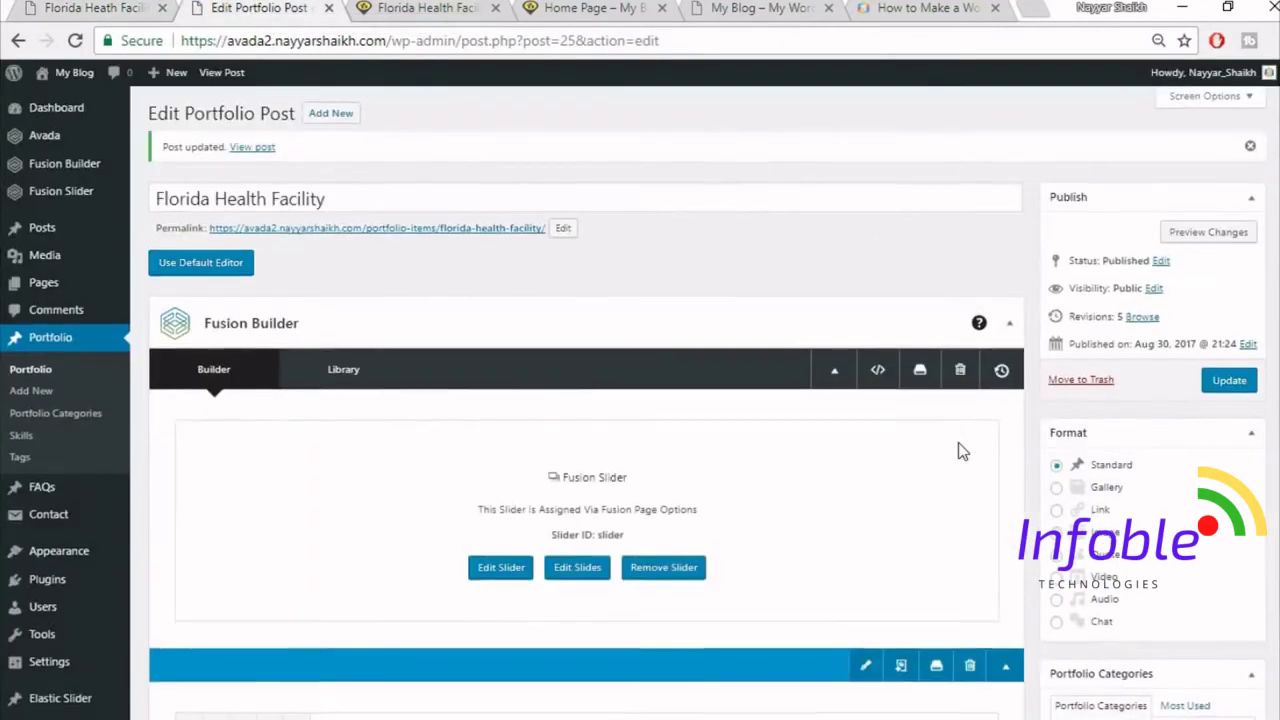
pyautogui.scroll(-10, 958, 445)
pyautogui.click(93, 7)
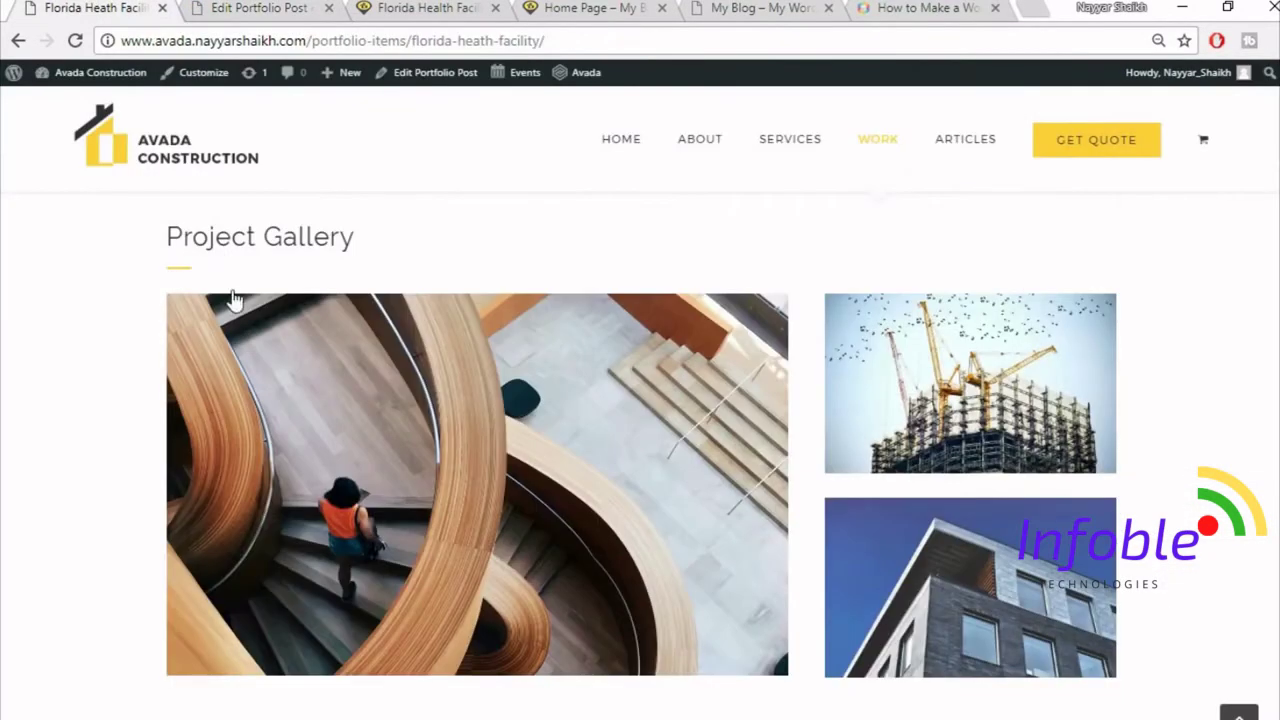
pyautogui.moveTo(176, 239); pyautogui.dragTo(389, 249)
pyautogui.hotkey('ctrl', 'c')
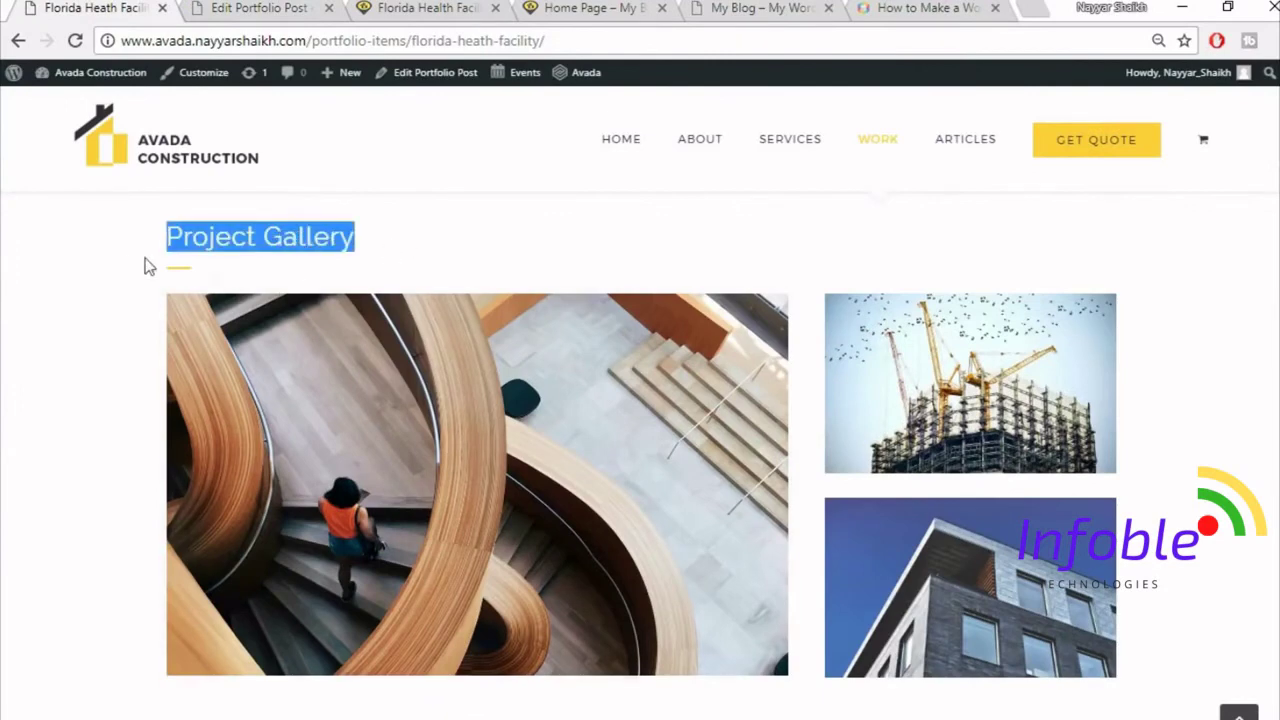
pyautogui.click(275, 7)
pyautogui.scroll(-4, 822, 458)
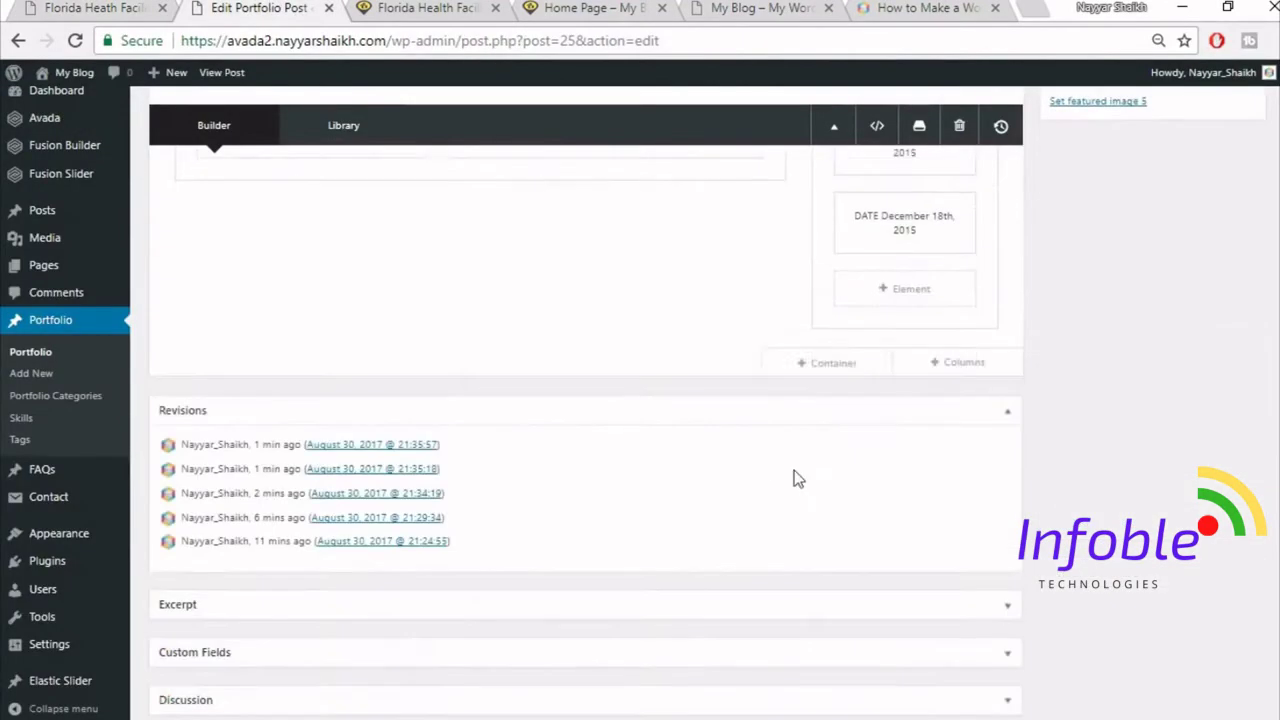
# - Add a 1/1 container with a Text Block containing the 'Project Gallery' heading
pyautogui.click(846, 368)
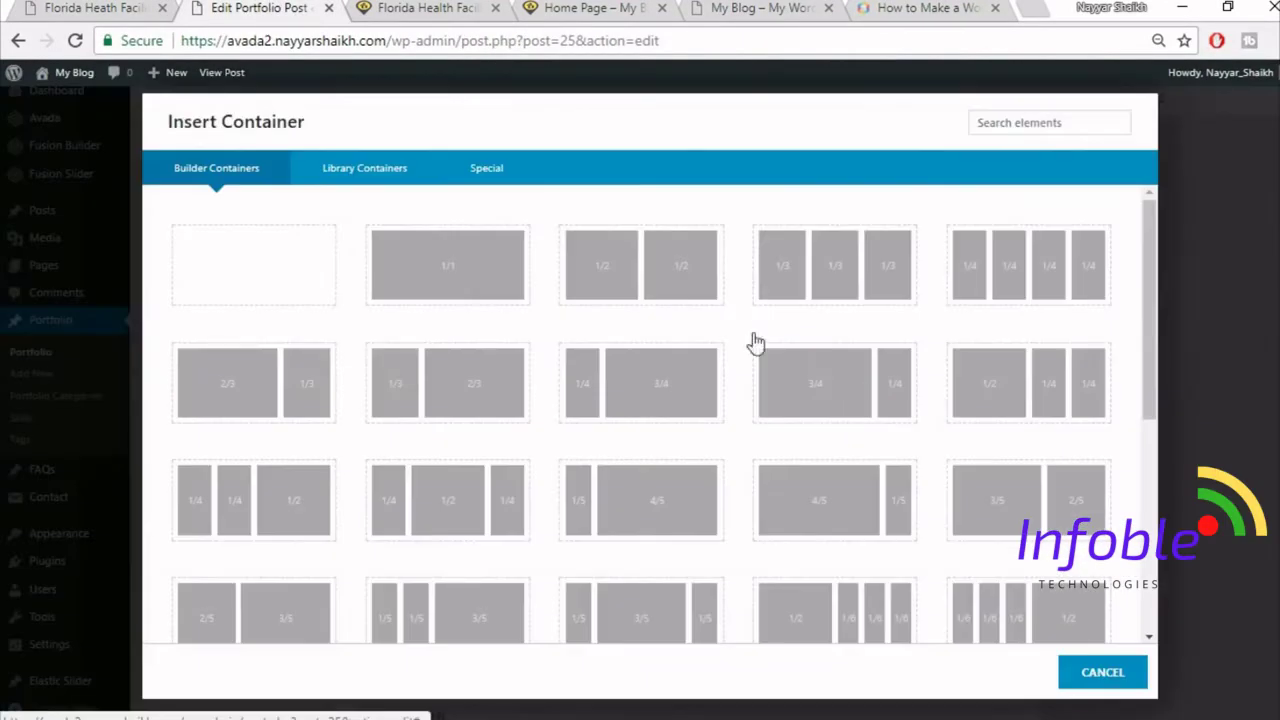
pyautogui.click(490, 290)
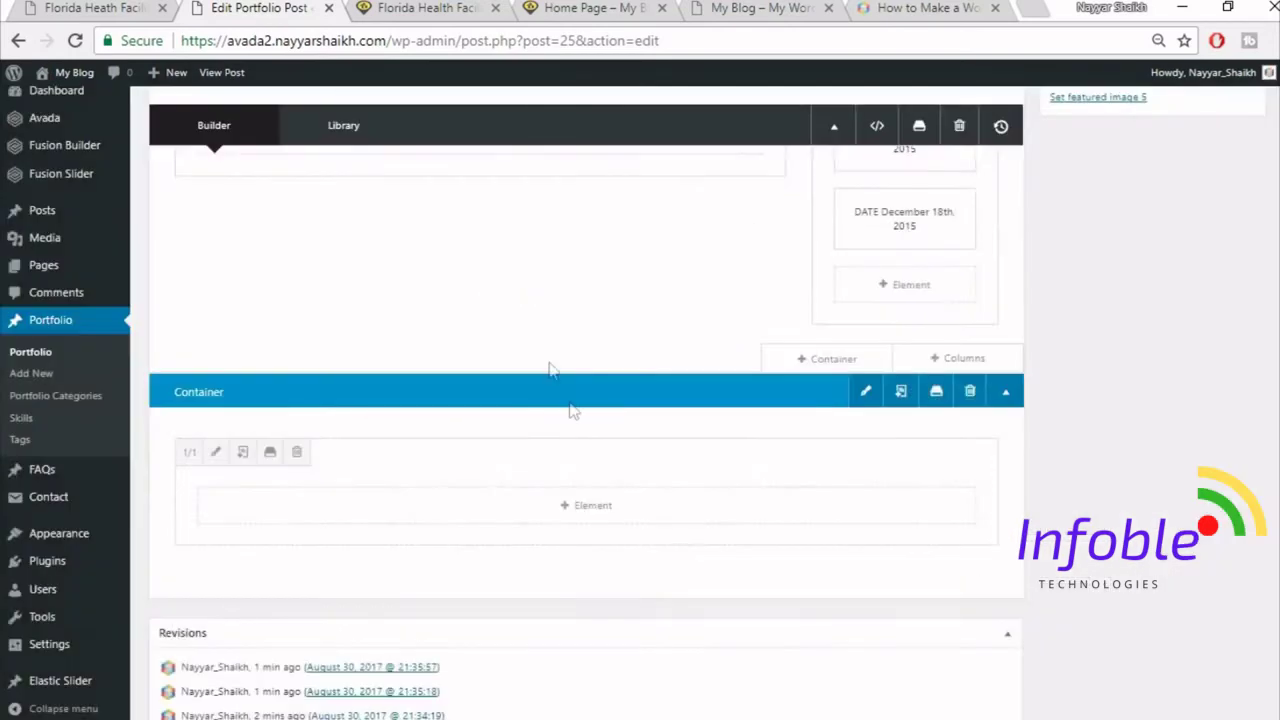
pyautogui.click(583, 512)
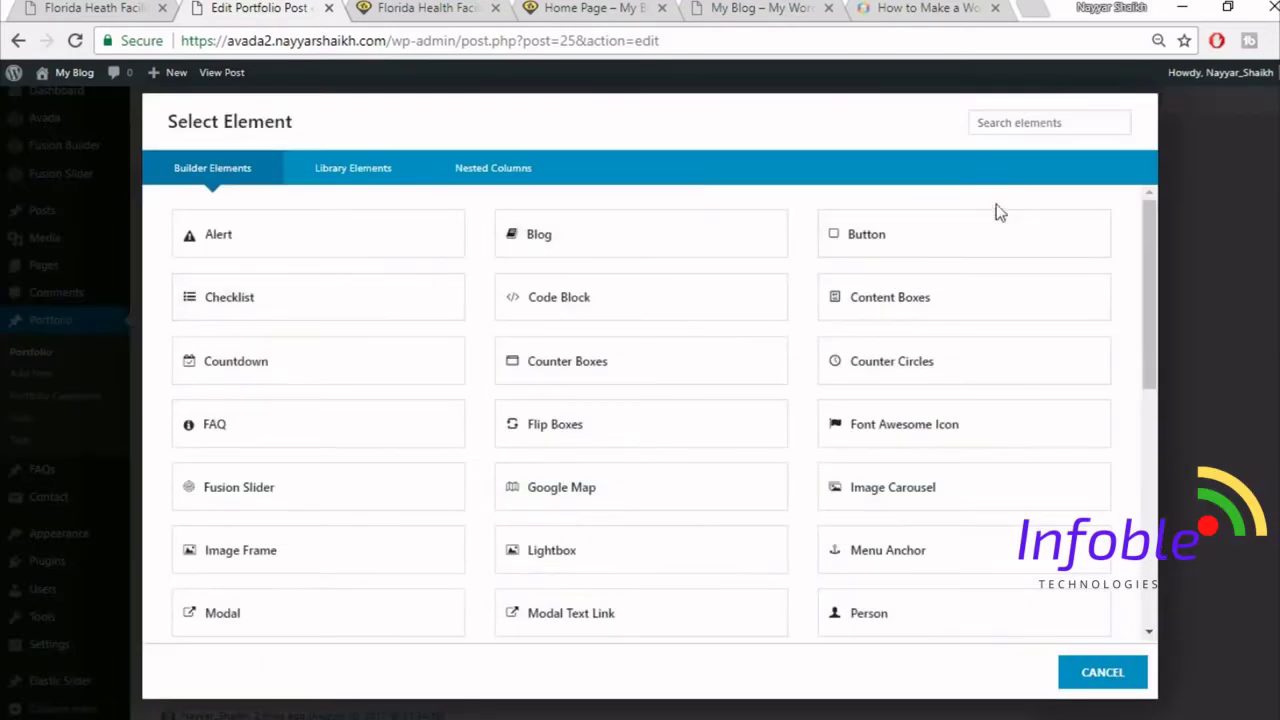
pyautogui.click(1013, 121)
pyautogui.write('text')
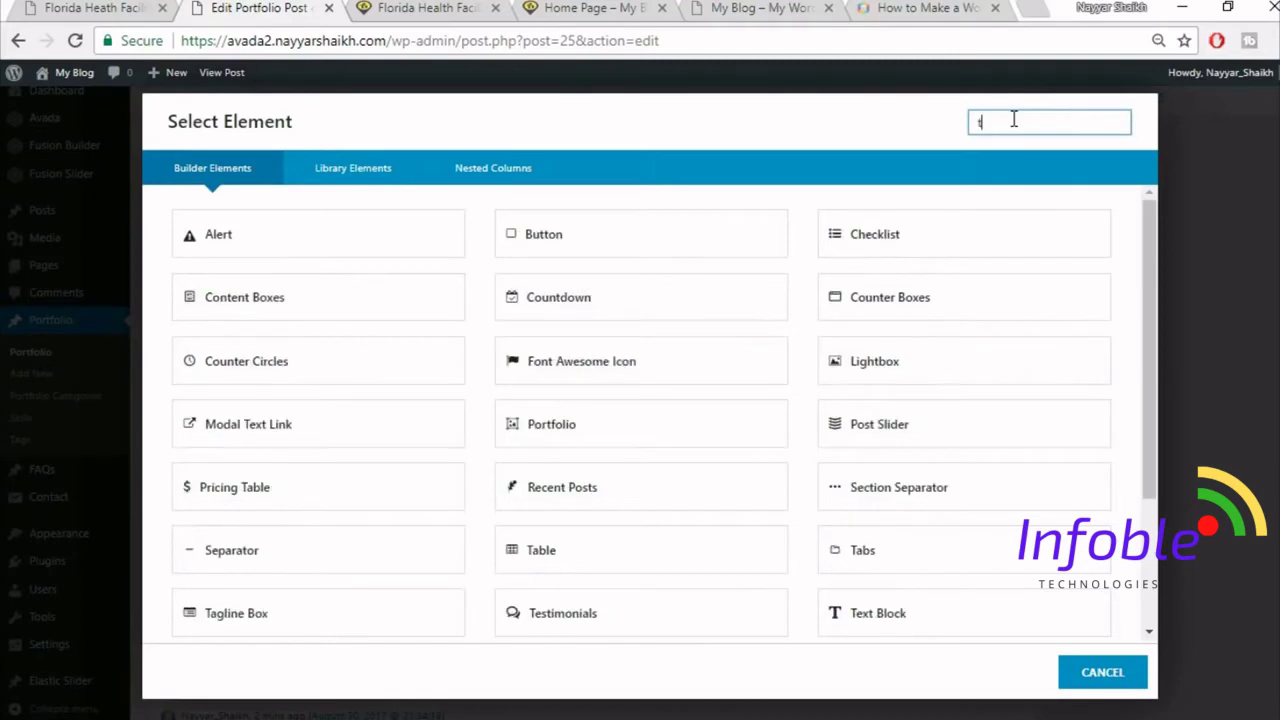
pyautogui.click(591, 431)
pyautogui.hotkey('ctrl', 'a')
pyautogui.hotkey('ctrl', 'v')
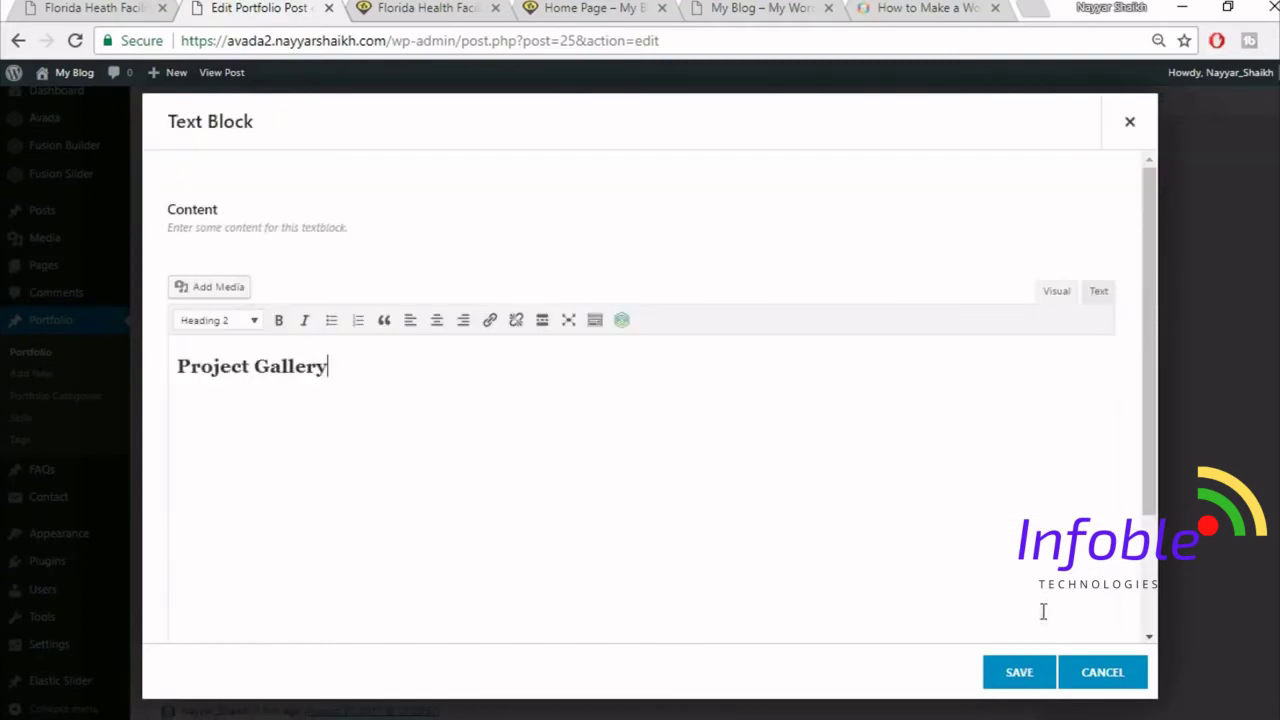
pyautogui.click(1008, 671)
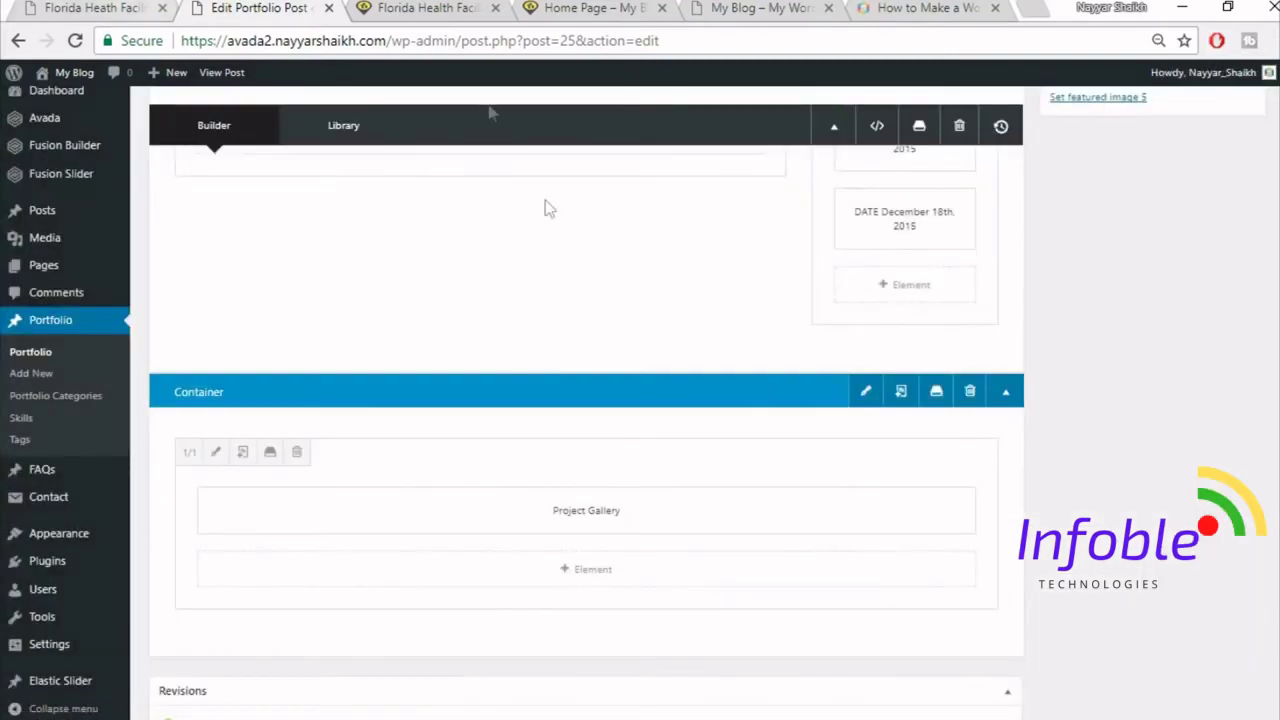
# - Duplicate an element in the Project Details column
pyautogui.scroll(3, 668, 373)
pyautogui.scroll(1, 800, 395)
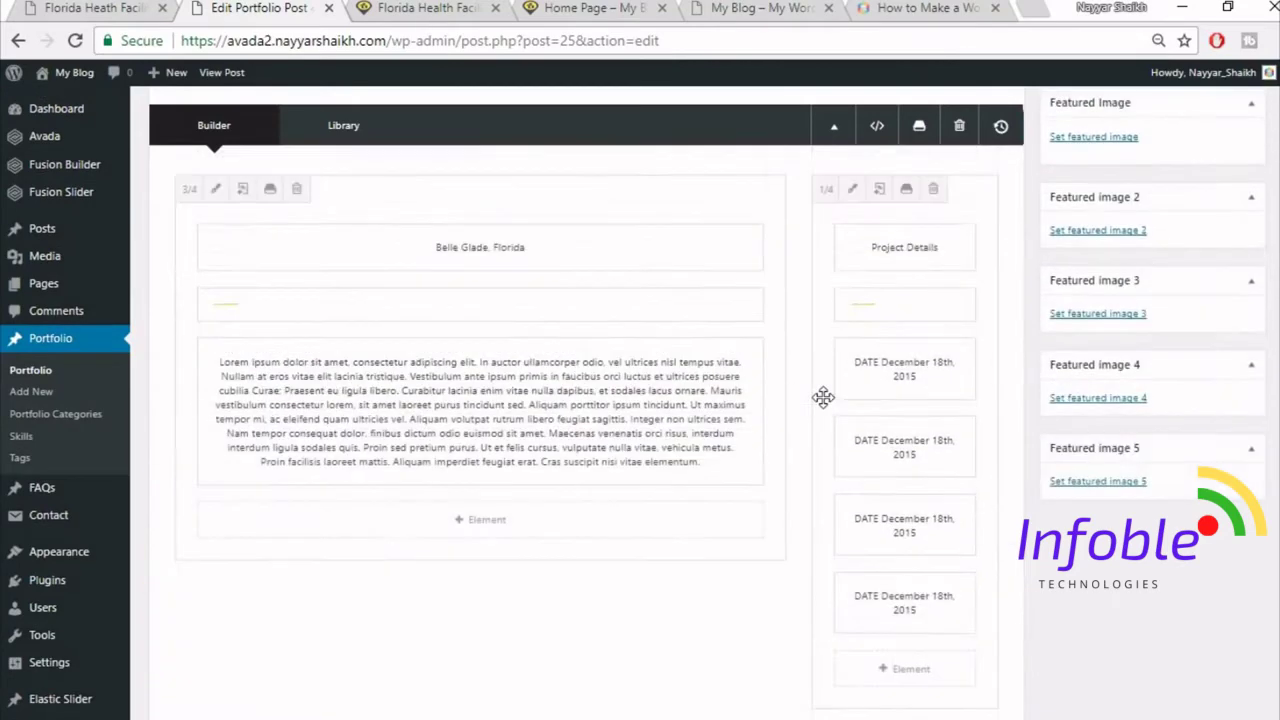
pyautogui.click(898, 331)
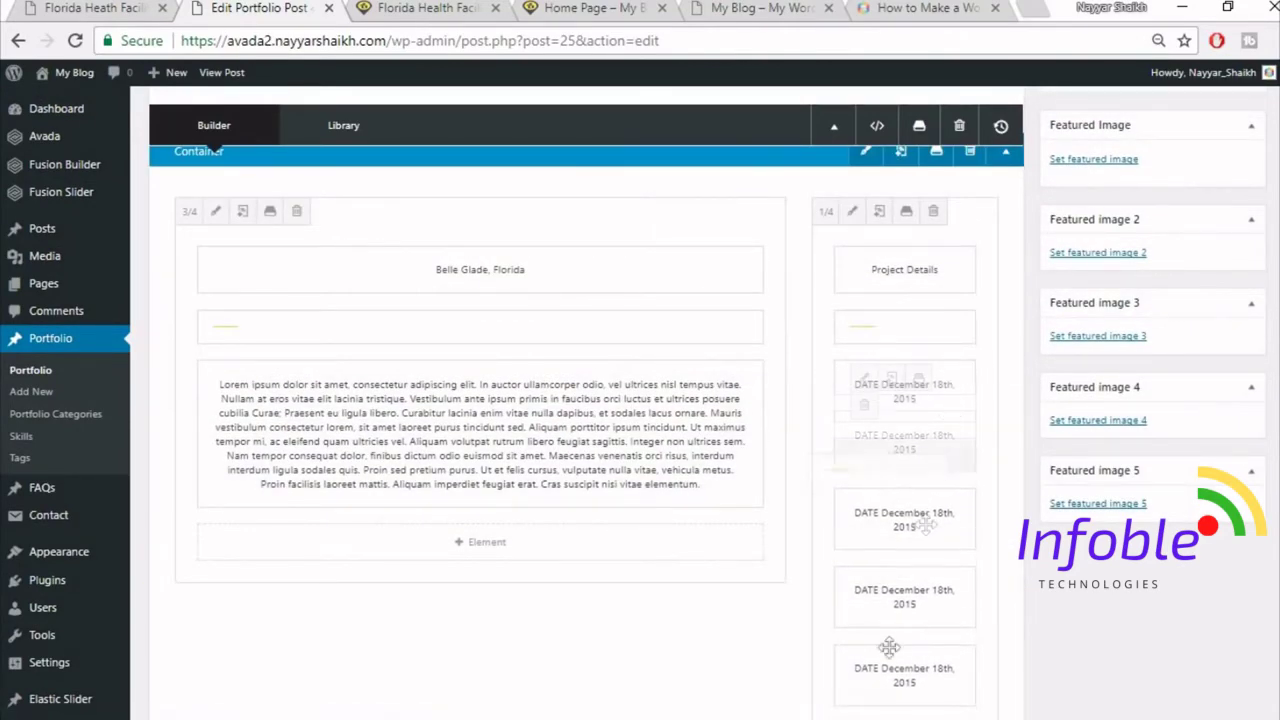
# - Look over the reference demo's Project Gallery layout, then return to the post editor
pyautogui.scroll(-3, 963, 367)
pyautogui.scroll(-2, 686, 603)
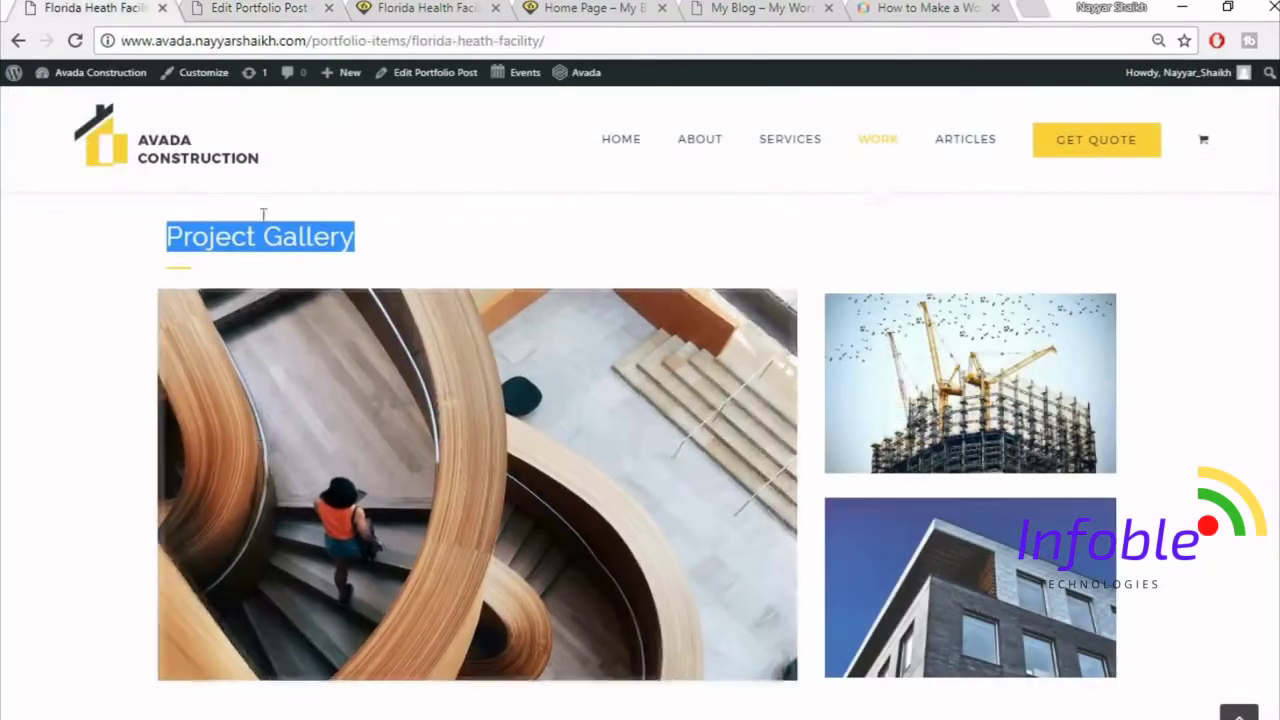
pyautogui.click(219, 269)
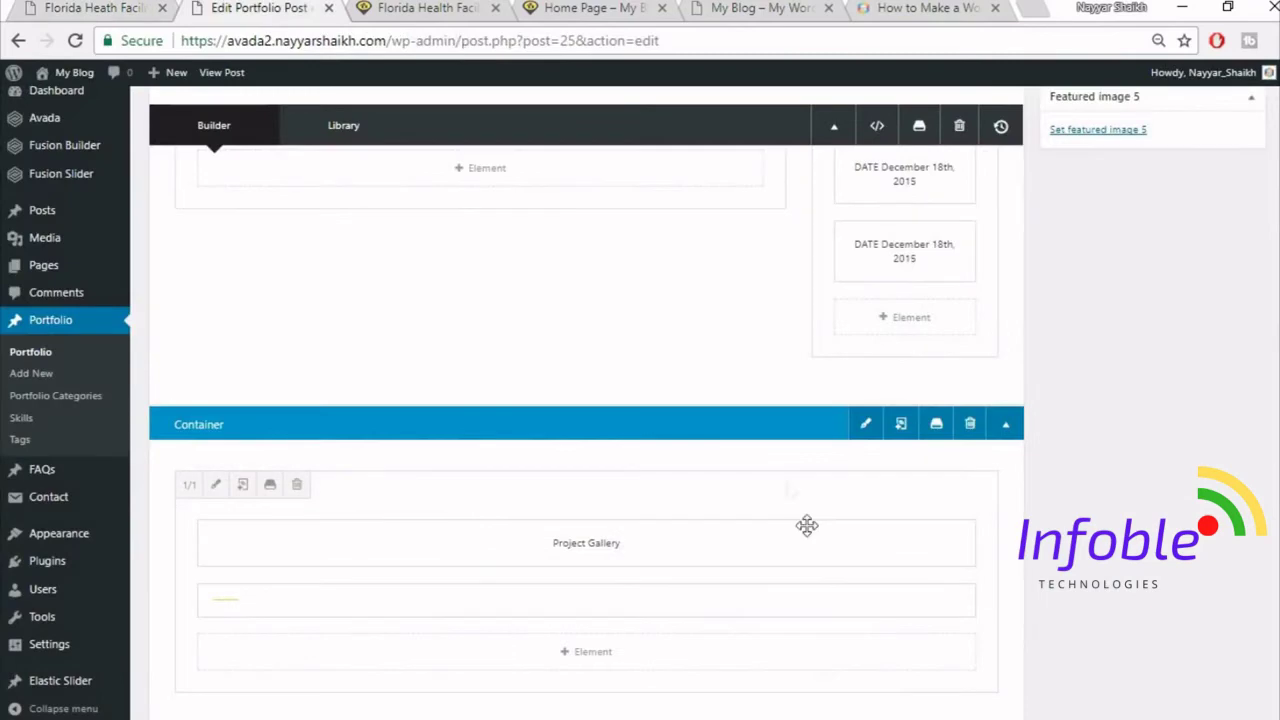
pyautogui.scroll(-2, 840, 535)
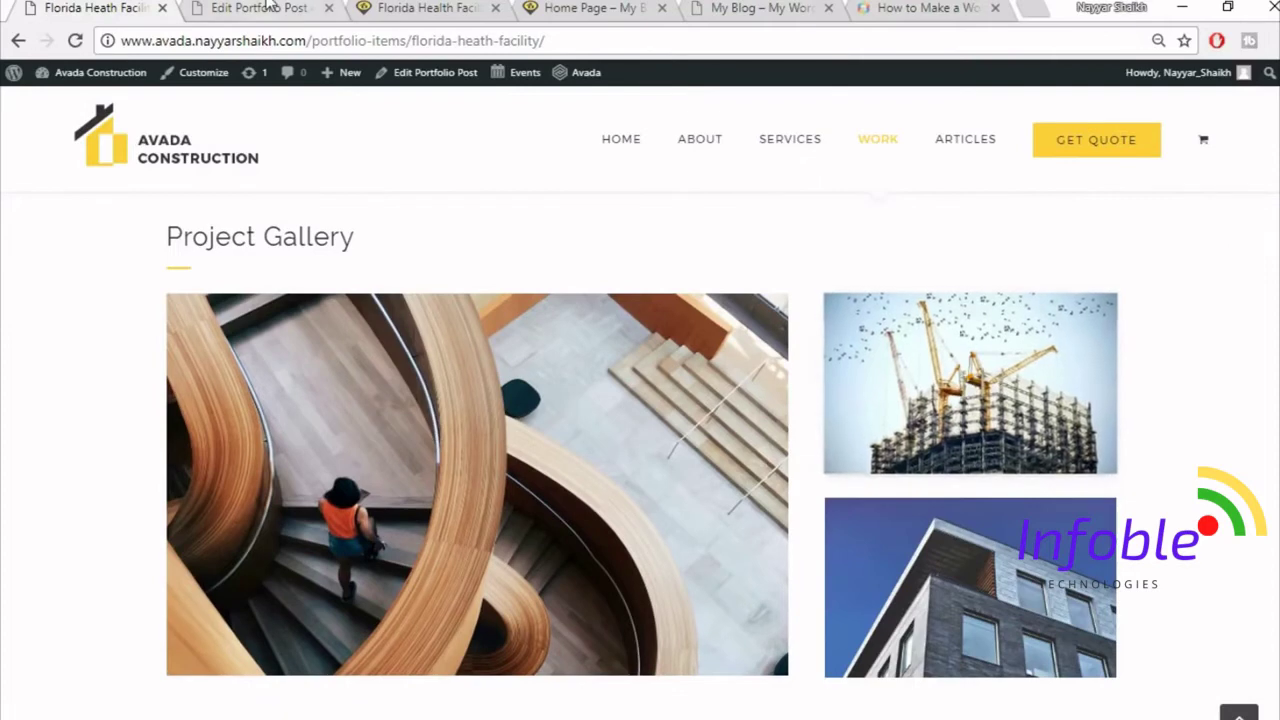
pyautogui.hotkey('ctrl', 'Tab')
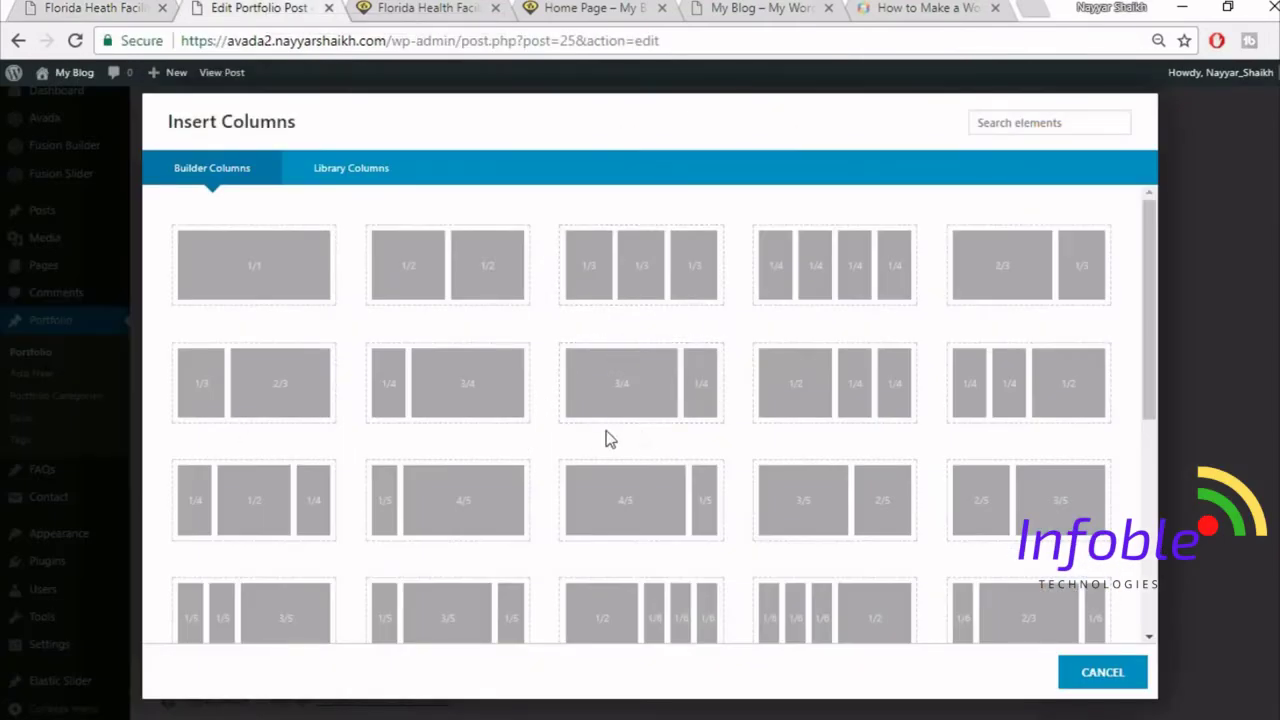
# - Add a 2/3 + 1/3 column row and place an Image Frame element in the 2/3 column
pyautogui.click(1017, 284)
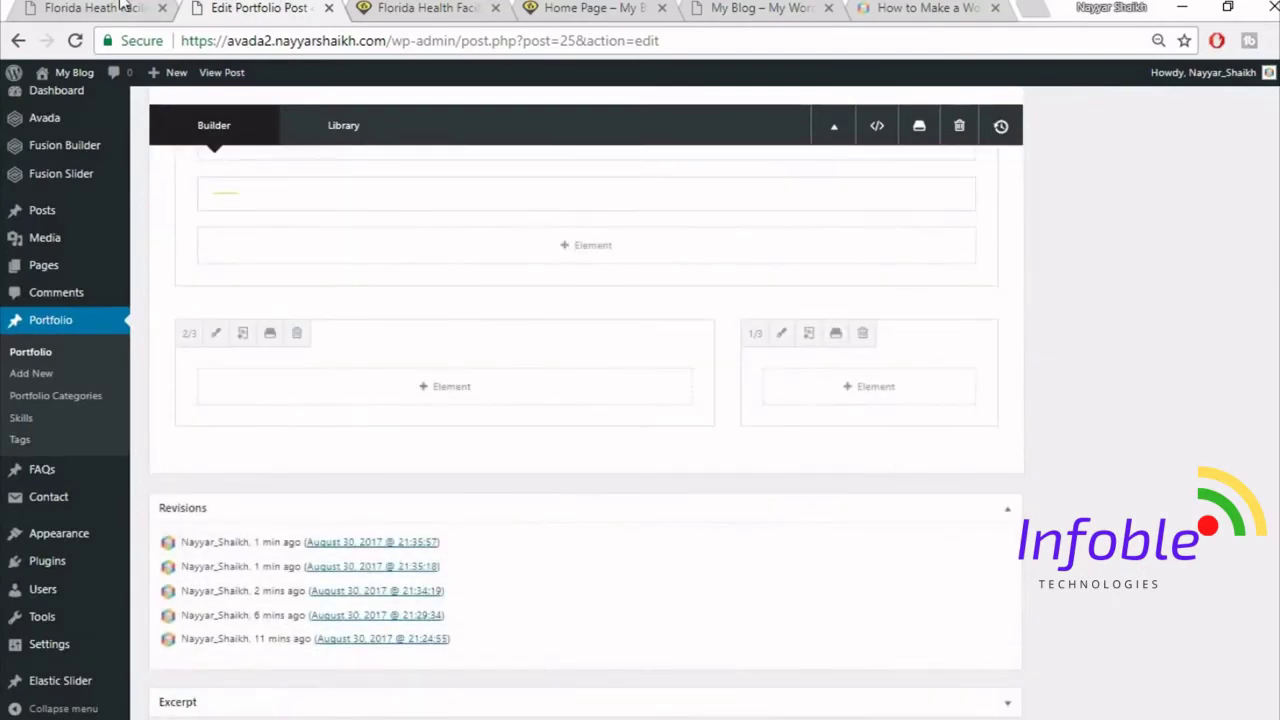
pyautogui.click(120, 7)
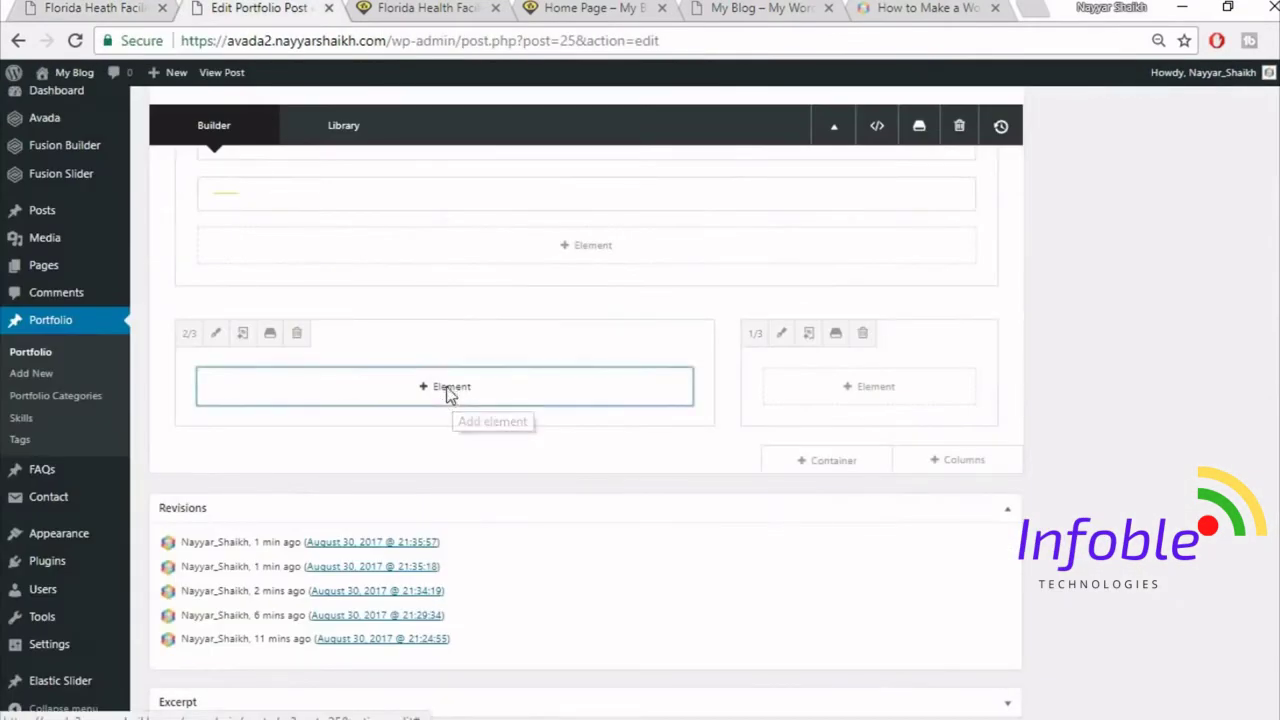
pyautogui.click(449, 386)
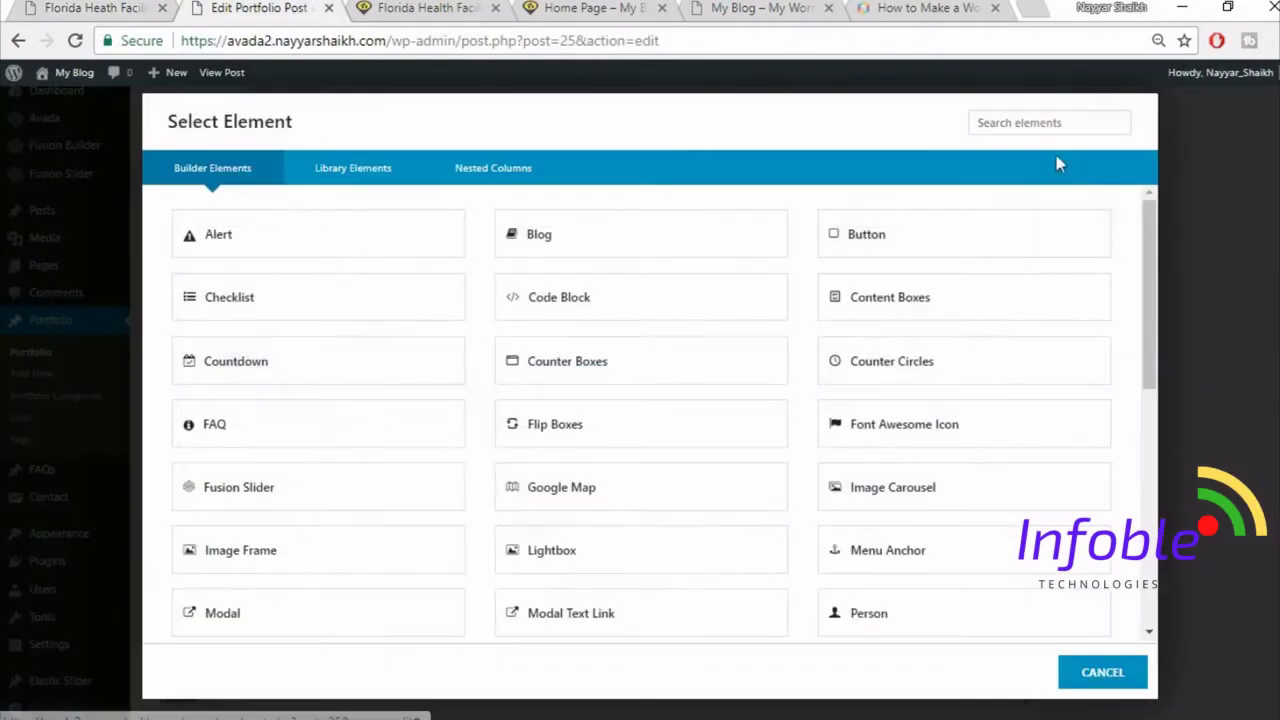
pyautogui.click(1035, 121)
pyautogui.write('ima')
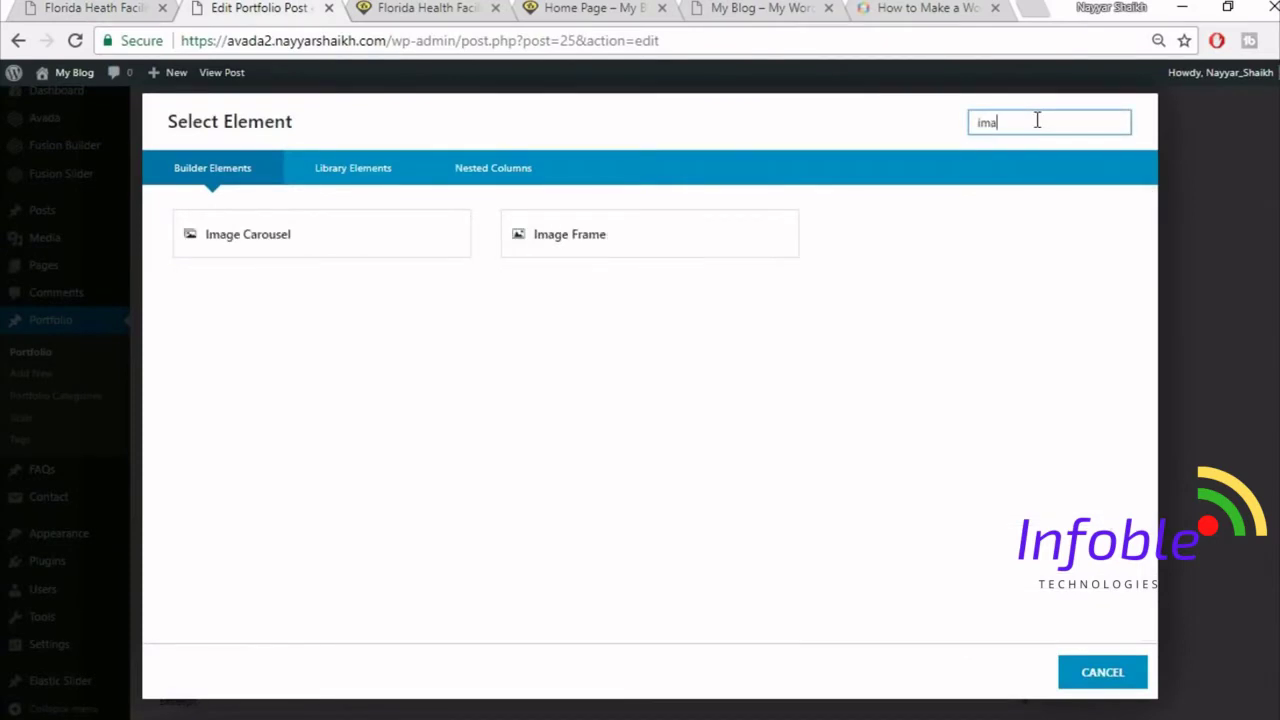
pyautogui.click(698, 237)
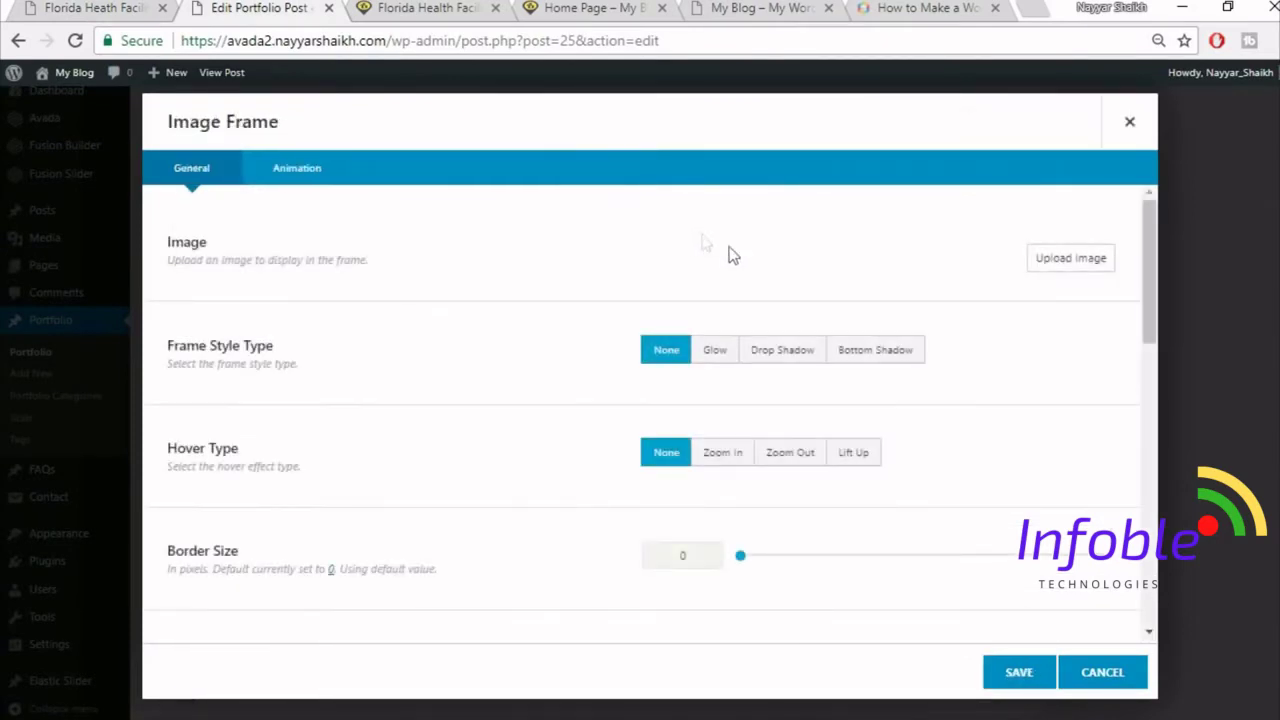
# - Upload project2-detail-97066739 and insert it at Full Size as the frame's image
pyautogui.click(1045, 260)
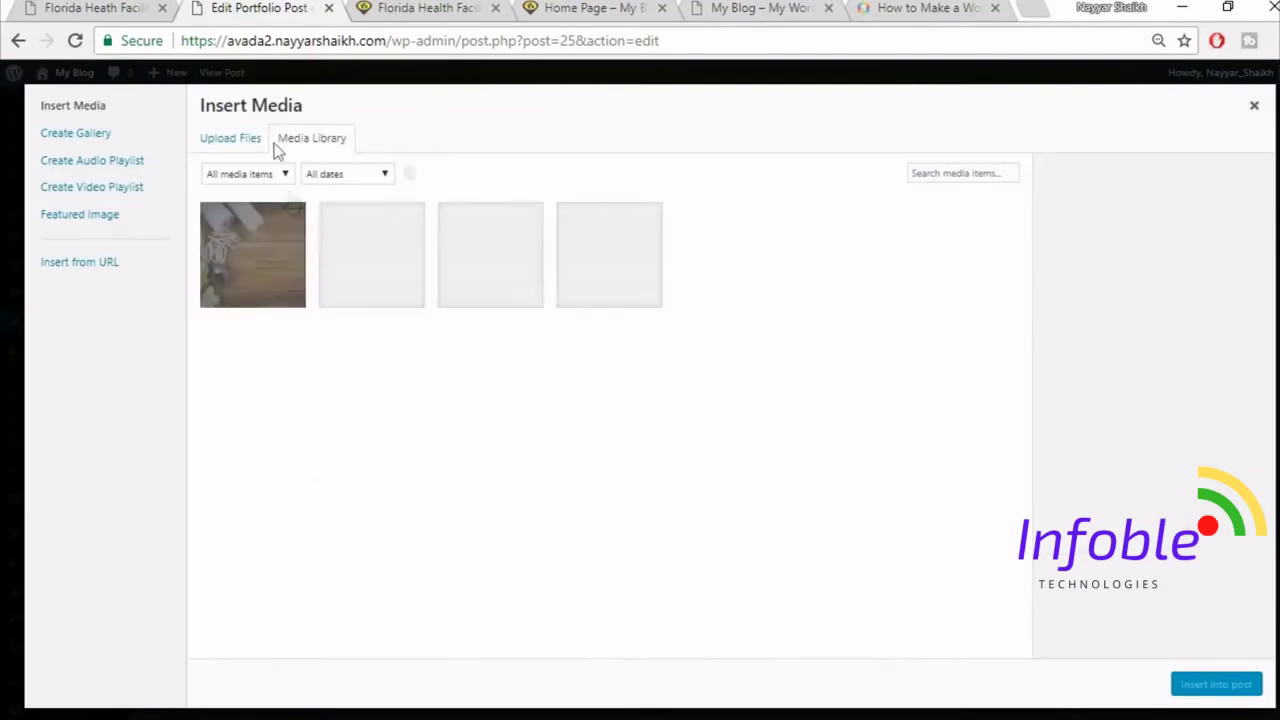
pyautogui.click(250, 139)
pyautogui.click(751, 393)
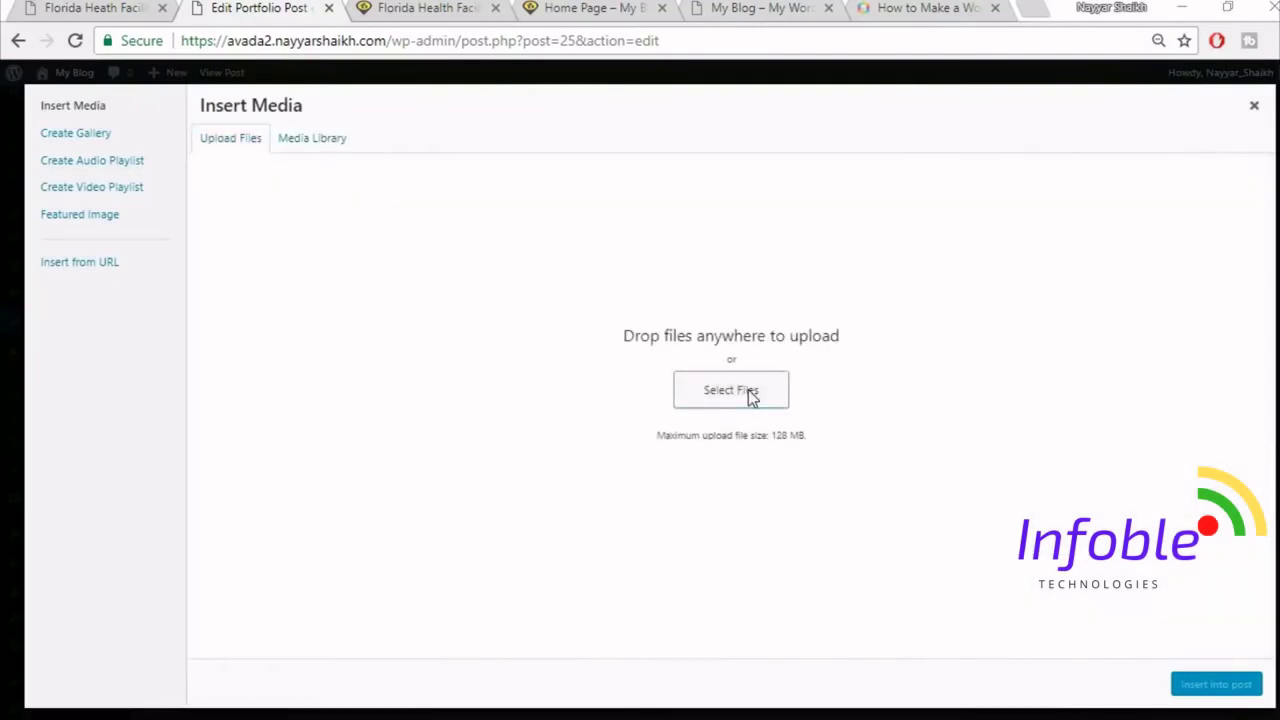
pyautogui.scroll(-3, 1000, 410)
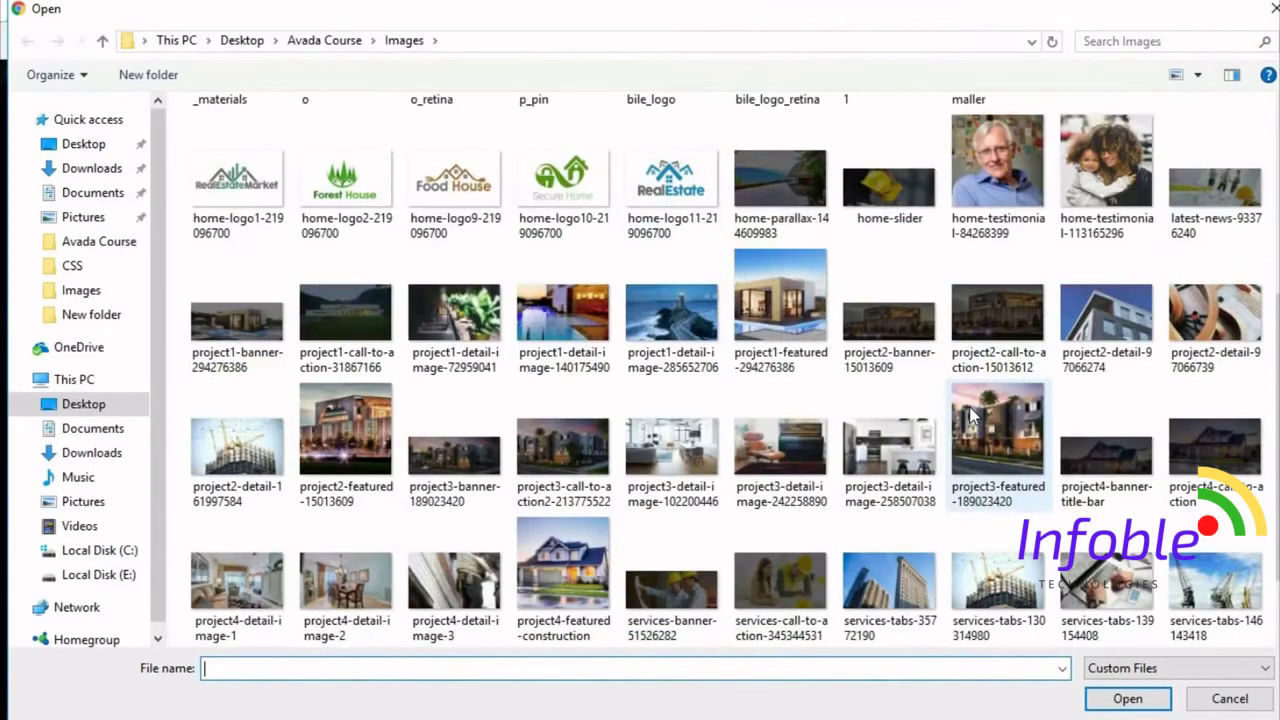
pyautogui.click(1215, 315)
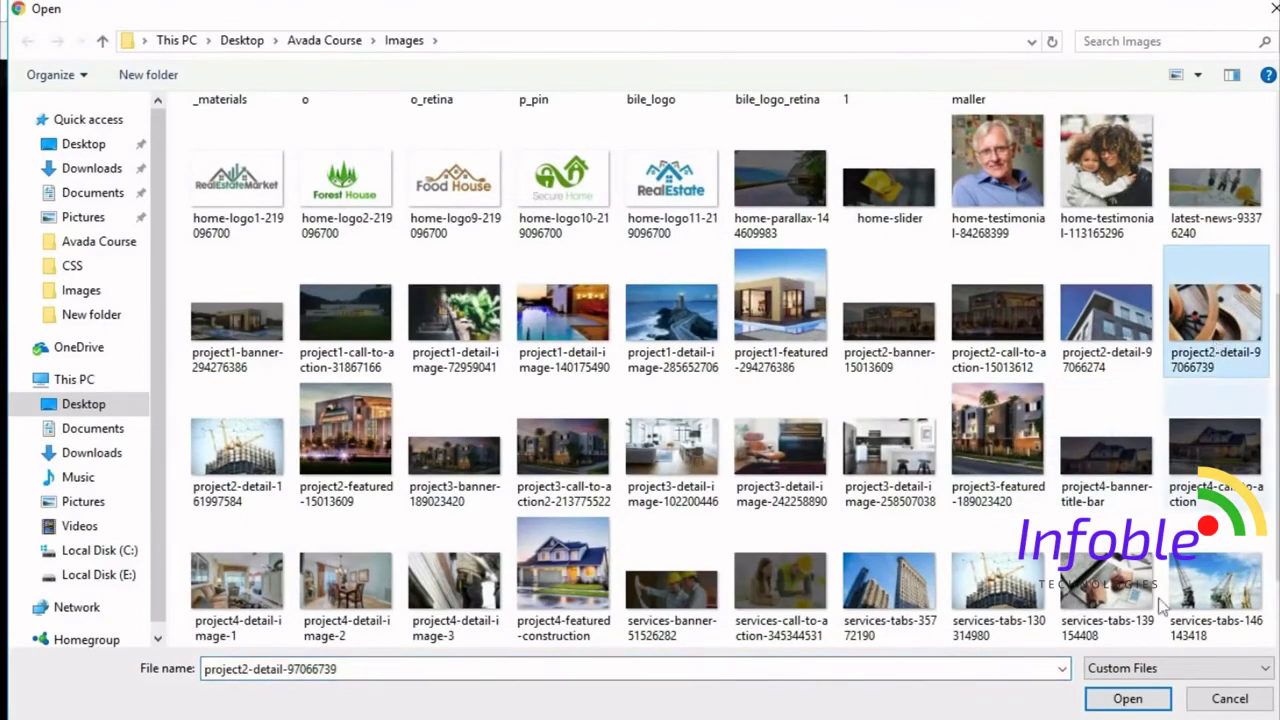
pyautogui.click(1127, 699)
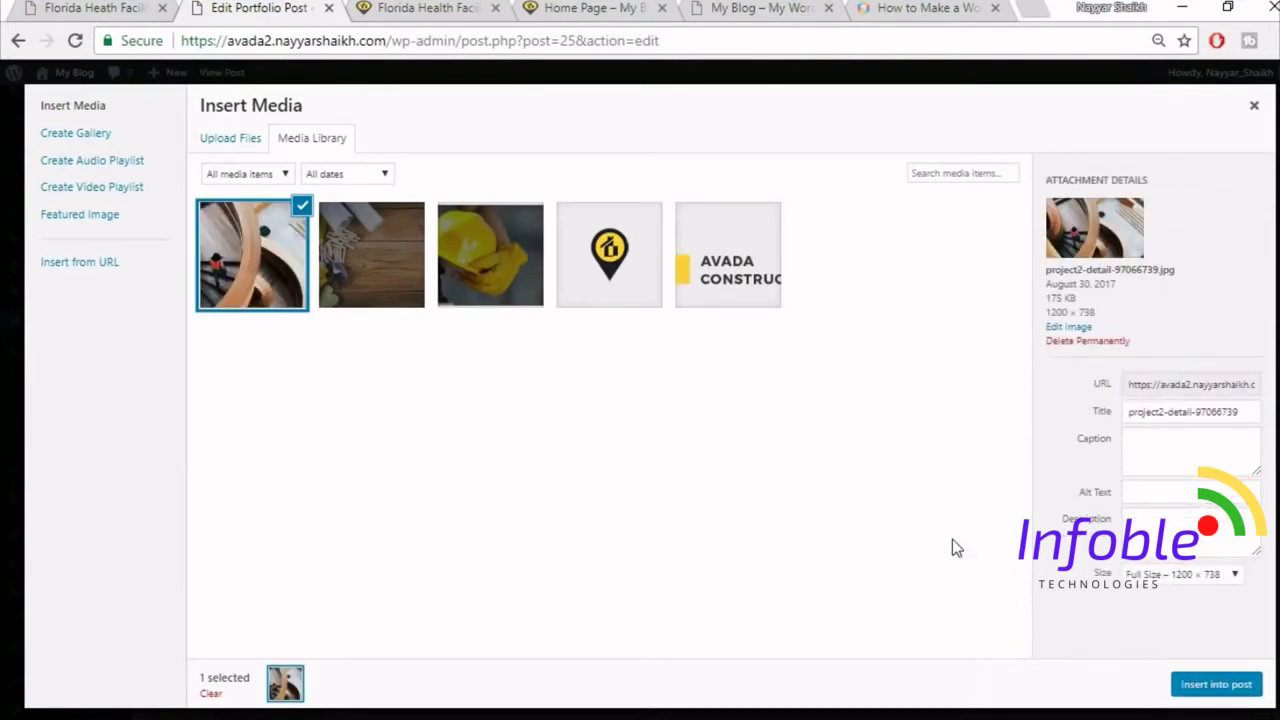
pyautogui.click(1174, 576)
pyautogui.click(1175, 640)
pyautogui.click(1210, 686)
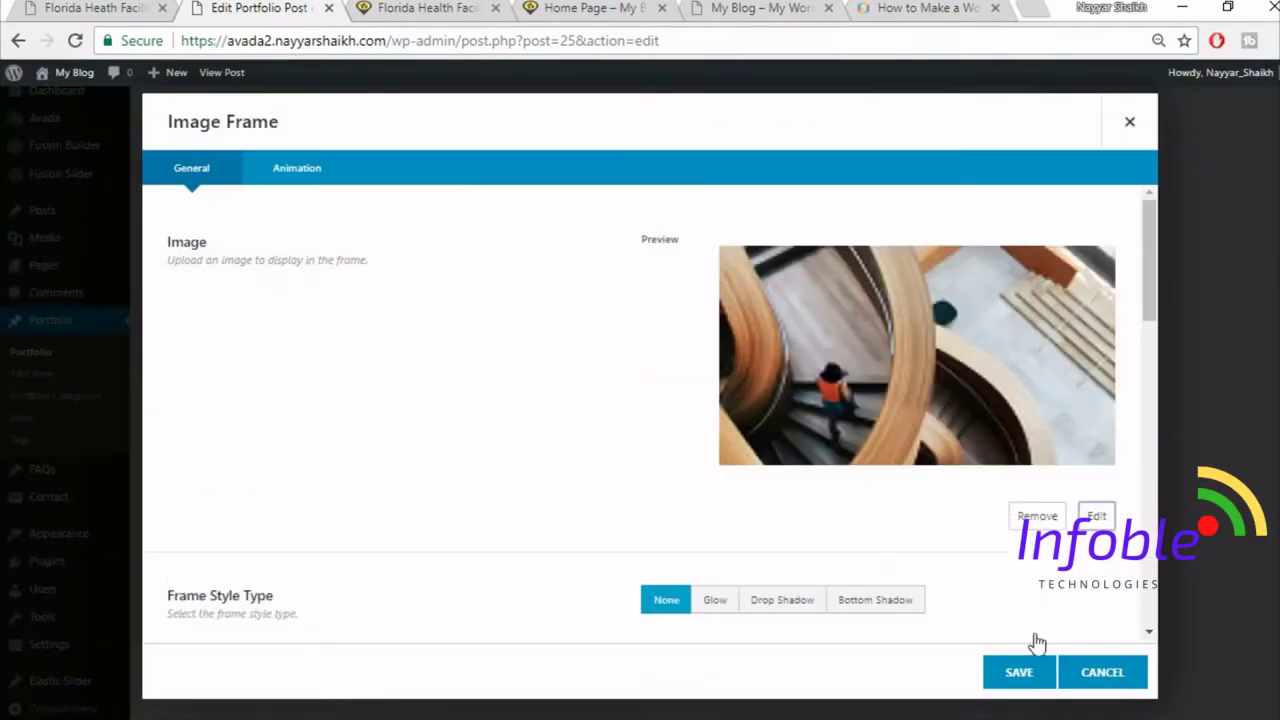
# - Set the image frame's hover type to Lift Up
pyautogui.scroll(-2, 868, 528)
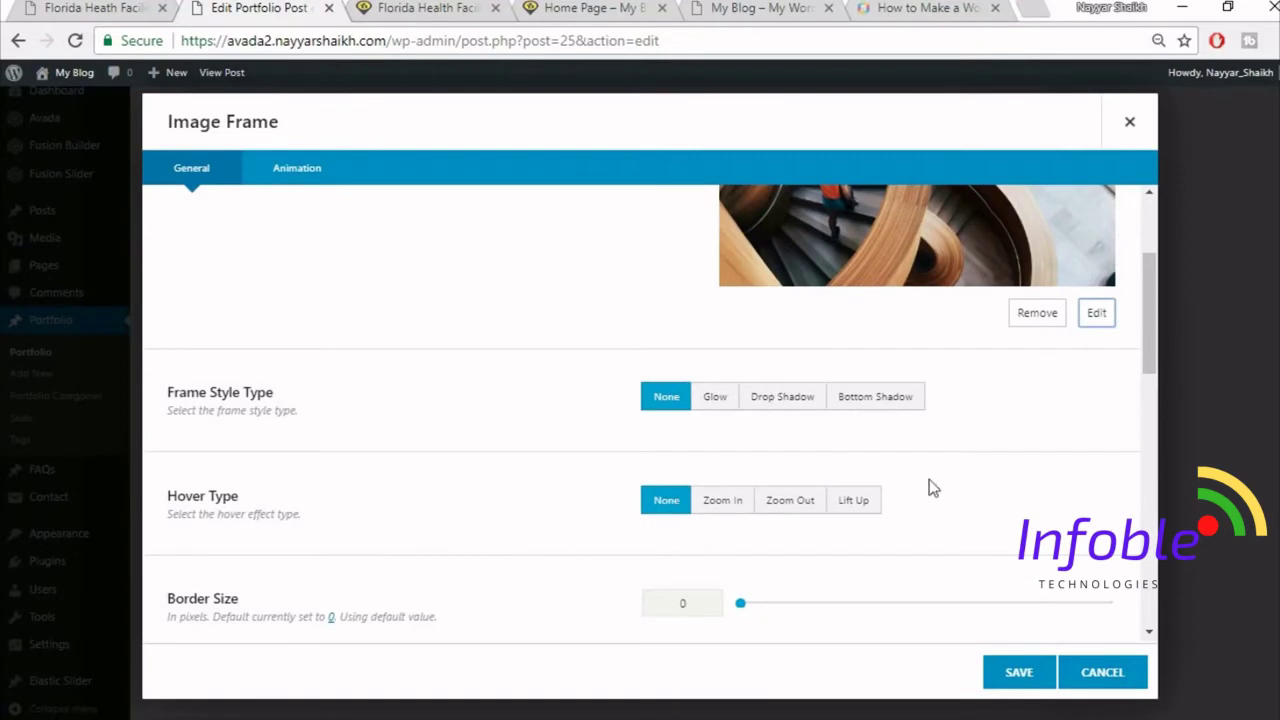
pyautogui.scroll(-1, 929, 487)
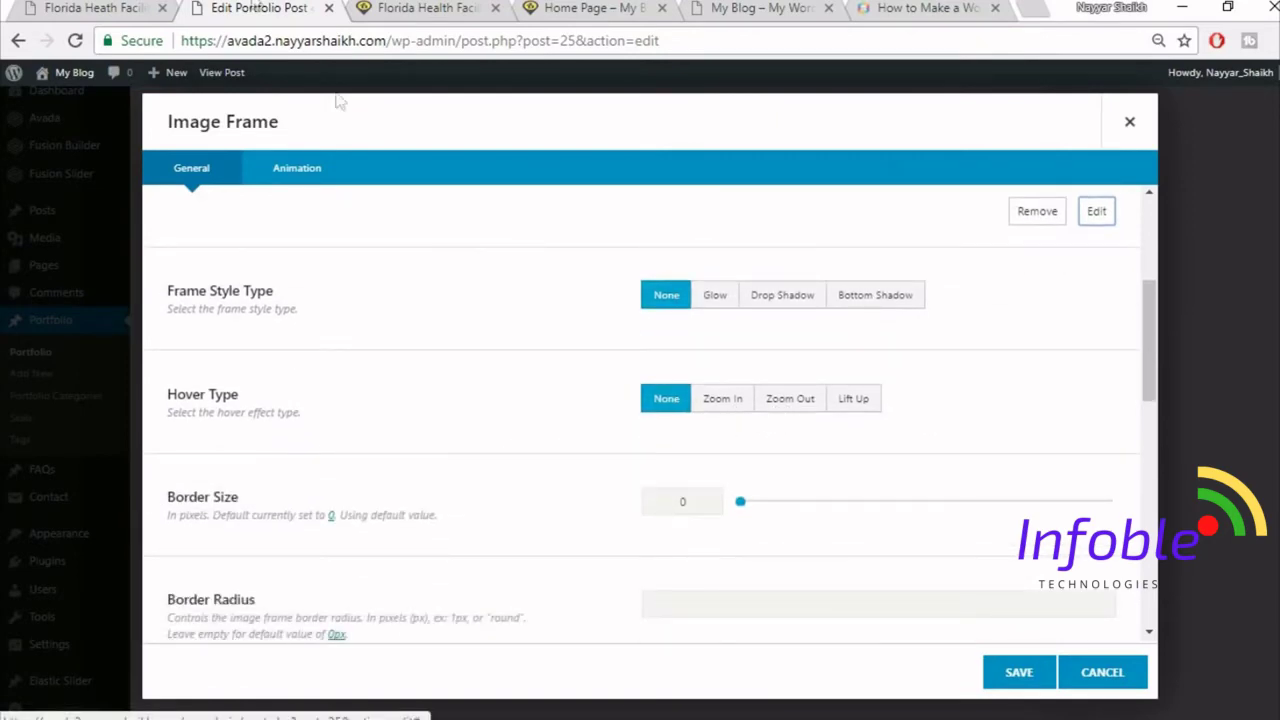
pyautogui.click(97, 7)
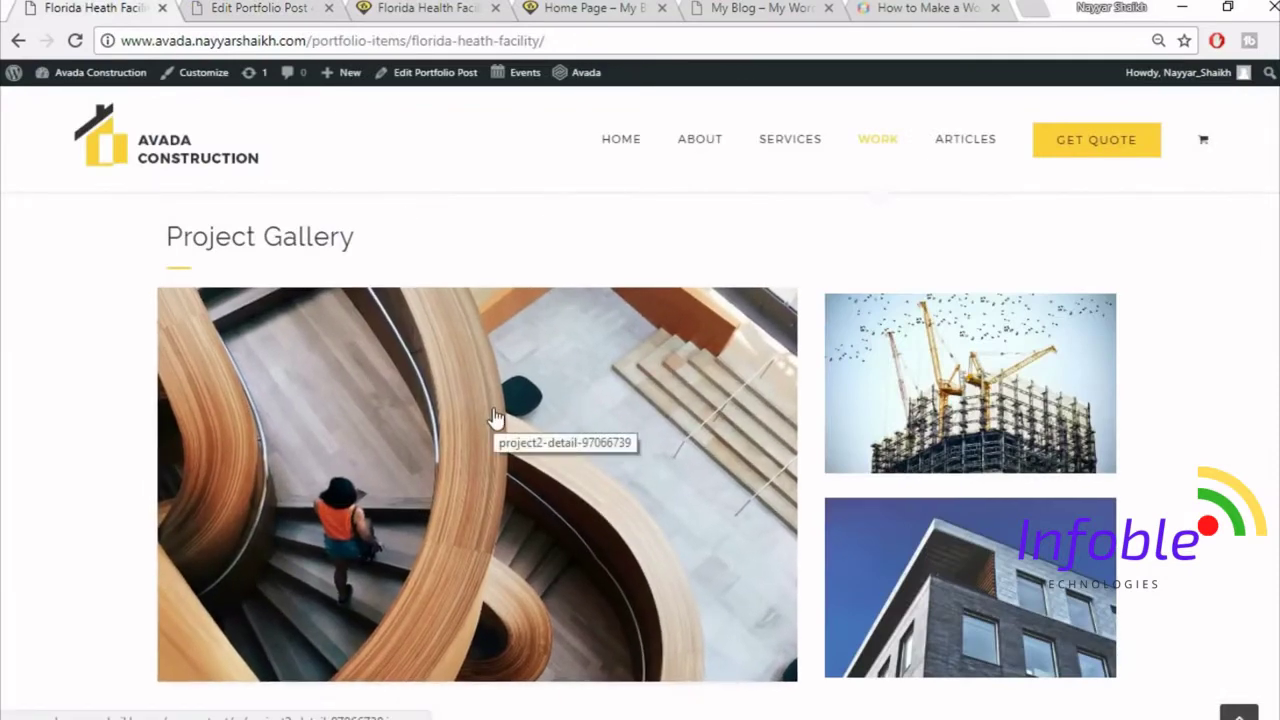
pyautogui.click(248, 8)
pyautogui.click(738, 405)
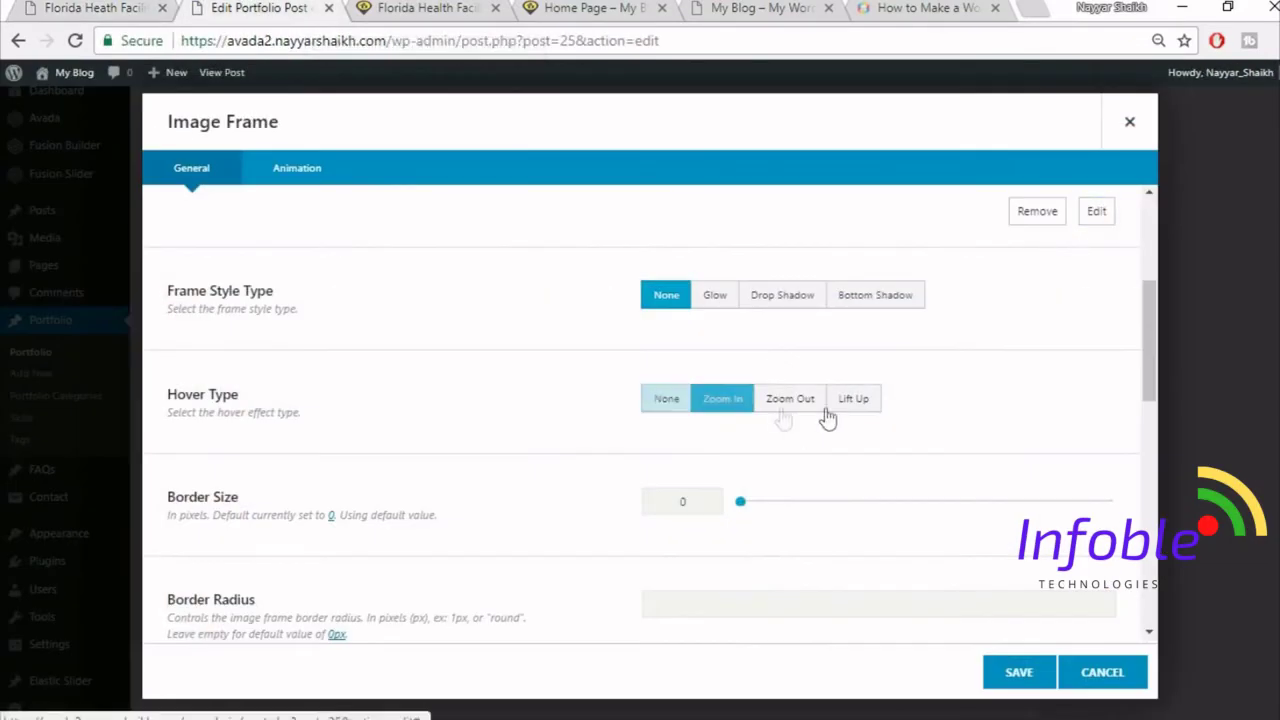
pyautogui.click(838, 405)
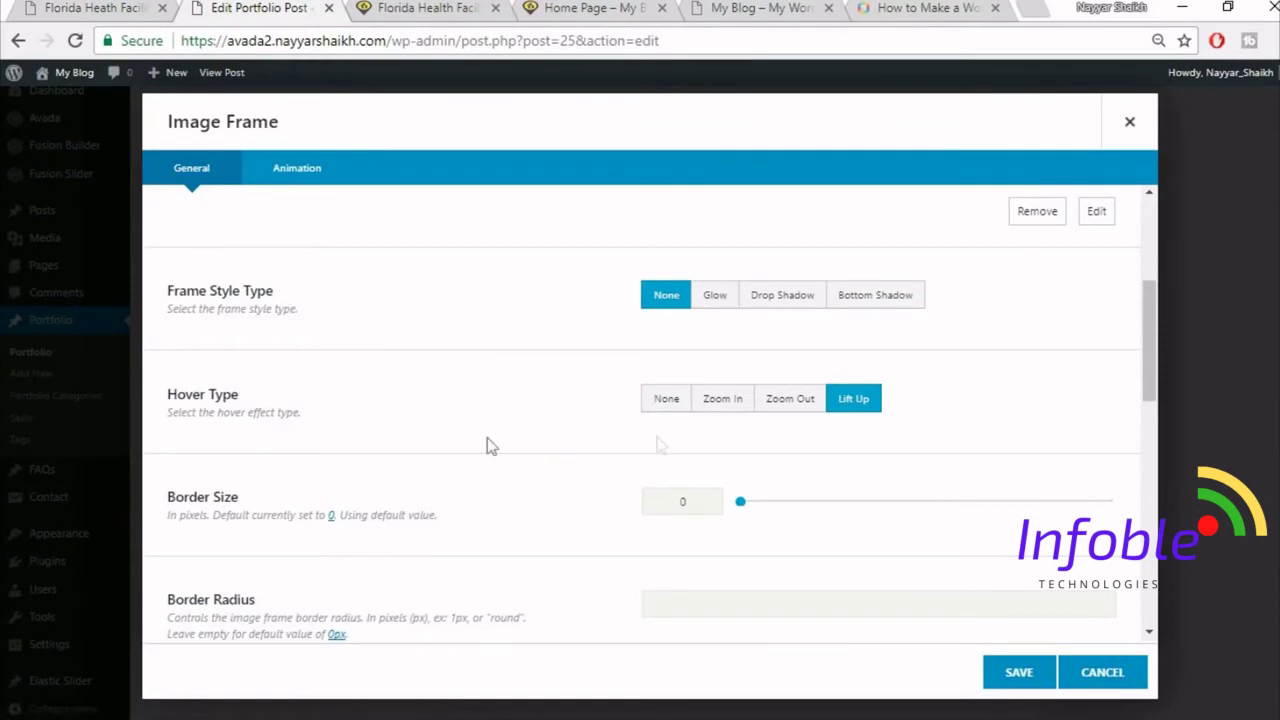
pyautogui.scroll(-1, 572, 380)
pyautogui.scroll(-1, 1108, 303)
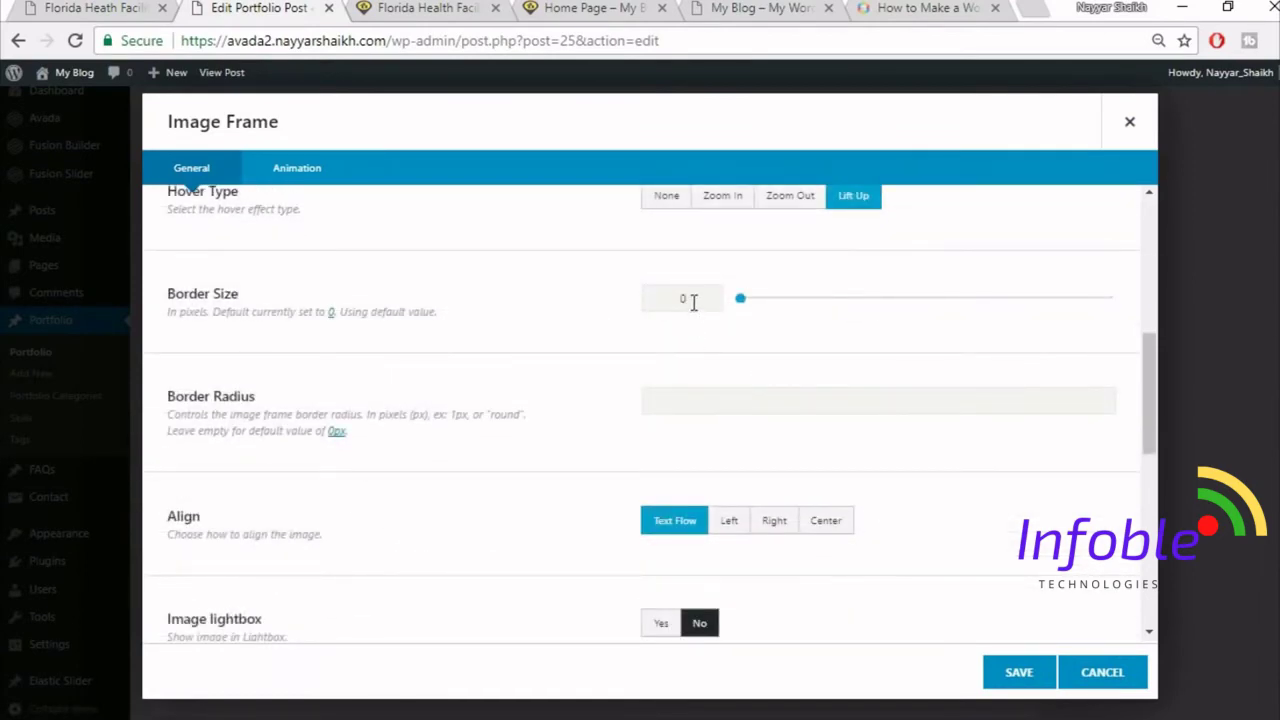
# - Compare the remaining frame options against the live Project Gallery, then save the image frame
pyautogui.click(117, 7)
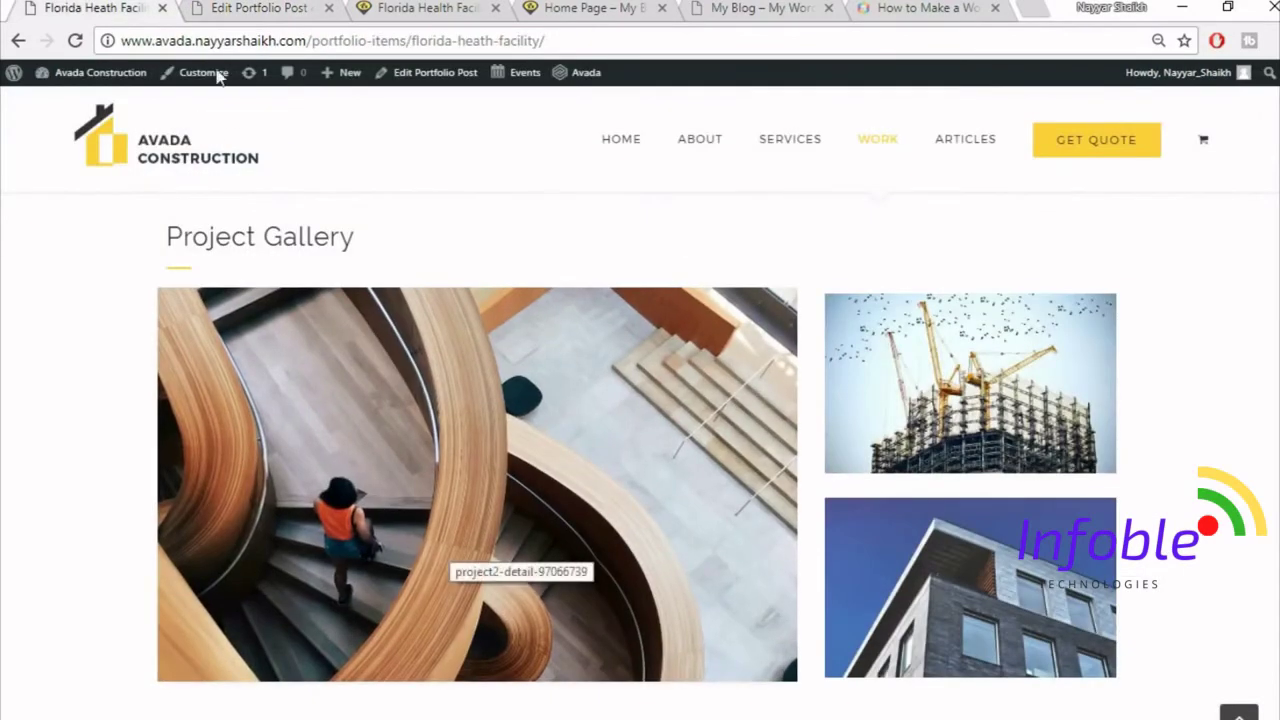
pyautogui.click(243, 8)
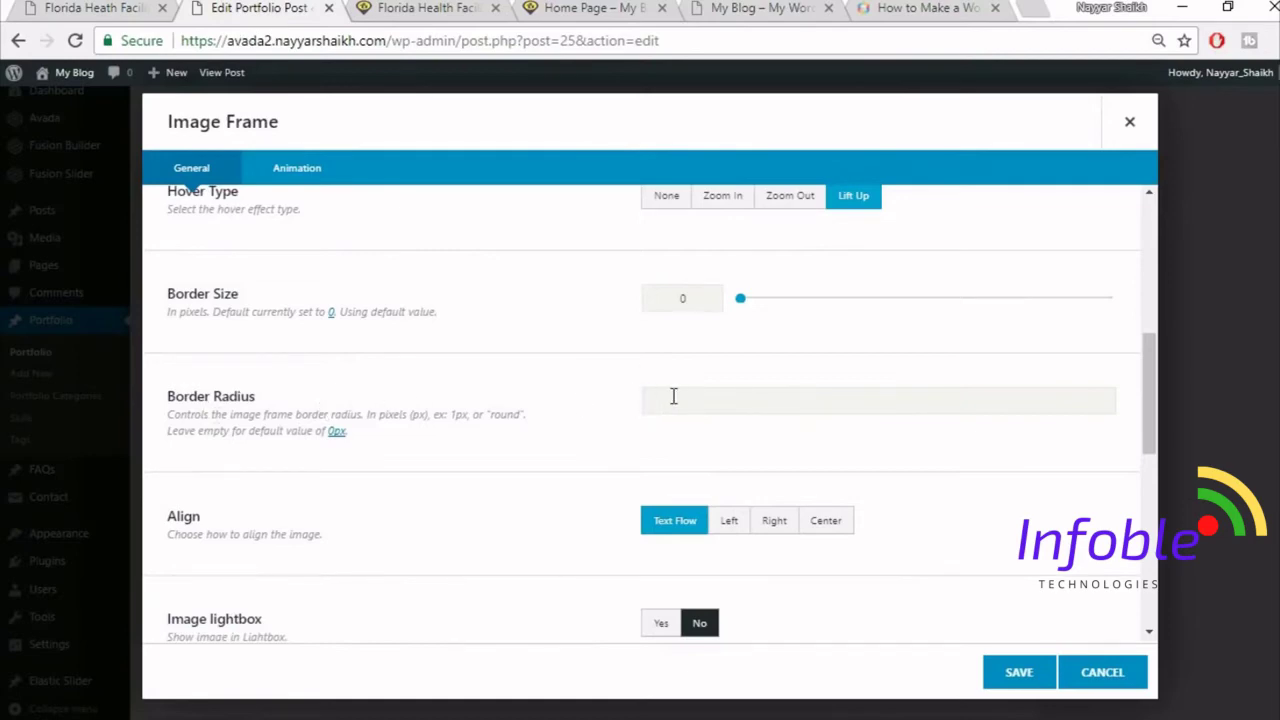
pyautogui.click(42, 6)
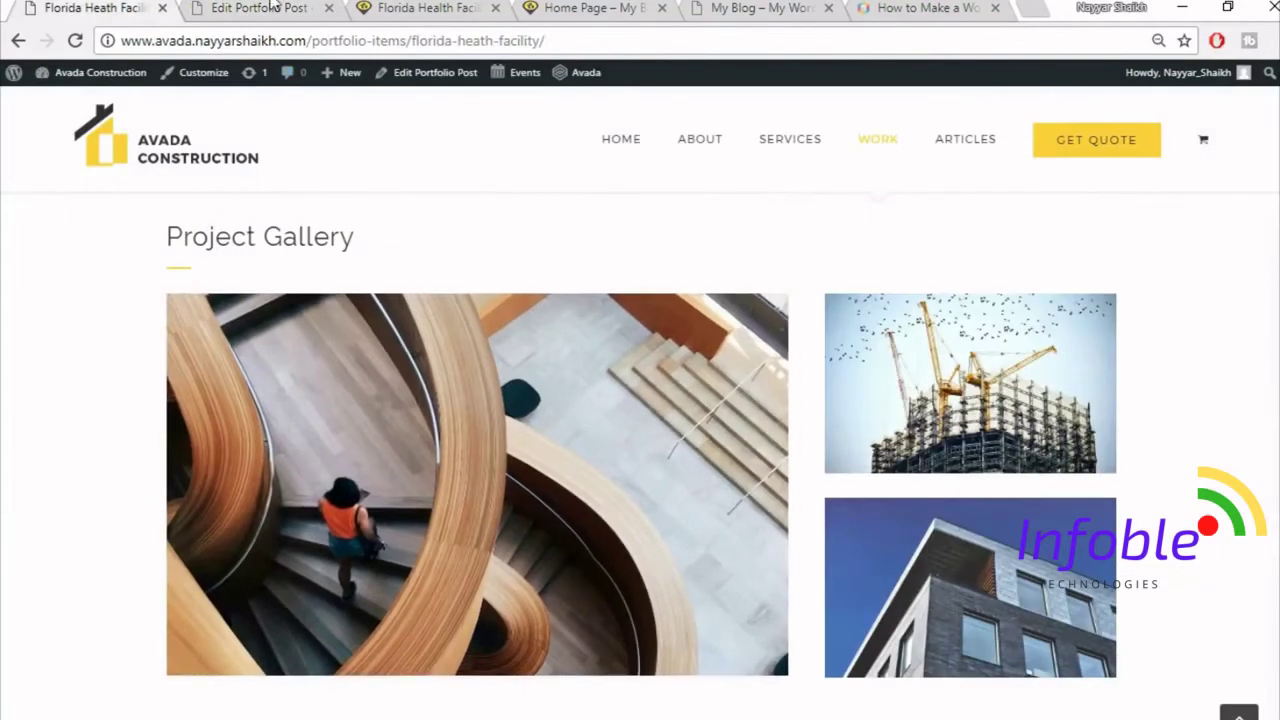
pyautogui.click(272, 6)
pyautogui.scroll(-1, 888, 468)
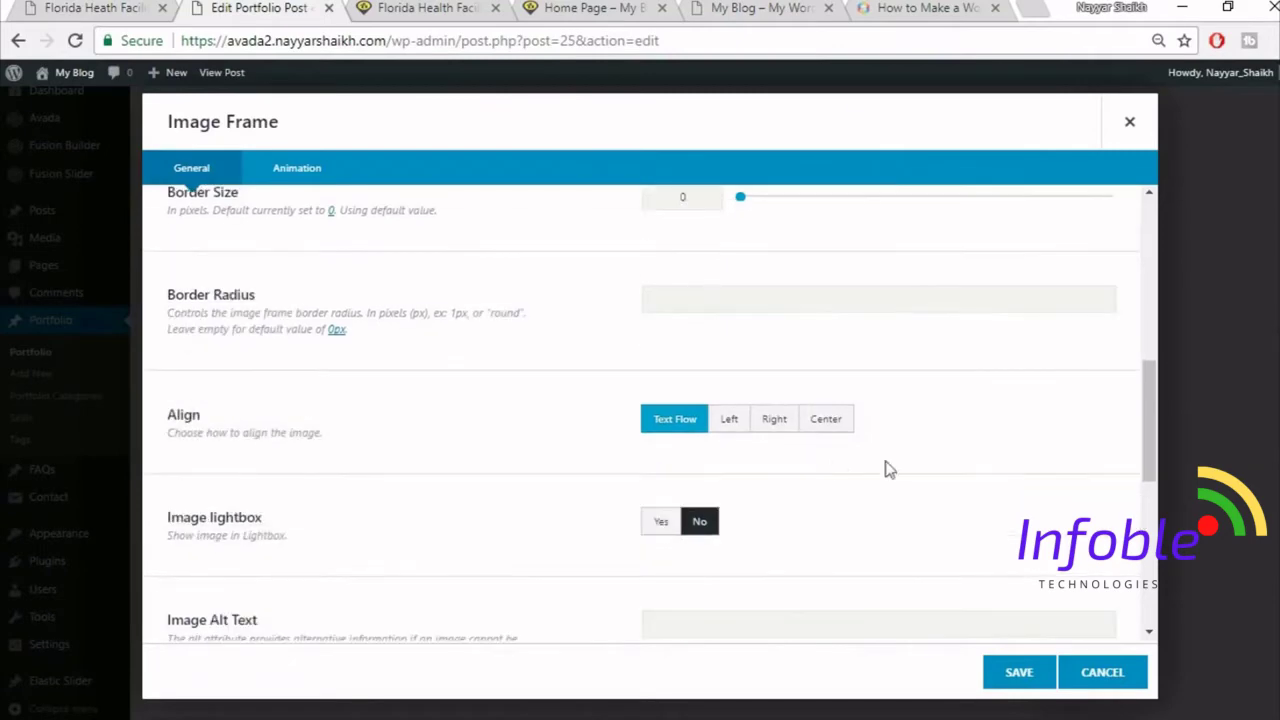
pyautogui.scroll(-5, 943, 510)
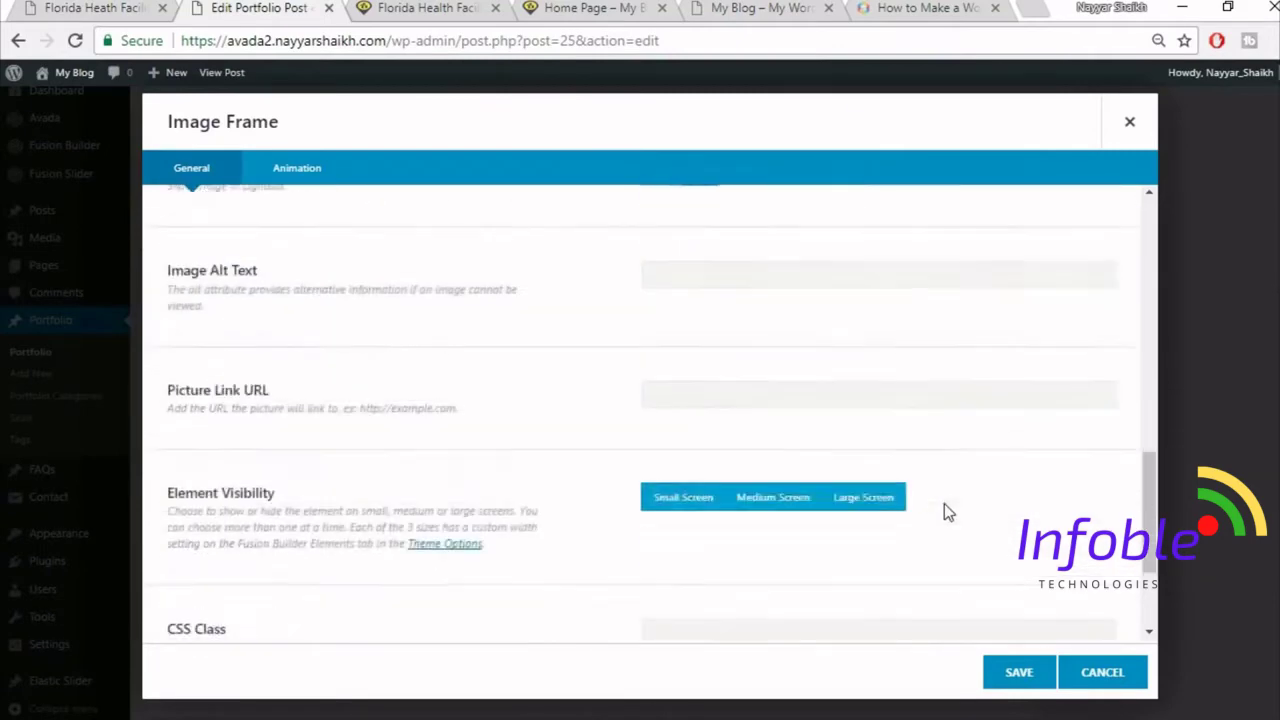
pyautogui.click(1008, 684)
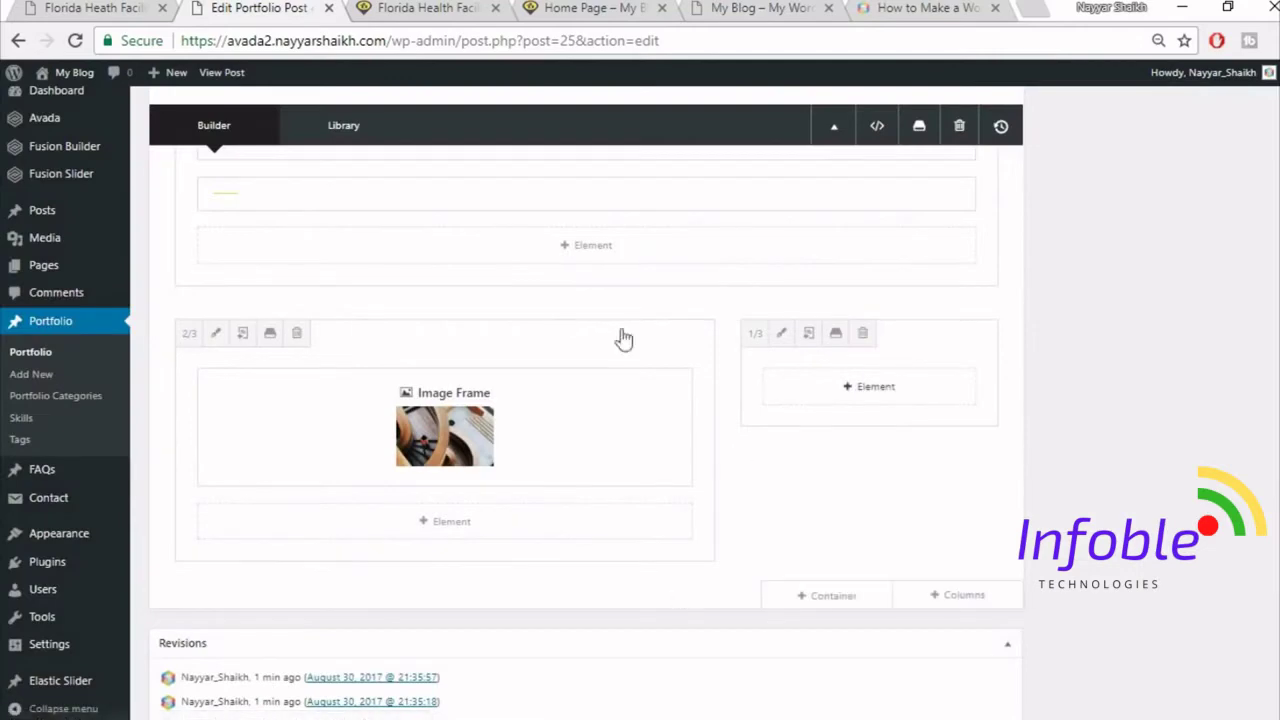
pyautogui.click(60, 7)
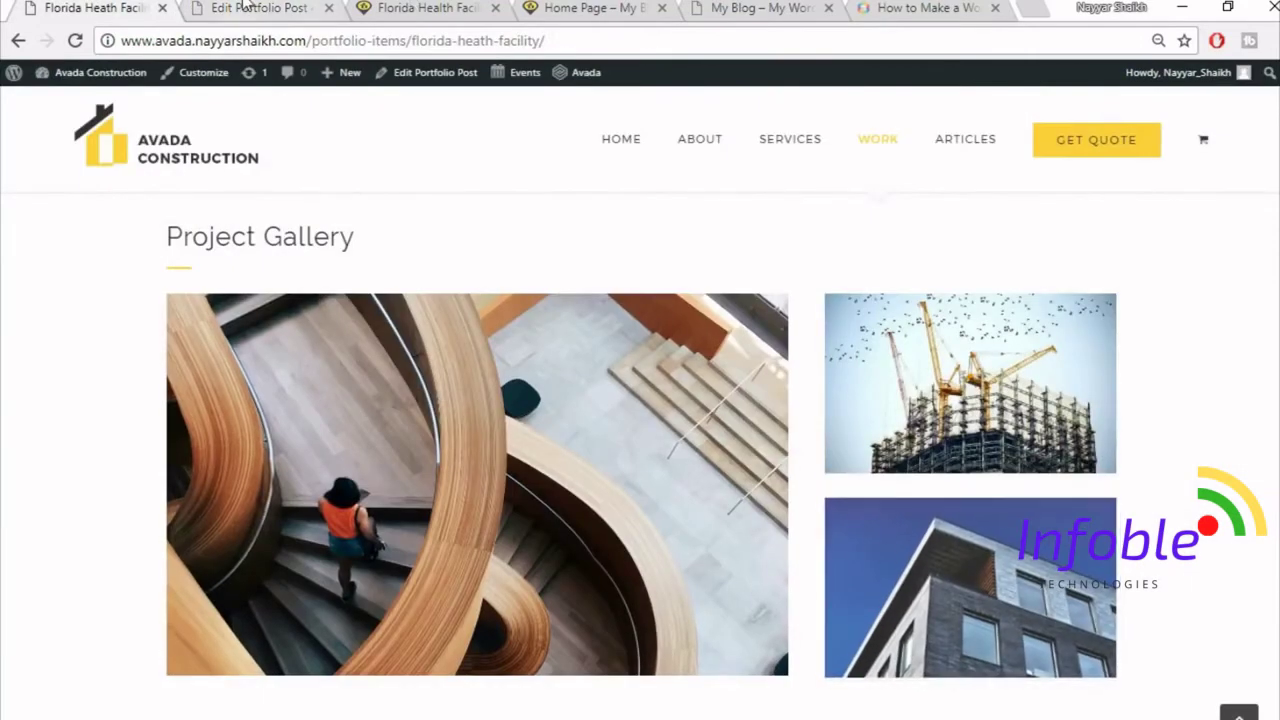
# - Add an Image Frame element to the right 1/3 column of the portfolio post
pyautogui.click(245, 7)
pyautogui.click(866, 389)
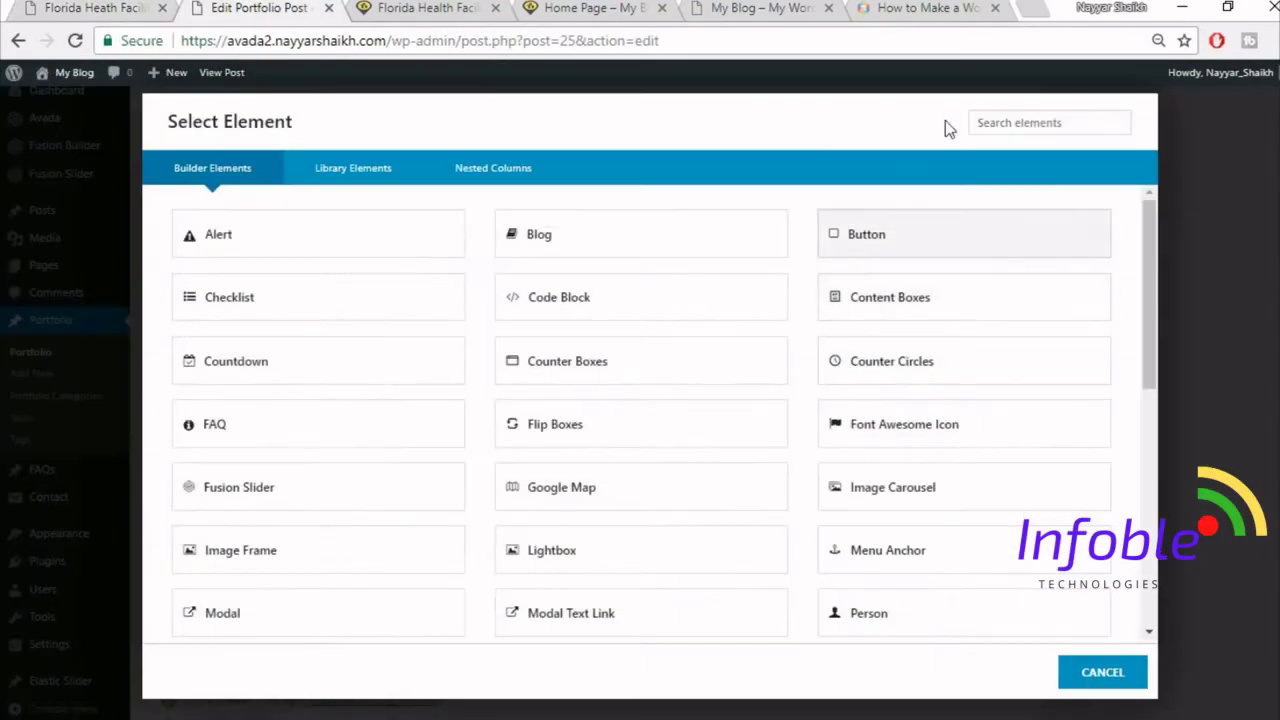
pyautogui.click(1005, 122)
pyautogui.write('ima')
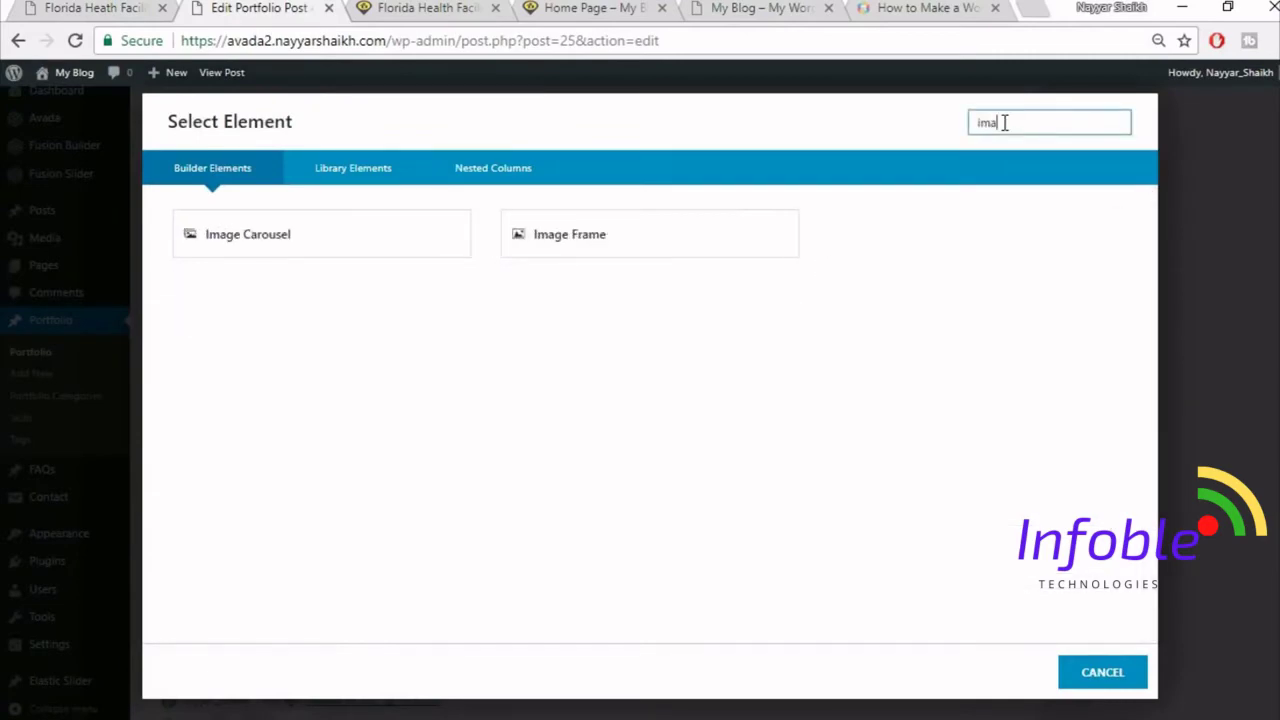
pyautogui.click(660, 248)
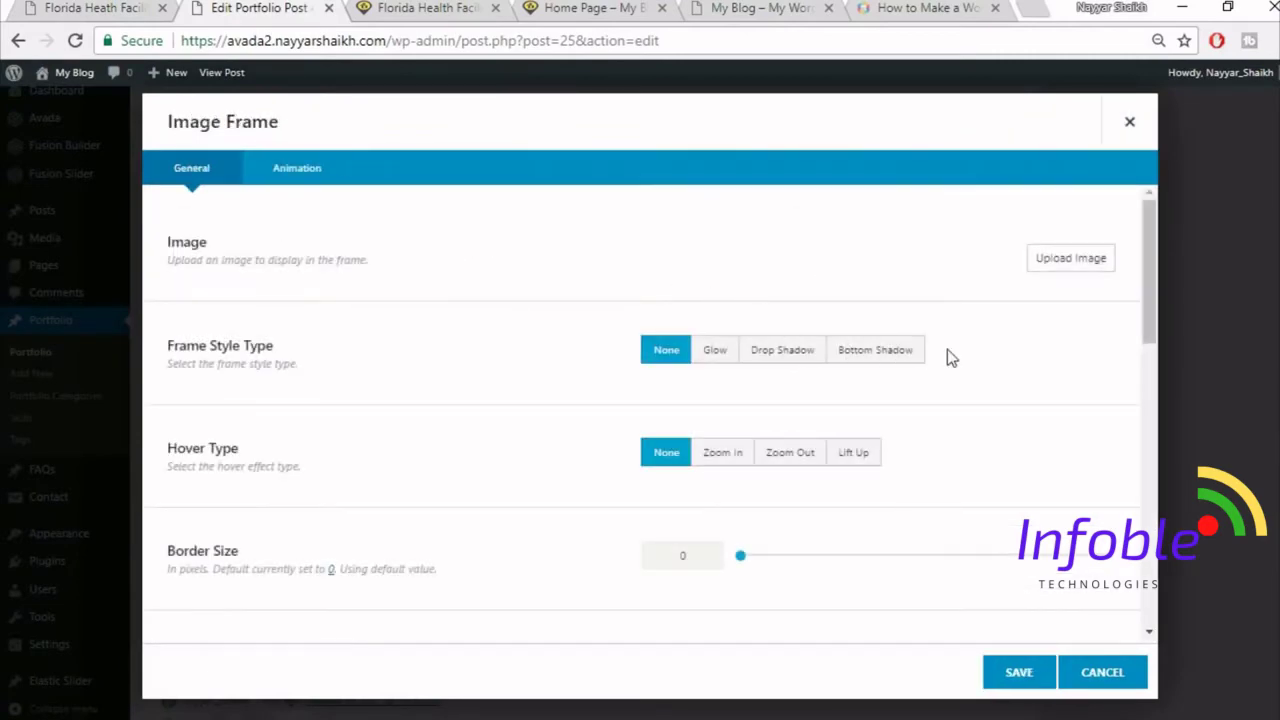
# - Upload the project2-detail-97066274 building photo and insert it into the frame
pyautogui.click(1070, 258)
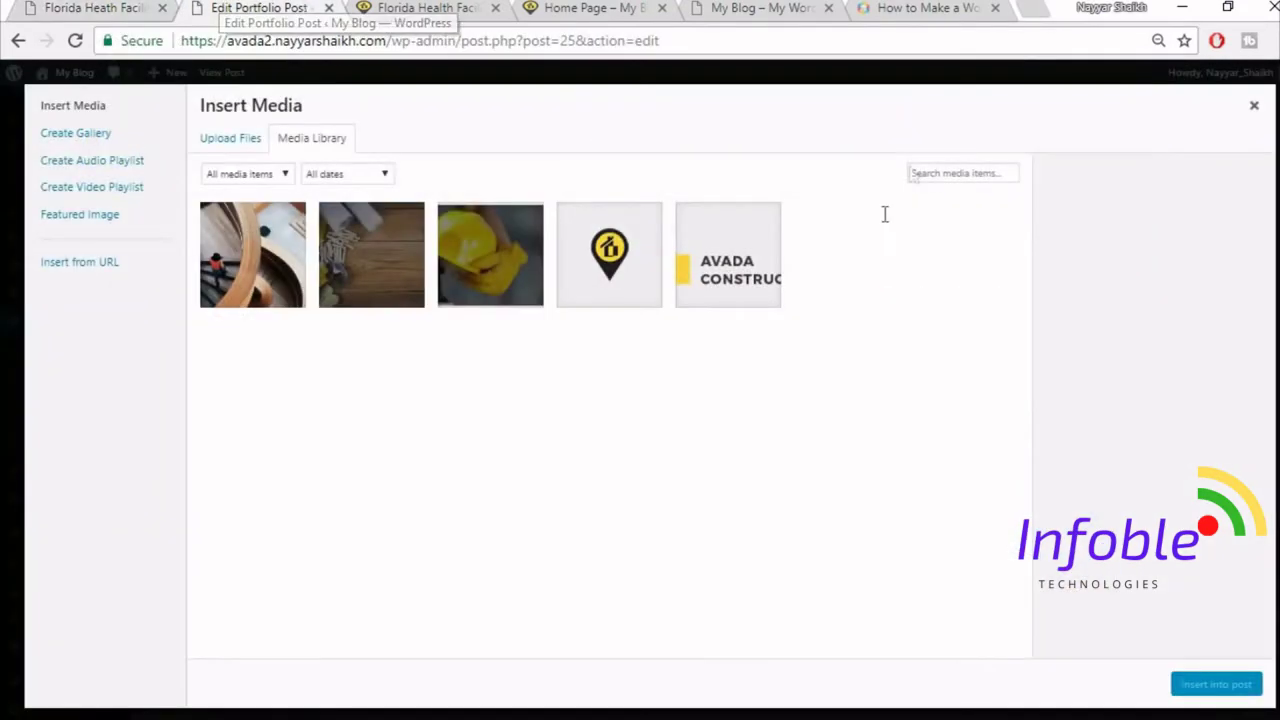
pyautogui.click(236, 142)
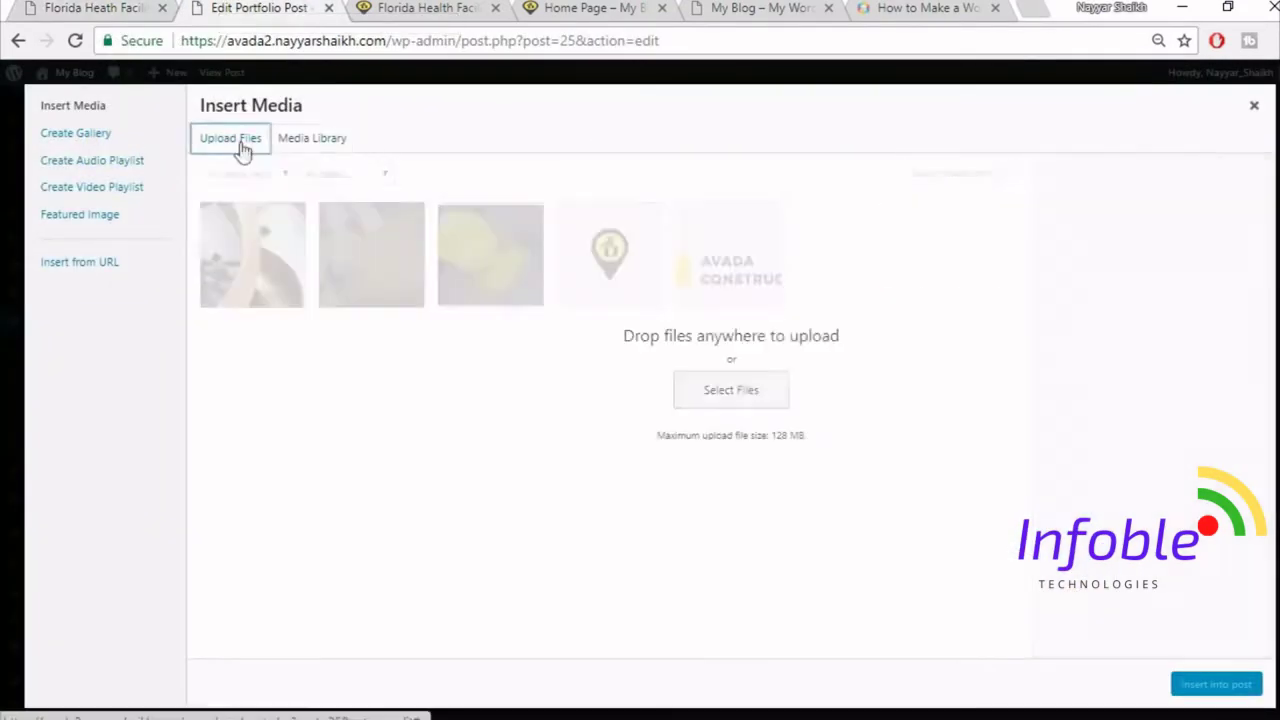
pyautogui.click(782, 398)
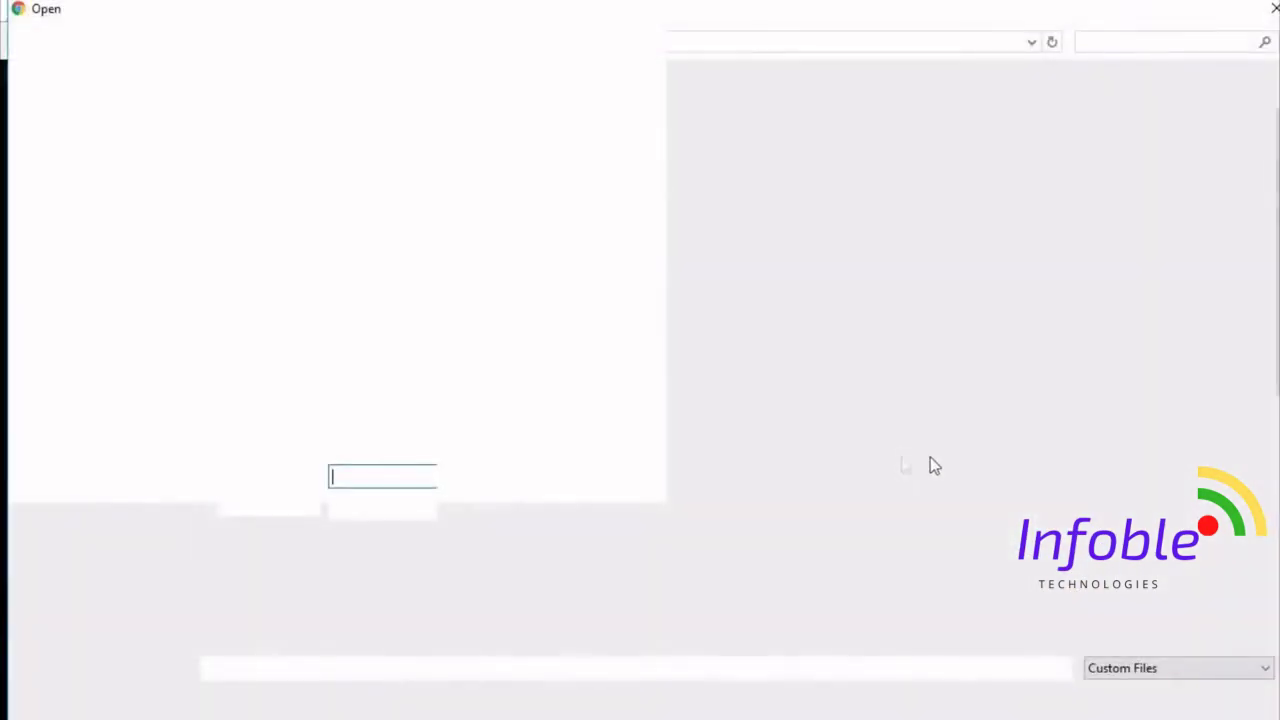
pyautogui.scroll(-4, 1133, 507)
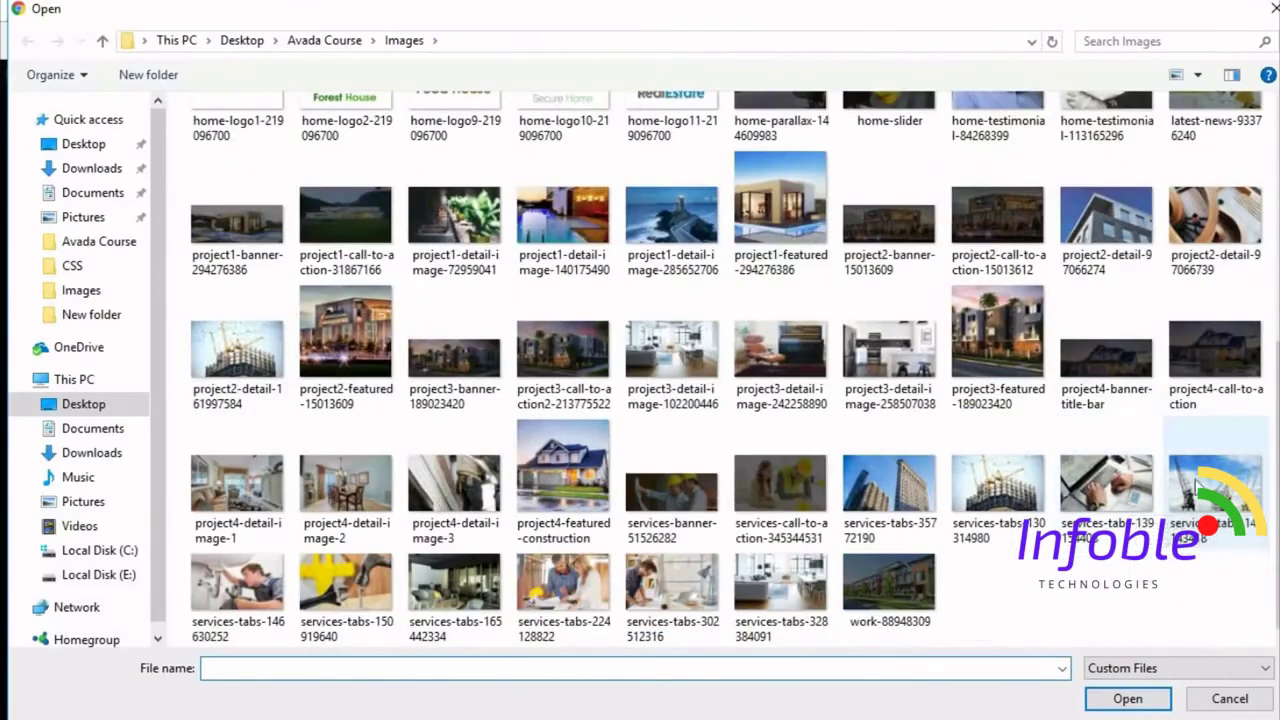
pyautogui.scroll(3, 1212, 484)
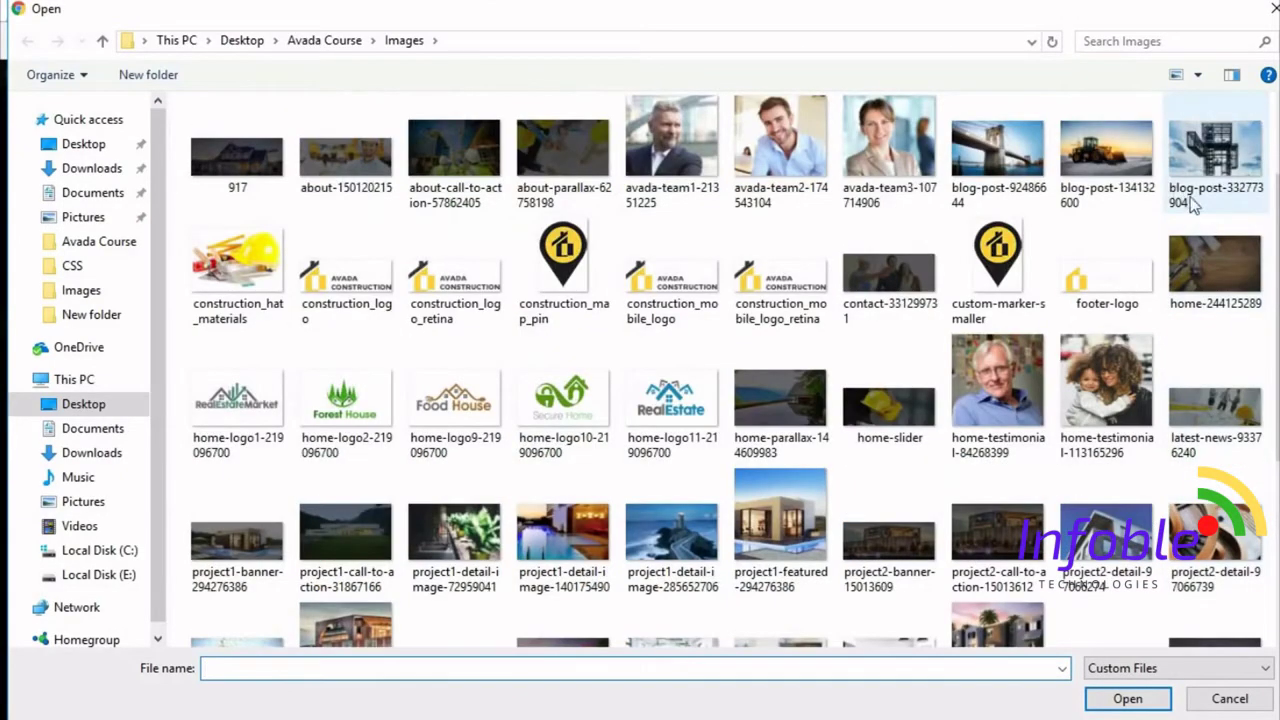
pyautogui.click(1123, 566)
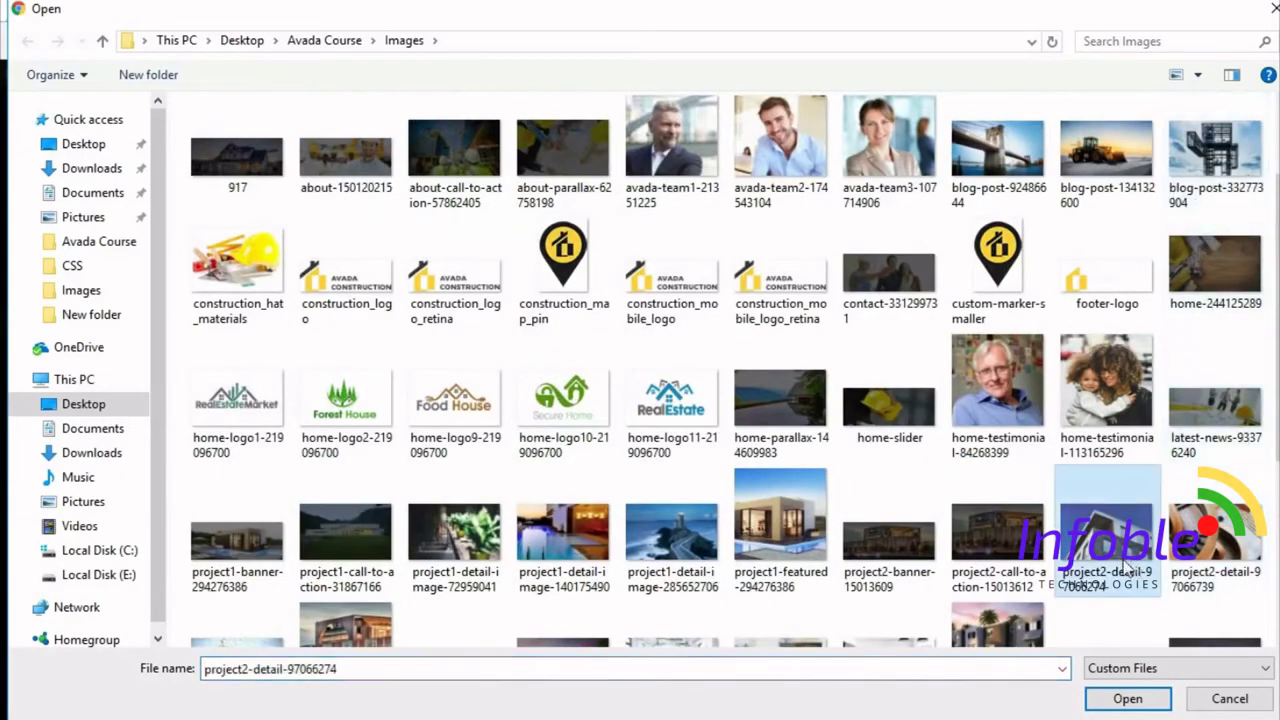
pyautogui.click(1128, 697)
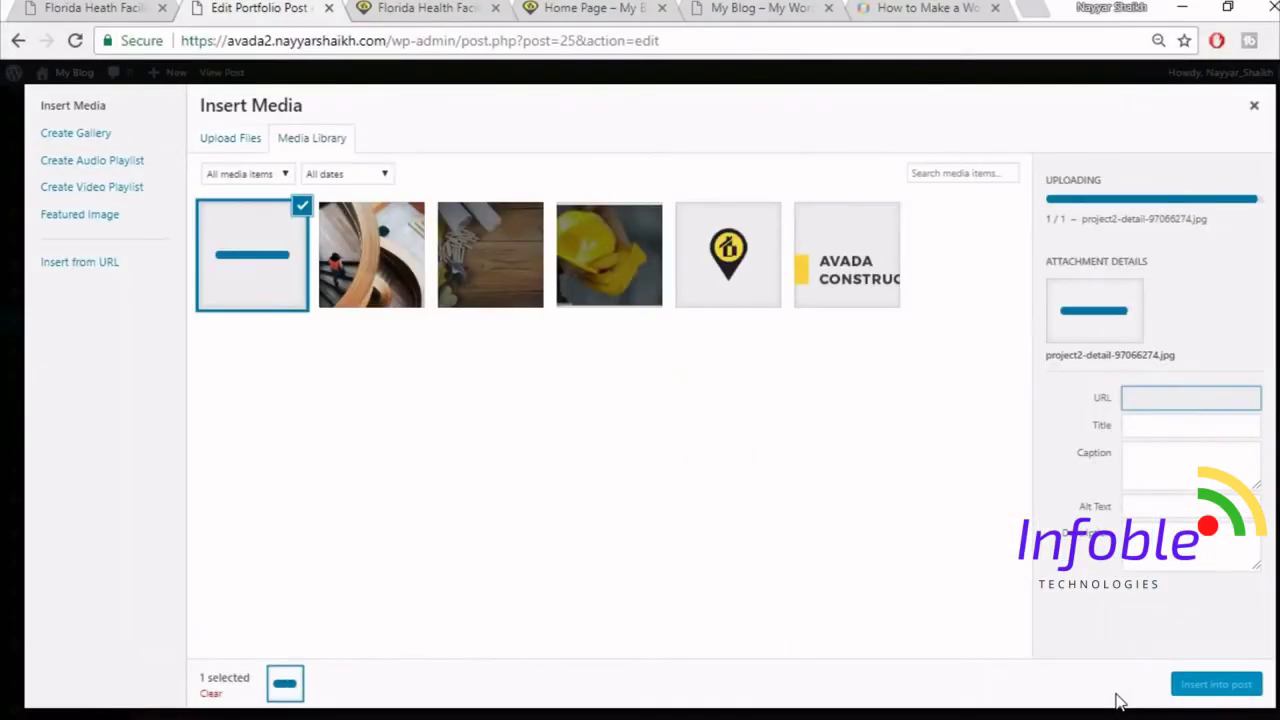
pyautogui.click(1195, 684)
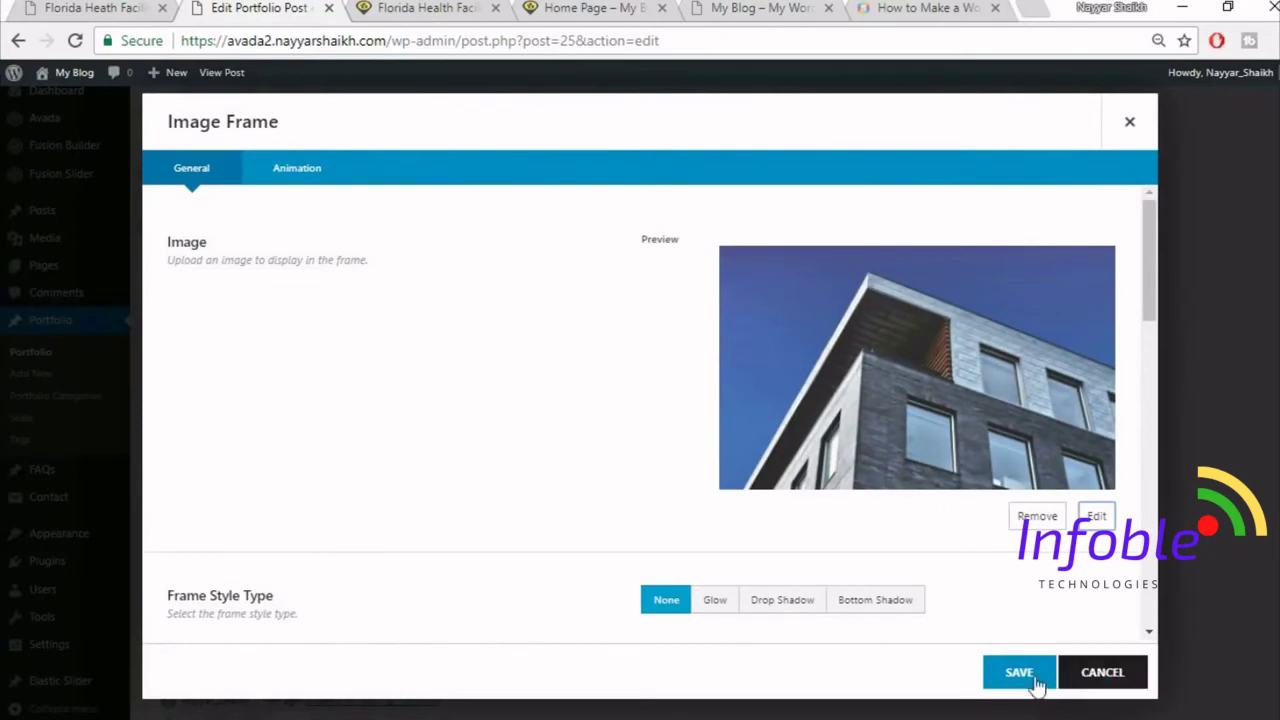
# - Set the frame's Hover Type to Lift Up and save it
pyautogui.scroll(-2, 846, 543)
pyautogui.click(852, 502)
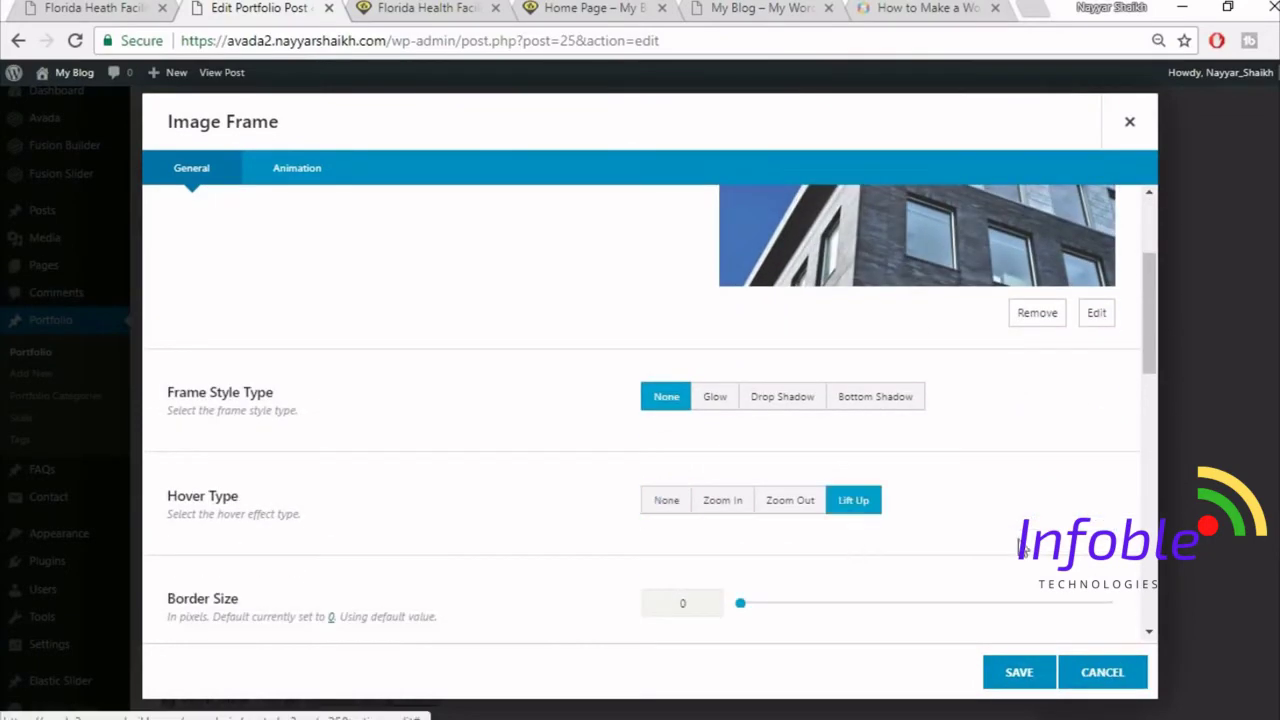
pyautogui.click(1019, 674)
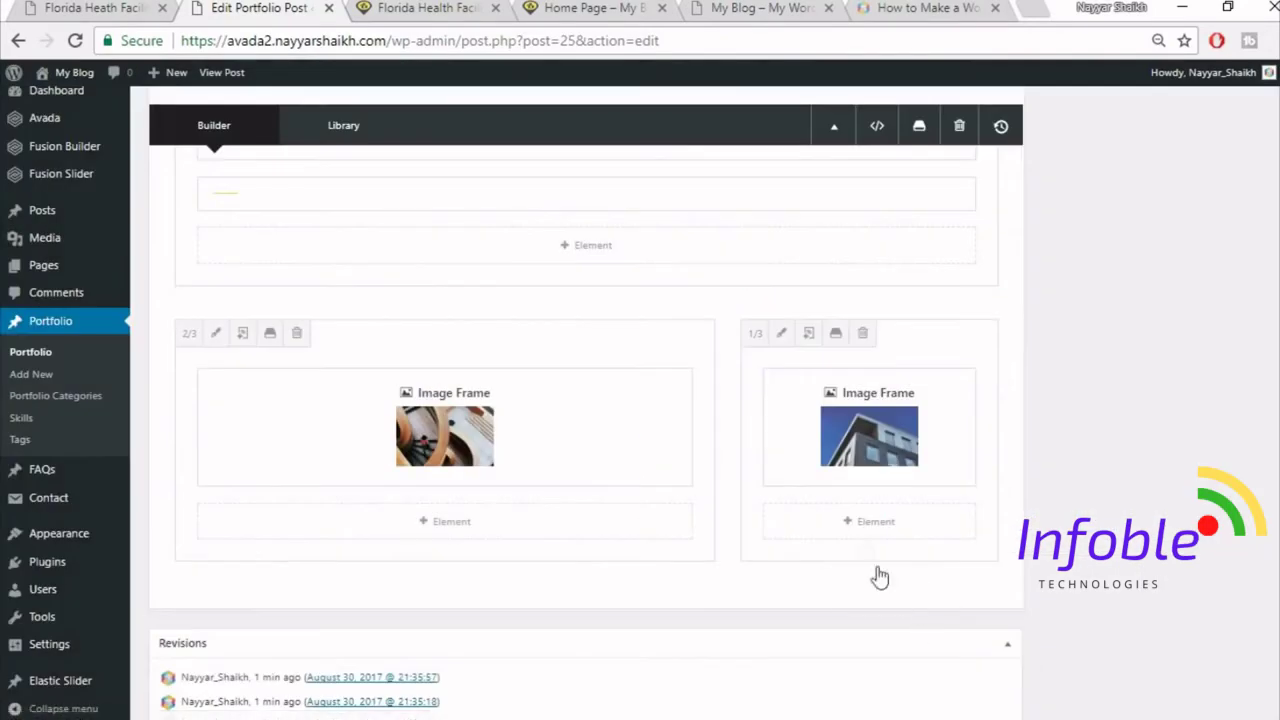
# - Add a Separator element below the building photo in the right column
pyautogui.click(866, 521)
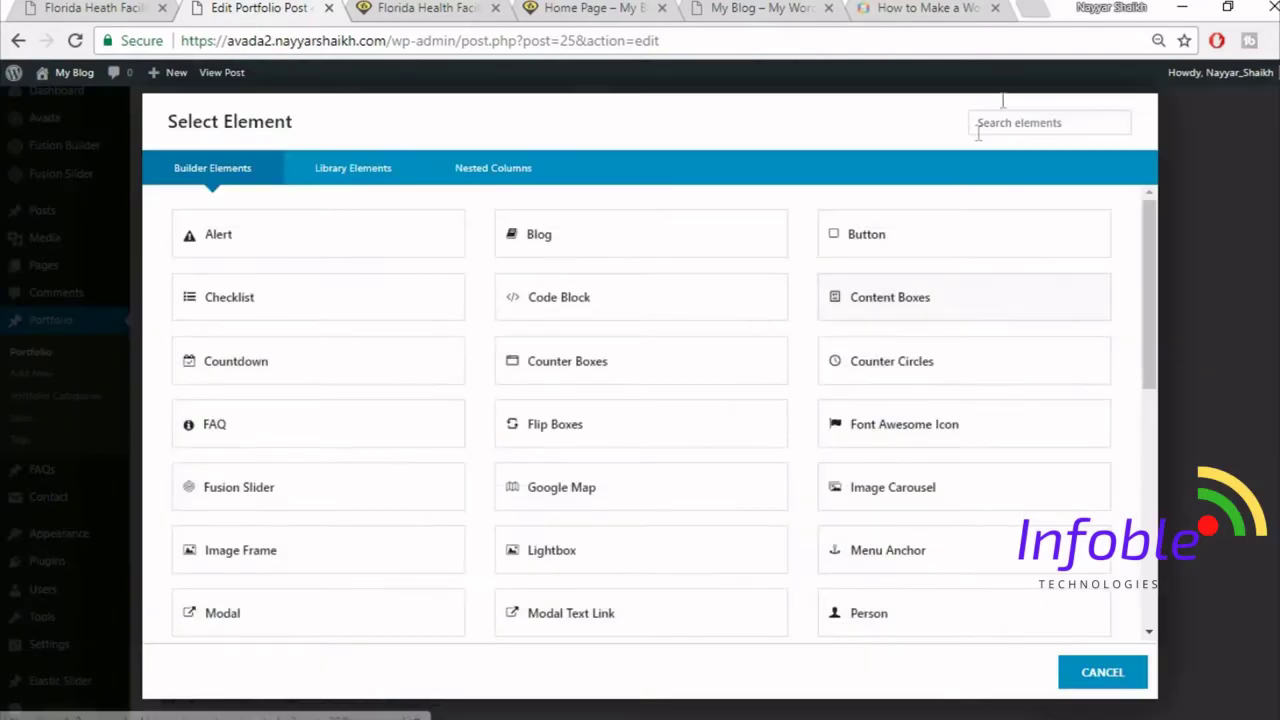
pyautogui.click(1039, 119)
pyautogui.write('sepa')
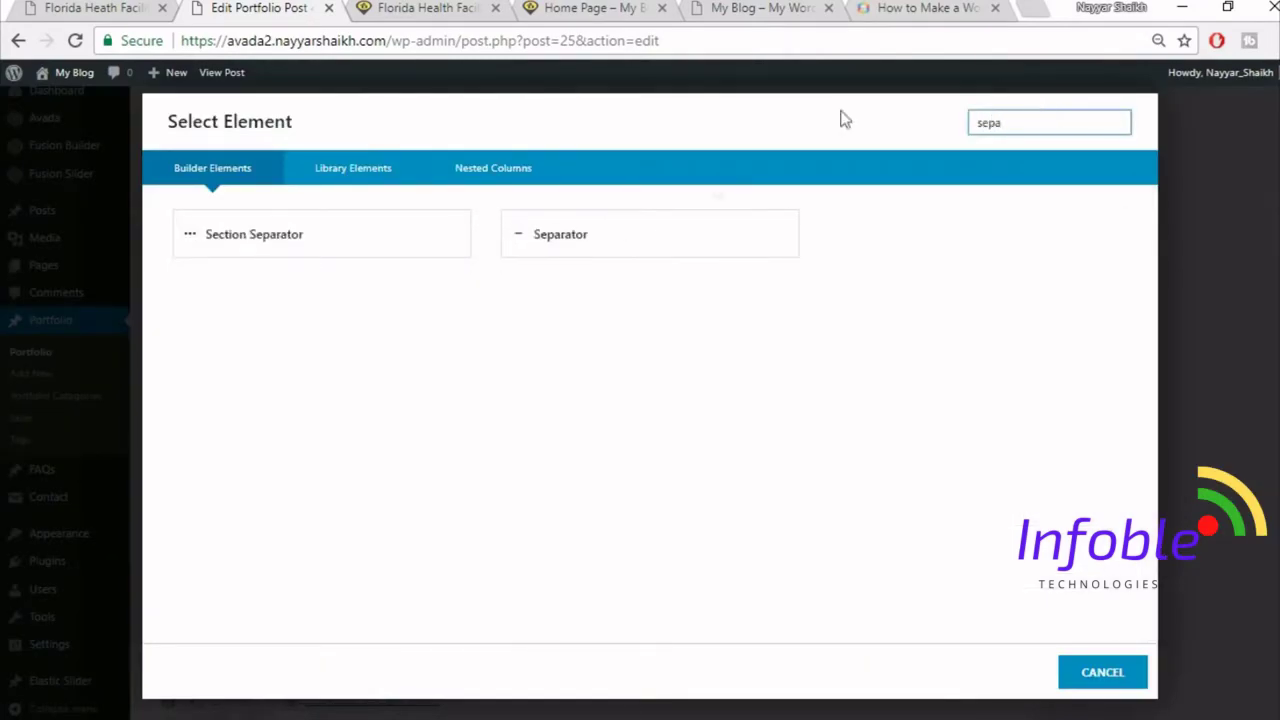
pyautogui.click(632, 234)
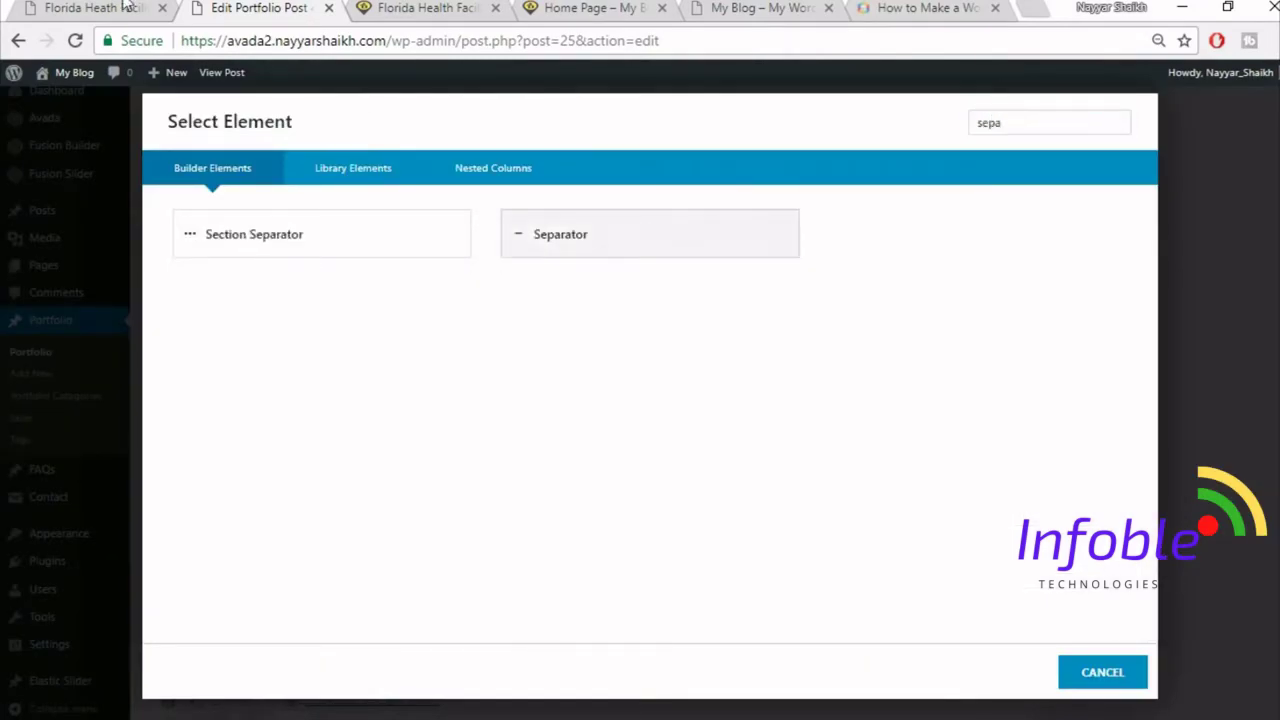
pyautogui.click(125, 7)
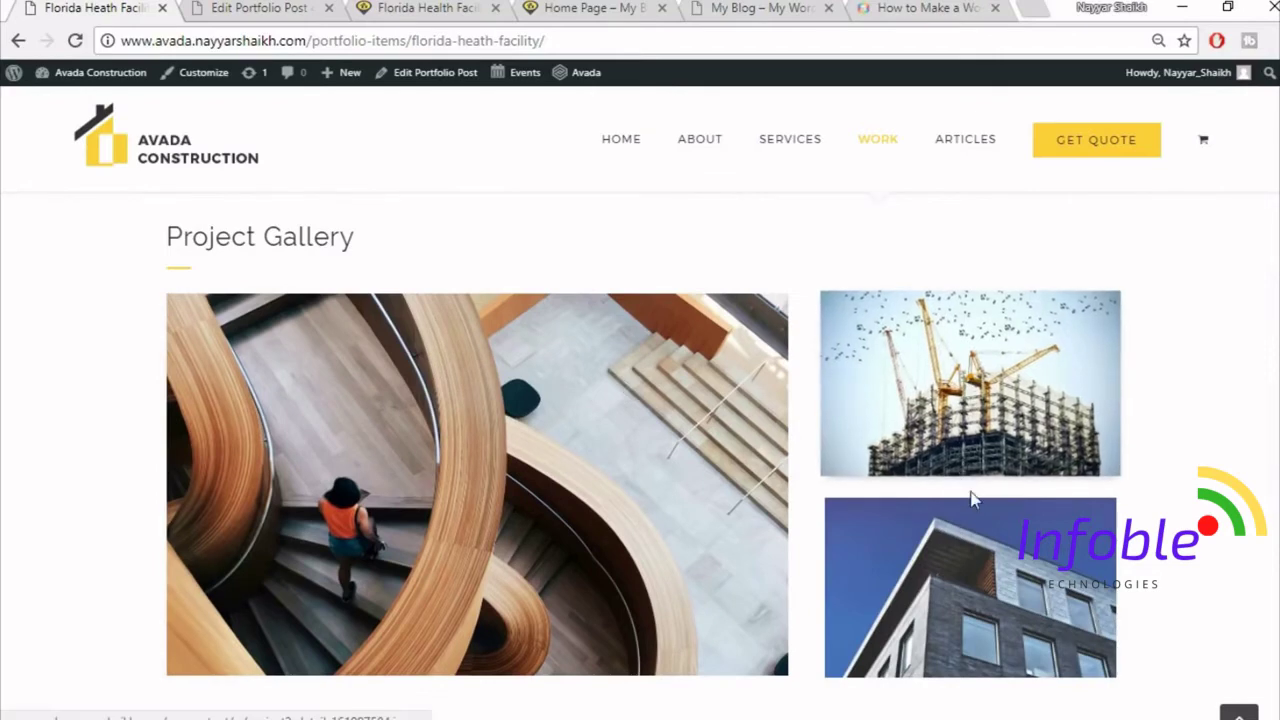
pyautogui.click(270, 8)
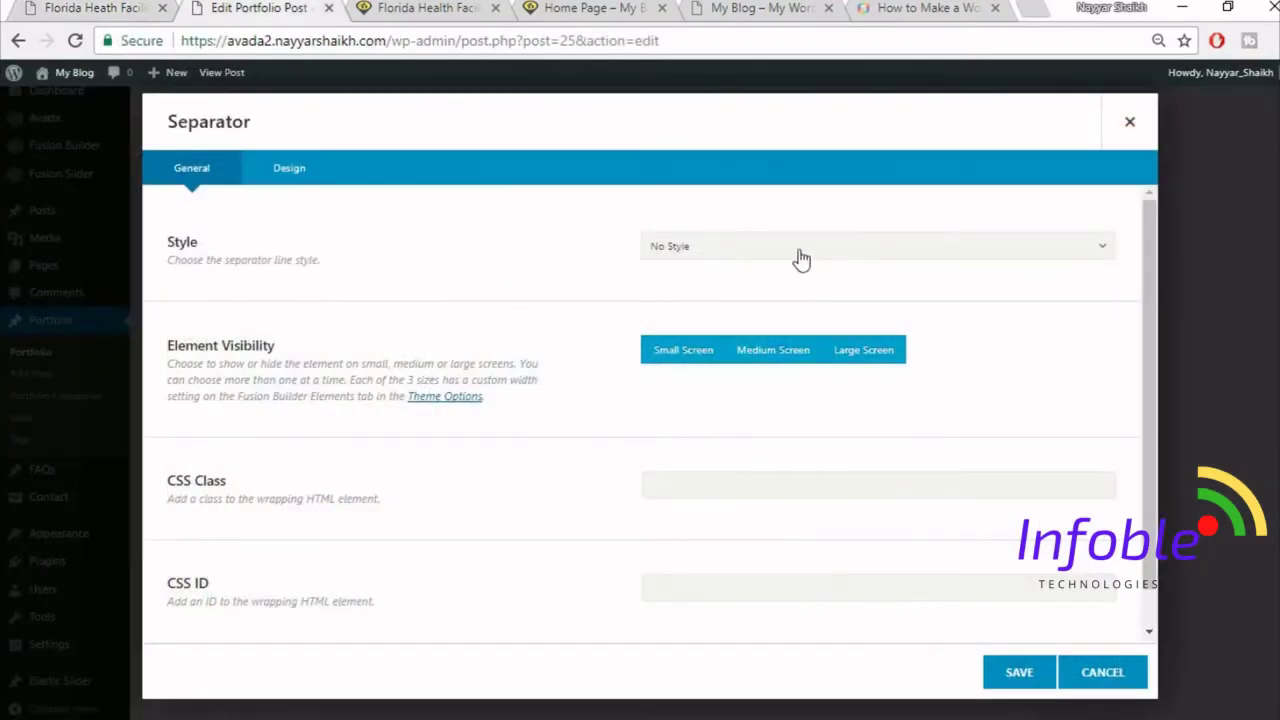
# - Give the separator a bottom margin of 28 in its Design settings and save
pyautogui.click(307, 176)
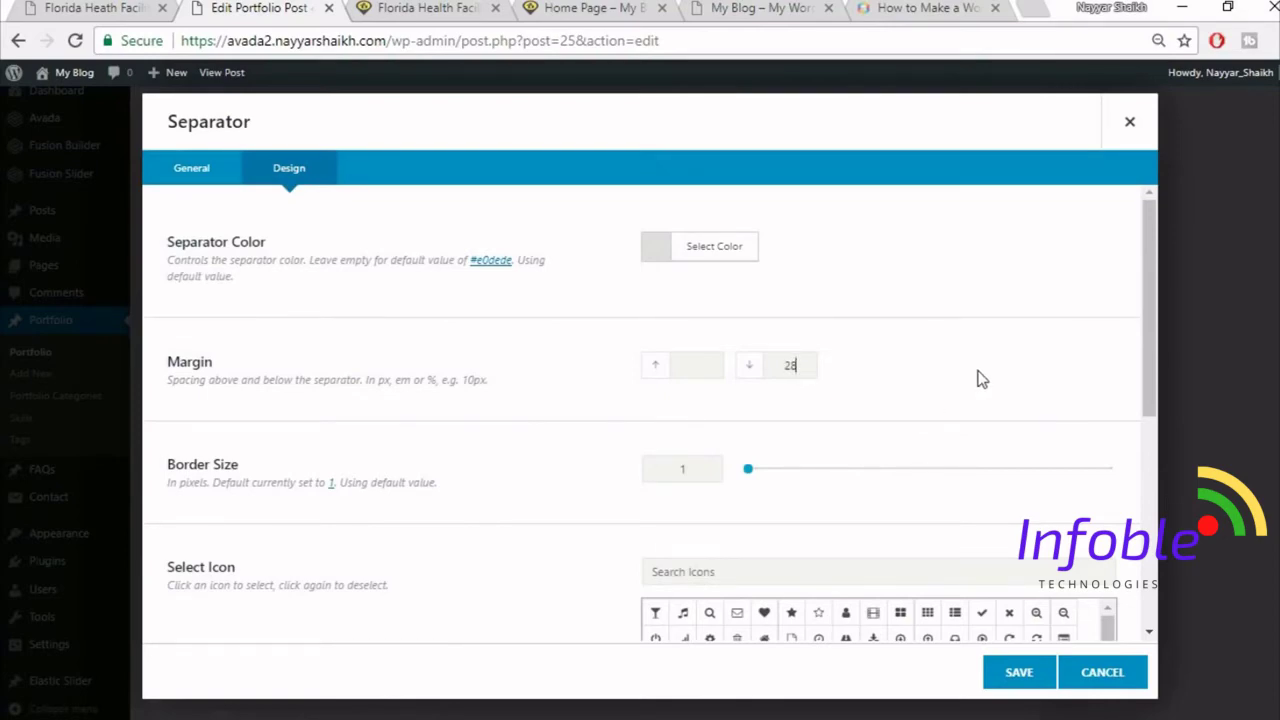
pyautogui.scroll(-5, 531, 398)
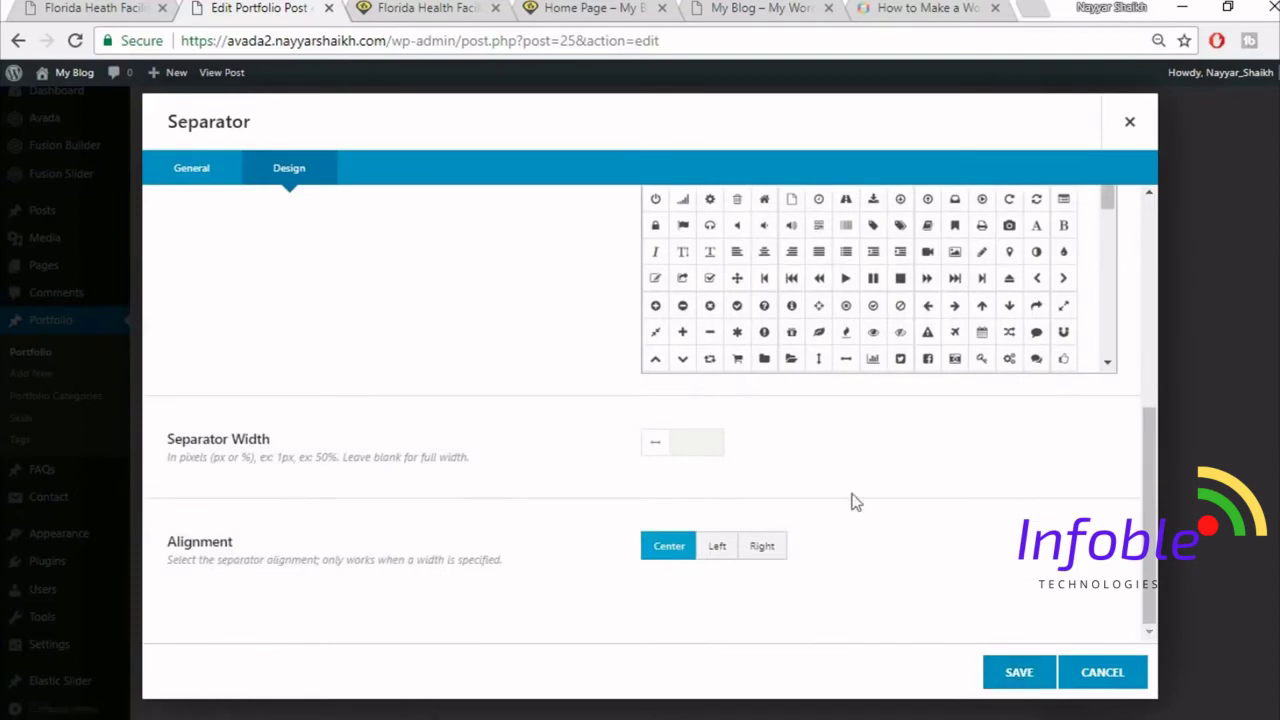
pyautogui.click(1037, 680)
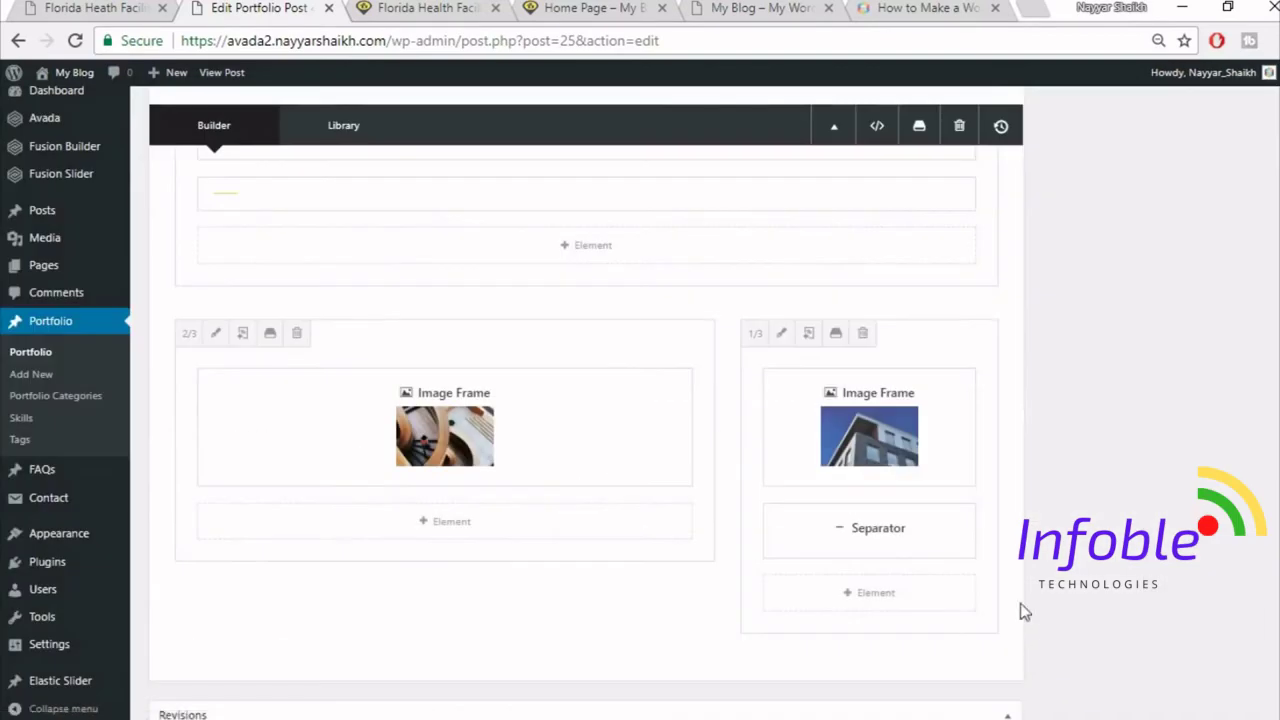
# - Add another Image Frame element below the separator
pyautogui.click(884, 600)
pyautogui.click(1002, 122)
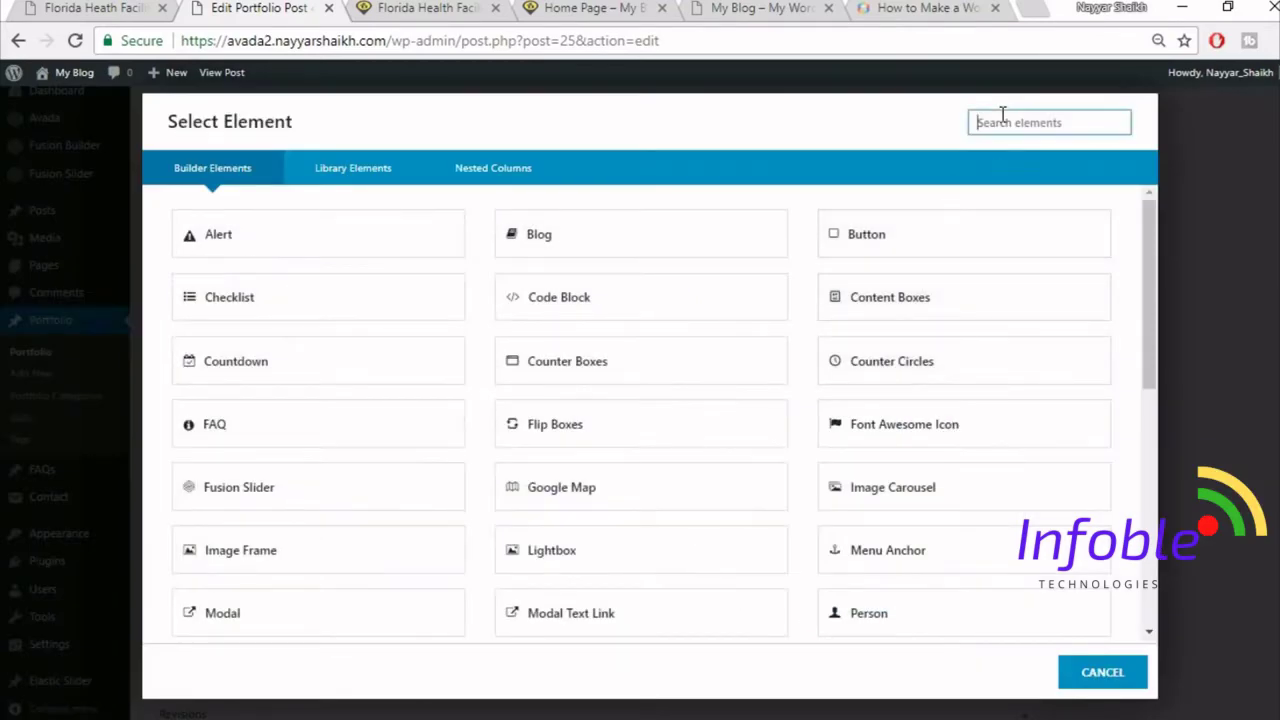
pyautogui.write('ima')
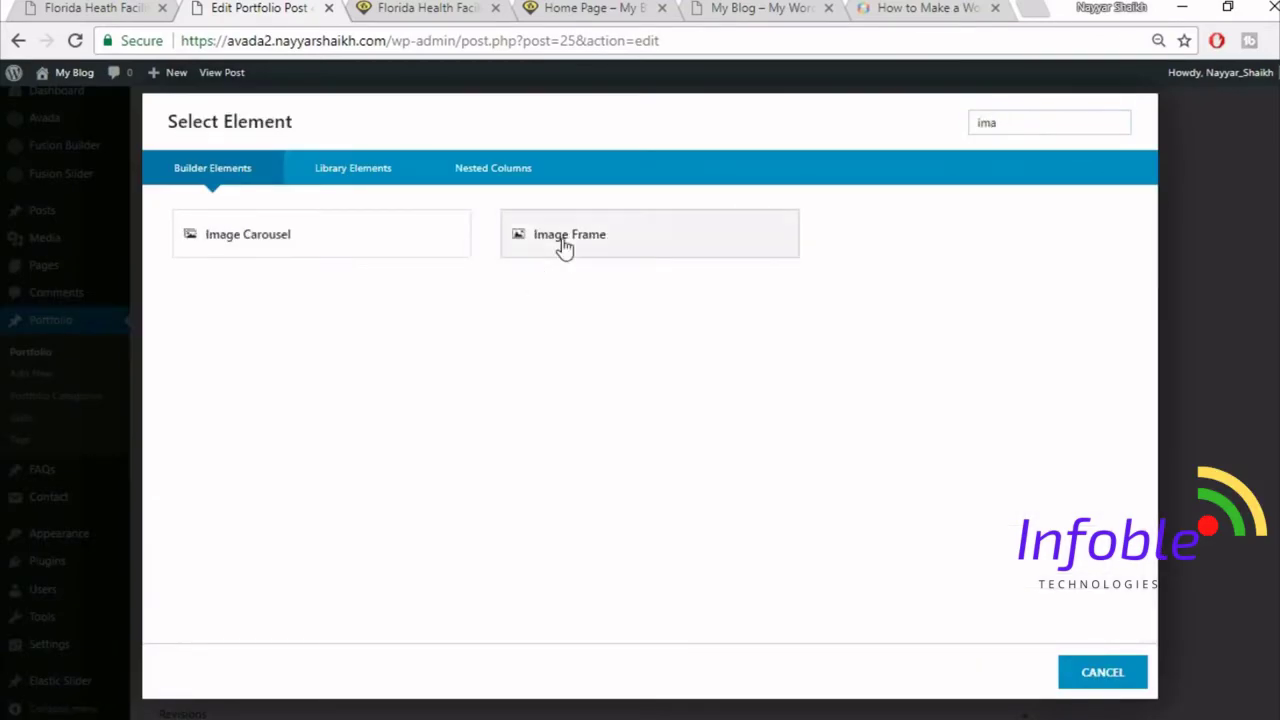
pyautogui.click(562, 240)
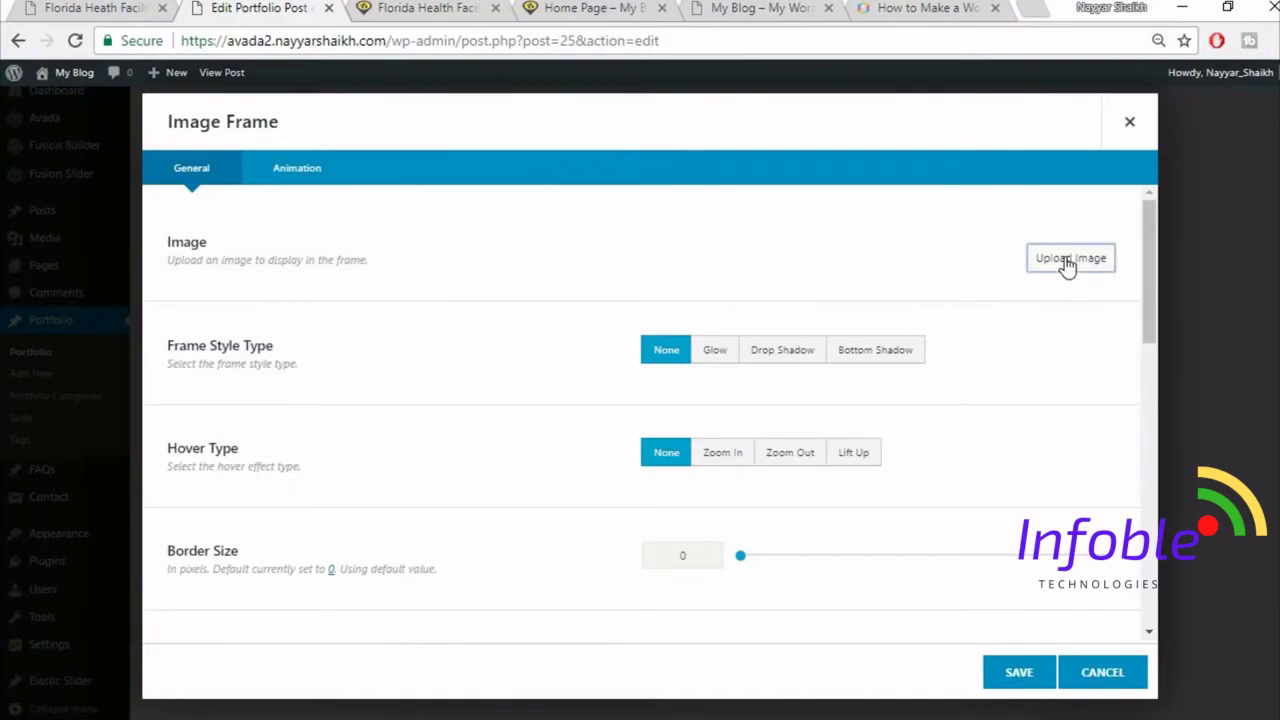
# - Upload the project2-detail-161997584 crane photo, insert it into the frame and save
pyautogui.click(1068, 260)
pyautogui.click(211, 134)
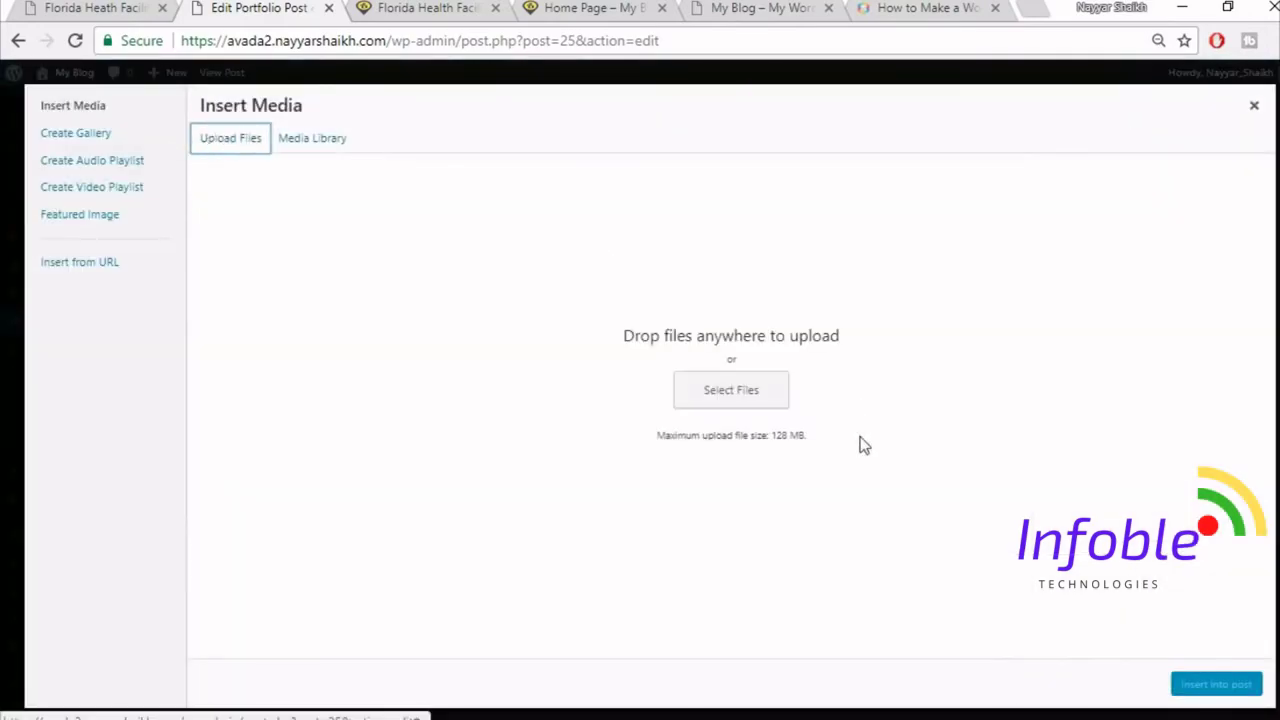
pyautogui.click(749, 391)
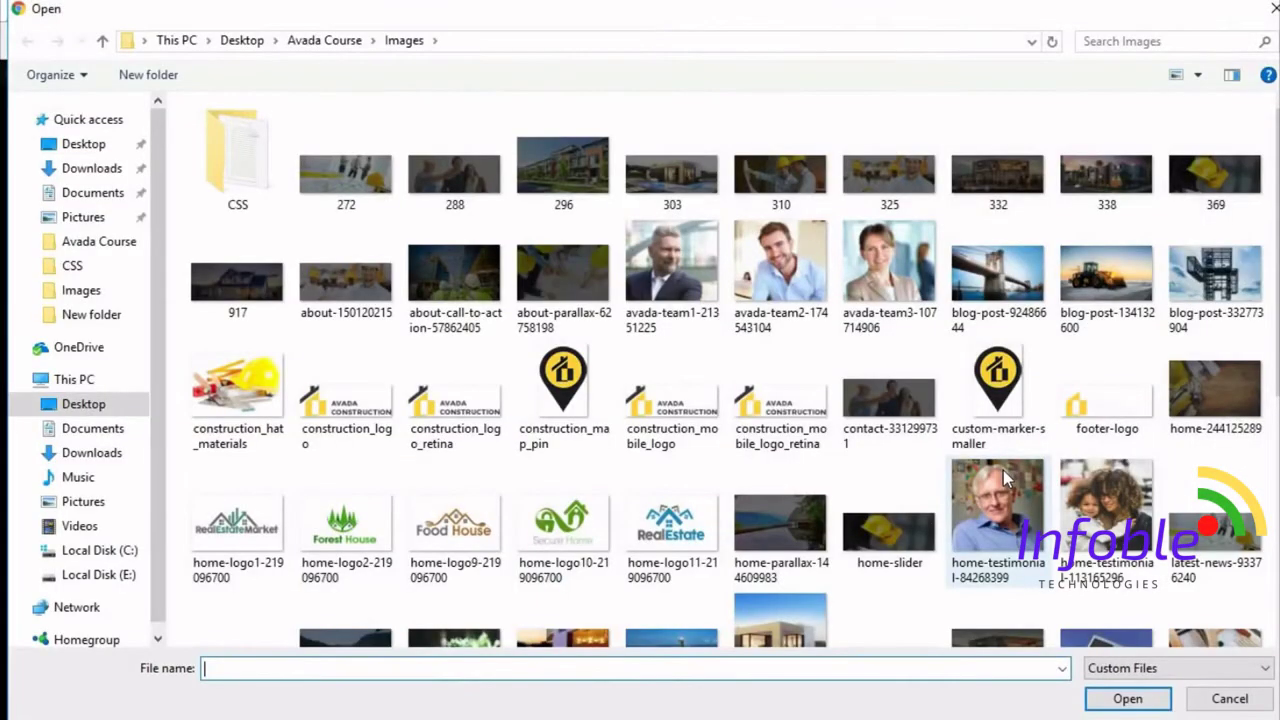
pyautogui.scroll(-3, 1003, 470)
pyautogui.click(237, 350)
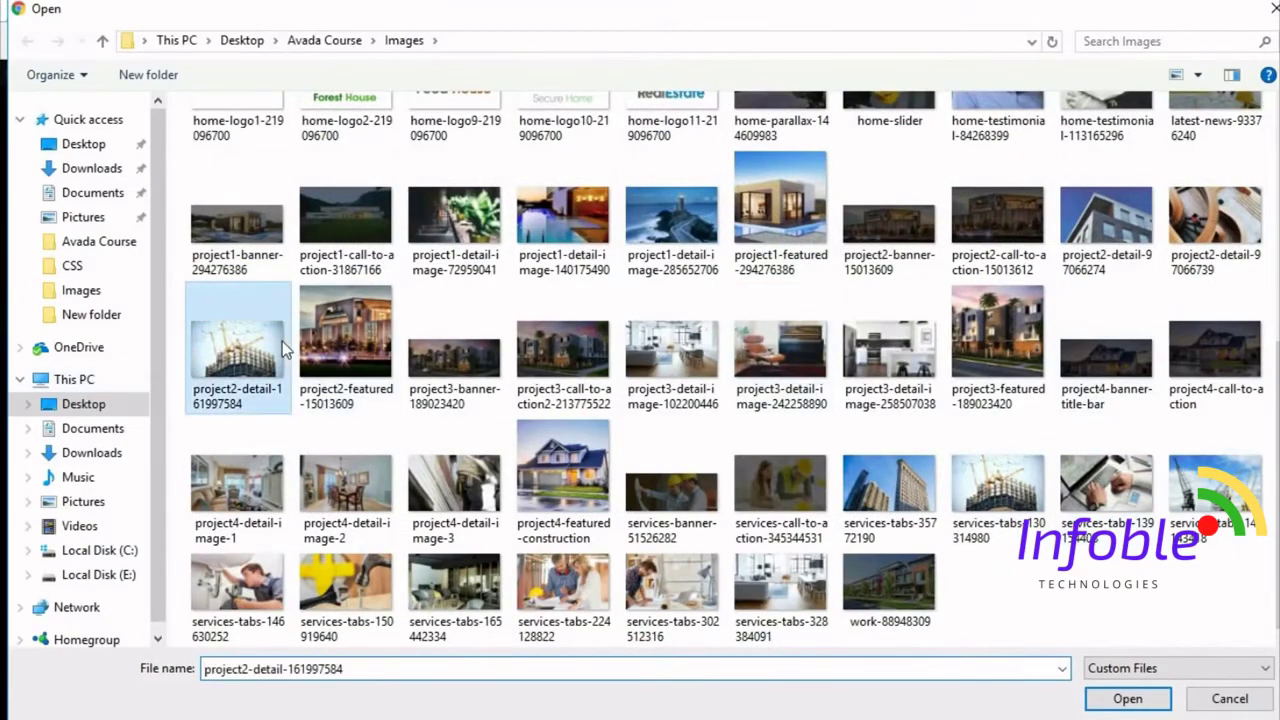
pyautogui.click(1110, 700)
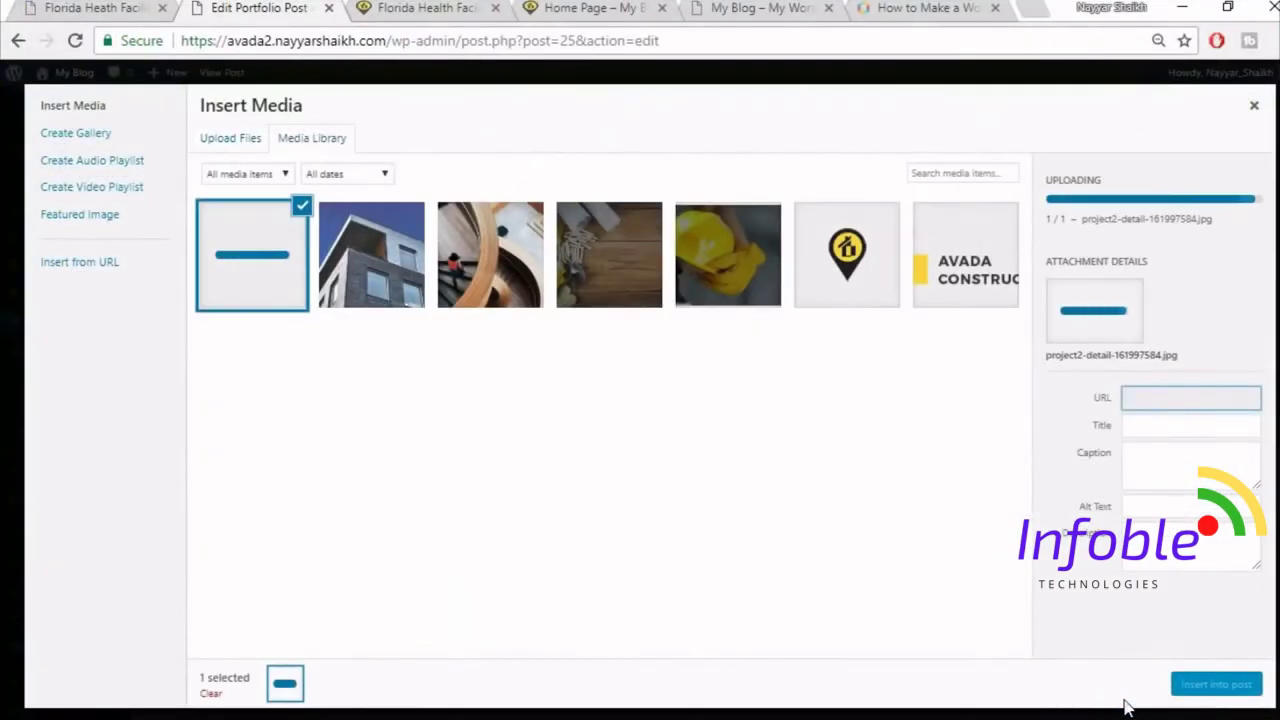
pyautogui.click(1215, 686)
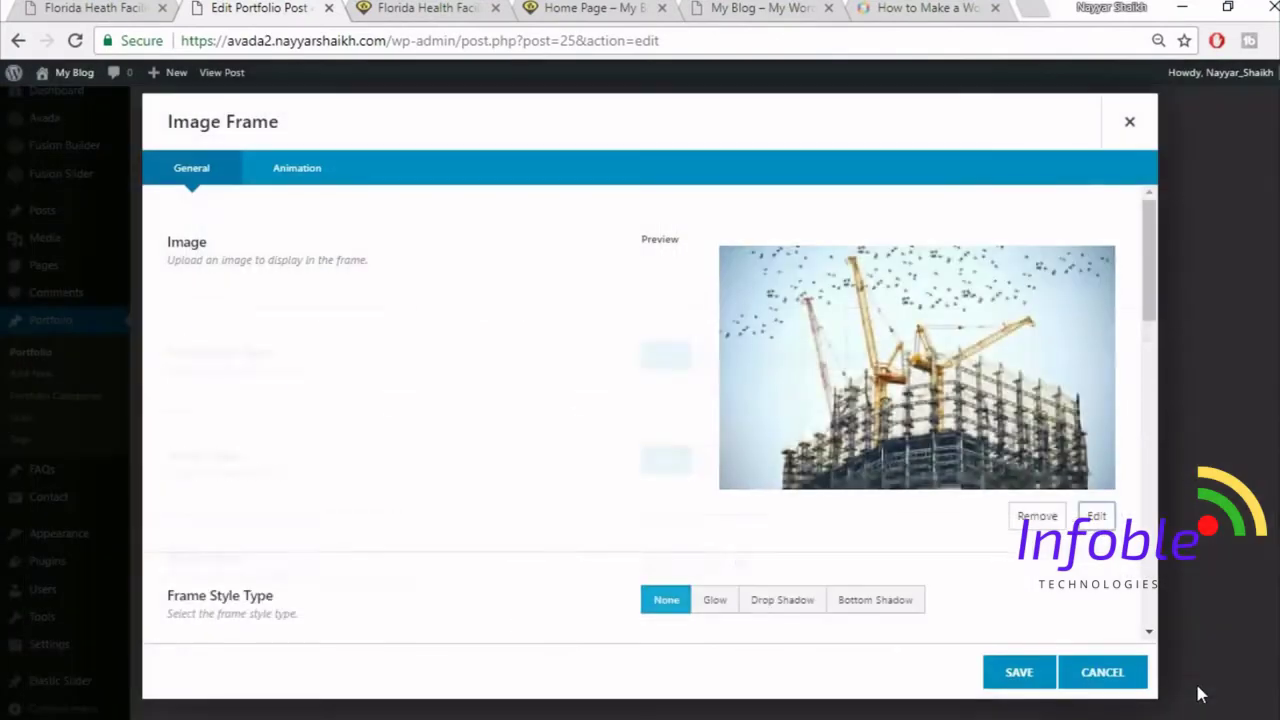
pyautogui.click(1022, 676)
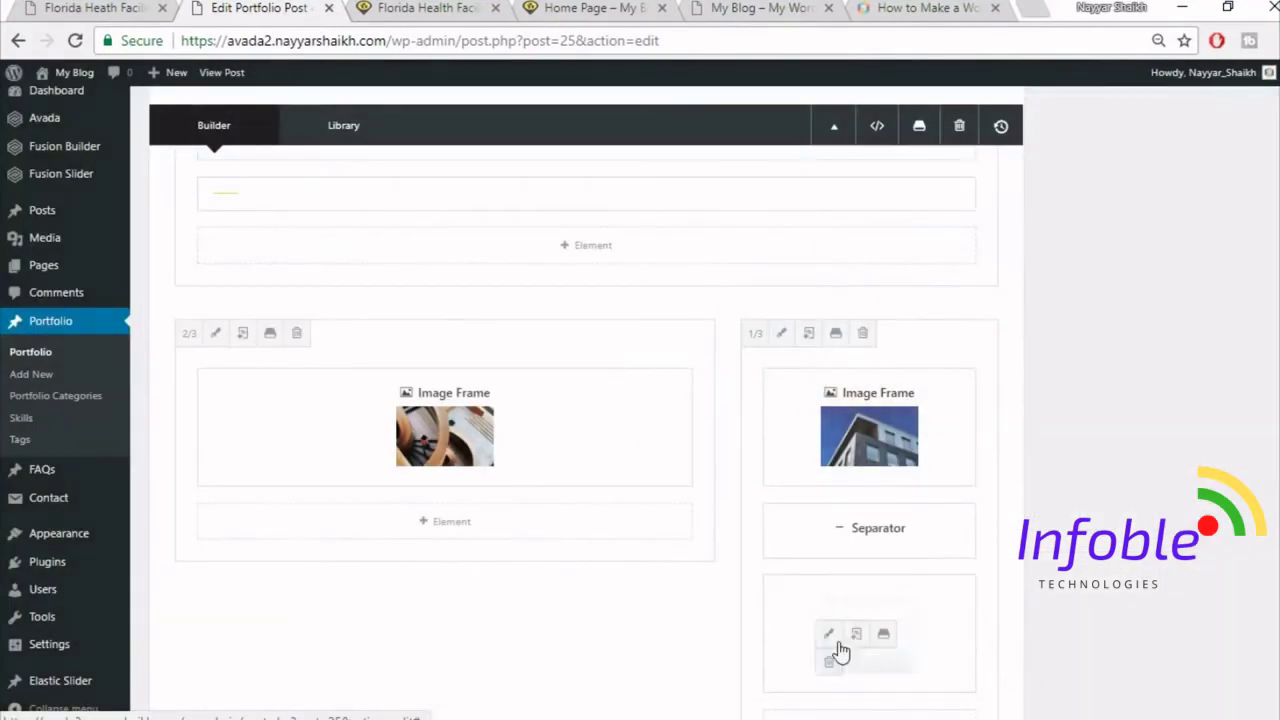
# - Set the crane image frame's Hover Type to Lift Up and save
pyautogui.click(828, 633)
pyautogui.scroll(-3, 821, 512)
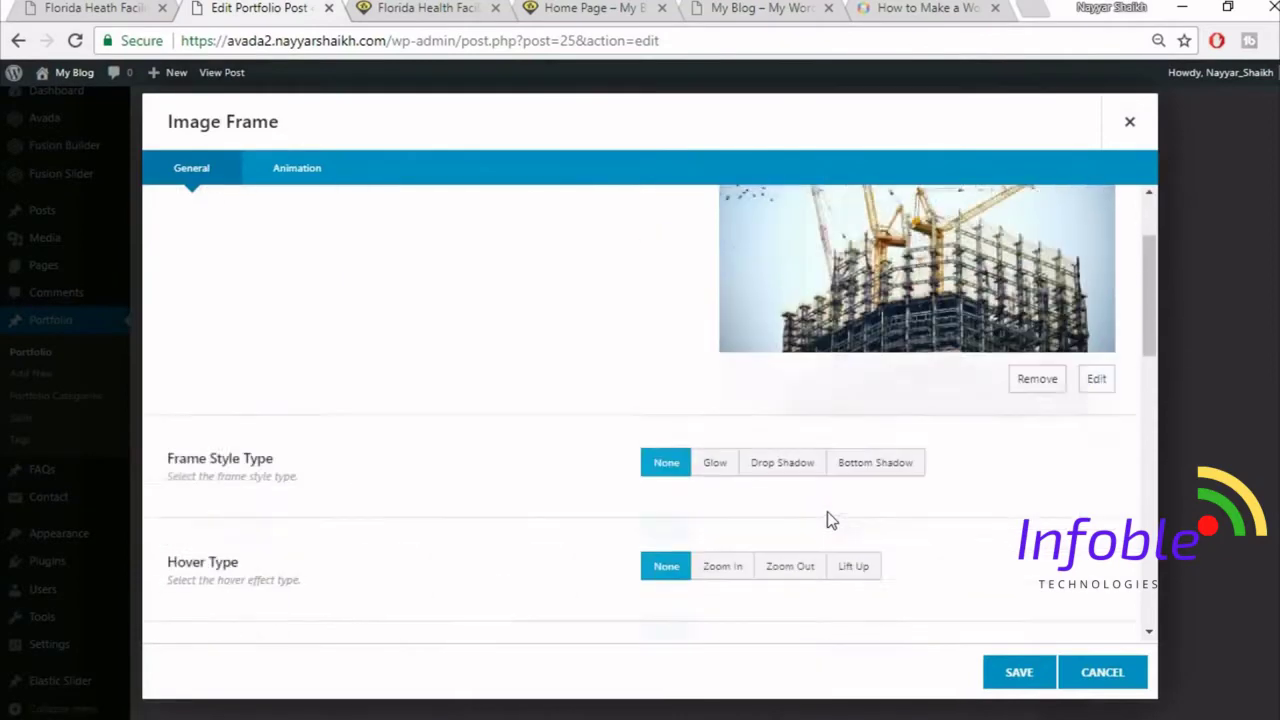
pyautogui.click(853, 500)
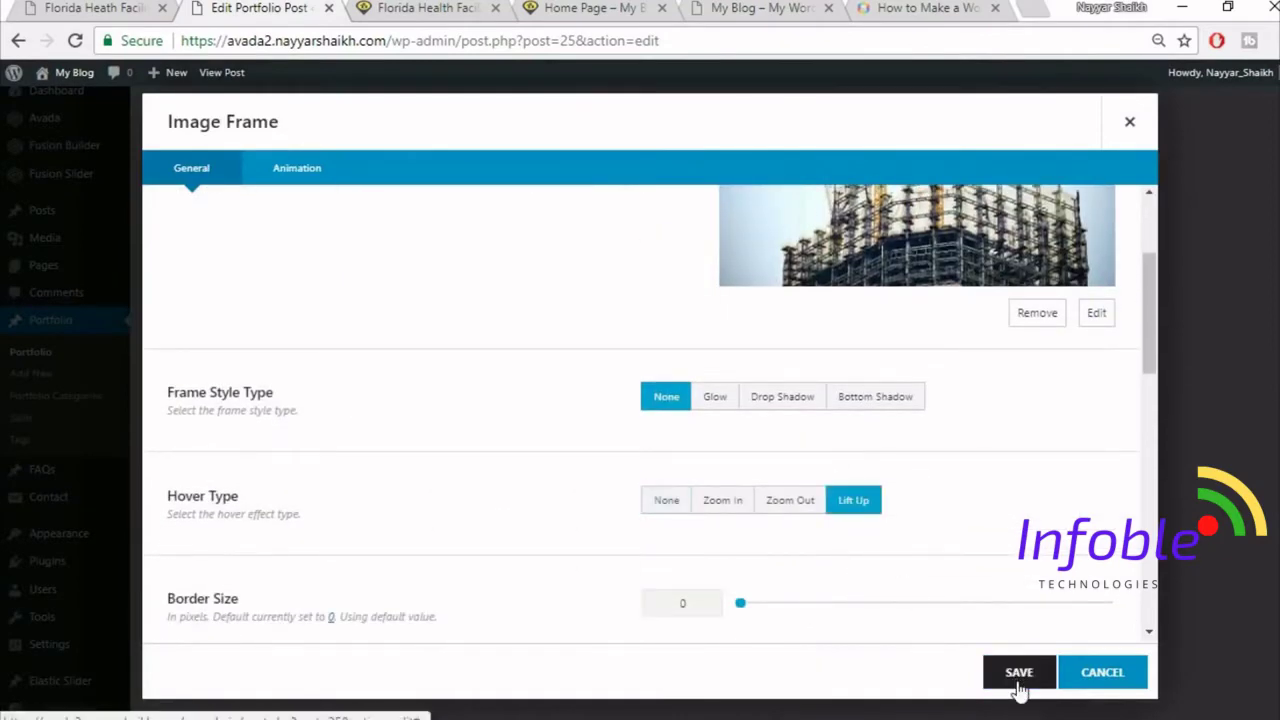
pyautogui.click(1016, 680)
pyautogui.scroll(10, 1204, 690)
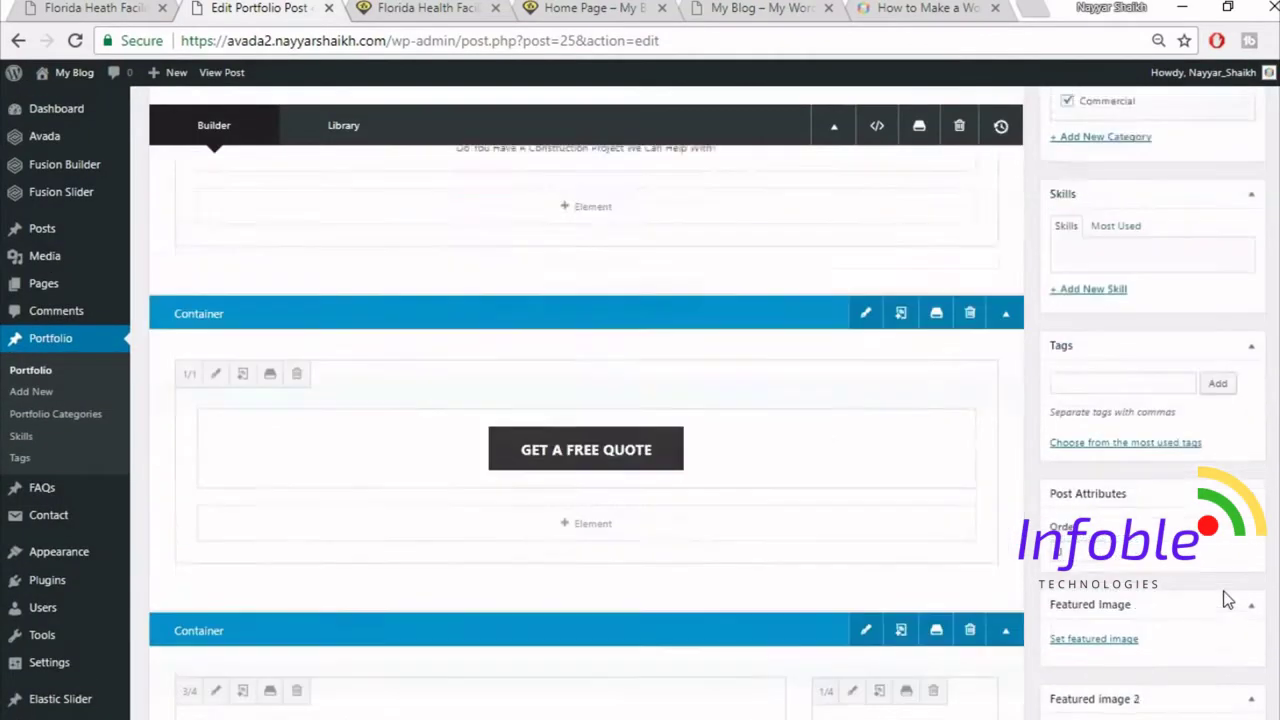
# - Update the portfolio post and reload the live Florida Health Facility page to check the gallery
pyautogui.click(1226, 112)
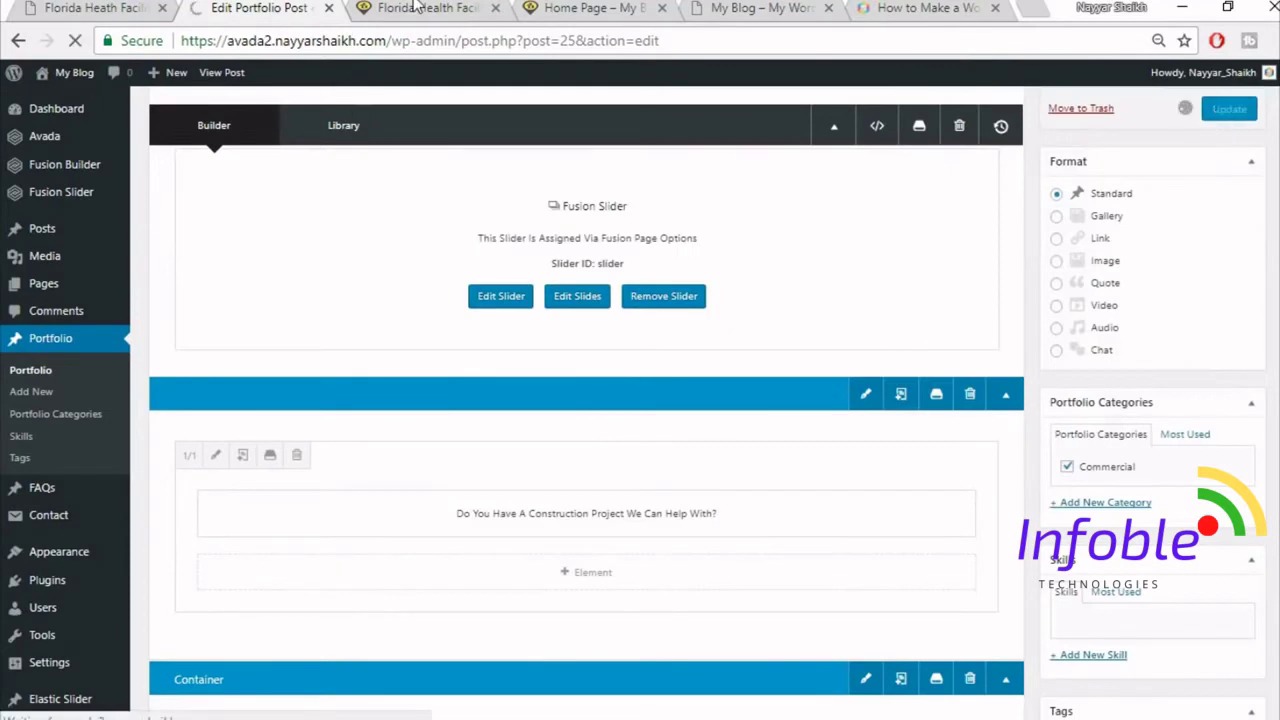
pyautogui.click(420, 8)
pyautogui.click(443, 41)
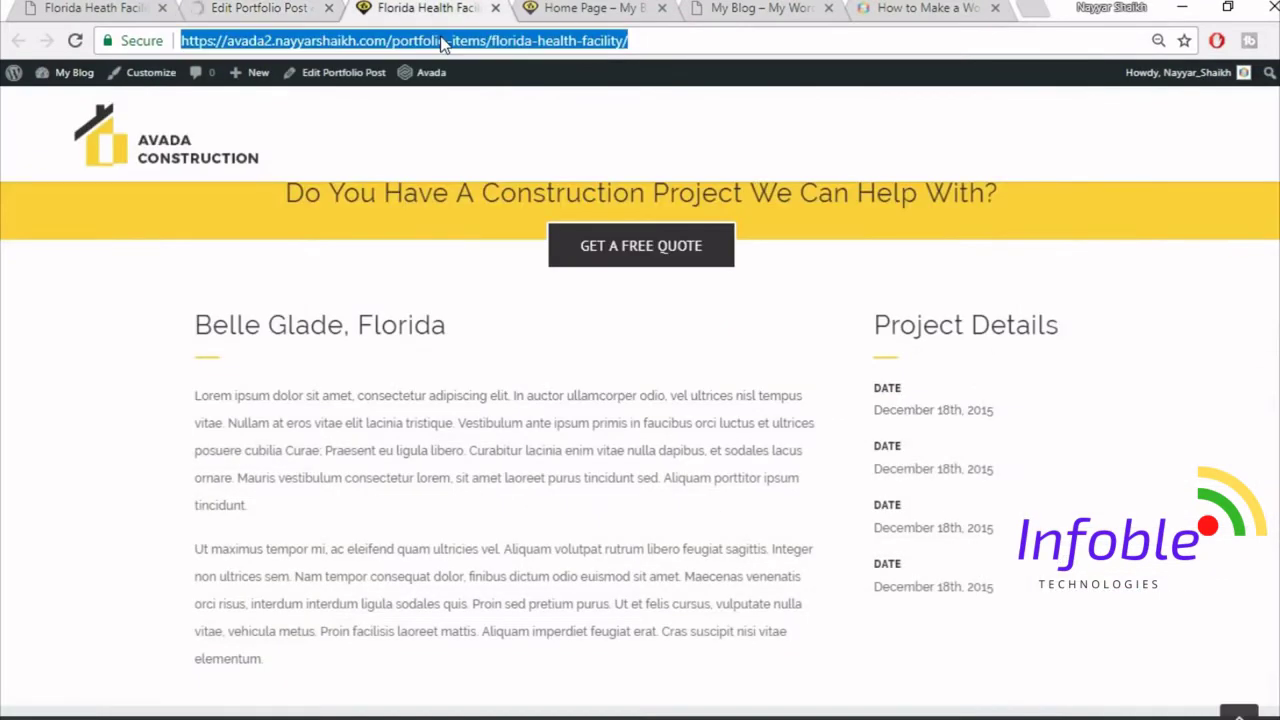
pyautogui.press('Return')
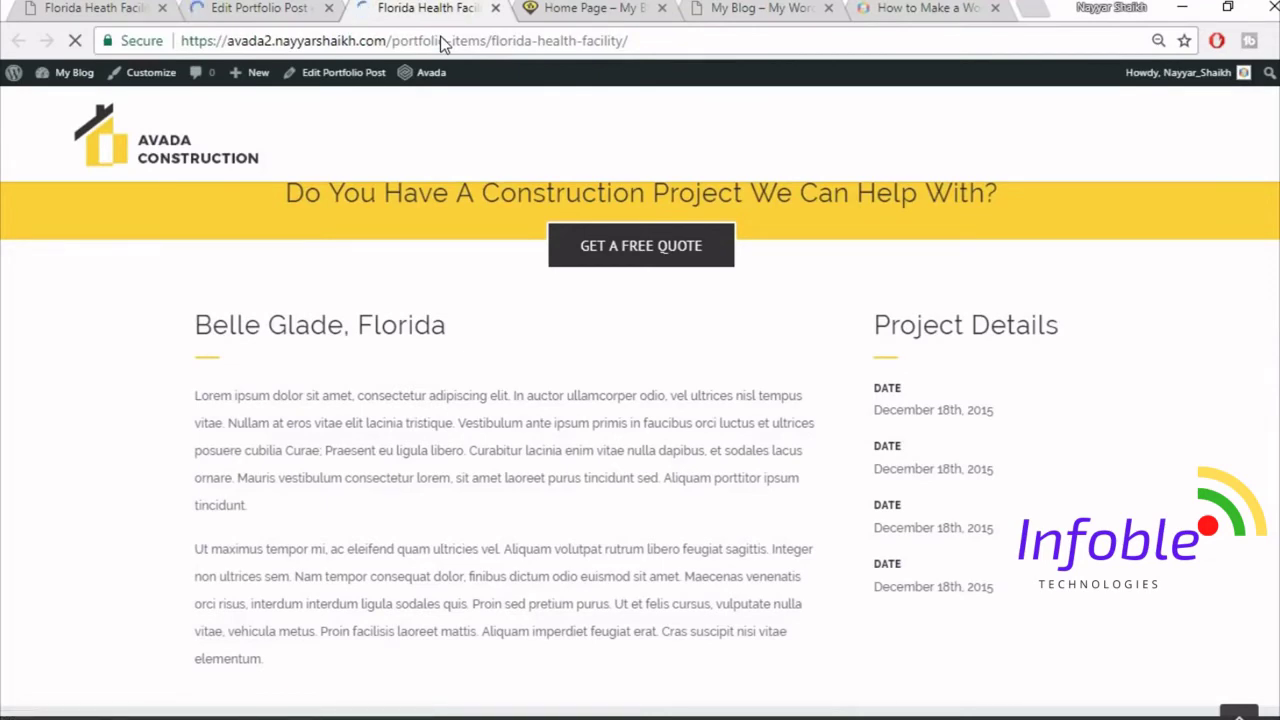
pyautogui.scroll(-5, 1133, 410)
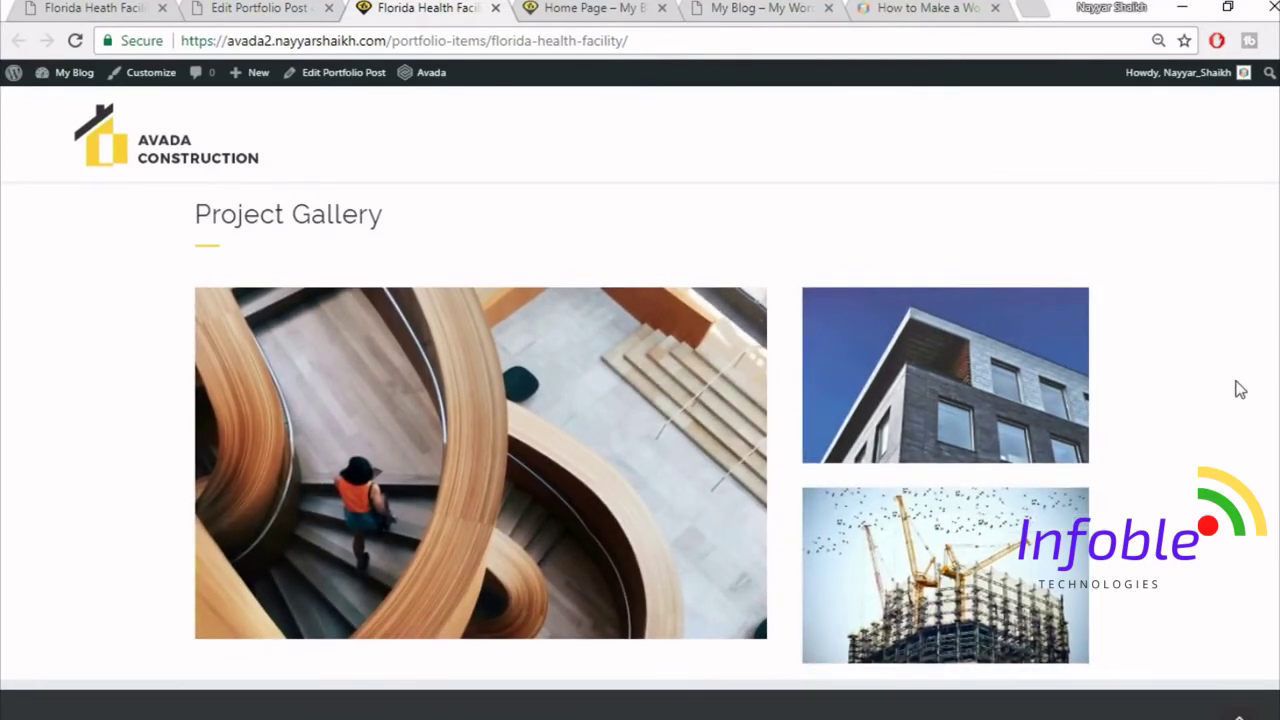
# - Scroll through the reference page's Get A Quote Today form, then return to the post editor
pyautogui.click(108, 7)
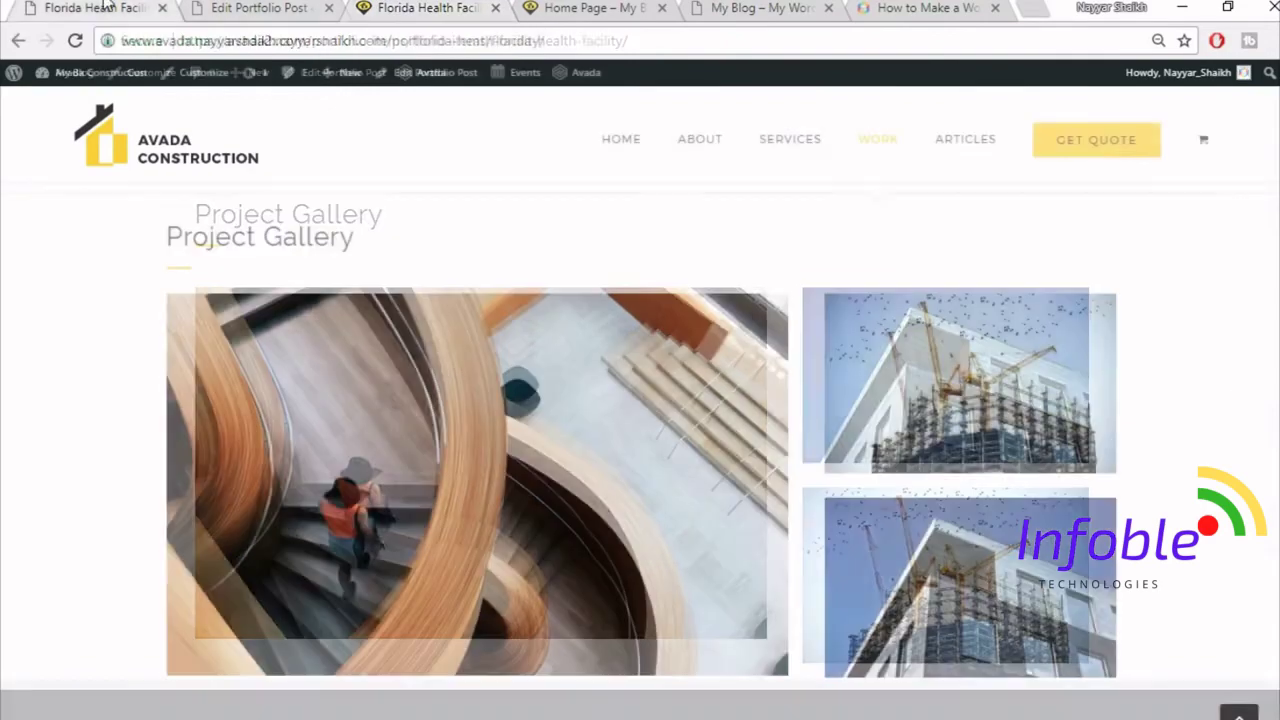
pyautogui.scroll(-3, 1176, 386)
pyautogui.scroll(-3, 1181, 388)
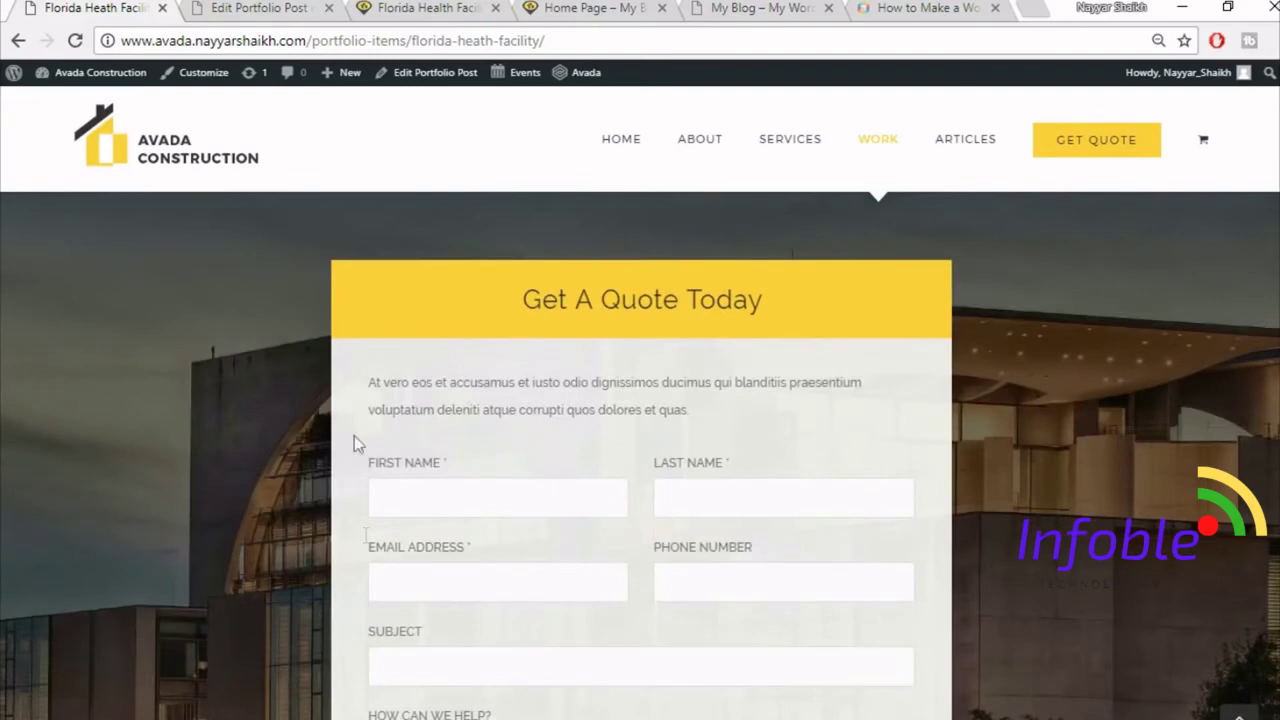
pyautogui.scroll(-1, 786, 314)
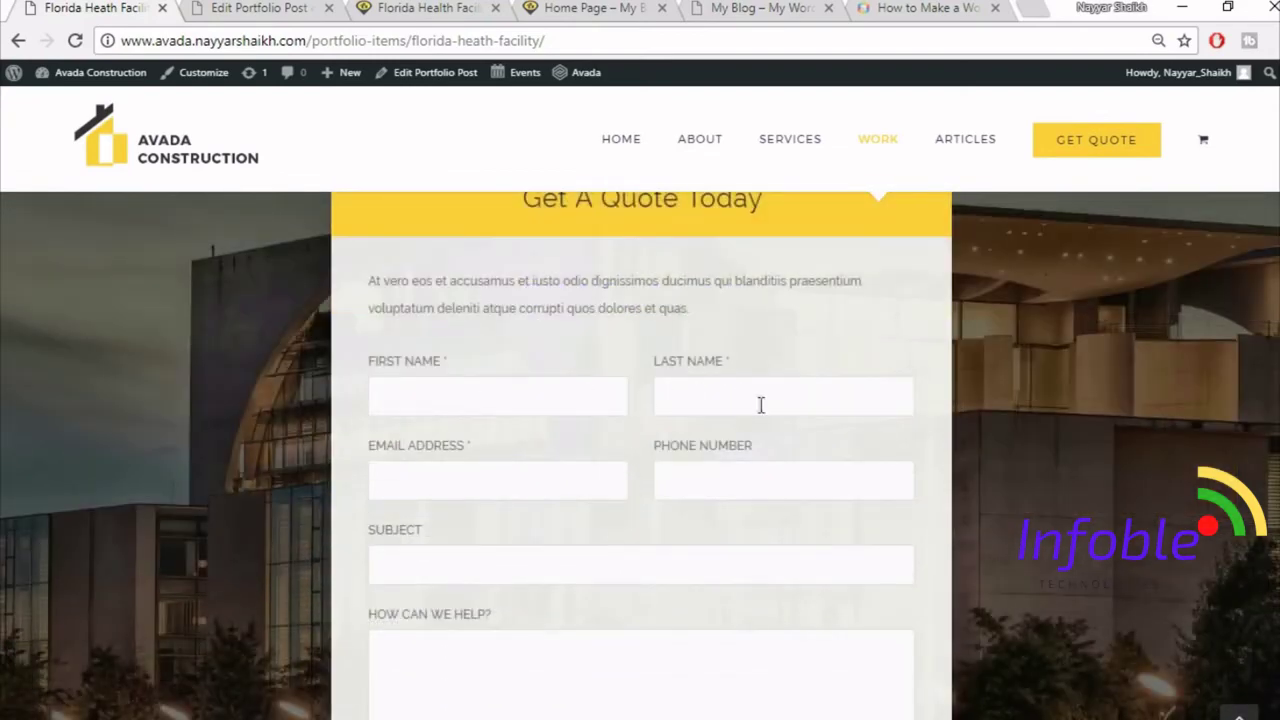
pyautogui.scroll(-2, 760, 405)
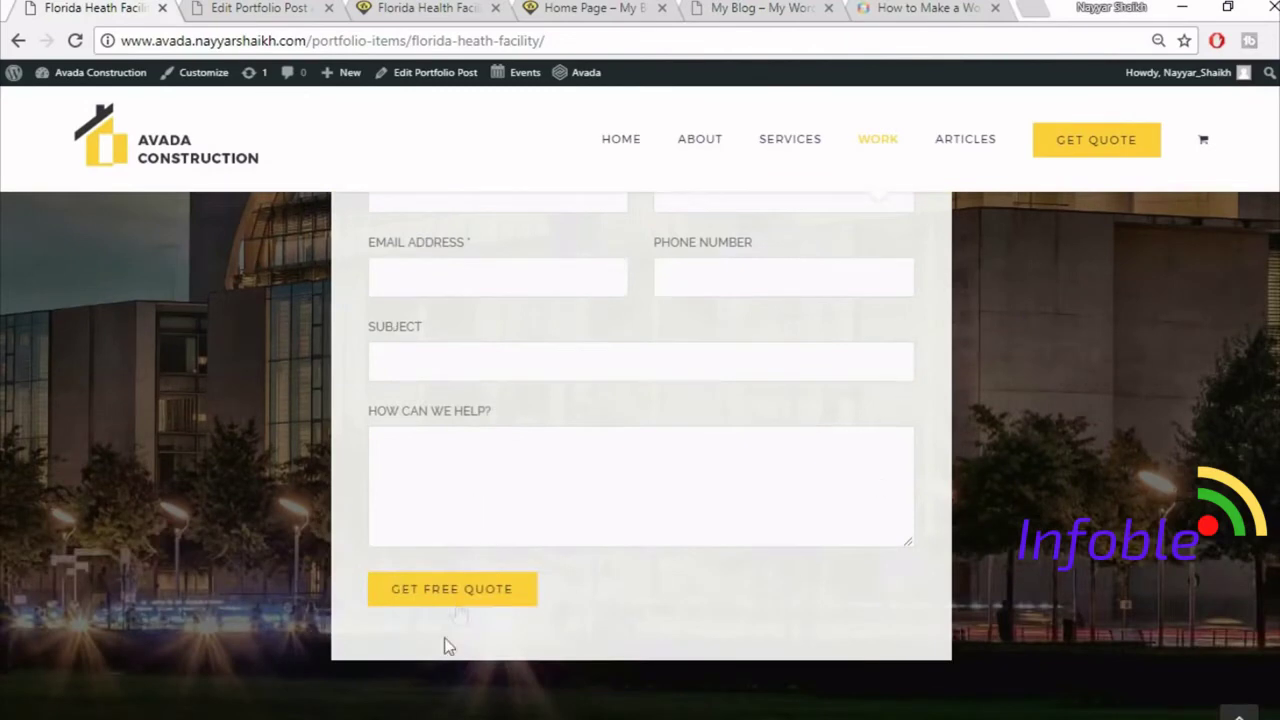
pyautogui.scroll(3, 683, 577)
pyautogui.hotkey('ctrl', 'Tab')
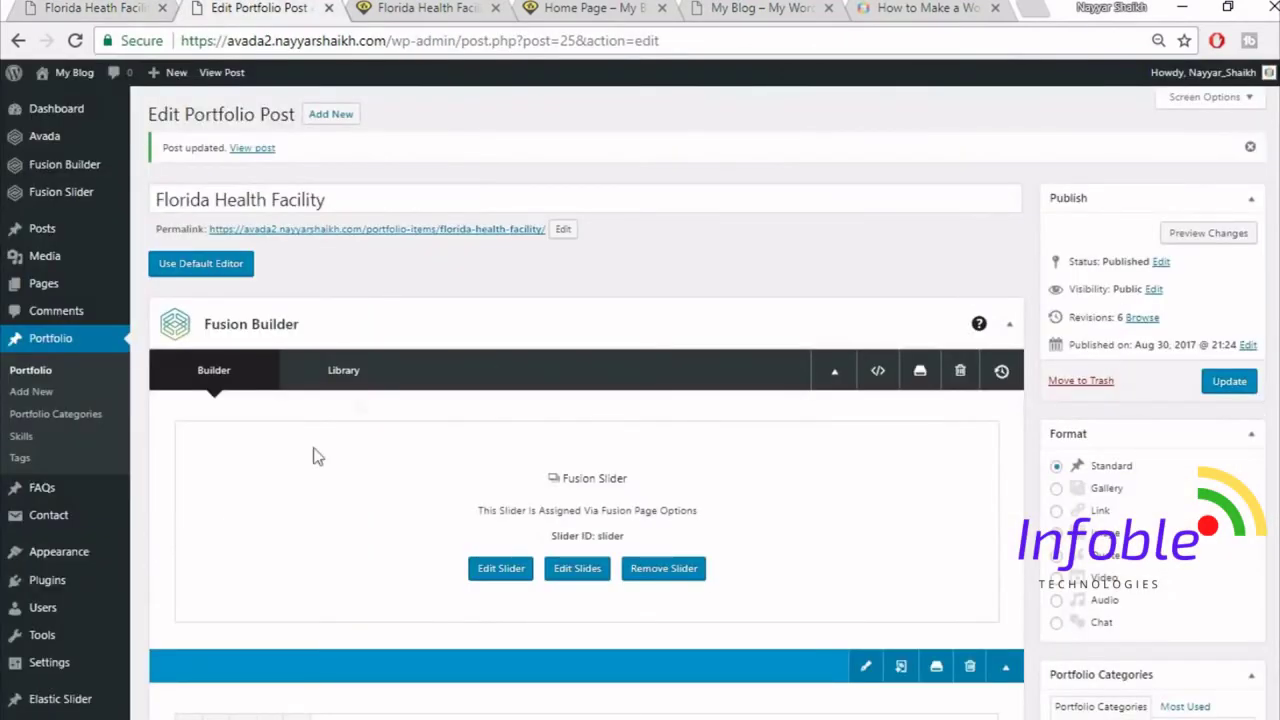
# - Open Contact Form 7's Add New form page in a new browser tab
pyautogui.moveTo(50, 520)
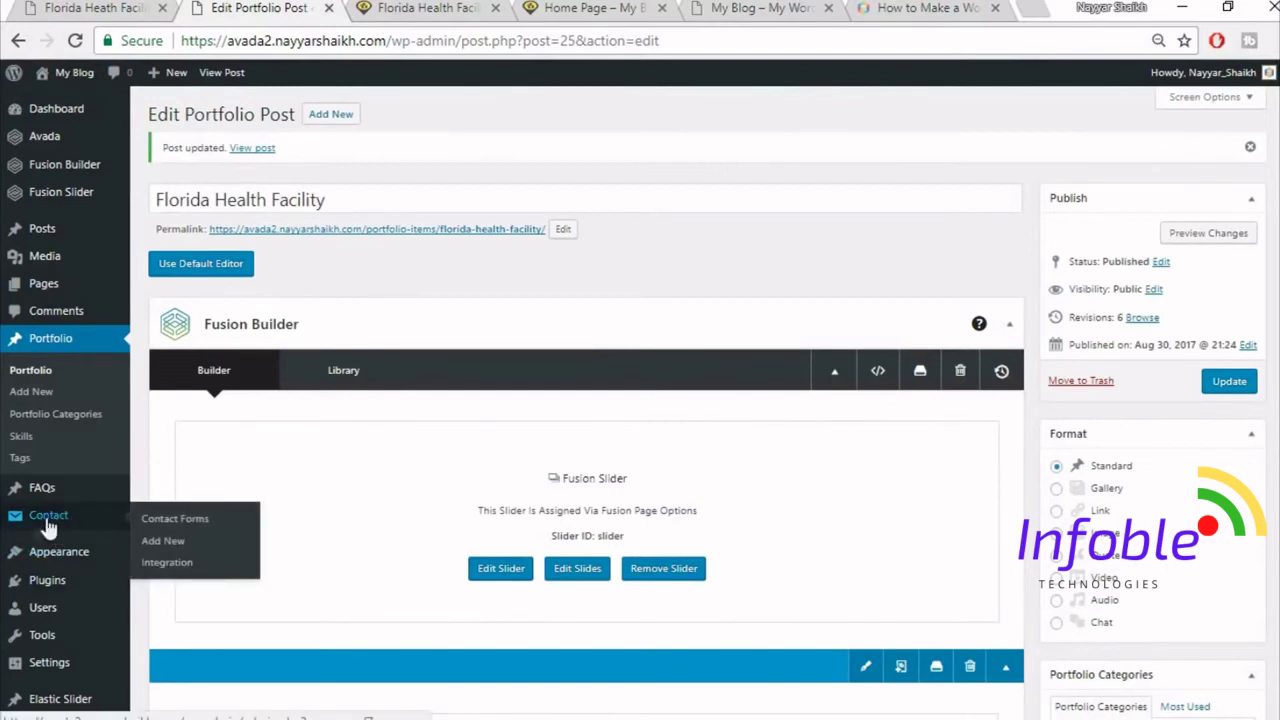
pyautogui.rightClick(170, 545)
pyautogui.click(267, 354)
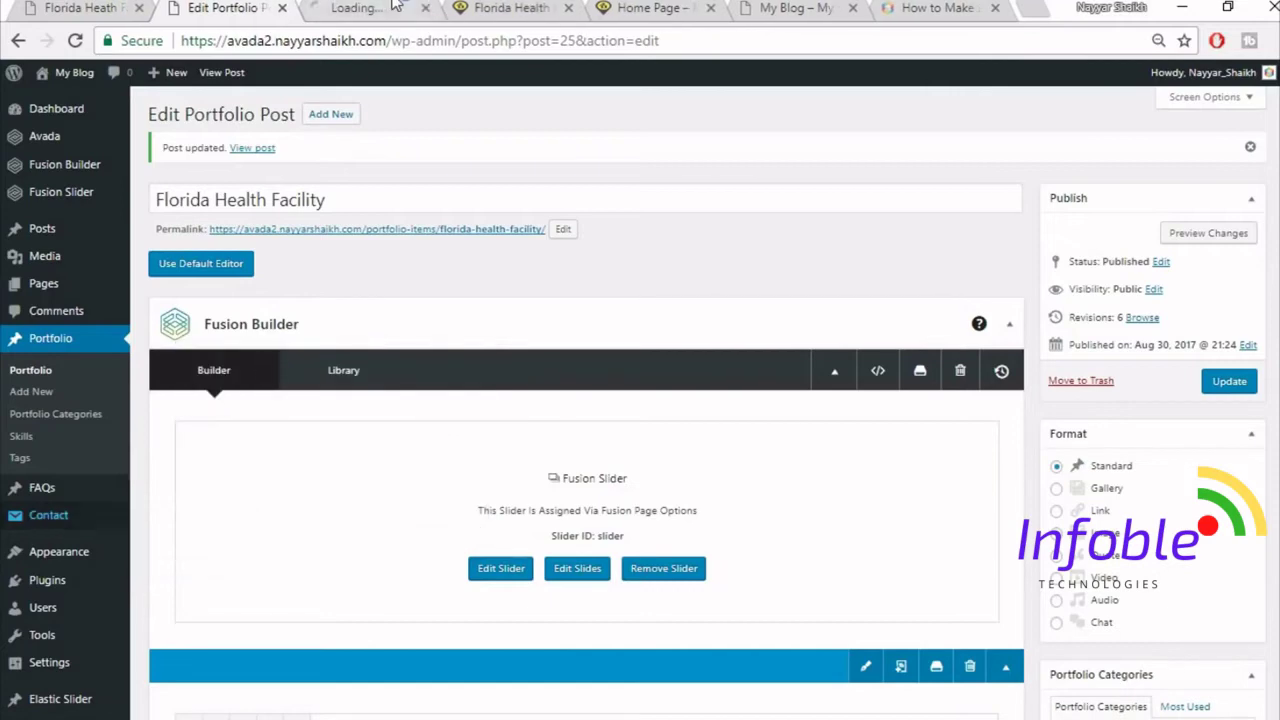
pyautogui.click(392, 7)
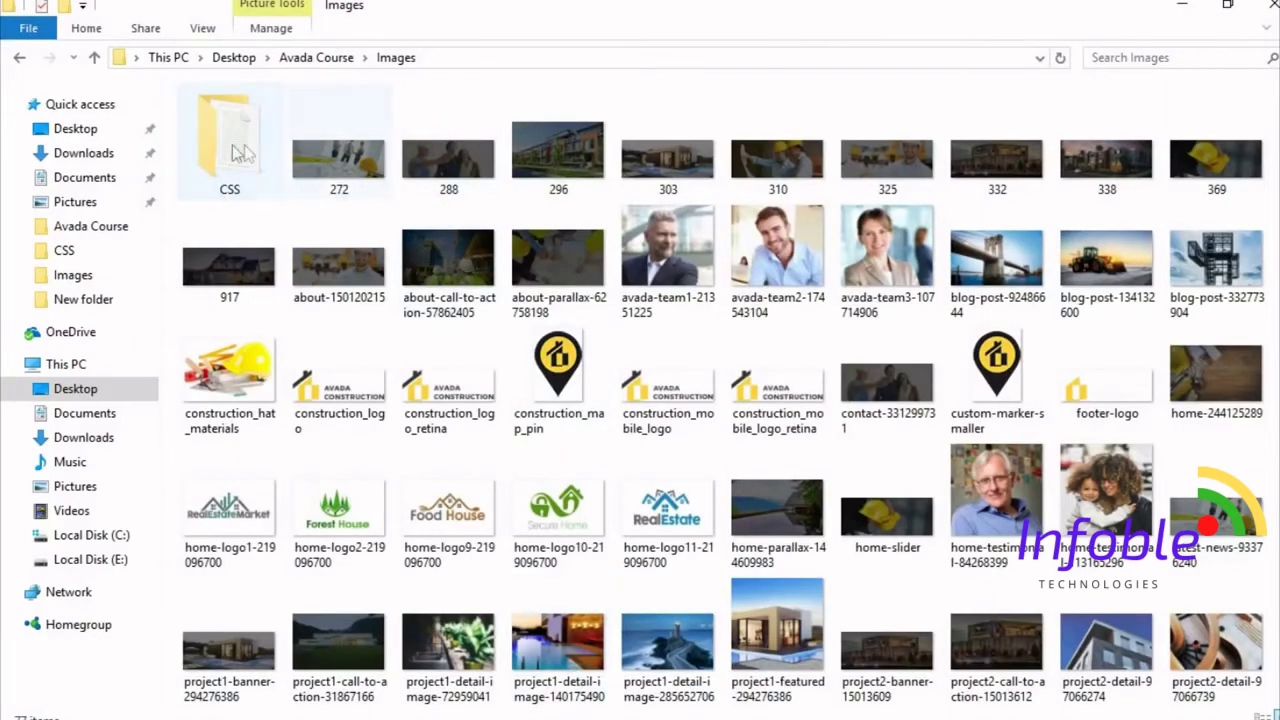
# - Open Images/CSS/CSS.txt maximized in Notepad and select the contact form markup through GET FREE QUOTE
pyautogui.click(221, 146)
pyautogui.doubleClick(228, 150)
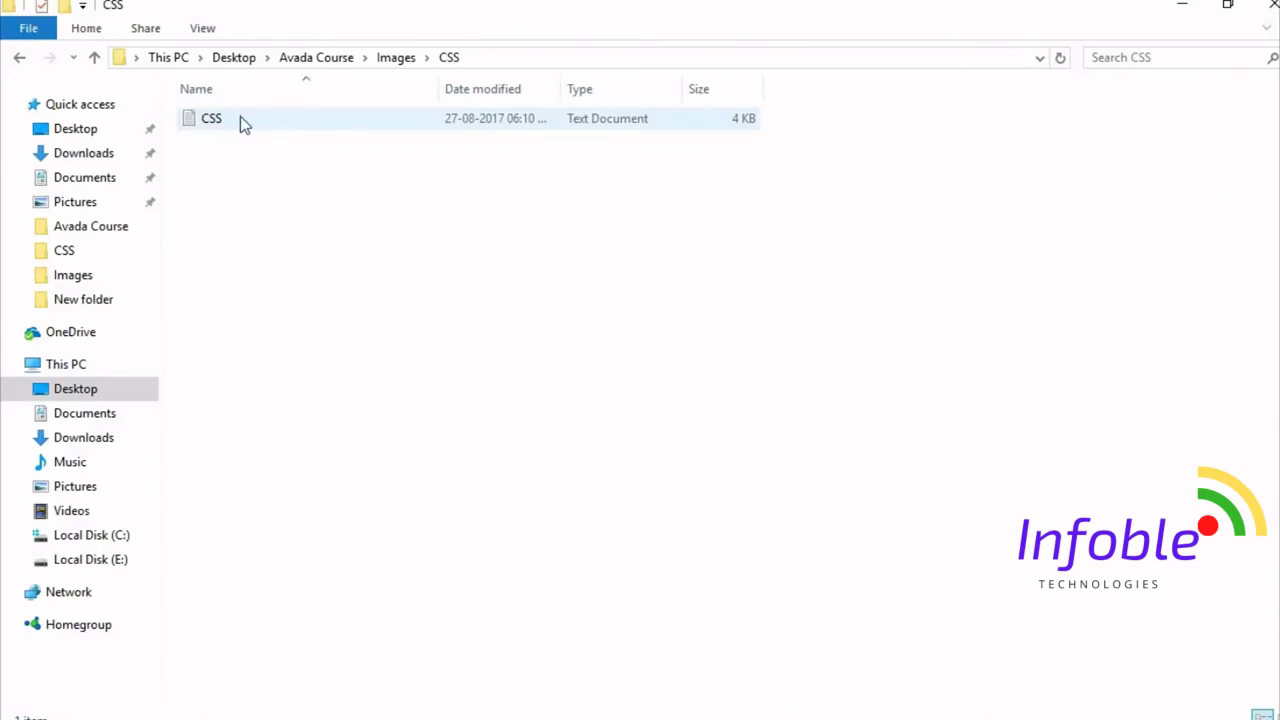
pyautogui.doubleClick(240, 118)
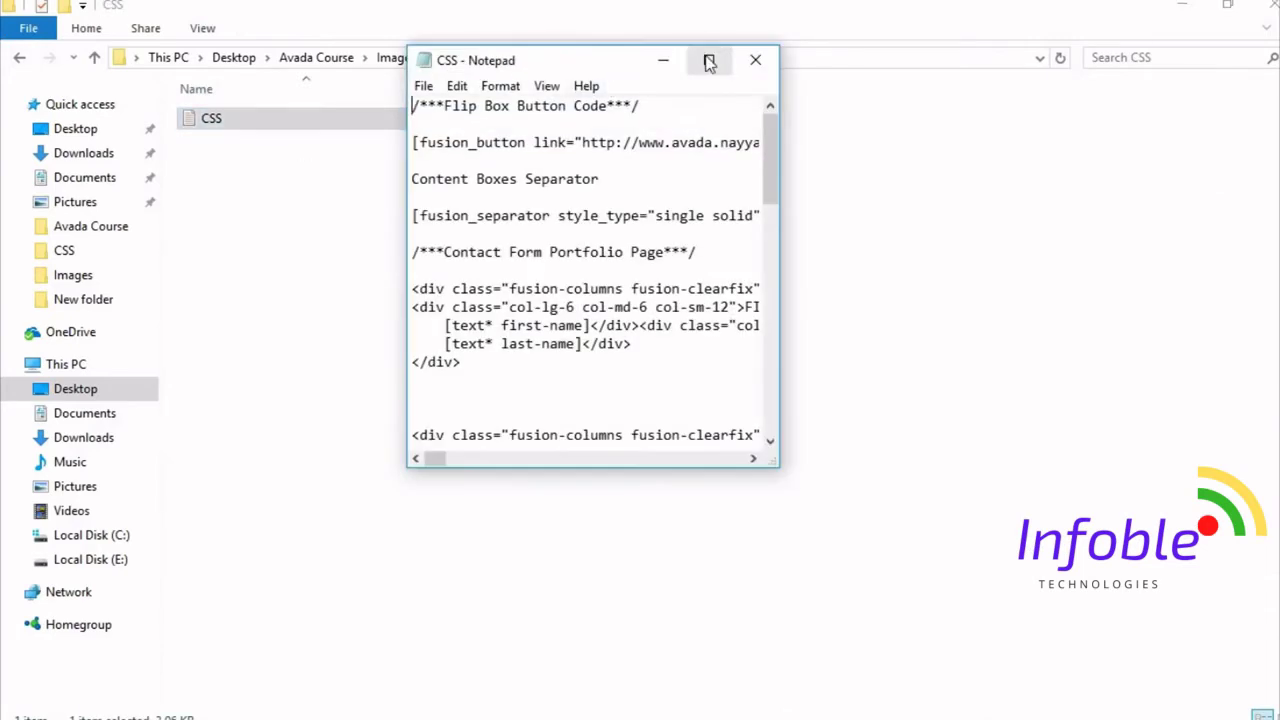
pyautogui.click(709, 63)
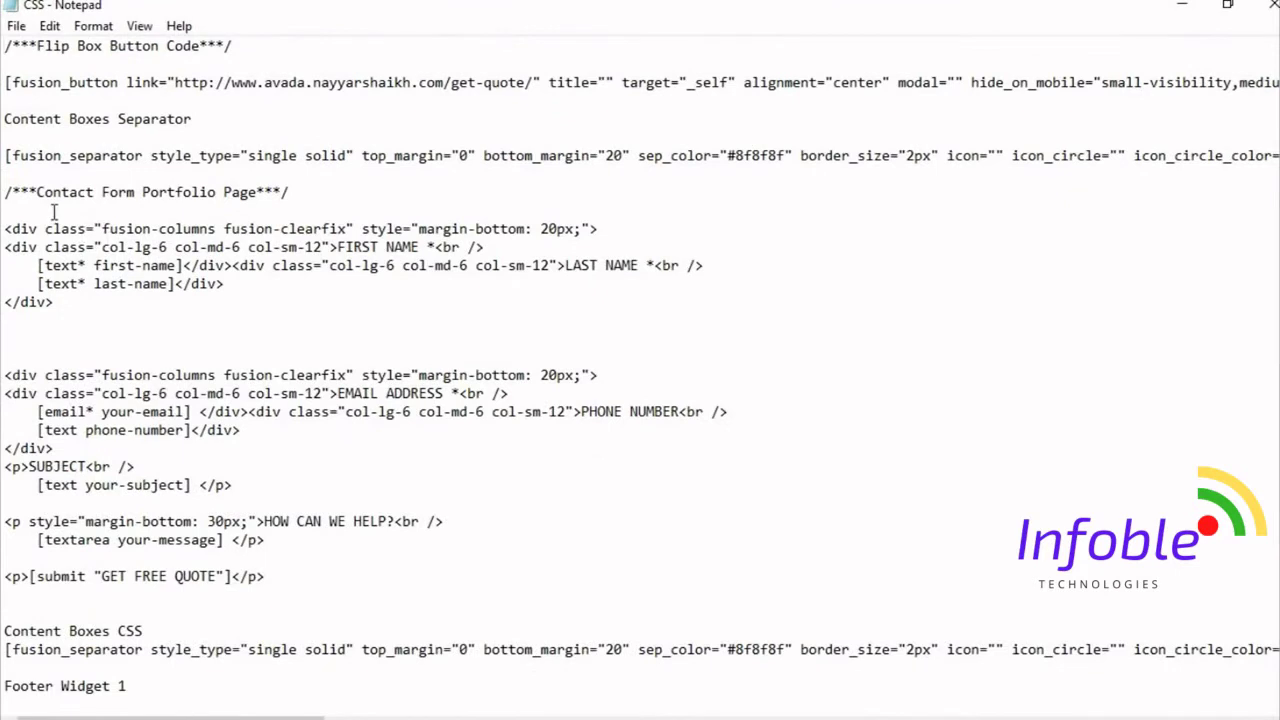
pyautogui.moveTo(4, 219); pyautogui.dragTo(355, 583)
pyautogui.hotkey('ctrl', 'c')
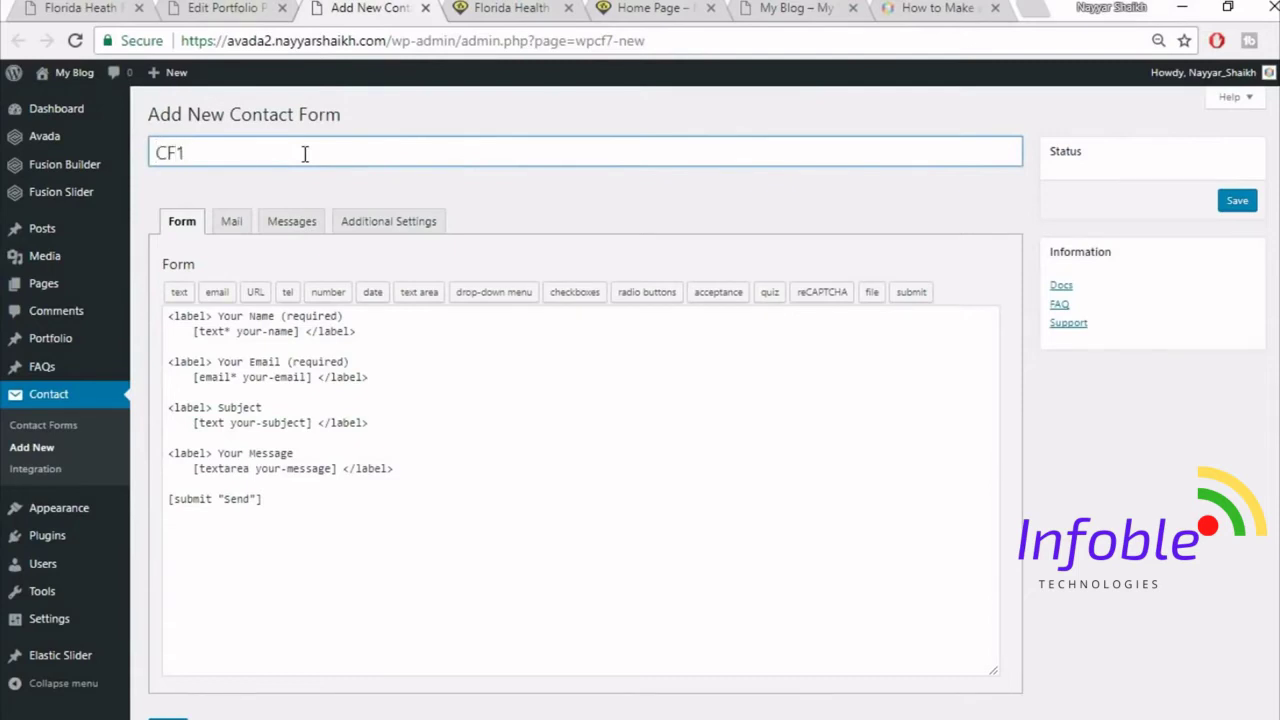
# - Replace CF1's default form code with the copied quote-form markup and save it
pyautogui.click(314, 453)
pyautogui.hotkey('ctrl', 'a')
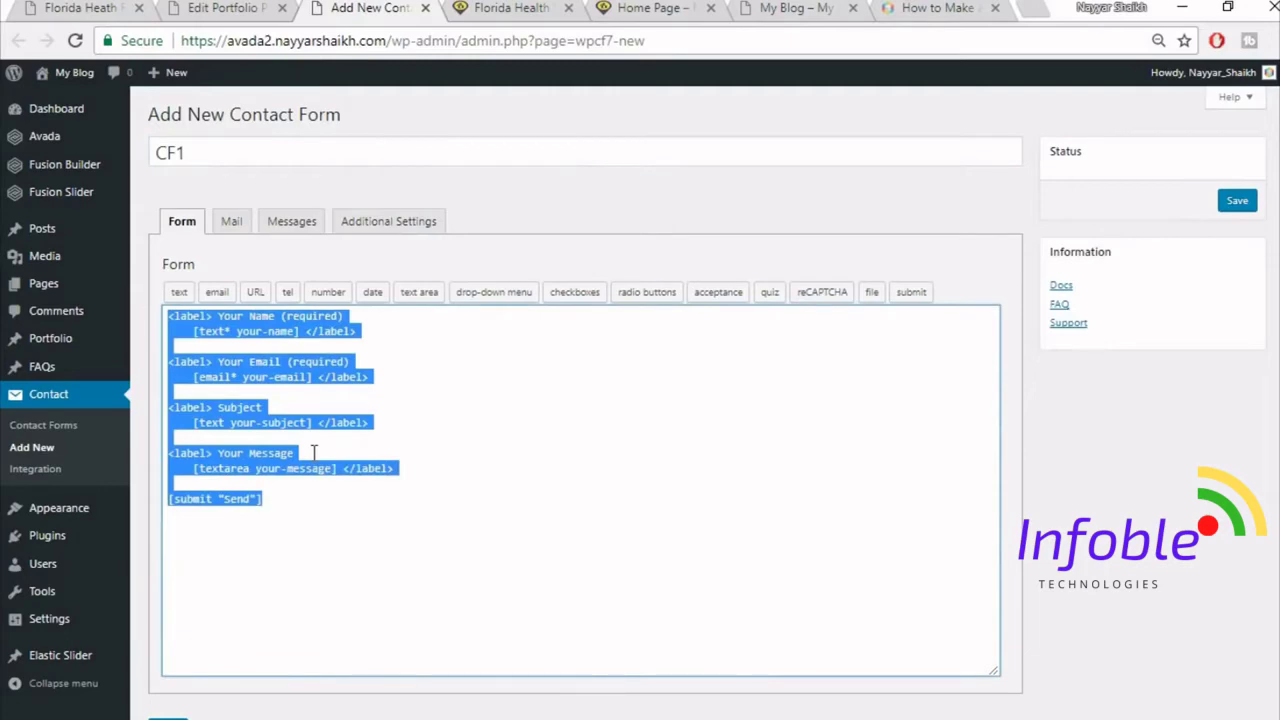
pyautogui.press('Delete')
pyautogui.hotkey('ctrl', 'v')
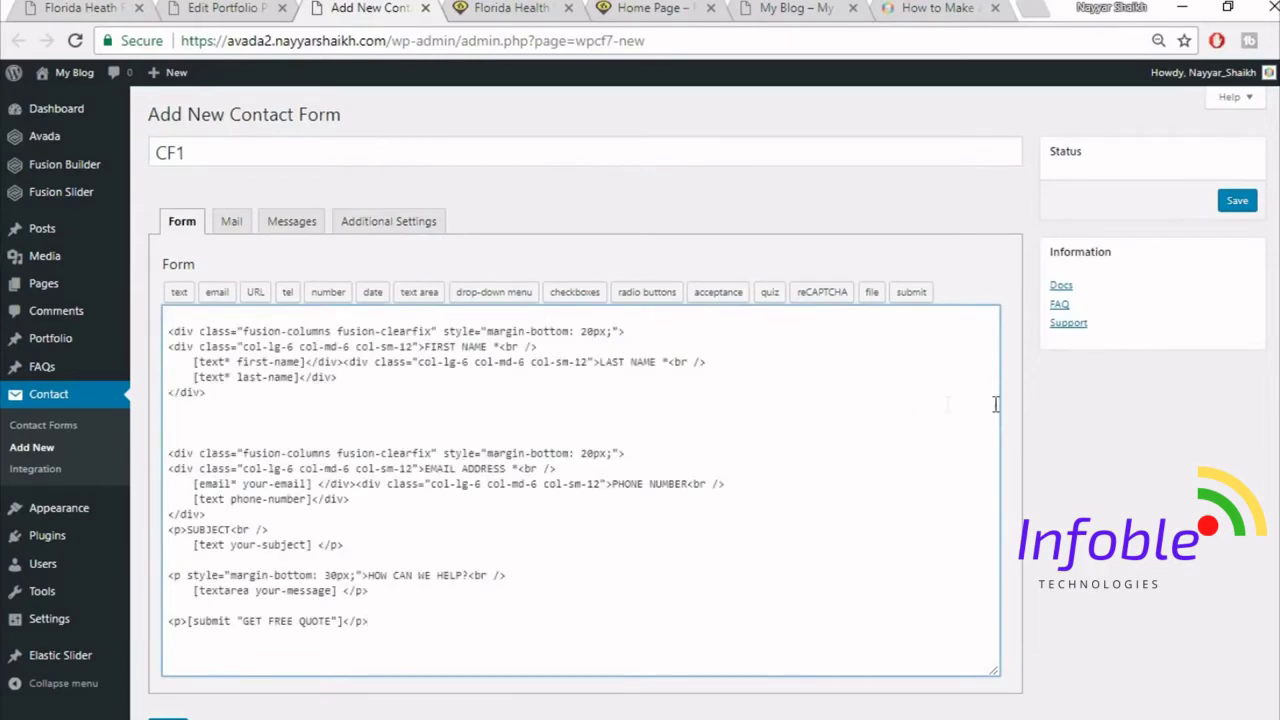
pyautogui.scroll(-1, 623, 517)
pyautogui.click(167, 650)
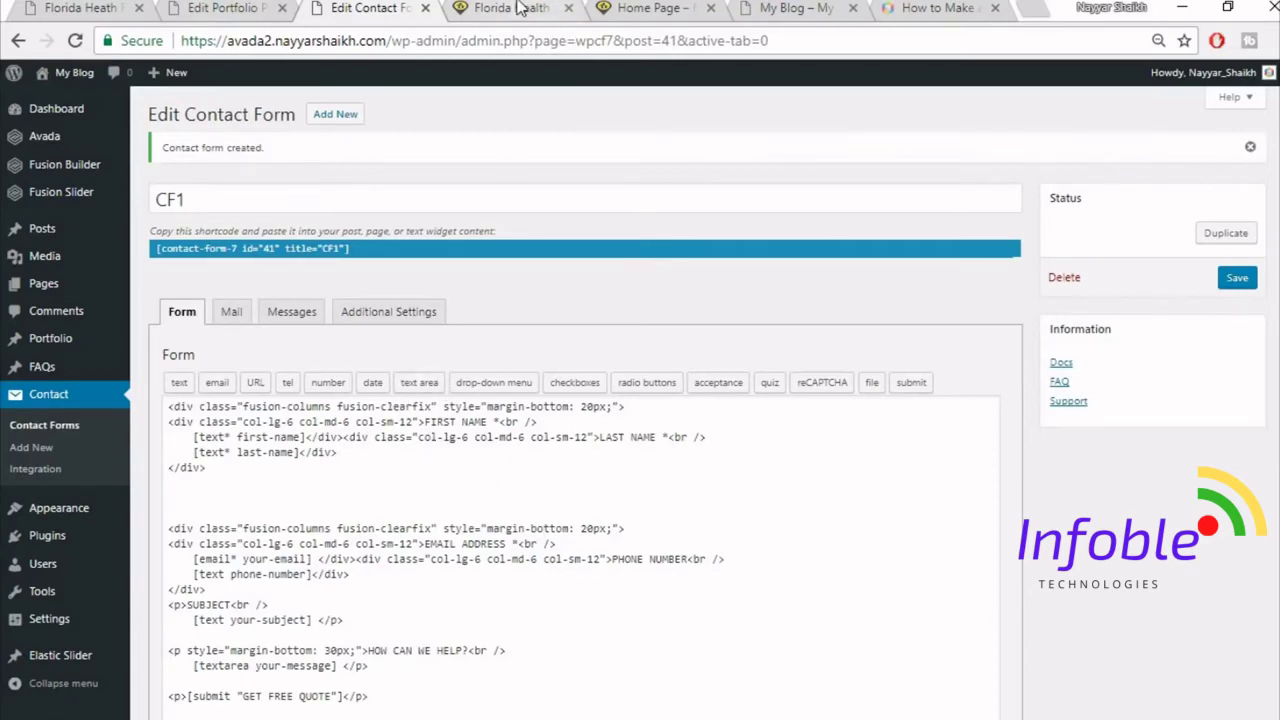
pyautogui.click(216, 20)
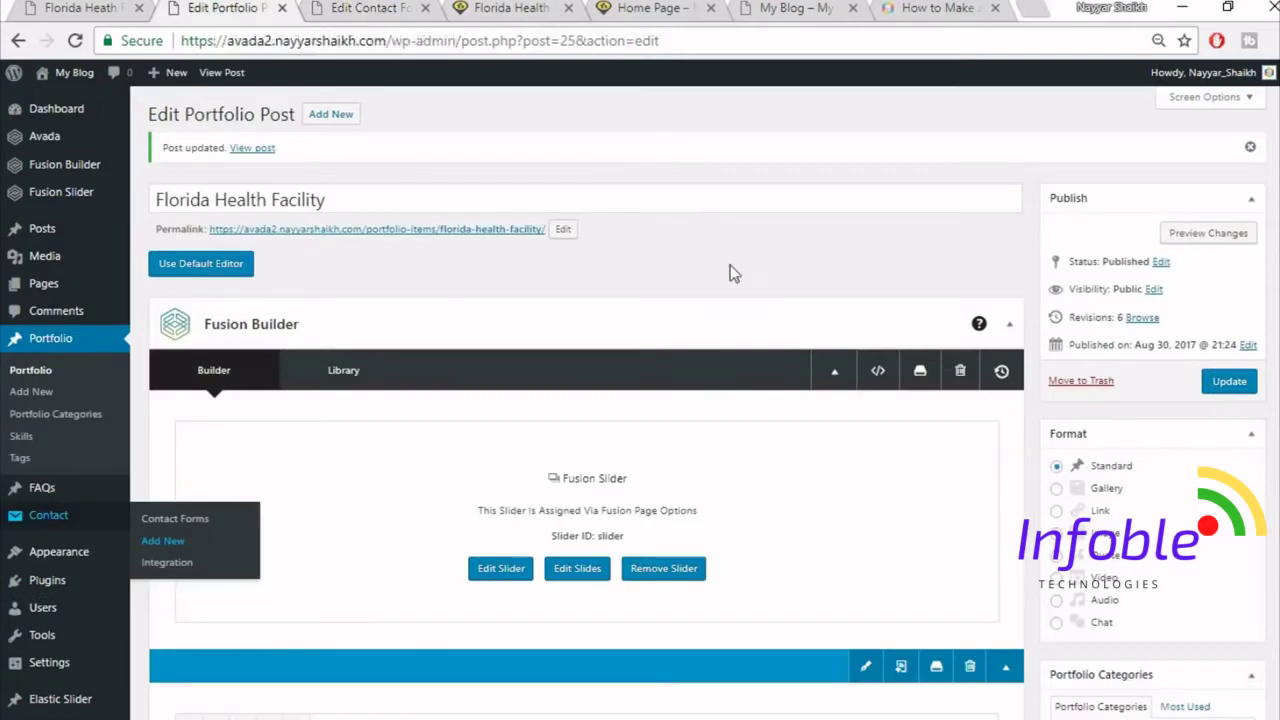
# - Compare the reference quote form with the end of the portfolio post's content
pyautogui.scroll(-3, 790, 390)
pyautogui.scroll(-5, 822, 435)
pyautogui.click(85, 8)
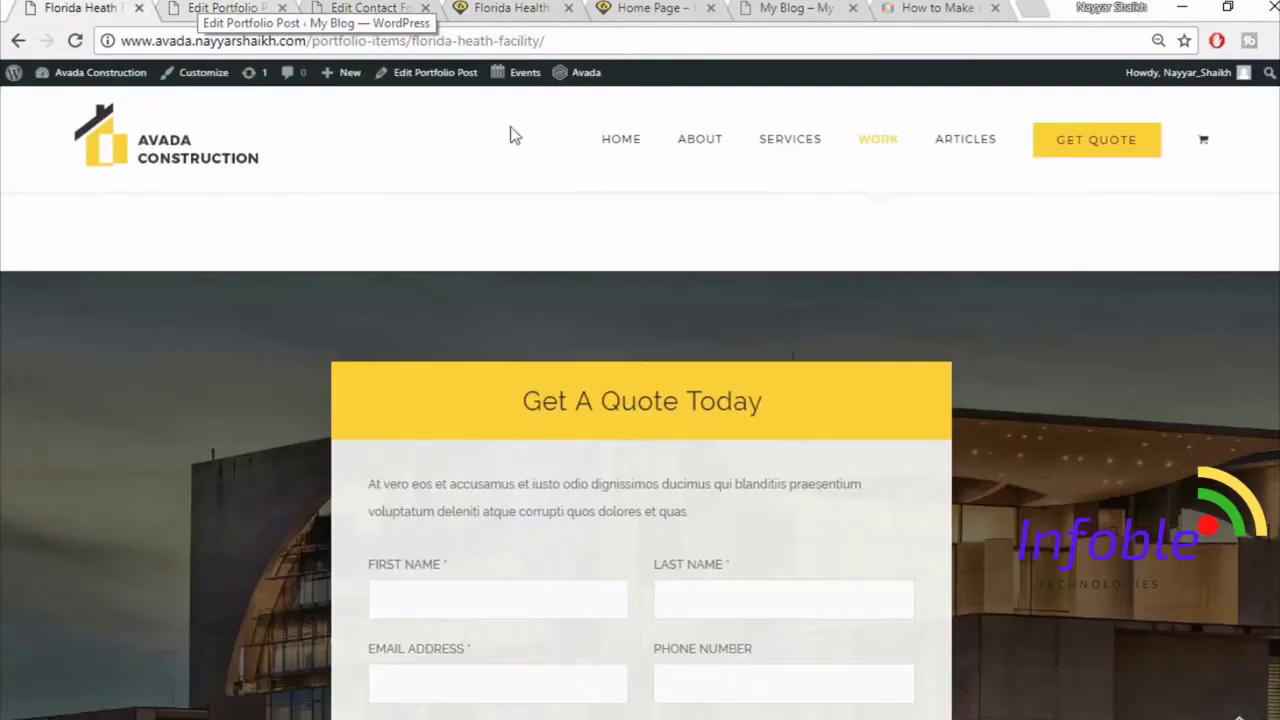
pyautogui.scroll(-1, 251, 286)
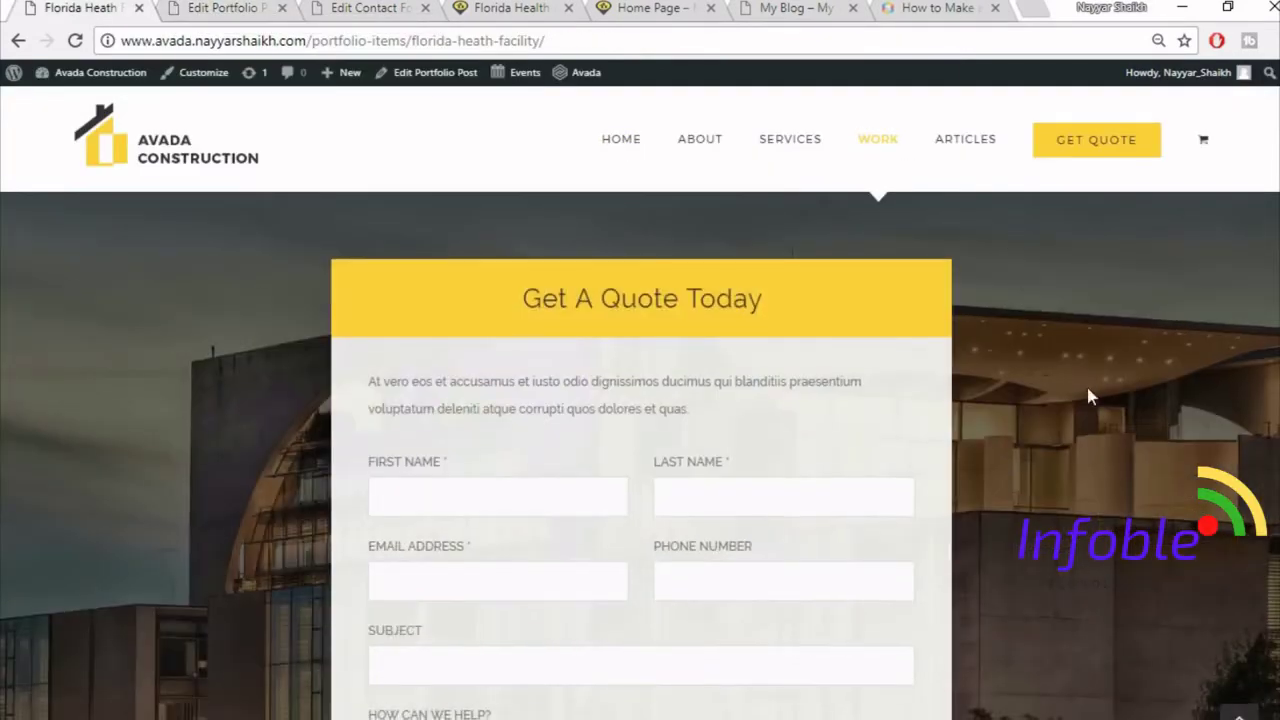
pyautogui.scroll(-2, 1089, 400)
pyautogui.scroll(2, 683, 551)
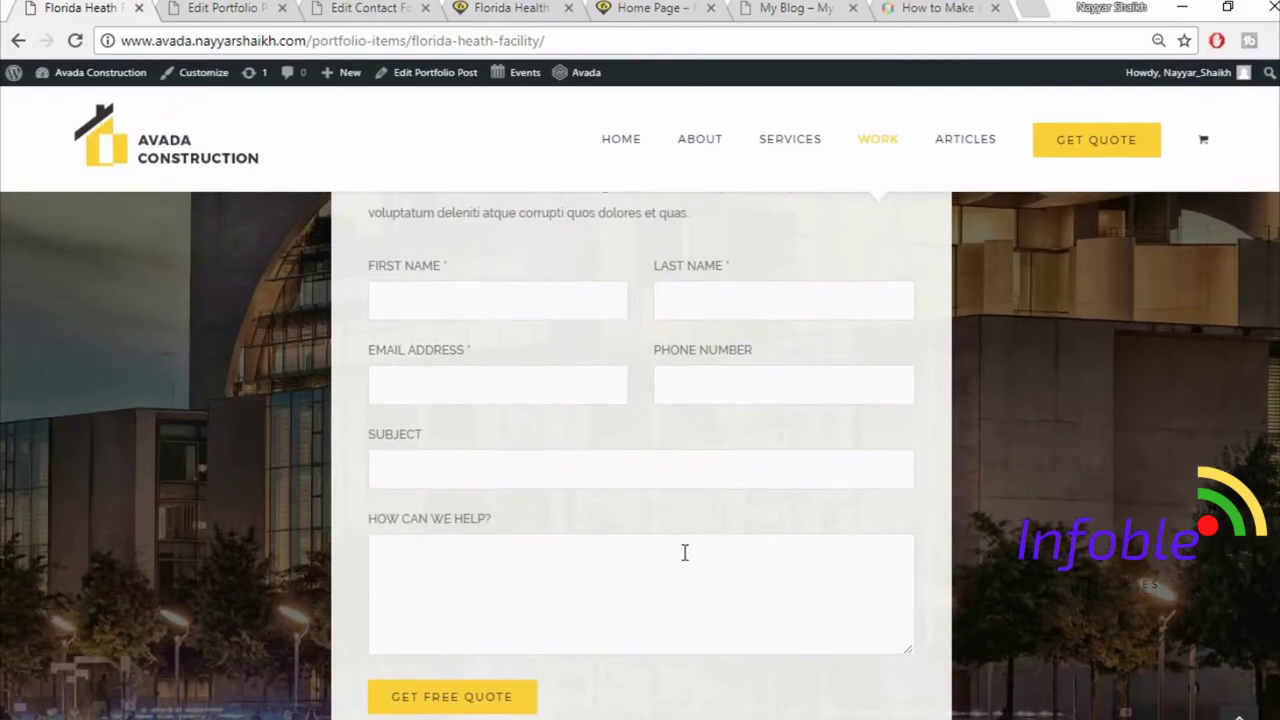
pyautogui.click(228, 8)
pyautogui.scroll(-6, 1064, 587)
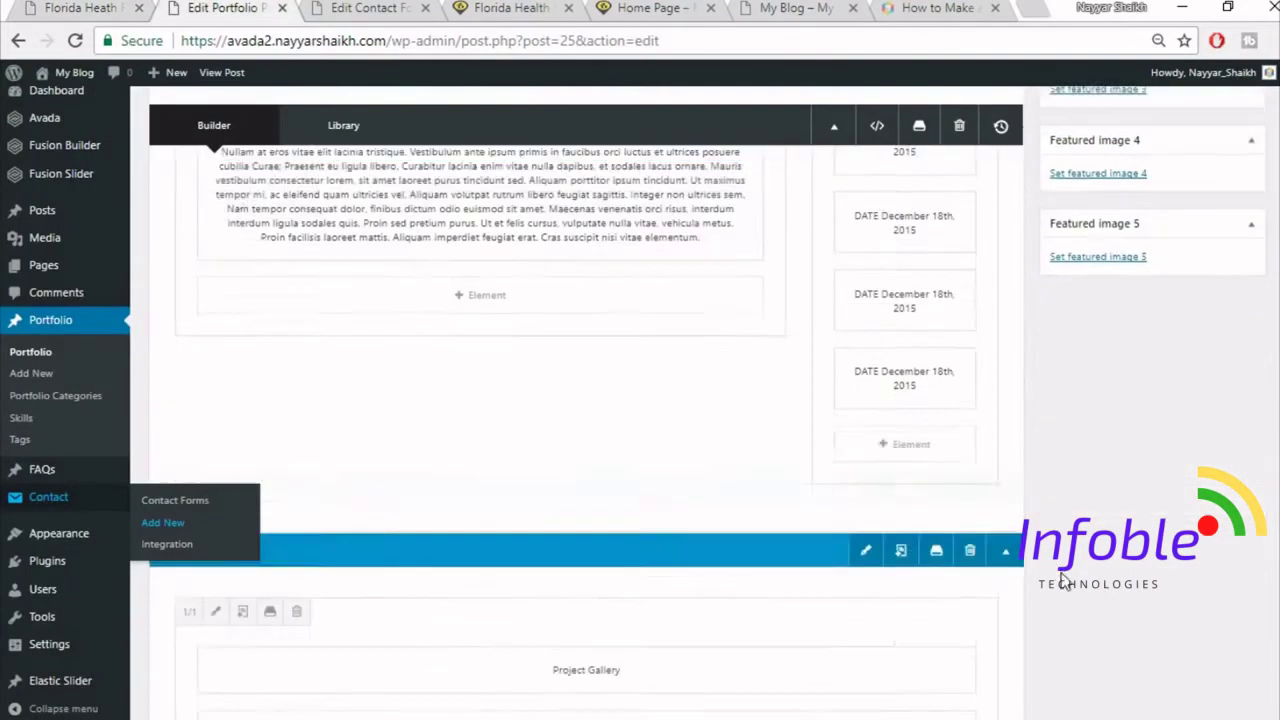
pyautogui.scroll(-5, 1210, 582)
pyautogui.scroll(4, 1209, 584)
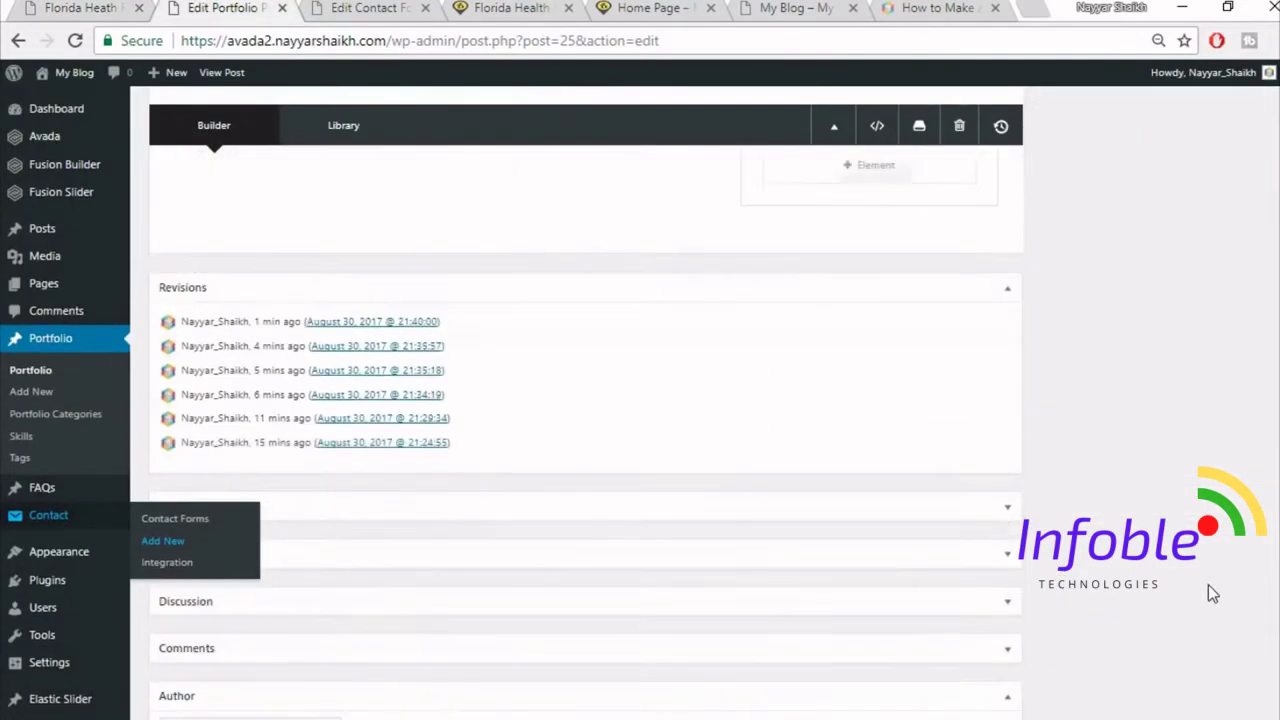
# - Add a new container with a 1/6 + 2/3 + 1/6 column layout
pyautogui.click(810, 566)
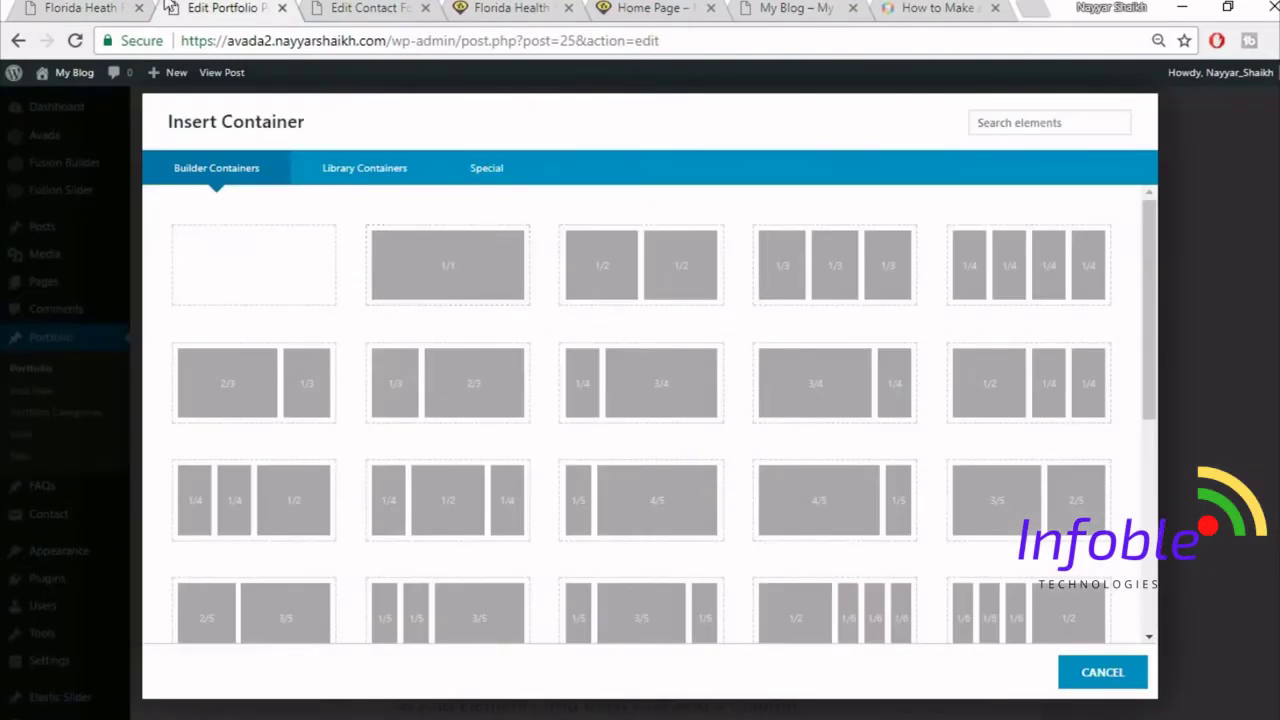
pyautogui.click(78, 7)
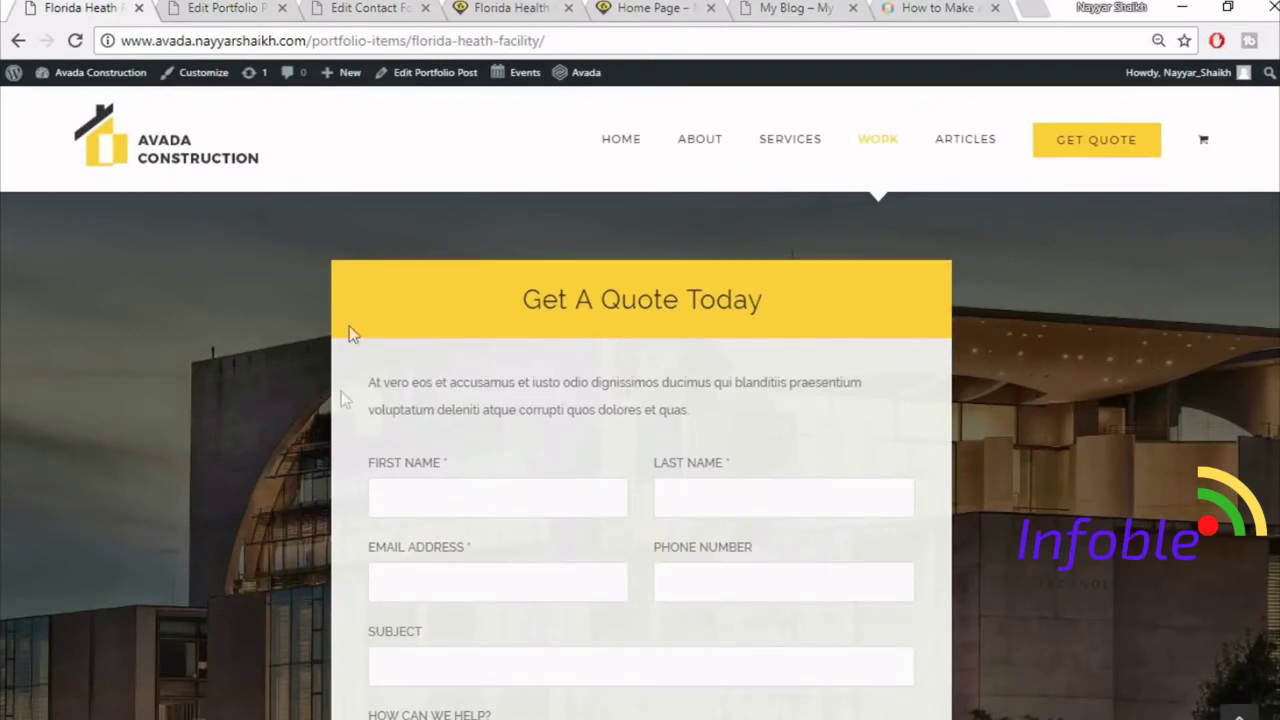
pyautogui.click(248, 8)
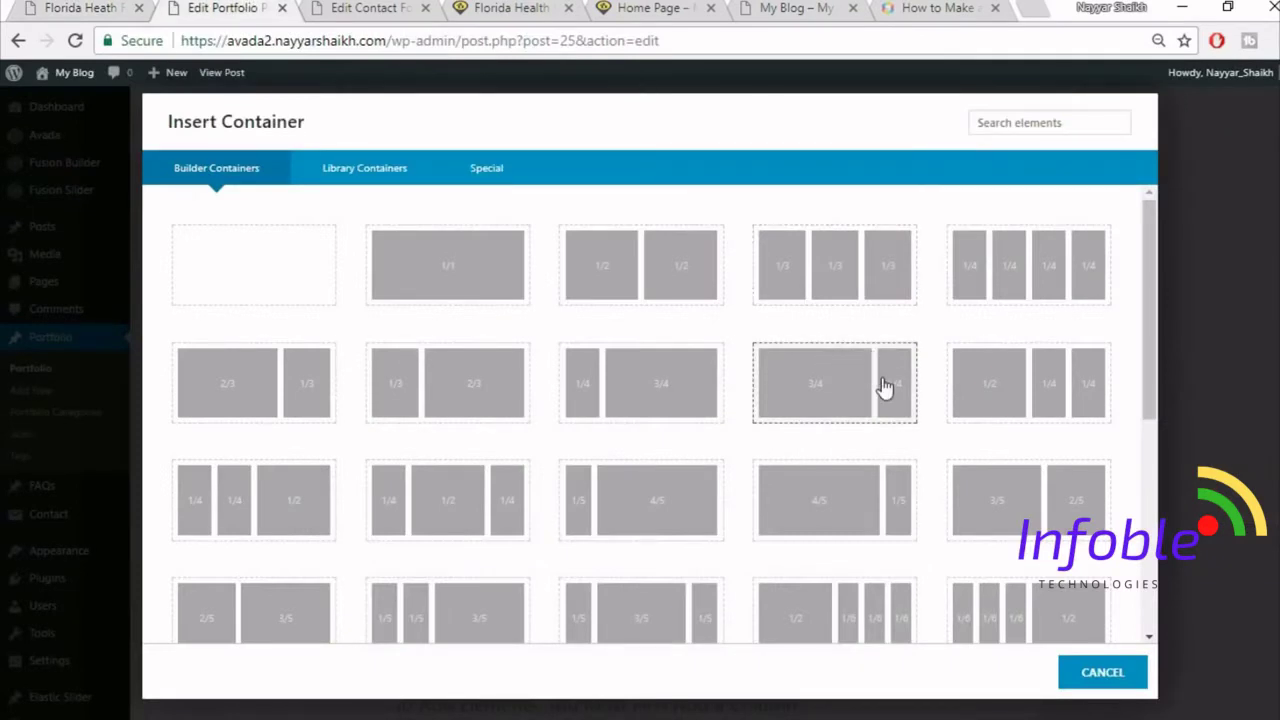
pyautogui.scroll(-3, 840, 400)
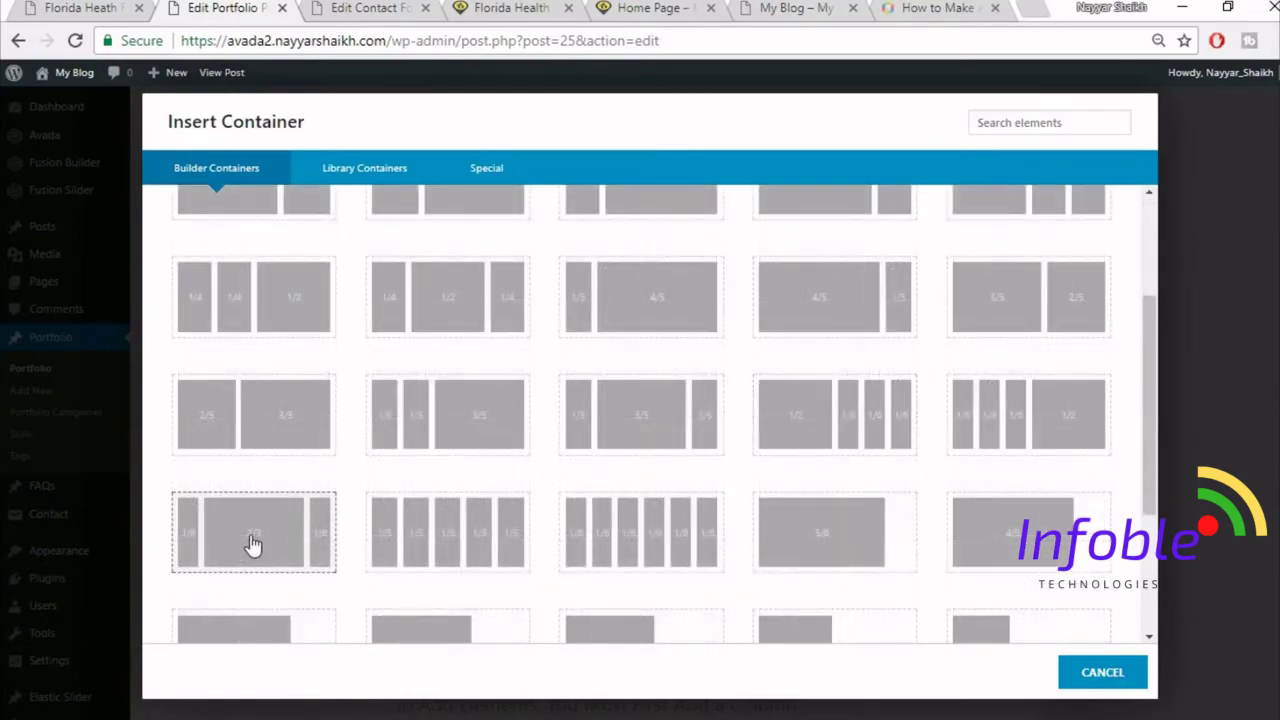
pyautogui.click(255, 543)
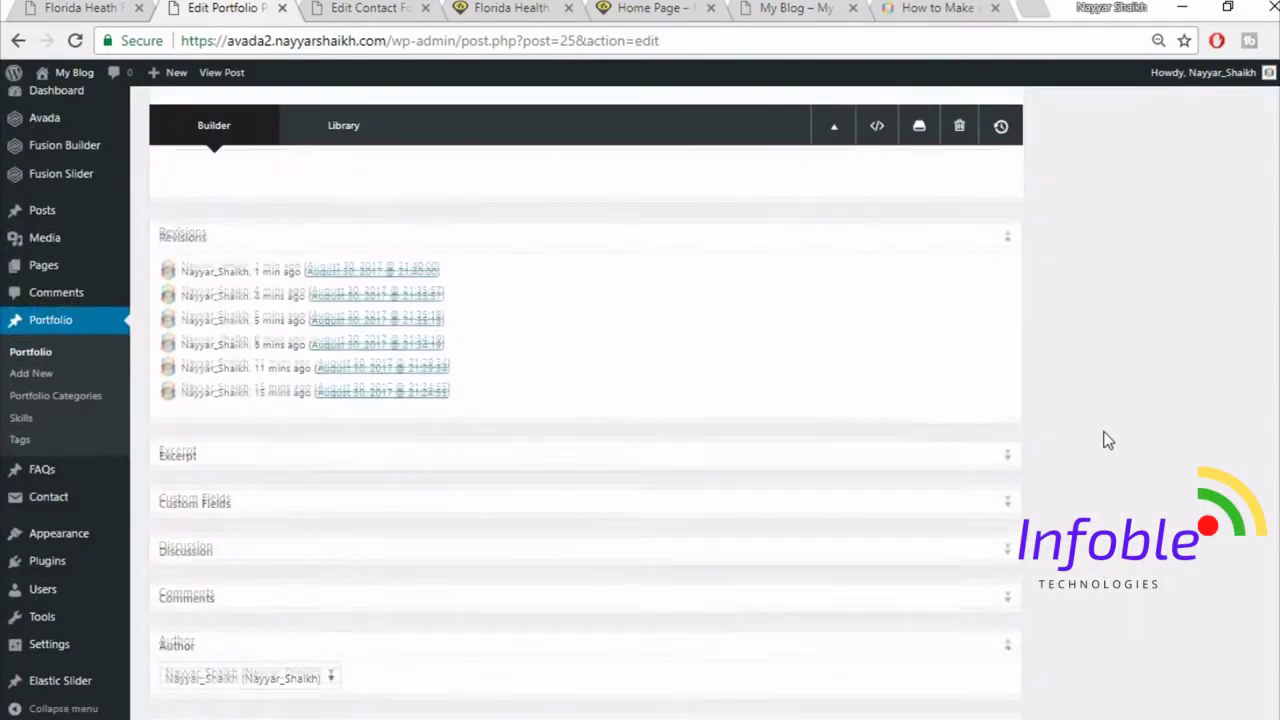
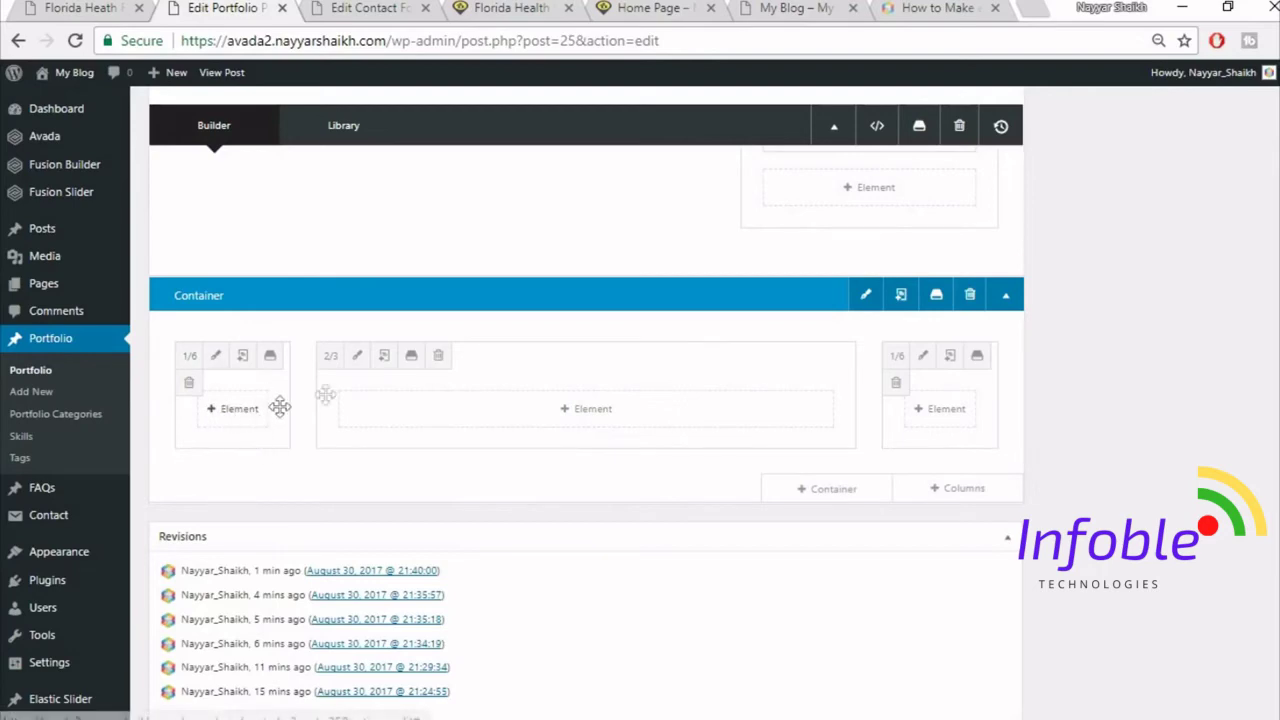
# - Copy the 'Get A Quote Today' heading from the live page and open the 2/3 column's element list
pyautogui.click(62, 7)
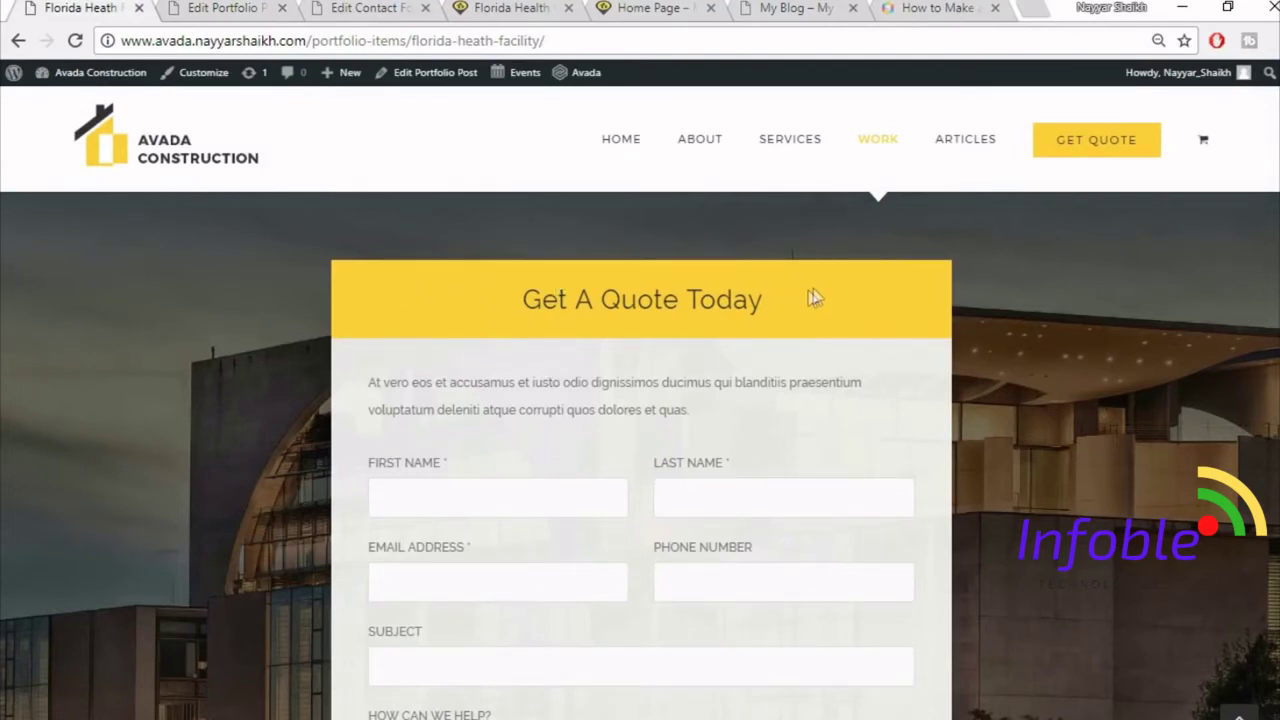
pyautogui.click(218, 8)
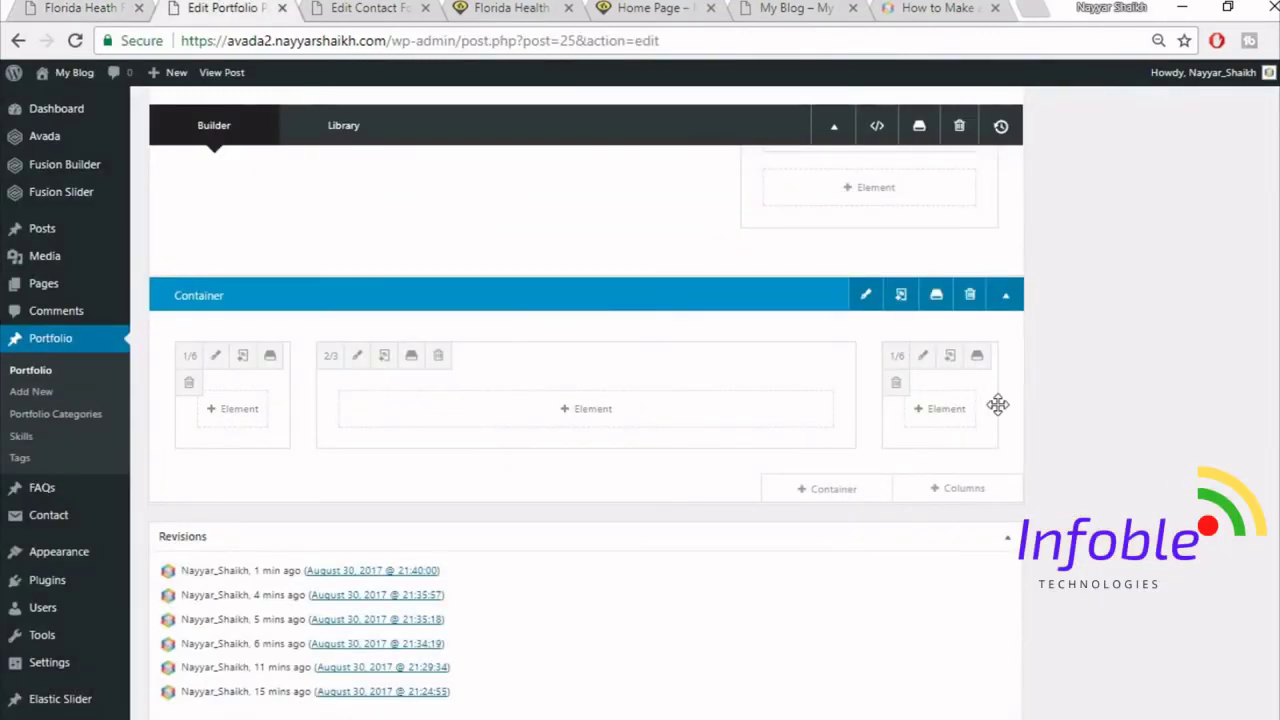
pyautogui.click(606, 411)
pyautogui.click(86, 8)
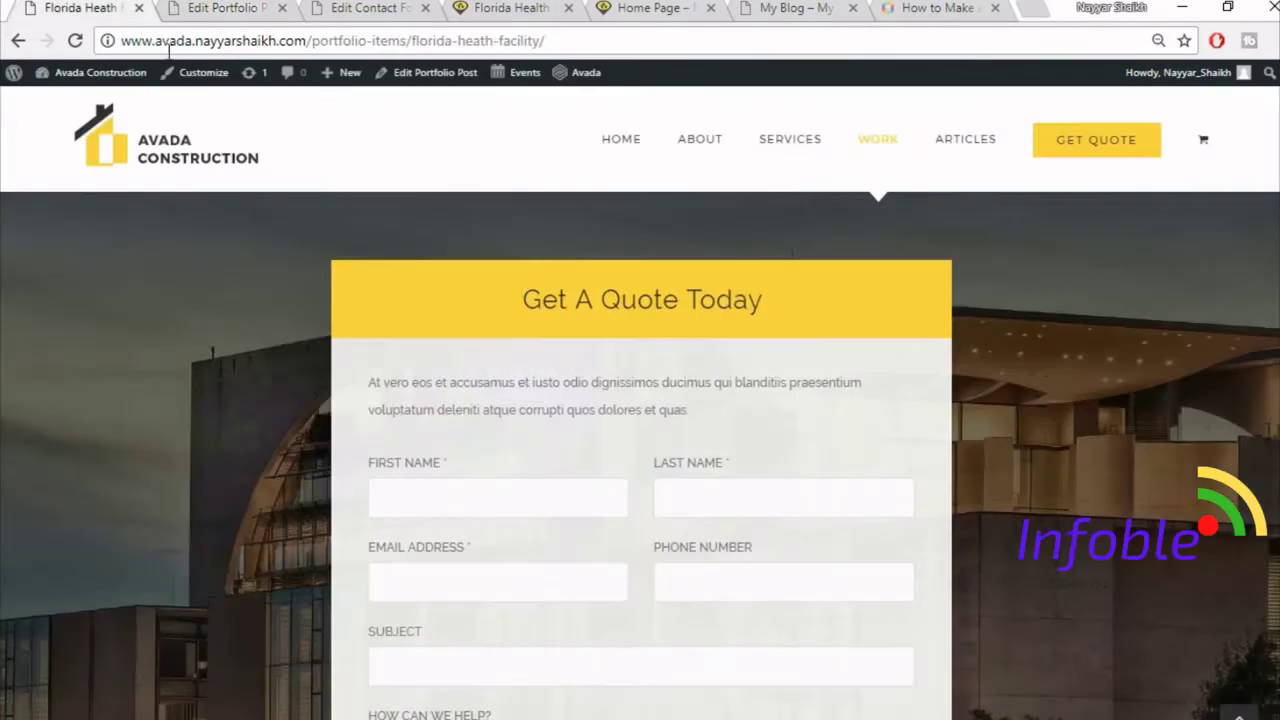
pyautogui.moveTo(483, 313); pyautogui.dragTo(824, 286)
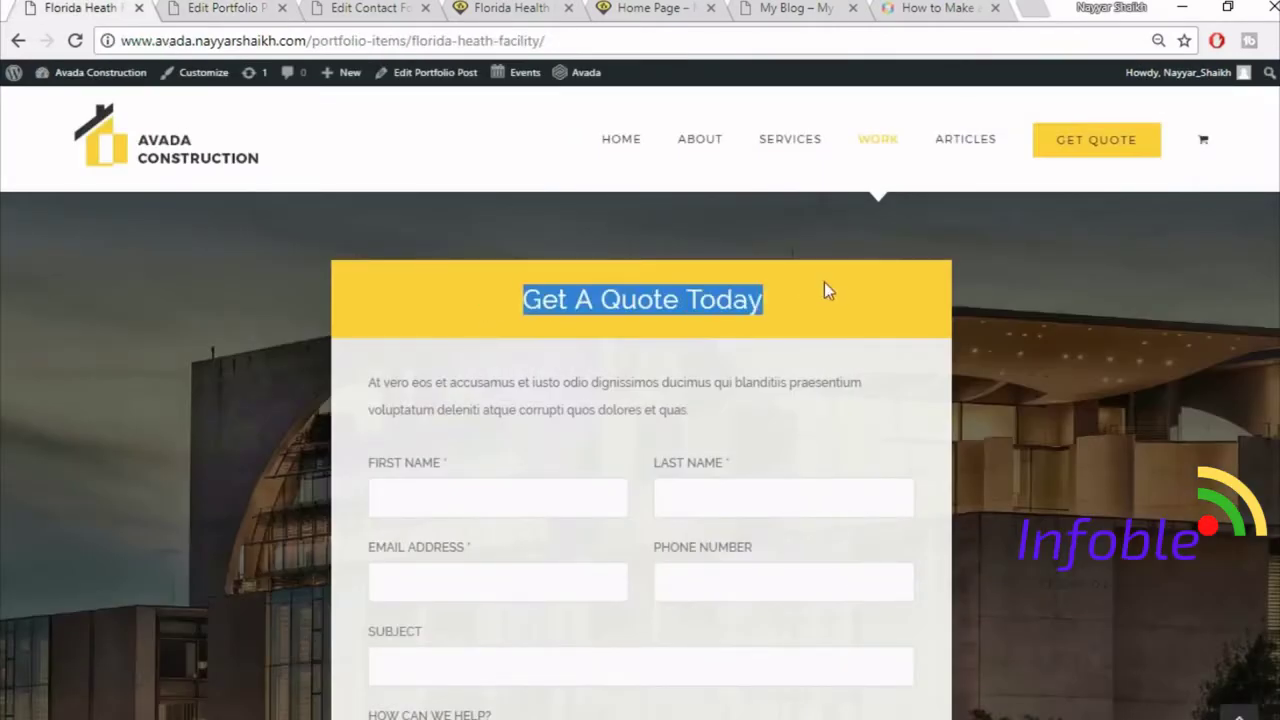
pyautogui.click(252, 6)
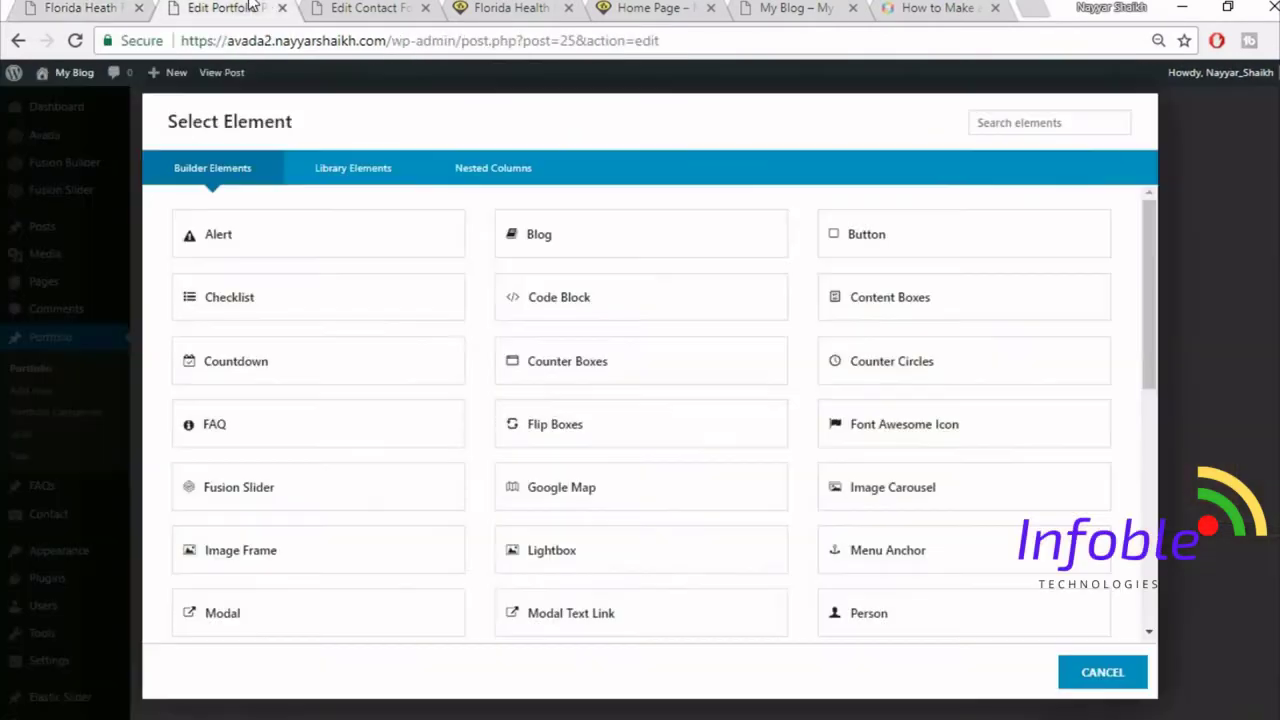
# - Add a Tagline Box with background colour #fed03d
pyautogui.click(1018, 130)
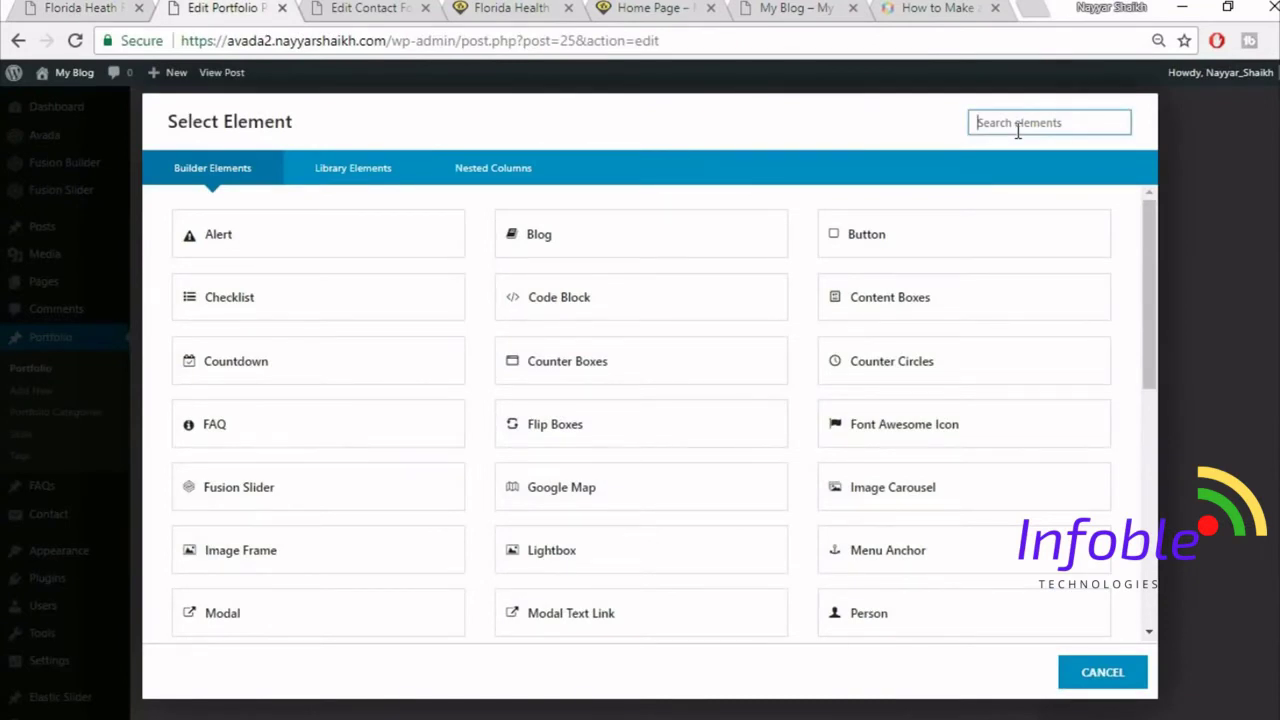
pyautogui.write('tag')
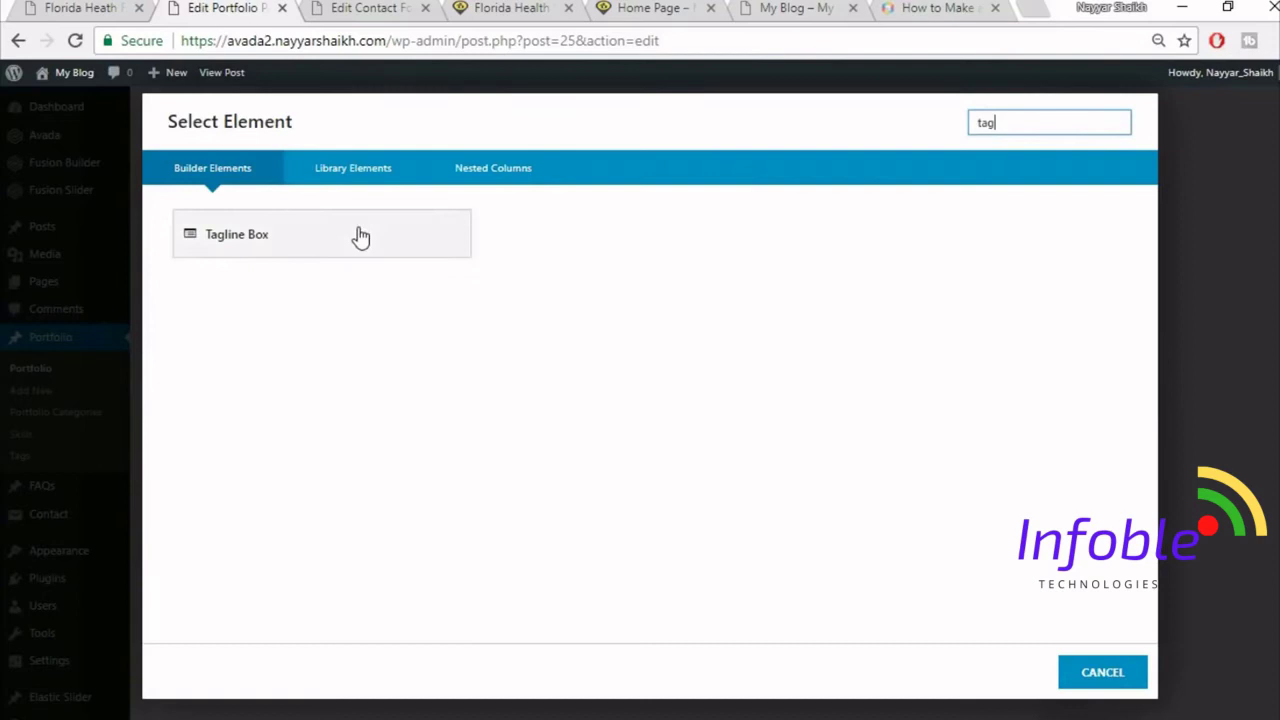
pyautogui.click(358, 246)
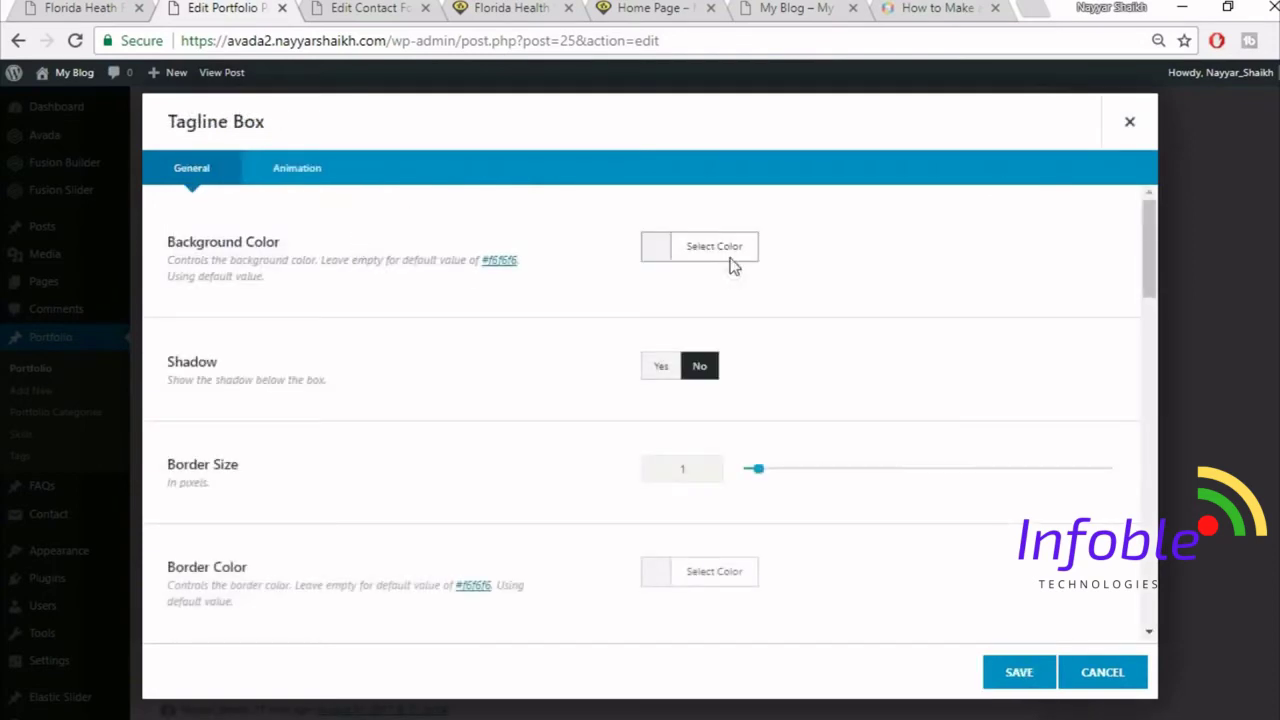
pyautogui.click(728, 252)
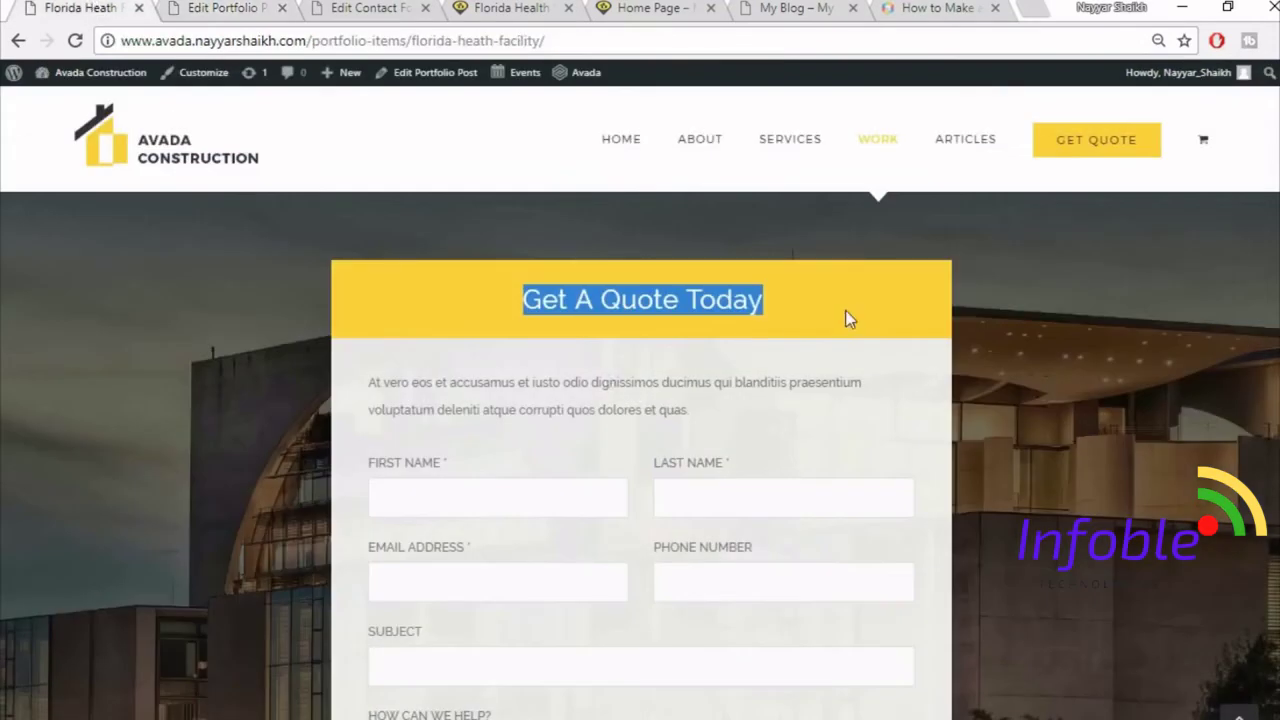
pyautogui.click(268, 7)
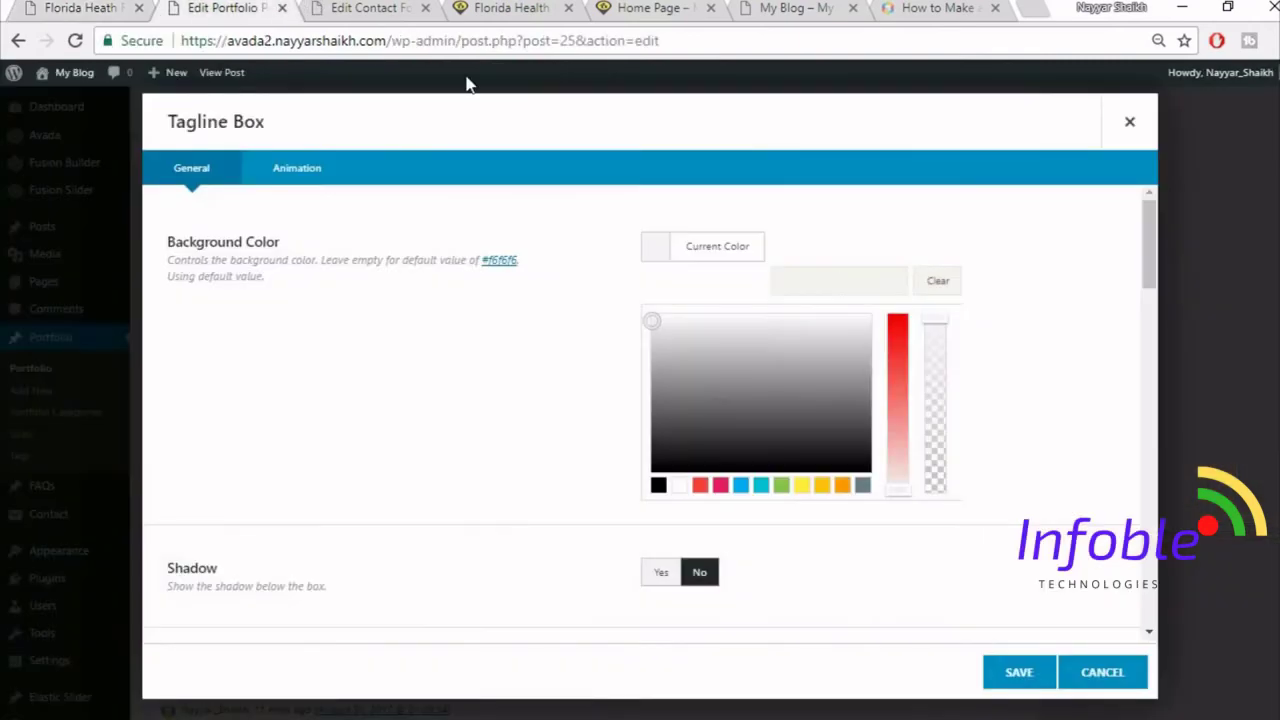
pyautogui.write('fed03d')
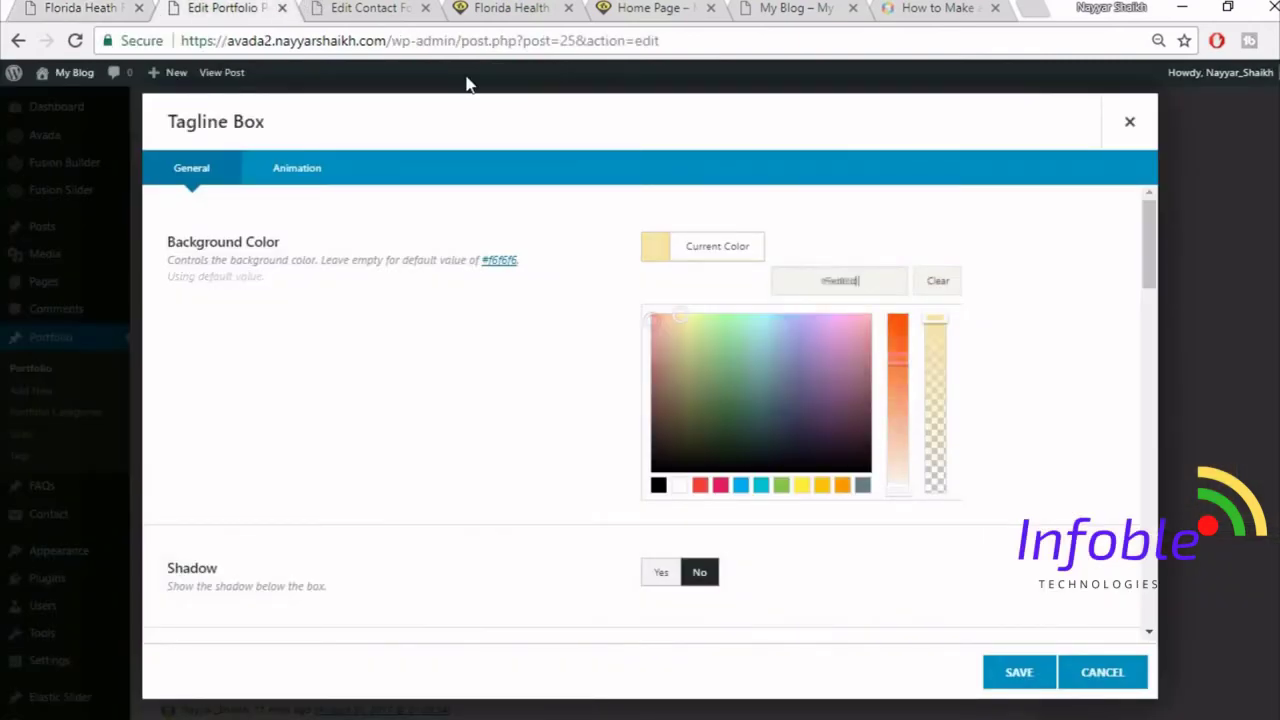
pyautogui.click(1026, 217)
# - Set the tagline's border size to 0 and center its content alignment
pyautogui.scroll(-1, 866, 304)
pyautogui.scroll(-1, 866, 304)
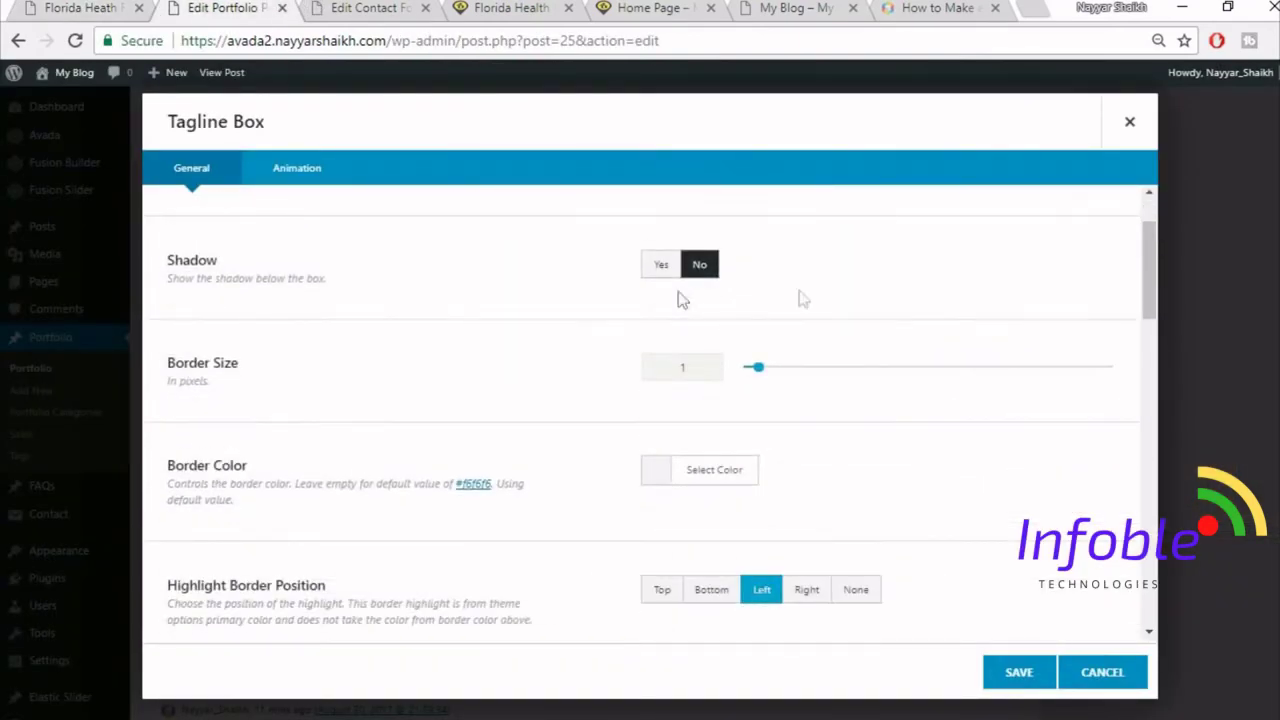
pyautogui.moveTo(709, 366); pyautogui.dragTo(585, 376)
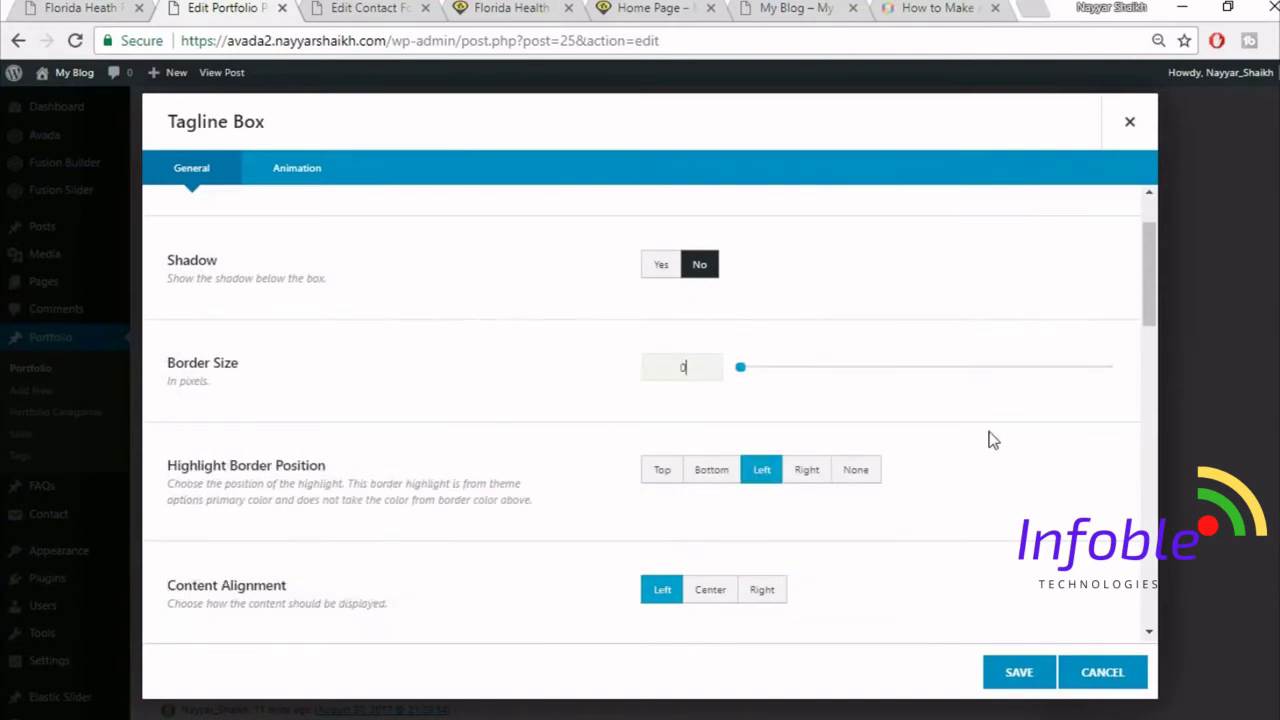
pyautogui.scroll(-1, 988, 437)
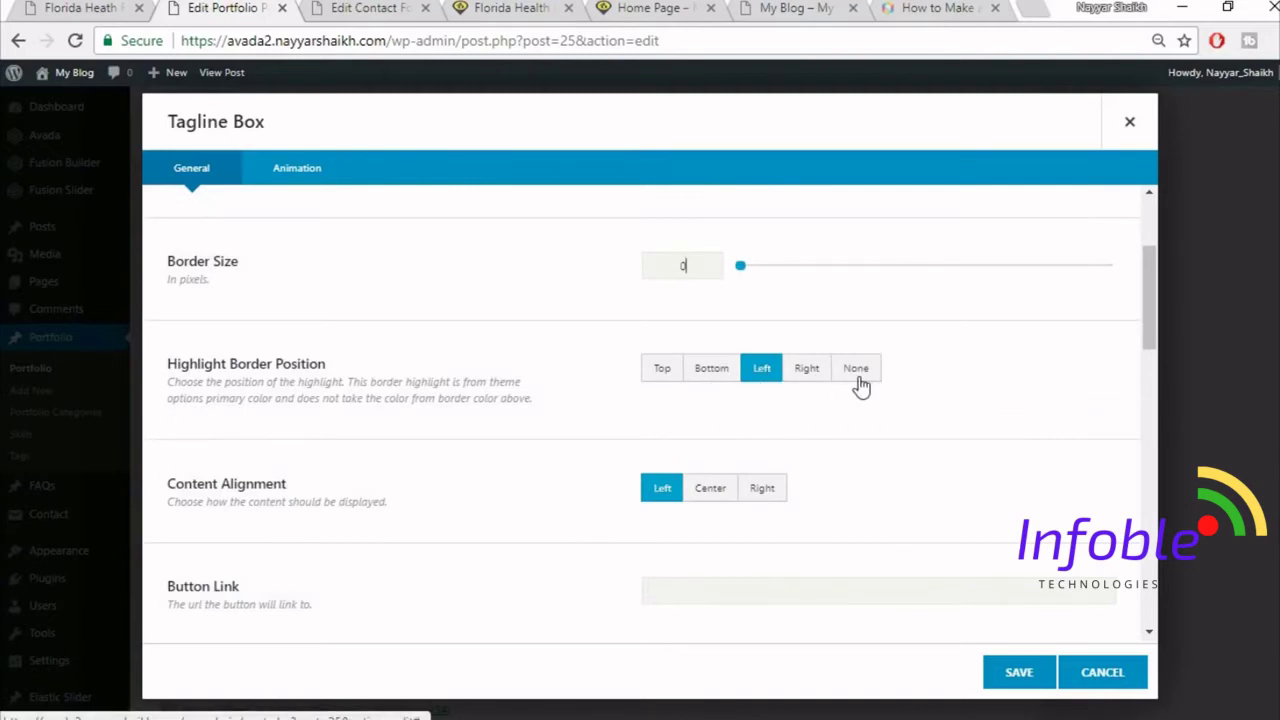
pyautogui.scroll(-2, 580, 451)
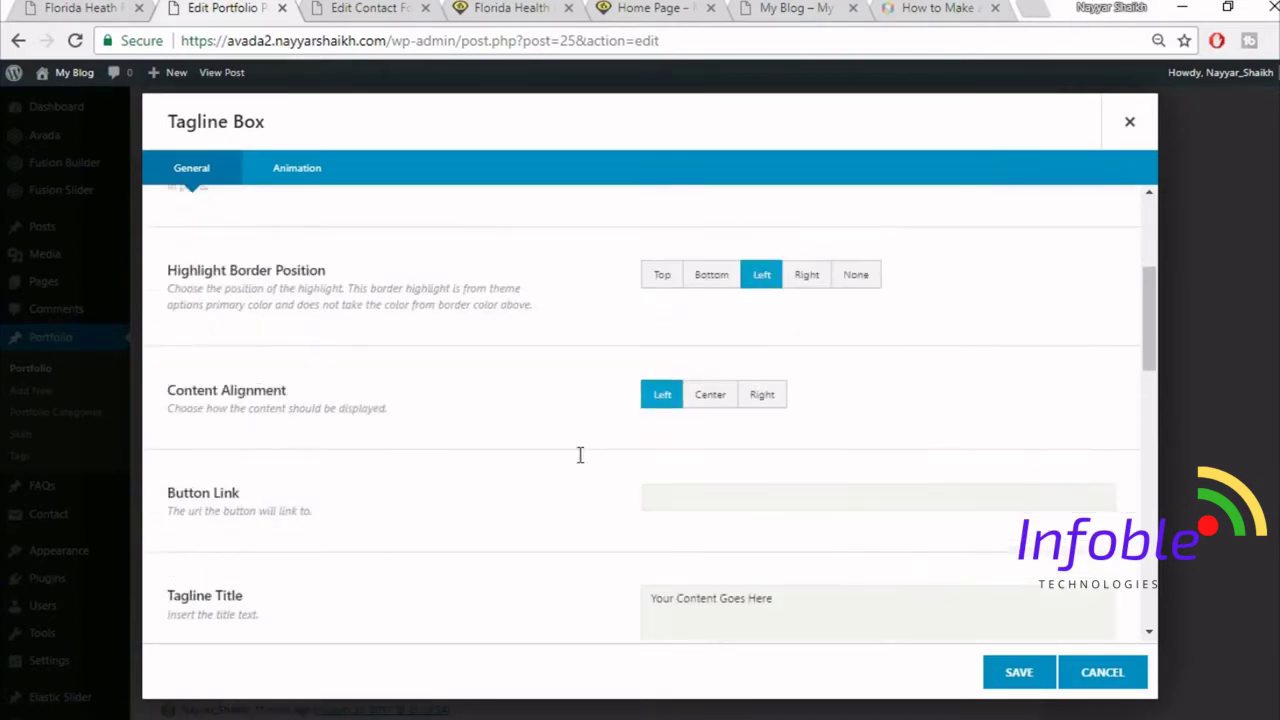
pyautogui.click(710, 290)
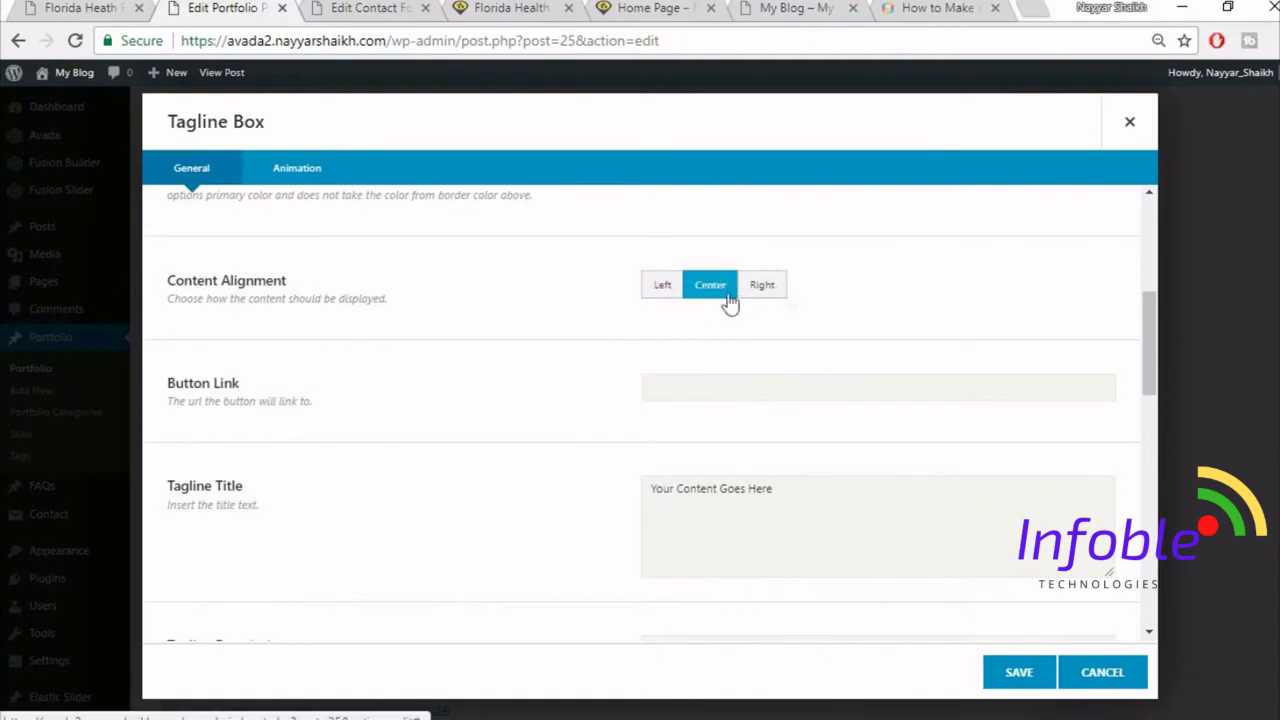
pyautogui.click(759, 397)
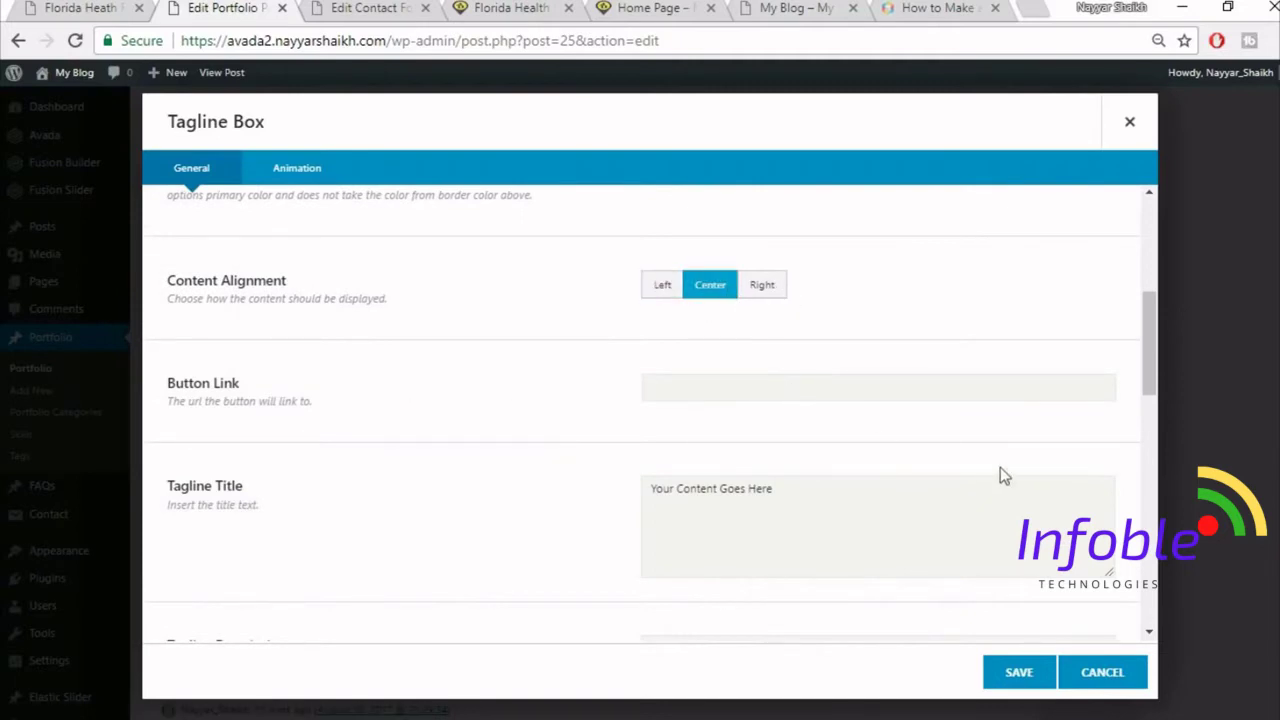
pyautogui.scroll(-1, 1000, 470)
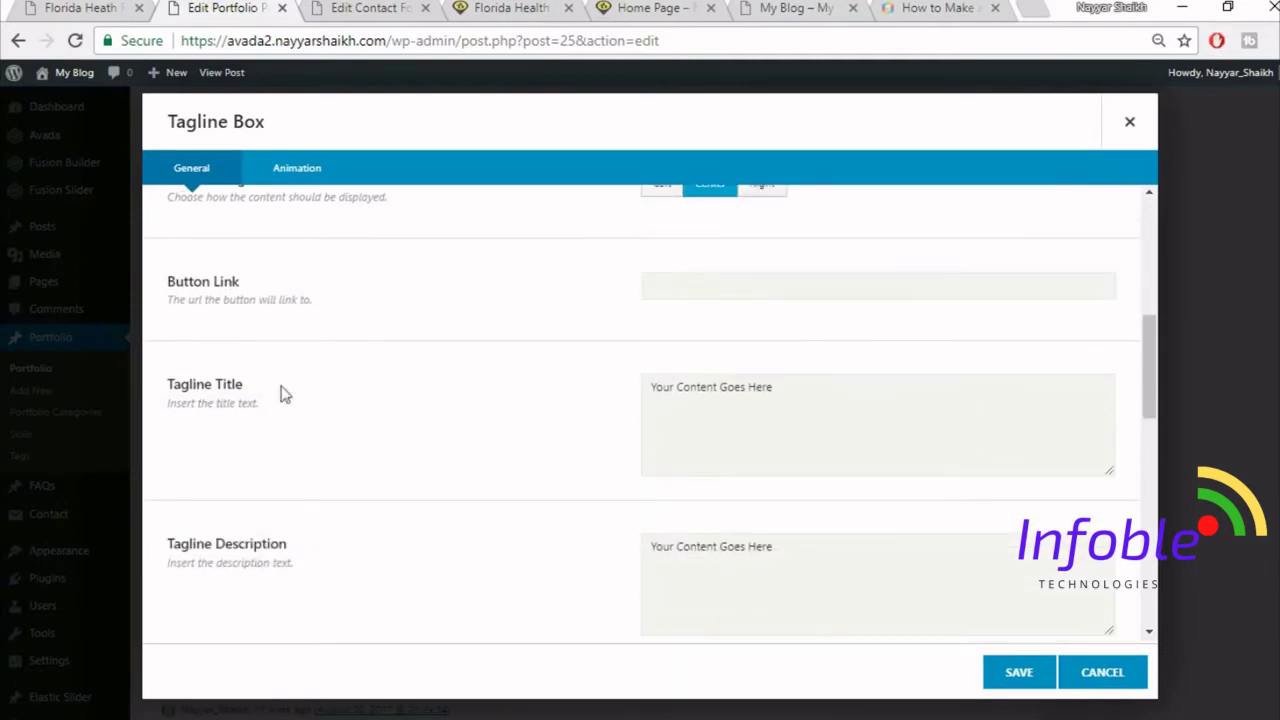
pyautogui.click(831, 420)
# - Paste 'Get A Quote Today' as the tagline title and clear the description and additional content
pyautogui.write('Get A Quote Today')
pyautogui.click(26, 6)
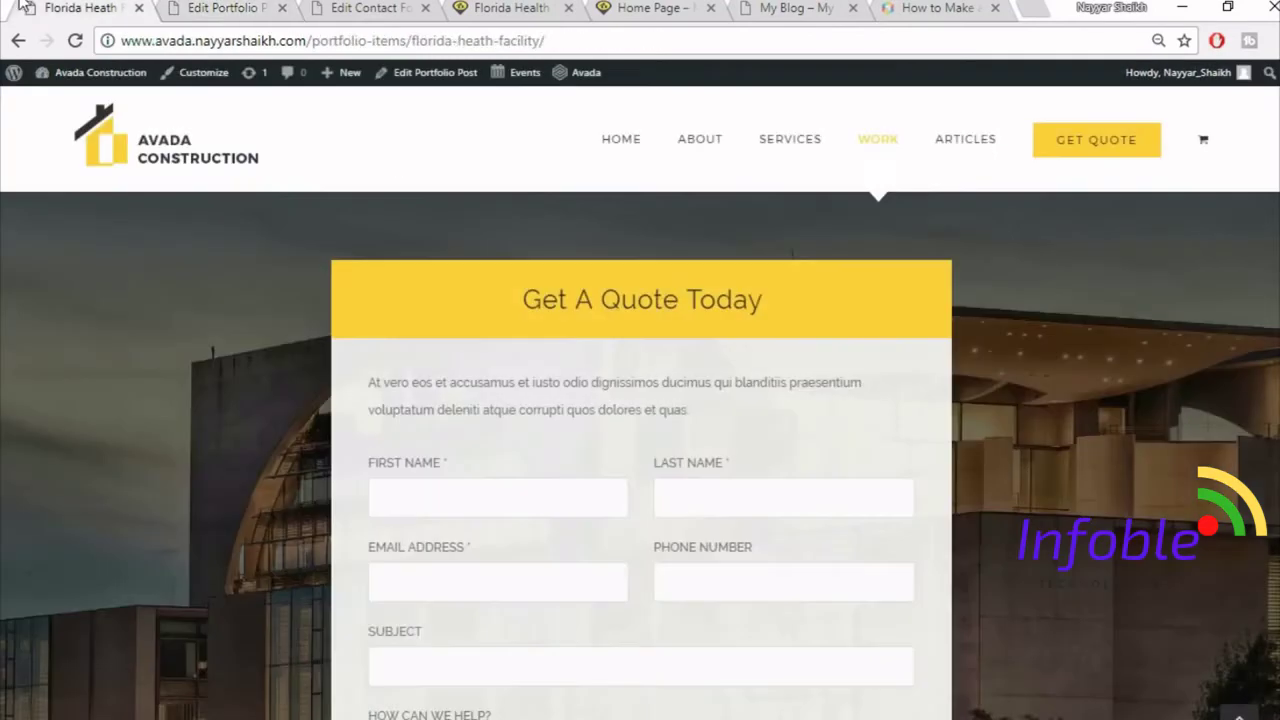
pyautogui.click(276, 8)
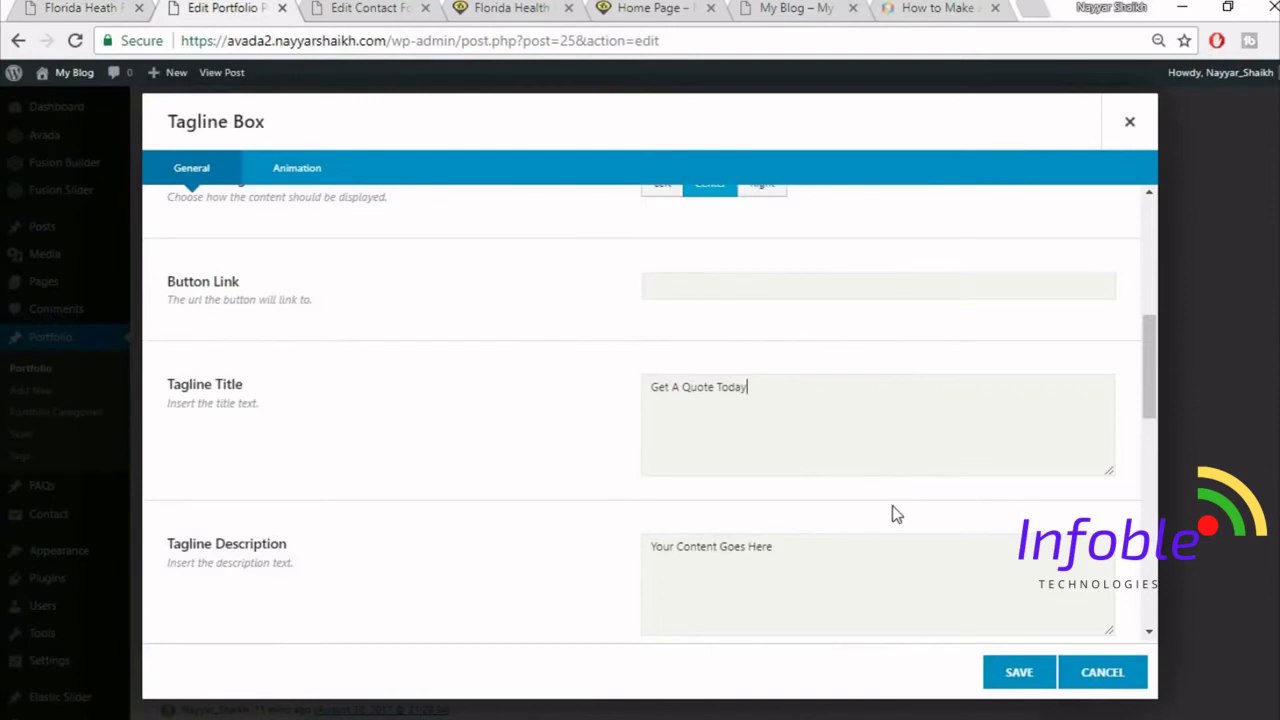
pyautogui.click(885, 571)
pyautogui.scroll(-2, 180, 469)
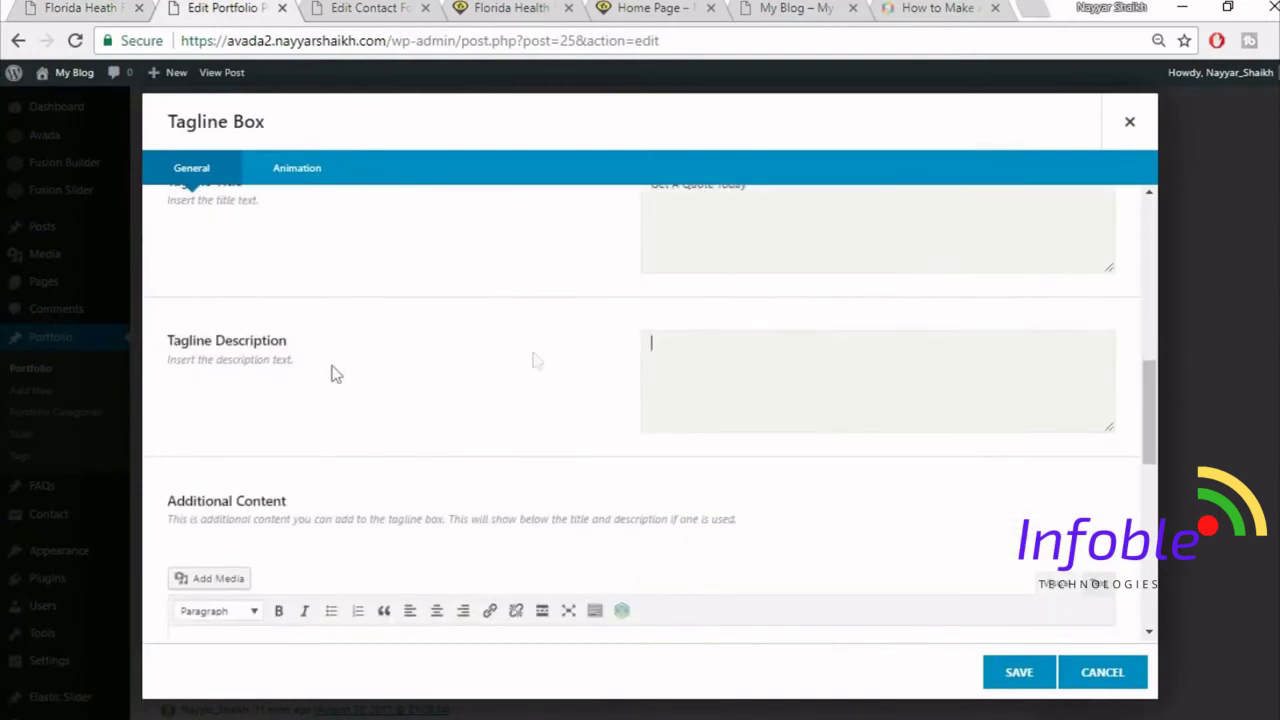
pyautogui.scroll(-3, 725, 420)
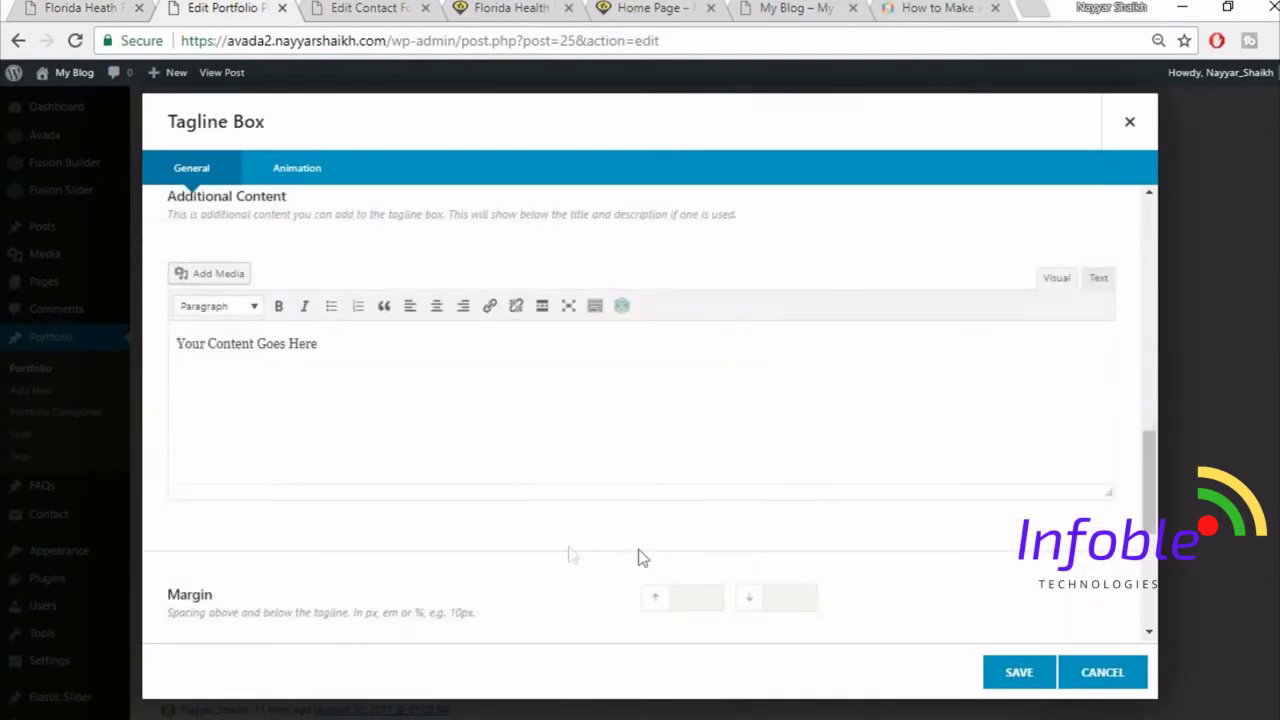
pyautogui.click(503, 471)
# - Set the tagline's top margin to 0 and save the Tagline Box
pyautogui.scroll(-3, 605, 447)
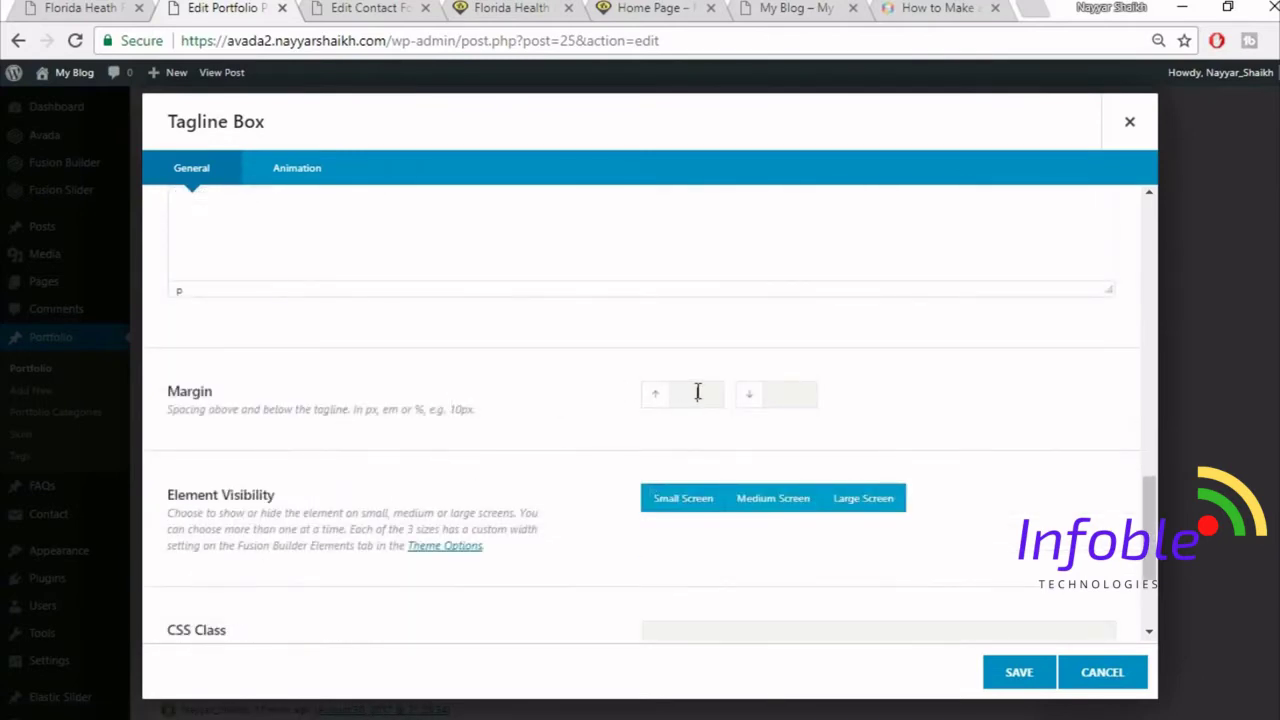
pyautogui.write('0')
pyautogui.press('Tab')
pyautogui.click(100, 8)
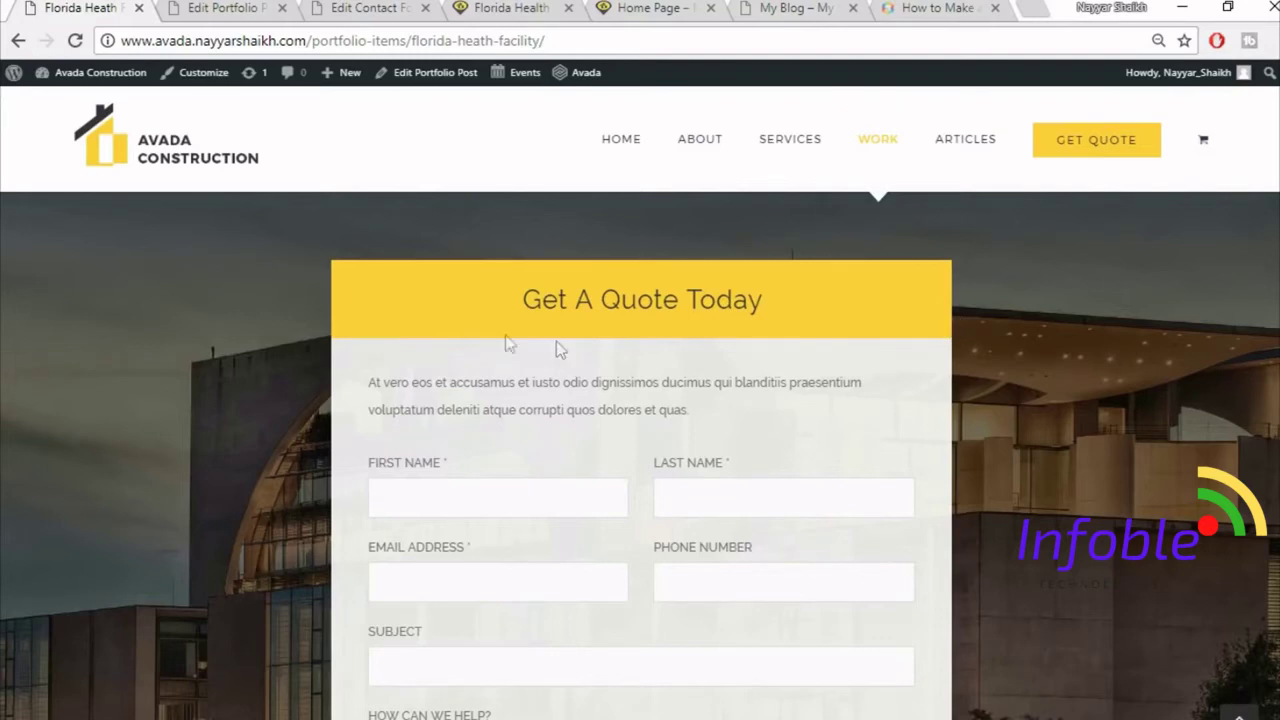
pyautogui.scroll(-1, 943, 346)
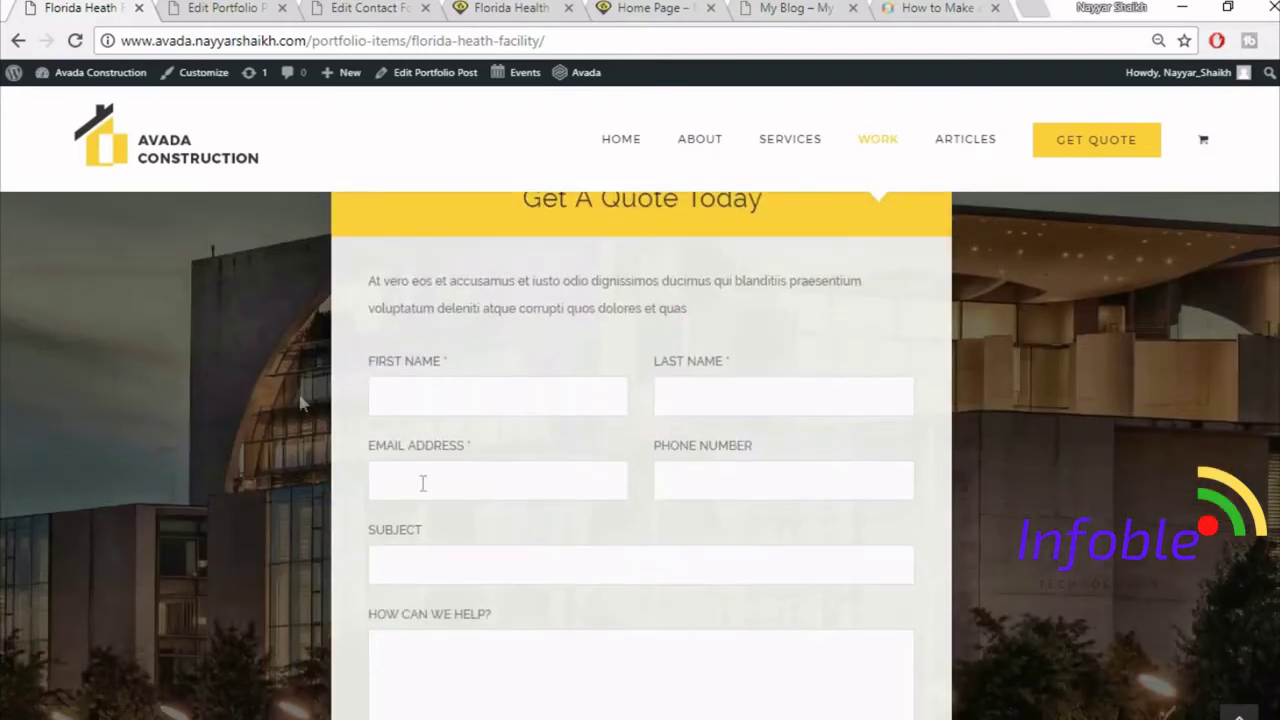
pyautogui.click(175, 8)
pyautogui.moveTo(708, 392); pyautogui.dragTo(643, 400)
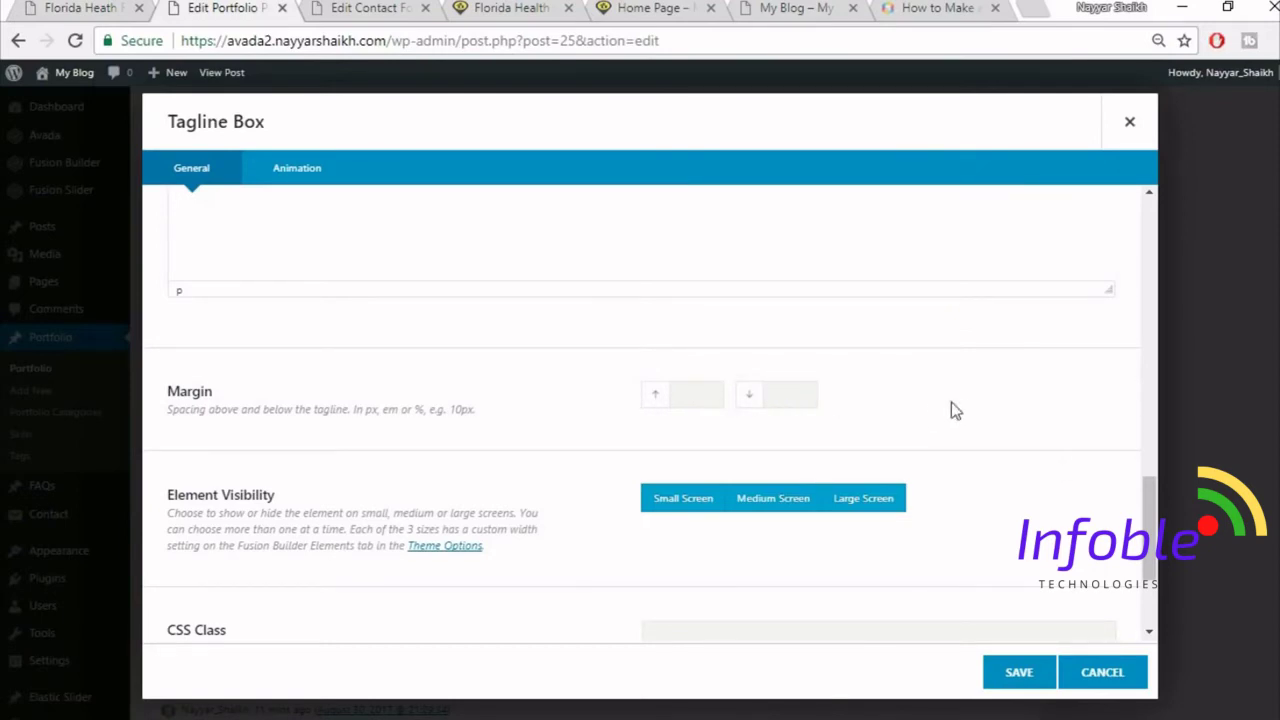
pyautogui.scroll(-2, 1075, 470)
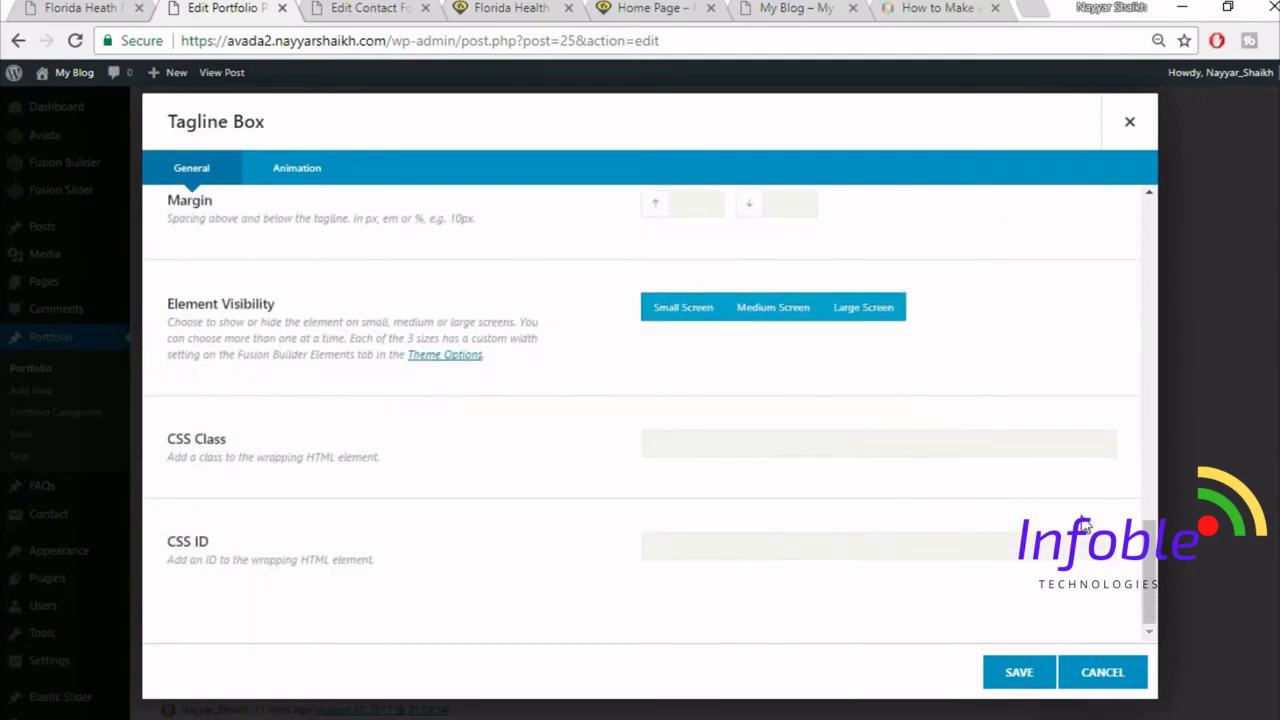
pyautogui.click(1010, 684)
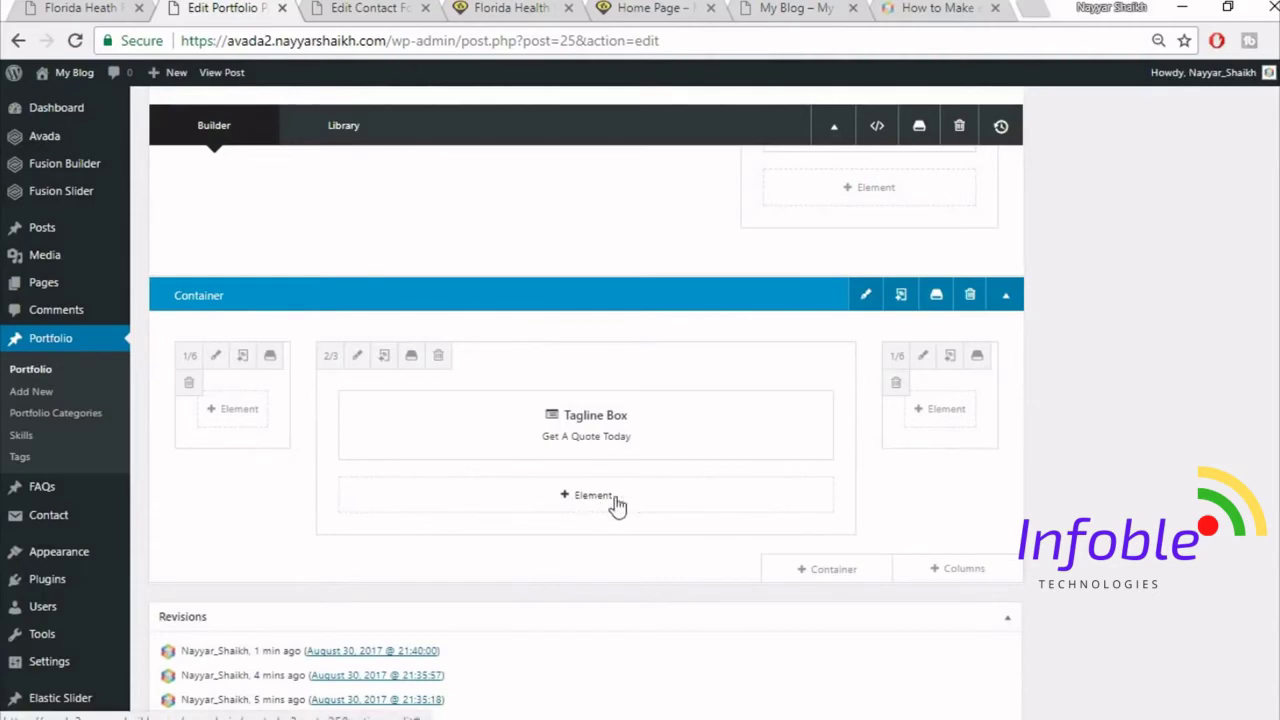
# - Insert a full-width Nested Columns row and copy the quote form's intro paragraph from the live page
pyautogui.click(615, 503)
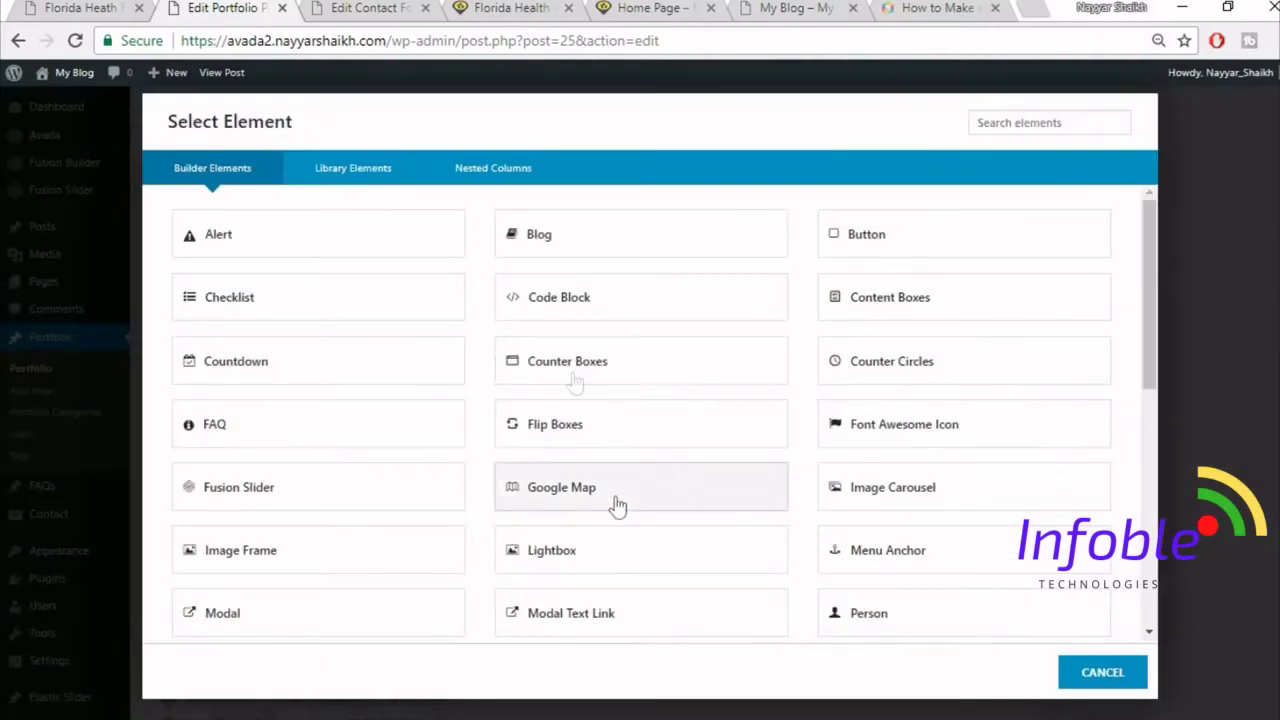
pyautogui.click(525, 172)
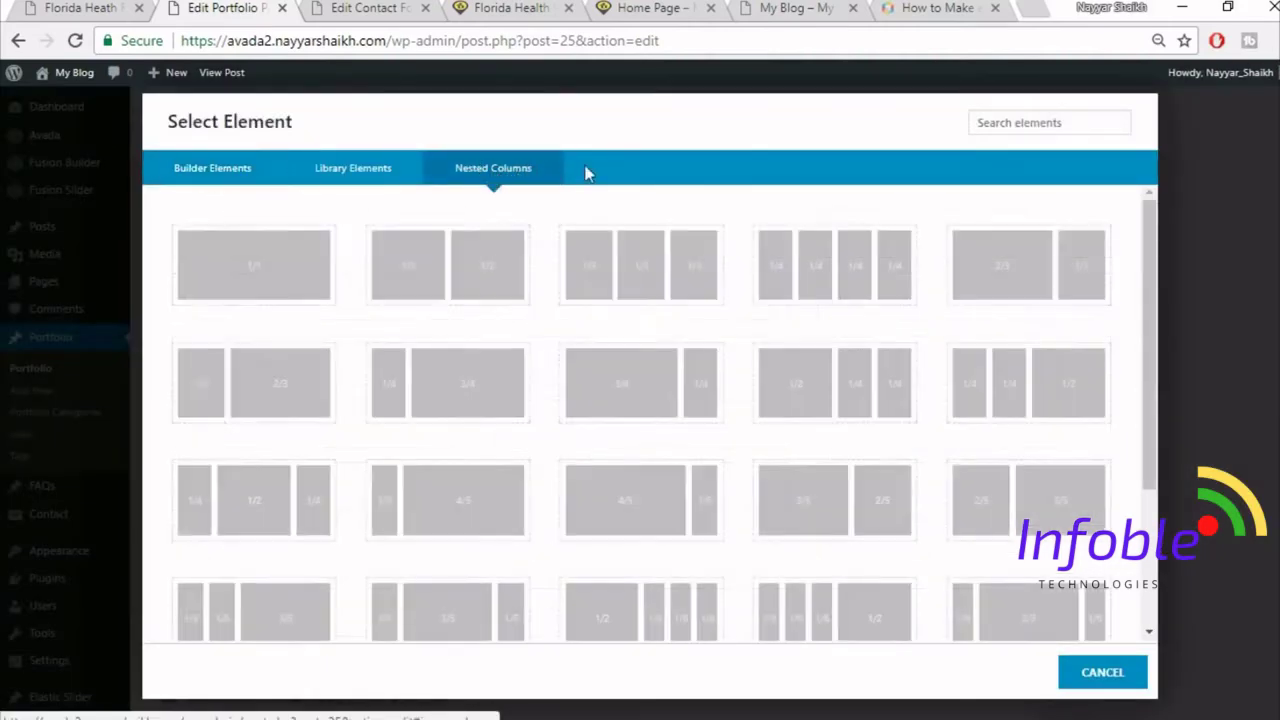
pyautogui.click(244, 288)
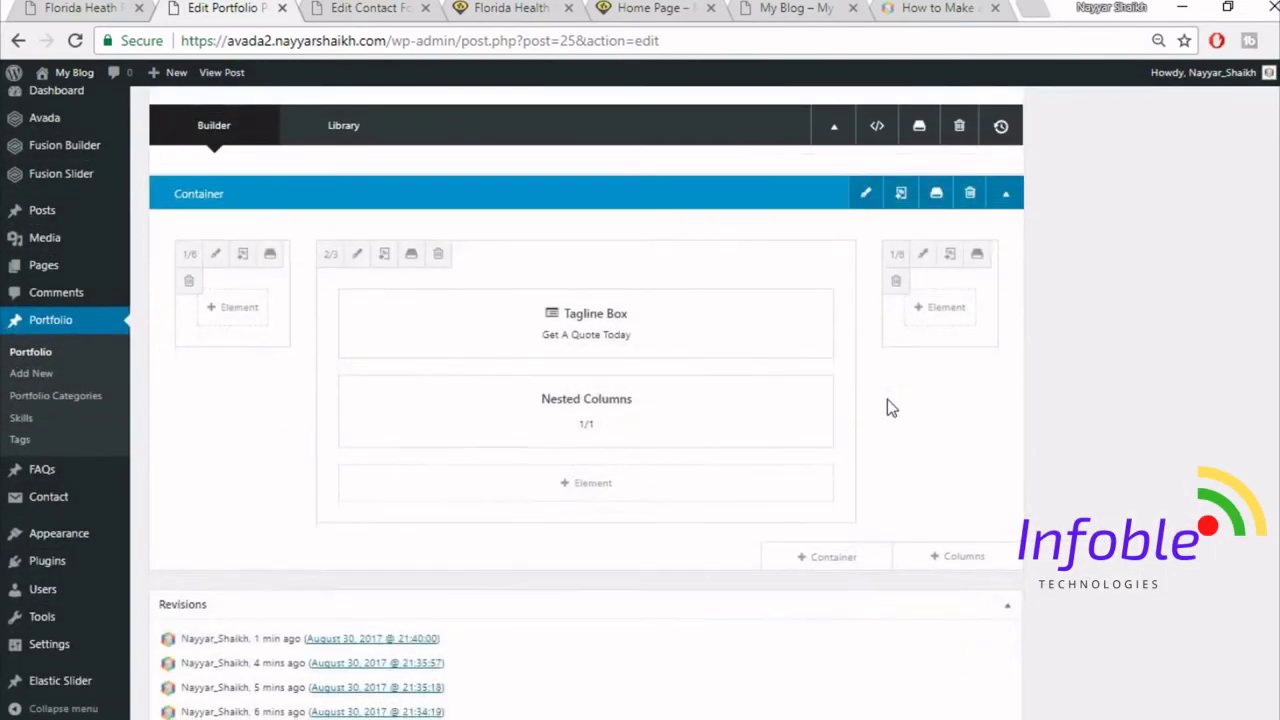
pyautogui.moveTo(591, 440)
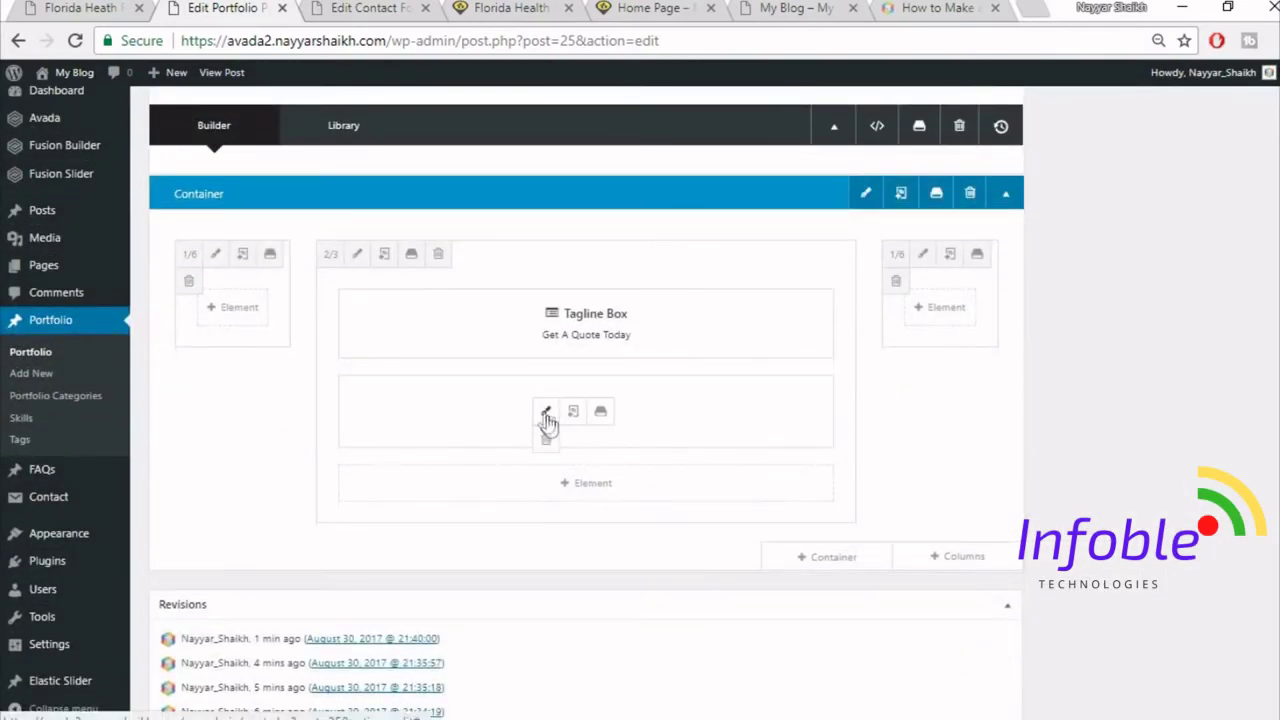
pyautogui.click(546, 414)
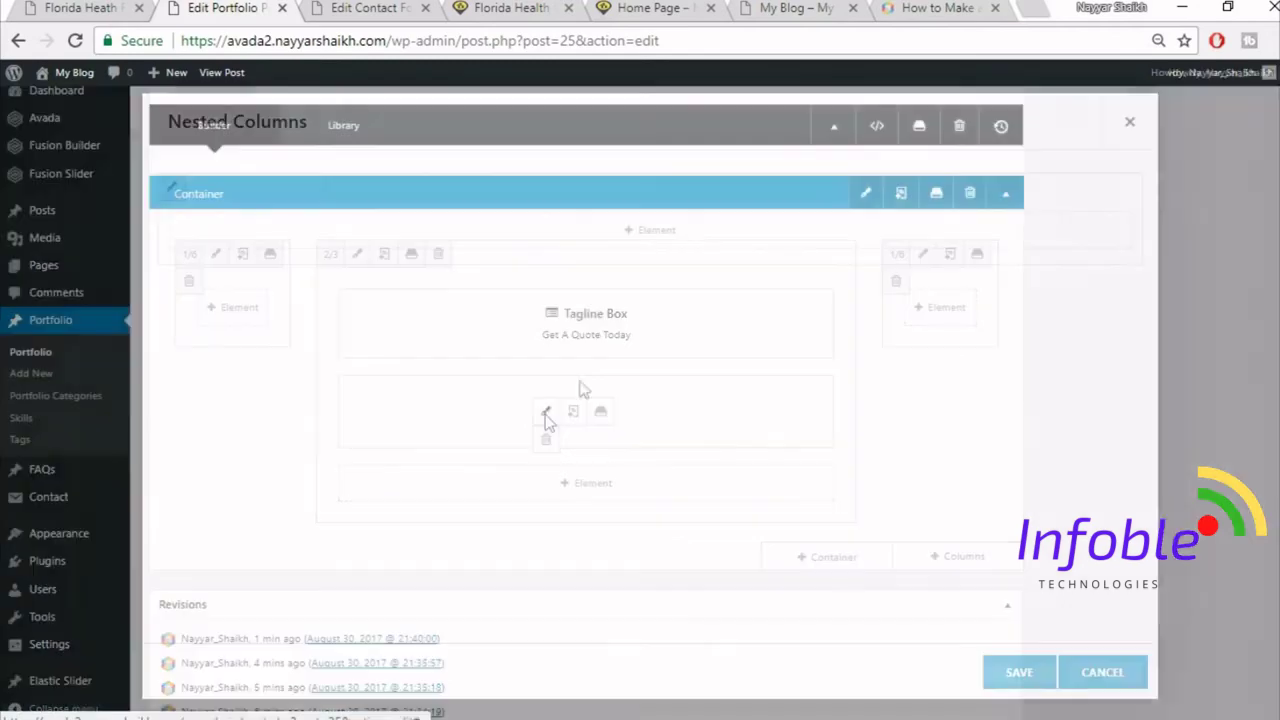
pyautogui.click(96, 8)
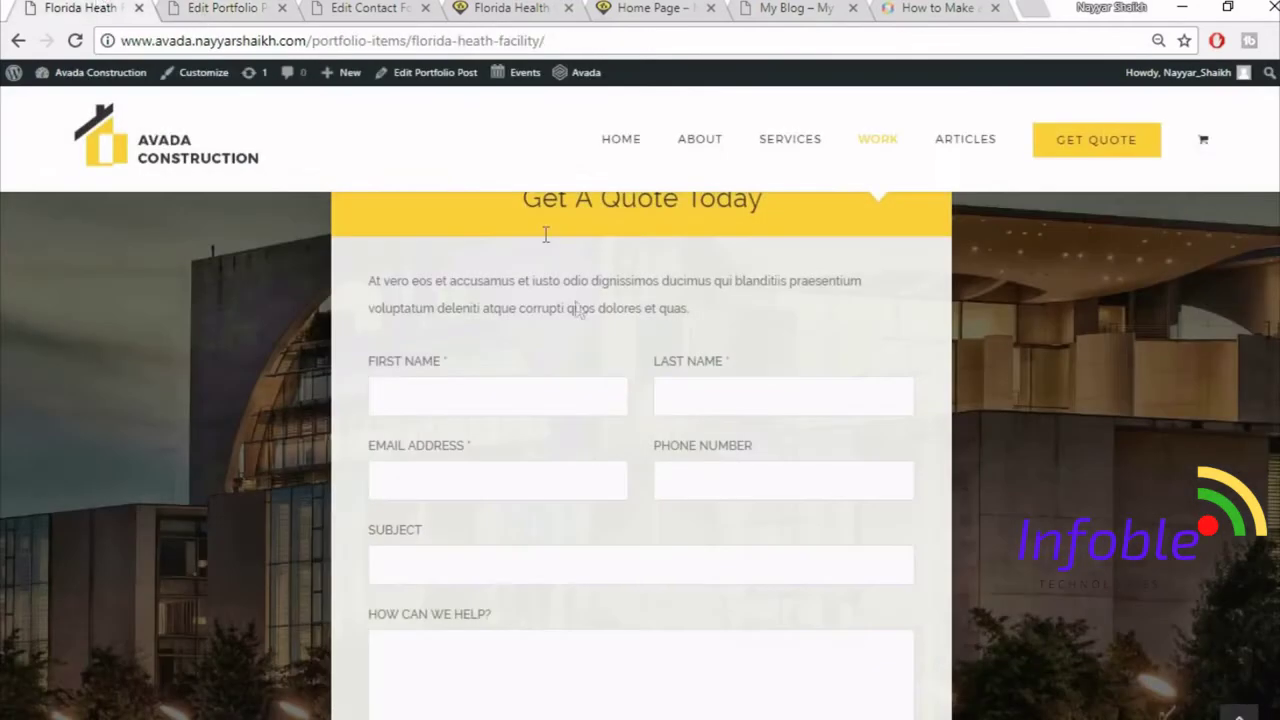
pyautogui.scroll(1, 578, 310)
pyautogui.moveTo(362, 386); pyautogui.dragTo(734, 408)
pyautogui.hotkey('ctrl', 'c')
pyautogui.click(280, 8)
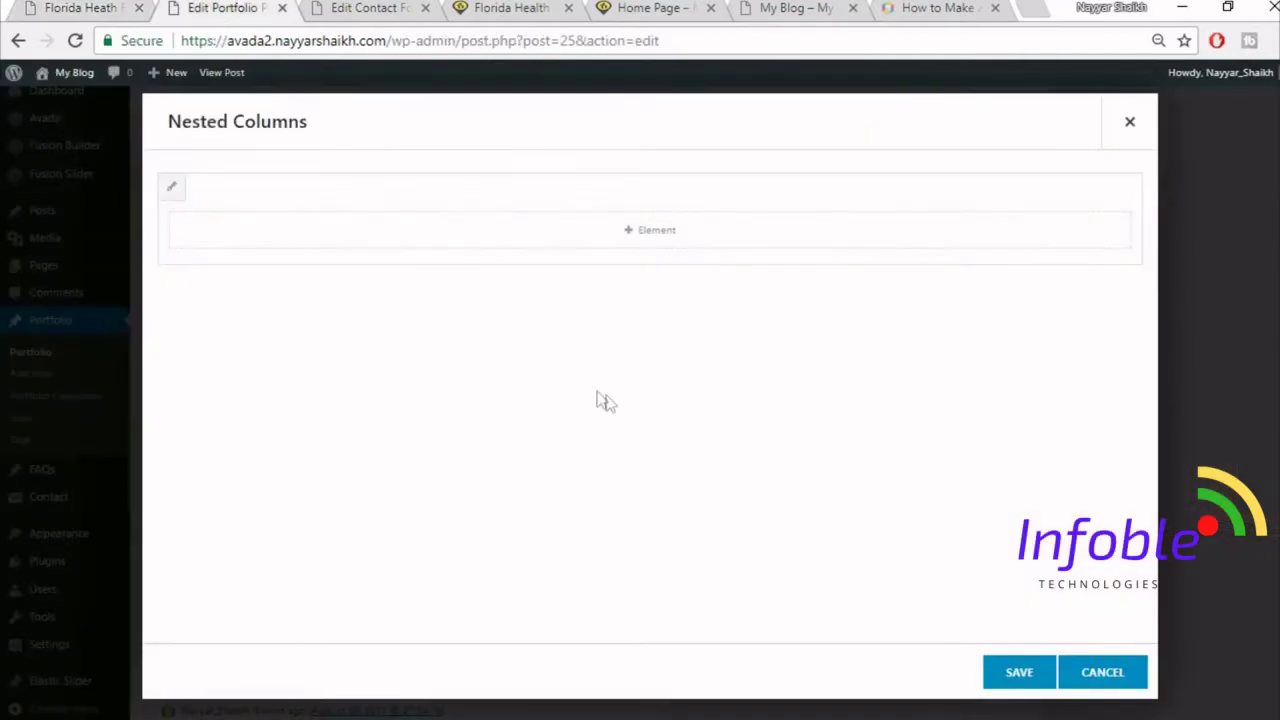
# - Add a Text Block with the pasted 'At vero eos et accusamus…' paragraph in Text mode and save it
pyautogui.click(729, 237)
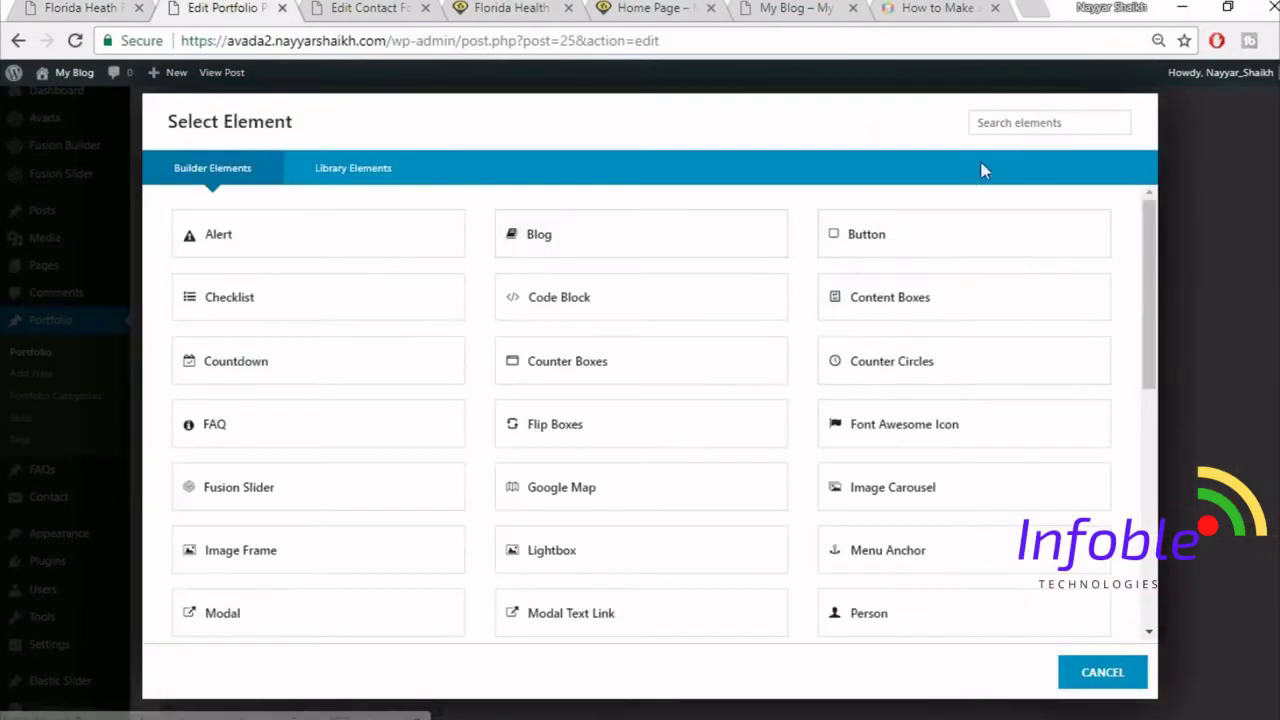
pyautogui.click(1015, 122)
pyautogui.write('tex')
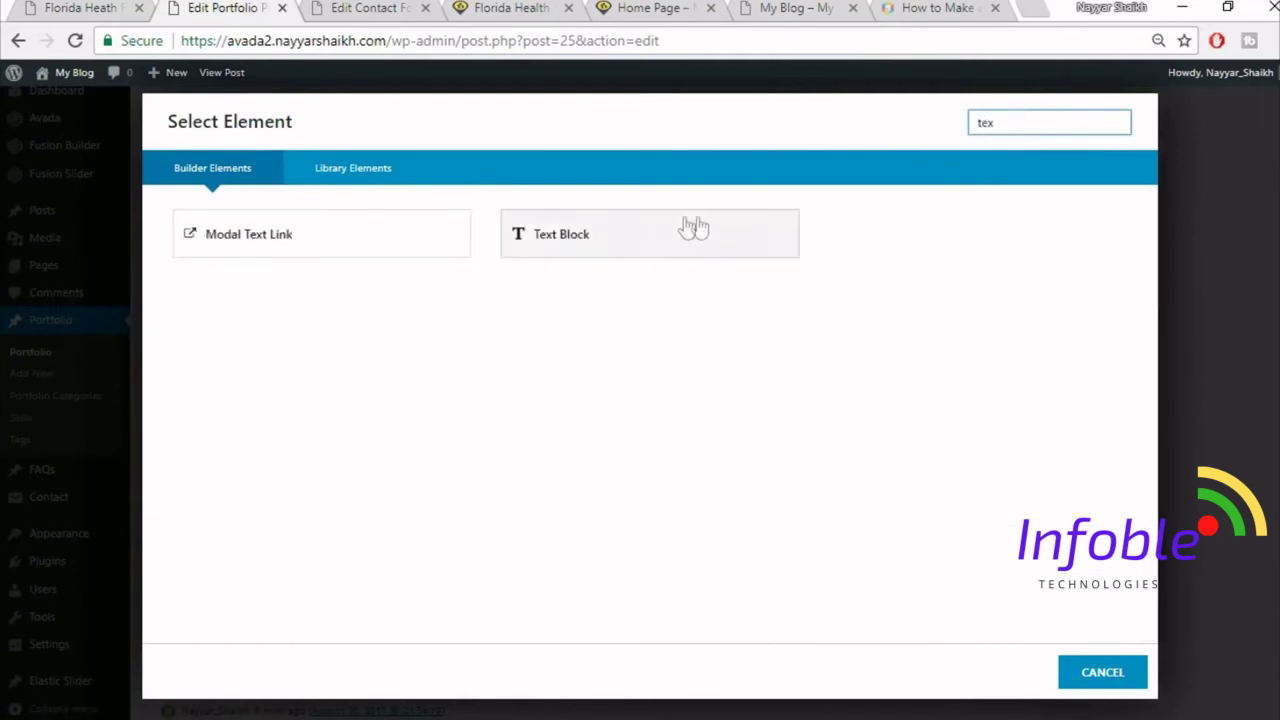
pyautogui.click(680, 237)
pyautogui.click(500, 421)
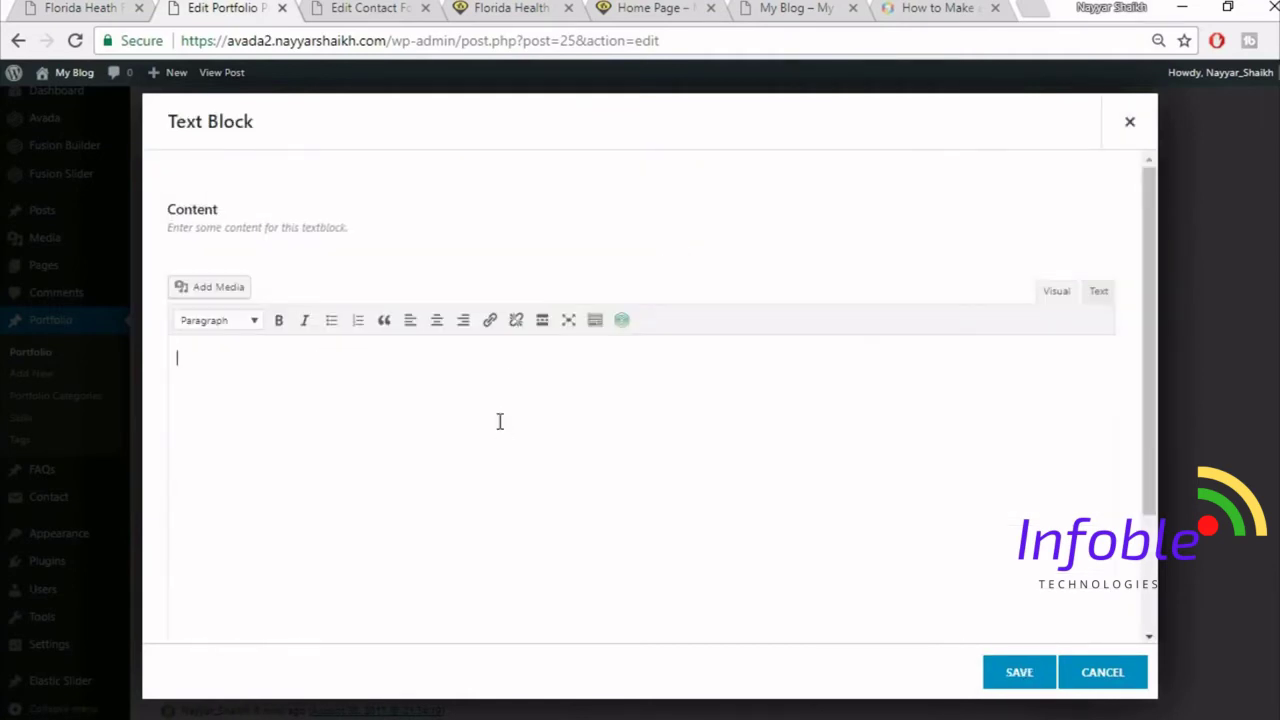
pyautogui.click(1097, 292)
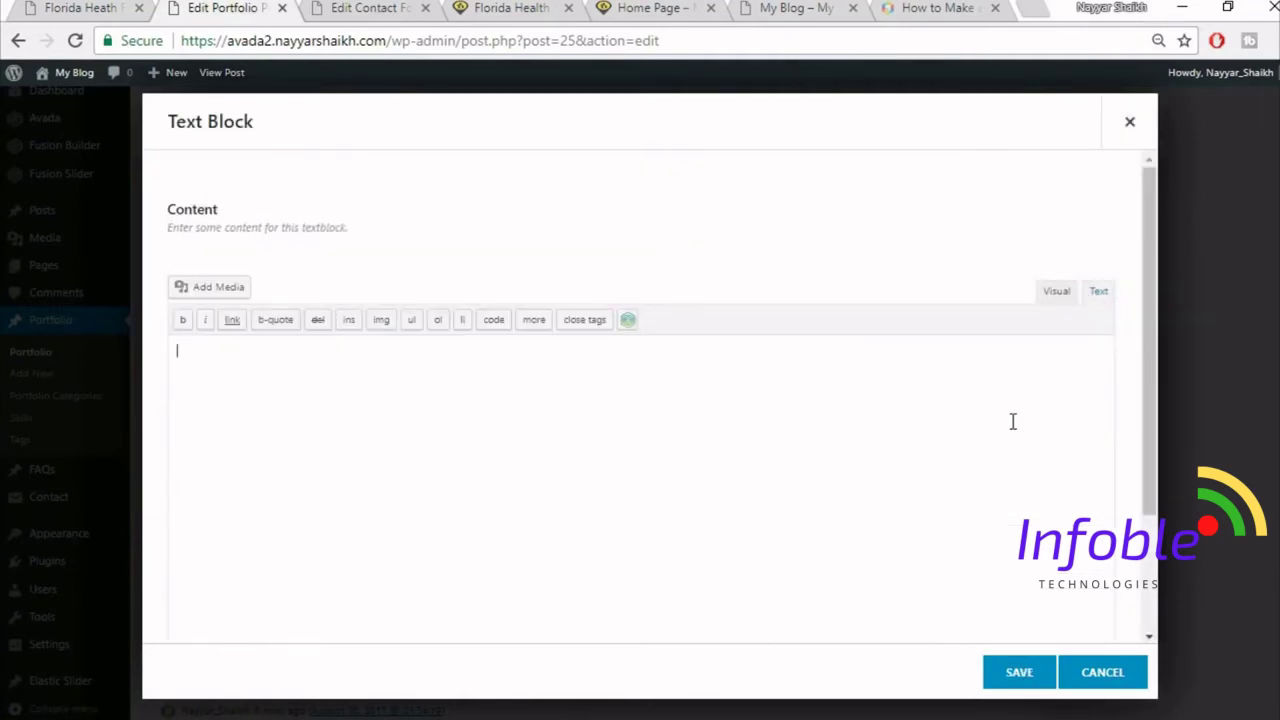
pyautogui.hotkey('ctrl', 'v')
pyautogui.click(1040, 662)
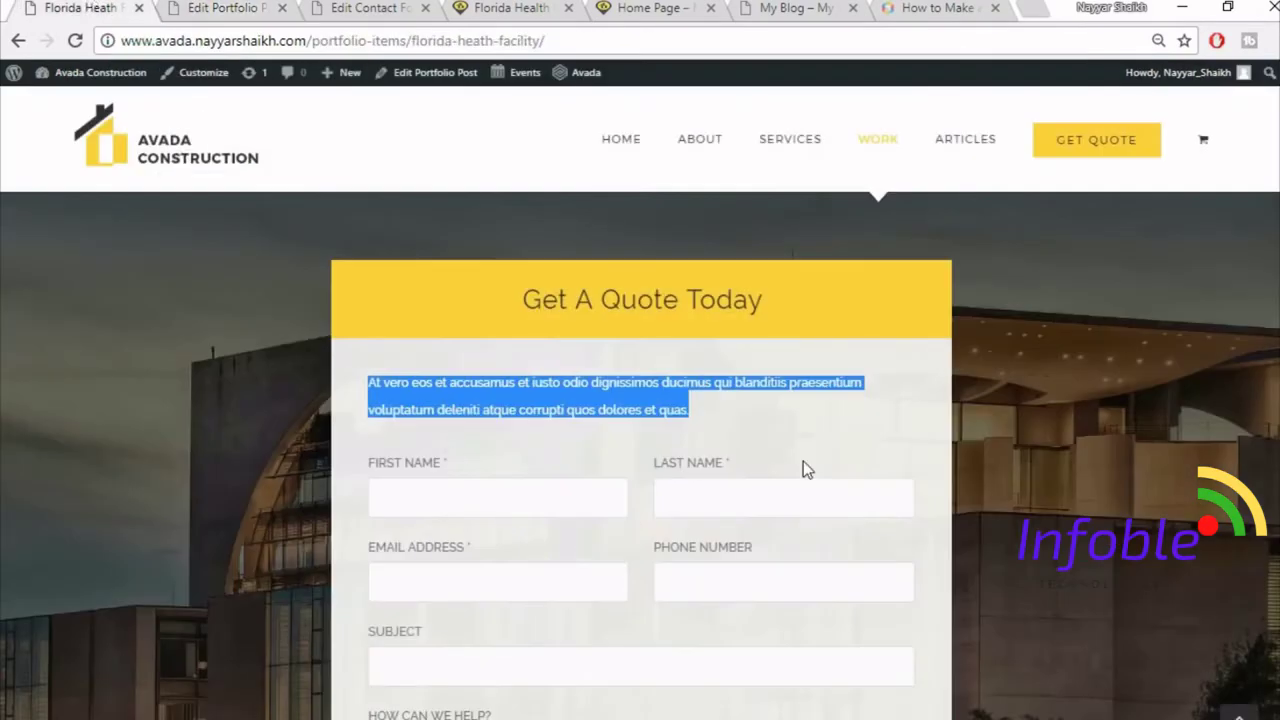
pyautogui.scroll(-5, 803, 461)
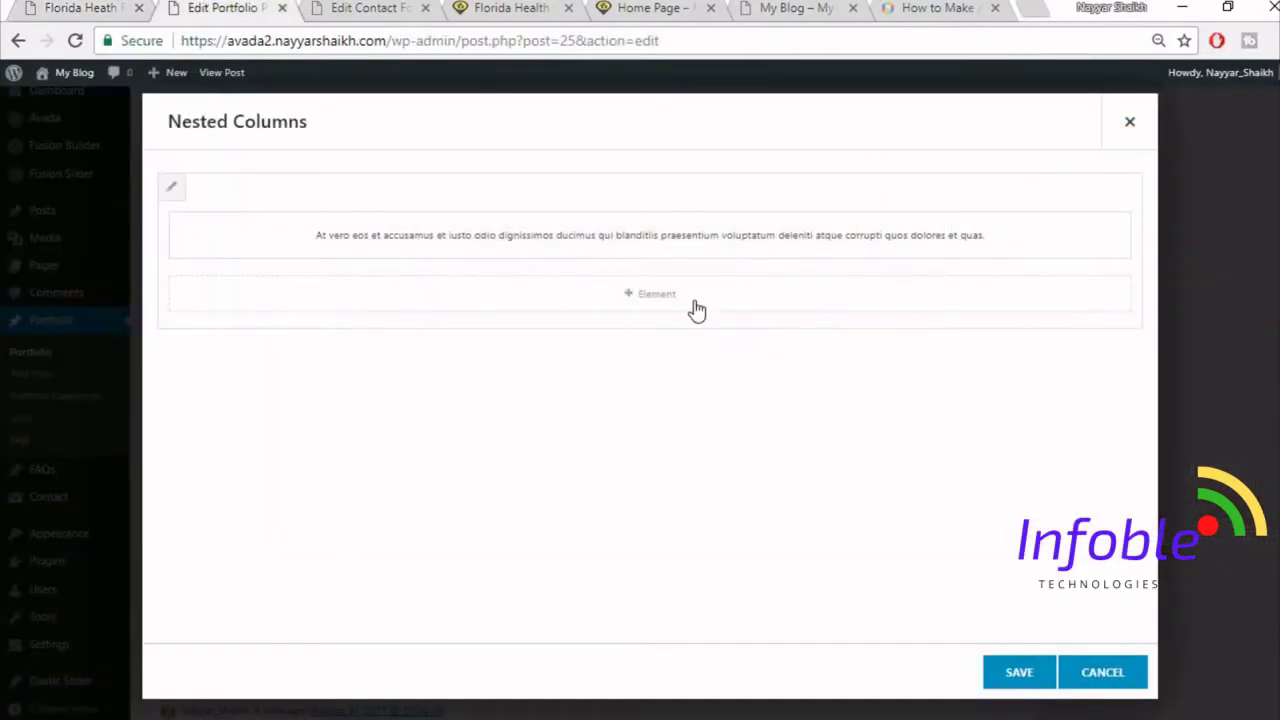
pyautogui.click(697, 310)
# - Add a Code Block with the [contact-form-7 id="41" title="CF1"] shortcode and save the nested columns
pyautogui.click(1019, 114)
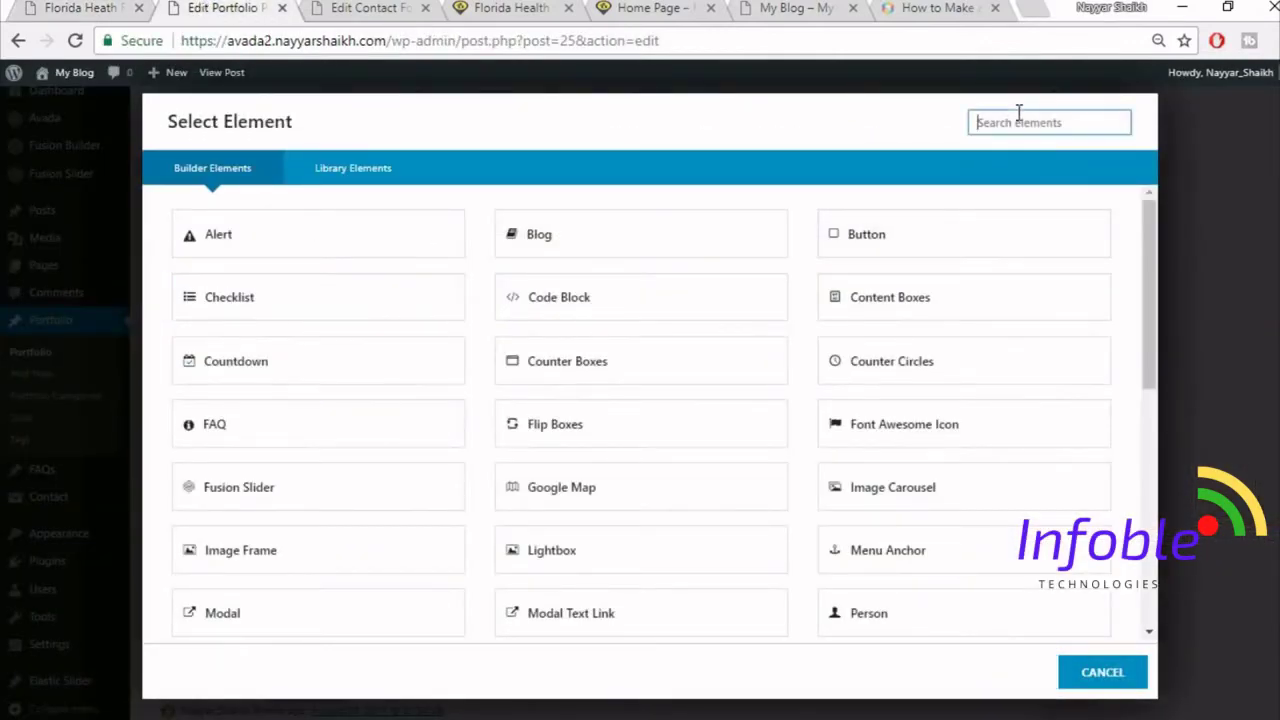
pyautogui.write('cod')
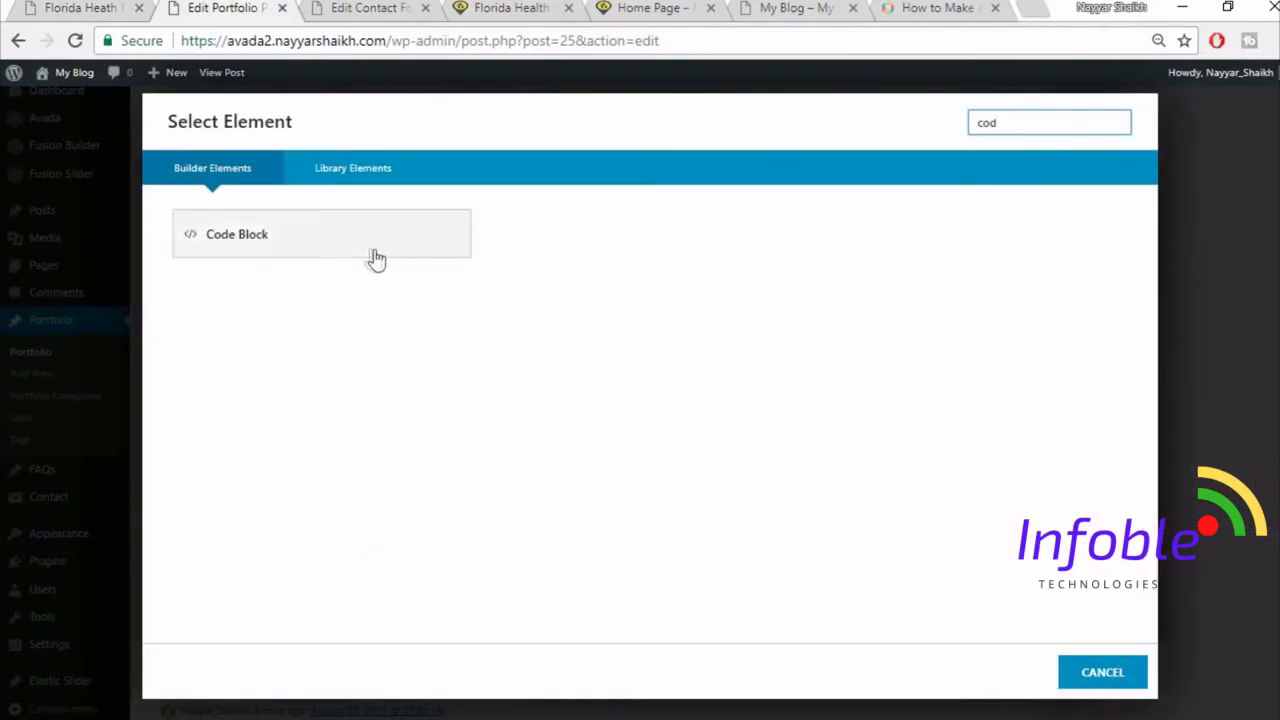
pyautogui.click(372, 258)
pyautogui.click(358, 8)
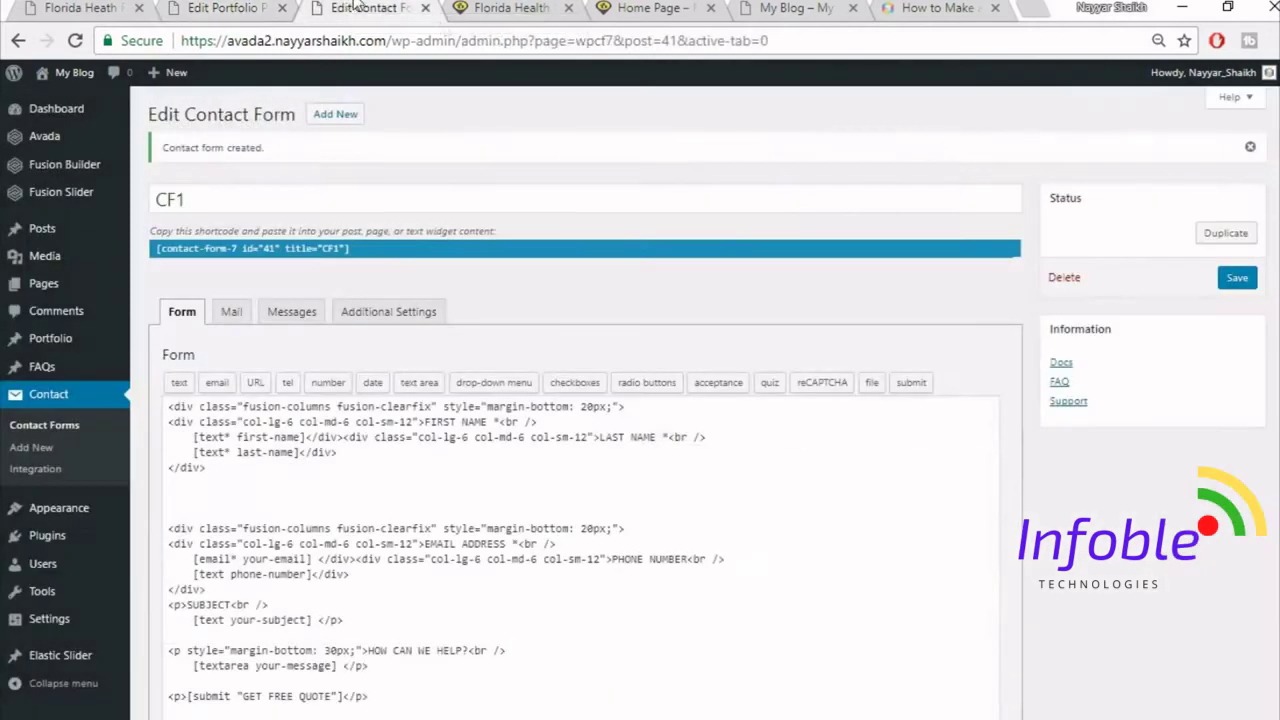
pyautogui.click(331, 257)
pyautogui.hotkey('ctrl', 'c')
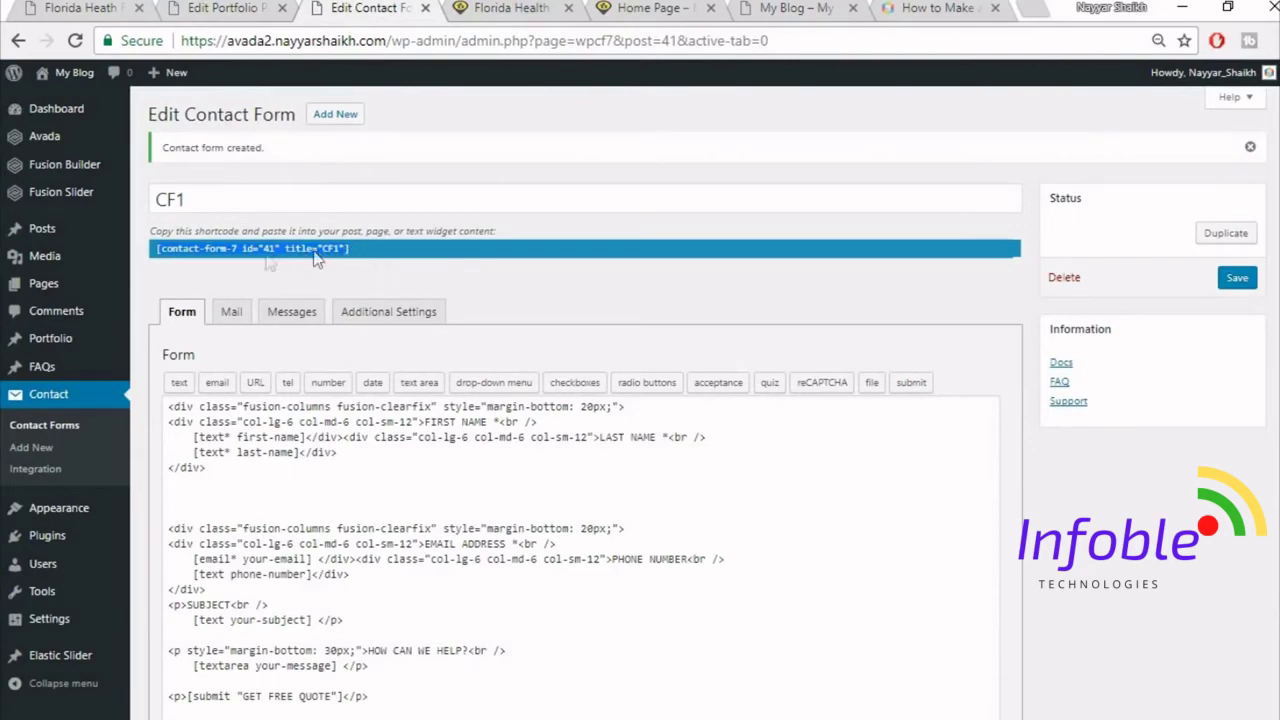
pyautogui.click(205, 8)
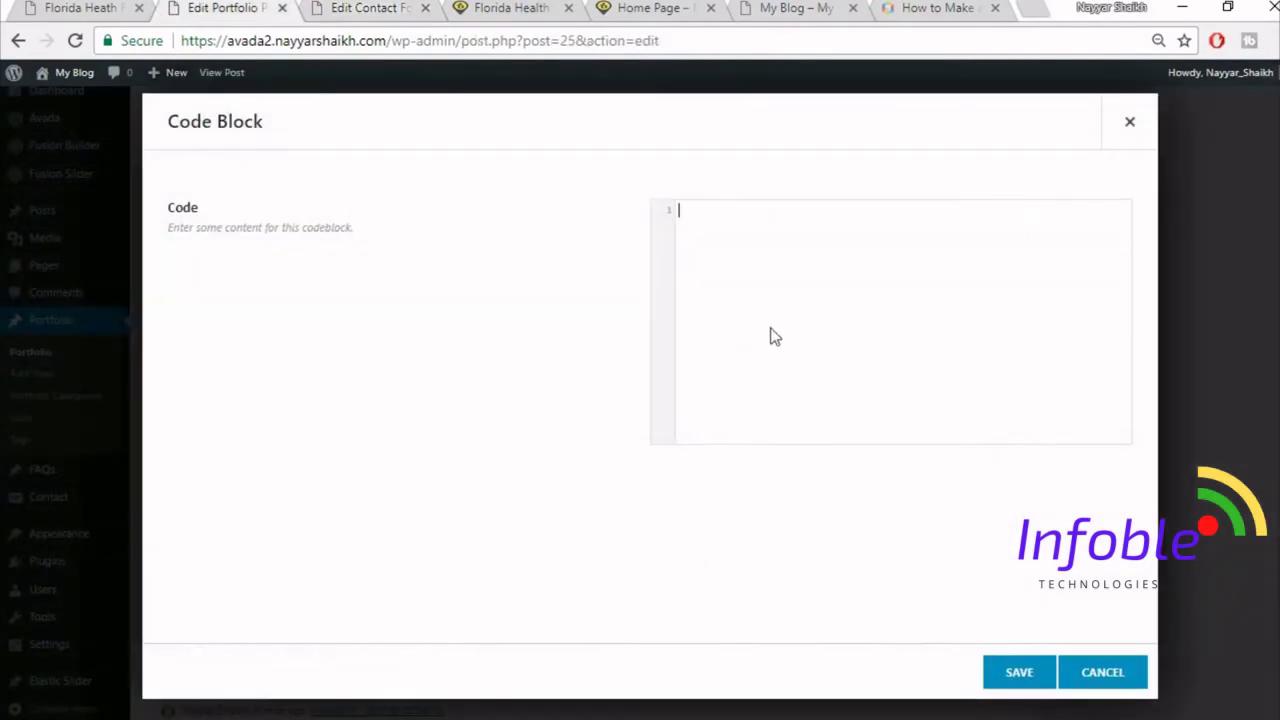
pyautogui.hotkey('ctrl', 'v')
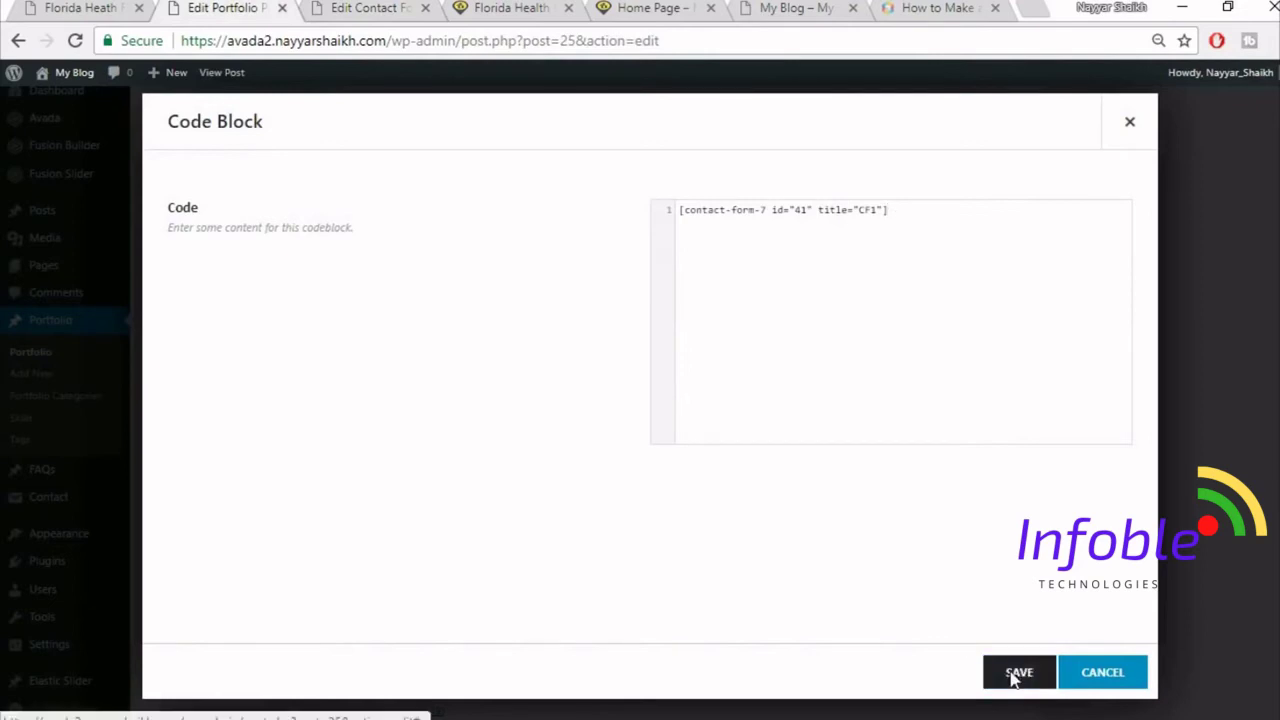
pyautogui.click(1014, 674)
pyautogui.click(1044, 680)
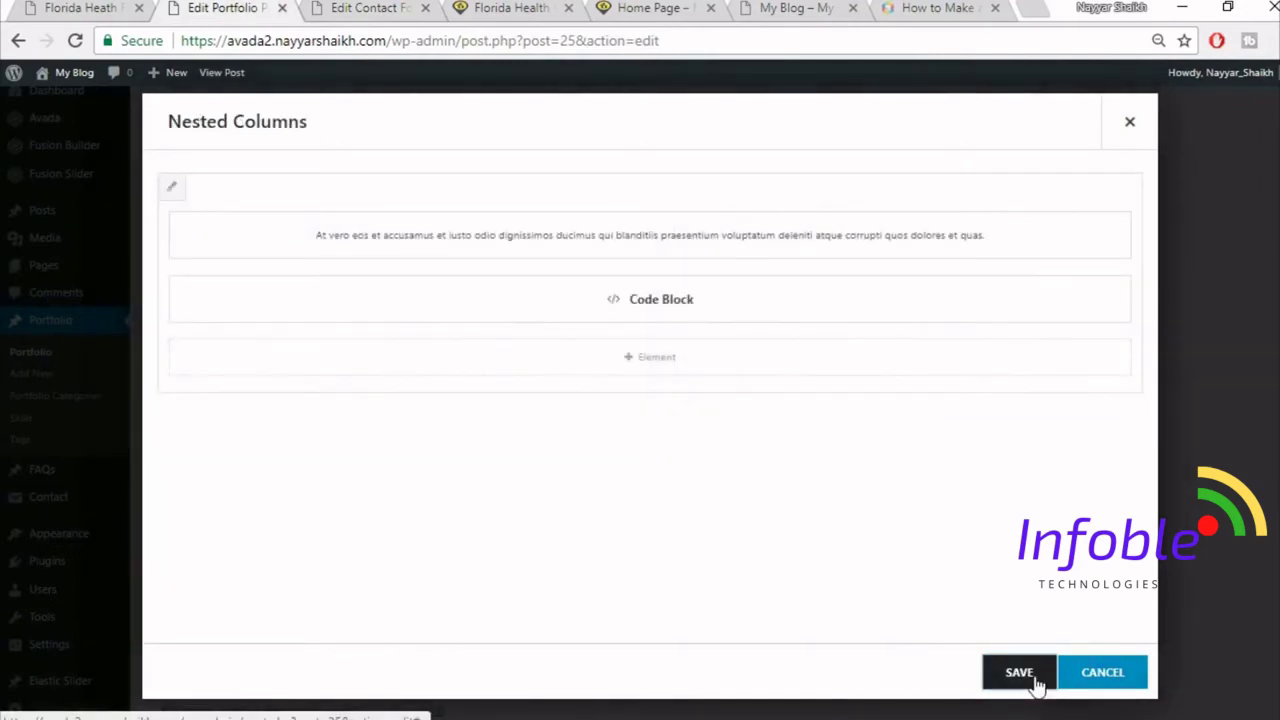
pyautogui.click(117, 7)
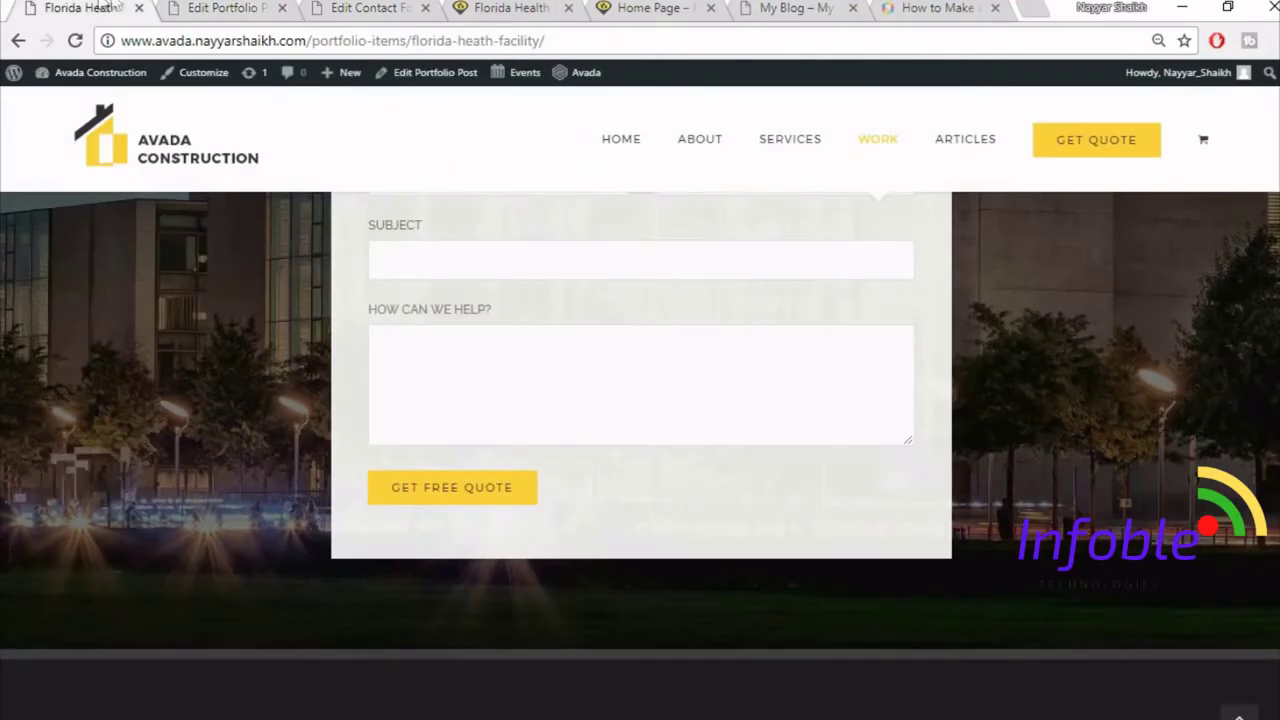
# - Scroll through the live quote form, then return to the portfolio builder
pyautogui.scroll(4, 677, 408)
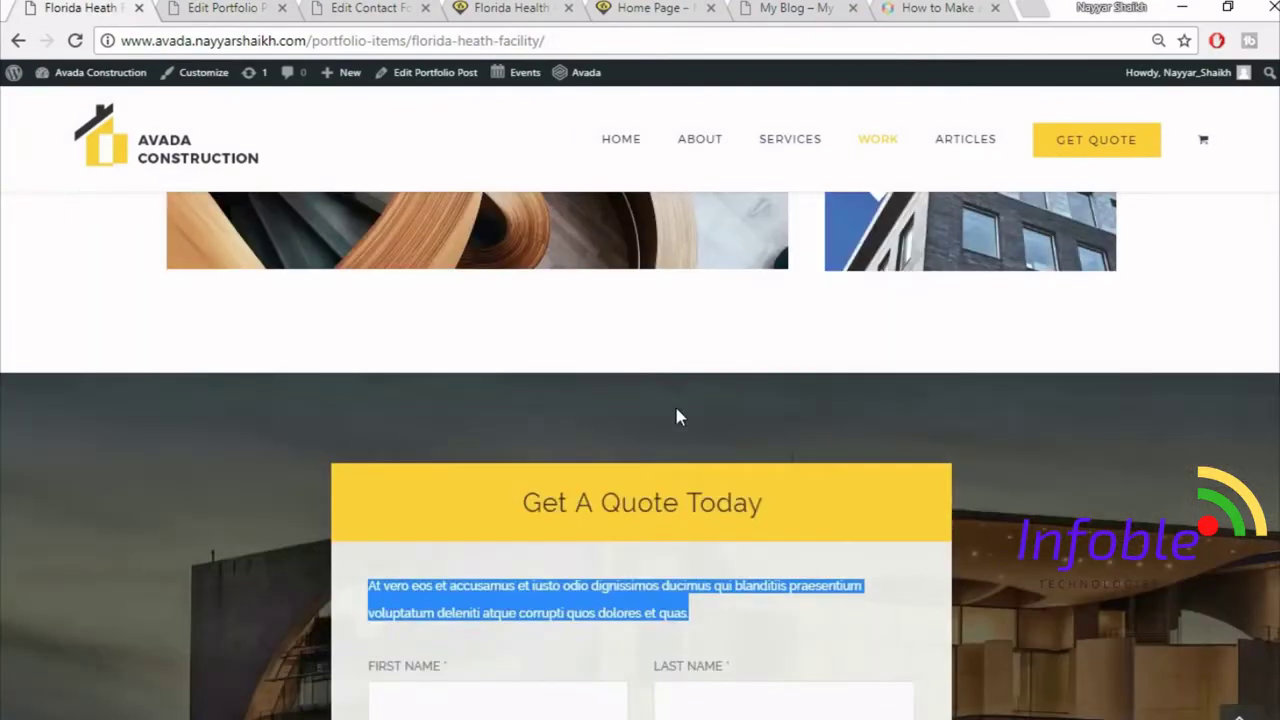
pyautogui.scroll(-6, 677, 410)
pyautogui.scroll(4, 702, 451)
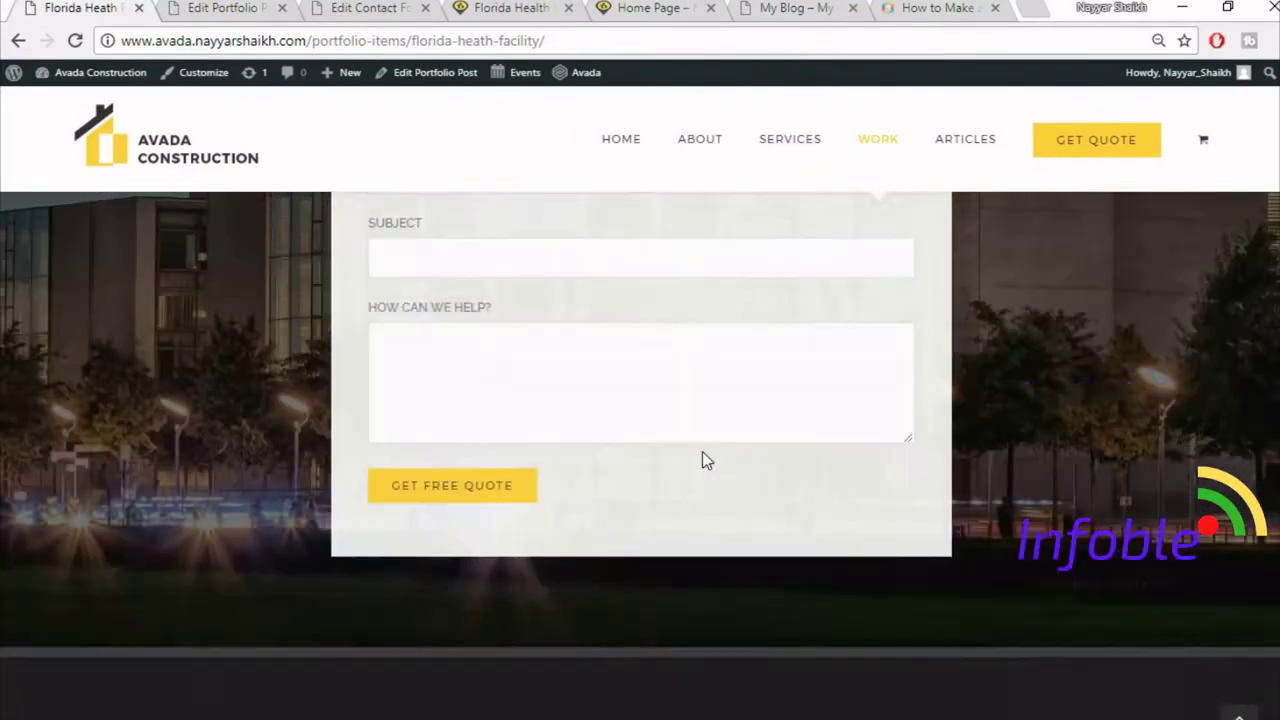
pyautogui.scroll(3, 702, 451)
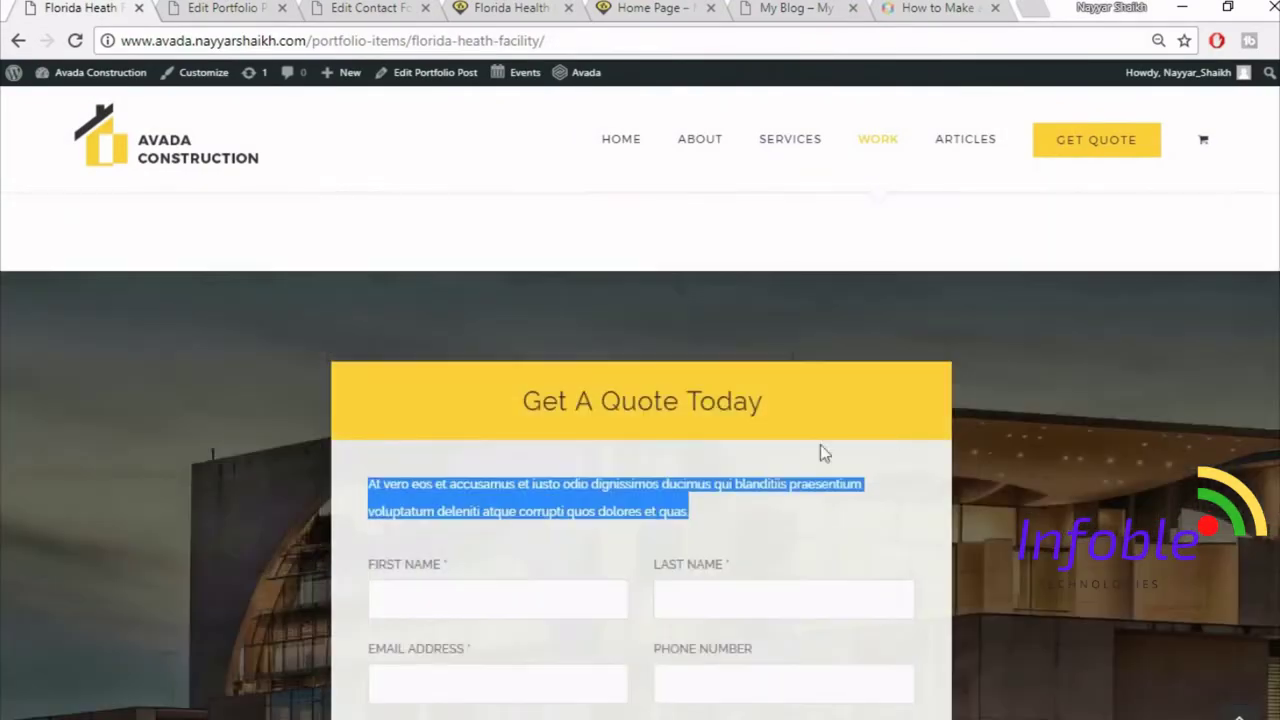
pyautogui.click(918, 527)
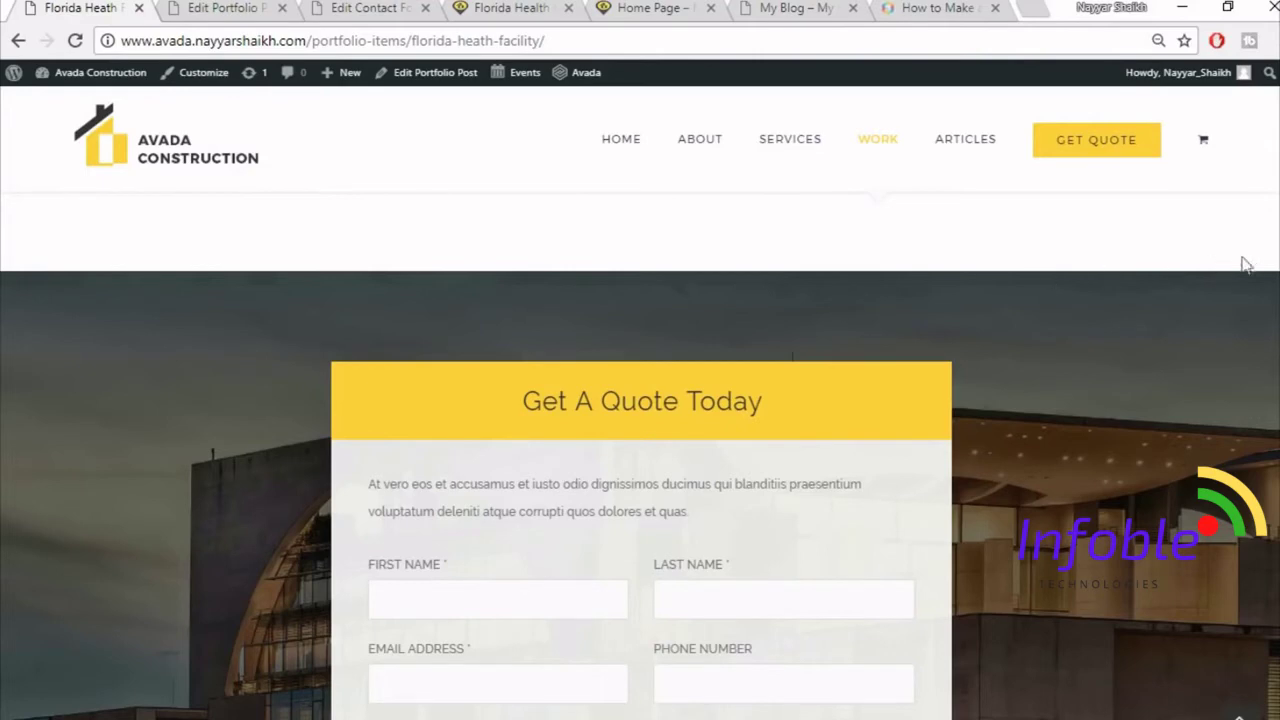
pyautogui.scroll(-5, 1186, 414)
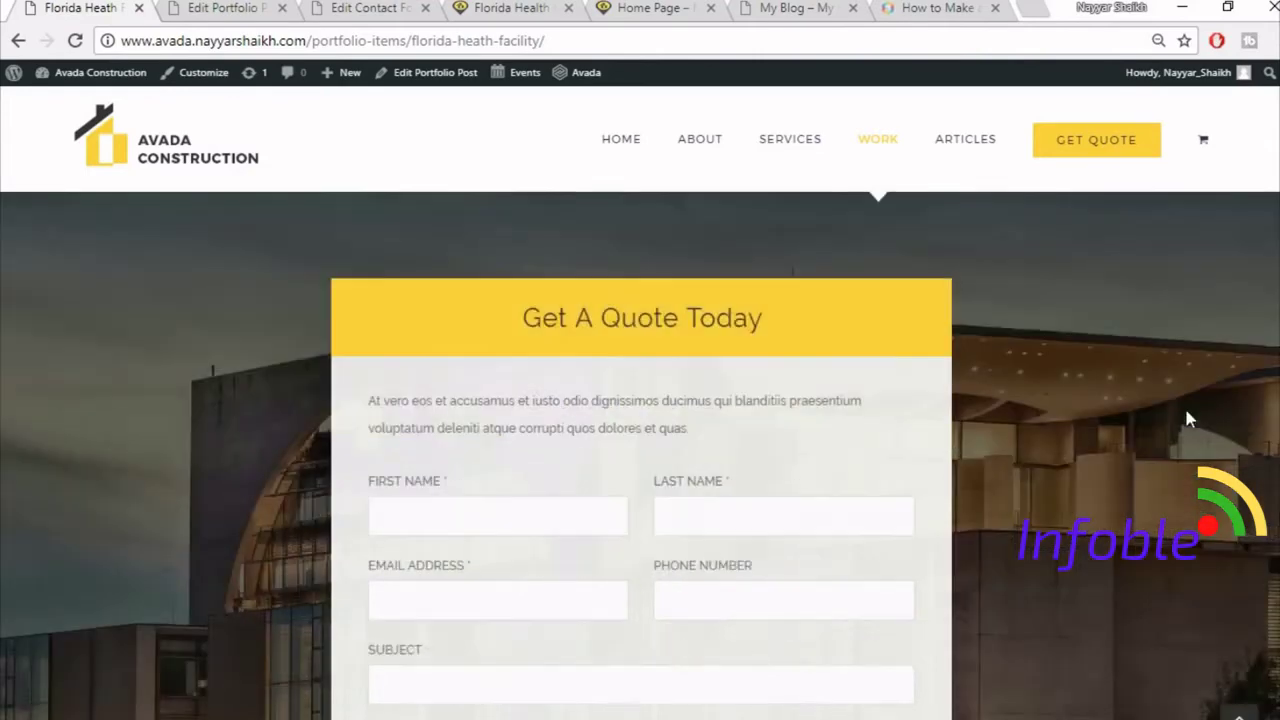
pyautogui.click(252, 8)
pyautogui.scroll(1, 991, 410)
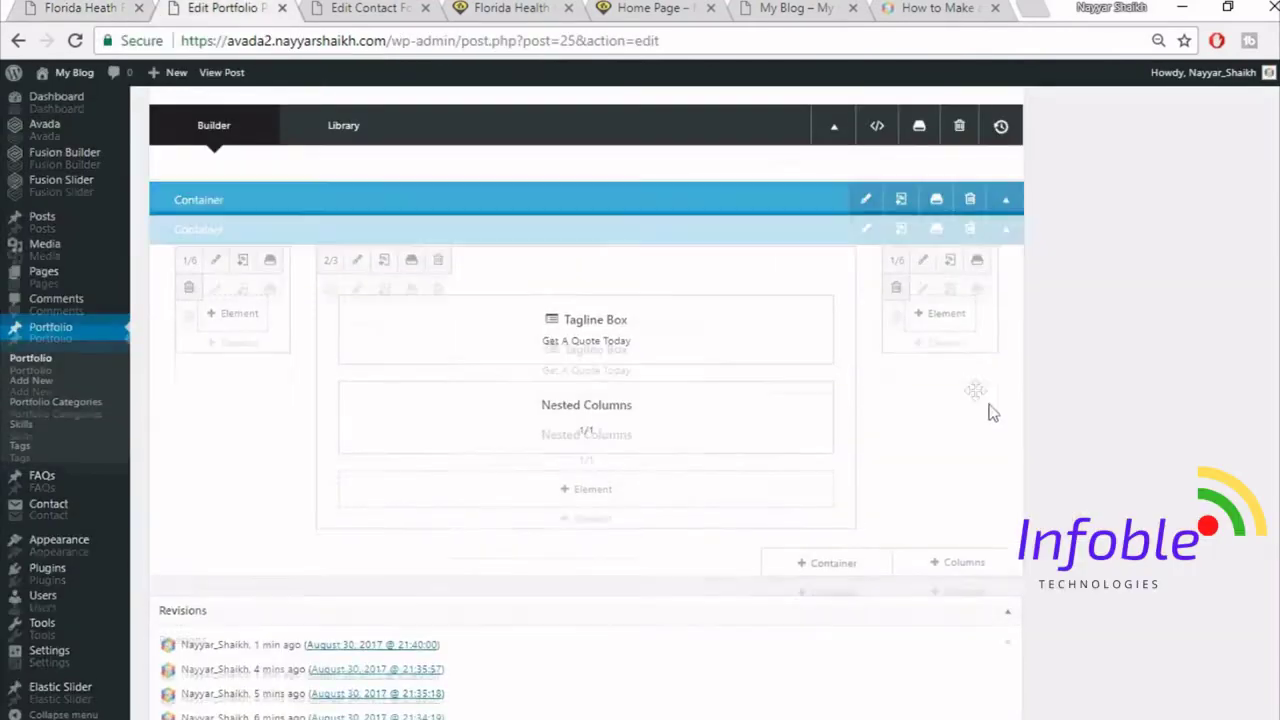
# - Upload 332.jpg and set it as the quote container's background image
pyautogui.click(866, 292)
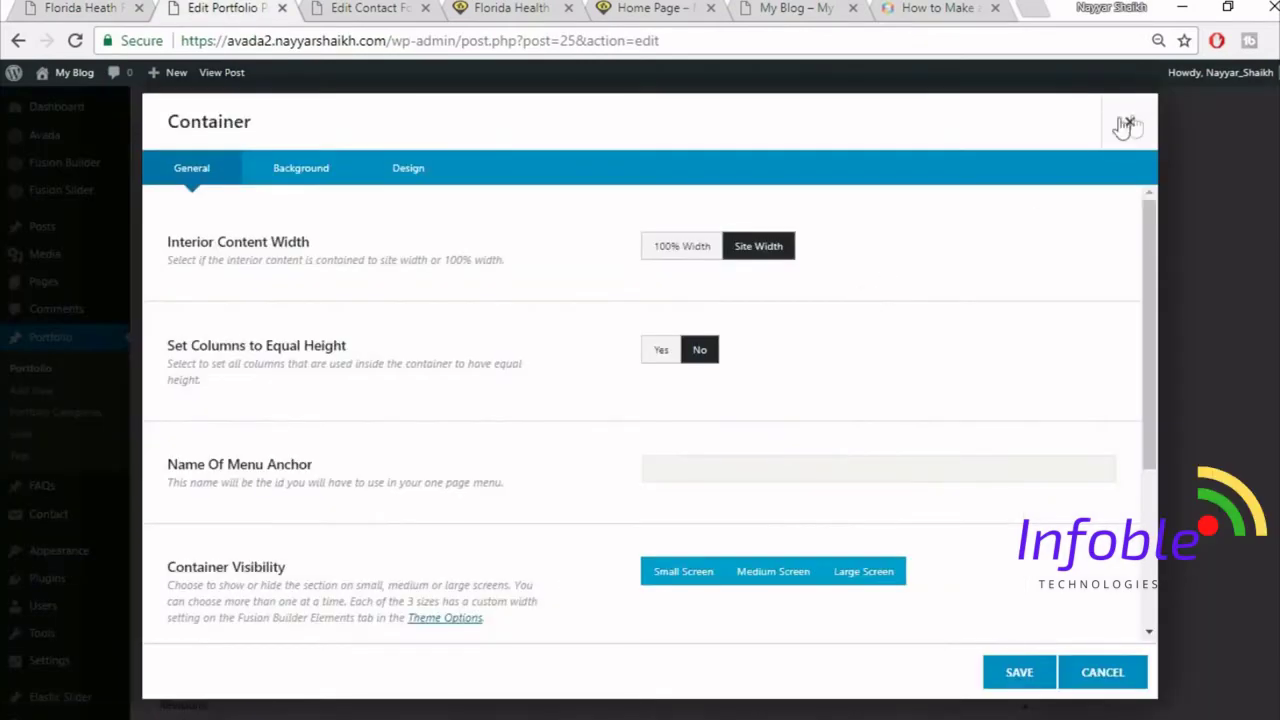
pyautogui.click(302, 180)
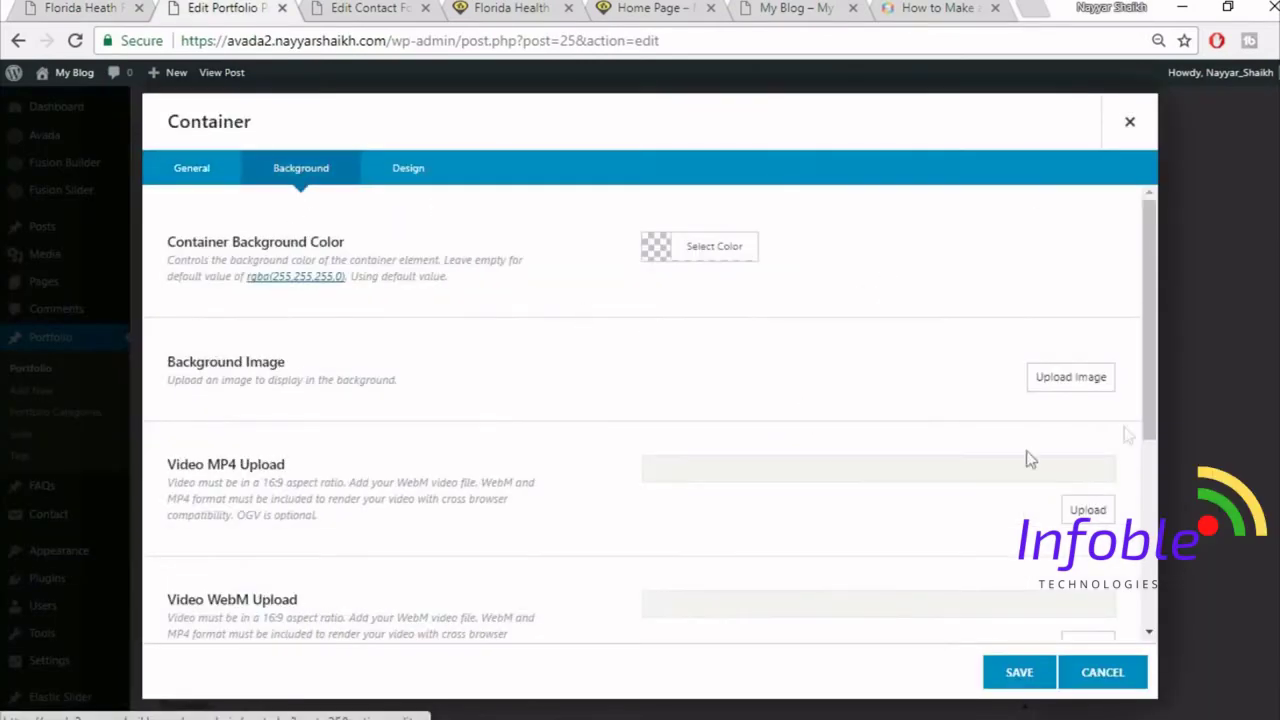
pyautogui.click(1088, 386)
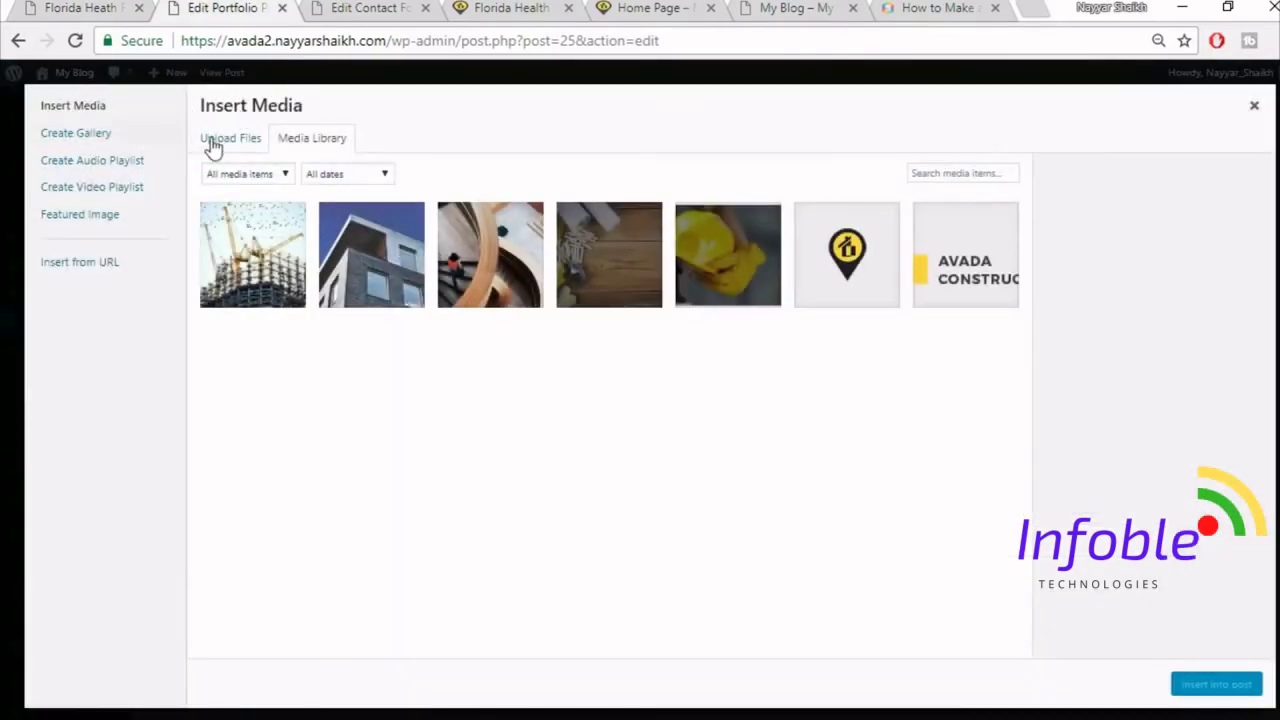
pyautogui.click(211, 145)
pyautogui.click(725, 390)
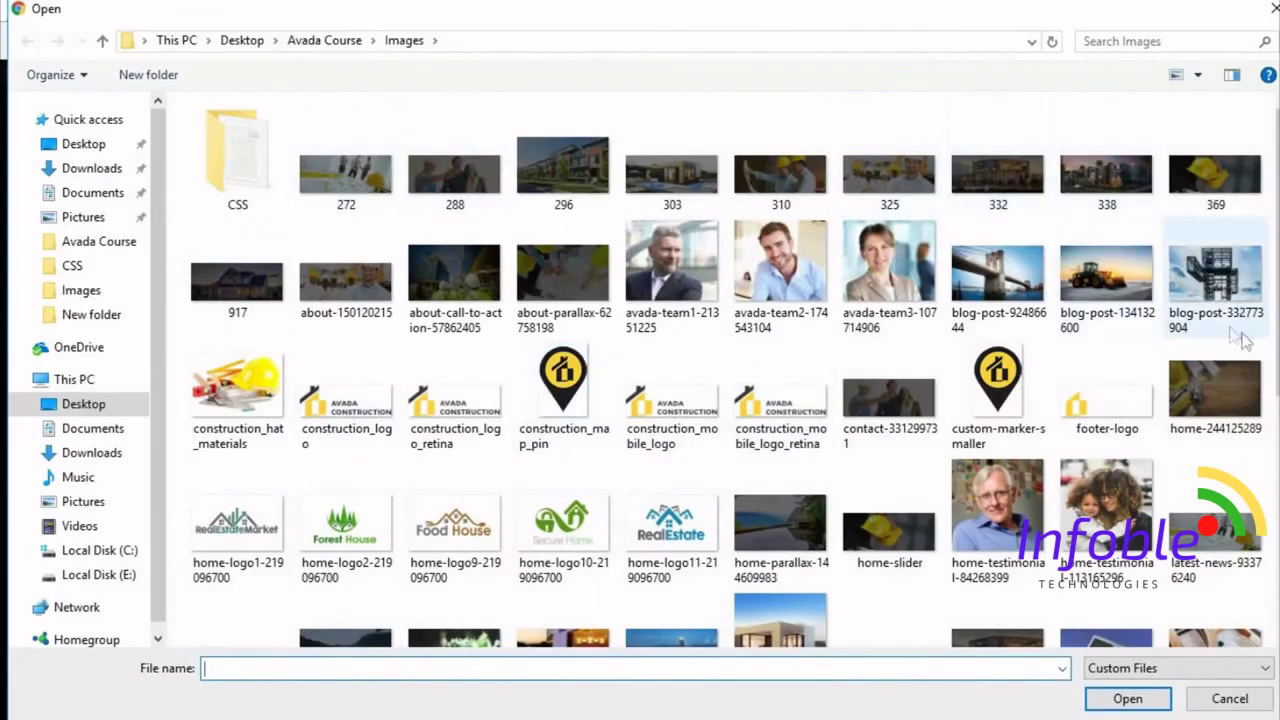
pyautogui.click(1024, 198)
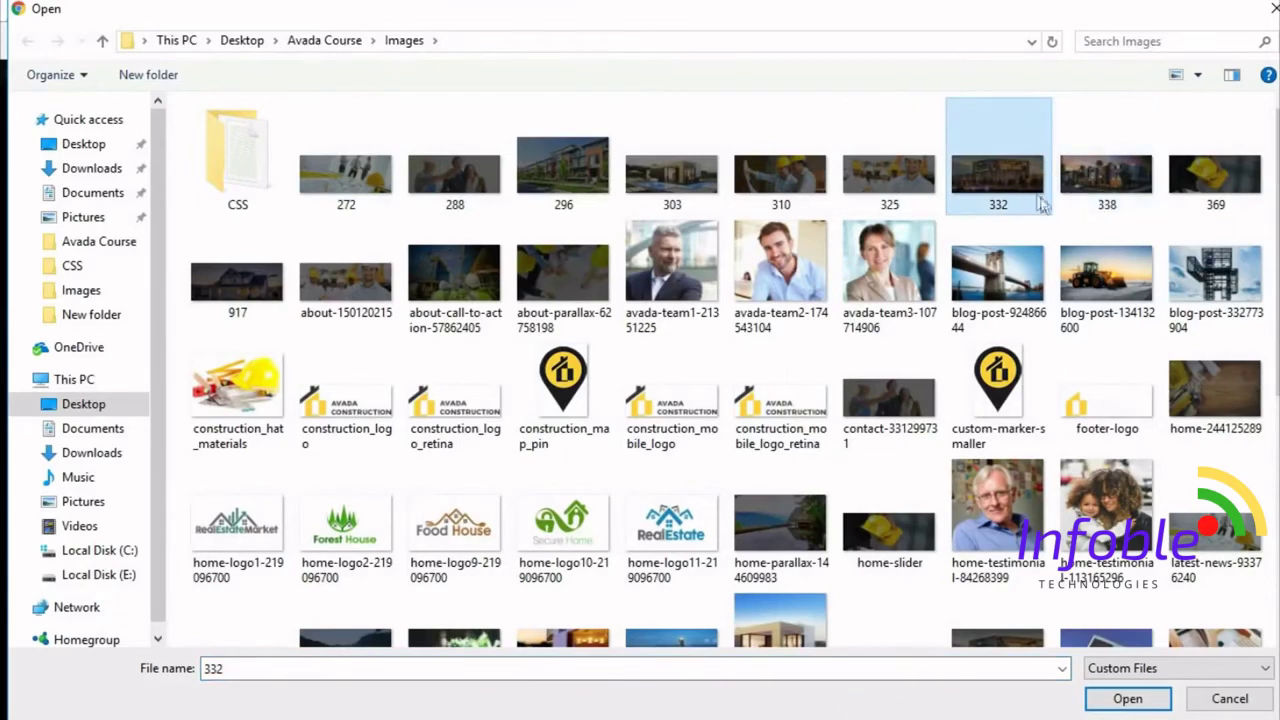
pyautogui.click(1128, 697)
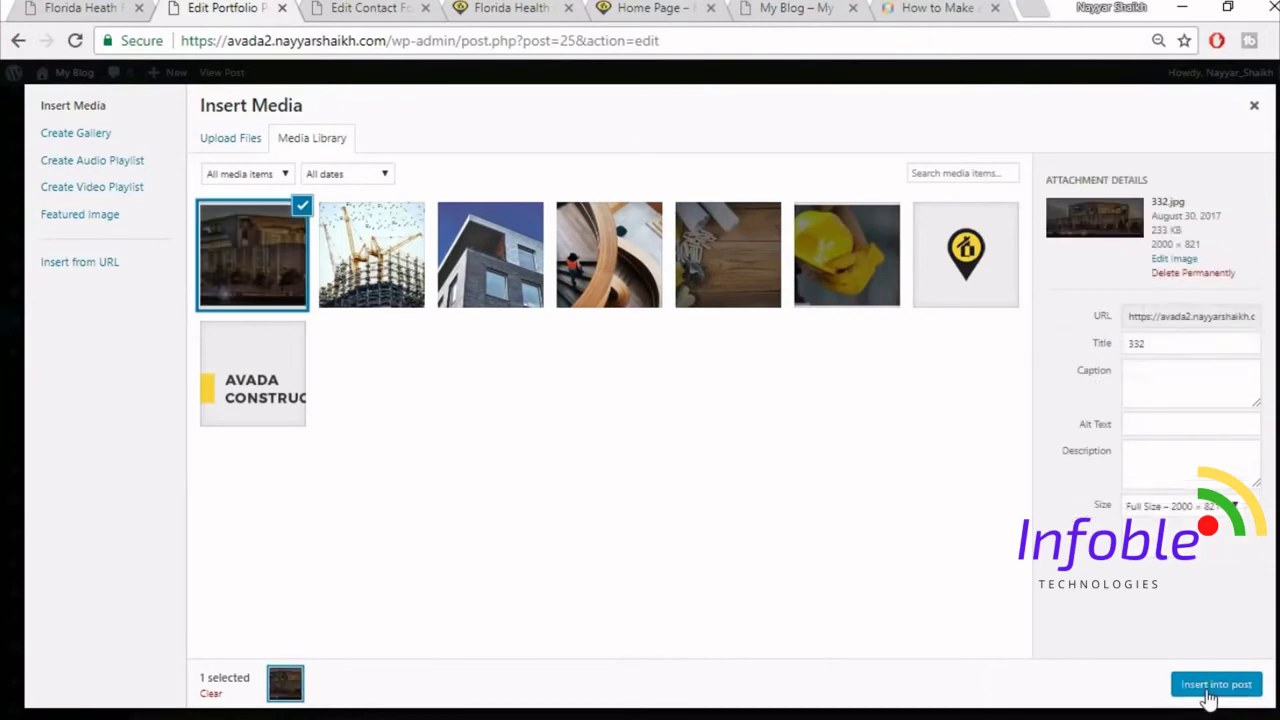
pyautogui.click(1212, 684)
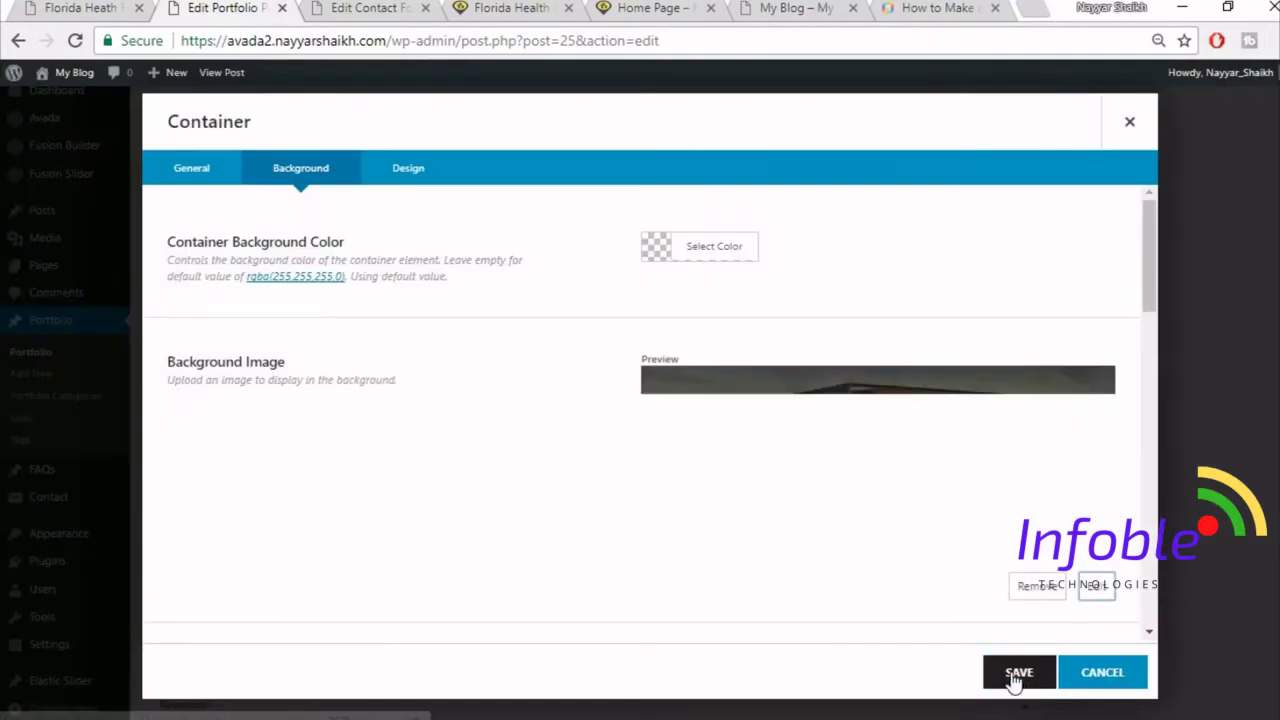
pyautogui.click(1016, 676)
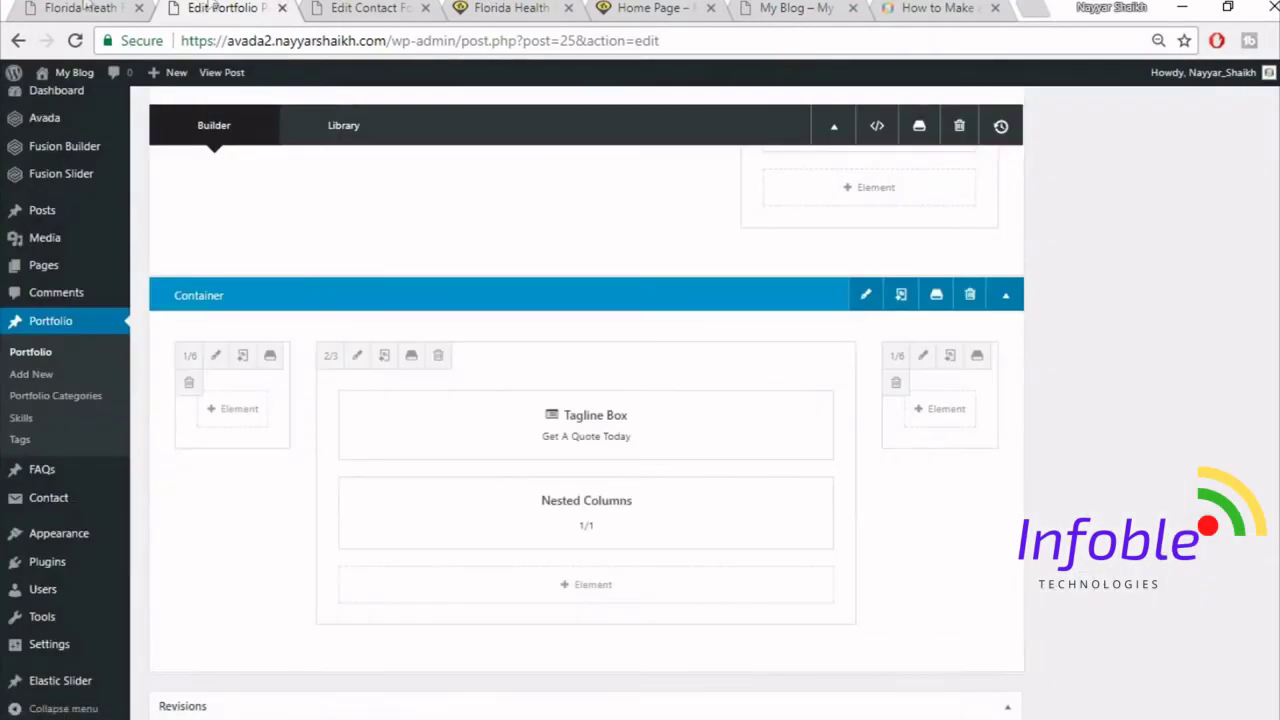
# - Update the Florida Health Facility portfolio post
pyautogui.click(52, 7)
pyautogui.scroll(4, 956, 495)
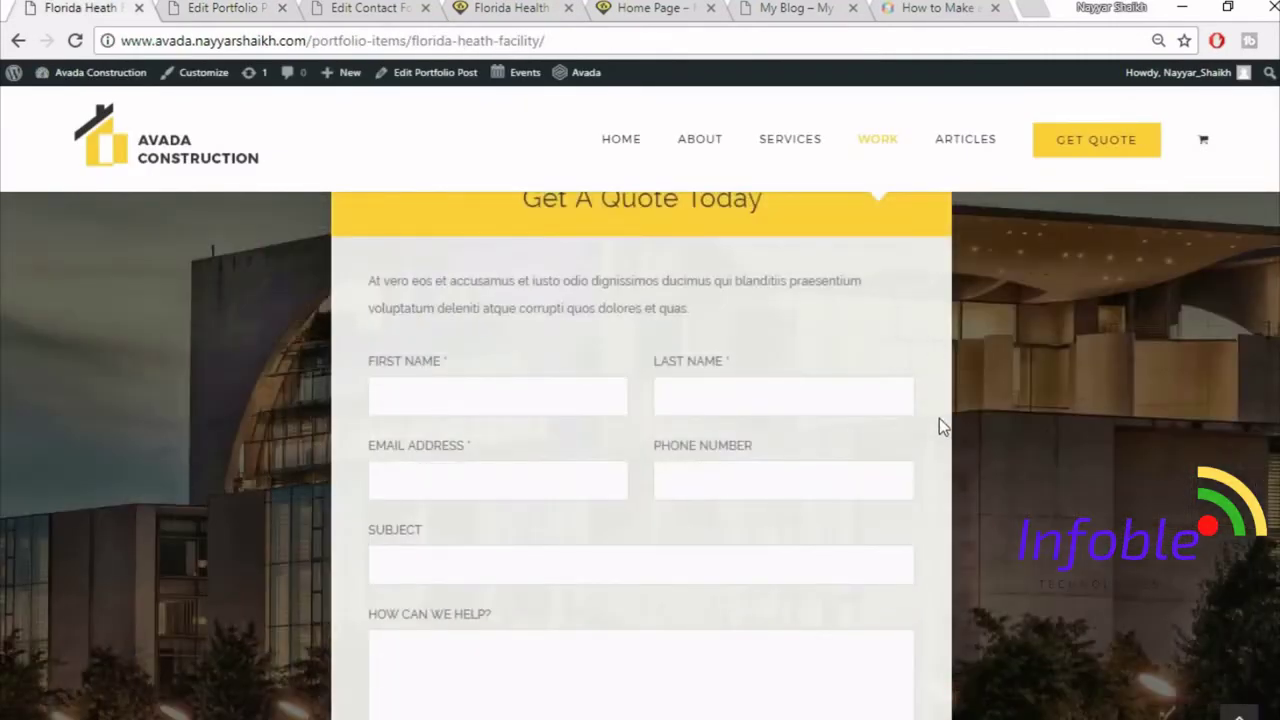
pyautogui.scroll(1, 938, 425)
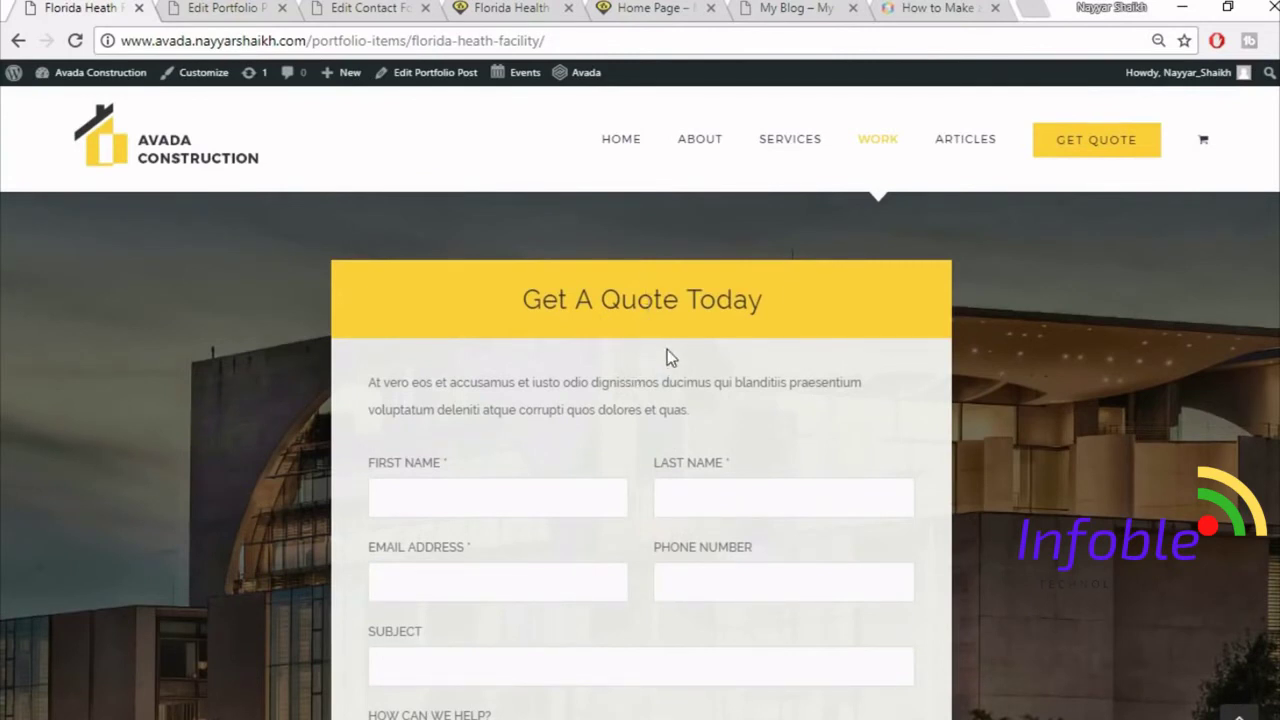
pyautogui.click(243, 10)
pyautogui.scroll(-10, 985, 500)
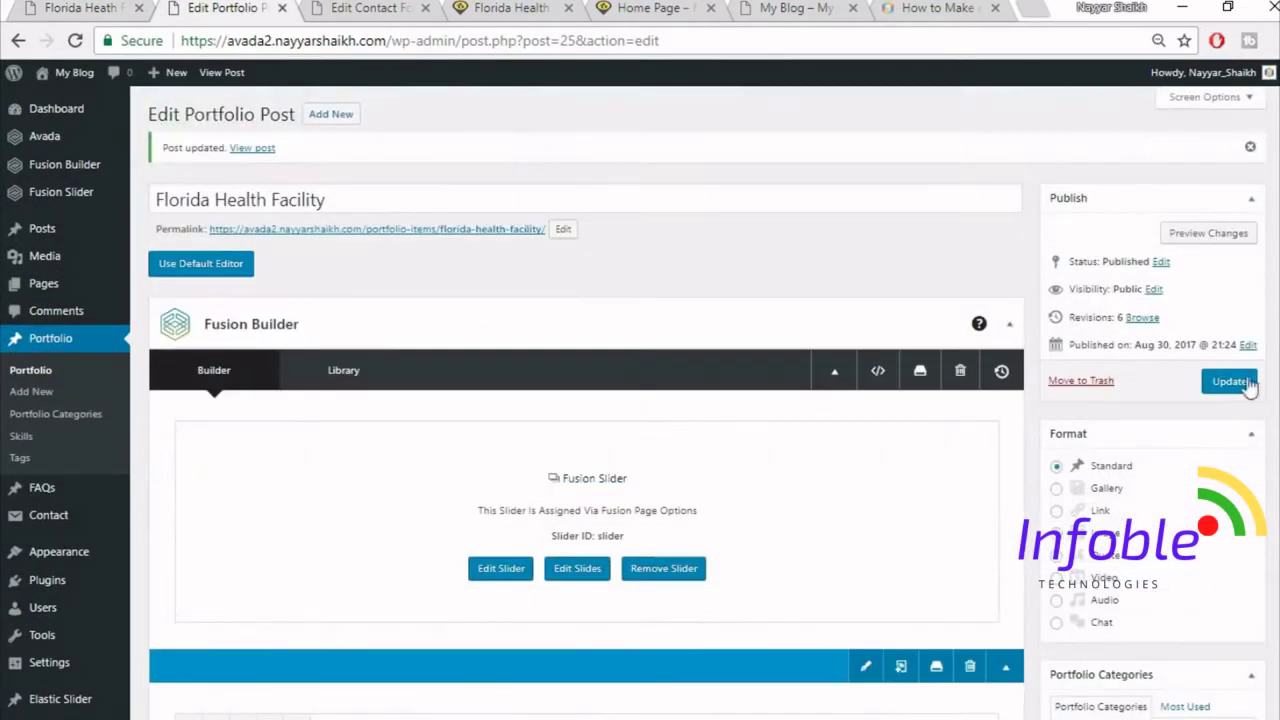
pyautogui.click(1235, 383)
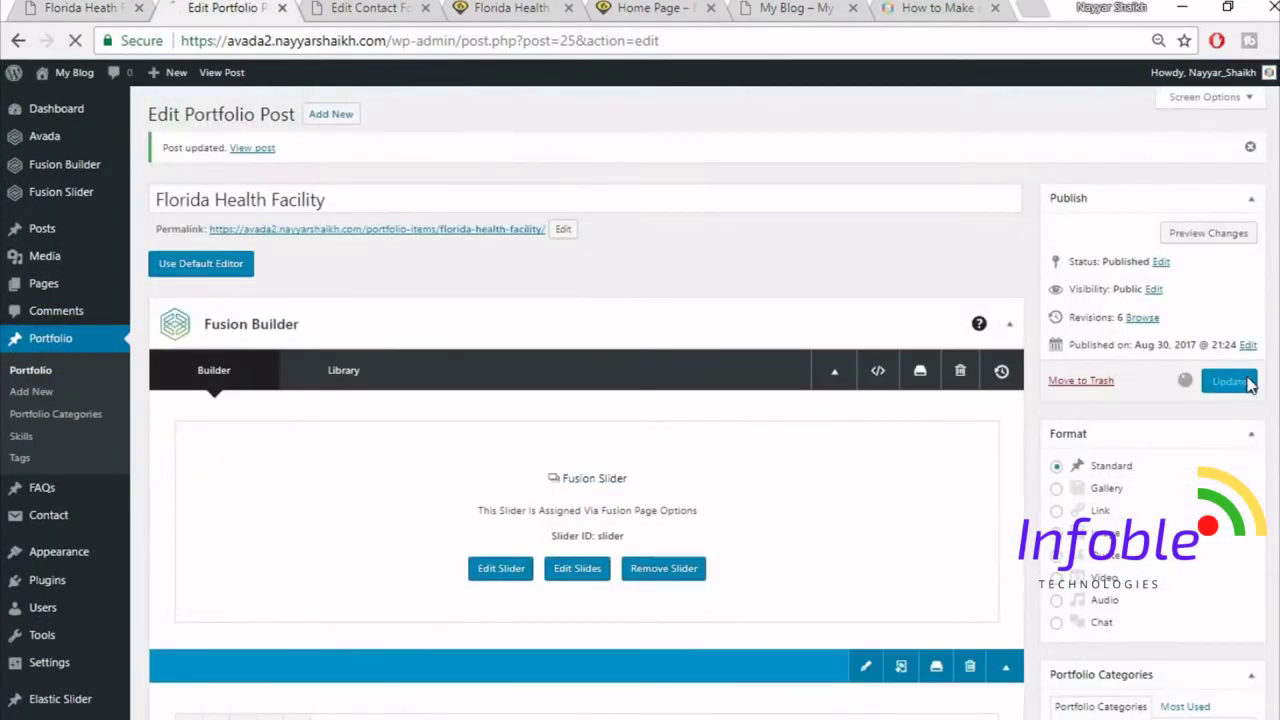
# - Move the contact form tab to the end and reload the live page to check the quote form
pyautogui.click(370, 8)
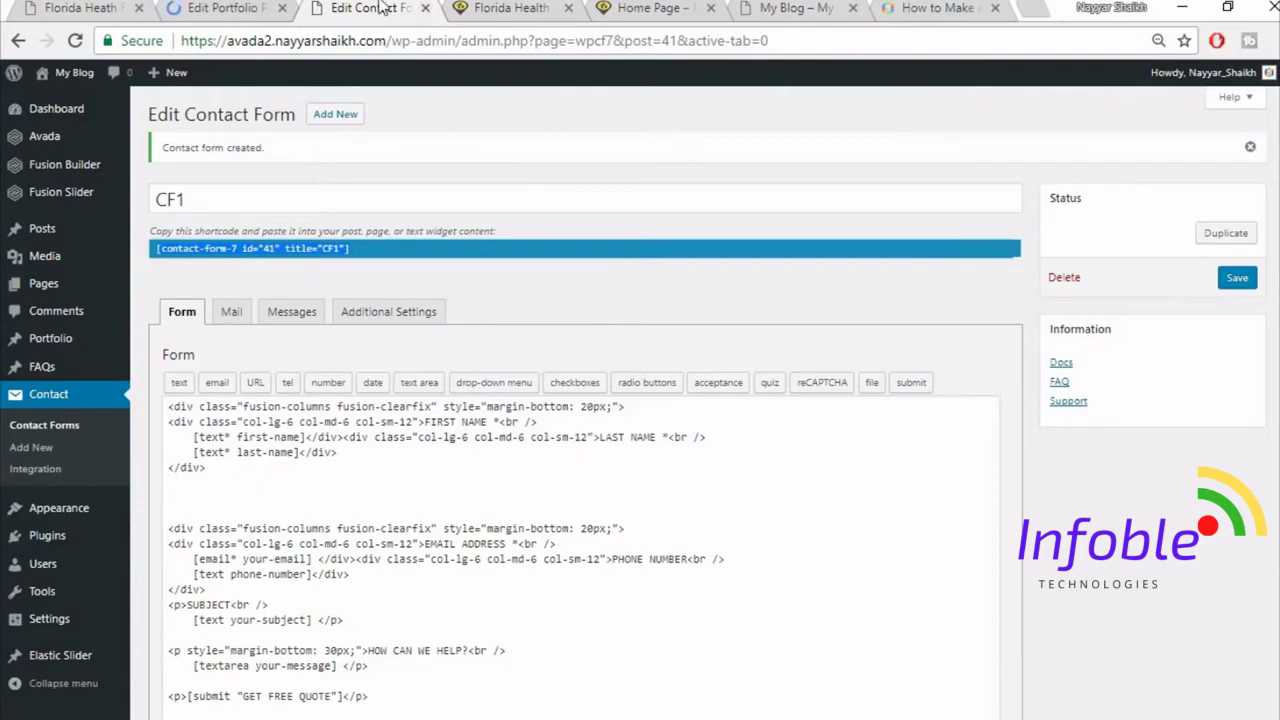
pyautogui.moveTo(410, 8); pyautogui.dragTo(1020, 8)
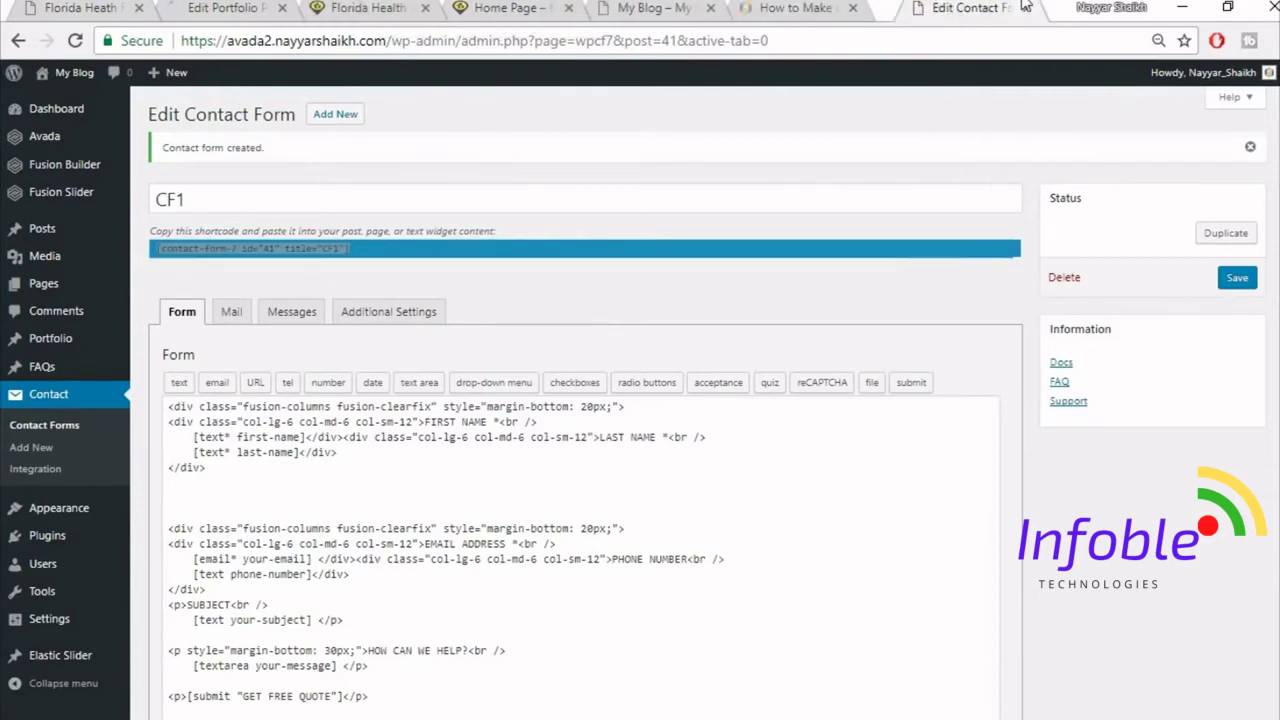
pyautogui.click(368, 9)
pyautogui.click(390, 41)
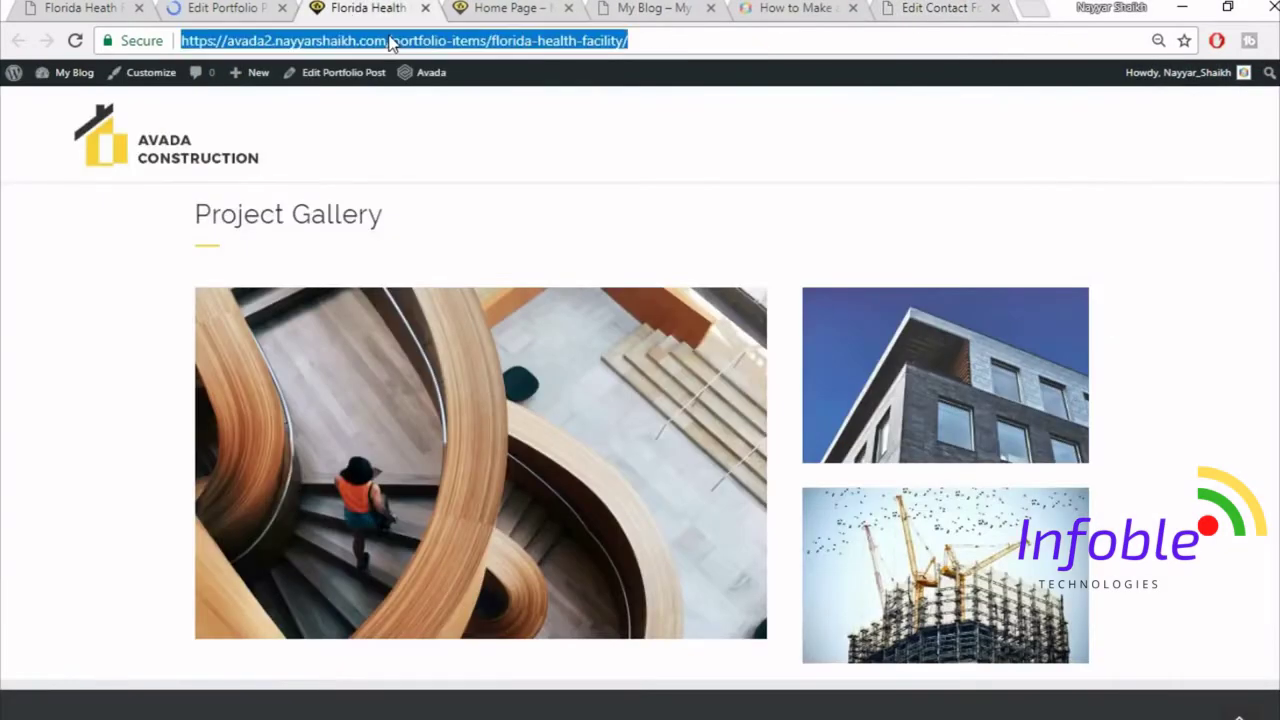
pyautogui.press('Return')
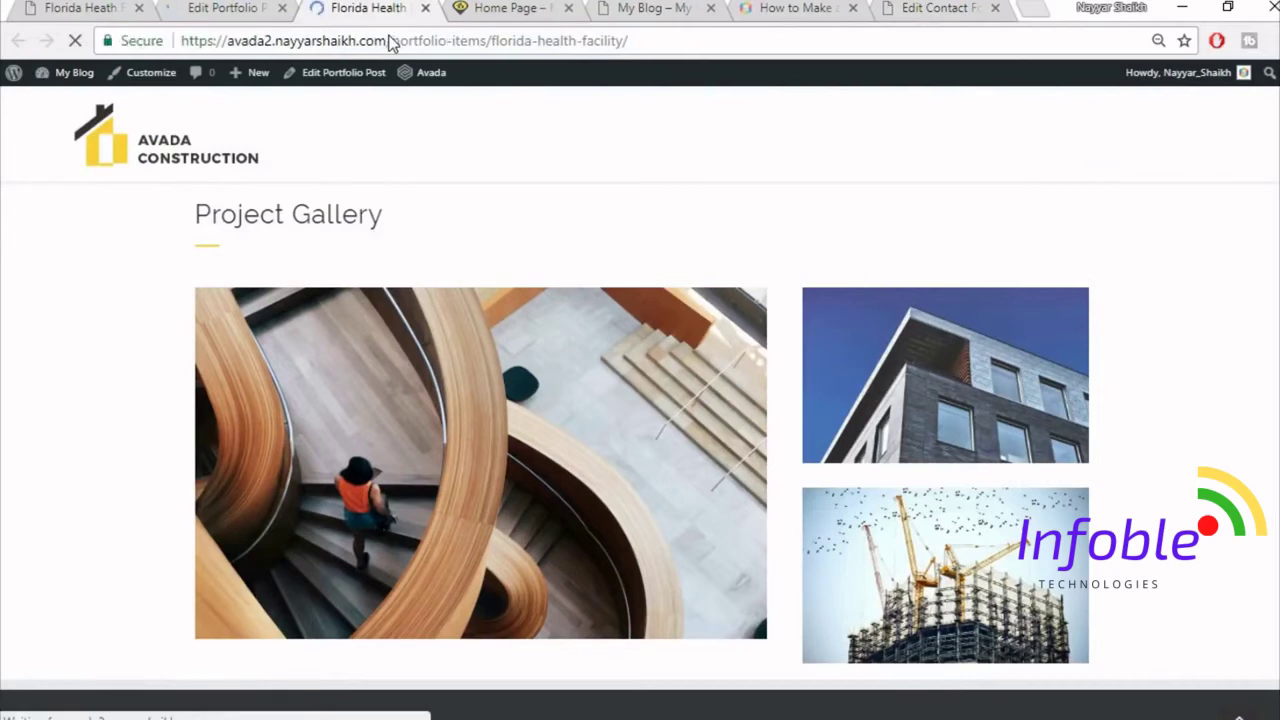
pyautogui.scroll(-3, 1248, 372)
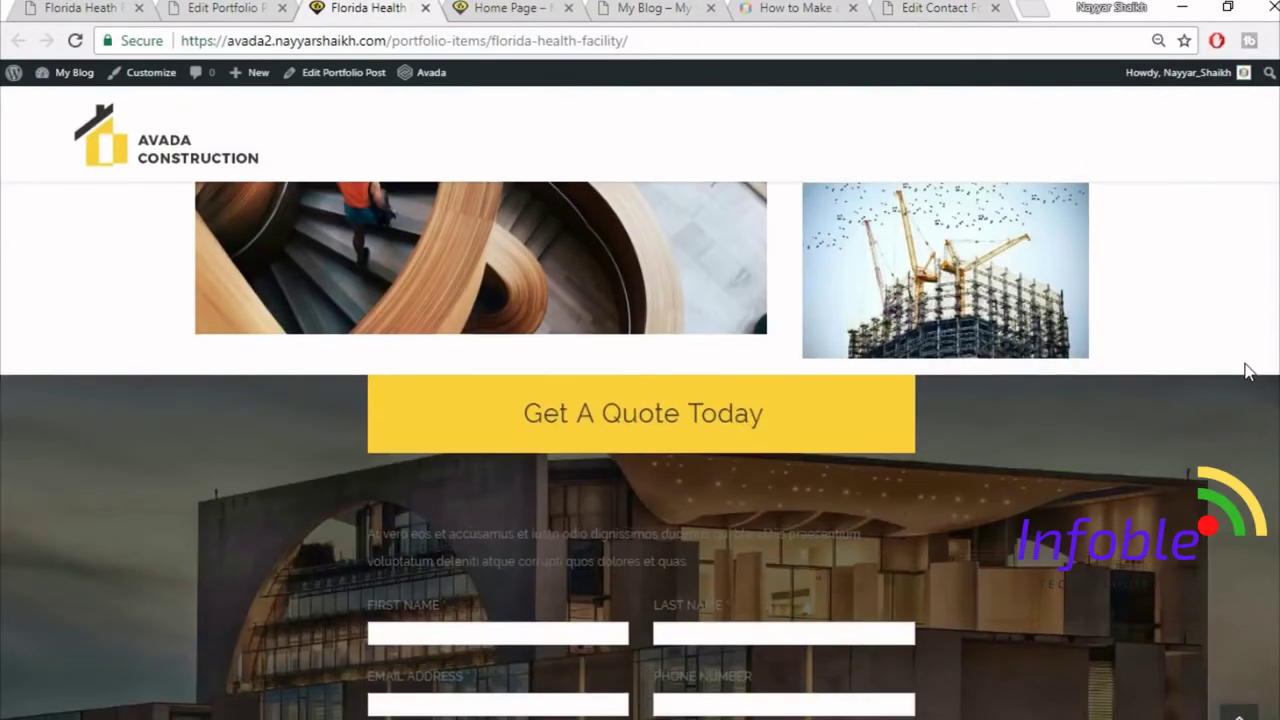
pyautogui.scroll(-1, 1248, 372)
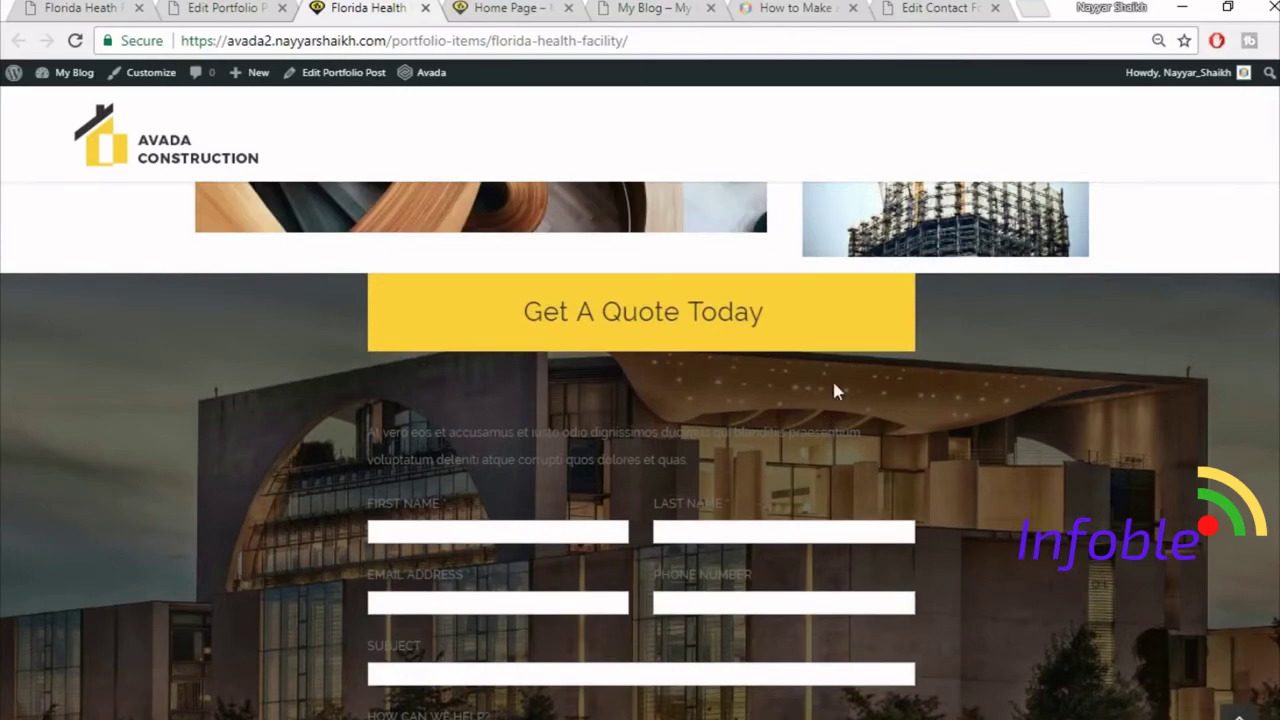
pyautogui.click(217, 8)
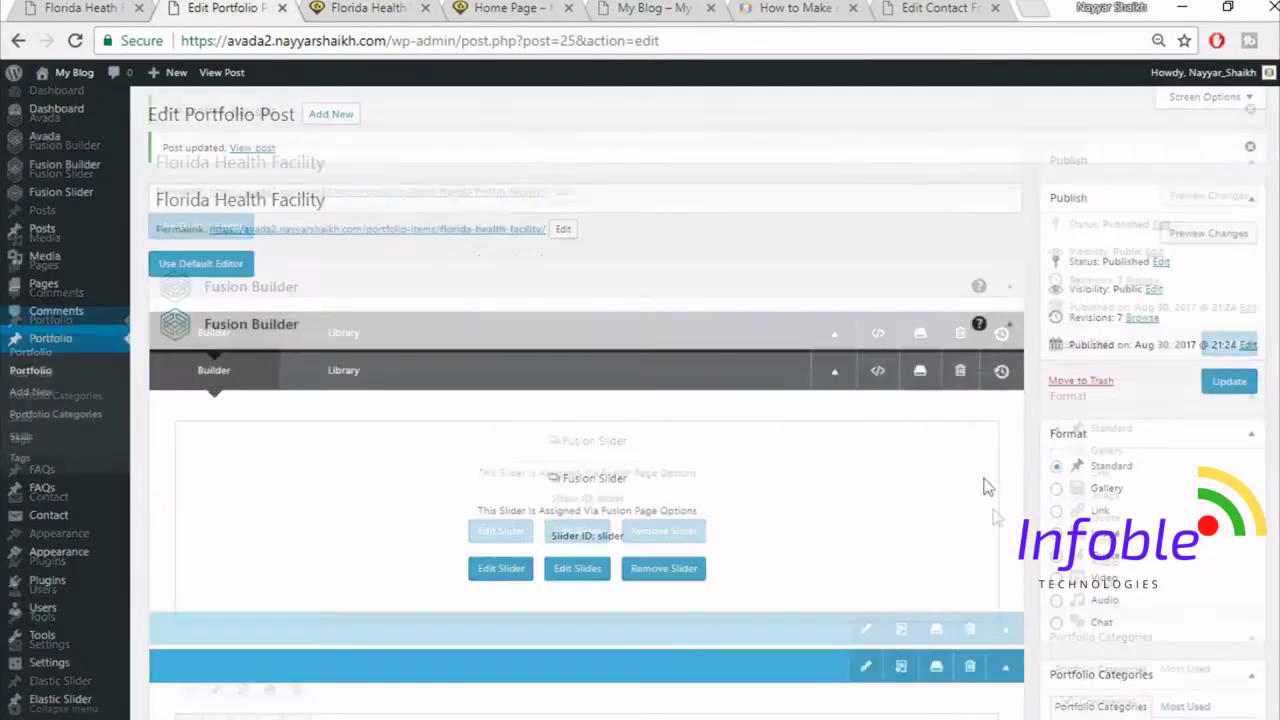
# - Compare the live quote form's intro text area with the builder layout
pyautogui.scroll(-15, 990, 514)
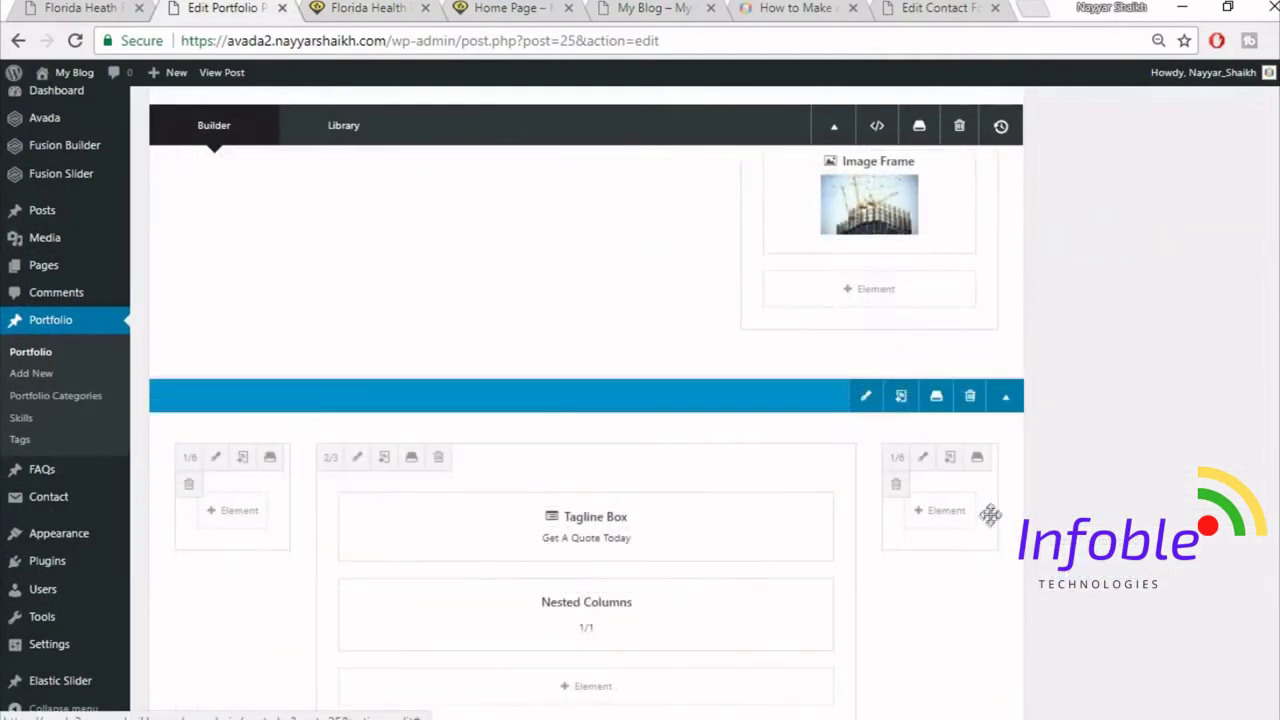
pyautogui.scroll(-2, 988, 516)
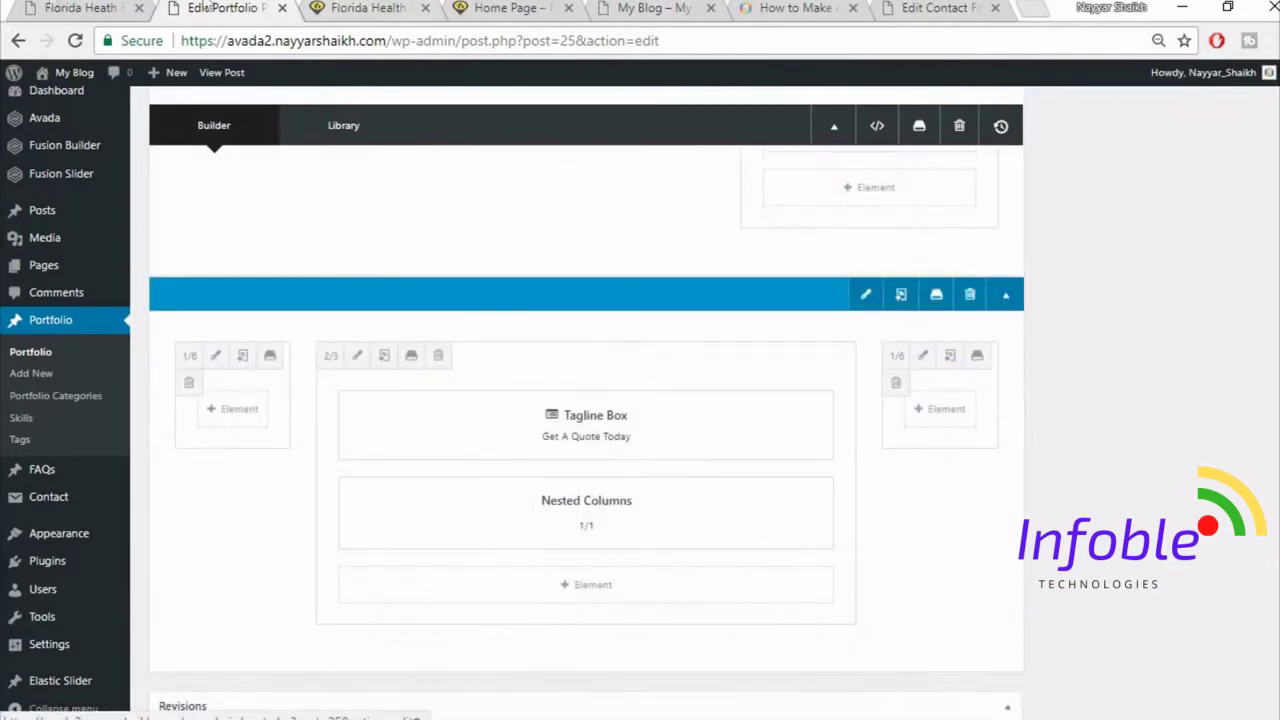
pyautogui.click(80, 8)
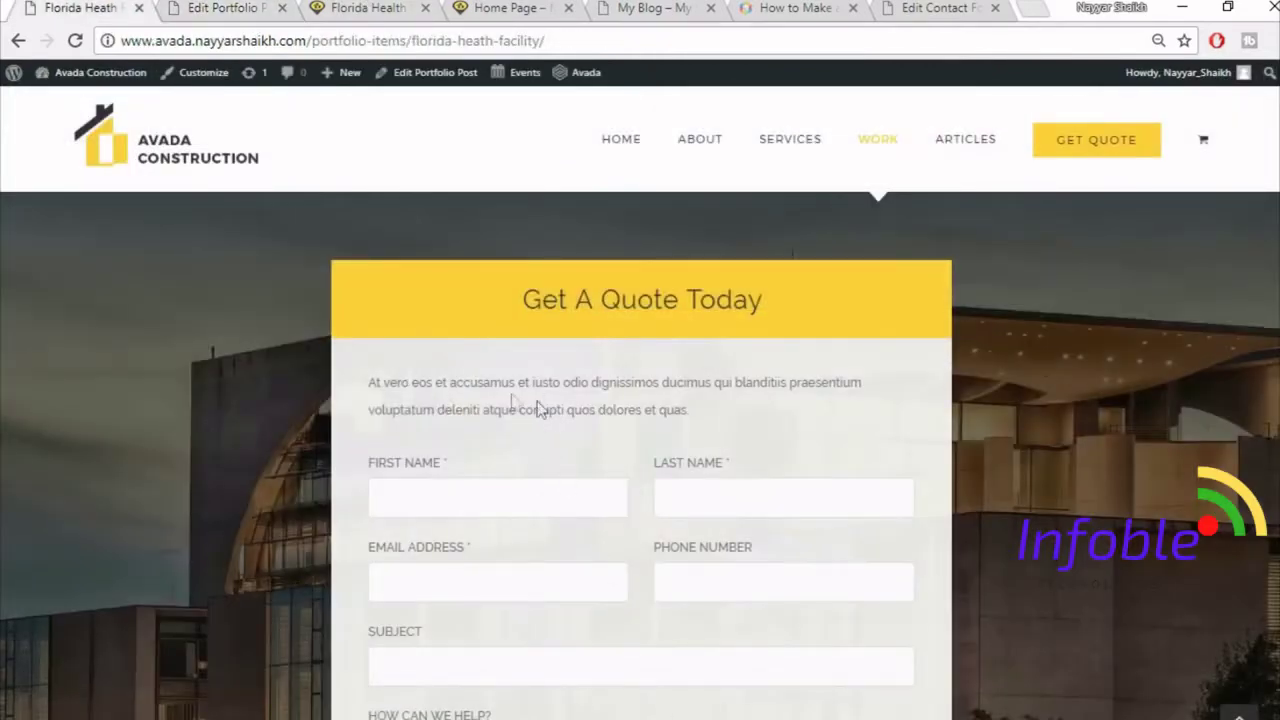
pyautogui.moveTo(372, 382); pyautogui.dragTo(634, 382)
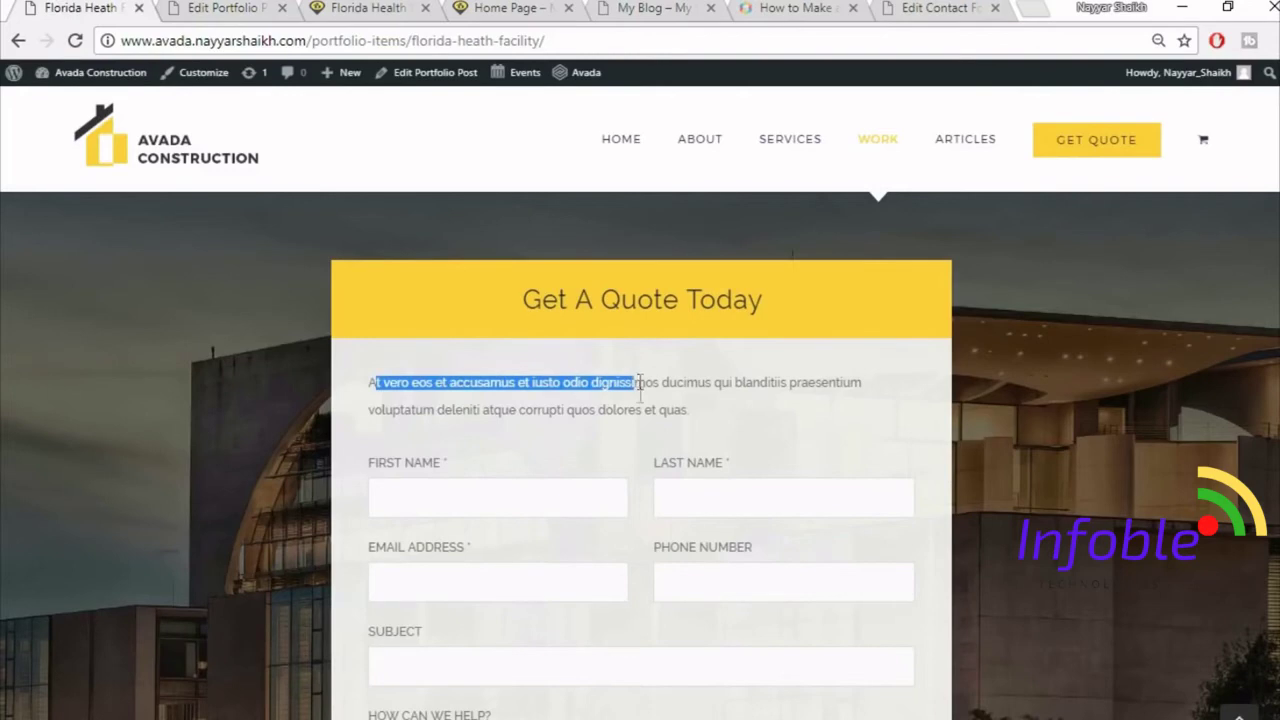
pyautogui.click(528, 382)
pyautogui.click(180, 8)
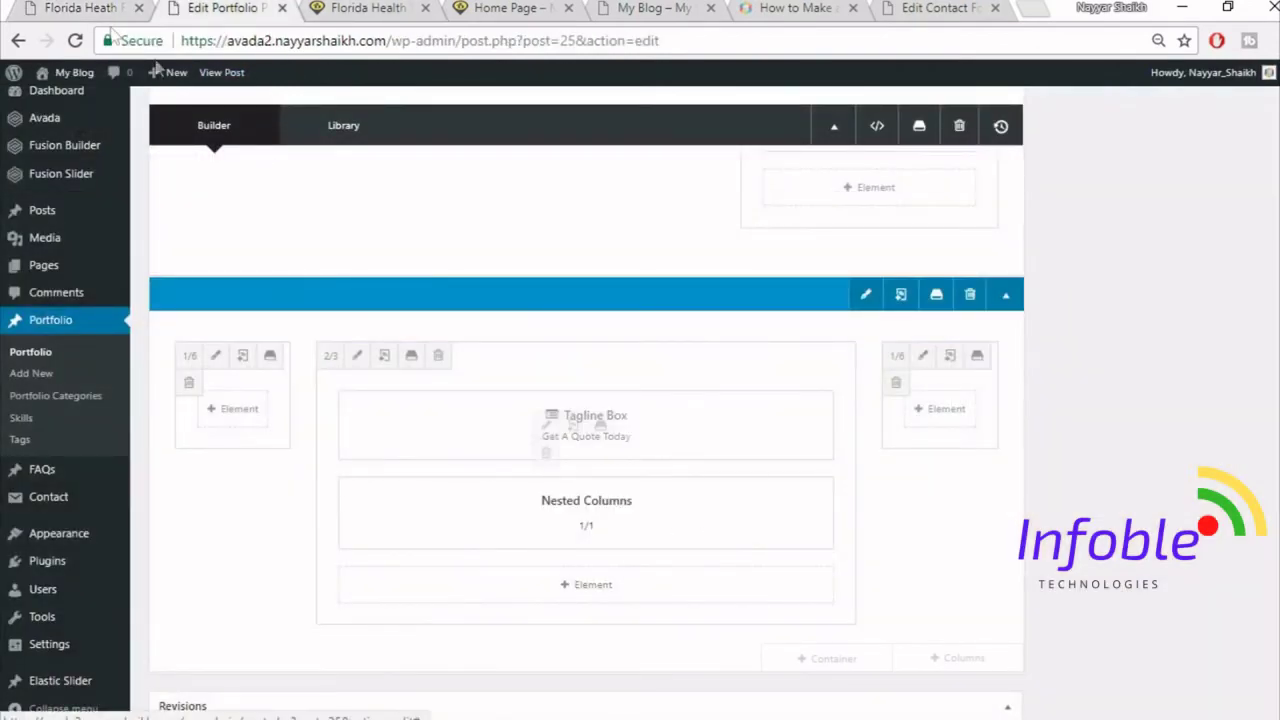
pyautogui.click(80, 8)
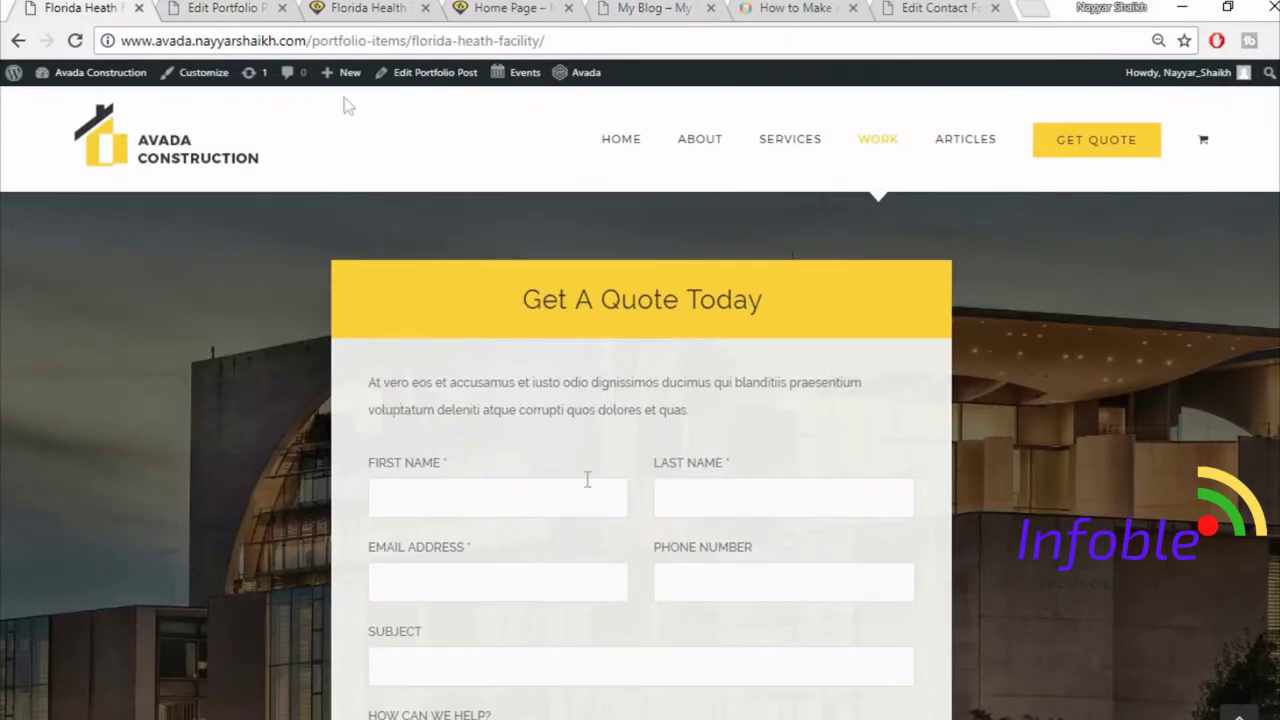
pyautogui.click(235, 7)
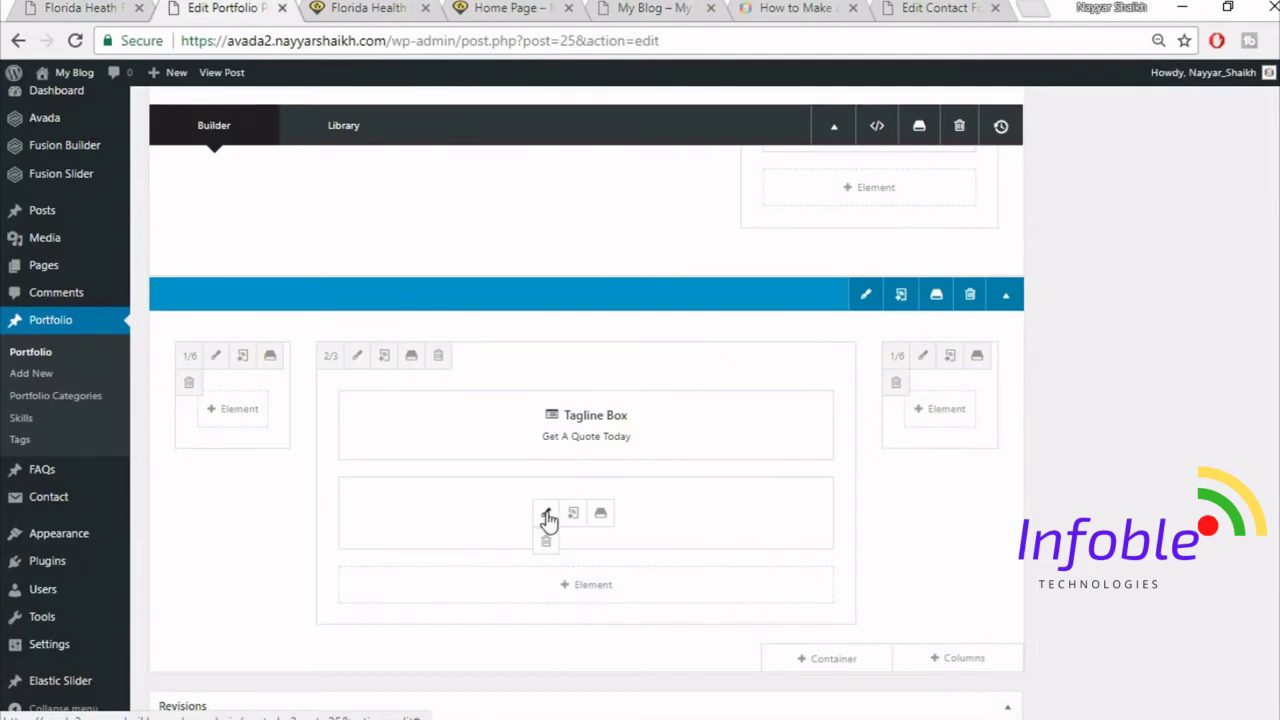
# - Set the nested column's background to #f5f5f5, save both dialogs and update the post
pyautogui.click(546, 516)
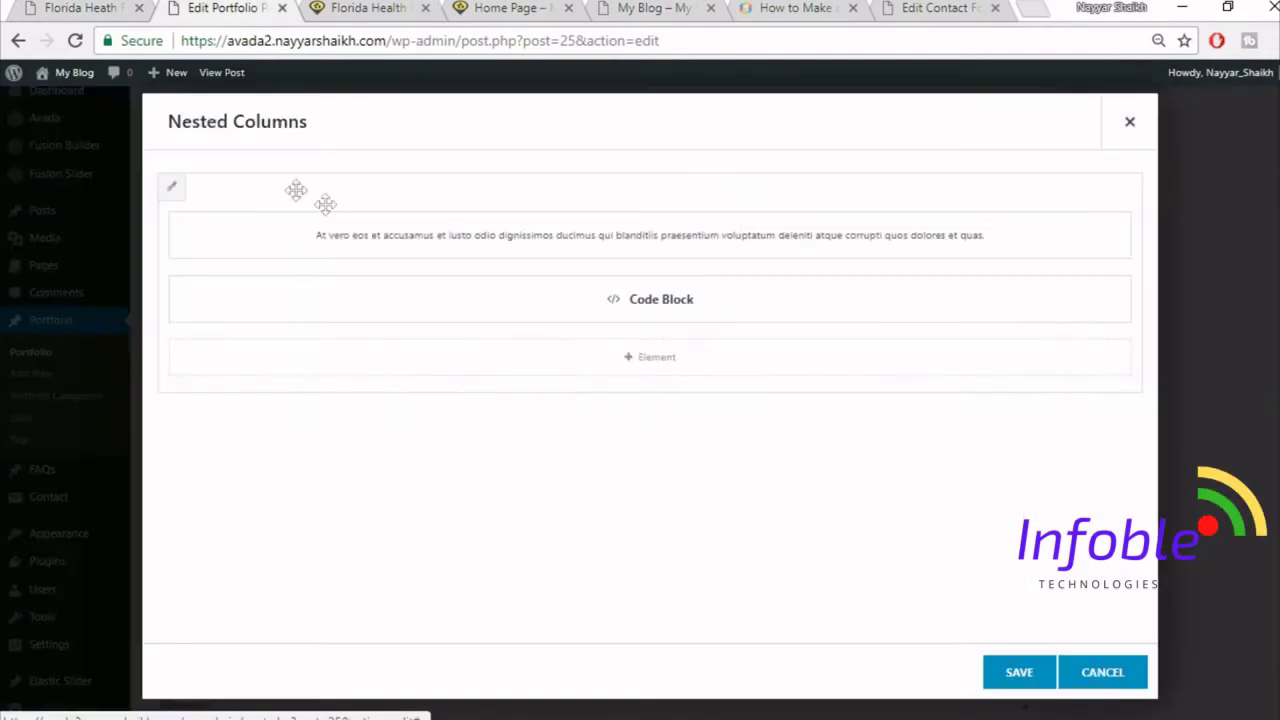
pyautogui.click(173, 191)
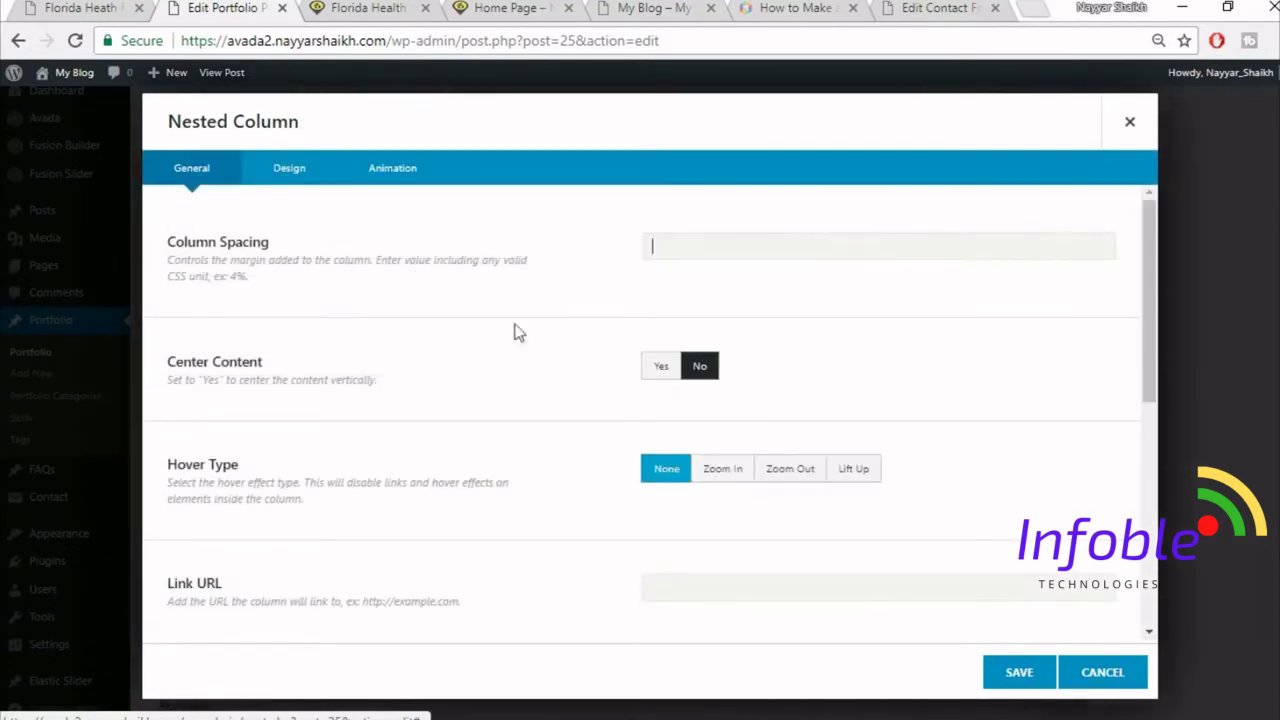
pyautogui.click(289, 182)
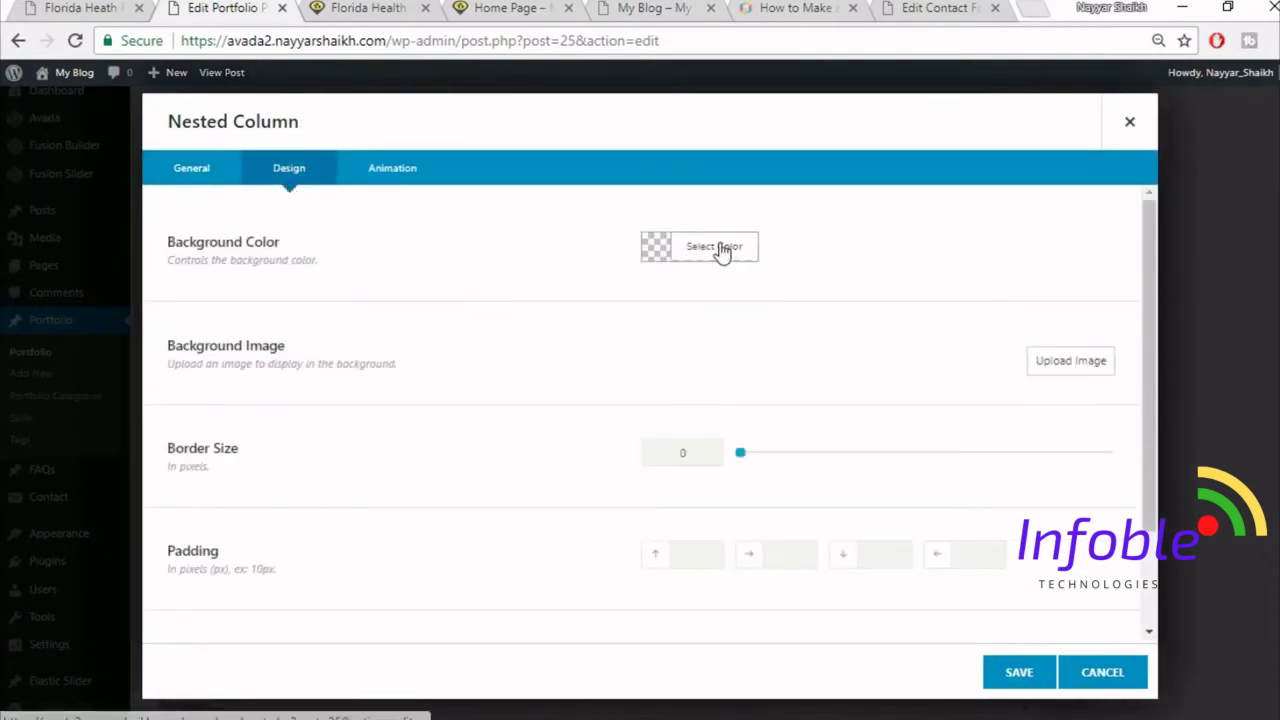
pyautogui.click(720, 248)
pyautogui.click(845, 284)
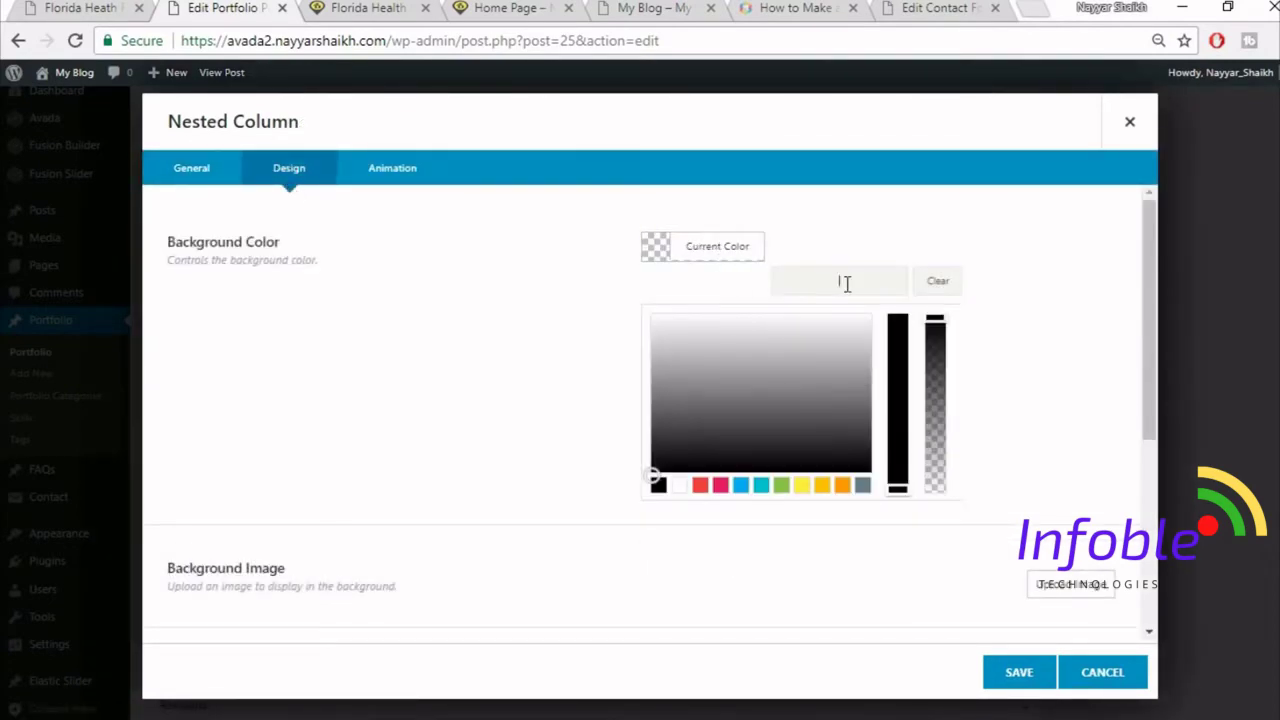
pyautogui.write('f5f5f5')
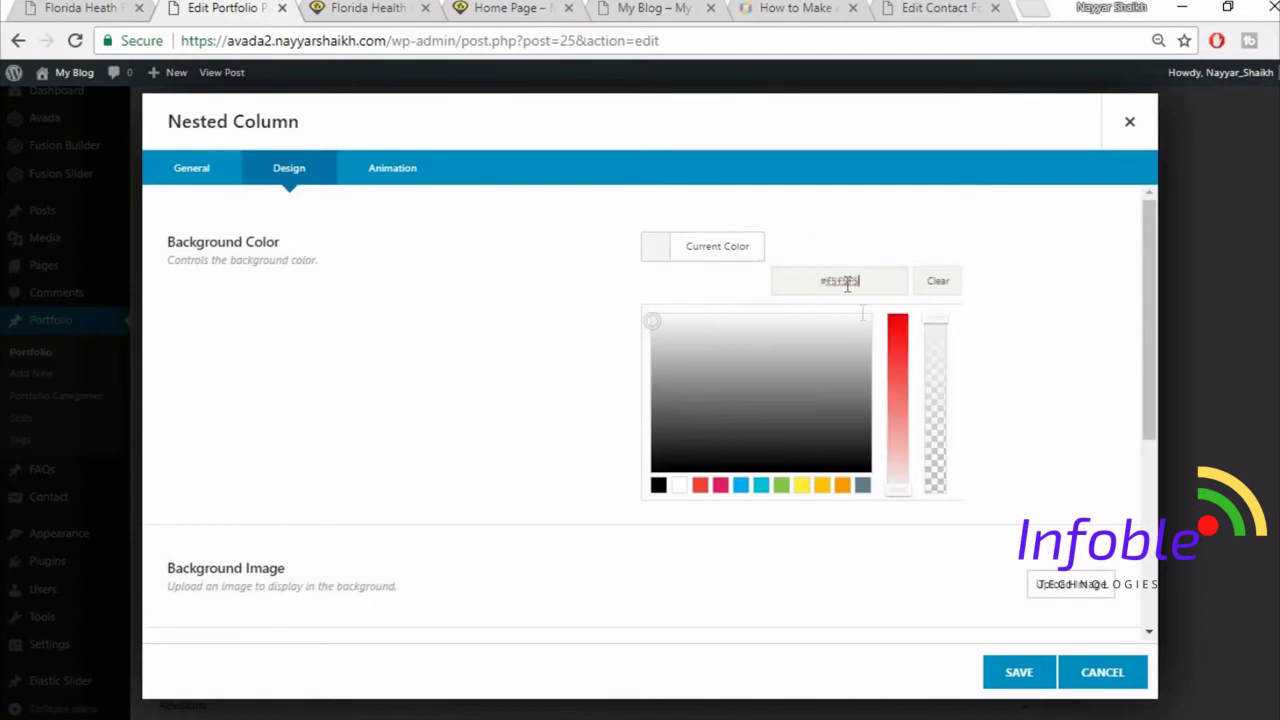
pyautogui.click(1010, 674)
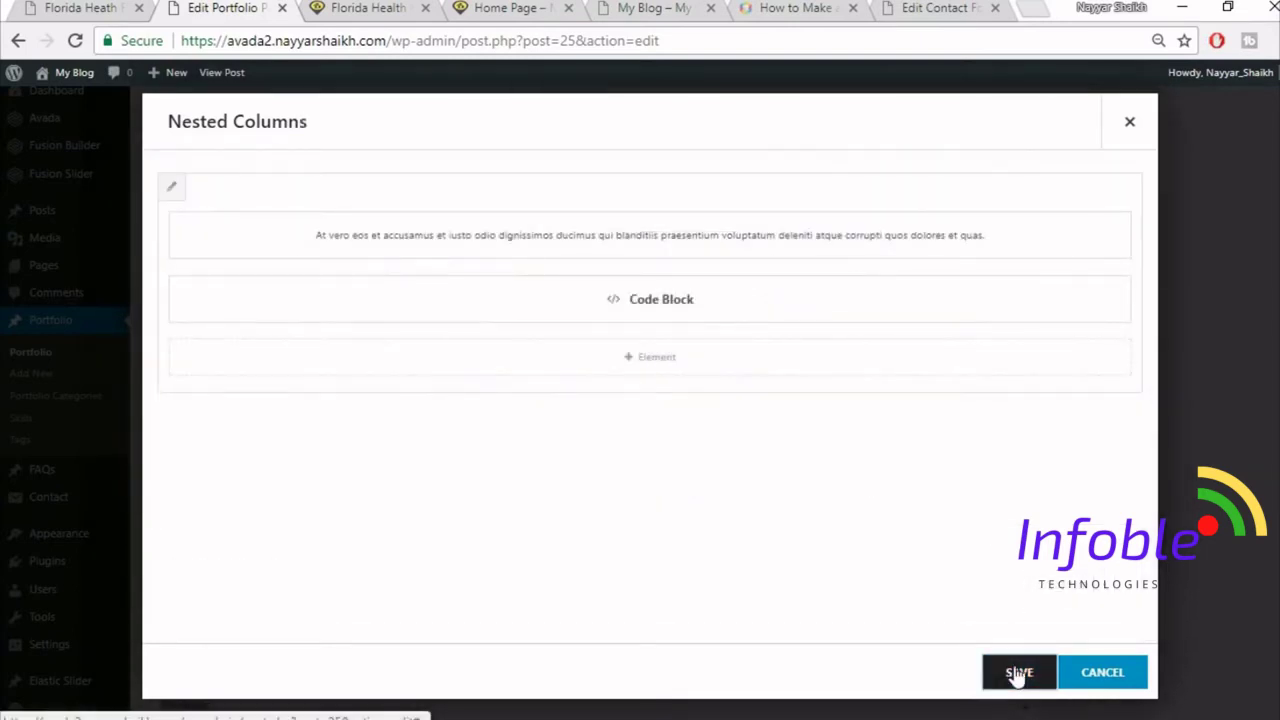
pyautogui.click(1012, 672)
pyautogui.scroll(10, 586, 400)
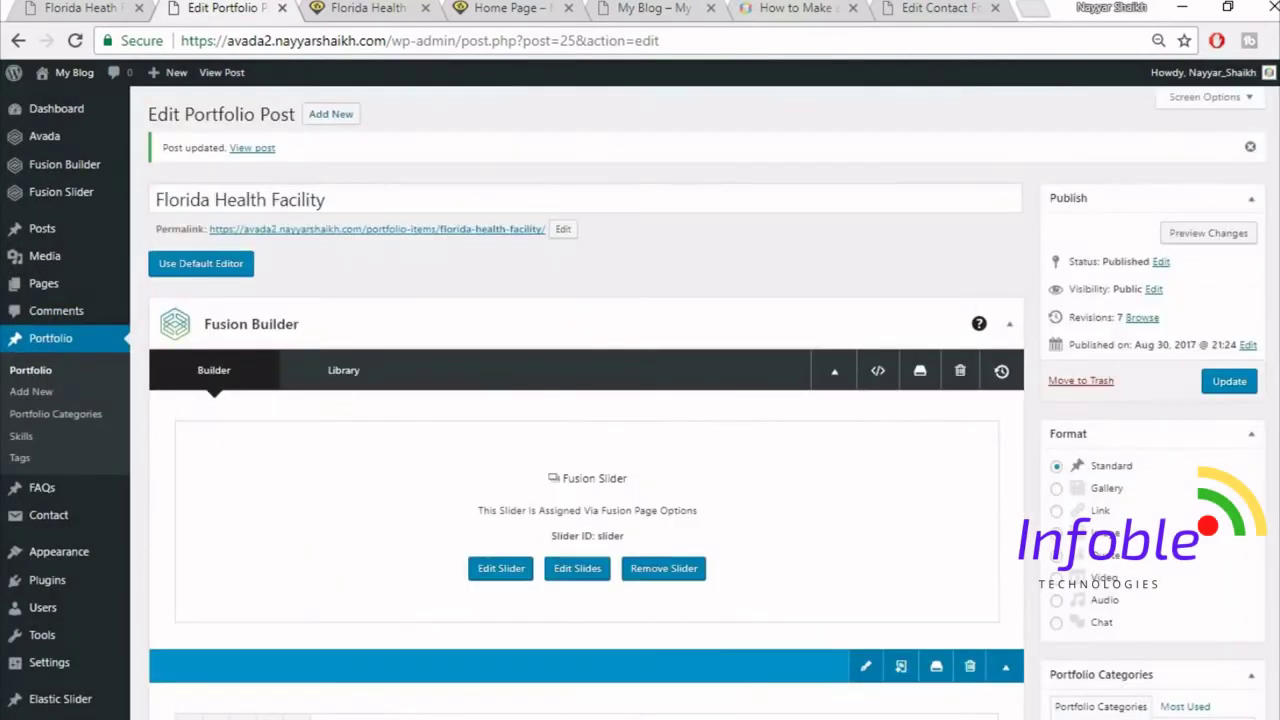
pyautogui.click(1229, 381)
# - Reload the live portfolio page to check the grey form background against the demo's quote section
pyautogui.click(368, 8)
pyautogui.click(380, 42)
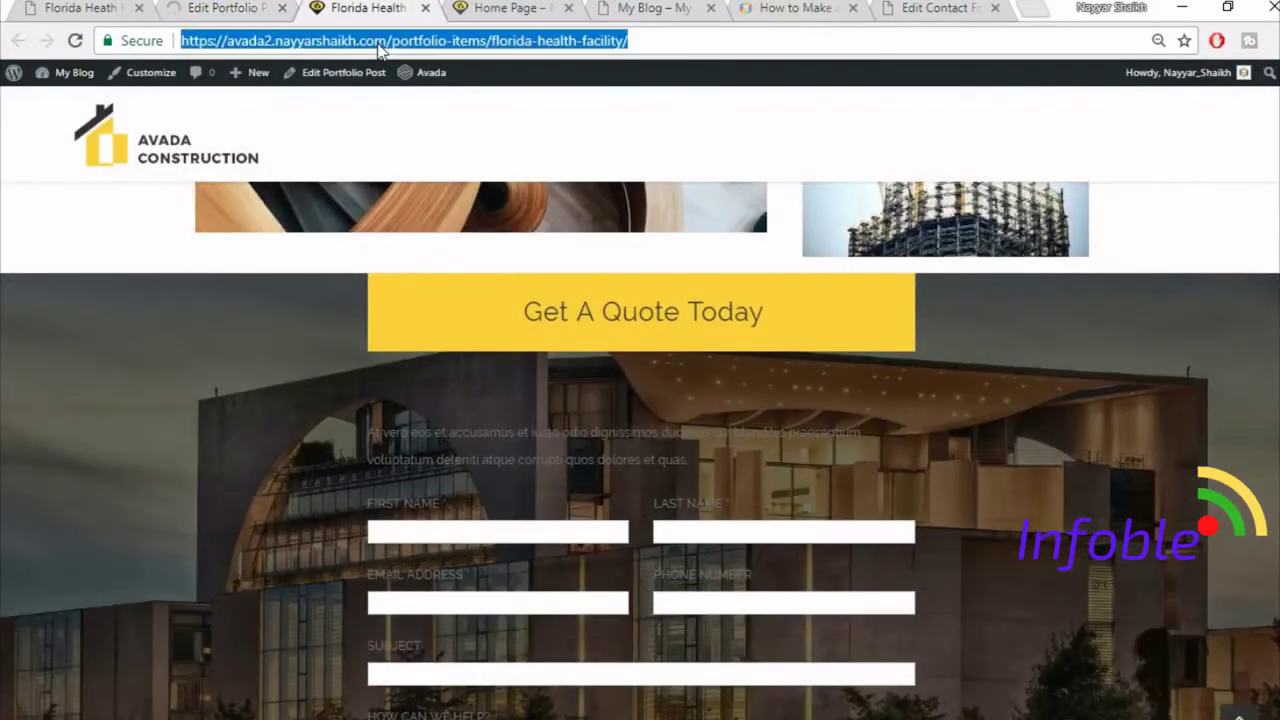
pyautogui.press('Return')
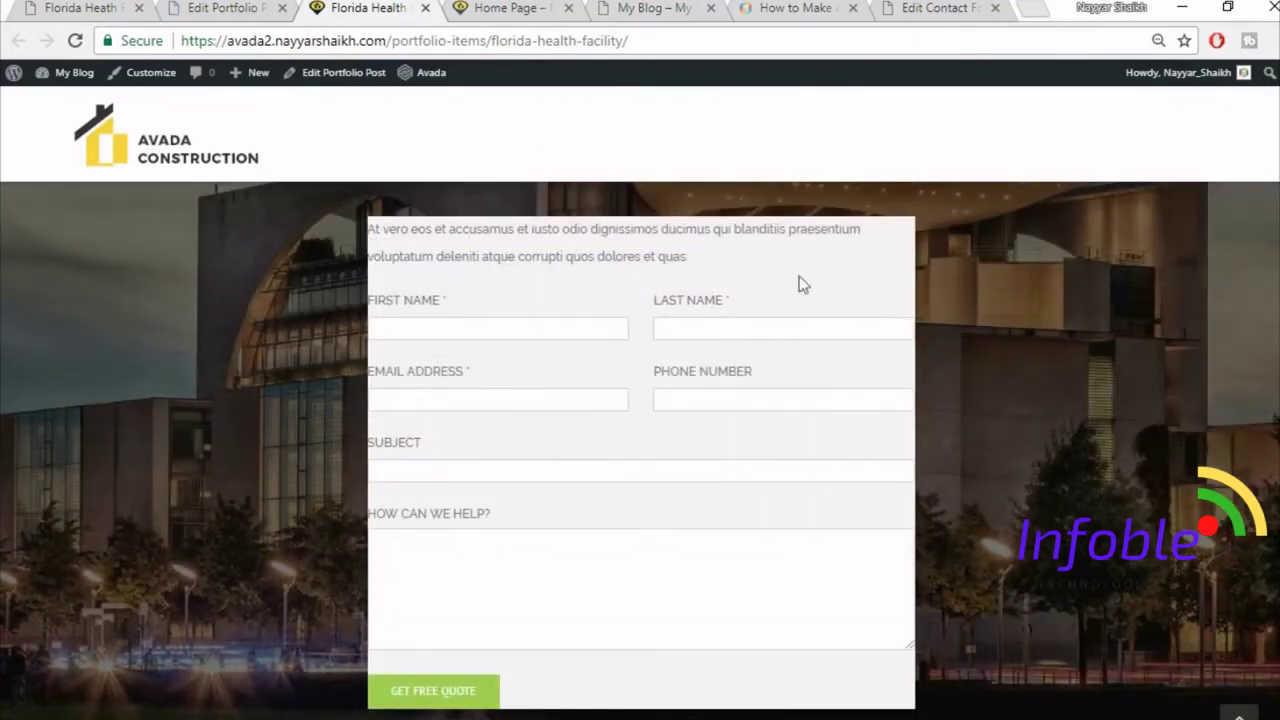
pyautogui.scroll(2, 785, 383)
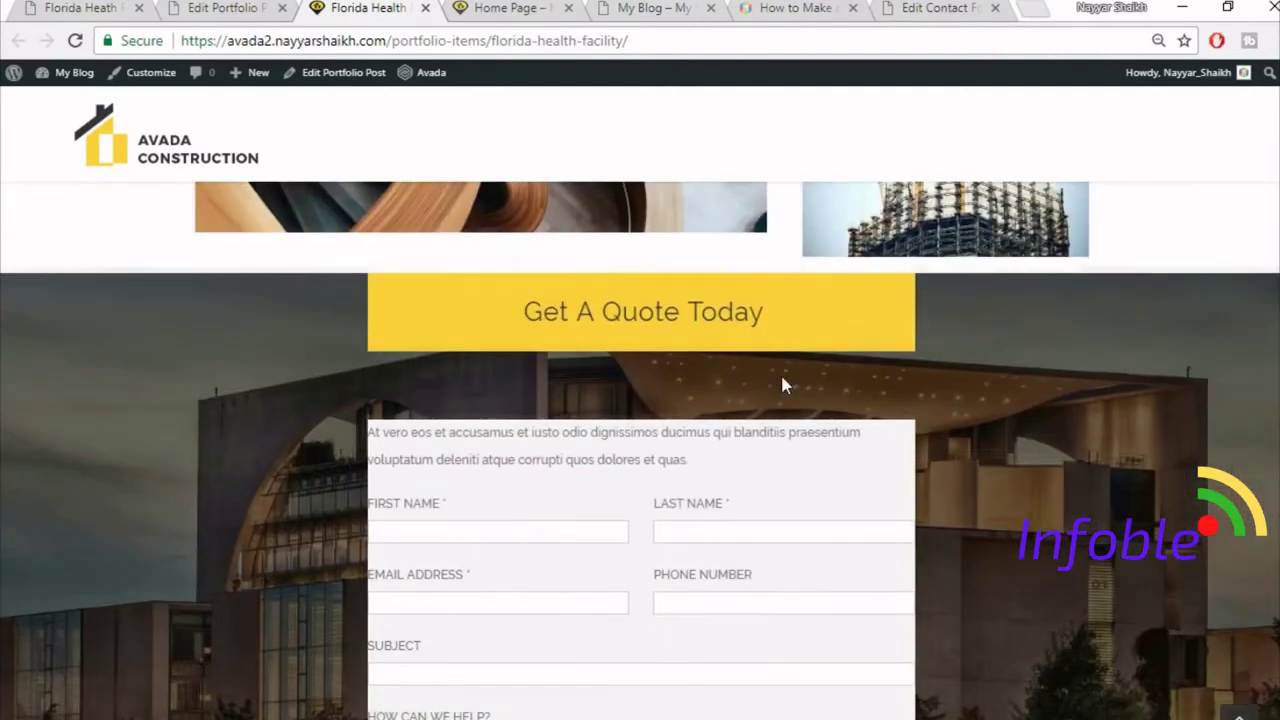
pyautogui.scroll(-3, 1047, 395)
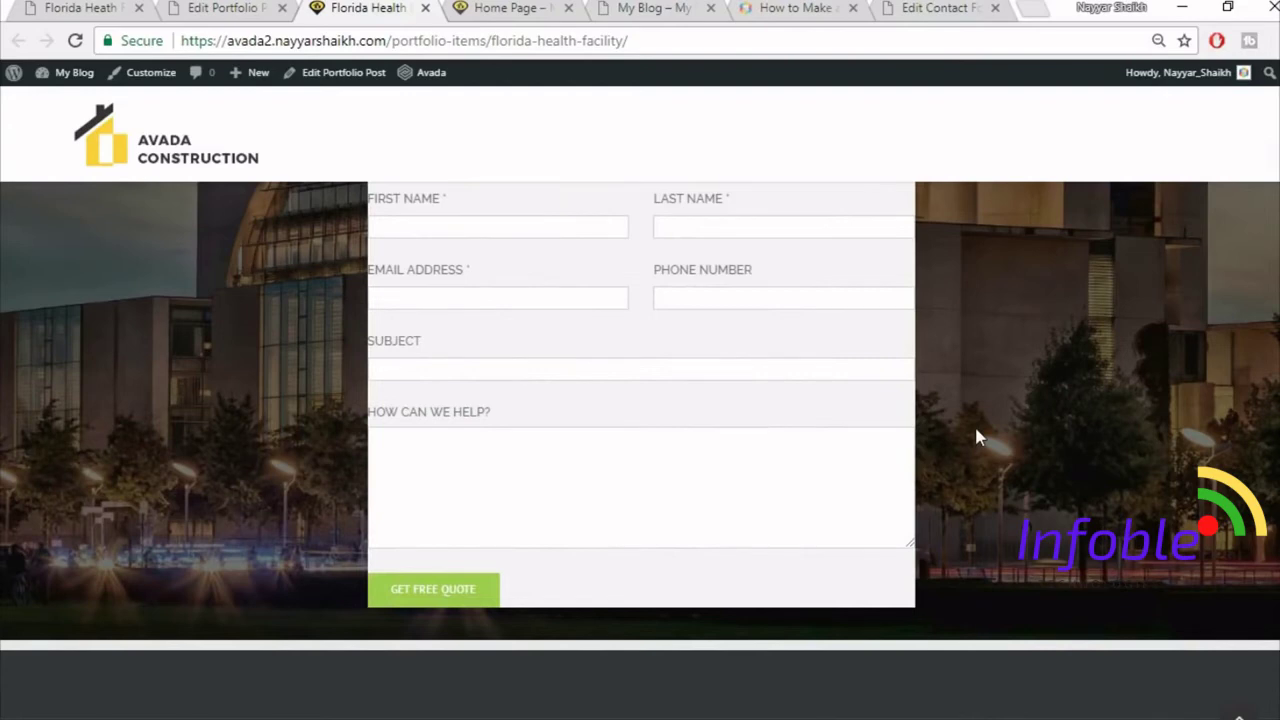
pyautogui.scroll(3, 977, 433)
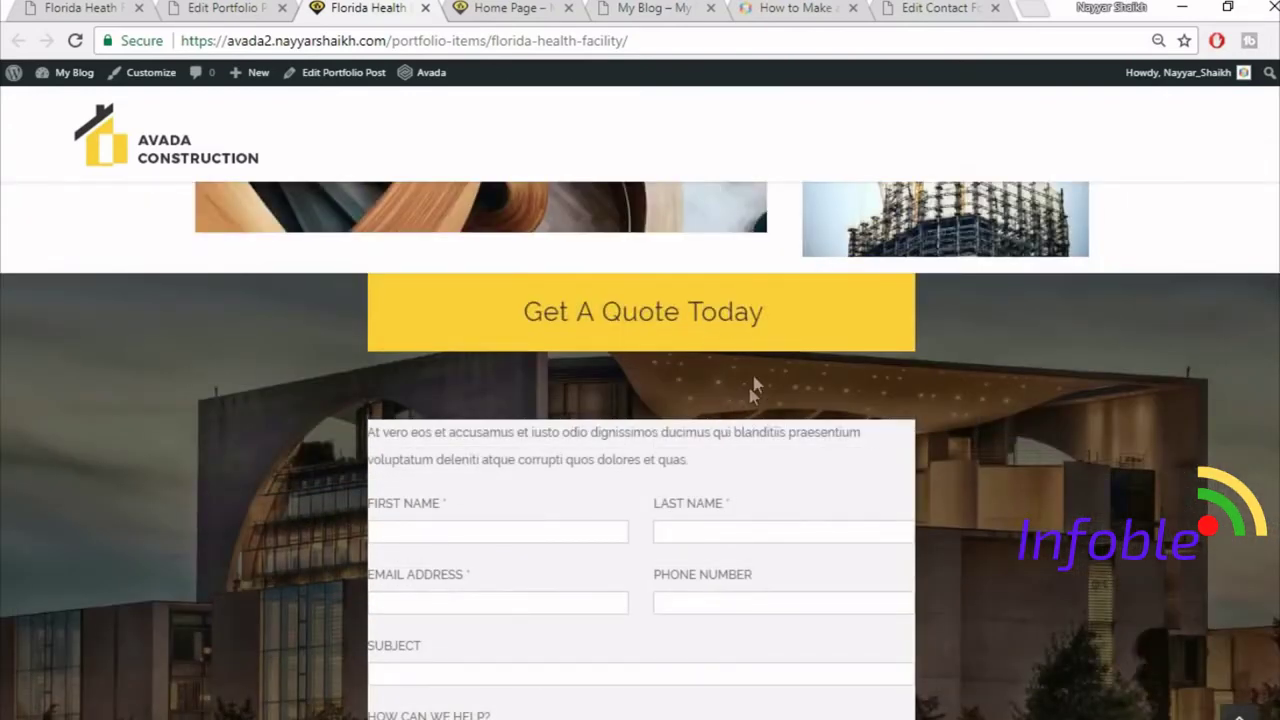
pyautogui.scroll(-1, 523, 431)
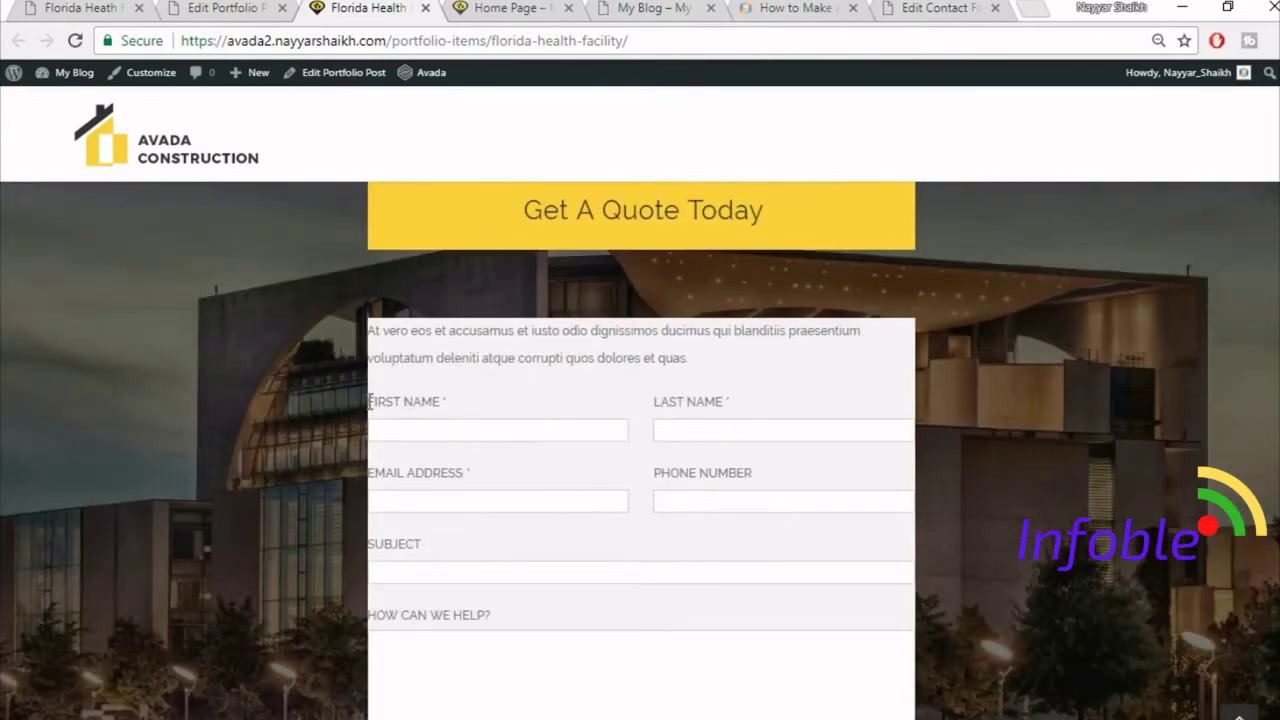
pyautogui.scroll(1, 1065, 421)
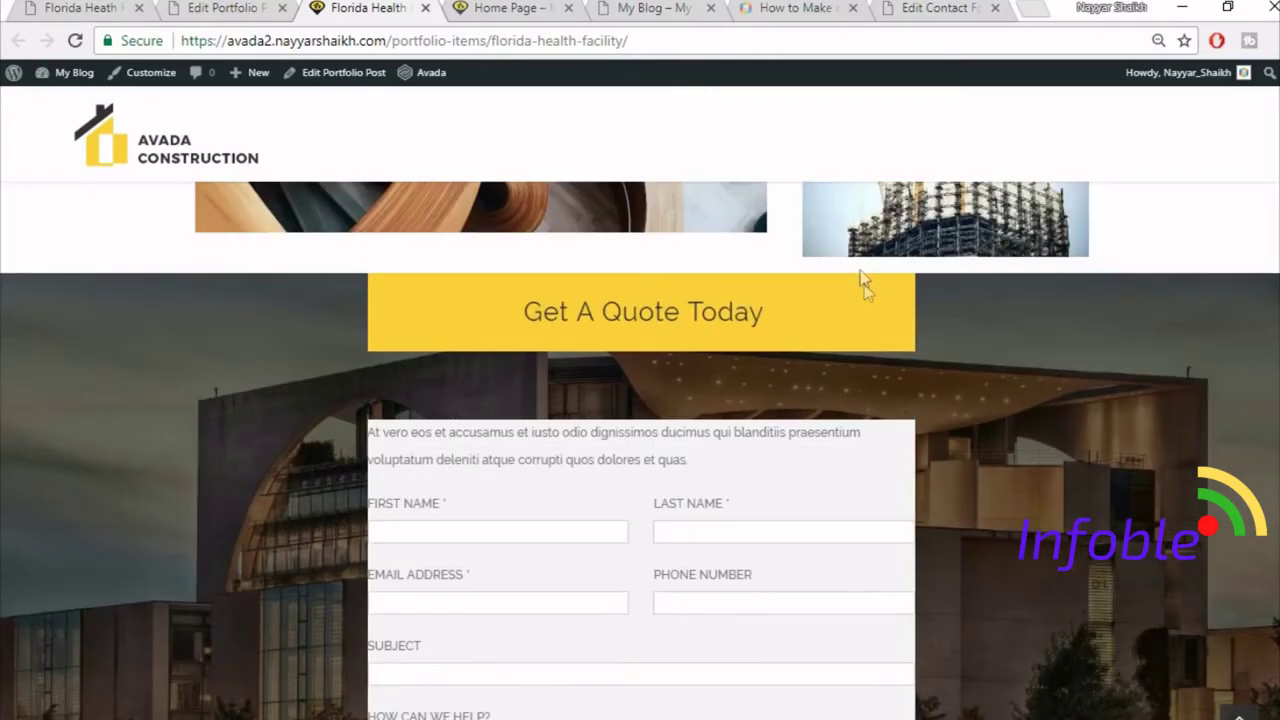
pyautogui.click(44, 7)
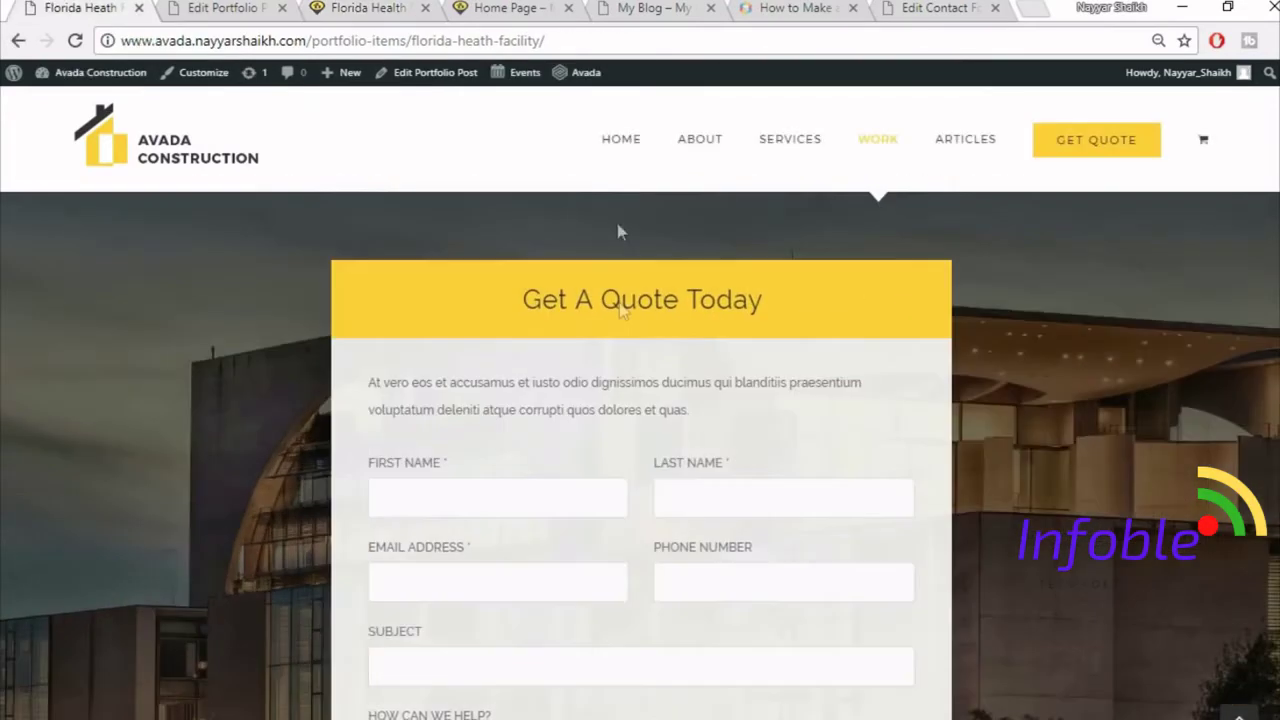
pyautogui.scroll(2, 620, 430)
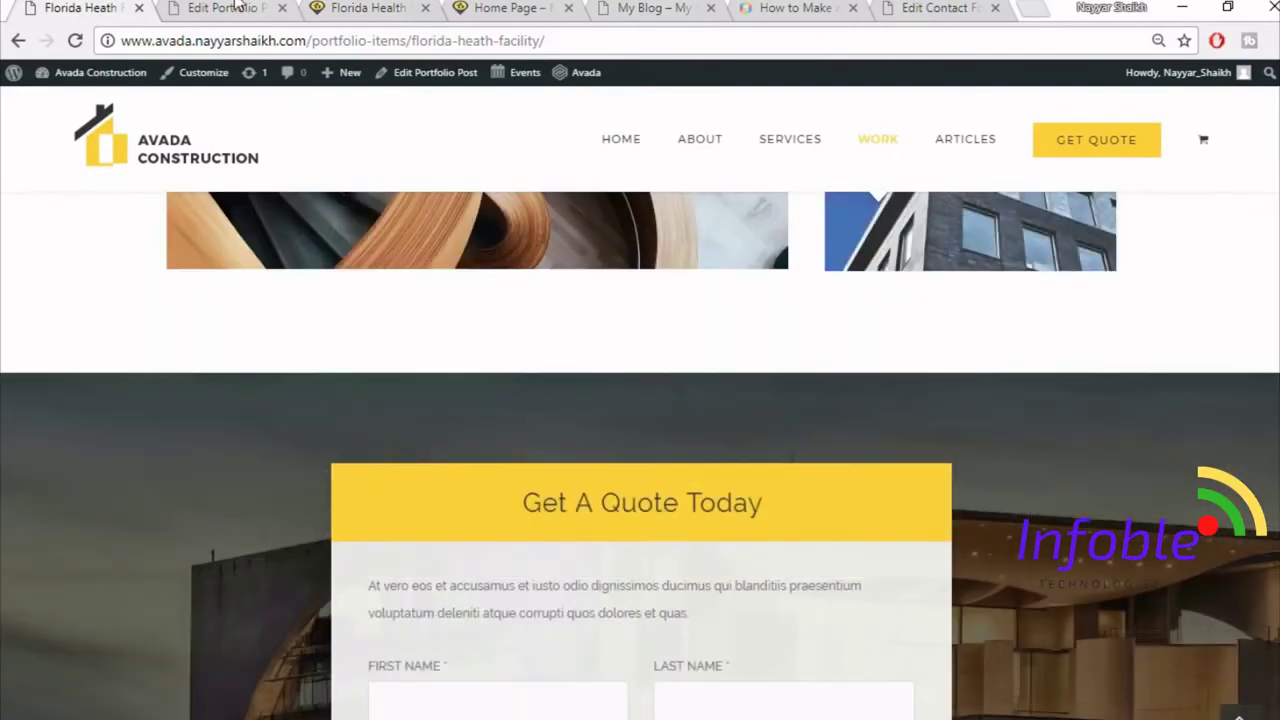
pyautogui.click(236, 7)
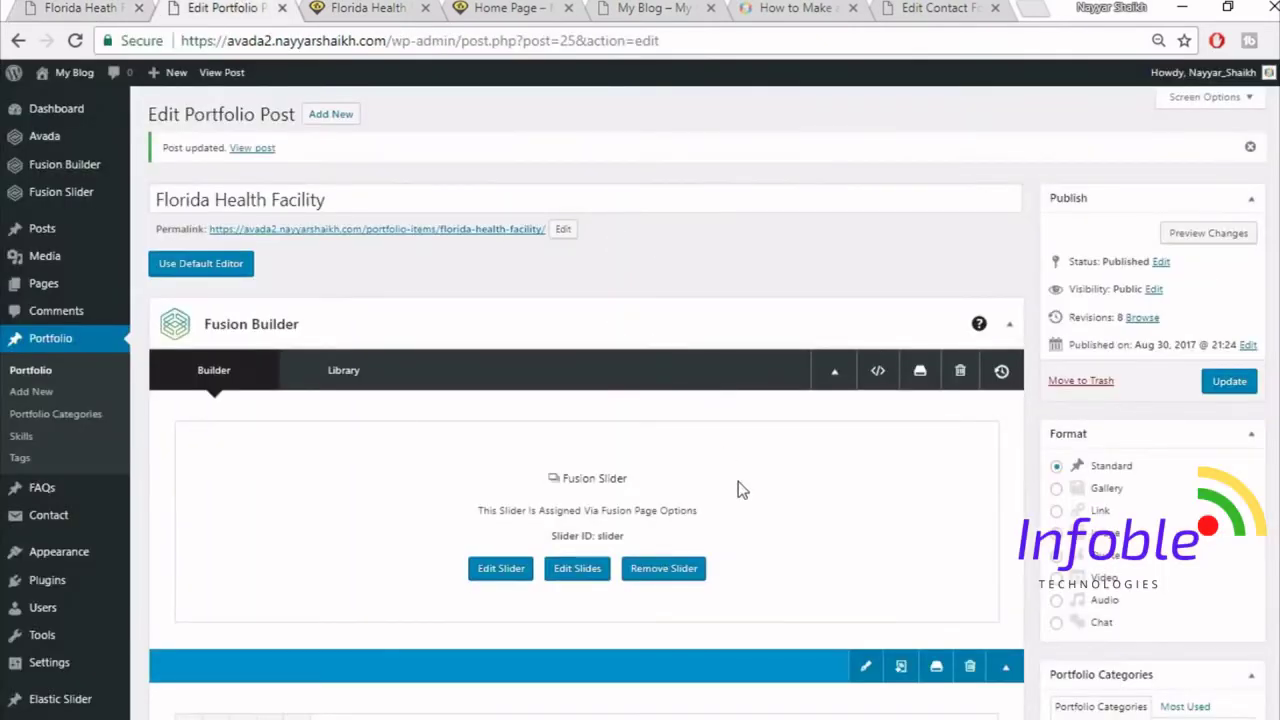
# - Set the Get A Quote Today tagline box's top and bottom margins to 0, save, and view the live page
pyautogui.scroll(-5, 738, 481)
pyautogui.scroll(-5, 742, 500)
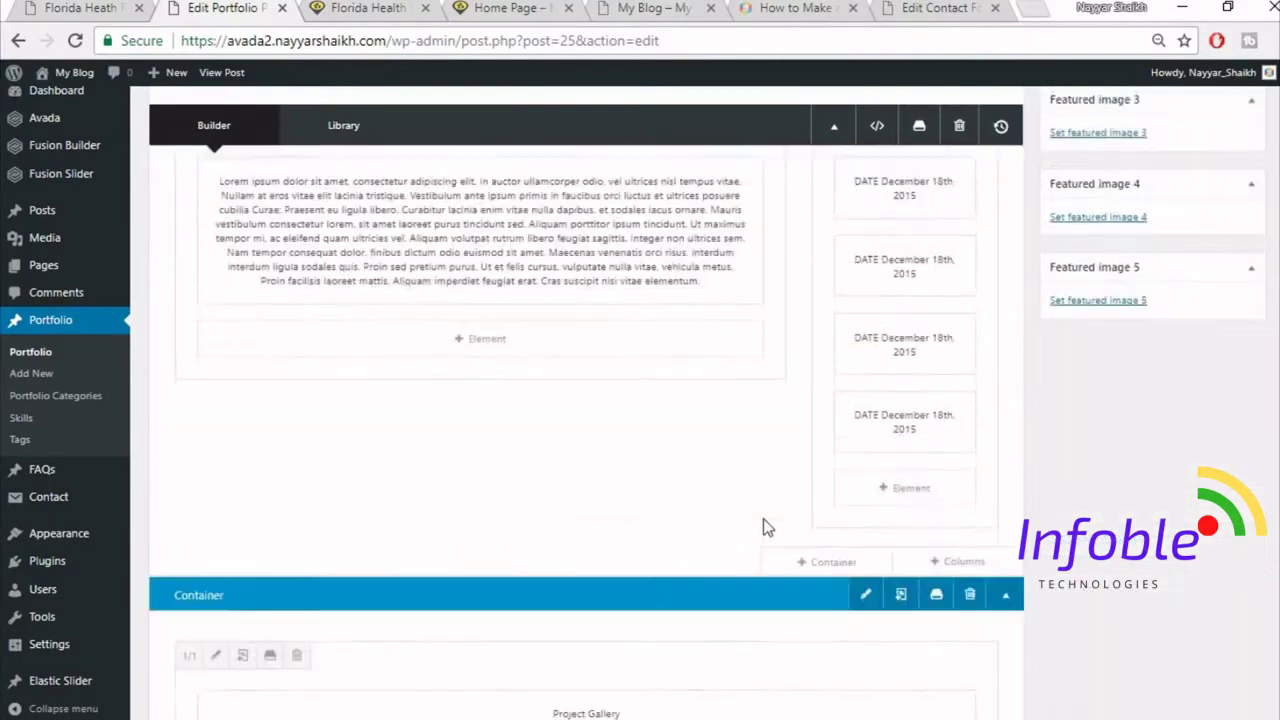
pyautogui.scroll(-10, 763, 518)
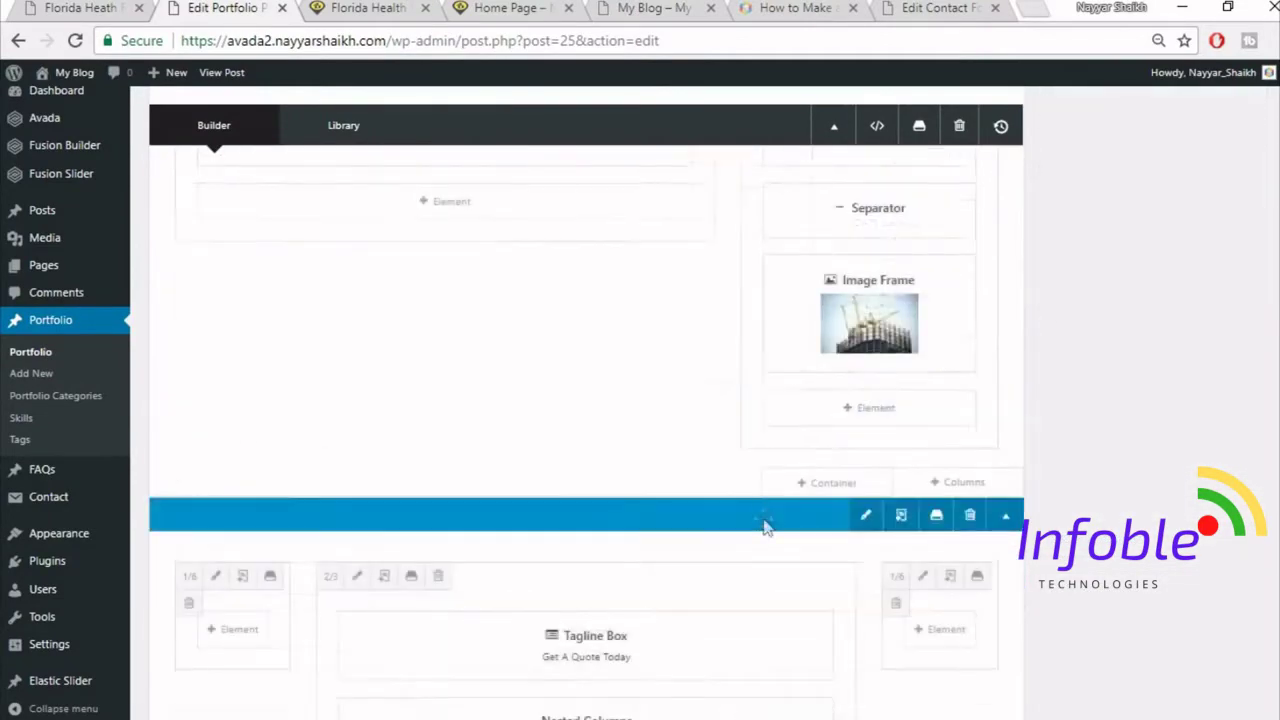
pyautogui.scroll(4, 765, 519)
pyautogui.scroll(2, 765, 519)
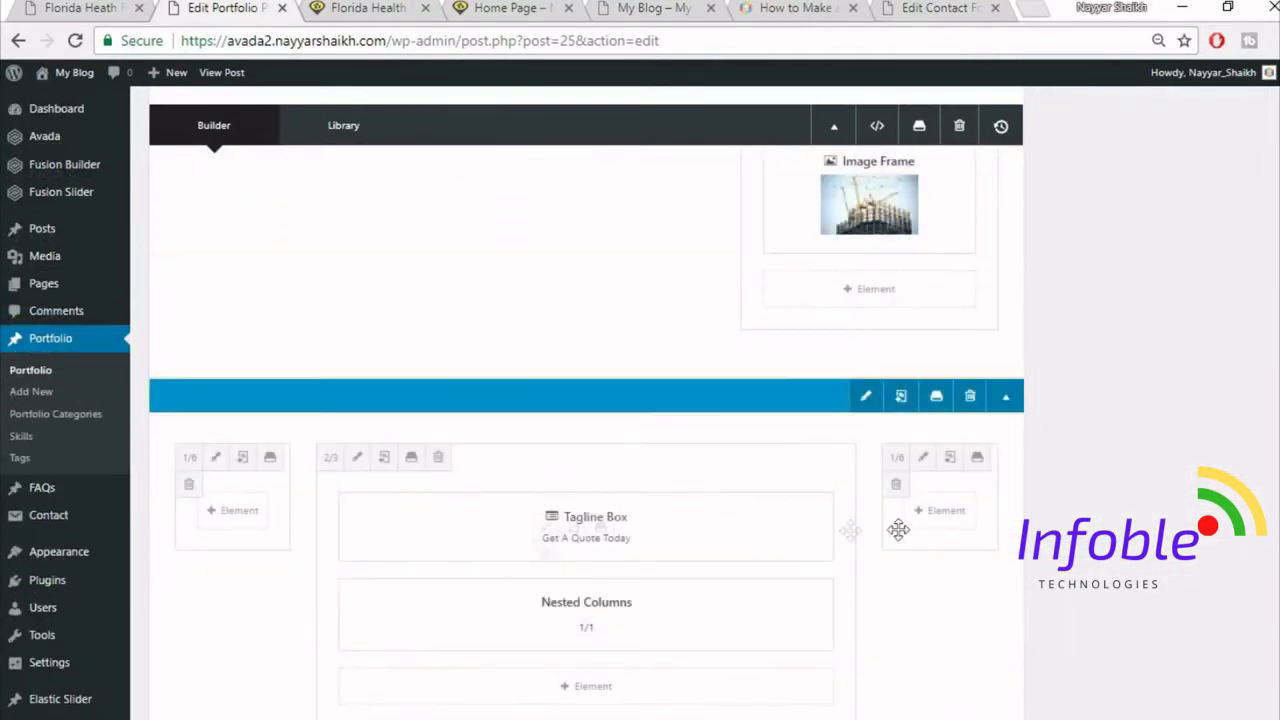
pyautogui.scroll(-1, 897, 531)
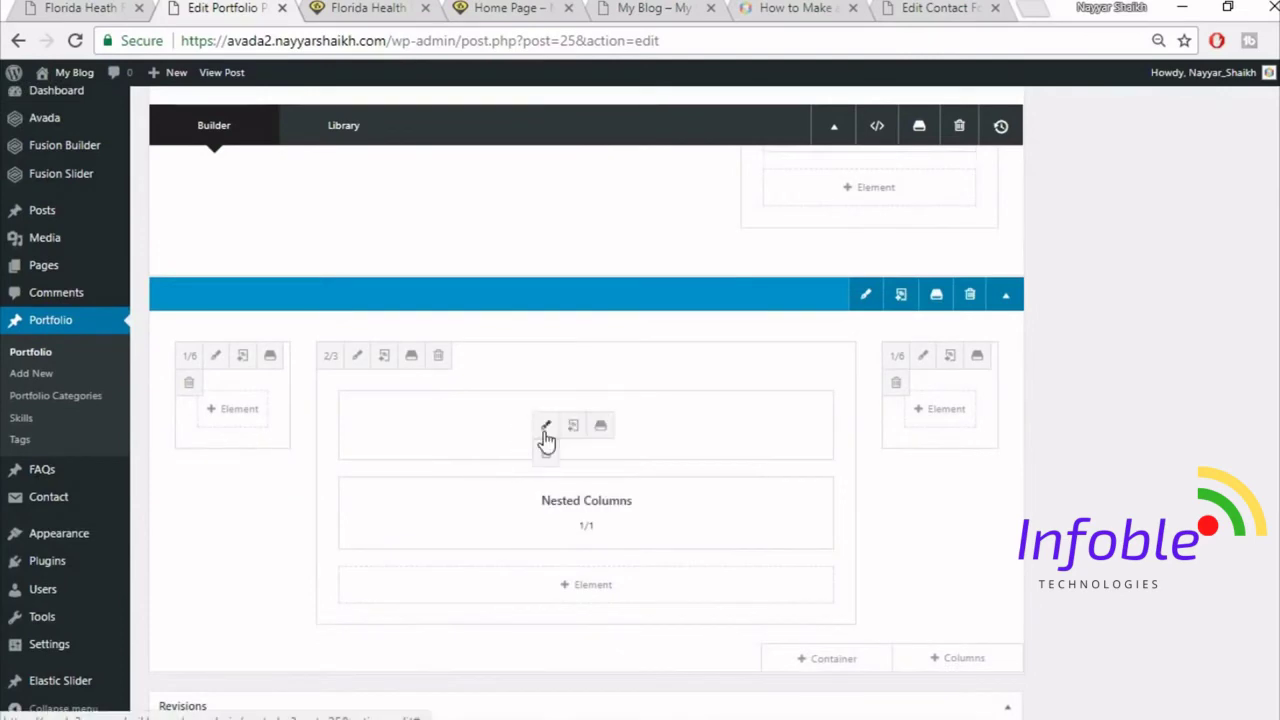
pyautogui.click(544, 431)
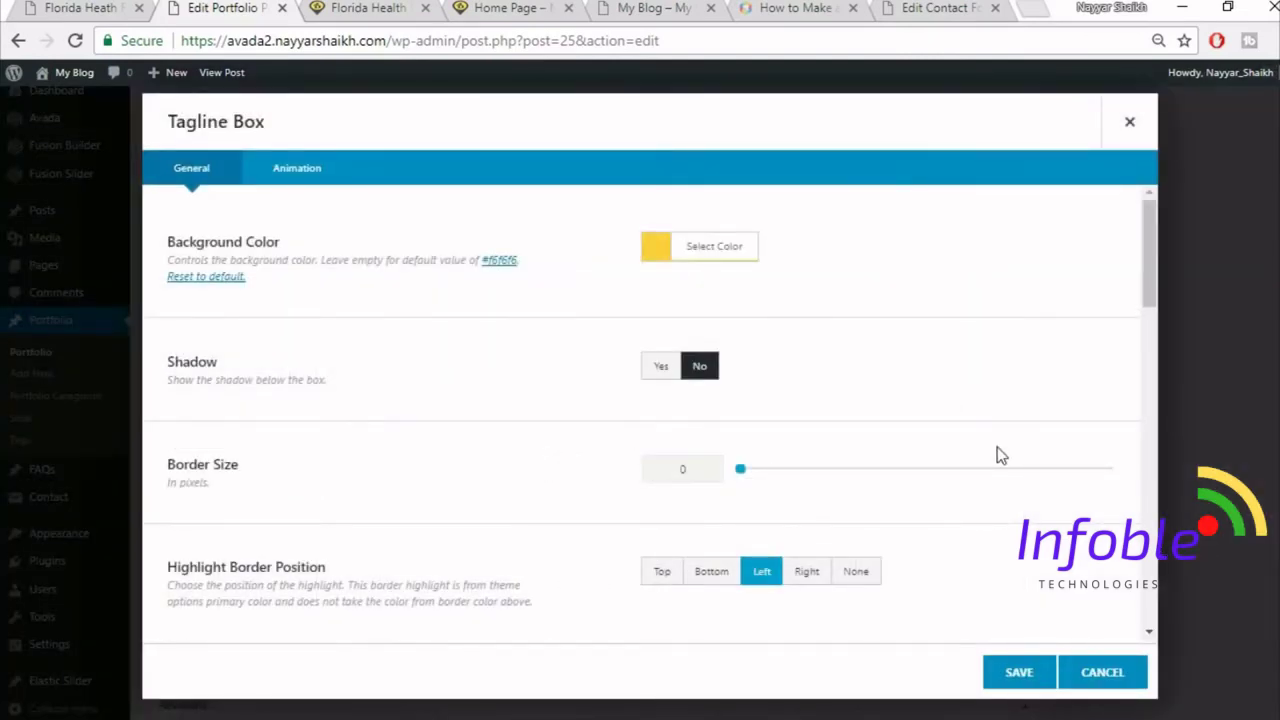
pyautogui.scroll(-5, 997, 449)
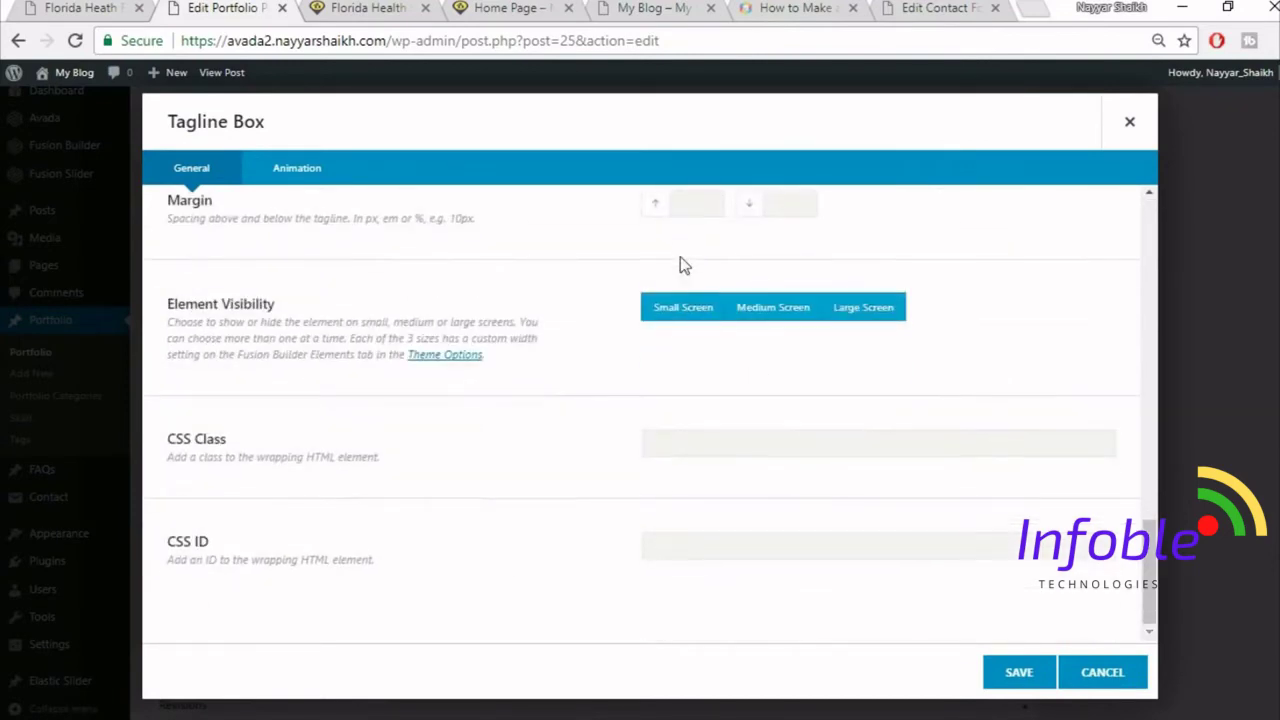
pyautogui.click(696, 304)
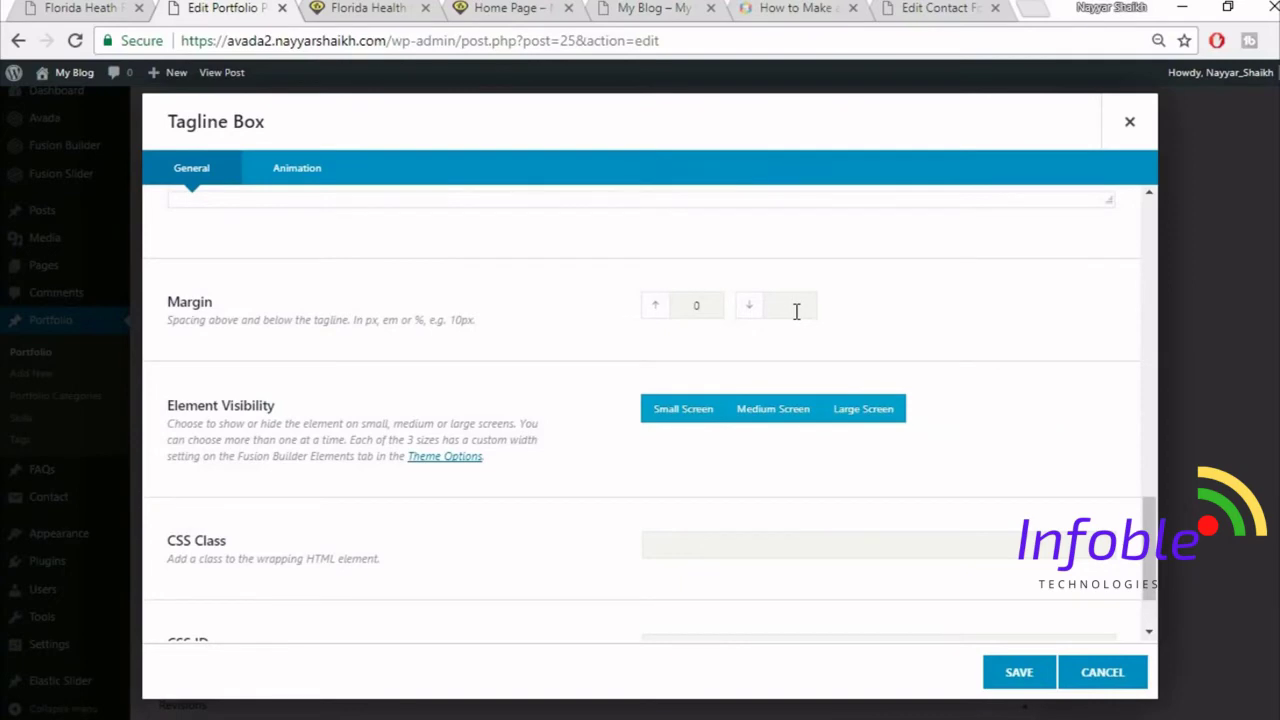
pyautogui.click(1040, 672)
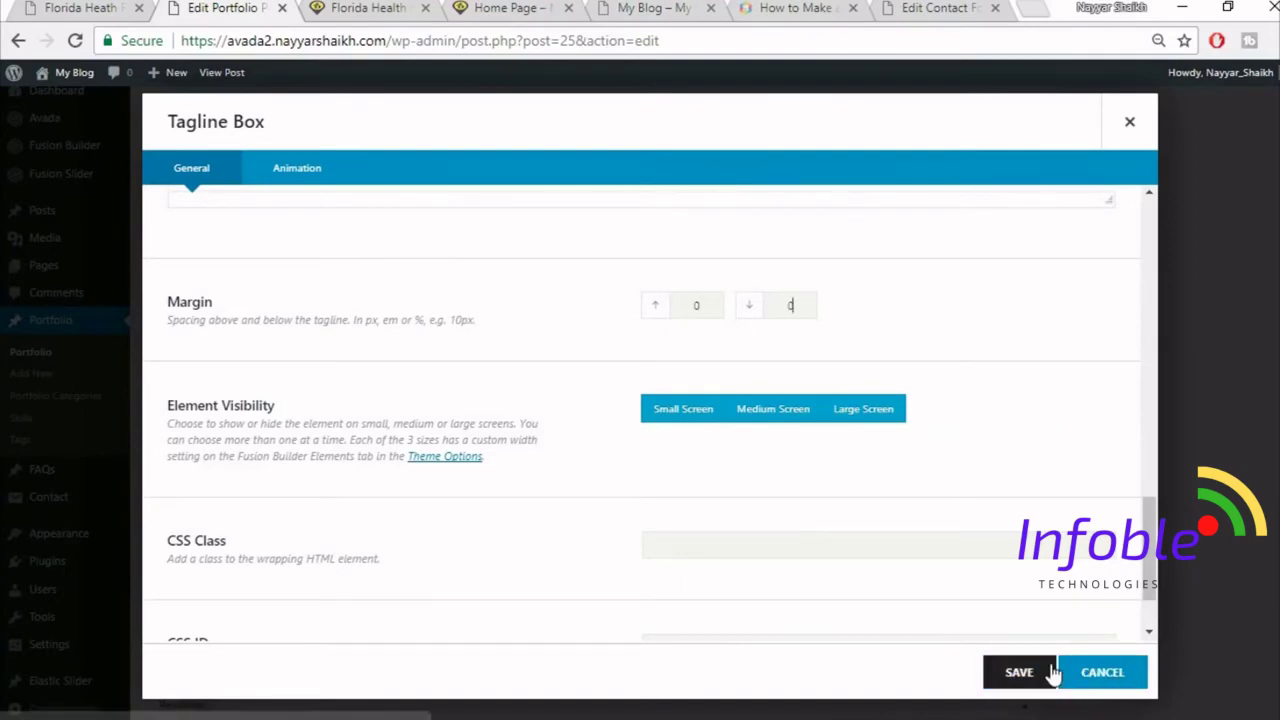
pyautogui.hotkey('ctrl', 'Tab')
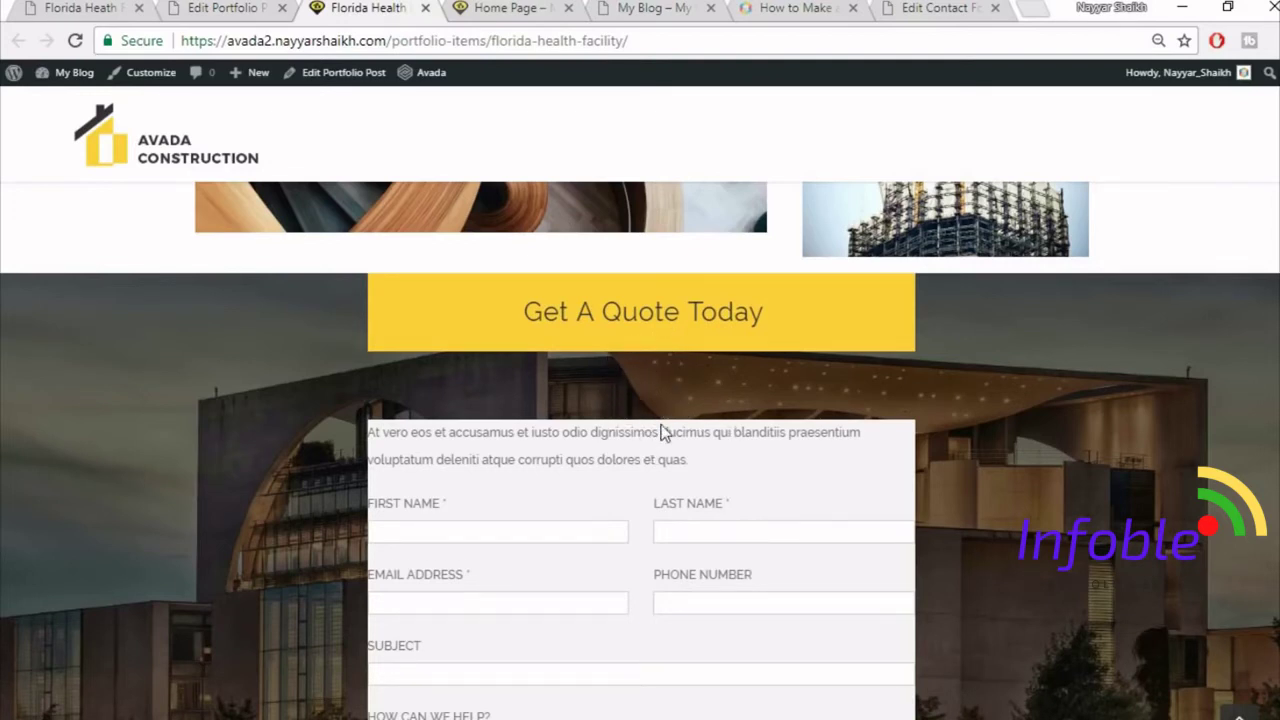
# - Give the inner column under the quote tagline 6% padding on all sides
pyautogui.click(244, 5)
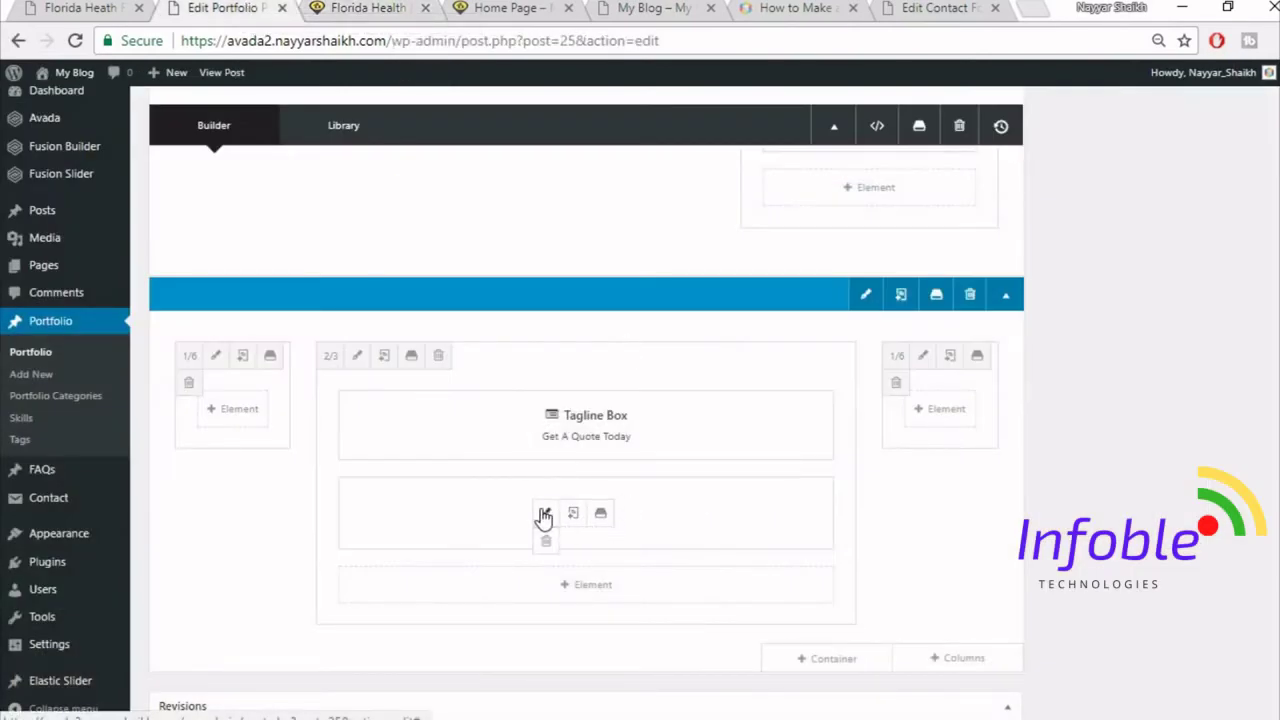
pyautogui.click(546, 514)
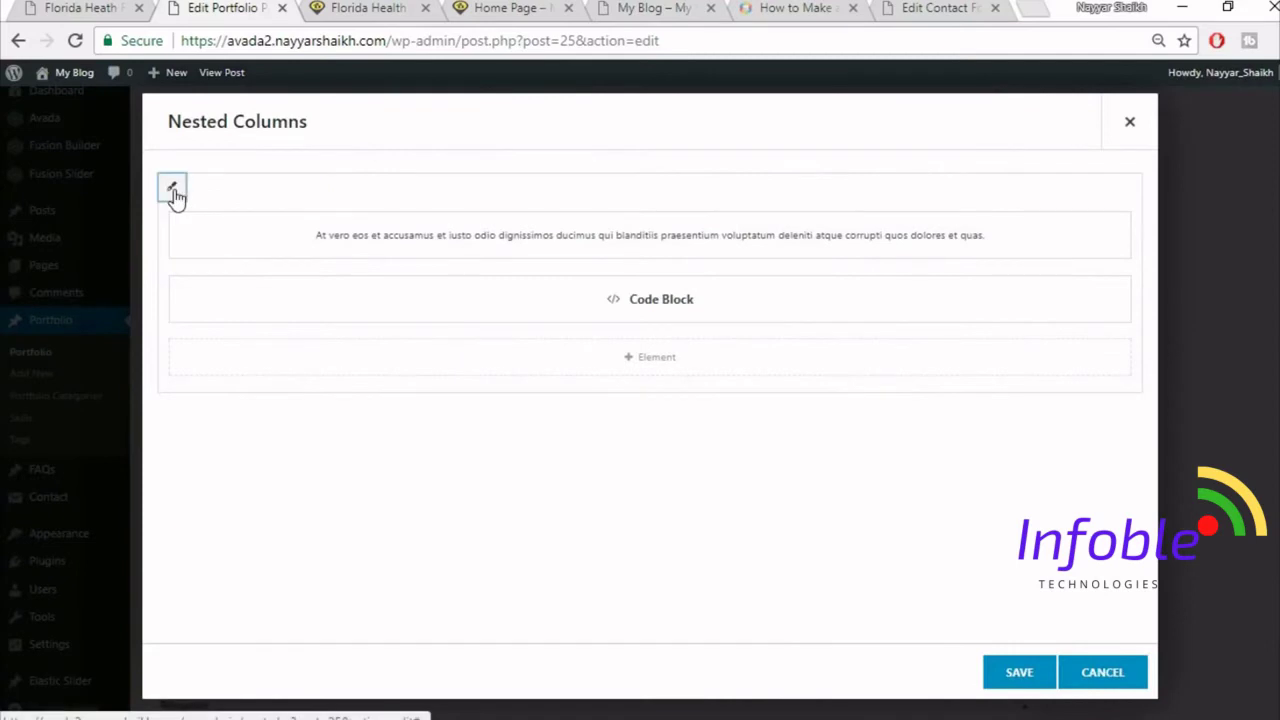
pyautogui.click(171, 192)
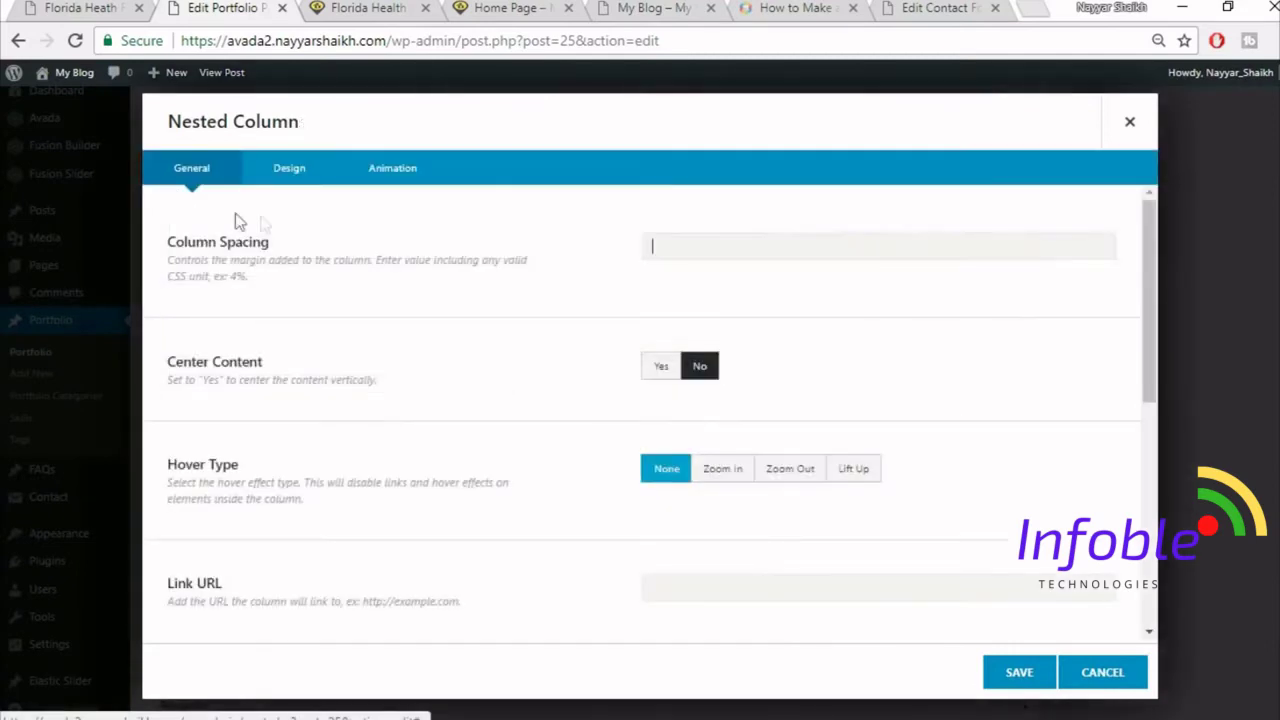
pyautogui.click(290, 170)
pyautogui.scroll(-2, 728, 451)
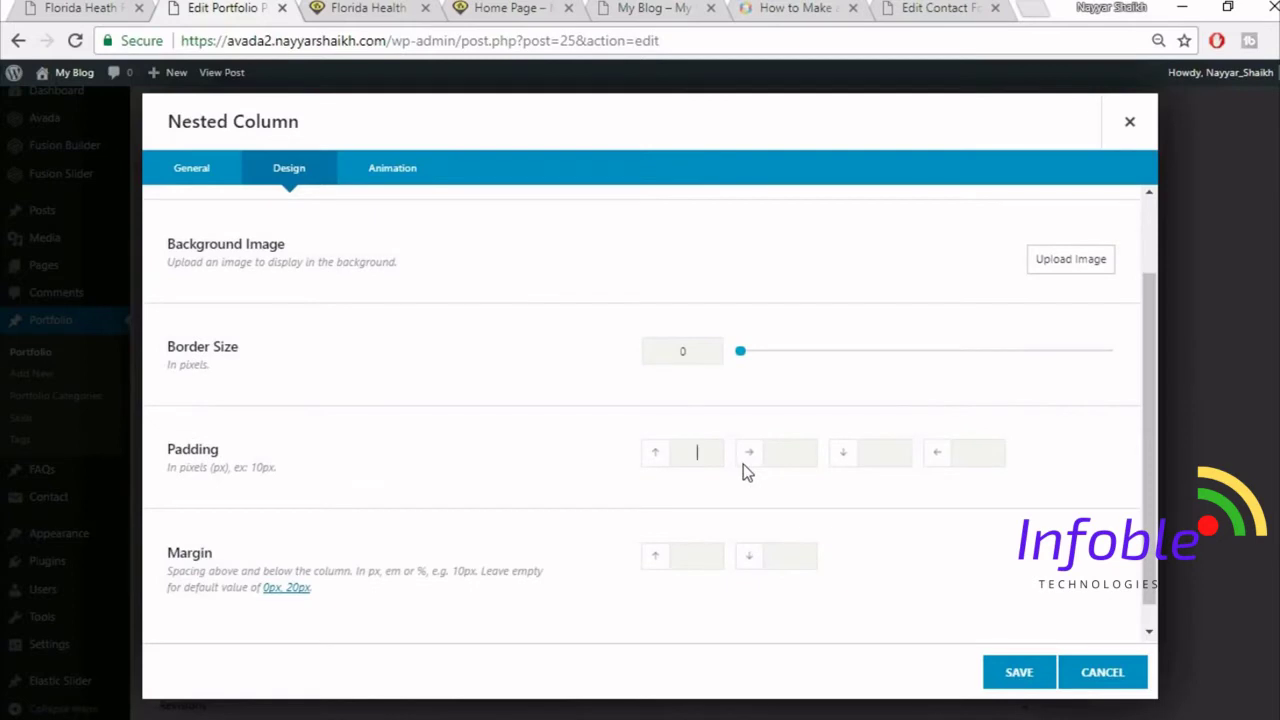
pyautogui.write('6%')
pyautogui.press('Tab')
pyautogui.write('6%')
pyautogui.press('Tab')
pyautogui.write('6%')
pyautogui.press('Tab')
pyautogui.write('6%')
pyautogui.press('Tab')
# - Compare with the live page, then save the nested column and the nested columns element
pyautogui.hotkey('ctrl', 'Tab')
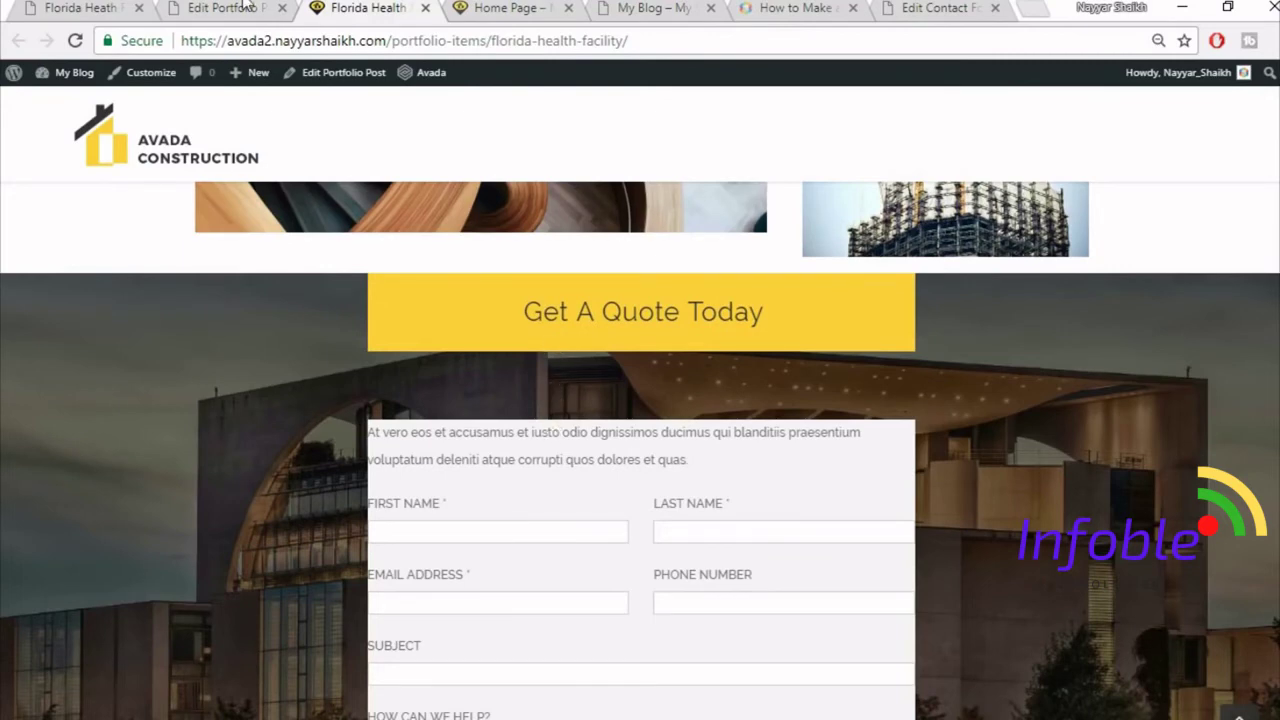
pyautogui.hotkey('ctrl', 'shift', 'Tab')
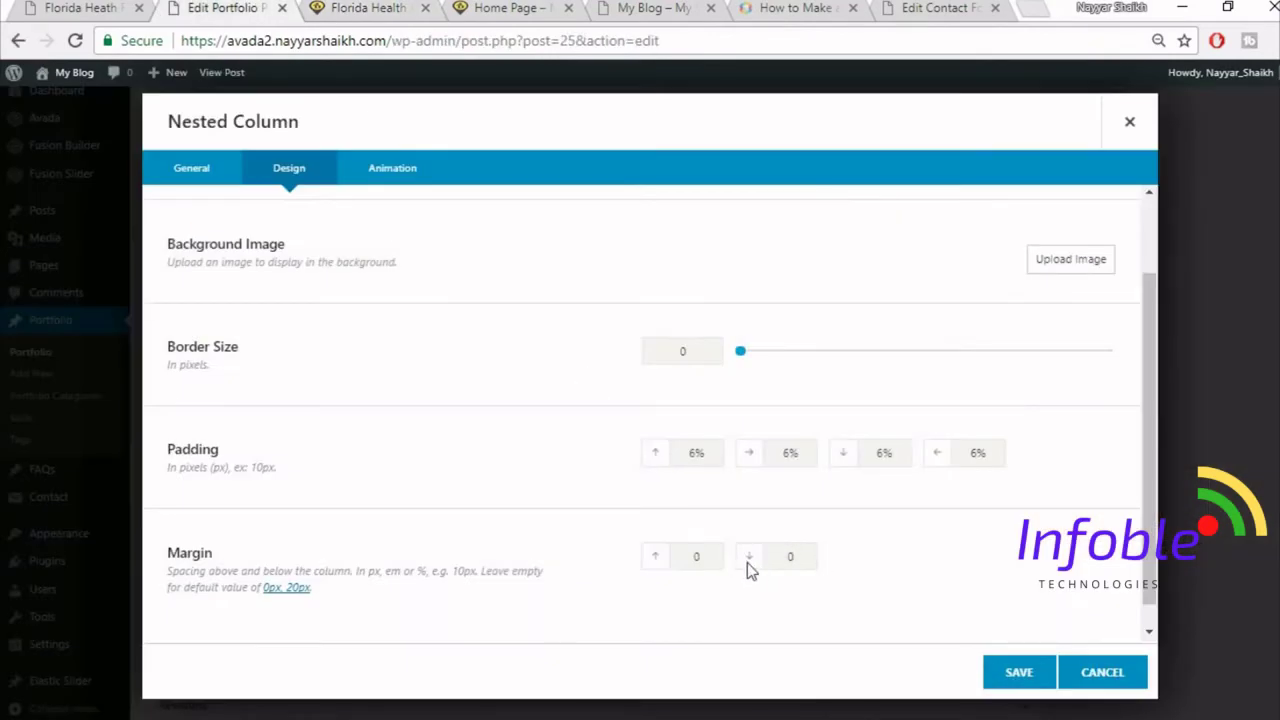
pyautogui.click(1007, 686)
pyautogui.click(1031, 686)
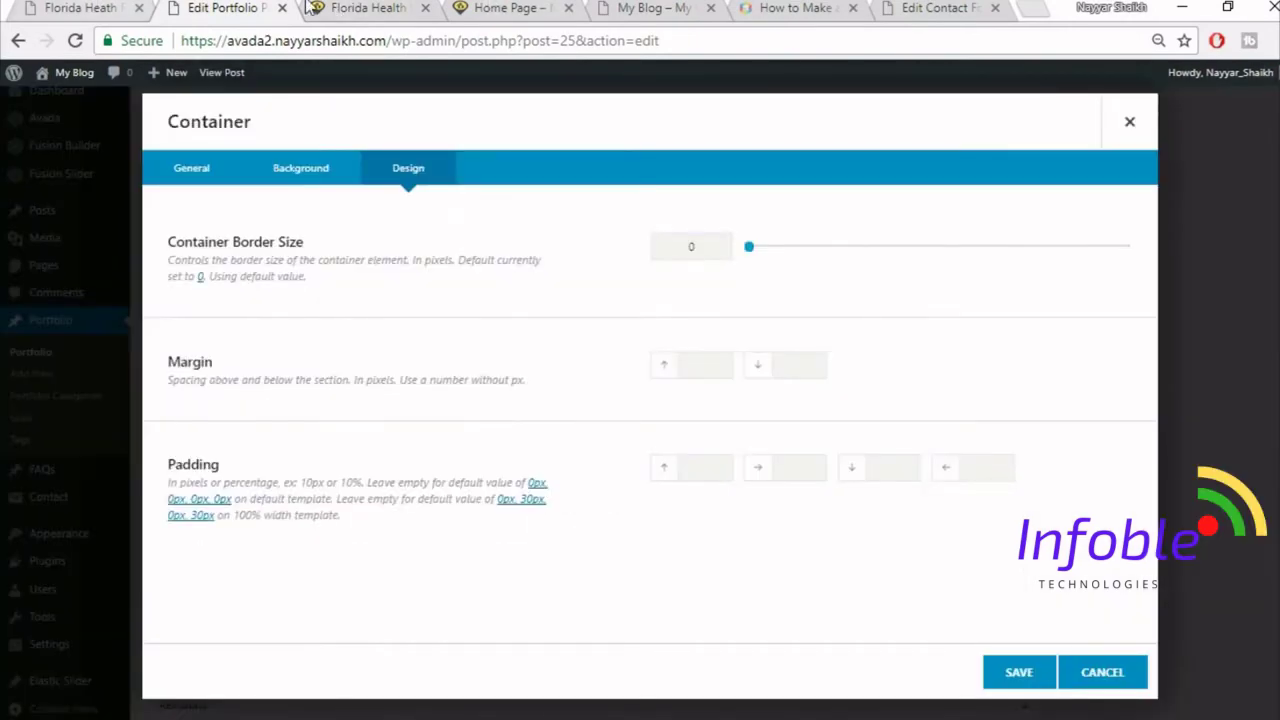
pyautogui.click(358, 10)
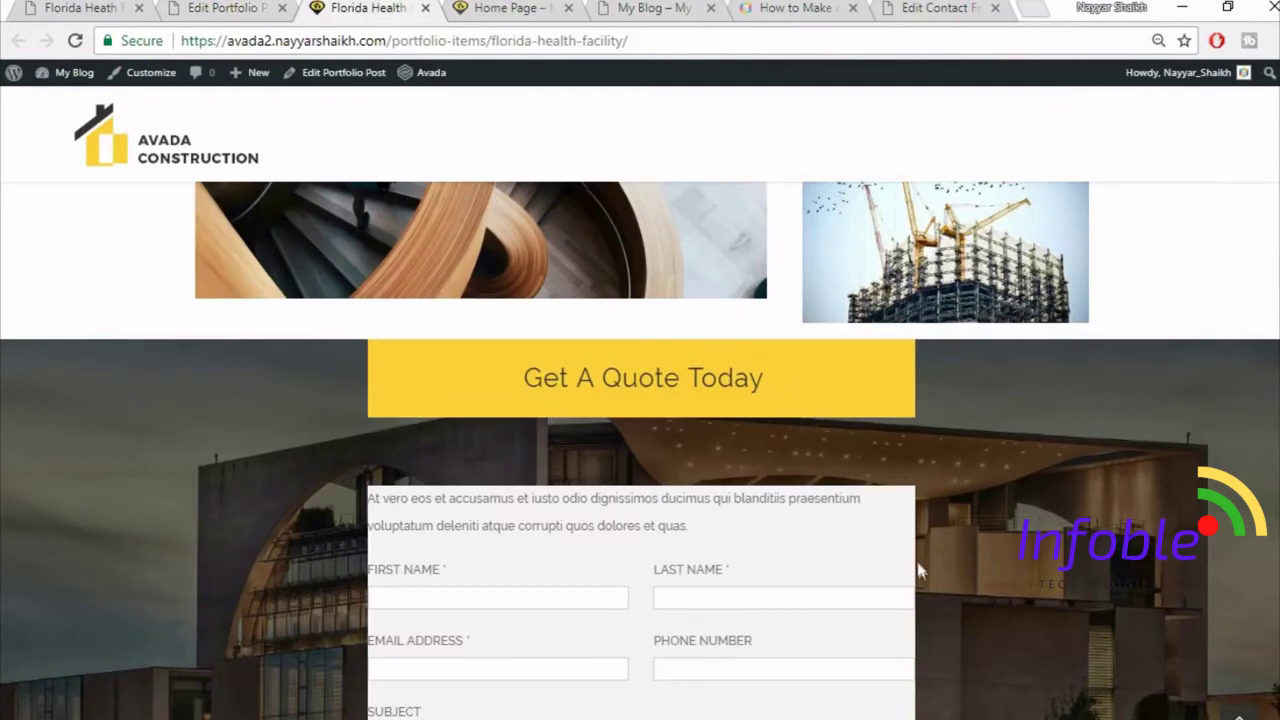
# - Enter 6% bottom padding on the quote section container, save it, and update the portfolio post
pyautogui.scroll(-4, 918, 565)
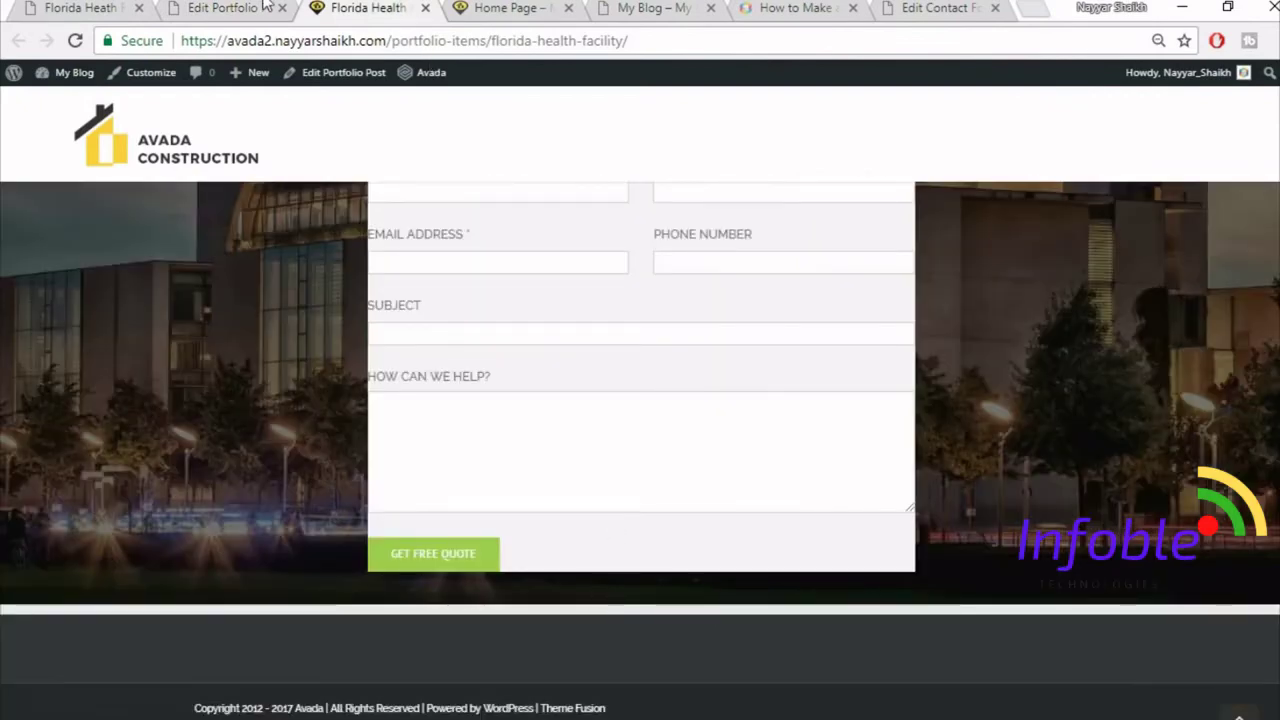
pyautogui.click(264, 7)
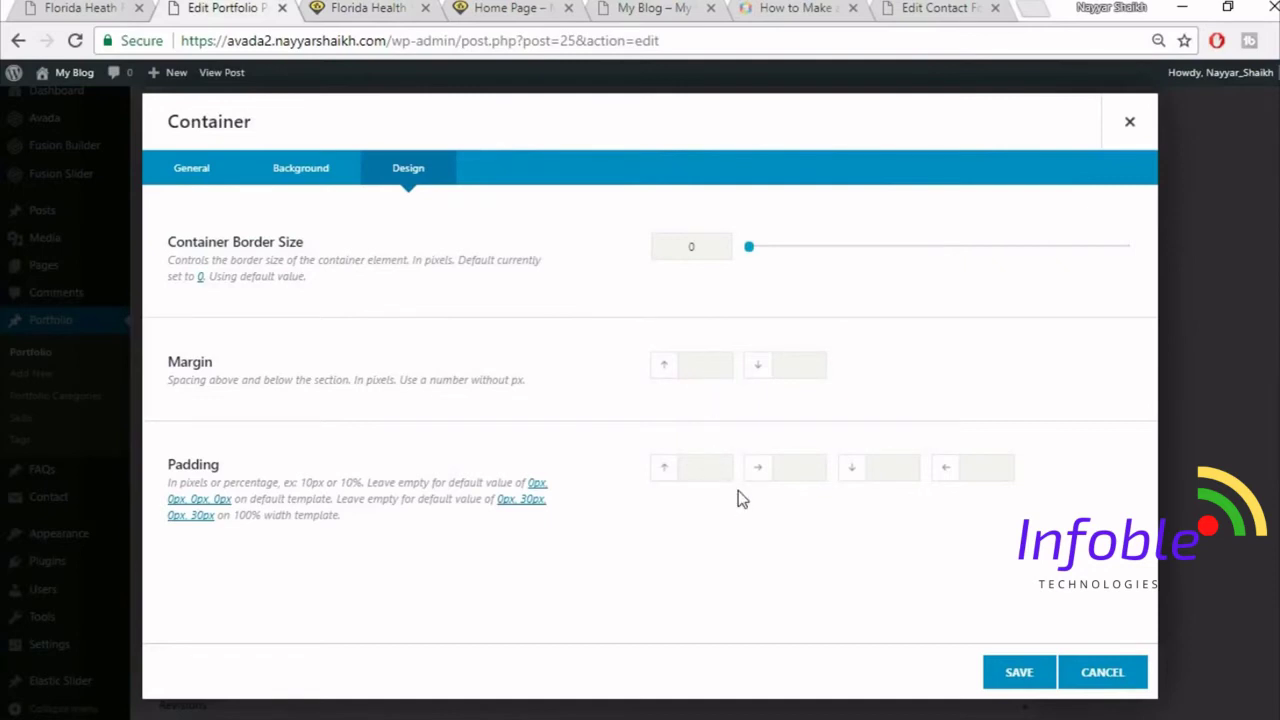
pyautogui.press('Tab')
pyautogui.press('Tab')
pyautogui.write('6%')
pyautogui.click(1018, 674)
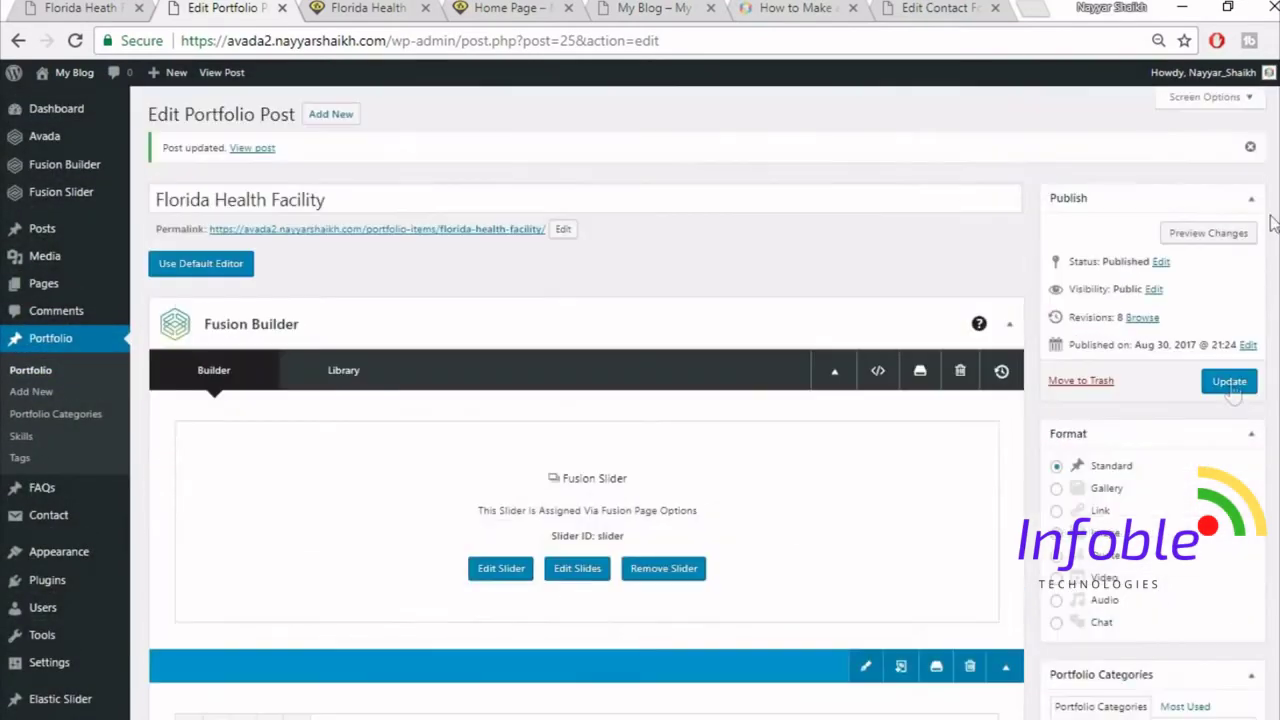
pyautogui.click(1229, 381)
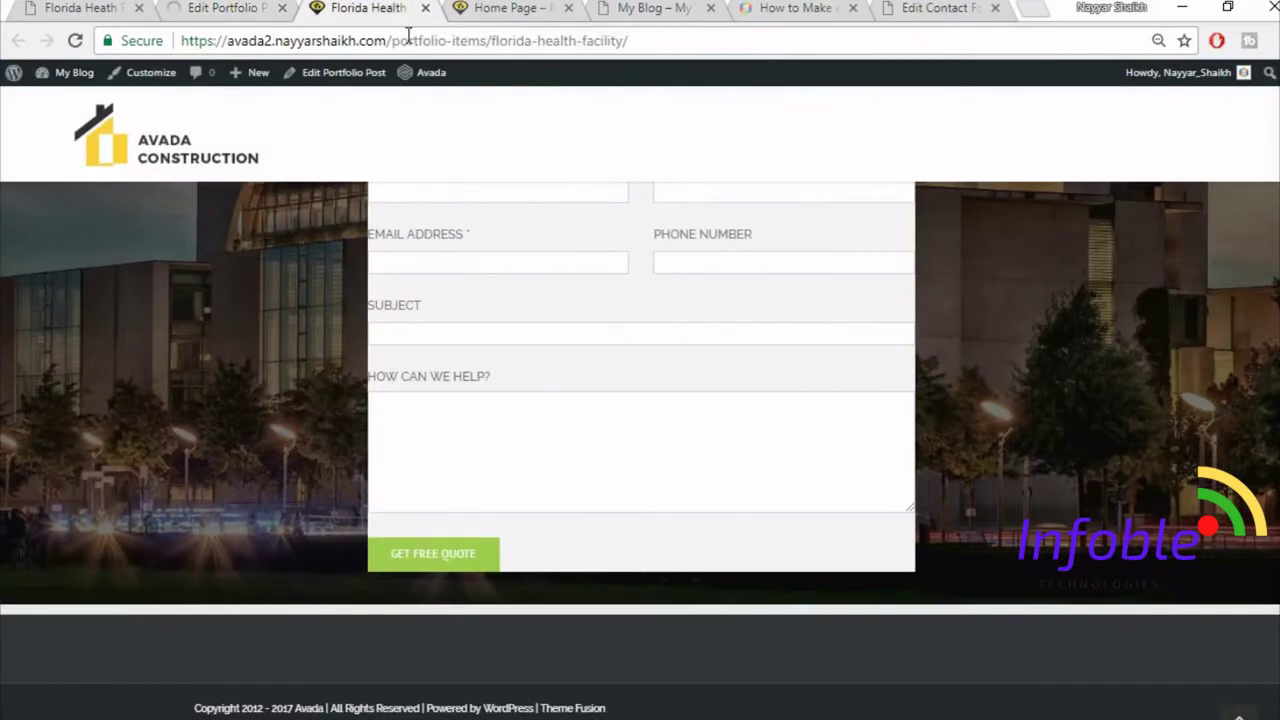
# - Reload the live portfolio page and scroll through its Get A Quote Today section
pyautogui.click(408, 41)
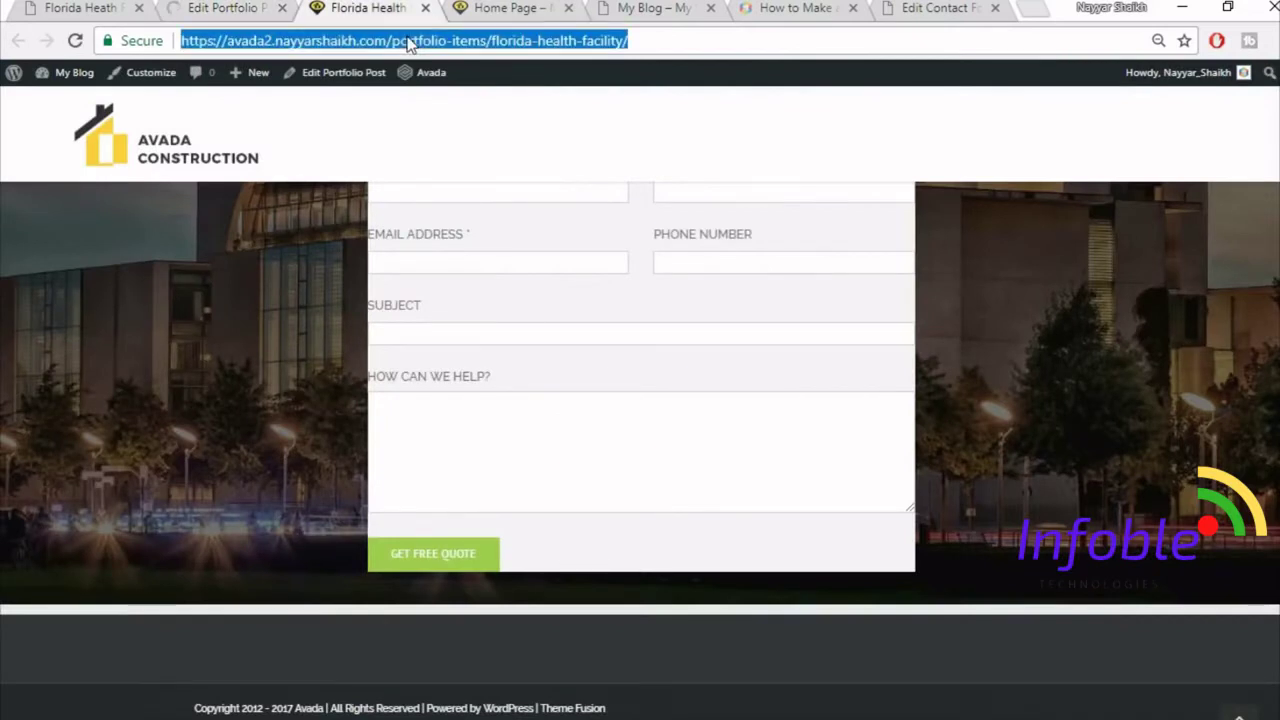
pyautogui.press('Return')
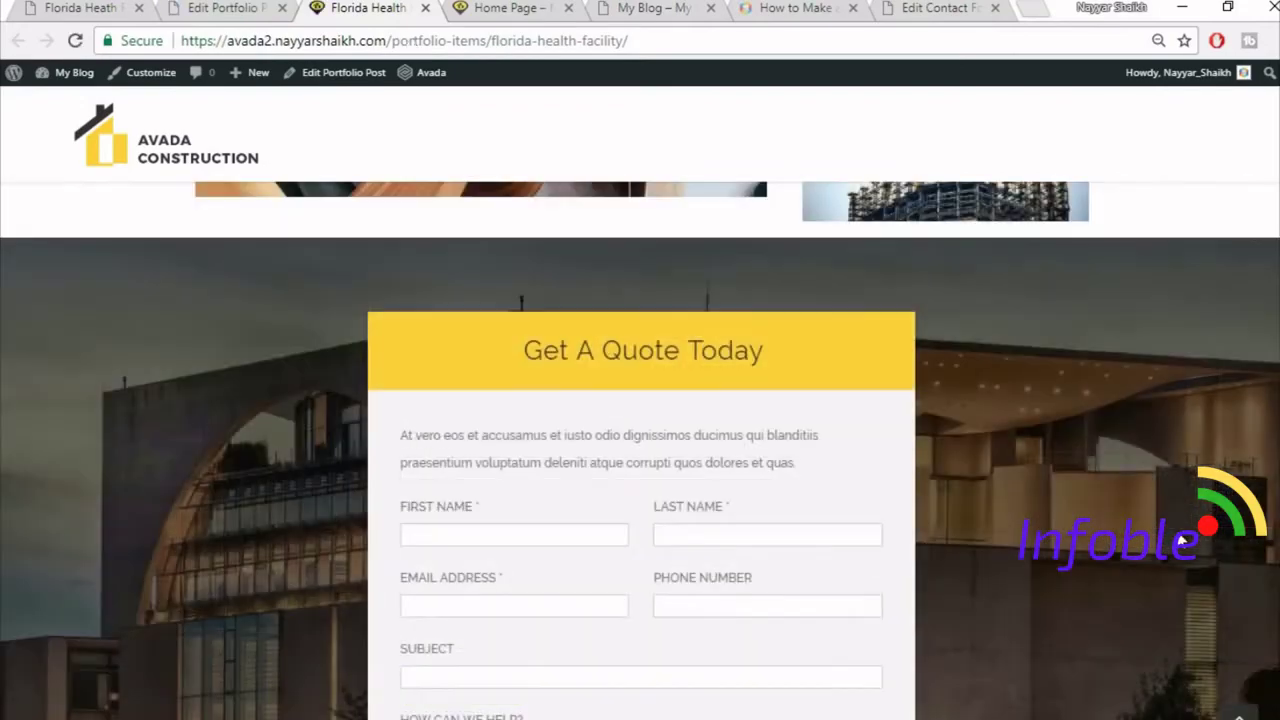
pyautogui.scroll(-5, 1117, 477)
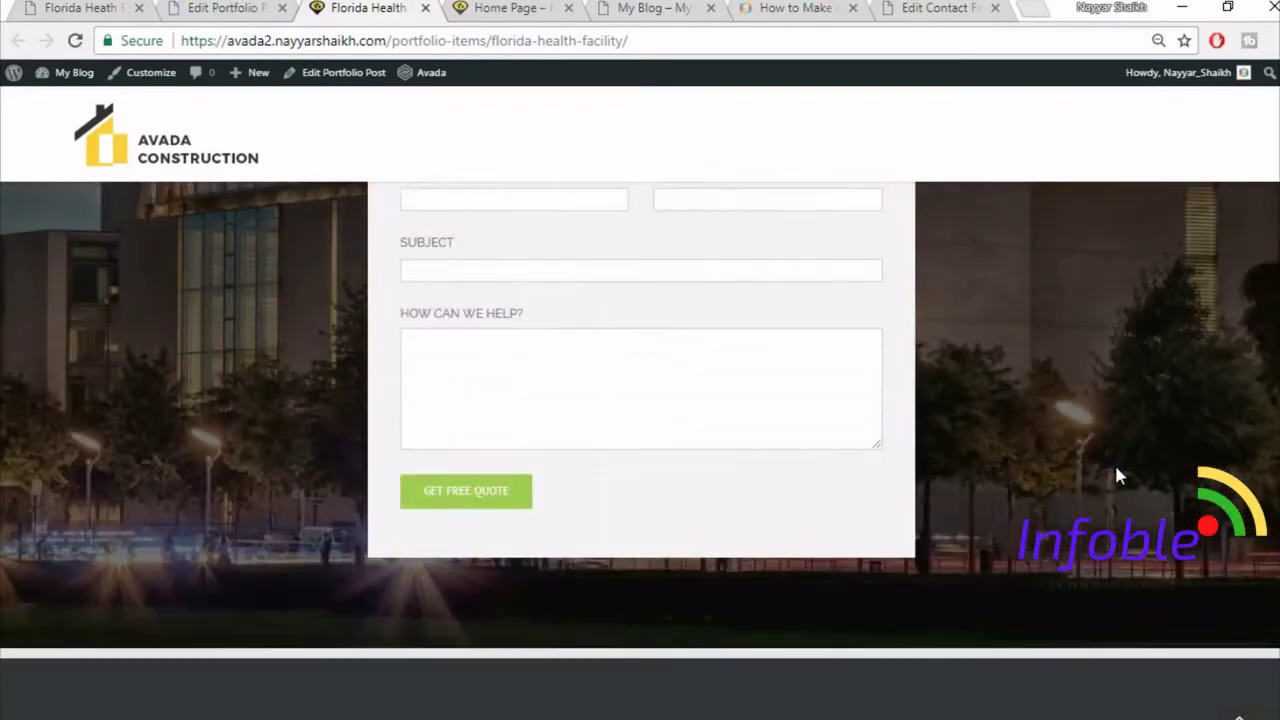
pyautogui.scroll(5, 1117, 477)
pyautogui.scroll(2, 1117, 477)
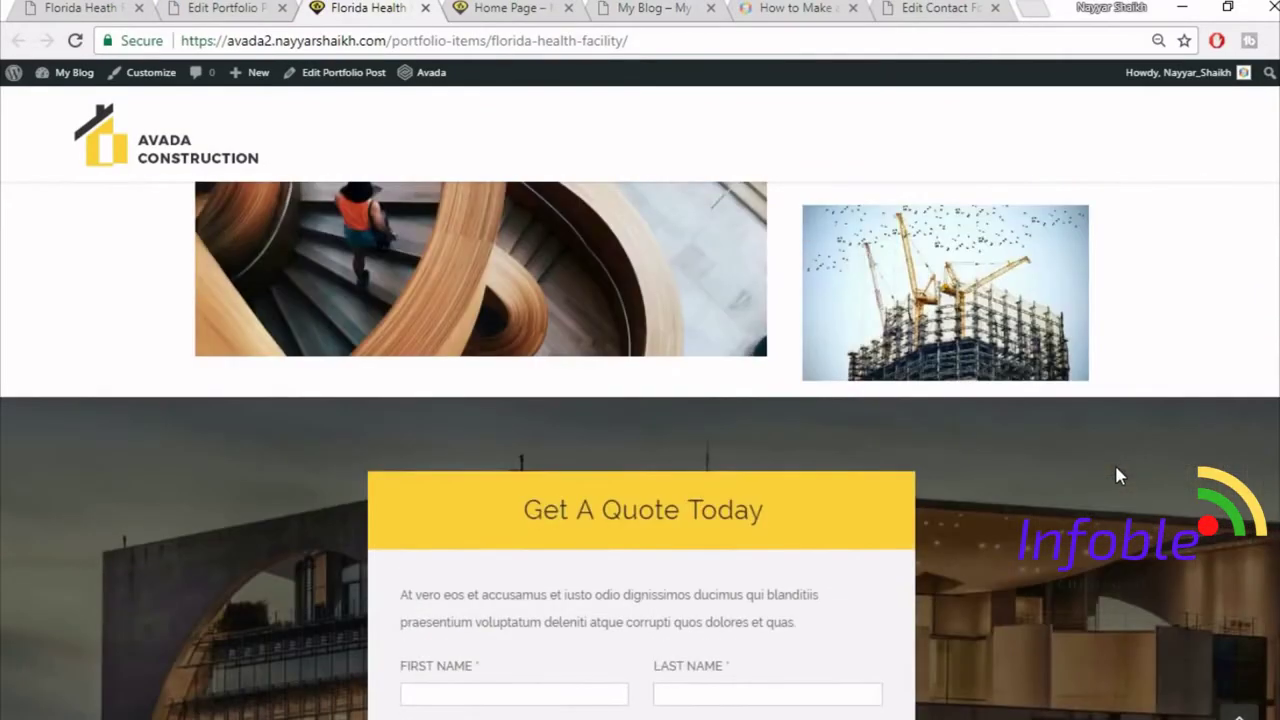
pyautogui.scroll(2, 1117, 477)
pyautogui.scroll(5, 1117, 477)
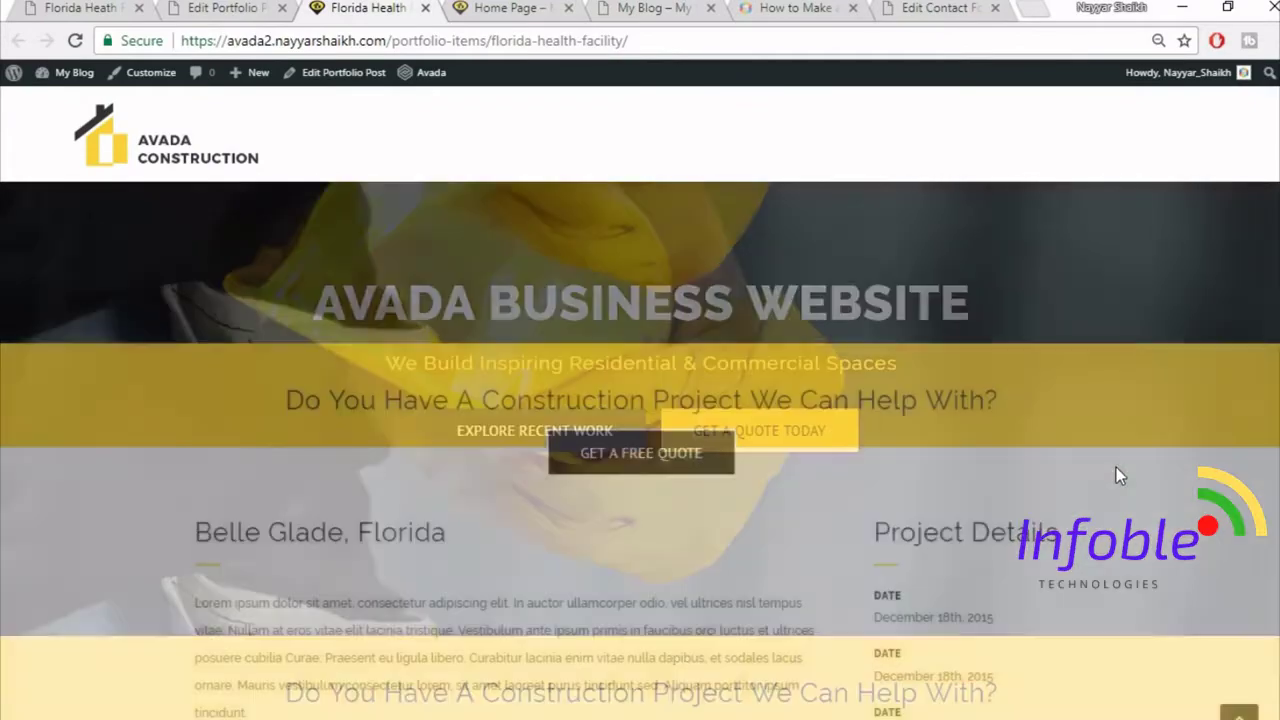
pyautogui.scroll(-10, 1117, 477)
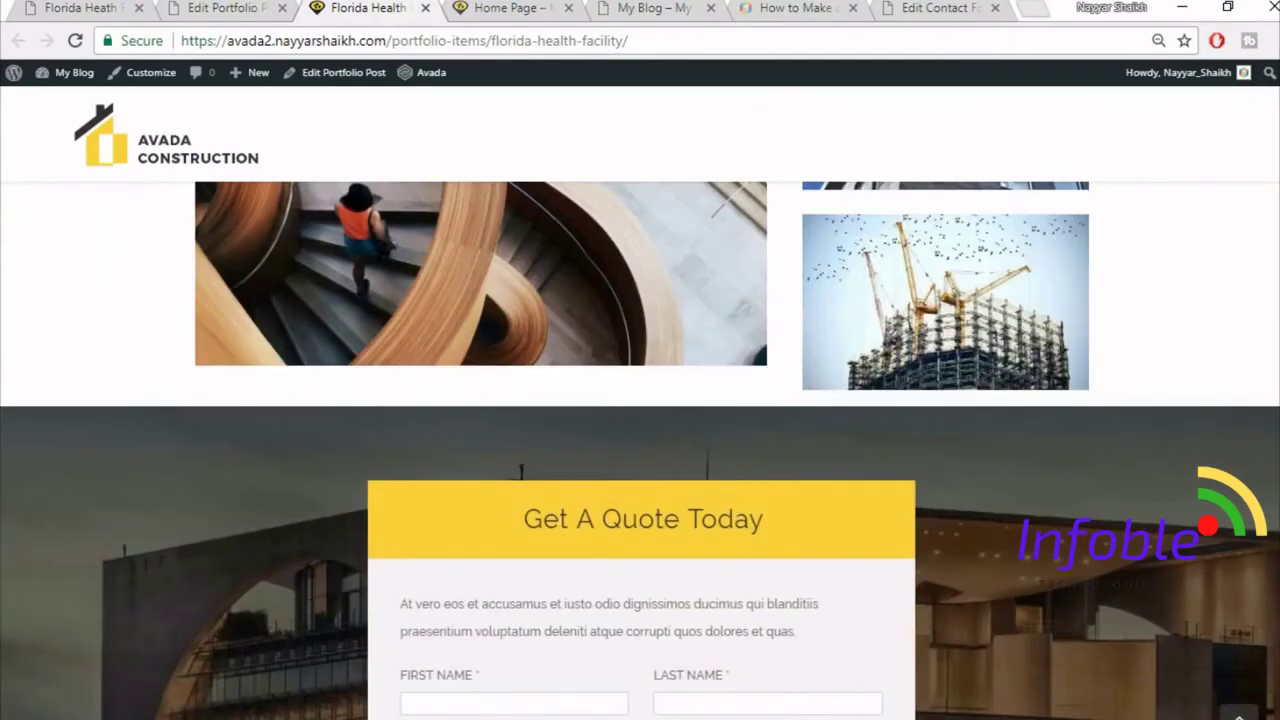
pyautogui.scroll(-4, 640, 450)
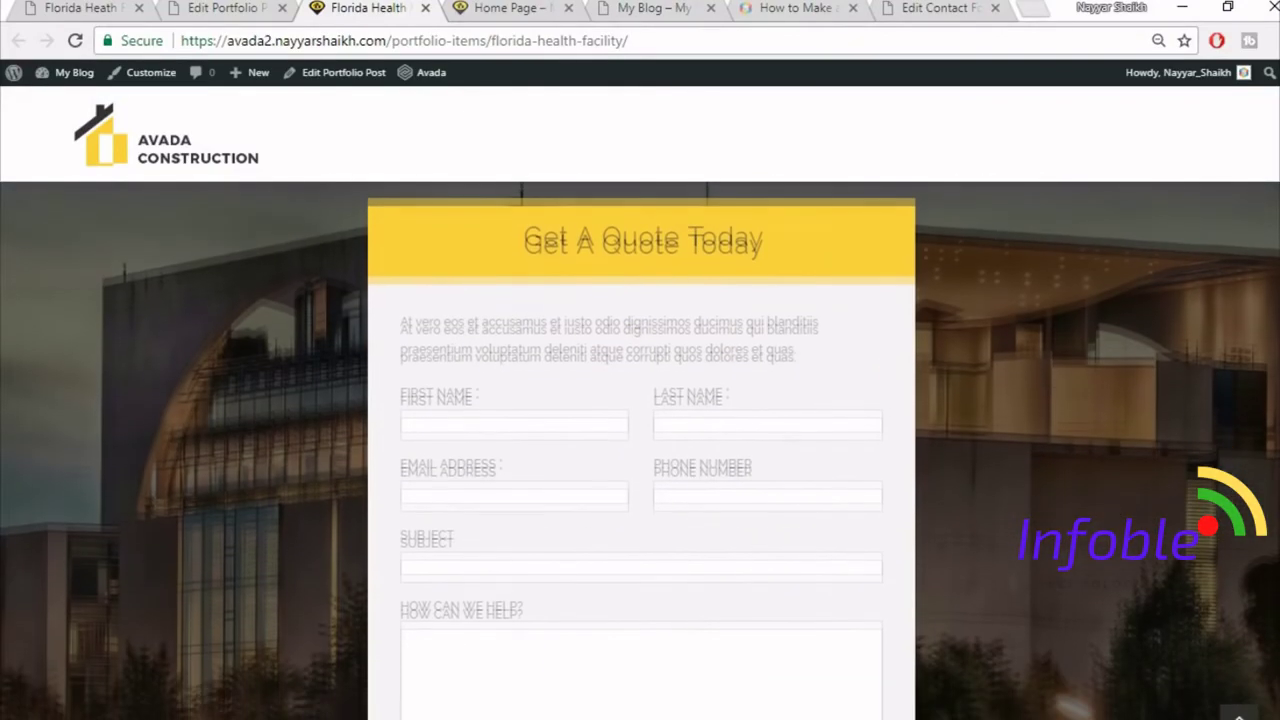
# - Finish reviewing the quote form, then bring up the demo's Florida Heath Facility page
pyautogui.scroll(-1, 640, 450)
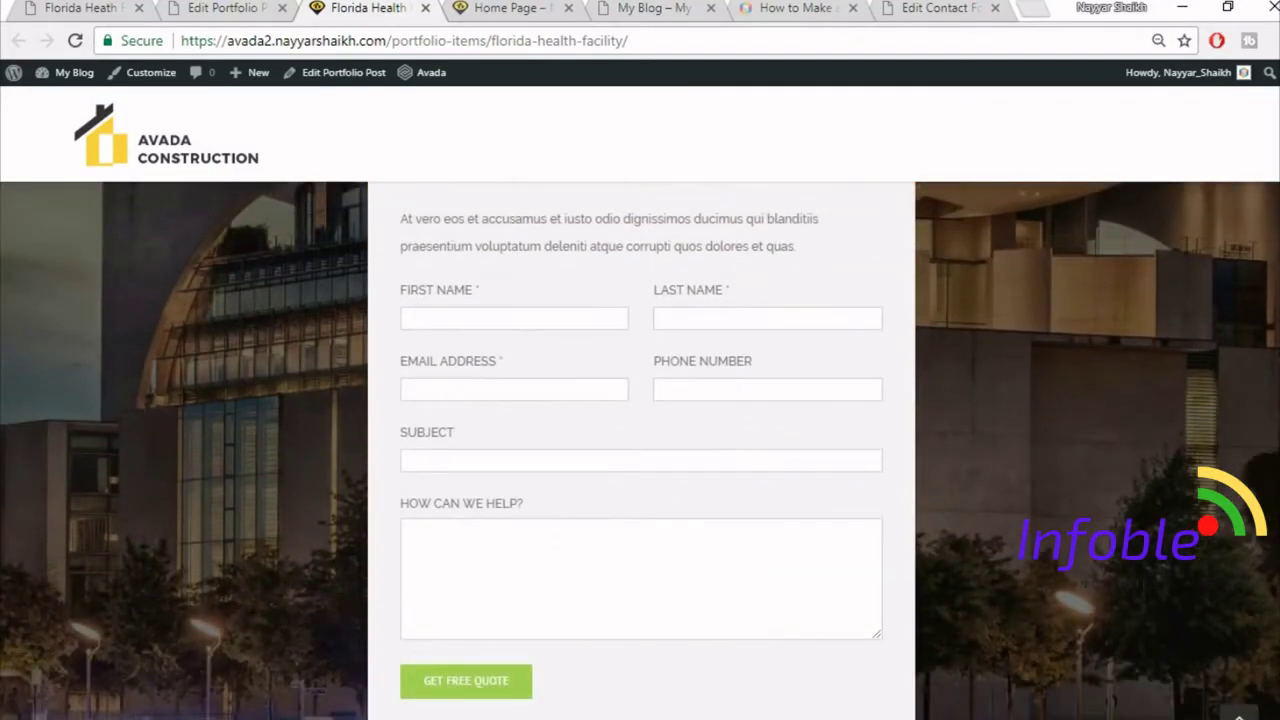
pyautogui.scroll(-2, 640, 450)
pyautogui.scroll(2, 640, 450)
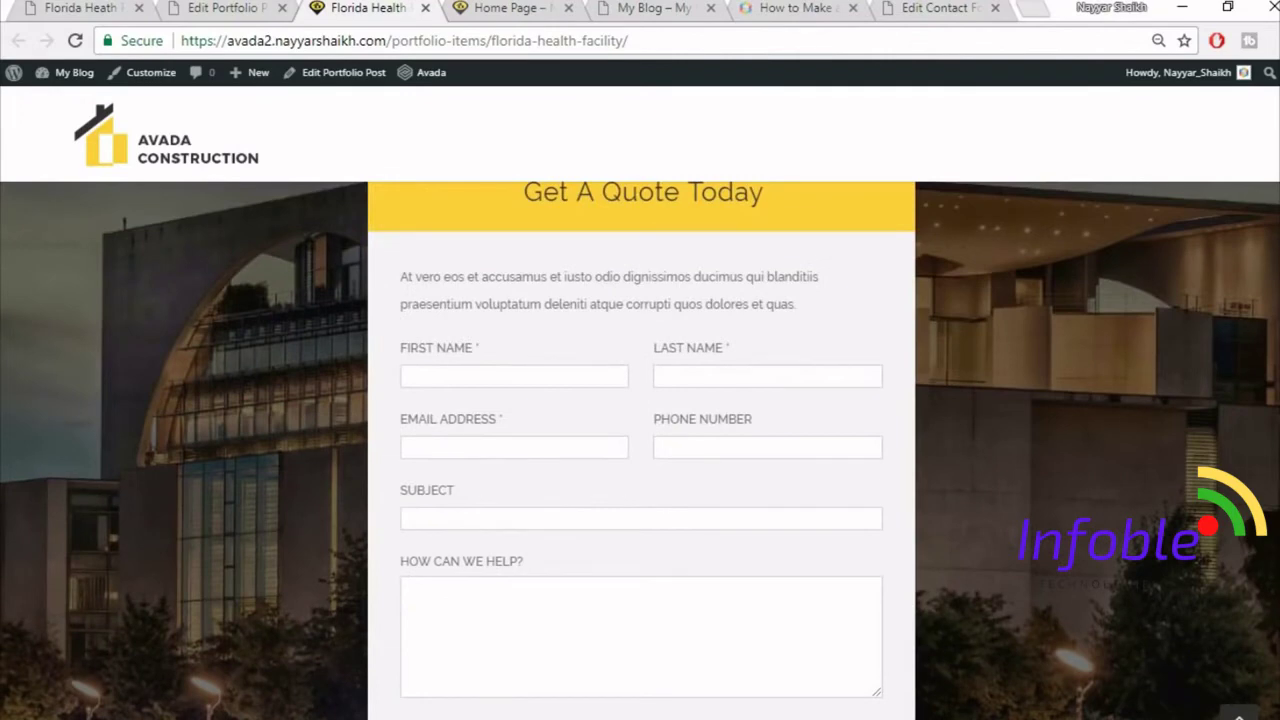
pyautogui.scroll(1, 640, 450)
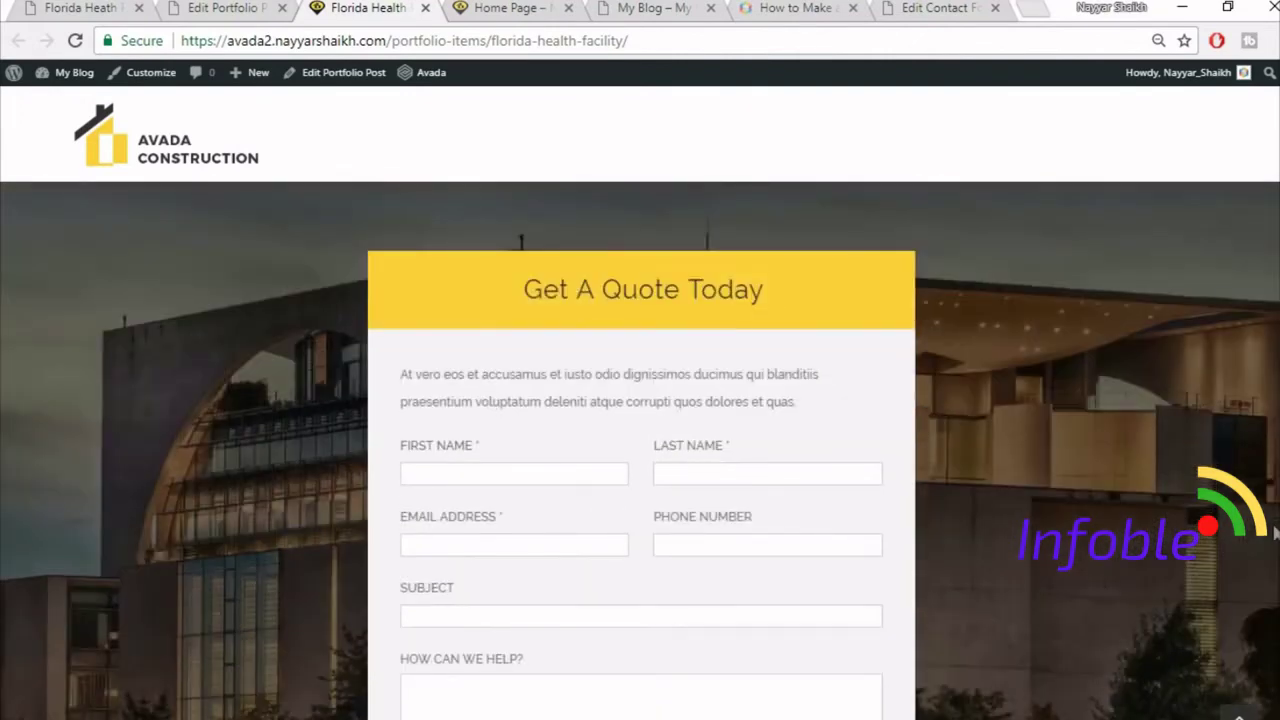
pyautogui.moveTo(1275, 530); pyautogui.dragTo(1252, 190)
pyautogui.click(47, 7)
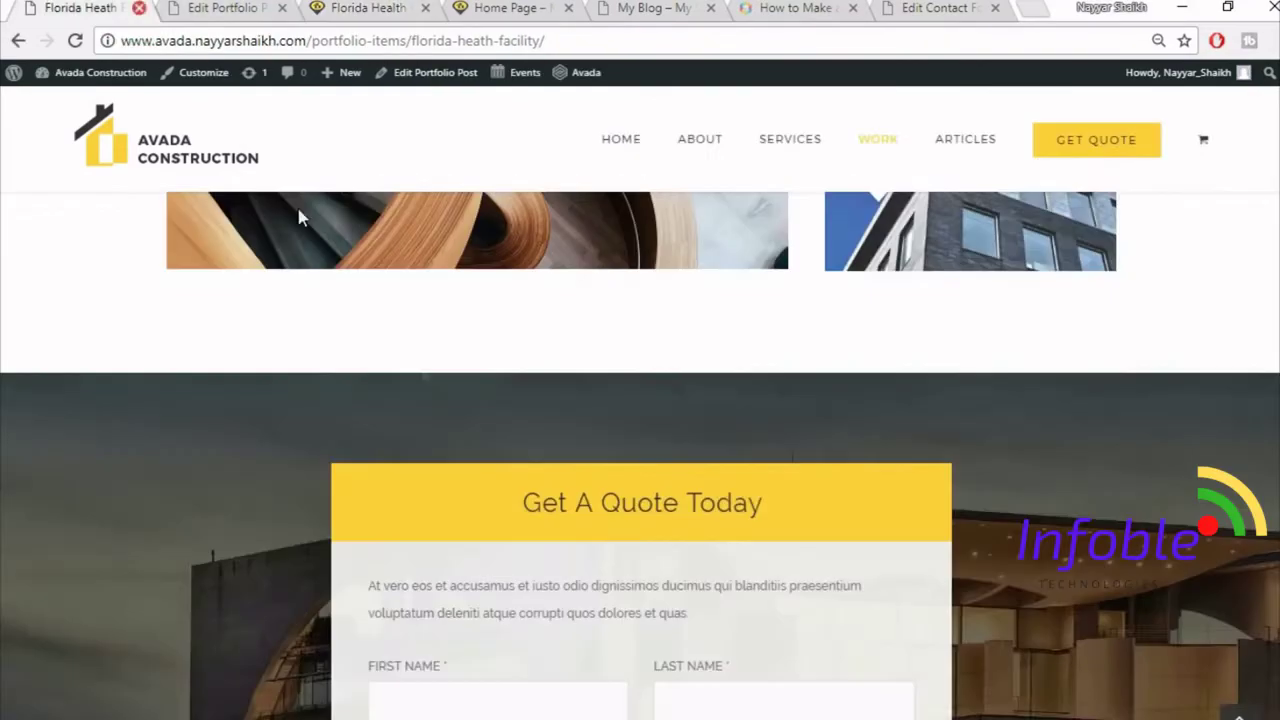
# - Close the Florida Health preview and portfolio post editor tabs, and load the demo's home page
pyautogui.scroll(-10, 450, 430)
pyautogui.scroll(15, 460, 484)
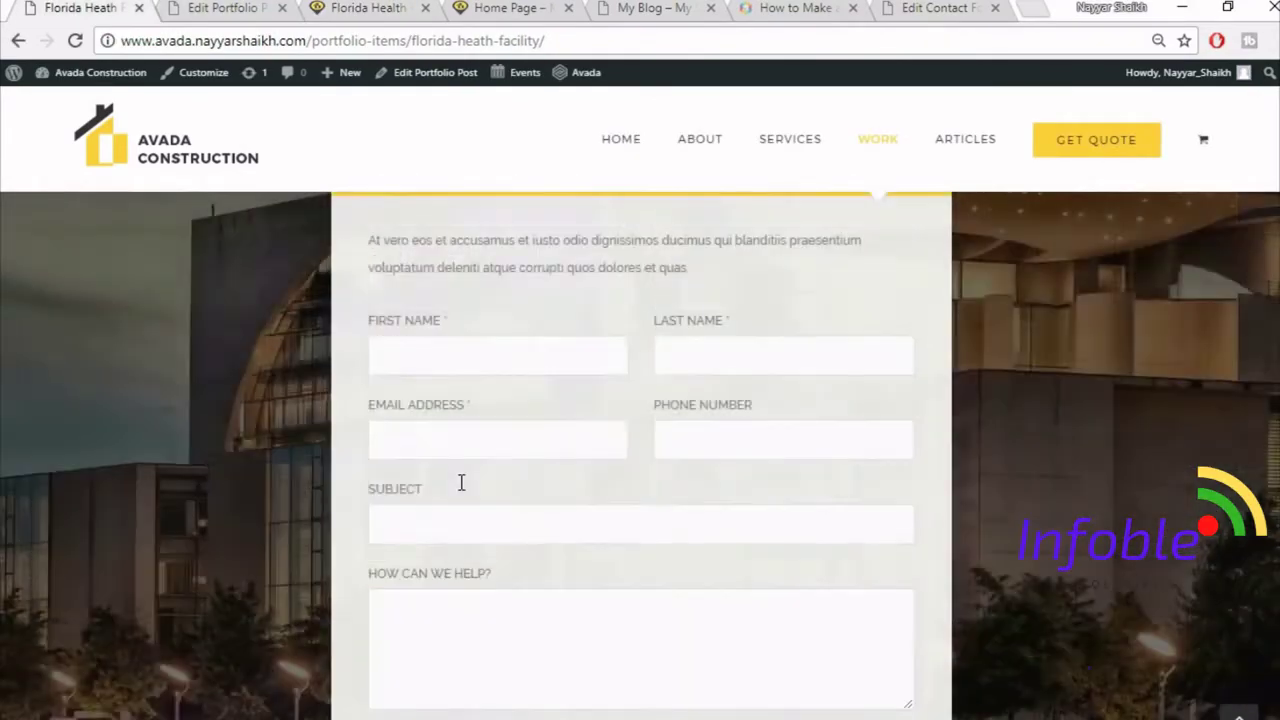
pyautogui.click(192, 8)
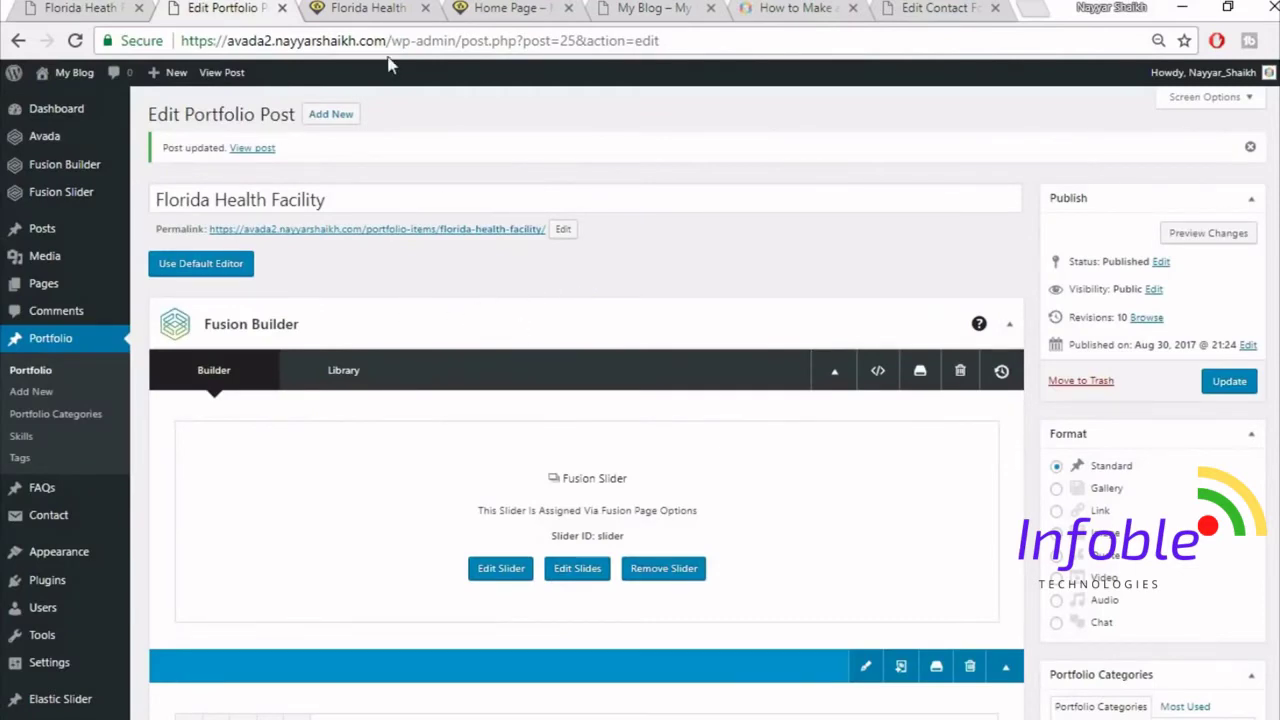
pyautogui.click(492, 10)
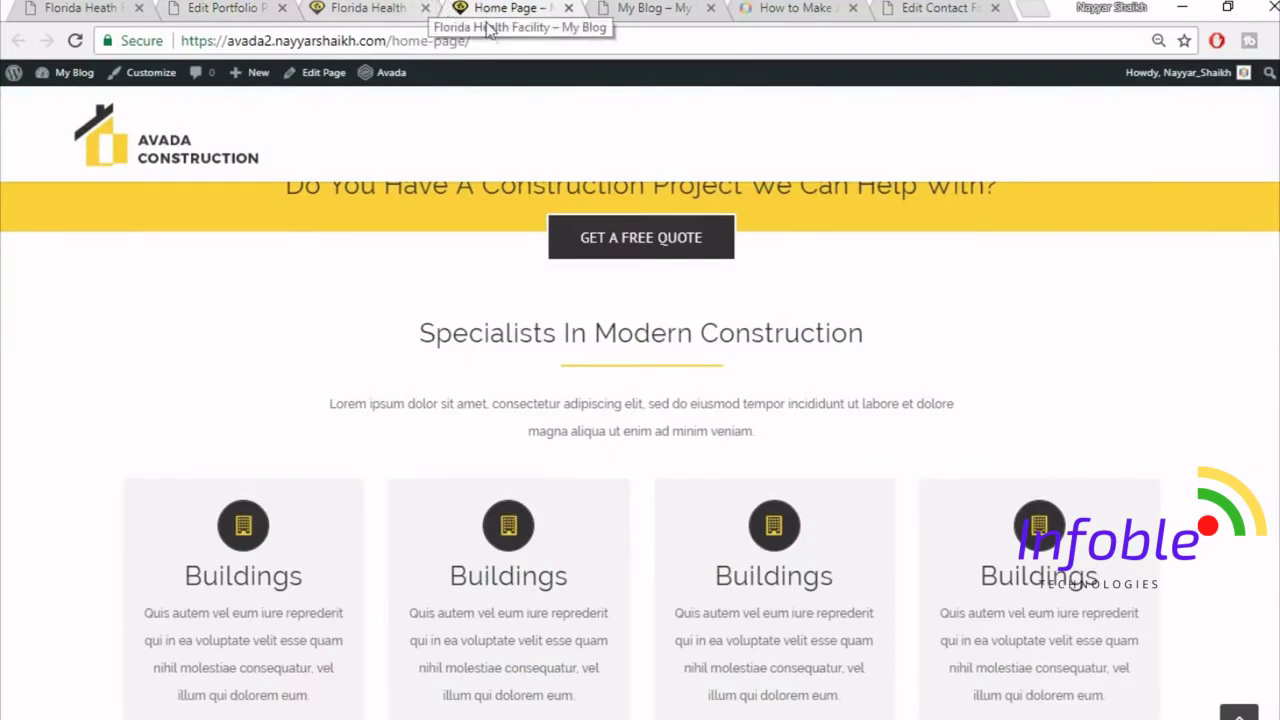
pyautogui.scroll(5, 606, 321)
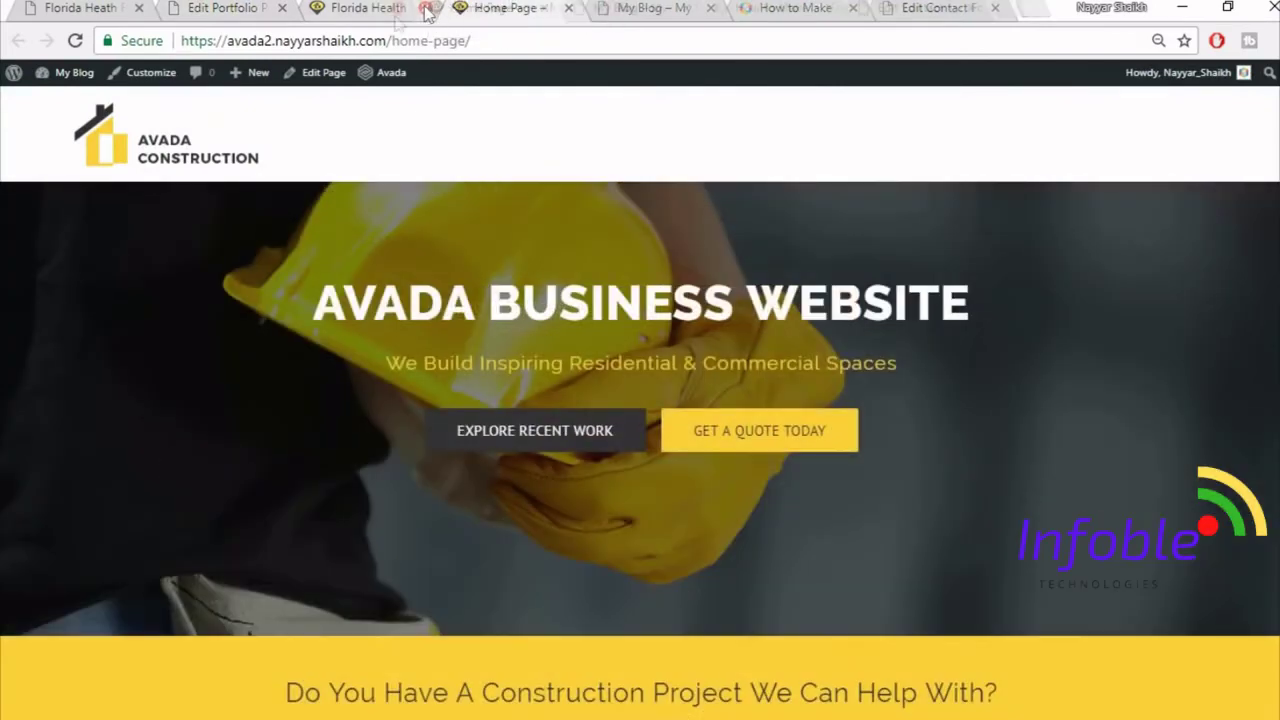
pyautogui.click(427, 10)
pyautogui.click(120, 8)
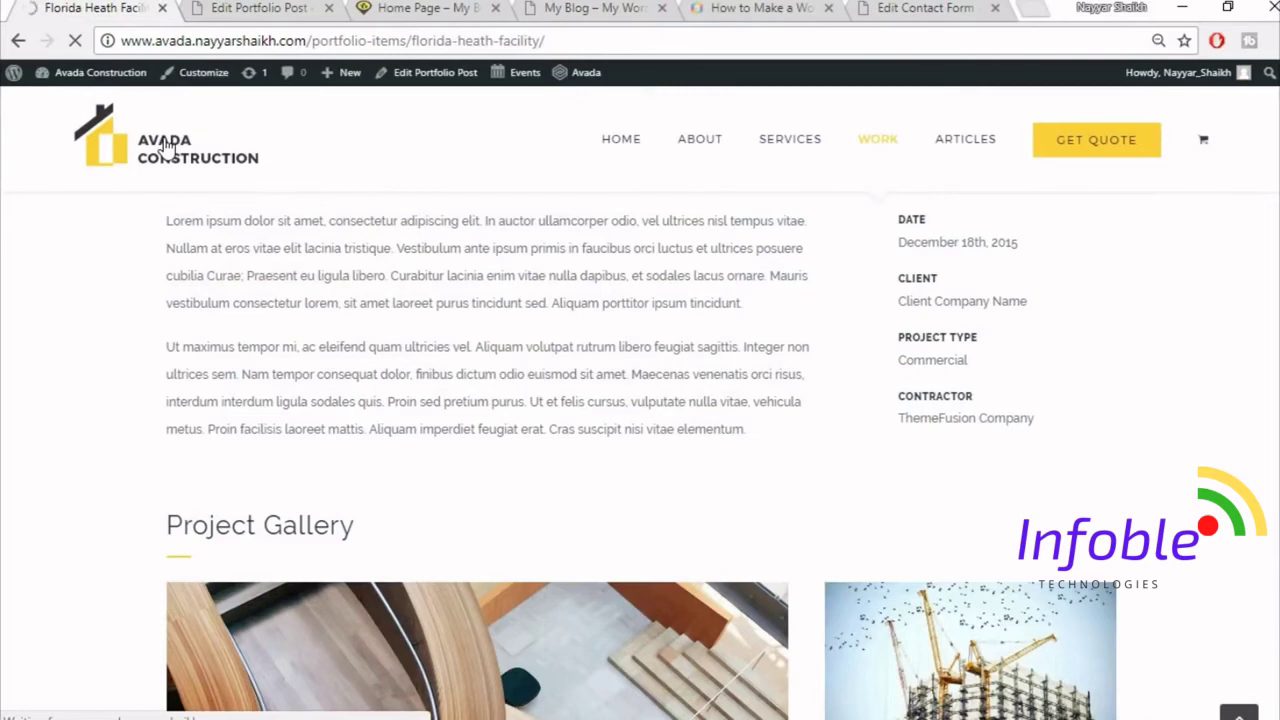
pyautogui.click(240, 8)
pyautogui.click(329, 8)
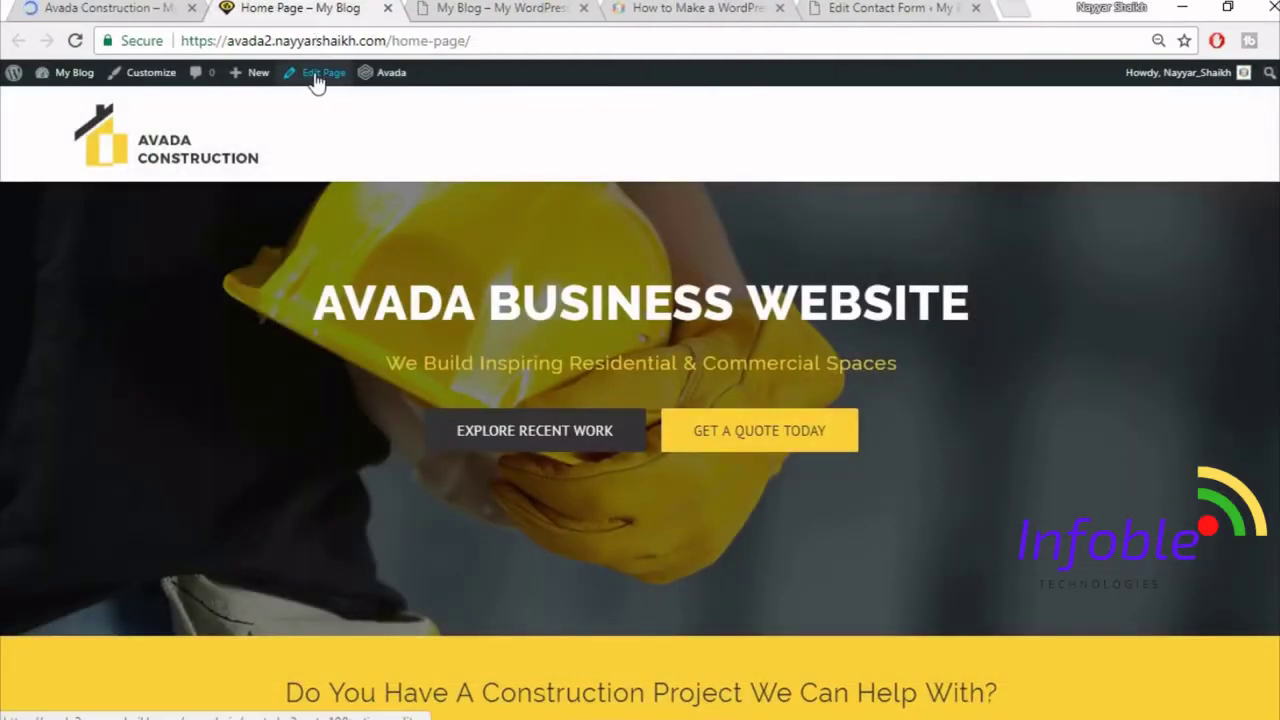
# - Open the Home Page editor in a new tab beside the demo, then return to the live home page
pyautogui.rightClick(318, 89)
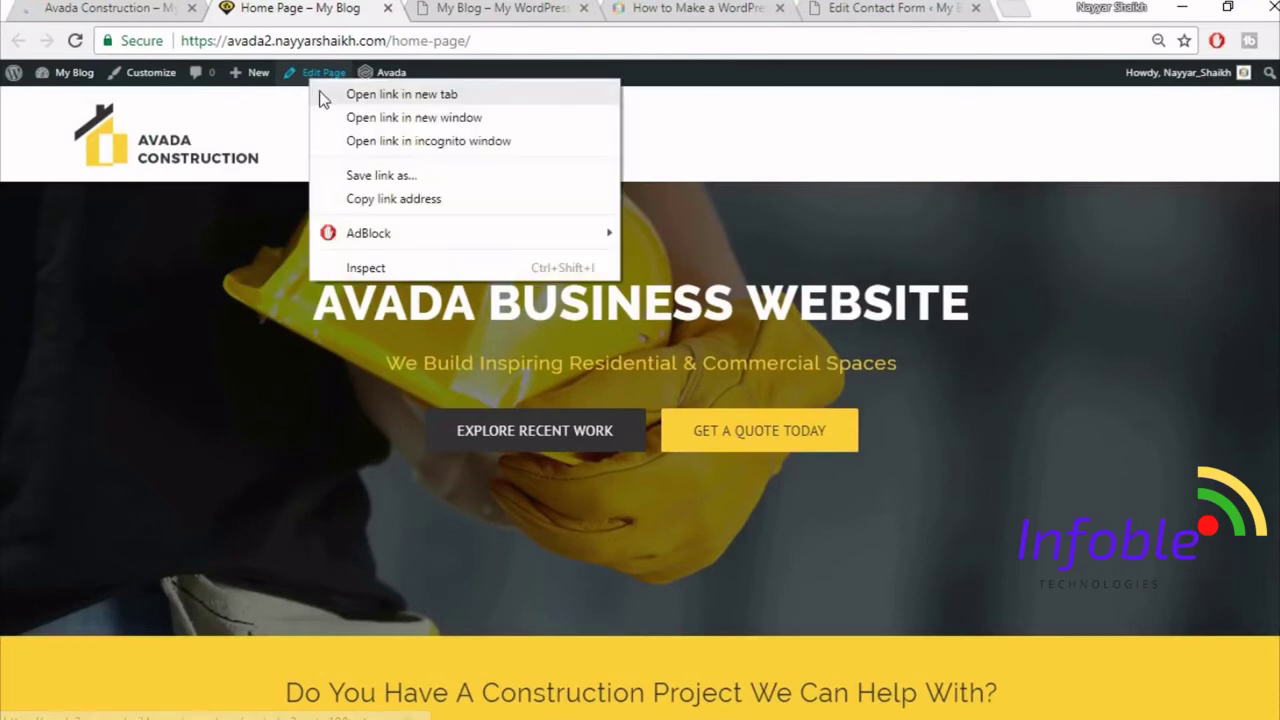
pyautogui.click(380, 93)
pyautogui.moveTo(457, 11); pyautogui.dragTo(270, 18)
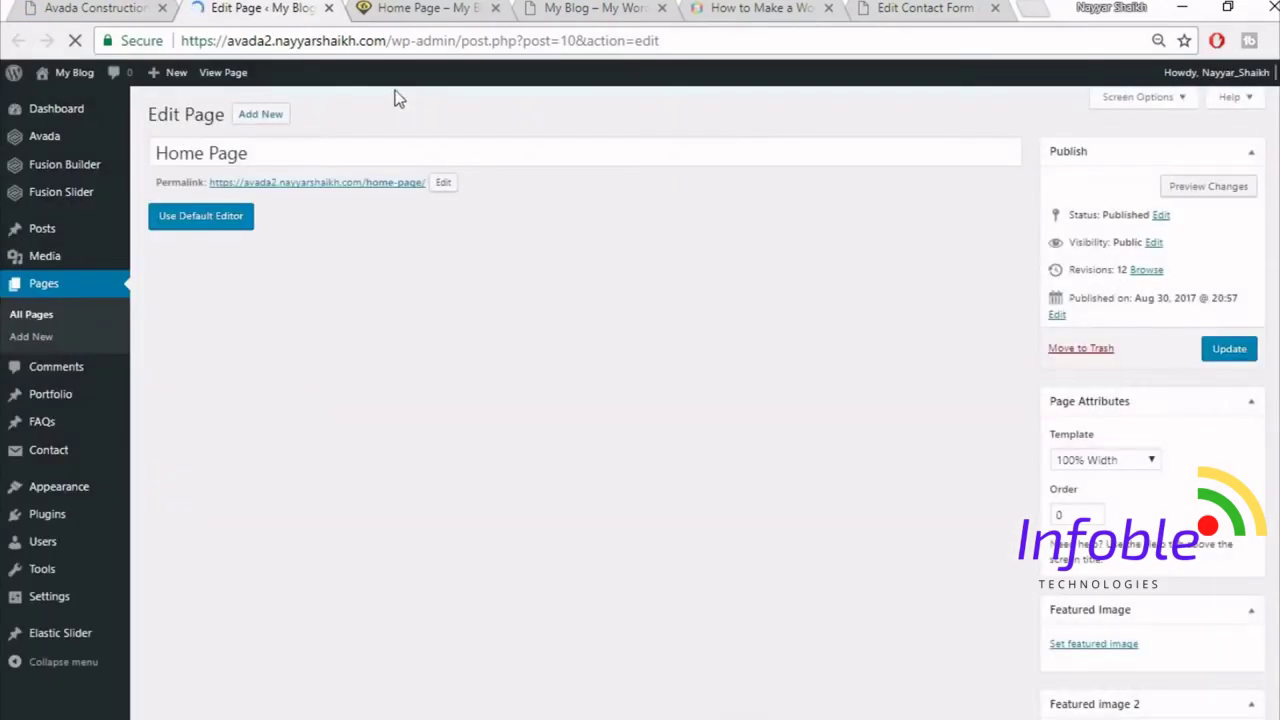
pyautogui.click(418, 7)
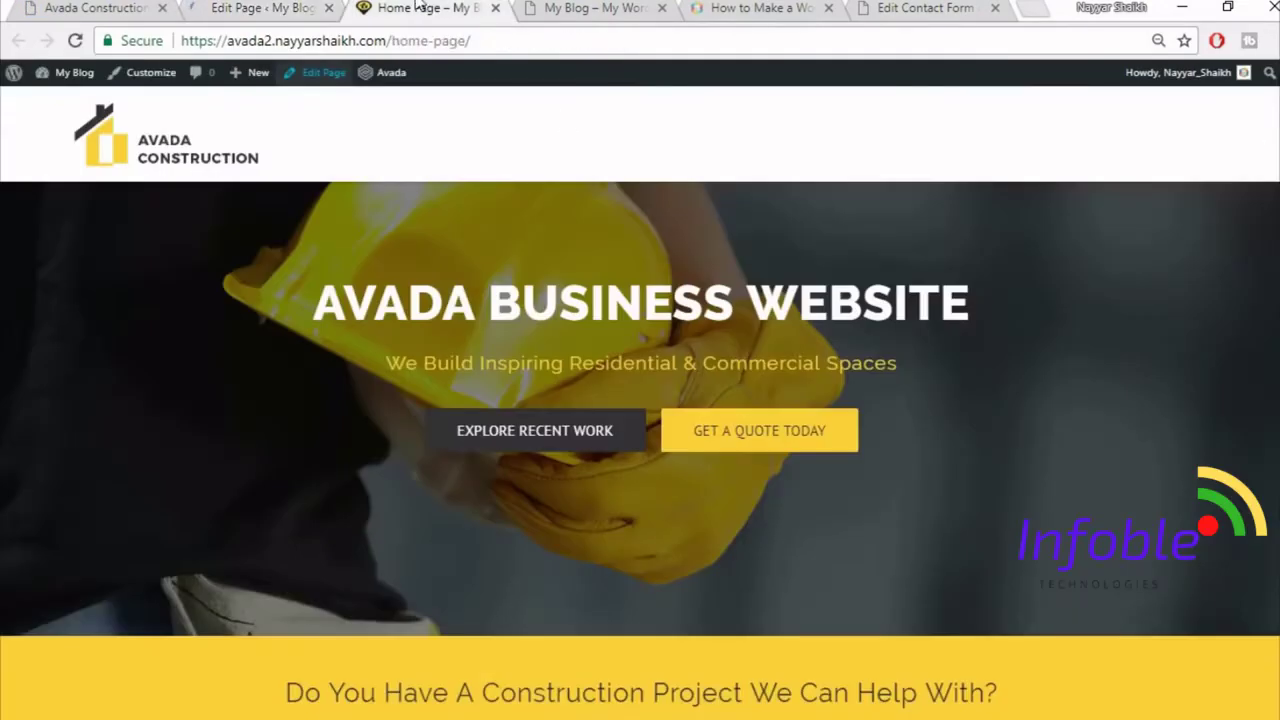
# - Scroll the demo home page through Explore Recent Work and VIEW ALL PROJECTS, then return to the Home Page editor
pyautogui.scroll(-15, 922, 431)
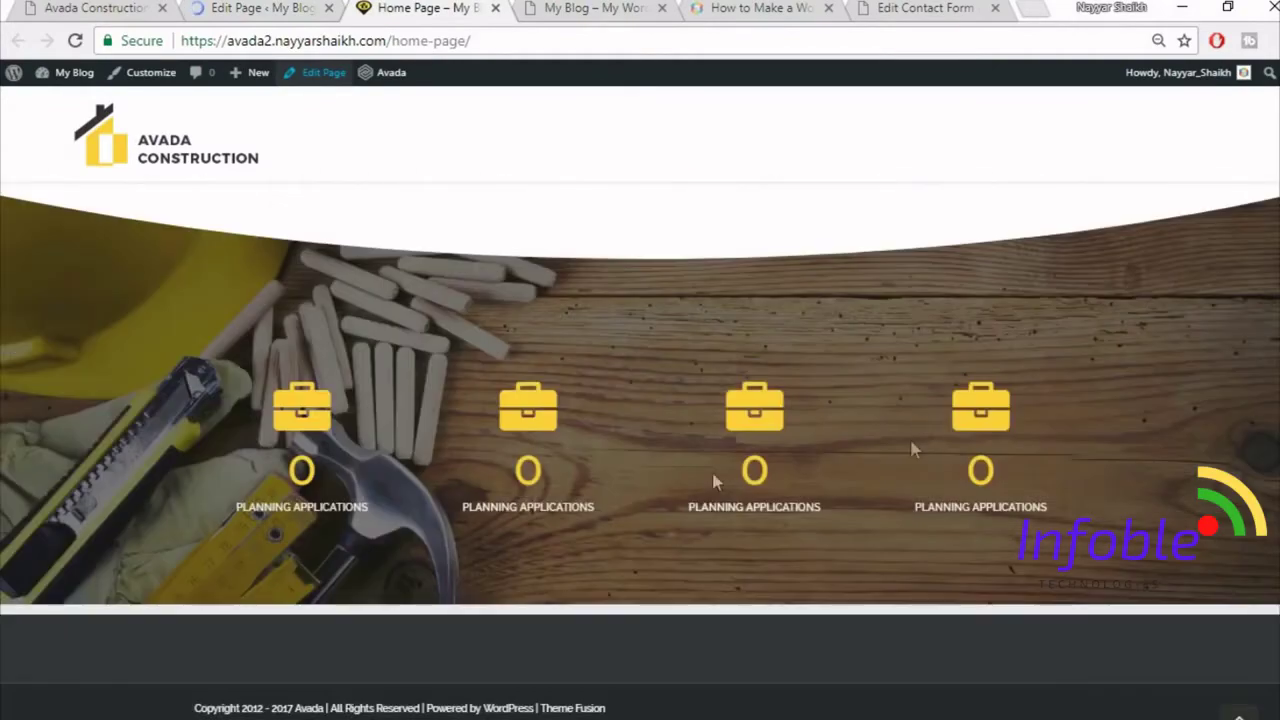
pyautogui.click(104, 6)
pyautogui.scroll(-5, 670, 260)
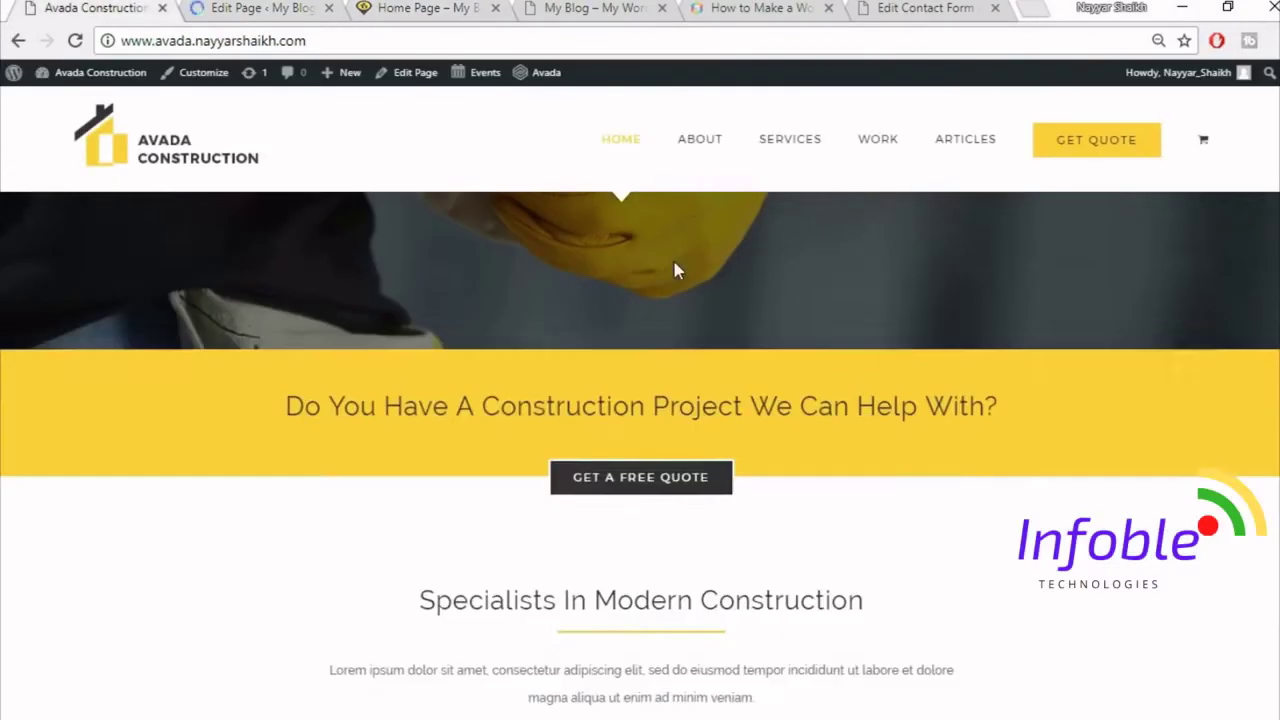
pyautogui.scroll(-3, 674, 262)
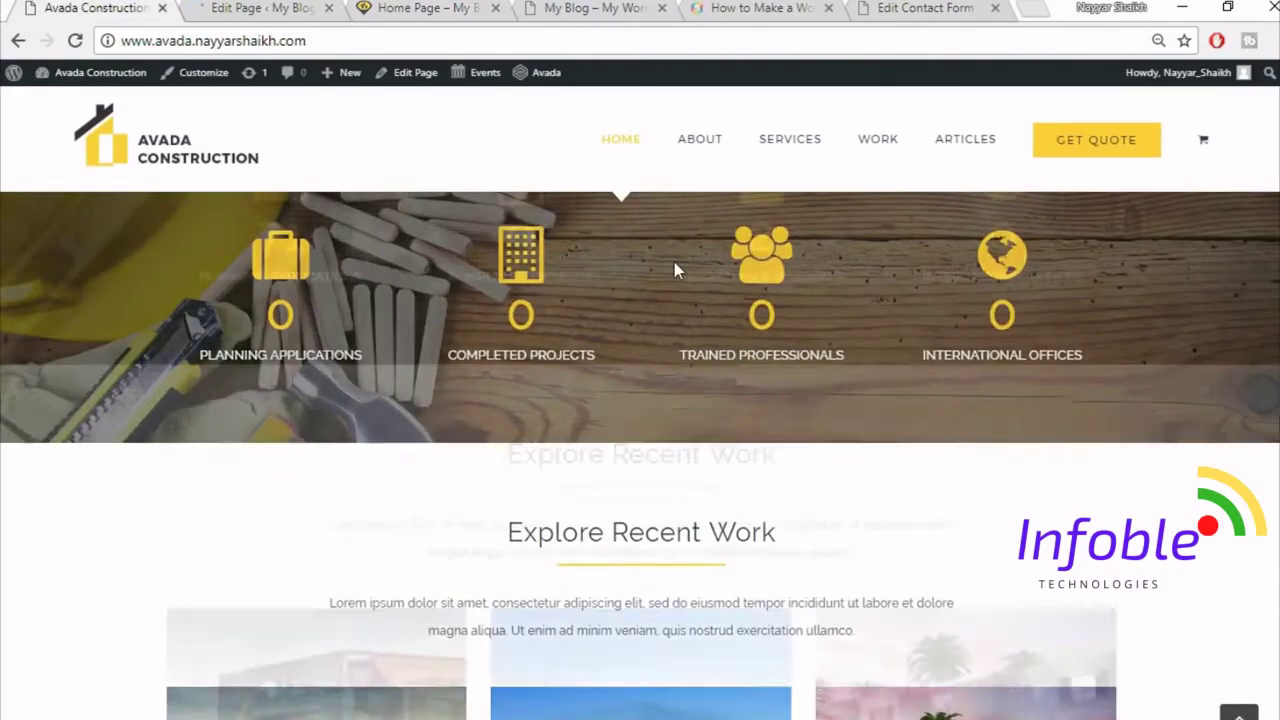
pyautogui.scroll(2, 683, 333)
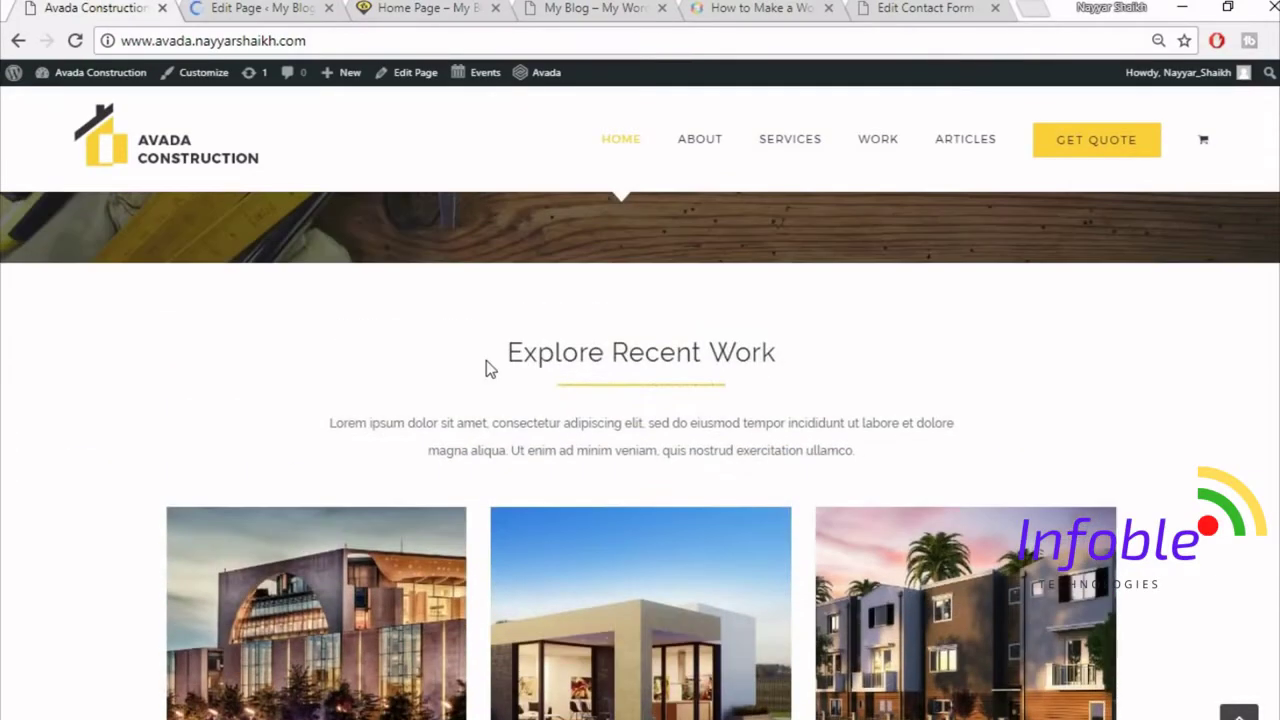
pyautogui.scroll(-3, 684, 447)
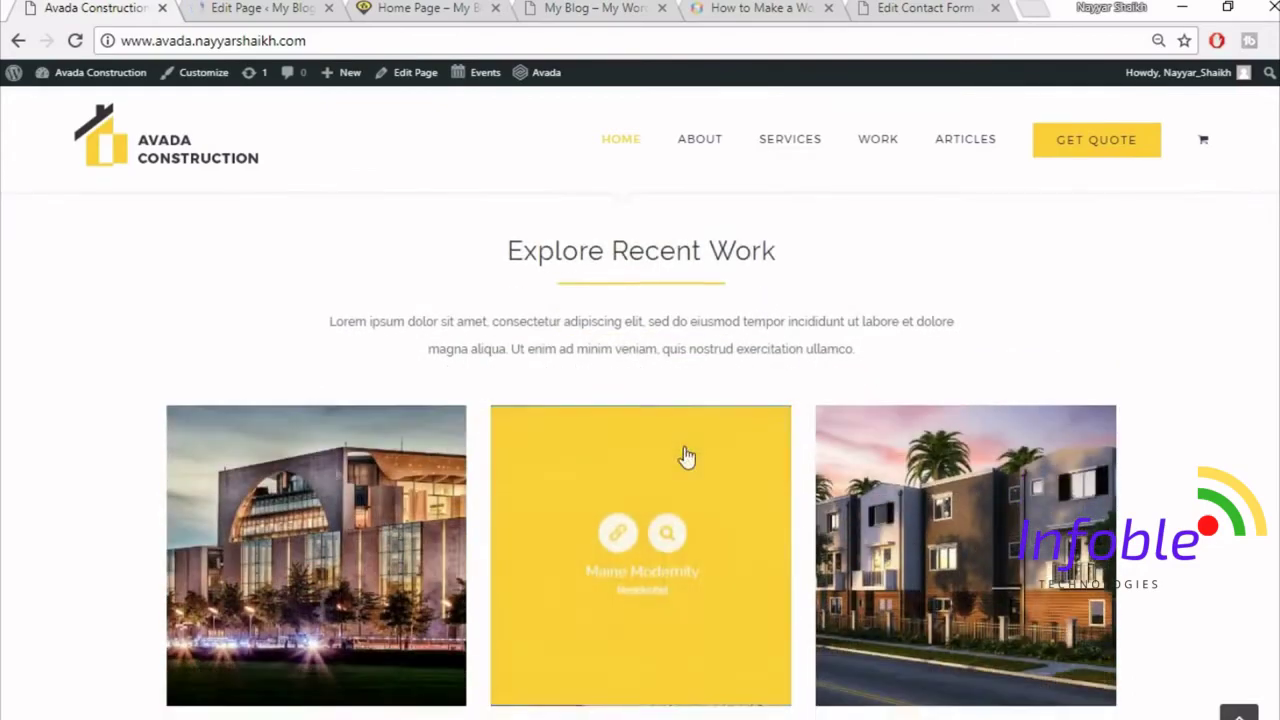
pyautogui.scroll(-1, 838, 548)
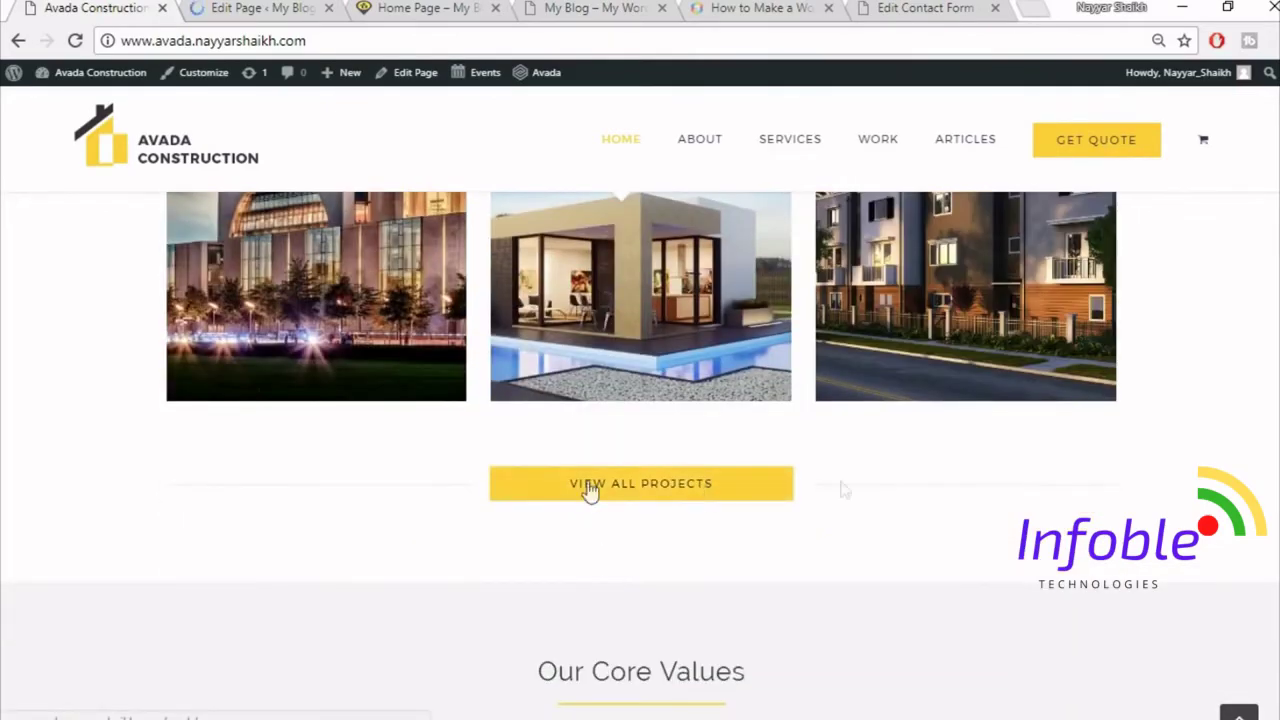
pyautogui.scroll(2, 838, 527)
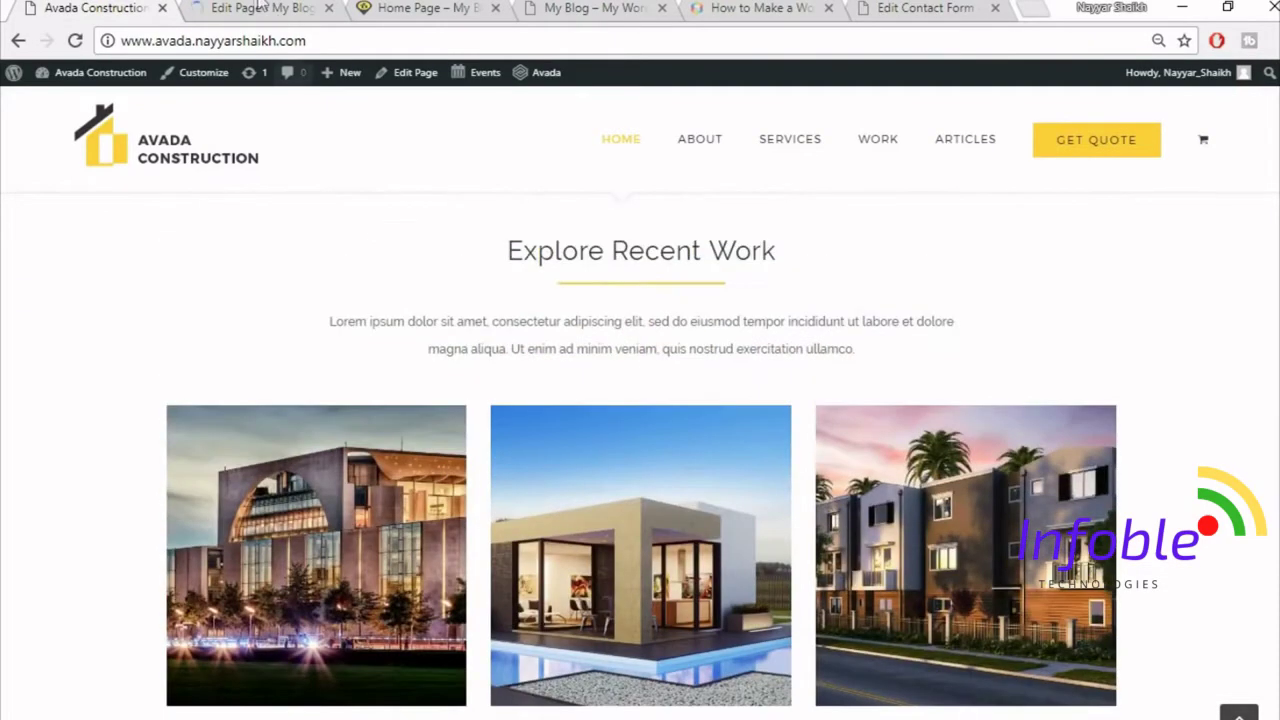
pyautogui.click(257, 7)
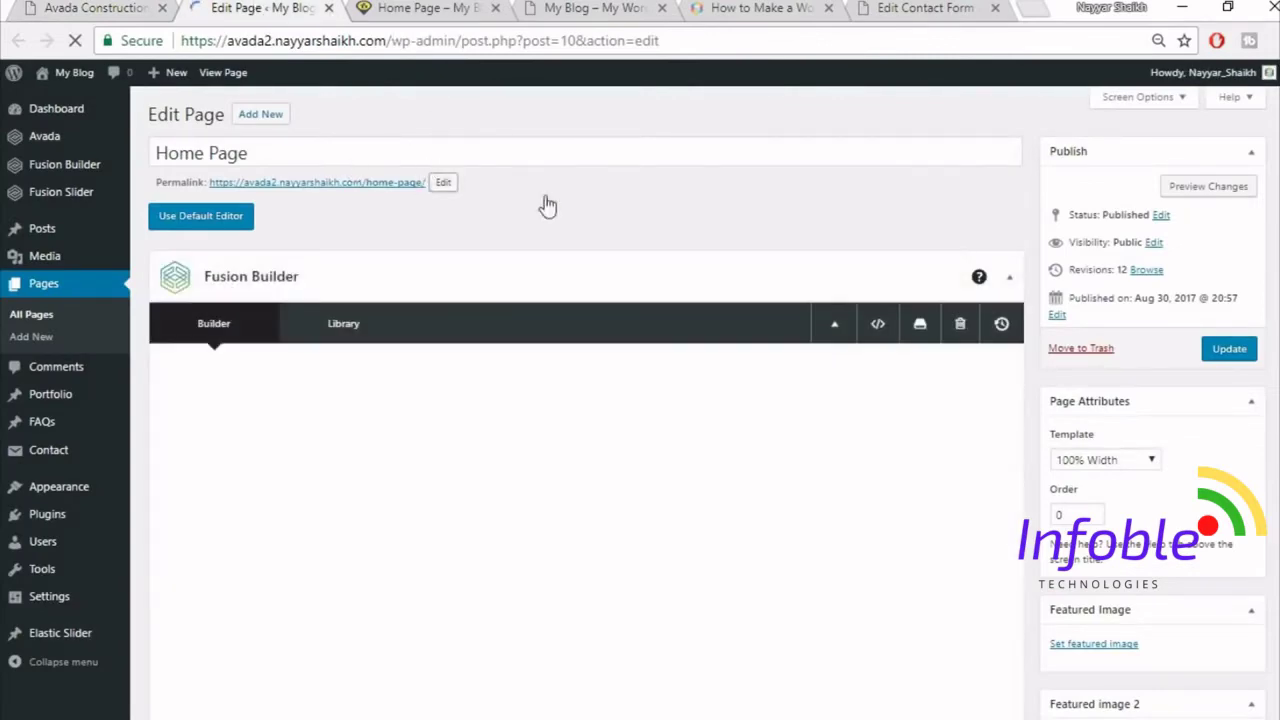
# - Insert the saved Title container from the library below the Counter Boxes, comparing against the demo
pyautogui.scroll(-15, 882, 263)
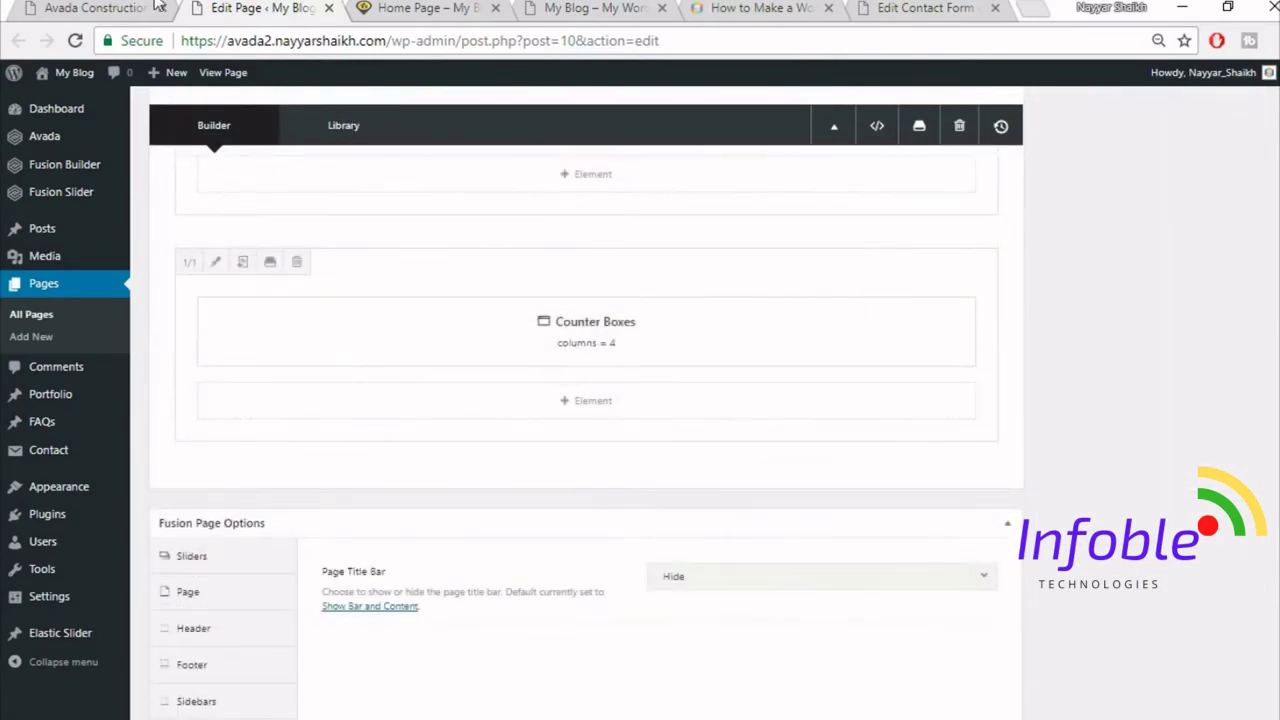
pyautogui.hotkey('ctrl', 'shift', 'Tab')
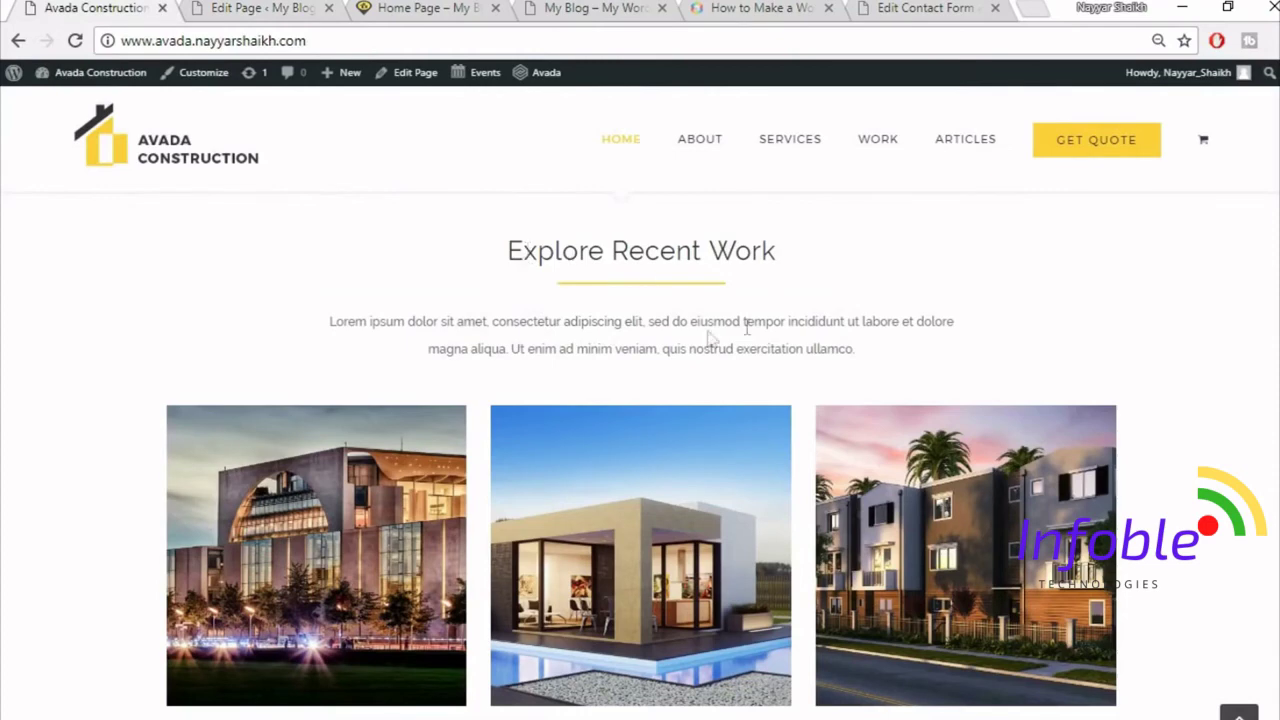
pyautogui.hotkey('ctrl', 'Tab')
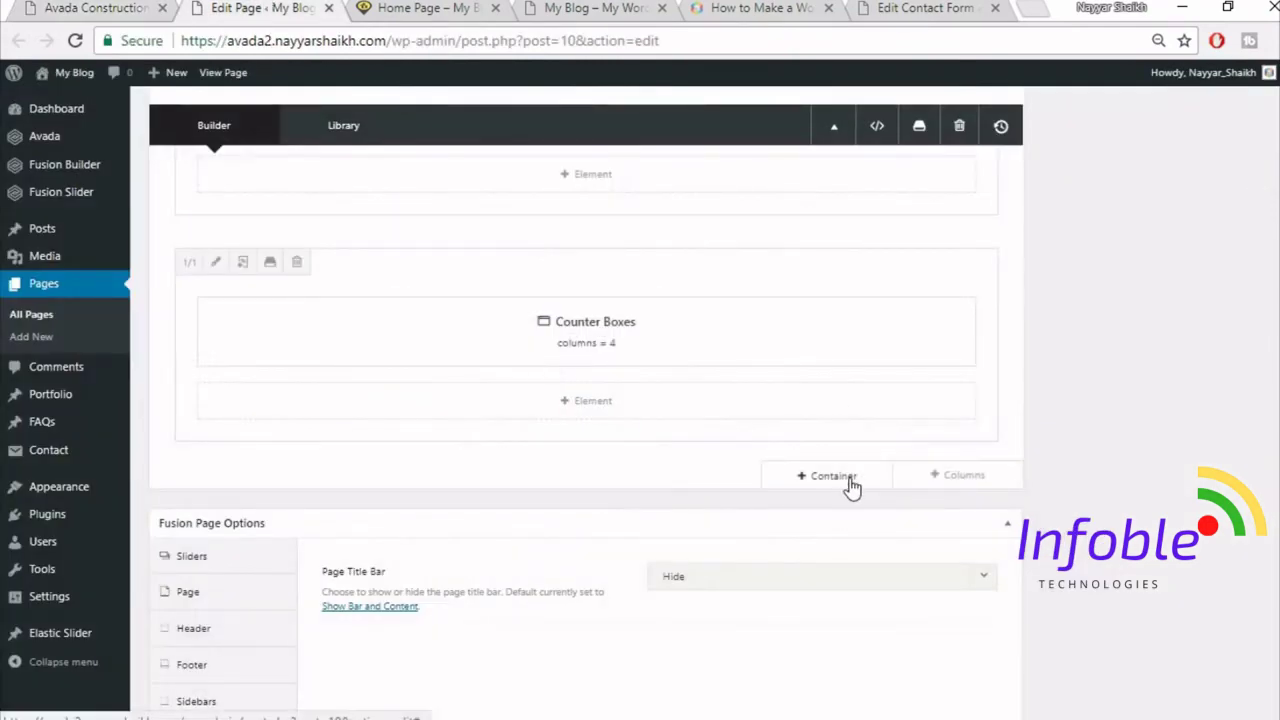
pyautogui.click(851, 483)
pyautogui.click(353, 174)
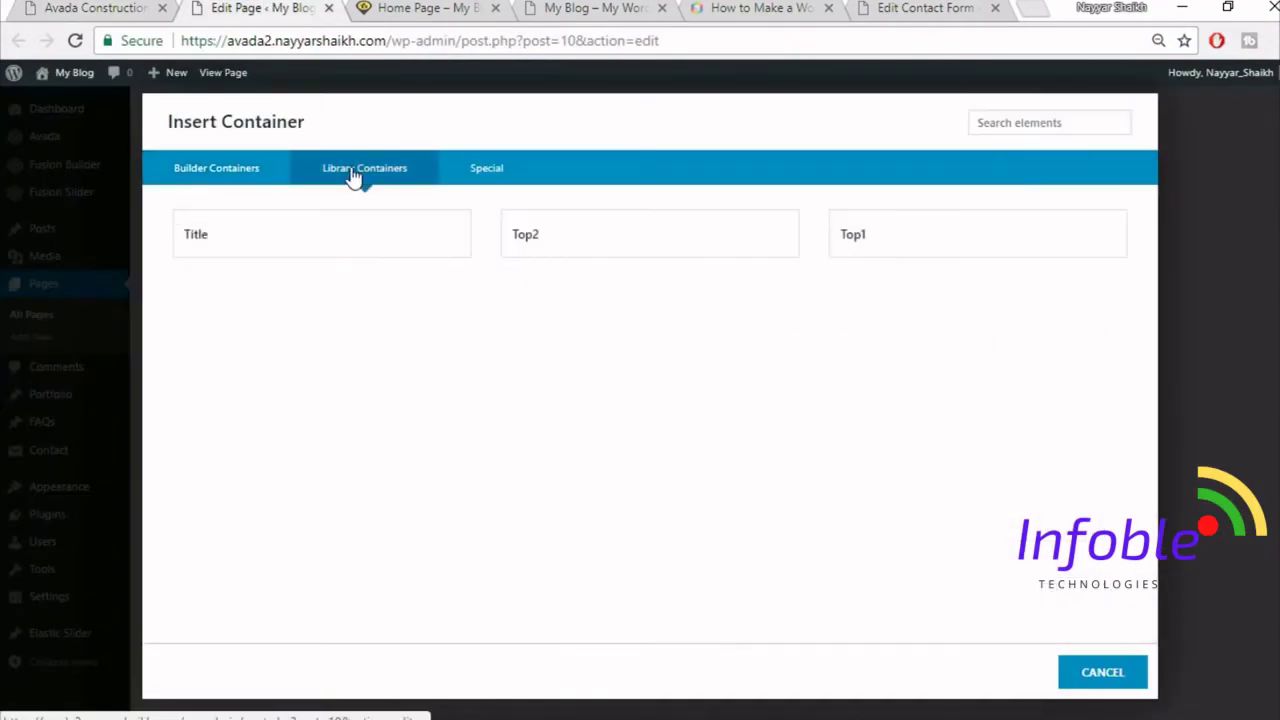
pyautogui.click(251, 253)
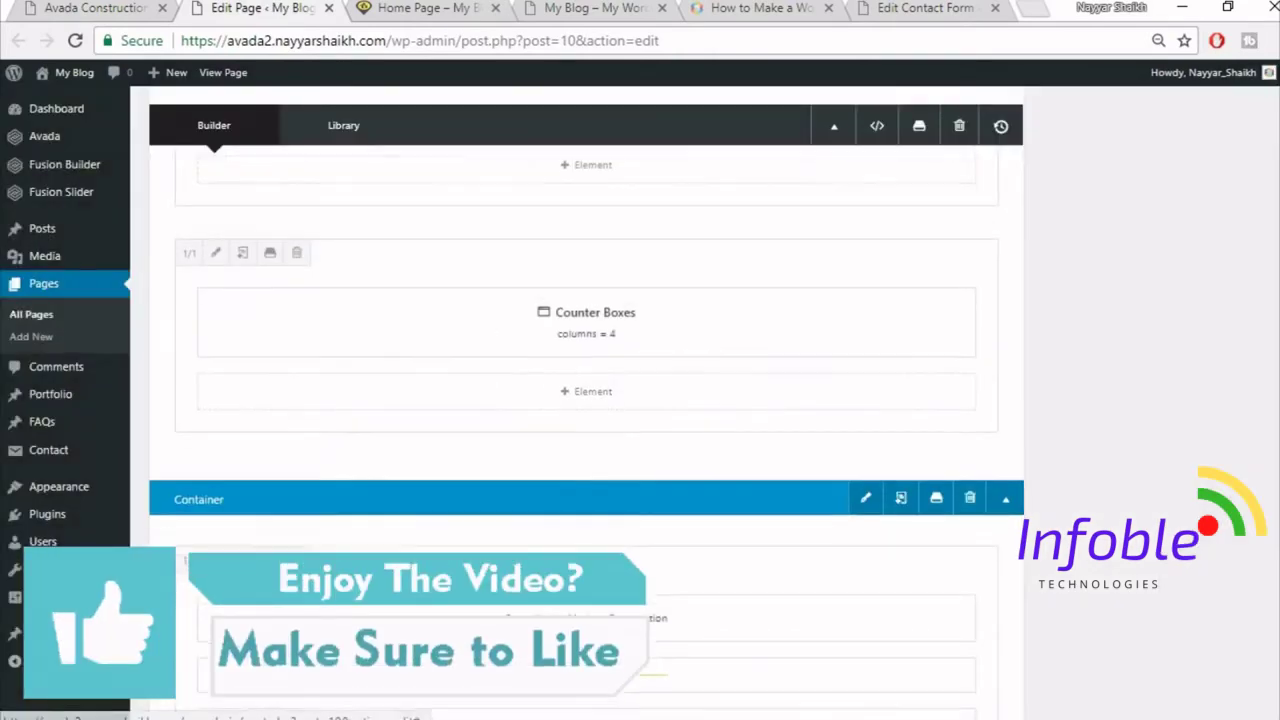
pyautogui.scroll(5, 737, 563)
pyautogui.hotkey('ctrl', '1')
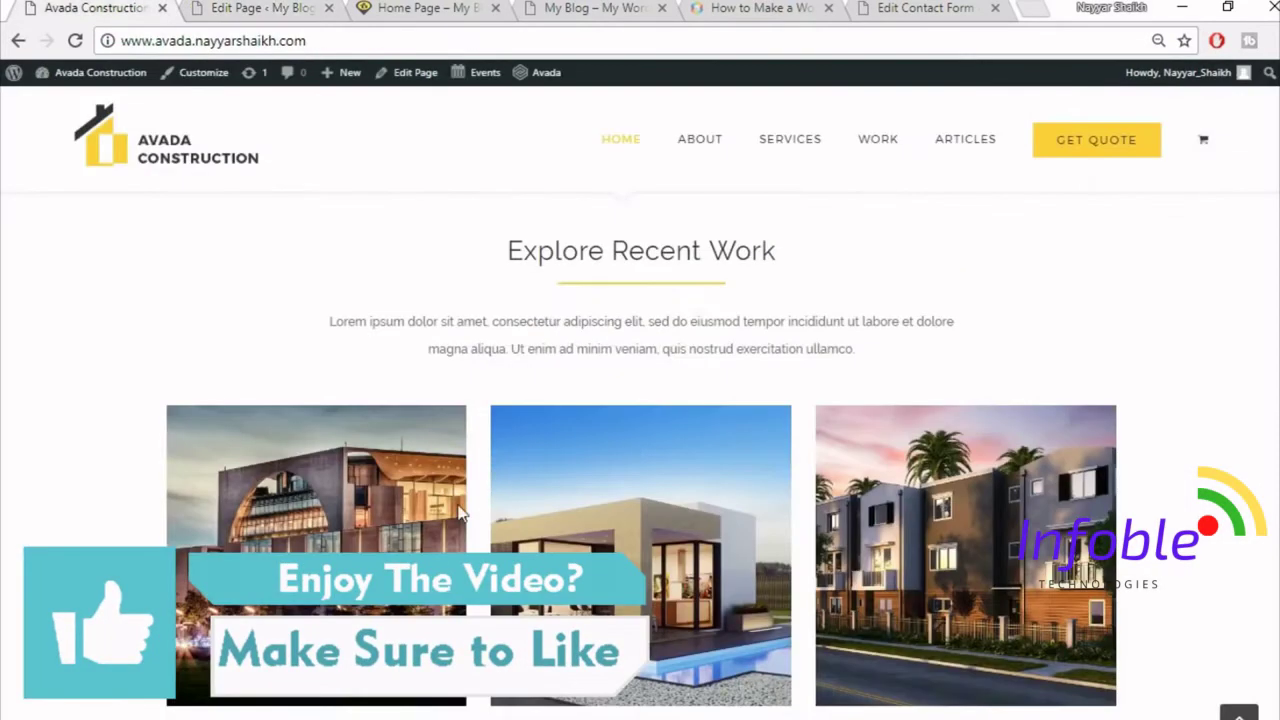
pyautogui.scroll(-1, 960, 500)
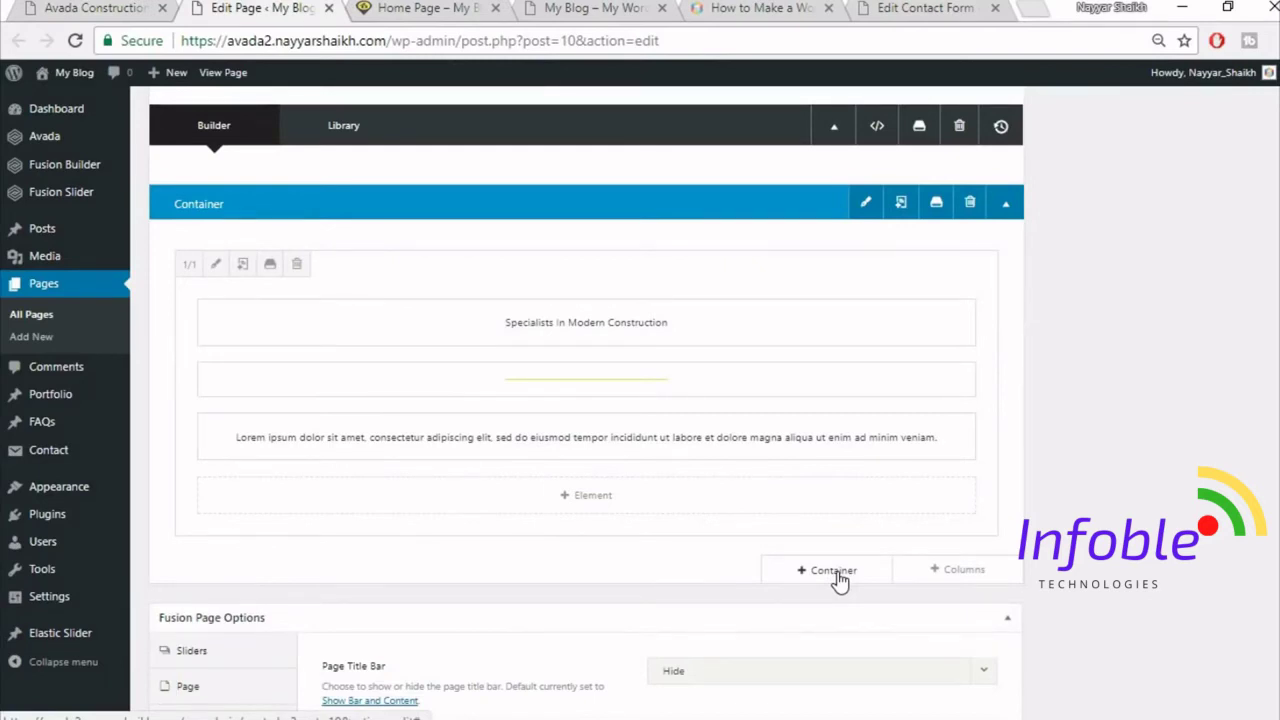
# - Add a new full-width column row and place a Portfolio element in it
pyautogui.click(960, 572)
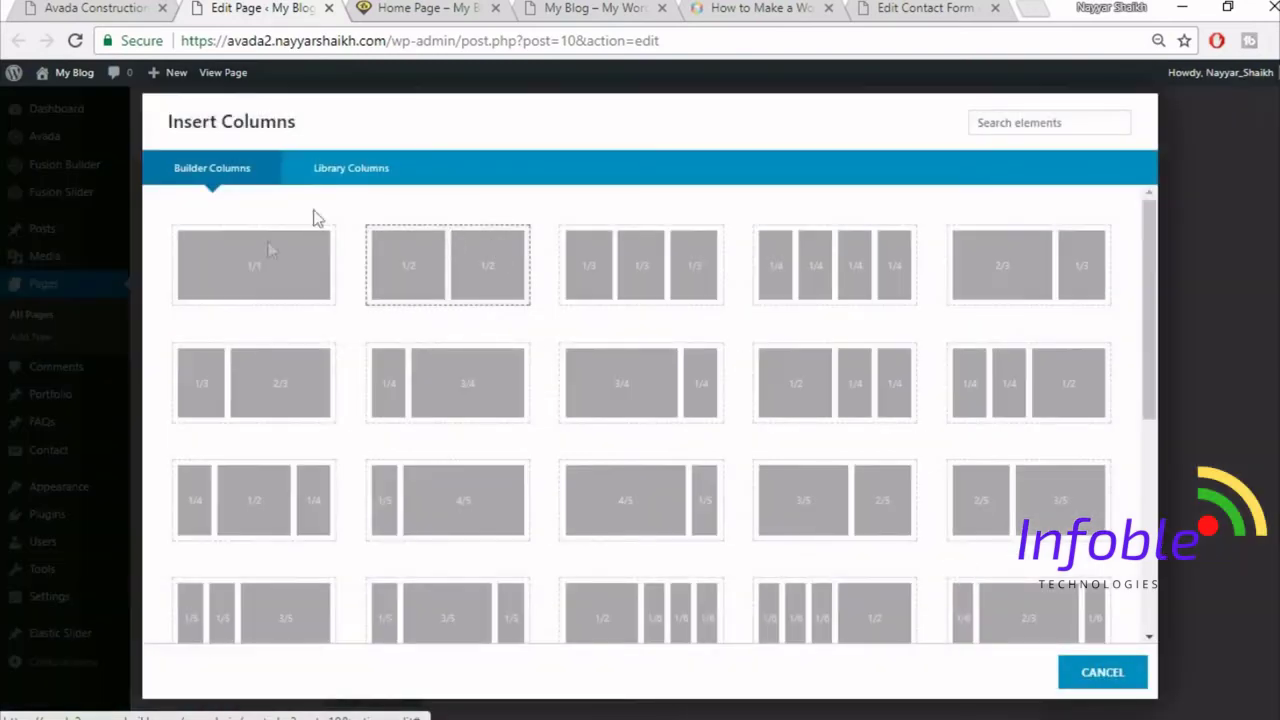
pyautogui.click(255, 268)
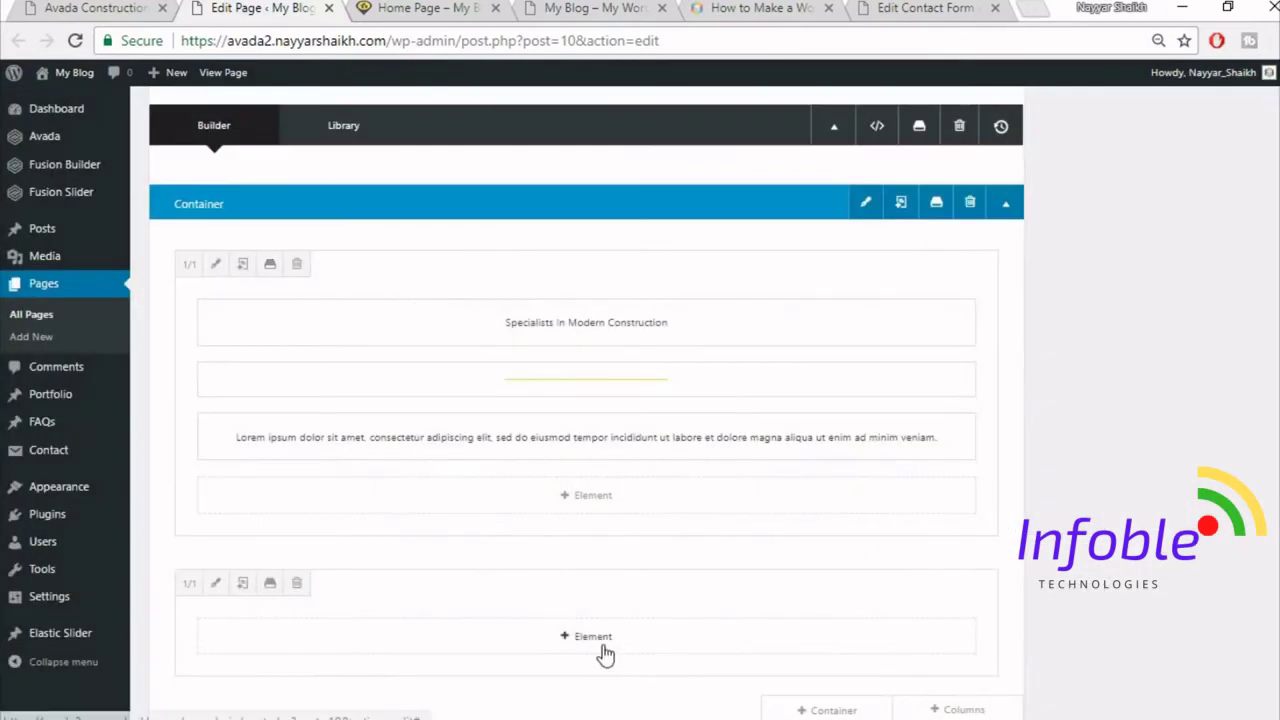
pyautogui.click(603, 648)
pyautogui.scroll(-3, 917, 210)
pyautogui.click(999, 117)
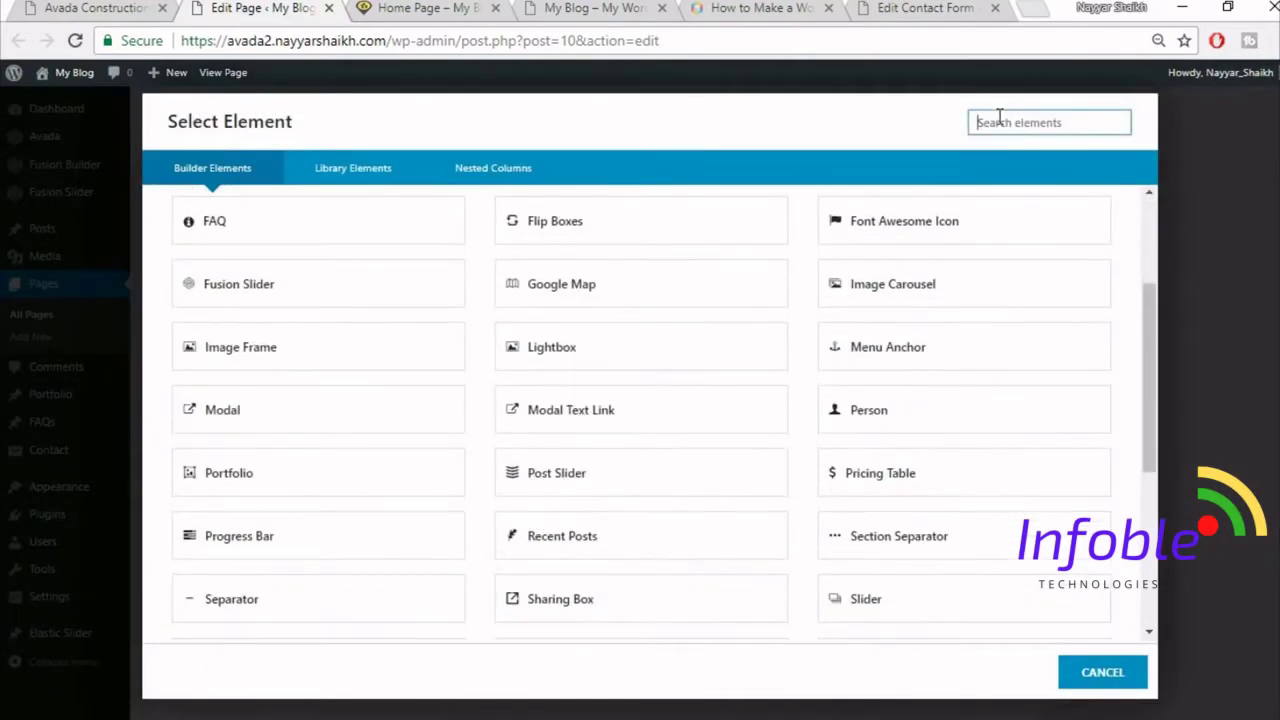
pyautogui.write('por')
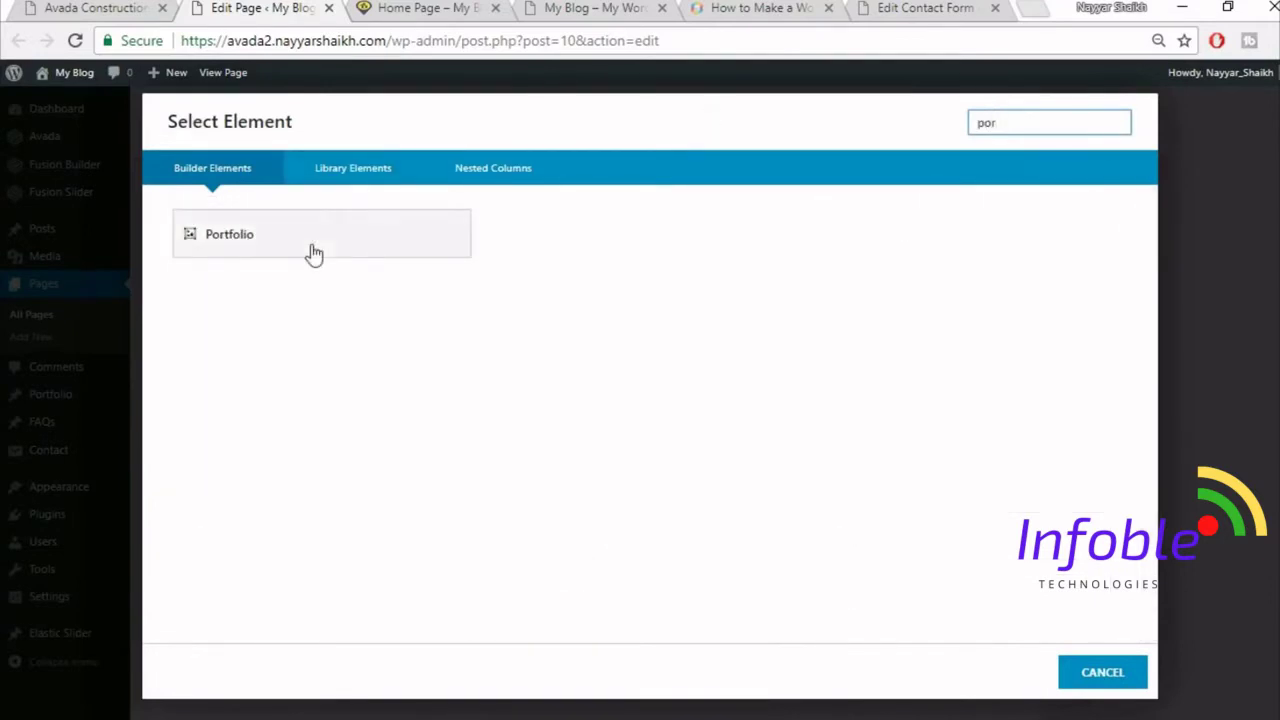
pyautogui.click(314, 255)
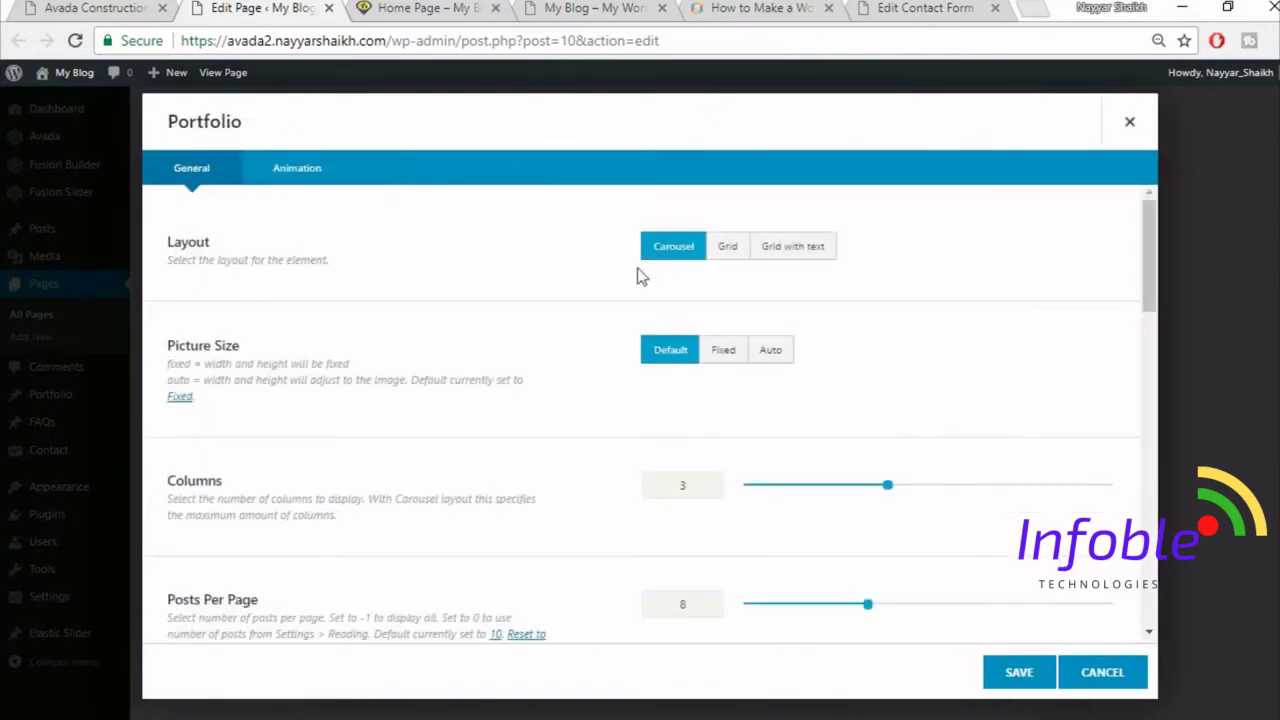
# - Set the portfolio to Grid layout, Auto picture size and 30 column spacing
pyautogui.click(728, 248)
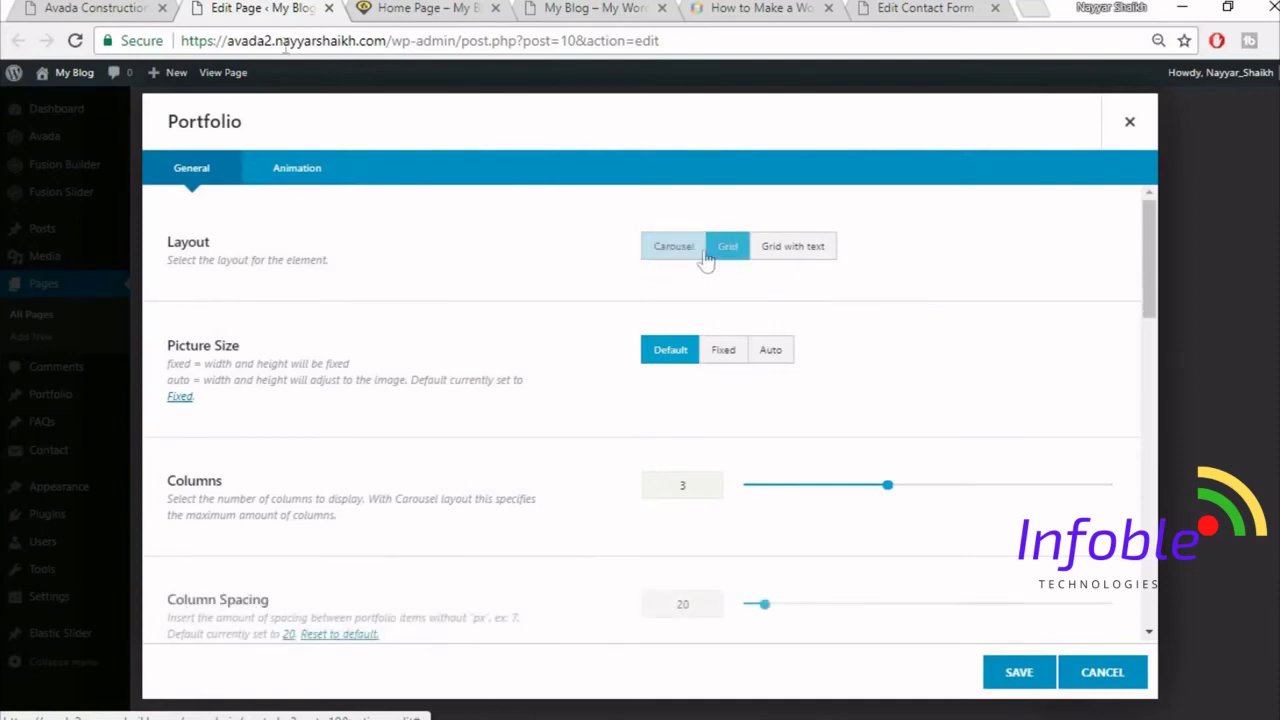
pyautogui.click(150, 7)
pyautogui.click(208, 6)
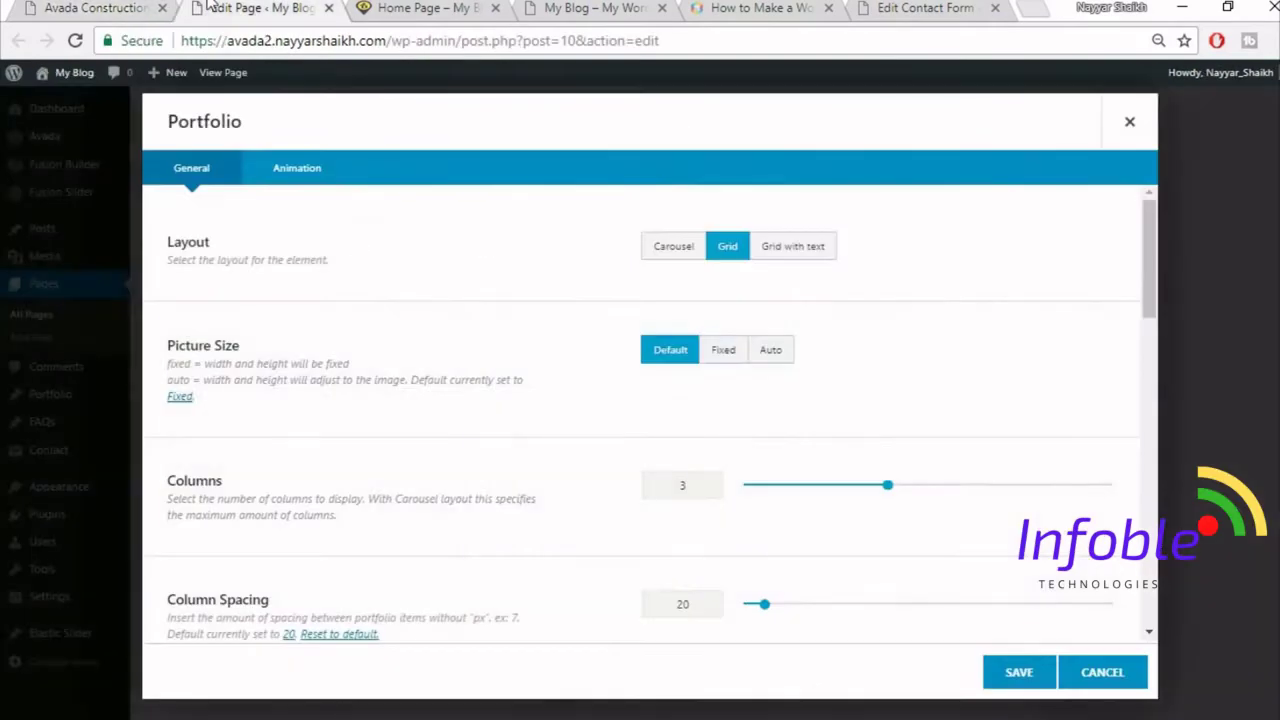
pyautogui.click(785, 357)
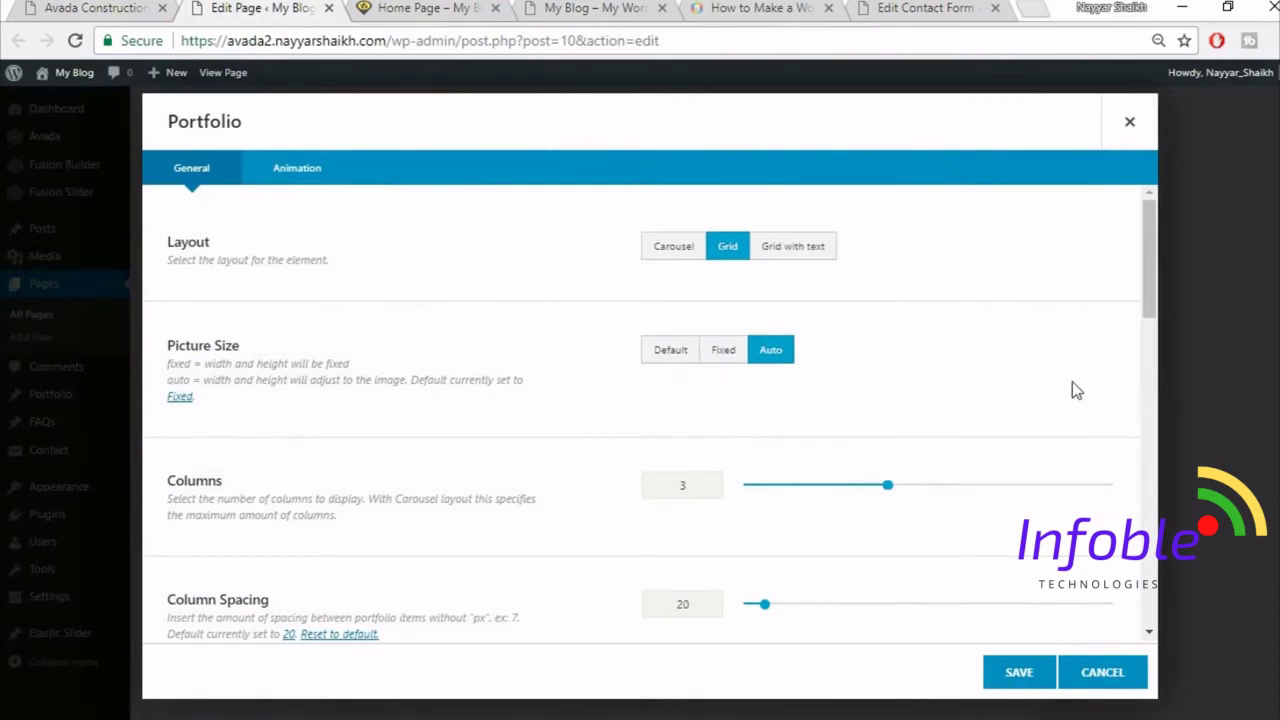
pyautogui.scroll(-2, 1075, 390)
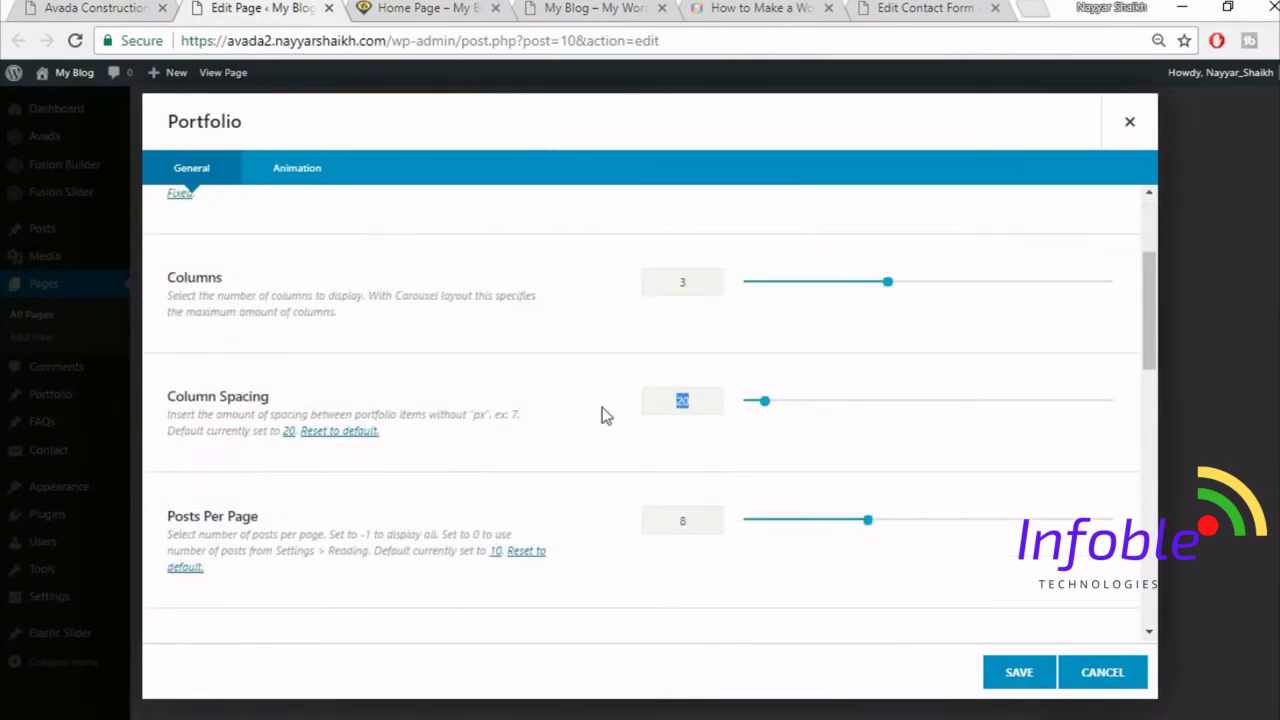
pyautogui.write('30')
pyautogui.scroll(-1, 691, 474)
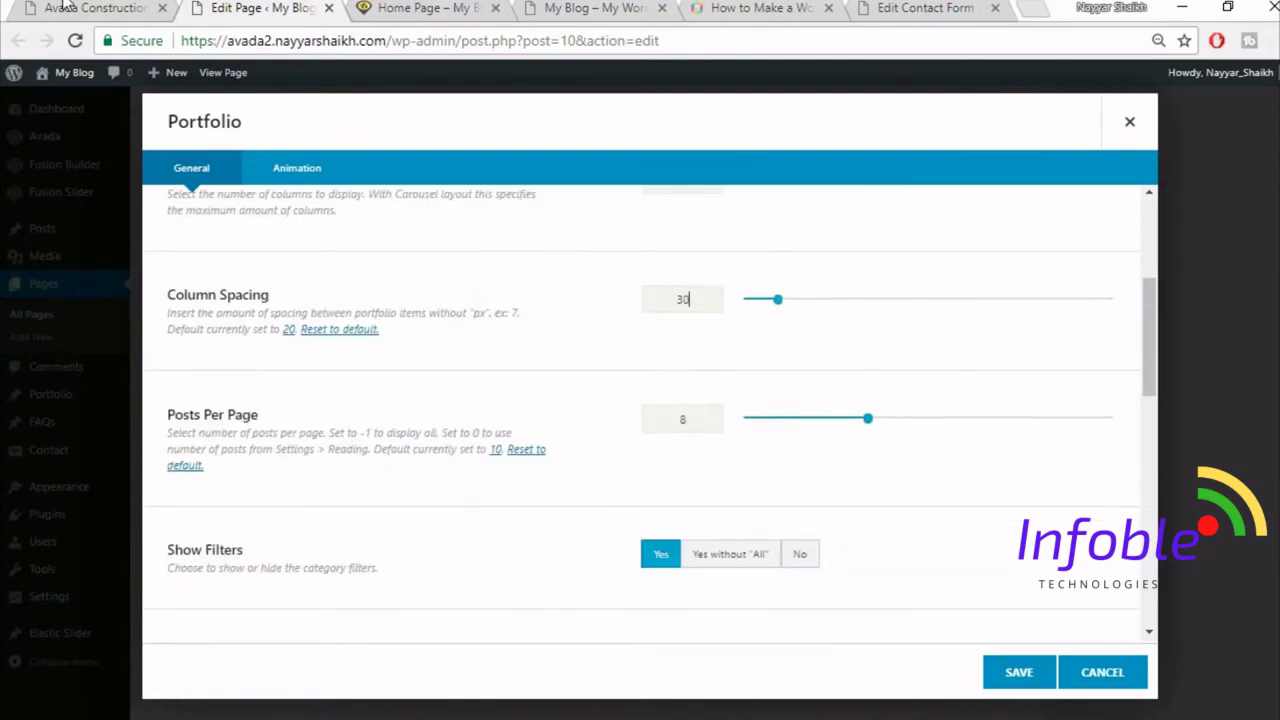
pyautogui.click(65, 7)
pyautogui.click(262, 7)
# - Show 3 posts per page with filters turned off, and save the Portfolio element
pyautogui.write('3')
pyautogui.scroll(-2, 659, 423)
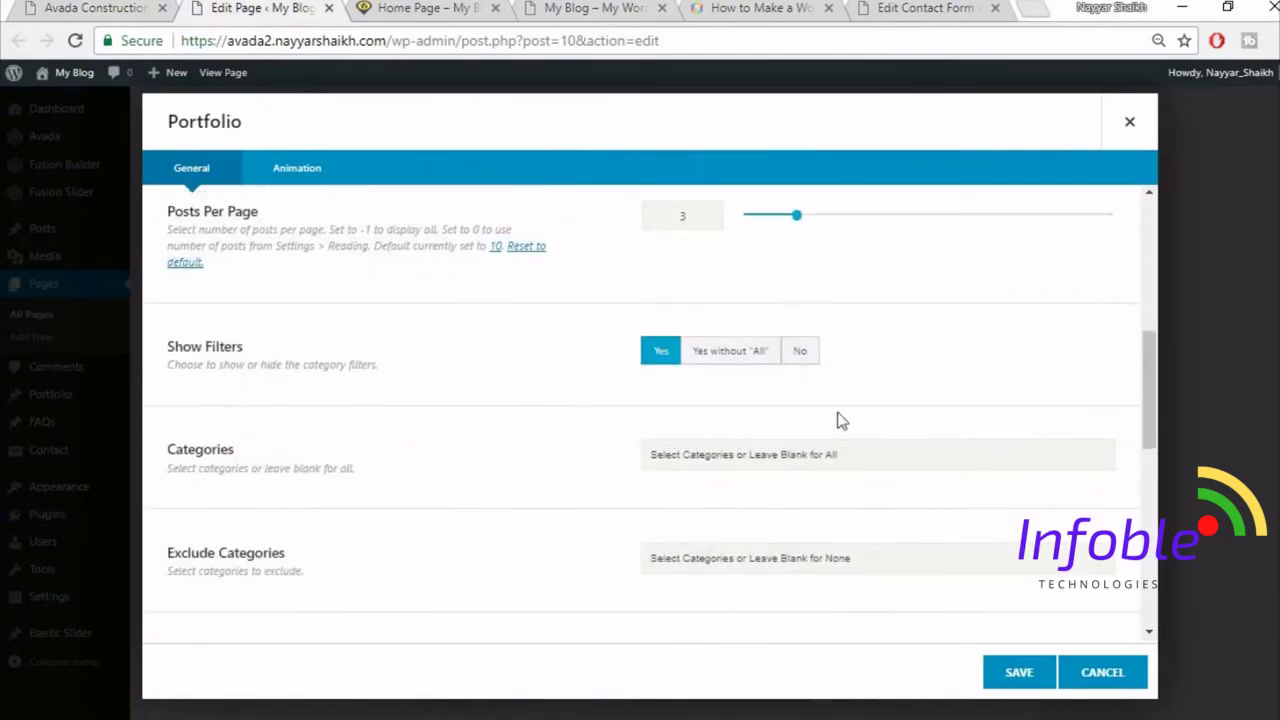
pyautogui.click(799, 352)
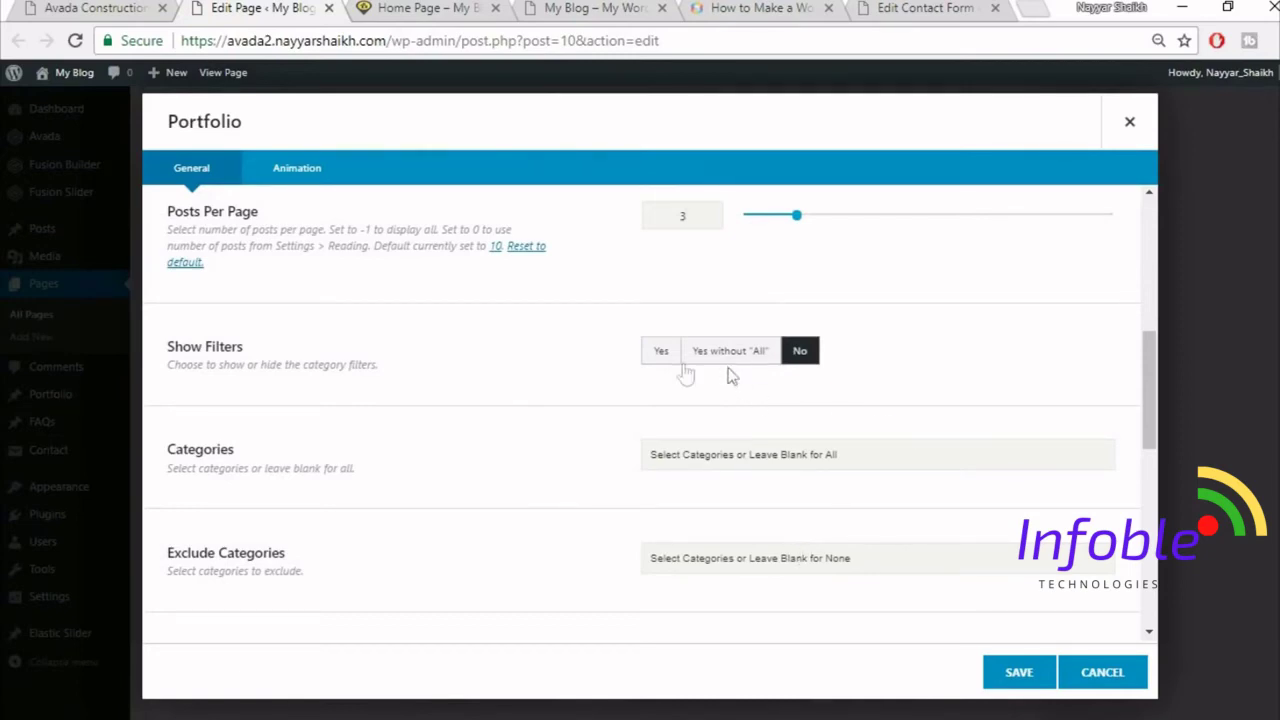
pyautogui.scroll(-1, 592, 465)
pyautogui.scroll(-2, 591, 471)
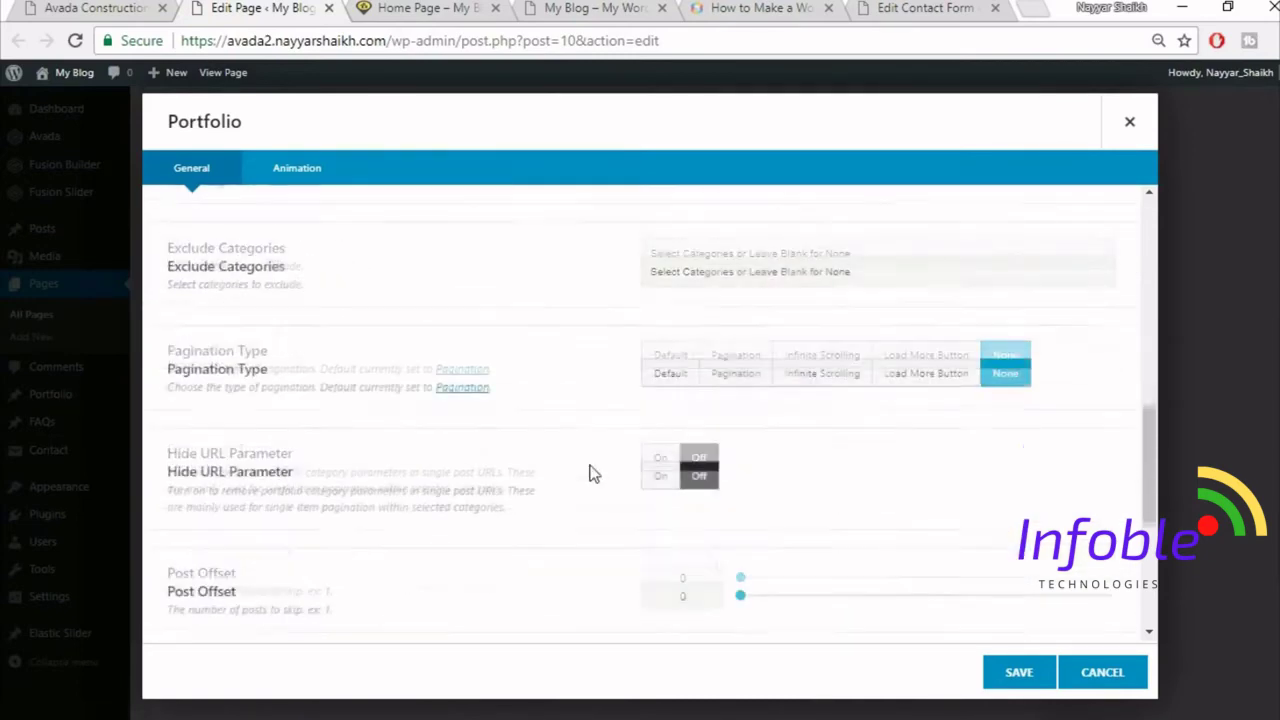
pyautogui.scroll(-2, 909, 490)
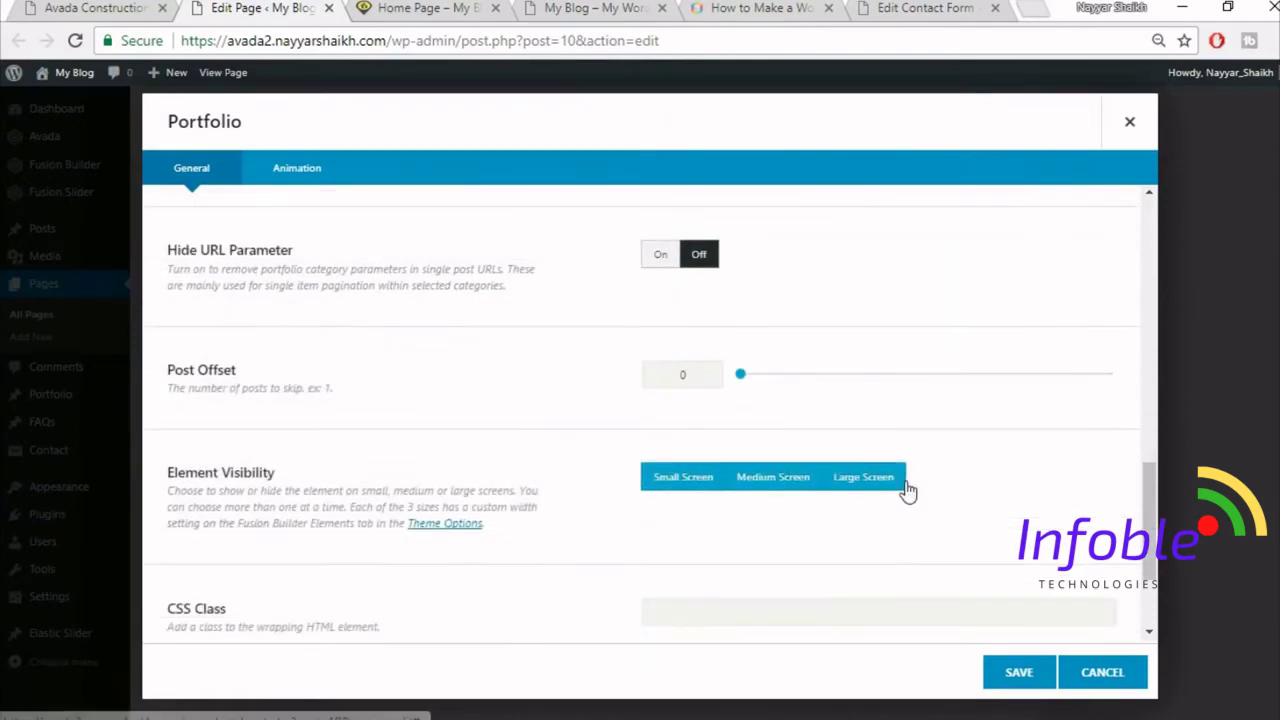
pyautogui.scroll(-2, 371, 540)
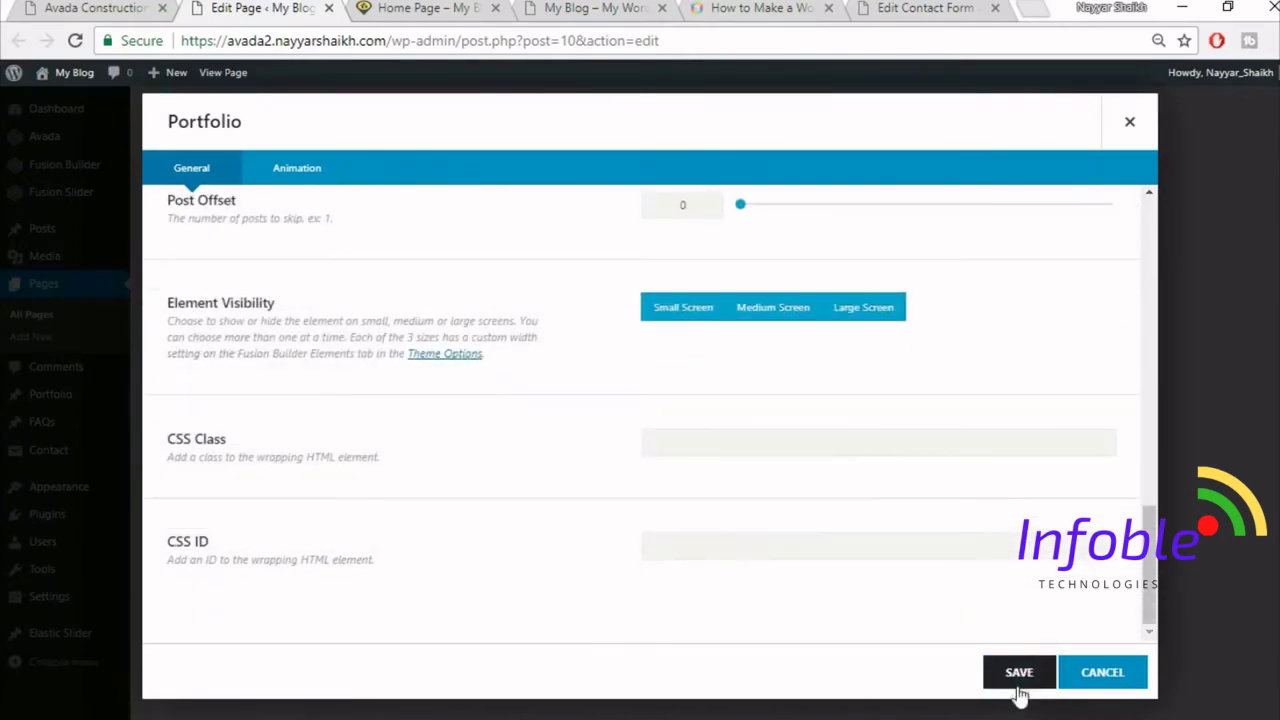
pyautogui.click(1017, 678)
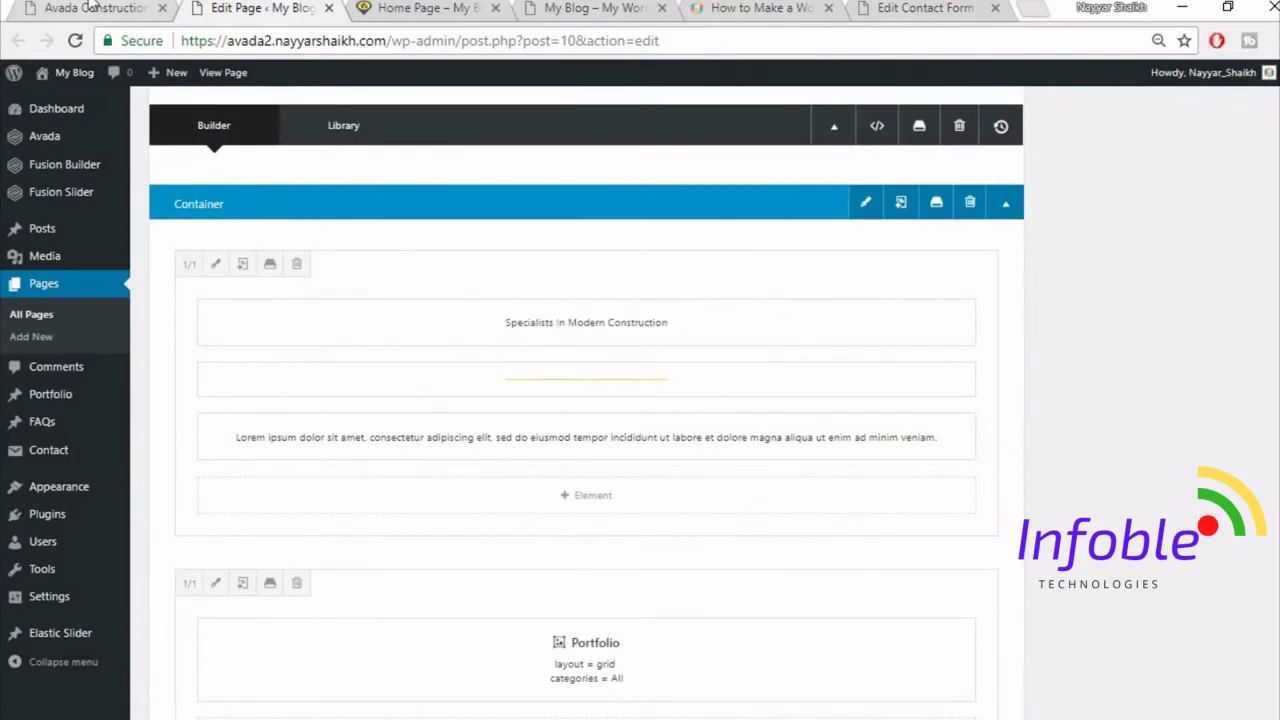
# - Add a row of three equal 1/3 columns below the portfolio, after checking the live View All Projects row
pyautogui.click(90, 7)
pyautogui.scroll(-3, 577, 529)
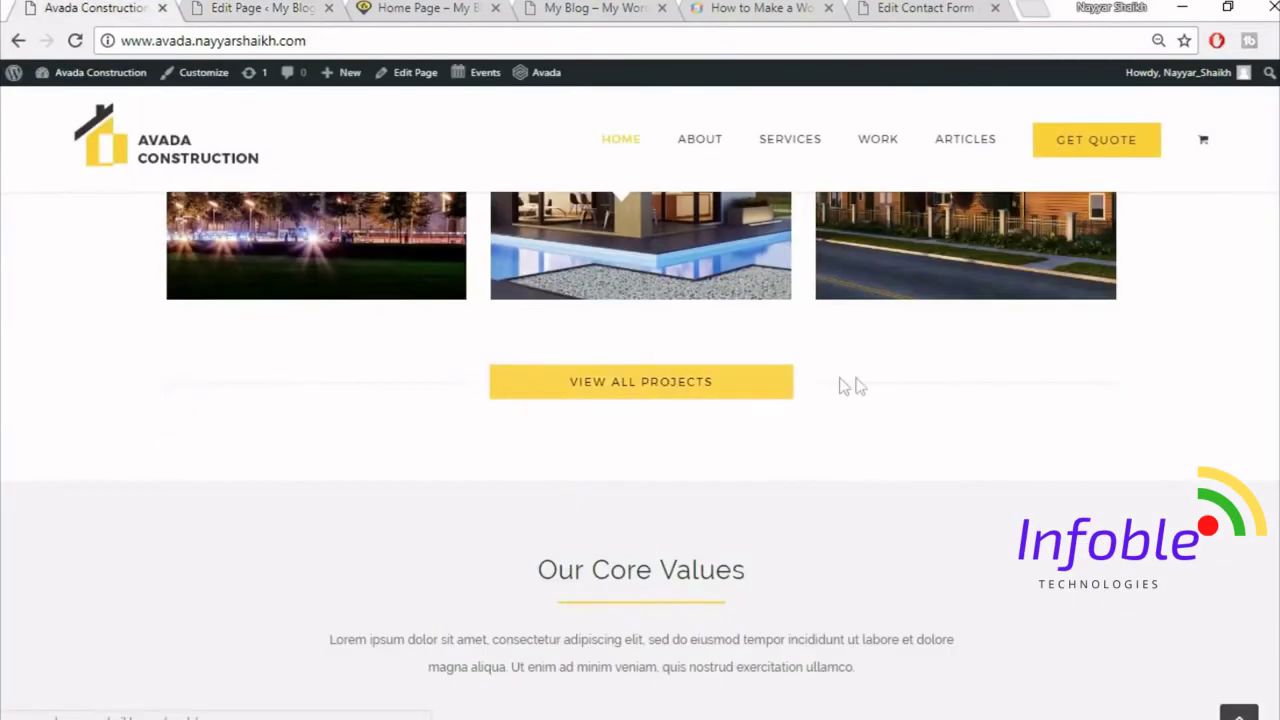
pyautogui.click(336, 6)
pyautogui.scroll(-5, 755, 520)
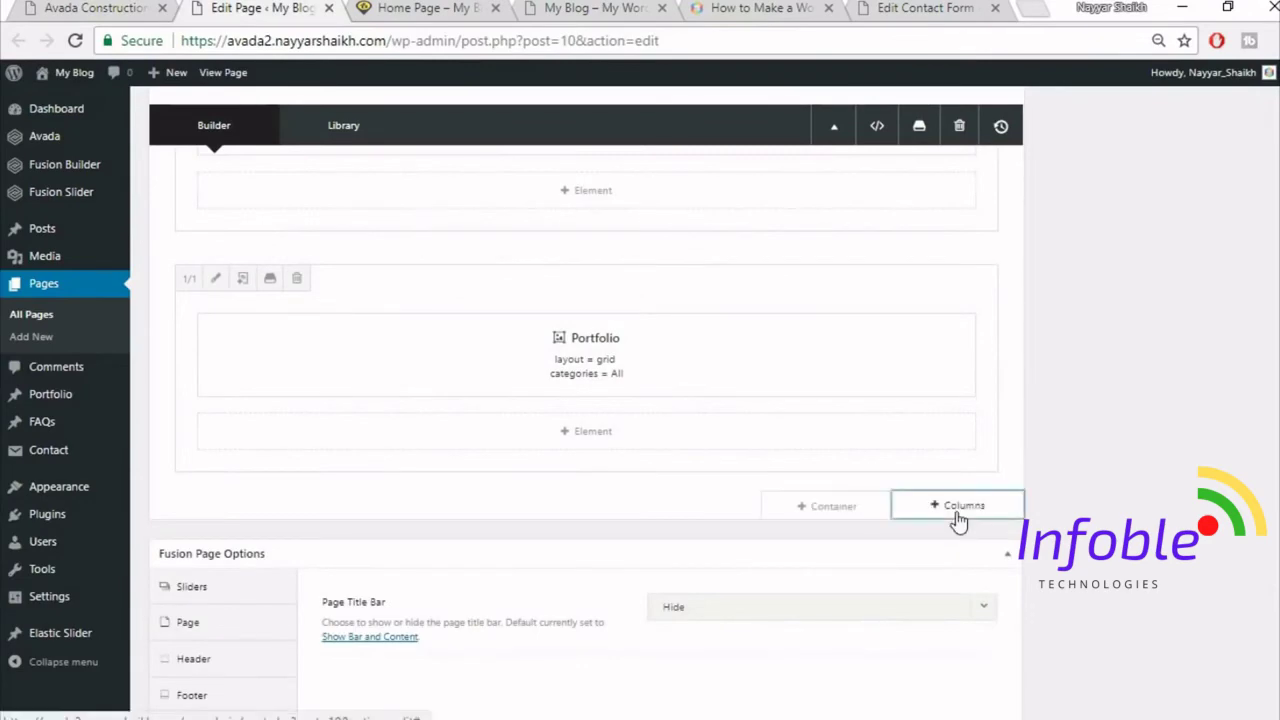
pyautogui.click(960, 508)
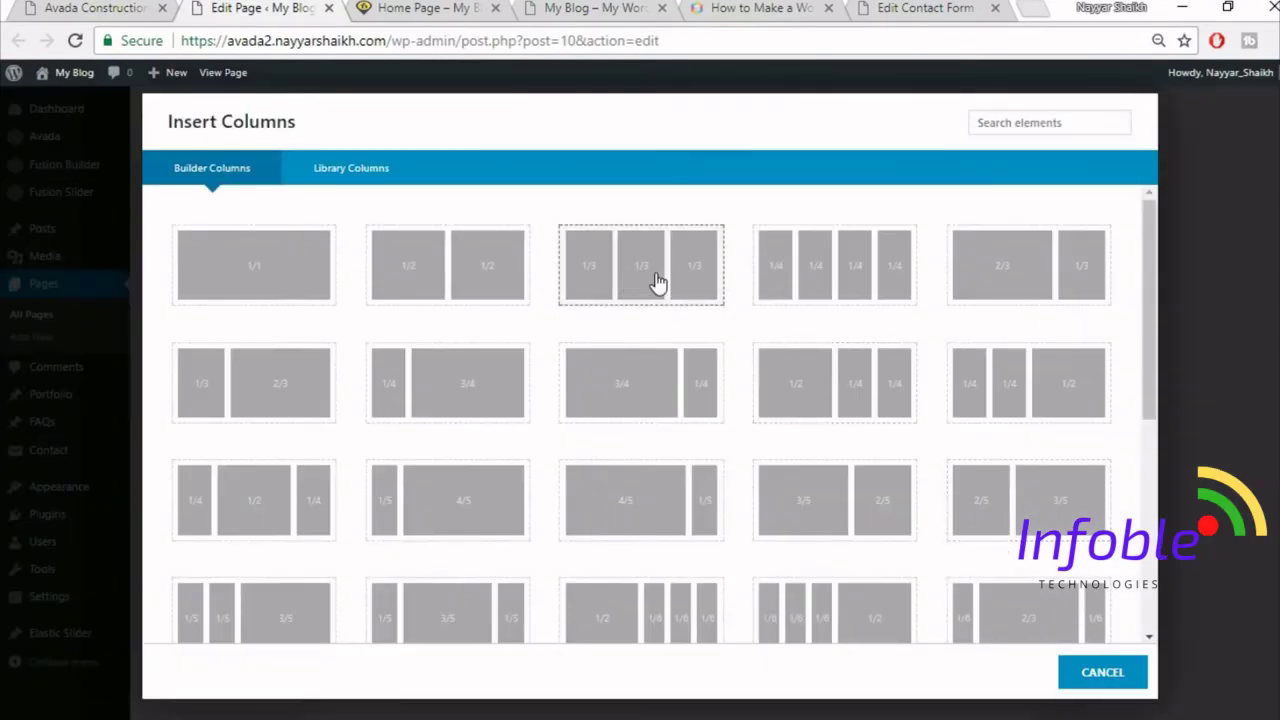
pyautogui.click(657, 284)
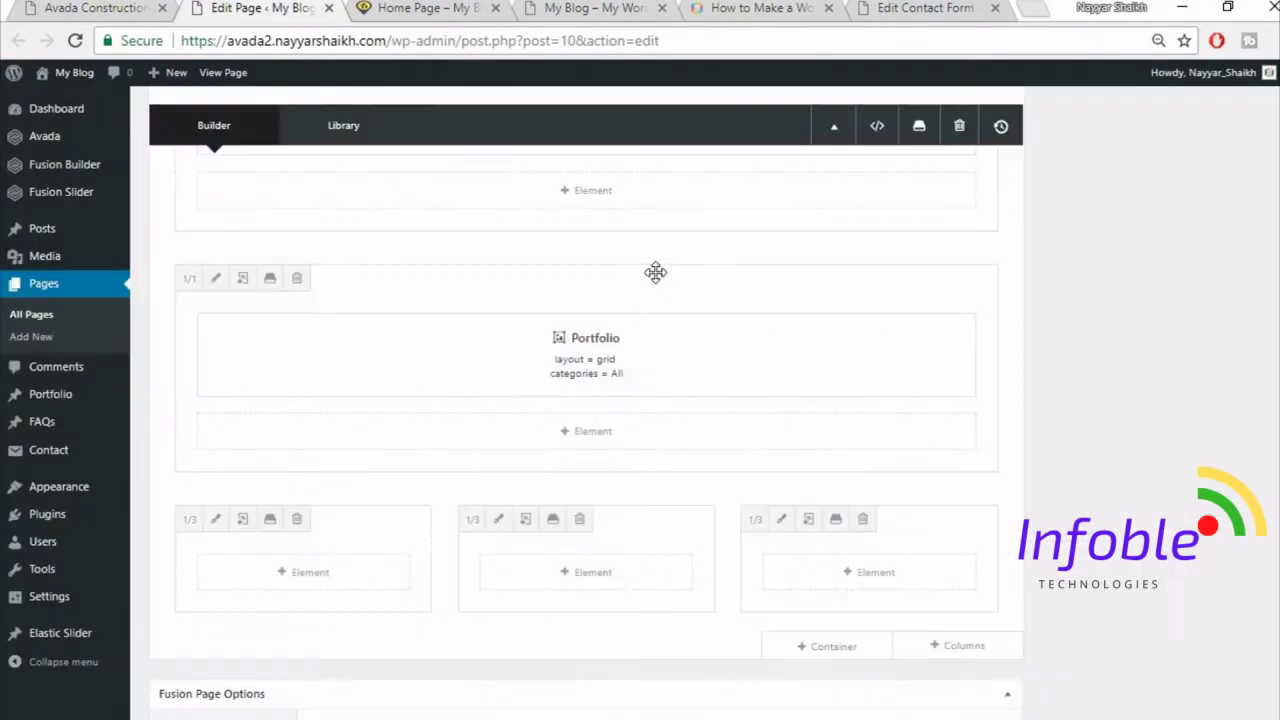
# - Add a Separator element to the first one-third column and compare with the live site
pyautogui.click(326, 580)
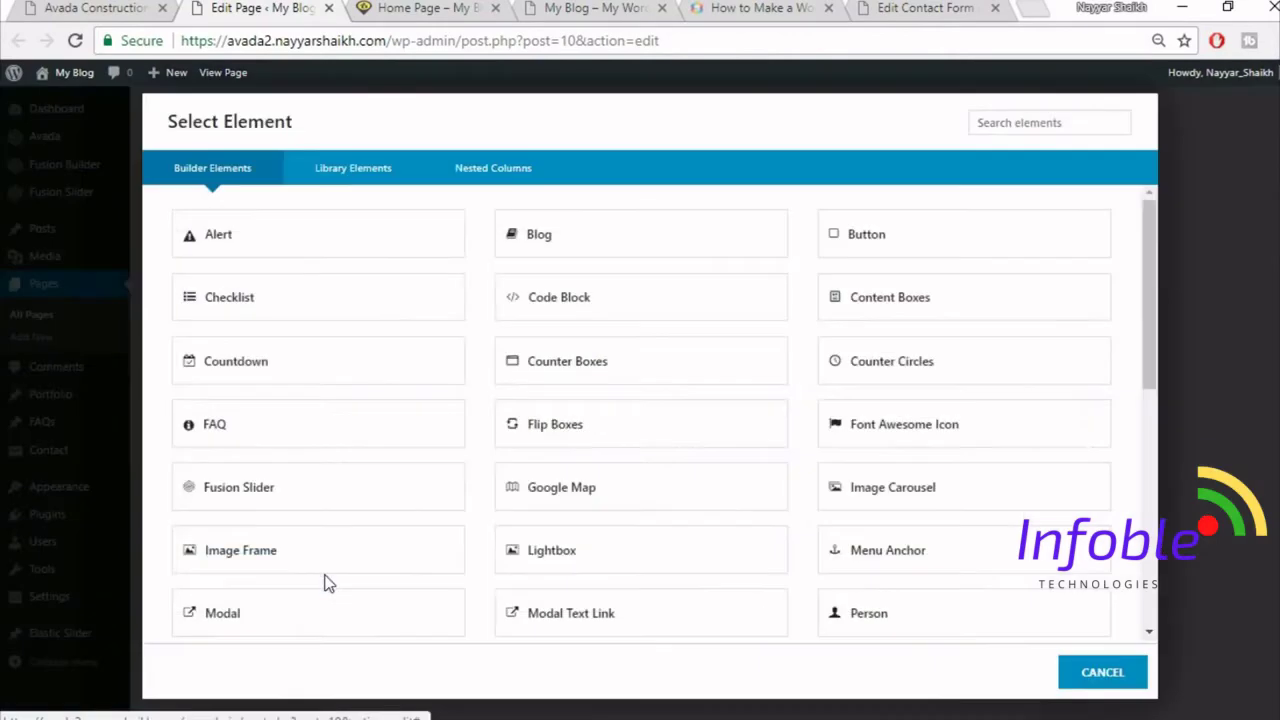
pyautogui.click(1022, 127)
pyautogui.write('sep')
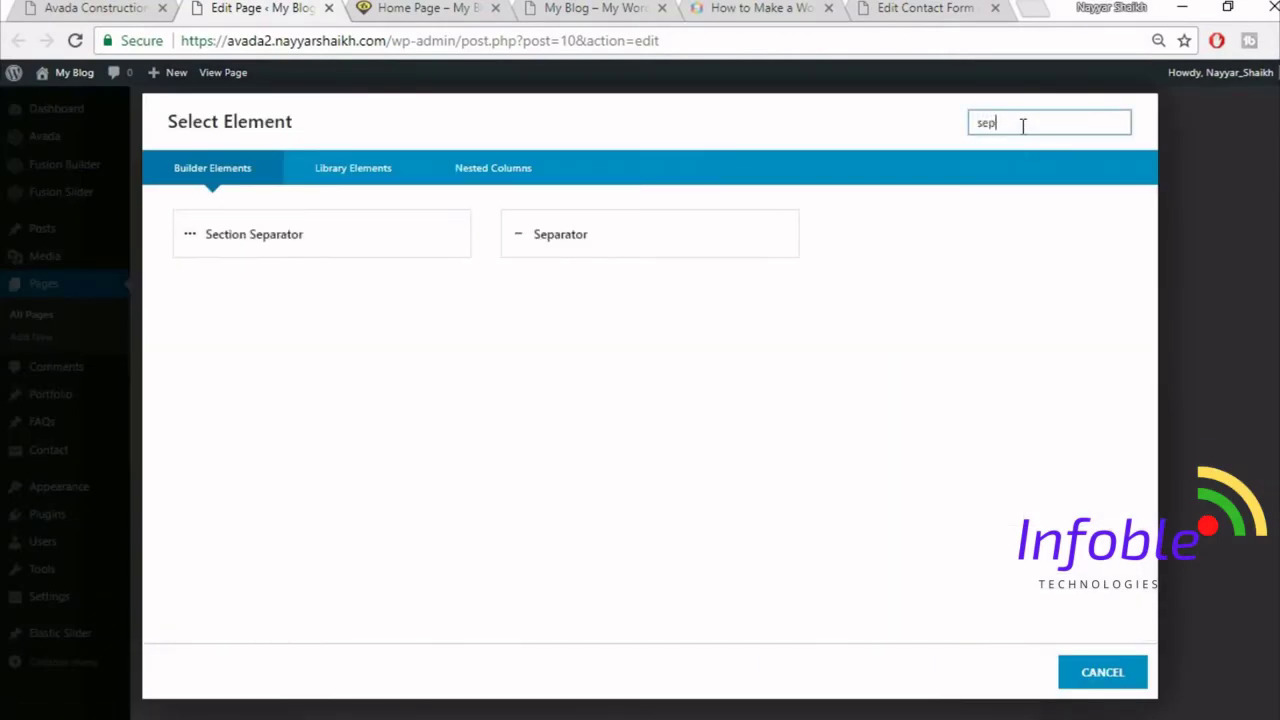
pyautogui.click(612, 251)
pyautogui.click(131, 7)
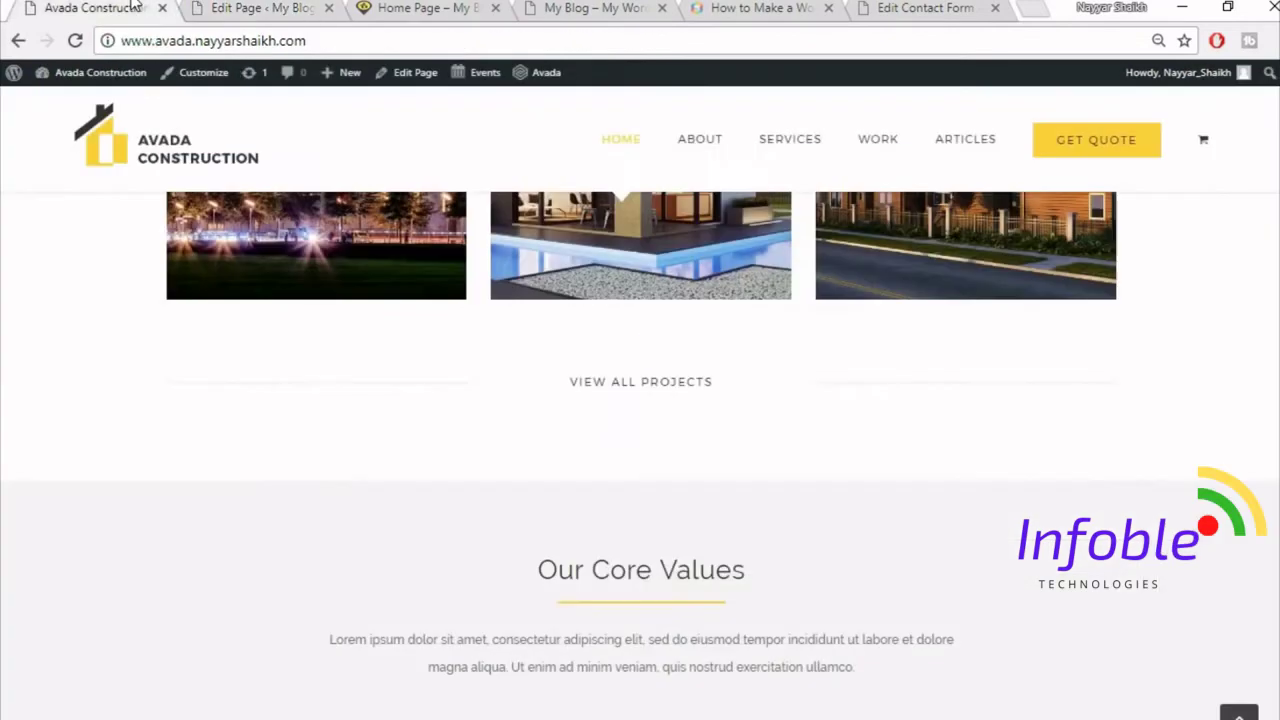
pyautogui.scroll(-2, 537, 363)
pyautogui.scroll(2, 543, 360)
# - Make the separator a single solid line coloured #f5f5f5
pyautogui.click(302, 7)
pyautogui.click(749, 254)
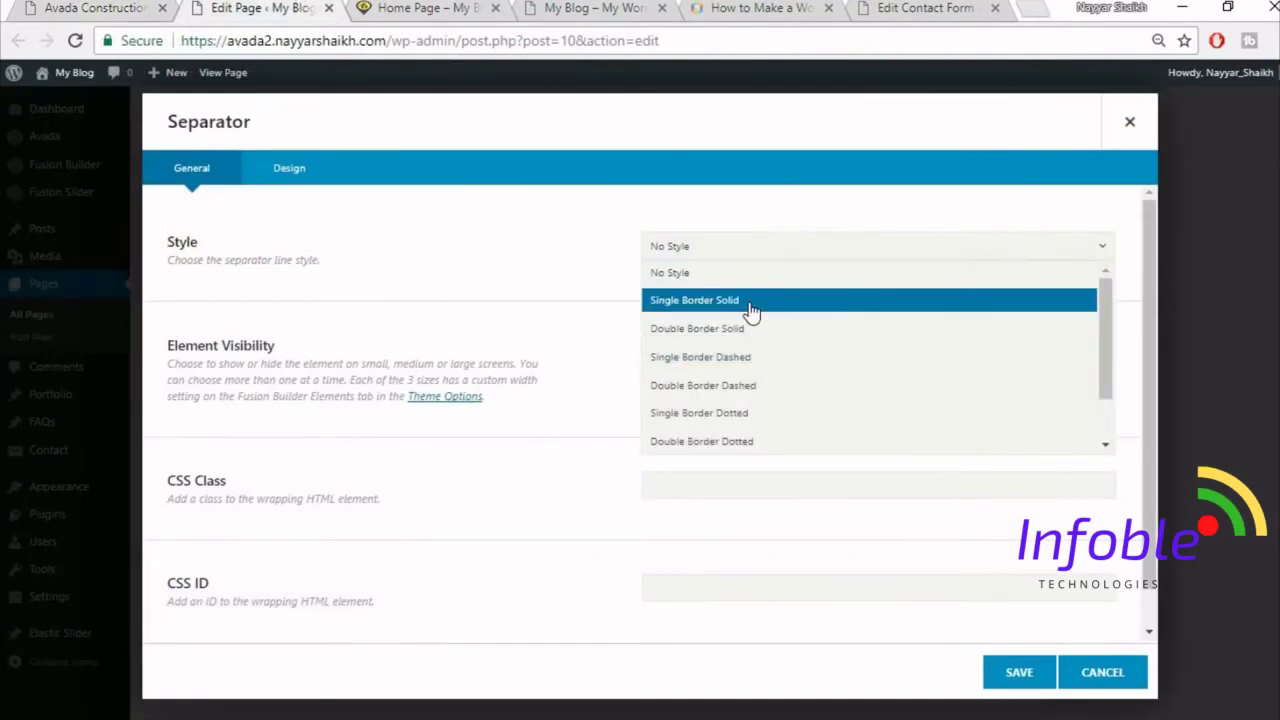
pyautogui.click(748, 304)
pyautogui.scroll(-1, 543, 430)
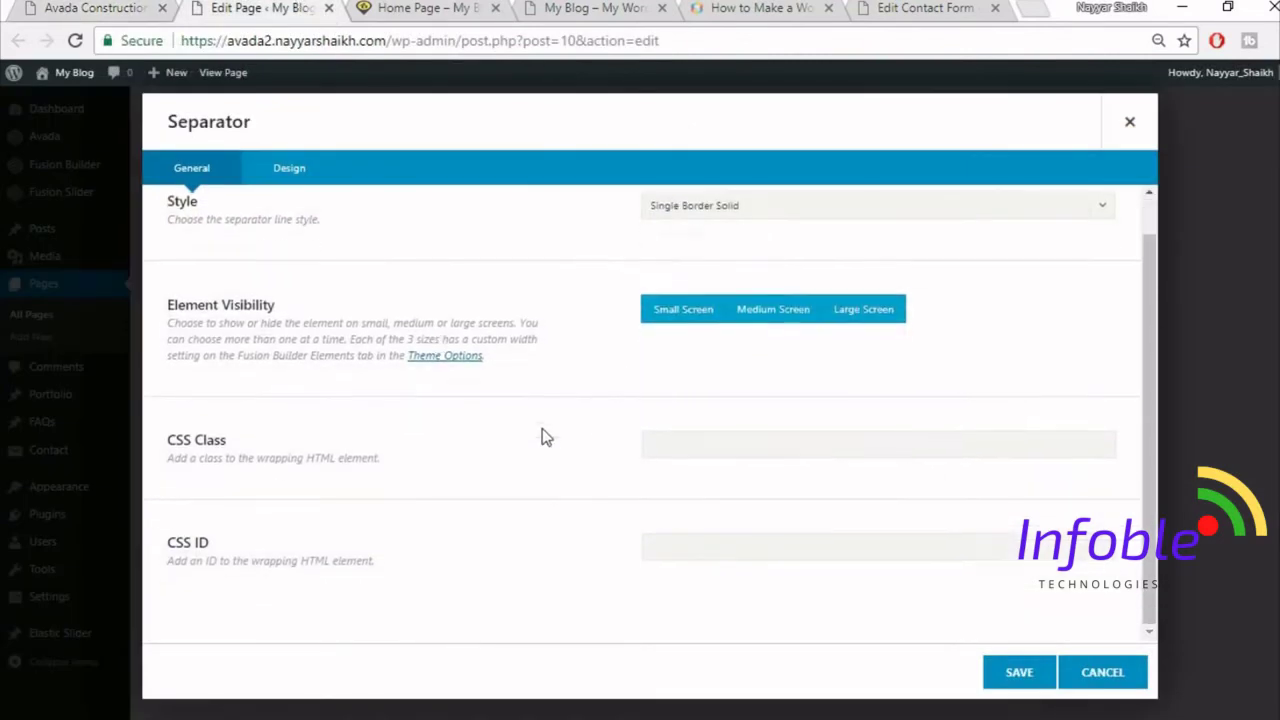
pyautogui.click(305, 177)
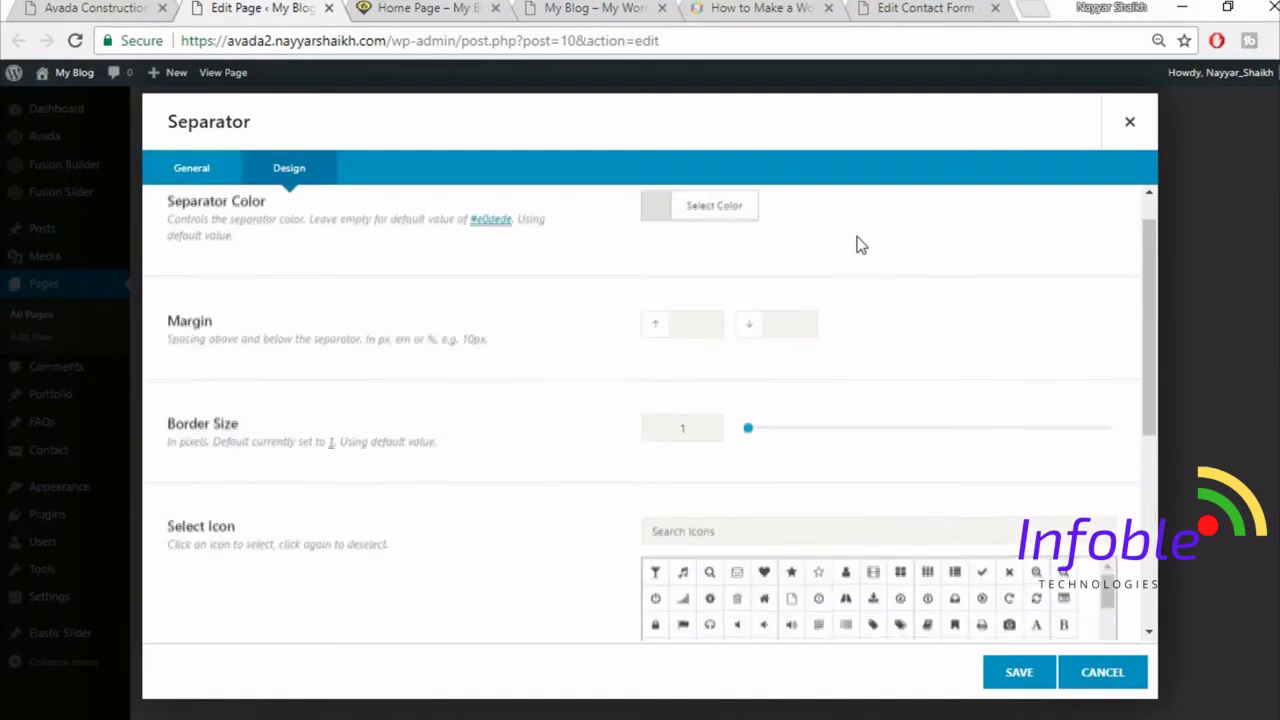
pyautogui.click(720, 250)
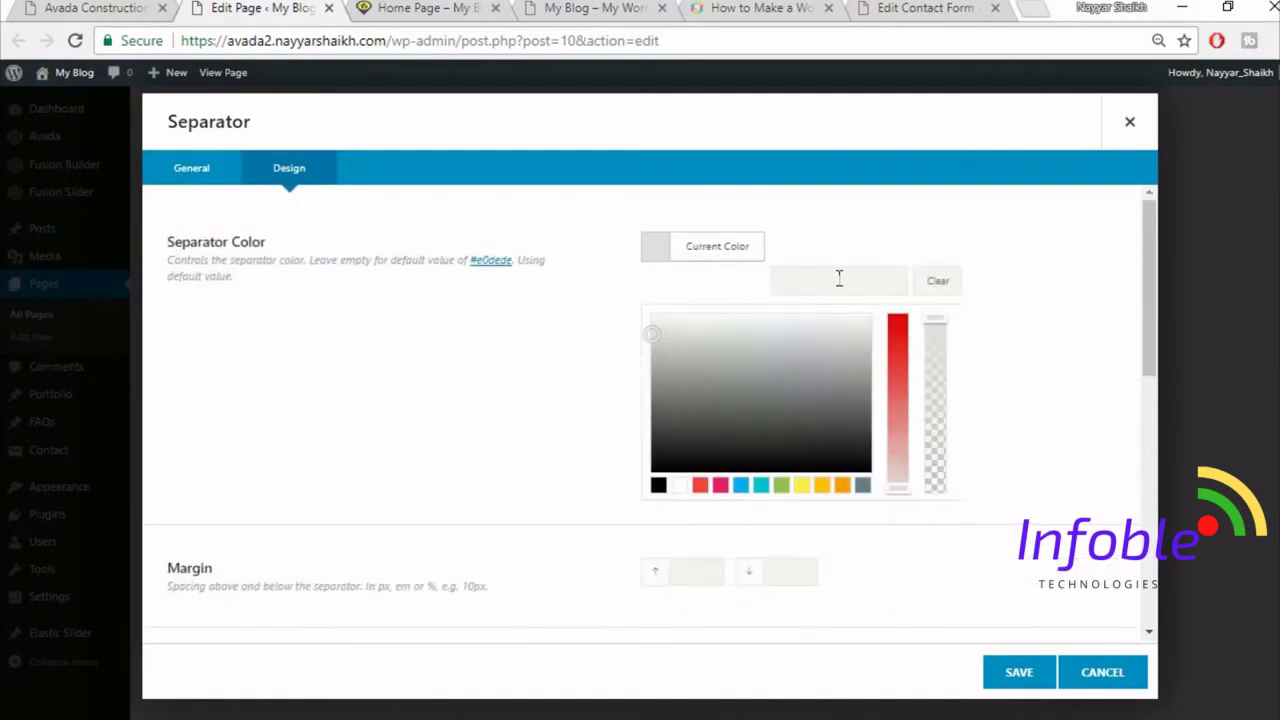
pyautogui.click(840, 280)
pyautogui.write('f5f5f5')
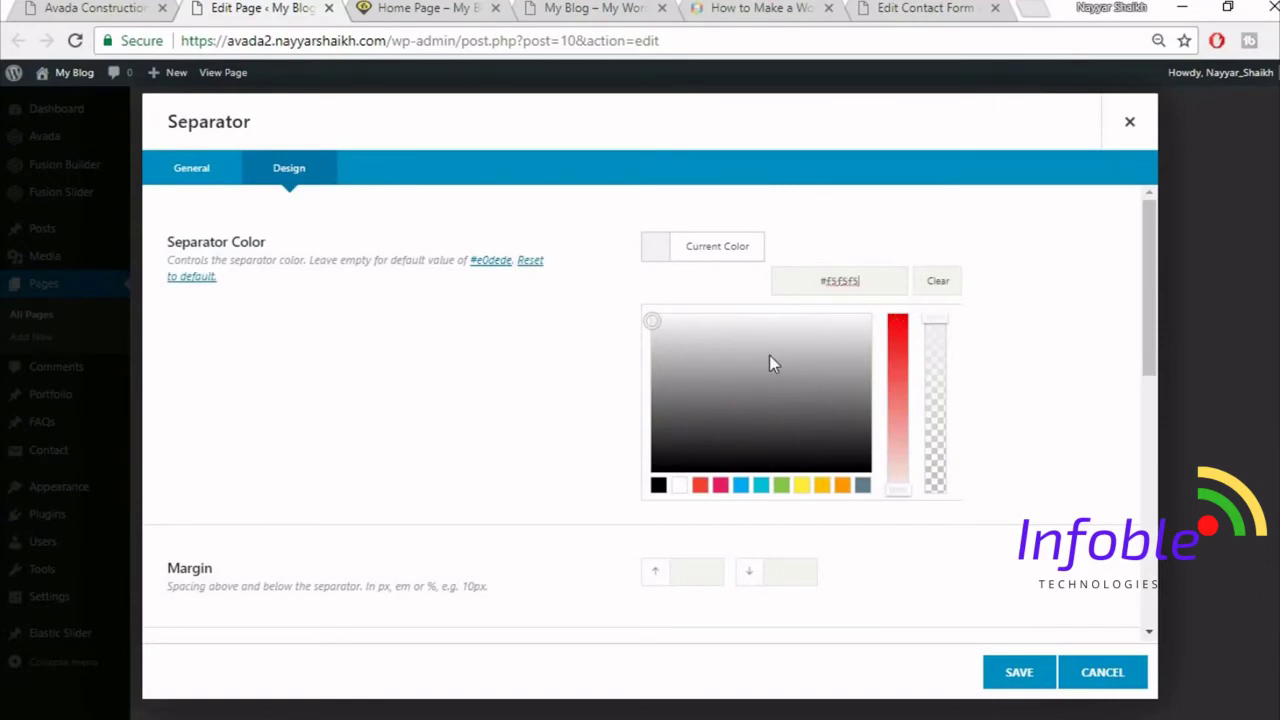
pyautogui.click(539, 332)
pyautogui.hotkey('ctrl', 'shift', 'Tab')
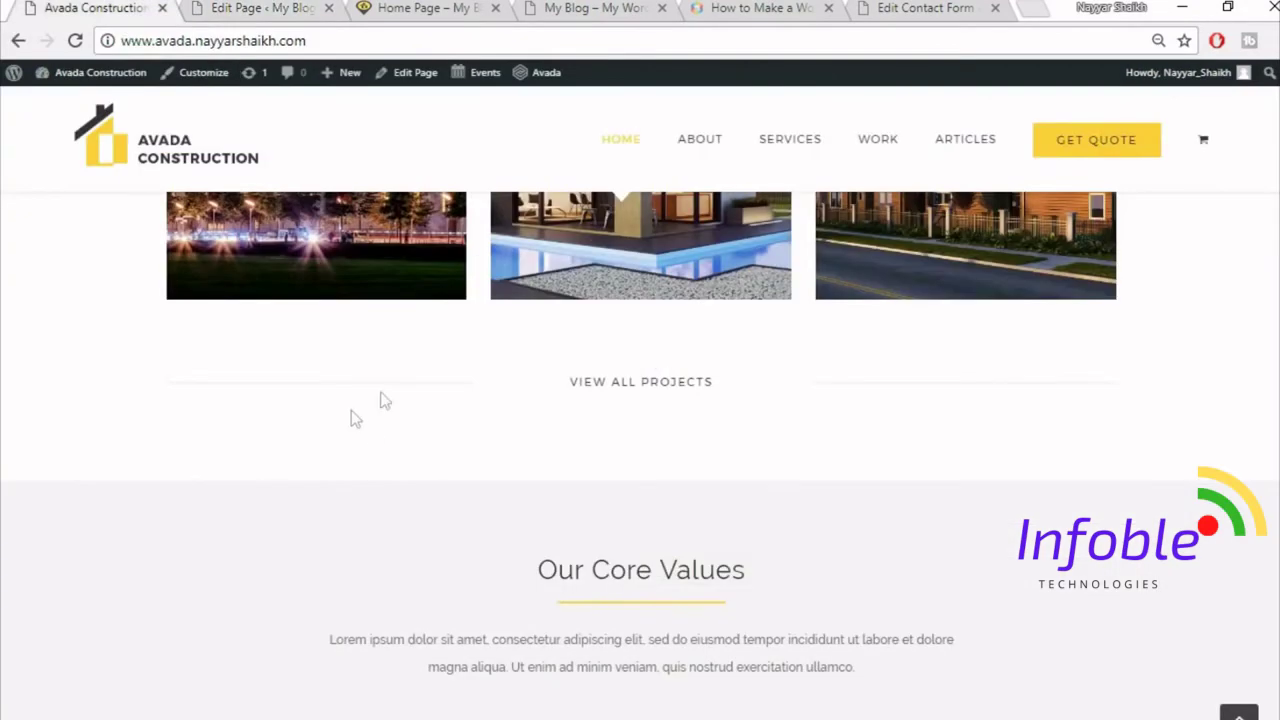
pyautogui.click(216, 7)
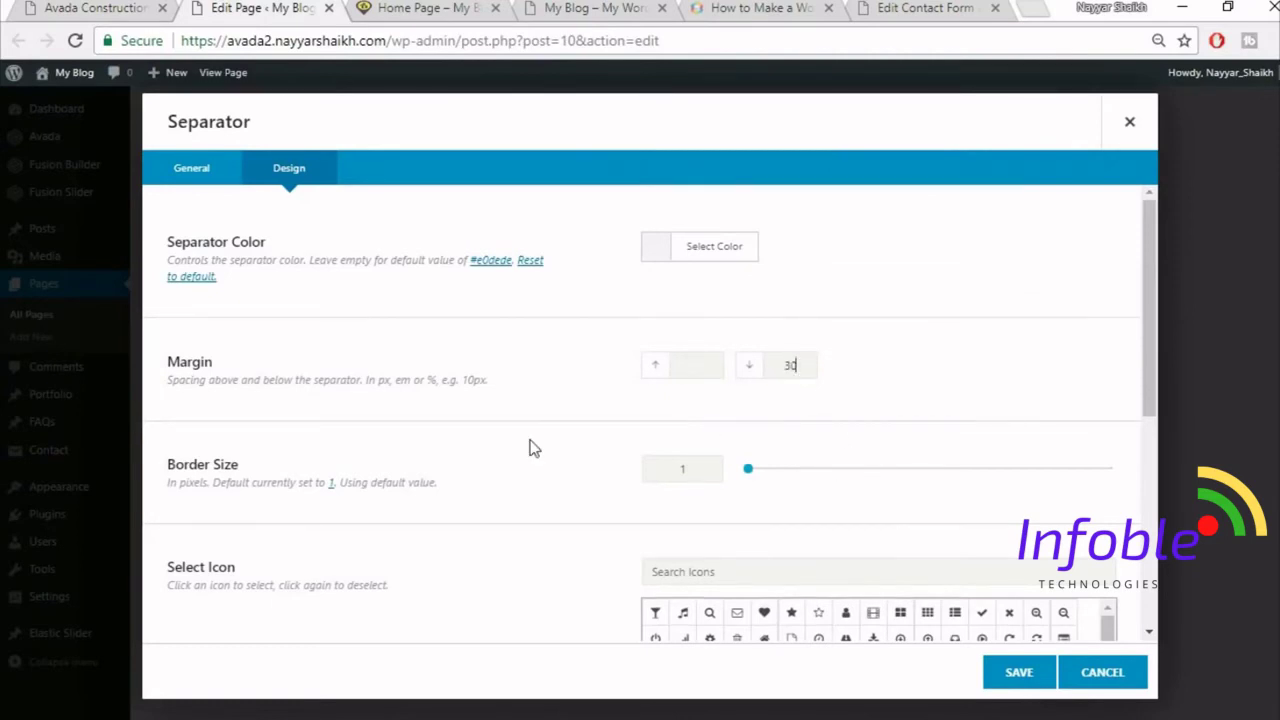
# - Set the separator width to 100% with centred alignment and save it
pyautogui.scroll(-1, 675, 430)
pyautogui.write('2')
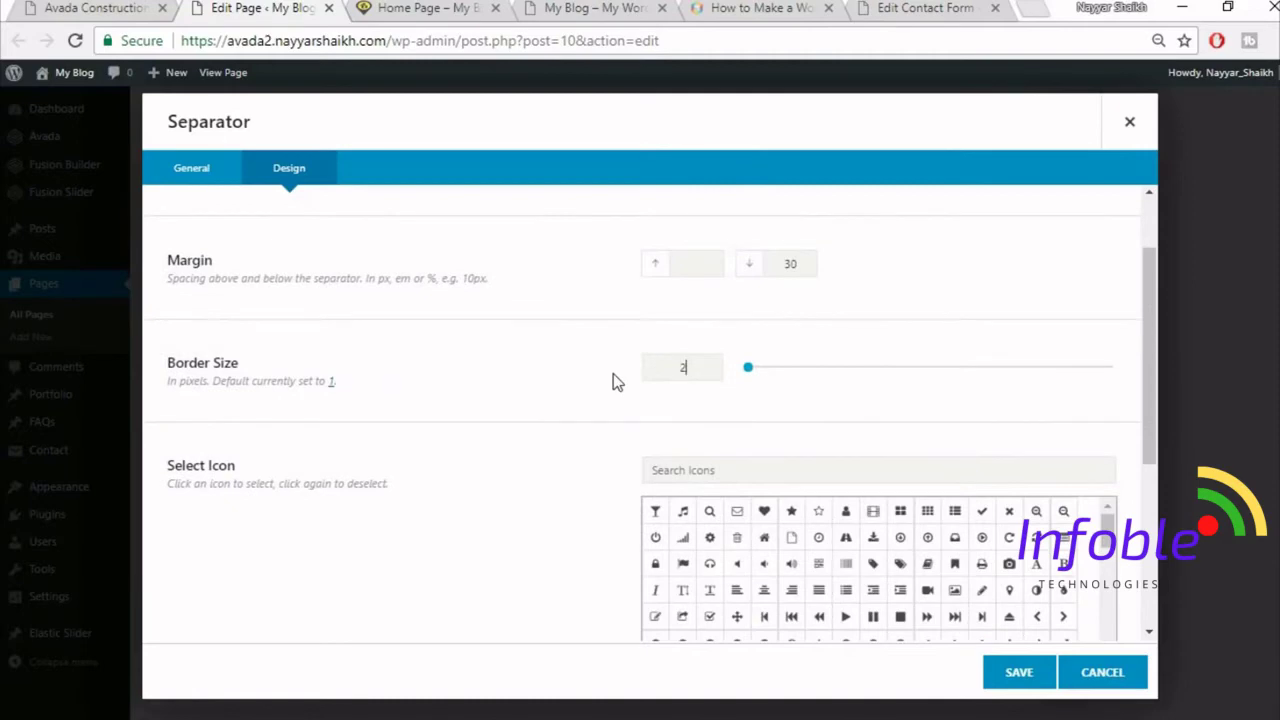
pyautogui.scroll(-1, 556, 466)
pyautogui.scroll(-2, 554, 463)
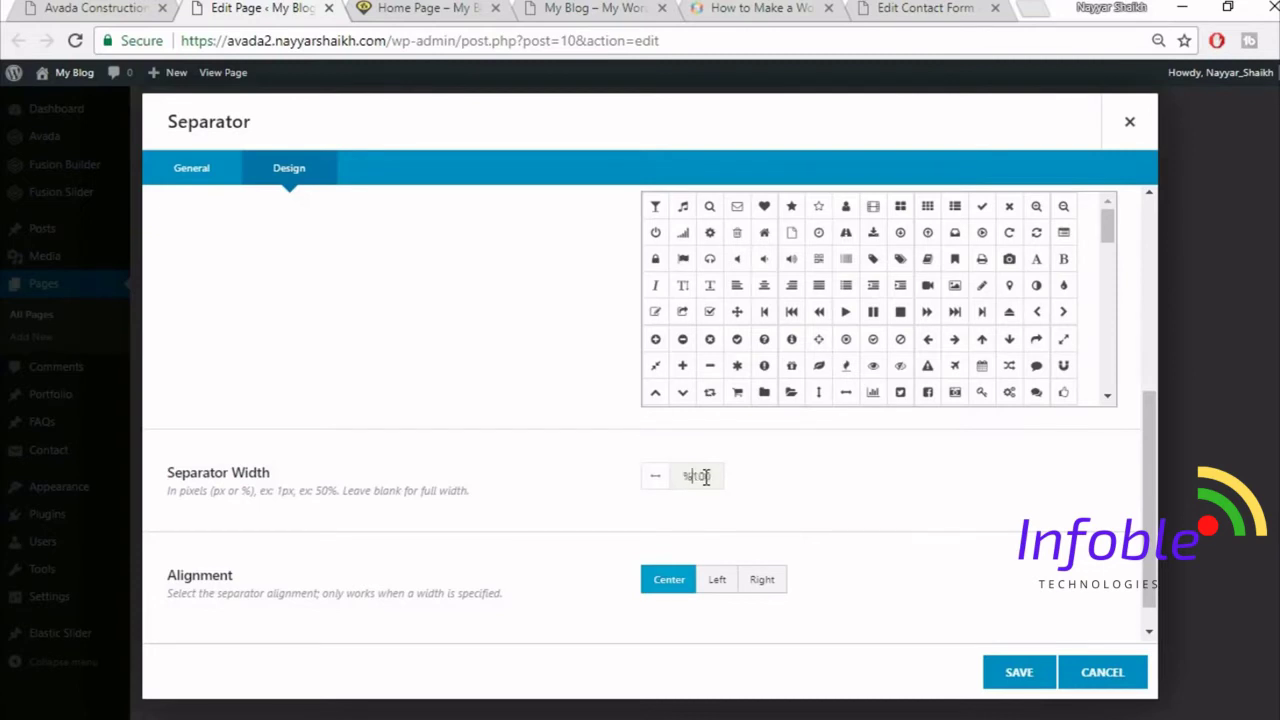
pyautogui.press('BackSpace')
pyautogui.hotkey('ctrl', 'a')
pyautogui.write('1')
pyautogui.press('BackSpace')
pyautogui.write('100%')
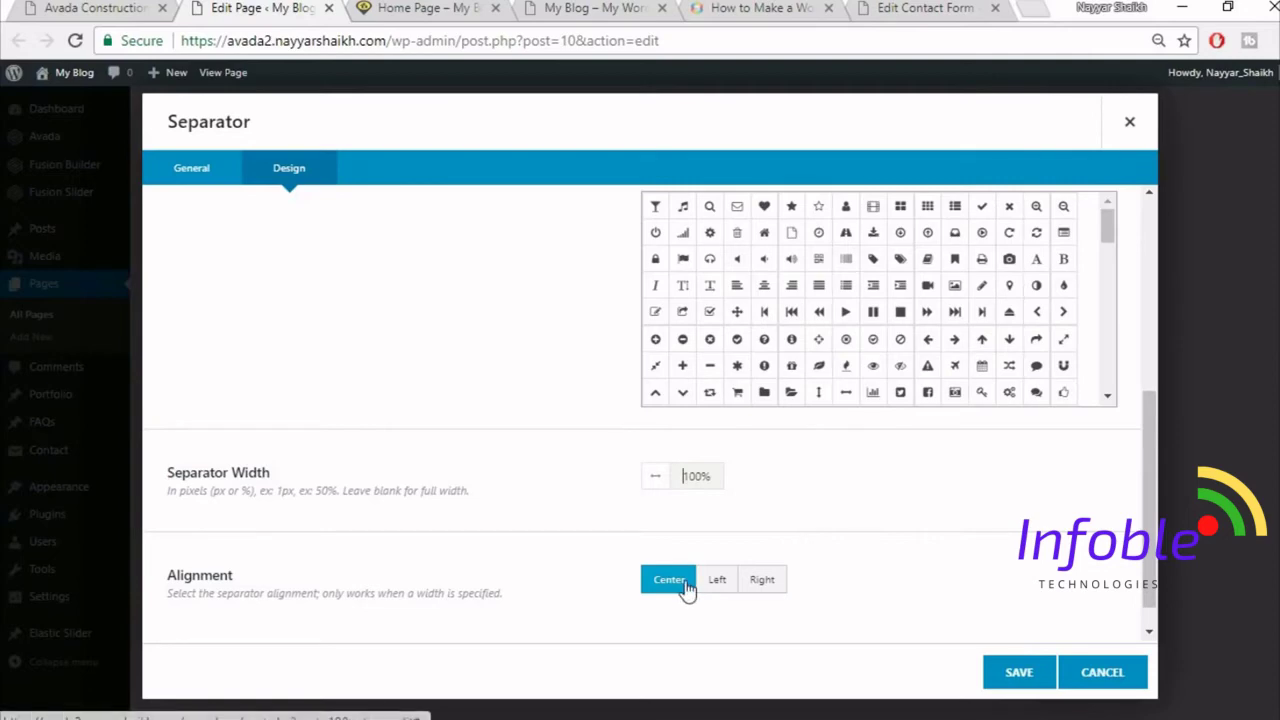
pyautogui.scroll(-1, 797, 523)
pyautogui.click(1003, 693)
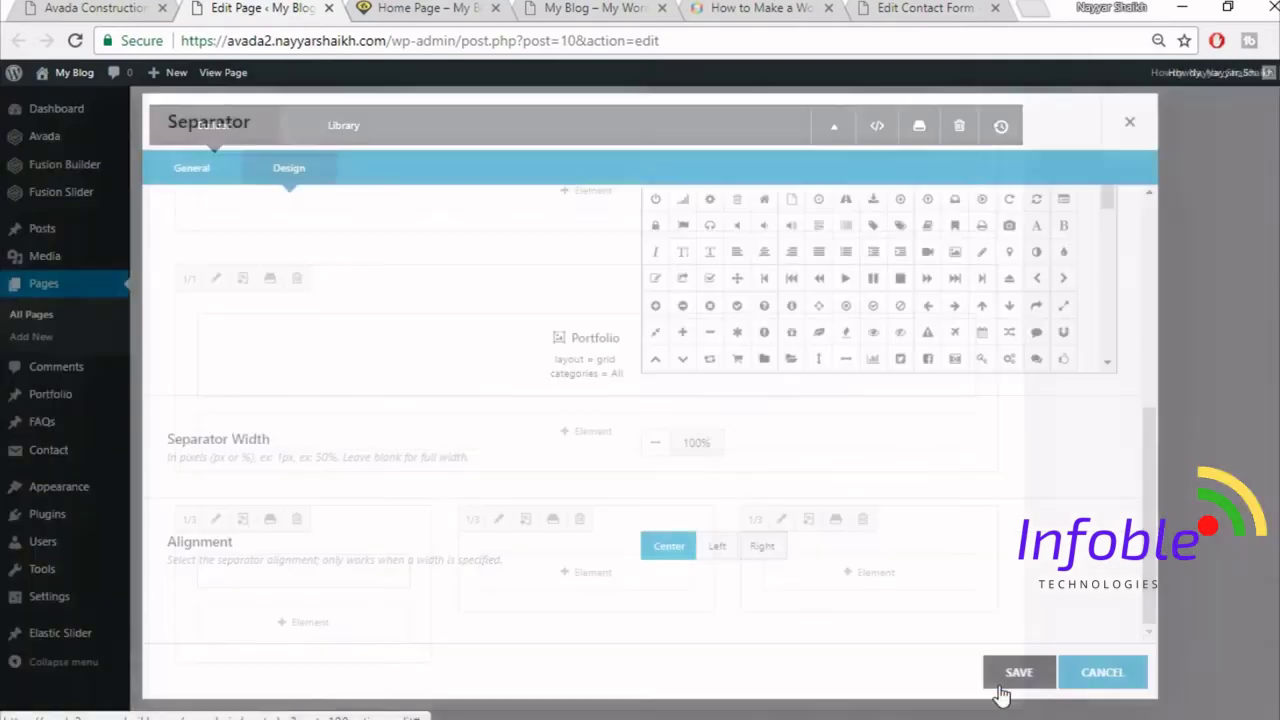
# - Drag a copy of the separator into the third one-third column
pyautogui.moveTo(320, 591)
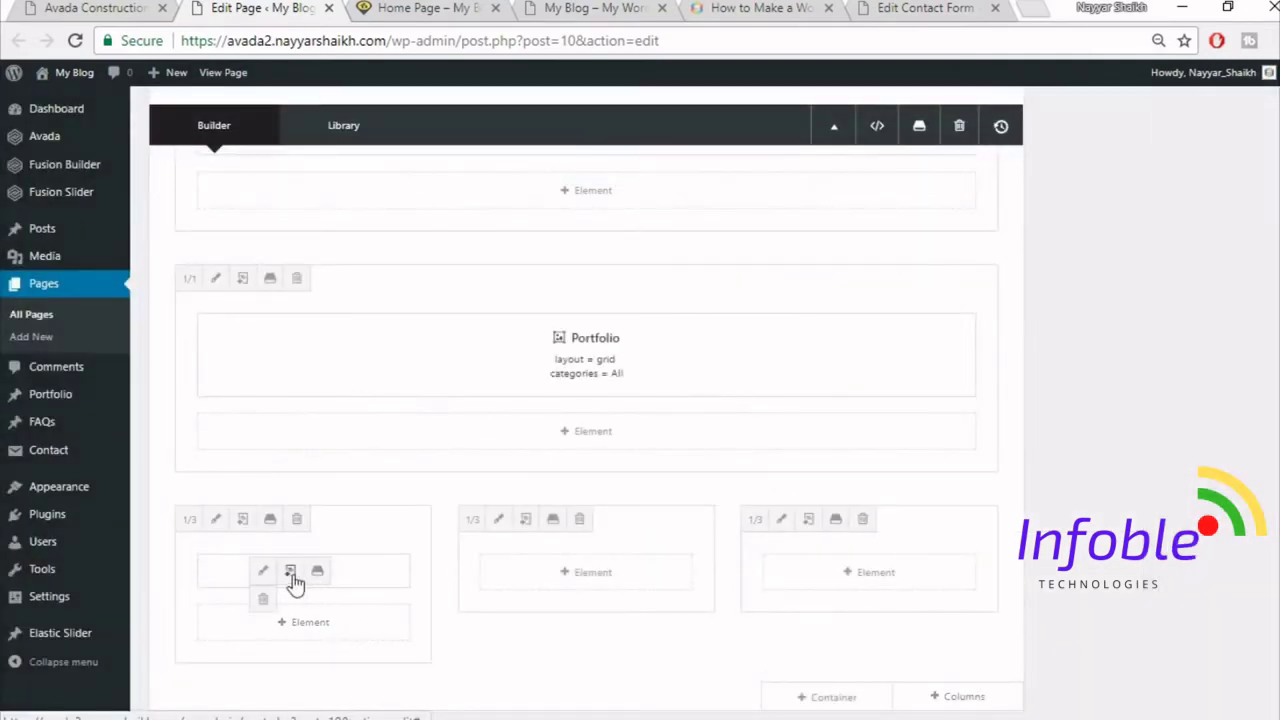
pyautogui.moveTo(294, 583); pyautogui.dragTo(894, 591)
pyautogui.scroll(-1, 385, 138)
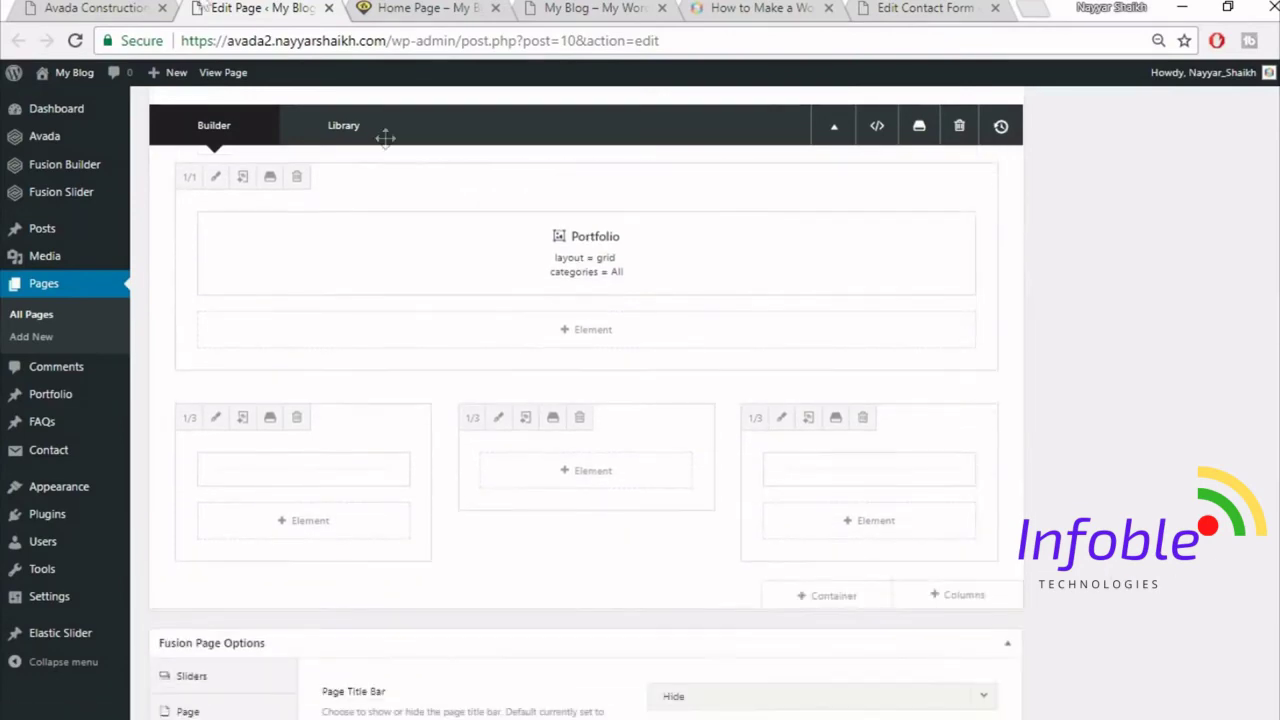
# - Check the live site for reference, then start adding an element to the middle column
pyautogui.click(143, 5)
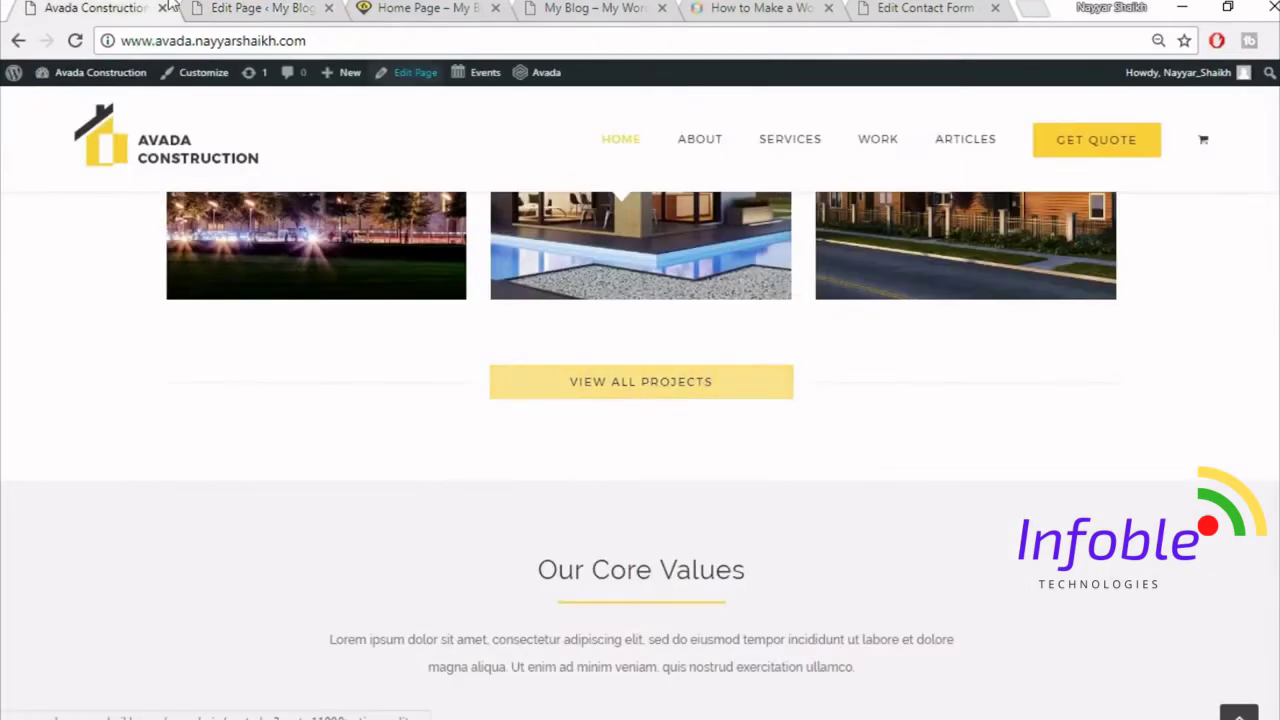
pyautogui.click(245, 7)
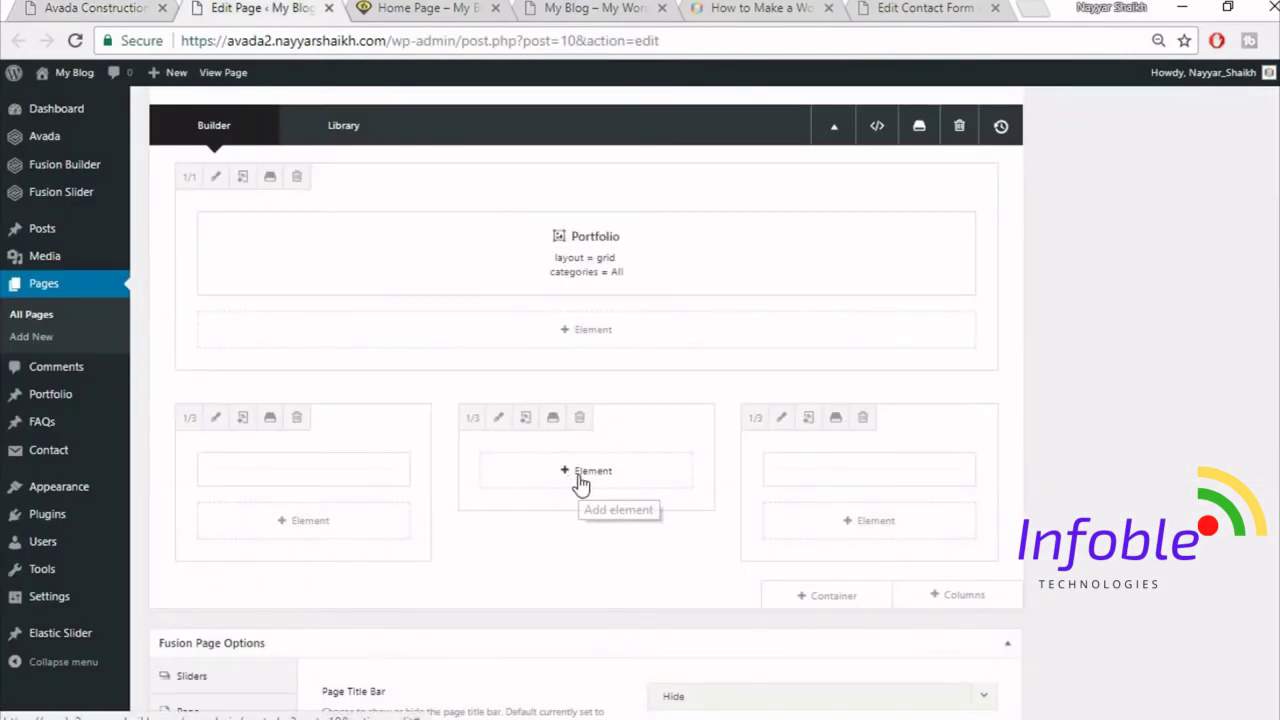
pyautogui.click(581, 484)
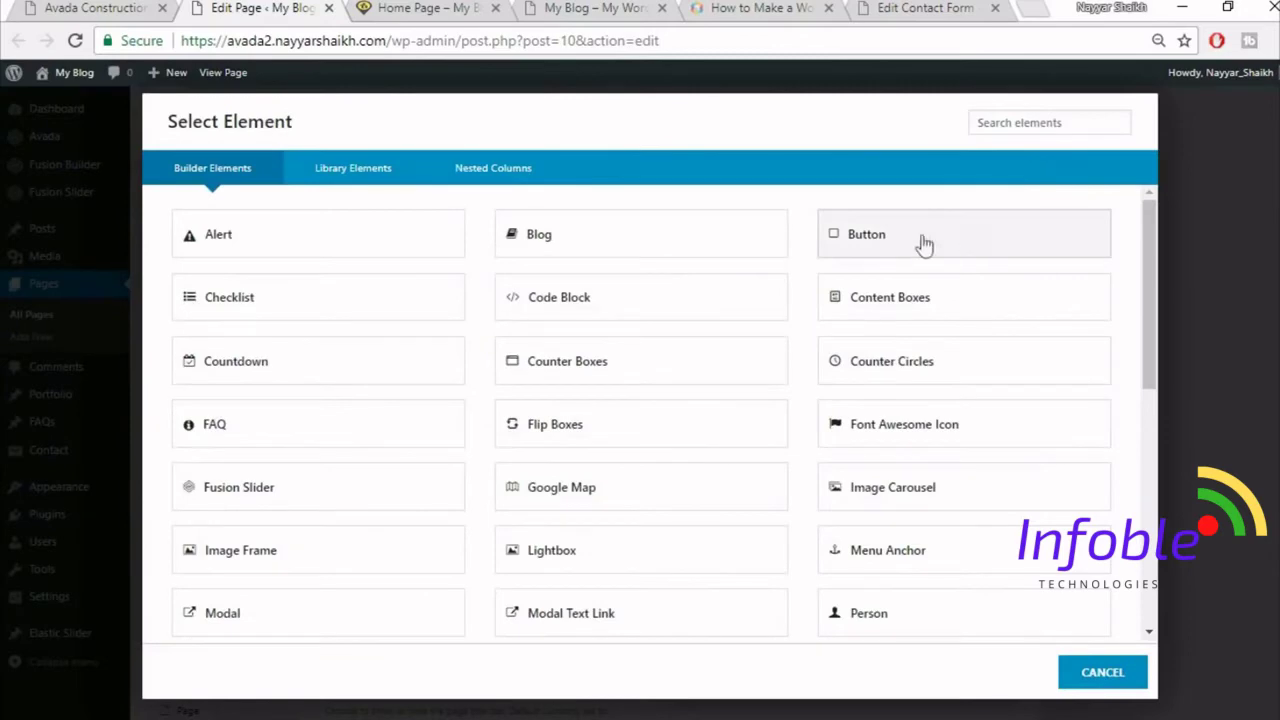
# - Add a Button element with link '#' and enter its button text
pyautogui.click(924, 240)
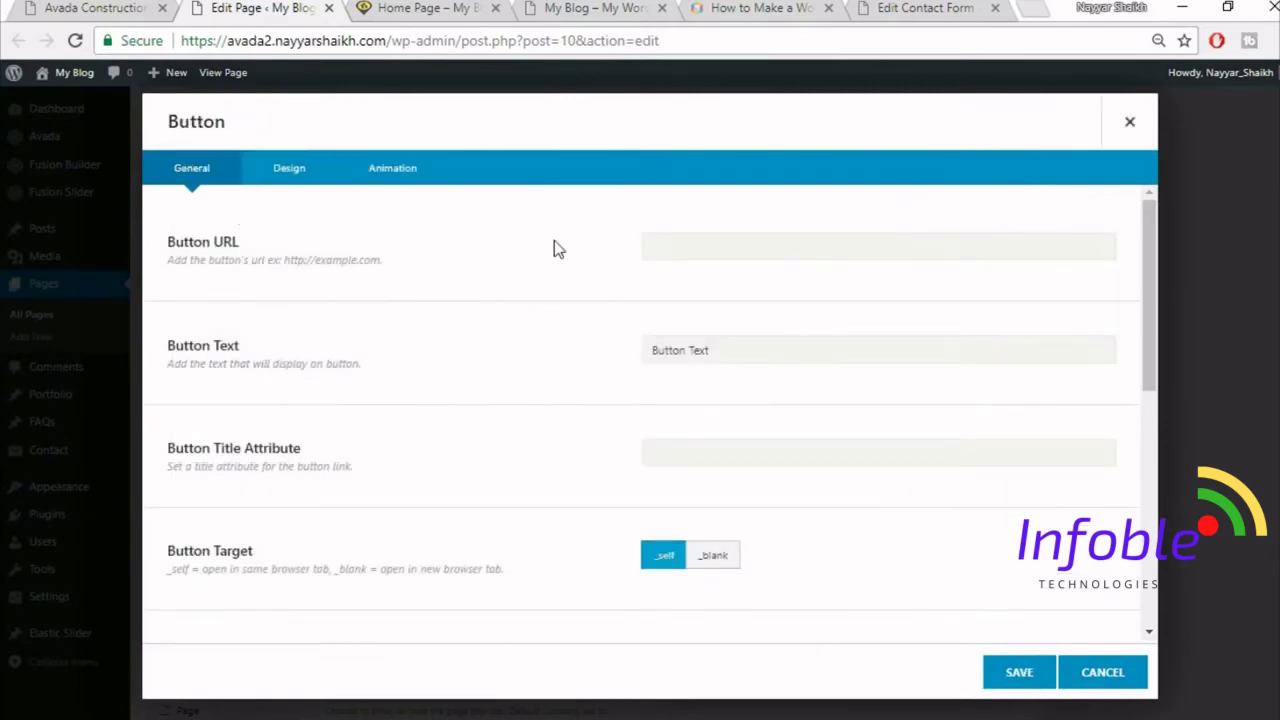
pyautogui.write('#')
pyautogui.press('Tab')
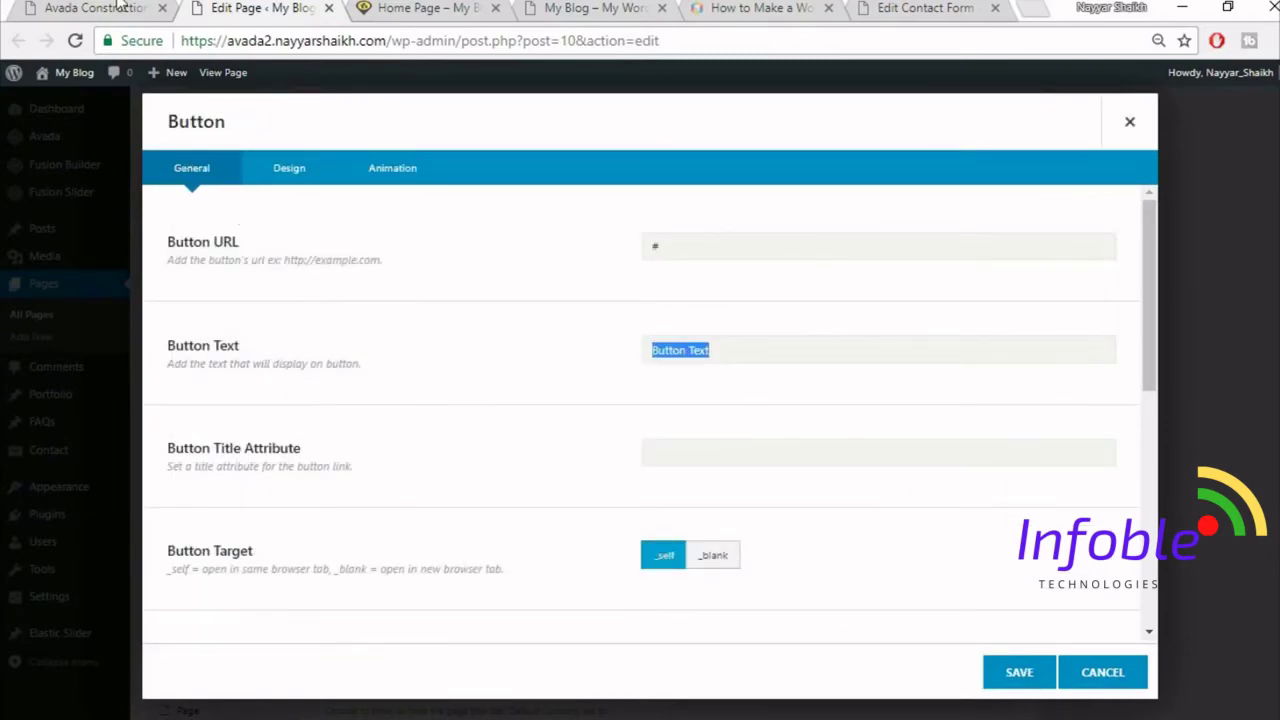
pyautogui.click(121, 6)
pyautogui.click(318, 6)
pyautogui.write('VIEW ALL PROJECTS')
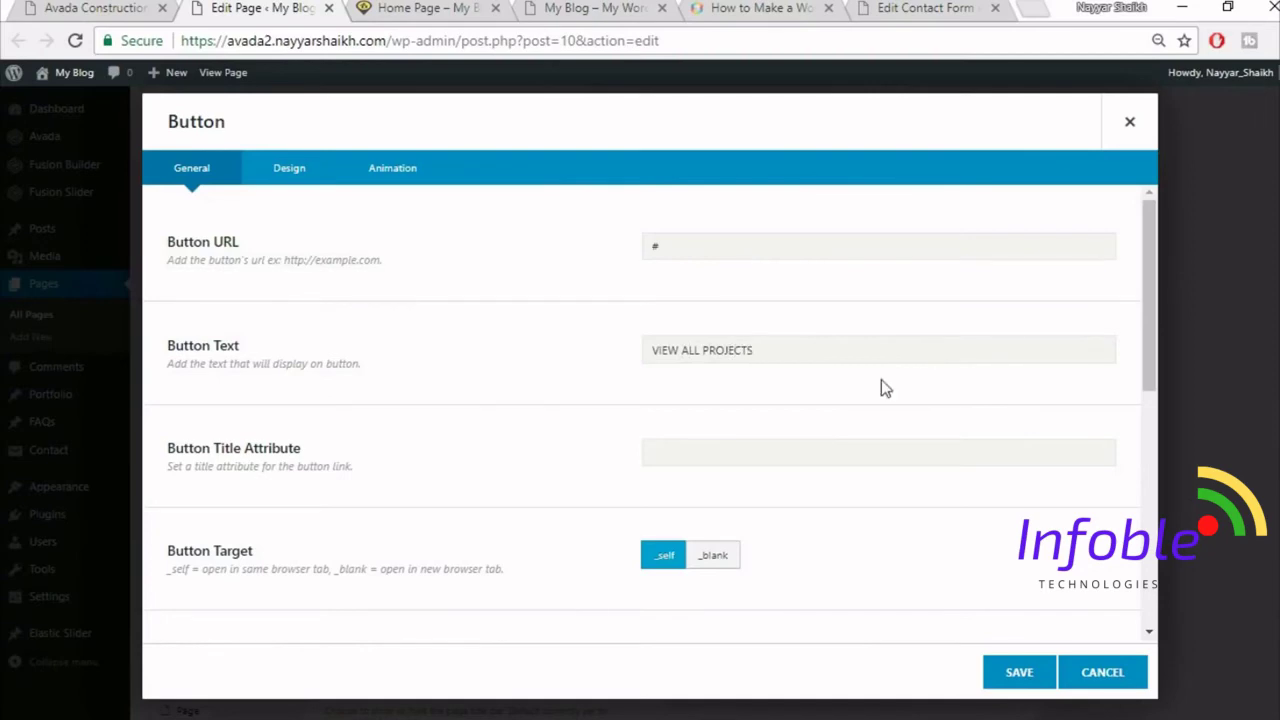
pyautogui.scroll(-5, 880, 381)
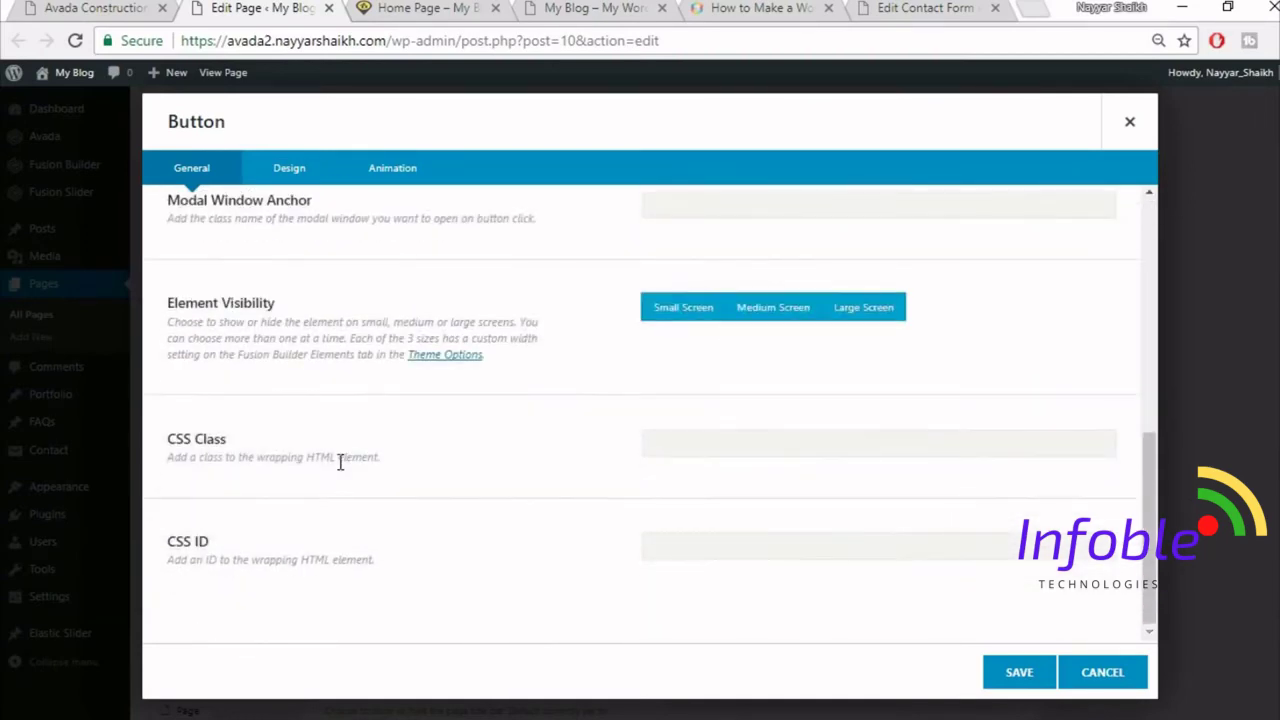
# - Set the button style to Custom in its design settings
pyautogui.click(289, 172)
pyautogui.scroll(5, 860, 280)
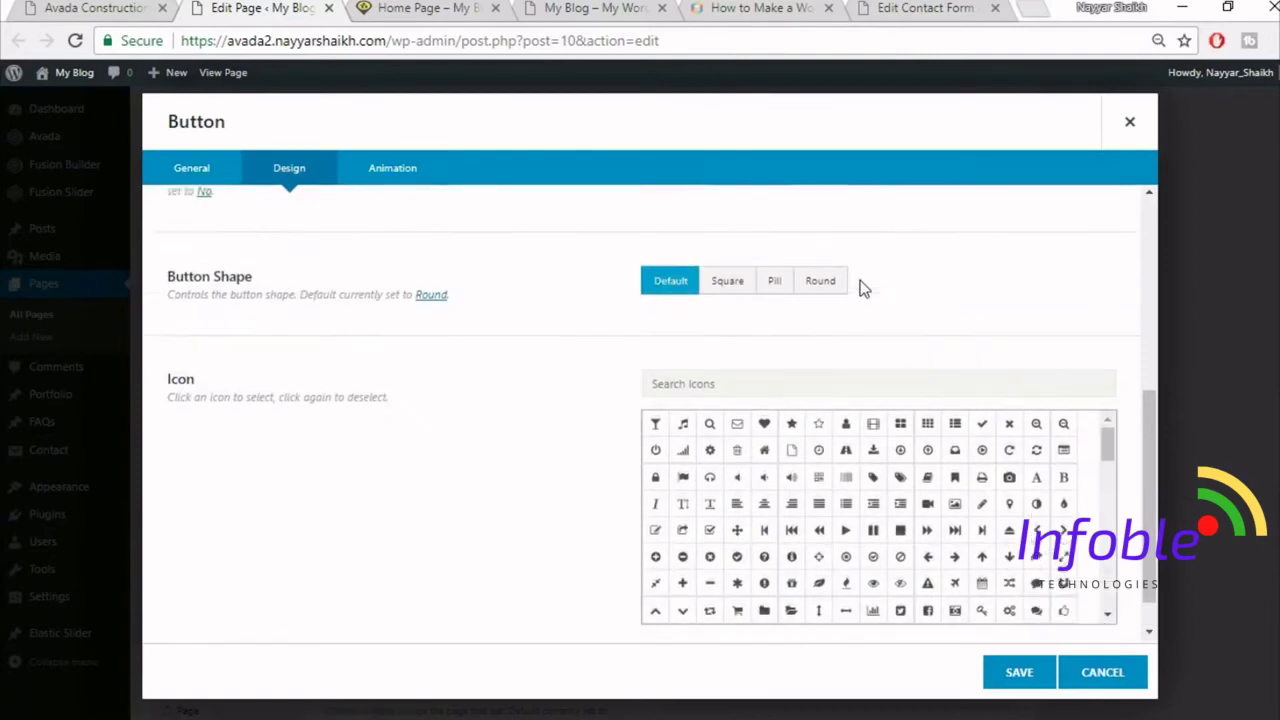
pyautogui.click(800, 246)
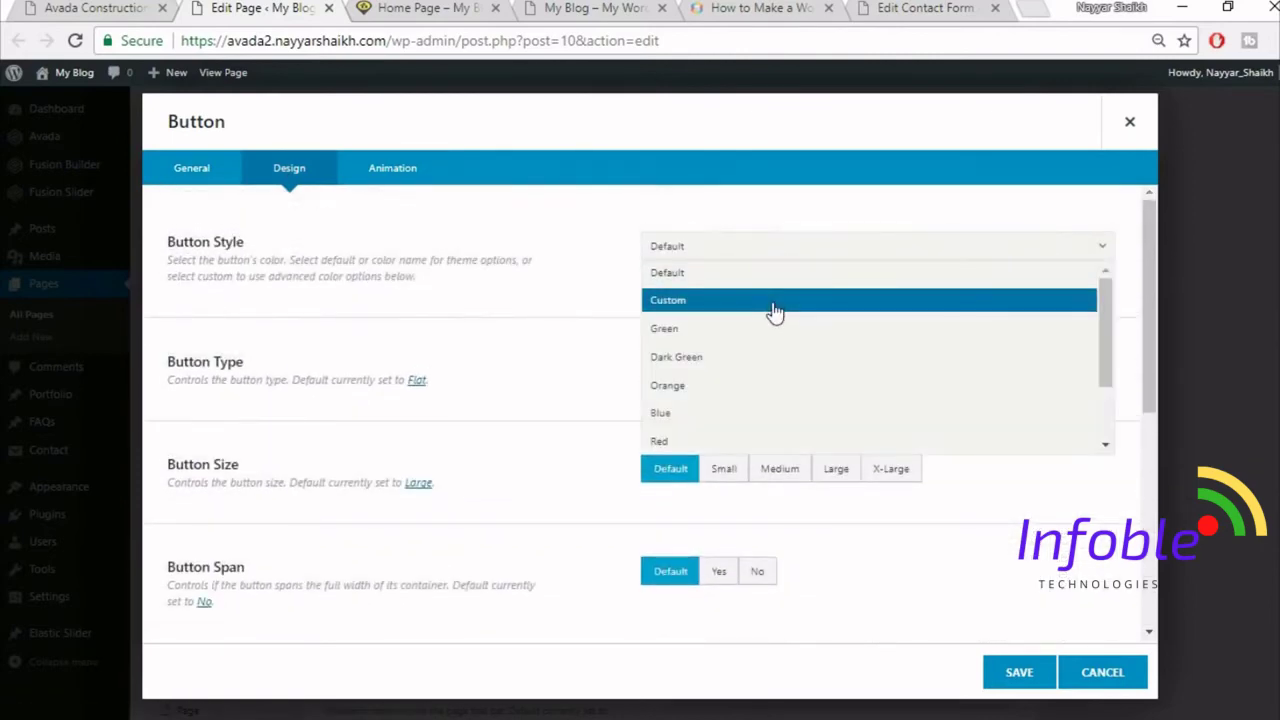
pyautogui.click(772, 302)
pyautogui.click(70, 8)
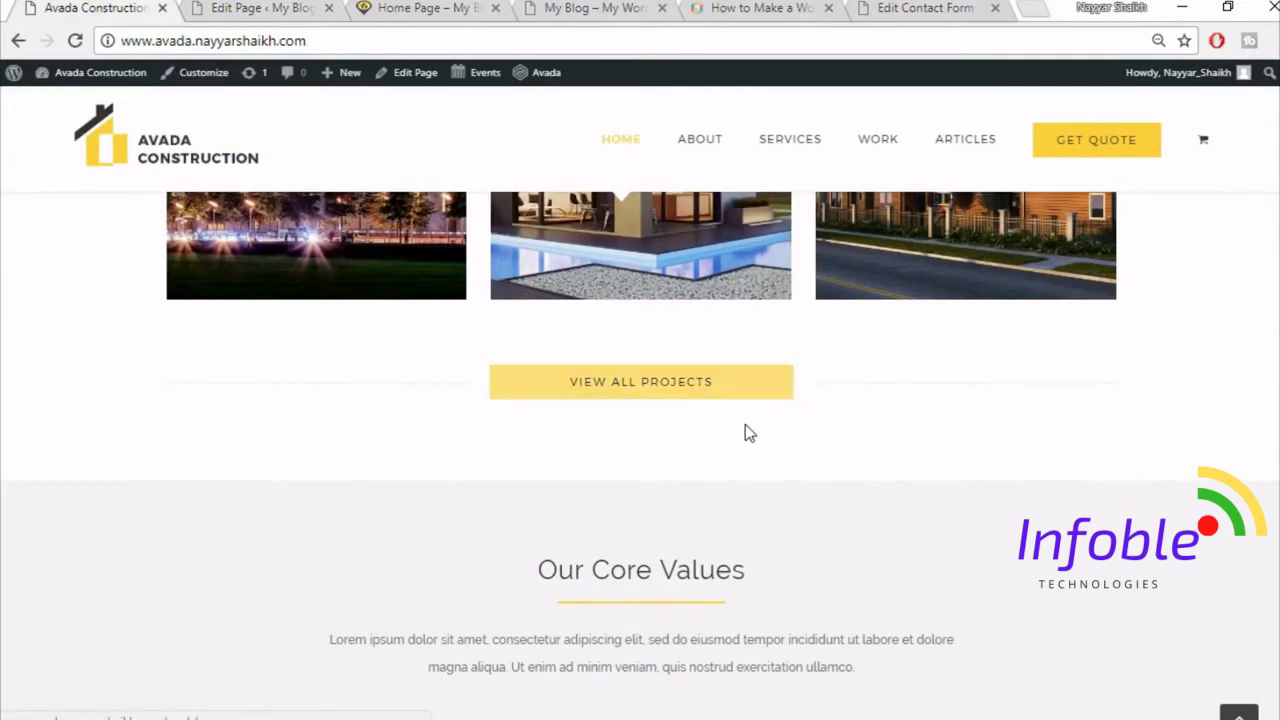
pyautogui.click(205, 7)
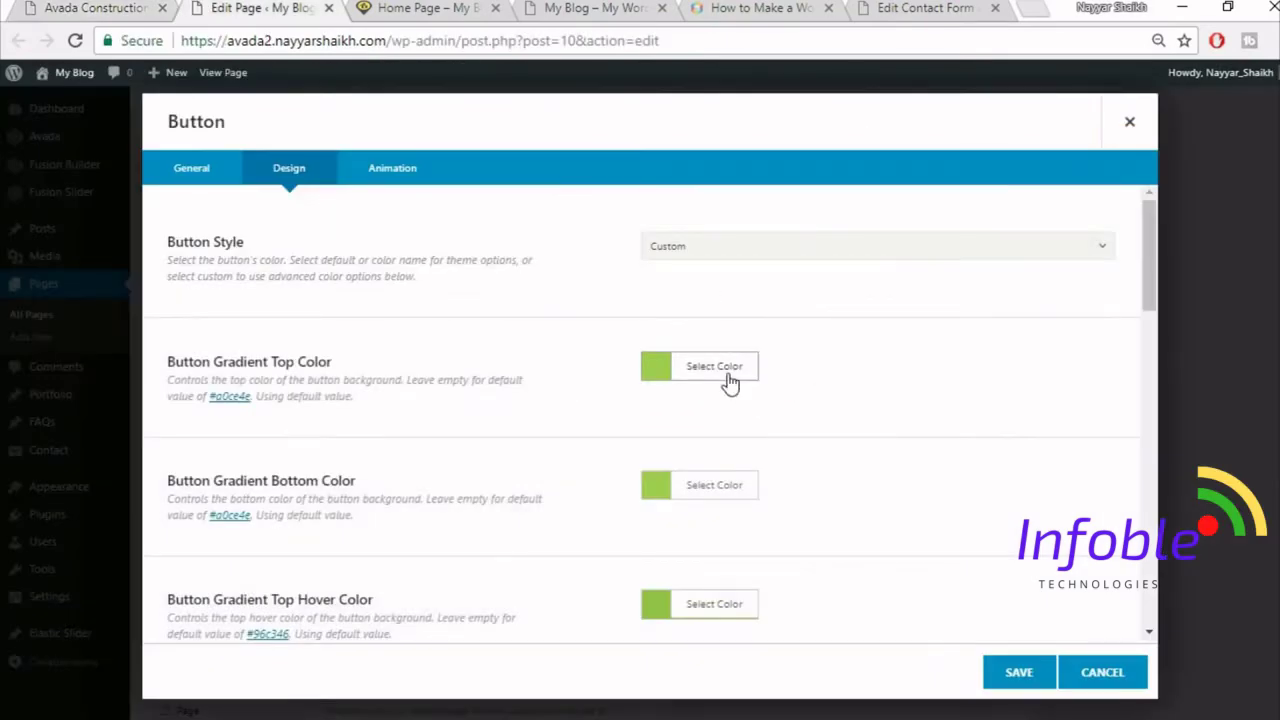
# - Set the button's gradient top and bottom colours to white
pyautogui.click(728, 377)
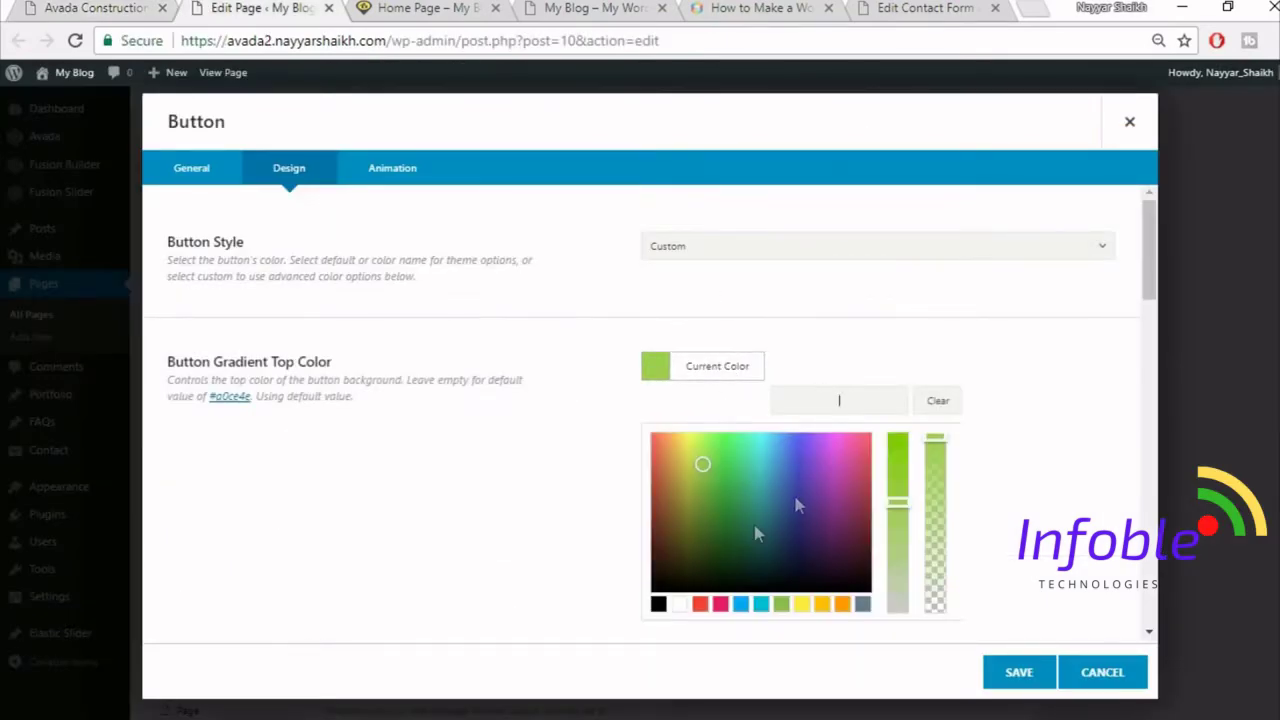
pyautogui.click(679, 604)
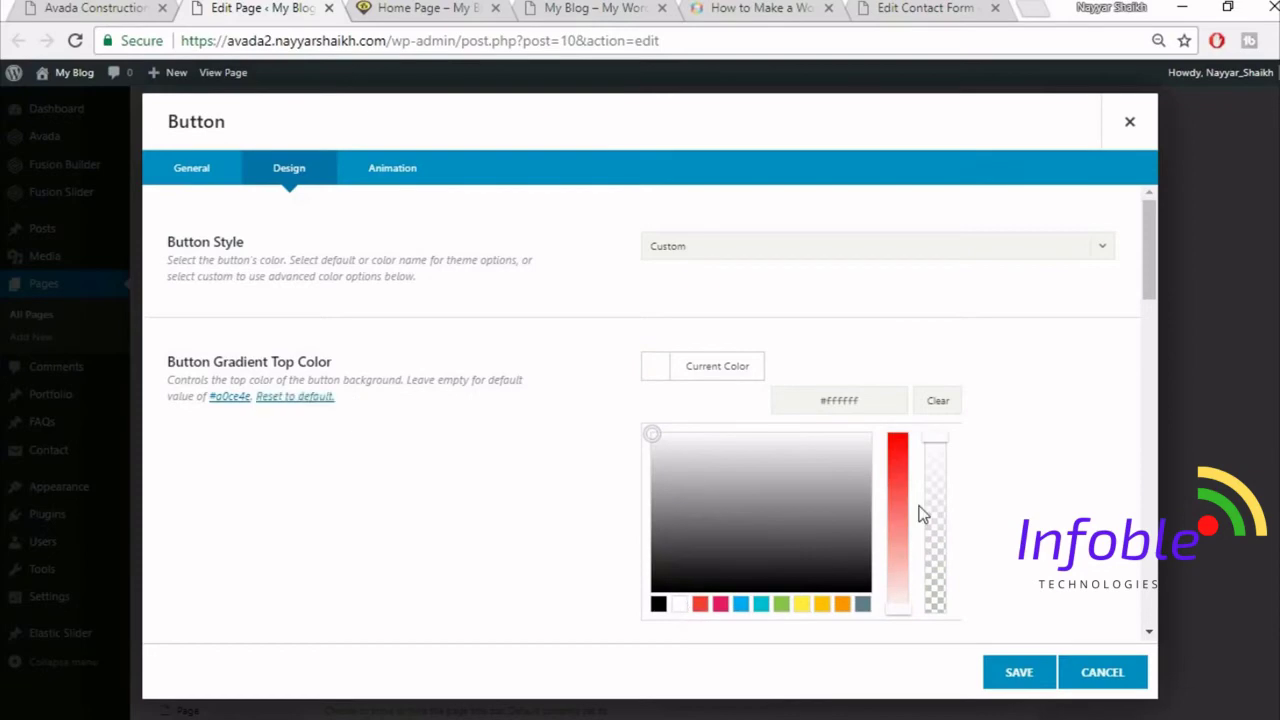
pyautogui.scroll(-1, 1006, 409)
pyautogui.click(1006, 409)
pyautogui.click(726, 388)
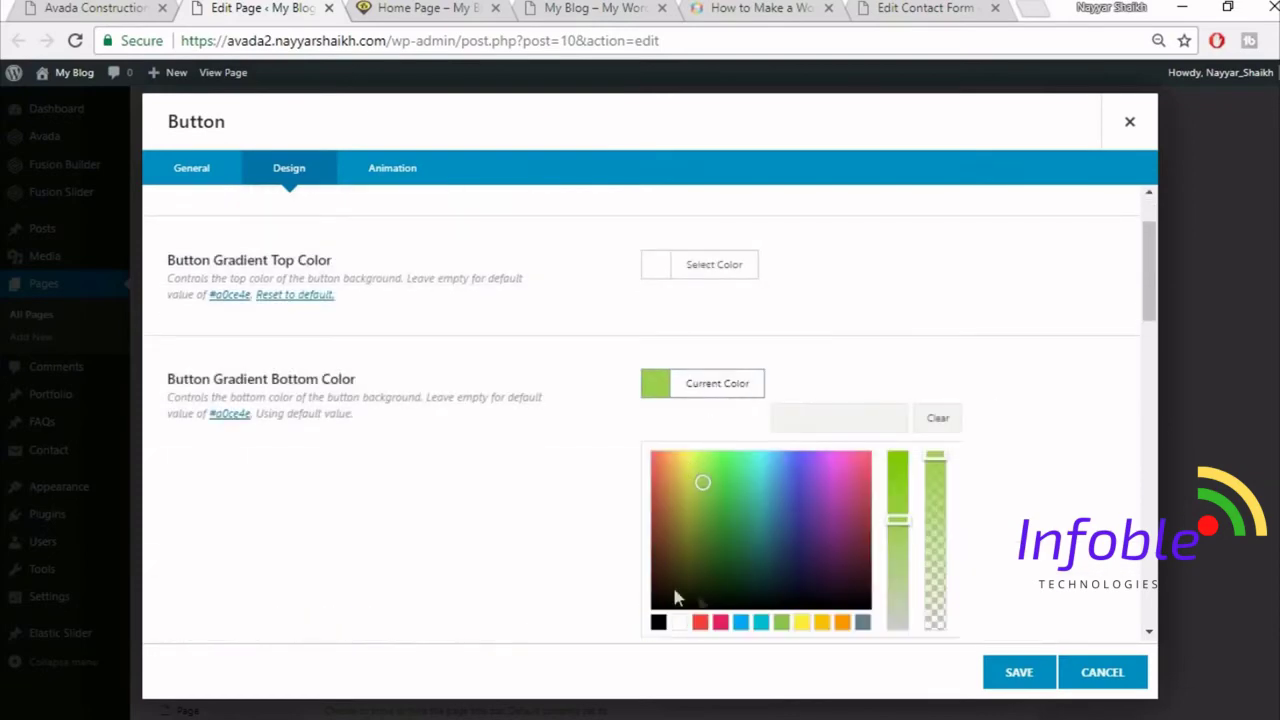
pyautogui.click(680, 622)
pyautogui.scroll(-2, 1003, 463)
pyautogui.click(1003, 463)
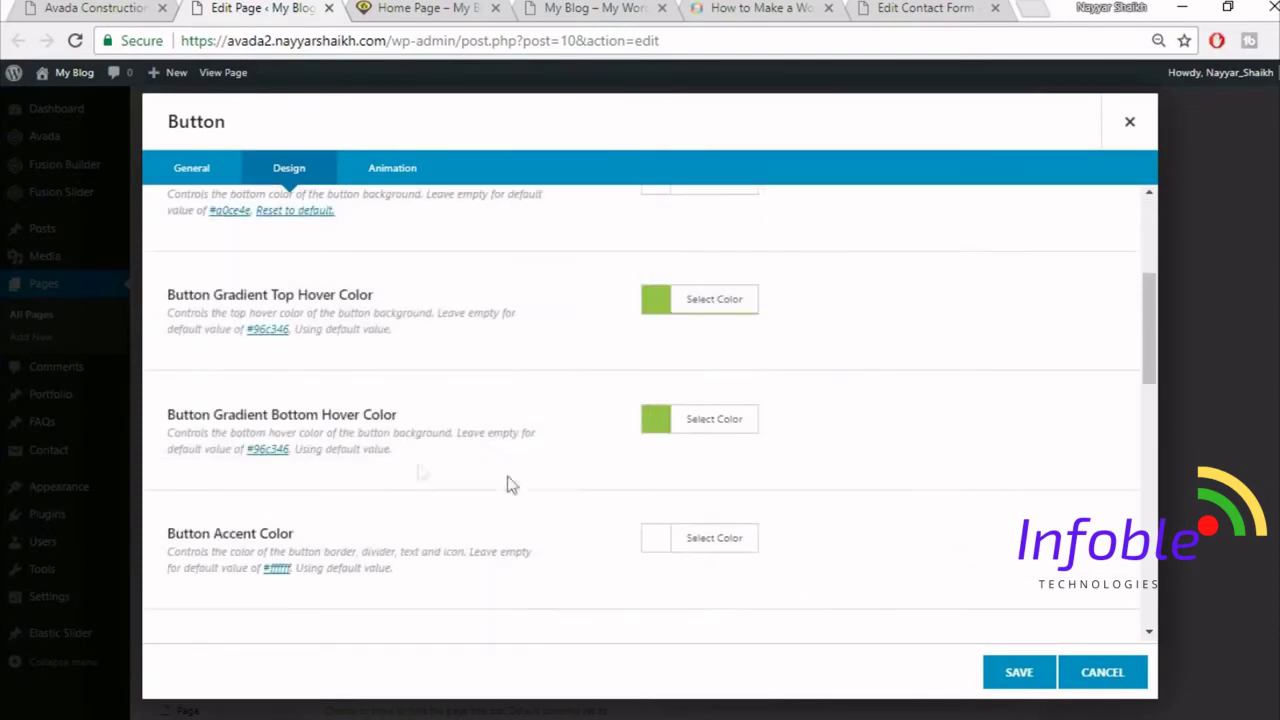
pyautogui.scroll(1, 706, 377)
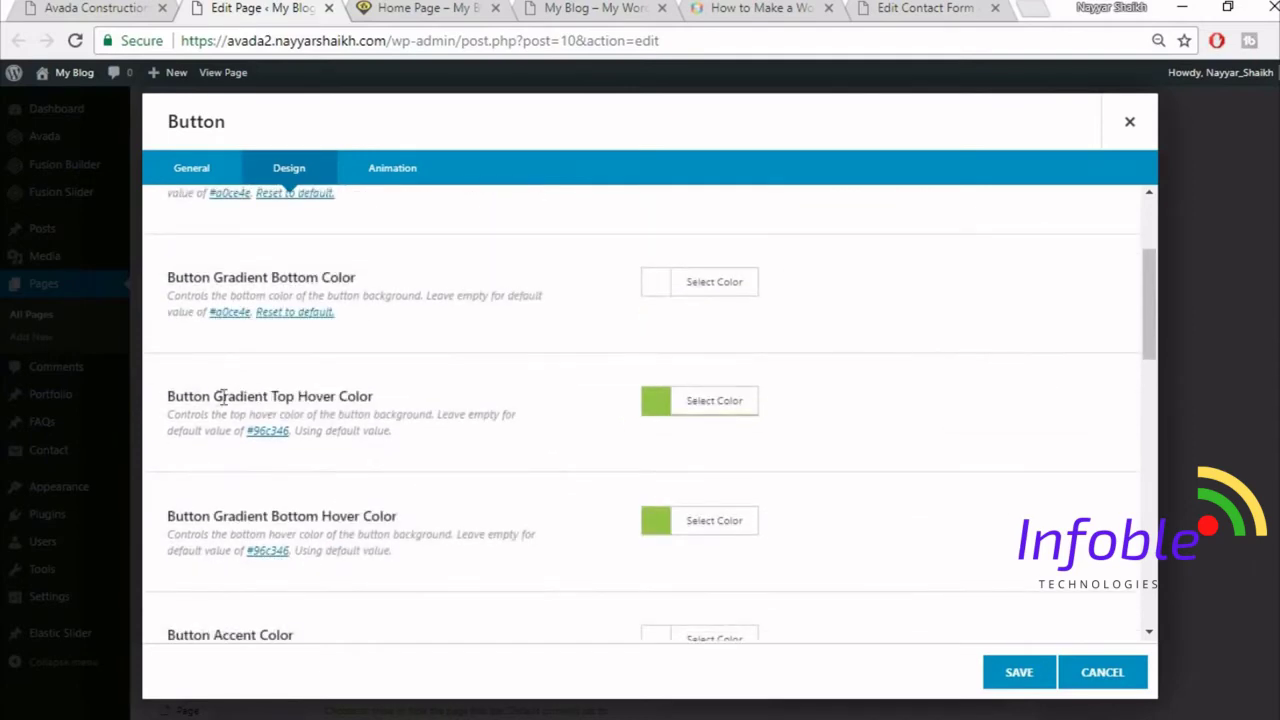
pyautogui.moveTo(198, 398); pyautogui.dragTo(404, 393)
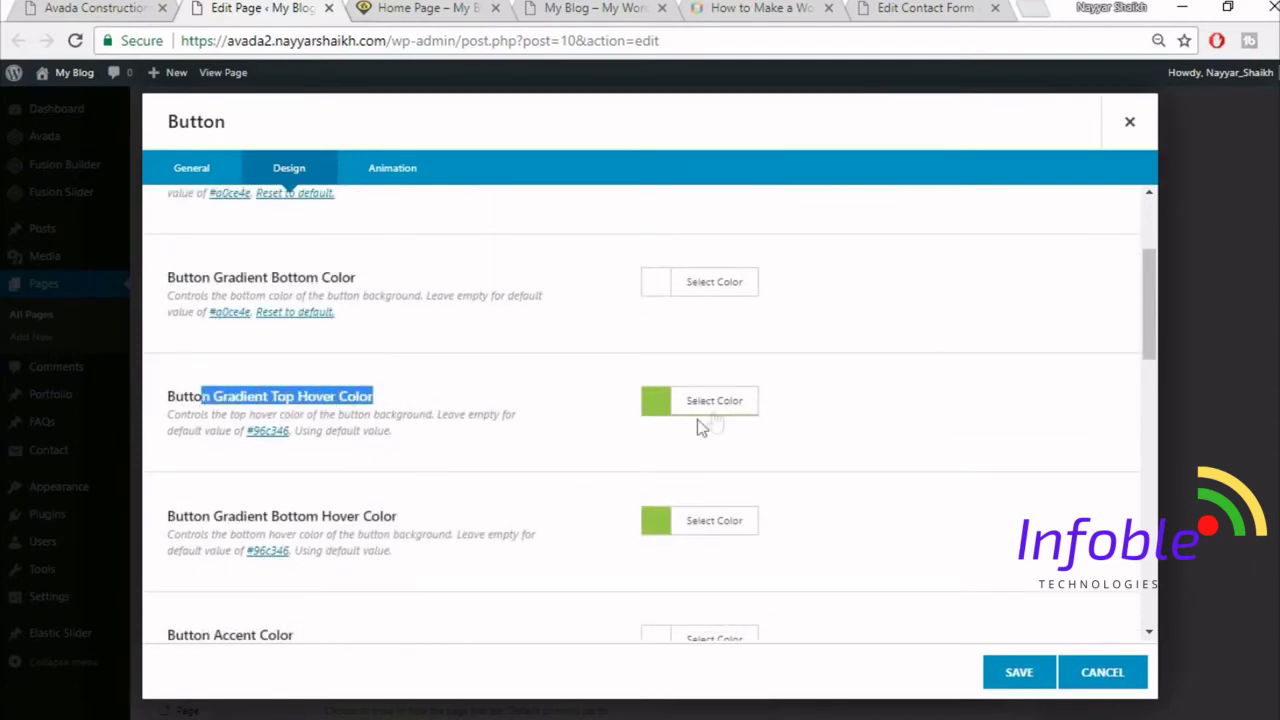
# - Set the gradient top and bottom hover colours to #FED83D
pyautogui.click(749, 404)
pyautogui.click(833, 434)
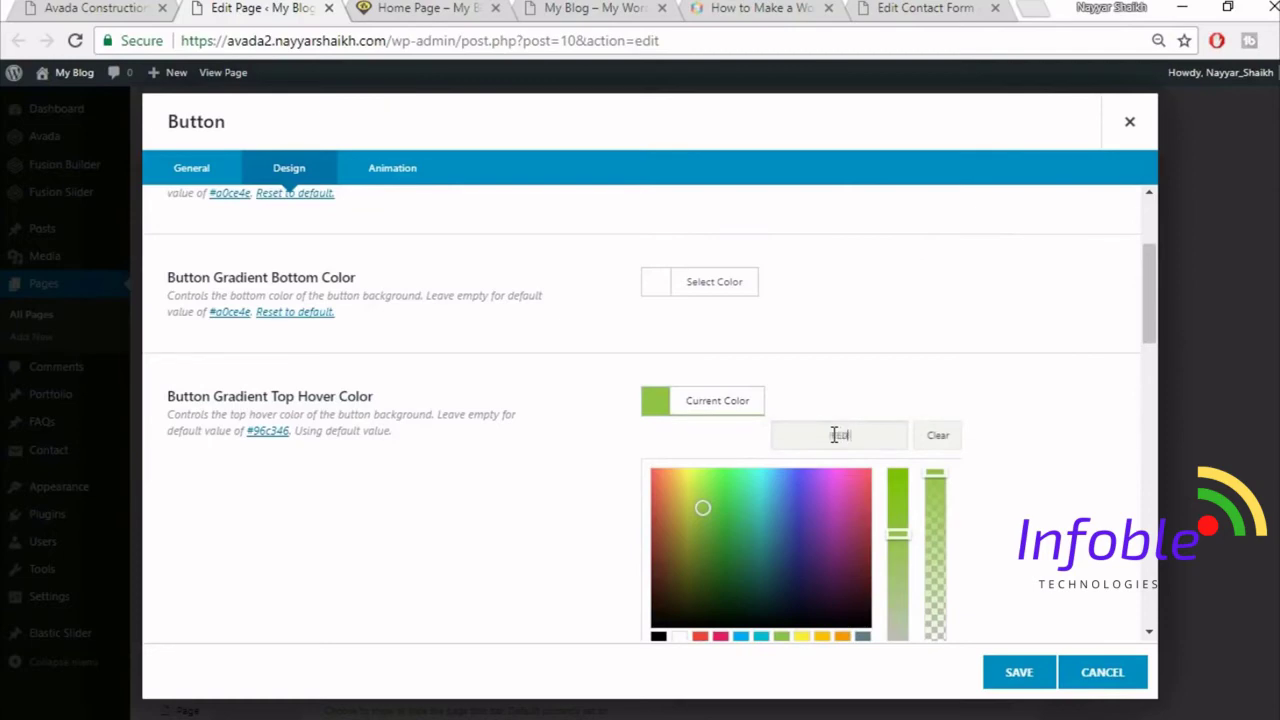
pyautogui.write('#FED83D')
pyautogui.scroll(-1, 1031, 426)
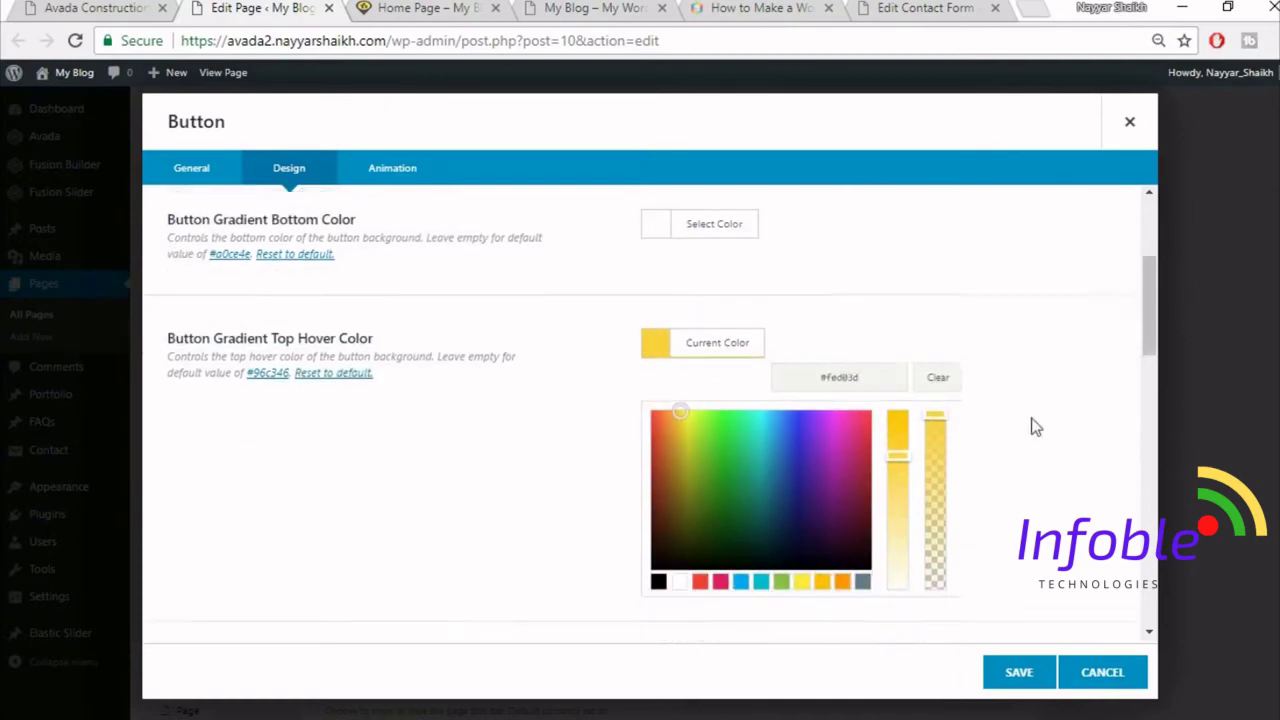
pyautogui.click(1035, 430)
pyautogui.click(745, 420)
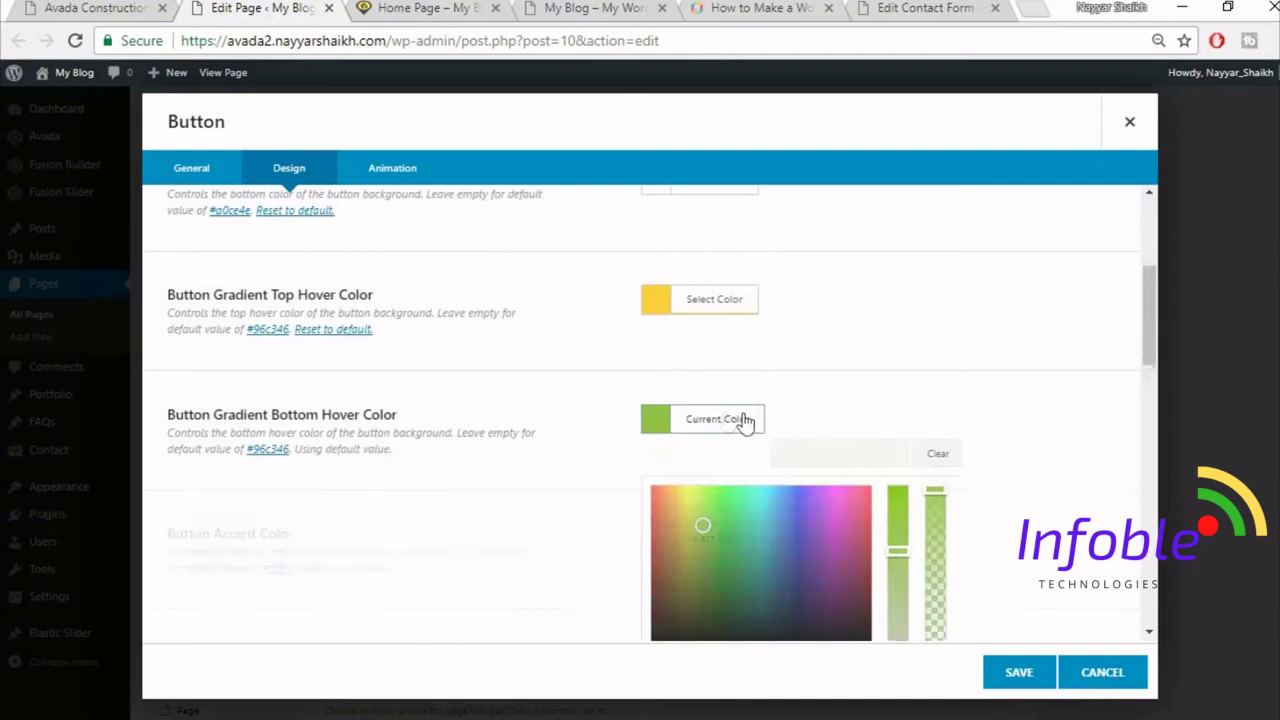
pyautogui.click(874, 459)
pyautogui.write('FED83')
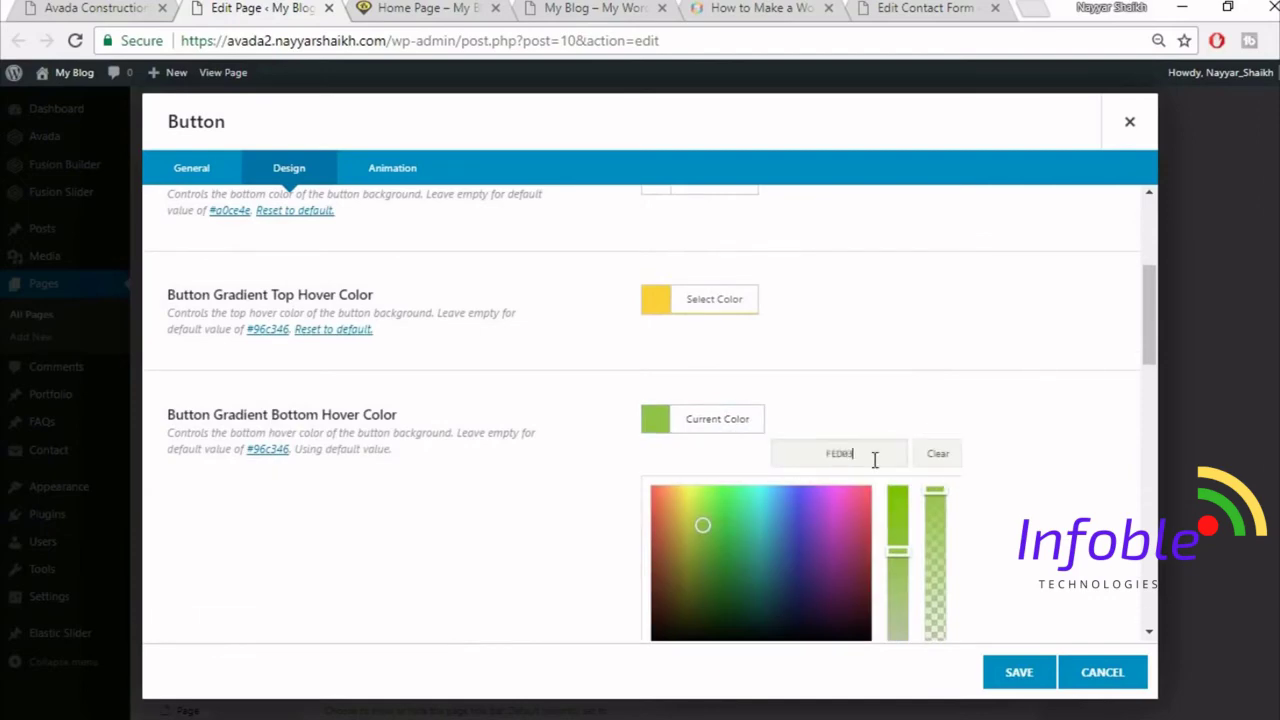
pyautogui.write('D')
pyautogui.click(962, 386)
pyautogui.scroll(-1, 527, 515)
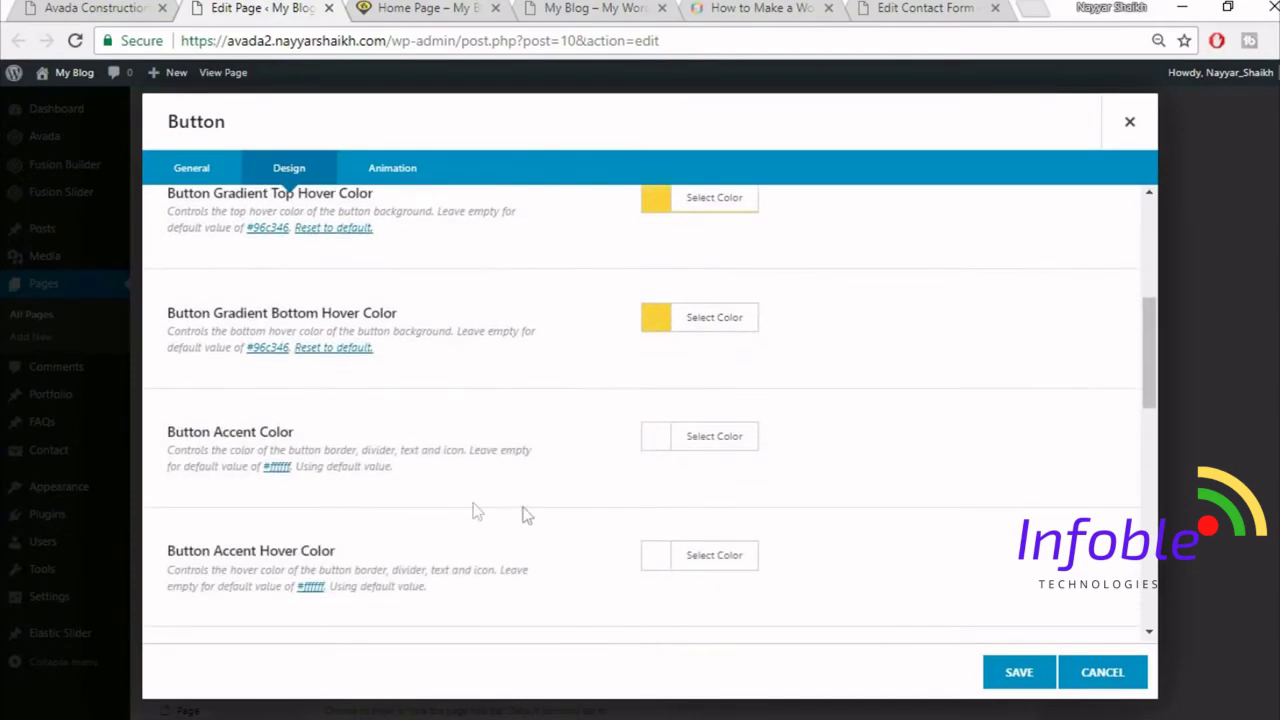
pyautogui.click(130, 7)
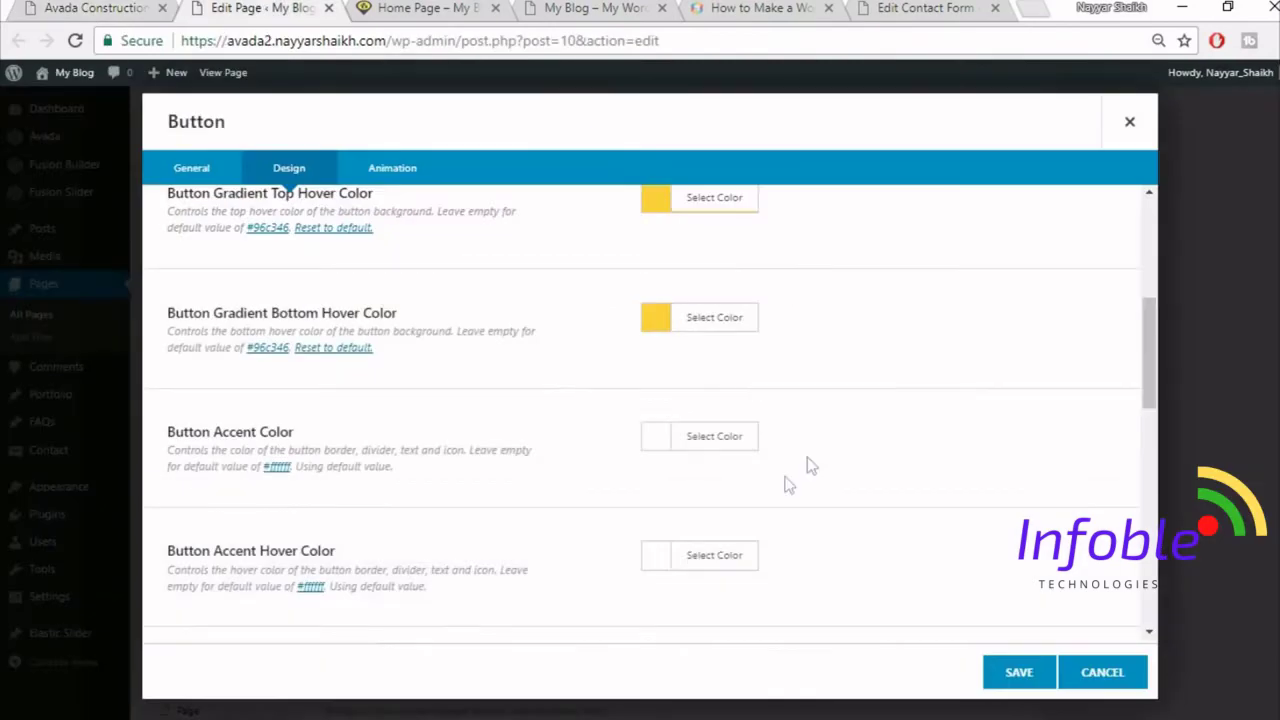
# - Set the button accent colour and accent hover colour to black
pyautogui.click(727, 442)
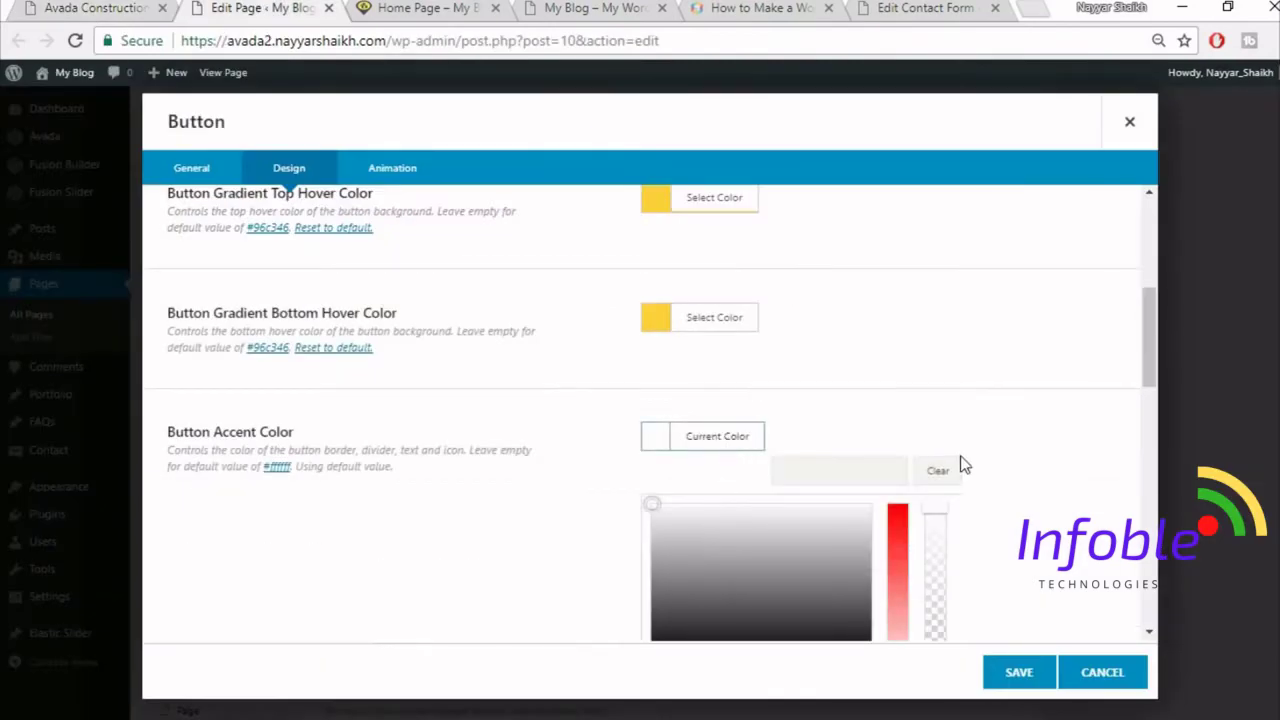
pyautogui.scroll(-3, 797, 506)
pyautogui.click(655, 469)
pyautogui.click(460, 457)
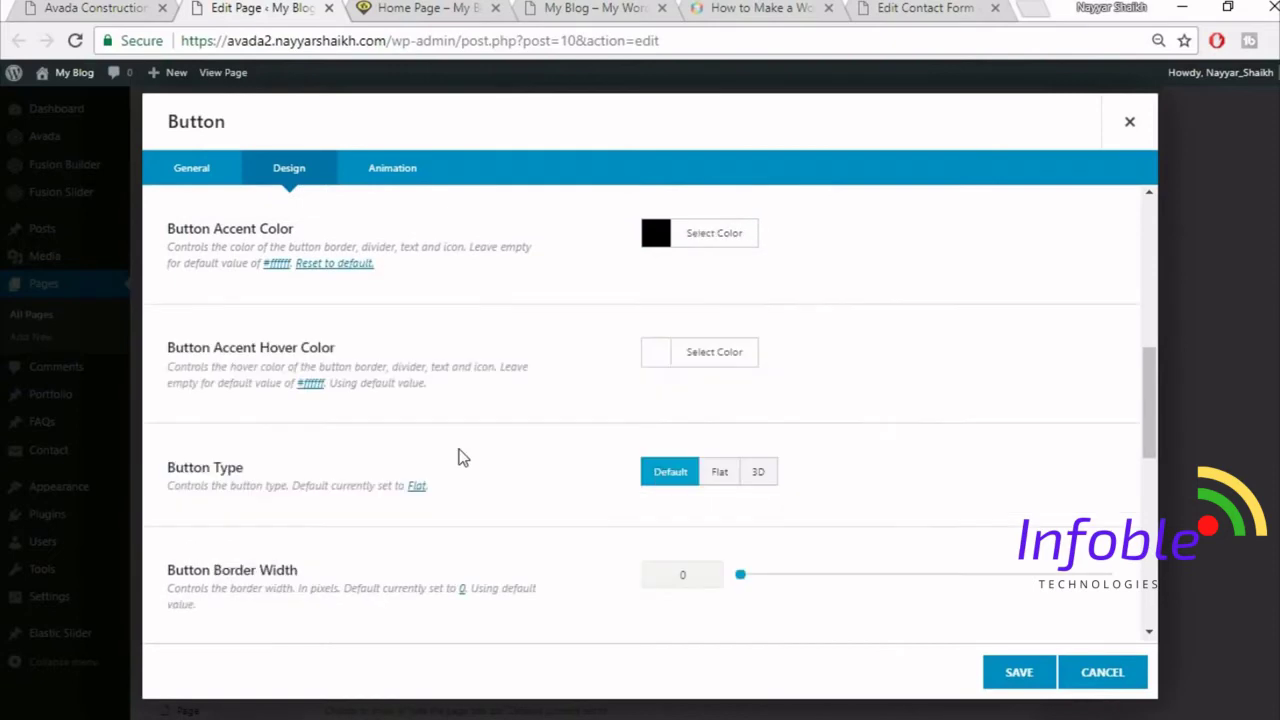
pyautogui.click(656, 355)
pyautogui.click(658, 591)
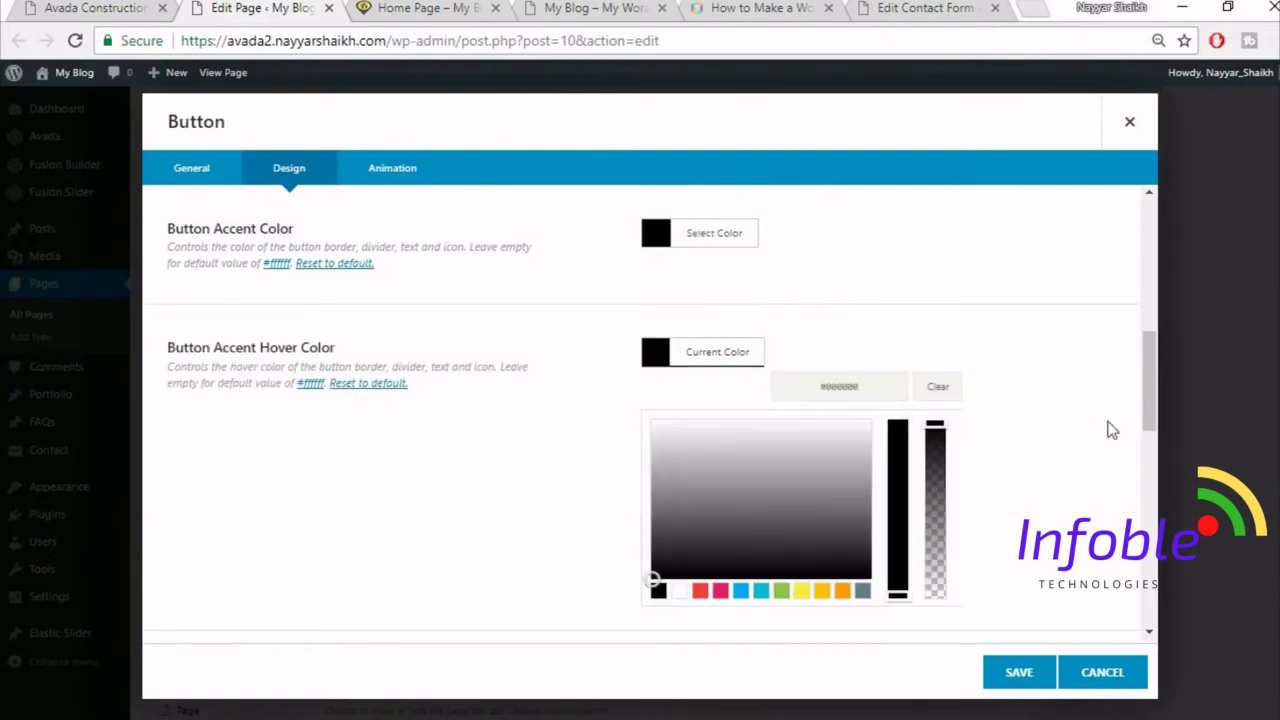
pyautogui.click(1095, 423)
pyautogui.scroll(-1, 868, 420)
pyautogui.scroll(-1, 871, 425)
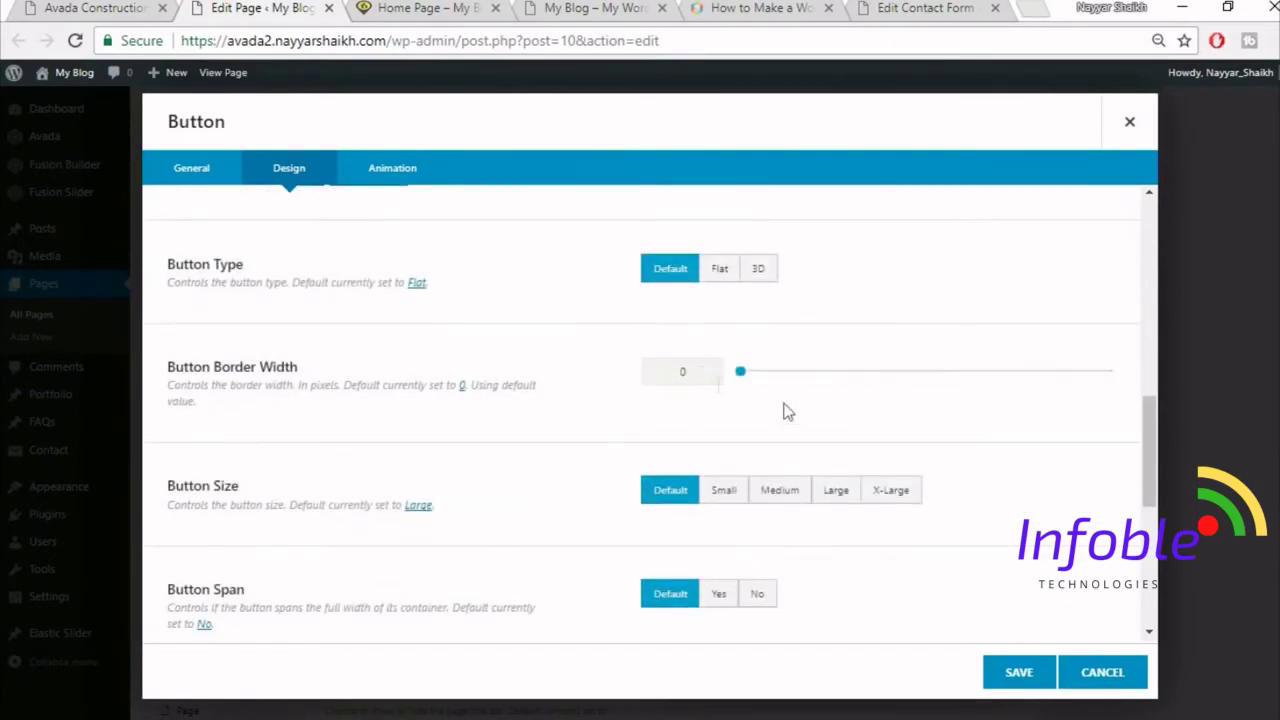
pyautogui.scroll(-1, 1047, 393)
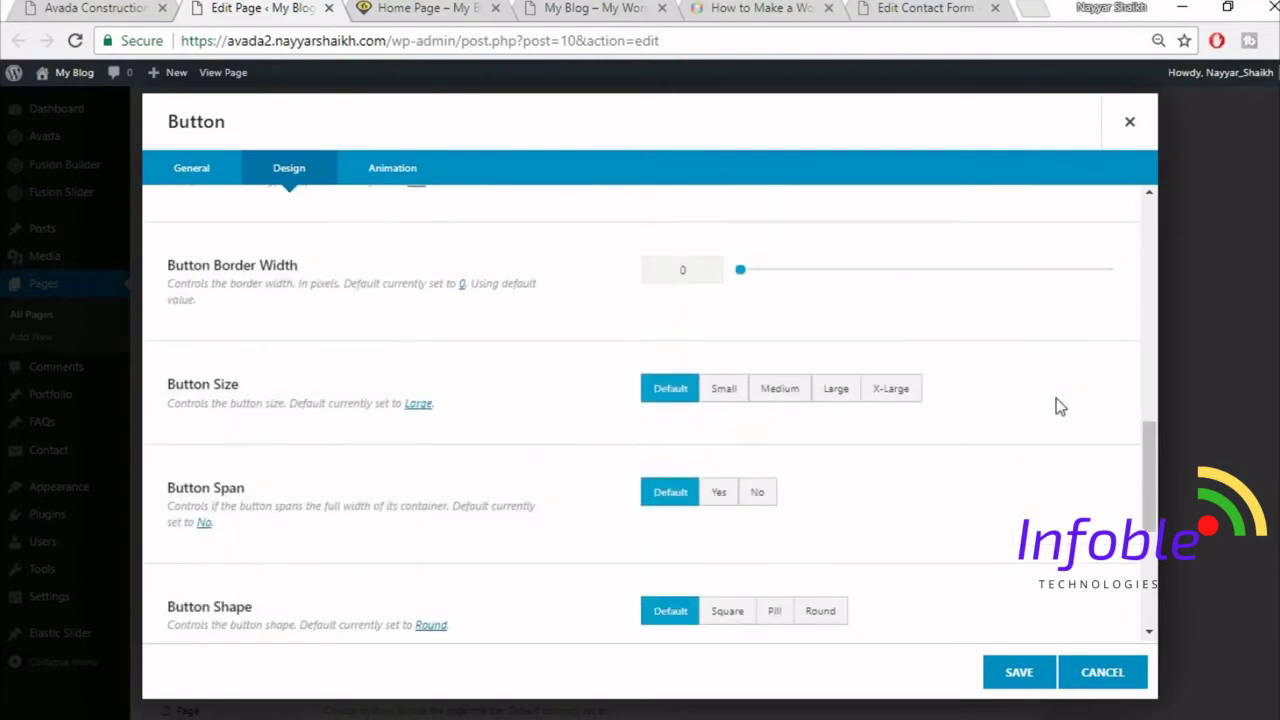
# - Make the button size X-Large and save the button settings
pyautogui.click(890, 389)
pyautogui.scroll(-1, 1061, 393)
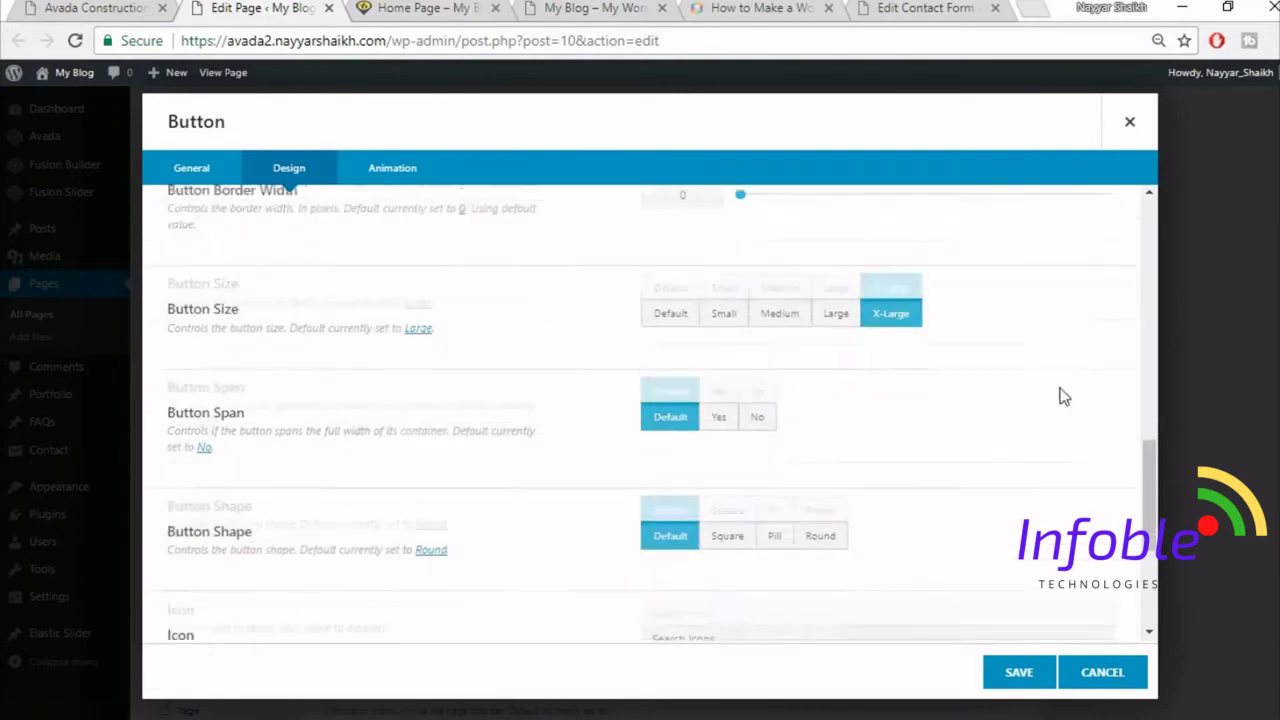
pyautogui.scroll(-2, 471, 436)
pyautogui.scroll(-1, 471, 436)
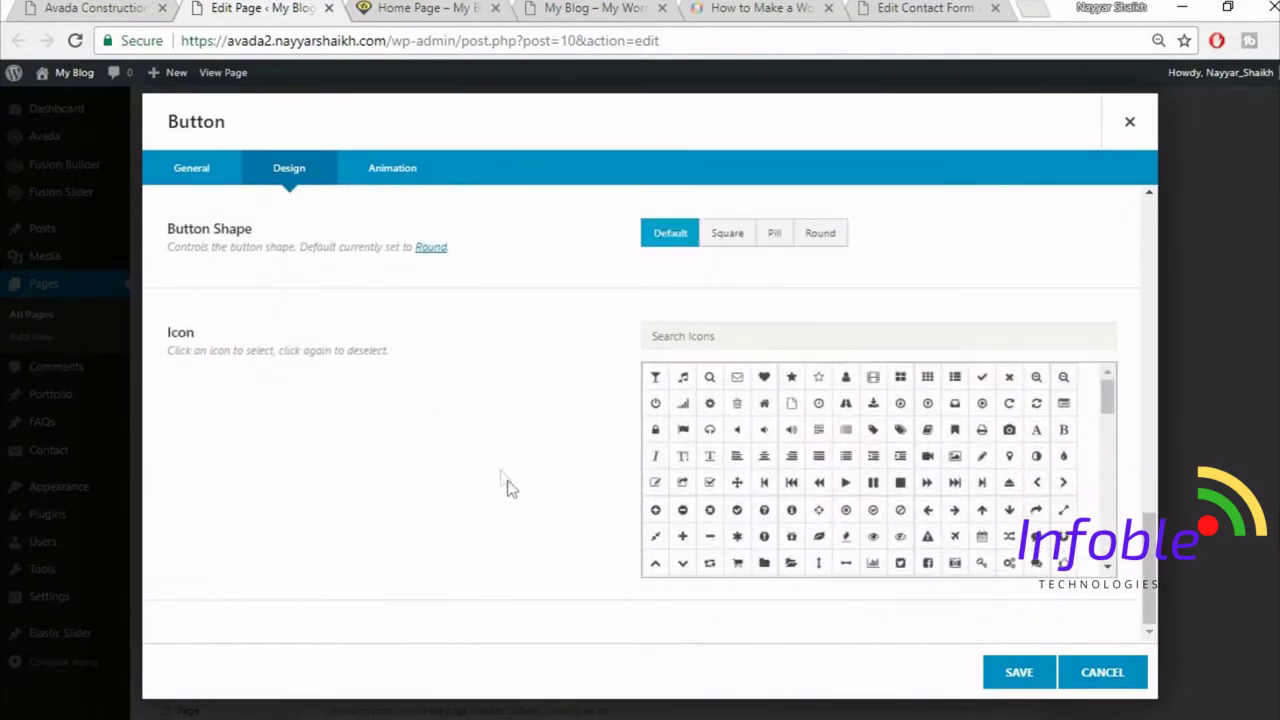
pyautogui.click(1036, 679)
# - Update the home page and reload it on the live site tab
pyautogui.scroll(10, 1197, 550)
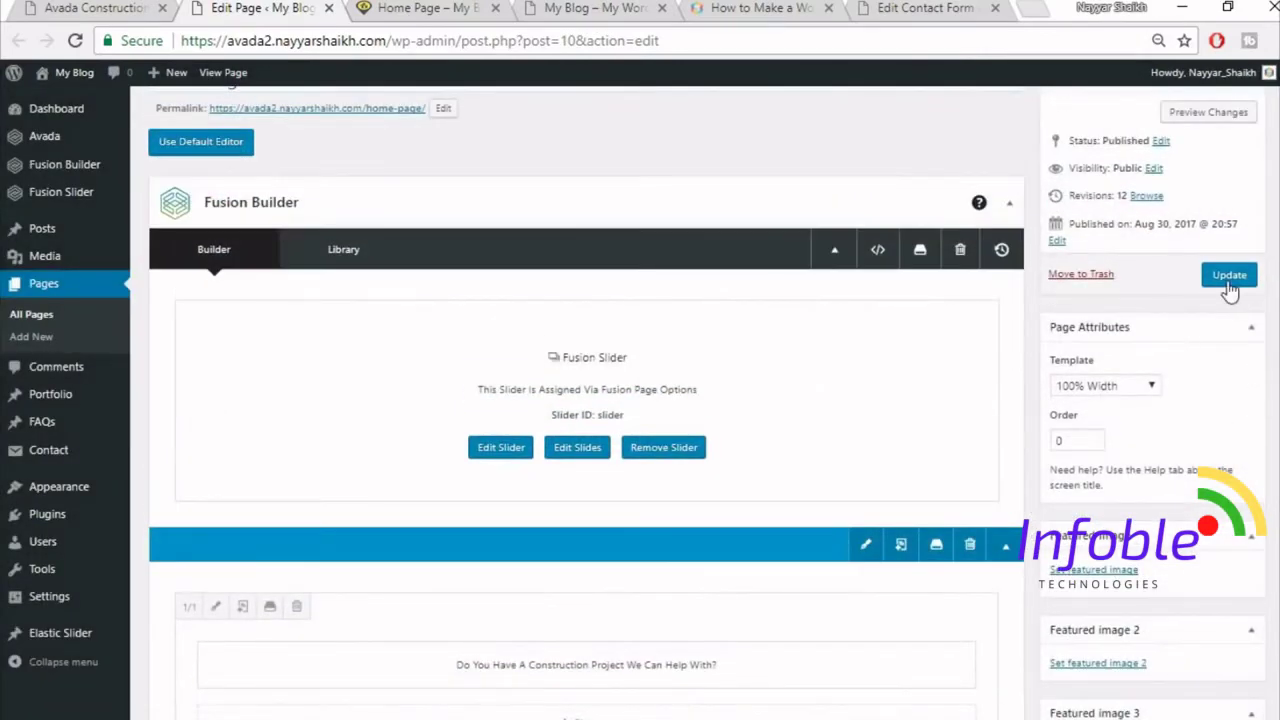
pyautogui.click(1229, 276)
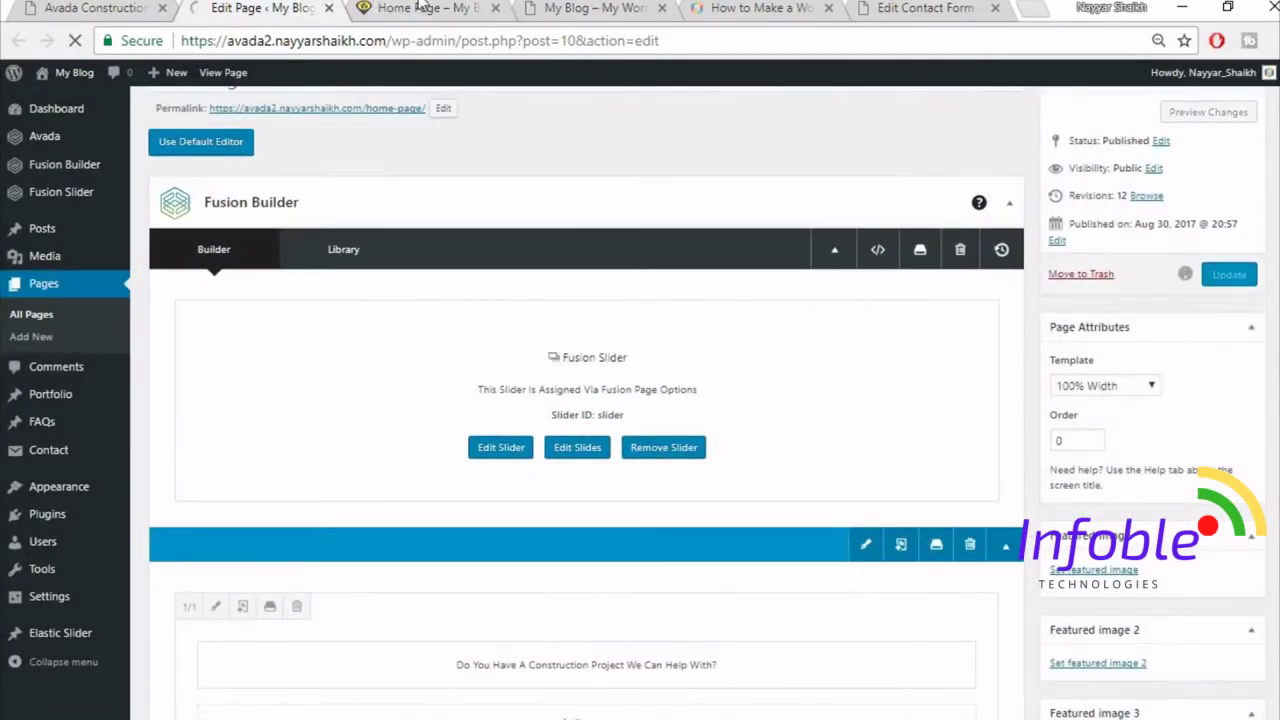
pyautogui.click(425, 8)
pyautogui.click(460, 46)
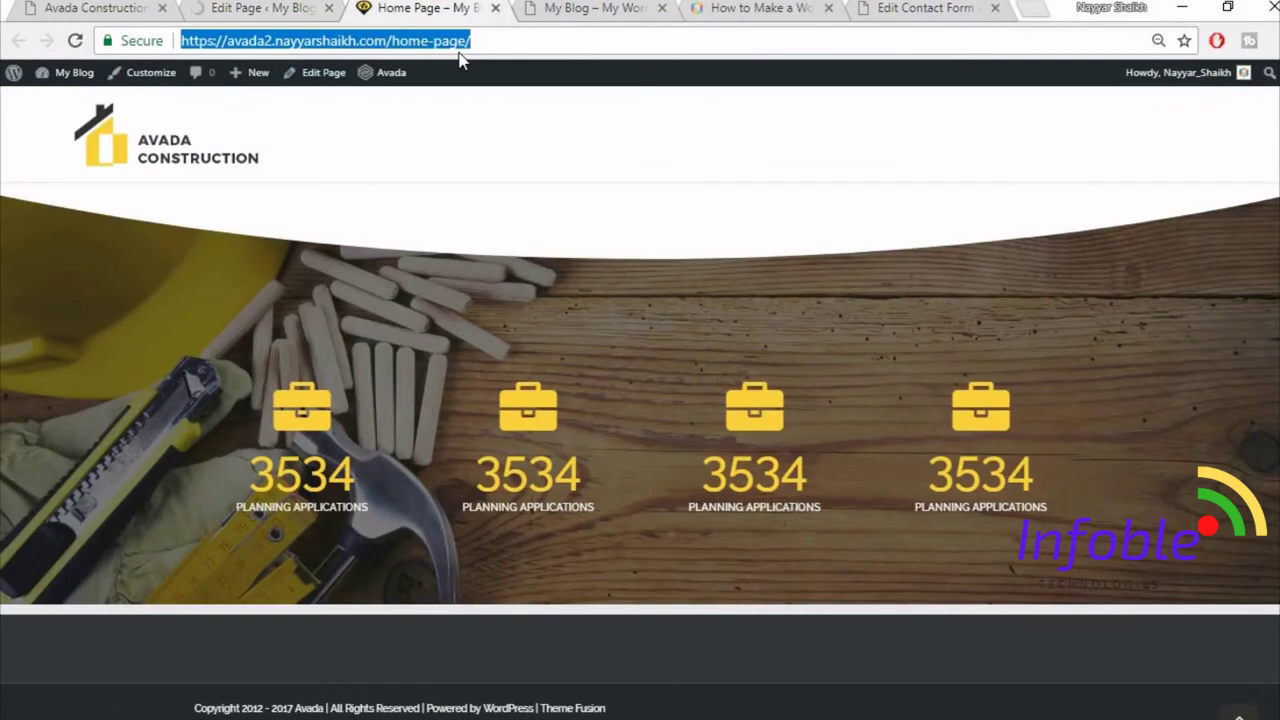
pyautogui.press('Return')
# - Compare the live home page with the demo, then return to the page editor's Portfolio link
pyautogui.scroll(-4, 442, 527)
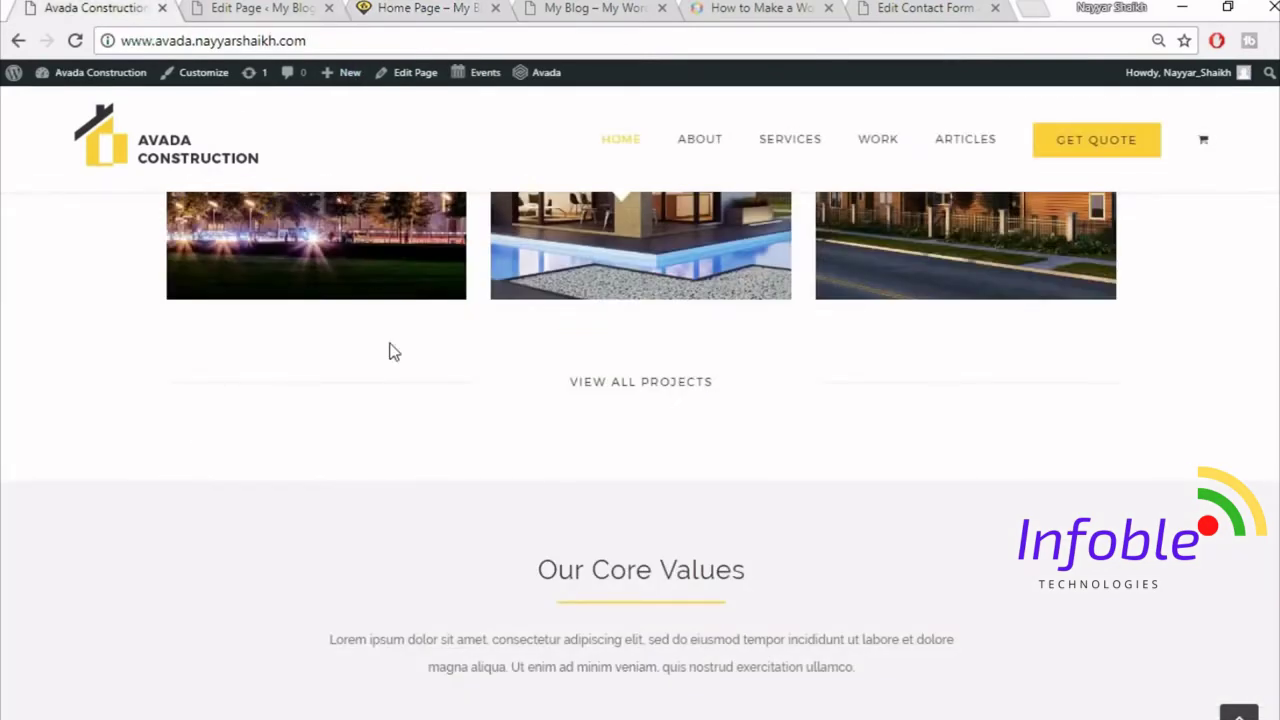
pyautogui.scroll(2, 390, 351)
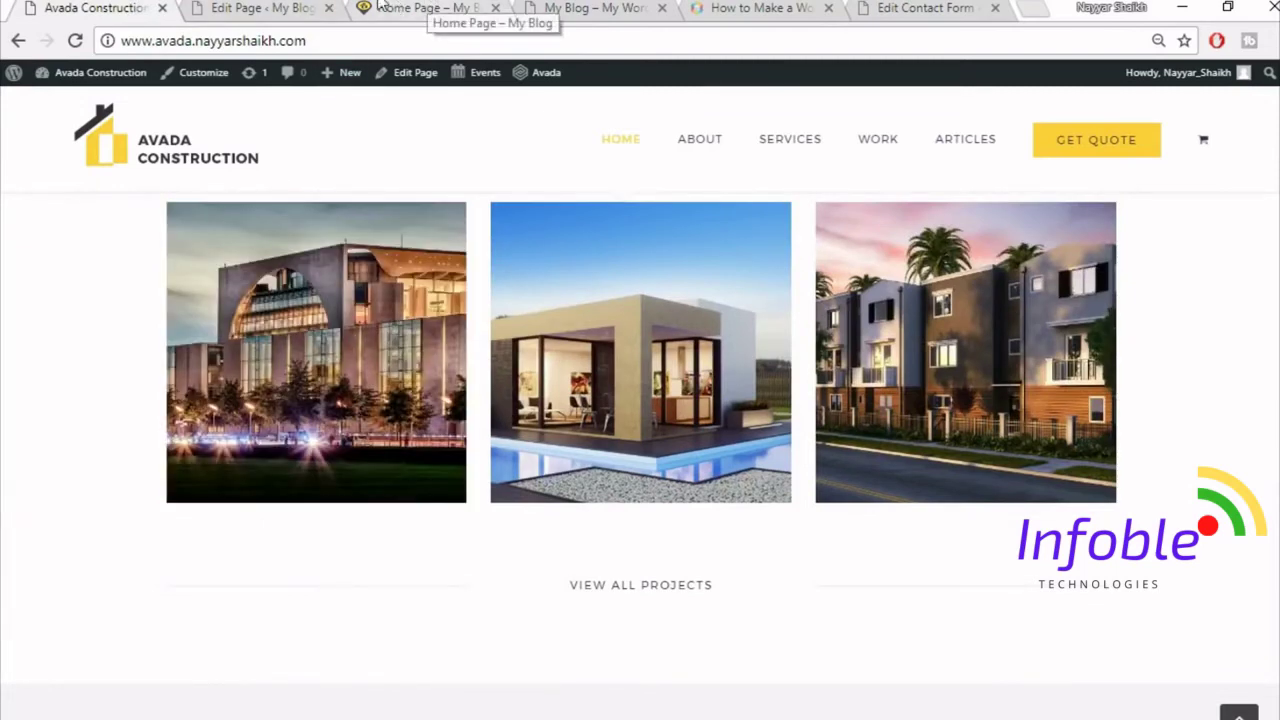
pyautogui.click(290, 7)
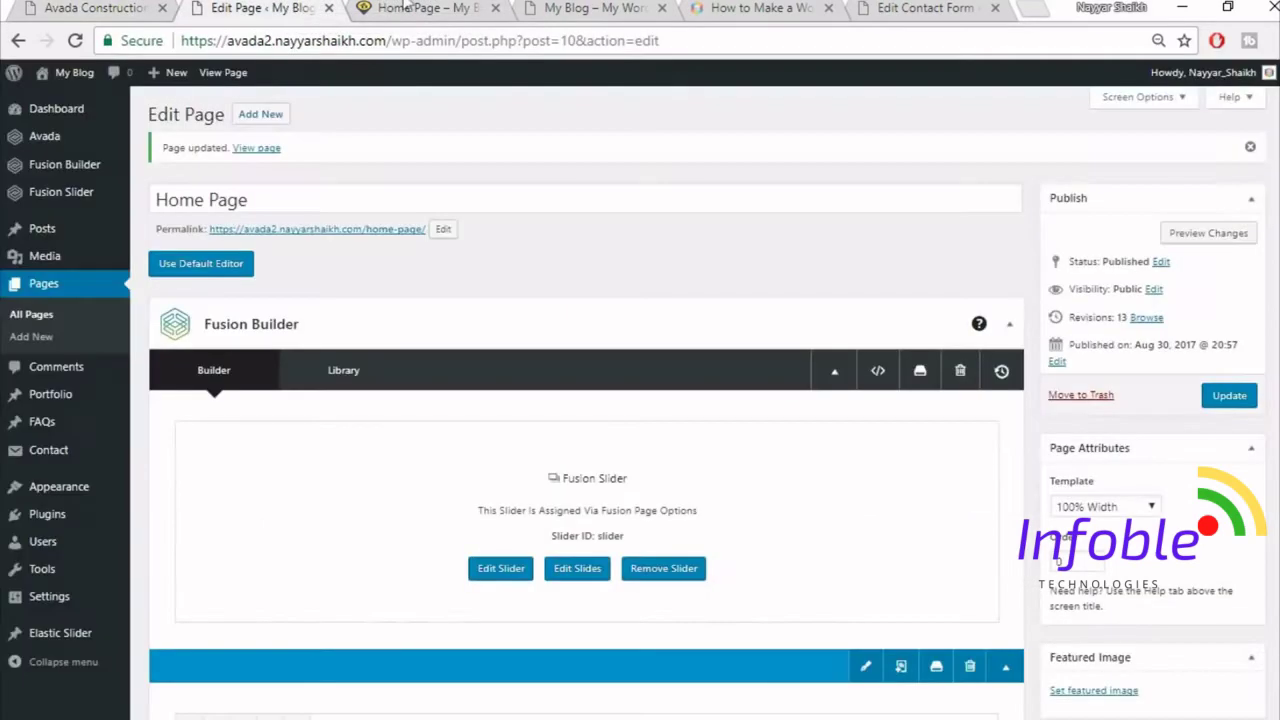
pyautogui.click(438, 7)
pyautogui.click(262, 7)
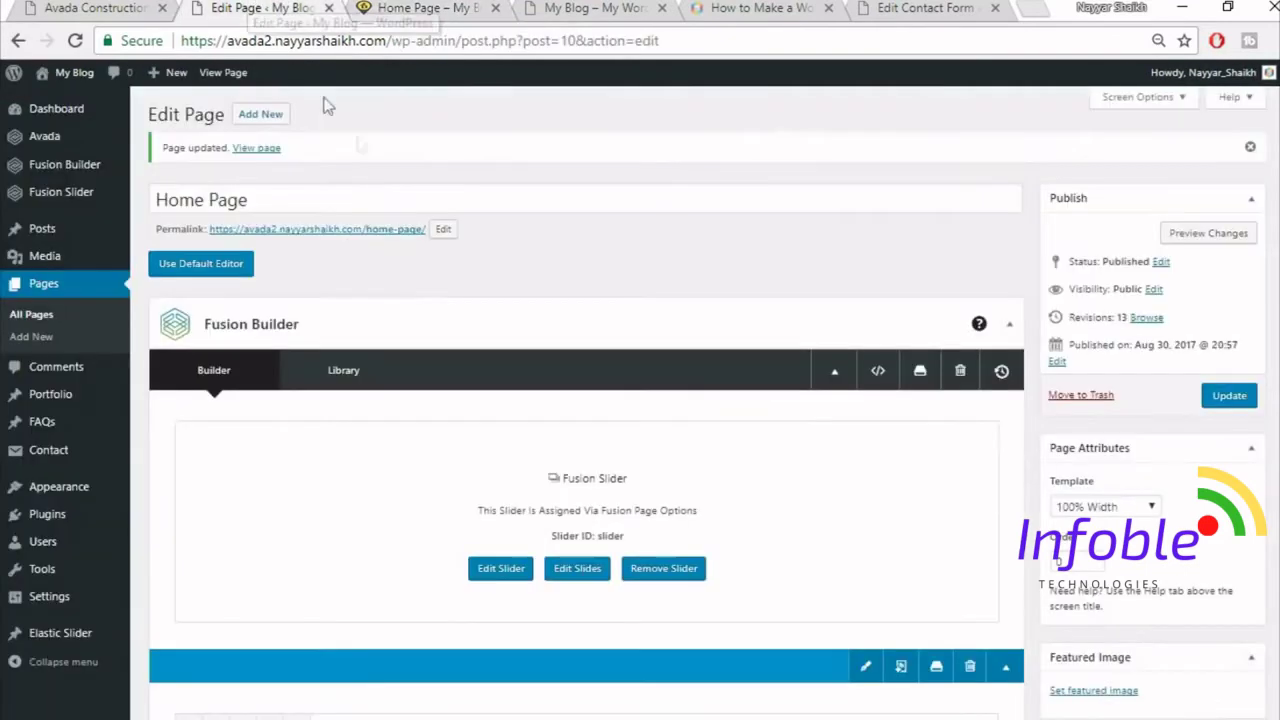
pyautogui.rightClick(64, 402)
# - Open the Portfolio list in a new tab and edit Florida Health Facility
pyautogui.click(110, 410)
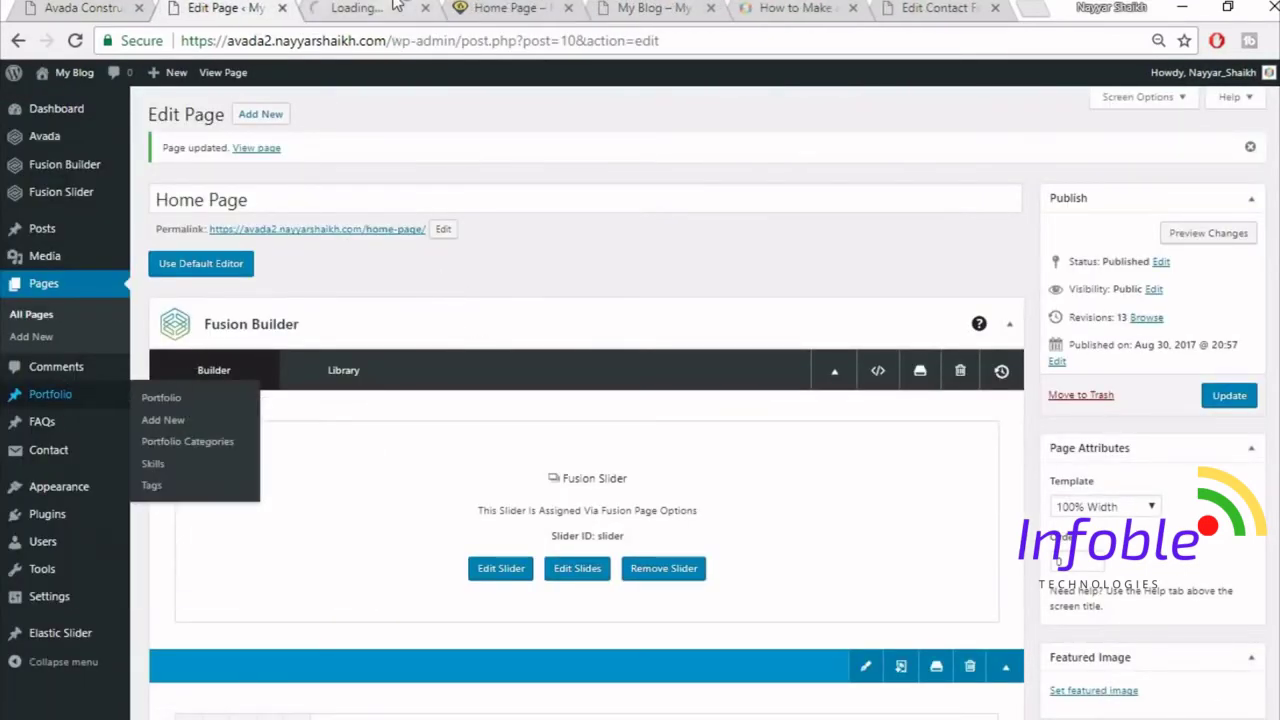
pyautogui.click(396, 6)
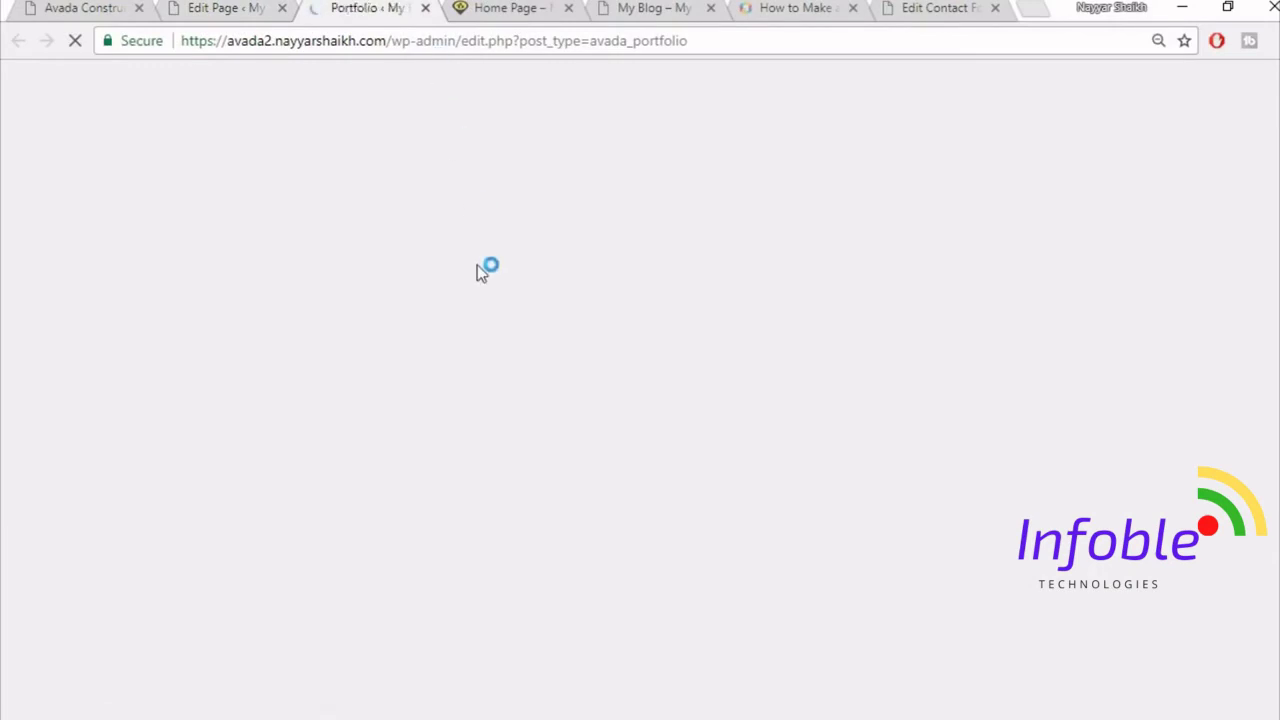
pyautogui.click(193, 246)
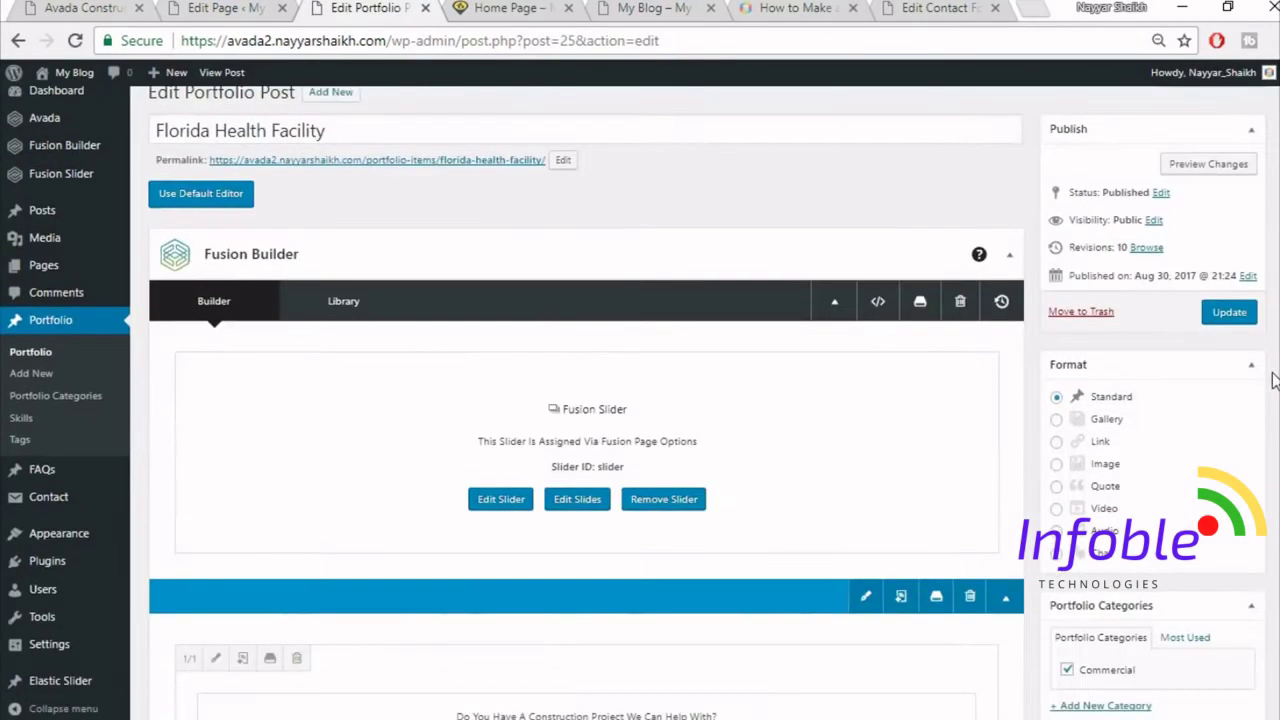
# - Open the item's featured image chooser on its Upload Files view
pyautogui.scroll(-5, 1273, 380)
pyautogui.scroll(4, 1273, 380)
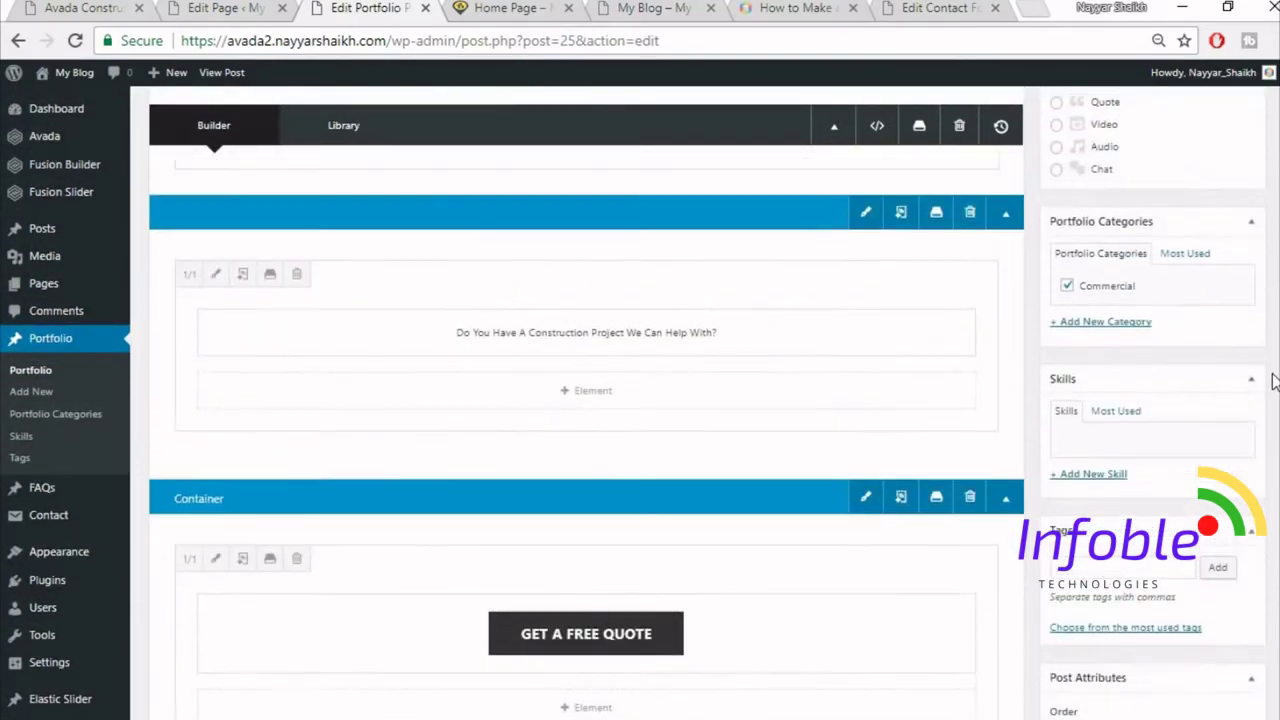
pyautogui.scroll(-6, 1273, 380)
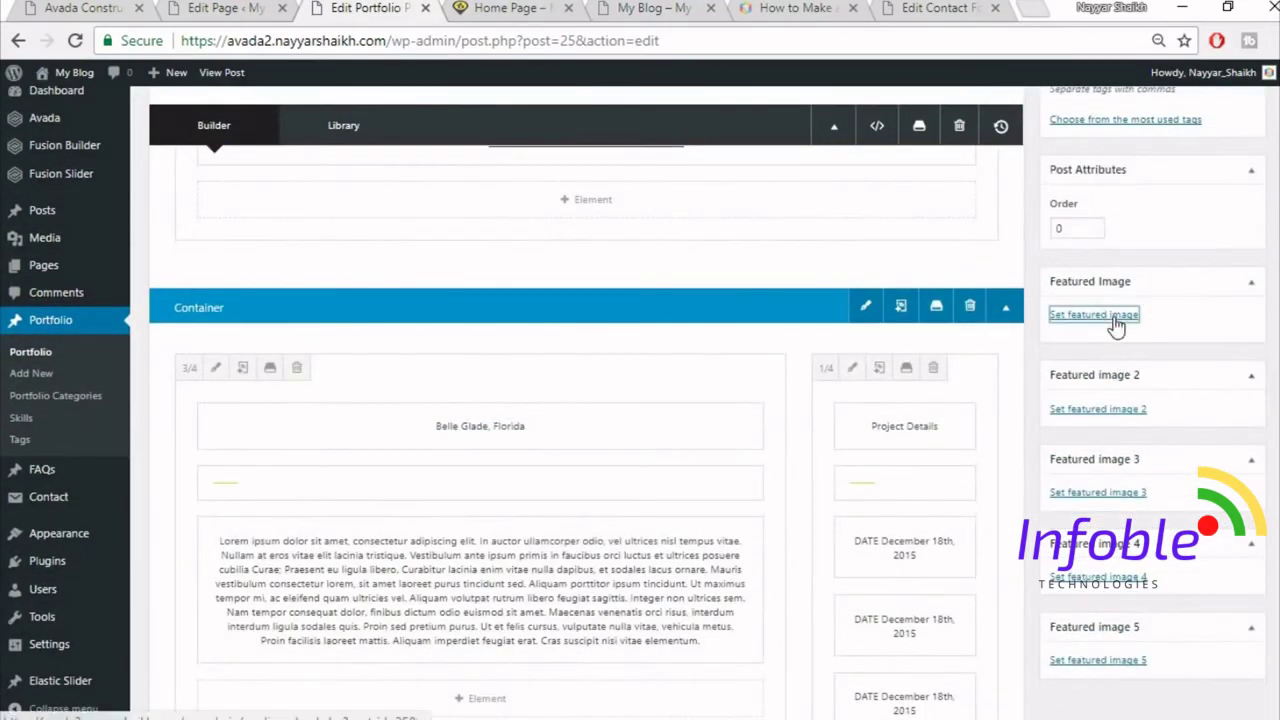
pyautogui.click(1100, 314)
pyautogui.click(70, 140)
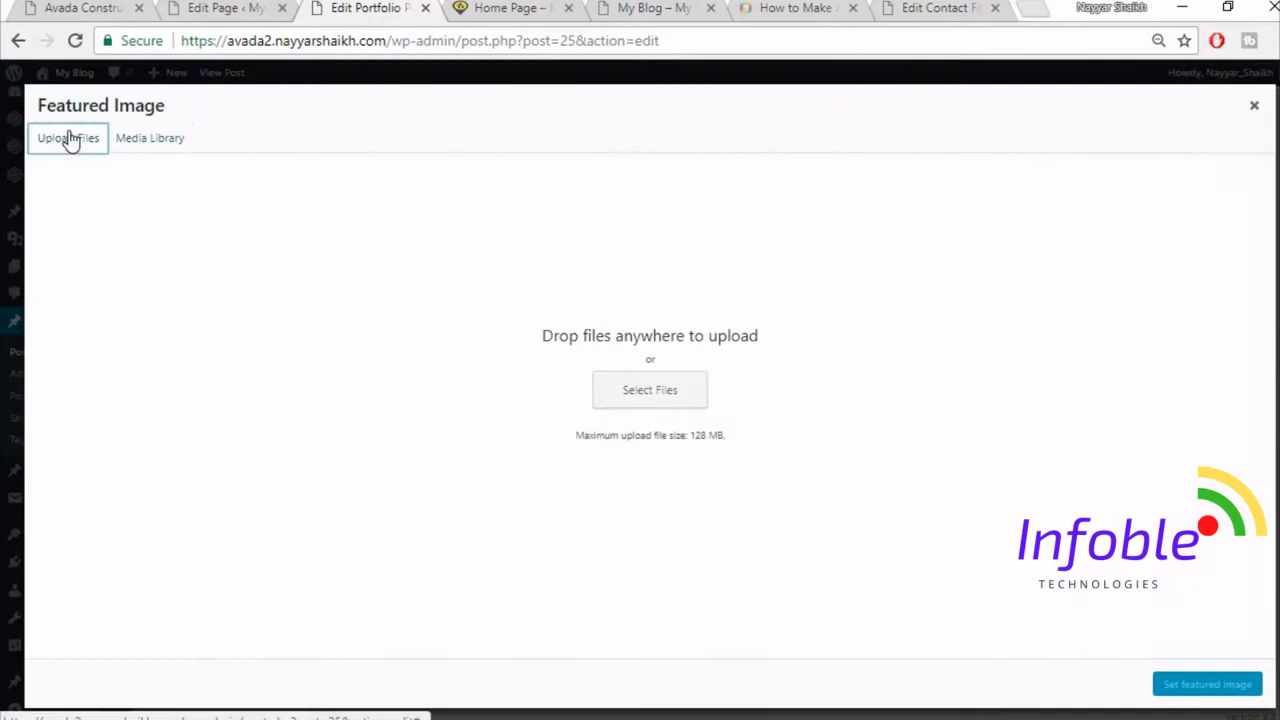
# - Upload project2-featured-15013609.jpg, set it as the featured image, and update the post
pyautogui.click(607, 387)
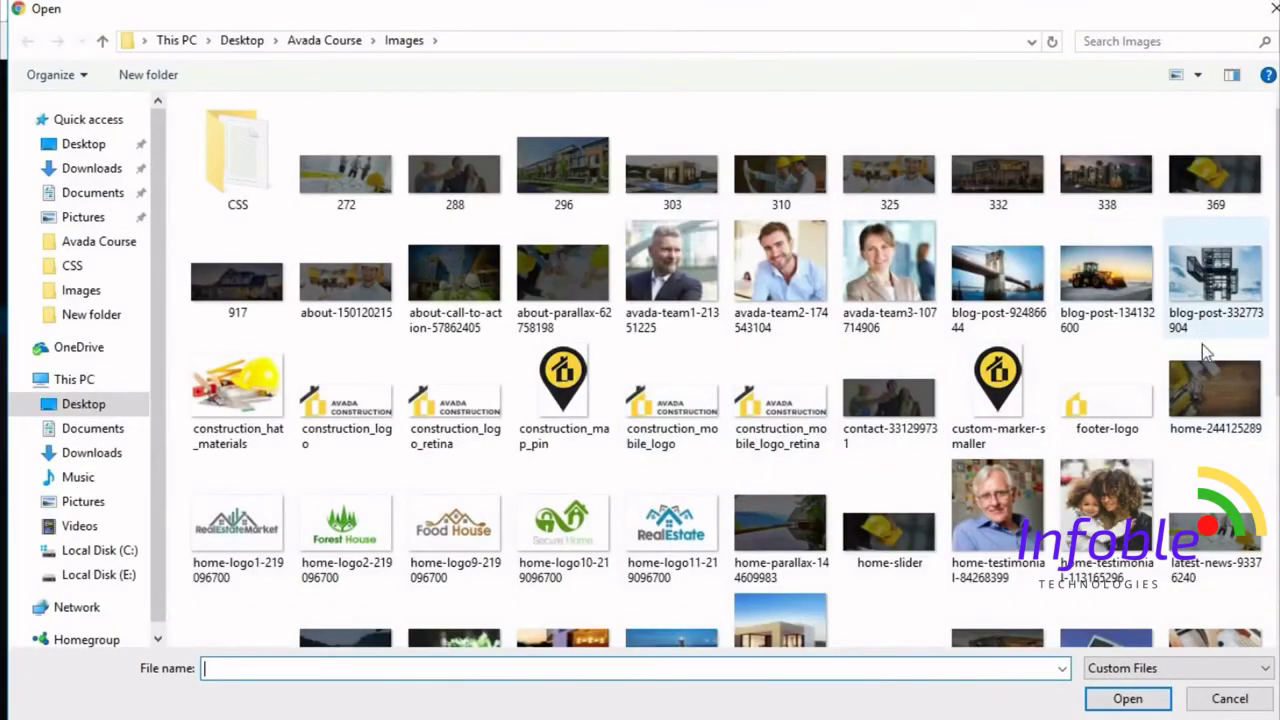
pyautogui.scroll(-4, 1200, 365)
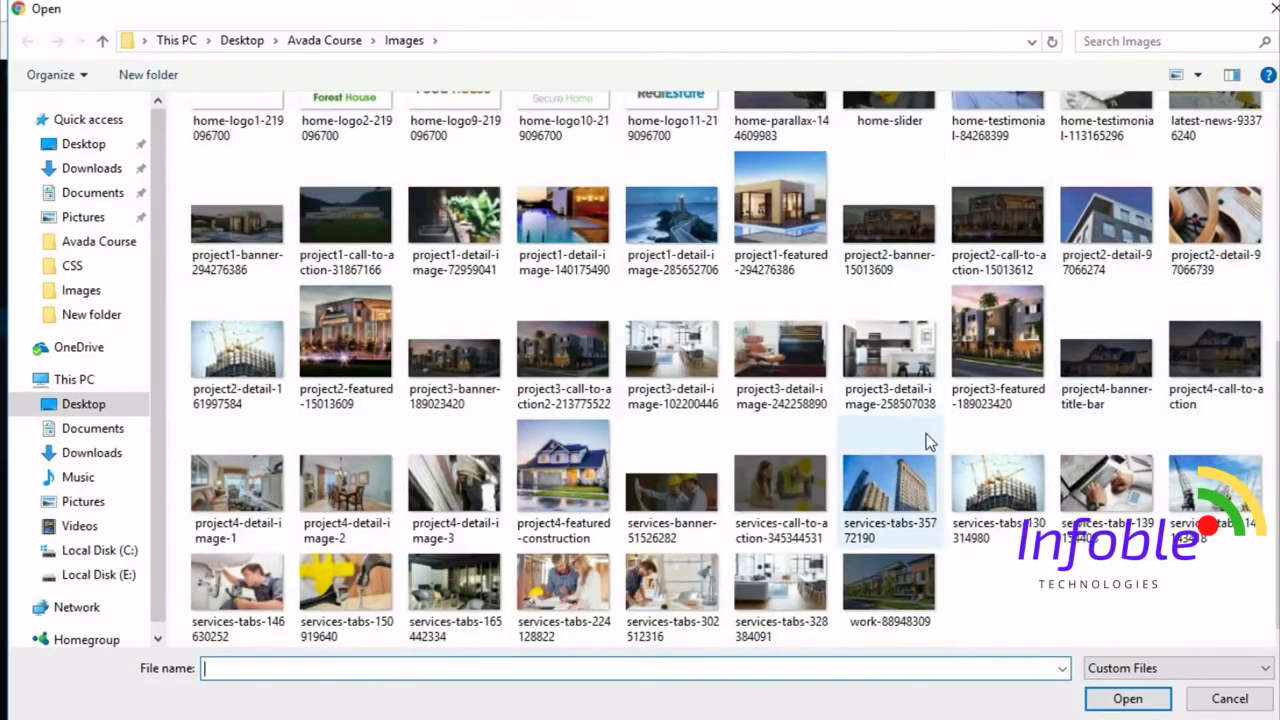
pyautogui.click(345, 345)
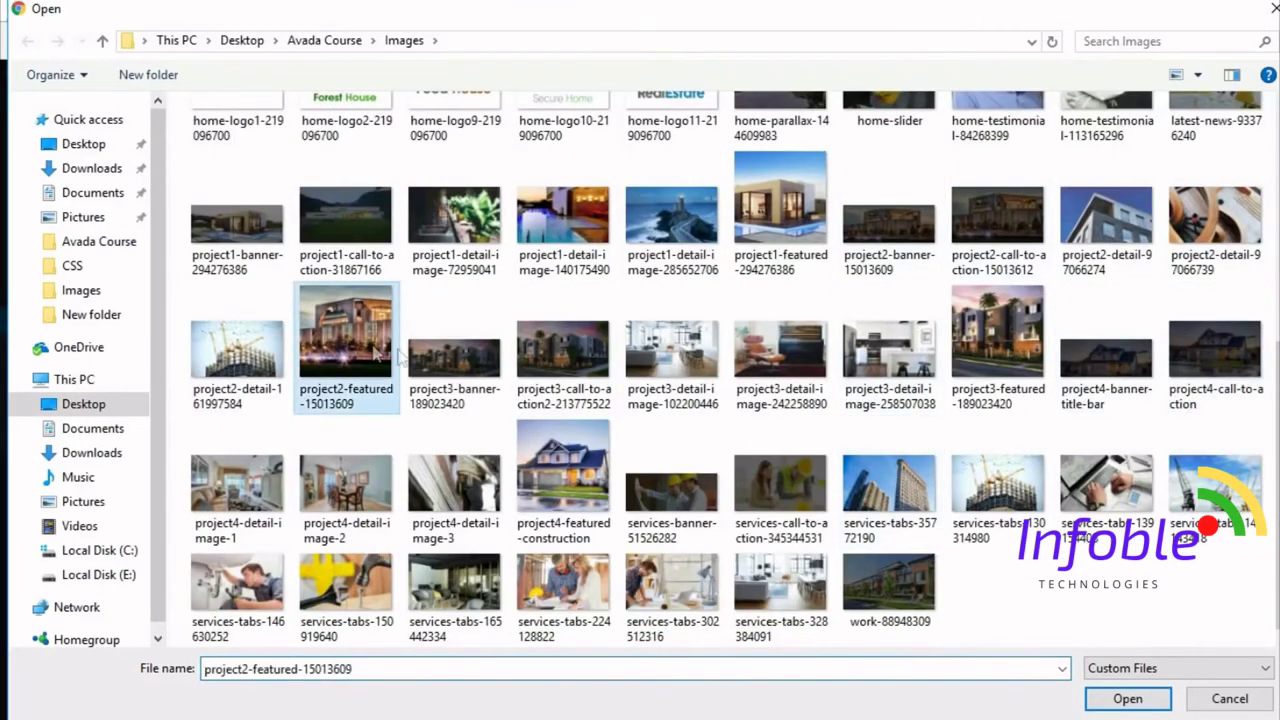
pyautogui.click(1120, 700)
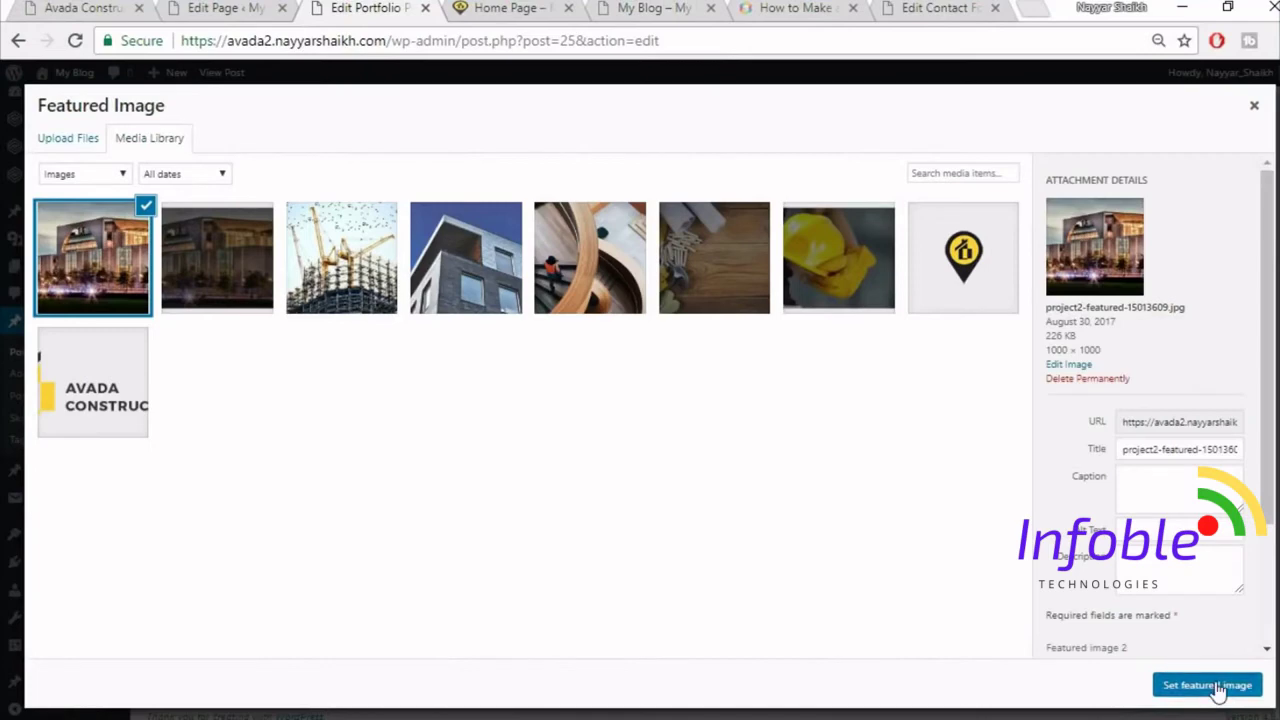
pyautogui.click(1207, 685)
pyautogui.scroll(15, 1220, 600)
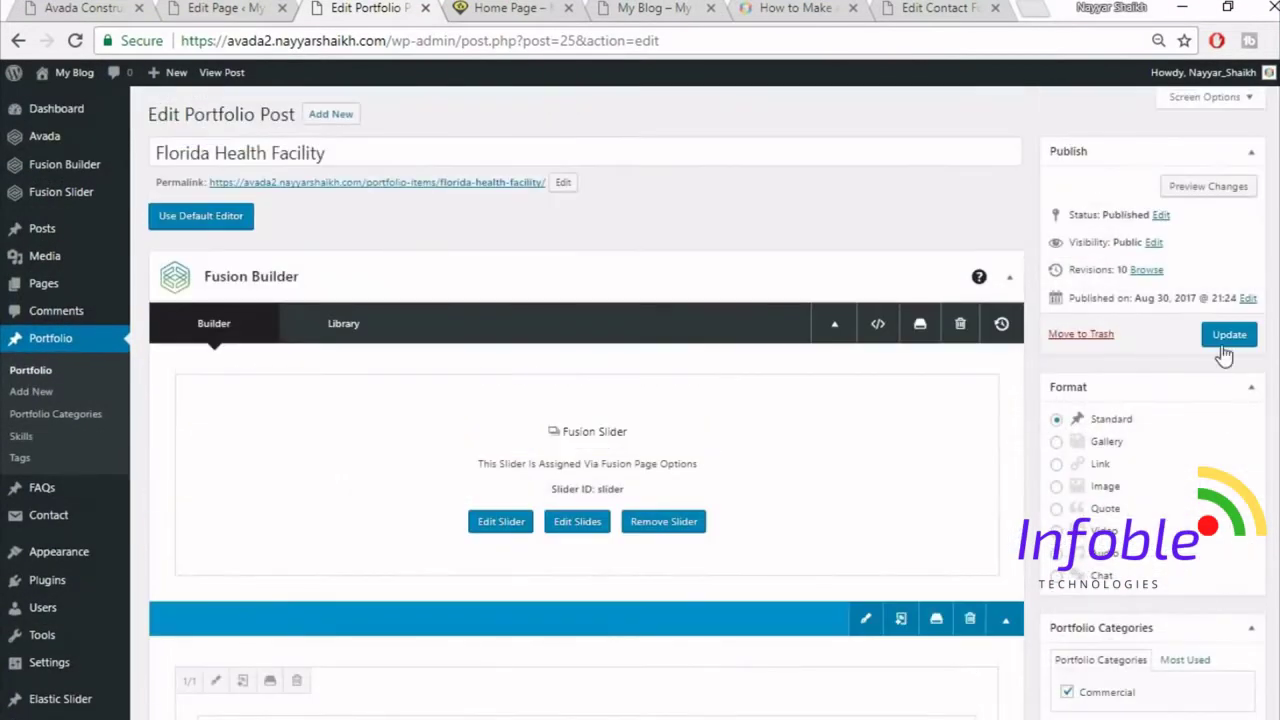
pyautogui.click(1228, 340)
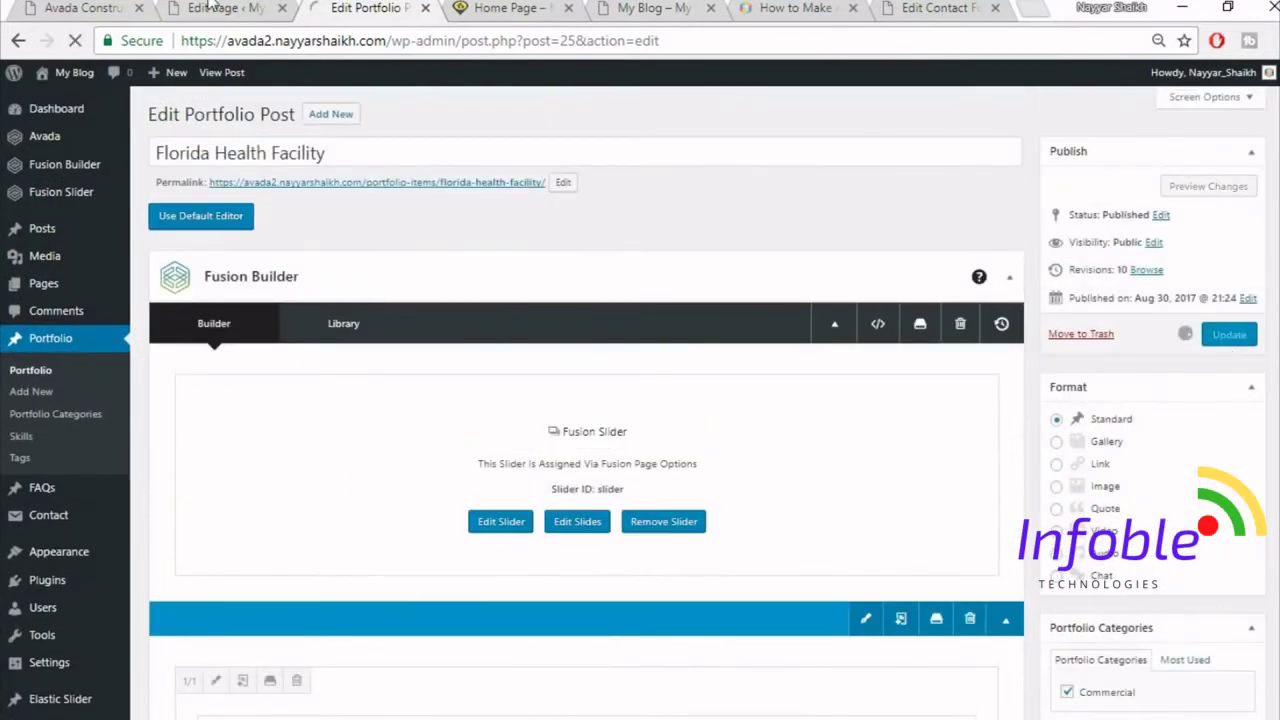
# - Reload the live home page and scroll to the Florida Health Facility portfolio card
pyautogui.click(487, 8)
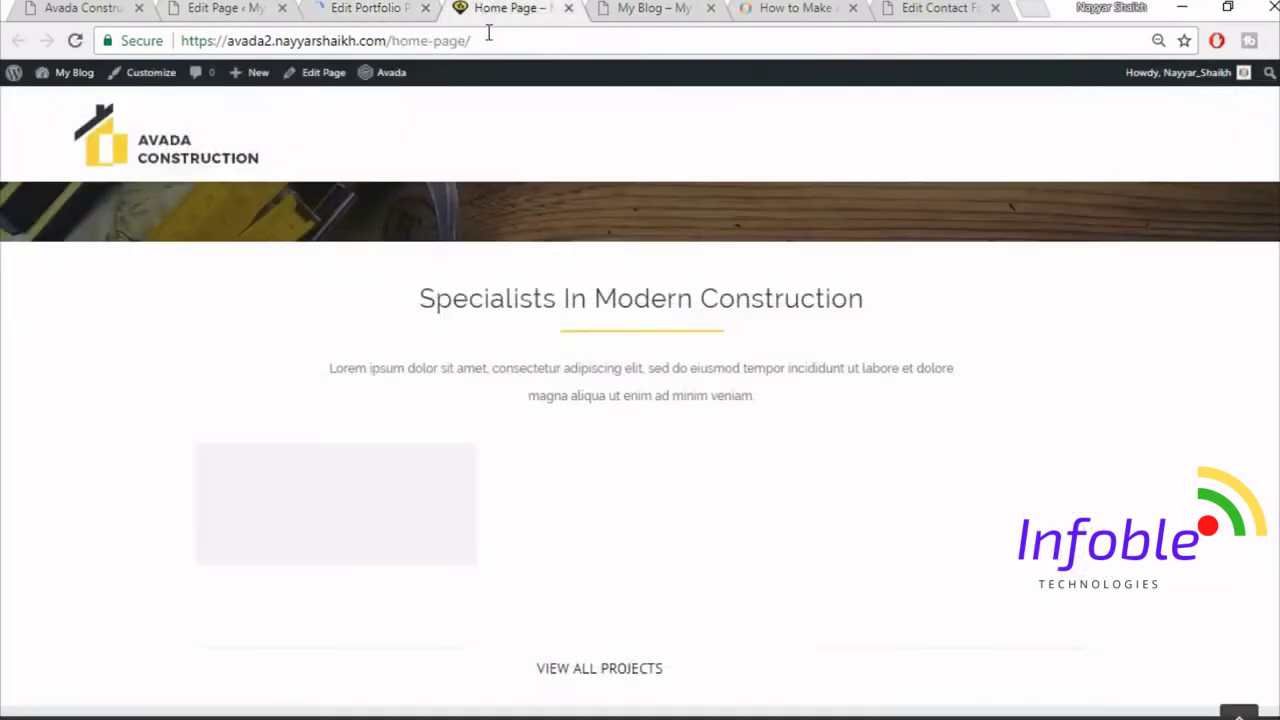
pyautogui.click(489, 36)
pyautogui.press('Return')
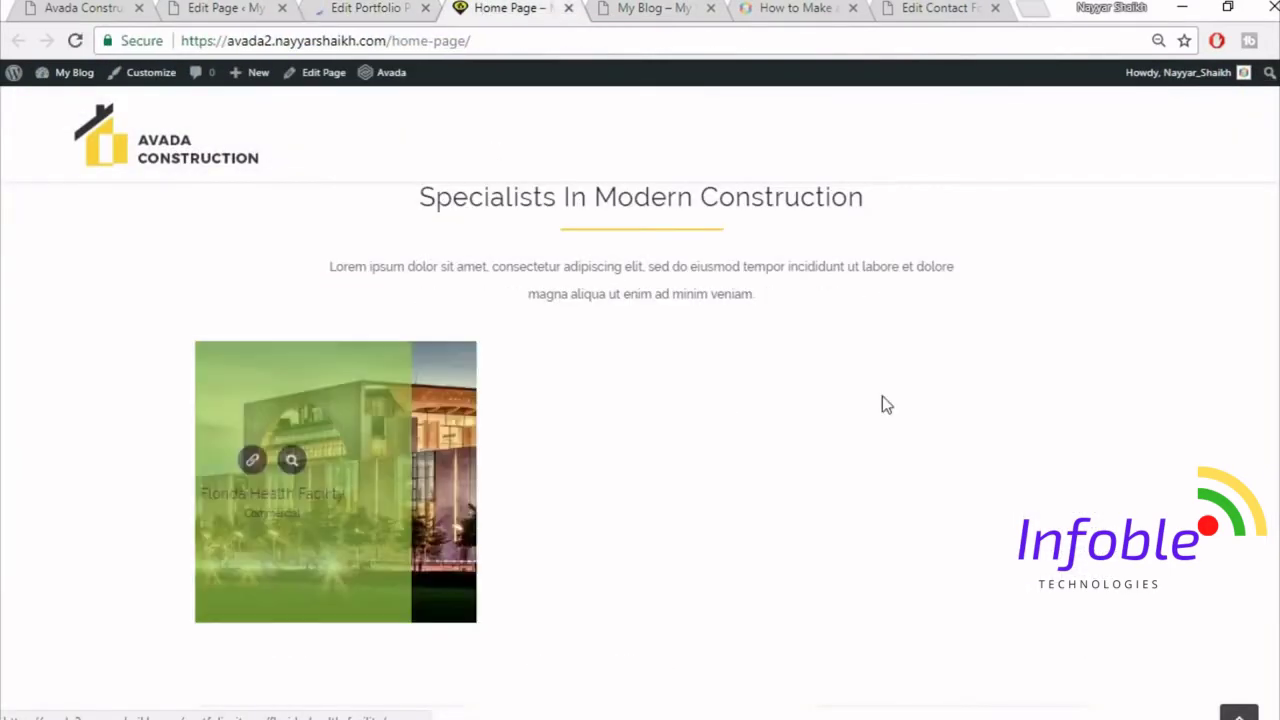
pyautogui.scroll(2, 960, 463)
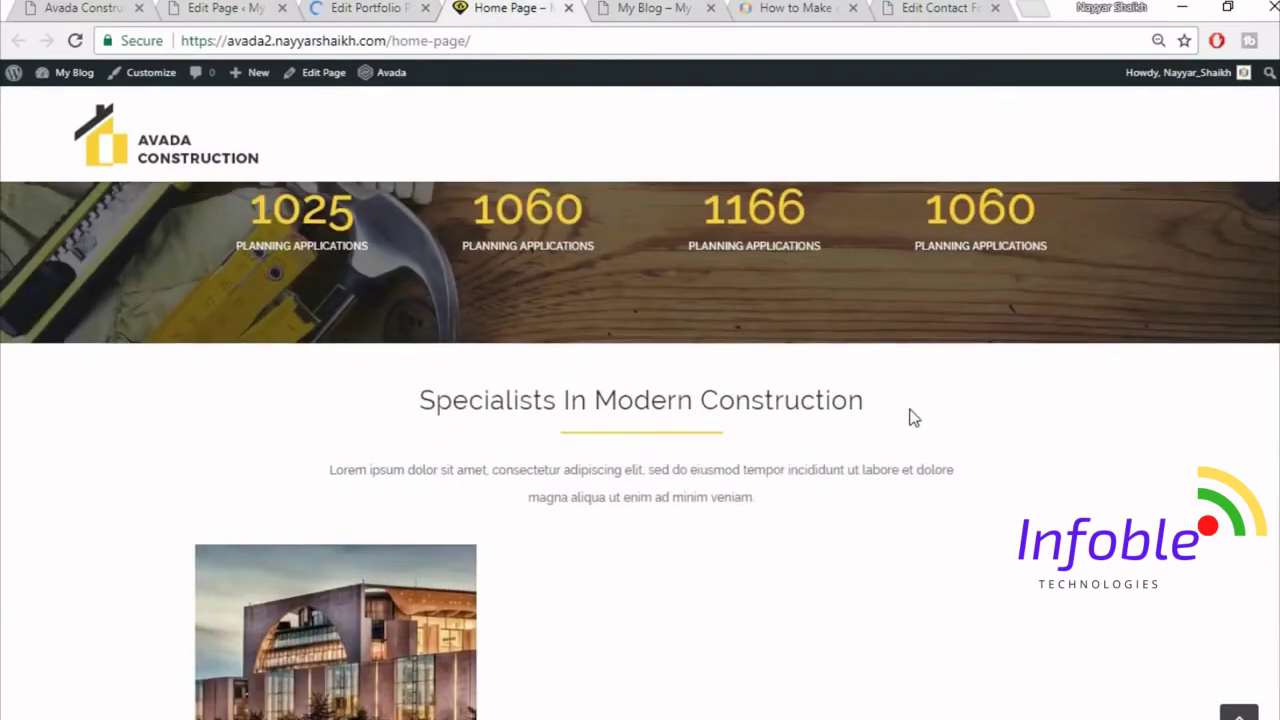
pyautogui.scroll(-4, 913, 418)
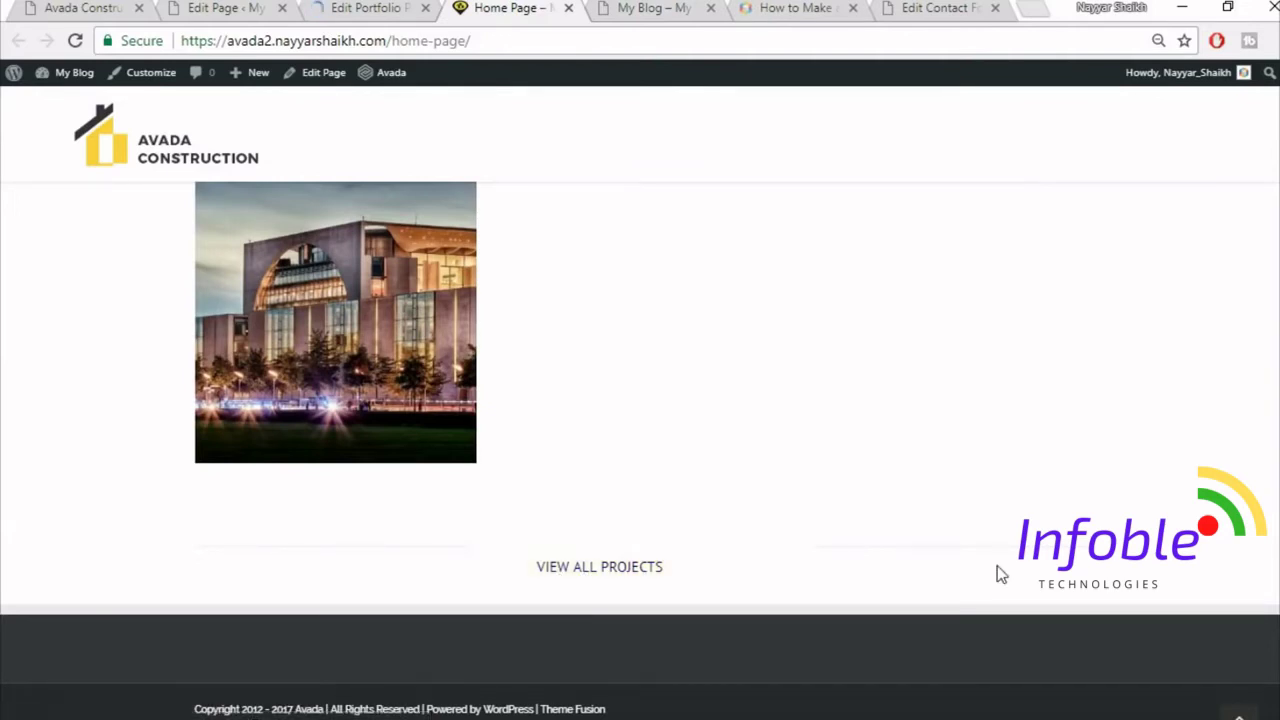
pyautogui.scroll(1, 1040, 592)
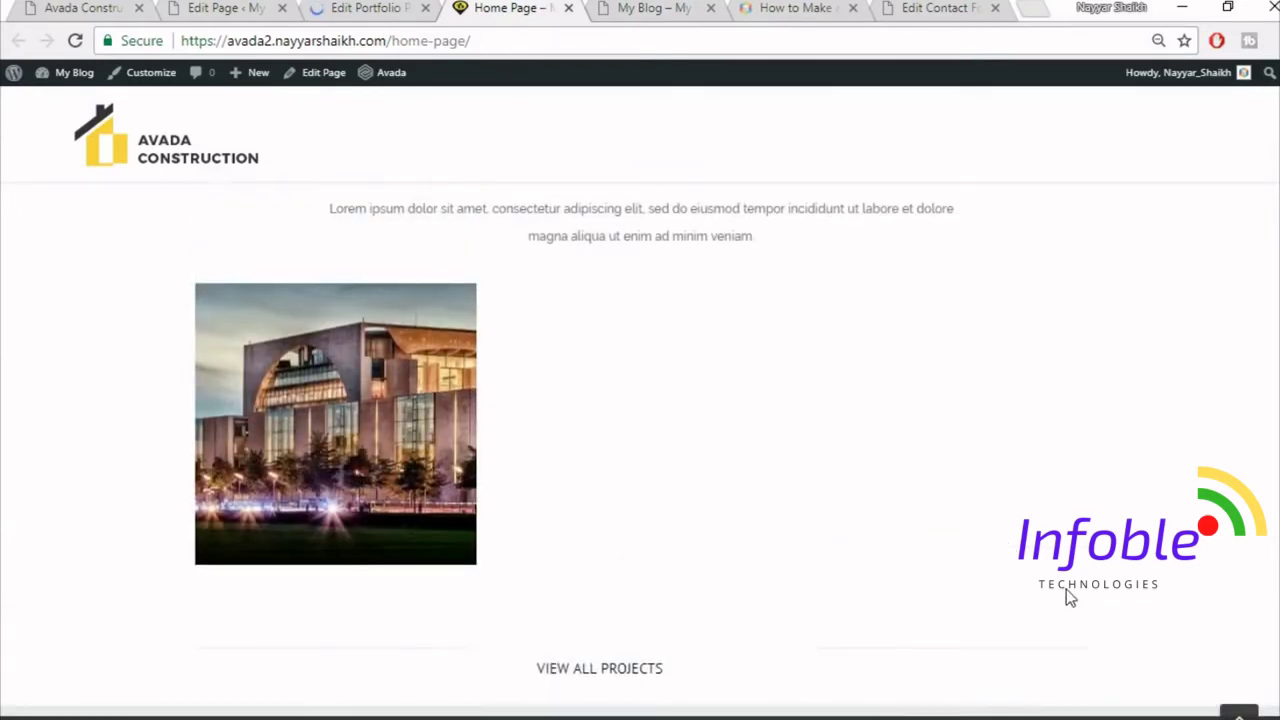
pyautogui.scroll(-1, 1066, 589)
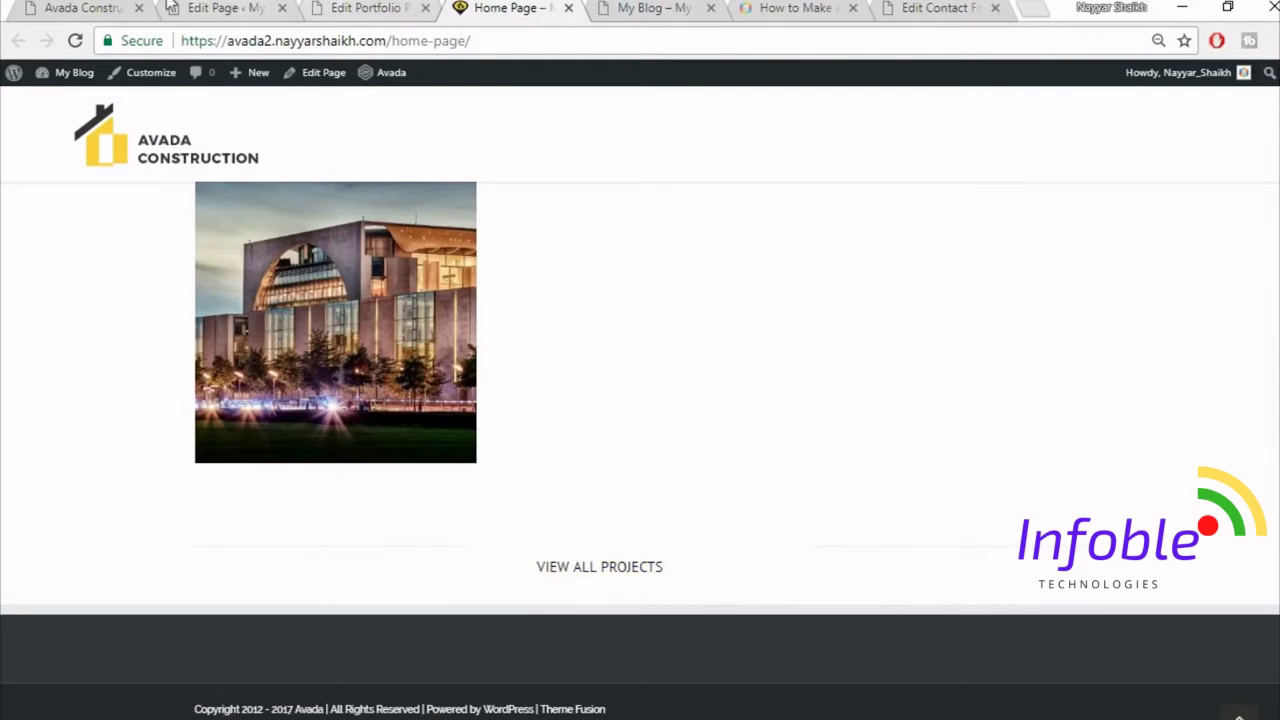
# - Scroll through the reference Avada Construction home page for comparison
pyautogui.click(100, 7)
pyautogui.scroll(-3, 1123, 435)
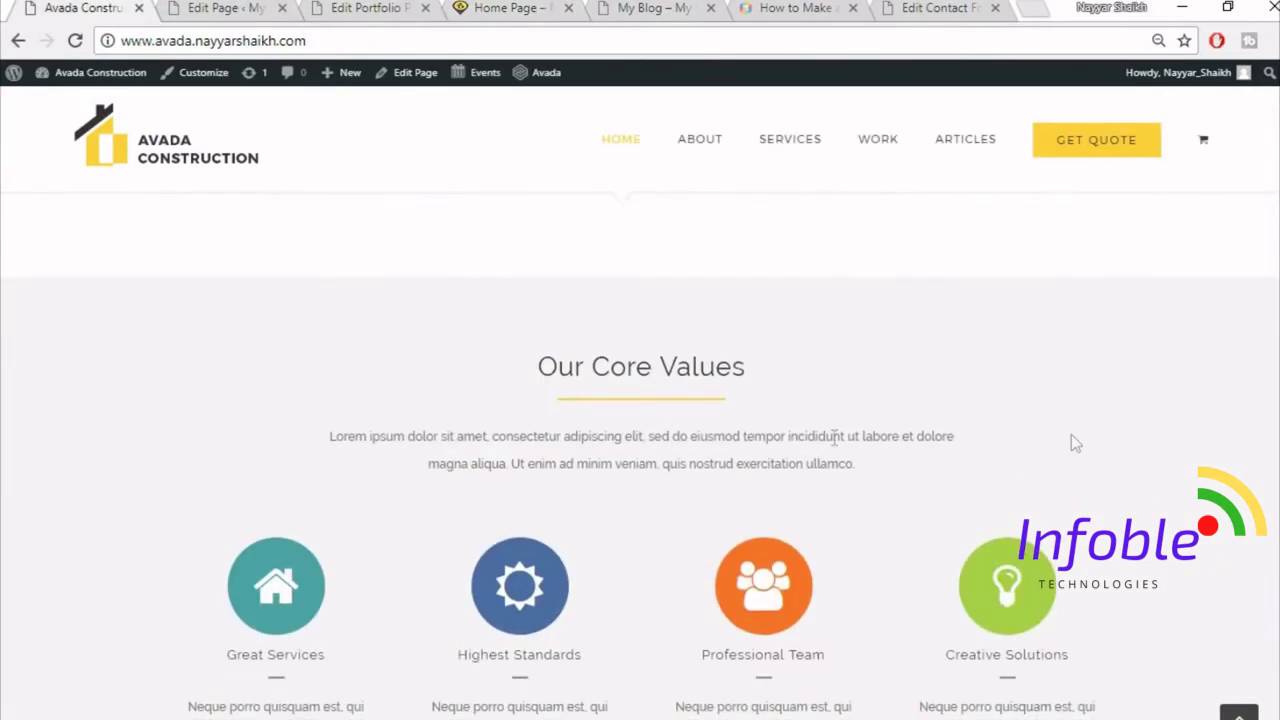
pyautogui.scroll(2, 694, 449)
pyautogui.scroll(-2, 631, 401)
pyautogui.scroll(1, 897, 386)
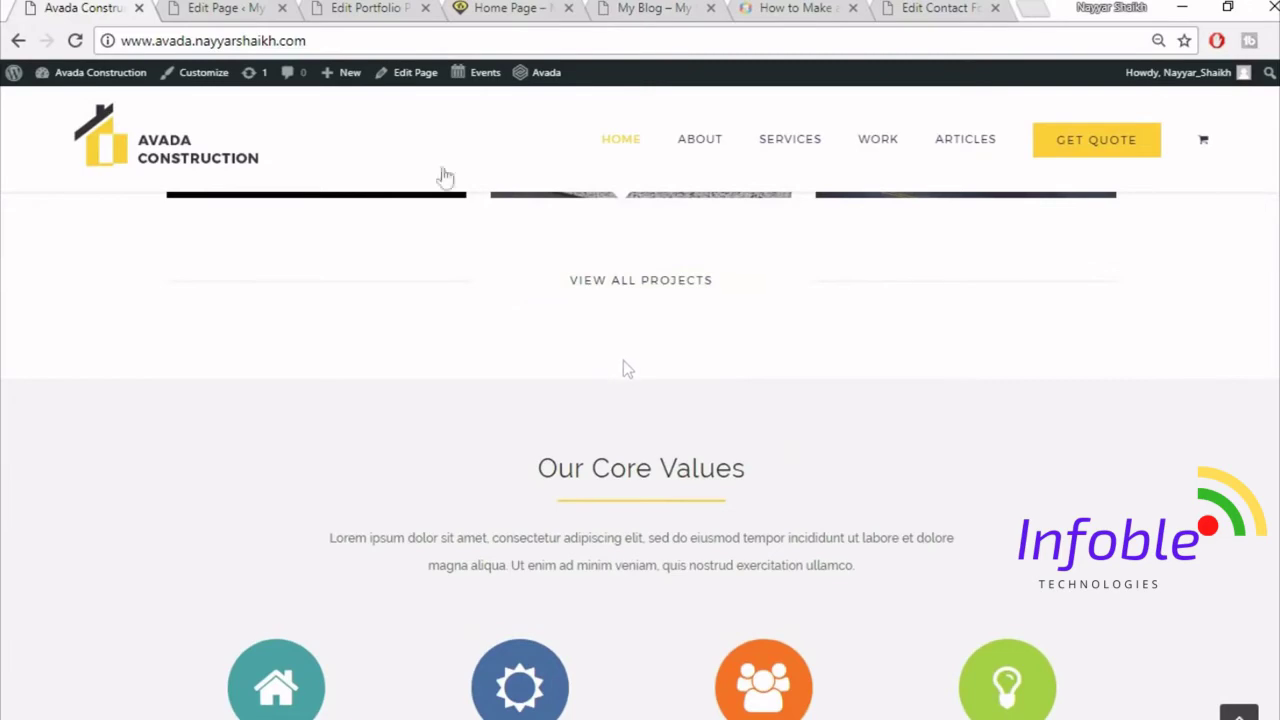
# - In the home page builder, bring up the Specialists container's border, margin and padding settings
pyautogui.click(253, 7)
pyautogui.scroll(-10, 805, 492)
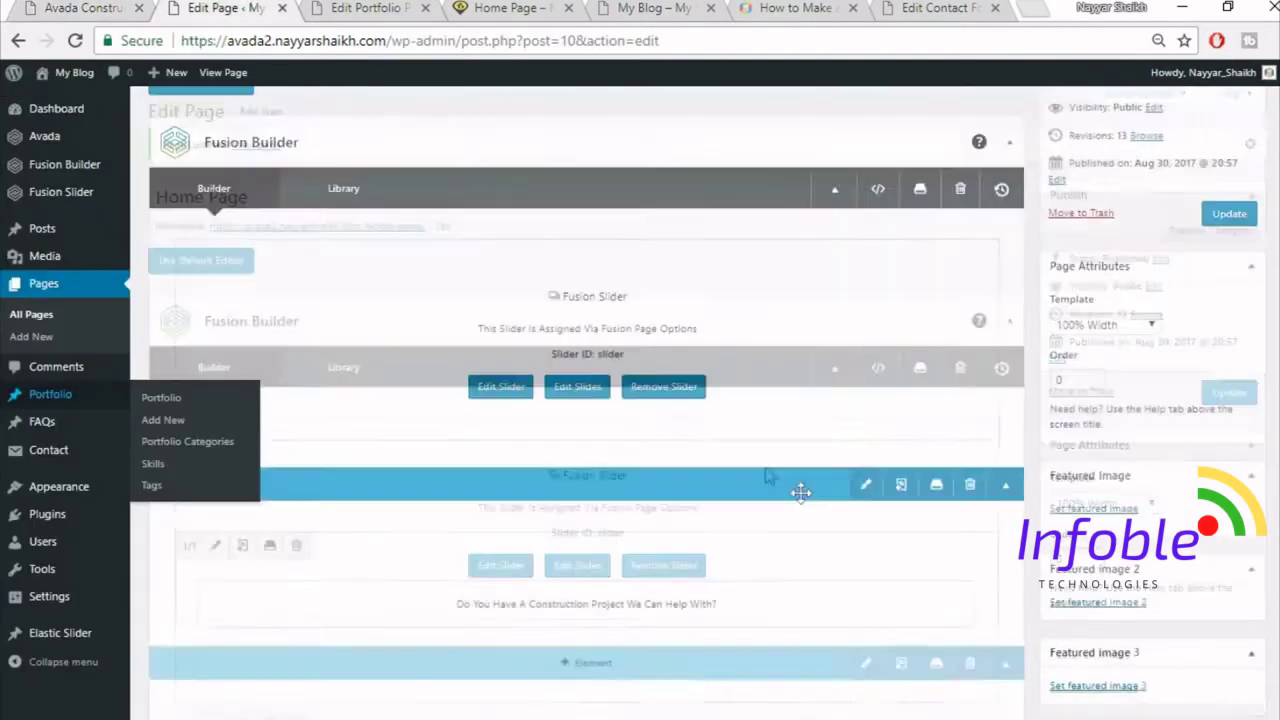
pyautogui.scroll(-10, 808, 497)
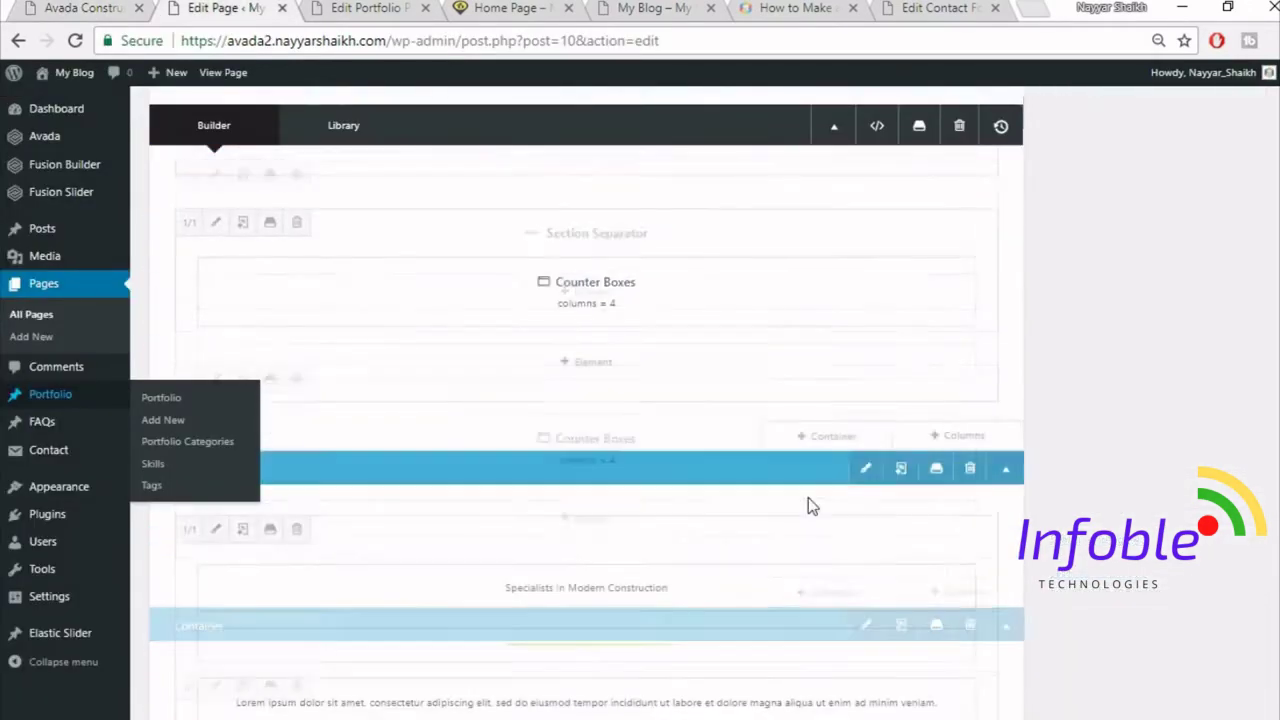
pyautogui.scroll(-3, 808, 497)
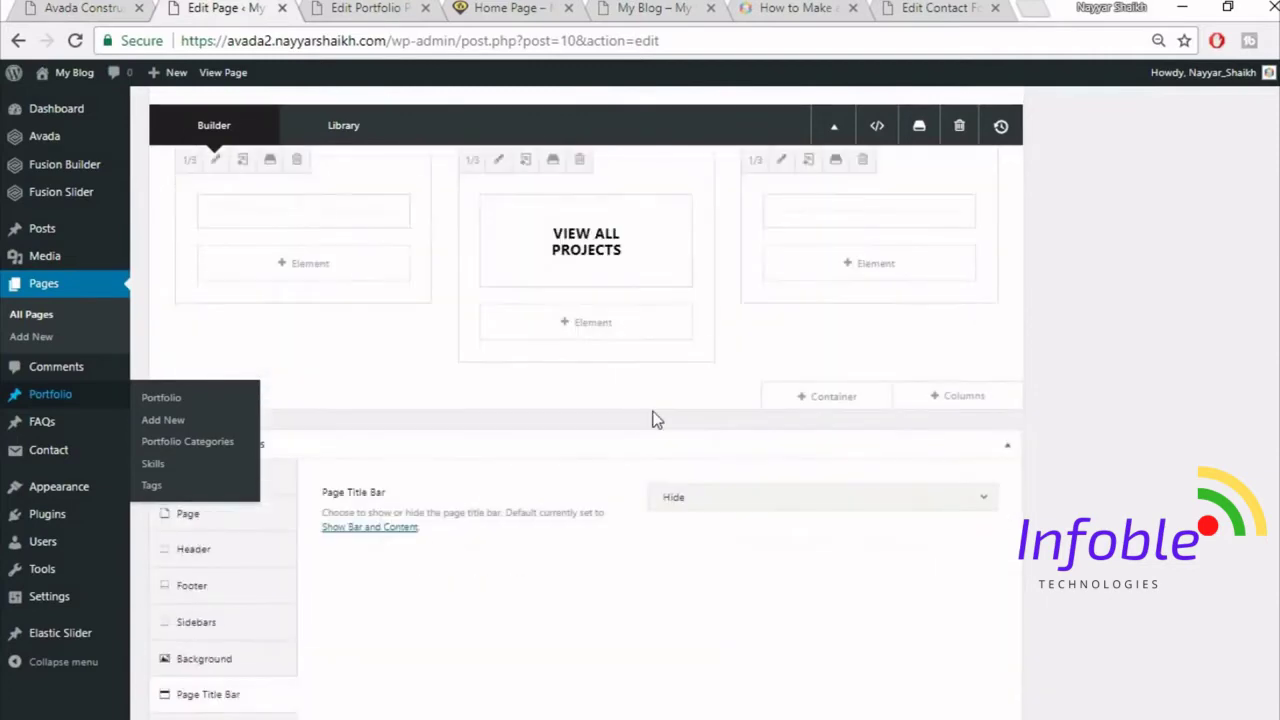
pyautogui.scroll(1, 831, 389)
pyautogui.scroll(5, 1051, 405)
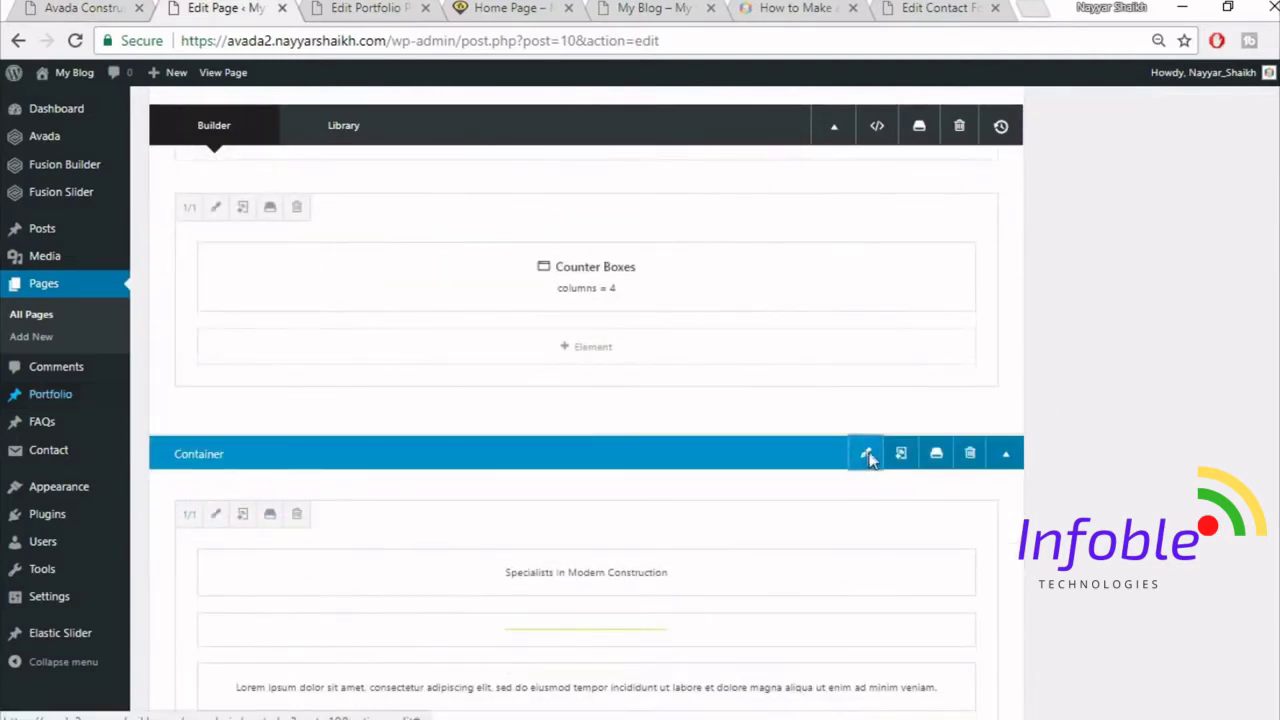
pyautogui.click(865, 455)
pyautogui.click(322, 170)
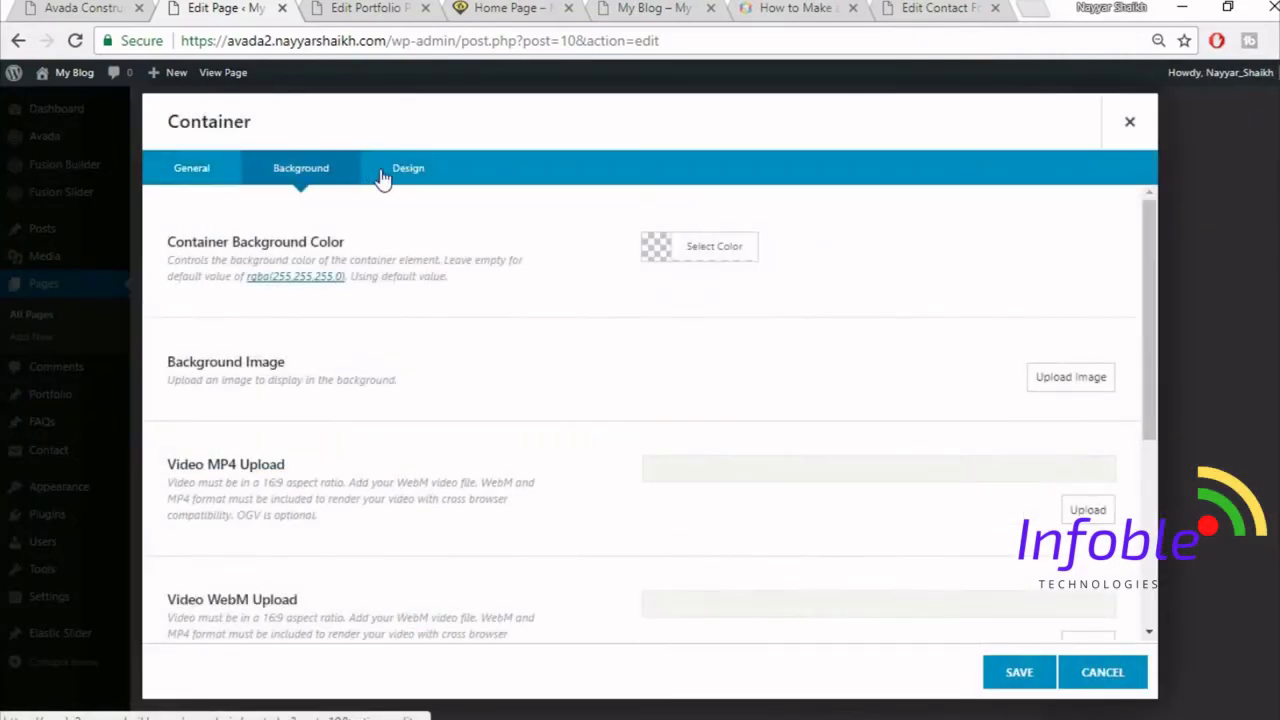
pyautogui.click(400, 172)
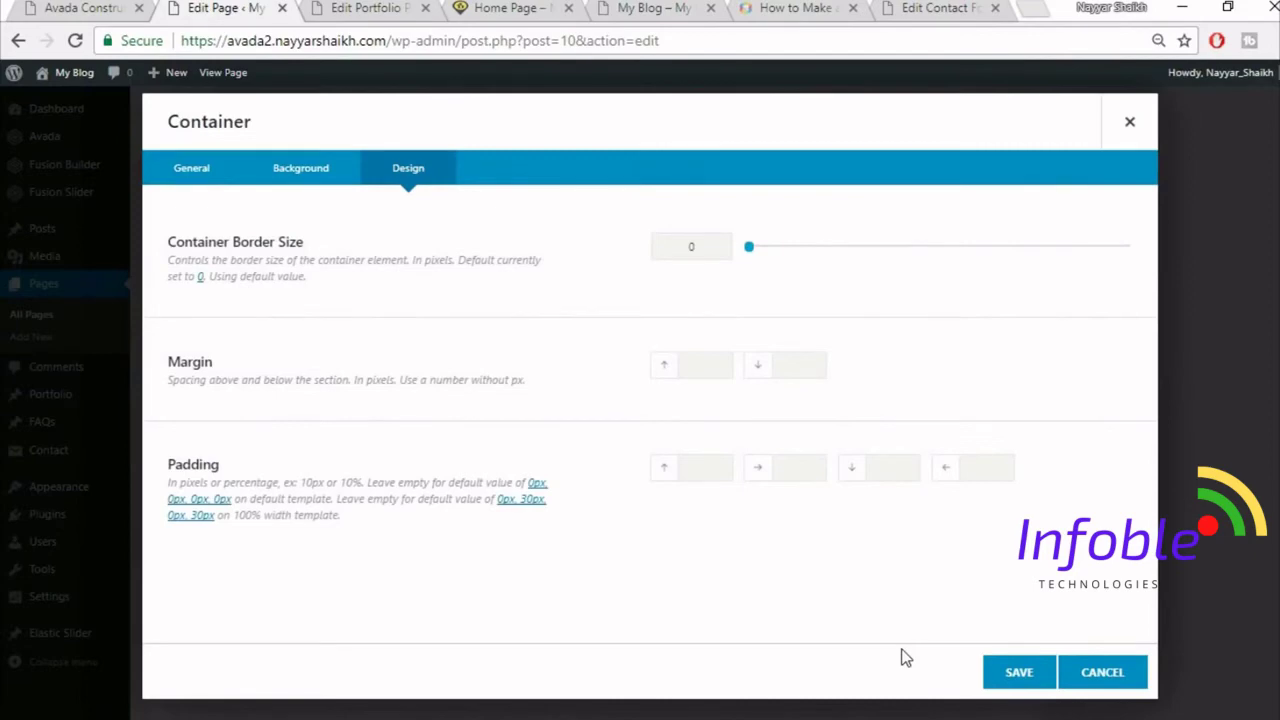
# - Set the container padding to 30 top and 50 bottom, save it, and update the page
pyautogui.click(510, 7)
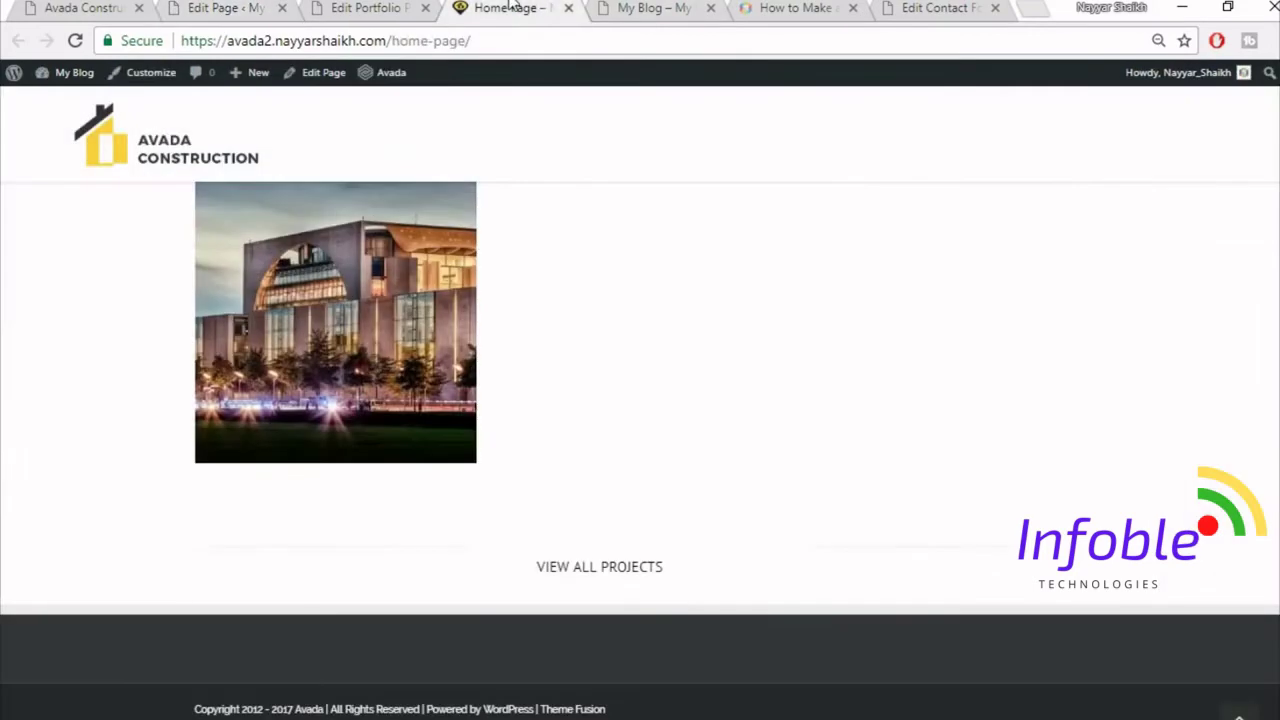
pyautogui.scroll(4, 785, 379)
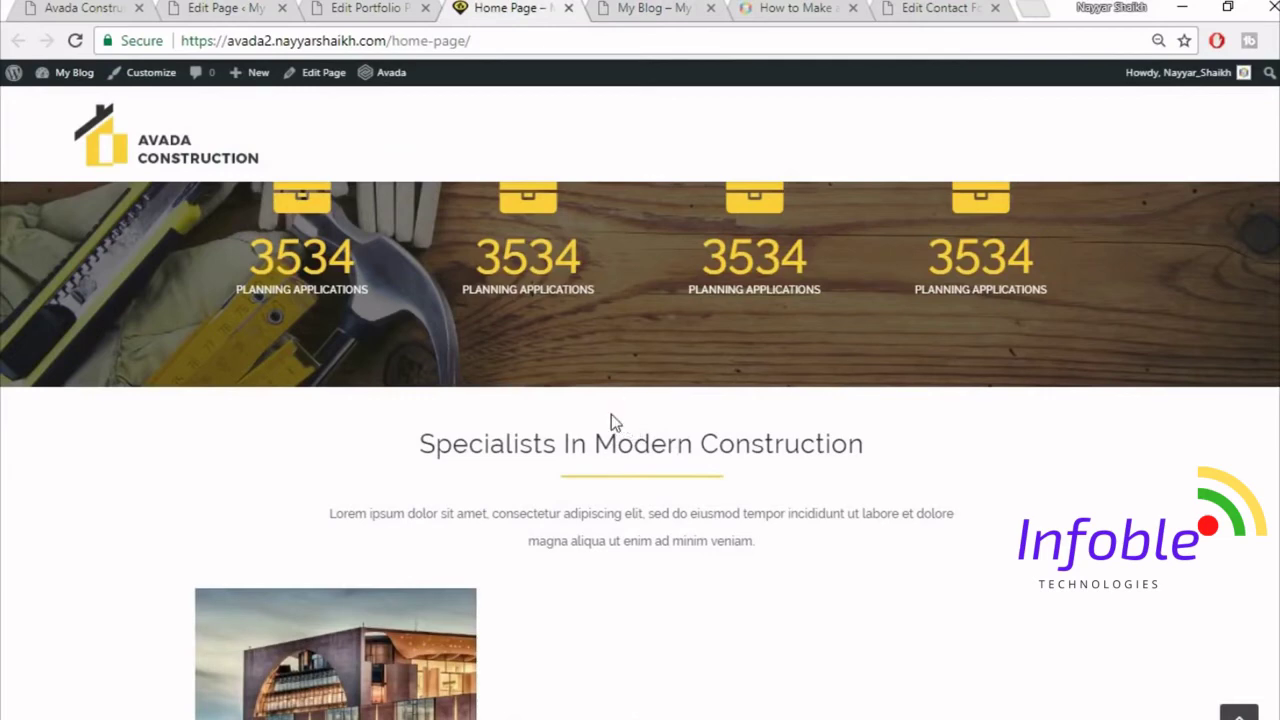
pyautogui.click(256, 7)
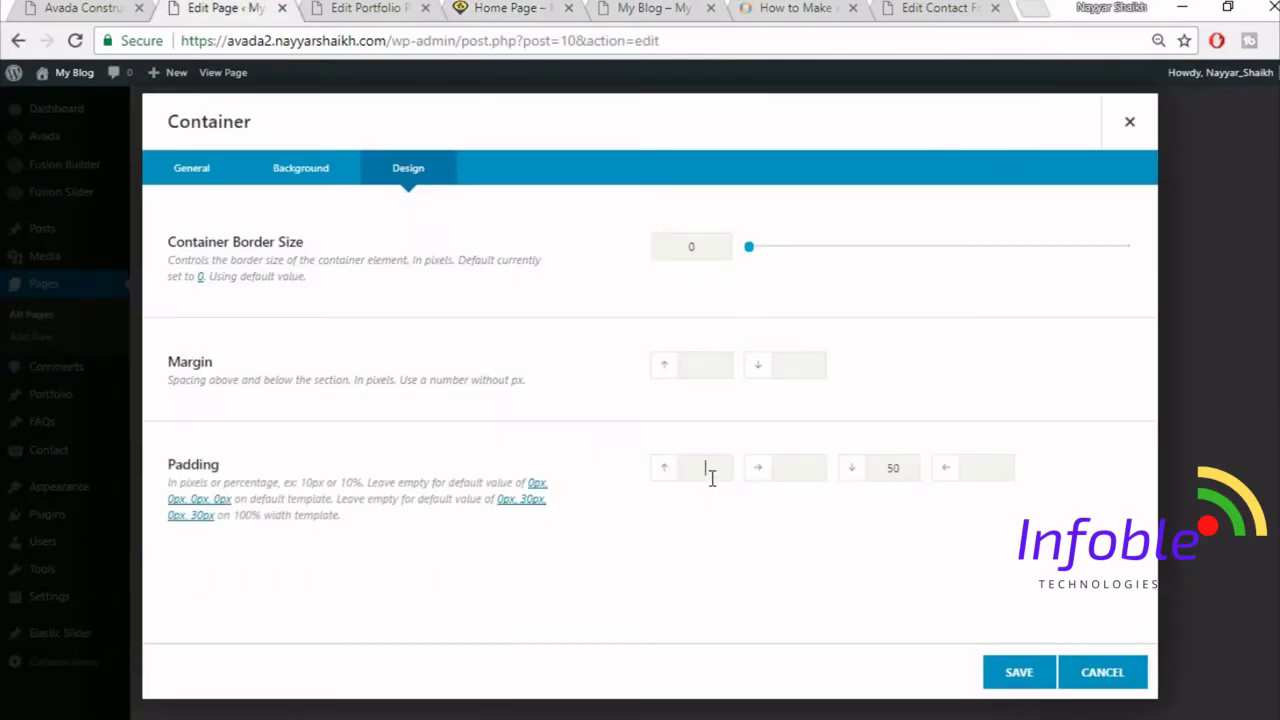
pyautogui.click(1019, 672)
pyautogui.scroll(2, 1223, 309)
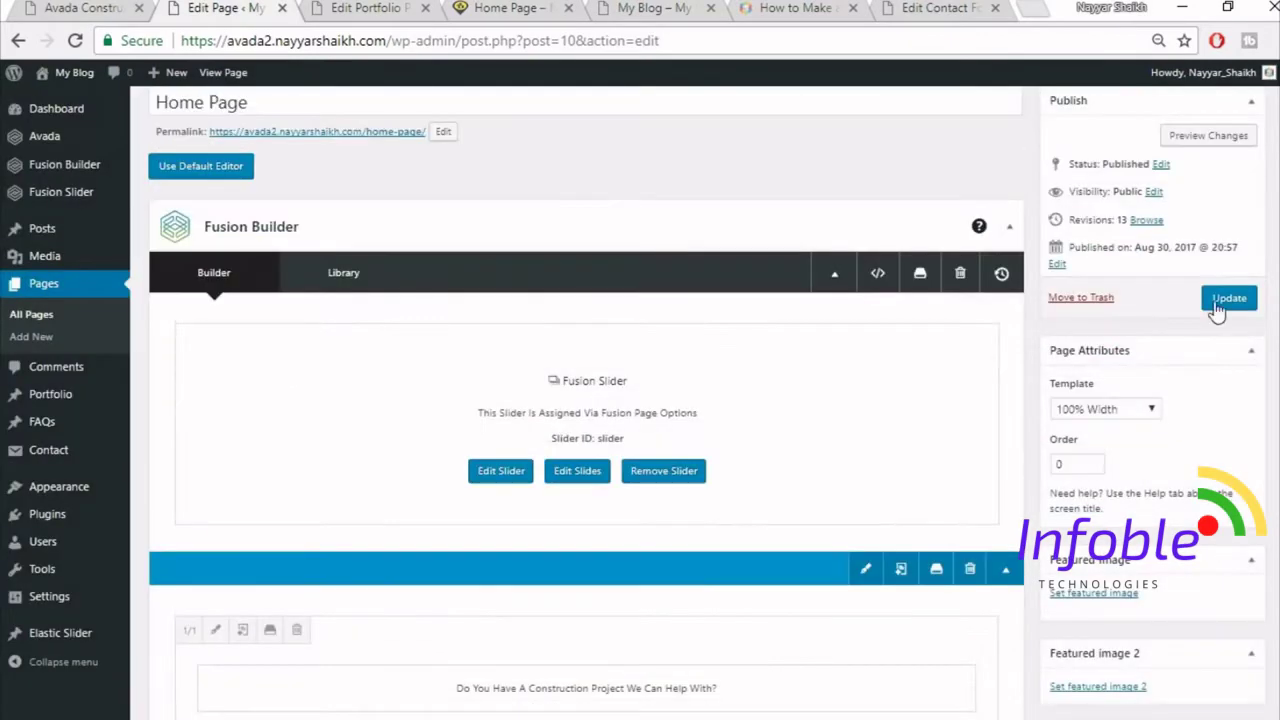
pyautogui.click(1226, 306)
# - Close the portfolio editor tab and reload the live home page
pyautogui.click(383, 10)
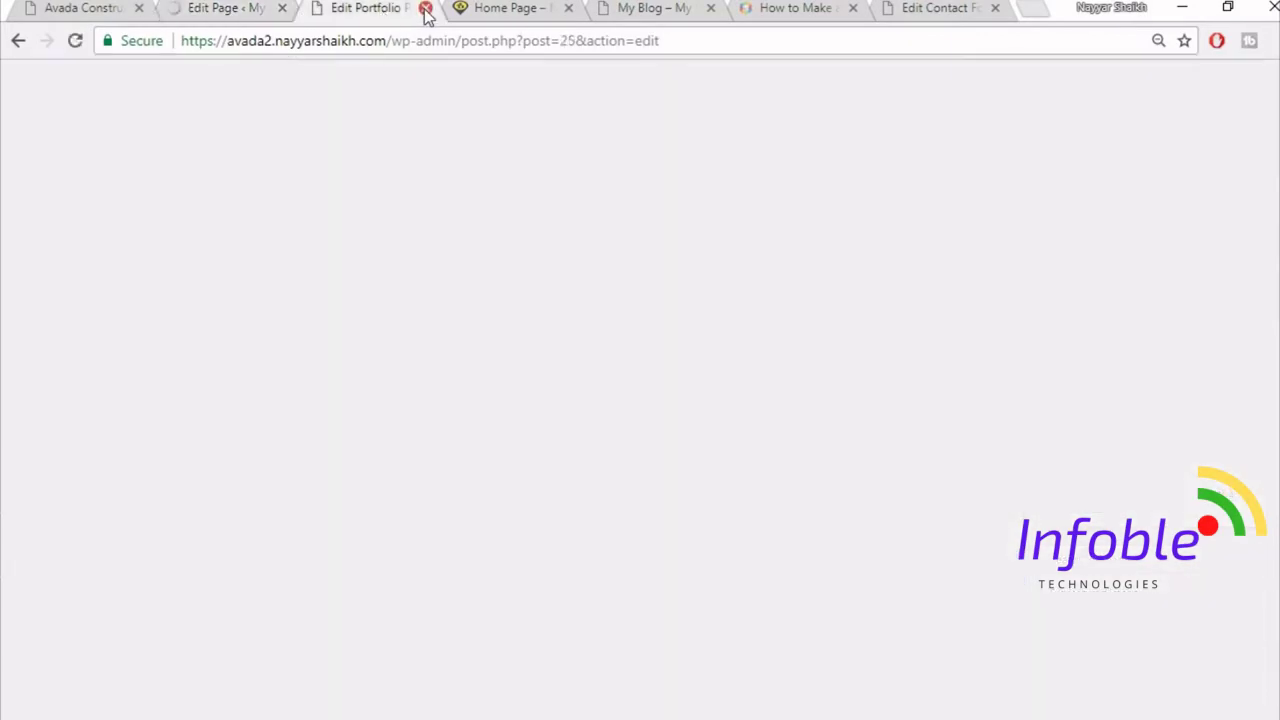
pyautogui.hotkey('ctrl', 'w')
pyautogui.click(463, 40)
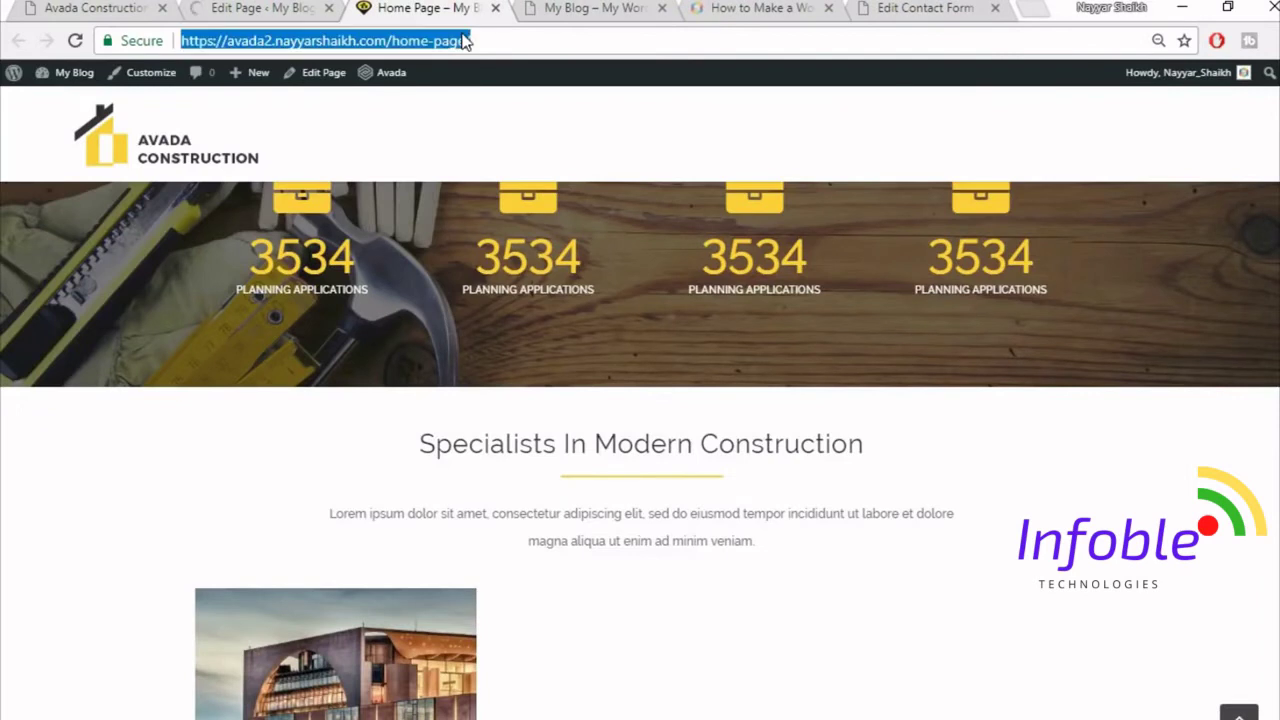
pyautogui.press('Return')
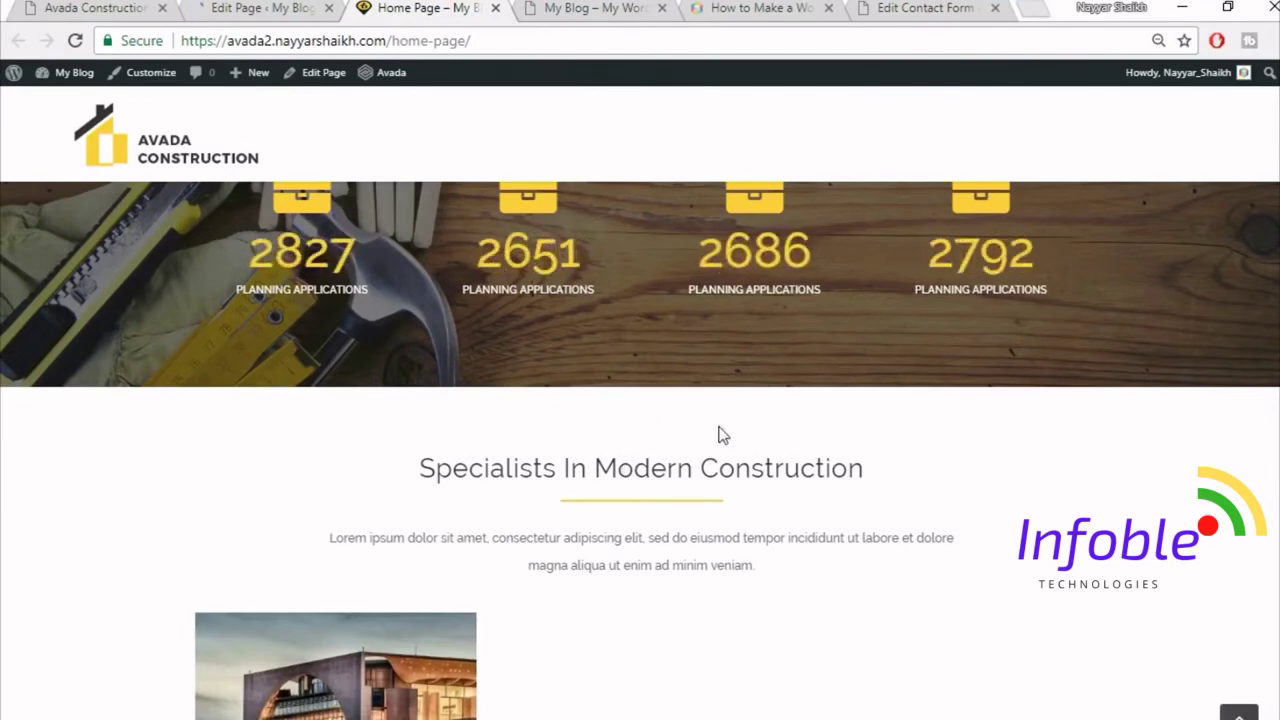
pyautogui.scroll(-3, 723, 434)
pyautogui.moveTo(400, 483)
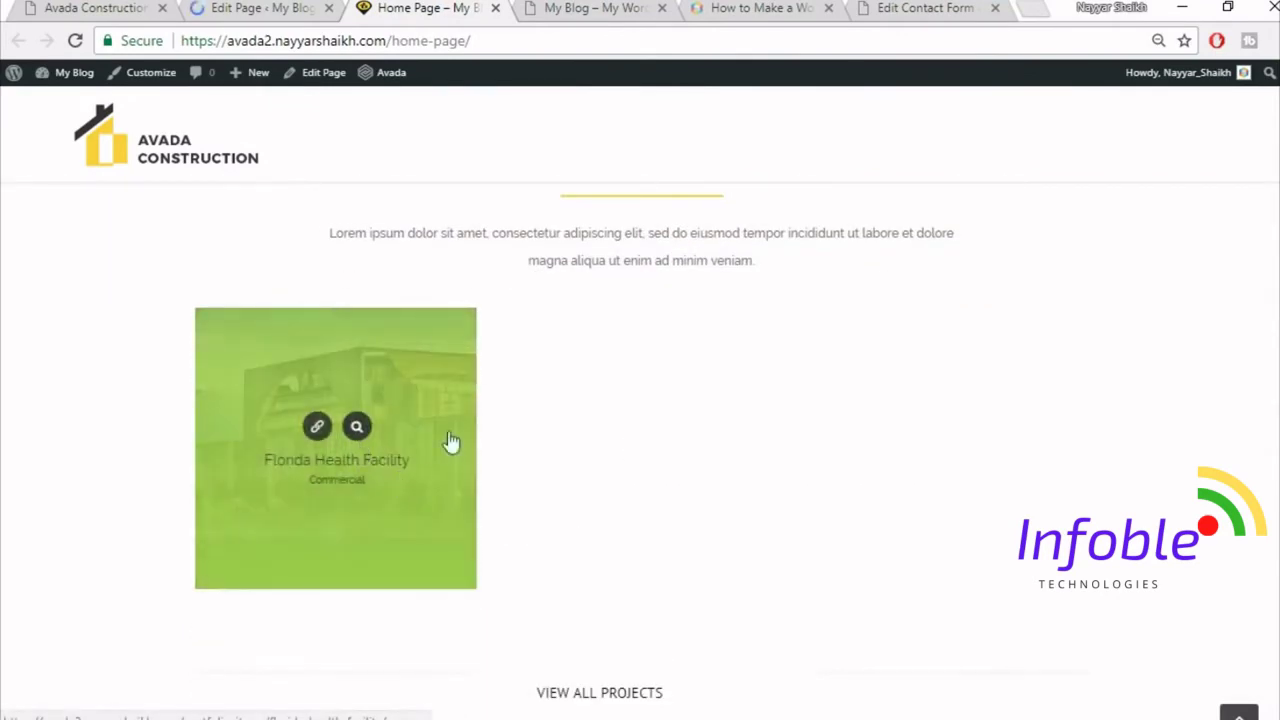
pyautogui.scroll(-2, 449, 446)
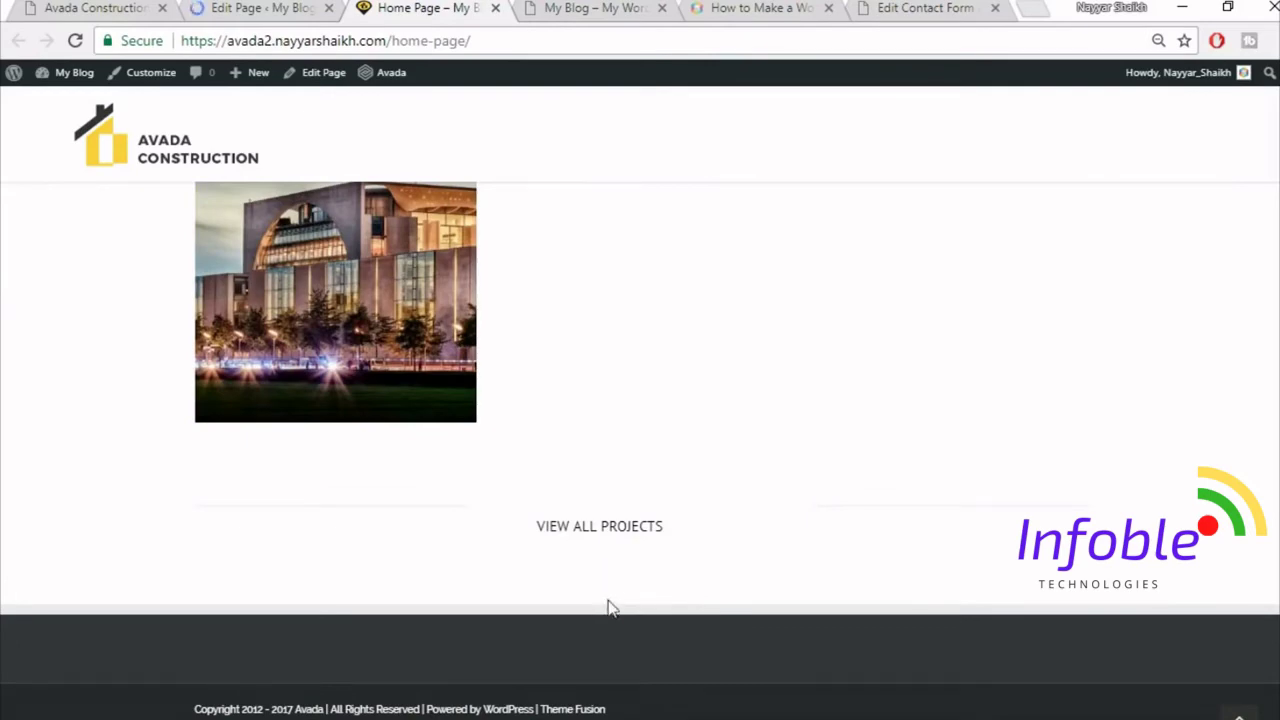
# - Start a new container below the projects row and bring up the reference Our Core Values section
pyautogui.click(88, 7)
pyautogui.scroll(-2, 957, 480)
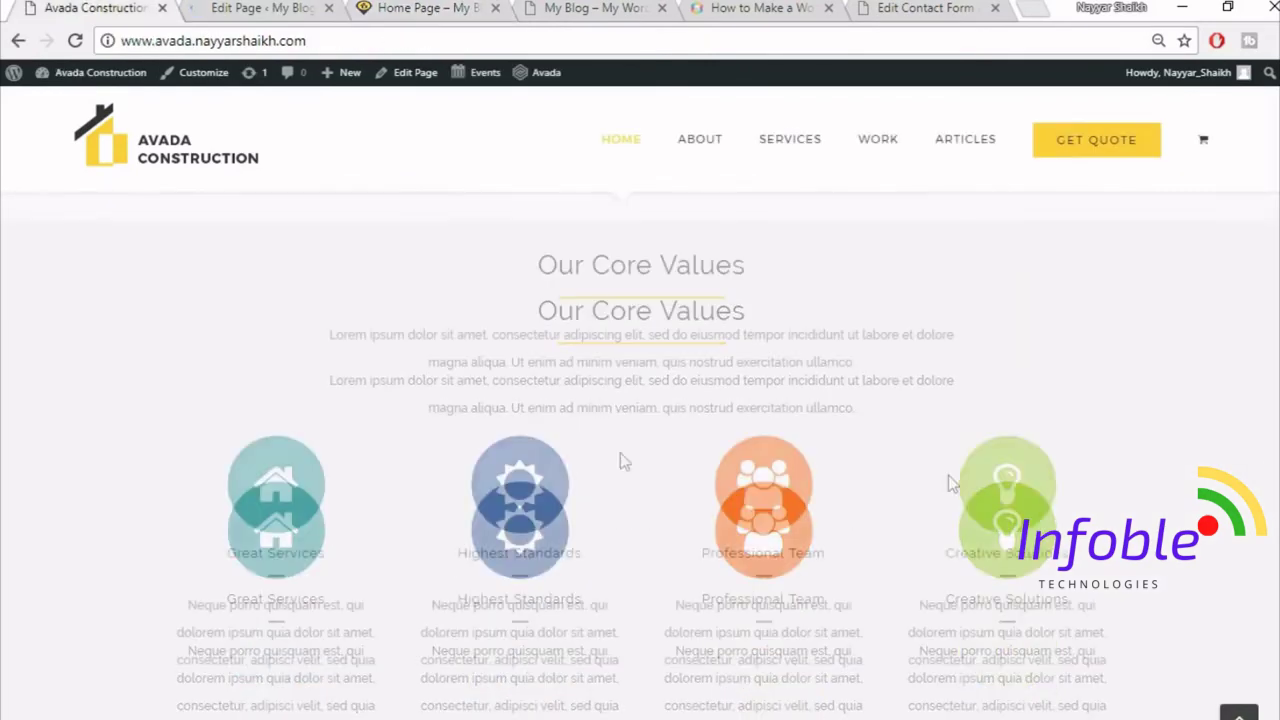
pyautogui.click(245, 7)
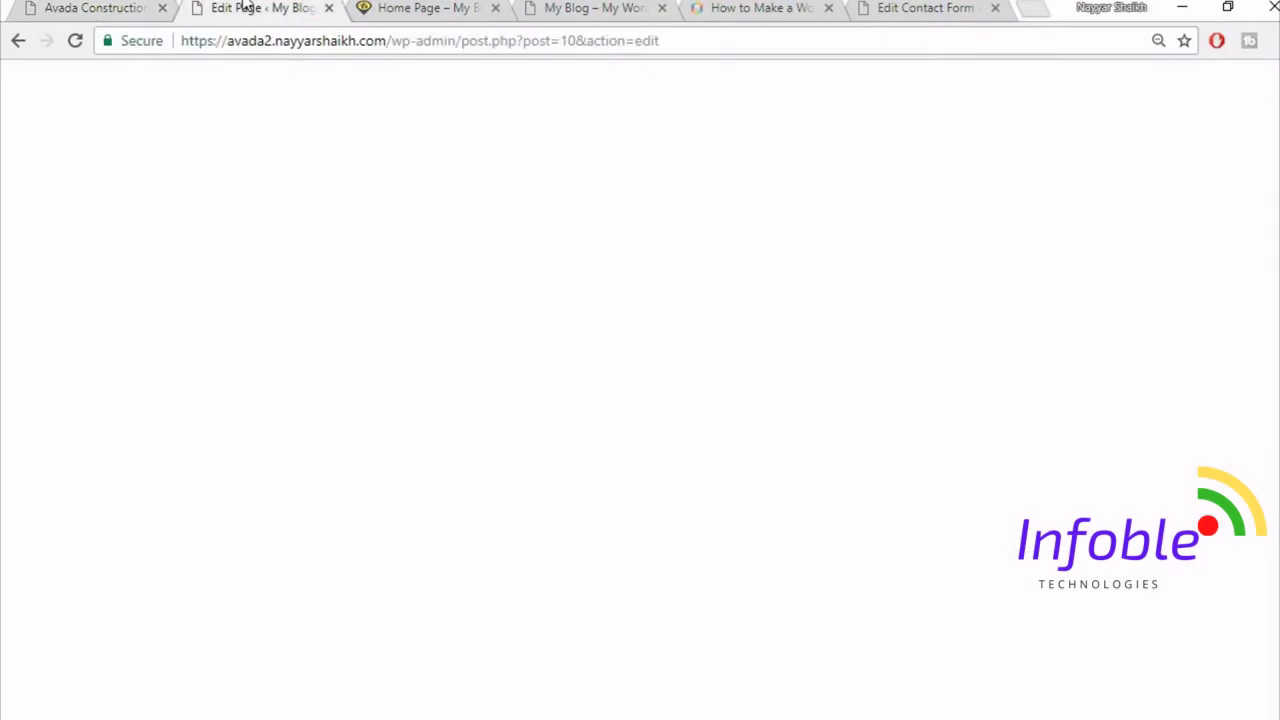
pyautogui.scroll(-15, 709, 323)
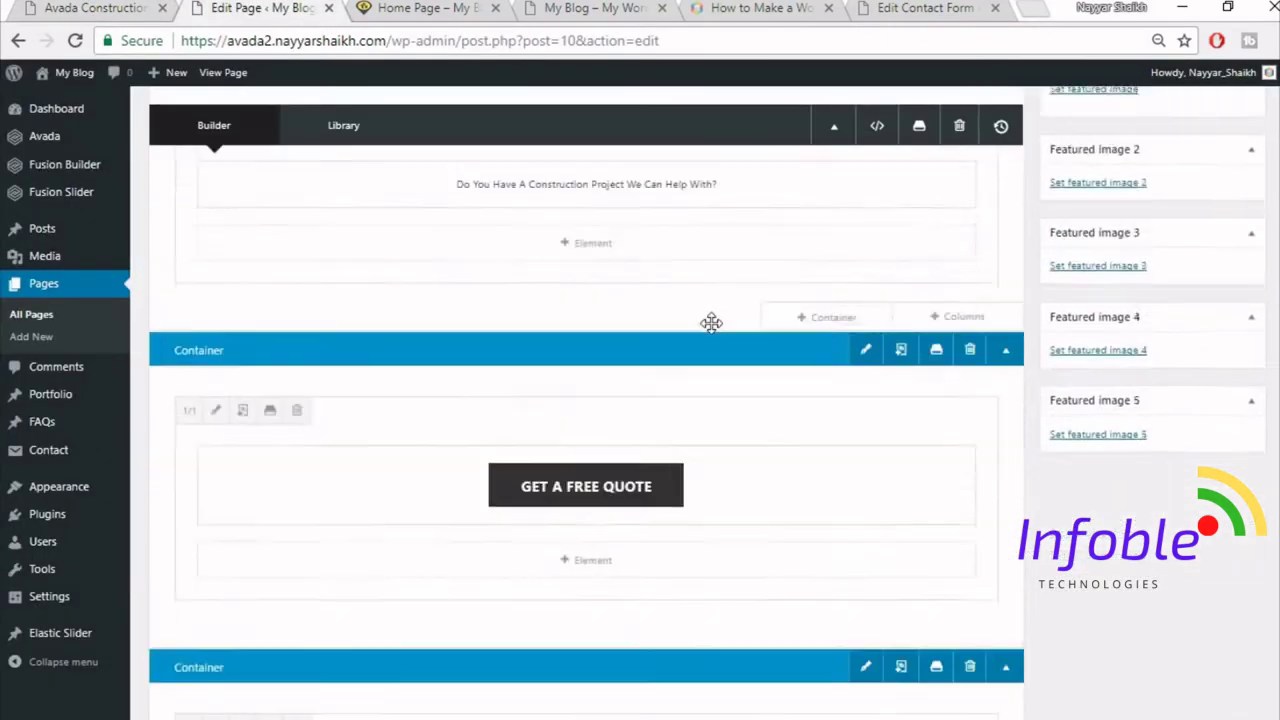
pyautogui.scroll(-5, 711, 334)
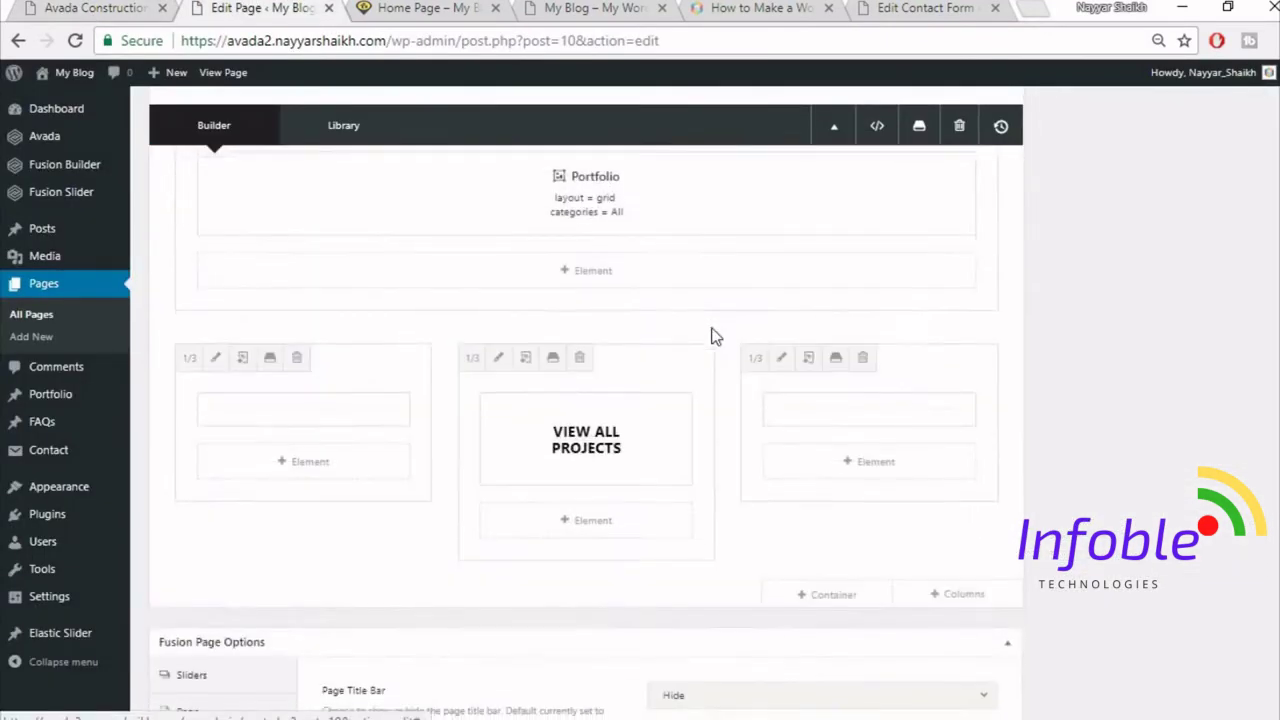
pyautogui.click(843, 404)
pyautogui.click(45, 6)
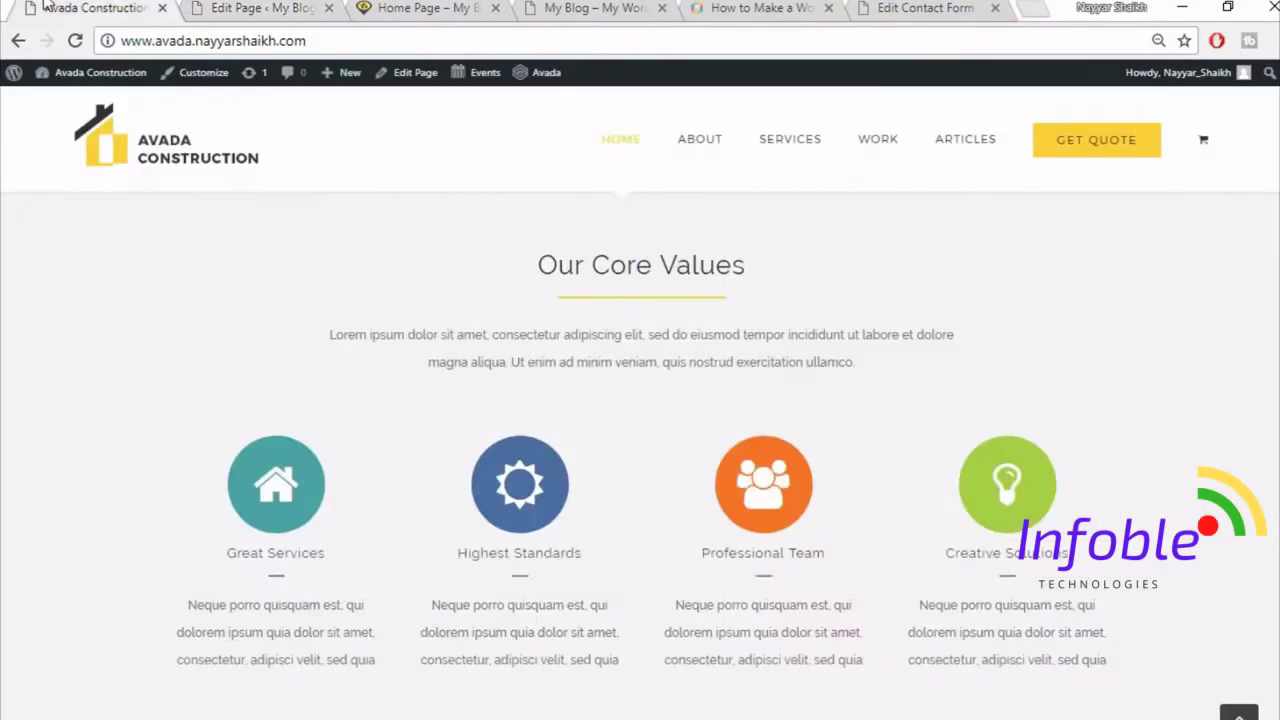
pyautogui.scroll(1, 590, 360)
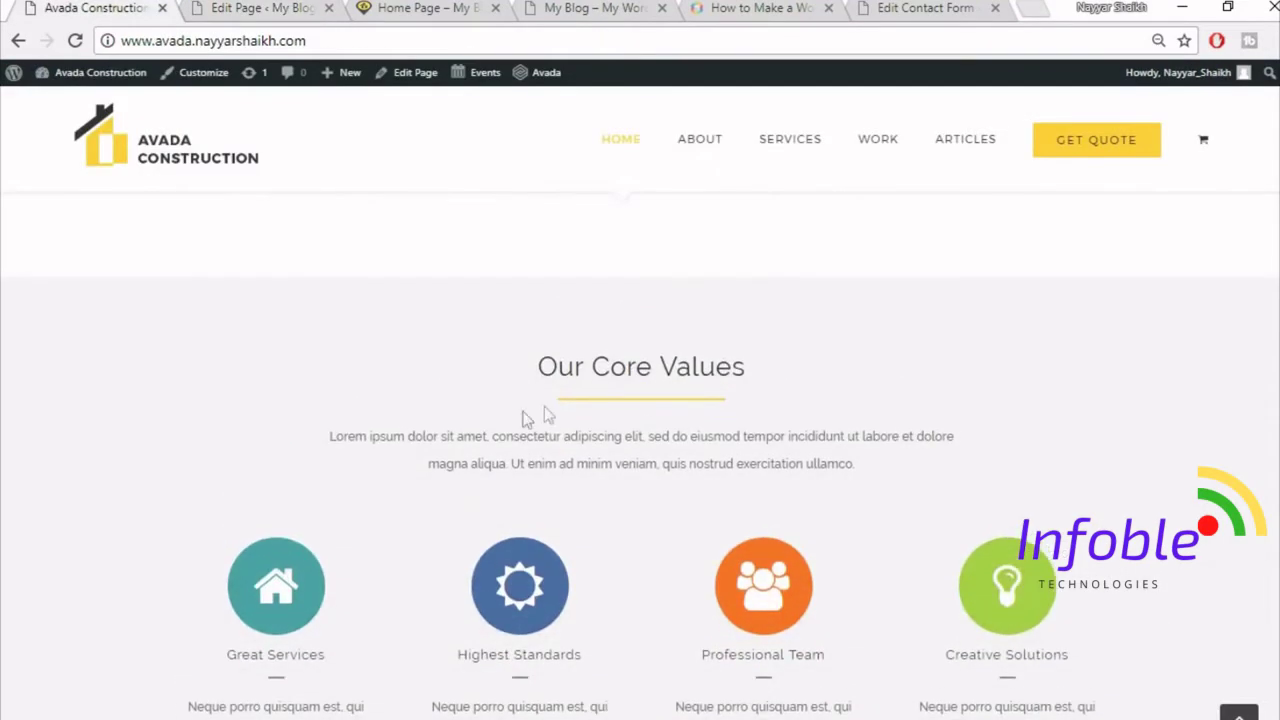
# - Insert the saved Title container from the library and copy the reference 'Our Core Values' heading
pyautogui.click(247, 8)
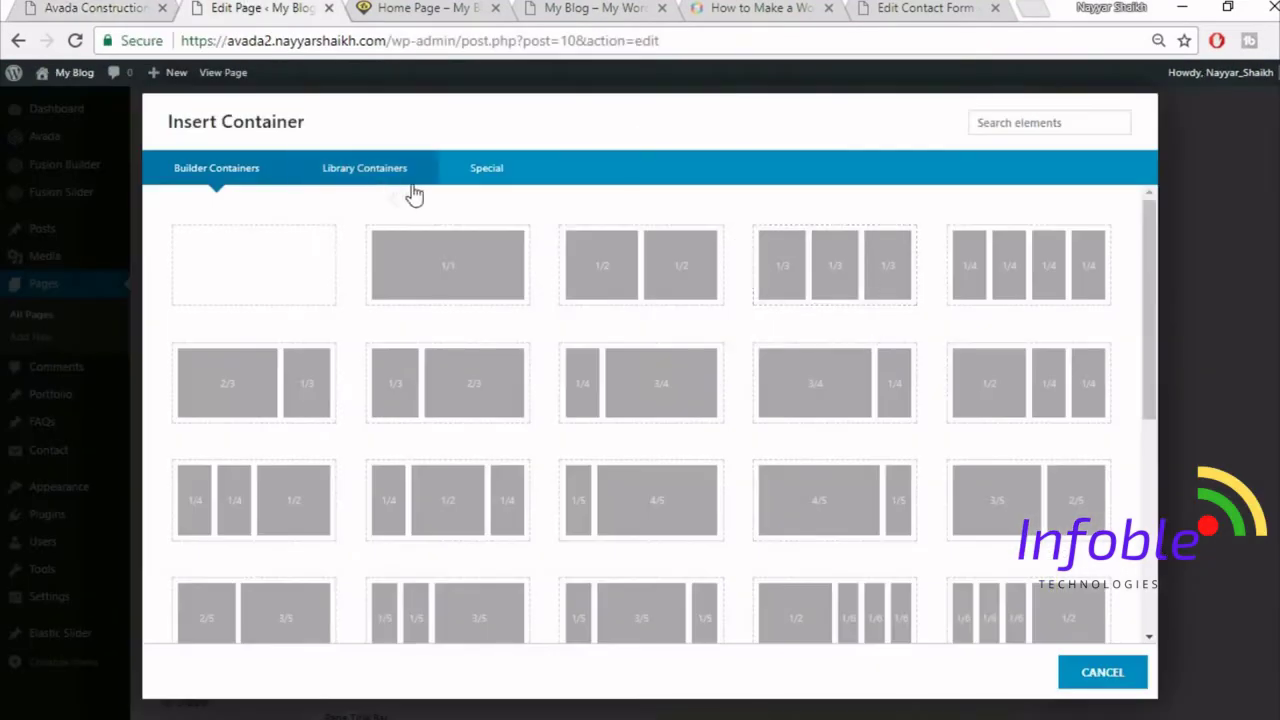
pyautogui.click(385, 180)
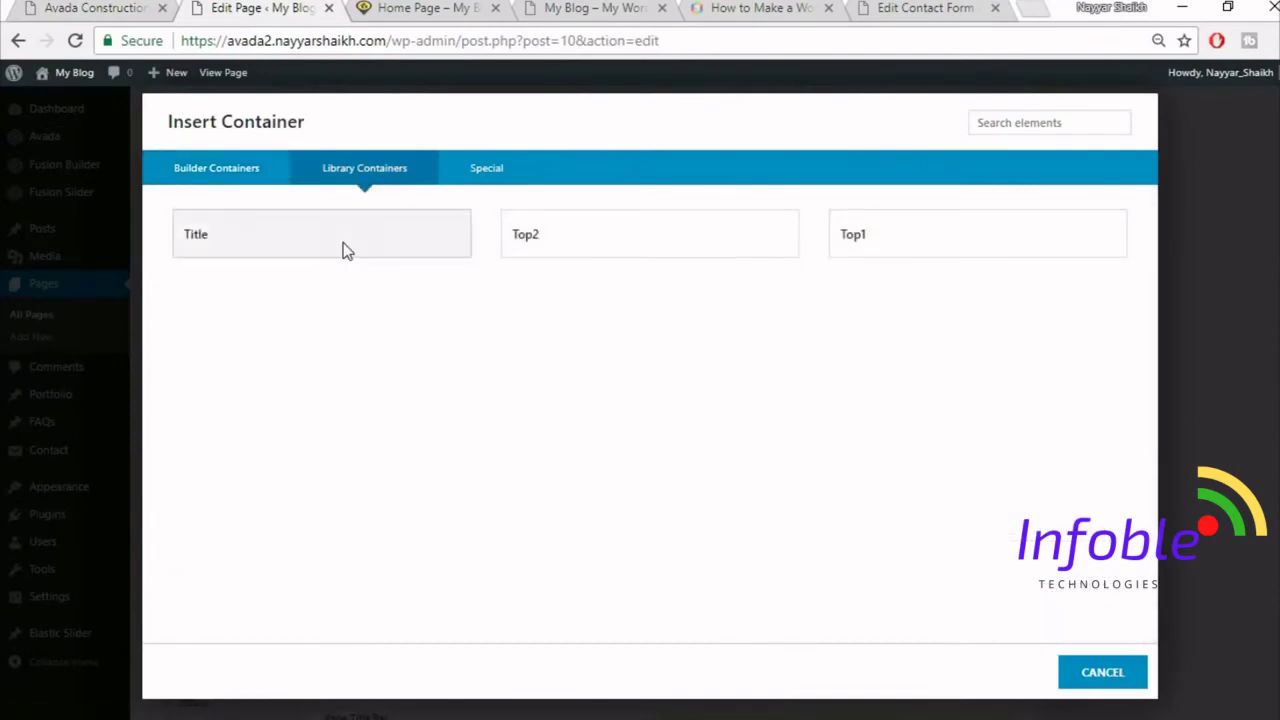
pyautogui.click(345, 251)
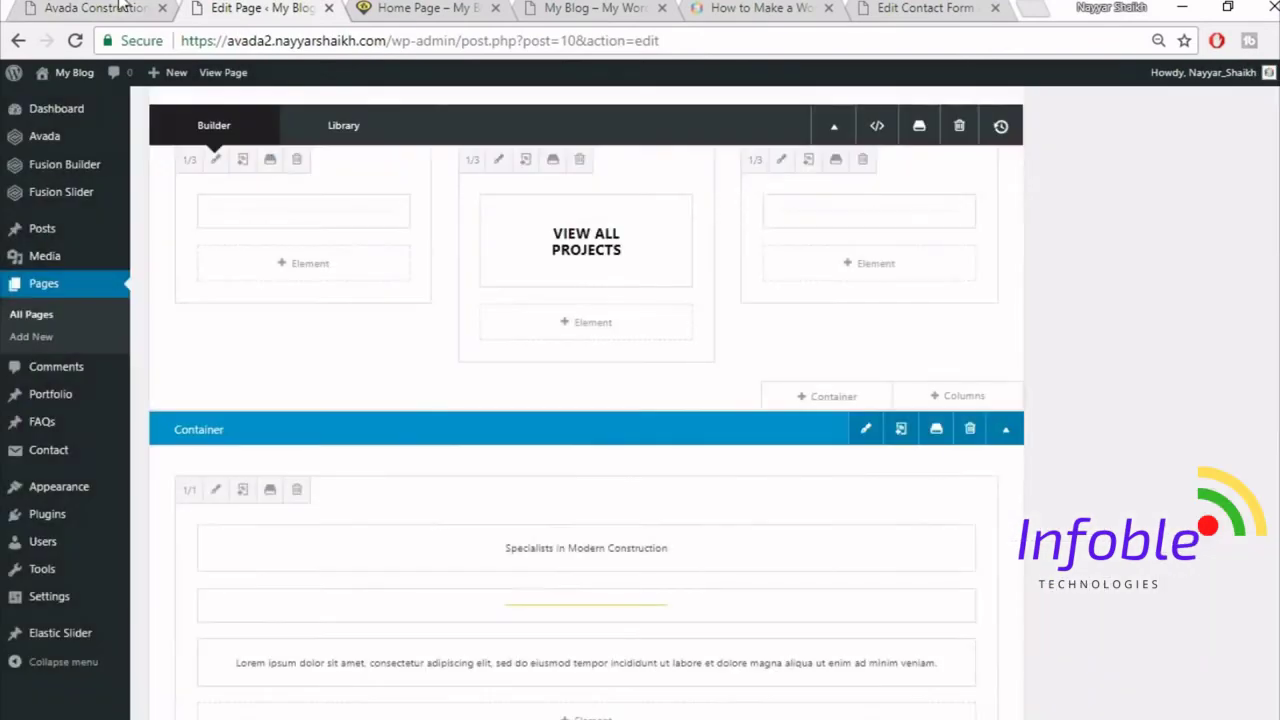
pyautogui.click(120, 7)
pyautogui.moveTo(530, 370); pyautogui.dragTo(810, 372)
pyautogui.hotkey('ctrl', 'c')
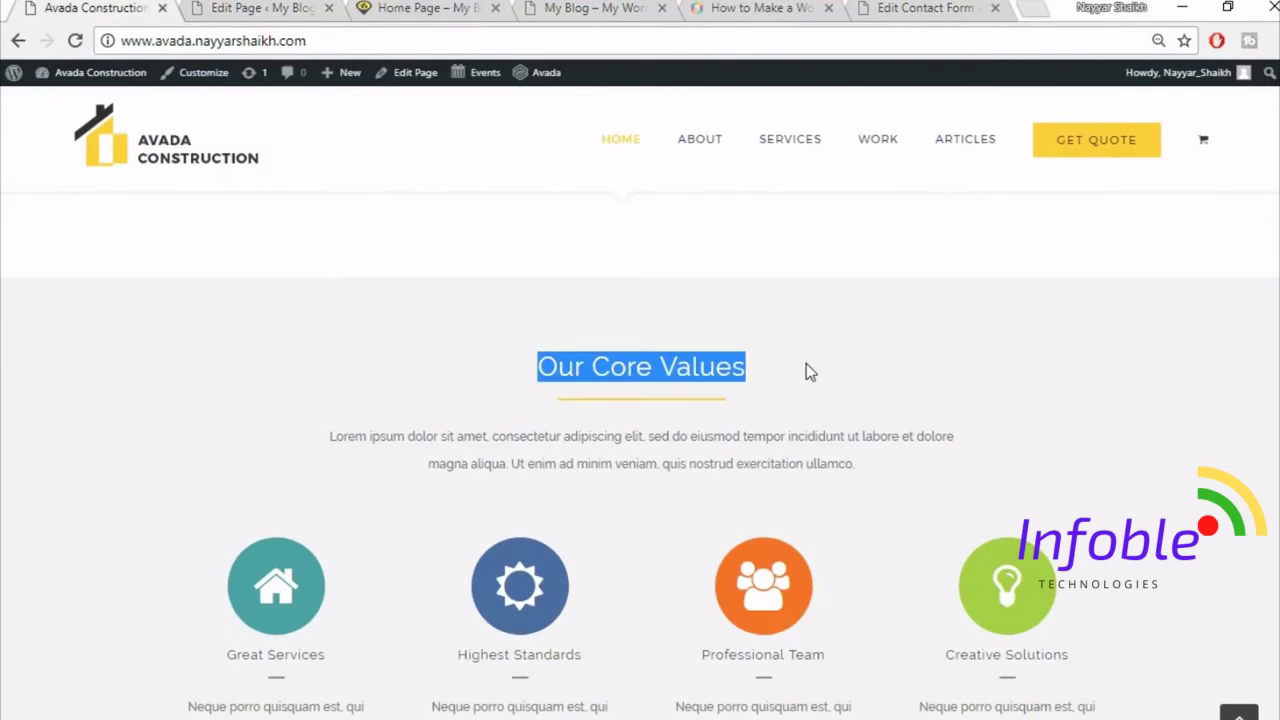
pyautogui.click(255, 8)
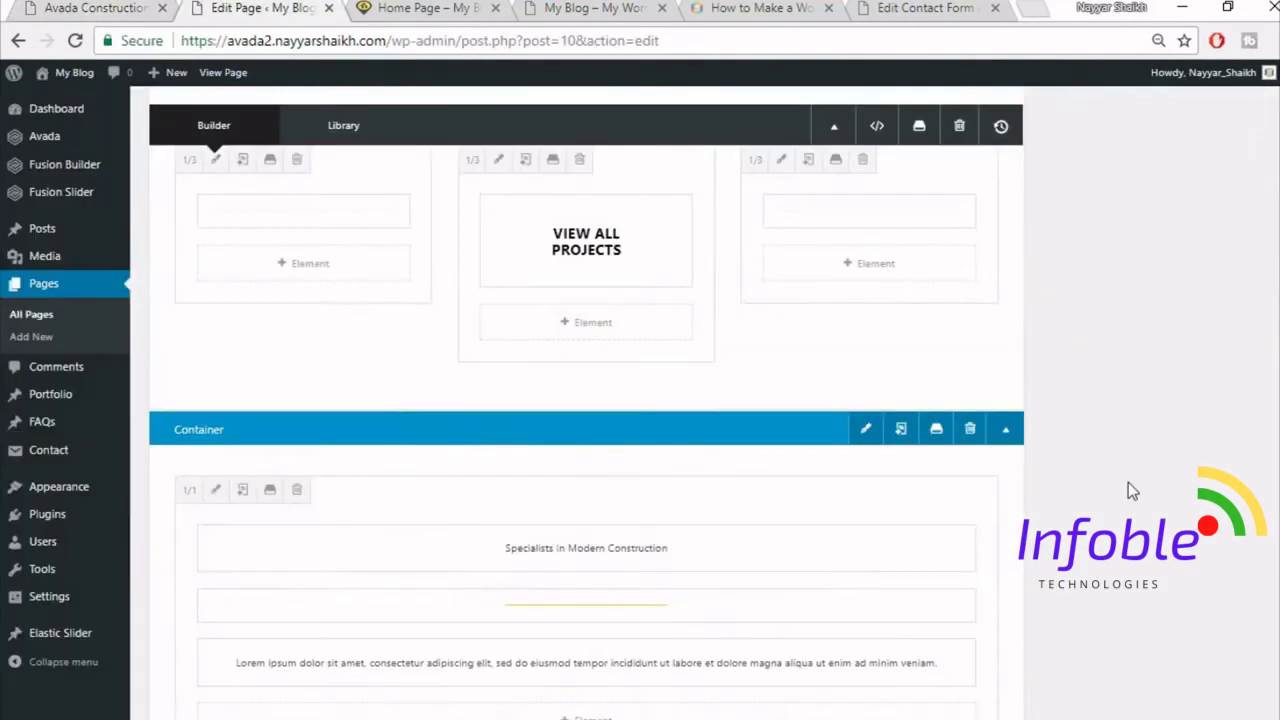
# - Replace the heading text with 'Our Core Values', centre it, and save the text block
pyautogui.scroll(-1, 1128, 491)
pyautogui.click(545, 451)
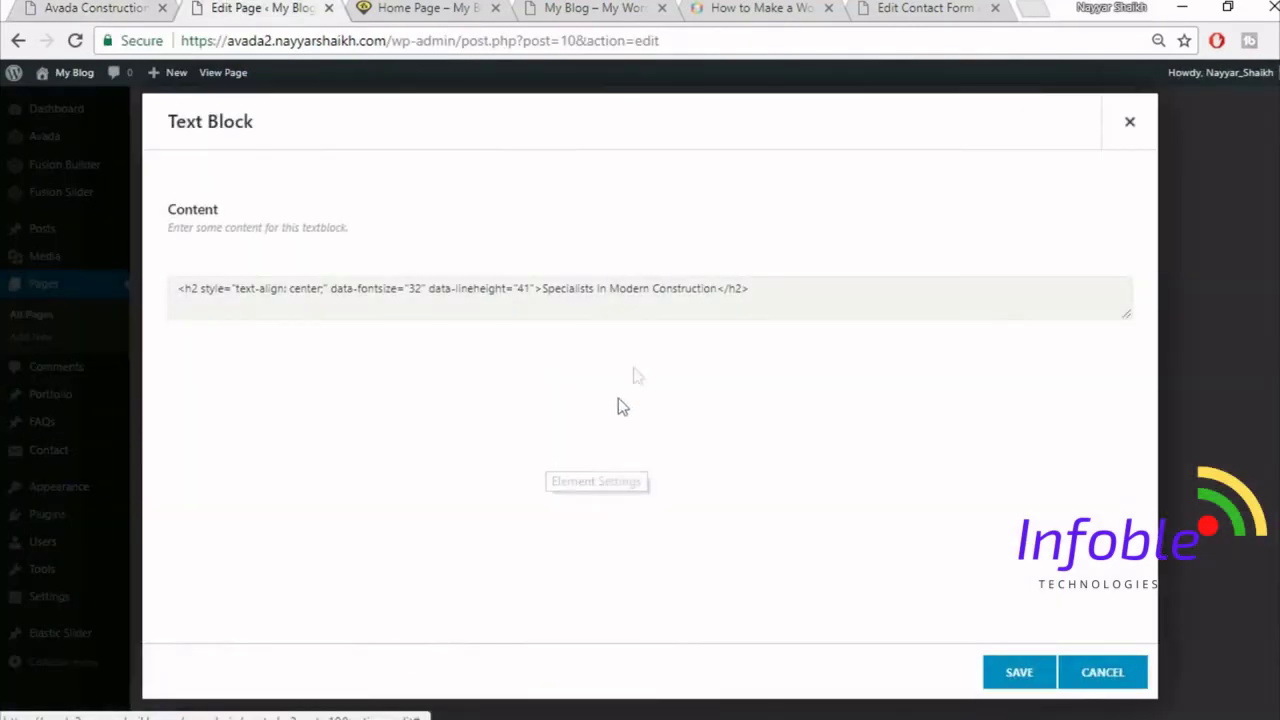
pyautogui.tripleClick(640, 380)
pyautogui.hotkey('ctrl', 'v')
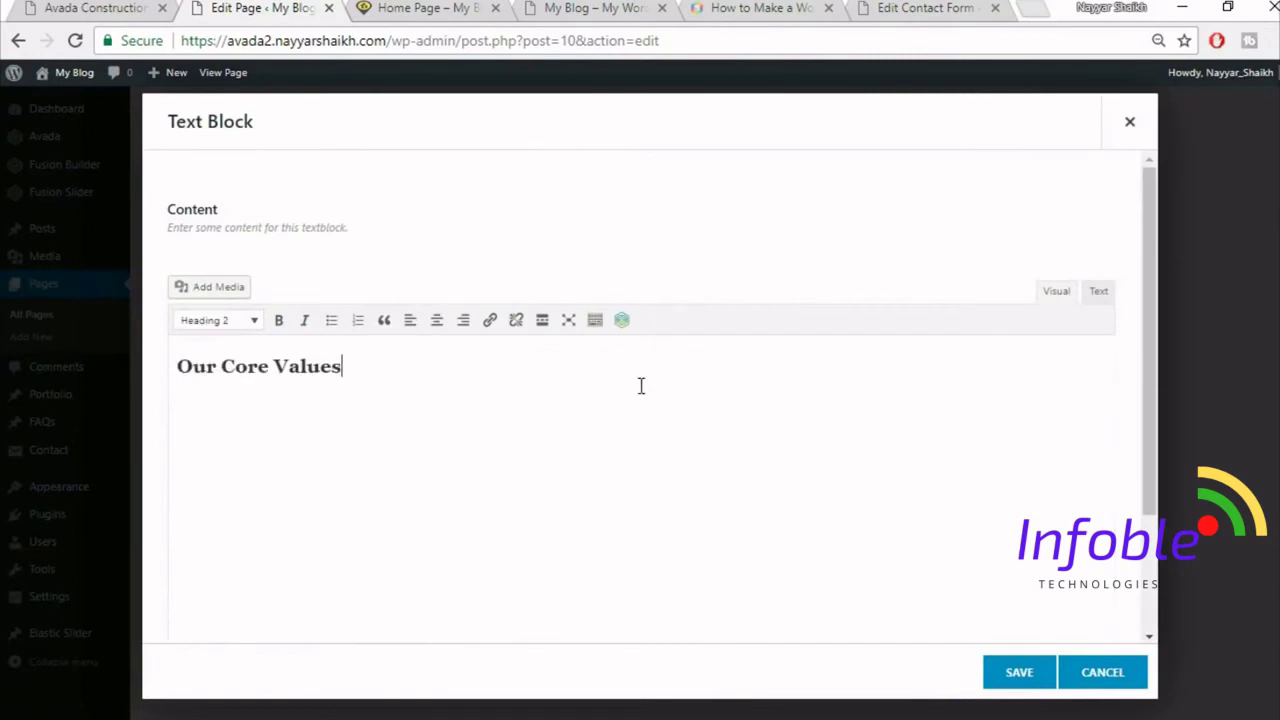
pyautogui.hotkey('ctrl', 'a')
pyautogui.click(436, 320)
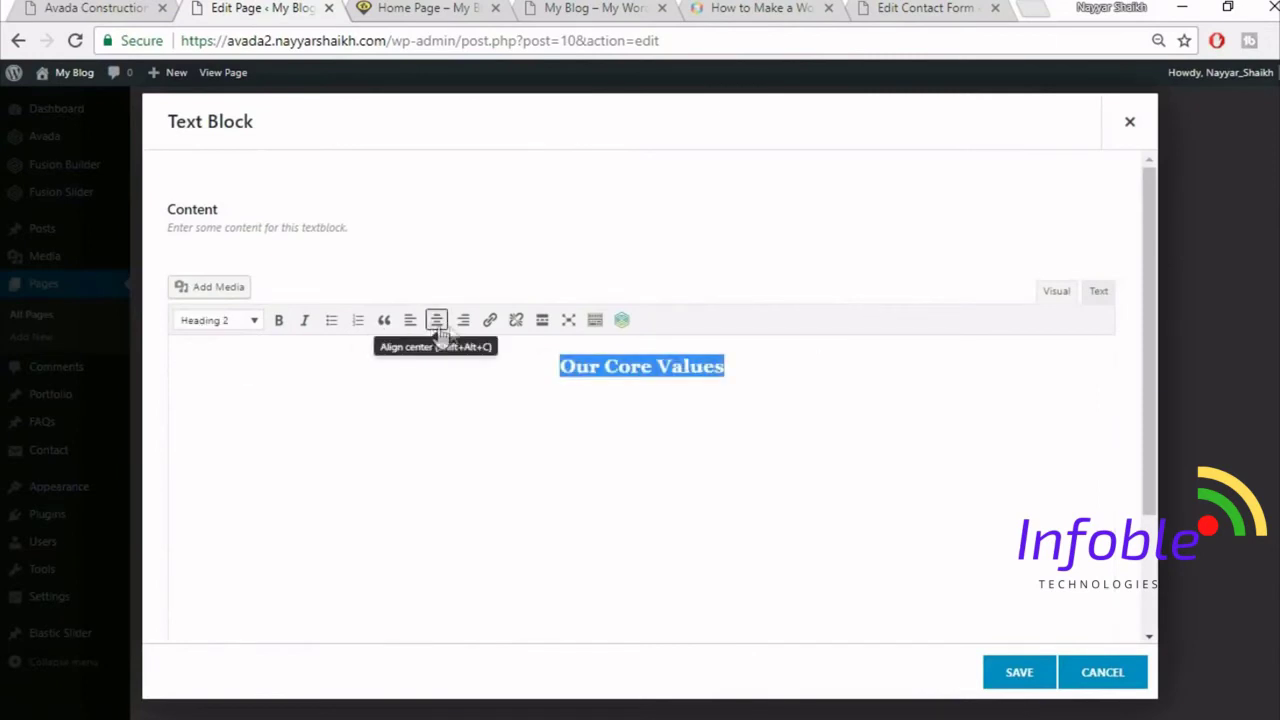
pyautogui.click(1017, 684)
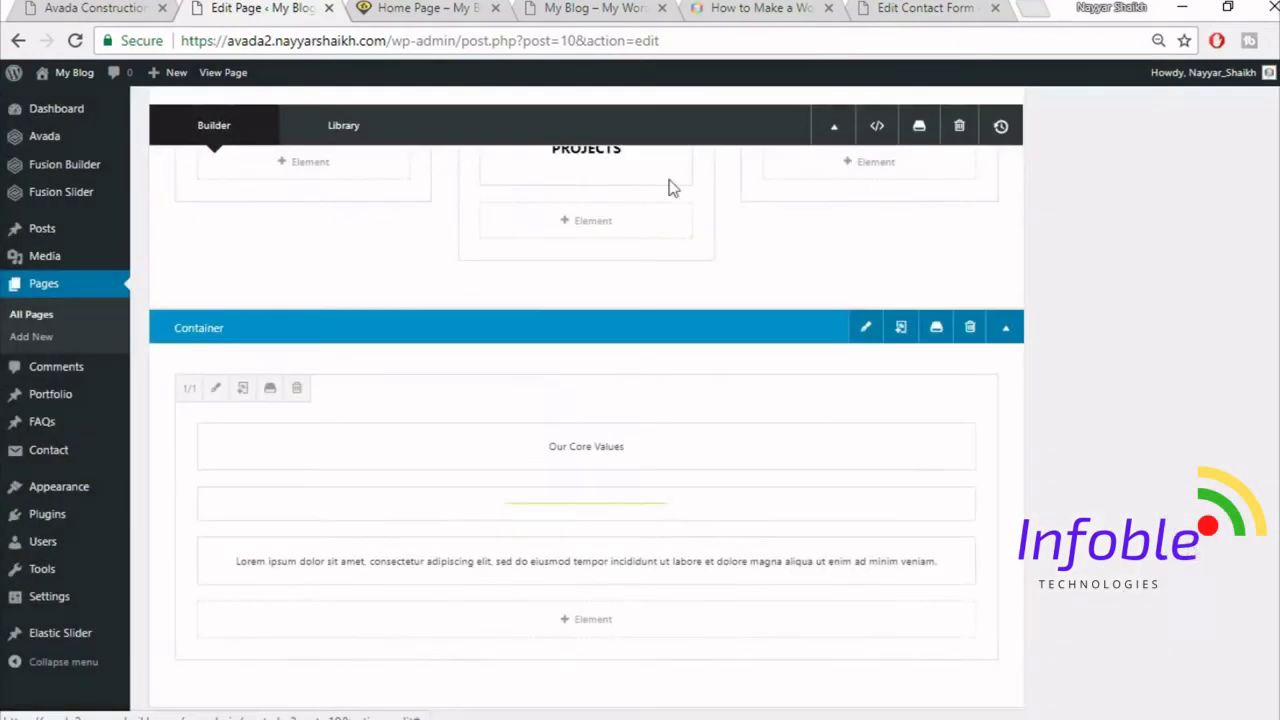
# - Check the live site's core values section, then return to the page layout
pyautogui.click(113, 7)
pyautogui.scroll(-2, 759, 481)
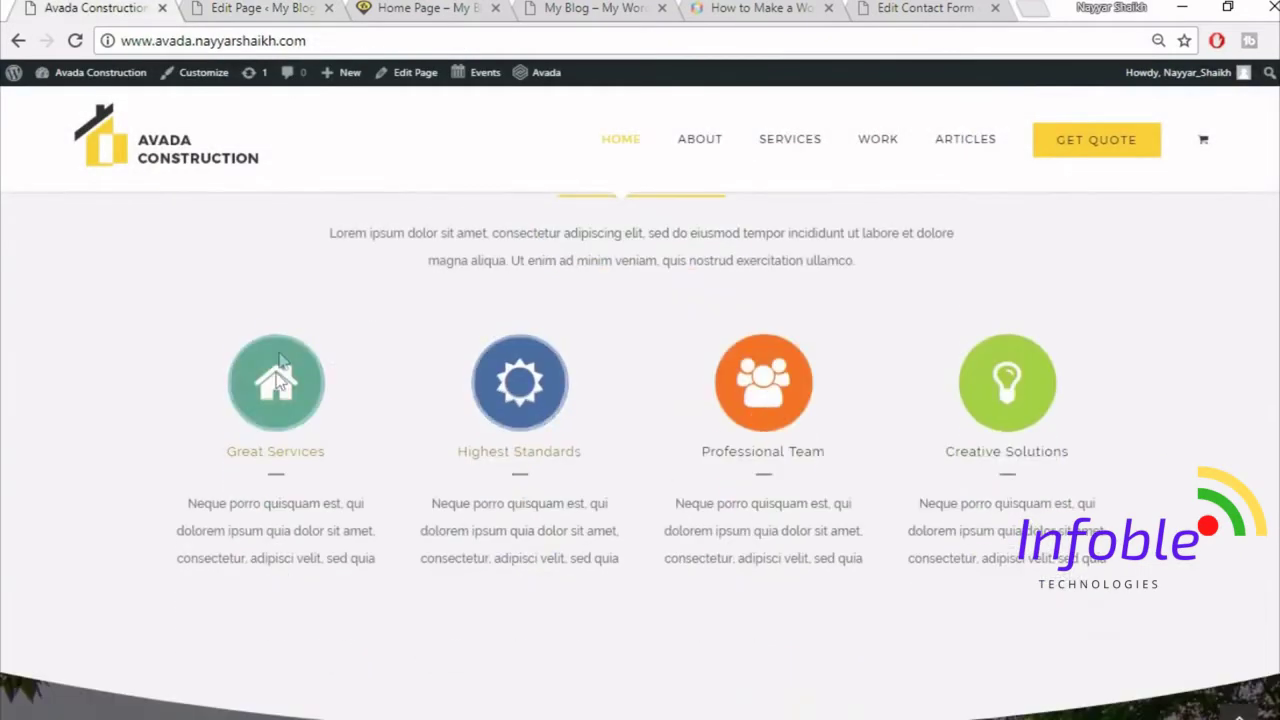
pyautogui.click(262, 8)
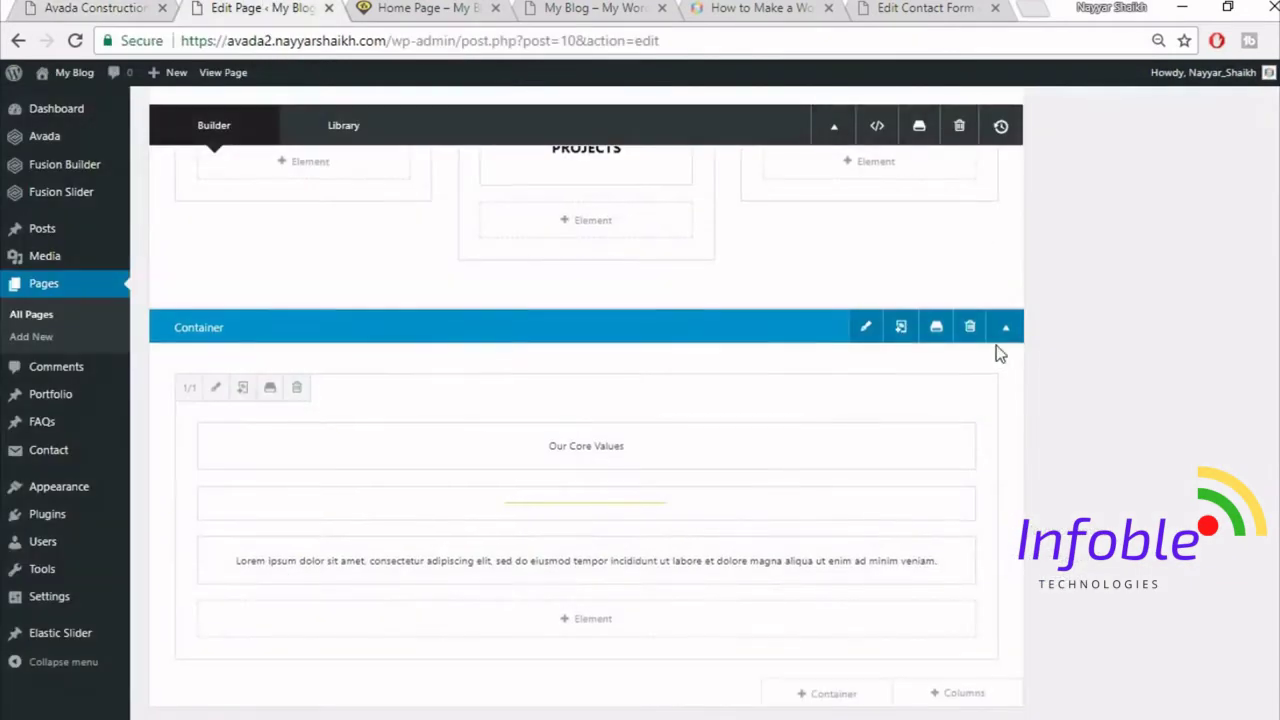
pyautogui.scroll(-2, 970, 430)
# - Add a single full-width column row below the Our Core Values heading
pyautogui.click(970, 491)
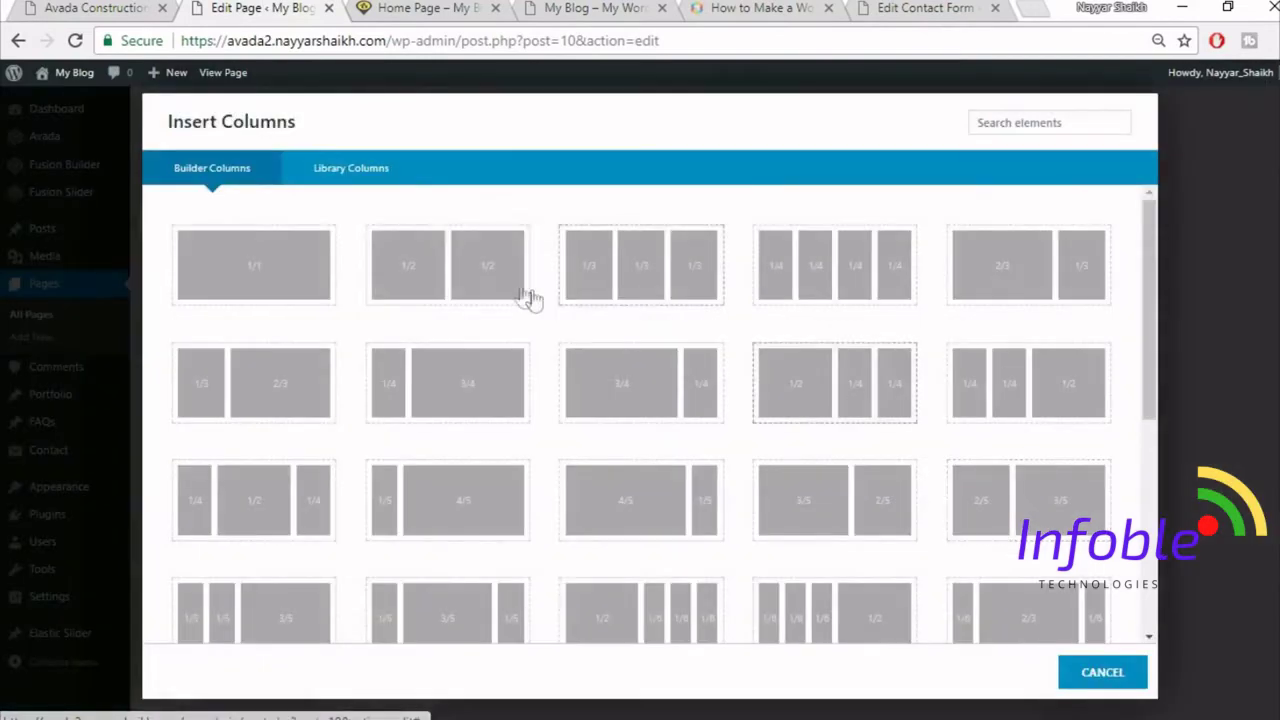
pyautogui.click(260, 275)
pyautogui.hotkey('ctrl', '1')
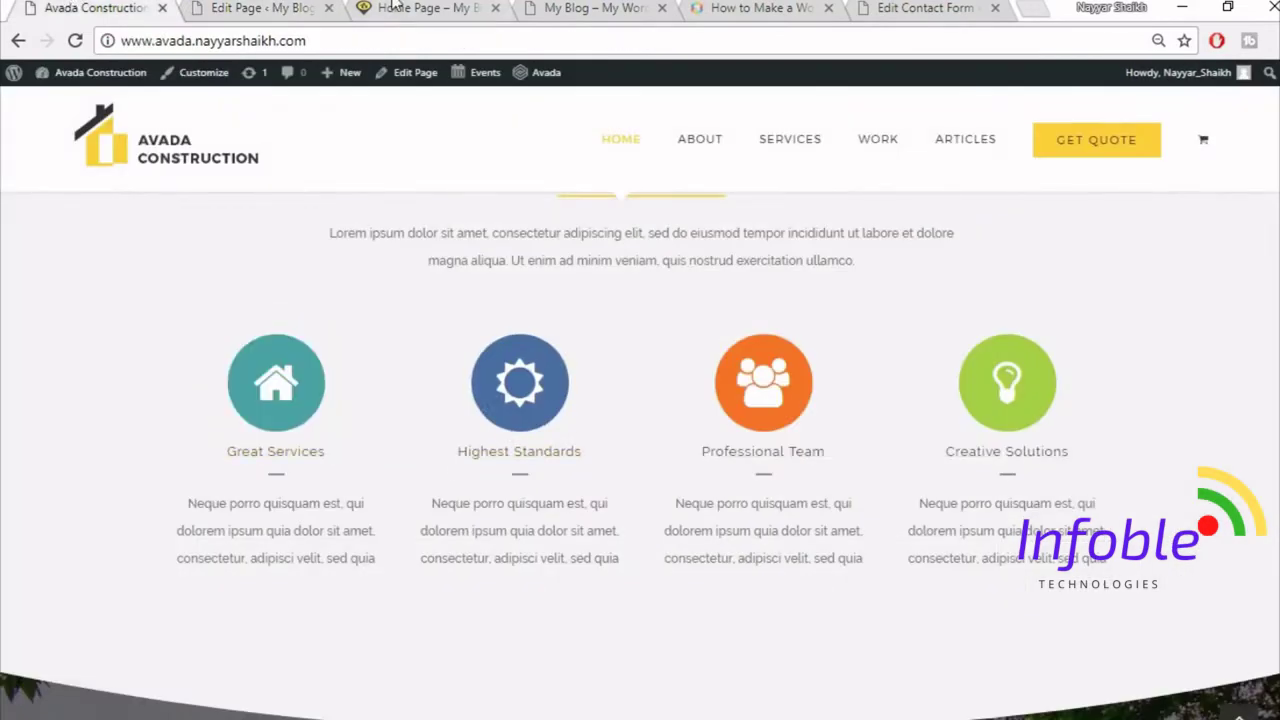
pyautogui.click(247, 8)
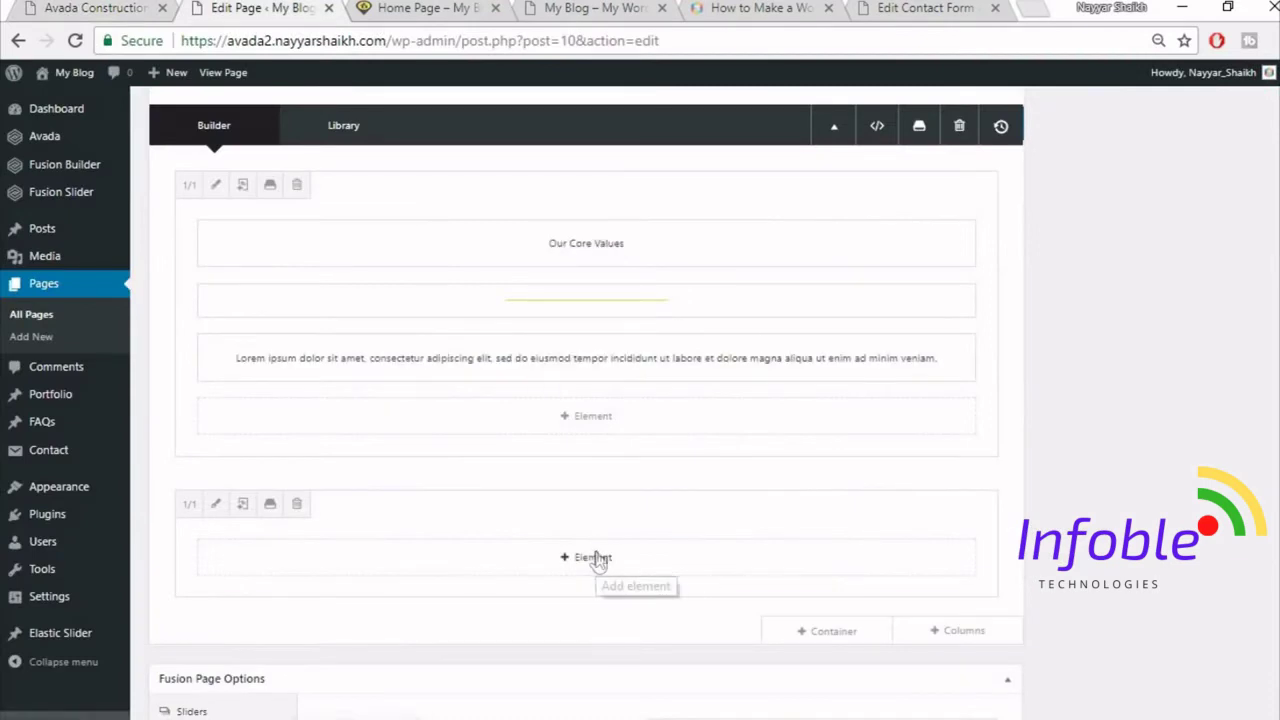
# - Add a Content Boxes element to the column with the Classic Icon On Top layout
pyautogui.click(594, 557)
pyautogui.click(1020, 124)
pyautogui.write('c')
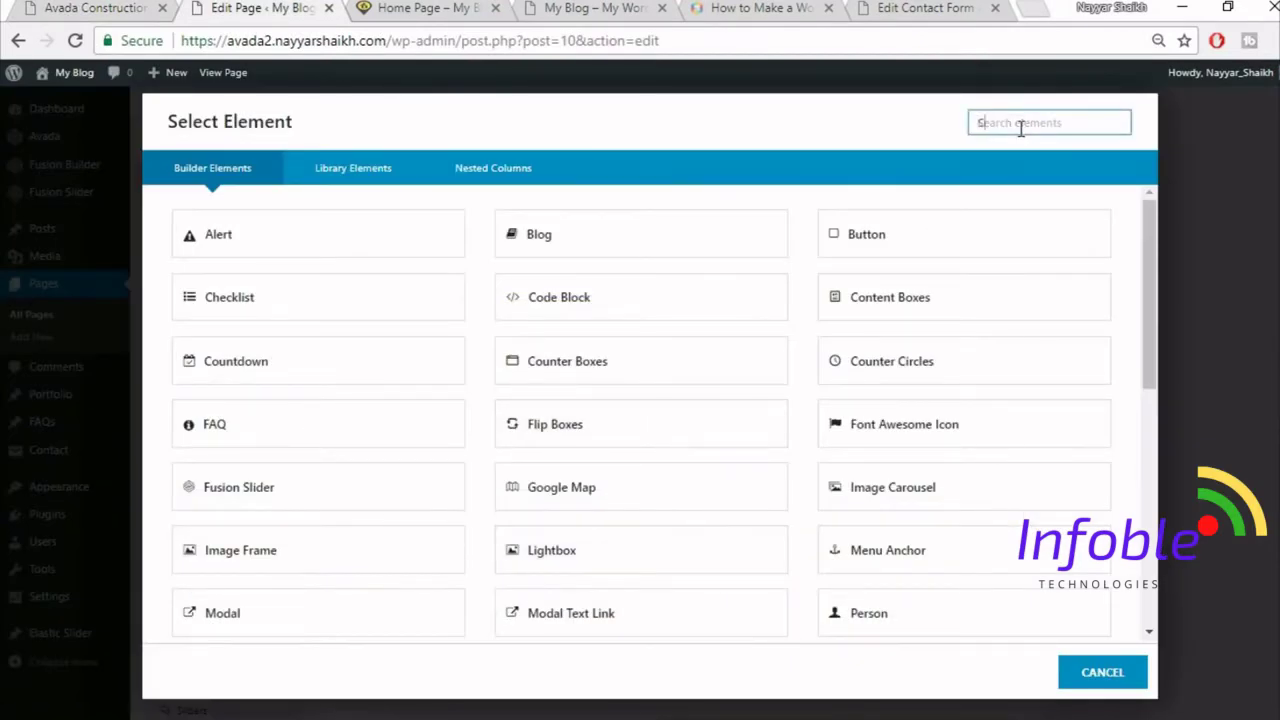
pyautogui.write('ON')
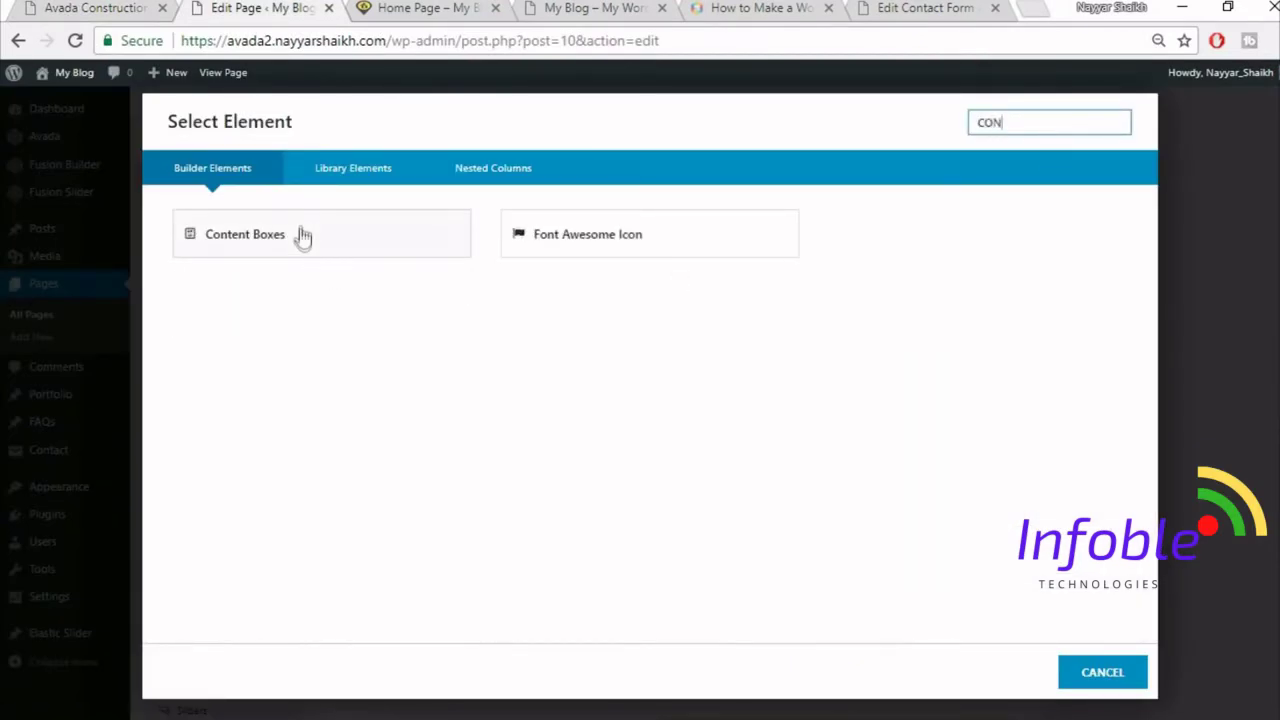
pyautogui.click(303, 235)
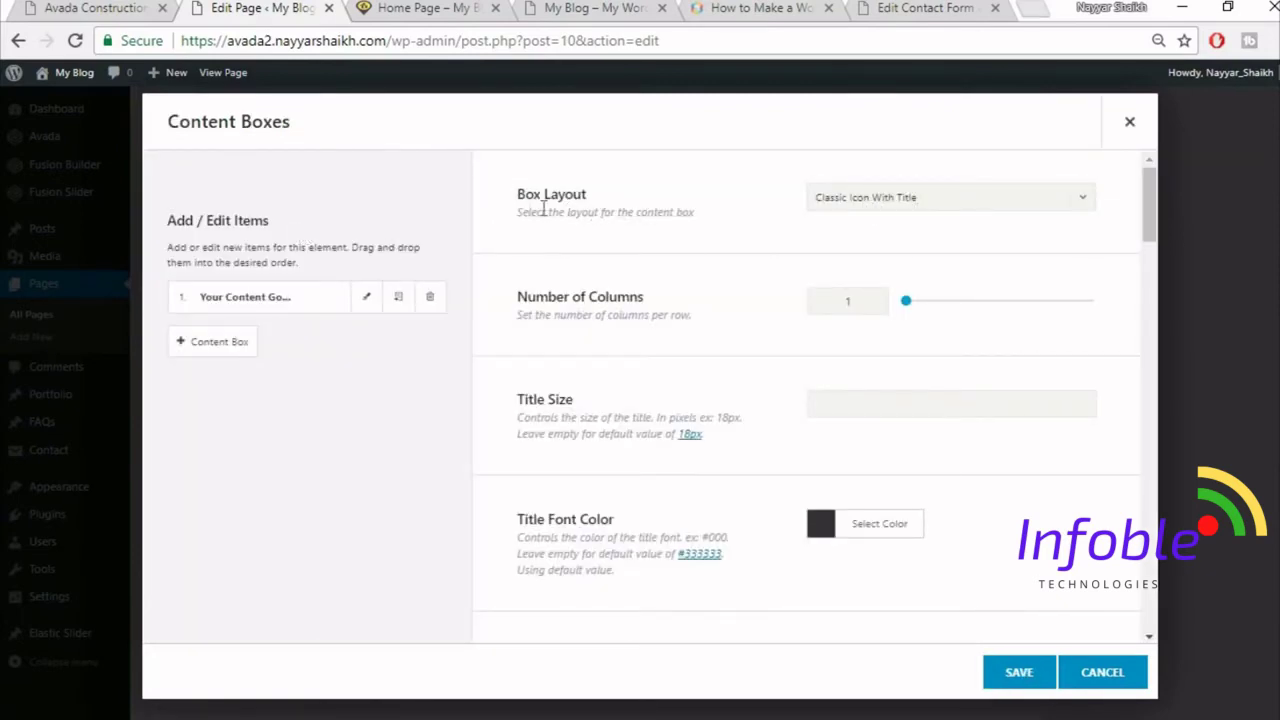
pyautogui.click(881, 205)
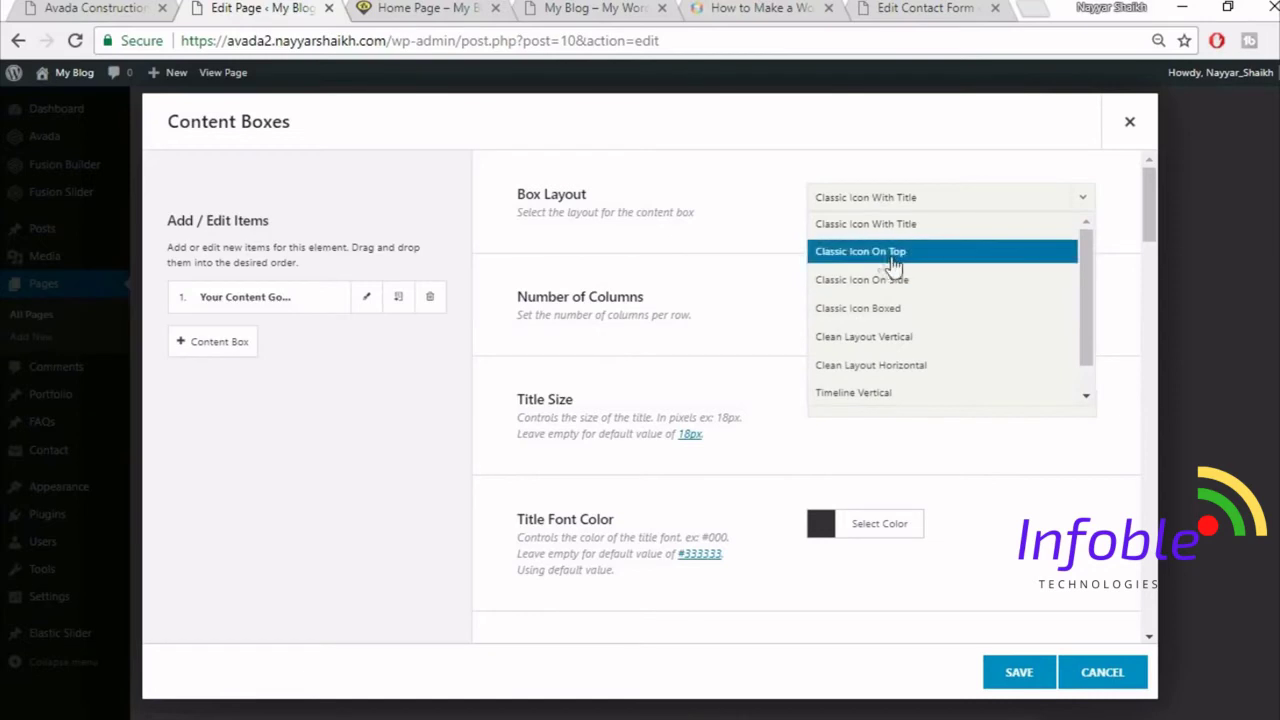
pyautogui.click(897, 258)
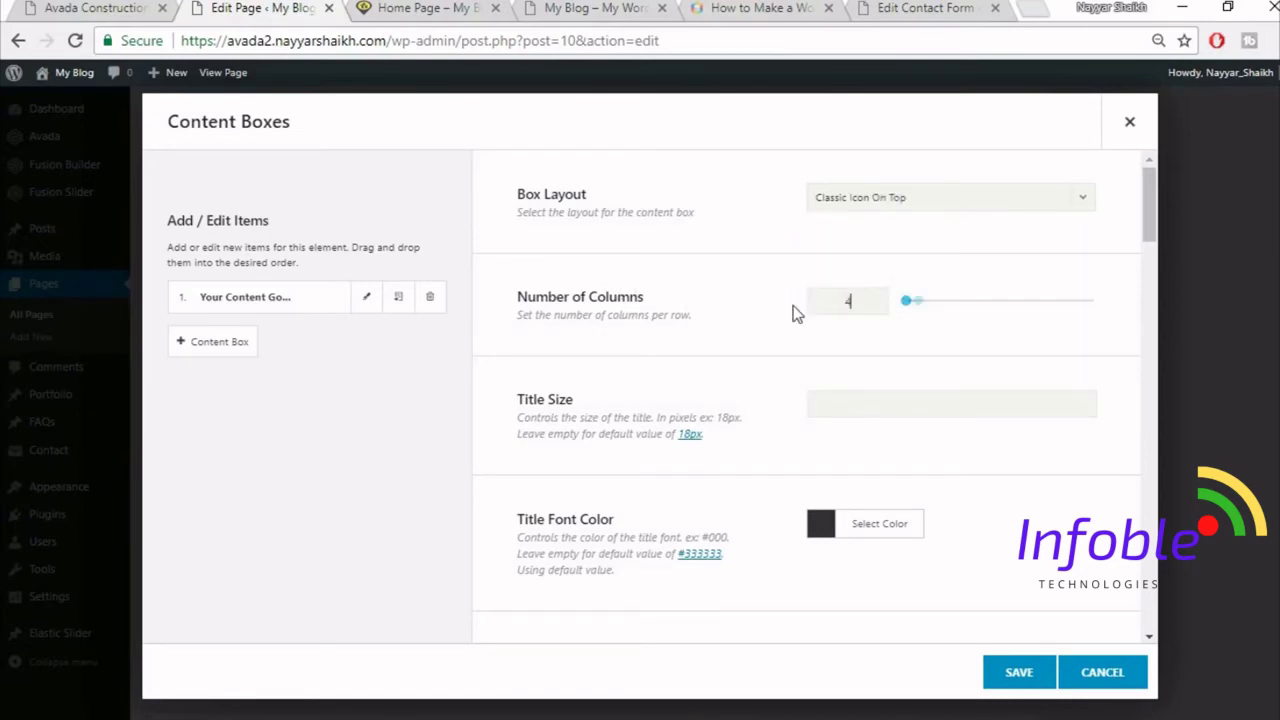
# - Set the Content Boxes to 4 columns and enter values 0 and 60 in further settings
pyautogui.click(140, 5)
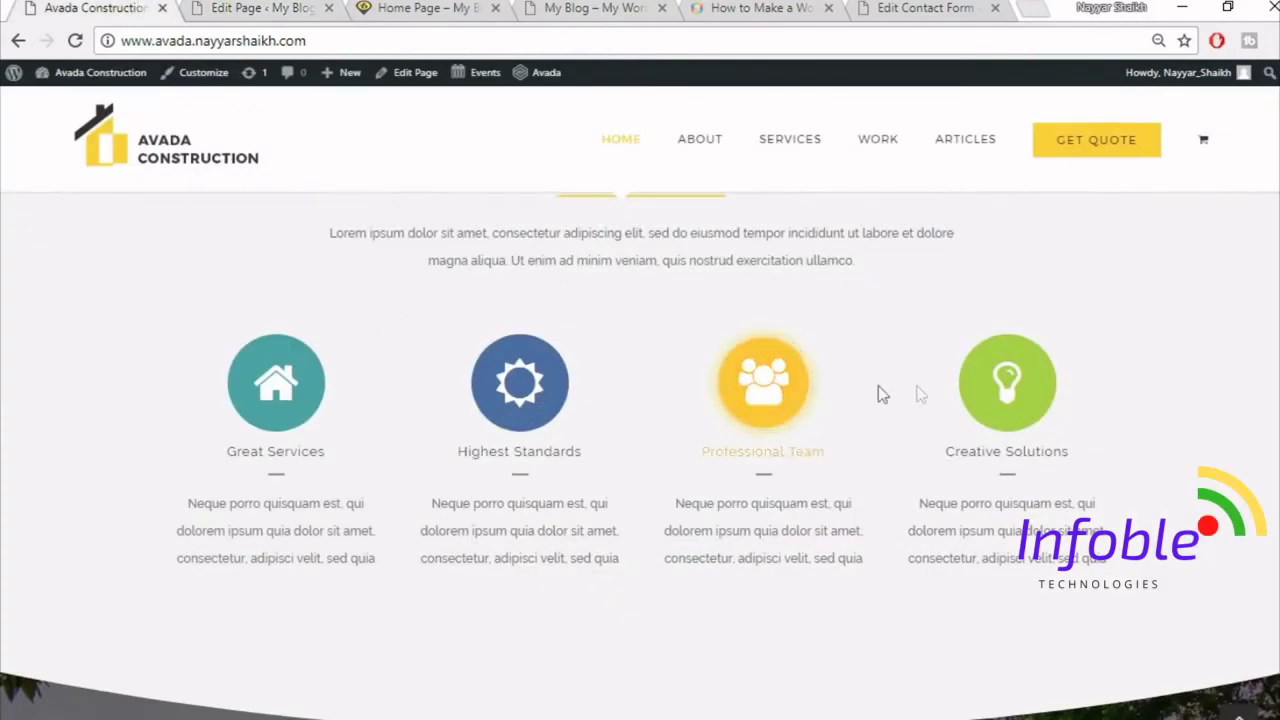
pyautogui.click(275, 7)
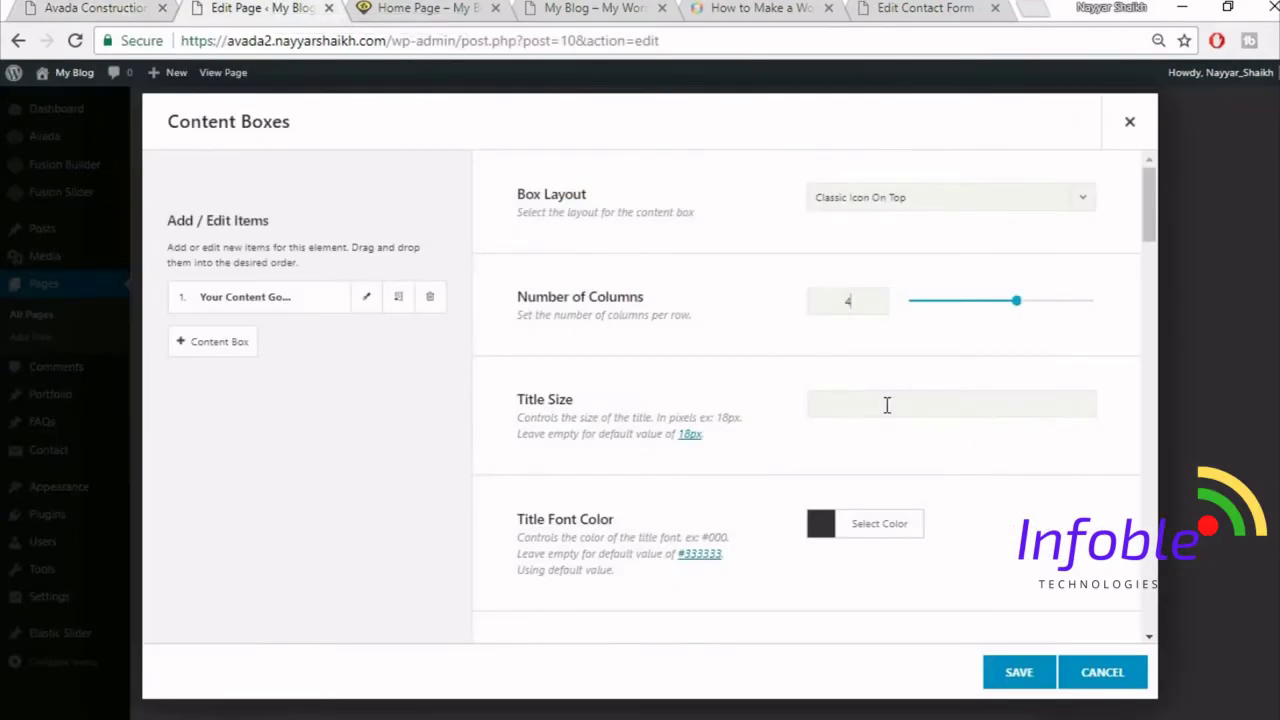
pyautogui.scroll(-2, 887, 412)
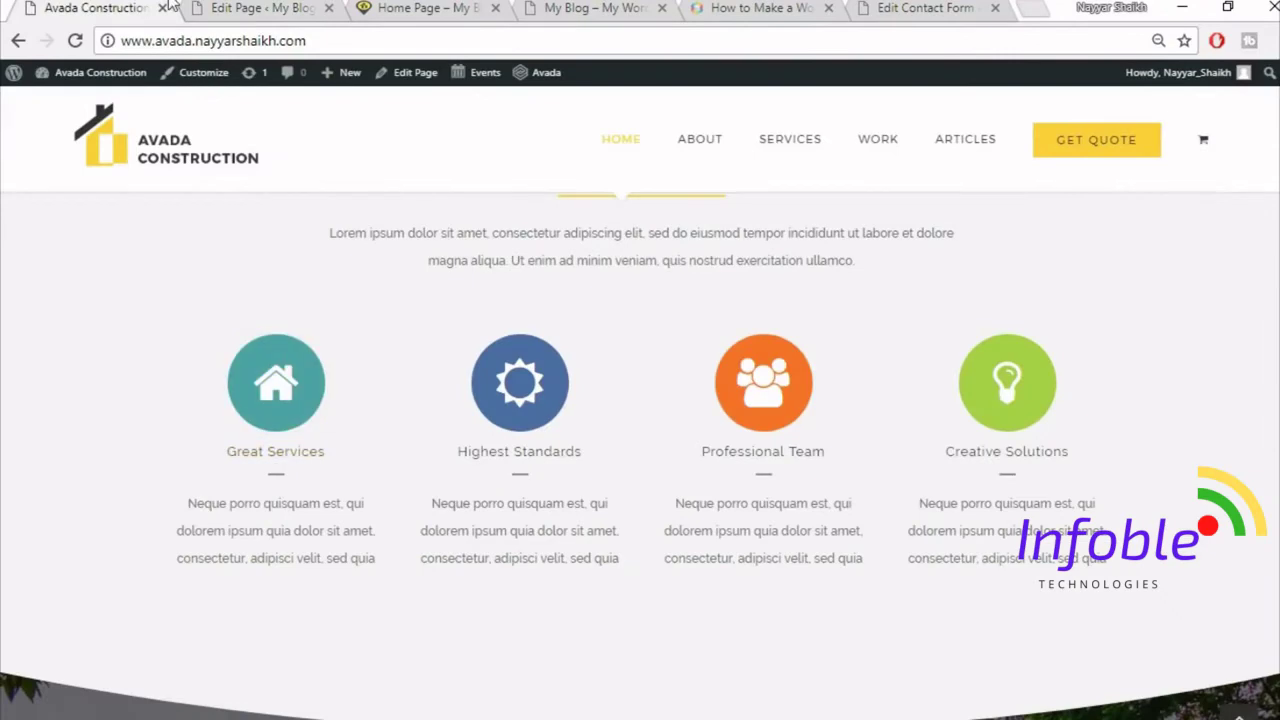
pyautogui.click(318, 8)
pyautogui.scroll(-1, 1060, 360)
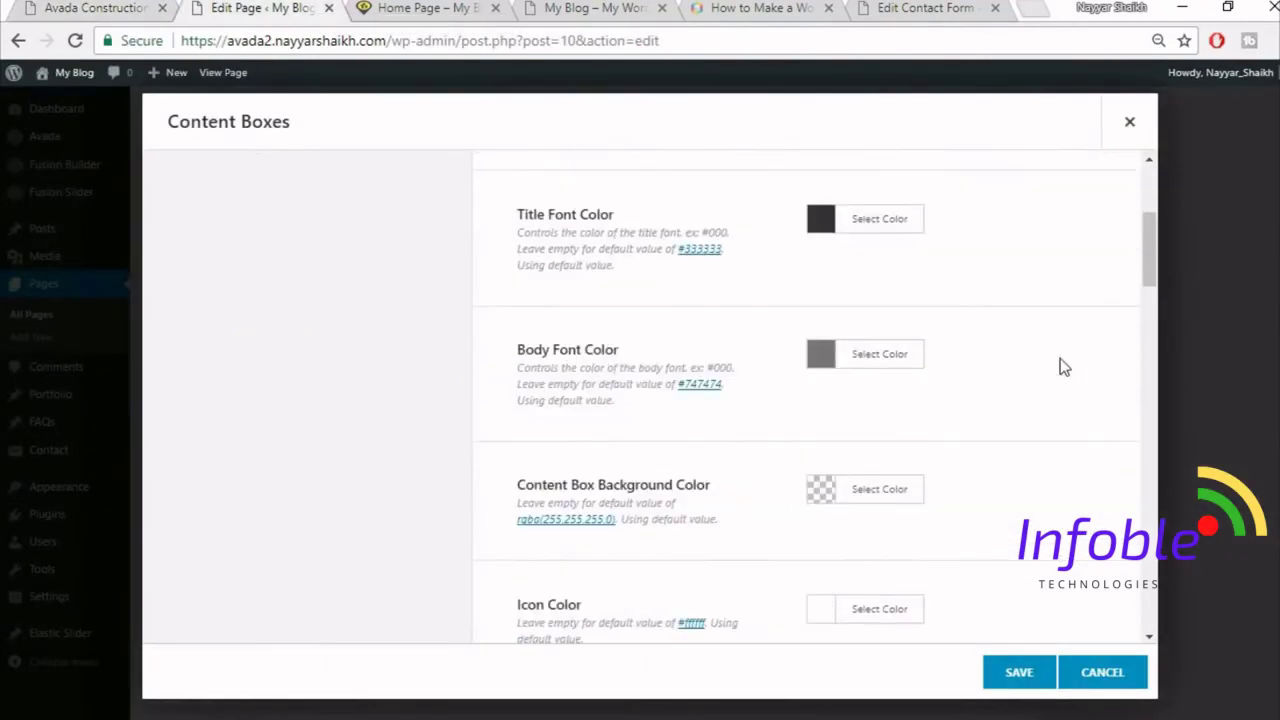
pyautogui.scroll(-1, 1071, 396)
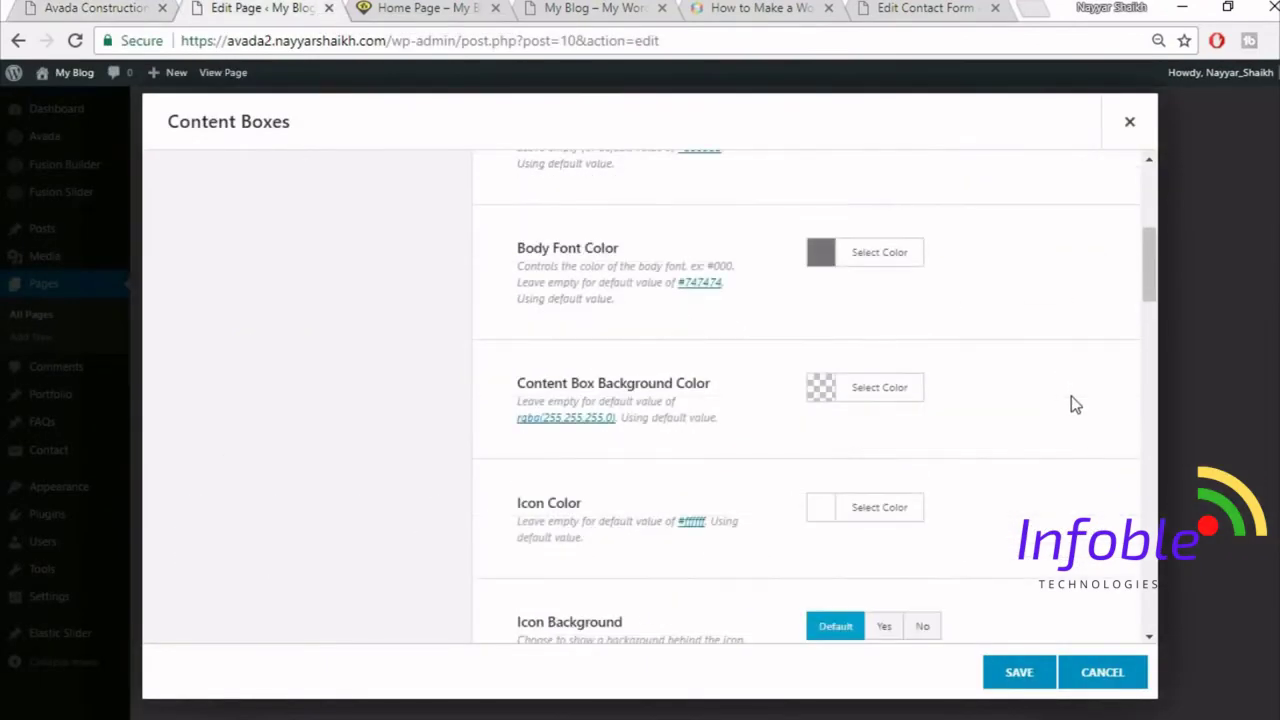
pyautogui.scroll(-1, 1038, 417)
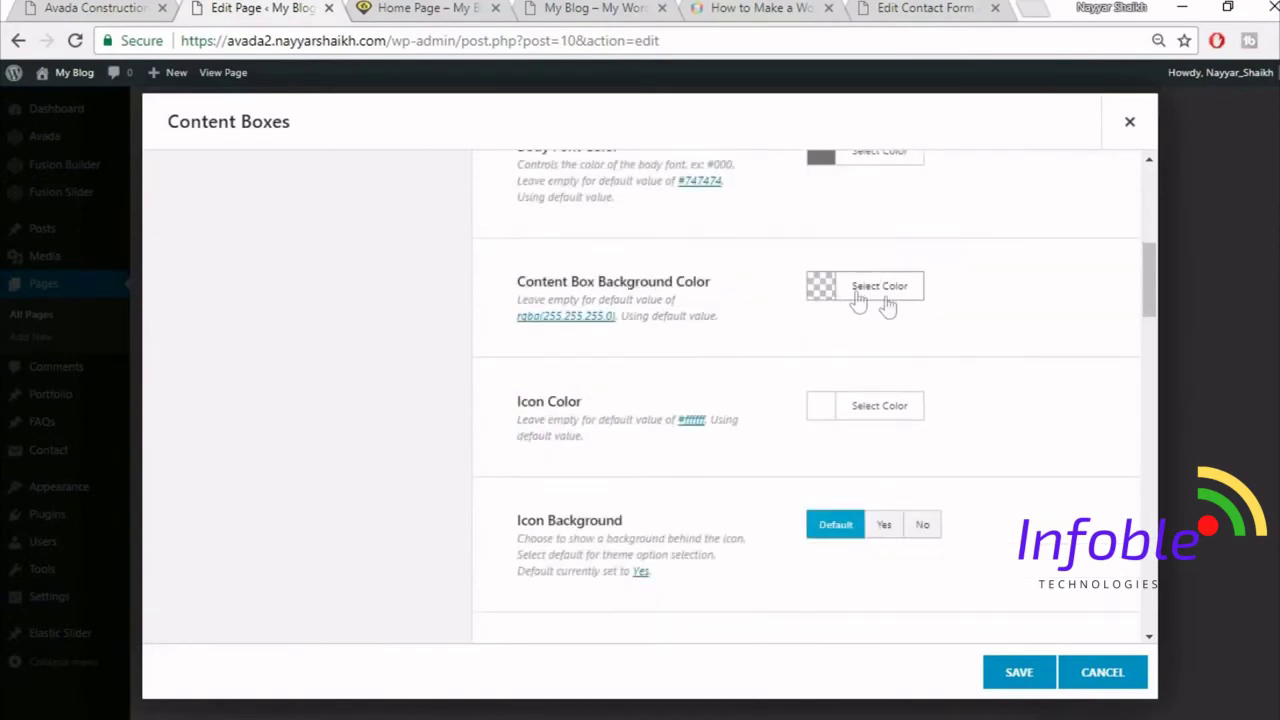
pyautogui.scroll(-1, 1045, 370)
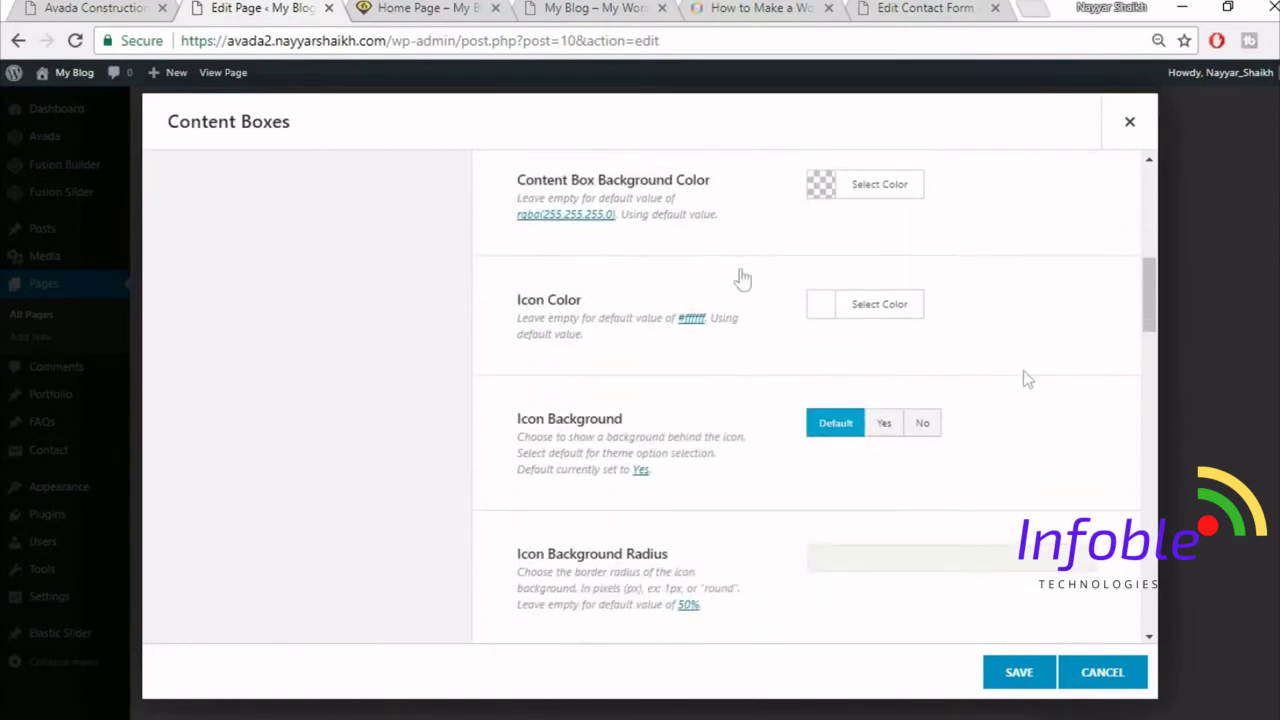
pyautogui.scroll(-1, 1058, 459)
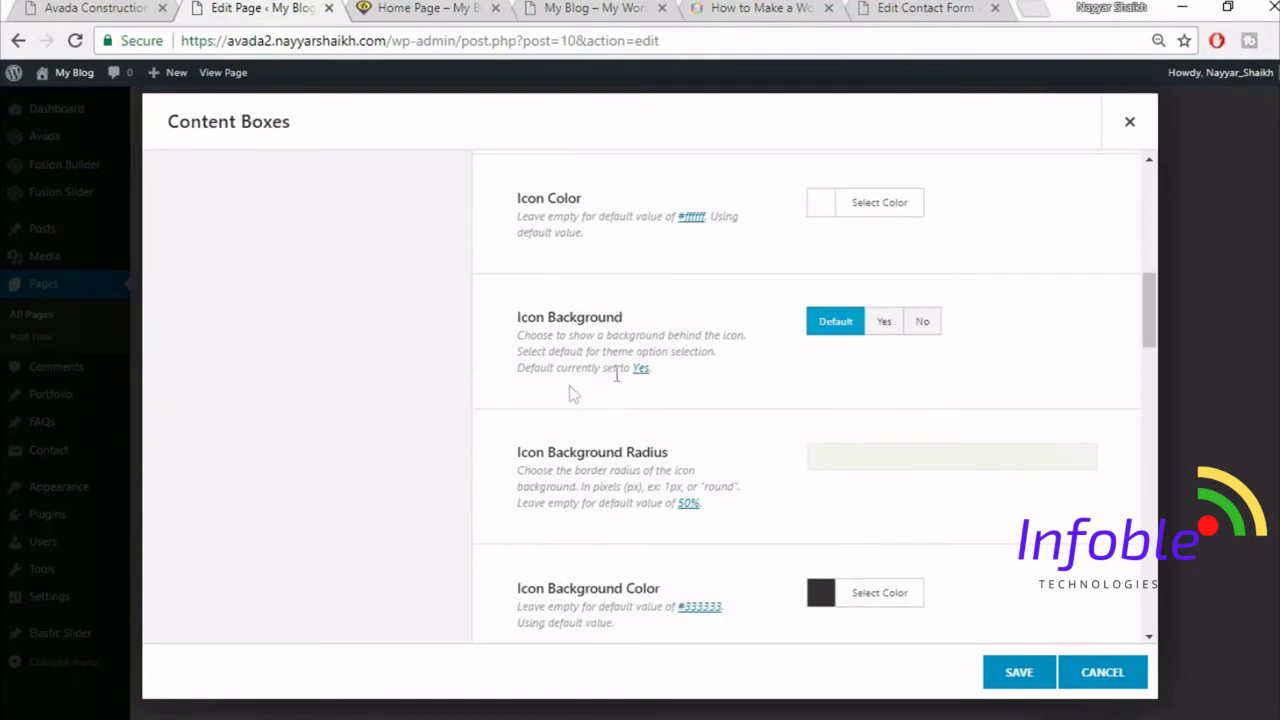
pyautogui.scroll(-3, 1079, 398)
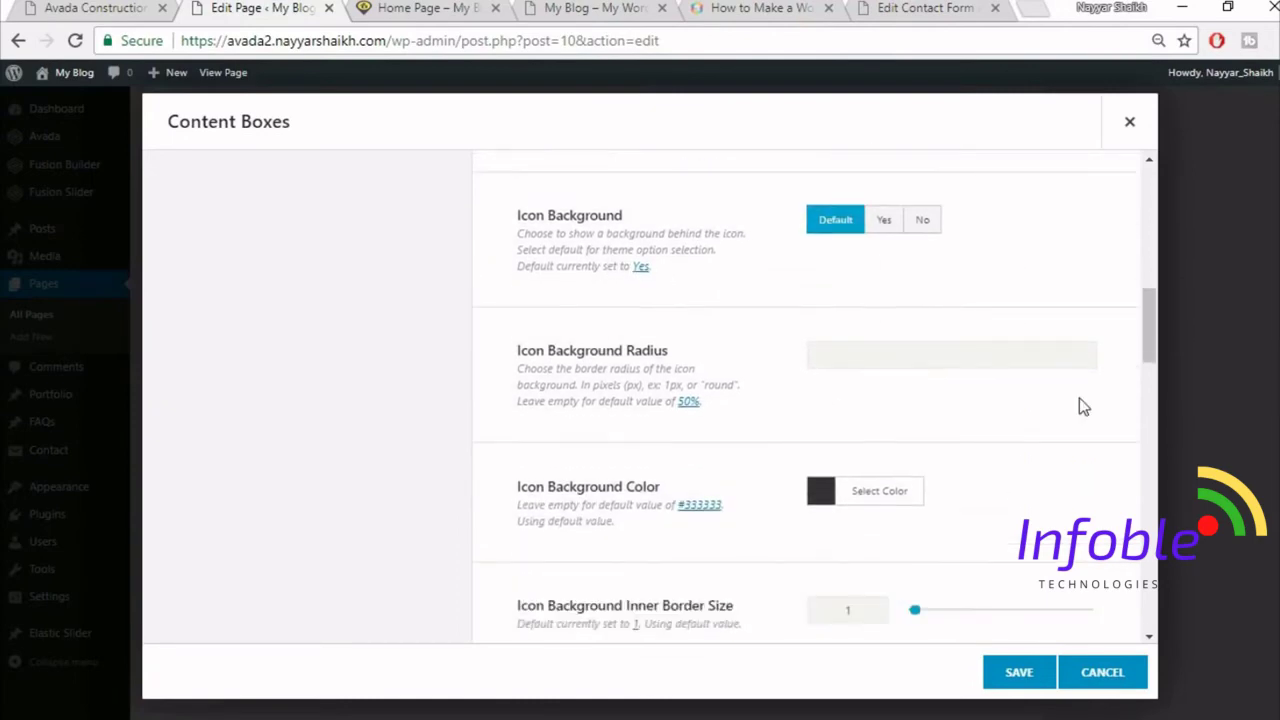
pyautogui.scroll(-1, 1079, 406)
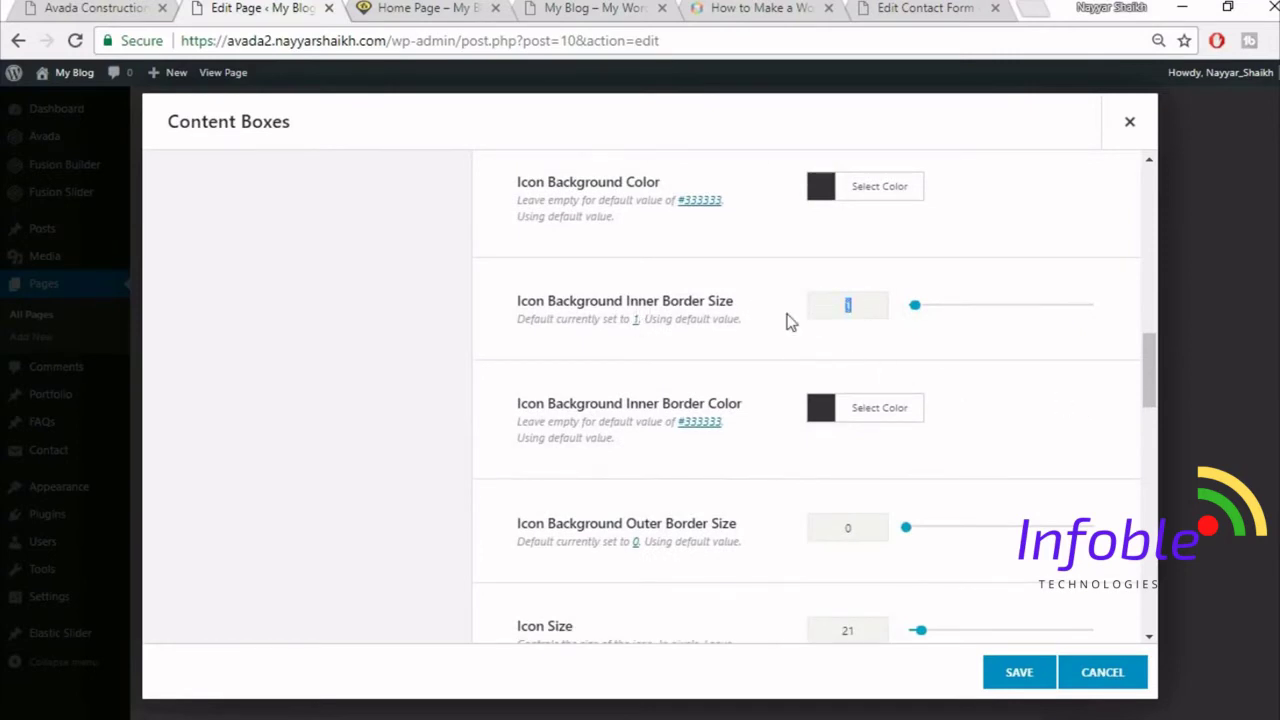
pyautogui.write('0')
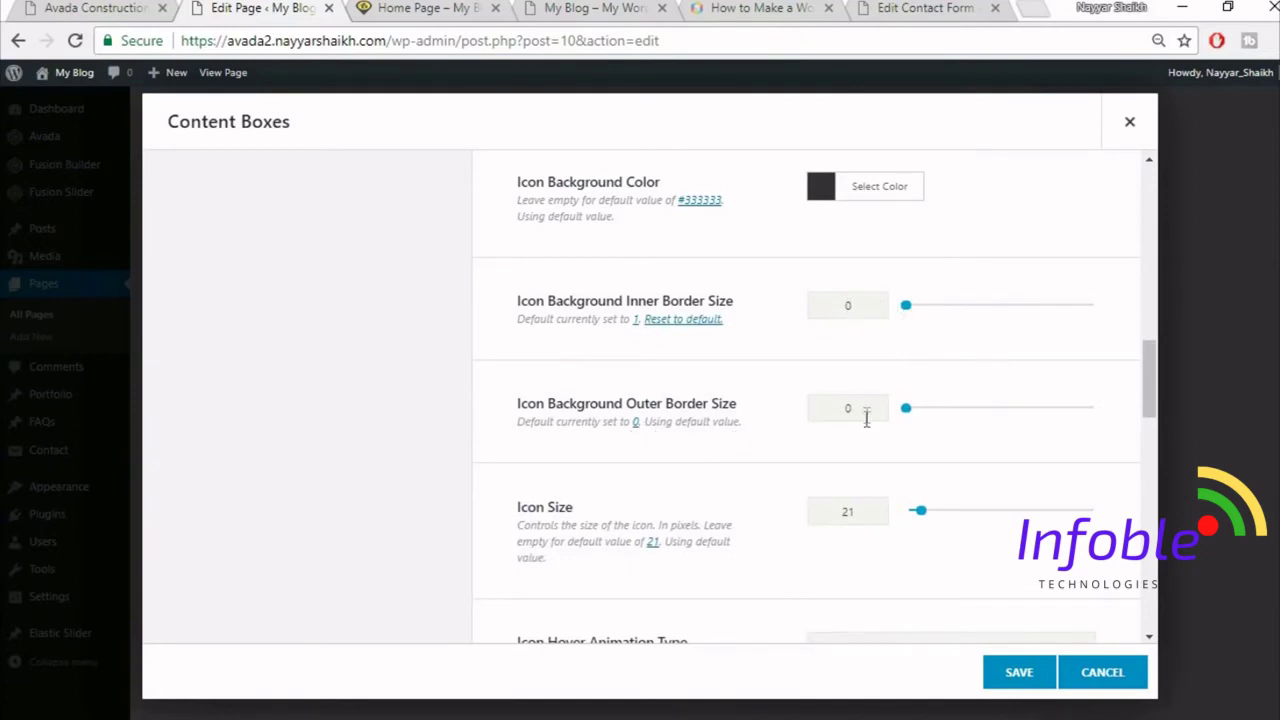
pyautogui.scroll(-1, 944, 440)
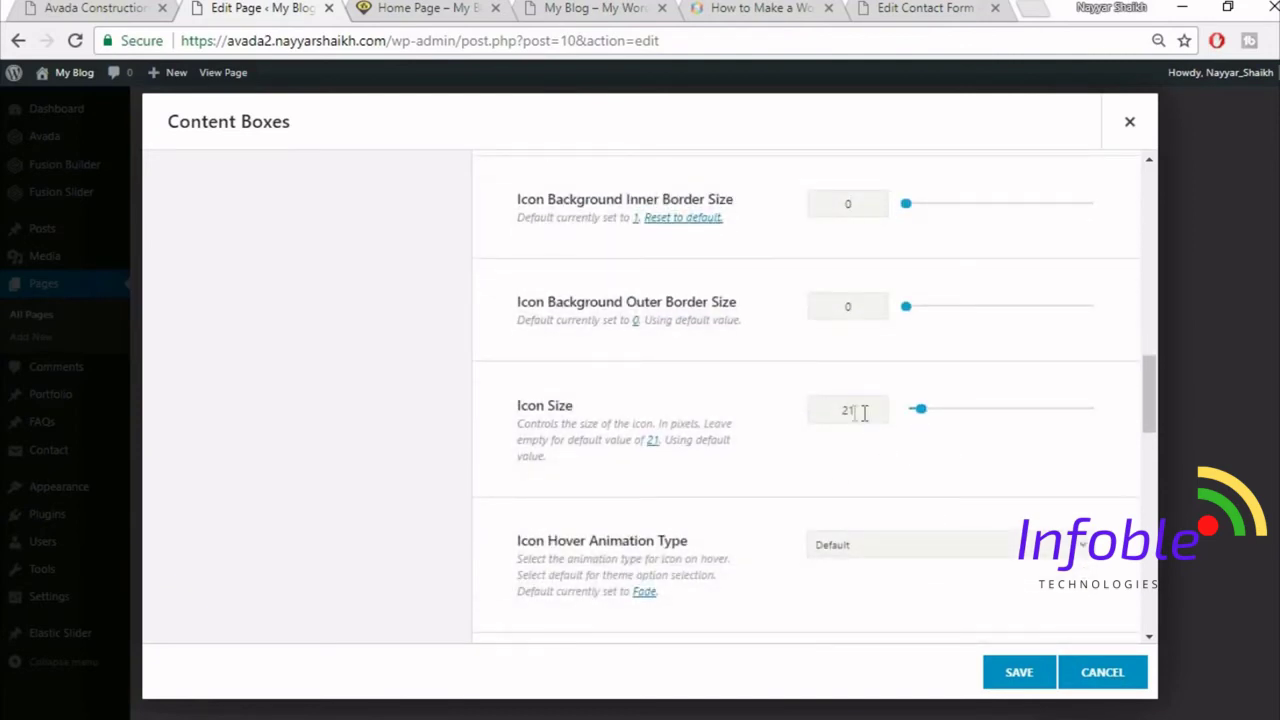
pyautogui.write('60')
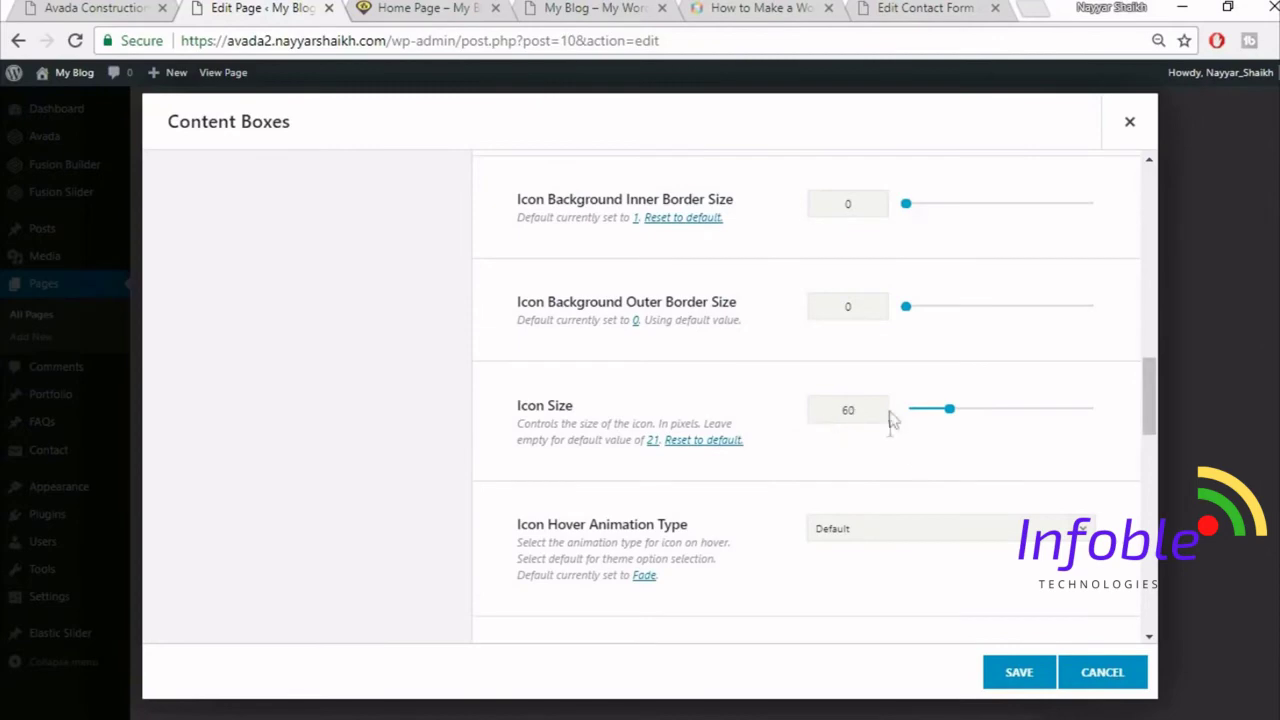
pyautogui.scroll(-1, 758, 478)
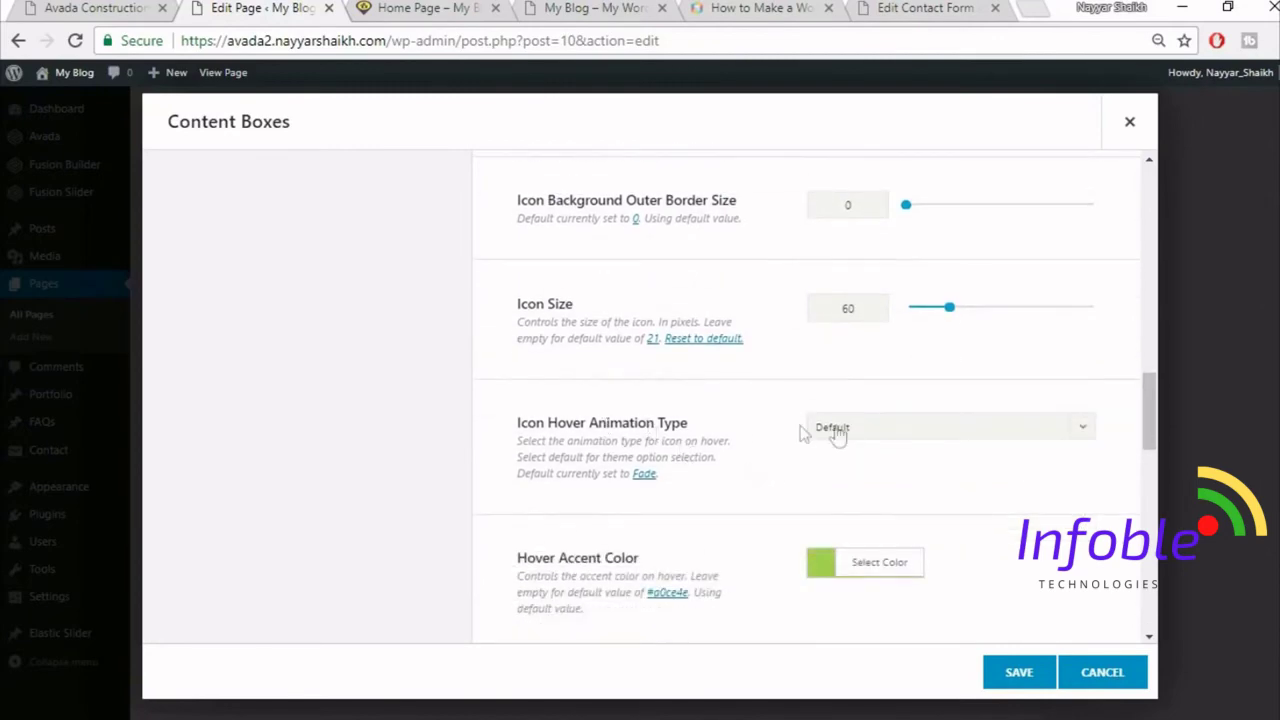
# - Make the icons pulsate on hover and set the hover accent colour to #fed03d
pyautogui.click(896, 428)
pyautogui.click(866, 566)
pyautogui.click(86, 7)
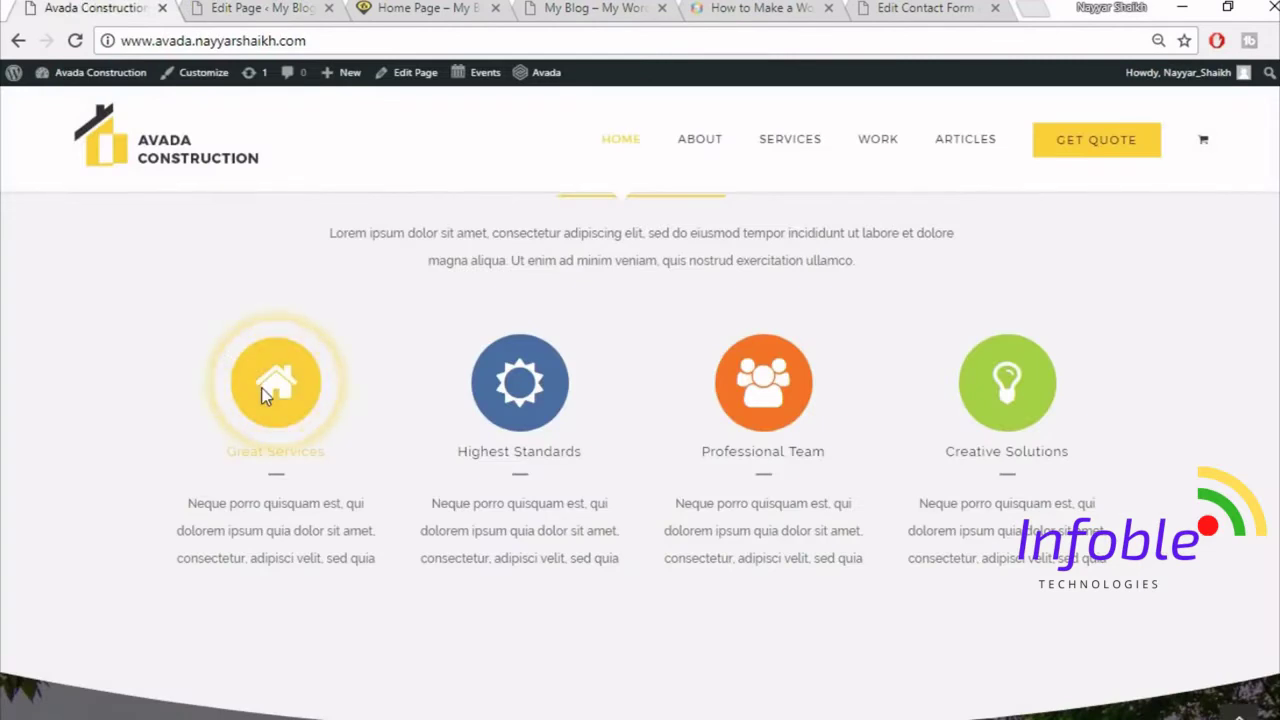
pyautogui.click(255, 7)
pyautogui.scroll(-1, 1058, 457)
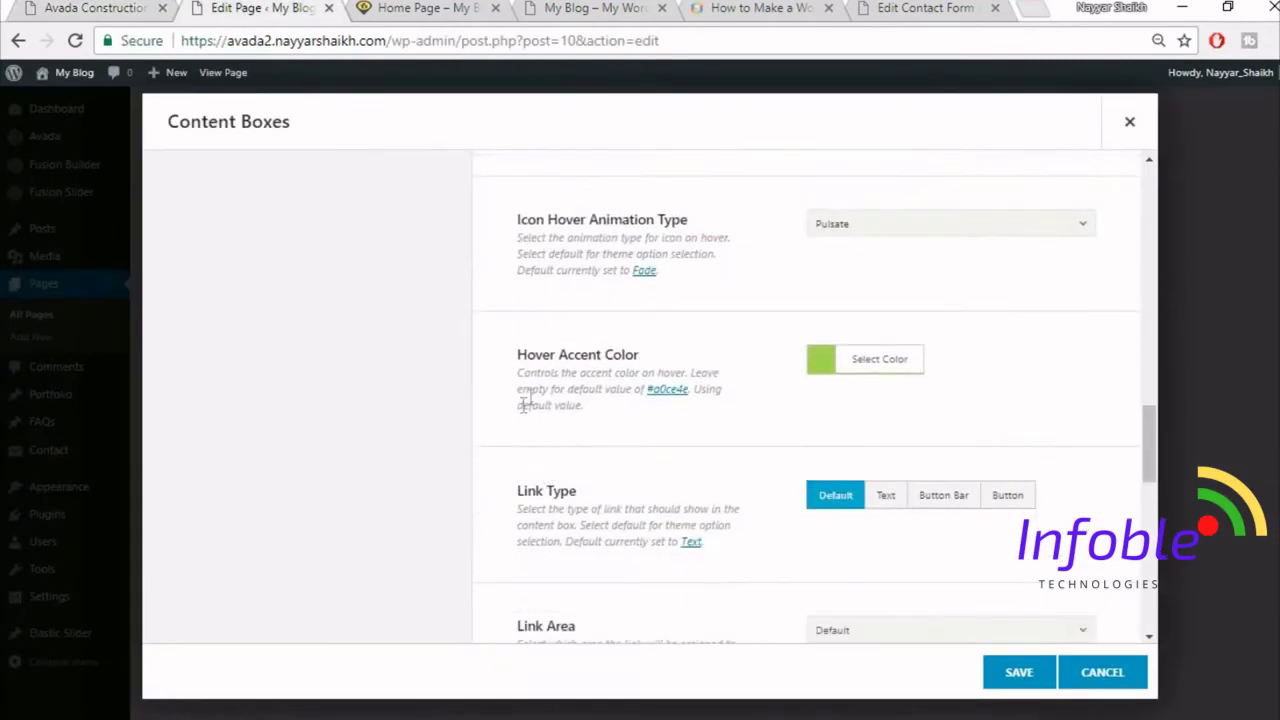
pyautogui.click(912, 362)
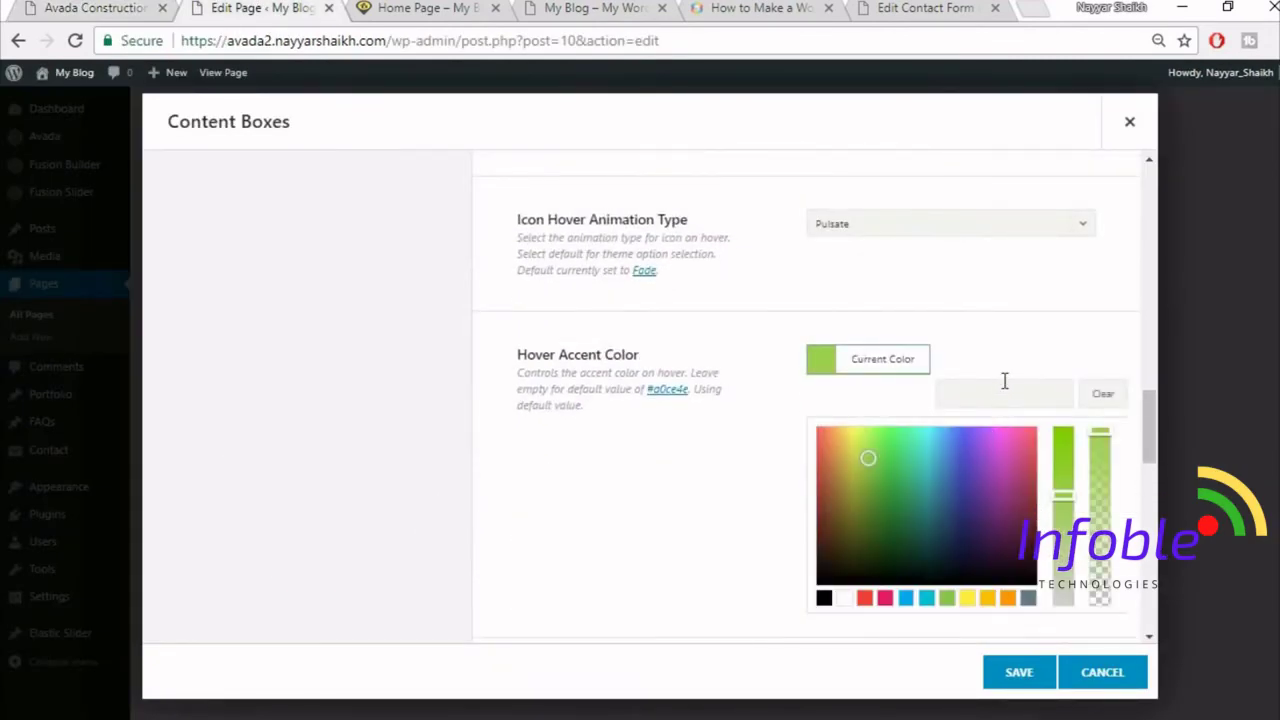
pyautogui.write('fed03d')
pyautogui.click(997, 300)
# - Review the remaining box settings and compare them with the reference site
pyautogui.scroll(-1, 1030, 353)
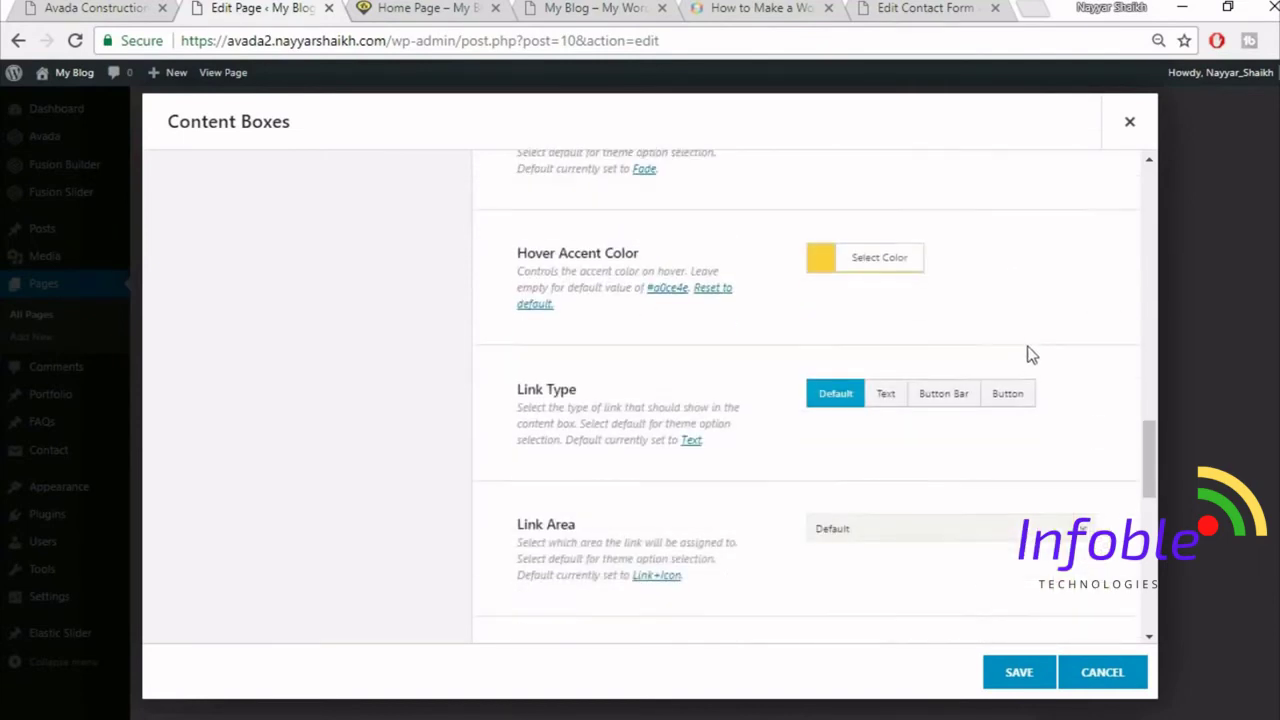
pyautogui.scroll(-4, 1024, 432)
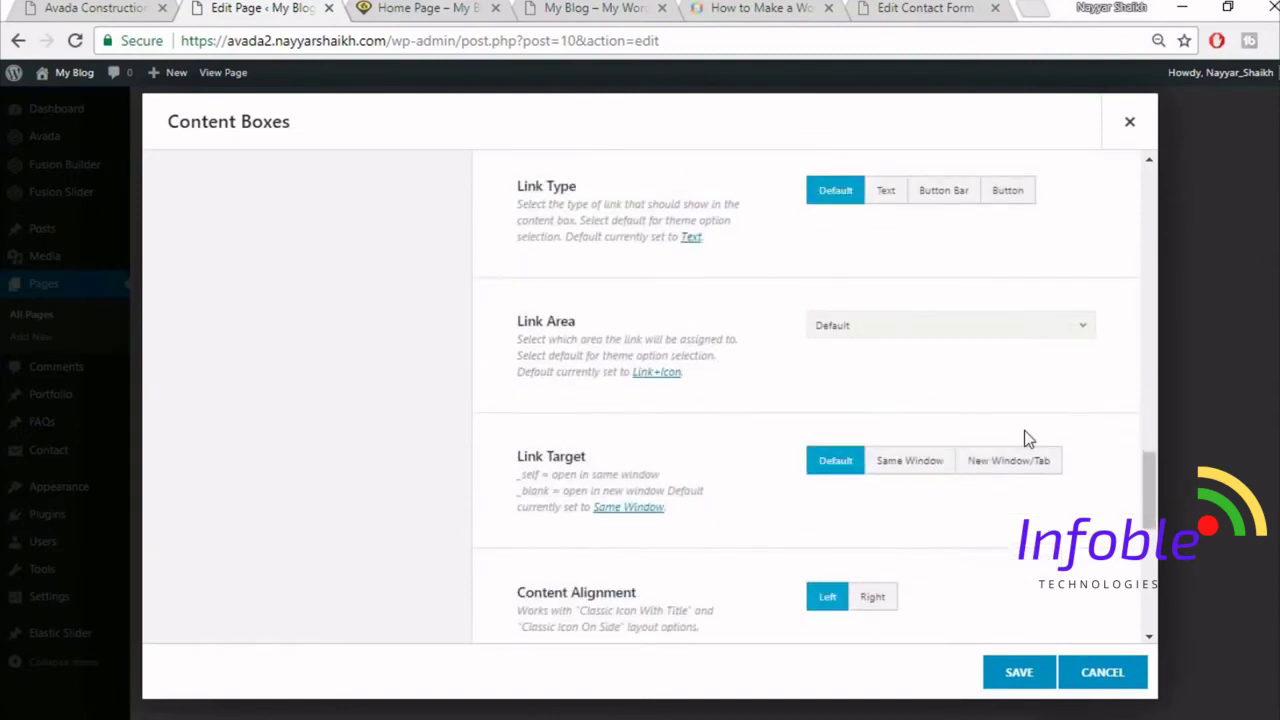
pyautogui.scroll(-3, 1024, 430)
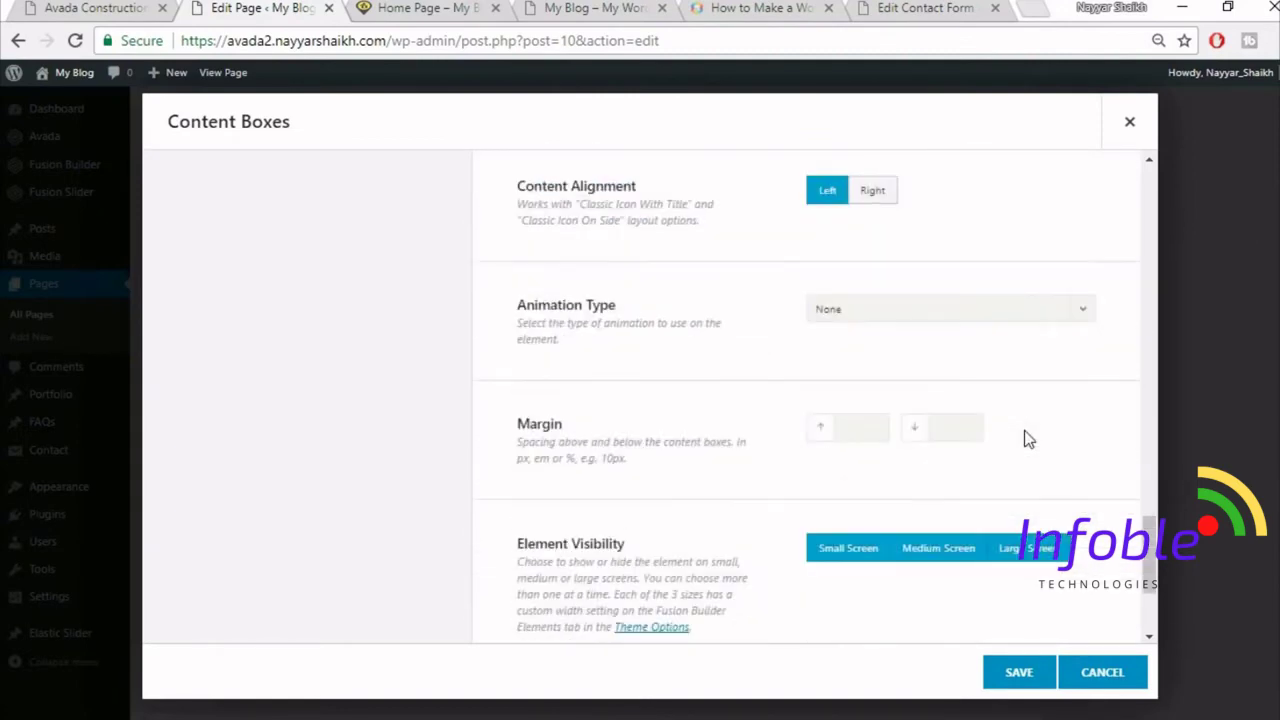
pyautogui.scroll(-1, 1012, 432)
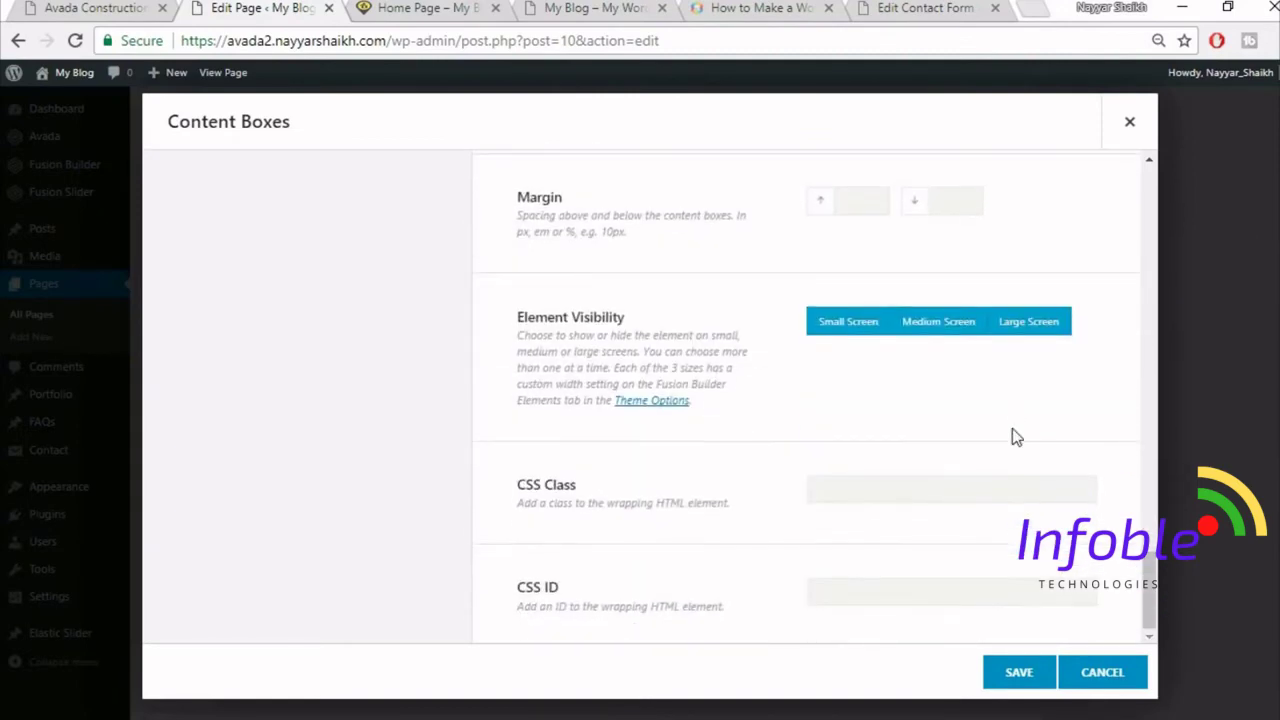
pyautogui.scroll(4, 1015, 435)
pyautogui.scroll(15, 1024, 440)
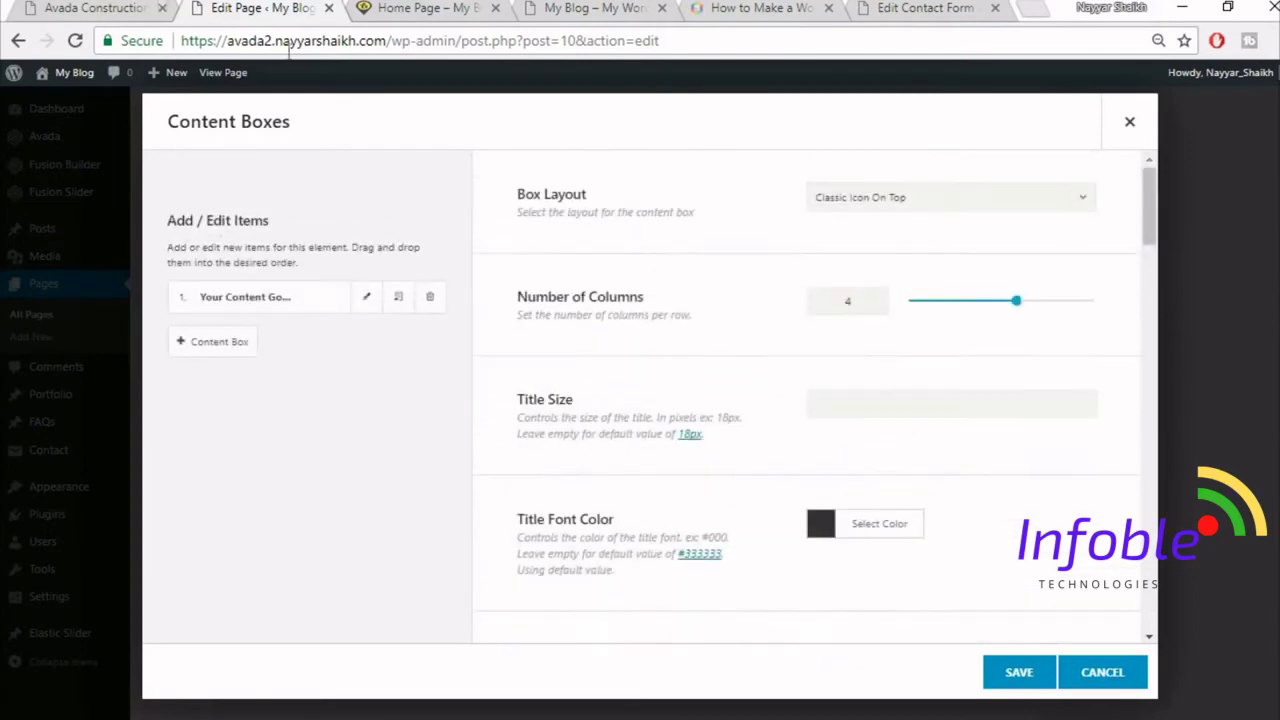
pyautogui.click(115, 8)
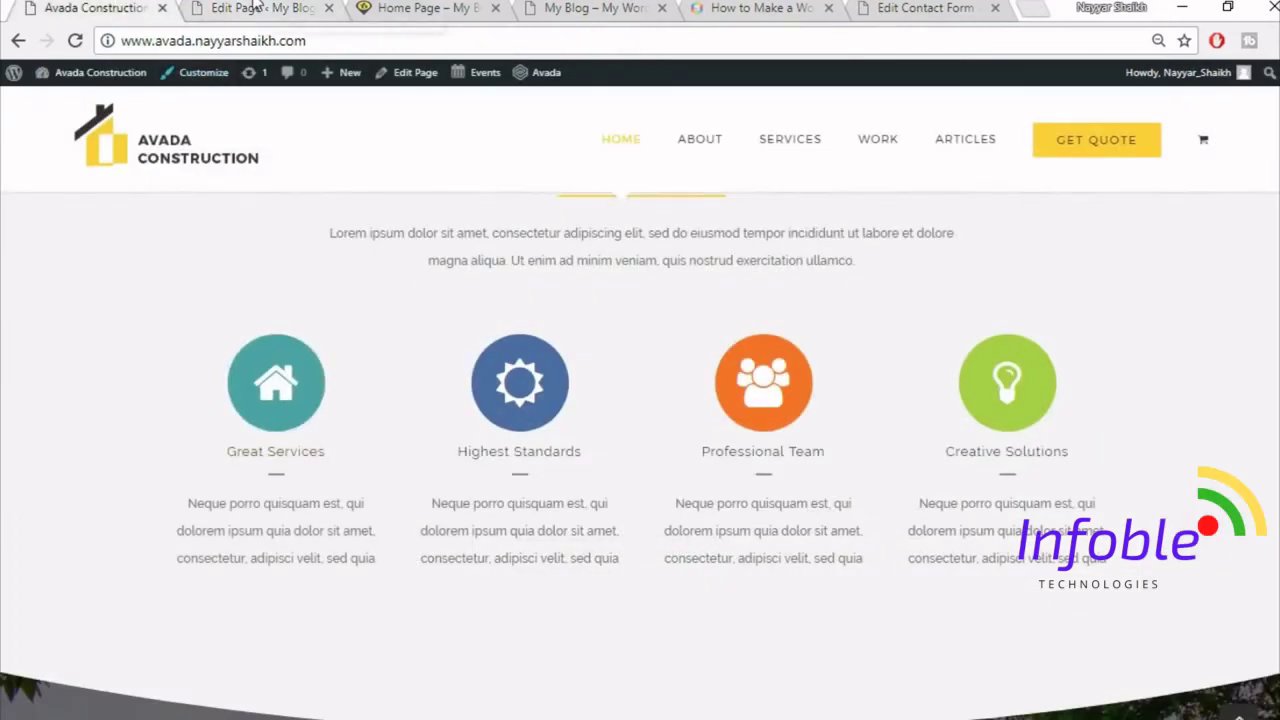
pyautogui.click(255, 8)
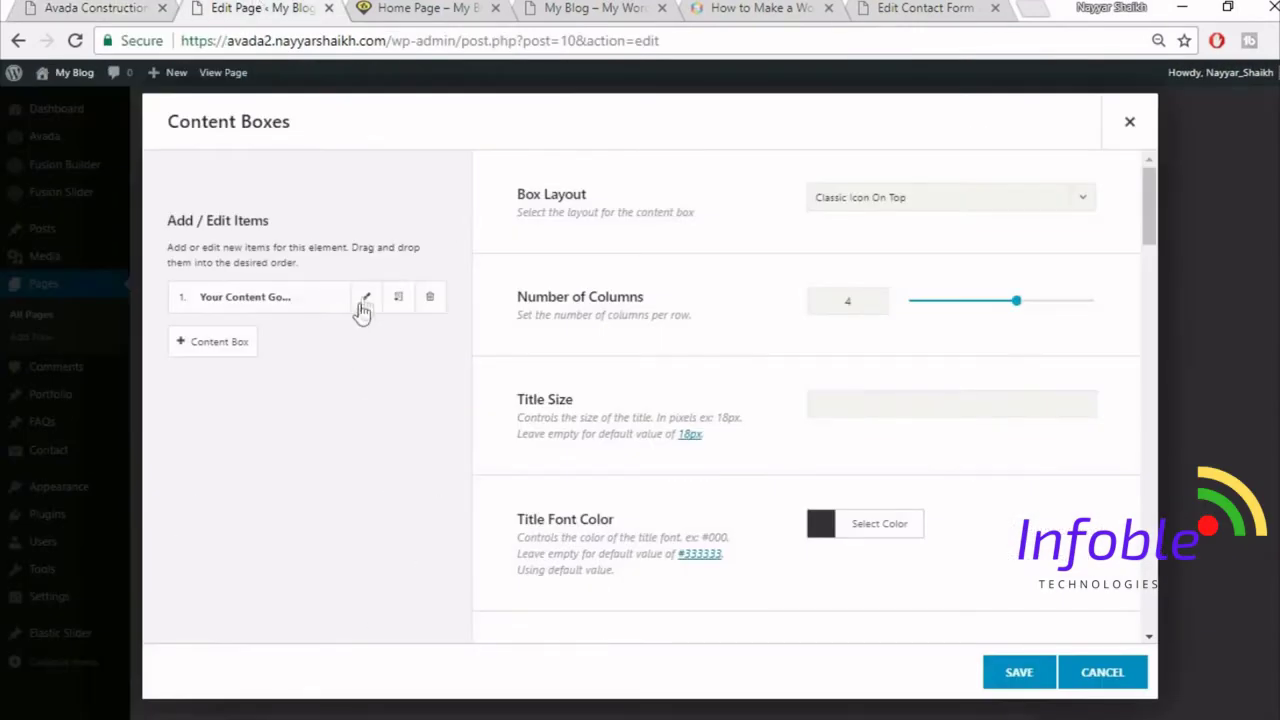
# - Title the first content box 'Great Services', copied from the reference site
pyautogui.click(366, 297)
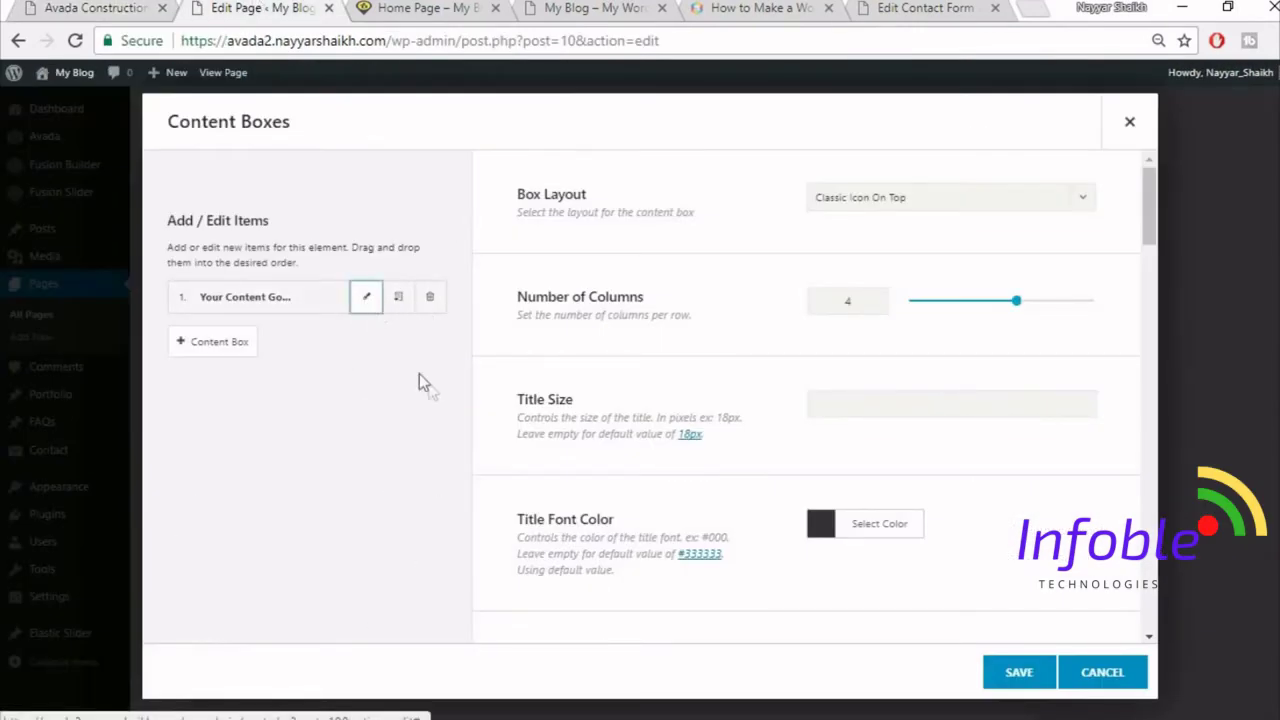
pyautogui.click(66, 7)
pyautogui.moveTo(226, 450); pyautogui.dragTo(346, 452)
pyautogui.hotkey('ctrl', 'c')
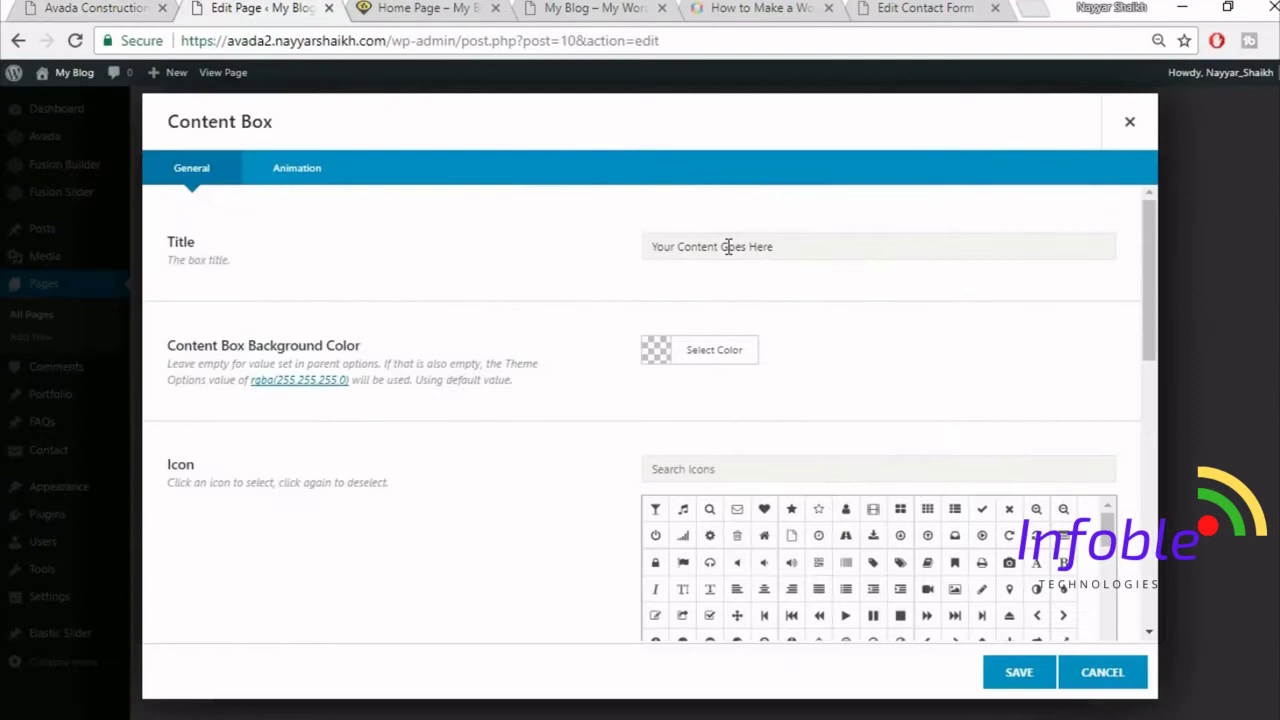
pyautogui.tripleClick(728, 246)
pyautogui.hotkey('ctrl', 'v')
pyautogui.click(107, 7)
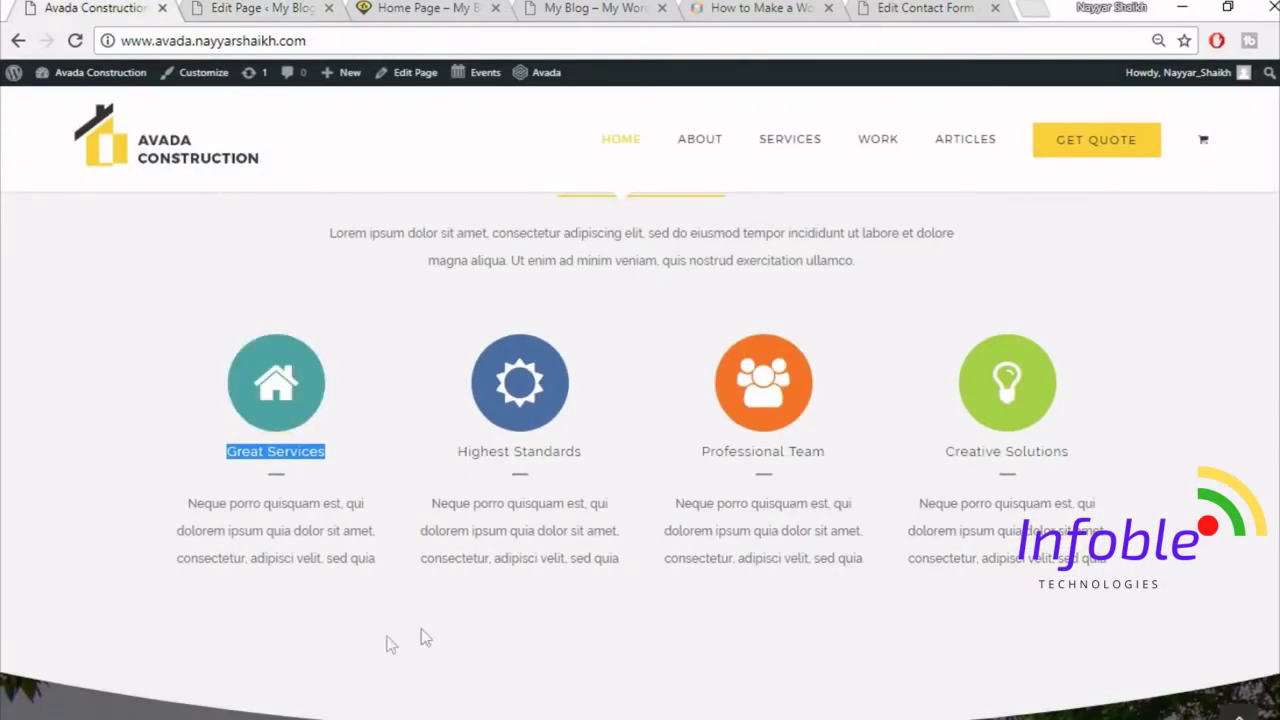
pyautogui.click(237, 7)
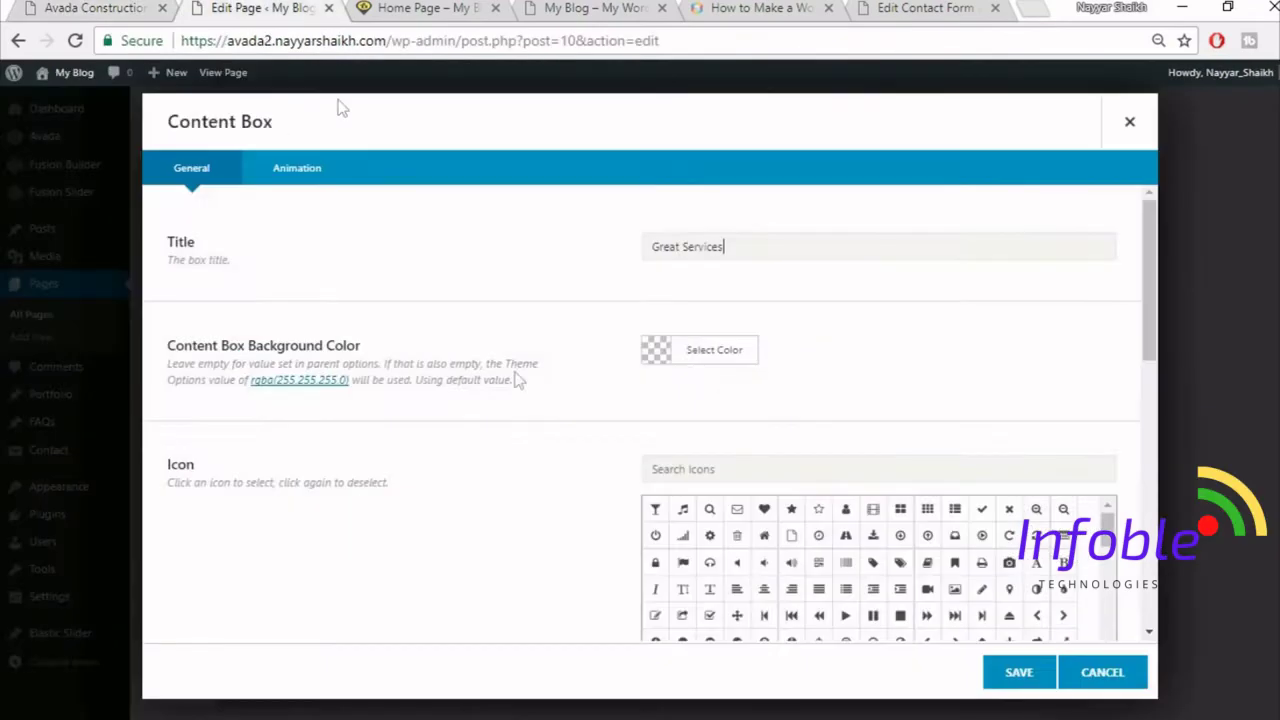
# - Search 'ho' in the icon picker and choose the home icon for the box
pyautogui.click(118, 7)
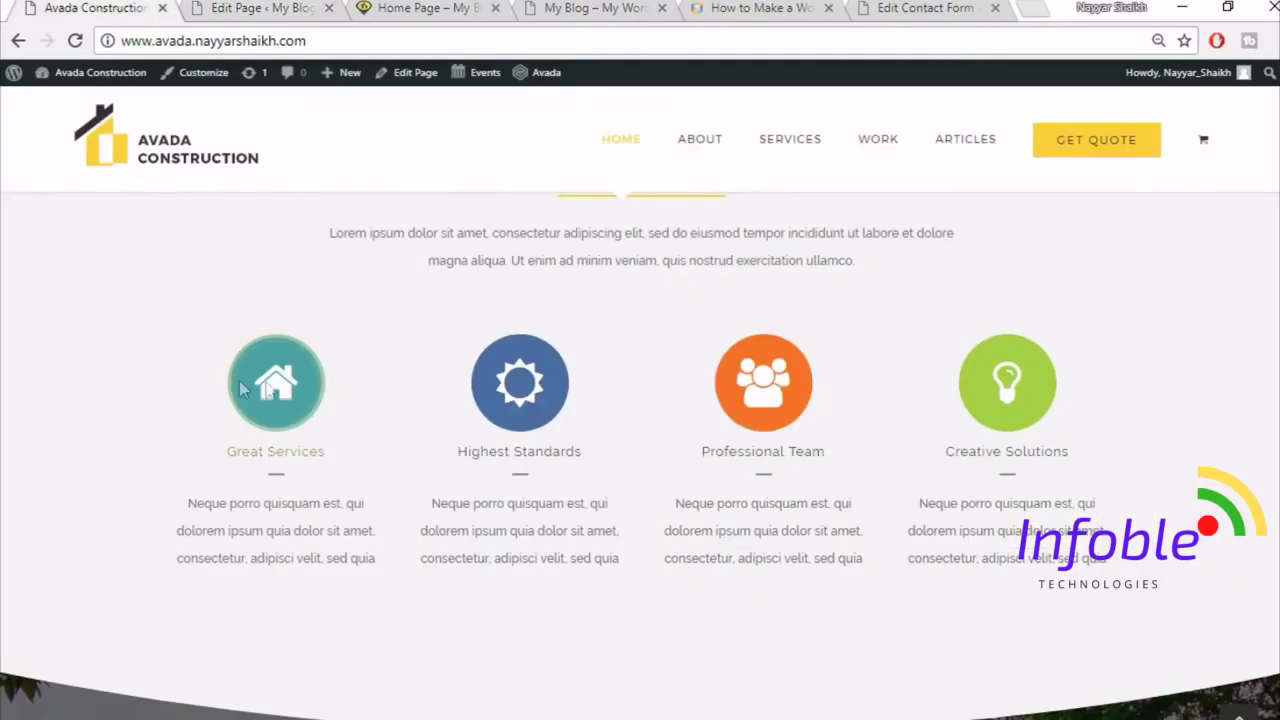
pyautogui.click(237, 7)
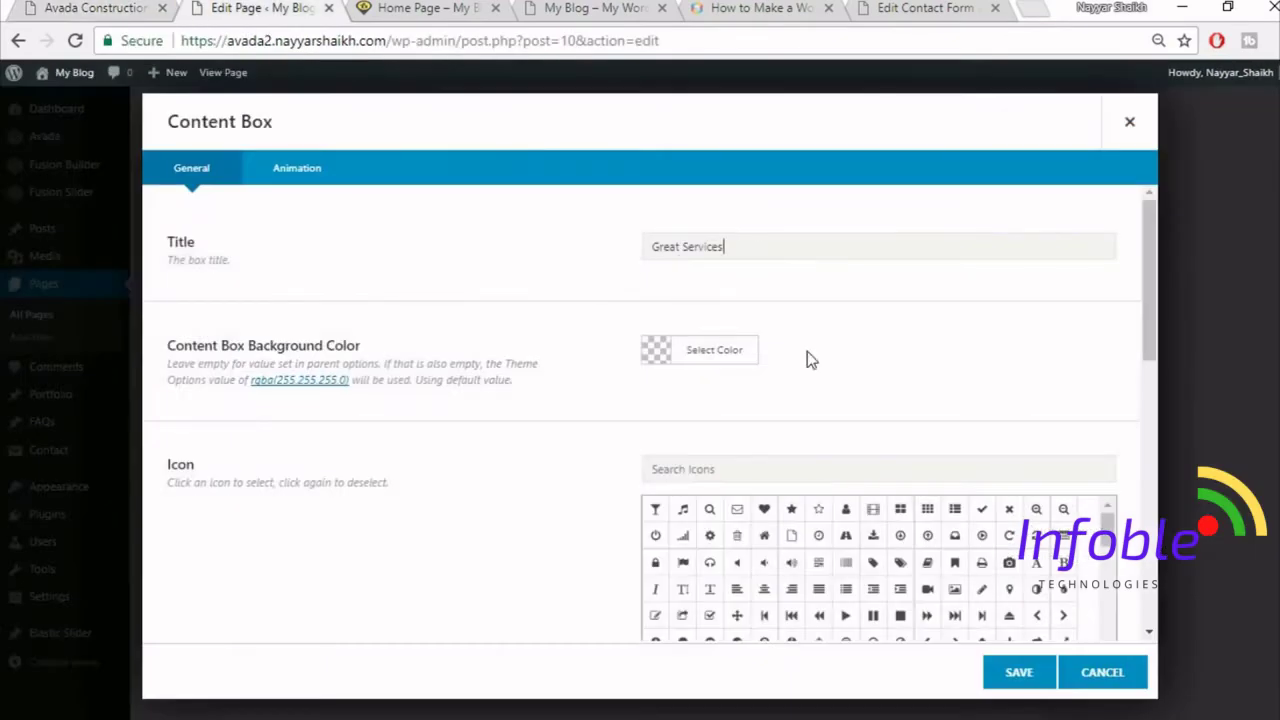
pyautogui.click(782, 463)
pyautogui.write('g')
pyautogui.press('BackSpace')
pyautogui.write('home')
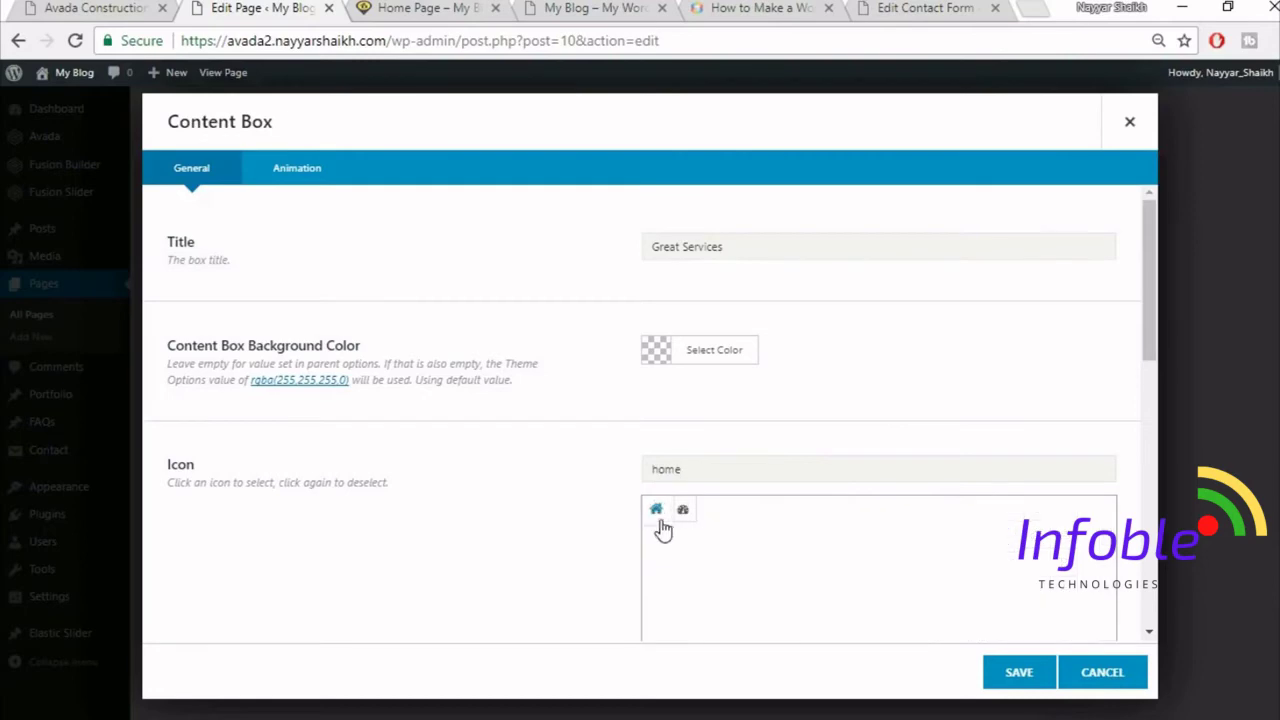
pyautogui.click(656, 512)
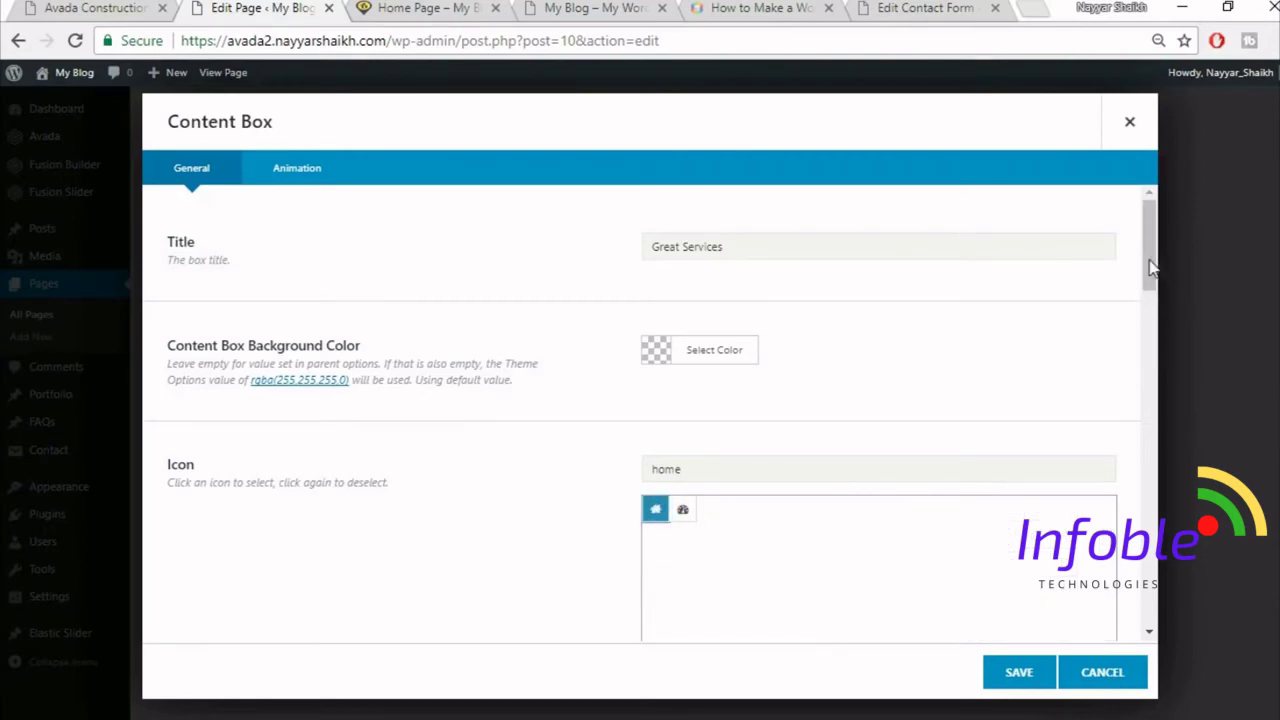
pyautogui.moveTo(1150, 308); pyautogui.dragTo(1063, 378)
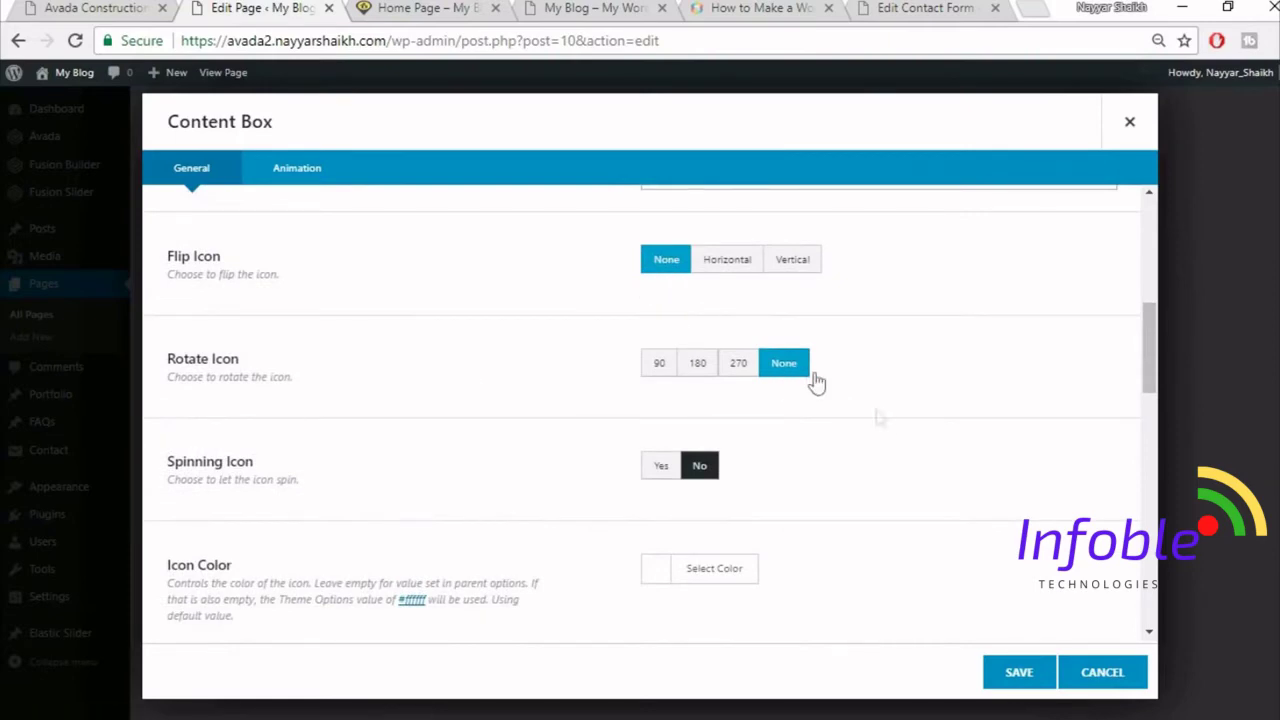
# - Set the icon colour to white and compare with the reference site
pyautogui.scroll(-1, 850, 430)
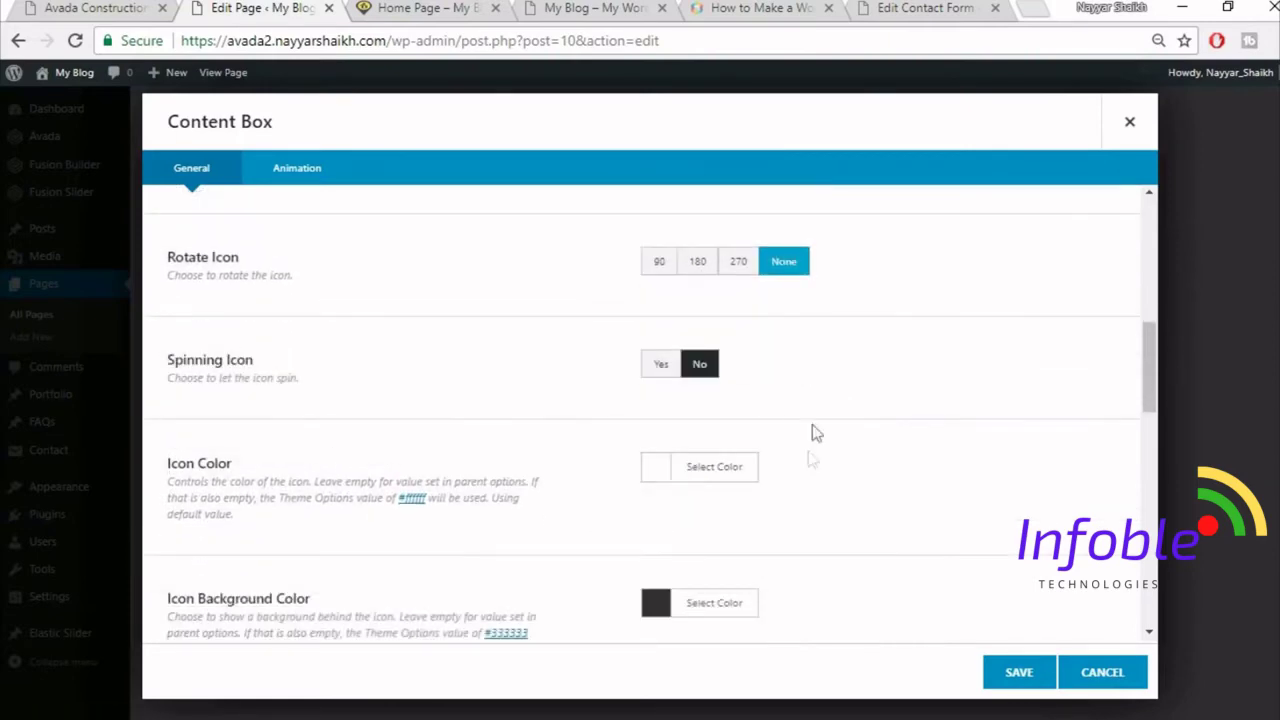
pyautogui.click(706, 468)
pyautogui.scroll(-2, 900, 490)
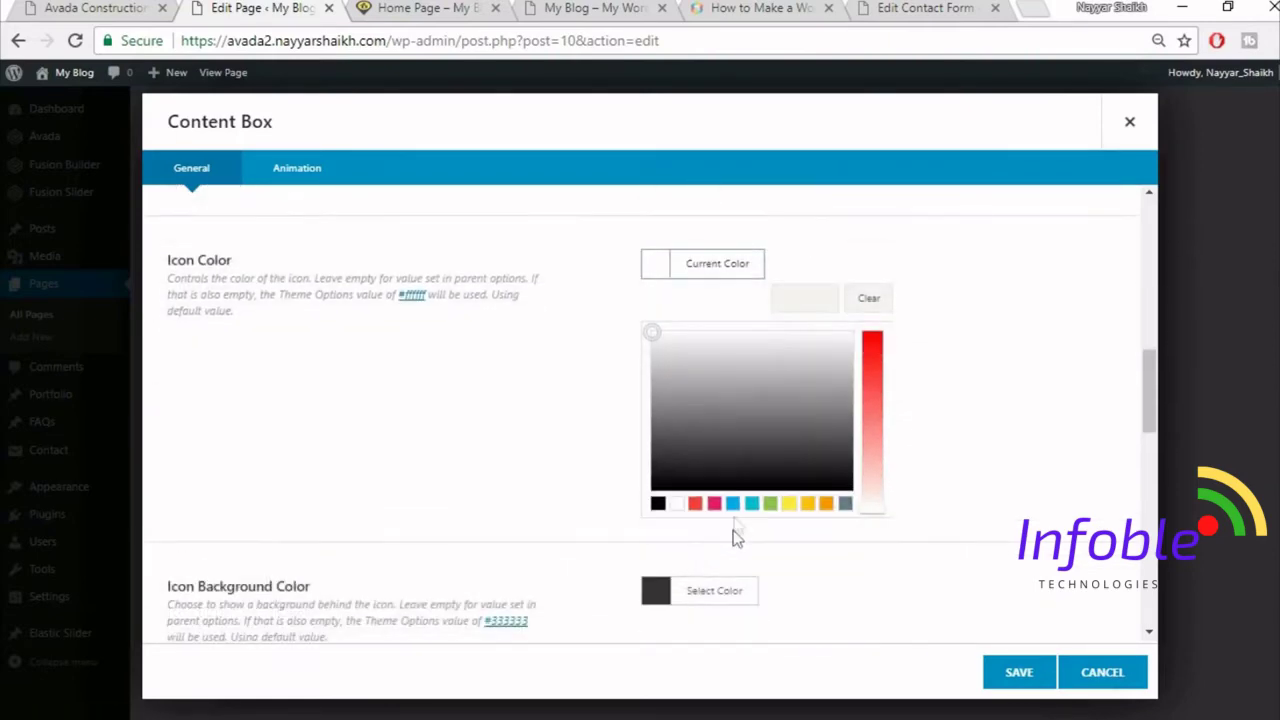
pyautogui.click(677, 505)
pyautogui.click(1095, 354)
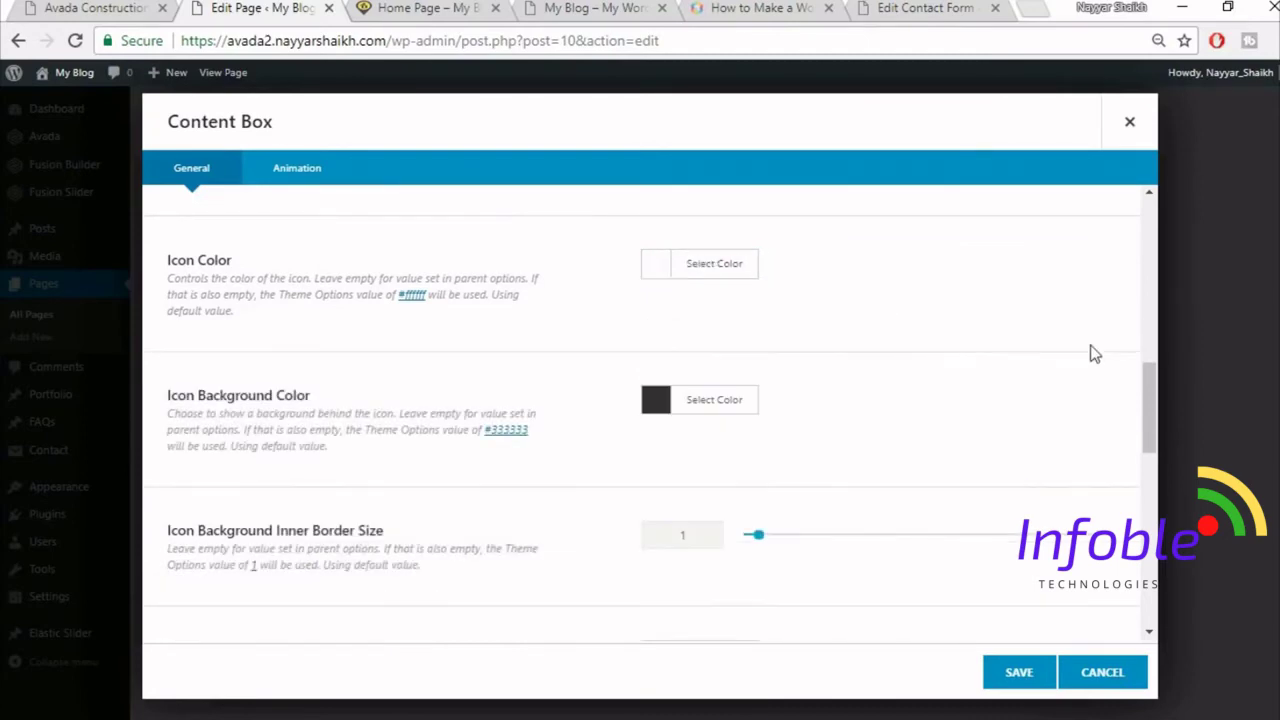
pyautogui.click(98, 8)
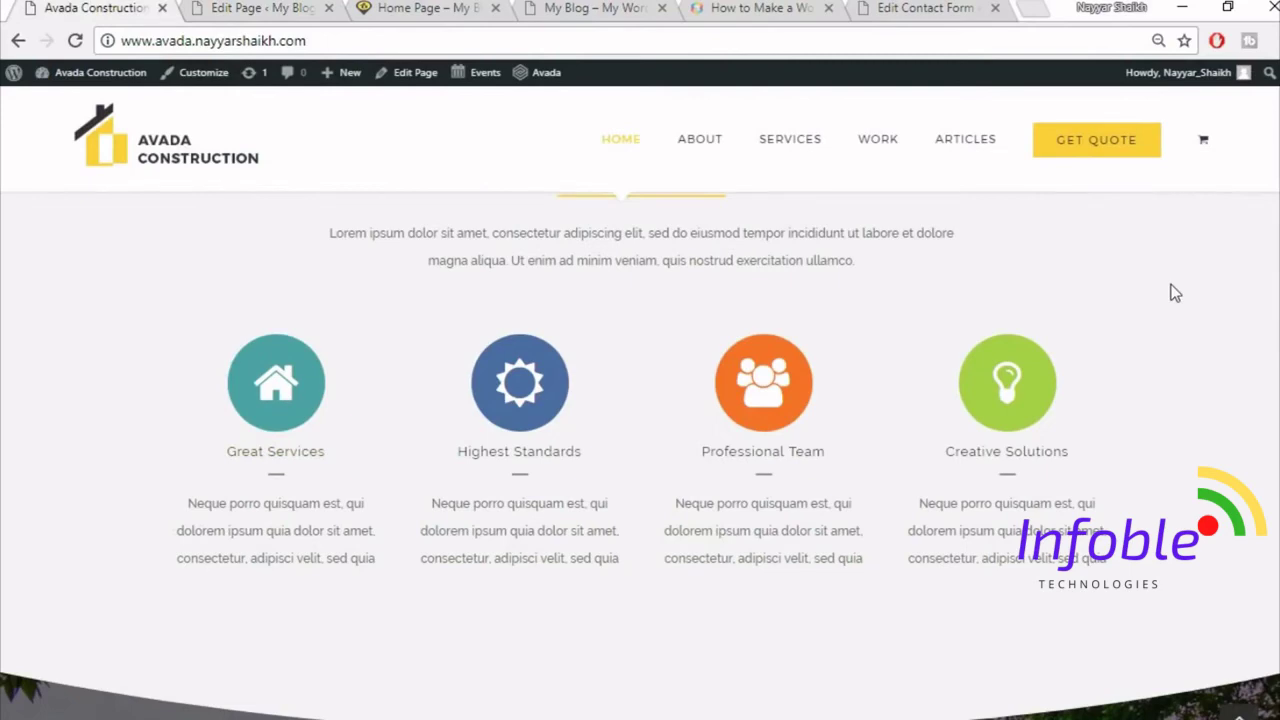
pyautogui.scroll(-1, 1276, 374)
pyautogui.scroll(1, 1243, 387)
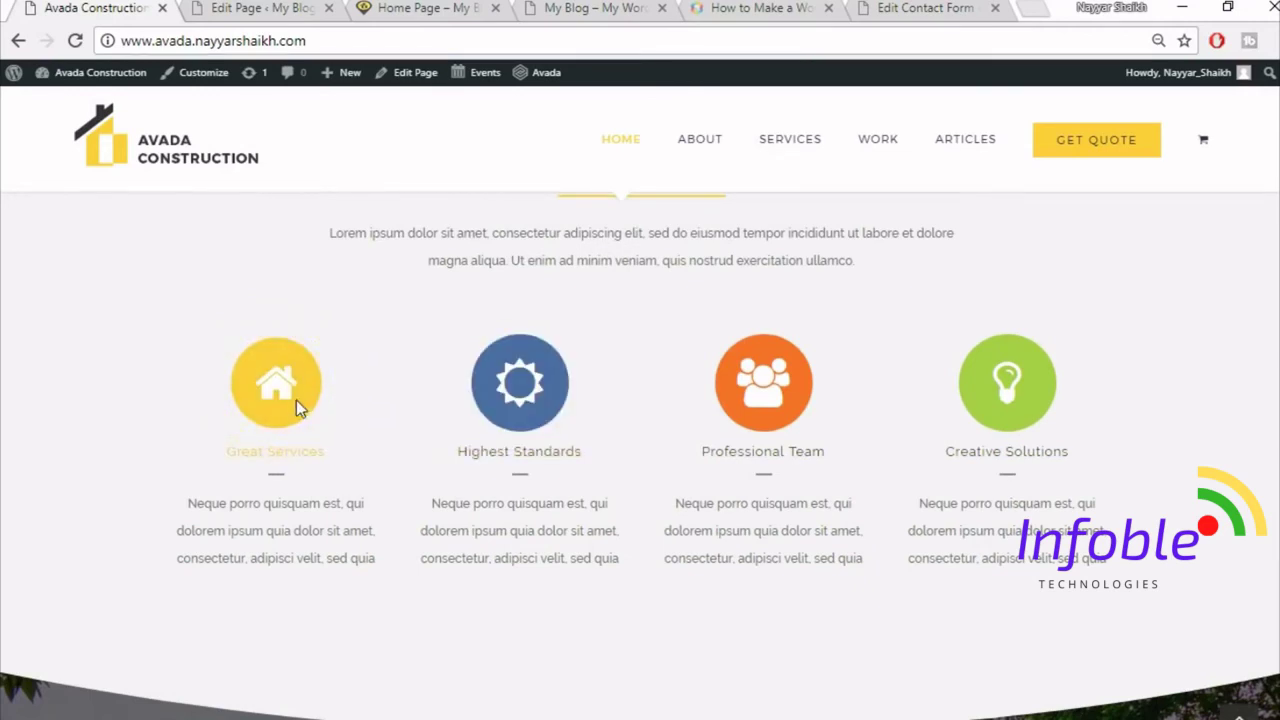
# - Inspect the Great Services and Highest Standards icons to read their #4ea4a5 and #4e6da5 backgrounds
pyautogui.rightClick(297, 400)
pyautogui.click(361, 661)
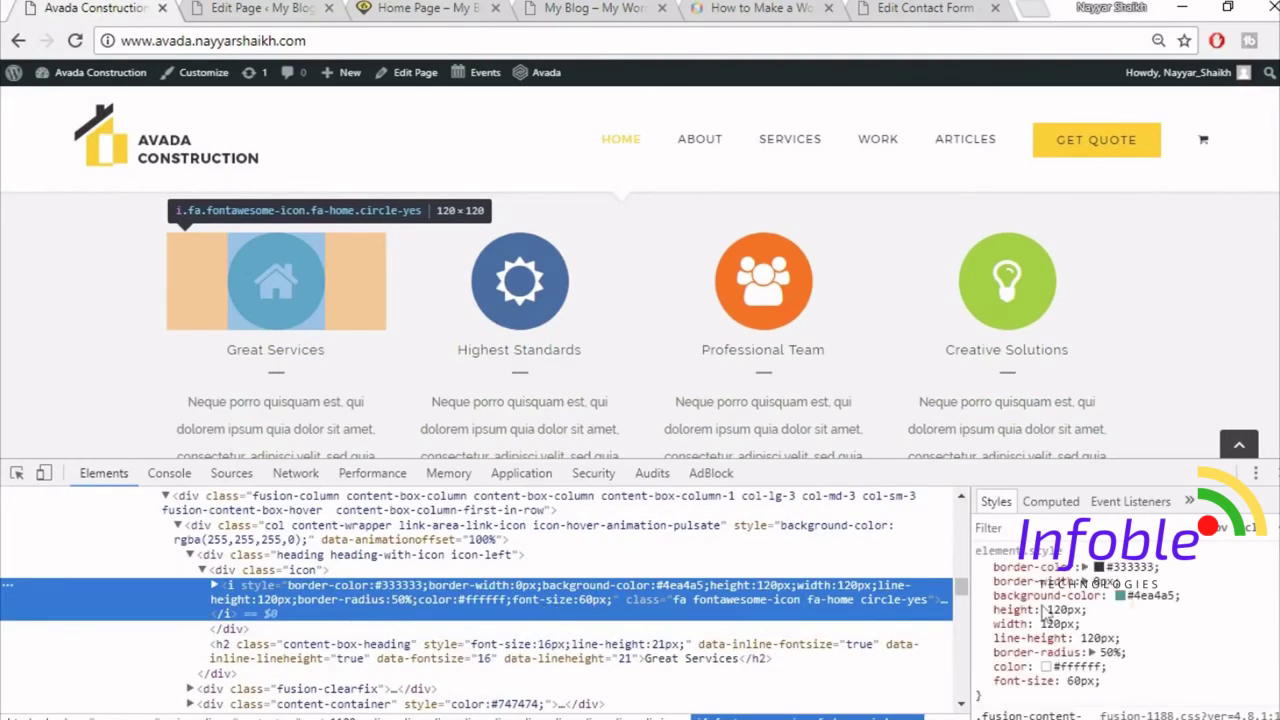
pyautogui.click(1145, 596)
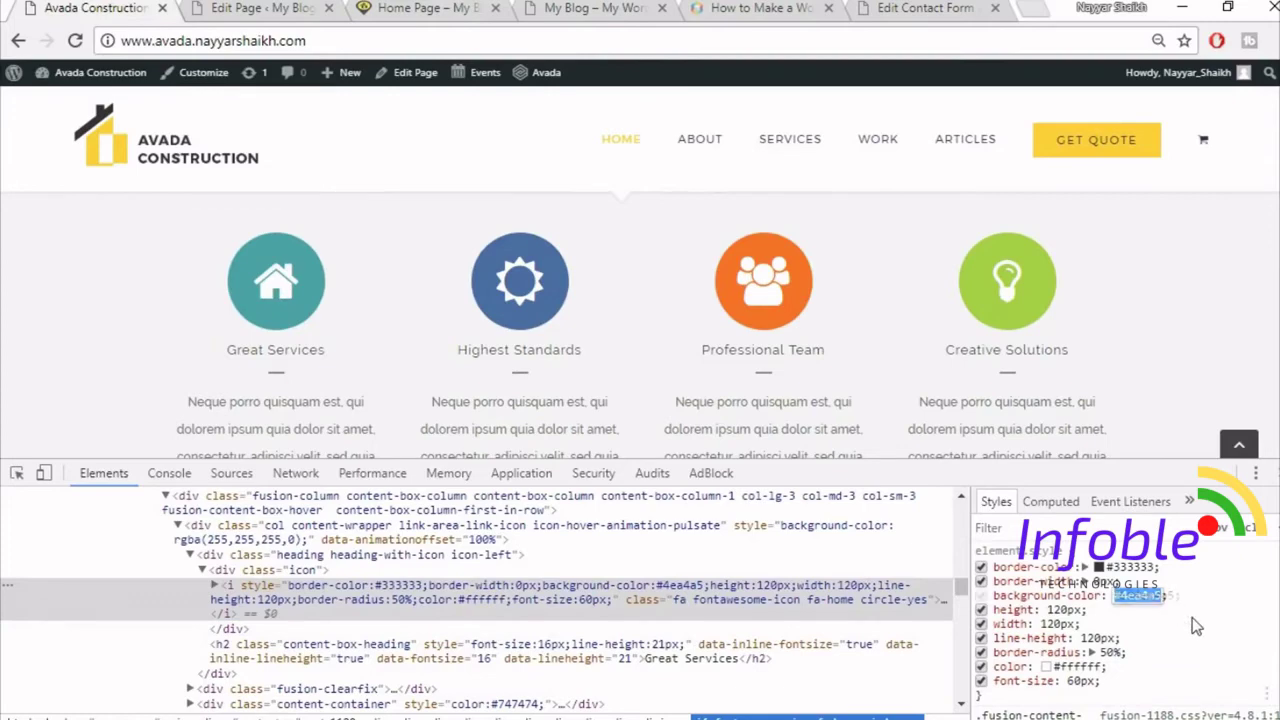
pyautogui.click(1190, 620)
pyautogui.rightClick(543, 311)
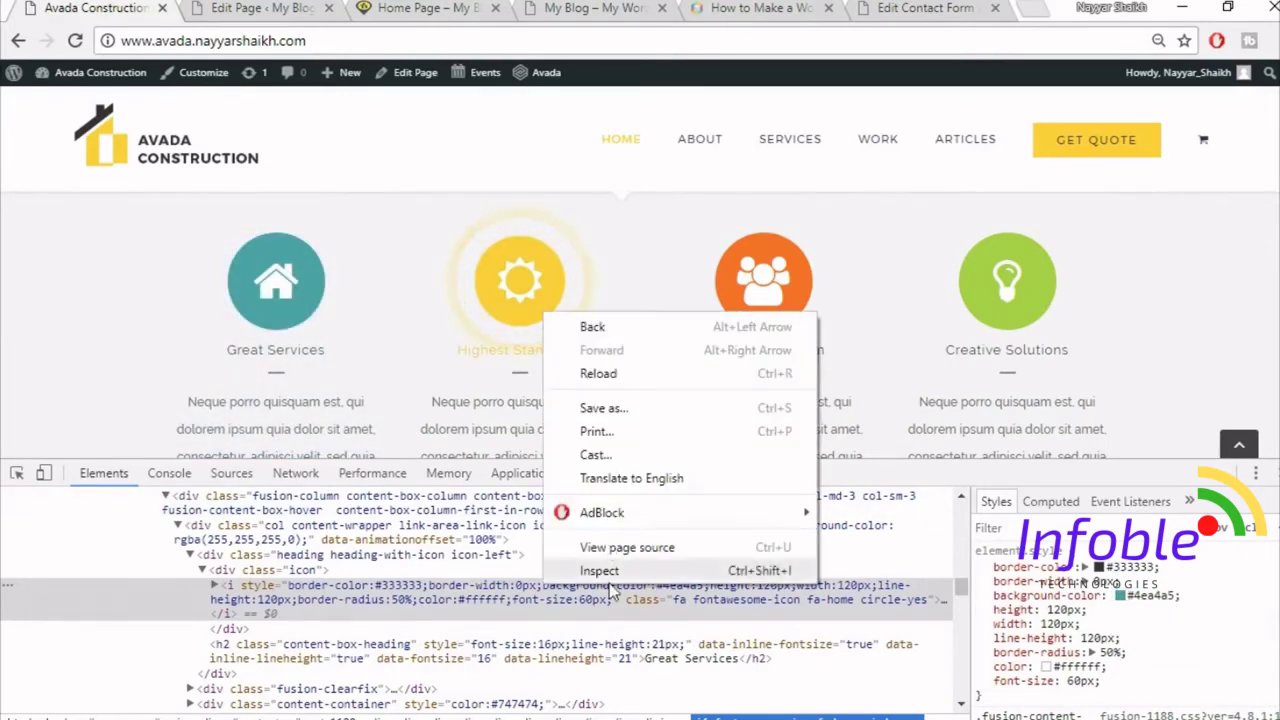
pyautogui.click(612, 576)
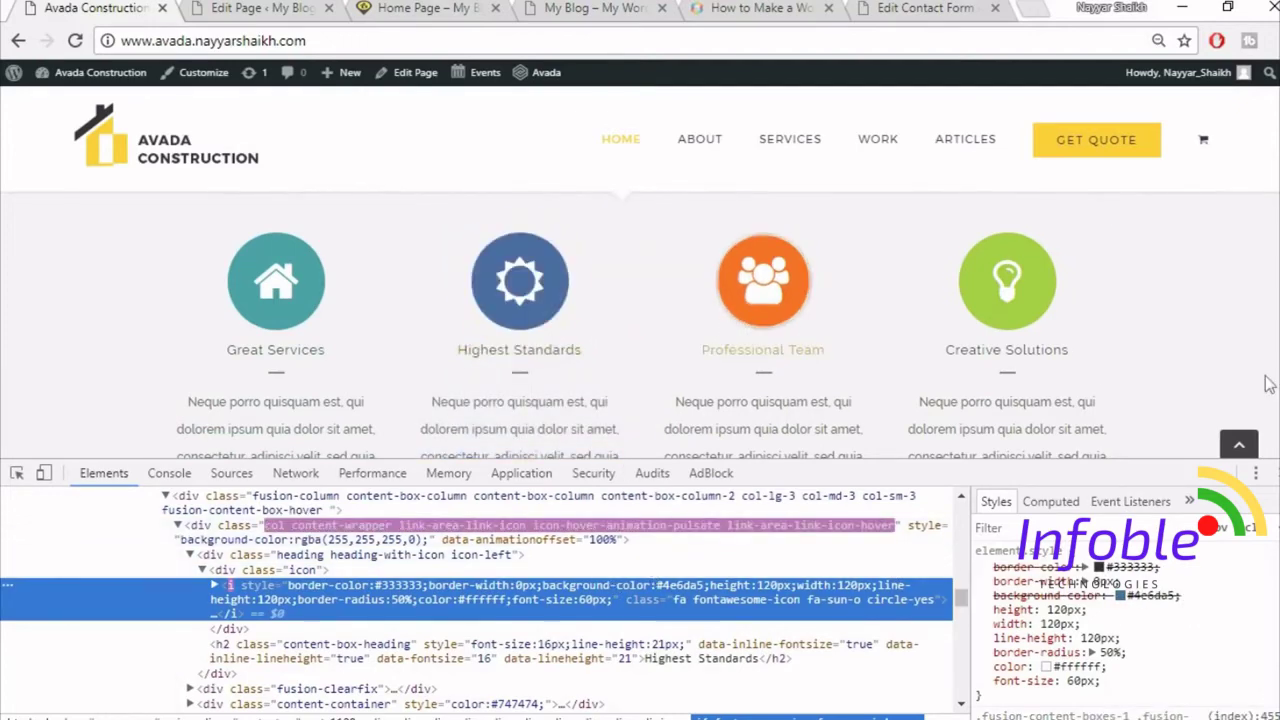
pyautogui.click(1270, 472)
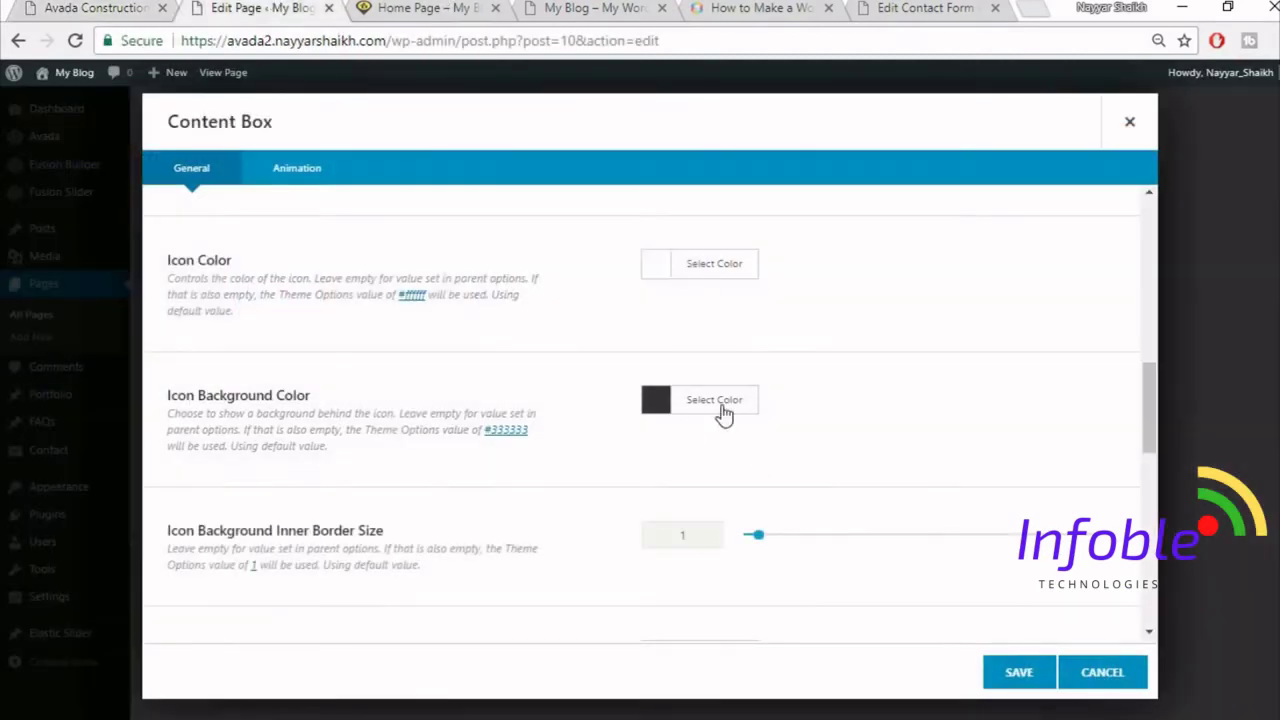
# - Set the icon background colour to #4ea4a5 and the inner border size to 0
pyautogui.click(716, 401)
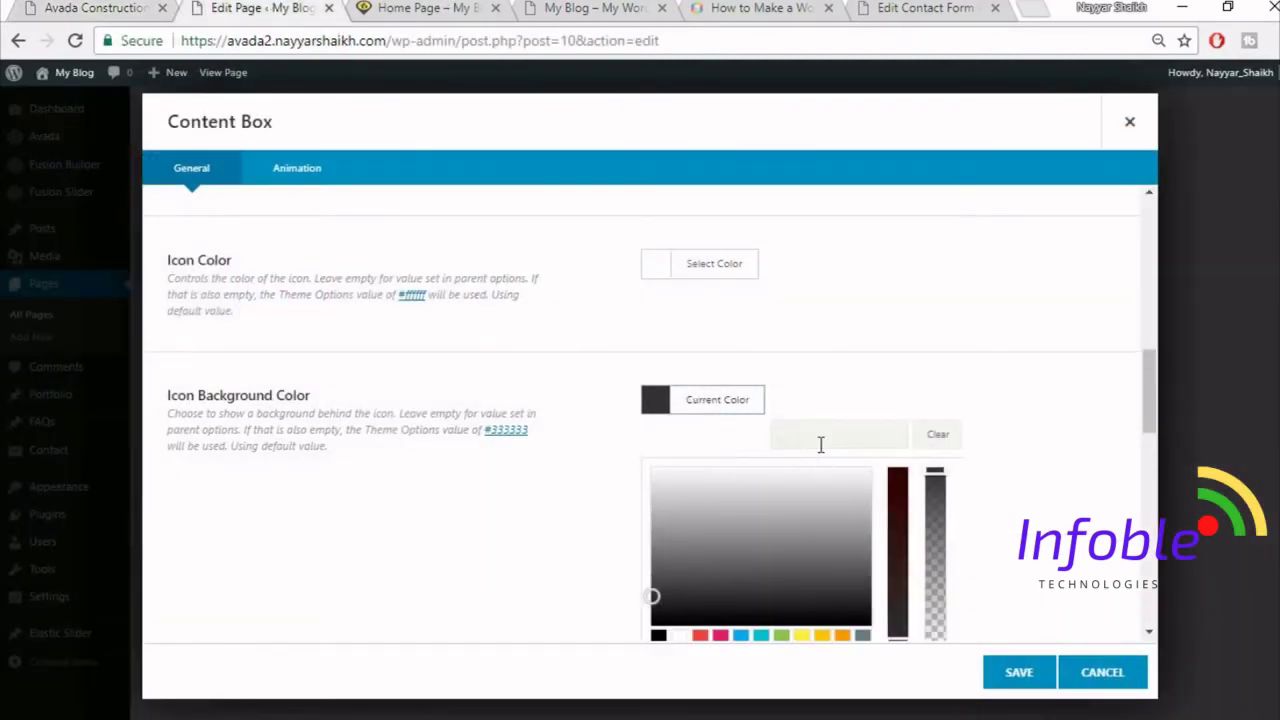
pyautogui.hotkey('ctrl', 'v')
pyautogui.click(1057, 391)
pyautogui.scroll(-1, 1024, 404)
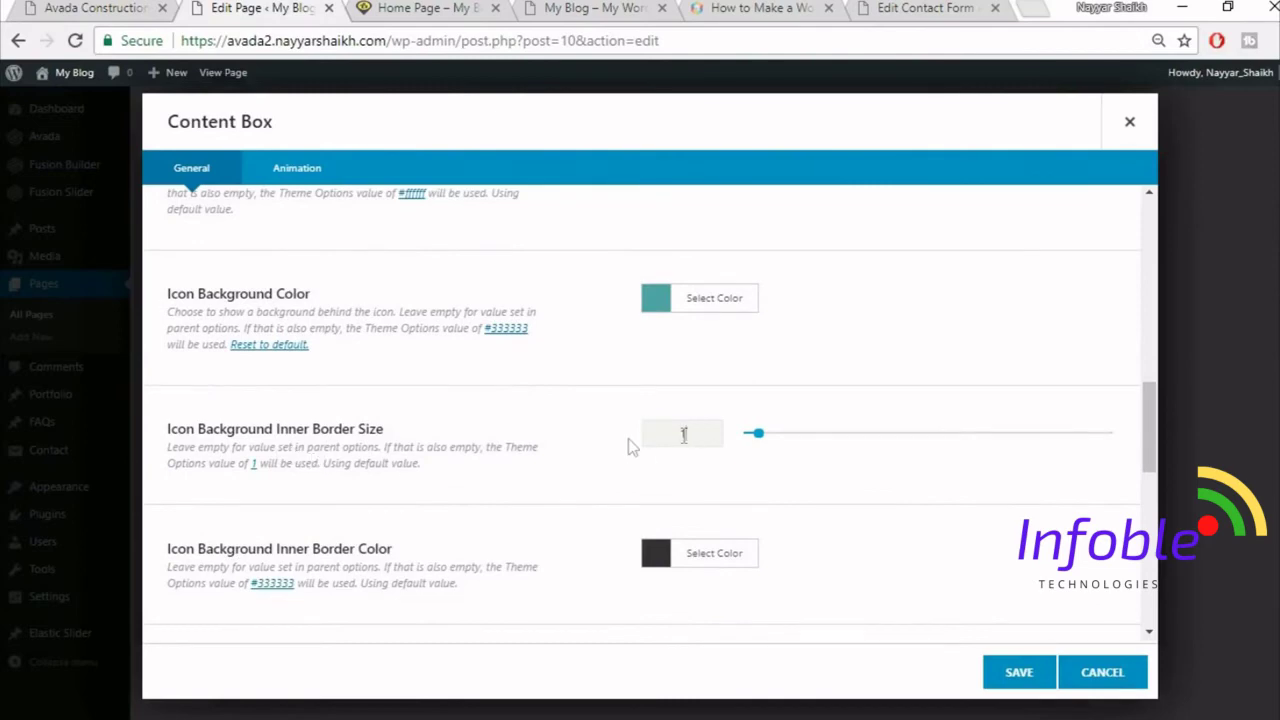
pyautogui.doubleClick(684, 434)
pyautogui.write('0')
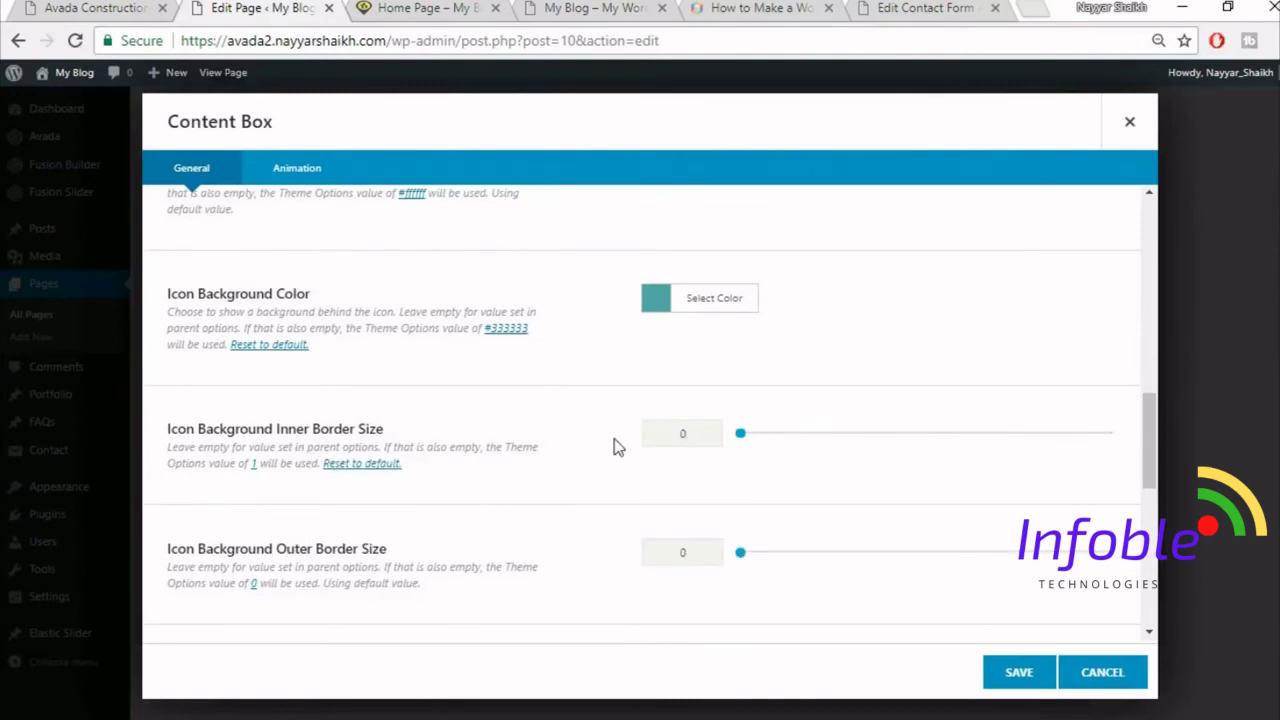
# - Paste the reference paragraph as the box content, save the box, and clone it twice
pyautogui.scroll(-3, 612, 469)
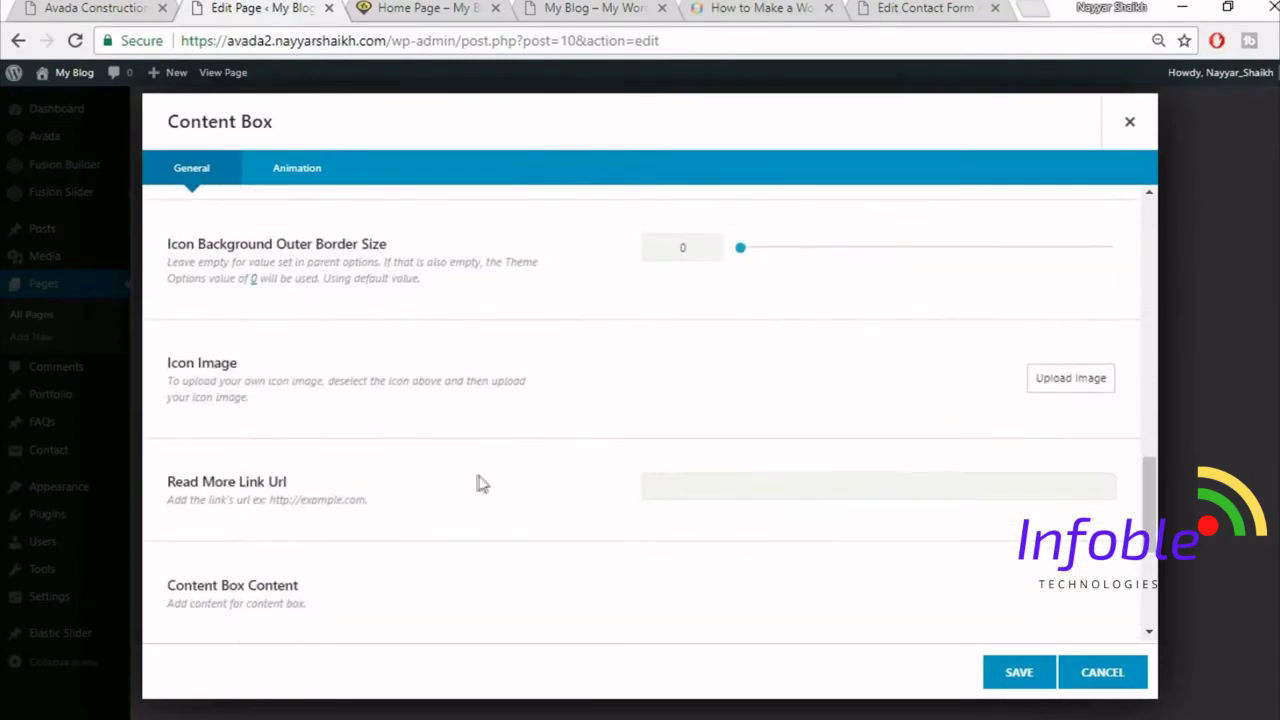
pyautogui.scroll(-3, 584, 462)
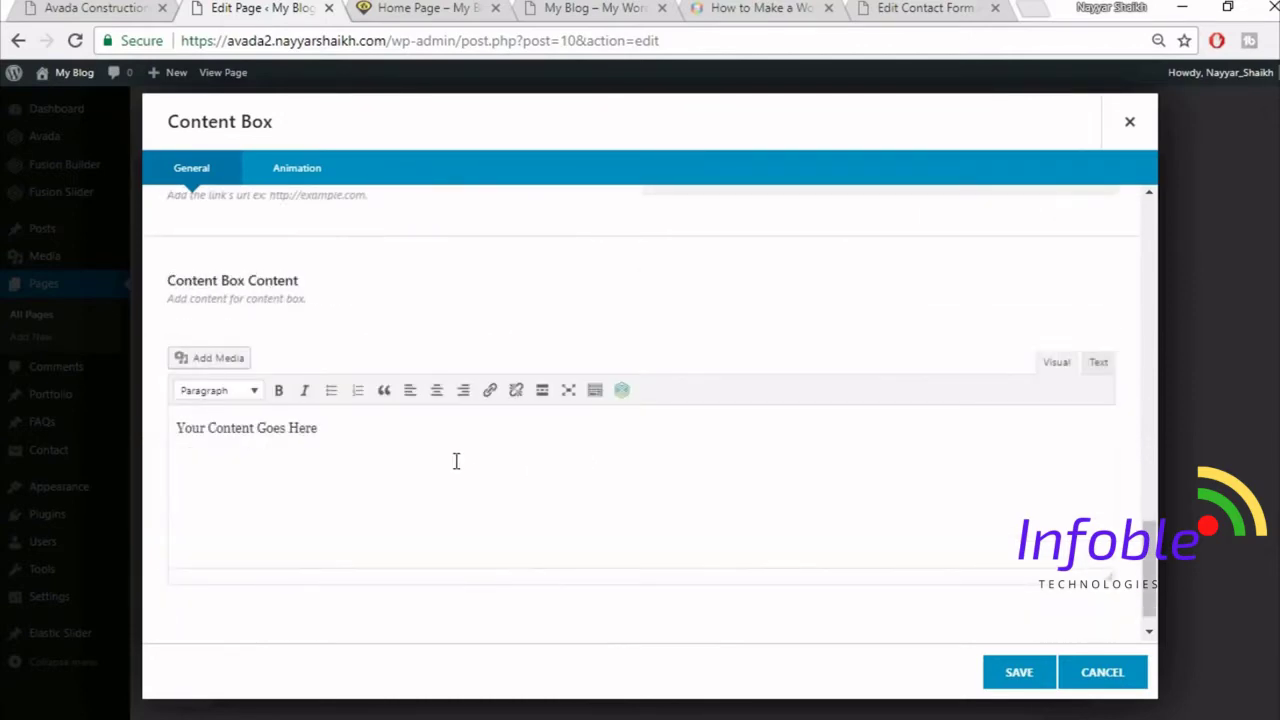
pyautogui.click(455, 460)
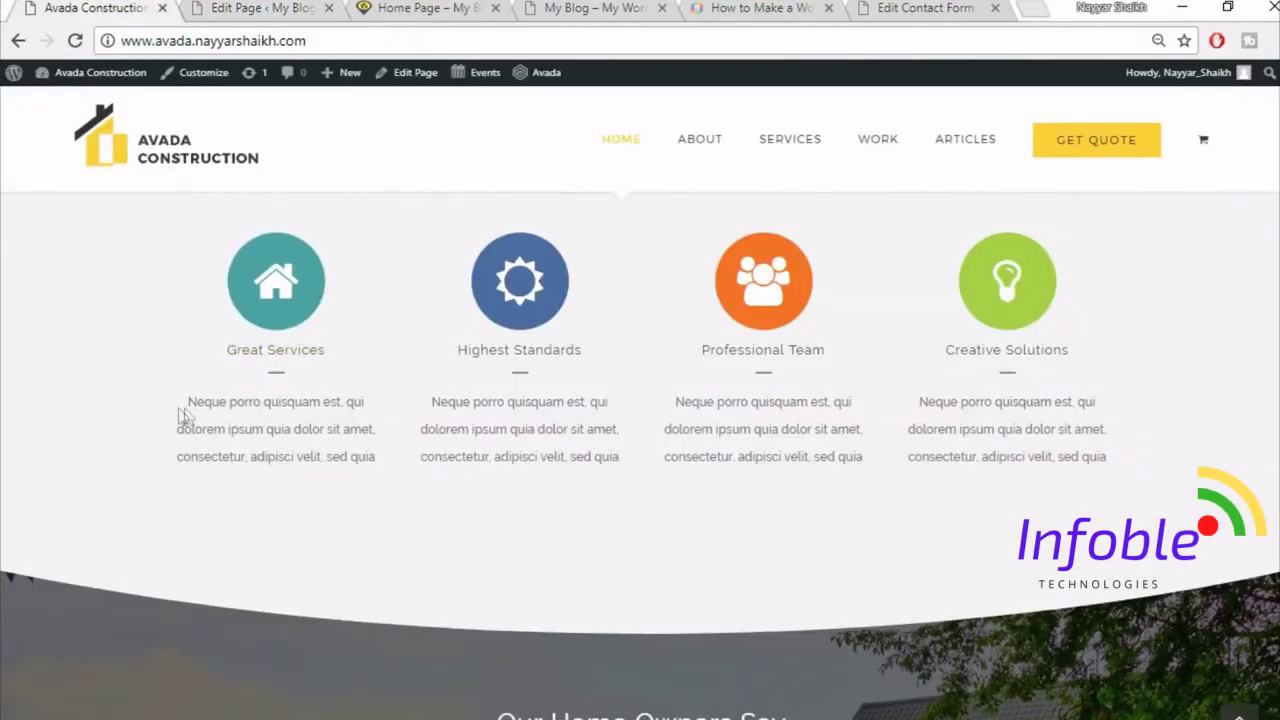
pyautogui.moveTo(183, 414); pyautogui.dragTo(388, 463)
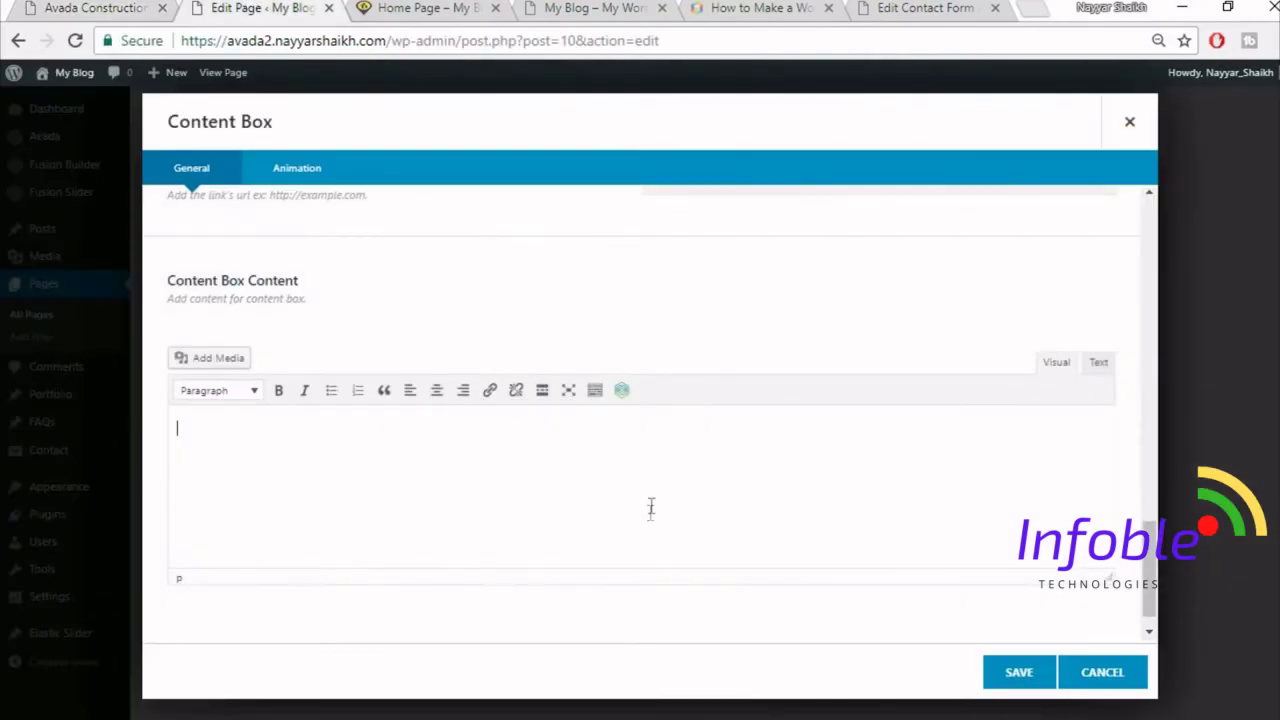
pyautogui.write('Neque porro quisquam est, qui dolorem ipsum quia dolor sit amet, consectetur, adipisci velit, sed quia')
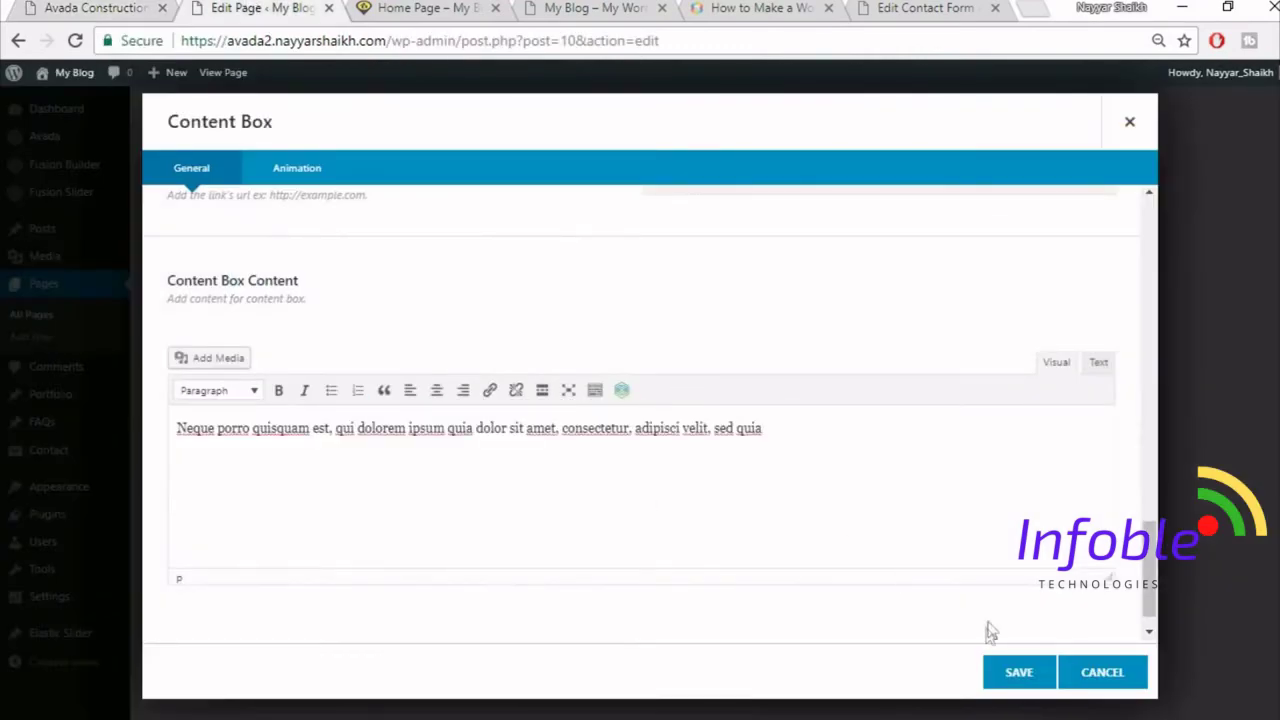
pyautogui.scroll(-1, 988, 628)
pyautogui.click(1026, 682)
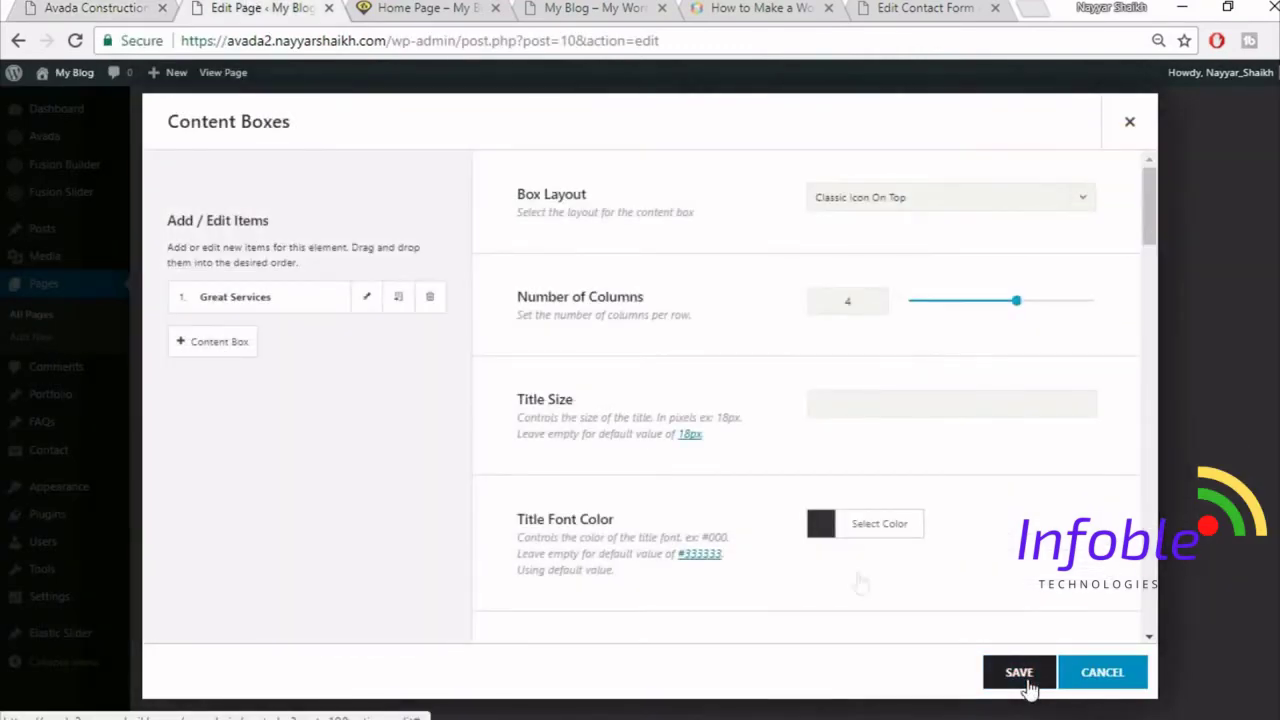
pyautogui.click(396, 304)
pyautogui.click(396, 305)
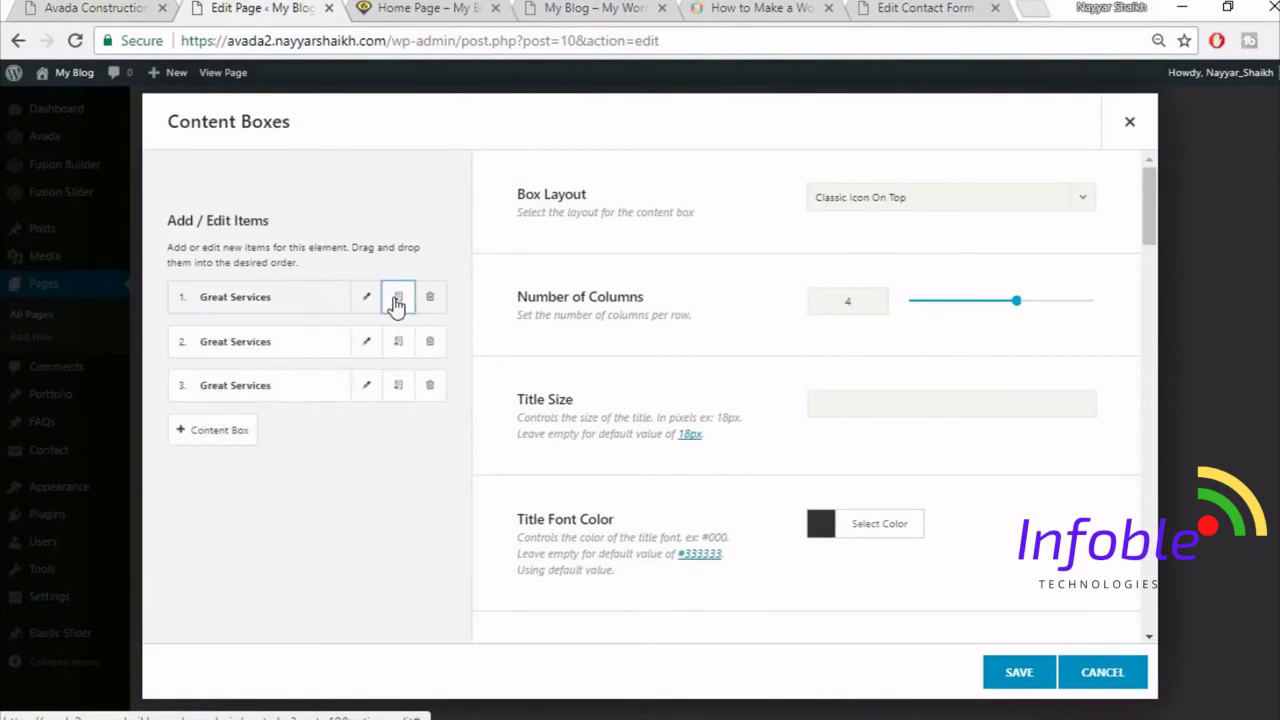
# - Add a fourth Great Services content box and save the Content Boxes settings
pyautogui.click(396, 304)
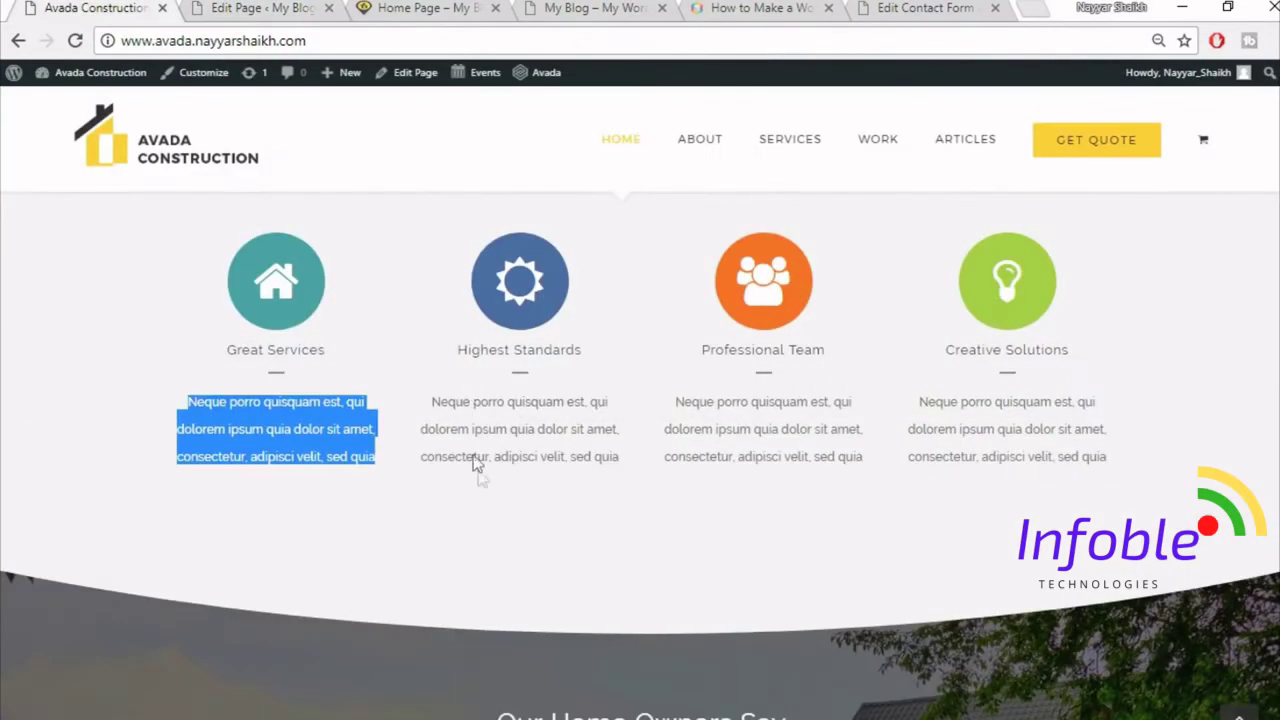
pyautogui.click(476, 463)
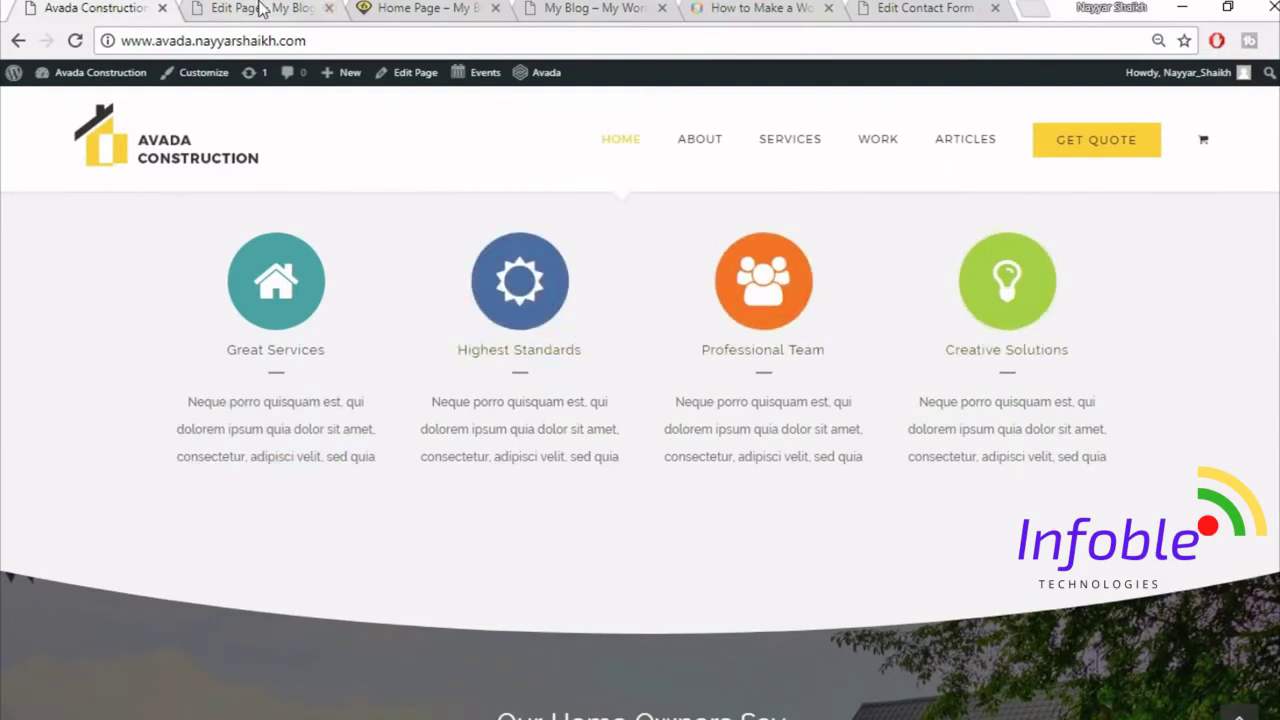
pyautogui.click(260, 8)
pyautogui.click(1010, 682)
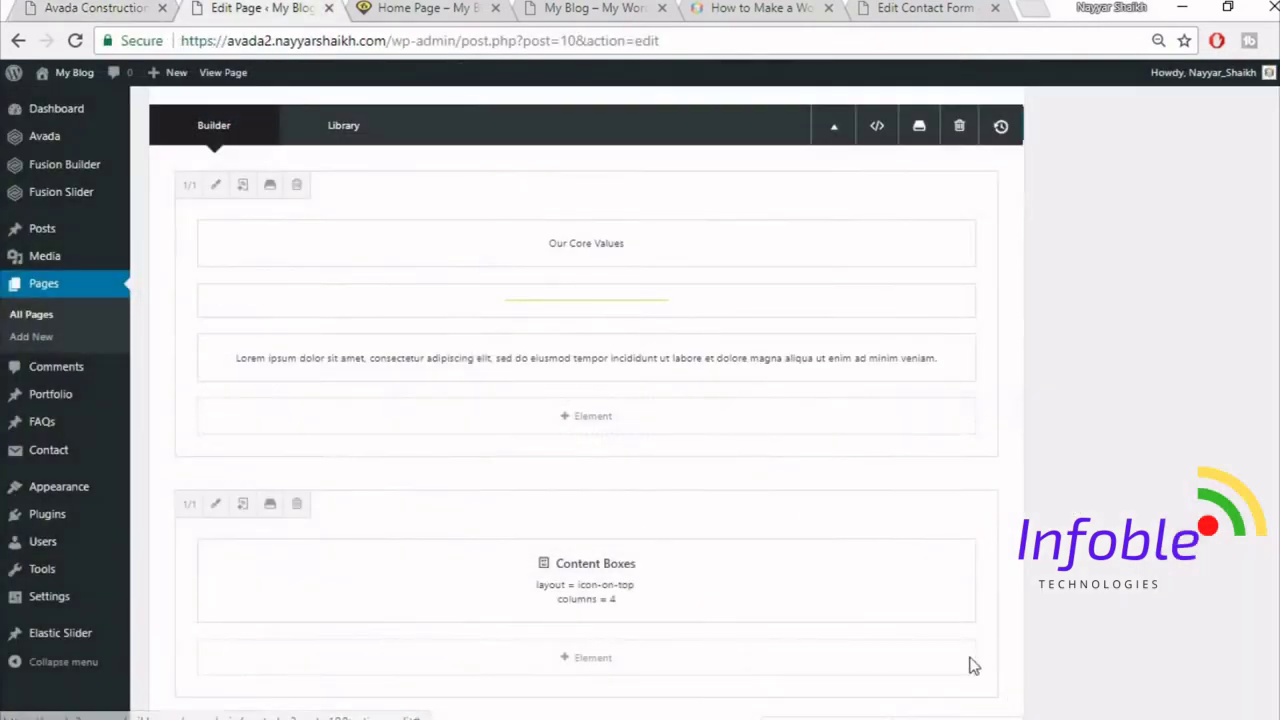
# - Compare with the reference construction site, then scroll the editor back to the Core Values container
pyautogui.click(95, 8)
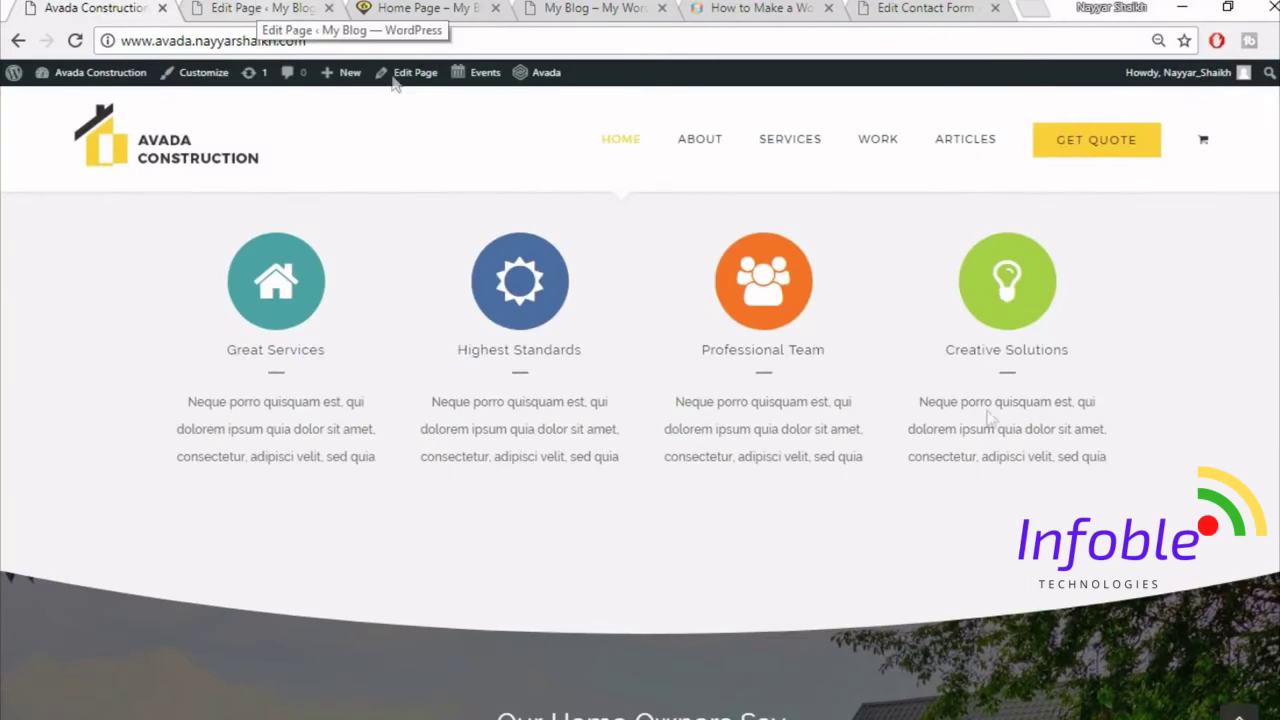
pyautogui.scroll(3, 960, 466)
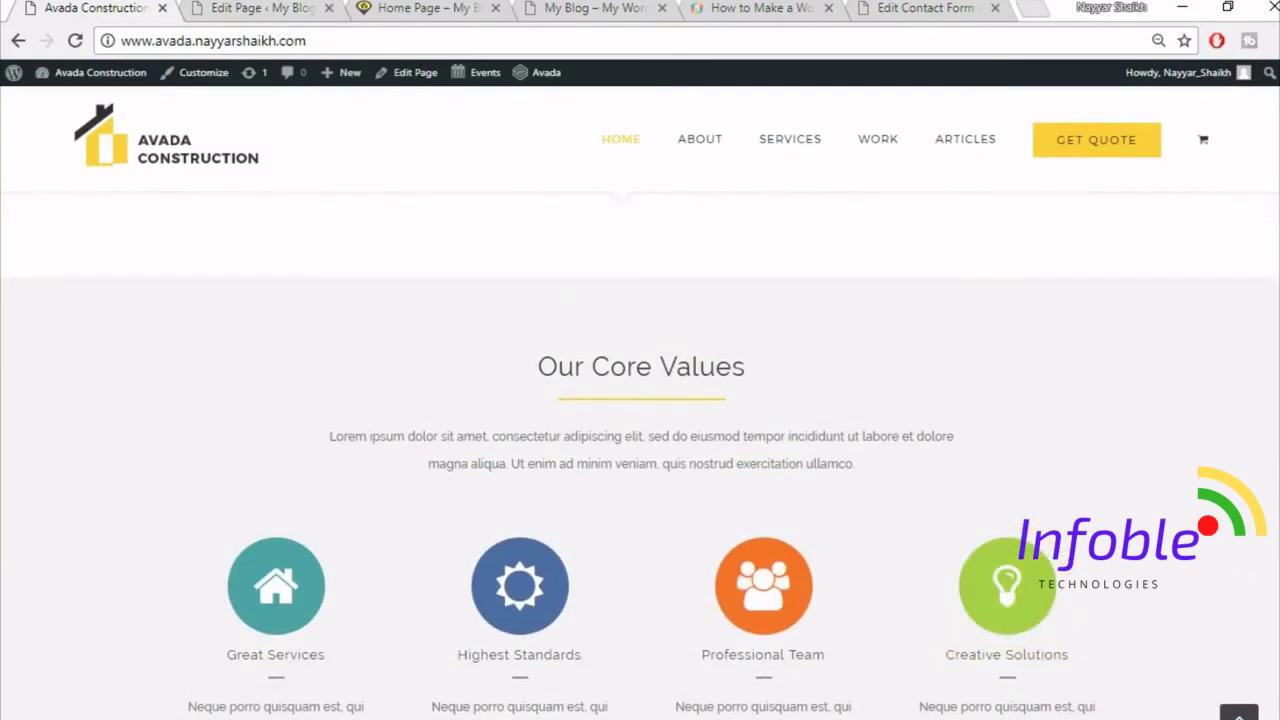
pyautogui.scroll(2, 1240, 437)
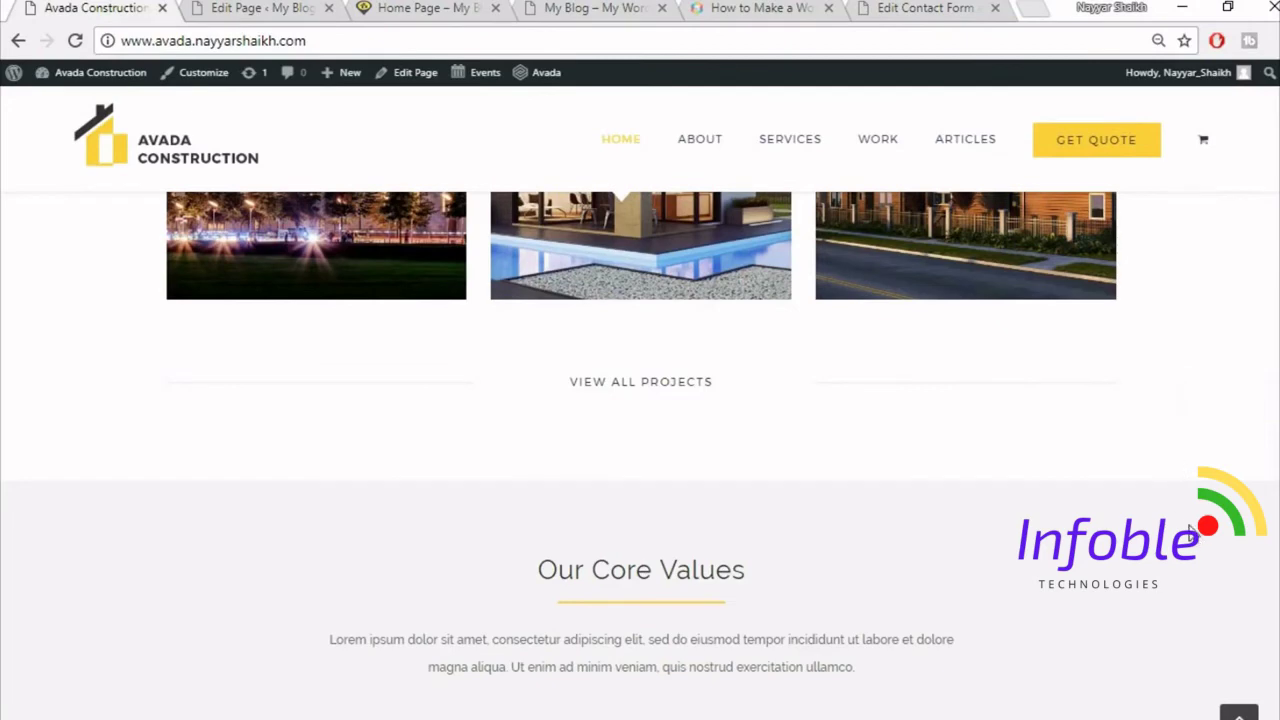
pyautogui.scroll(-1, 1157, 424)
pyautogui.click(255, 8)
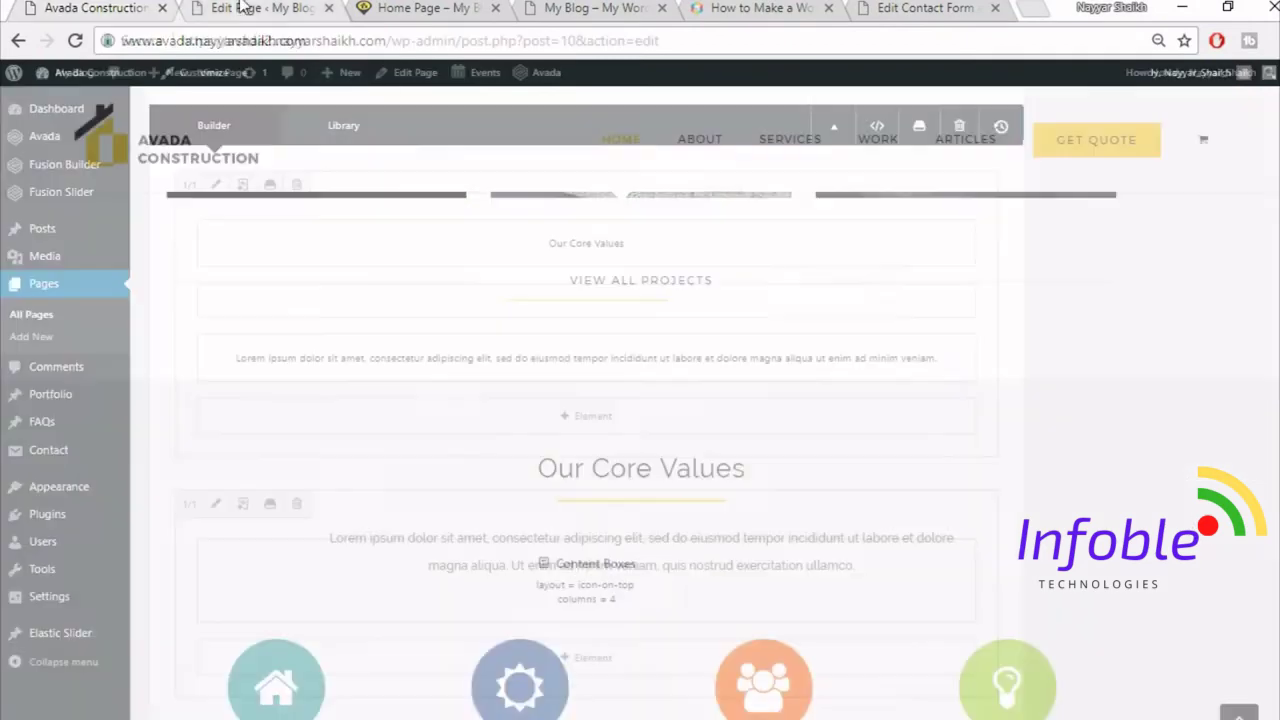
pyautogui.scroll(2, 963, 460)
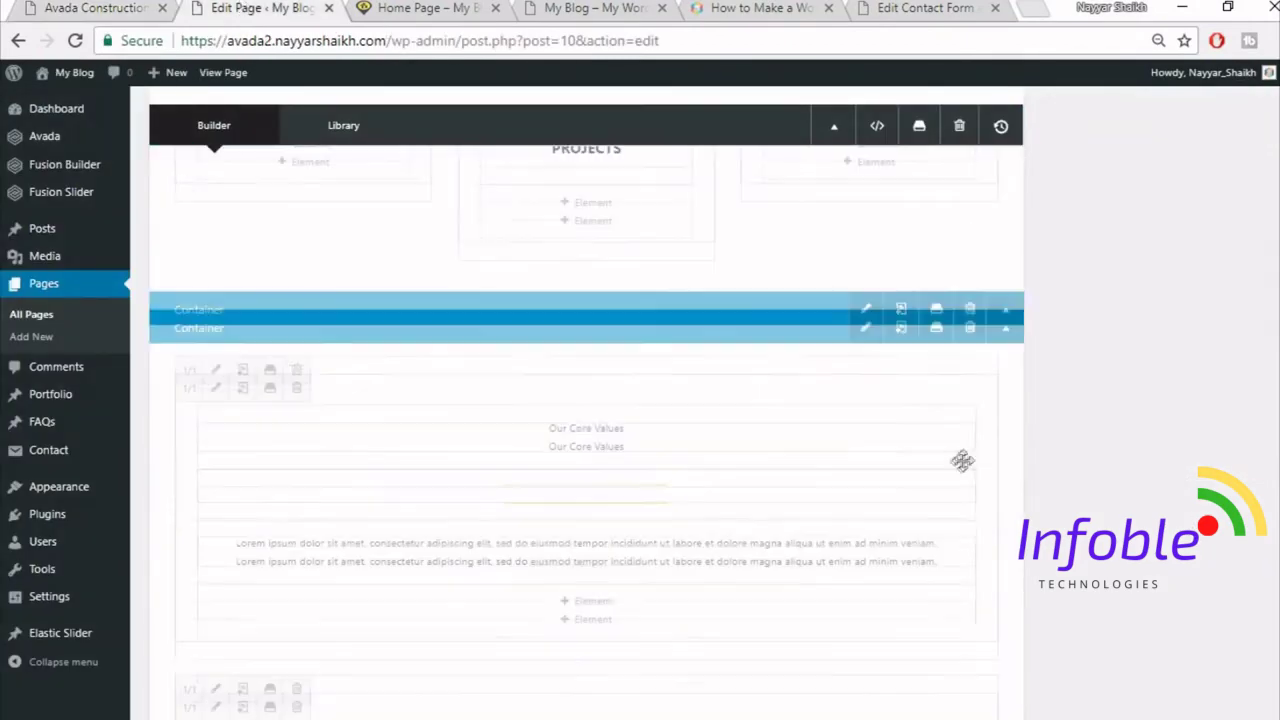
# - Set the Core Values container's background colour to #F5F5F5, save it, and update the Home Page
pyautogui.click(866, 330)
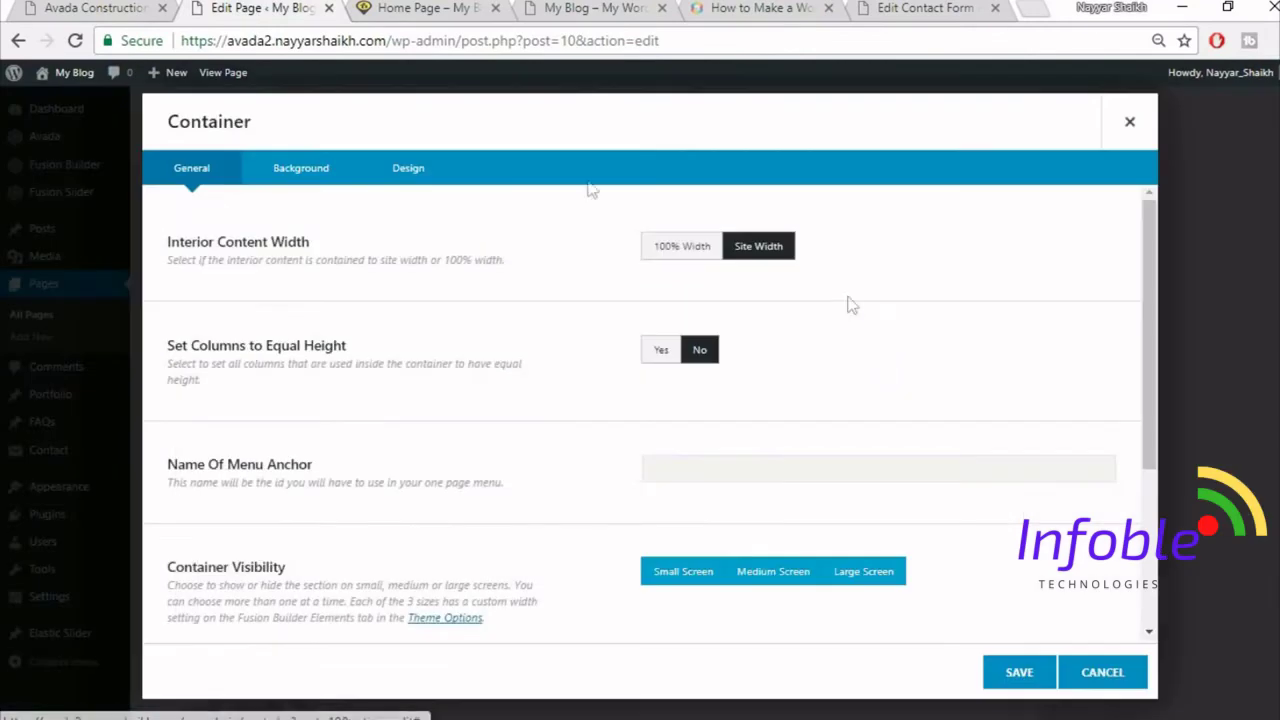
pyautogui.click(330, 172)
pyautogui.click(723, 249)
pyautogui.click(798, 275)
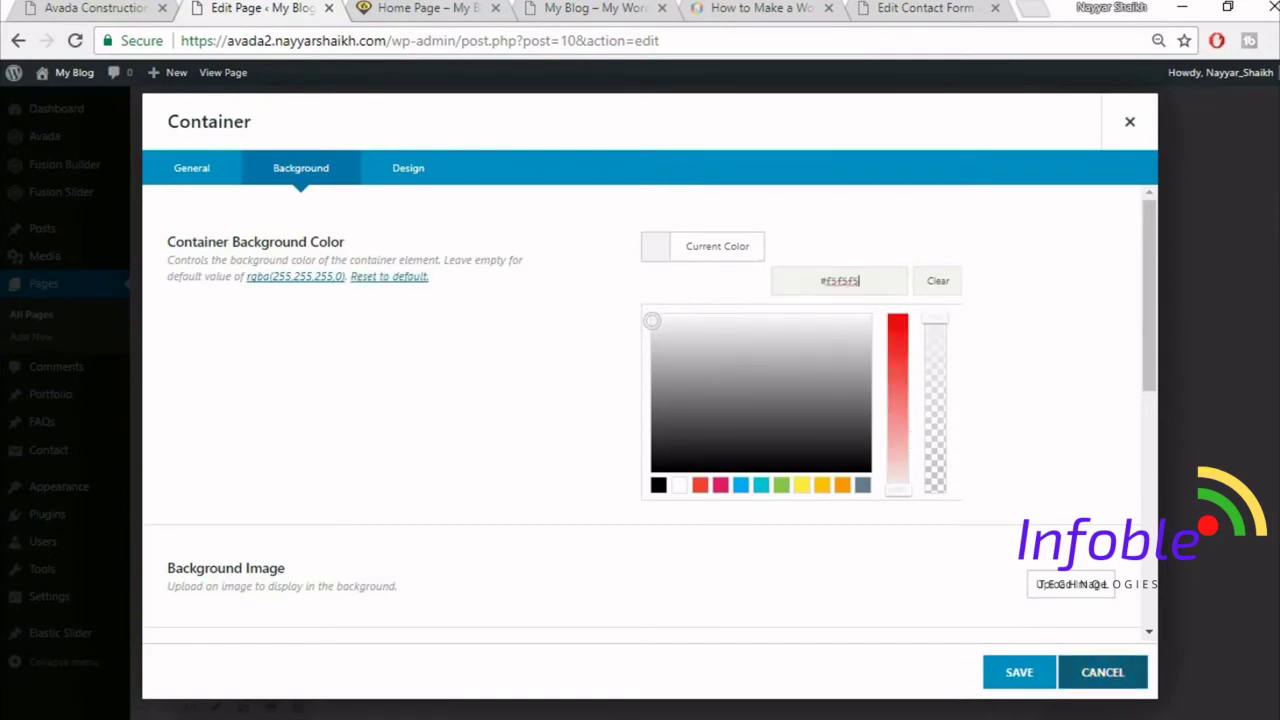
pyautogui.click(1015, 677)
pyautogui.scroll(10, 1205, 345)
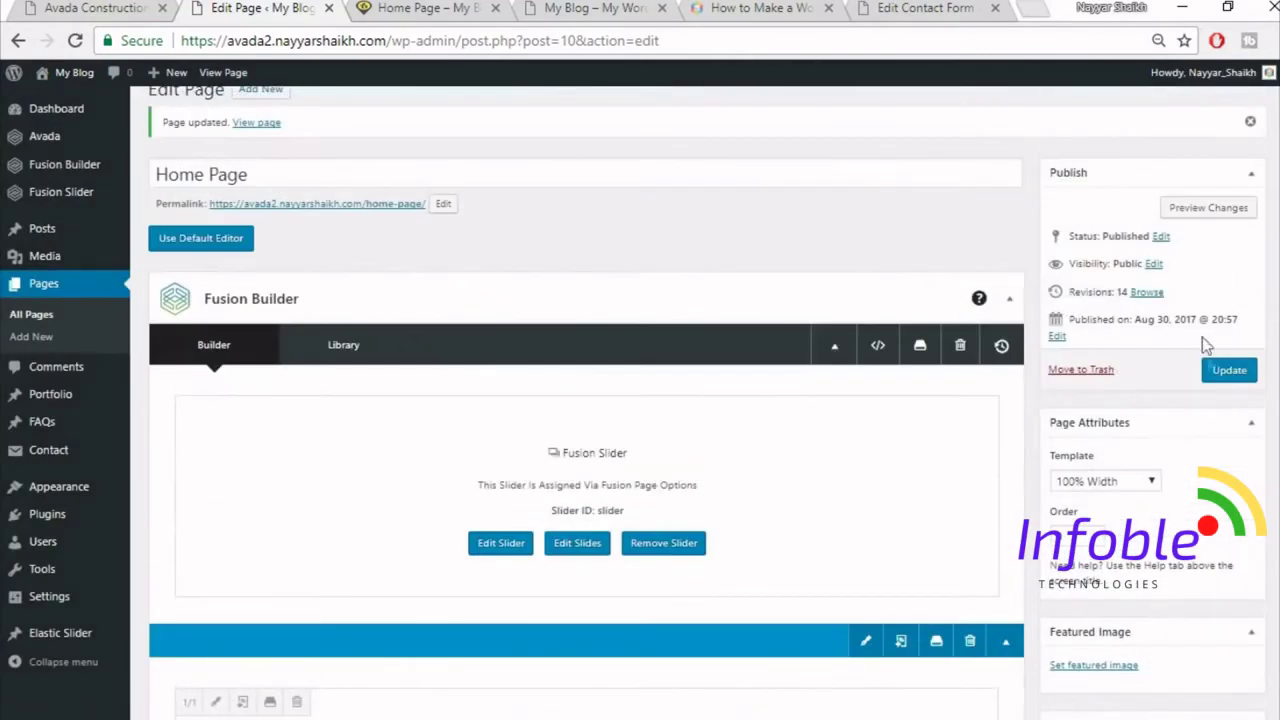
pyautogui.click(1229, 370)
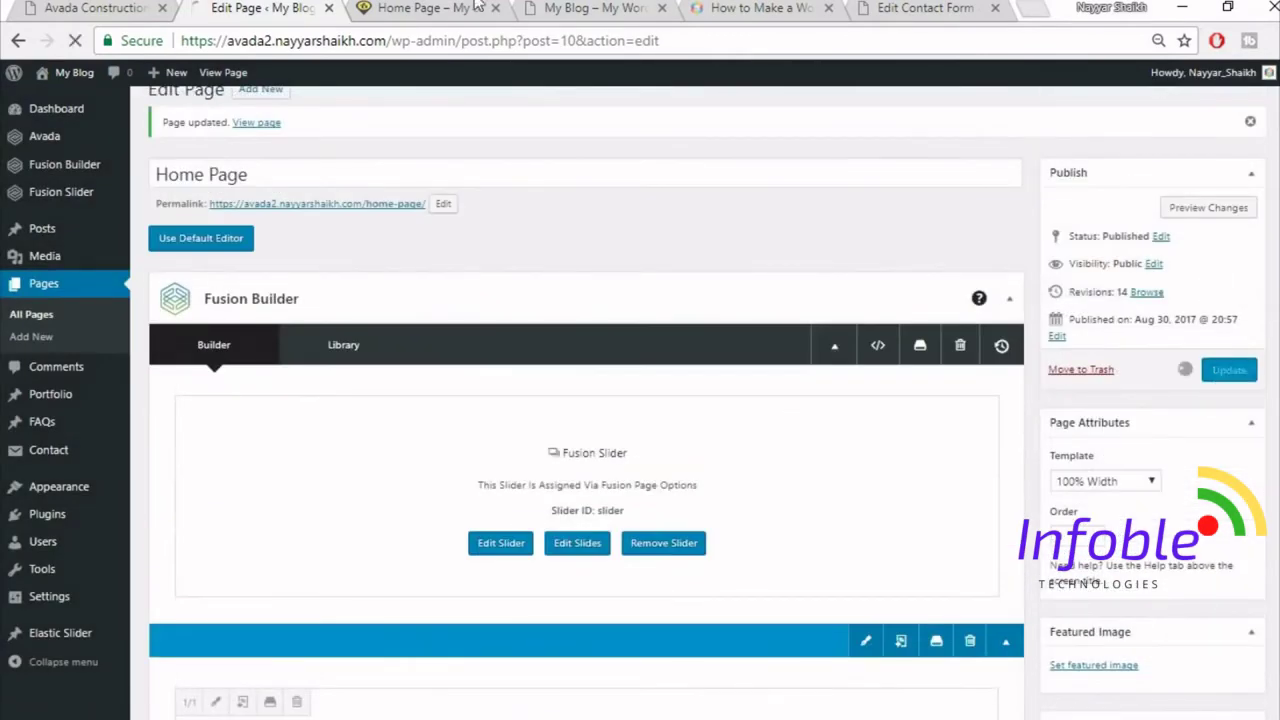
# - Reload the live home page and scroll through the four restyled Great Services boxes
pyautogui.click(460, 8)
pyautogui.click(482, 40)
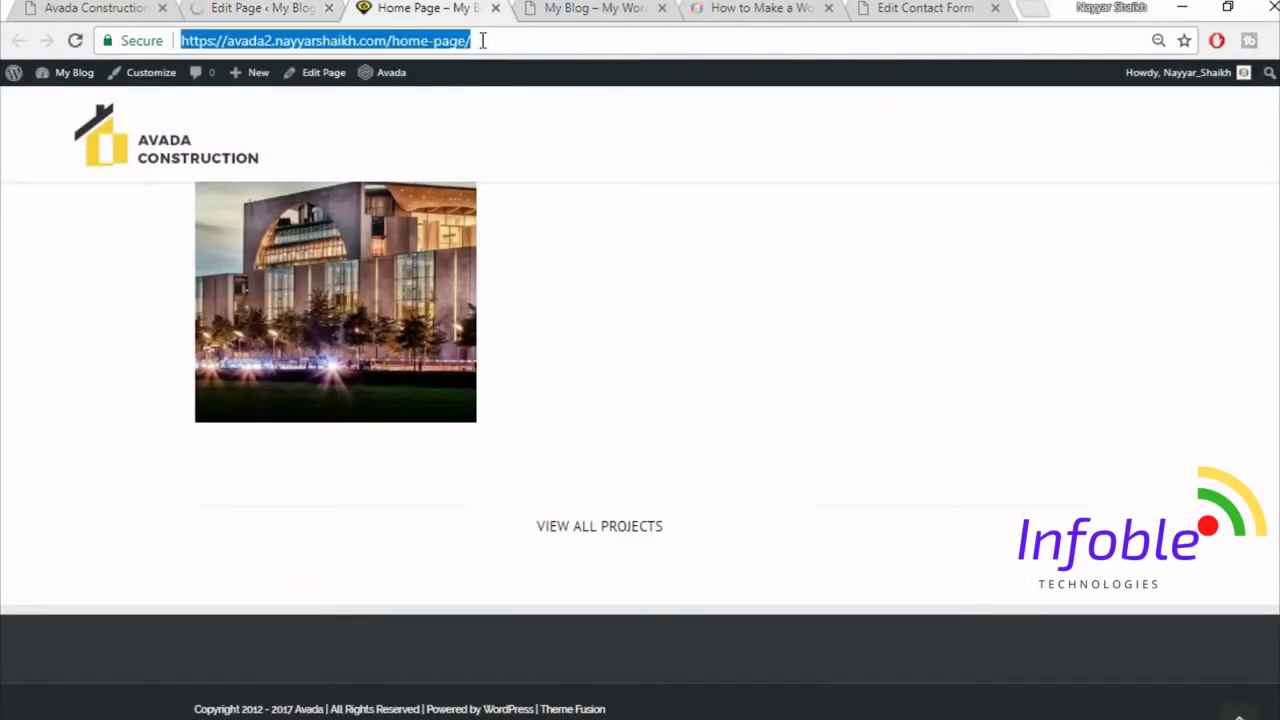
pyautogui.press('Return')
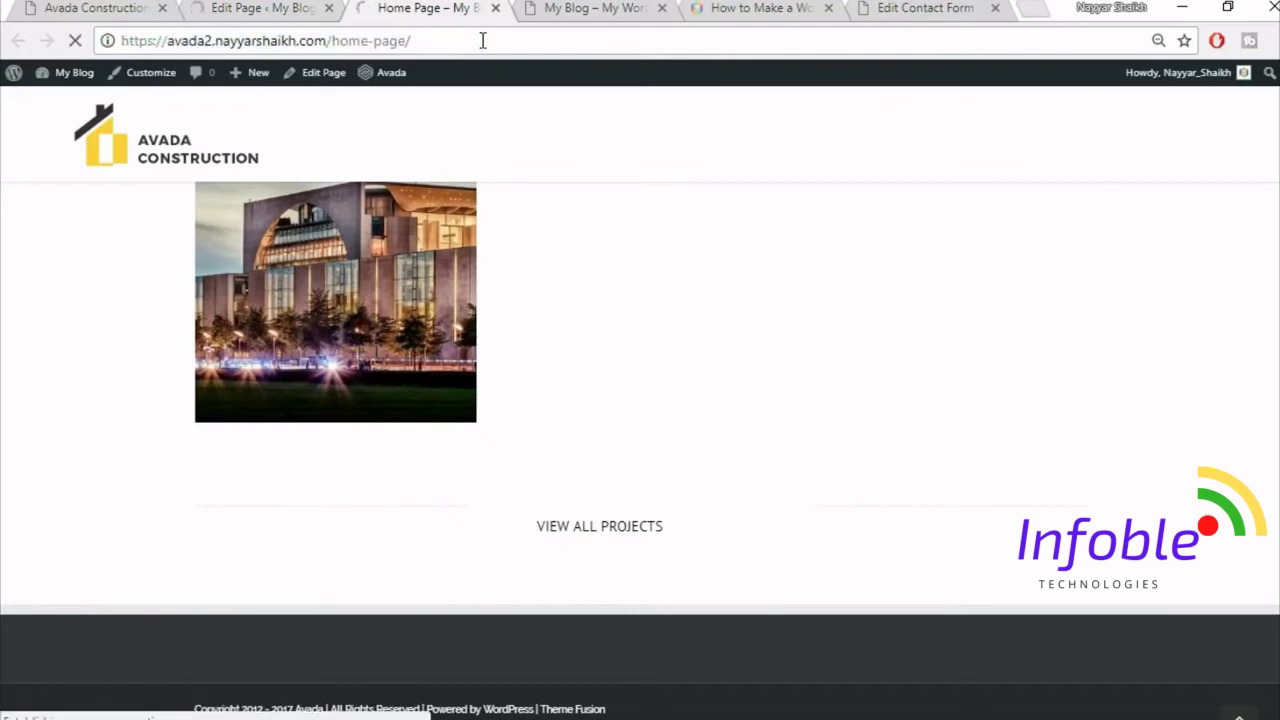
pyautogui.scroll(-4, 980, 455)
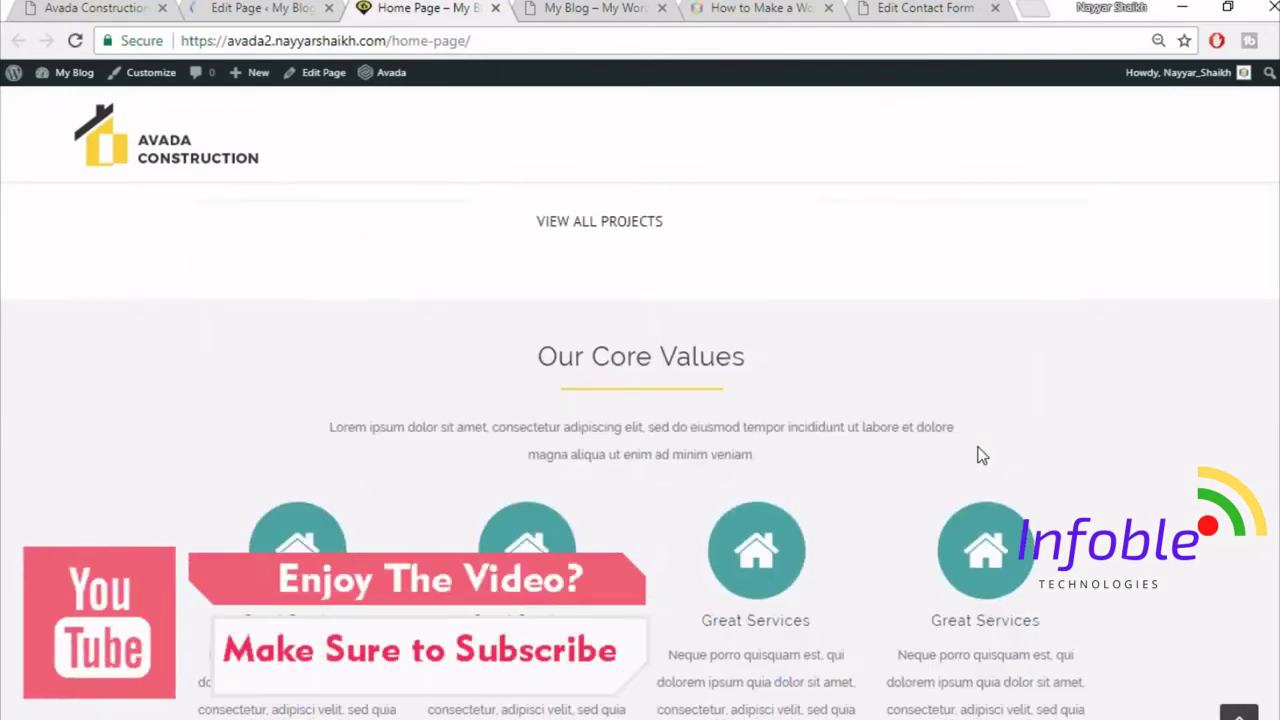
pyautogui.scroll(1, 1148, 318)
pyautogui.scroll(-1, 1205, 447)
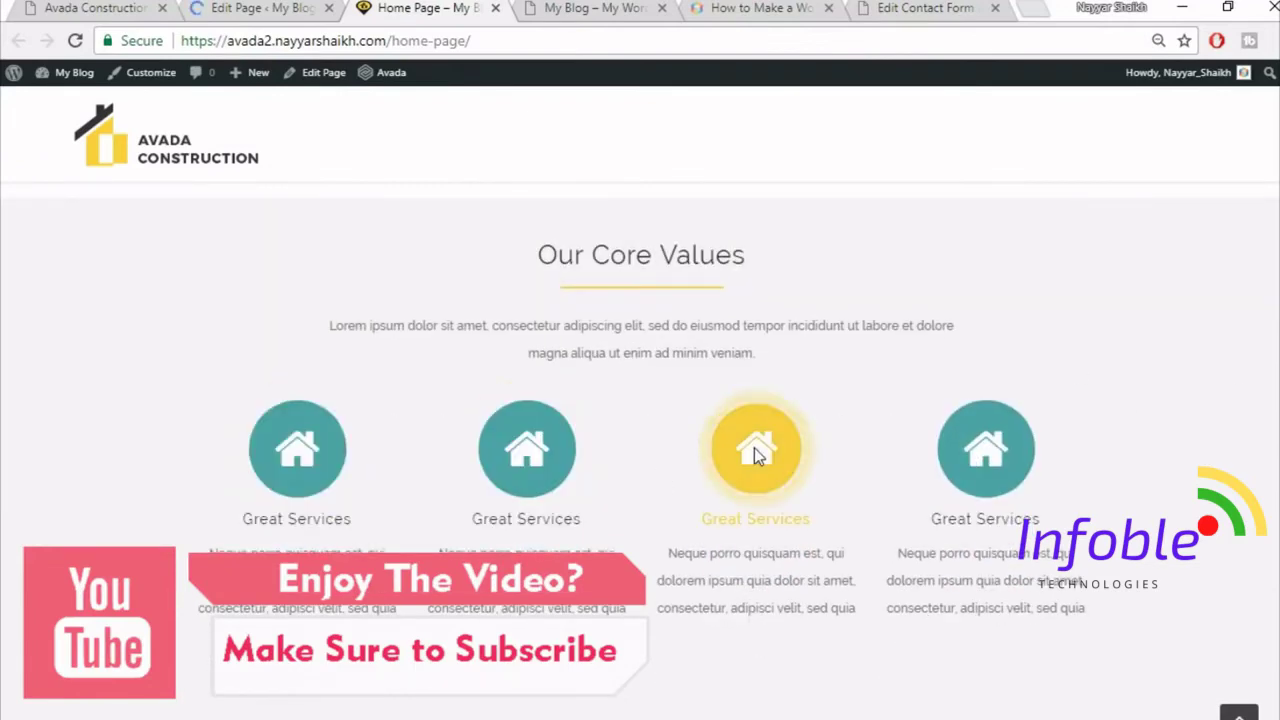
pyautogui.scroll(-1, 1082, 445)
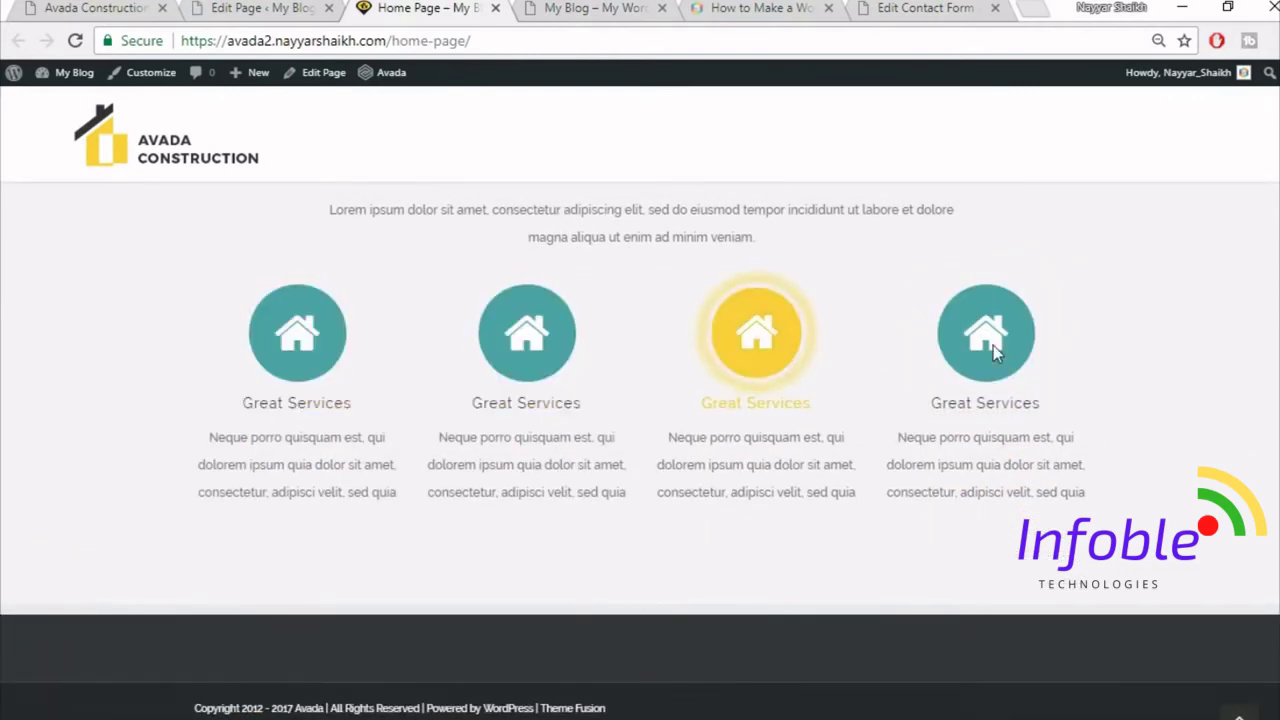
# - Scroll the reference construction site down to its Our Home Owners Say testimonials
pyautogui.click(60, 5)
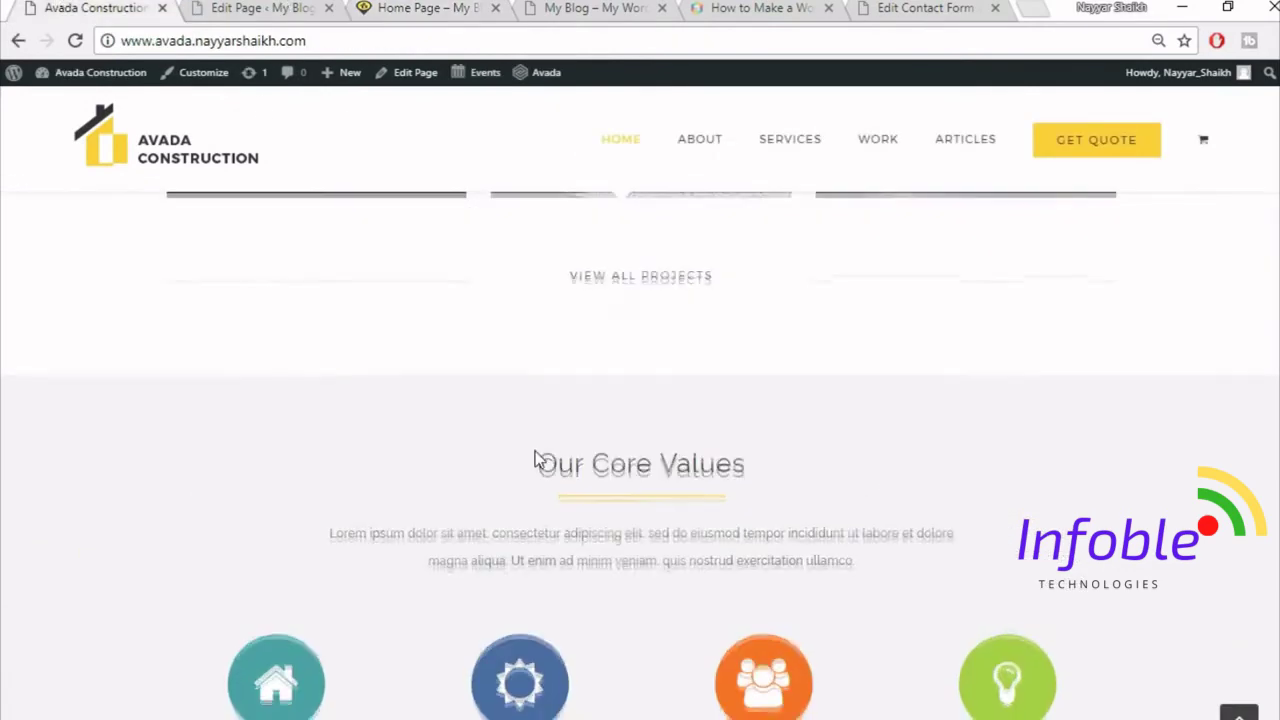
pyautogui.scroll(-4, 537, 451)
pyautogui.click(270, 7)
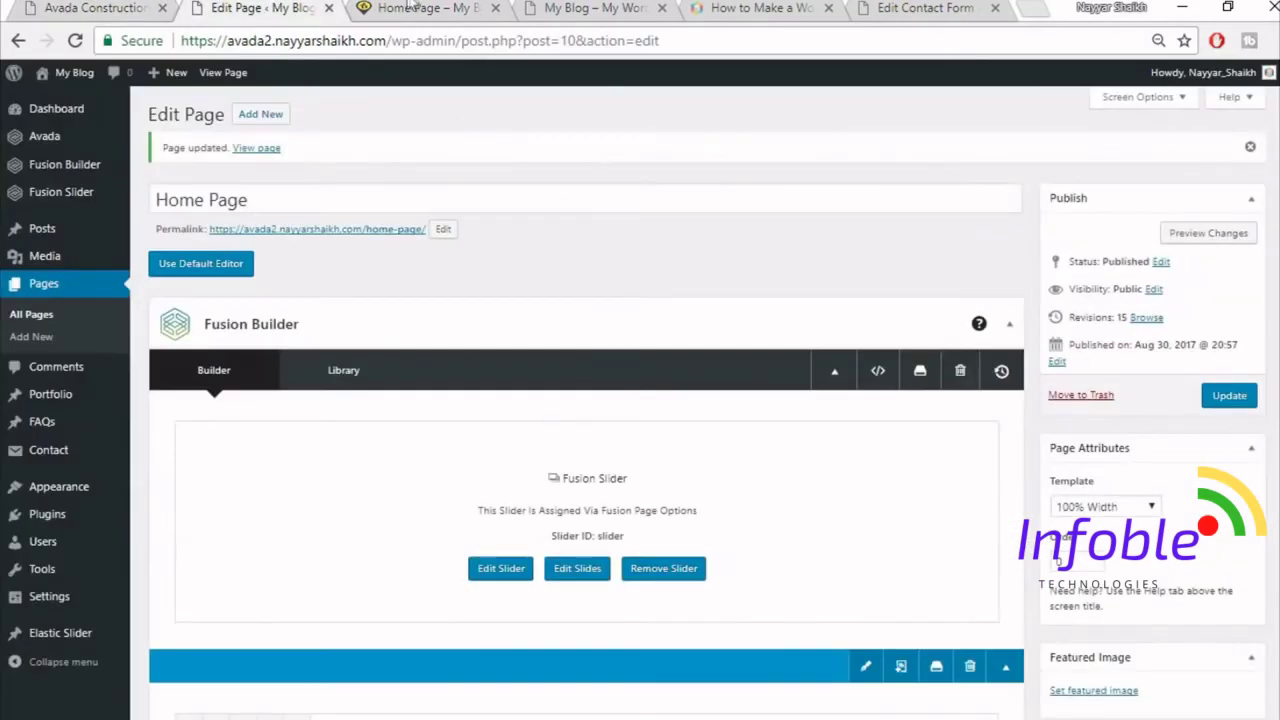
pyautogui.click(410, 7)
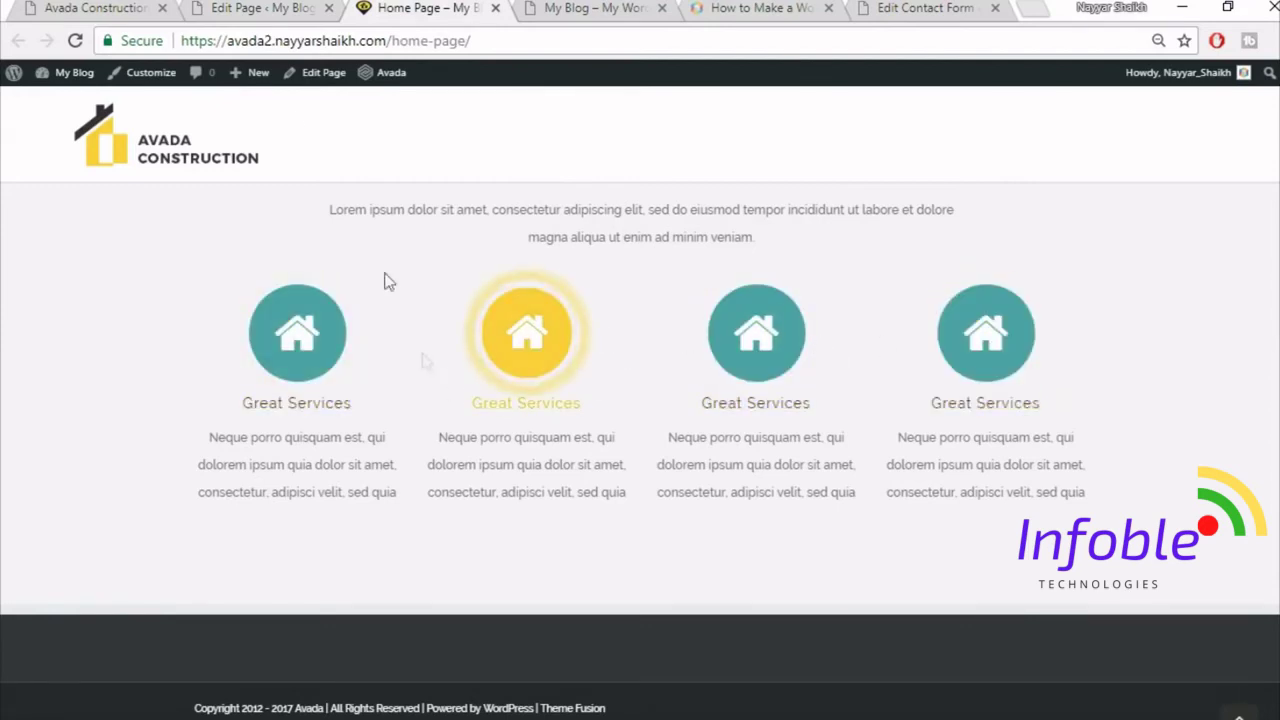
pyautogui.click(95, 7)
pyautogui.scroll(-4, 889, 502)
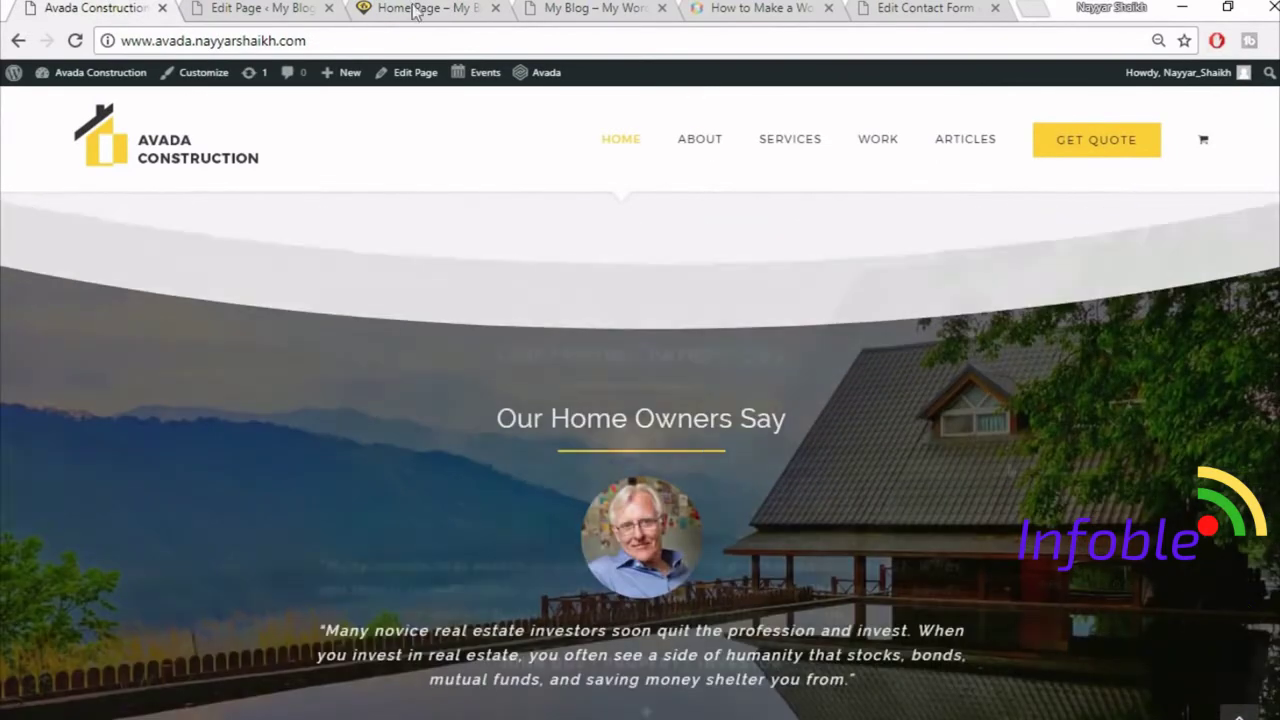
# - Add a new 1/1 full-width container below the Core Values content boxes
pyautogui.click(262, 7)
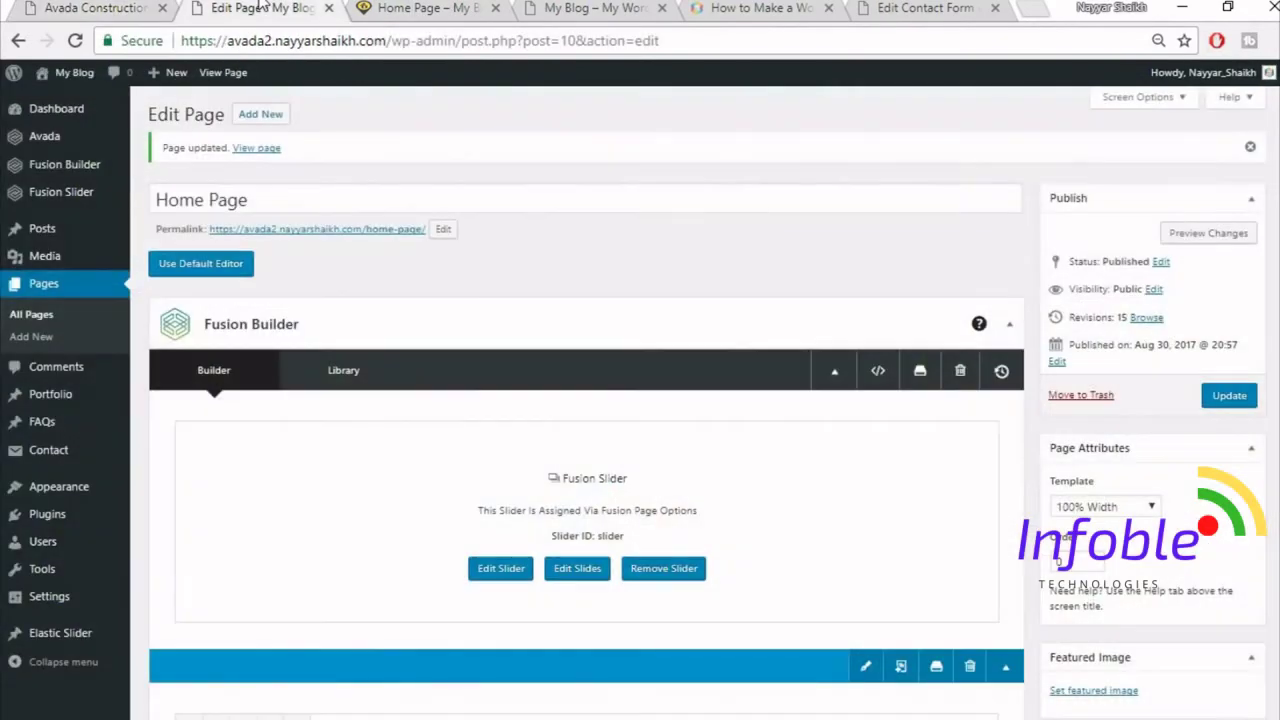
pyautogui.scroll(-15, 1268, 520)
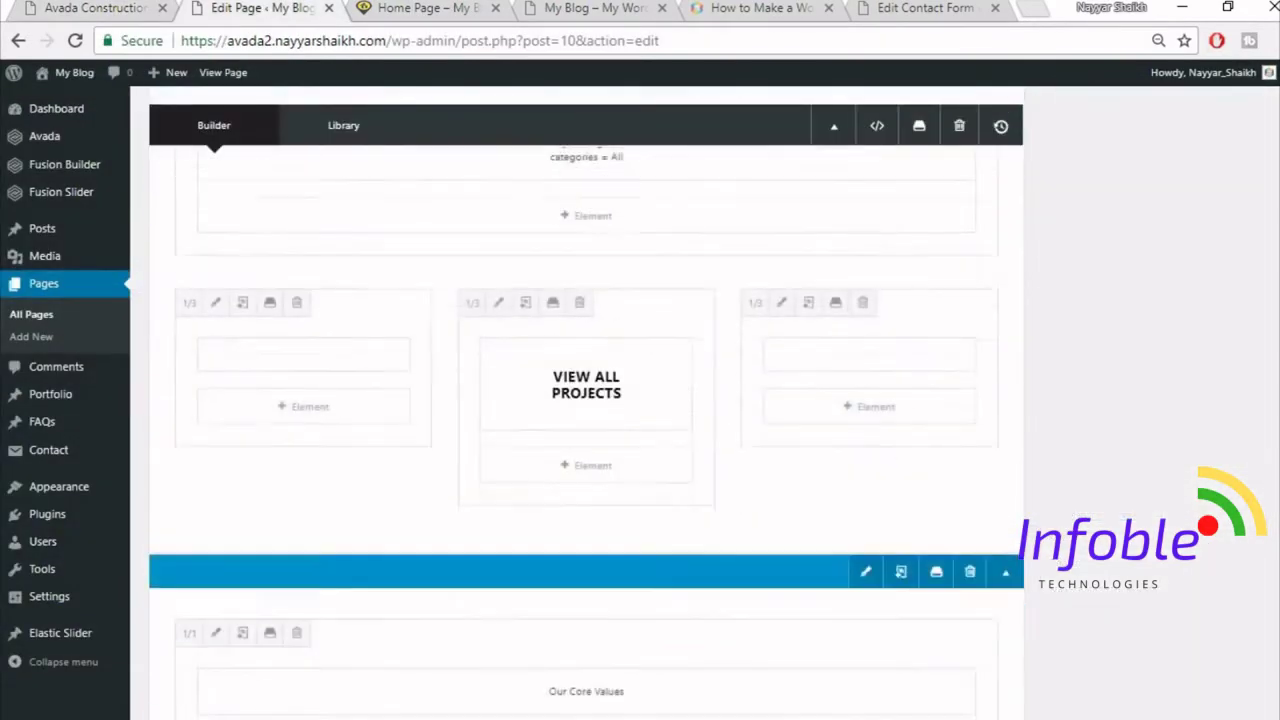
pyautogui.scroll(-4, 1268, 520)
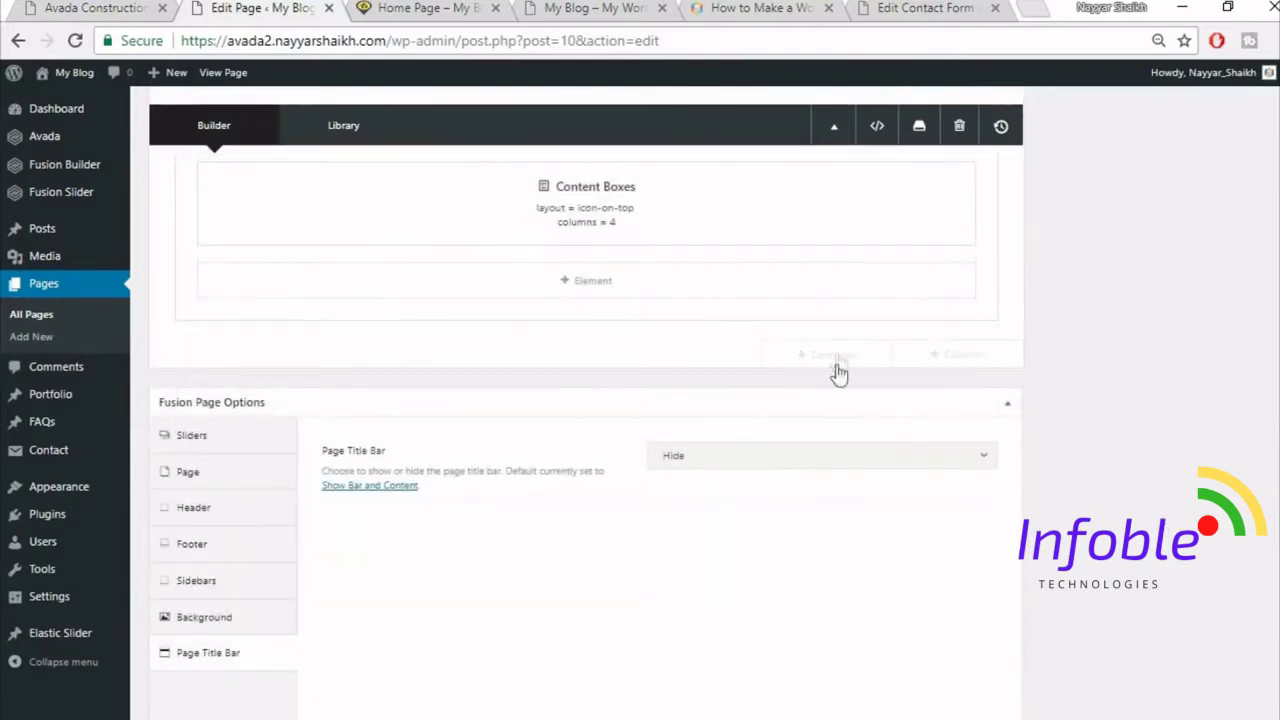
pyautogui.click(835, 355)
pyautogui.click(441, 260)
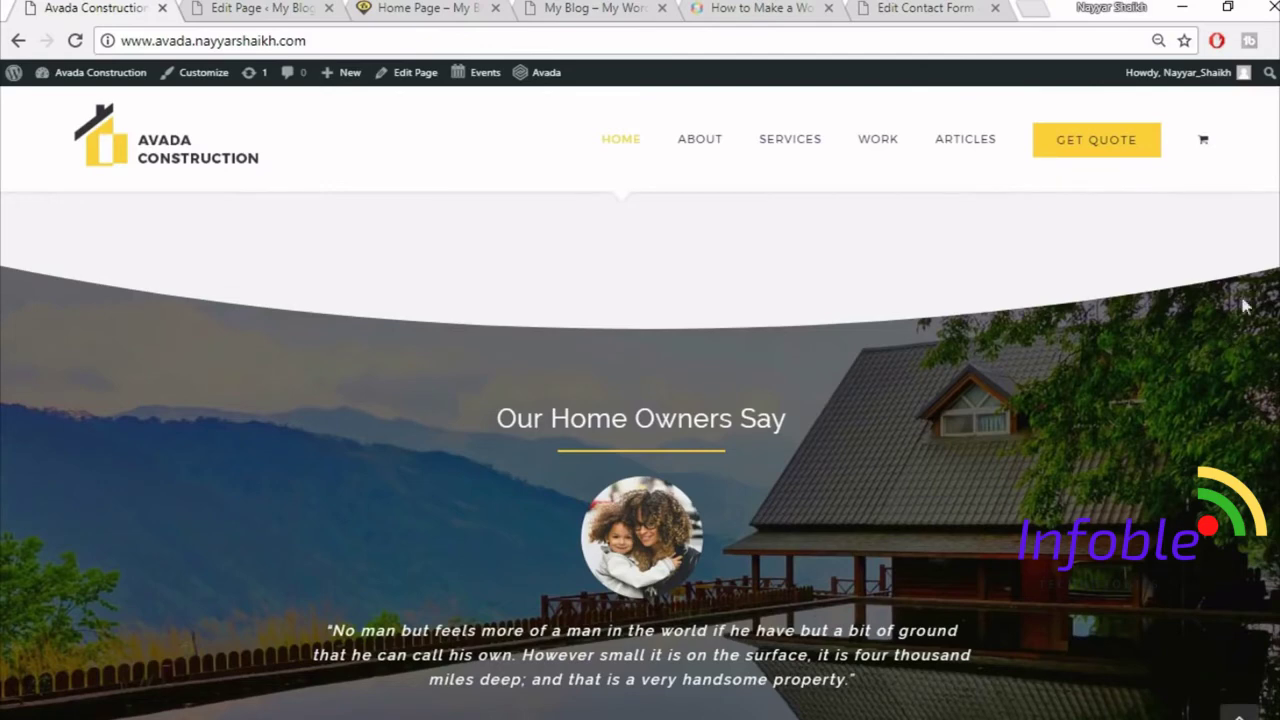
pyautogui.click(239, 7)
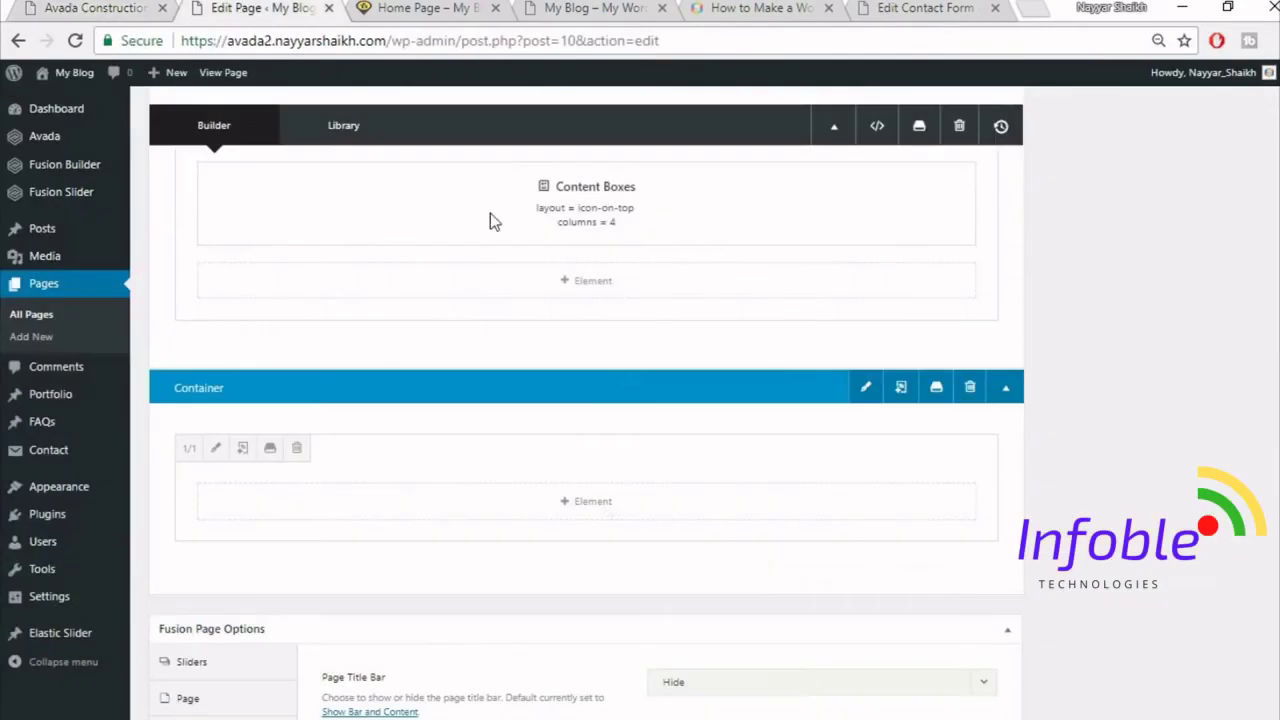
# - Add a Section Separator to the new container, styled Big Half Circle at the bottom
pyautogui.click(614, 512)
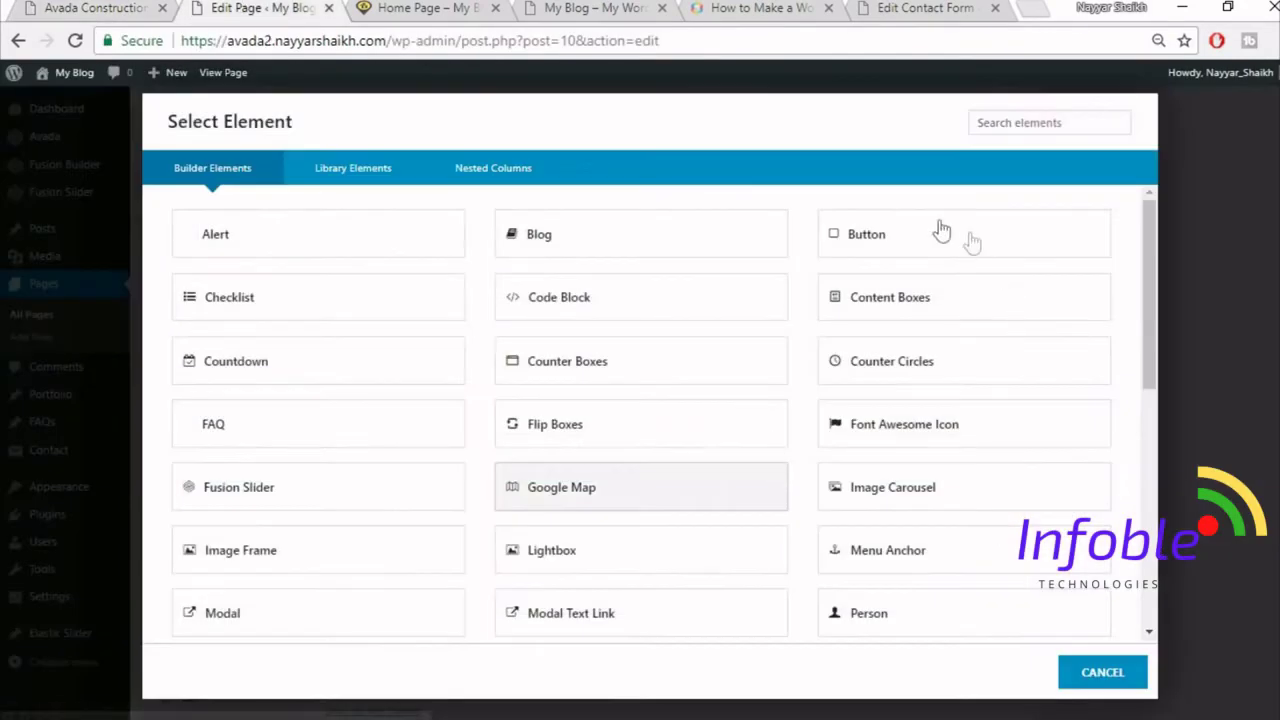
pyautogui.click(1016, 121)
pyautogui.write('sex')
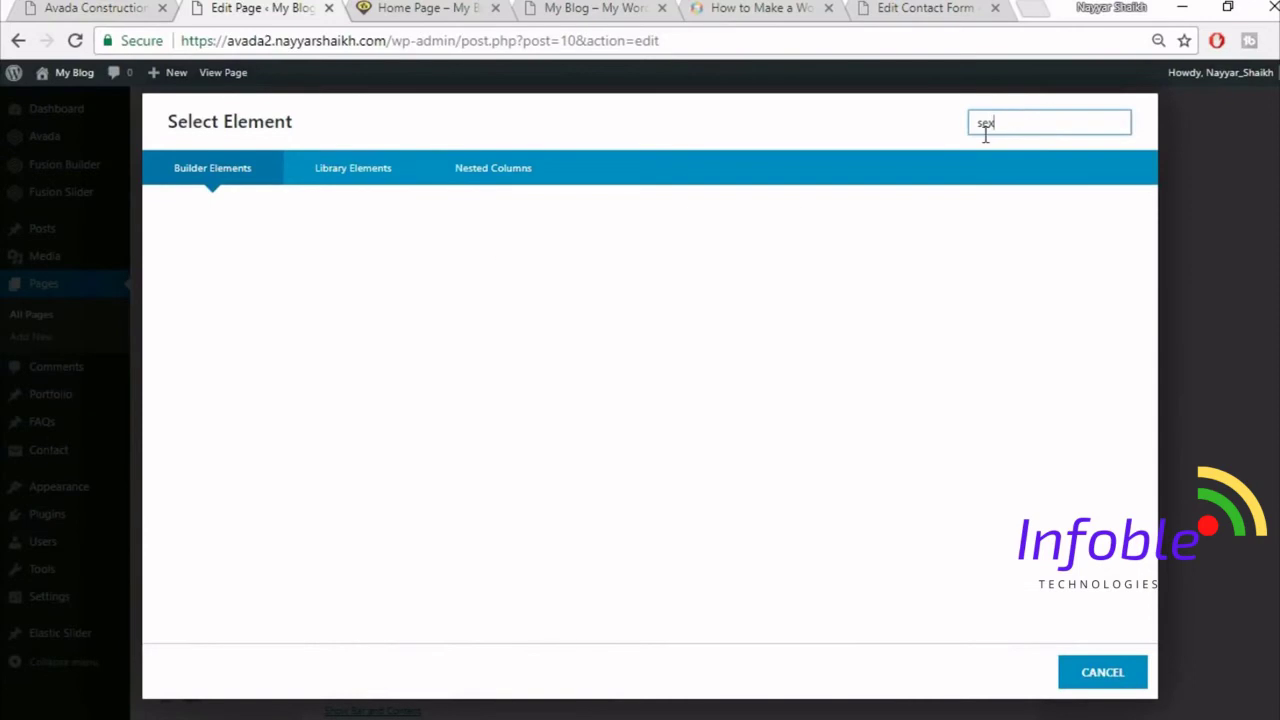
pyautogui.press('BackSpace')
pyautogui.write('c')
pyautogui.click(265, 255)
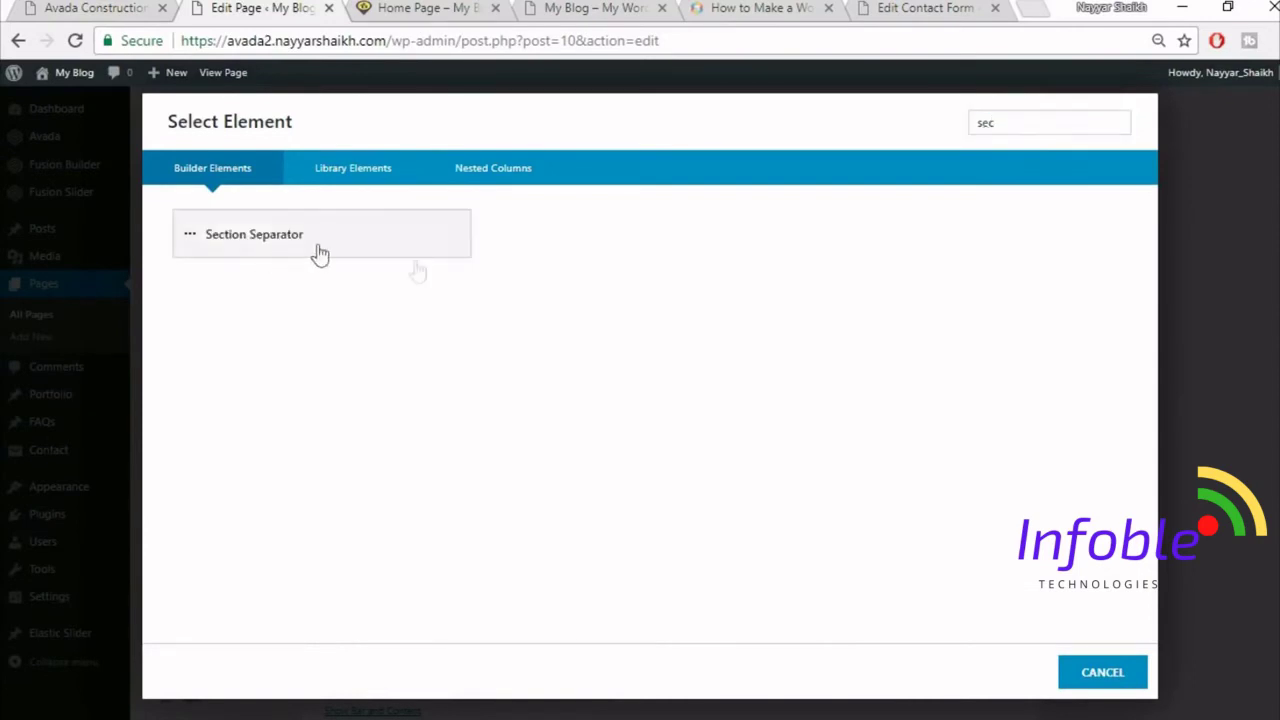
pyautogui.click(749, 220)
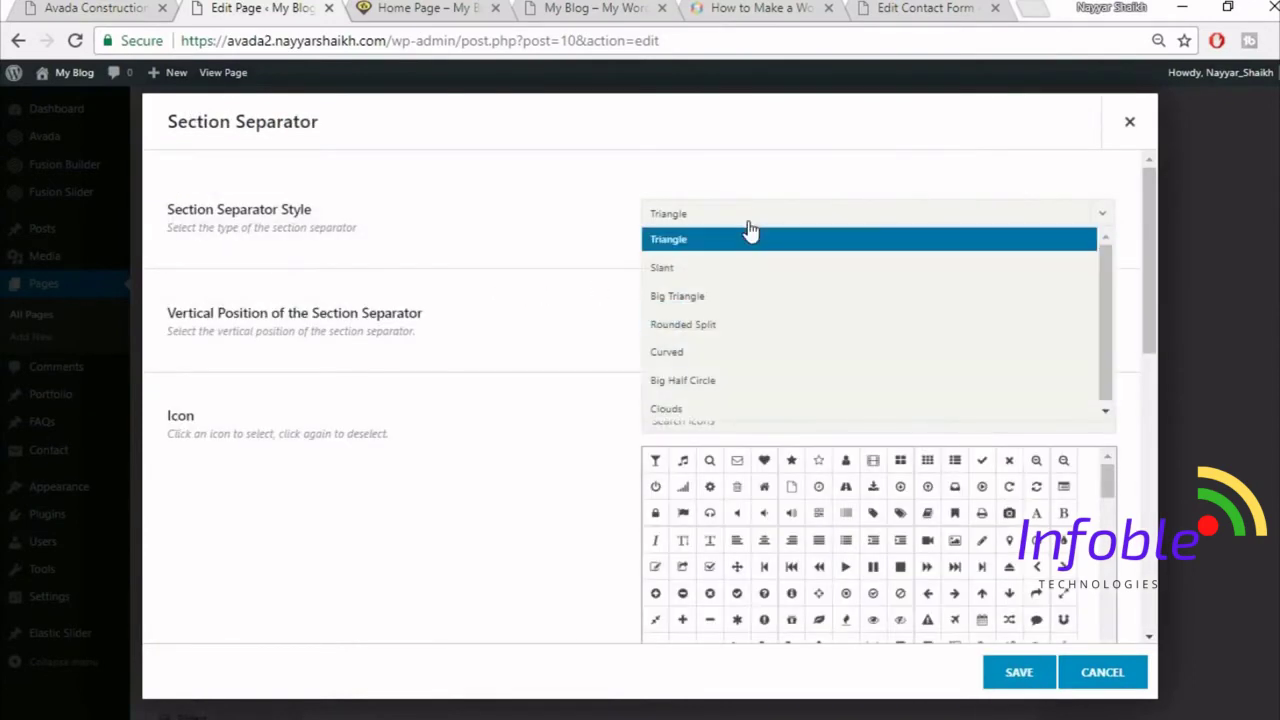
pyautogui.click(741, 390)
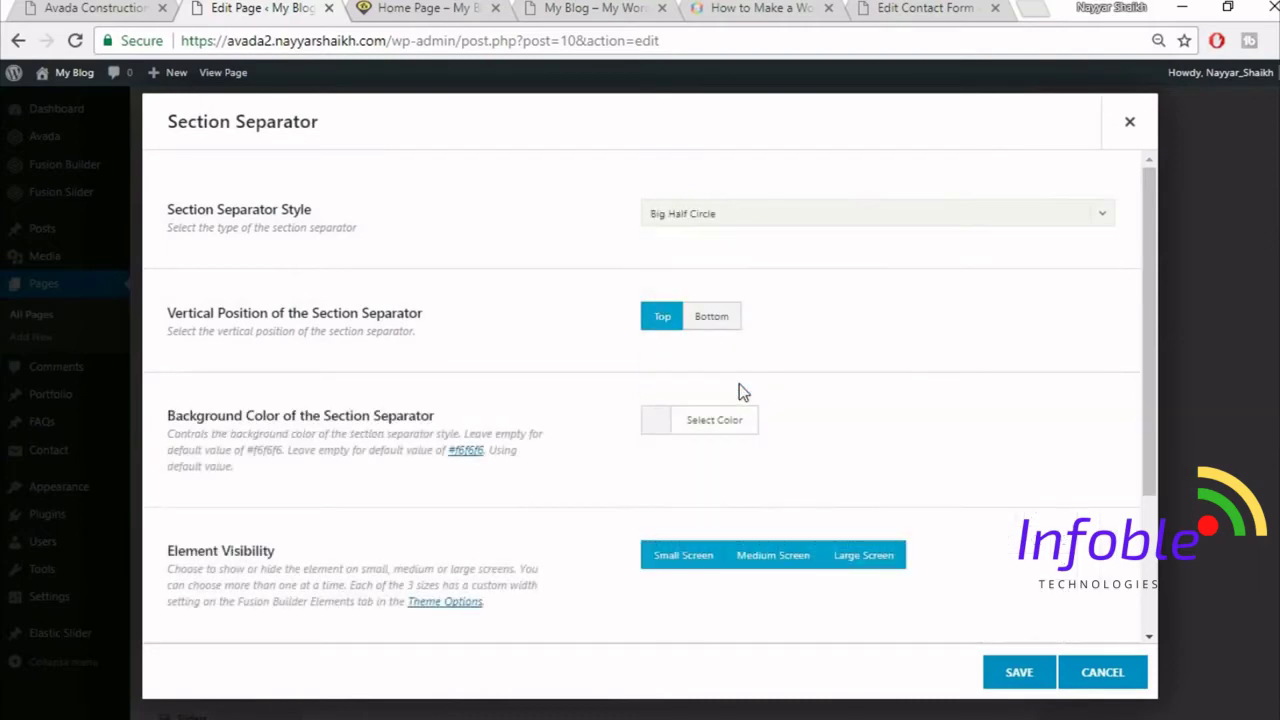
pyautogui.click(726, 327)
# - Check the reference site, then give the separator a #f5f5f5 background and save it
pyautogui.click(105, 8)
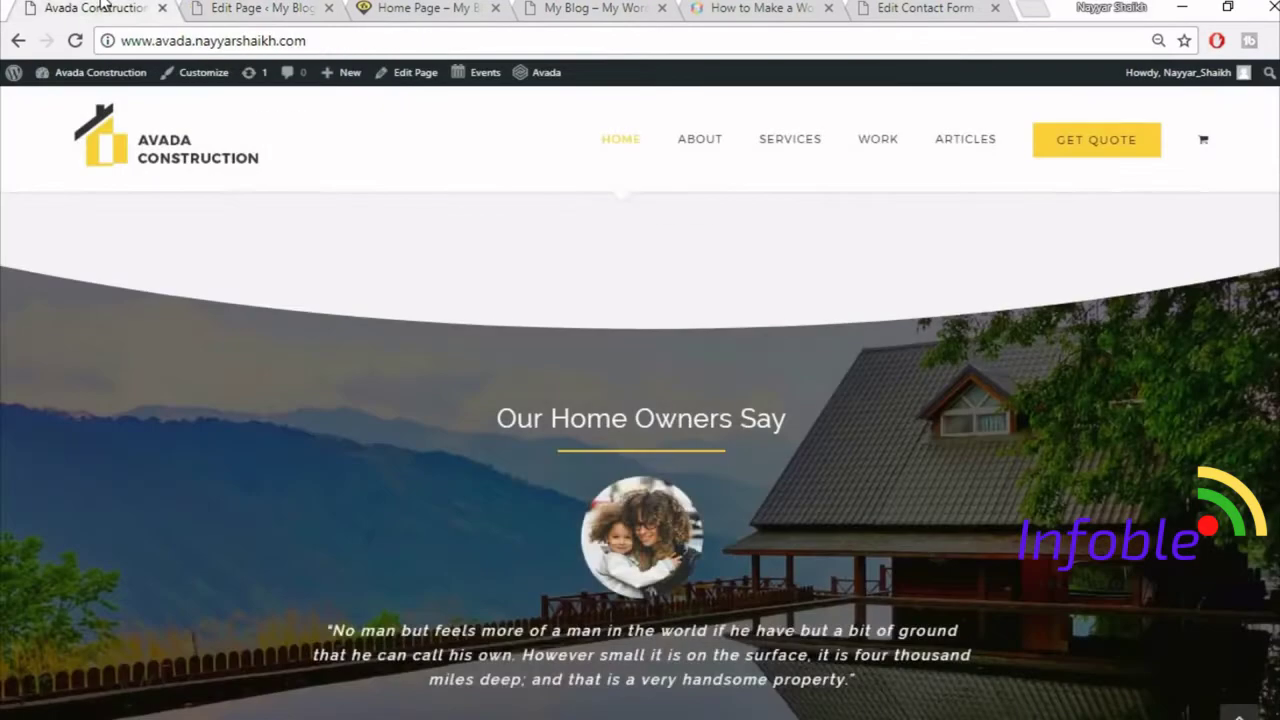
pyautogui.scroll(3, 607, 408)
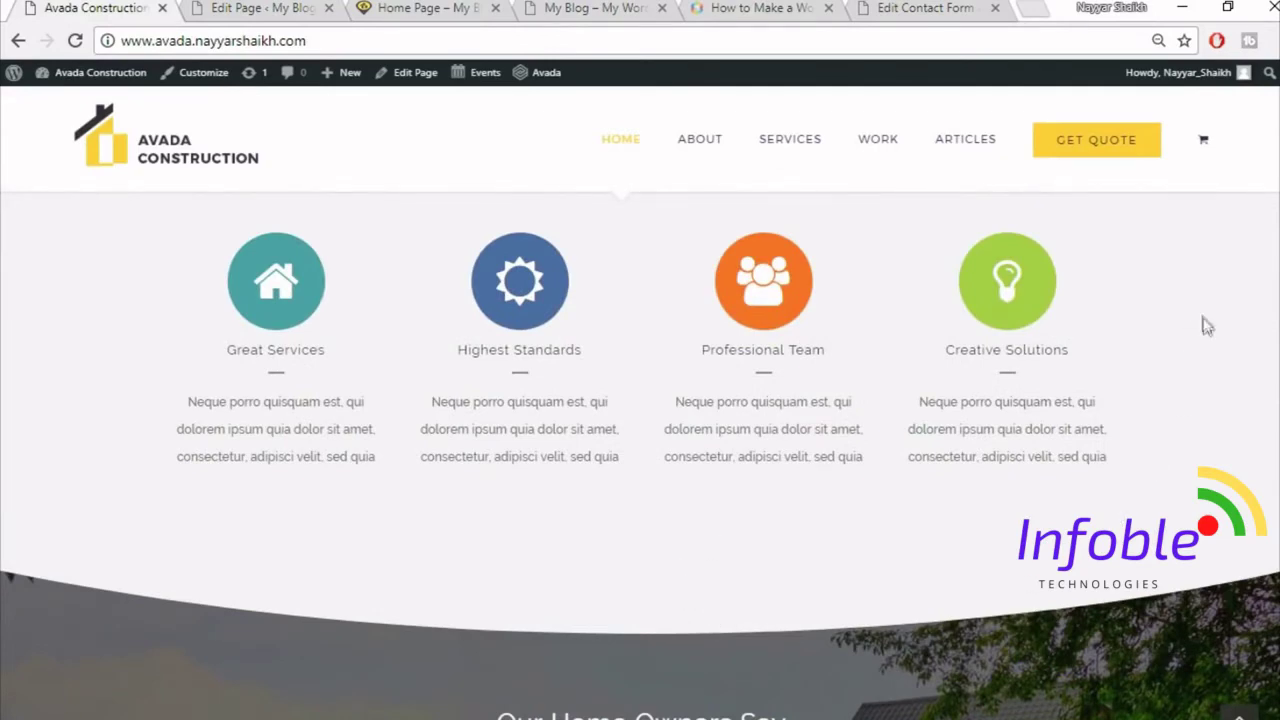
pyautogui.hotkey('ctrl', 'Tab')
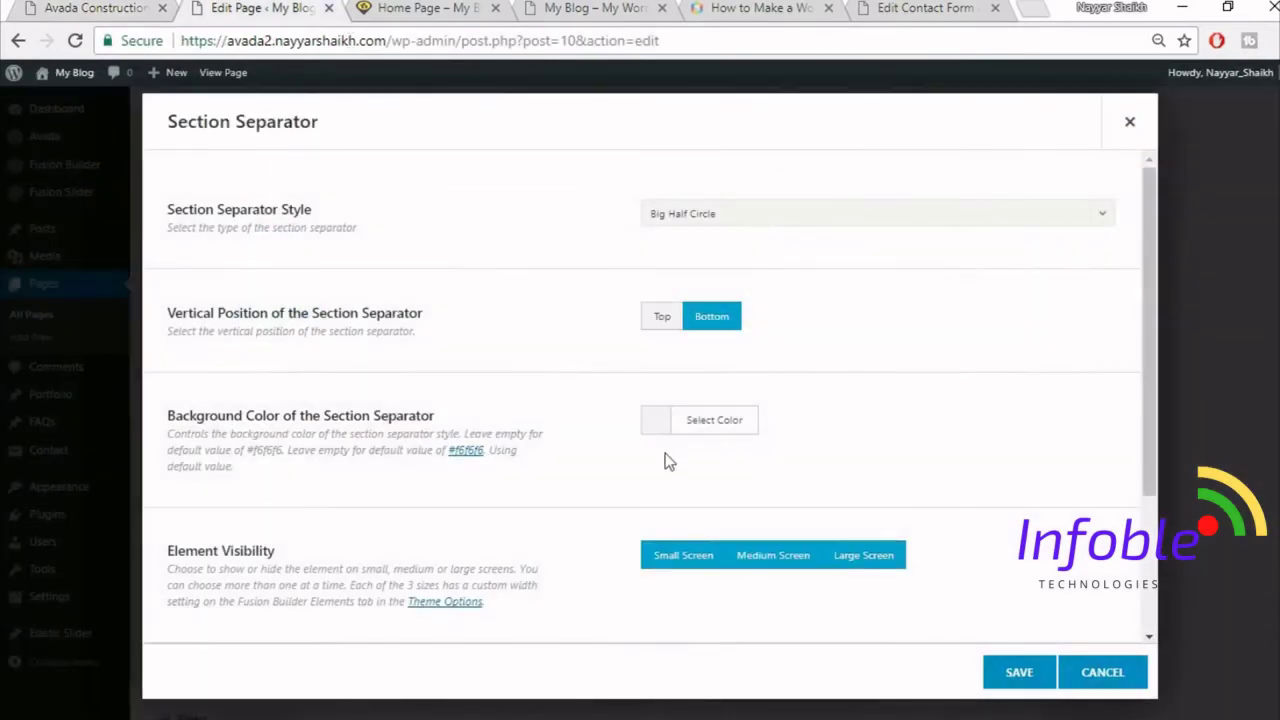
pyautogui.click(716, 440)
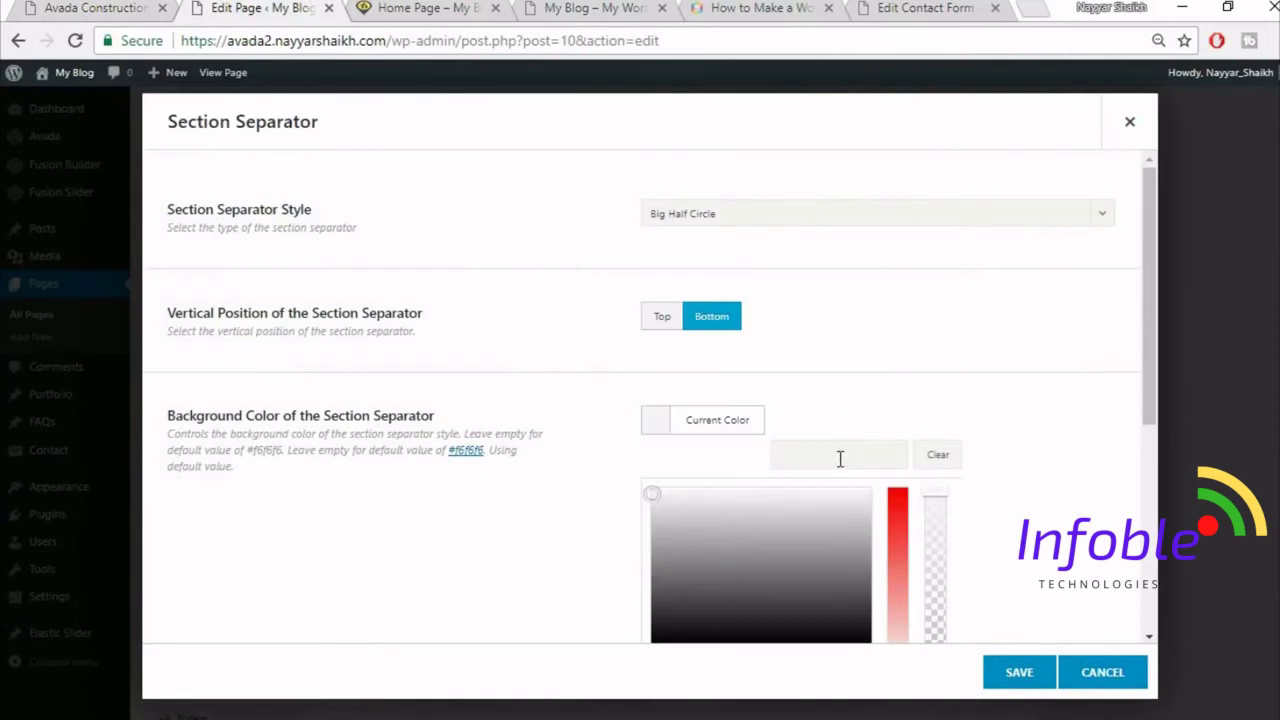
pyautogui.click(840, 458)
pyautogui.write('f5f5f5')
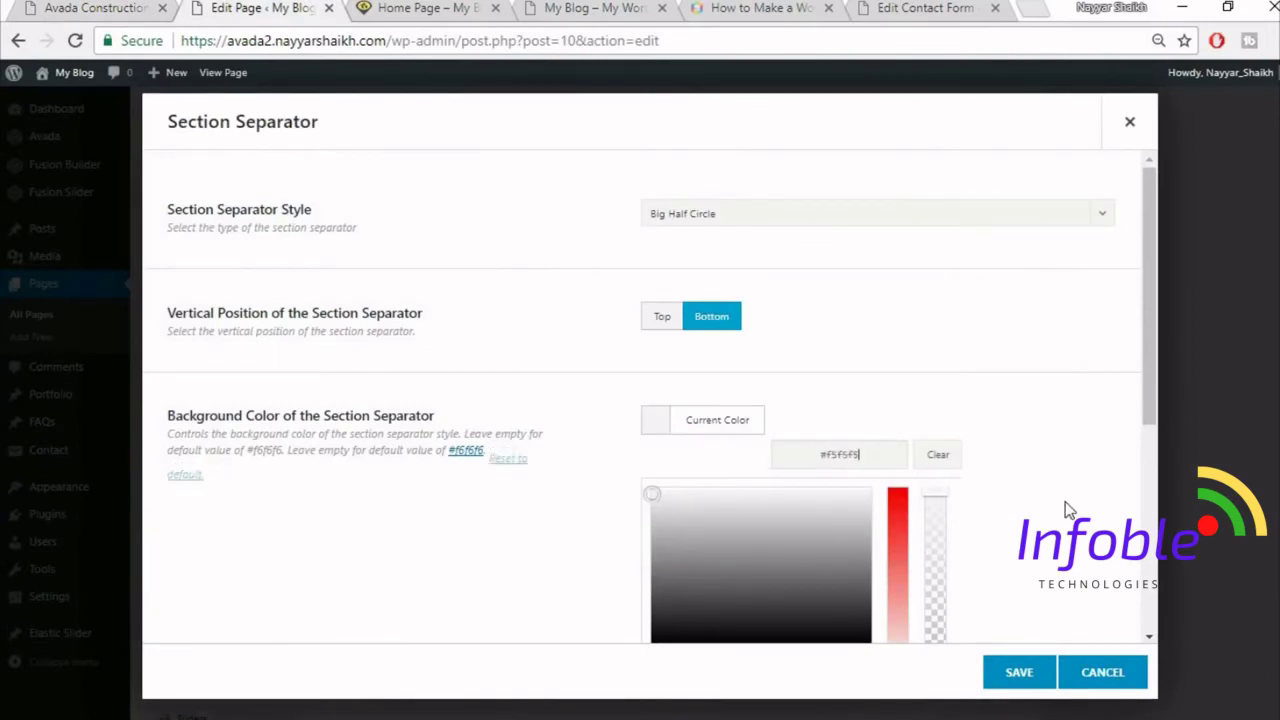
pyautogui.click(1066, 511)
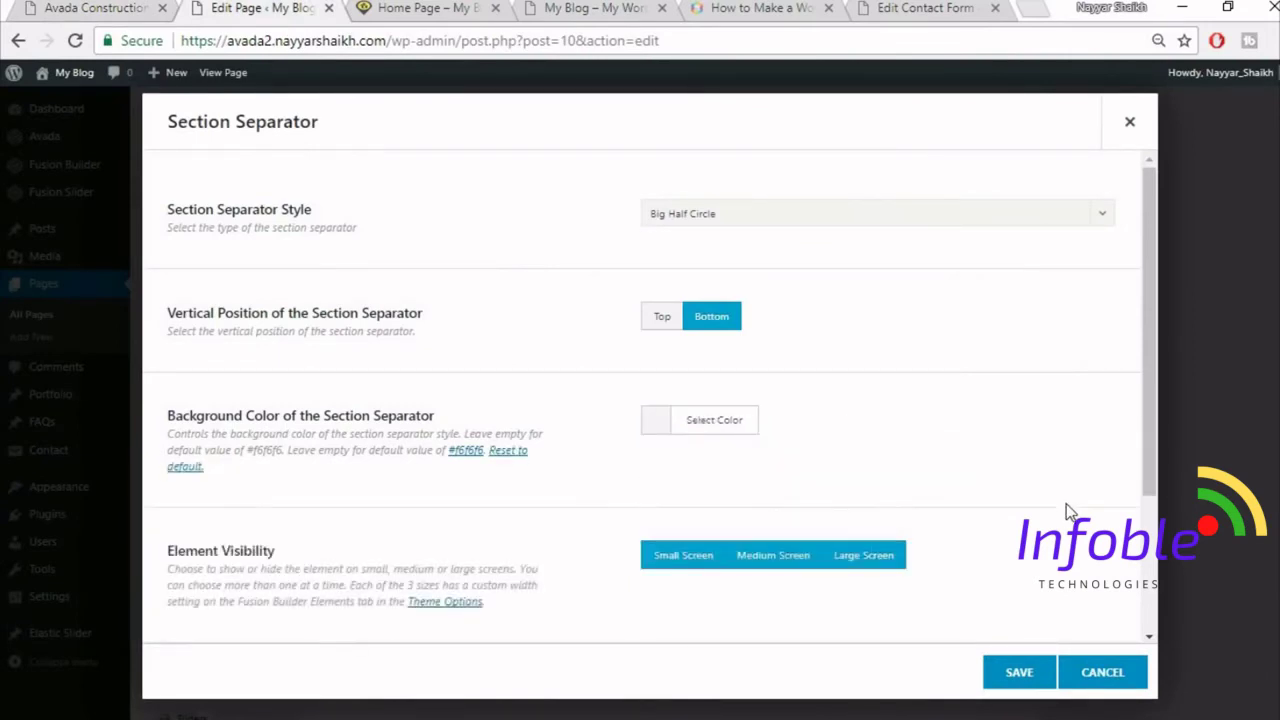
pyautogui.scroll(-2, 1026, 462)
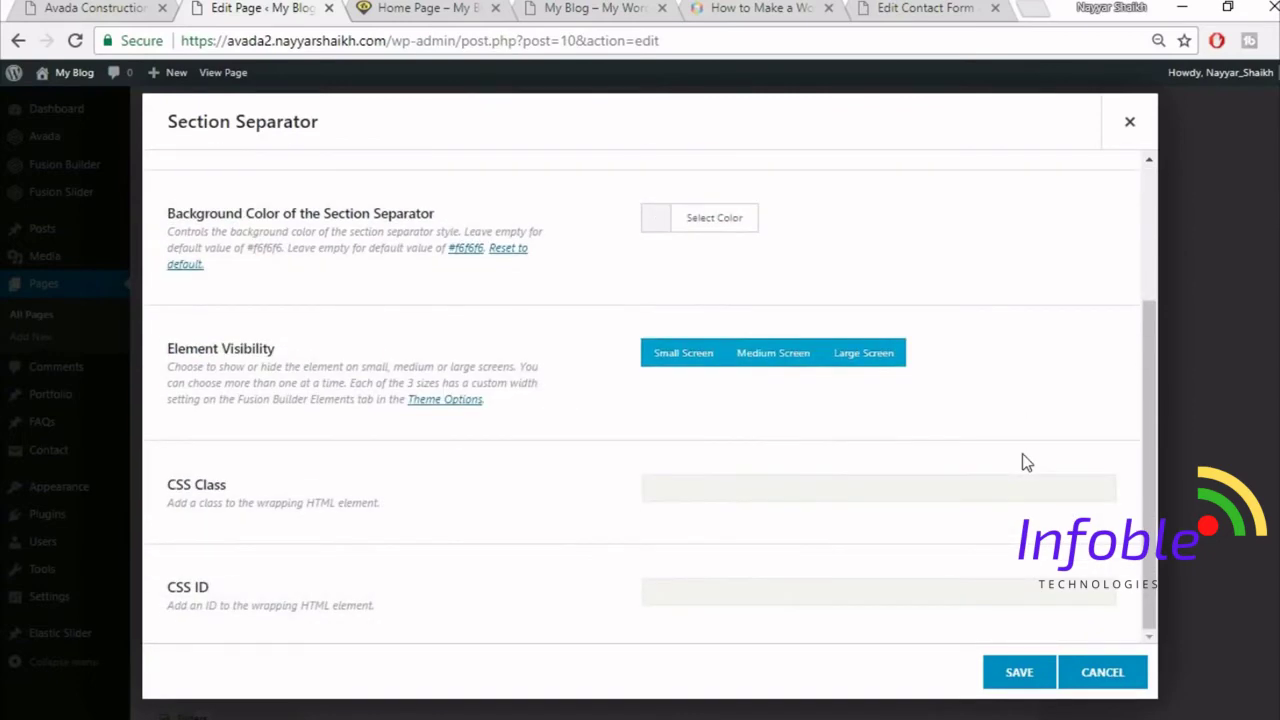
pyautogui.click(1022, 675)
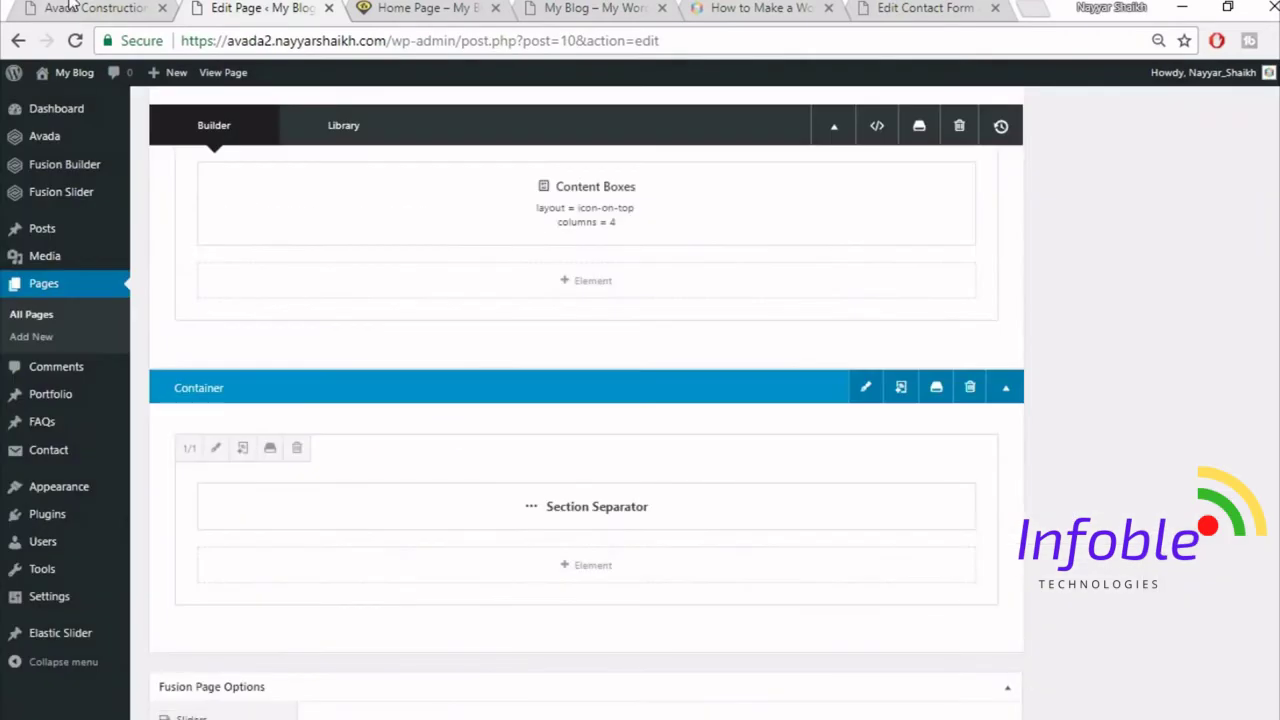
pyautogui.click(76, 7)
# - Insert the saved Title container from the library into the page
pyautogui.scroll(1, 997, 462)
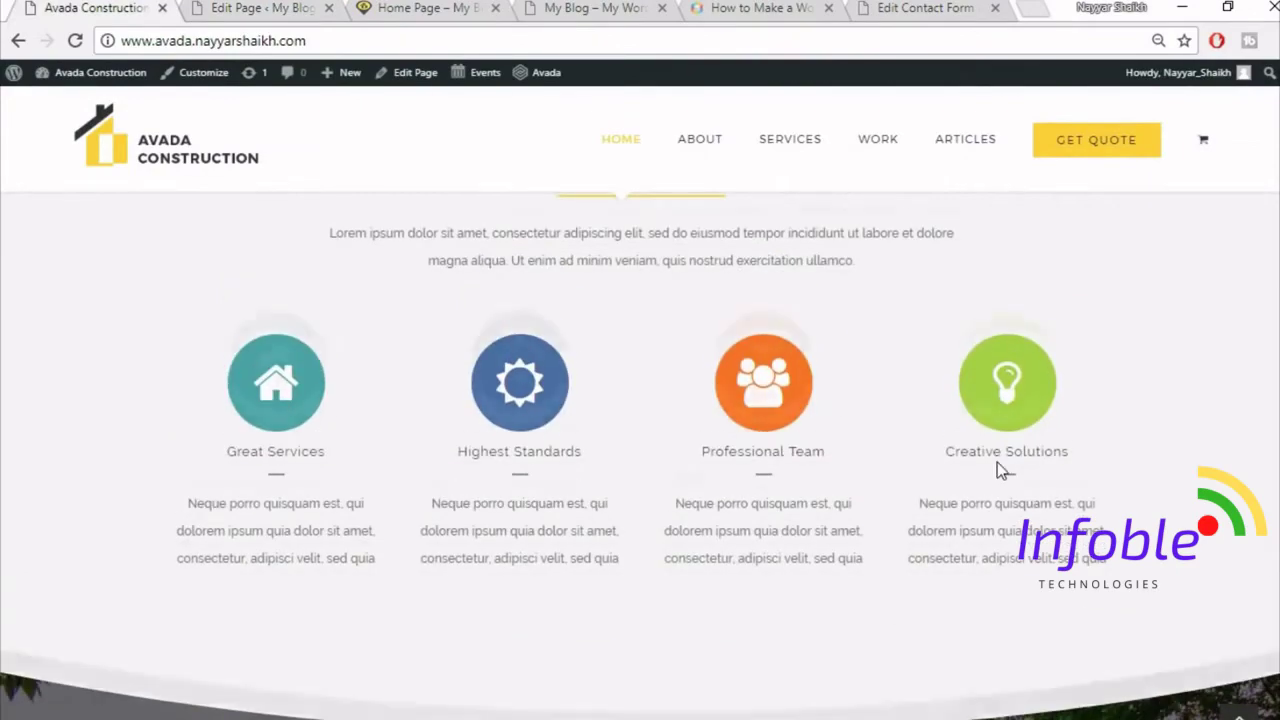
pyautogui.scroll(-4, 997, 462)
pyautogui.scroll(-2, 603, 505)
pyautogui.scroll(1, 434, 174)
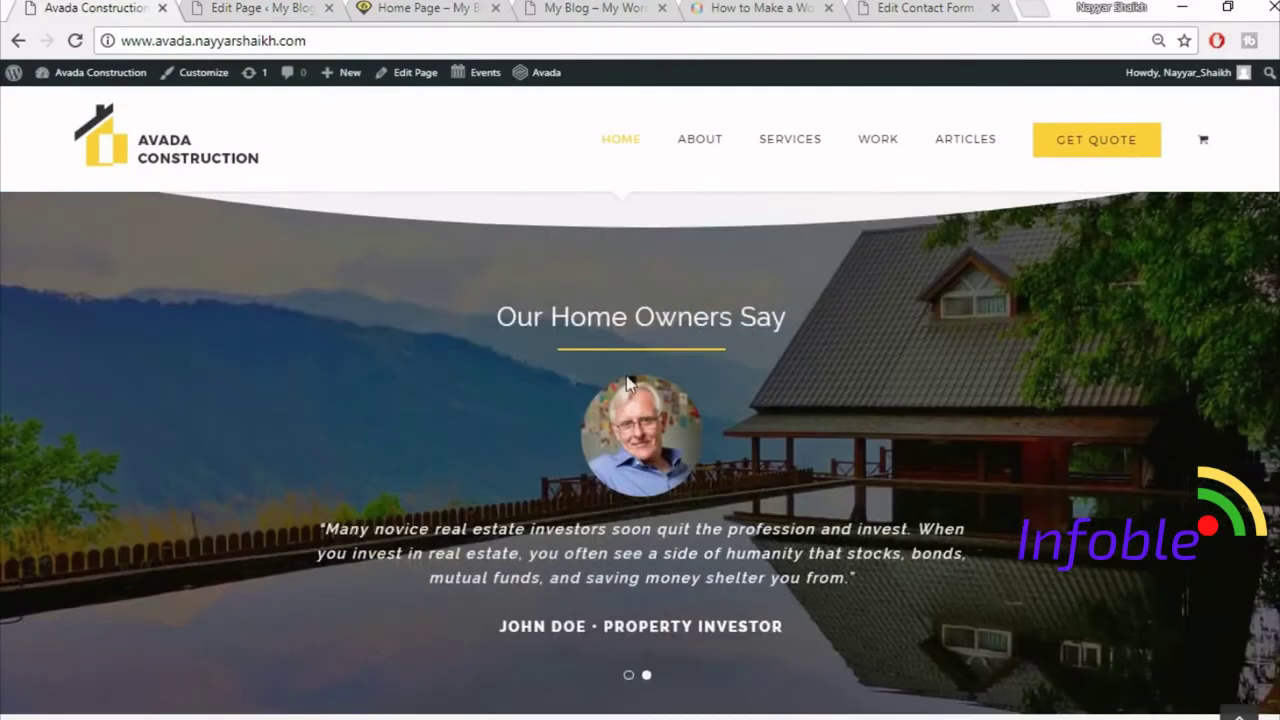
pyautogui.click(262, 7)
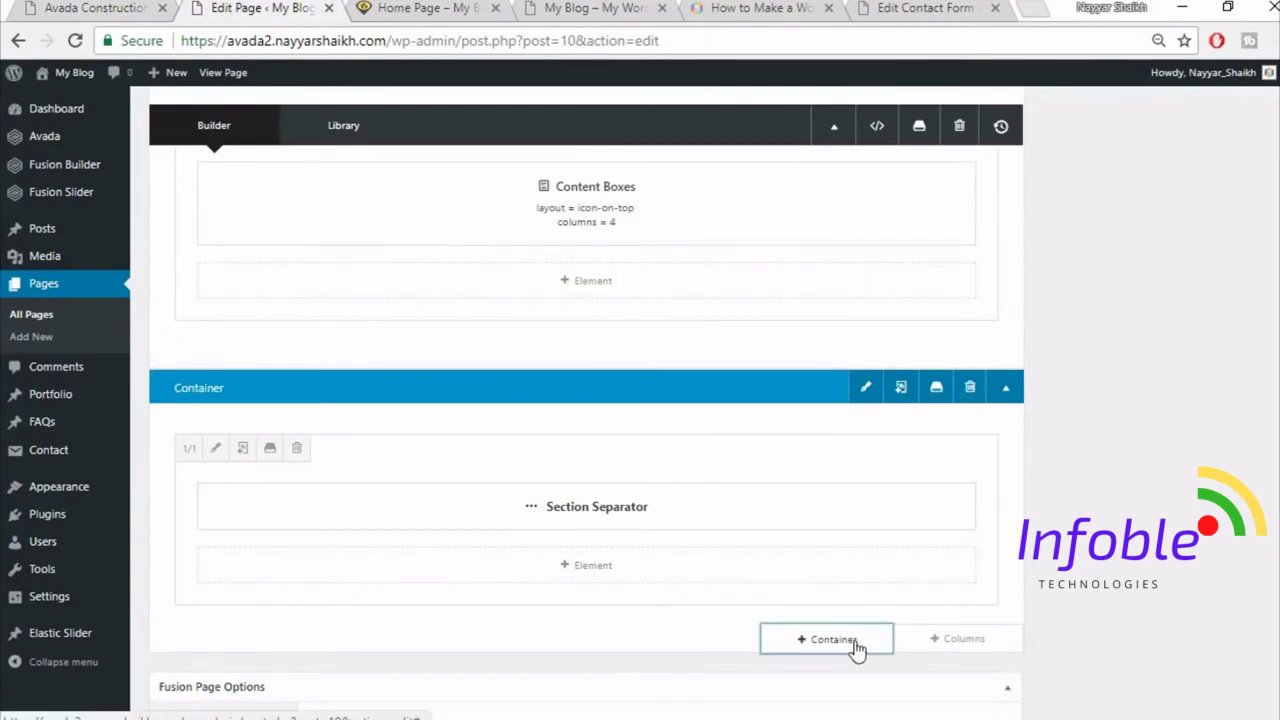
pyautogui.click(855, 646)
pyautogui.click(355, 178)
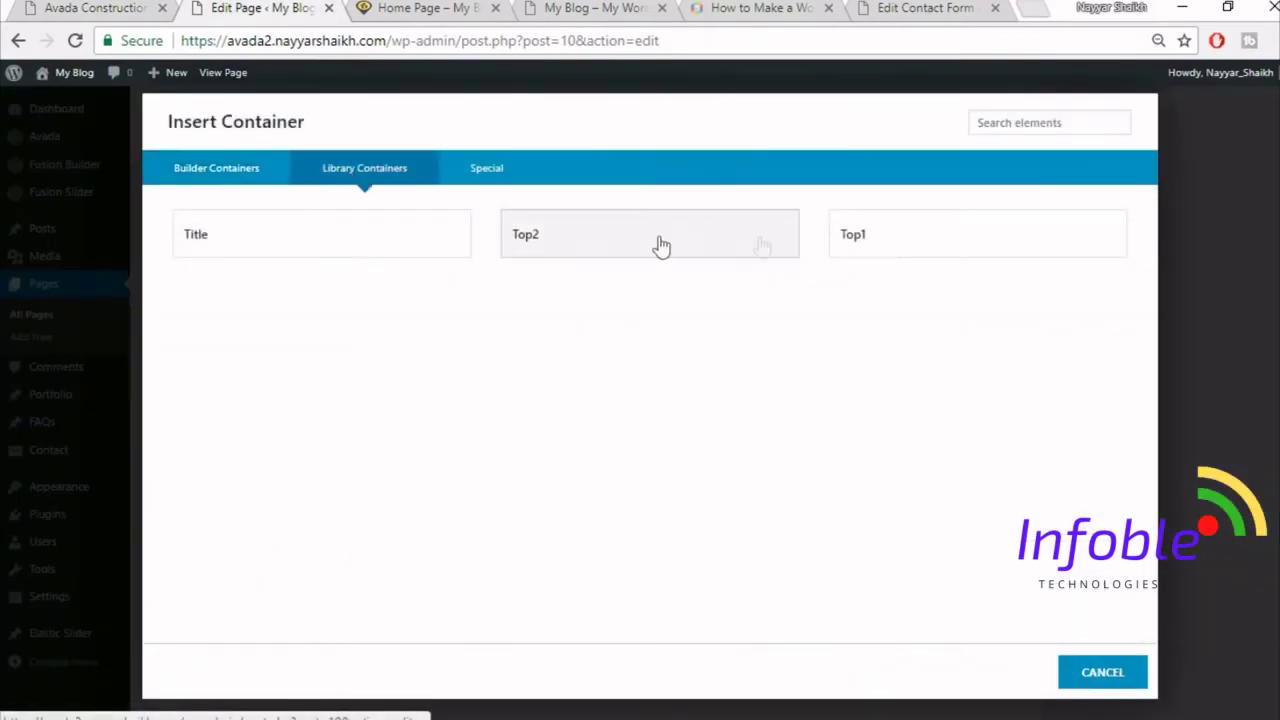
pyautogui.click(386, 259)
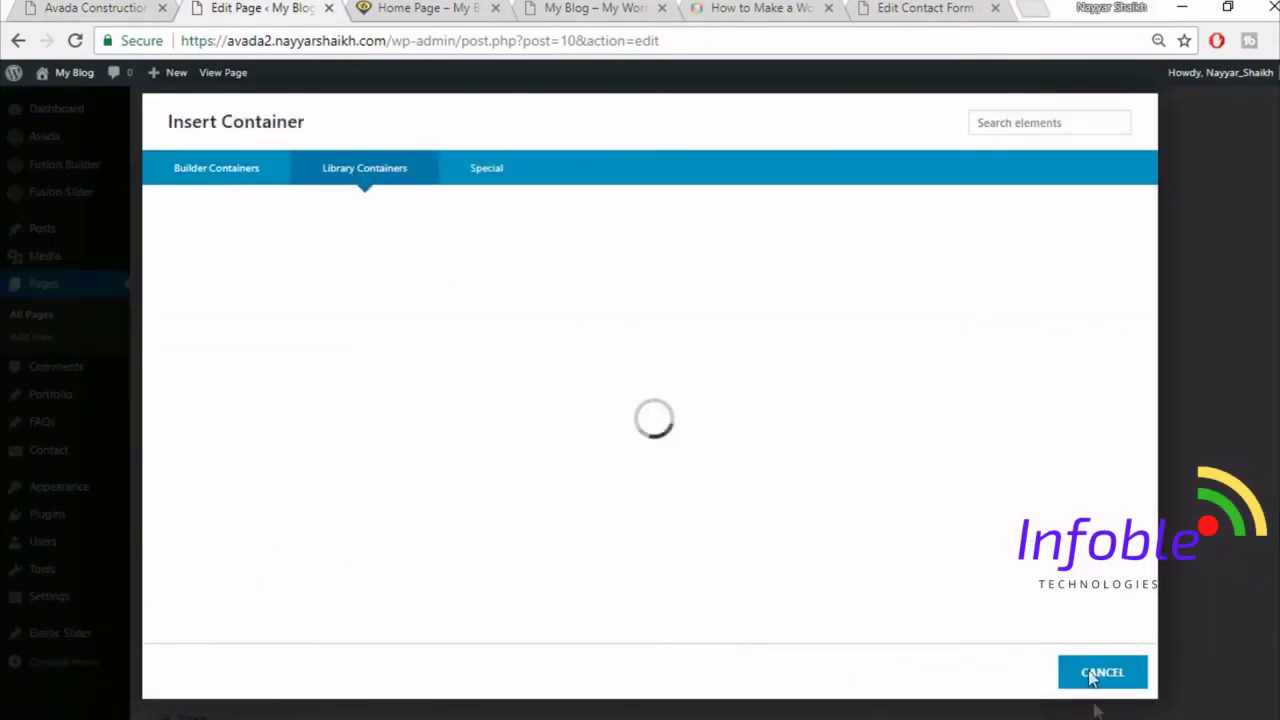
# - Add a 1/1 column under the separator and move the Specialists in Modern Construction heading and divider into it
pyautogui.scroll(-2, 1171, 509)
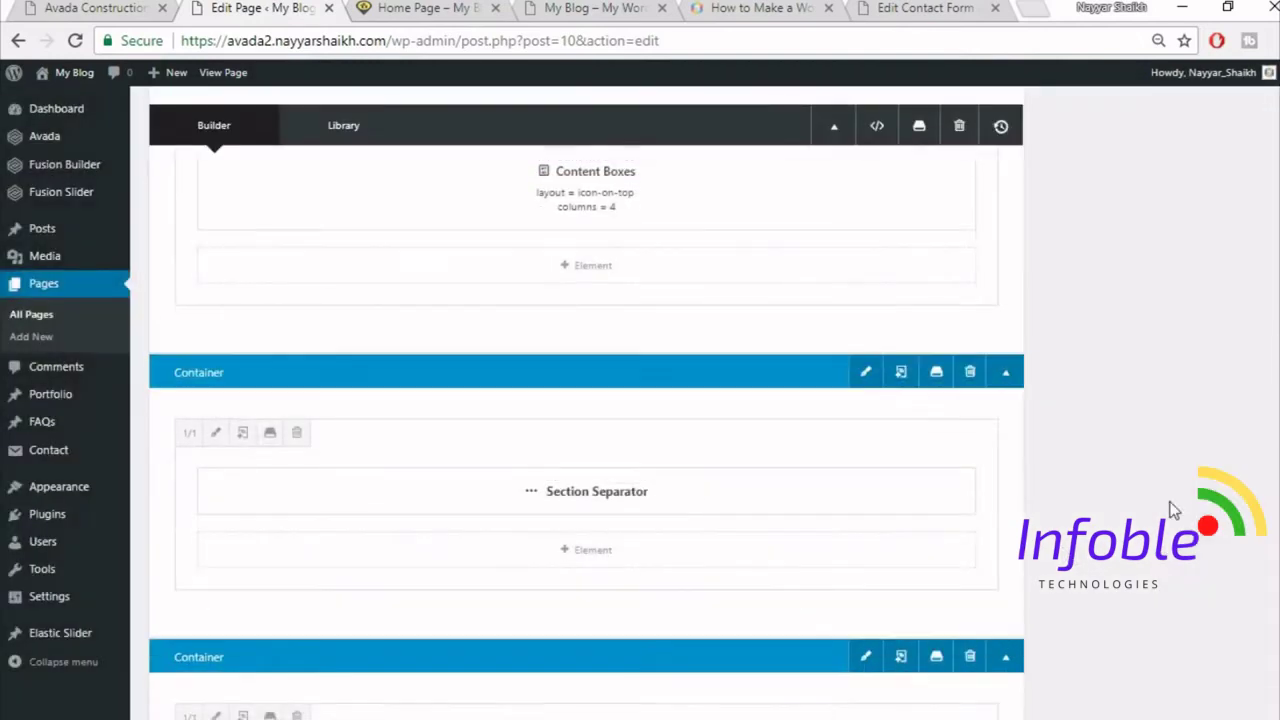
pyautogui.moveTo(667, 498); pyautogui.dragTo(657, 612)
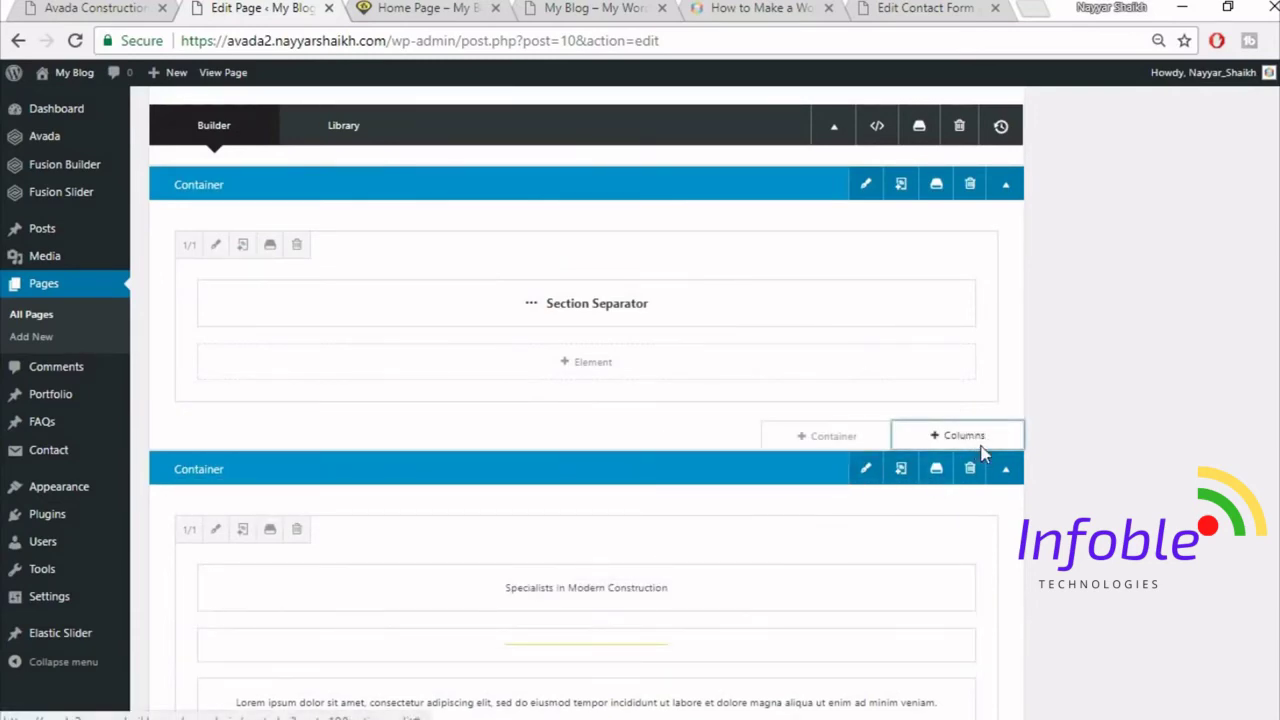
pyautogui.click(962, 436)
pyautogui.click(293, 283)
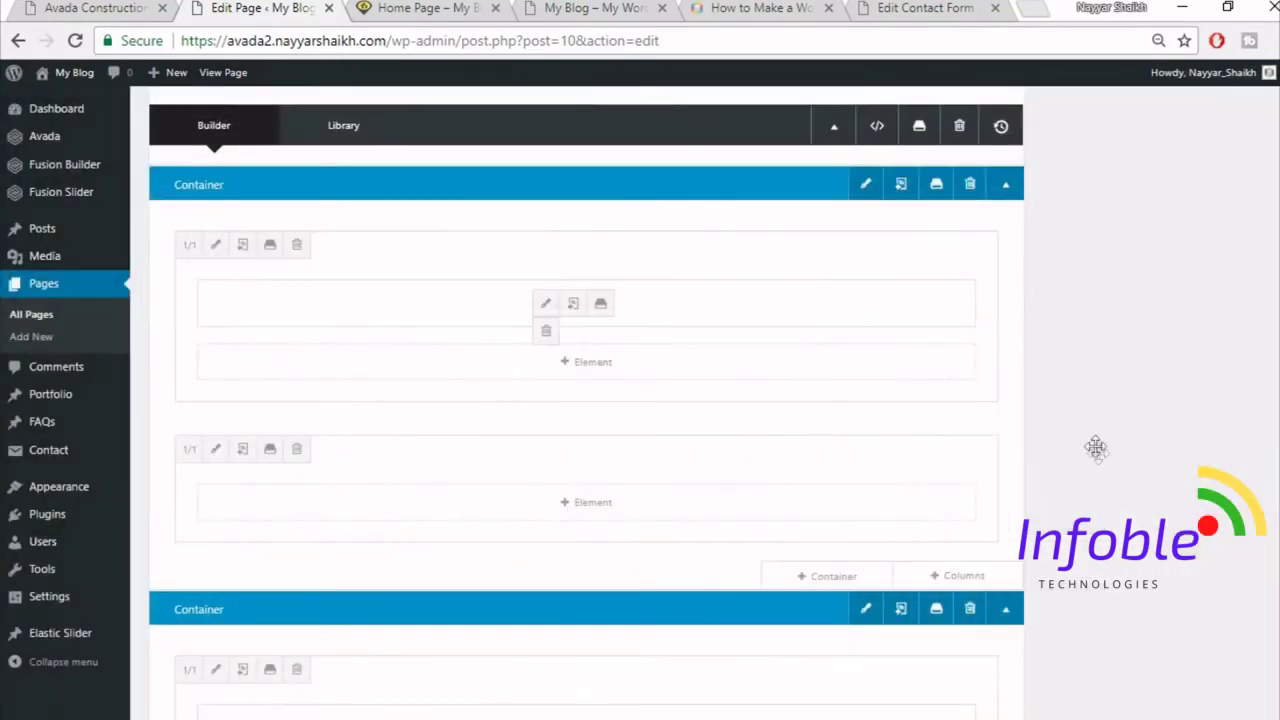
pyautogui.scroll(-3, 1097, 466)
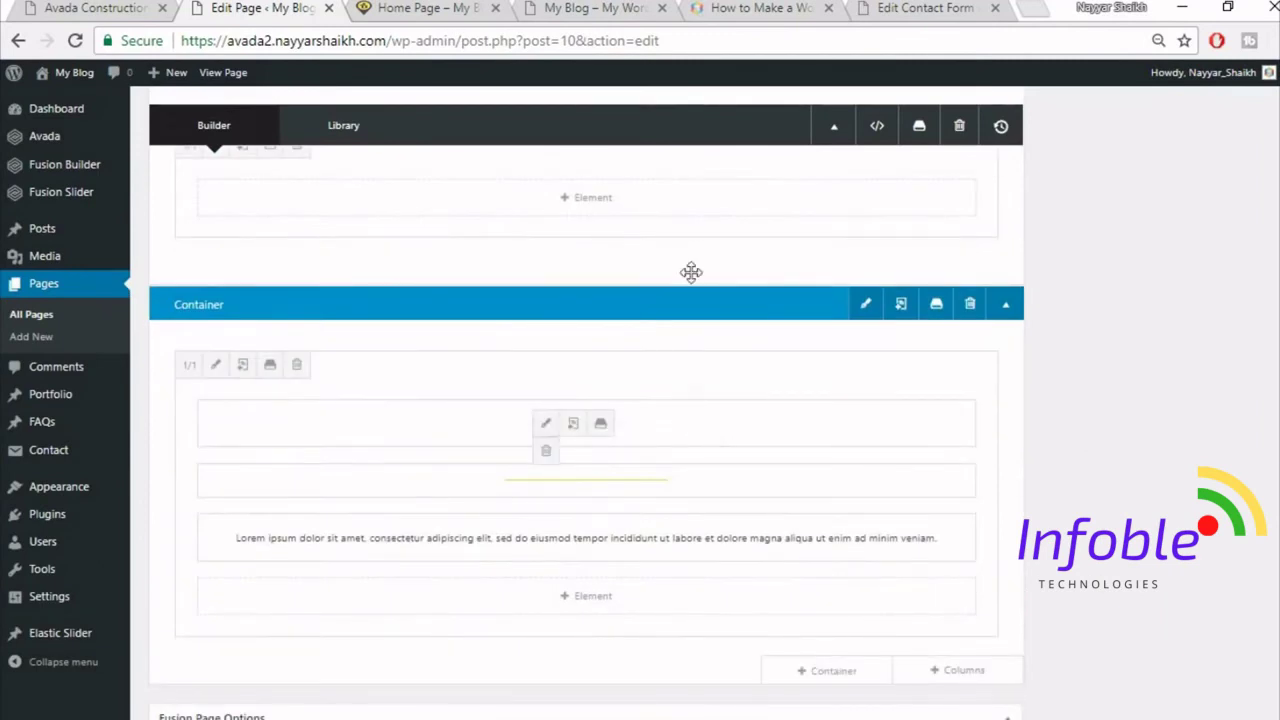
pyautogui.moveTo(691, 272); pyautogui.dragTo(691, 206)
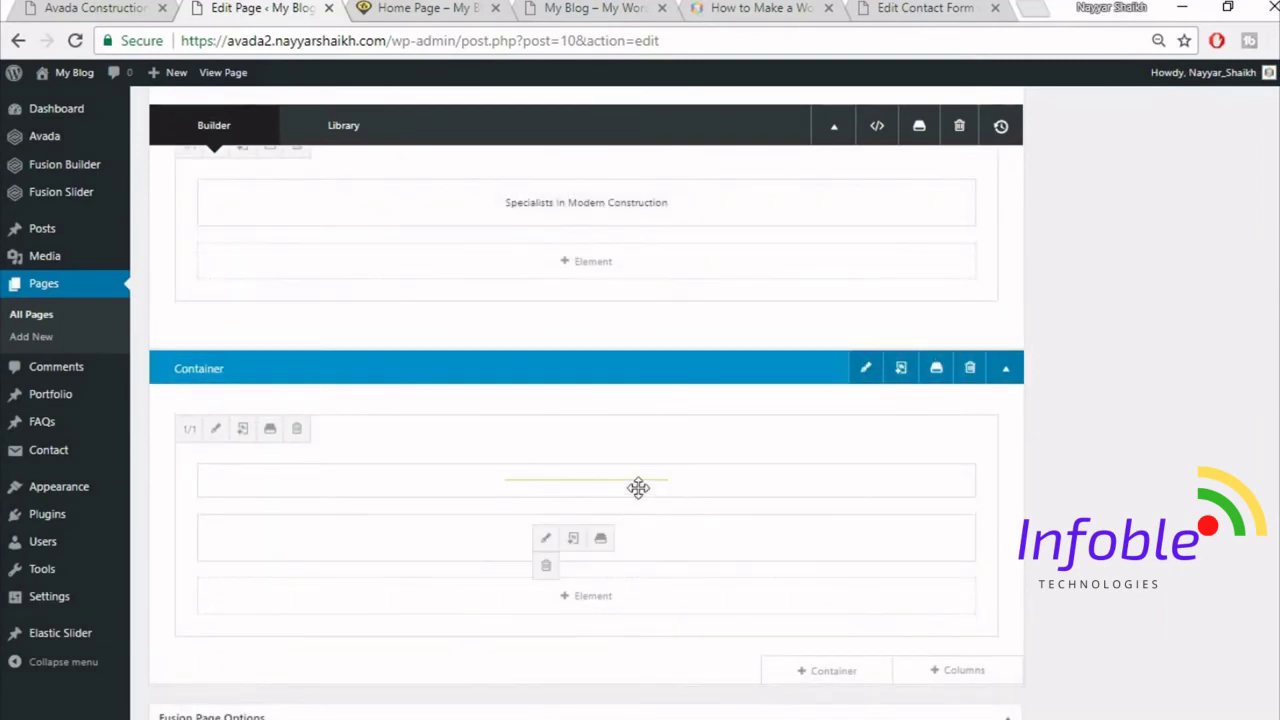
pyautogui.moveTo(638, 487); pyautogui.dragTo(600, 265)
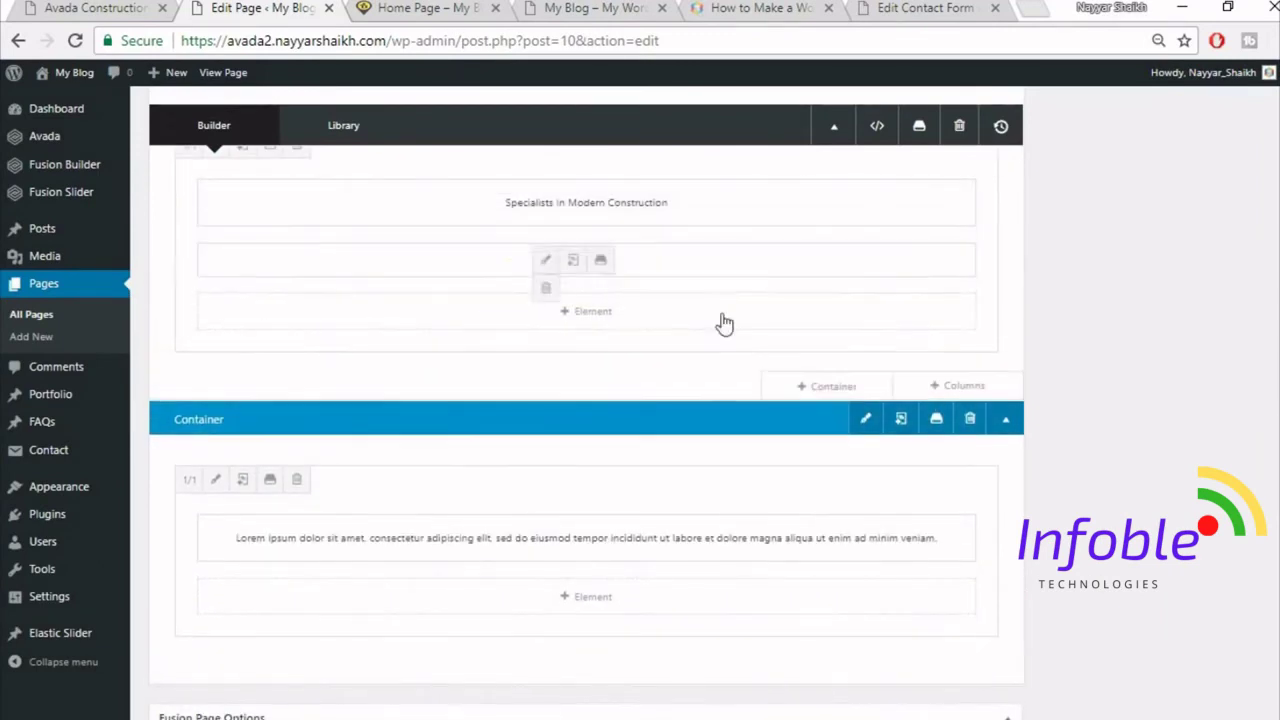
# - Delete the leftover lower container, verify on the live page, and start another column row below
pyautogui.hotkey('ctrl', '1')
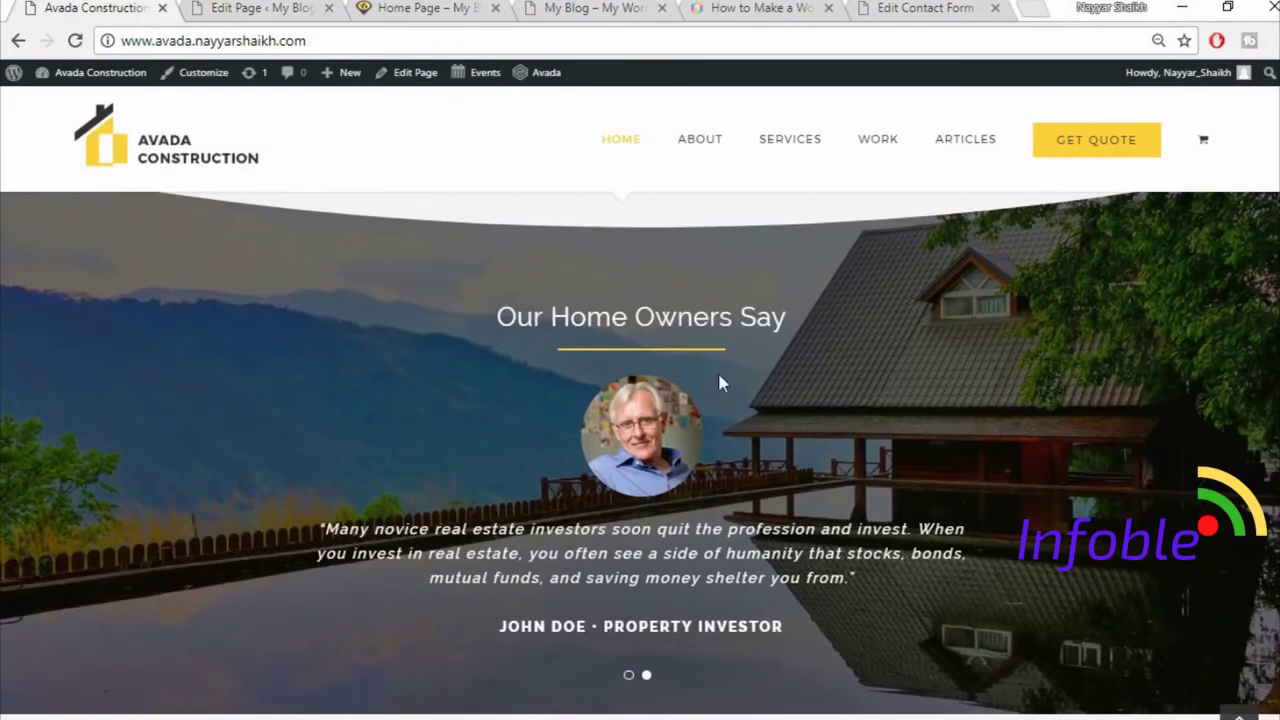
pyautogui.click(236, 7)
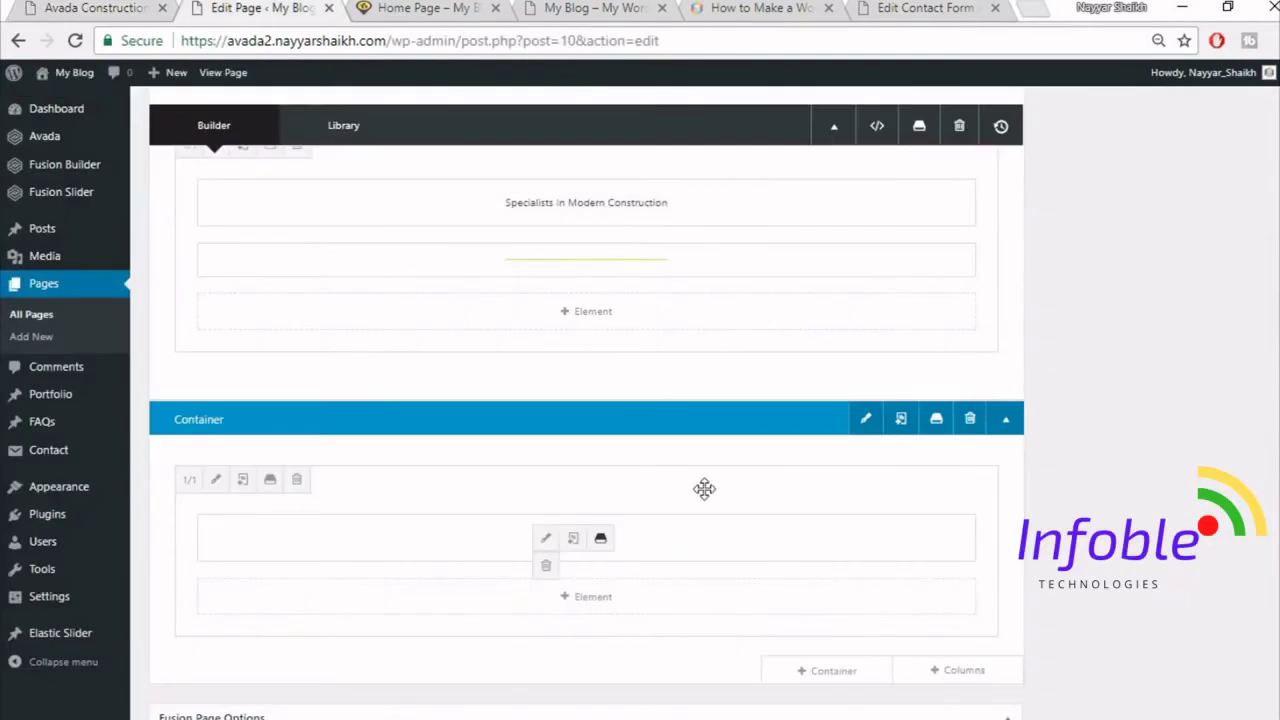
pyautogui.click(969, 419)
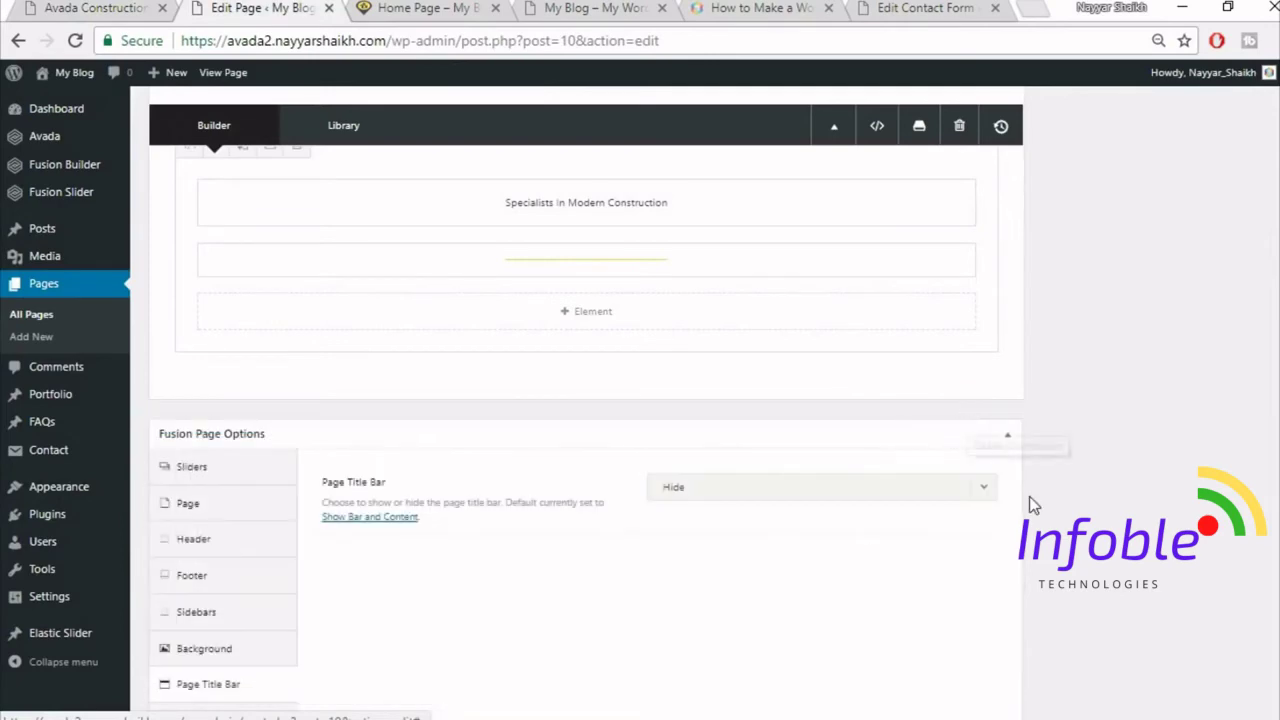
pyautogui.scroll(2, 1034, 505)
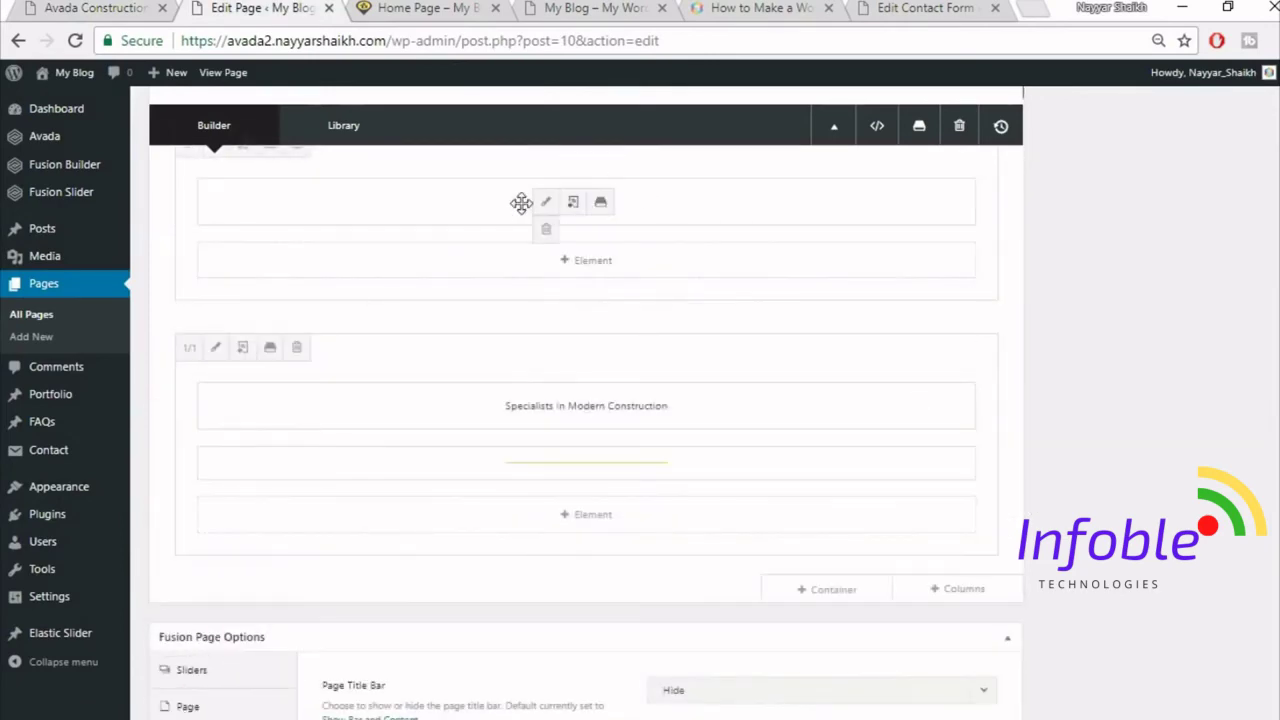
pyautogui.hotkey('ctrl', '1')
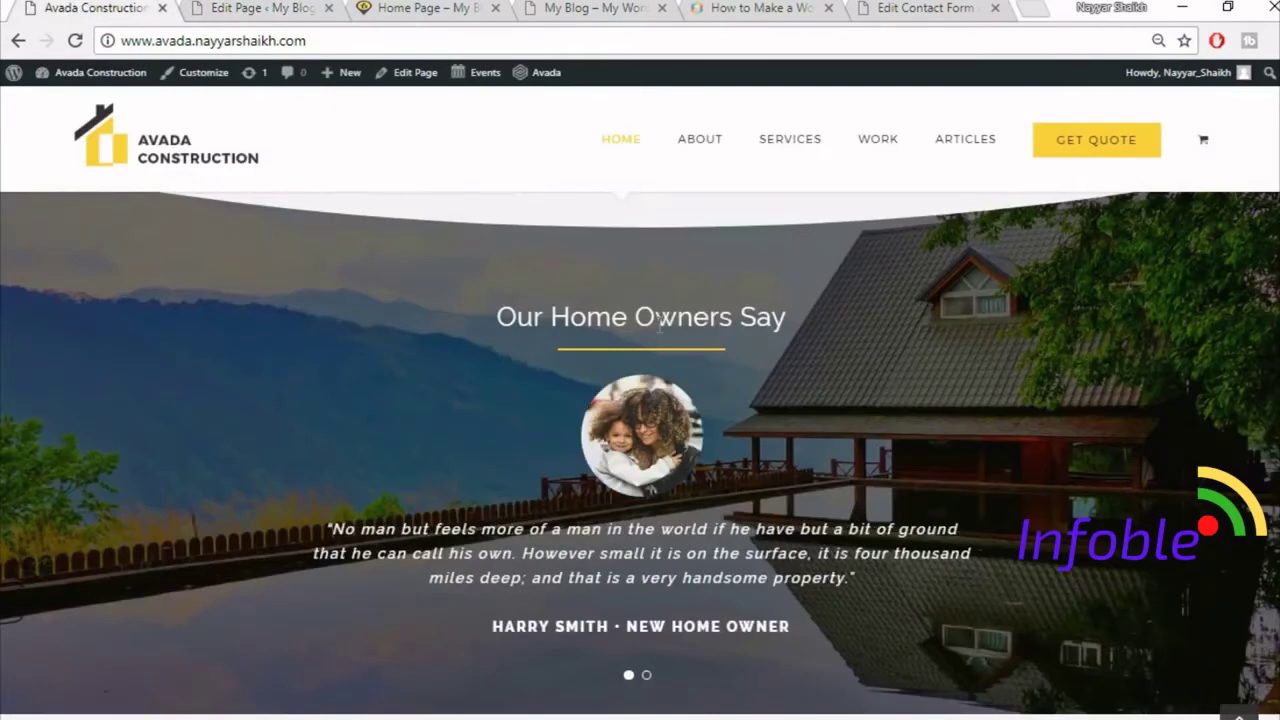
pyautogui.scroll(1, 837, 530)
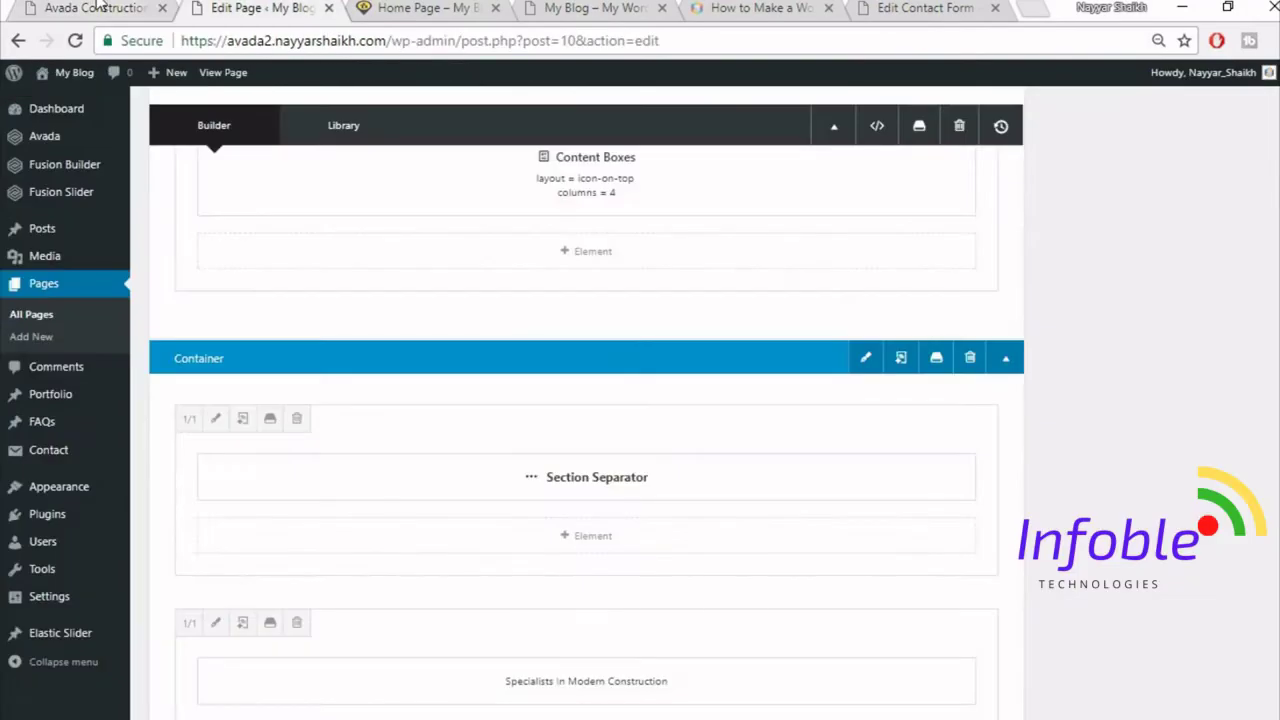
pyautogui.click(100, 6)
pyautogui.scroll(-7, 905, 450)
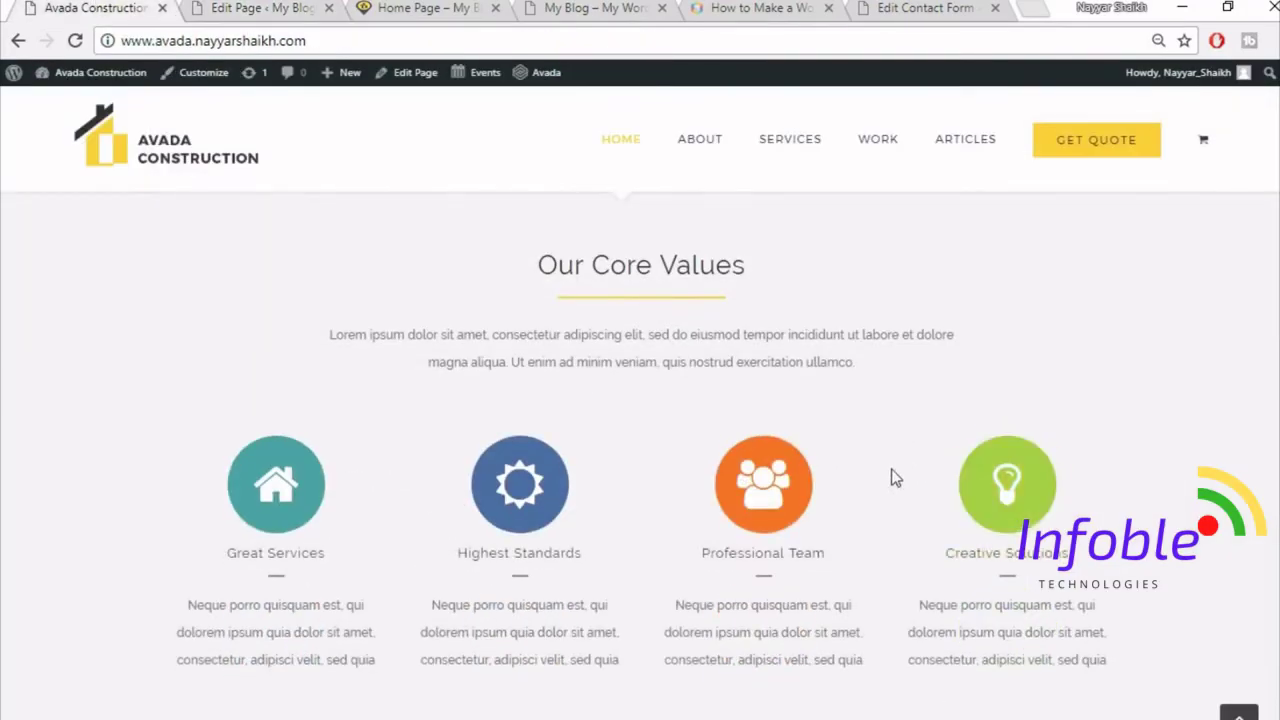
pyautogui.scroll(-2, 891, 470)
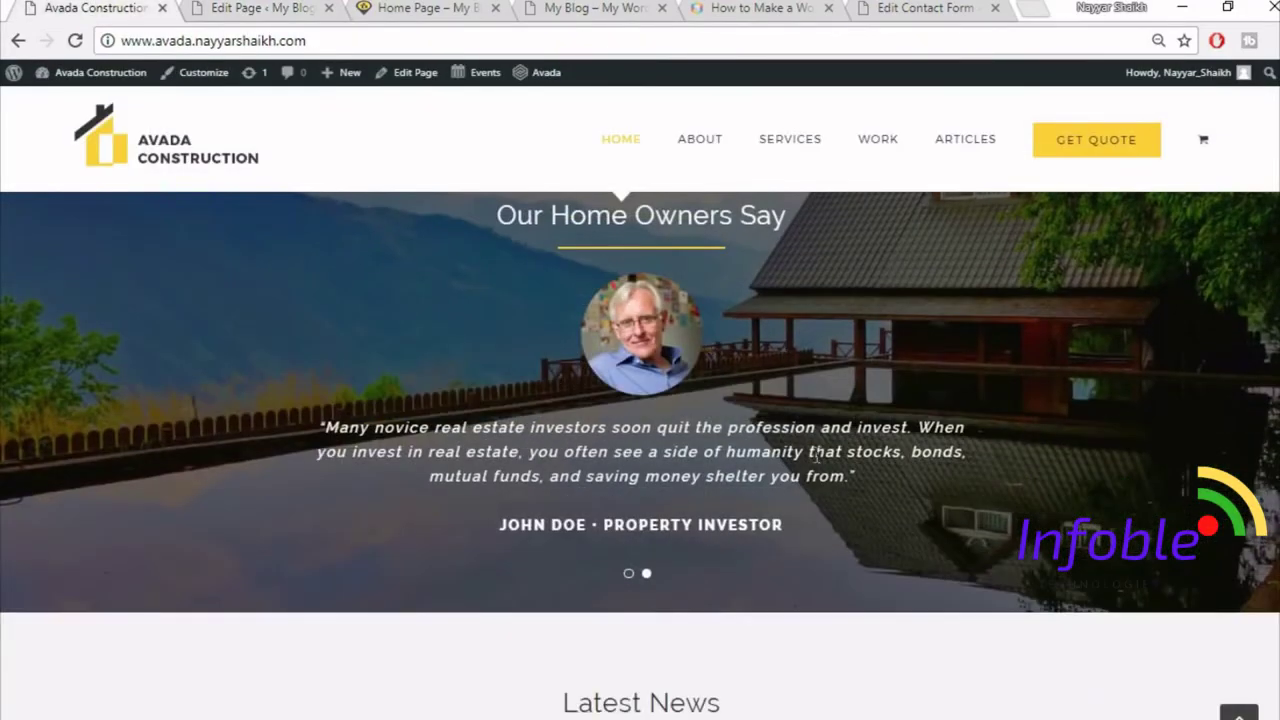
pyautogui.click(252, 7)
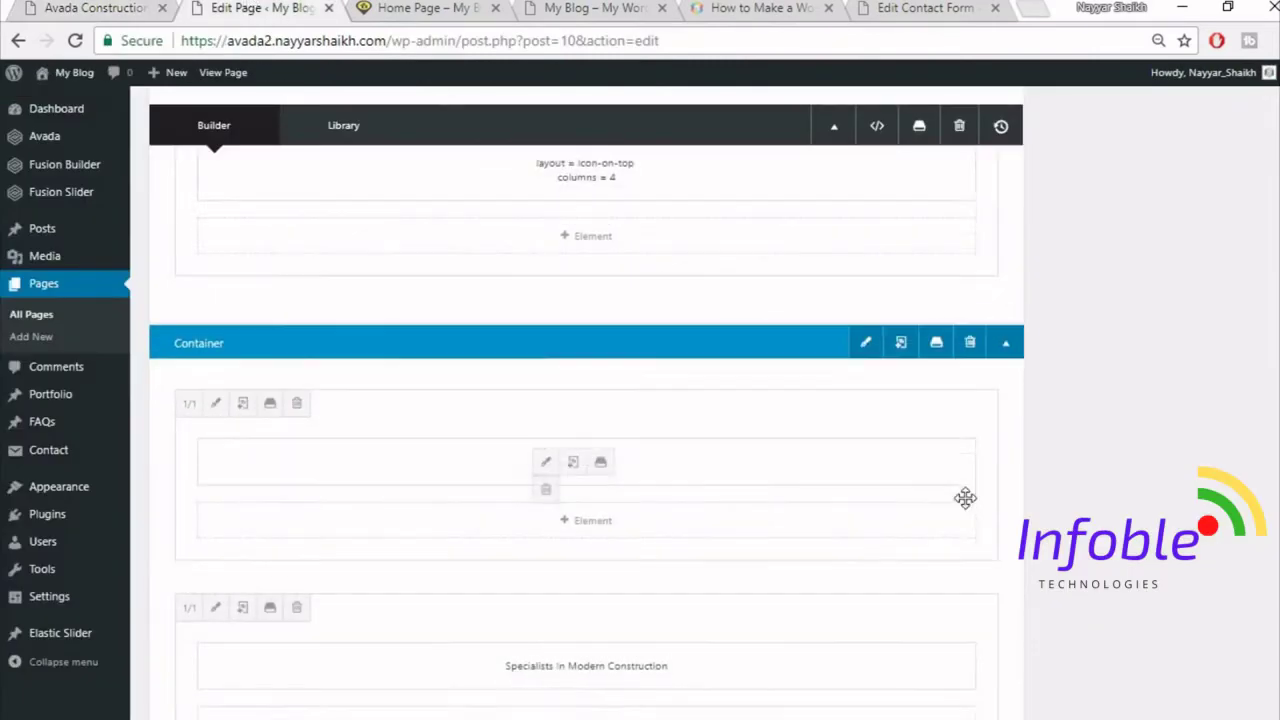
pyautogui.scroll(-3, 965, 497)
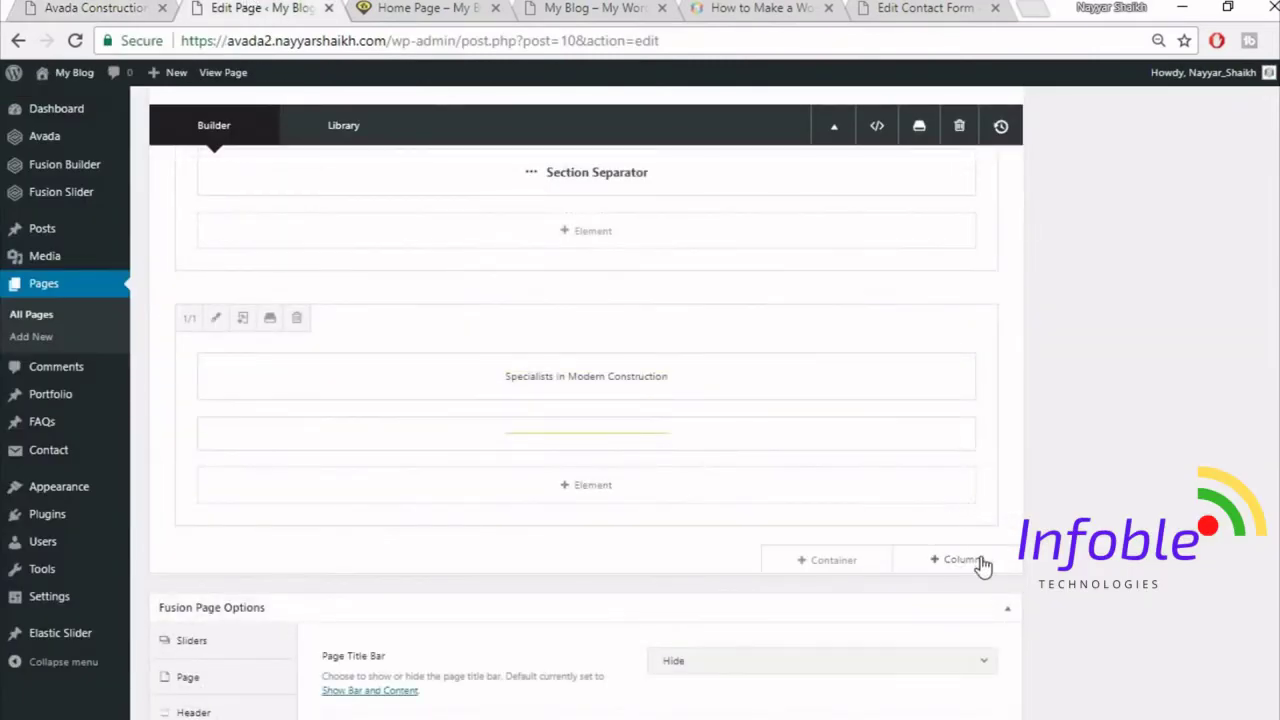
pyautogui.click(980, 562)
# - Add a 1/1 column containing a Testimonials element
pyautogui.click(247, 268)
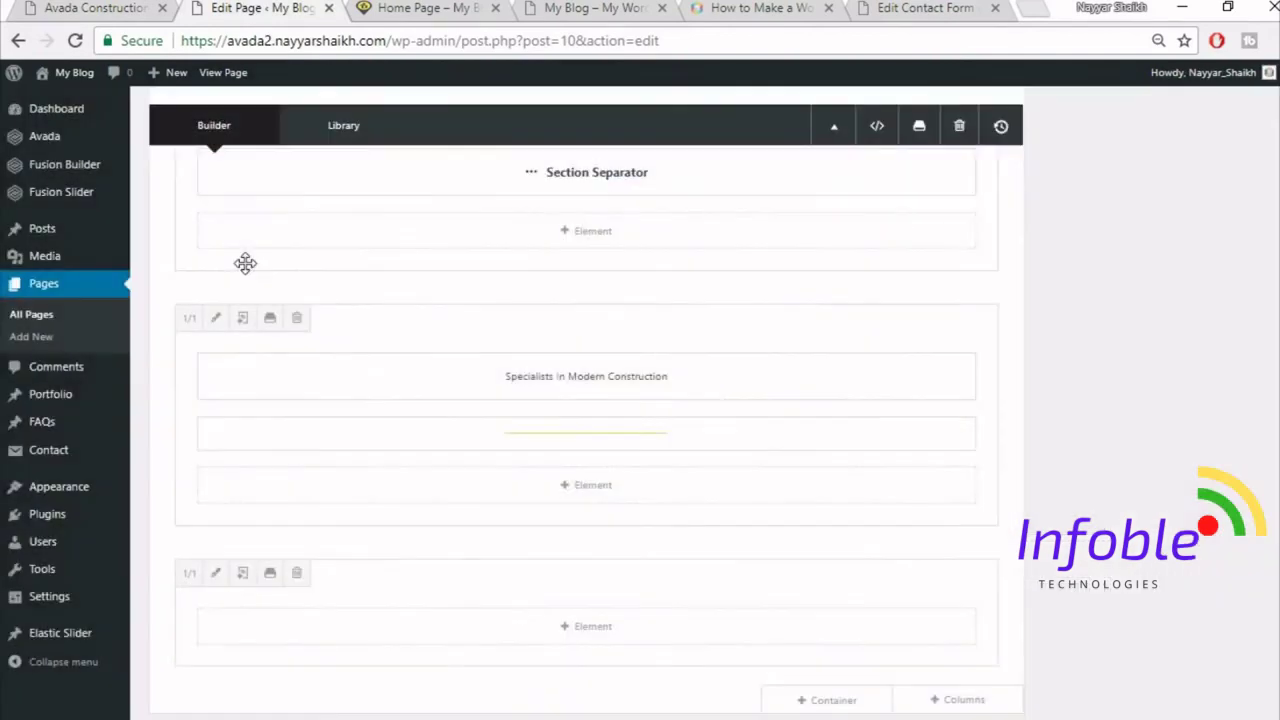
pyautogui.scroll(-1, 903, 500)
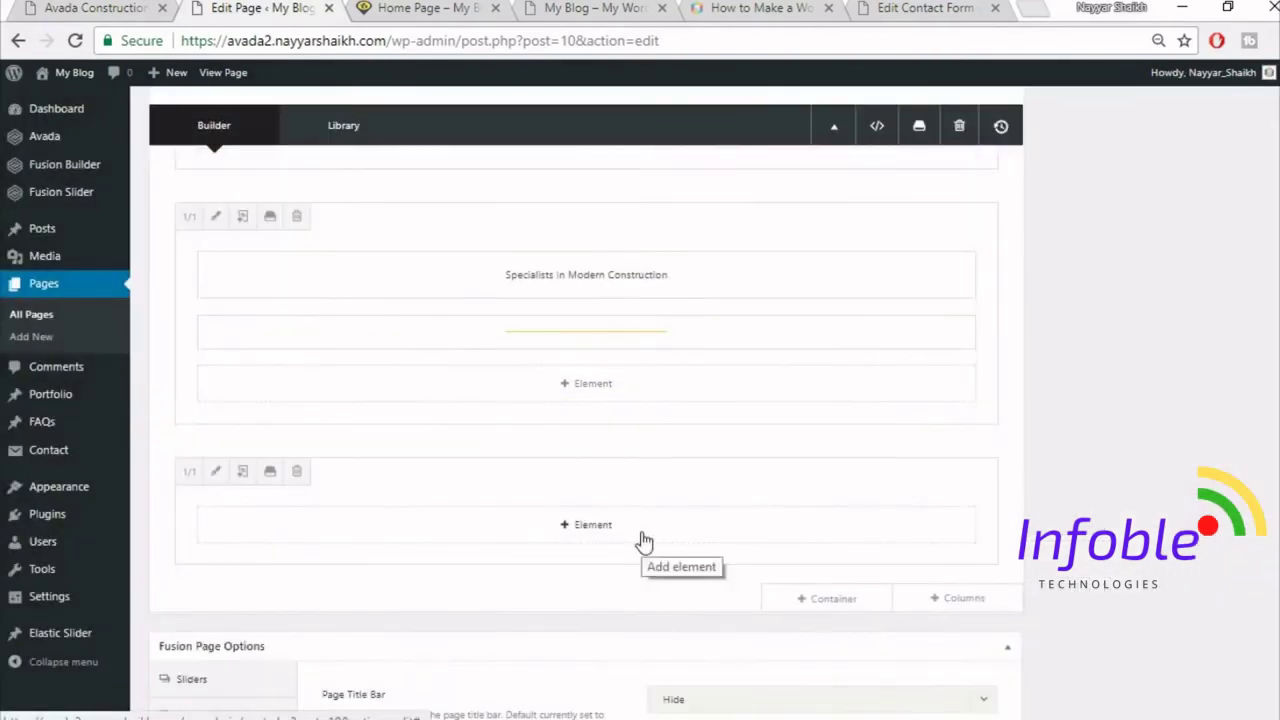
pyautogui.click(644, 541)
pyautogui.click(1040, 130)
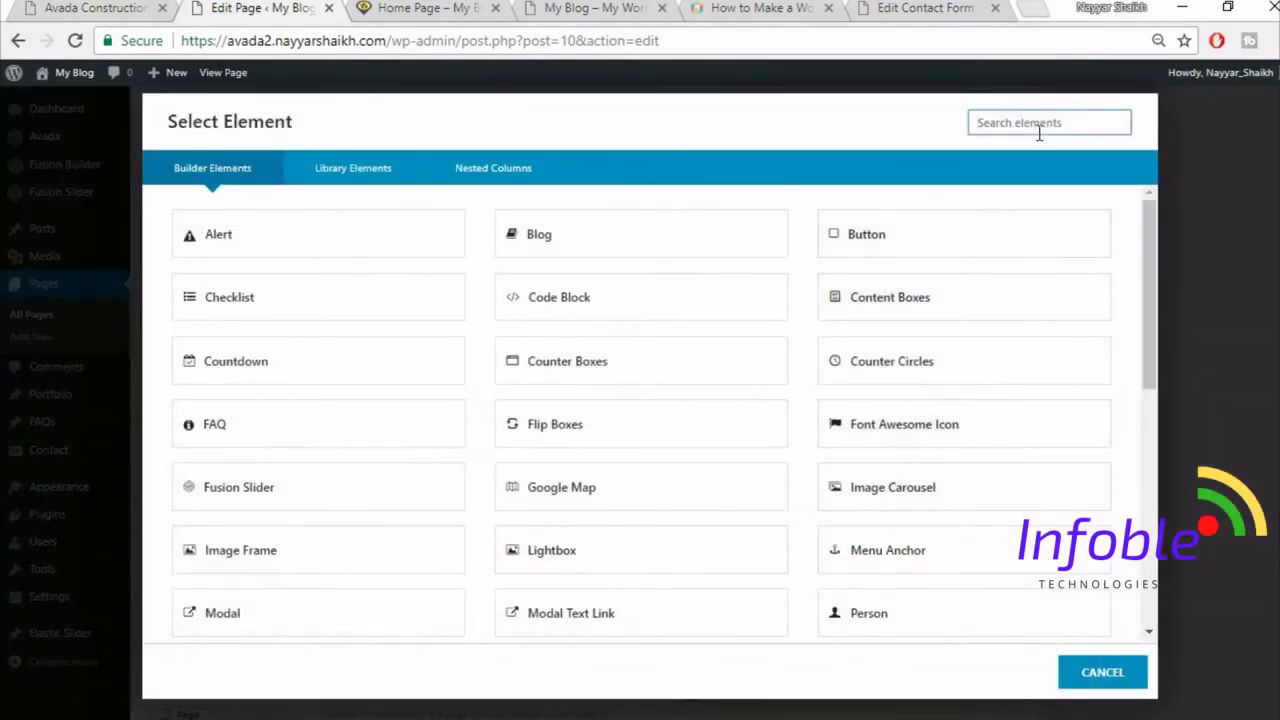
pyautogui.write('test')
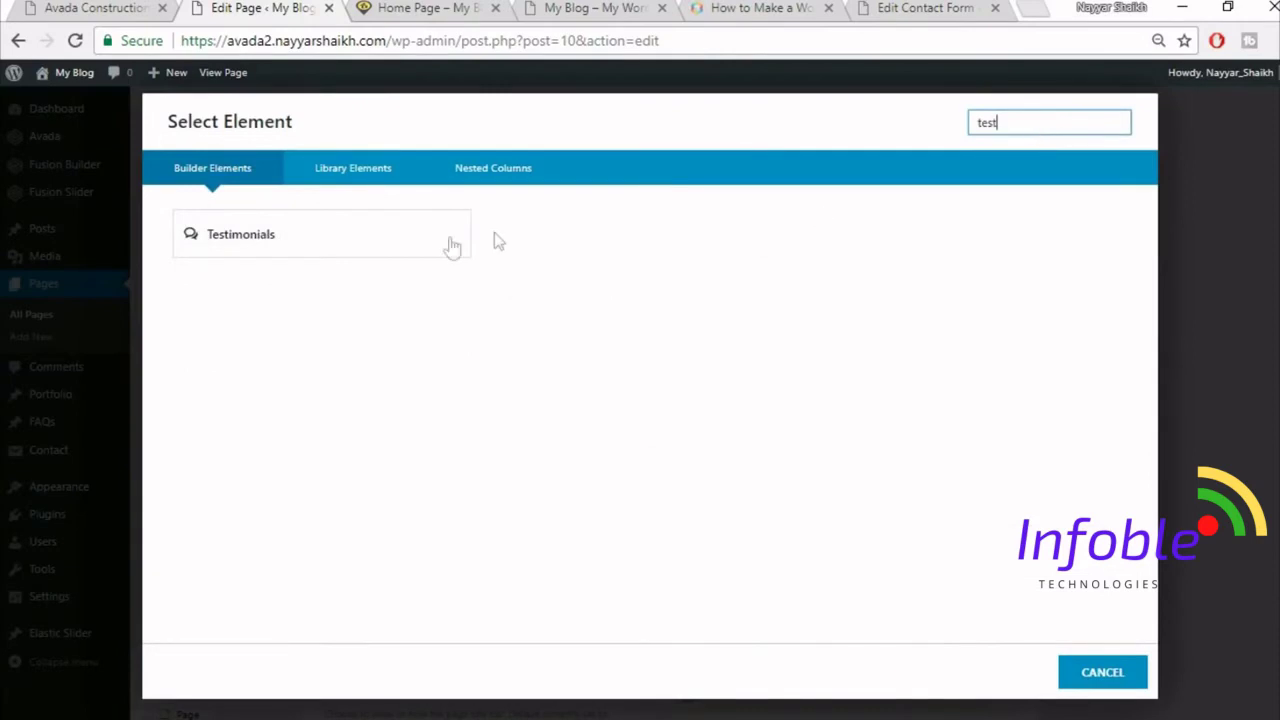
pyautogui.click(421, 246)
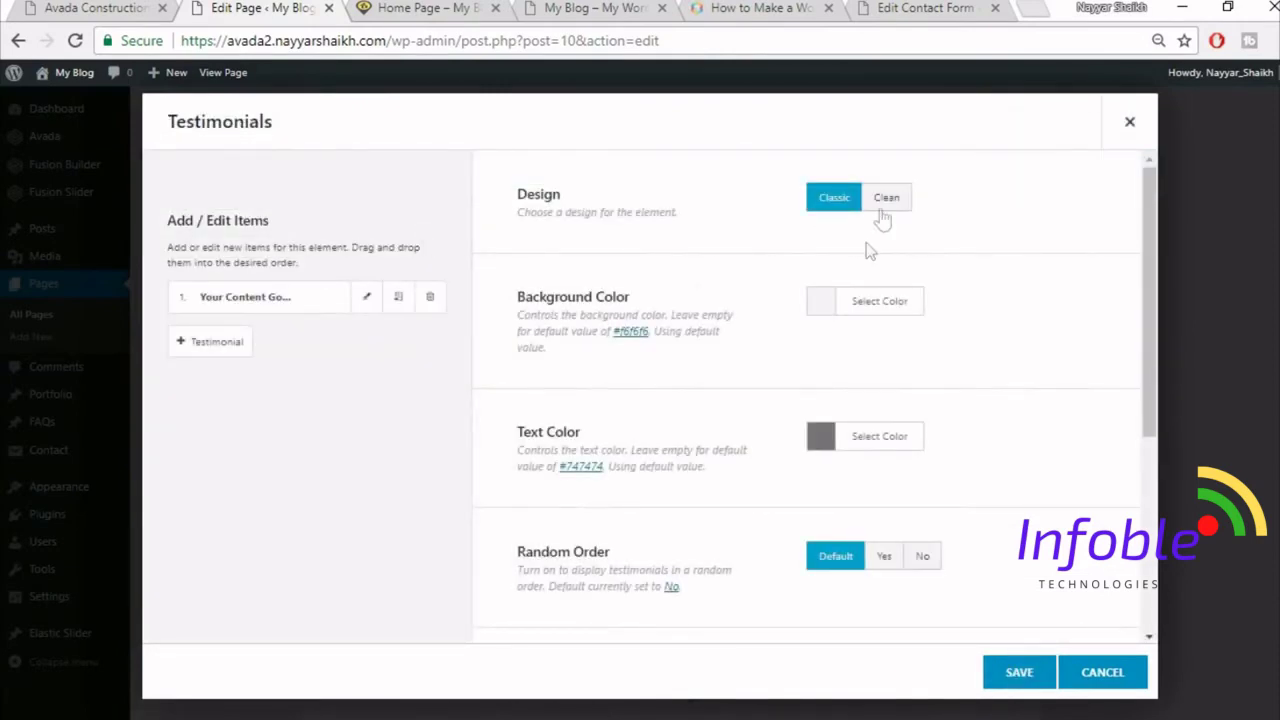
# - Set the testimonials to the Clean design with a fully transparent background colour
pyautogui.click(896, 219)
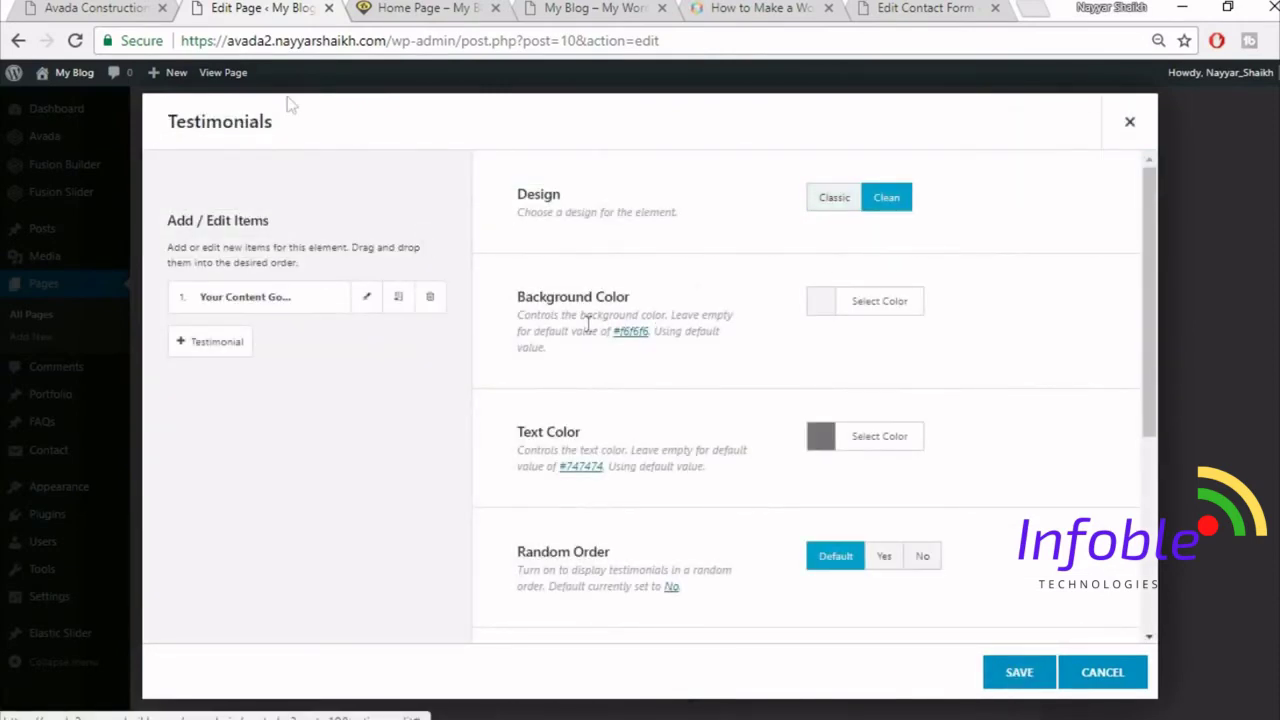
pyautogui.click(128, 8)
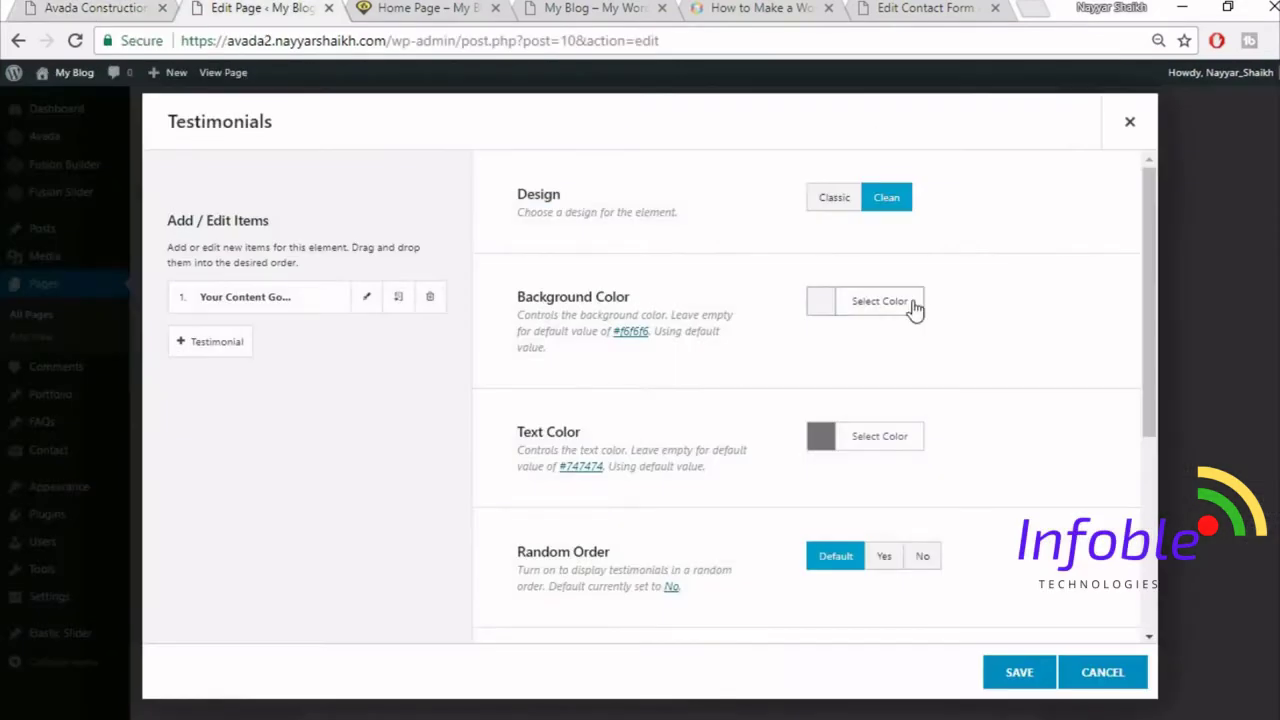
pyautogui.click(905, 303)
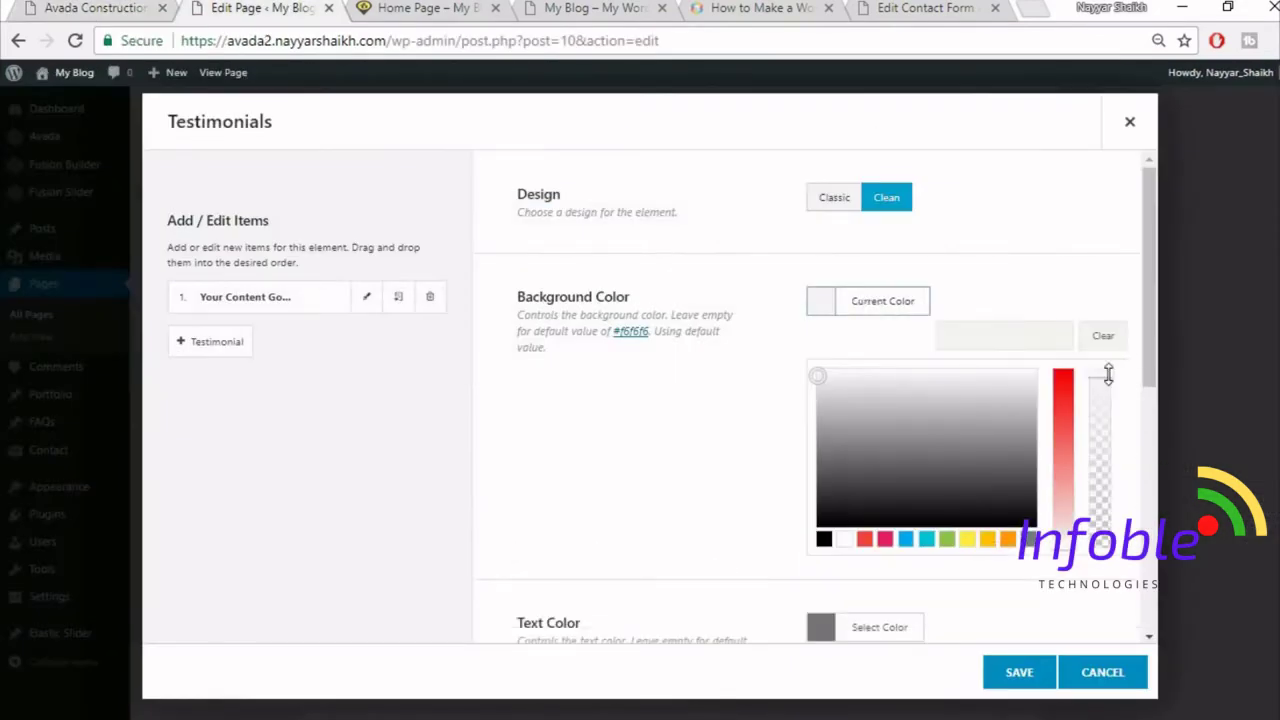
pyautogui.moveTo(1105, 460); pyautogui.dragTo(1110, 568)
pyautogui.click(745, 459)
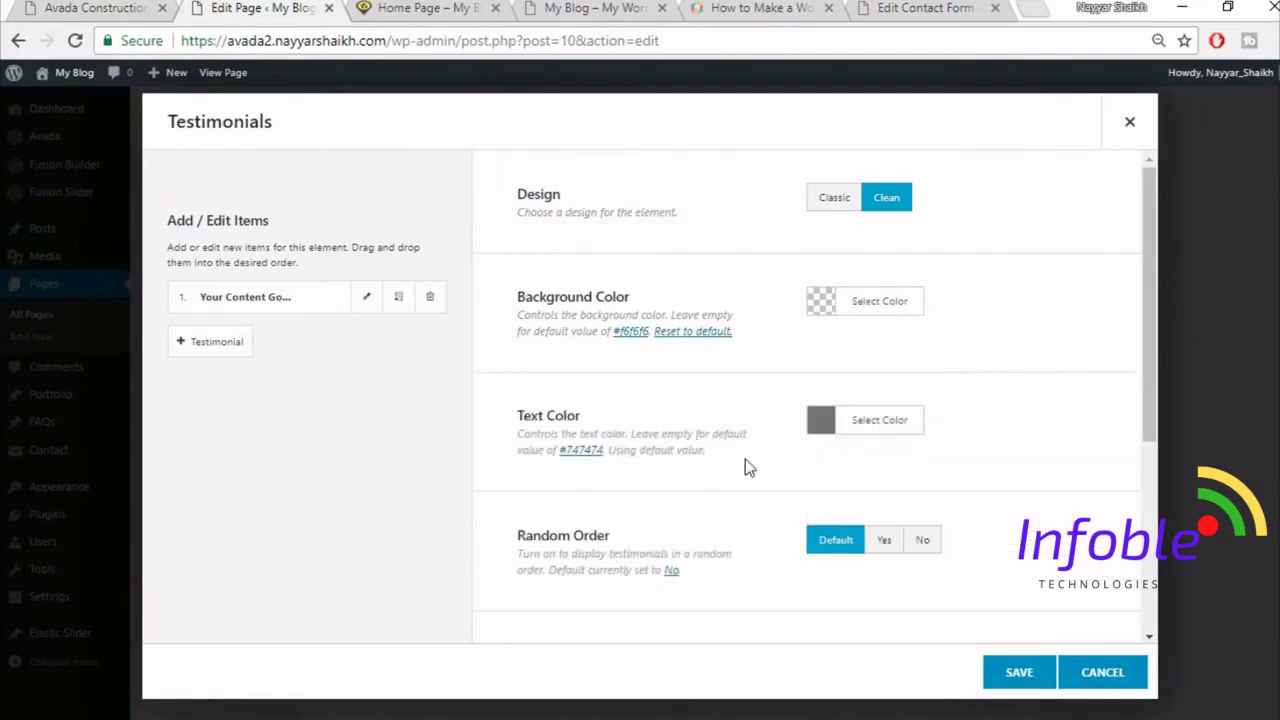
pyautogui.scroll(-2, 988, 400)
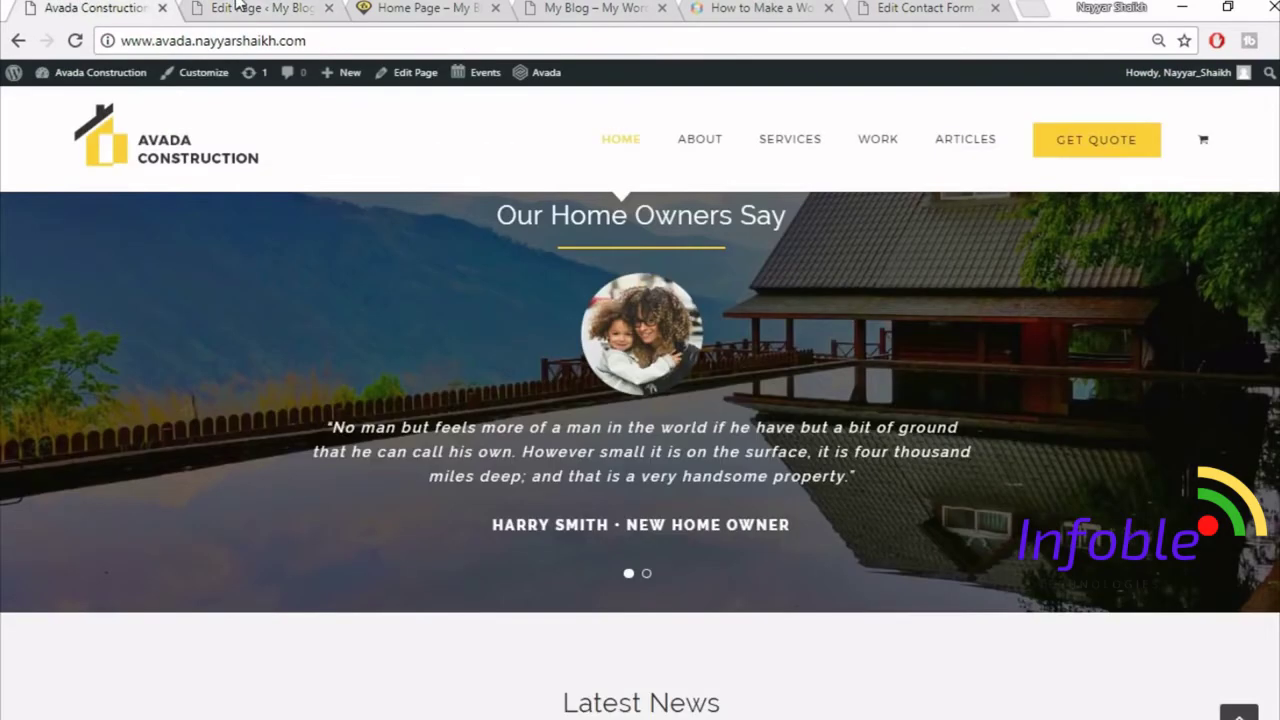
# - Make the testimonial text colour white (#ffffff) and open testimonial item 1 for editing
pyautogui.click(237, 7)
pyautogui.click(903, 312)
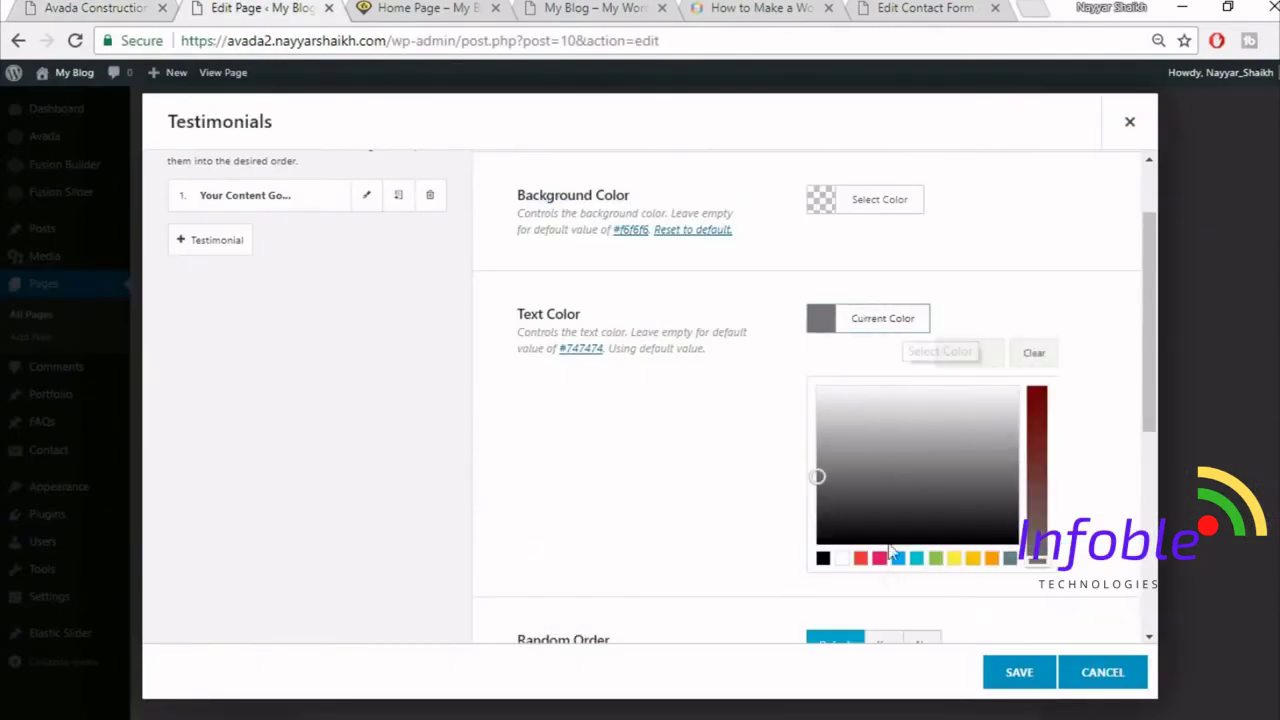
pyautogui.click(840, 560)
pyautogui.click(1037, 204)
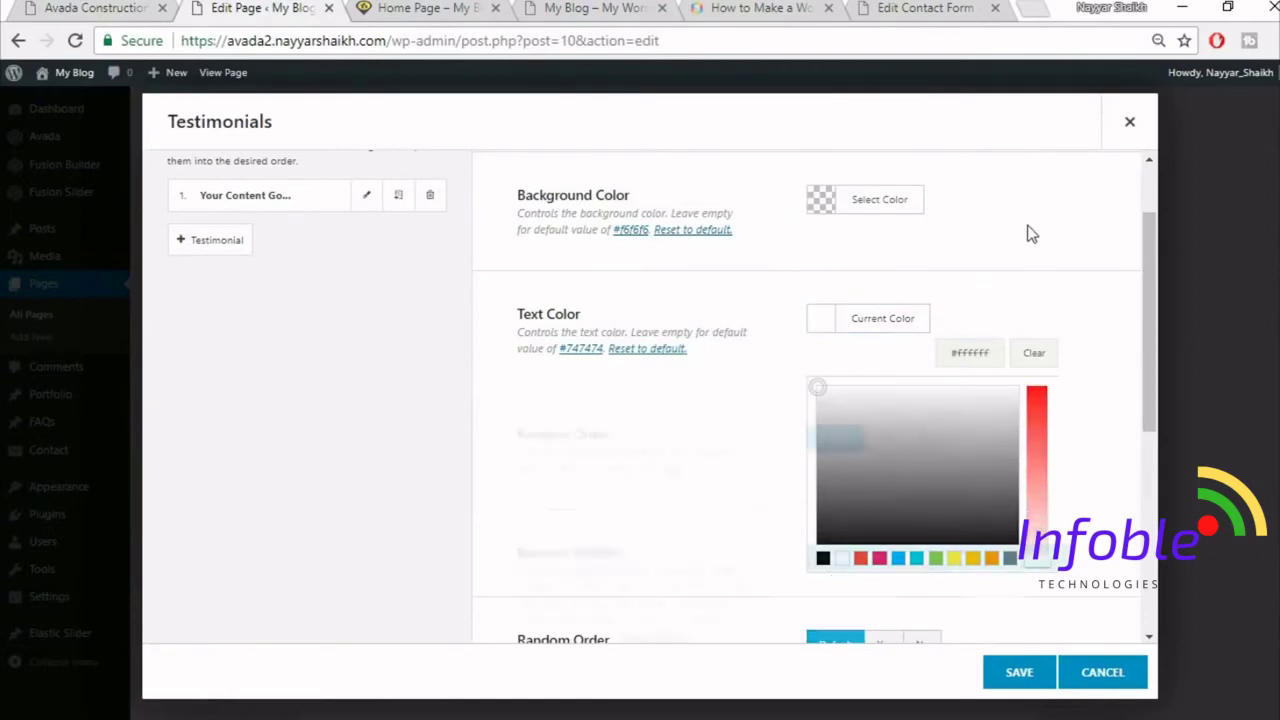
pyautogui.scroll(-2, 926, 298)
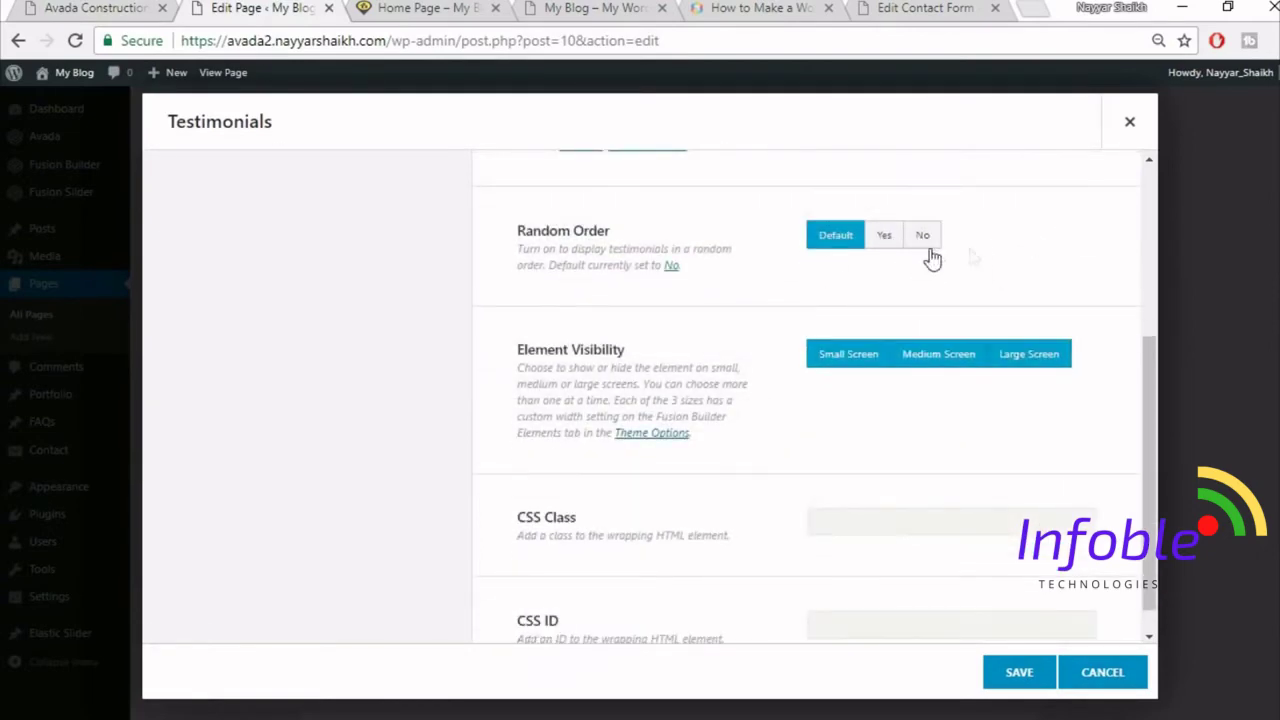
pyautogui.scroll(-1, 895, 330)
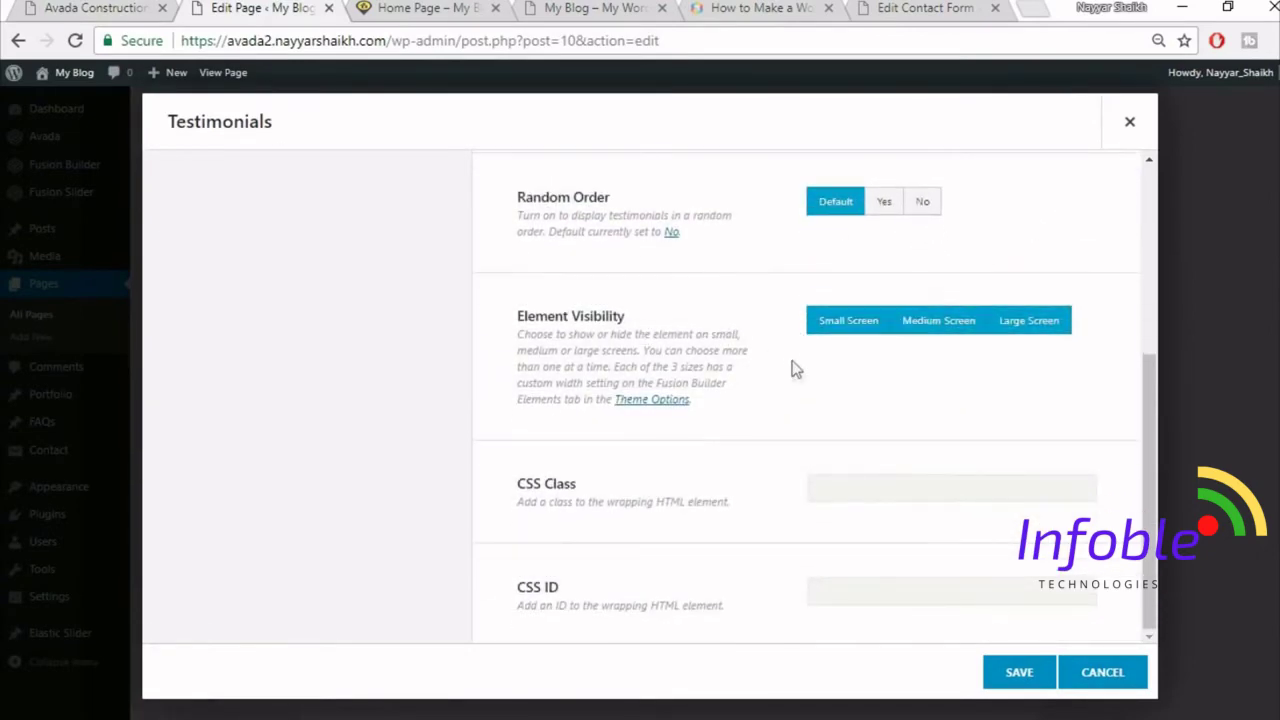
pyautogui.scroll(3, 797, 374)
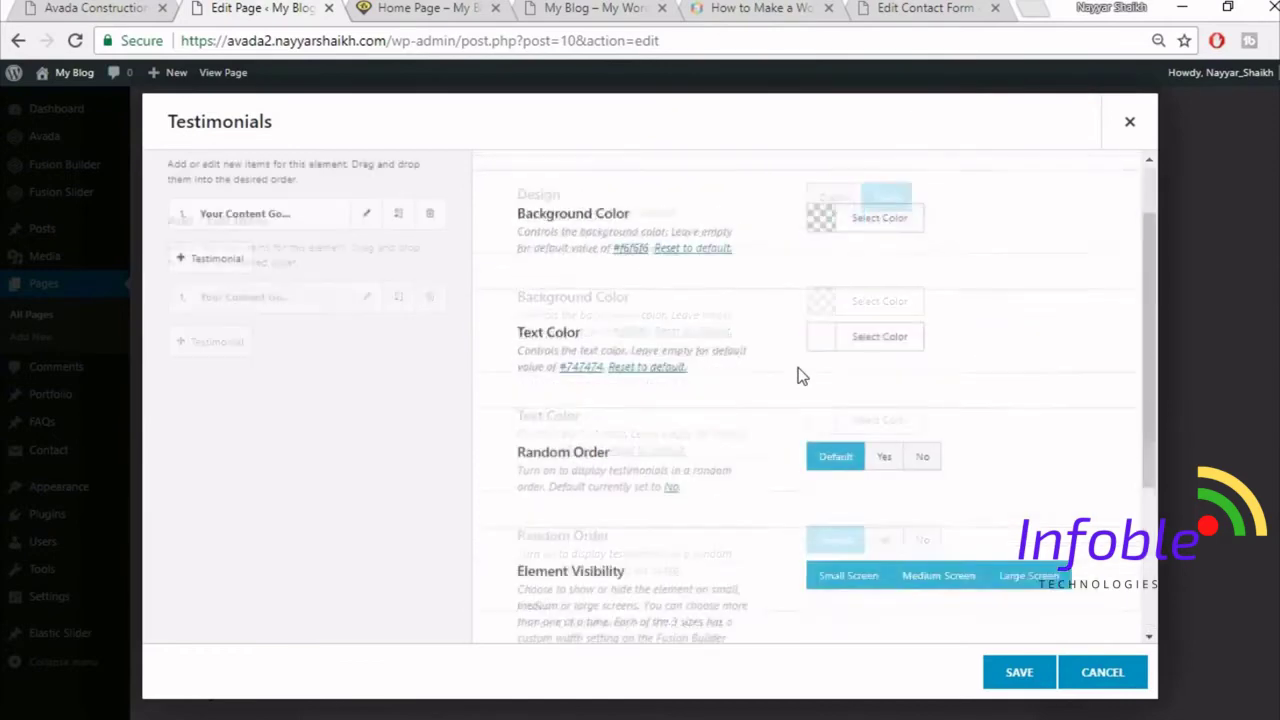
pyautogui.click(366, 305)
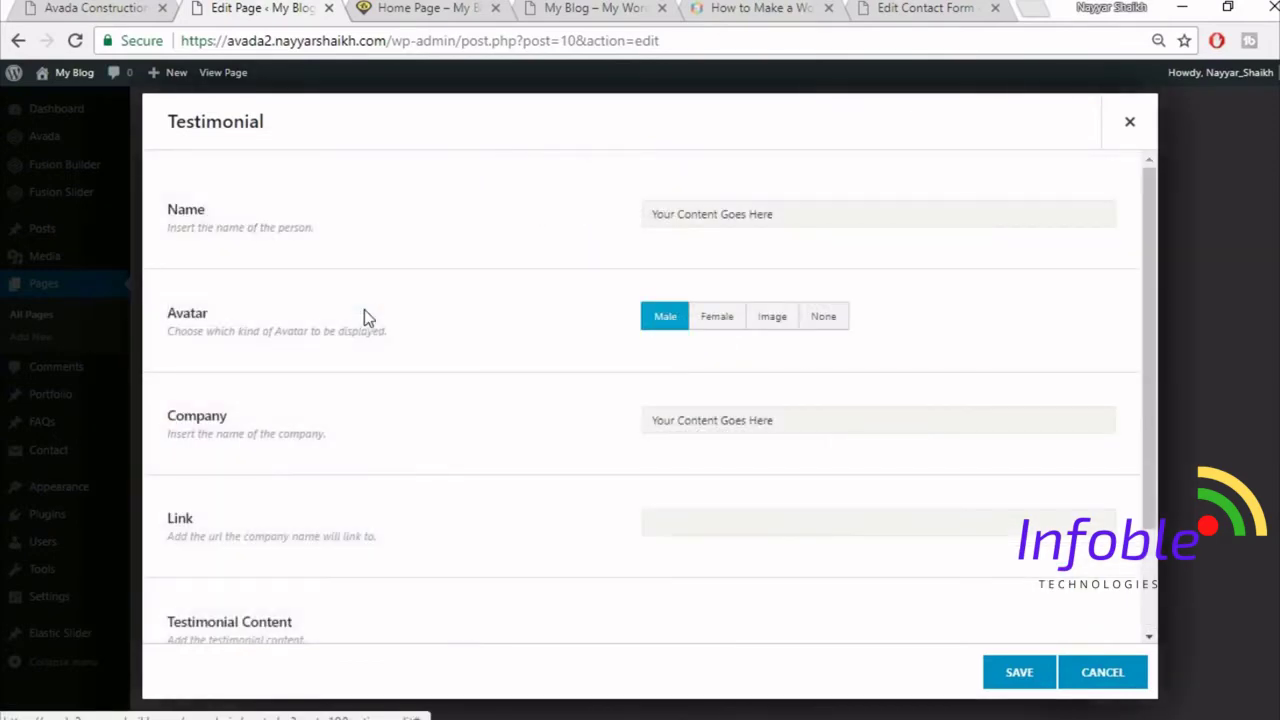
# - Use an image avatar for the first testimonial, uploading the home-testimonial-84268399 photo
pyautogui.click(70, 7)
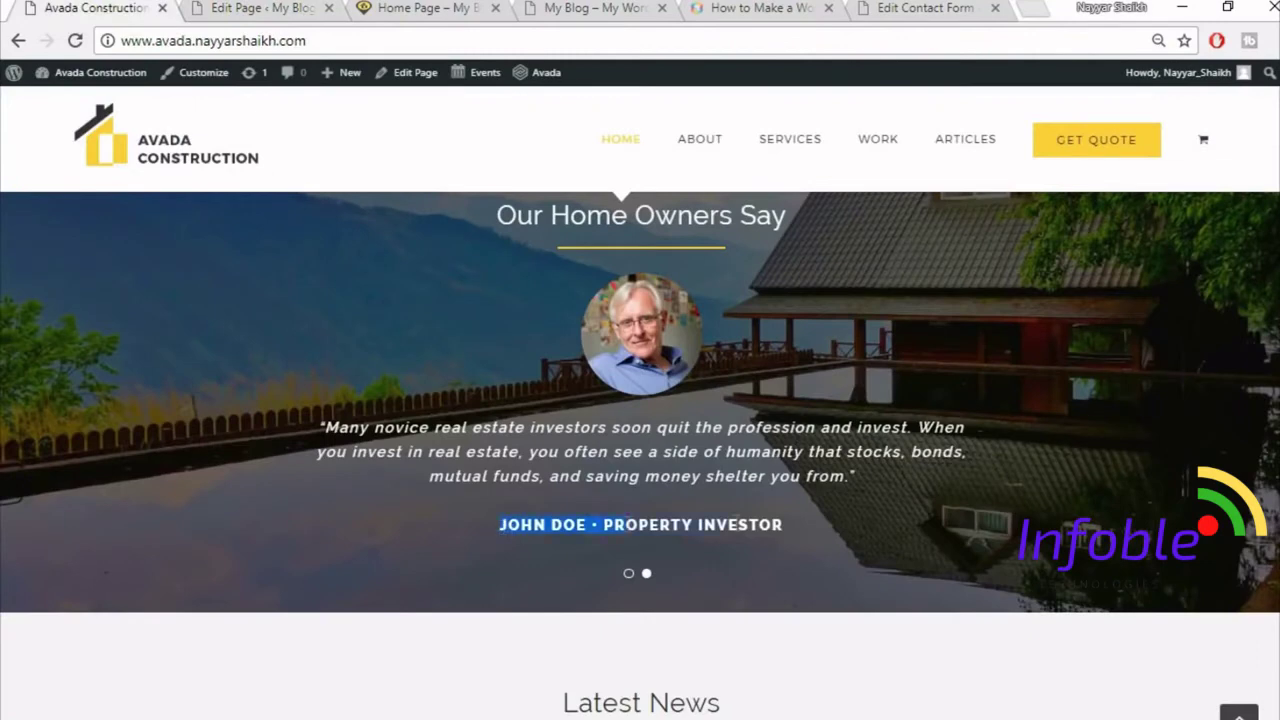
pyautogui.click(233, 7)
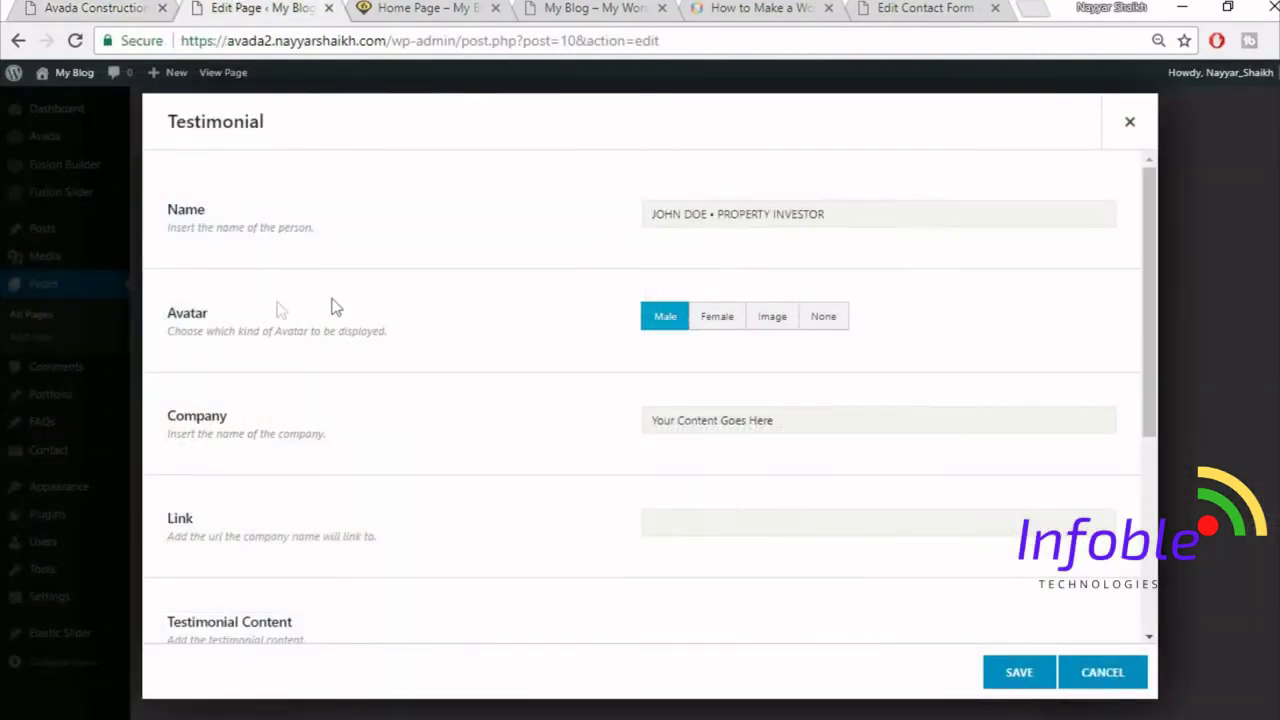
pyautogui.click(775, 328)
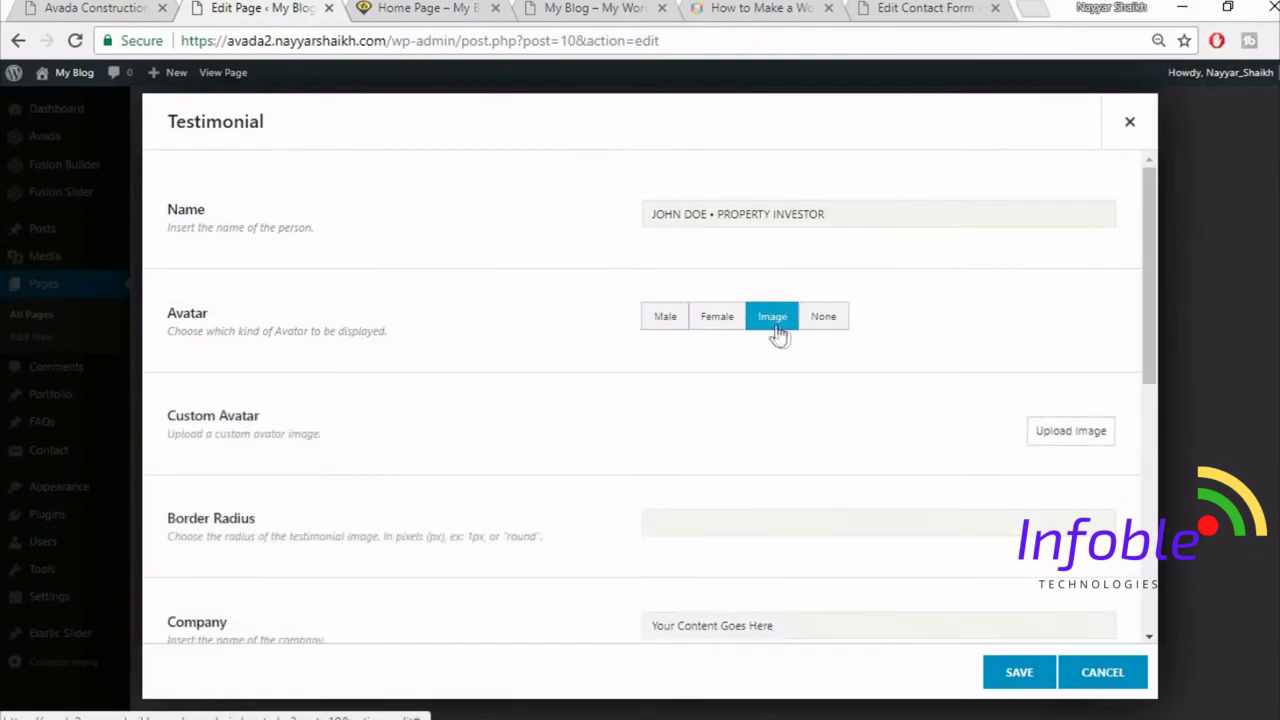
pyautogui.click(100, 7)
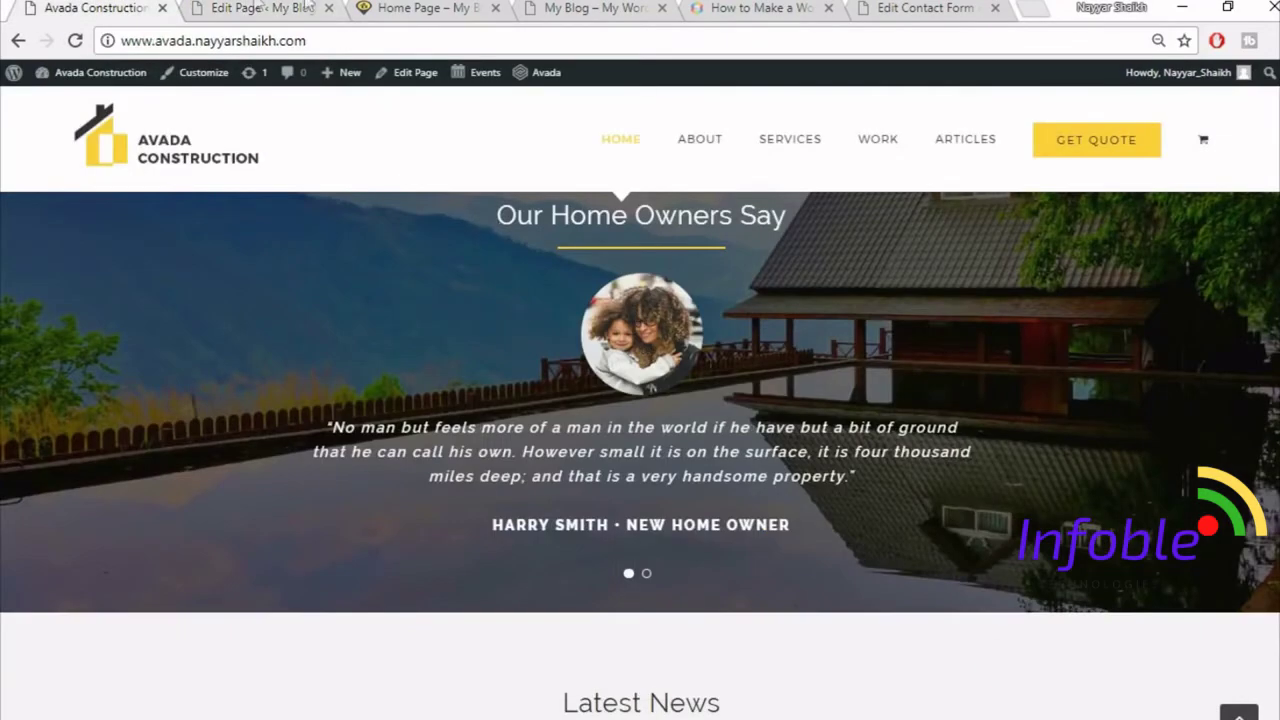
pyautogui.click(306, 8)
pyautogui.click(1093, 437)
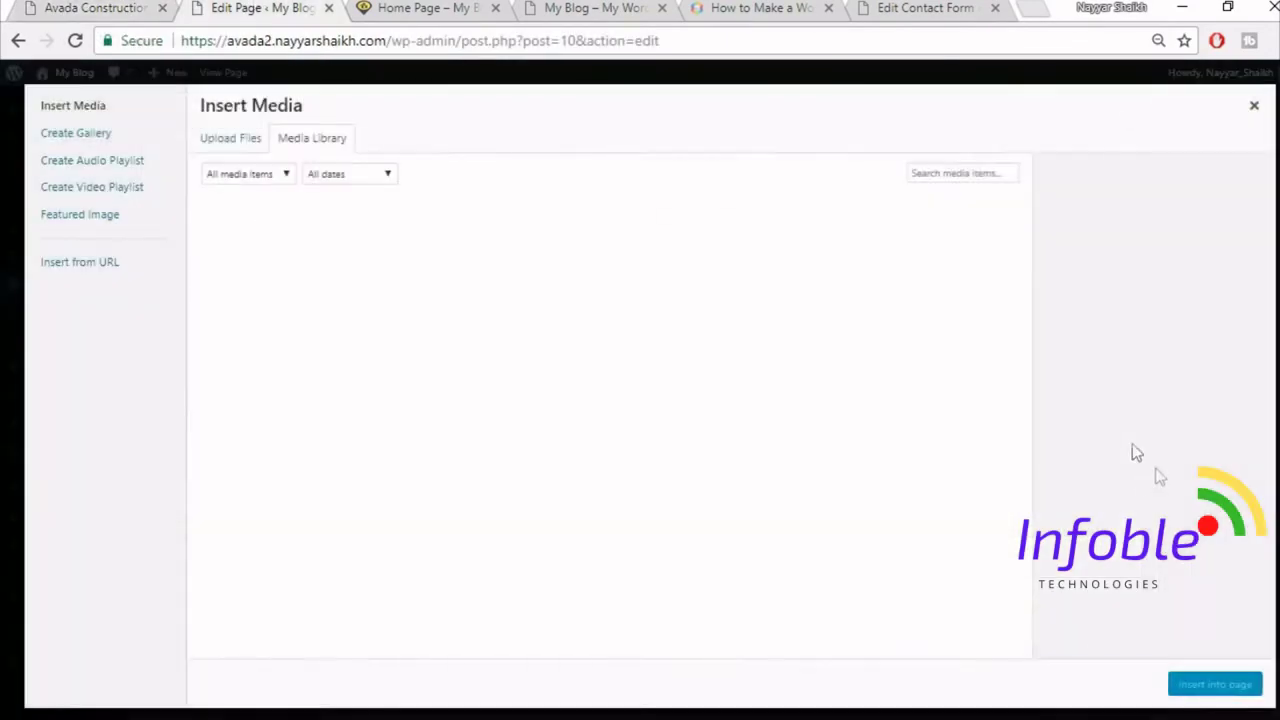
pyautogui.click(222, 140)
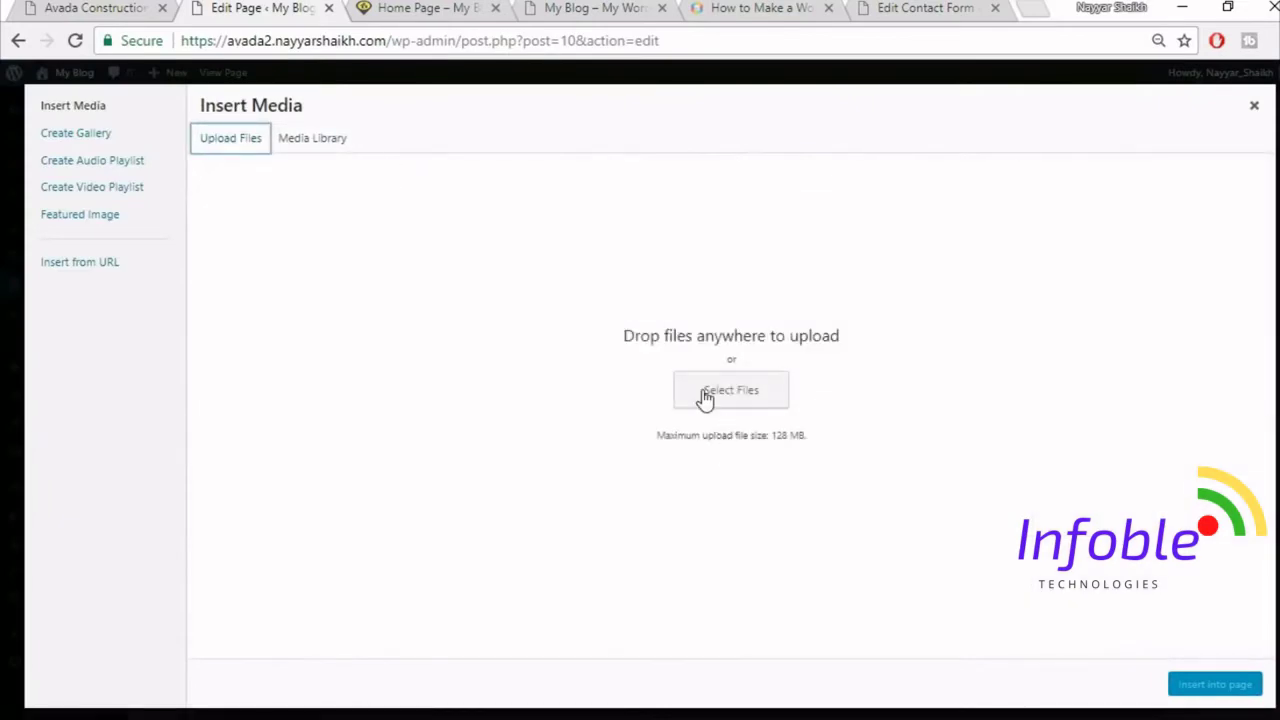
pyautogui.click(707, 398)
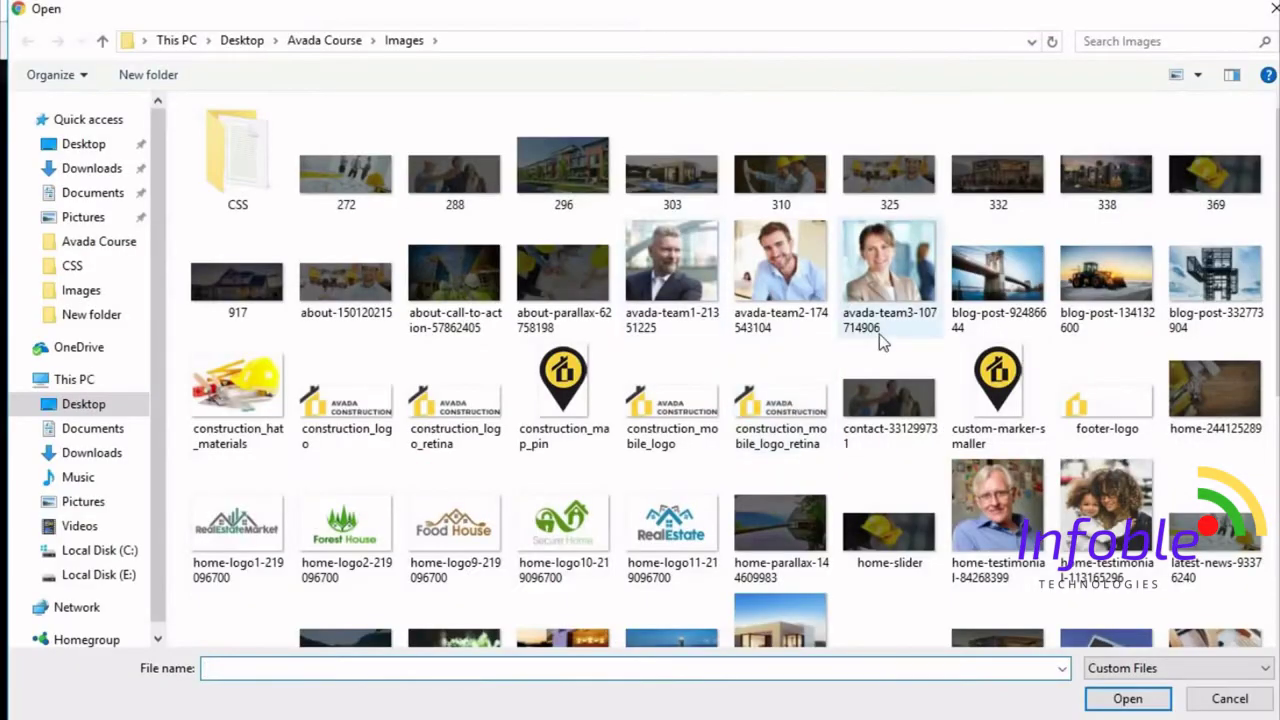
pyautogui.scroll(-3, 880, 337)
pyautogui.click(997, 165)
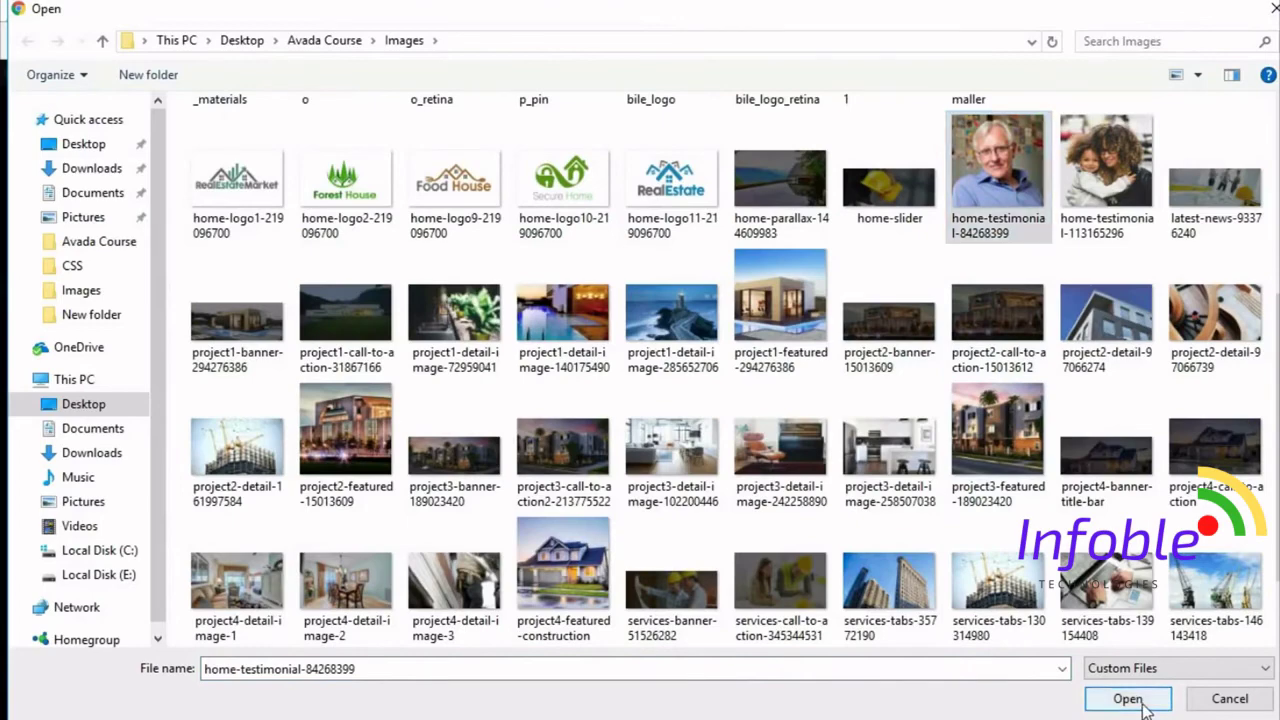
pyautogui.click(1128, 697)
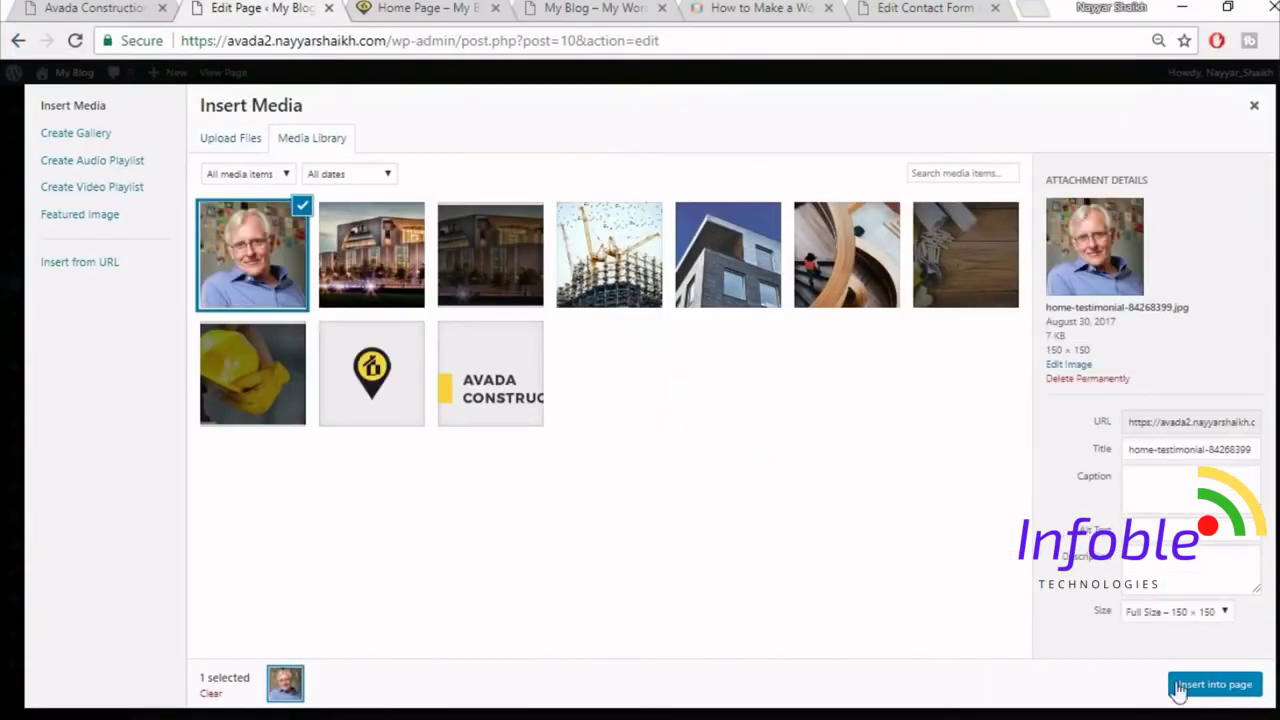
pyautogui.click(1190, 687)
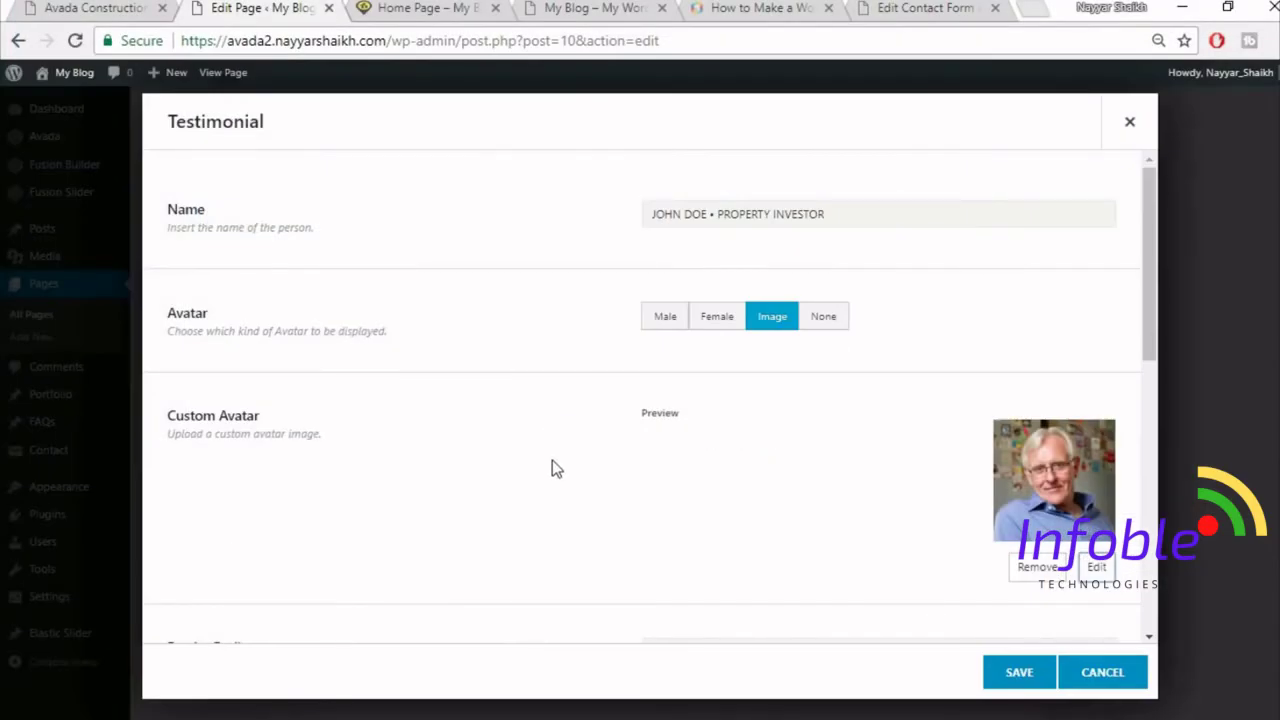
# - Copy the testimonial quote text from the live site
pyautogui.scroll(-5, 556, 469)
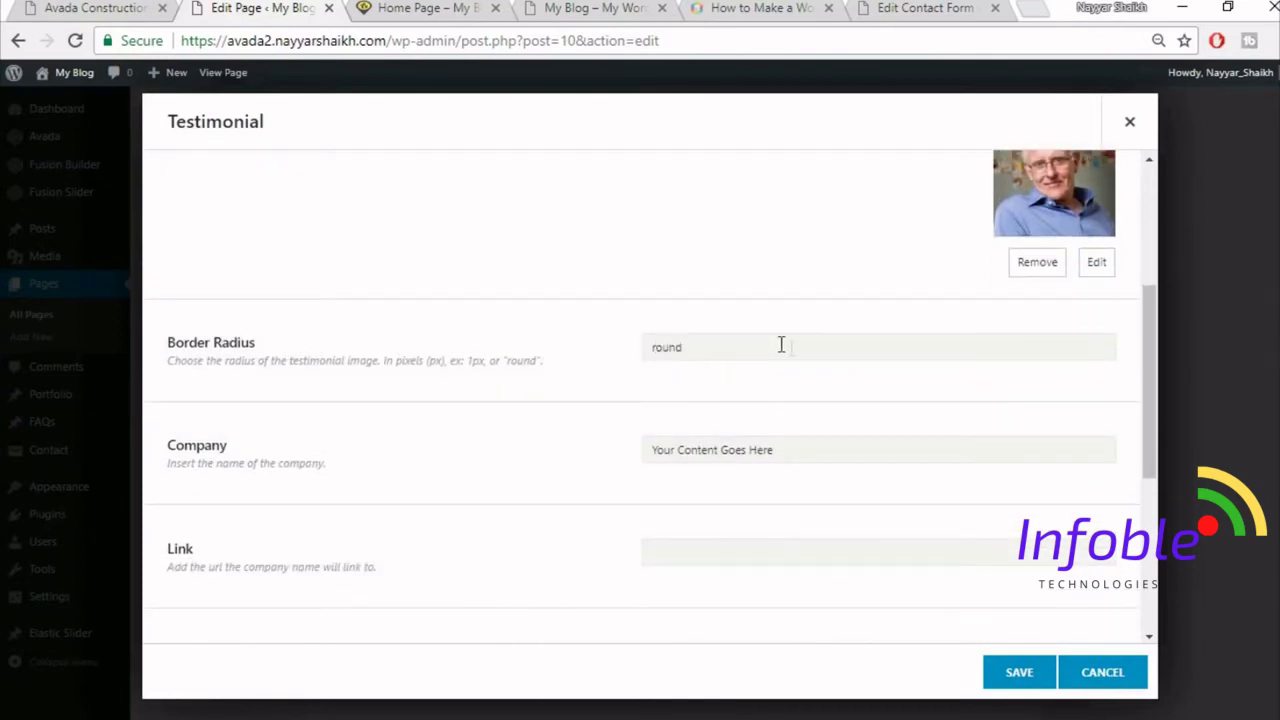
pyautogui.scroll(3, 850, 355)
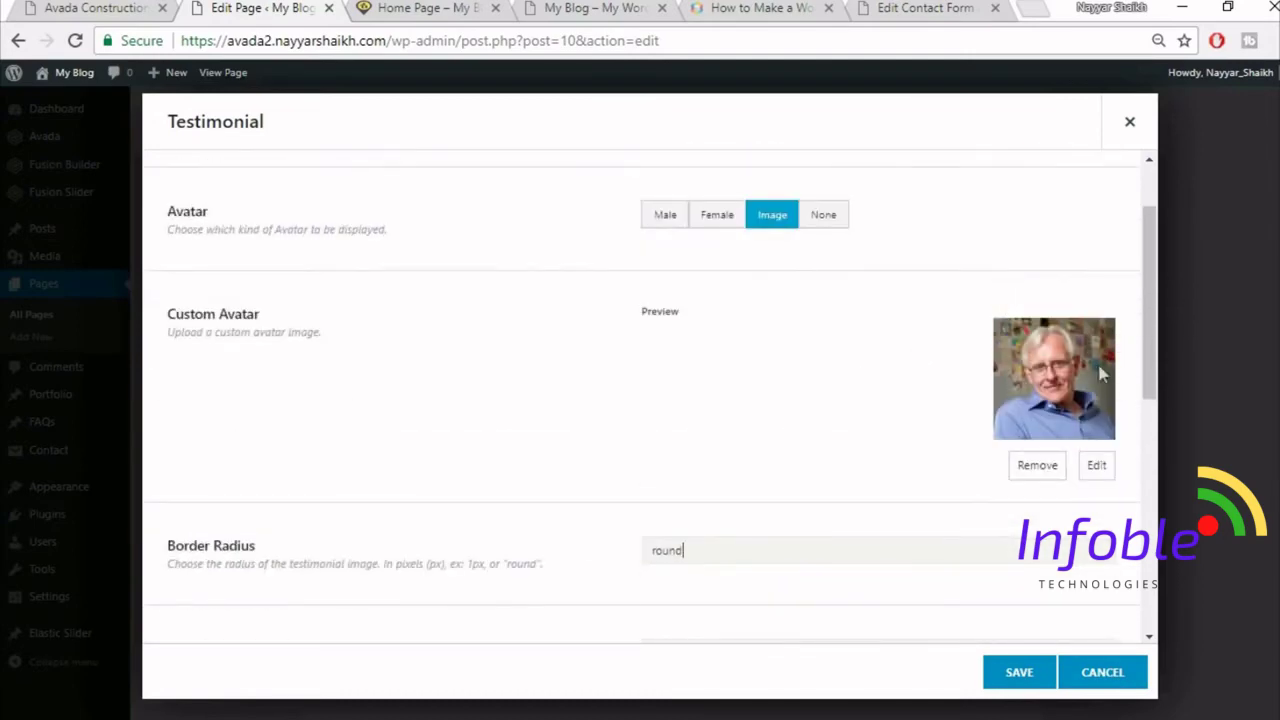
pyautogui.click(35, 8)
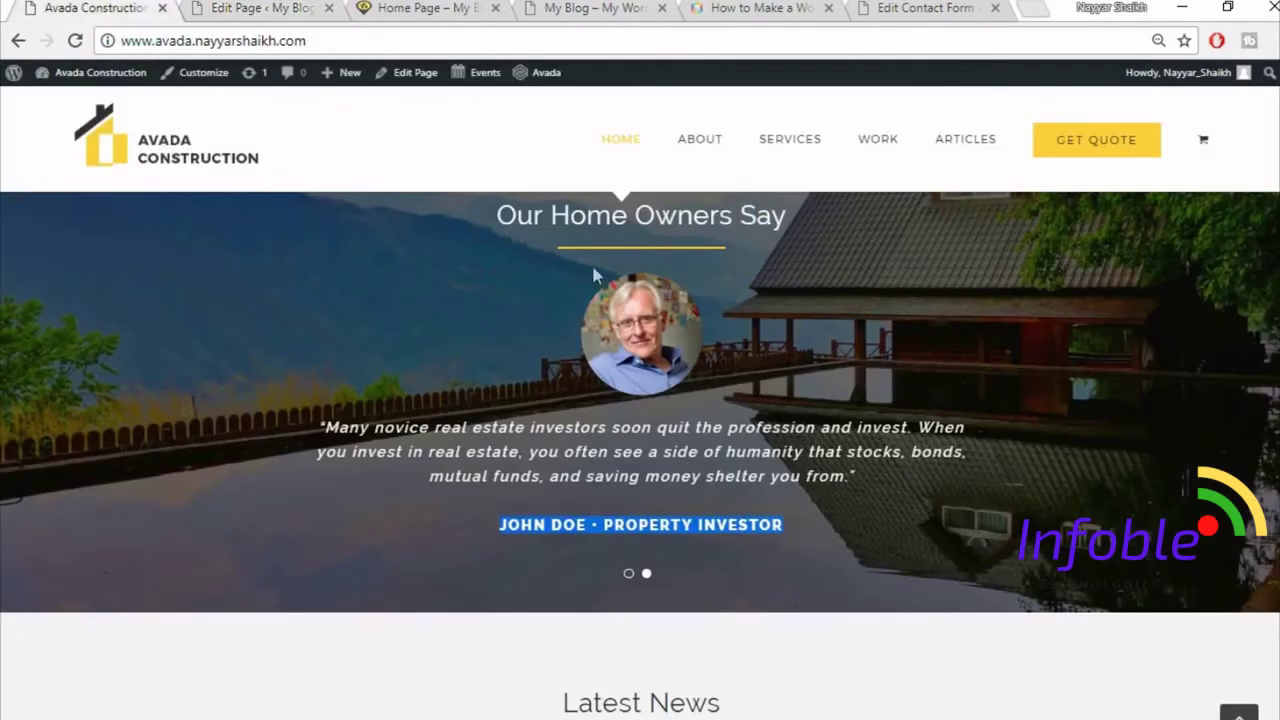
pyautogui.click(240, 8)
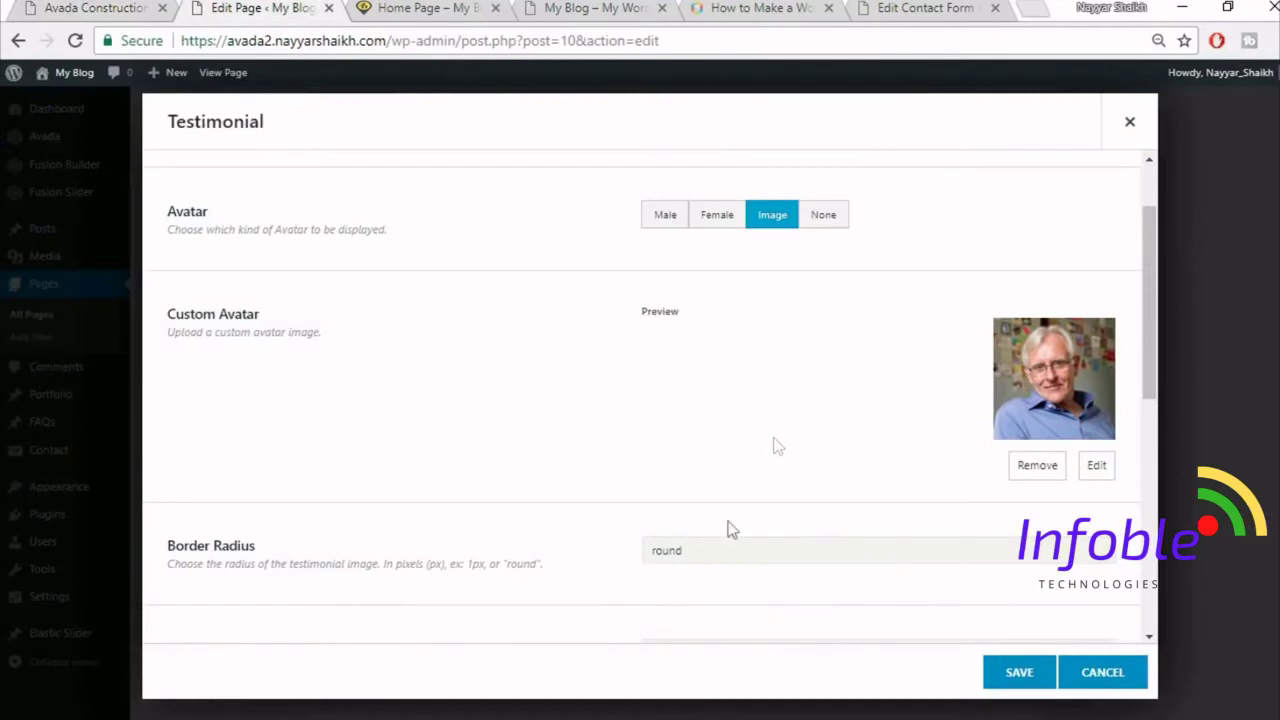
pyautogui.scroll(-3, 564, 426)
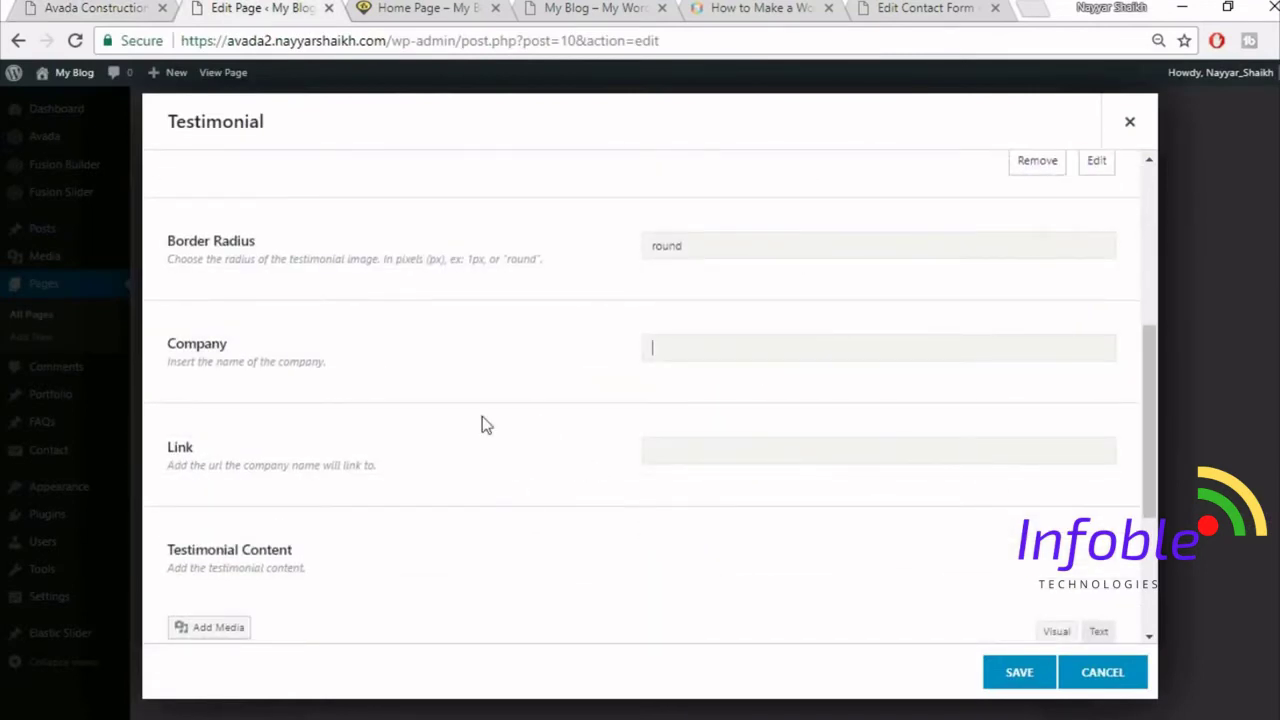
pyautogui.scroll(-2, 766, 409)
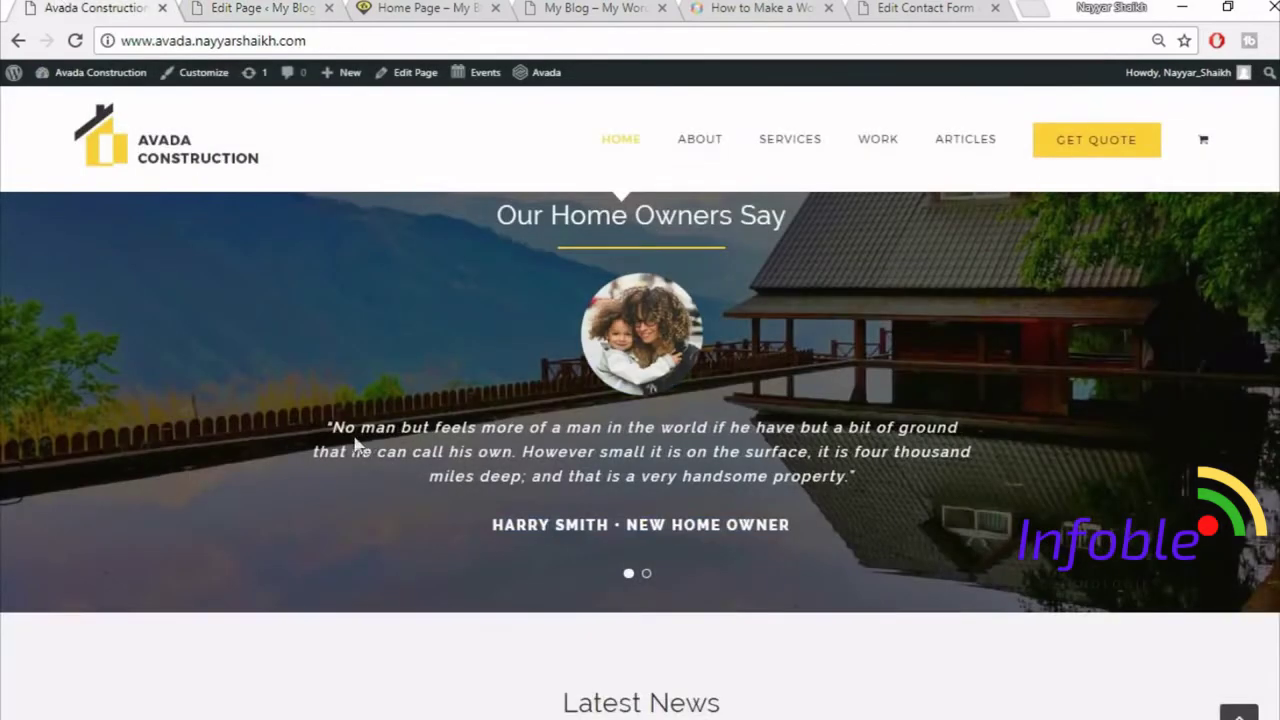
pyautogui.moveTo(326, 426); pyautogui.dragTo(853, 545)
pyautogui.hotkey('ctrl', 'c')
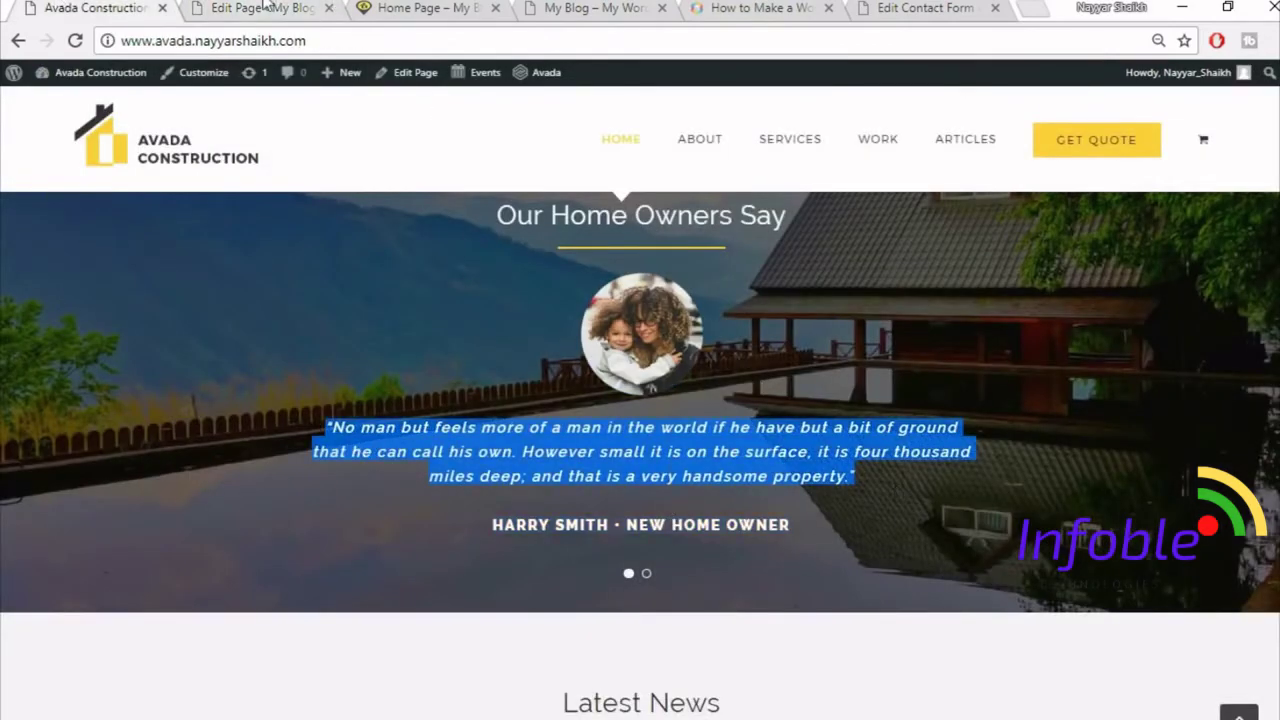
pyautogui.click(258, 8)
# - Paste the 'No man but feels more of a man…' quote into the content, centre it, and save
pyautogui.click(650, 552)
pyautogui.hotkey('ctrl', 'v')
pyautogui.scroll(-1, 886, 416)
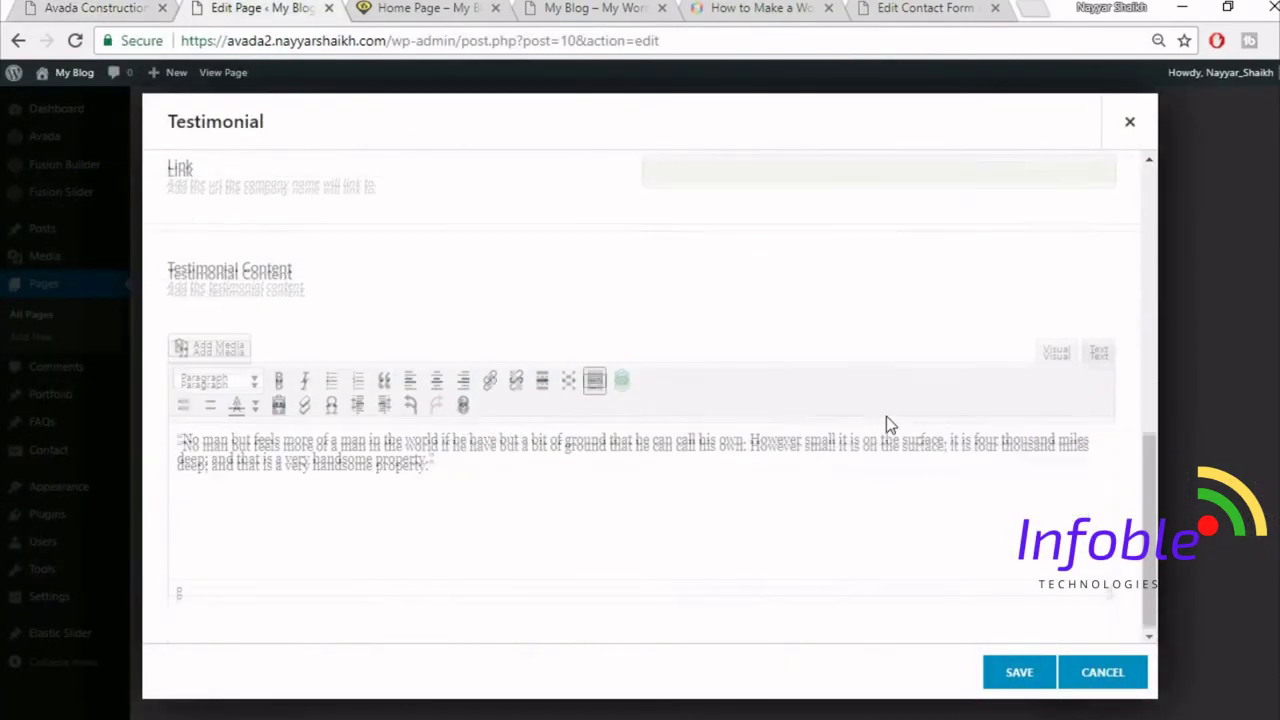
pyautogui.hotkey('ctrl', 'a')
pyautogui.click(436, 376)
pyautogui.scroll(1, 660, 552)
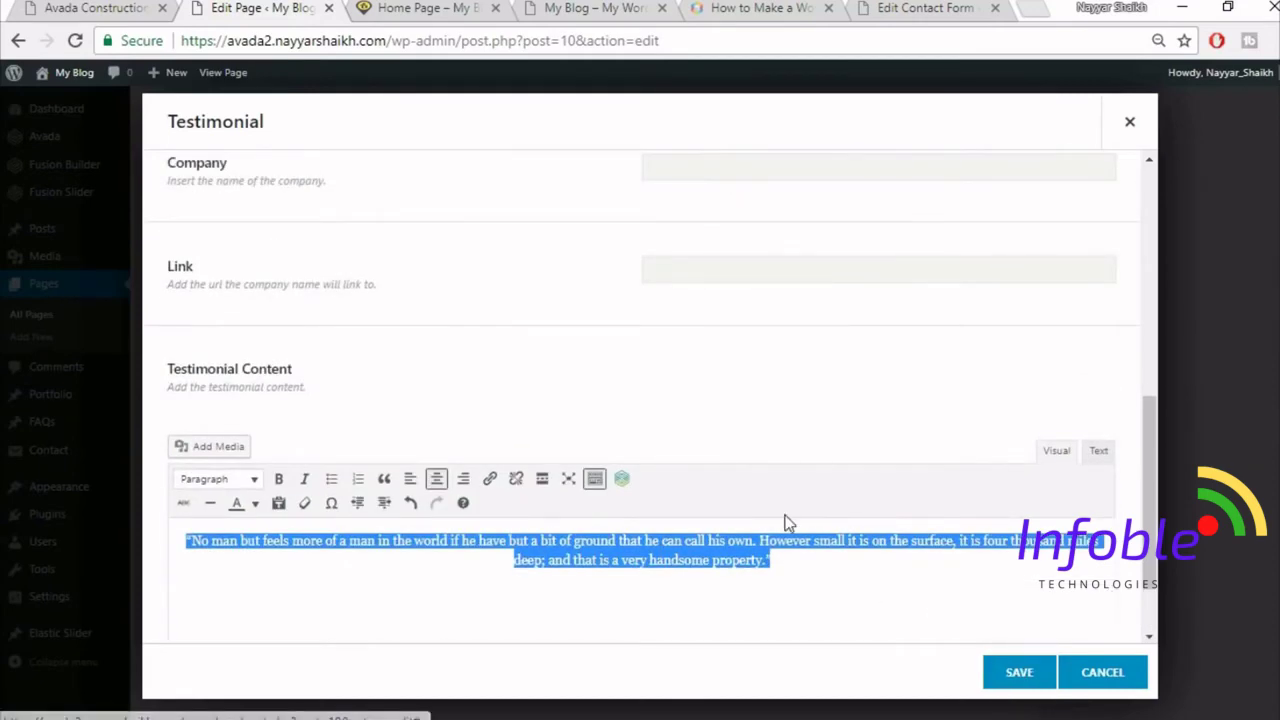
pyautogui.scroll(1, 786, 522)
pyautogui.scroll(-2, 790, 522)
pyautogui.click(90, 8)
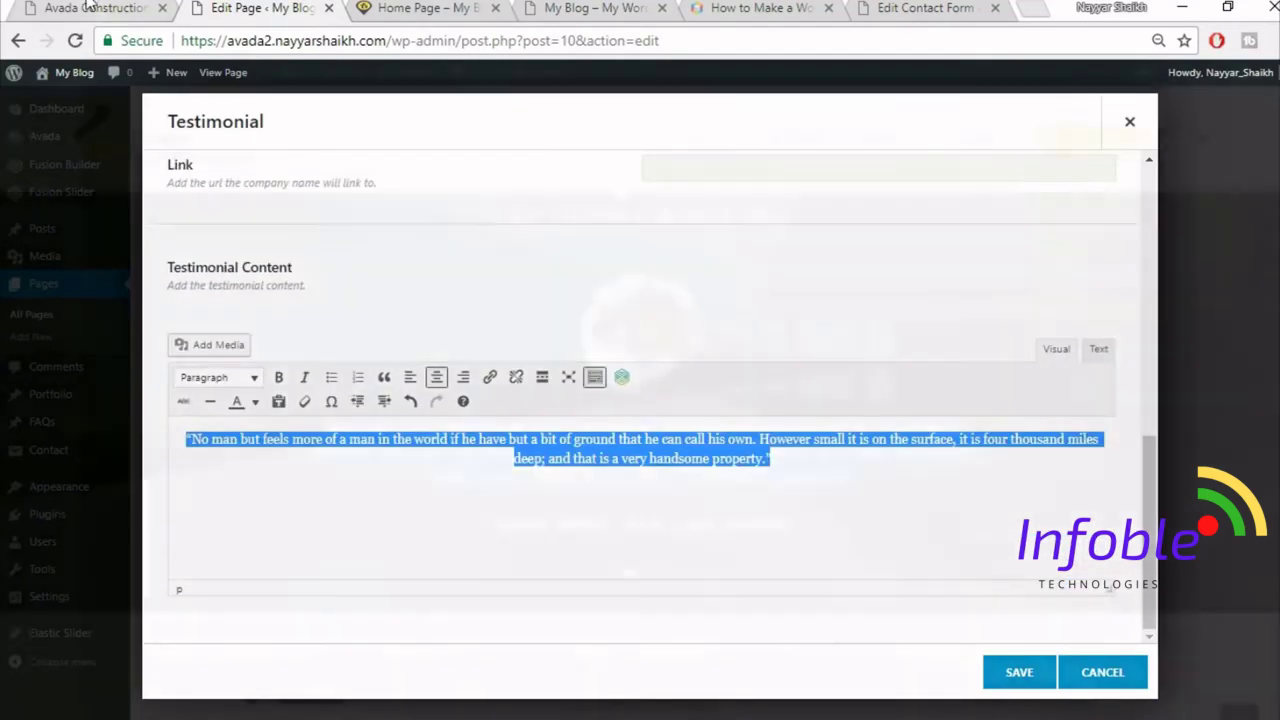
pyautogui.click(309, 8)
pyautogui.click(1019, 674)
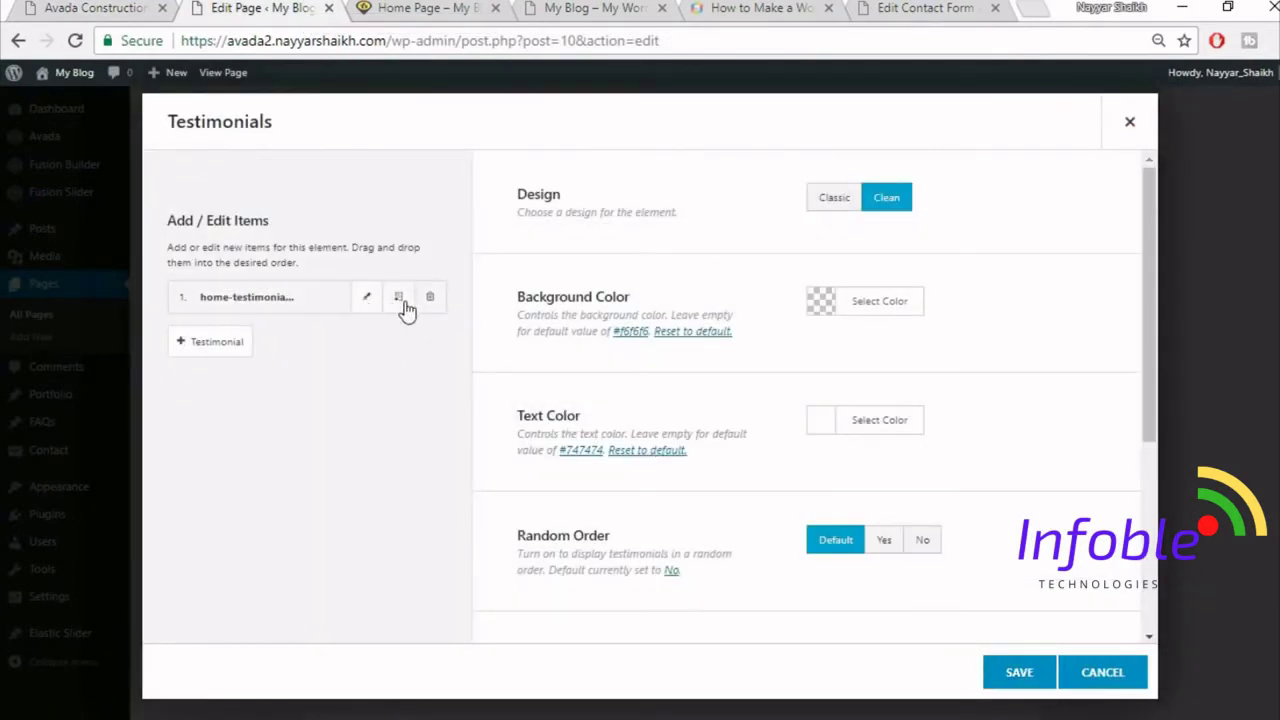
# - Clone testimonial item 1 into a second item and save, then compare with the demo
pyautogui.click(397, 298)
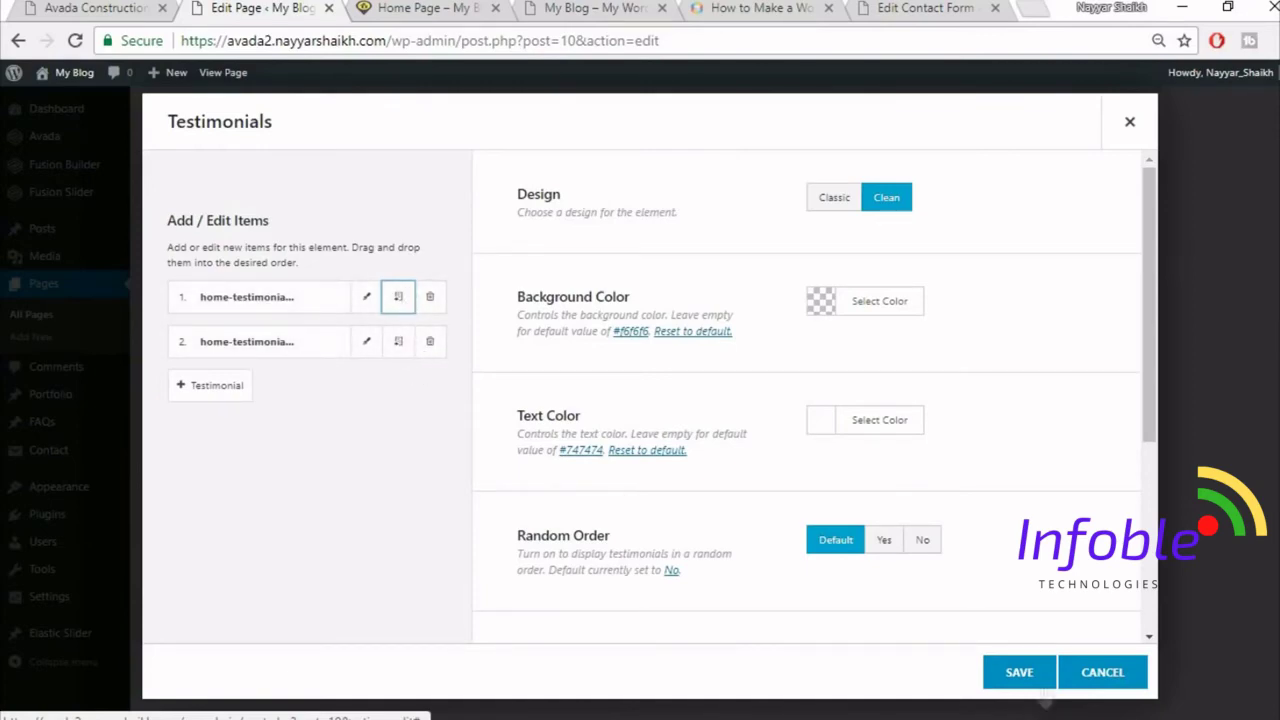
pyautogui.click(1030, 674)
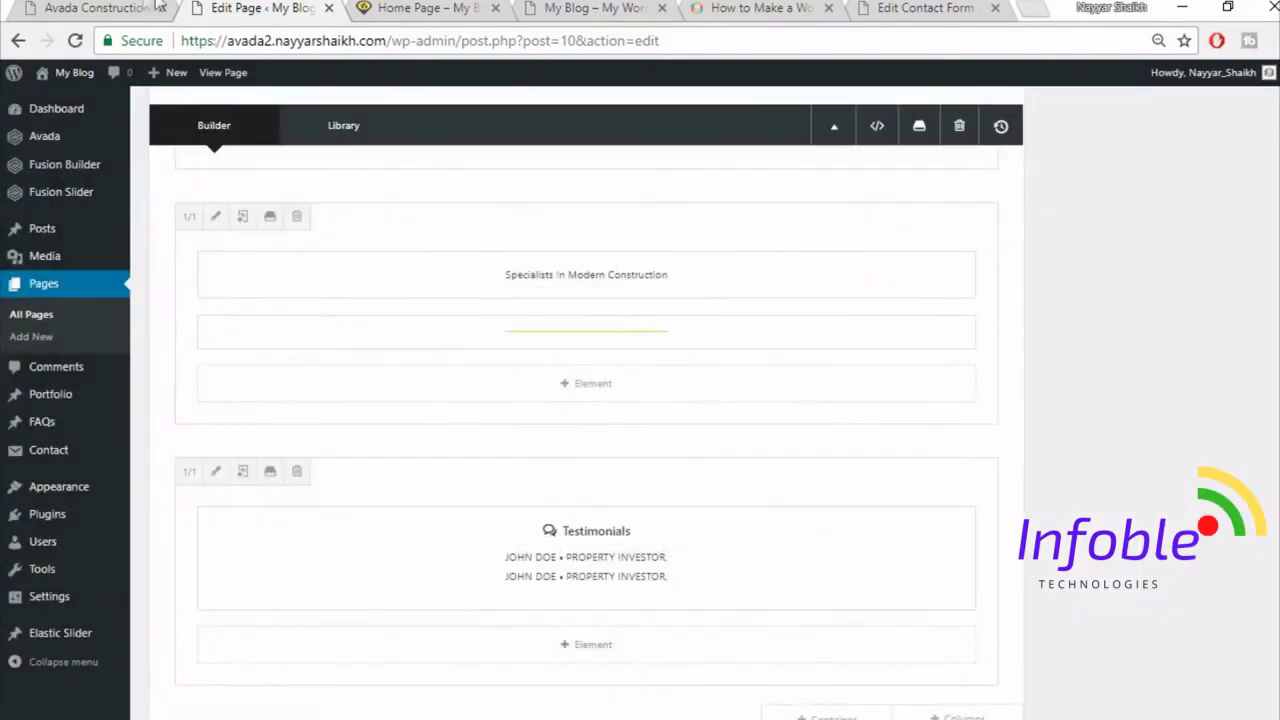
pyautogui.click(157, 7)
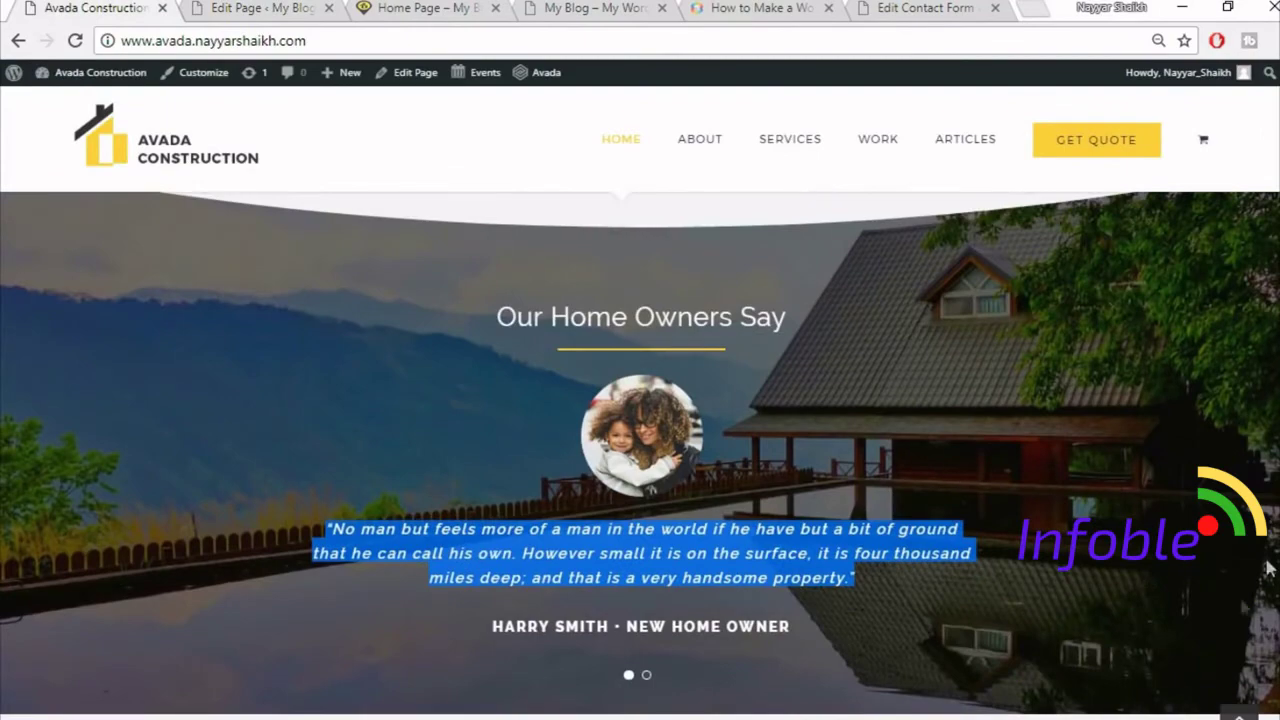
pyautogui.click(254, 6)
pyautogui.click(14, 5)
pyautogui.click(50, 6)
pyautogui.click(254, 7)
pyautogui.scroll(3, 1051, 603)
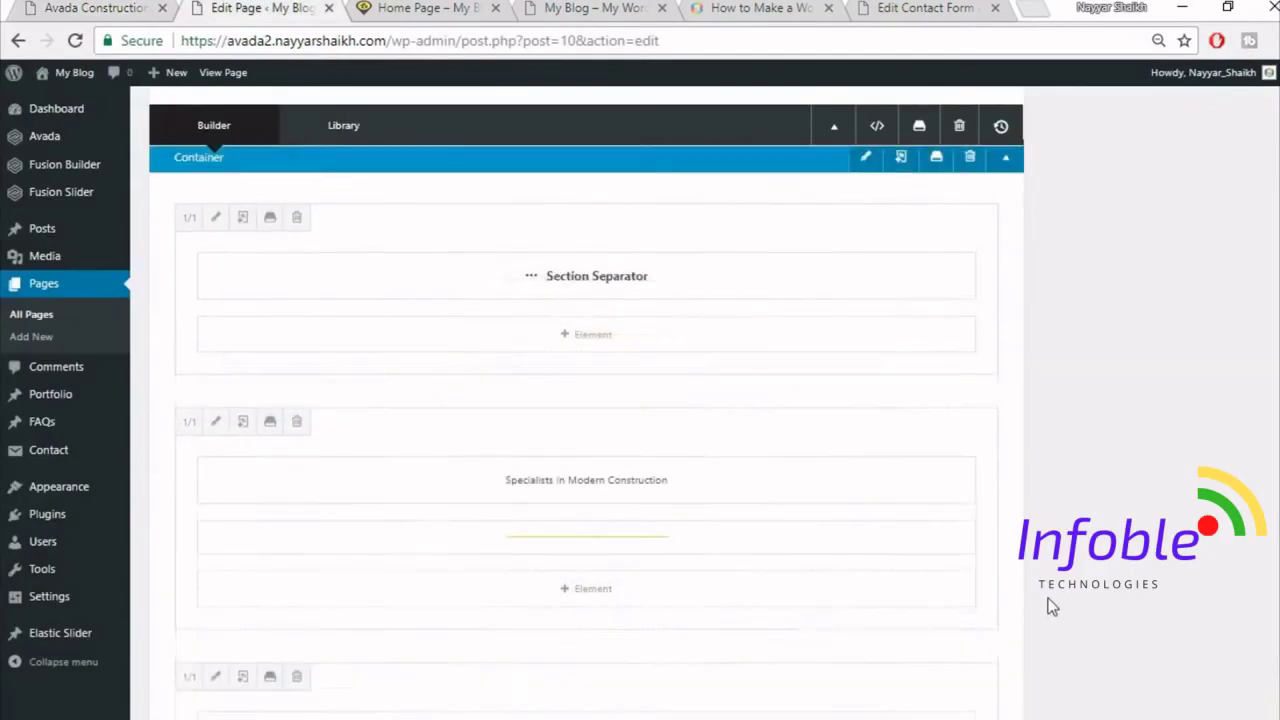
# - Upload home-parallax-144609983.jpg as the container's background image, save it, and update the Home Page
pyautogui.click(866, 258)
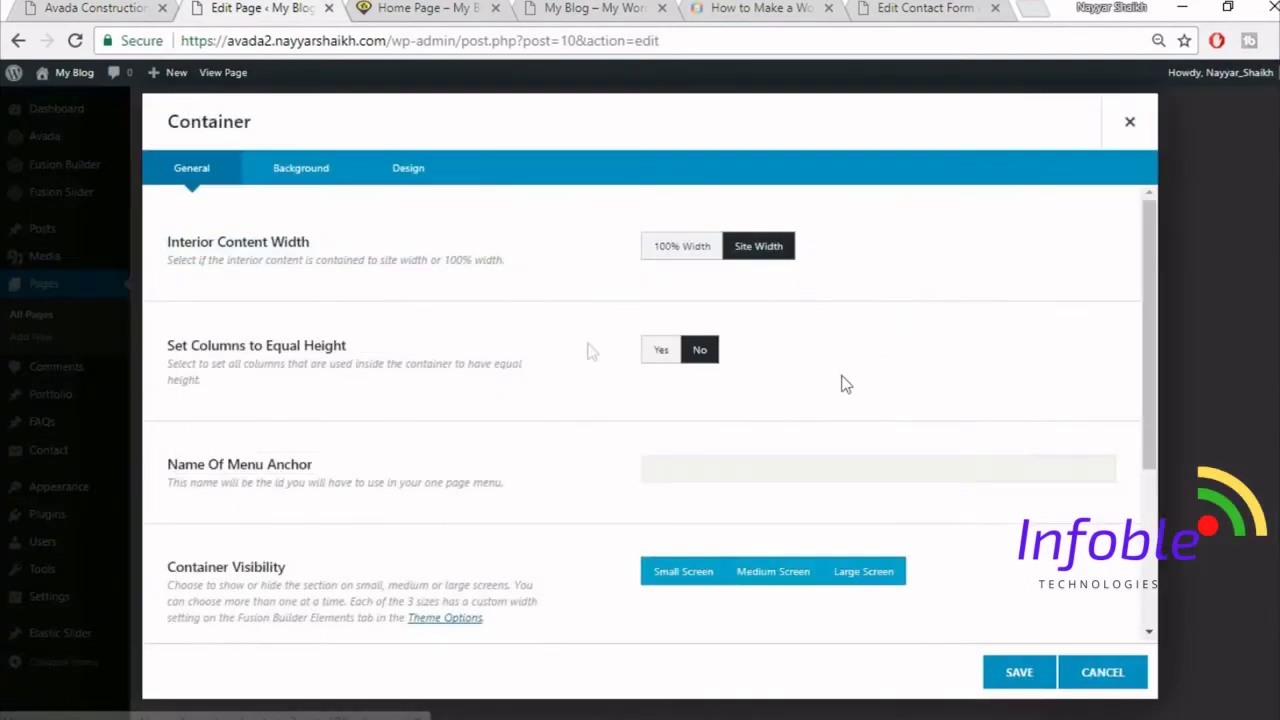
pyautogui.click(332, 177)
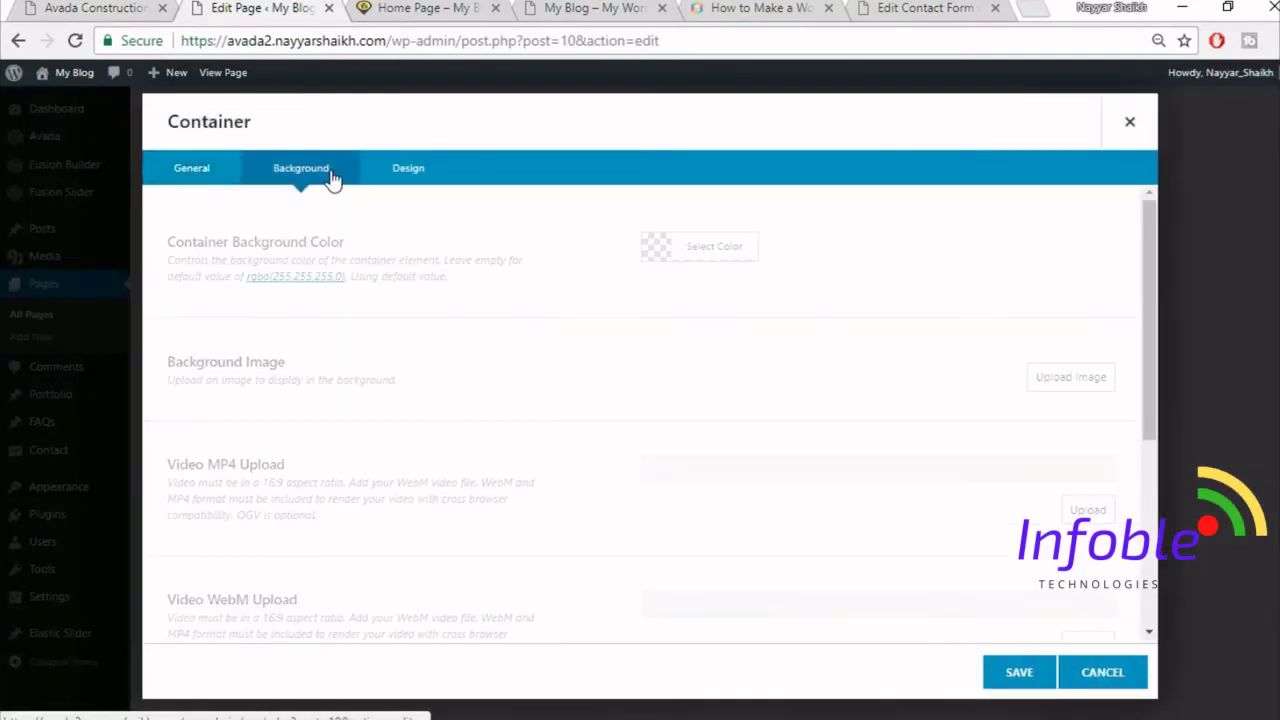
pyautogui.click(1035, 378)
pyautogui.click(232, 146)
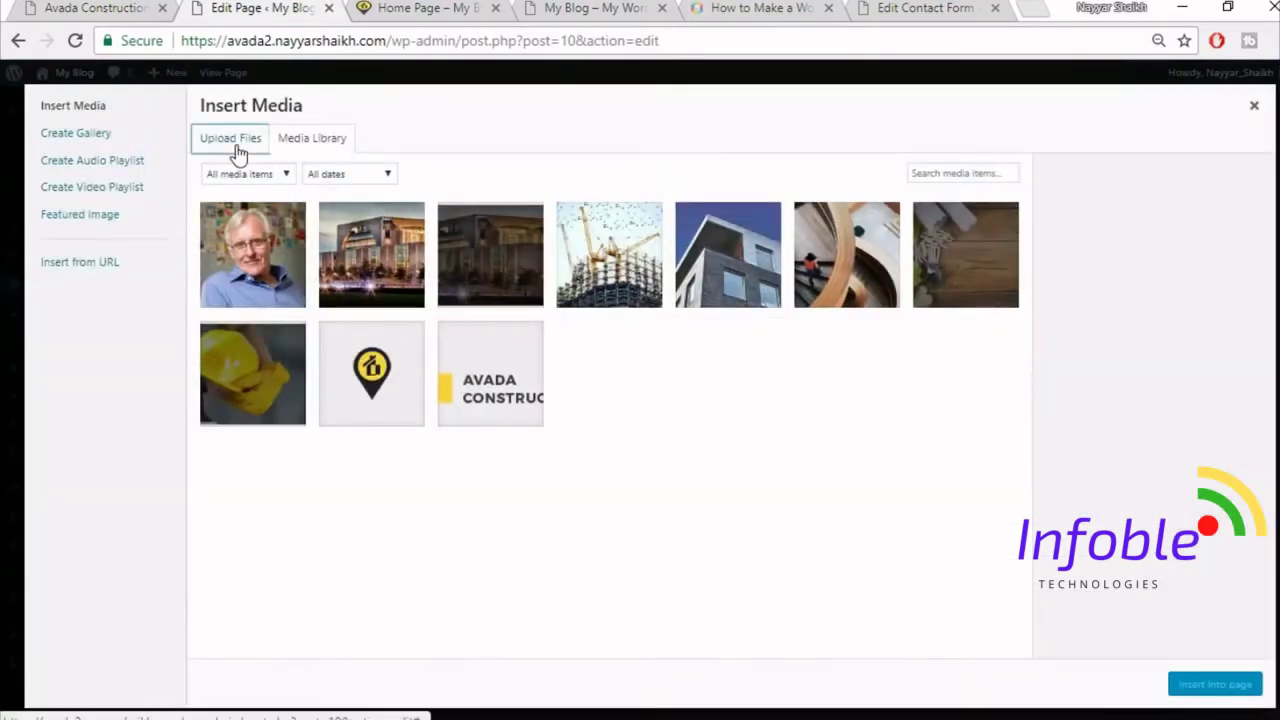
pyautogui.click(723, 393)
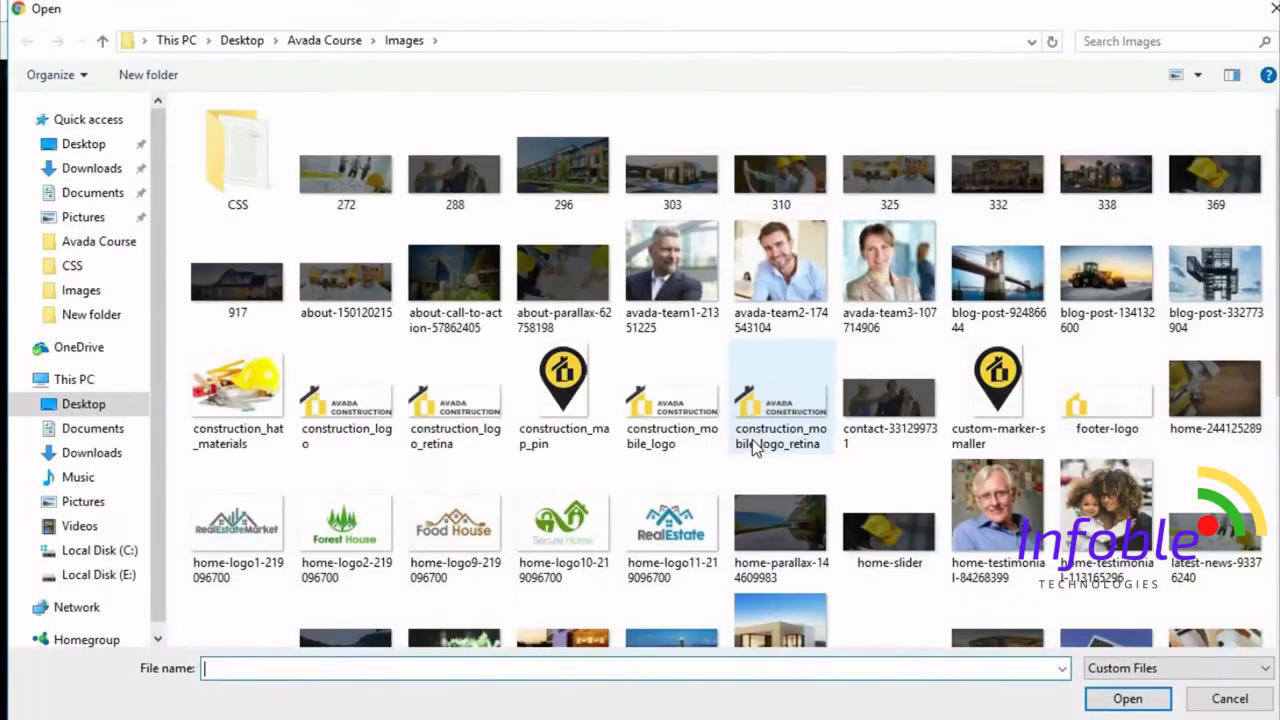
pyautogui.click(812, 530)
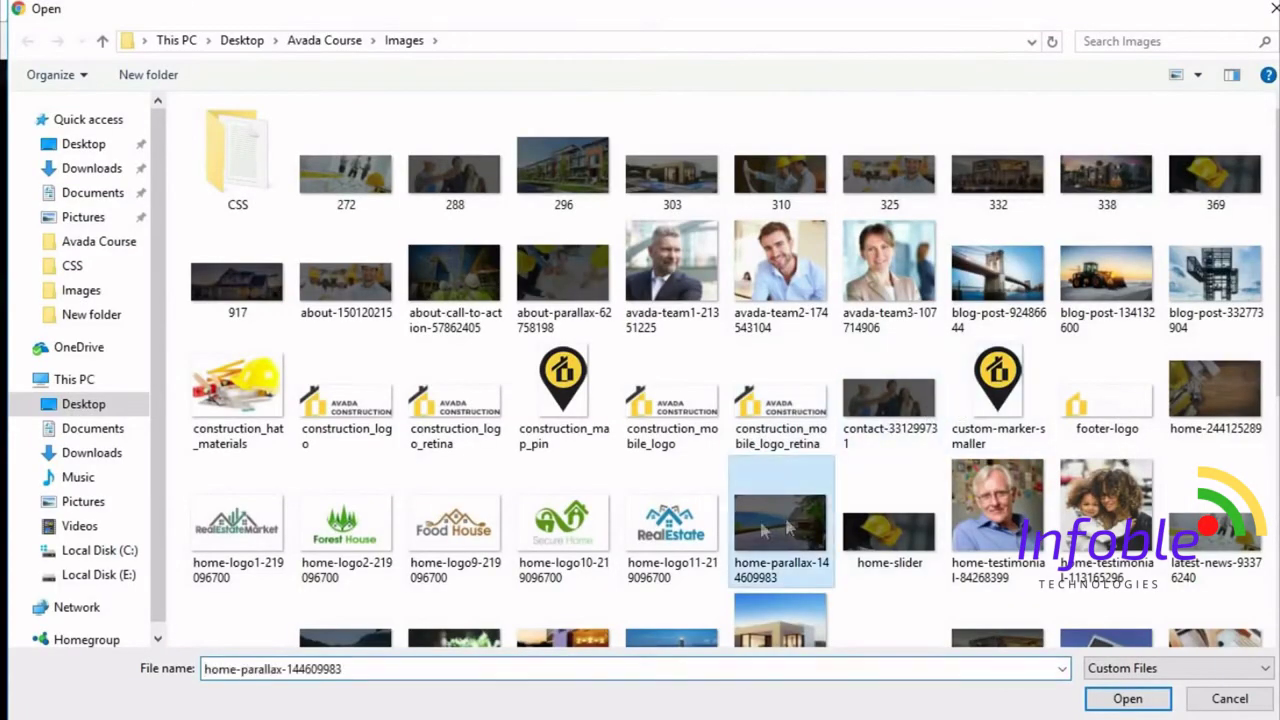
pyautogui.click(1128, 698)
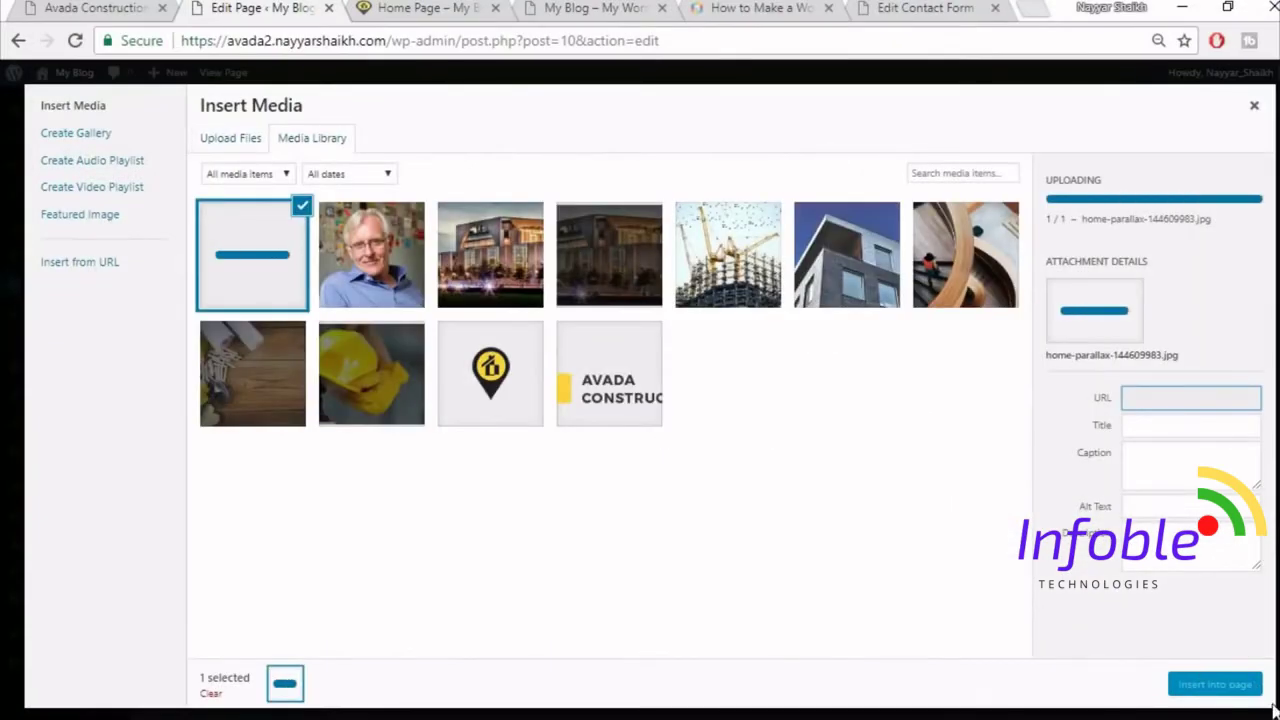
pyautogui.click(1236, 684)
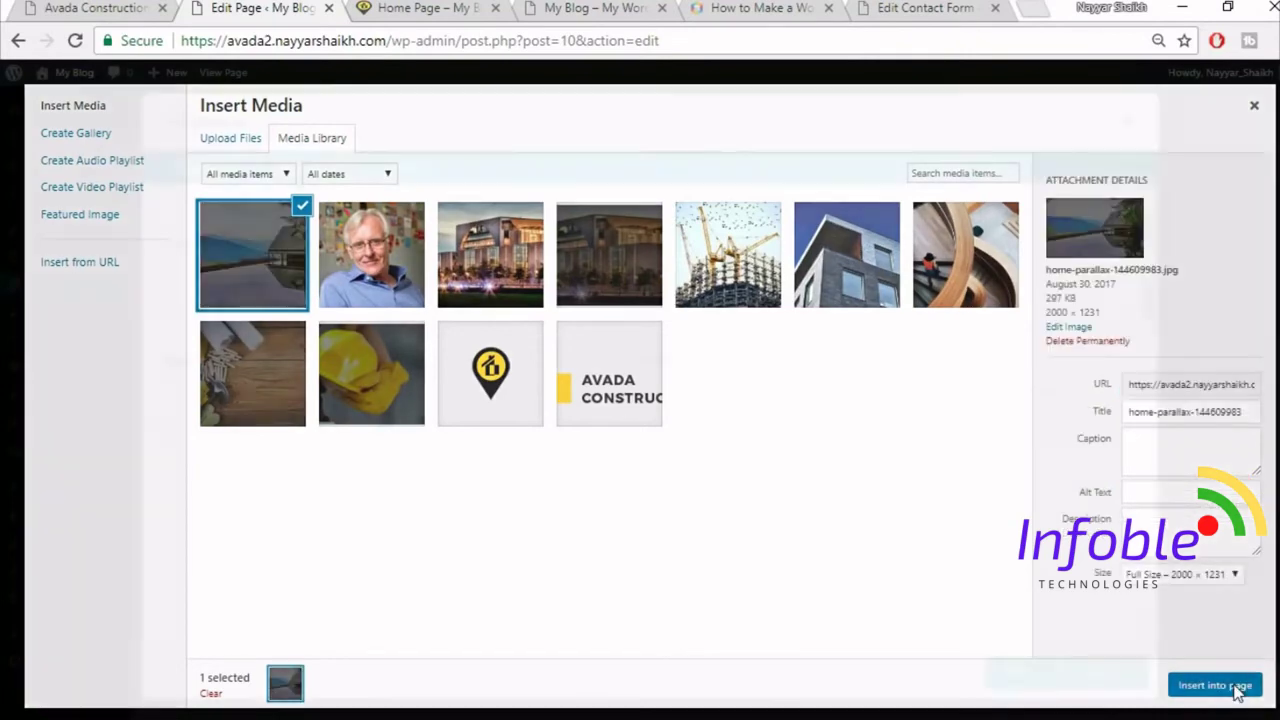
pyautogui.click(1007, 672)
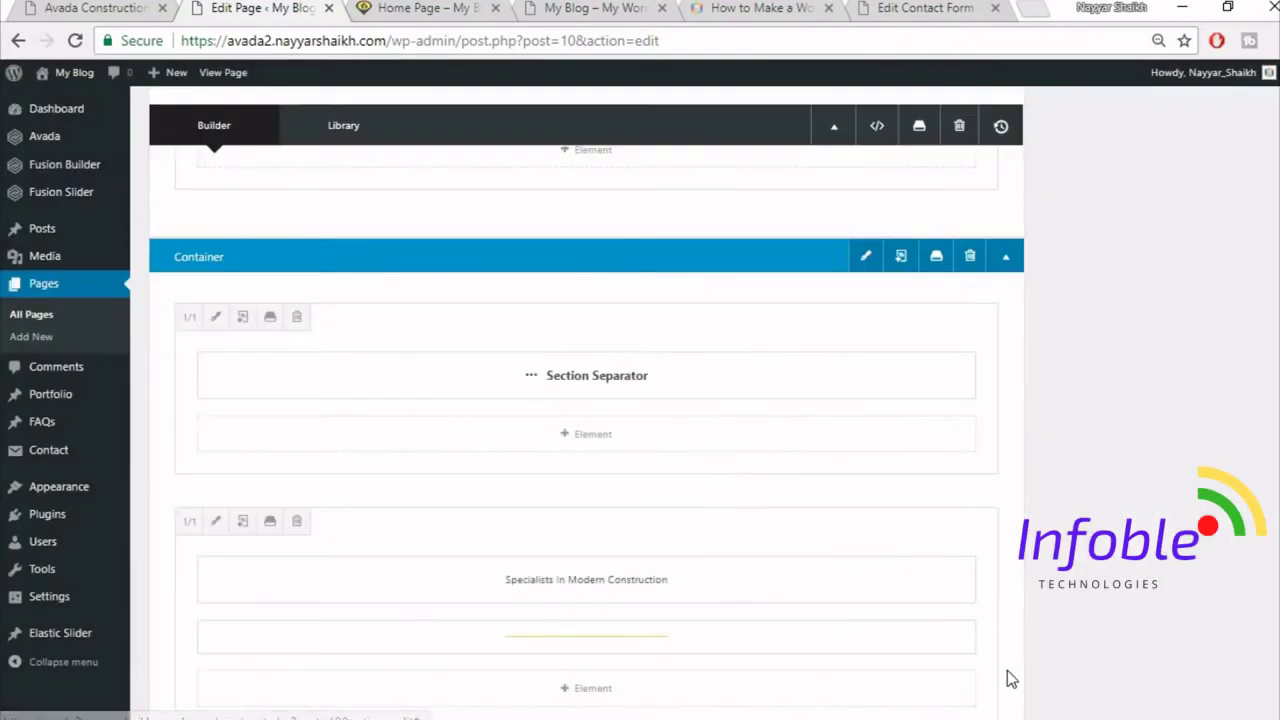
pyautogui.scroll(15, 1194, 434)
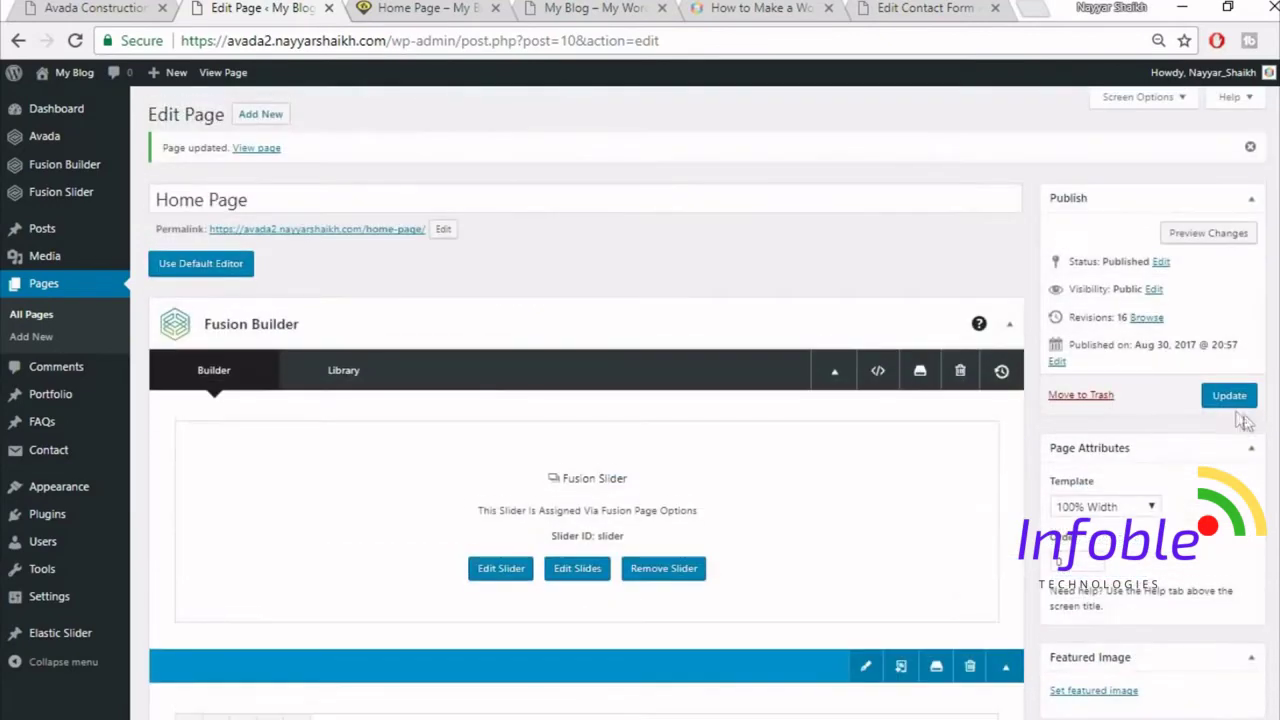
pyautogui.click(1229, 396)
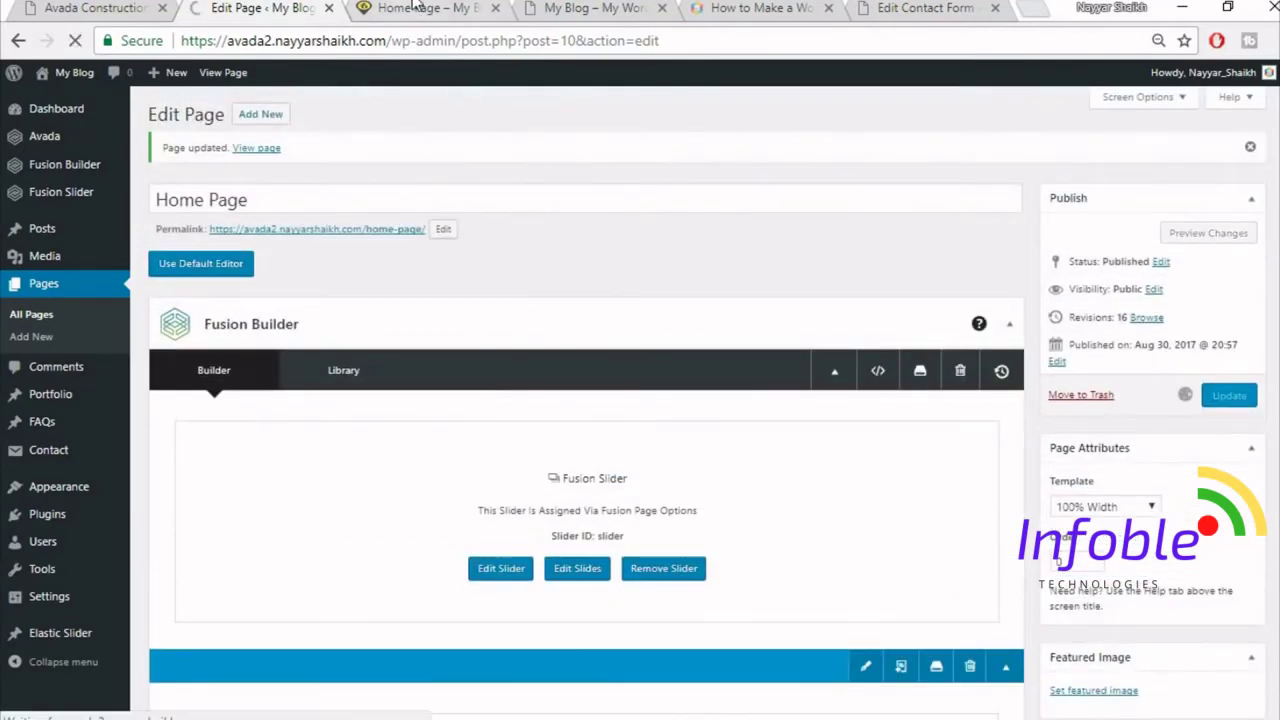
pyautogui.click(425, 9)
pyautogui.click(433, 41)
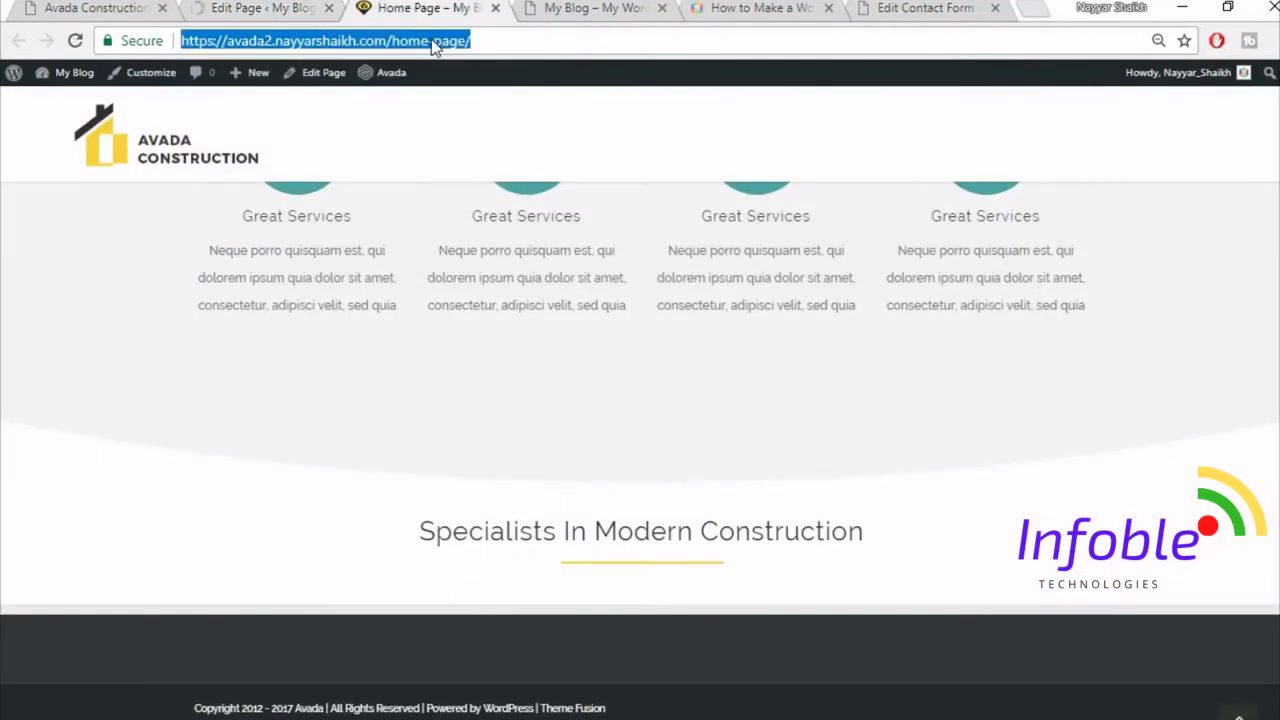
pyautogui.press('Return')
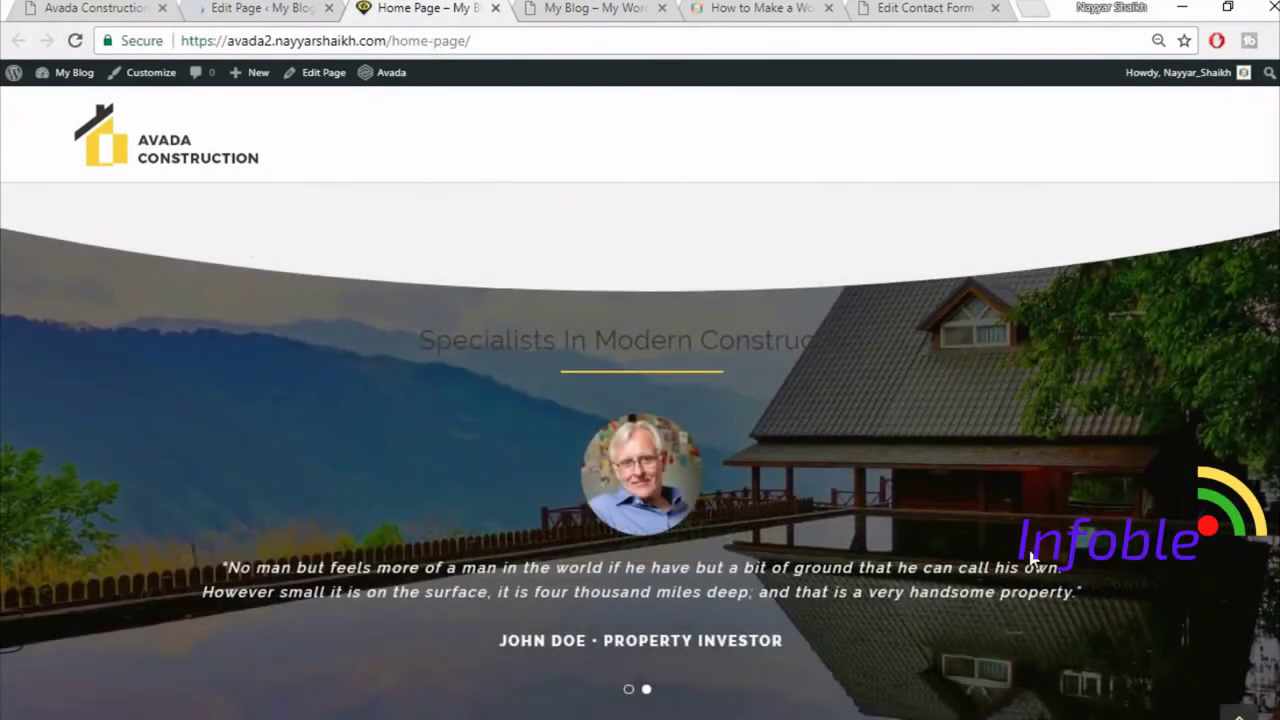
pyautogui.scroll(-1, 577, 438)
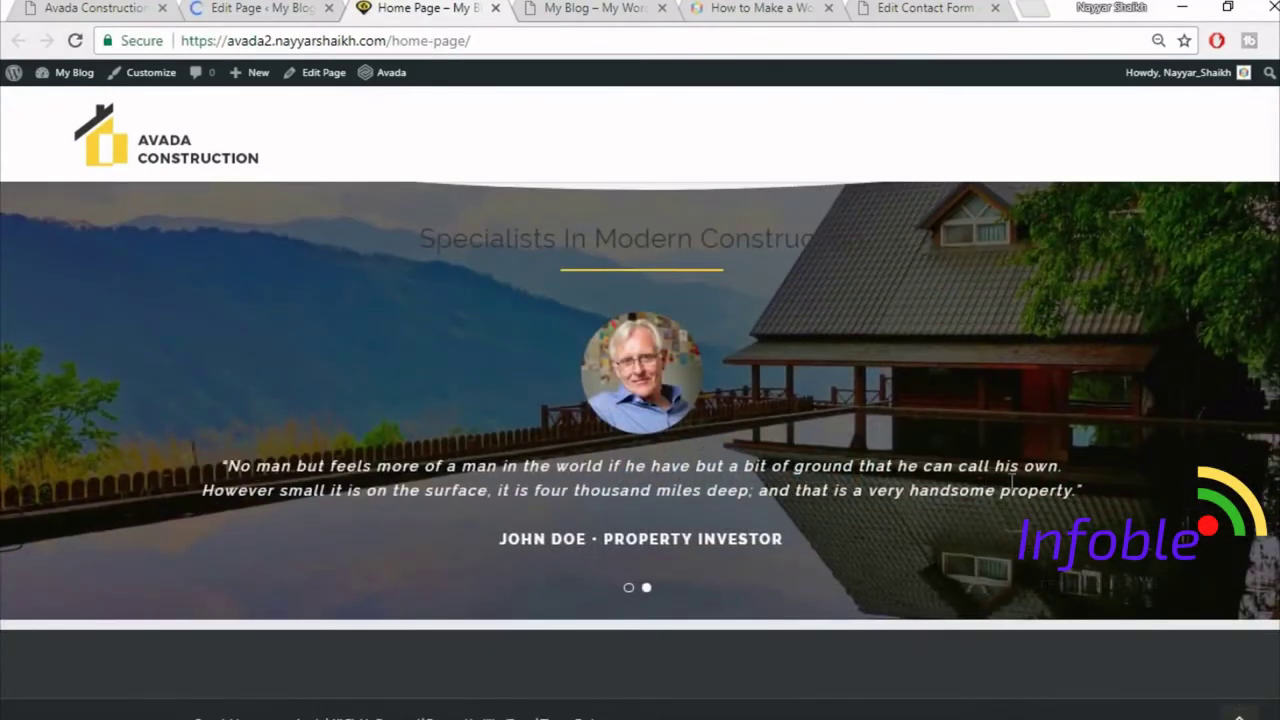
pyautogui.scroll(2, 880, 413)
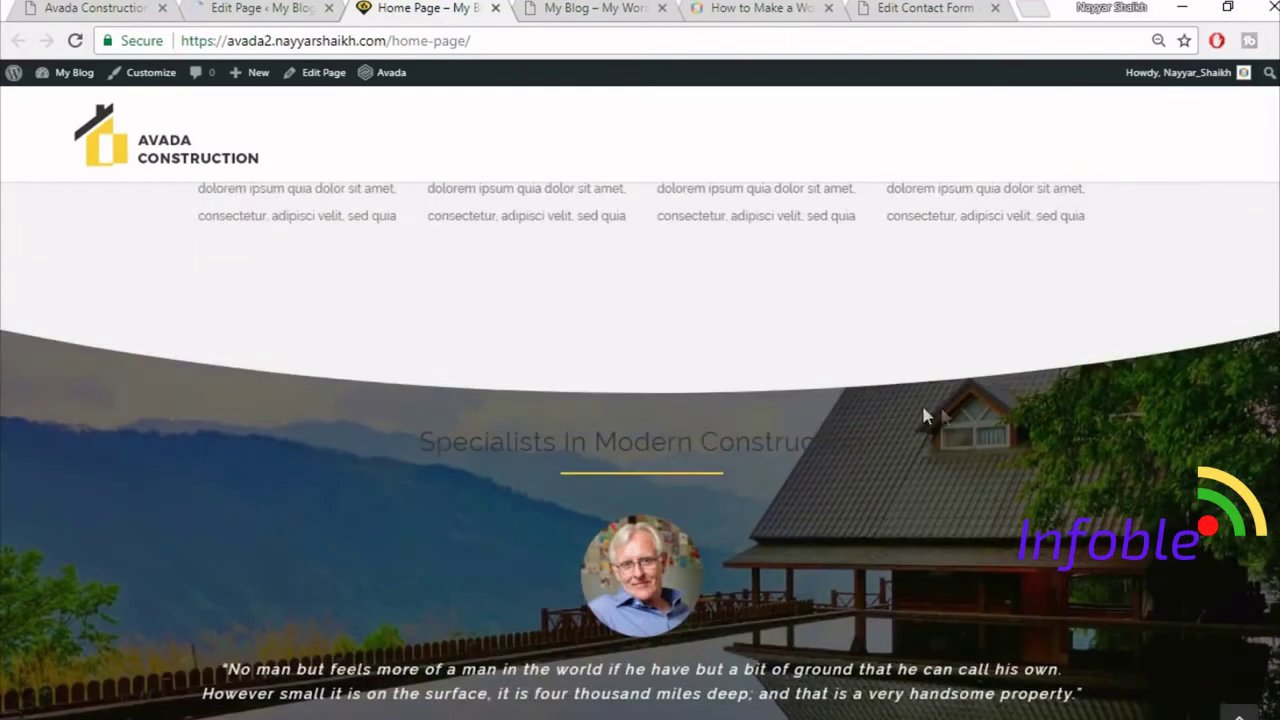
pyautogui.scroll(-2, 939, 403)
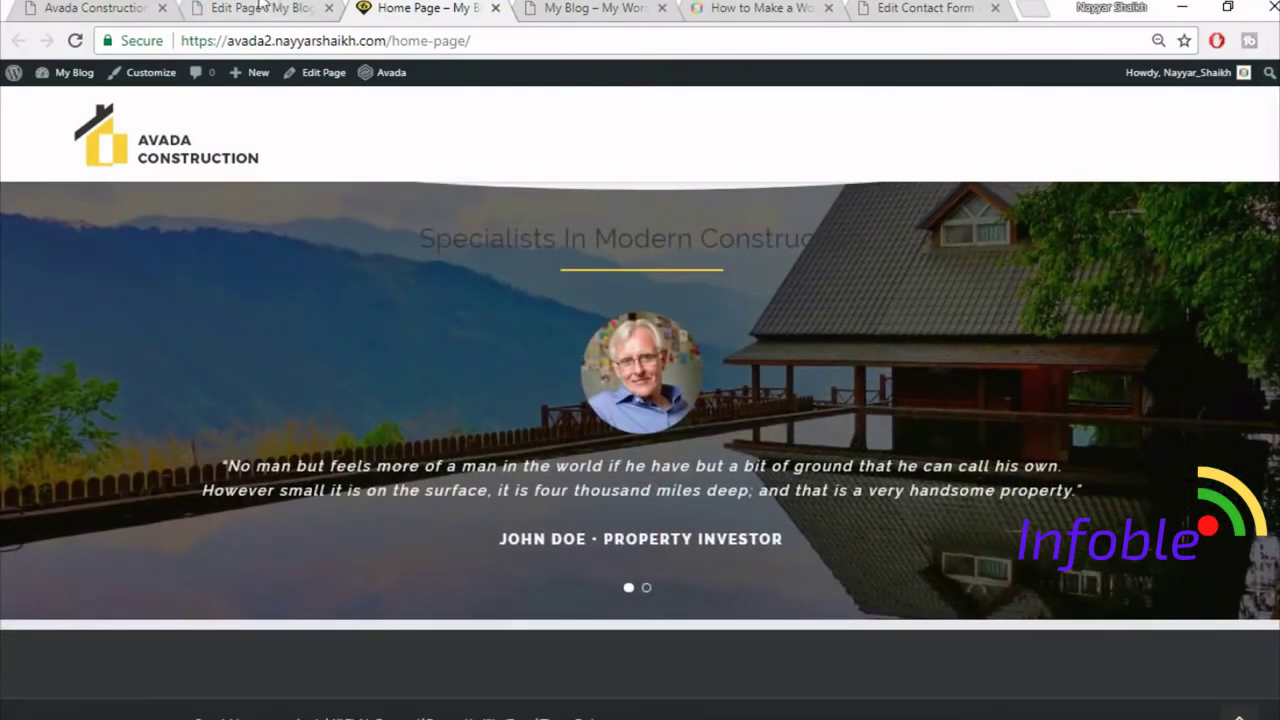
pyautogui.rightClick(260, 5)
pyautogui.click(100, 8)
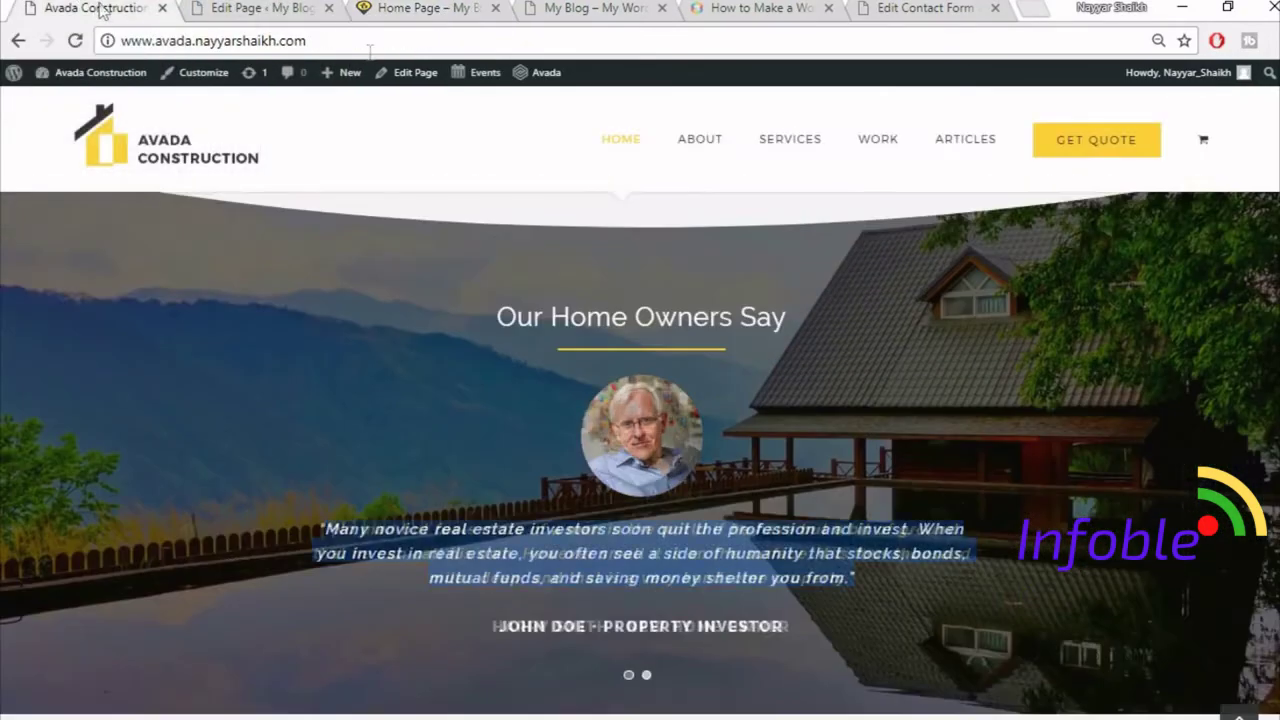
pyautogui.scroll(-5, 817, 450)
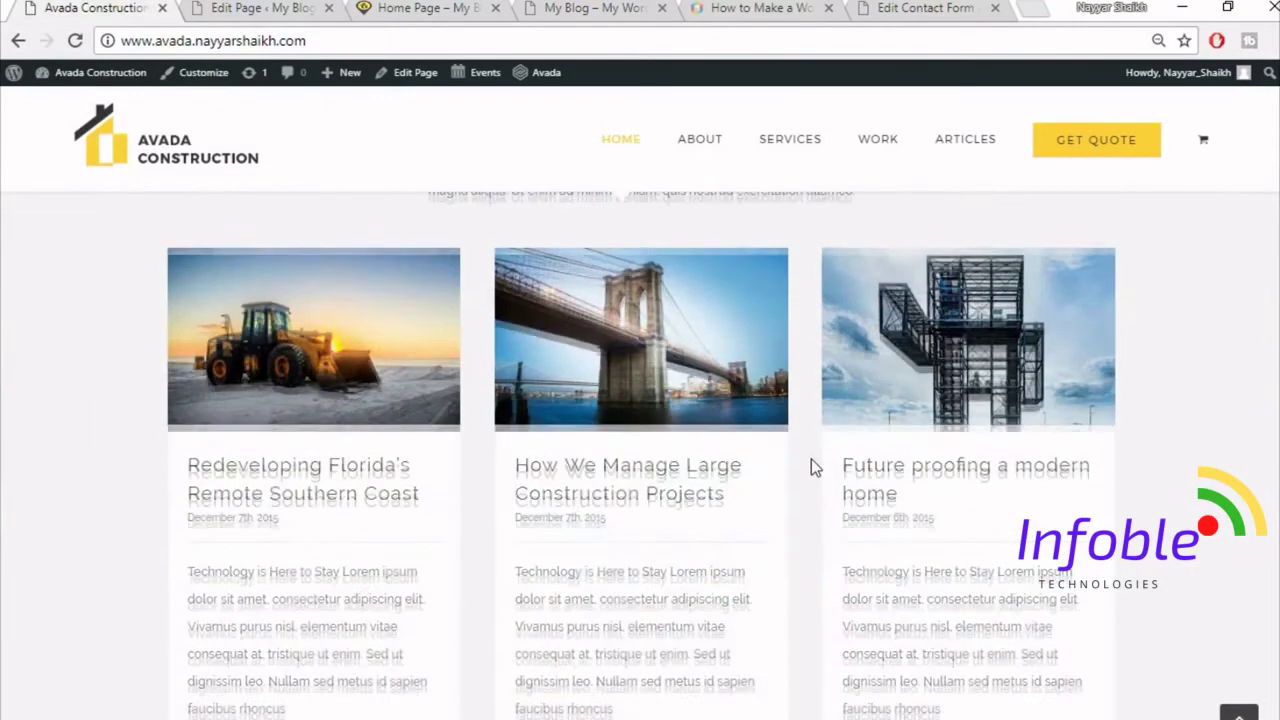
pyautogui.scroll(2, 806, 462)
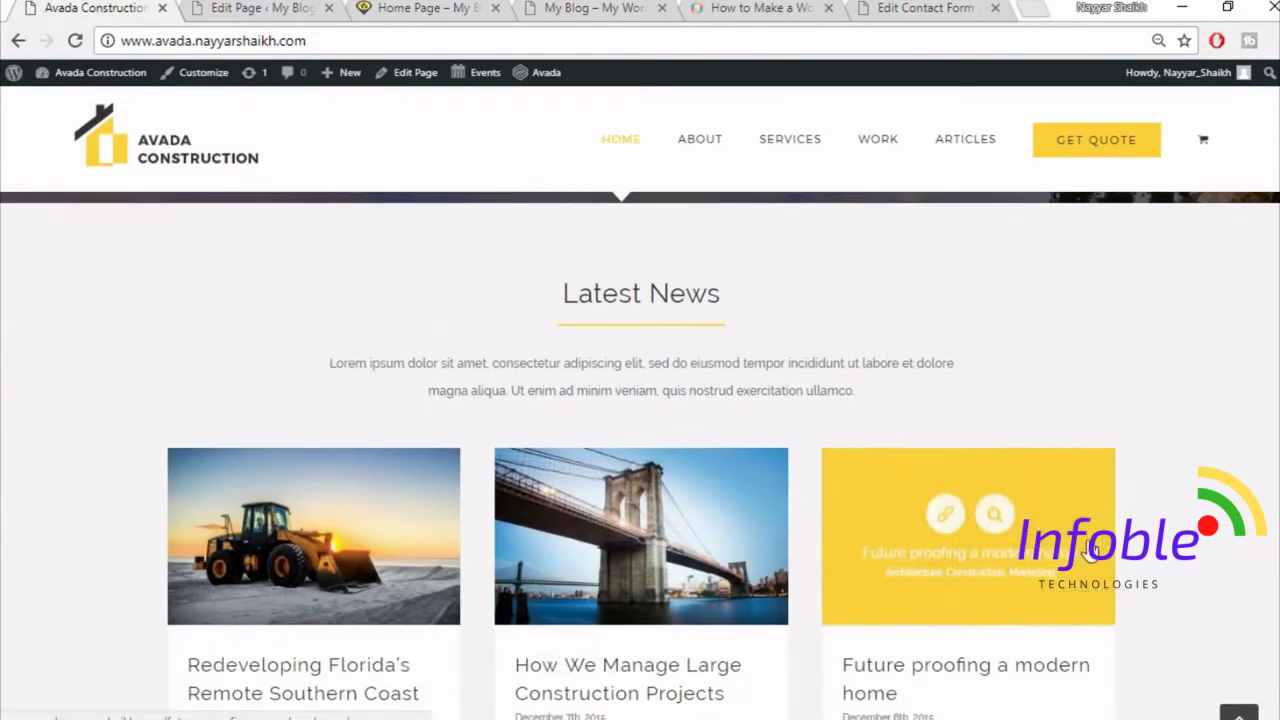
pyautogui.scroll(-1, 1085, 500)
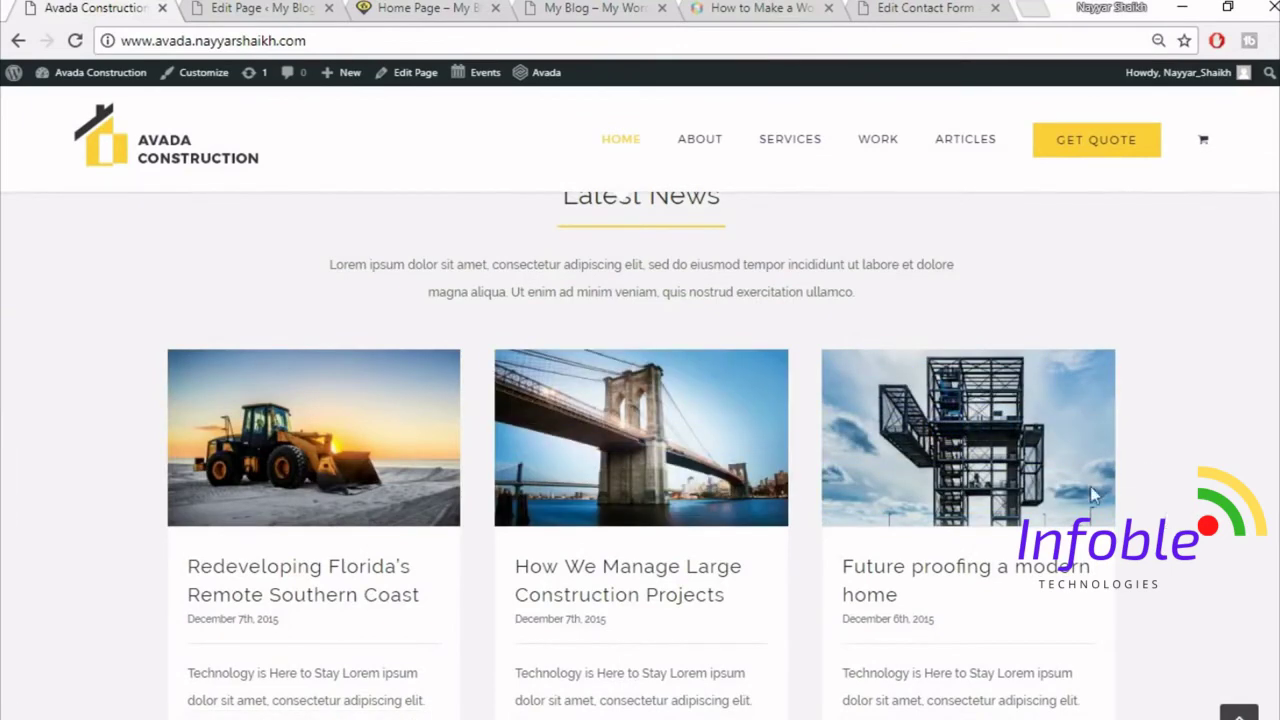
pyautogui.scroll(1, 953, 453)
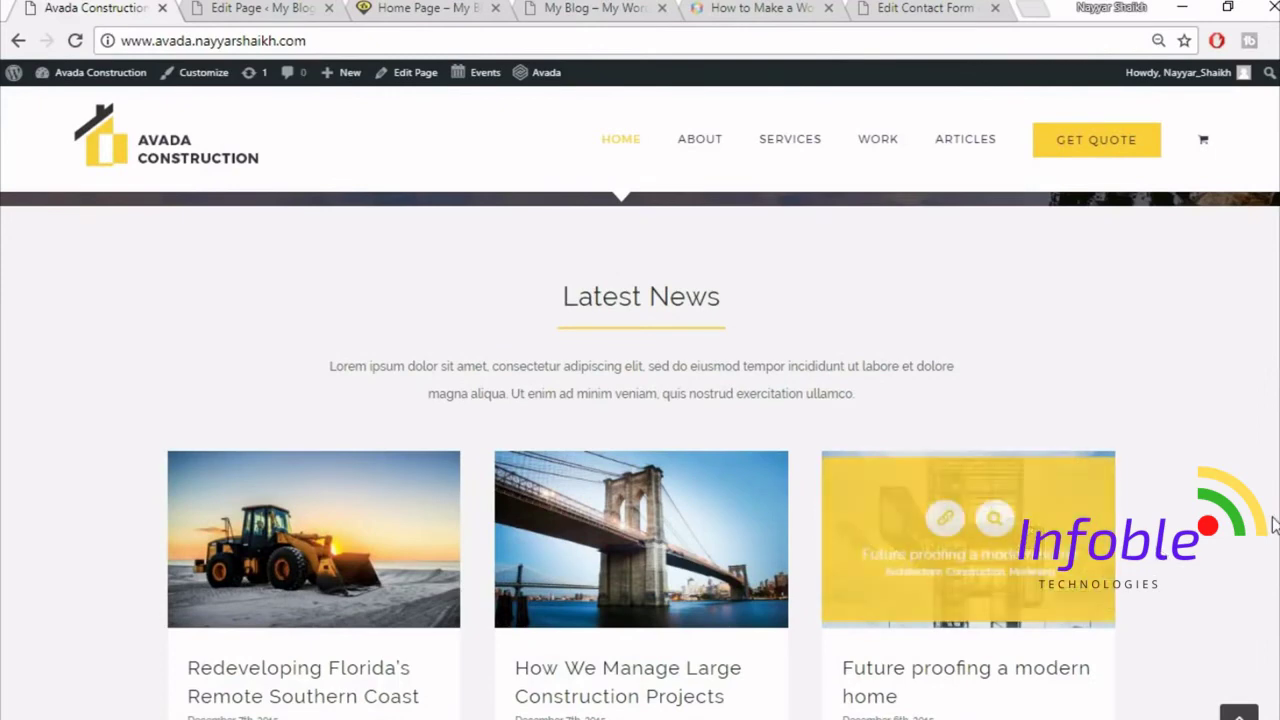
pyautogui.scroll(-7, 1100, 540)
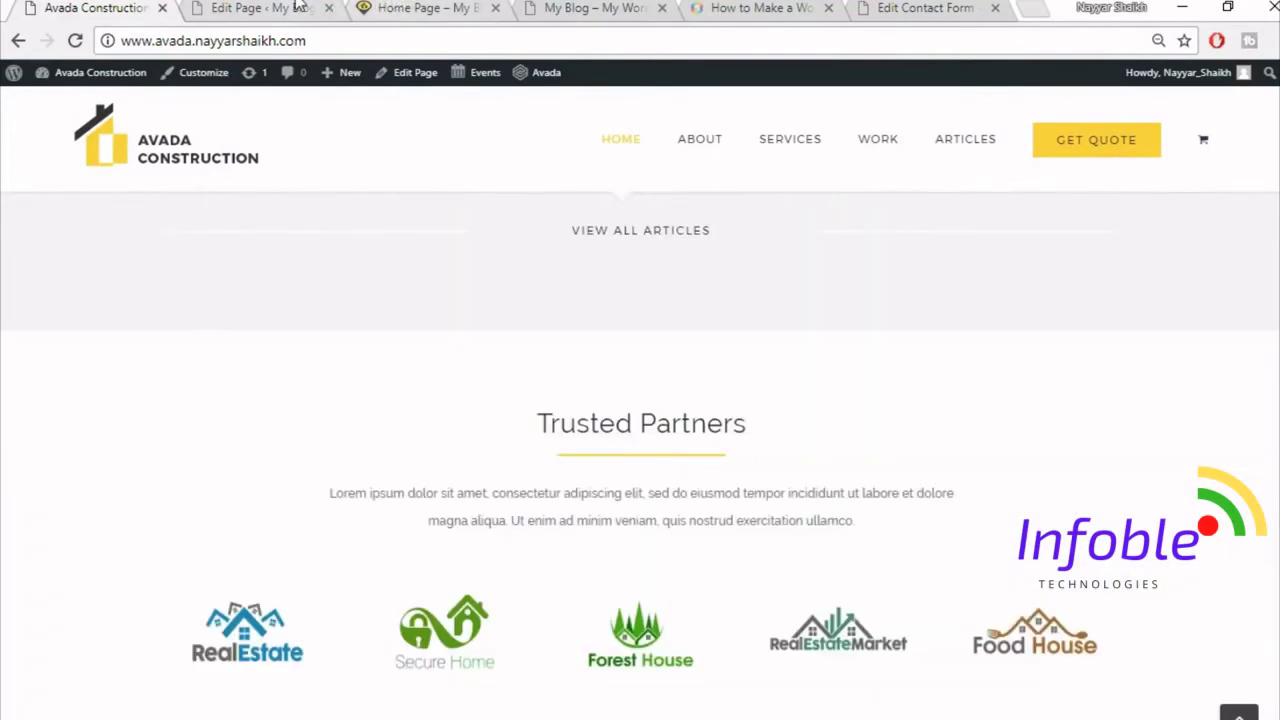
pyautogui.click(296, 8)
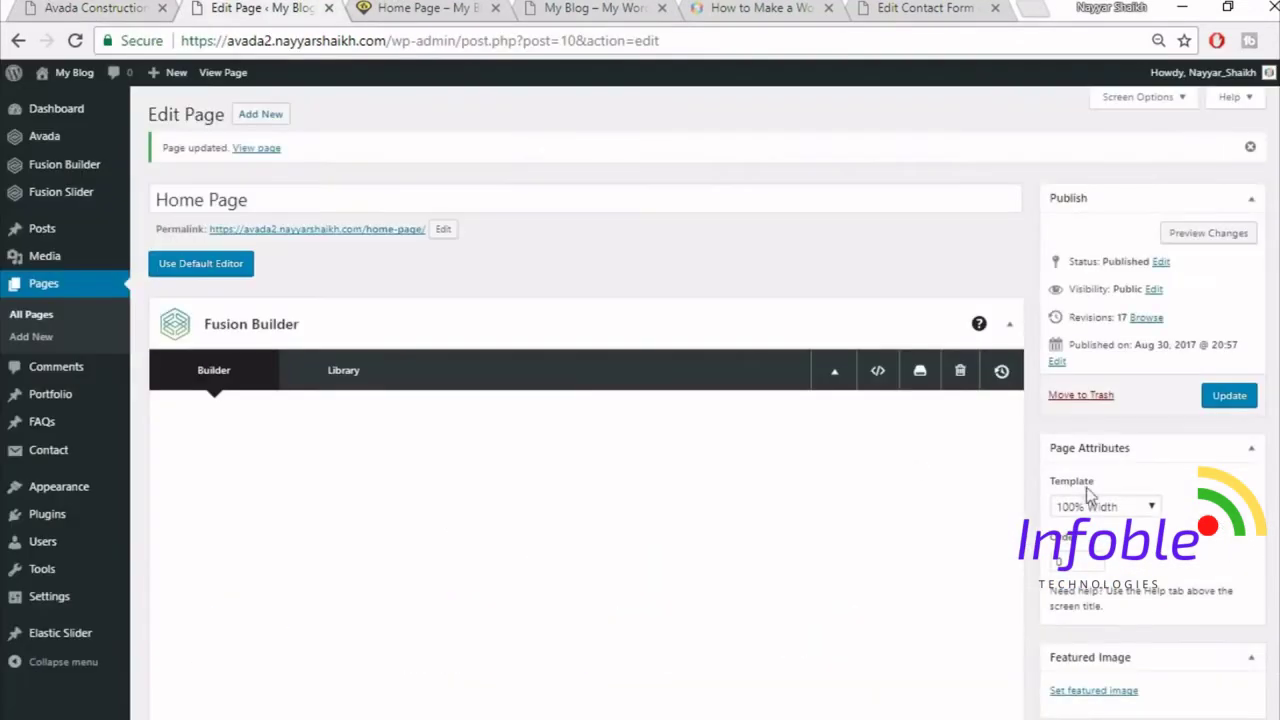
# - Open Posts > Add New in a separate tab, then return to the Avada Construction demo's article cards
pyautogui.moveTo(40, 232)
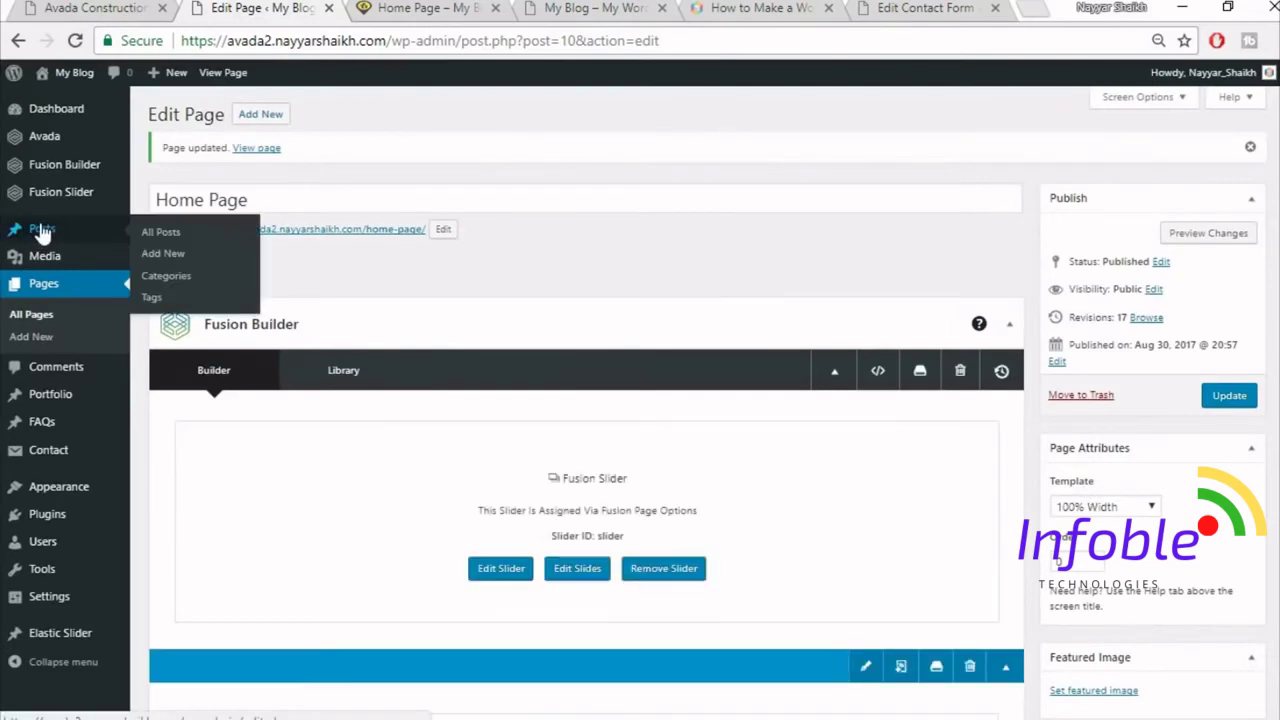
pyautogui.rightClick(160, 258)
pyautogui.click(180, 272)
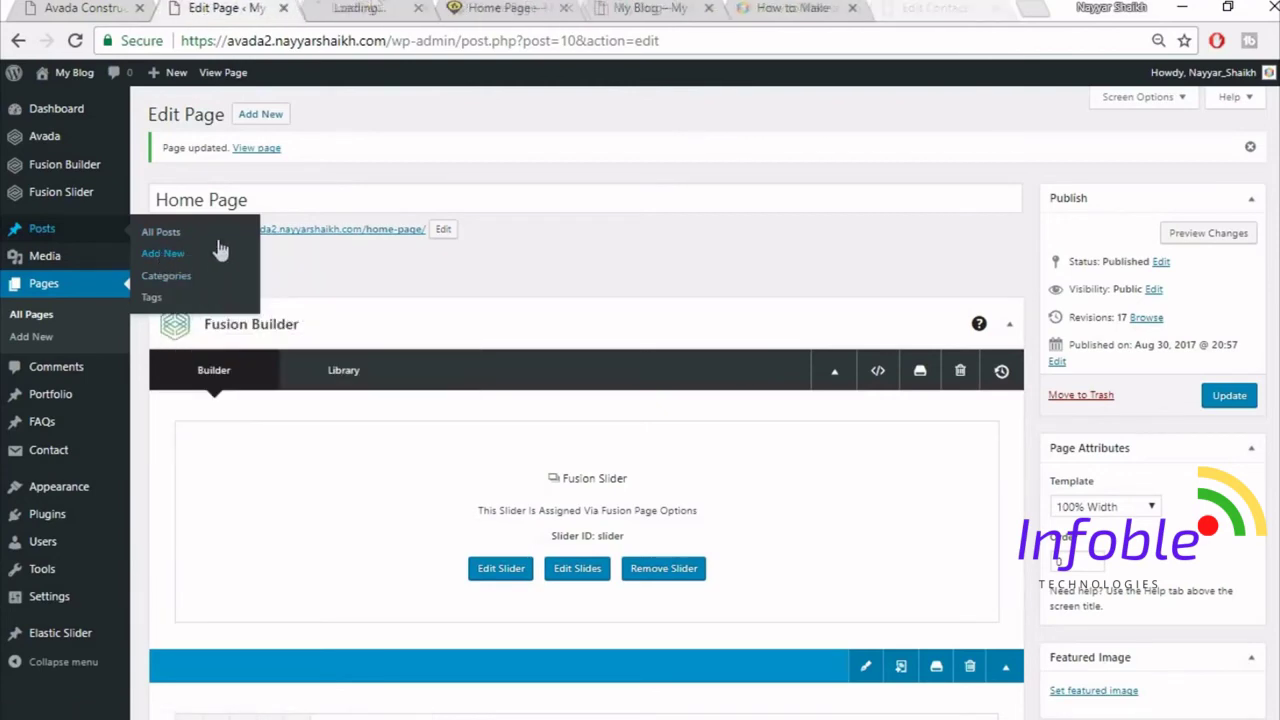
pyautogui.click(370, 6)
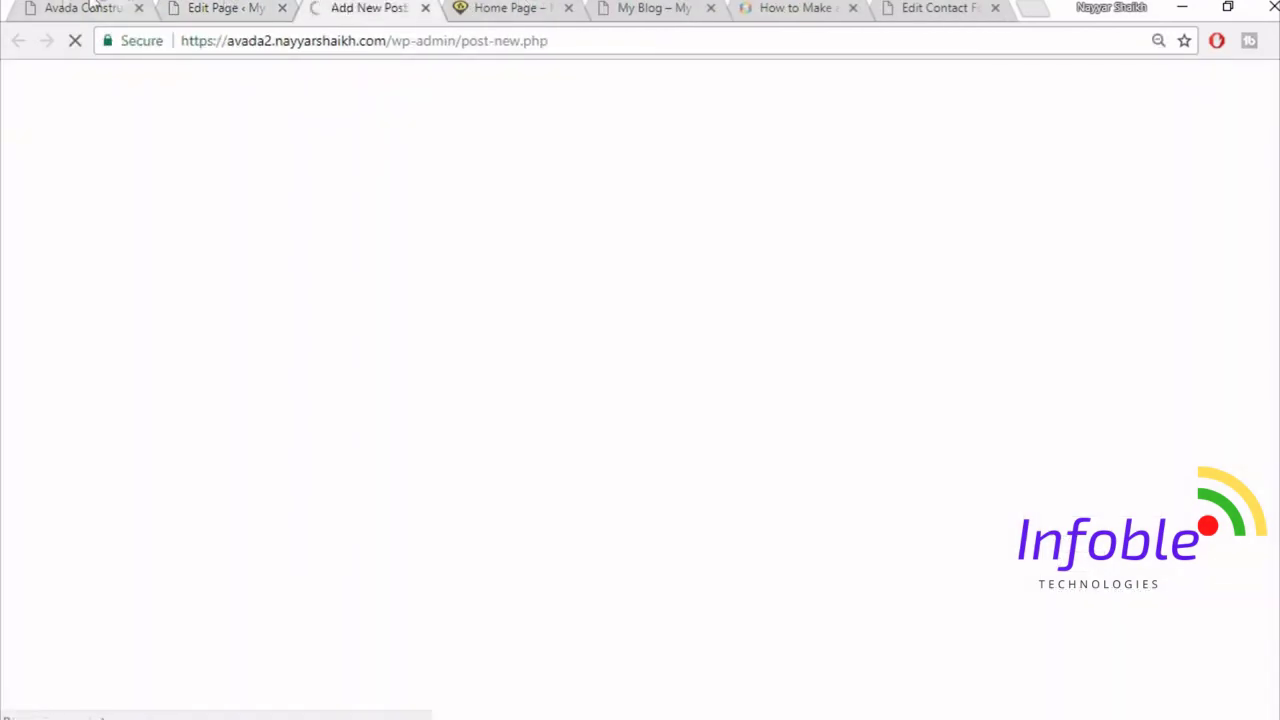
pyautogui.click(82, 6)
pyautogui.scroll(5, 538, 361)
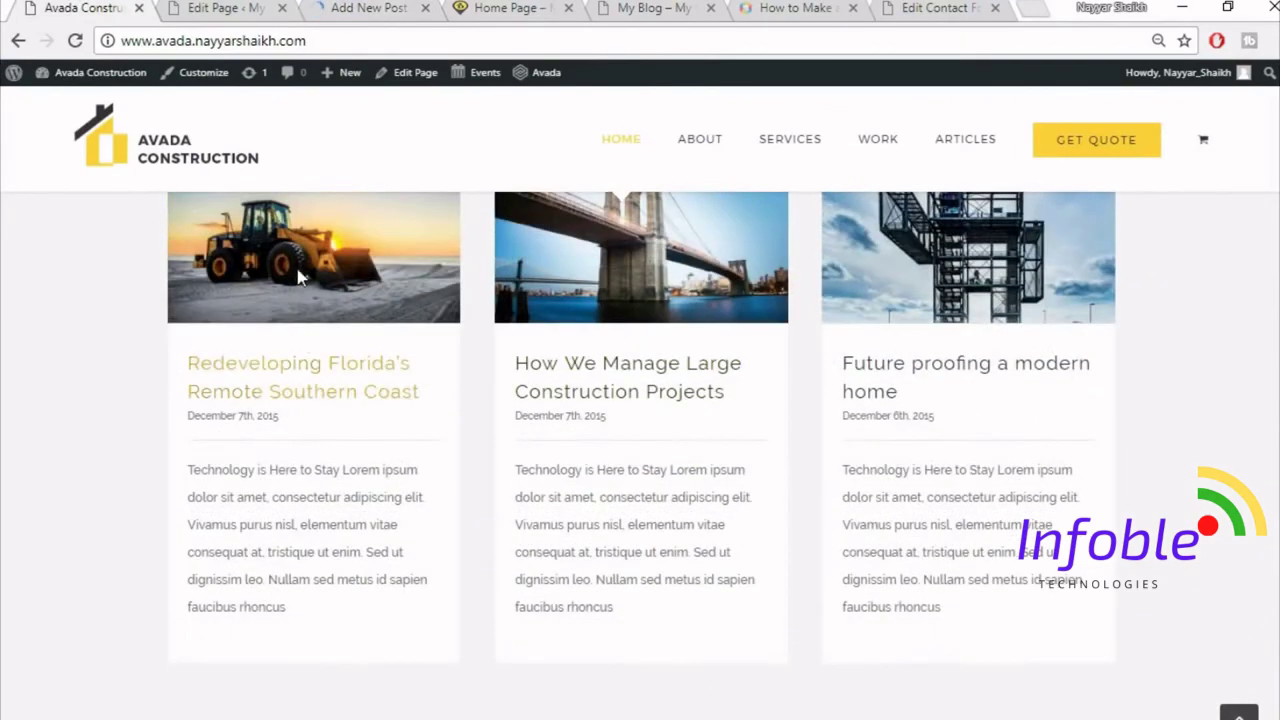
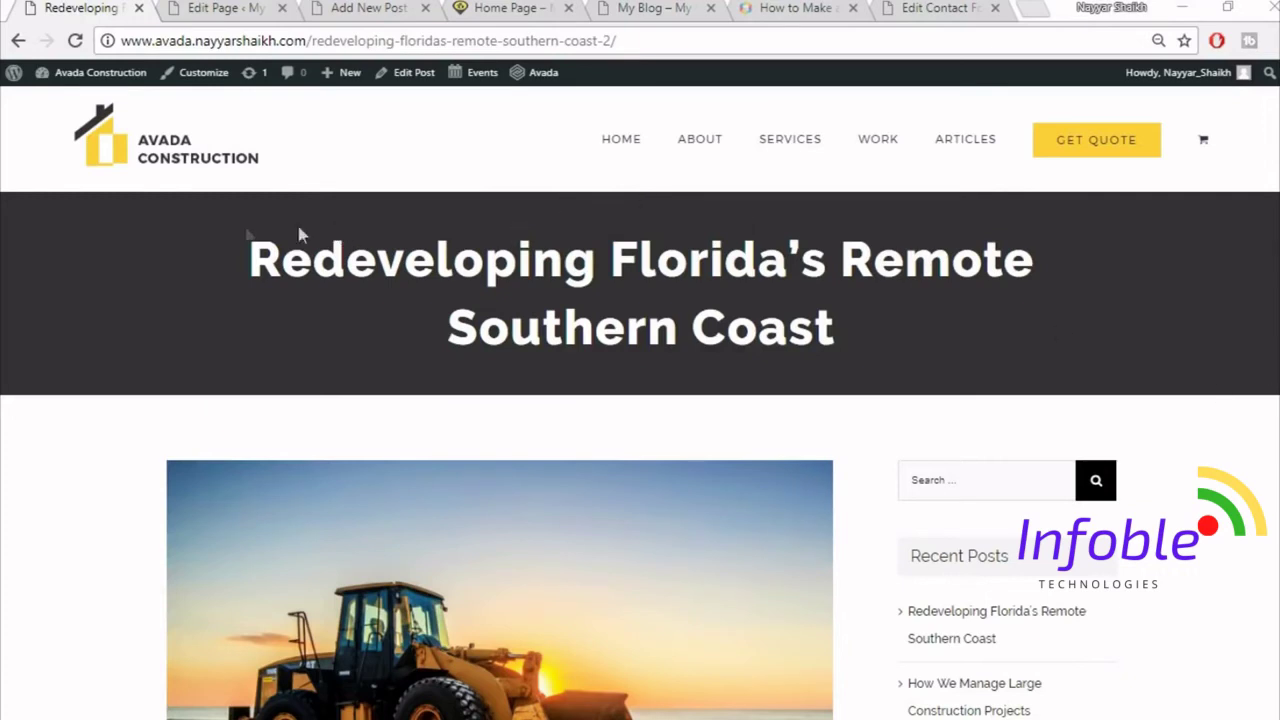
# - Try highlighting the demo post's title and scroll through the post to review it
pyautogui.moveTo(232, 237); pyautogui.dragTo(894, 343)
pyautogui.click(893, 344)
pyautogui.moveTo(228, 267); pyautogui.dragTo(834, 335)
pyautogui.click(1031, 312)
pyautogui.moveTo(237, 256); pyautogui.dragTo(868, 341)
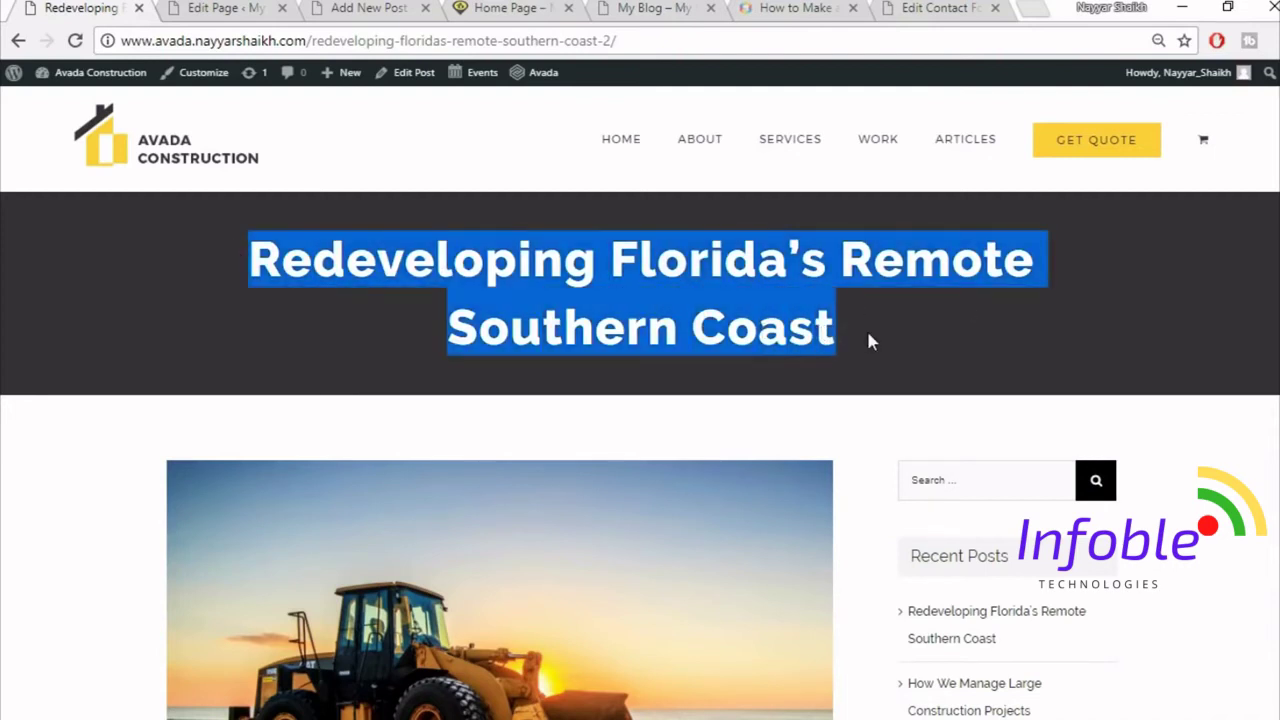
pyautogui.click(868, 341)
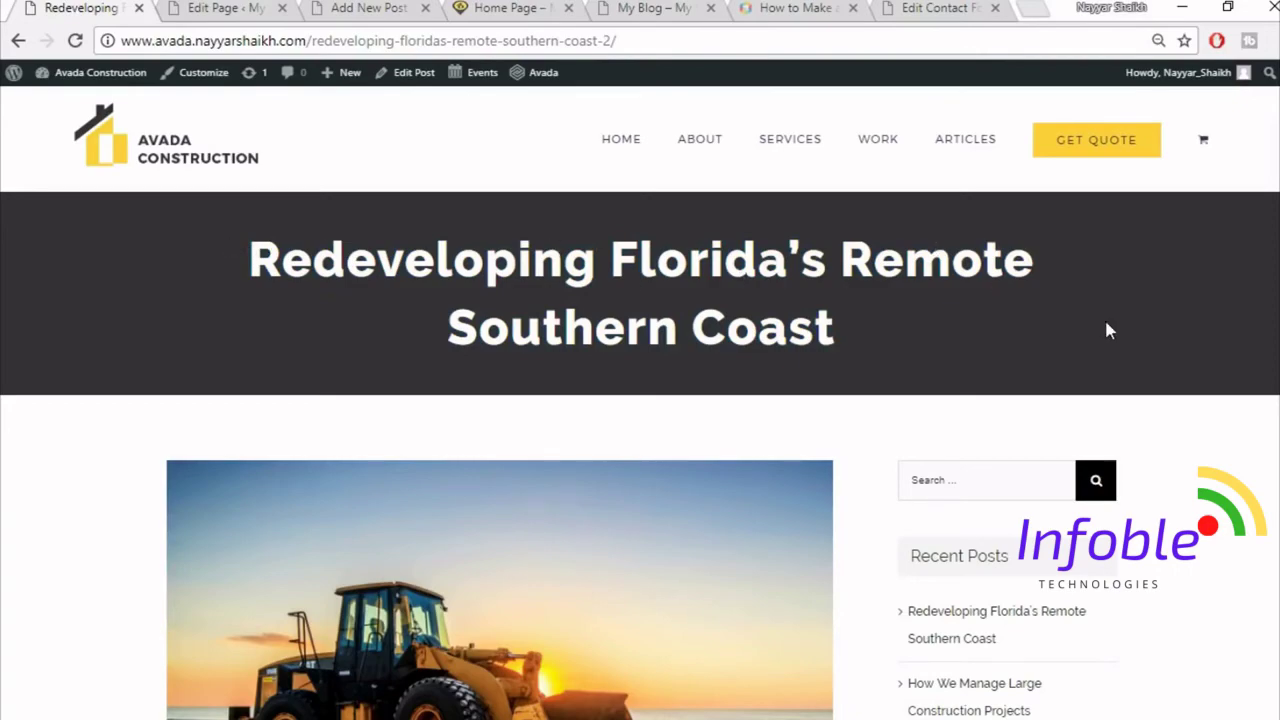
pyautogui.scroll(-7, 502, 657)
pyautogui.scroll(6, 808, 586)
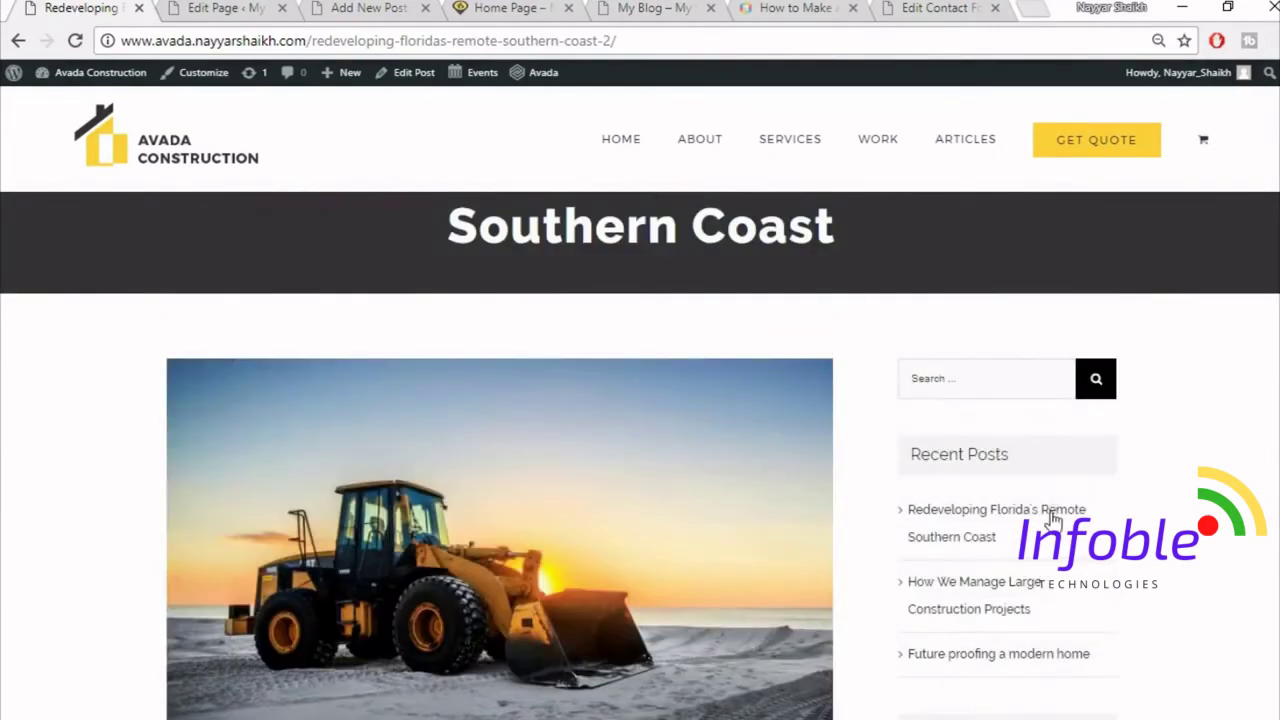
pyautogui.scroll(-15, 1052, 518)
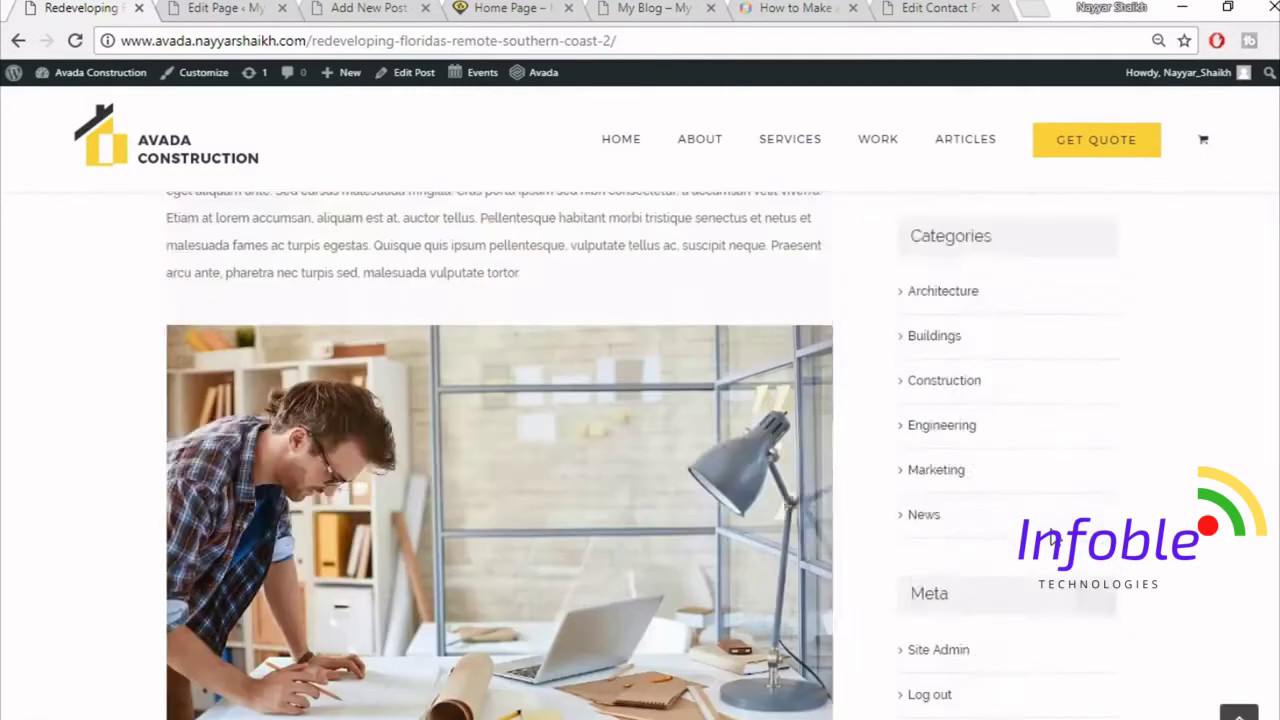
pyautogui.scroll(3, 1052, 540)
# - Select the full 'Redeveloping Florida's Remote Southern Coast' title on the demo post for copying
pyautogui.click(200, 7)
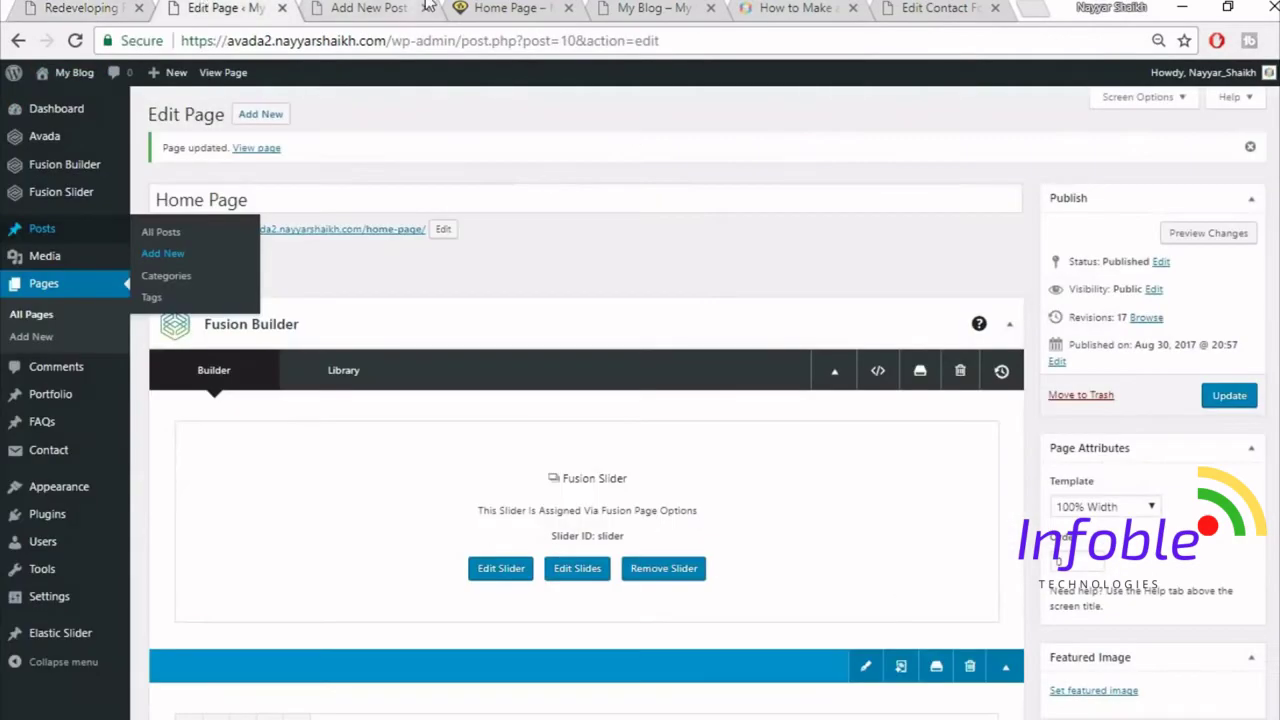
pyautogui.click(428, 7)
pyautogui.click(47, 7)
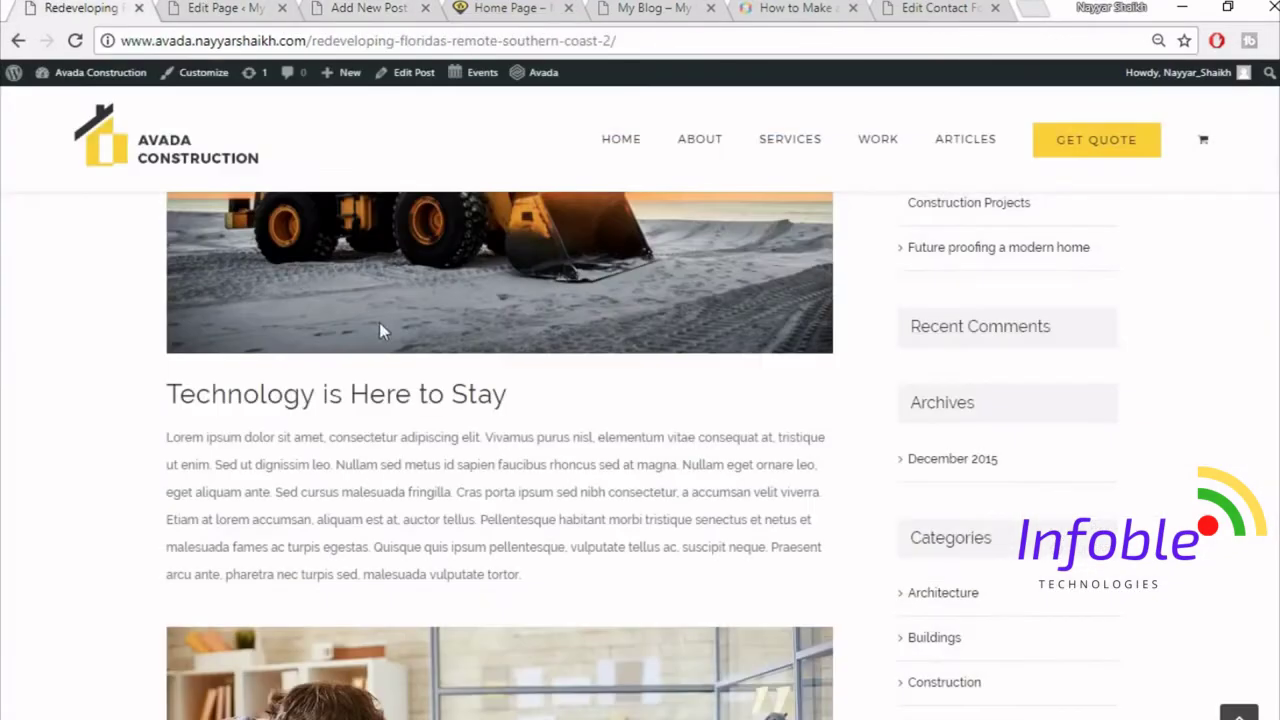
pyautogui.scroll(5, 494, 497)
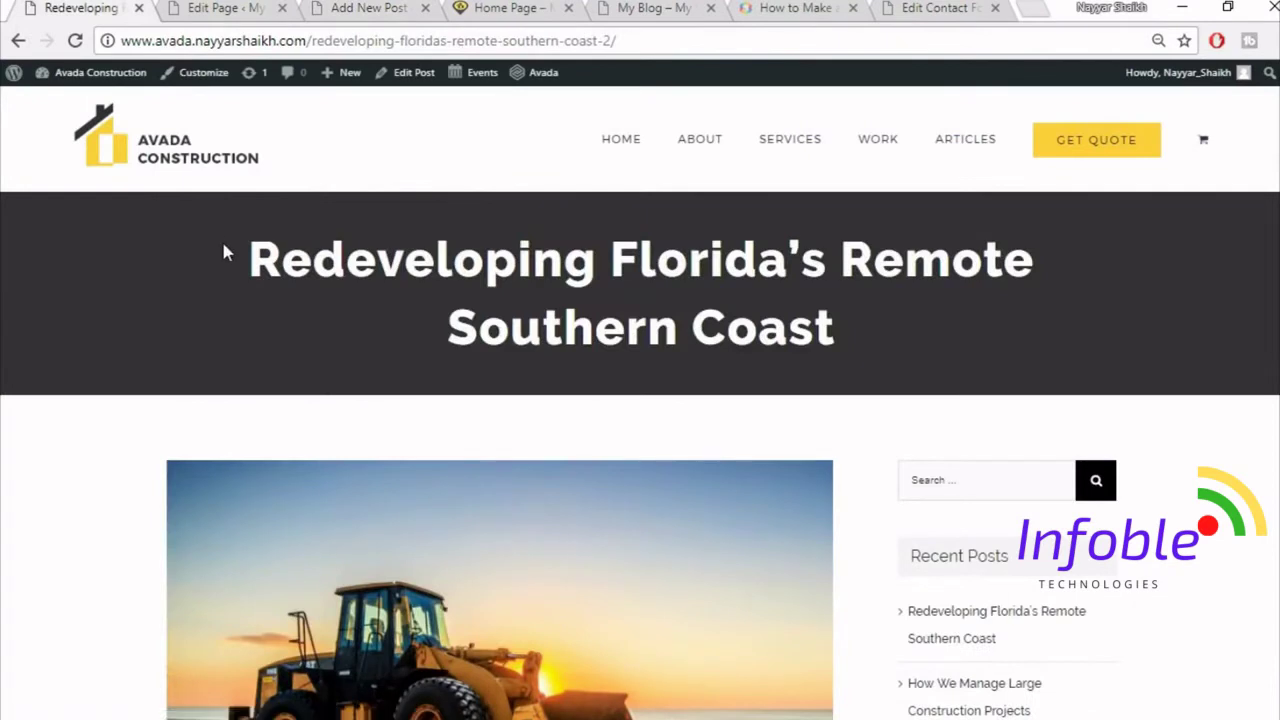
pyautogui.moveTo(229, 251); pyautogui.dragTo(903, 332)
pyautogui.hotkey('ctrl', 'c')
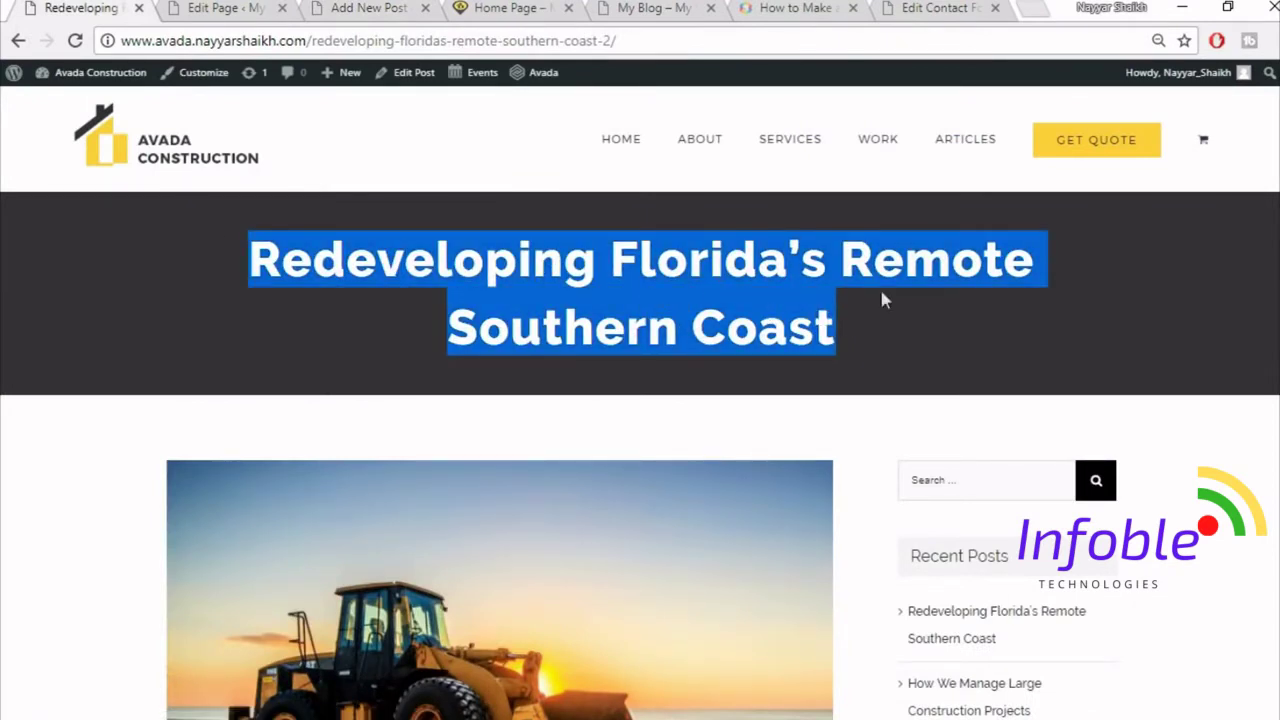
# - Paste 'Redeveloping Florida's Remote Southern Coast' as the new post's title
pyautogui.moveTo(360, 7); pyautogui.dragTo(228, 7)
pyautogui.click(326, 157)
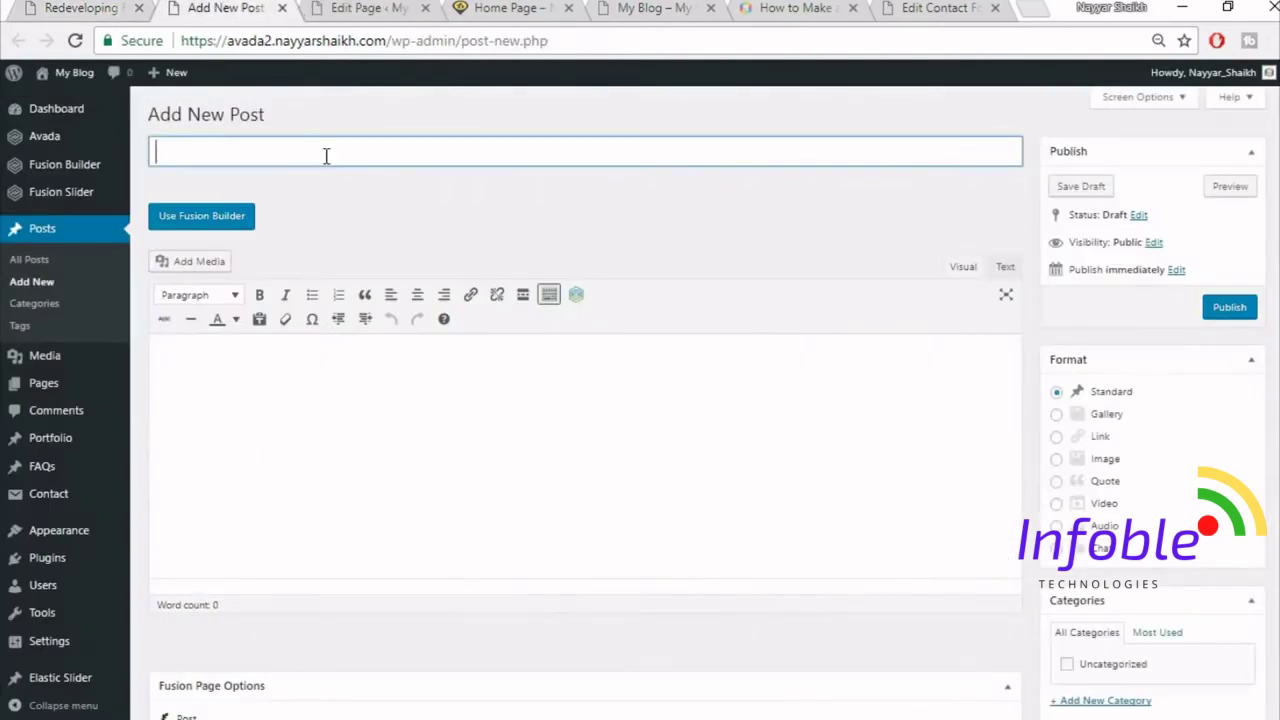
pyautogui.hotkey('ctrl', 'v')
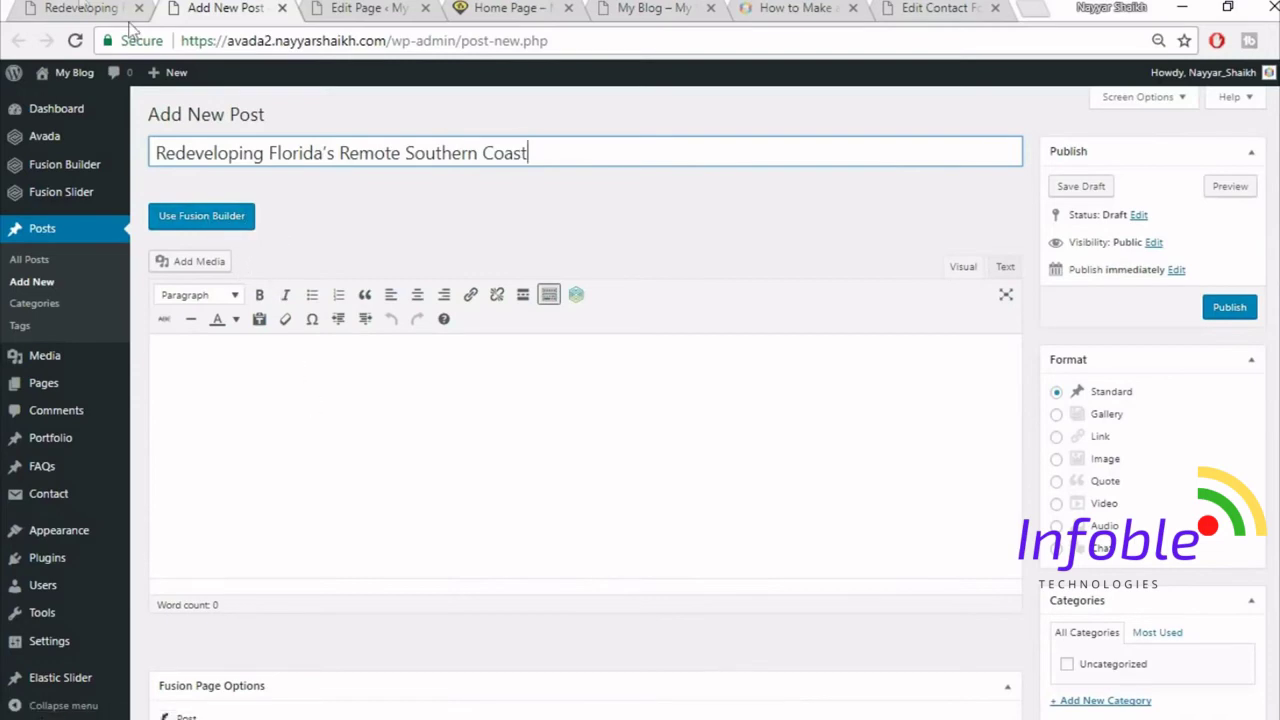
# - Create a new post category named Commercial
pyautogui.scroll(-1, 1098, 300)
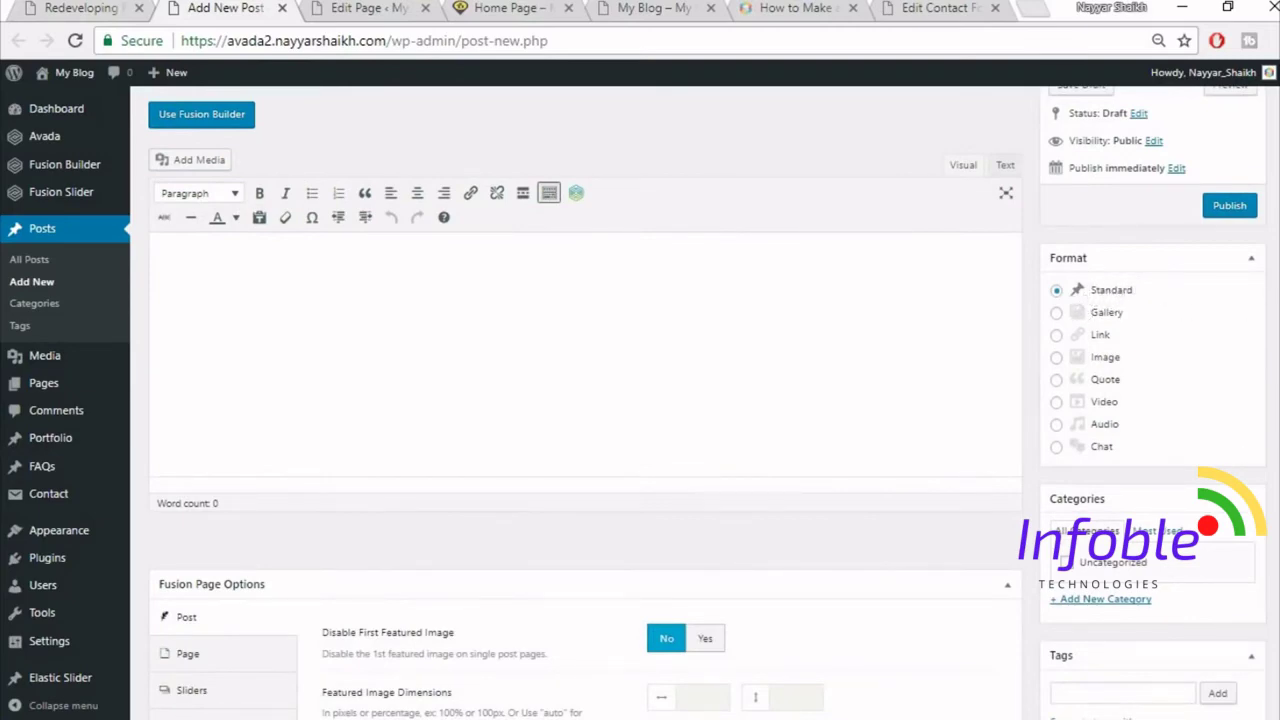
pyautogui.scroll(-2, 1110, 320)
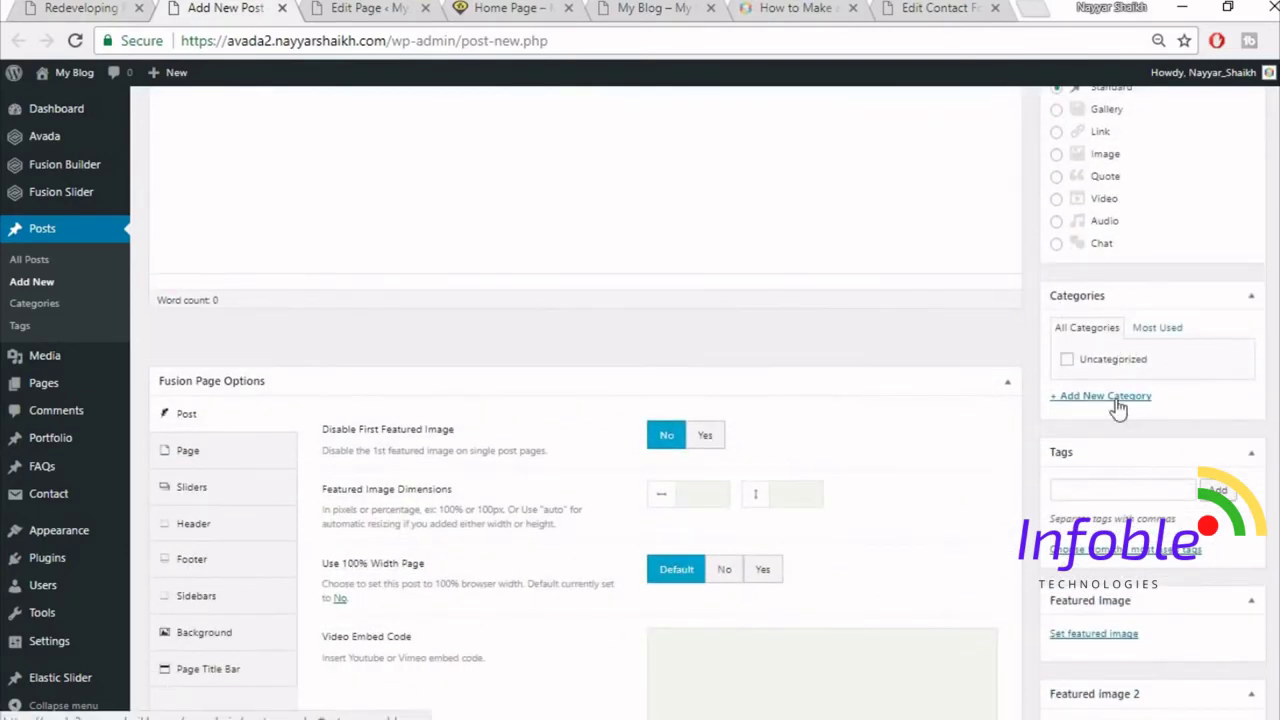
pyautogui.click(1120, 408)
pyautogui.click(80, 8)
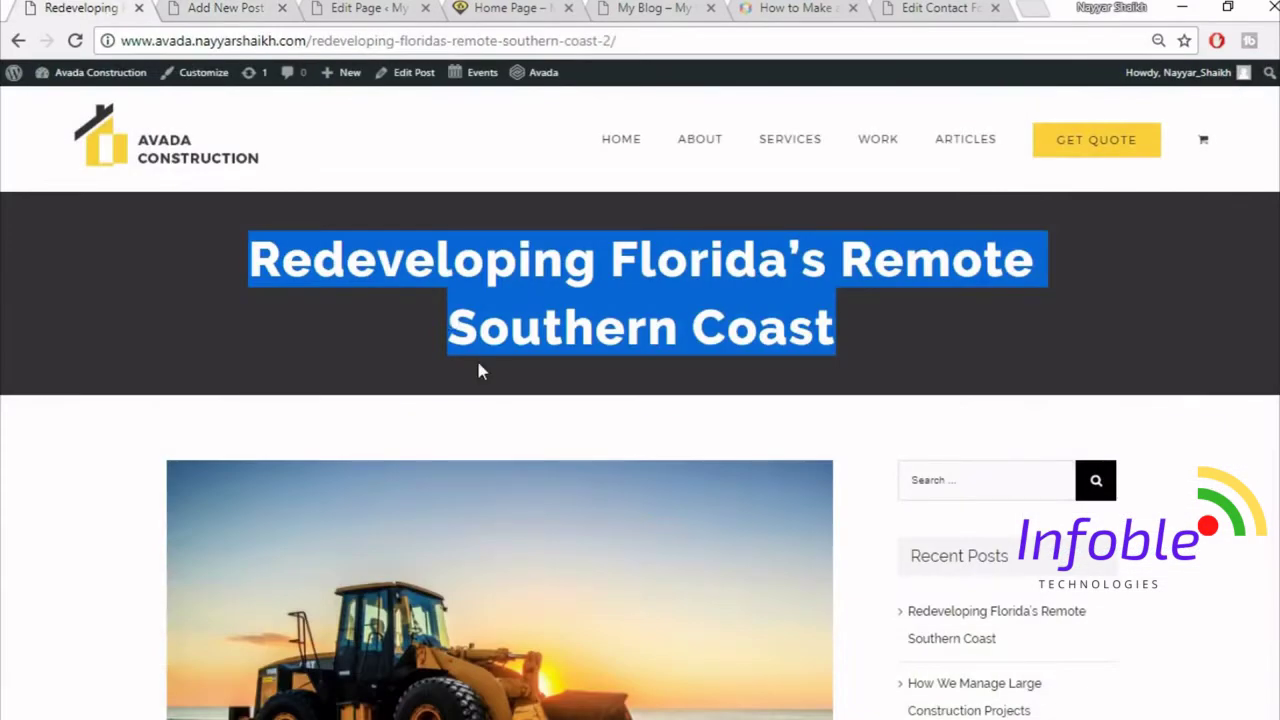
pyautogui.click(470, 358)
pyautogui.scroll(-4, 494, 394)
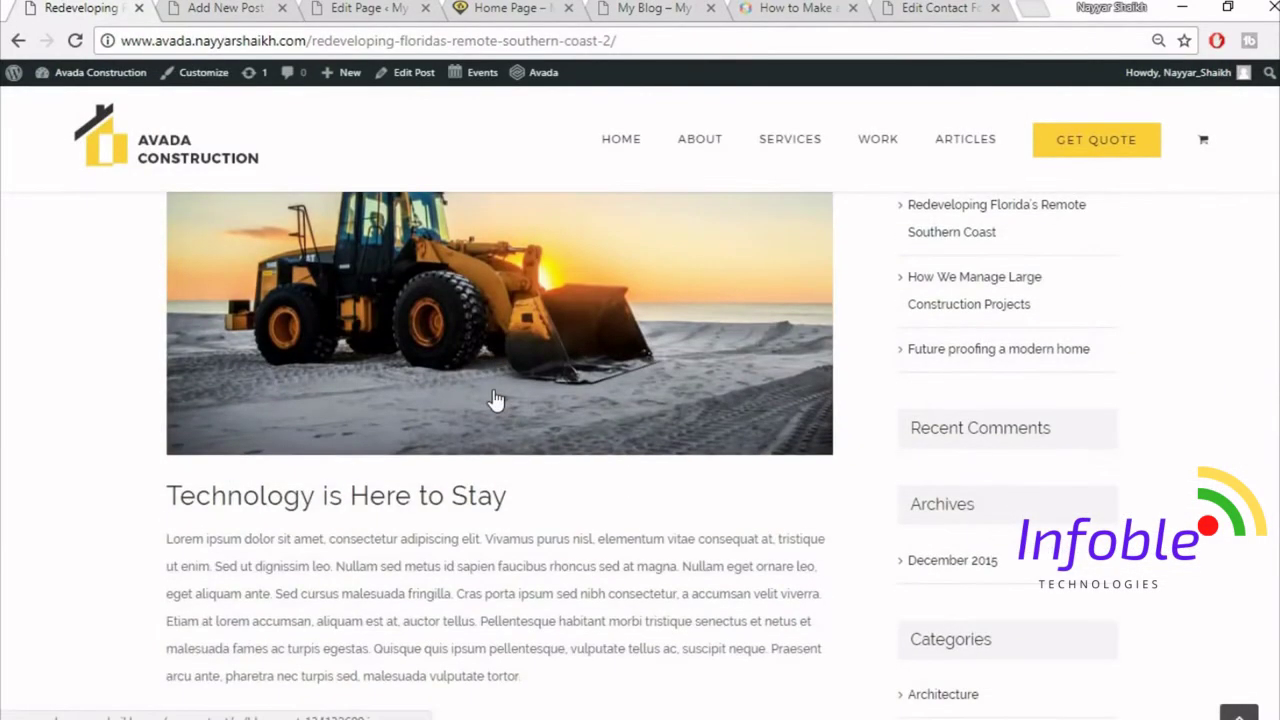
pyautogui.scroll(-4, 512, 478)
pyautogui.scroll(8, 514, 490)
pyautogui.click(250, 8)
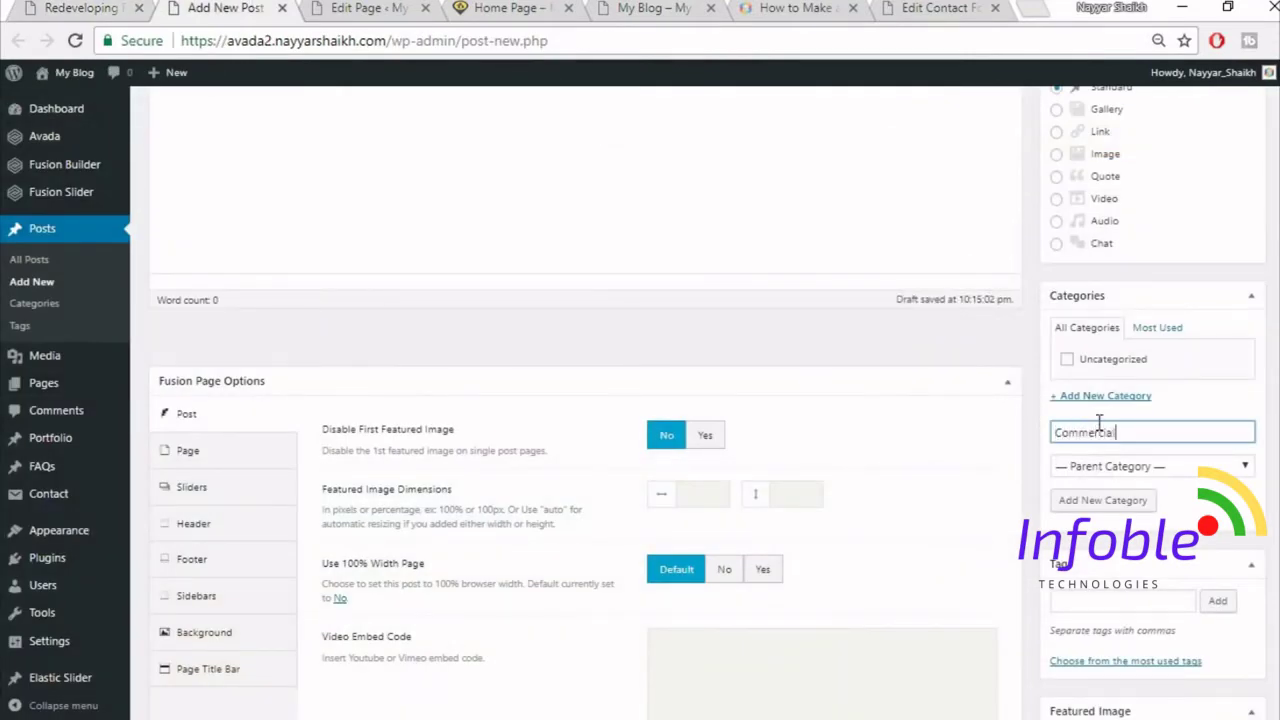
pyautogui.click(1142, 506)
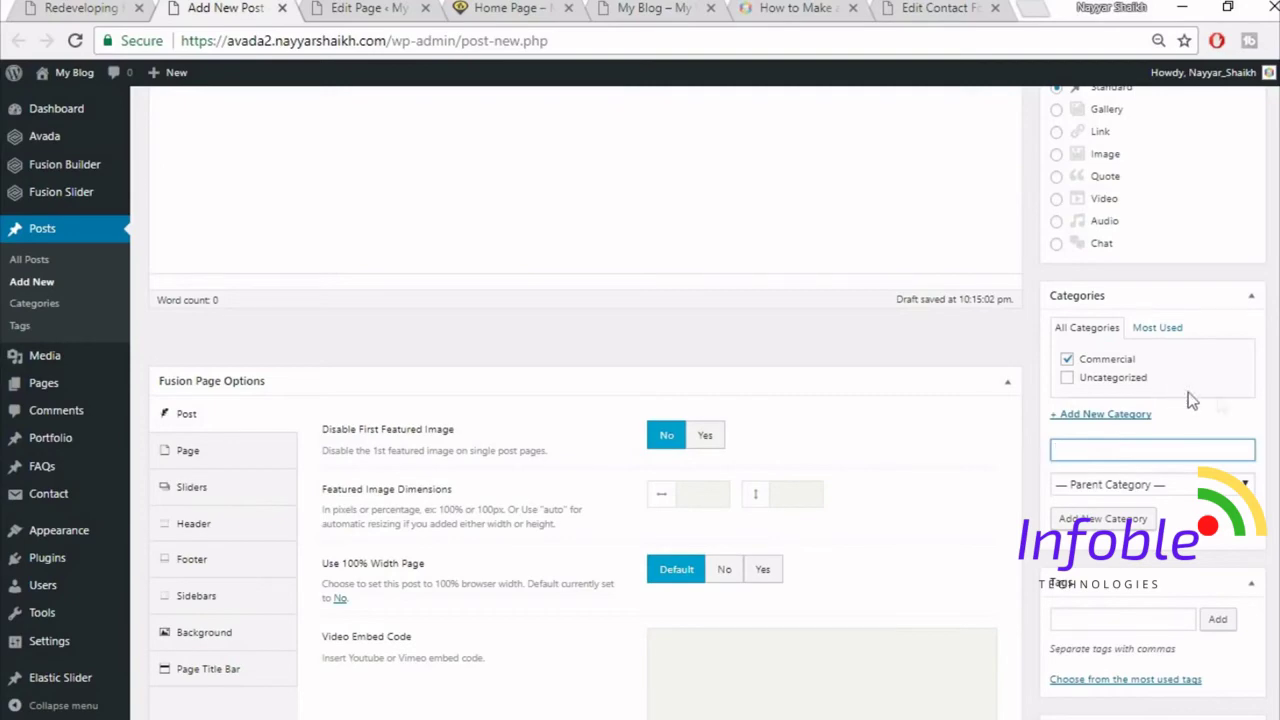
# - Disable the first featured image, full width, social share box and related posts after checking the demo post
pyautogui.scroll(1, 1270, 414)
pyautogui.scroll(-2, 1270, 414)
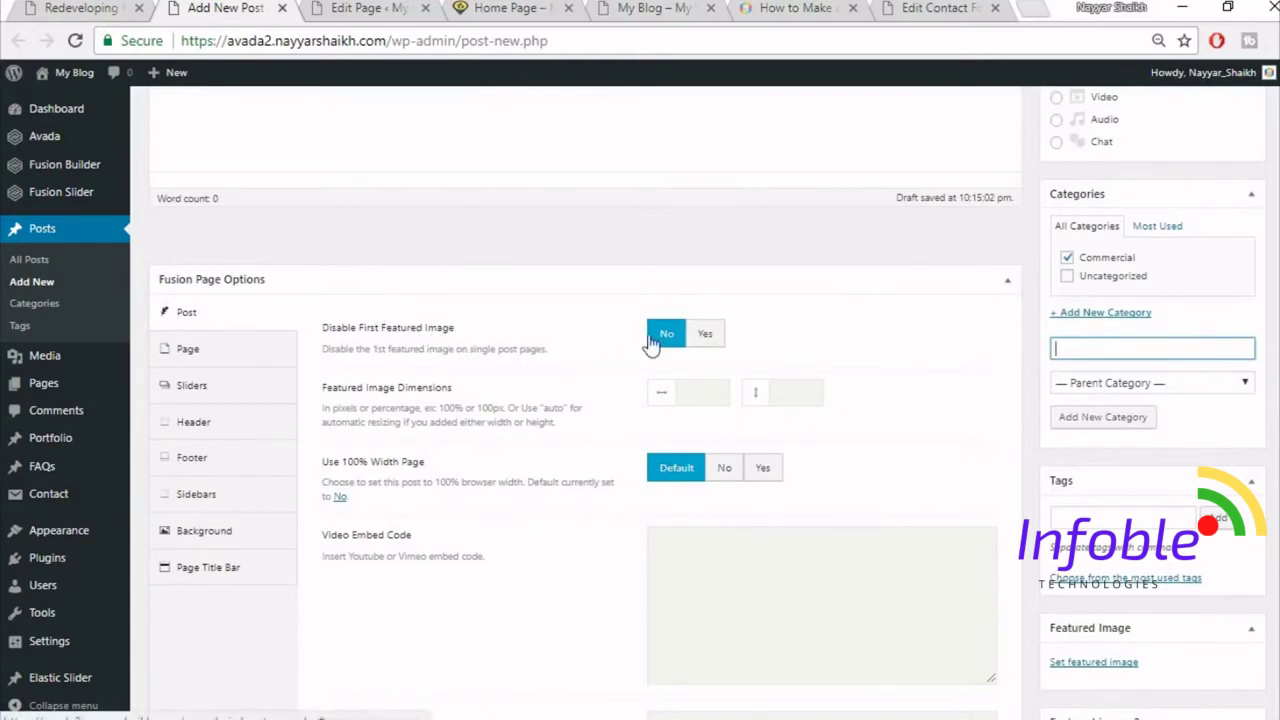
pyautogui.click(712, 337)
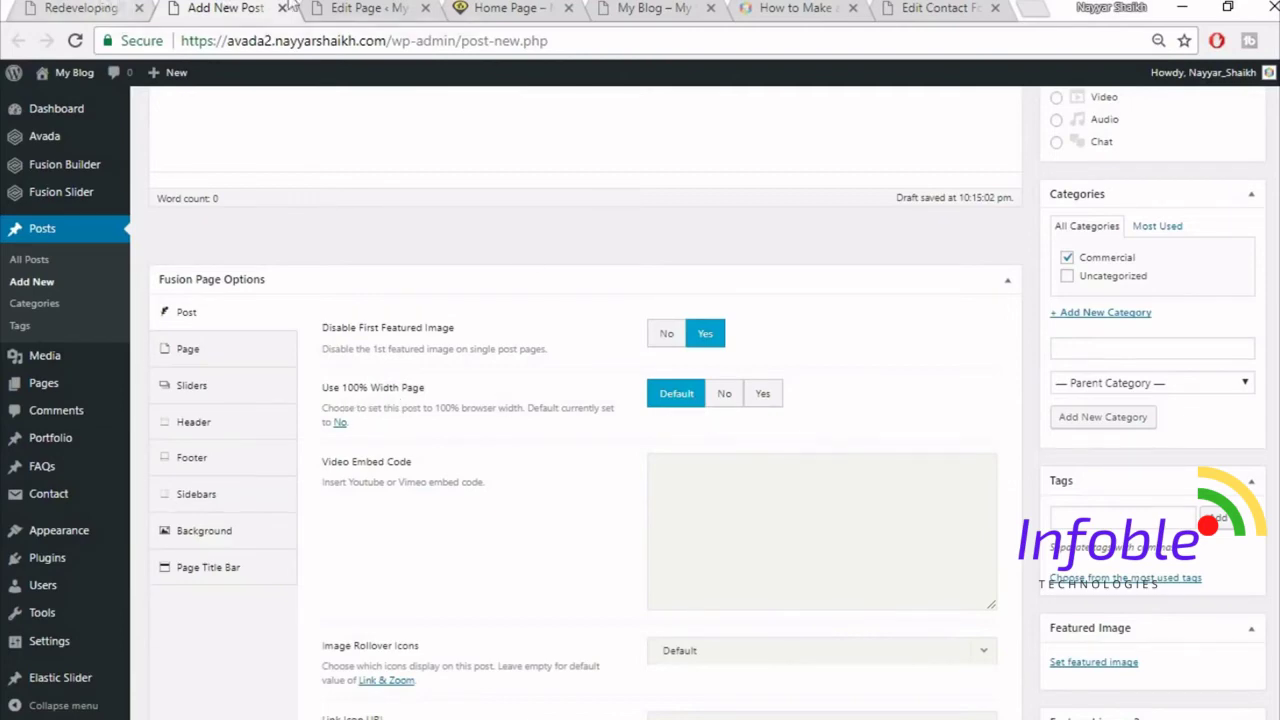
pyautogui.click(110, 7)
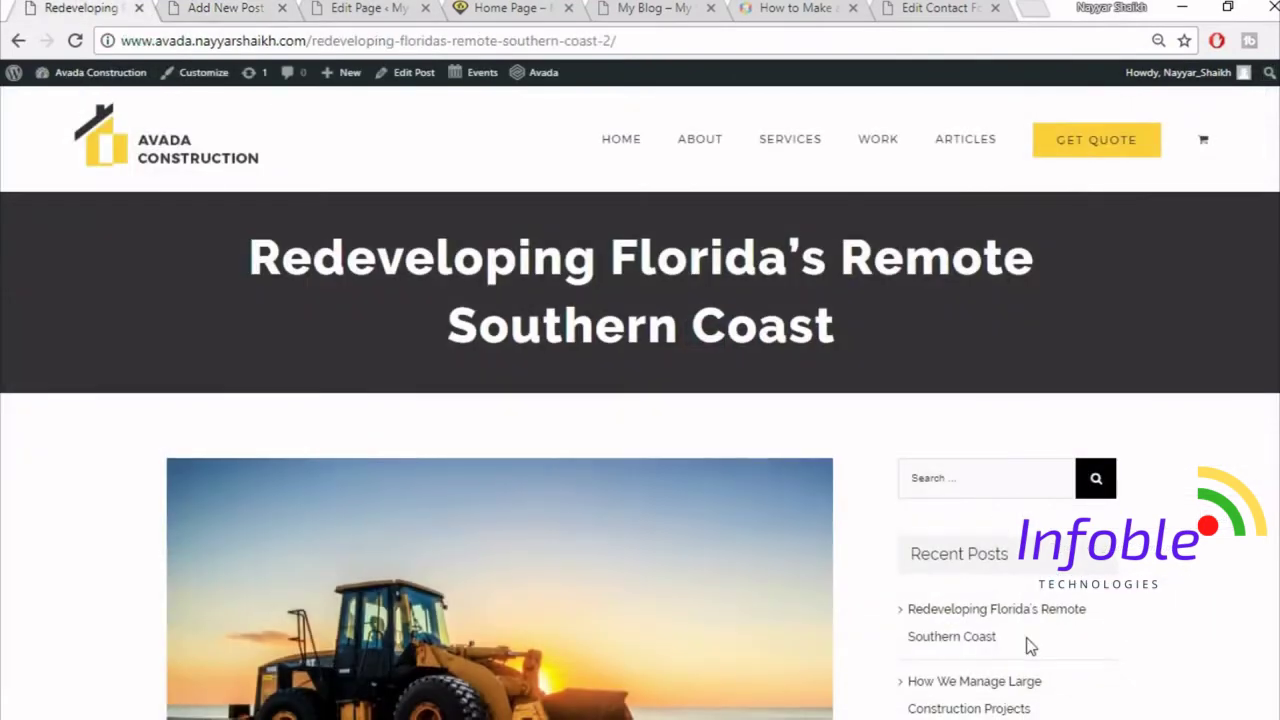
pyautogui.scroll(-4, 1022, 316)
pyautogui.scroll(3, 990, 600)
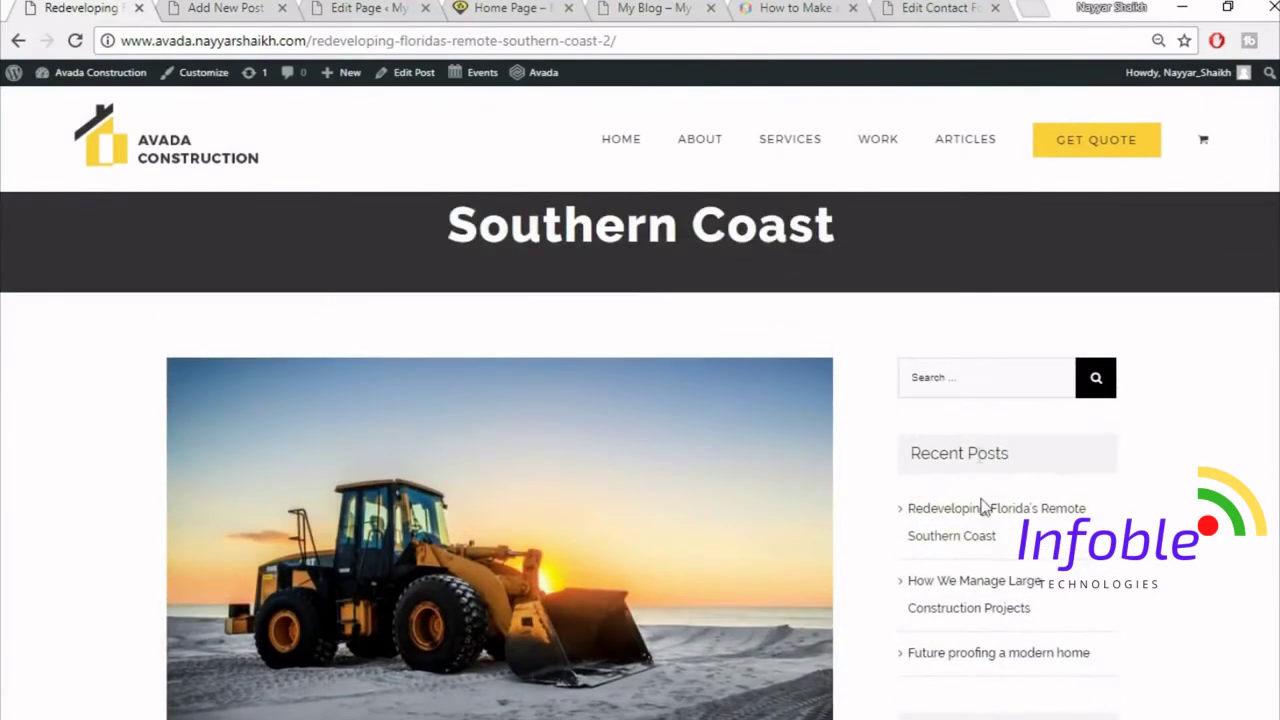
pyautogui.click(252, 8)
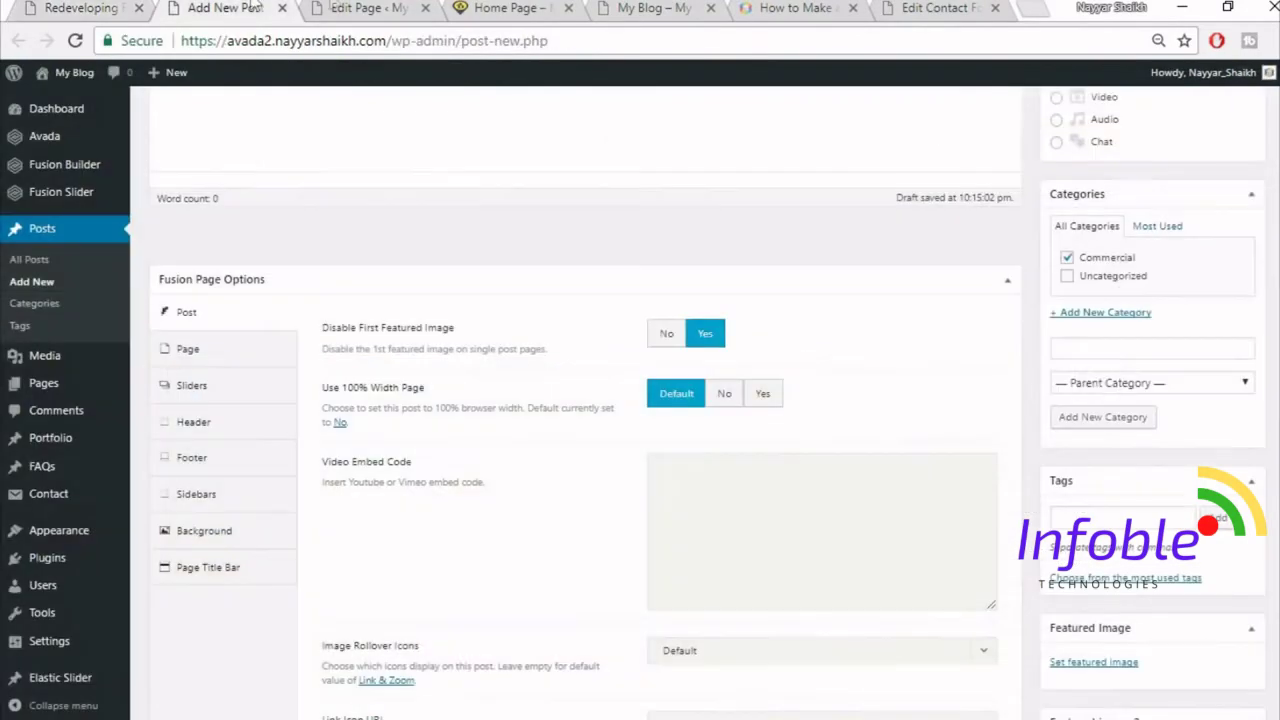
pyautogui.click(726, 395)
pyautogui.scroll(-1, 881, 395)
pyautogui.scroll(-4, 914, 528)
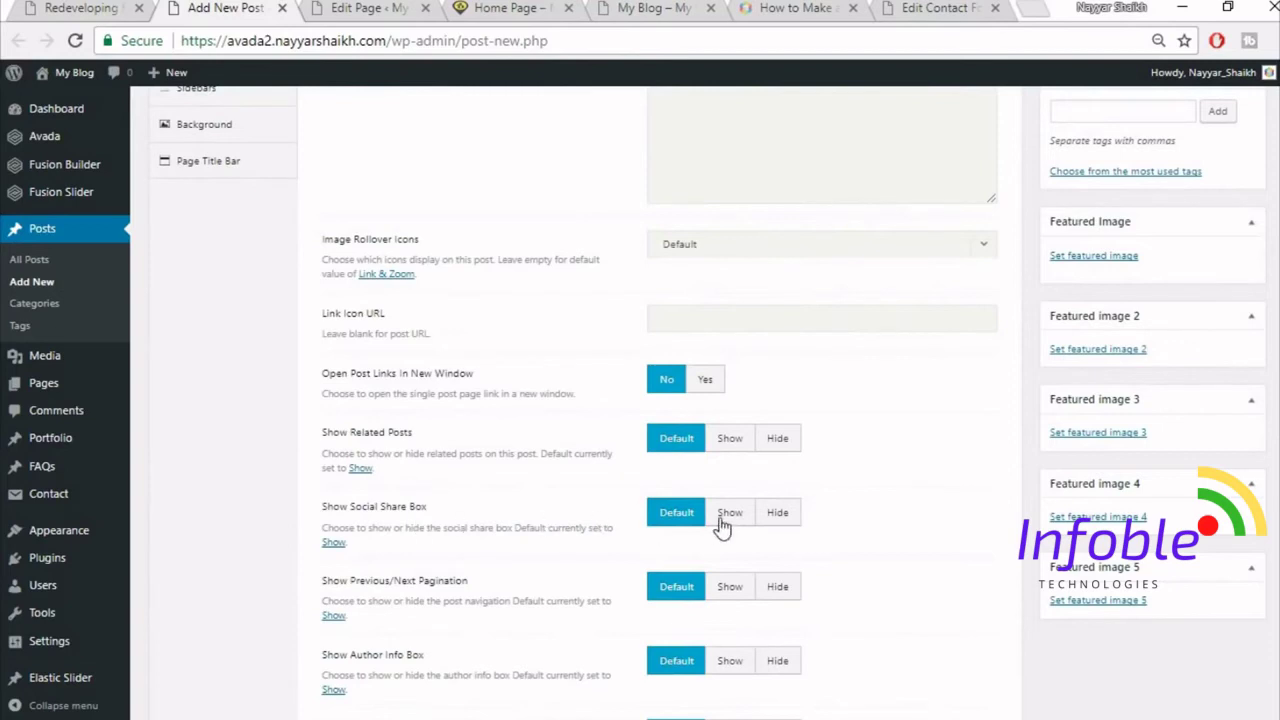
pyautogui.click(789, 520)
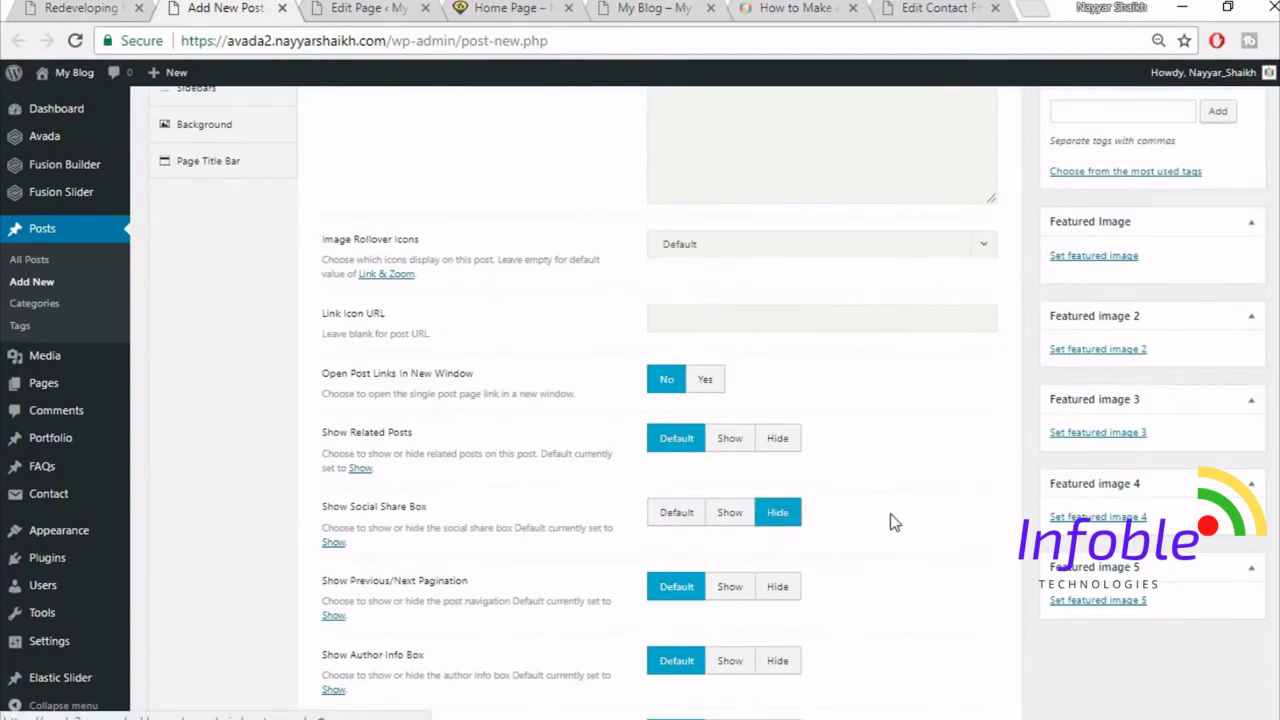
pyautogui.click(786, 446)
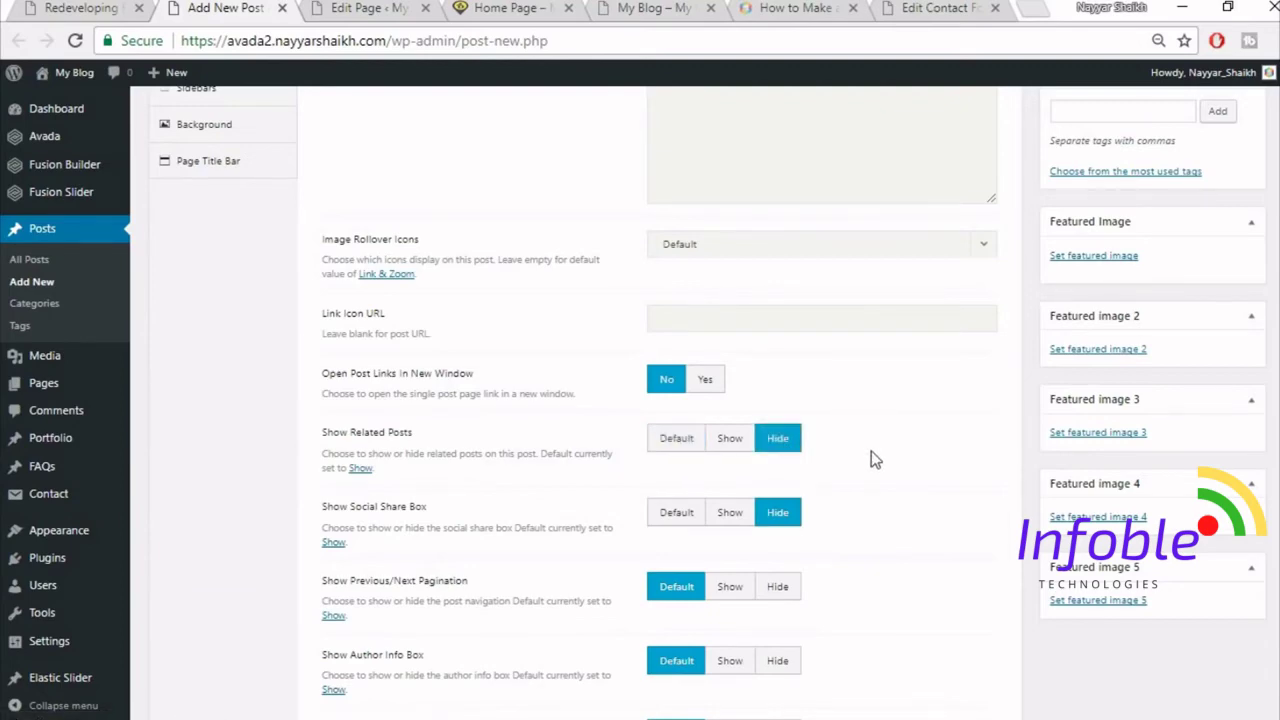
# - Set Show Related Posts and Show Social Share Box back to Default
pyautogui.click(100, 8)
pyautogui.scroll(-10, 640, 450)
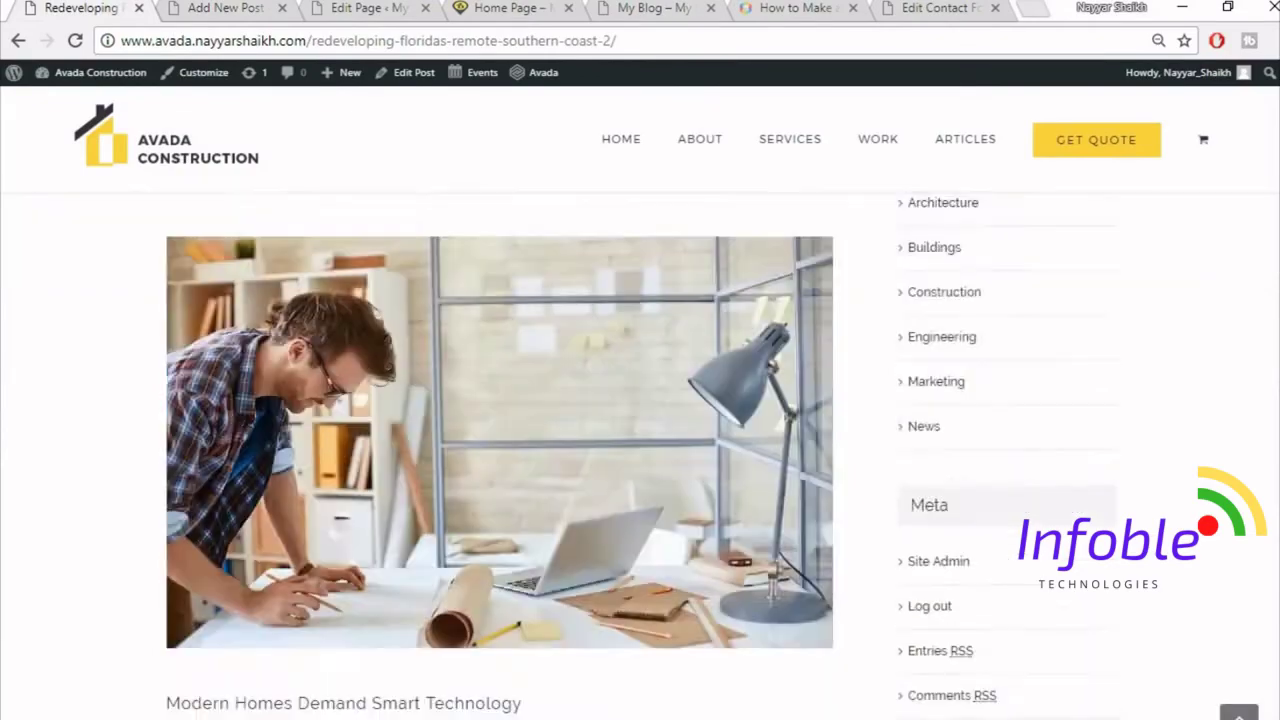
pyautogui.scroll(-2, 519, 503)
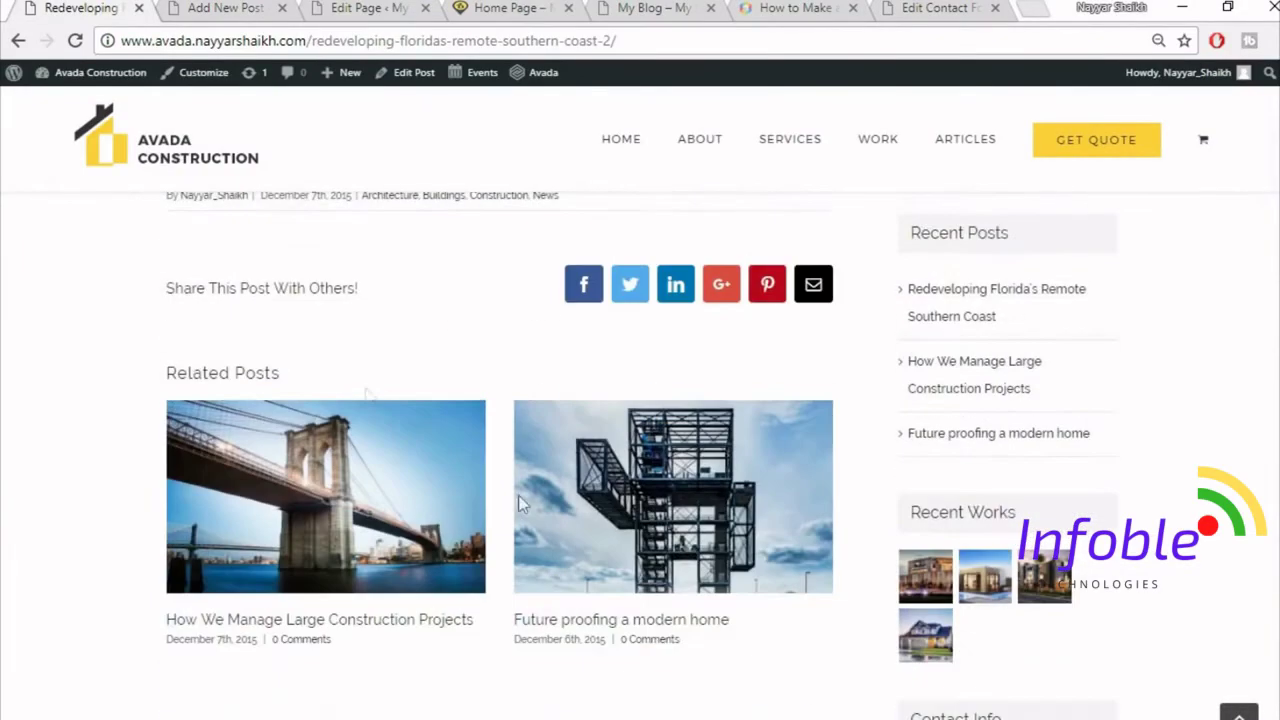
pyautogui.scroll(-9, 367, 457)
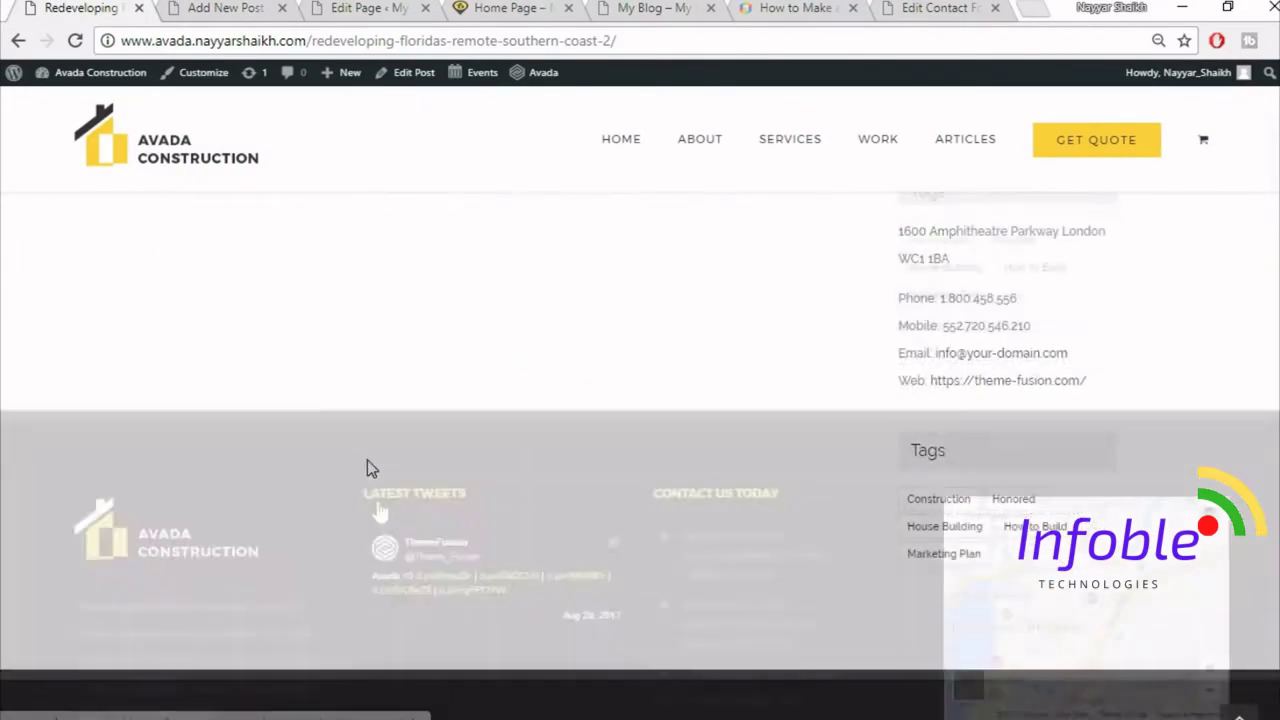
pyautogui.scroll(10, 377, 509)
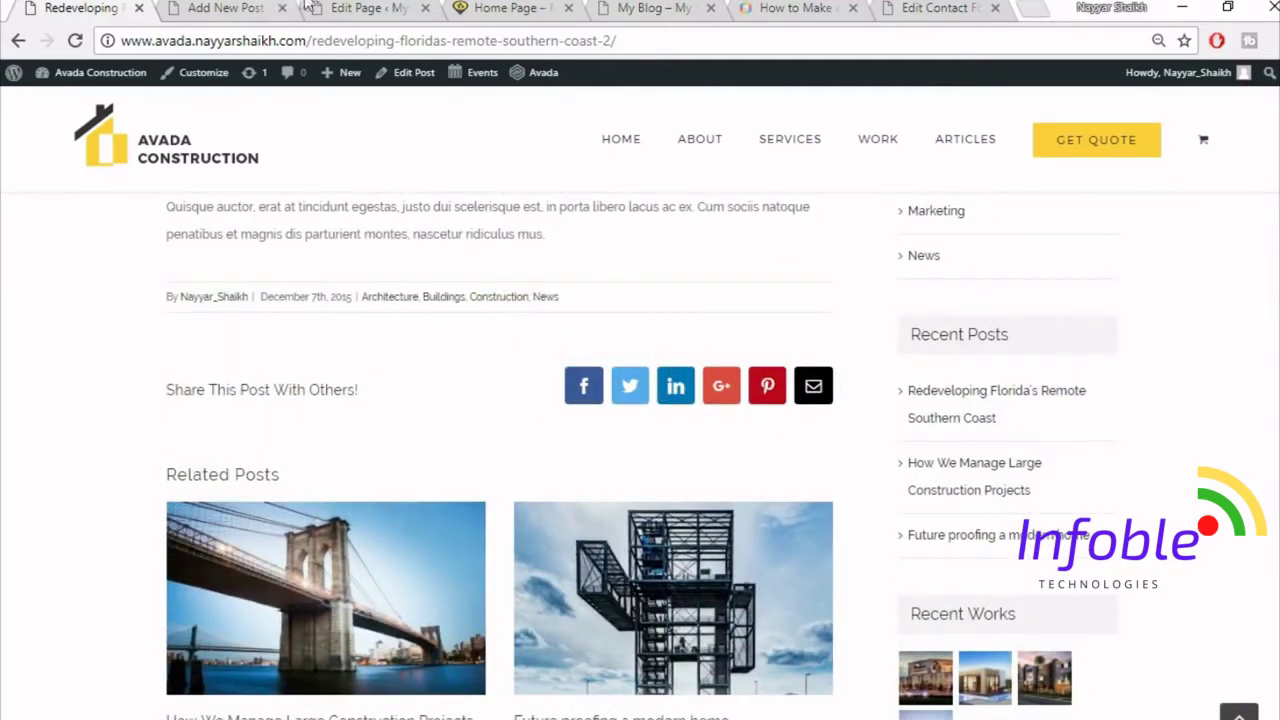
pyautogui.click(229, 7)
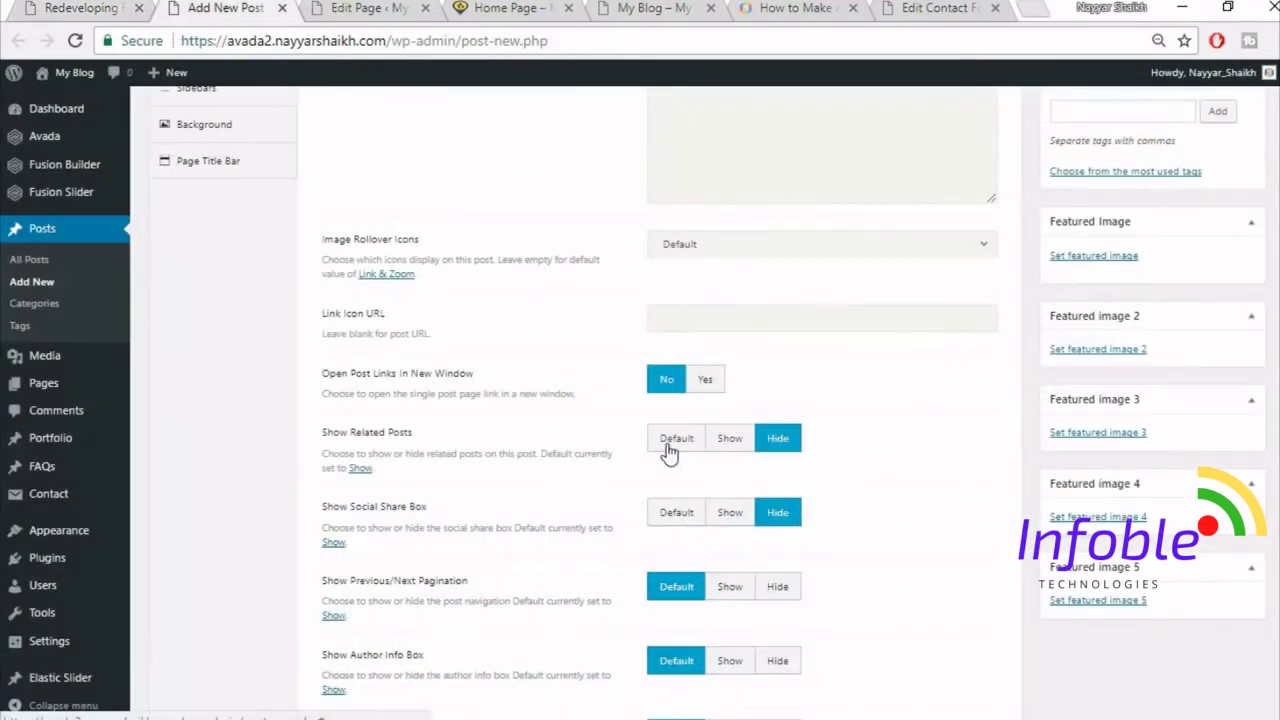
pyautogui.click(670, 446)
pyautogui.click(674, 510)
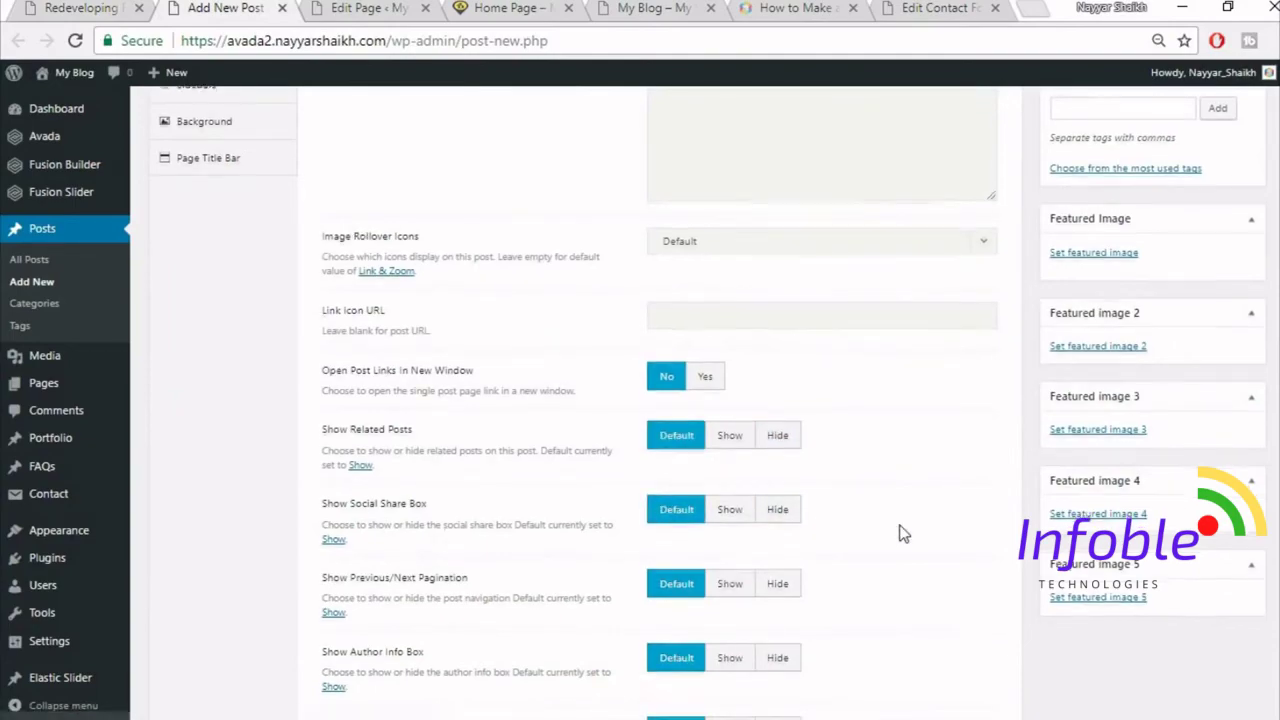
pyautogui.scroll(-2, 902, 531)
pyautogui.scroll(-1, 903, 534)
pyautogui.scroll(6, 937, 551)
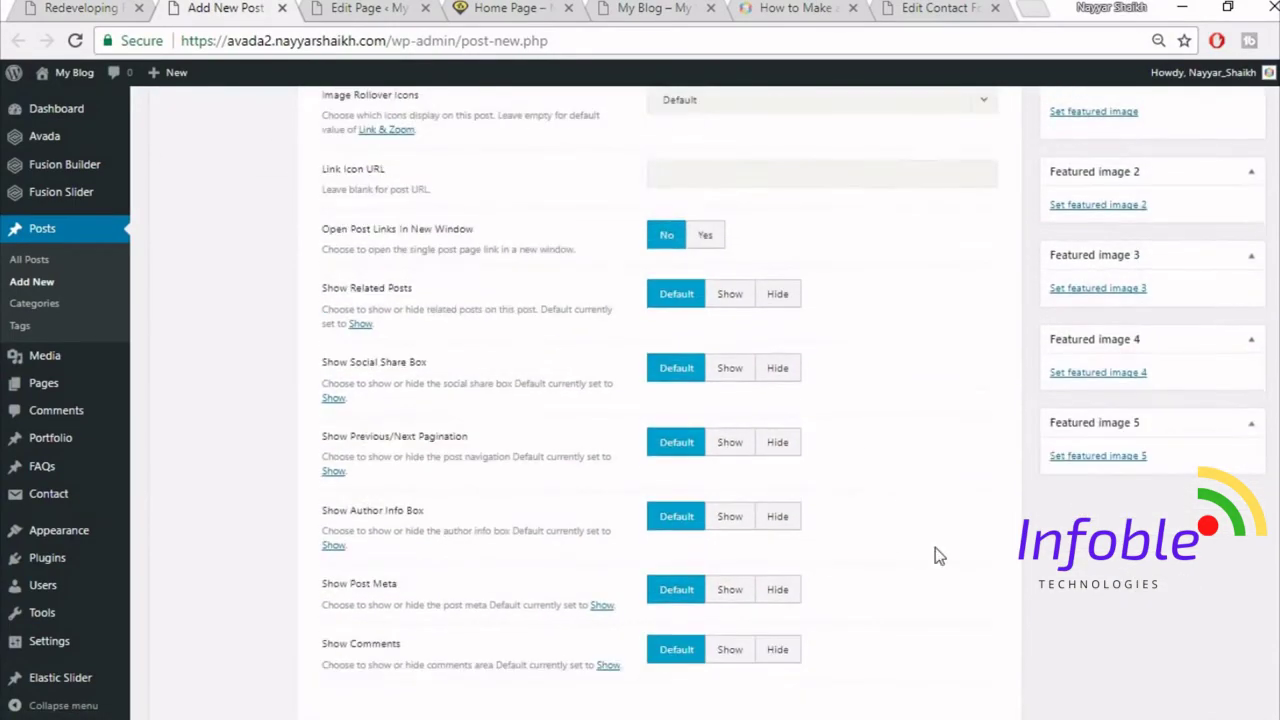
# - Set Disable First Featured Image to No, comparing against the reference post
pyautogui.click(128, 7)
pyautogui.scroll(10, 806, 517)
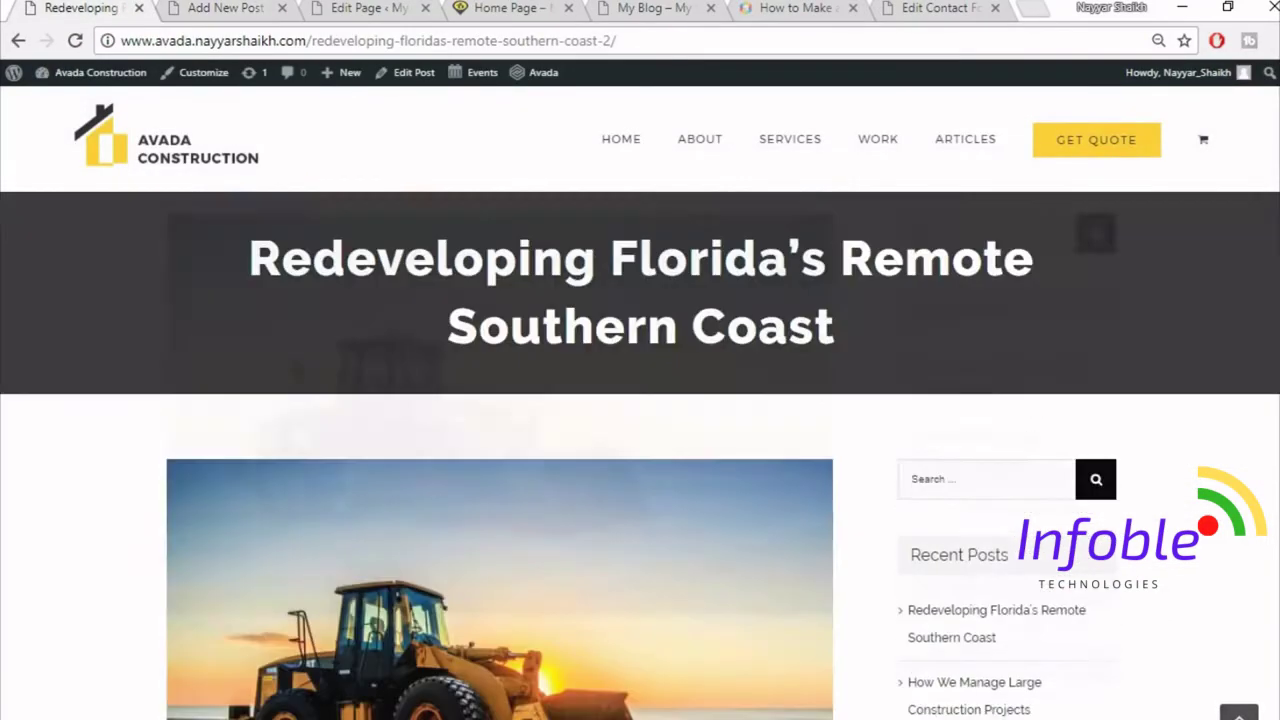
pyautogui.scroll(-3, 806, 517)
pyautogui.click(237, 7)
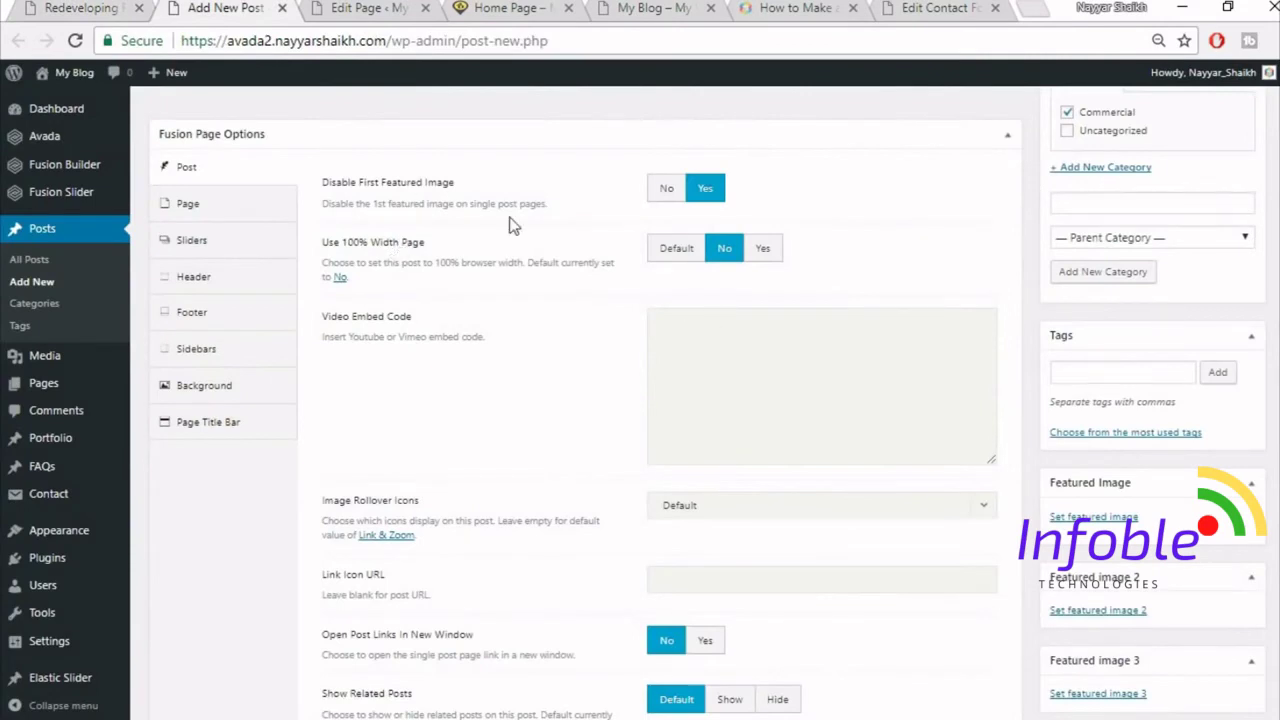
pyautogui.click(668, 190)
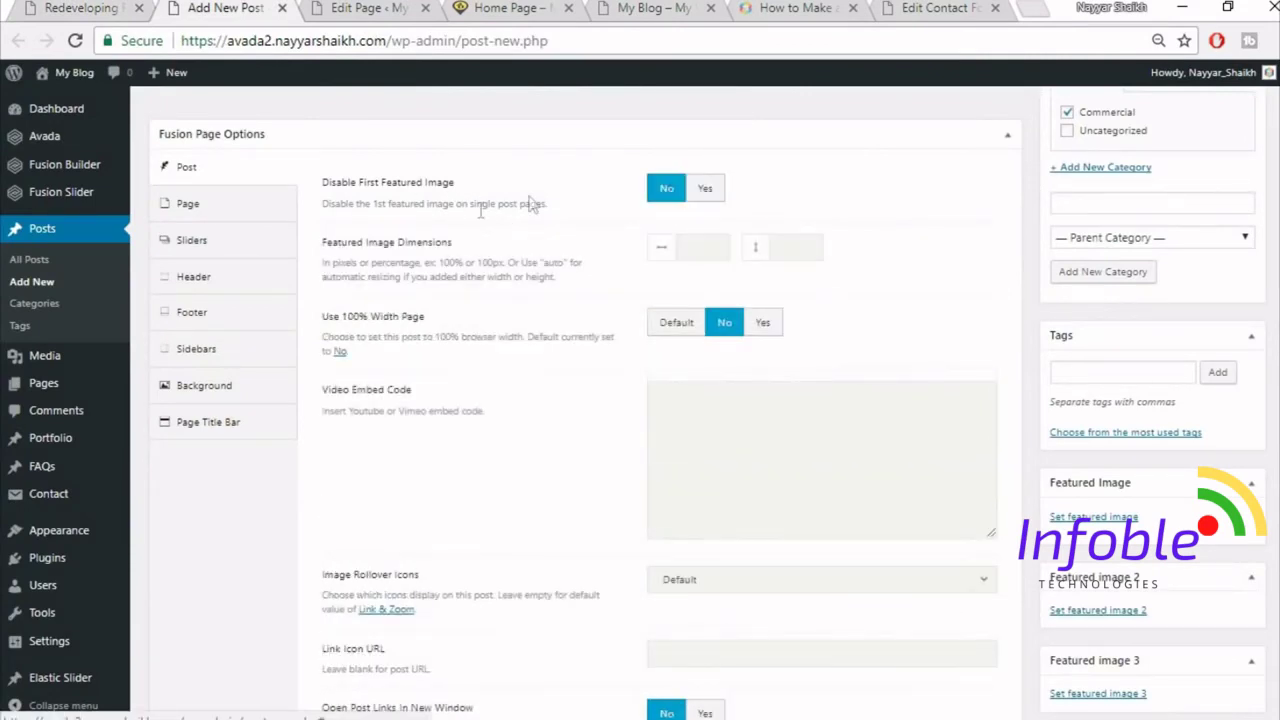
pyautogui.click(704, 190)
pyautogui.click(656, 194)
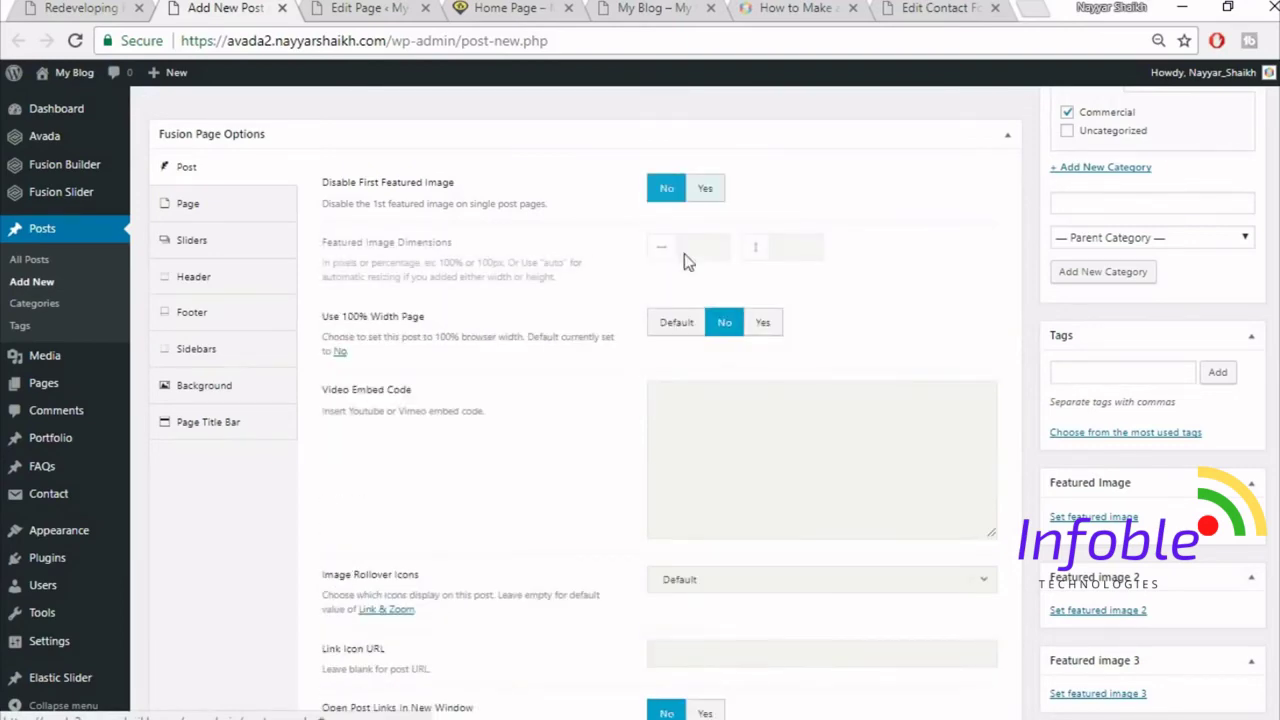
pyautogui.click(80, 8)
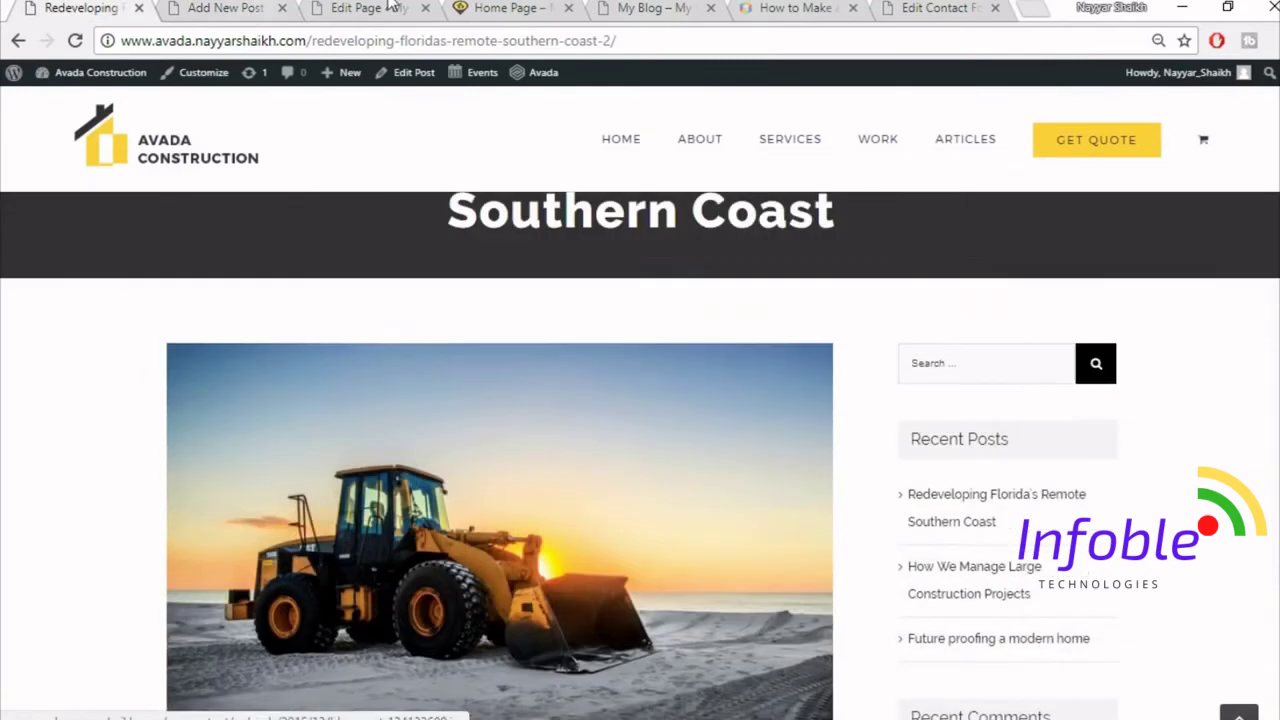
pyautogui.hotkey('ctrl', 'Tab')
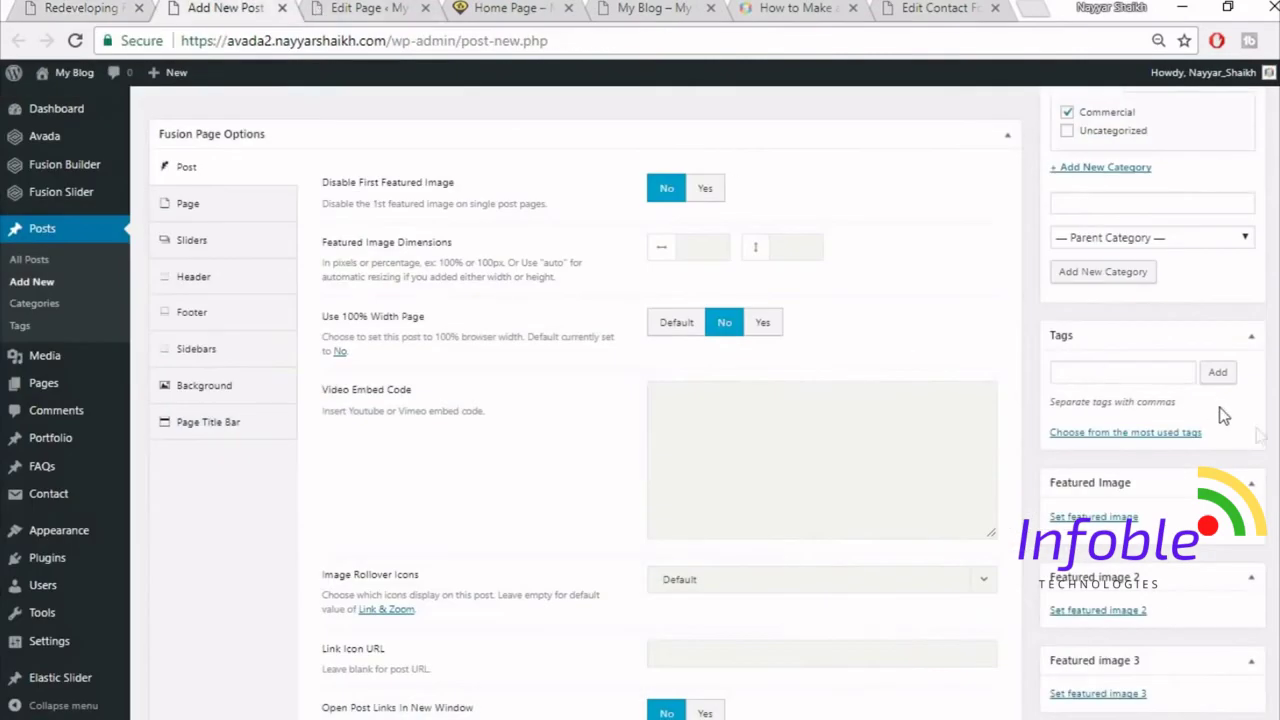
pyautogui.scroll(-1, 1120, 430)
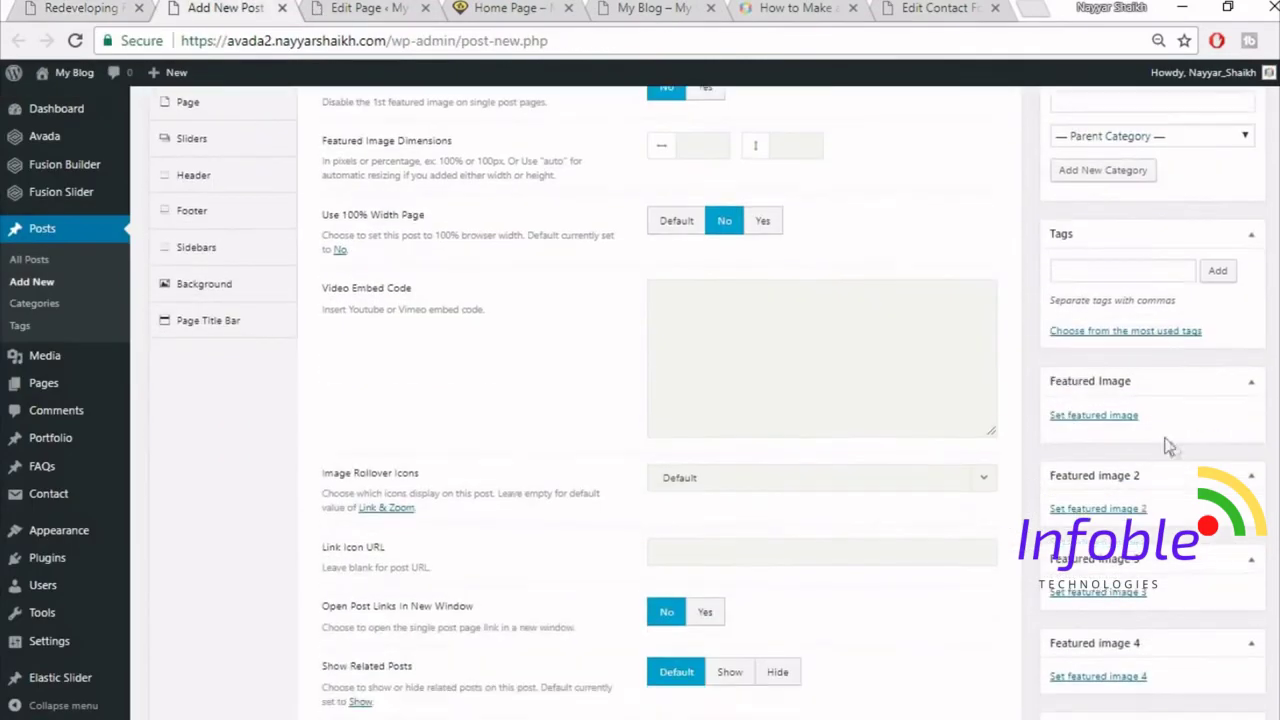
# - Upload blog-post-134132600 and set it as the post's featured image
pyautogui.click(1100, 416)
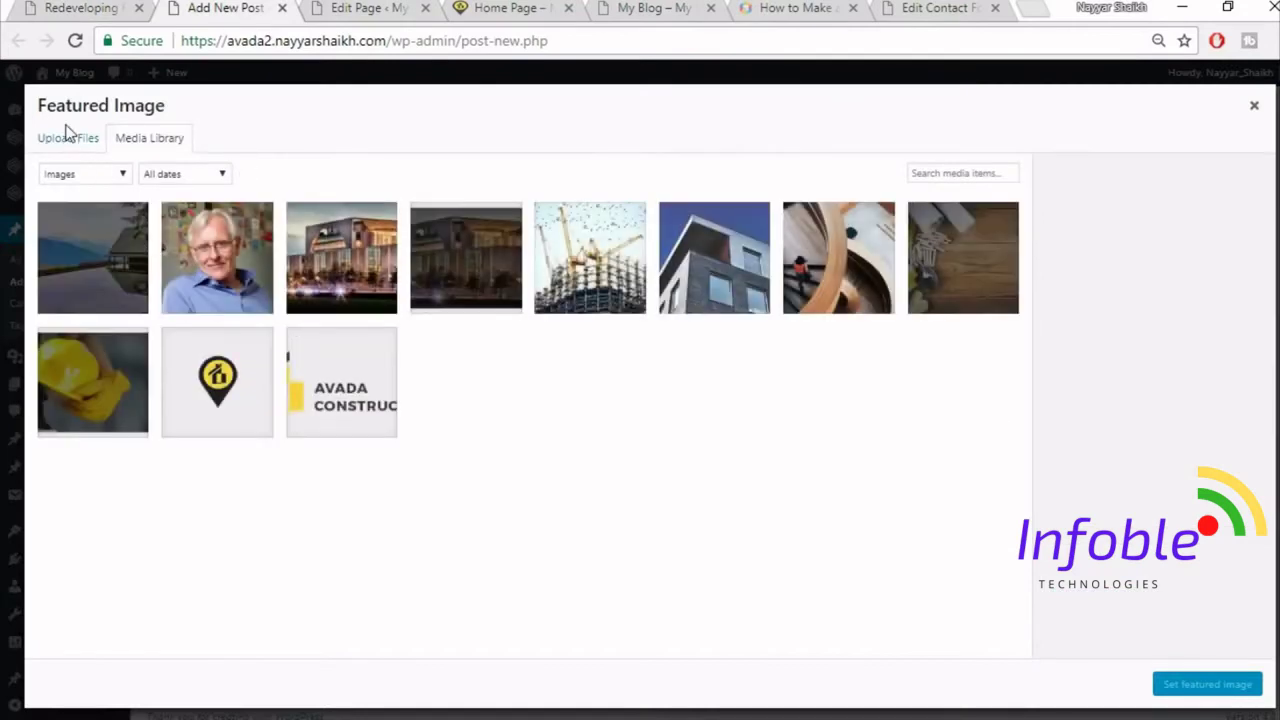
pyautogui.click(60, 142)
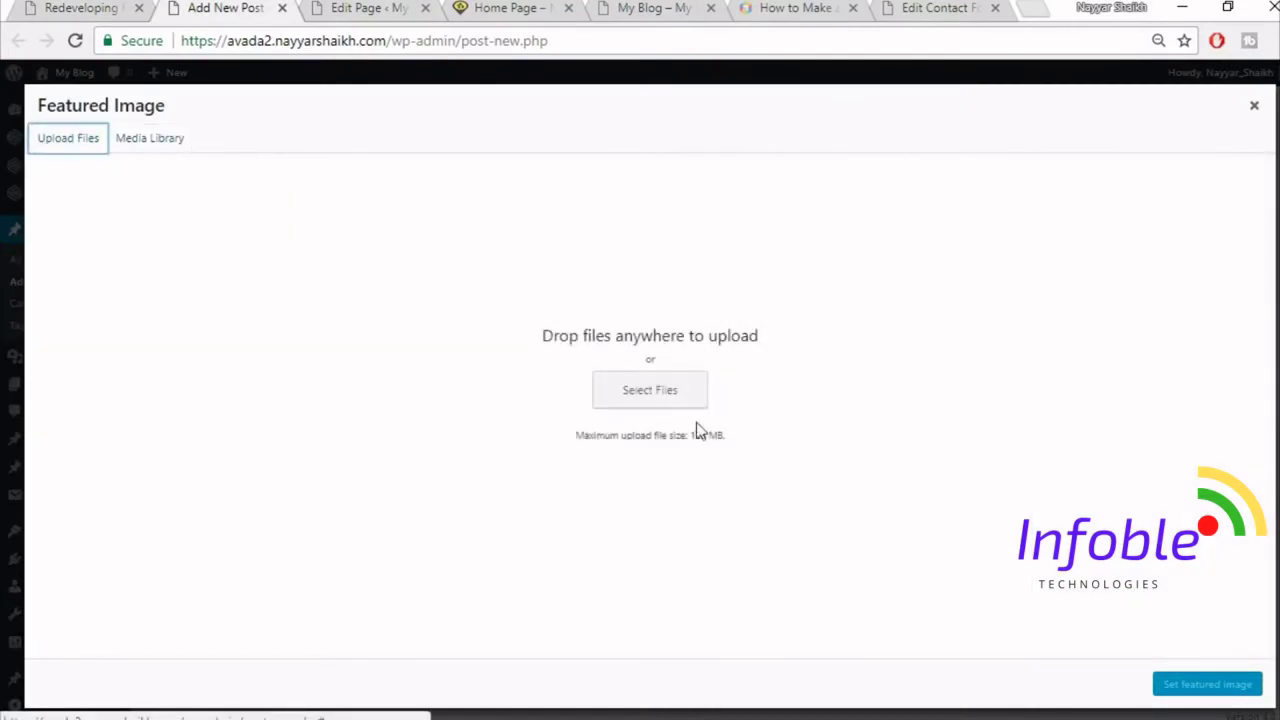
pyautogui.click(640, 396)
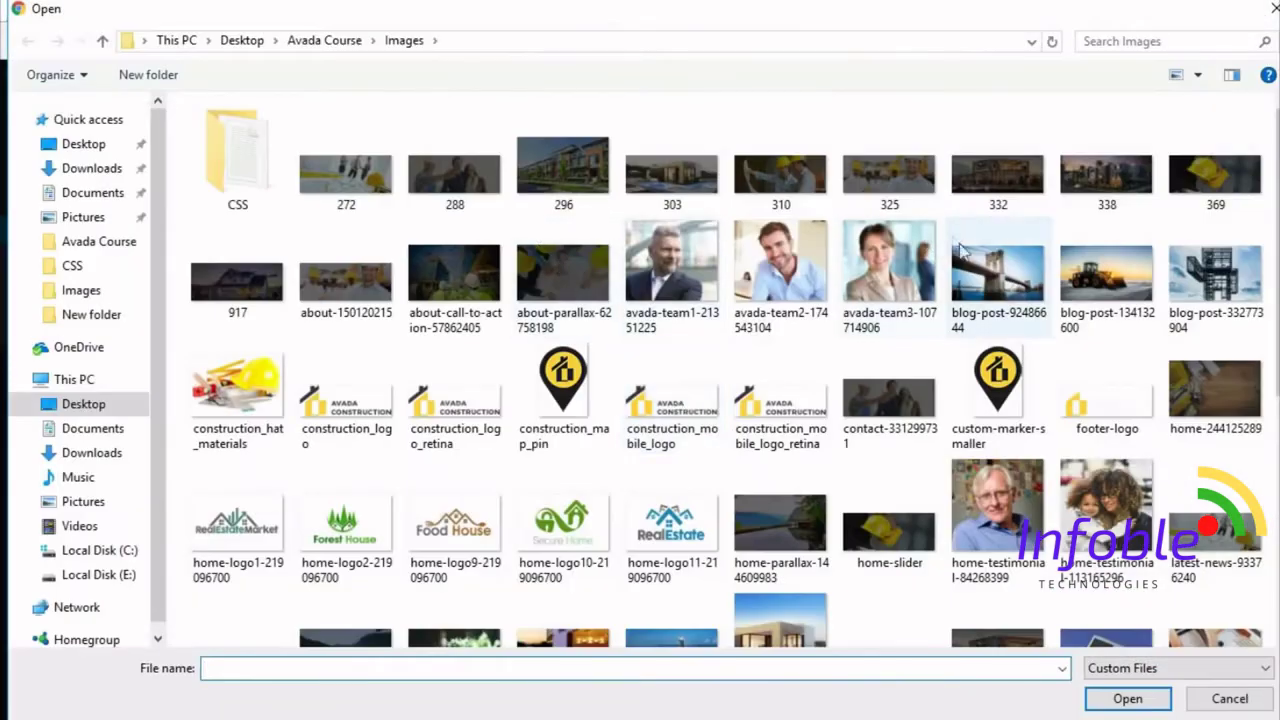
pyautogui.click(1106, 280)
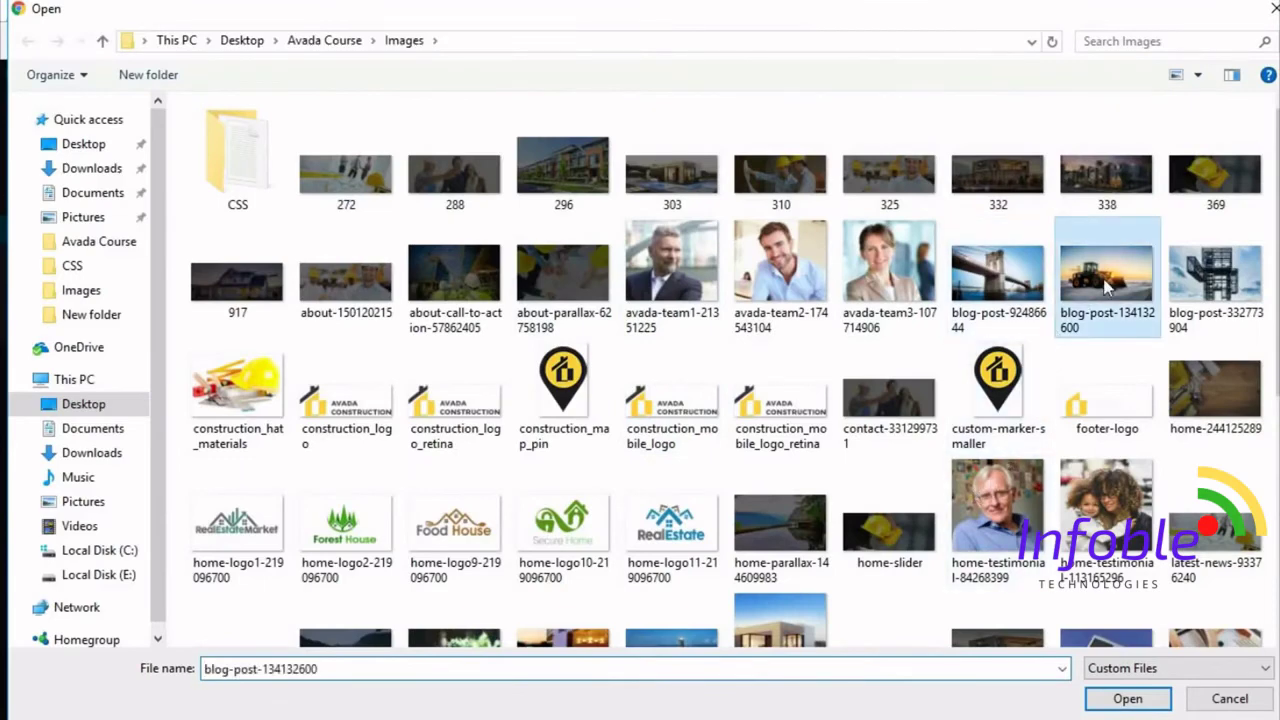
pyautogui.click(1122, 699)
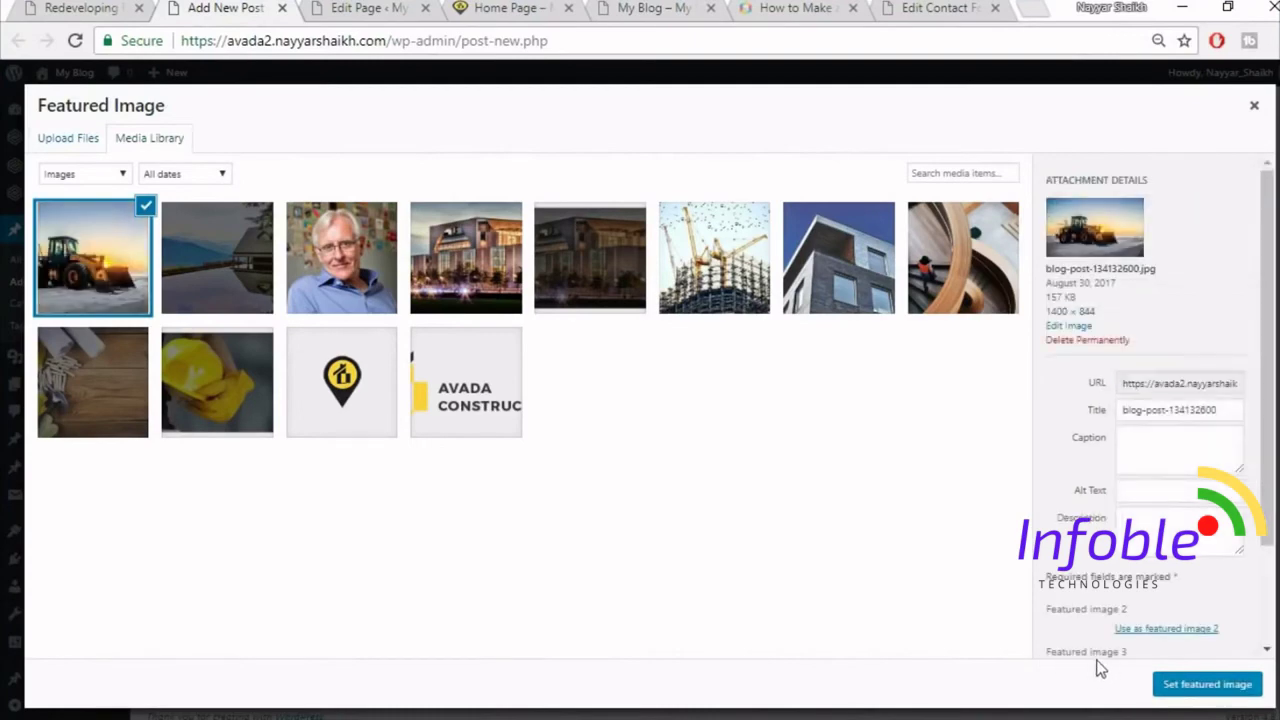
pyautogui.click(1165, 685)
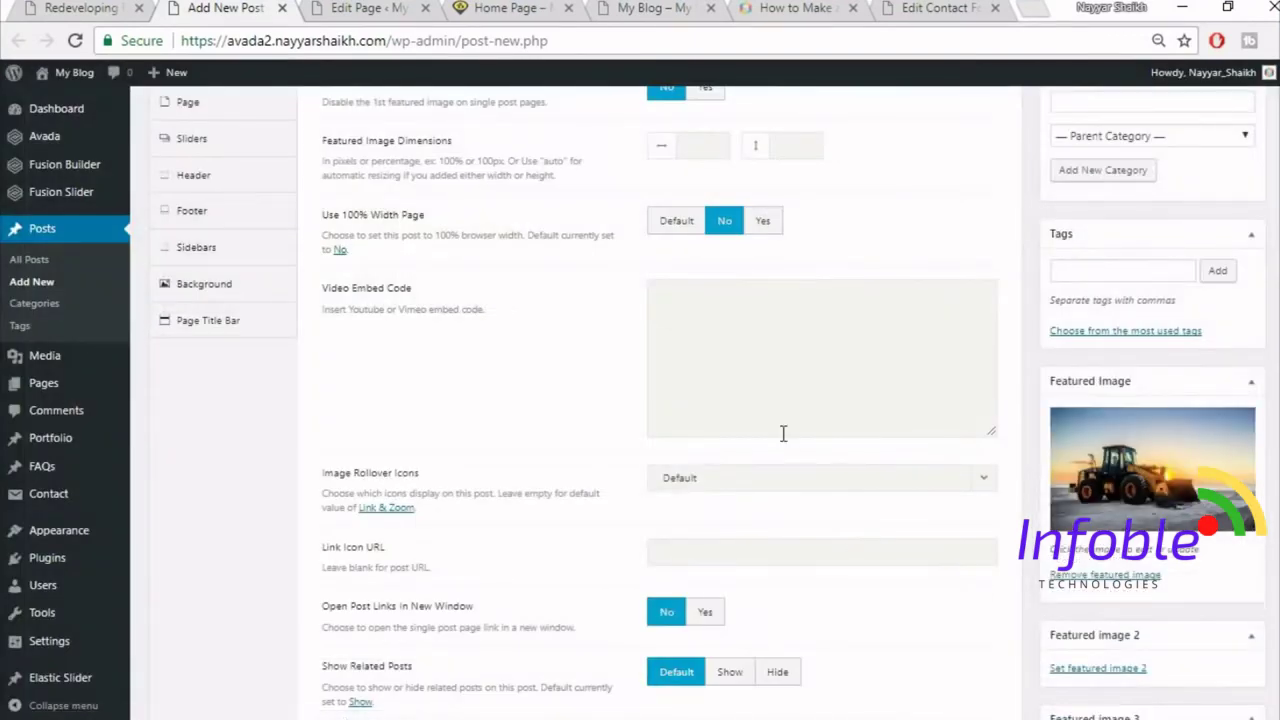
# - Set the page's bottom content padding to 0
pyautogui.scroll(1, 783, 434)
pyautogui.click(227, 219)
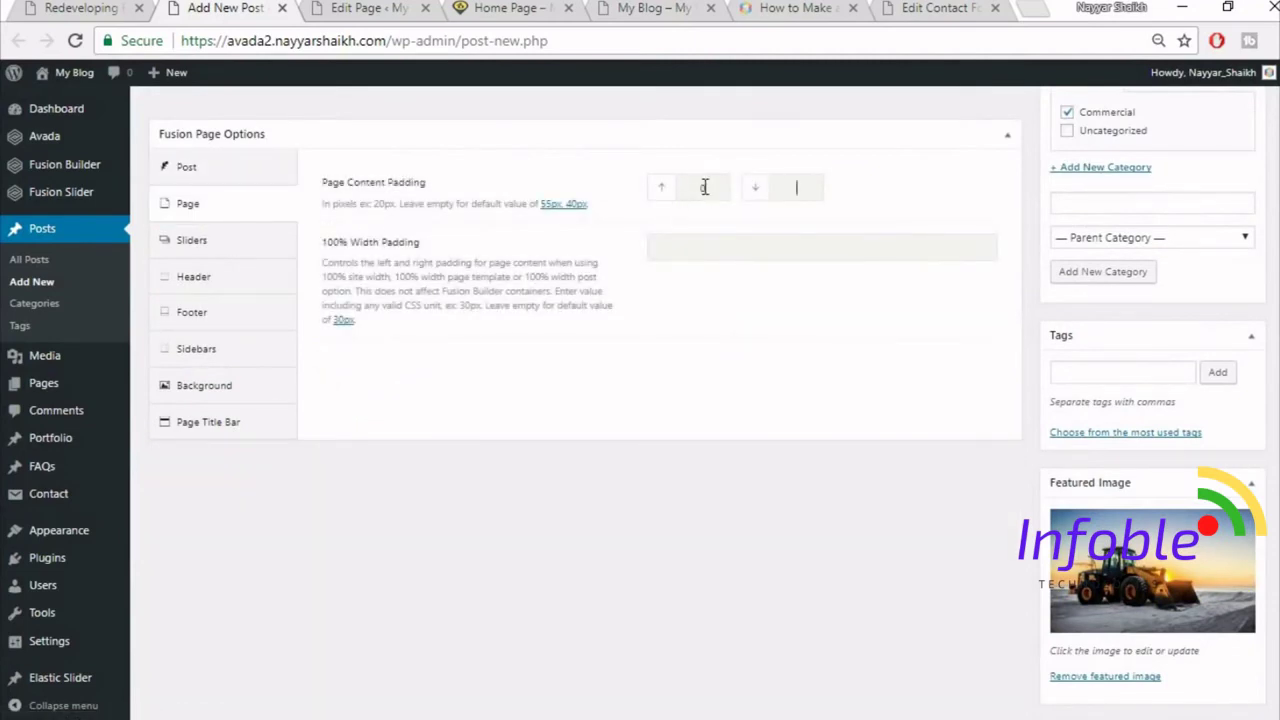
pyautogui.write('0')
pyautogui.click(232, 420)
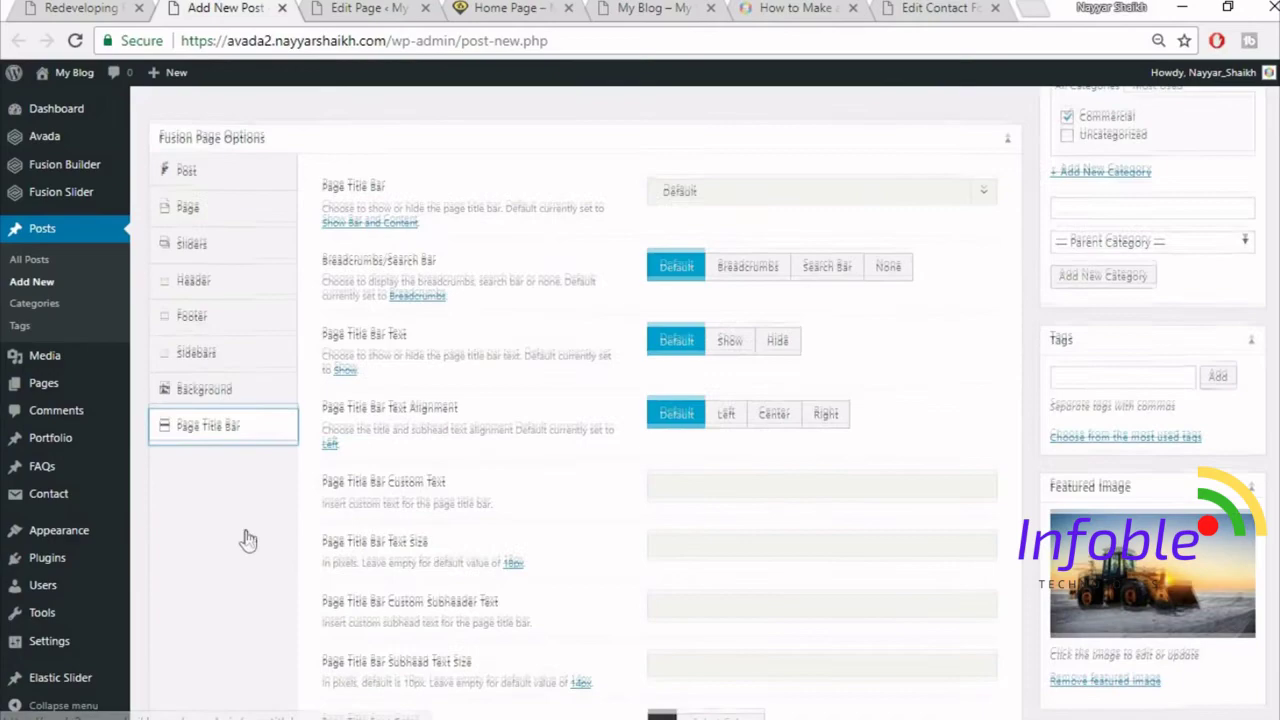
pyautogui.scroll(6, 248, 540)
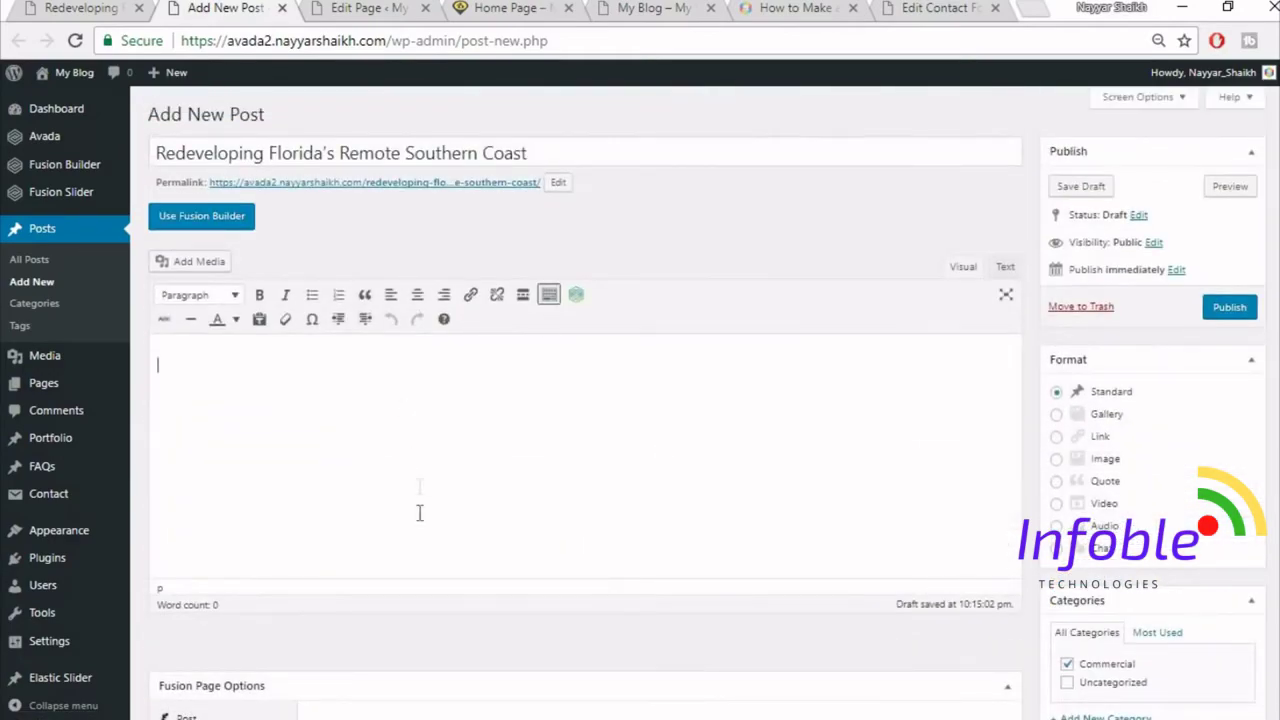
# - Copy the 'Technology is Here to Stay' paragraph from the live reference post
pyautogui.click(113, 5)
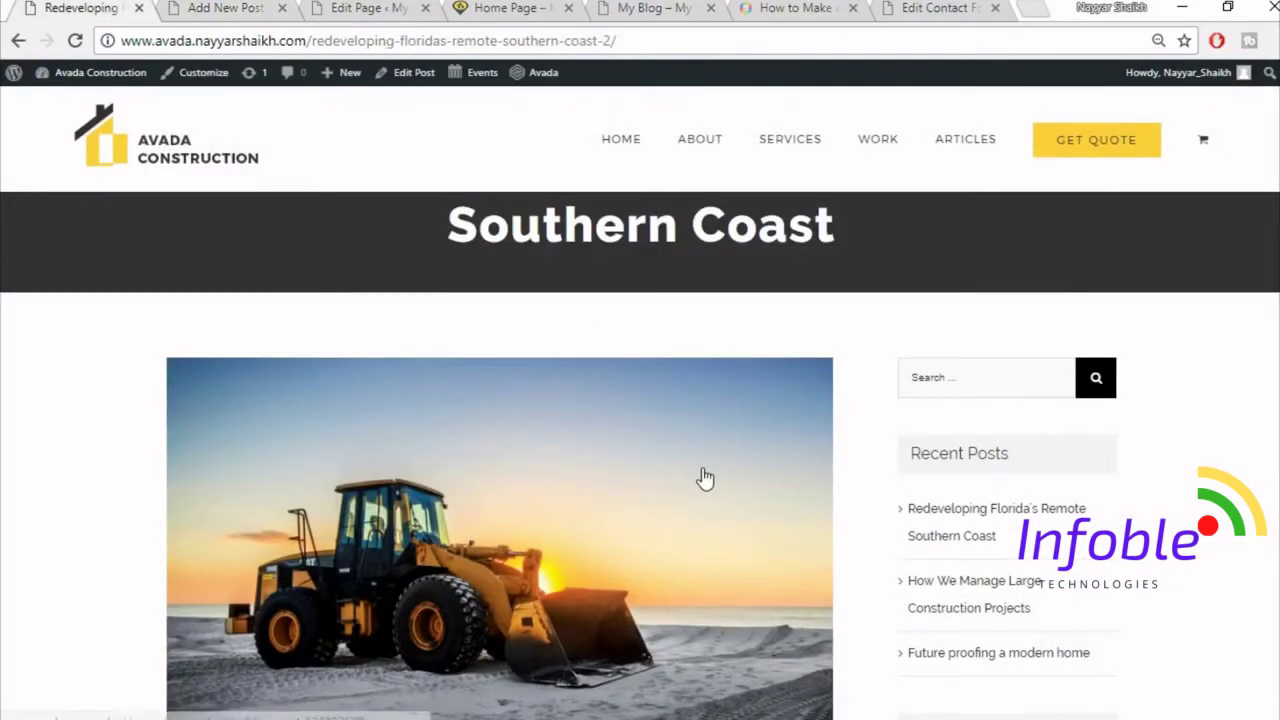
pyautogui.scroll(-5, 703, 477)
pyautogui.moveTo(160, 400); pyautogui.dragTo(600, 700)
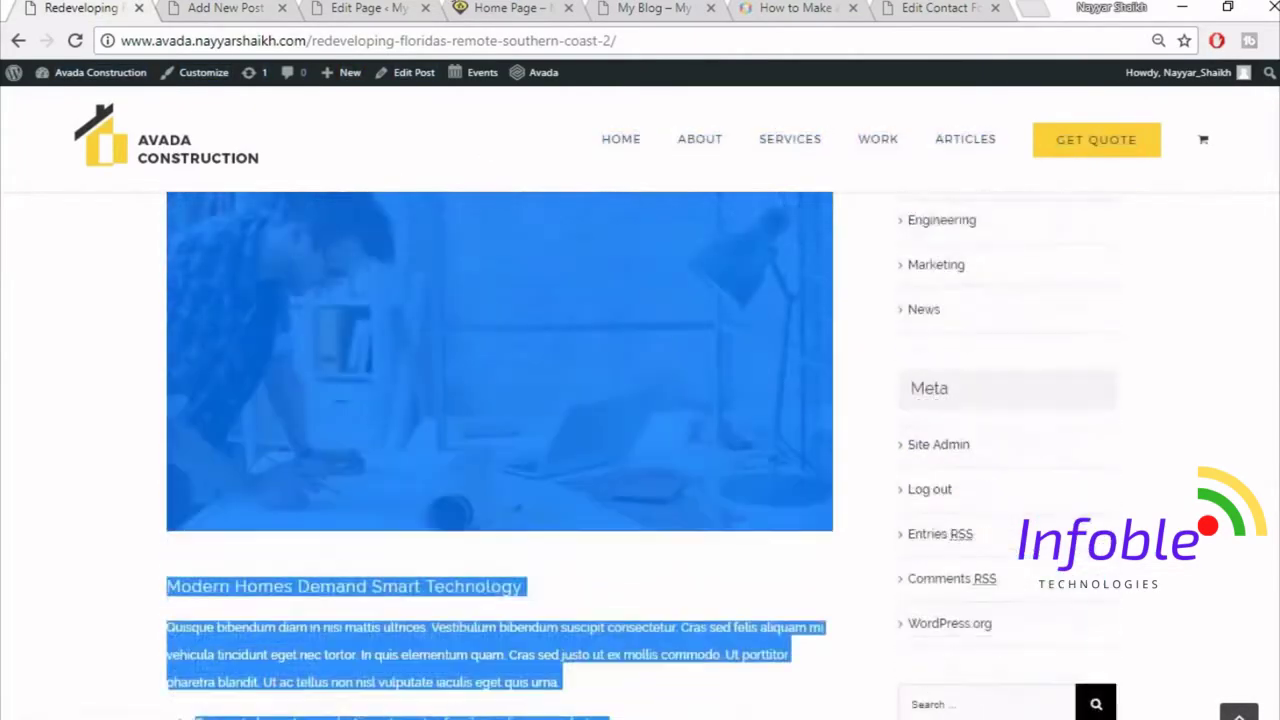
pyautogui.click(600, 600)
pyautogui.scroll(7, 600, 600)
pyautogui.moveTo(165, 562); pyautogui.dragTo(320, 376)
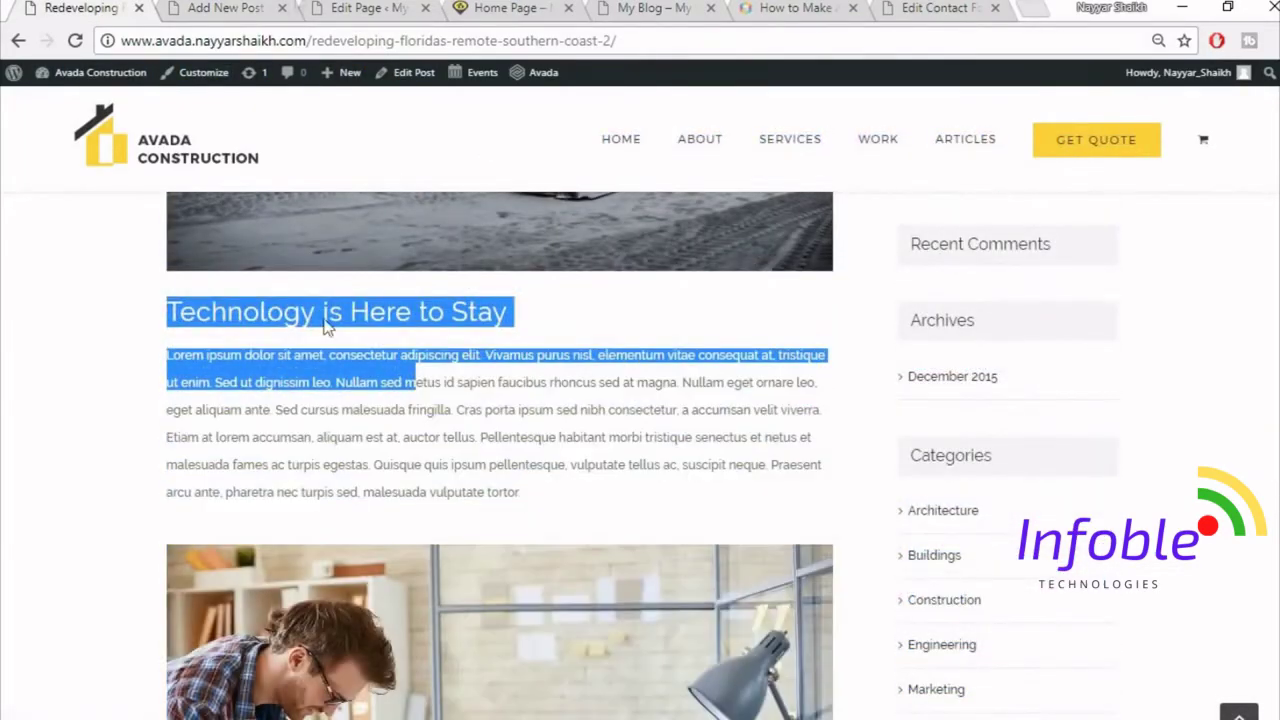
pyautogui.click(320, 378)
pyautogui.moveTo(168, 357); pyautogui.dragTo(586, 491)
pyautogui.hotkey('ctrl', 'c')
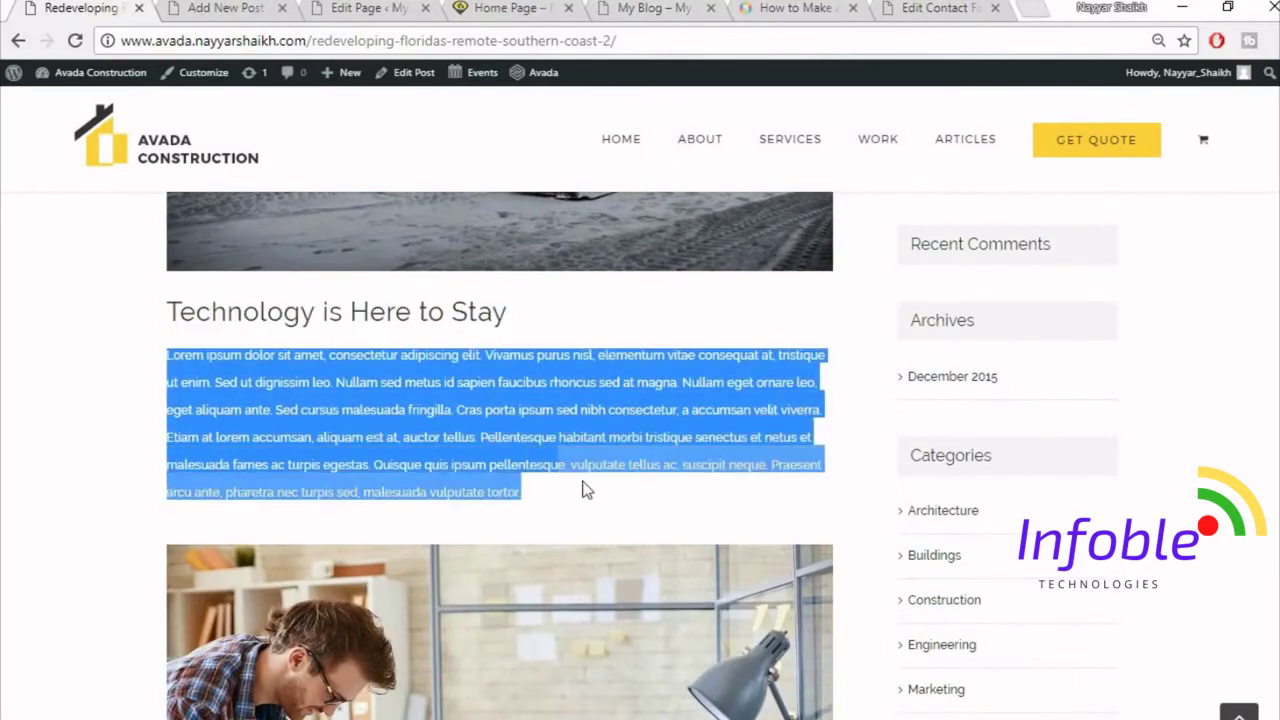
# - Paste the paragraph into the post body and split its first sentence onto its own line
pyautogui.click(235, 7)
pyautogui.hotkey('ctrl', 'v')
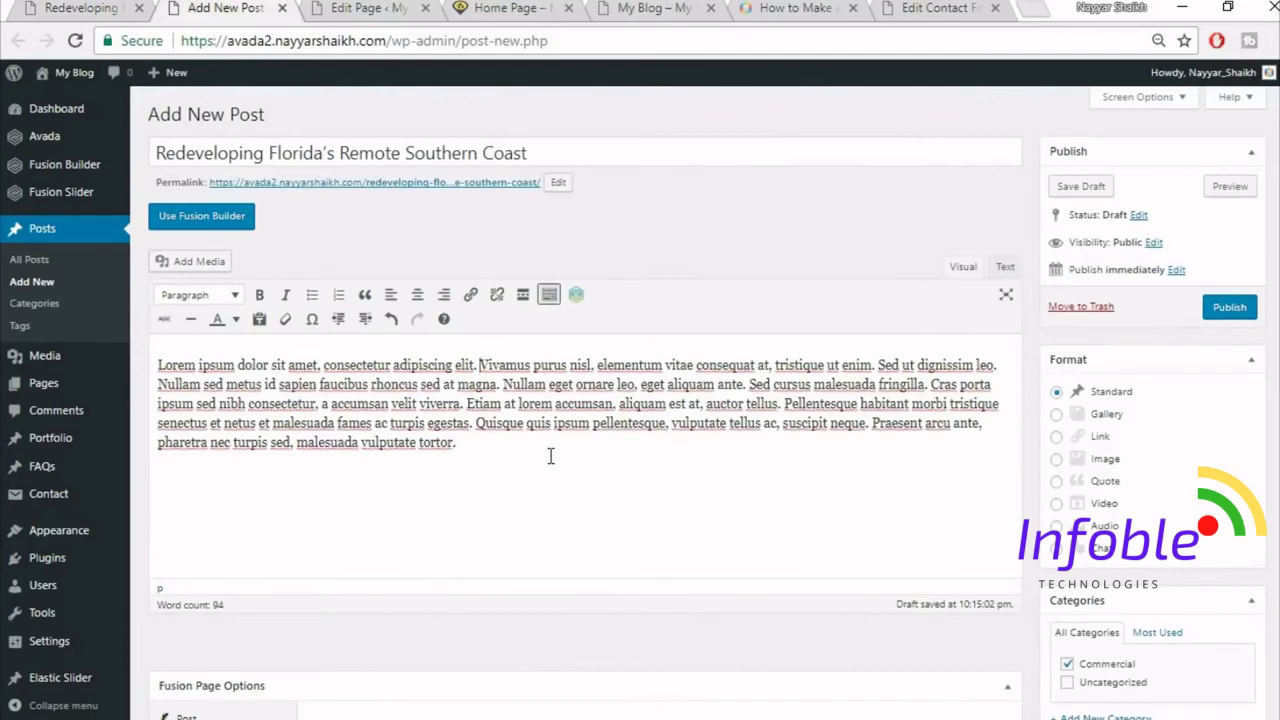
pyautogui.press('Return')
pyautogui.moveTo(486, 370); pyautogui.dragTo(159, 368)
# - Format the first line as Heading 2 to match the reference post's heading
pyautogui.click(122, 10)
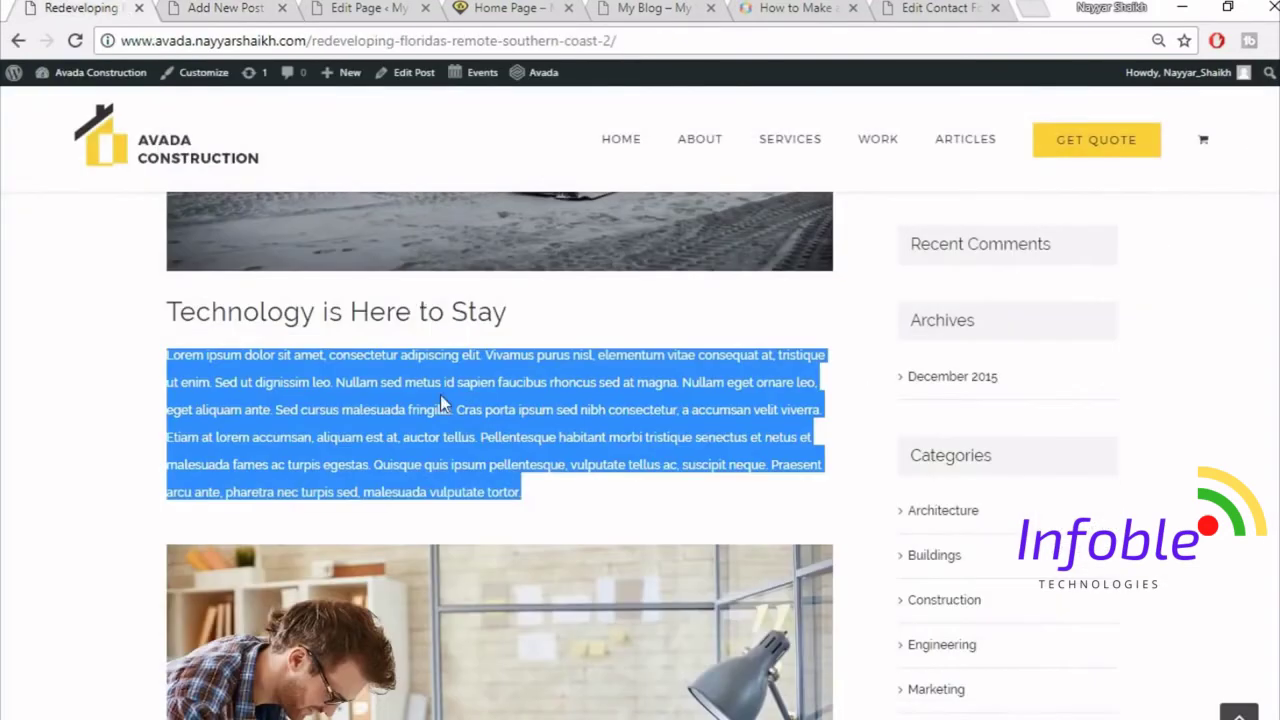
pyautogui.click(441, 402)
pyautogui.moveTo(176, 305); pyautogui.dragTo(466, 310)
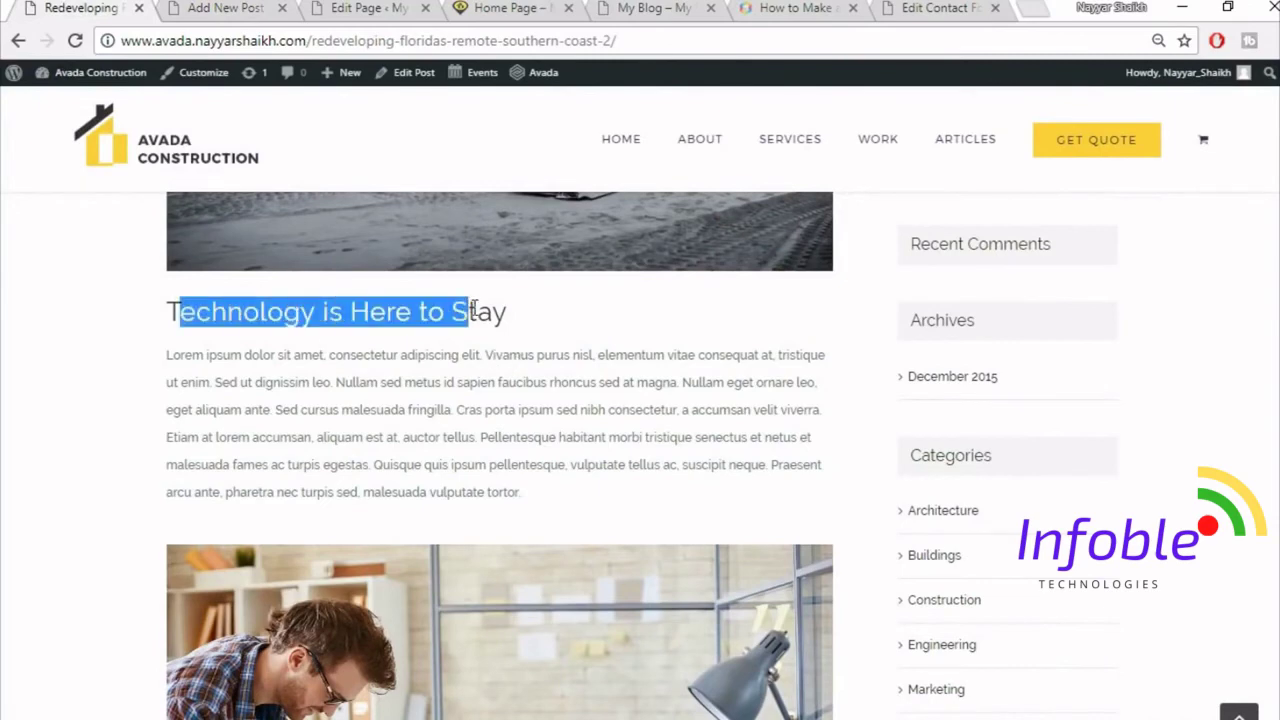
pyautogui.click(417, 403)
pyautogui.click(220, 8)
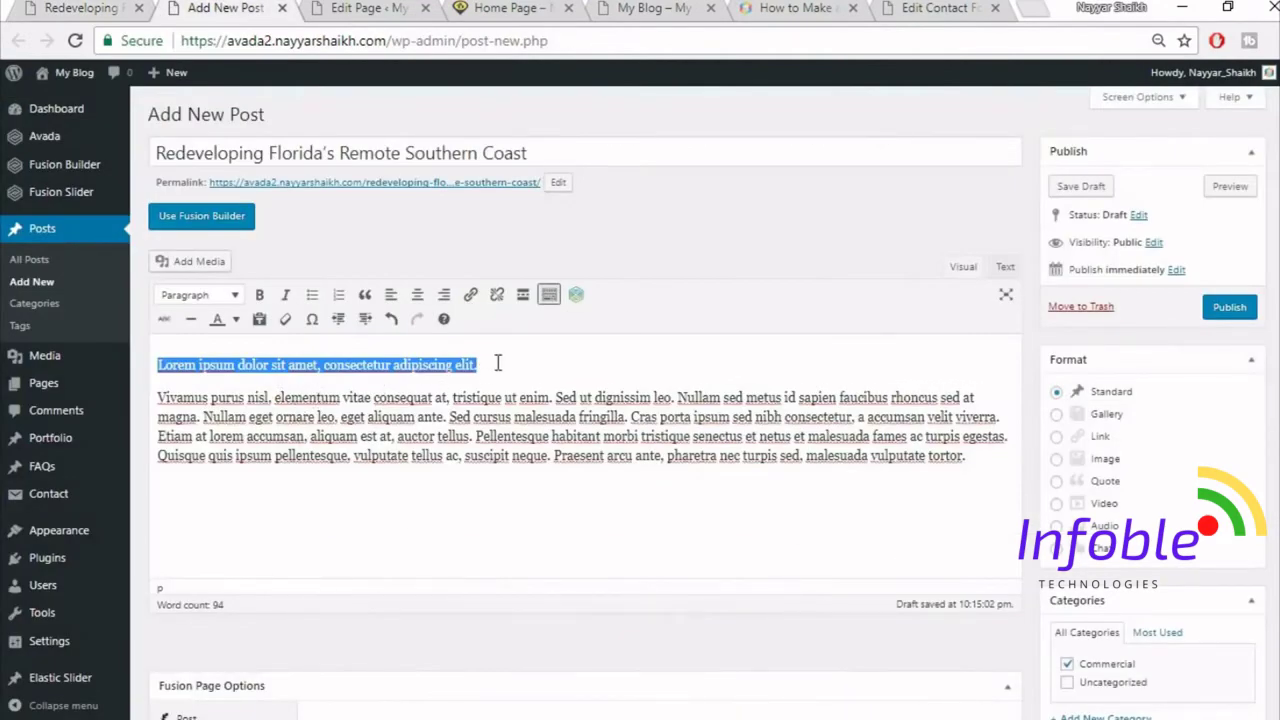
pyautogui.click(212, 295)
pyautogui.click(257, 400)
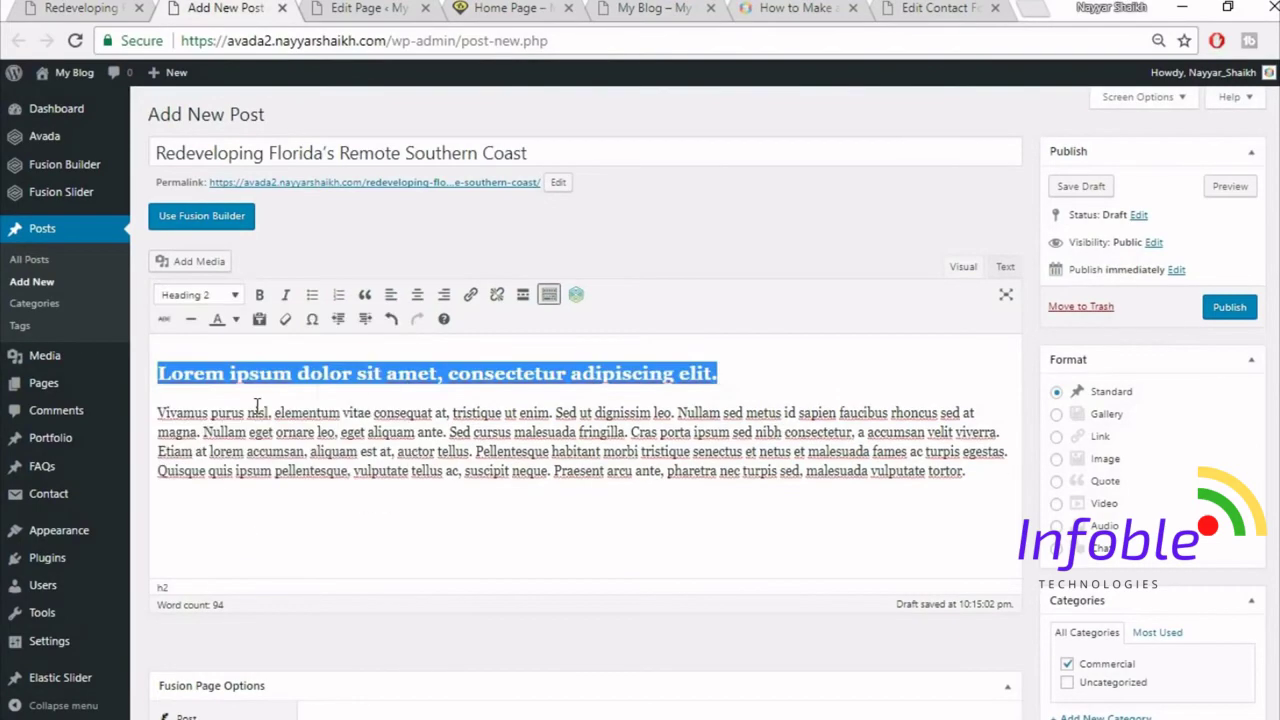
pyautogui.click(358, 392)
pyautogui.click(86, 7)
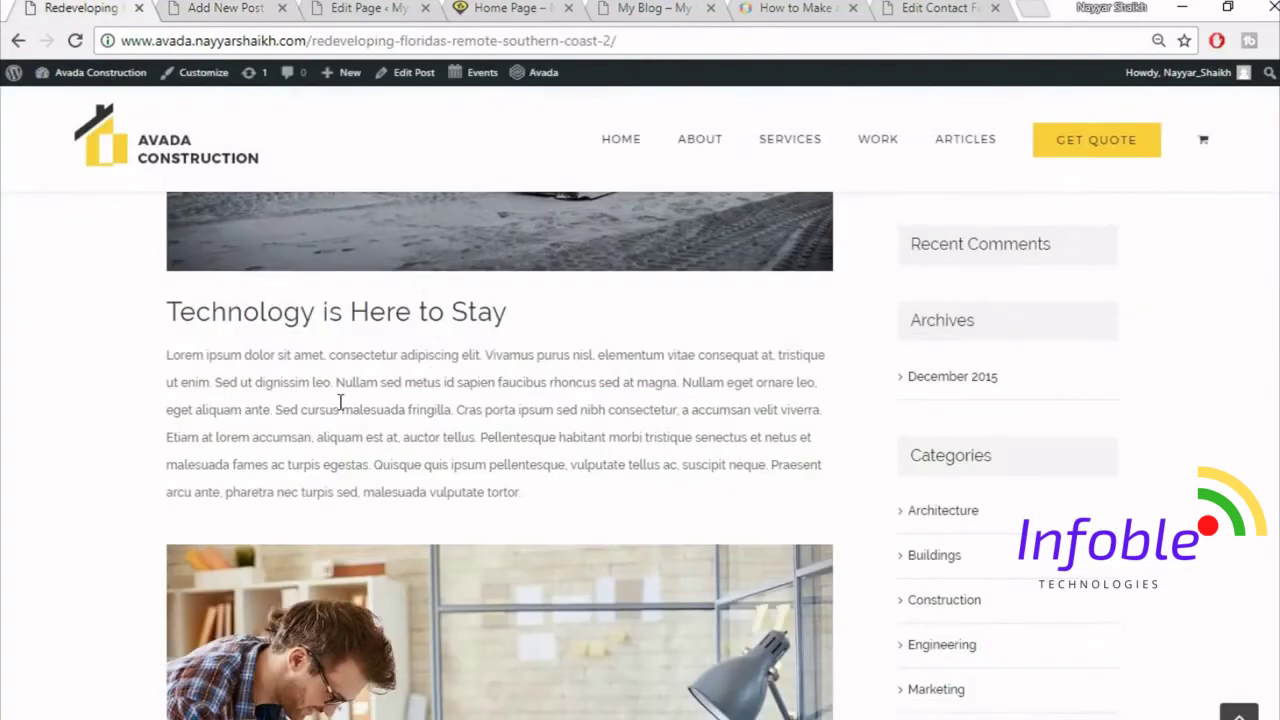
pyautogui.scroll(-1, 522, 357)
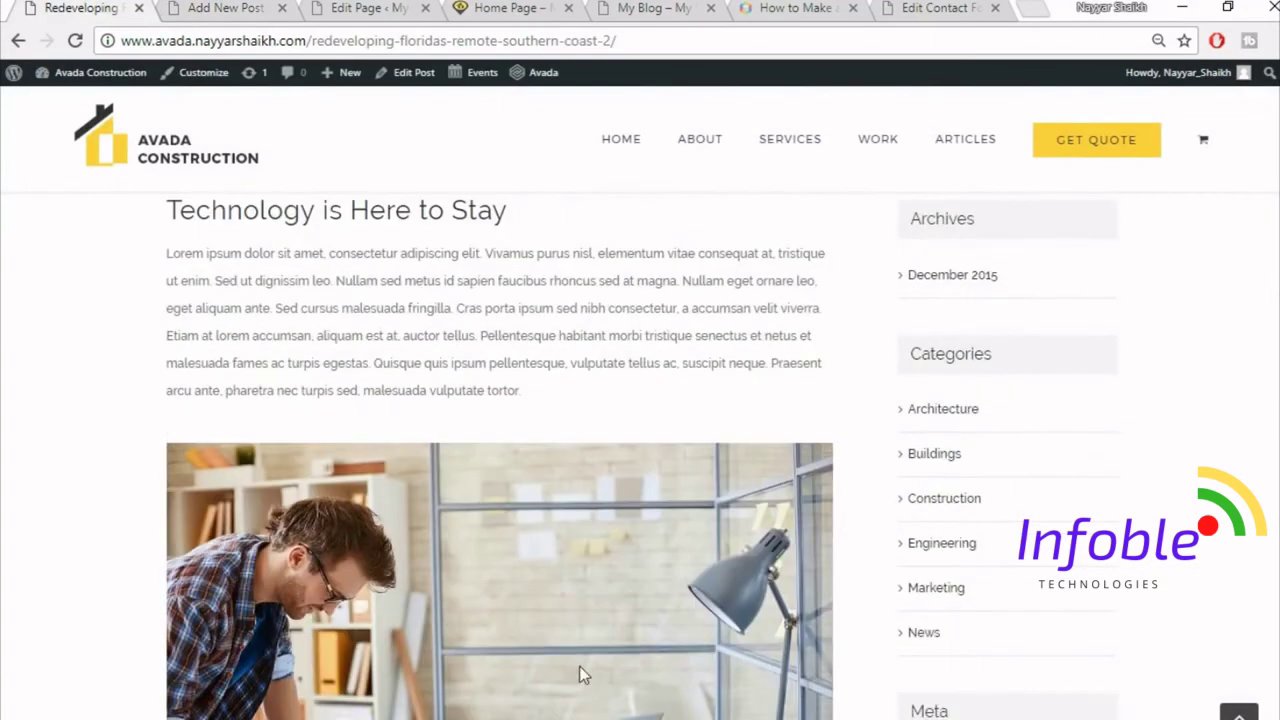
pyautogui.scroll(-2, 580, 670)
pyautogui.click(224, 9)
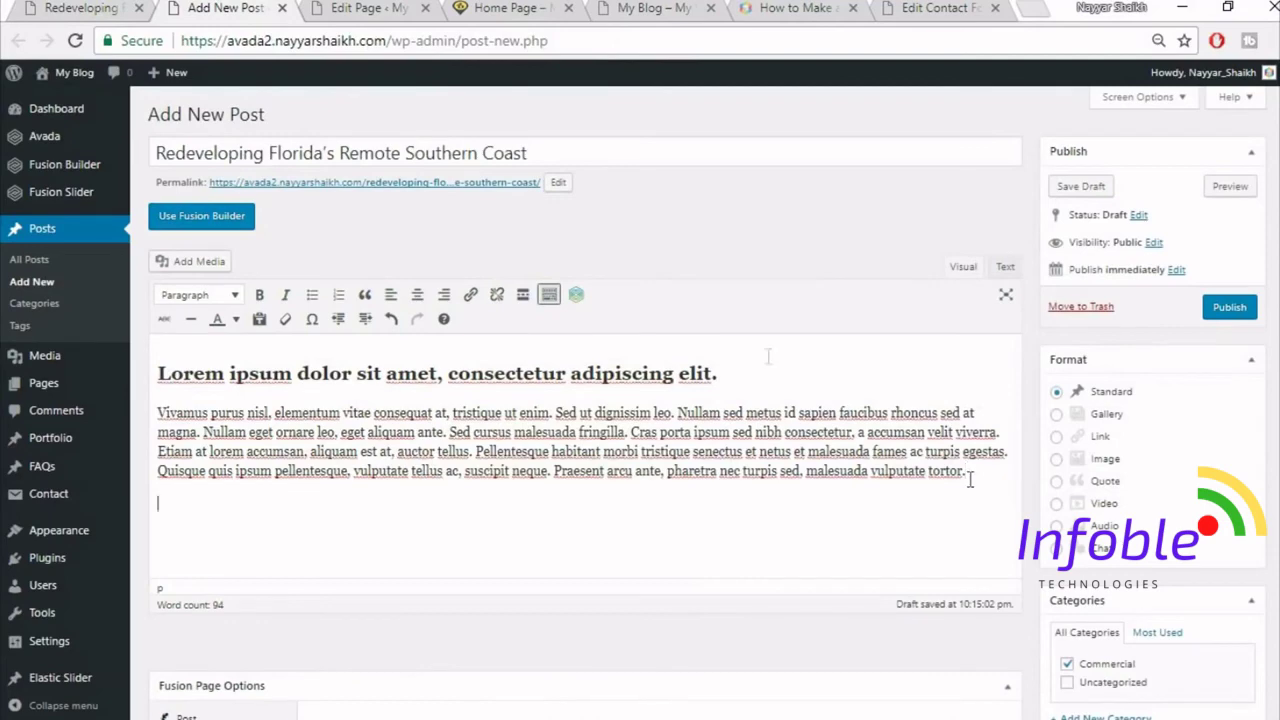
# - Insert the staircase photo from the Media Library into the post
pyautogui.click(208, 262)
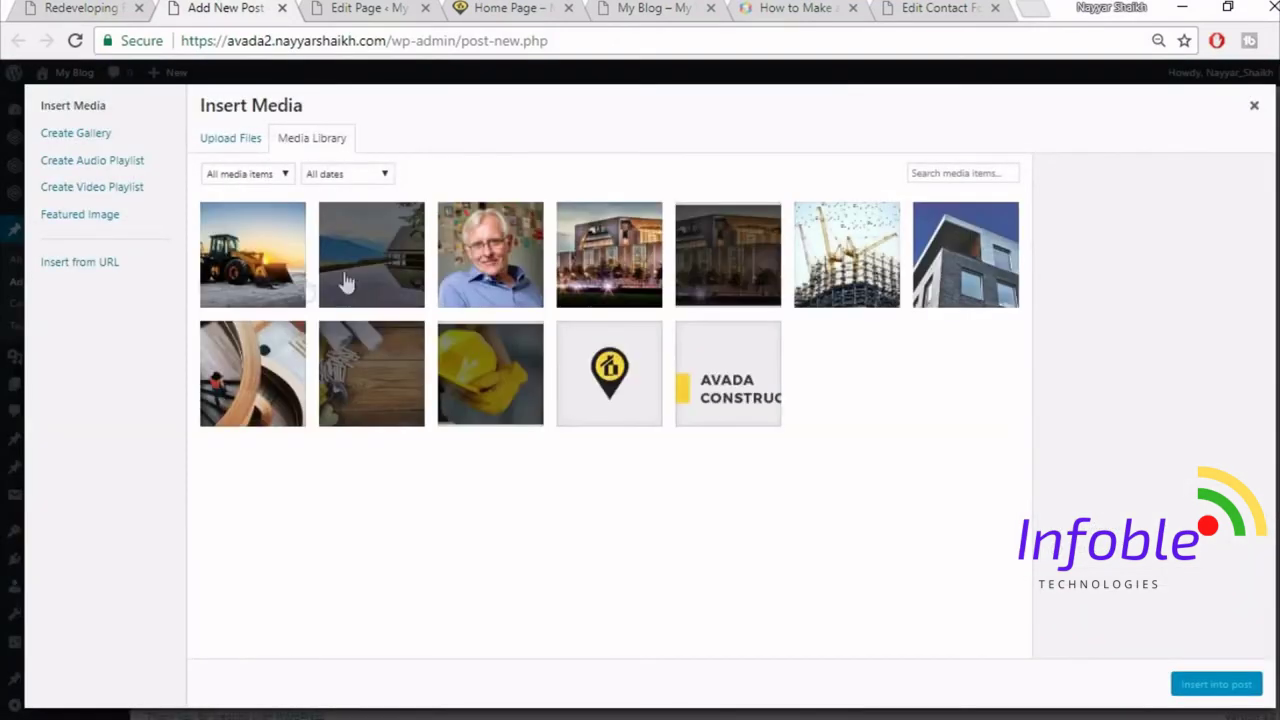
pyautogui.click(292, 372)
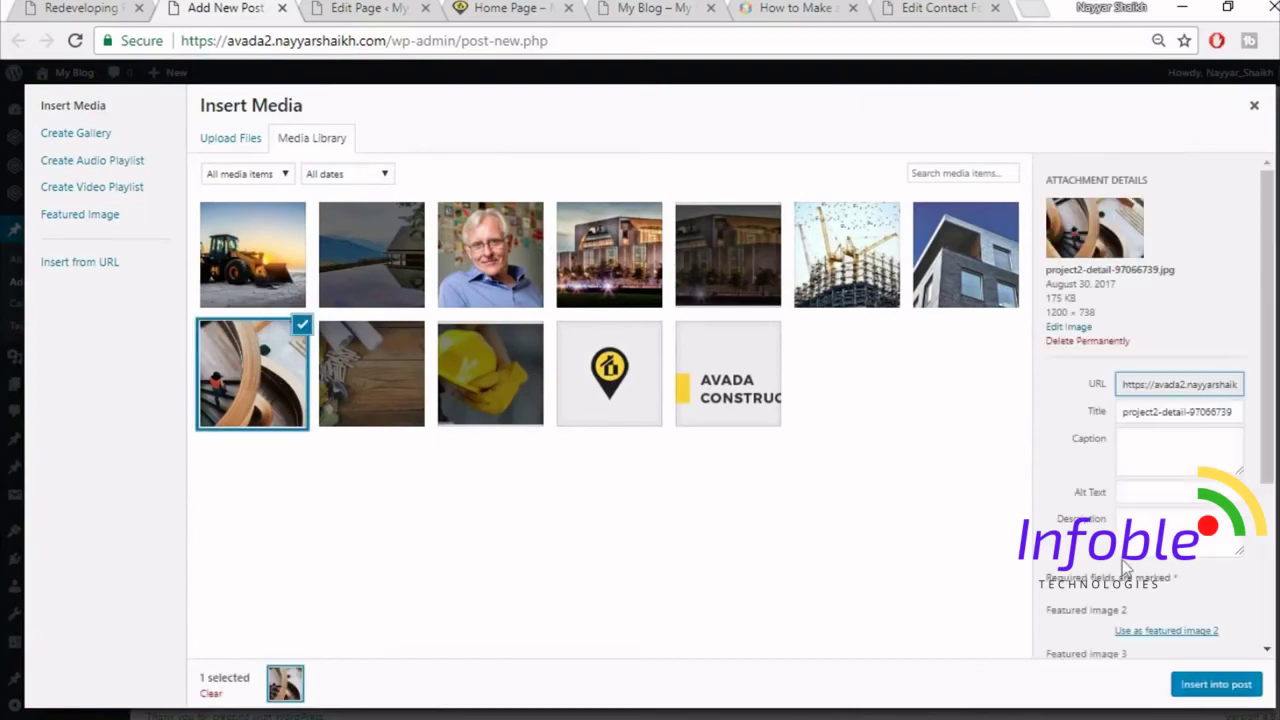
pyautogui.click(1215, 684)
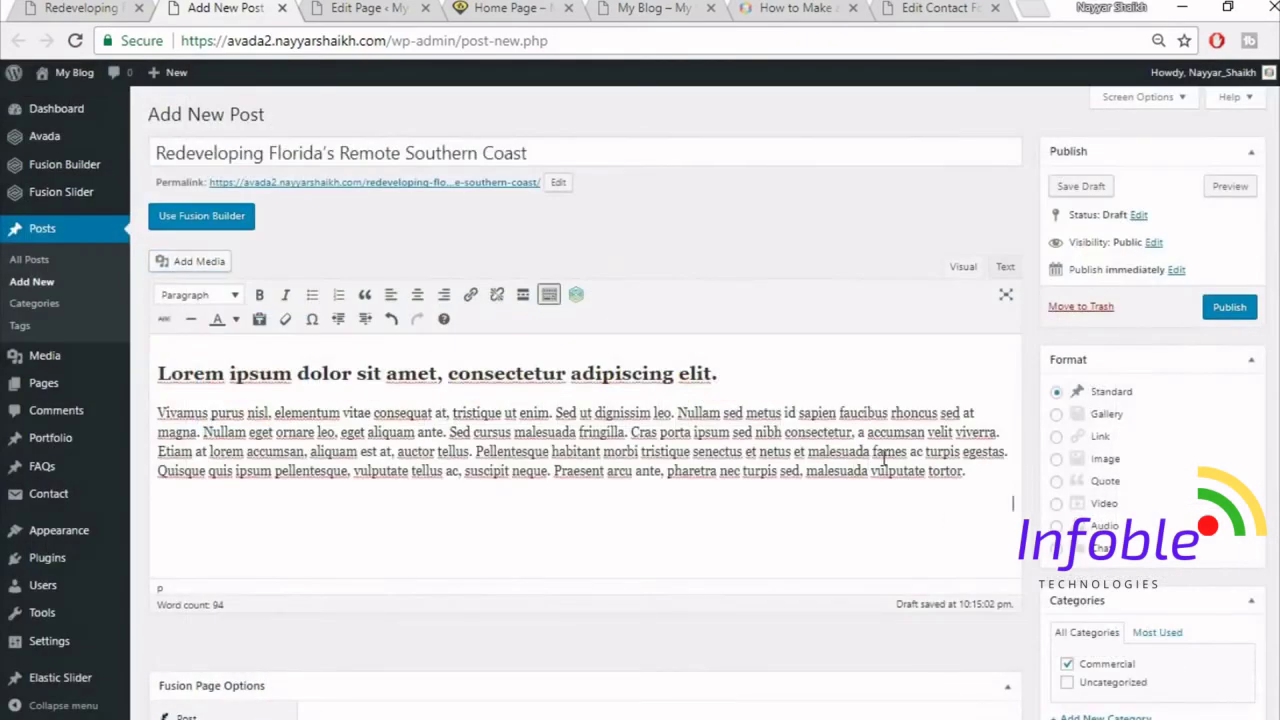
pyautogui.scroll(-1, 897, 465)
pyautogui.scroll(-2, 897, 465)
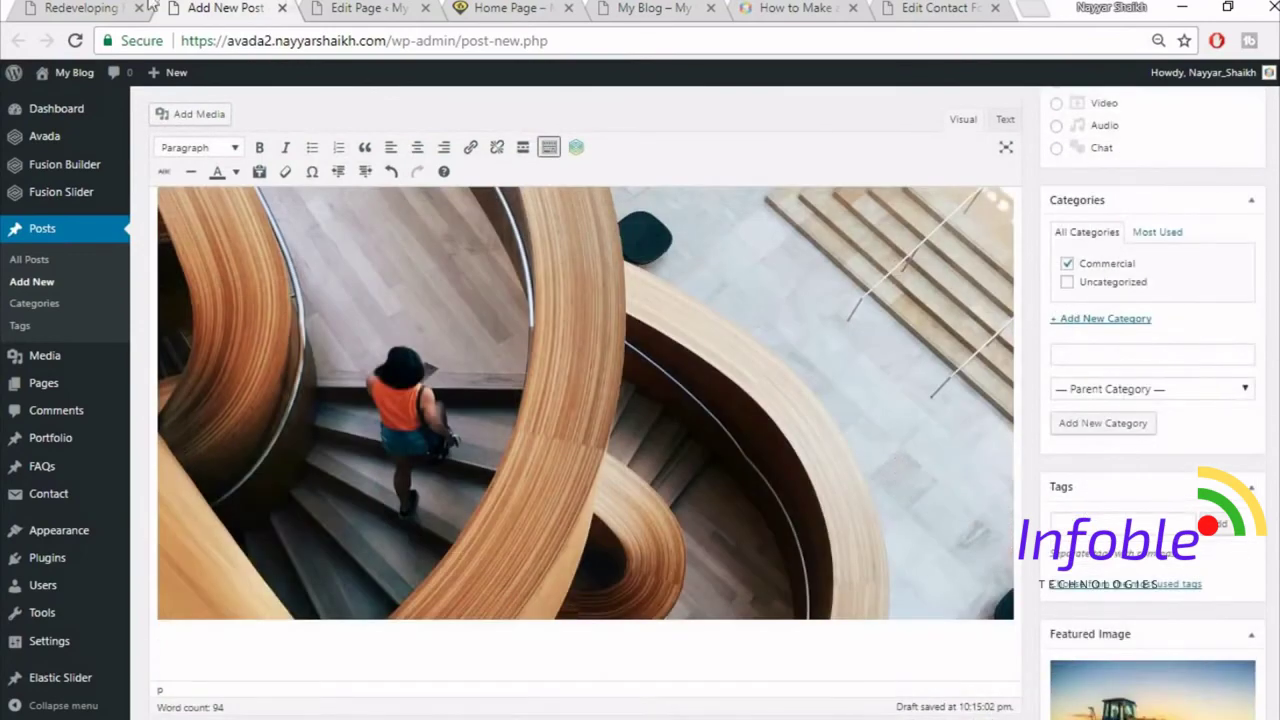
# - Copy the paragraph under 'Modern Homes Demand Smart Technology' and paste it below the image
pyautogui.click(117, 6)
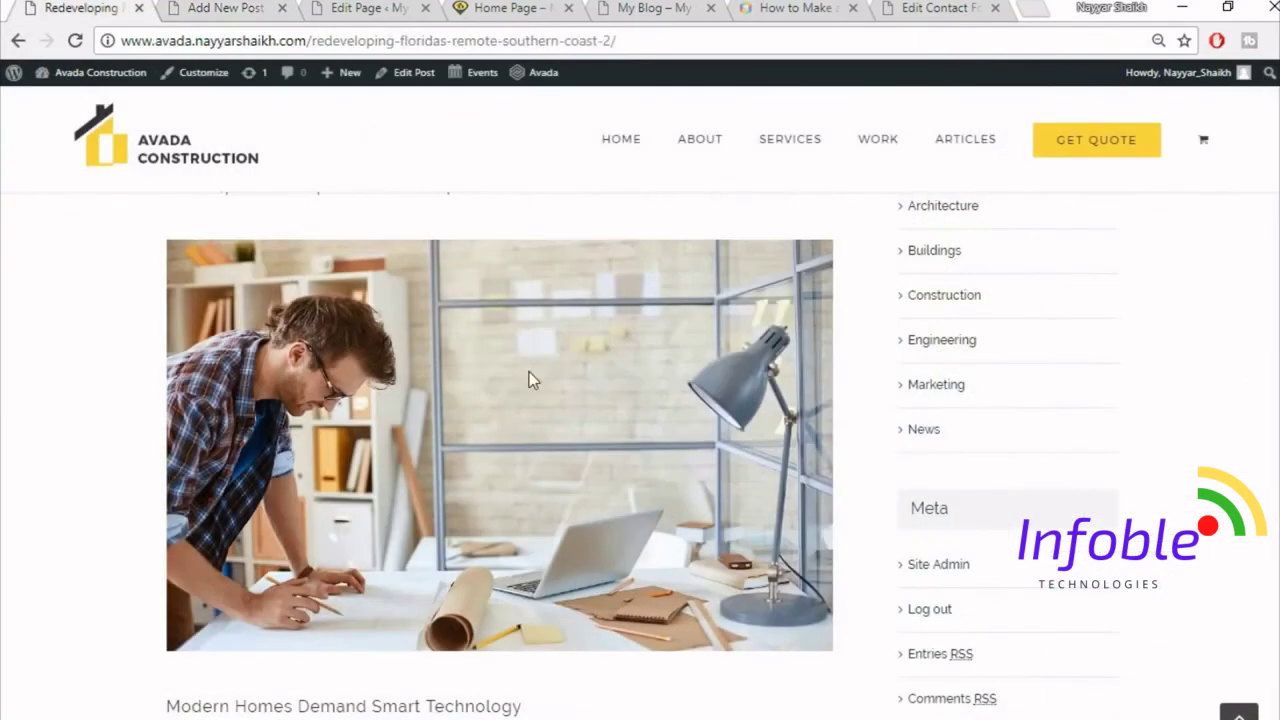
pyautogui.scroll(-4, 530, 380)
pyautogui.scroll(-1, 531, 425)
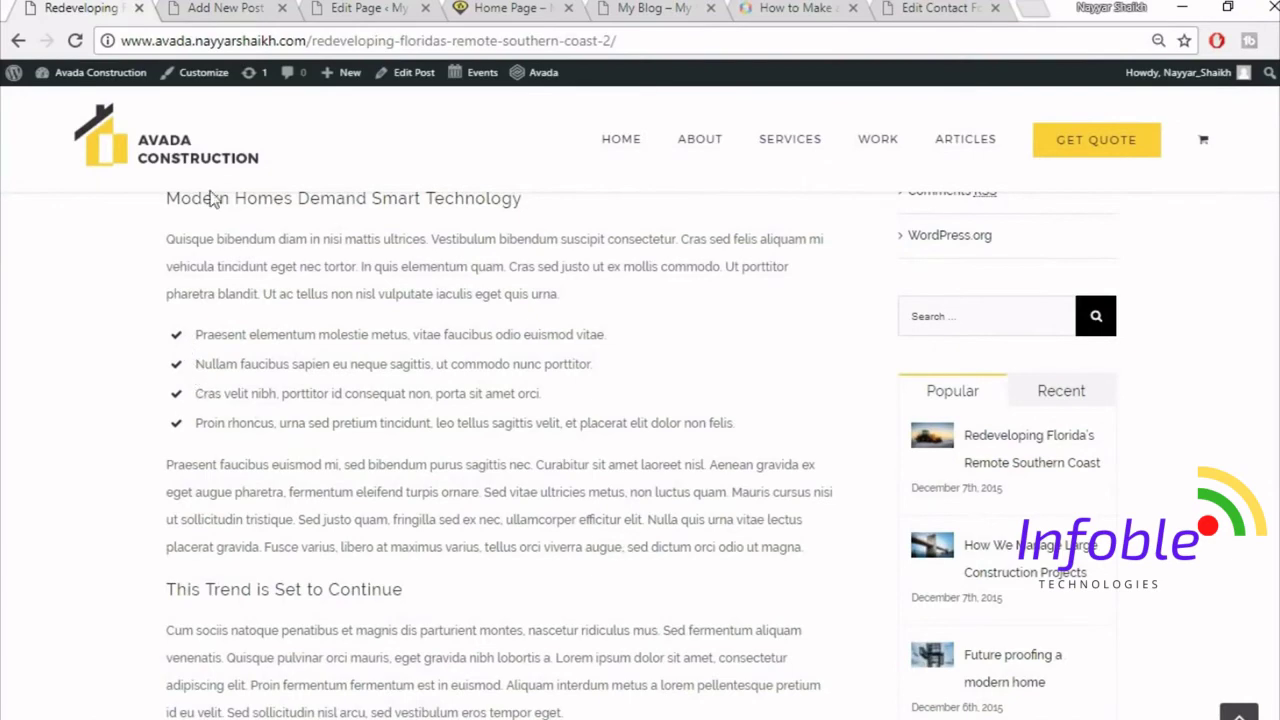
pyautogui.click(207, 8)
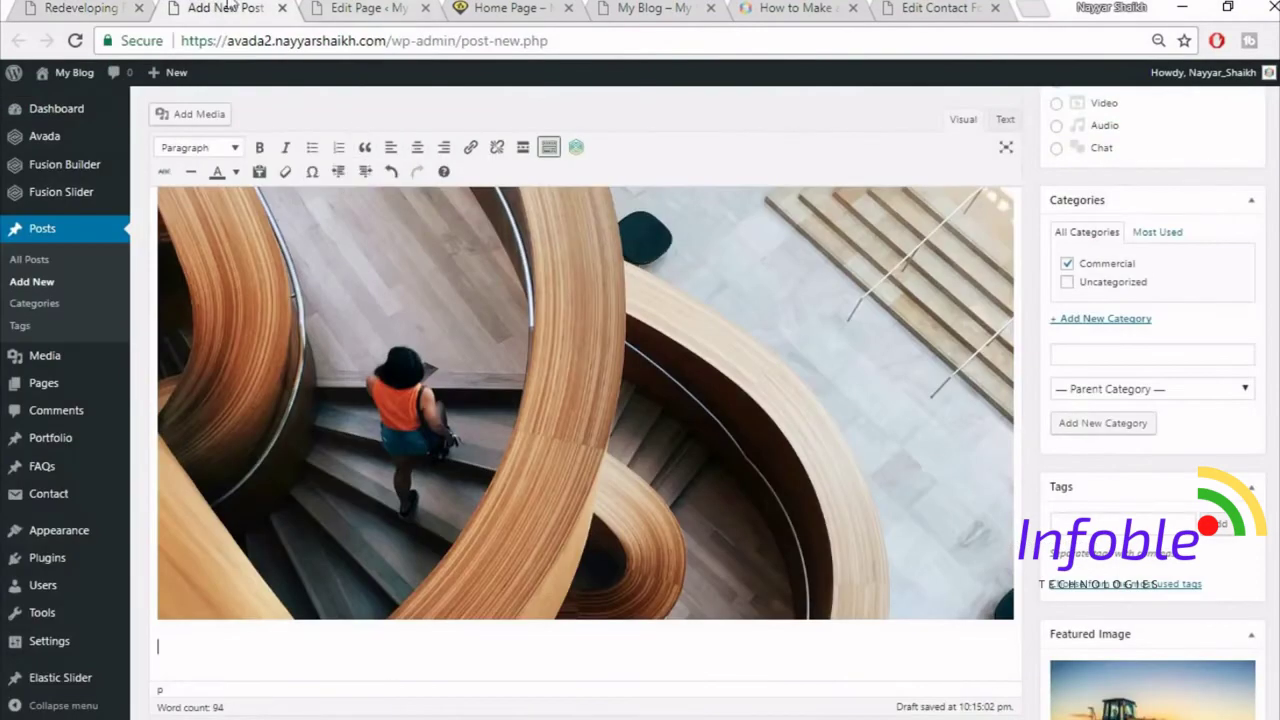
pyautogui.click(118, 7)
pyautogui.tripleClick(248, 240)
pyautogui.hotkey('ctrl', 'c')
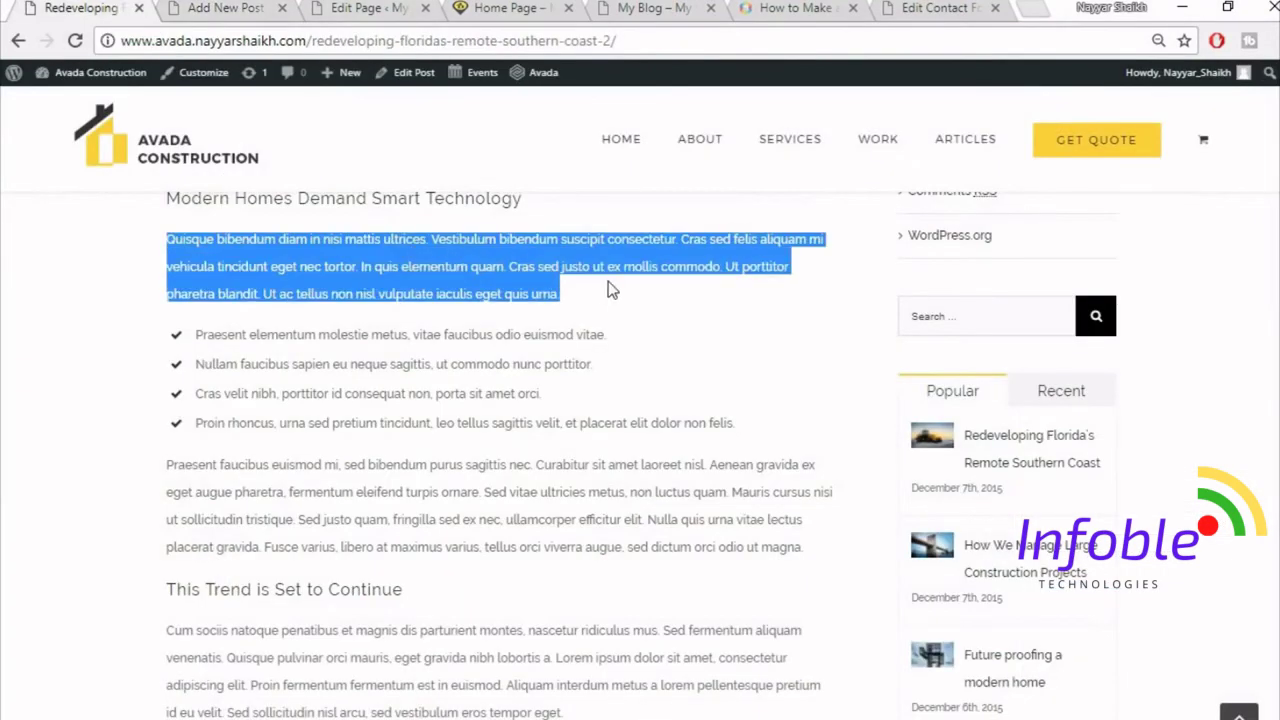
pyautogui.click(253, 7)
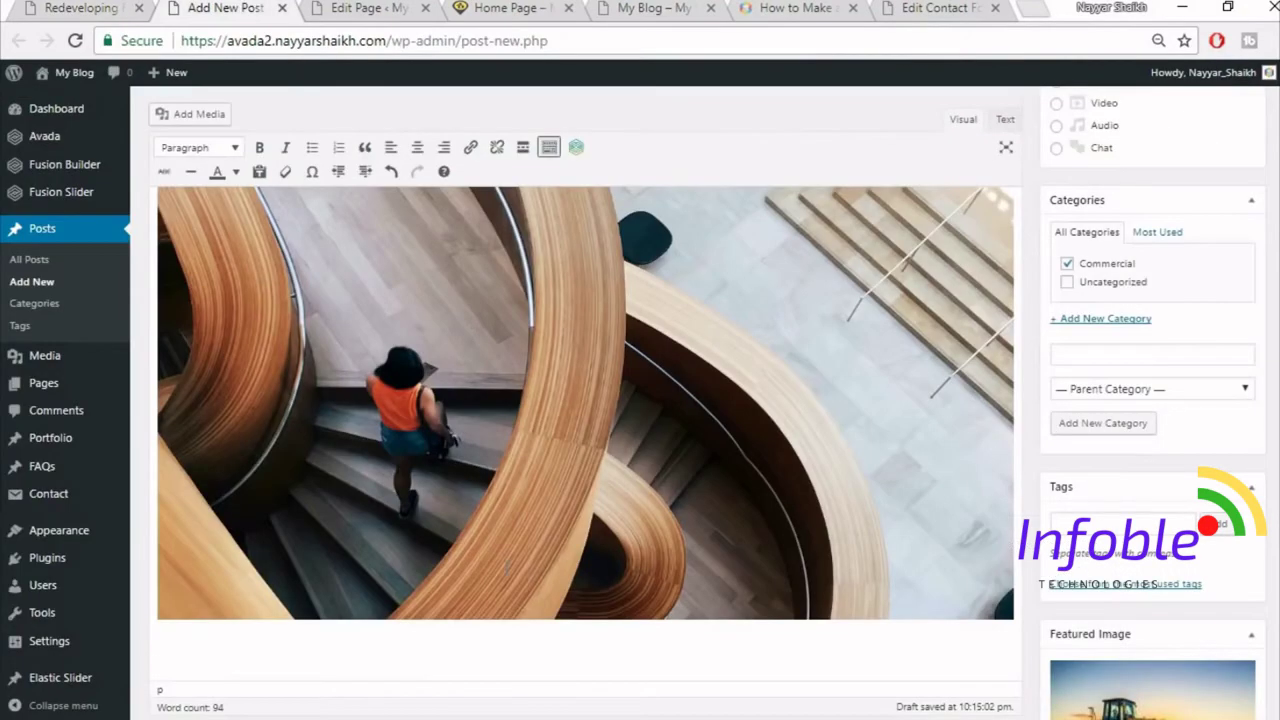
pyautogui.hotkey('ctrl', 'v')
# - Split the pasted text into four lines and make them a bulleted list
pyautogui.scroll(-2, 585, 540)
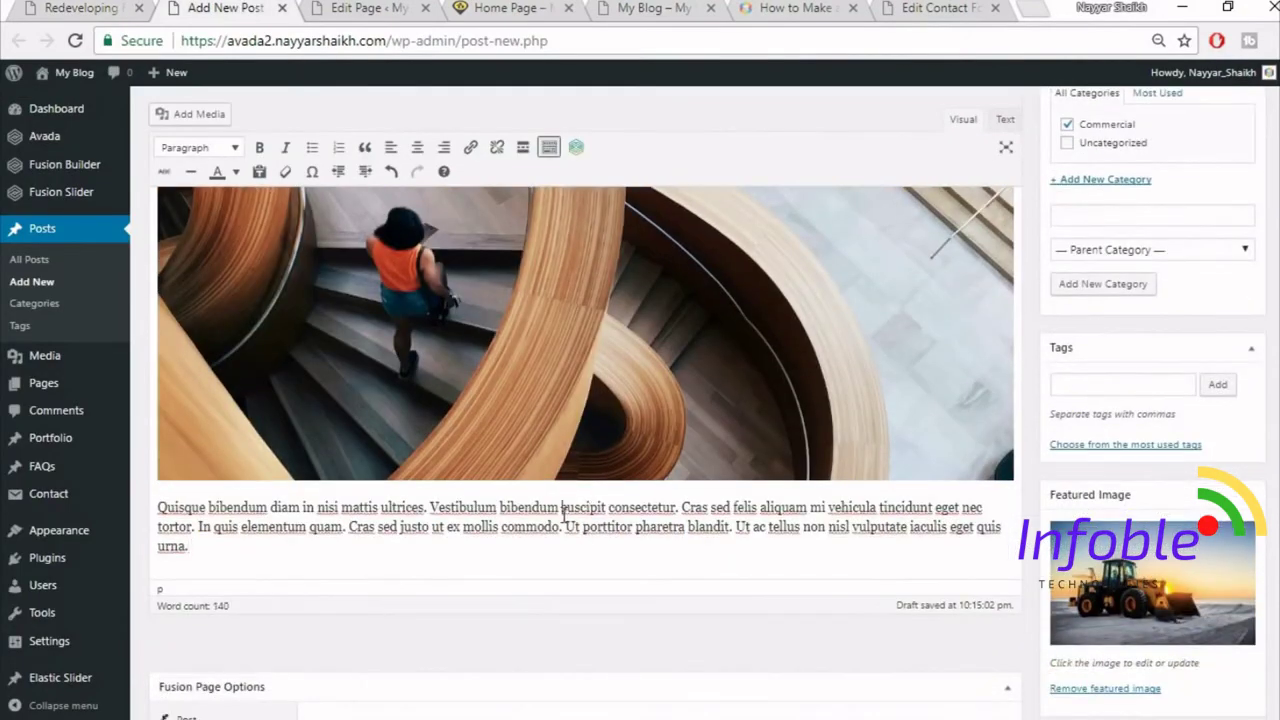
pyautogui.click(564, 514)
pyautogui.press('Return')
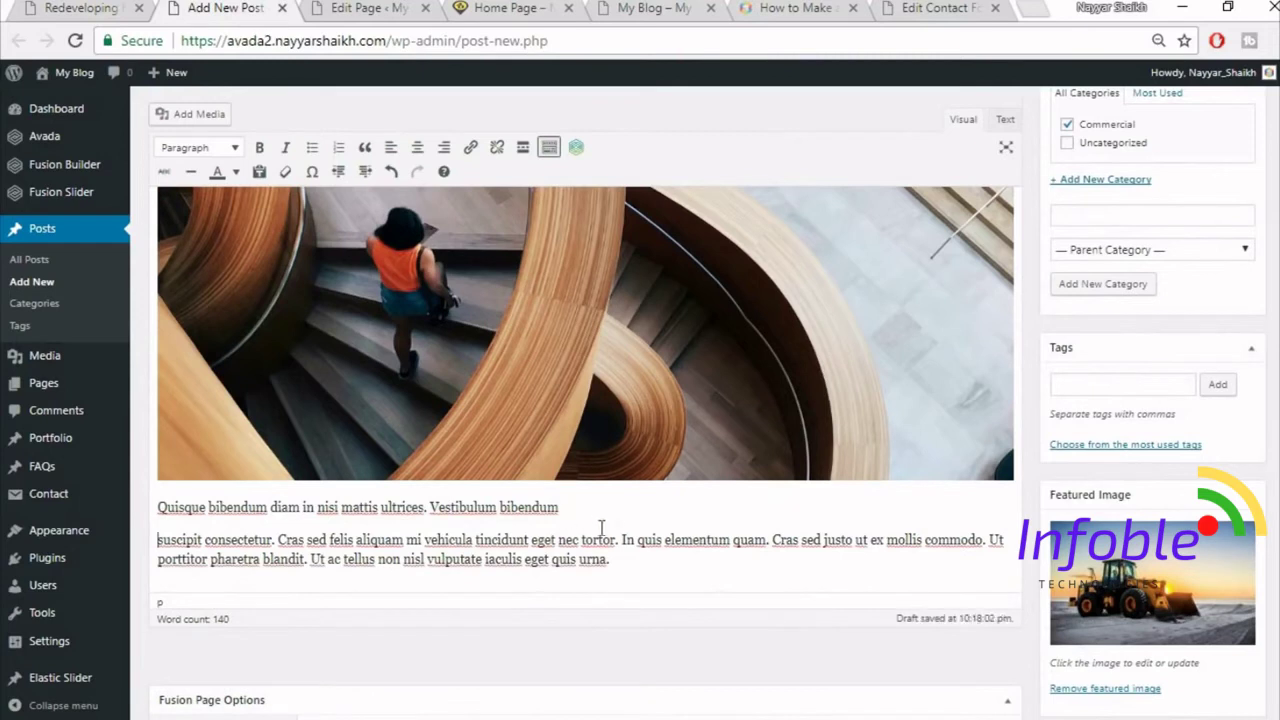
pyautogui.keyDown('shift'); pyautogui.click(625, 538); pyautogui.keyUp('shift')
pyautogui.click(632, 535)
pyautogui.press('Return')
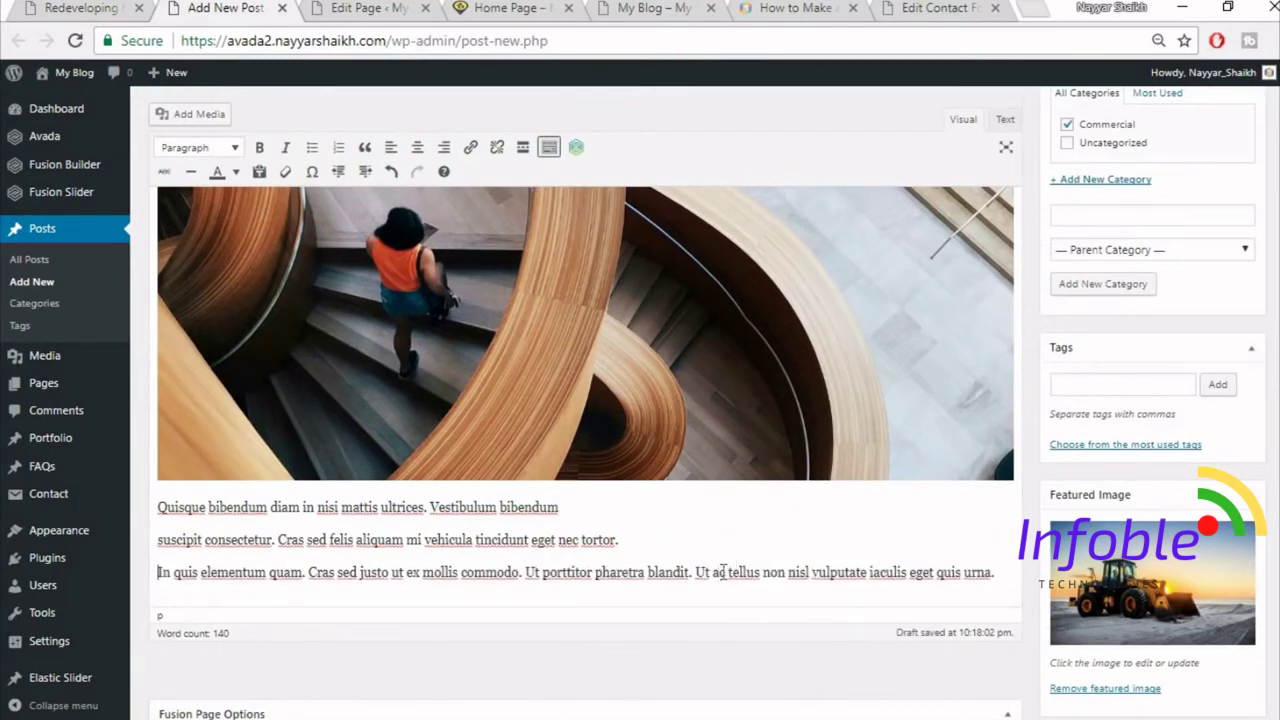
pyautogui.press('Return')
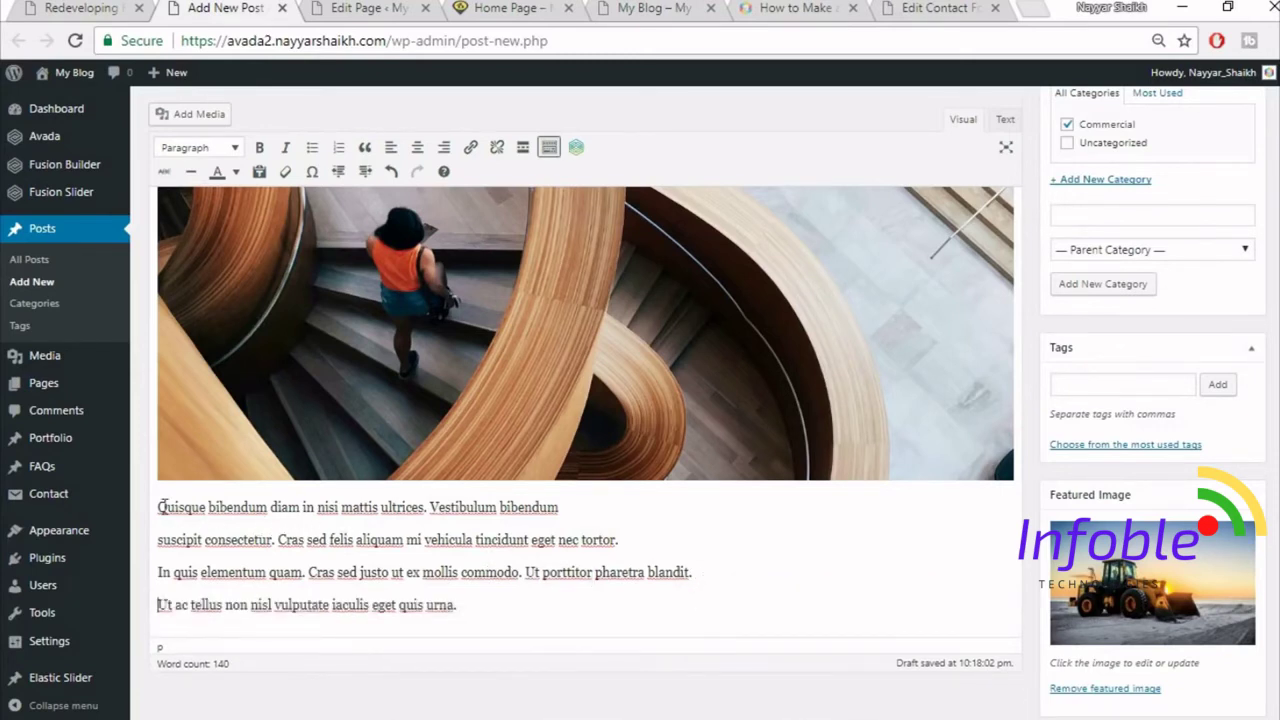
pyautogui.moveTo(158, 507); pyautogui.dragTo(546, 593)
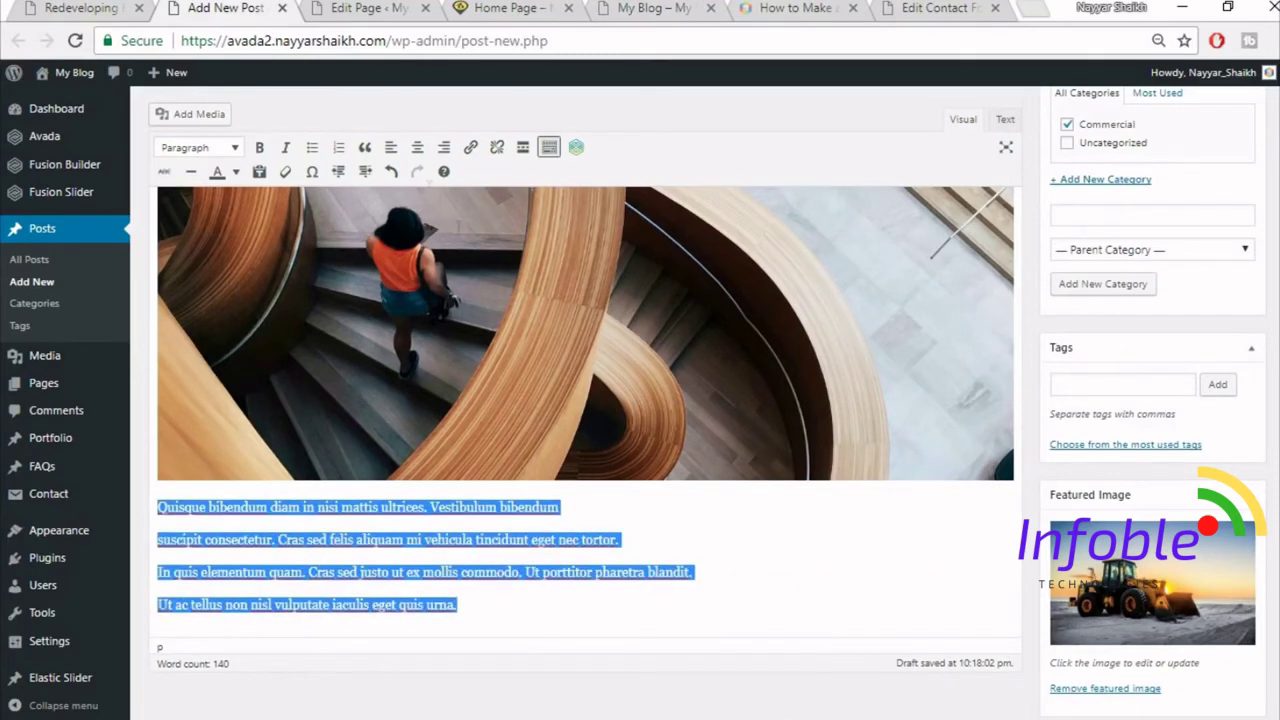
pyautogui.click(308, 154)
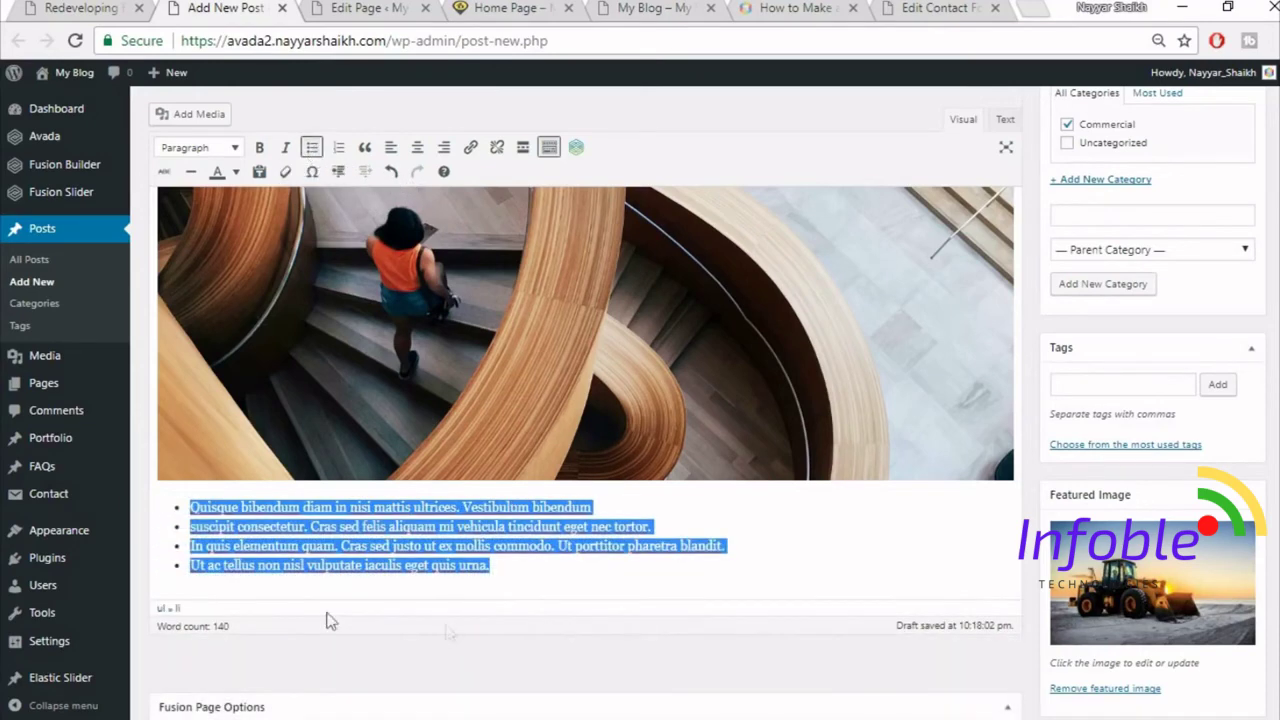
pyautogui.click(322, 566)
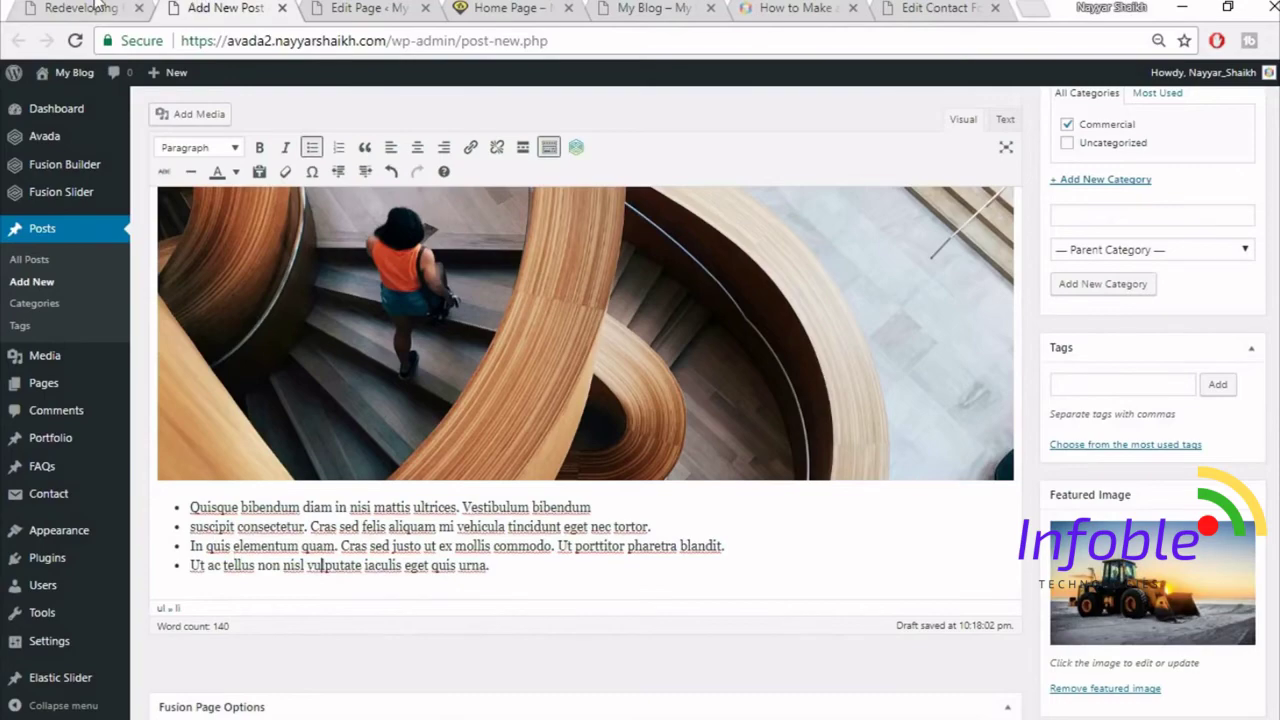
# - Select the Cum sociis paragraph under 'This Trend is Set to Continue' on the live post
pyautogui.click(97, 7)
pyautogui.scroll(-4, 561, 519)
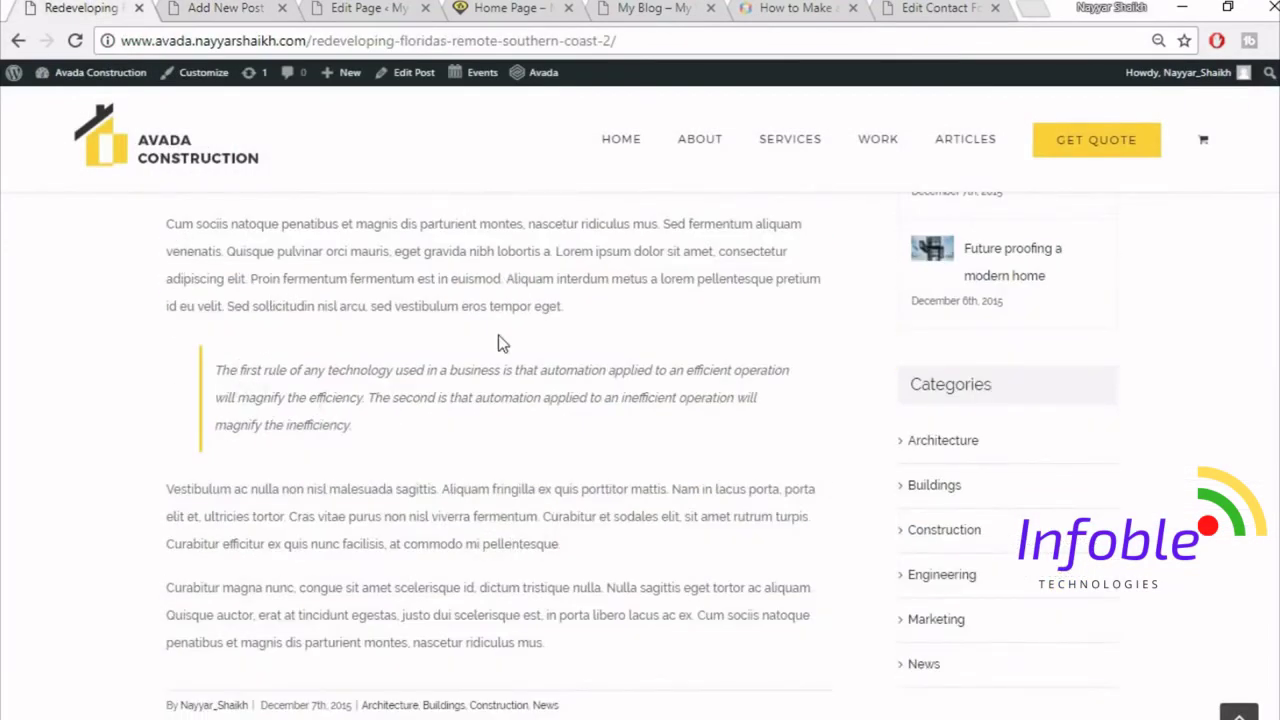
pyautogui.scroll(1, 502, 343)
pyautogui.moveTo(172, 322); pyautogui.dragTo(677, 437)
pyautogui.click(590, 420)
pyautogui.moveTo(590, 420); pyautogui.dragTo(125, 320)
pyautogui.hotkey('ctrl', 'c')
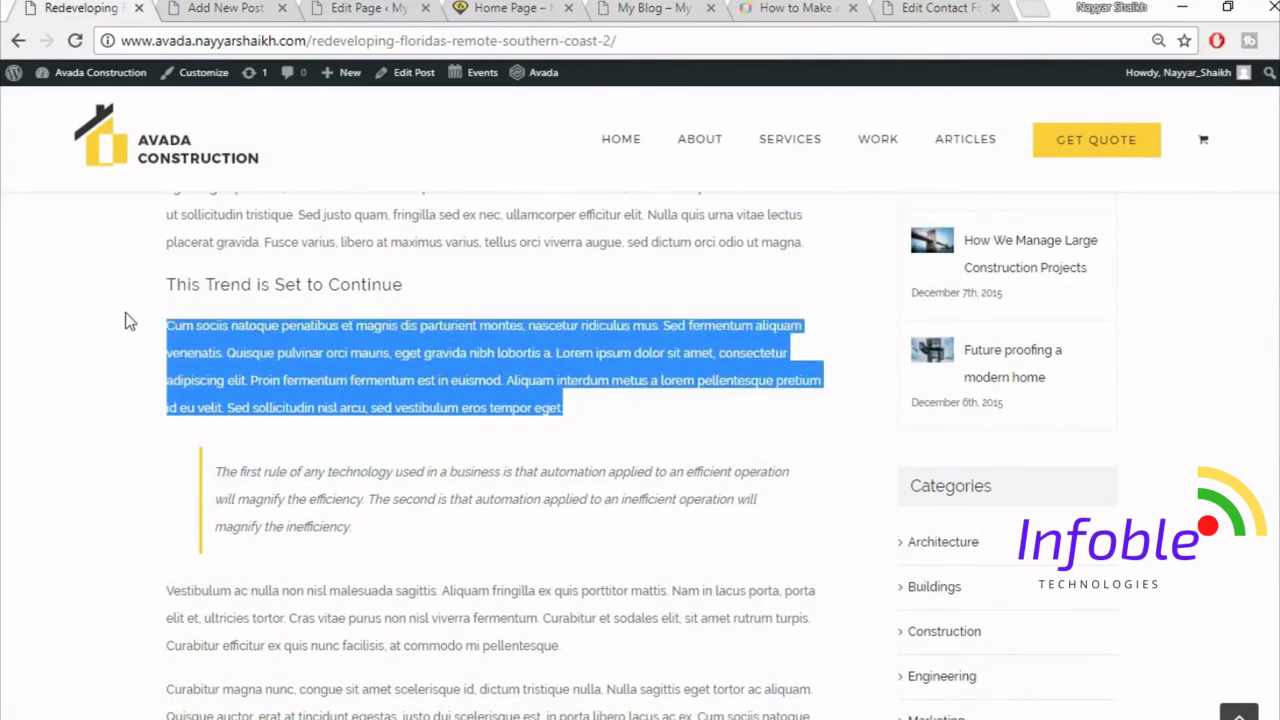
pyautogui.click(263, 6)
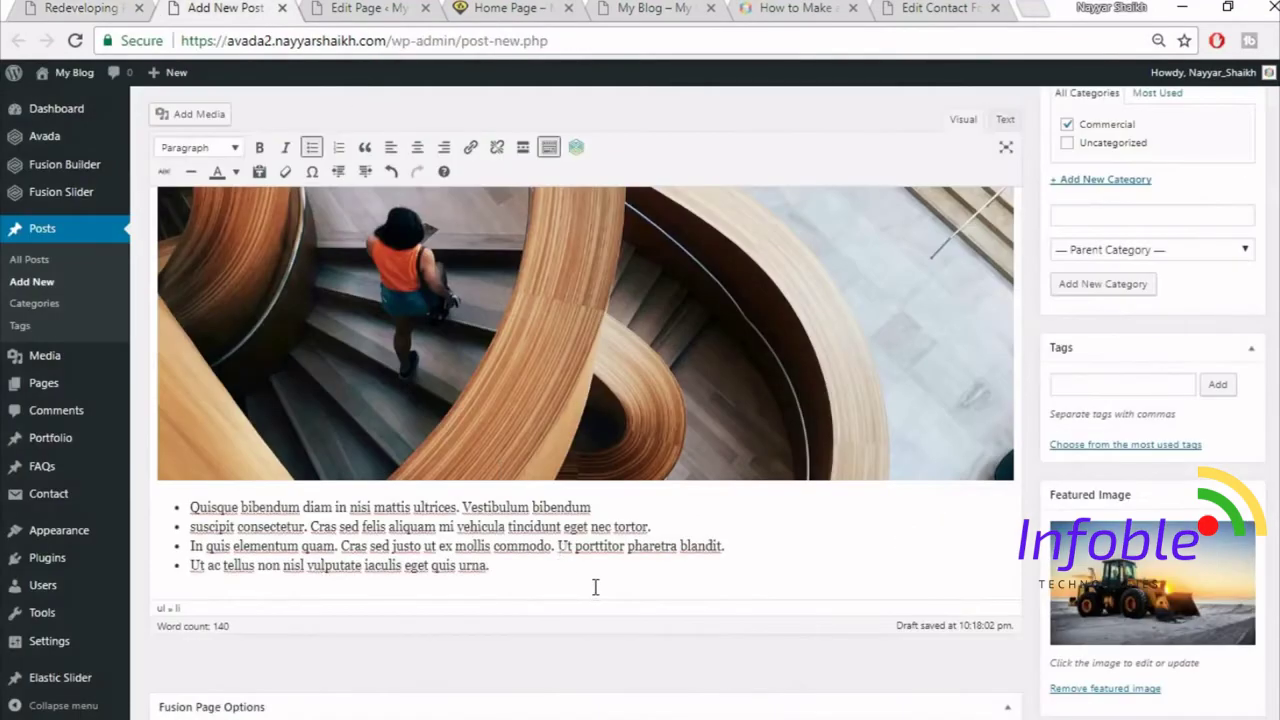
# - Paste the Cum sociis paragraph as a new paragraph below the bulleted list
pyautogui.press('Return')
pyautogui.press('Return')
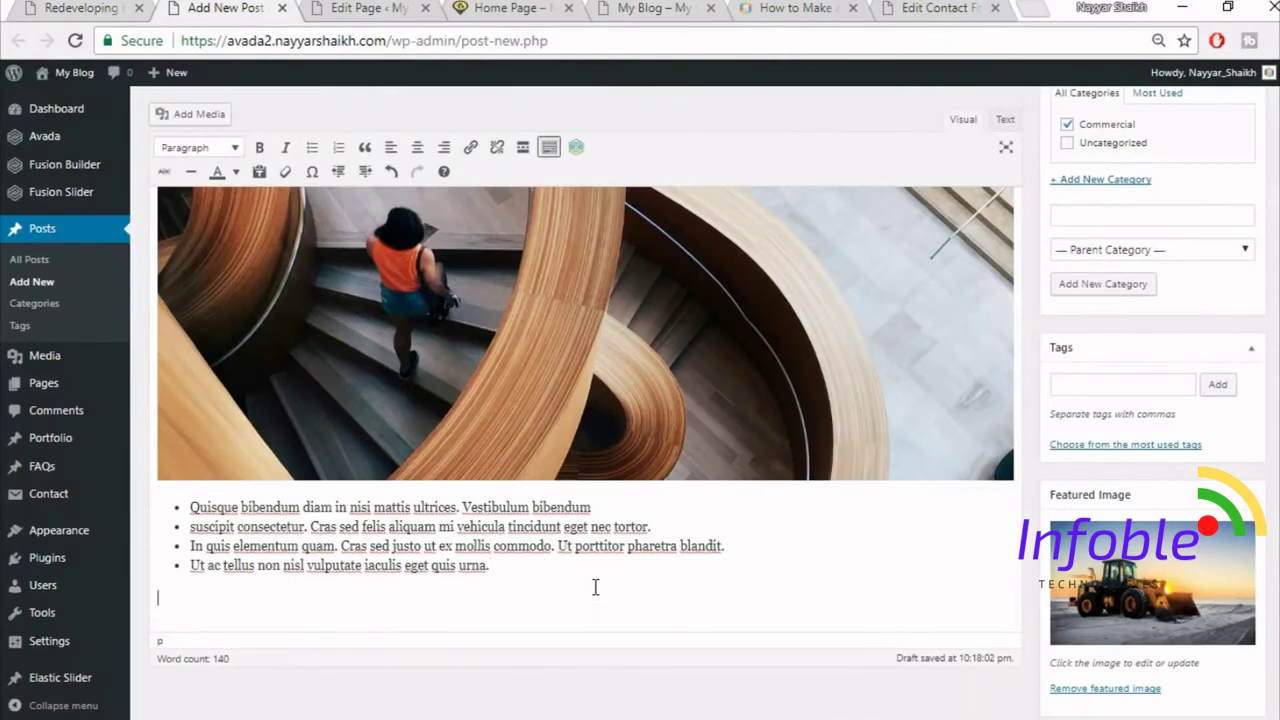
pyautogui.hotkey('ctrl', 'v')
pyautogui.scroll(-1, 601, 572)
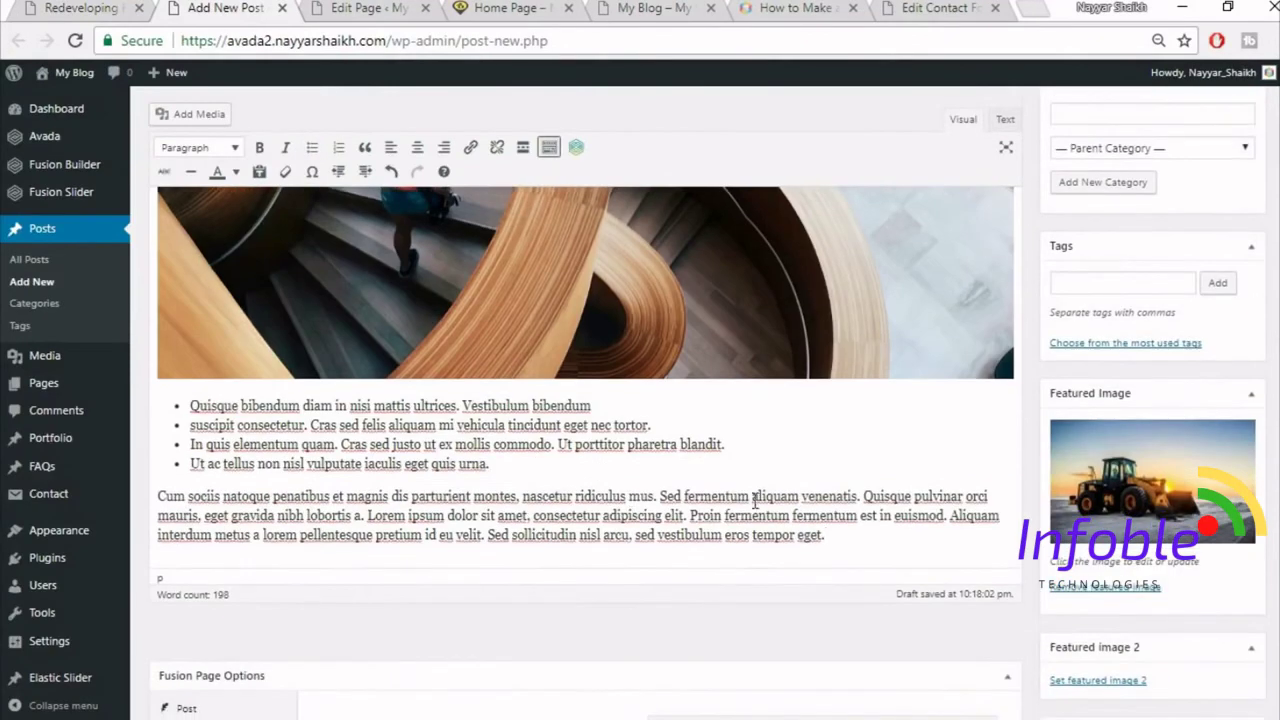
# - Format the Cum sociis paragraph as a blockquote to match the original live post
pyautogui.click(137, 6)
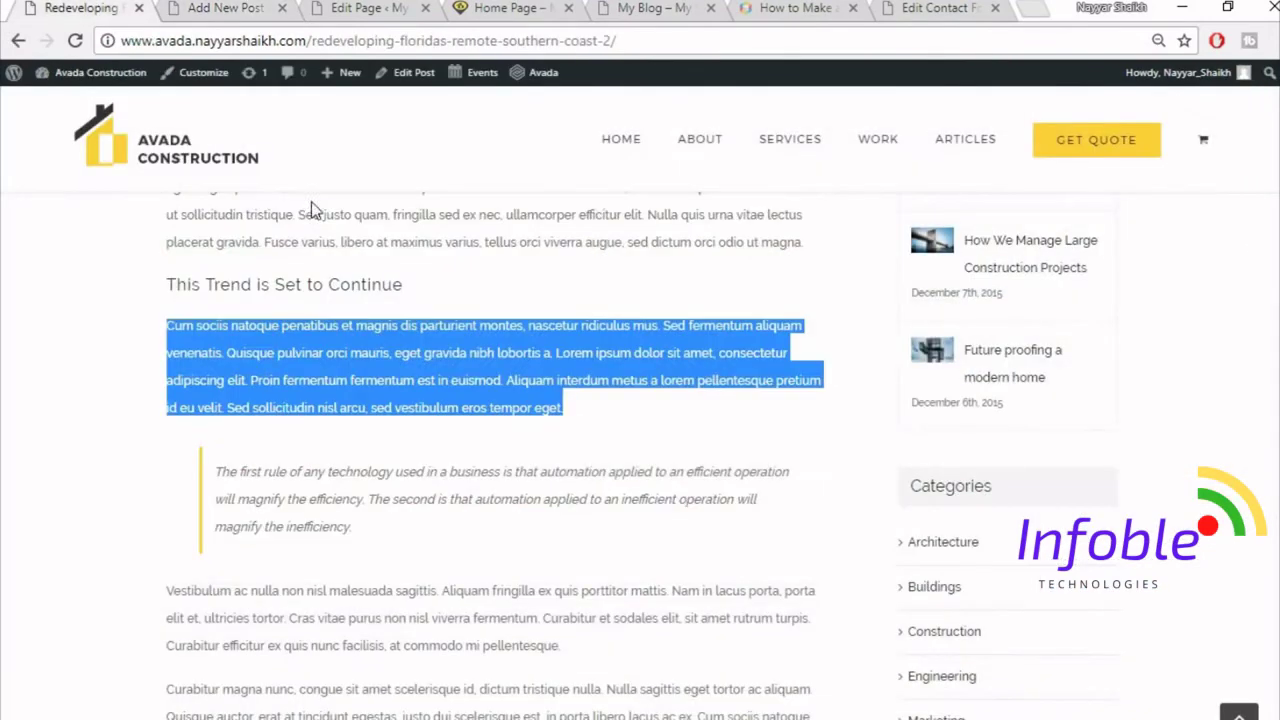
pyautogui.click(347, 507)
pyautogui.click(213, 6)
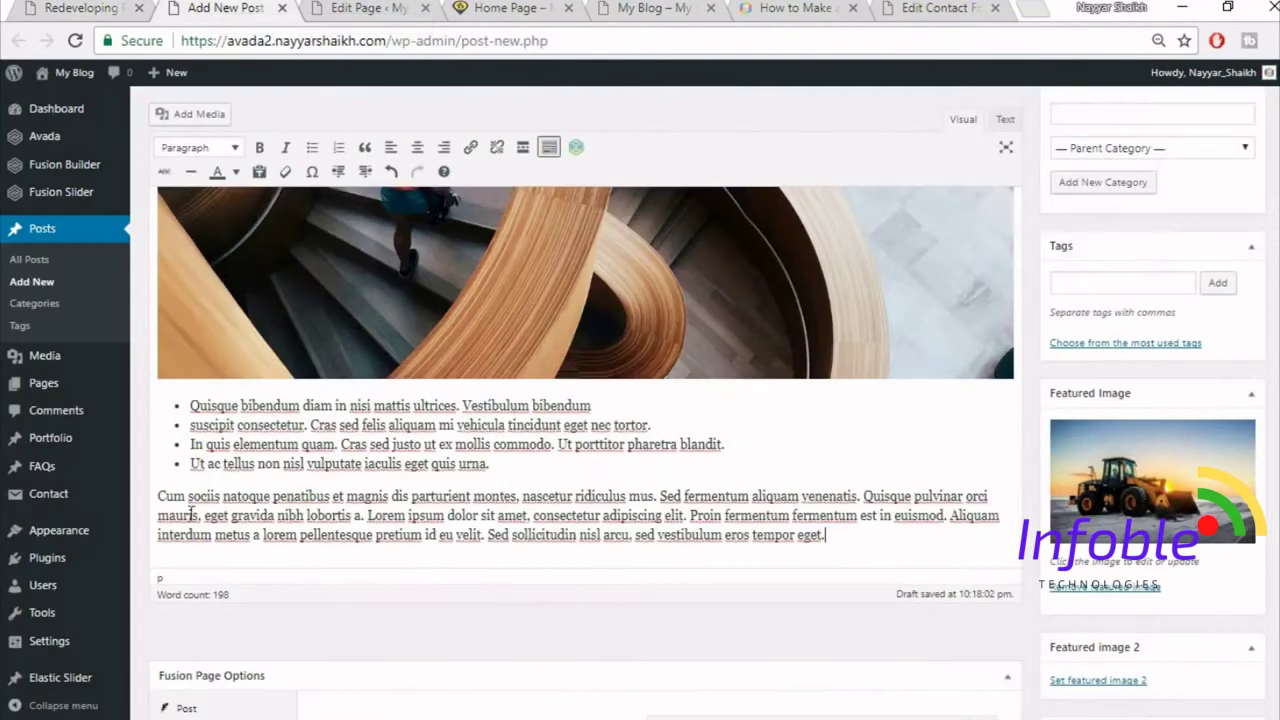
pyautogui.moveTo(157, 497); pyautogui.dragTo(944, 532)
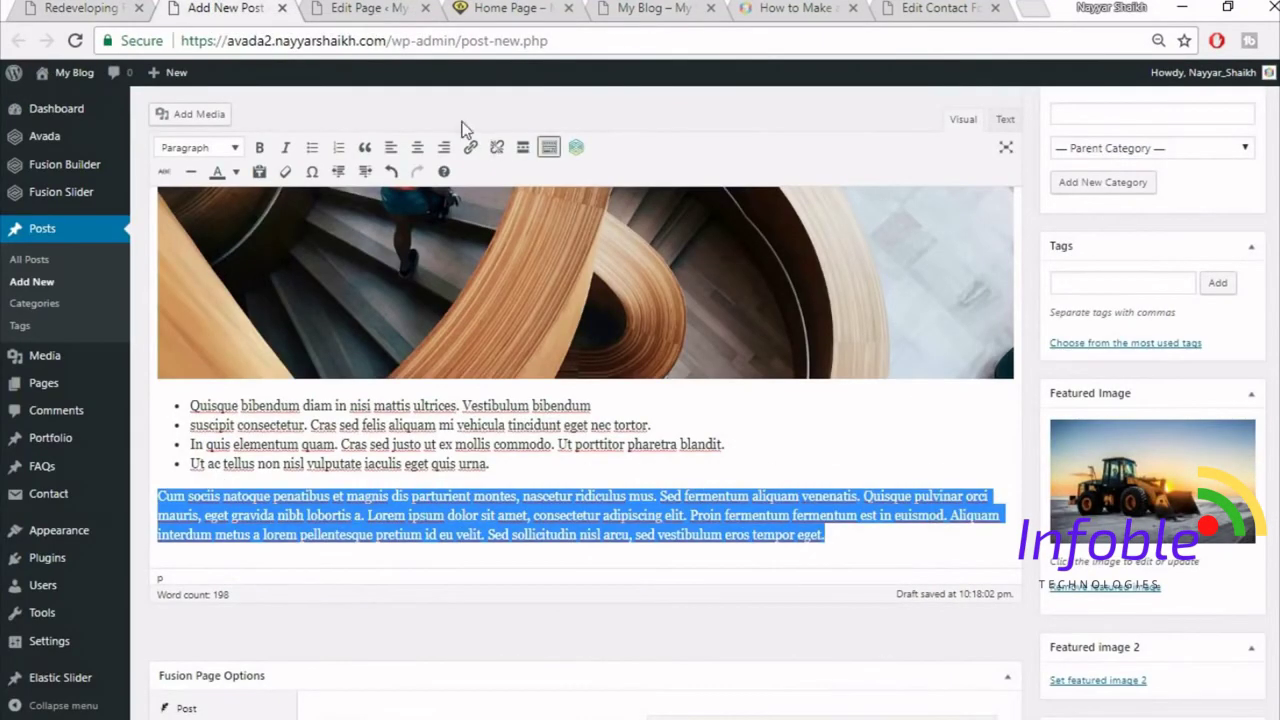
pyautogui.click(365, 148)
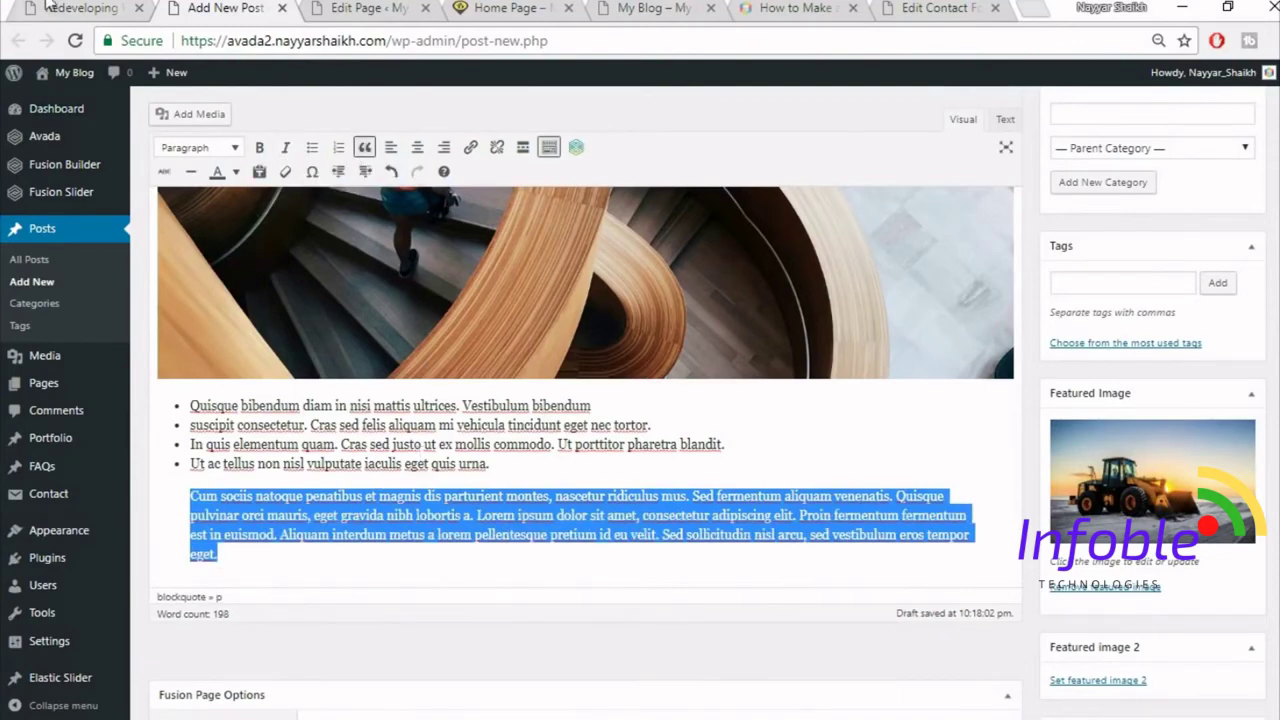
# - Compare with the live post, then scroll back to the top of the draft
pyautogui.click(47, 6)
pyautogui.scroll(-4, 424, 430)
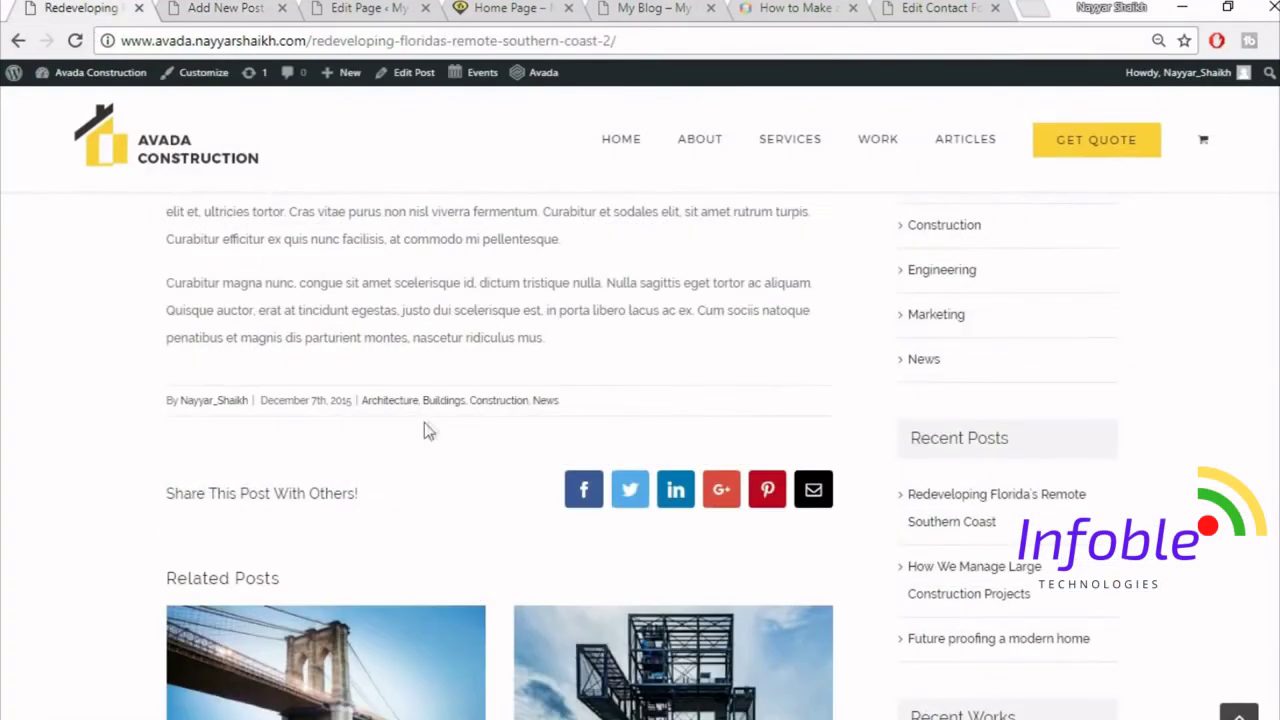
pyautogui.click(240, 7)
pyautogui.scroll(-5, 984, 473)
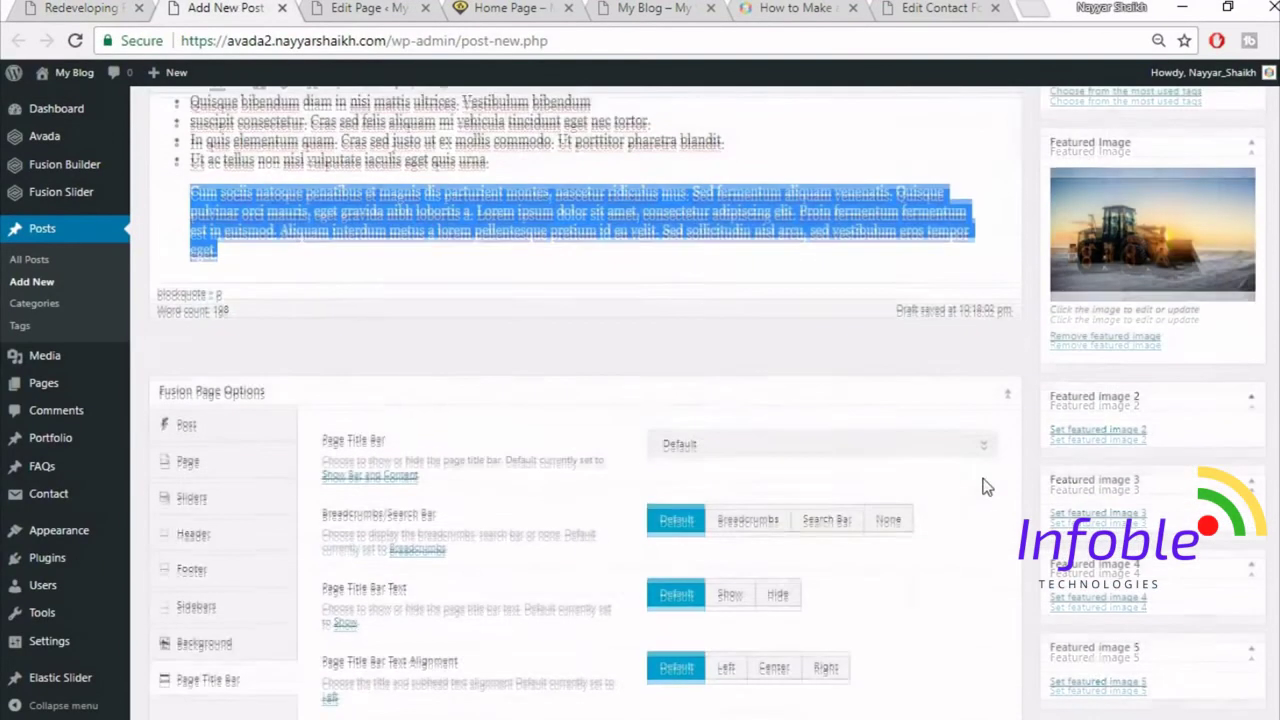
pyautogui.scroll(7, 975, 480)
pyautogui.scroll(3, 958, 490)
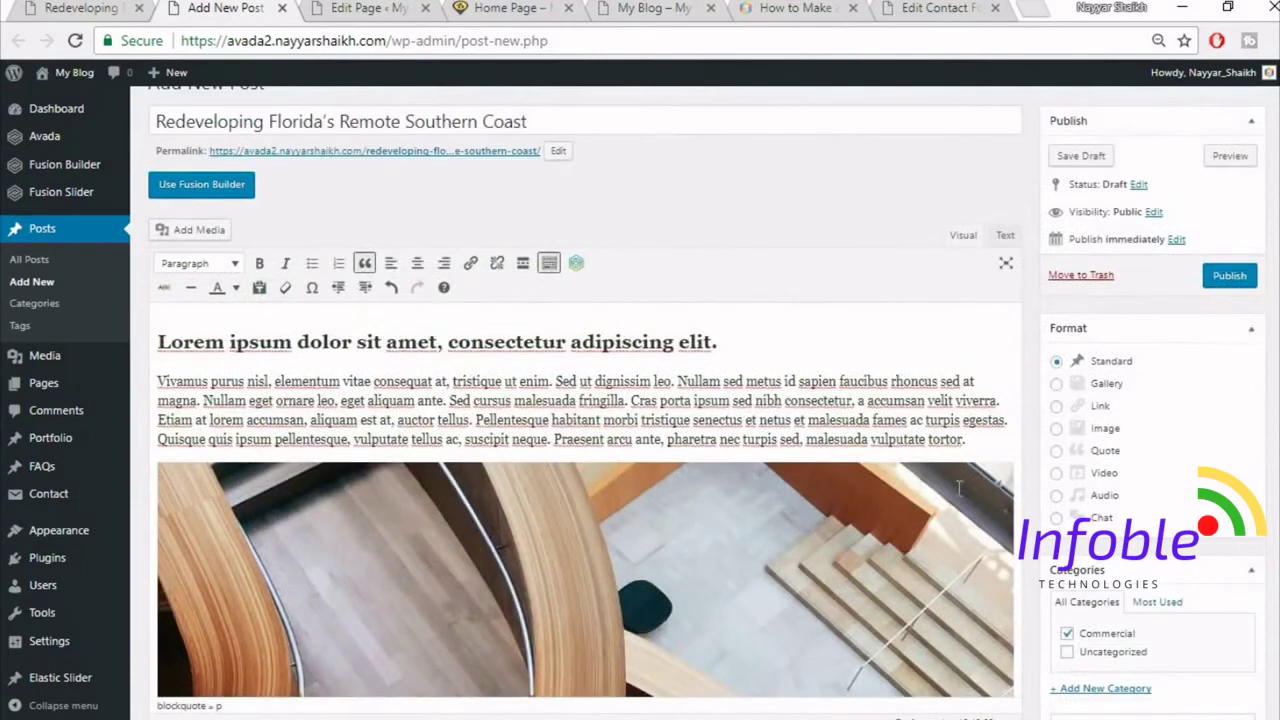
pyautogui.scroll(1, 958, 488)
# - Publish the post and open the published article in a new tab
pyautogui.click(1236, 309)
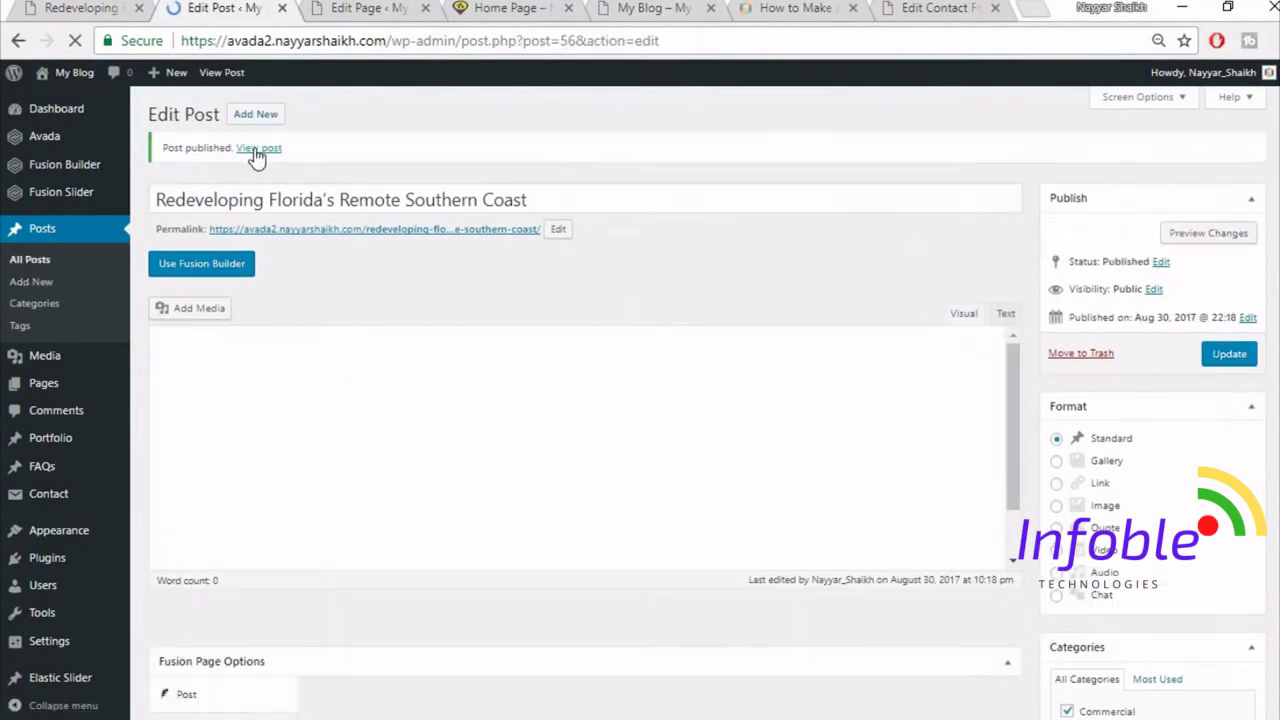
pyautogui.rightClick(257, 148)
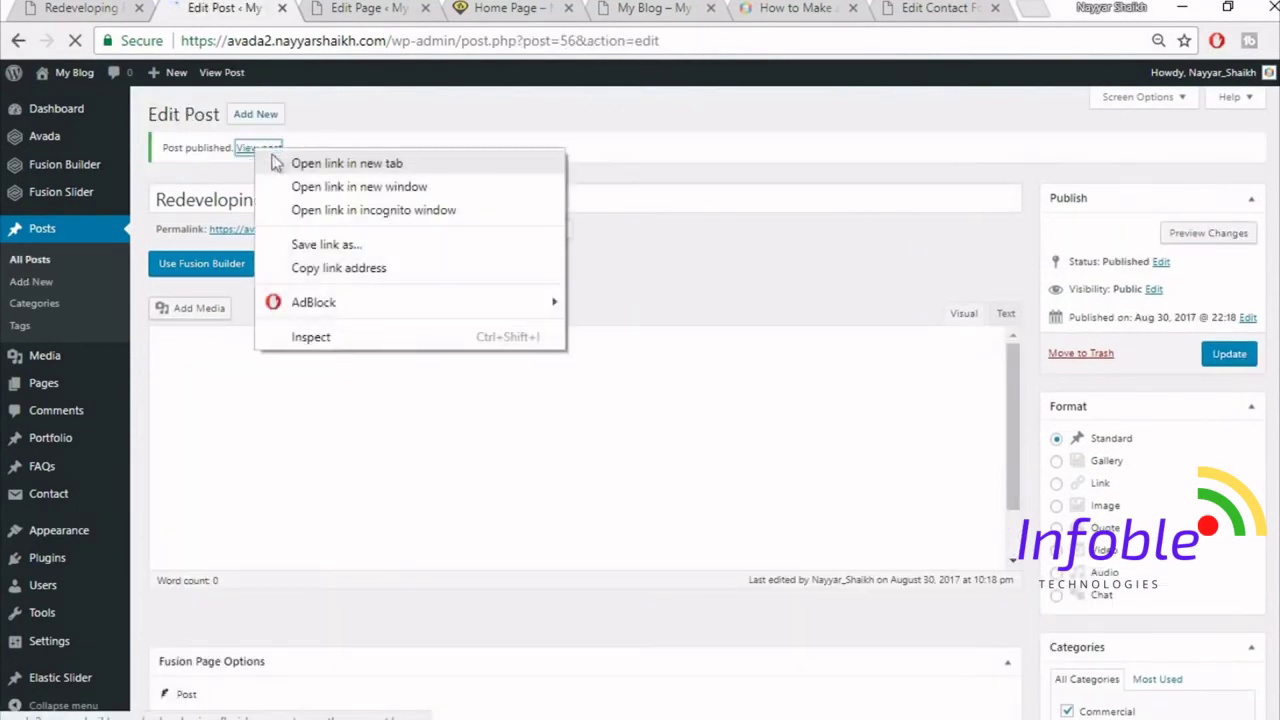
pyautogui.click(286, 162)
pyautogui.click(334, 6)
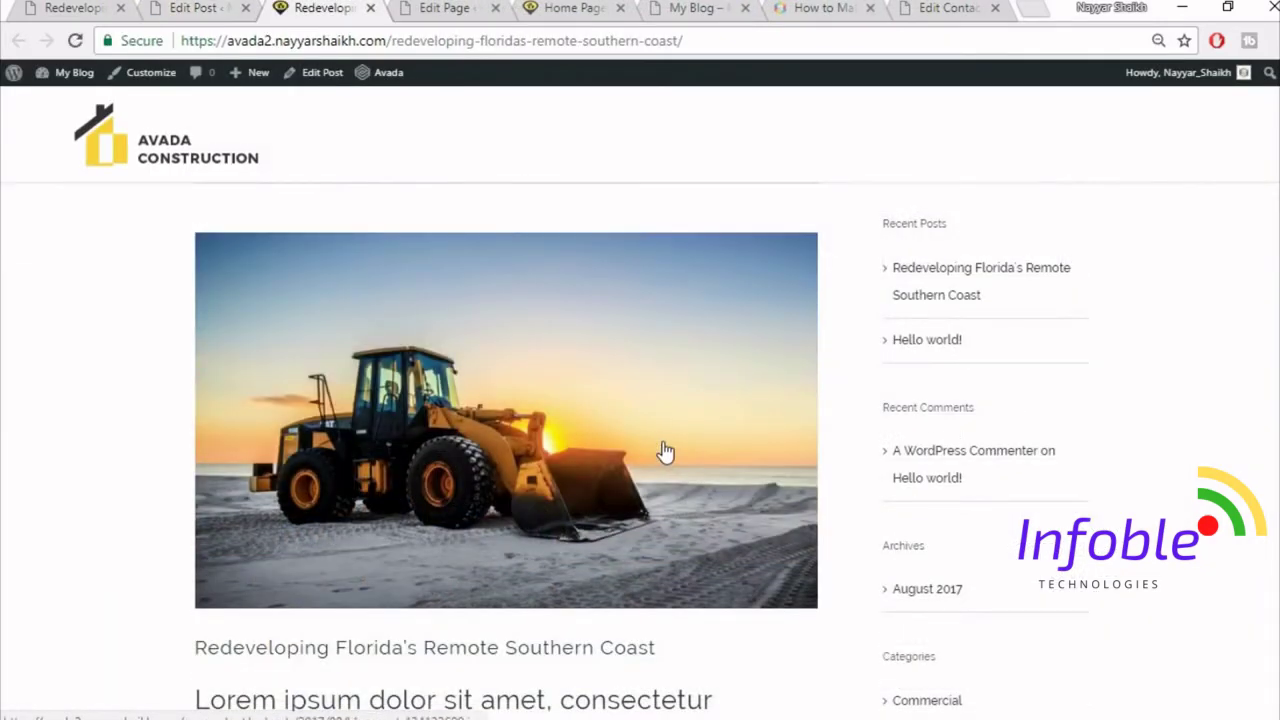
# - Review the live post's heading and bullet list, then return to the Edit Post tab
pyautogui.scroll(-2, 650, 430)
pyautogui.scroll(-3, 580, 340)
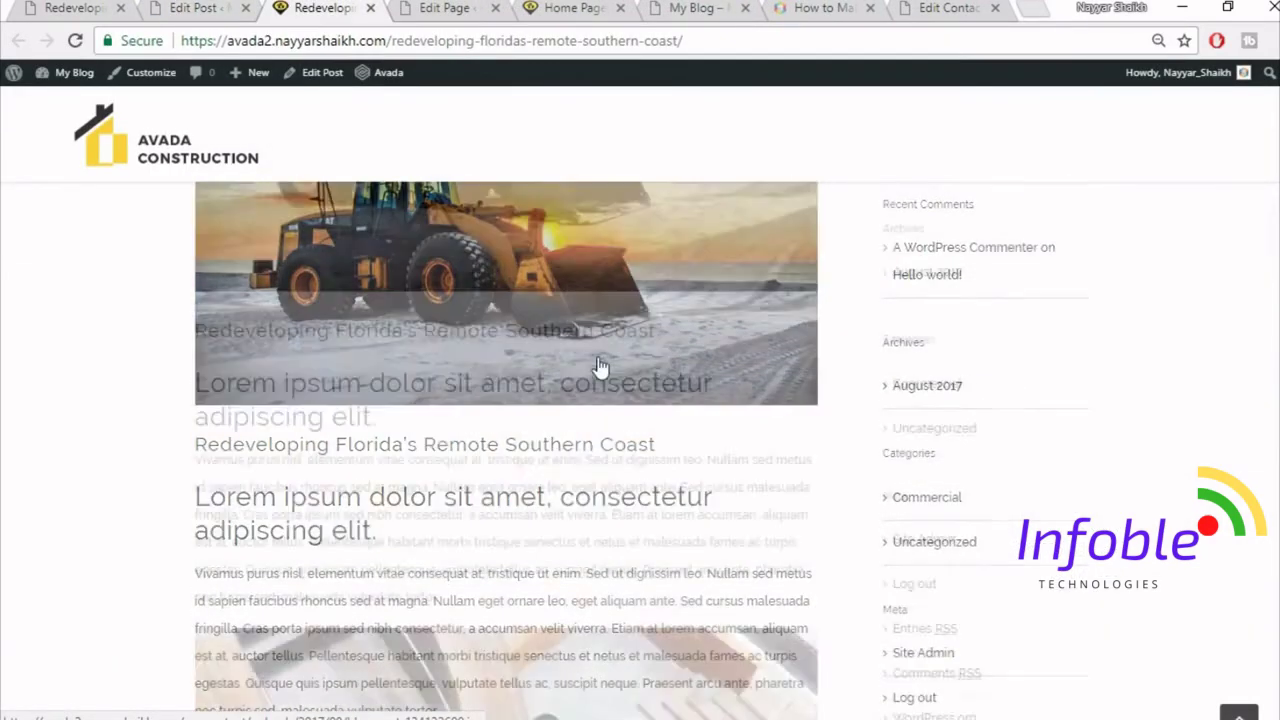
pyautogui.scroll(2, 460, 310)
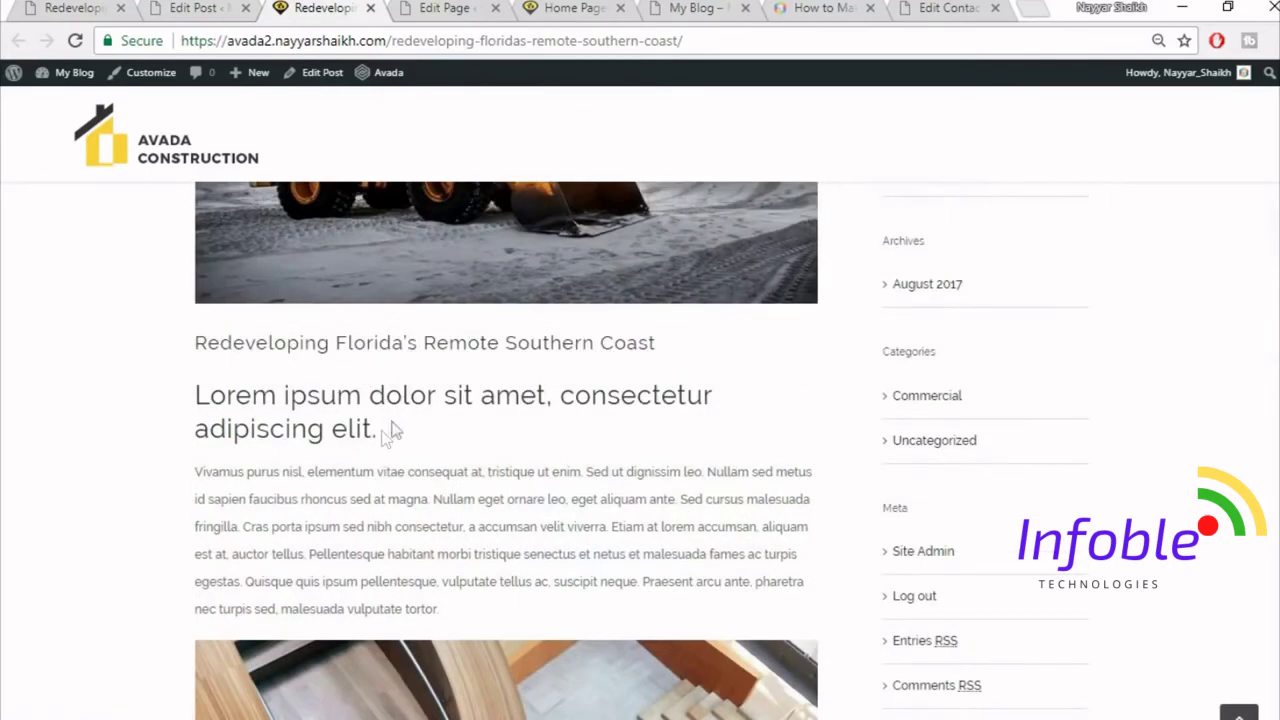
pyautogui.scroll(-2, 334, 366)
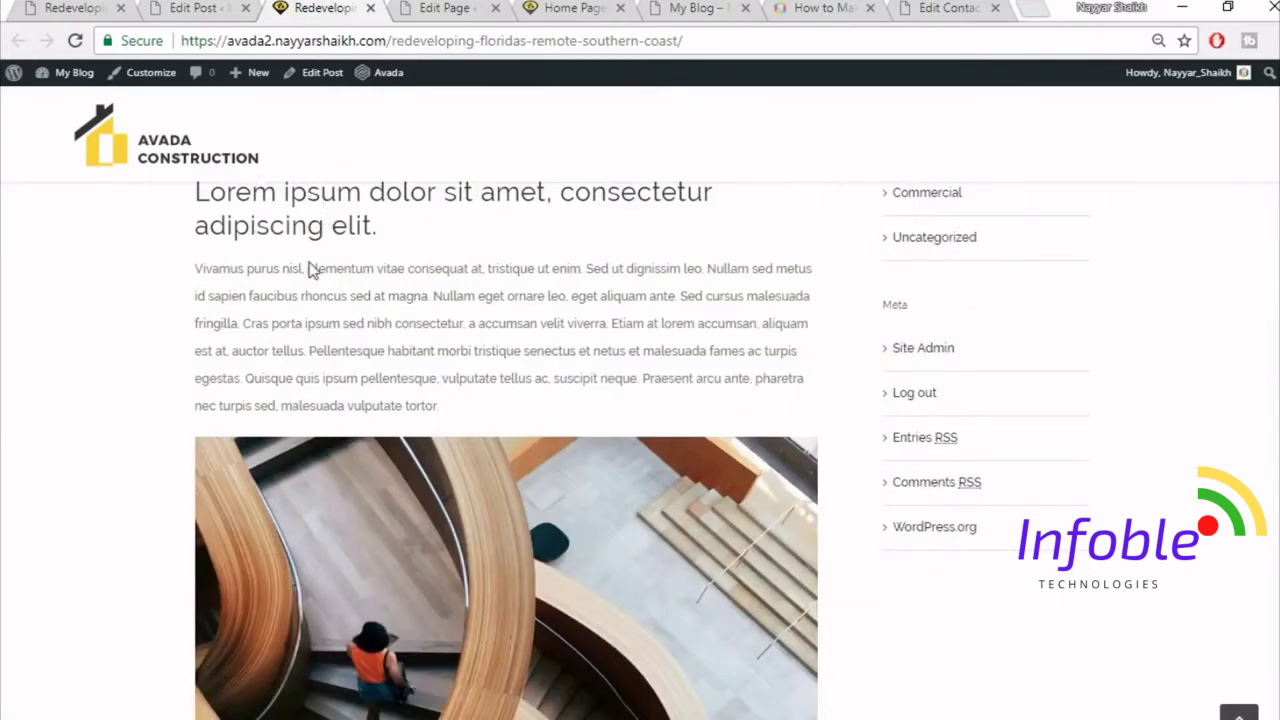
pyautogui.scroll(1, 310, 270)
pyautogui.moveTo(390, 326); pyautogui.dragTo(195, 291)
pyautogui.click(300, 308)
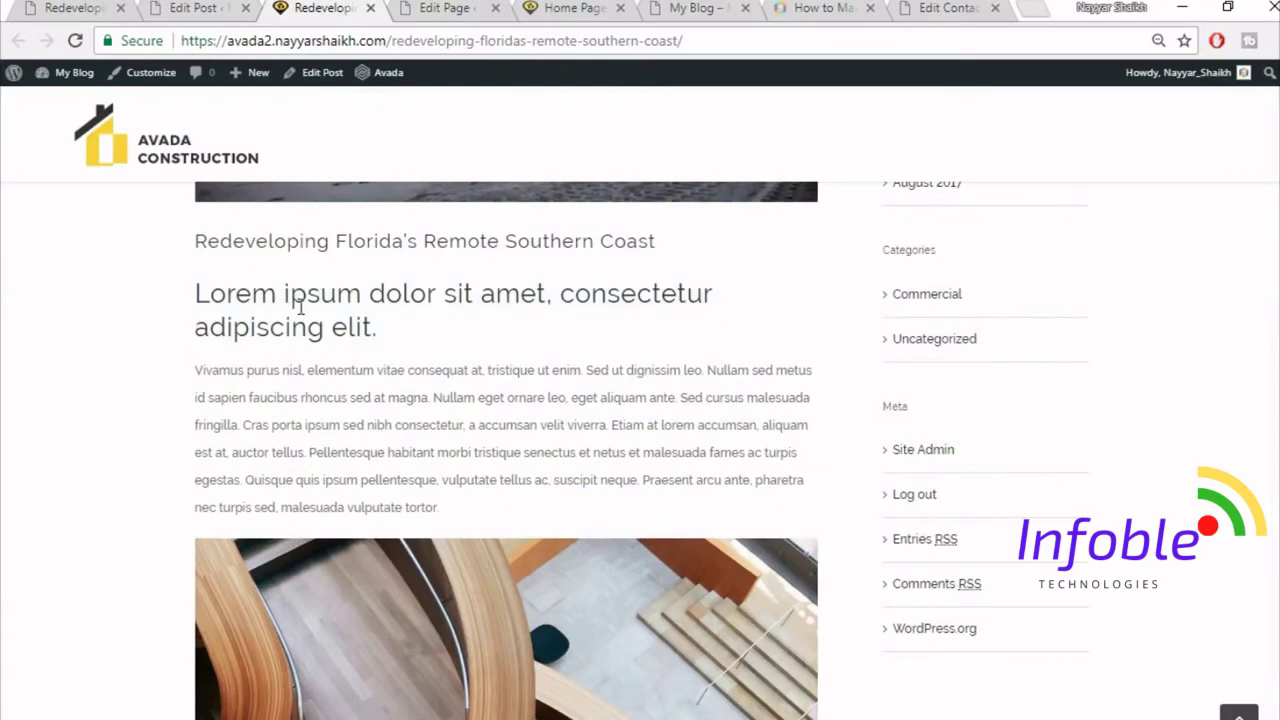
pyautogui.scroll(-7, 599, 461)
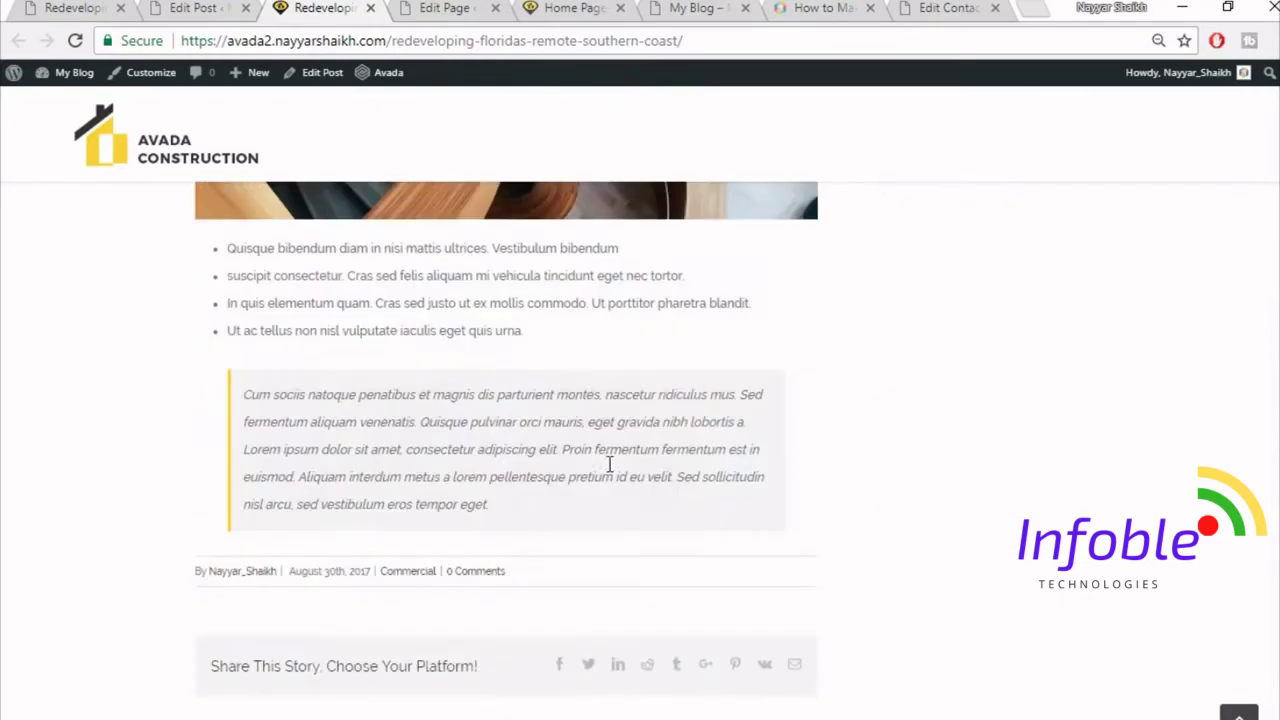
pyautogui.moveTo(245, 240); pyautogui.dragTo(293, 346)
pyautogui.click(318, 413)
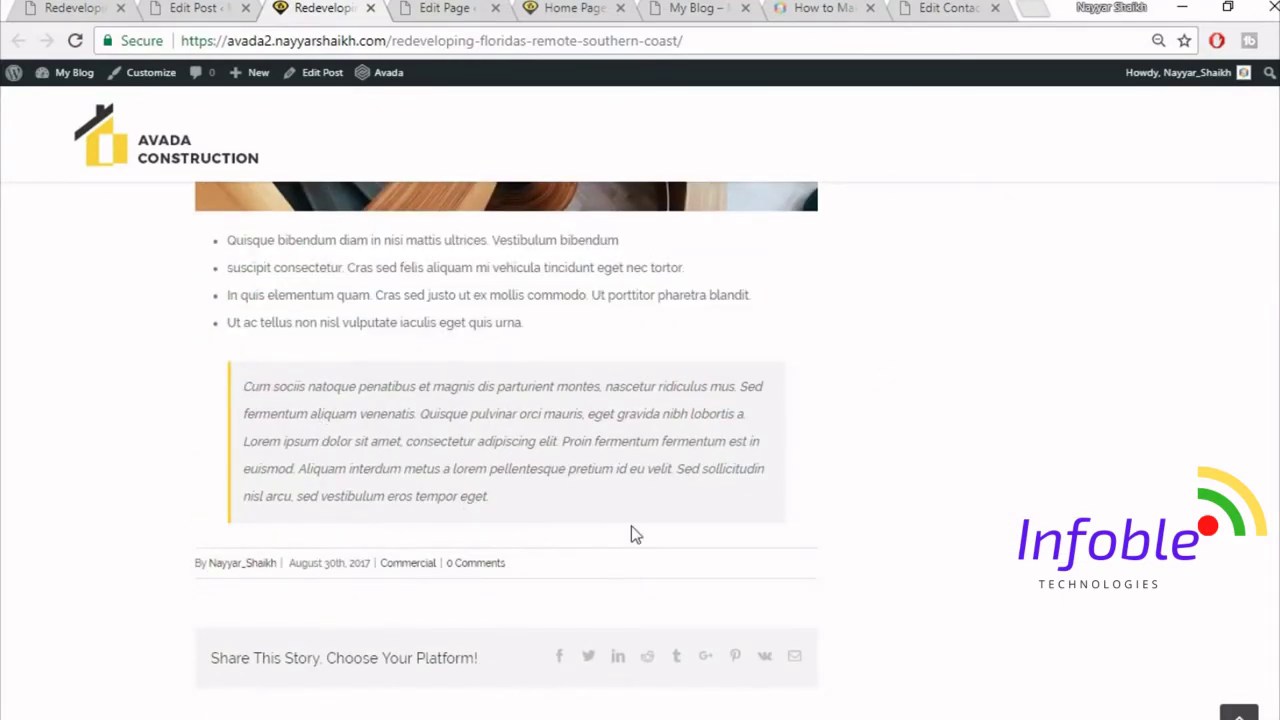
pyautogui.scroll(7, 1000, 310)
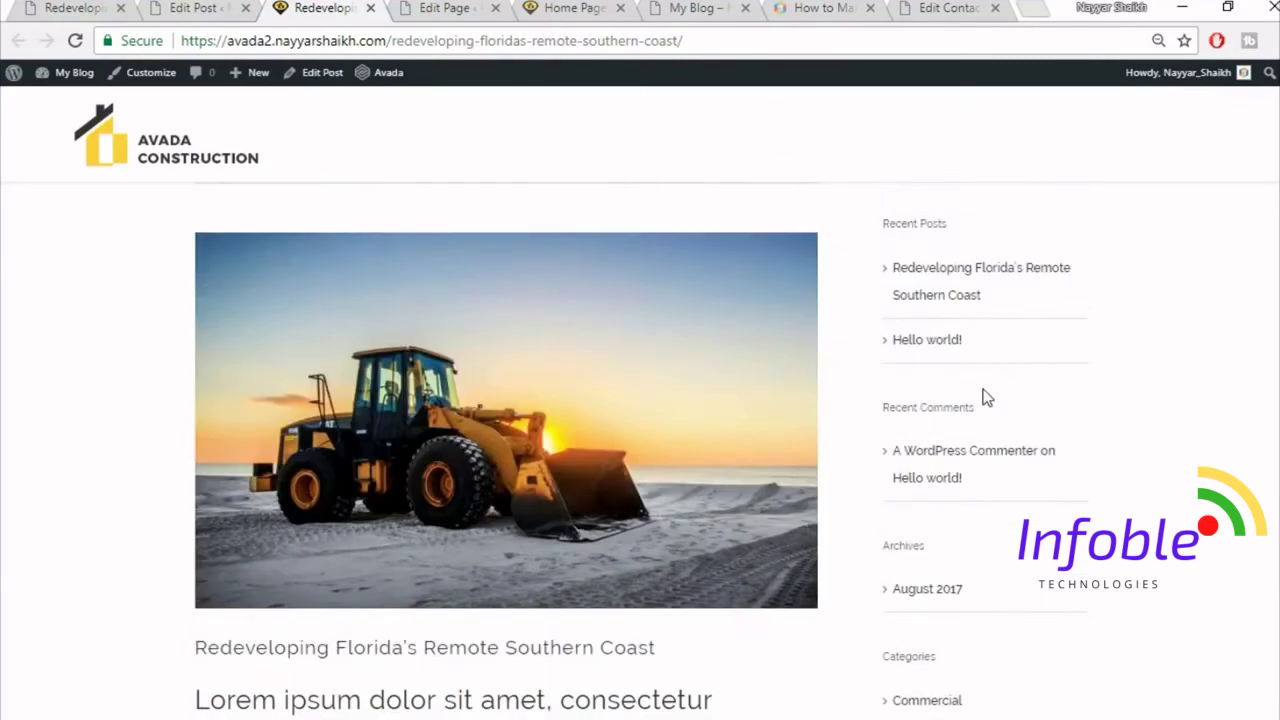
pyautogui.click(220, 8)
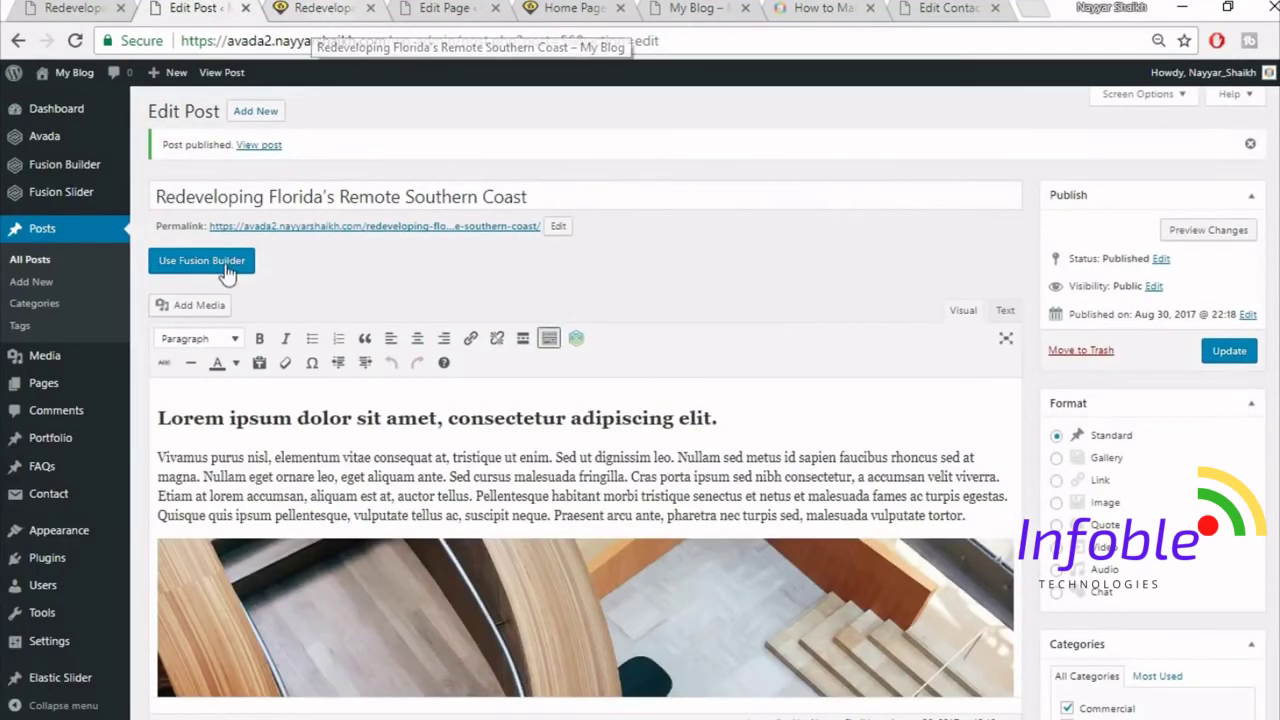
# - Open the Appearance > Widgets management page
pyautogui.scroll(-2, 229, 272)
pyautogui.moveTo(78, 541)
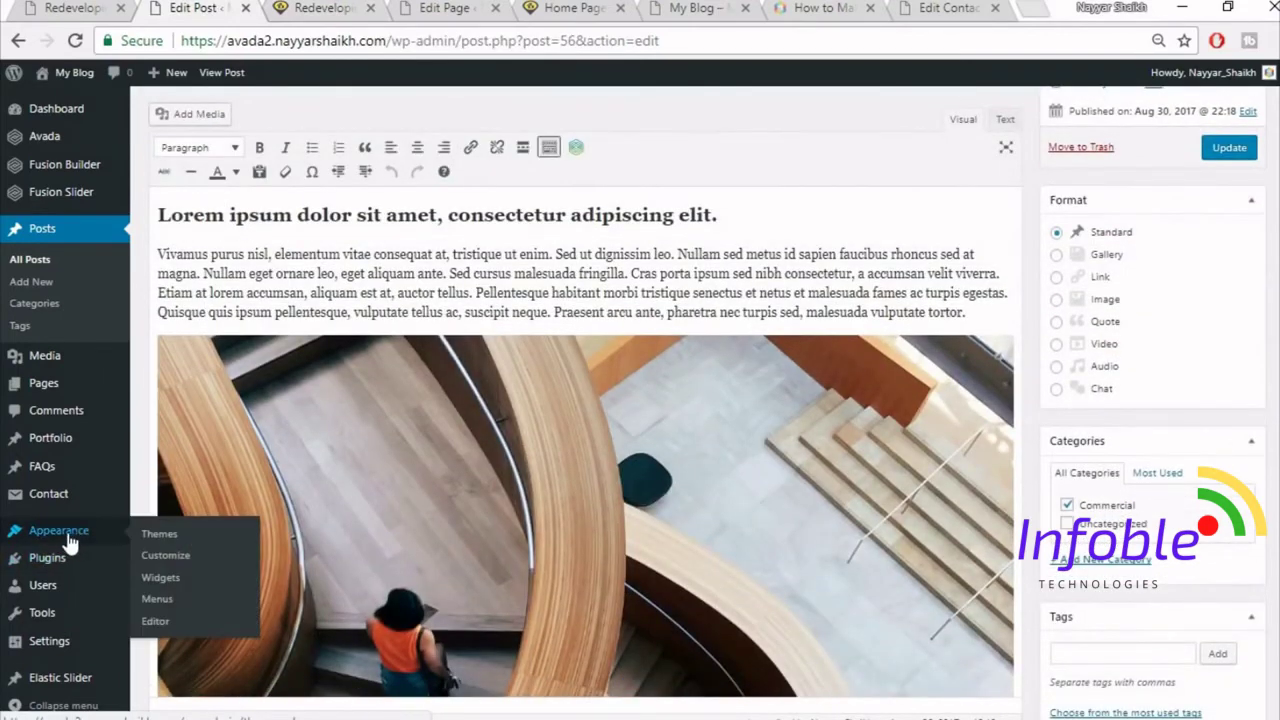
pyautogui.click(173, 577)
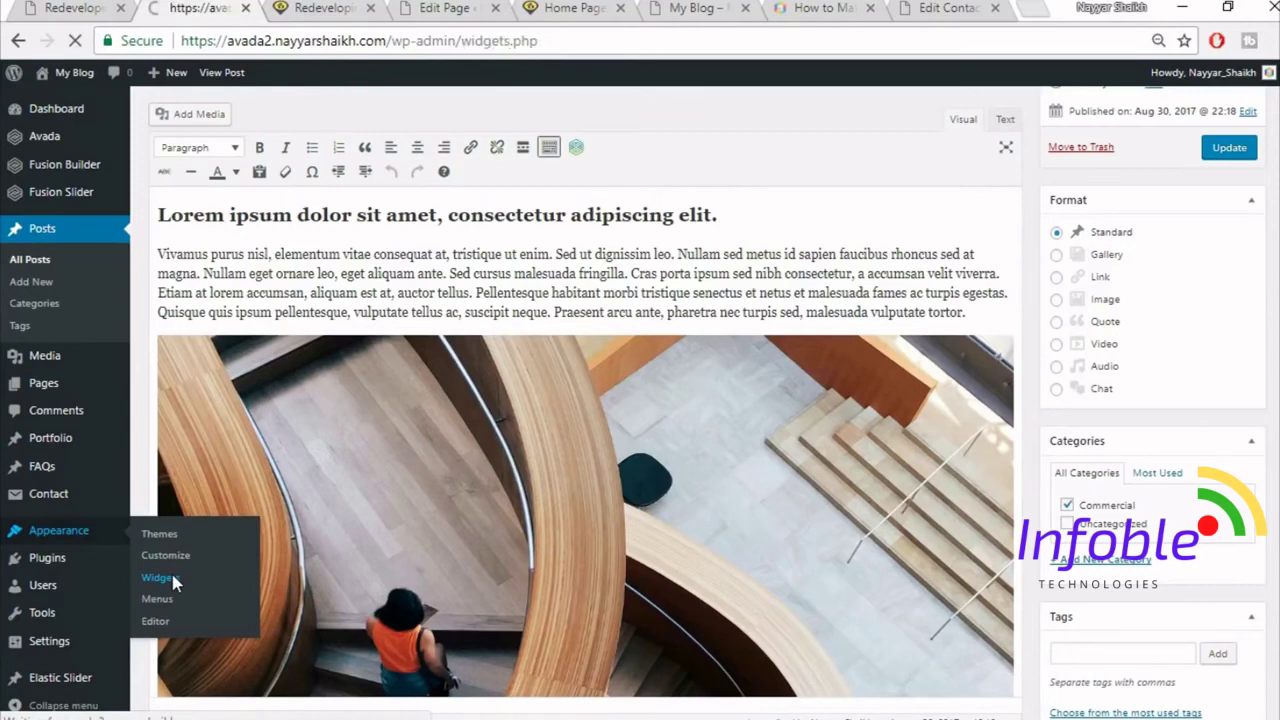
pyautogui.scroll(-2, 1258, 438)
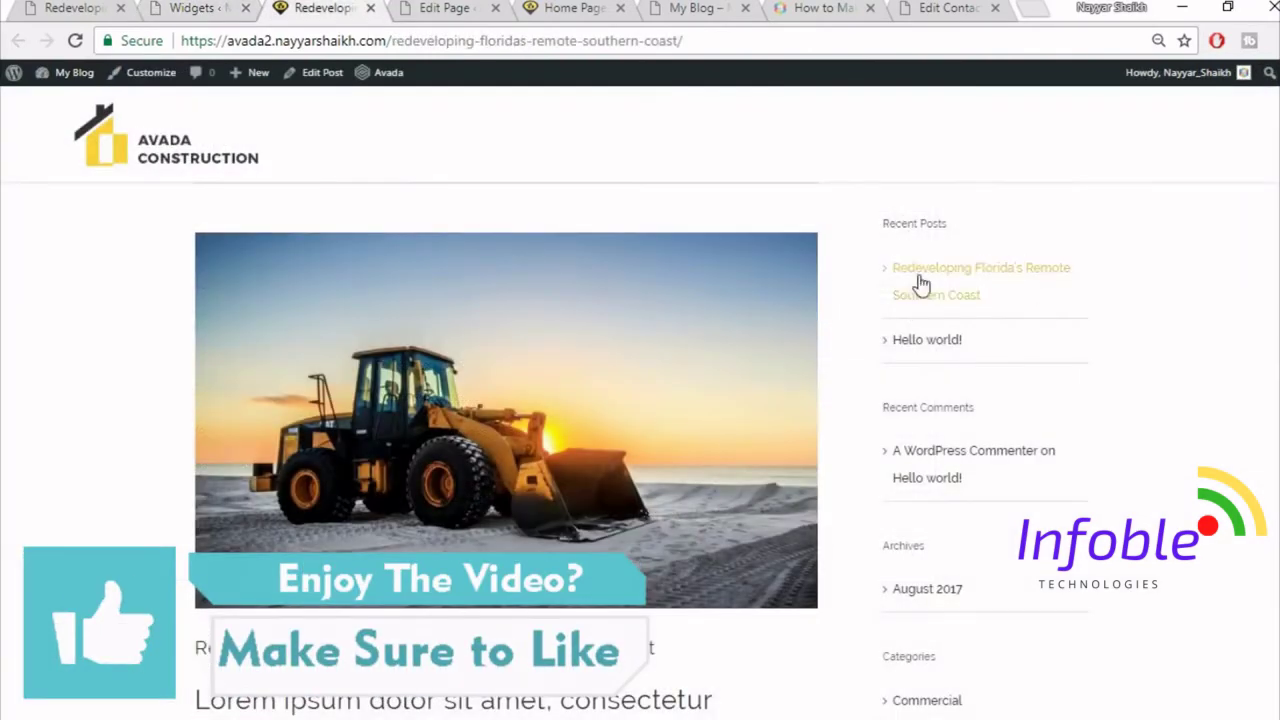
pyautogui.scroll(-1, 967, 567)
pyautogui.click(178, 8)
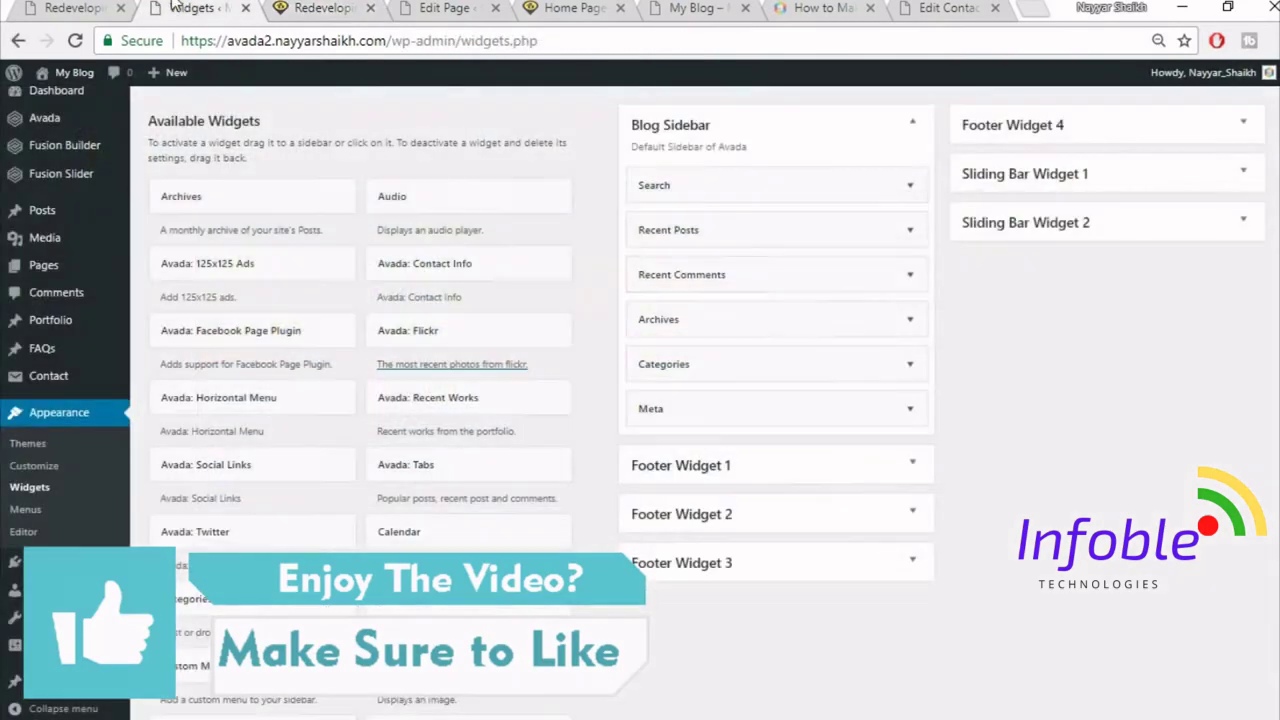
# - Delete Recent Posts from the Blog Sidebar, drag in a Calendar widget, and return to the post
pyautogui.click(910, 231)
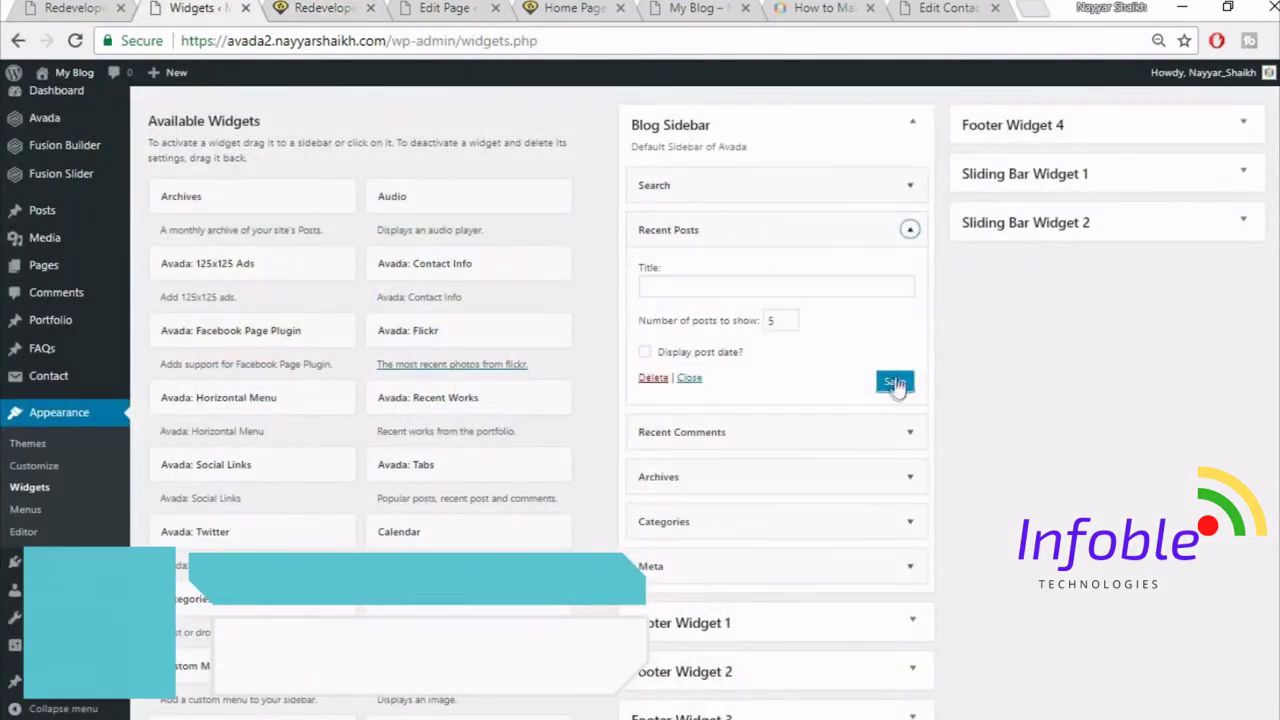
pyautogui.click(645, 380)
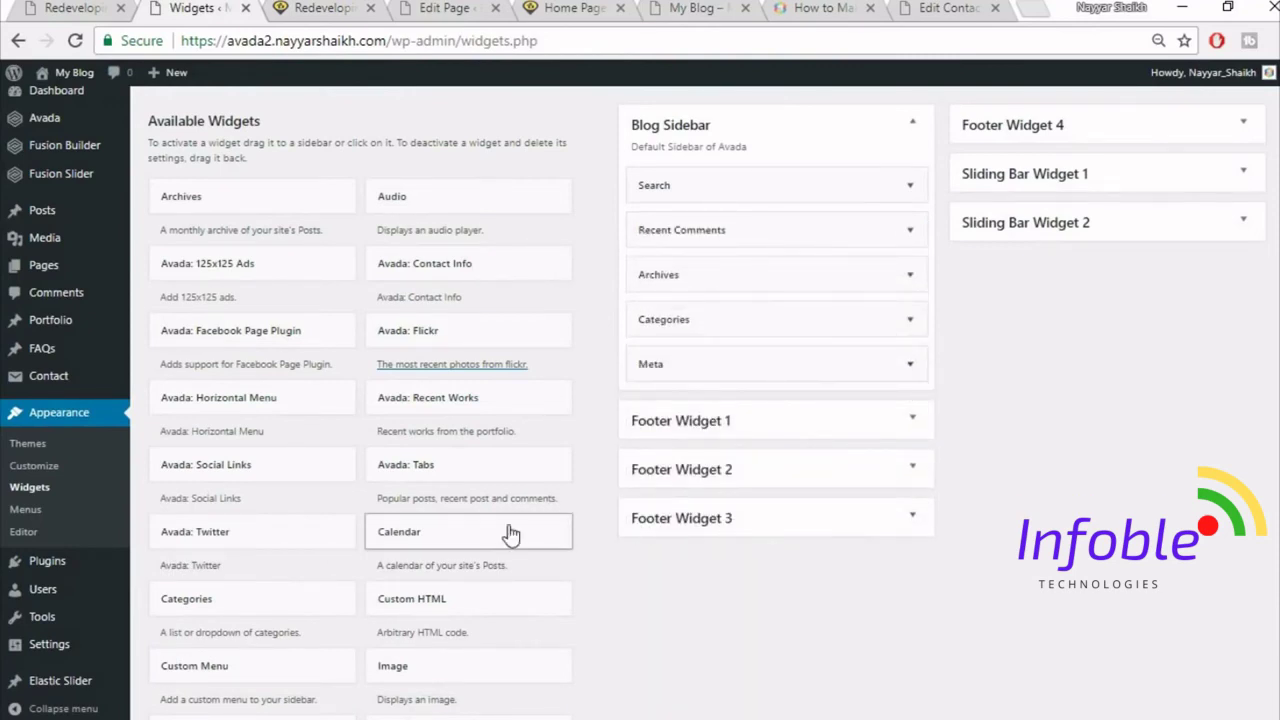
pyautogui.moveTo(500, 540); pyautogui.dragTo(771, 210)
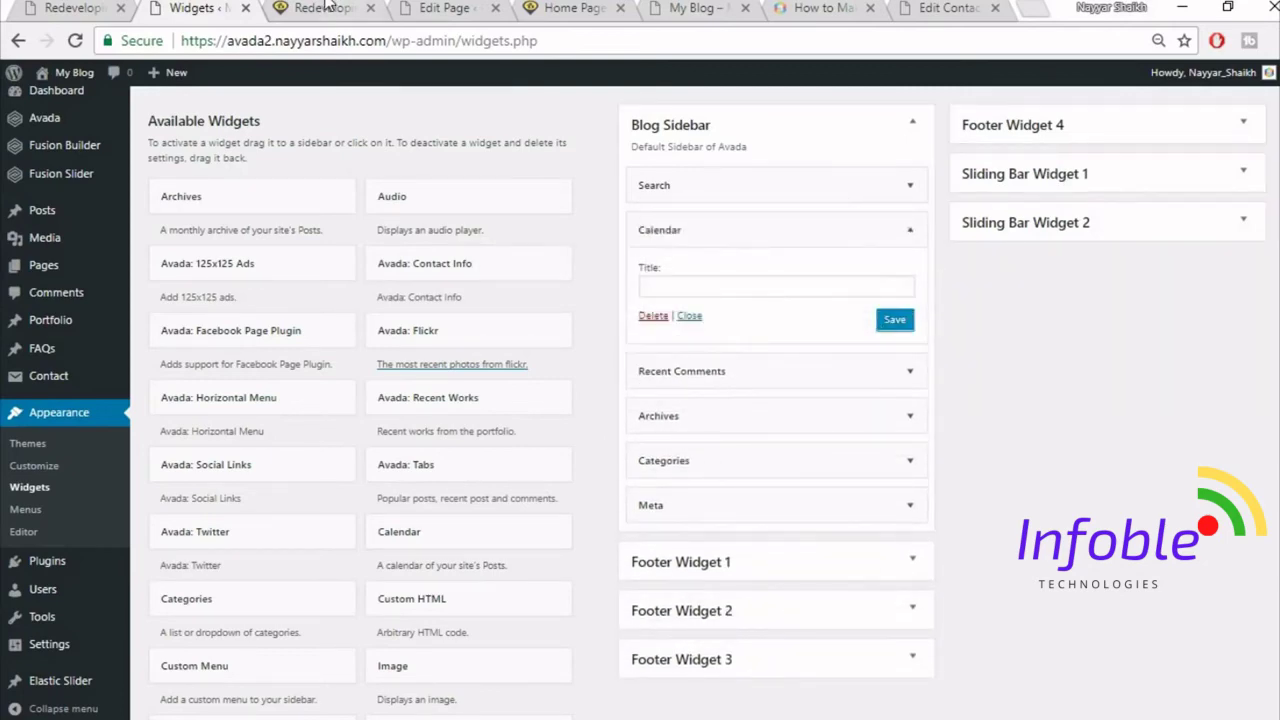
pyautogui.click(328, 8)
pyautogui.click(361, 41)
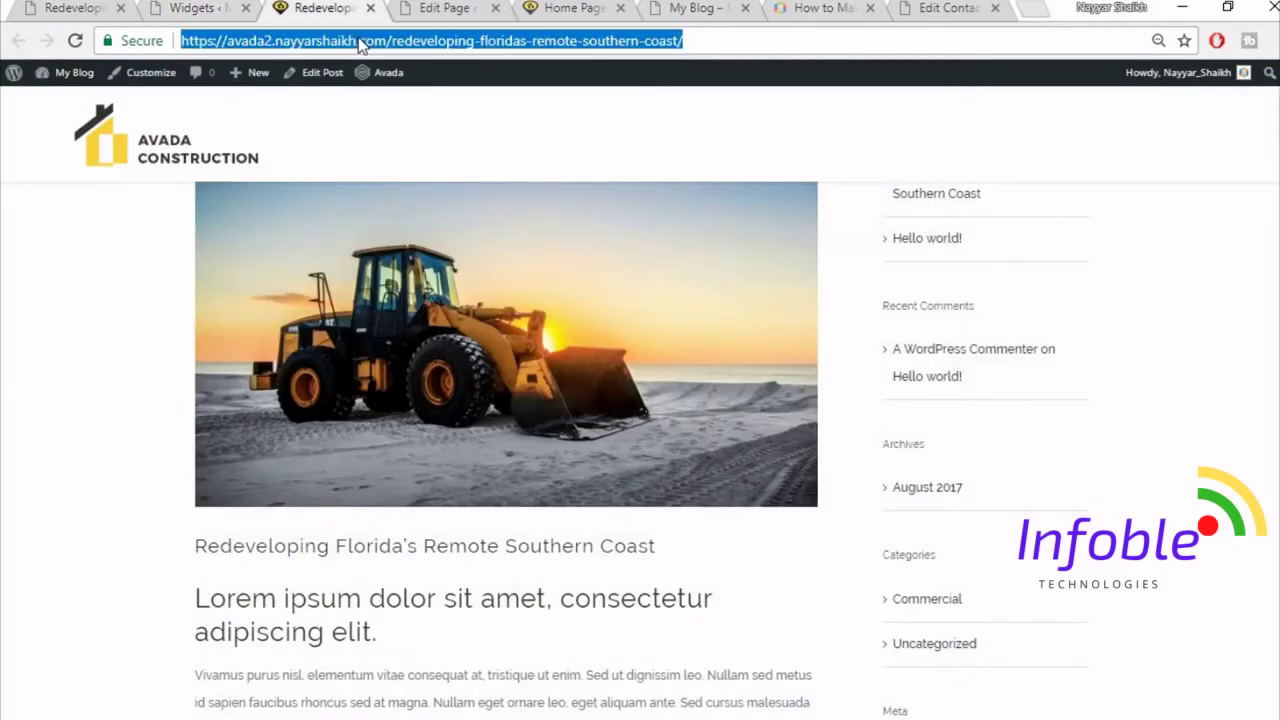
# - Reload the post to show the August 2017 calendar, then open the demo's home page
pyautogui.click(361, 41)
pyautogui.press('Return')
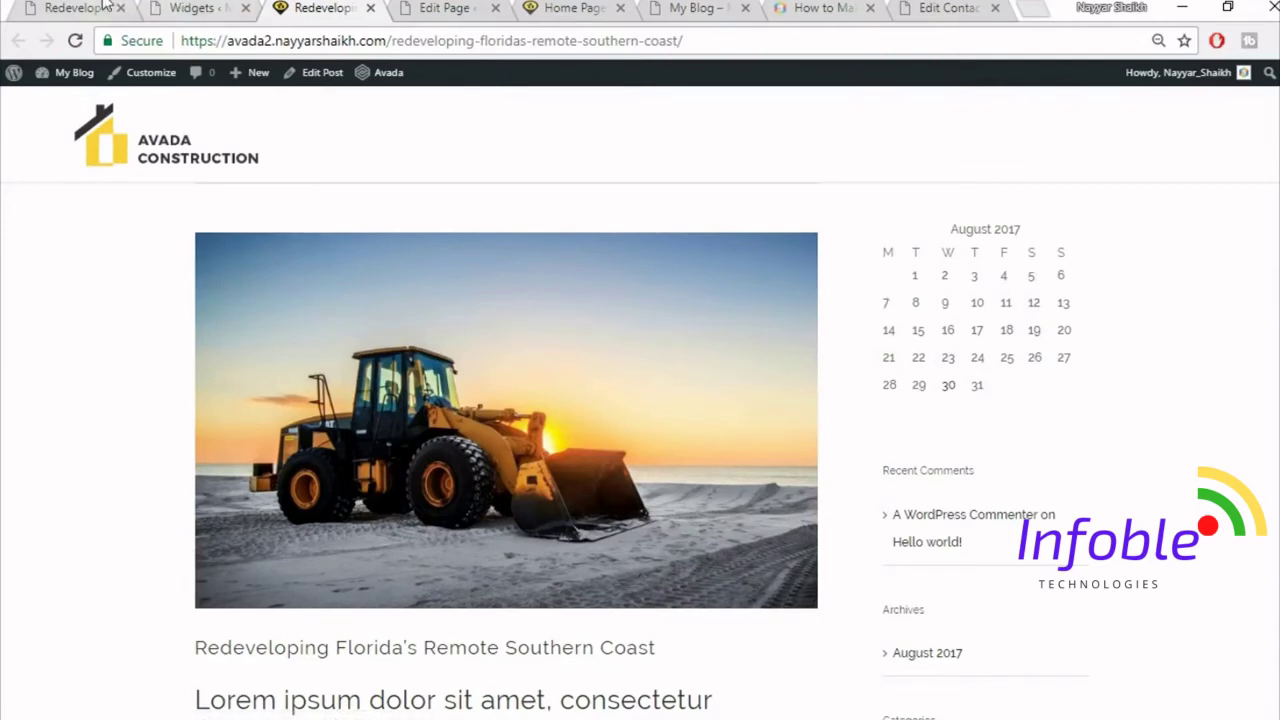
pyautogui.click(103, 5)
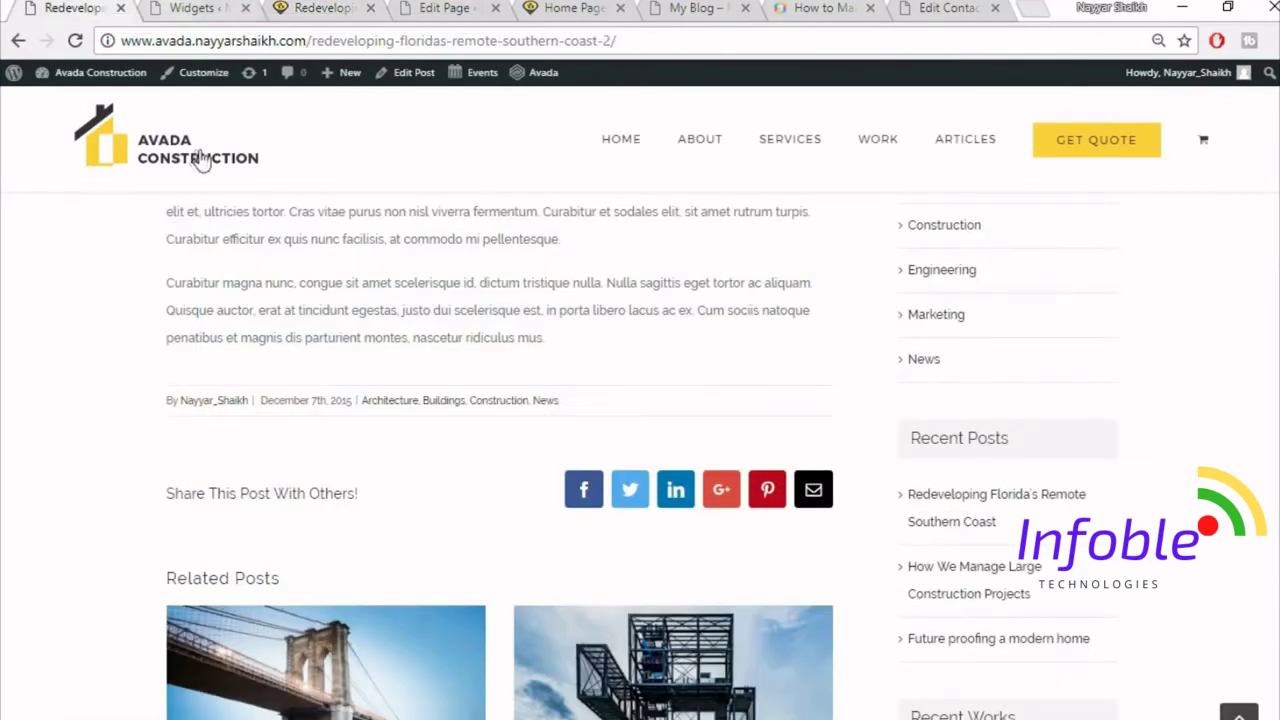
pyautogui.click(199, 159)
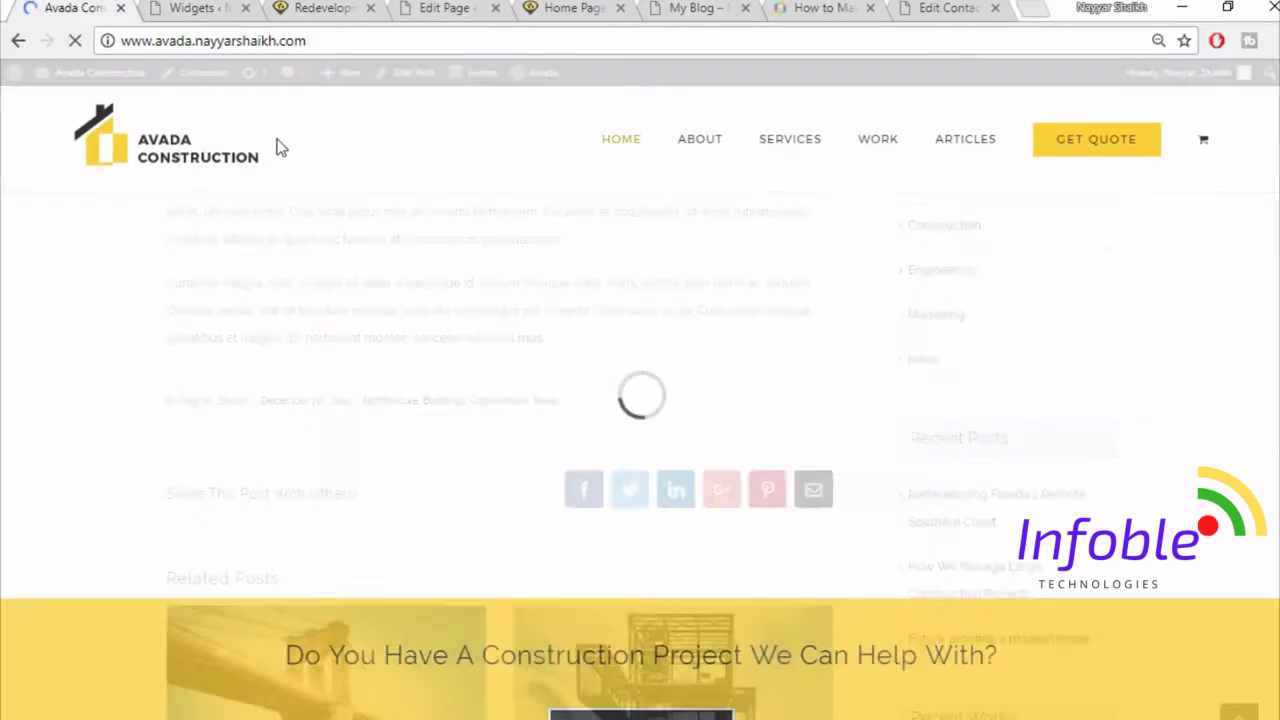
# - Review the demo's Latest News section and close the Widgets tab
pyautogui.scroll(-10, 506, 346)
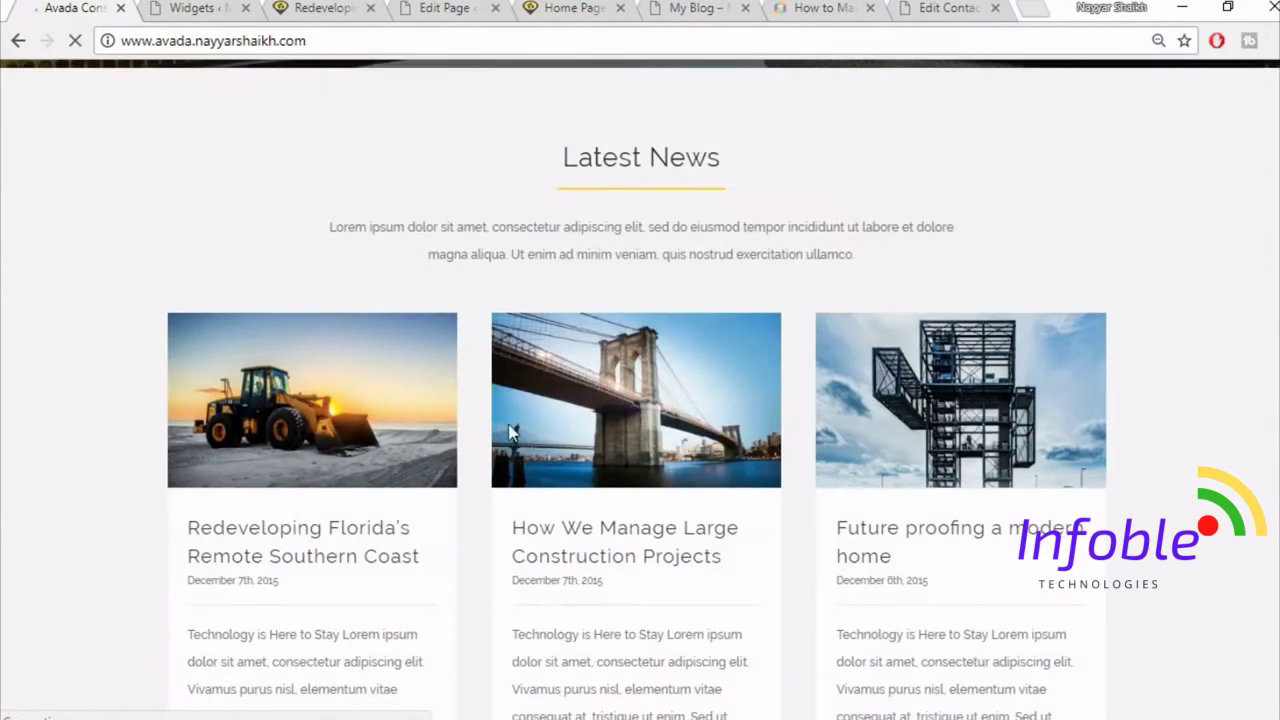
pyautogui.scroll(-3, 789, 423)
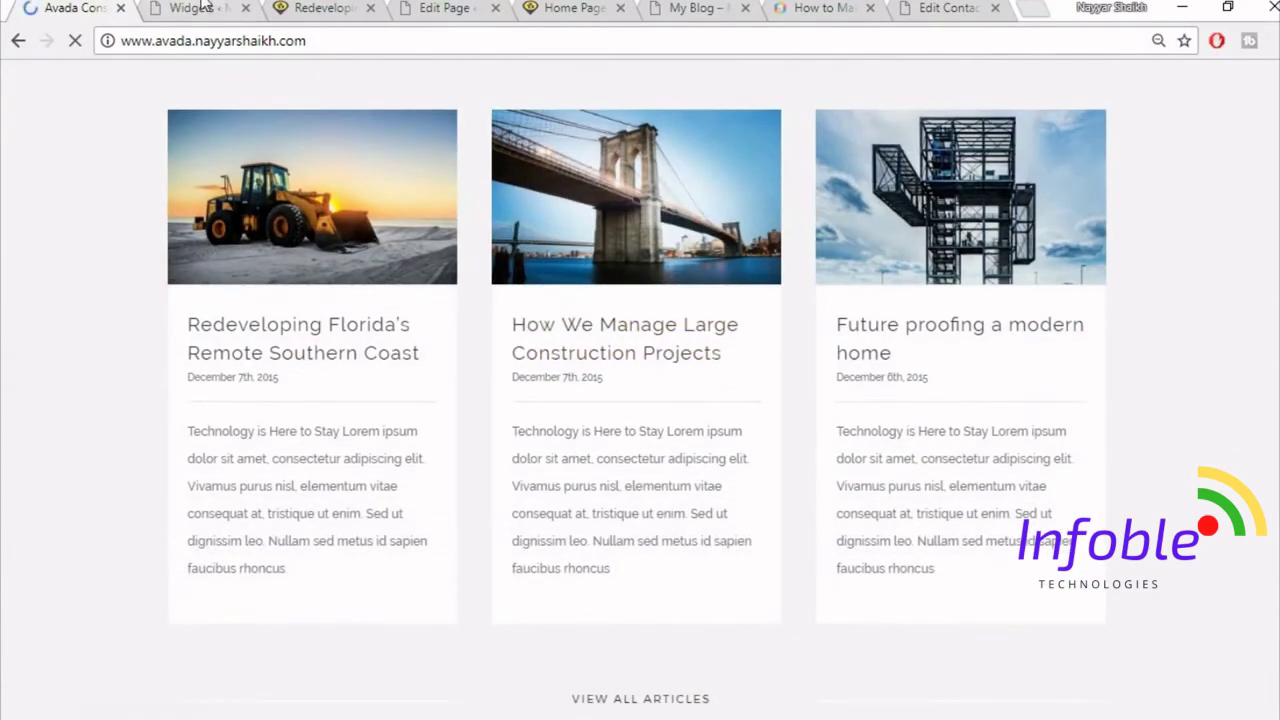
pyautogui.click(228, 9)
pyautogui.click(245, 8)
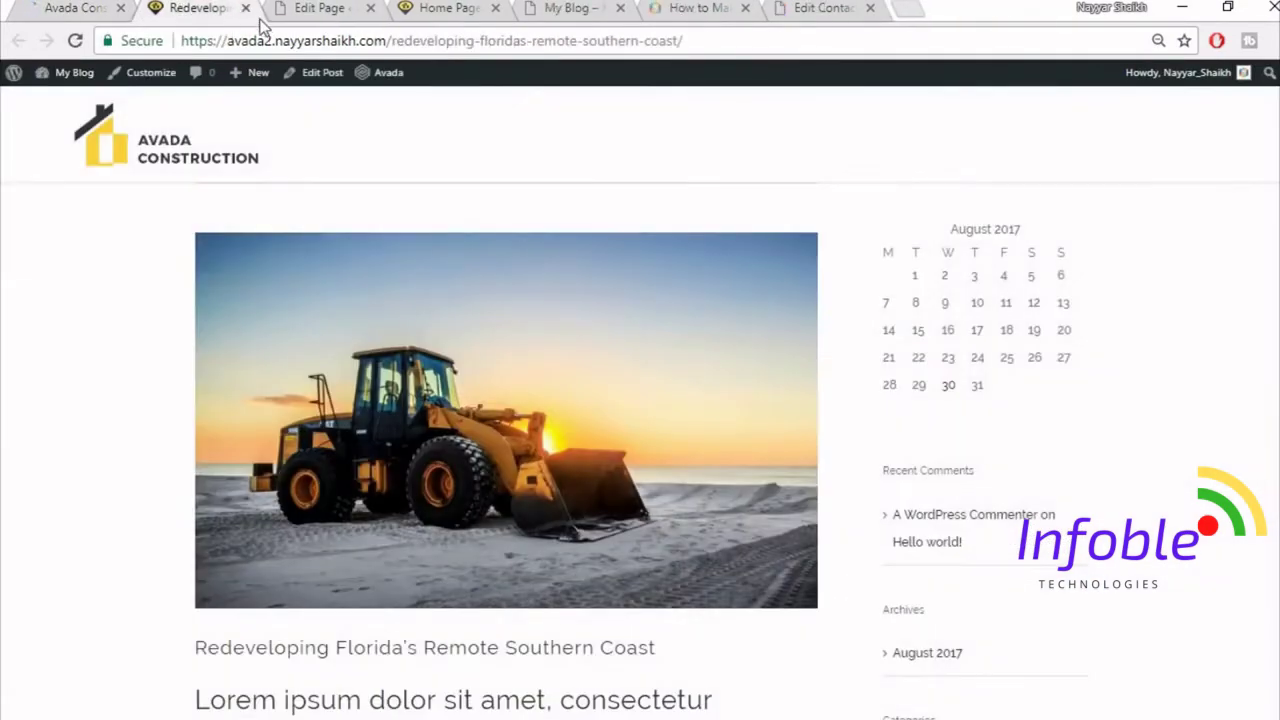
# - Close the post tab and insert the saved Title library container below the testimonials
pyautogui.click(246, 10)
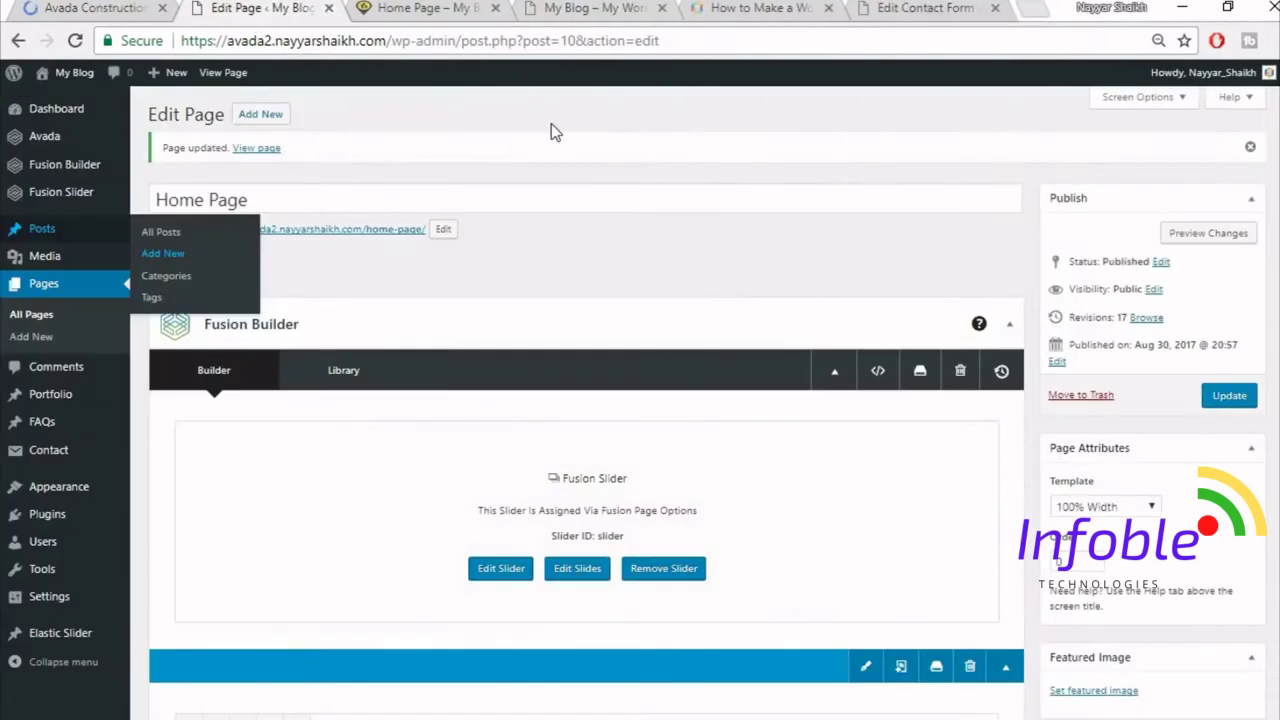
pyautogui.scroll(-15, 748, 282)
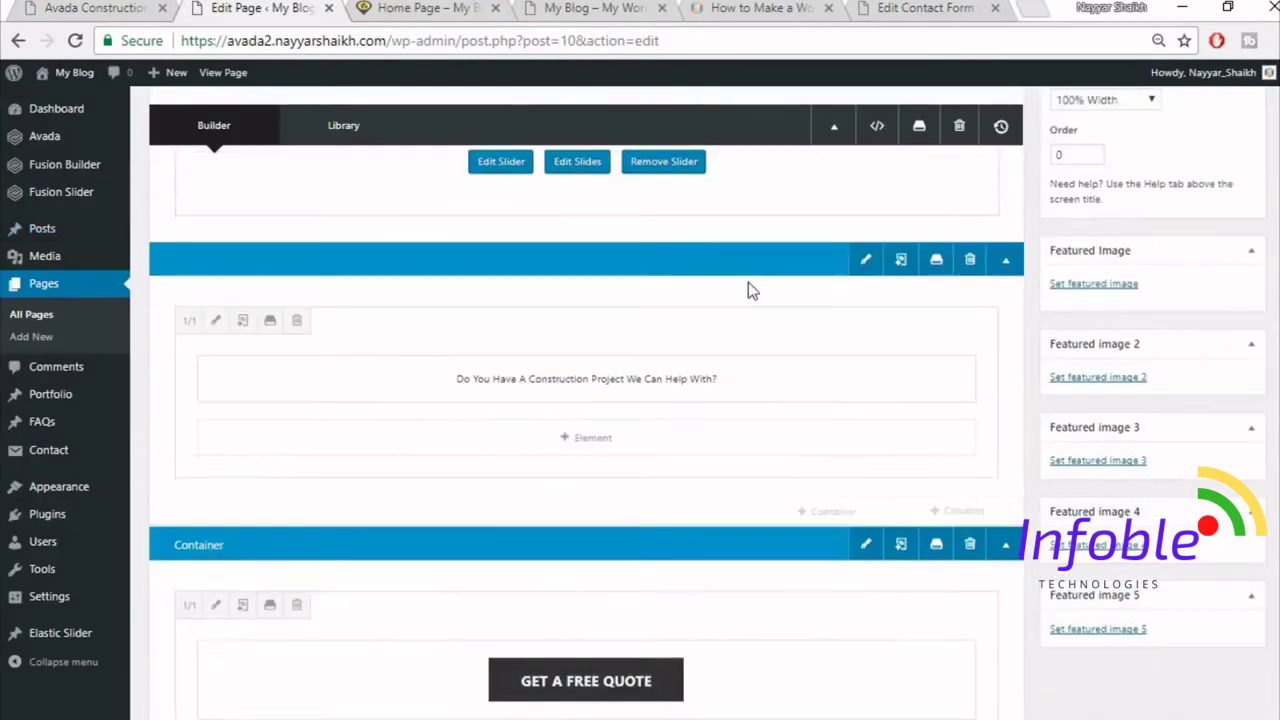
pyautogui.scroll(-15, 748, 282)
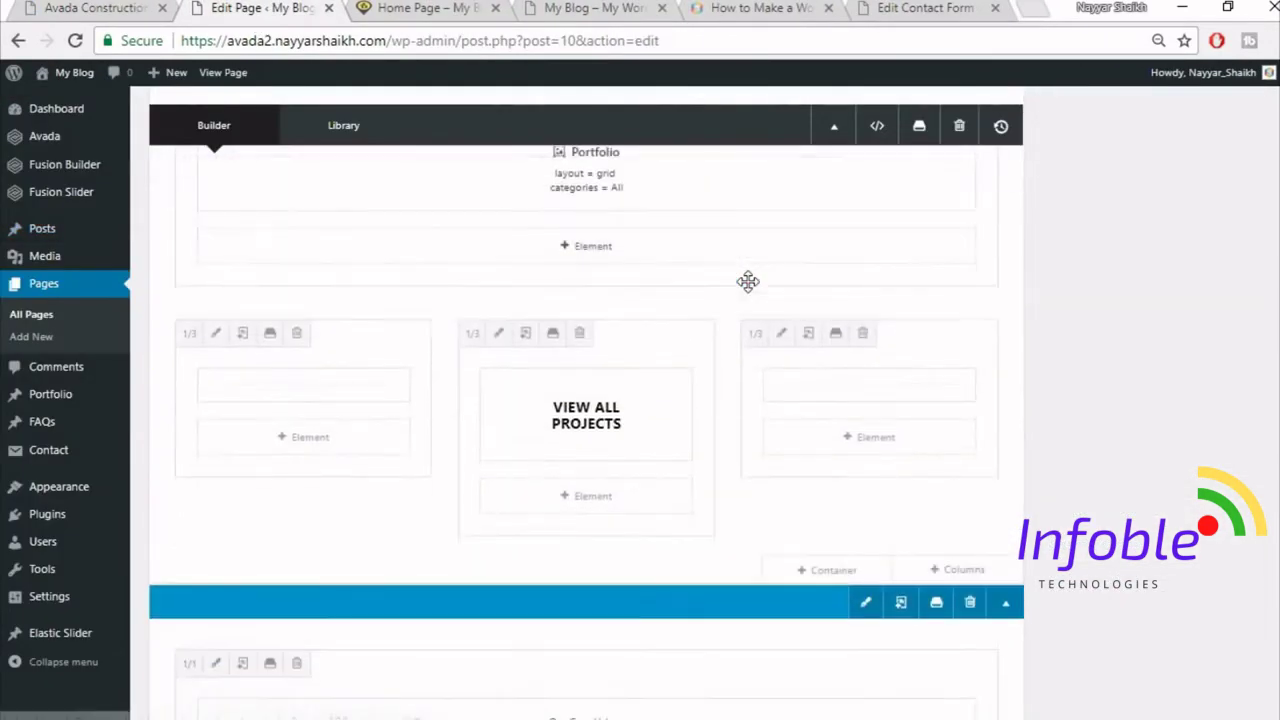
pyautogui.scroll(-11, 803, 302)
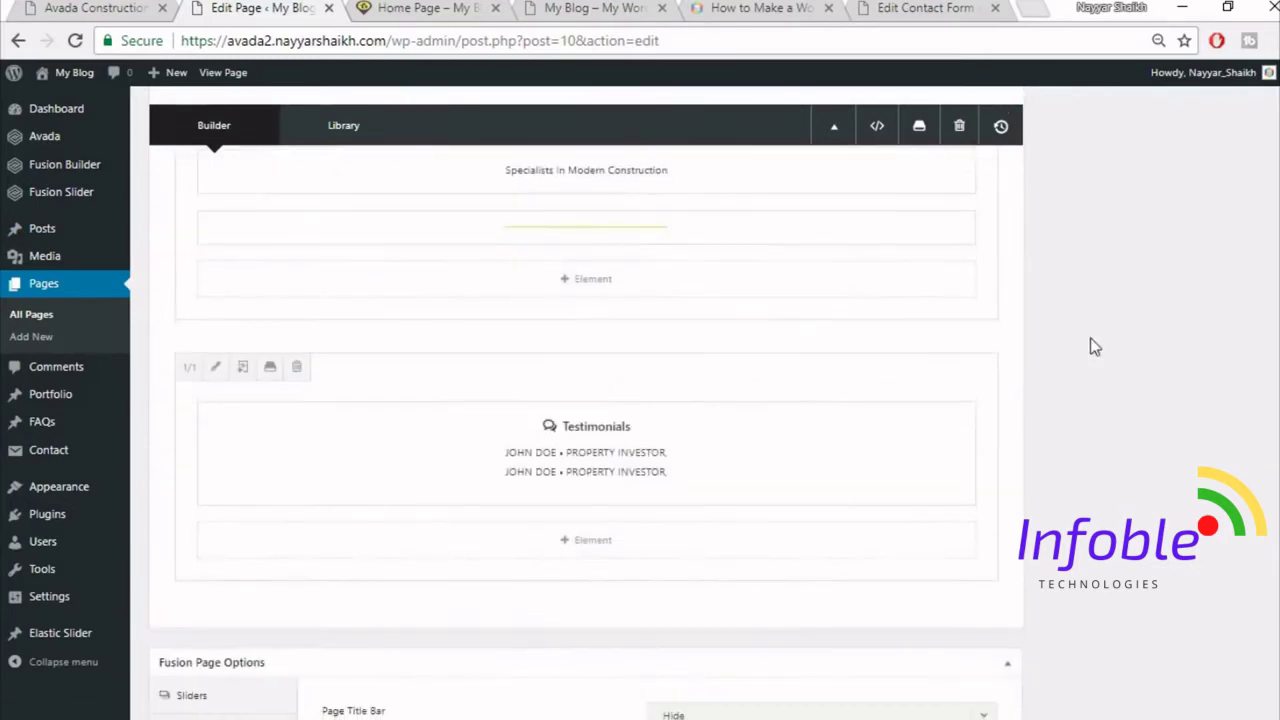
pyautogui.scroll(1, 908, 411)
pyautogui.click(828, 414)
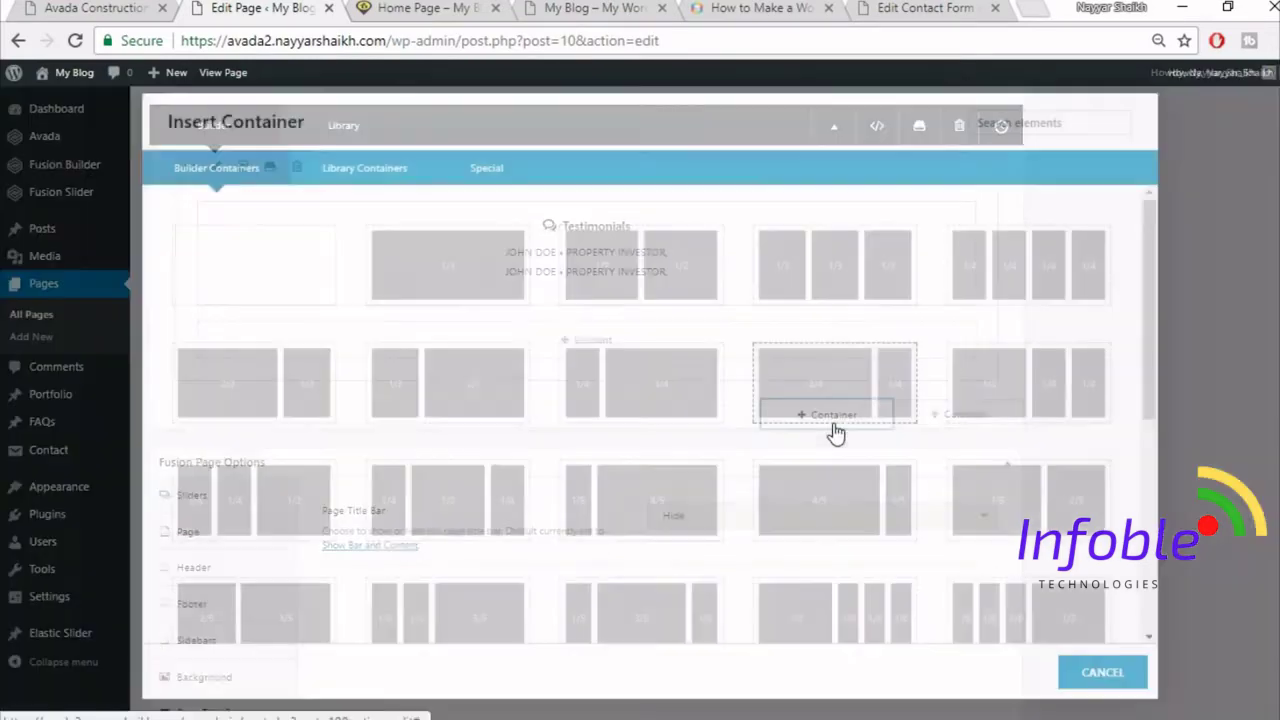
pyautogui.click(340, 168)
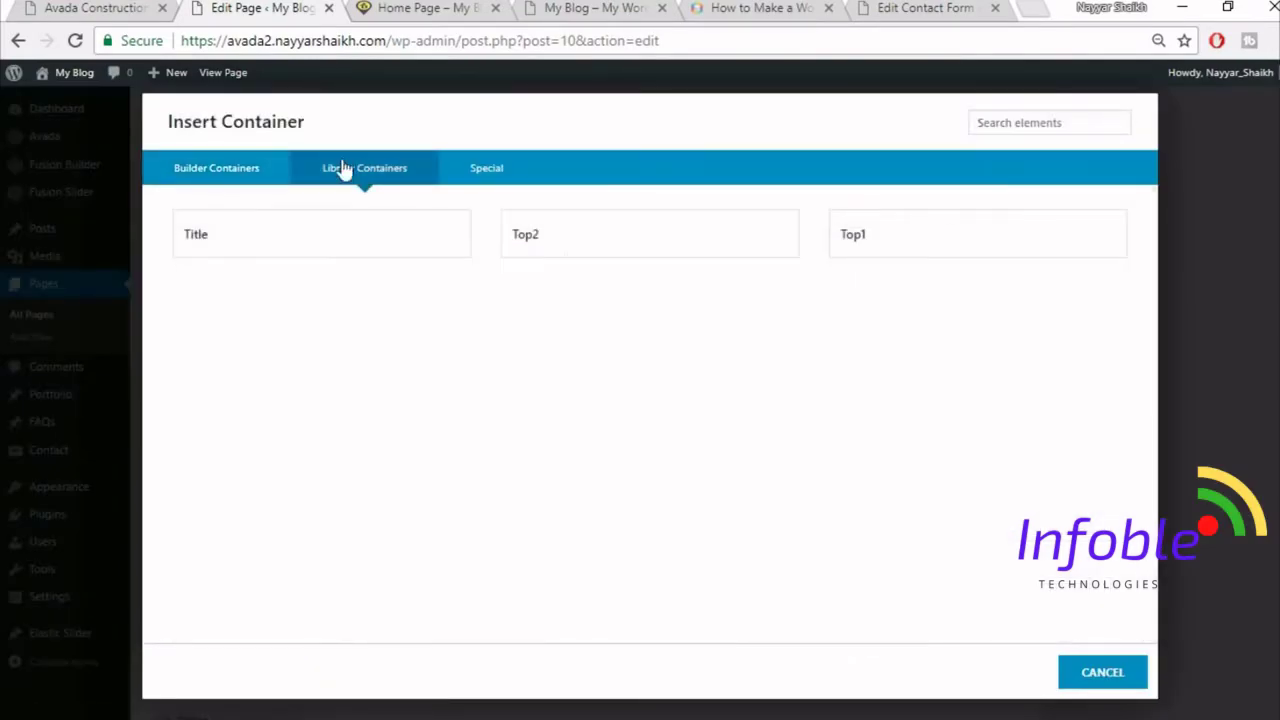
pyautogui.click(226, 253)
# - Replace the 'Specialists In Modern Construction' heading with 'Latest News' copied from the demo, and save
pyautogui.click(68, 6)
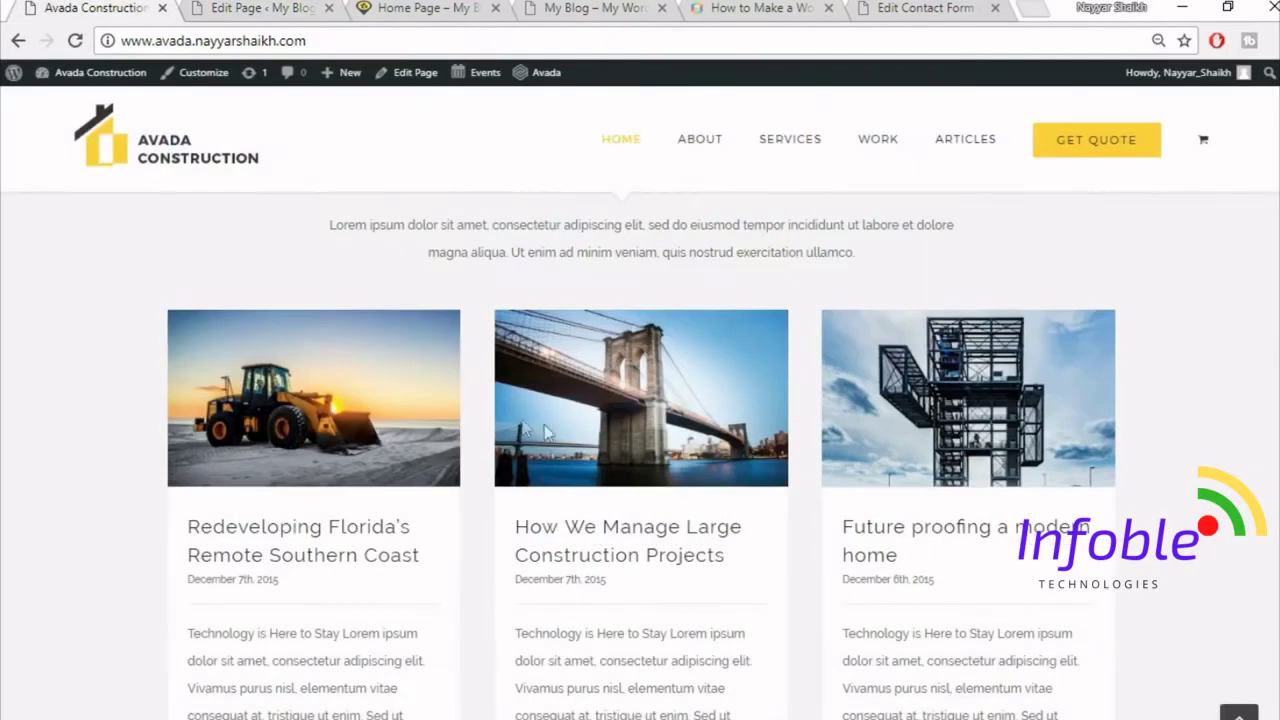
pyautogui.scroll(2, 705, 430)
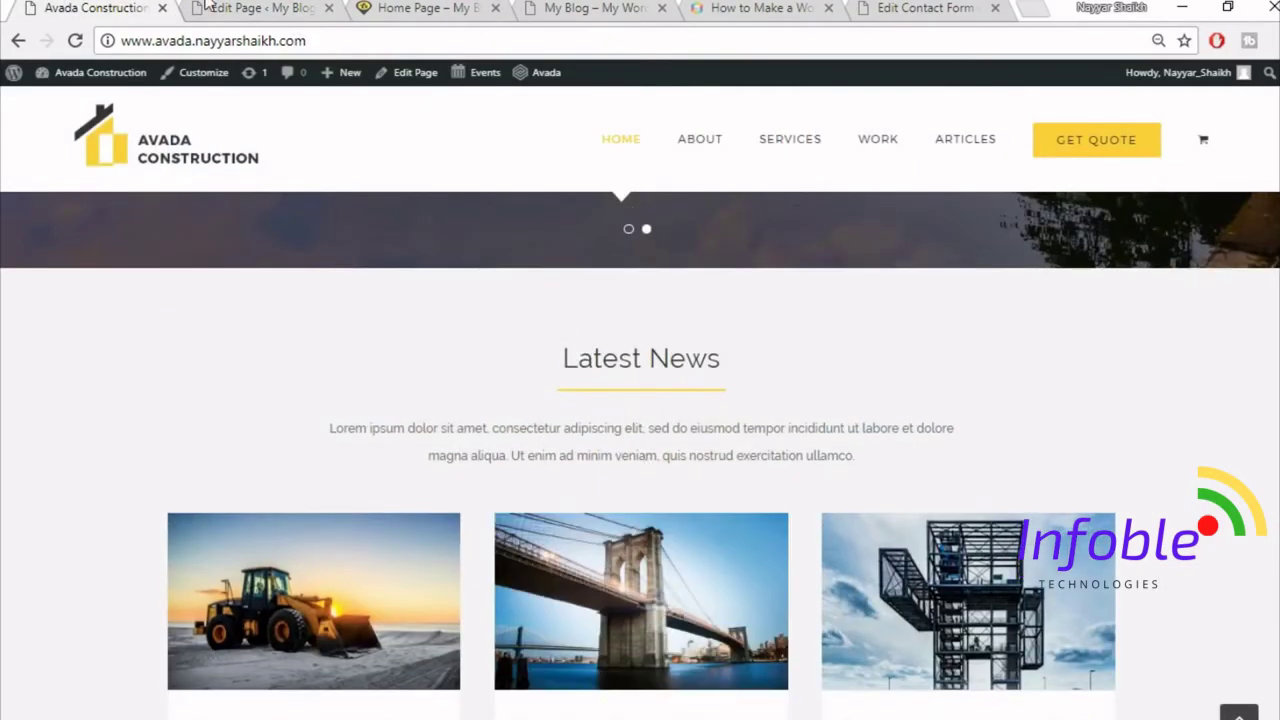
pyautogui.click(240, 8)
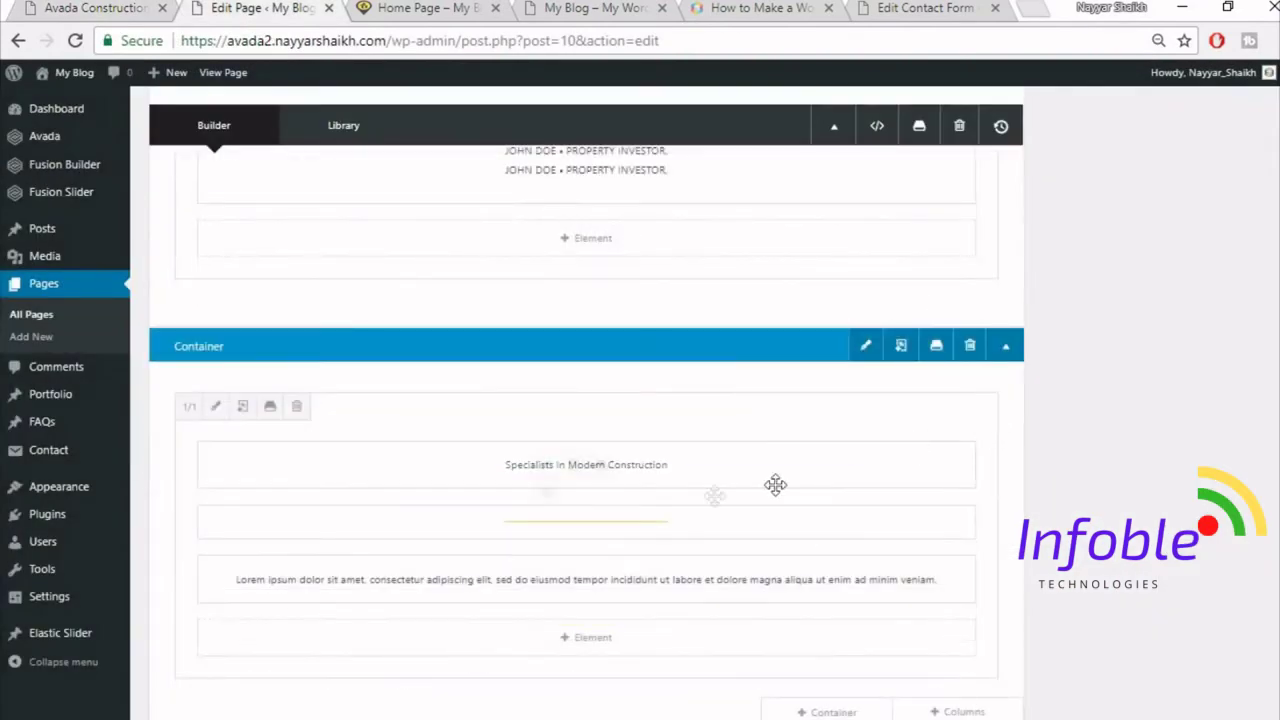
pyautogui.click(546, 465)
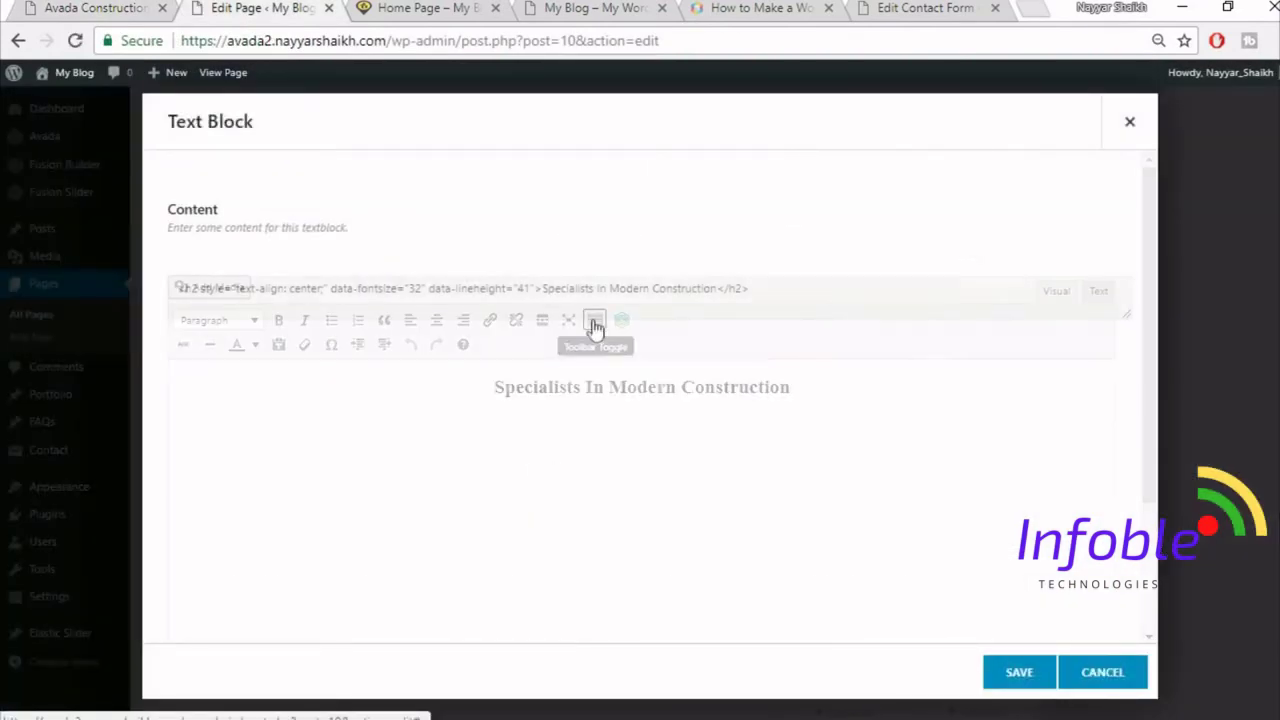
pyautogui.tripleClick(648, 396)
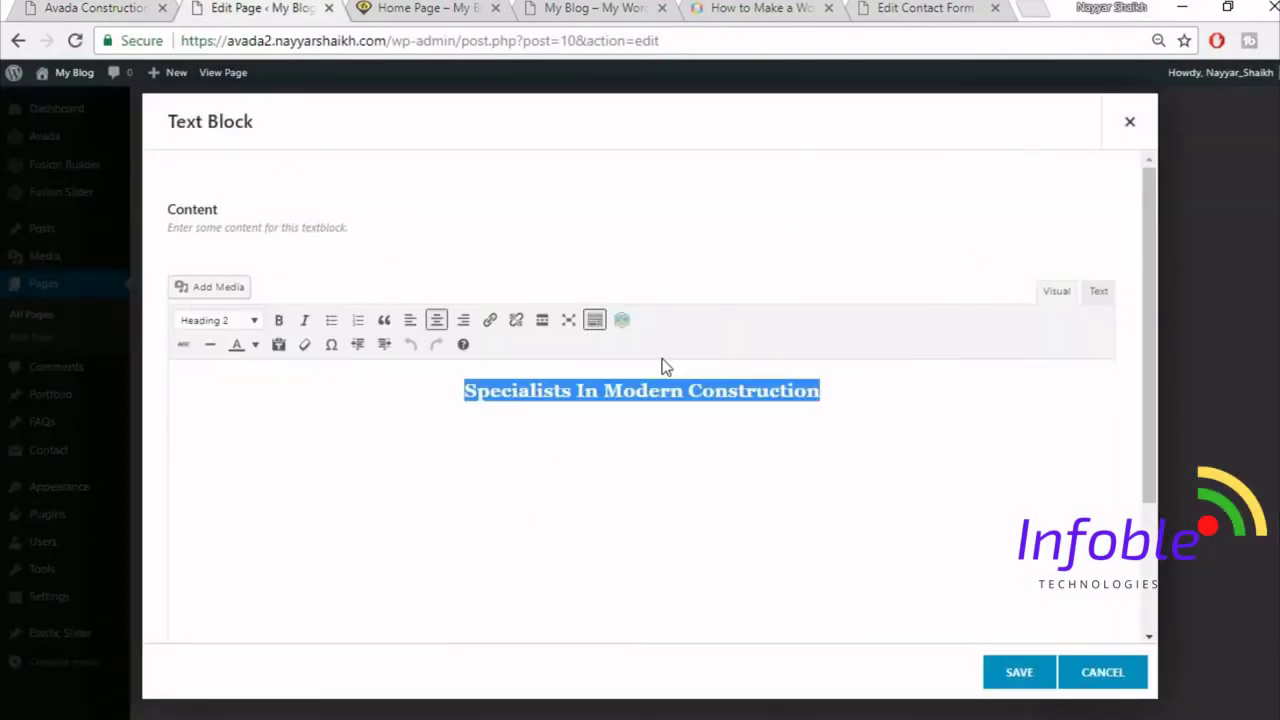
pyautogui.click(72, 6)
pyautogui.tripleClick(588, 359)
pyautogui.hotkey('ctrl', 'c')
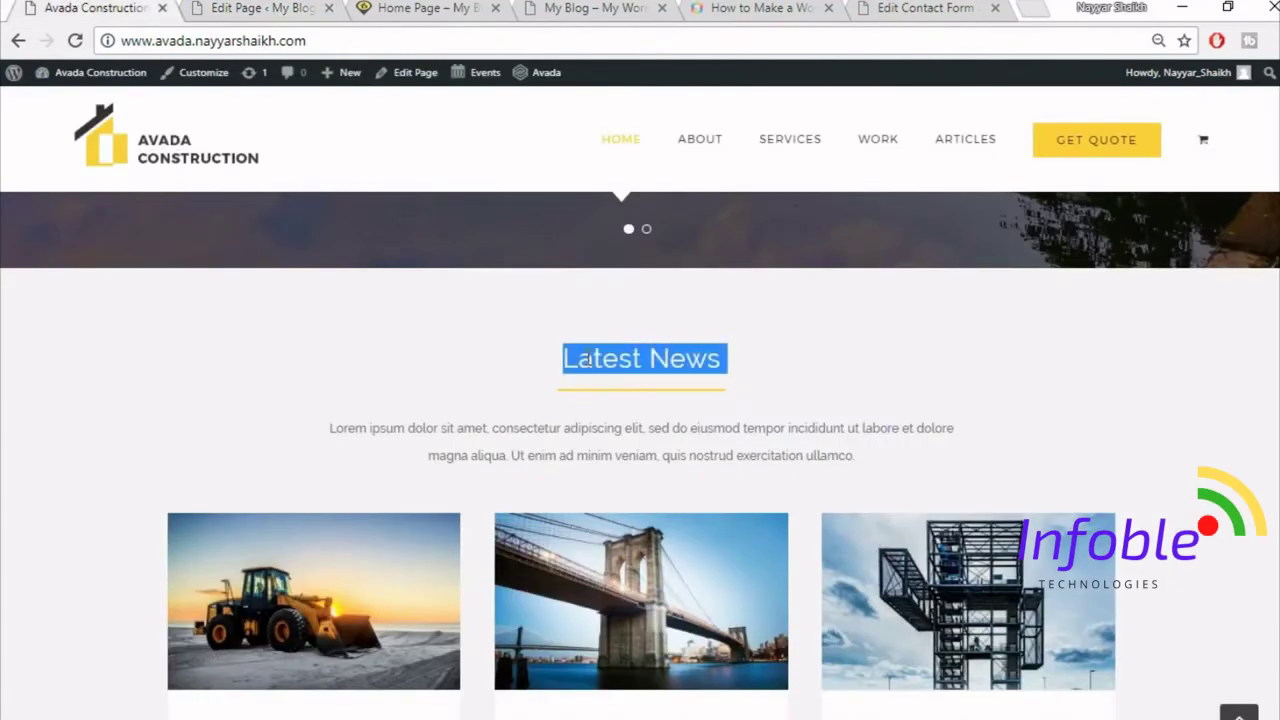
pyautogui.click(265, 7)
pyautogui.hotkey('ctrl', 'v')
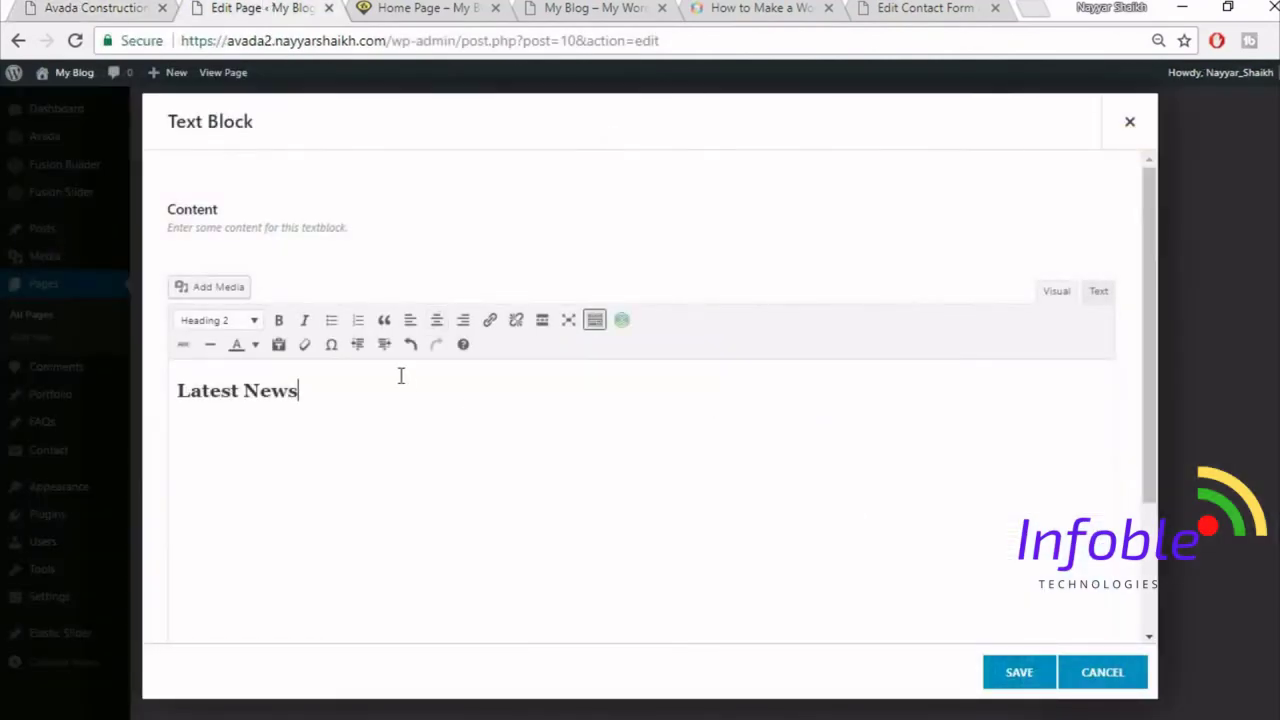
pyautogui.click(1034, 680)
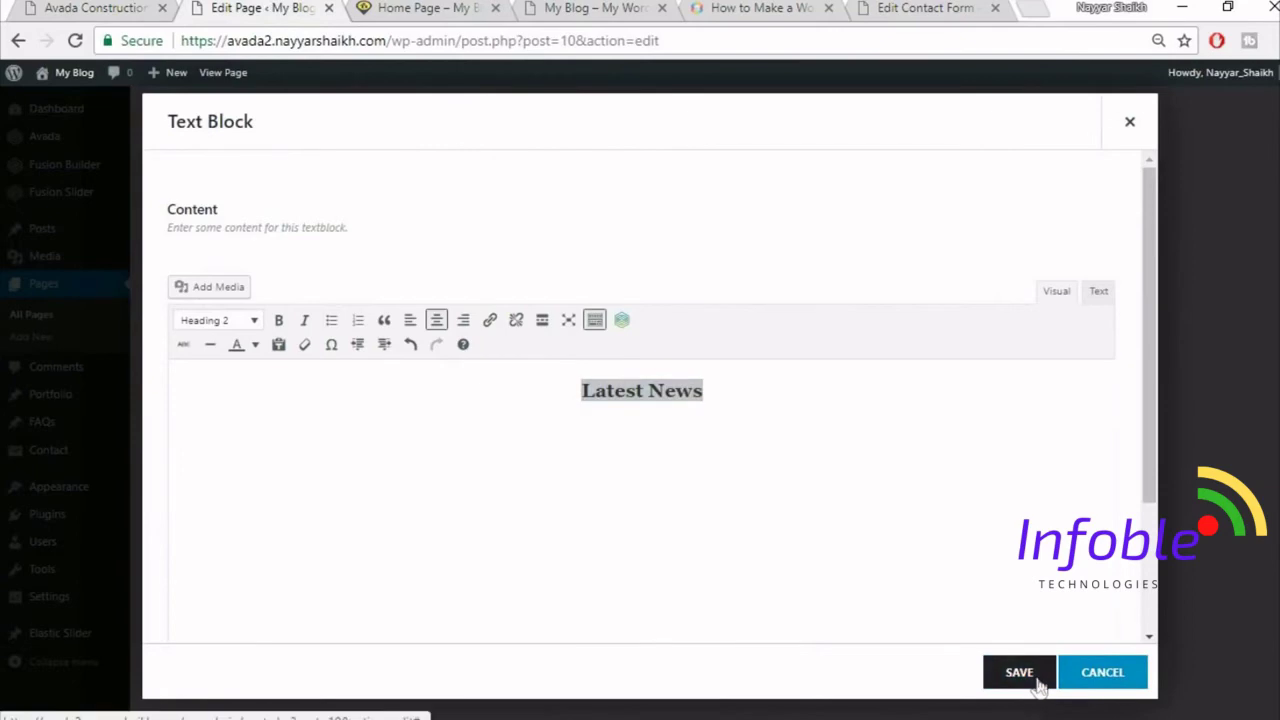
# - Compare the new Latest News heading against the live demo site
pyautogui.click(147, 5)
pyautogui.scroll(-3, 1068, 418)
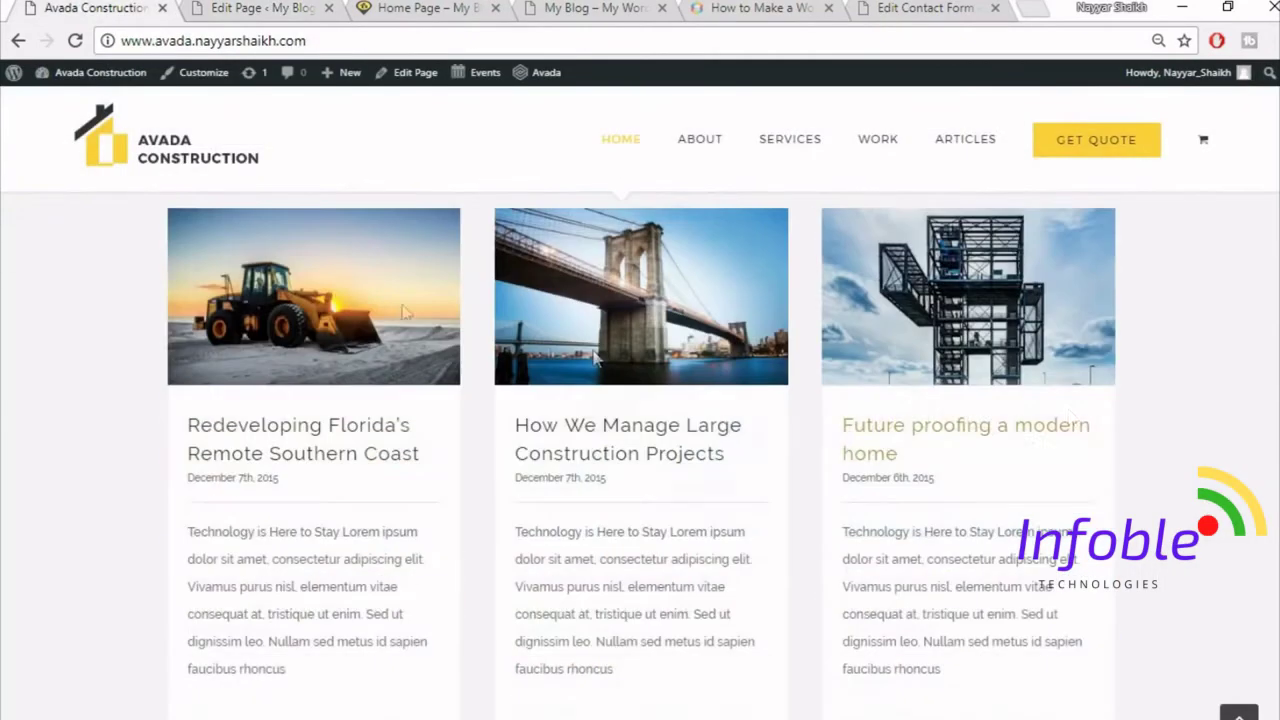
pyautogui.click(278, 7)
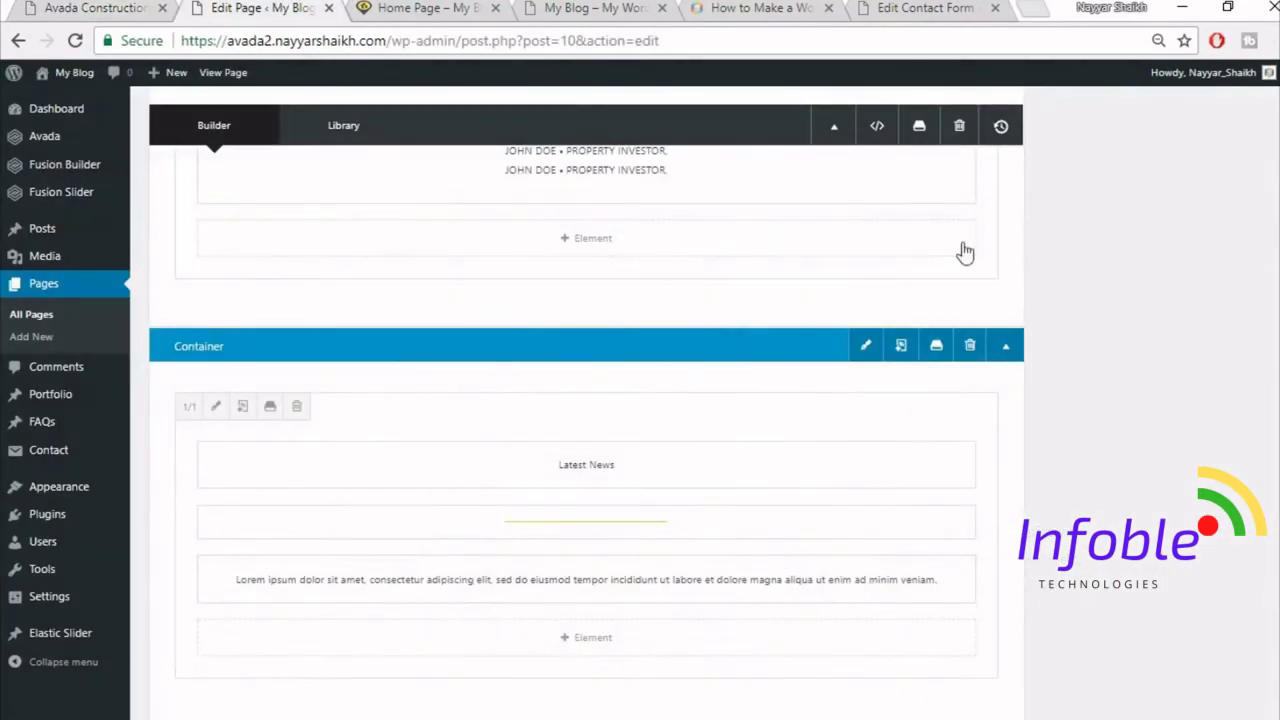
pyautogui.scroll(-2, 960, 260)
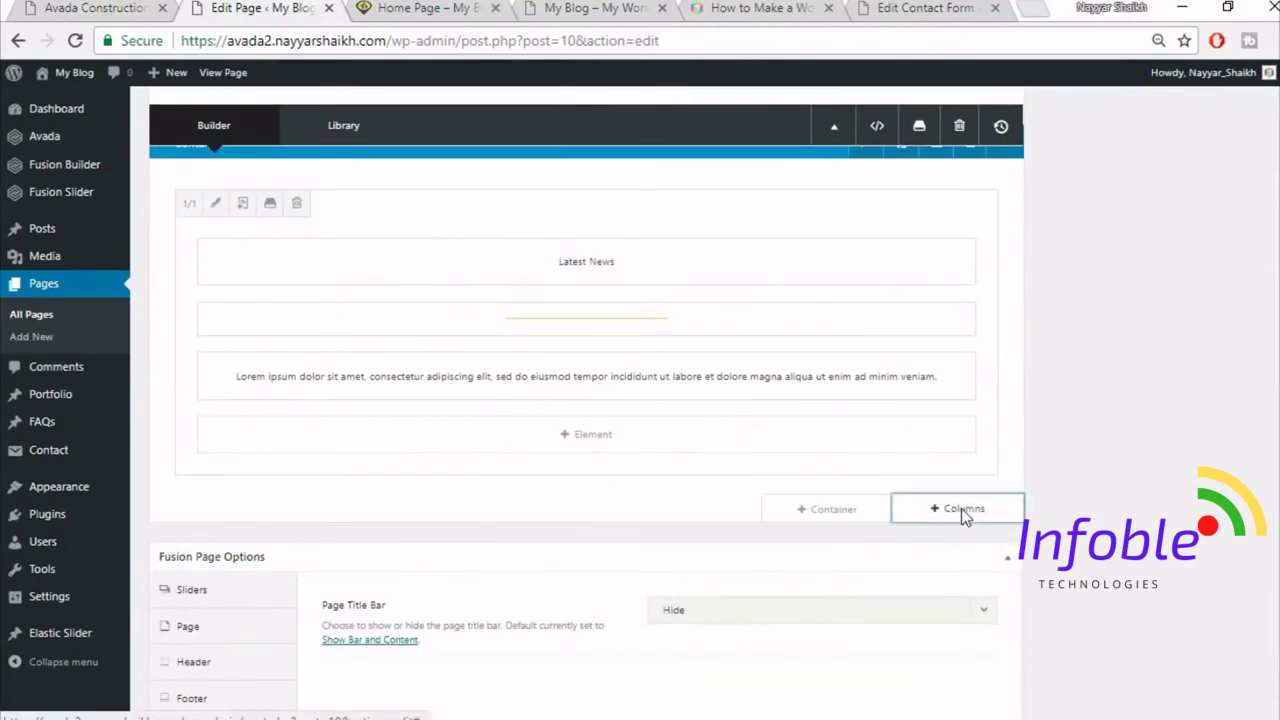
# - Add a single full-width column below Latest News containing a Blog element
pyautogui.click(961, 508)
pyautogui.click(263, 249)
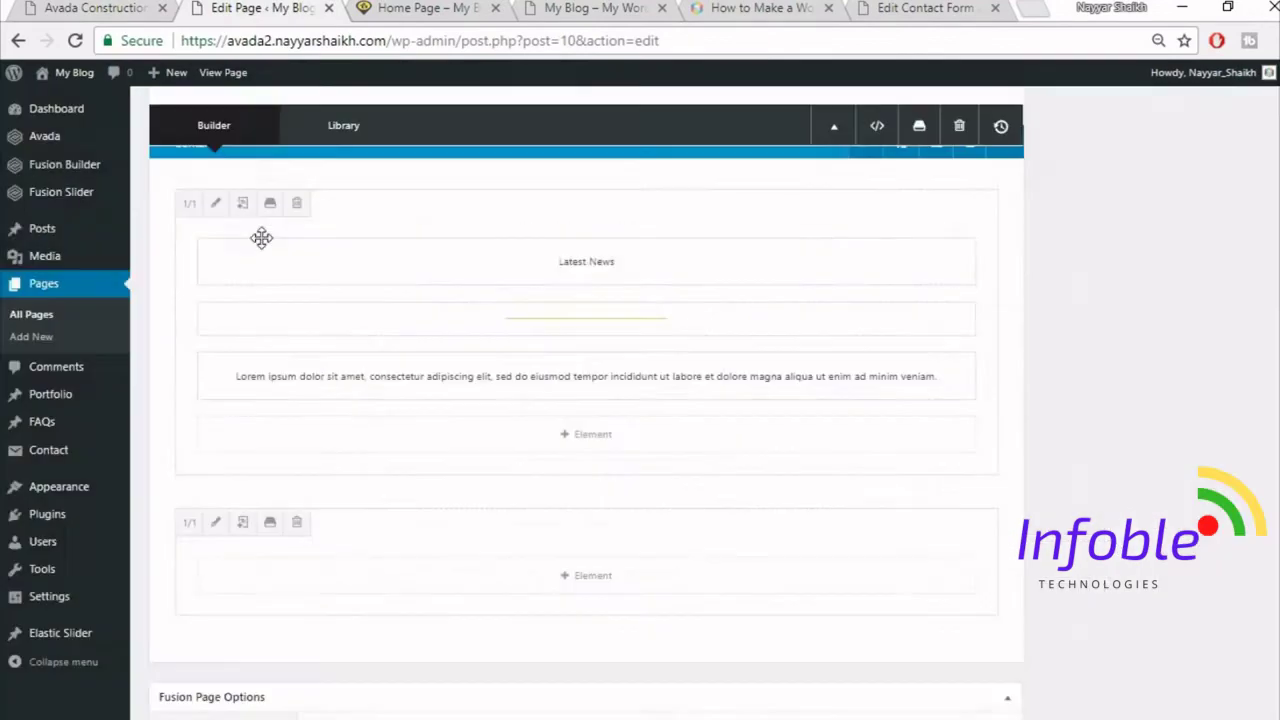
pyautogui.click(646, 587)
pyautogui.click(1017, 121)
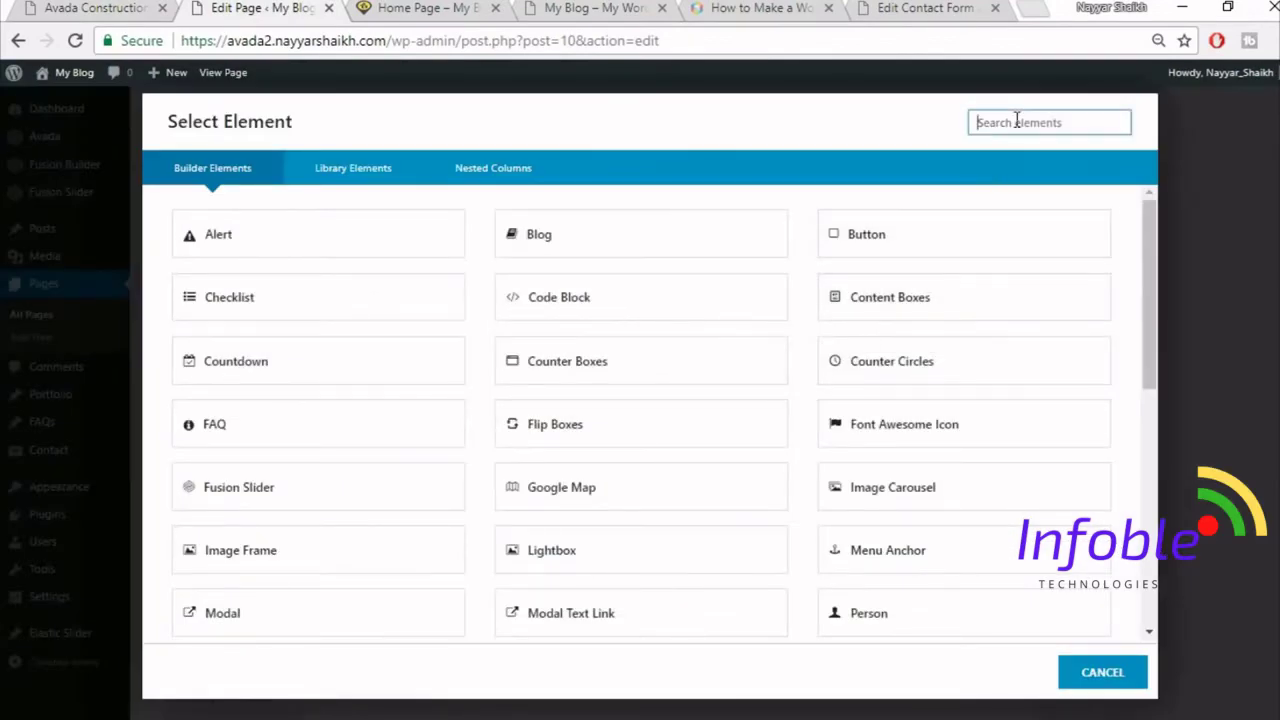
pyautogui.write('blo')
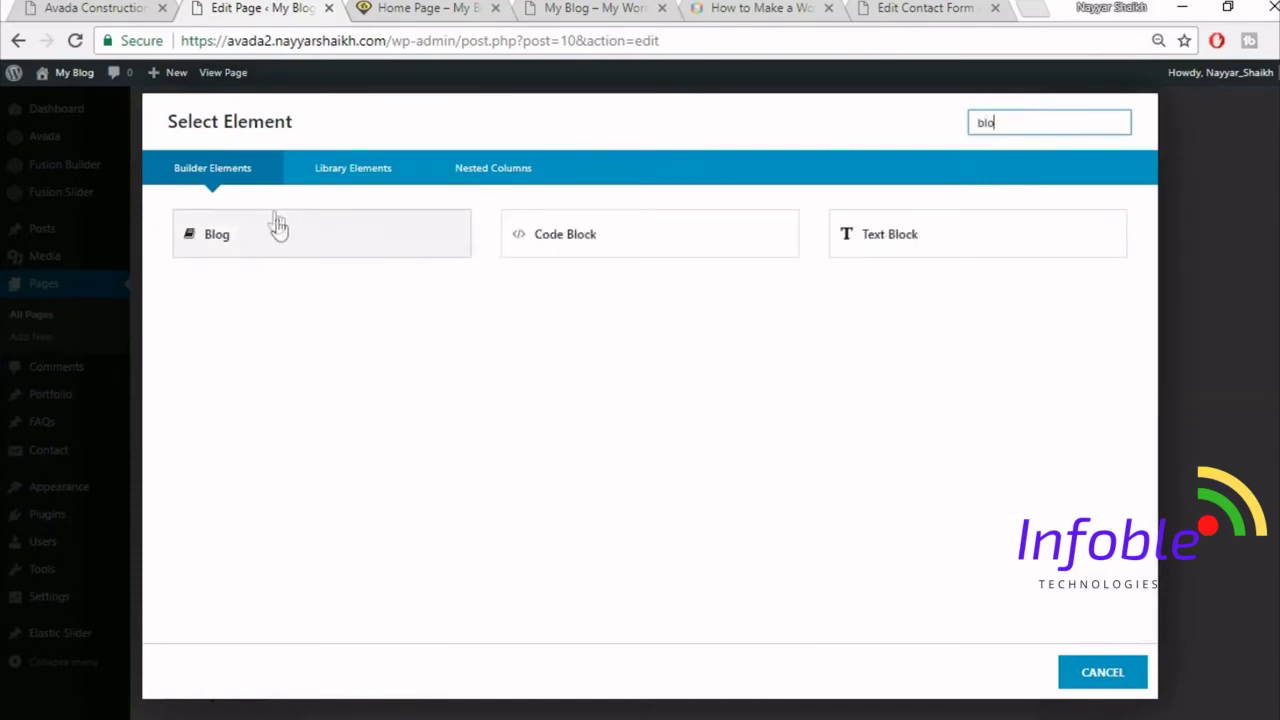
pyautogui.click(285, 240)
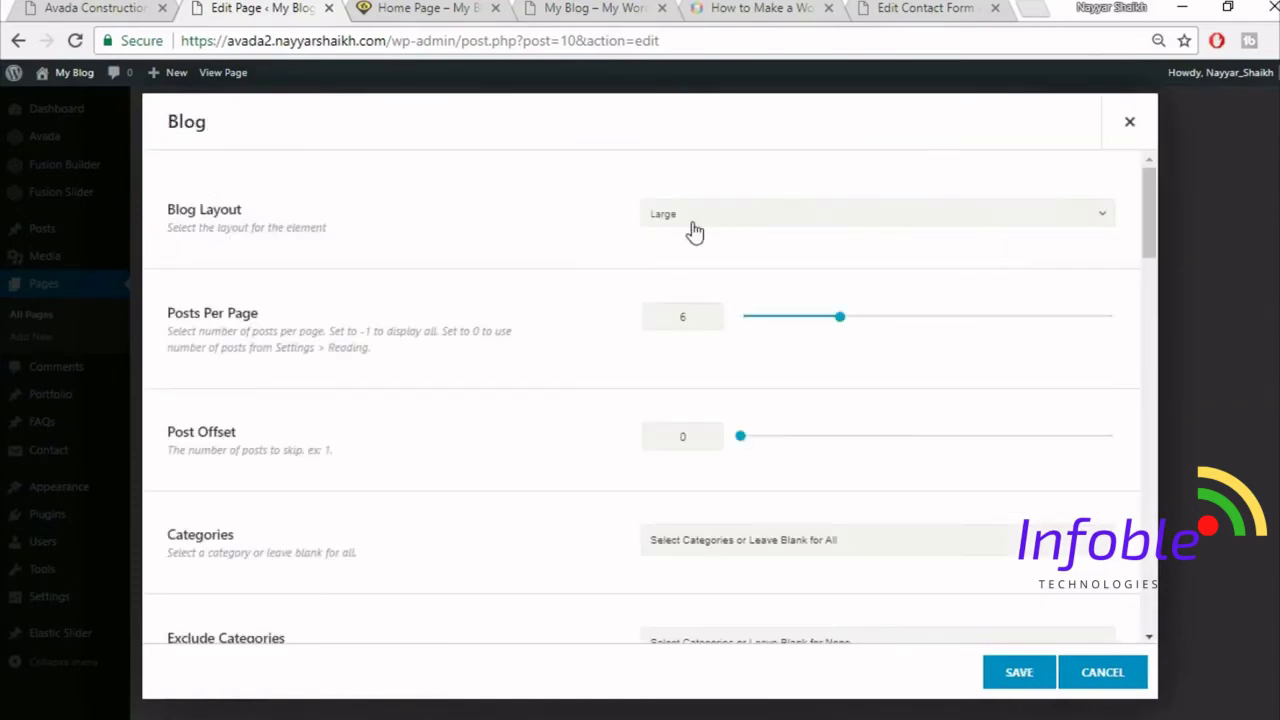
# - Switch the blog layout to Grid and select the column spacing value
pyautogui.click(843, 216)
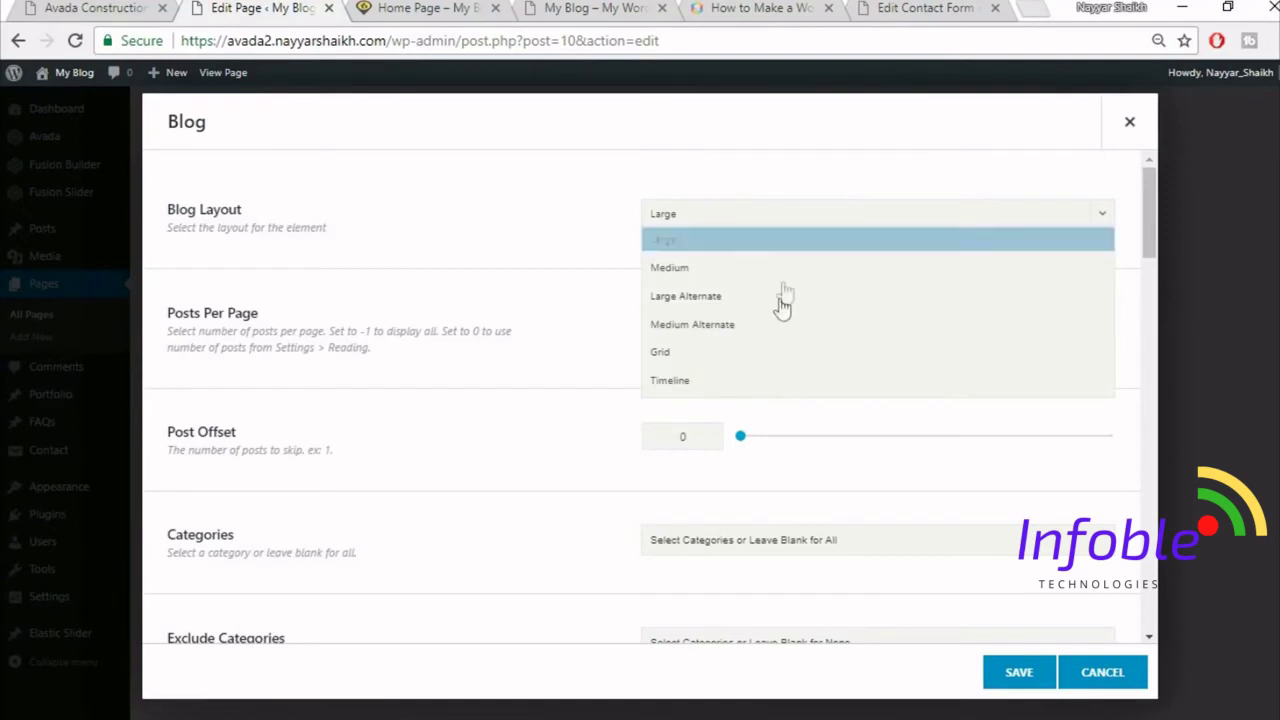
pyautogui.click(726, 350)
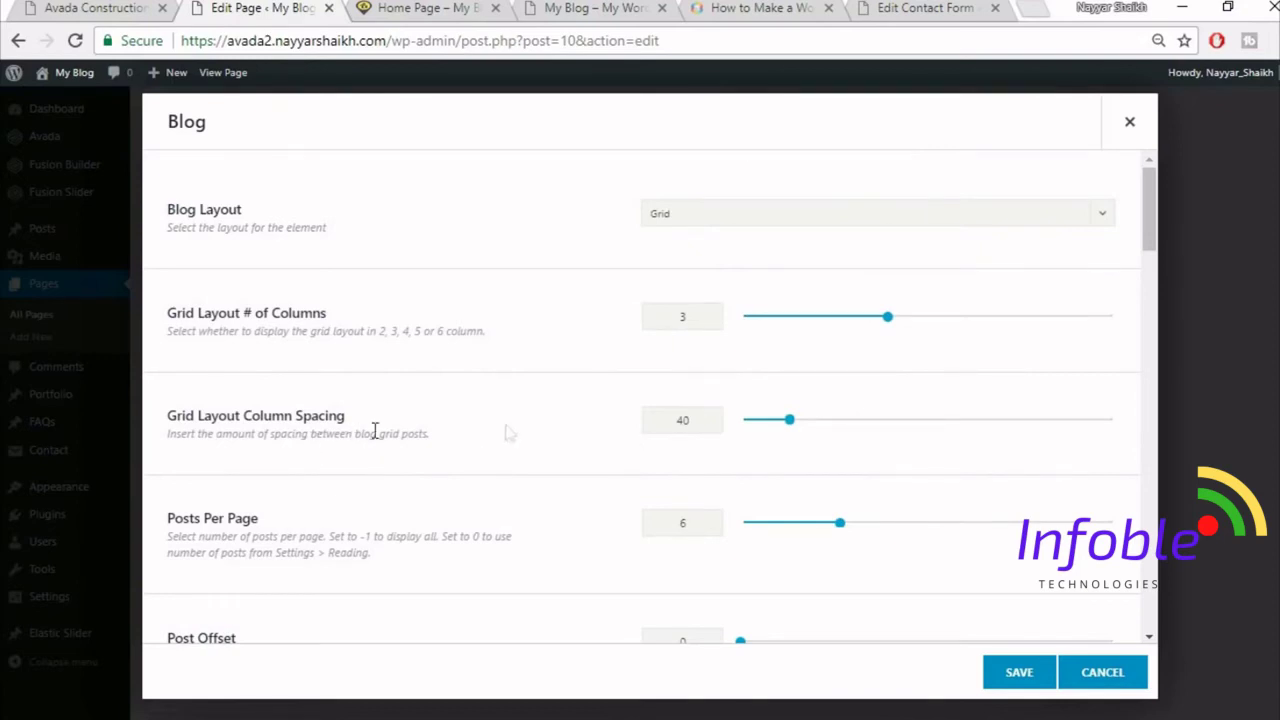
pyautogui.moveTo(698, 421); pyautogui.dragTo(567, 428)
pyautogui.scroll(-1, 576, 443)
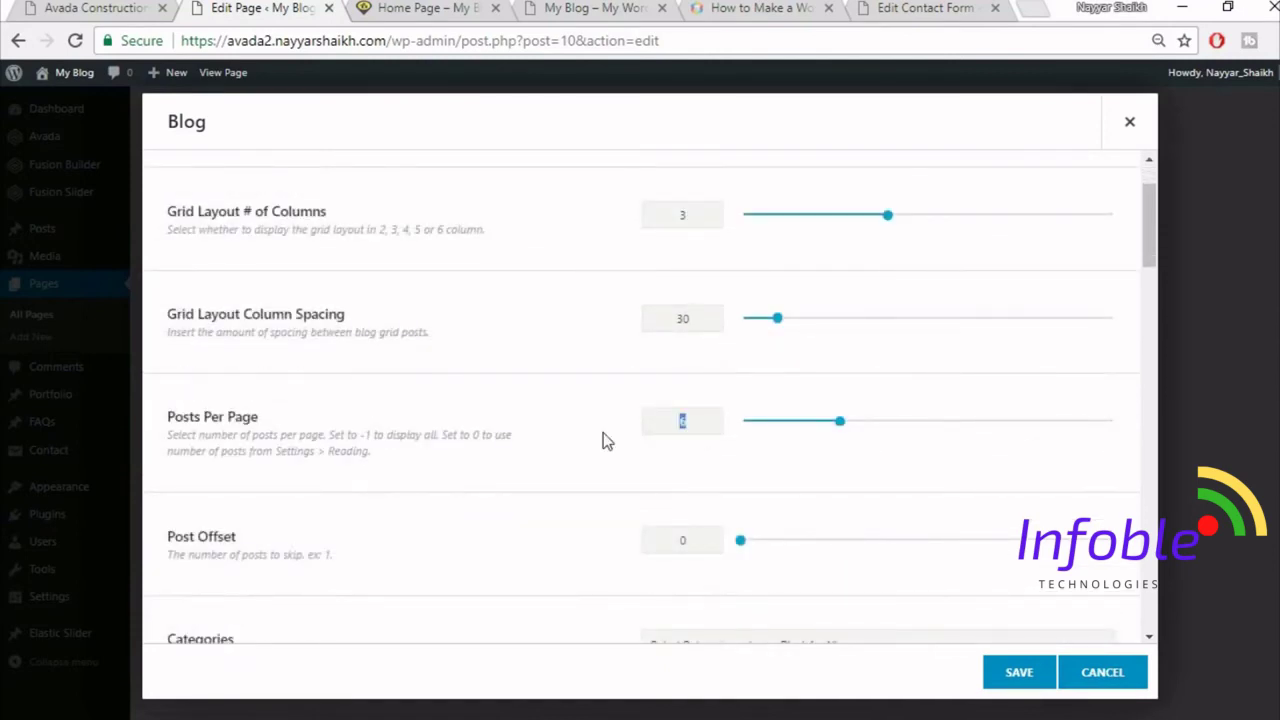
pyautogui.scroll(-2, 604, 442)
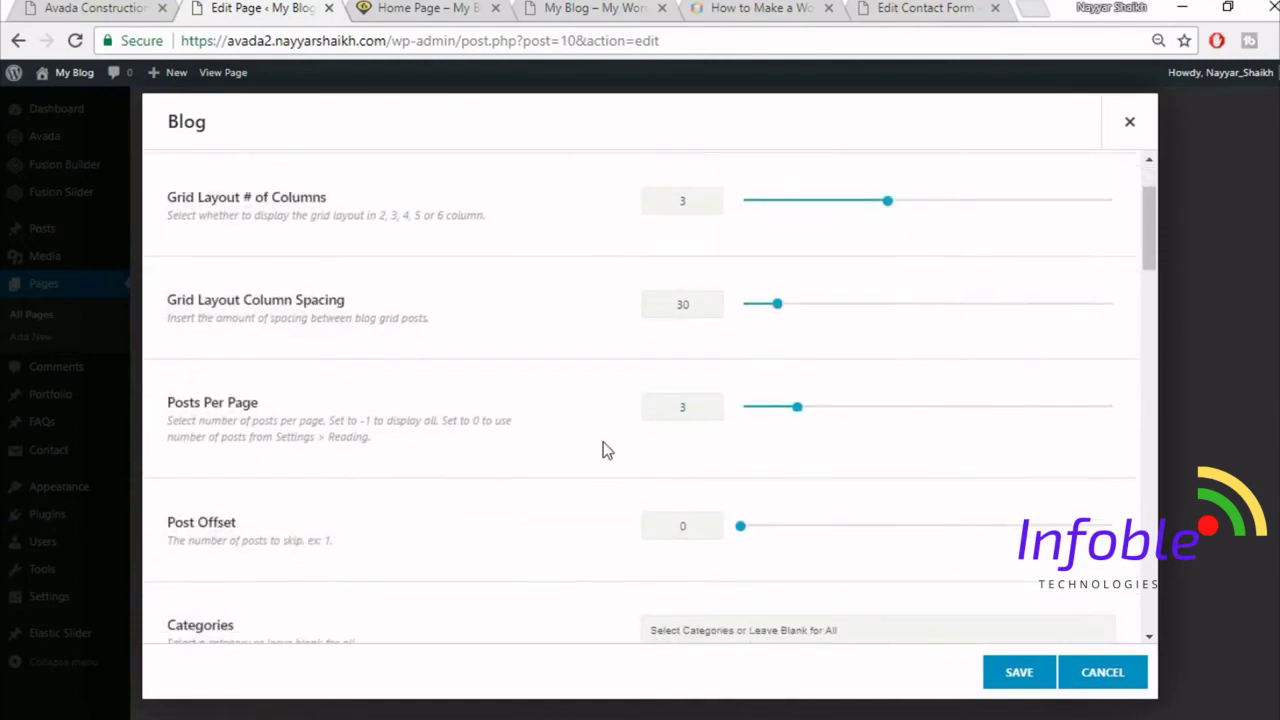
pyautogui.scroll(-3, 617, 472)
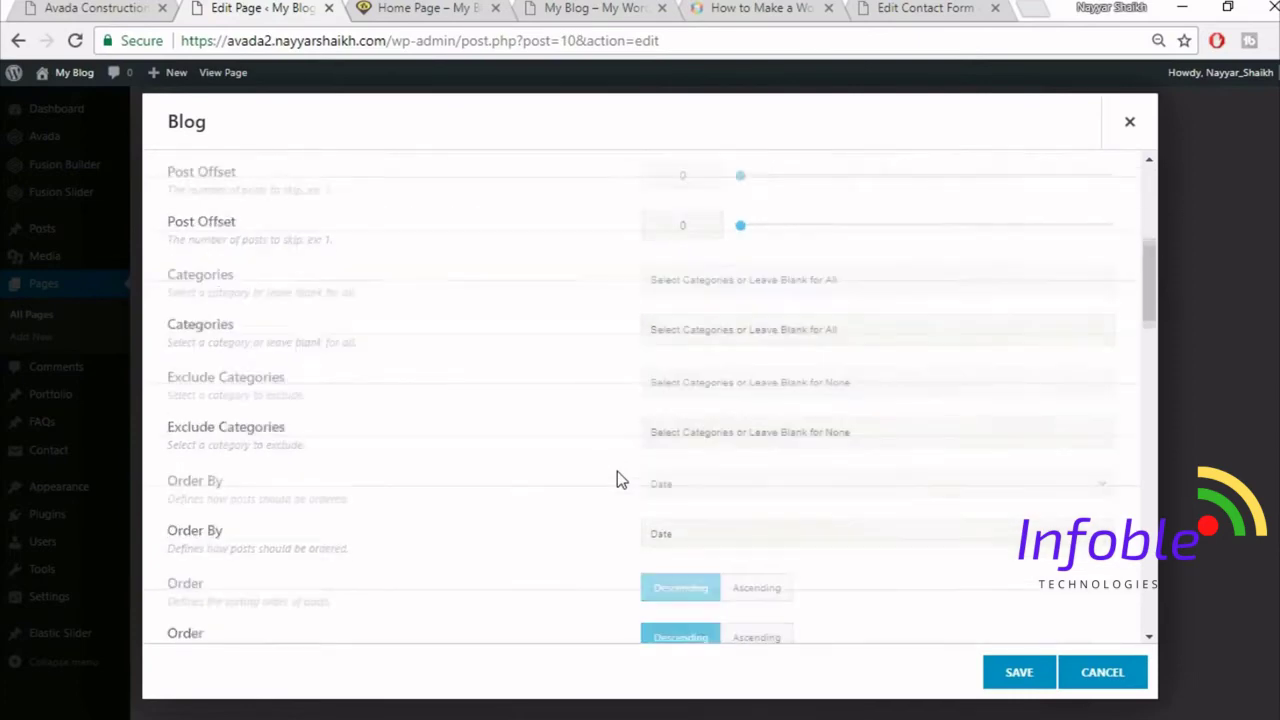
pyautogui.scroll(-2, 617, 472)
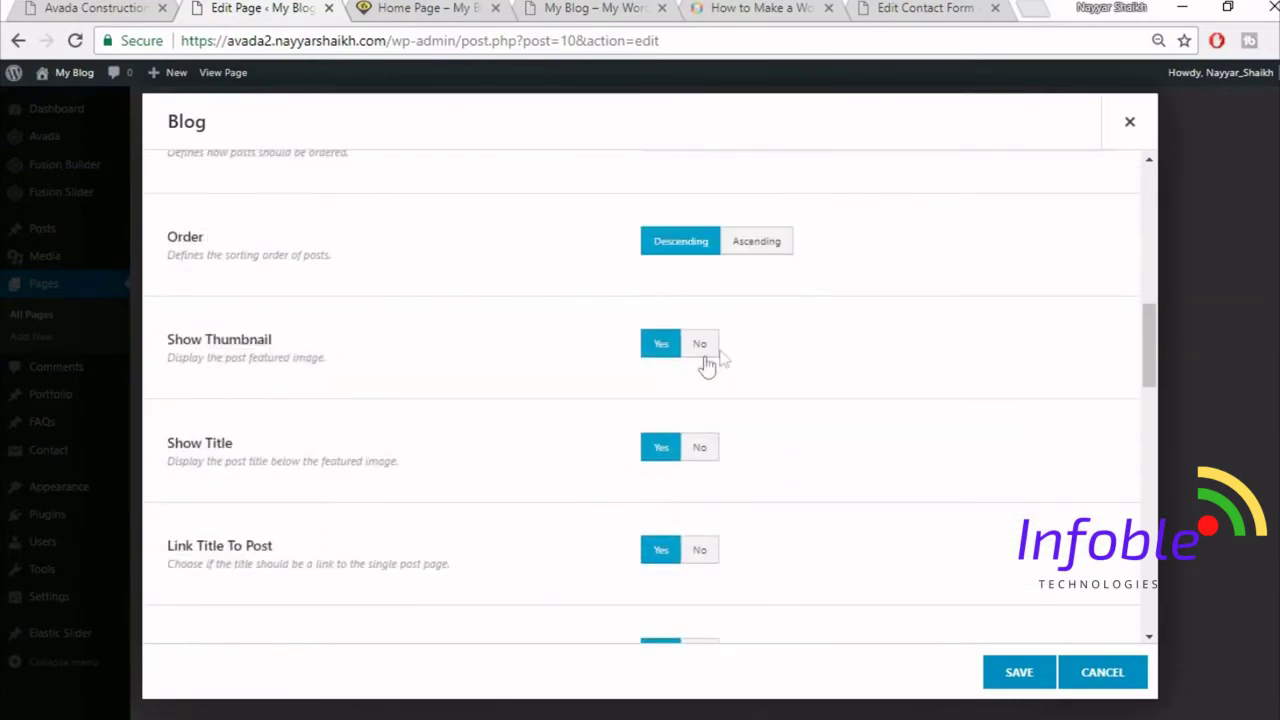
# - Compare the Blog element settings with the demo's news cards
pyautogui.hotkey('ctrl', 'shift', 'Tab')
pyautogui.moveTo(335, 332)
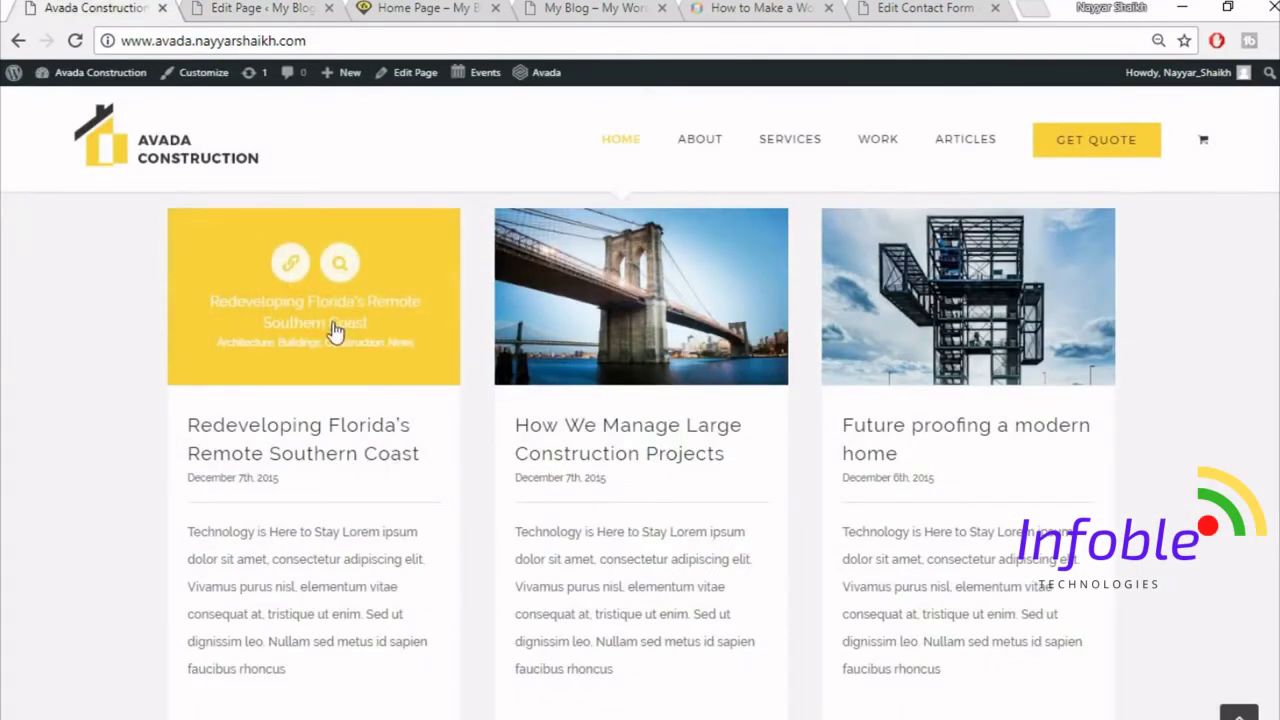
pyautogui.hotkey('ctrl', 'Tab')
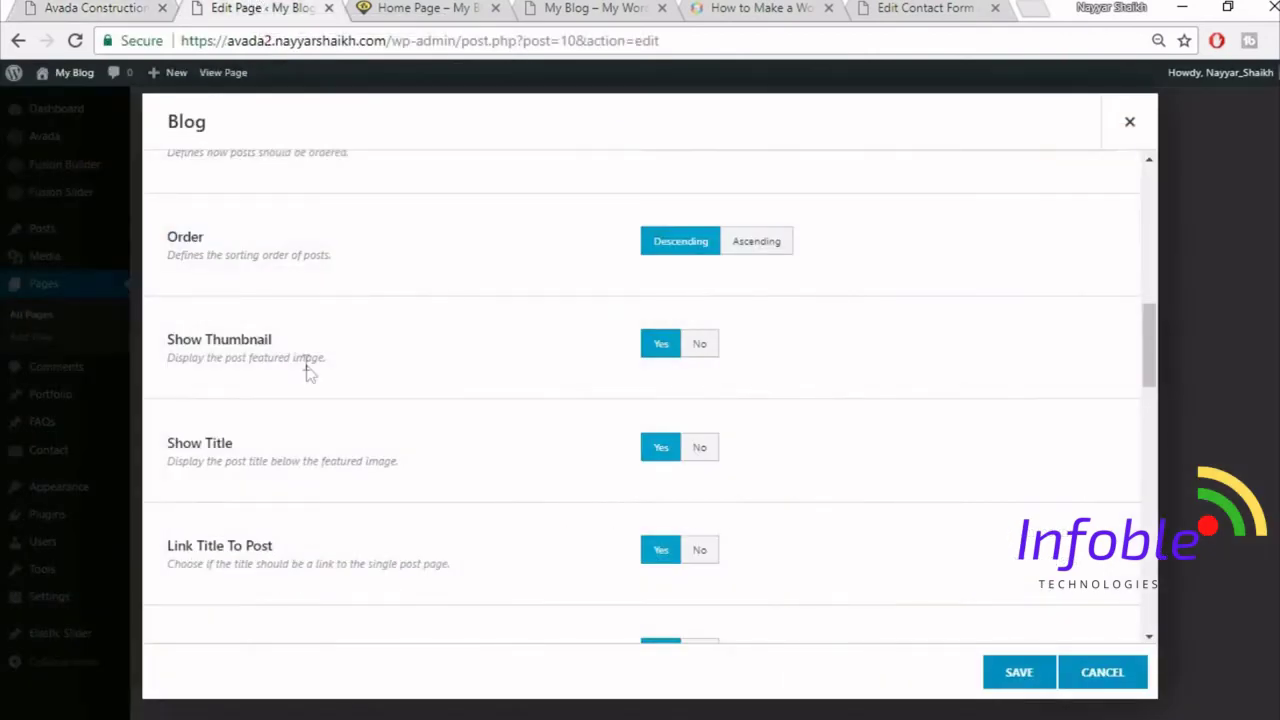
pyautogui.scroll(-1, 443, 266)
pyautogui.hotkey('ctrl', 'shift', 'Tab')
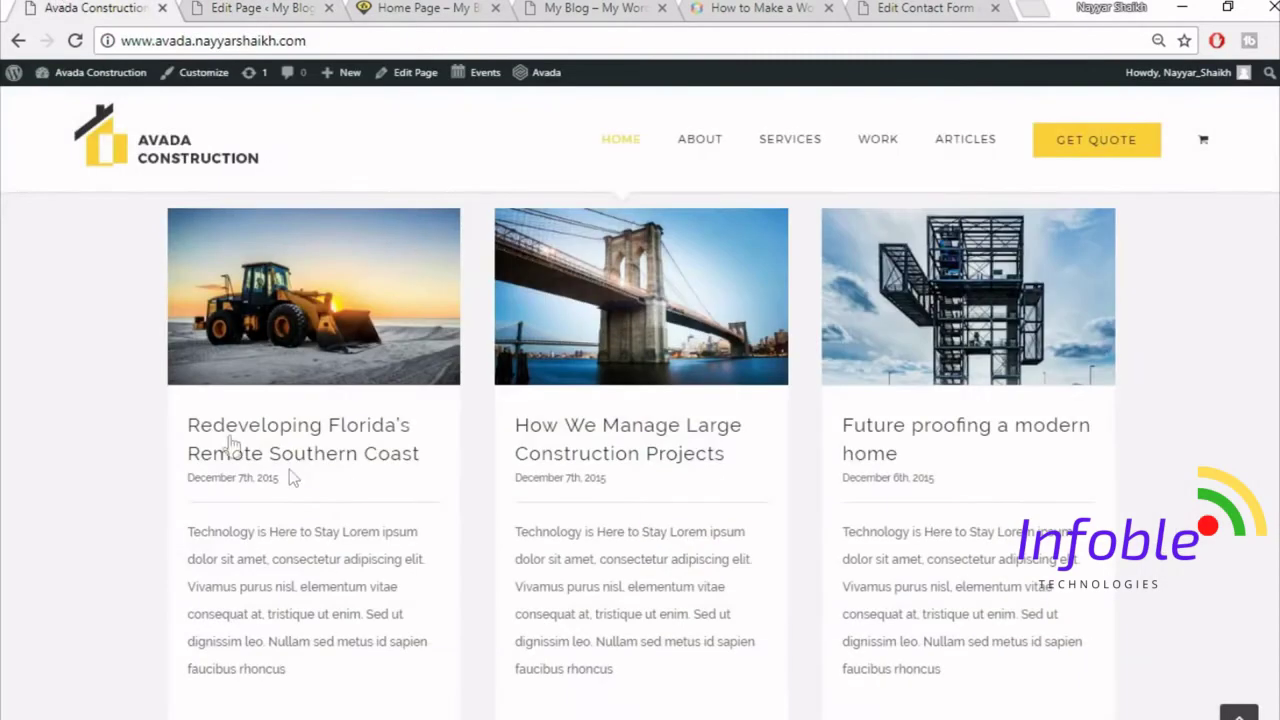
pyautogui.click(300, 8)
pyautogui.scroll(-1, 334, 503)
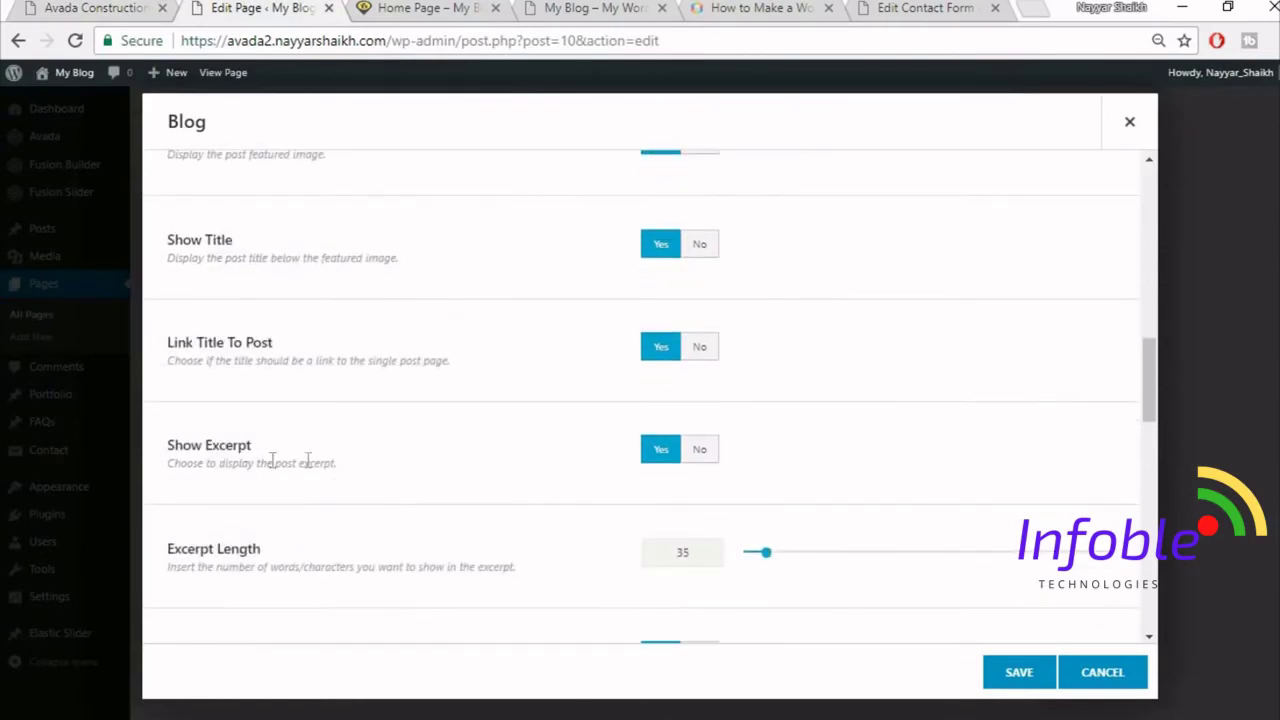
# - Check the demo cards' excerpt length, then scroll further through the Blog settings
pyautogui.hotkey('ctrl', 'shift', 'Tab')
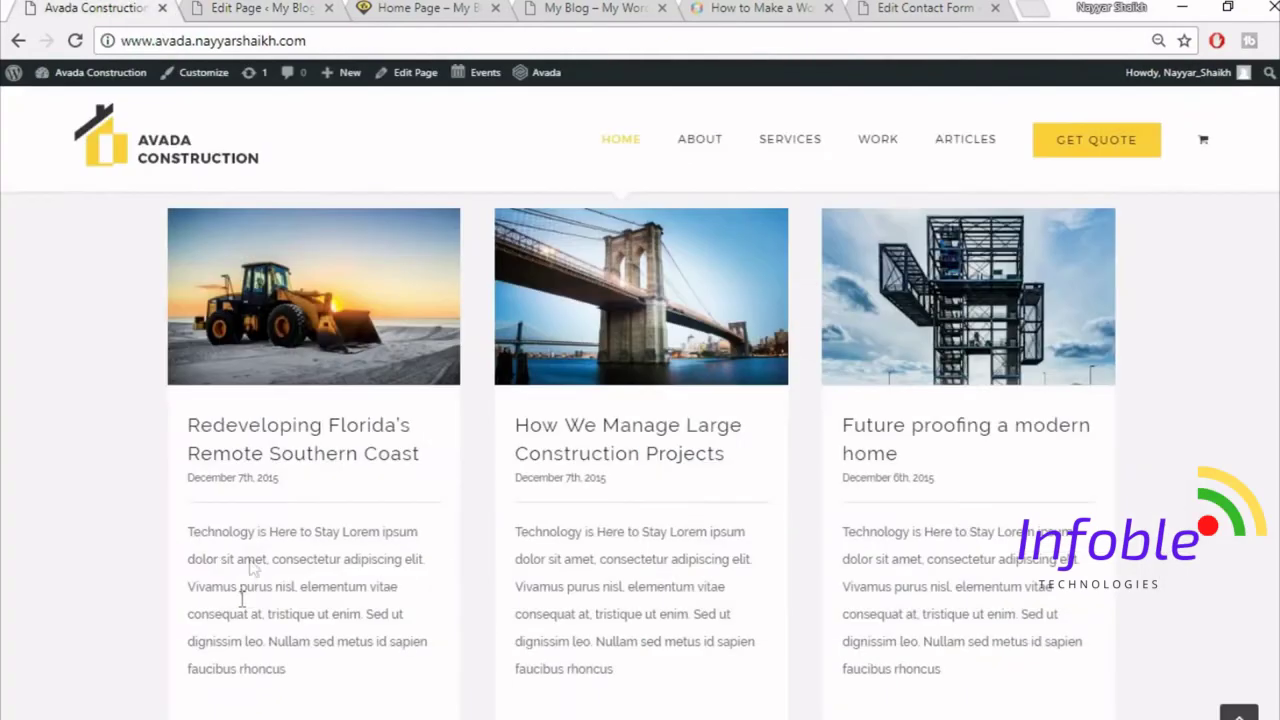
pyautogui.moveTo(172, 541); pyautogui.dragTo(337, 689)
pyautogui.click(337, 689)
pyautogui.click(238, 8)
pyautogui.scroll(-3, 790, 490)
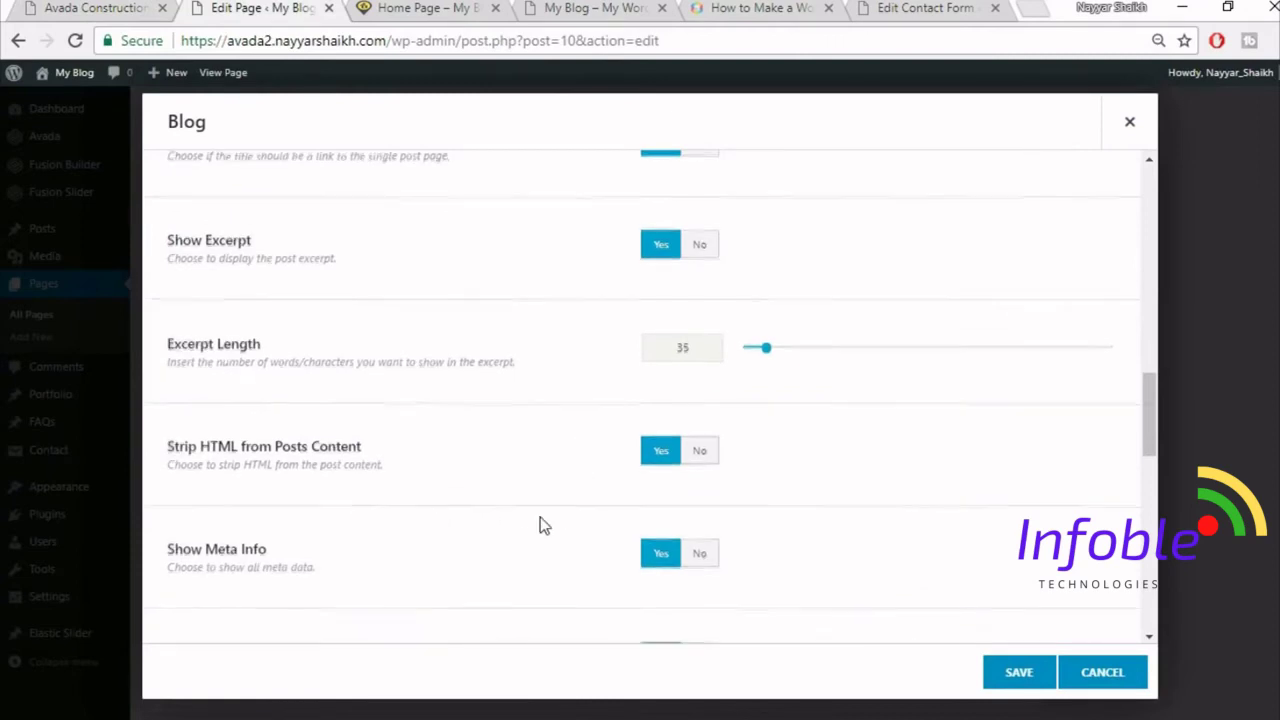
pyautogui.scroll(-2, 540, 520)
pyautogui.scroll(-1, 786, 454)
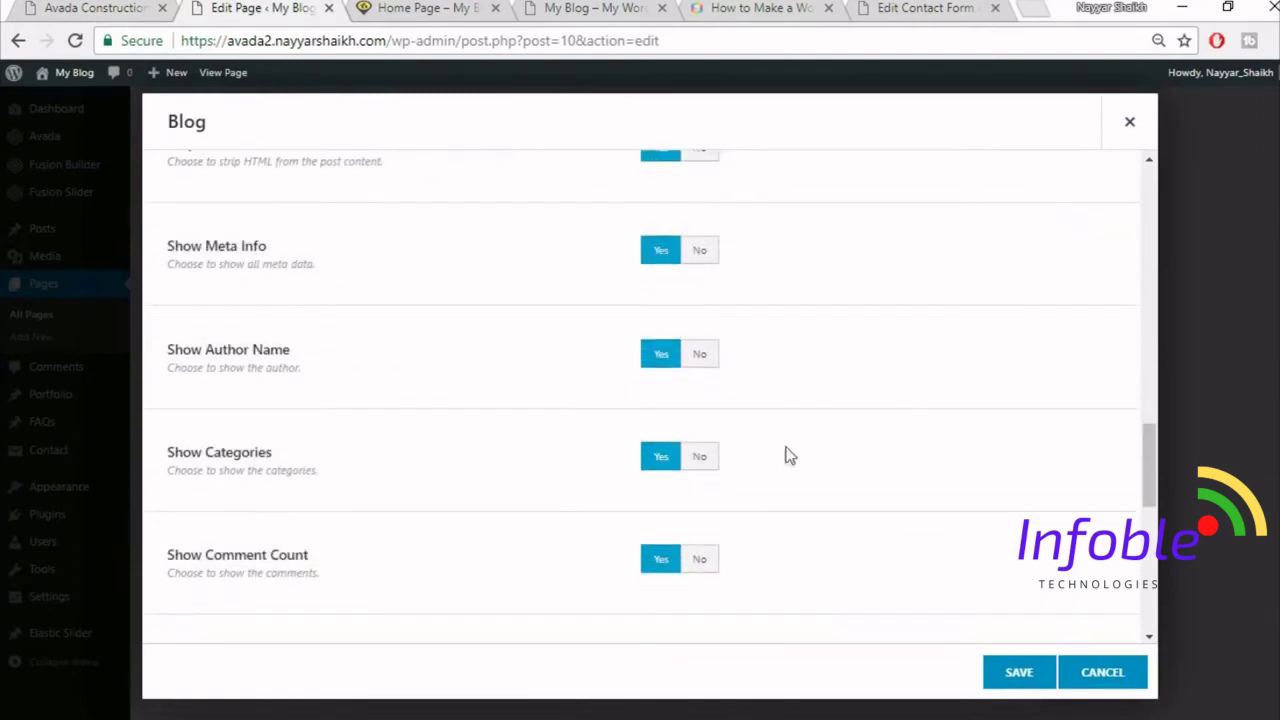
pyautogui.scroll(-1, 820, 517)
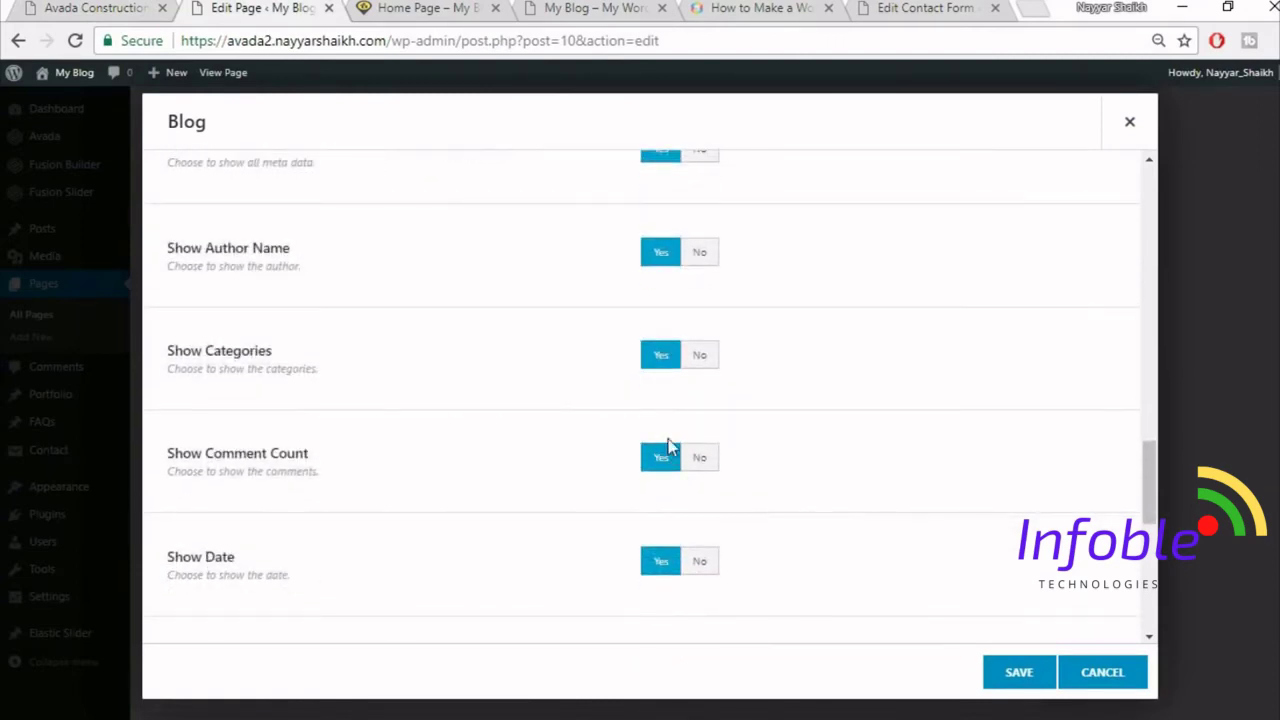
# - Set Show Comment Count, Categories, Author Name and Tags to No
pyautogui.click(706, 458)
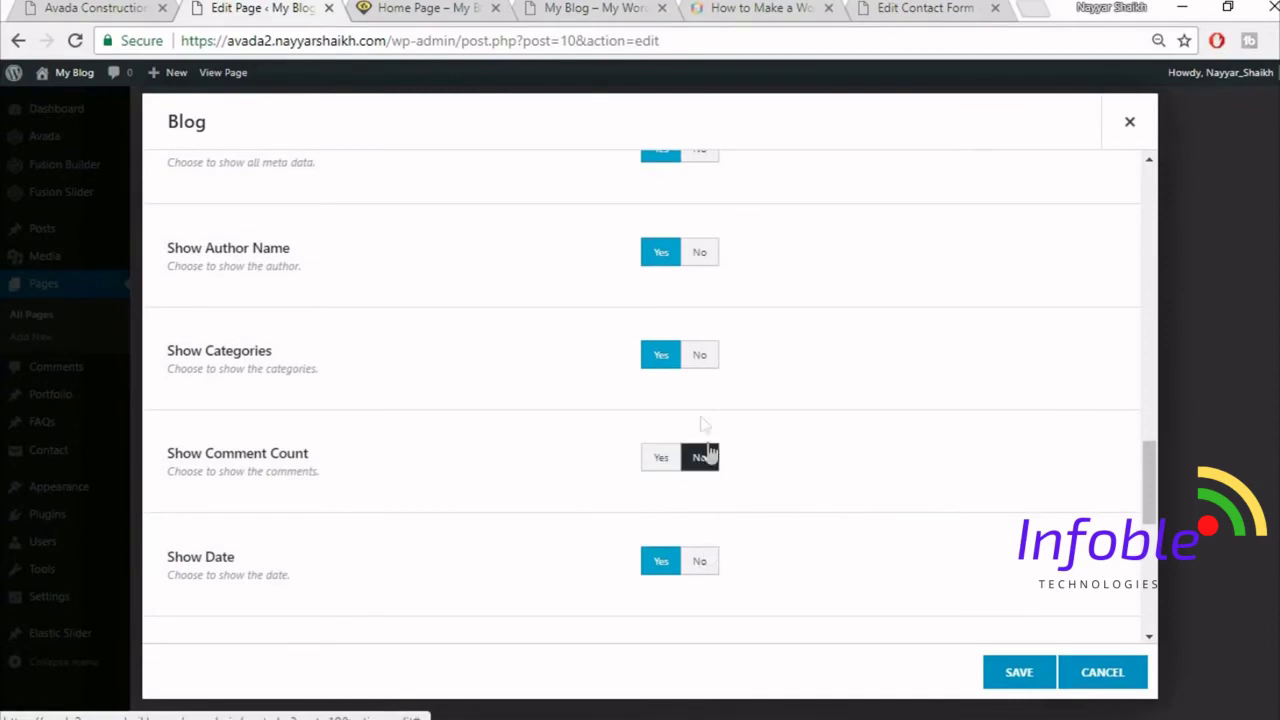
pyautogui.click(702, 353)
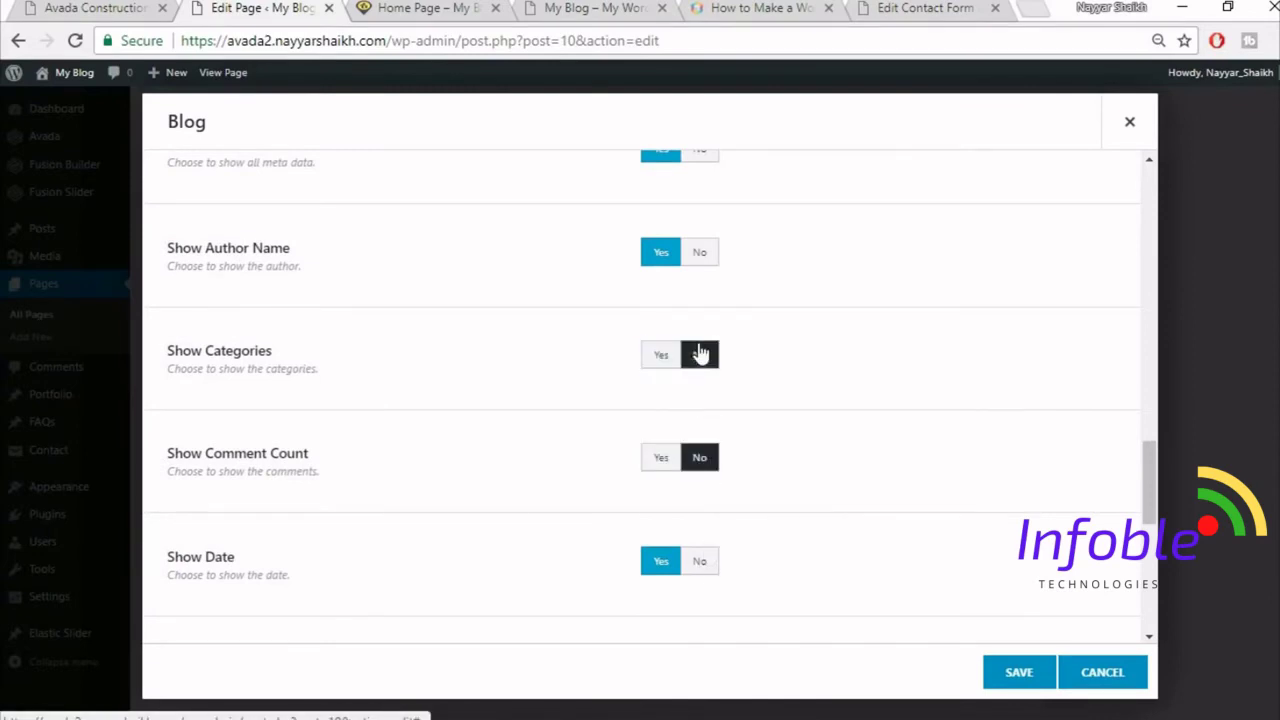
pyautogui.click(702, 254)
pyautogui.scroll(-2, 866, 400)
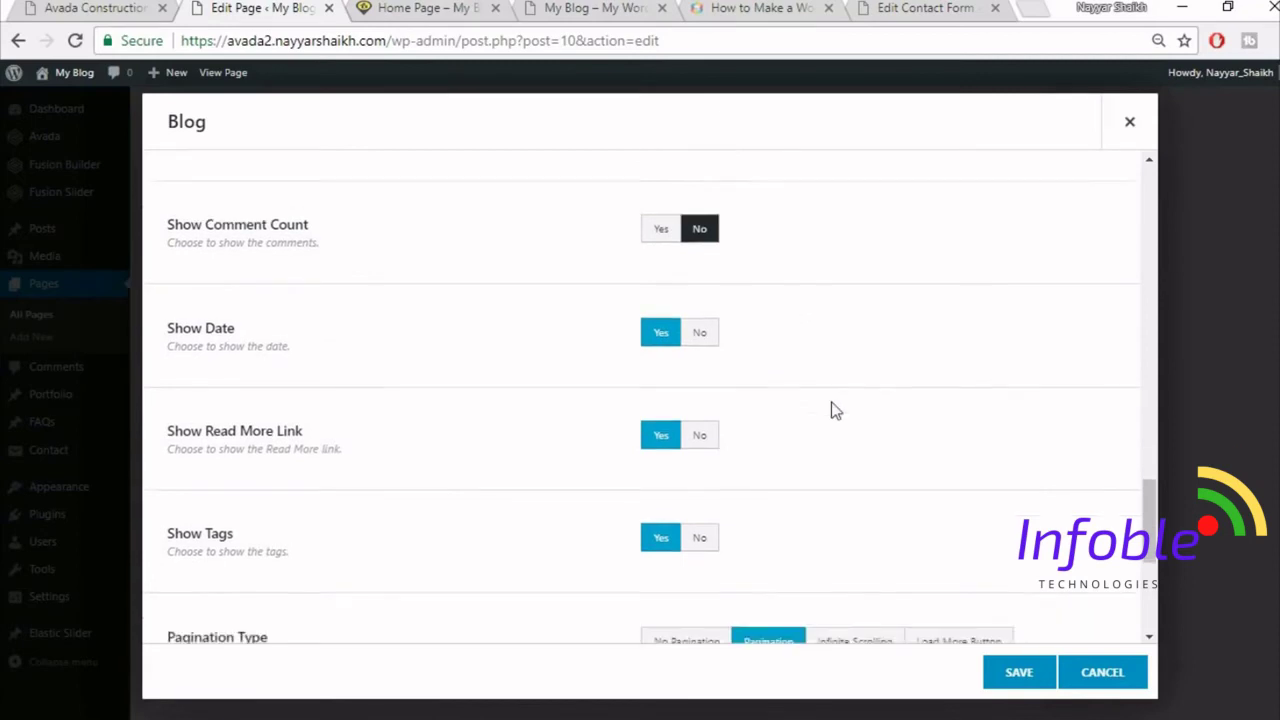
pyautogui.scroll(-1, 680, 420)
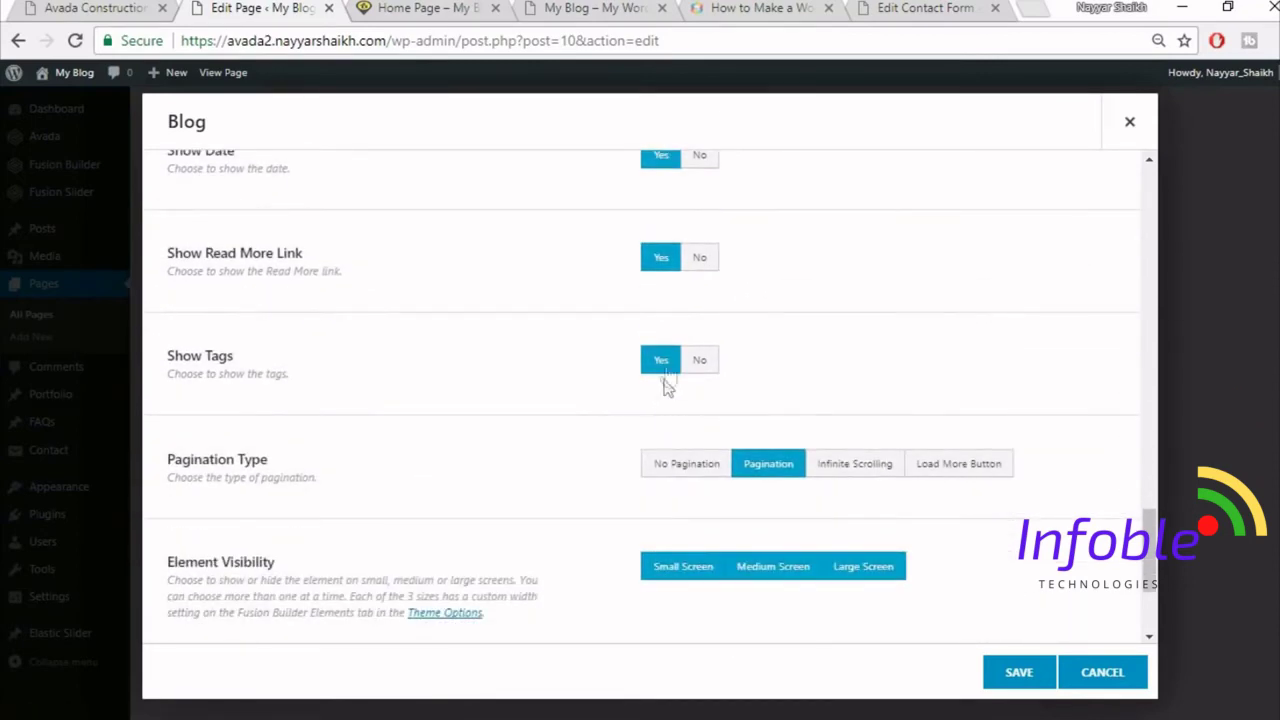
pyautogui.click(700, 362)
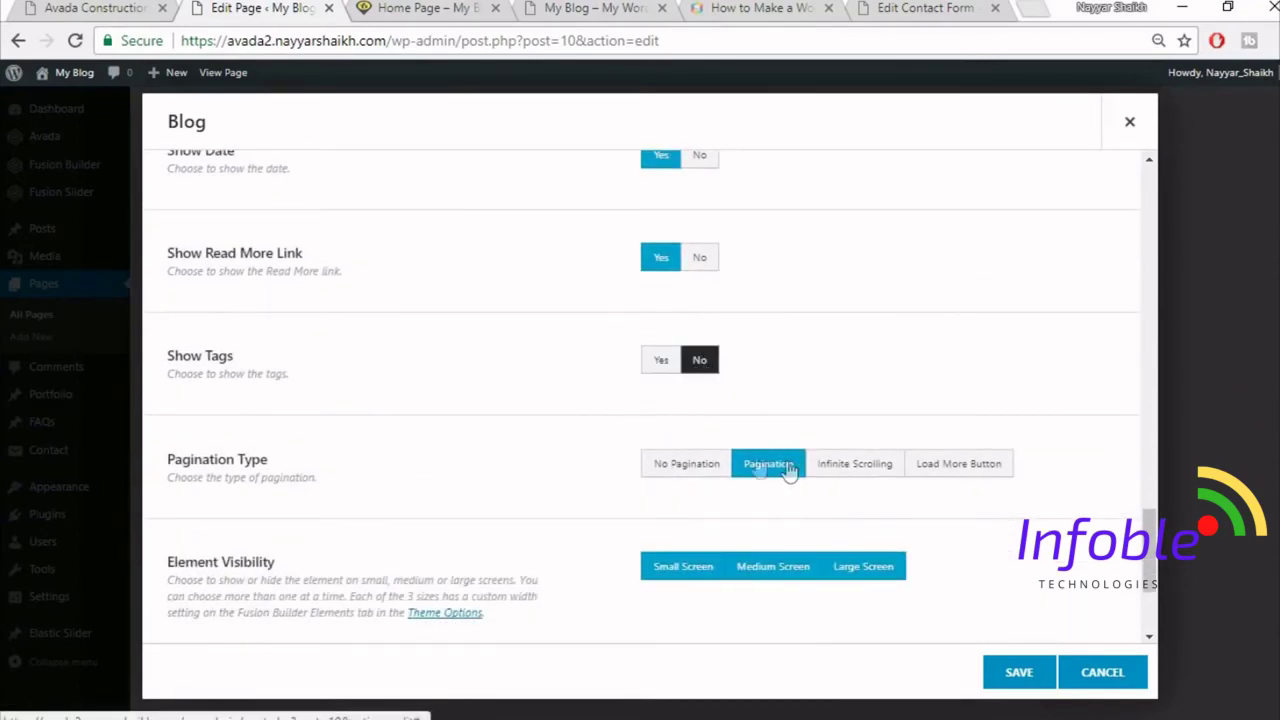
# - Set Pagination Type to No Pagination and save the Blog element
pyautogui.scroll(-1, 1081, 398)
pyautogui.click(698, 368)
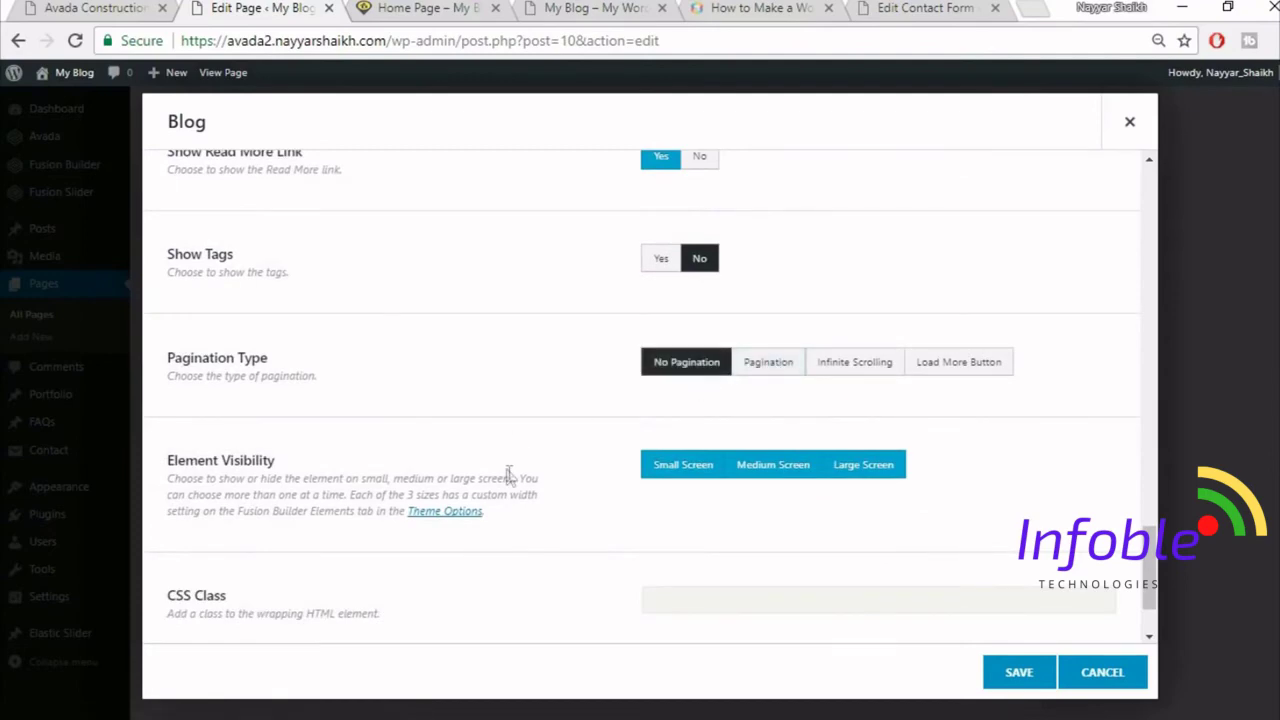
pyautogui.scroll(-1, 508, 476)
pyautogui.scroll(10, 524, 488)
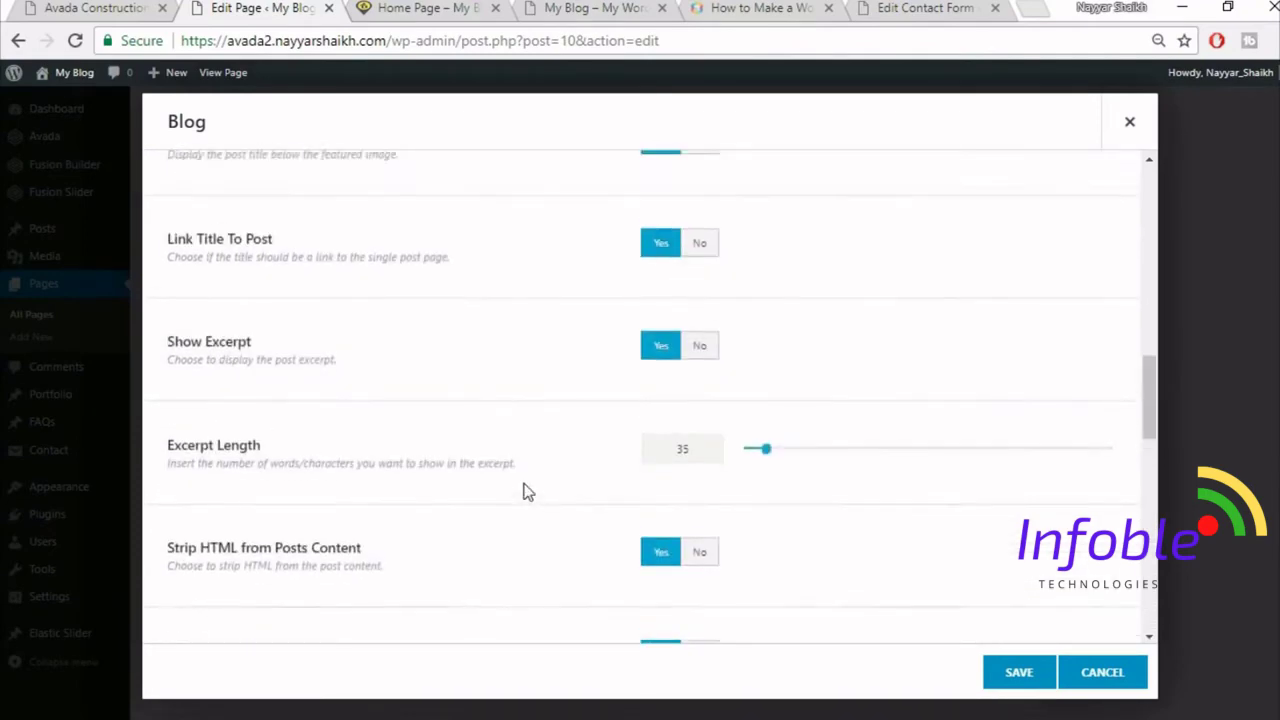
pyautogui.scroll(10, 527, 490)
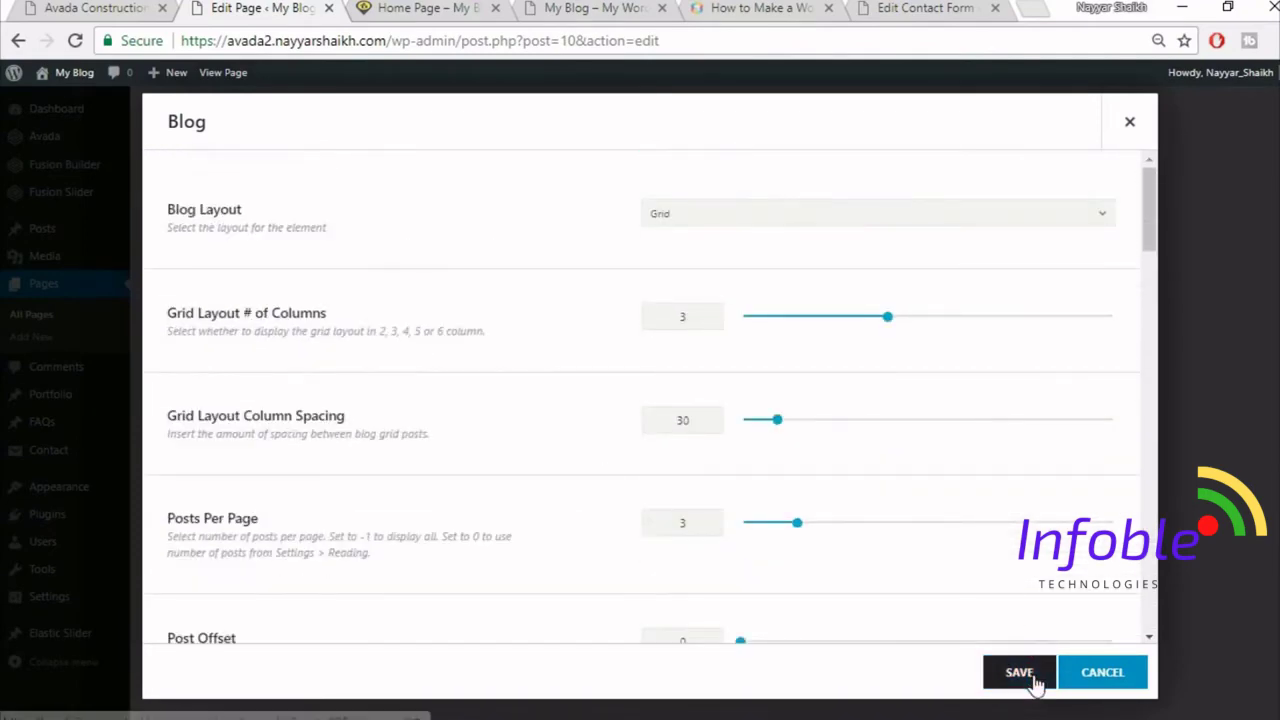
pyautogui.scroll(-3, 971, 568)
pyautogui.scroll(-5, 971, 569)
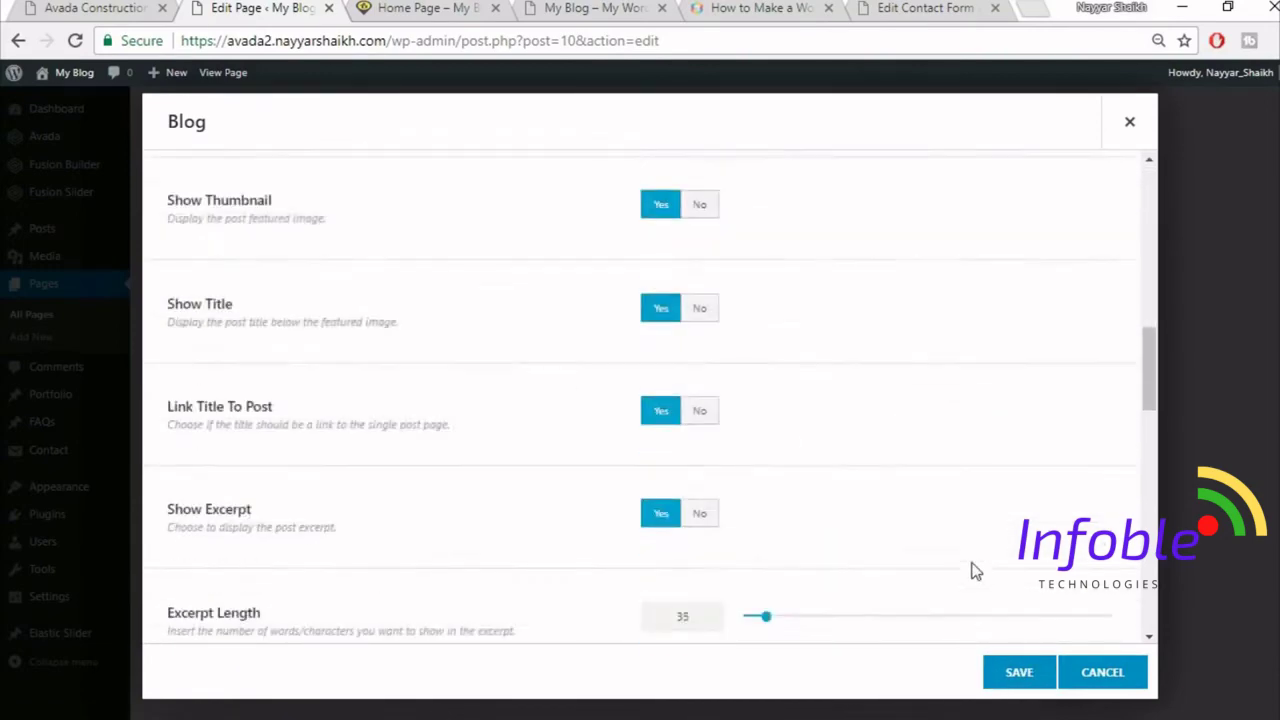
pyautogui.click(1019, 672)
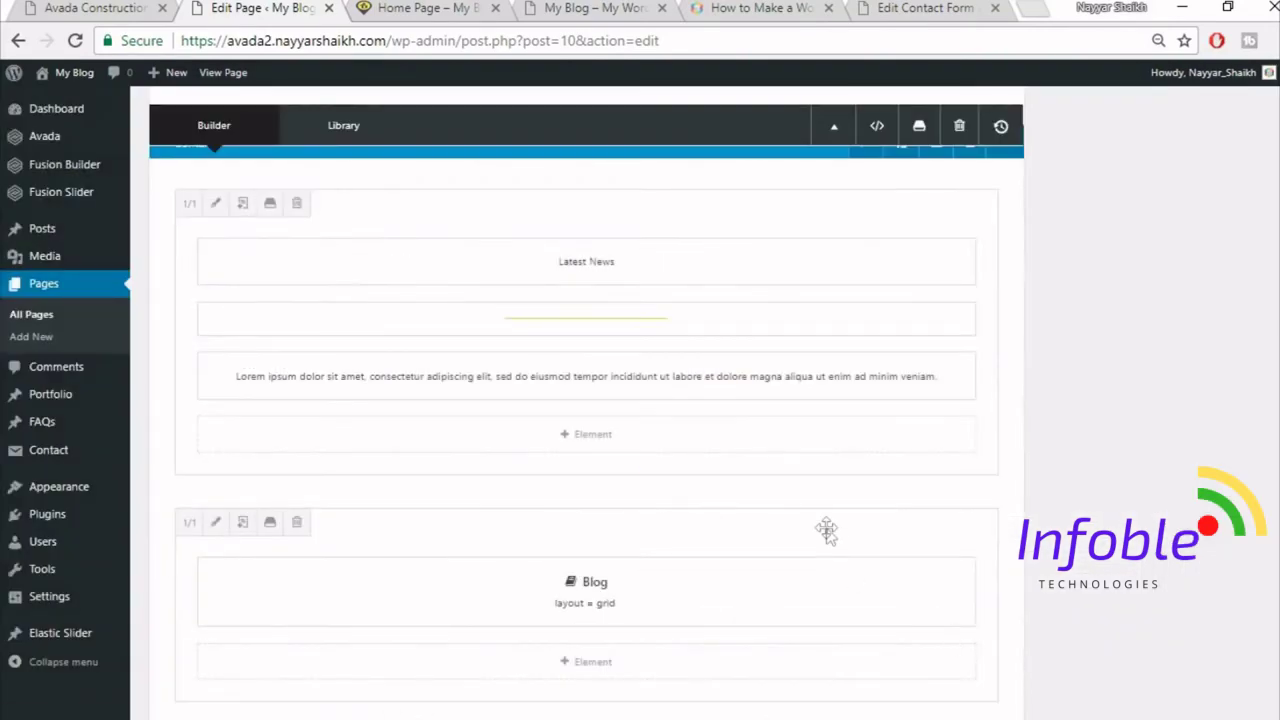
# - Publish the updated home page from the builder with Update
pyautogui.scroll(-2, 823, 529)
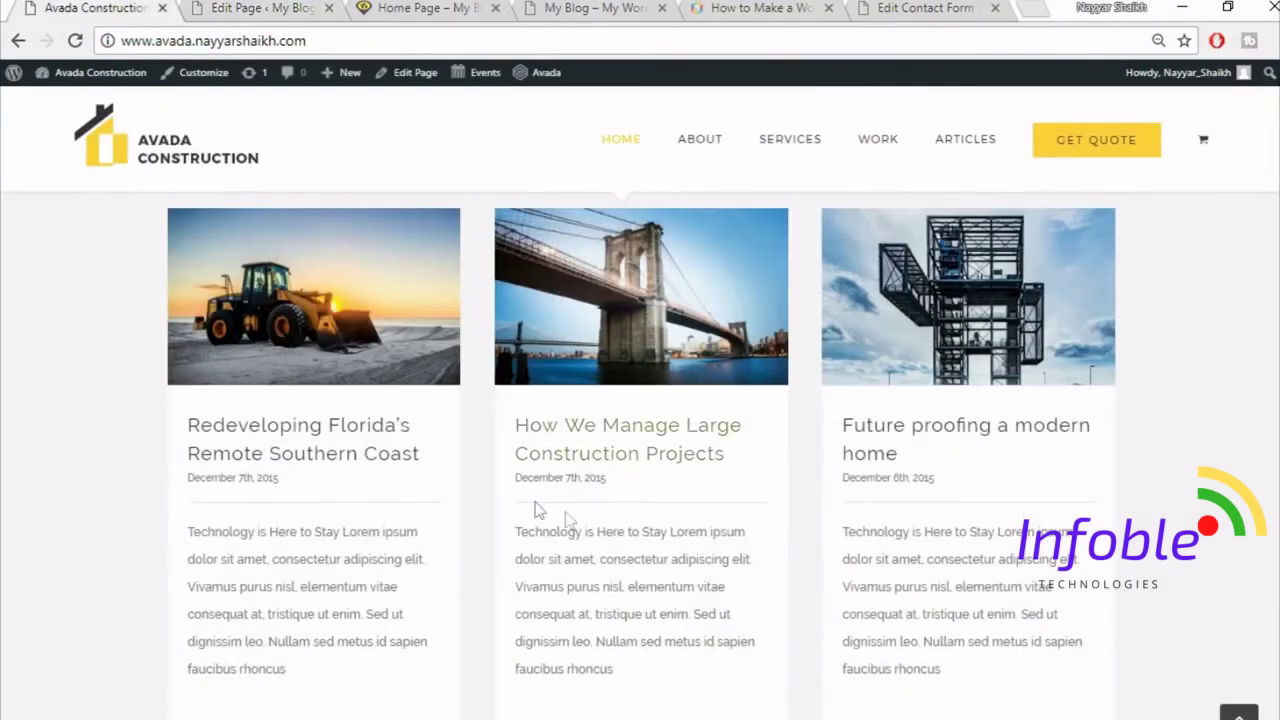
pyautogui.scroll(1, 357, 400)
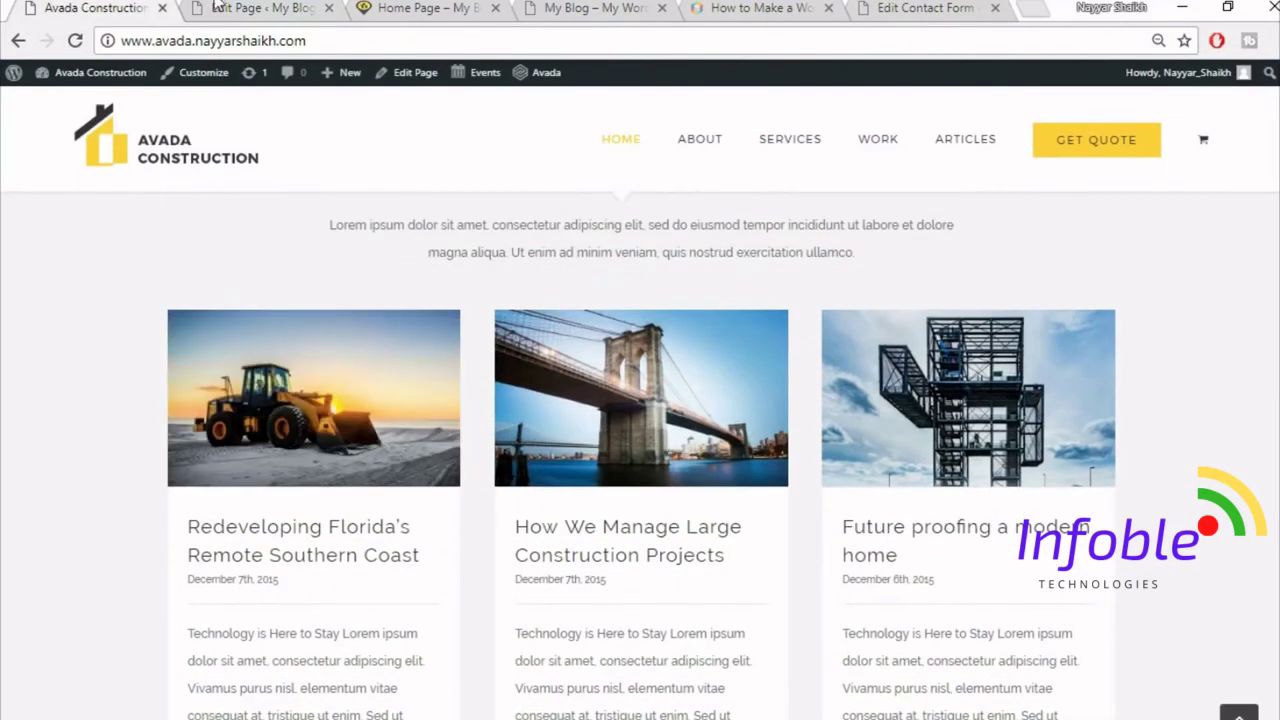
pyautogui.click(198, 7)
pyautogui.scroll(15, 1152, 558)
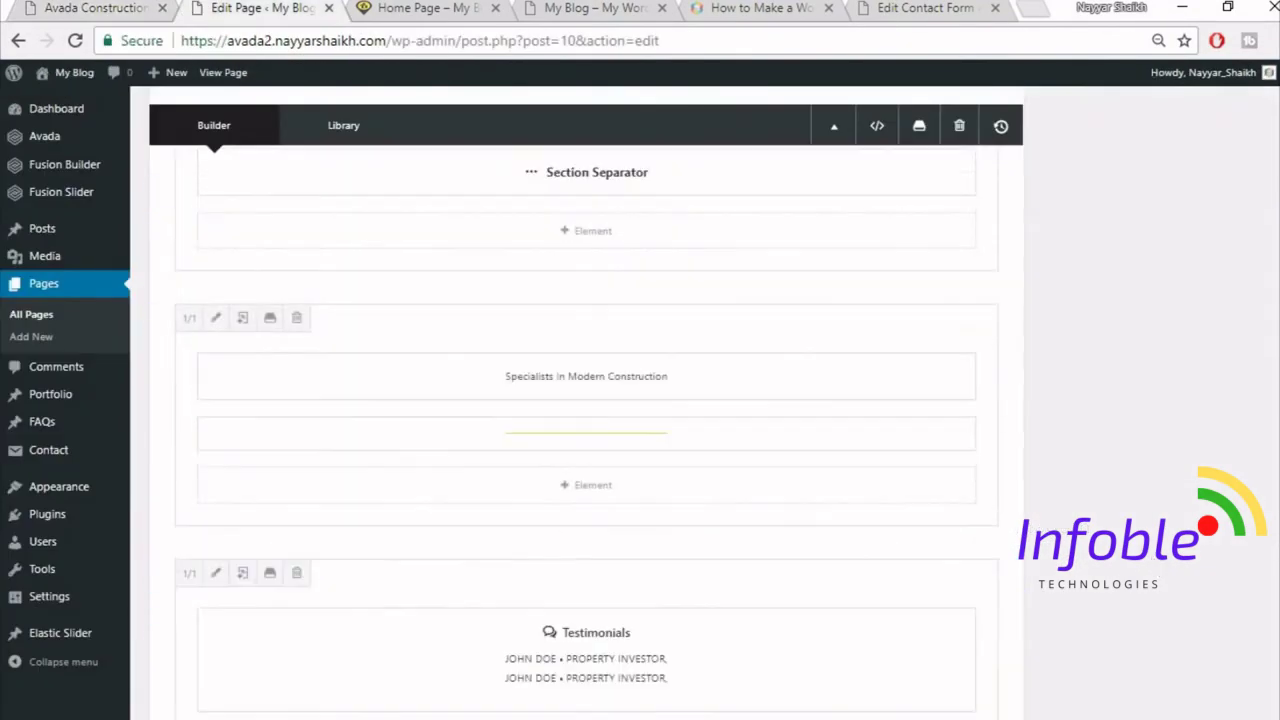
pyautogui.scroll(3, 1234, 394)
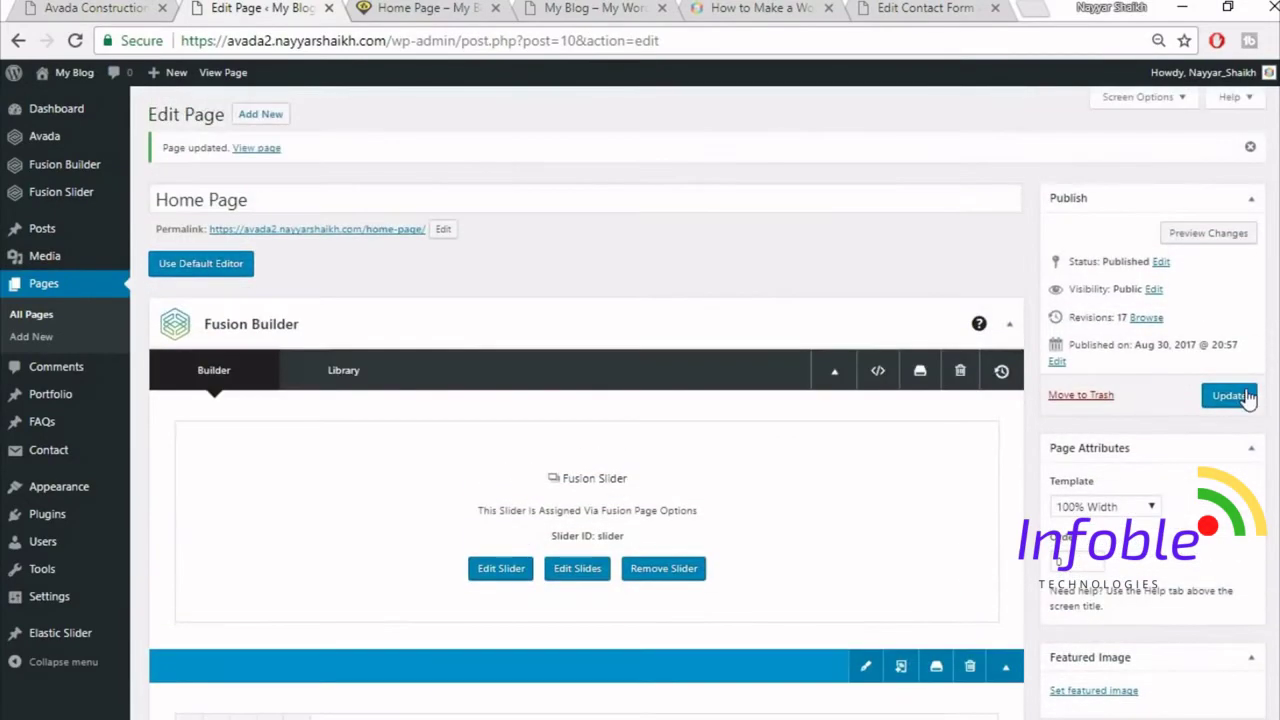
pyautogui.click(1234, 395)
# - Reload the live home page to check the new blog grid
pyautogui.click(425, 7)
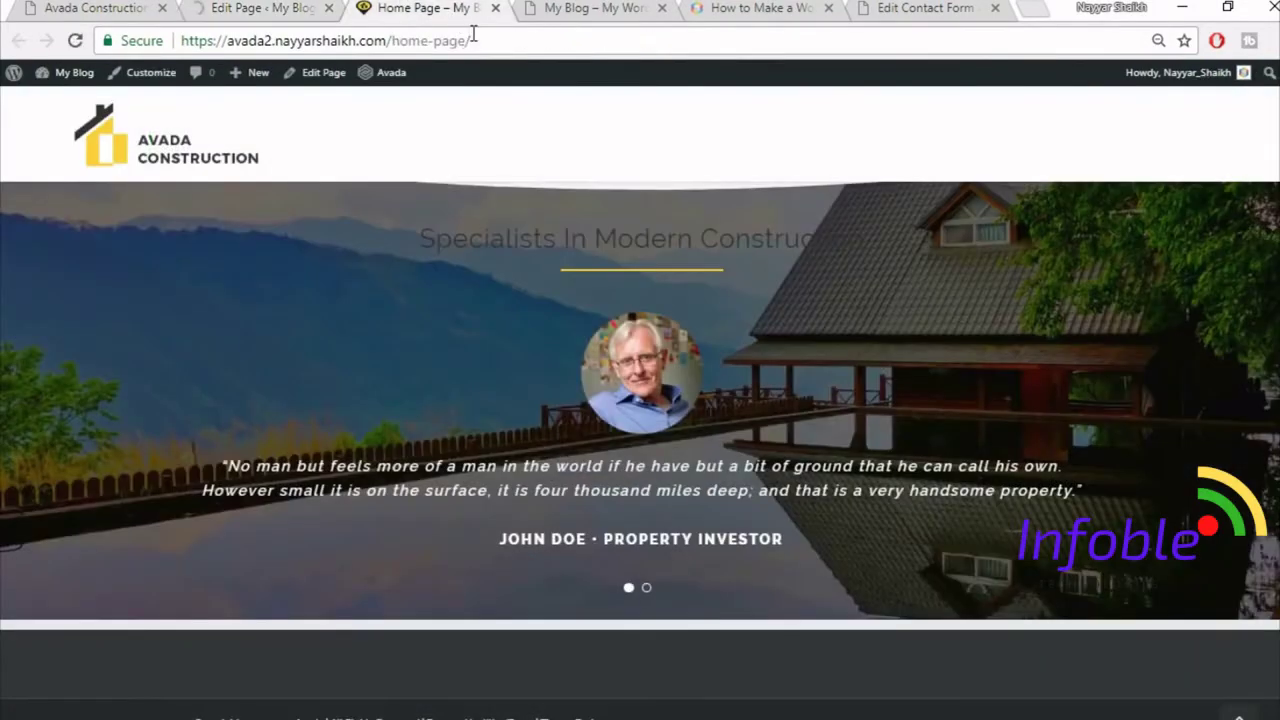
pyautogui.click(474, 38)
pyautogui.click(474, 38)
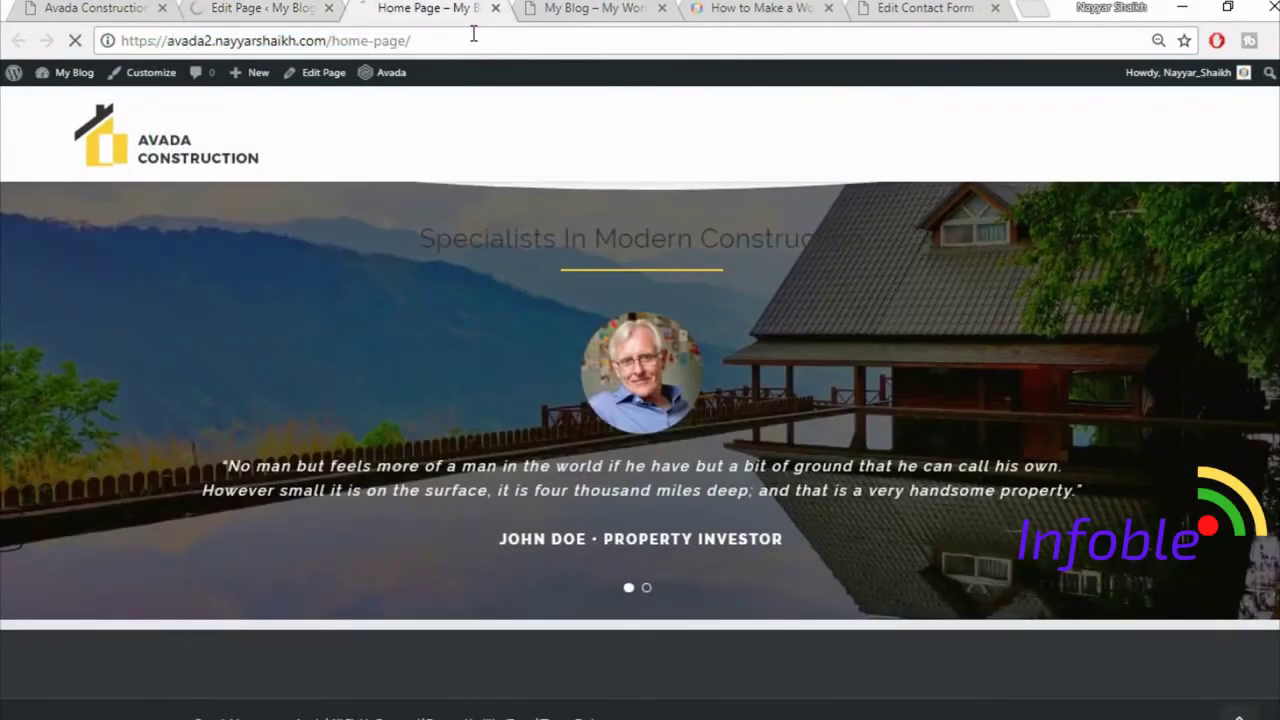
pyautogui.press('Return')
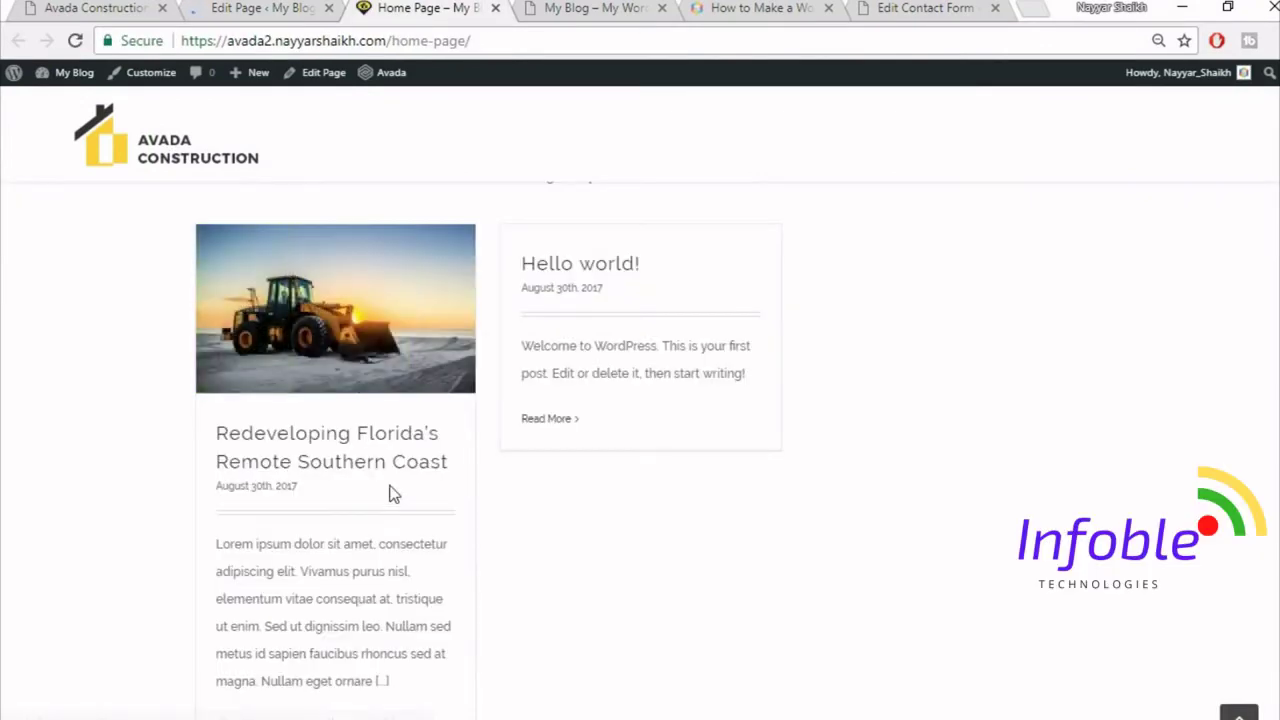
pyautogui.scroll(-1, 308, 469)
pyautogui.scroll(1, 367, 440)
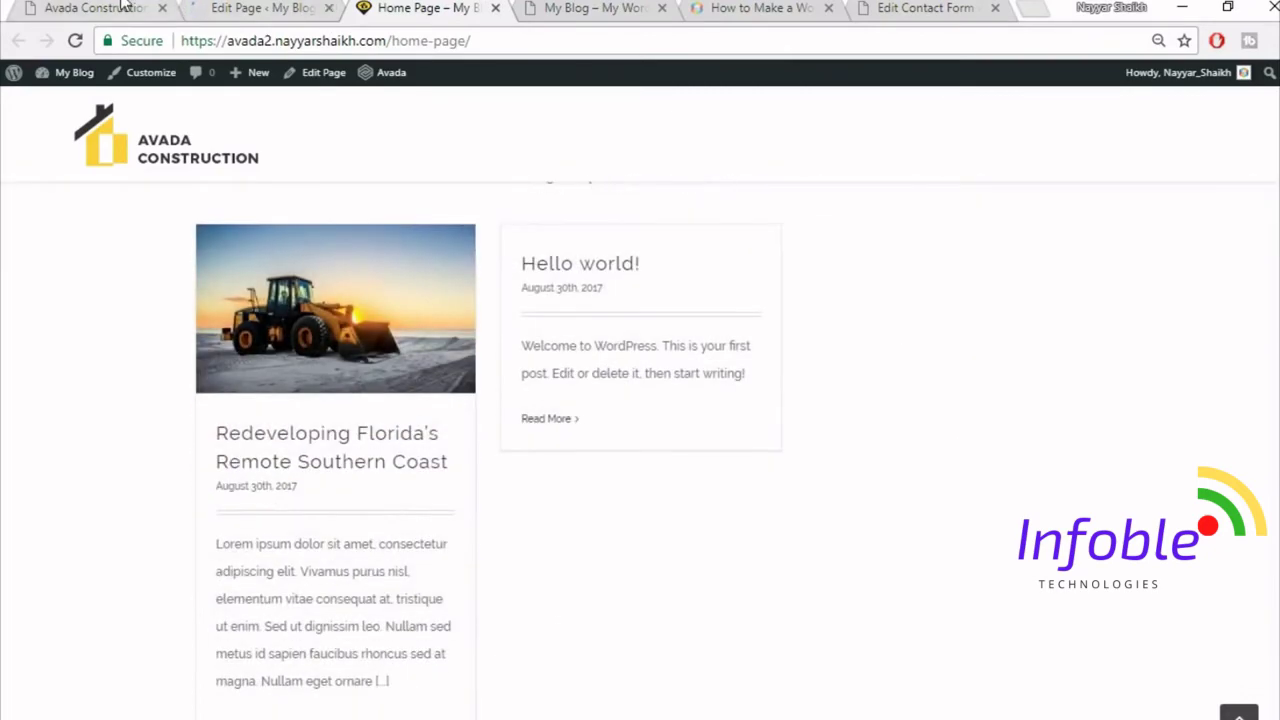
# - Scroll the Avada Construction demo to its Latest News and Trusted Partners sections
pyautogui.click(121, 6)
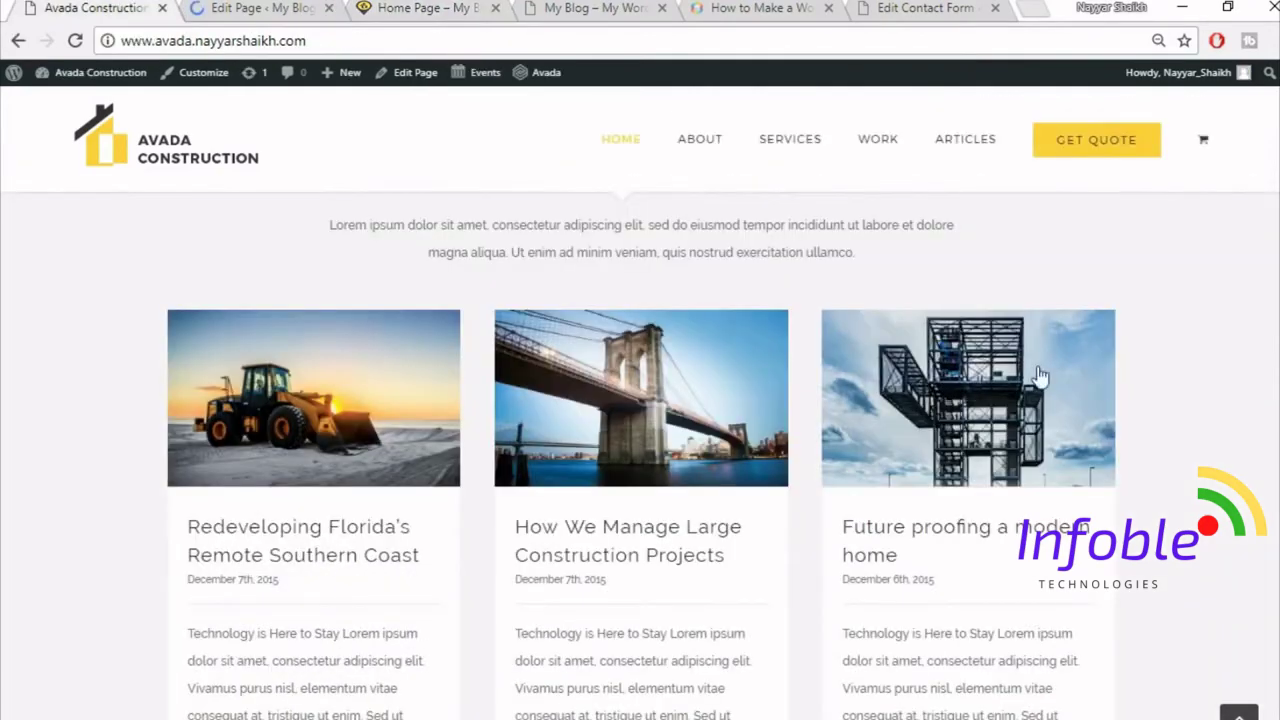
pyautogui.scroll(-6, 1110, 414)
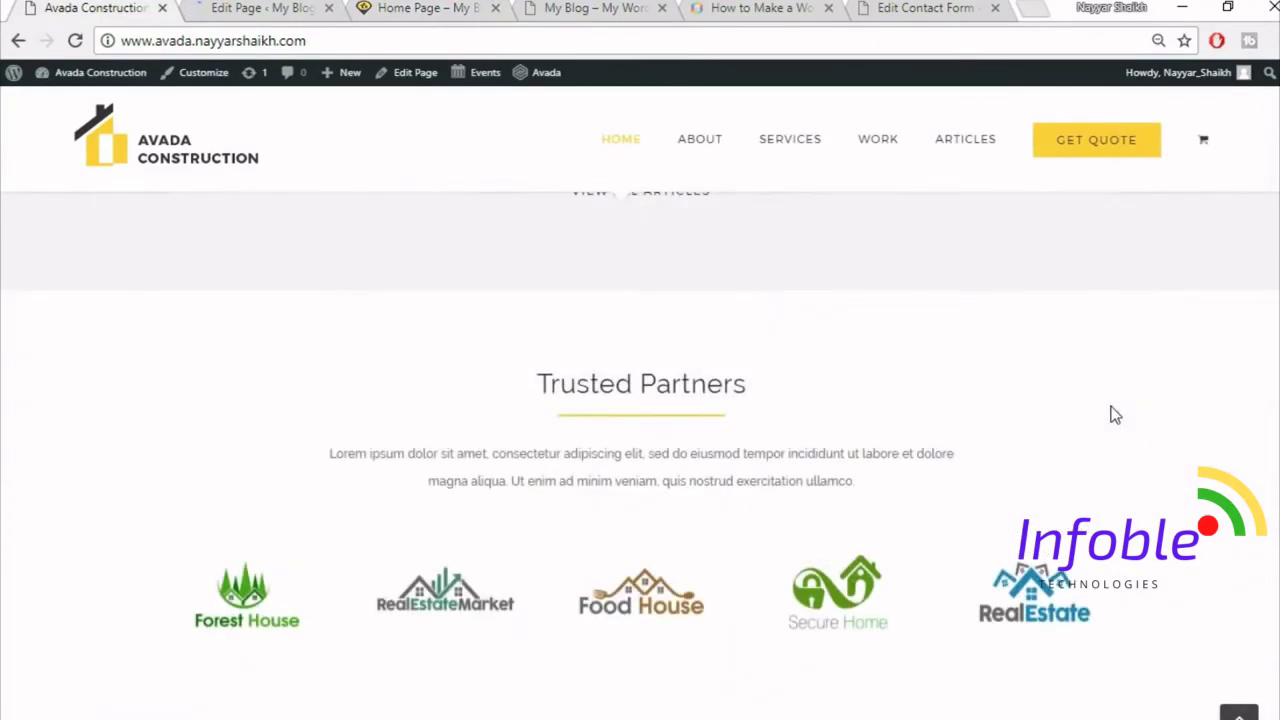
pyautogui.scroll(3, 1111, 414)
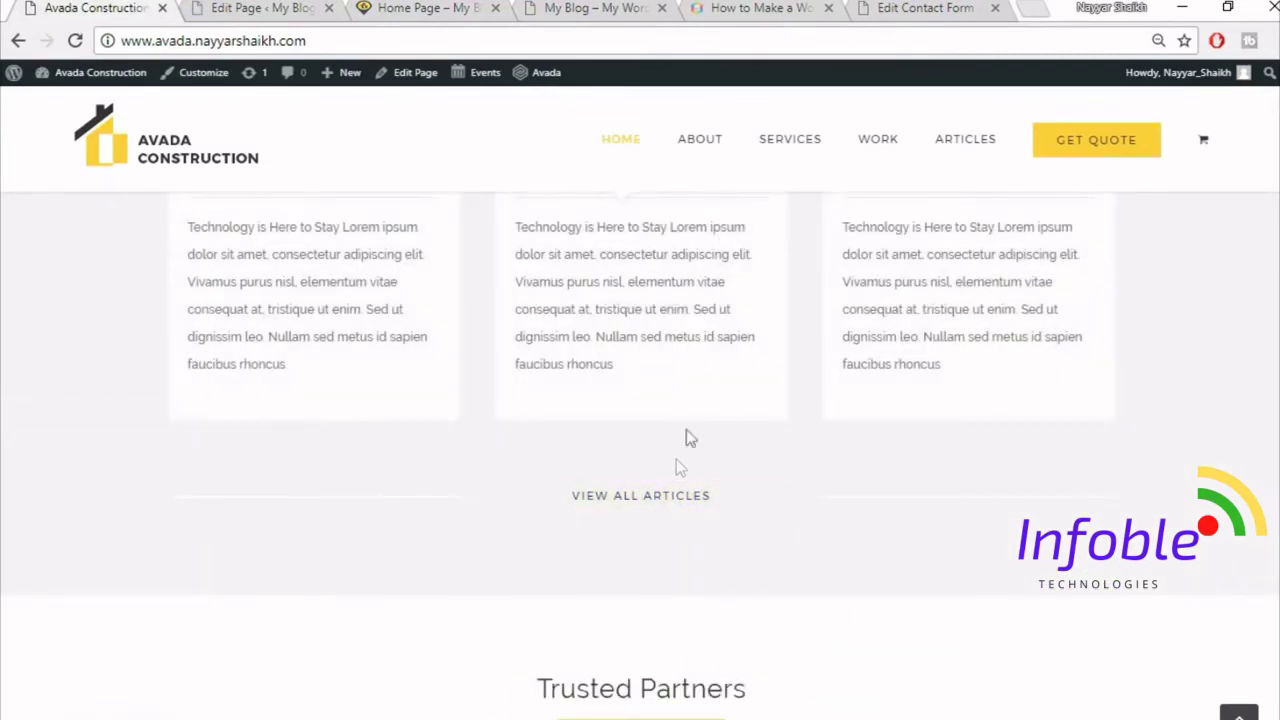
pyautogui.scroll(10, 760, 540)
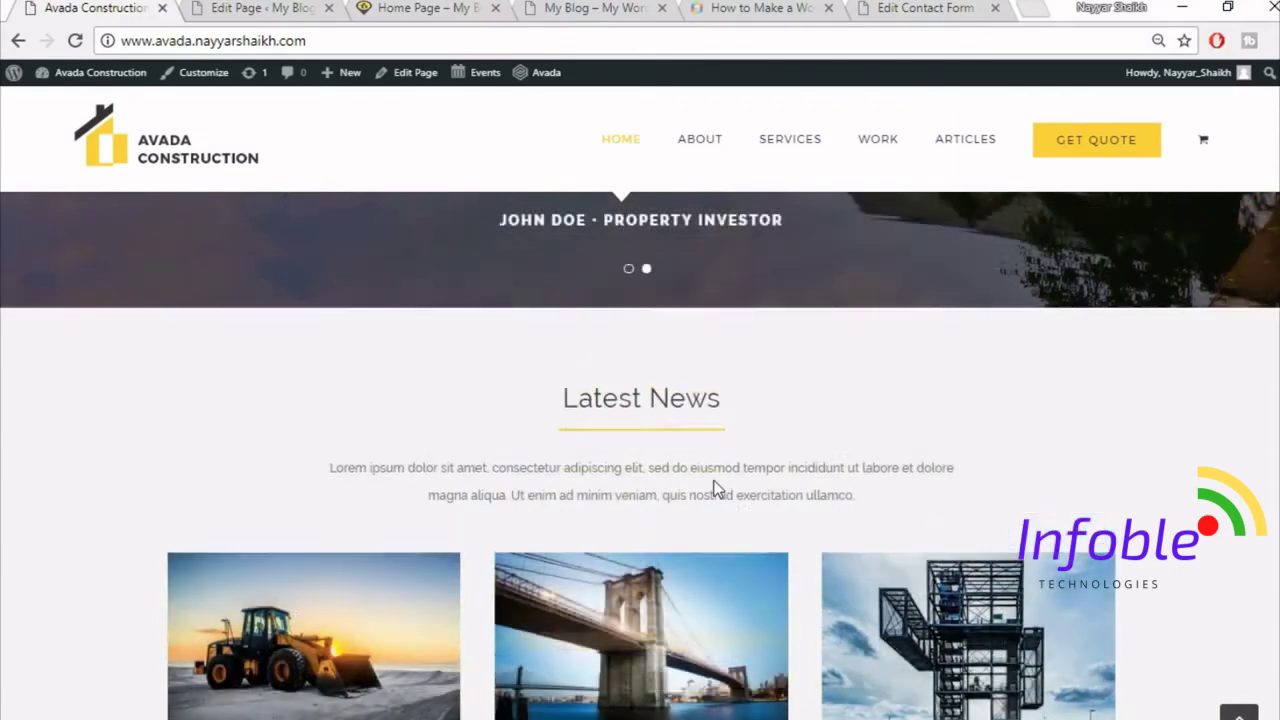
pyautogui.scroll(10, 714, 481)
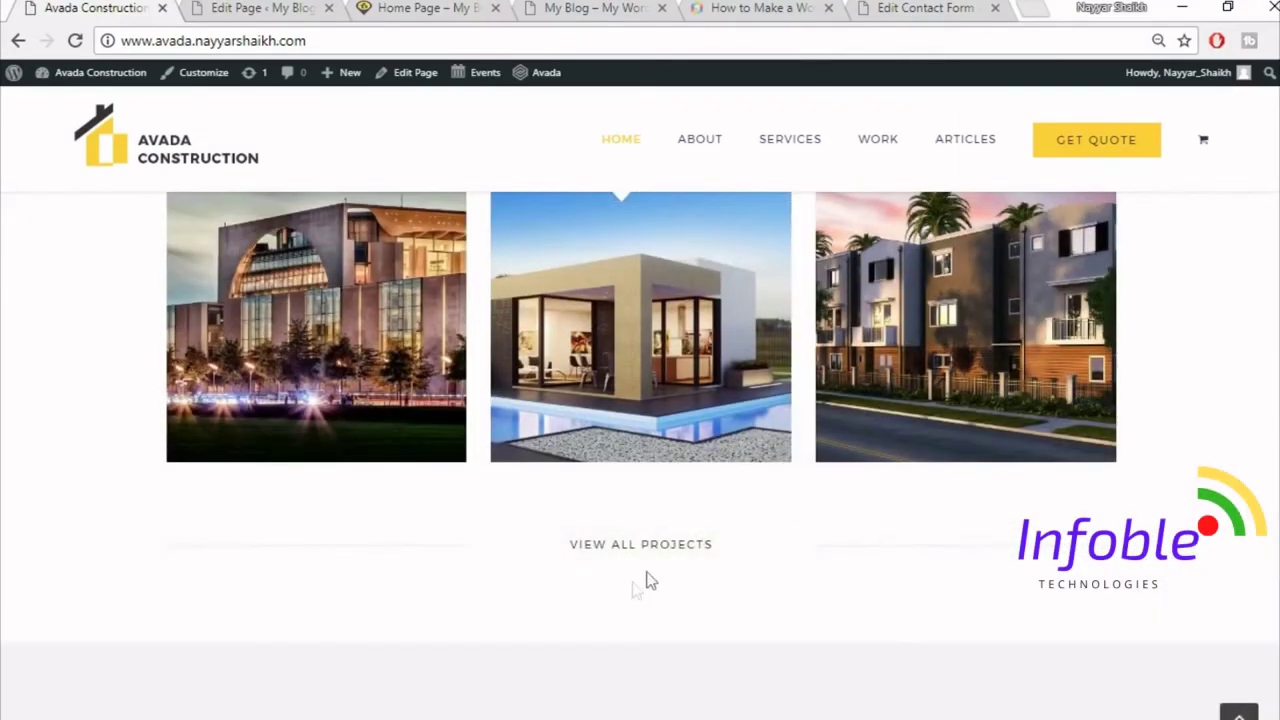
pyautogui.scroll(-20, 752, 567)
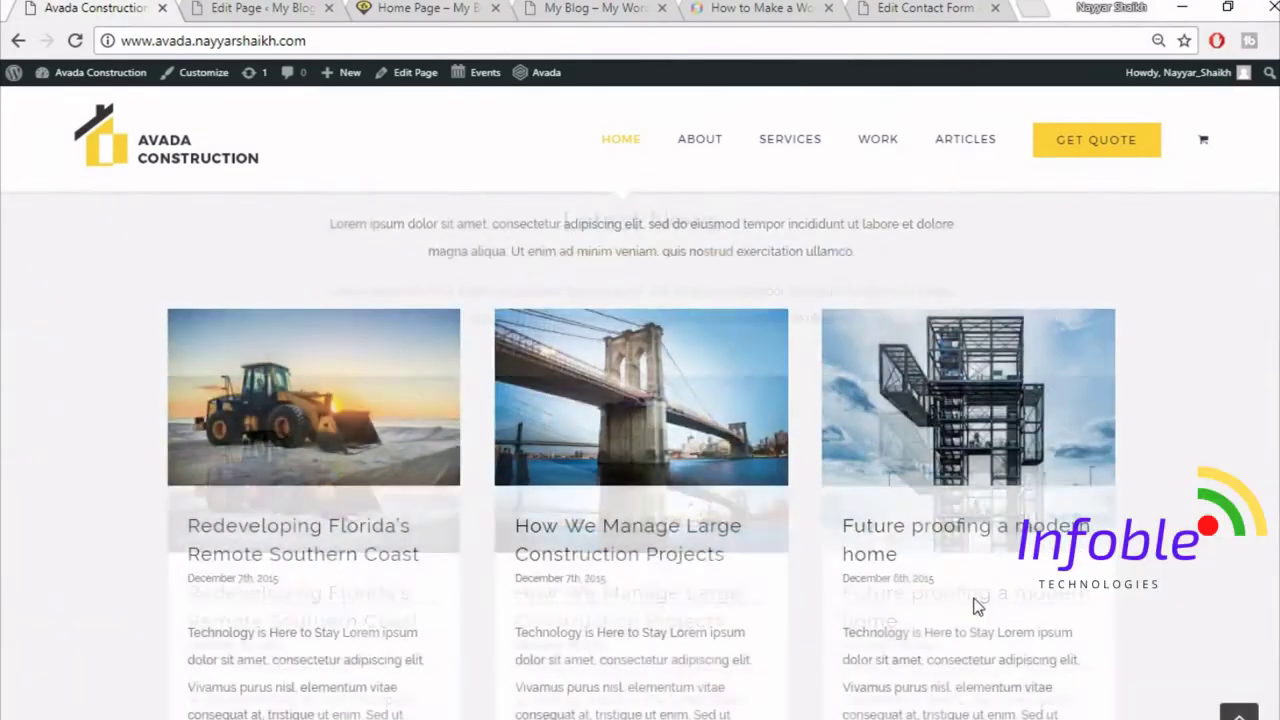
pyautogui.scroll(-2, 810, 528)
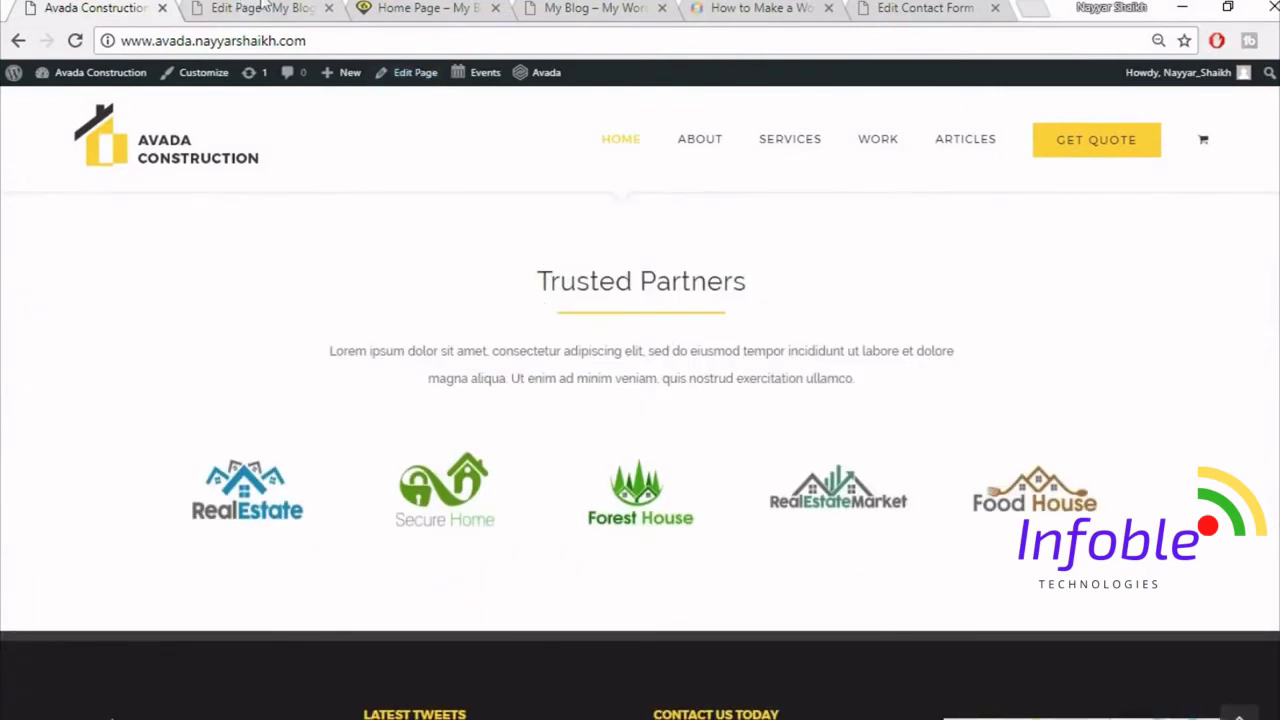
# - Below the blog grid, insert the saved Title container from the library, discarding an empty section
pyautogui.click(298, 7)
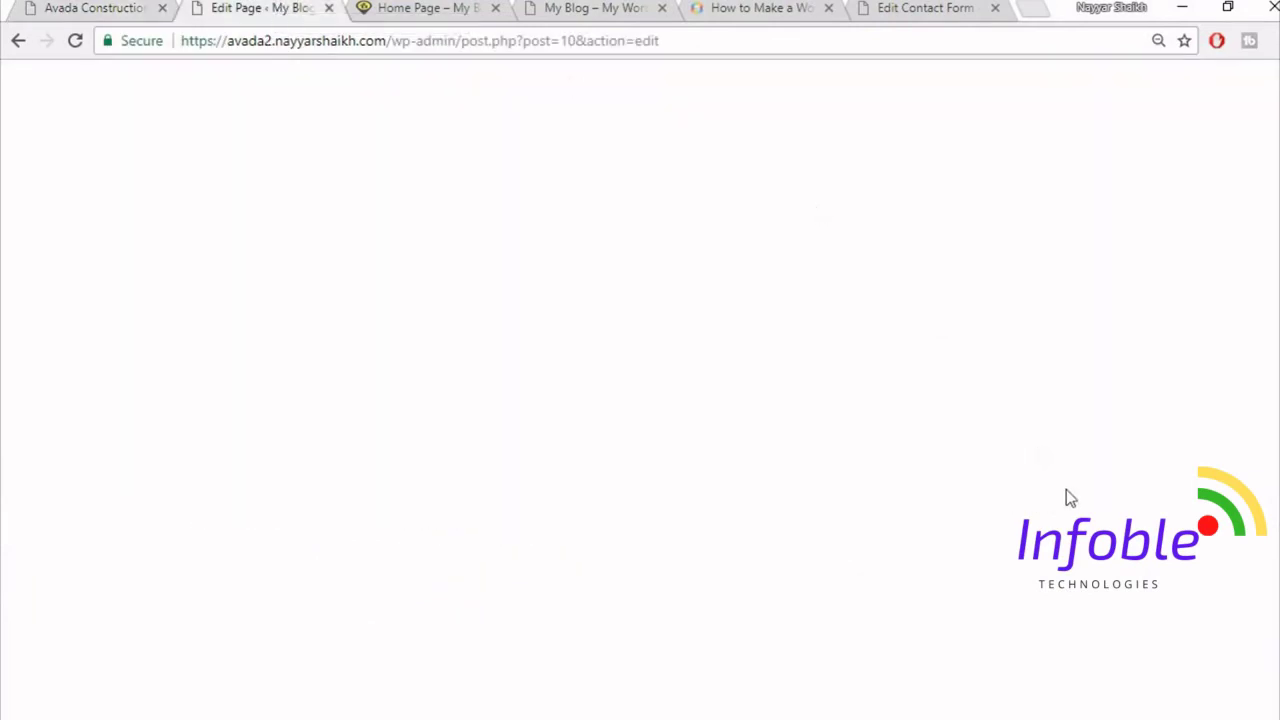
pyautogui.scroll(-15, 1066, 490)
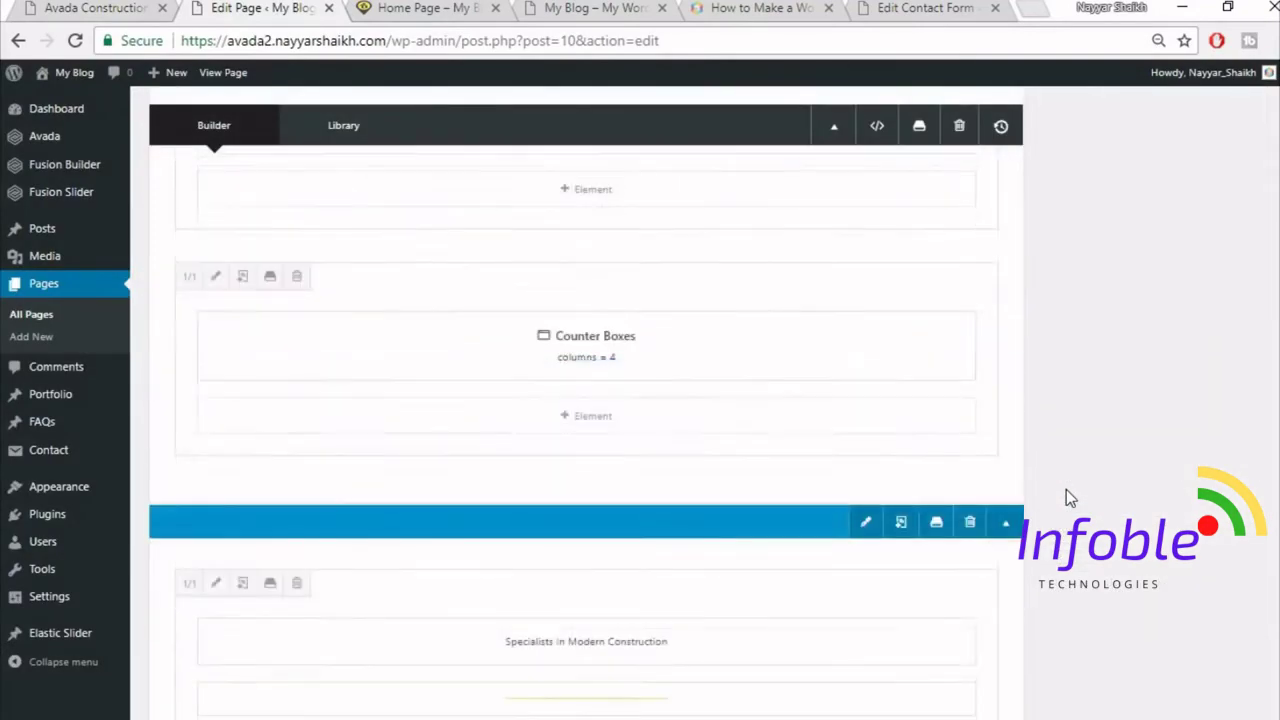
pyautogui.scroll(-10, 1066, 489)
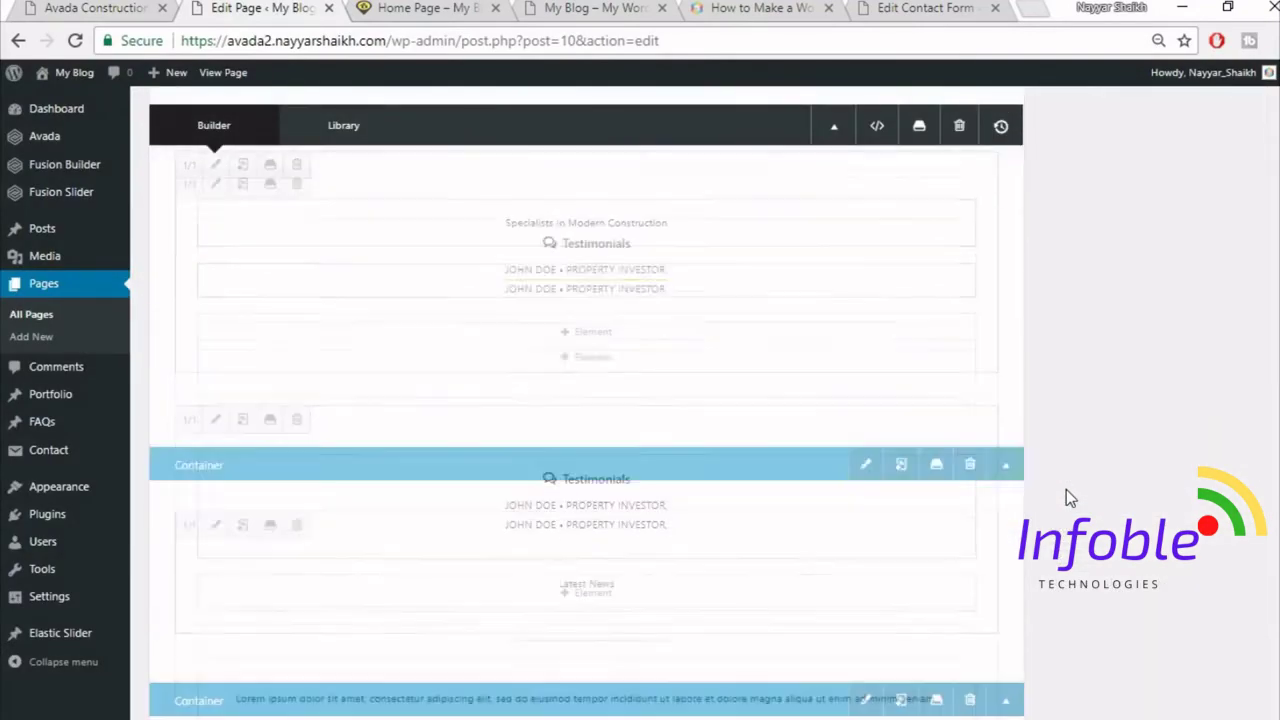
pyautogui.scroll(-6, 1066, 489)
pyautogui.scroll(5, 1066, 489)
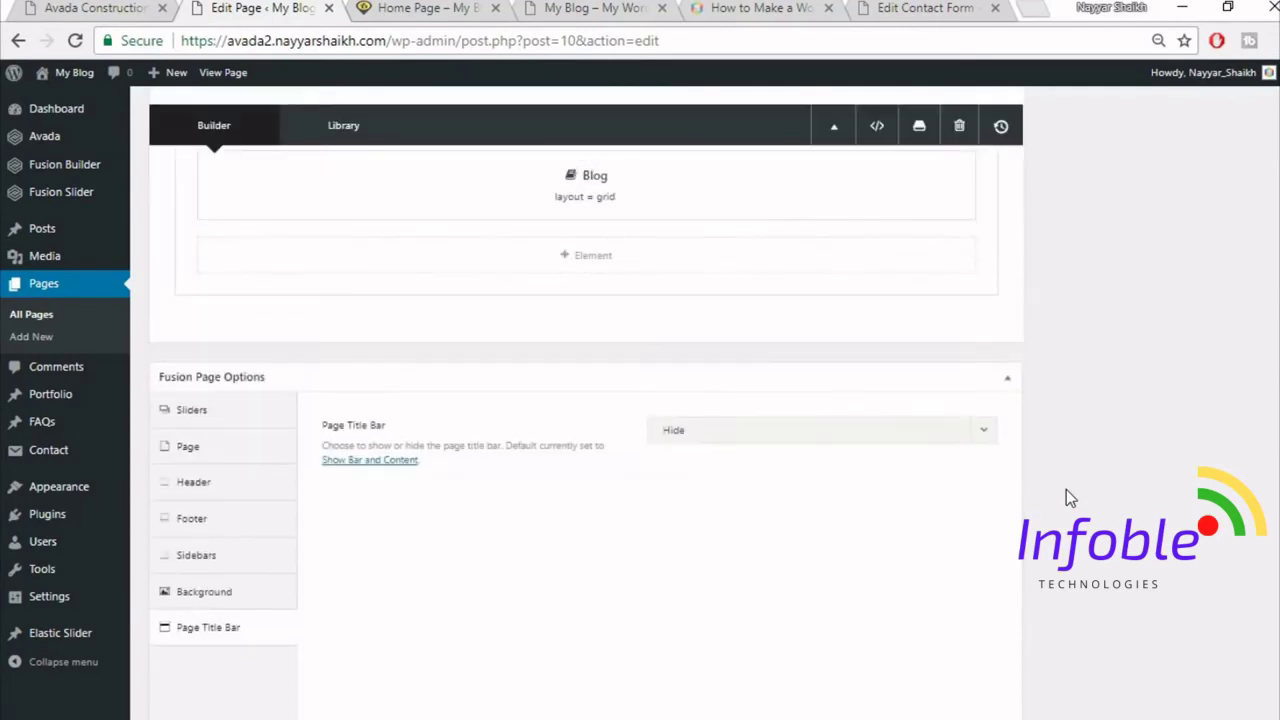
pyautogui.click(820, 432)
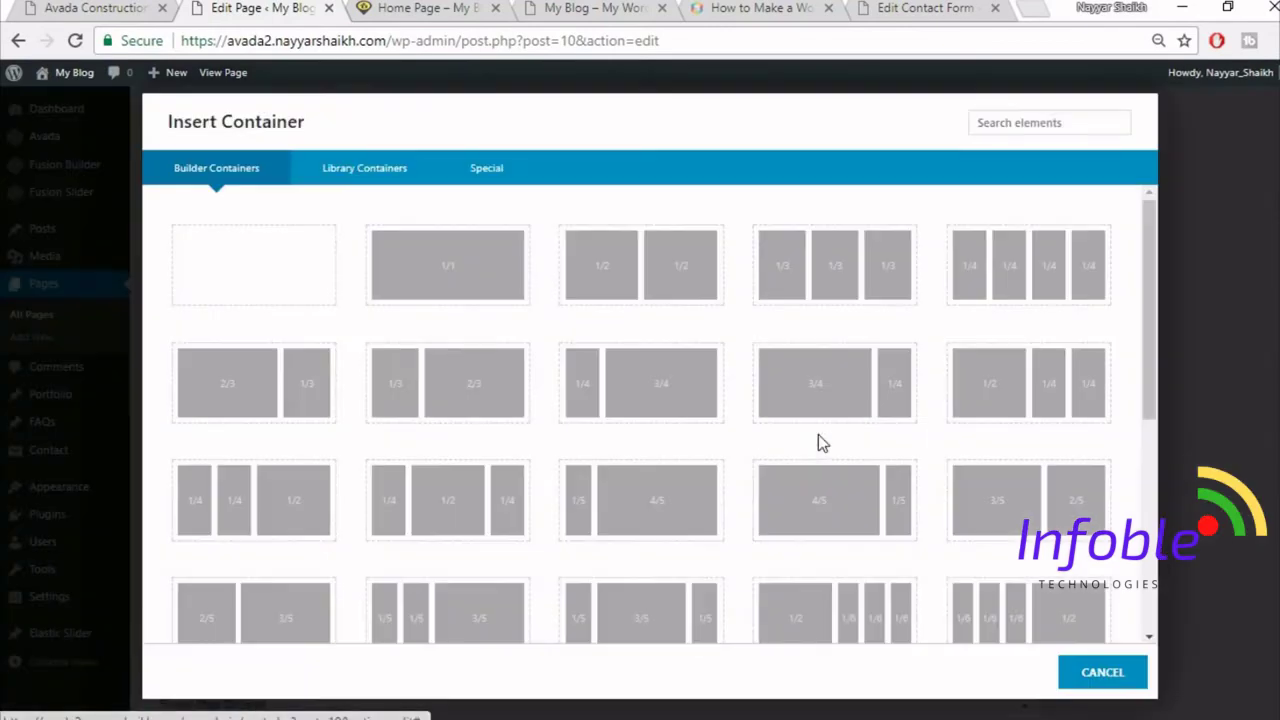
pyautogui.click(449, 277)
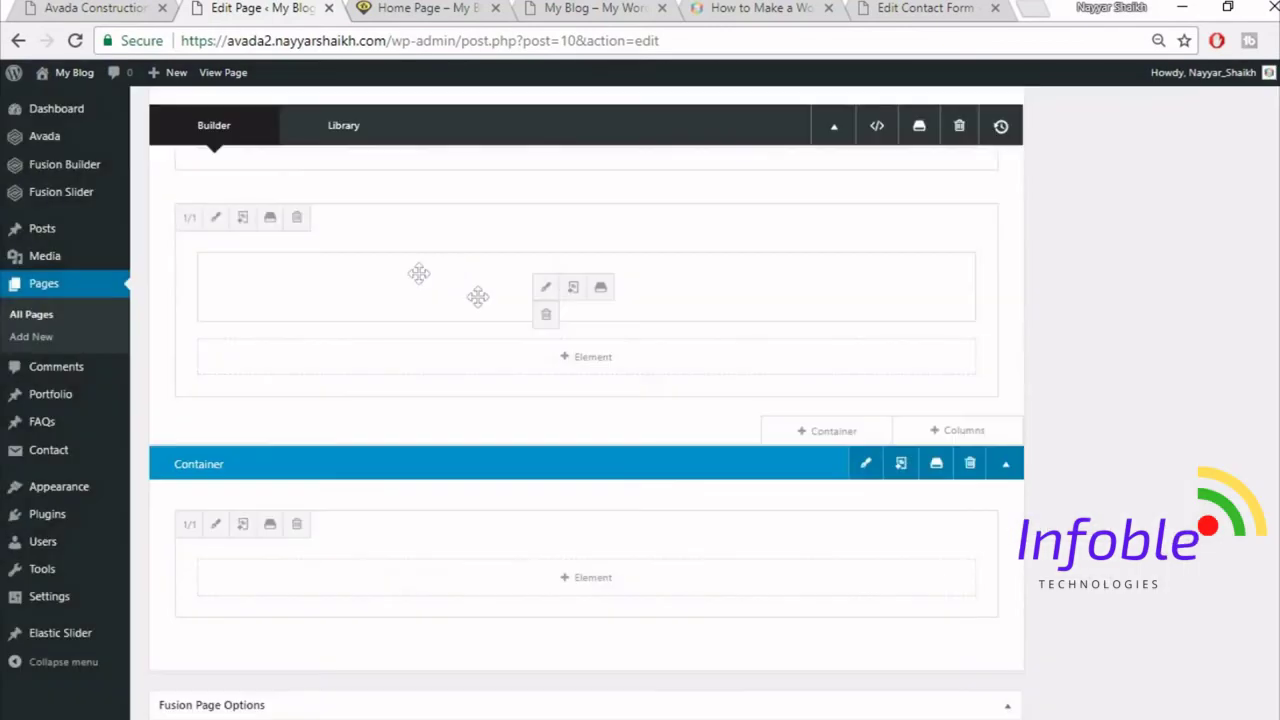
pyautogui.scroll(2, 629, 566)
pyautogui.scroll(-2, 1100, 540)
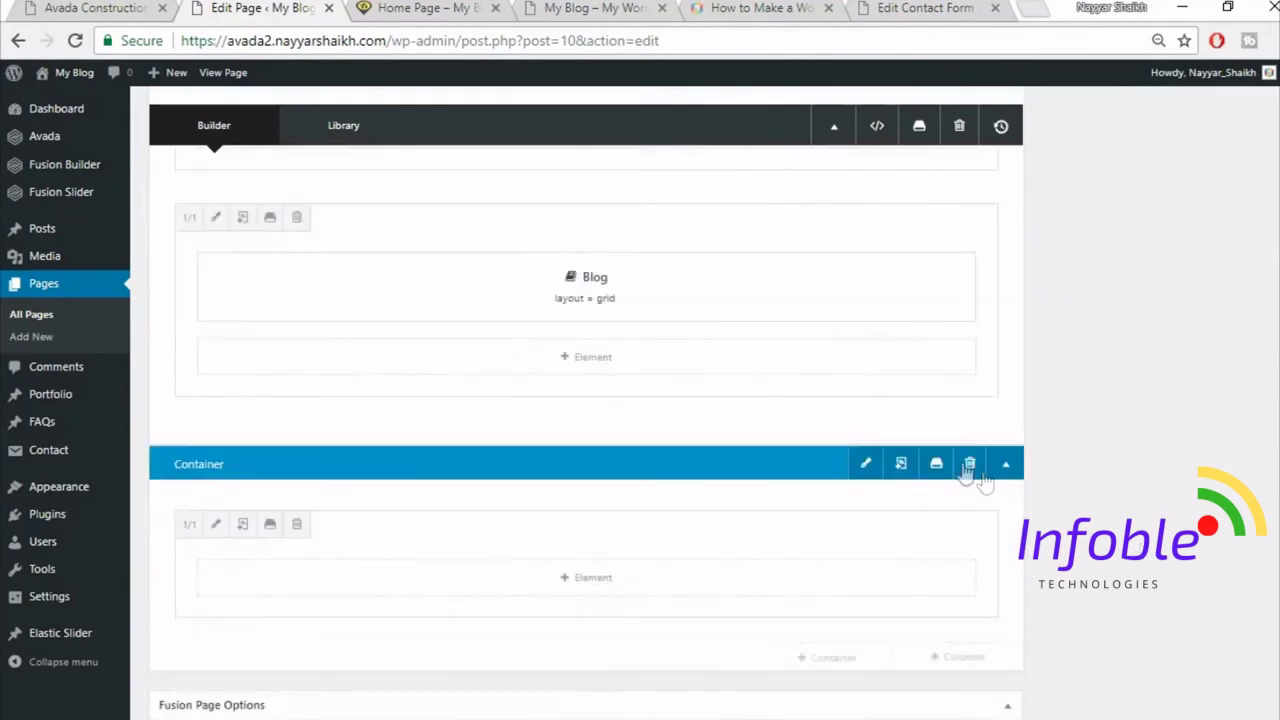
pyautogui.click(968, 464)
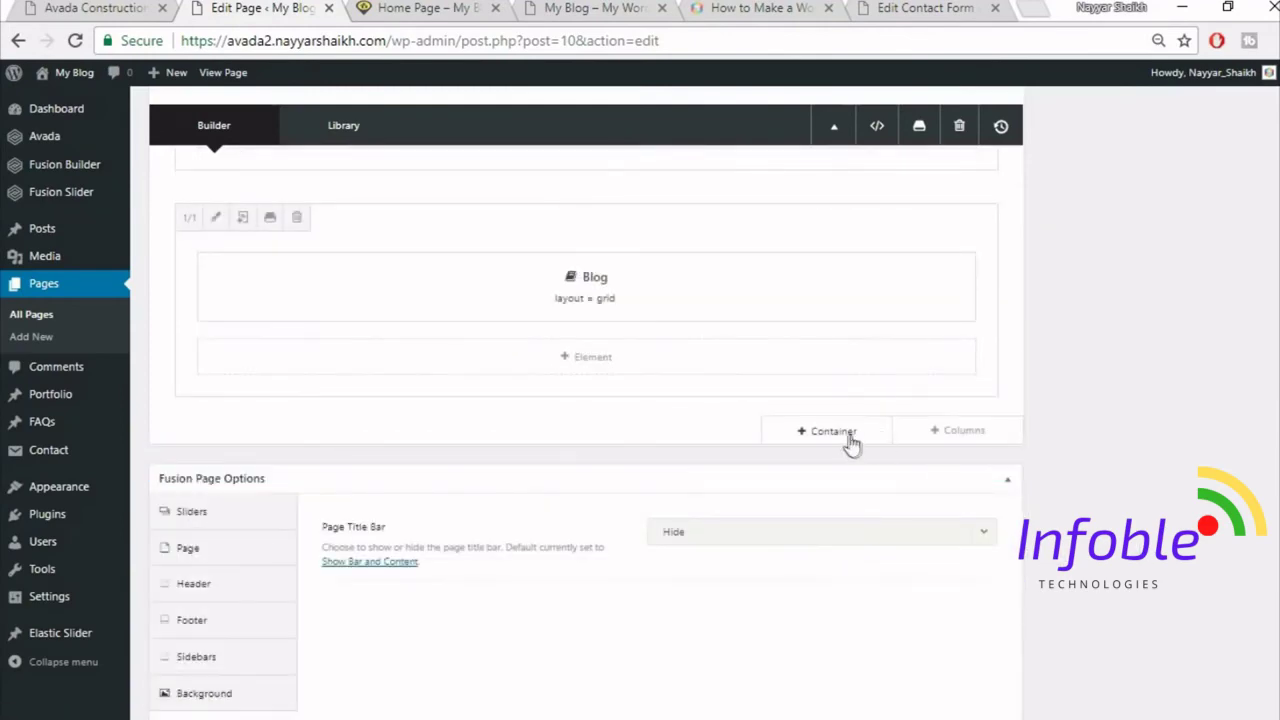
pyautogui.click(846, 440)
pyautogui.click(378, 176)
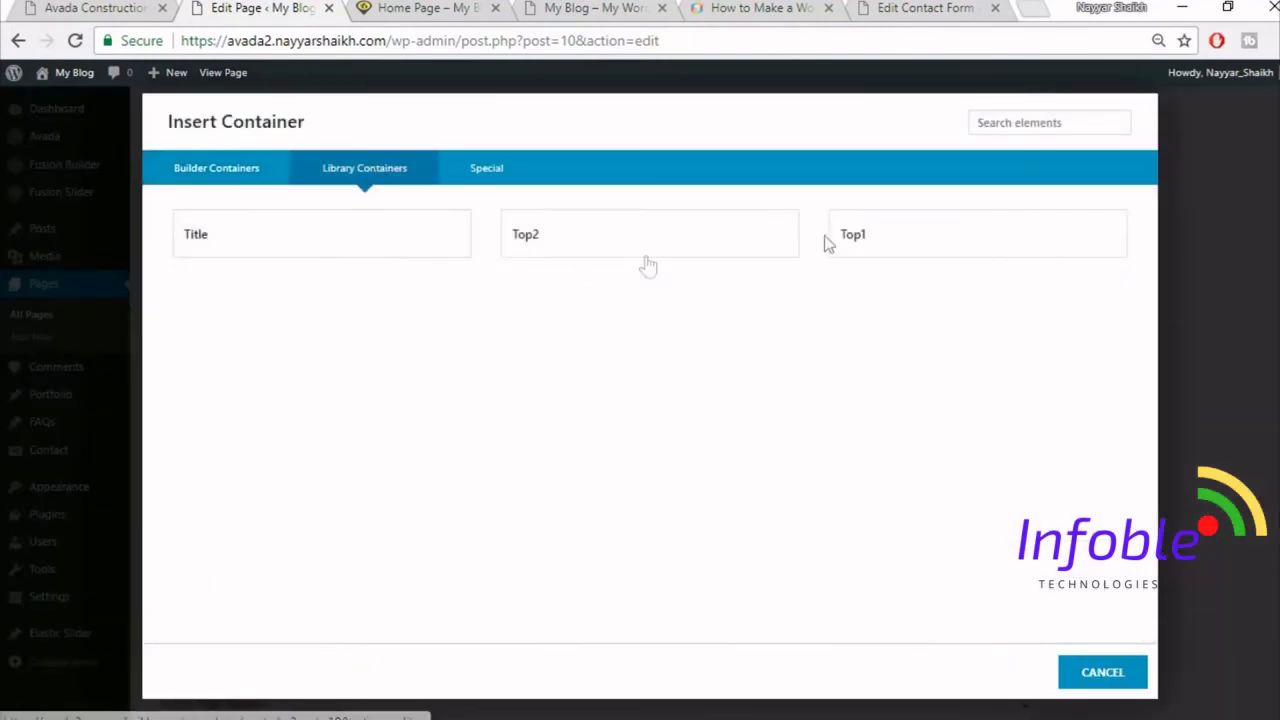
pyautogui.click(268, 244)
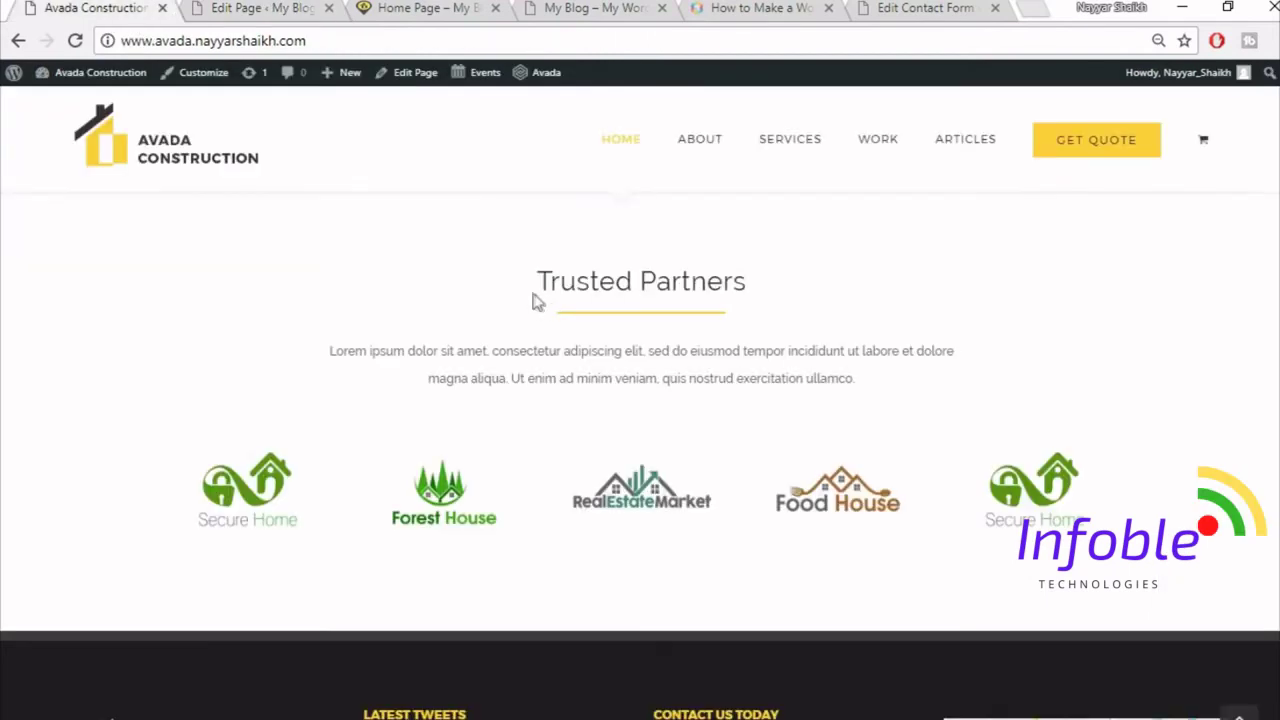
# - Replace the new section's heading with 'Trusted Partners', centre it and save
pyautogui.tripleClick(637, 287)
pyautogui.hotkey('ctrl', 'c')
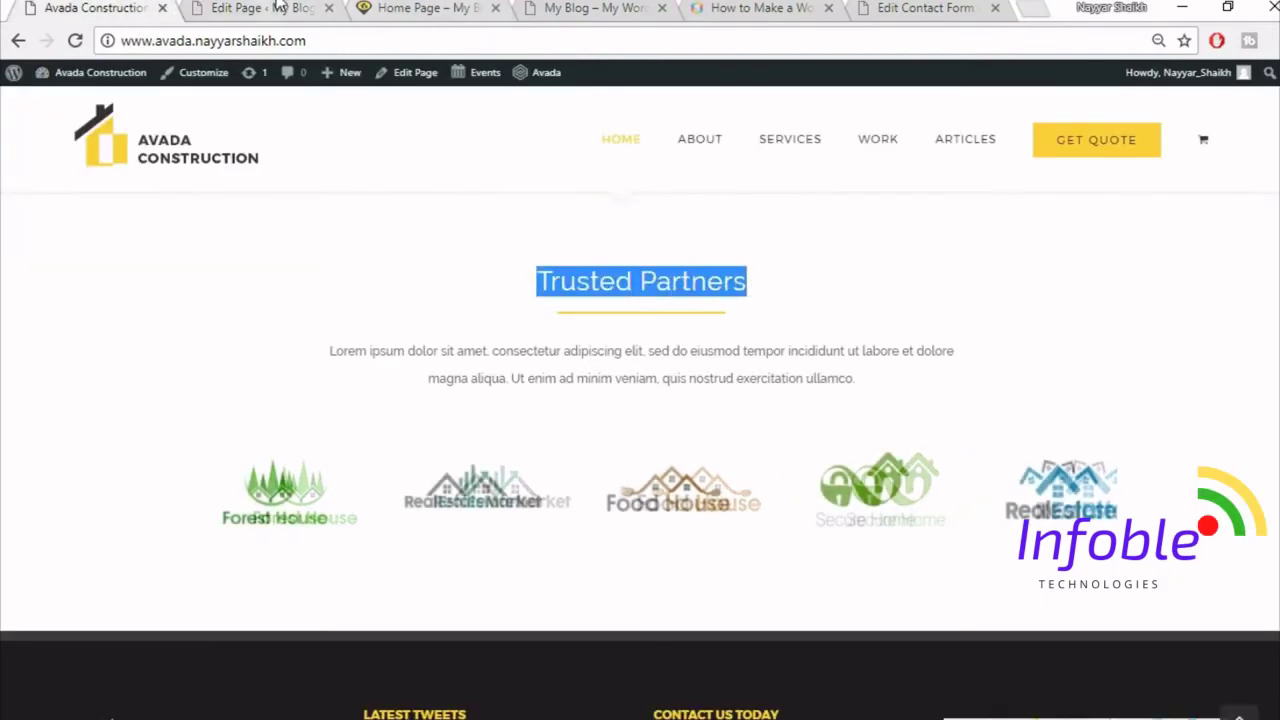
pyautogui.click(276, 8)
pyautogui.scroll(-3, 611, 407)
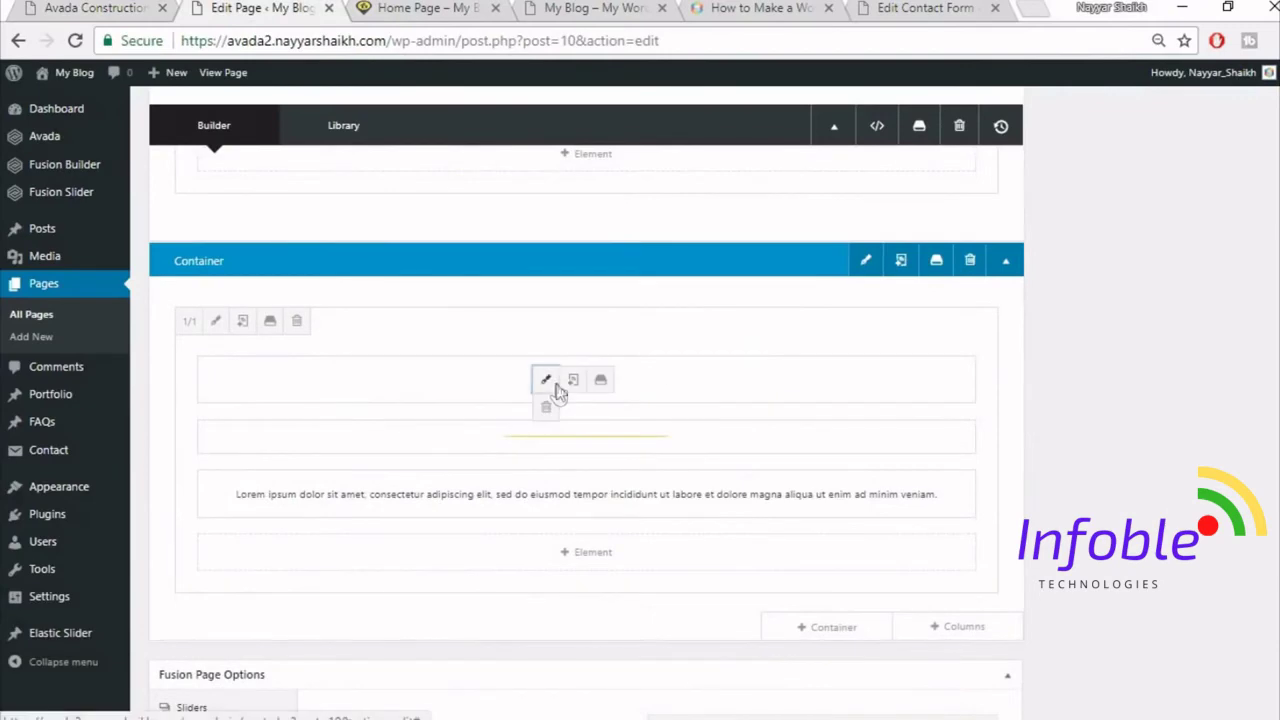
pyautogui.click(554, 384)
pyautogui.tripleClick(634, 409)
pyautogui.hotkey('ctrl', 'v')
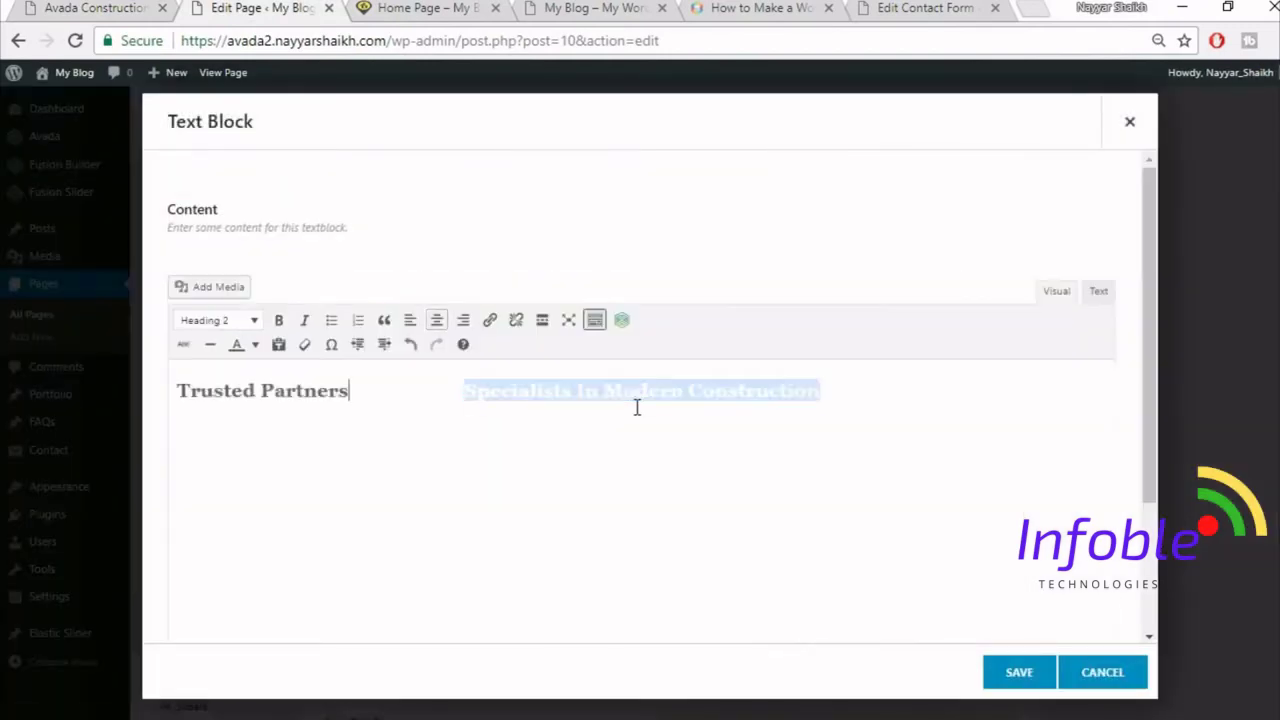
pyautogui.click(436, 320)
pyautogui.click(1015, 673)
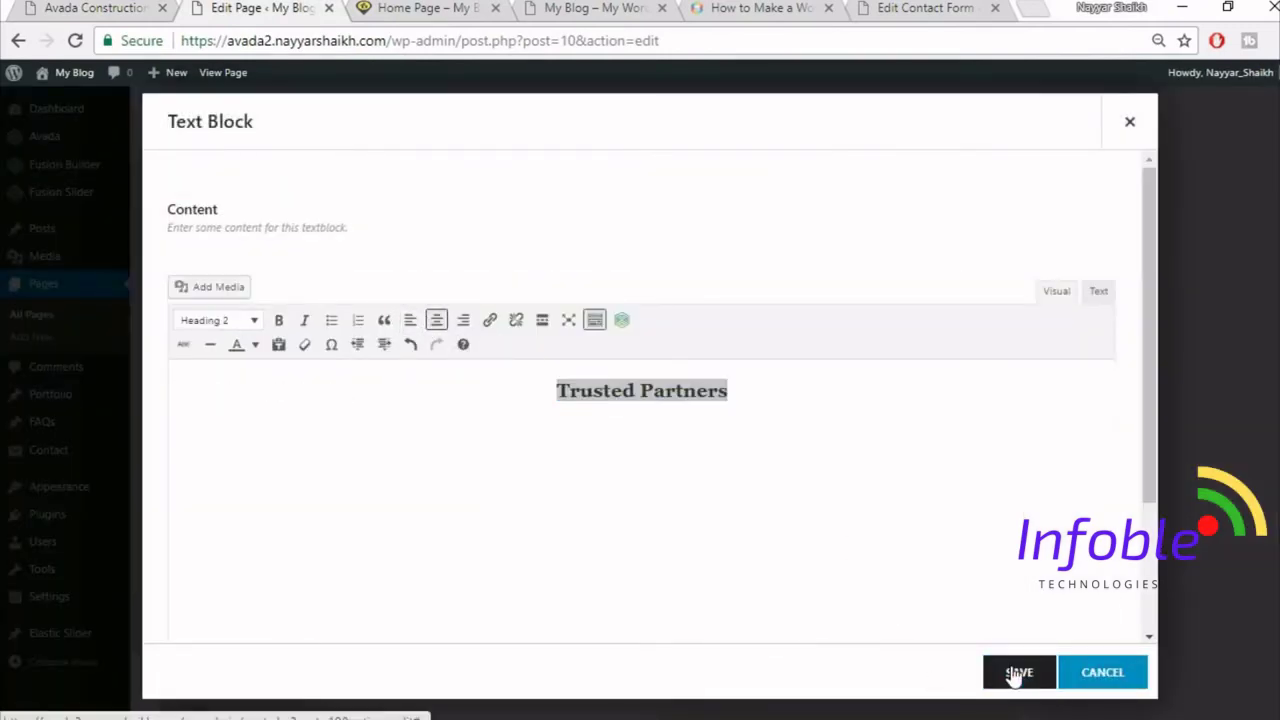
pyautogui.click(95, 8)
pyautogui.scroll(-2, 837, 520)
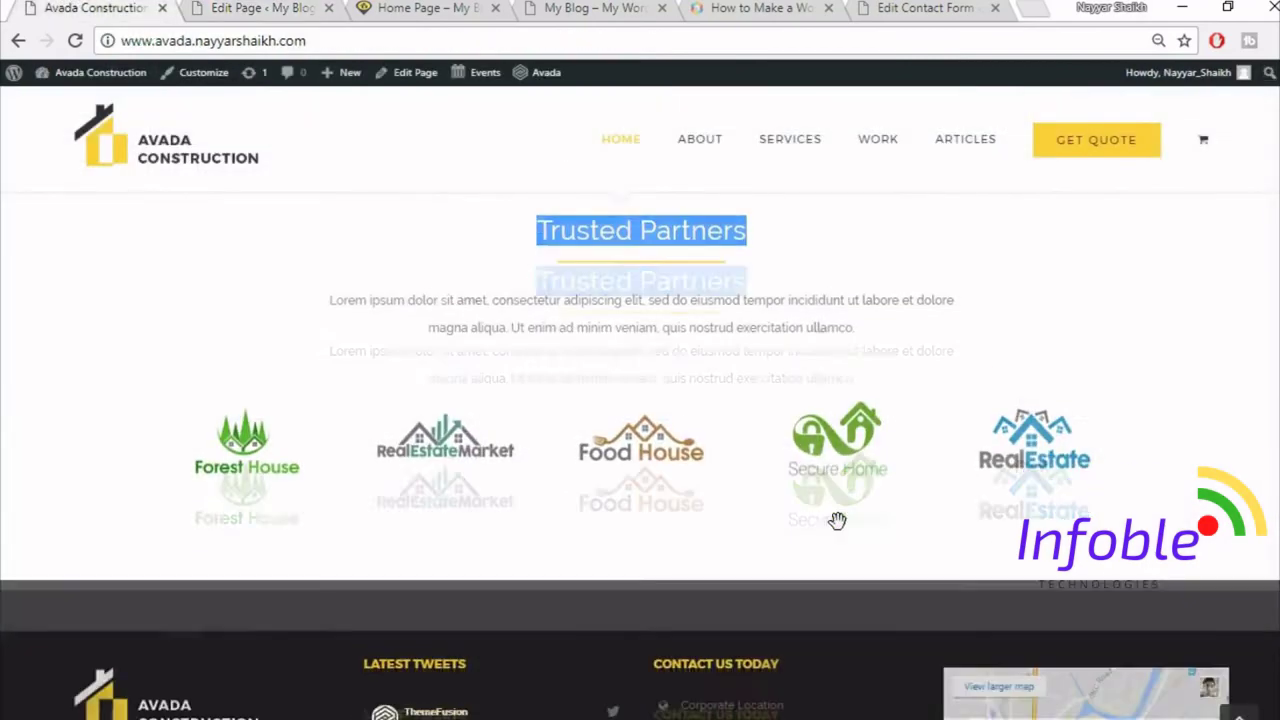
pyautogui.click(328, 7)
pyautogui.scroll(-3, 837, 437)
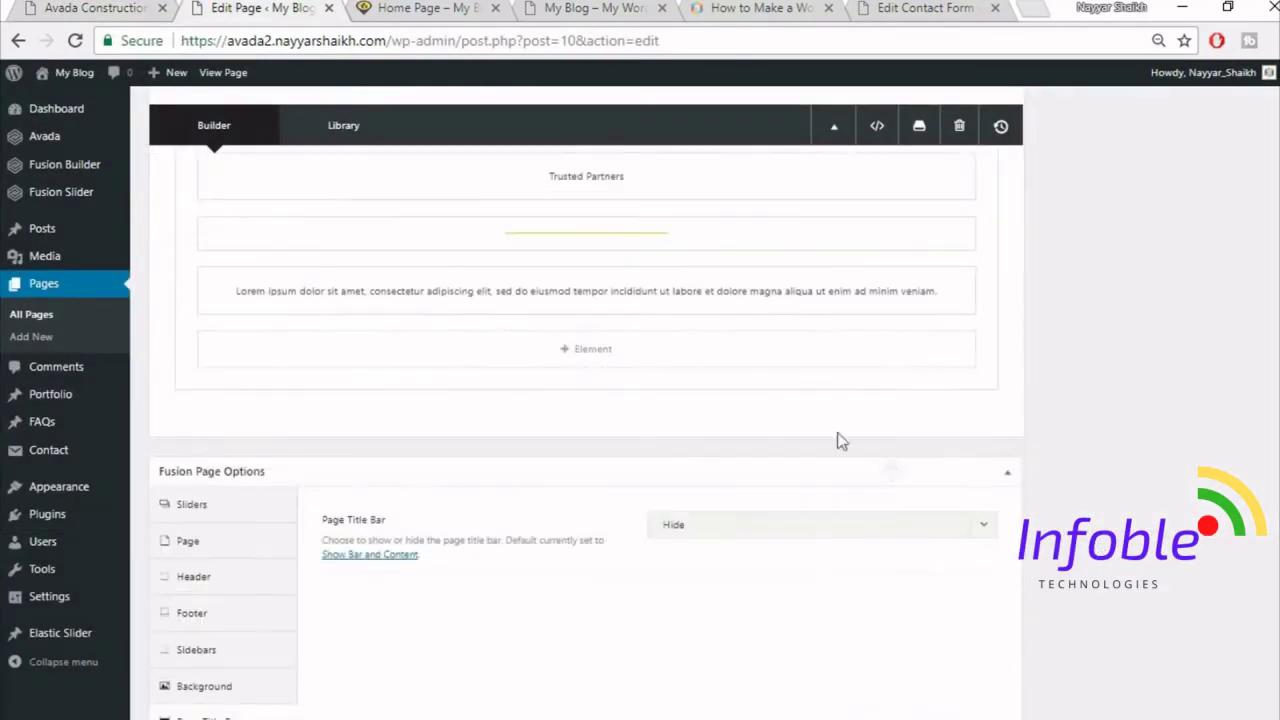
# - Add a single full-width column row containing an Image Carousel element
pyautogui.click(949, 432)
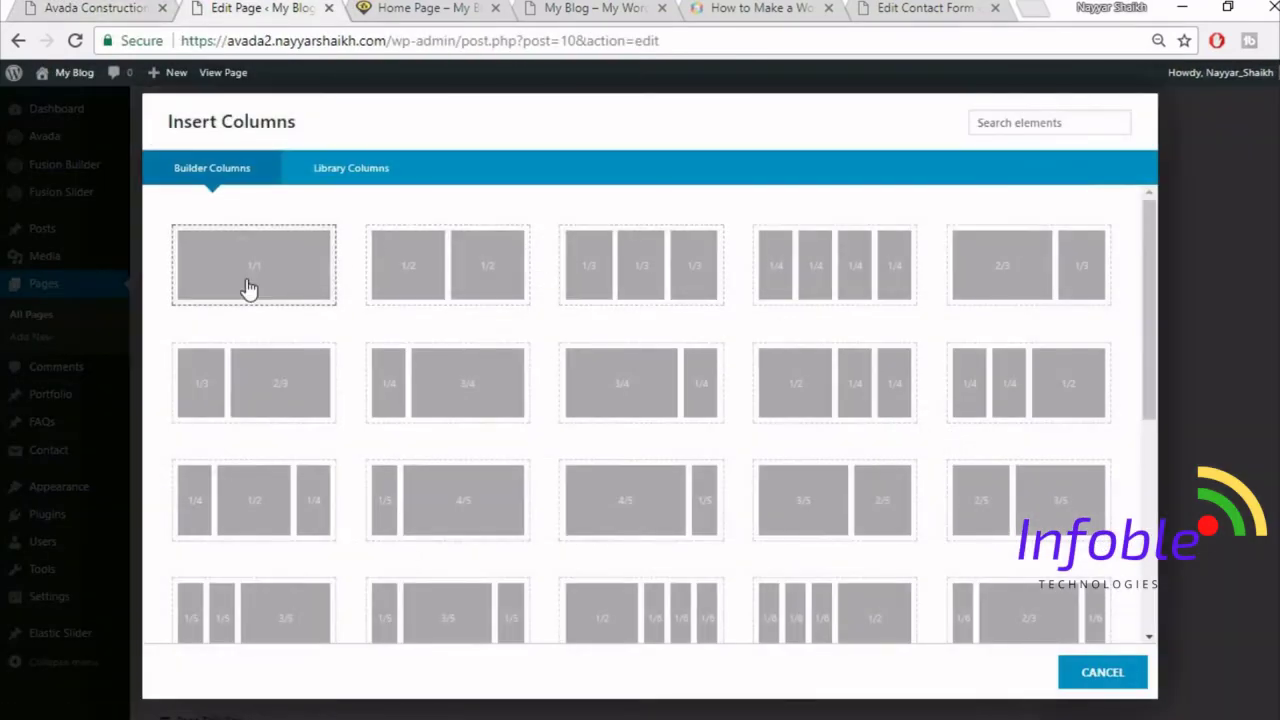
pyautogui.click(249, 286)
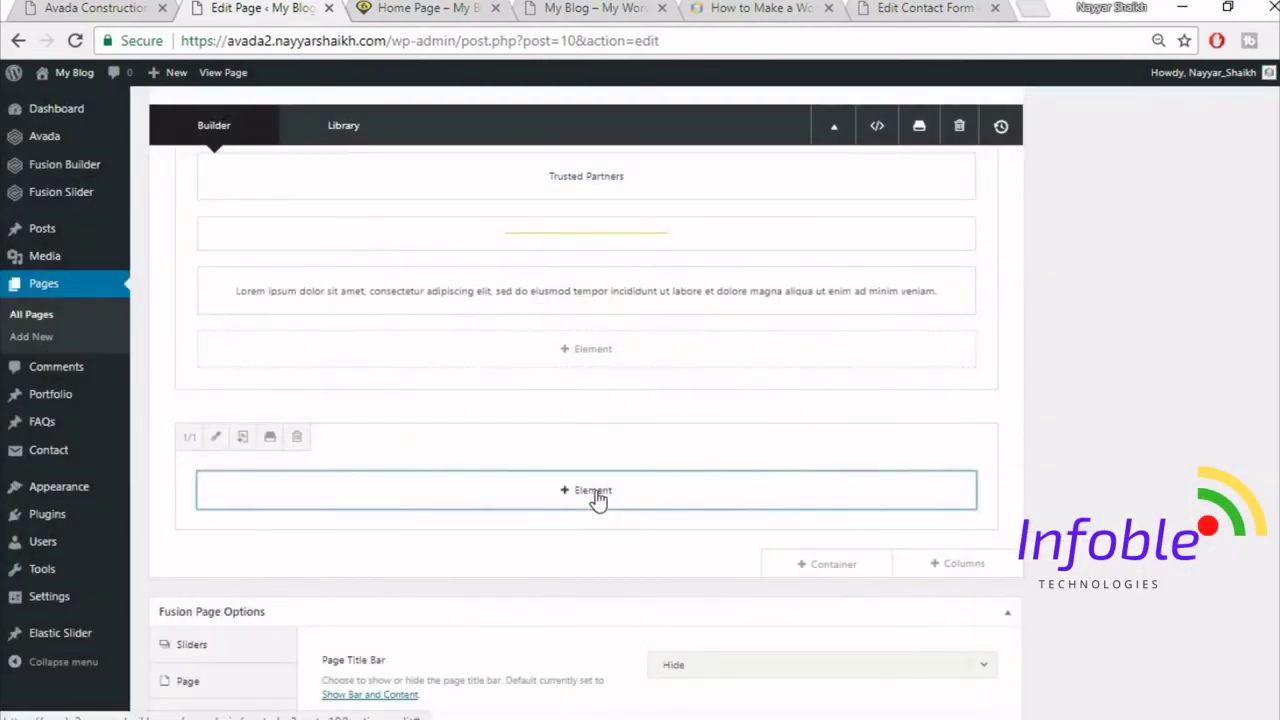
pyautogui.click(598, 492)
pyautogui.click(1001, 133)
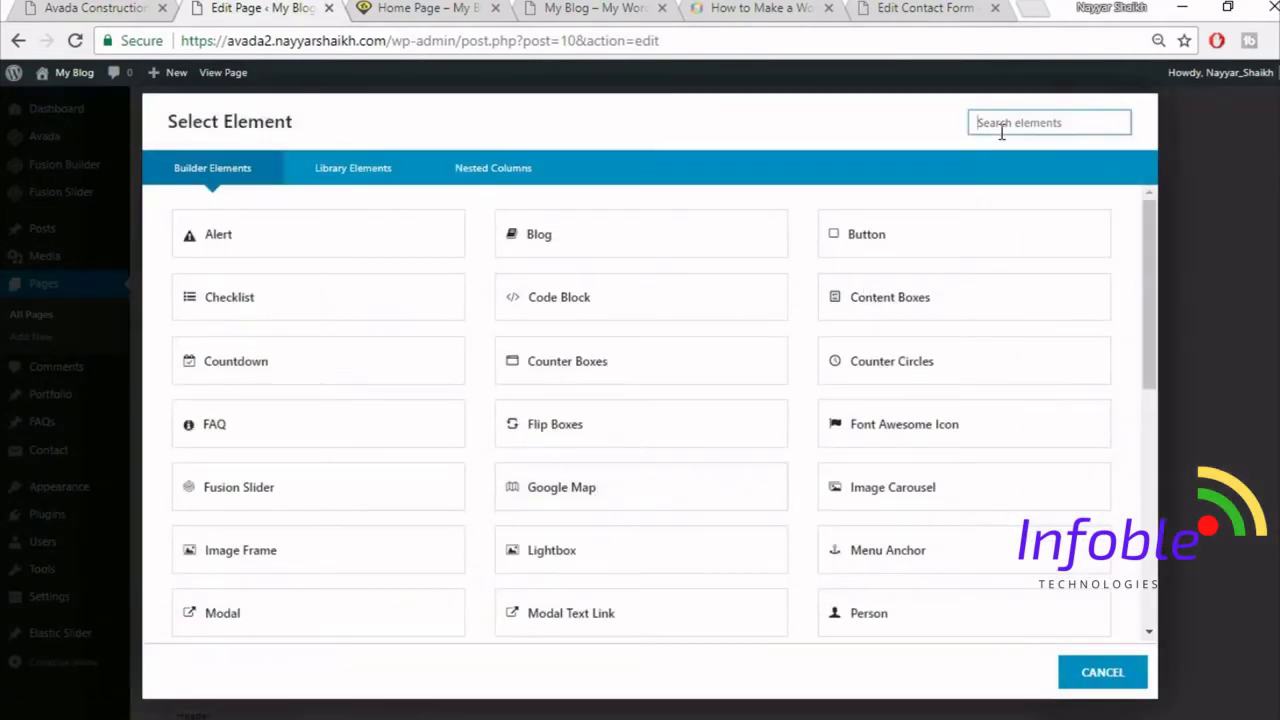
pyautogui.write('ima')
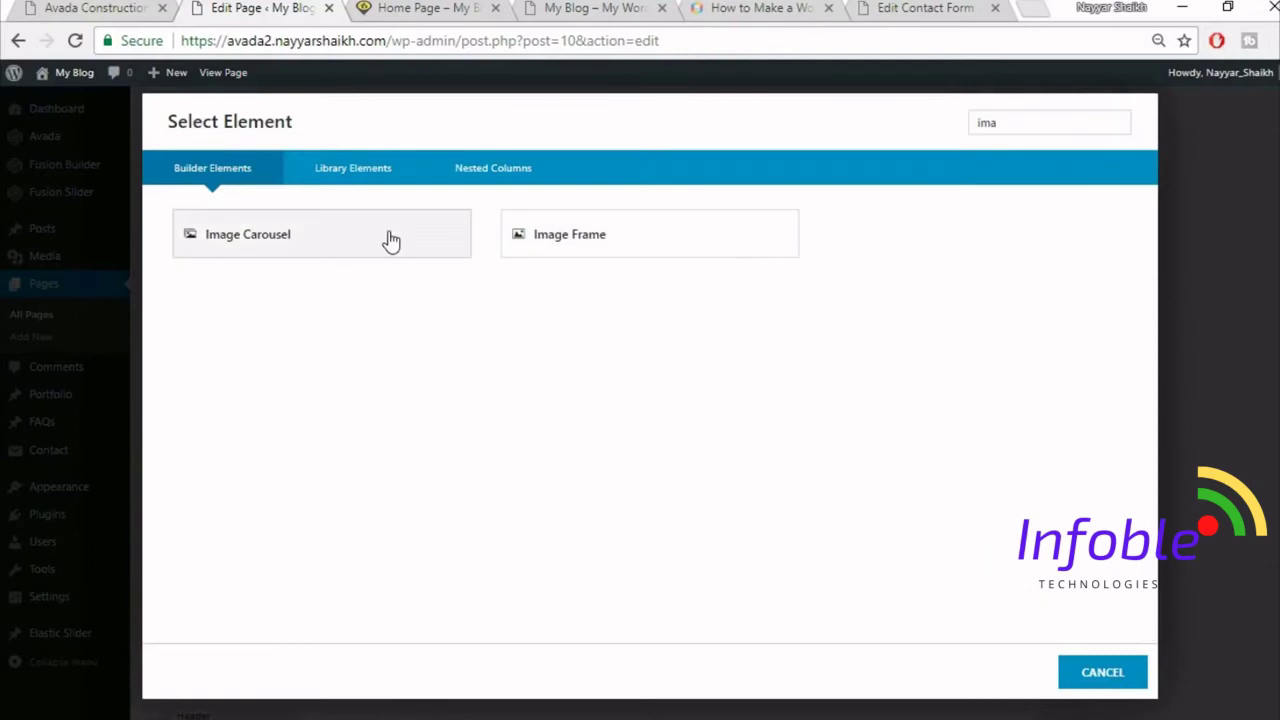
pyautogui.click(391, 242)
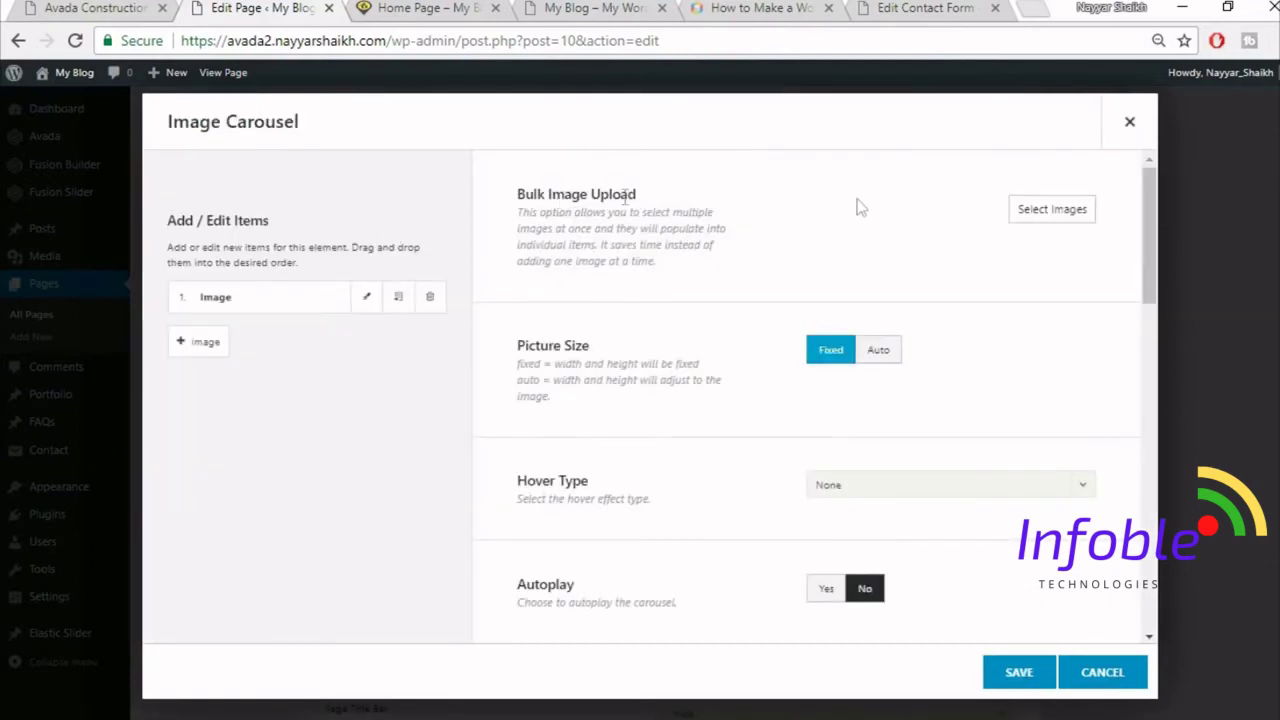
# - Upload home-logo1, home-logo2, home-logo9, home-logo10 and home-logo11 and insert them into the carousel
pyautogui.click(1047, 217)
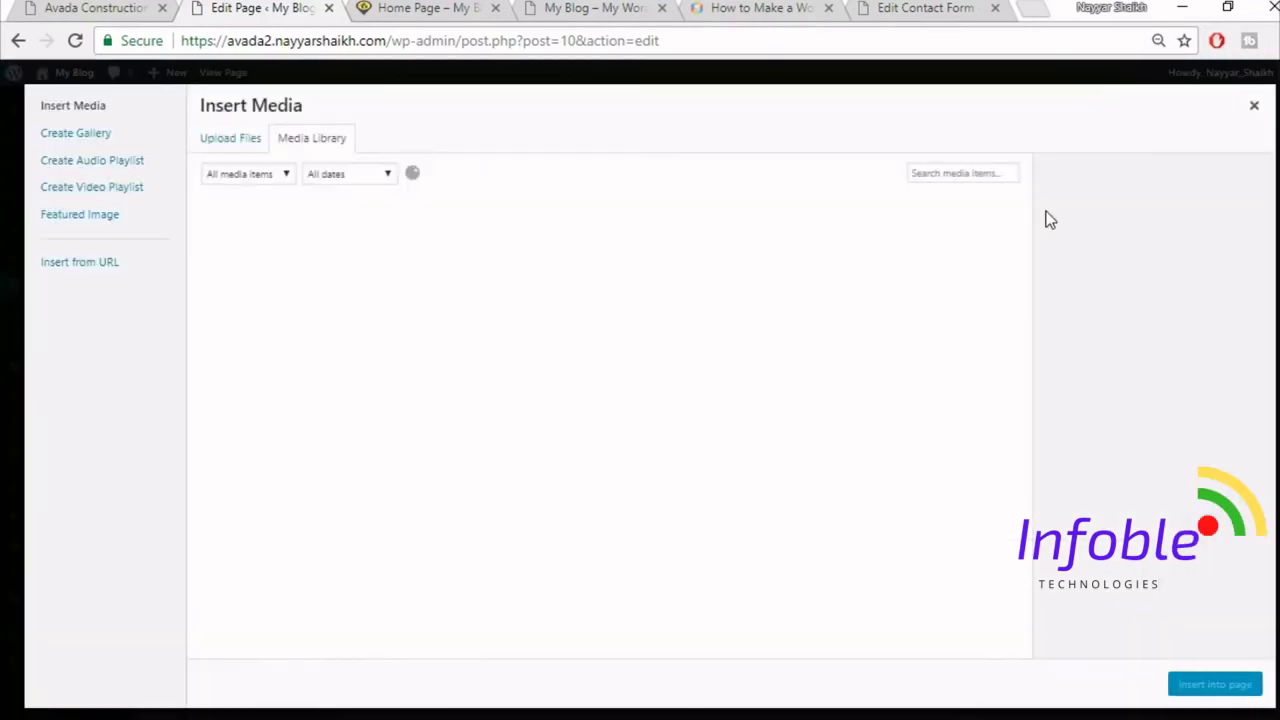
pyautogui.click(229, 139)
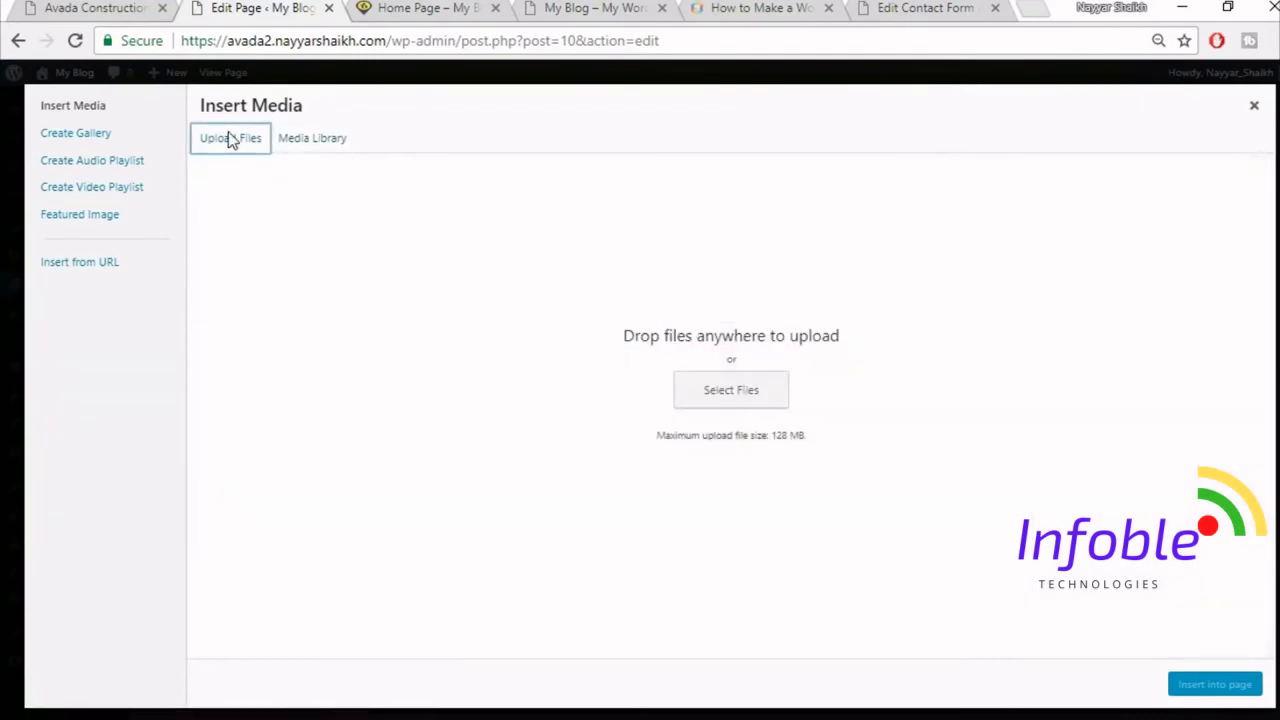
pyautogui.click(695, 386)
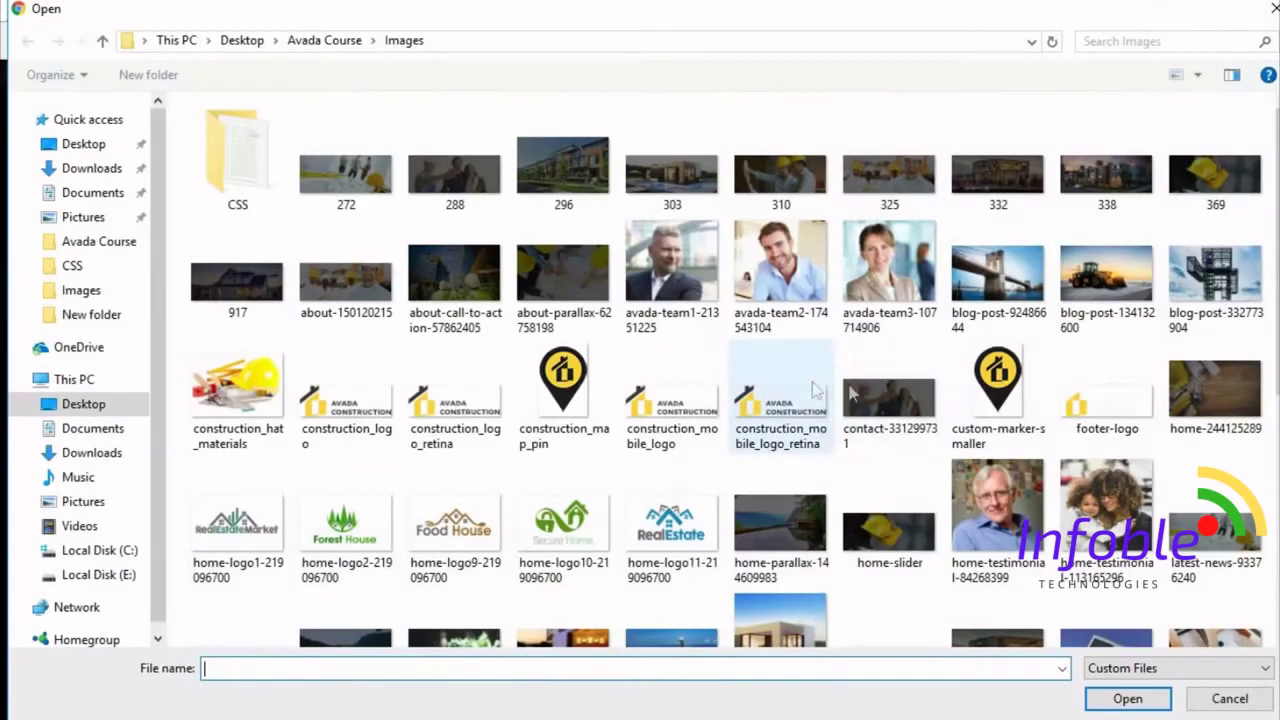
pyautogui.click(237, 522)
pyautogui.keyDown('ctrl'); pyautogui.click(358, 538); pyautogui.keyUp('ctrl')
pyautogui.keyDown('ctrl'); pyautogui.click(455, 525); pyautogui.keyUp('ctrl')
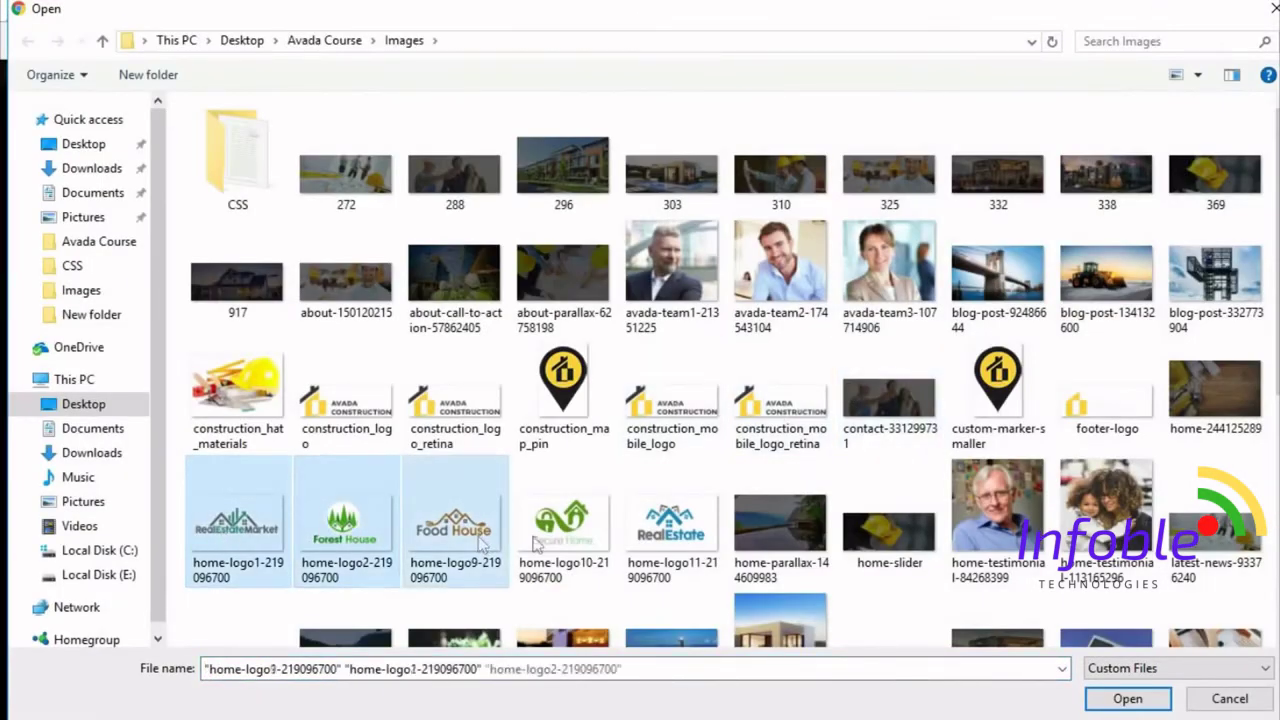
pyautogui.keyDown('ctrl'); pyautogui.click(563, 525); pyautogui.keyUp('ctrl')
pyautogui.keyDown('ctrl'); pyautogui.click(686, 537); pyautogui.keyUp('ctrl')
pyautogui.click(1128, 700)
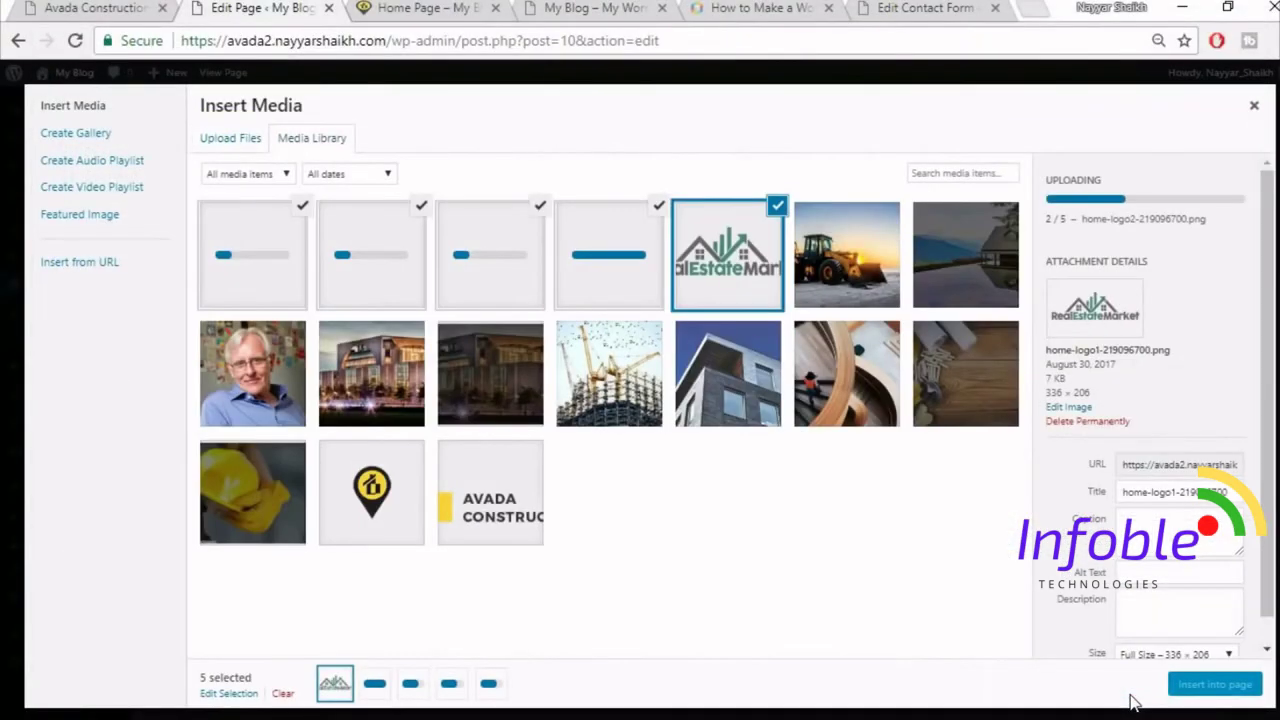
pyautogui.click(1200, 688)
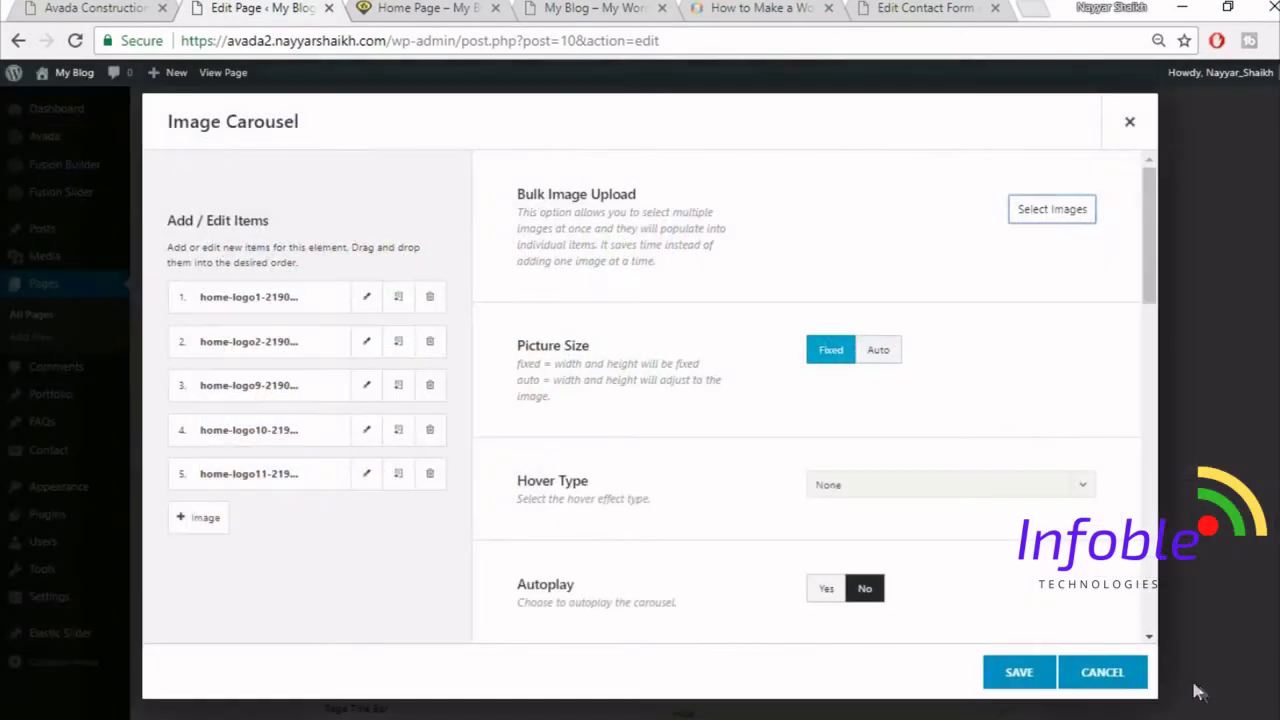
# - Upload home-logo9 again and insert five more partner logos, including RealEstateMarket, into the carousel
pyautogui.click(1054, 212)
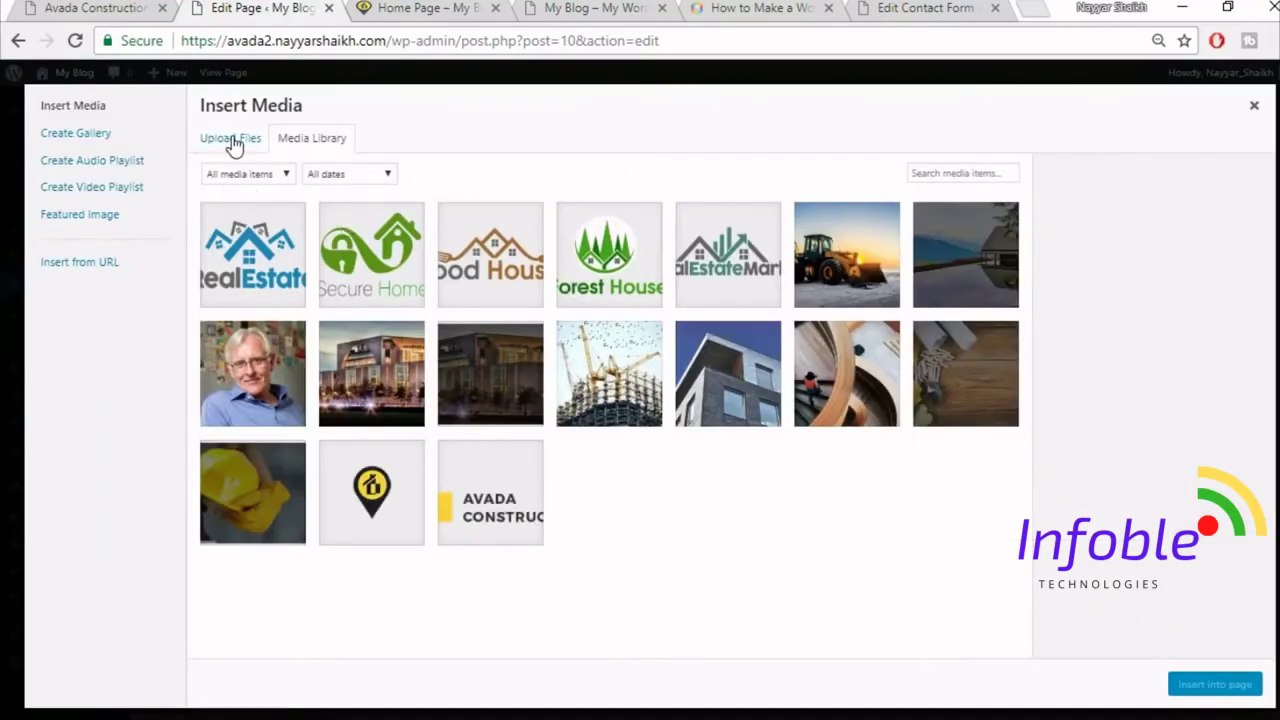
pyautogui.click(233, 141)
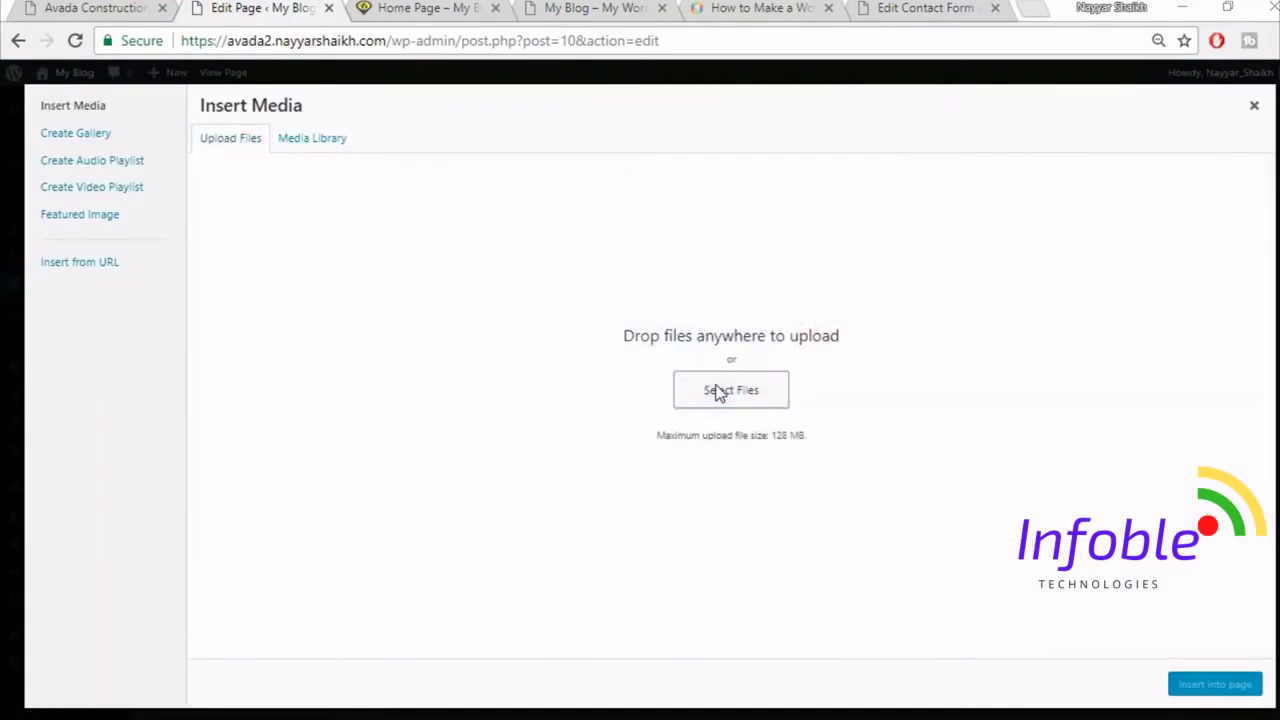
pyautogui.click(717, 392)
pyautogui.click(490, 500)
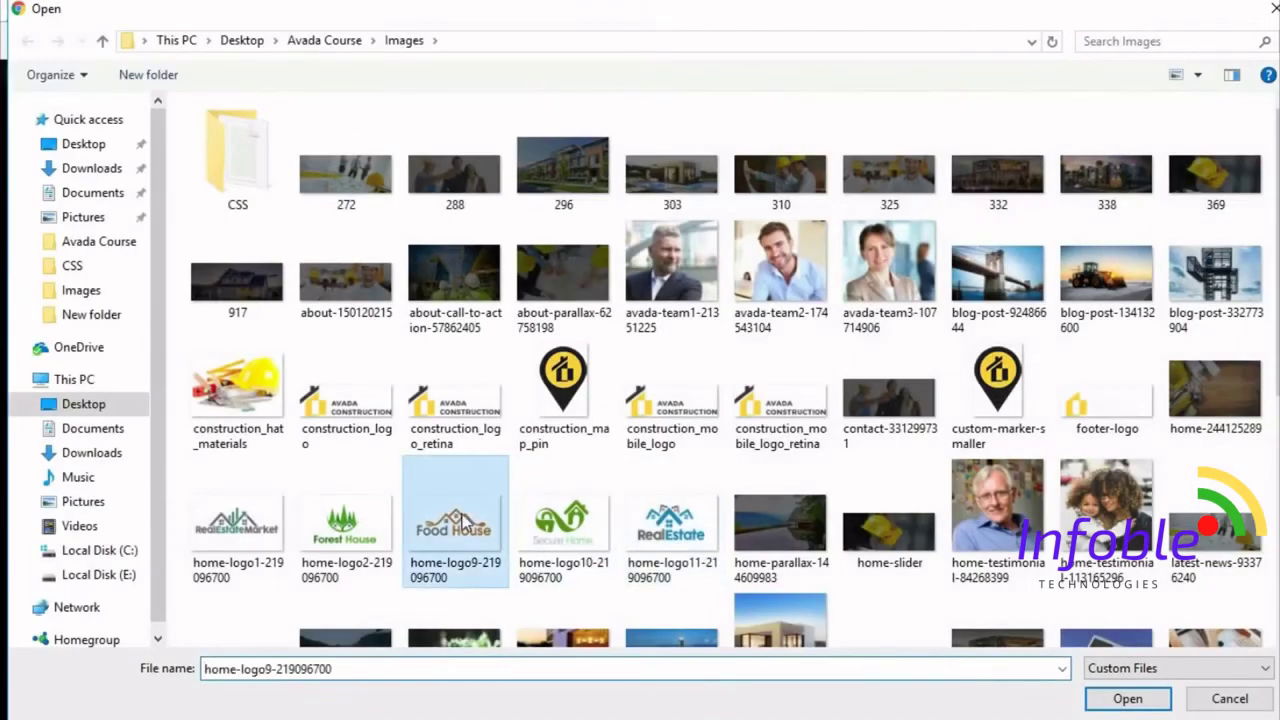
pyautogui.click(1127, 697)
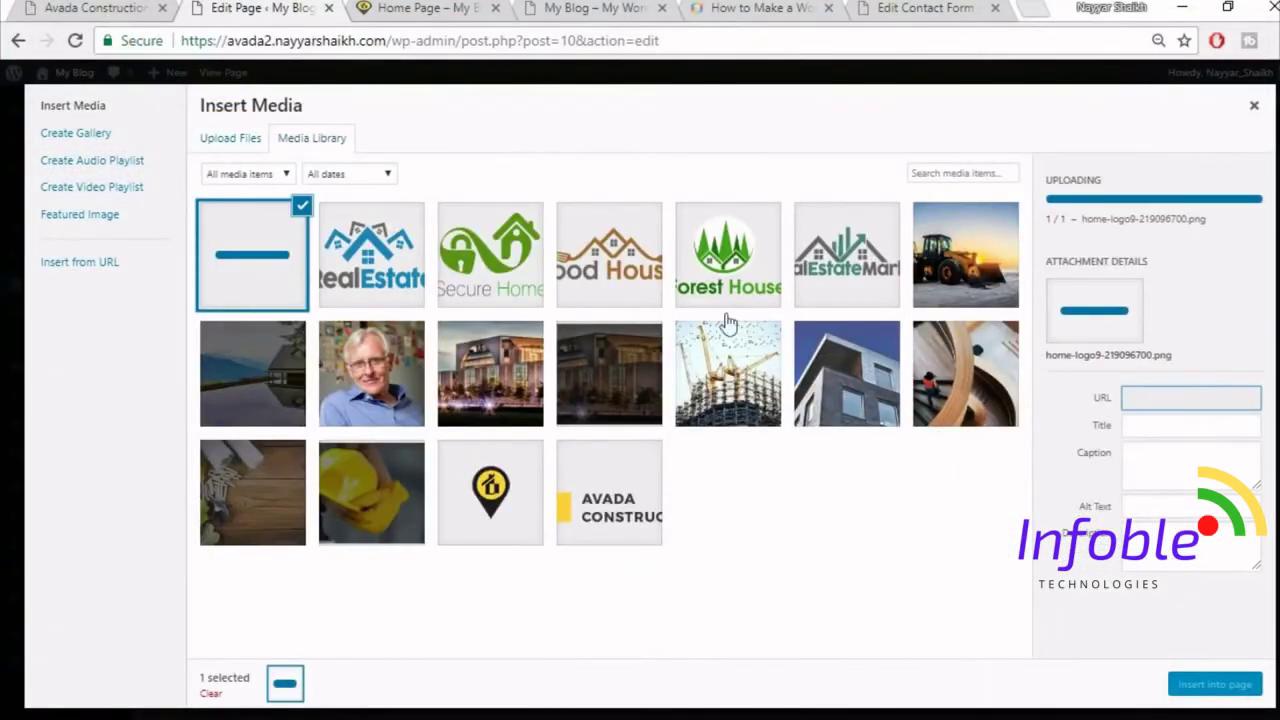
pyautogui.click(371, 254)
pyautogui.click(490, 254)
pyautogui.click(609, 254)
pyautogui.click(728, 254)
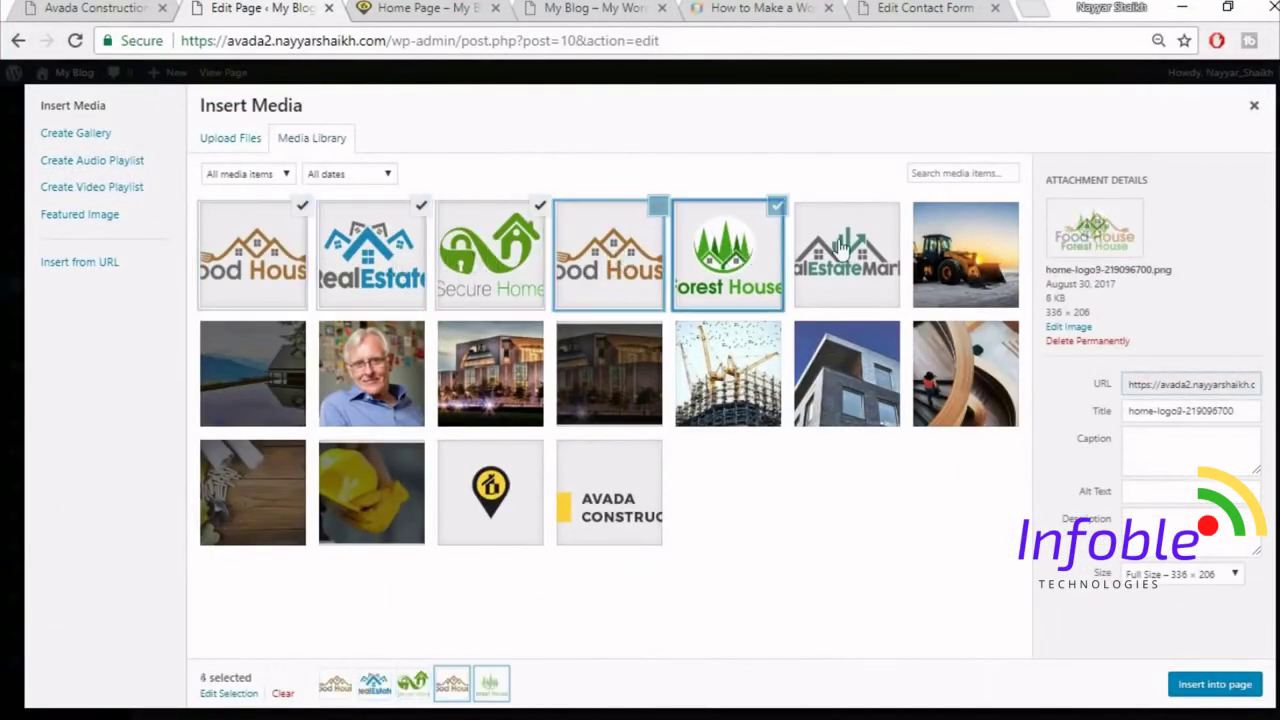
pyautogui.click(843, 247)
pyautogui.click(1200, 685)
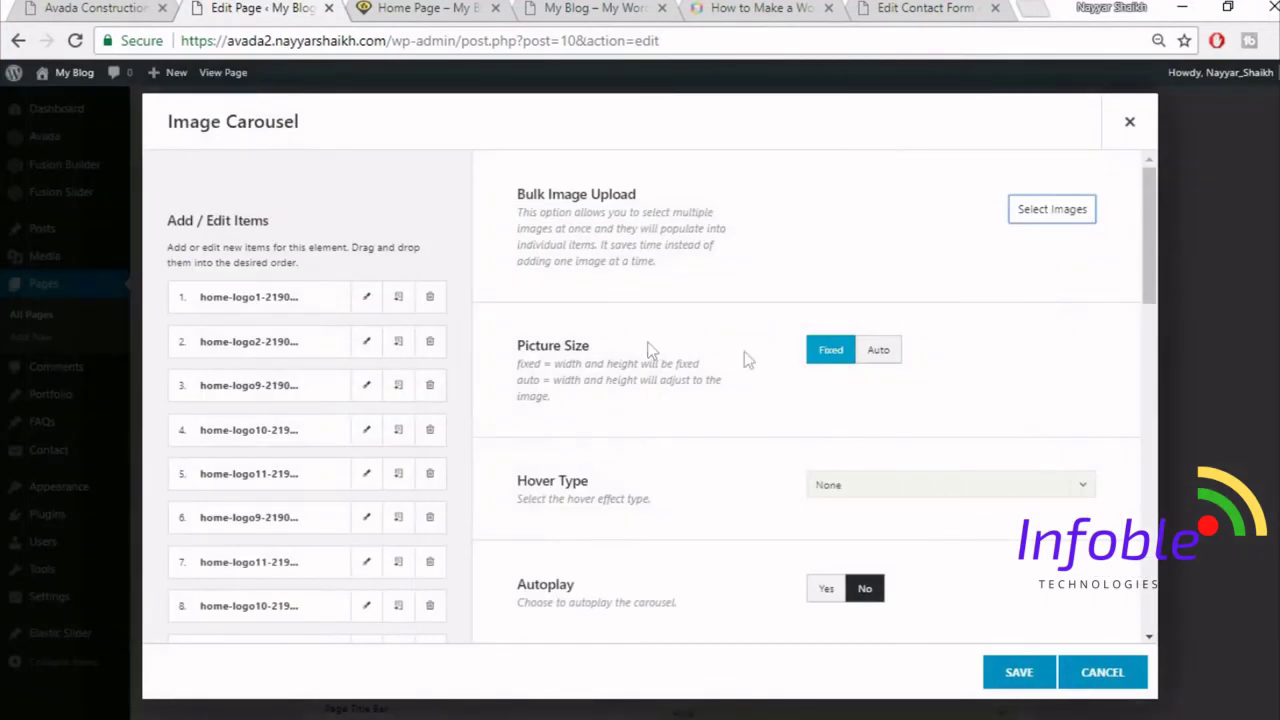
# - Turn carousel Autoplay on, checking how the demo site's logo carousel slides
pyautogui.scroll(-1, 700, 425)
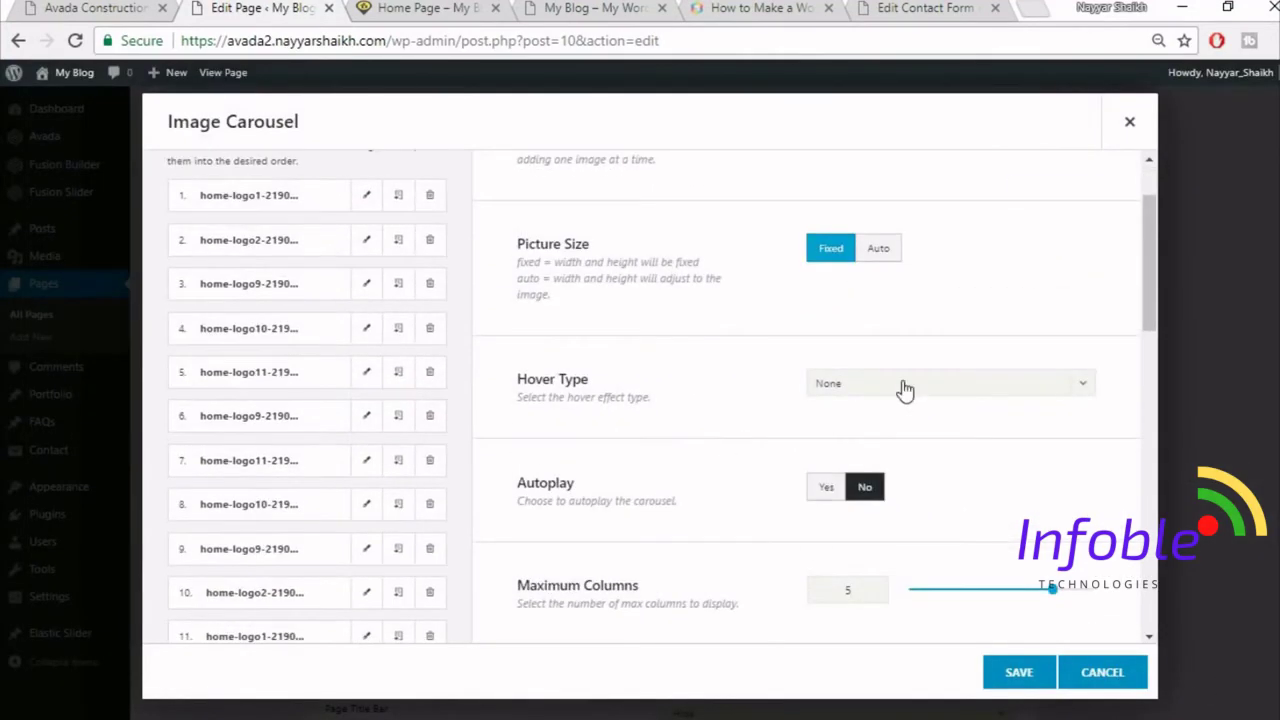
pyautogui.scroll(-2, 718, 395)
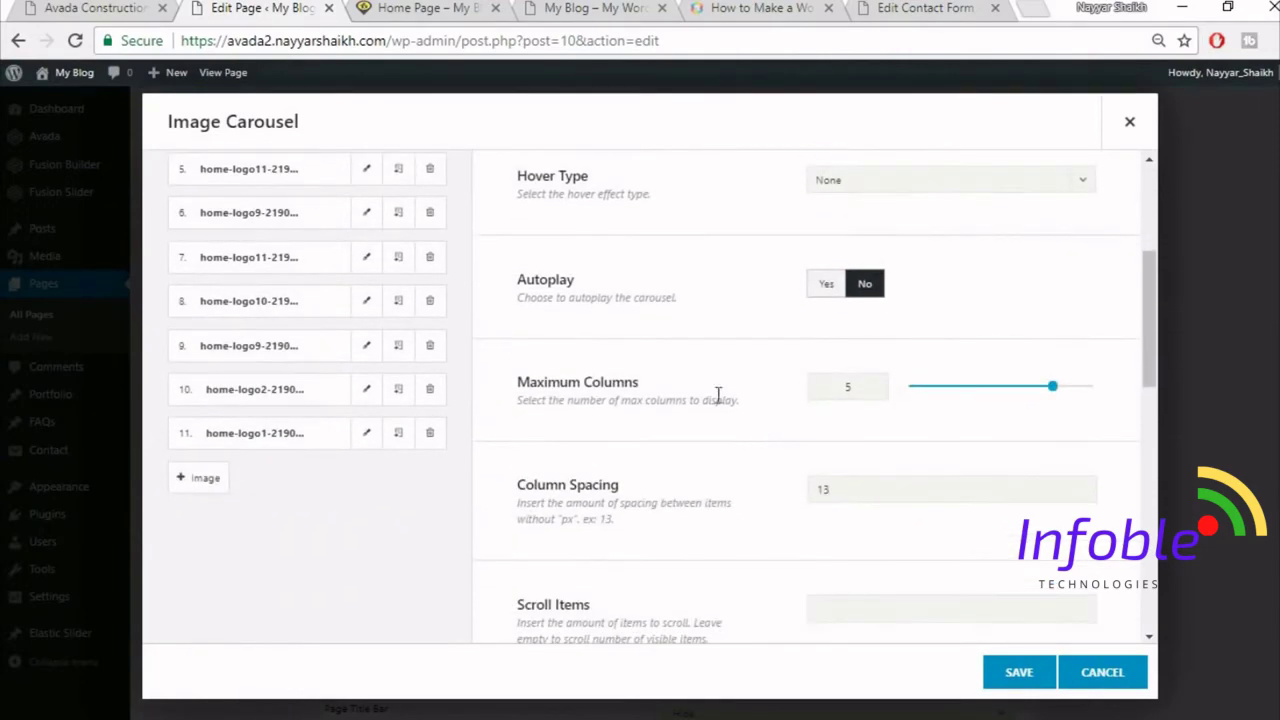
pyautogui.click(841, 286)
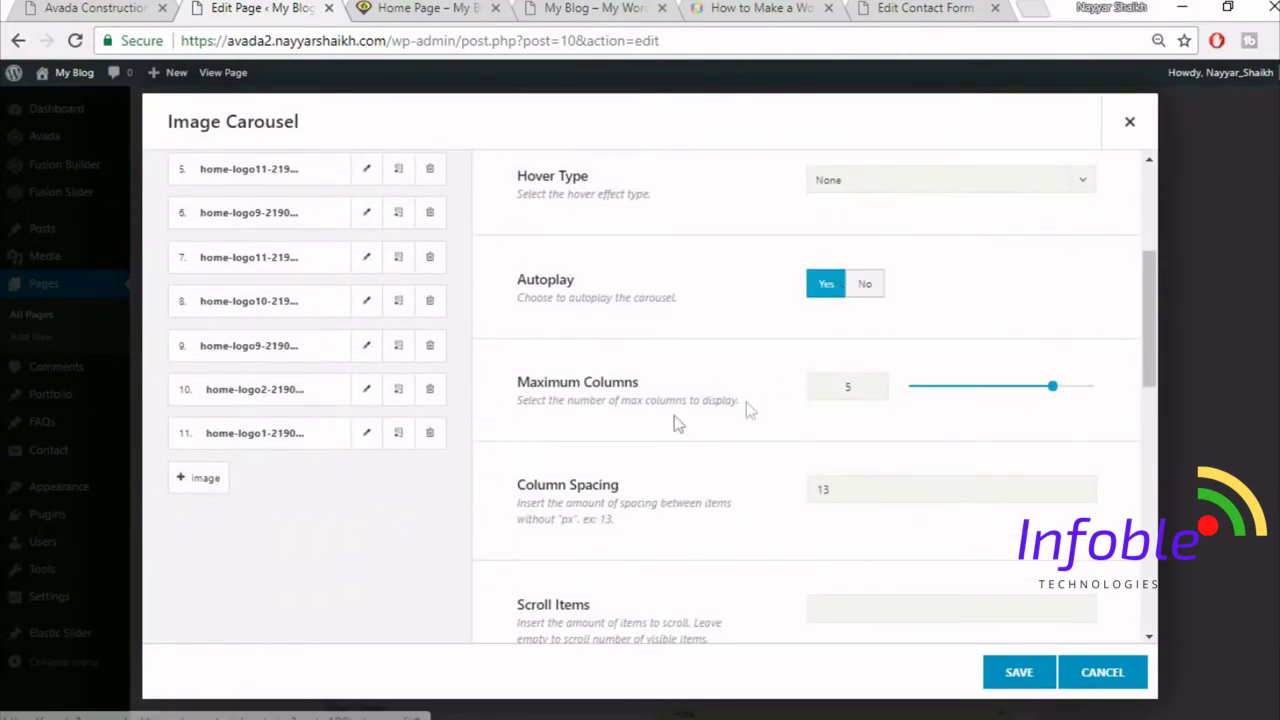
pyautogui.click(57, 7)
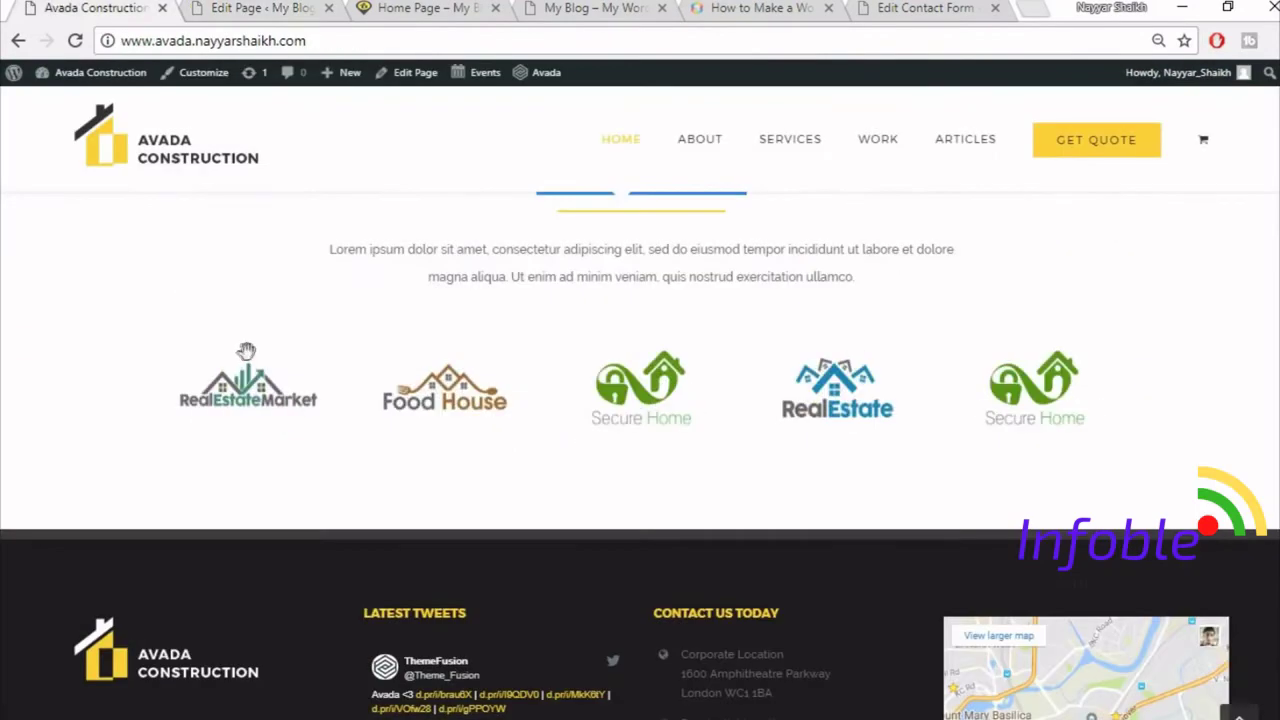
pyautogui.click(197, 7)
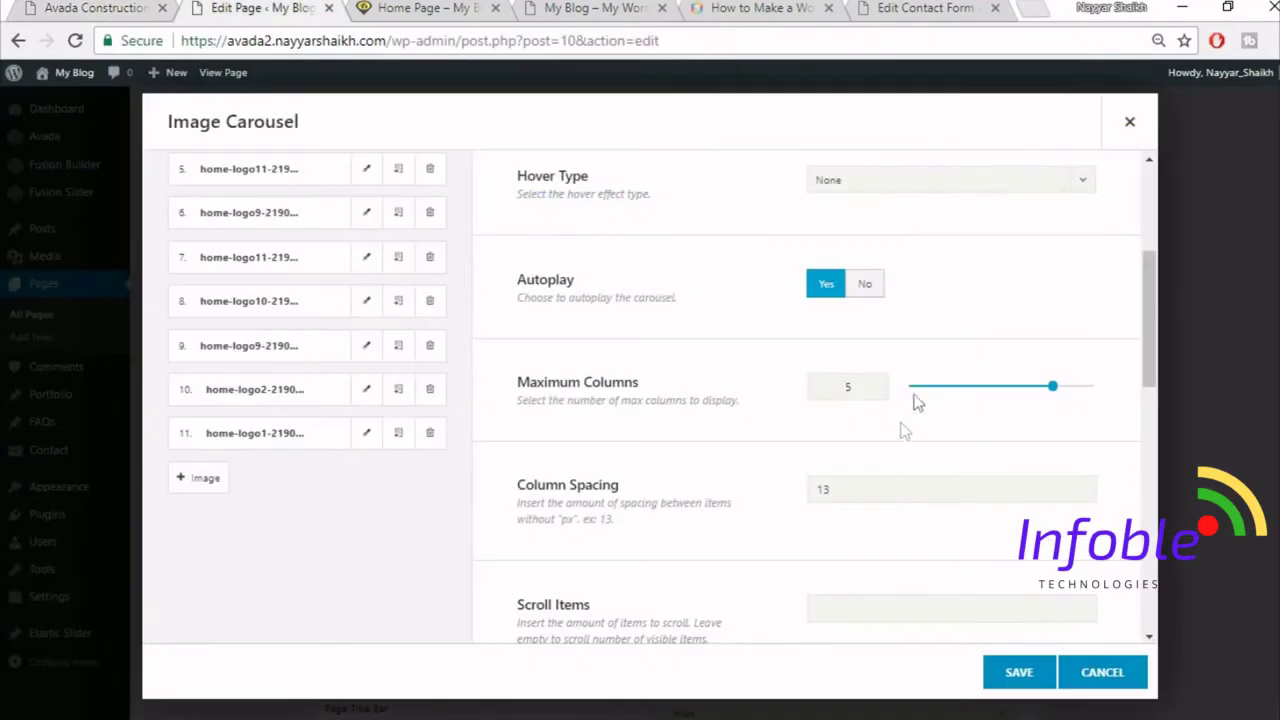
pyautogui.scroll(-1, 897, 431)
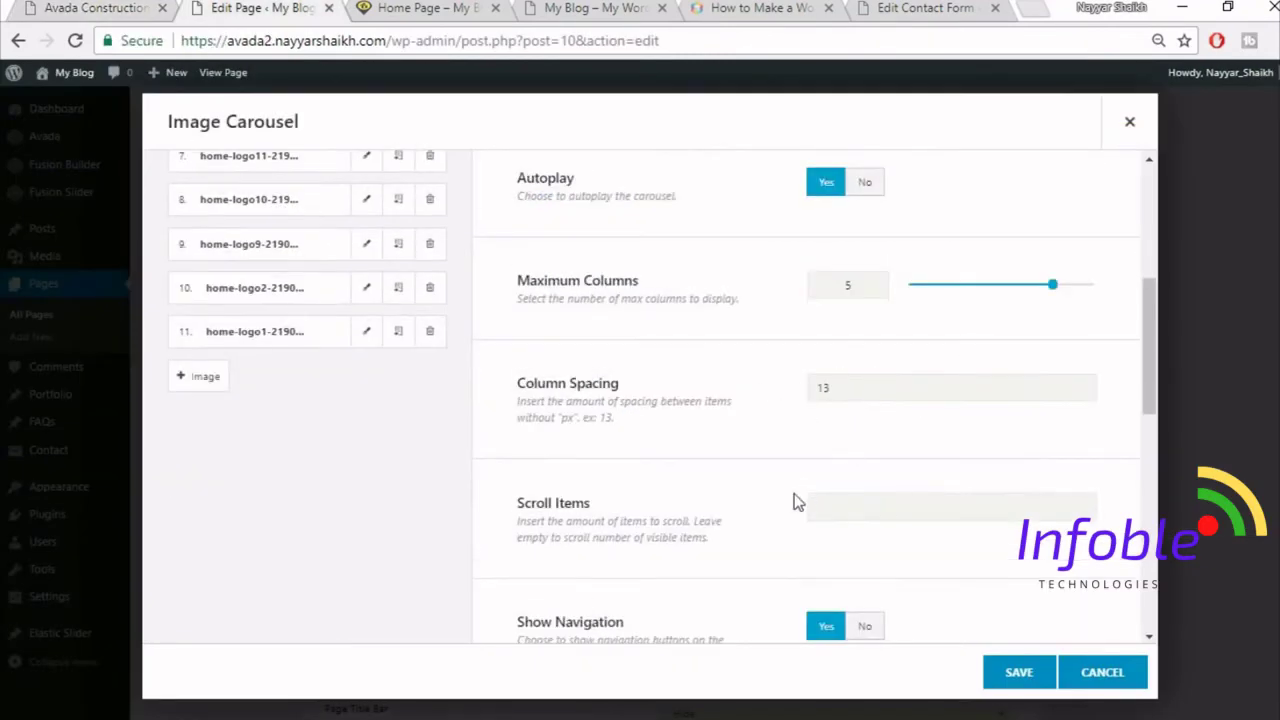
pyautogui.scroll(-2, 797, 502)
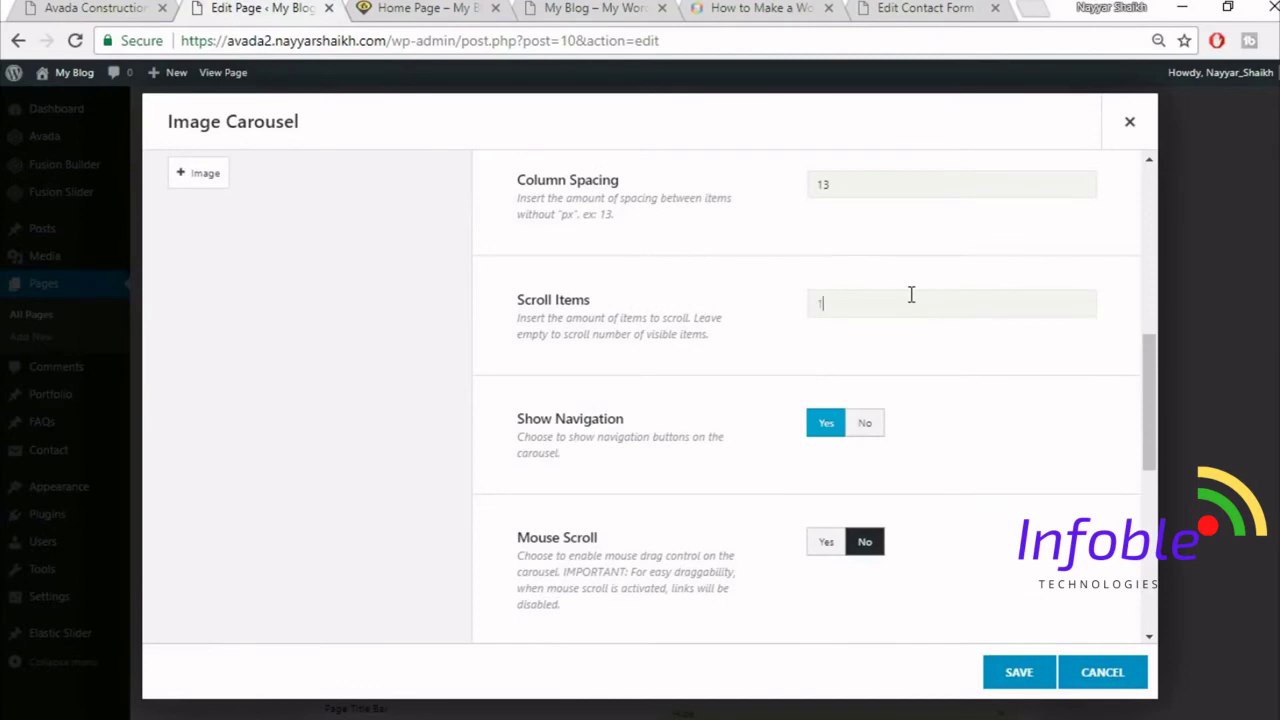
pyautogui.click(145, 6)
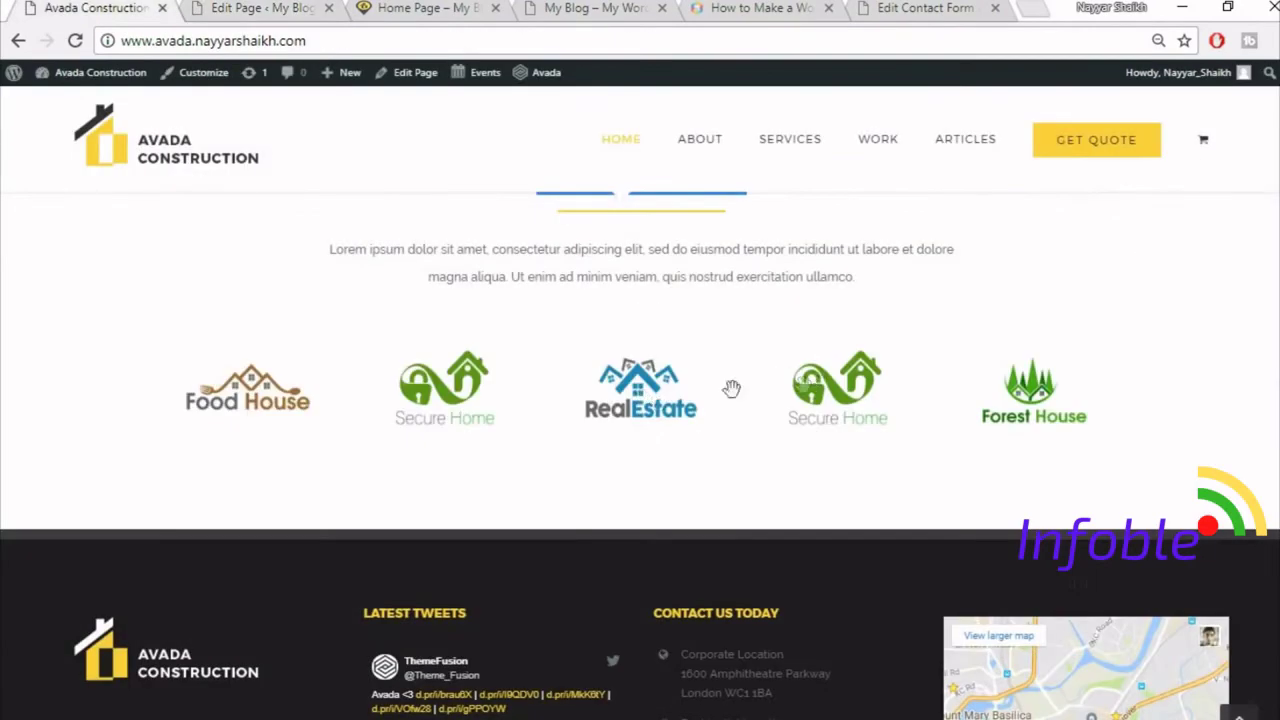
pyautogui.moveTo(731, 388); pyautogui.dragTo(531, 400)
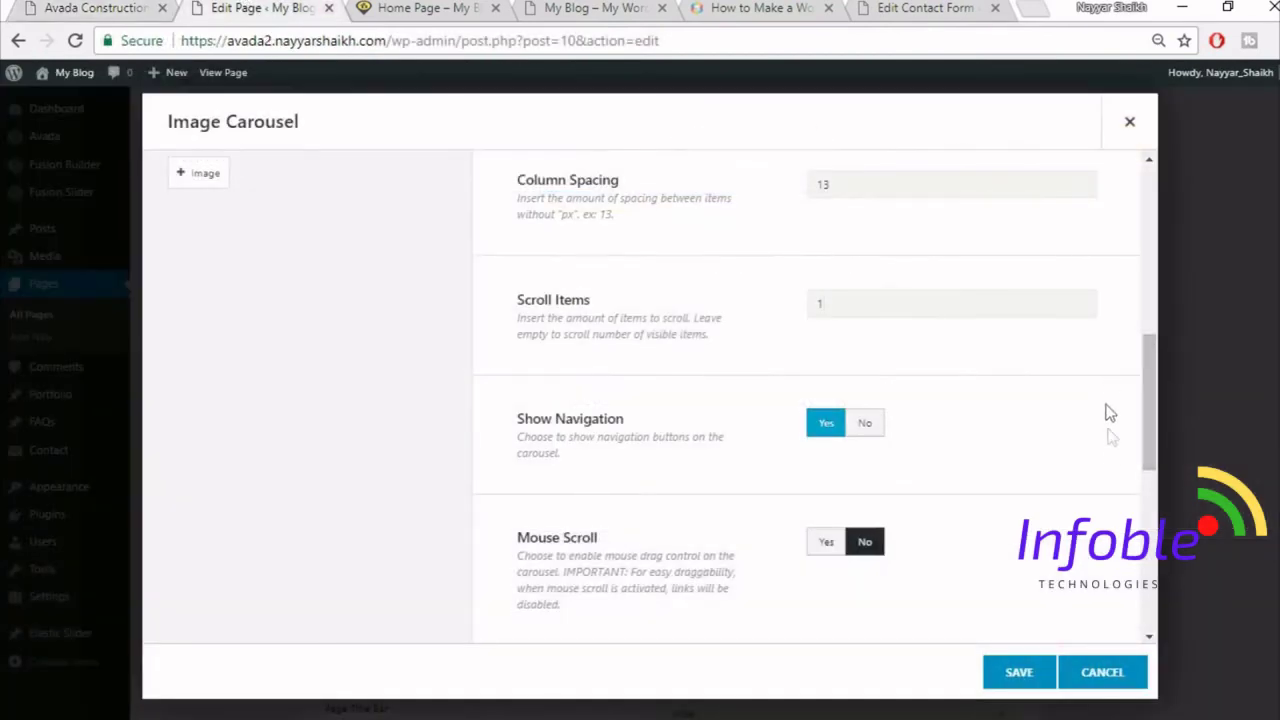
# - Set Show Navigation to No, Mouse Scroll to Yes and Border to No, then save
pyautogui.scroll(-1, 1108, 430)
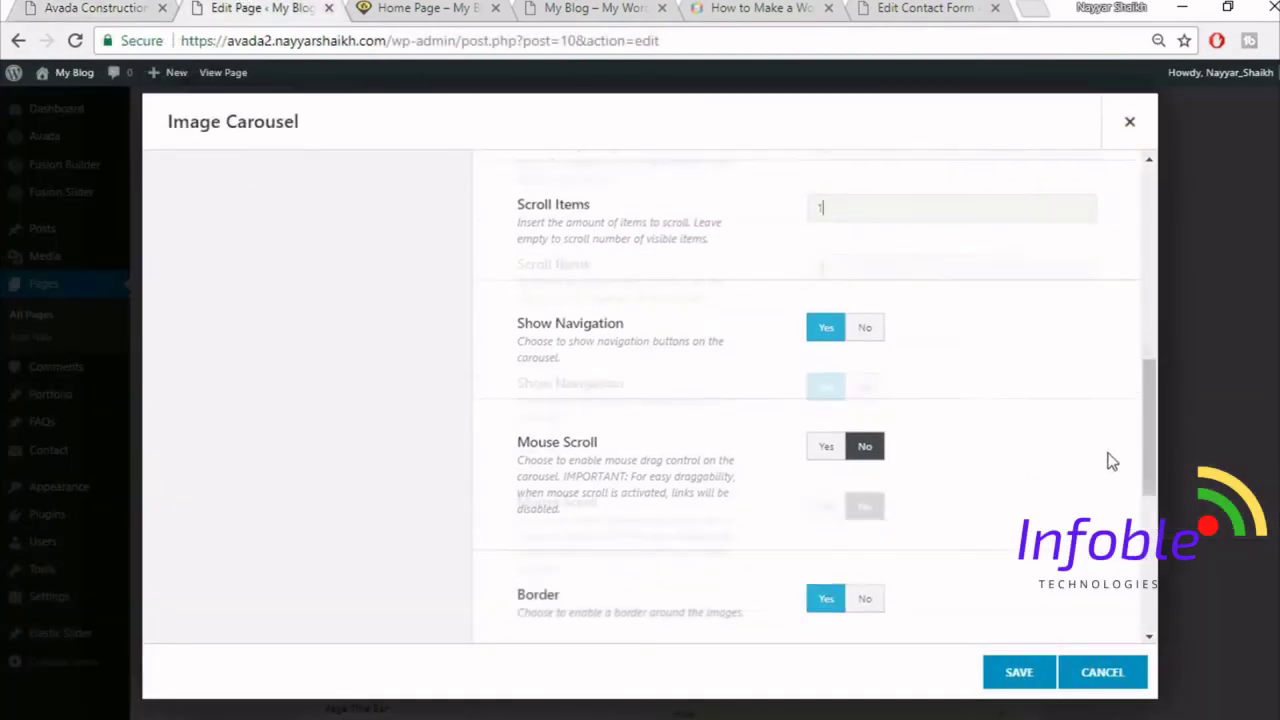
pyautogui.click(860, 322)
pyautogui.click(170, 8)
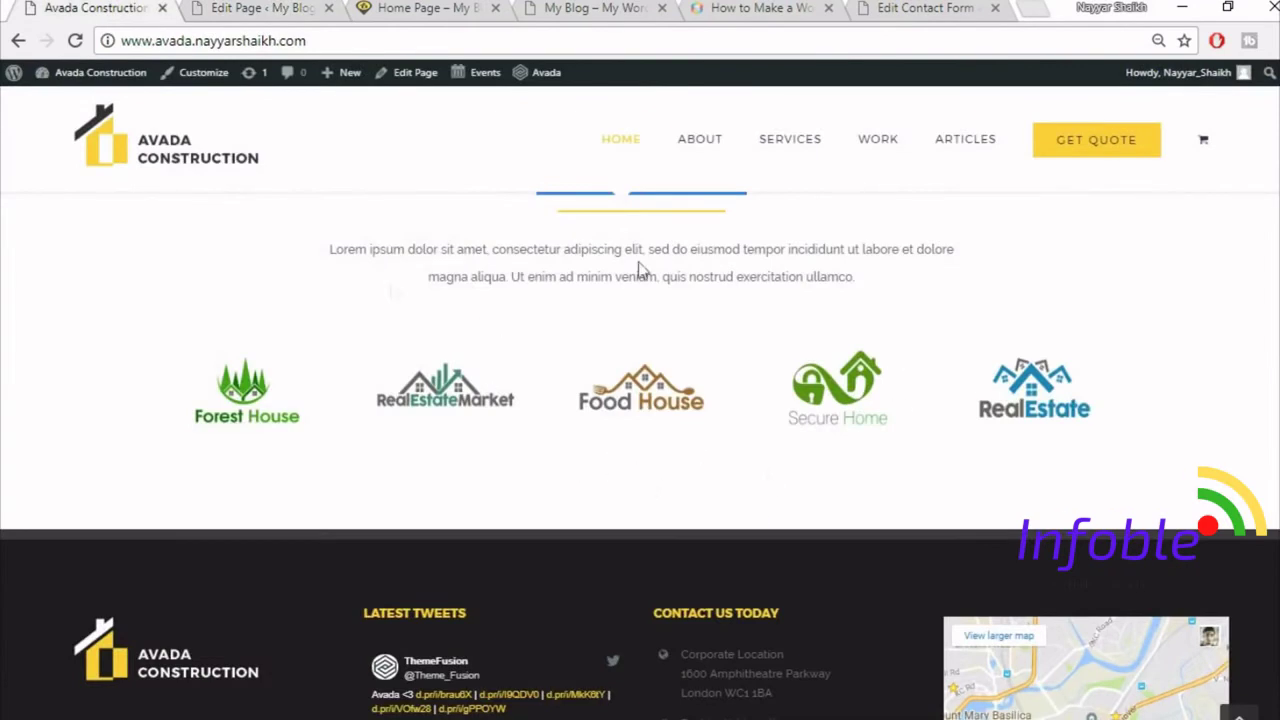
pyautogui.click(300, 7)
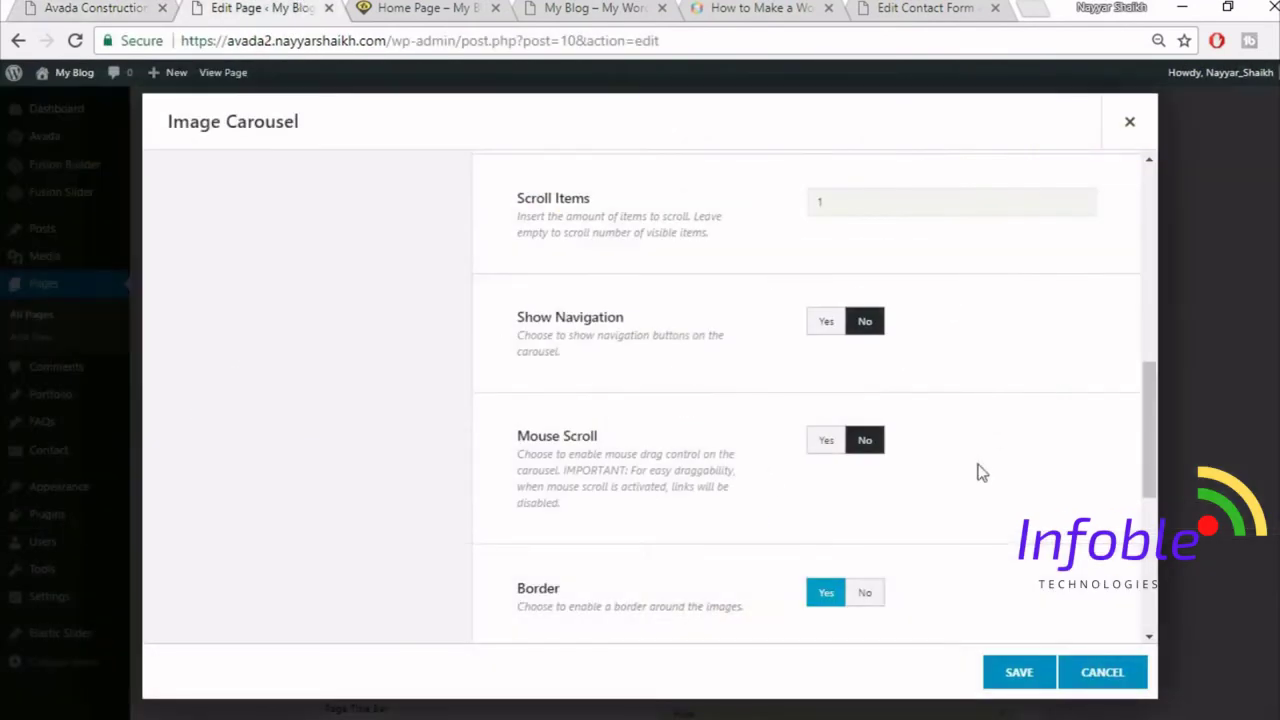
pyautogui.click(812, 447)
pyautogui.click(98, 7)
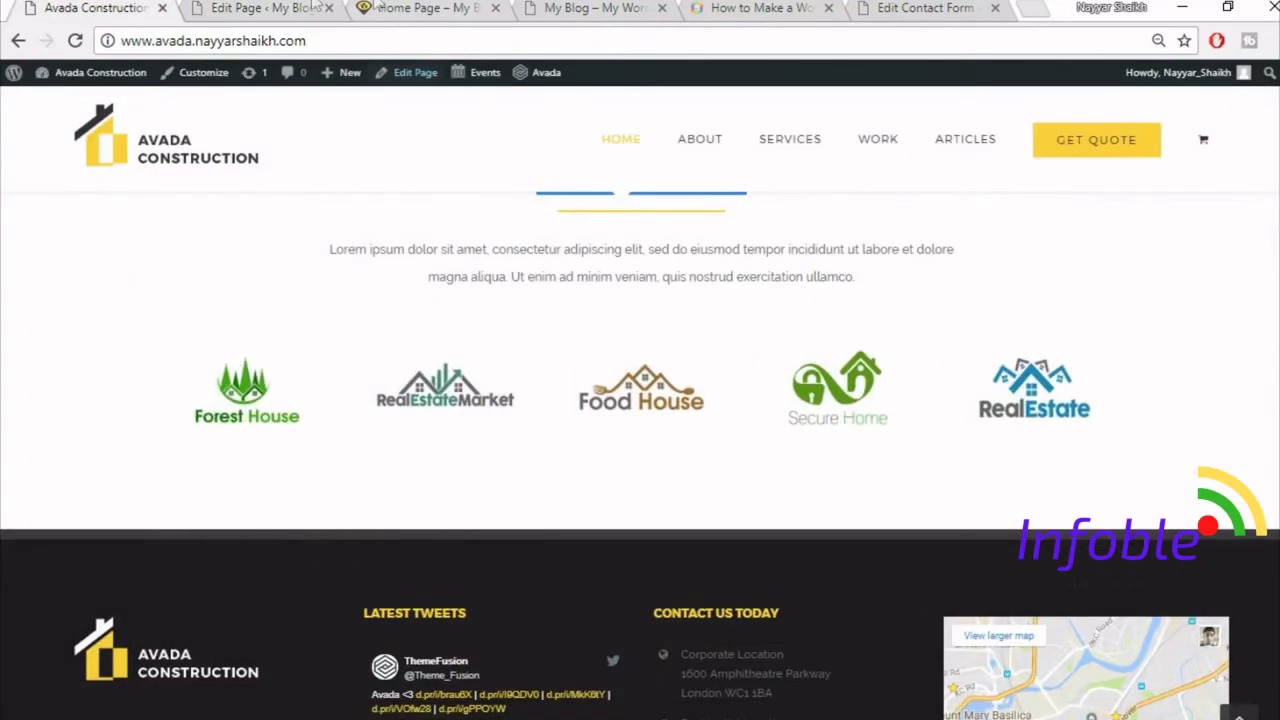
pyautogui.click(292, 7)
pyautogui.scroll(-2, 1091, 449)
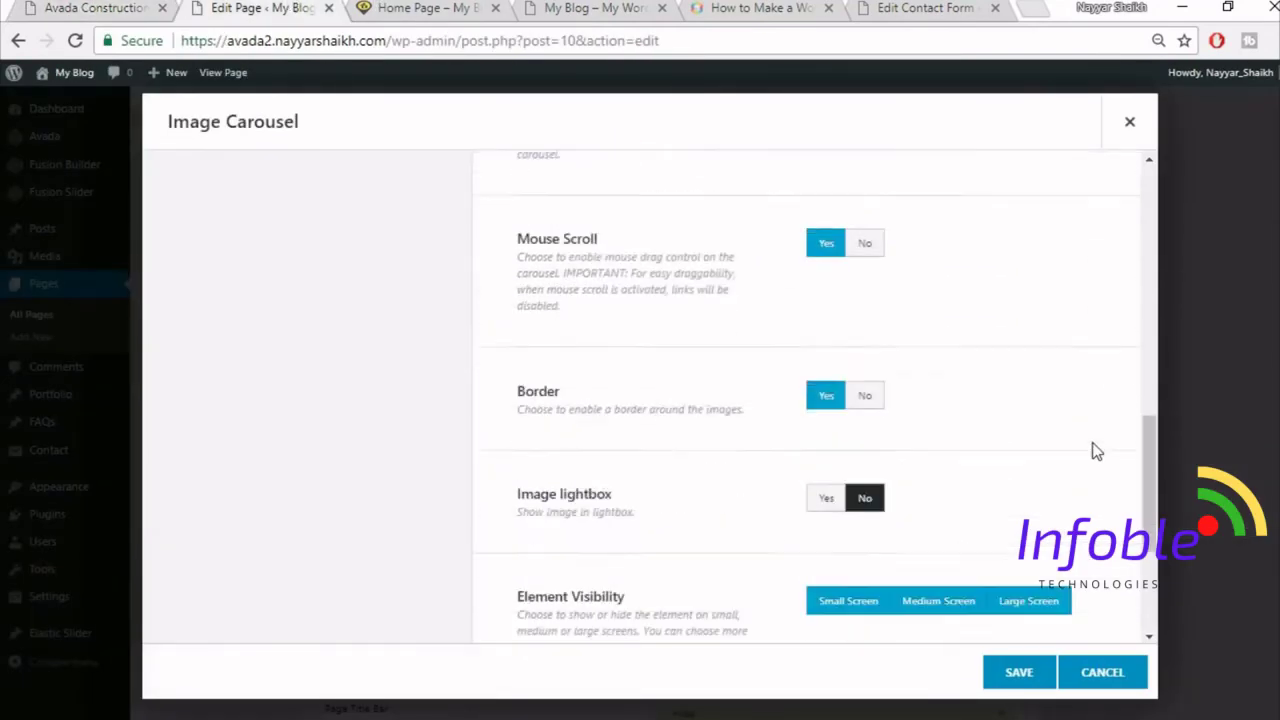
pyautogui.click(866, 391)
pyautogui.scroll(-2, 1037, 451)
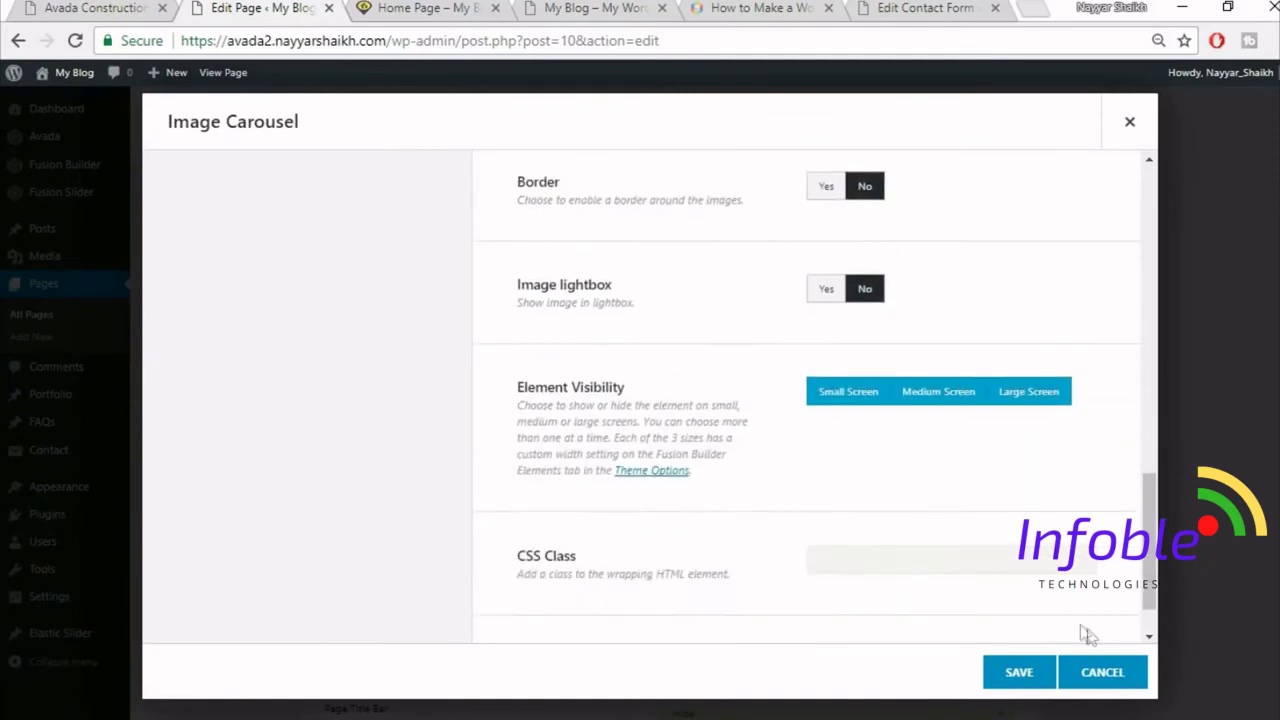
pyautogui.scroll(-1, 995, 608)
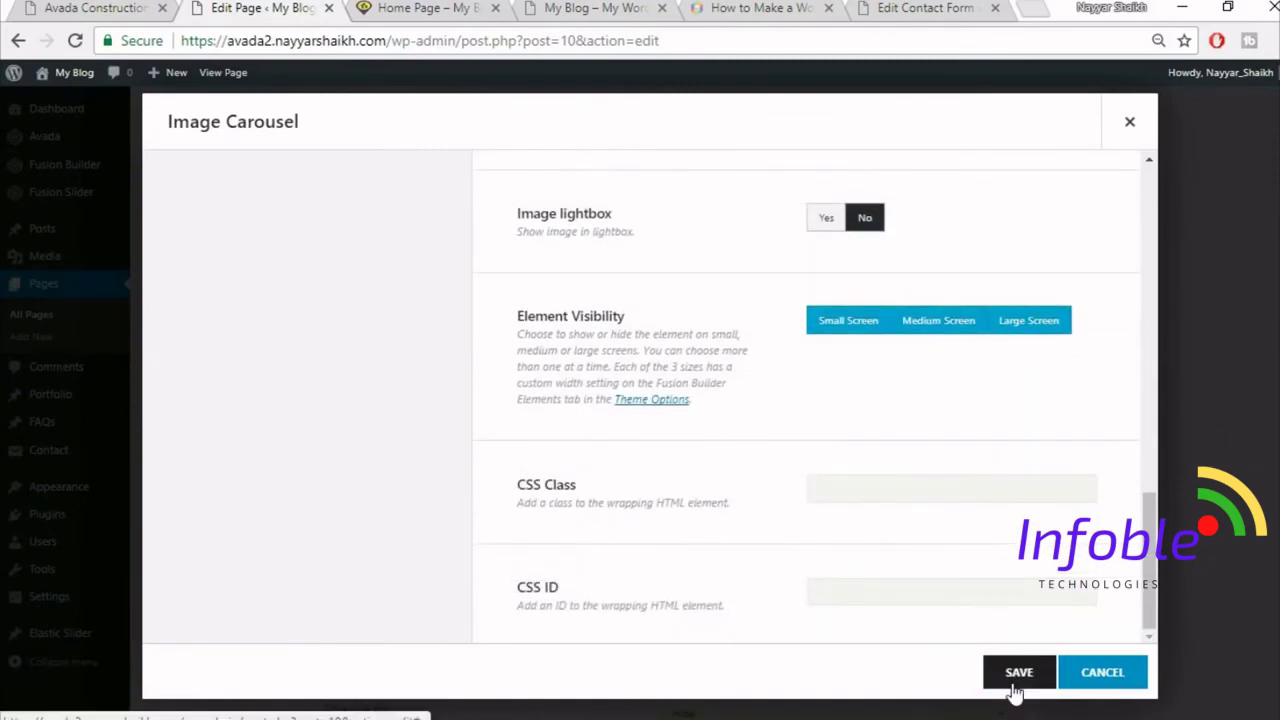
pyautogui.click(1018, 673)
# - Update the page and reload the live home page
pyautogui.scroll(10, 1016, 600)
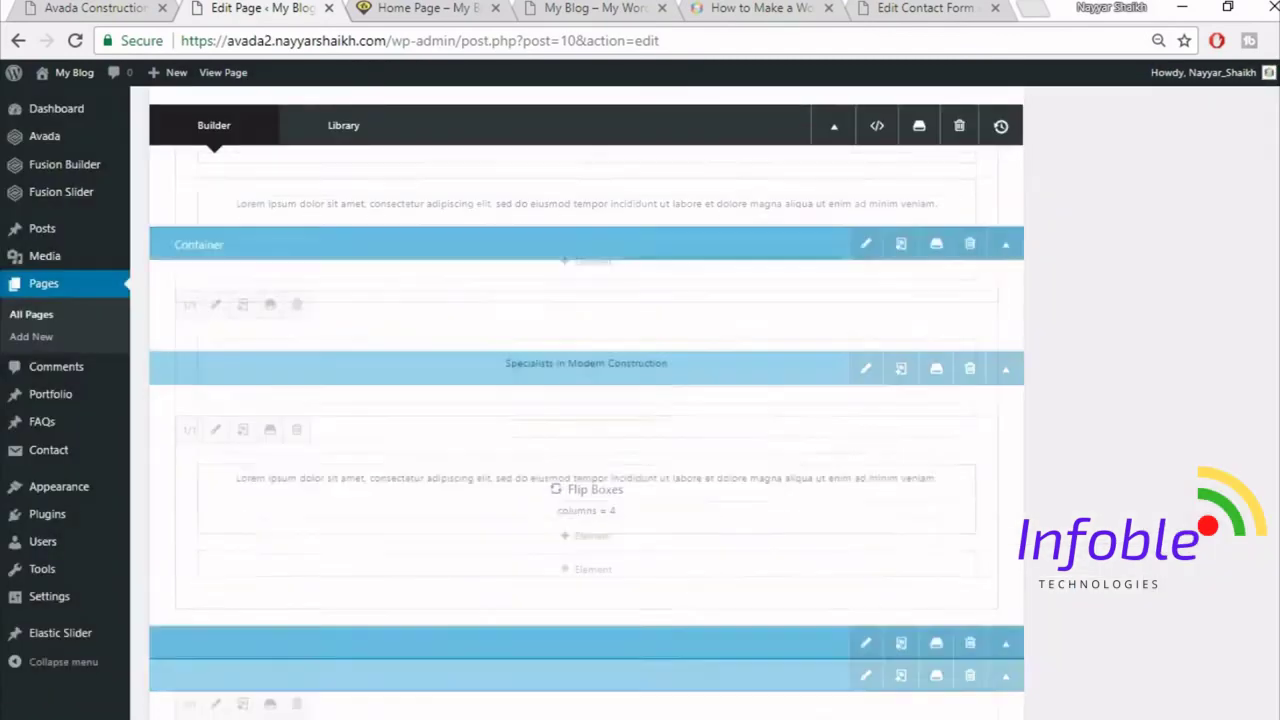
pyautogui.click(1228, 254)
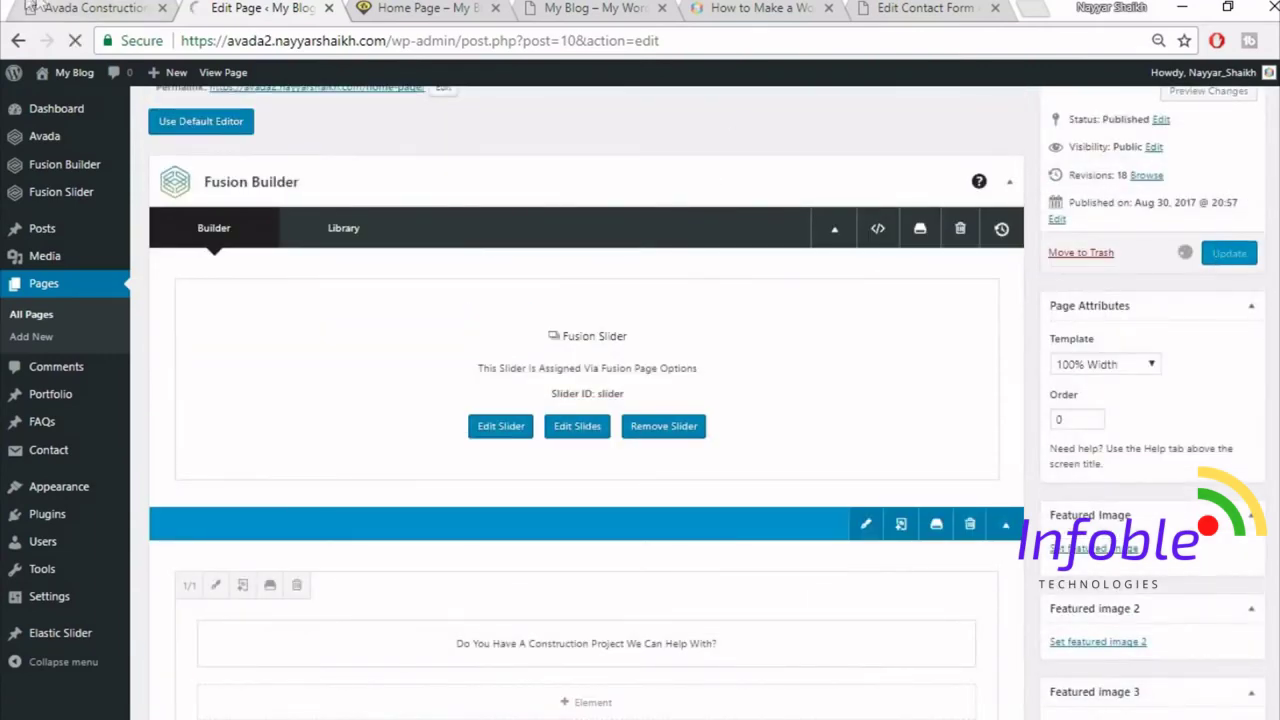
pyautogui.click(420, 8)
pyautogui.click(425, 45)
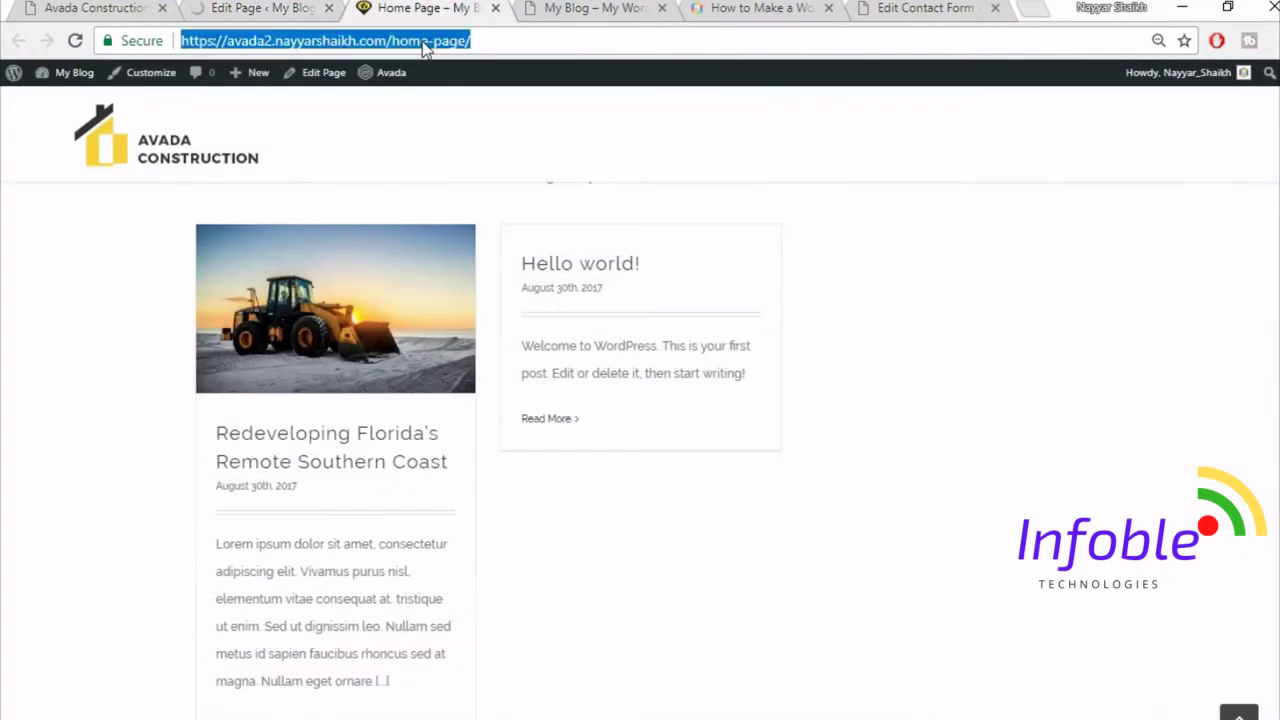
pyautogui.press('Return')
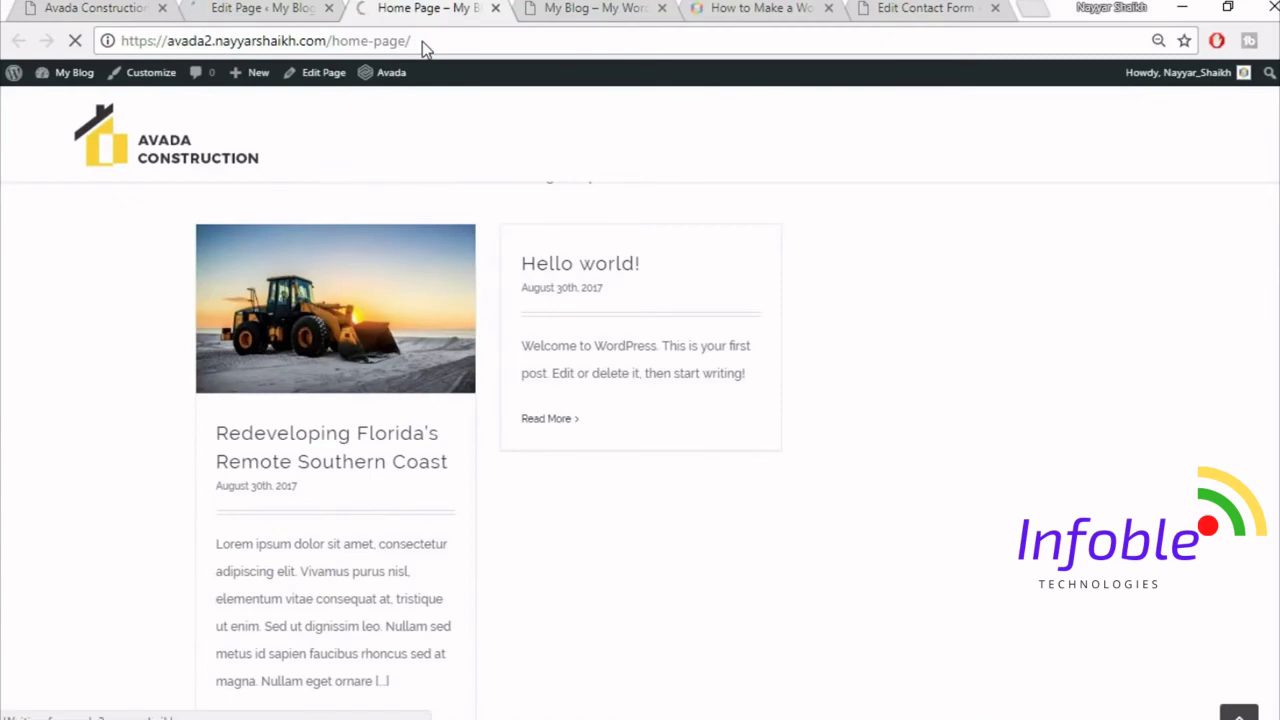
# - Compare the live Trusted Partners logo carousel with the demo site's version
pyautogui.scroll(-5, 734, 356)
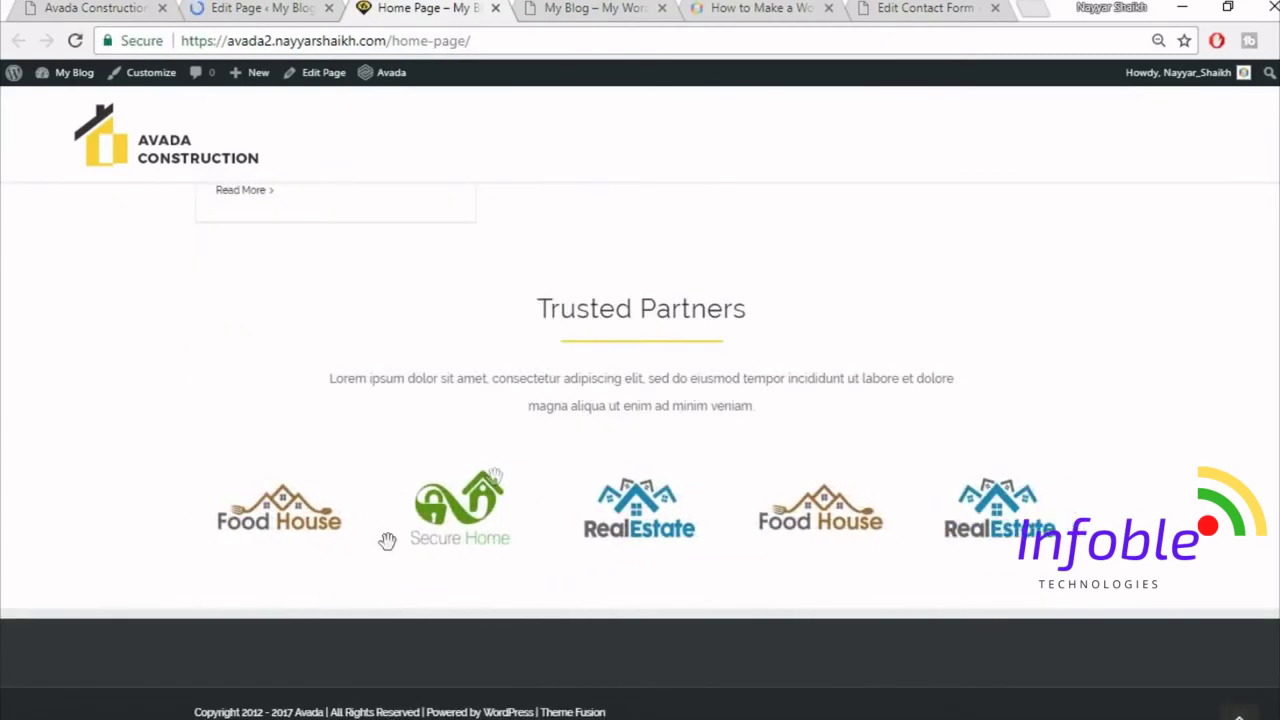
pyautogui.click(129, 7)
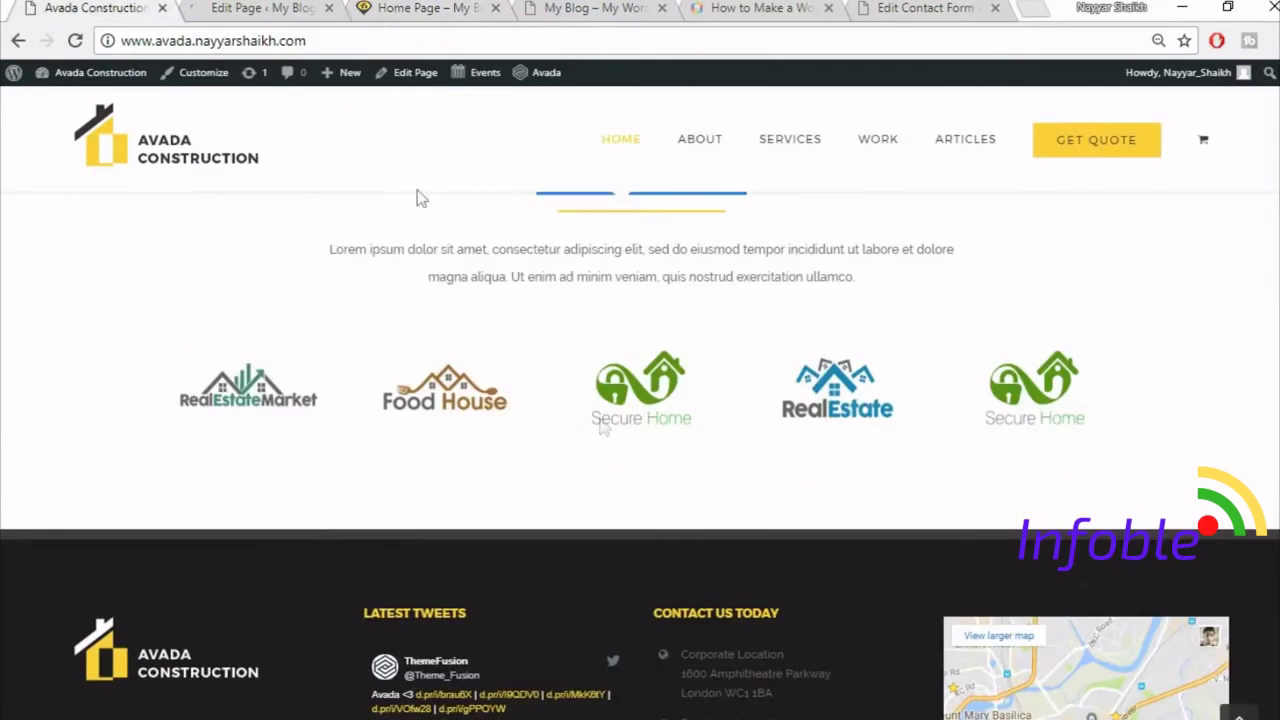
pyautogui.scroll(2, 623, 500)
pyautogui.scroll(3, 657, 510)
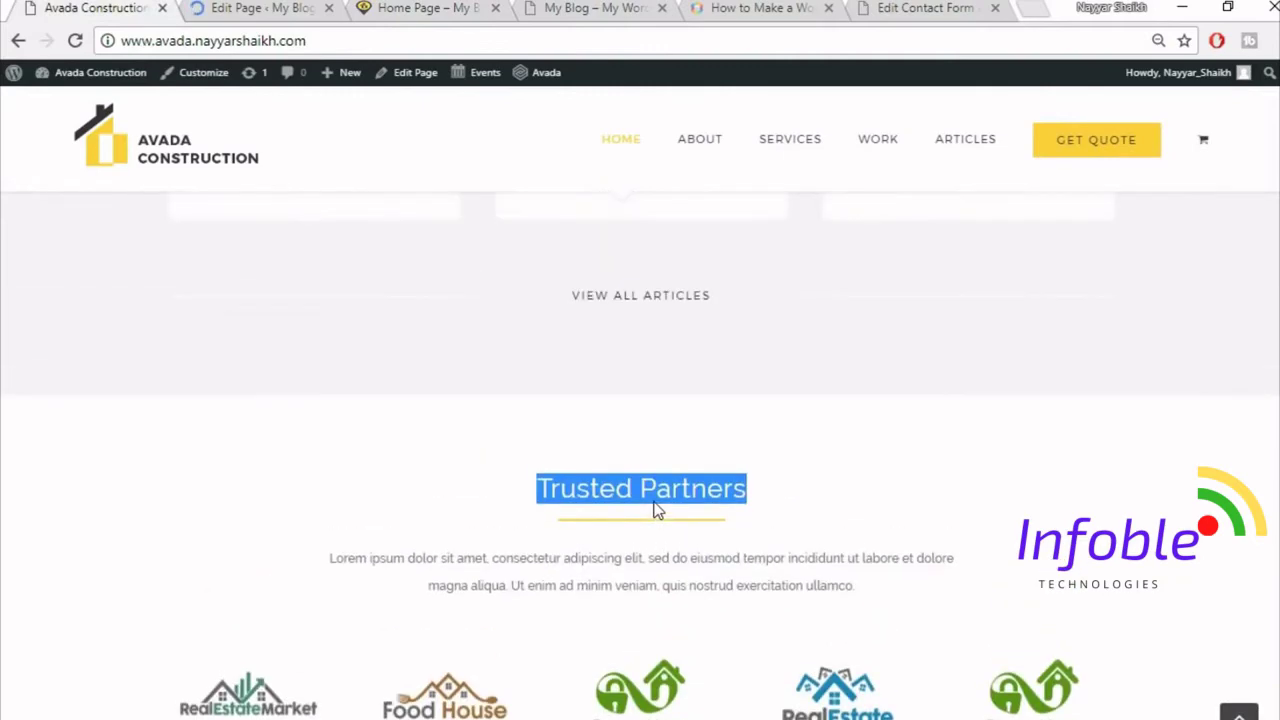
pyautogui.scroll(-5, 737, 512)
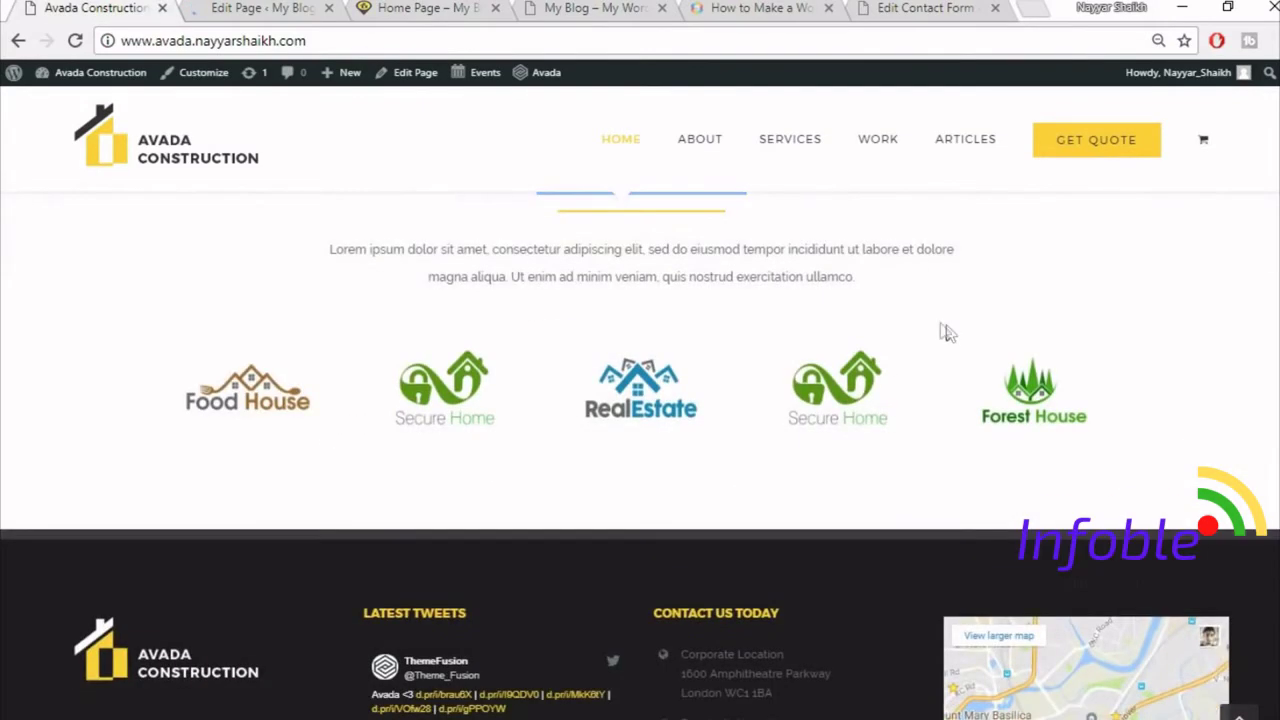
pyautogui.click(262, 8)
pyautogui.click(430, 8)
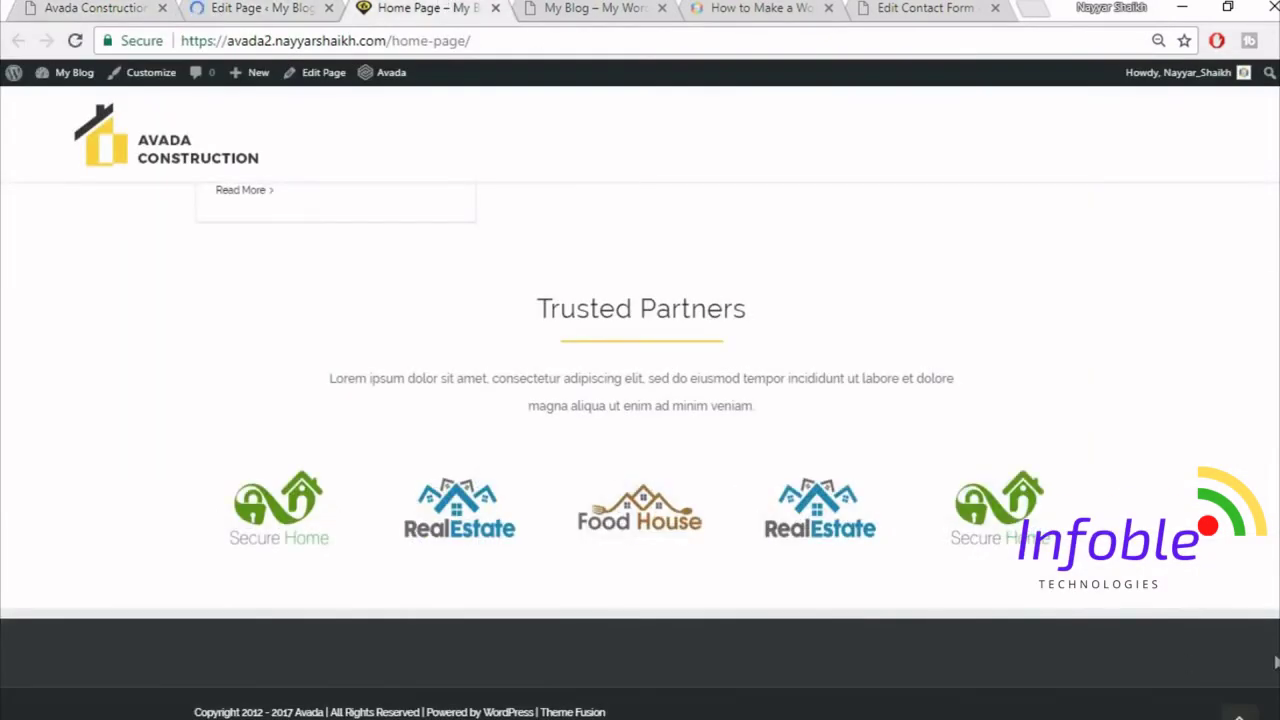
pyautogui.scroll(15, 1270, 600)
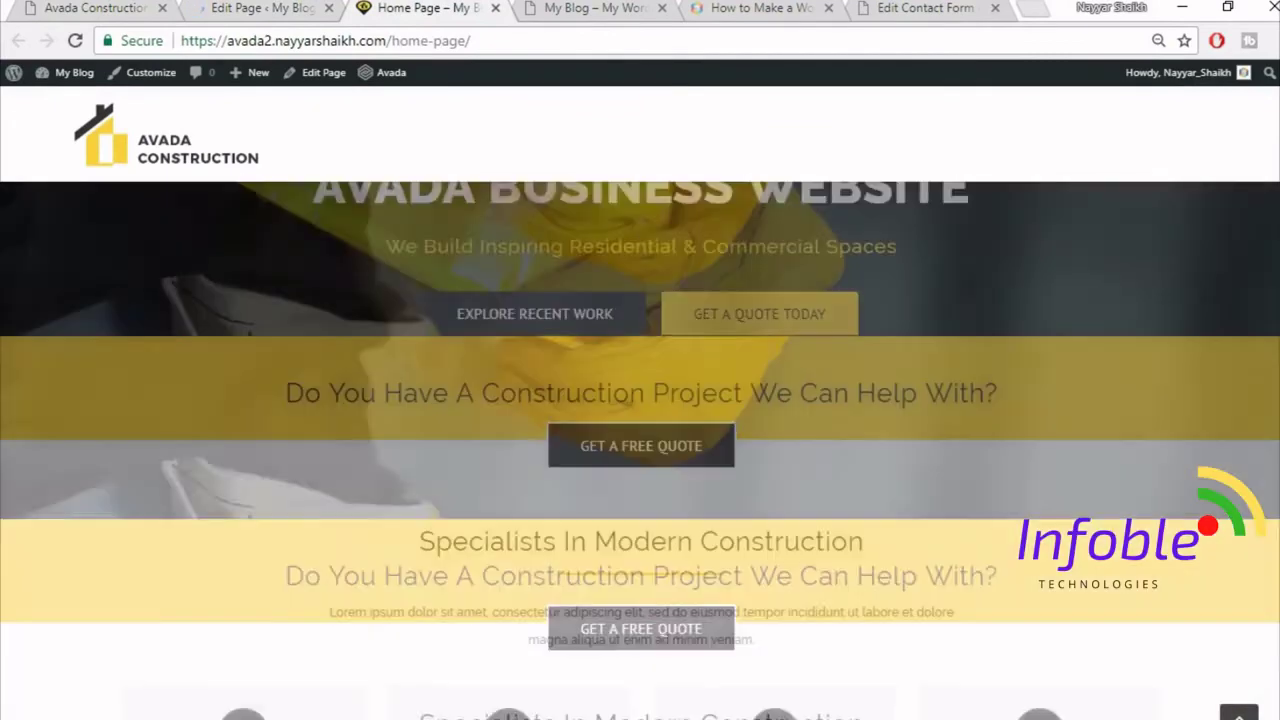
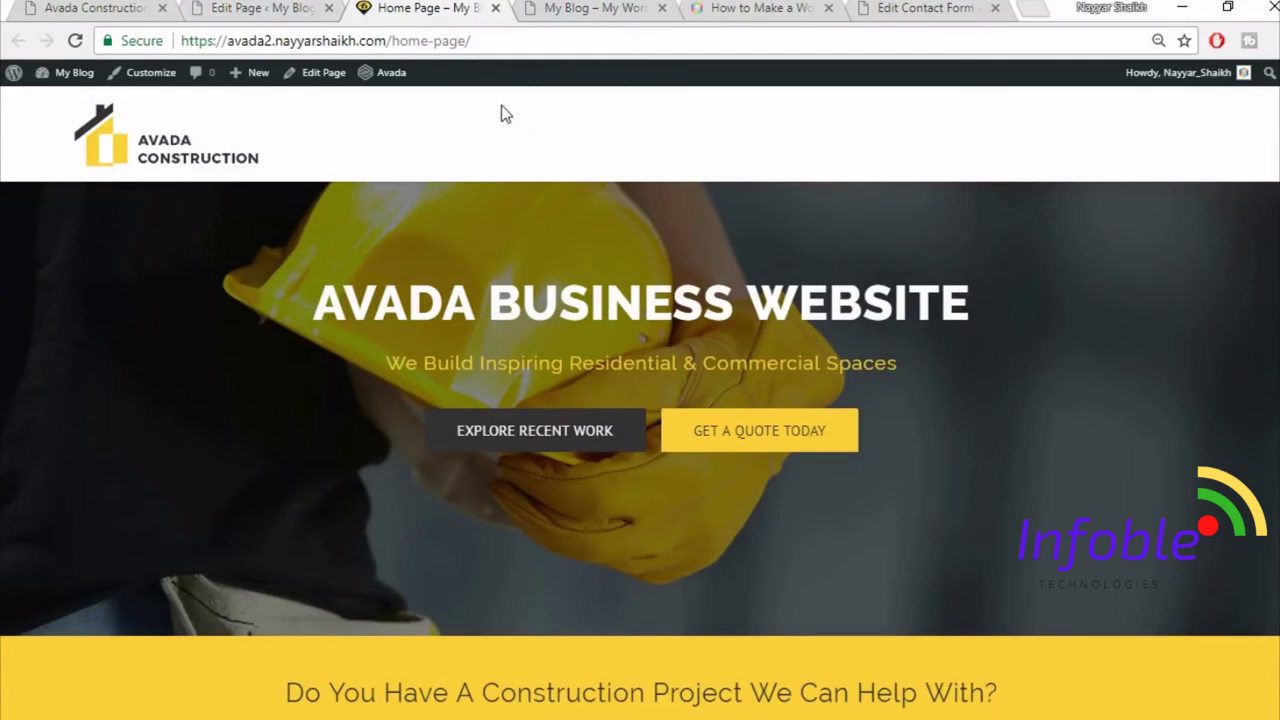
# - View the demo construction site's About page, then return to the Home Page editor
pyautogui.scroll(-2, 752, 606)
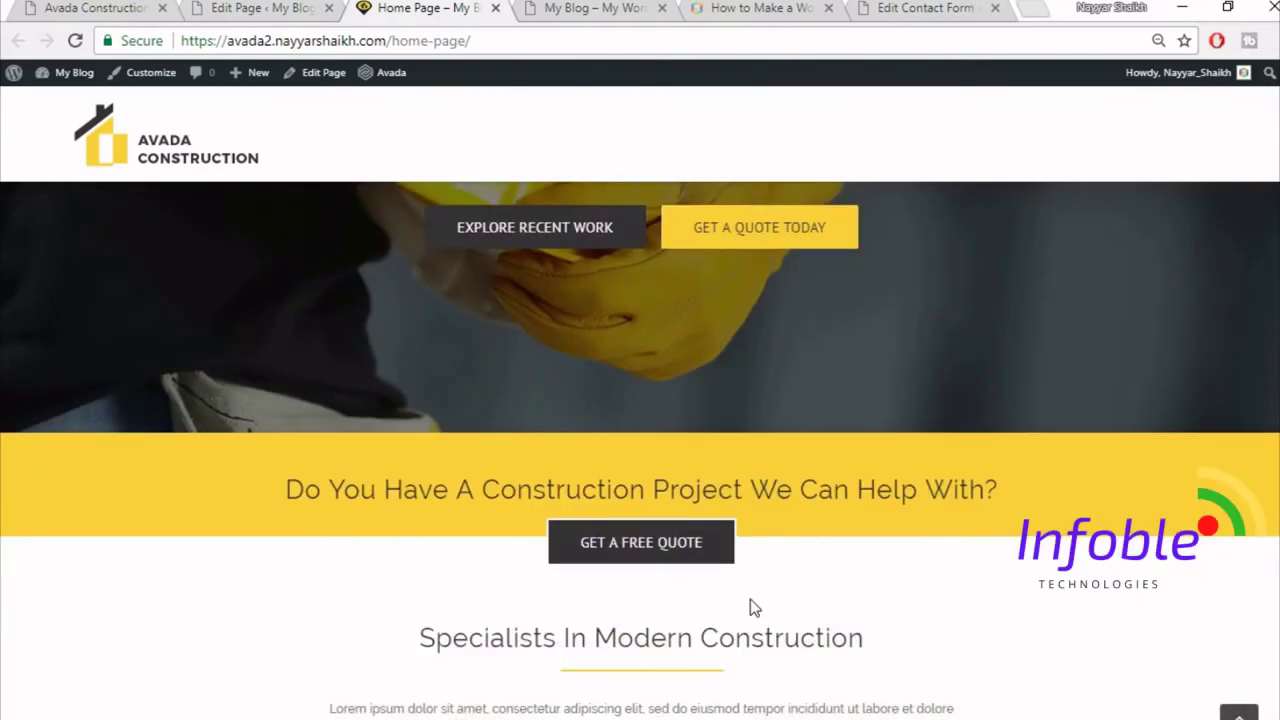
pyautogui.scroll(2, 640, 450)
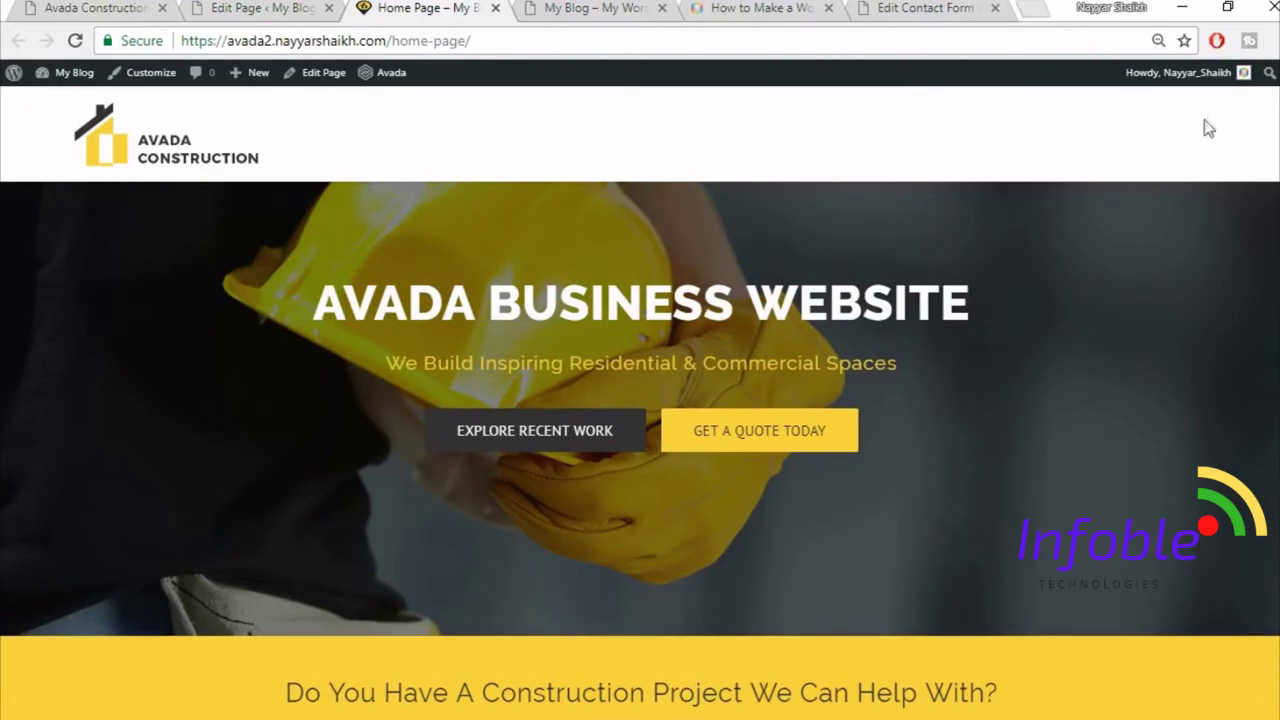
pyautogui.click(100, 7)
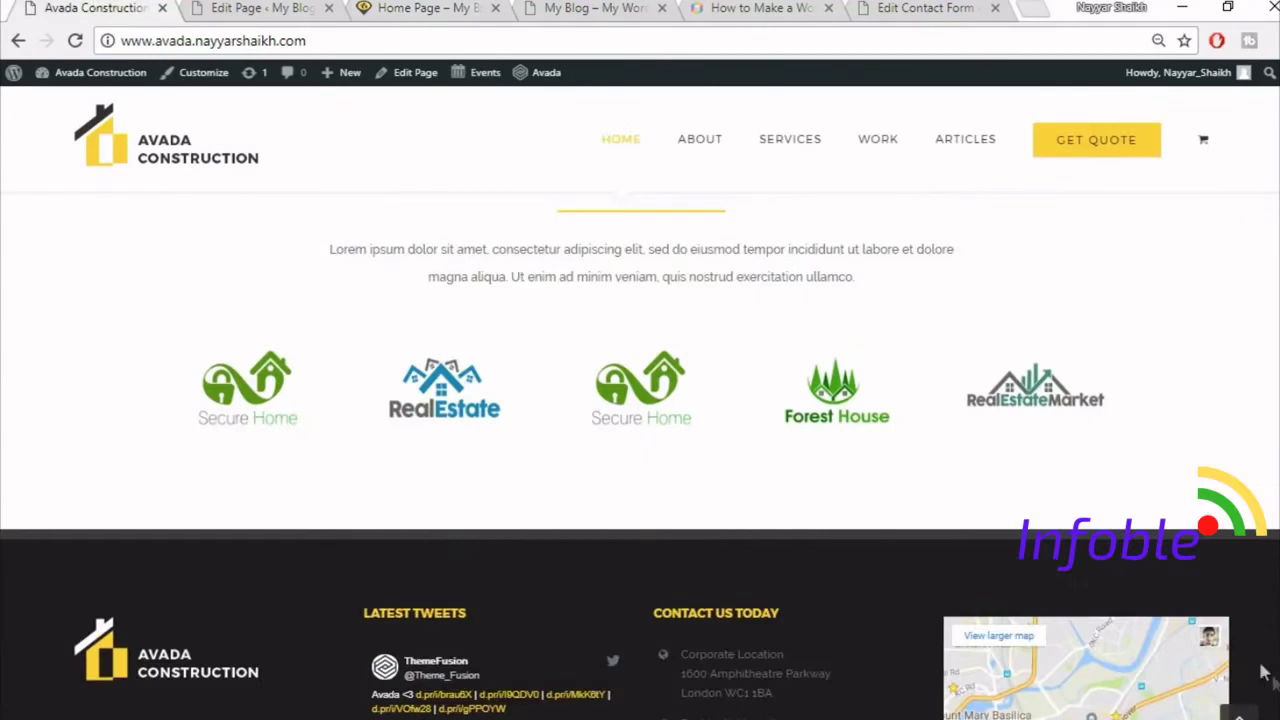
pyautogui.click(1239, 713)
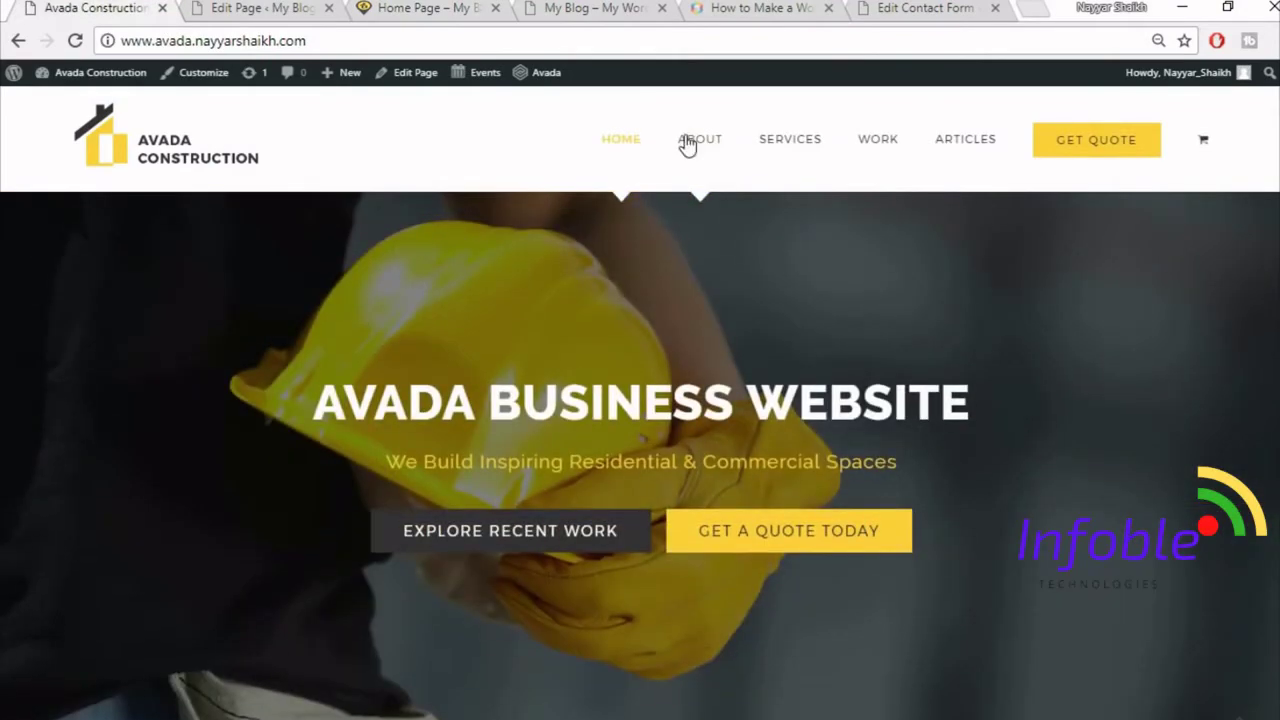
pyautogui.click(710, 146)
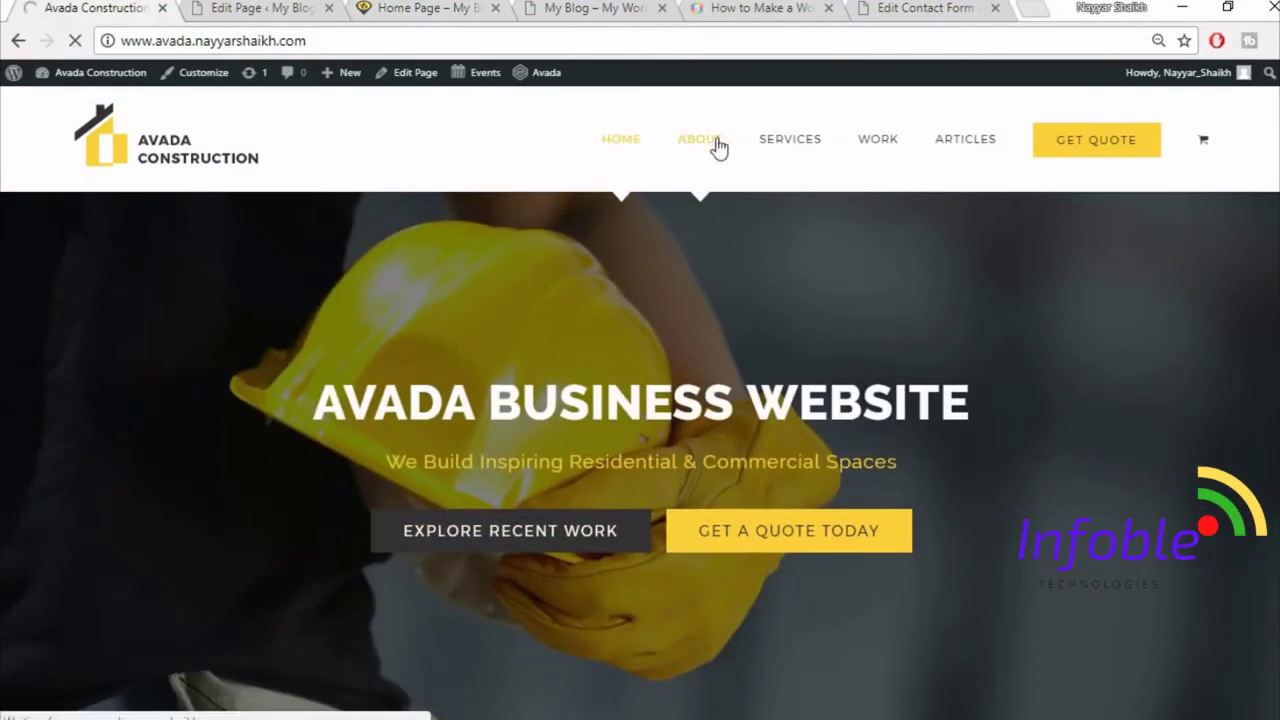
pyautogui.click(258, 9)
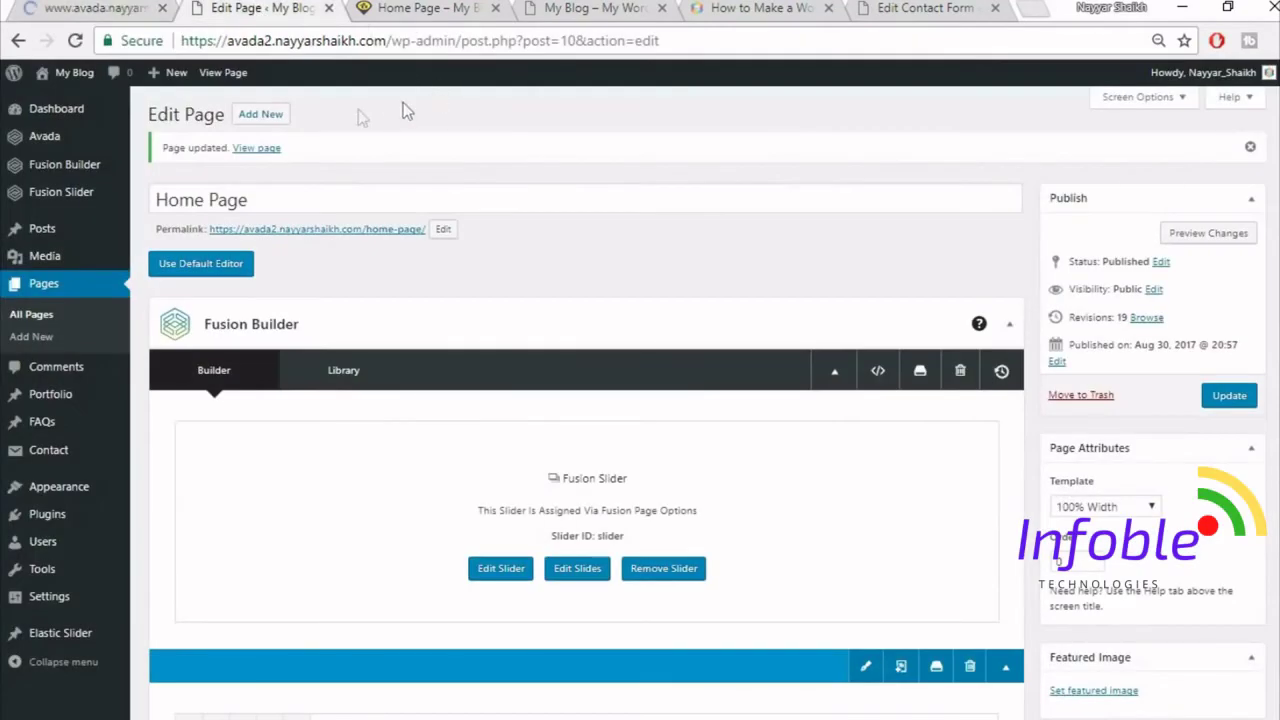
# - Start a new page titled About using the 100% Width template
pyautogui.click(268, 117)
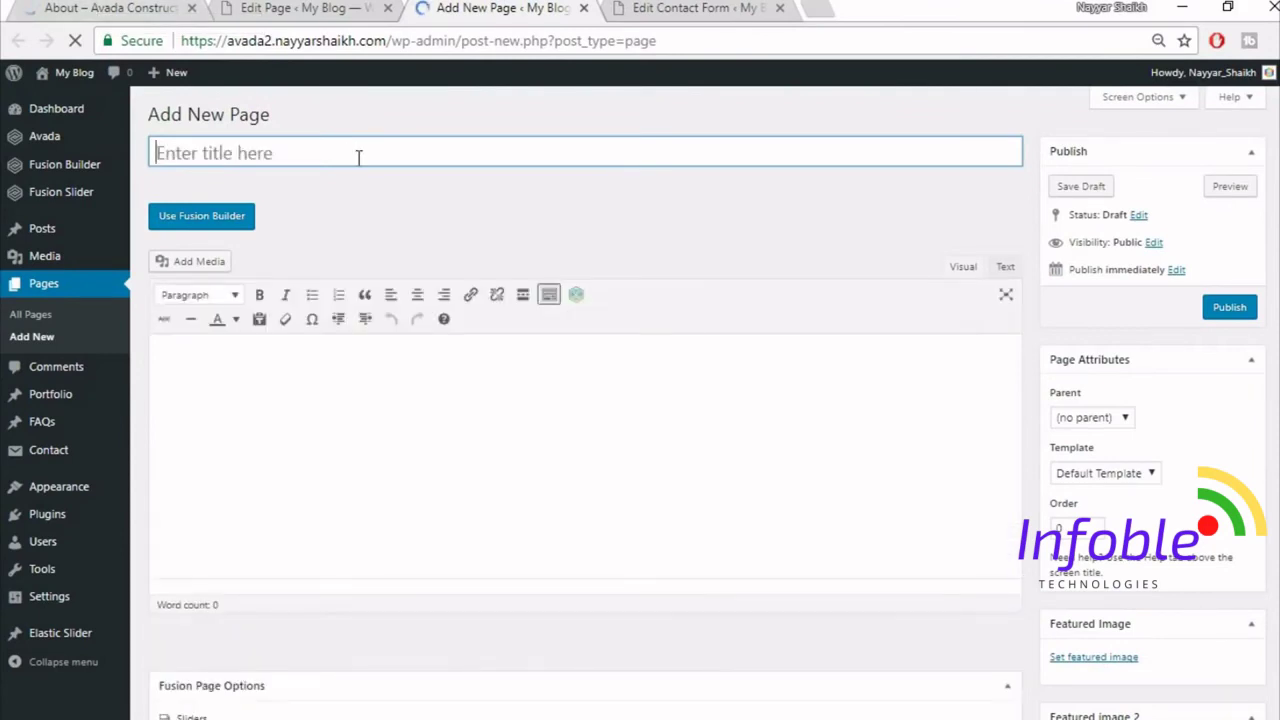
pyautogui.write('About')
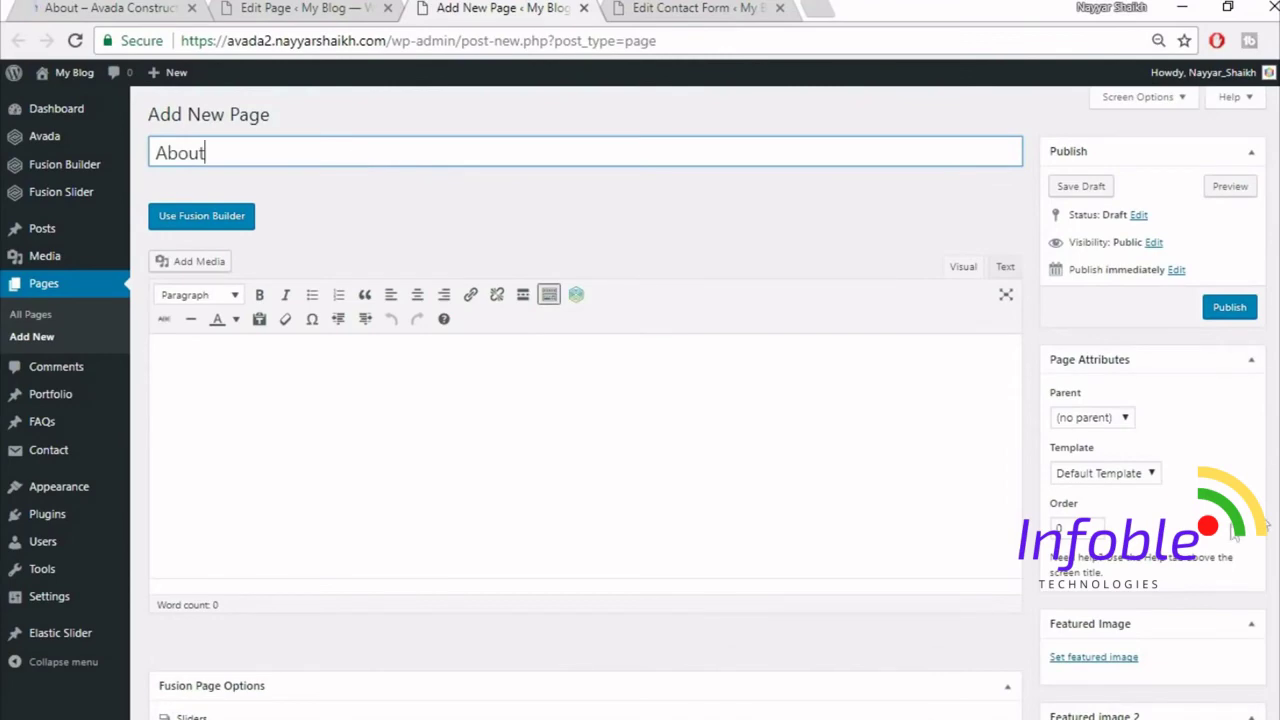
pyautogui.click(1122, 474)
pyautogui.click(1100, 506)
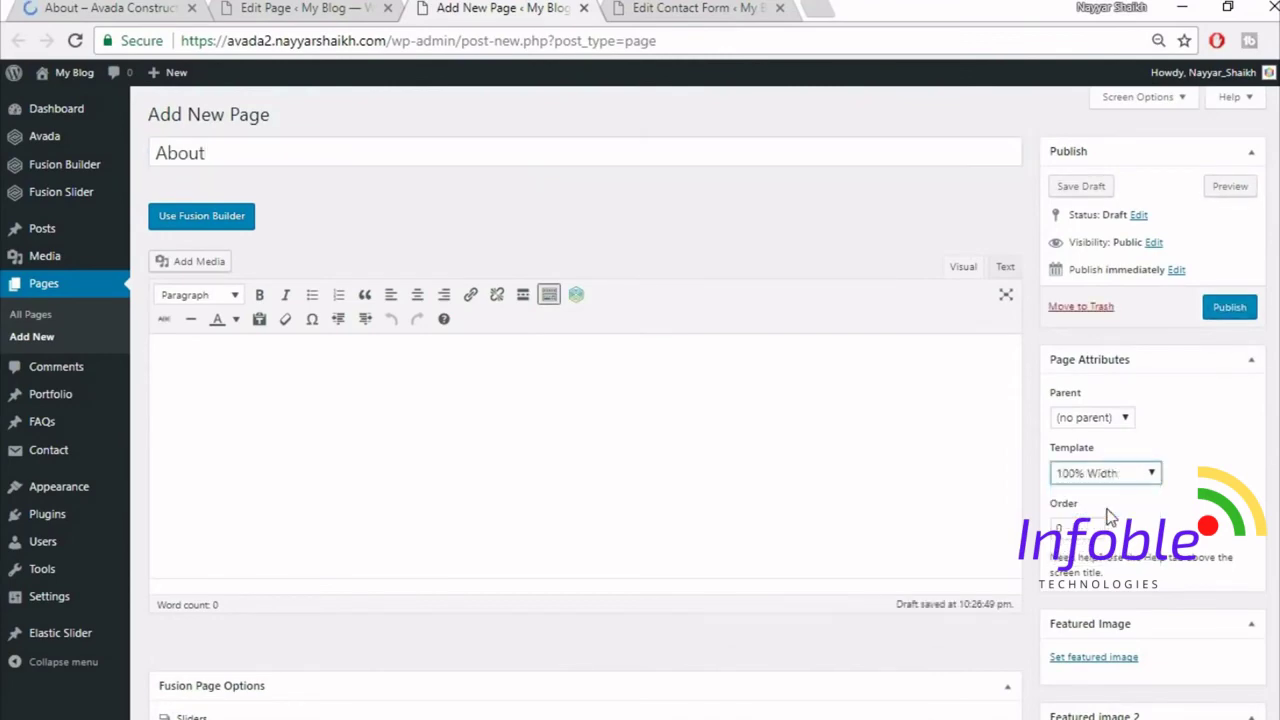
pyautogui.scroll(-3, 237, 477)
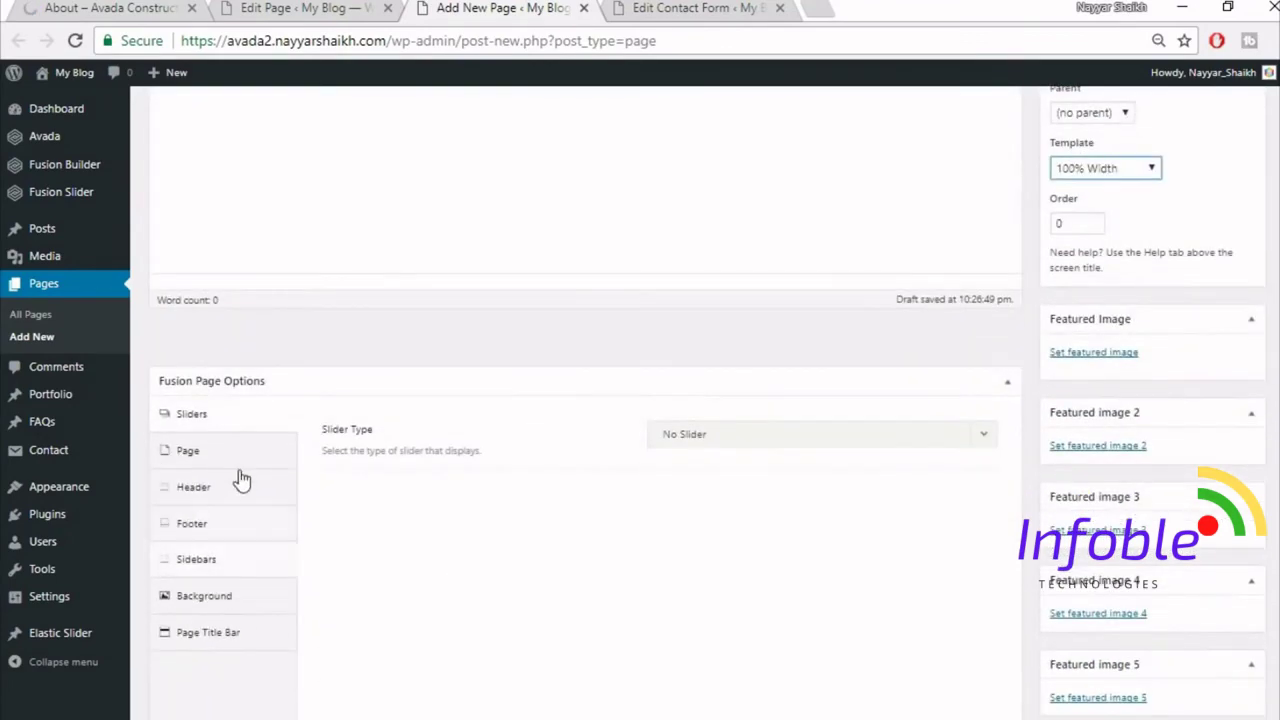
# - Set the slider type to Fusion Slider and pick the slider named Slider
pyautogui.click(798, 457)
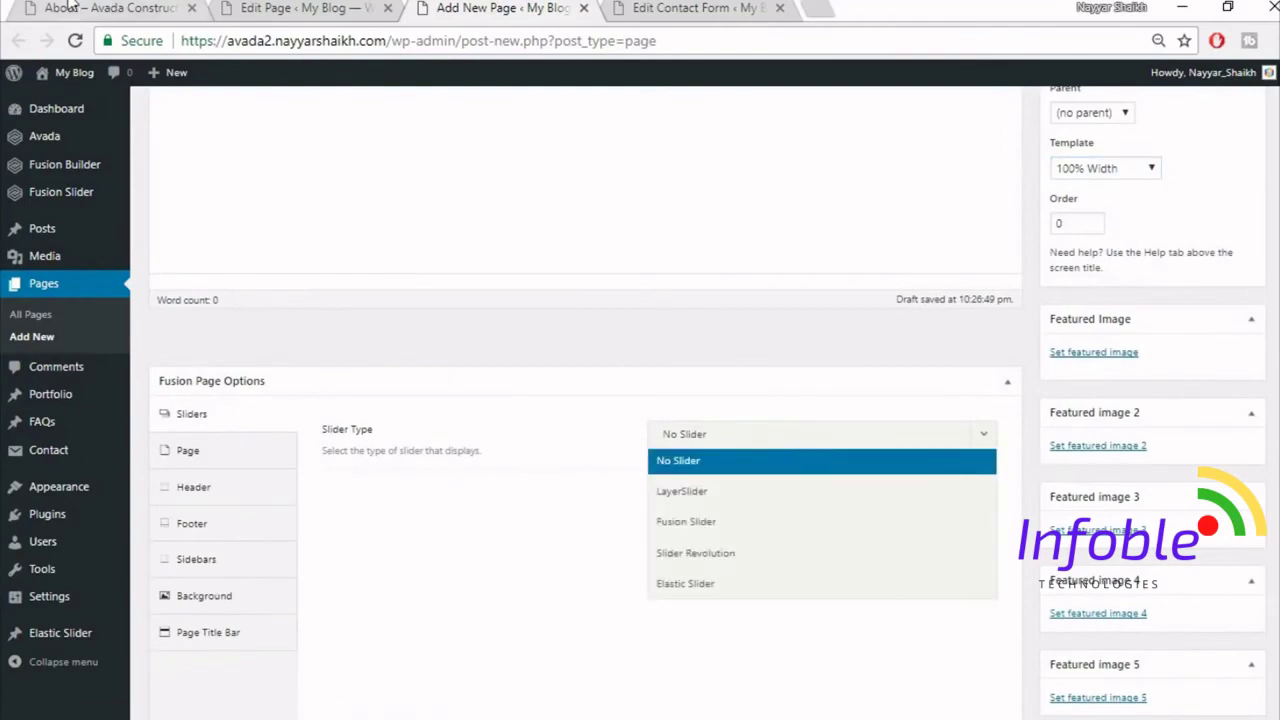
pyautogui.click(70, 7)
pyautogui.scroll(-3, 674, 509)
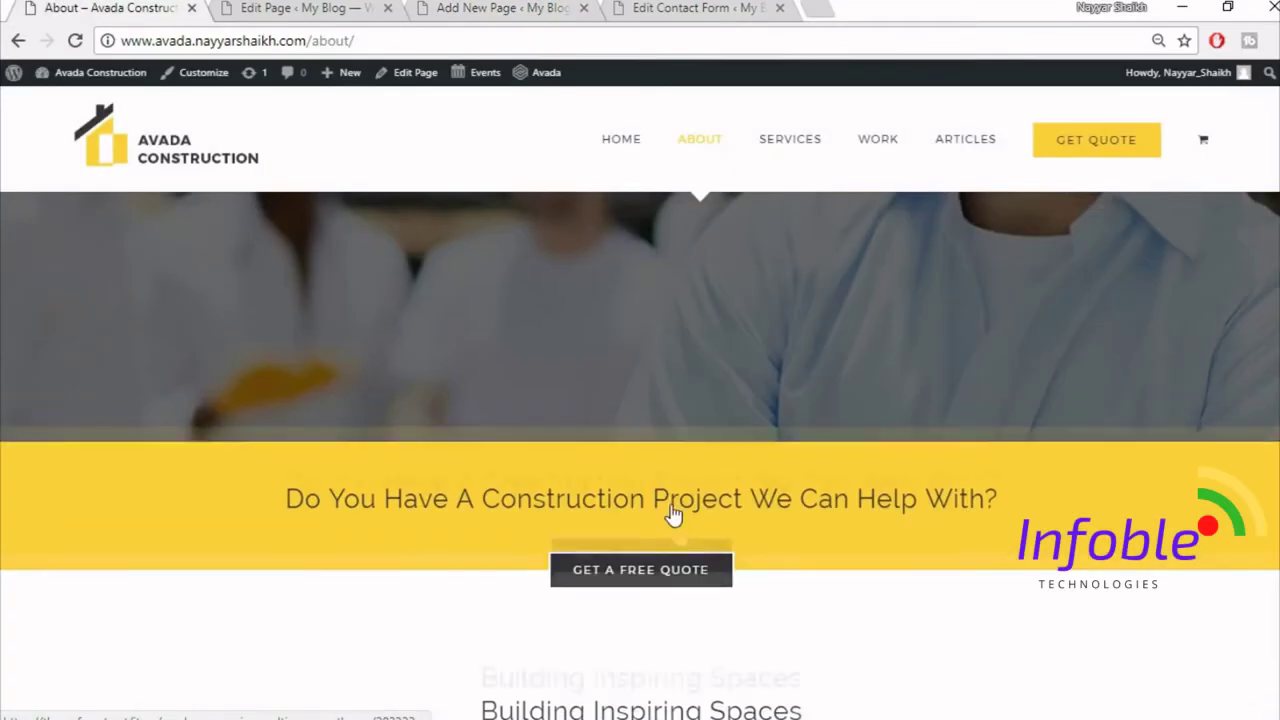
pyautogui.click(285, 7)
pyautogui.scroll(-2, 736, 535)
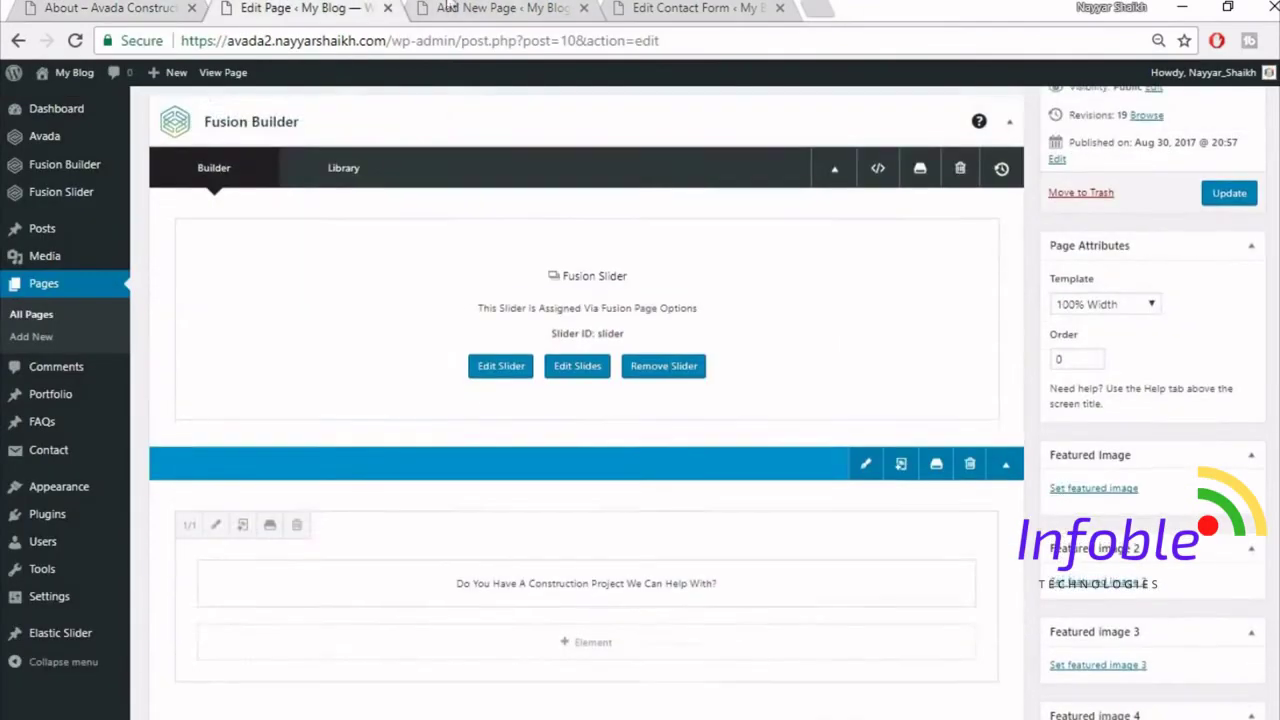
pyautogui.scroll(-2, 706, 420)
pyautogui.click(450, 7)
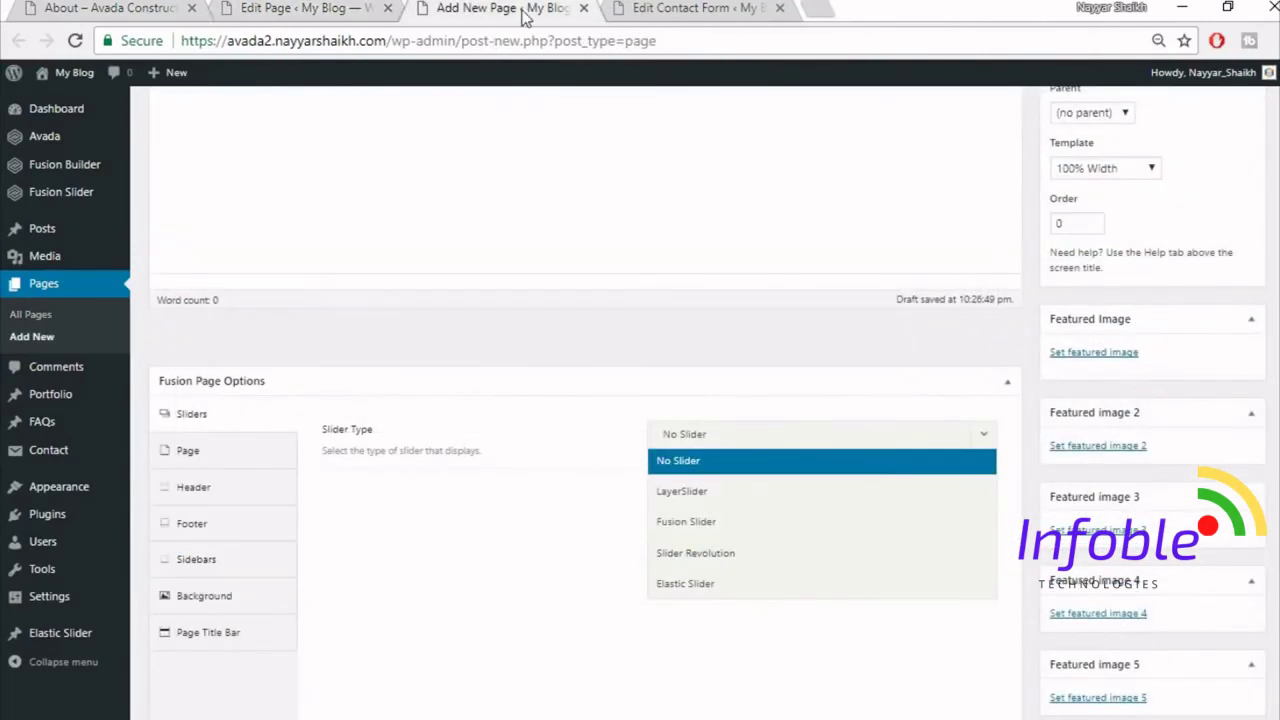
pyautogui.moveTo(525, 12); pyautogui.dragTo(320, 12)
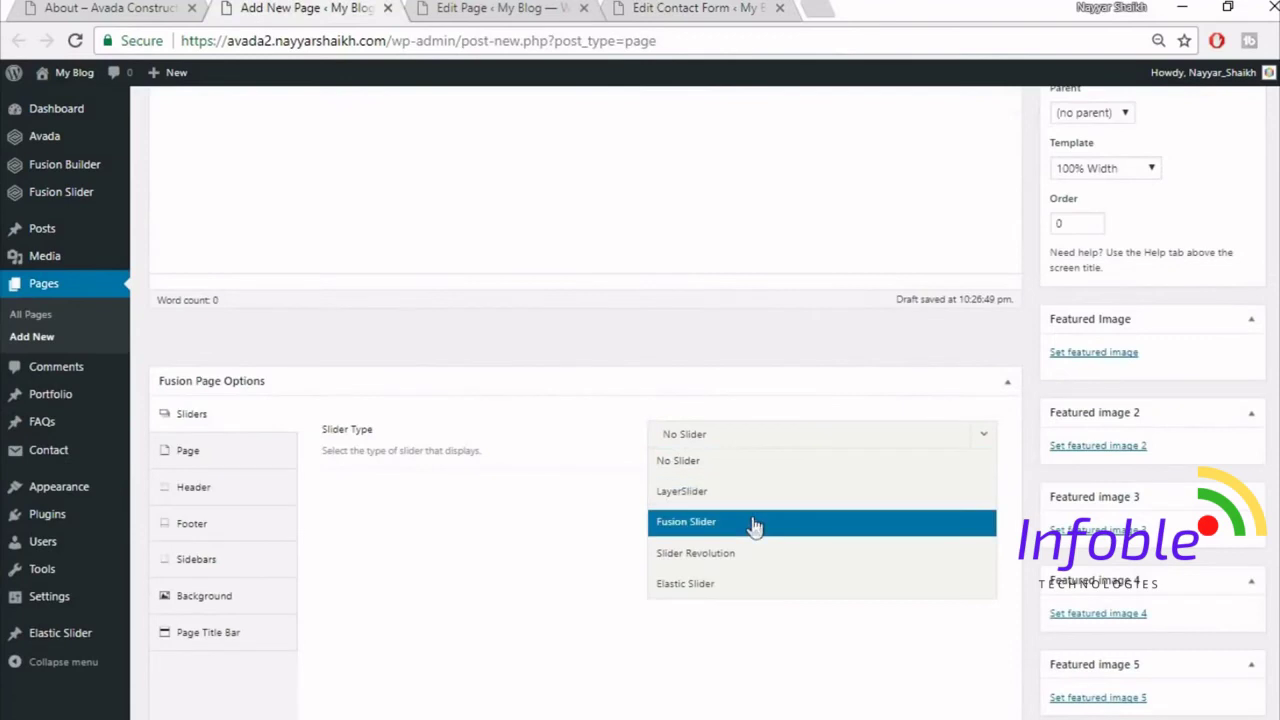
pyautogui.click(754, 524)
pyautogui.click(760, 494)
pyautogui.click(757, 553)
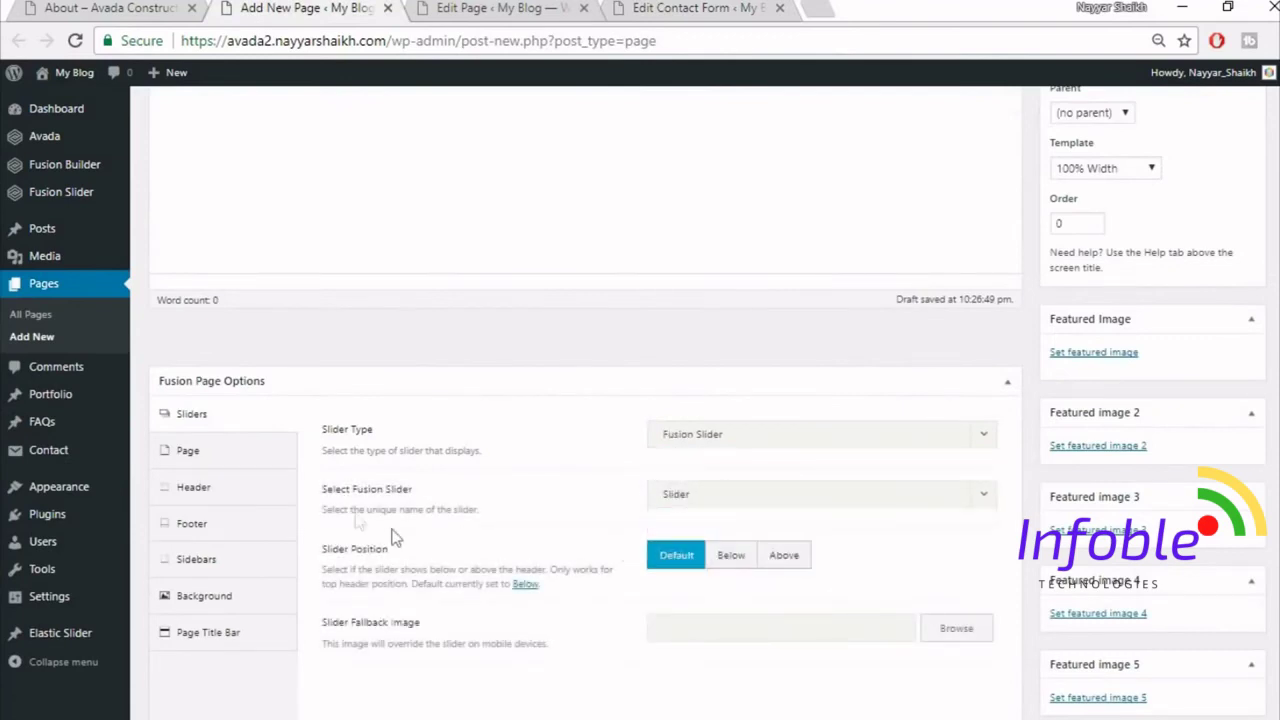
# - Set page padding to 0, hide the page title bar, and enable Fusion Builder
pyautogui.click(171, 455)
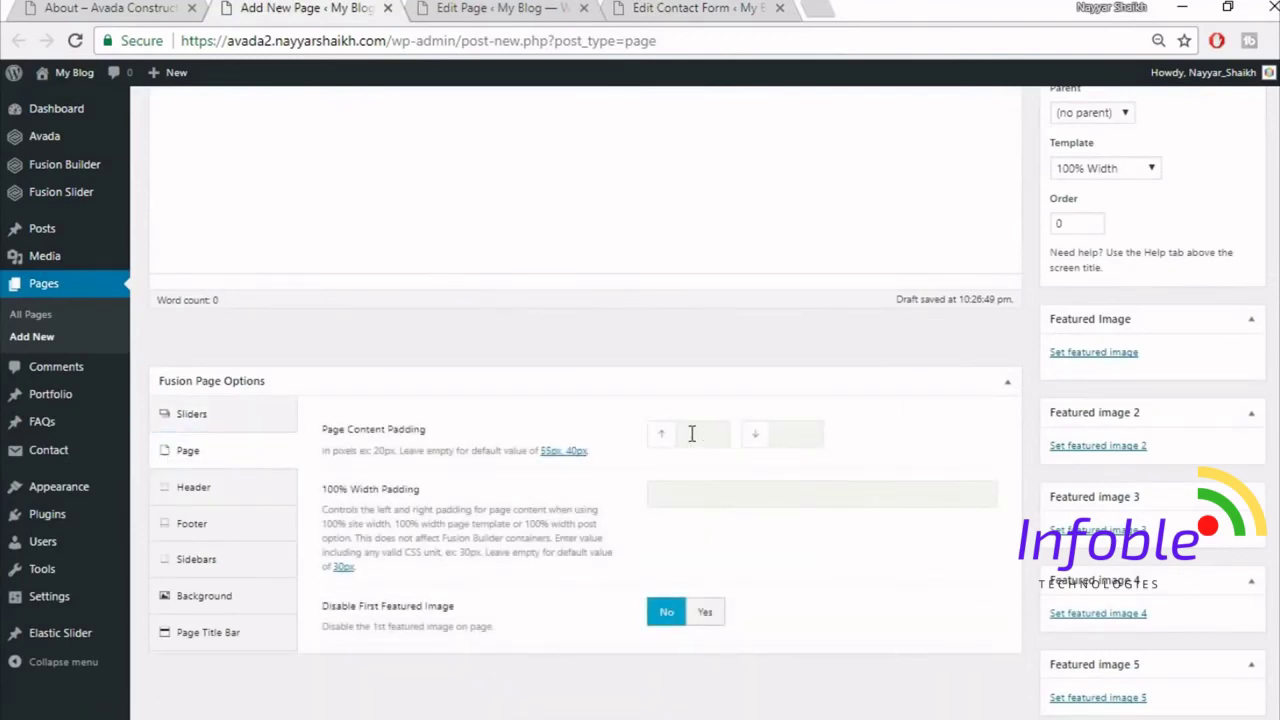
pyautogui.write('0')
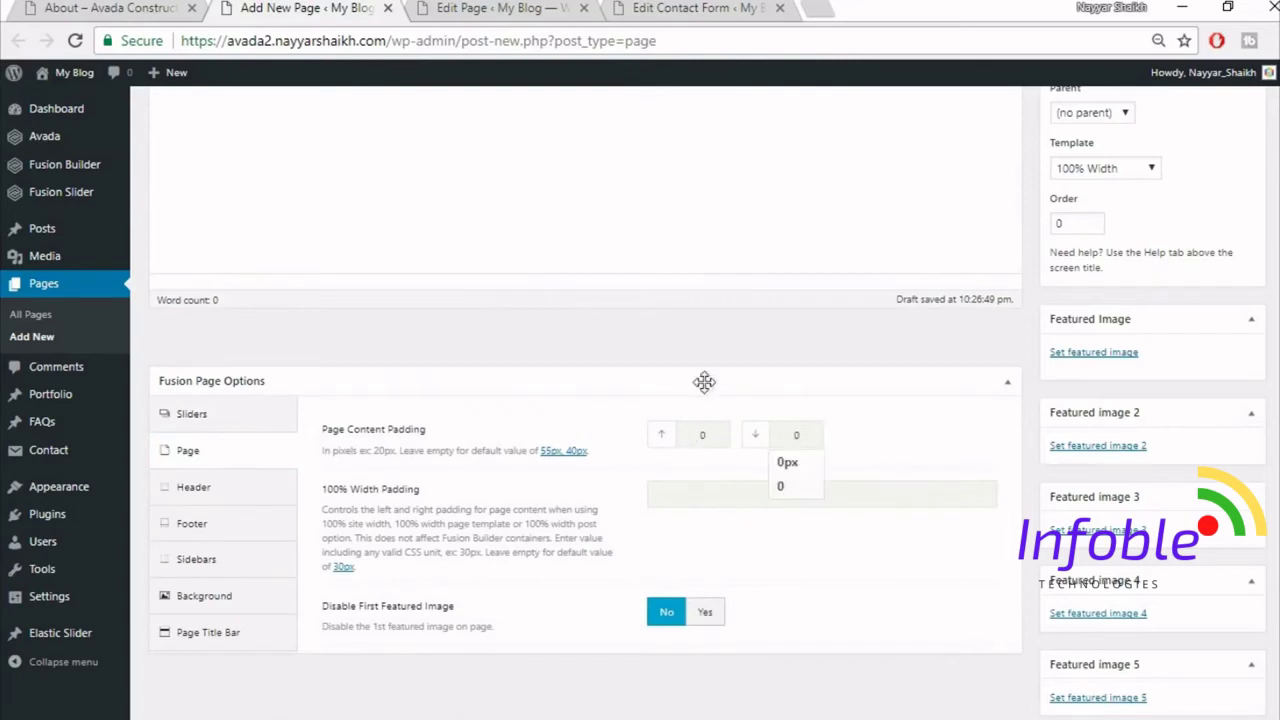
pyautogui.click(704, 381)
pyautogui.click(1007, 384)
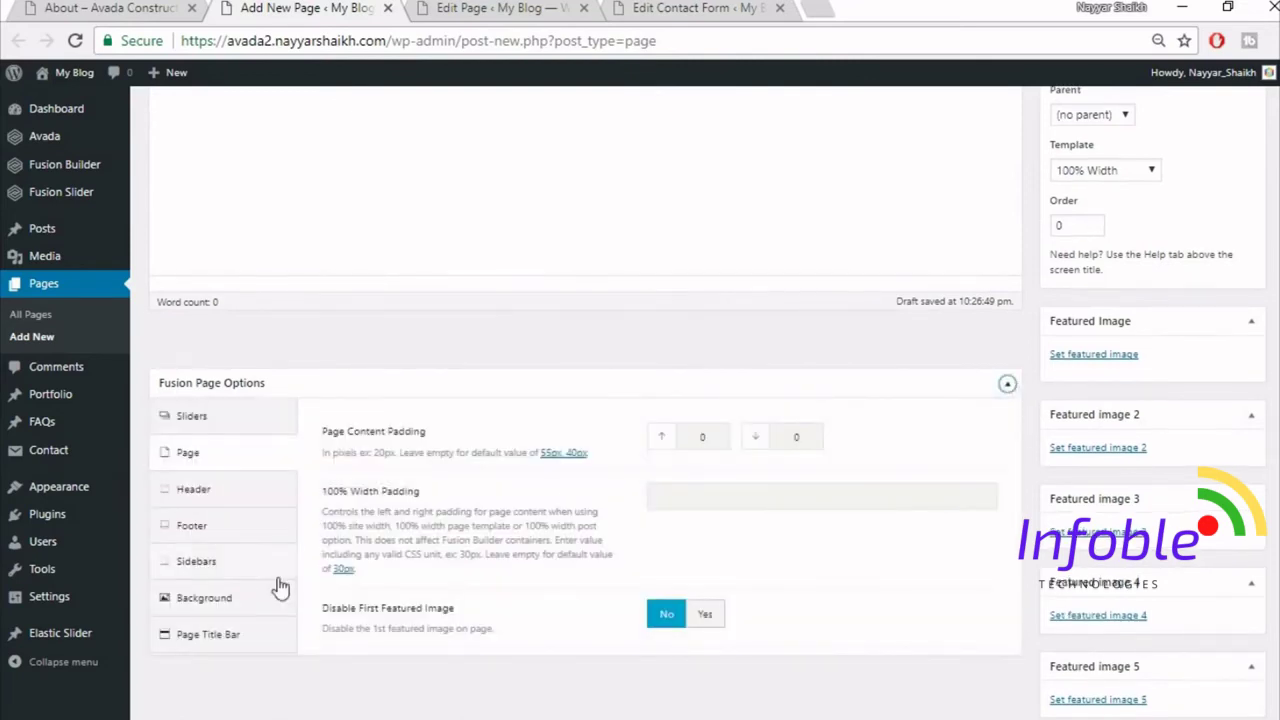
pyautogui.click(248, 645)
pyautogui.click(766, 440)
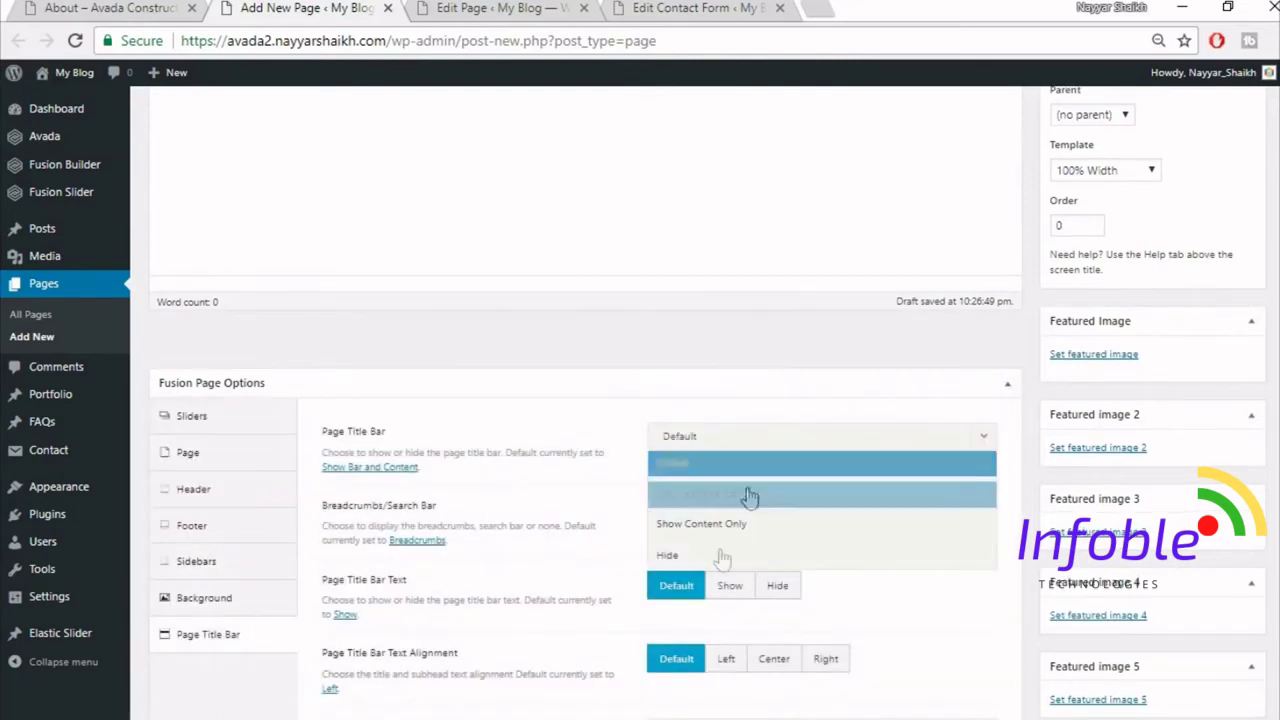
pyautogui.click(718, 556)
pyautogui.scroll(3, 280, 300)
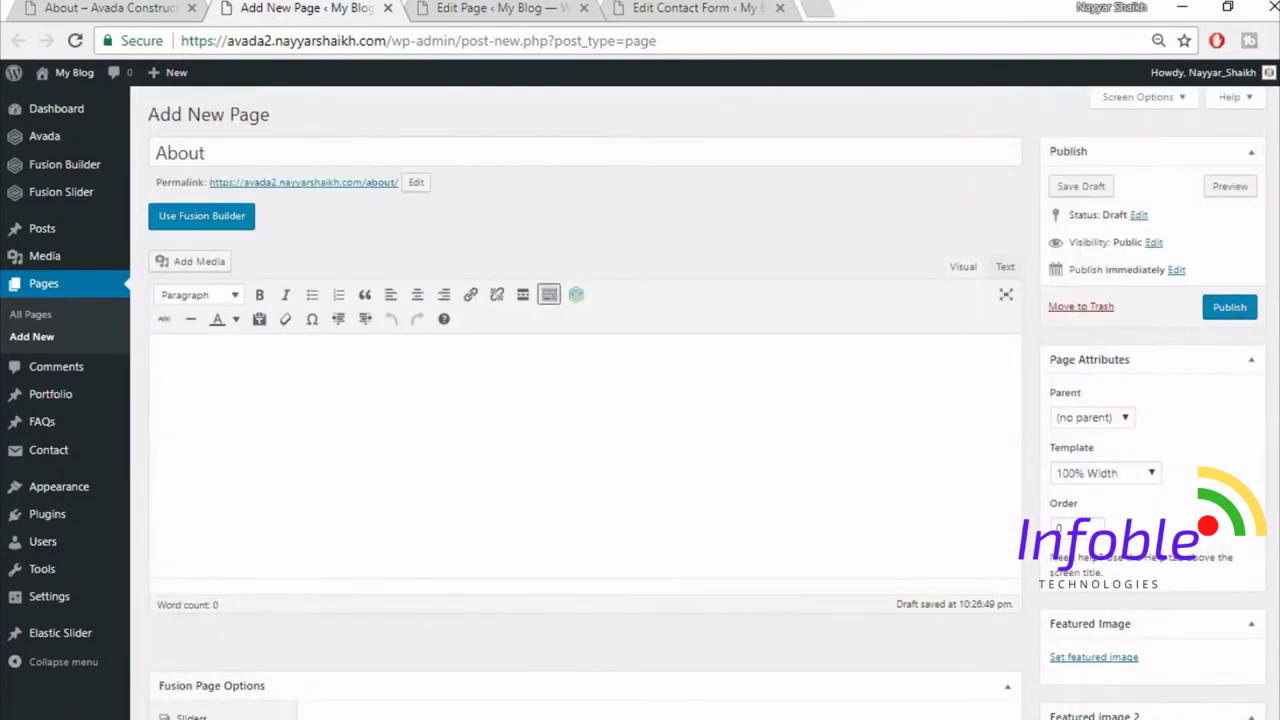
pyautogui.click(245, 222)
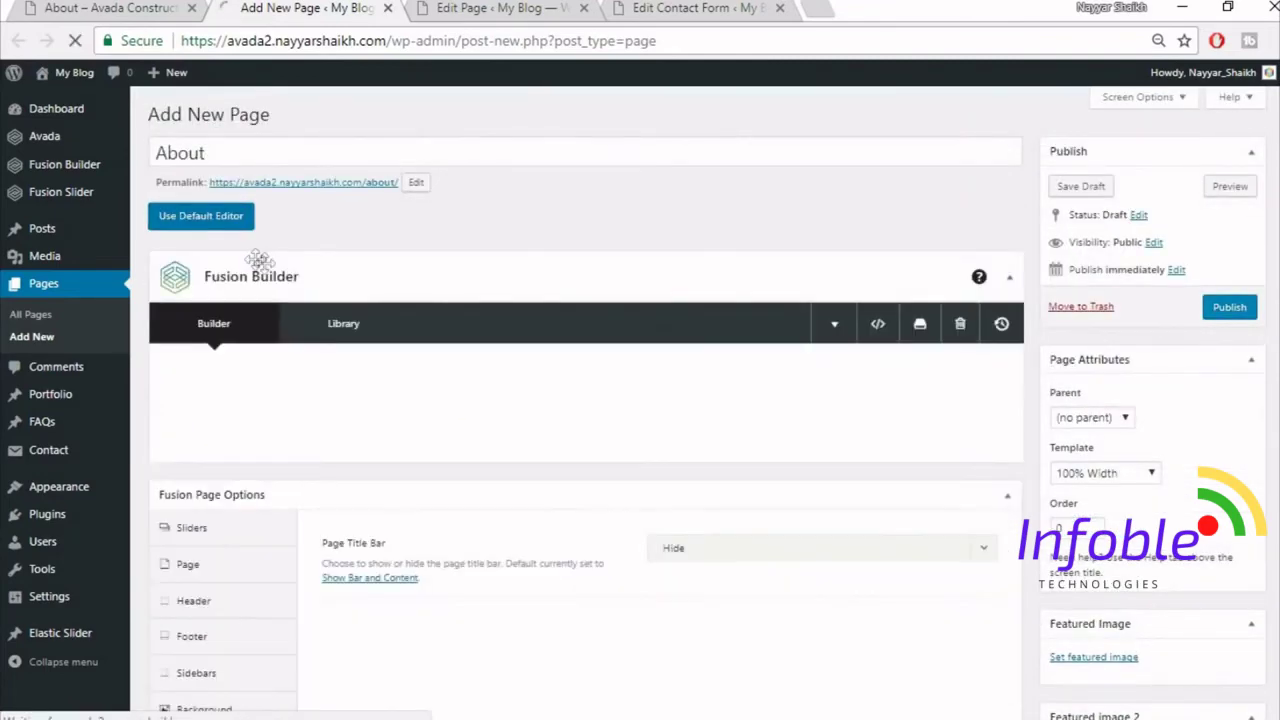
# - Compare the demo About page with the new page draft
pyautogui.click(104, 6)
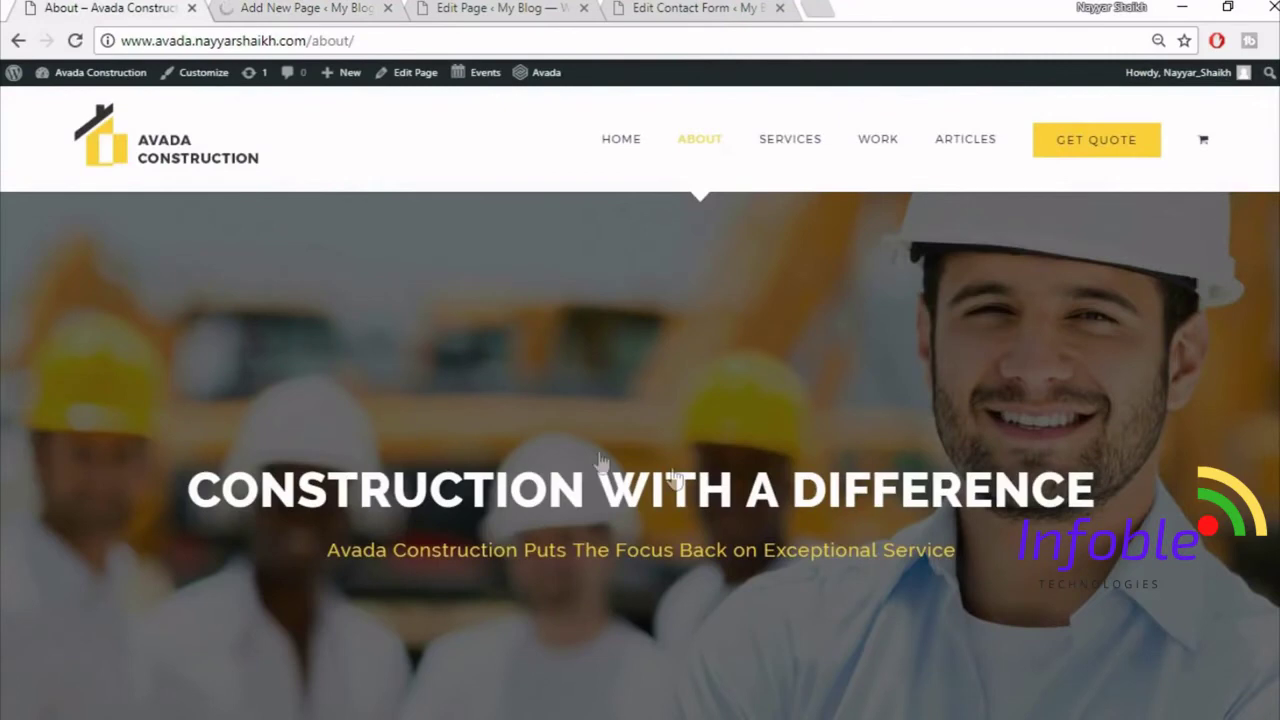
pyautogui.click(310, 6)
pyautogui.rightClick(8, 10)
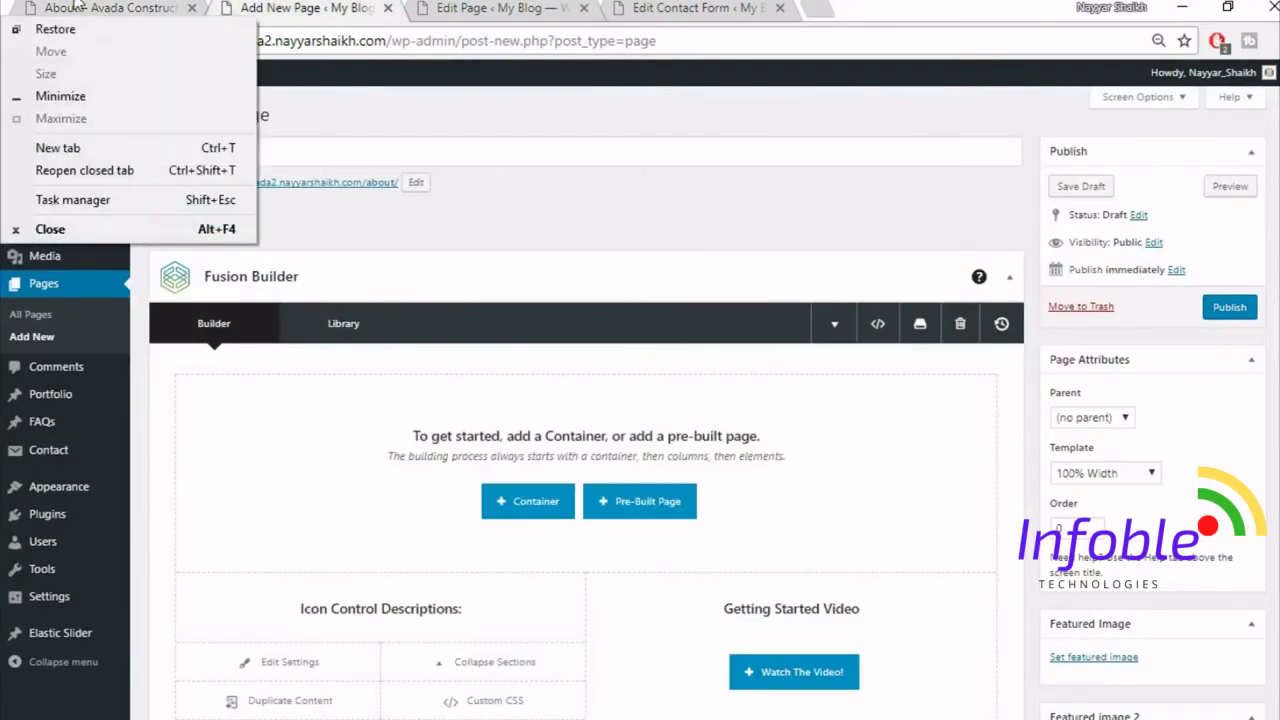
pyautogui.click(79, 6)
pyautogui.scroll(-5, 780, 420)
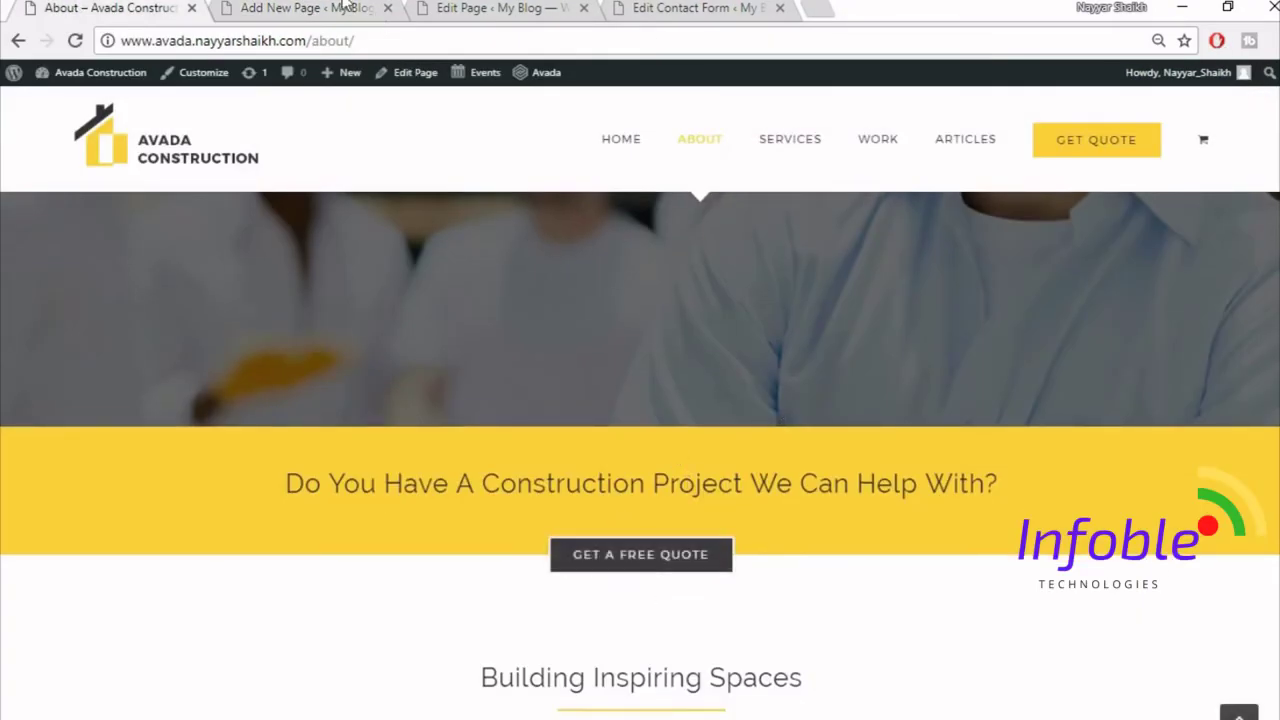
pyautogui.click(310, 8)
pyautogui.scroll(-2, 886, 531)
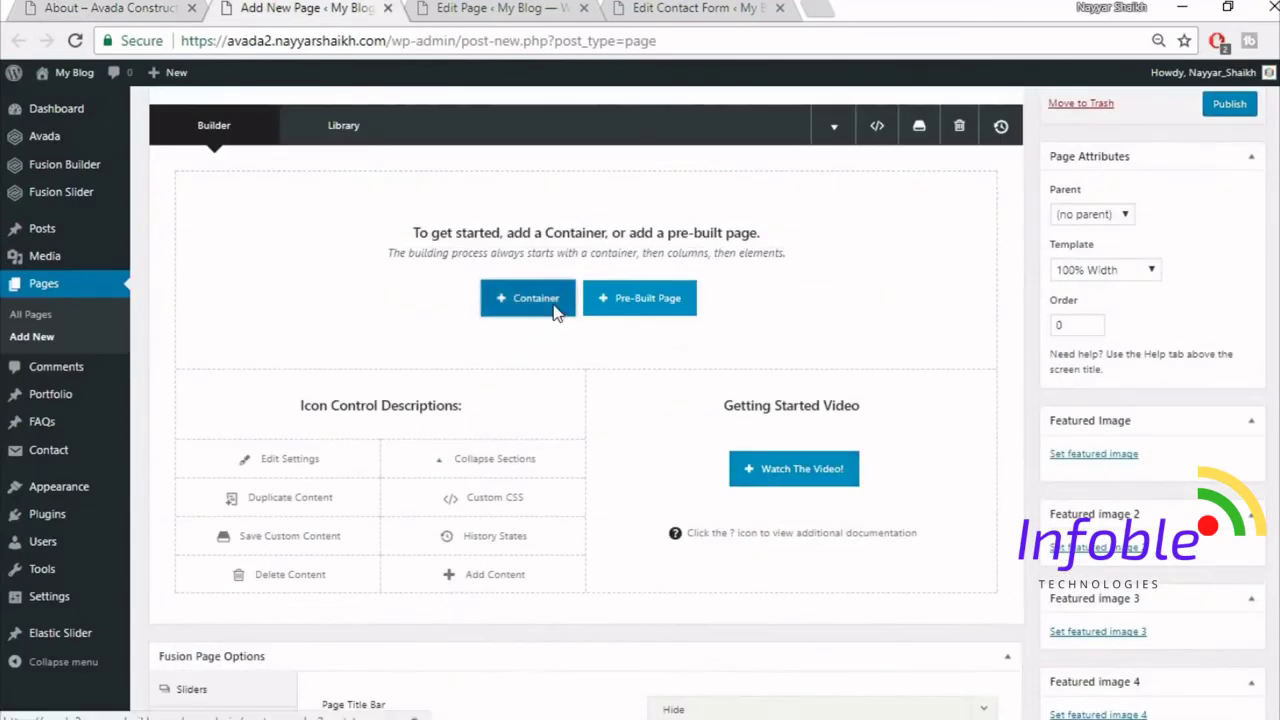
# - Insert the saved Top1 and Top2 library containers into the page
pyautogui.click(534, 300)
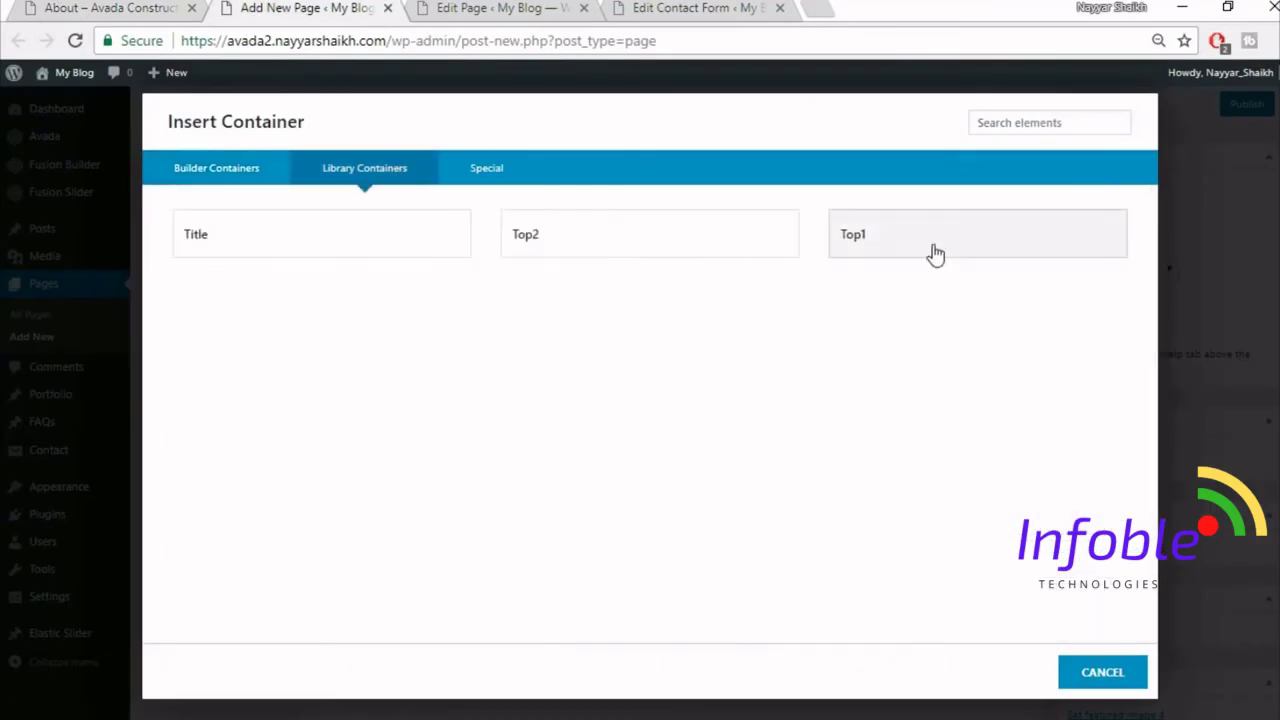
pyautogui.click(937, 253)
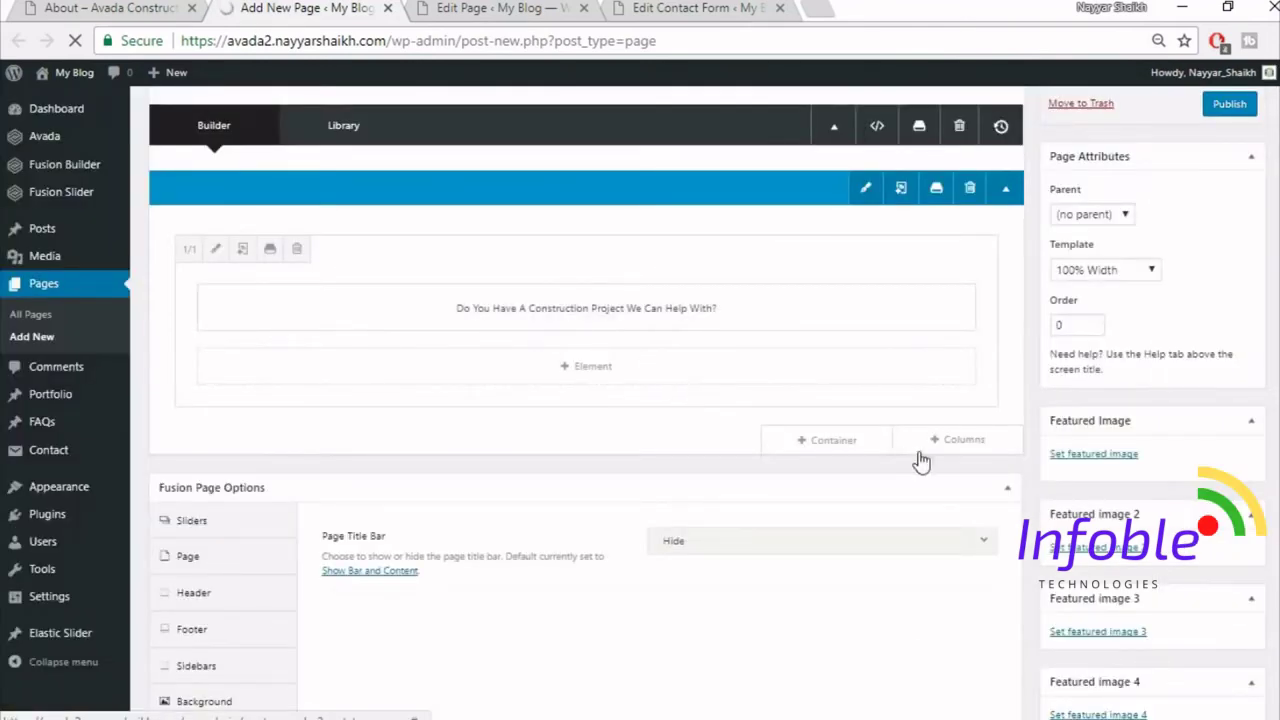
pyautogui.click(858, 442)
pyautogui.click(421, 172)
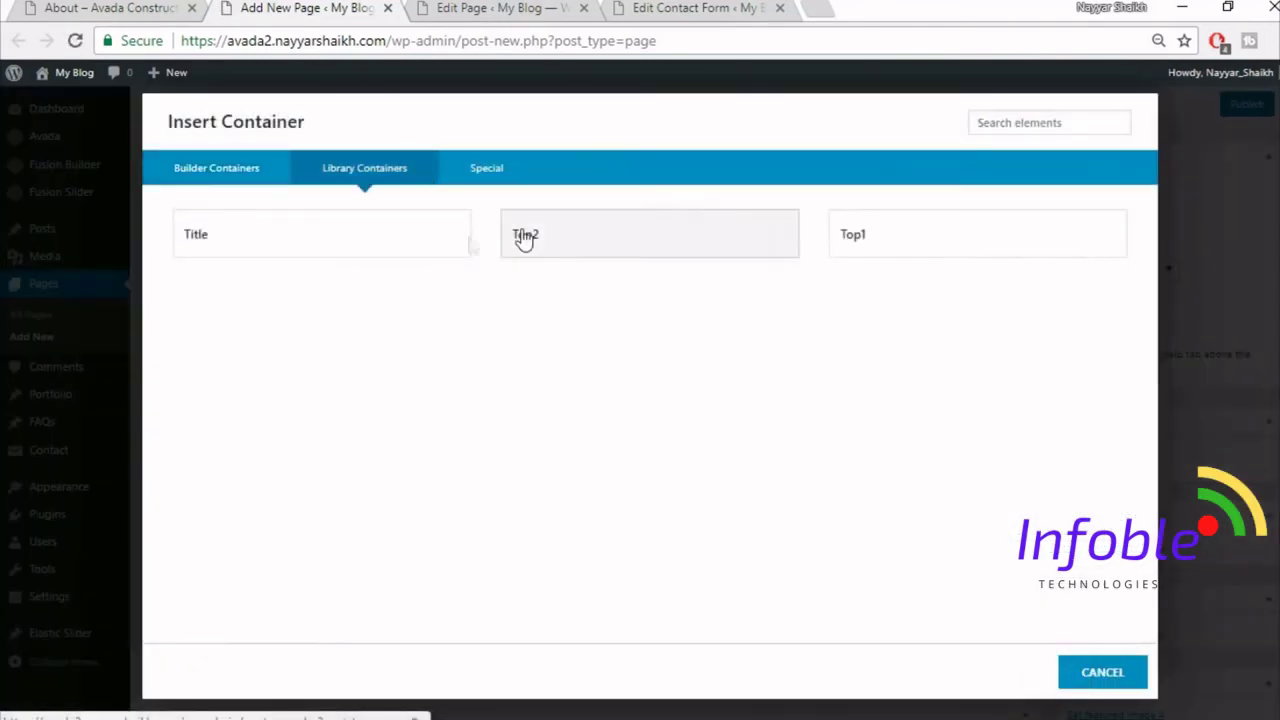
pyautogui.click(666, 247)
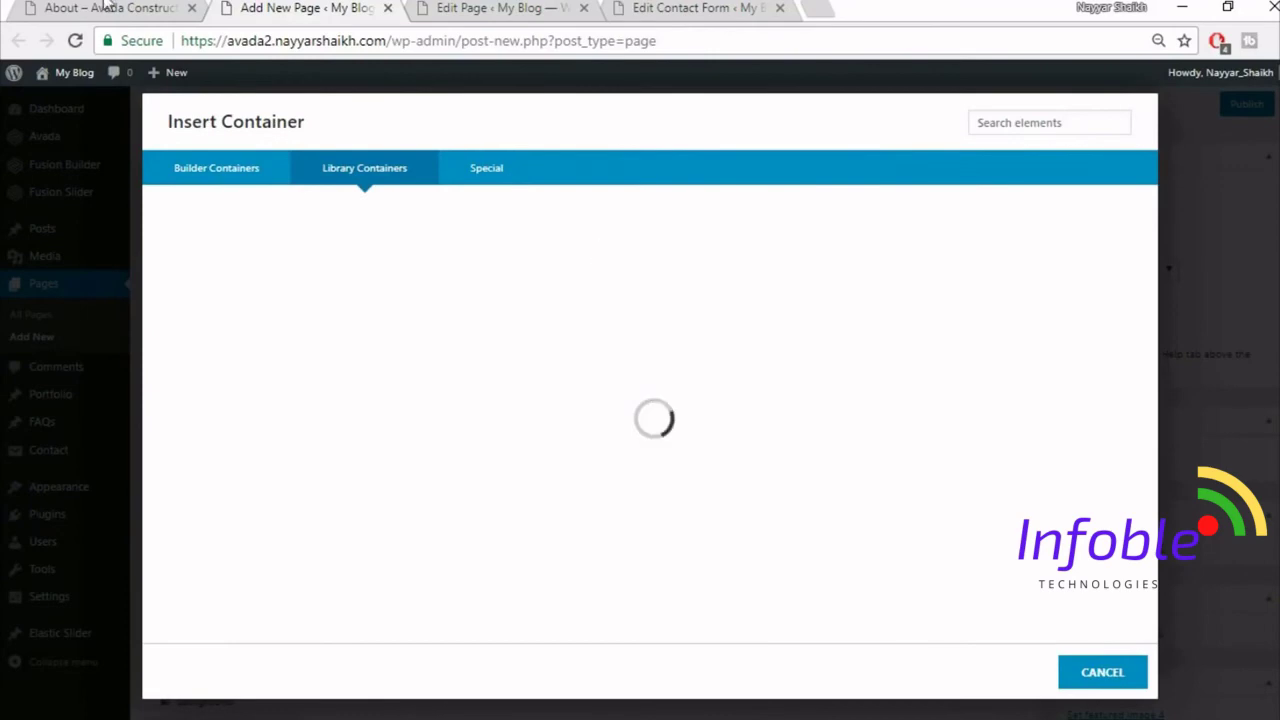
pyautogui.click(106, 7)
pyautogui.scroll(-4, 774, 591)
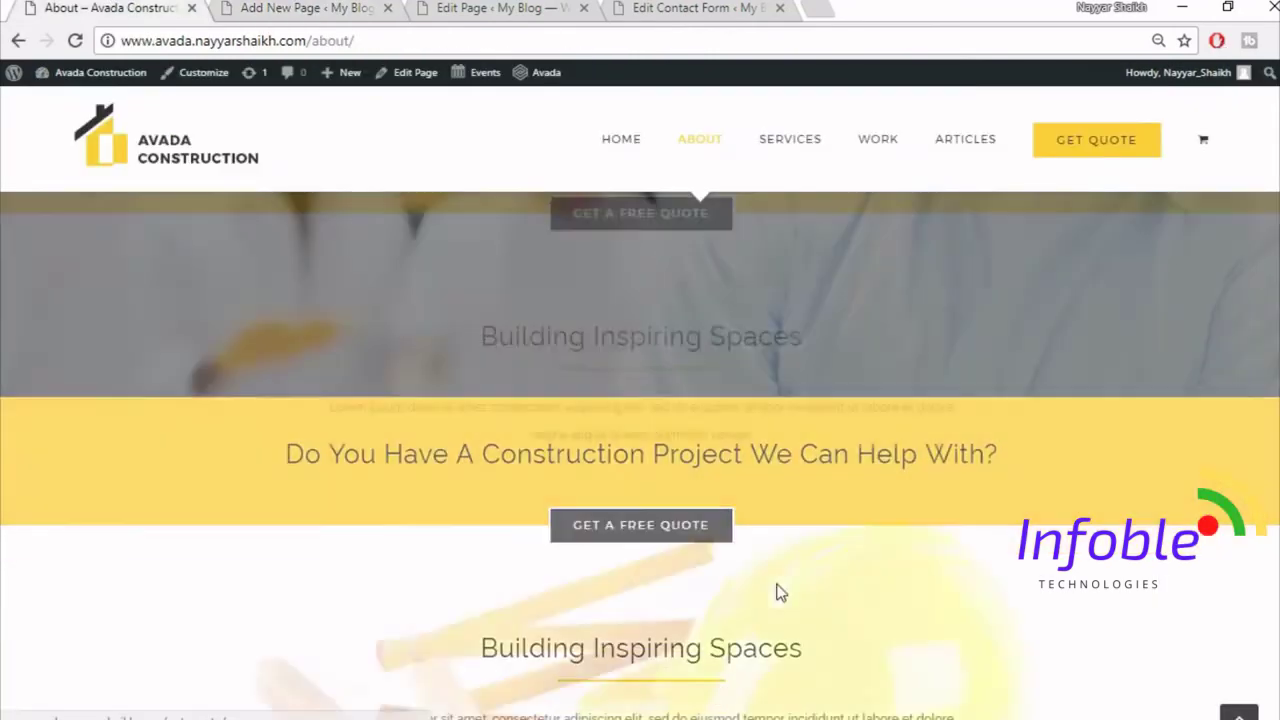
pyautogui.click(268, 7)
pyautogui.scroll(-3, 663, 514)
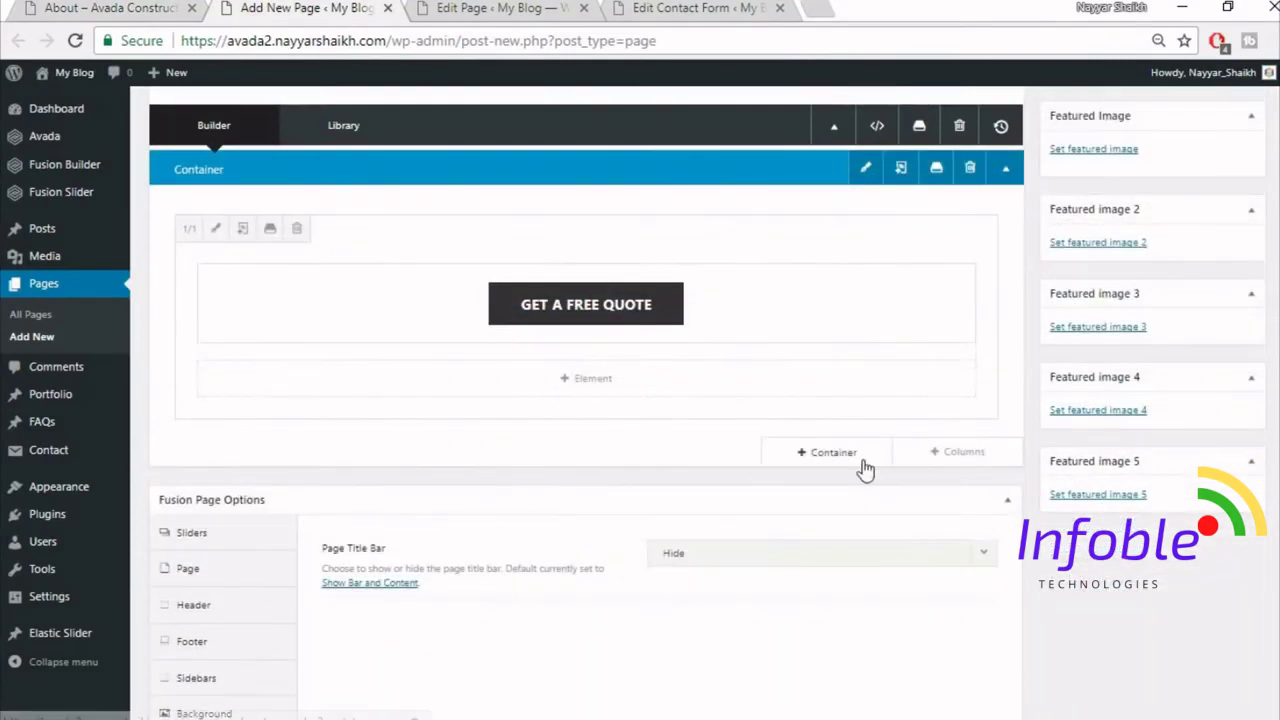
# - Insert the saved Title library container into the page
pyautogui.click(863, 466)
pyautogui.click(368, 178)
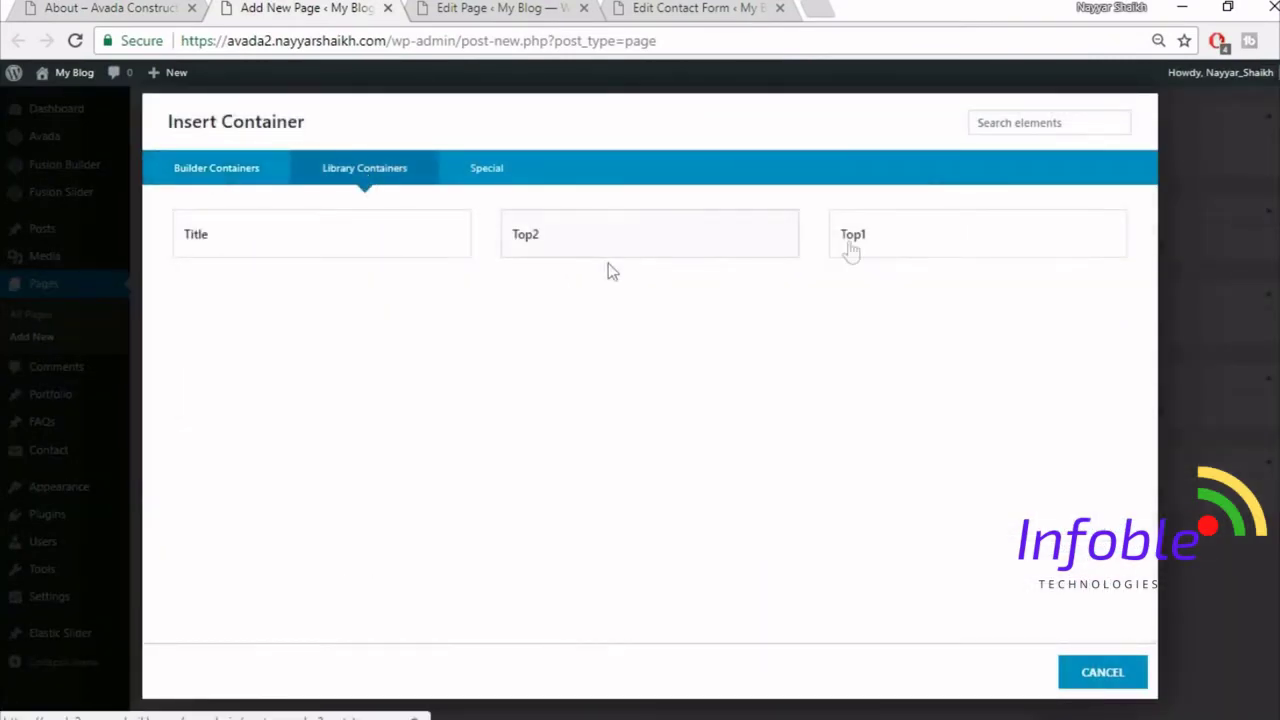
pyautogui.click(302, 233)
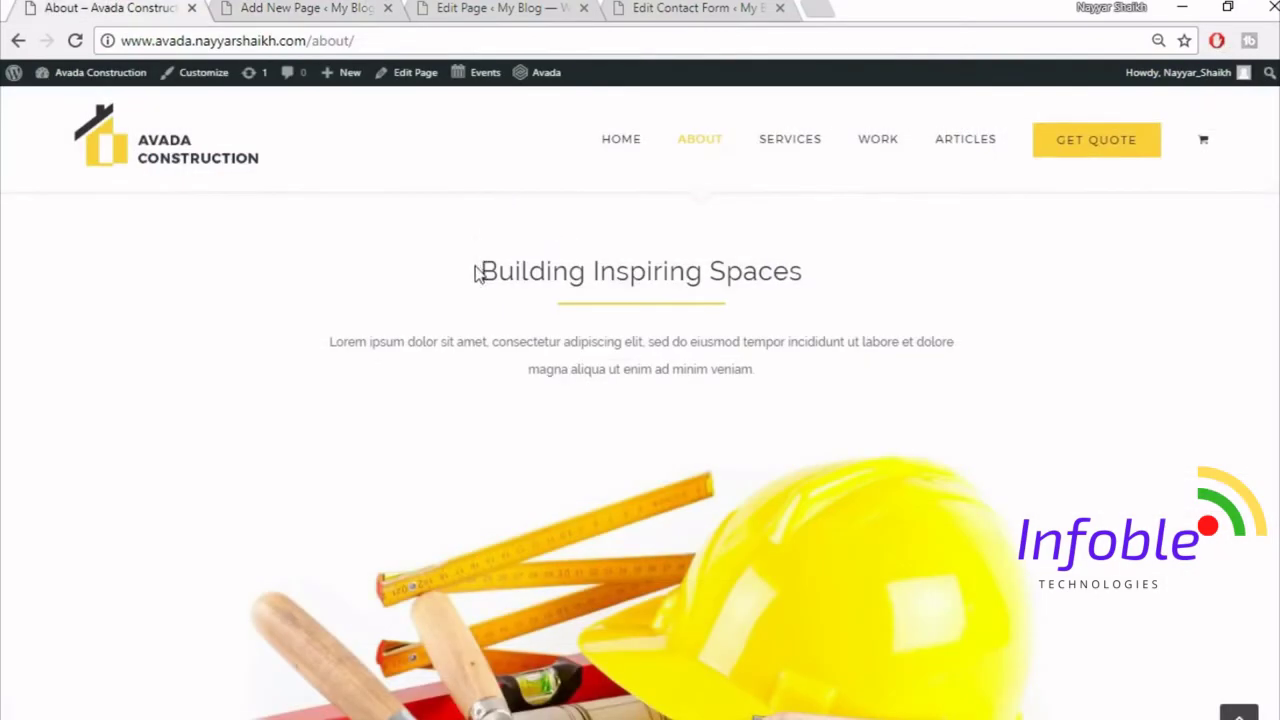
# - Replace the heading text with 'Building Inspiring Spaces', centre it, and save
pyautogui.moveTo(476, 273); pyautogui.dragTo(924, 283)
pyautogui.hotkey('ctrl', 'c')
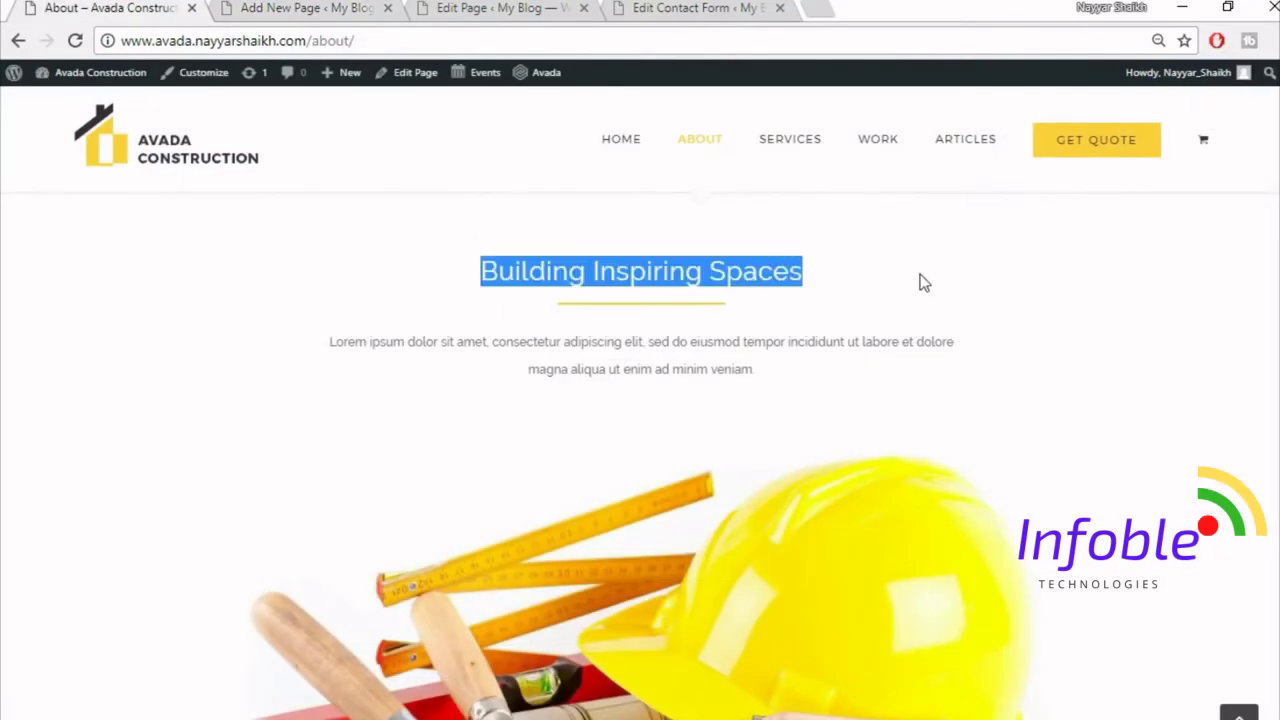
pyautogui.click(287, 6)
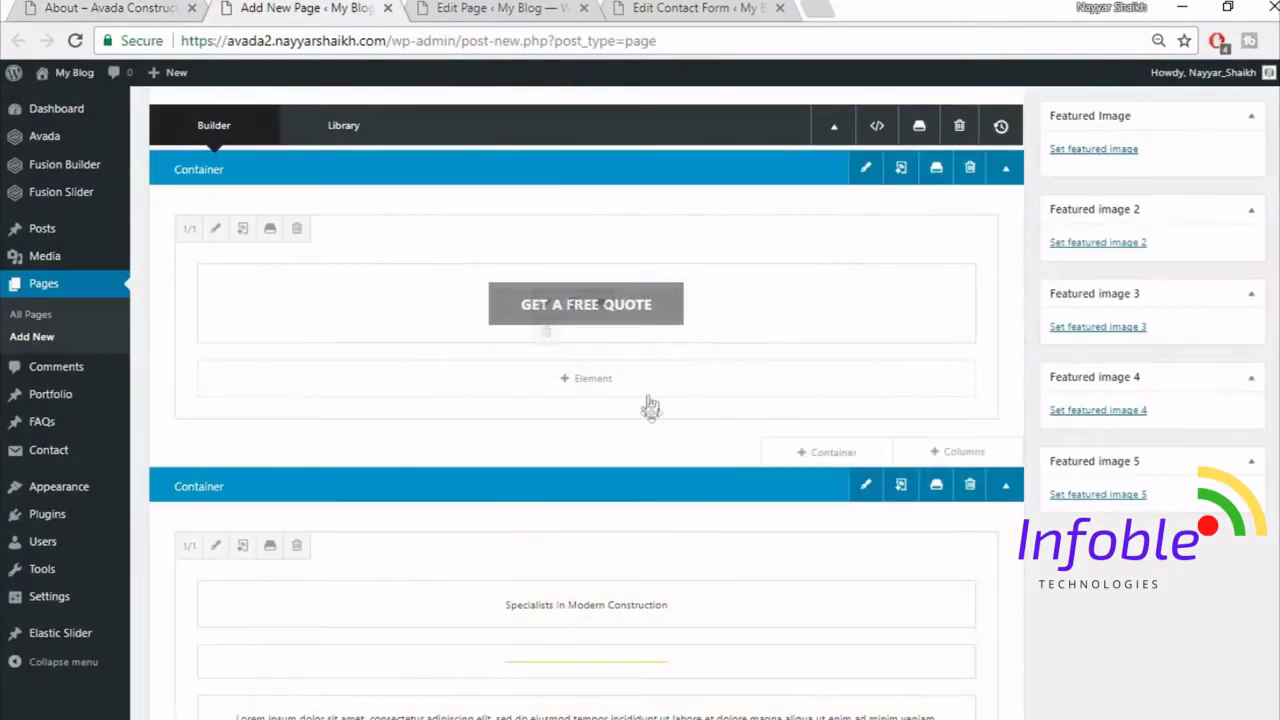
pyautogui.scroll(-3, 665, 460)
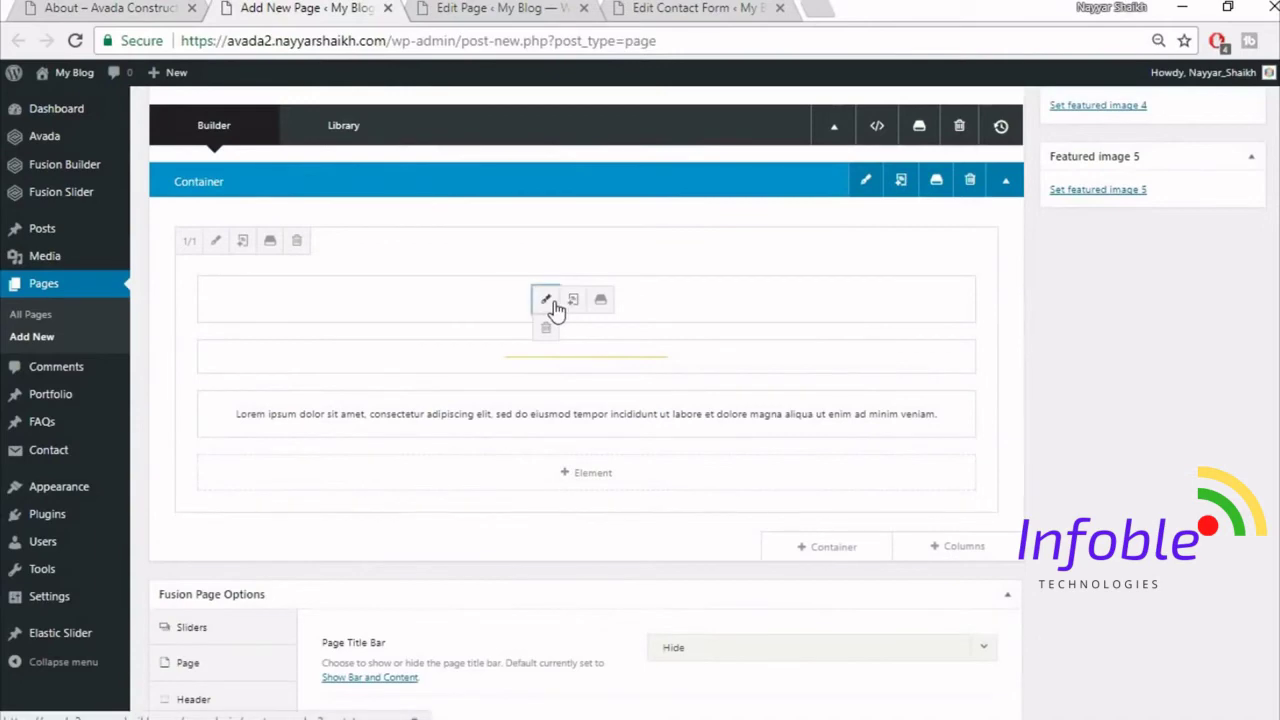
pyautogui.click(547, 301)
pyautogui.hotkey('ctrl', 'a')
pyautogui.hotkey('ctrl', 'v')
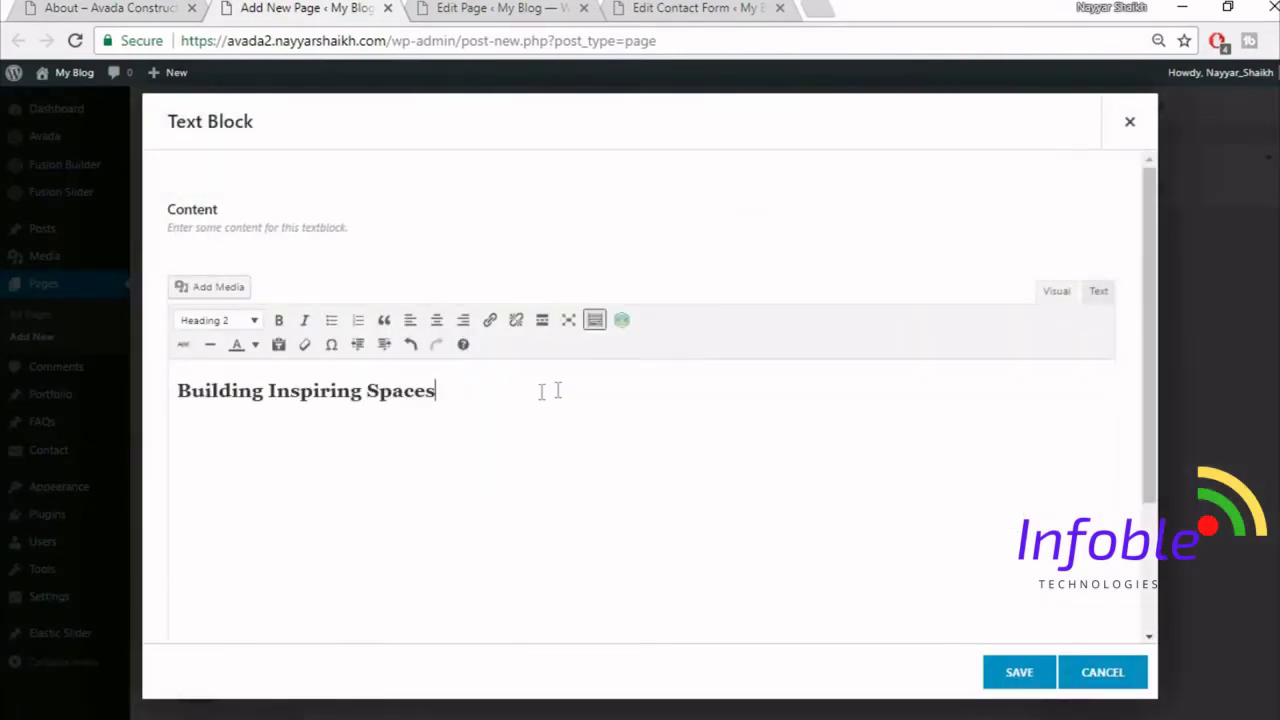
pyautogui.click(436, 320)
pyautogui.click(1019, 674)
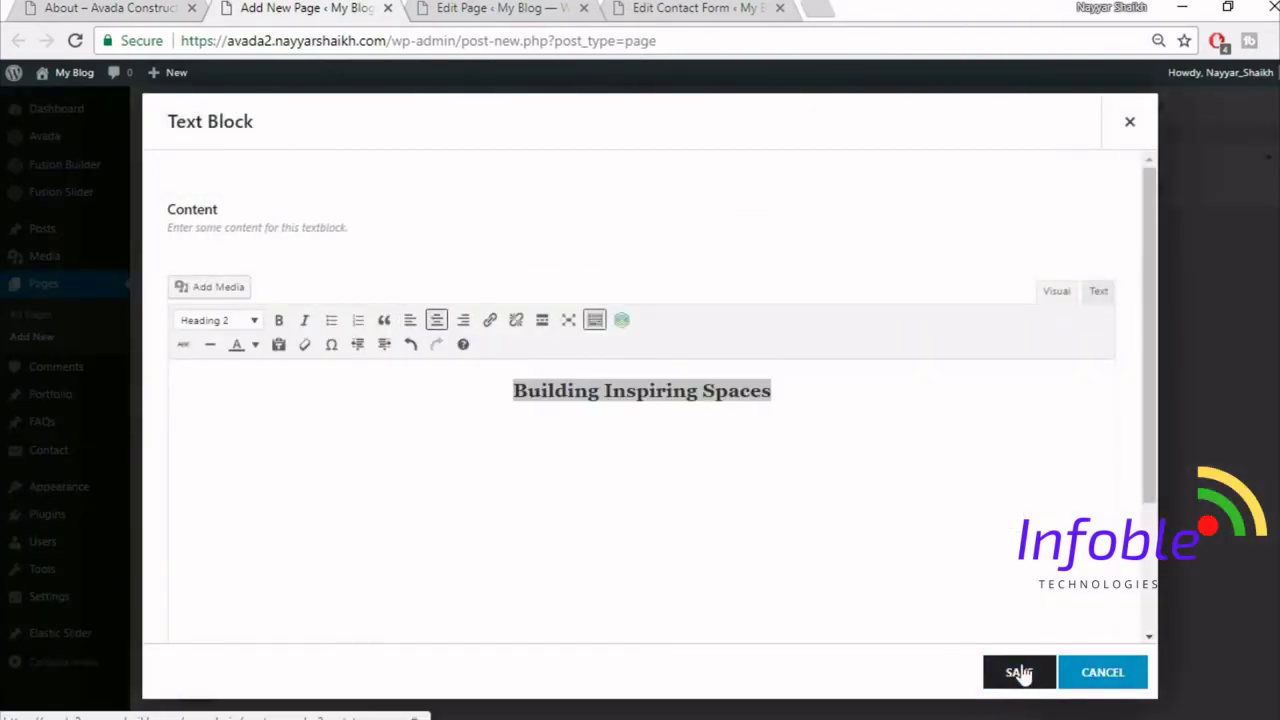
pyautogui.click(42, 5)
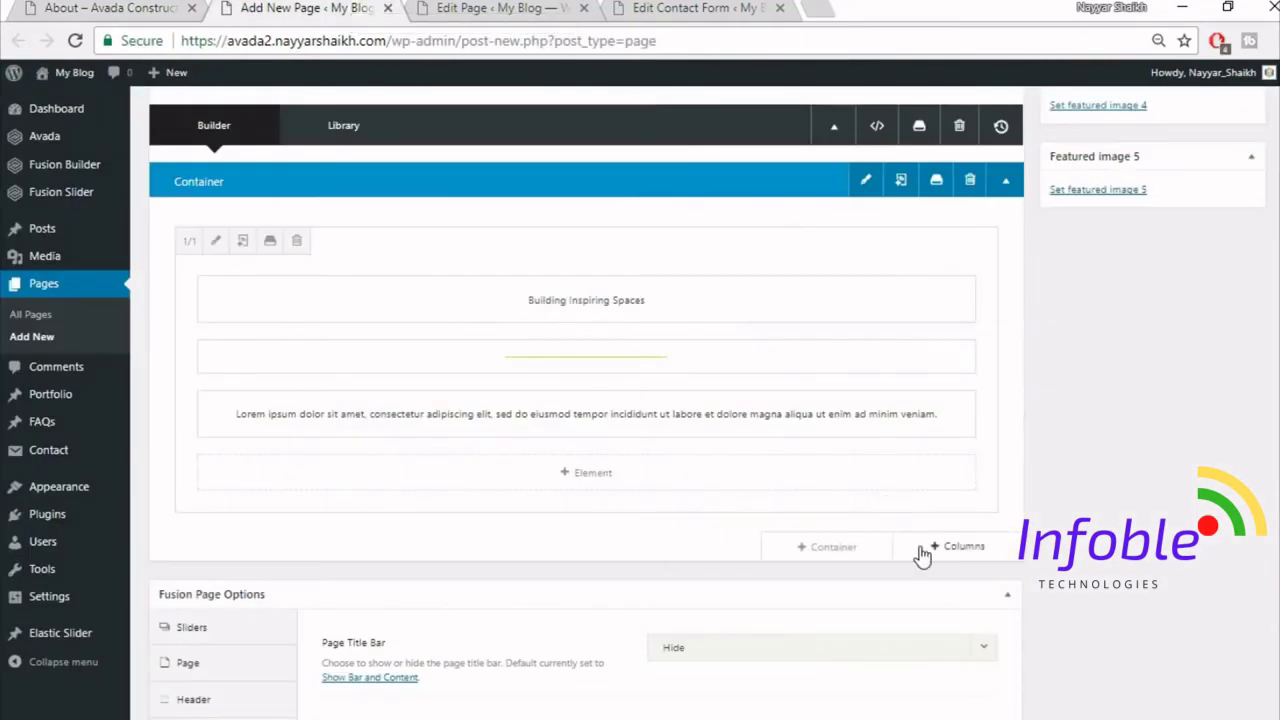
# - Add a 1/1 column row containing an Image Frame element
pyautogui.click(956, 553)
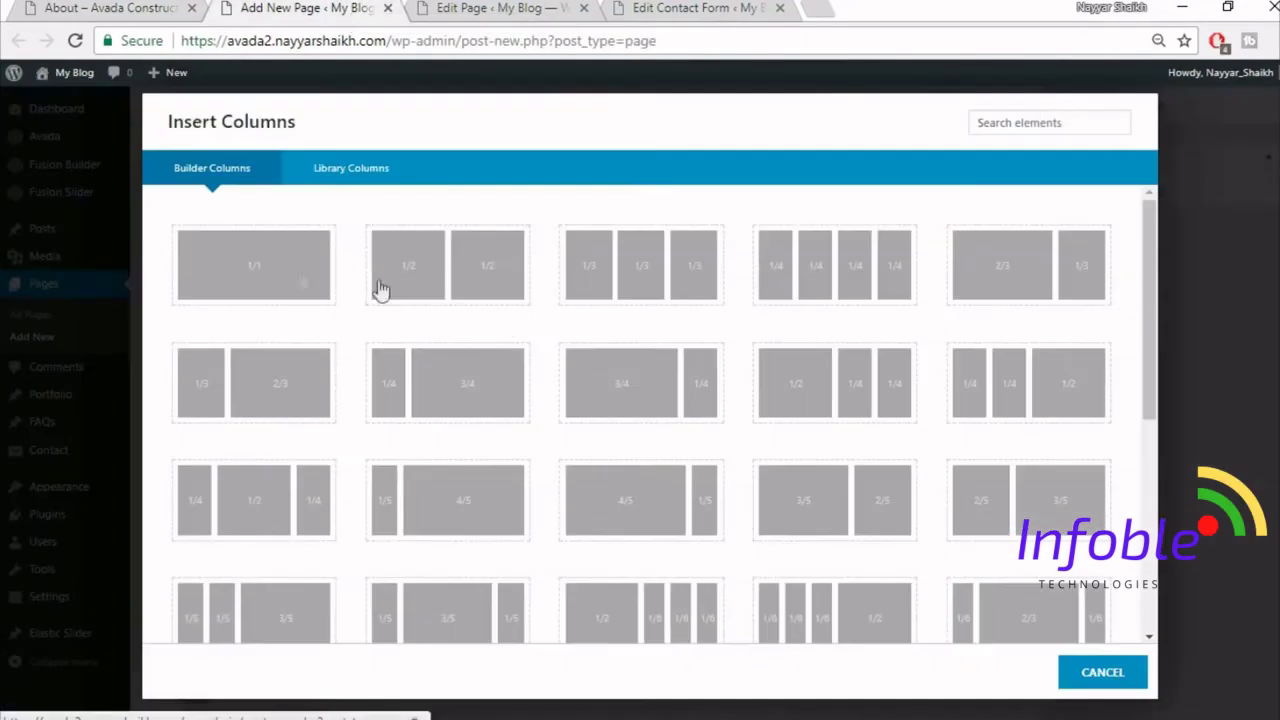
pyautogui.click(300, 277)
pyautogui.scroll(-1, 702, 584)
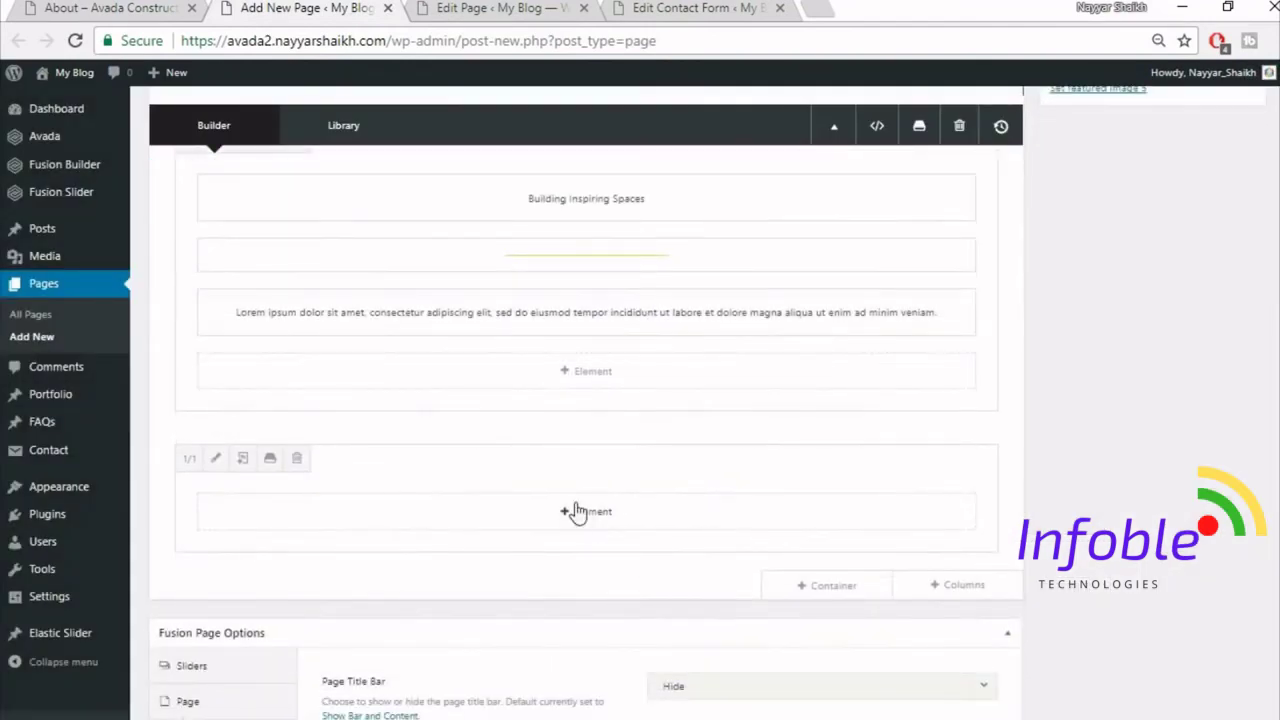
pyautogui.click(591, 514)
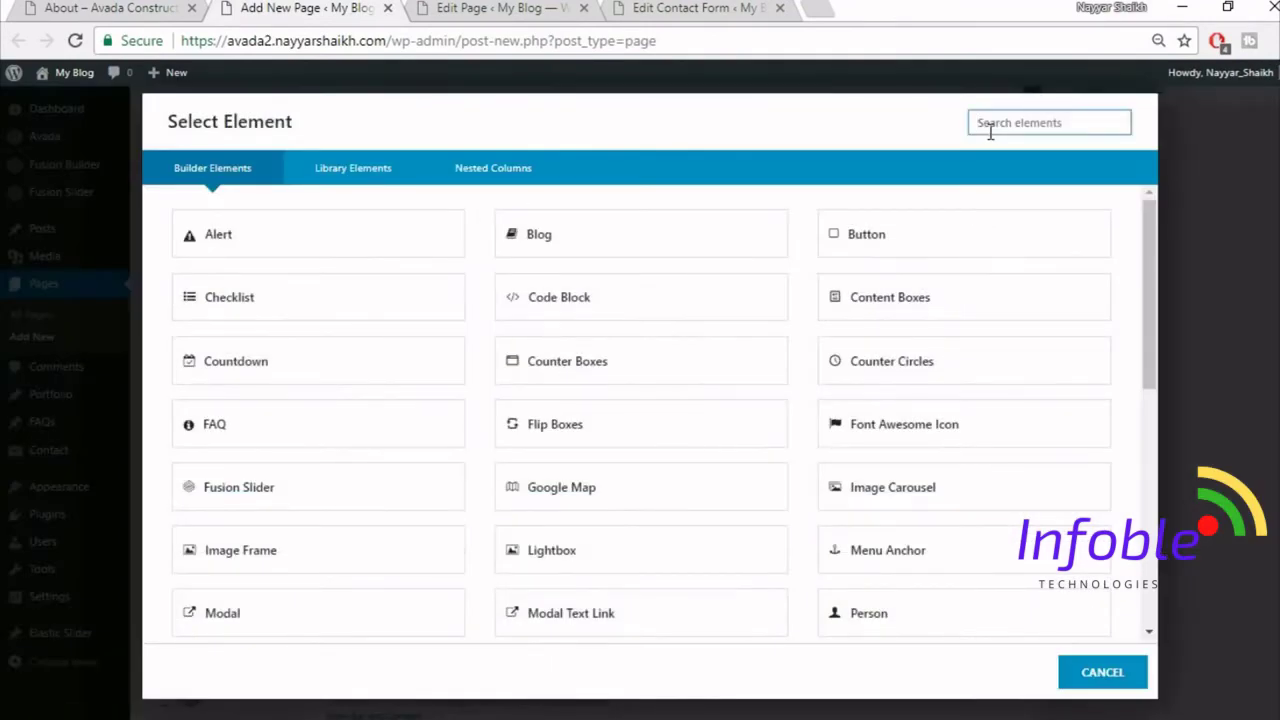
pyautogui.write('ima')
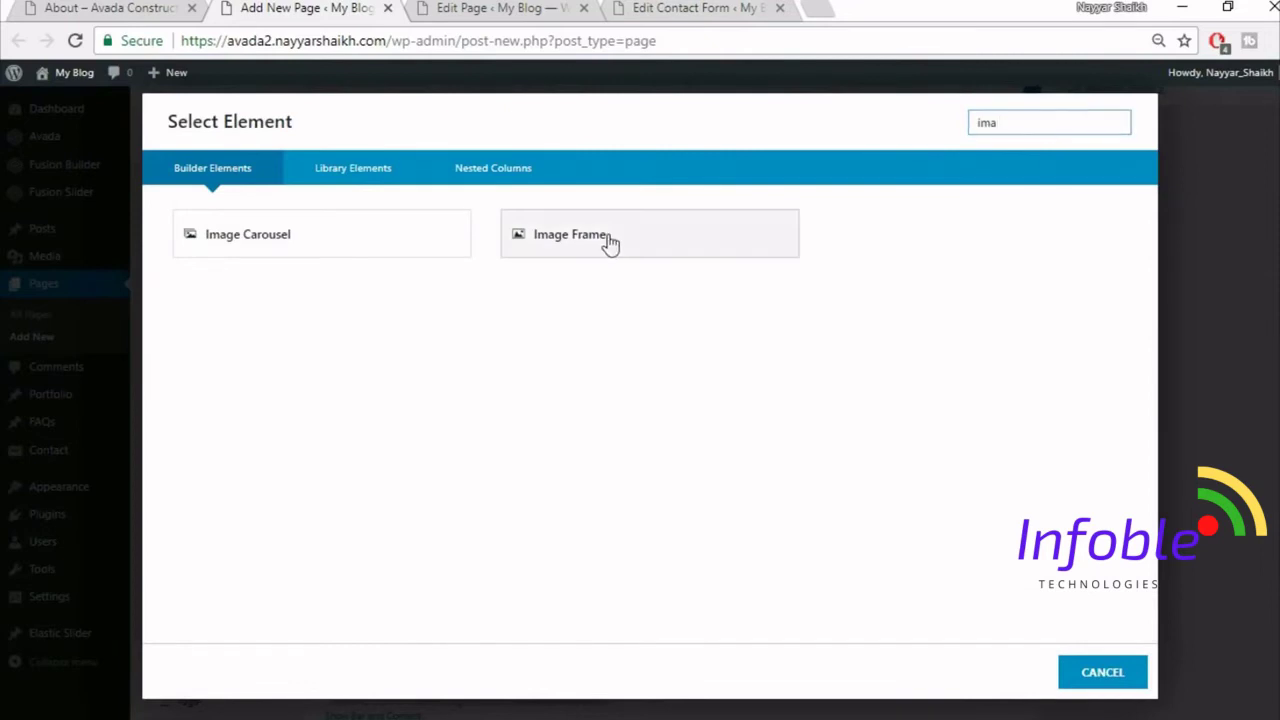
pyautogui.click(606, 240)
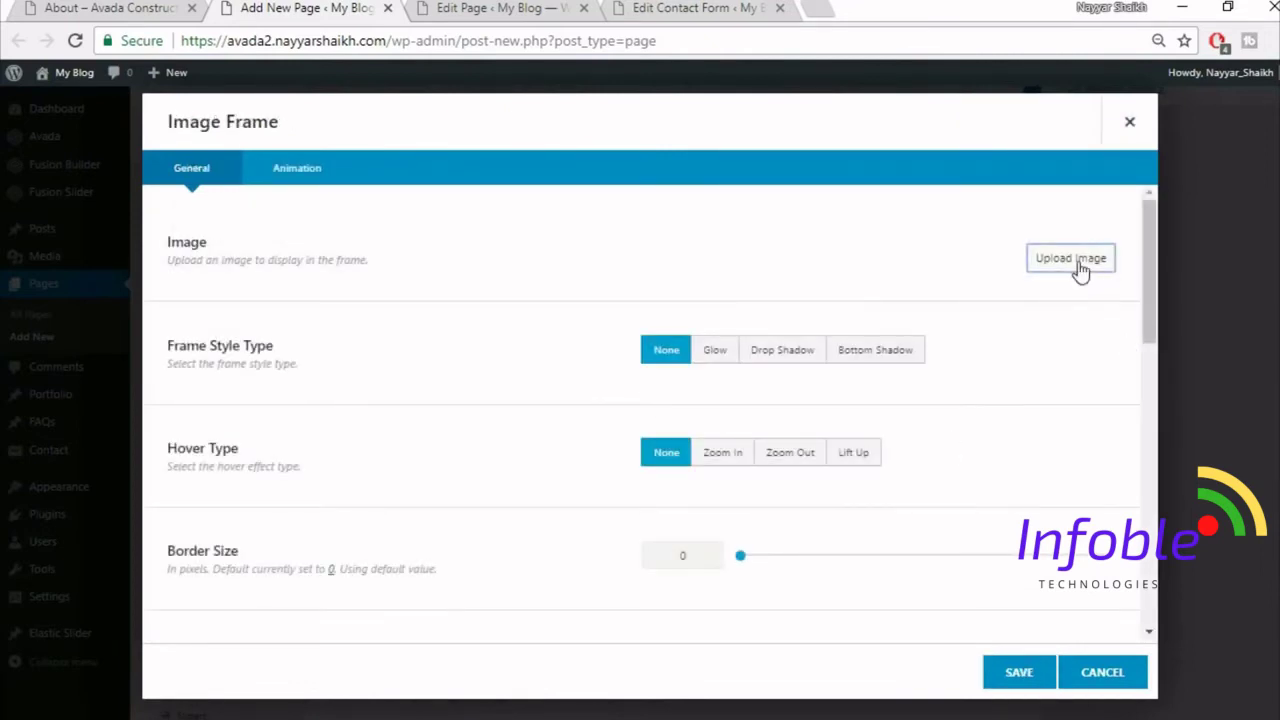
# - Upload the construction_hat_materials image and insert it into the frame
pyautogui.click(1079, 262)
pyautogui.click(232, 140)
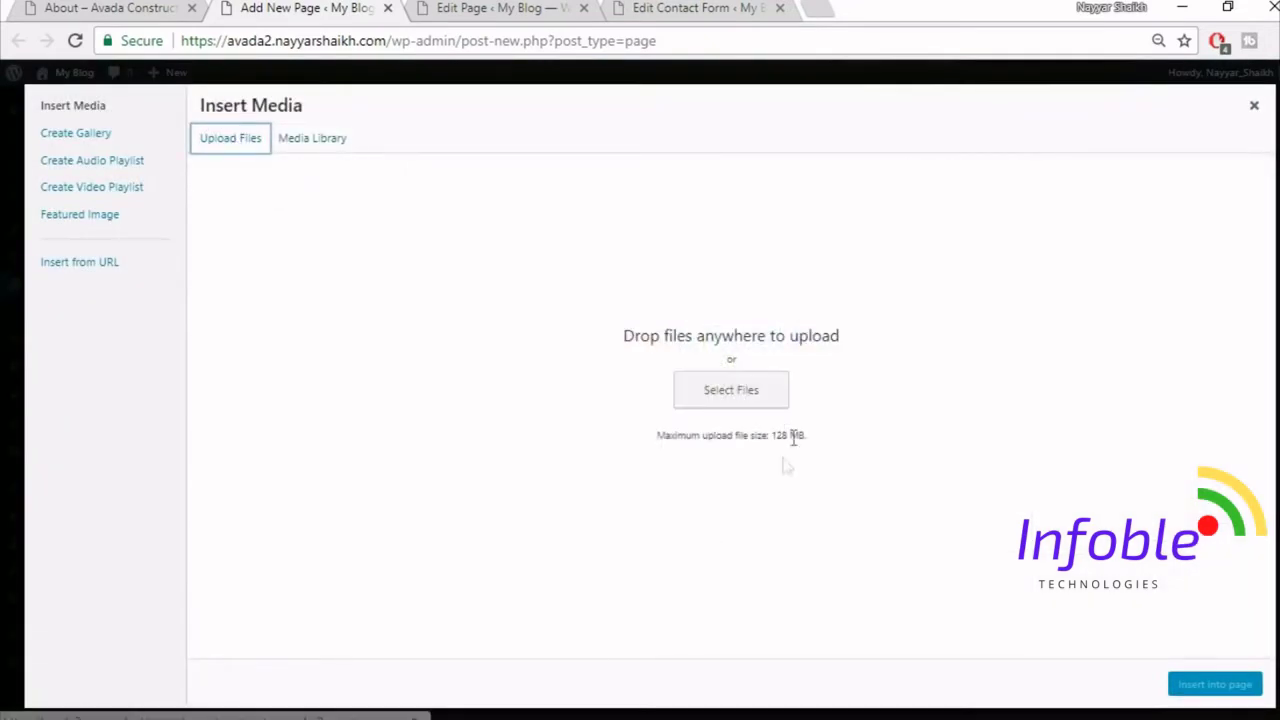
pyautogui.click(743, 393)
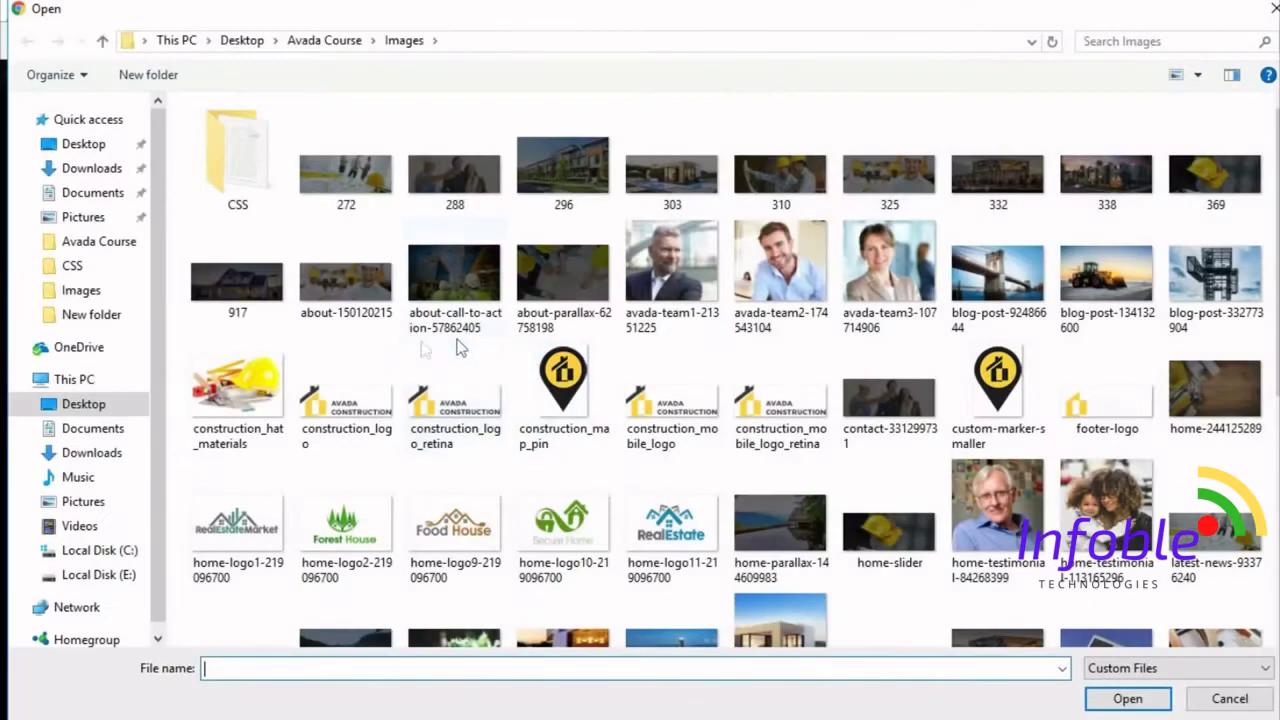
pyautogui.click(238, 392)
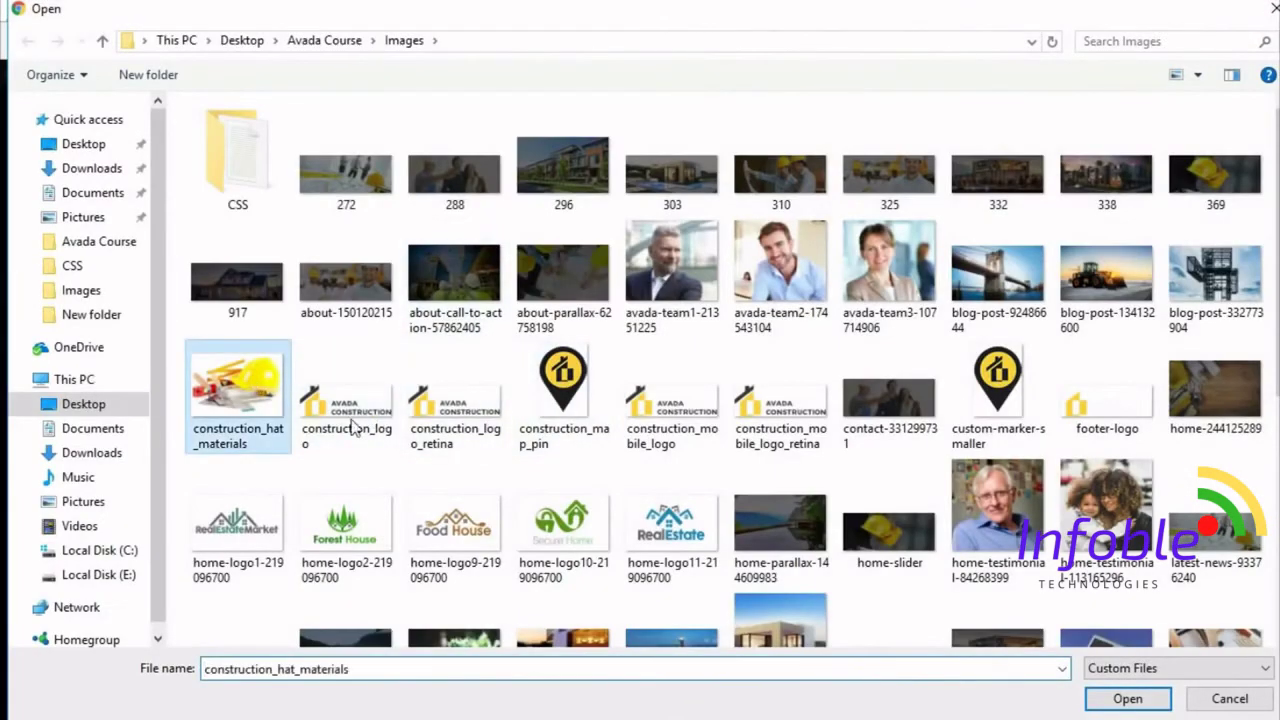
pyautogui.click(1141, 704)
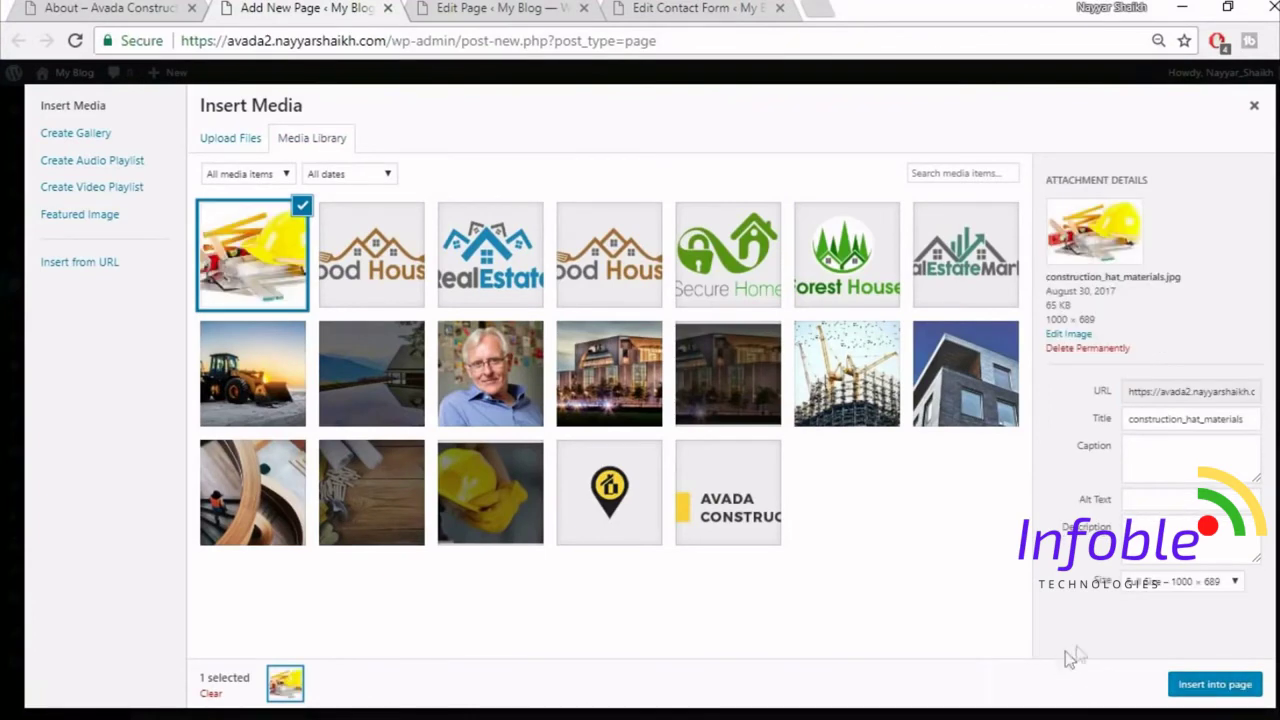
pyautogui.click(1218, 683)
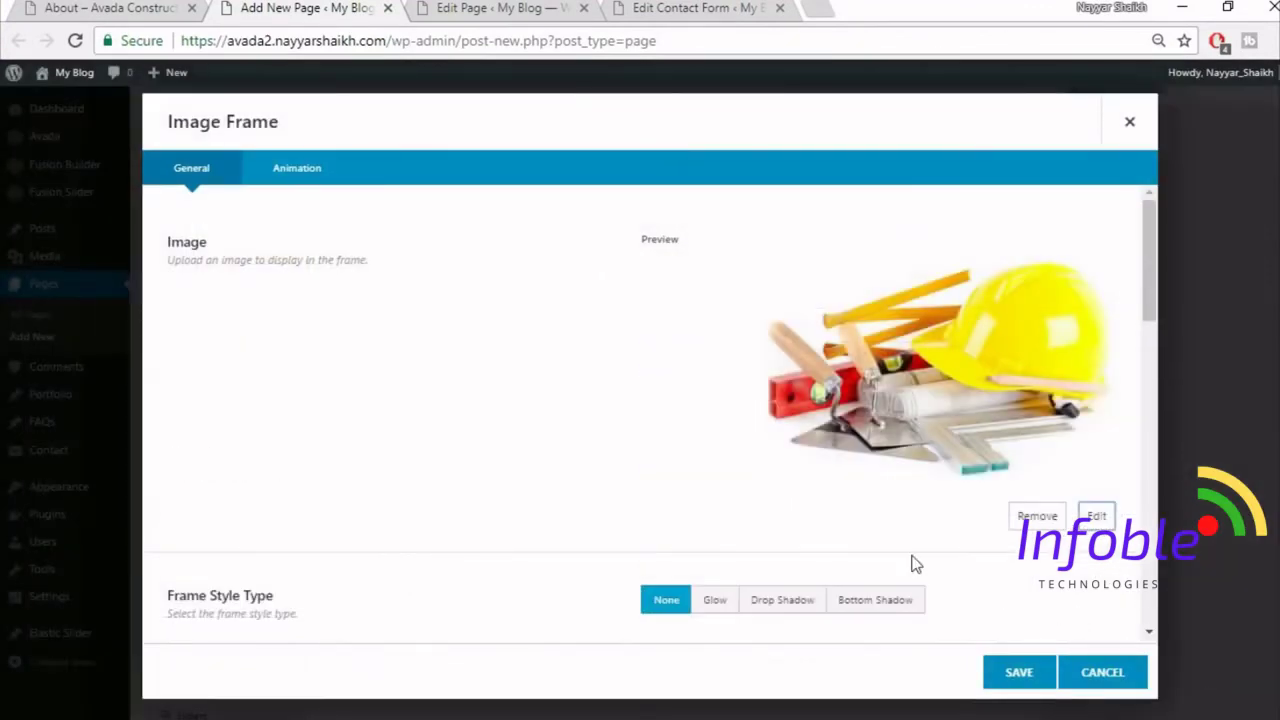
# - Centre the image frame and save its settings
pyautogui.scroll(-5, 912, 565)
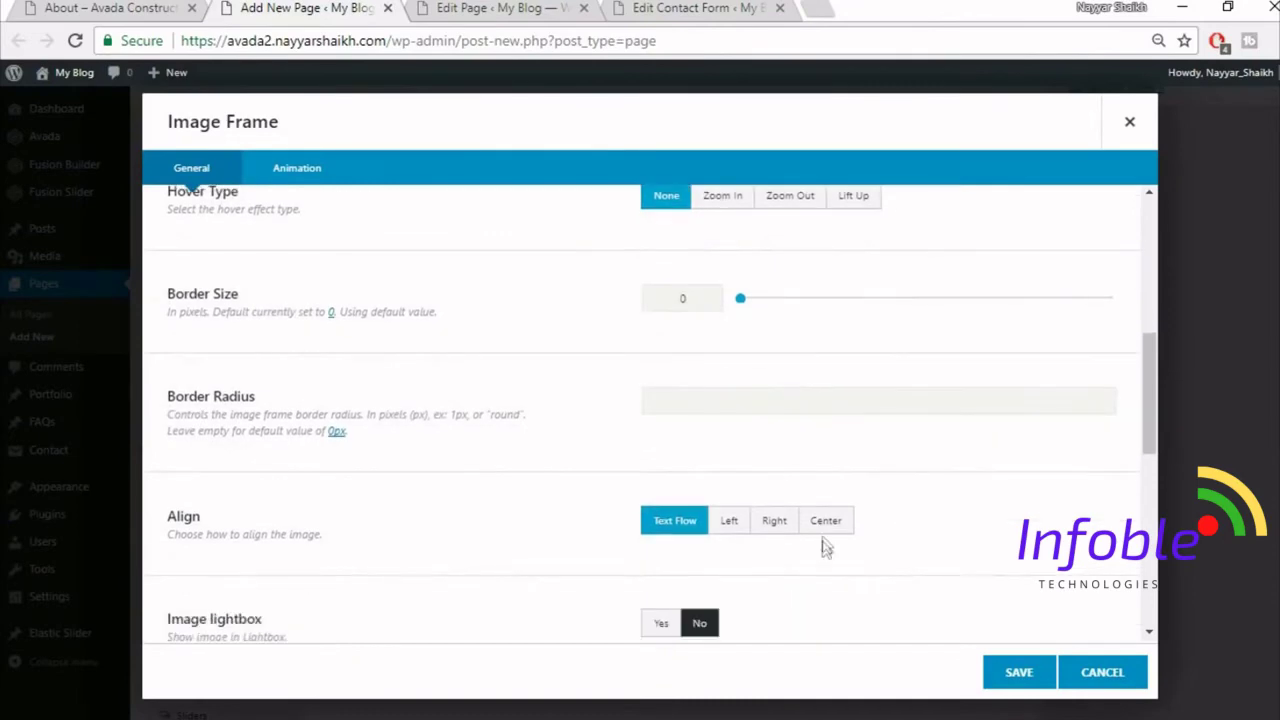
pyautogui.click(826, 521)
pyautogui.scroll(-6, 950, 507)
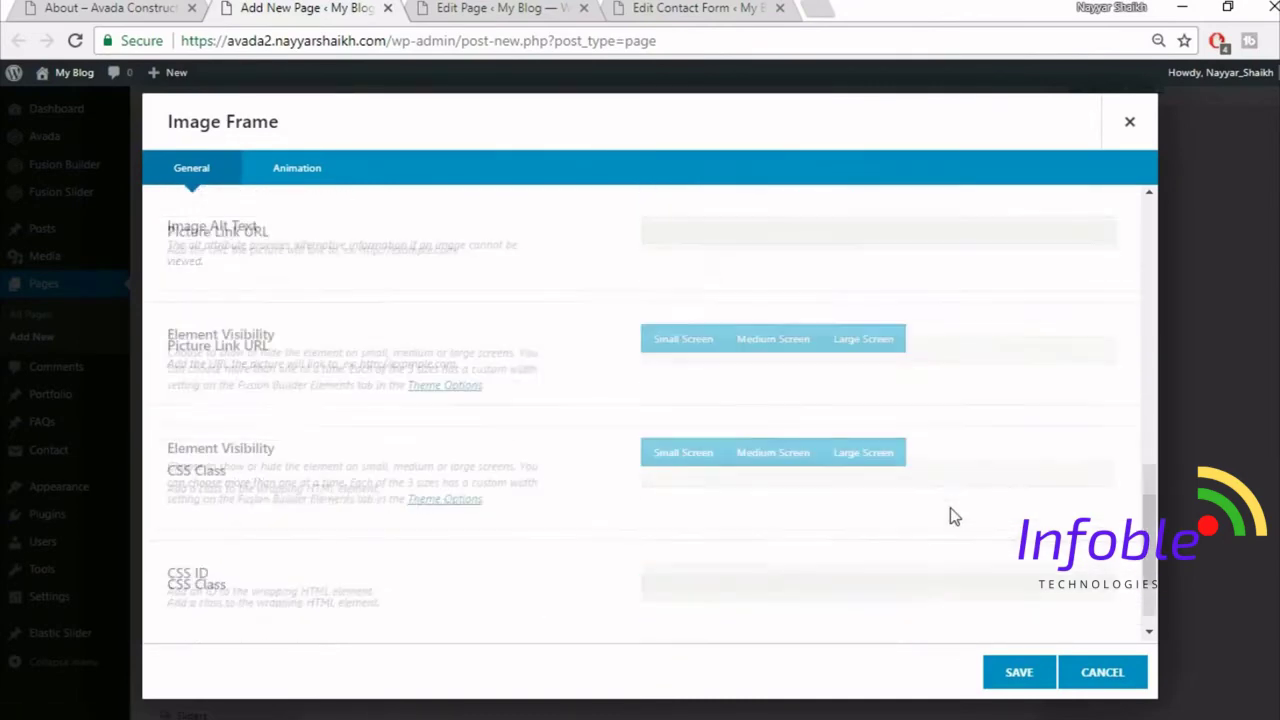
pyautogui.click(1019, 672)
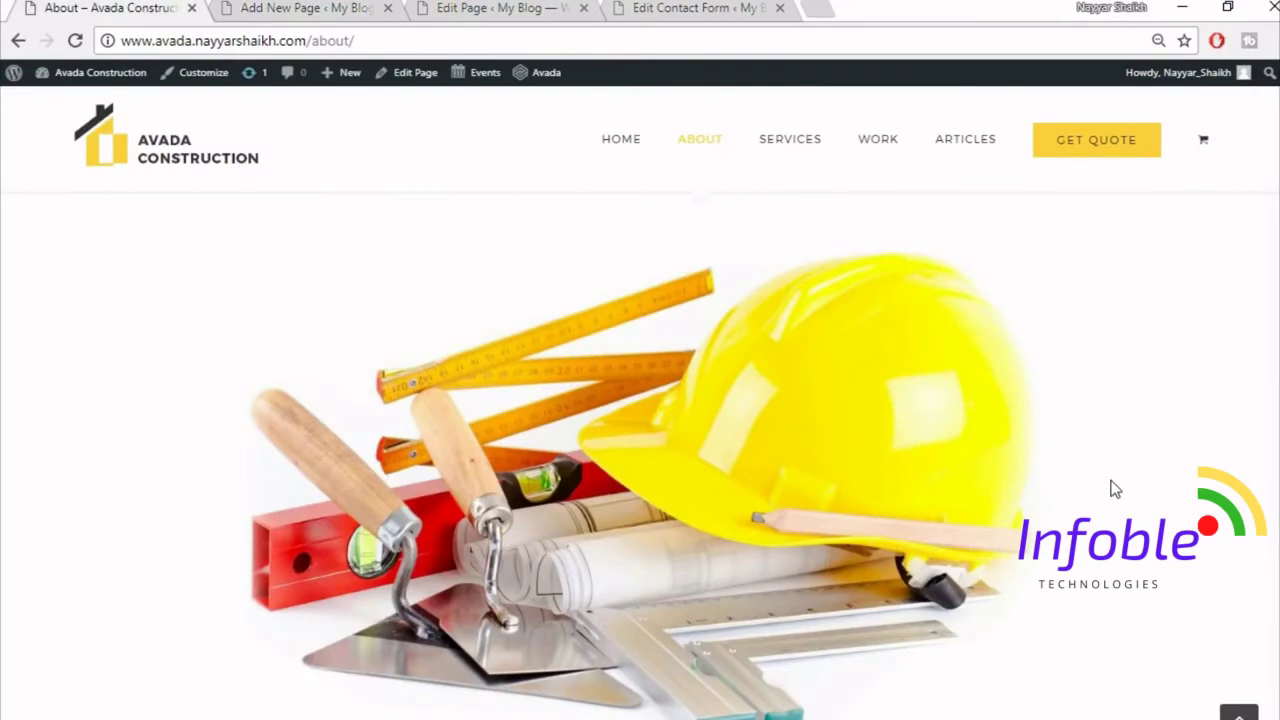
pyautogui.scroll(-5, 1115, 488)
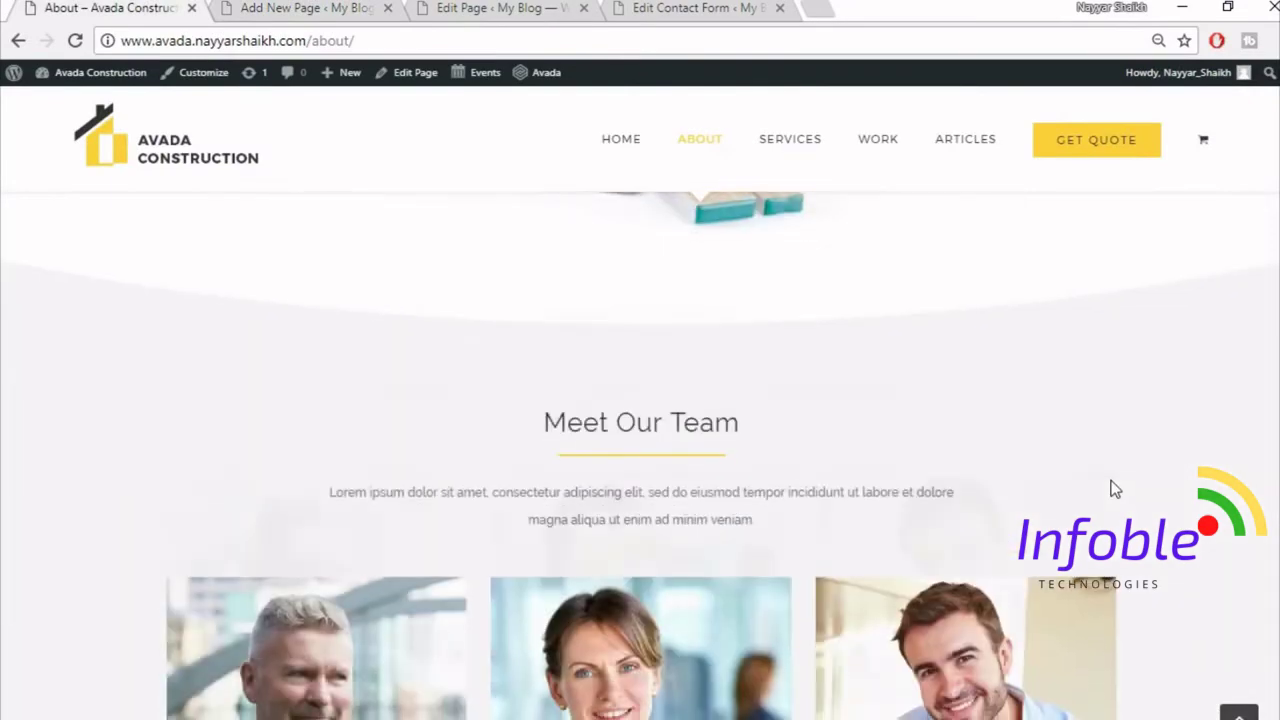
pyautogui.scroll(-2, 623, 331)
pyautogui.scroll(2, 651, 346)
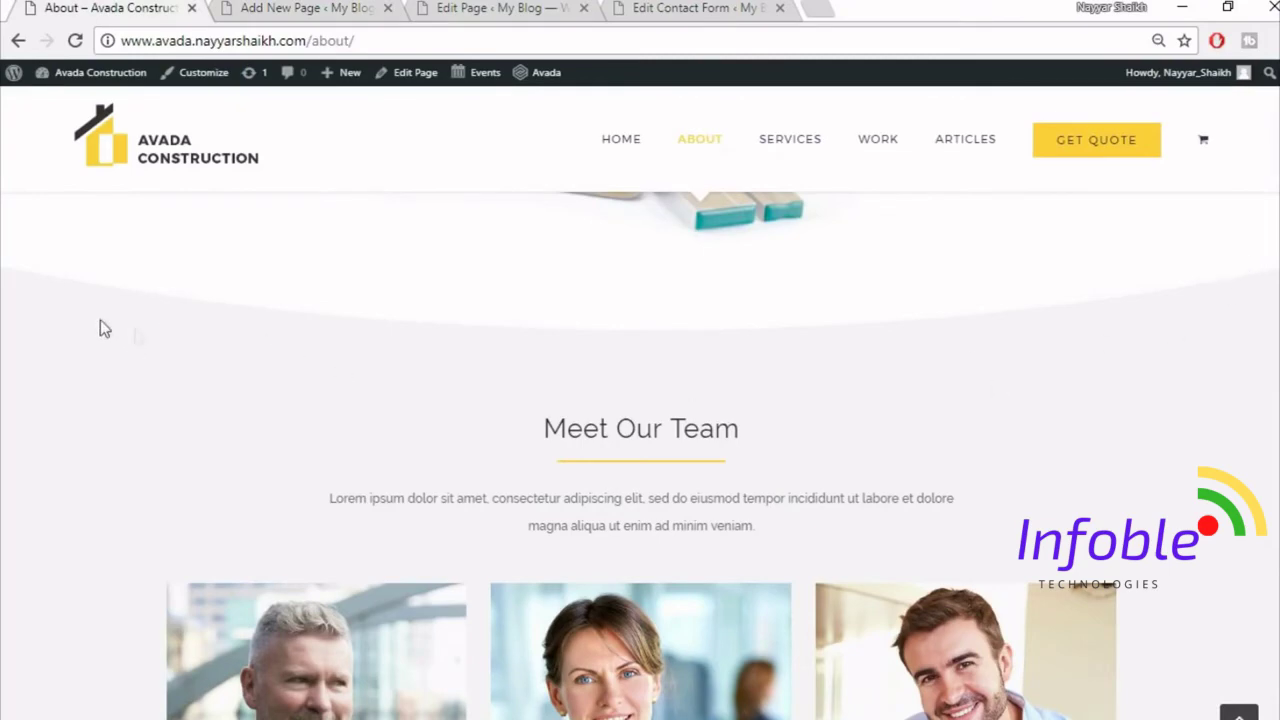
pyautogui.click(370, 8)
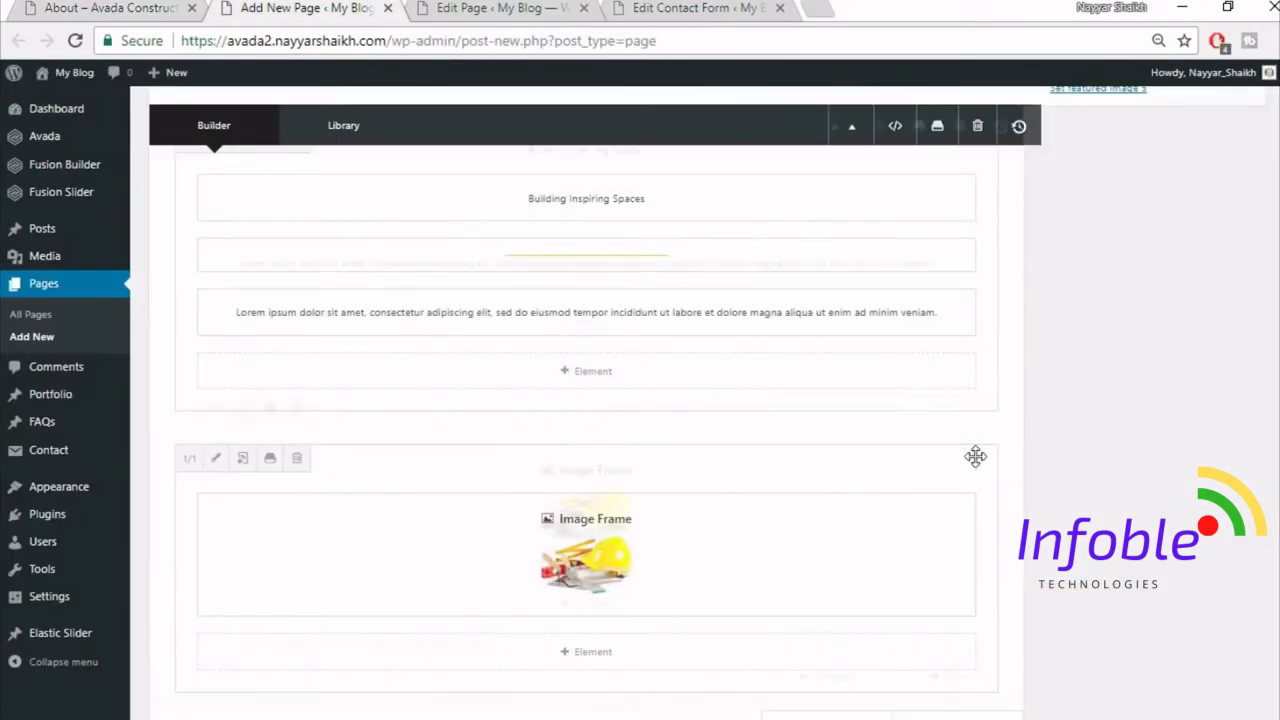
pyautogui.scroll(-1, 960, 460)
# - Add a single-column container holding a Section Separator element
pyautogui.click(852, 626)
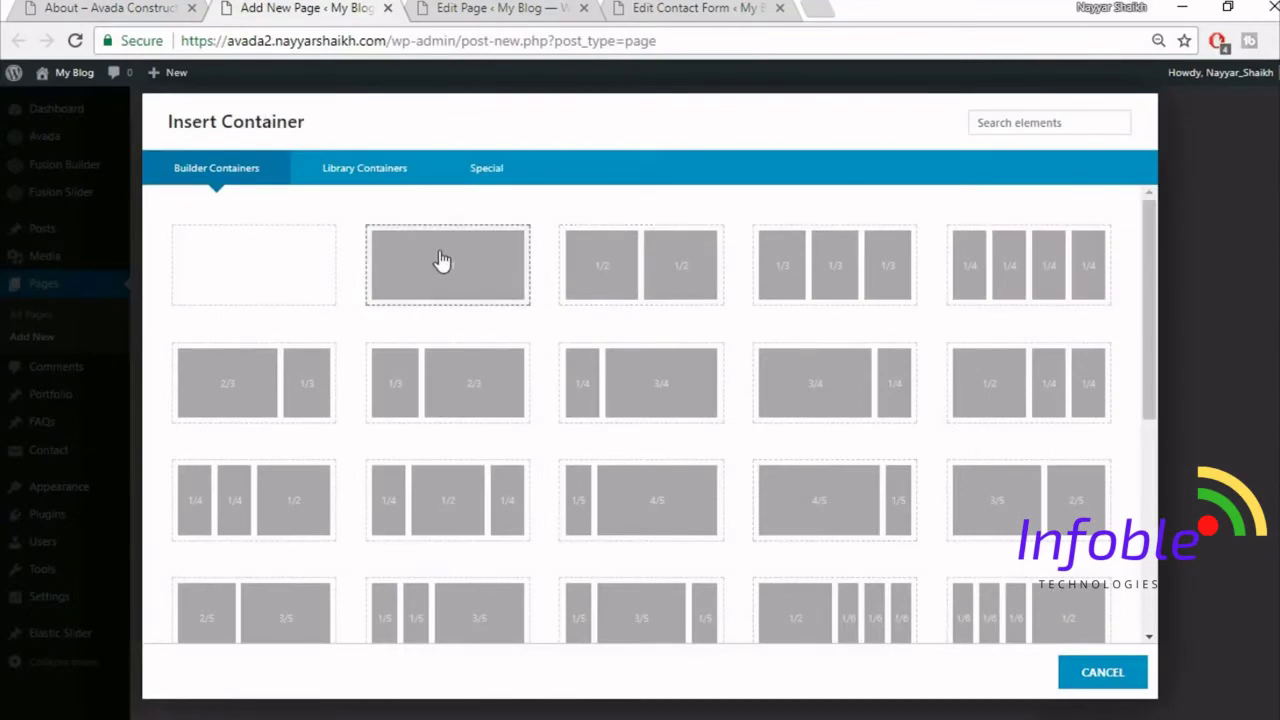
pyautogui.click(443, 263)
pyautogui.scroll(-3, 867, 600)
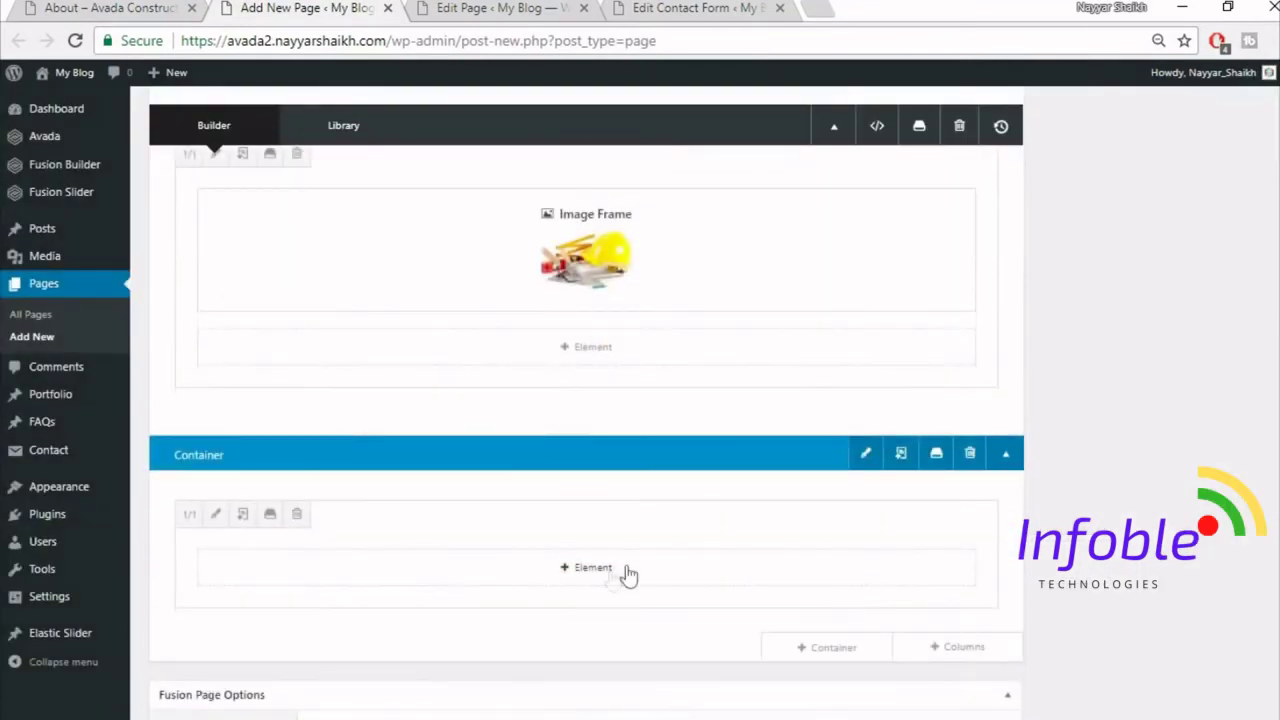
pyautogui.click(593, 567)
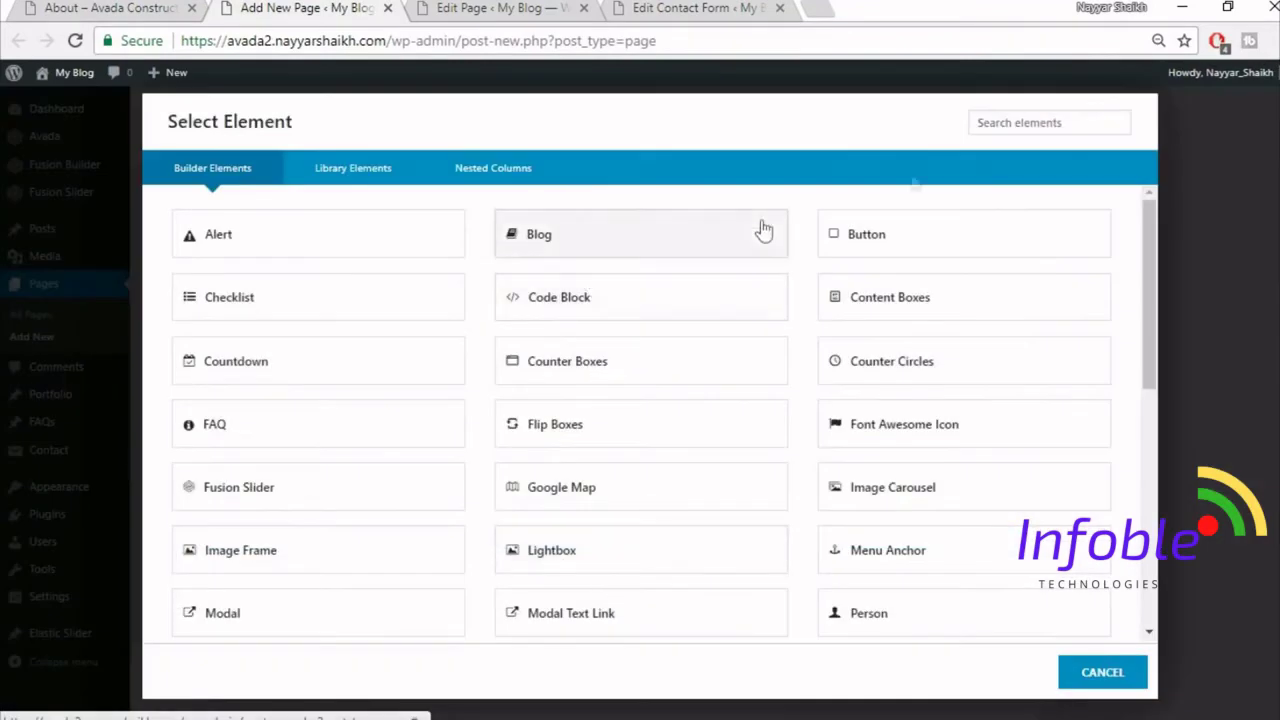
pyautogui.write('sec')
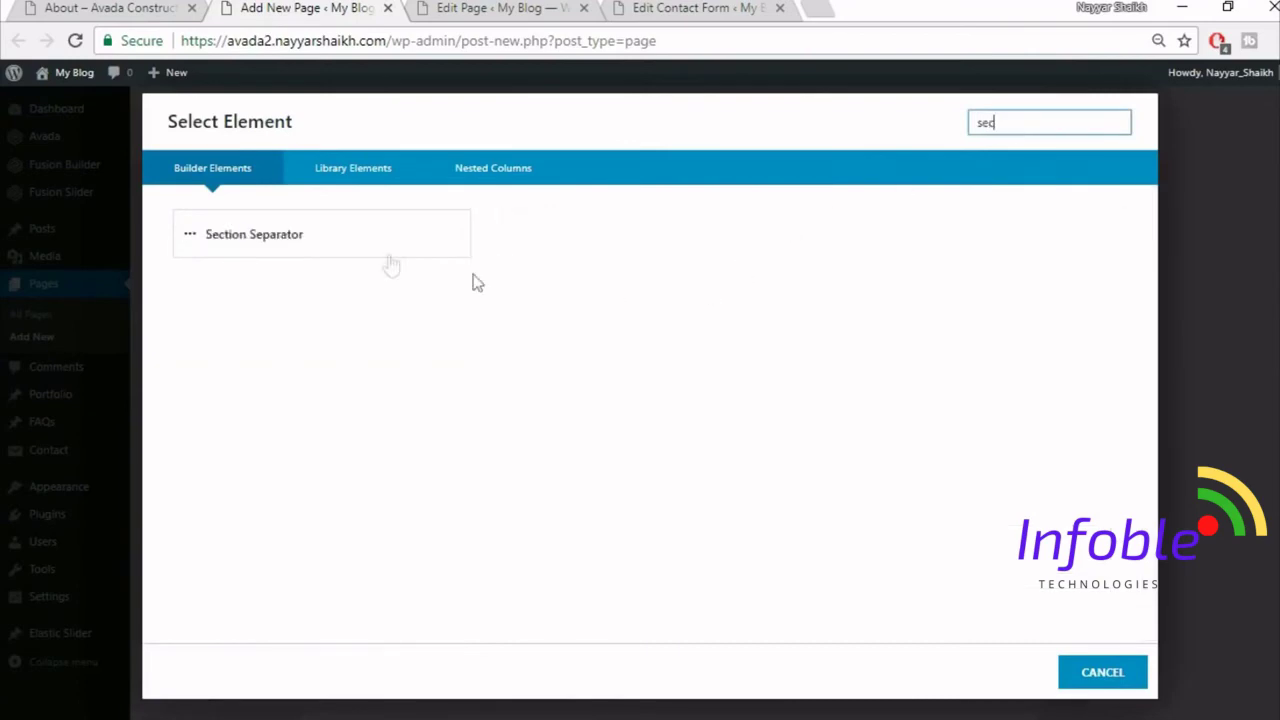
pyautogui.click(385, 245)
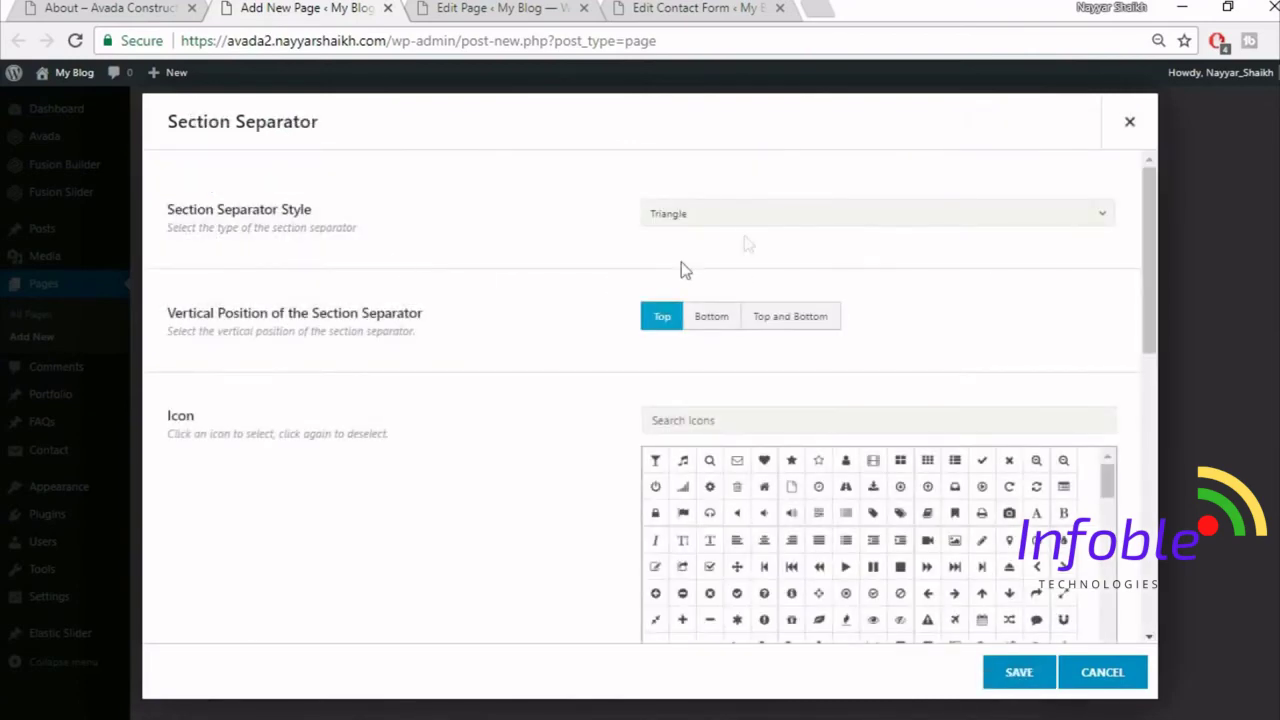
# - Set the separator style to Big Half Circle positioned at the bottom
pyautogui.click(754, 218)
pyautogui.click(776, 381)
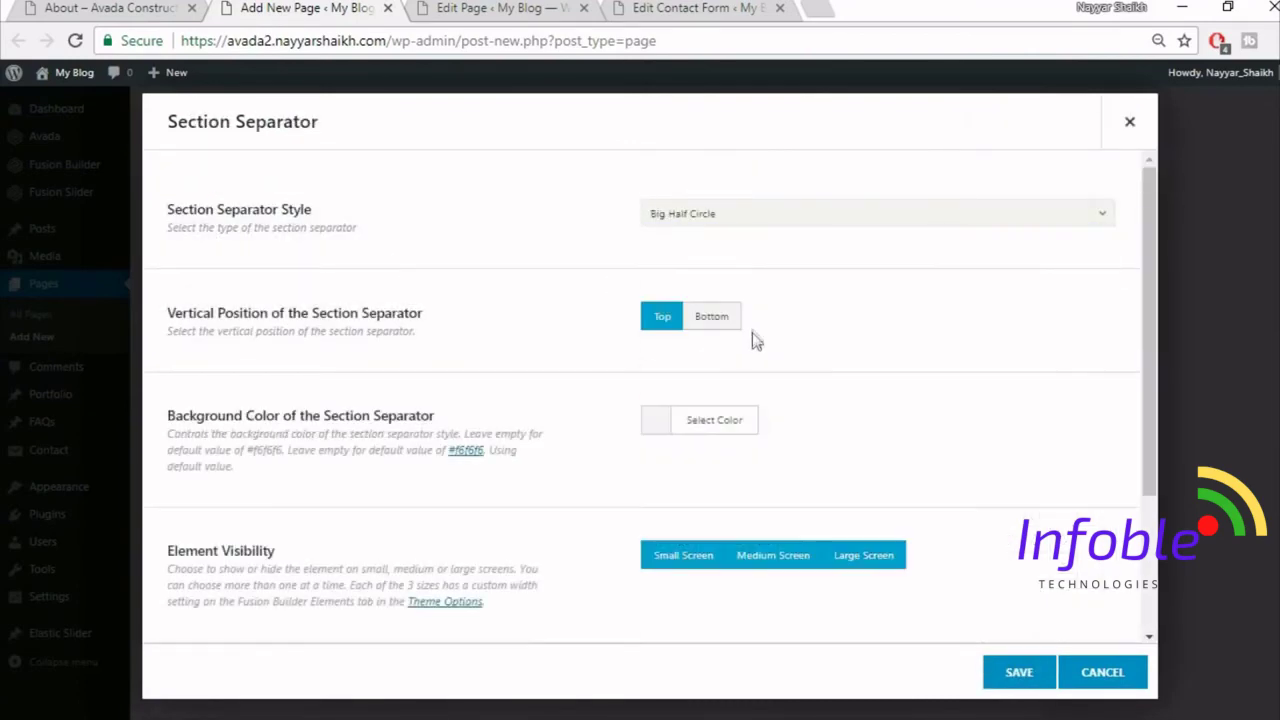
pyautogui.click(737, 320)
pyautogui.click(67, 8)
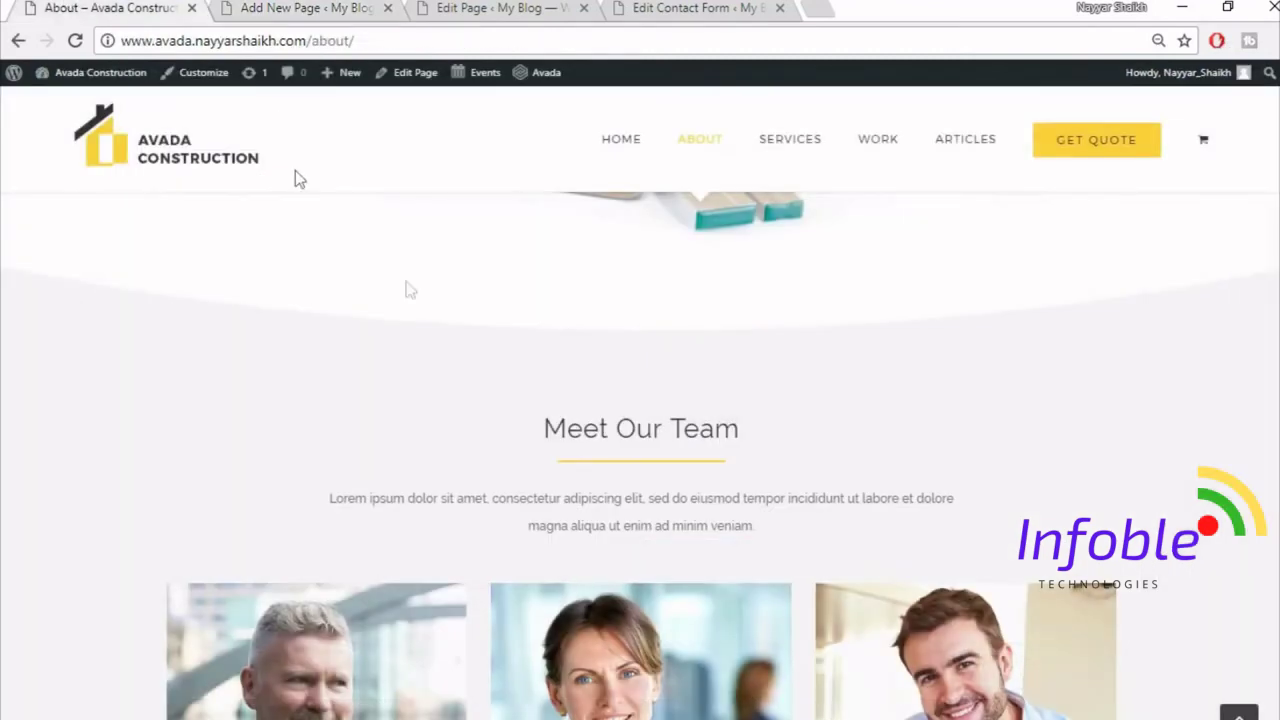
pyautogui.scroll(1, 482, 327)
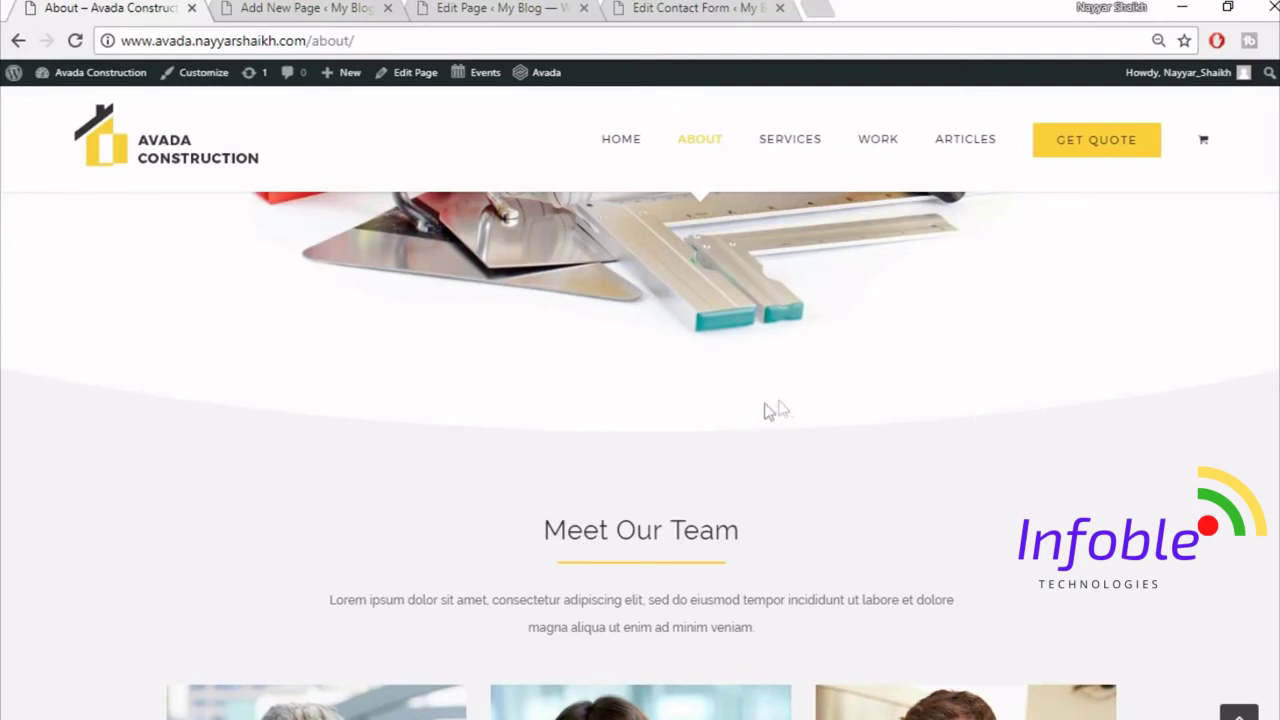
pyautogui.click(325, 7)
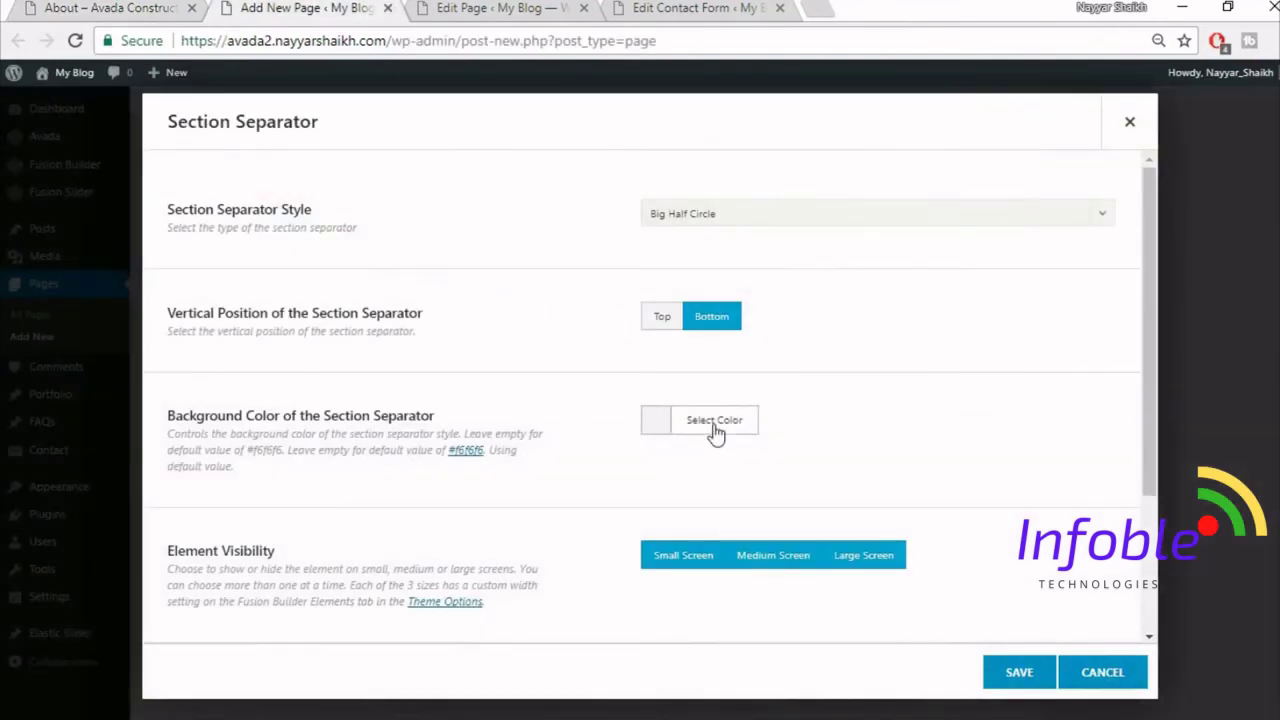
# - Give the separator a white background, save it, and compare with the demo About page
pyautogui.click(715, 428)
pyautogui.scroll(-1, 766, 514)
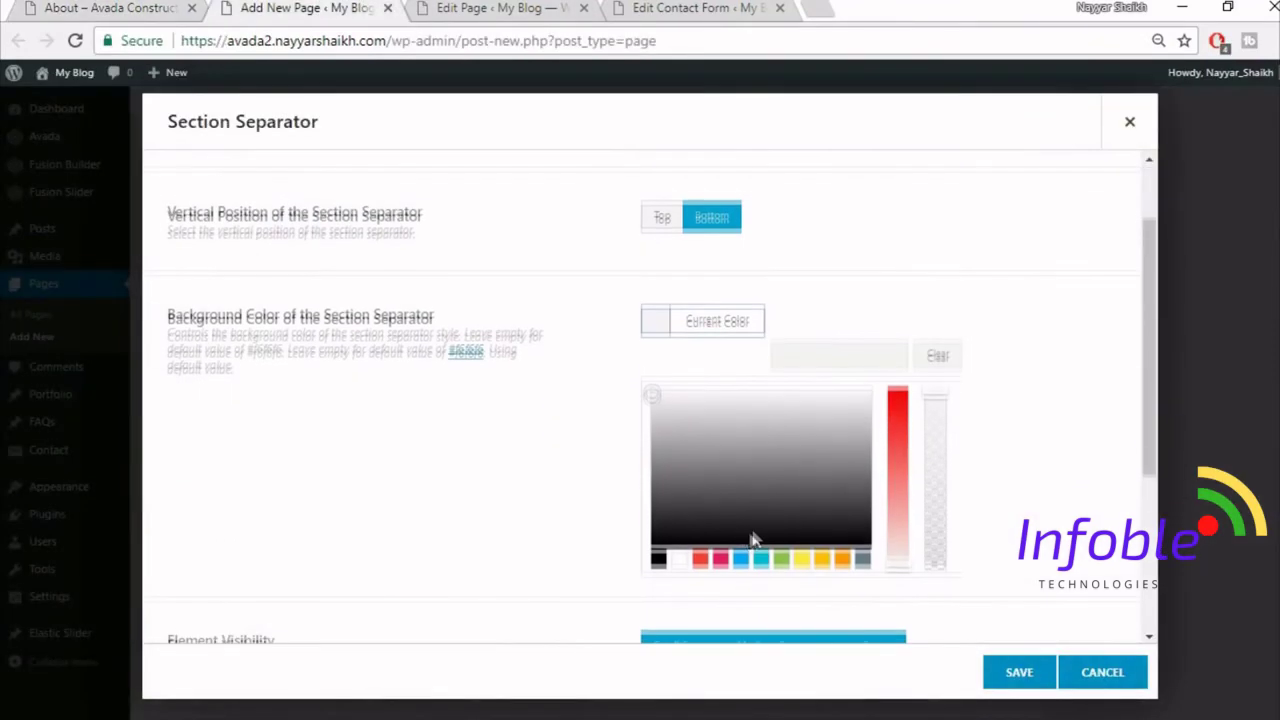
pyautogui.click(679, 558)
pyautogui.click(543, 491)
pyautogui.scroll(-1, 543, 491)
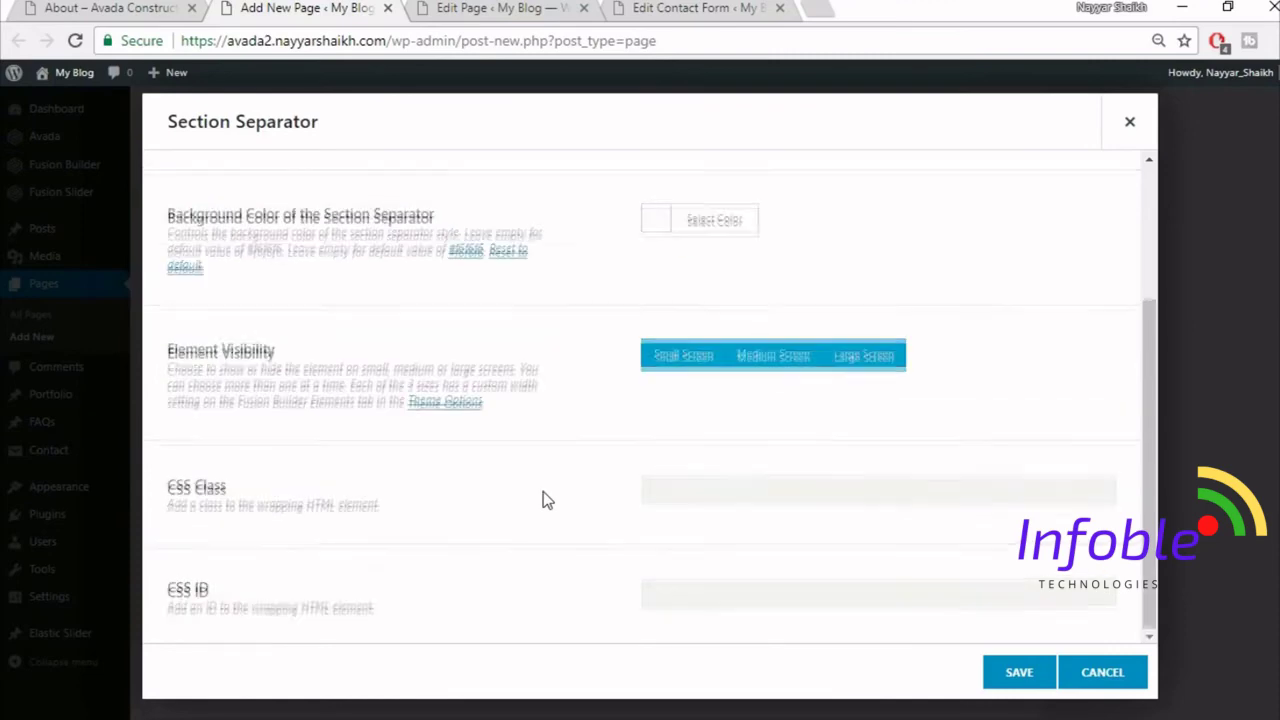
pyautogui.click(1019, 672)
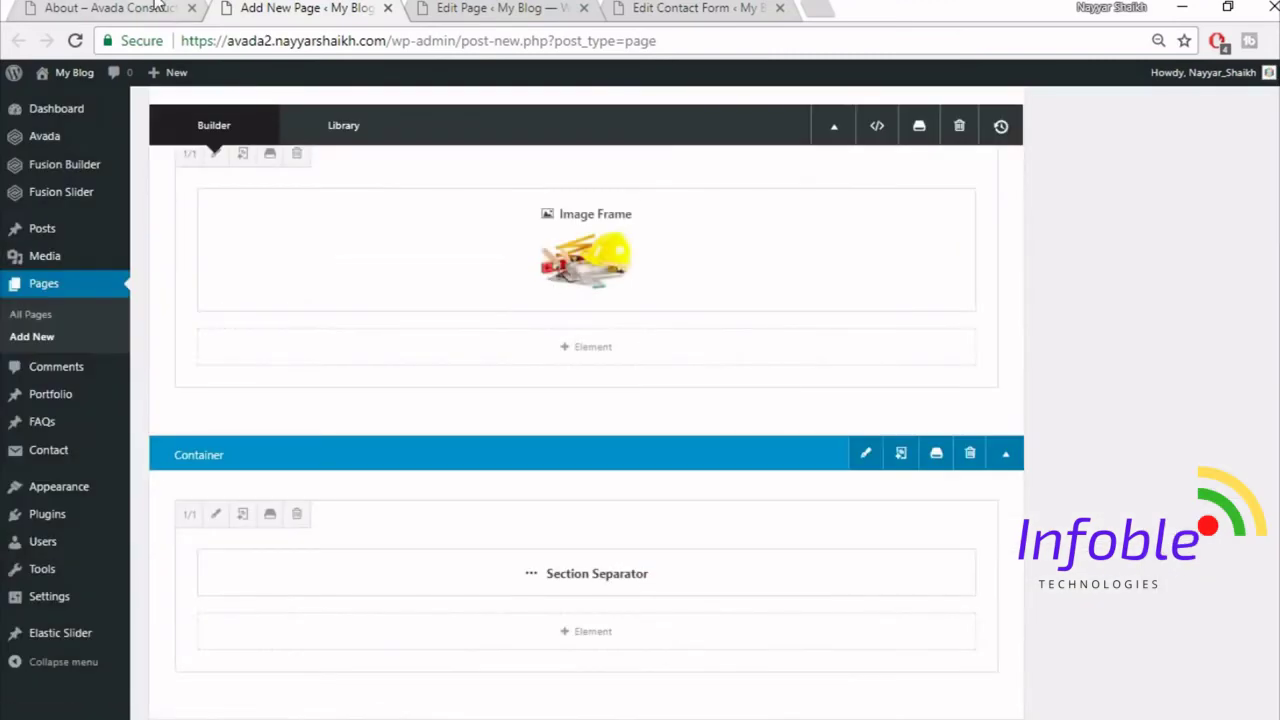
pyautogui.click(155, 7)
pyautogui.scroll(-1, 657, 434)
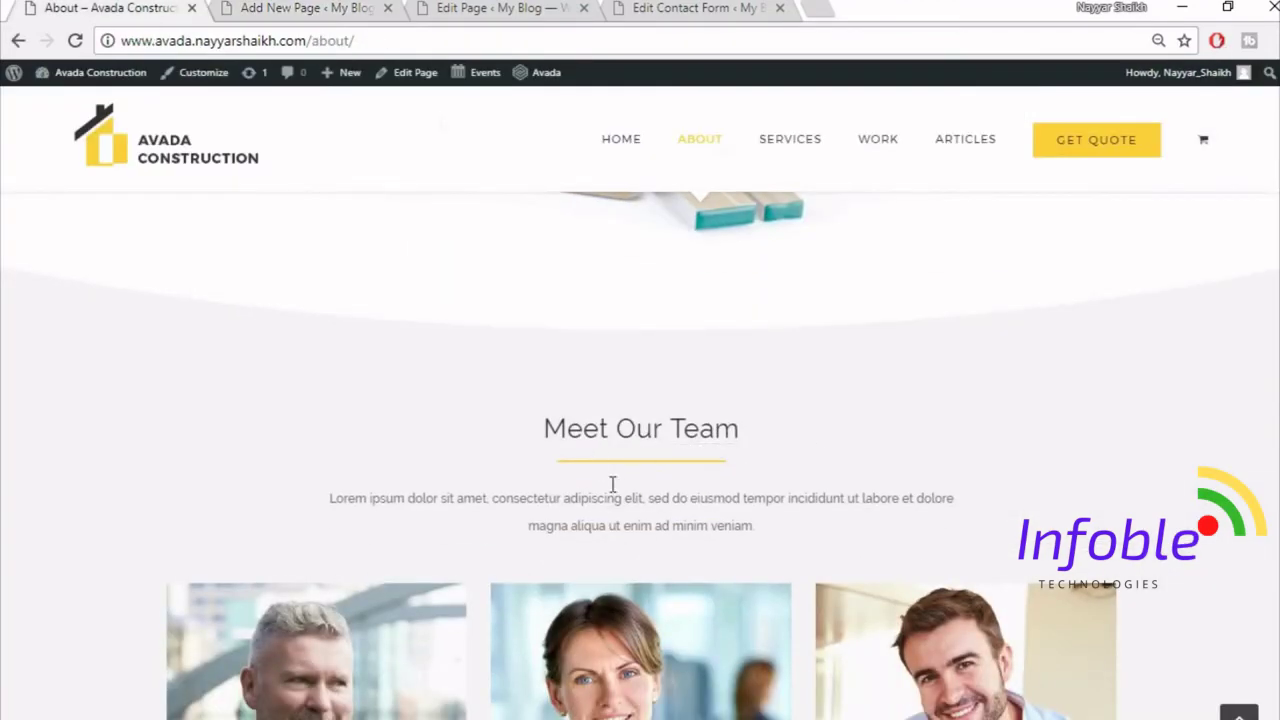
pyautogui.click(305, 8)
pyautogui.scroll(-5, 1023, 437)
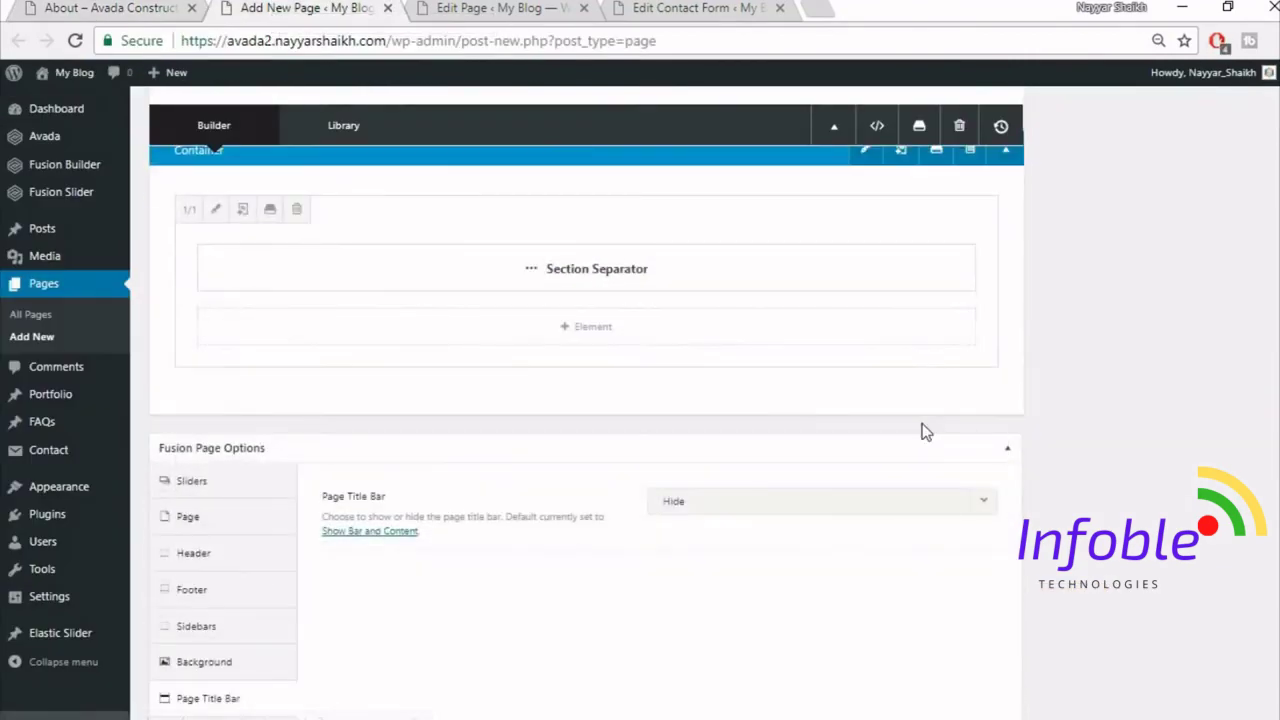
pyautogui.click(150, 8)
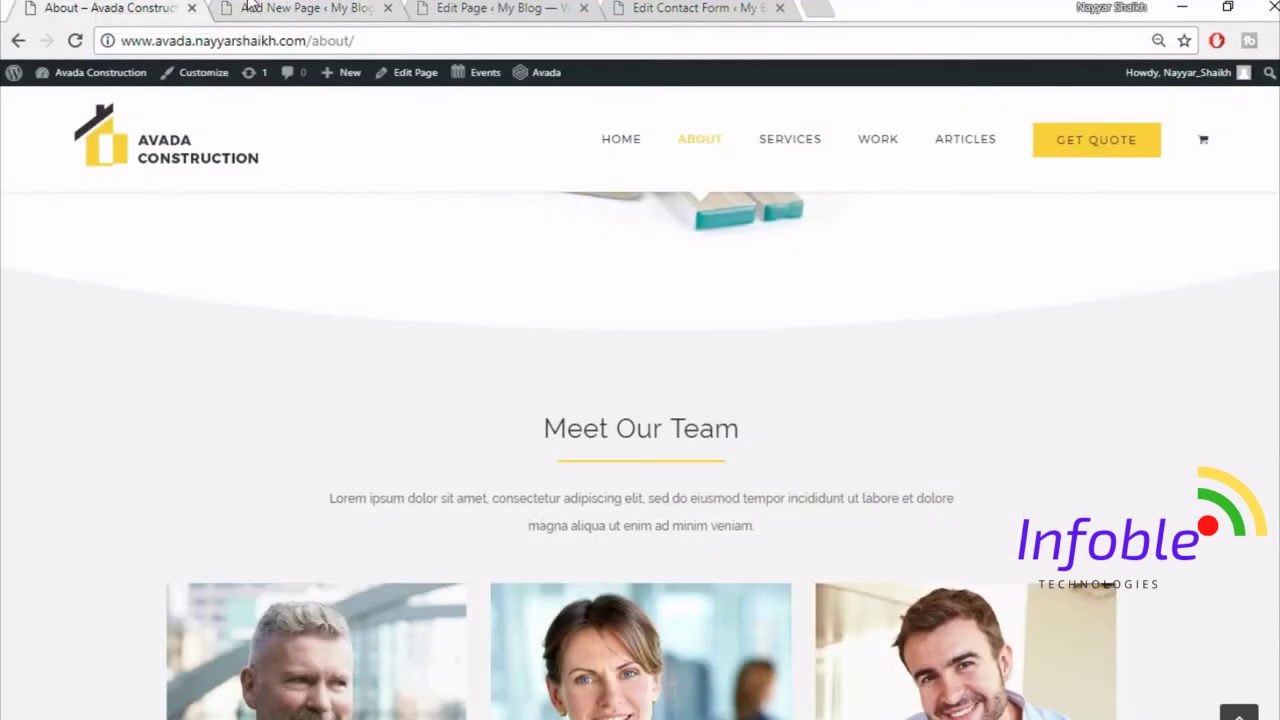
# - Insert another saved Title library container below the separator
pyautogui.click(252, 7)
pyautogui.click(849, 410)
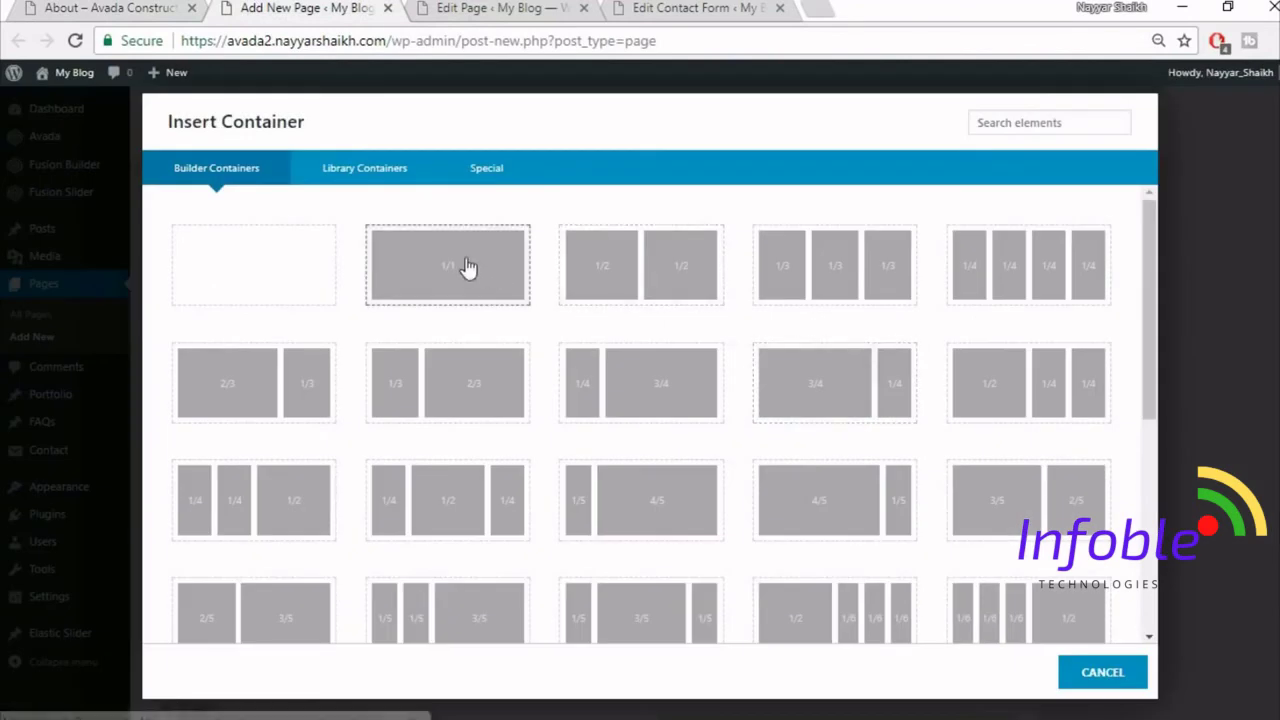
pyautogui.click(384, 170)
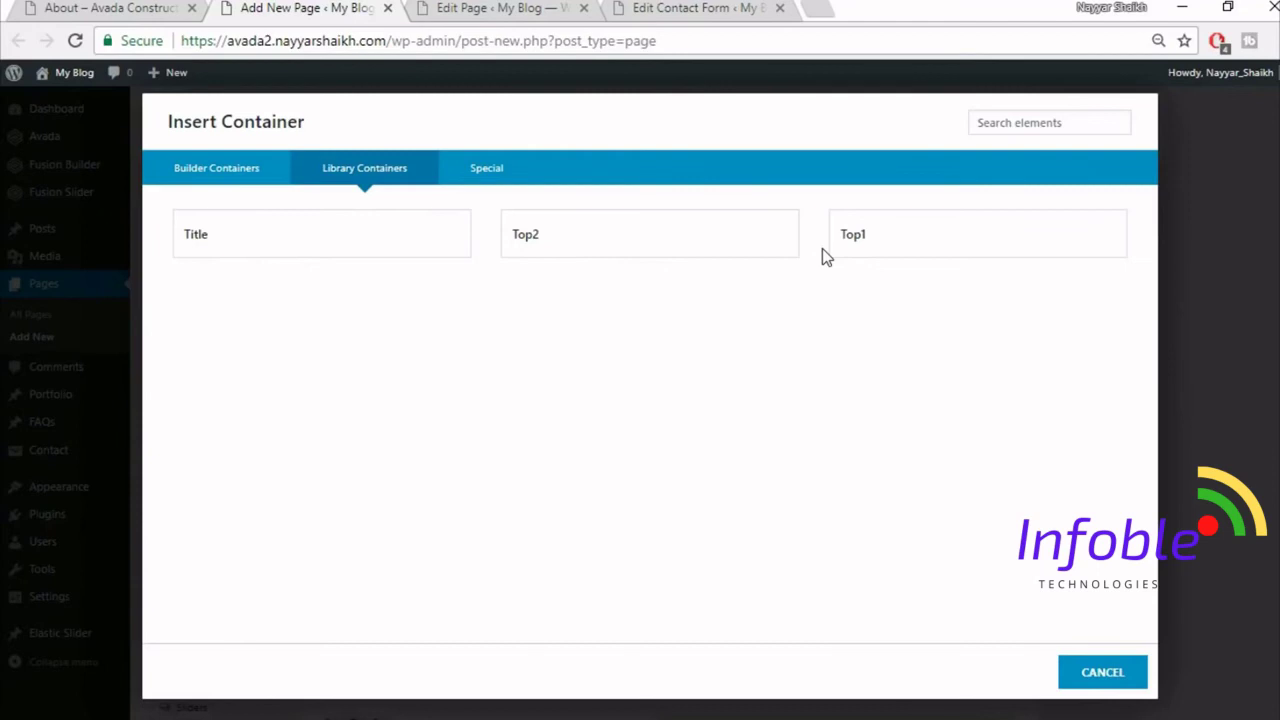
pyautogui.click(335, 254)
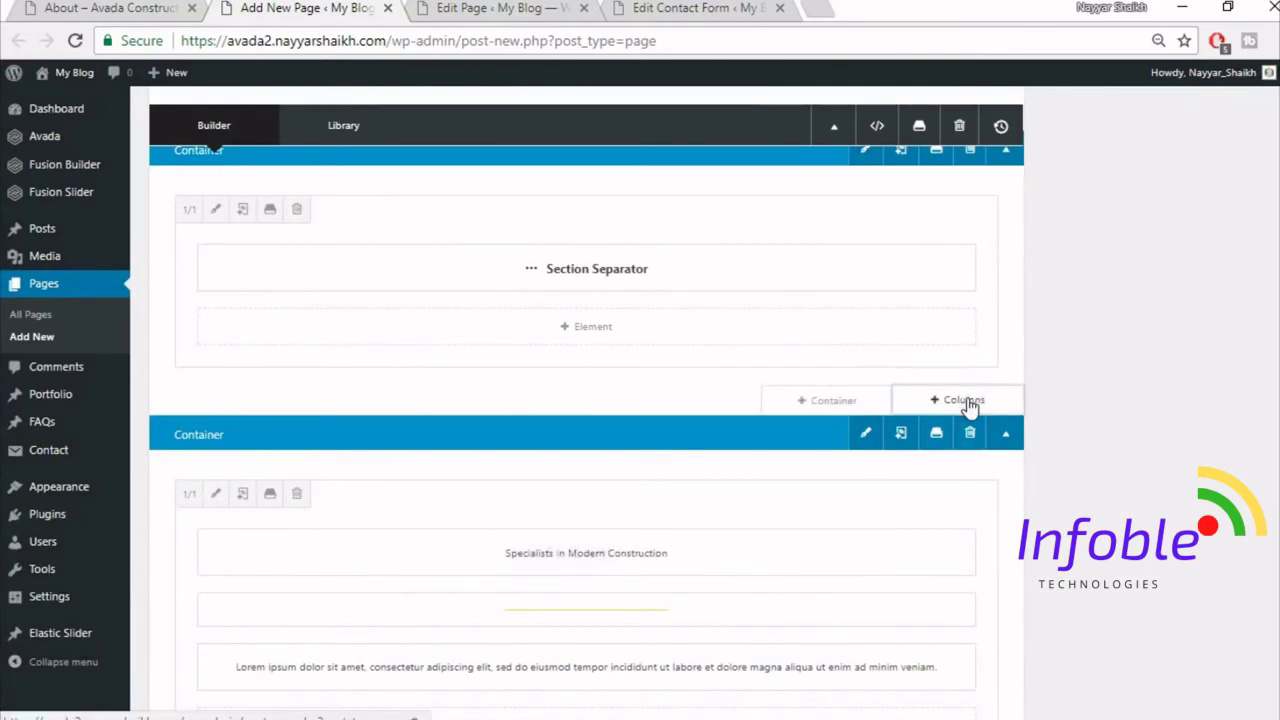
# - Move the Specialists heading and yellow line into a new 1/1 column, deleting the empty container
pyautogui.click(960, 405)
pyautogui.click(297, 274)
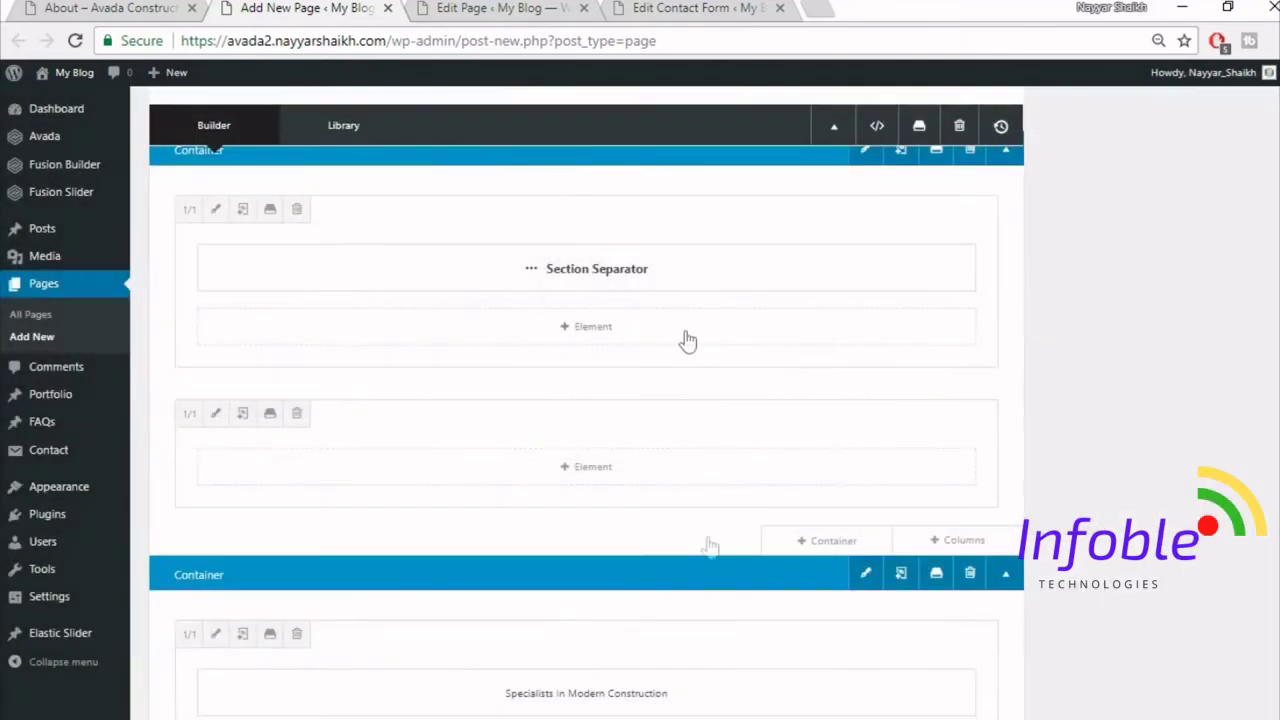
pyautogui.scroll(-1, 715, 653)
pyautogui.moveTo(721, 574); pyautogui.dragTo(710, 362)
pyautogui.moveTo(745, 664); pyautogui.dragTo(697, 430)
pyautogui.moveTo(737, 700); pyautogui.dragTo(731, 500)
pyautogui.scroll(-2, 1003, 557)
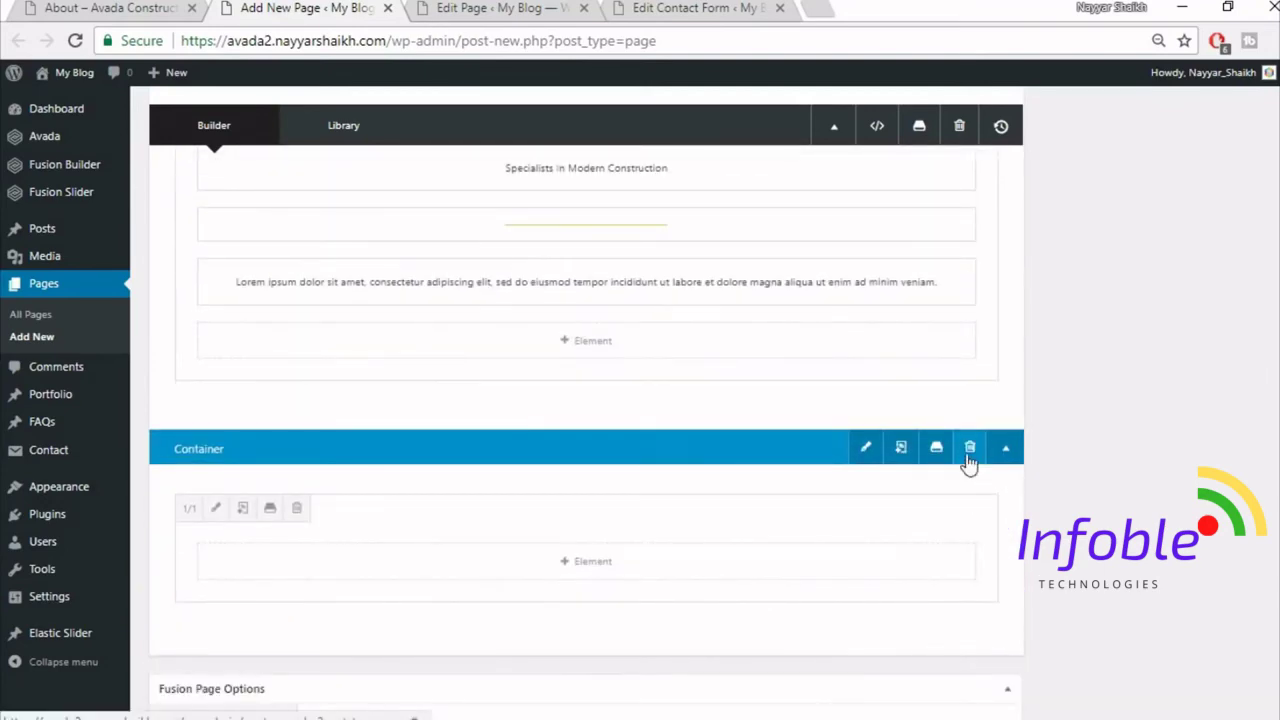
pyautogui.click(969, 447)
pyautogui.scroll(2, 1097, 586)
# - Add a row of three equal 1/3 columns after checking the demo's team section
pyautogui.click(168, 16)
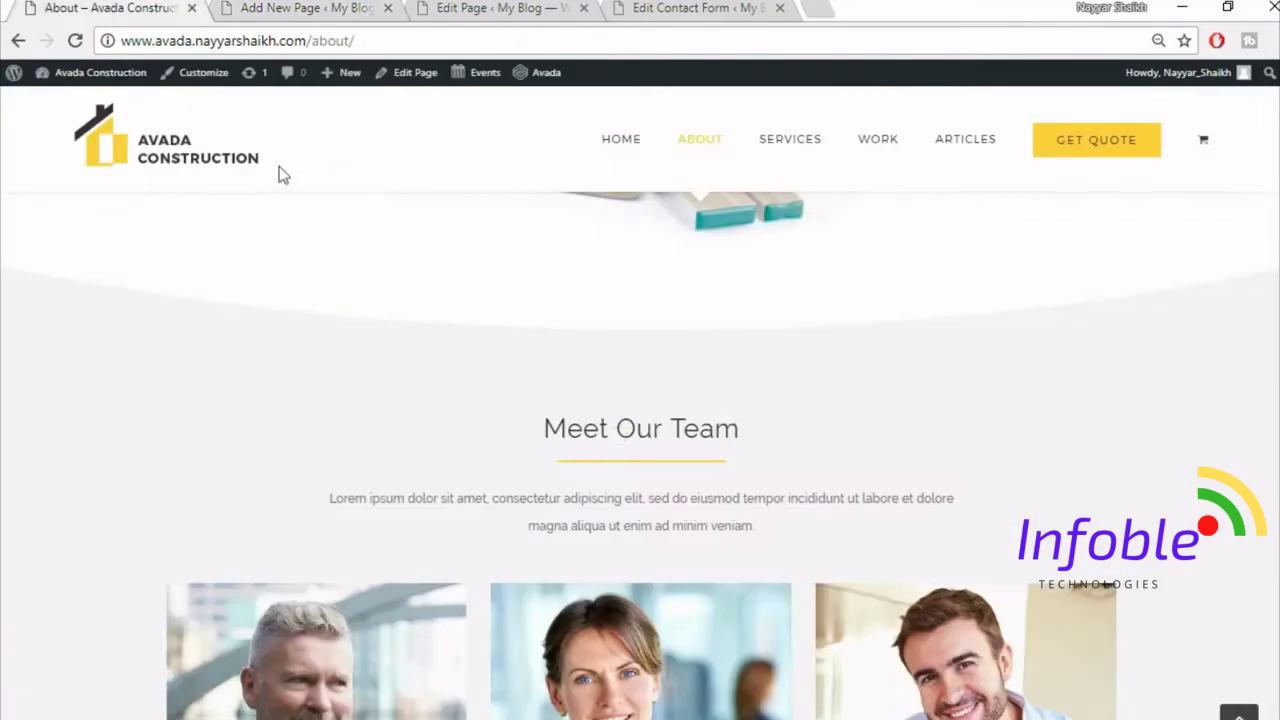
pyautogui.scroll(-2, 731, 523)
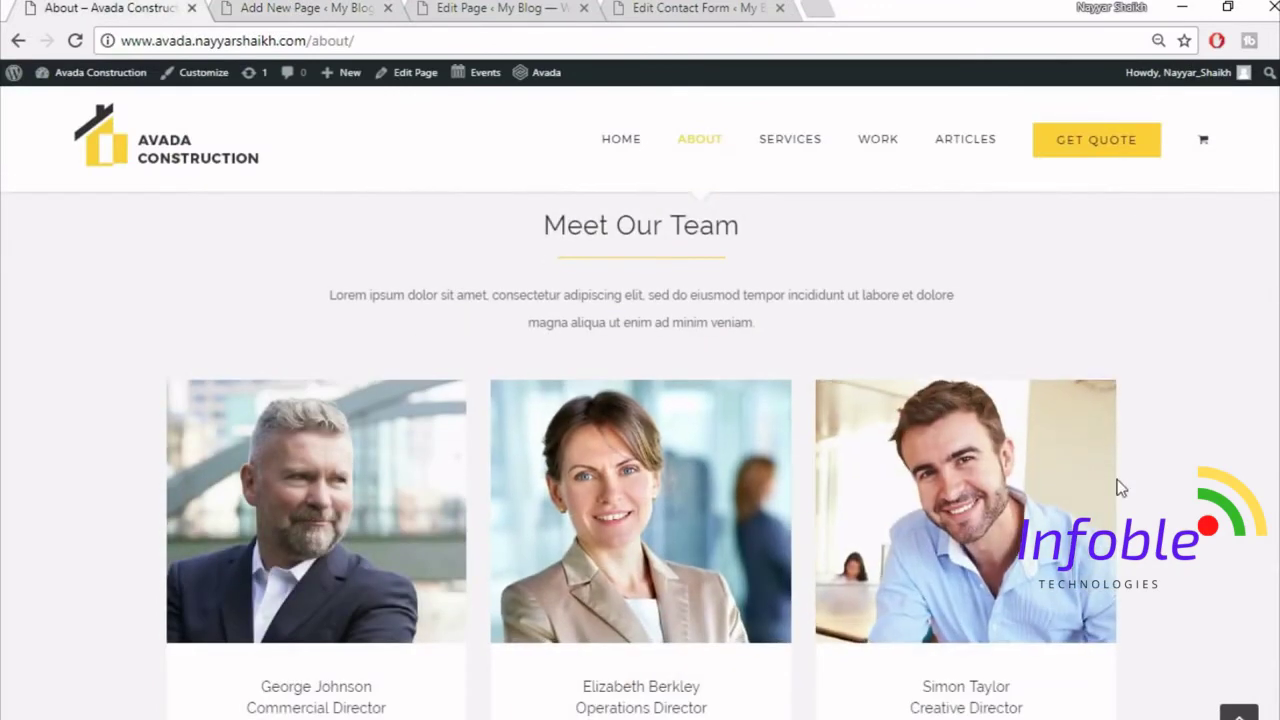
pyautogui.scroll(-1, 1117, 486)
pyautogui.click(320, 7)
pyautogui.click(955, 615)
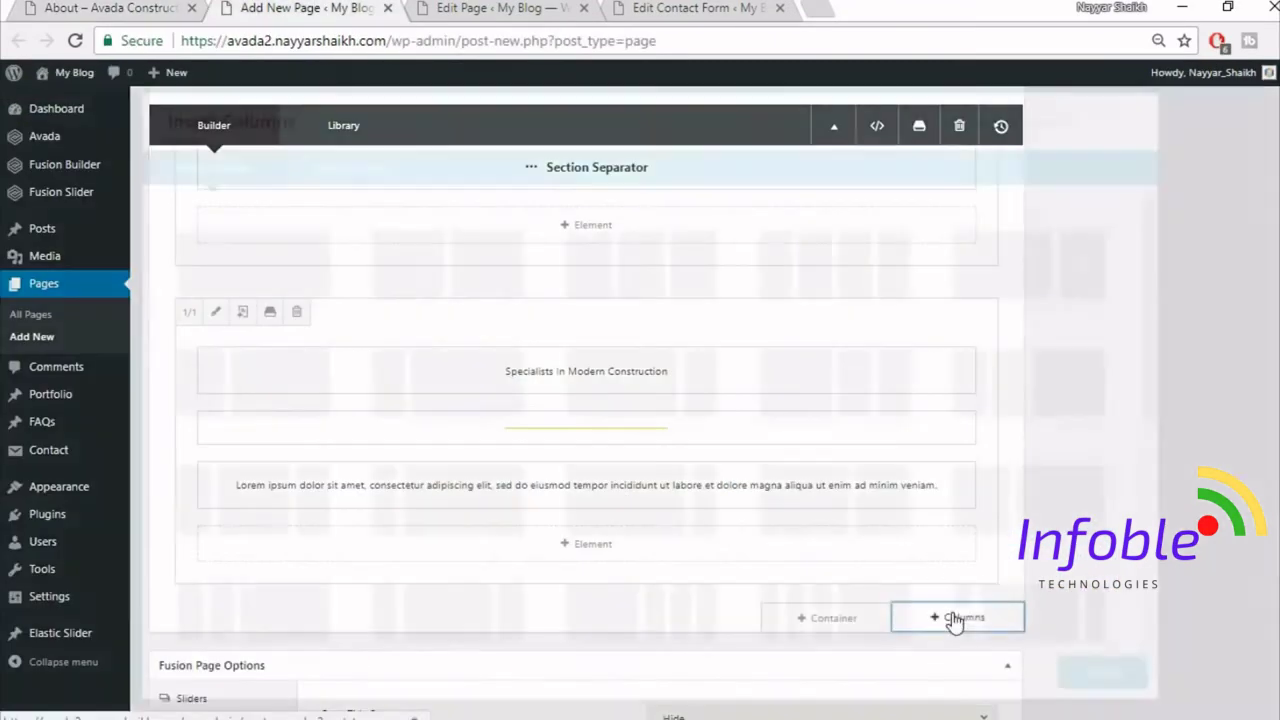
pyautogui.click(665, 270)
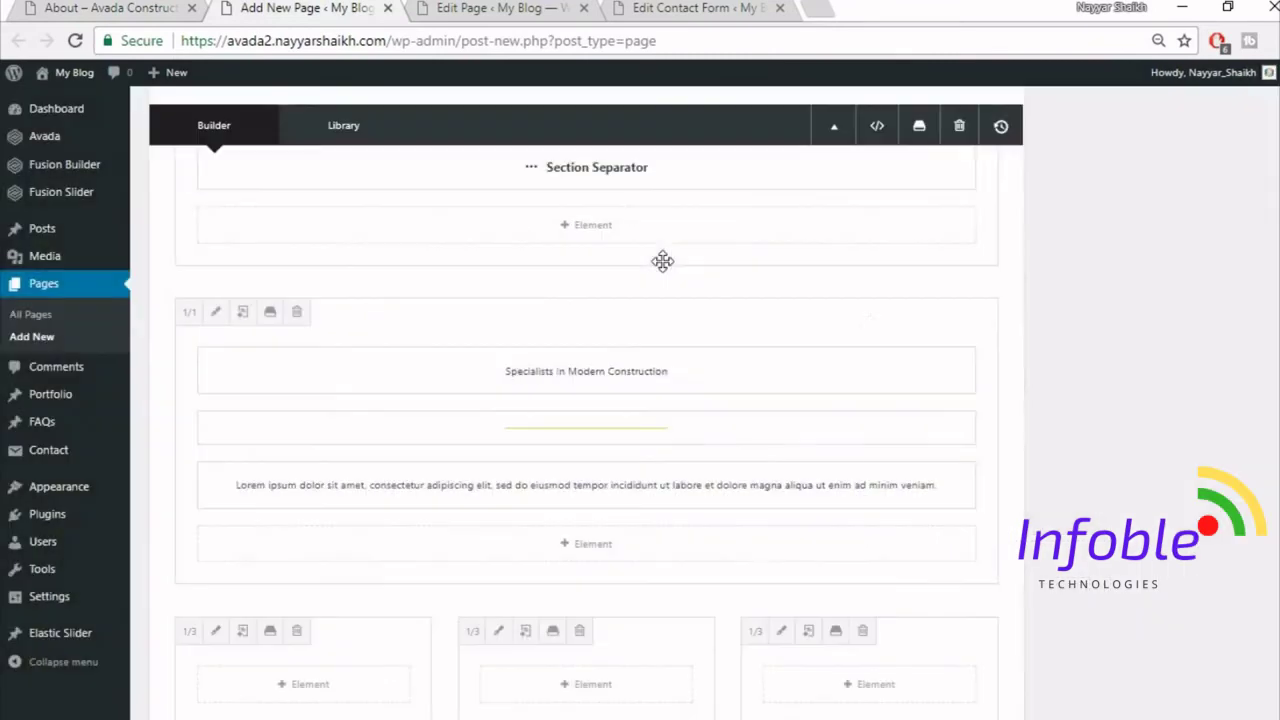
pyautogui.scroll(-2, 786, 509)
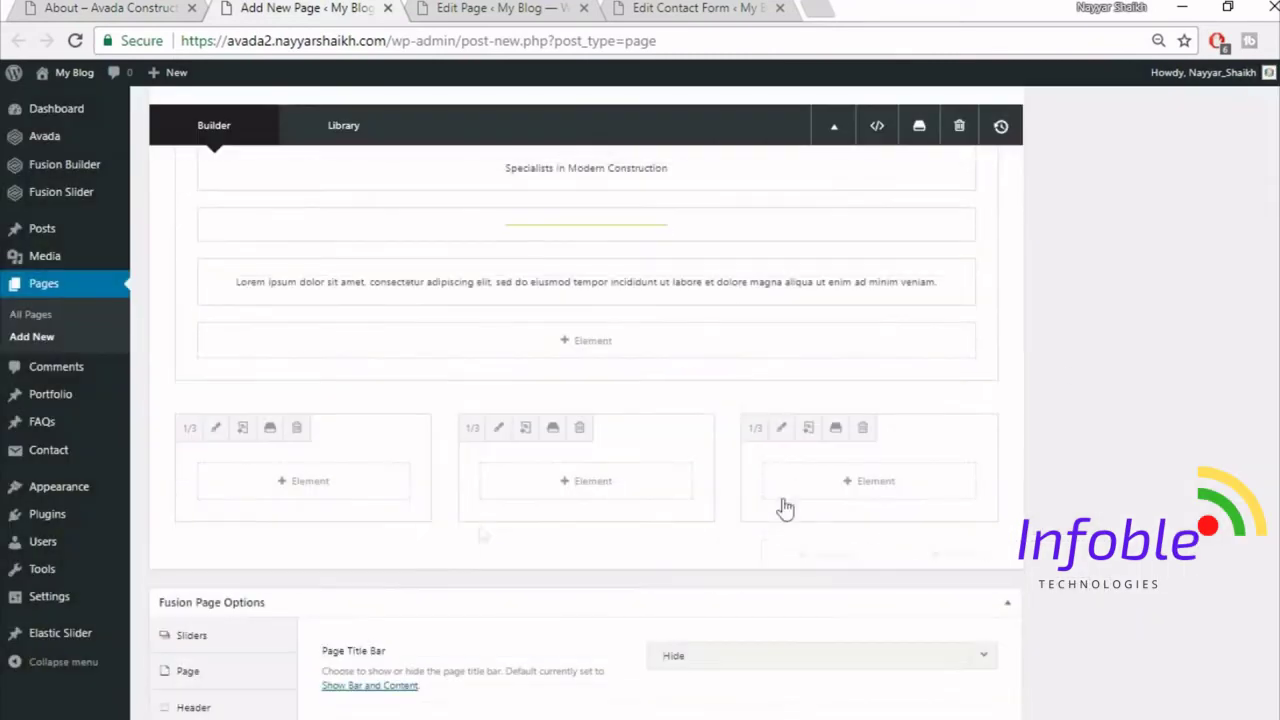
pyautogui.click(337, 486)
# - Add a Person element via the 'per' search and take the first team member's name from the About page
pyautogui.click(1010, 116)
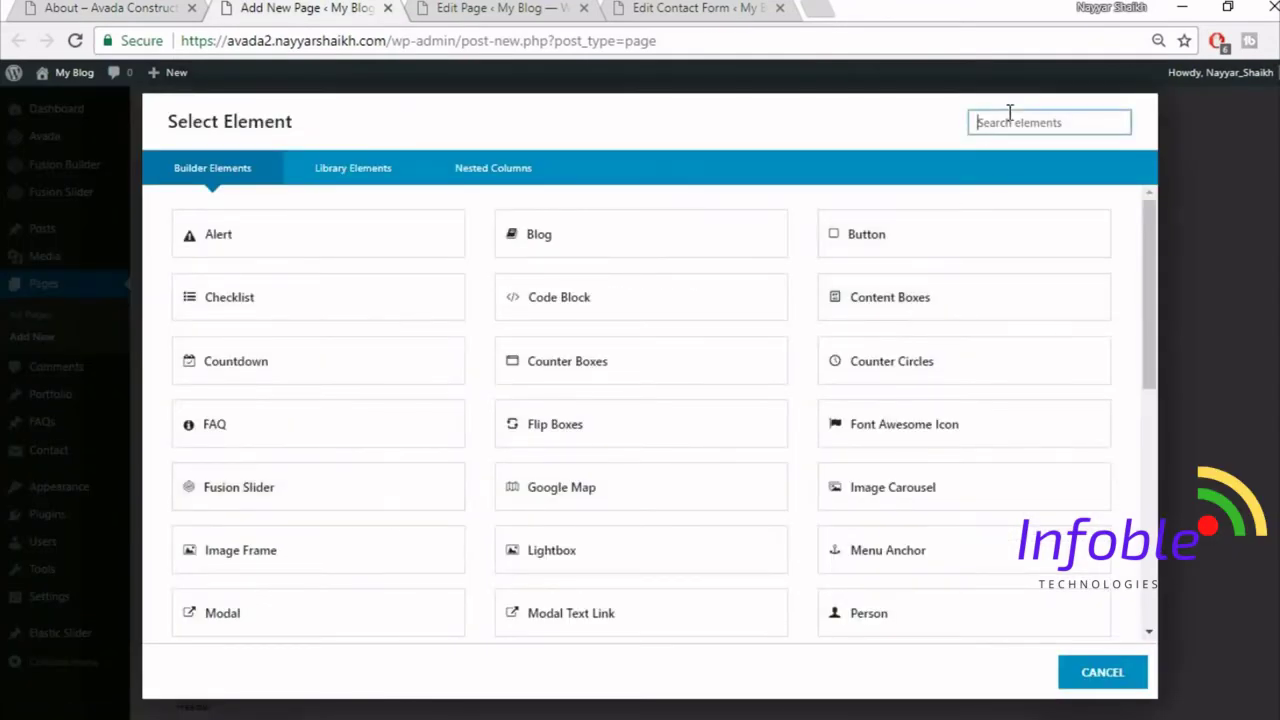
pyautogui.write('per')
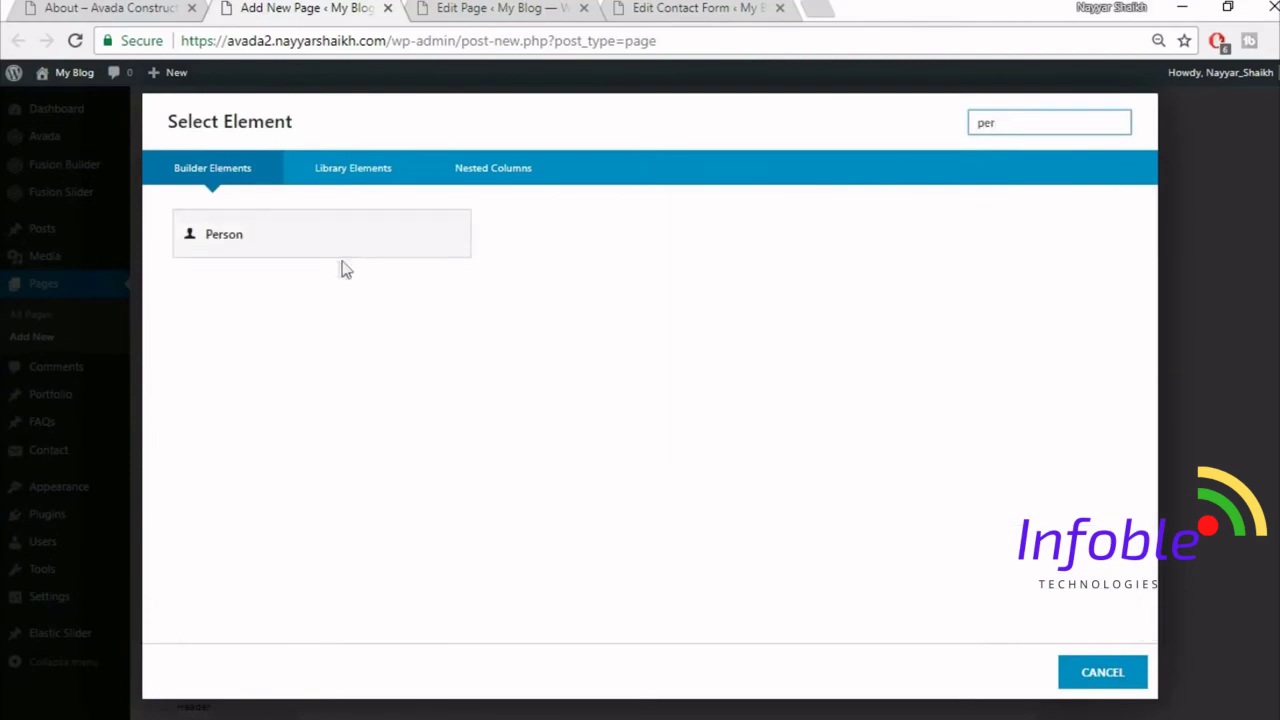
pyautogui.click(353, 259)
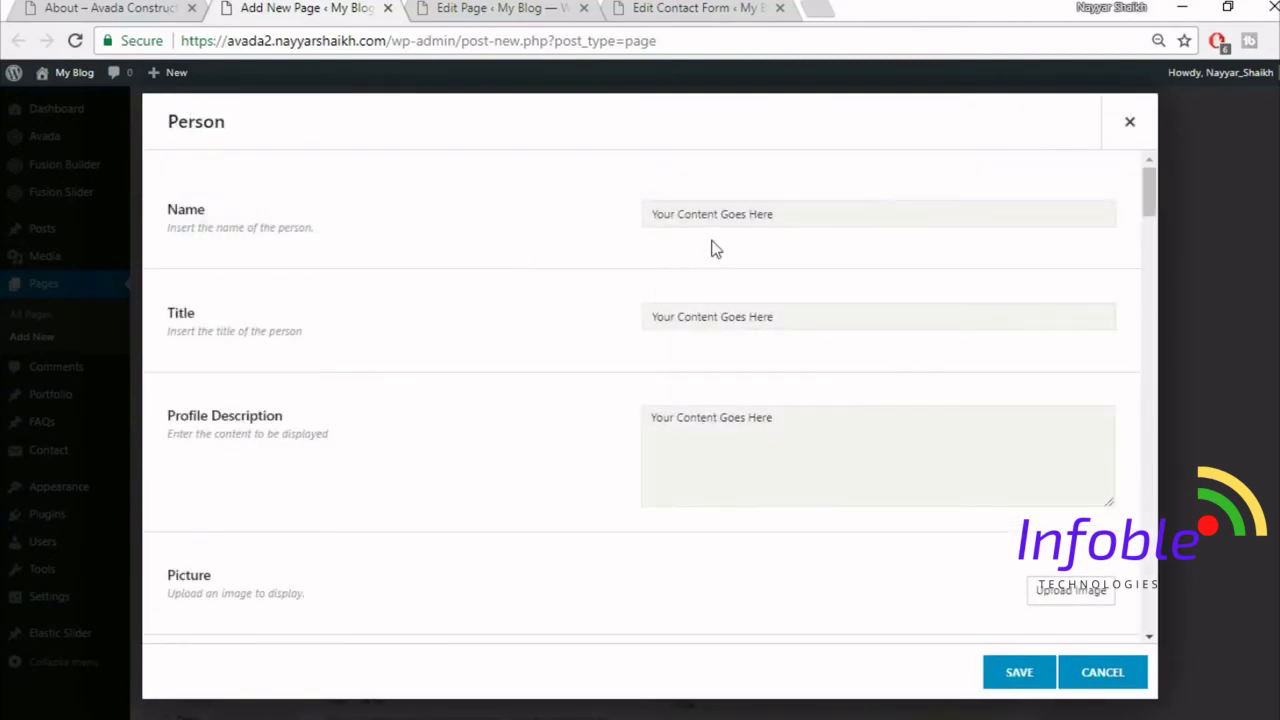
pyautogui.click(157, 5)
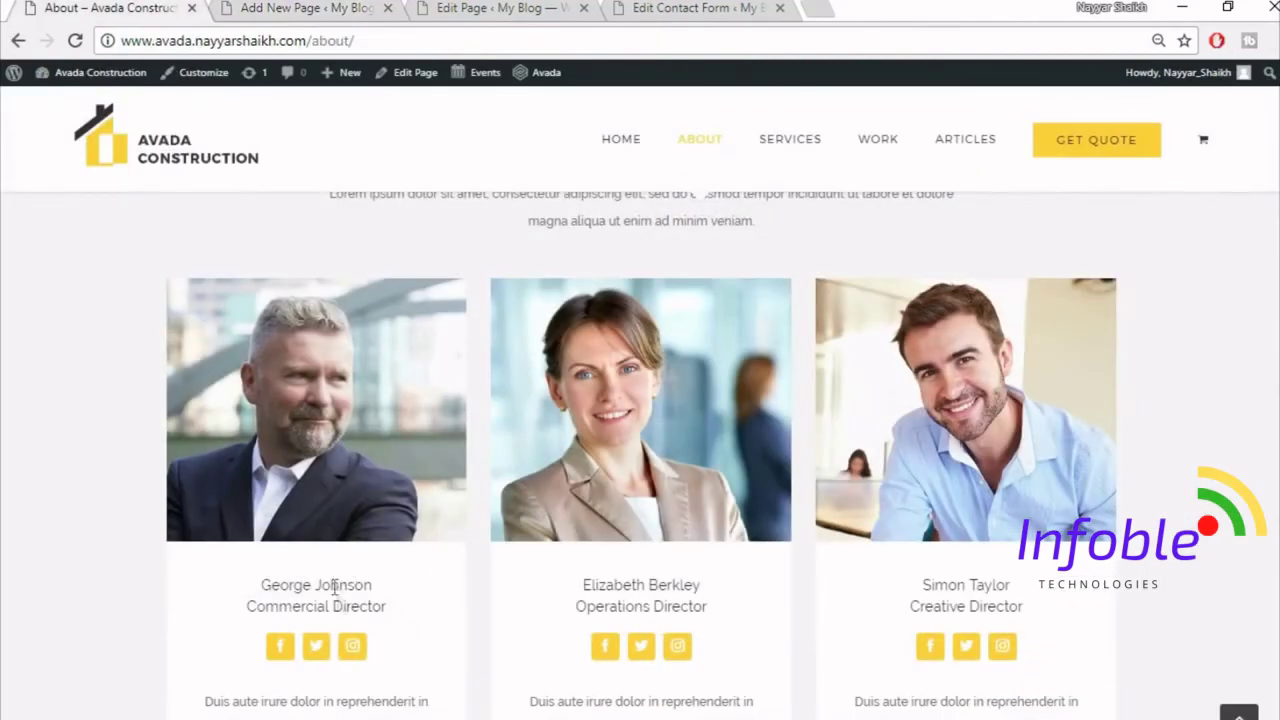
pyautogui.moveTo(316, 585); pyautogui.dragTo(261, 585)
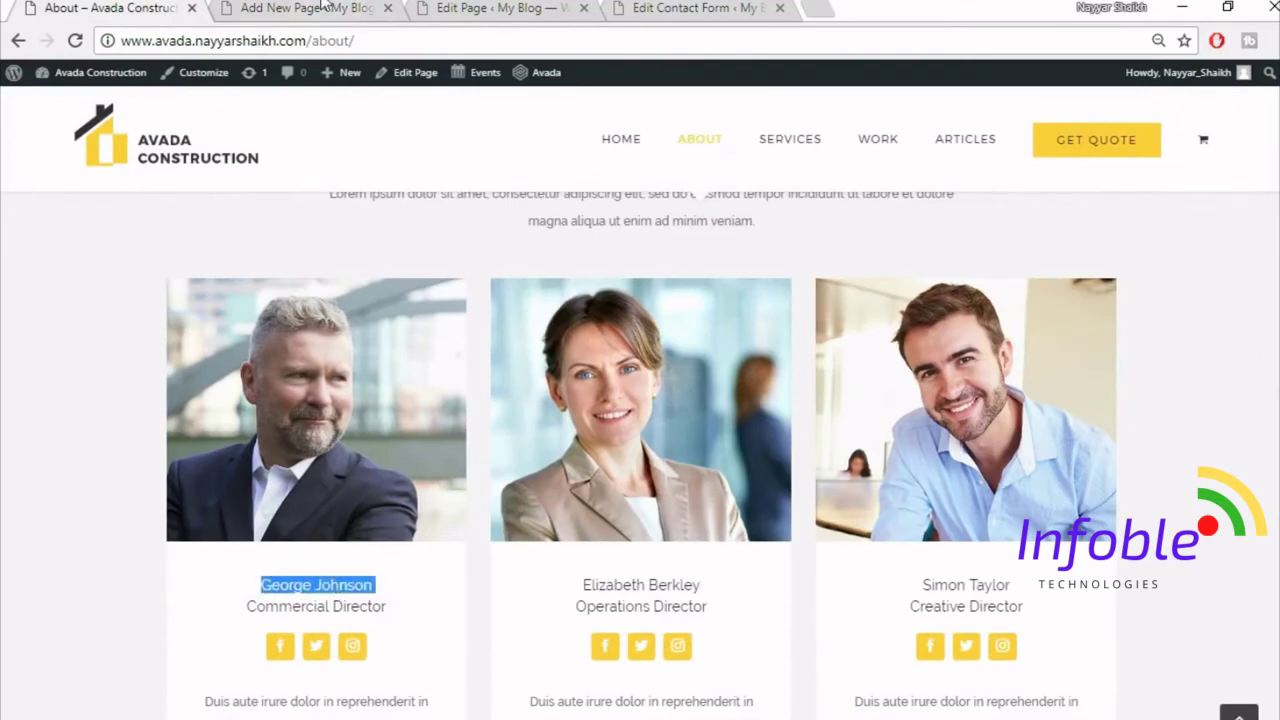
pyautogui.click(326, 7)
# - Set the Person's title to 'Commercial Director', copied from the About page
pyautogui.click(175, 6)
pyautogui.tripleClick(323, 607)
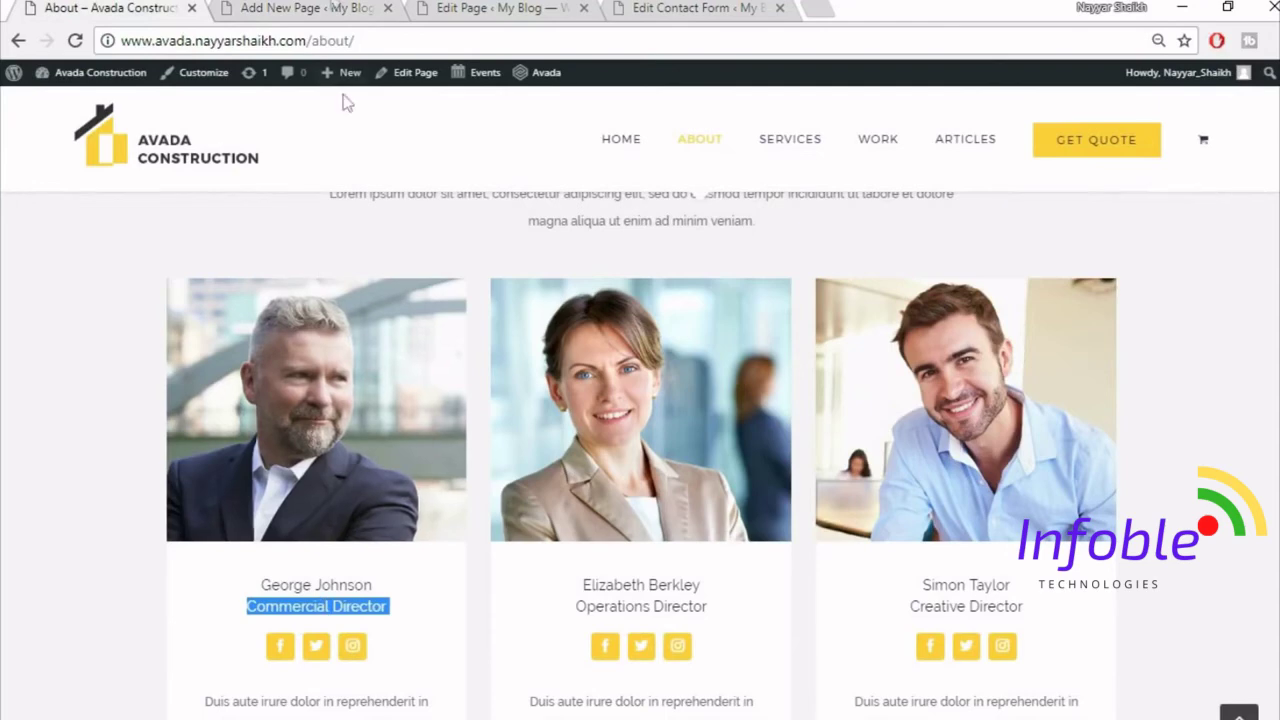
pyautogui.hotkey('ctrl', 'c')
pyautogui.click(330, 7)
pyautogui.click(777, 326)
pyautogui.hotkey('ctrl', 'v')
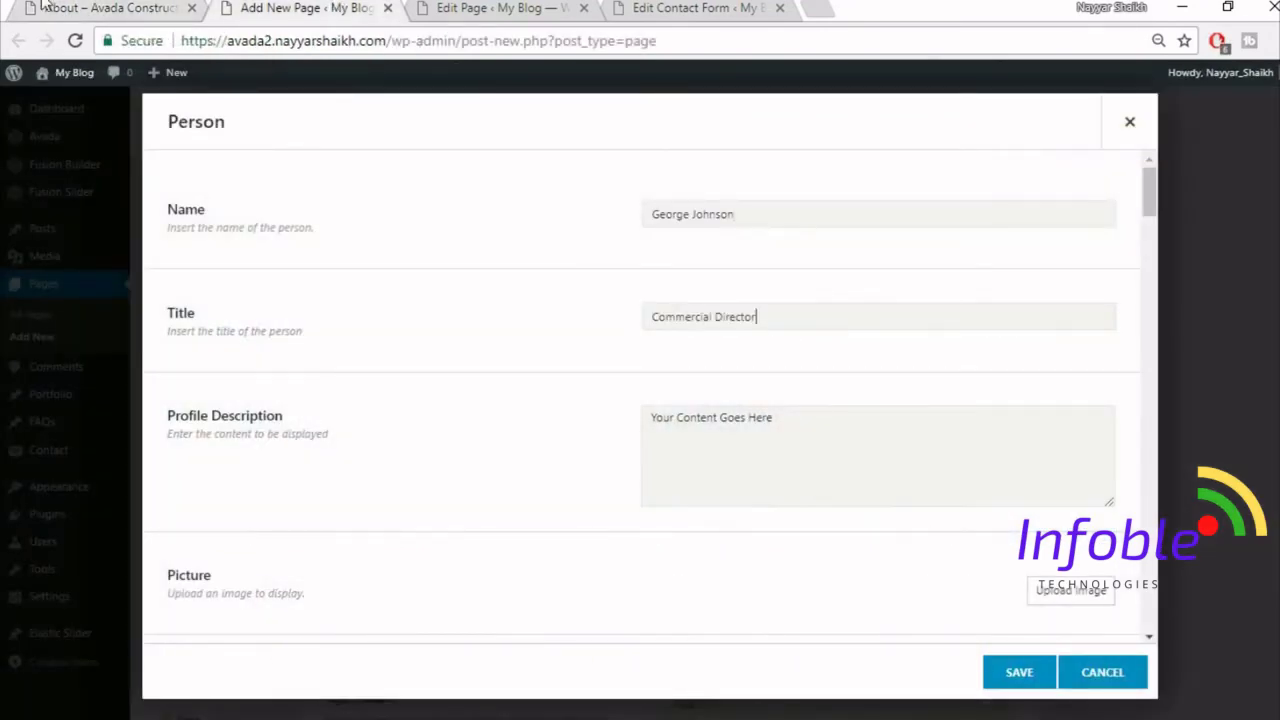
# - Paste the About page's profile paragraph into the Profile Description
pyautogui.click(44, 6)
pyautogui.scroll(-3, 386, 600)
pyautogui.moveTo(206, 397); pyautogui.dragTo(458, 481)
pyautogui.hotkey('ctrl', 'c')
pyautogui.click(330, 7)
pyautogui.click(751, 471)
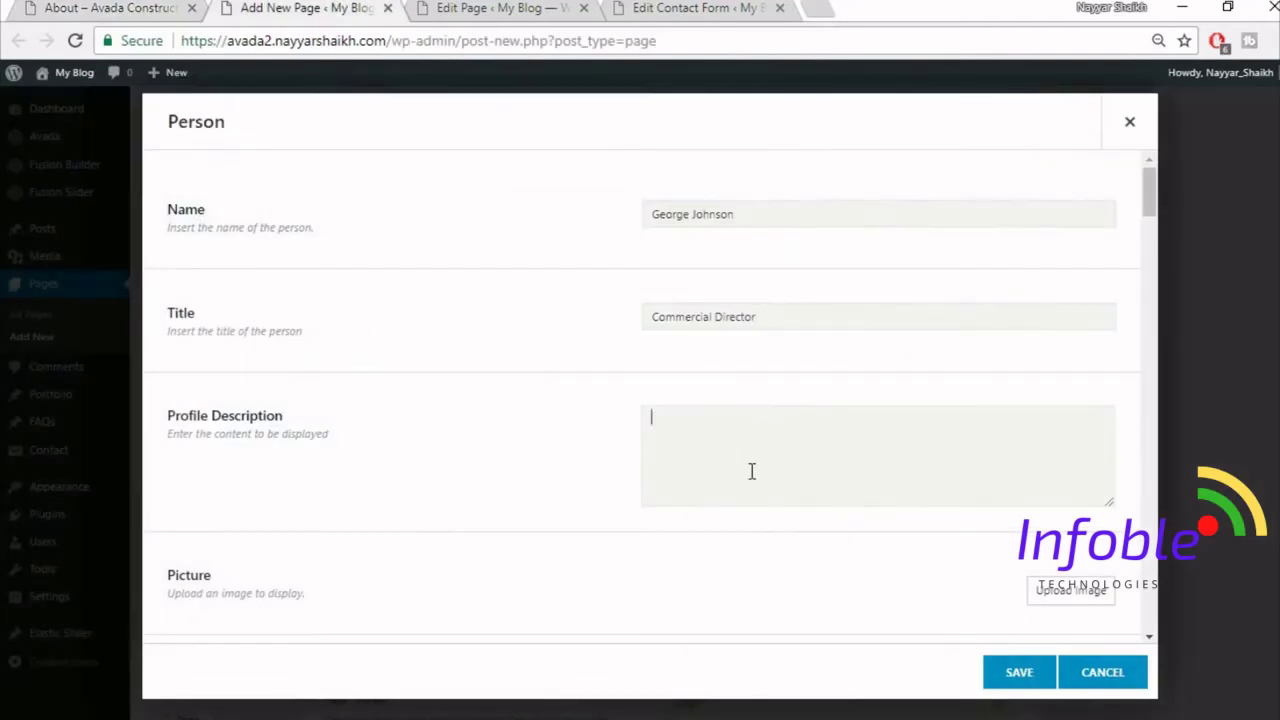
pyautogui.hotkey('ctrl', 'v')
pyautogui.scroll(-2, 1031, 420)
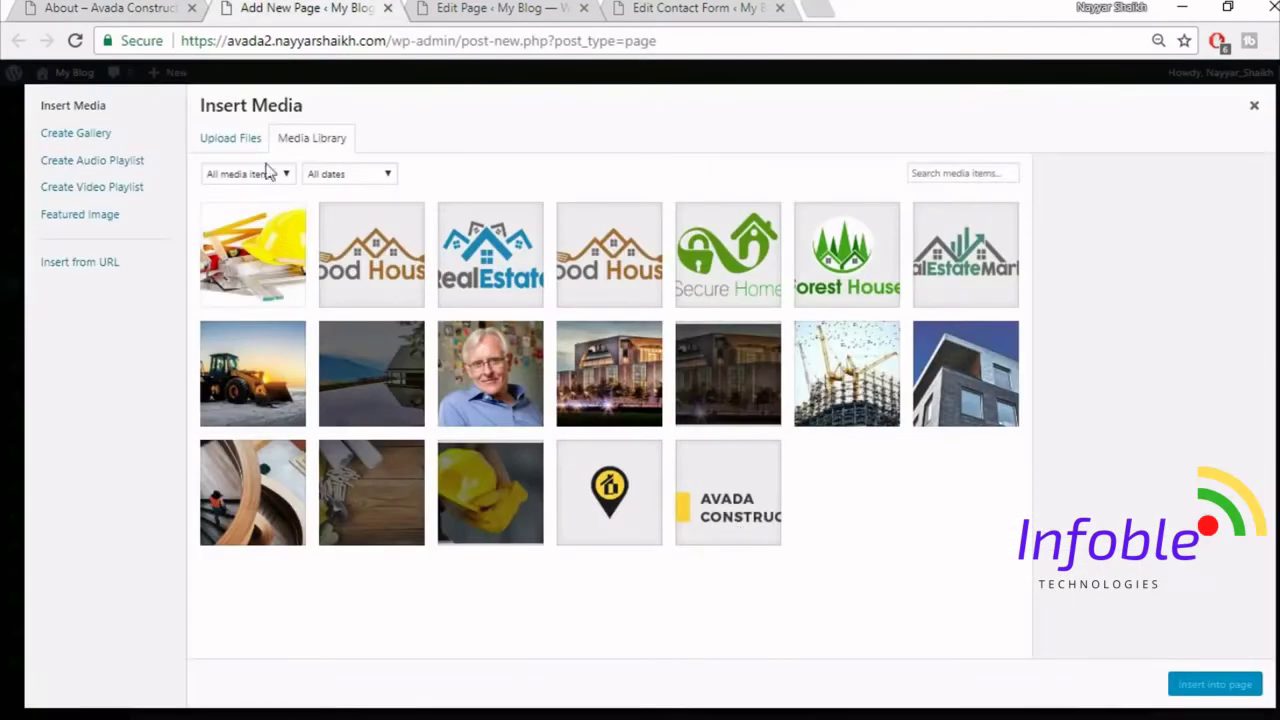
# - Upload the avada-team1 photo and insert it as the Person's picture
pyautogui.click(238, 138)
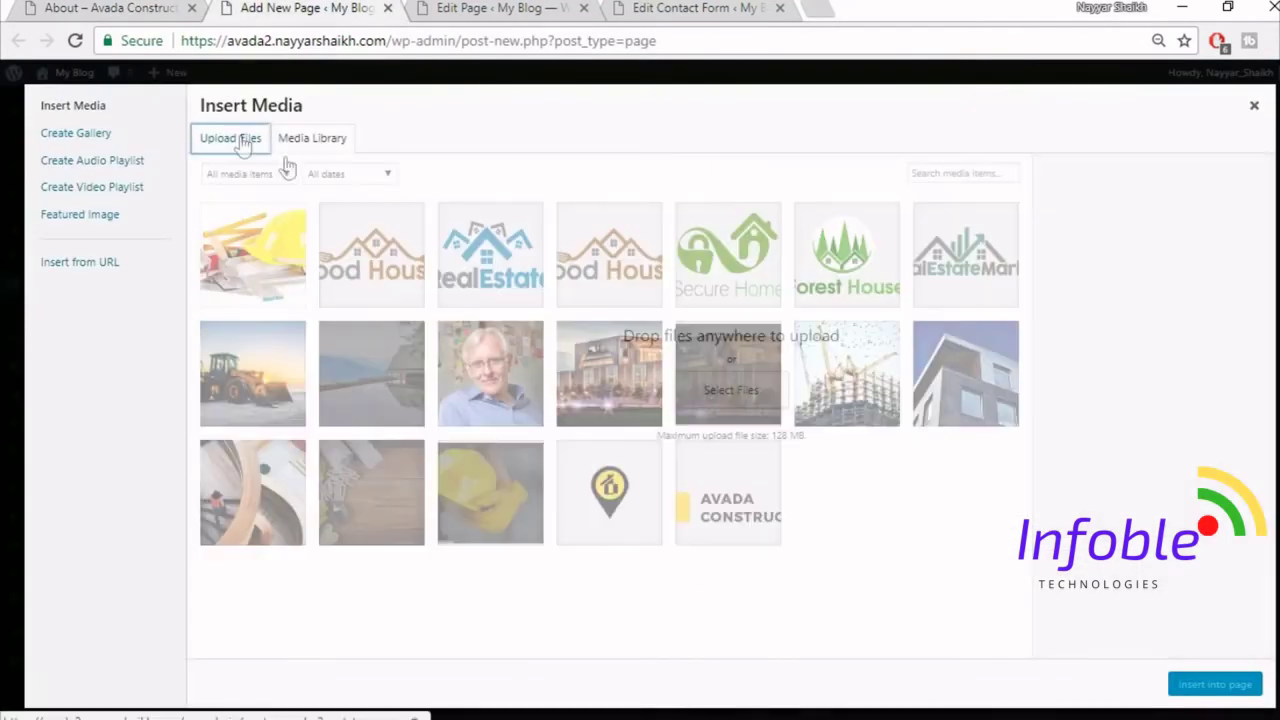
pyautogui.click(760, 400)
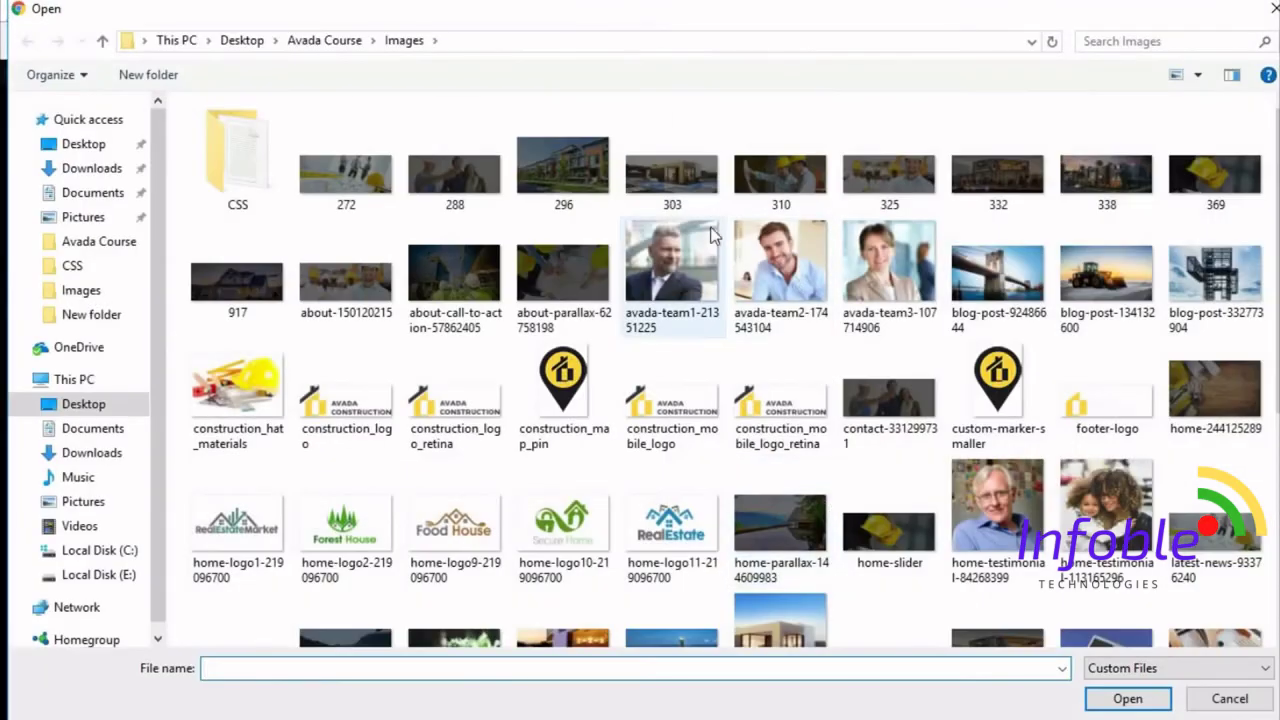
pyautogui.click(671, 268)
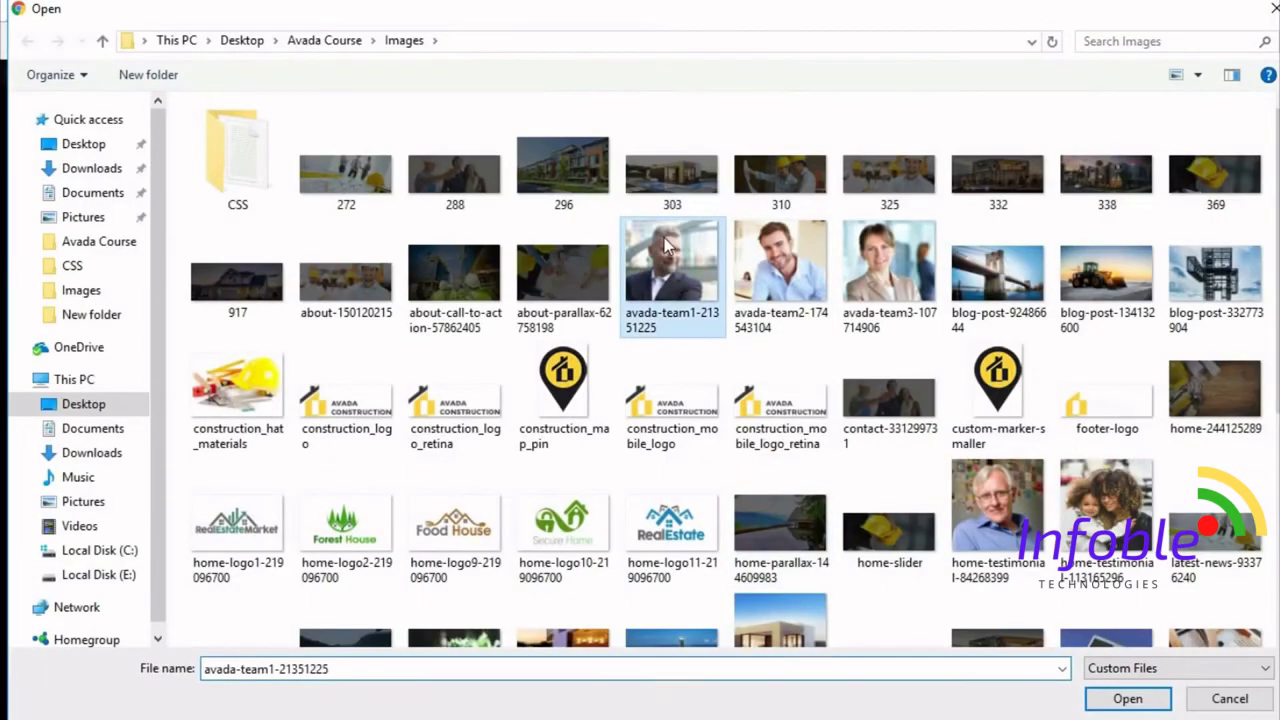
pyautogui.click(1127, 700)
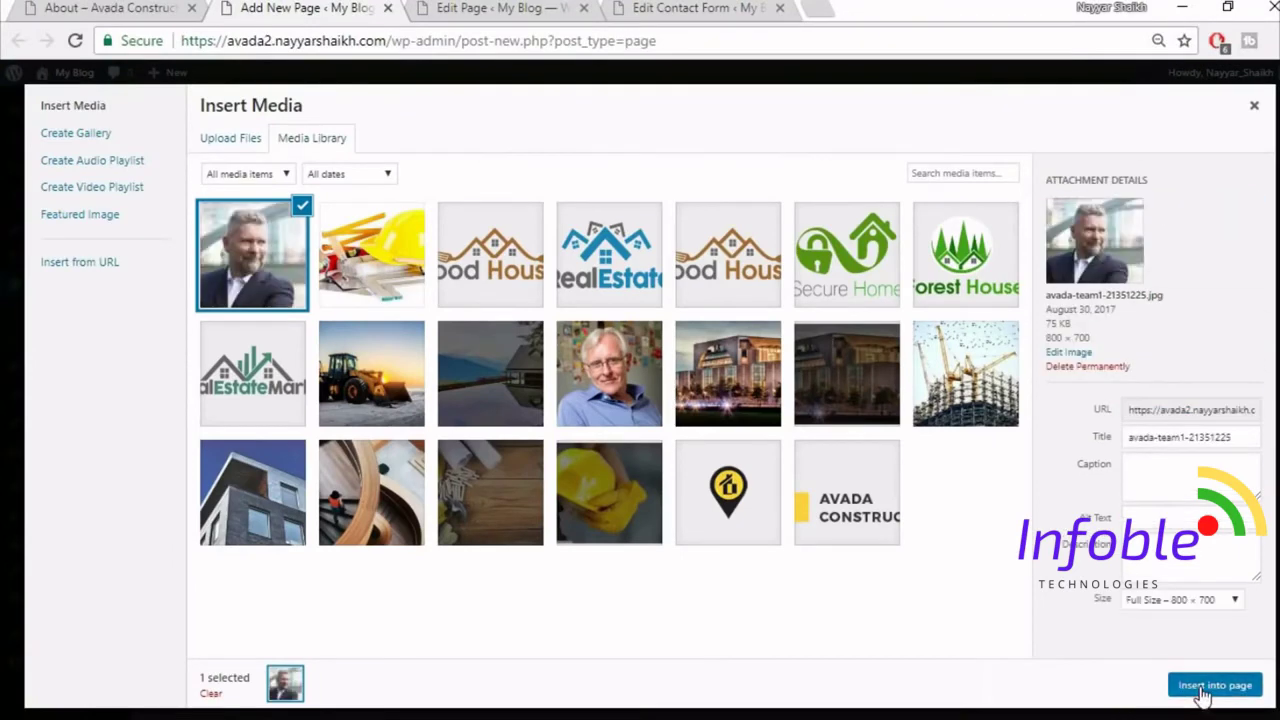
pyautogui.click(1205, 688)
# - Set the picture's Hover Type to Zoom Out
pyautogui.scroll(-5, 565, 446)
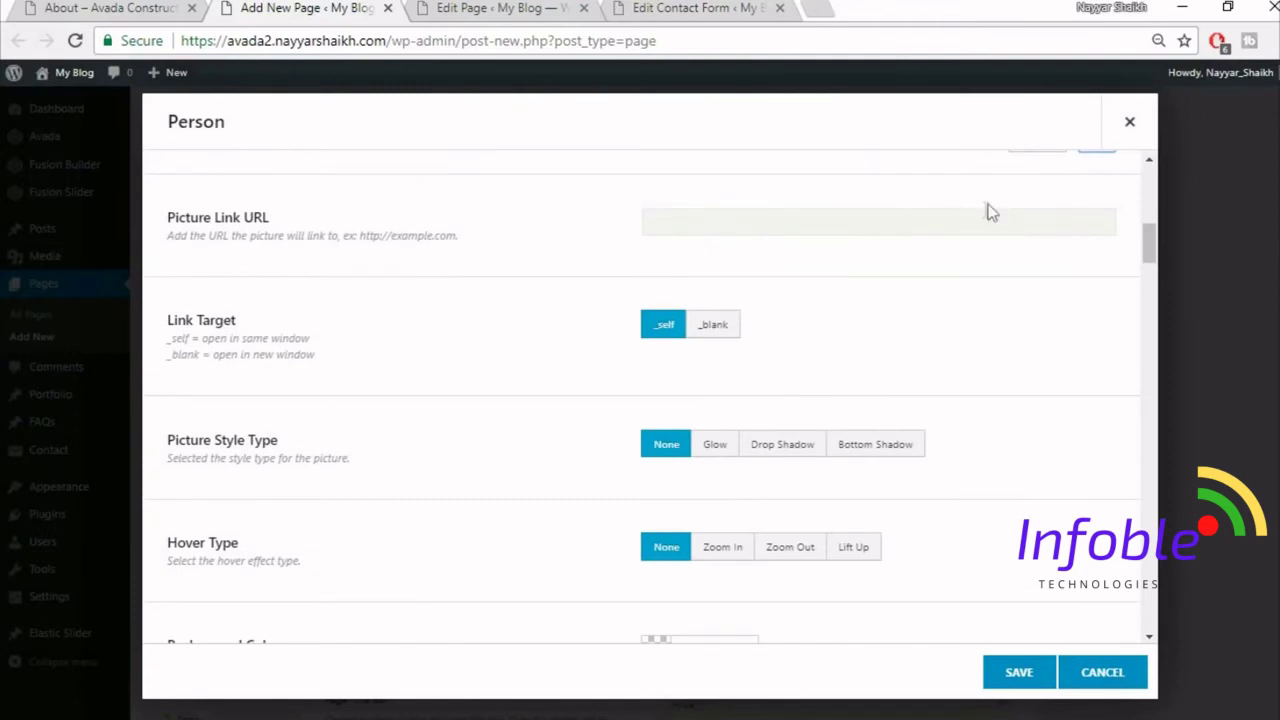
pyautogui.scroll(-1, 1008, 290)
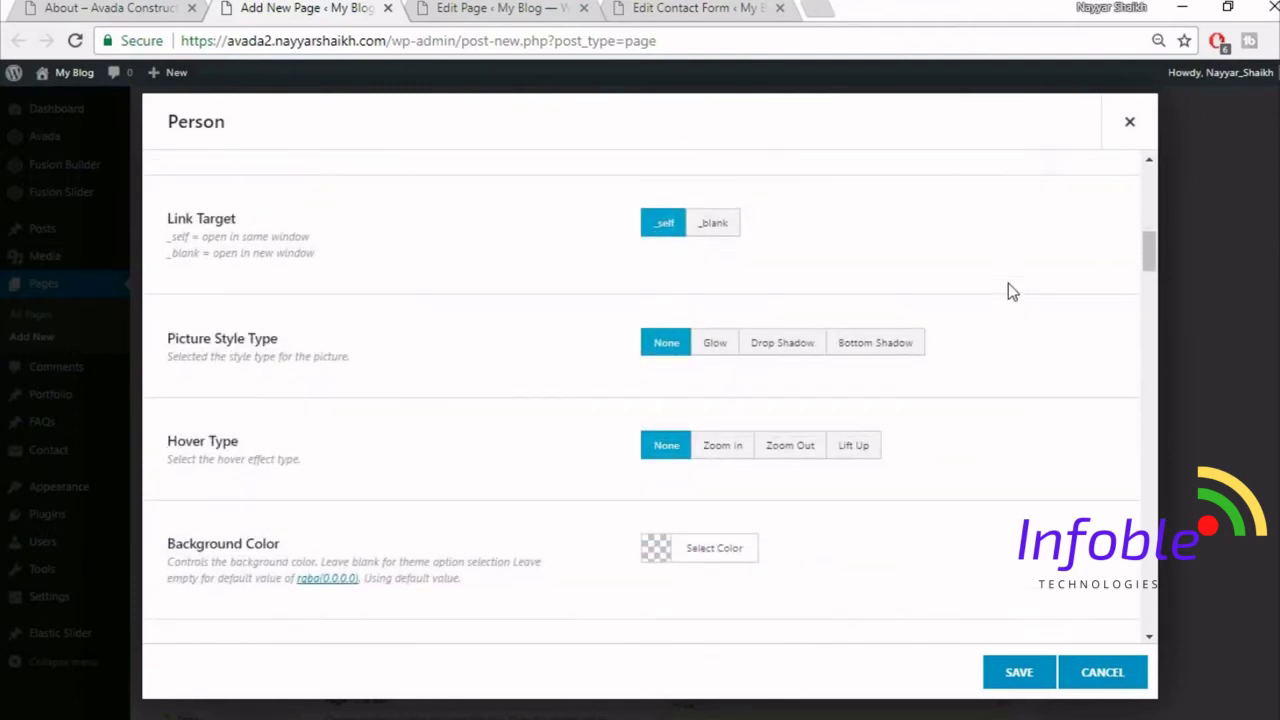
pyautogui.click(855, 448)
pyautogui.click(799, 452)
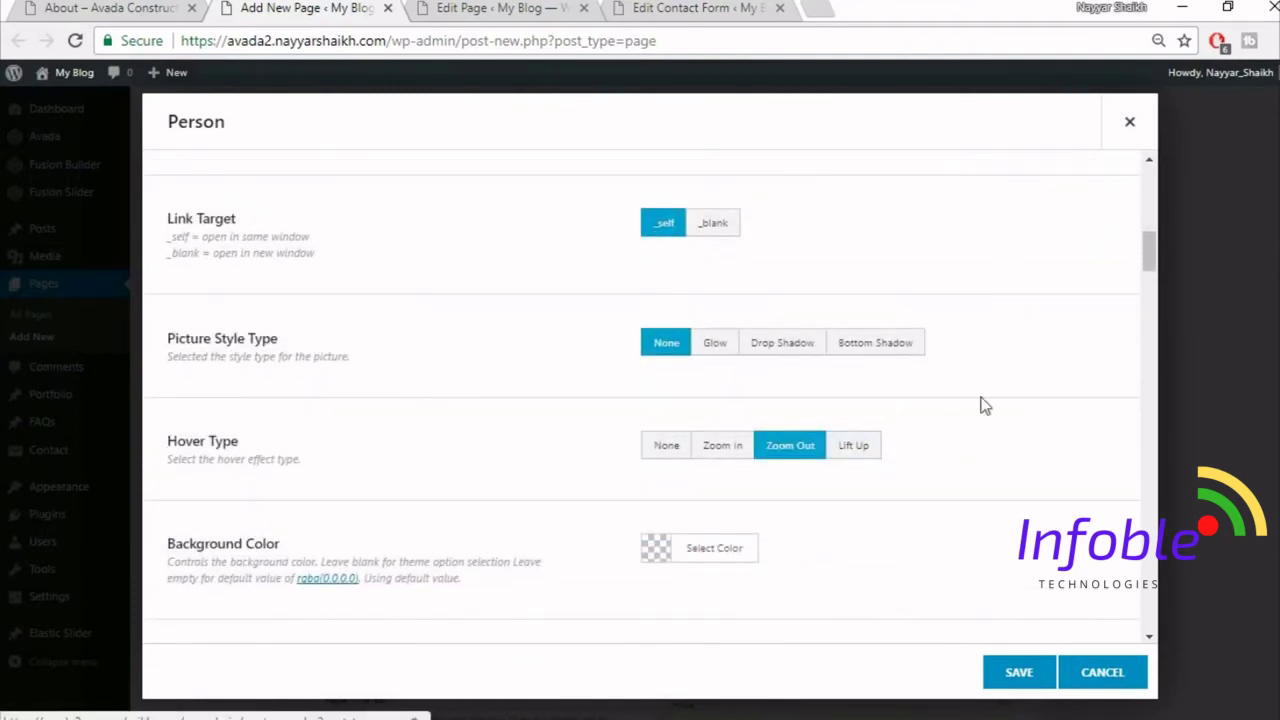
pyautogui.scroll(-2, 1044, 415)
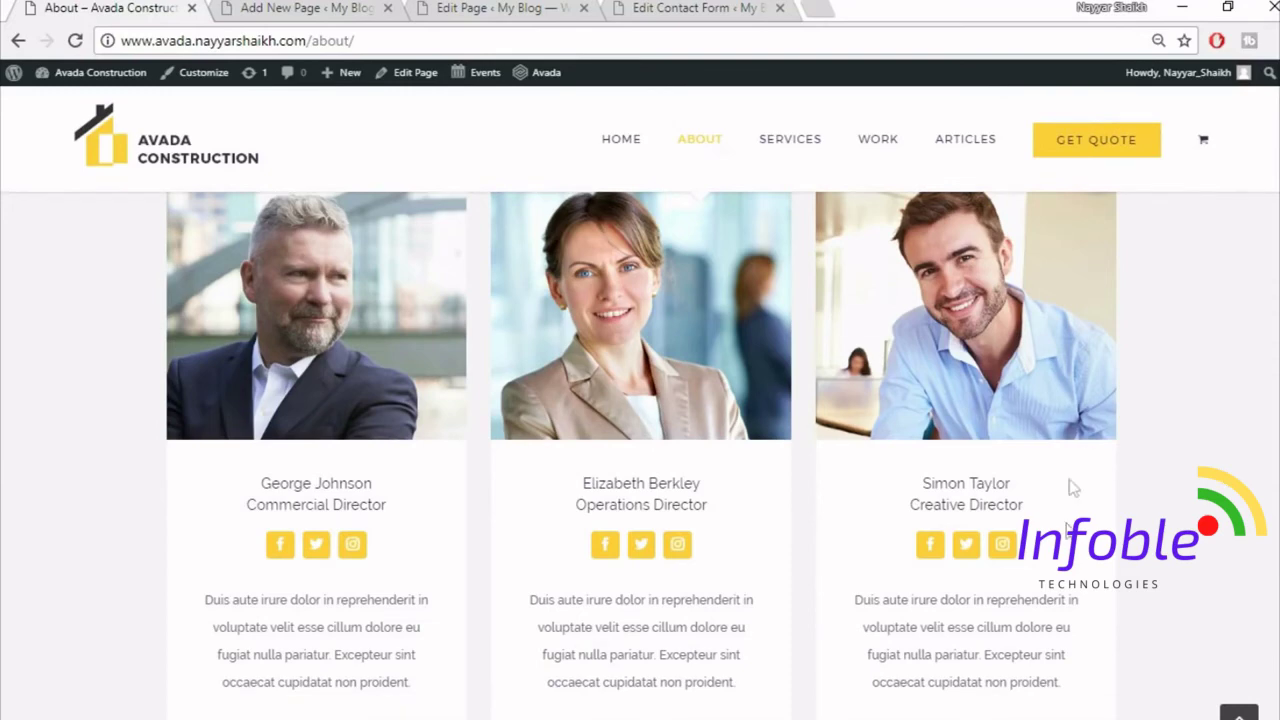
# - Set the Person's background colour to fully opaque white #ffffff
pyautogui.click(232, 6)
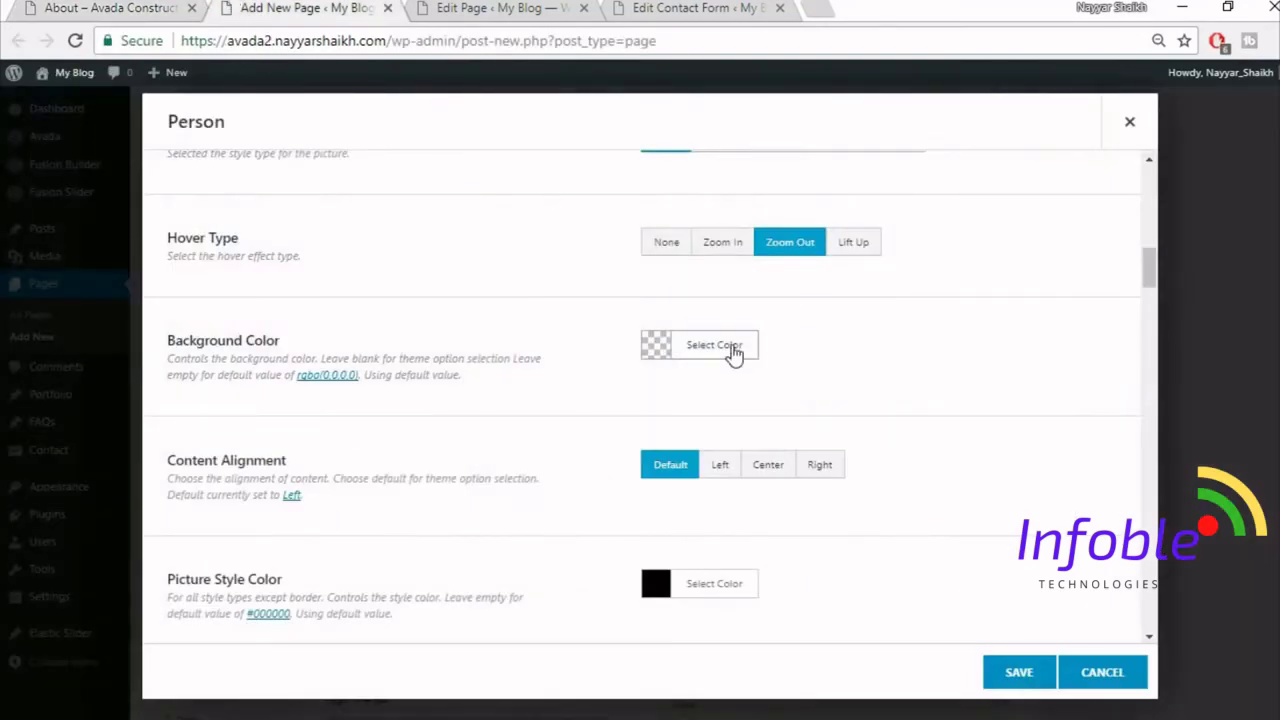
pyautogui.click(734, 350)
pyautogui.click(677, 587)
pyautogui.click(960, 323)
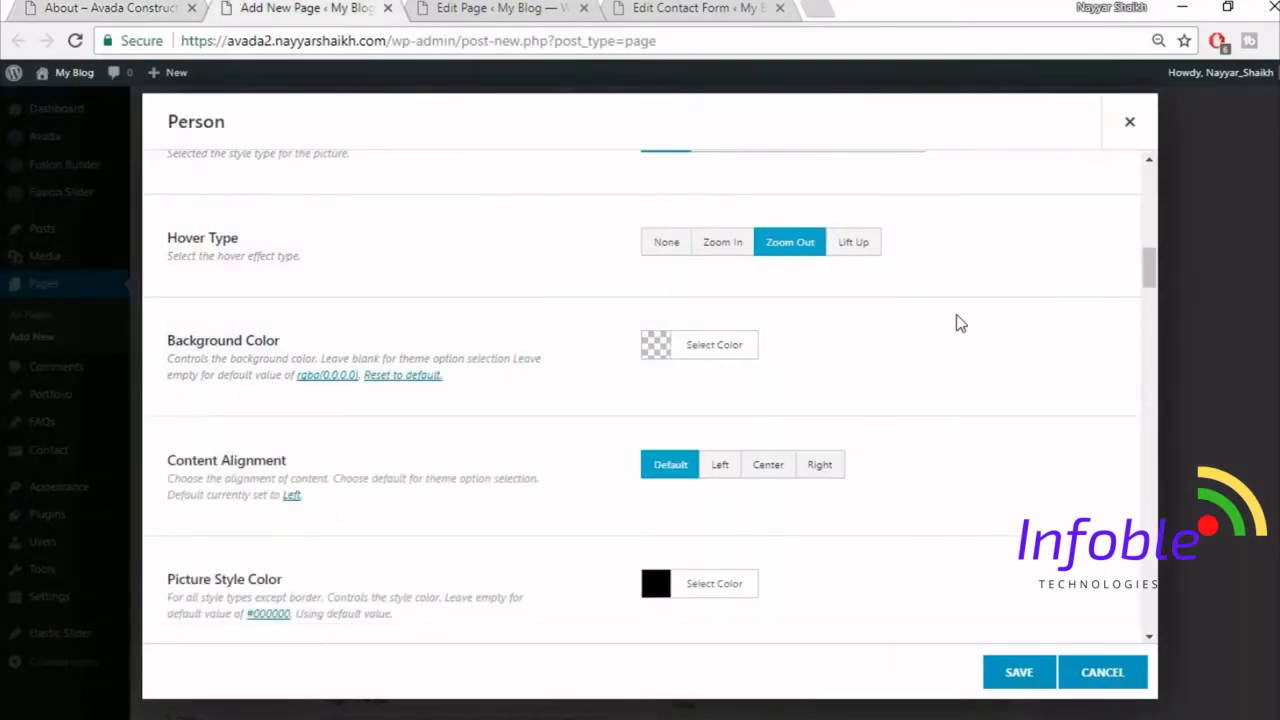
pyautogui.click(748, 345)
pyautogui.moveTo(937, 594); pyautogui.dragTo(955, 374)
pyautogui.click(1025, 350)
# - Set Boxed Social Icons to Yes, checking the live About page for reference
pyautogui.scroll(-1, 974, 422)
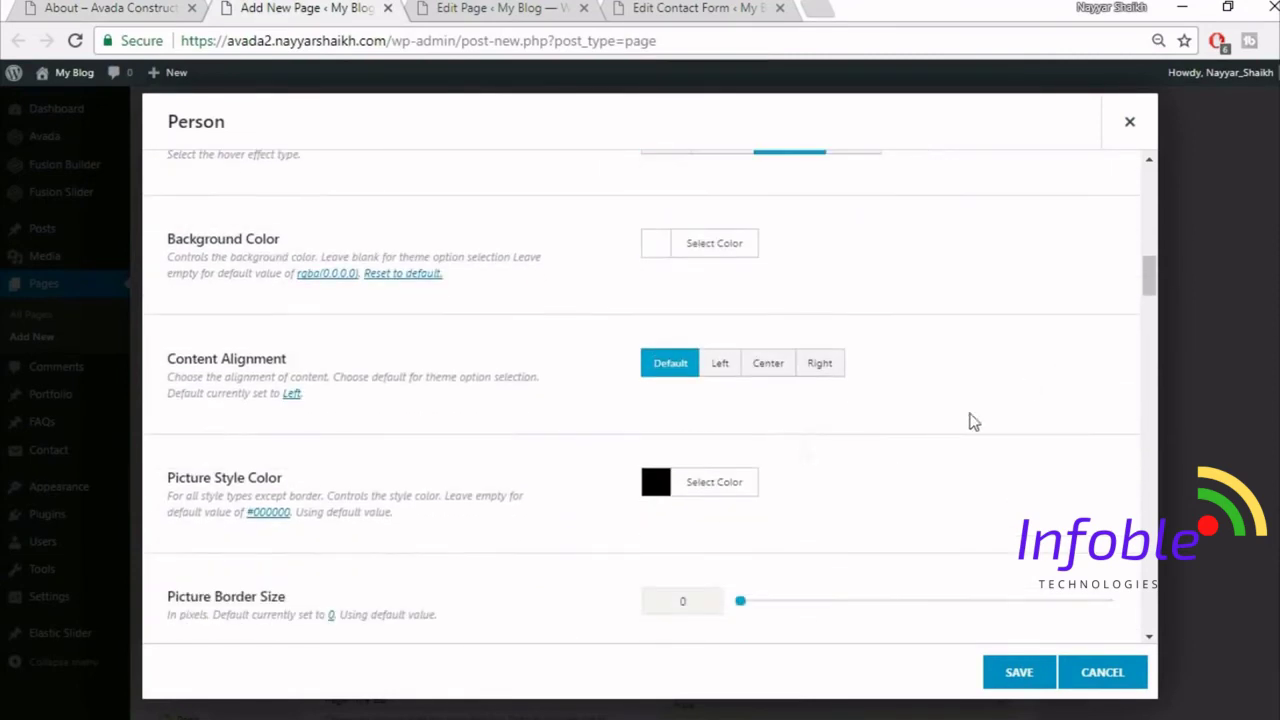
pyautogui.scroll(-1, 1011, 400)
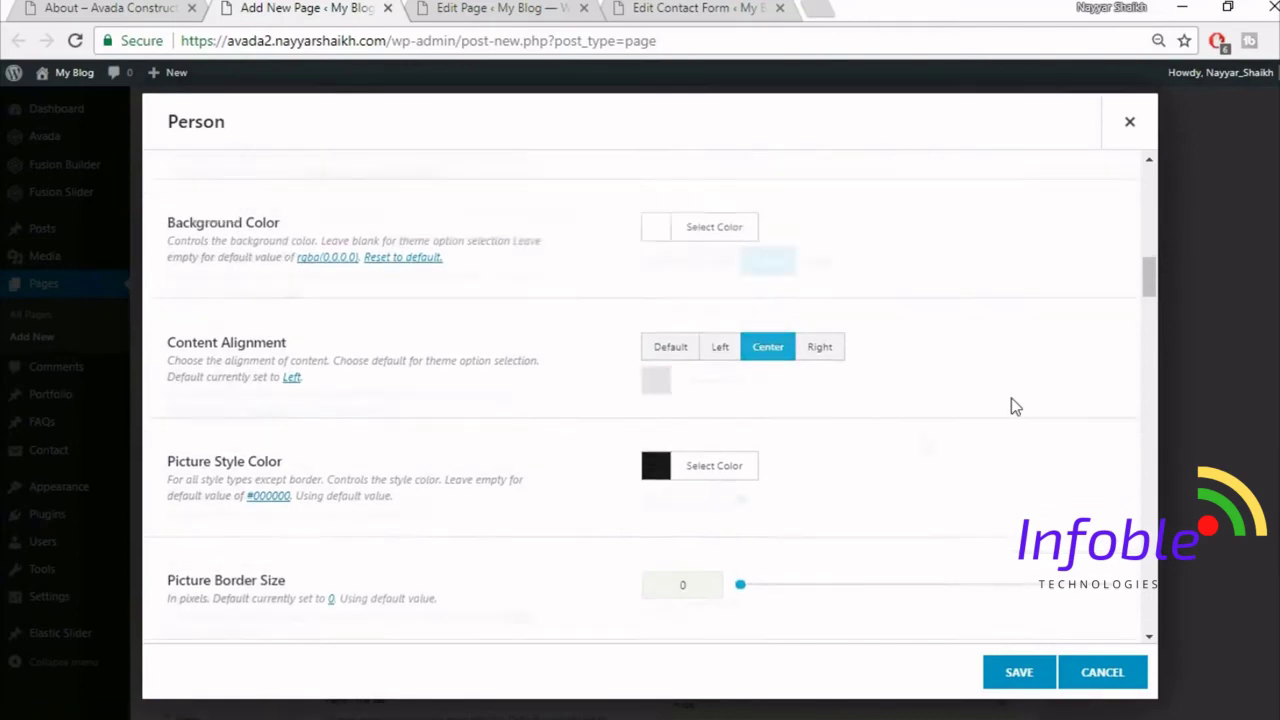
pyautogui.scroll(-2, 908, 385)
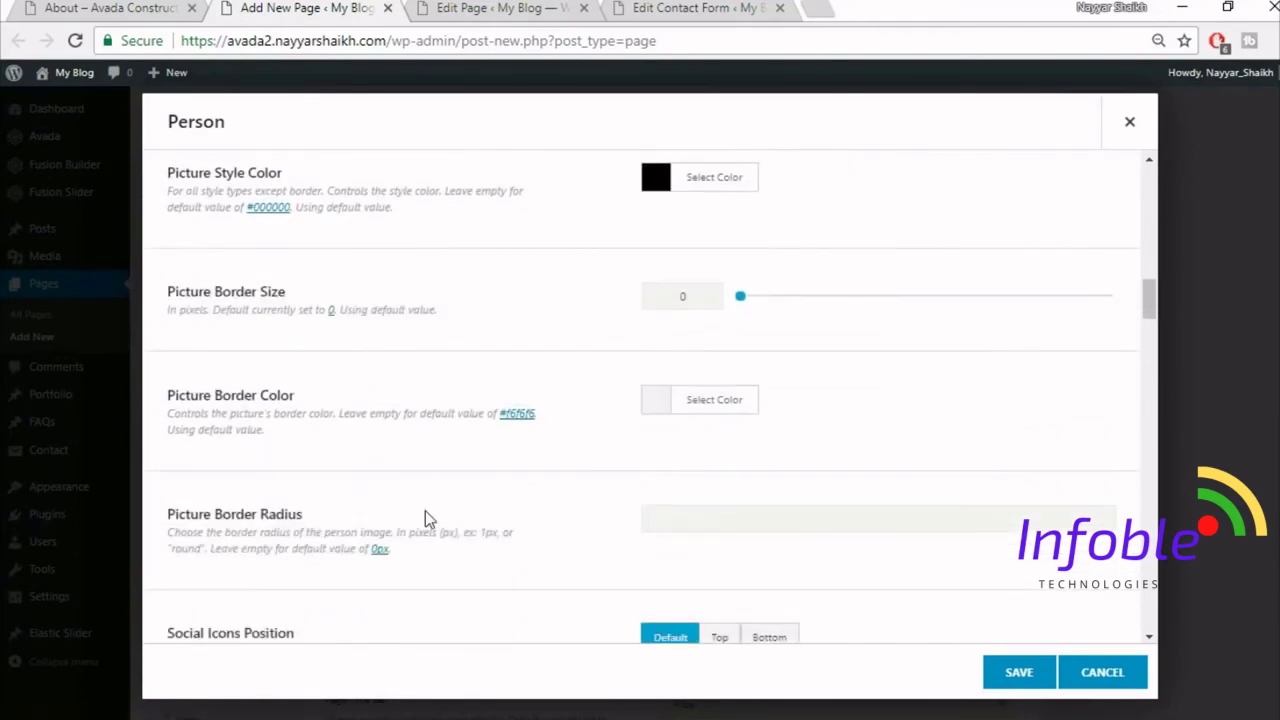
pyautogui.scroll(-3, 426, 511)
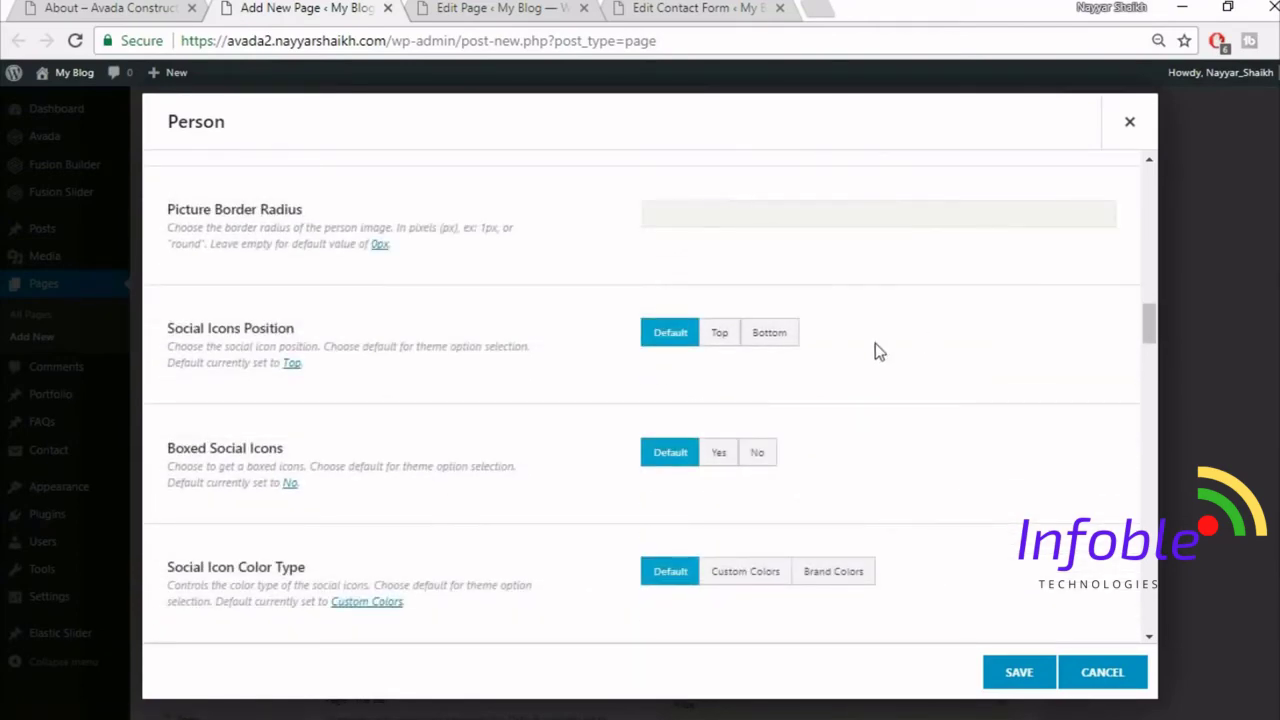
pyautogui.scroll(-1, 646, 271)
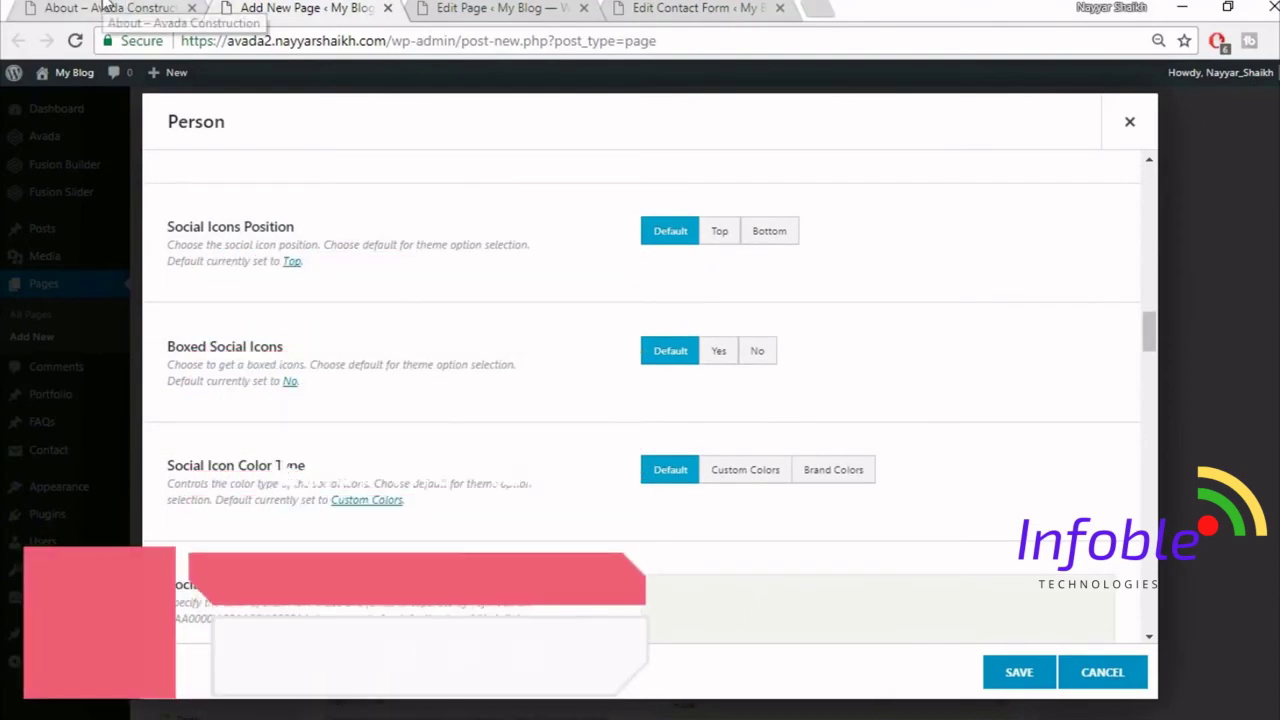
pyautogui.click(120, 7)
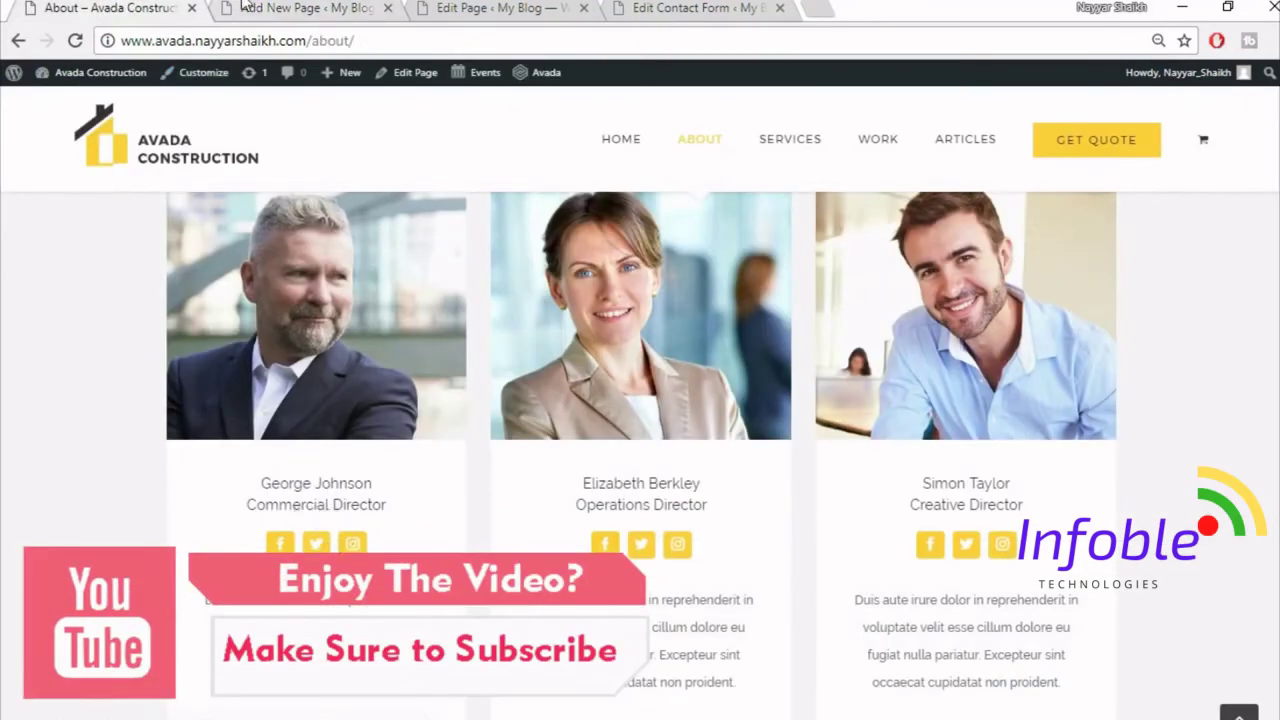
pyautogui.click(270, 9)
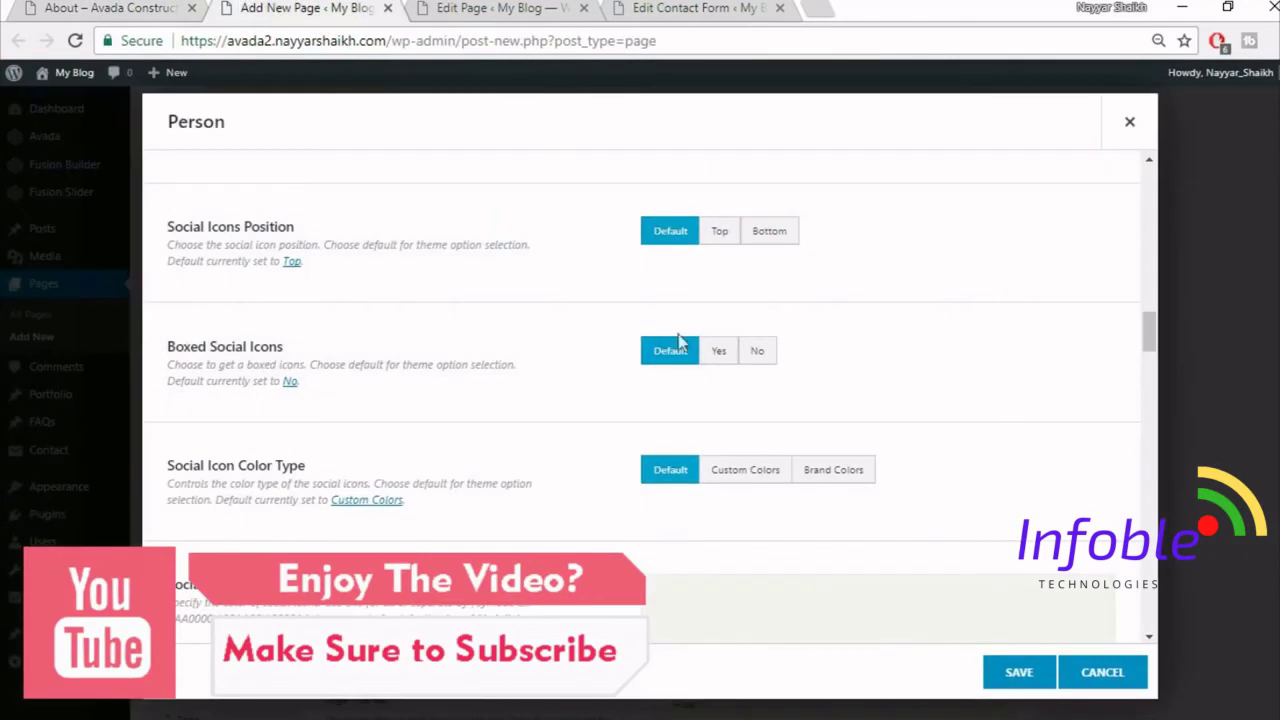
pyautogui.click(724, 355)
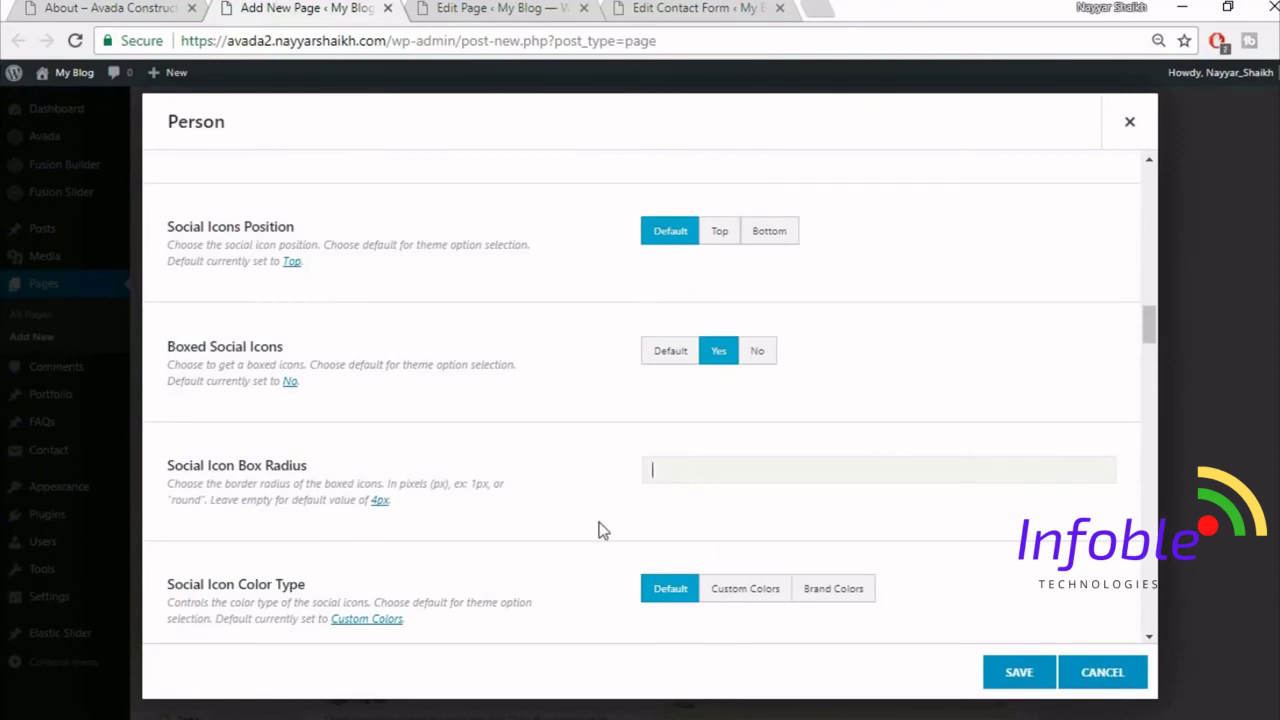
pyautogui.scroll(-5, 600, 530)
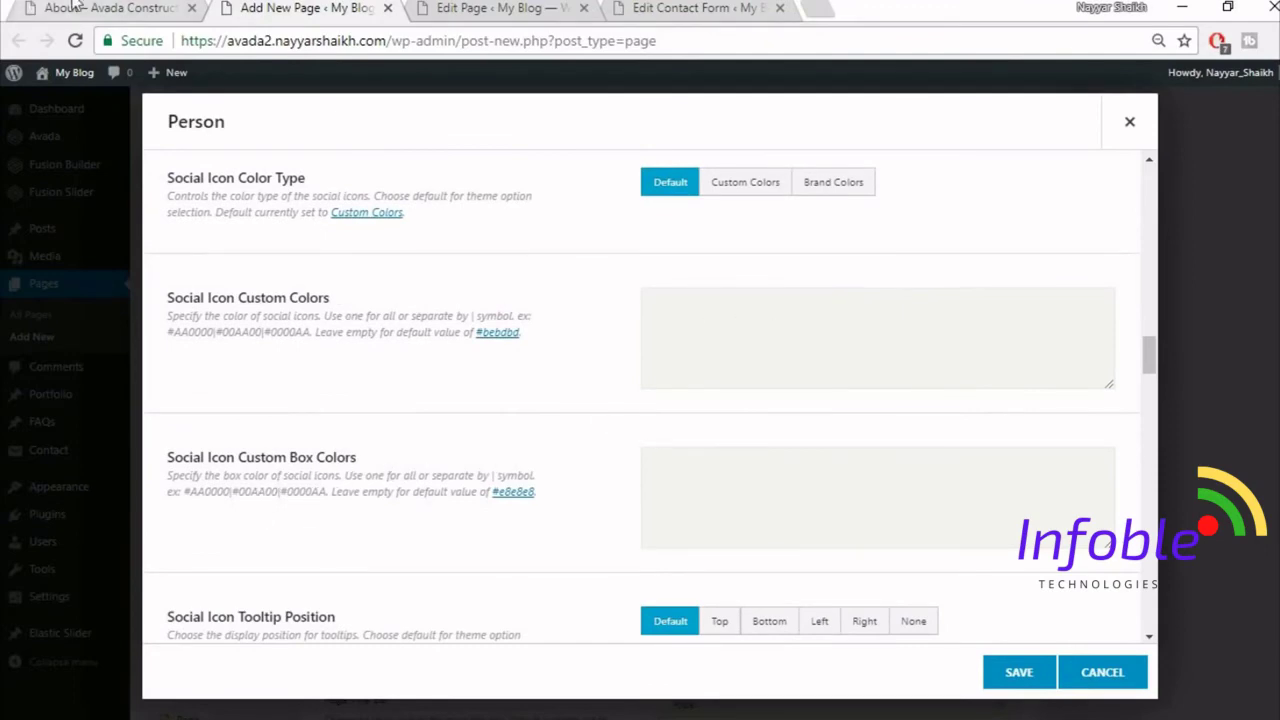
# - Compare the Person settings with the About page's team cards and social icon colours
pyautogui.click(75, 6)
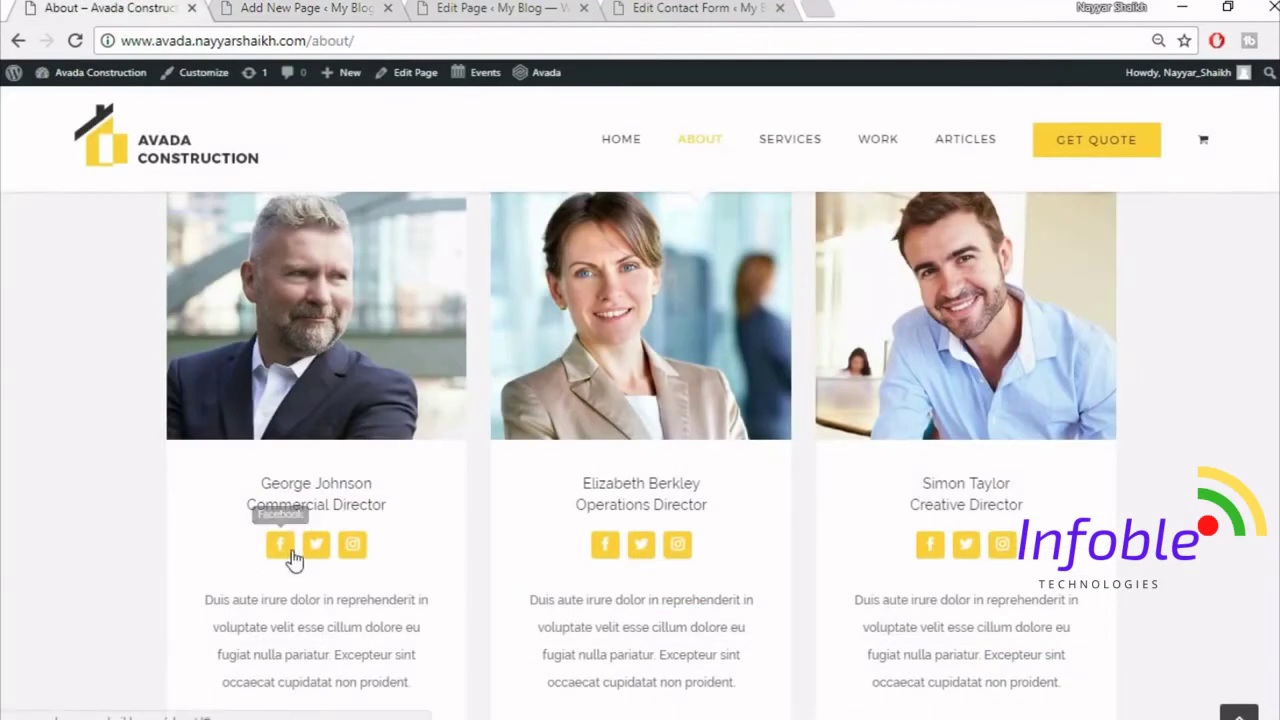
pyautogui.click(272, 8)
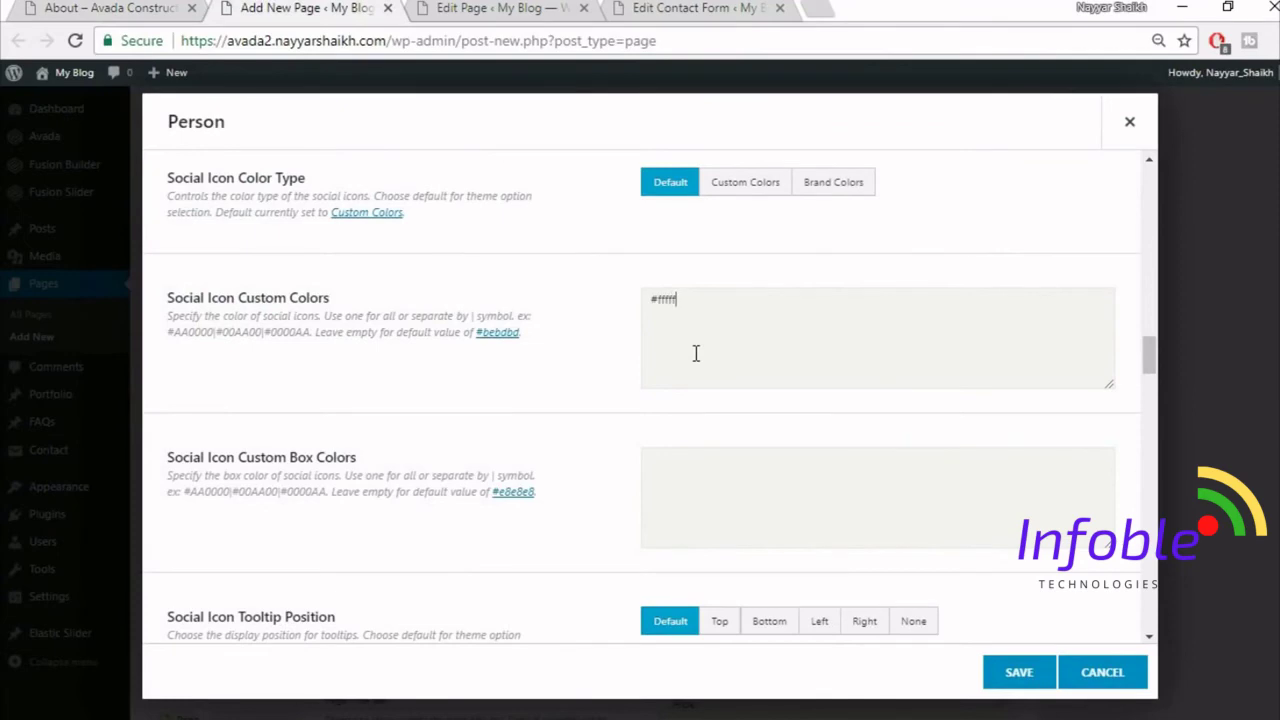
pyautogui.click(195, 6)
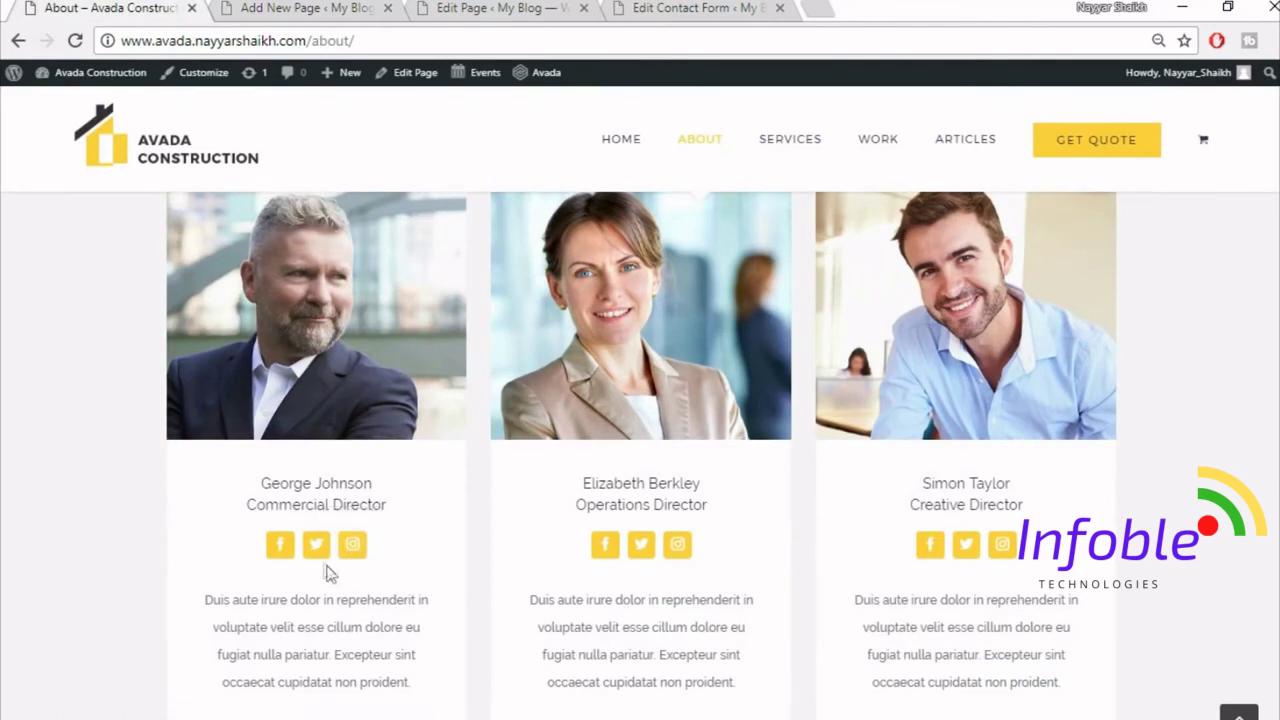
pyautogui.click(296, 12)
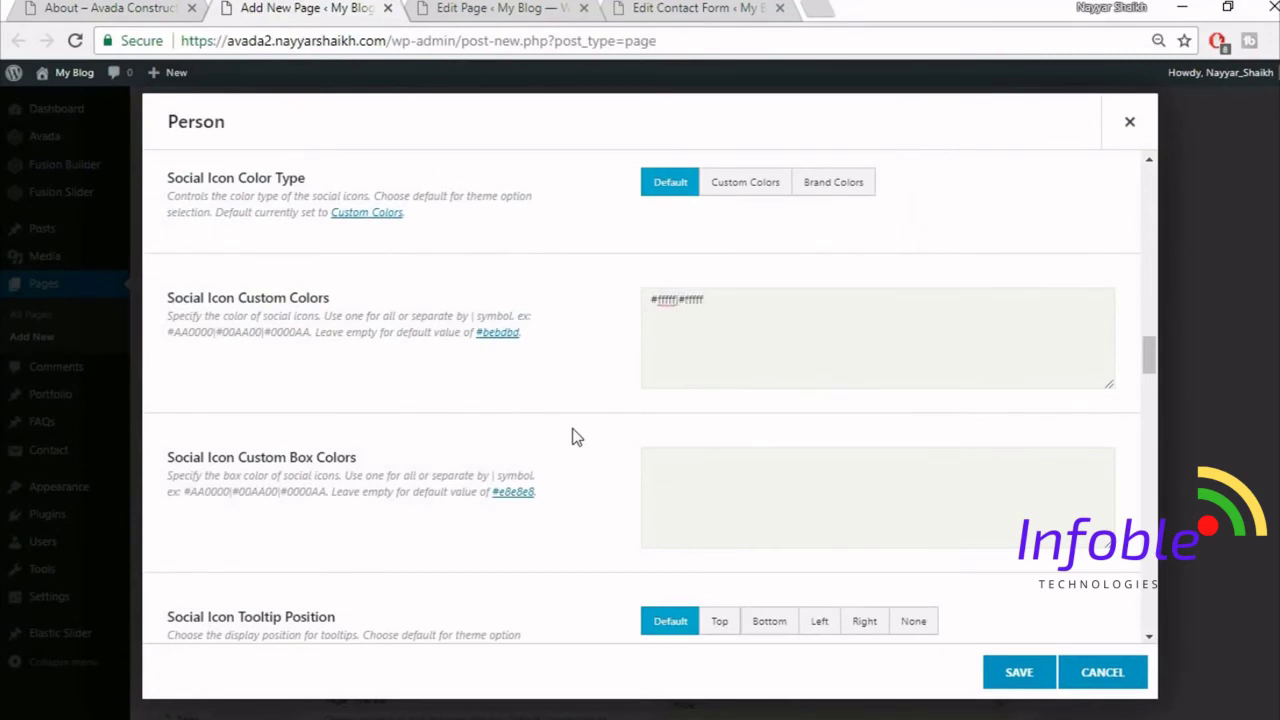
pyautogui.scroll(-7, 806, 414)
pyautogui.scroll(4, 803, 417)
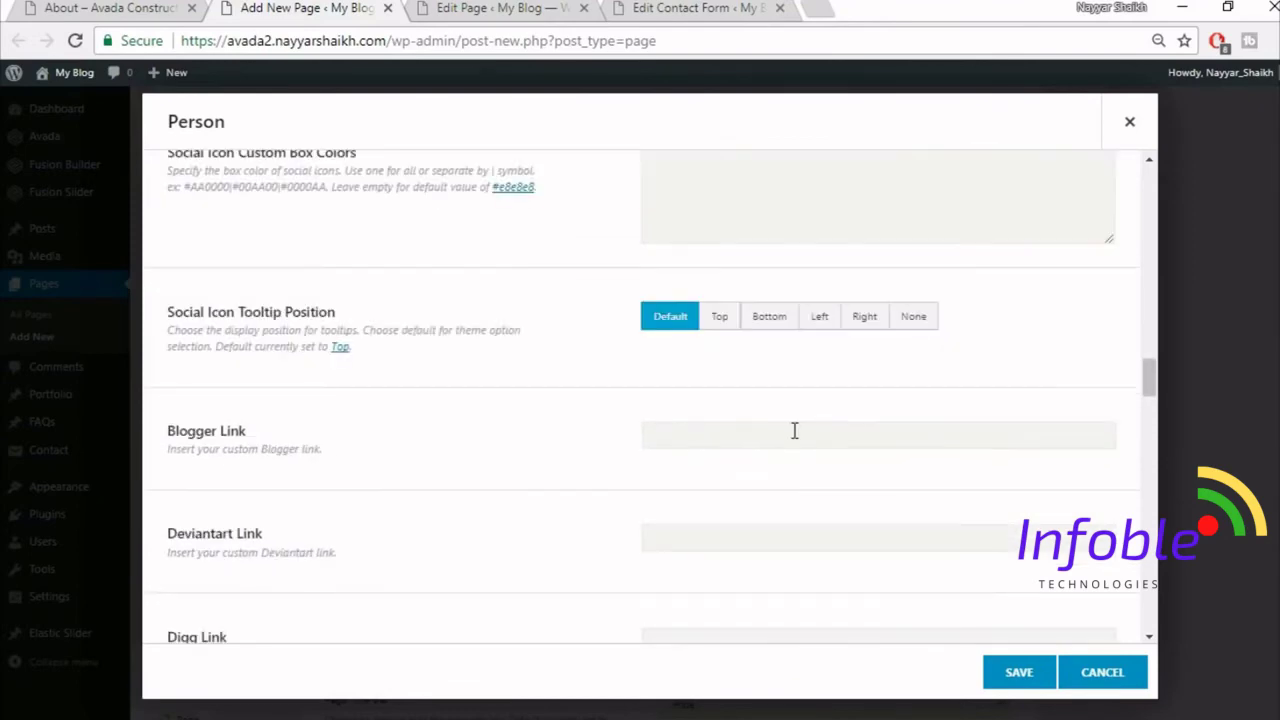
pyautogui.scroll(3, 794, 431)
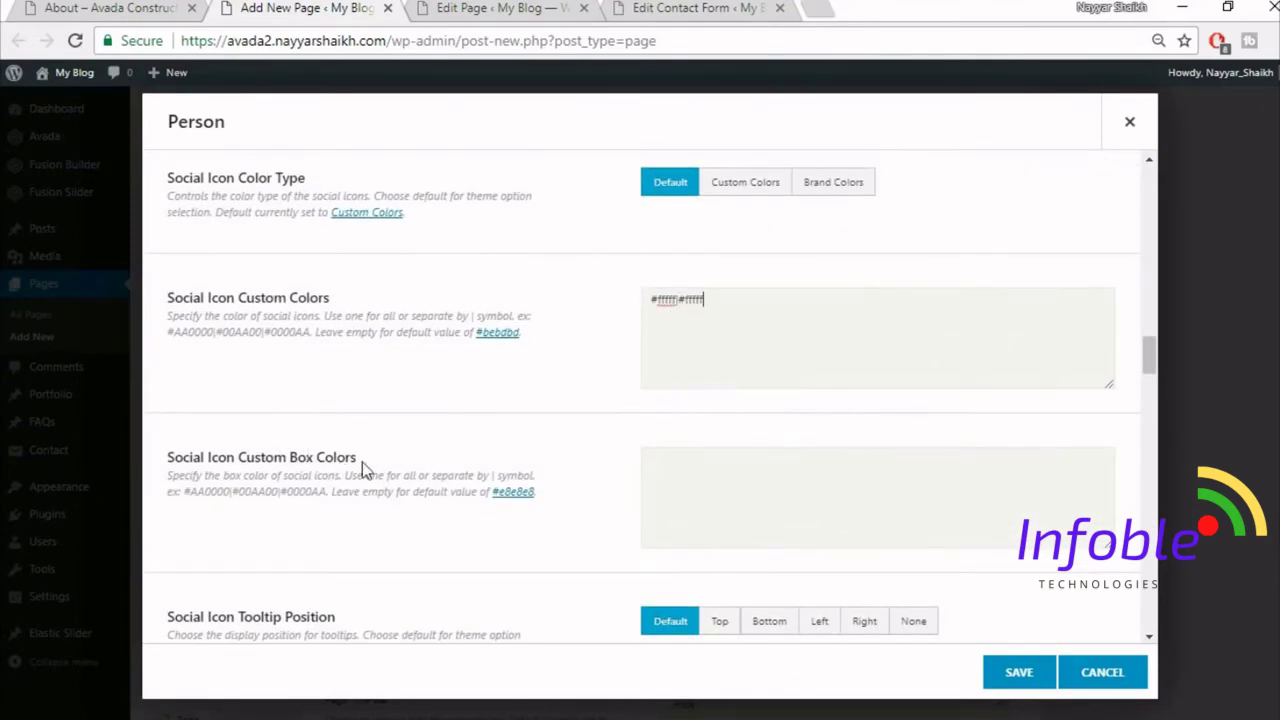
pyautogui.click(110, 8)
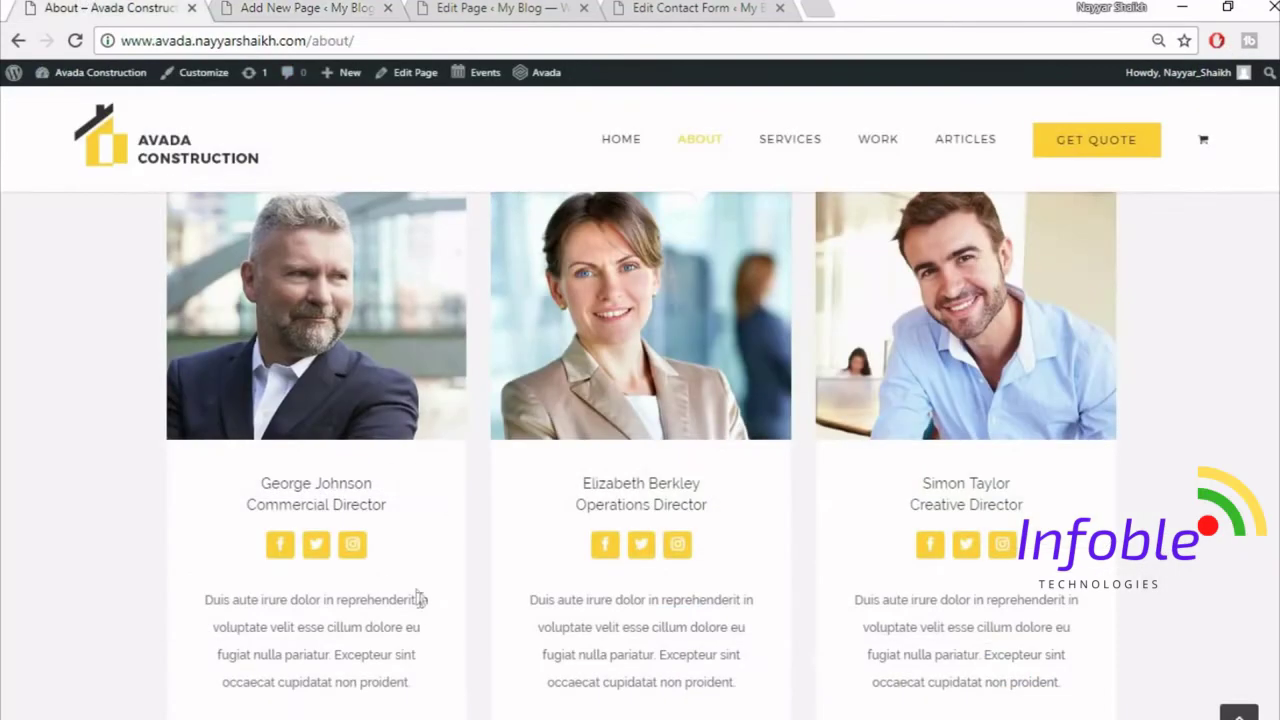
pyautogui.click(242, 7)
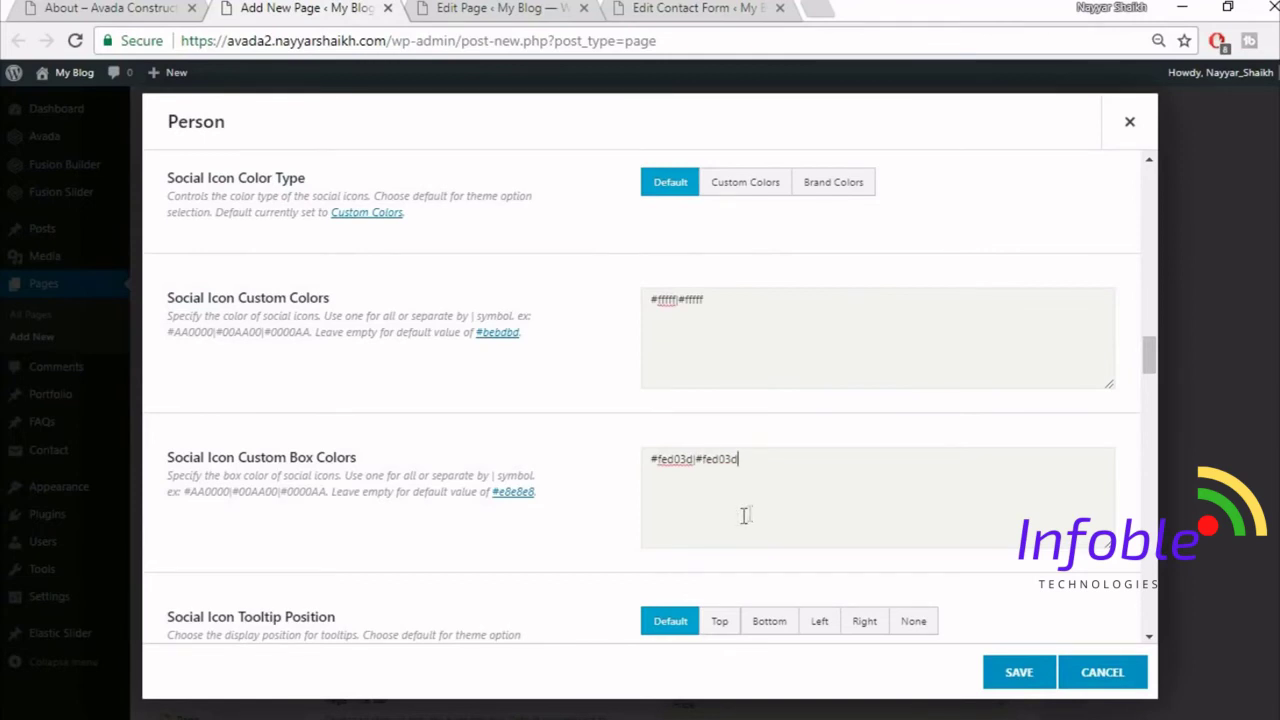
pyautogui.scroll(-1, 555, 538)
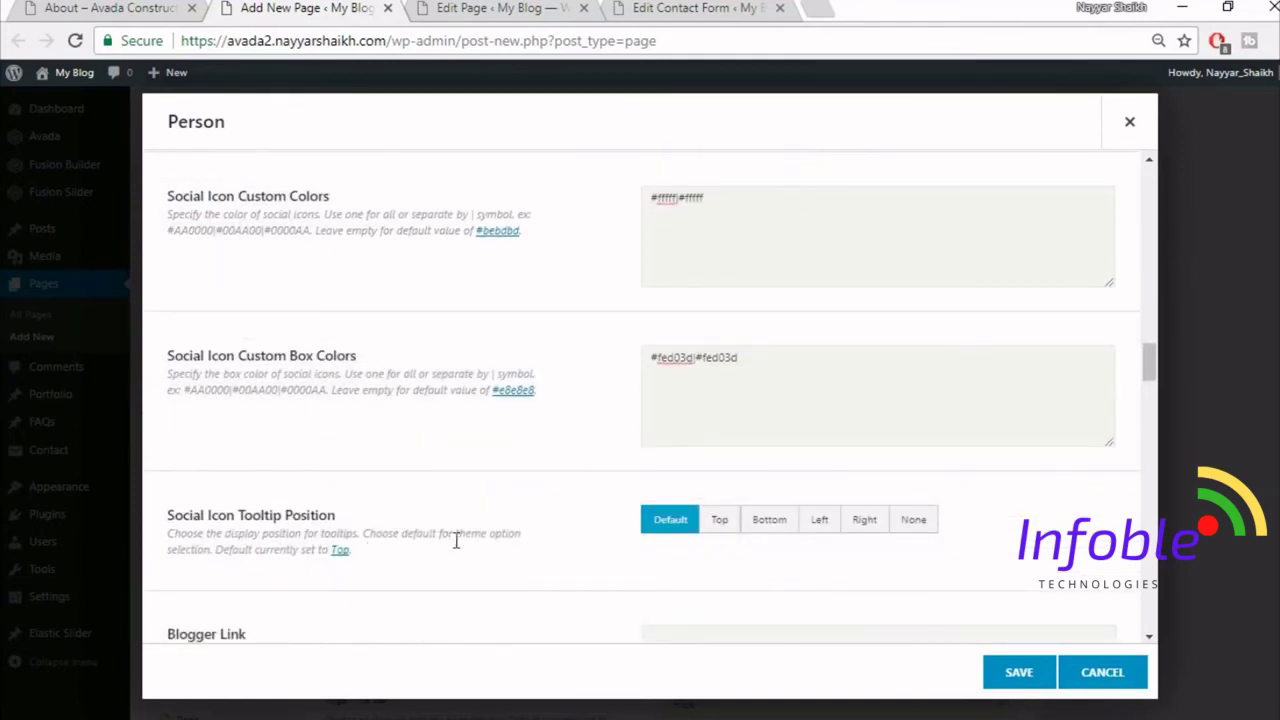
pyautogui.scroll(-1, 477, 549)
pyautogui.scroll(-2, 868, 470)
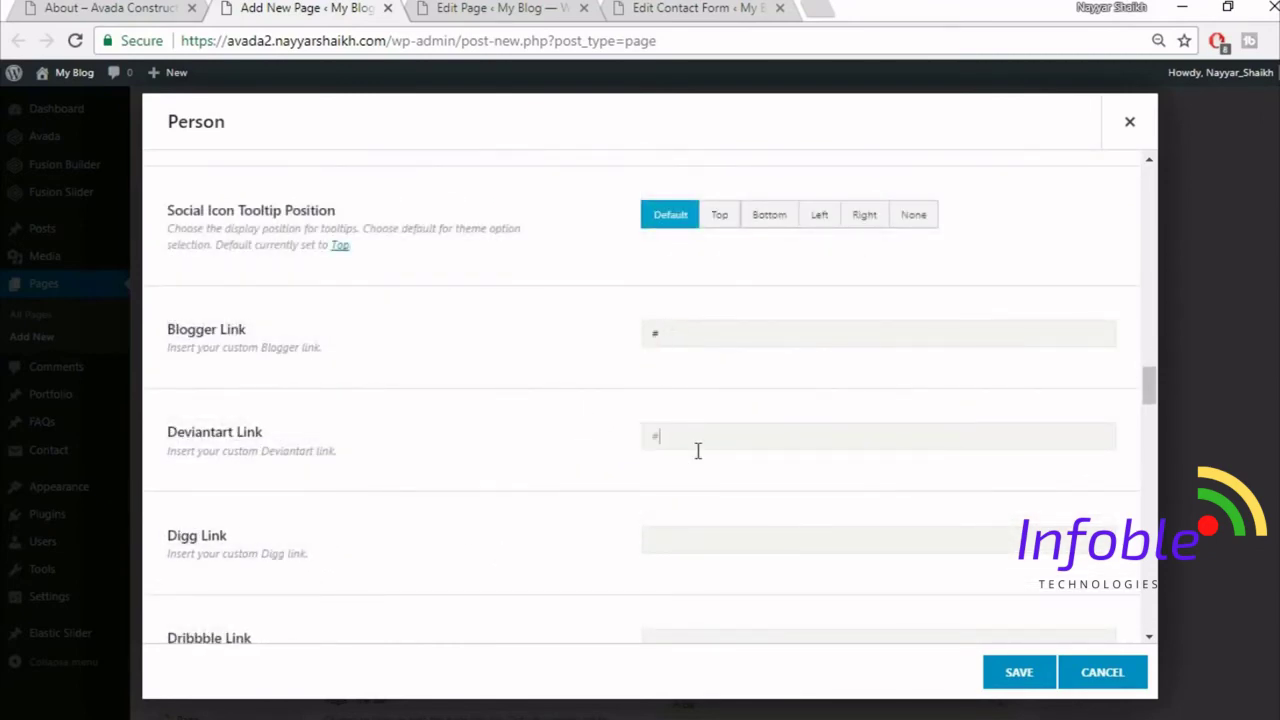
pyautogui.scroll(-8, 440, 410)
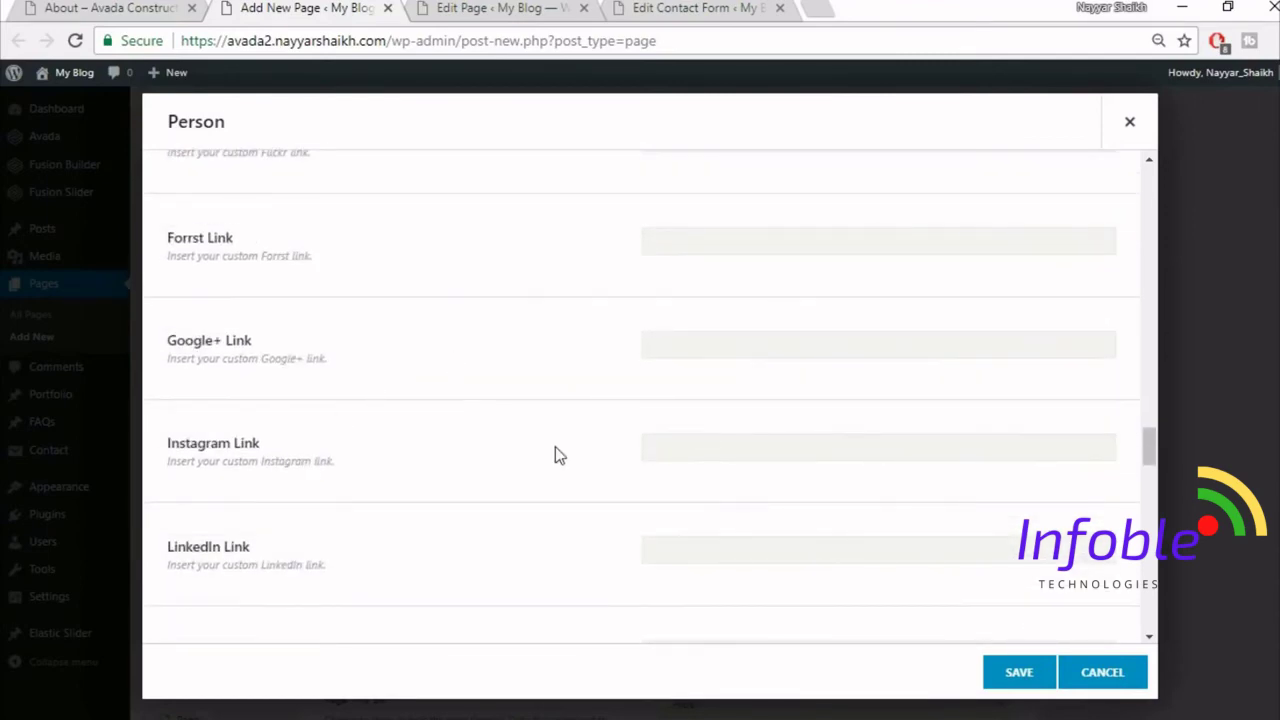
pyautogui.scroll(-6, 555, 446)
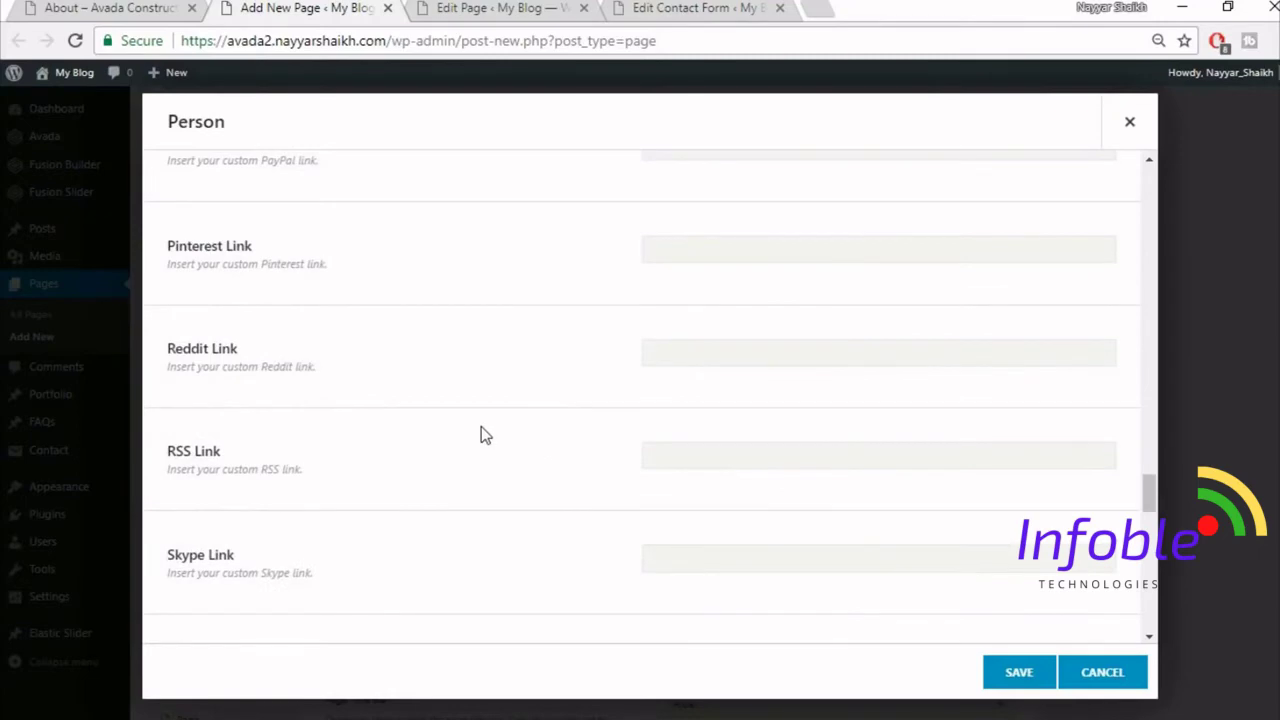
pyautogui.scroll(-10, 606, 434)
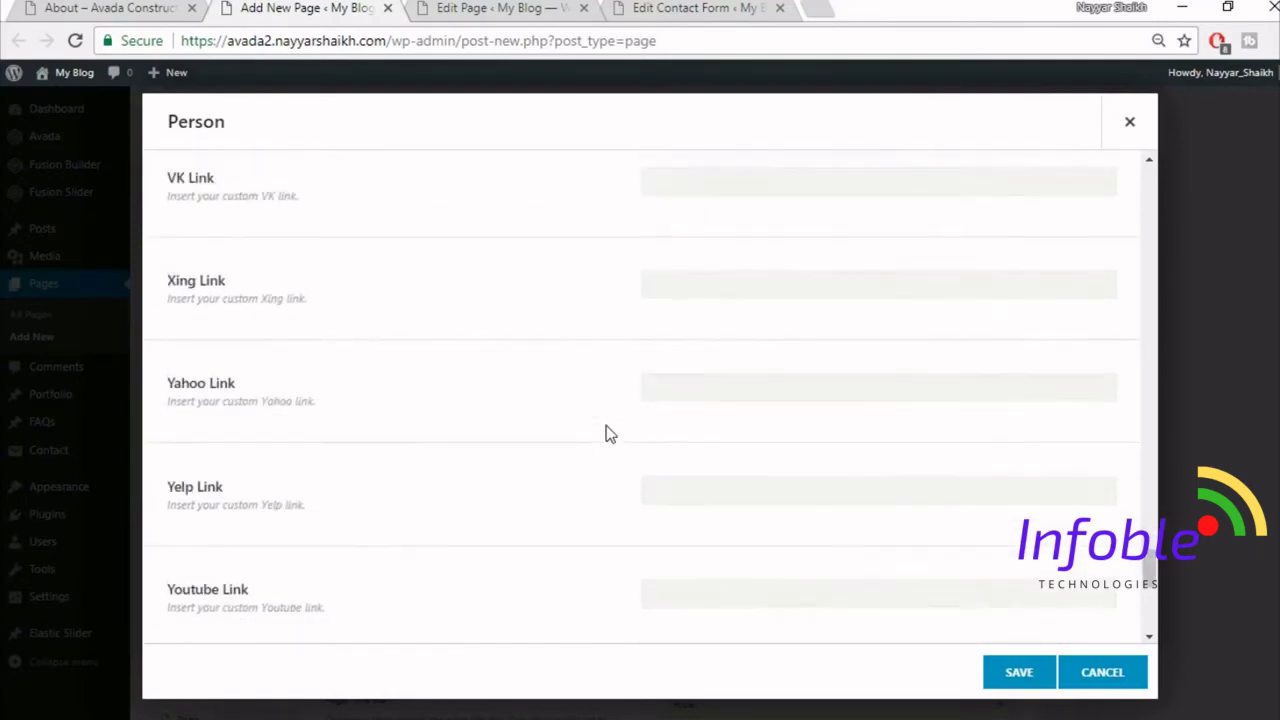
pyautogui.scroll(-4, 606, 434)
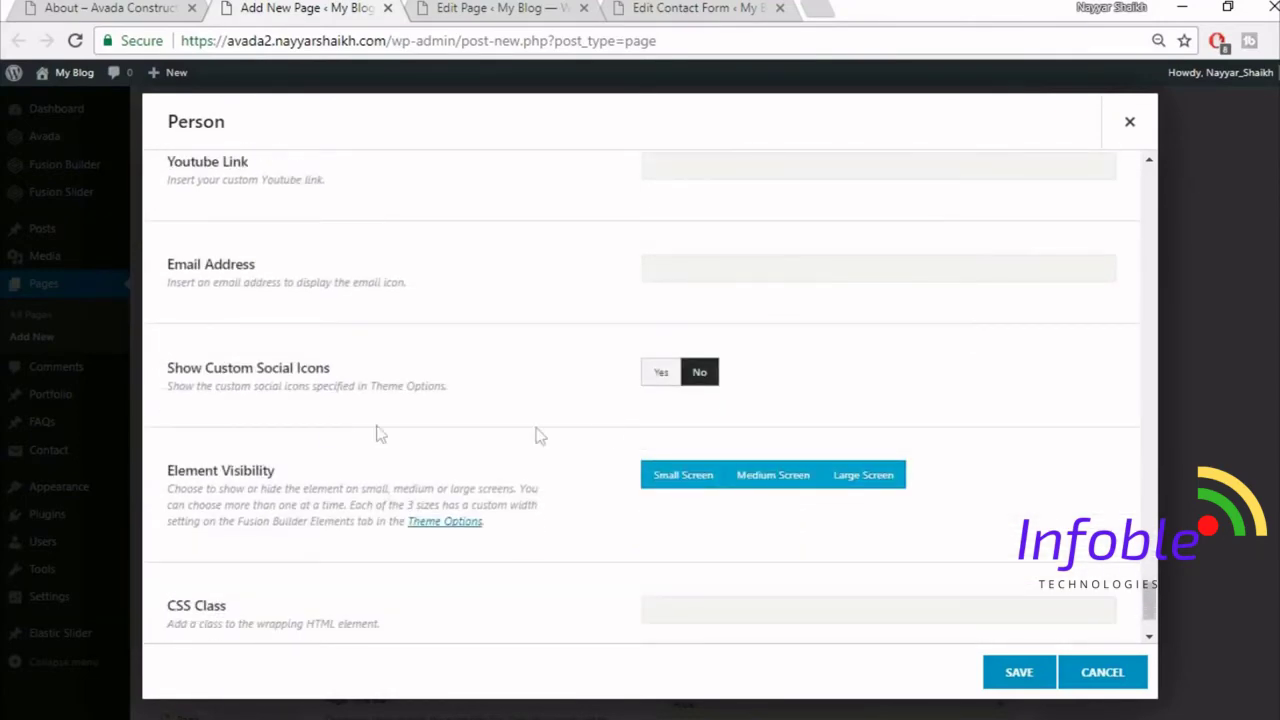
pyautogui.scroll(-1, 523, 443)
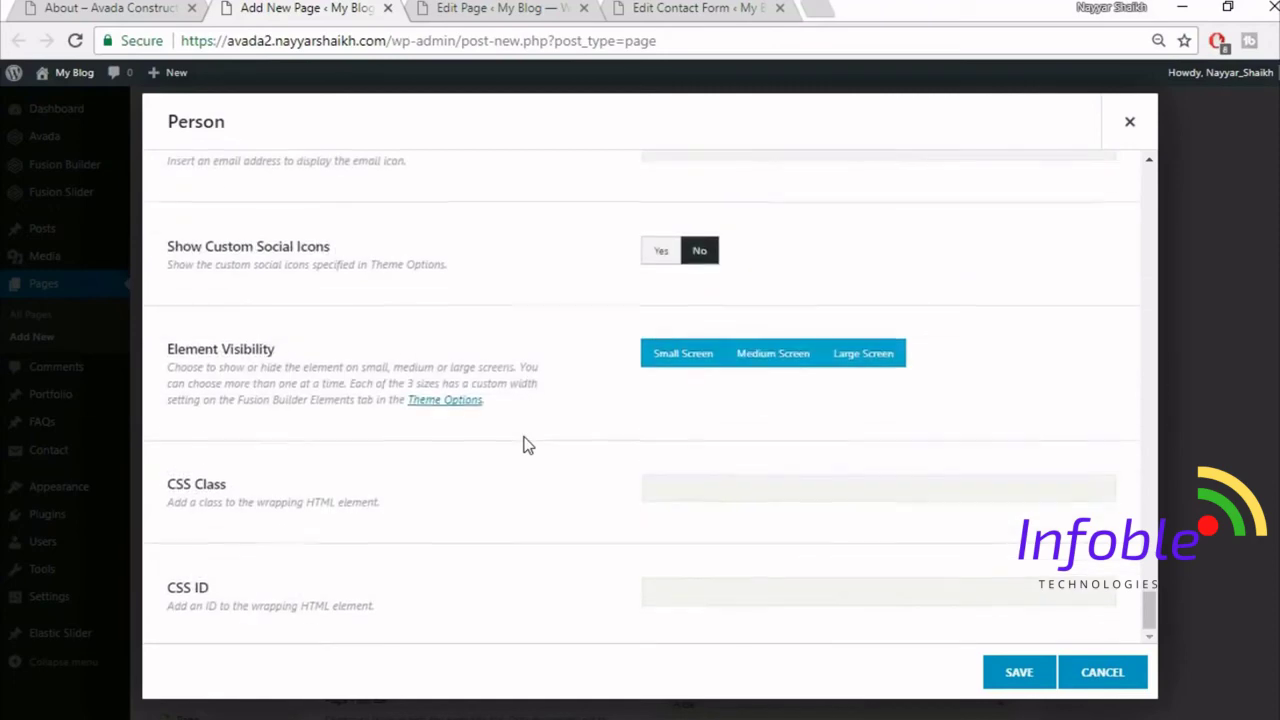
# - Save the Person element, duplicate it and drag the copy into the second column
pyautogui.click(1012, 674)
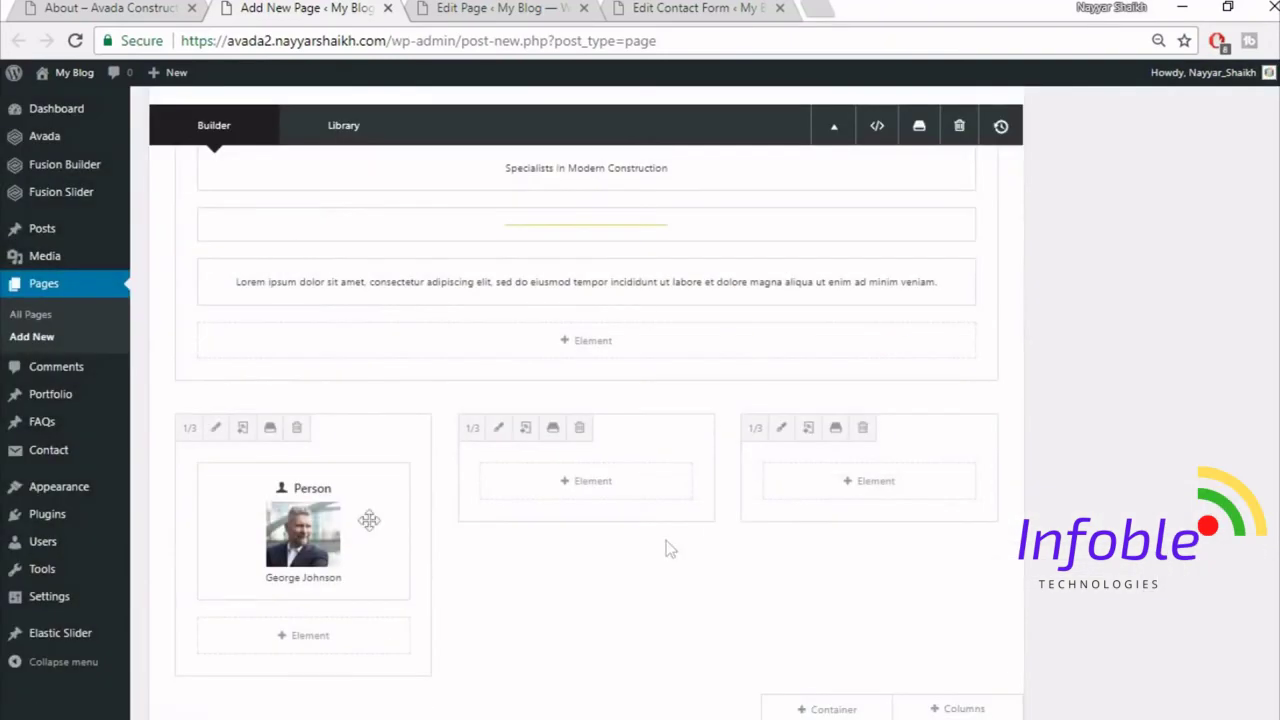
pyautogui.click(290, 532)
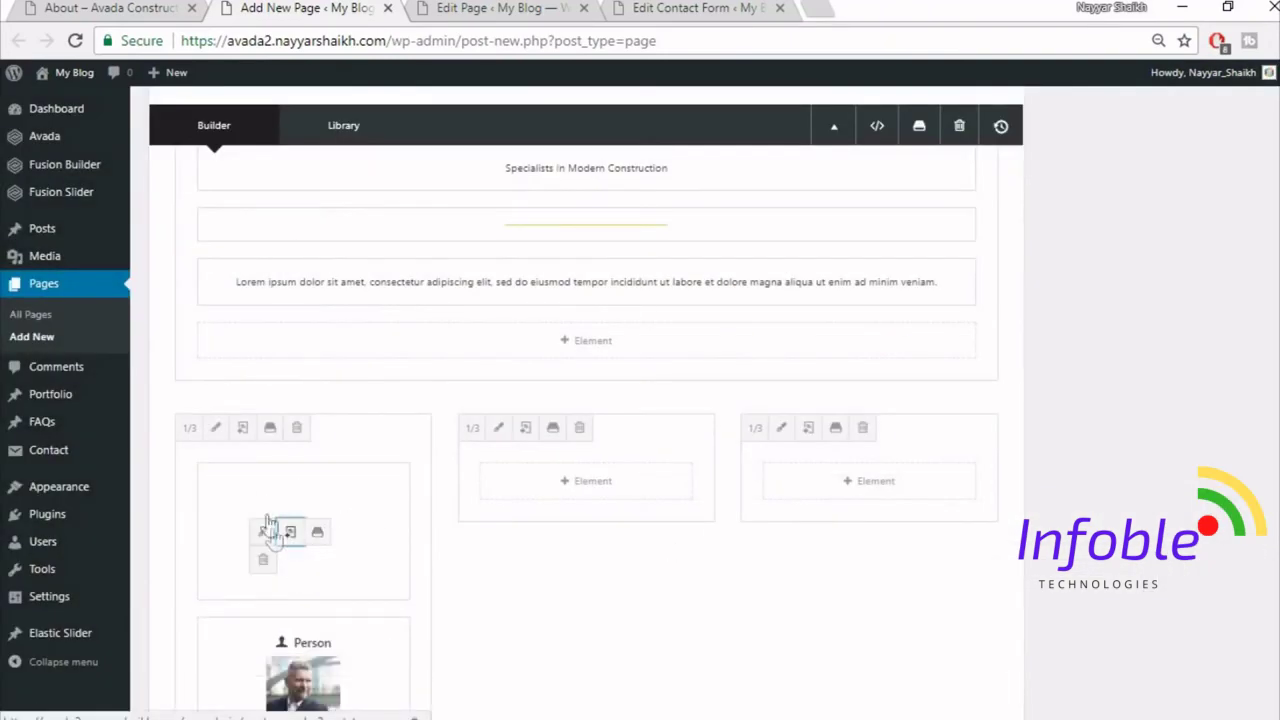
pyautogui.moveTo(268, 525)
pyautogui.mouseDown()
pyautogui.moveTo(486, 480)
pyautogui.moveTo(471, 491)
pyautogui.moveTo(357, 471)
pyautogui.moveTo(833, 476)
pyautogui.mouseUp()
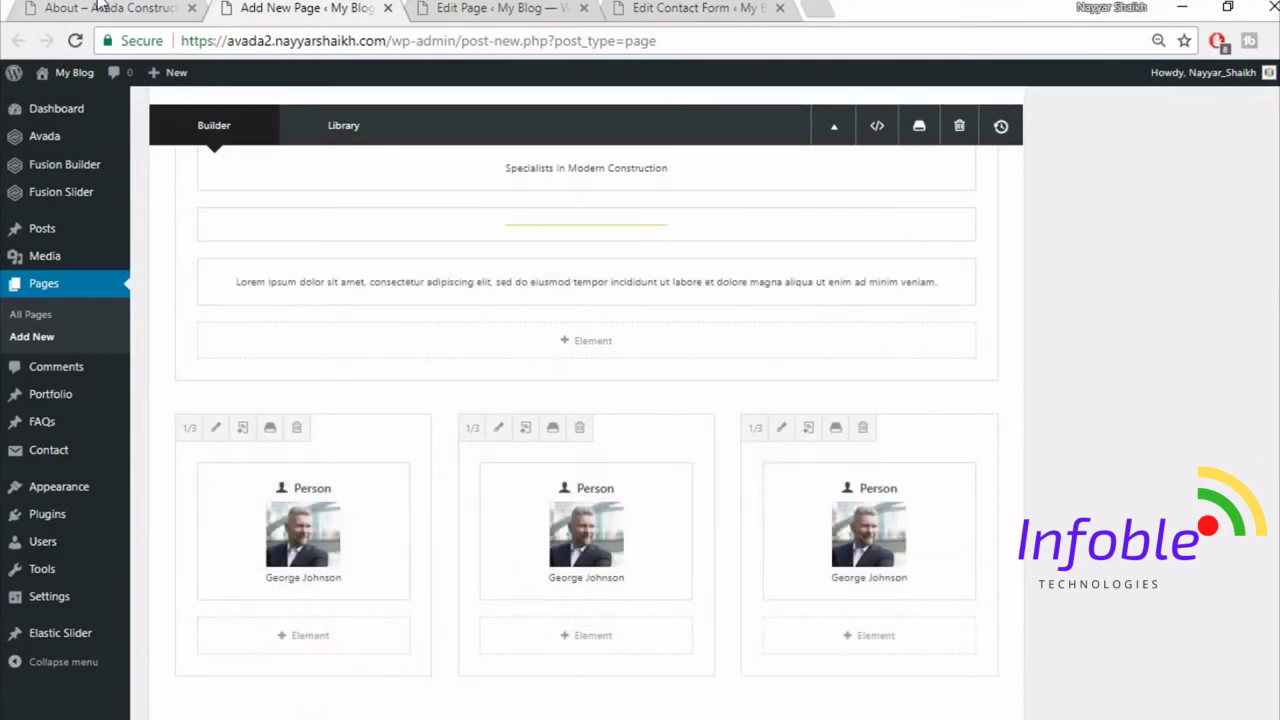
pyautogui.click(100, 7)
pyautogui.scroll(-6, 709, 404)
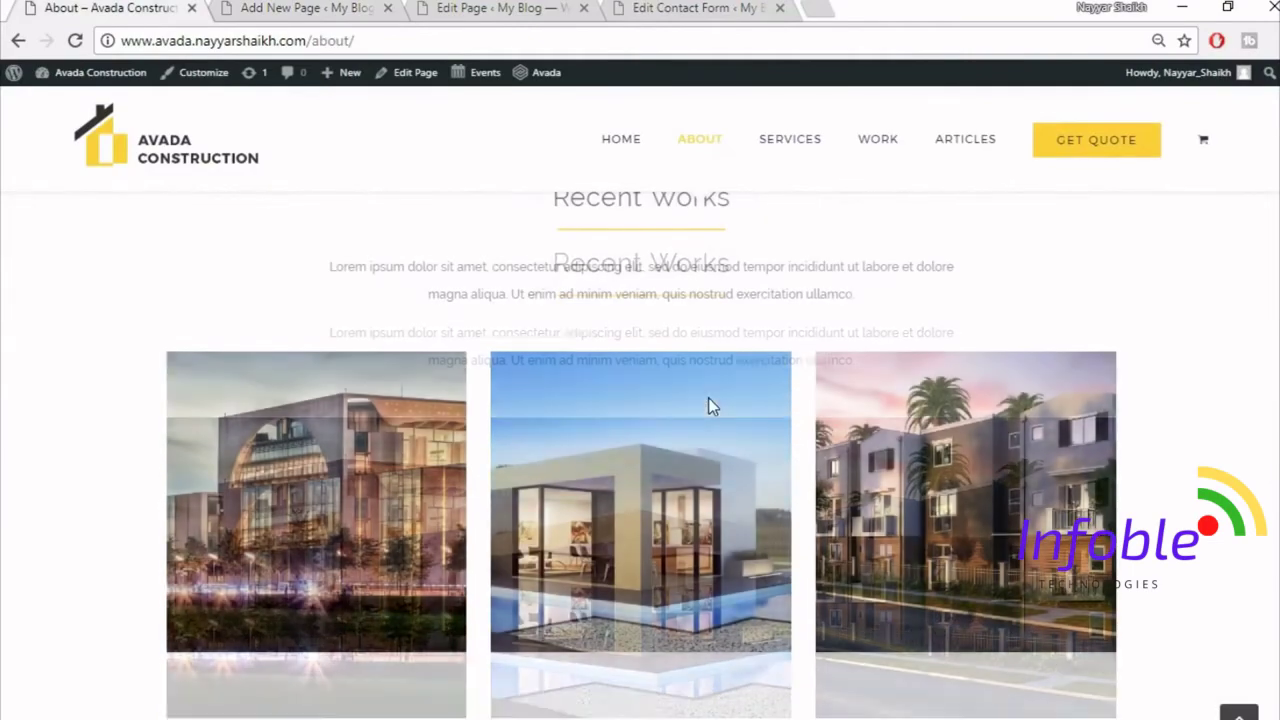
# - Scroll through the demo About page, jump back to top, then switch to the Add New Page editor
pyautogui.scroll(1, 591, 372)
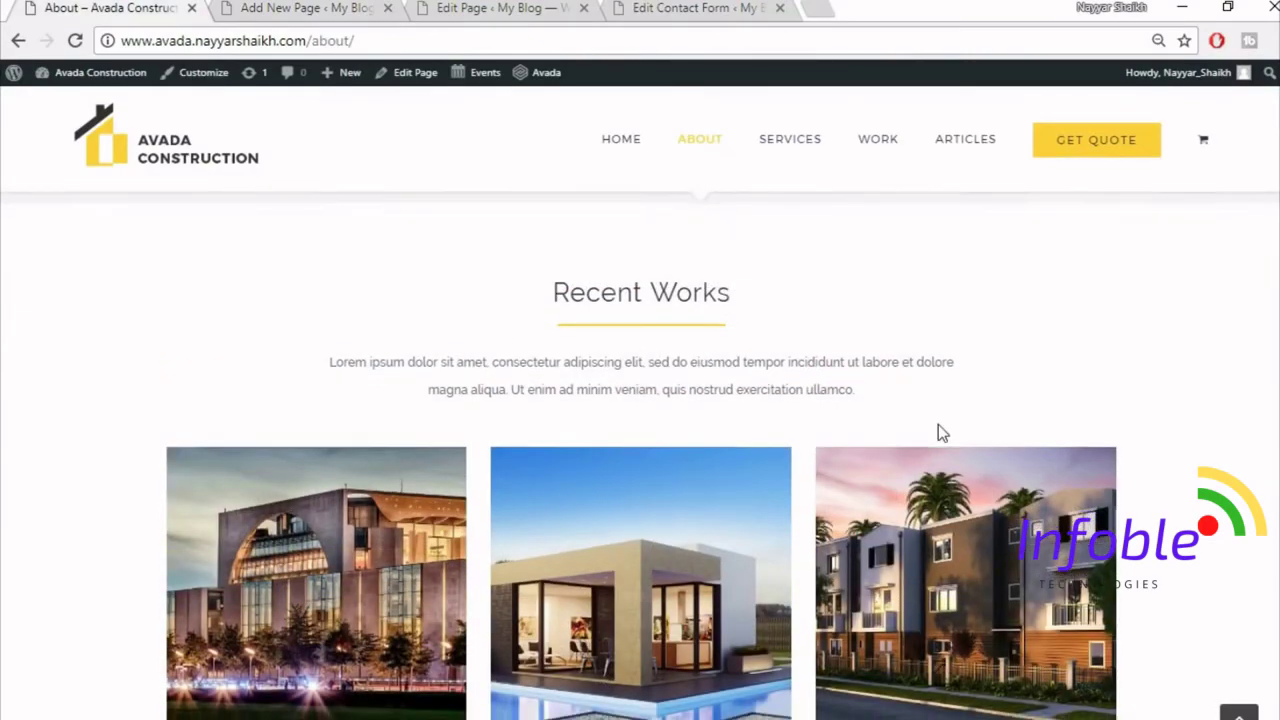
pyautogui.scroll(-6, 977, 455)
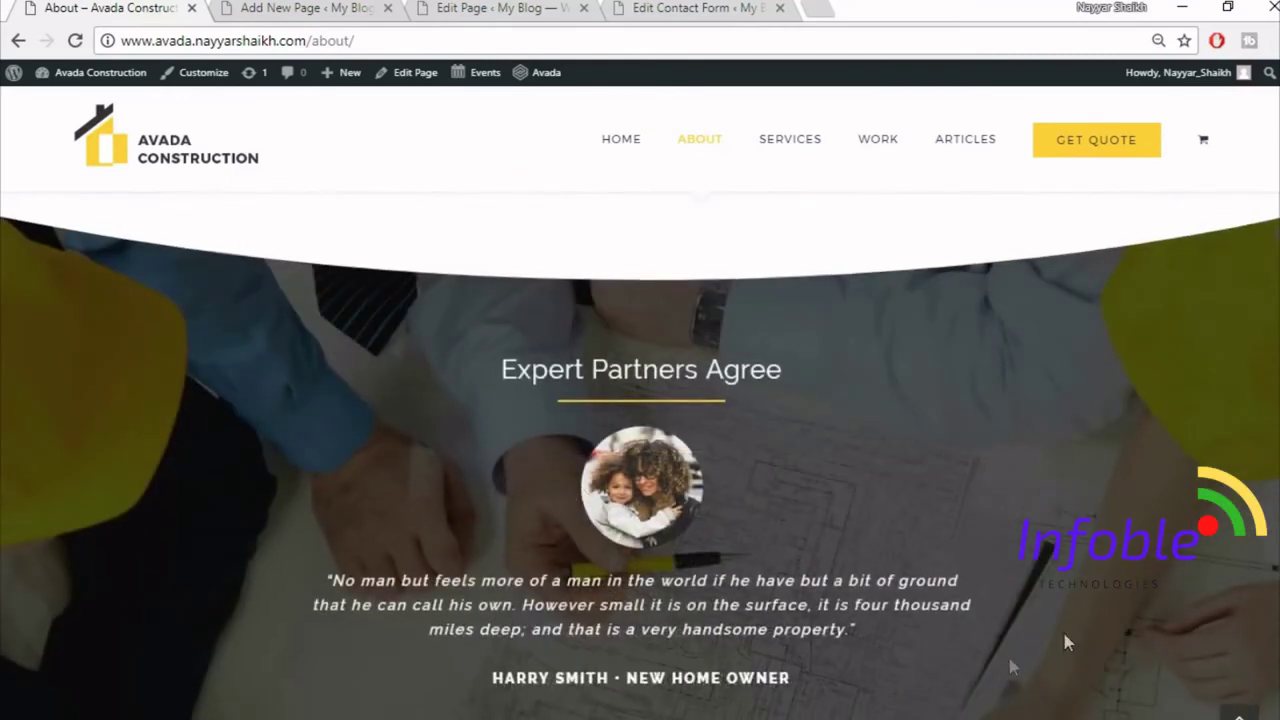
pyautogui.scroll(-1, 522, 540)
pyautogui.scroll(-6, 932, 470)
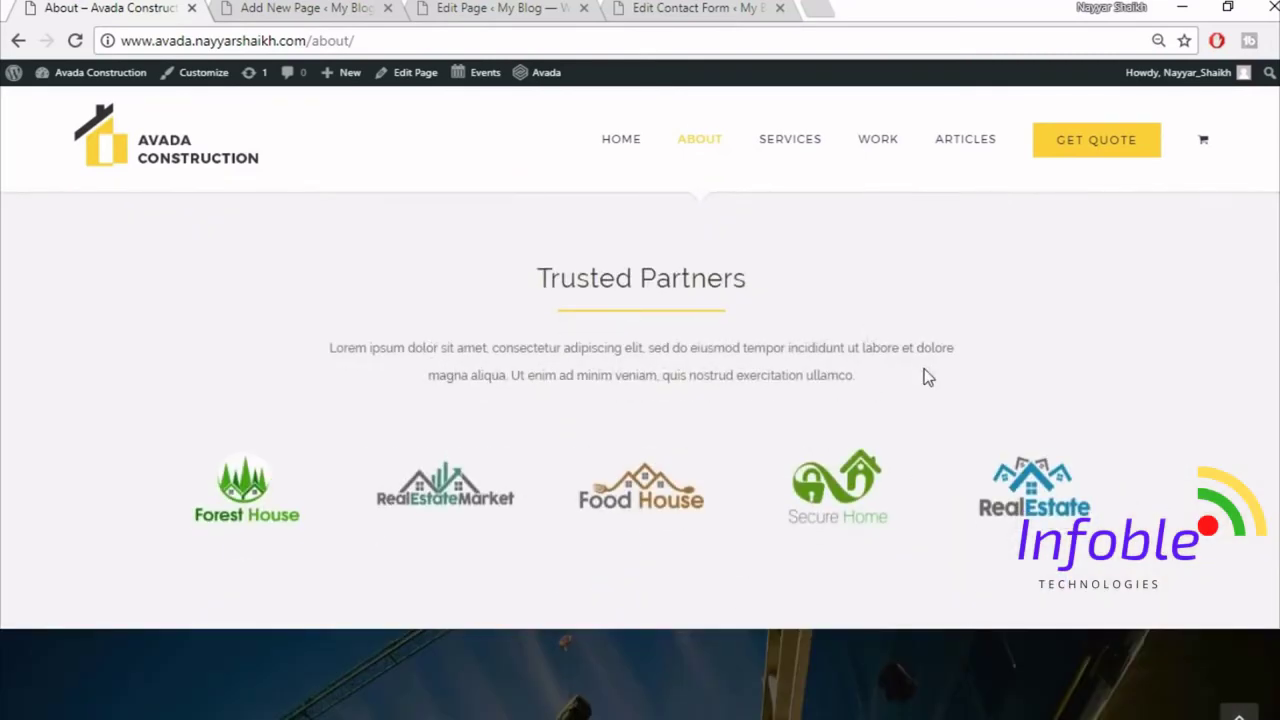
pyautogui.scroll(-5, 927, 380)
pyautogui.scroll(1, 340, 388)
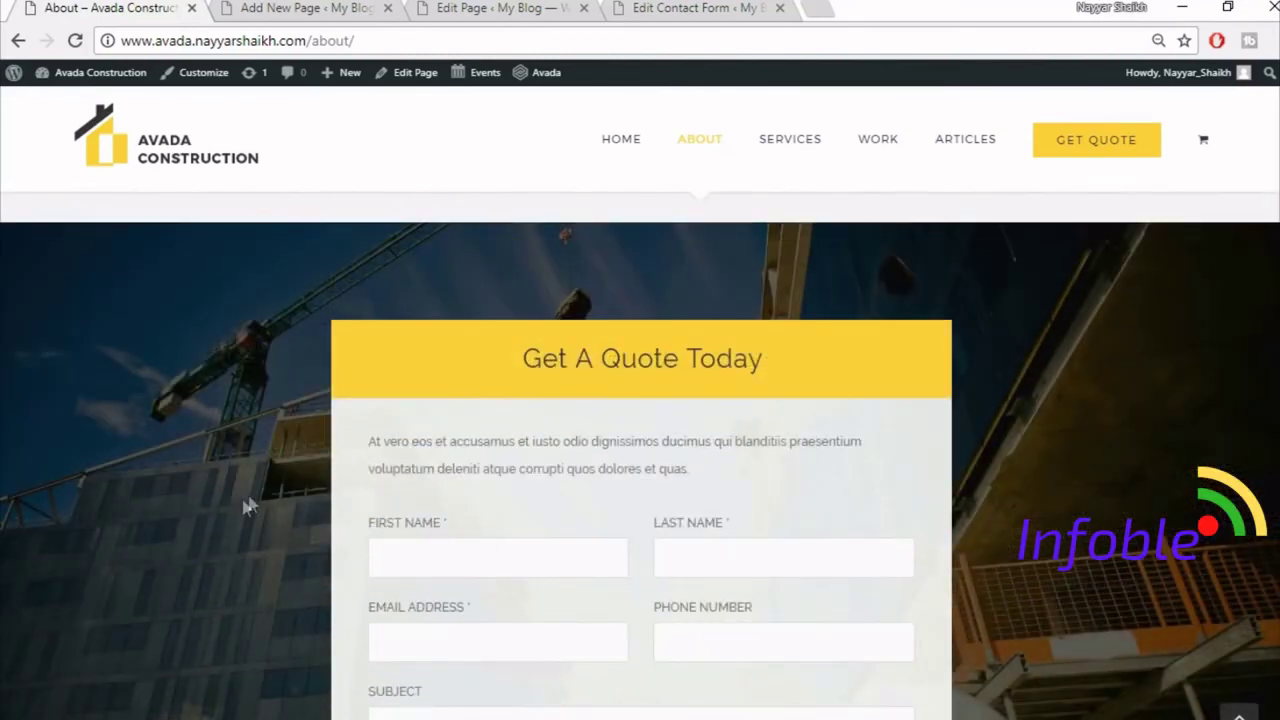
pyautogui.scroll(2, 790, 330)
pyautogui.scroll(-8, 851, 580)
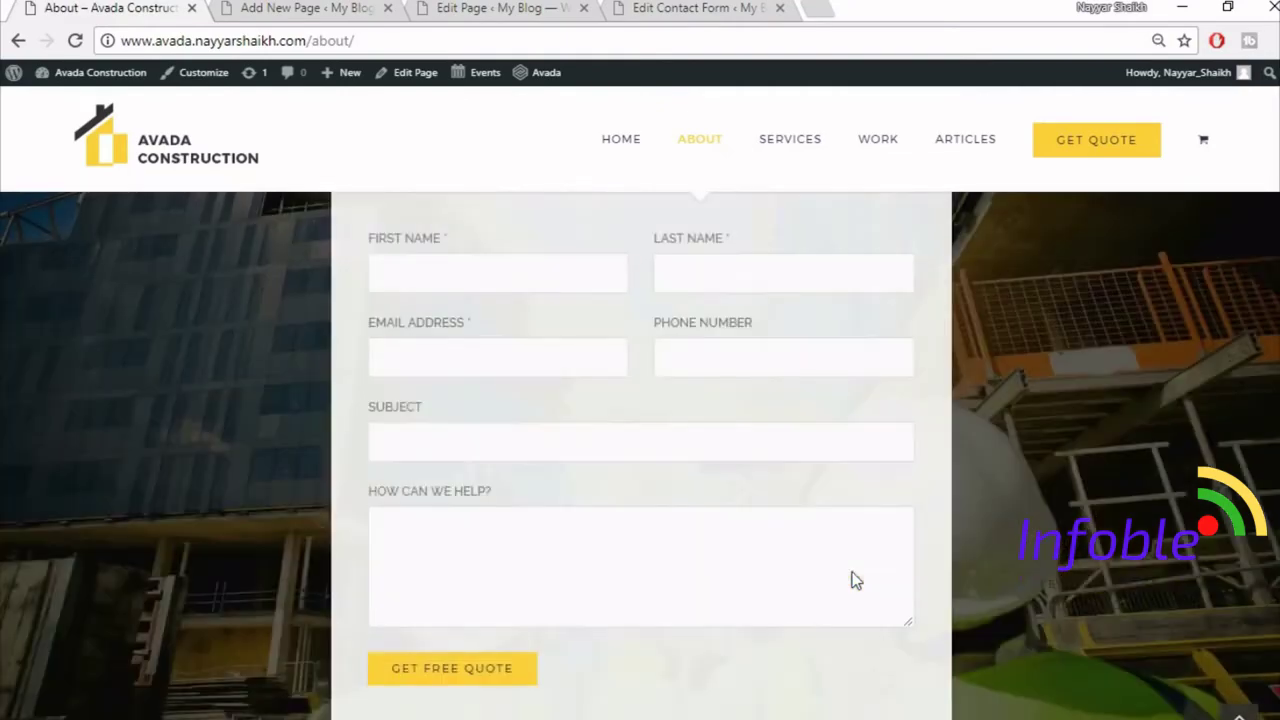
pyautogui.scroll(-3, 1093, 619)
pyautogui.click(1239, 712)
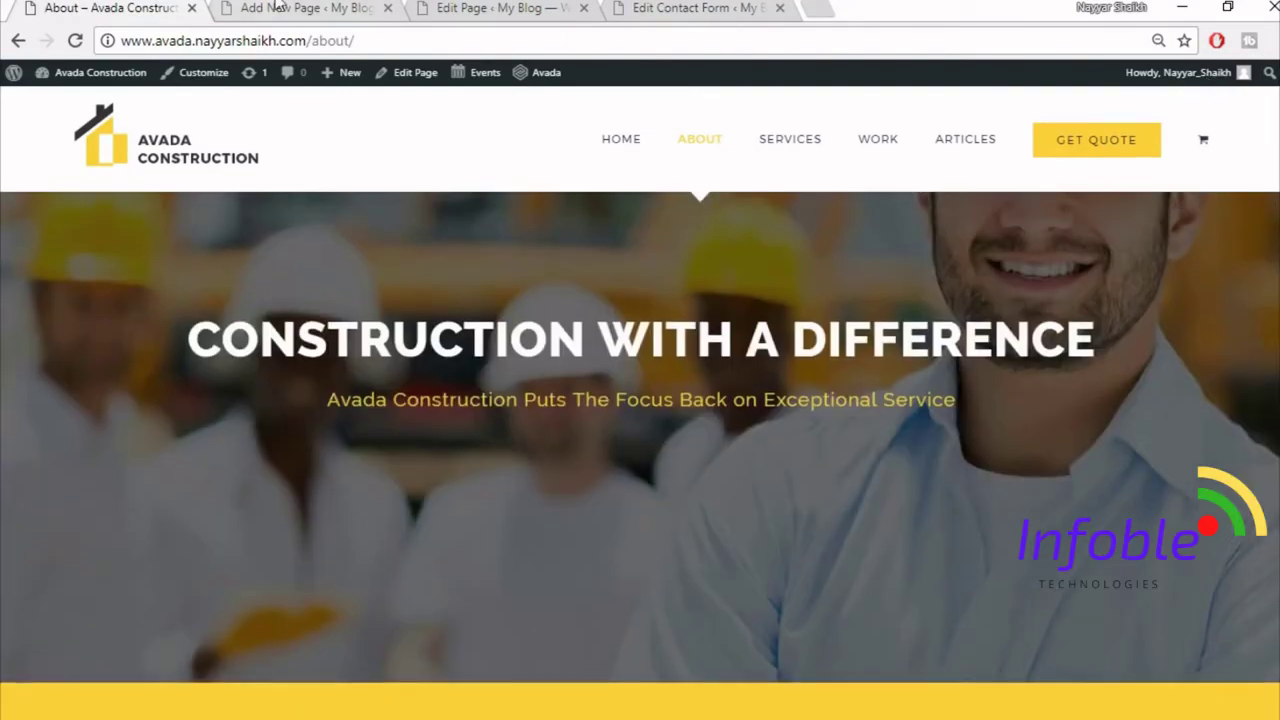
pyautogui.click(279, 7)
pyautogui.scroll(10, 1243, 334)
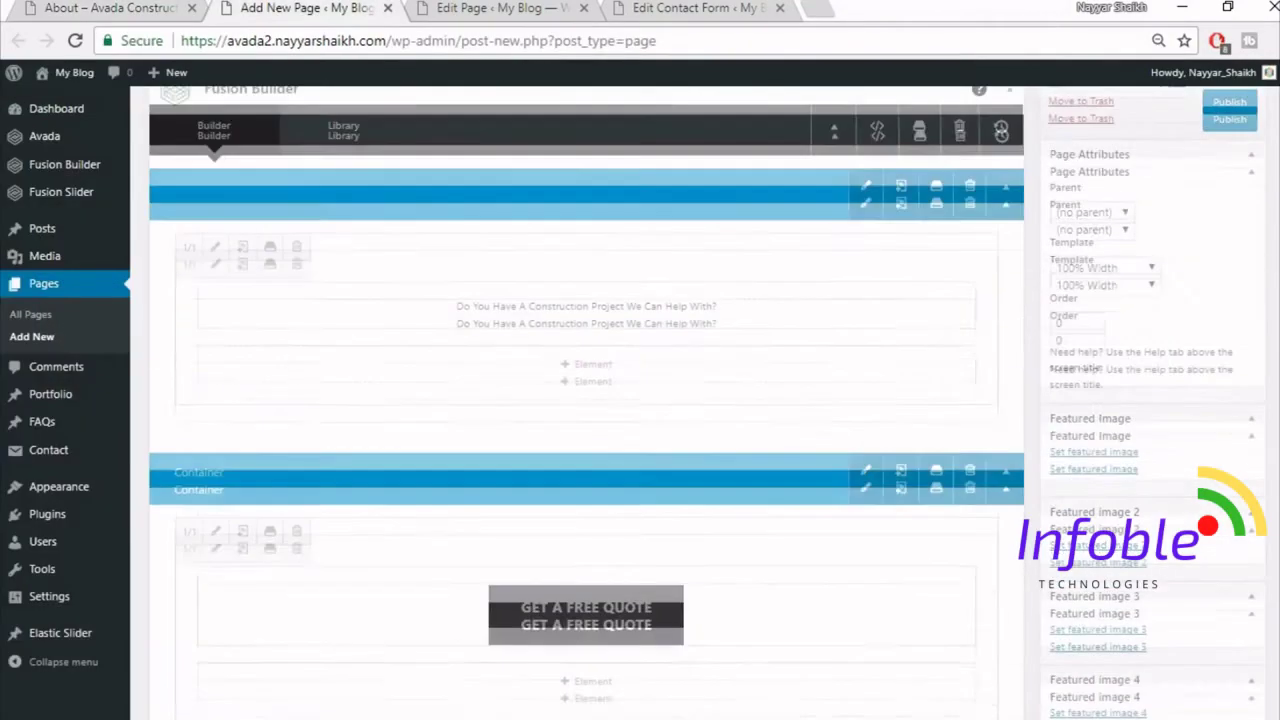
# - Publish the About page and open the live page in a new tab
pyautogui.click(1226, 307)
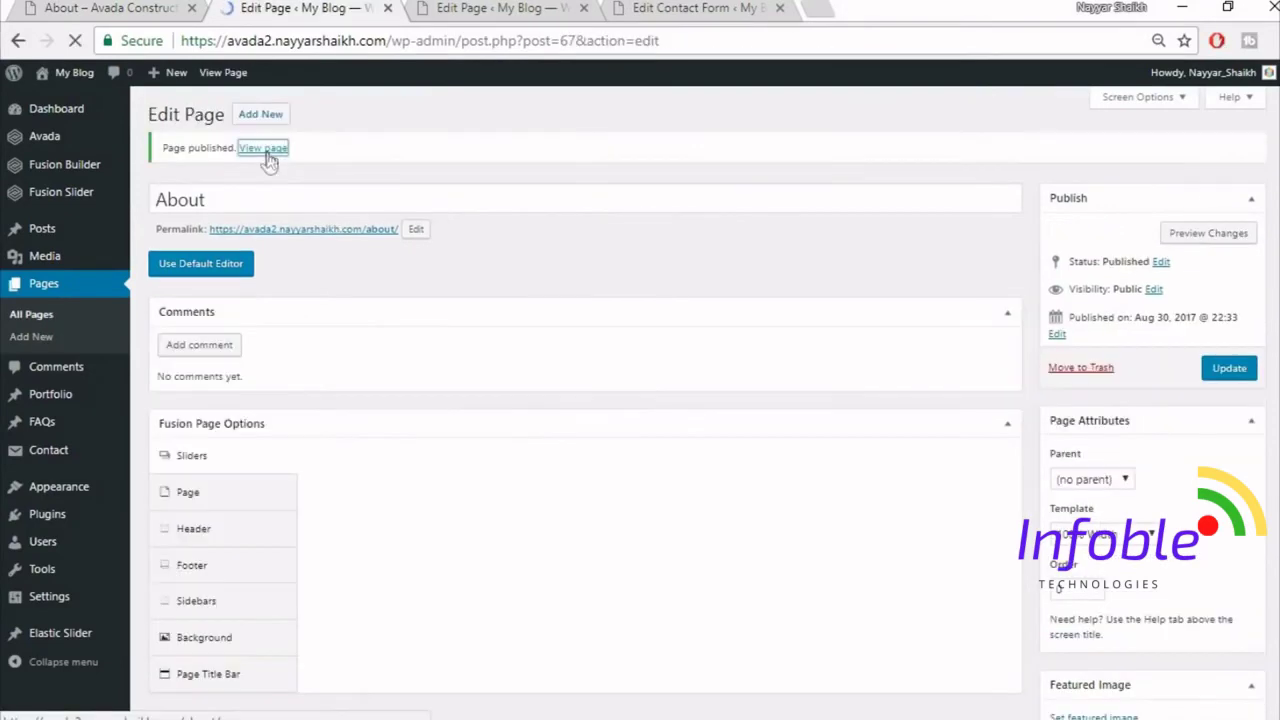
pyautogui.rightClick(266, 150)
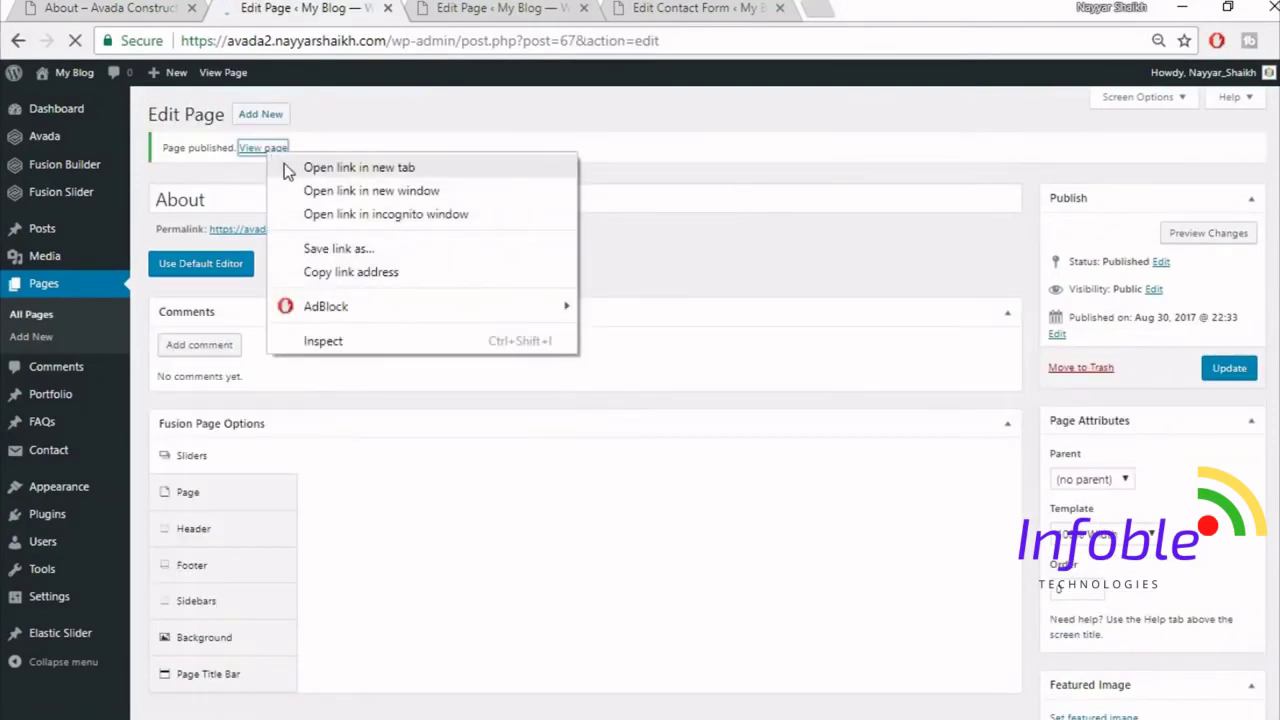
pyautogui.click(288, 168)
pyautogui.click(555, 10)
# - Compare the live About page with the demo, then return to the editor
pyautogui.scroll(-4, 1008, 420)
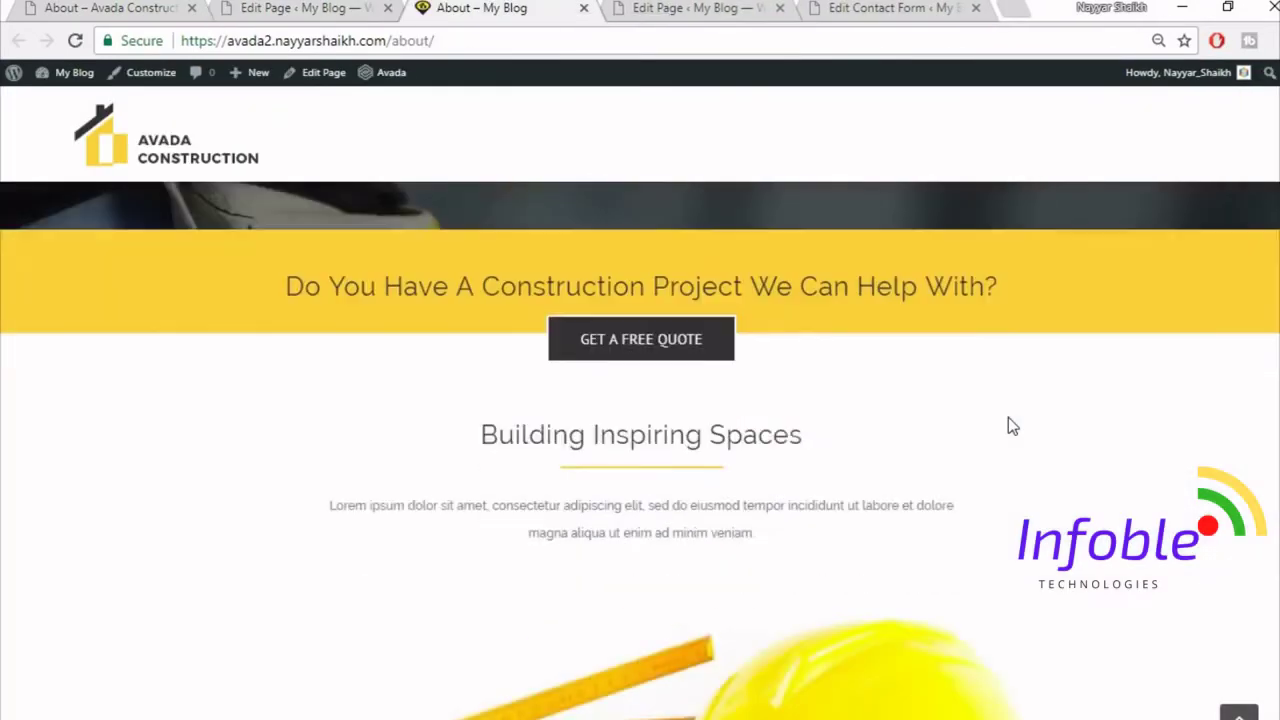
pyautogui.scroll(-10, 1008, 420)
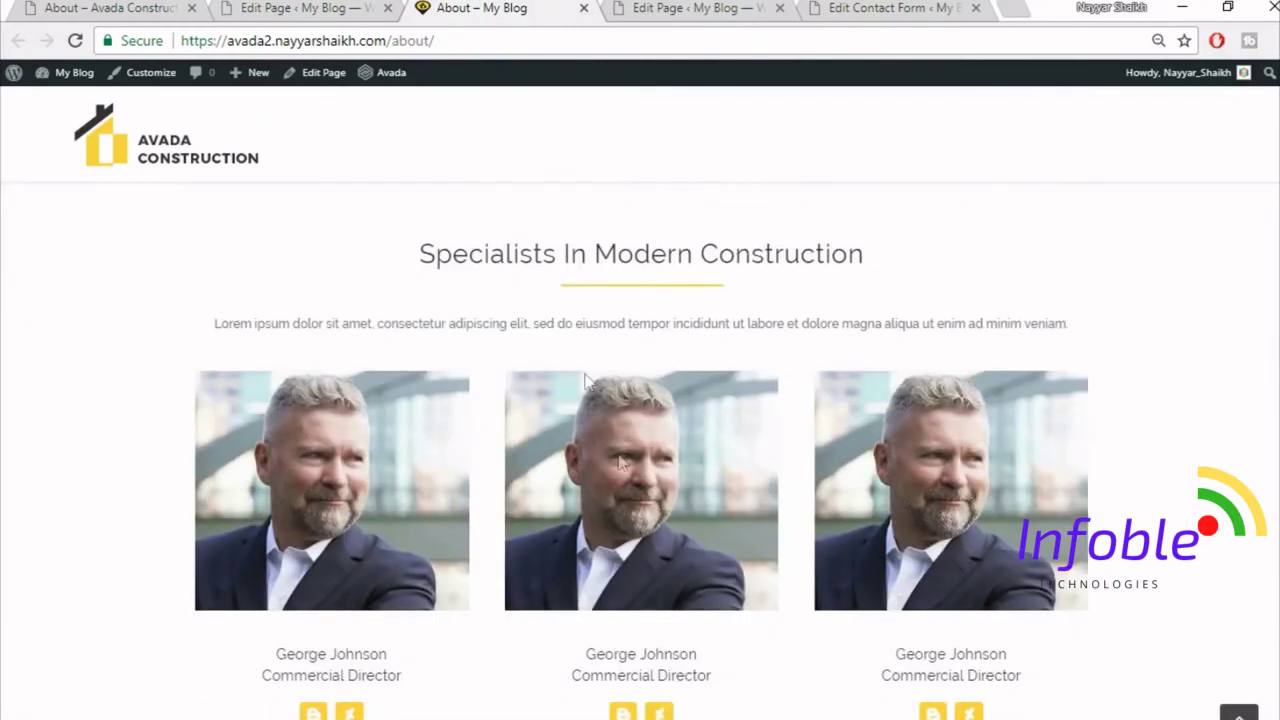
pyautogui.scroll(2, 876, 508)
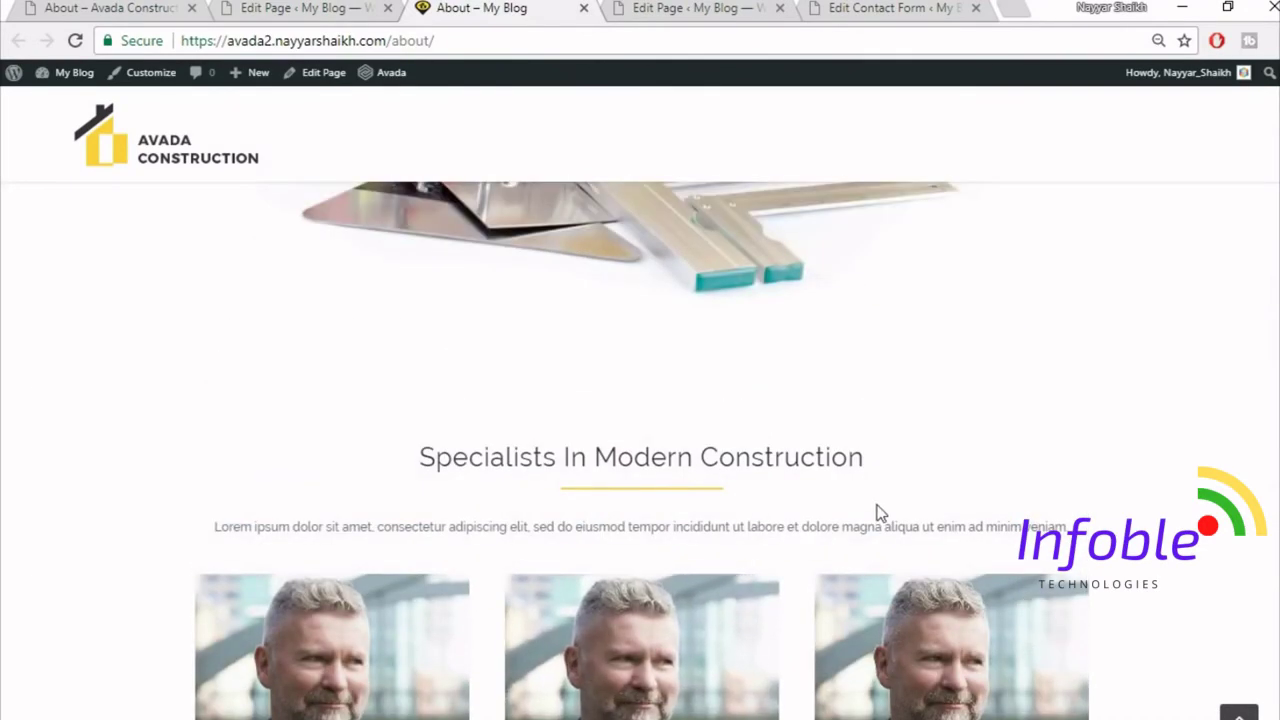
pyautogui.click(120, 7)
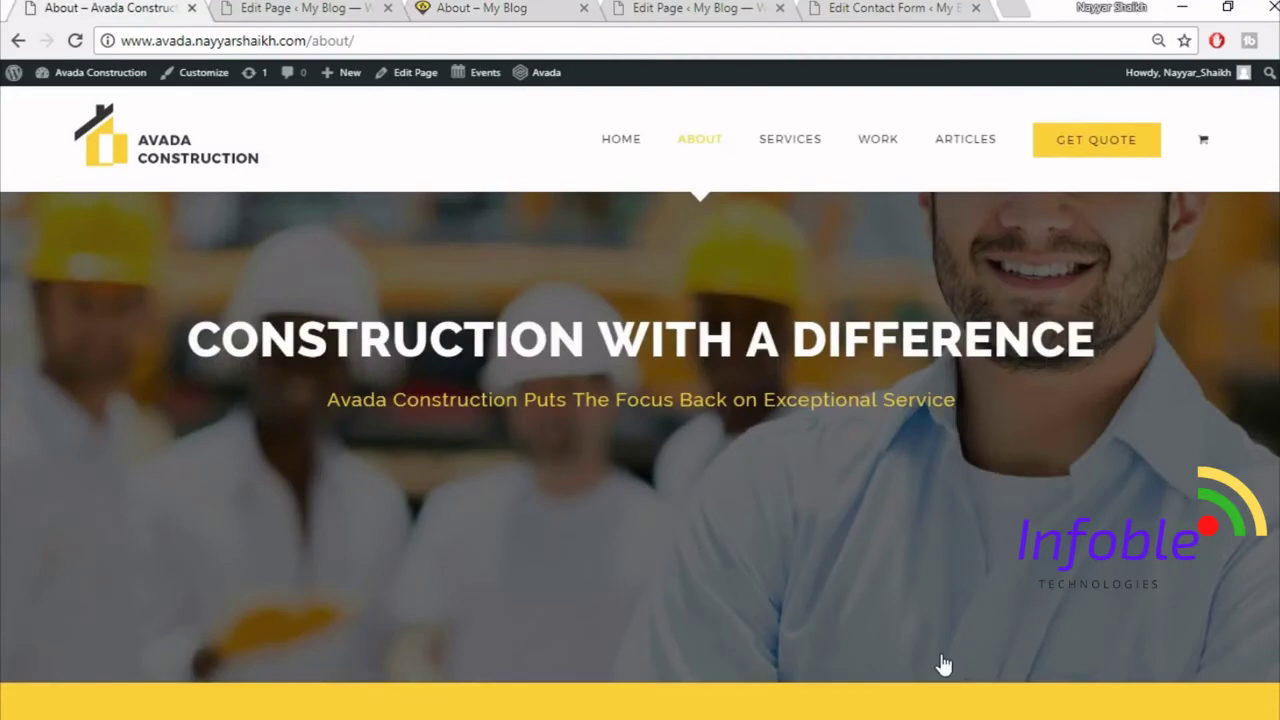
pyautogui.scroll(-7, 941, 660)
pyautogui.scroll(-6, 941, 654)
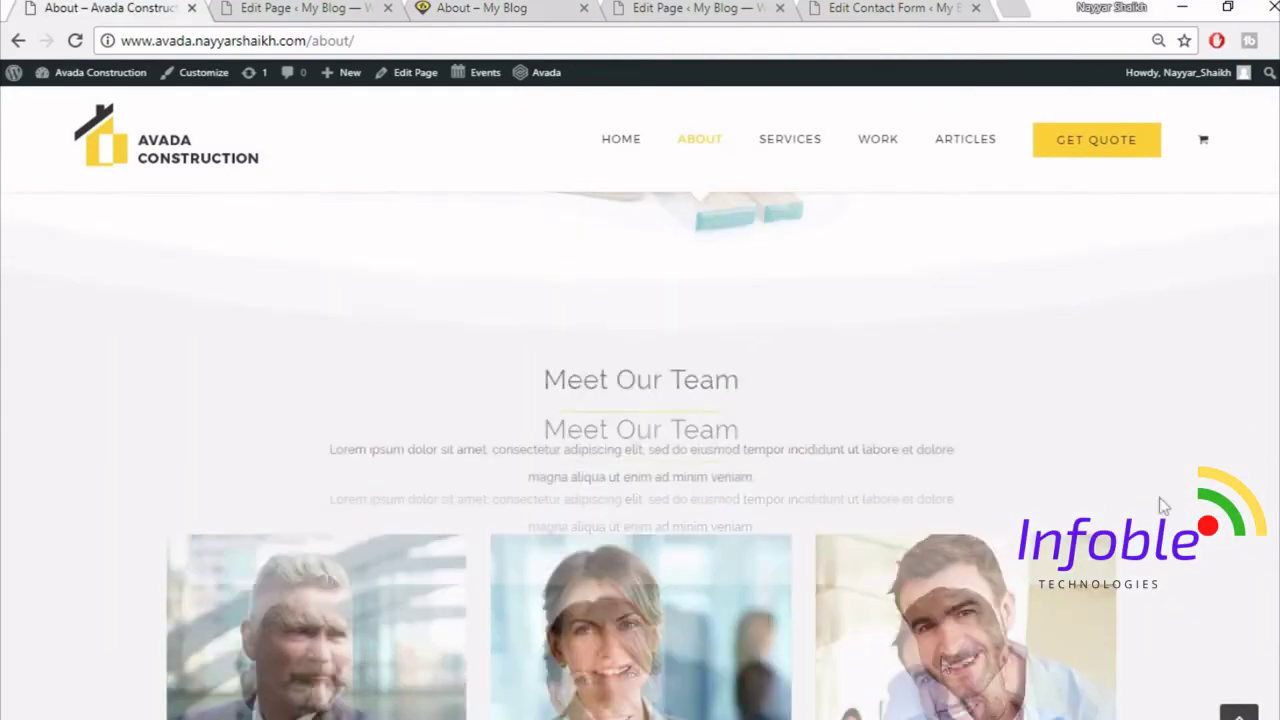
pyautogui.click(305, 8)
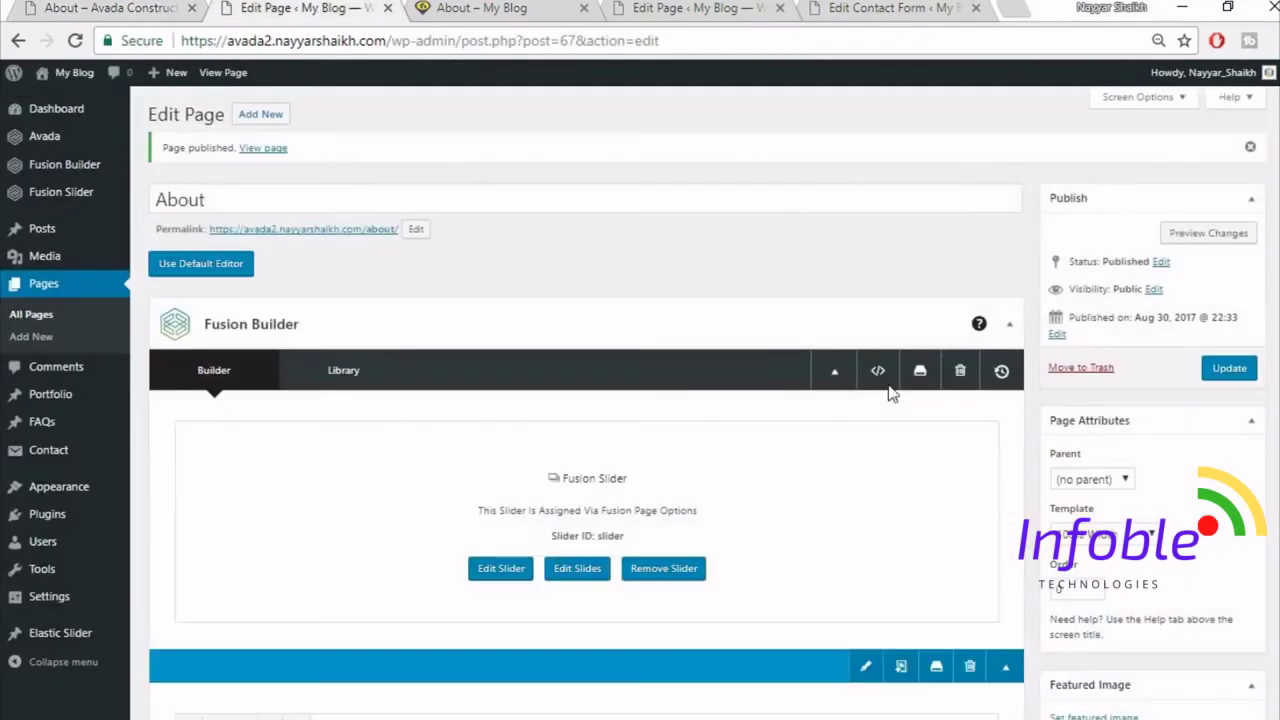
# - Give the Section Separator's container an f5f5f5 background and click Update
pyautogui.scroll(-10, 888, 395)
pyautogui.scroll(-12, 889, 398)
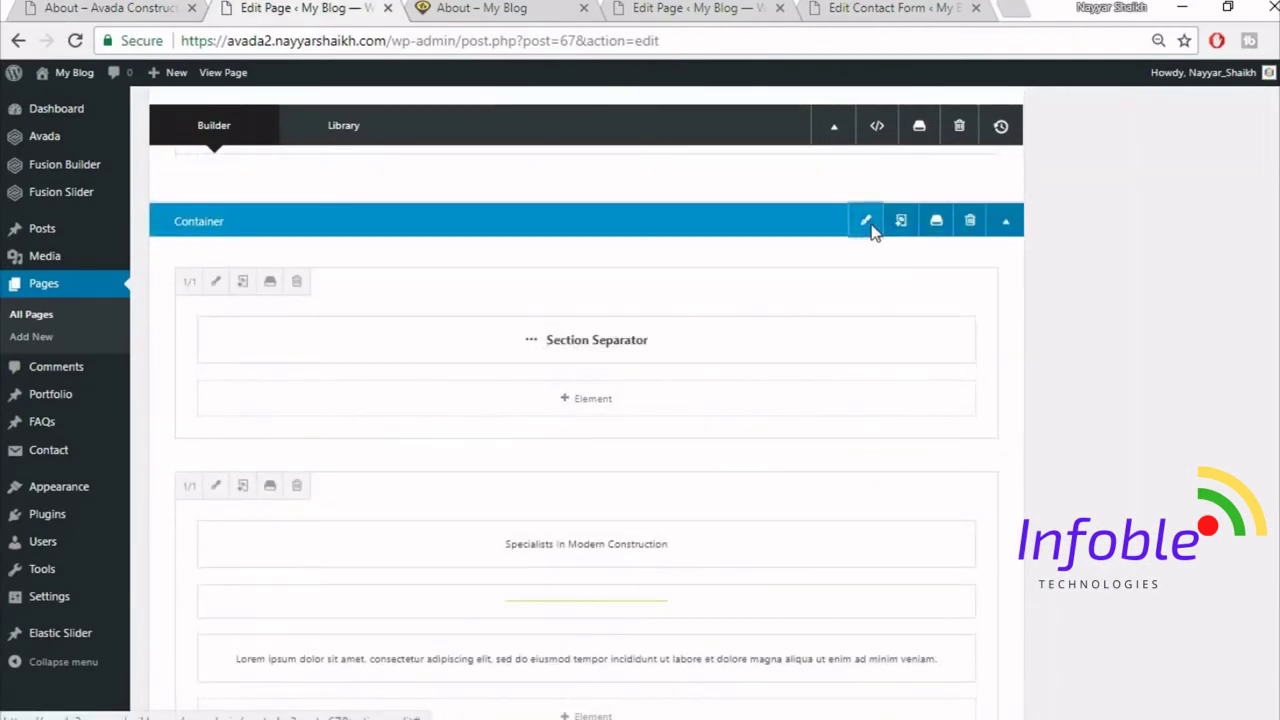
pyautogui.click(866, 221)
pyautogui.click(303, 170)
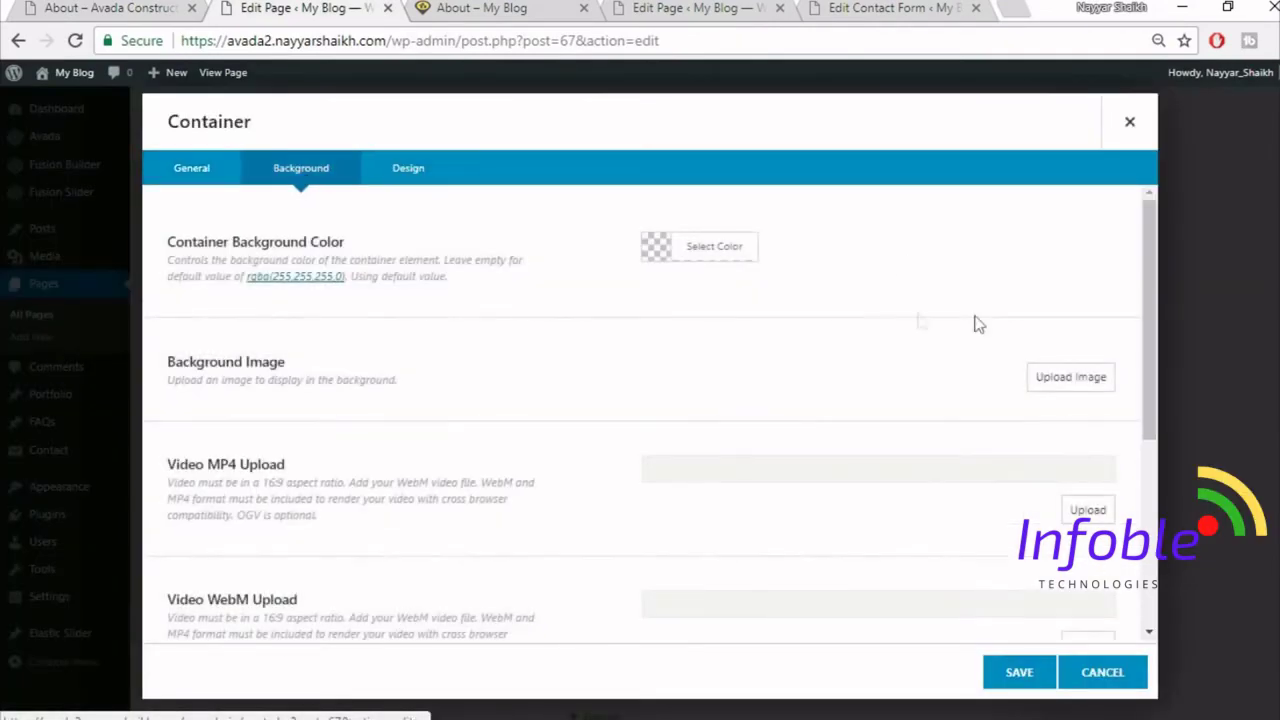
pyautogui.click(712, 252)
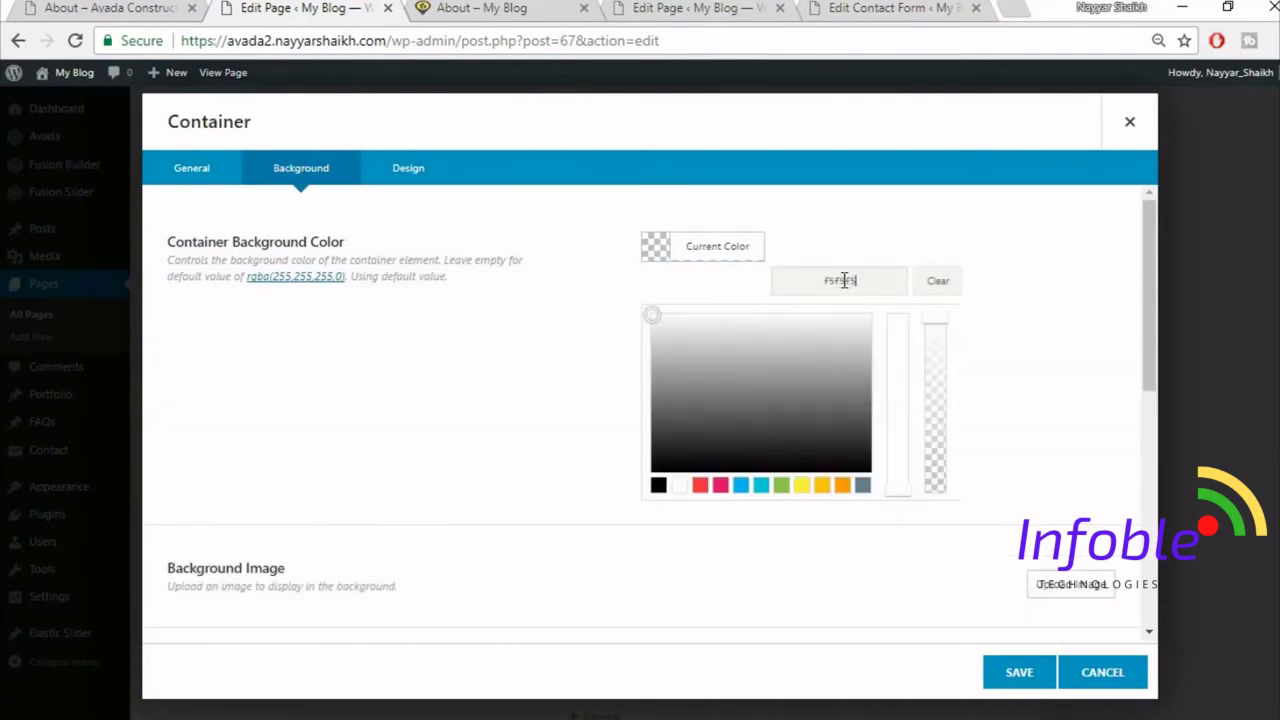
pyautogui.click(1019, 674)
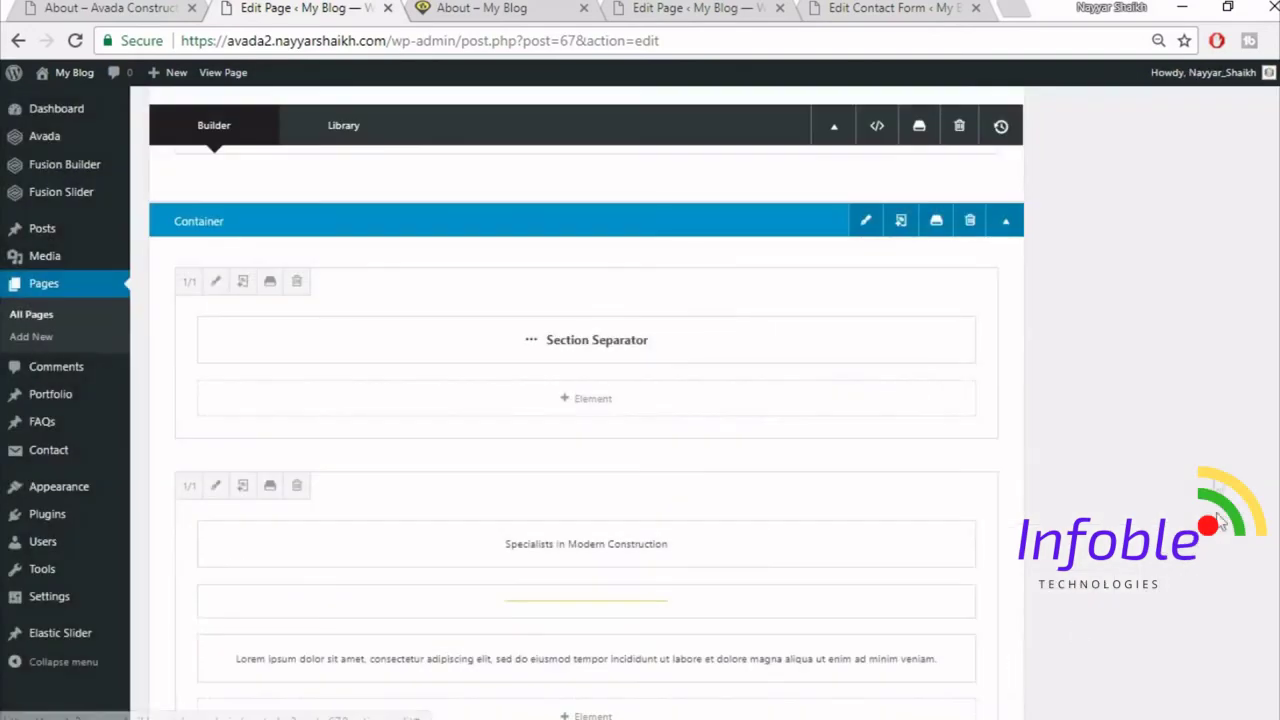
pyautogui.scroll(5, 1240, 450)
pyautogui.click(1229, 280)
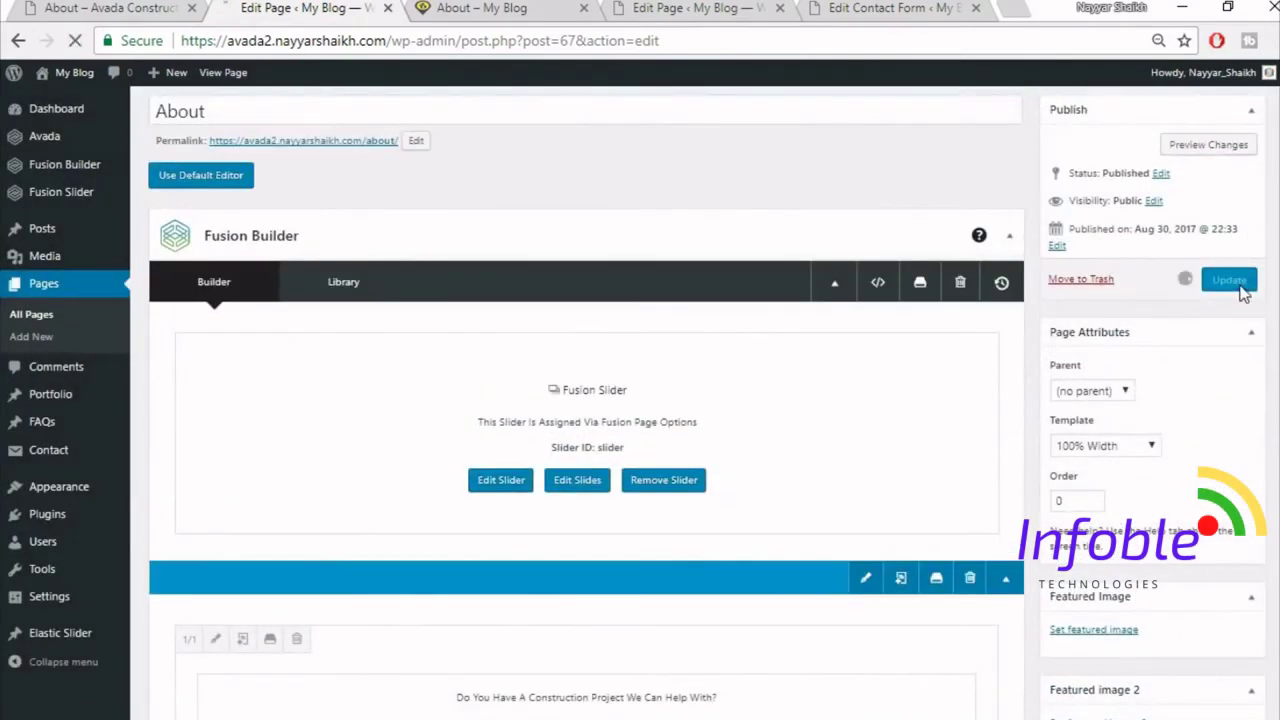
# - Reload the live About page to see the saved update
pyautogui.click(490, 7)
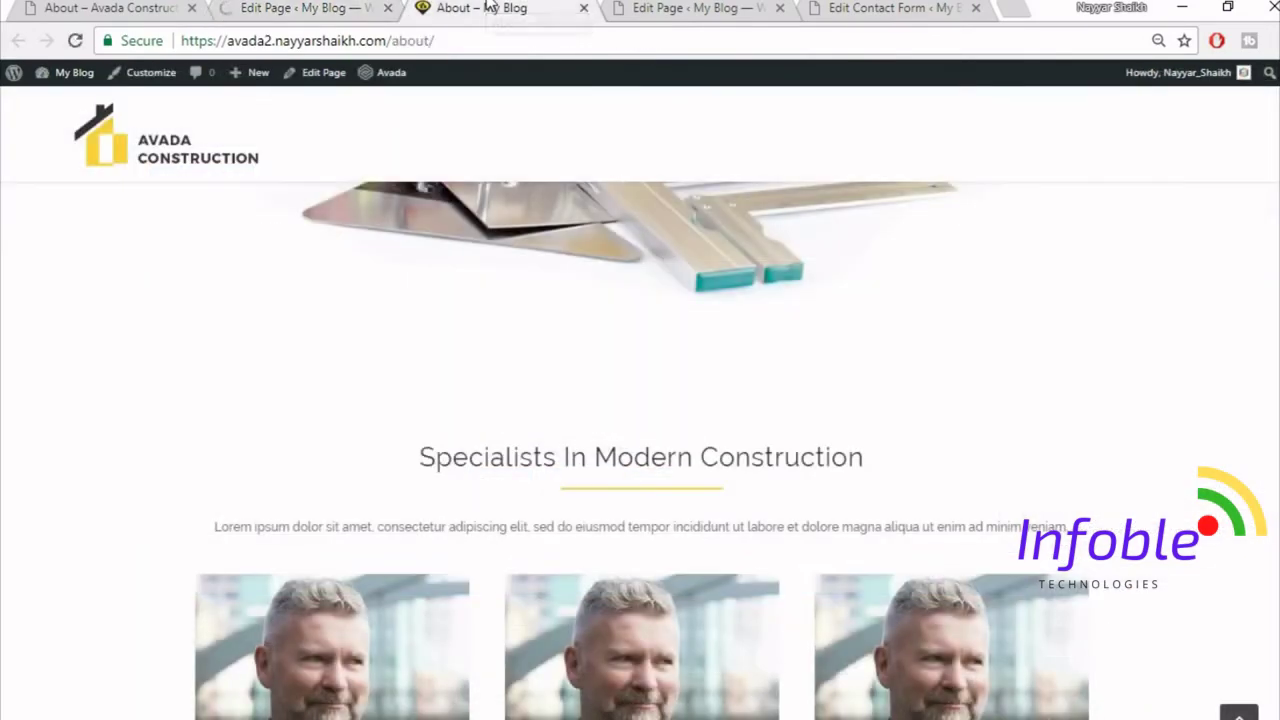
pyautogui.click(494, 31)
pyautogui.press('Return')
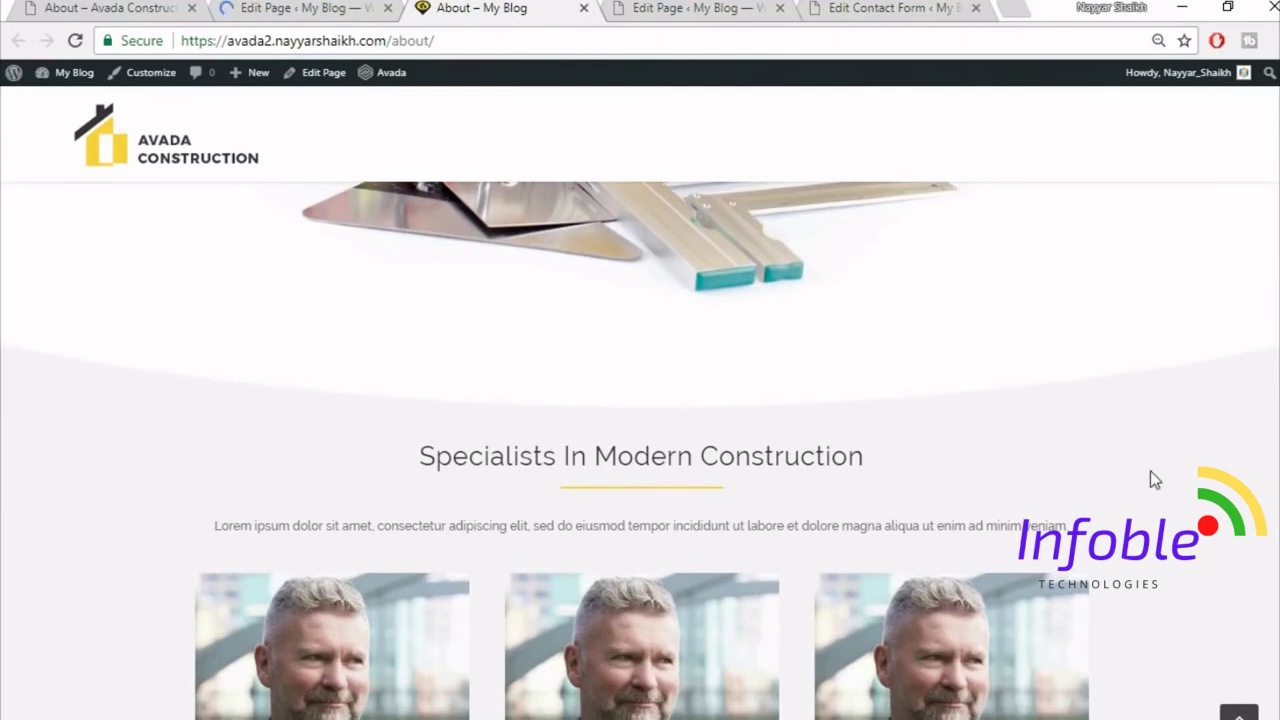
pyautogui.scroll(-4, 1150, 471)
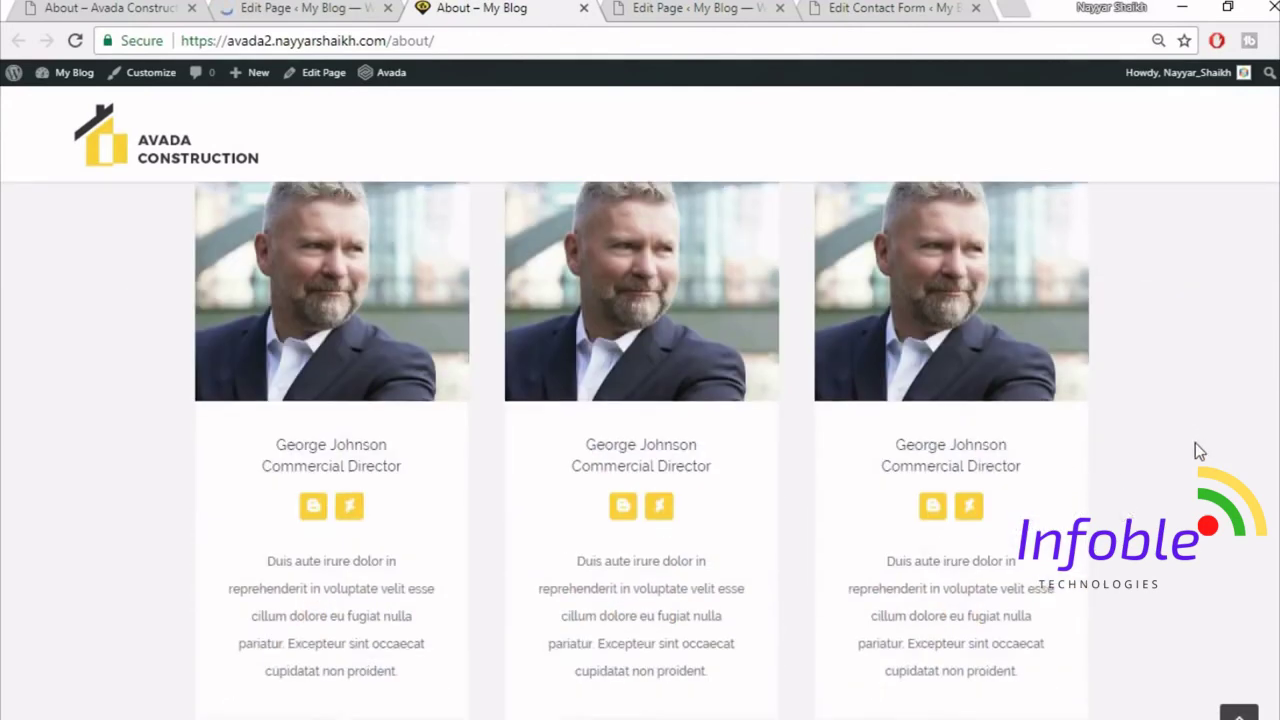
pyautogui.scroll(-2, 1195, 443)
# - Compare against the demo About page, then switch to the 'About – My Blog' tab
pyautogui.click(111, 7)
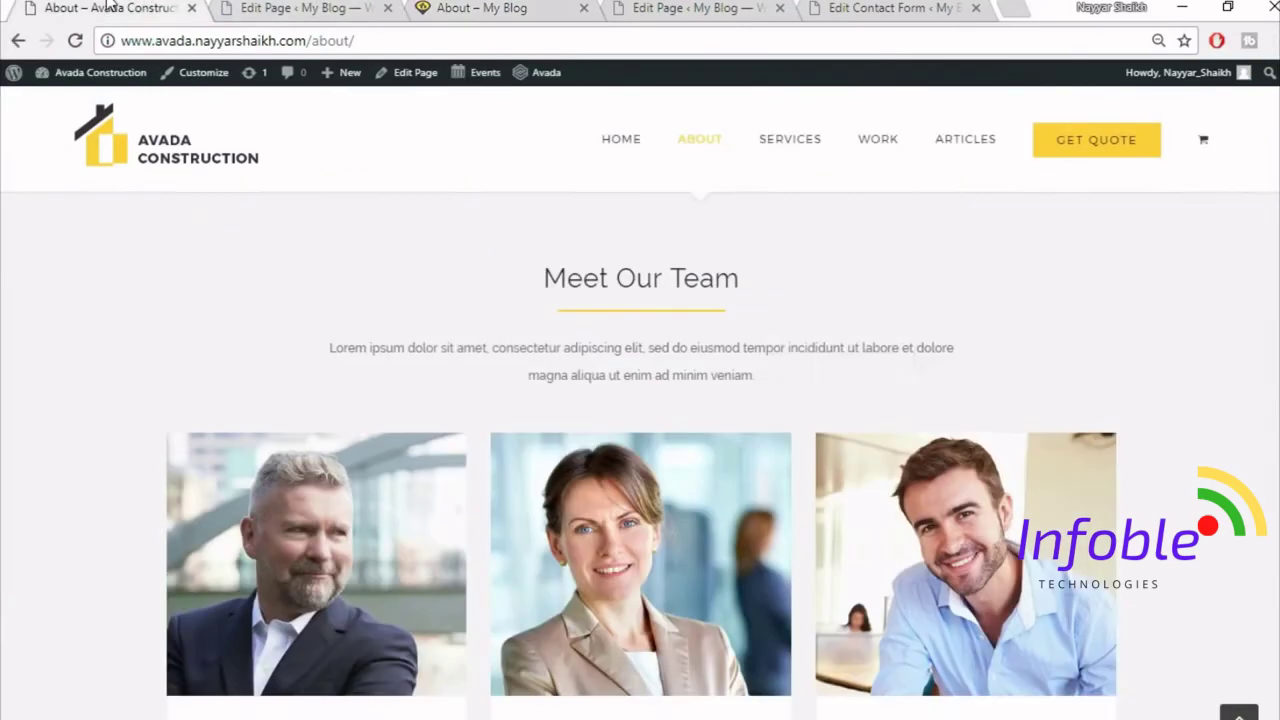
pyautogui.scroll(-8, 1010, 484)
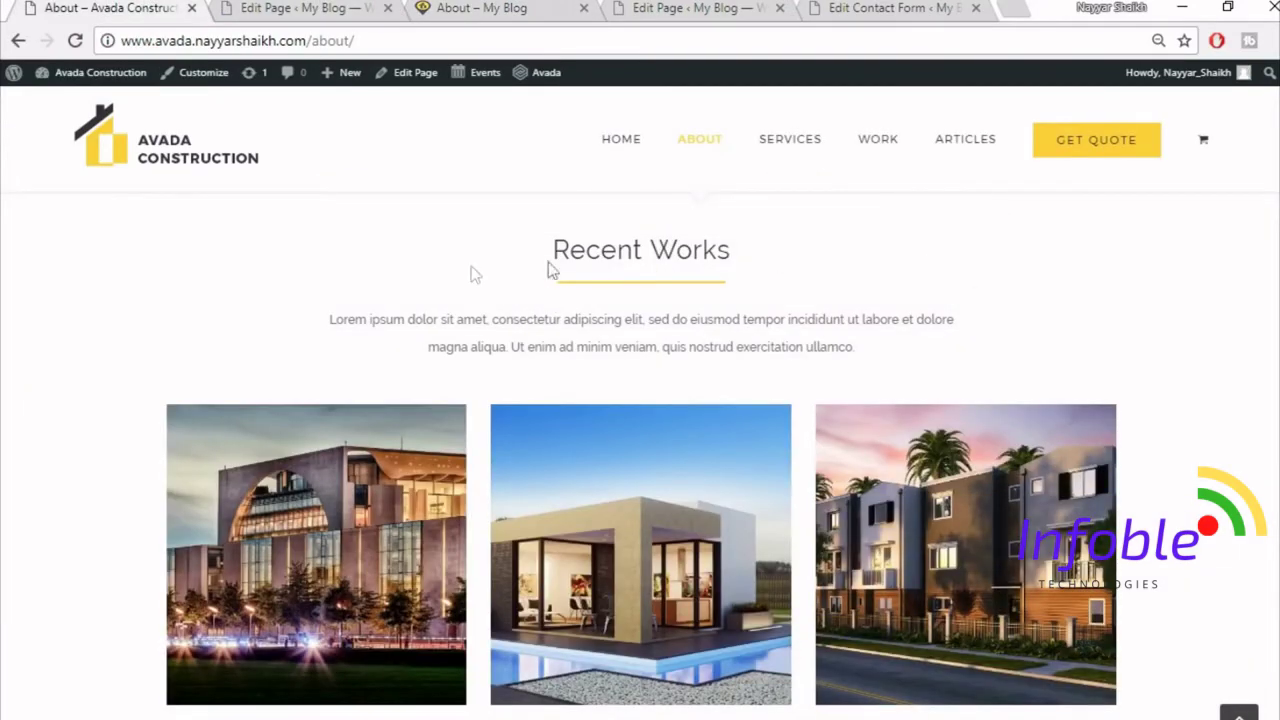
pyautogui.scroll(1, 667, 318)
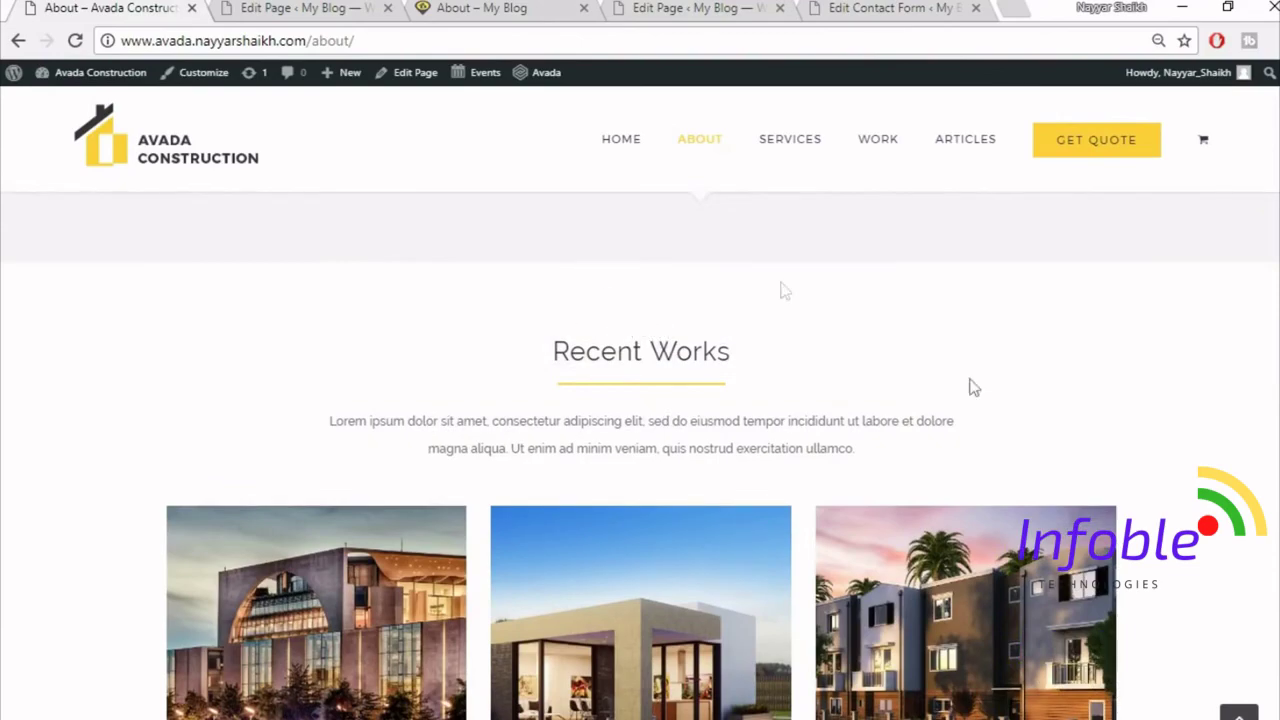
pyautogui.scroll(-5, 941, 462)
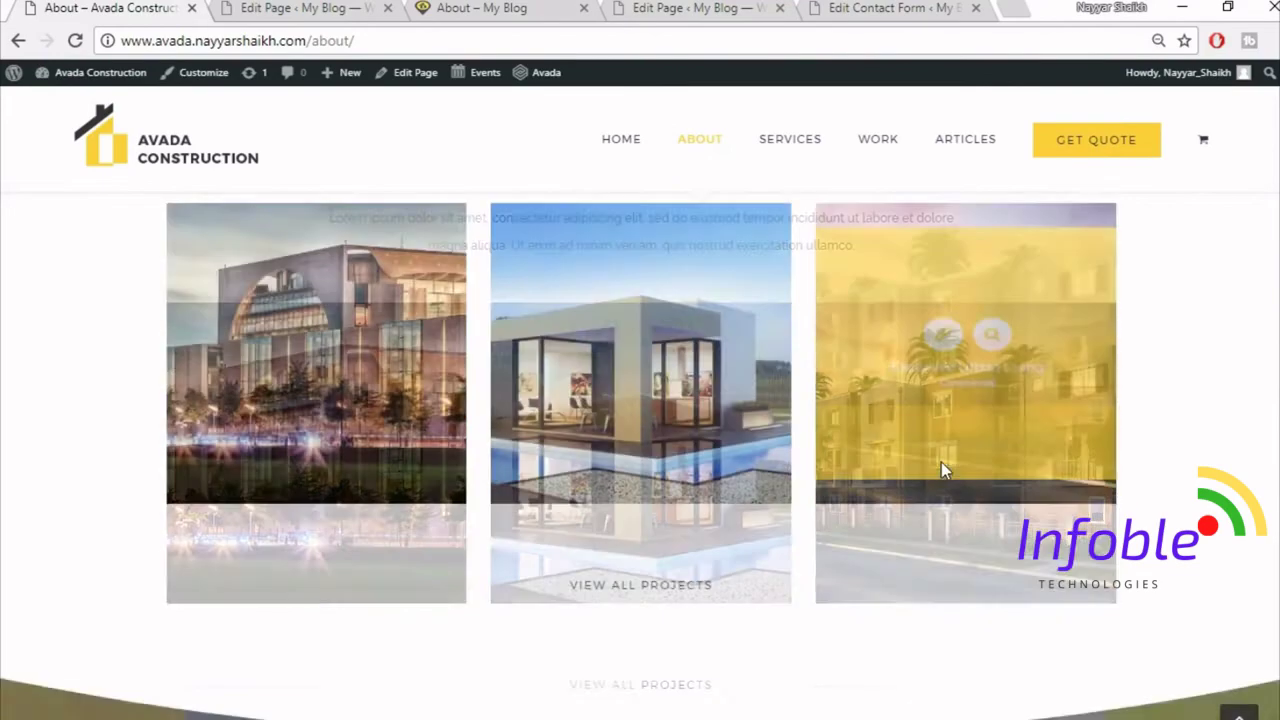
pyautogui.scroll(-5, 655, 608)
pyautogui.scroll(2, 522, 400)
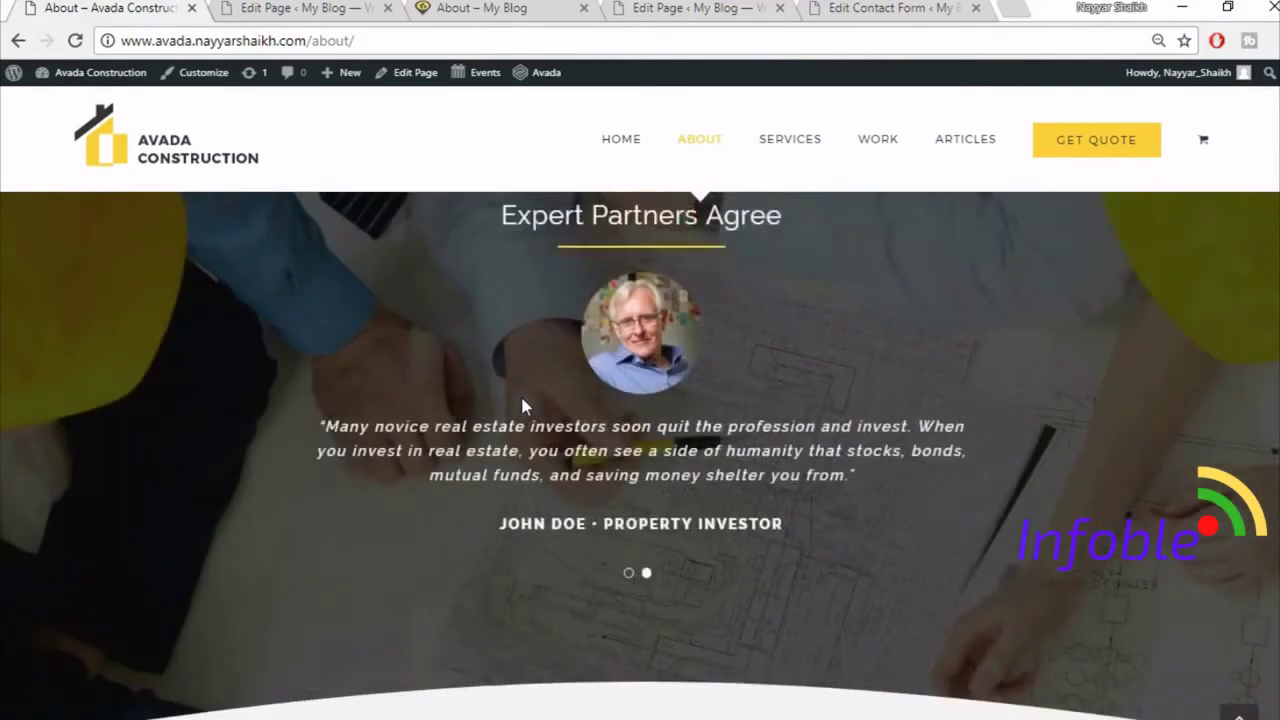
pyautogui.scroll(-5, 800, 590)
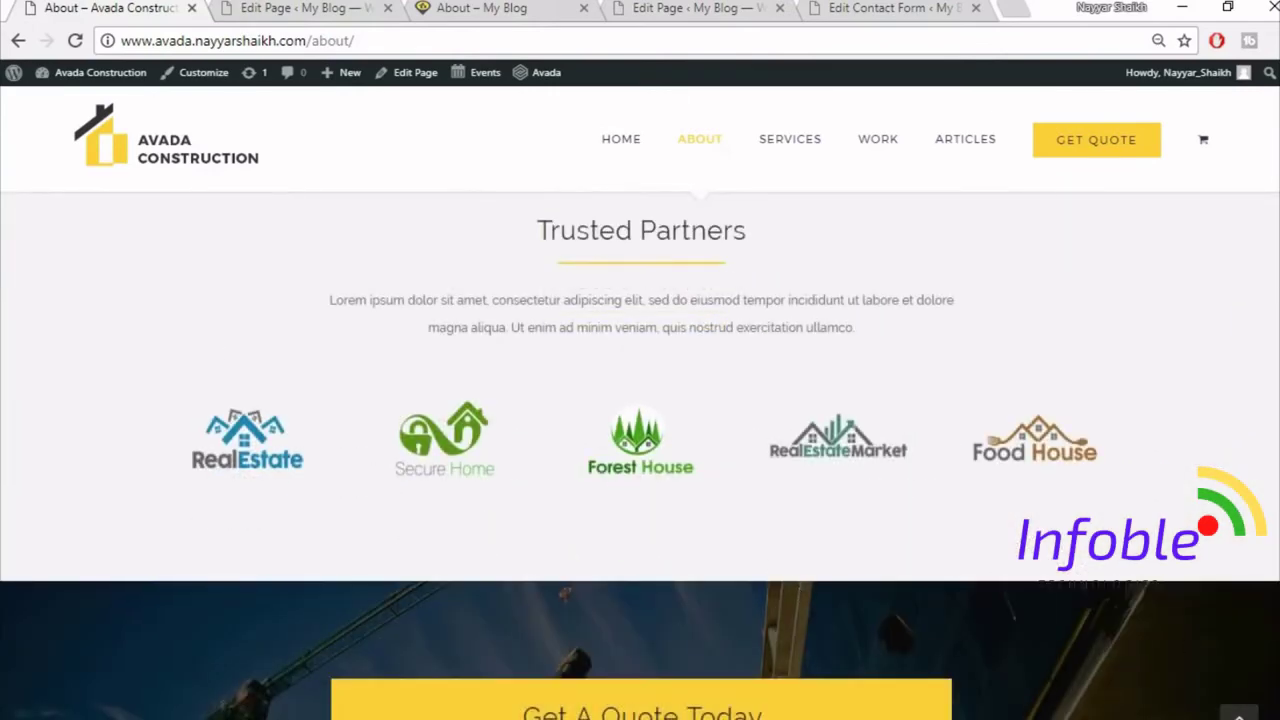
pyautogui.scroll(5, 640, 450)
pyautogui.scroll(10, 659, 543)
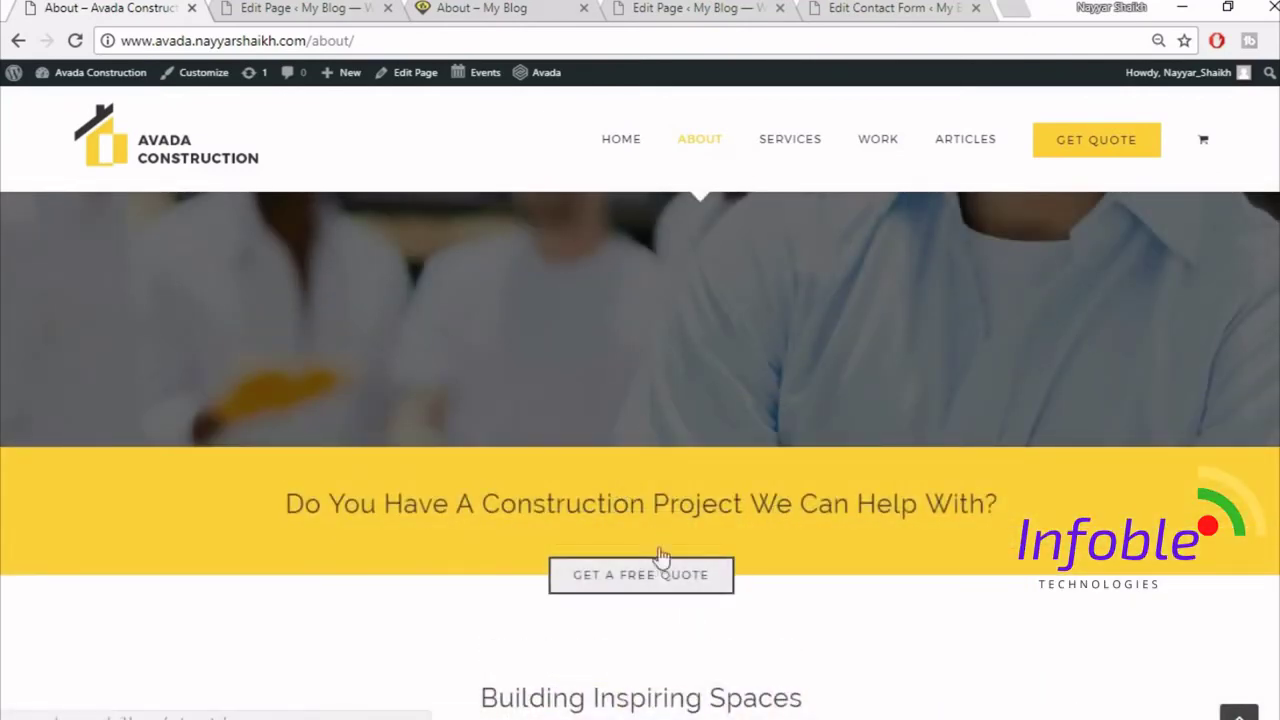
pyautogui.click(343, 8)
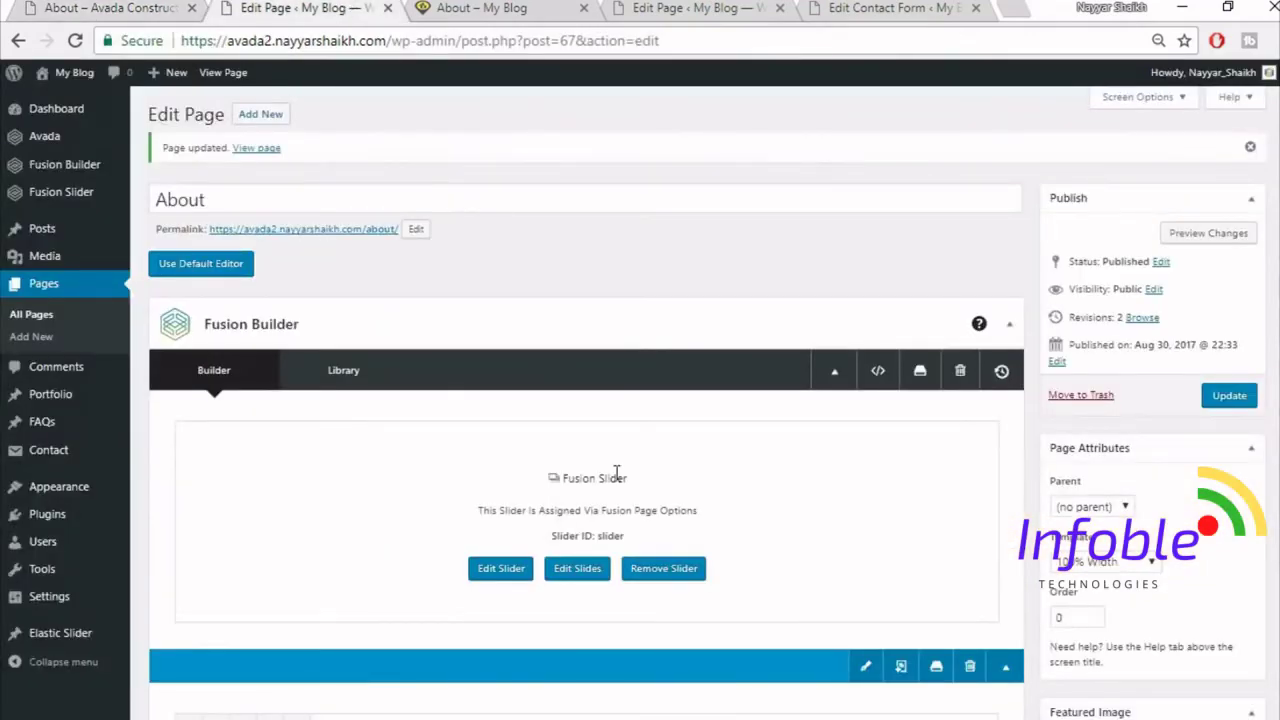
pyautogui.click(500, 10)
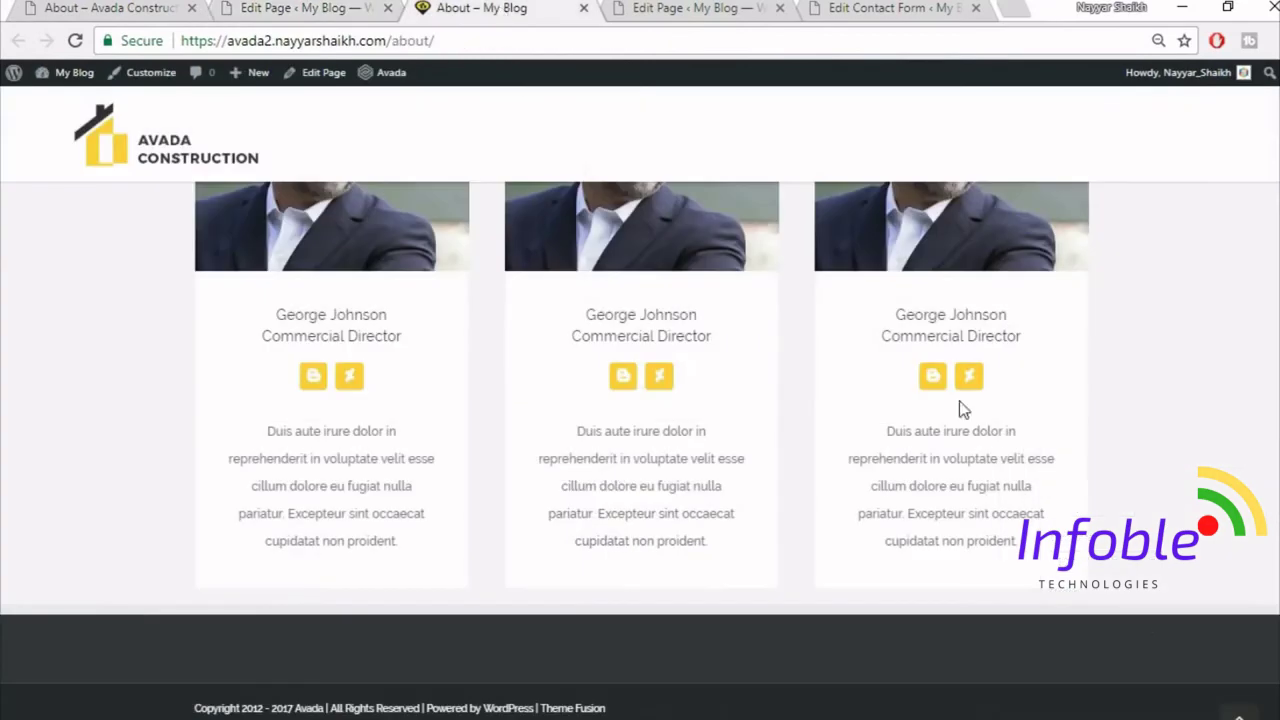
pyautogui.scroll(15, 1163, 666)
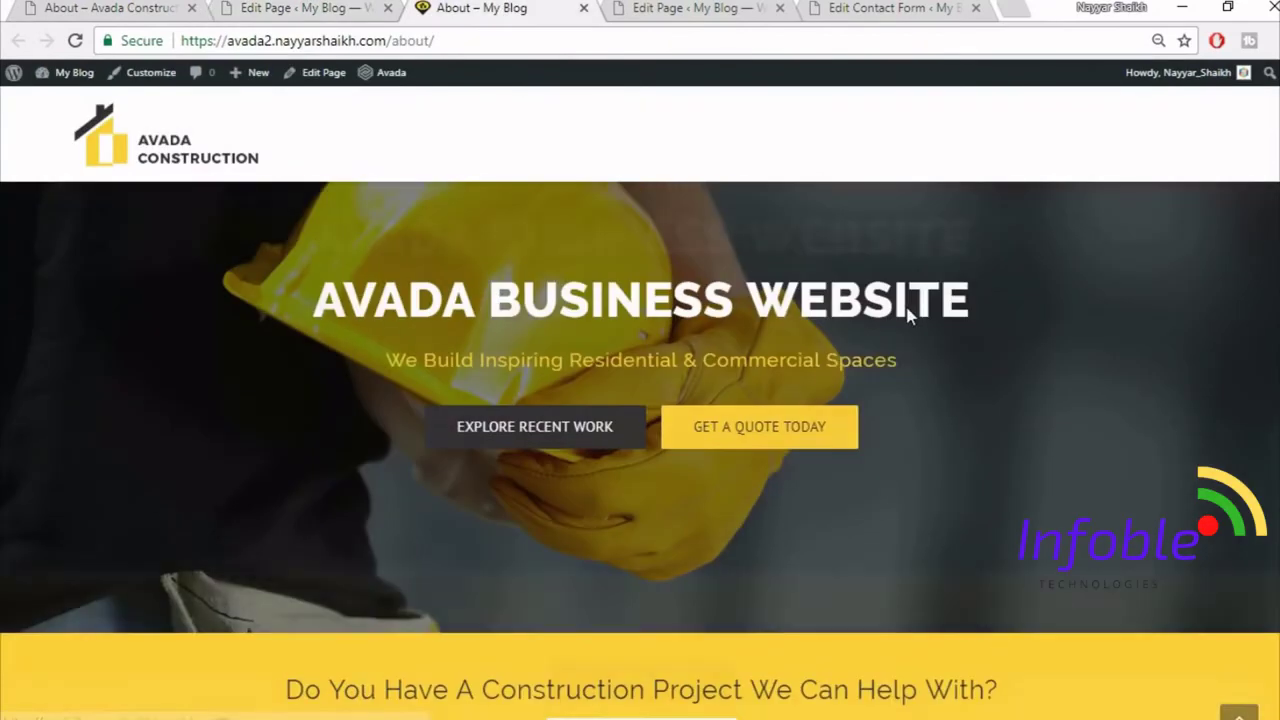
# - Open SERVICES in the demo site's menu, then go back to the WordPress page editor
pyautogui.click(140, 8)
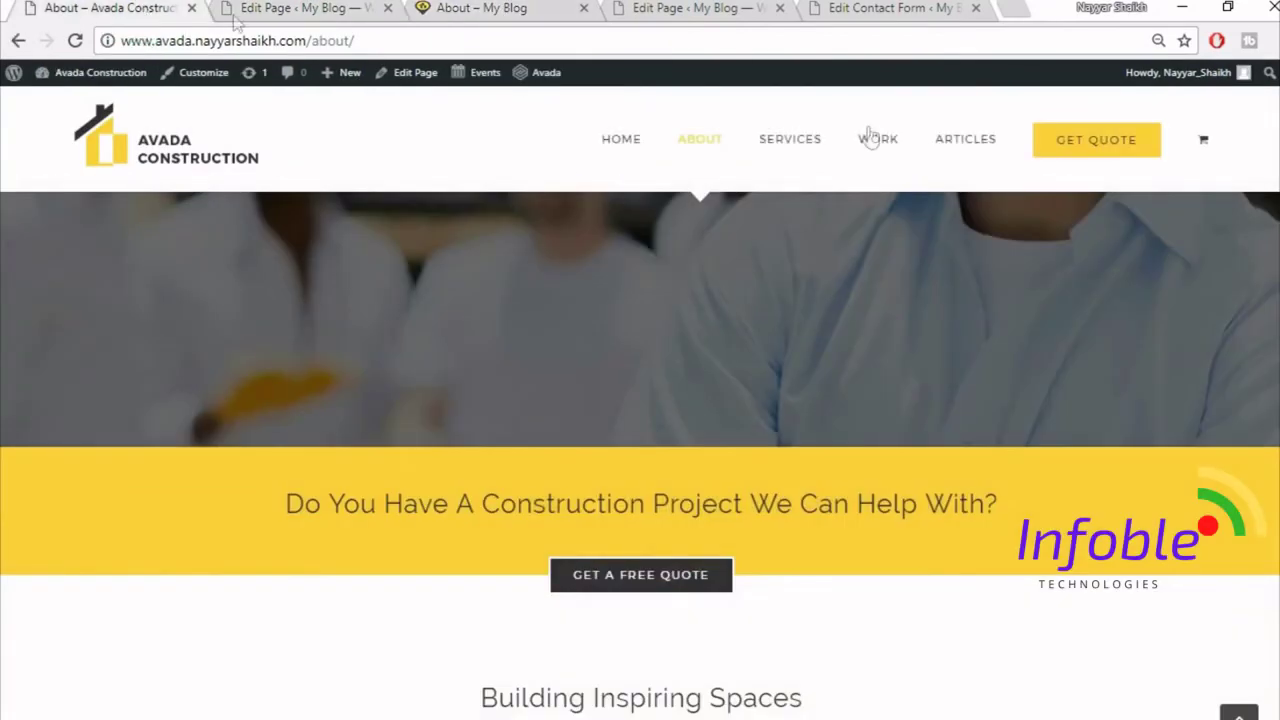
pyautogui.click(771, 147)
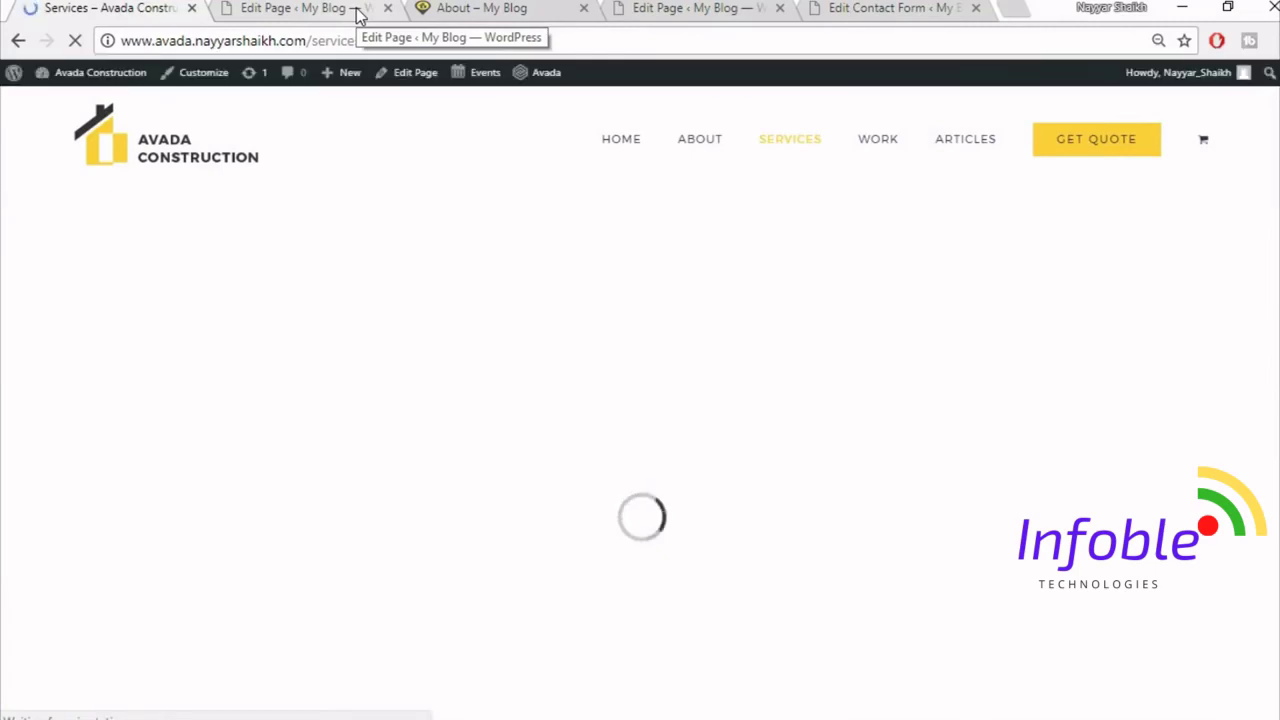
pyautogui.click(357, 15)
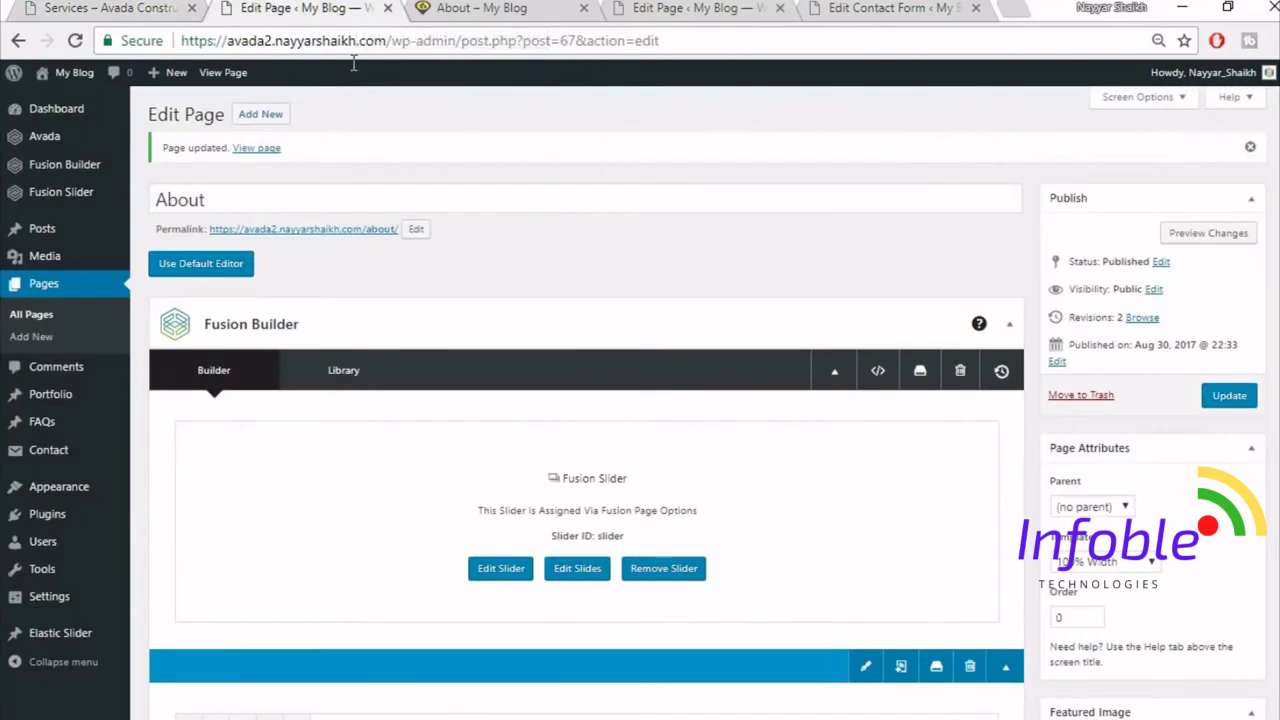
# - Create a new page titled 'Services' using the 100% Width template
pyautogui.click(265, 116)
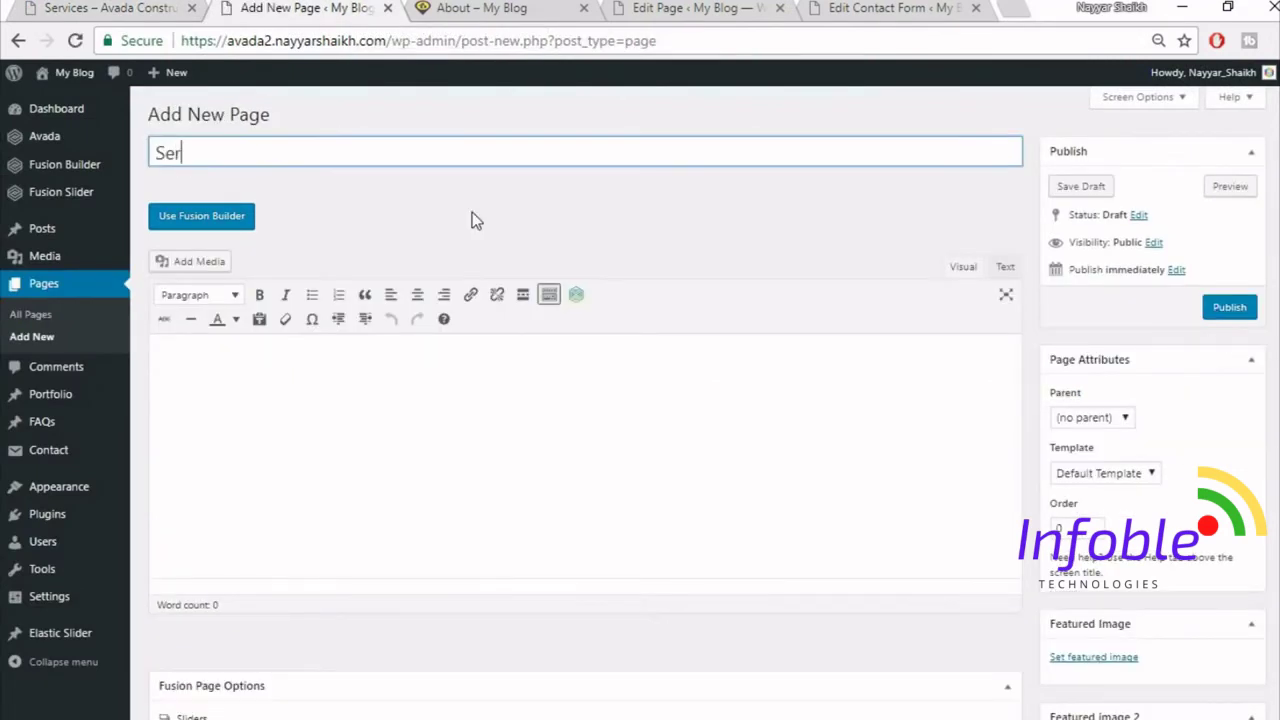
pyautogui.write('Services')
pyautogui.scroll(-1, 1133, 382)
pyautogui.click(1130, 373)
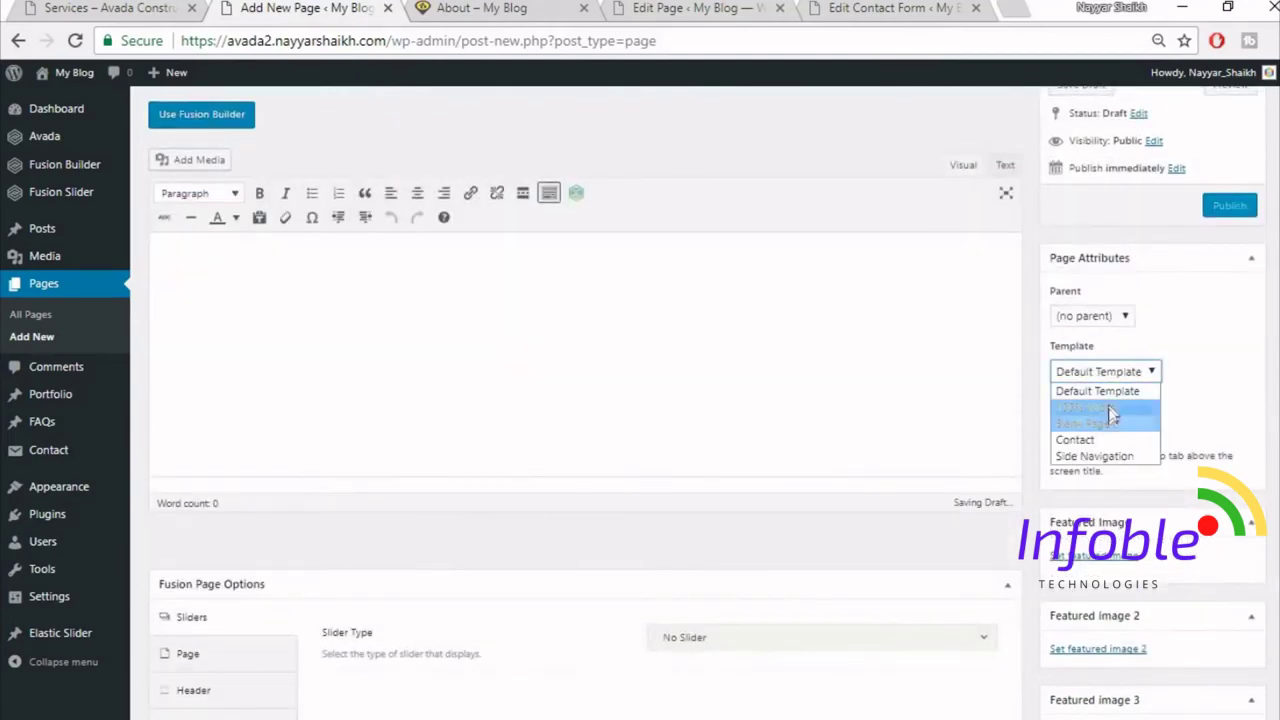
pyautogui.click(1108, 407)
pyautogui.scroll(-1, 1108, 407)
pyautogui.scroll(-3, 183, 406)
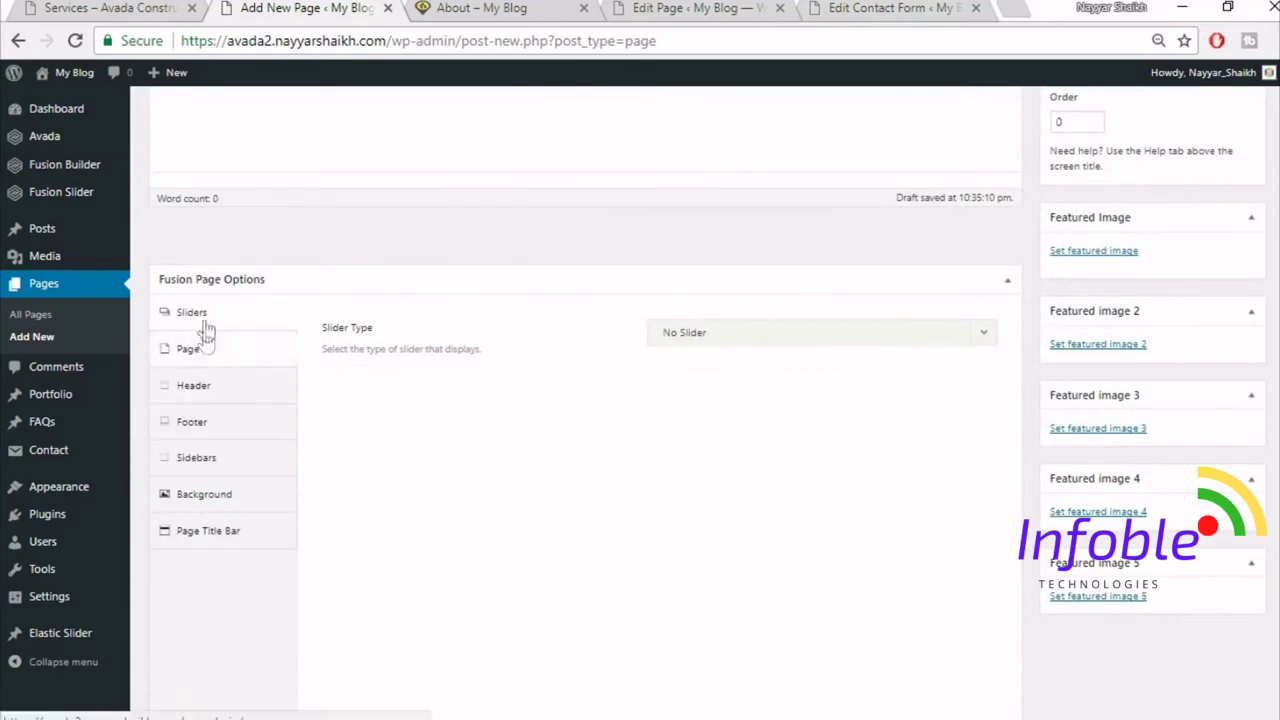
# - Set the page slider to the Fusion Slider named 'Slider'
pyautogui.click(723, 337)
pyautogui.click(718, 427)
pyautogui.click(734, 394)
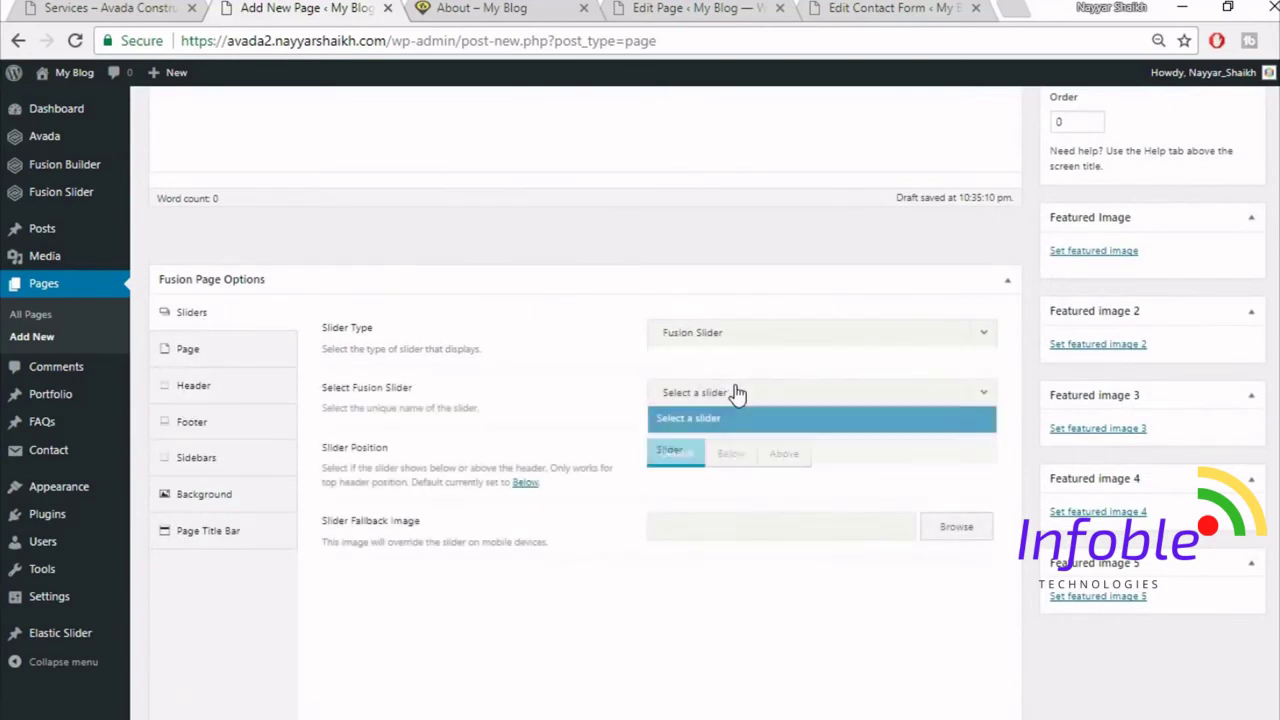
pyautogui.click(740, 452)
# - Set the page content padding to 0 and hide the page title bar
pyautogui.click(189, 349)
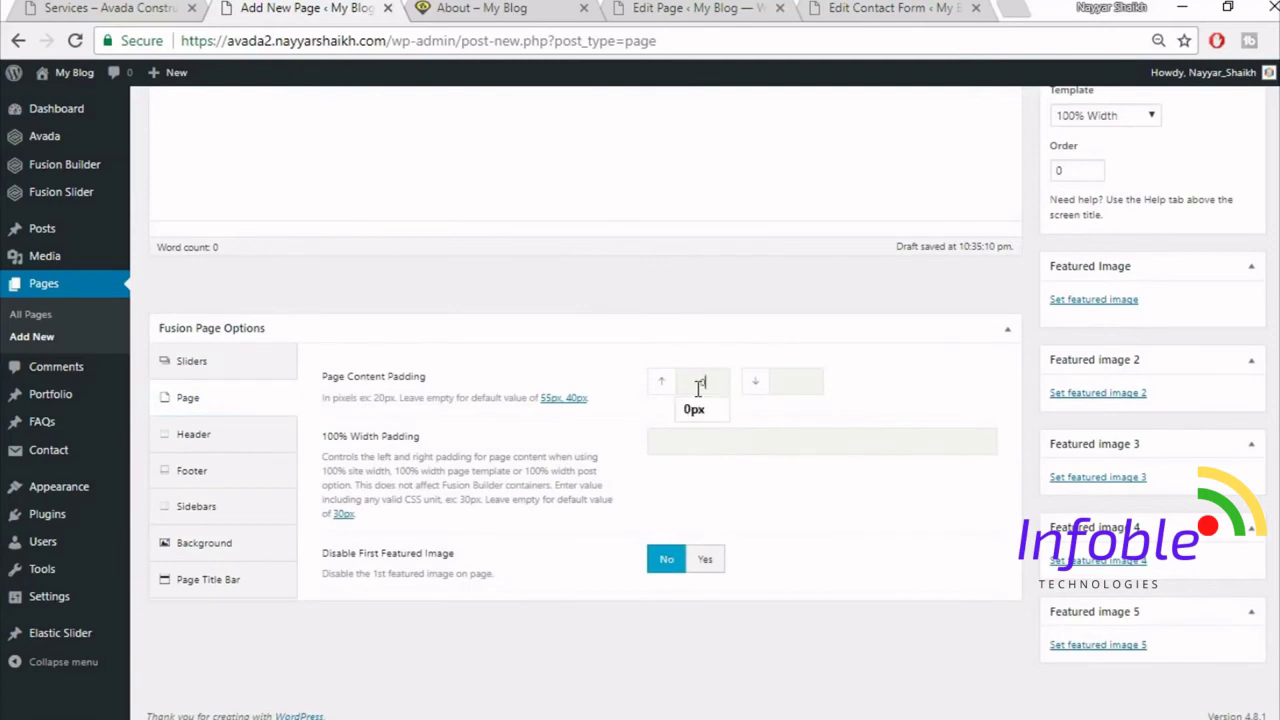
pyautogui.press('Tab')
pyautogui.write('0')
pyautogui.click(1006, 330)
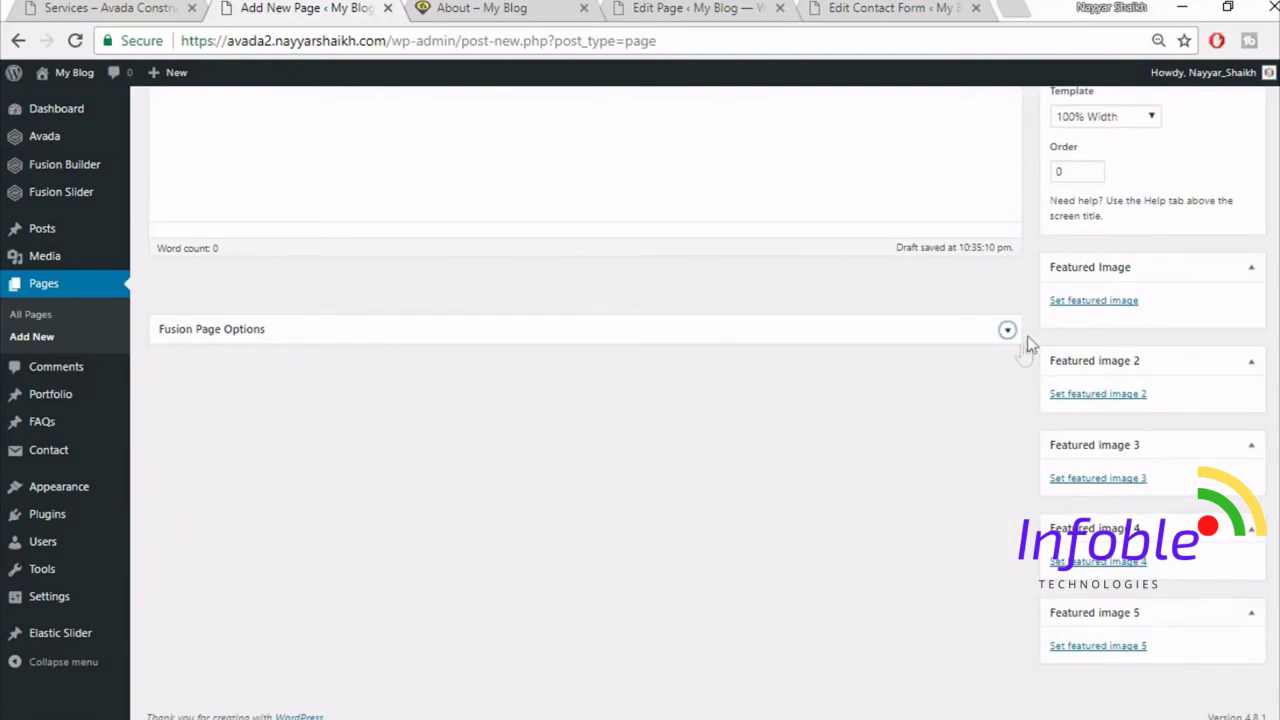
pyautogui.click(1008, 332)
pyautogui.click(262, 580)
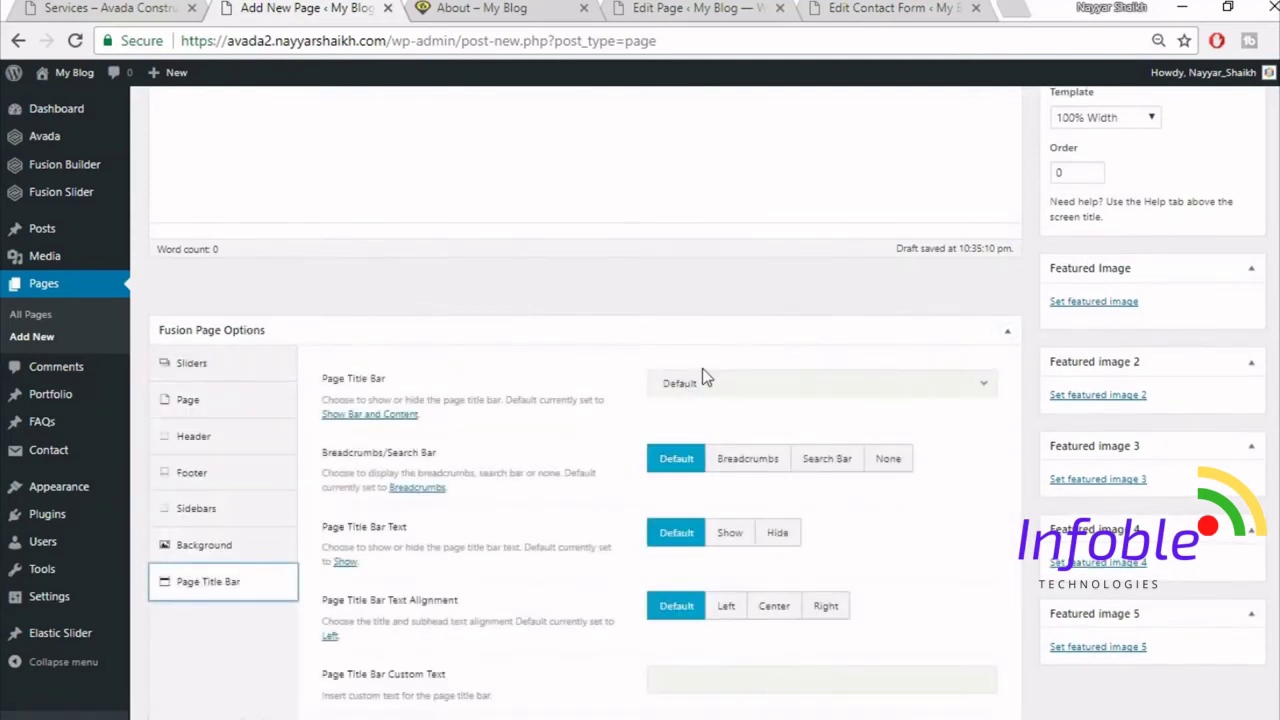
pyautogui.click(705, 384)
pyautogui.click(712, 505)
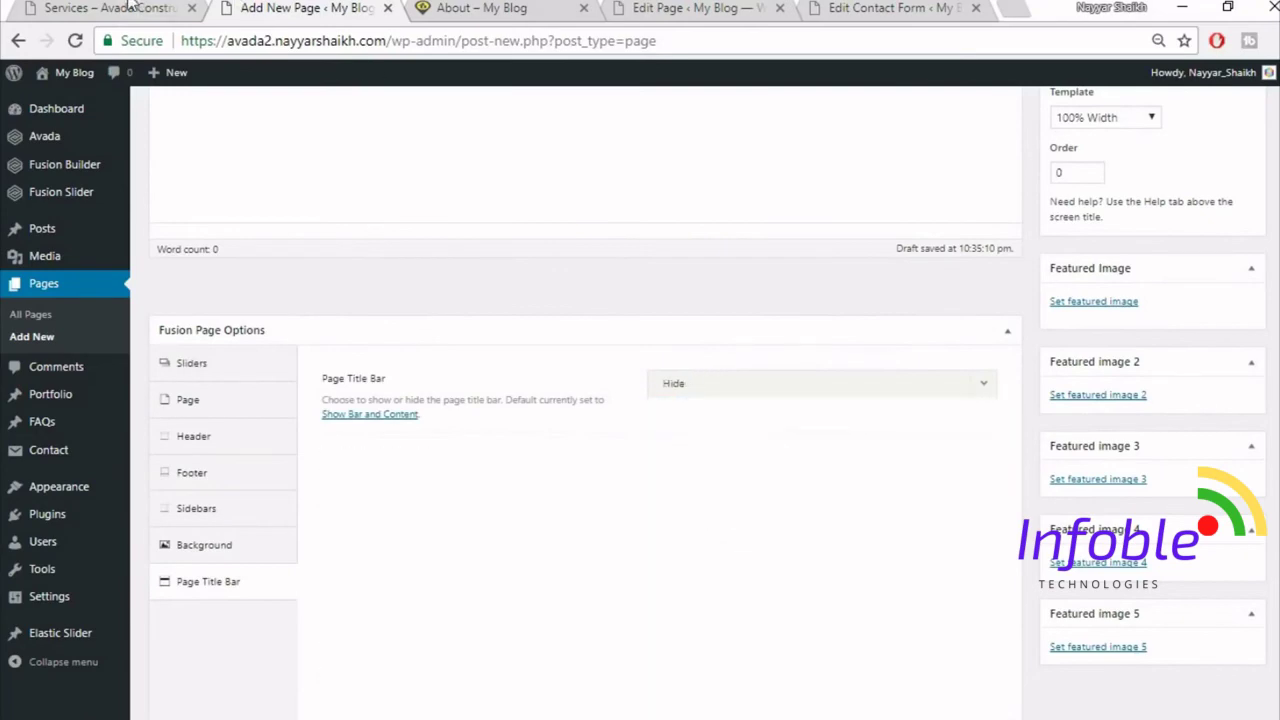
# - Compare with the demo Services page, then return to the new page editor
pyautogui.click(130, 6)
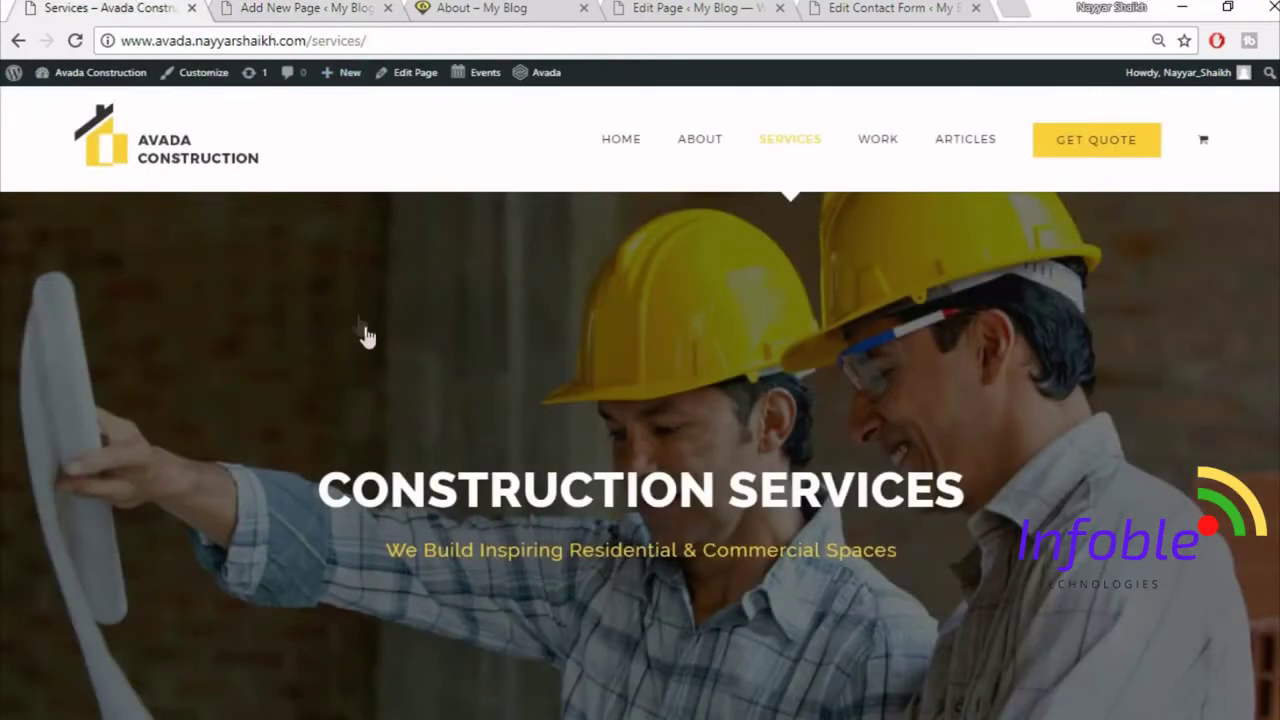
pyautogui.scroll(-7, 366, 338)
pyautogui.scroll(2, 635, 460)
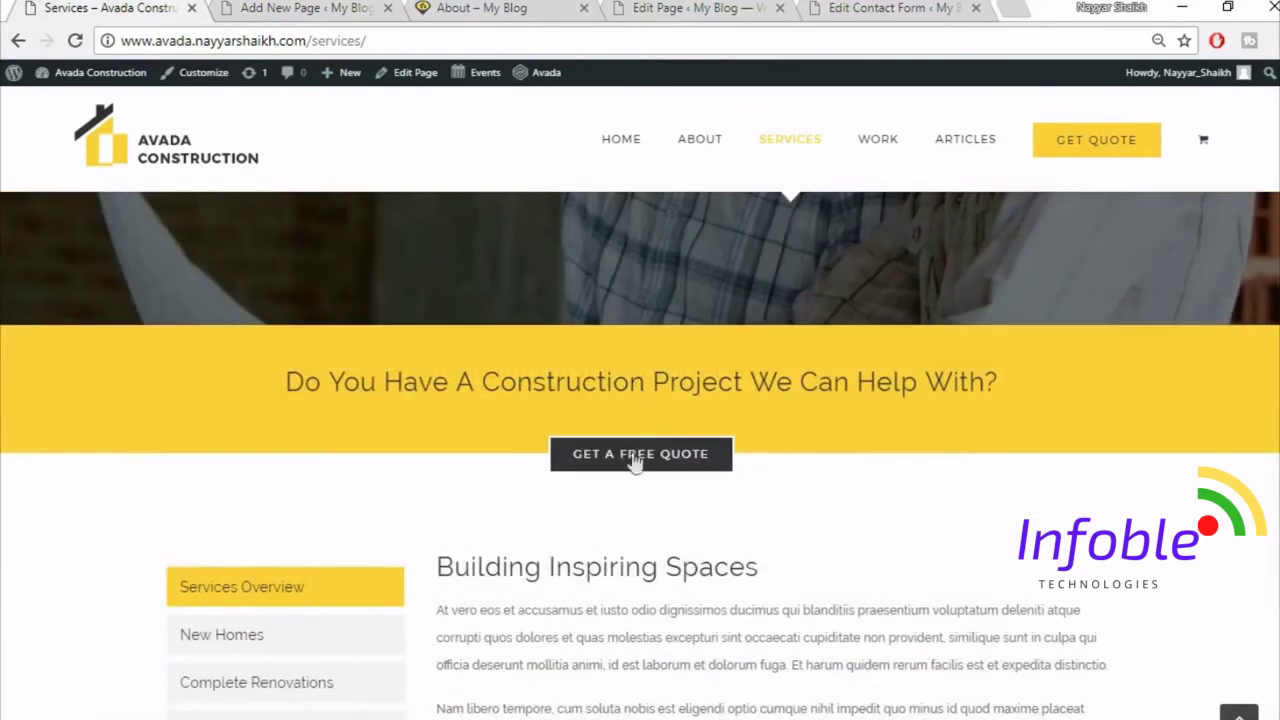
pyautogui.hotkey('ctrl', 'Tab')
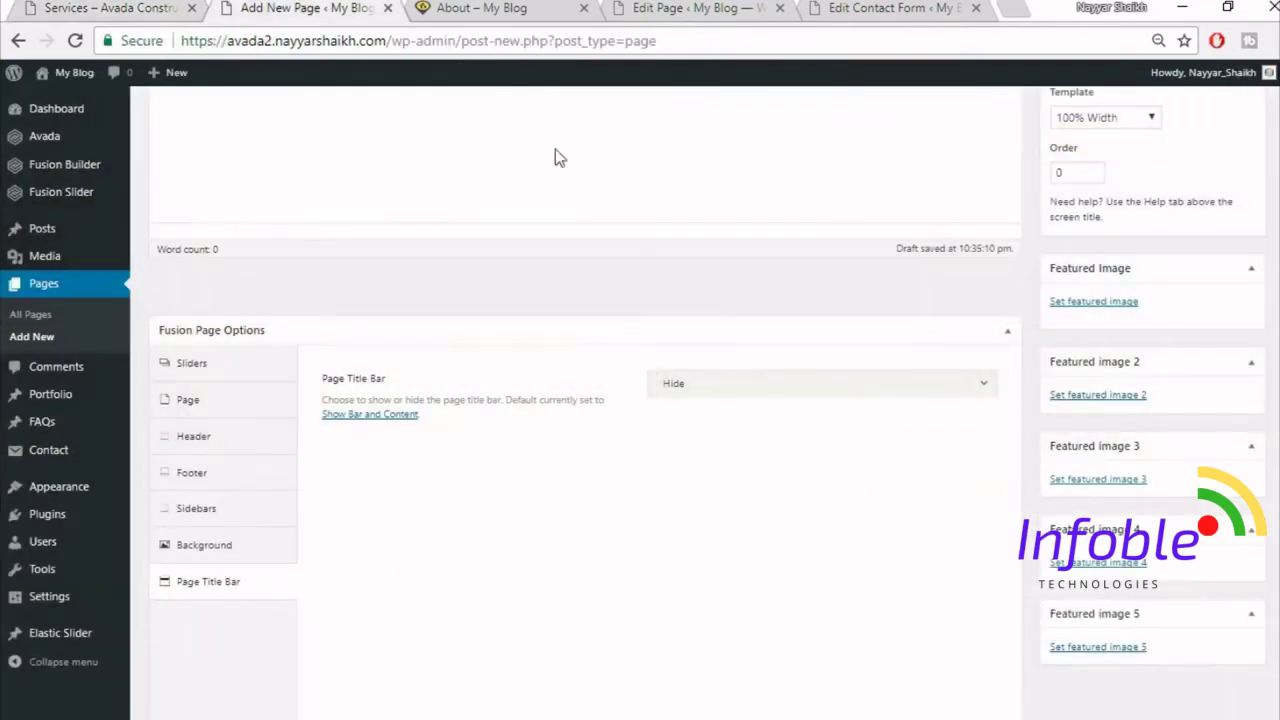
pyautogui.scroll(4, 676, 426)
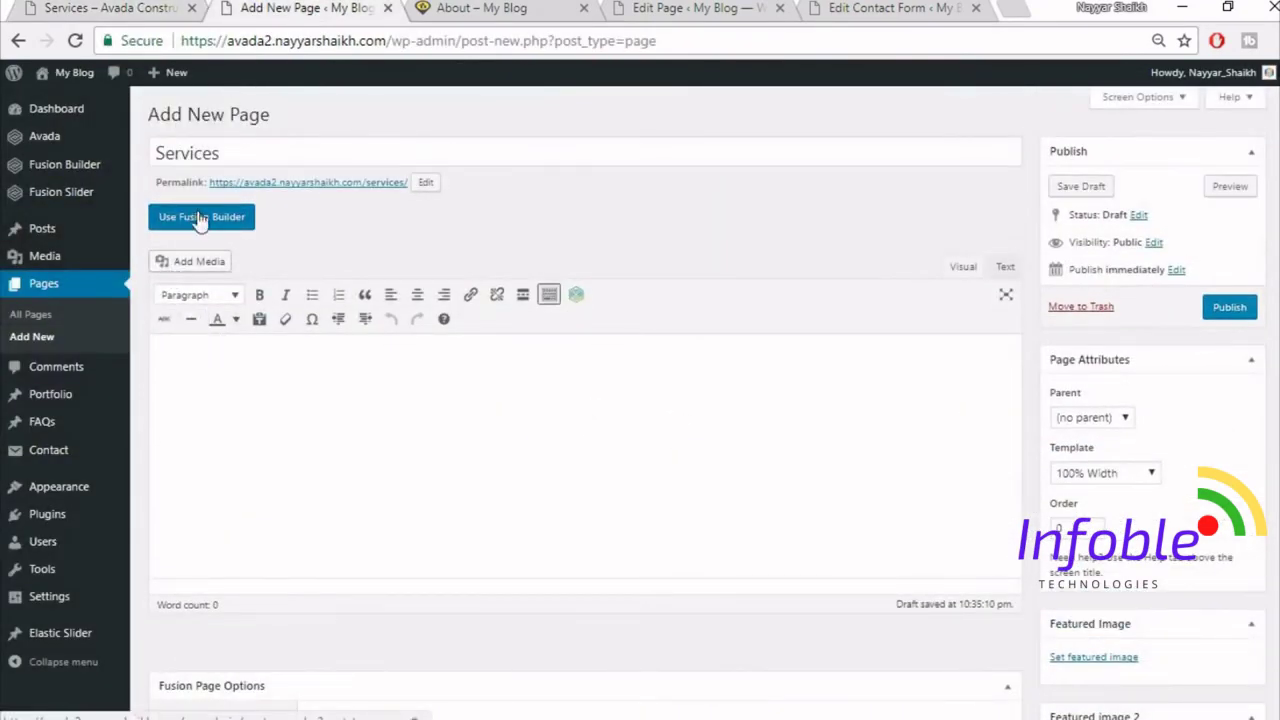
# - Switch the page to the Fusion builder, add a 1/1 container, then remove it
pyautogui.click(161, 216)
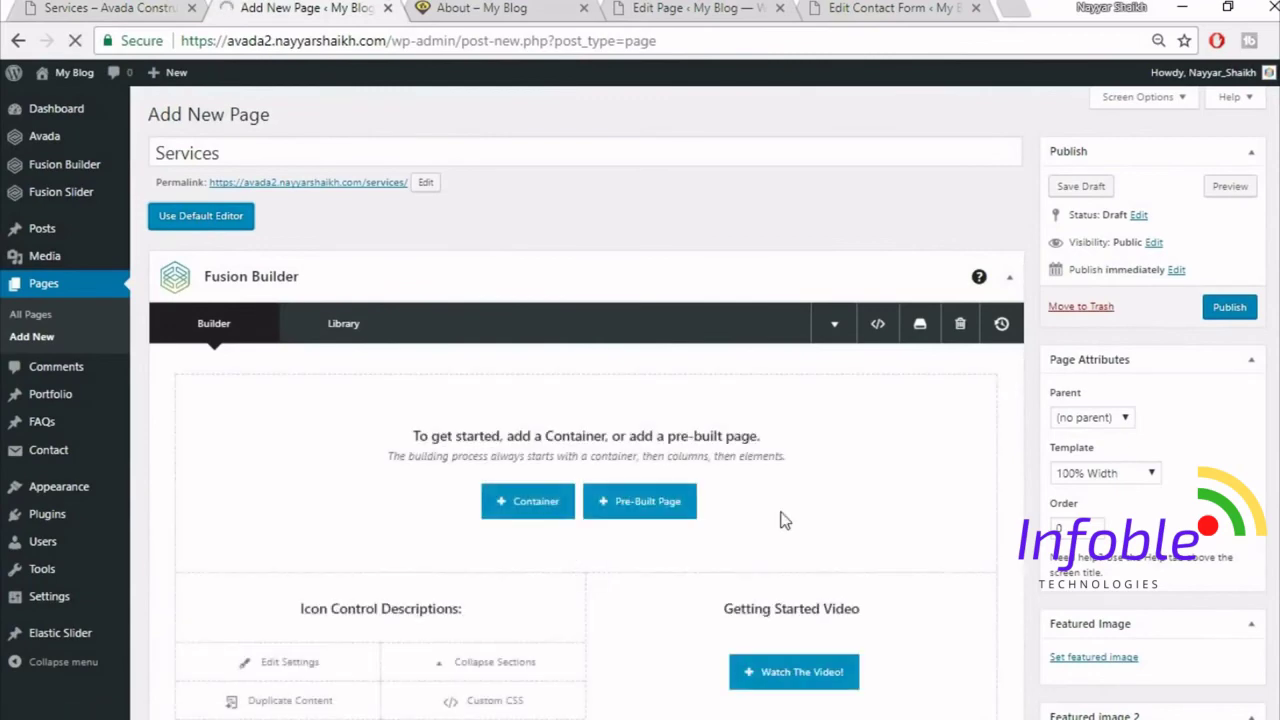
pyautogui.scroll(-1, 575, 472)
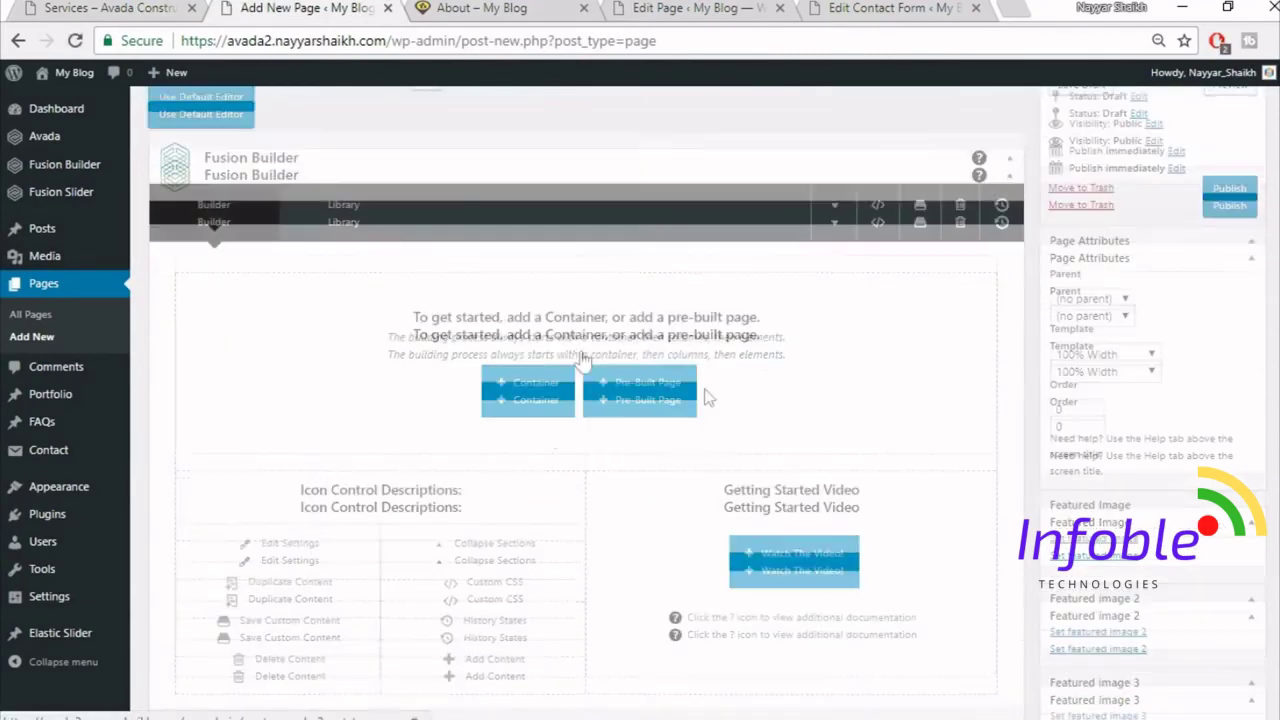
pyautogui.scroll(-1, 540, 325)
pyautogui.click(537, 316)
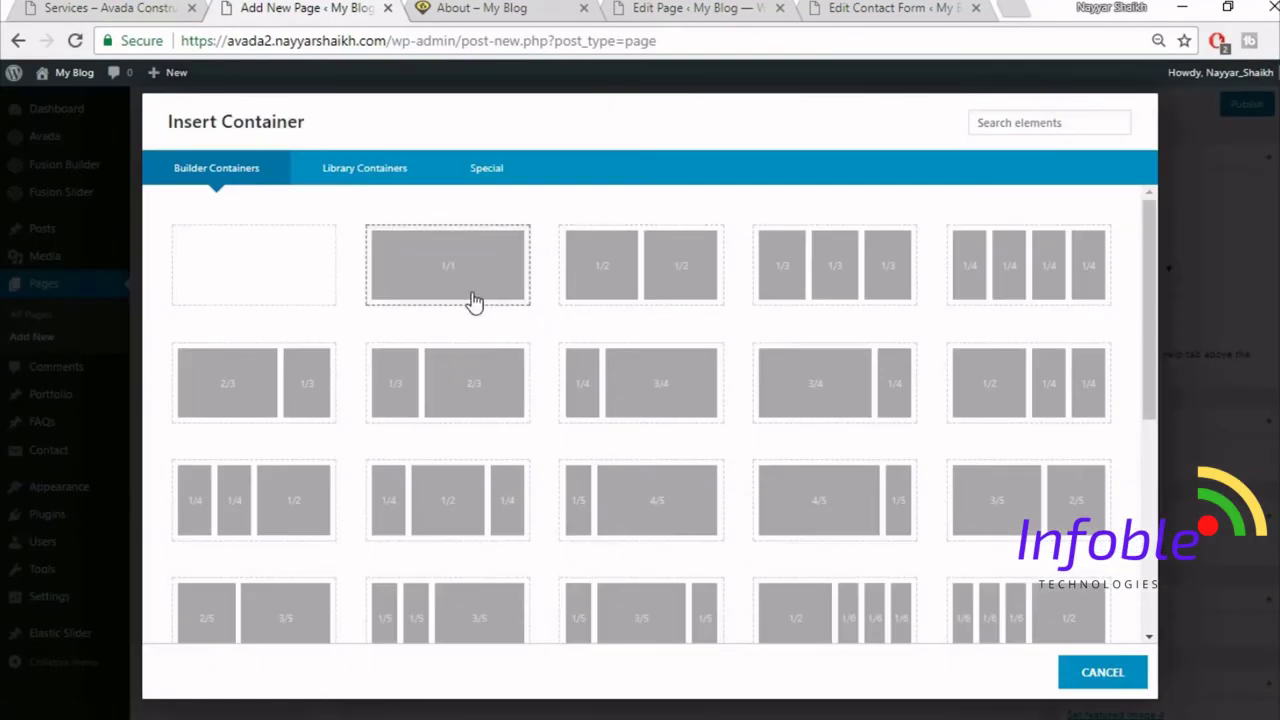
pyautogui.click(474, 302)
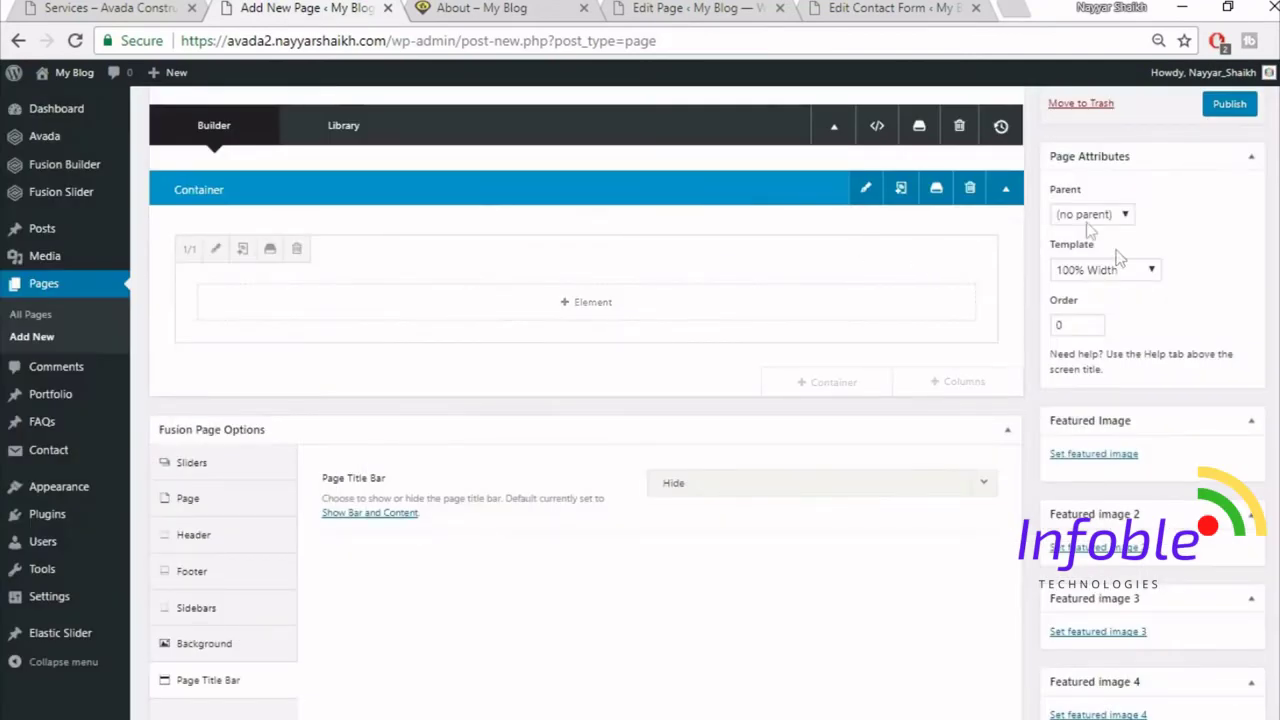
pyautogui.click(966, 189)
pyautogui.scroll(2, 926, 354)
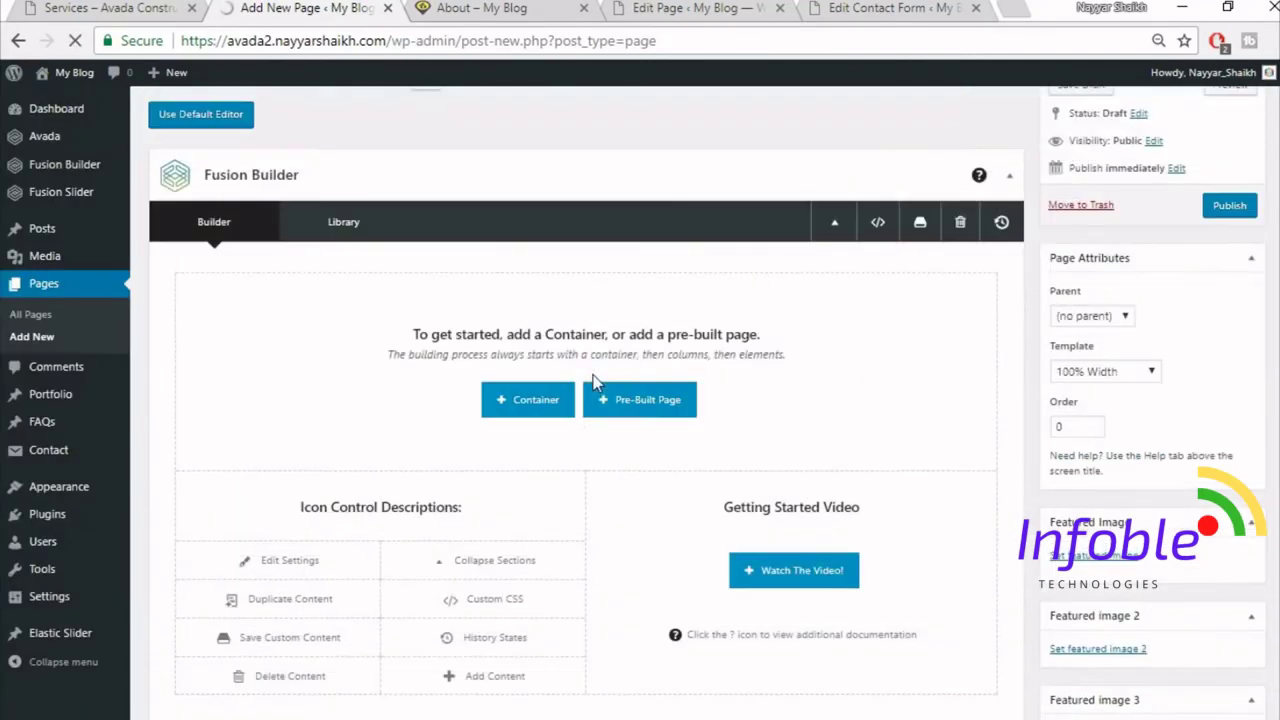
# - Insert the saved Top1 container from the library
pyautogui.click(557, 505)
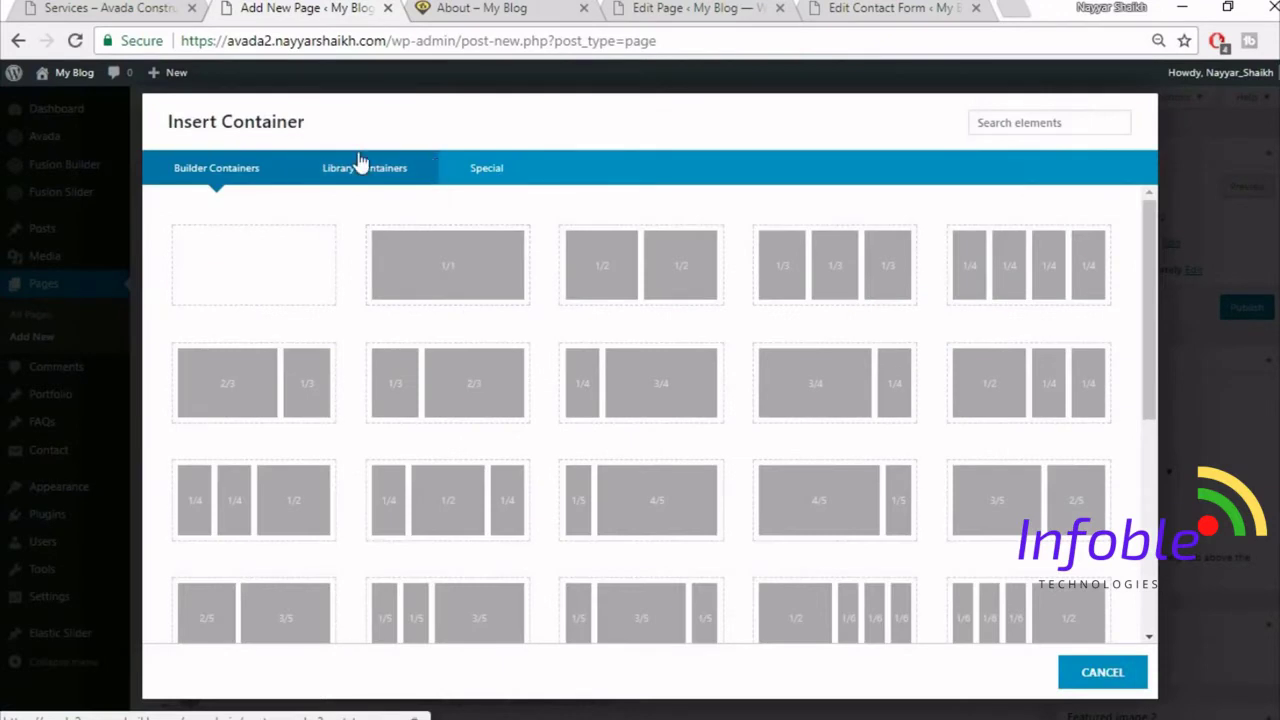
pyautogui.click(360, 165)
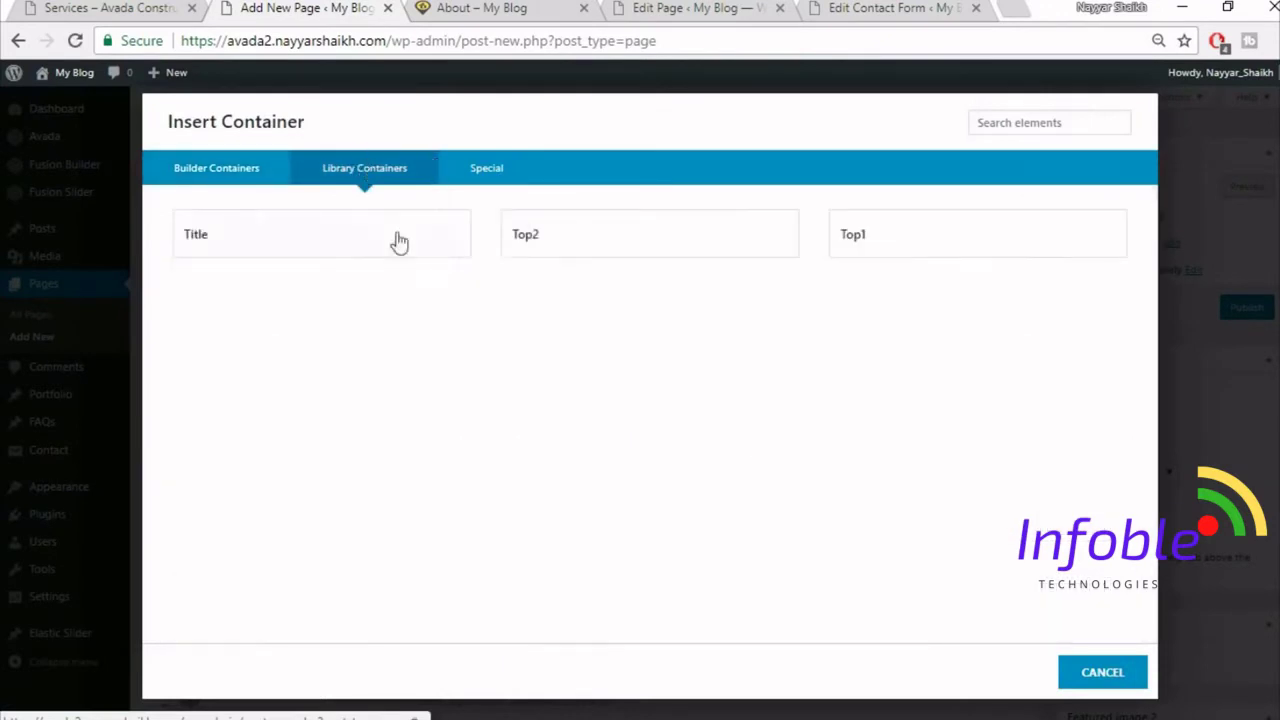
pyautogui.click(907, 253)
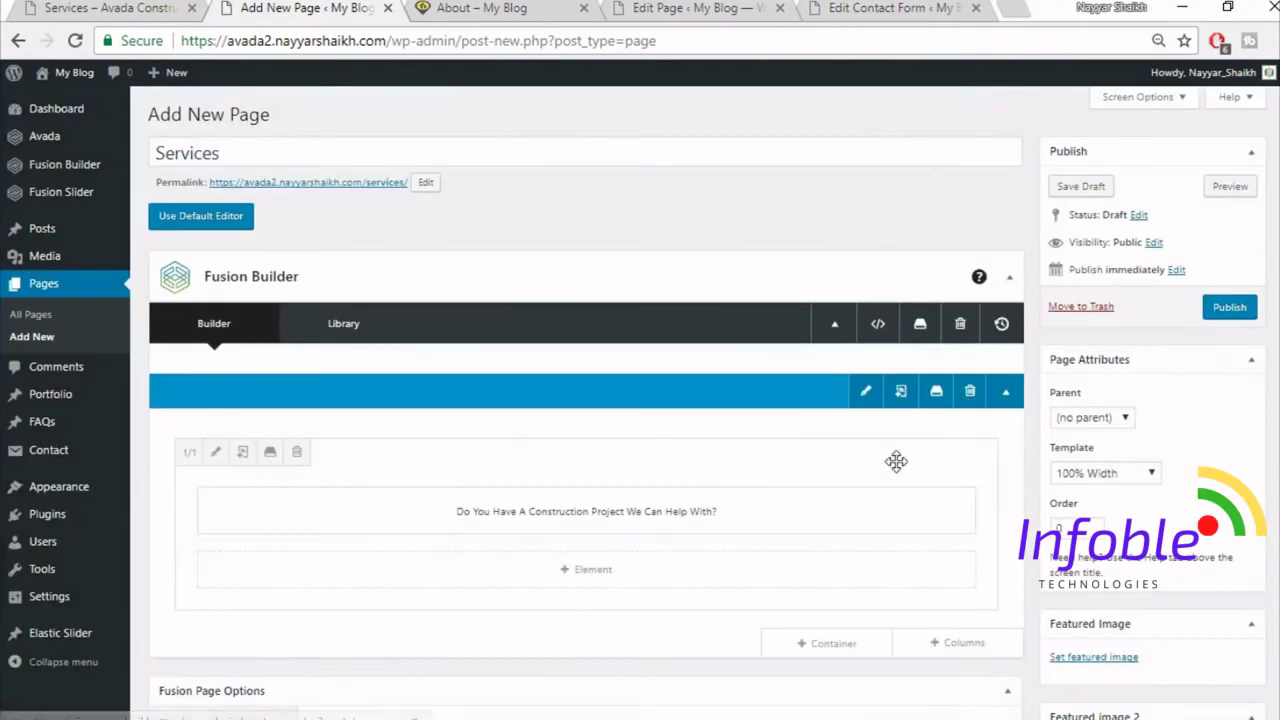
pyautogui.scroll(-1, 885, 505)
# - Add a second saved library container below and compare with the reference Services page
pyautogui.click(855, 543)
pyautogui.click(414, 176)
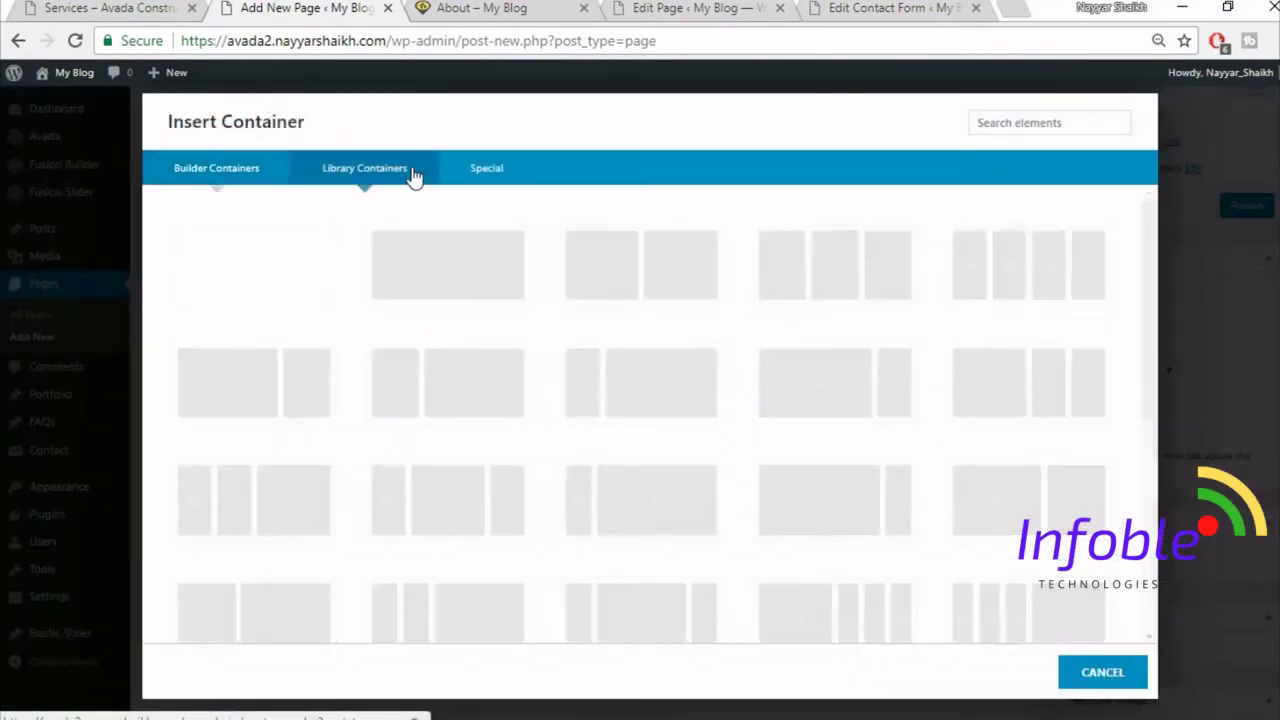
pyautogui.click(604, 257)
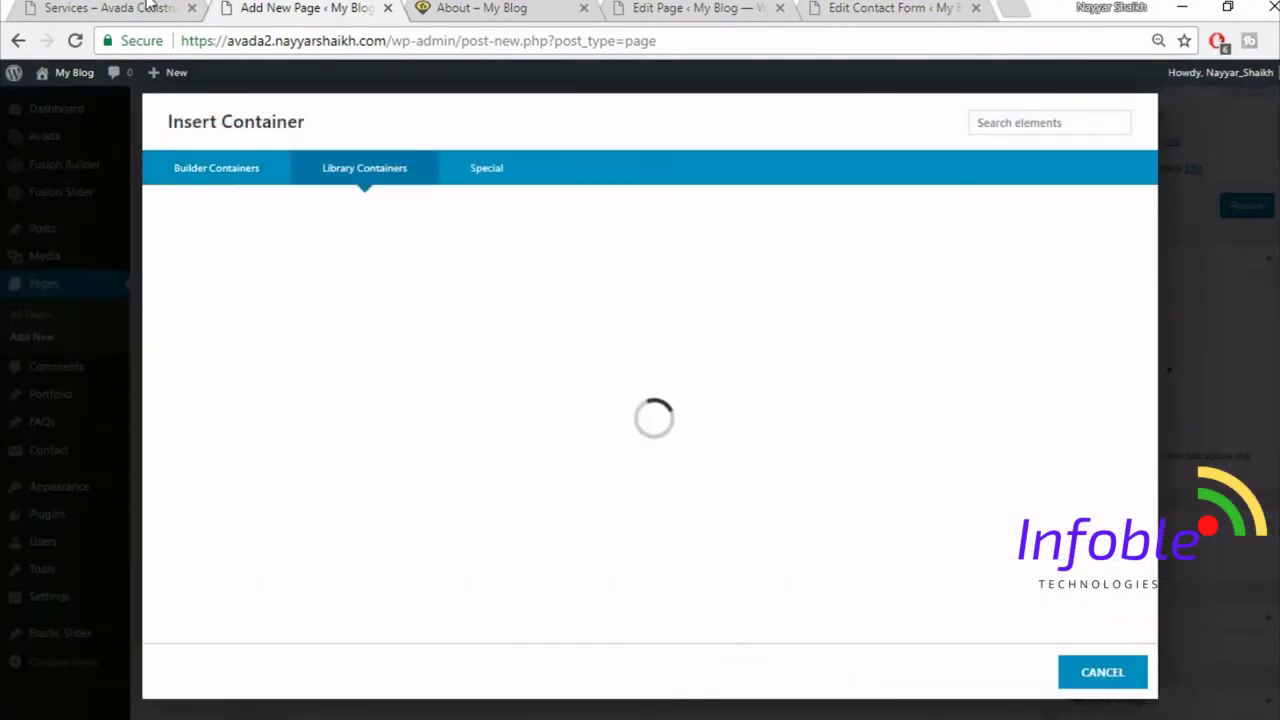
pyautogui.click(160, 8)
pyautogui.scroll(-3, 823, 427)
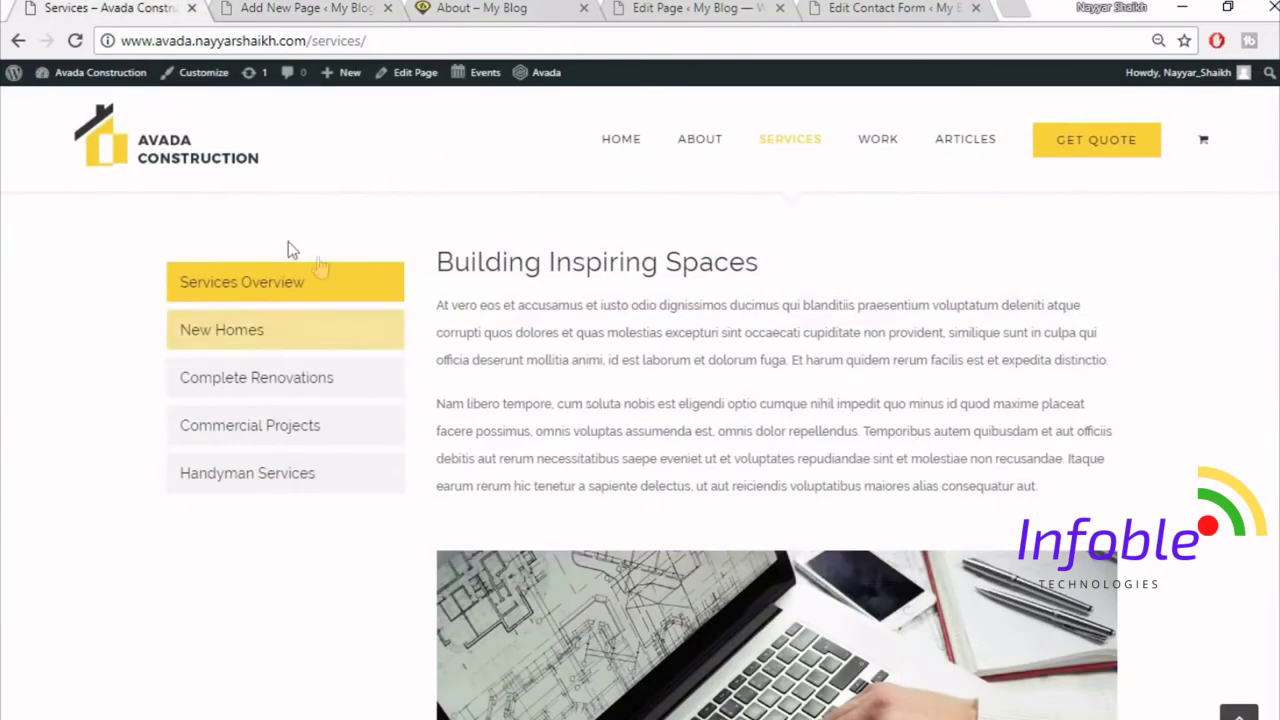
pyautogui.scroll(1, 792, 403)
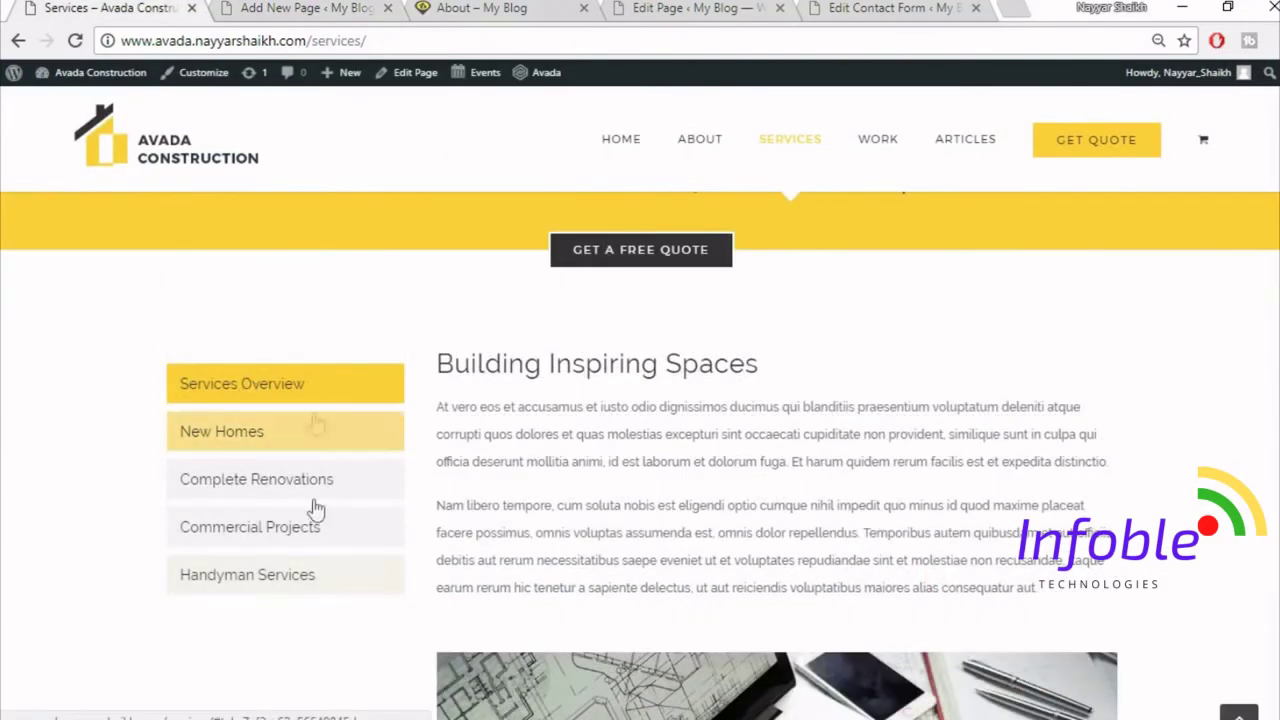
pyautogui.click(300, 8)
pyautogui.scroll(-3, 717, 262)
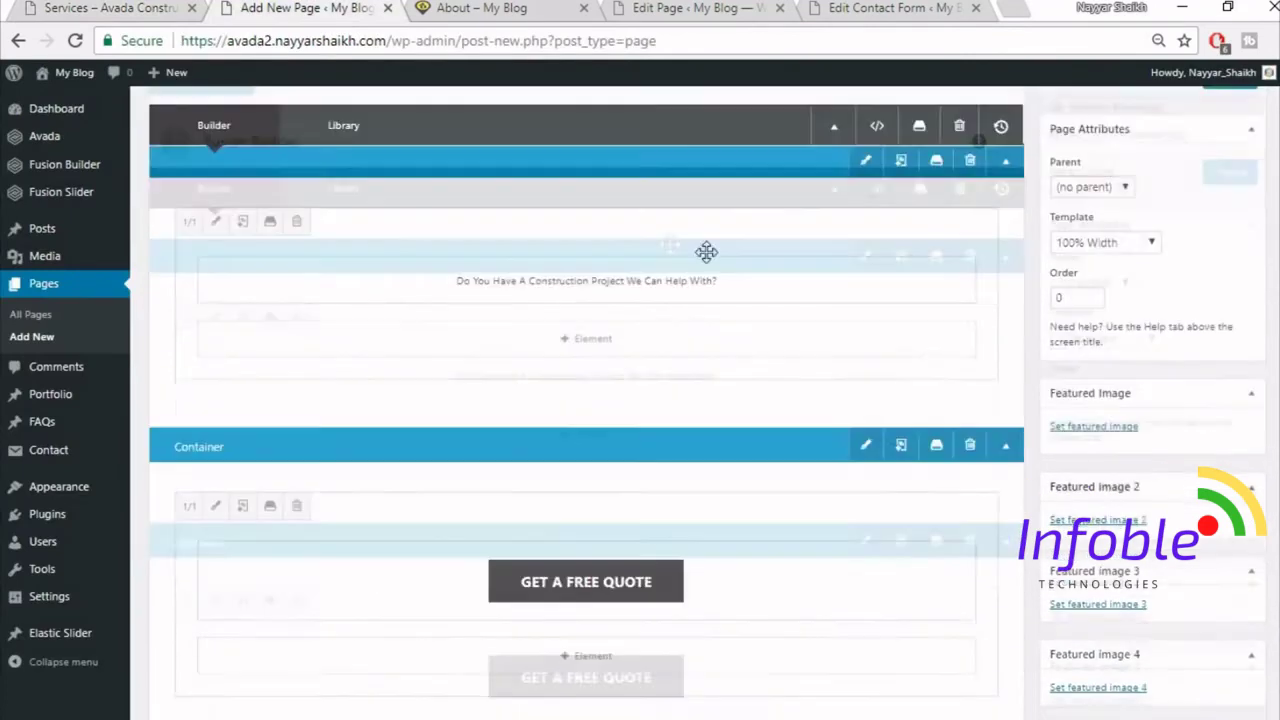
# - Add an empty 1/1 container and bring up its element list
pyautogui.click(835, 560)
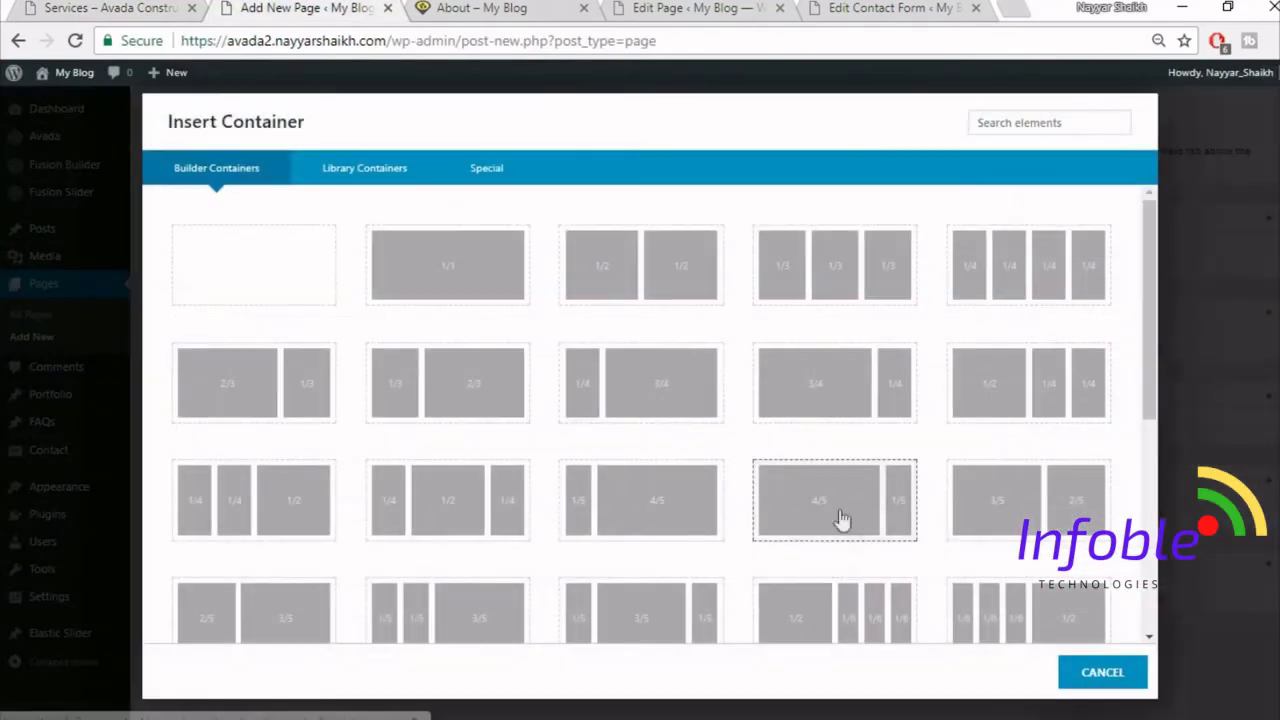
pyautogui.click(427, 270)
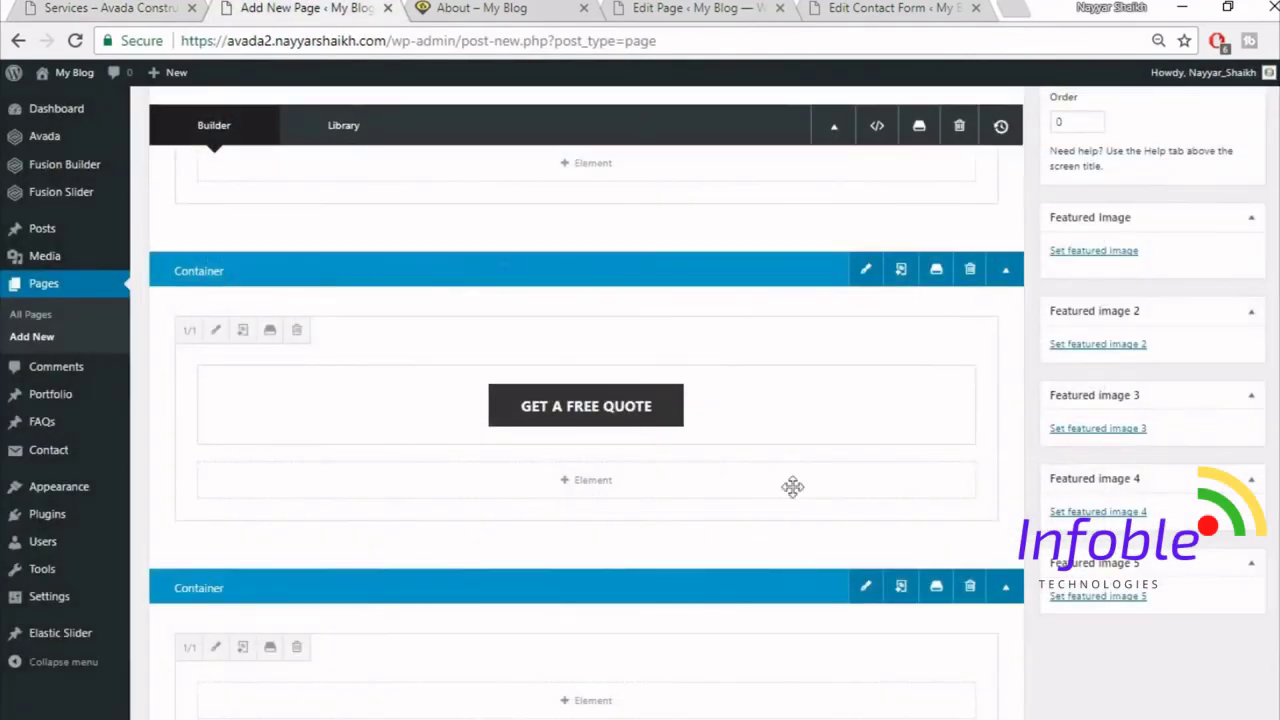
pyautogui.scroll(-4, 830, 550)
pyautogui.click(609, 390)
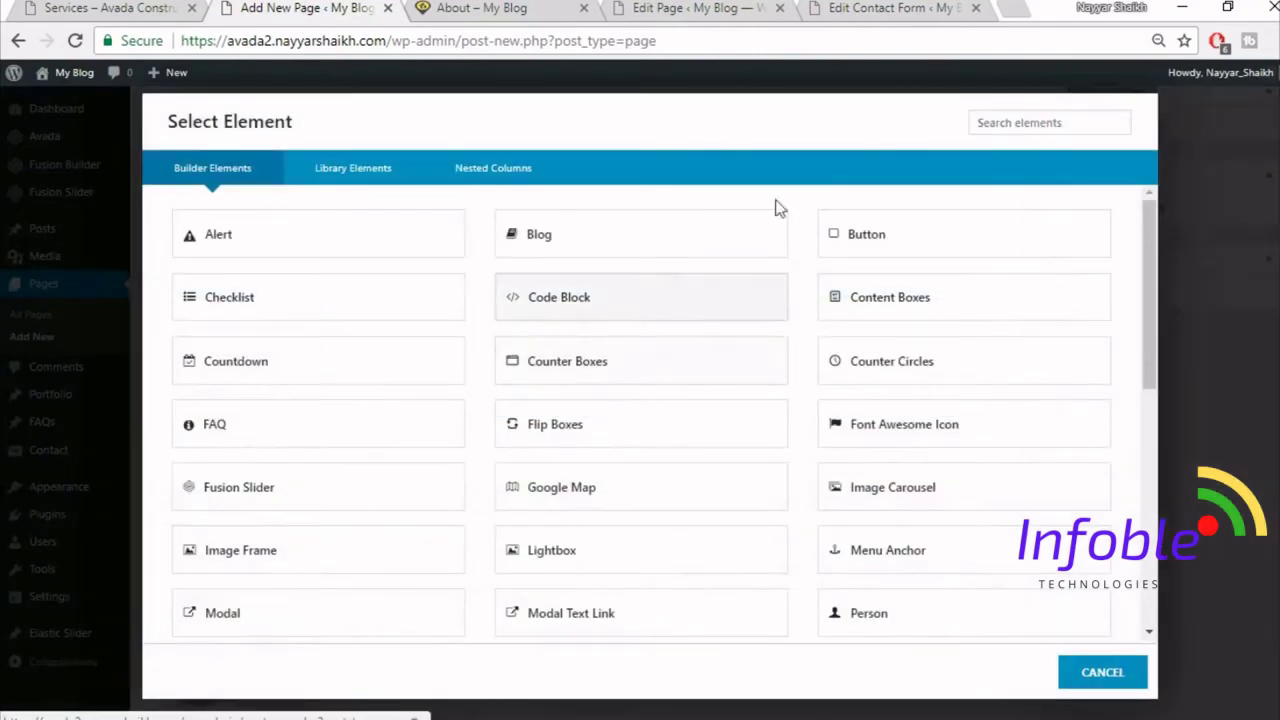
# - Insert a Tabs element with Clean design and Vertical layout
pyautogui.click(1006, 123)
pyautogui.write('t')
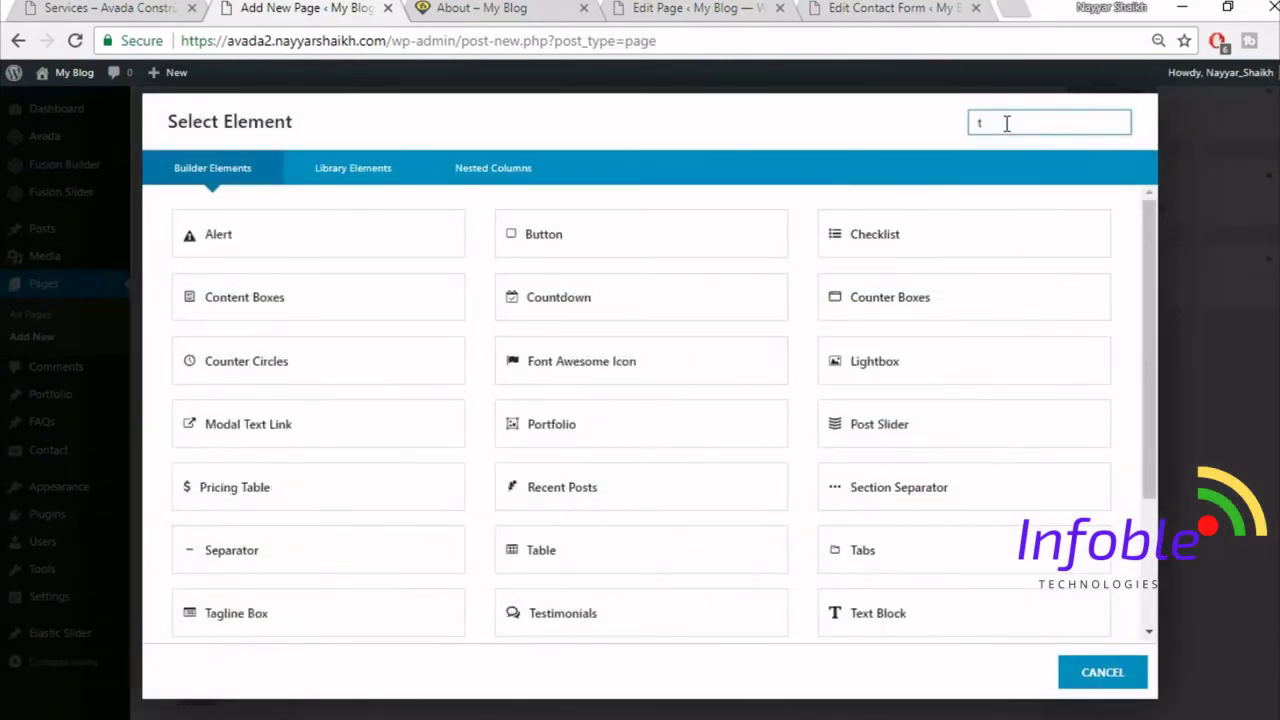
pyautogui.write('abs')
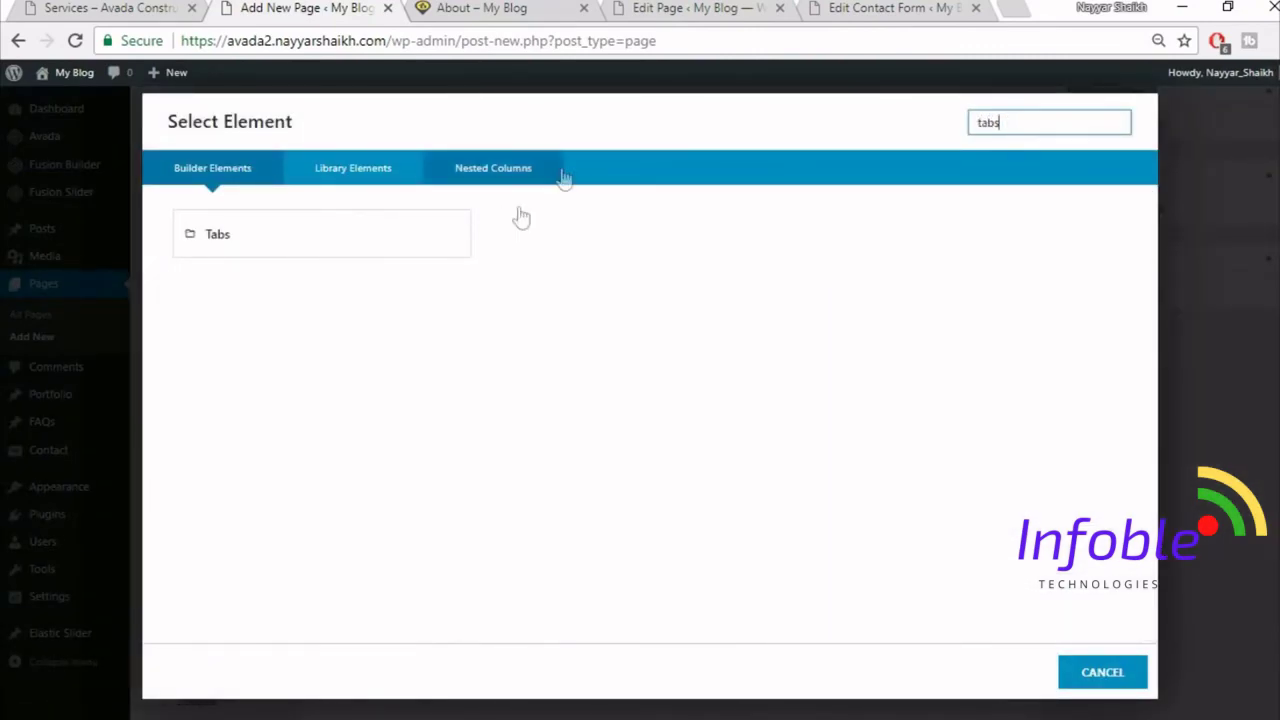
pyautogui.click(396, 252)
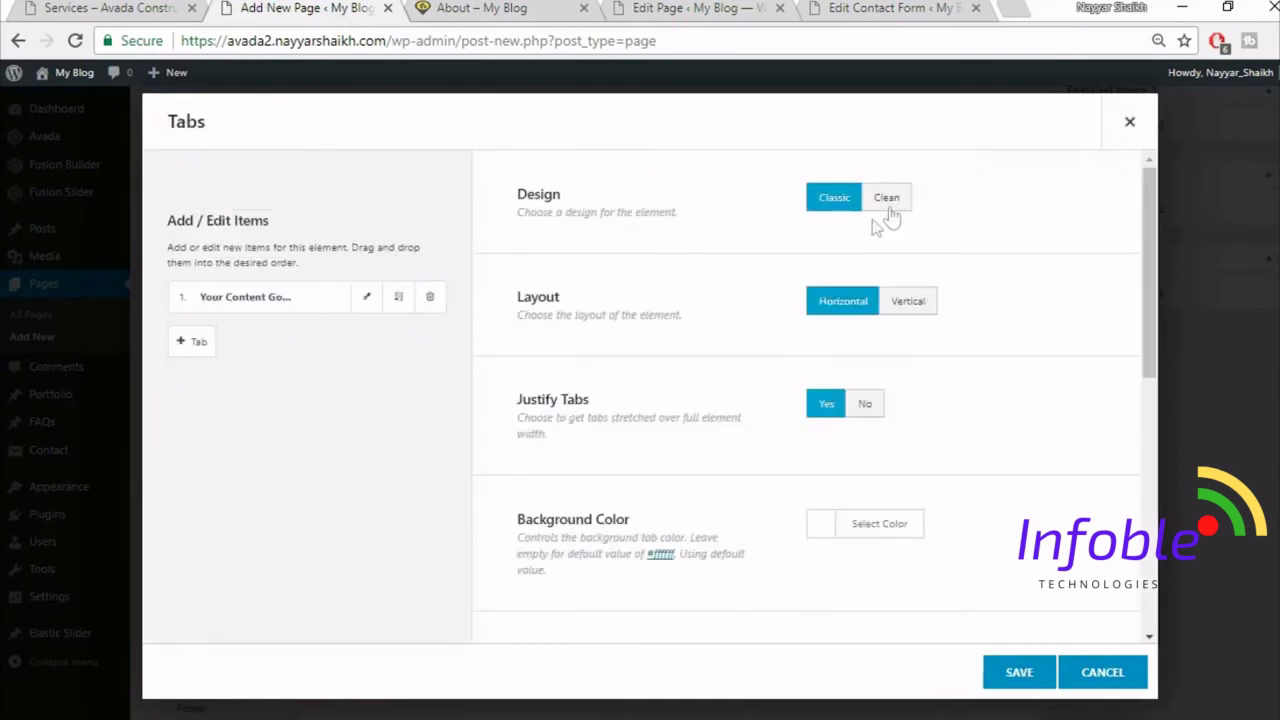
pyautogui.click(896, 200)
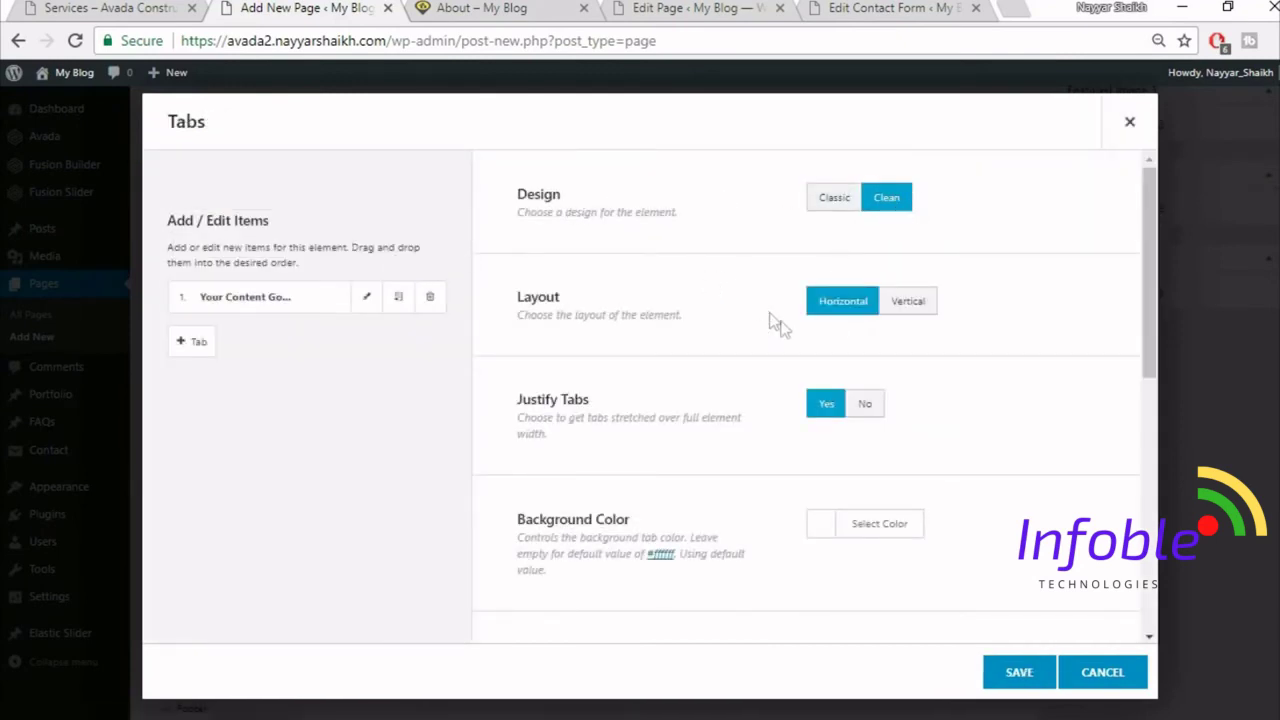
pyautogui.click(900, 308)
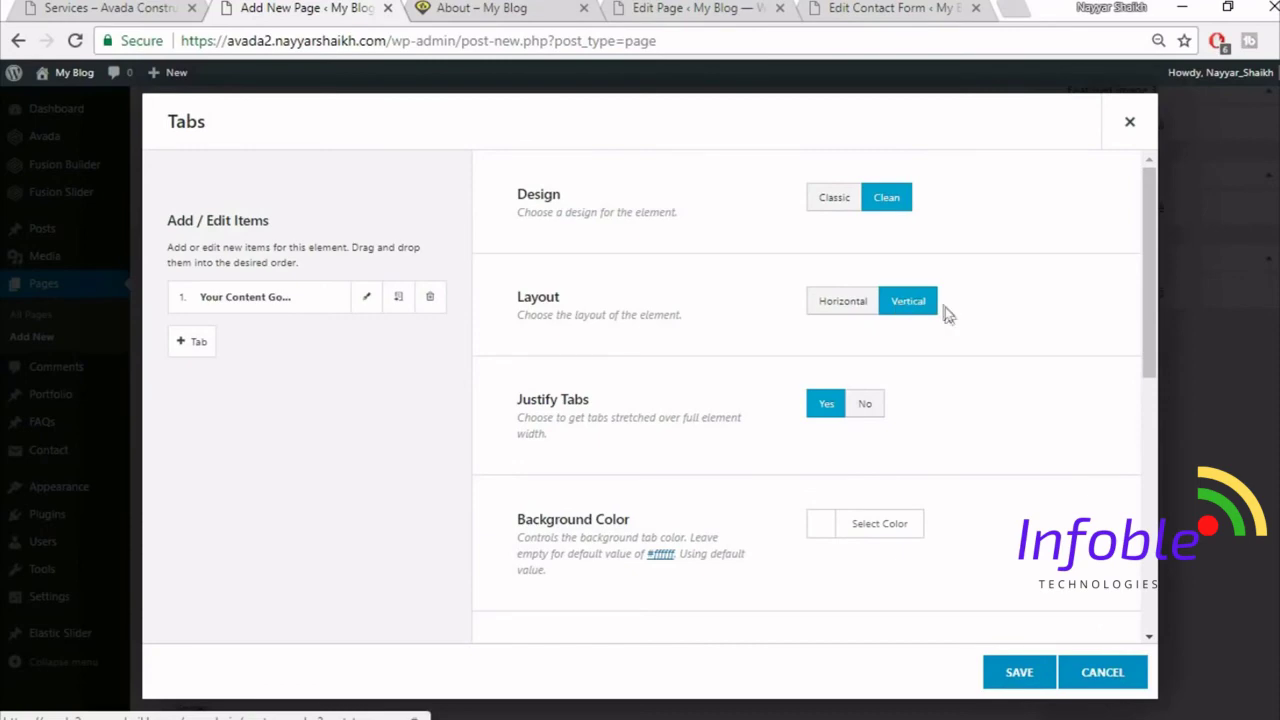
# - Compare the tab settings against the reference Services page
pyautogui.scroll(-1, 837, 321)
pyautogui.click(140, 8)
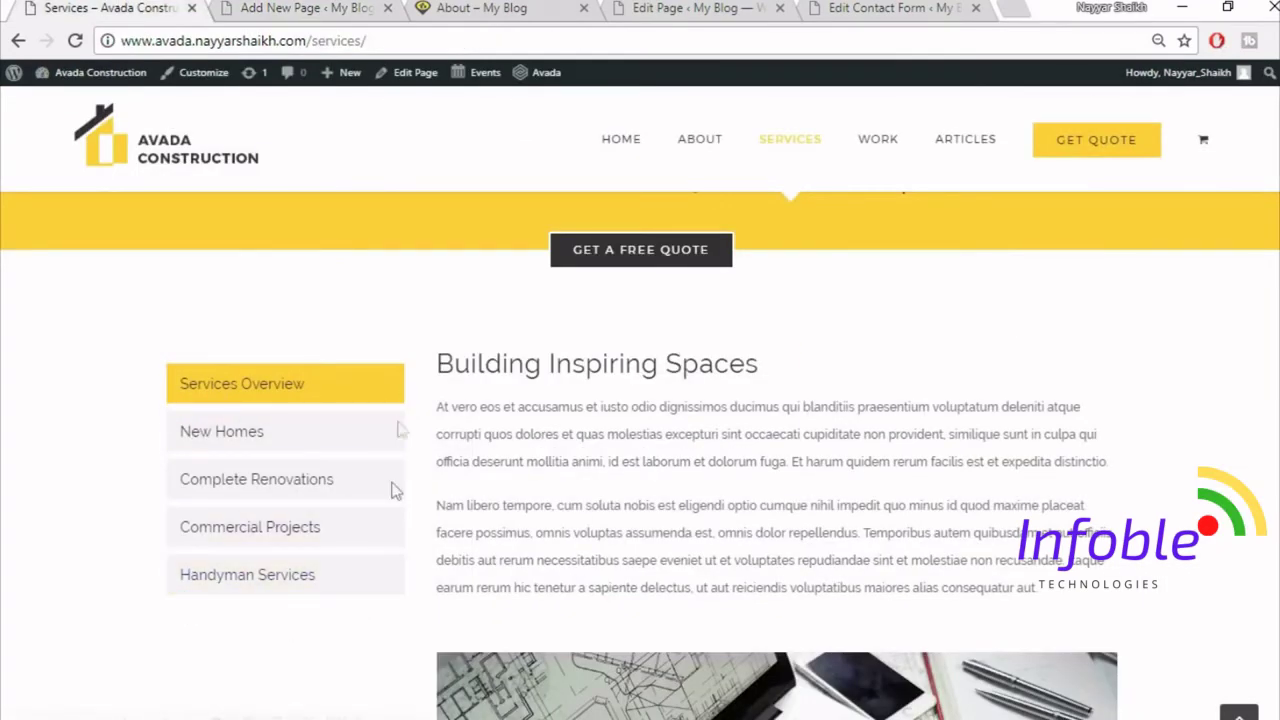
pyautogui.click(300, 8)
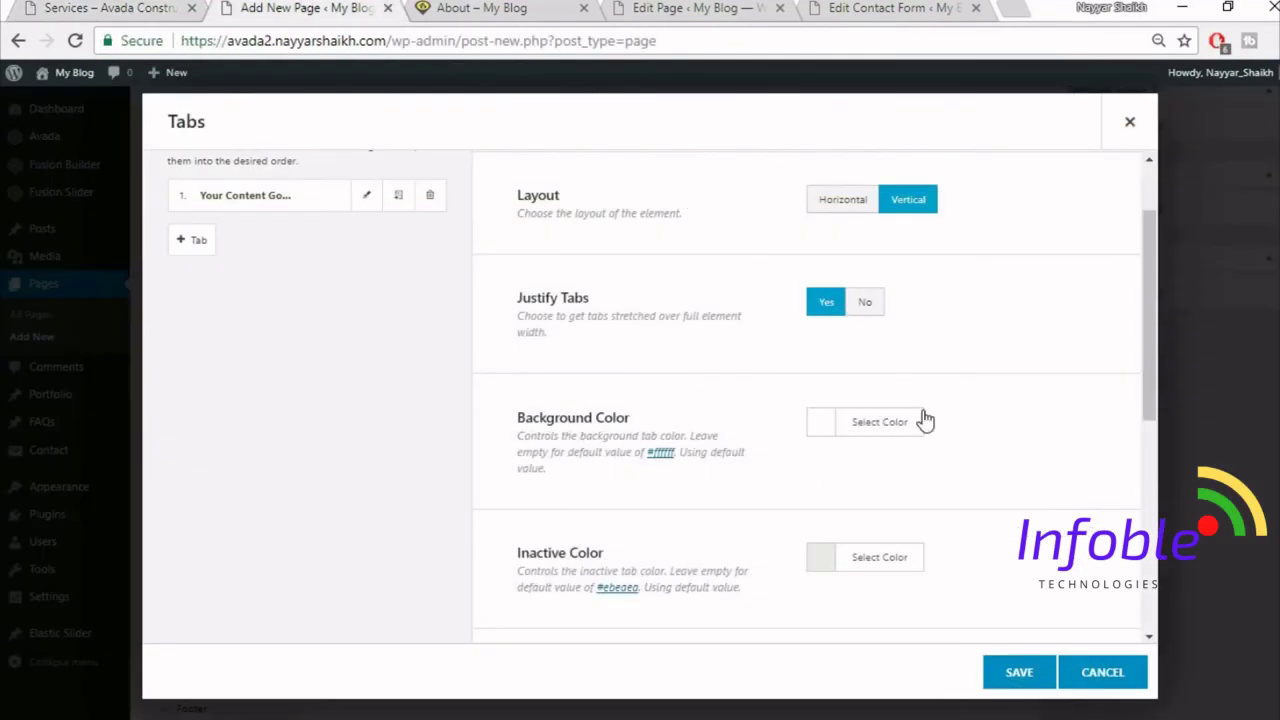
pyautogui.scroll(-1, 925, 420)
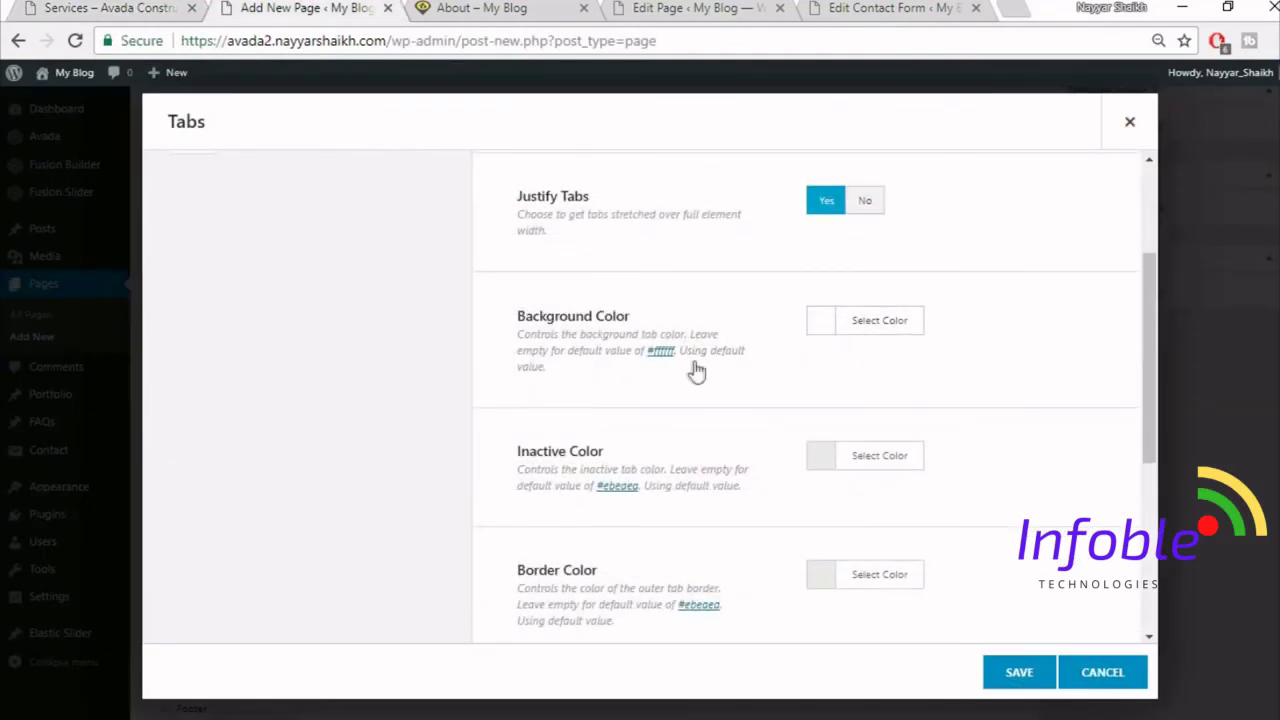
pyautogui.hotkey('ctrl', 'shift', 'Tab')
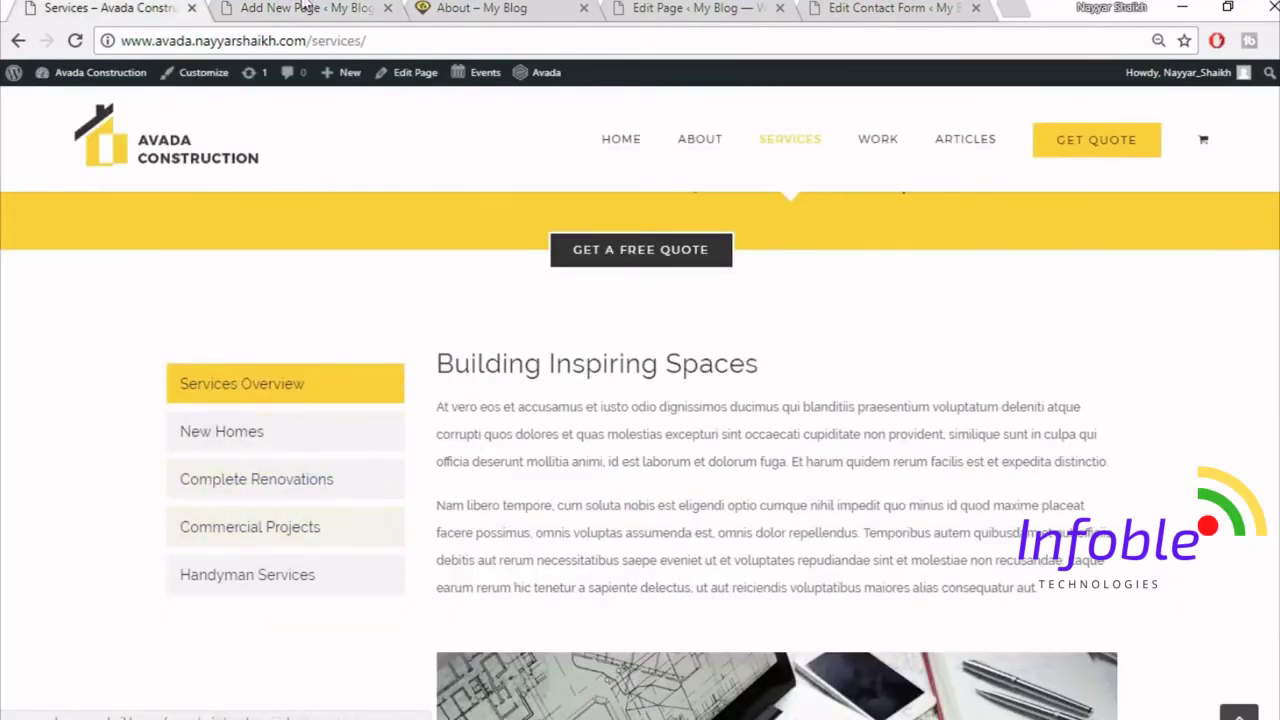
pyautogui.hotkey('ctrl', 'Tab')
# - Give the tabs a yellow background, a new inactive colour and a fully transparent border
pyautogui.click(903, 322)
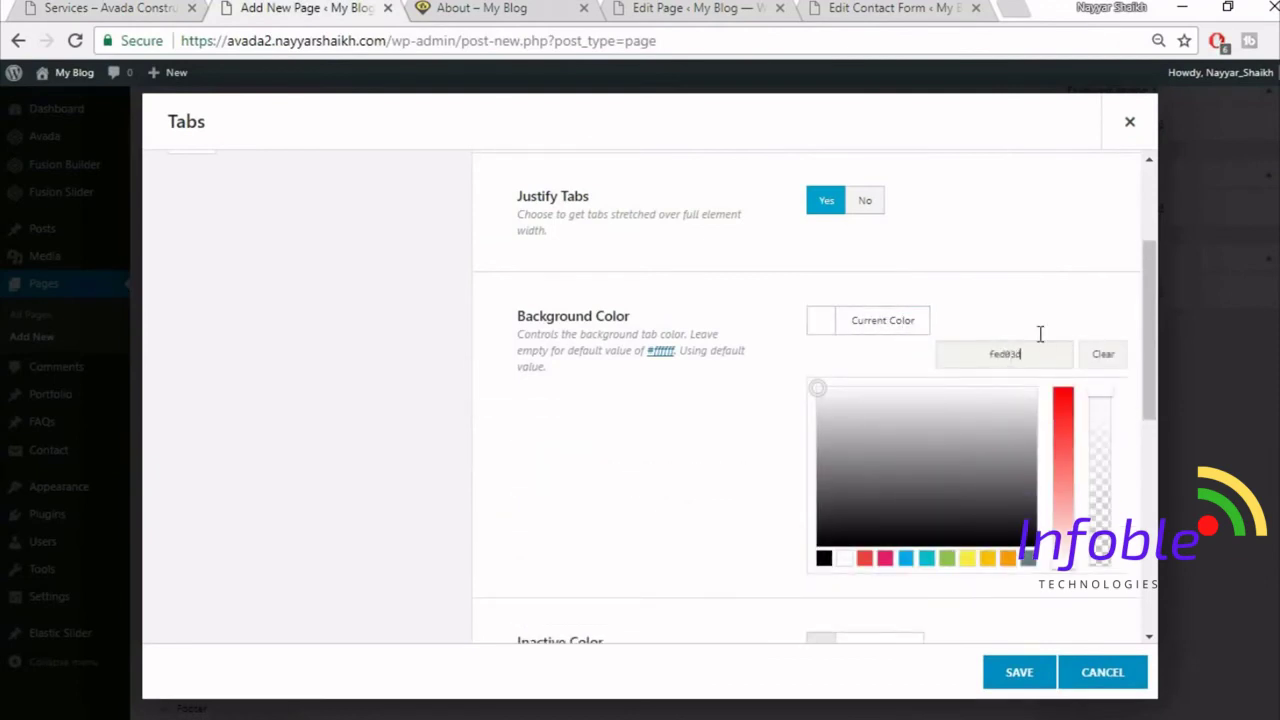
pyautogui.click(1040, 289)
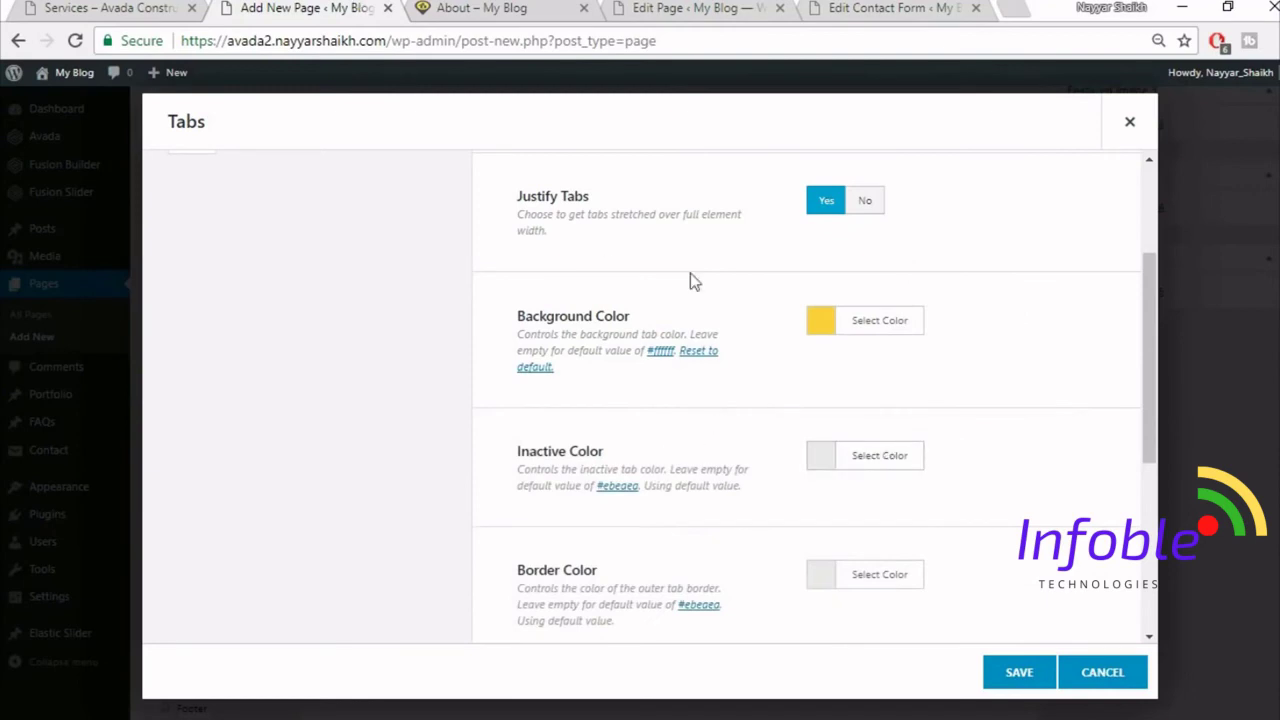
pyautogui.click(871, 470)
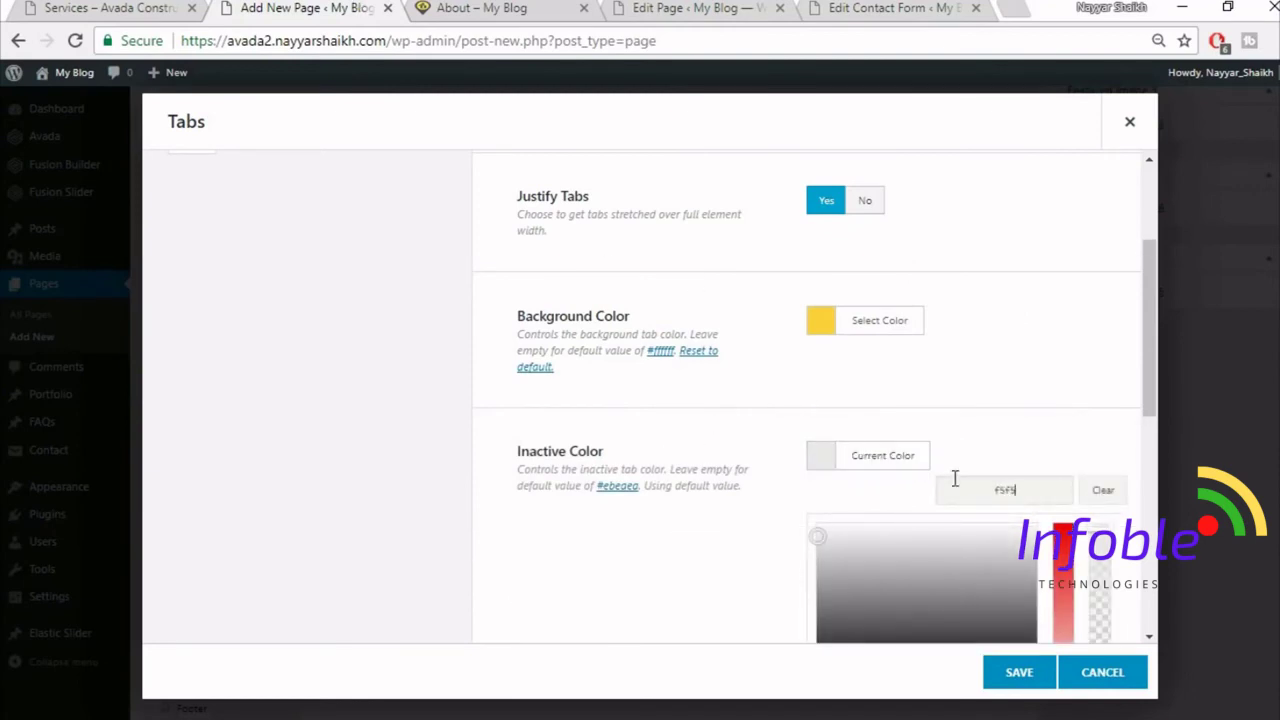
pyautogui.click(1005, 390)
pyautogui.scroll(-3, 1000, 389)
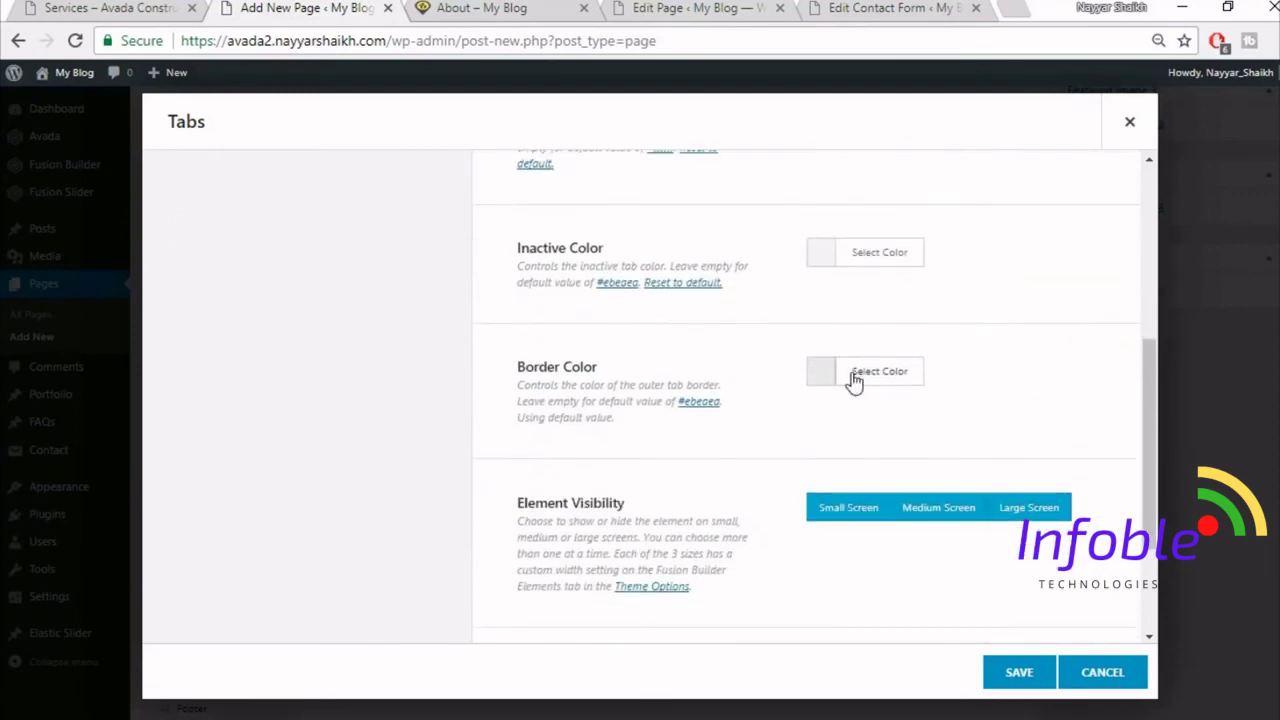
pyautogui.click(900, 378)
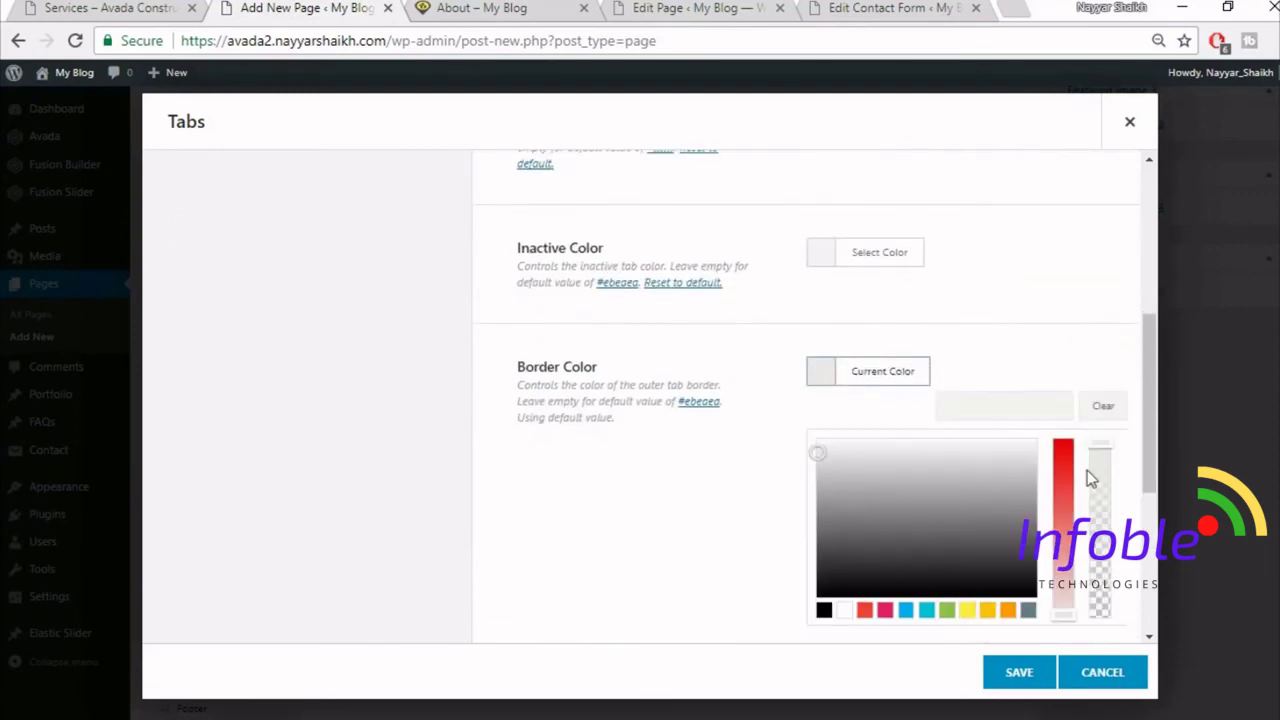
pyautogui.moveTo(1101, 568); pyautogui.dragTo(1106, 630)
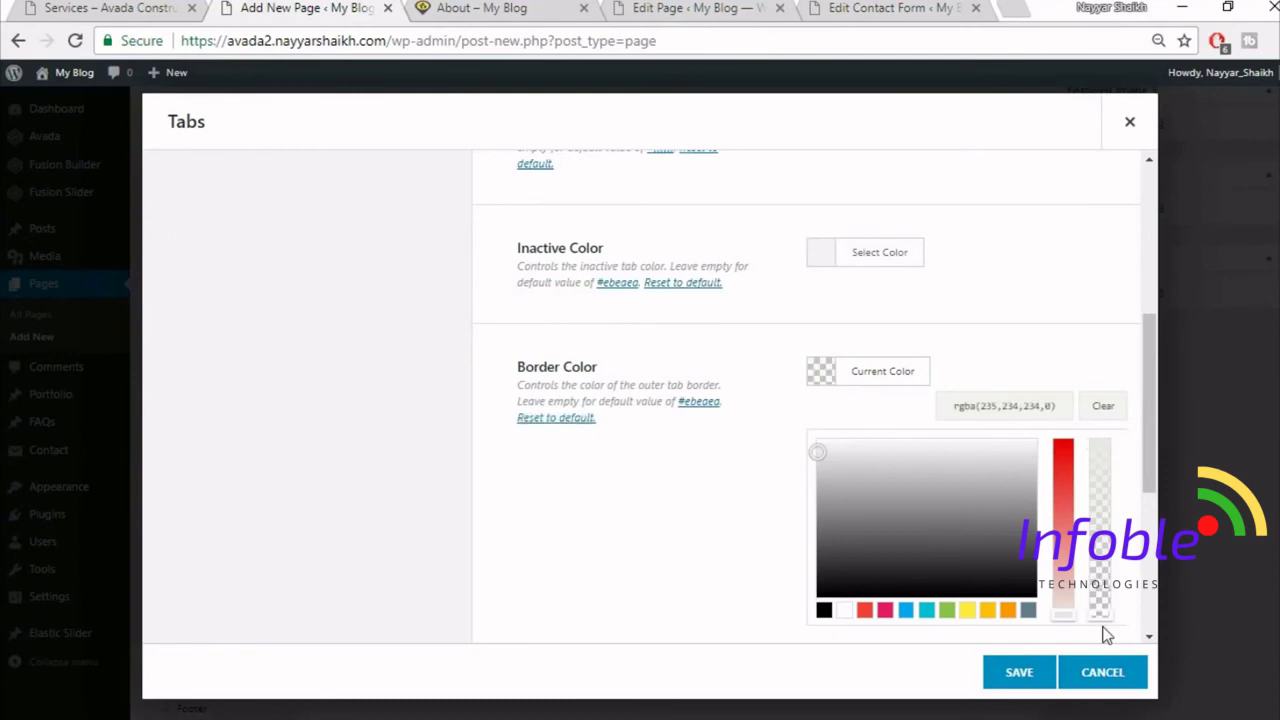
pyautogui.click(1049, 323)
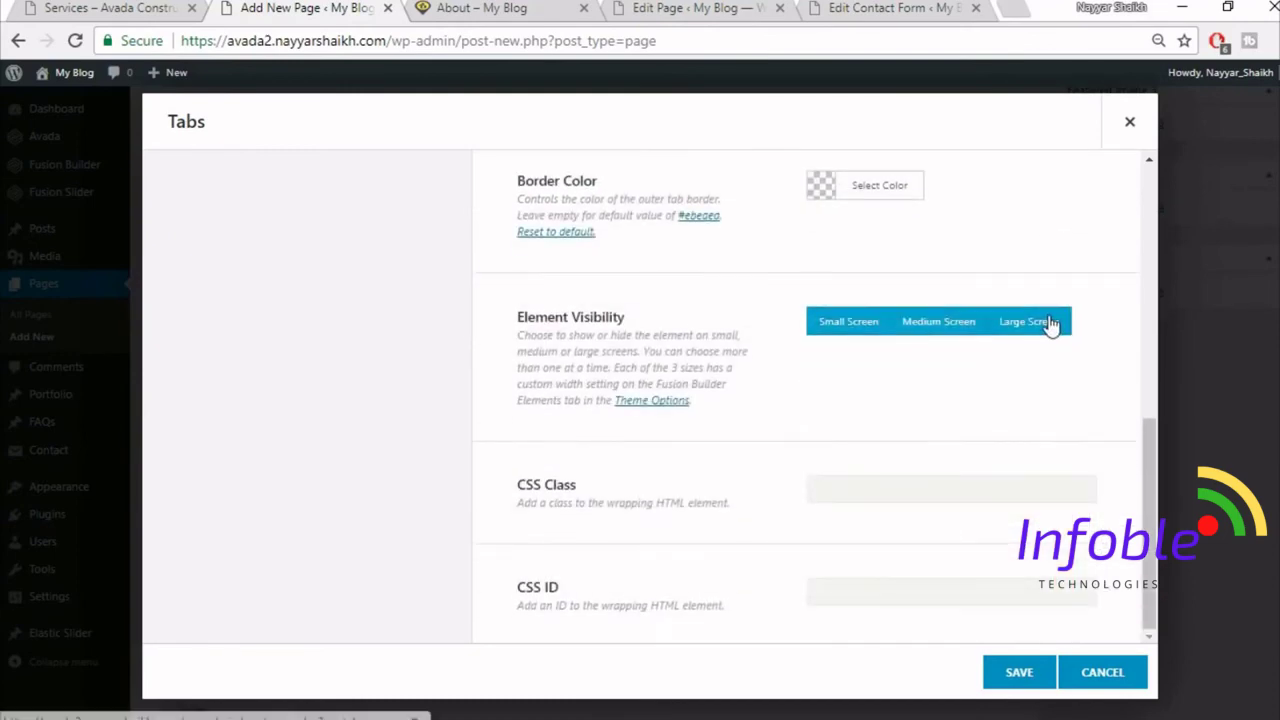
pyautogui.scroll(15, 1032, 416)
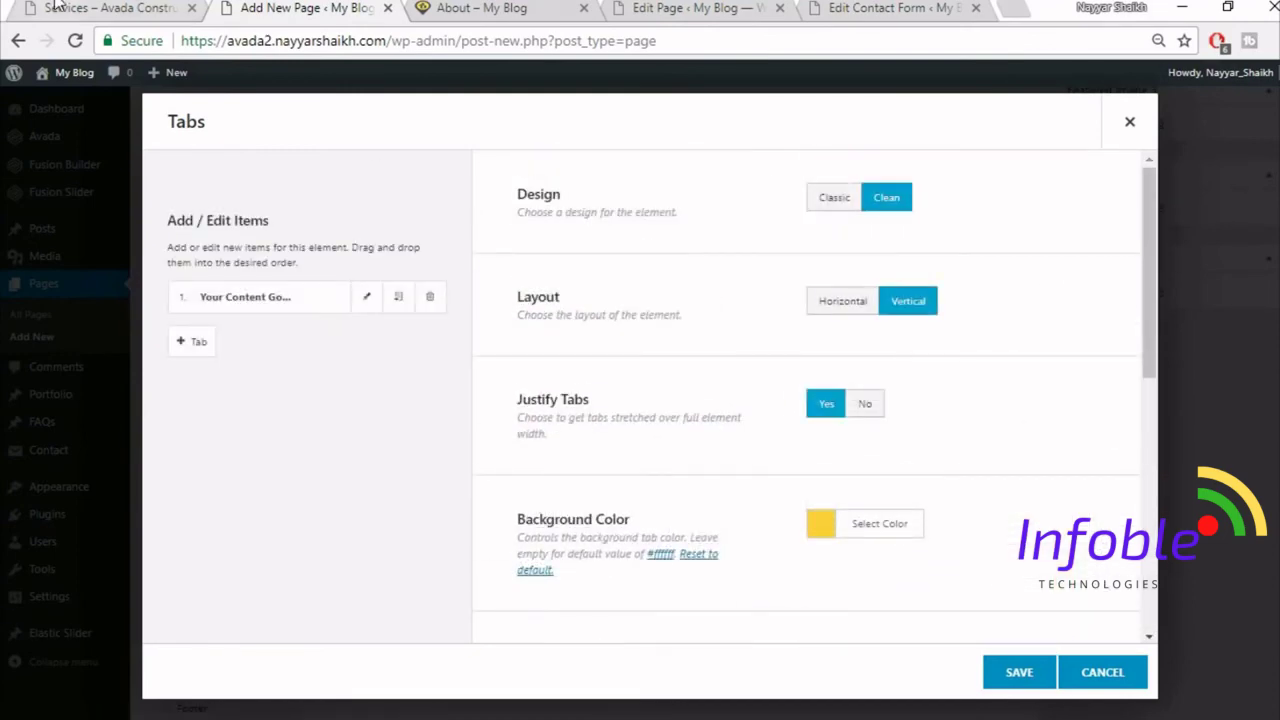
pyautogui.click(57, 6)
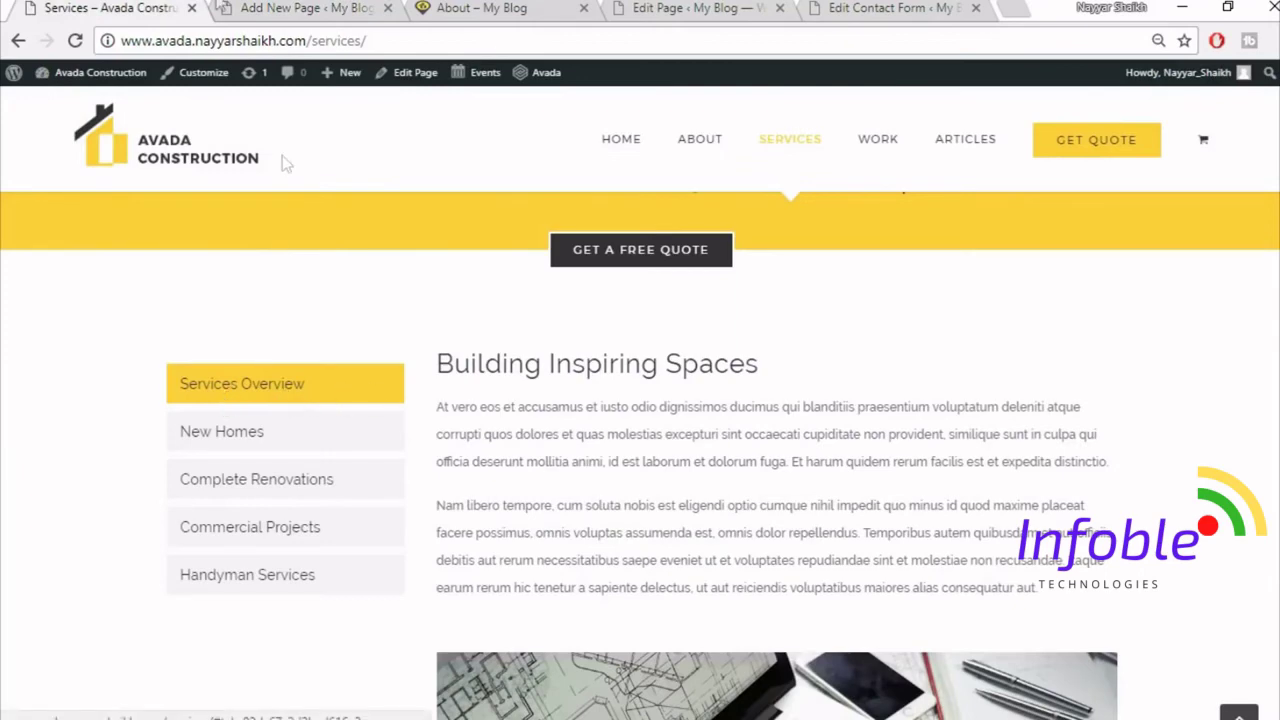
# - Dismiss an accidental save dialog and copy the tab text from the reference page
pyautogui.click(221, 8)
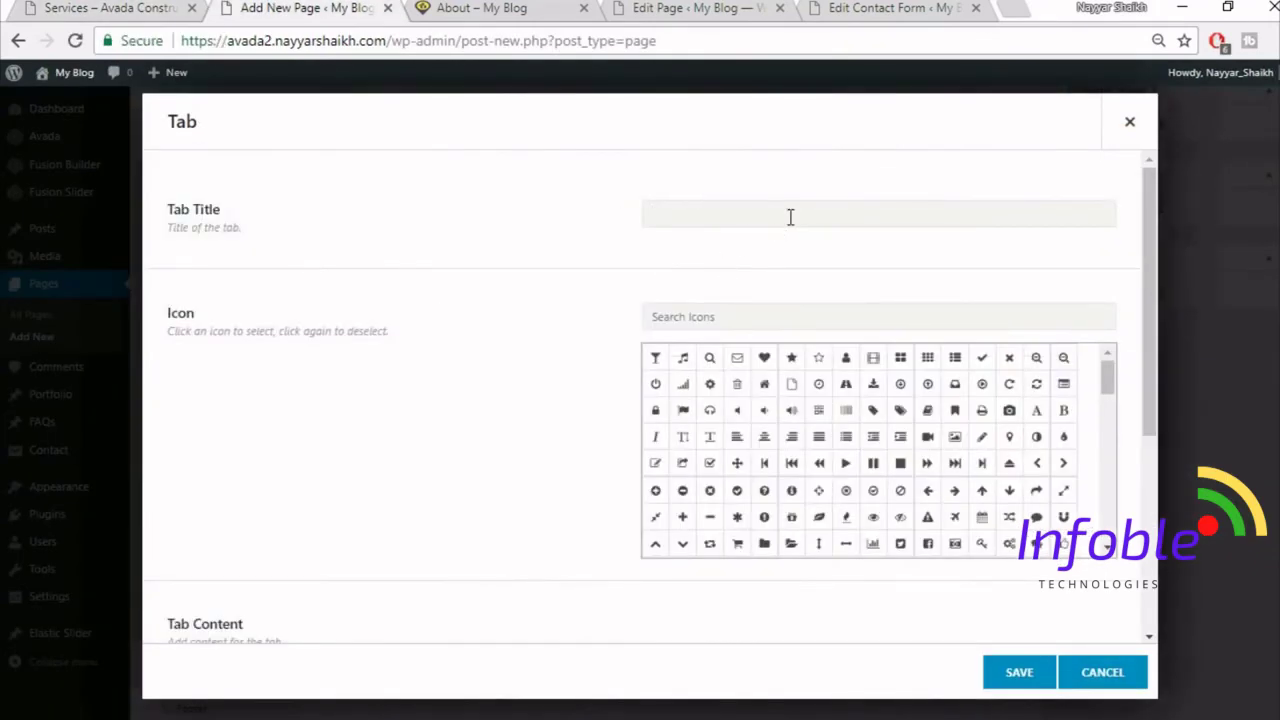
pyautogui.hotkey('ctrl', 's')
pyautogui.write('S')
pyautogui.press('Escape')
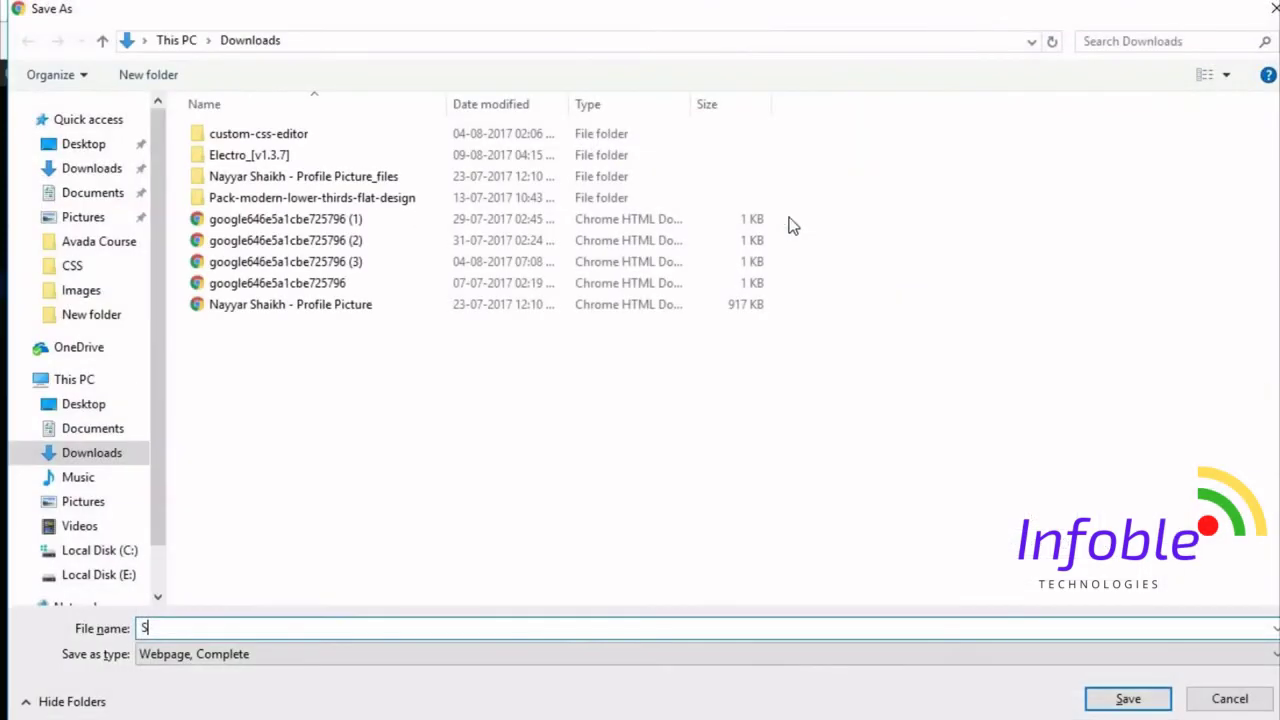
pyautogui.press('Escape')
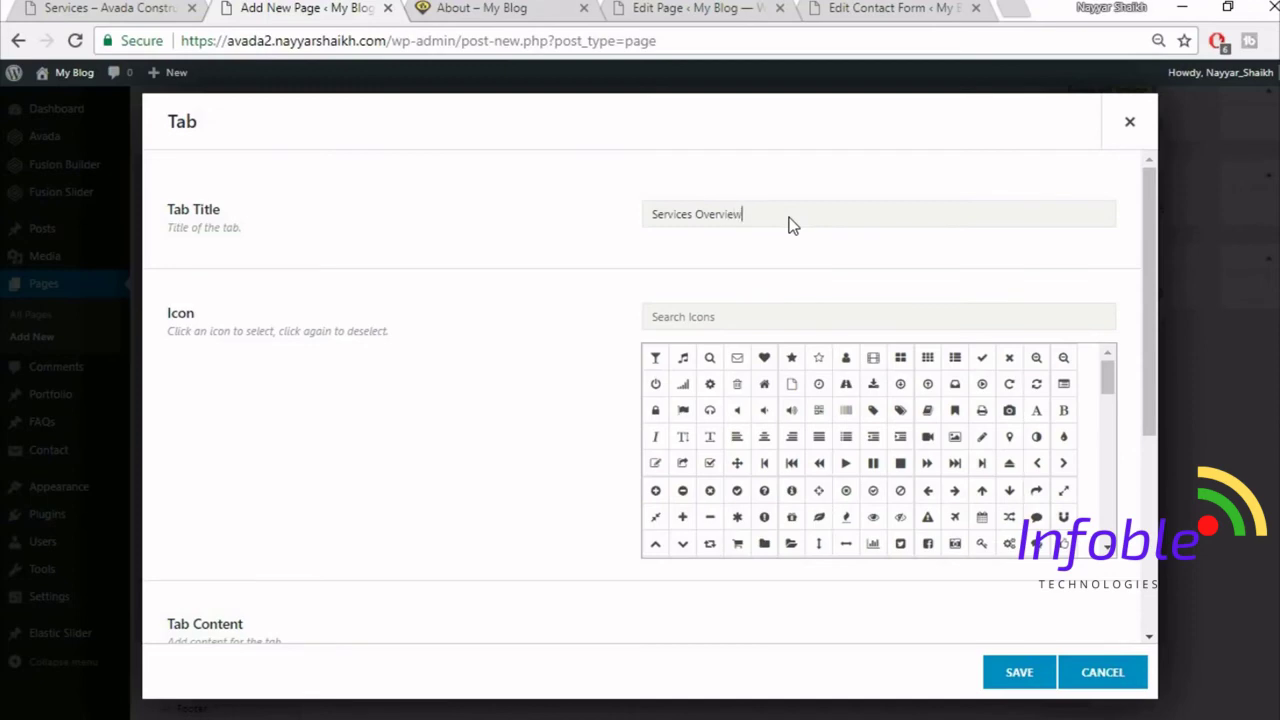
pyautogui.click(150, 6)
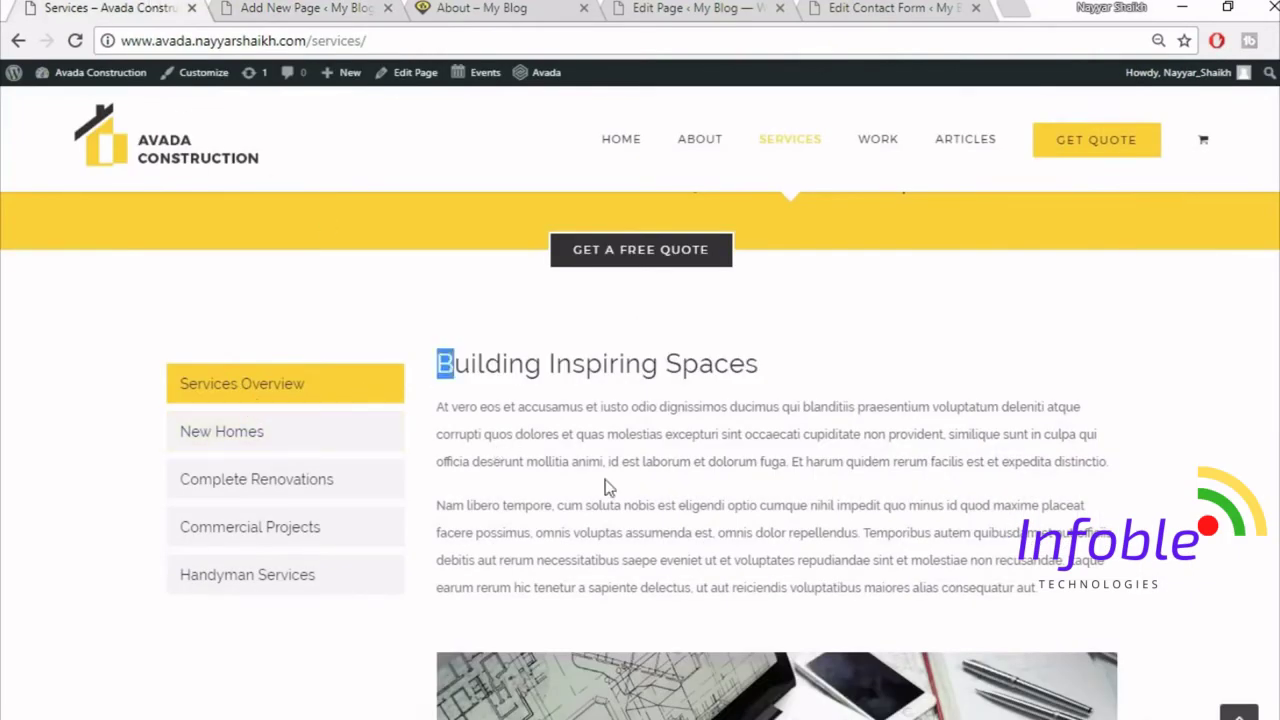
pyautogui.moveTo(608, 487); pyautogui.dragTo(1040, 246)
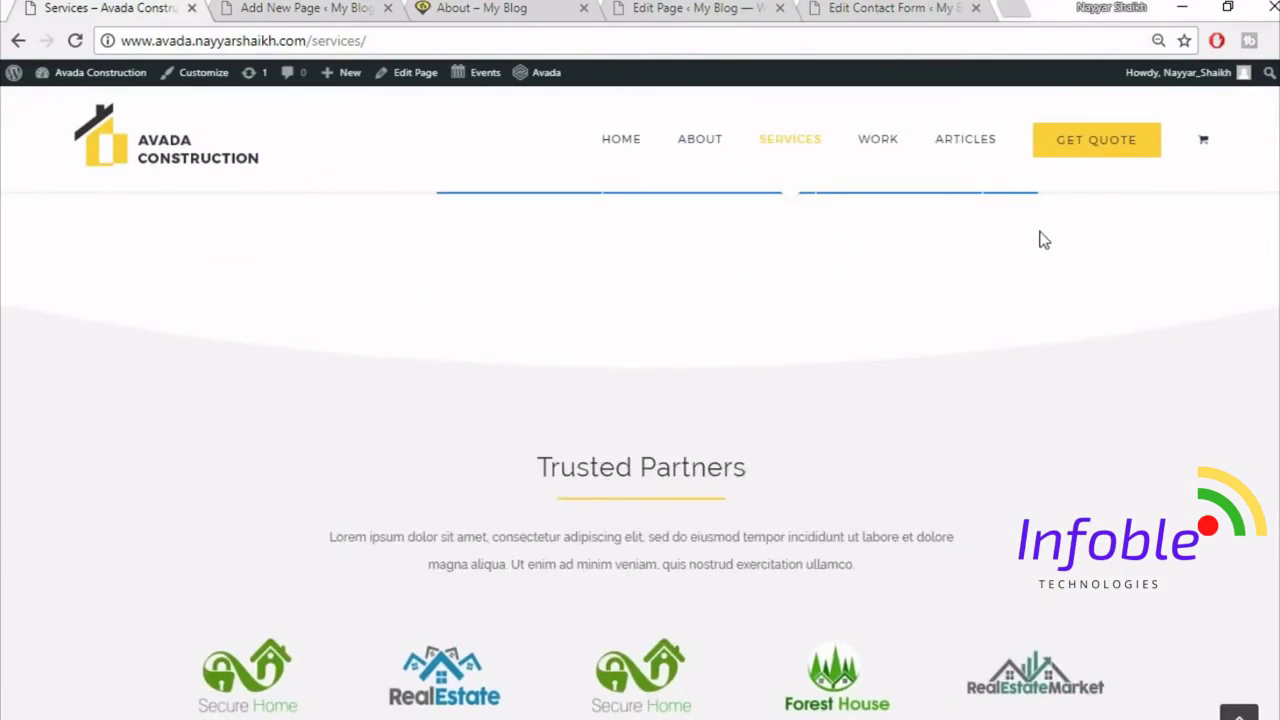
pyautogui.click(313, 8)
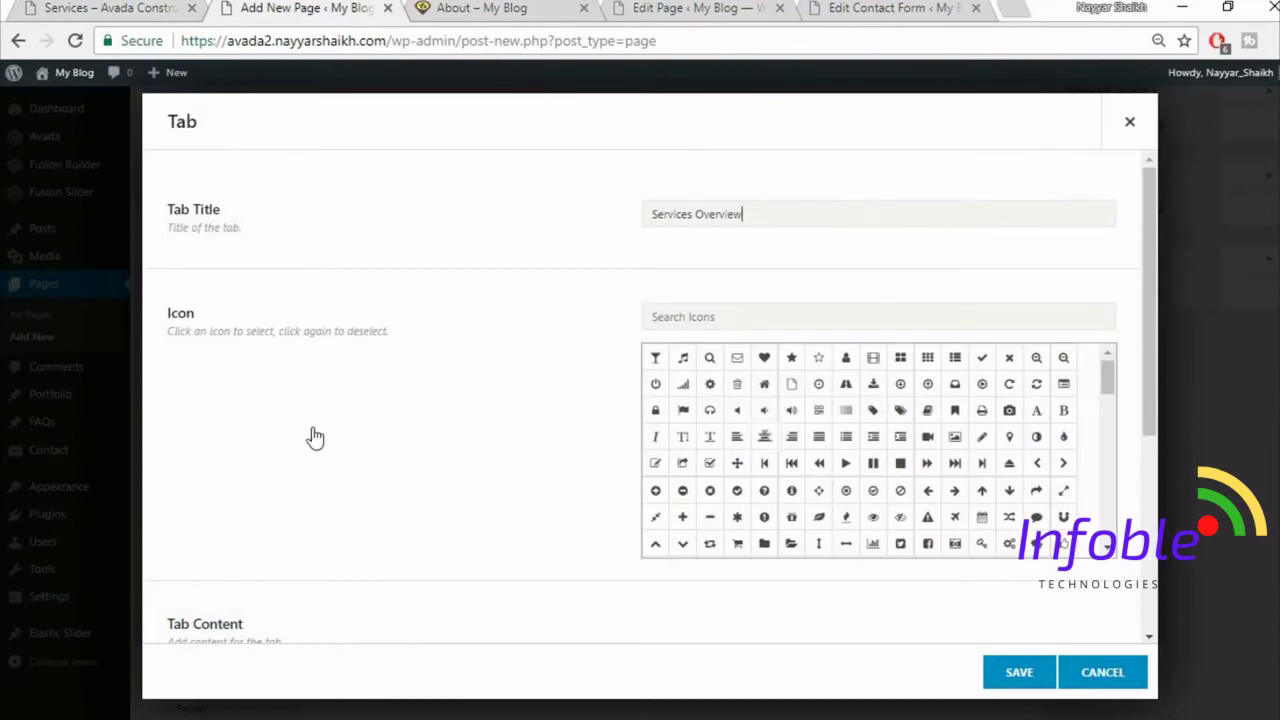
pyautogui.scroll(-4, 312, 432)
# - Replace the first tab's content with two Latin paragraphs, save, and duplicate it twice
pyautogui.click(426, 482)
pyautogui.hotkey('ctrl', 'a')
pyautogui.press('Delete')
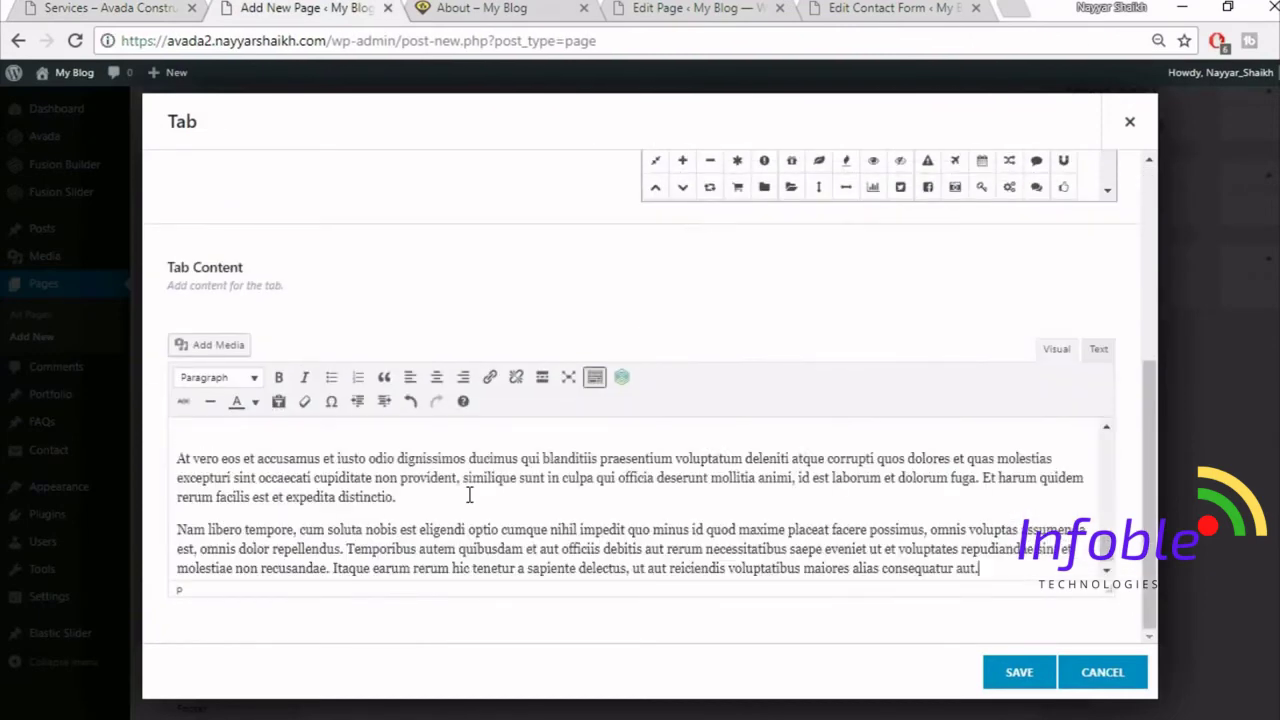
pyautogui.write('At vero eos et accusamus et iusto odio dignissimos ducimus qui blanditiis praesentium voluptatum deleniti atque corrupti quos dolores et quas molestias excepturi sint occaecati cupiditate non provident, similique sunt in culpa qui officia deserunt mollitia animi, id est laborum et dolorum fuga. Et harum quidem rerum facilis est et expedita distinctio. Nam libero tempore, cum soluta nobis est eligendi optio cumque nihil impedit quo minus id quod maxime placeat facere possimus, omnis voluptas assumenda est, omnis dolor repellendus. Temporibus autem quibusdam et aut officiis debitis aut rerum necessitatibus saepe eveniet ut et voluptates repudiandae sint et molestiae non recusandae. Itaque earum rerum hic tenetur a sapiente delectus, ut aut reiciendis voluptatibus maiores alias consequatur aut.')
pyautogui.click(1019, 672)
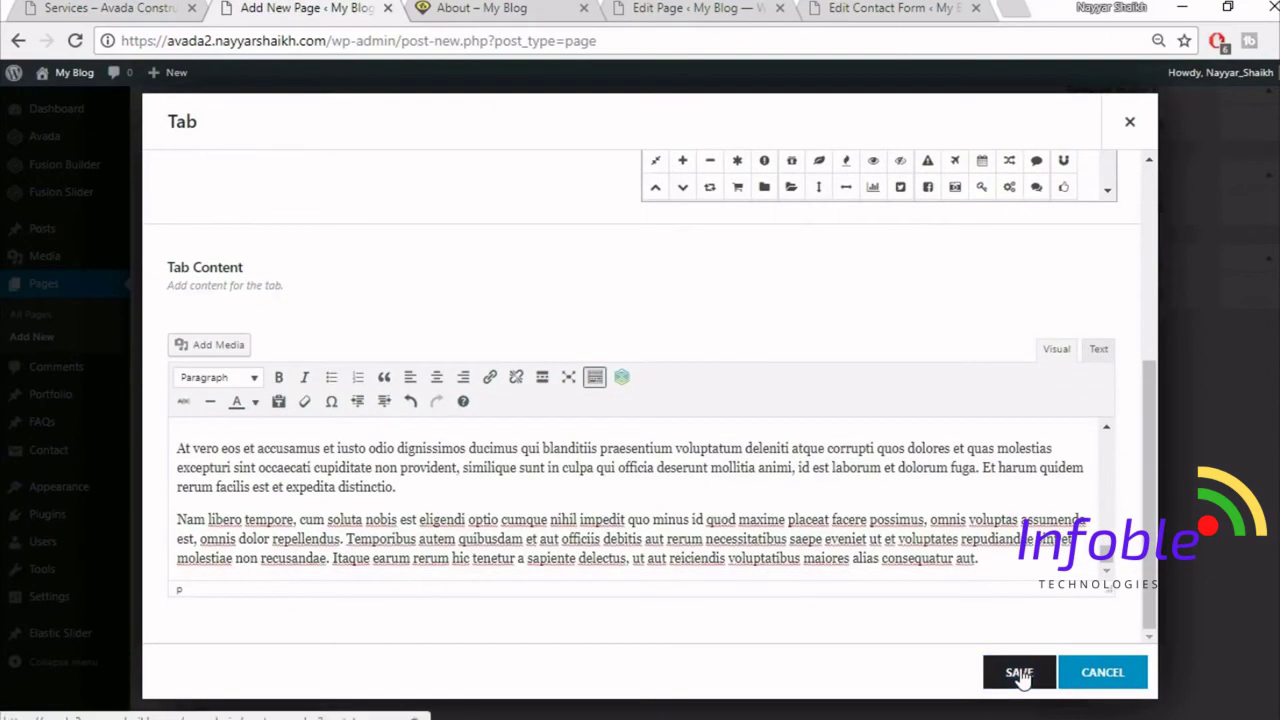
pyautogui.click(394, 303)
pyautogui.click(396, 304)
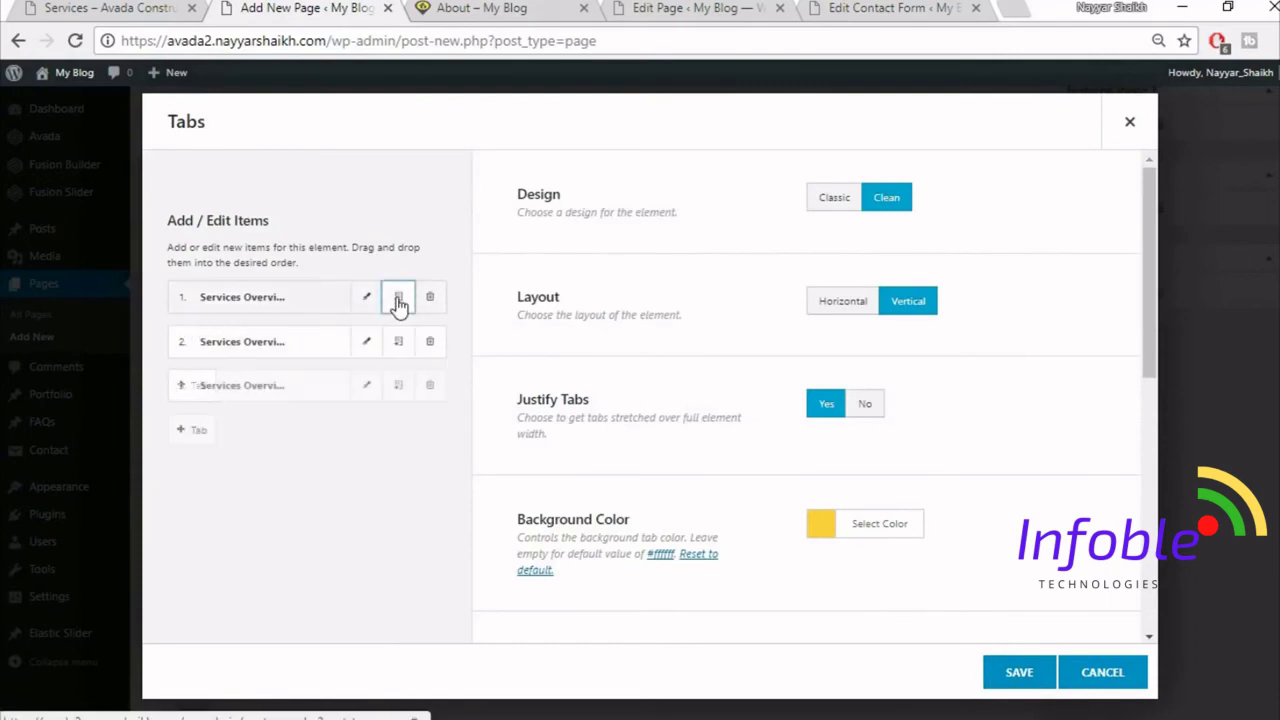
# - Add a fourth Services Overview tab, save the Tabs element, and publish the page
pyautogui.click(398, 305)
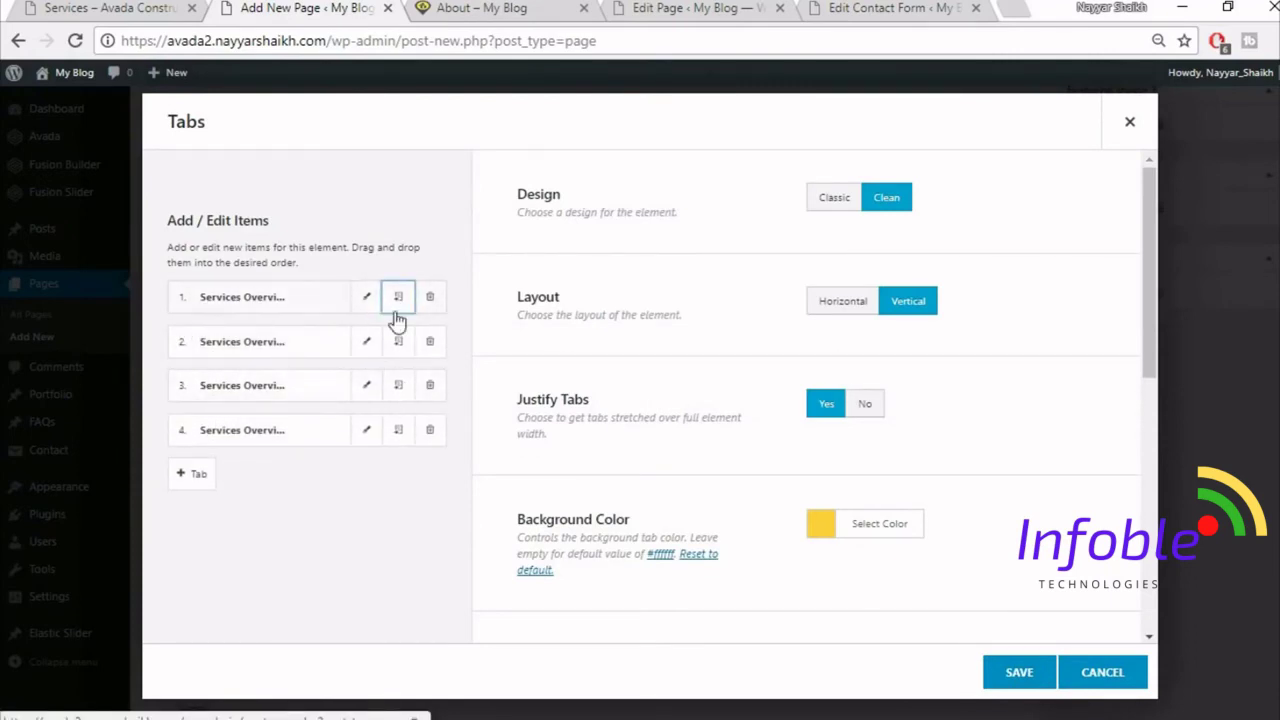
pyautogui.click(1019, 672)
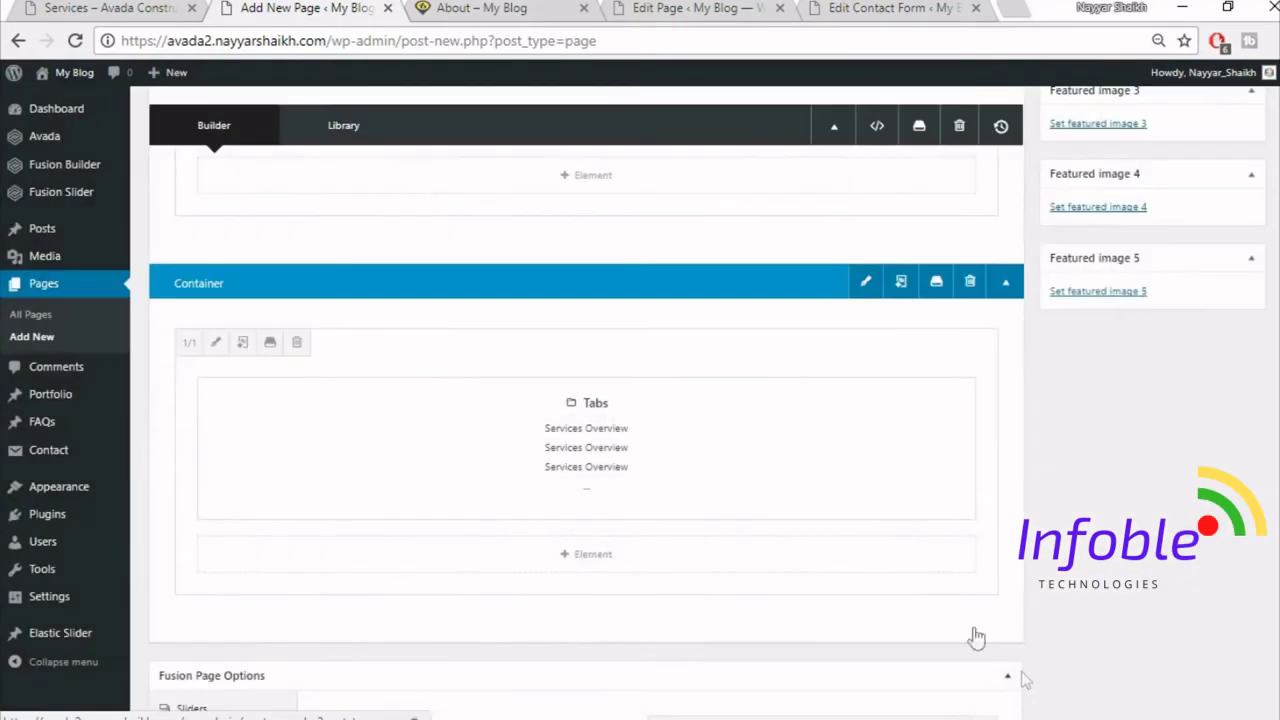
pyautogui.scroll(10, 1272, 245)
pyautogui.click(1216, 314)
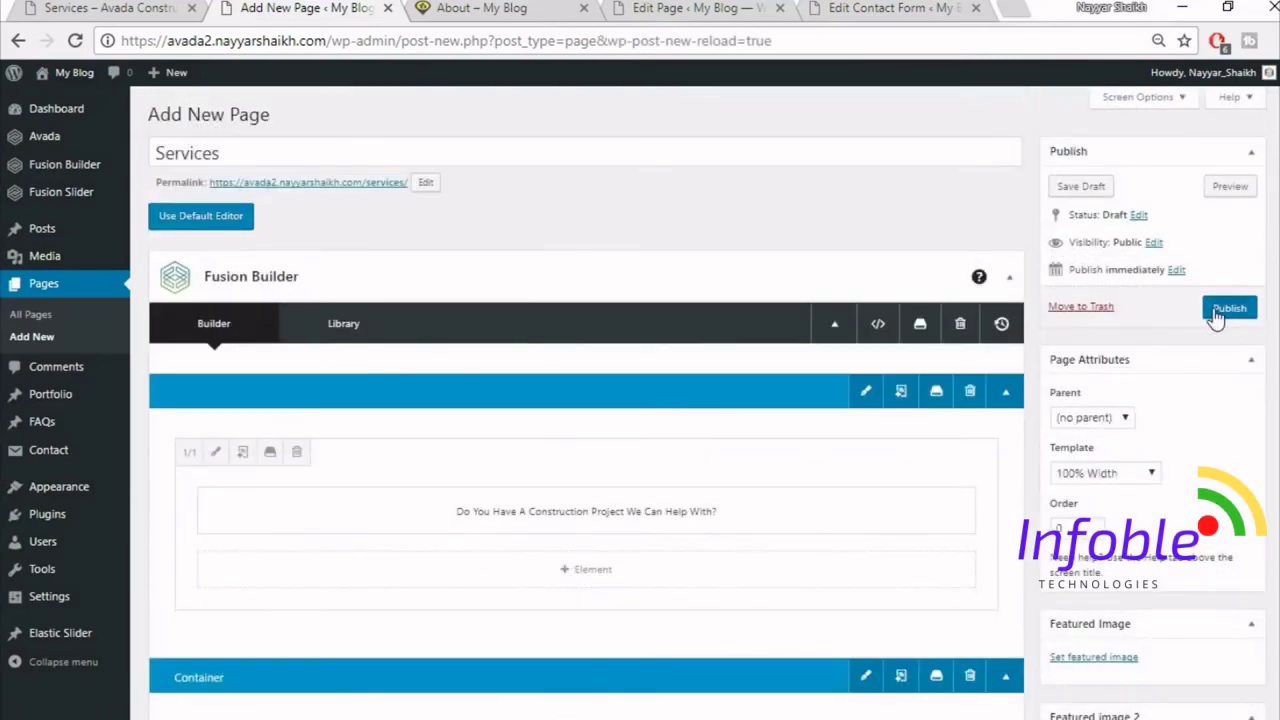
# - View the live page, then open the permalink in a new browser tab
pyautogui.click(85, 7)
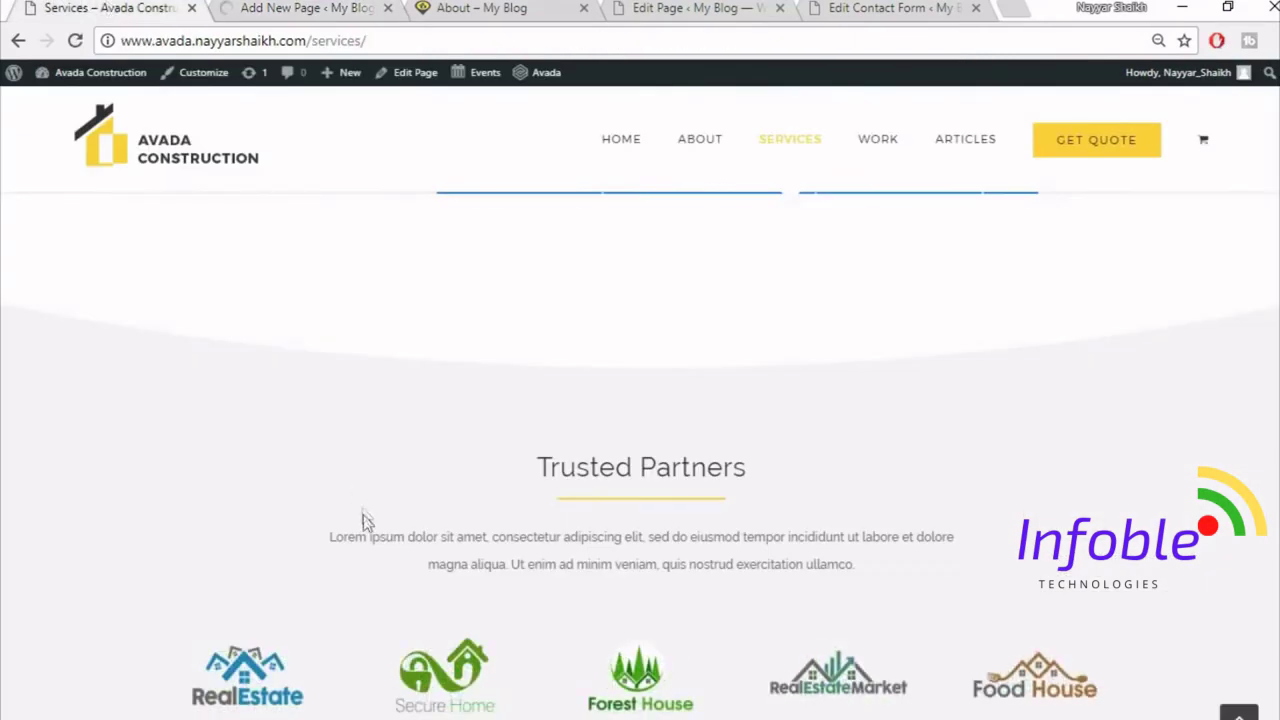
pyautogui.scroll(5, 365, 517)
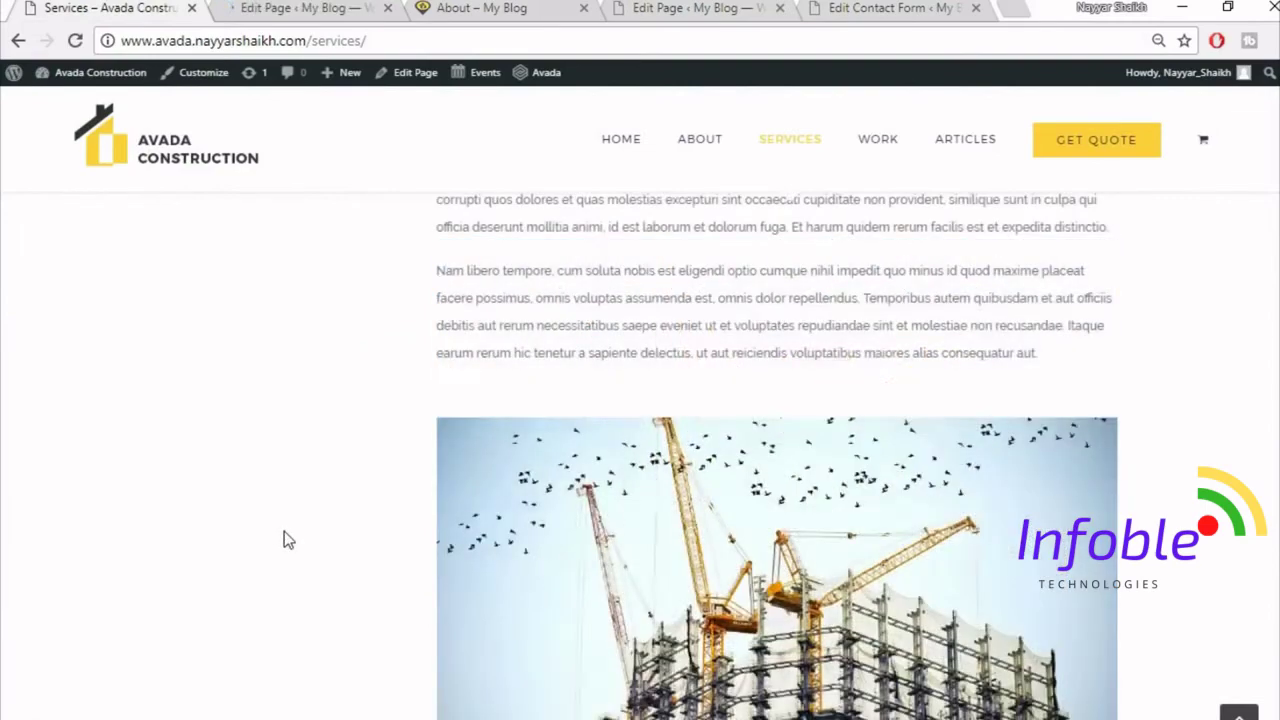
pyautogui.scroll(10, 286, 540)
pyautogui.click(270, 8)
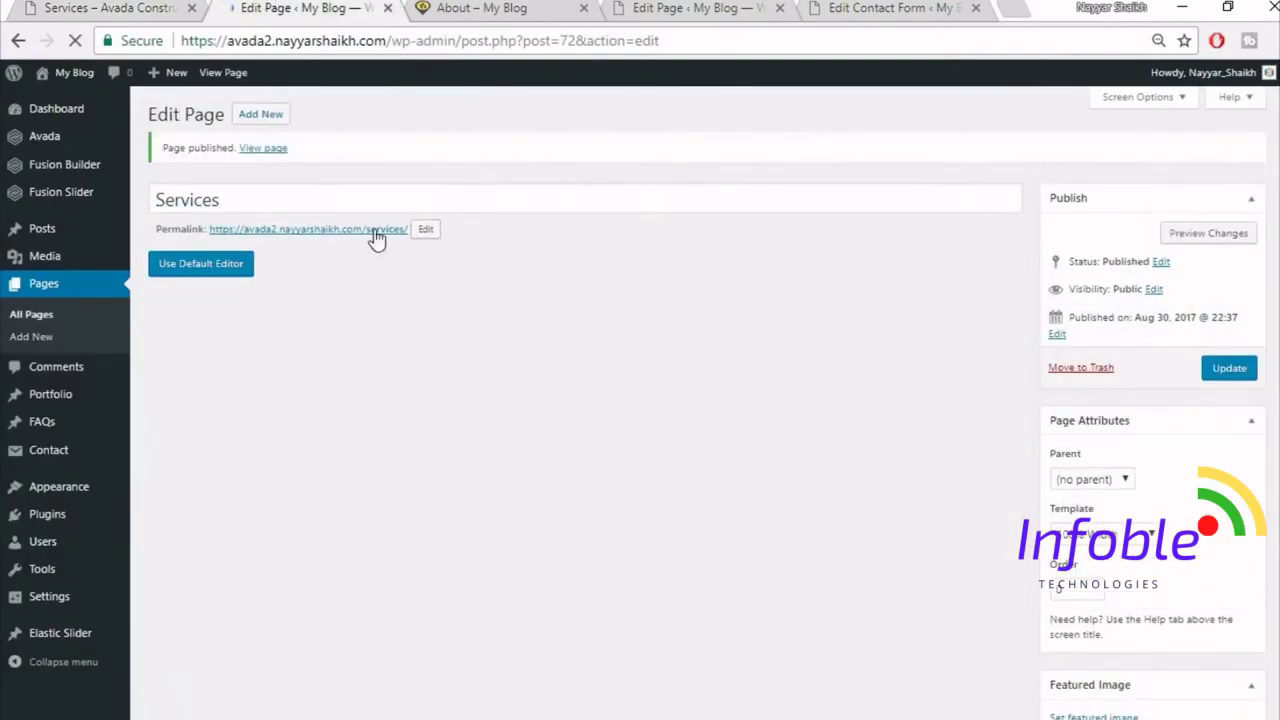
pyautogui.rightClick(373, 236)
pyautogui.click(460, 246)
pyautogui.click(477, 7)
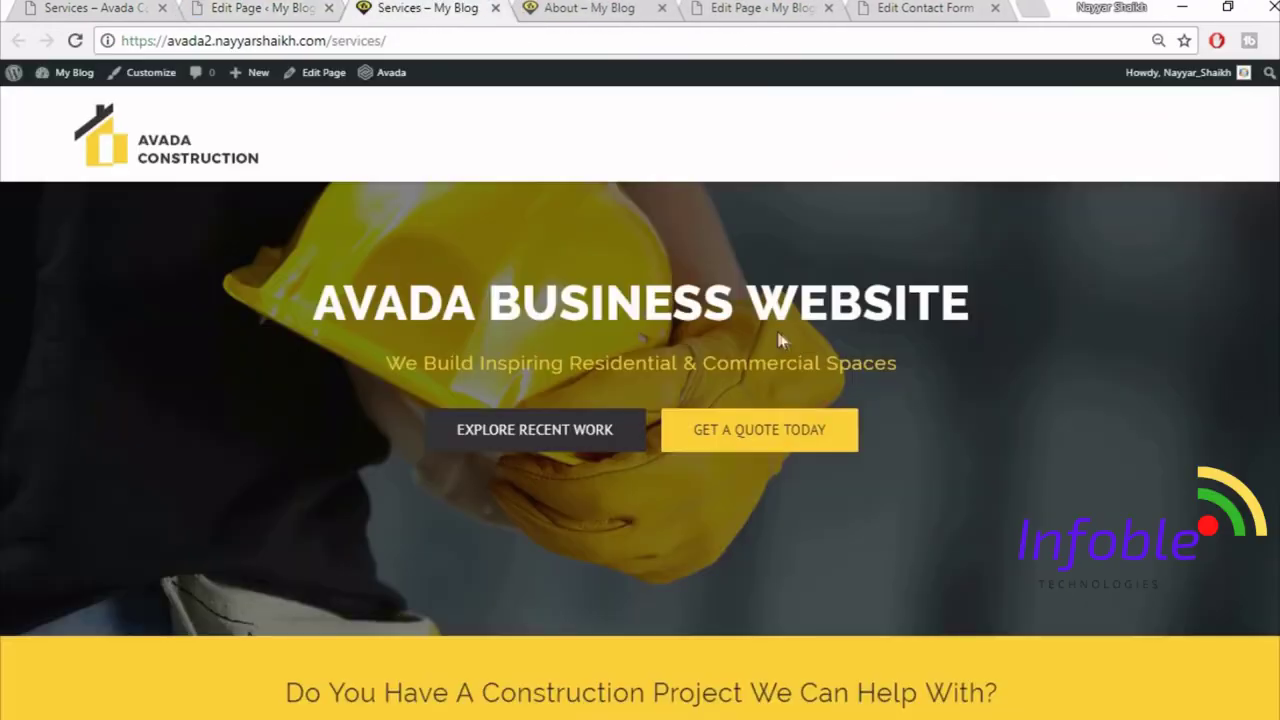
# - Cycle through all four tabs on the live page, then return to the editor
pyautogui.scroll(-5, 856, 388)
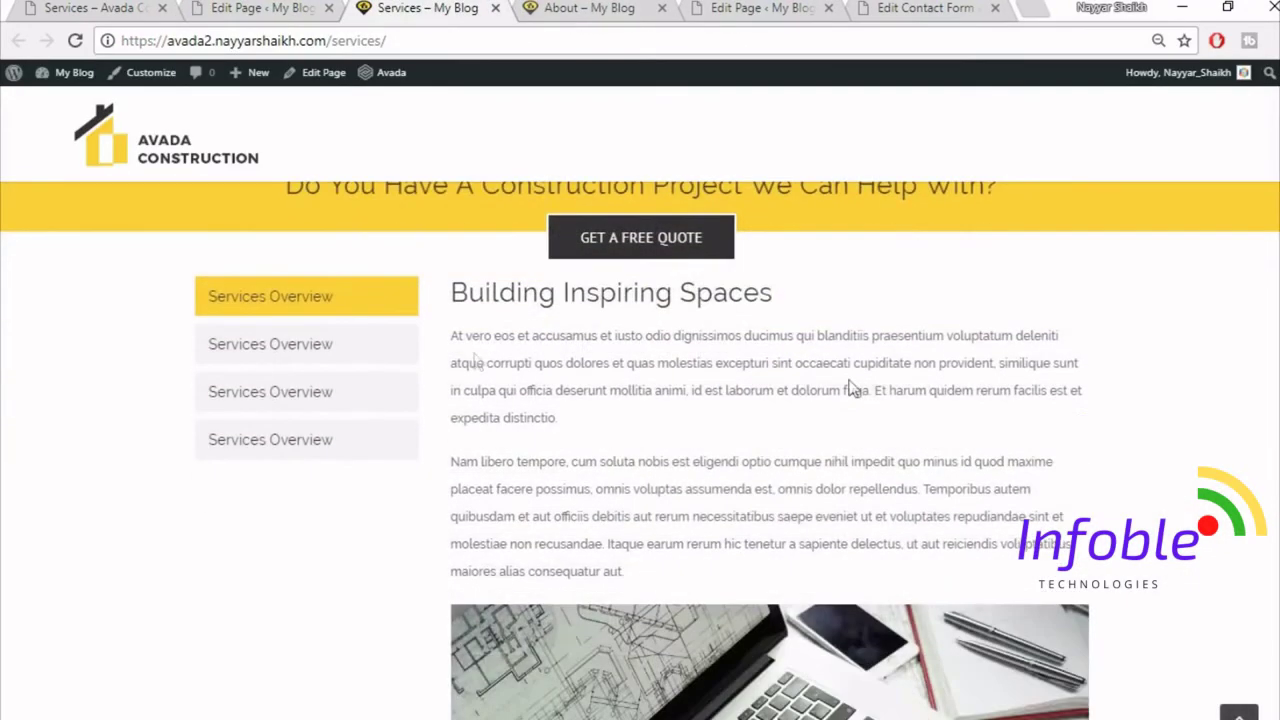
pyautogui.click(245, 343)
pyautogui.click(262, 398)
pyautogui.click(266, 435)
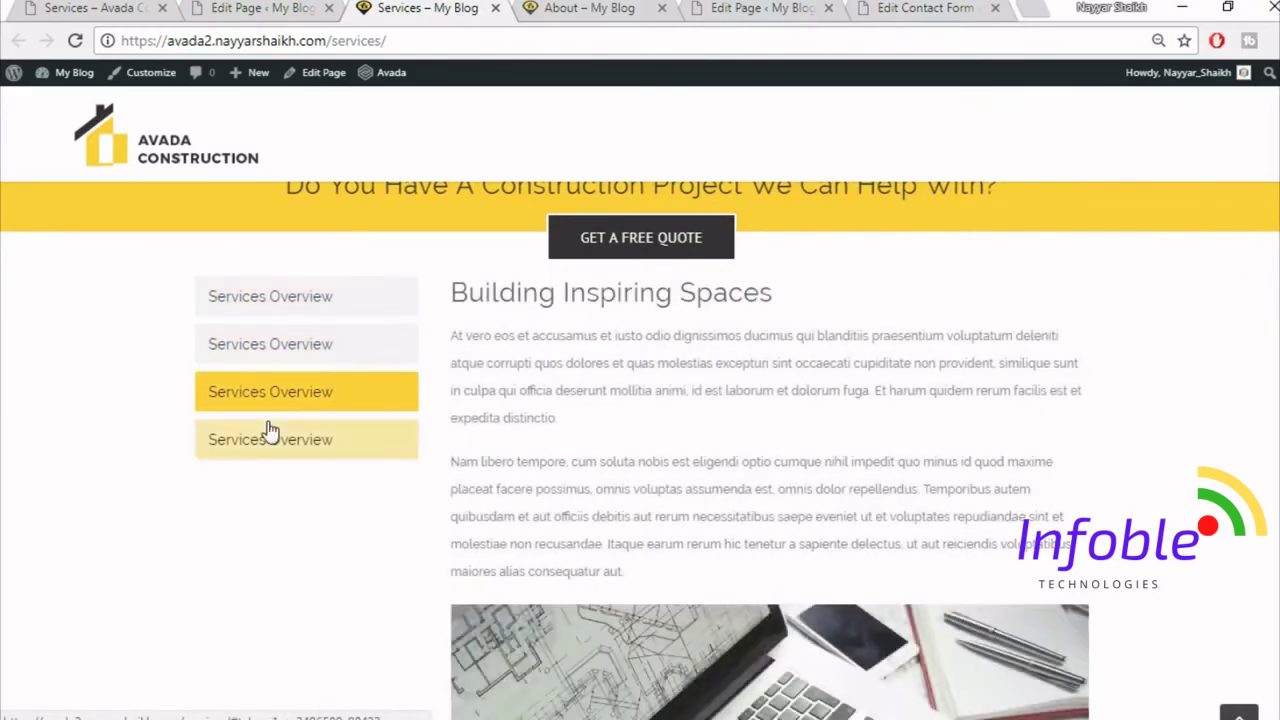
pyautogui.click(270, 392)
pyautogui.click(286, 350)
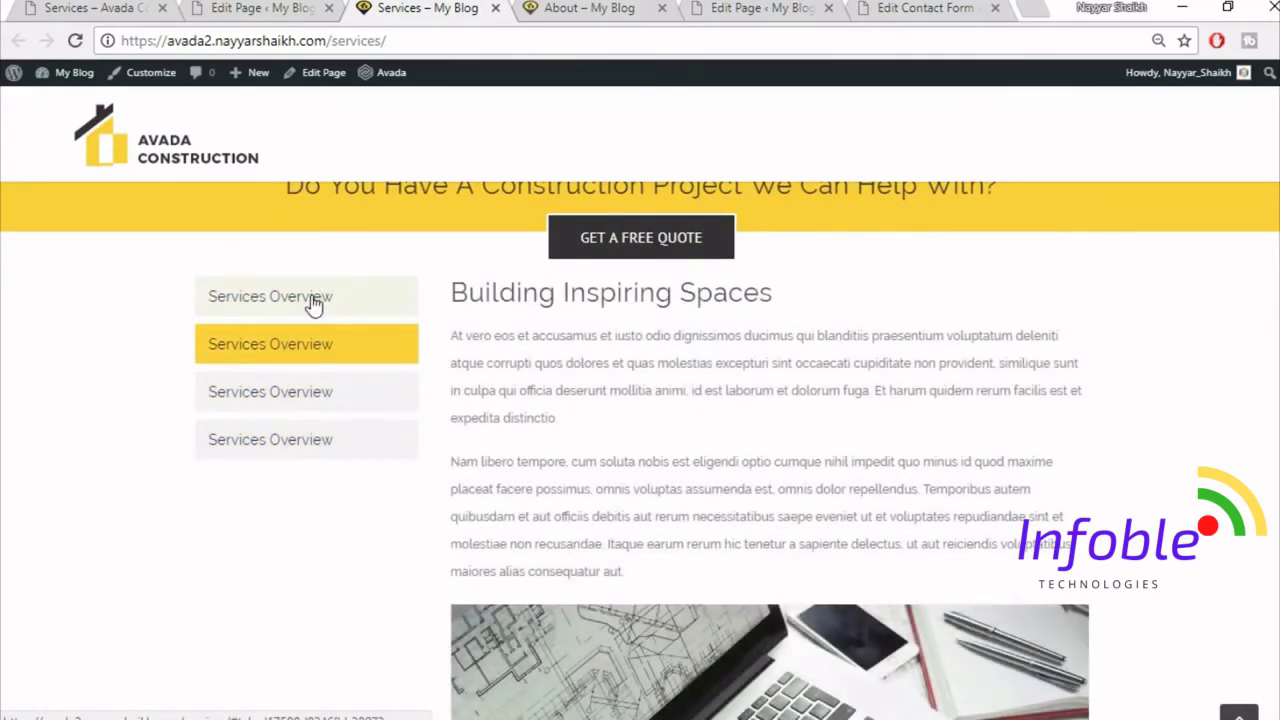
pyautogui.click(312, 297)
pyautogui.click(329, 350)
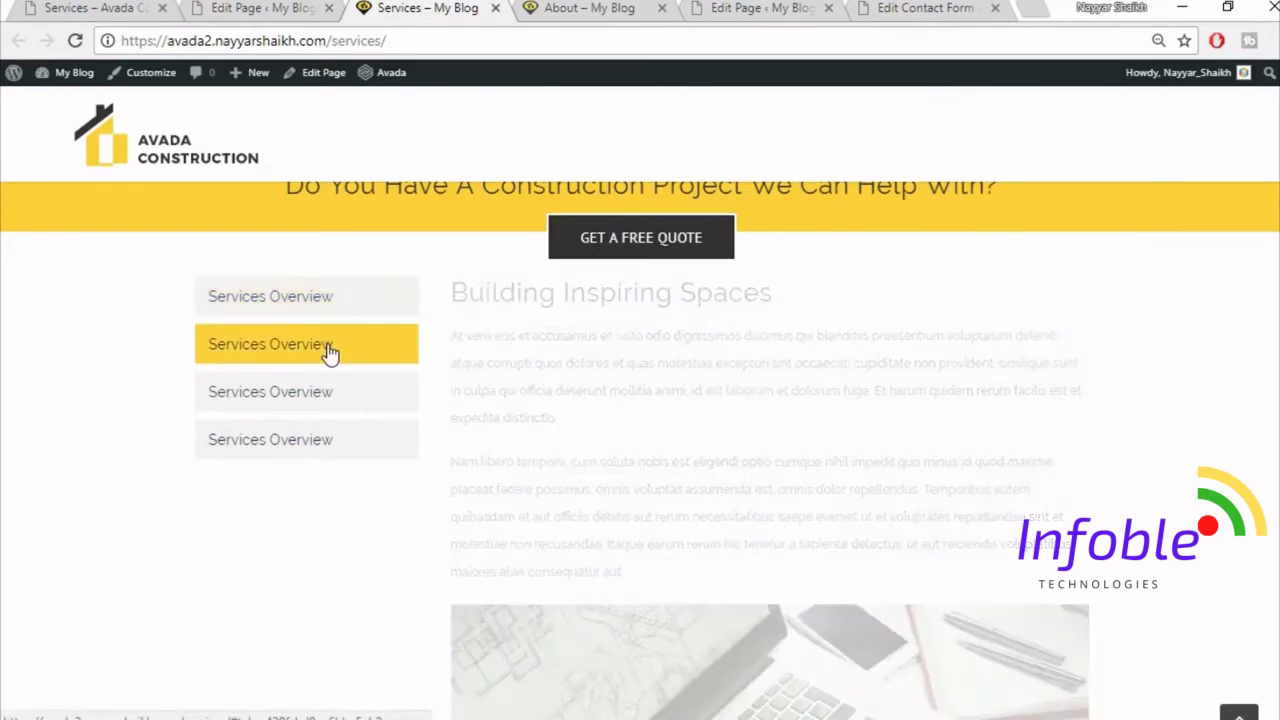
pyautogui.click(322, 390)
pyautogui.click(290, 440)
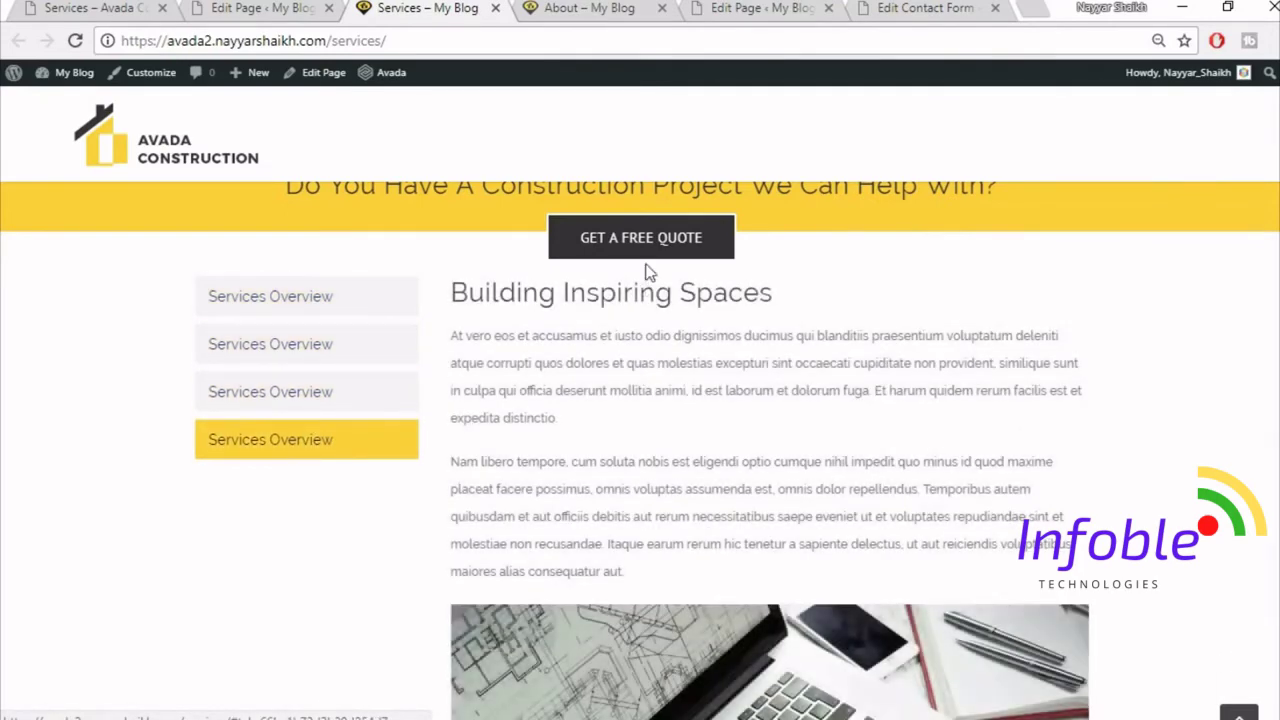
pyautogui.click(220, 8)
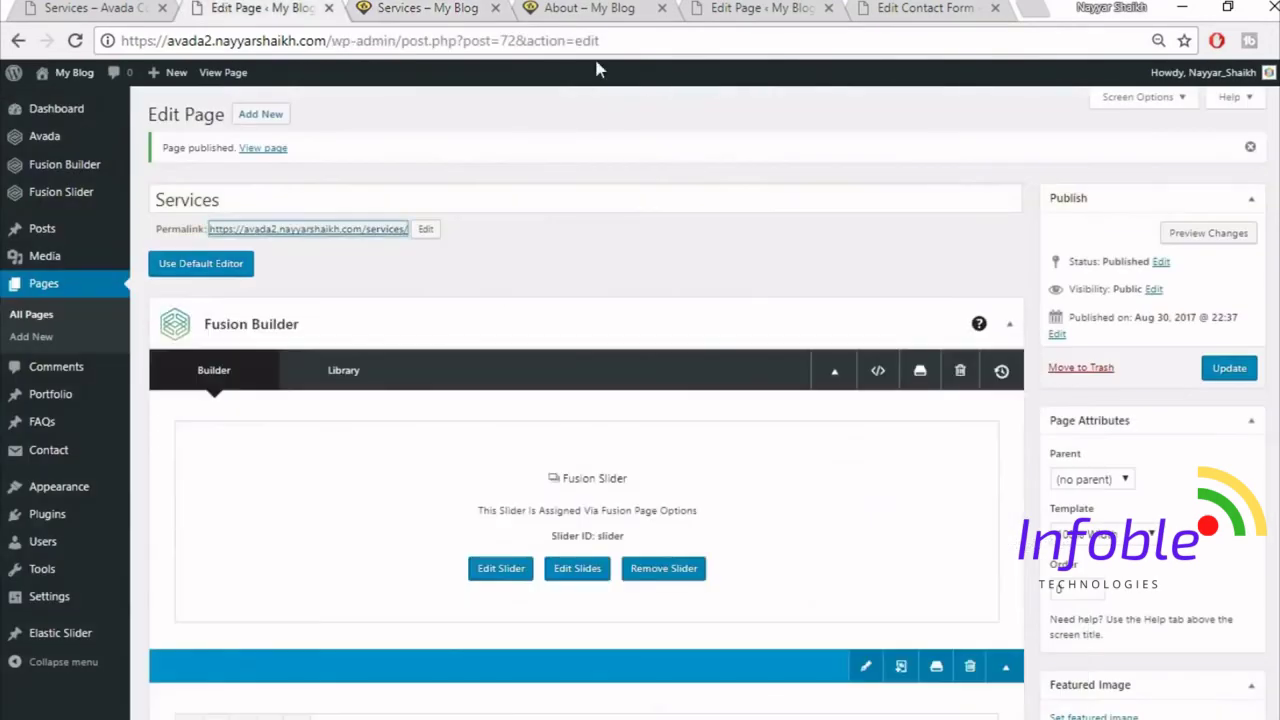
# - Give the tabs container 40 px of top padding
pyautogui.scroll(-10, 995, 477)
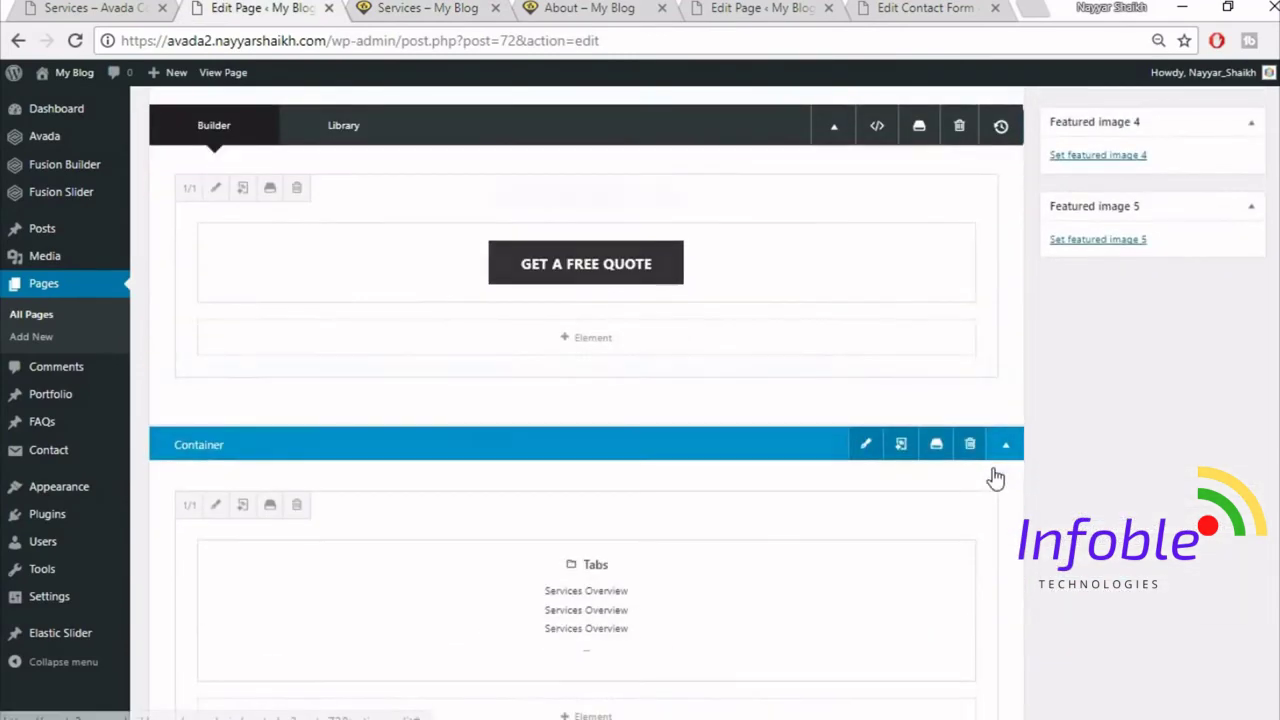
pyautogui.click(862, 356)
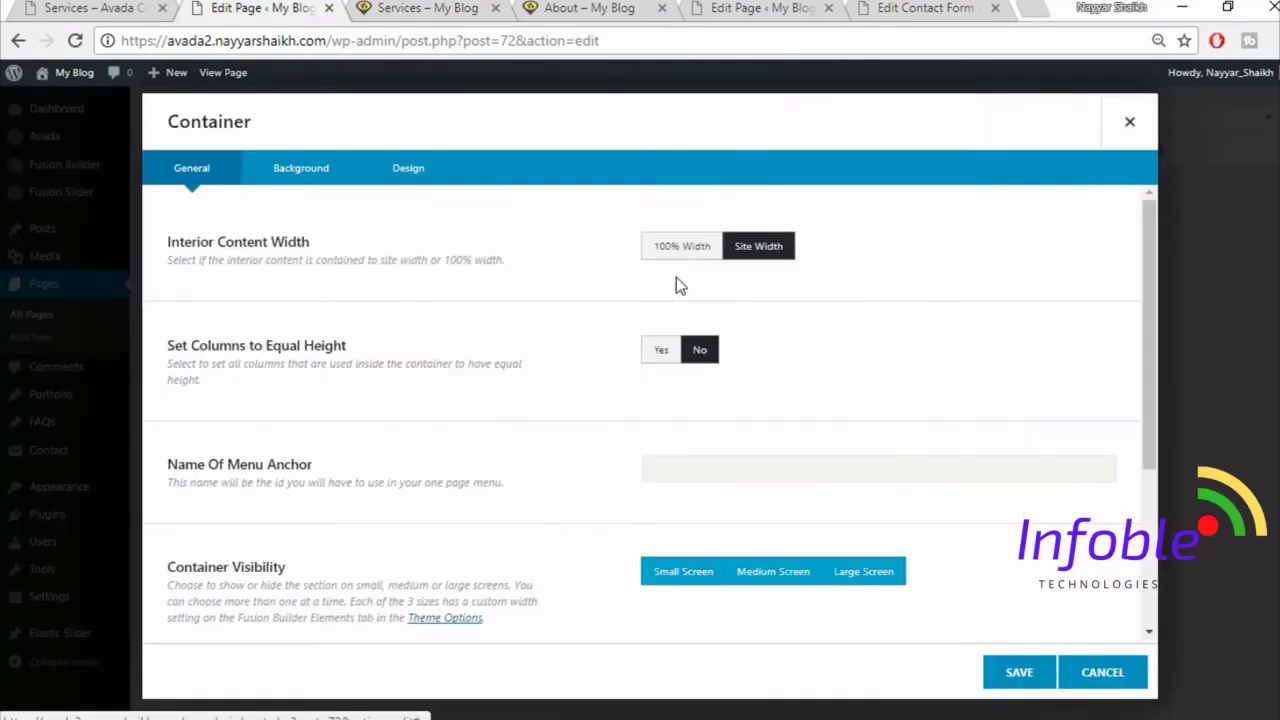
pyautogui.click(420, 175)
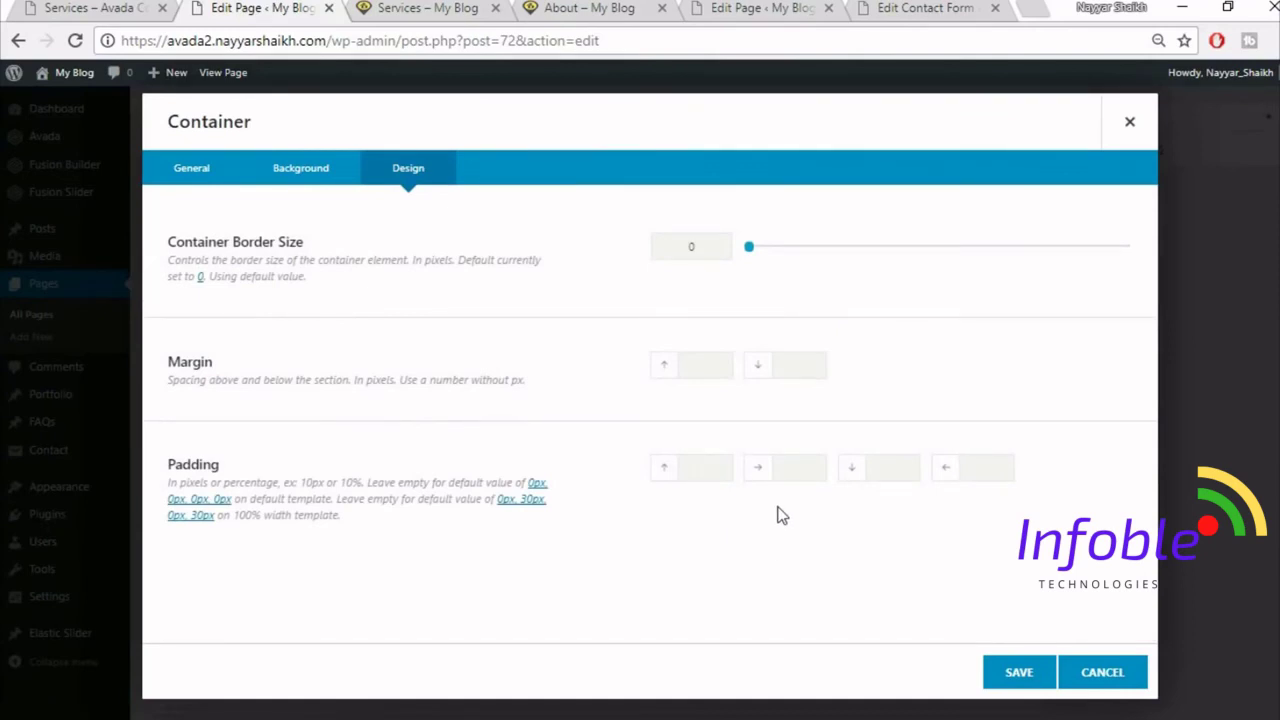
pyautogui.click(1020, 672)
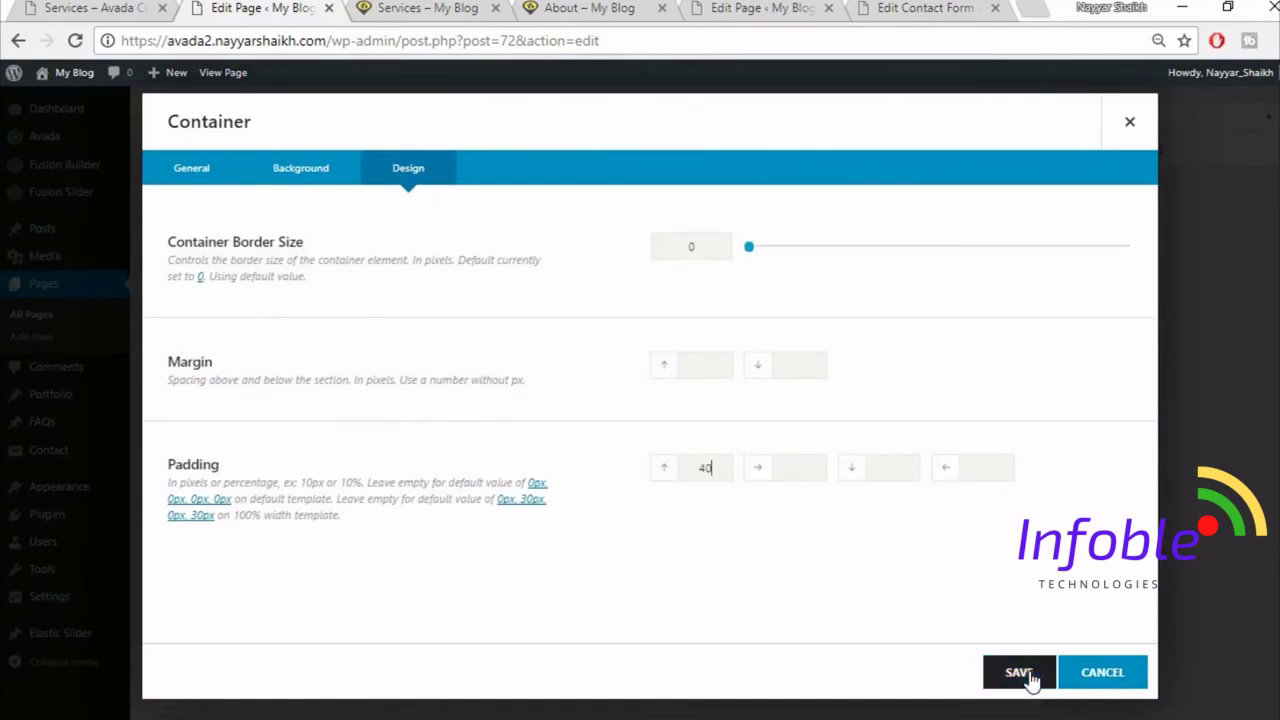
# - Update the published page and reload the live Services page
pyautogui.scroll(10, 1137, 640)
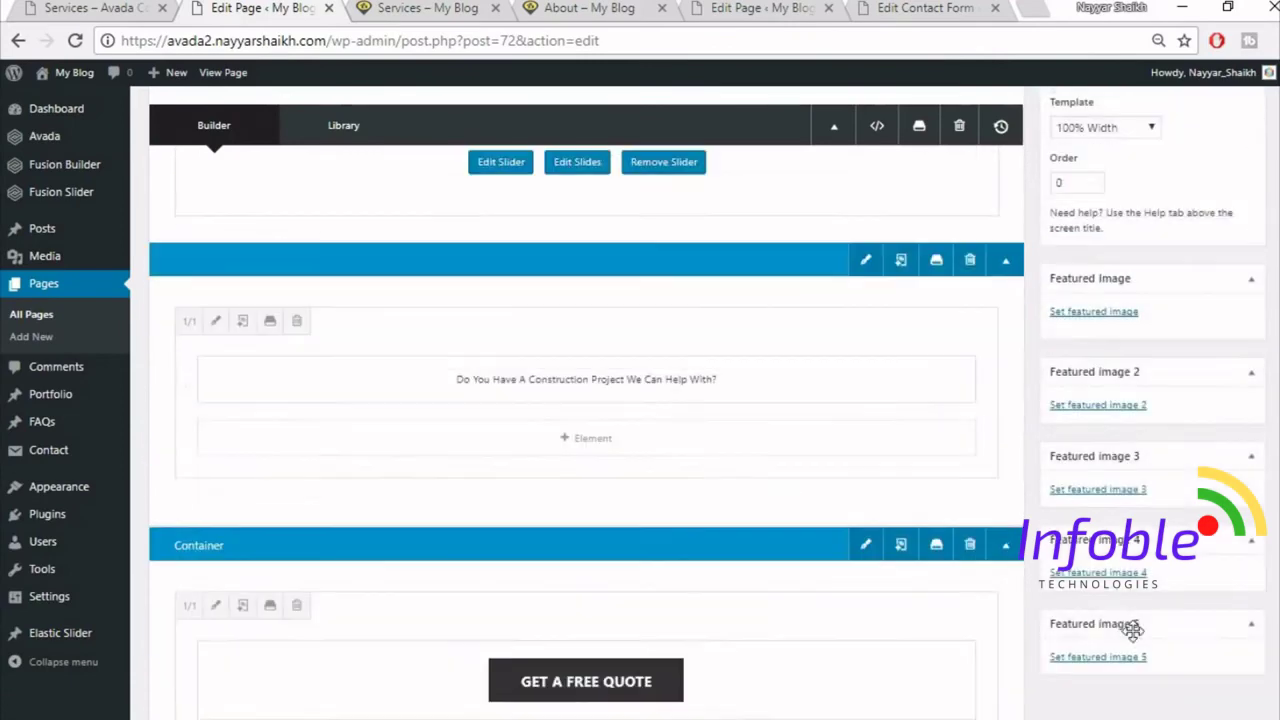
pyautogui.click(1229, 370)
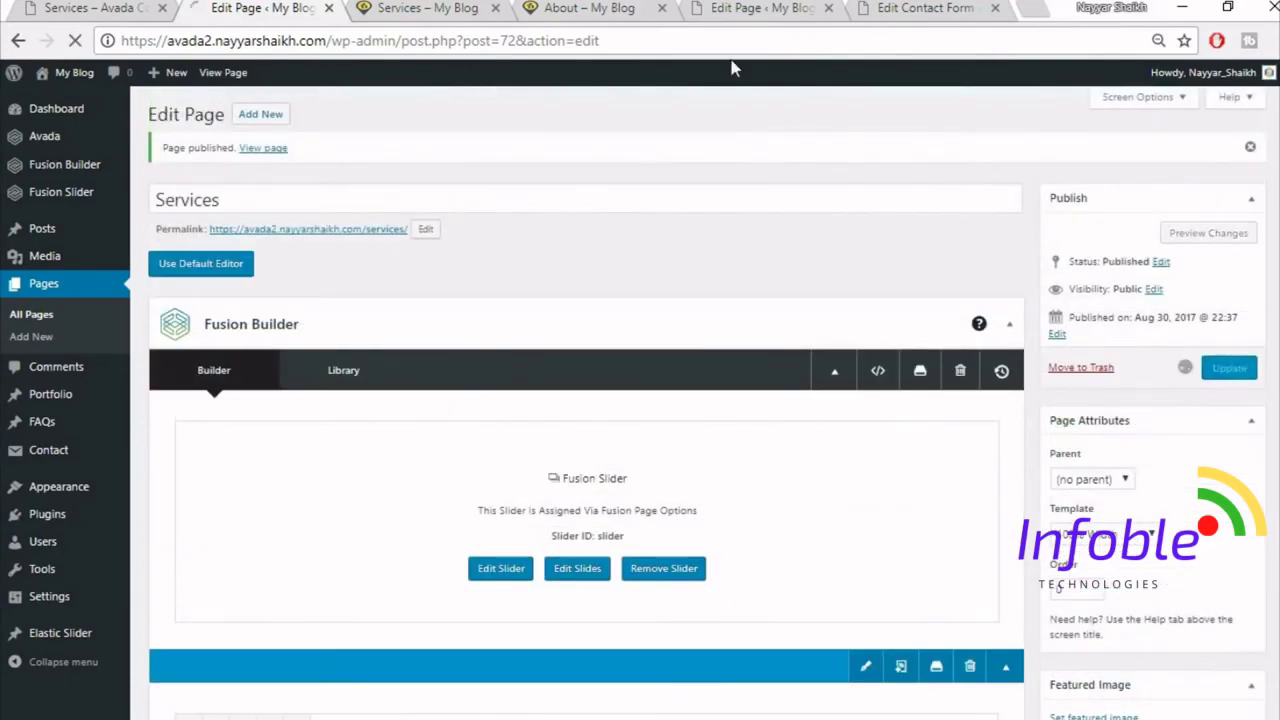
pyautogui.click(408, 7)
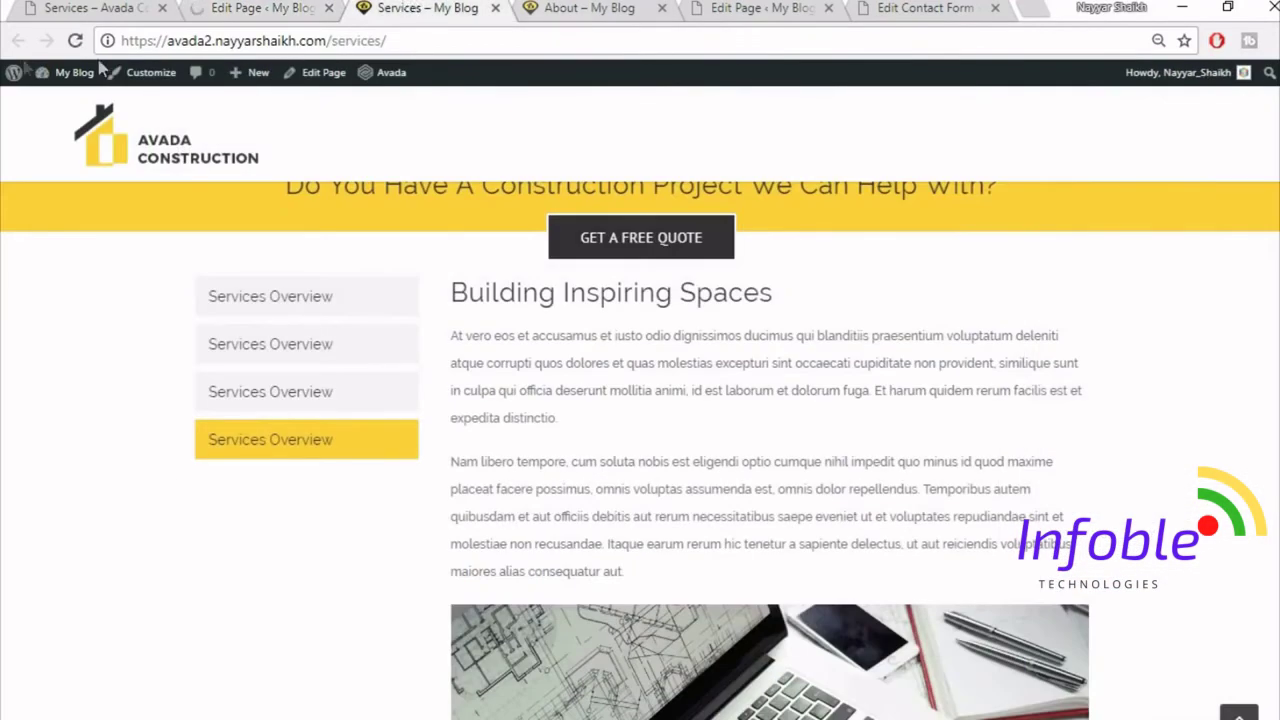
pyautogui.click(76, 42)
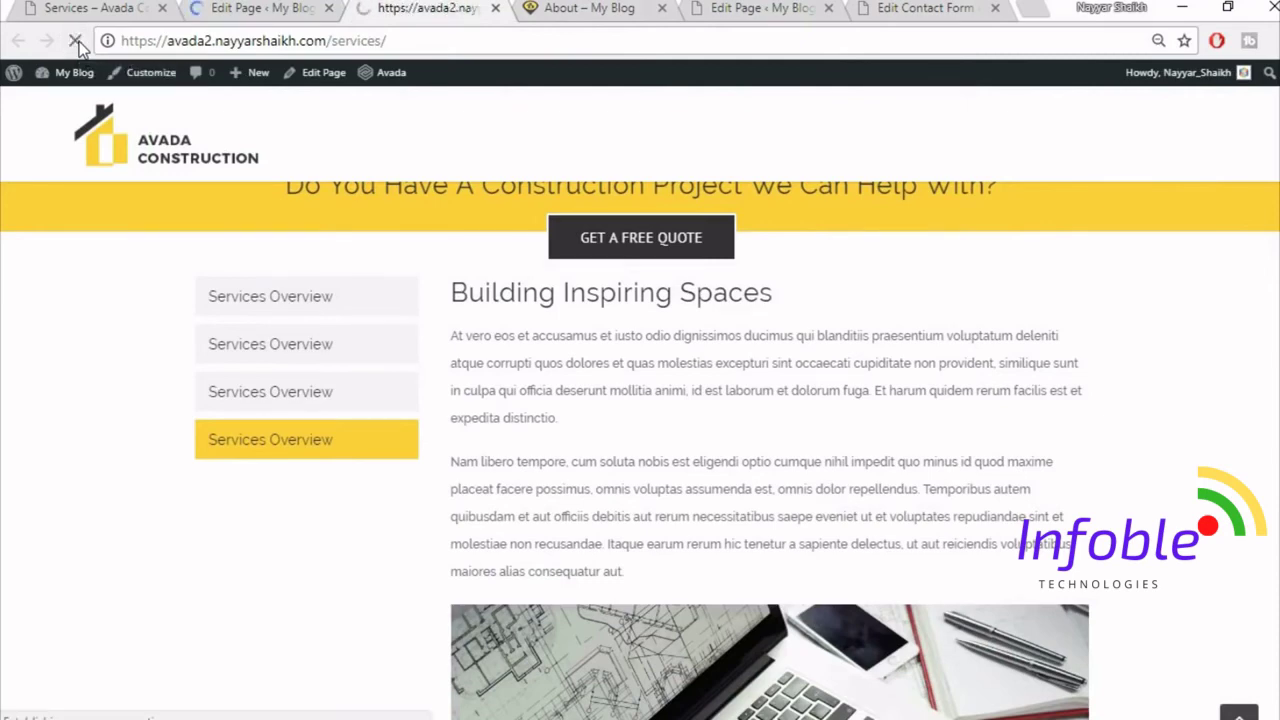
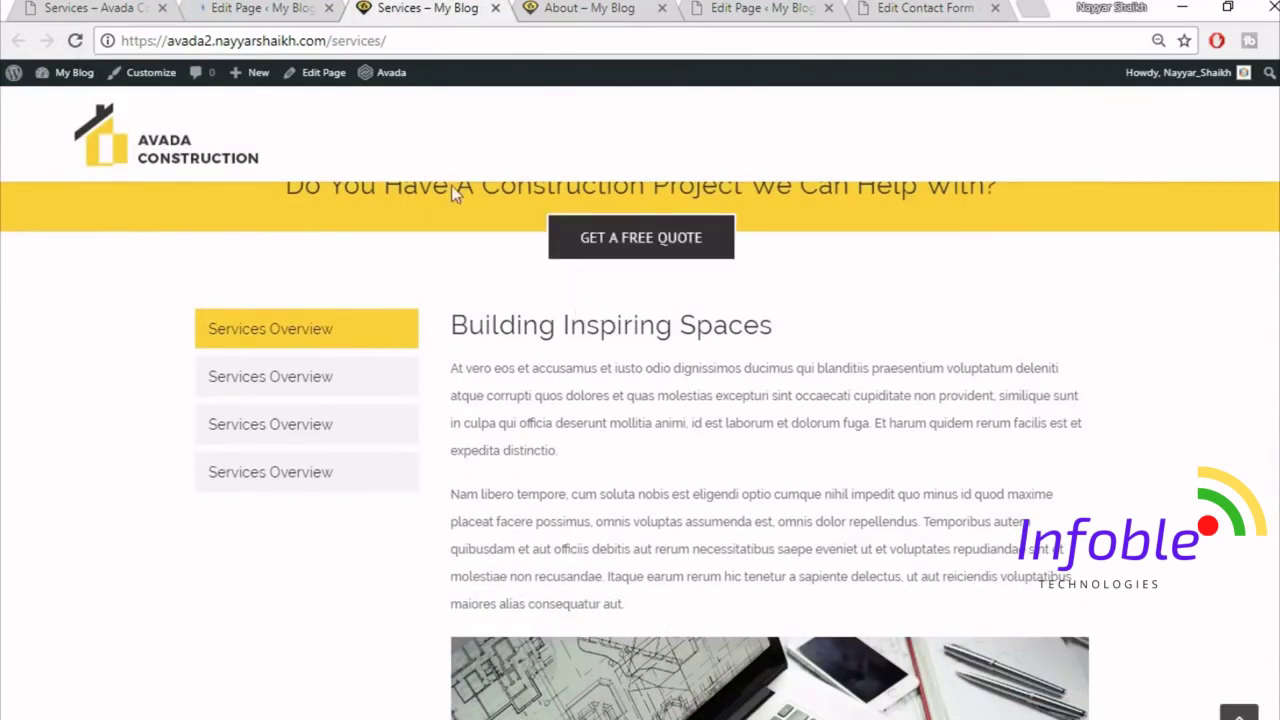
# - Scroll through the demo site's Services page for reference
pyautogui.click(118, 7)
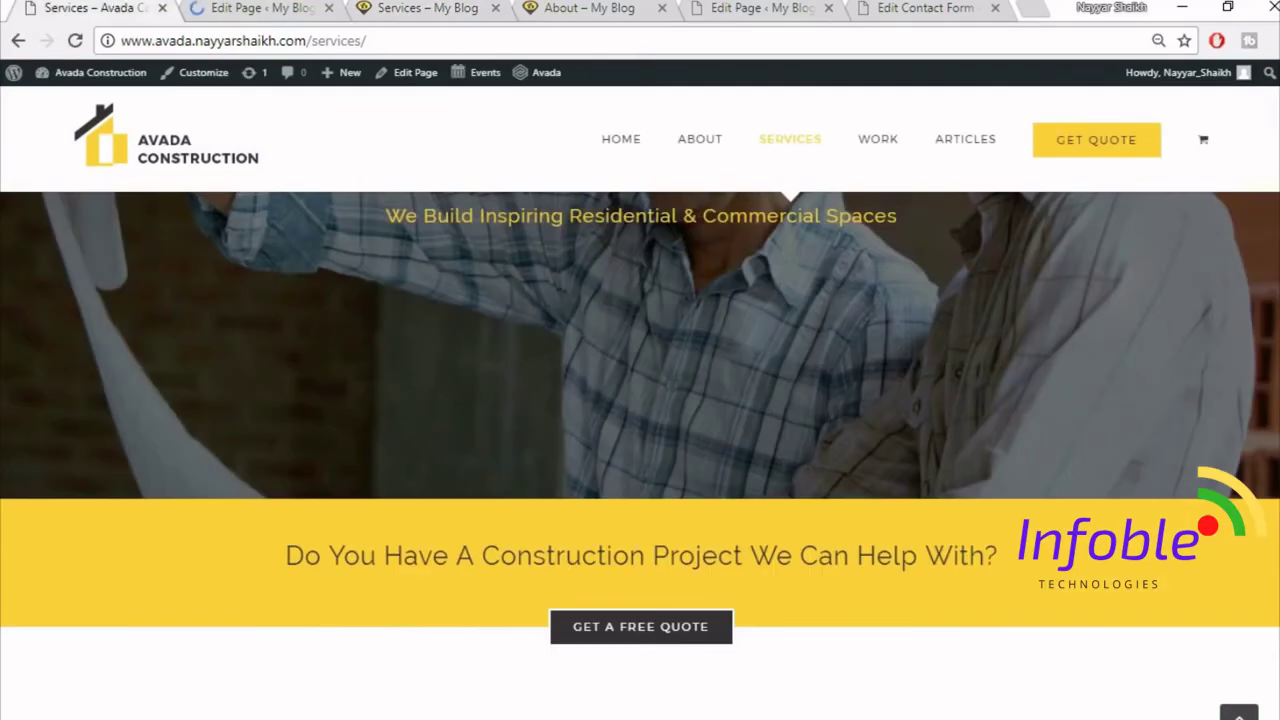
pyautogui.scroll(-20, 640, 455)
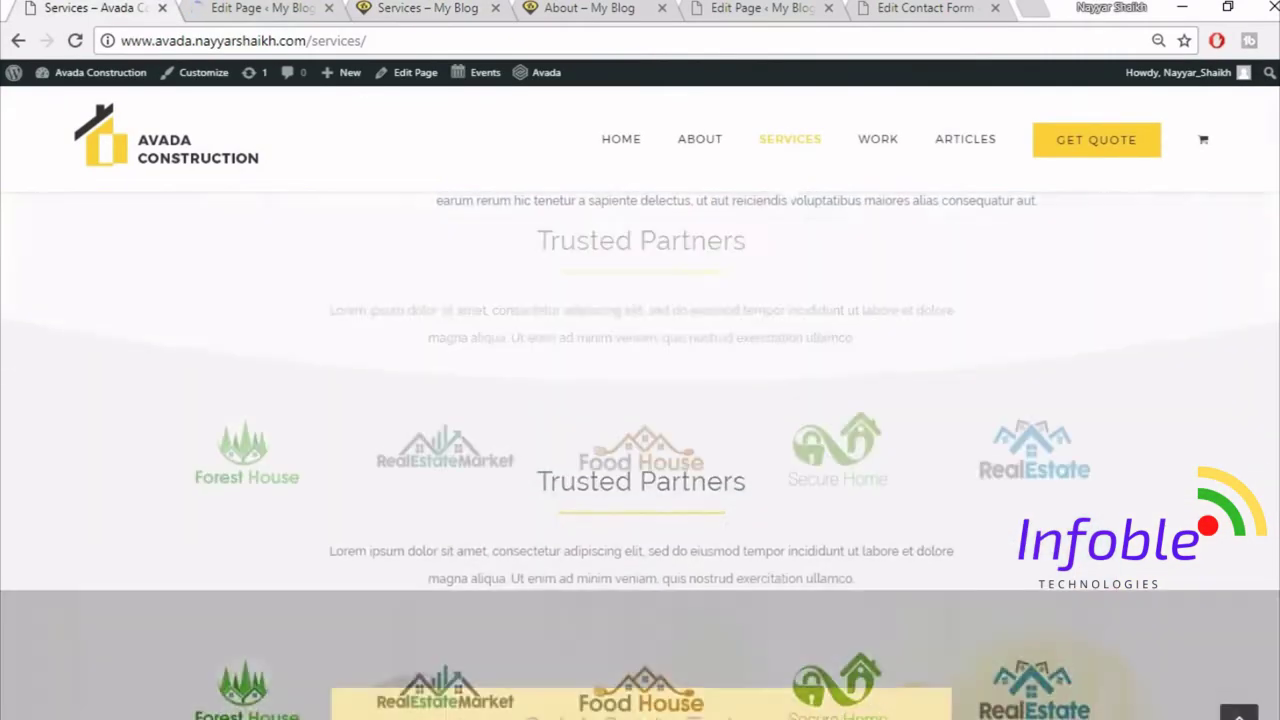
pyautogui.scroll(-3, 640, 455)
pyautogui.moveTo(1277, 610); pyautogui.dragTo(1265, 165)
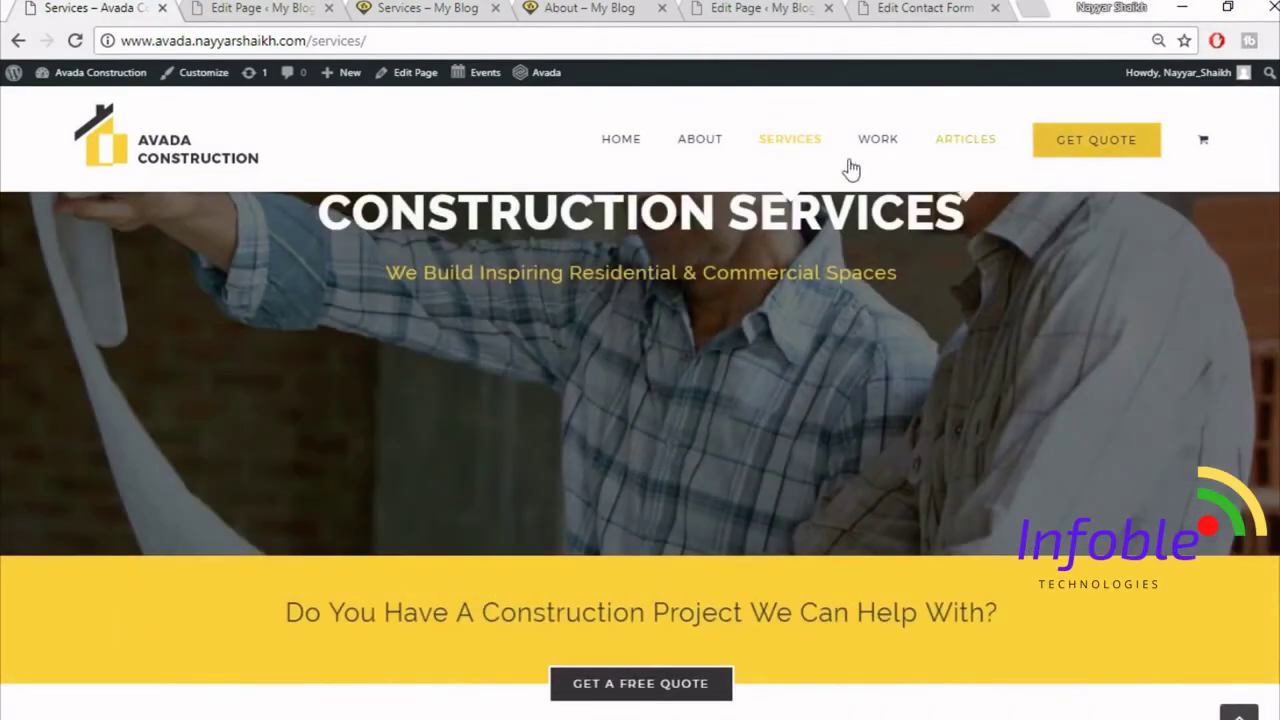
# - Start a new blank page and close the Services and About preview tabs
pyautogui.moveTo(877, 142)
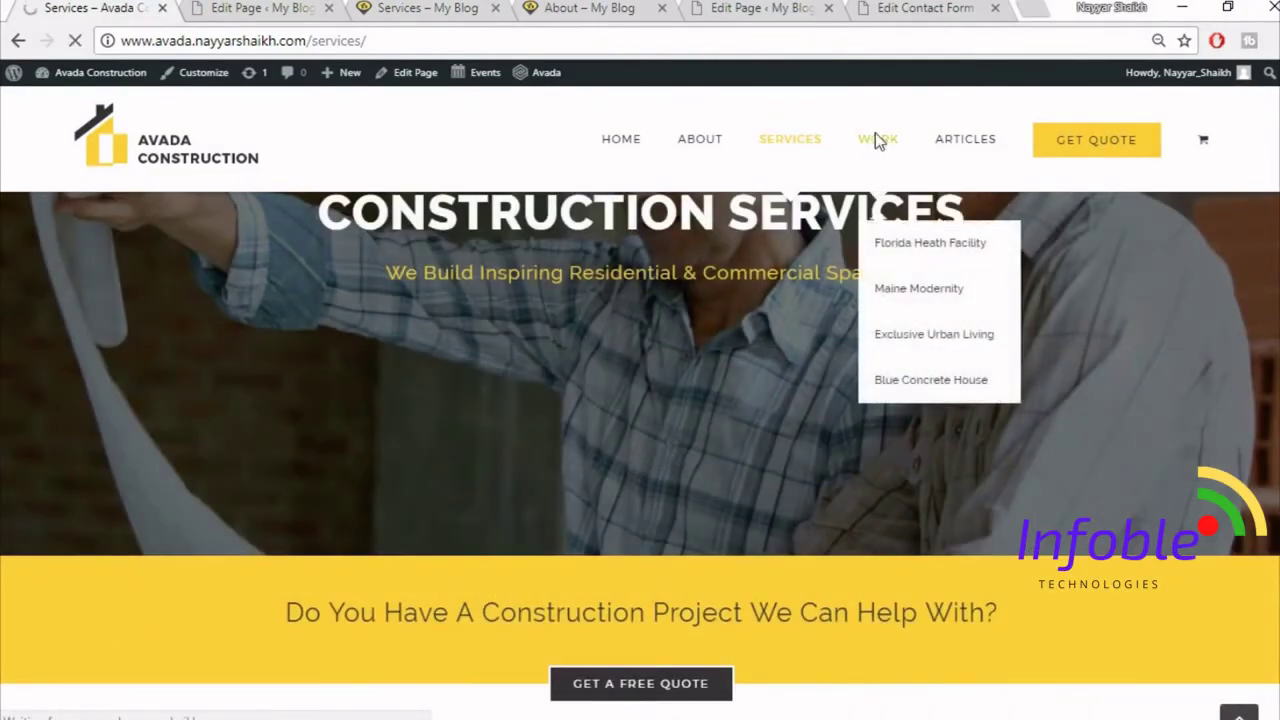
pyautogui.click(215, 9)
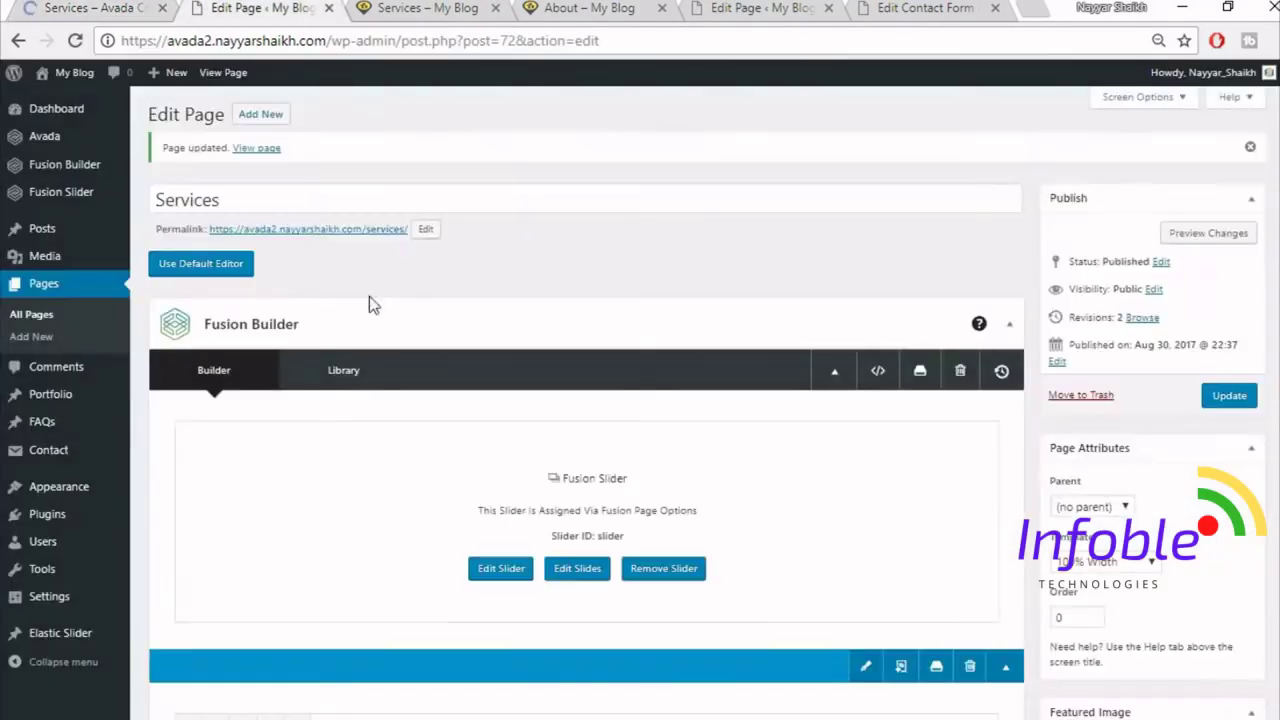
pyautogui.click(262, 115)
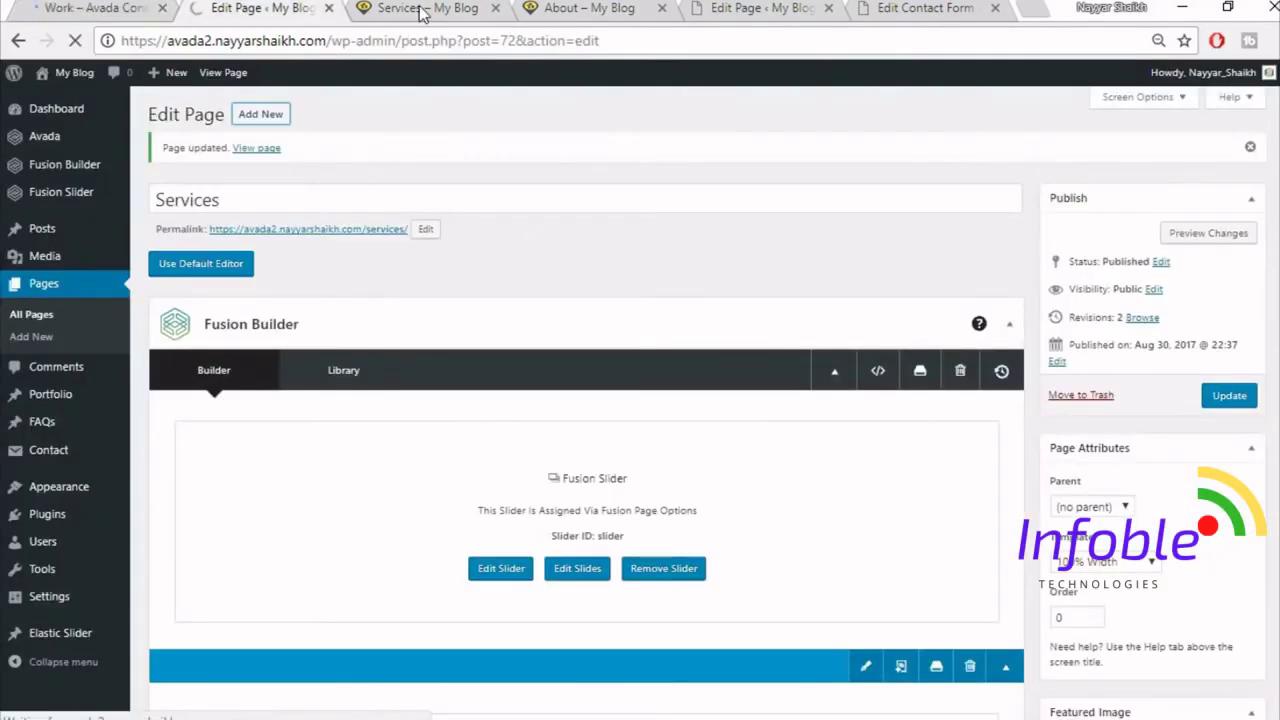
pyautogui.click(495, 8)
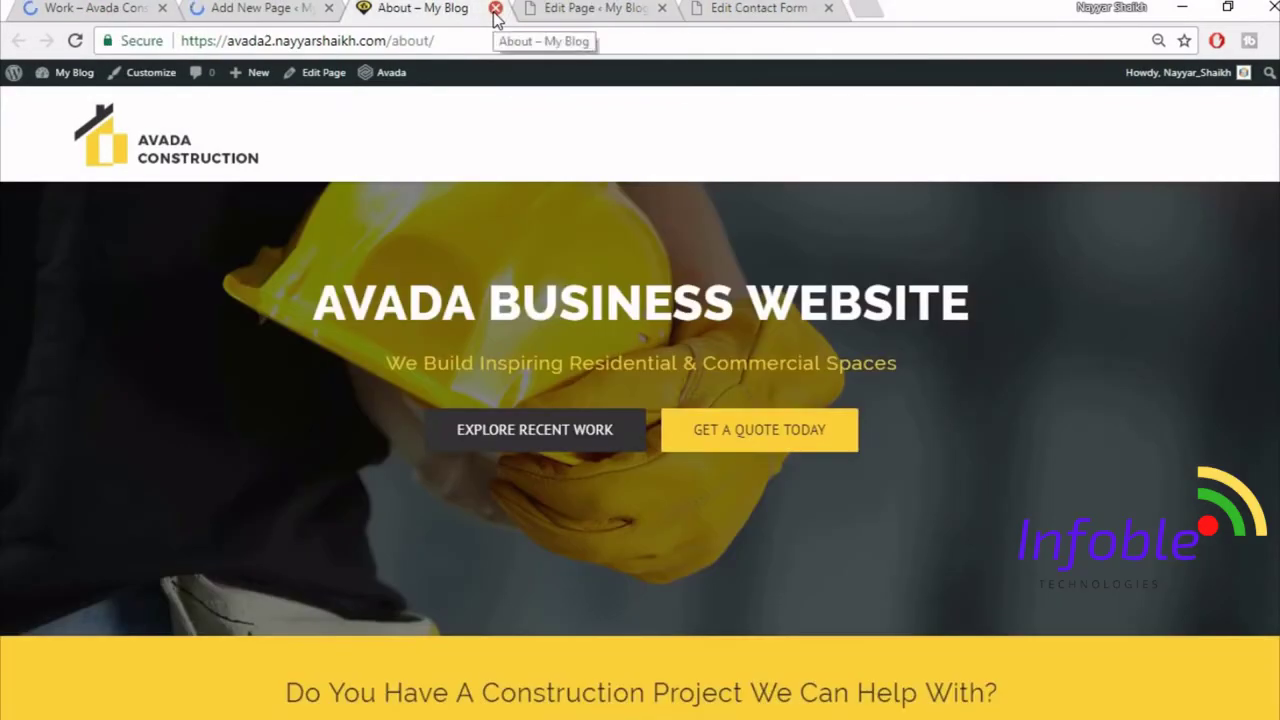
pyautogui.click(493, 8)
pyautogui.click(97, 8)
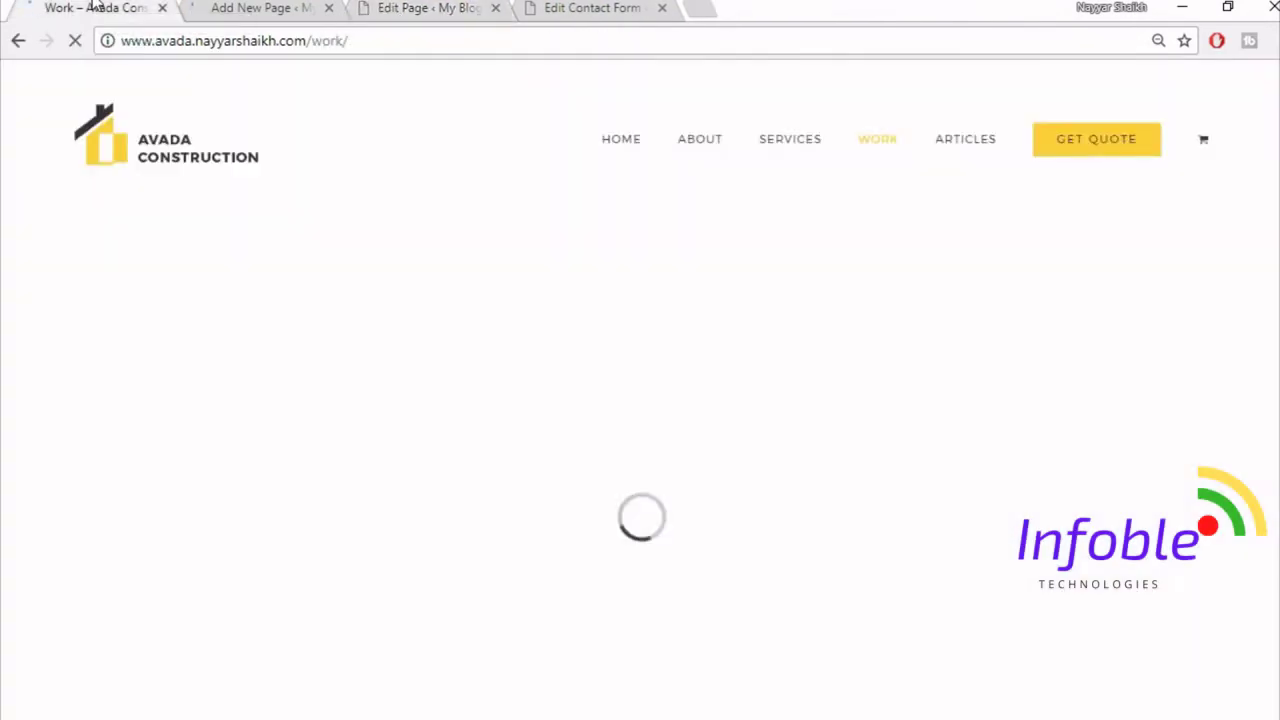
pyautogui.click(314, 10)
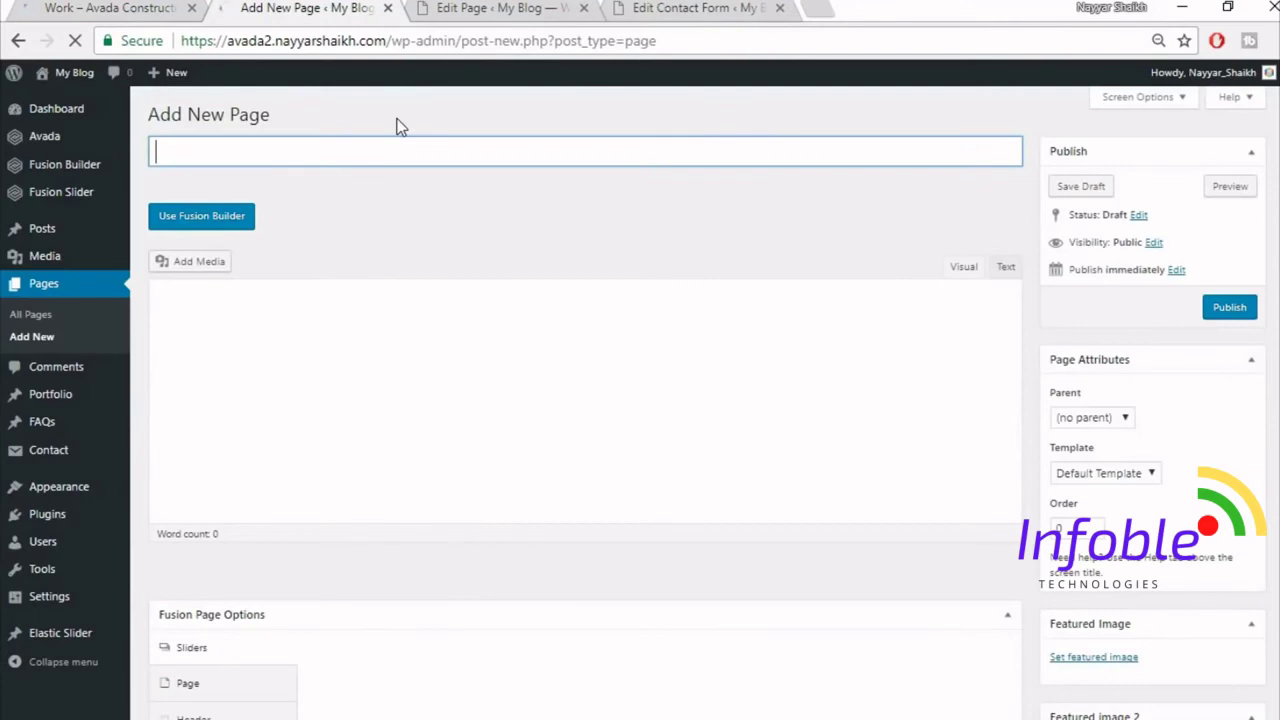
# - Title the page 'Work', use the 100% Width template and the Fusion Slider 'Slider'
pyautogui.write('Work')
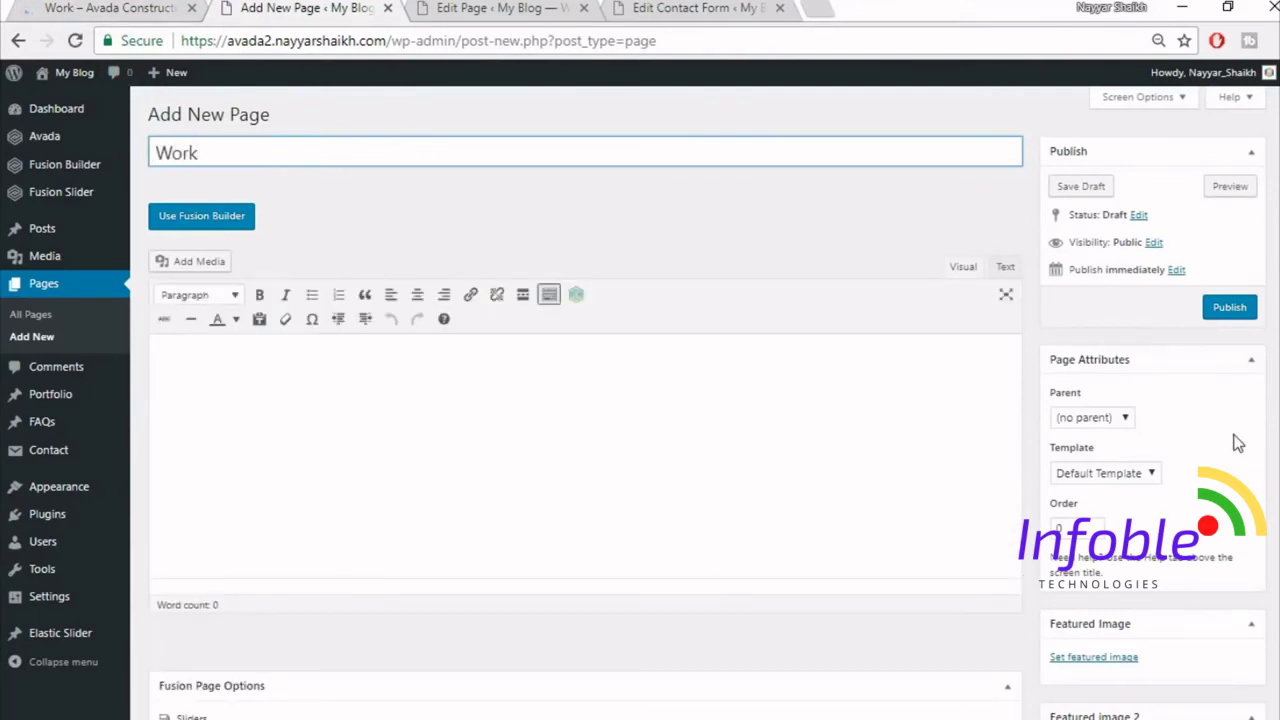
pyautogui.scroll(-2, 1238, 443)
pyautogui.click(1140, 270)
pyautogui.click(1090, 305)
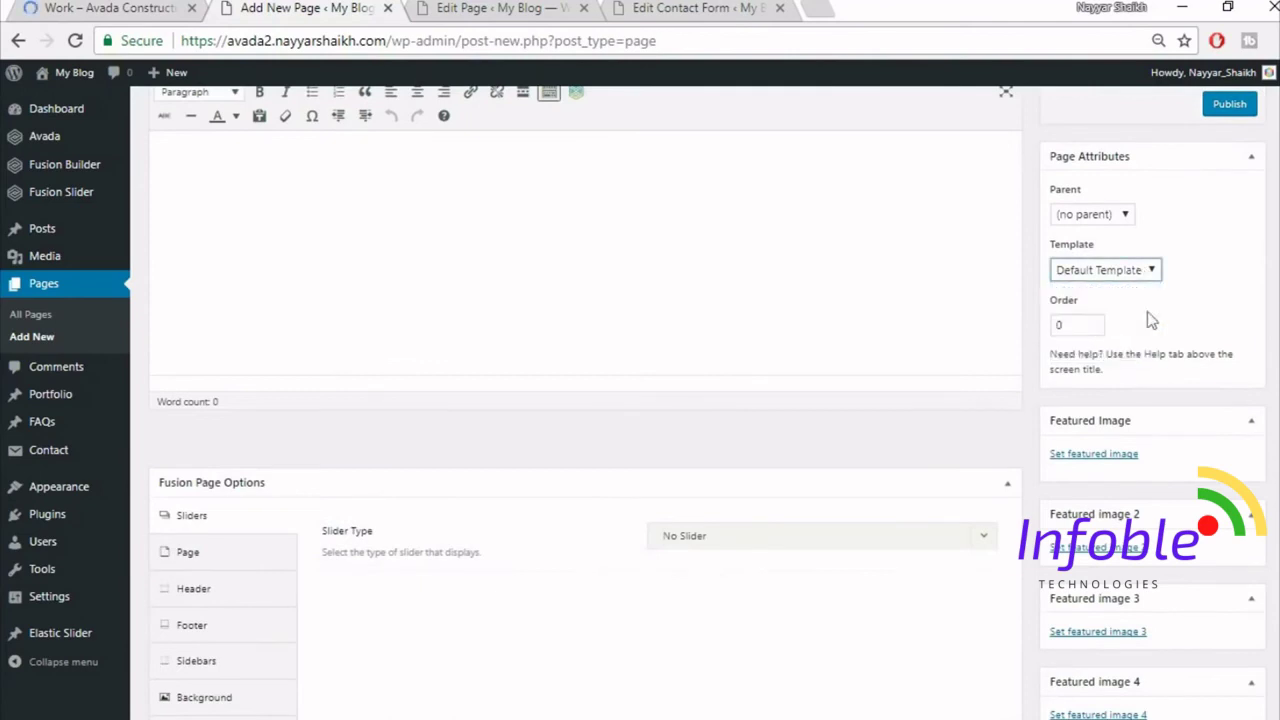
pyautogui.scroll(-3, 603, 325)
pyautogui.click(698, 248)
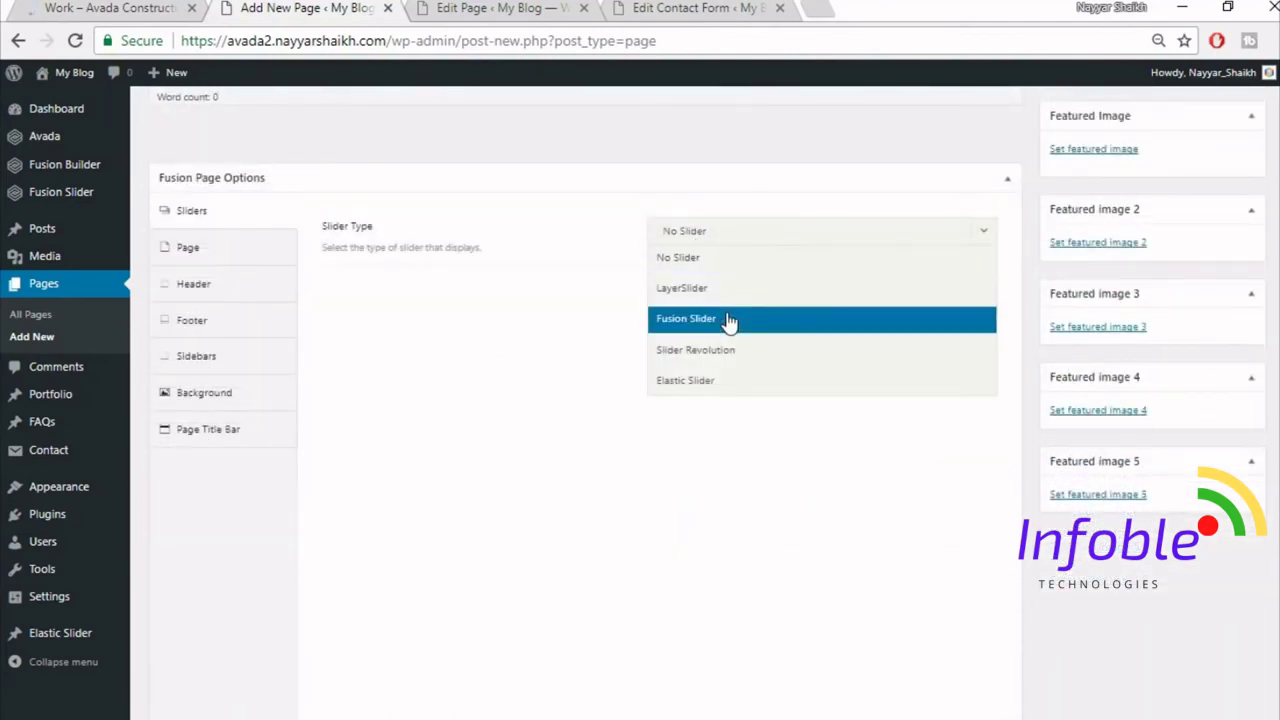
pyautogui.click(731, 322)
pyautogui.click(725, 295)
pyautogui.click(727, 350)
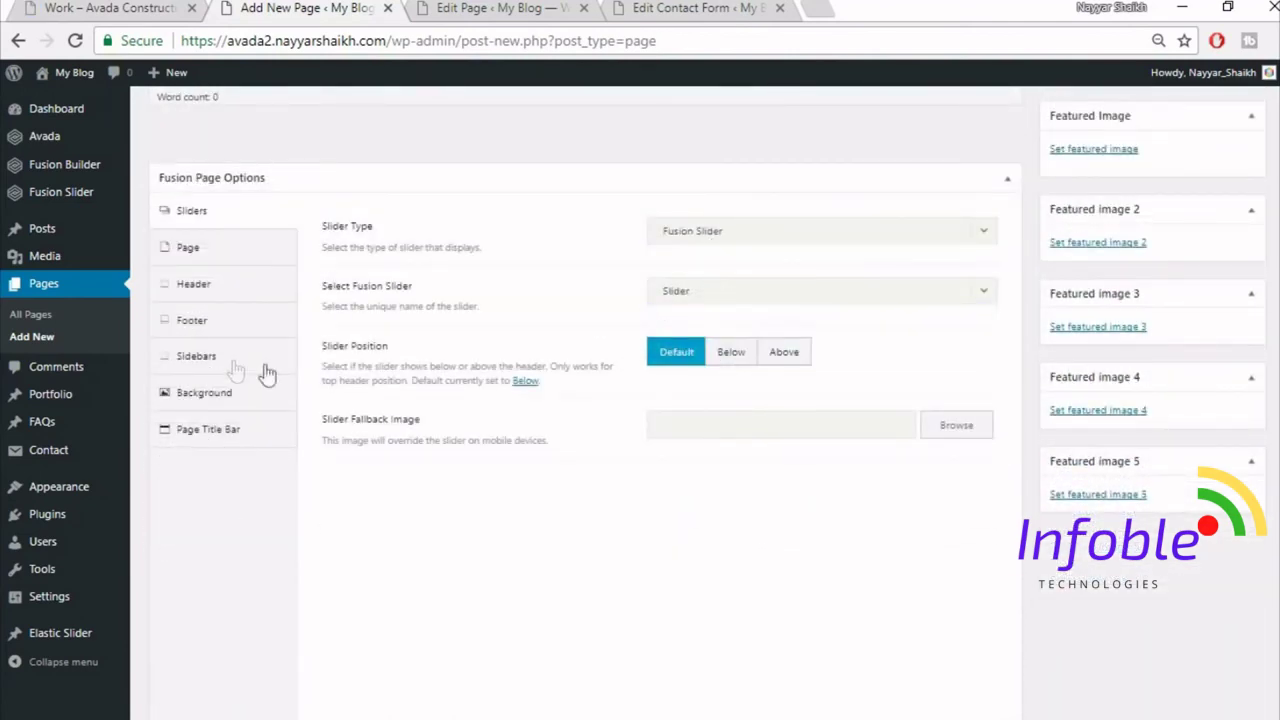
# - Set content padding to 0, hide the page title bar, and switch to Fusion Builder
pyautogui.click(208, 256)
pyautogui.click(700, 380)
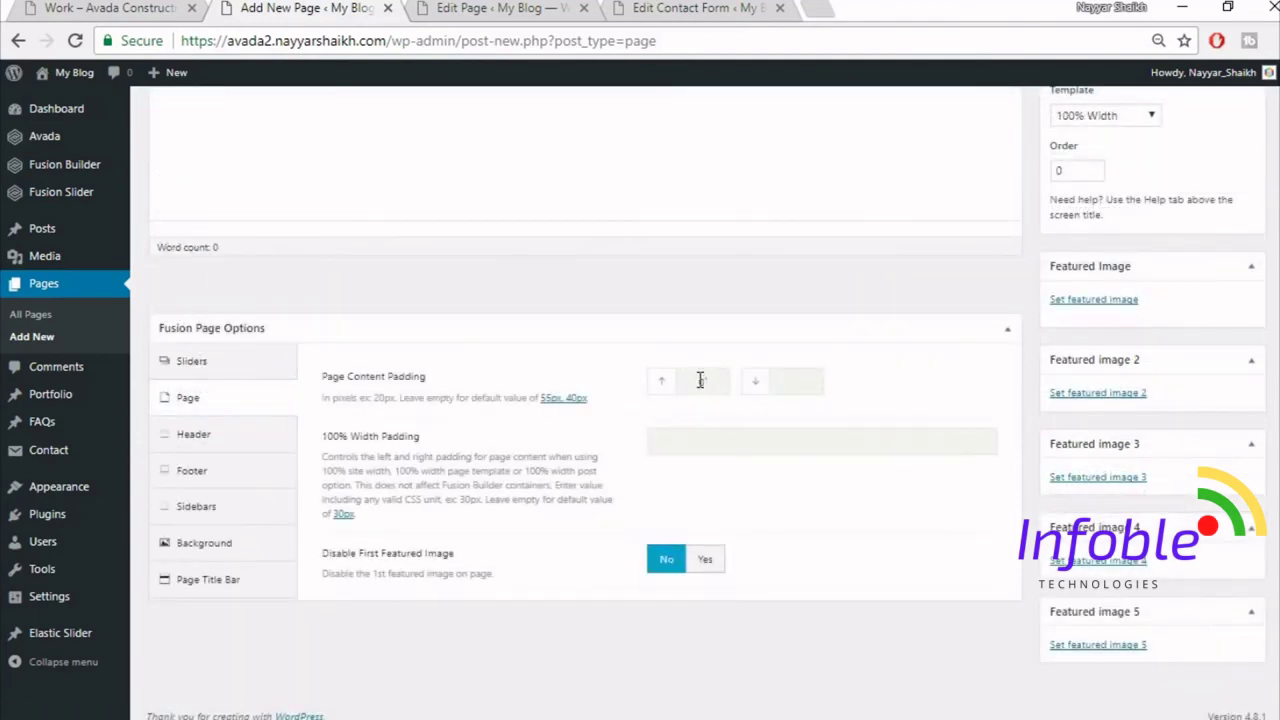
pyautogui.press('Tab')
pyautogui.write('0')
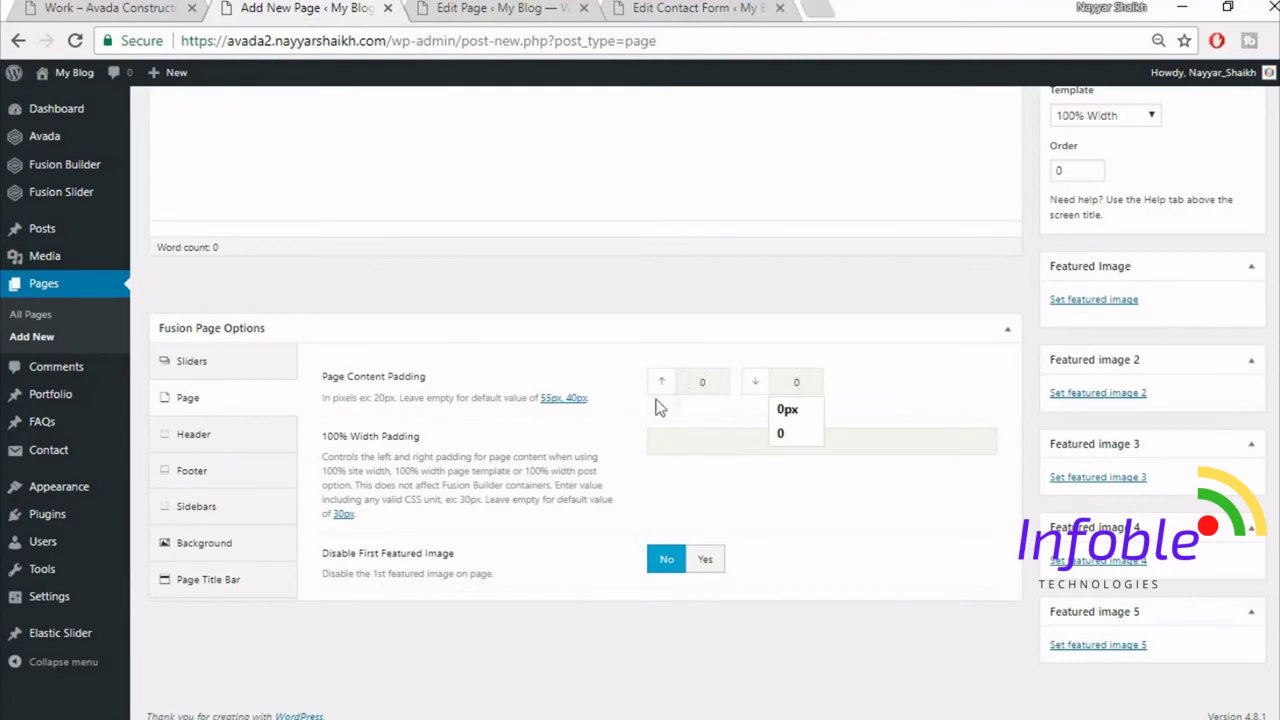
pyautogui.click(226, 585)
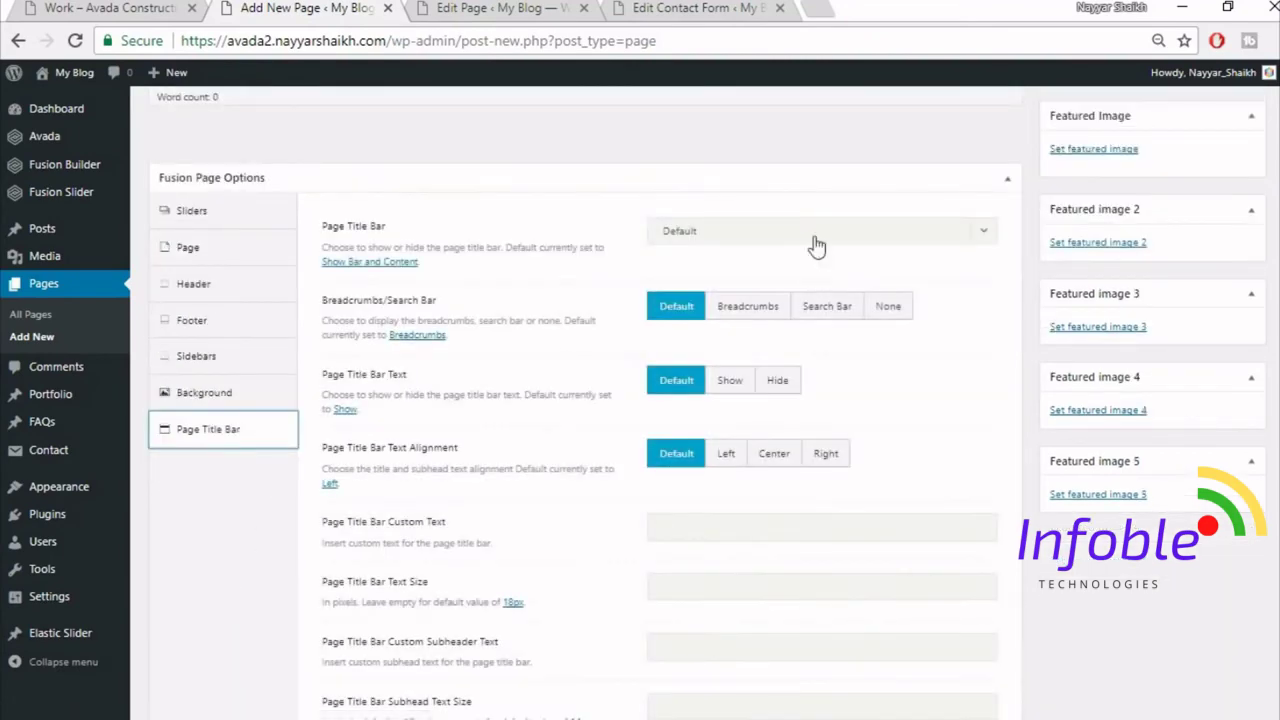
pyautogui.click(740, 231)
pyautogui.click(738, 355)
pyautogui.scroll(5, 980, 426)
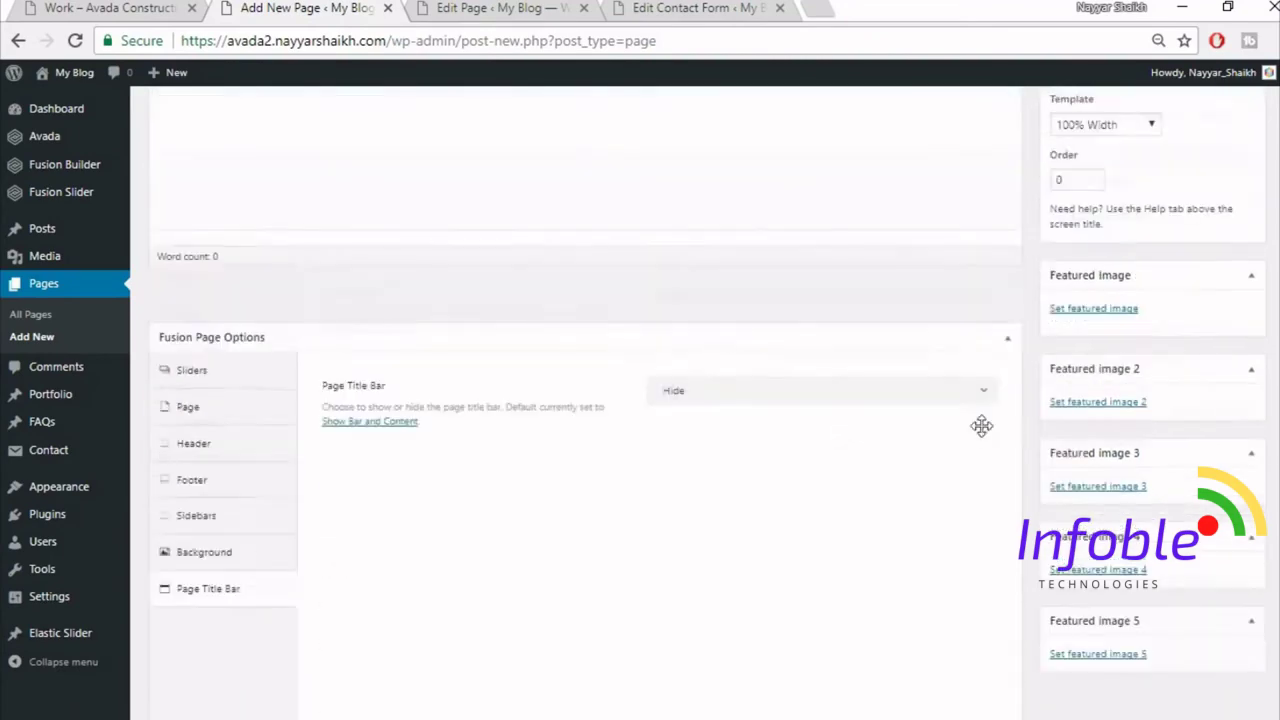
pyautogui.click(200, 217)
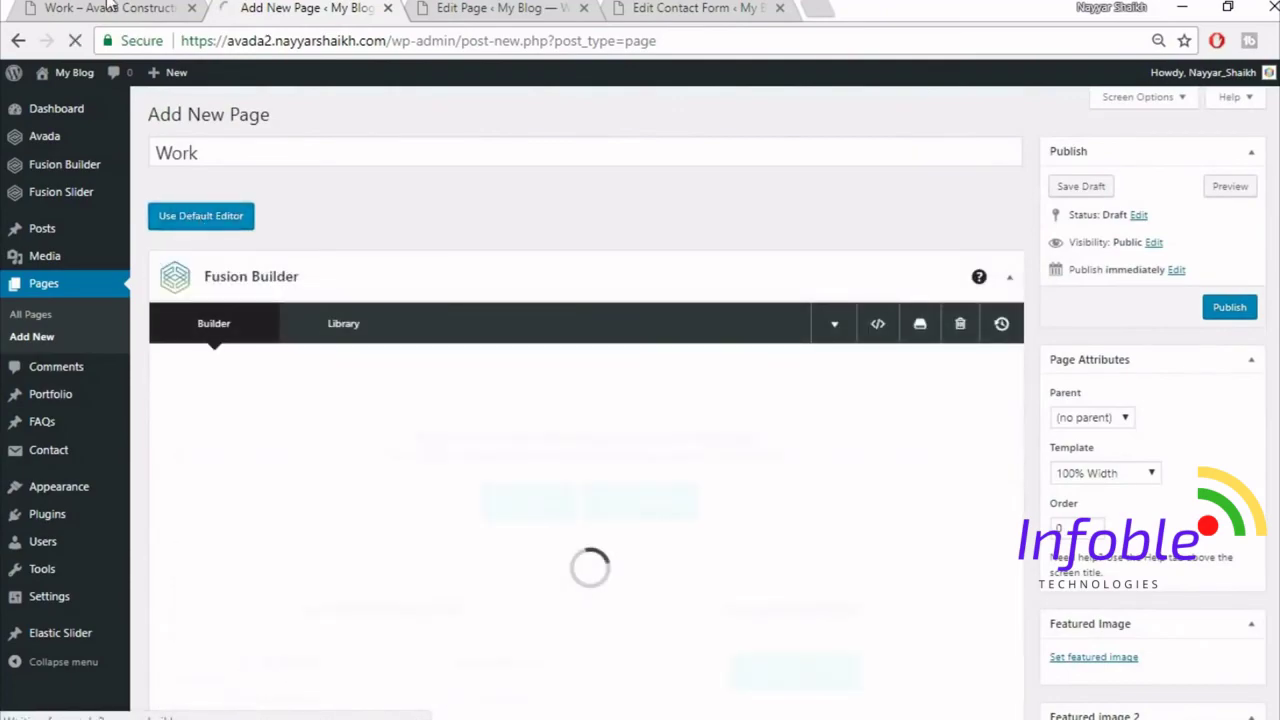
pyautogui.click(110, 8)
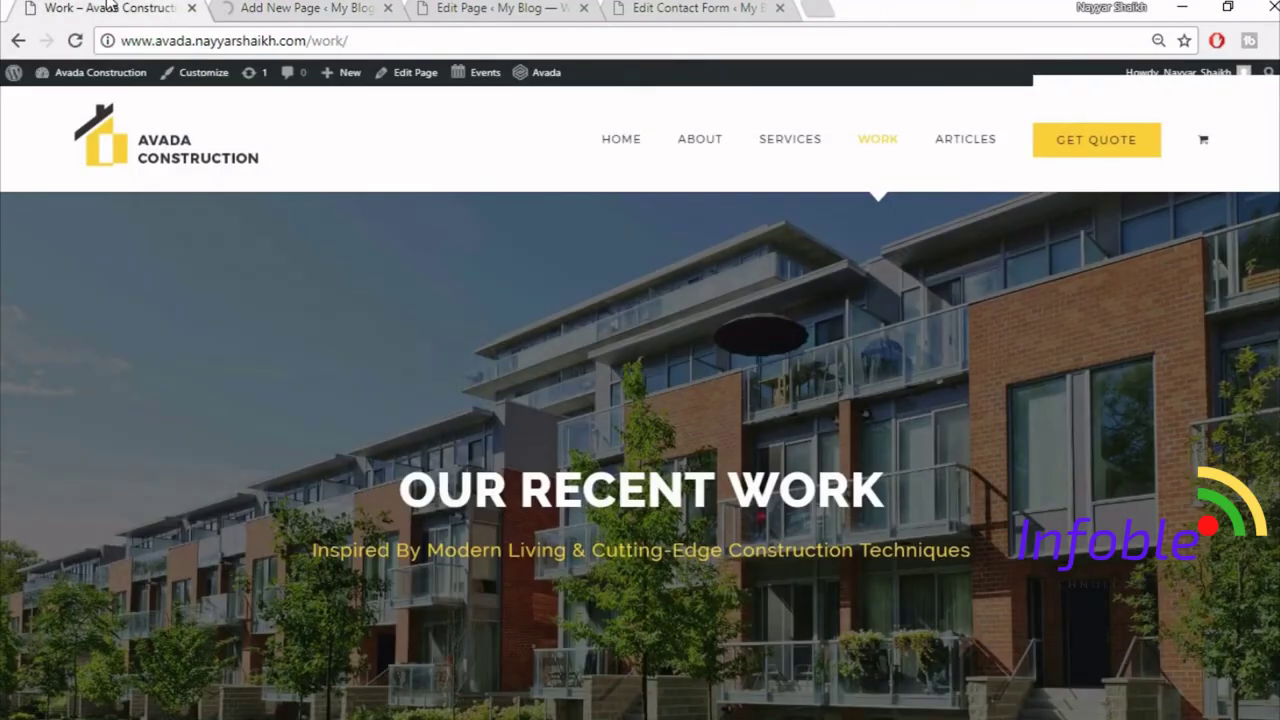
# - Insert the saved Top1 library section into the Work page builder
pyautogui.scroll(-4, 660, 491)
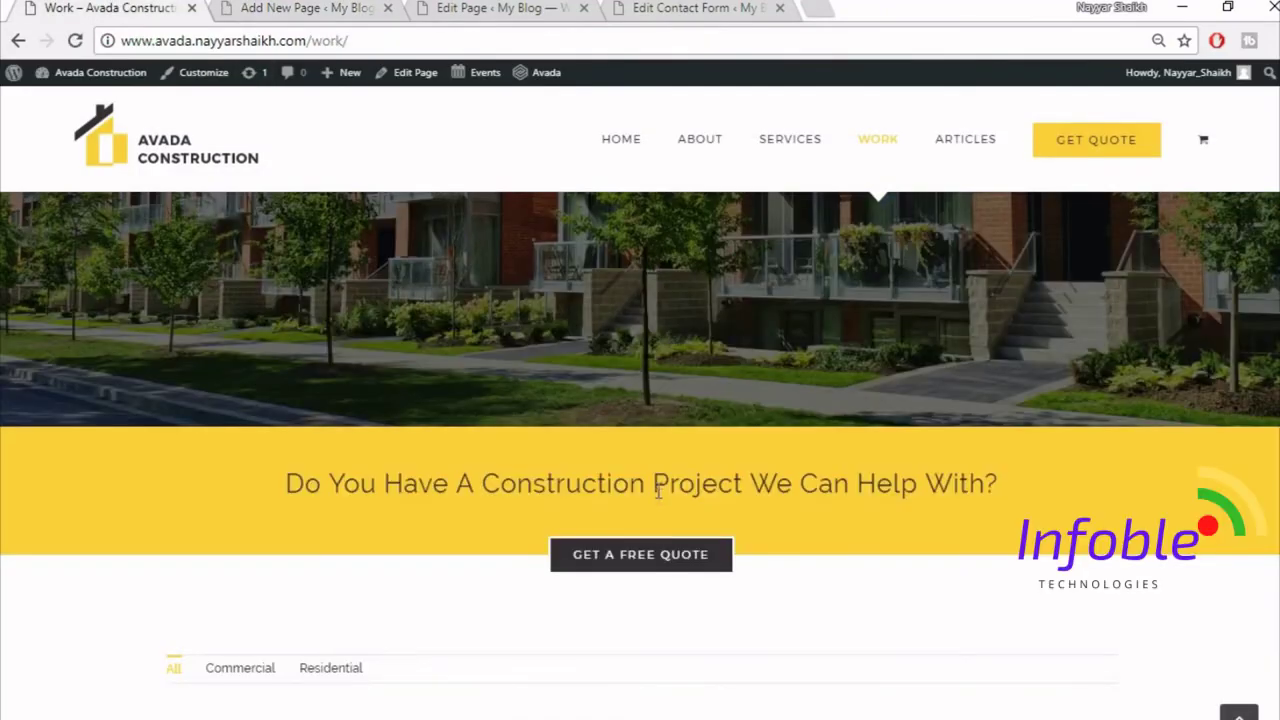
pyautogui.scroll(2, 662, 500)
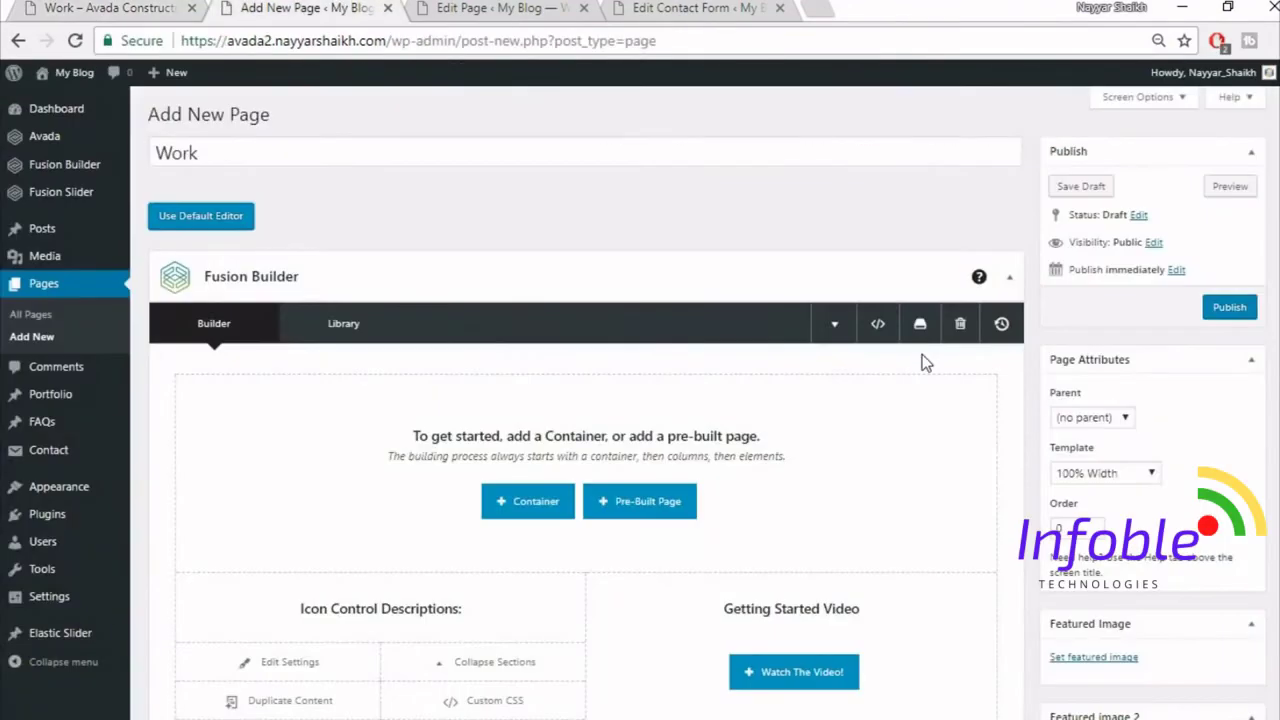
pyautogui.scroll(-3, 920, 357)
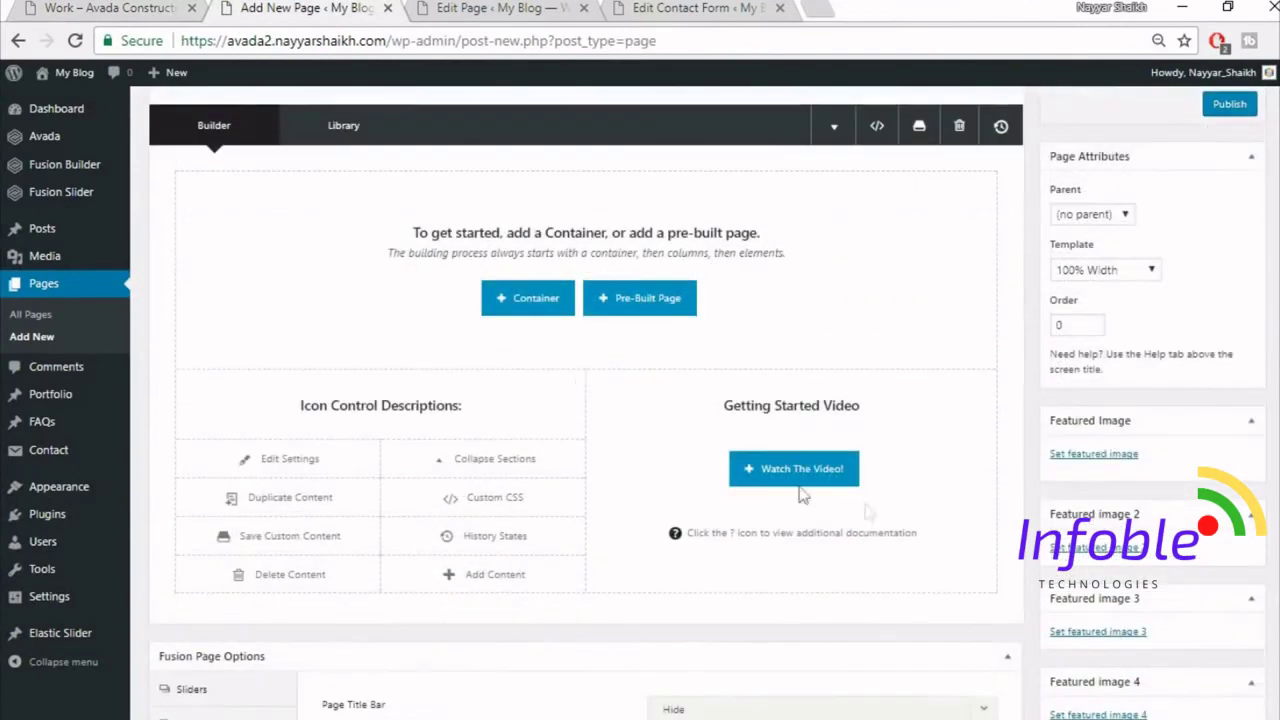
pyautogui.click(530, 300)
pyautogui.click(388, 170)
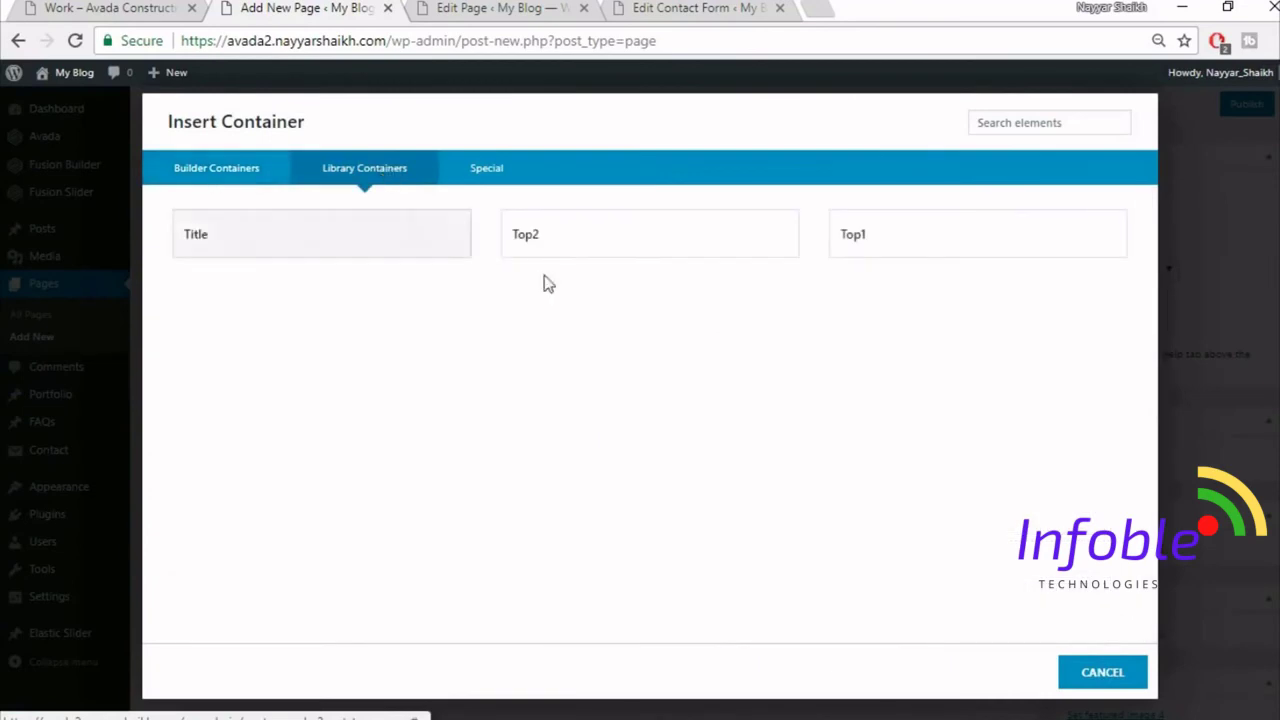
pyautogui.click(930, 229)
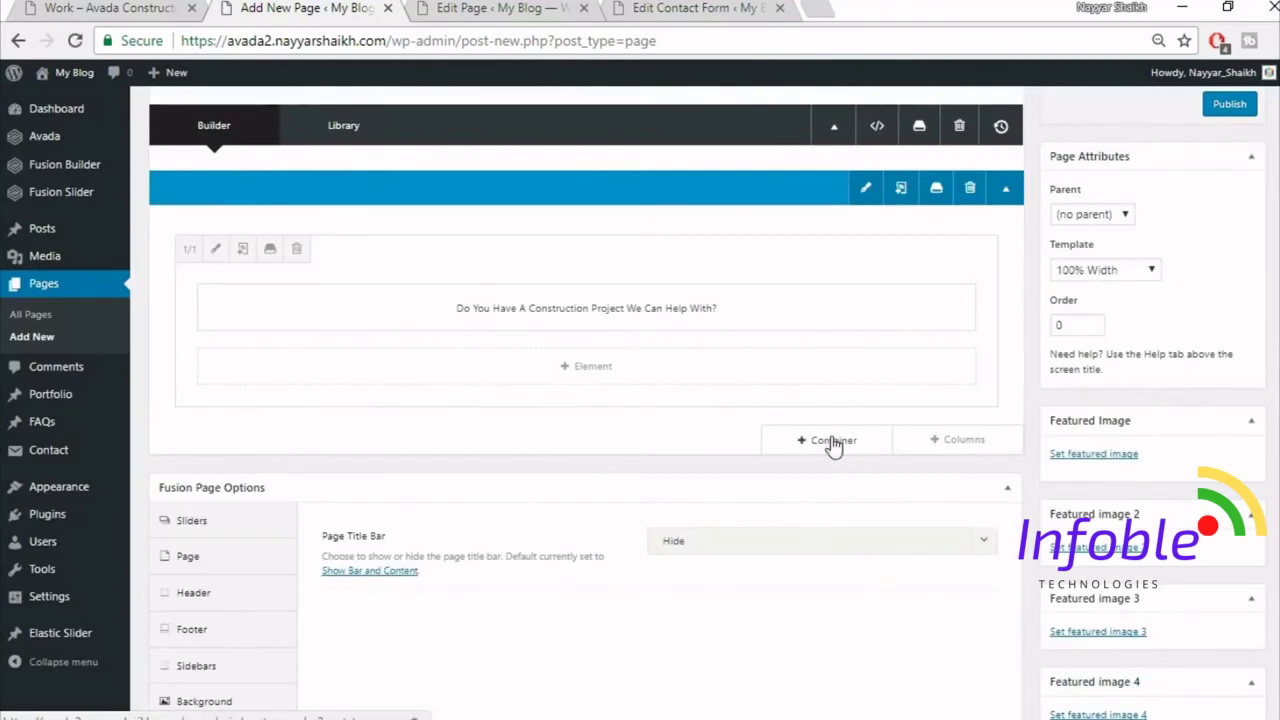
# - Add the saved Top2 library section and check the demo Work page layout
pyautogui.click(833, 445)
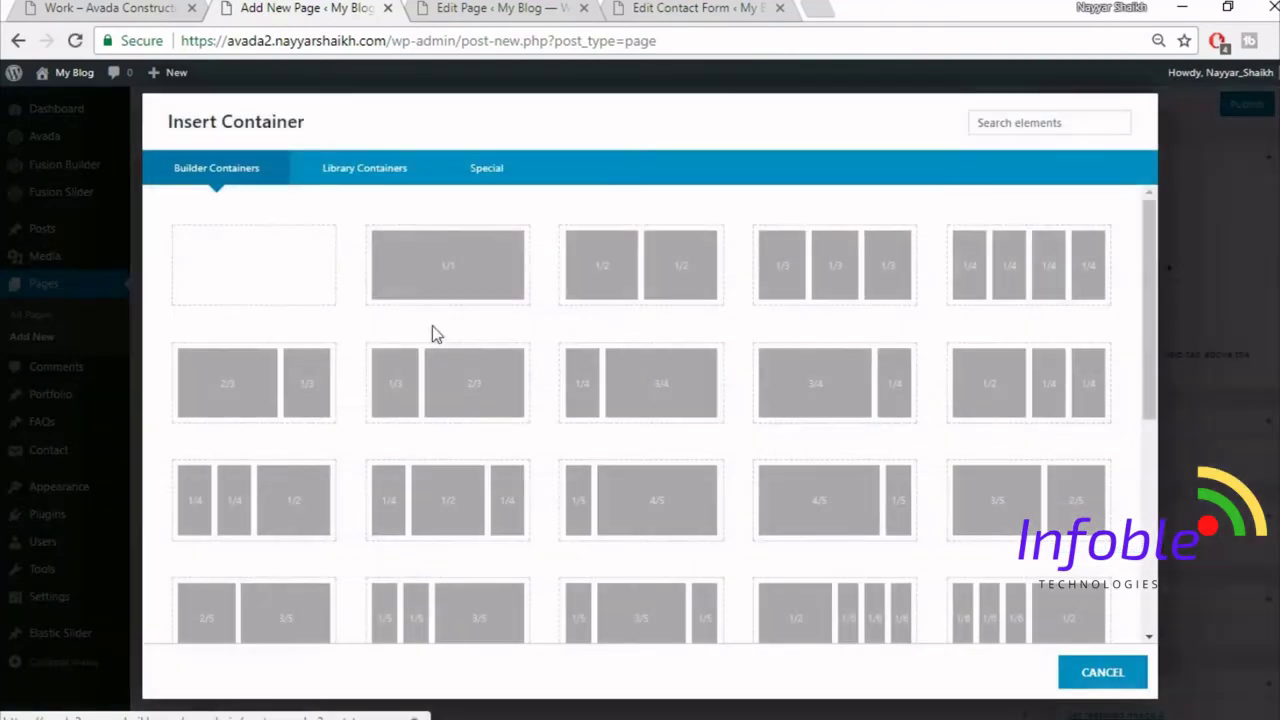
pyautogui.click(371, 178)
pyautogui.click(550, 244)
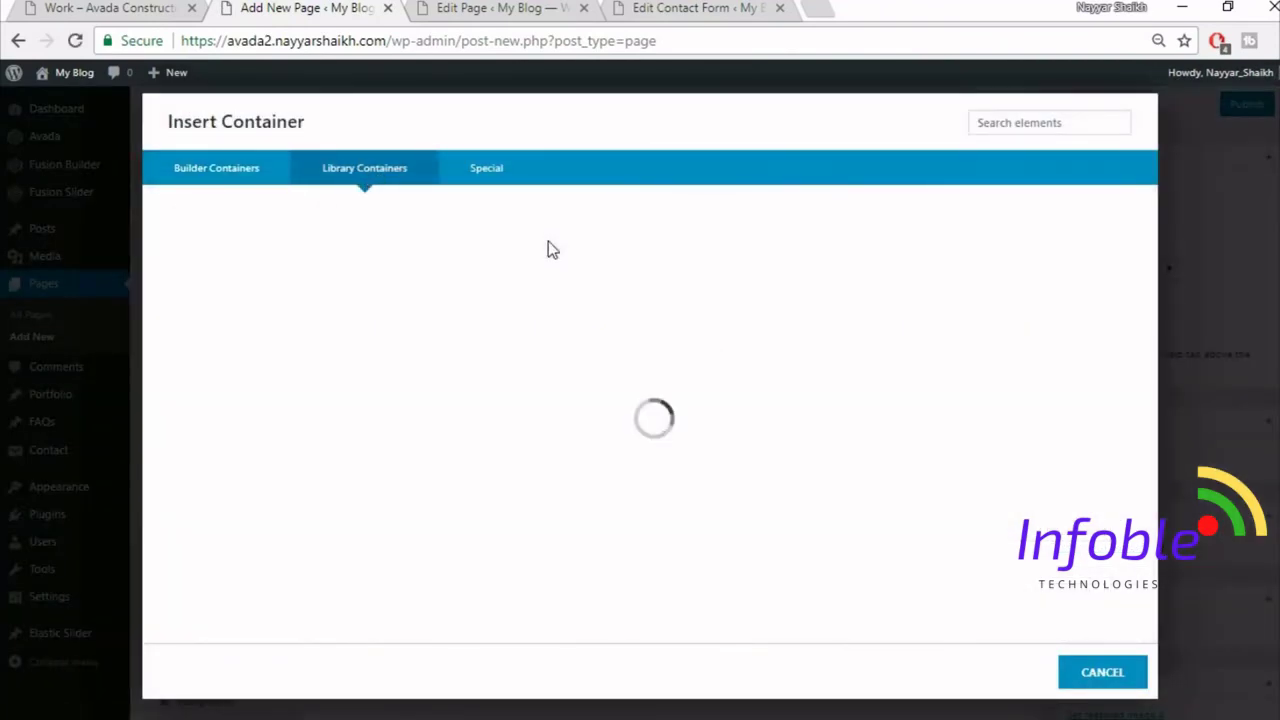
pyautogui.click(110, 8)
pyautogui.scroll(-5, 617, 627)
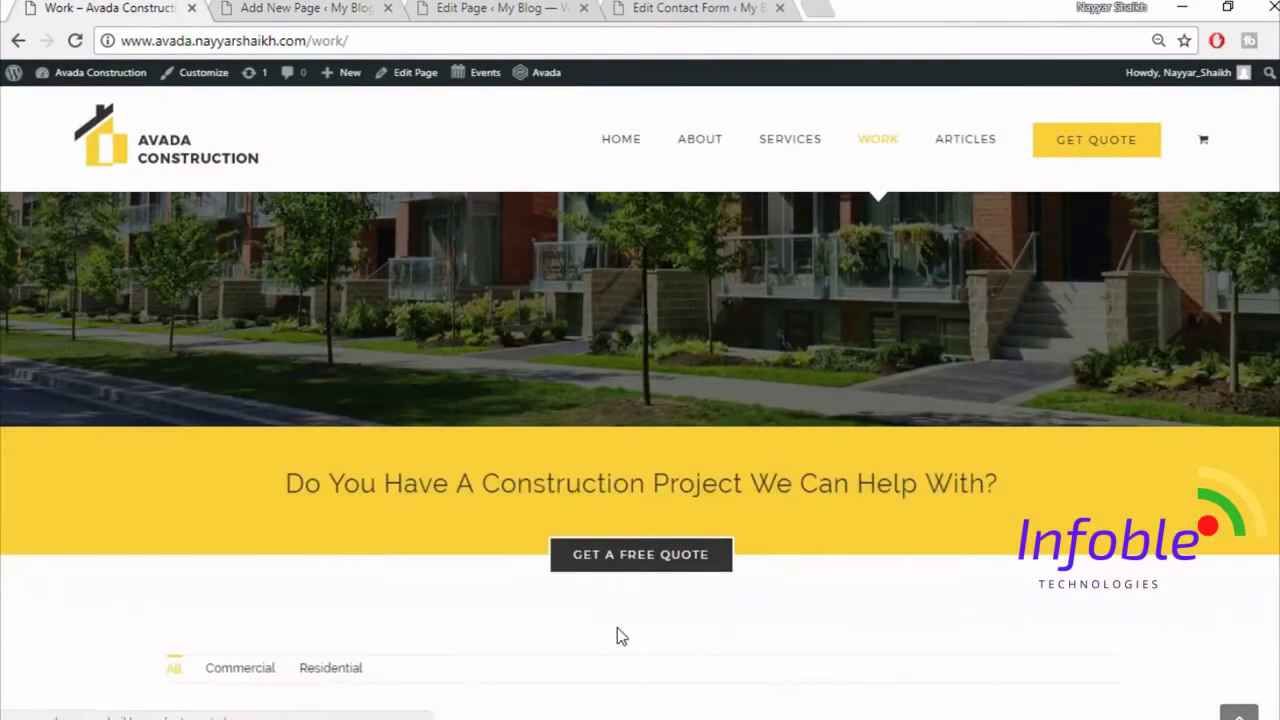
pyautogui.scroll(-4, 617, 627)
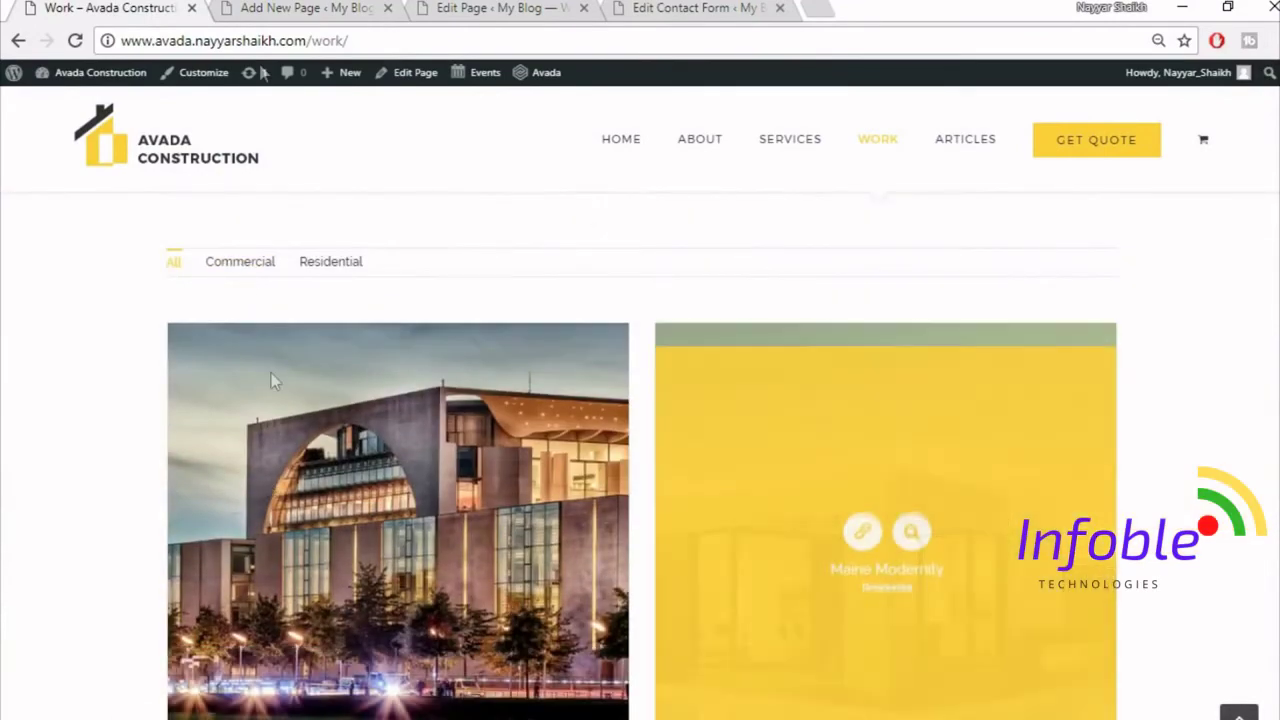
# - Add a one-column container below the quote button holding a Portfolio element
pyautogui.click(313, 8)
pyautogui.scroll(-4, 950, 480)
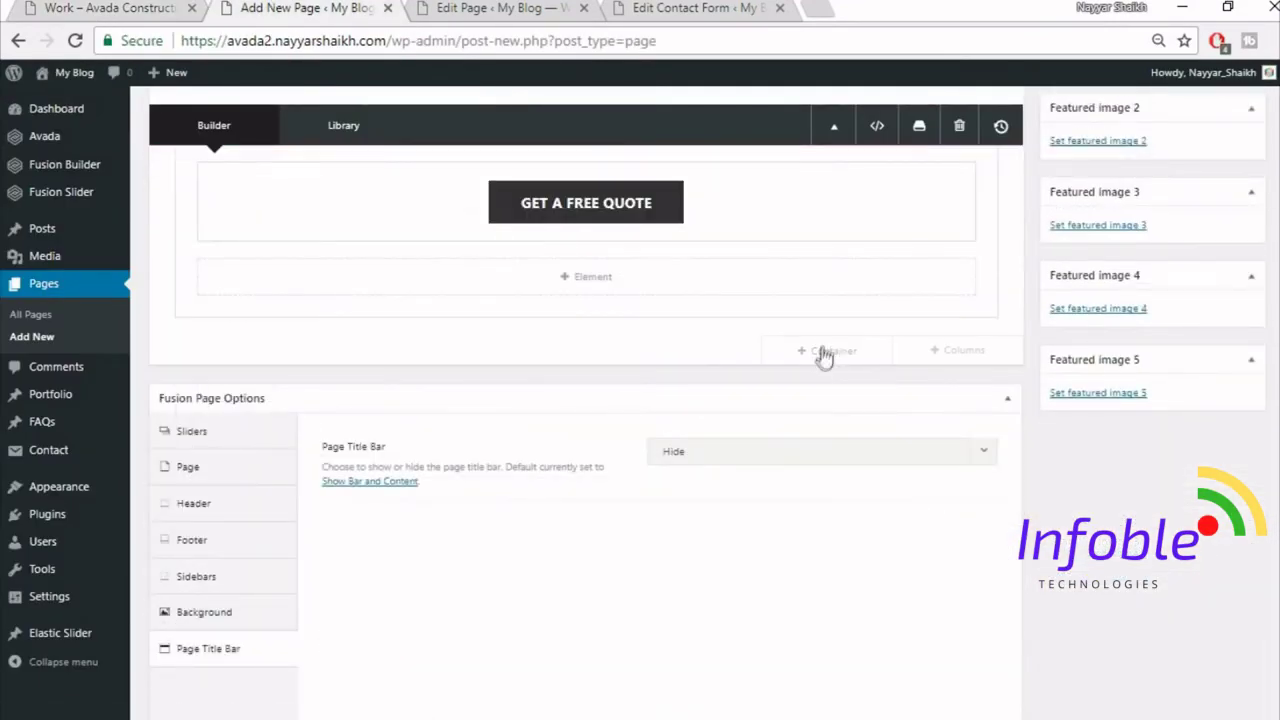
pyautogui.click(833, 352)
pyautogui.click(443, 291)
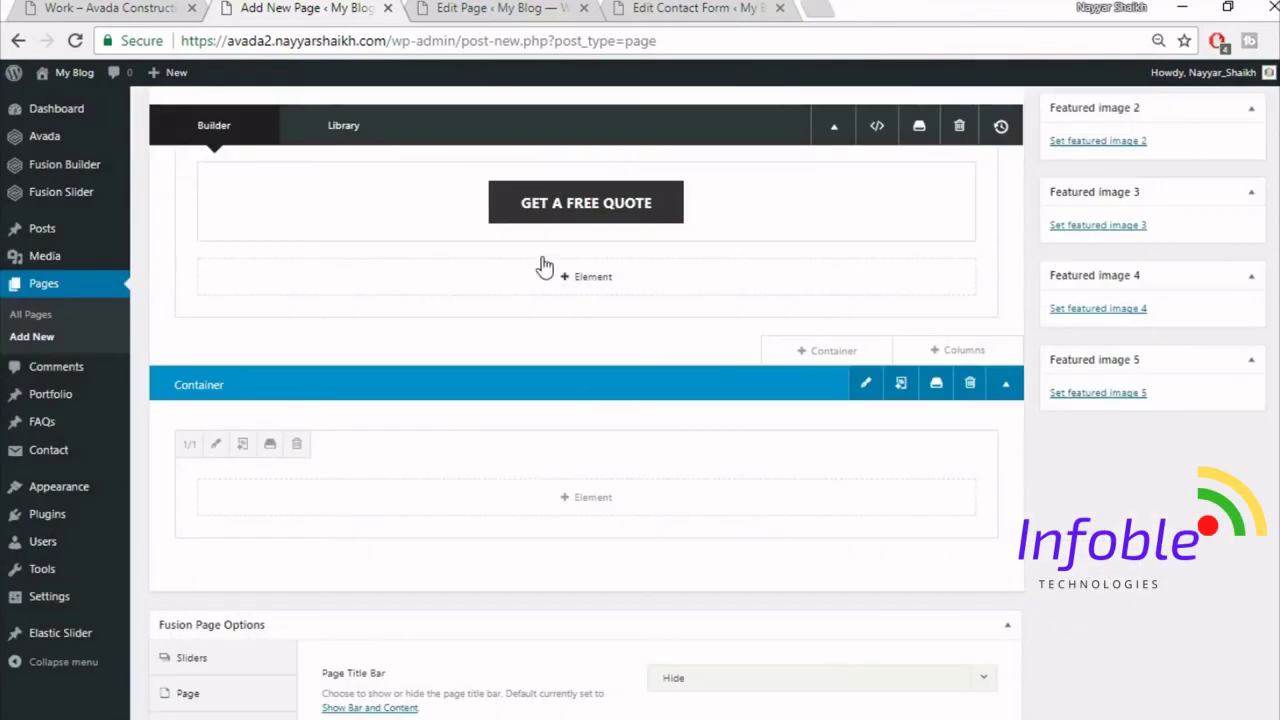
pyautogui.click(603, 516)
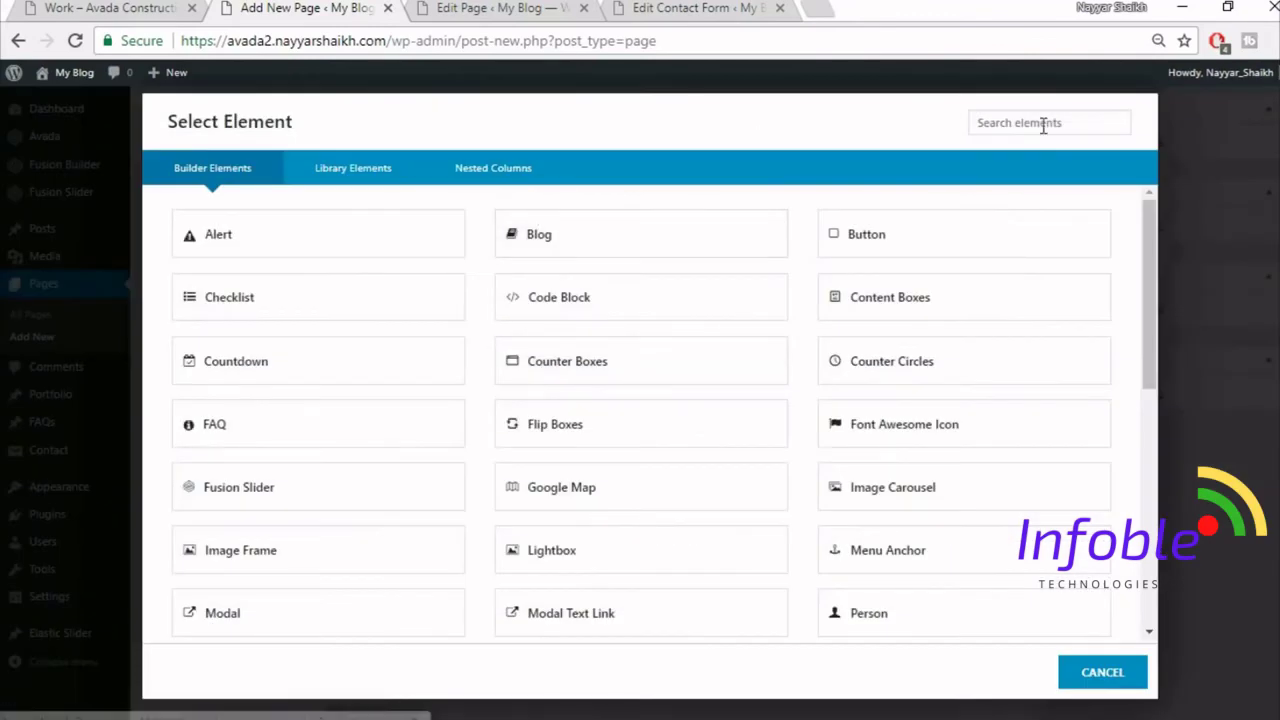
pyautogui.click(1043, 123)
pyautogui.write('por')
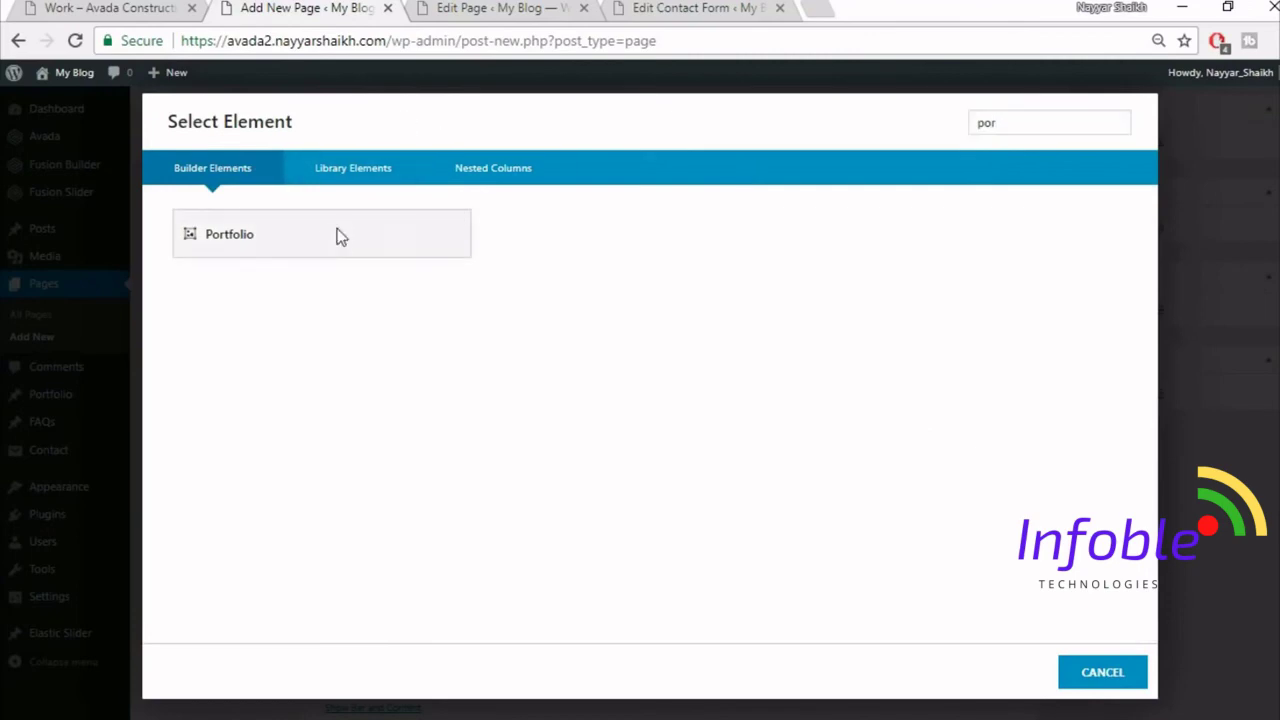
pyautogui.click(336, 236)
pyautogui.click(165, 8)
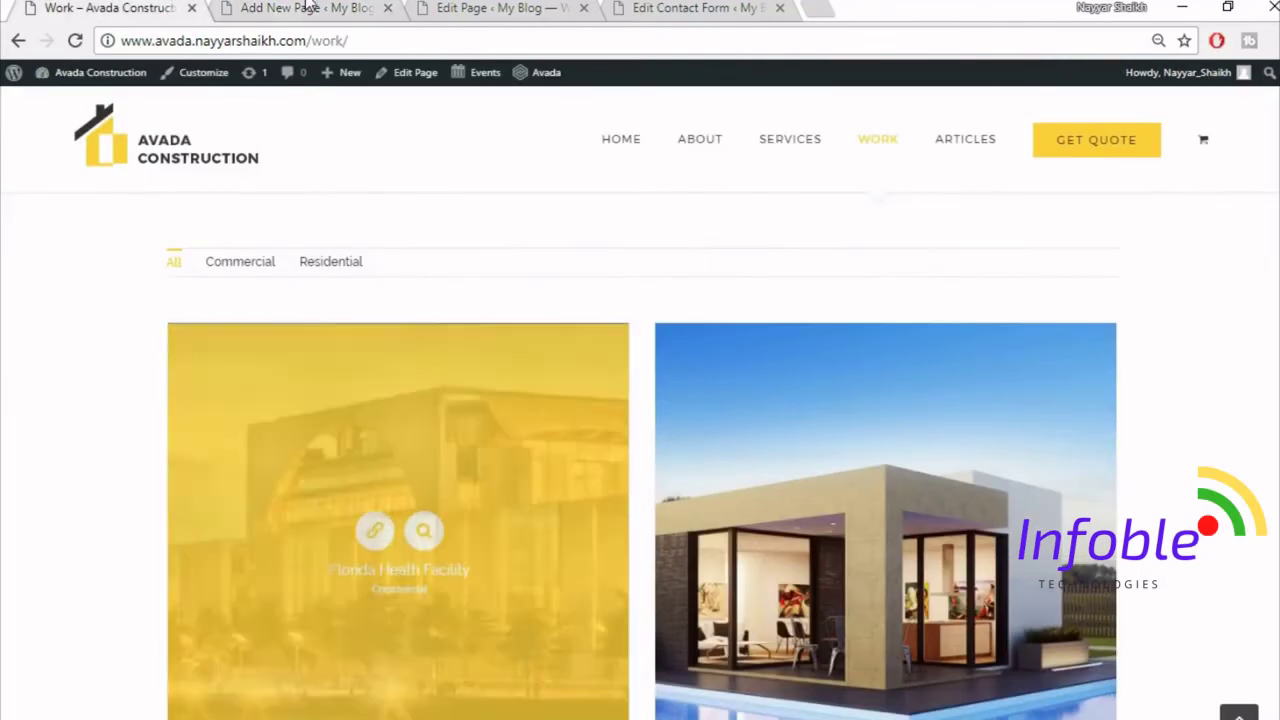
# - Set the portfolio to Grid layout, Auto picture size, and 30 column spacing
pyautogui.hotkey('ctrl', 'Tab')
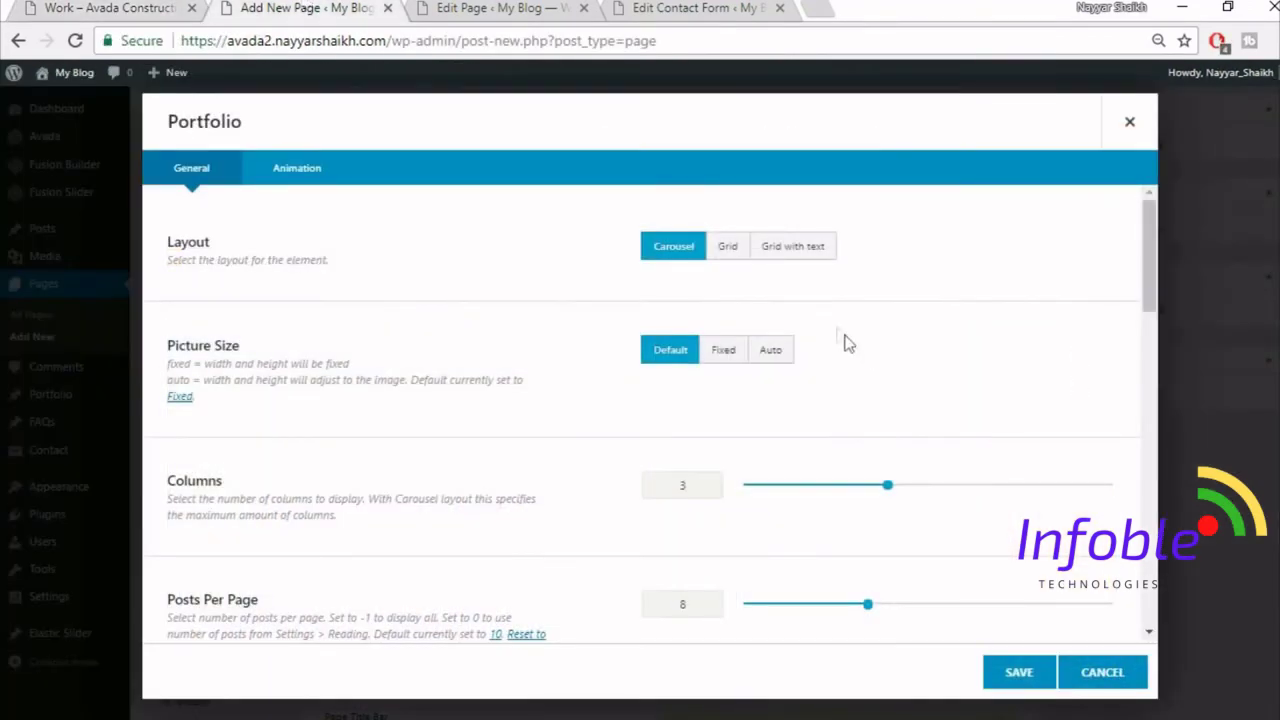
pyautogui.click(727, 252)
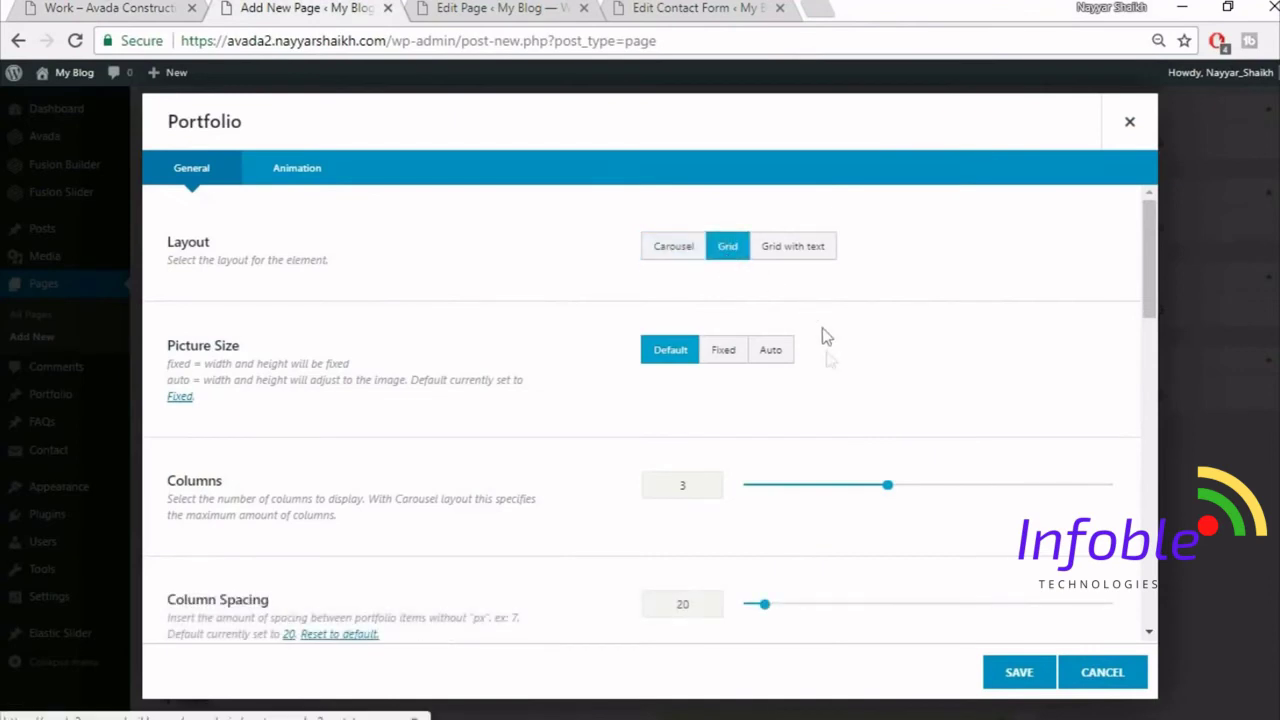
pyautogui.click(778, 358)
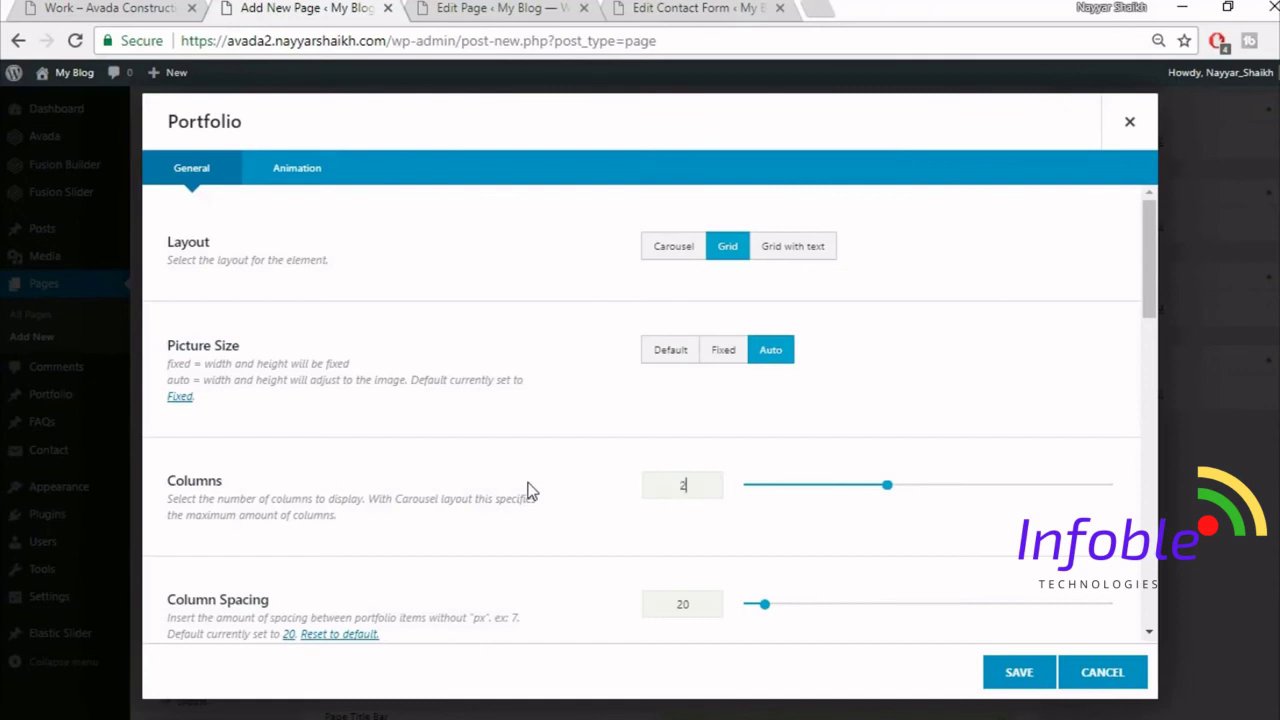
pyautogui.scroll(-2, 594, 486)
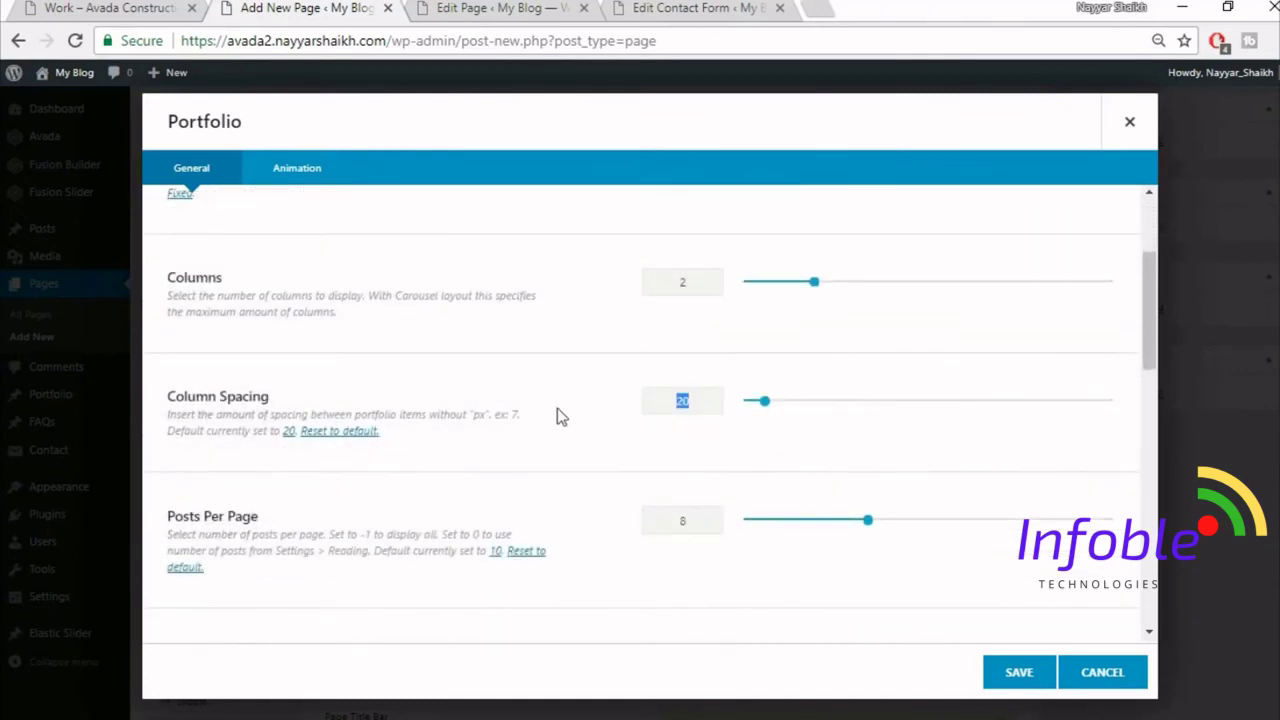
pyautogui.write('30')
pyautogui.scroll(-3, 617, 480)
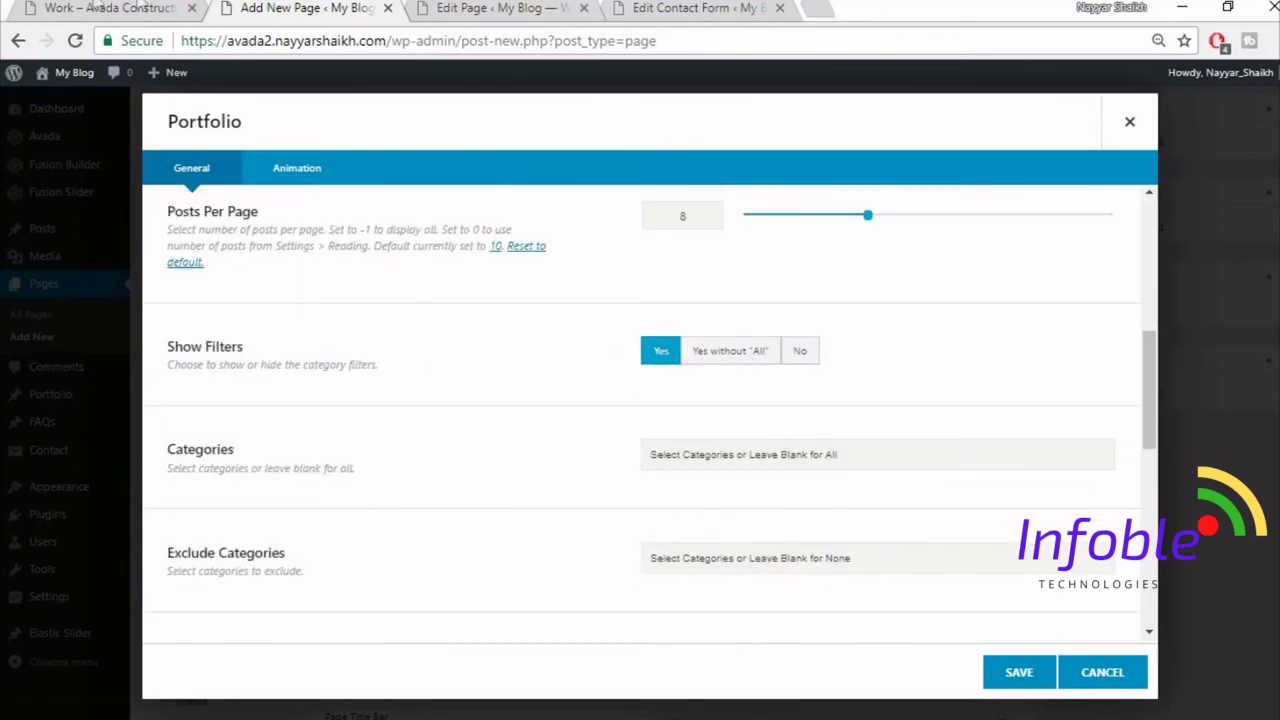
pyautogui.click(97, 8)
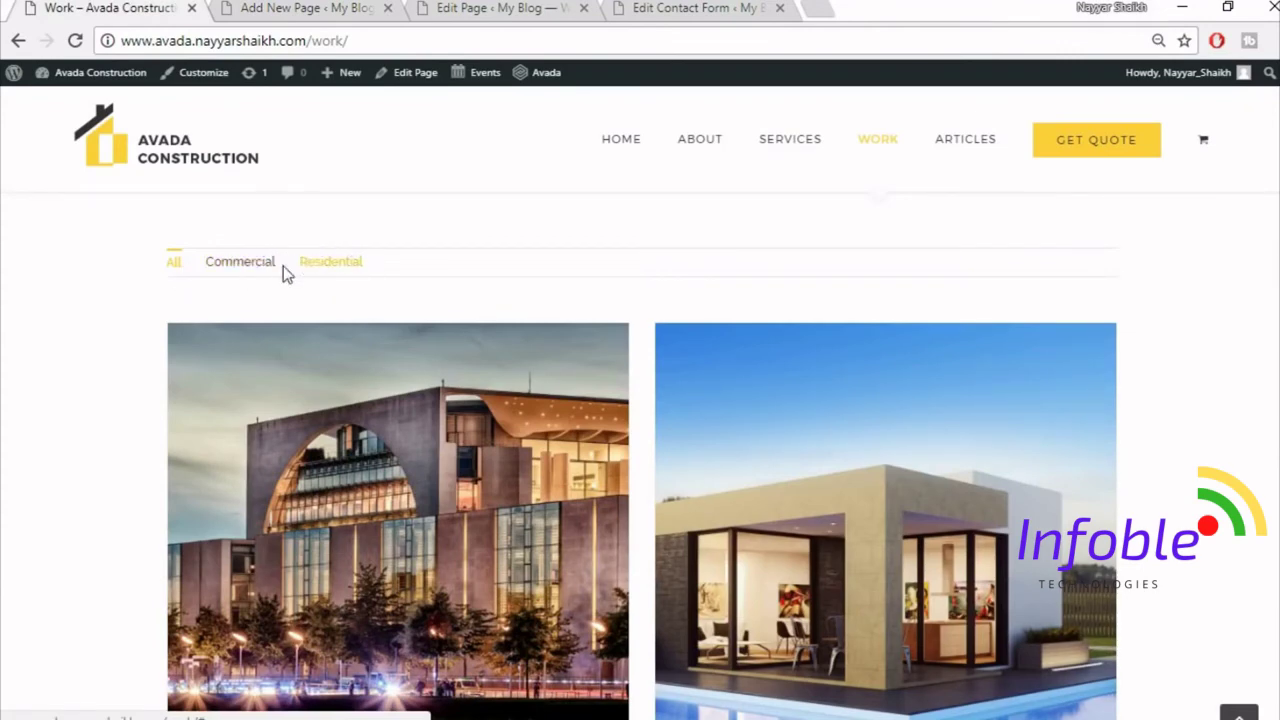
pyautogui.click(270, 8)
pyautogui.scroll(-3, 934, 474)
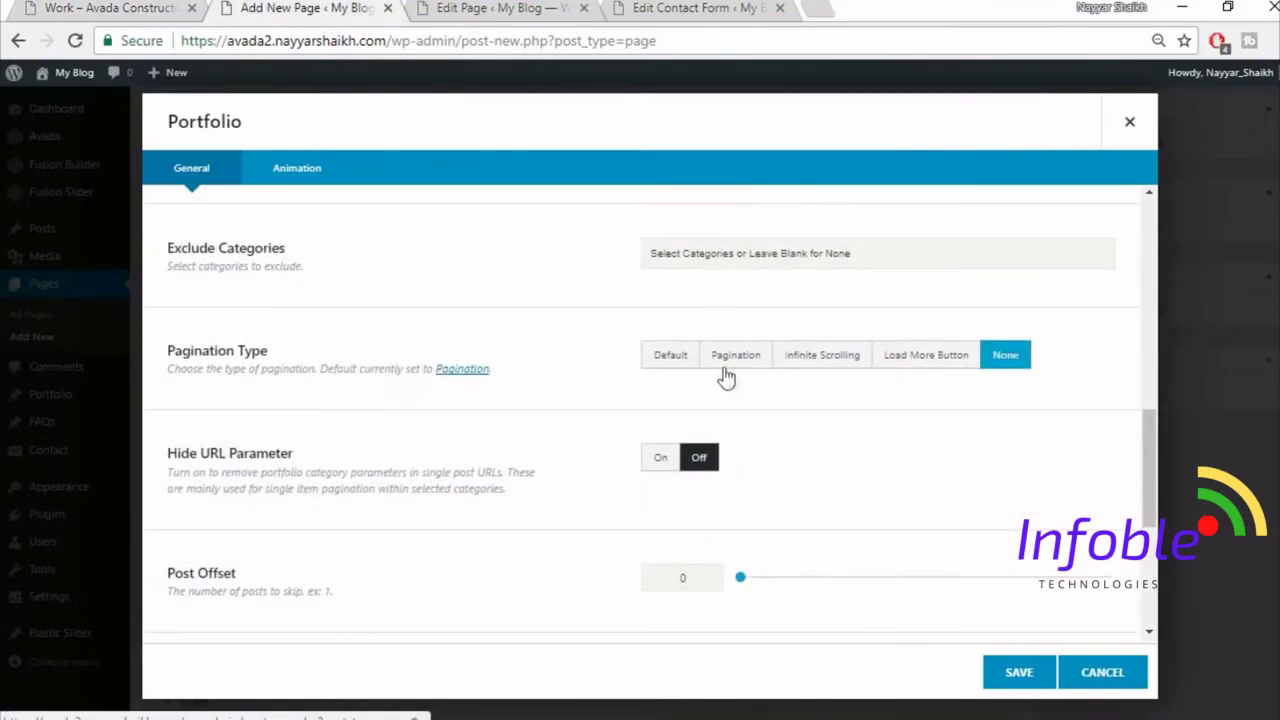
# - Turn on Pagination, save the Portfolio settings, and publish the Work page
pyautogui.click(736, 360)
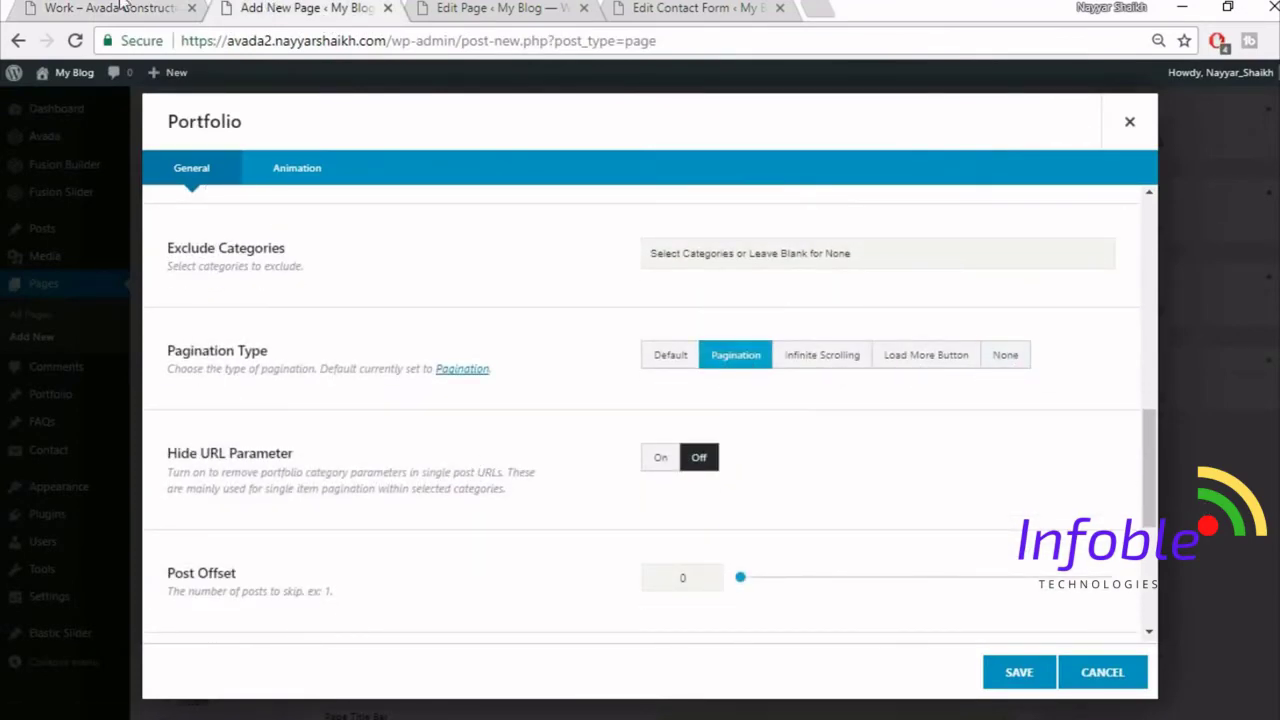
pyautogui.click(133, 9)
pyautogui.scroll(3, 297, 460)
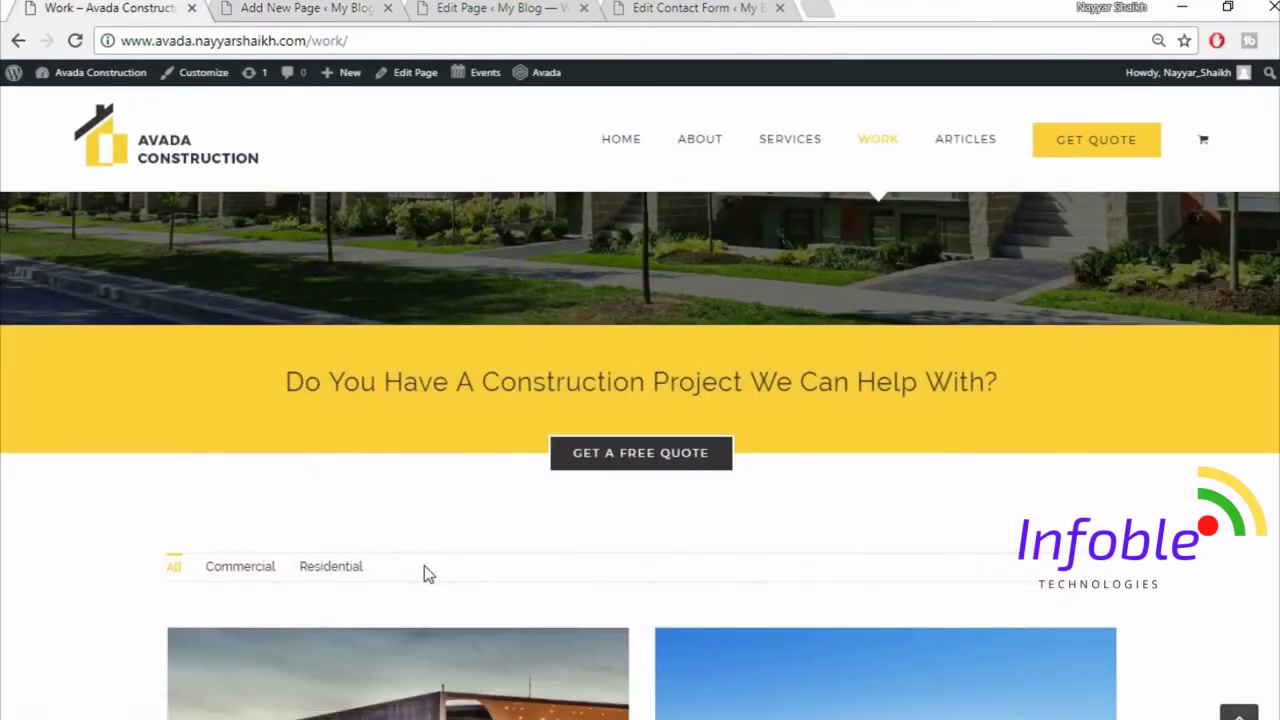
pyautogui.scroll(-1, 424, 568)
pyautogui.click(288, 8)
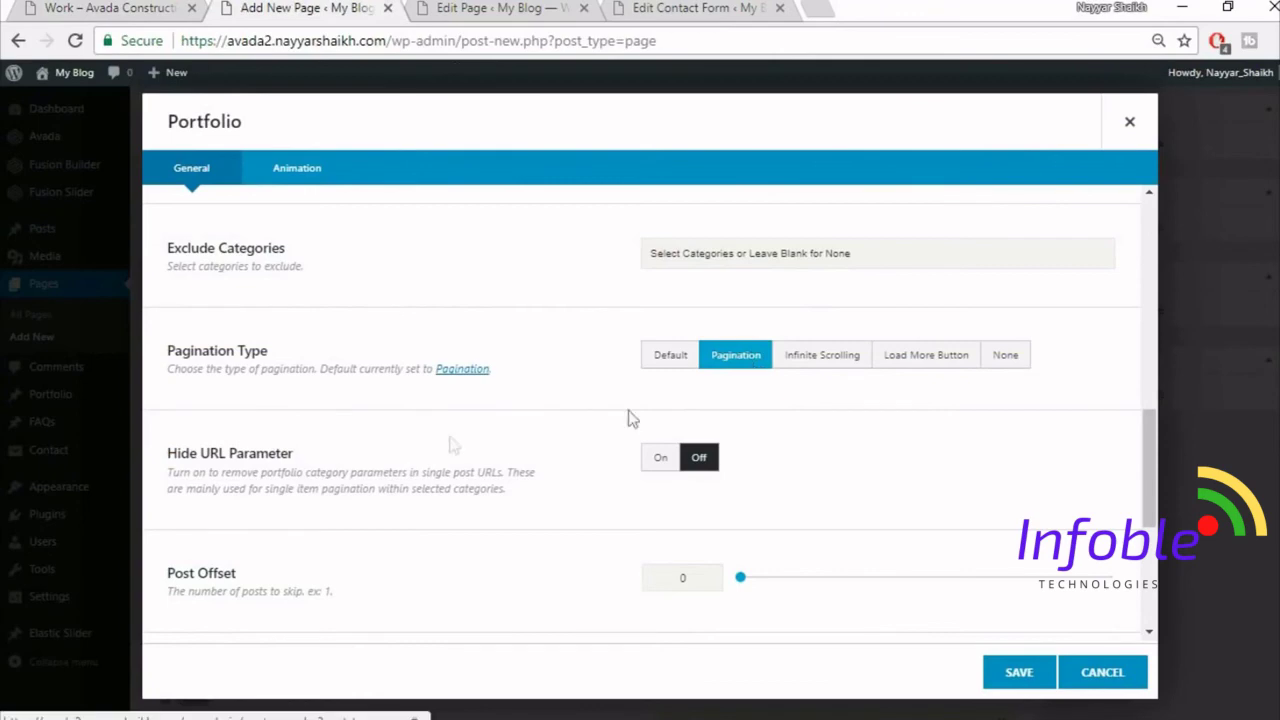
pyautogui.scroll(-2, 443, 563)
pyautogui.scroll(-2, 443, 563)
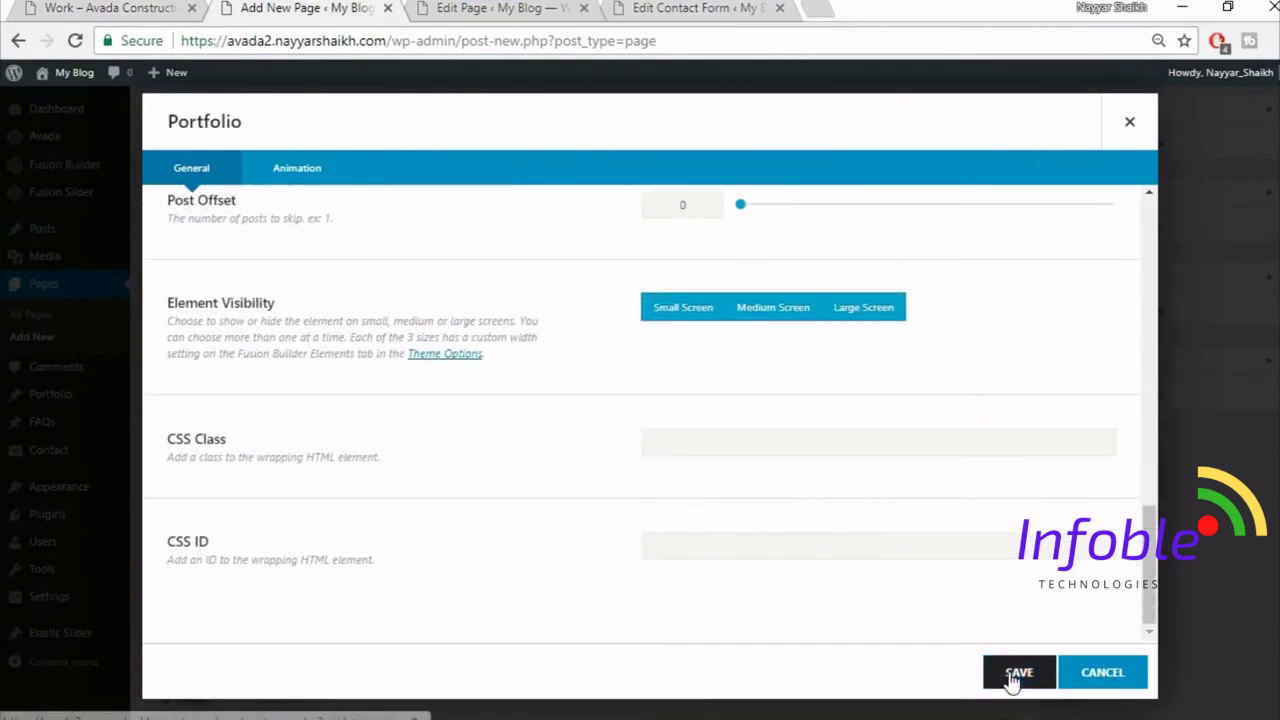
pyautogui.click(1016, 677)
pyautogui.scroll(10, 586, 400)
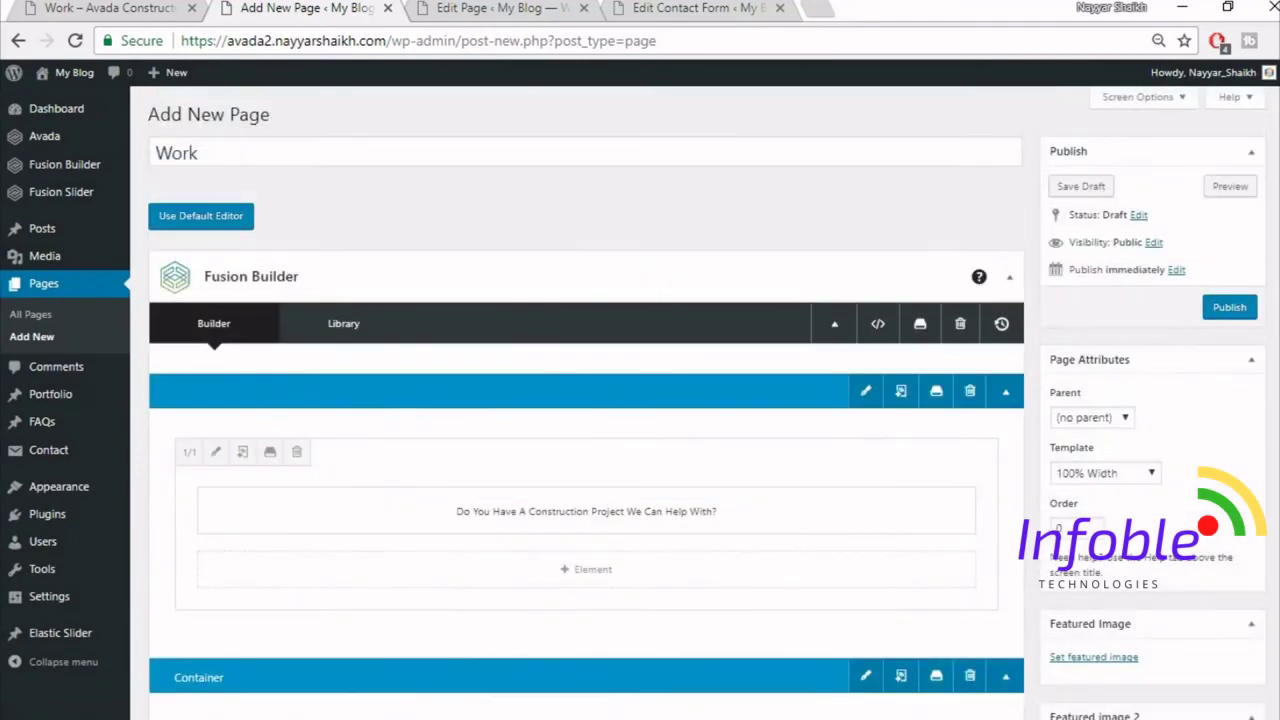
pyautogui.click(1249, 306)
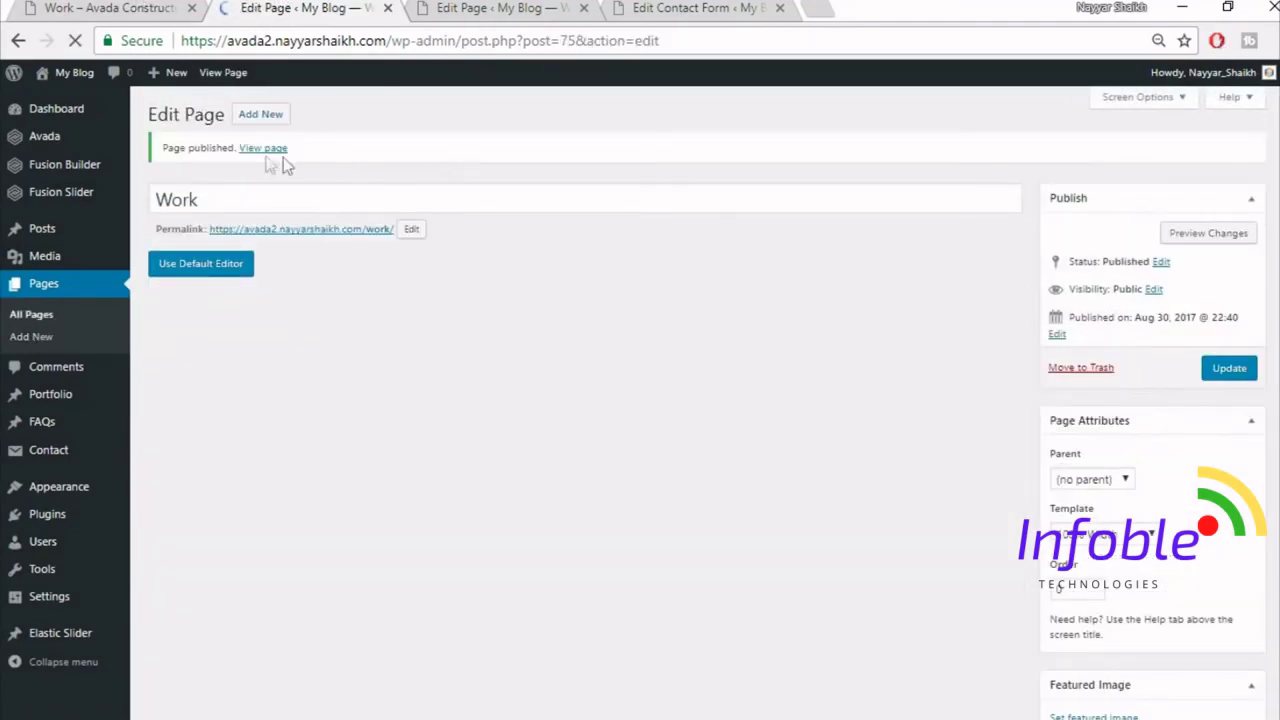
# - Open the published Work page and scroll through it
pyautogui.click(263, 148)
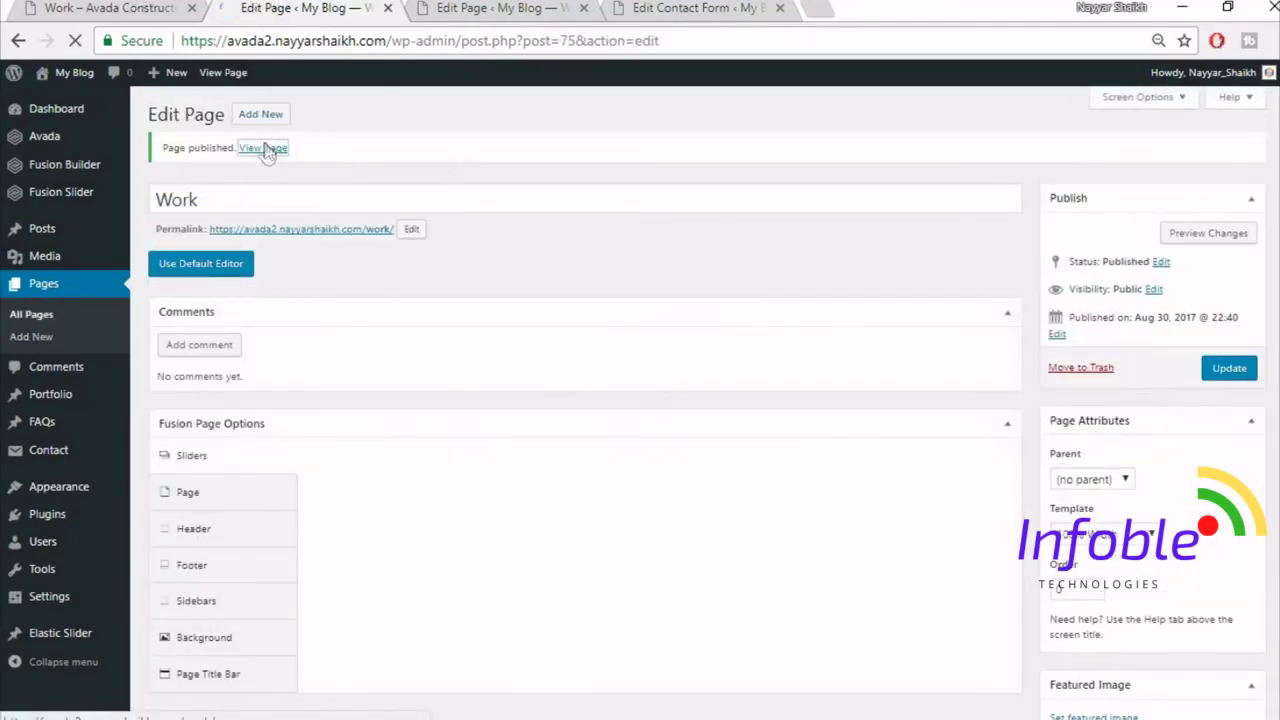
pyautogui.click(450, 7)
pyautogui.scroll(-2, 765, 310)
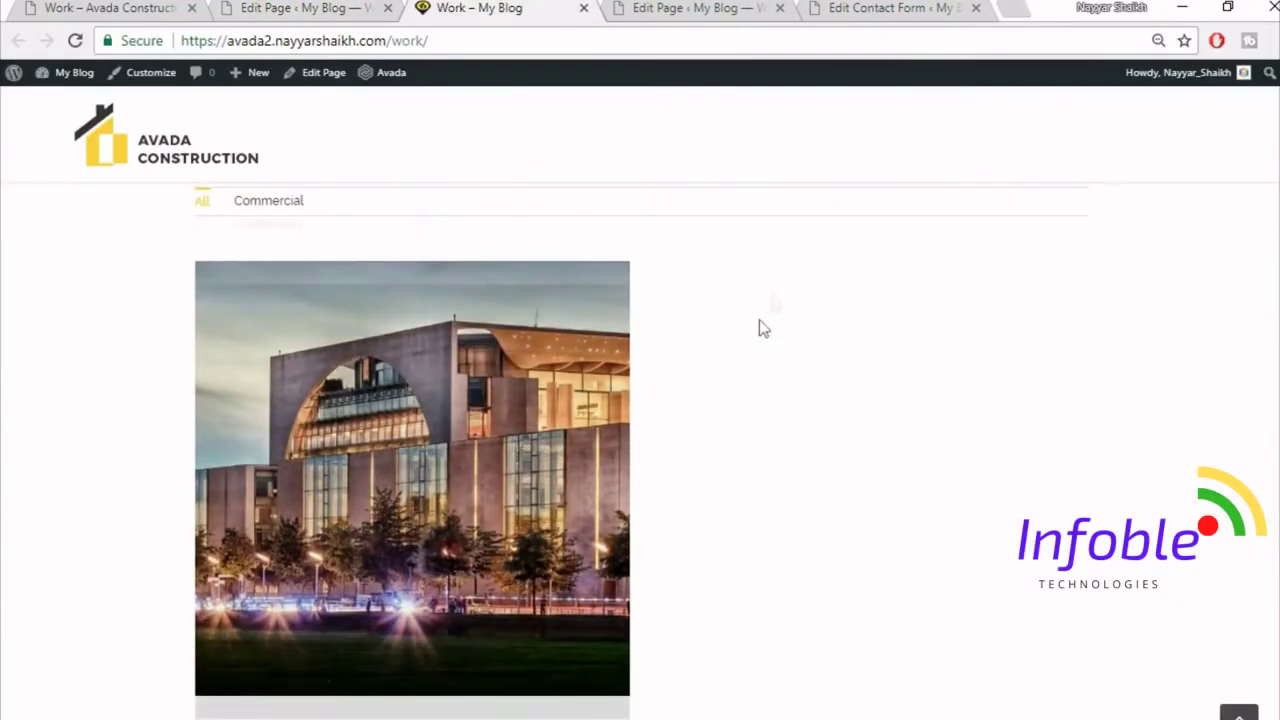
pyautogui.scroll(1, 415, 470)
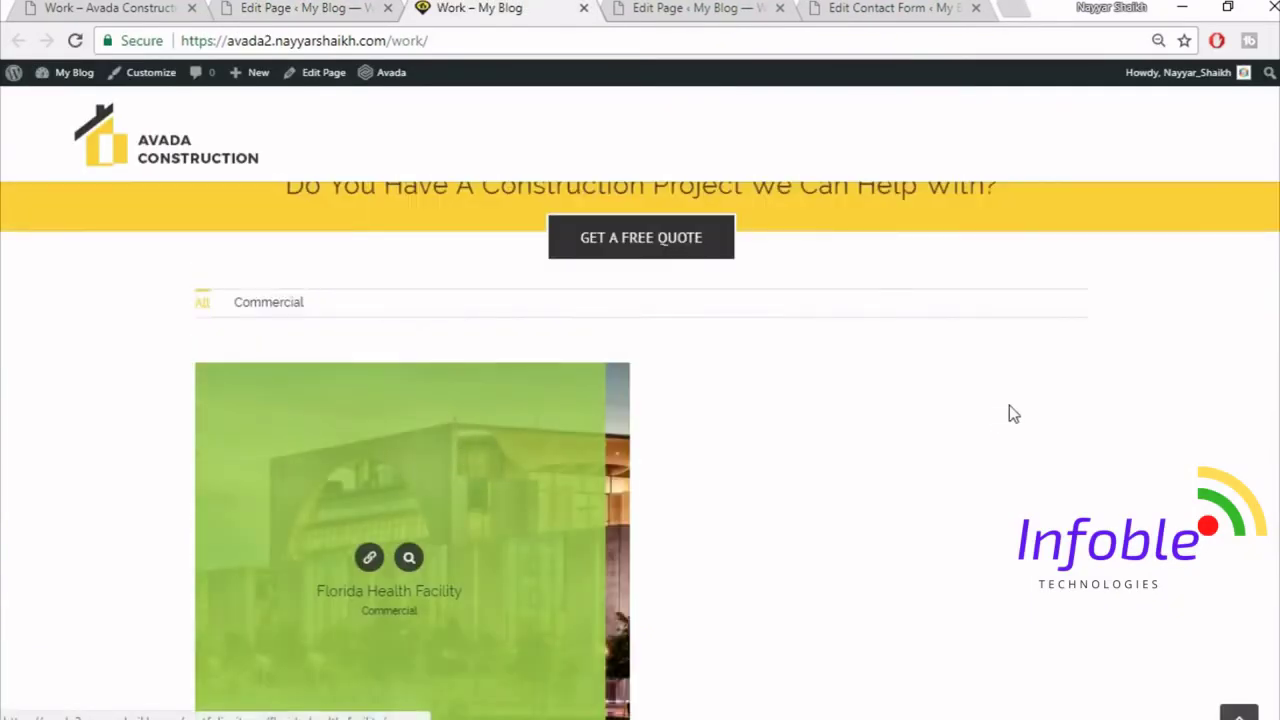
pyautogui.scroll(-5, 560, 530)
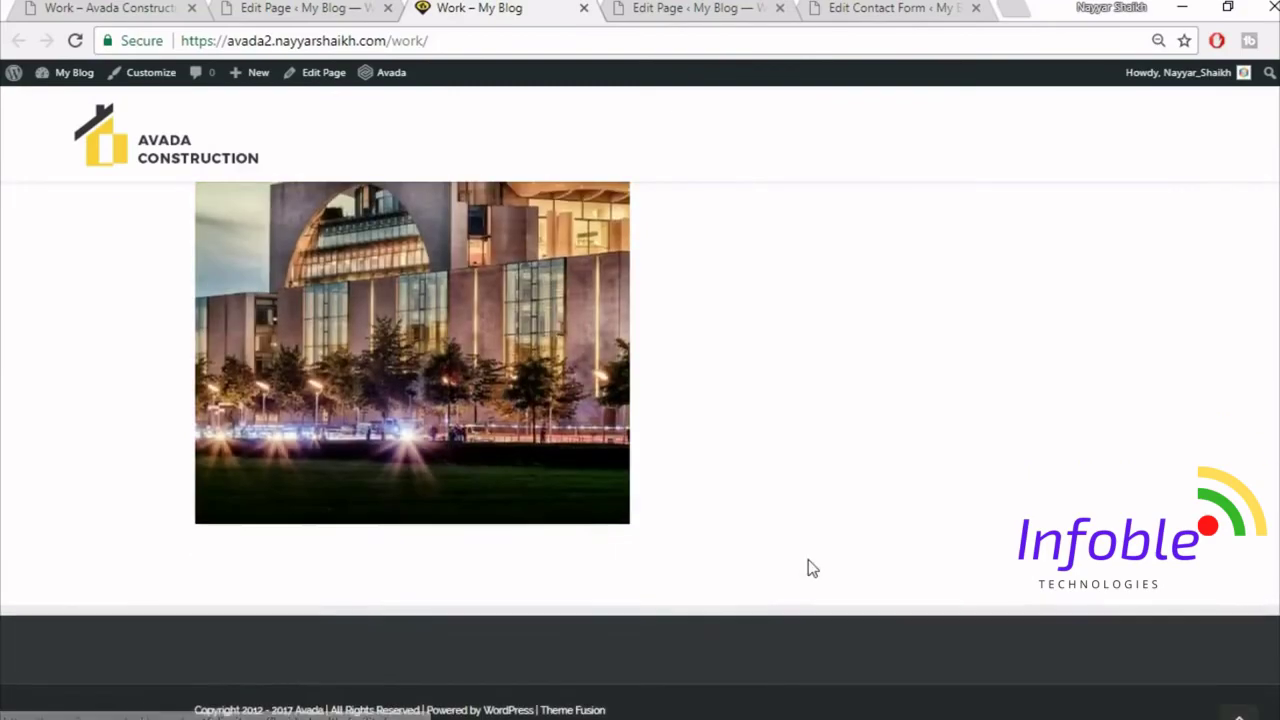
pyautogui.scroll(10, 808, 566)
# - Scroll through the demo Work page for comparison, then return to the editor
pyautogui.click(185, 5)
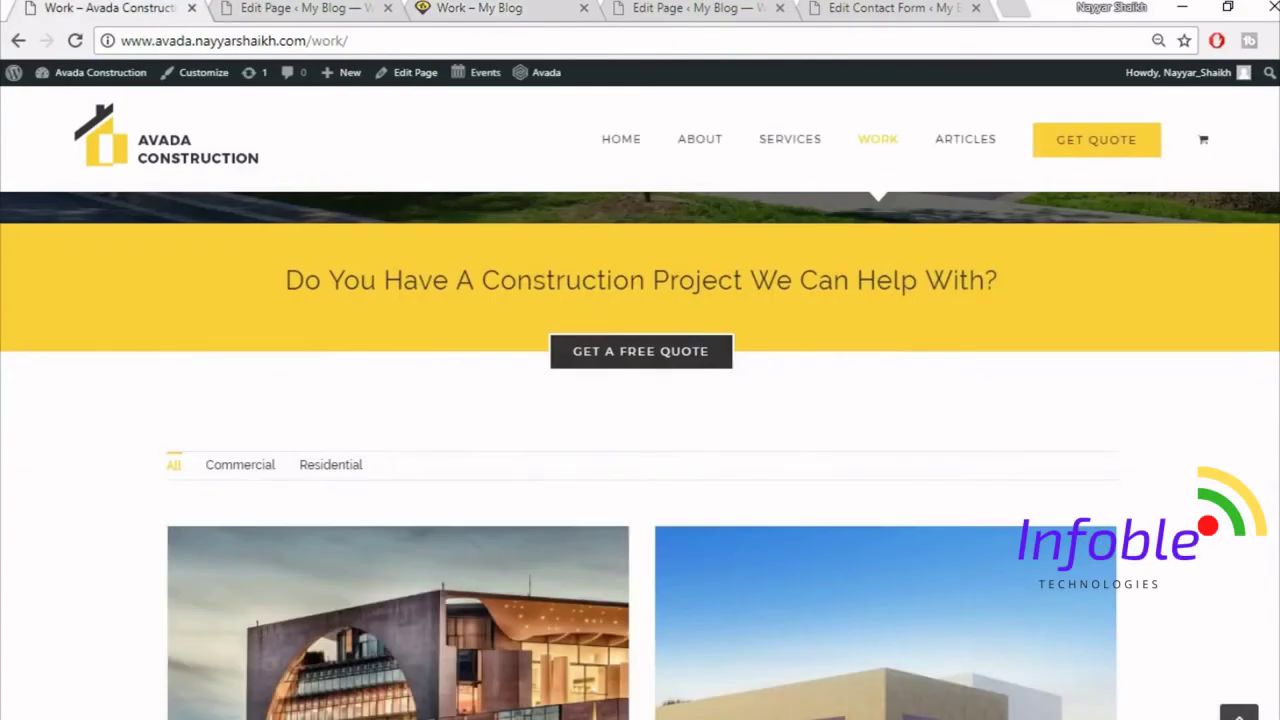
pyautogui.scroll(-10, 640, 455)
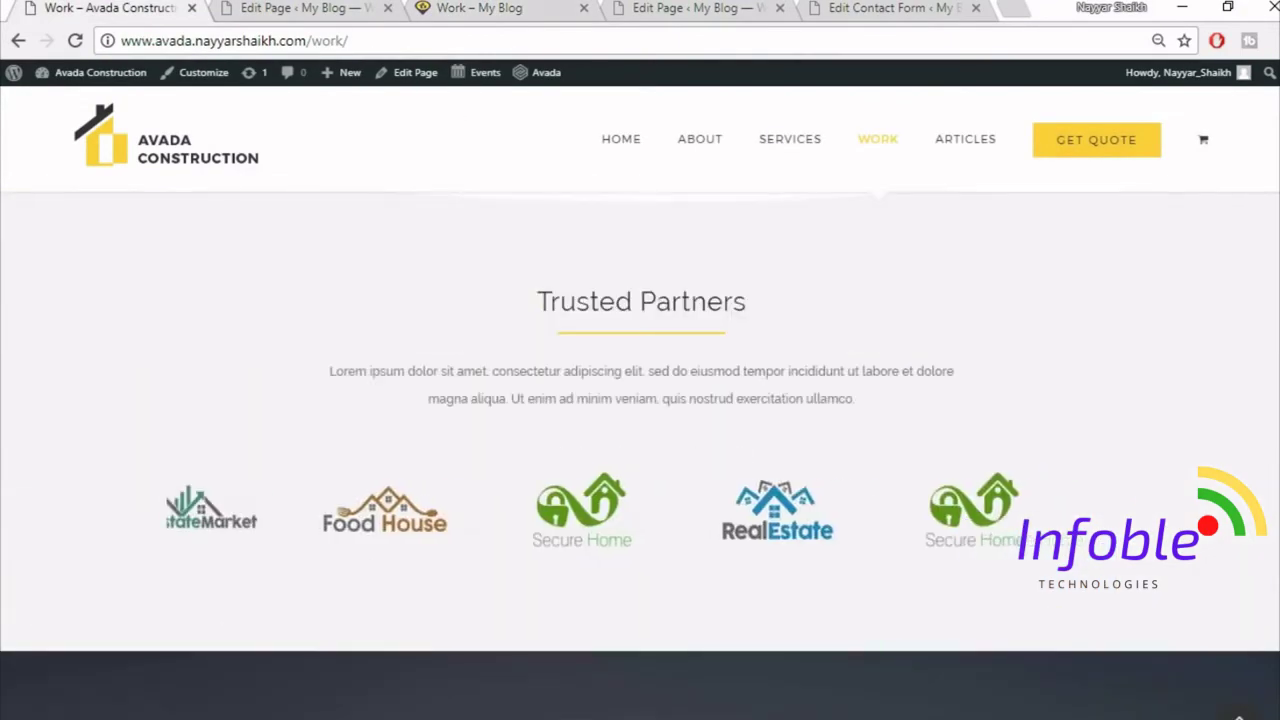
pyautogui.scroll(-7, 903, 318)
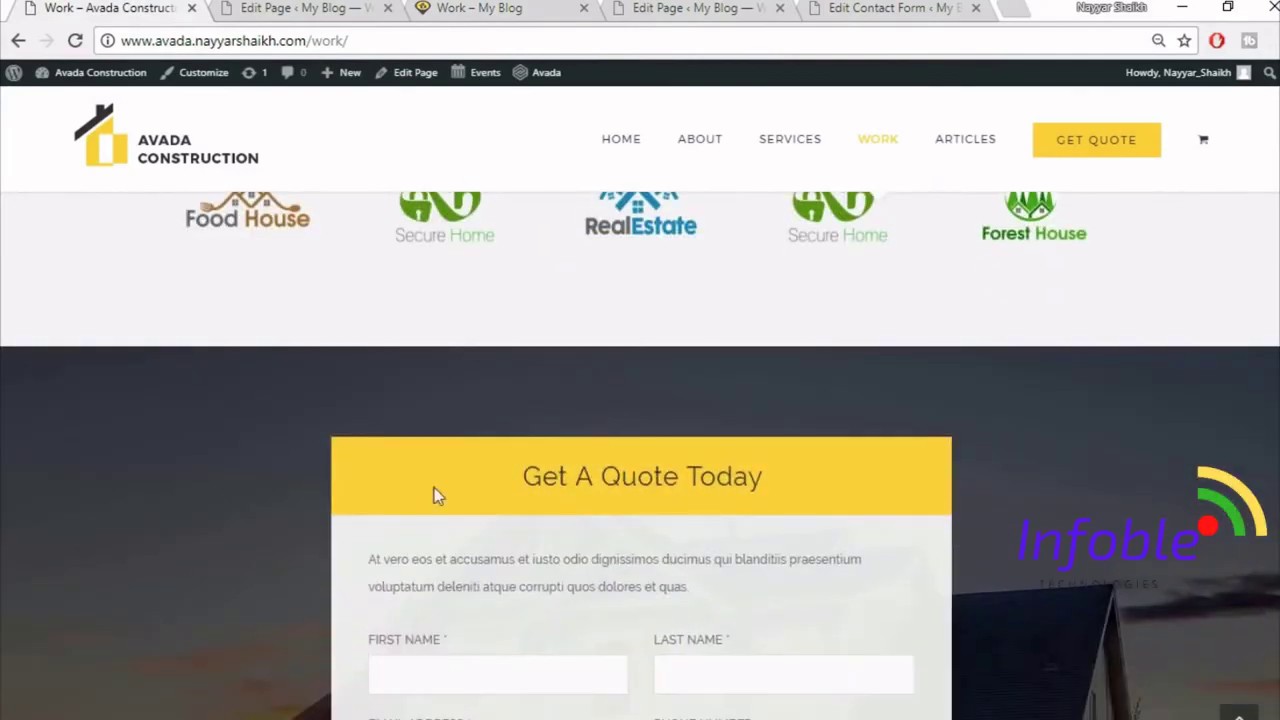
pyautogui.scroll(-5, 933, 507)
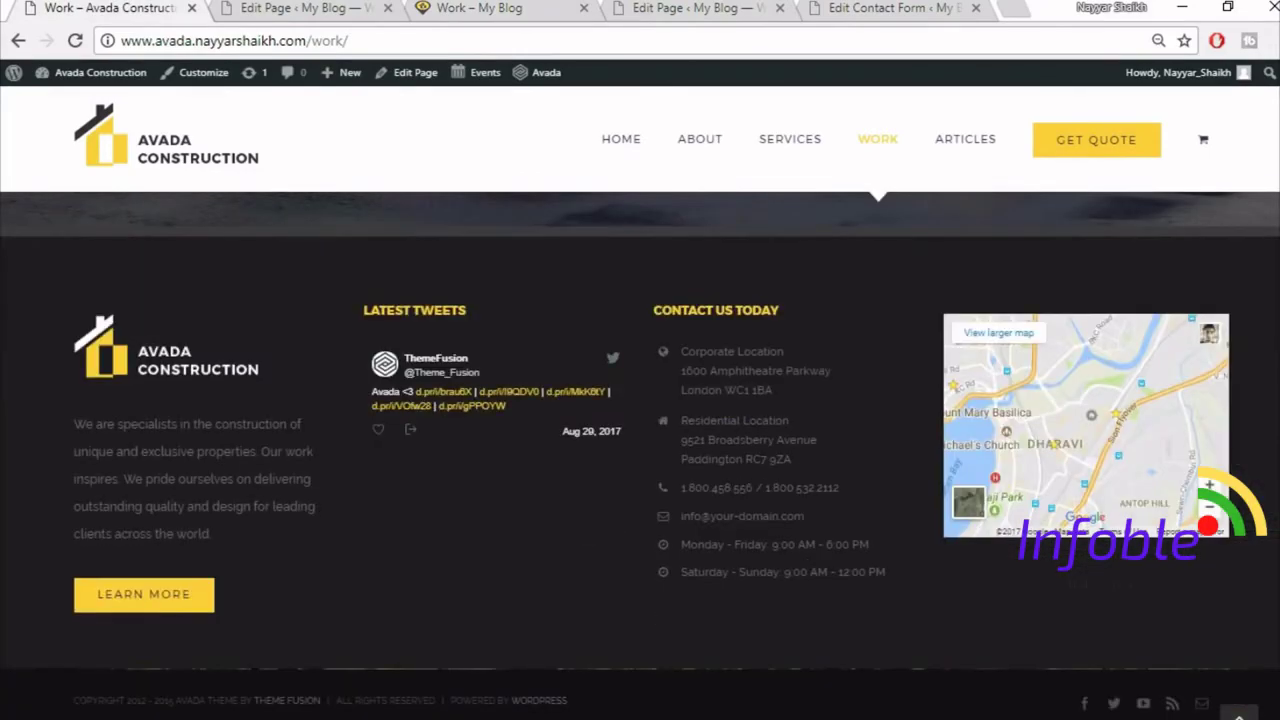
pyautogui.press('Home')
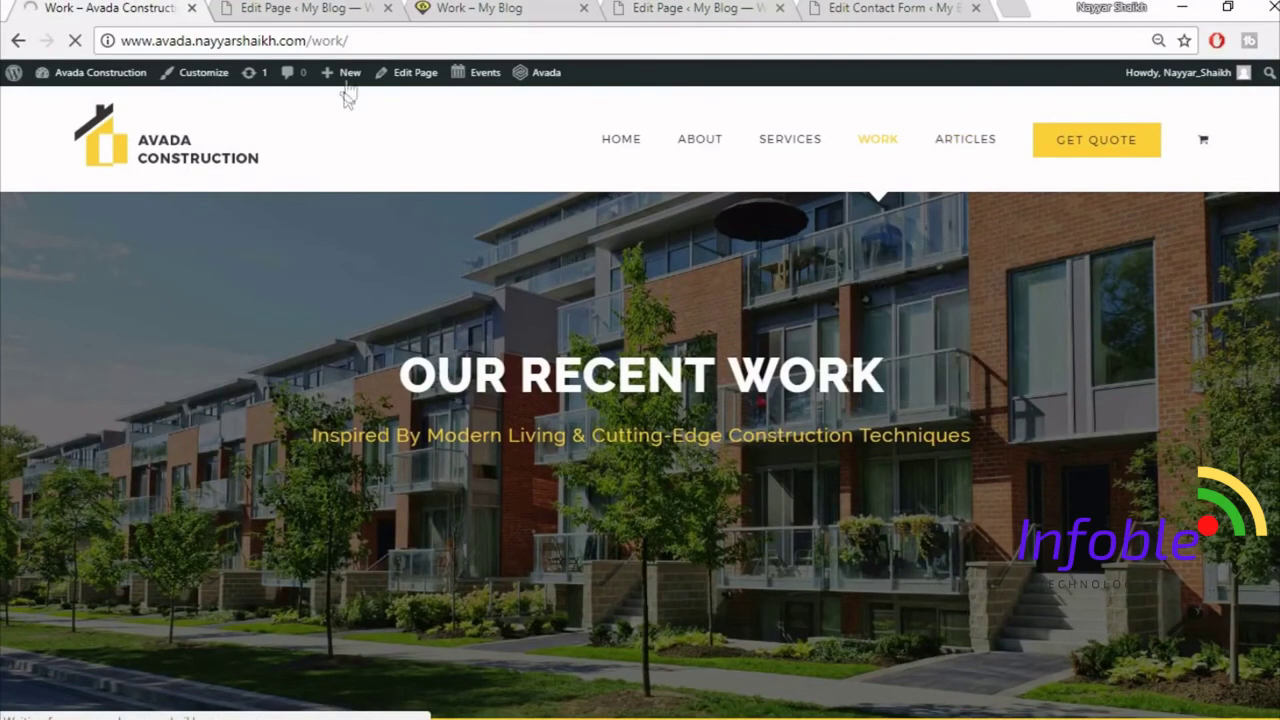
pyautogui.click(352, 15)
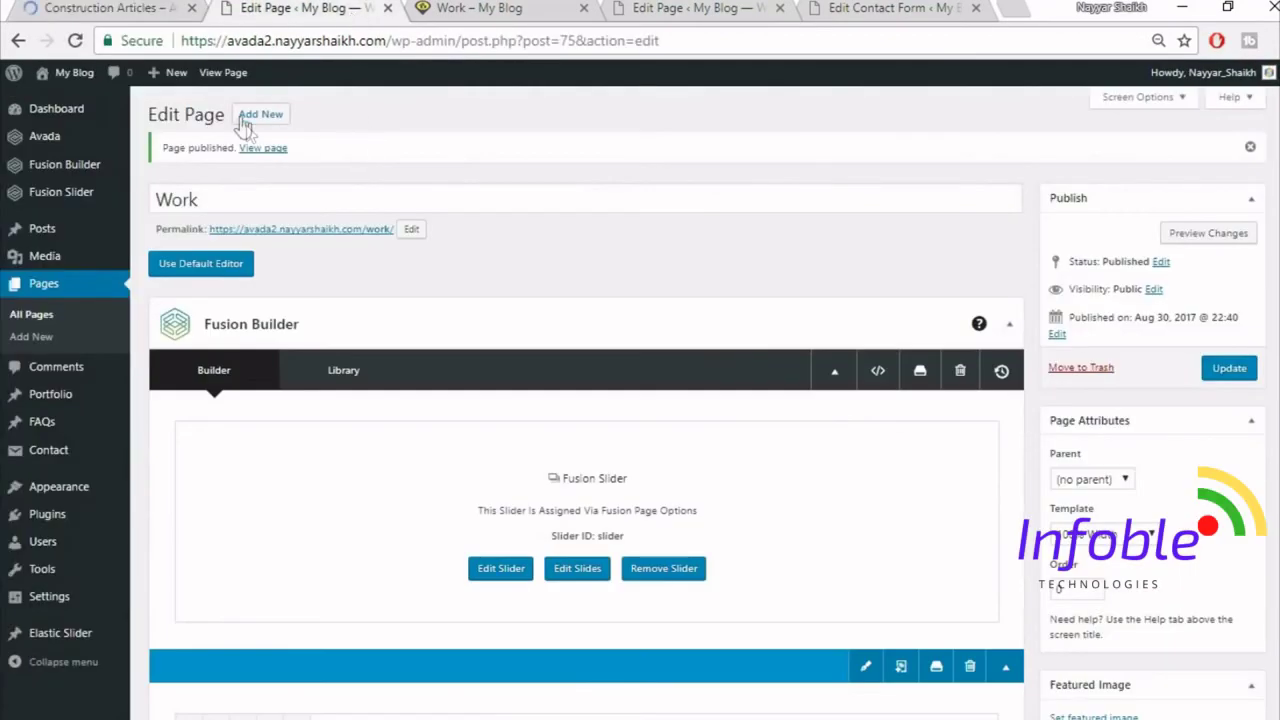
# - Start another new page and close the published Work page tab
pyautogui.click(244, 118)
pyautogui.click(572, 10)
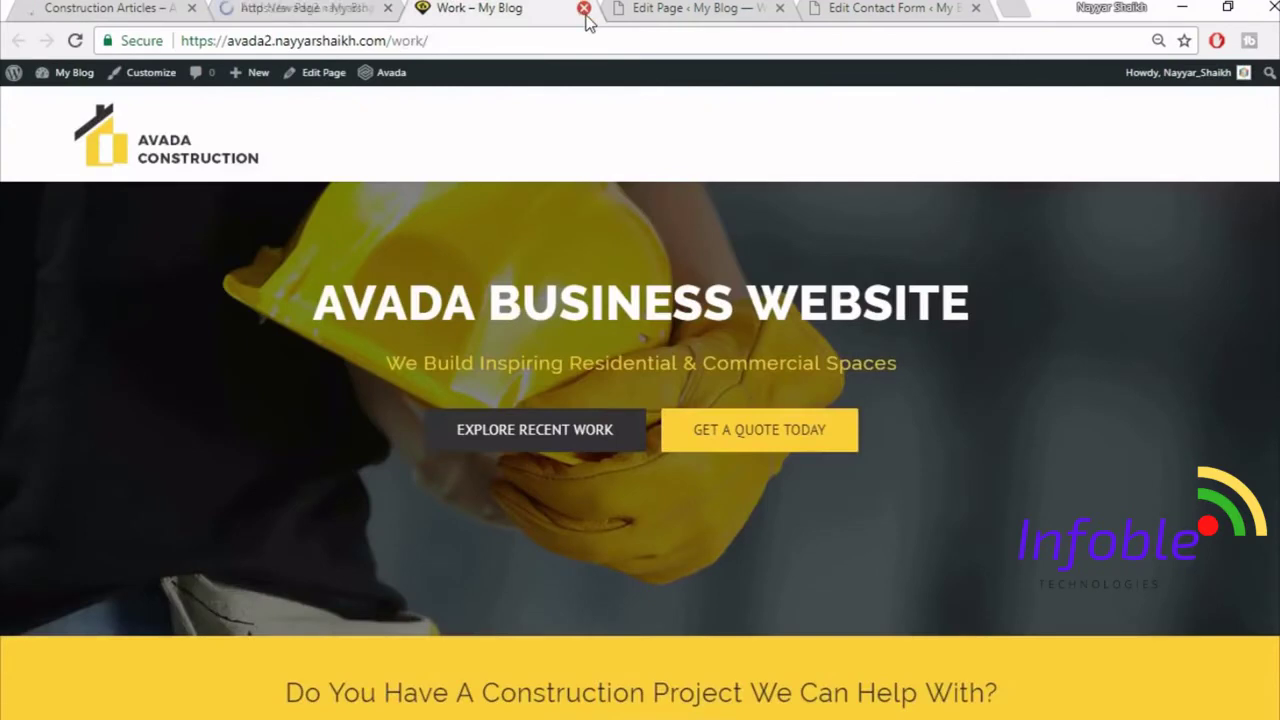
pyautogui.click(584, 8)
pyautogui.click(300, 12)
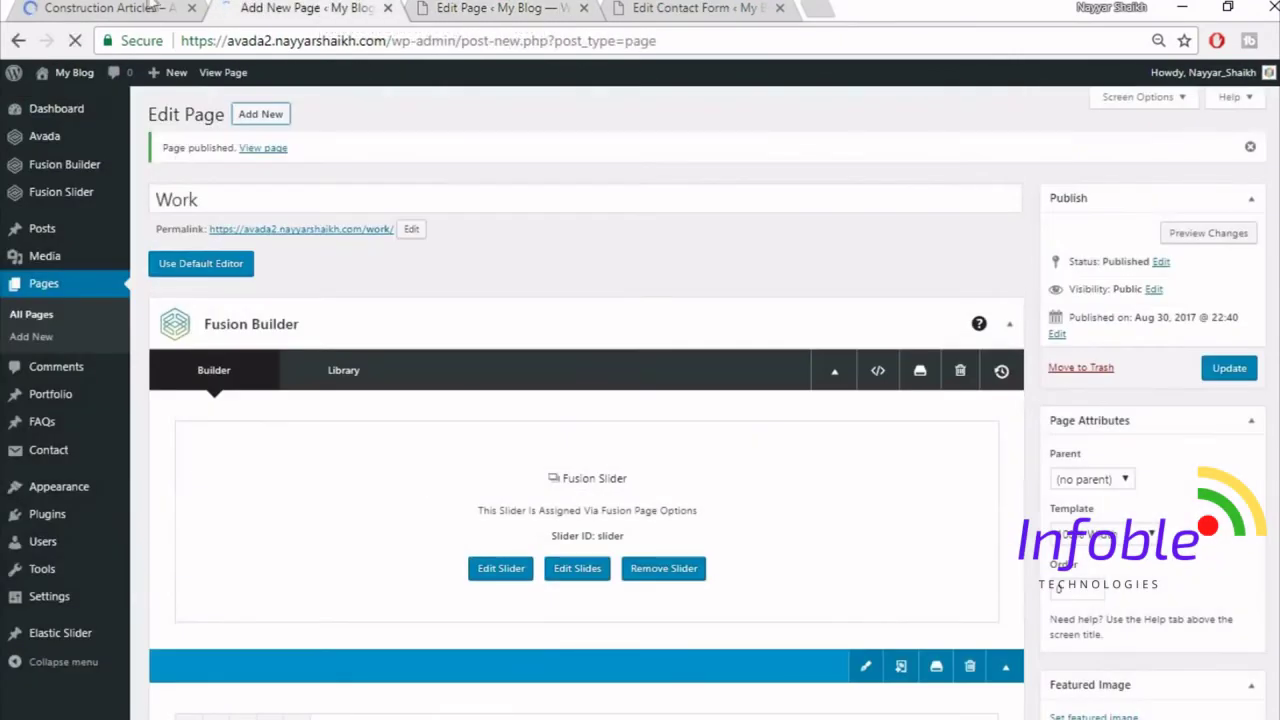
pyautogui.click(148, 7)
pyautogui.click(325, 7)
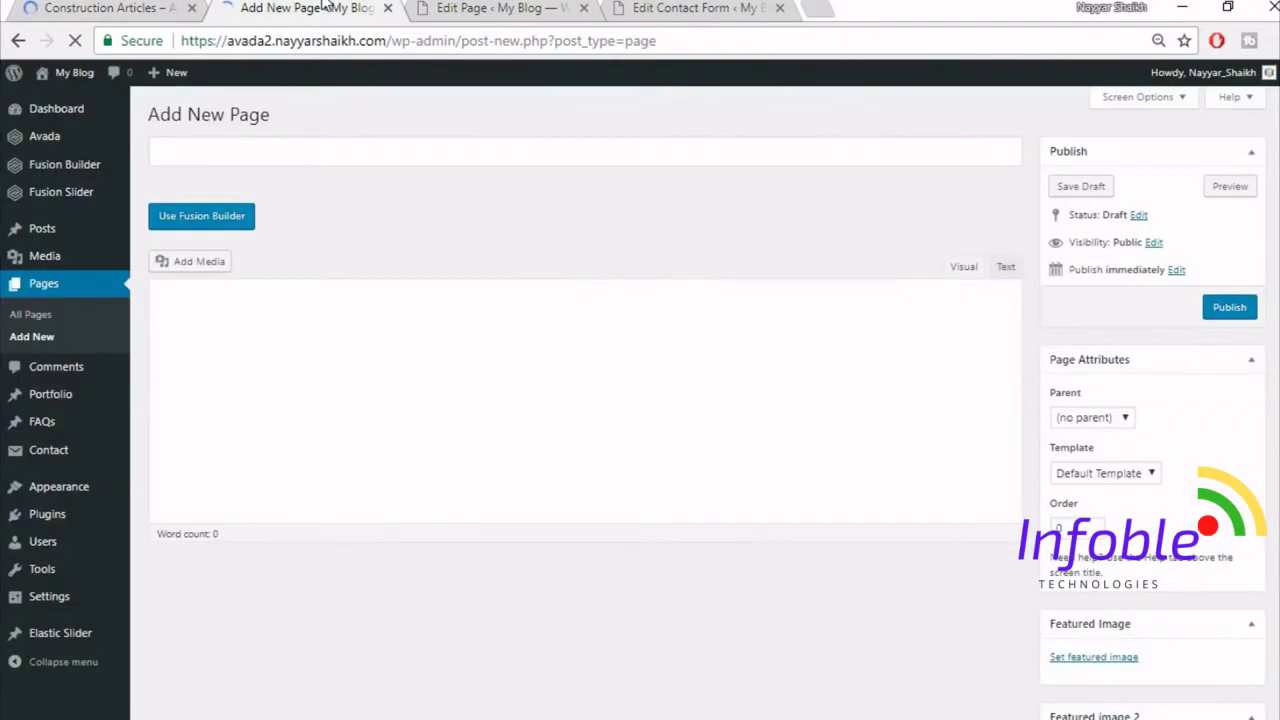
# - Title the new page 'Artcles' and review the demo Construction Articles page
pyautogui.click(351, 160)
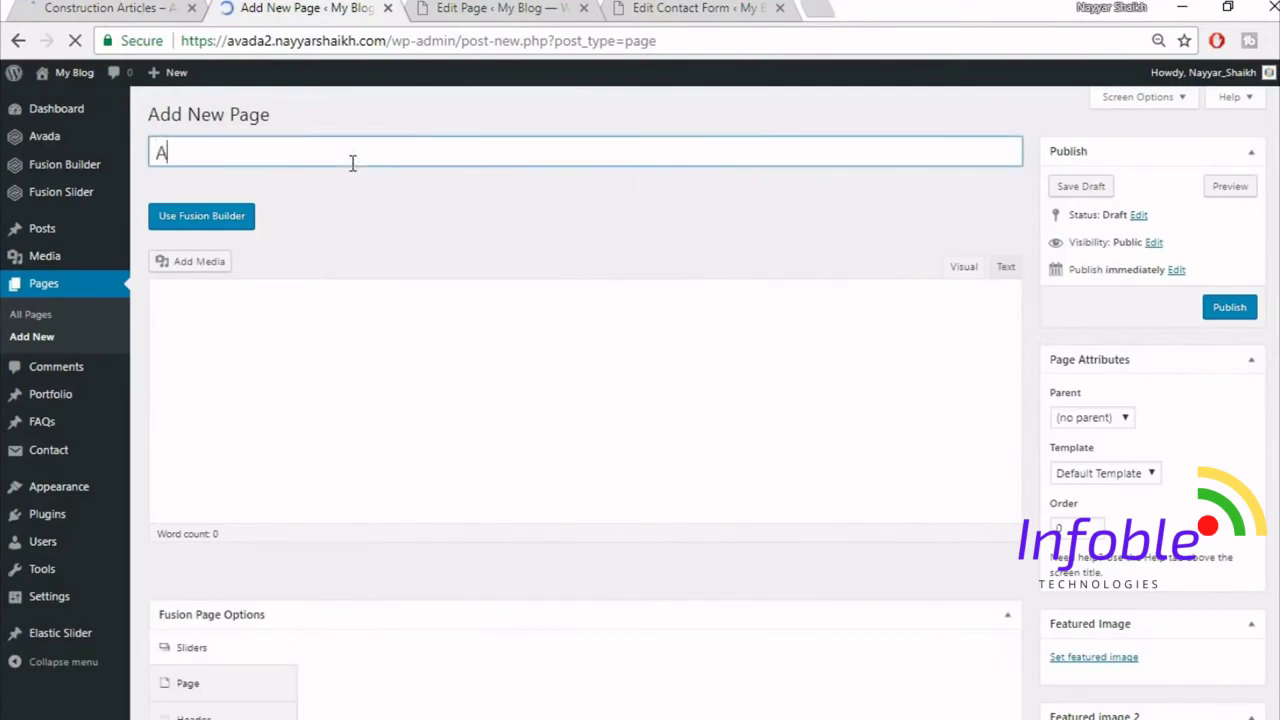
pyautogui.write('Artcles')
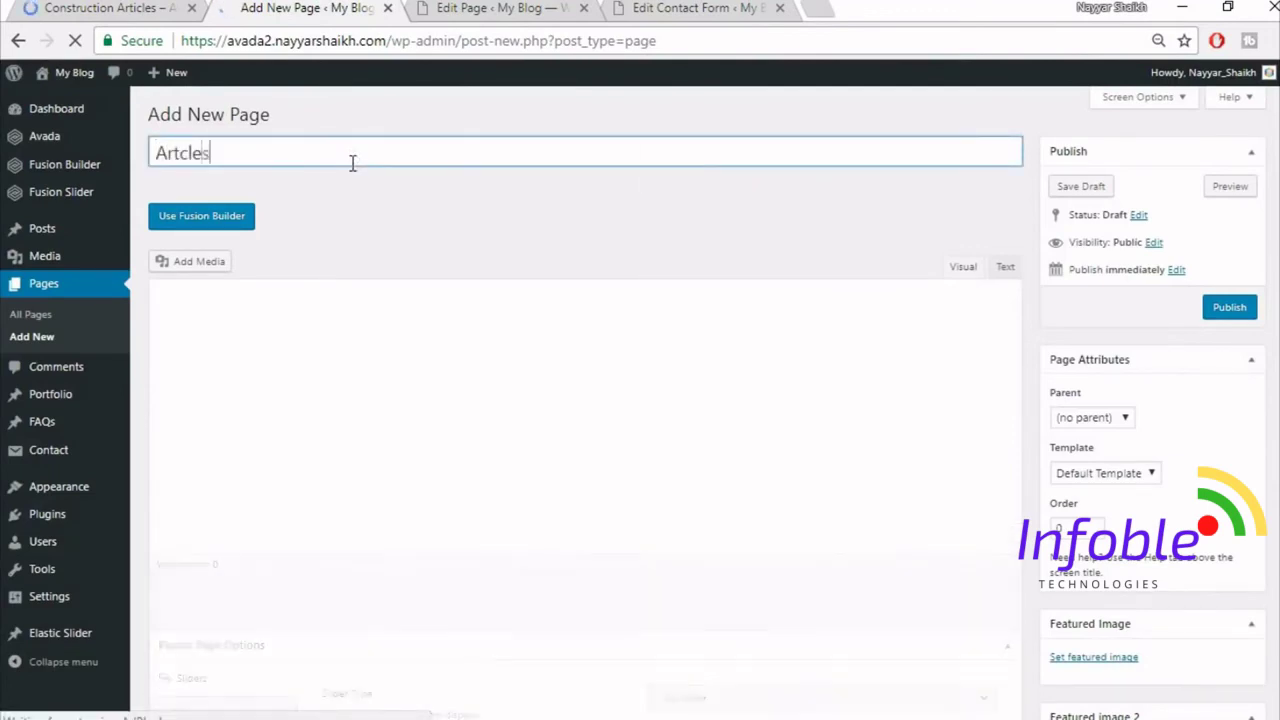
pyautogui.click(130, 8)
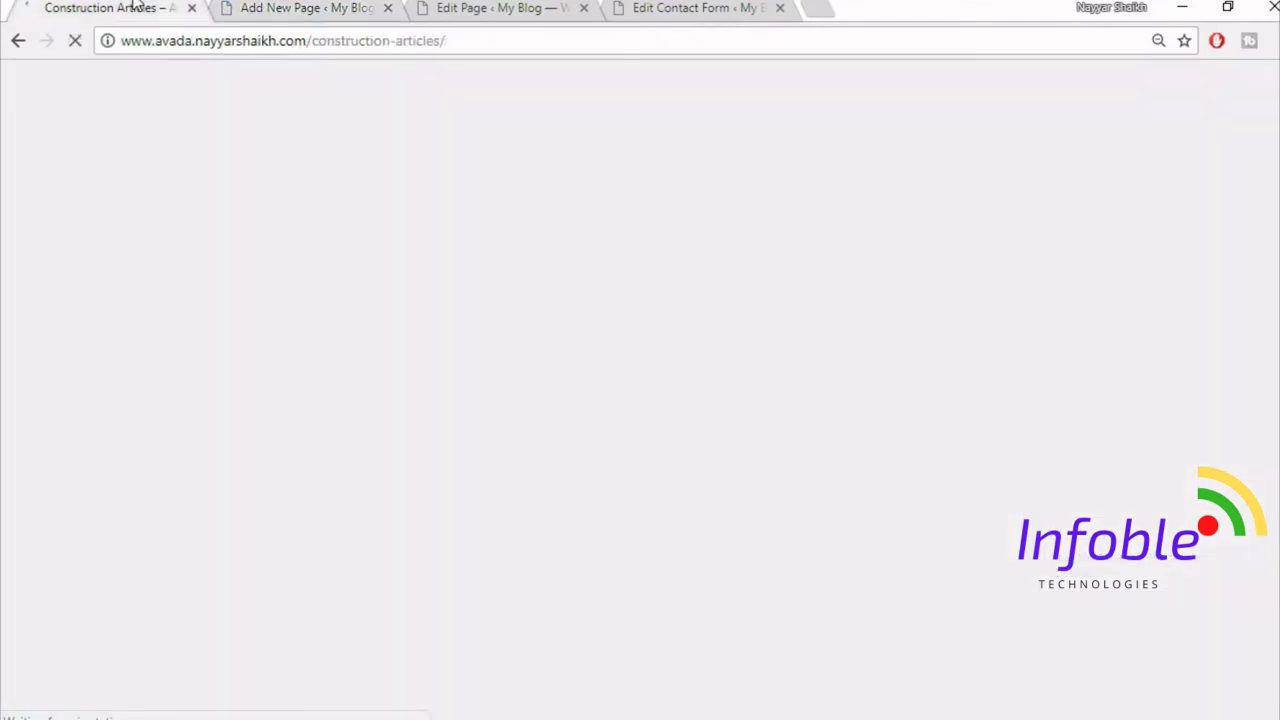
pyautogui.click(245, 7)
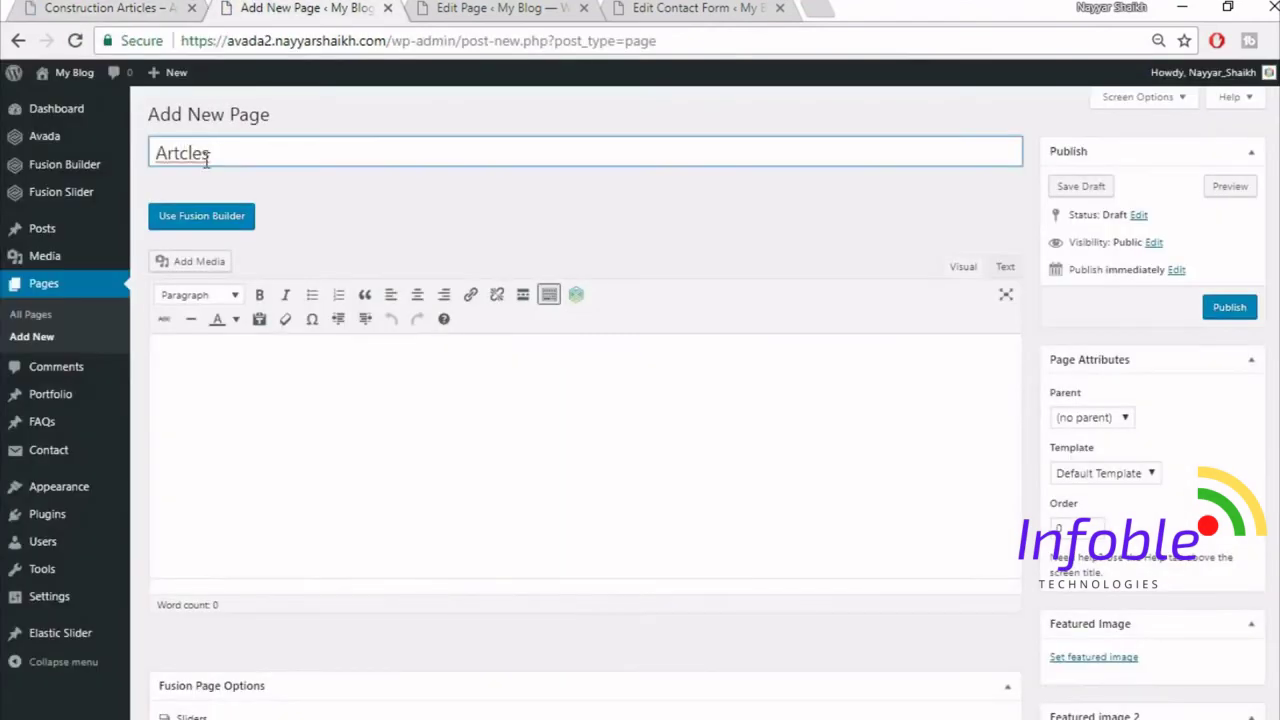
pyautogui.click(128, 8)
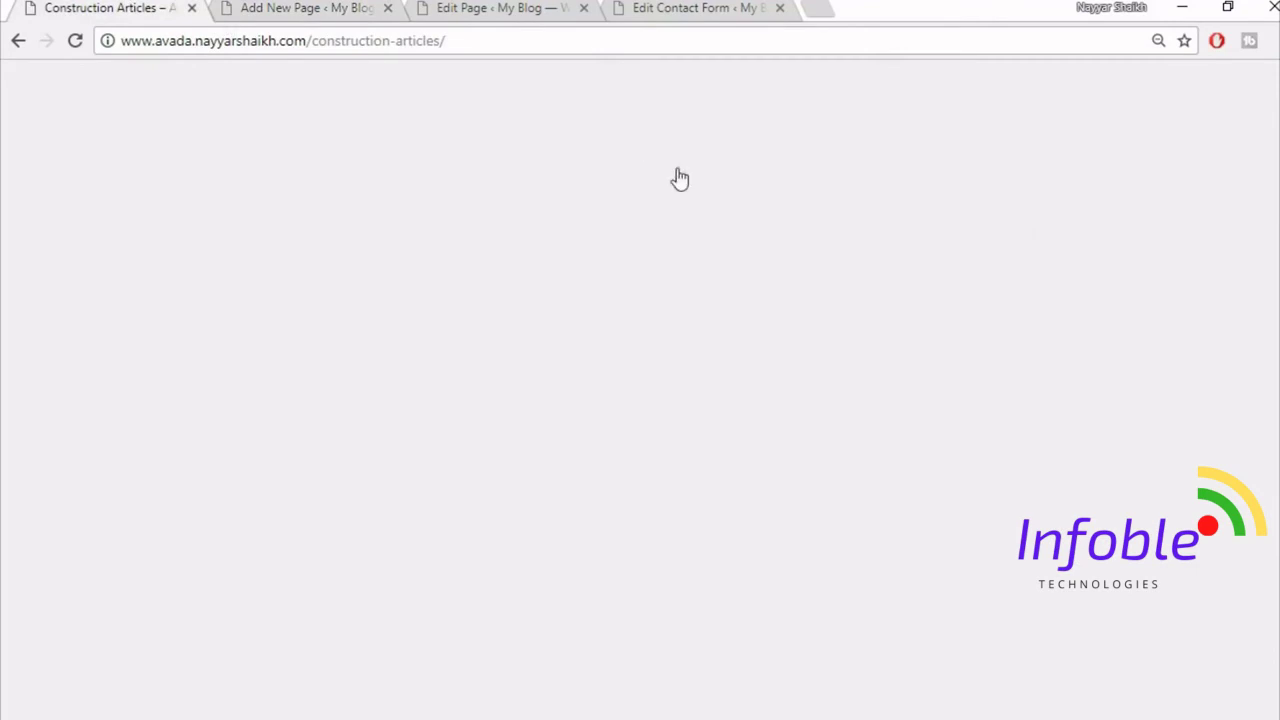
pyautogui.scroll(-5, 748, 337)
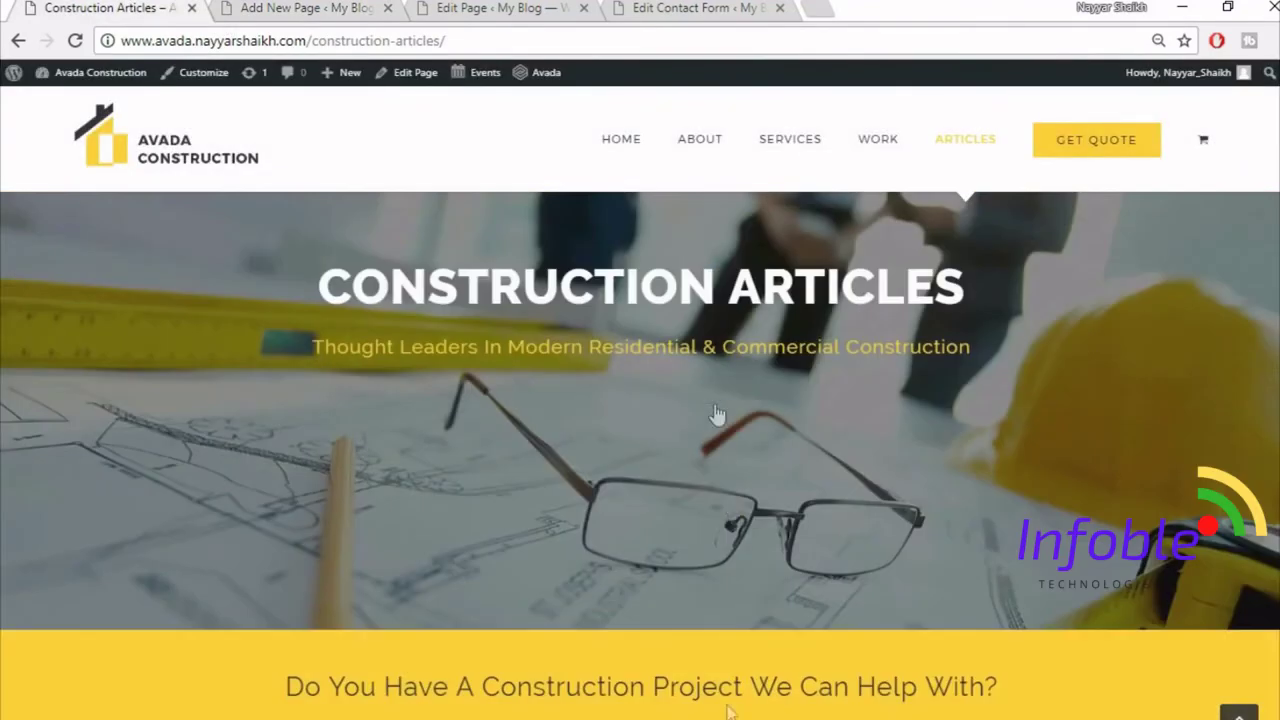
pyautogui.scroll(-6, 718, 558)
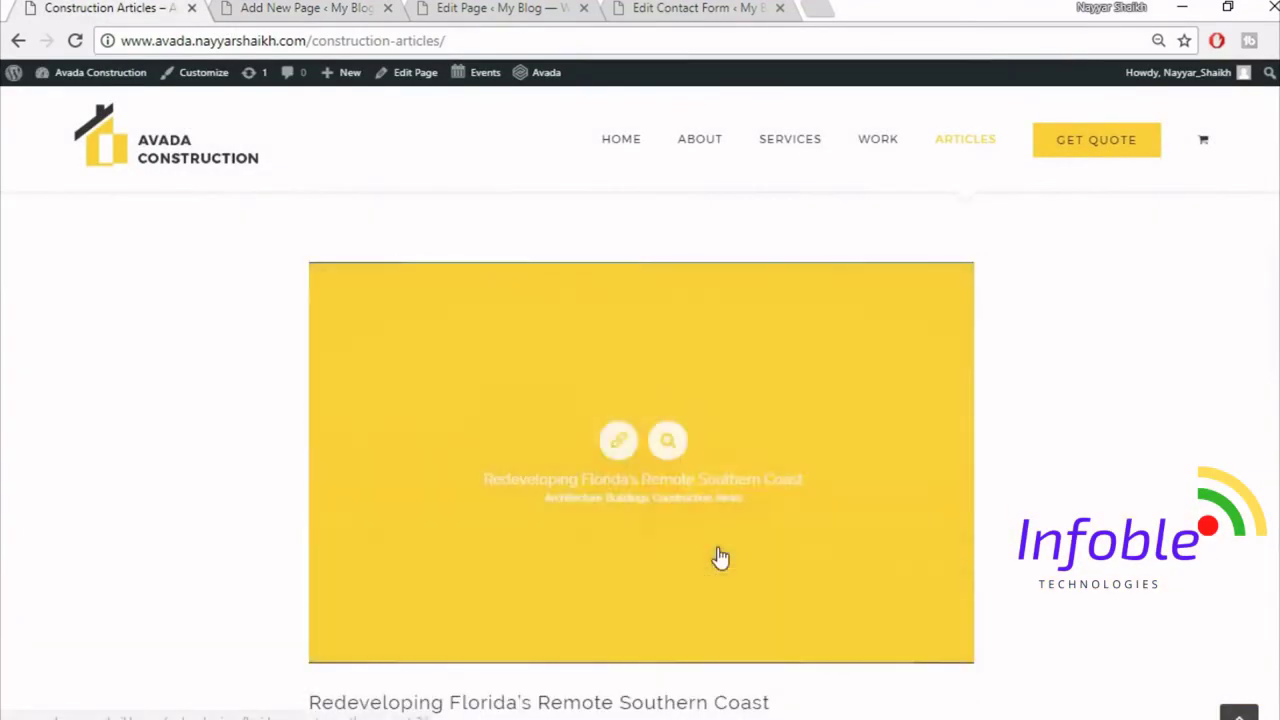
pyautogui.scroll(-3, 720, 558)
pyautogui.scroll(3, 669, 580)
pyautogui.click(283, 8)
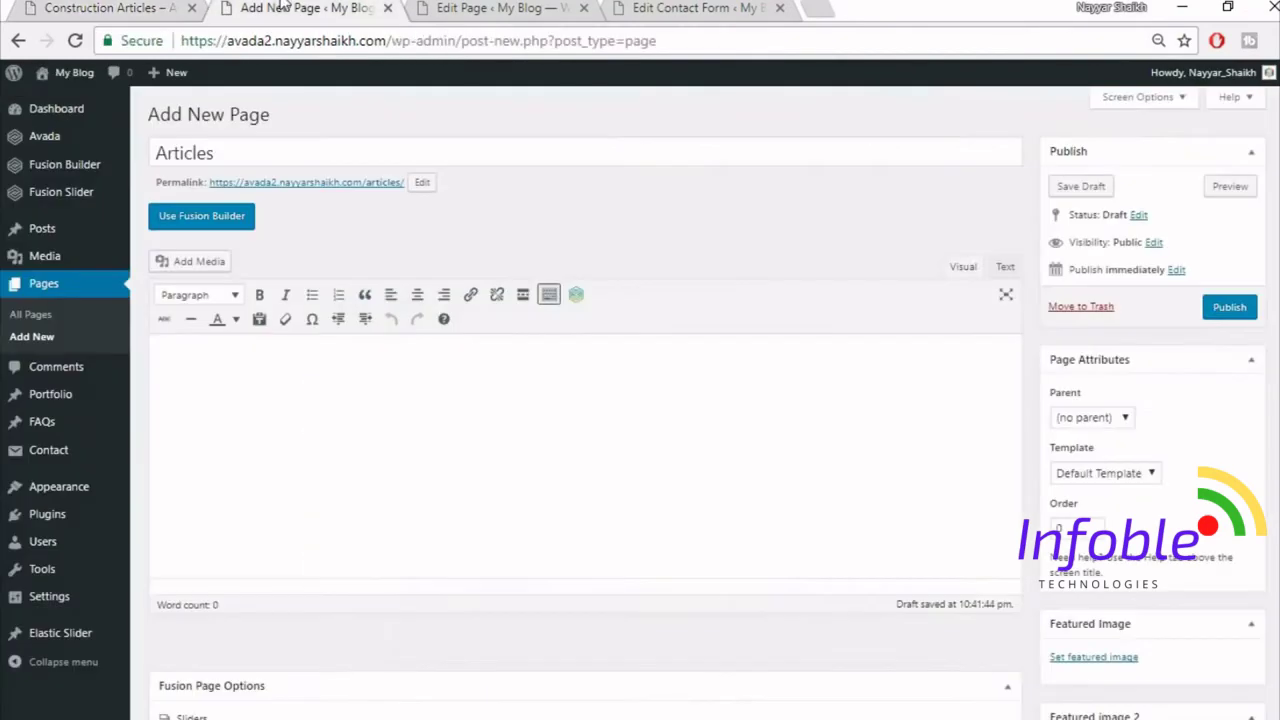
# - Give the Articles page the 100% Width template and the Fusion Slider 'Slider'
pyautogui.click(1127, 476)
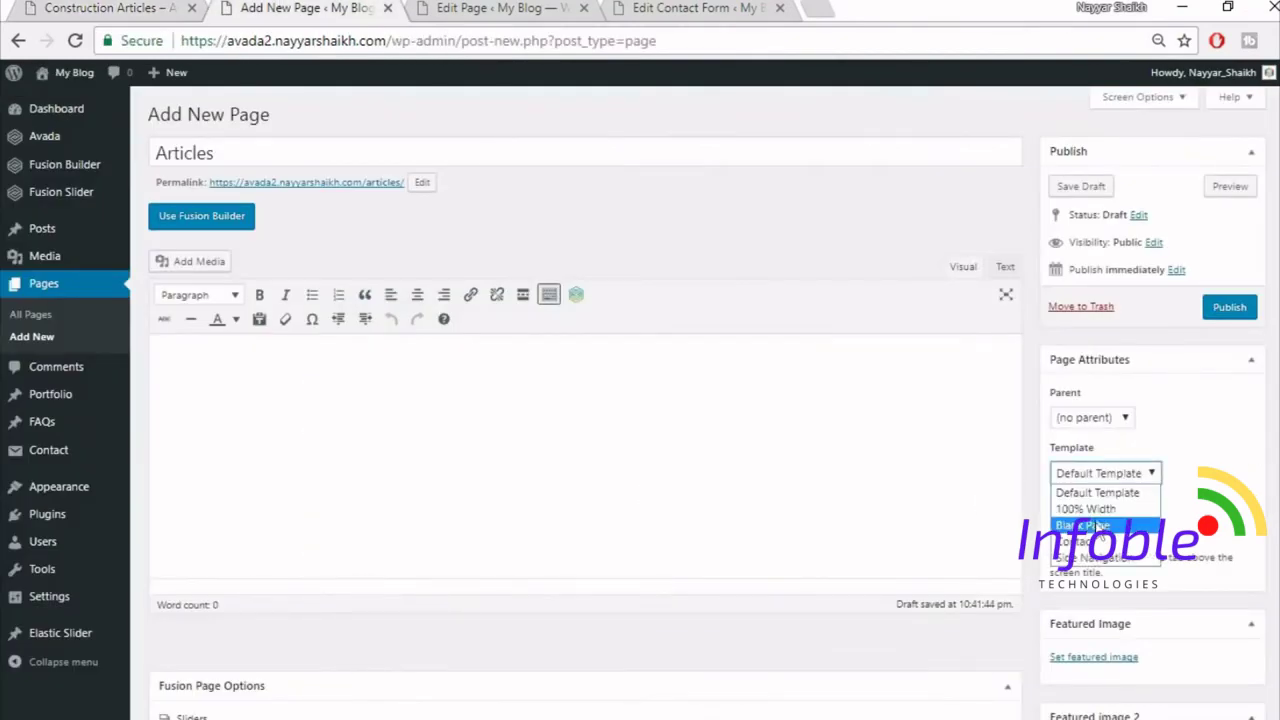
pyautogui.click(1085, 506)
pyautogui.scroll(-1, 1090, 500)
pyautogui.scroll(-4, 600, 389)
pyautogui.click(727, 354)
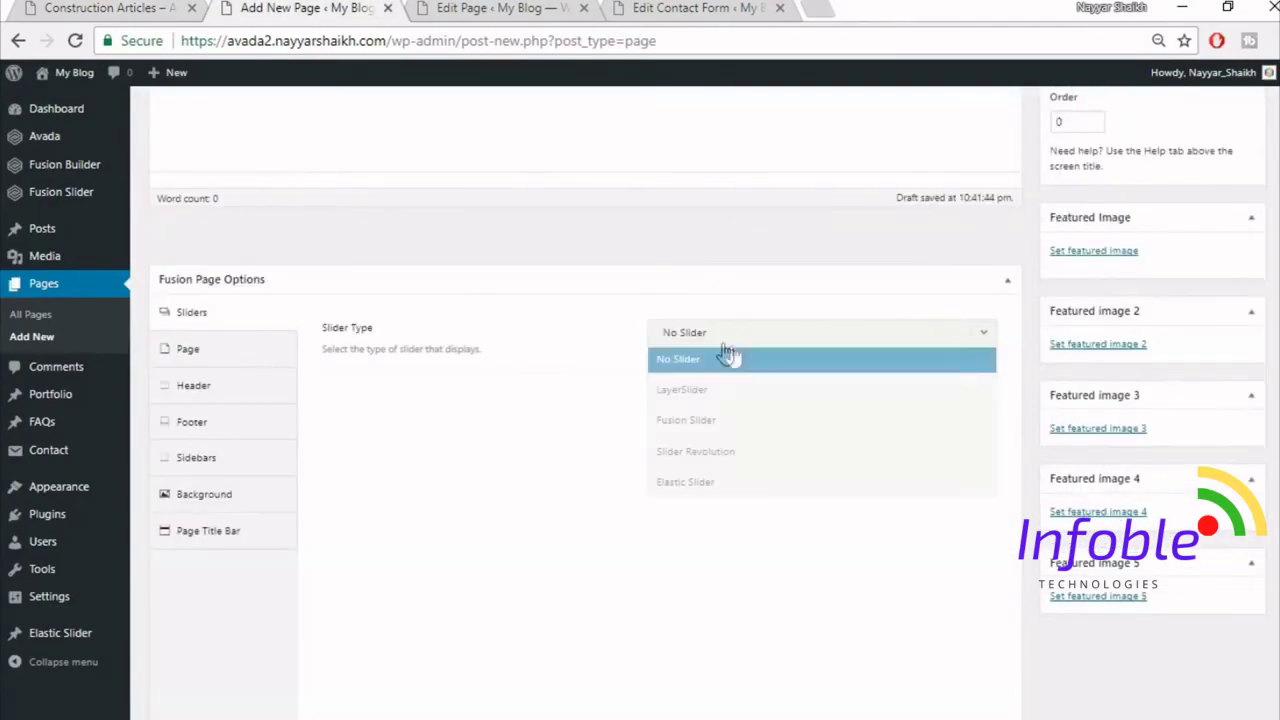
pyautogui.click(757, 420)
pyautogui.click(753, 400)
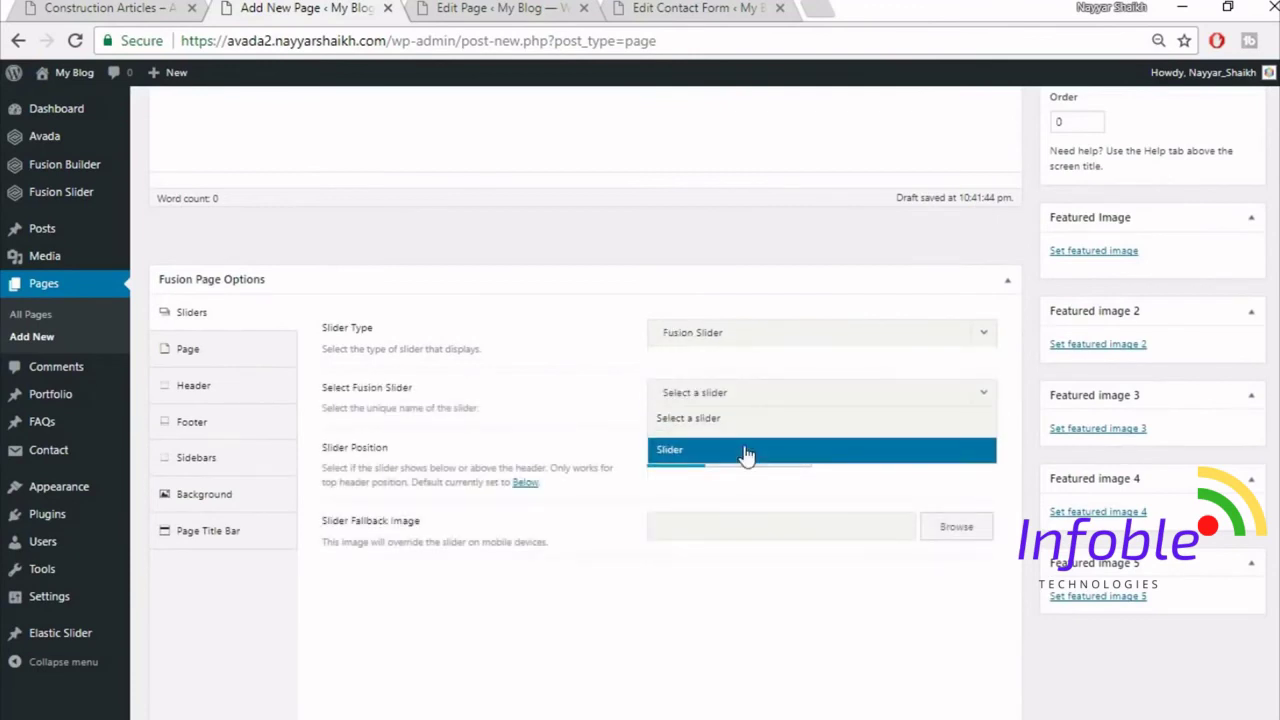
pyautogui.click(749, 451)
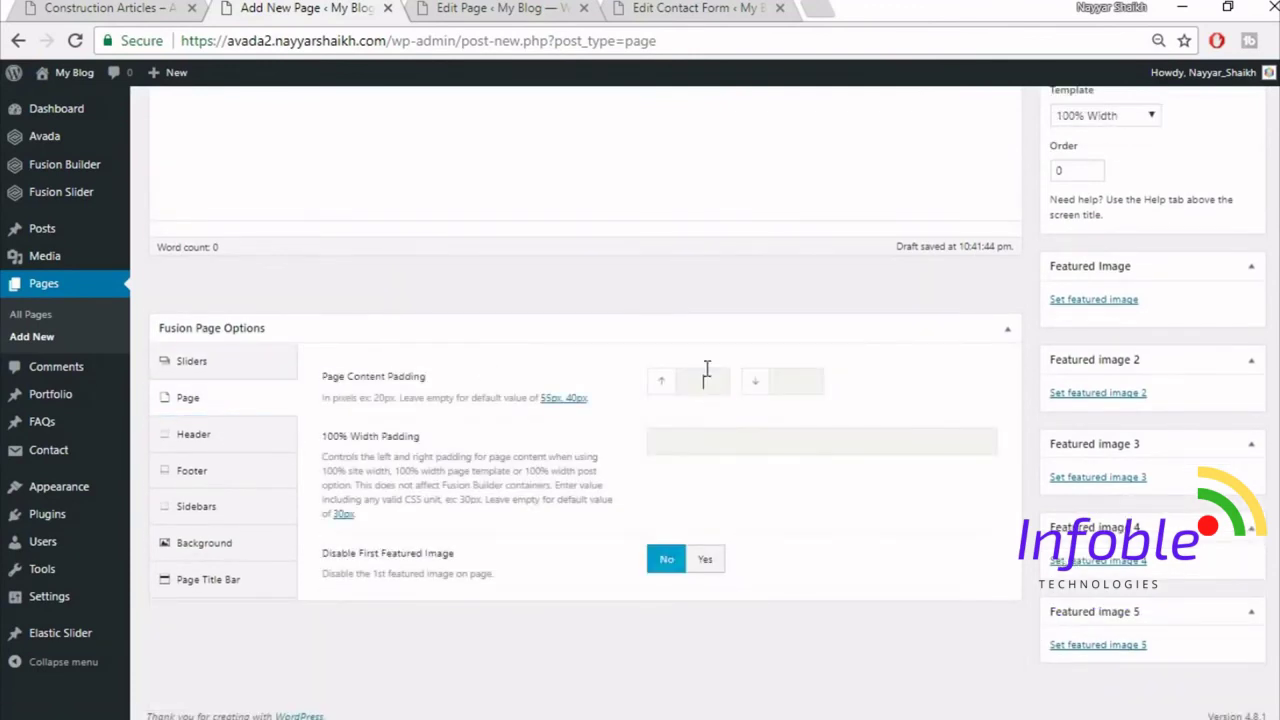
# - Set the page content padding to 0 and hide the page title bar
pyautogui.click(707, 369)
pyautogui.write('0')
pyautogui.press('Tab')
pyautogui.write('0')
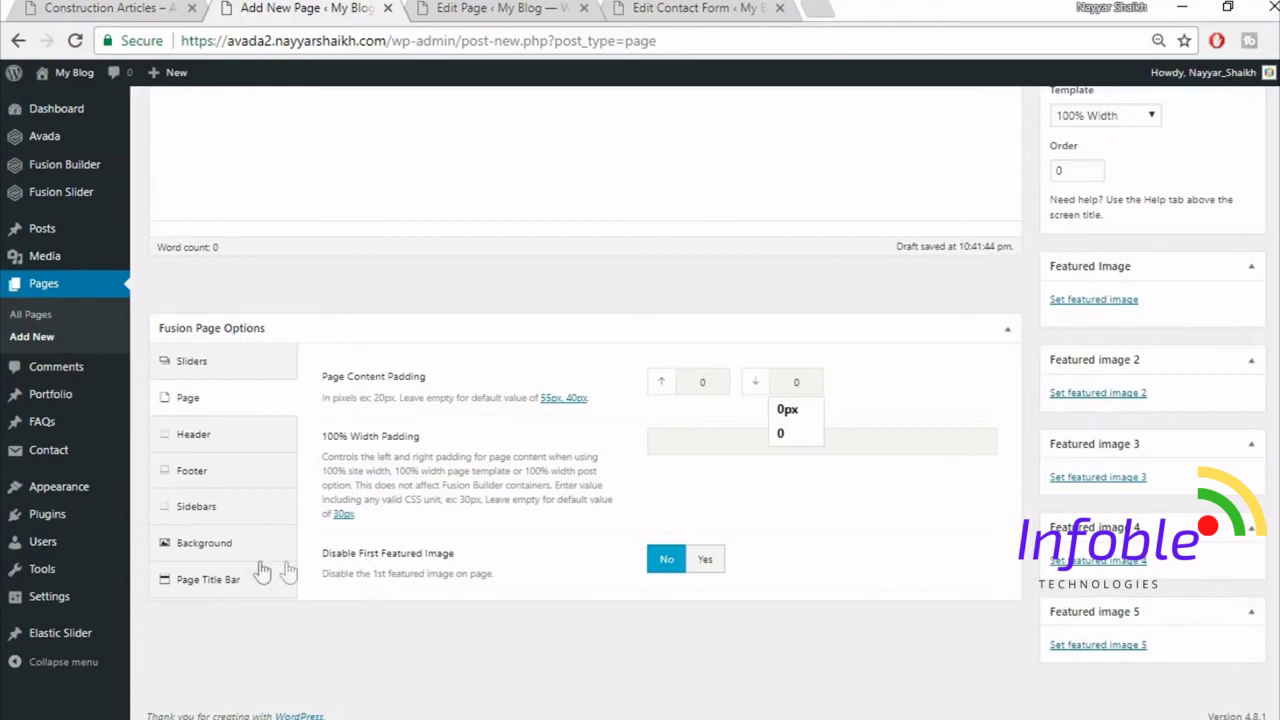
pyautogui.click(208, 579)
pyautogui.scroll(-1, 470, 450)
pyautogui.click(729, 334)
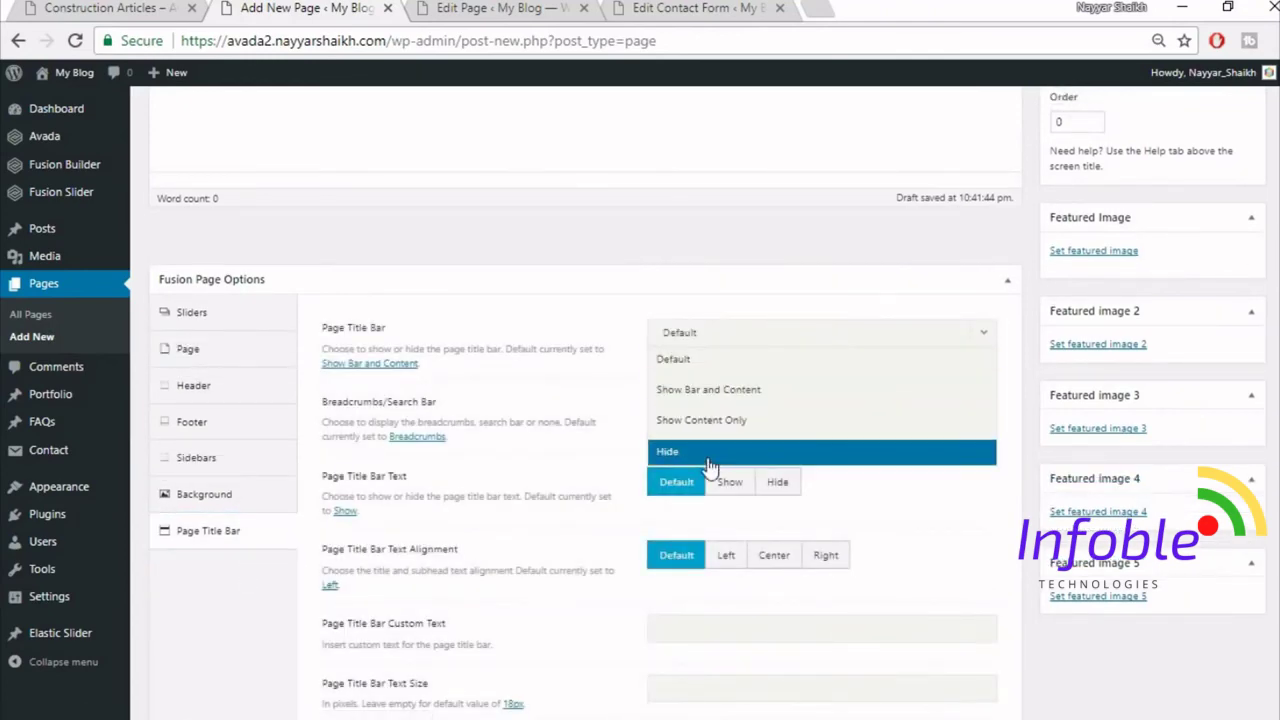
pyautogui.click(708, 452)
pyautogui.scroll(4, 544, 600)
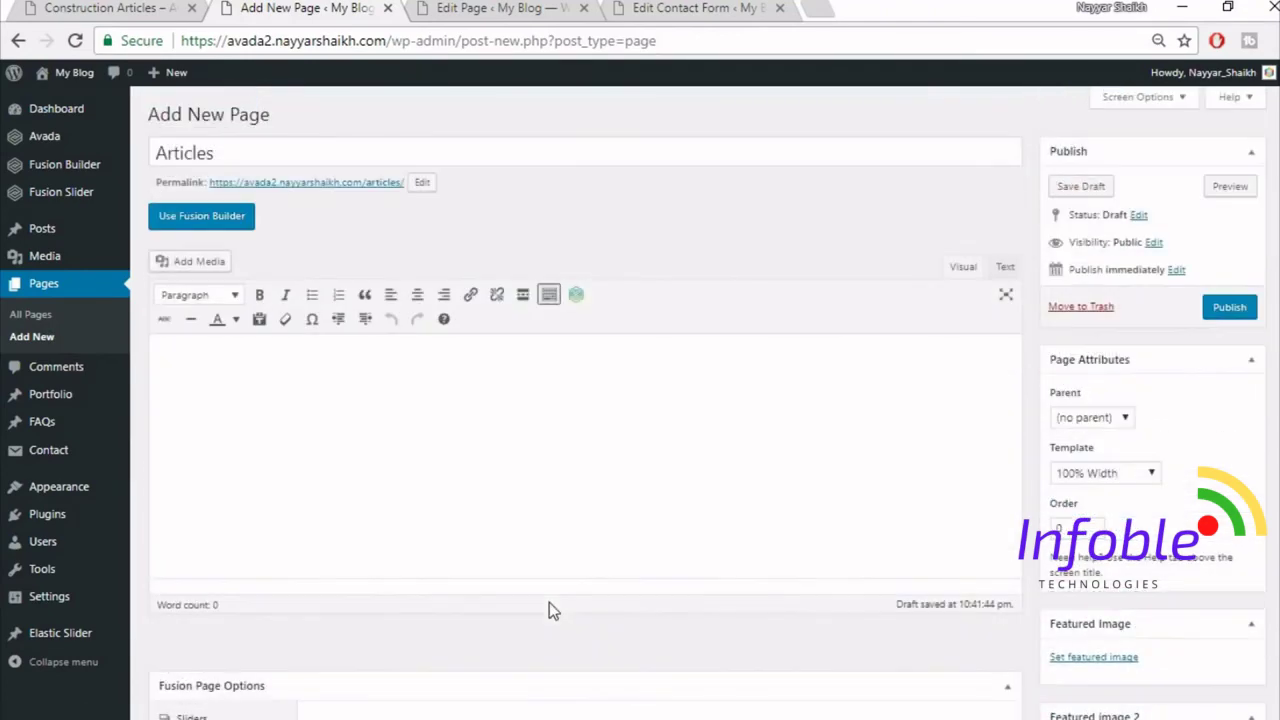
# - Switch the Articles page to Fusion Builder and insert the saved Top1 container
pyautogui.click(203, 214)
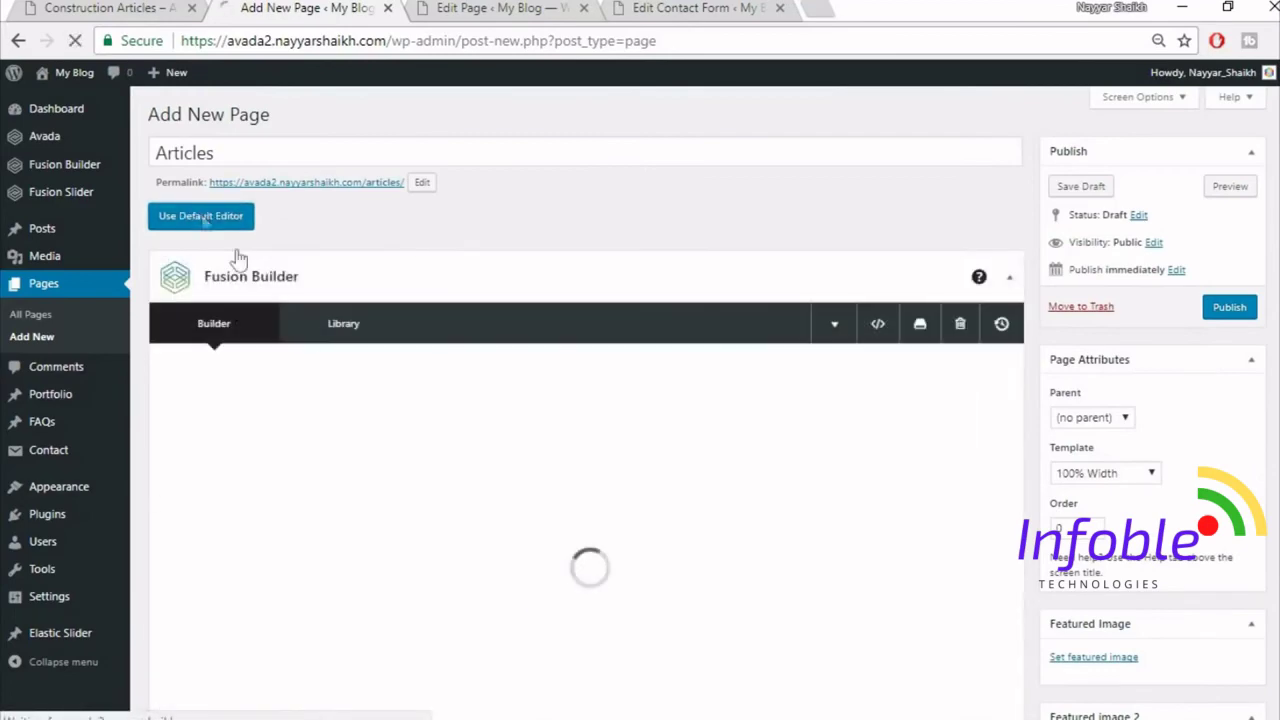
pyautogui.click(533, 514)
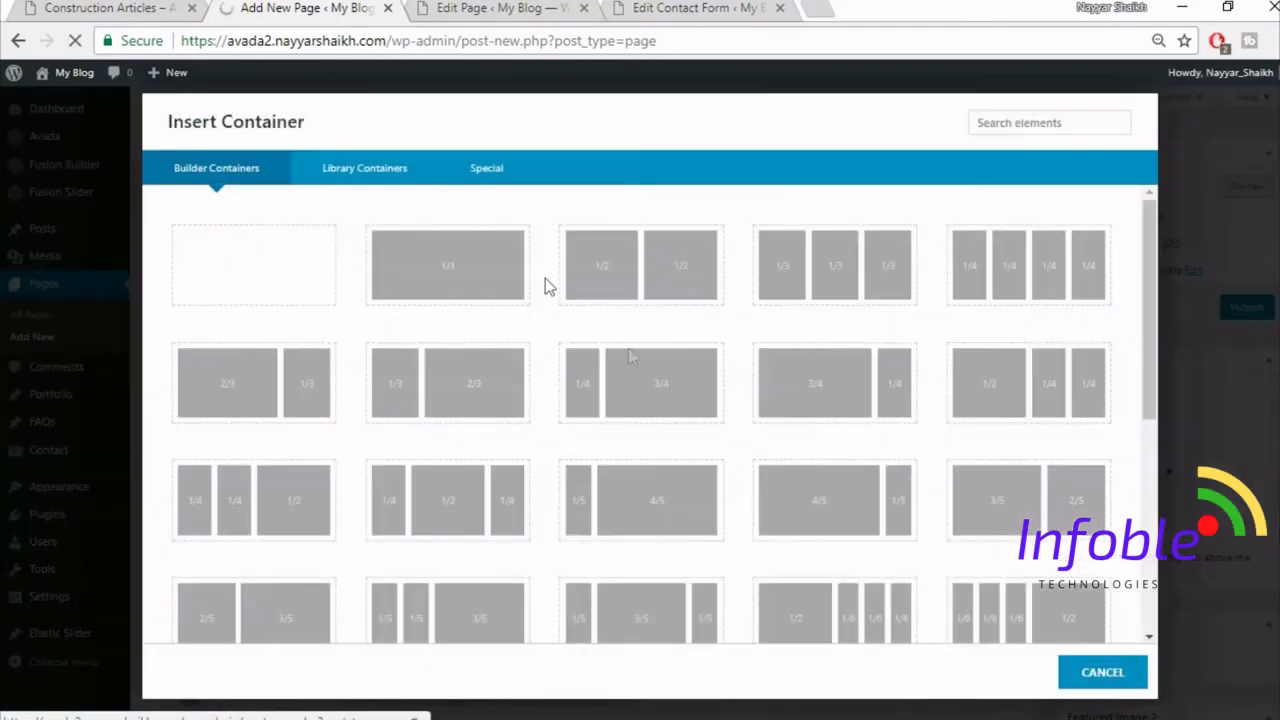
pyautogui.click(393, 190)
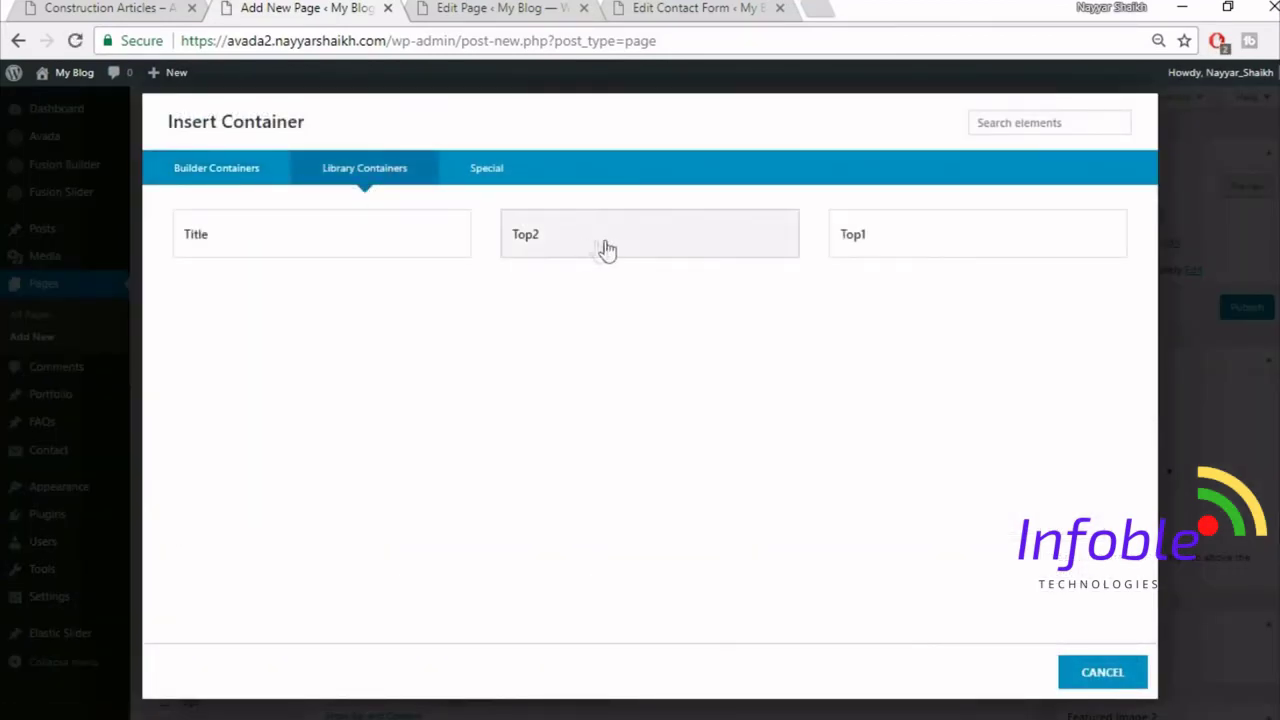
pyautogui.click(949, 264)
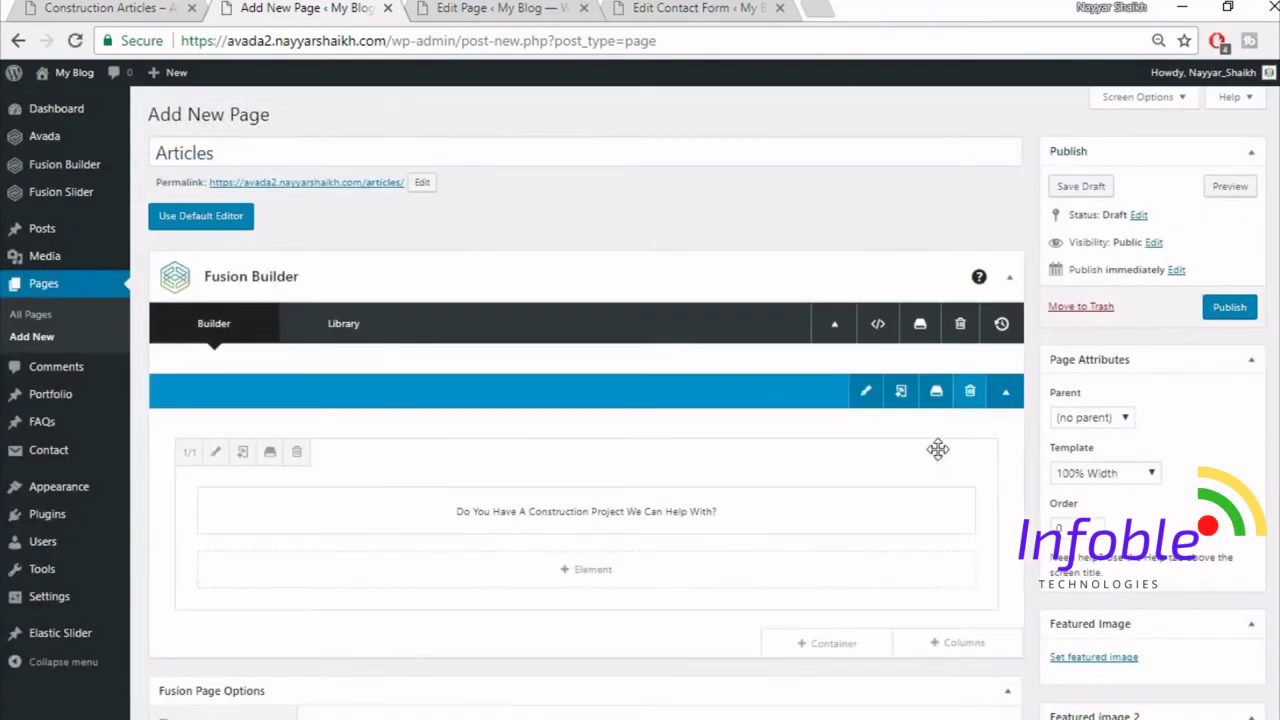
pyautogui.scroll(-2, 937, 449)
# - Insert the saved Top2 container, then add a one-column container below it
pyautogui.click(840, 440)
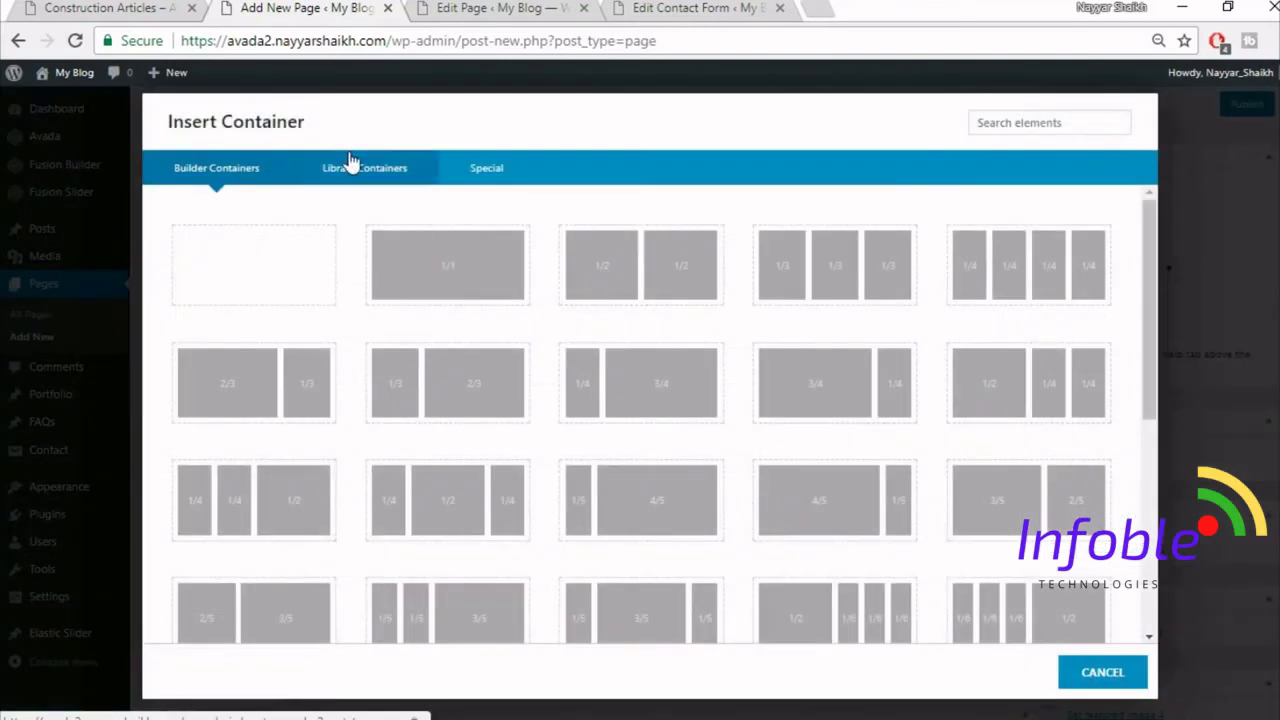
pyautogui.click(352, 165)
pyautogui.click(612, 247)
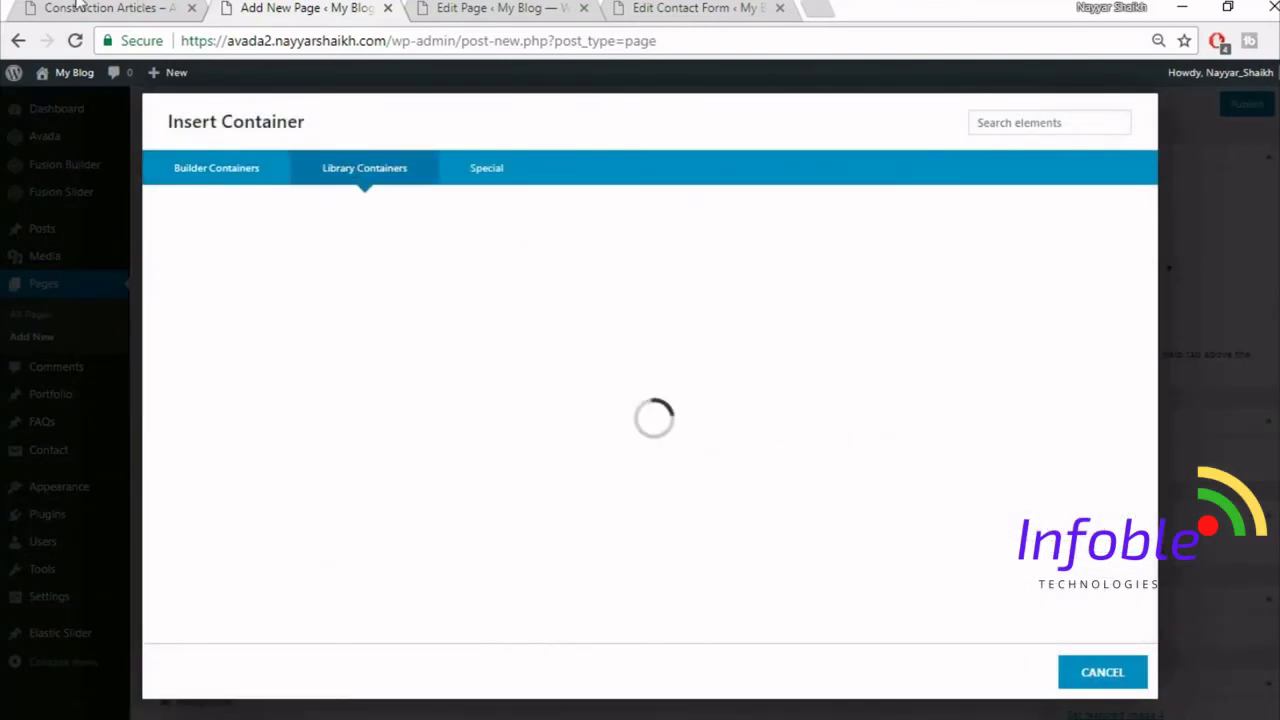
pyautogui.click(160, 9)
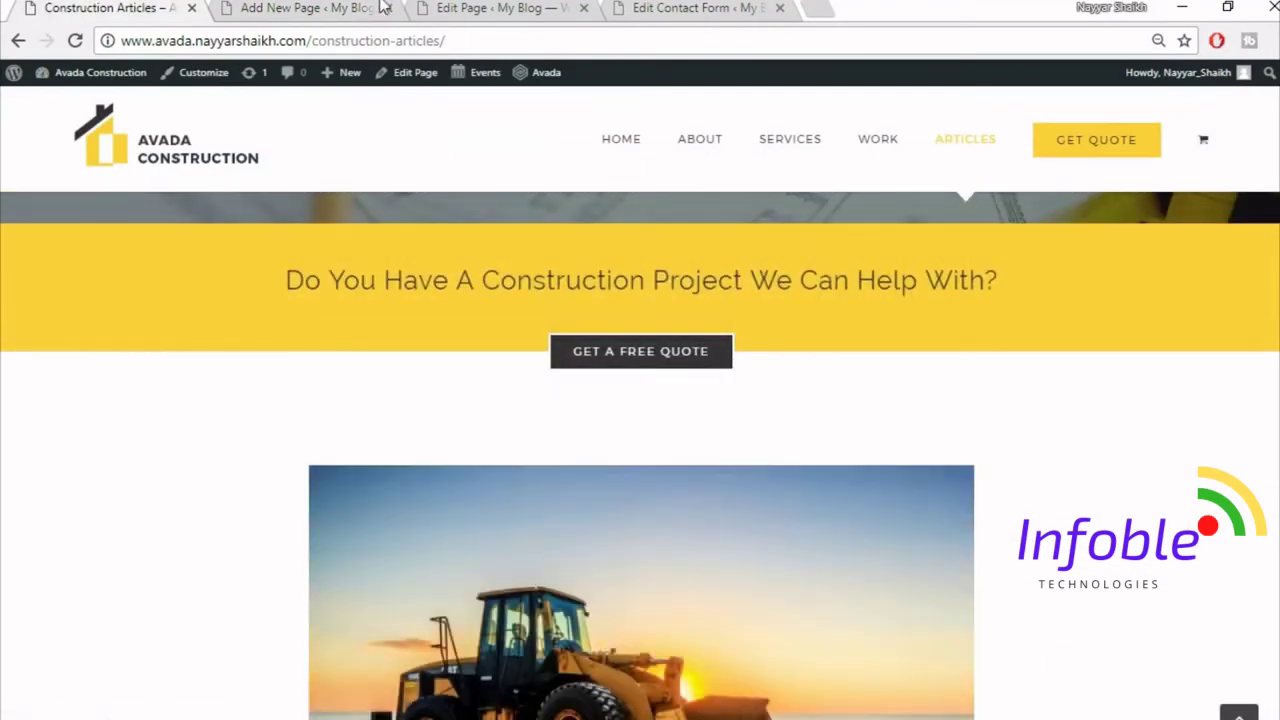
pyautogui.click(383, 6)
pyautogui.scroll(-4, 669, 334)
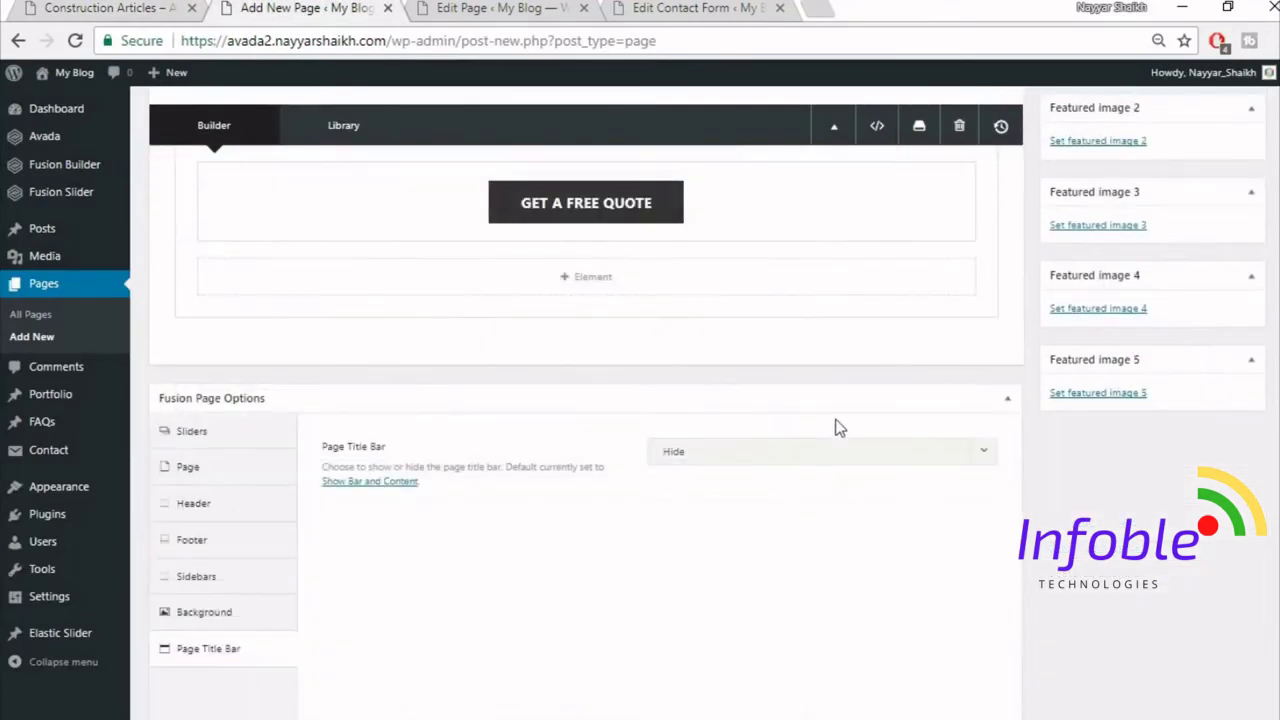
pyautogui.click(830, 351)
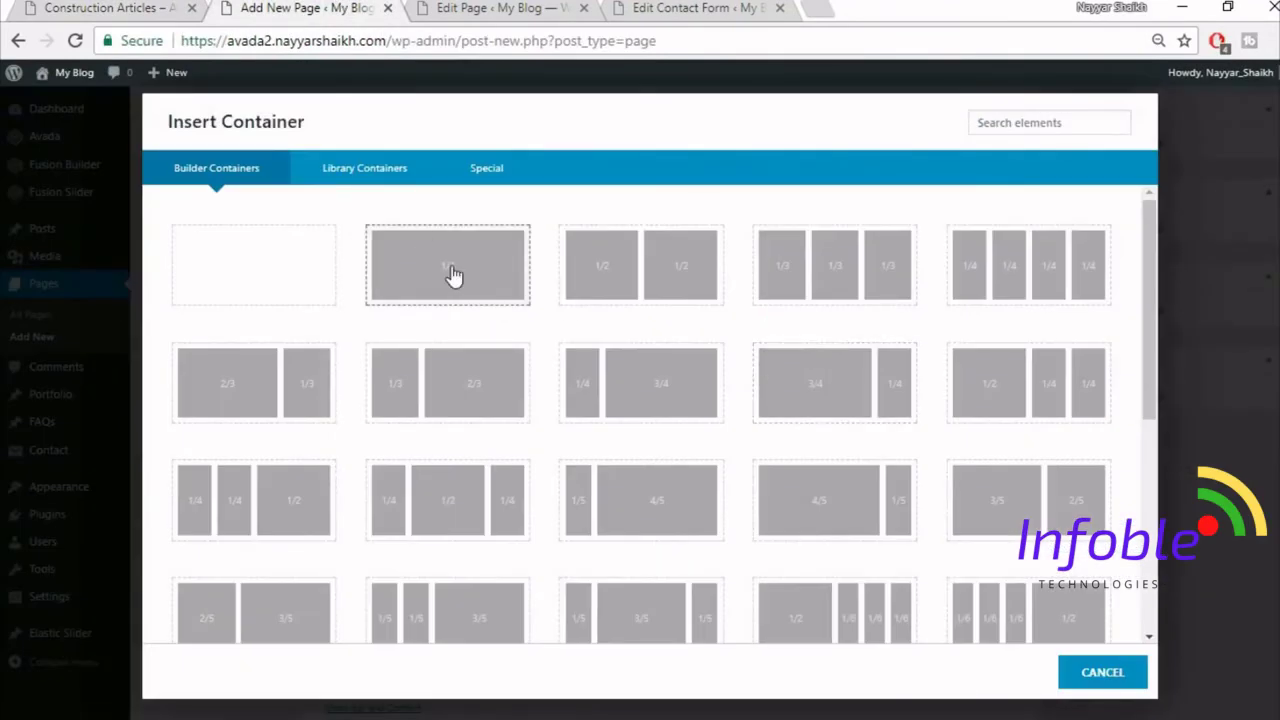
pyautogui.click(451, 277)
# - Add a Blog element to the new column and keep its layout at Large, checking the demo Articles page
pyautogui.click(582, 500)
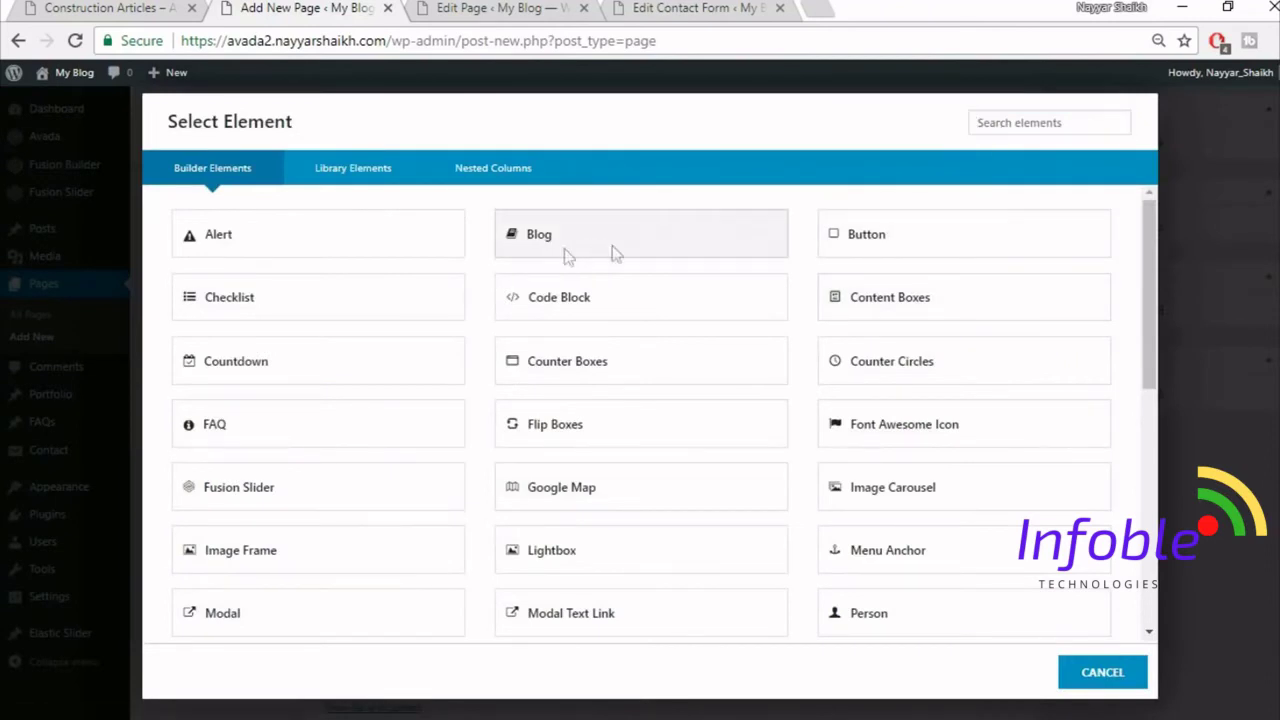
pyautogui.click(606, 253)
pyautogui.click(724, 222)
pyautogui.click(723, 222)
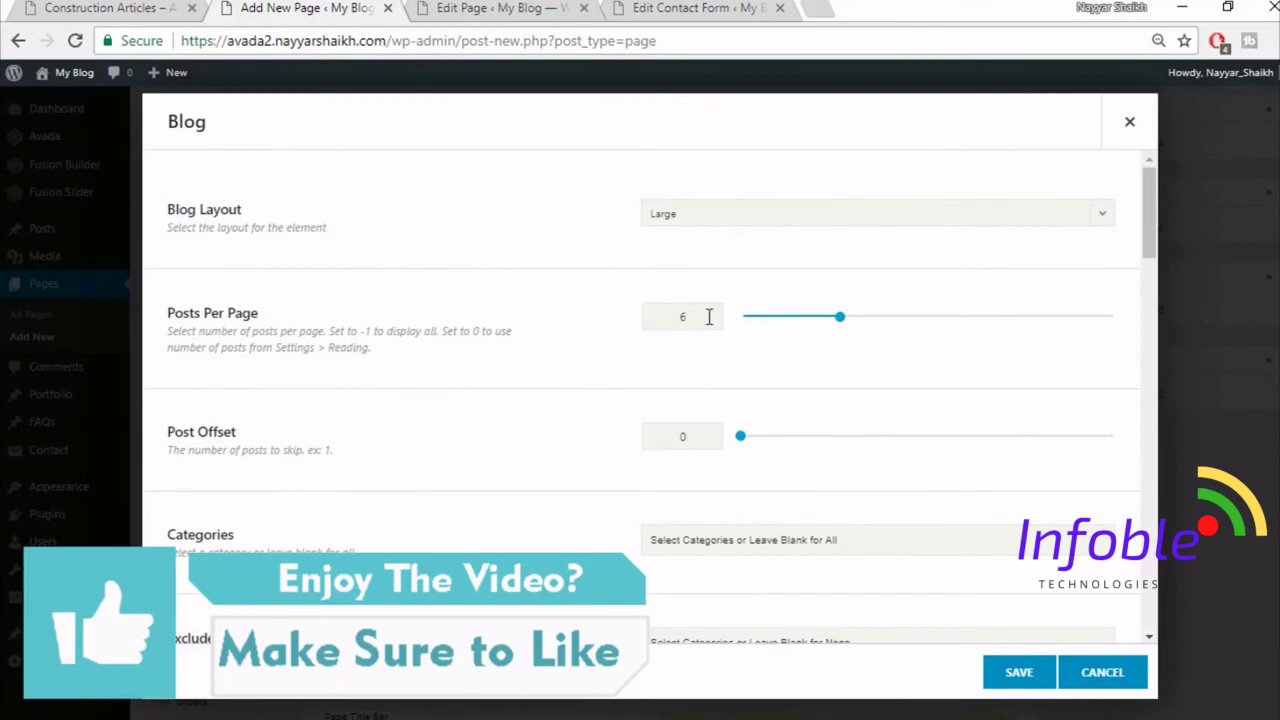
pyautogui.scroll(-3, 683, 450)
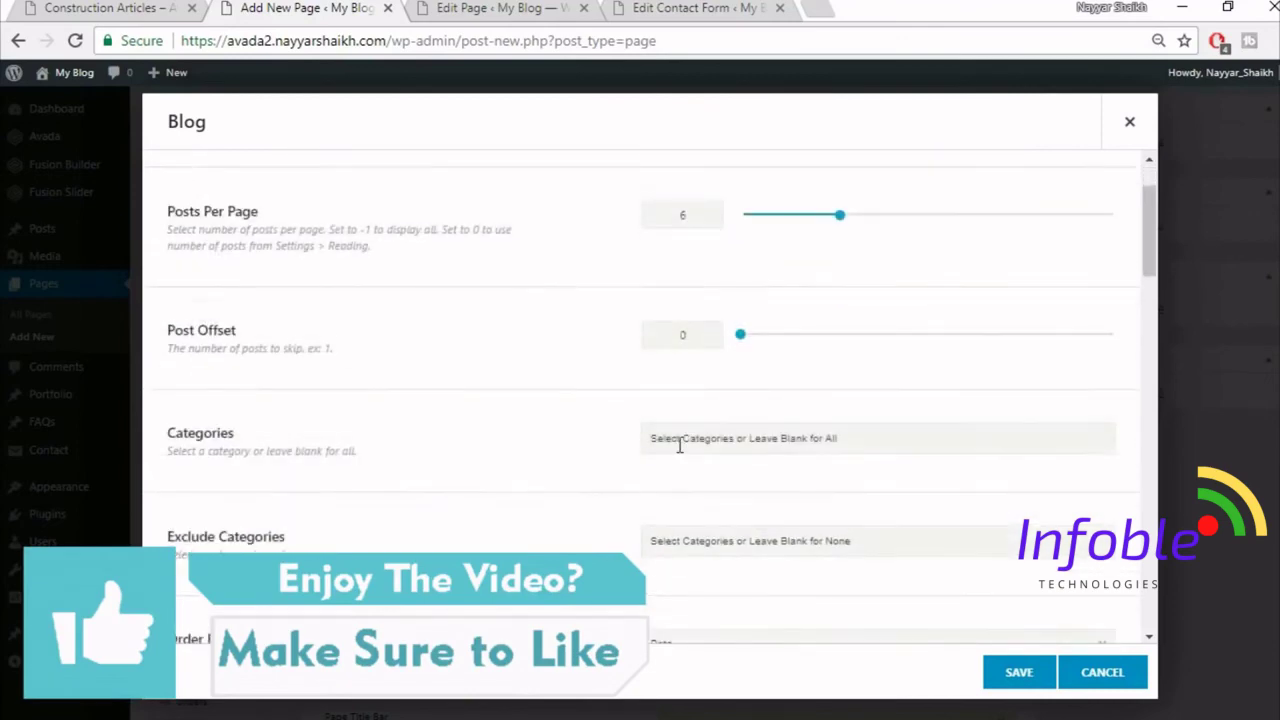
pyautogui.scroll(-1, 678, 450)
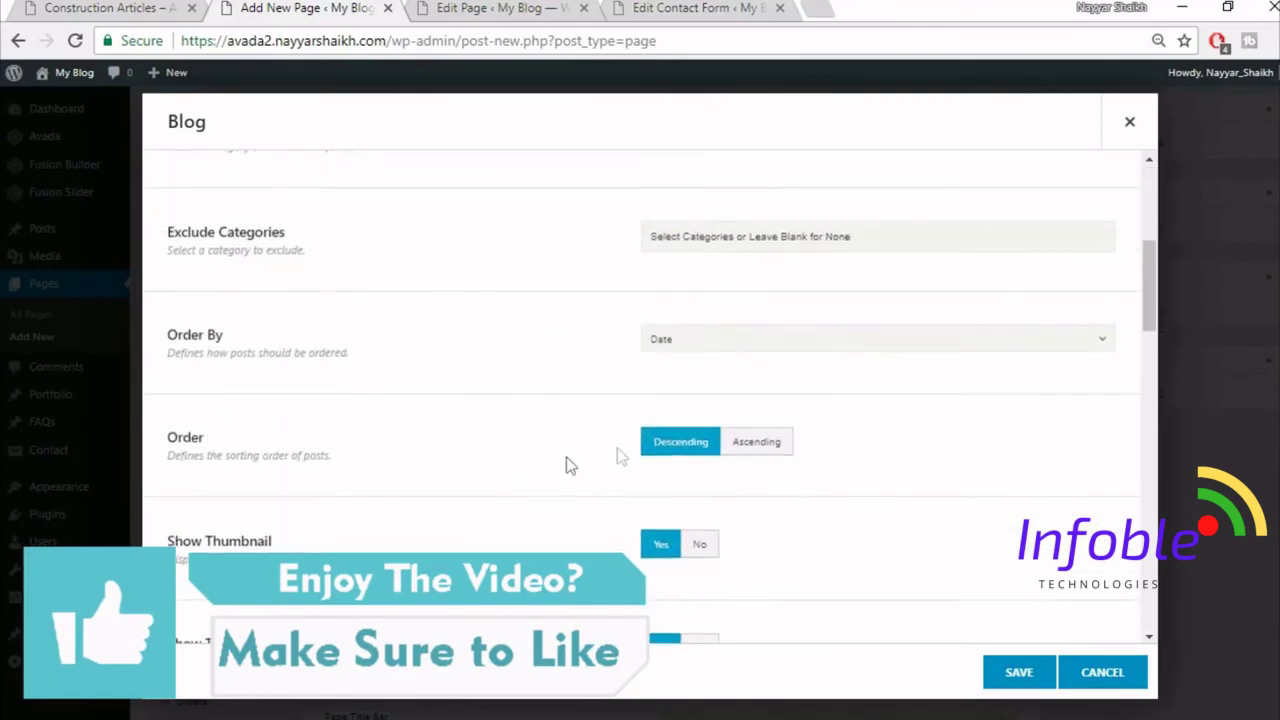
pyautogui.scroll(-2, 1034, 449)
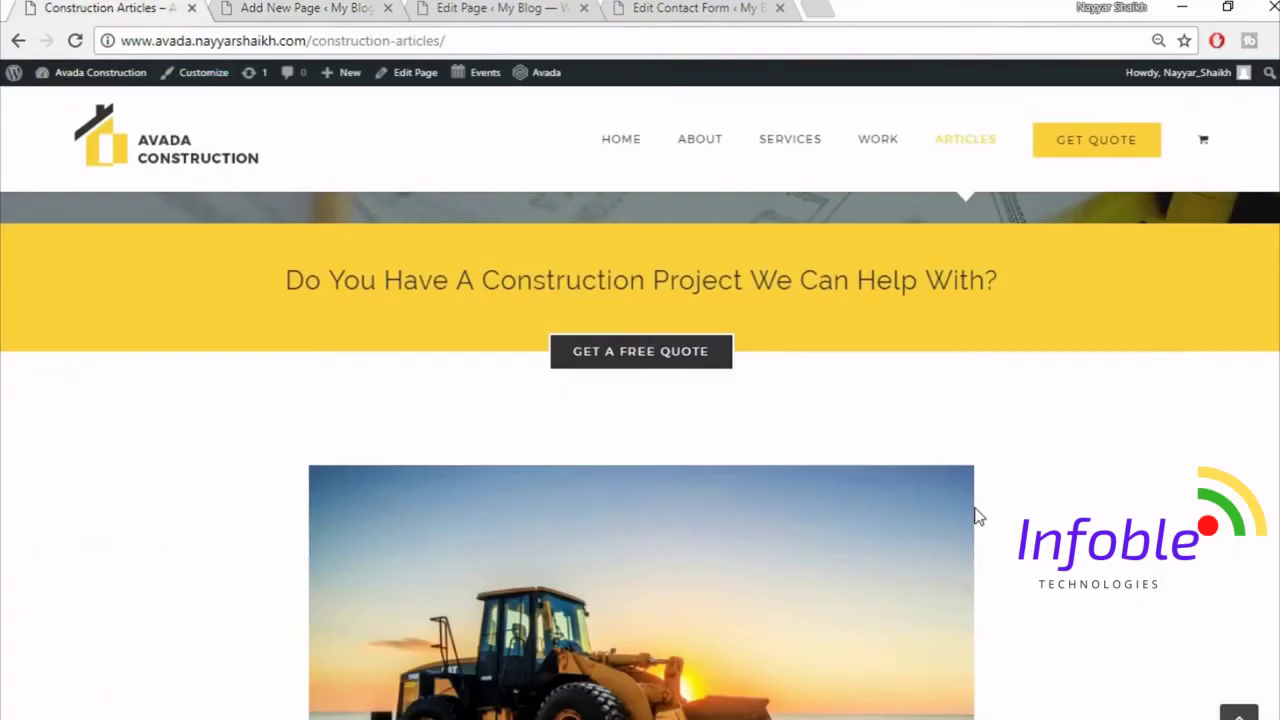
pyautogui.scroll(-4, 978, 516)
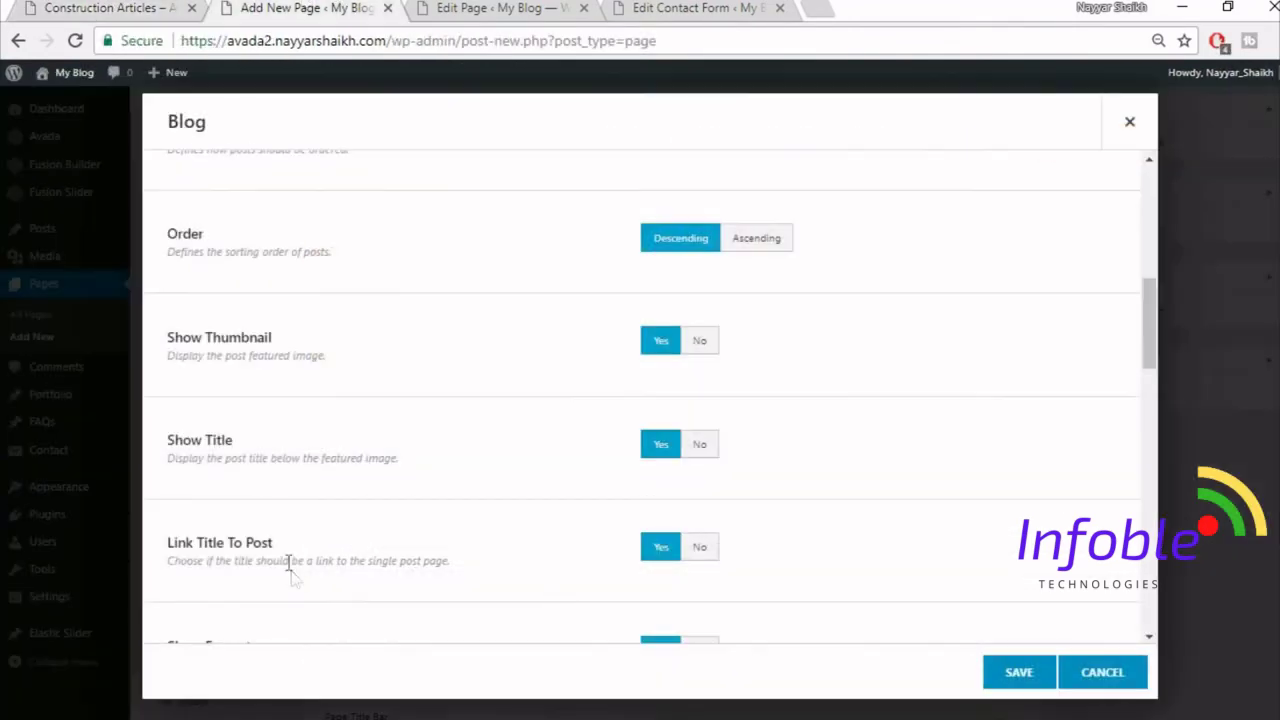
pyautogui.click(6, 7)
pyautogui.click(44, 6)
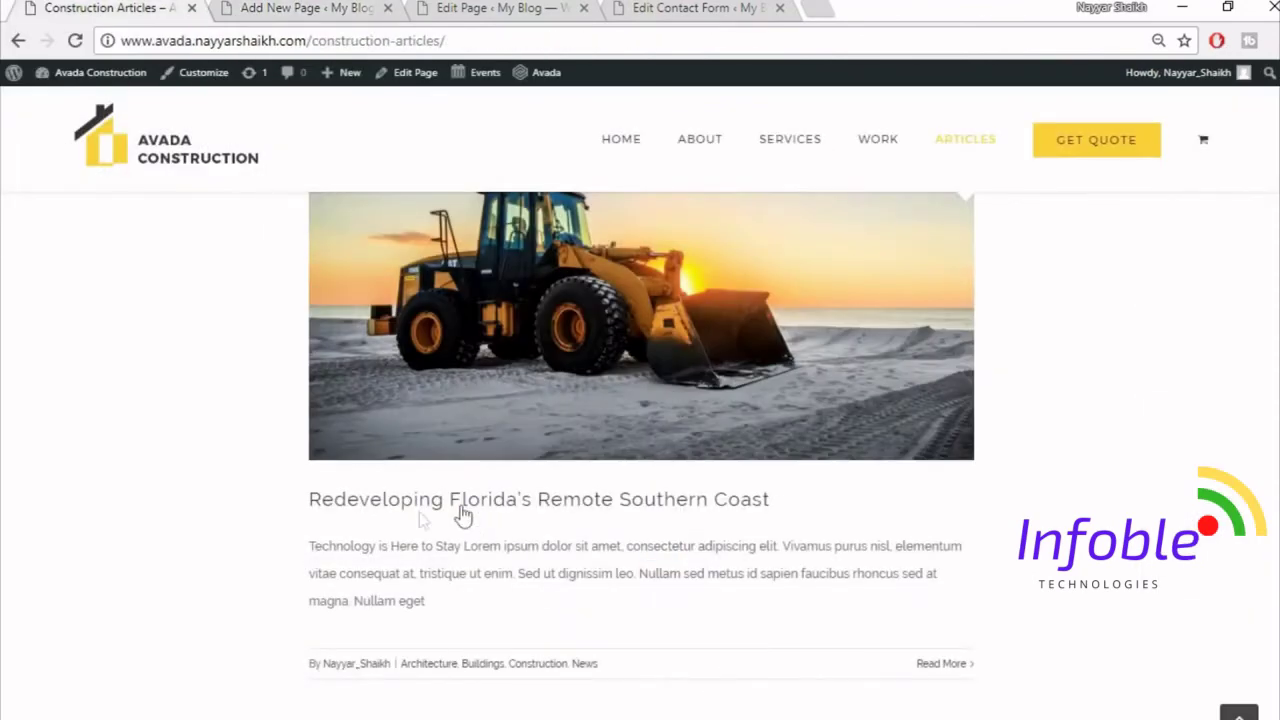
pyautogui.scroll(-2, 560, 408)
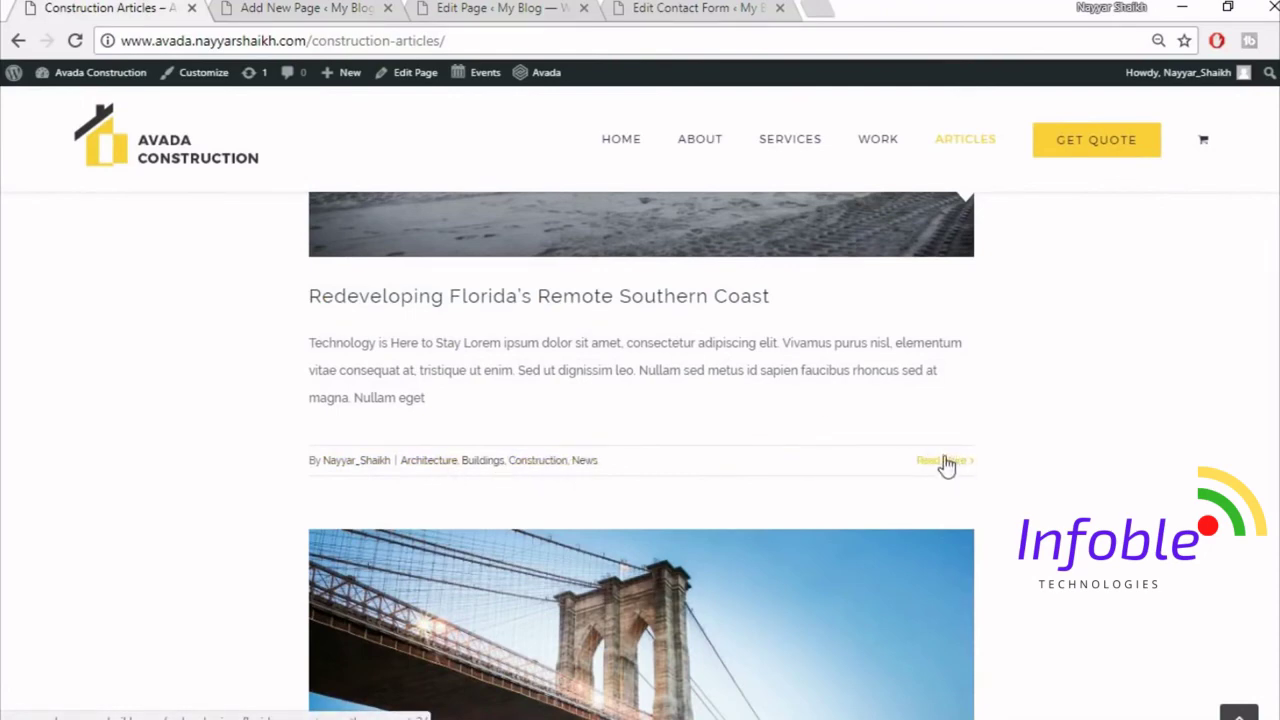
# - Hide the post author name, use 6 posts per page with Pagination, and save the Blog element
pyautogui.hotkey('ctrl', 'Tab')
pyautogui.scroll(-1, 683, 489)
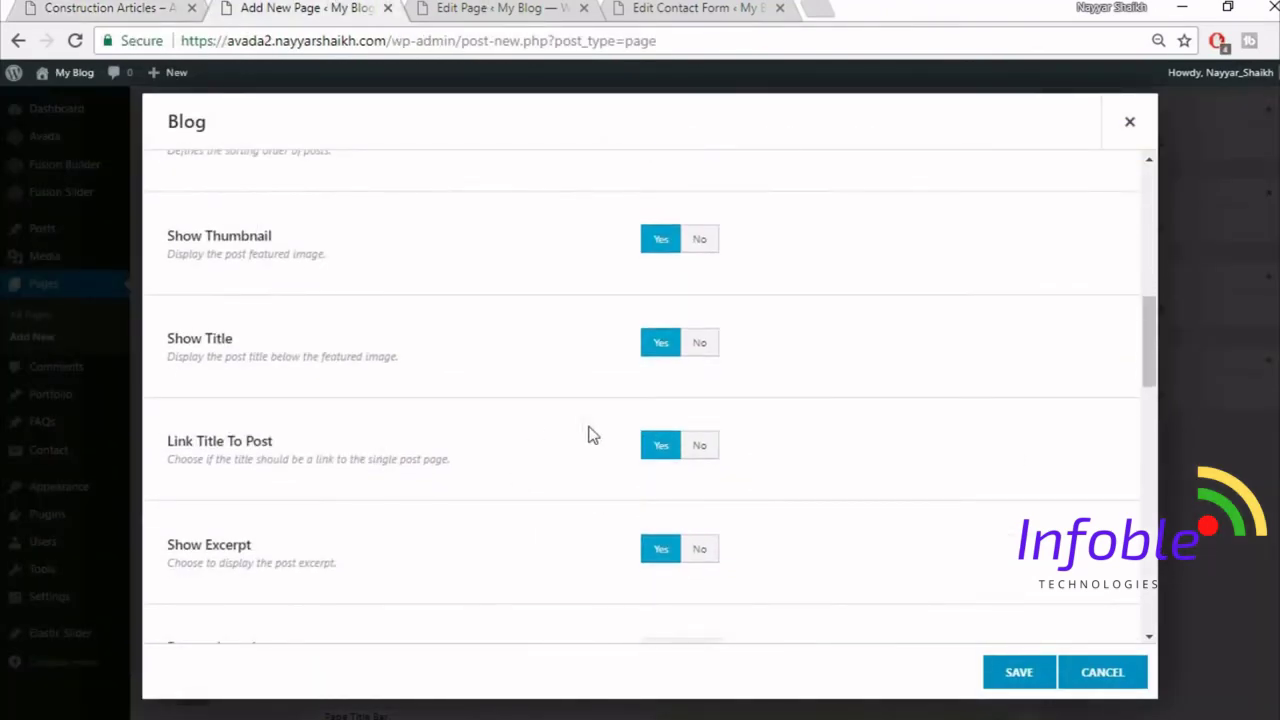
pyautogui.scroll(-3, 590, 435)
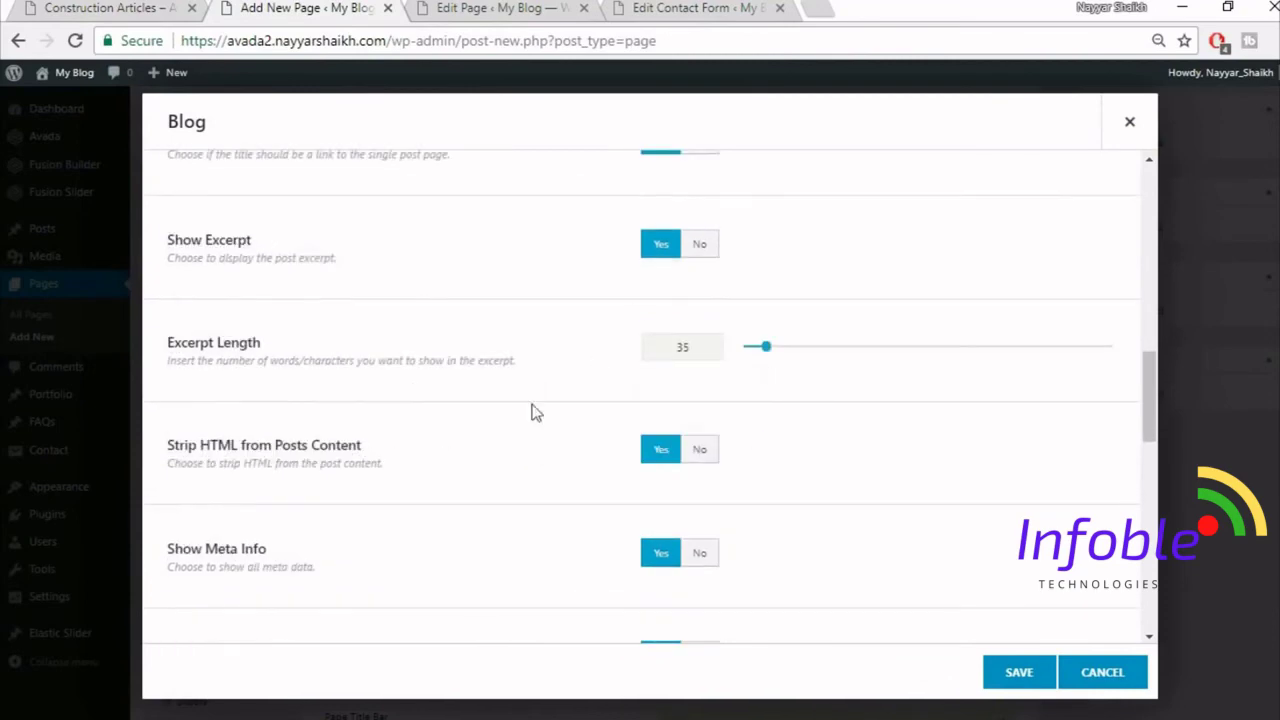
pyautogui.scroll(-2, 411, 426)
pyautogui.click(699, 462)
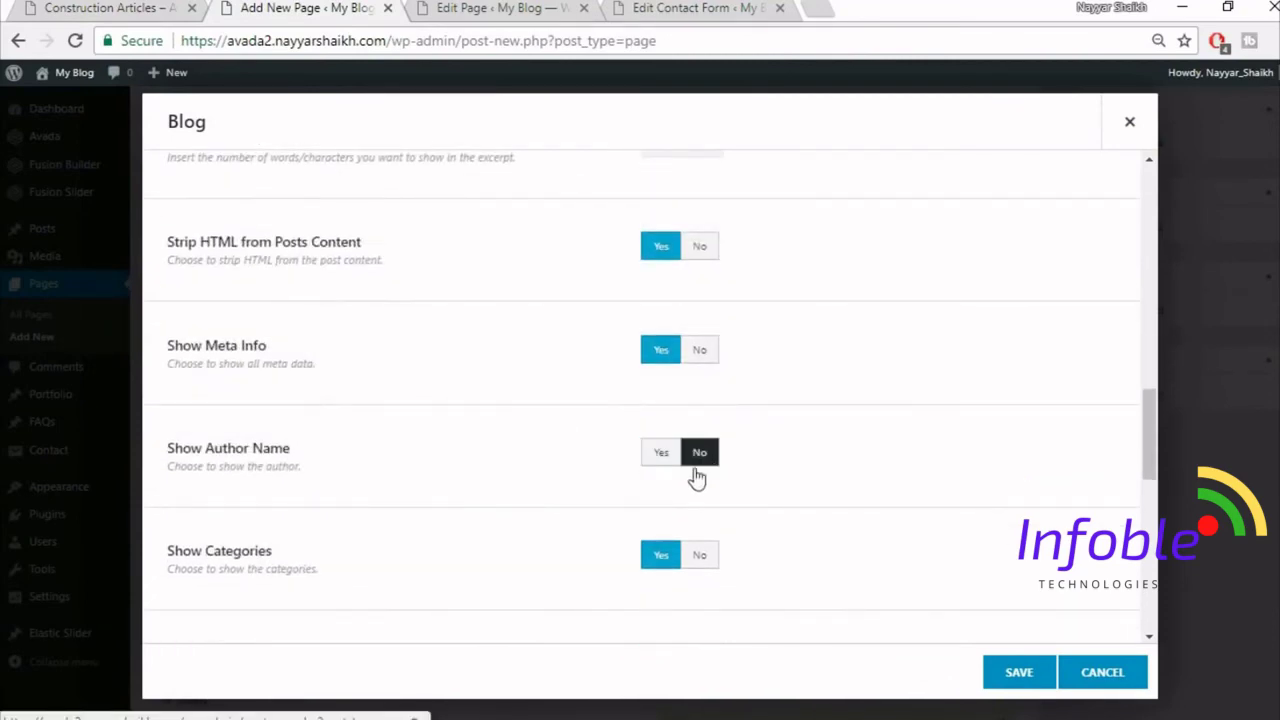
pyautogui.hotkey('ctrl', 'shift', 'Tab')
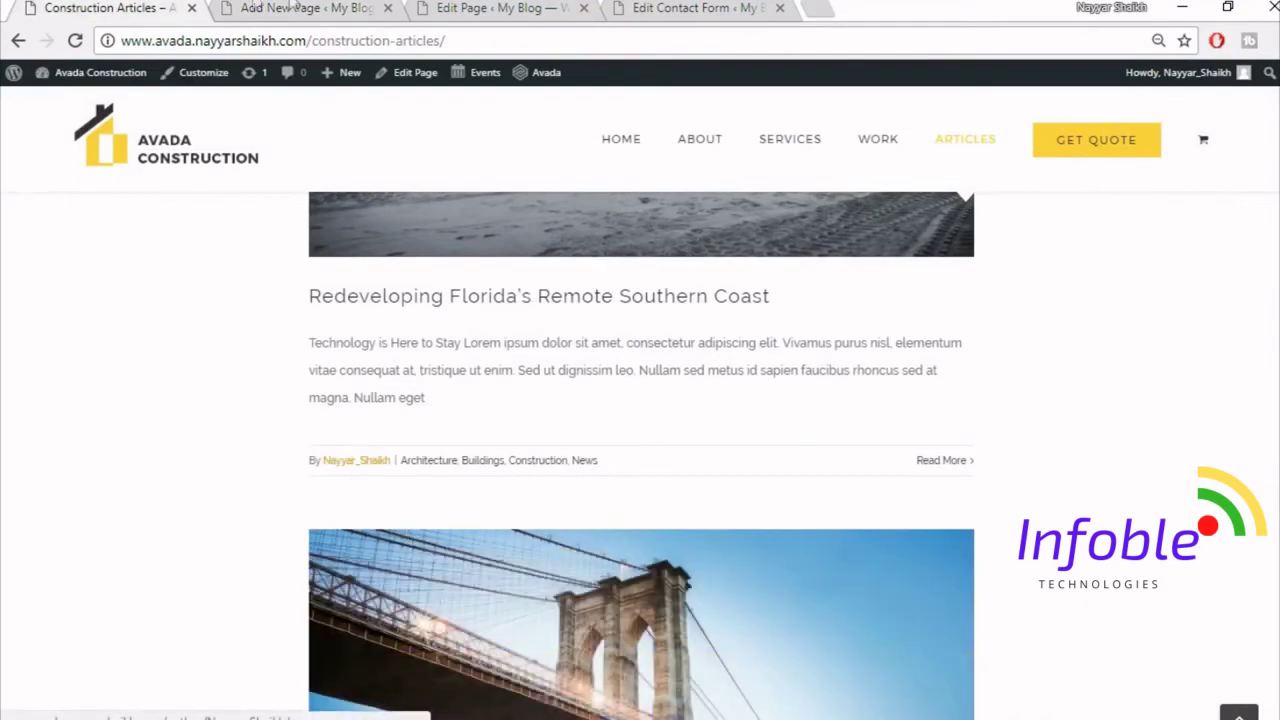
pyautogui.click(296, 7)
pyautogui.scroll(-6, 955, 472)
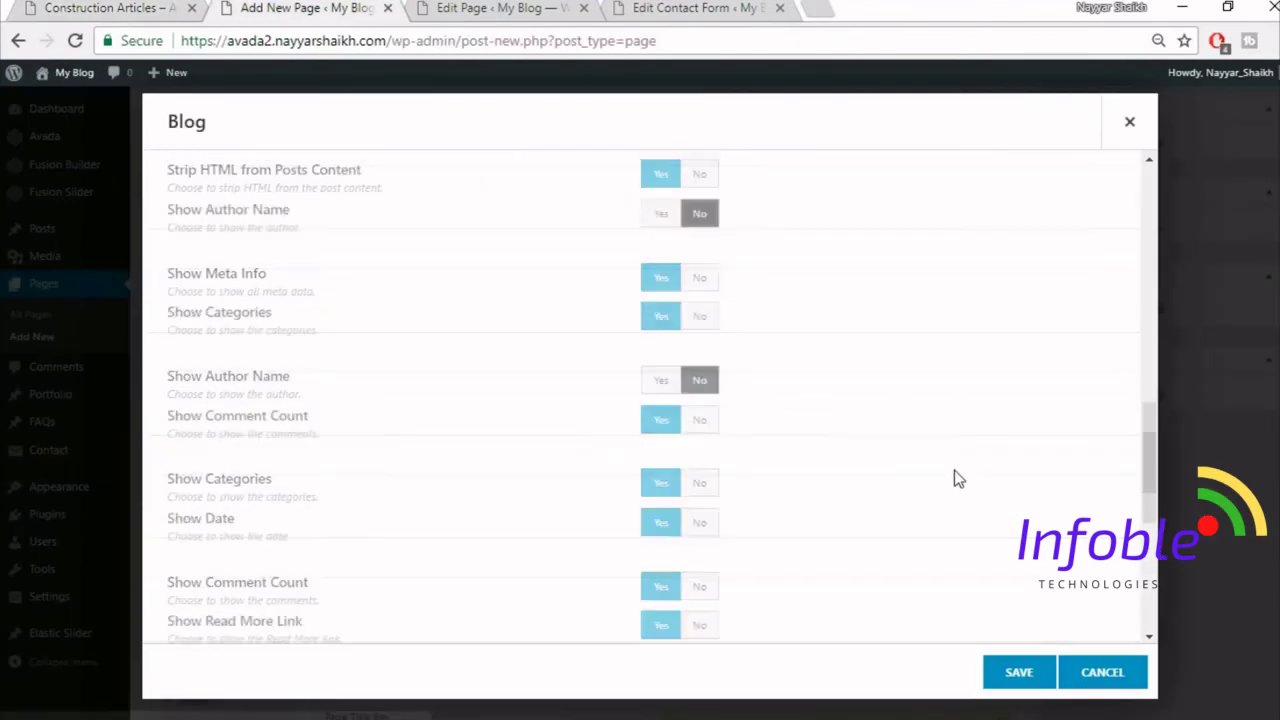
pyautogui.scroll(-2, 1045, 575)
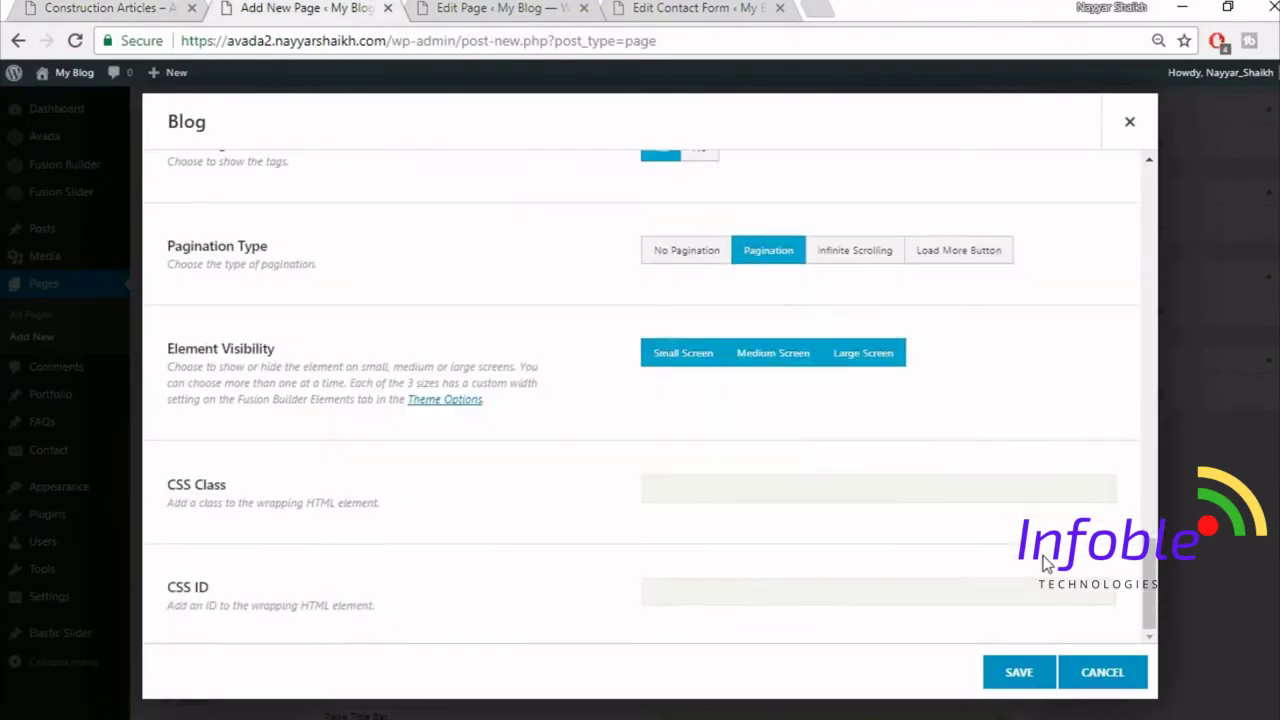
pyautogui.scroll(8, 1045, 582)
pyautogui.scroll(6, 1045, 582)
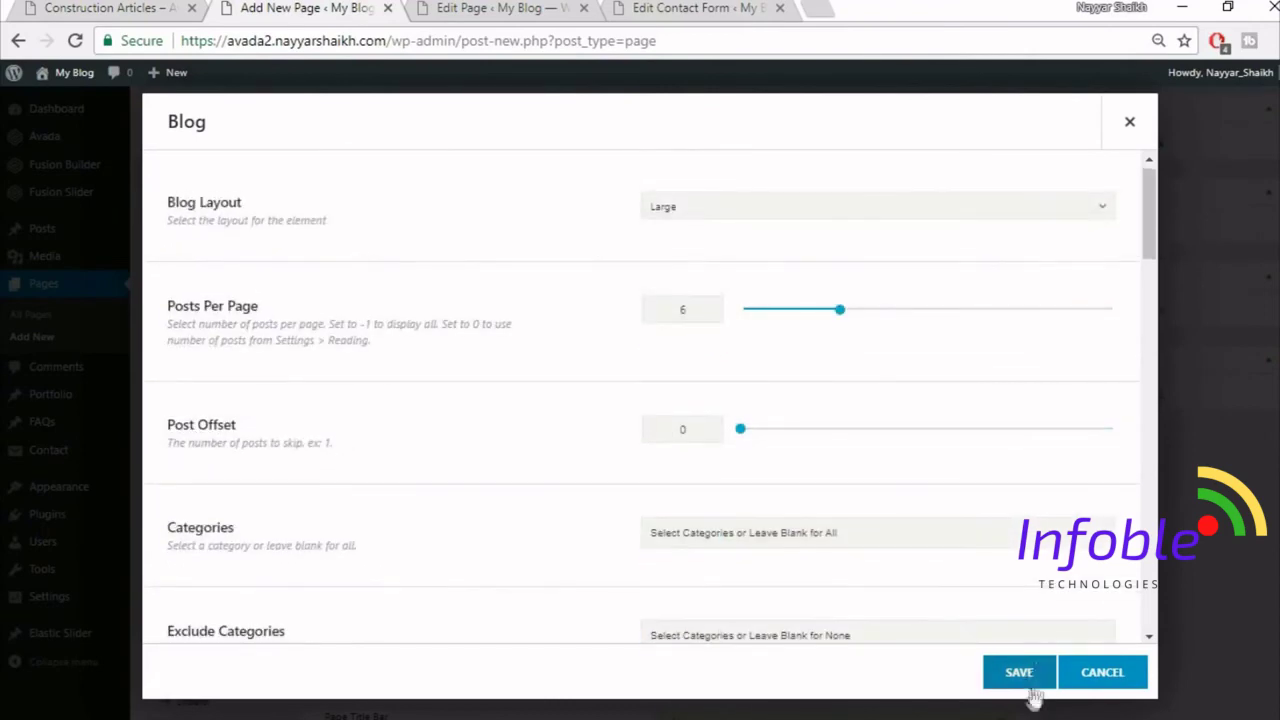
pyautogui.click(1033, 676)
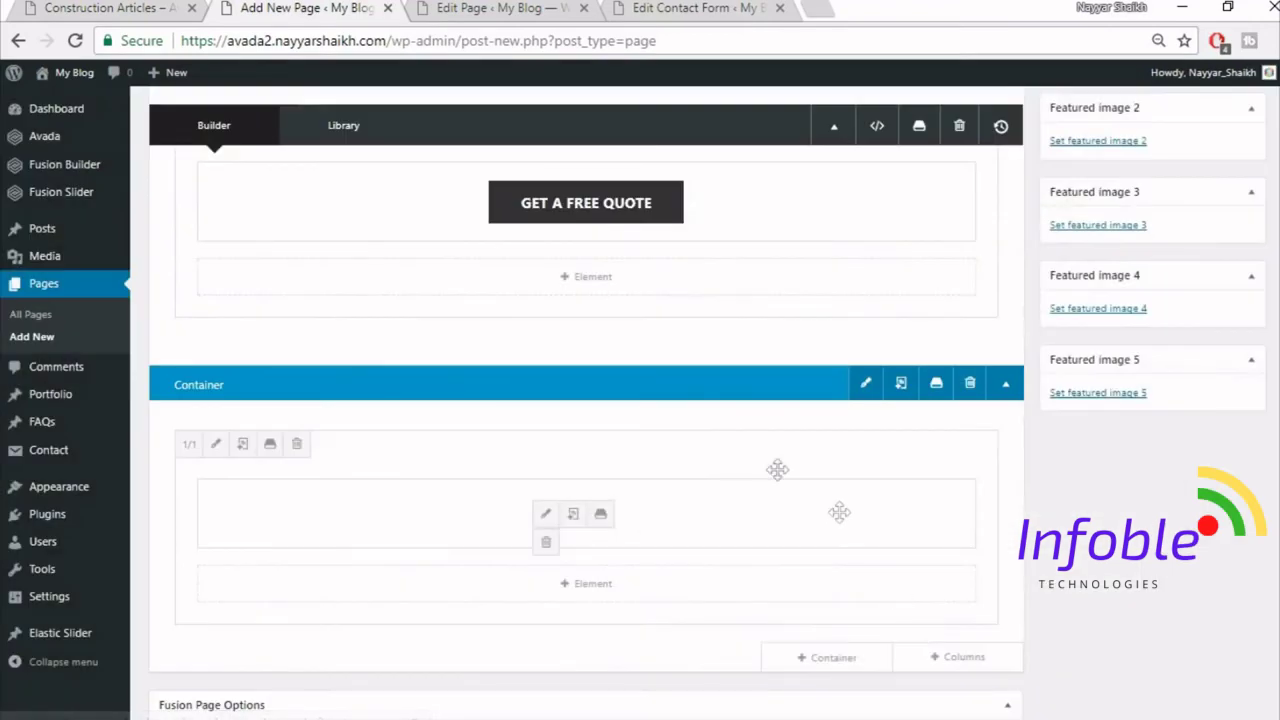
# - Compare with the demo Articles page and look over the Blog column's Design options
pyautogui.click(110, 8)
pyautogui.scroll(8, 281, 350)
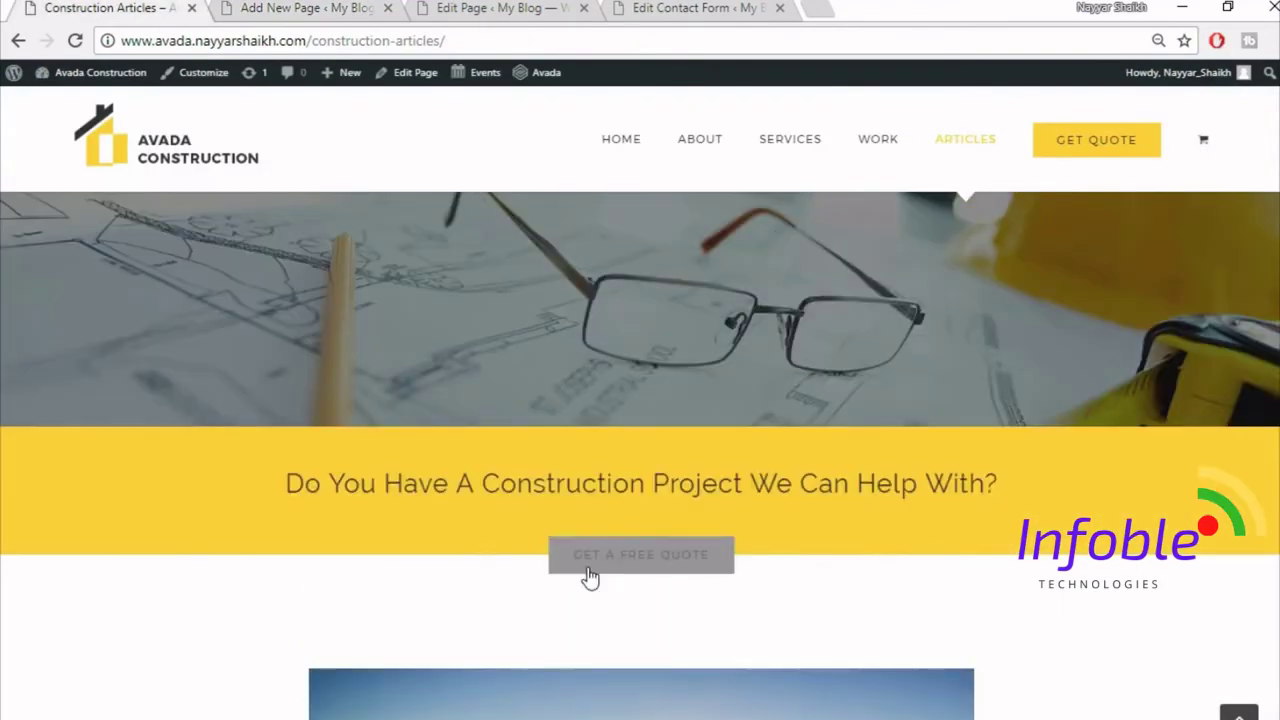
pyautogui.scroll(-2, 634, 400)
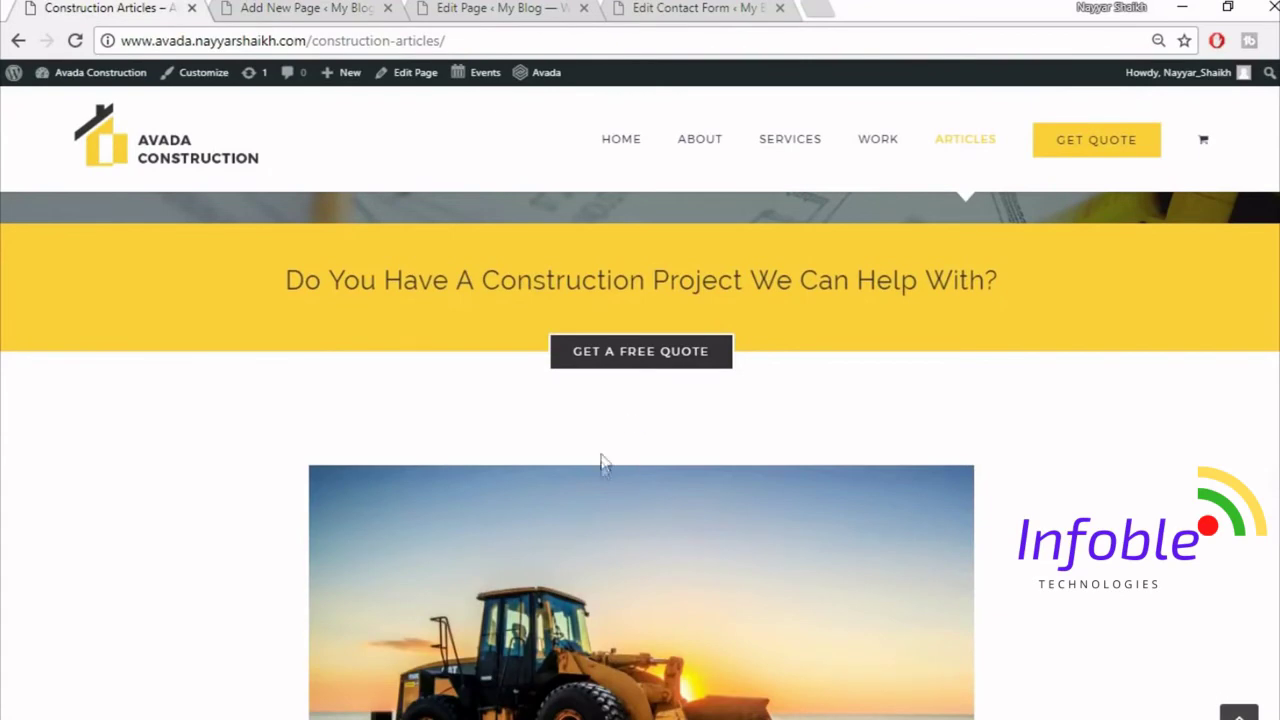
pyautogui.click(297, 7)
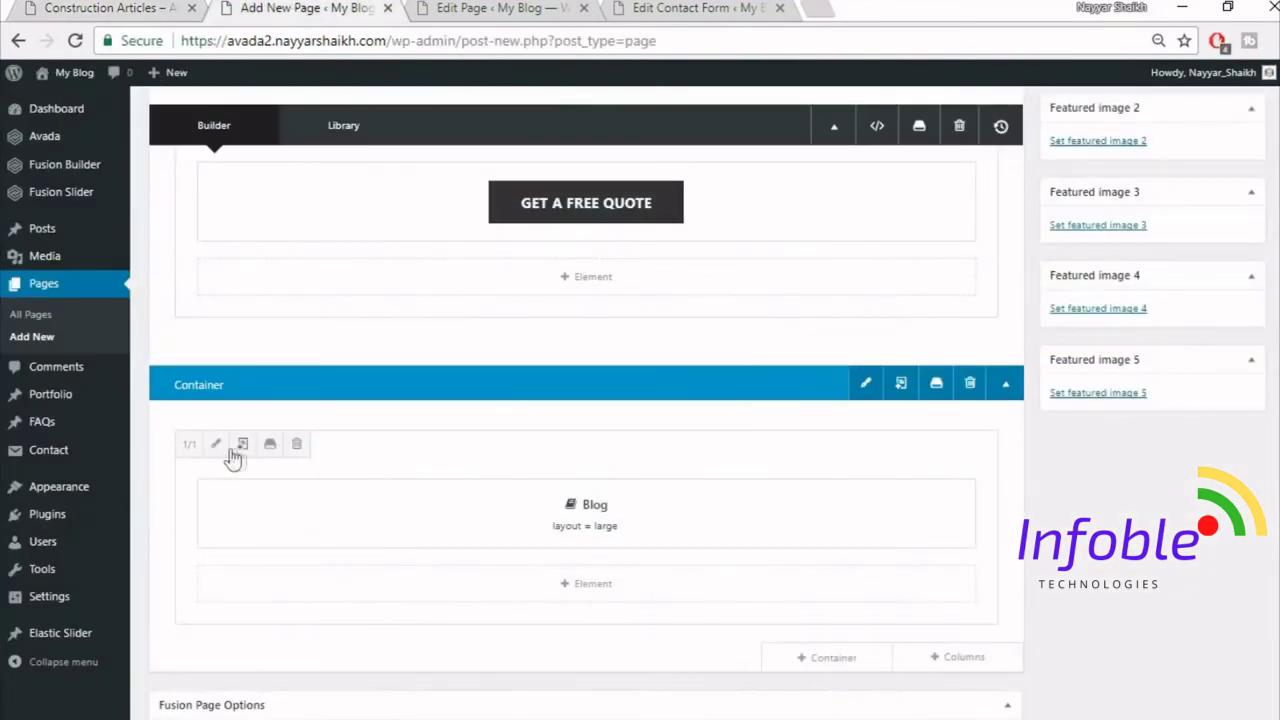
pyautogui.click(211, 449)
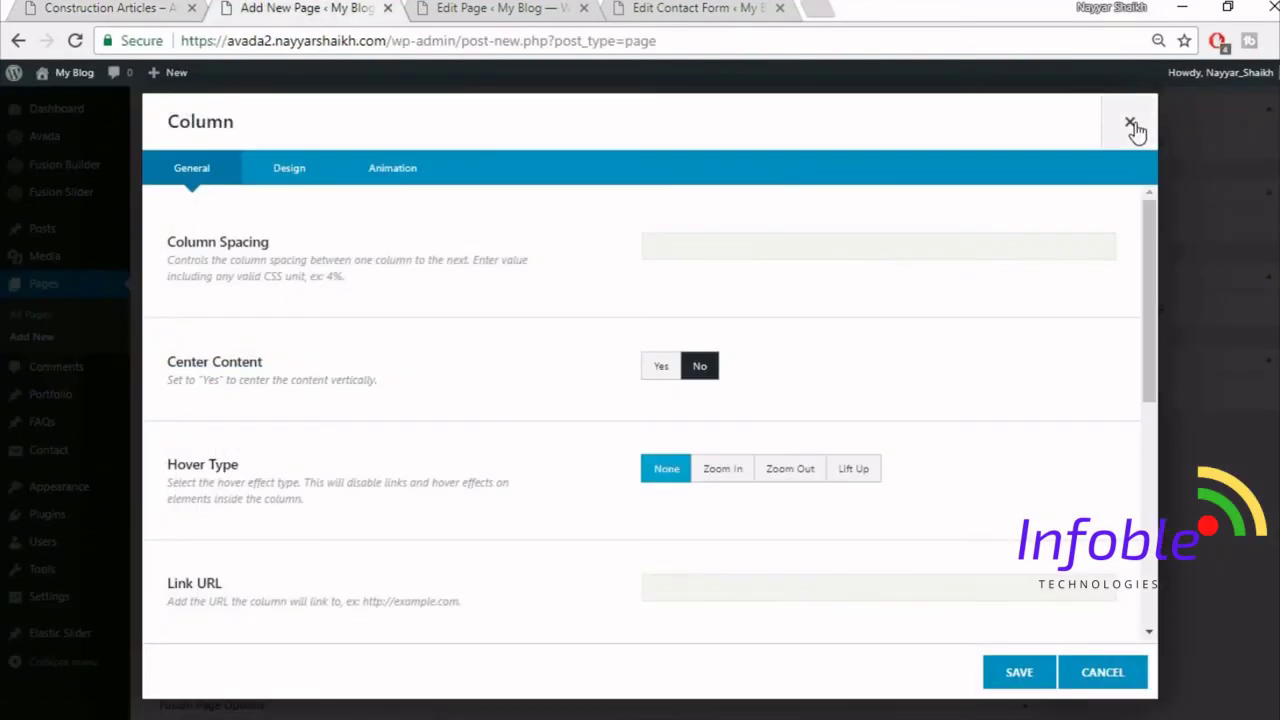
pyautogui.click(1131, 126)
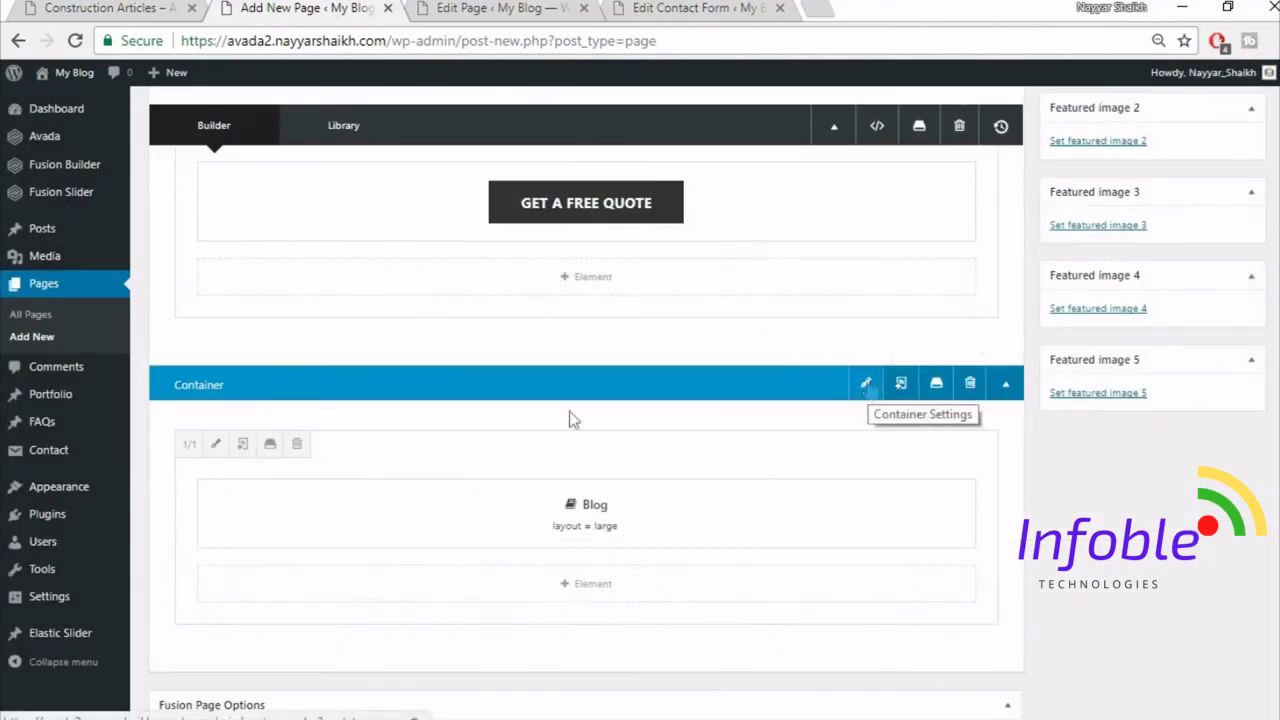
pyautogui.click(213, 446)
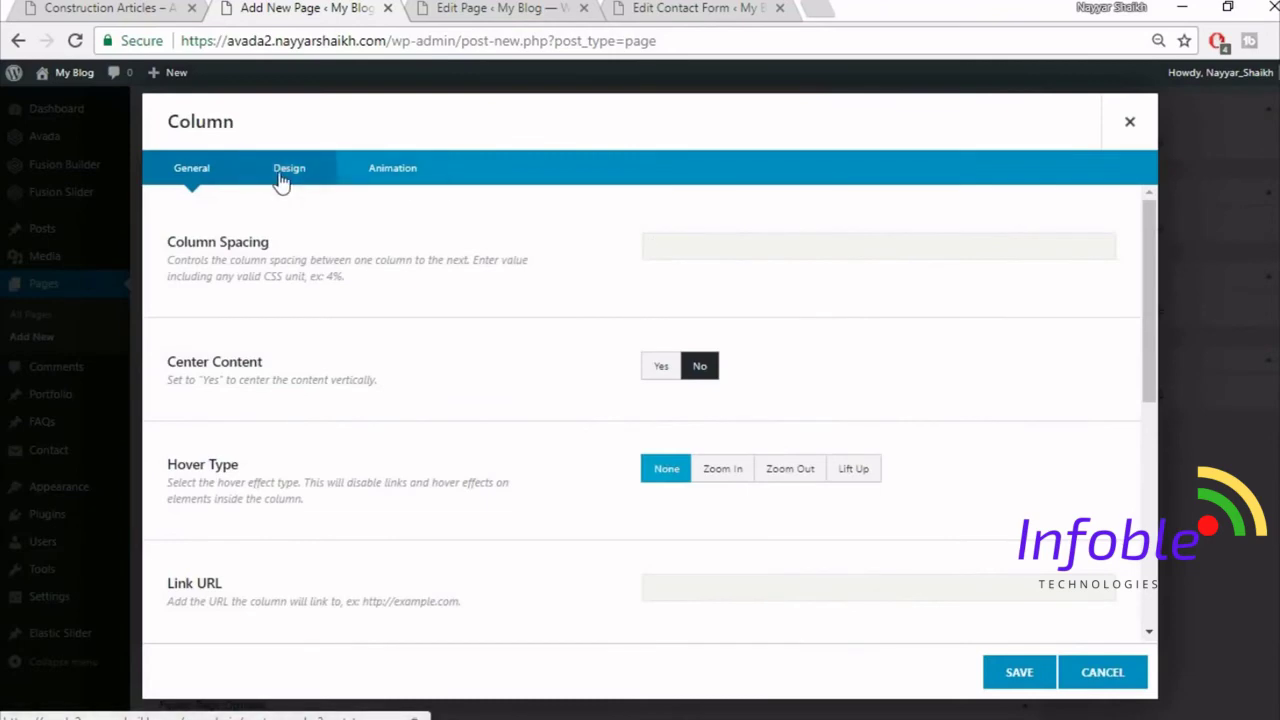
pyautogui.click(282, 172)
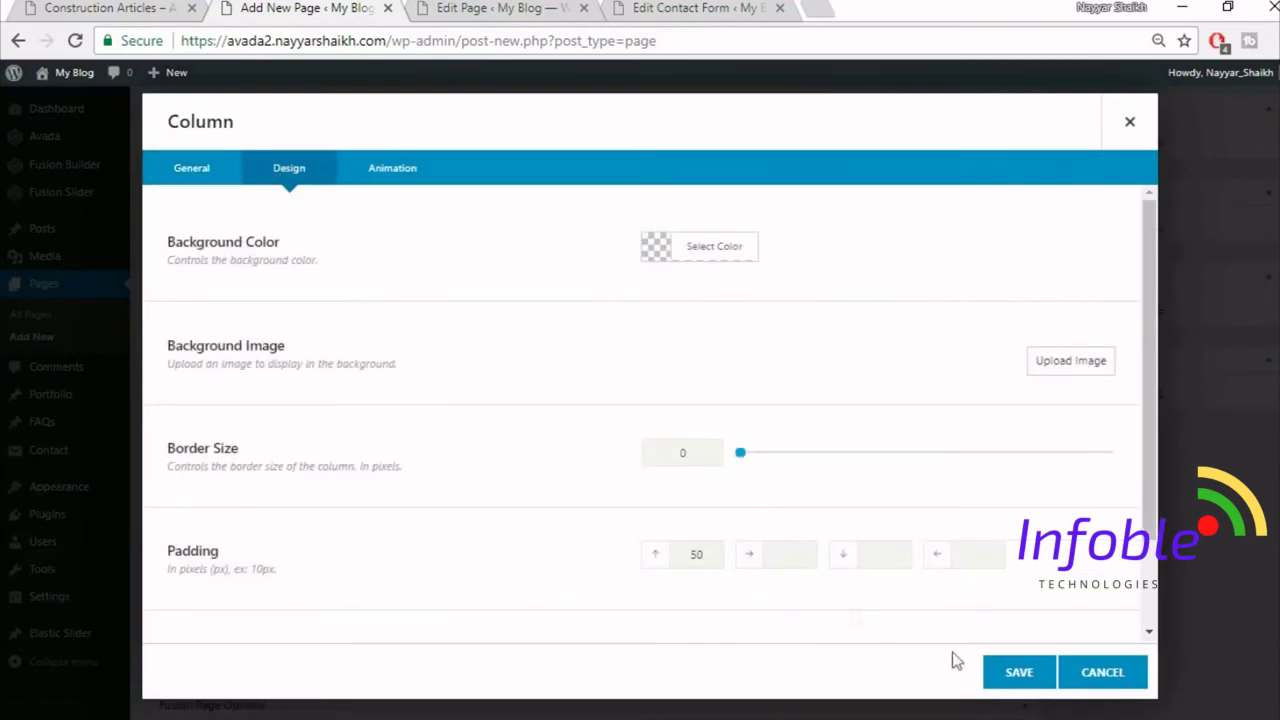
pyautogui.click(1019, 672)
# - Set the Blog column padding to 50 top and 15% left and right, and save
pyautogui.click(60, 7)
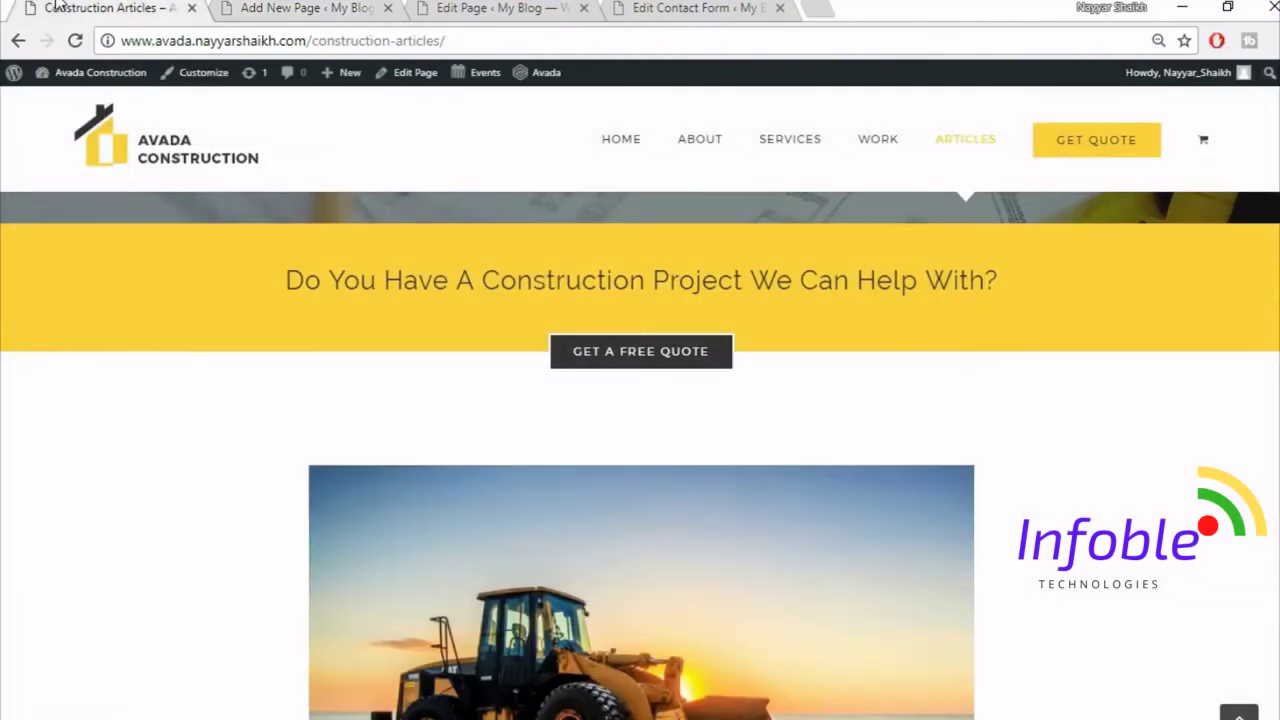
pyautogui.scroll(-3, 272, 355)
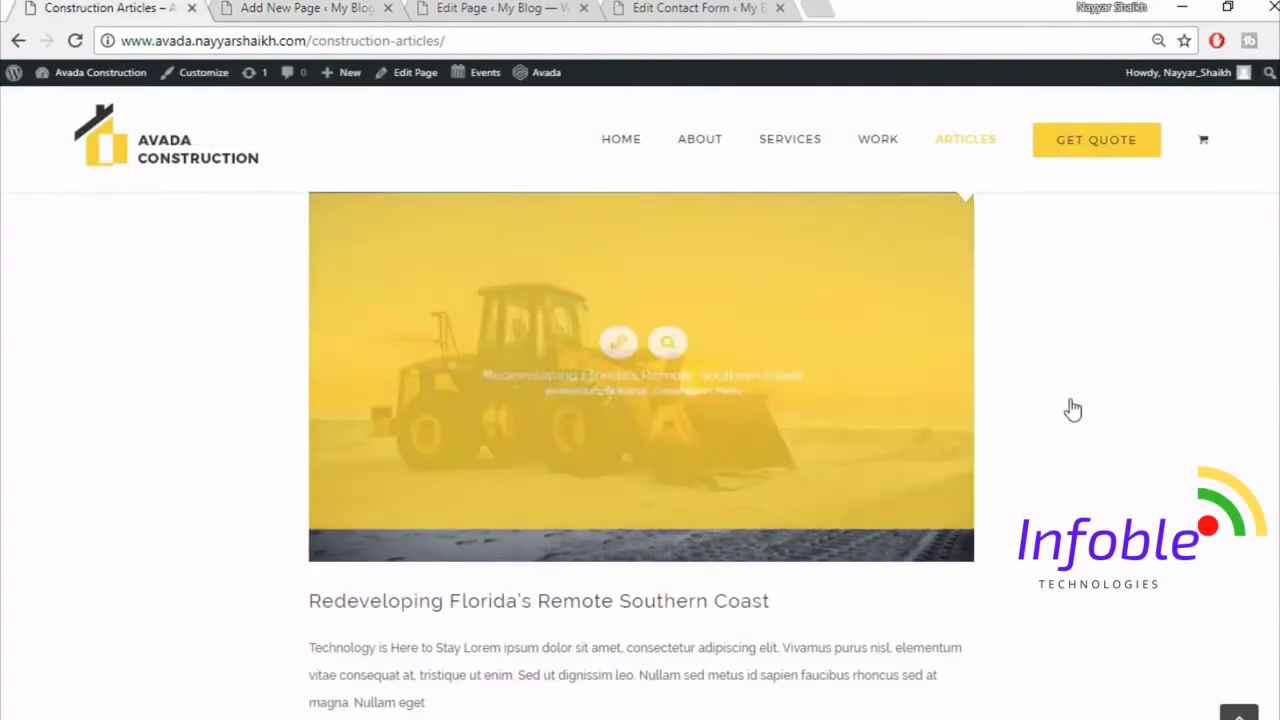
pyautogui.scroll(2, 1217, 421)
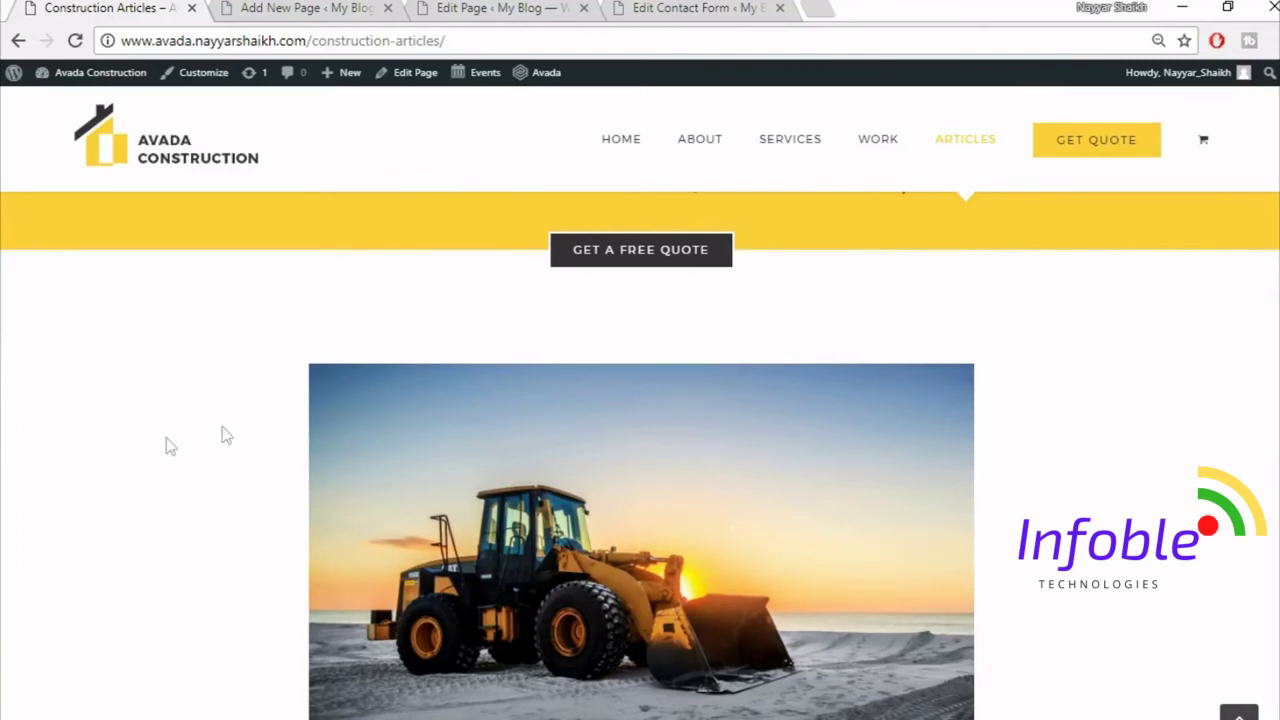
pyautogui.scroll(-2, 640, 455)
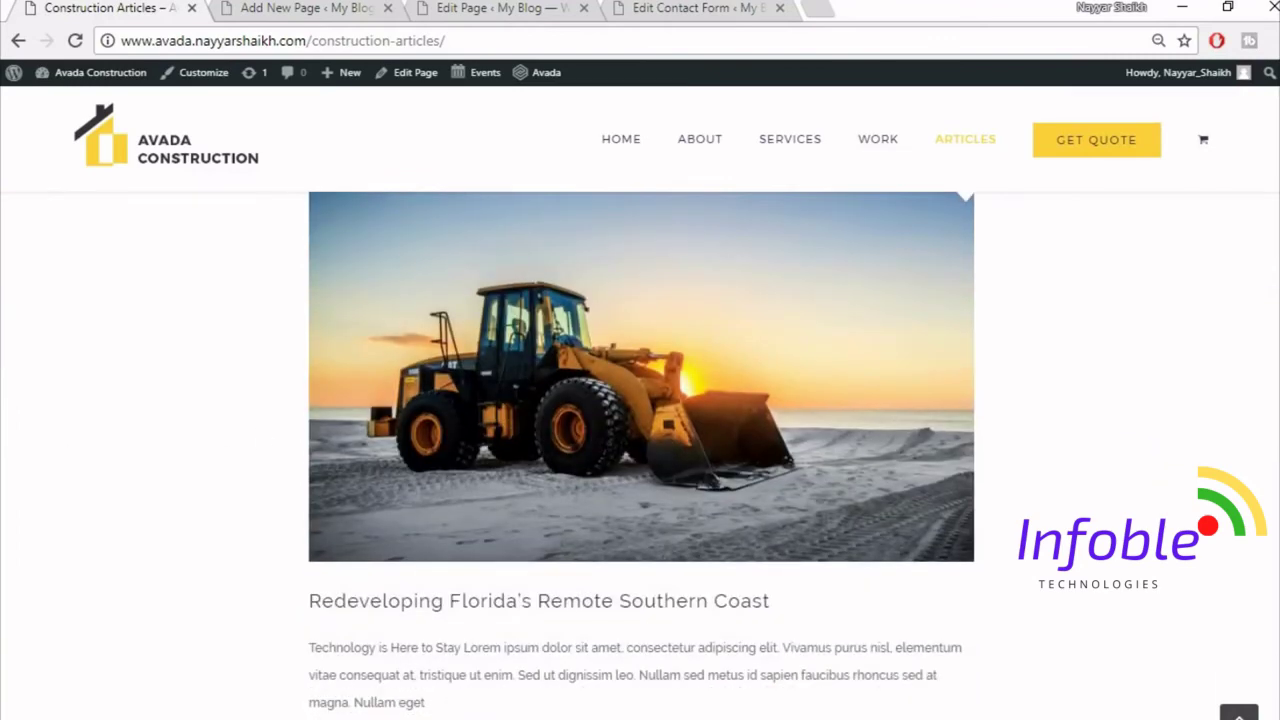
pyautogui.scroll(2, 1240, 463)
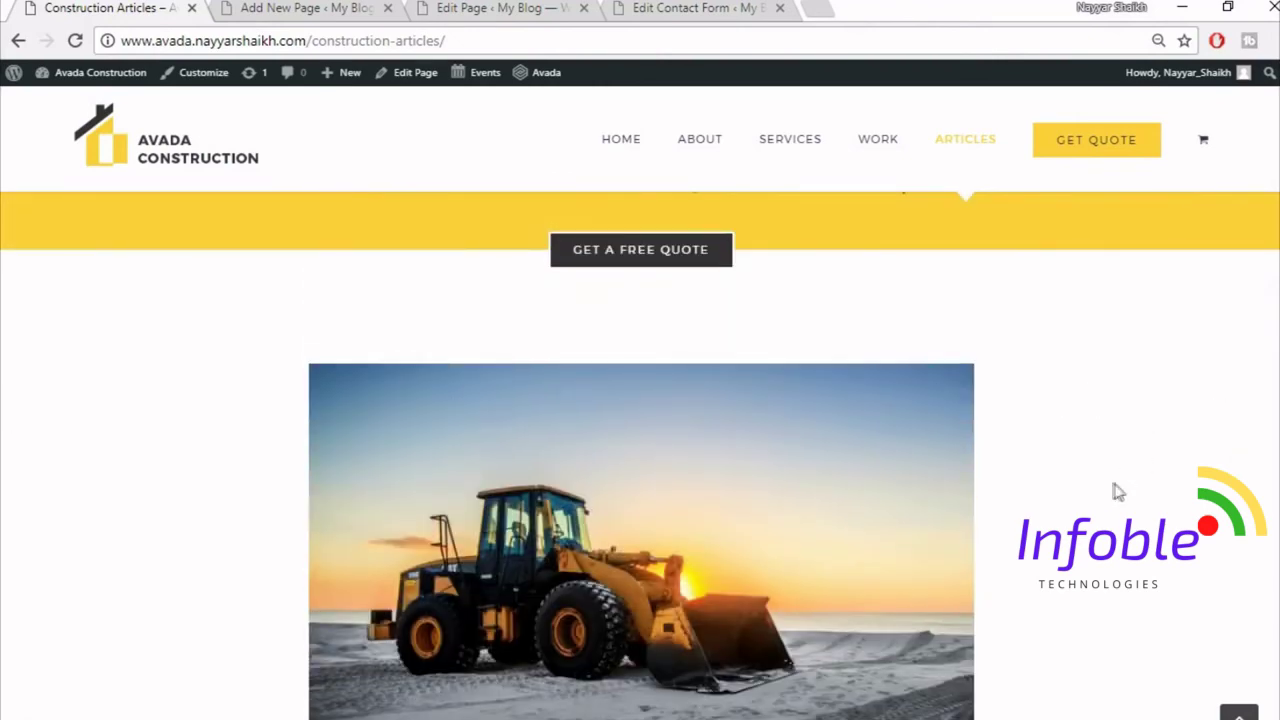
pyautogui.scroll(-2, 1118, 490)
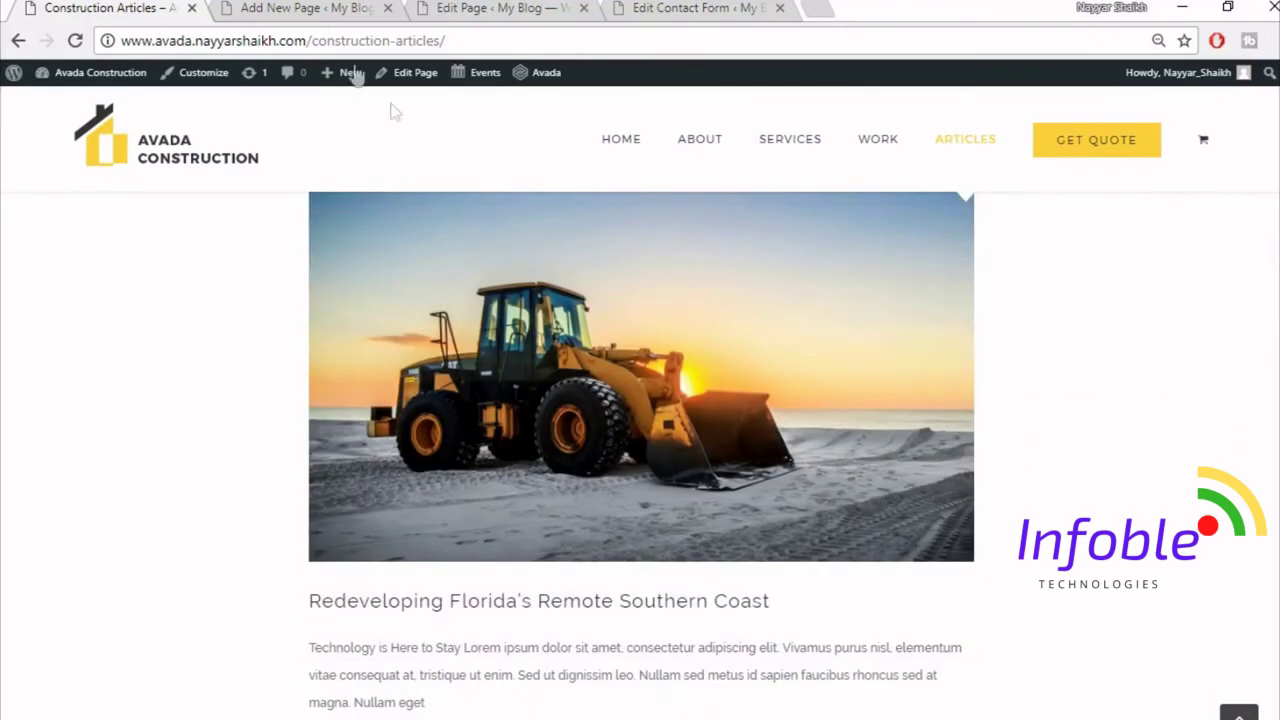
pyautogui.click(285, 7)
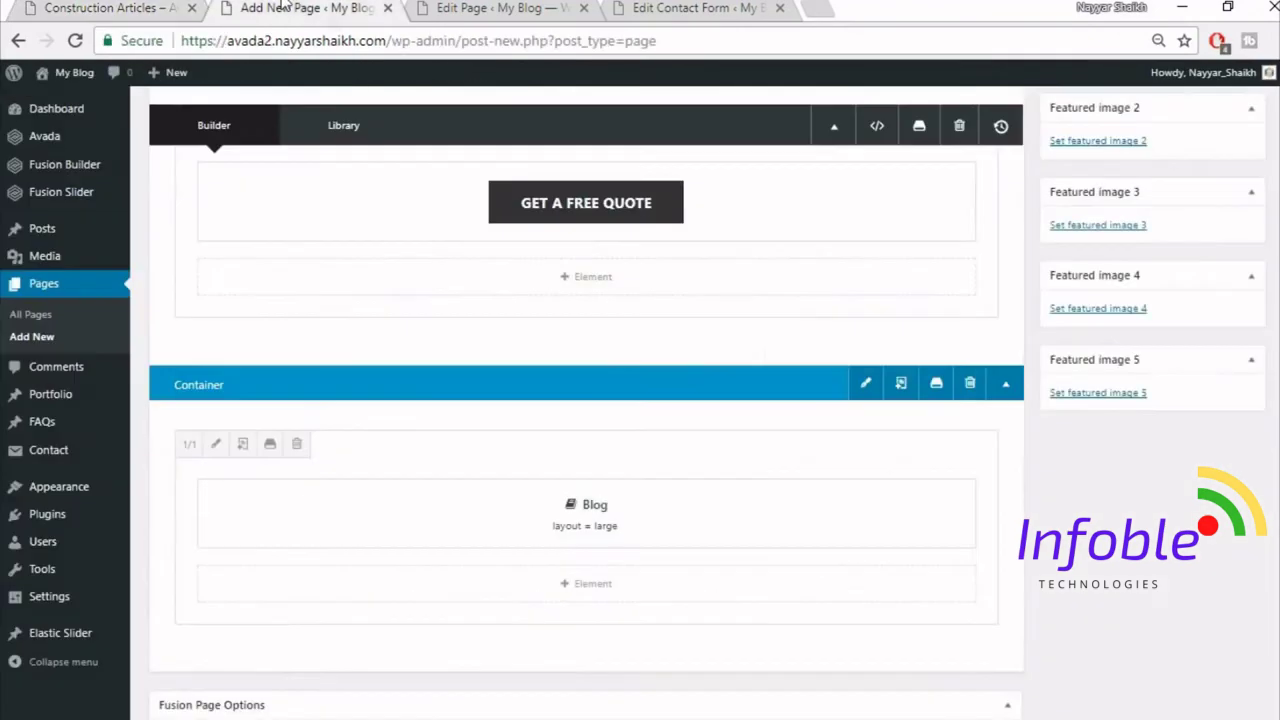
pyautogui.click(216, 445)
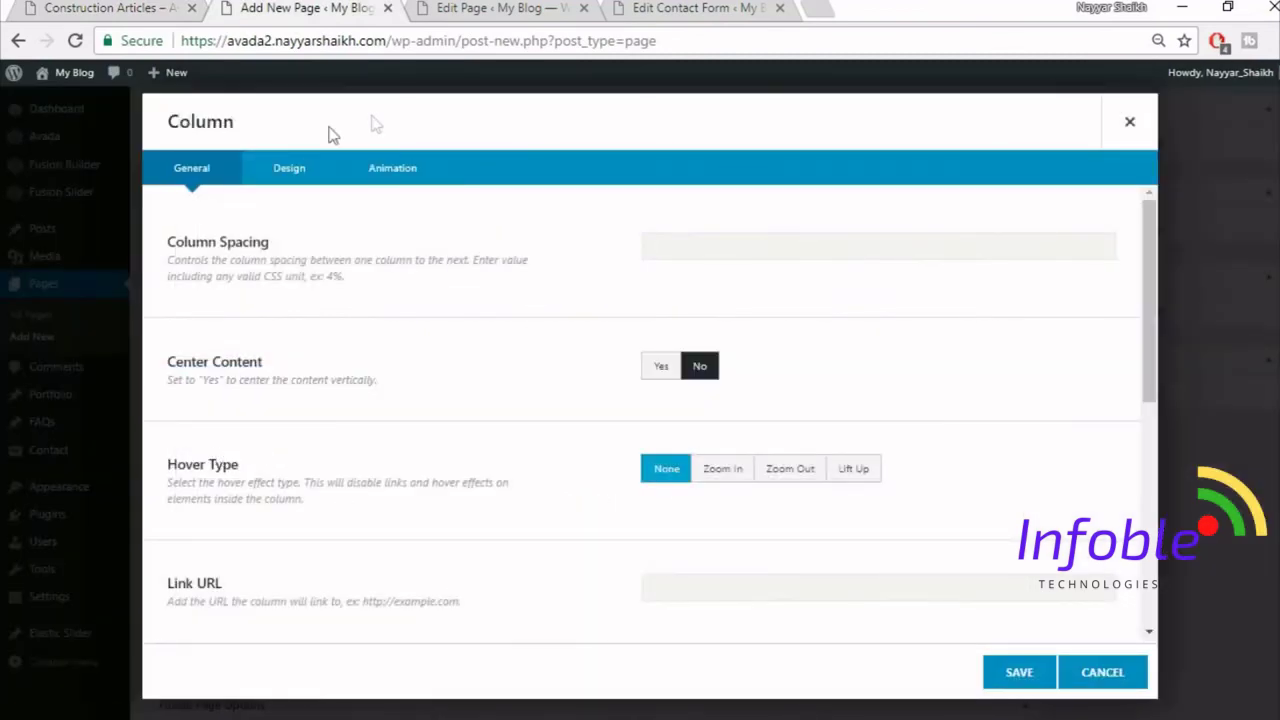
pyautogui.click(289, 168)
pyautogui.scroll(-1, 720, 420)
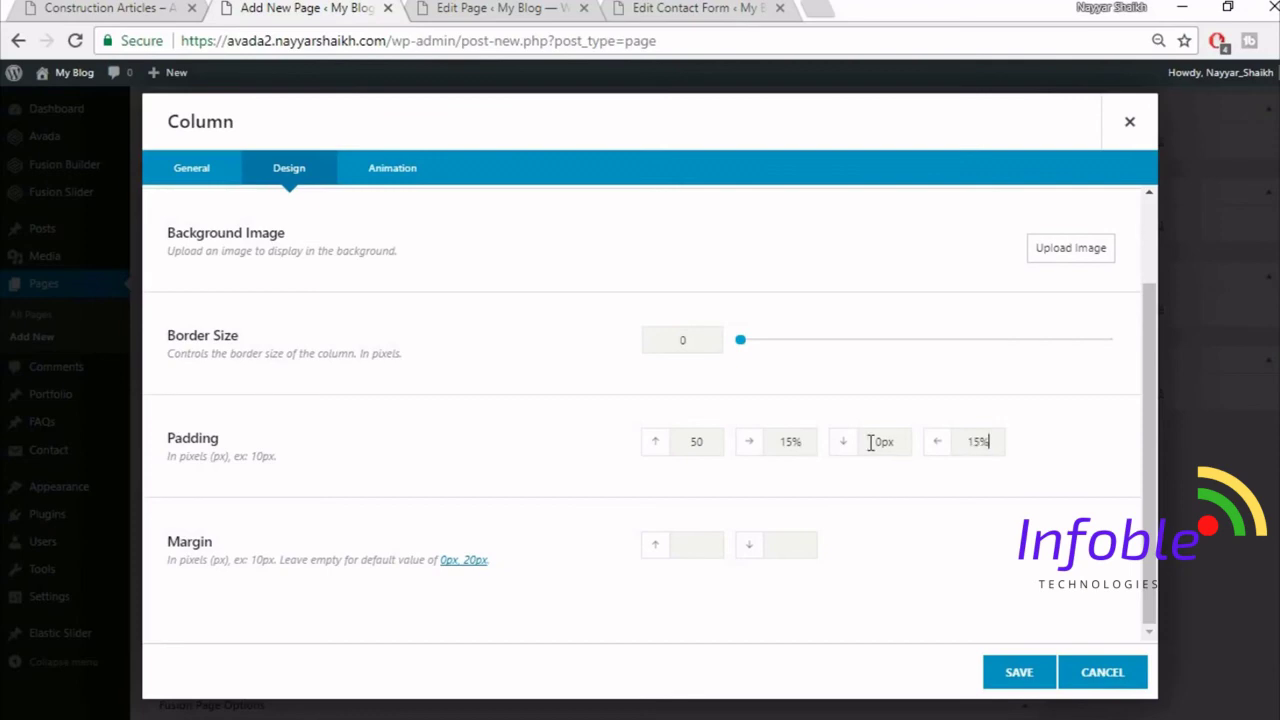
pyautogui.click(1040, 676)
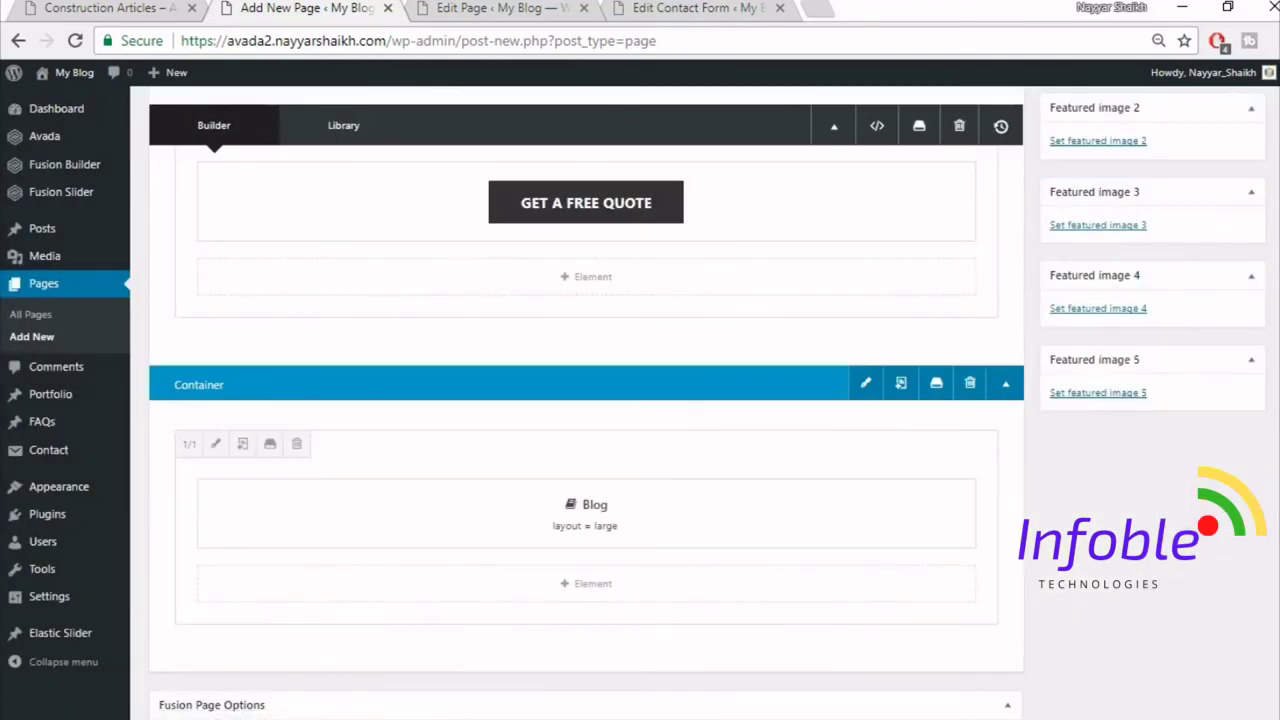
pyautogui.scroll(5, 586, 400)
# - Publish the Articles page and view the live page in a new tab
pyautogui.click(1236, 314)
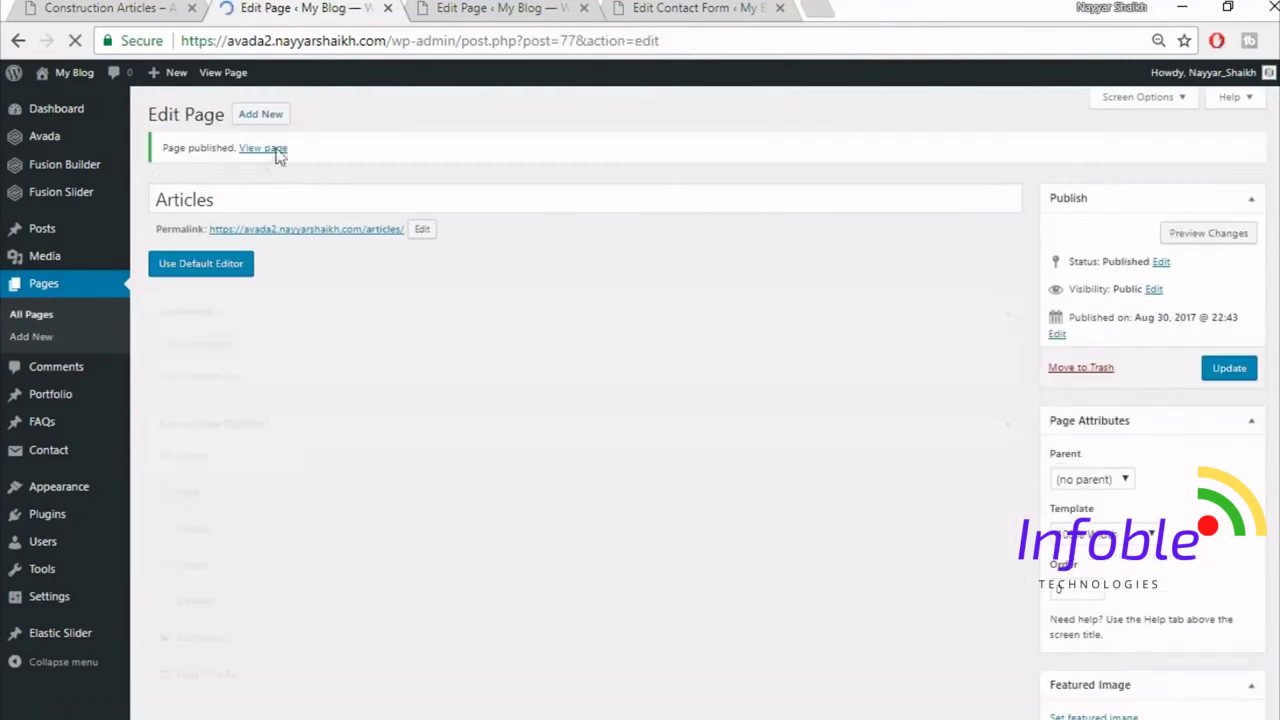
pyautogui.rightClick(272, 150)
pyautogui.click(289, 170)
pyautogui.click(490, 8)
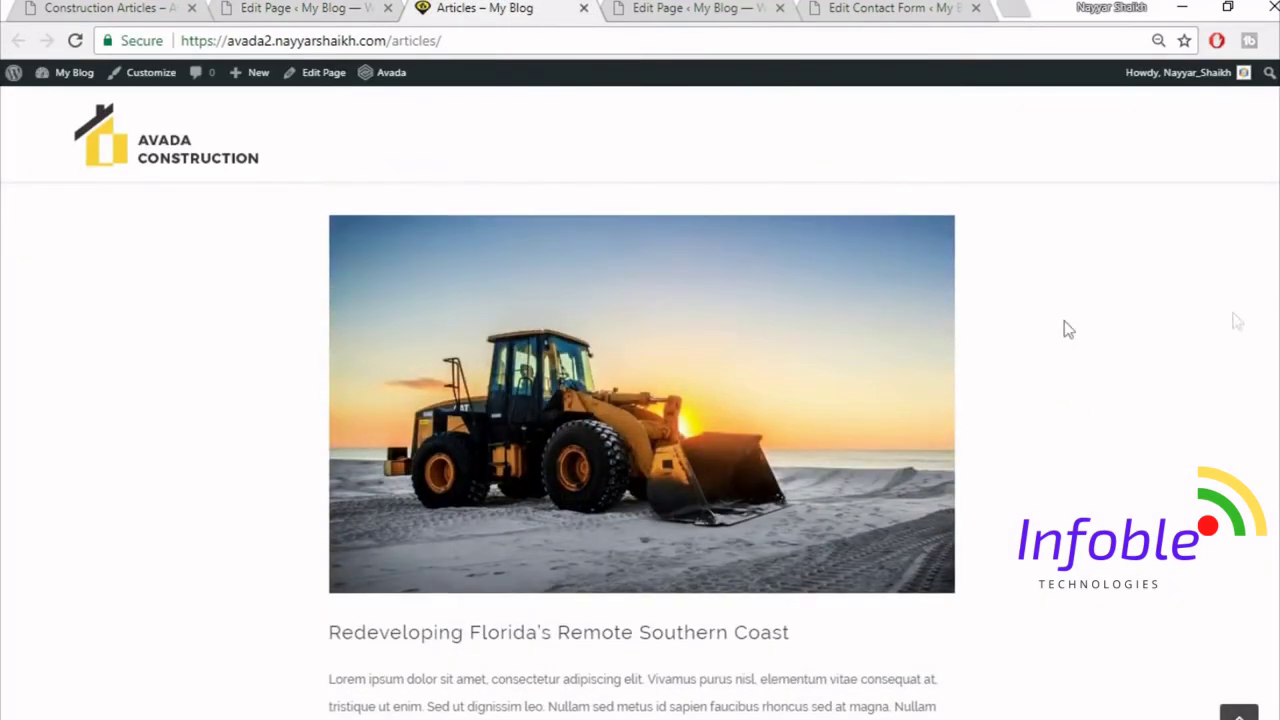
pyautogui.scroll(2, 114, 410)
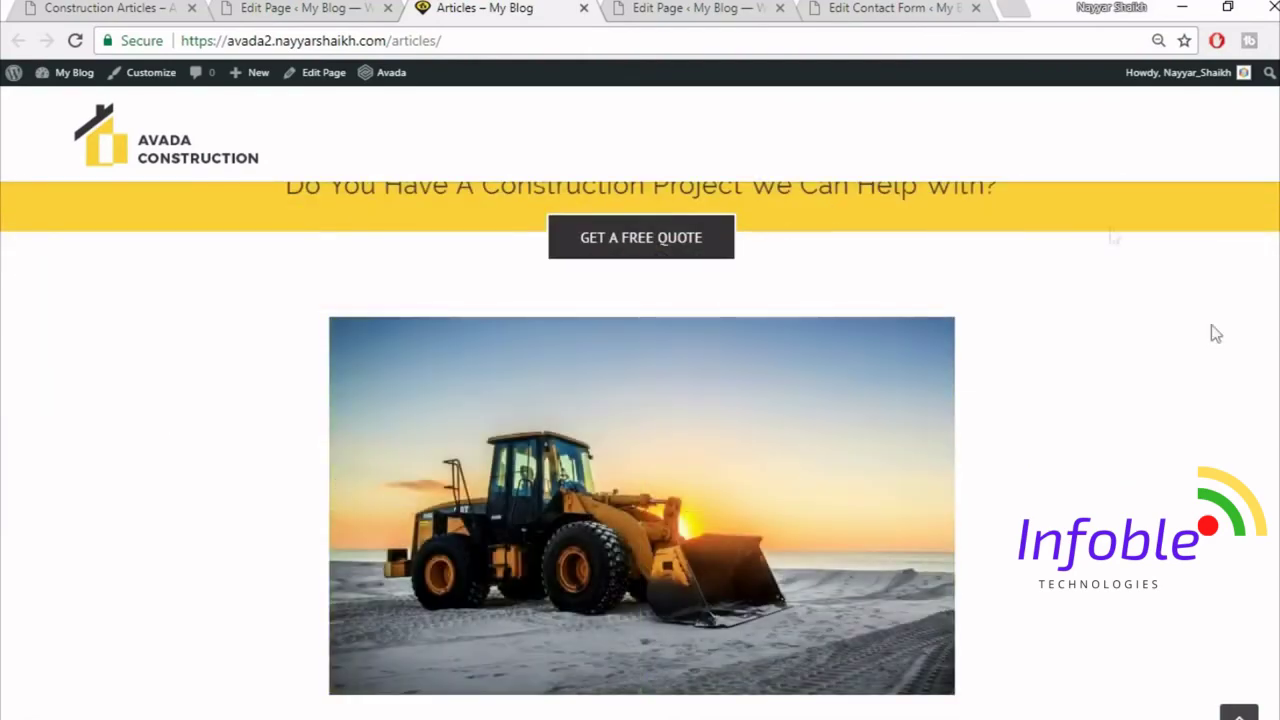
pyautogui.scroll(-5, 1153, 498)
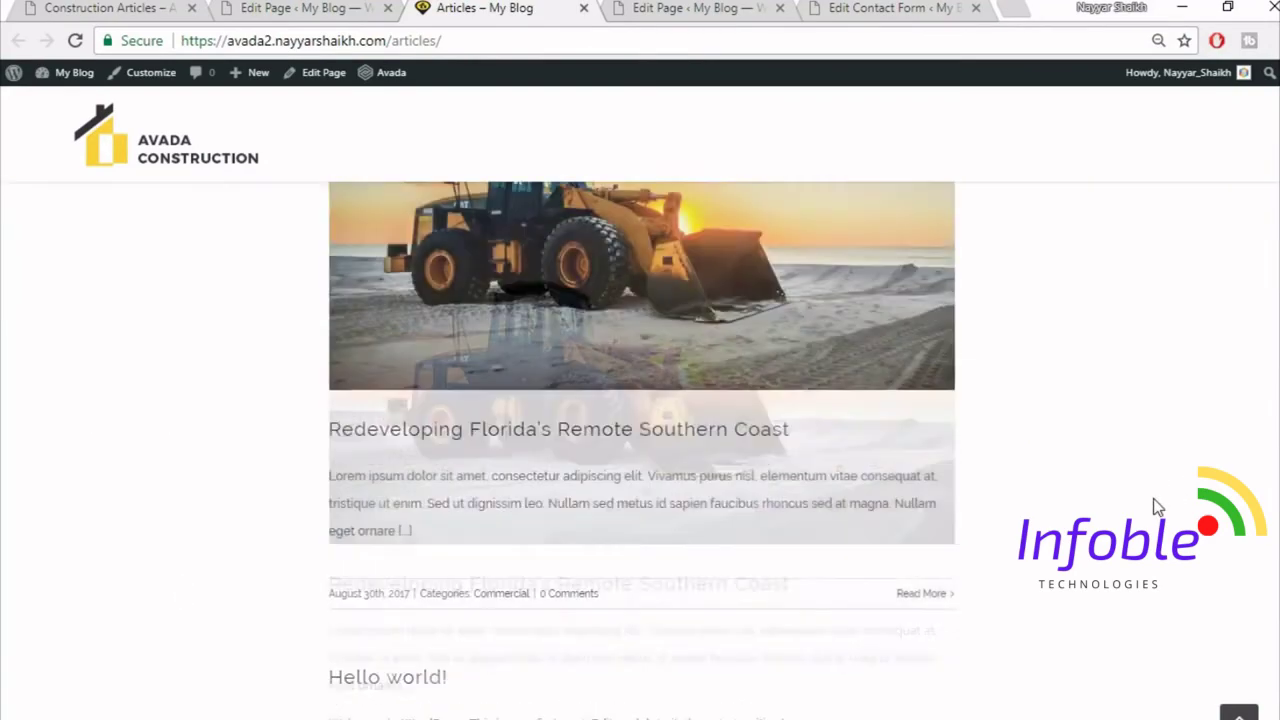
pyautogui.scroll(5, 1153, 498)
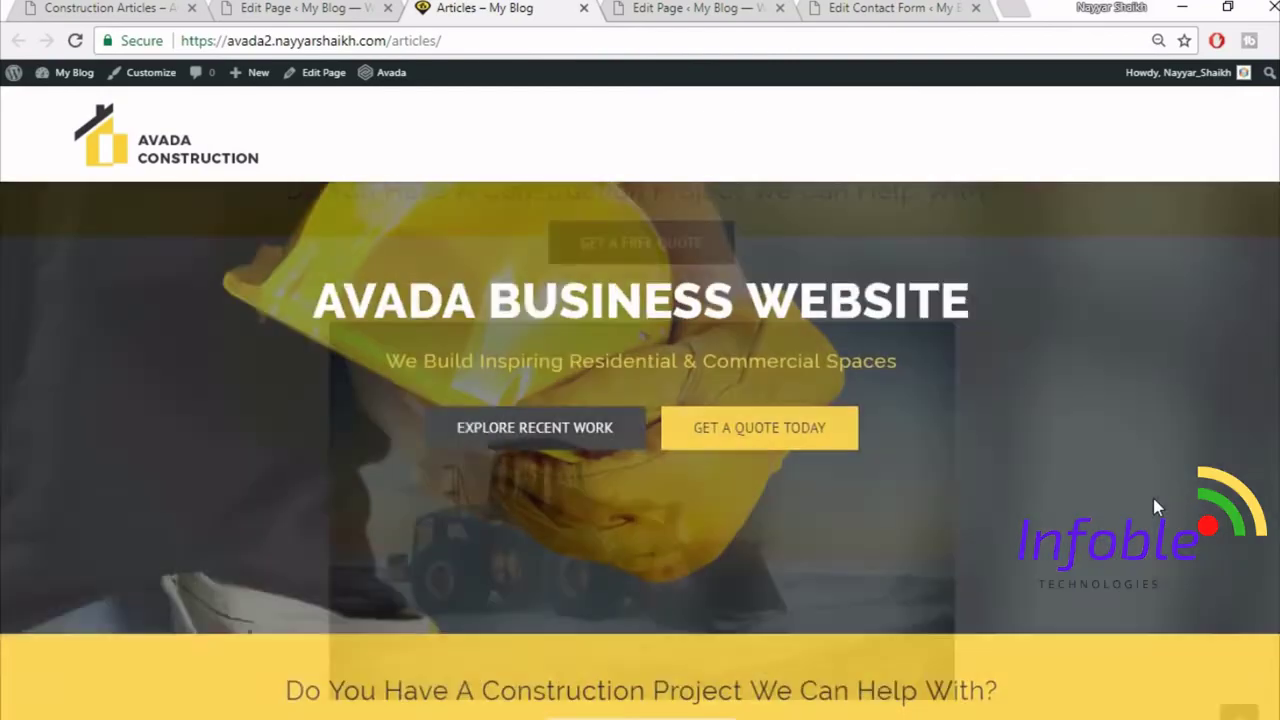
# - Compare the live Articles page with the demo, then return to the editor
pyautogui.click(80, 7)
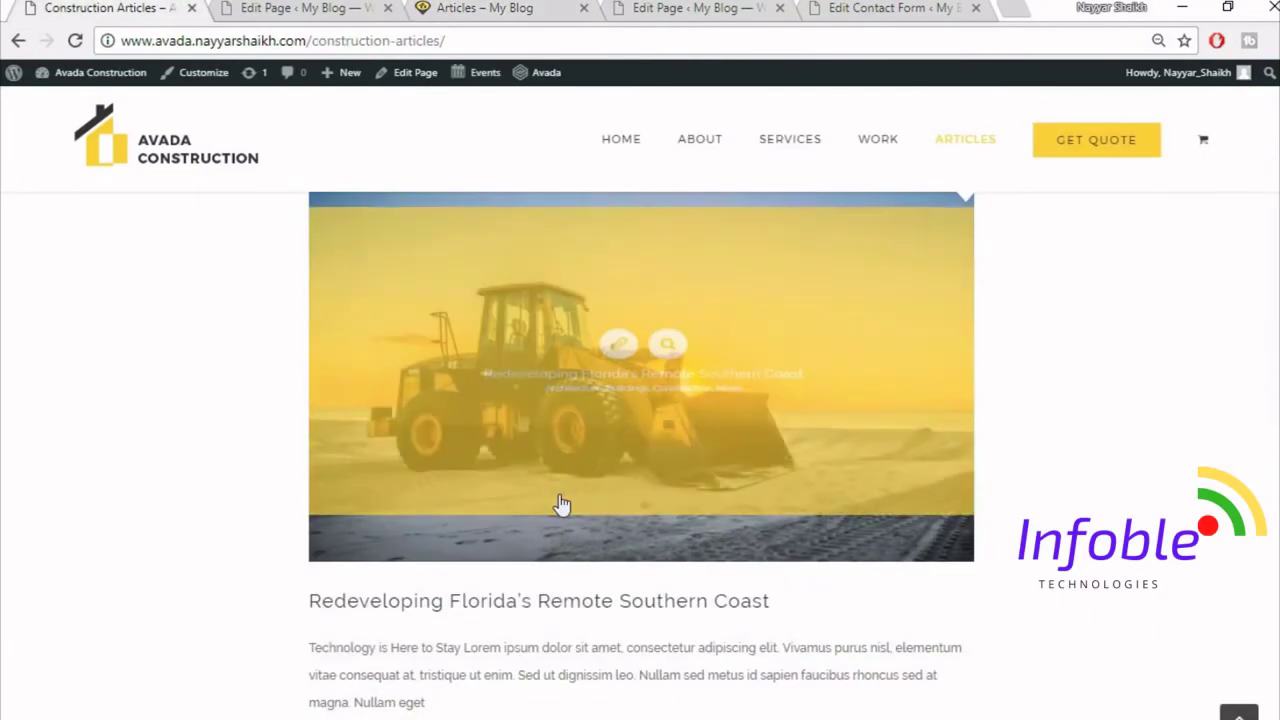
pyautogui.scroll(-8, 541, 560)
pyautogui.scroll(-5, 541, 560)
pyautogui.scroll(8, 541, 560)
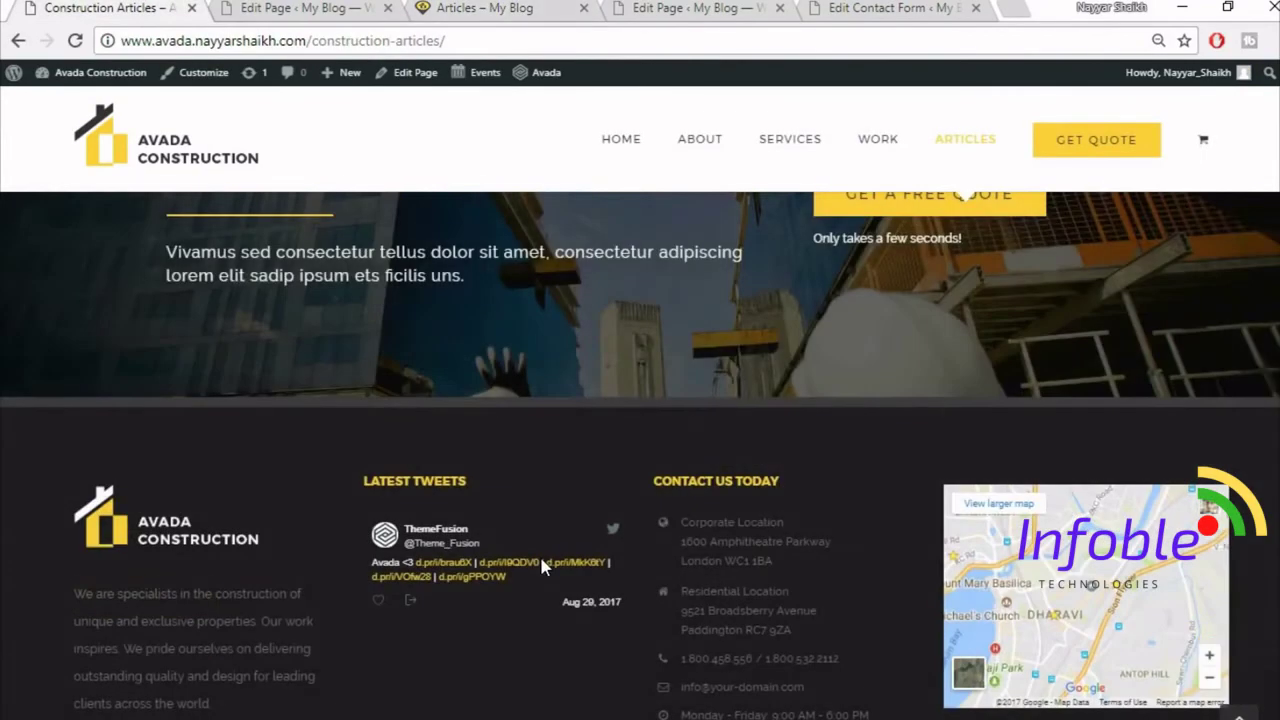
pyautogui.scroll(10, 541, 566)
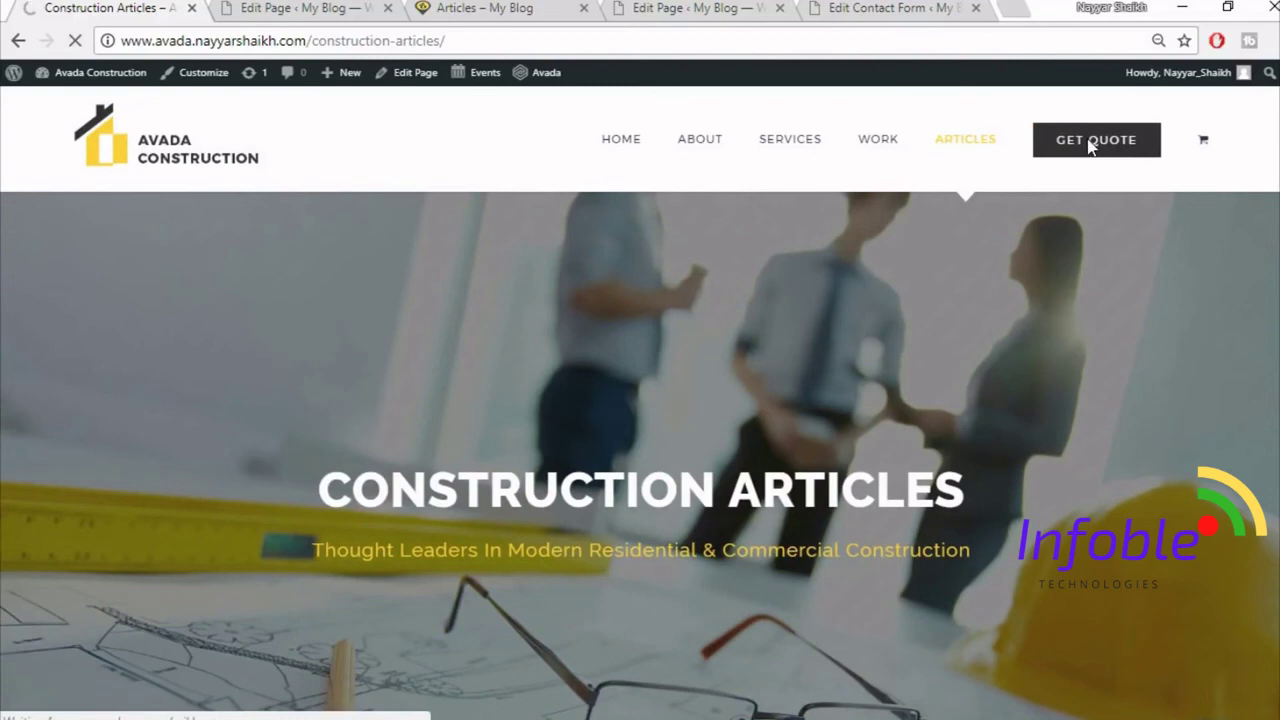
pyautogui.click(287, 7)
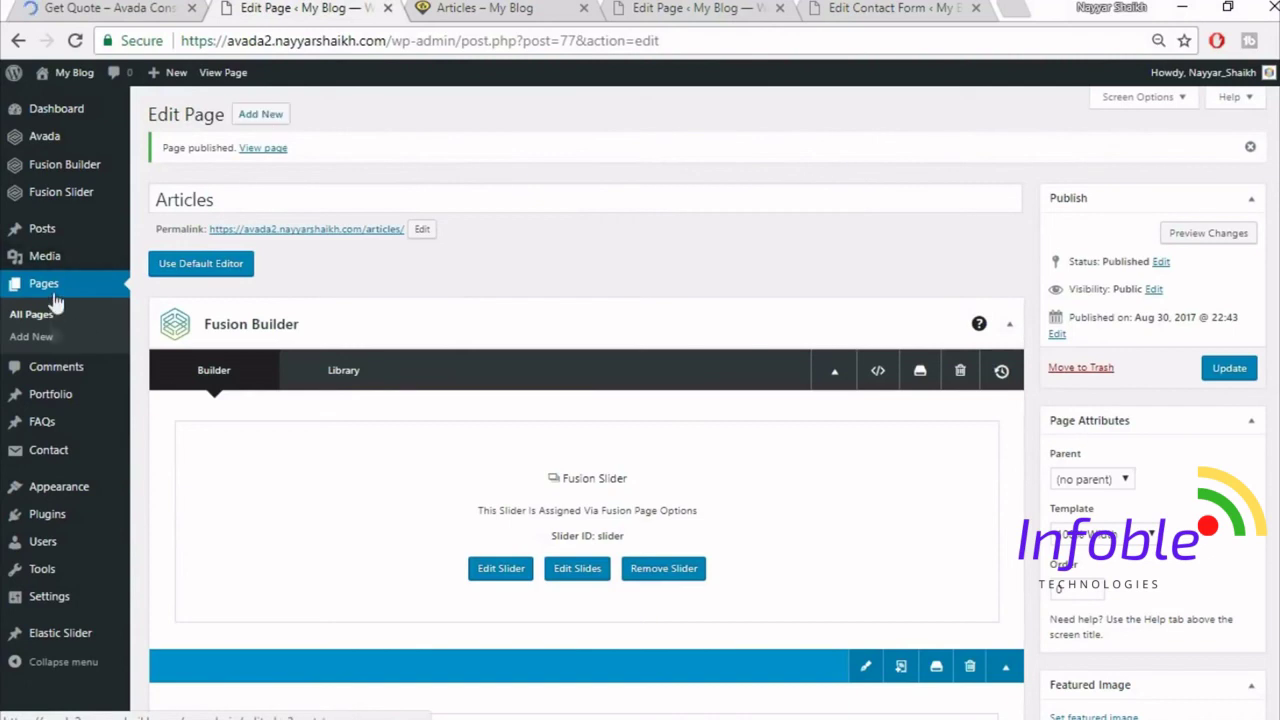
# - Create a new Get Quote page using the 100% Width template and the Fusion slider 'Slider'
pyautogui.click(268, 116)
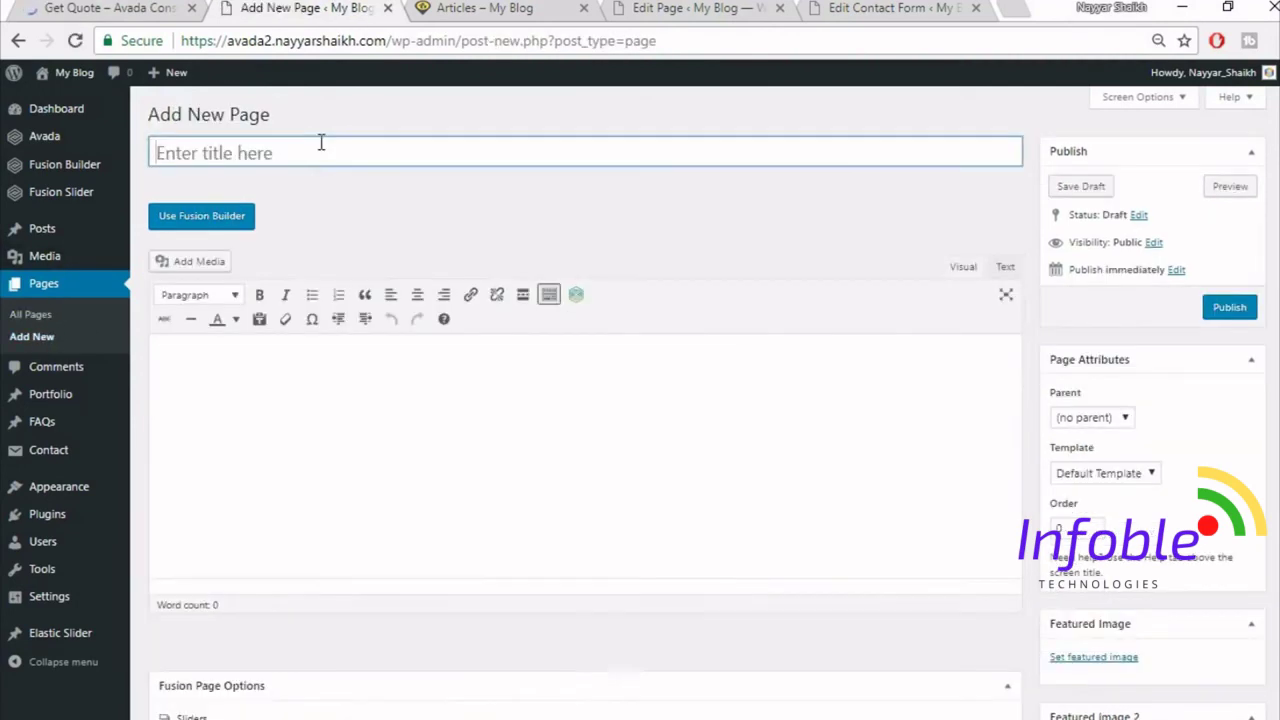
pyautogui.click(321, 142)
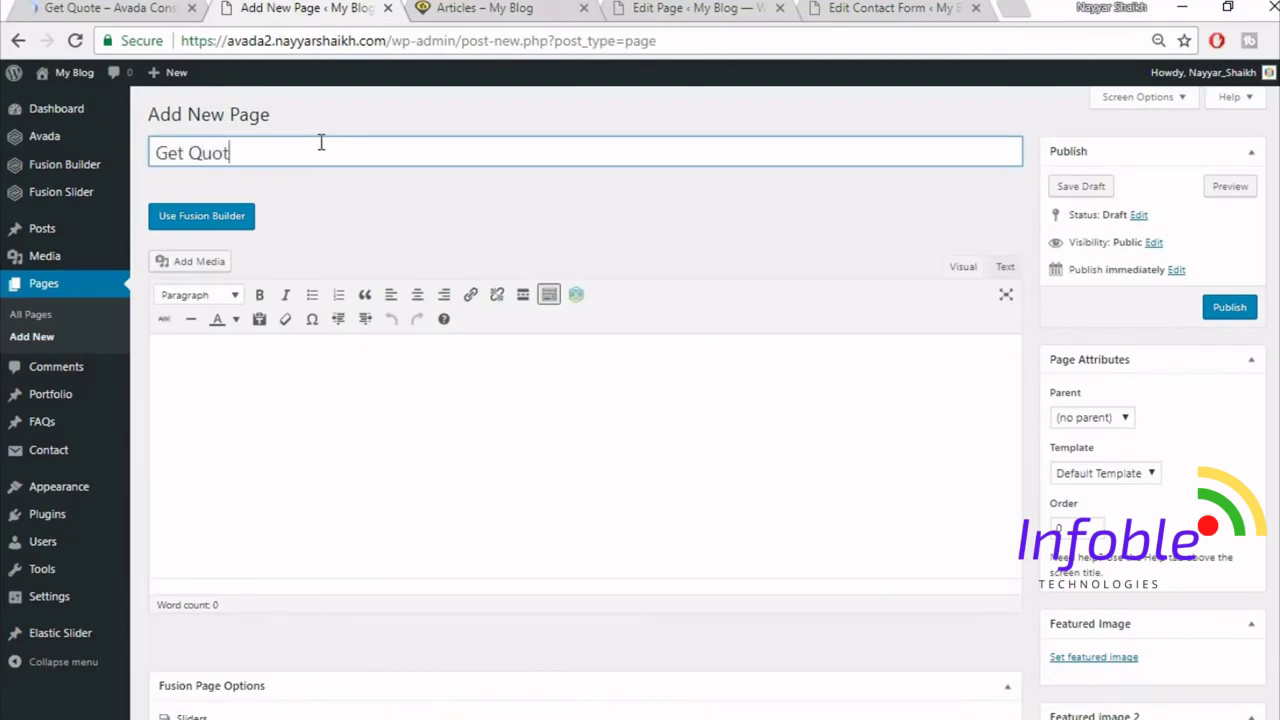
pyautogui.click(1104, 485)
pyautogui.click(1100, 506)
pyautogui.scroll(-5, 670, 420)
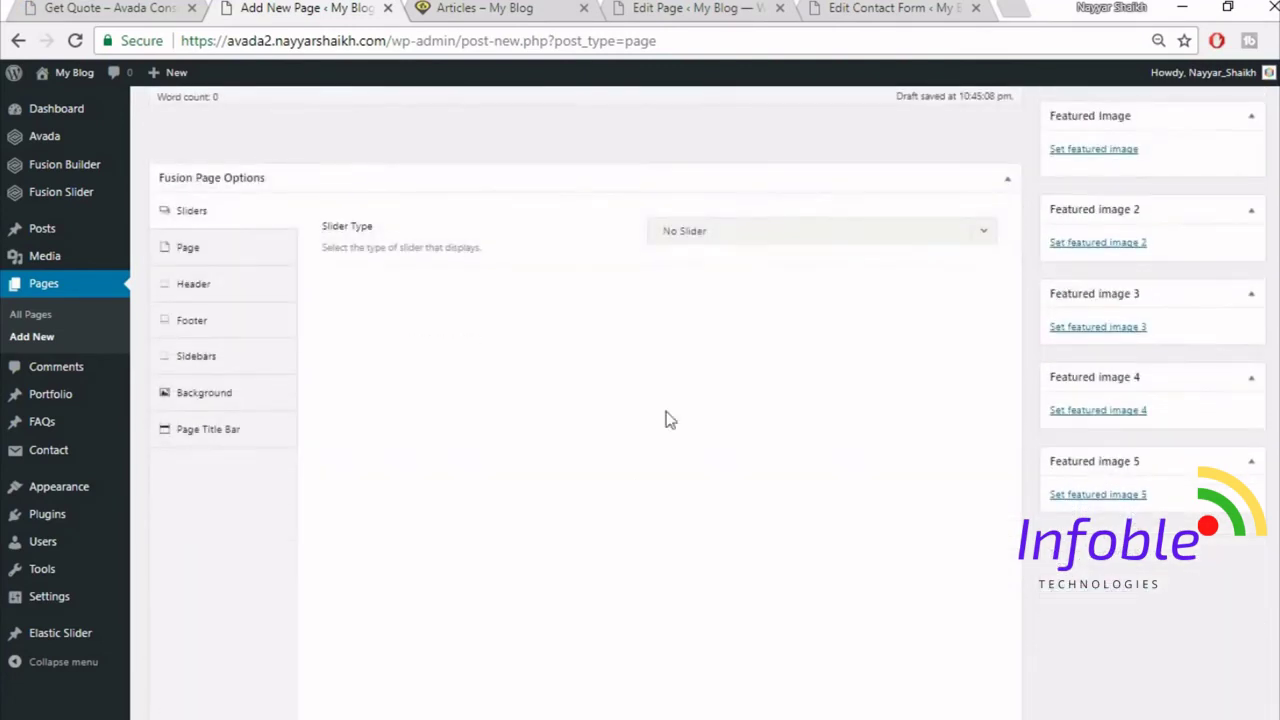
pyautogui.click(745, 232)
pyautogui.click(752, 320)
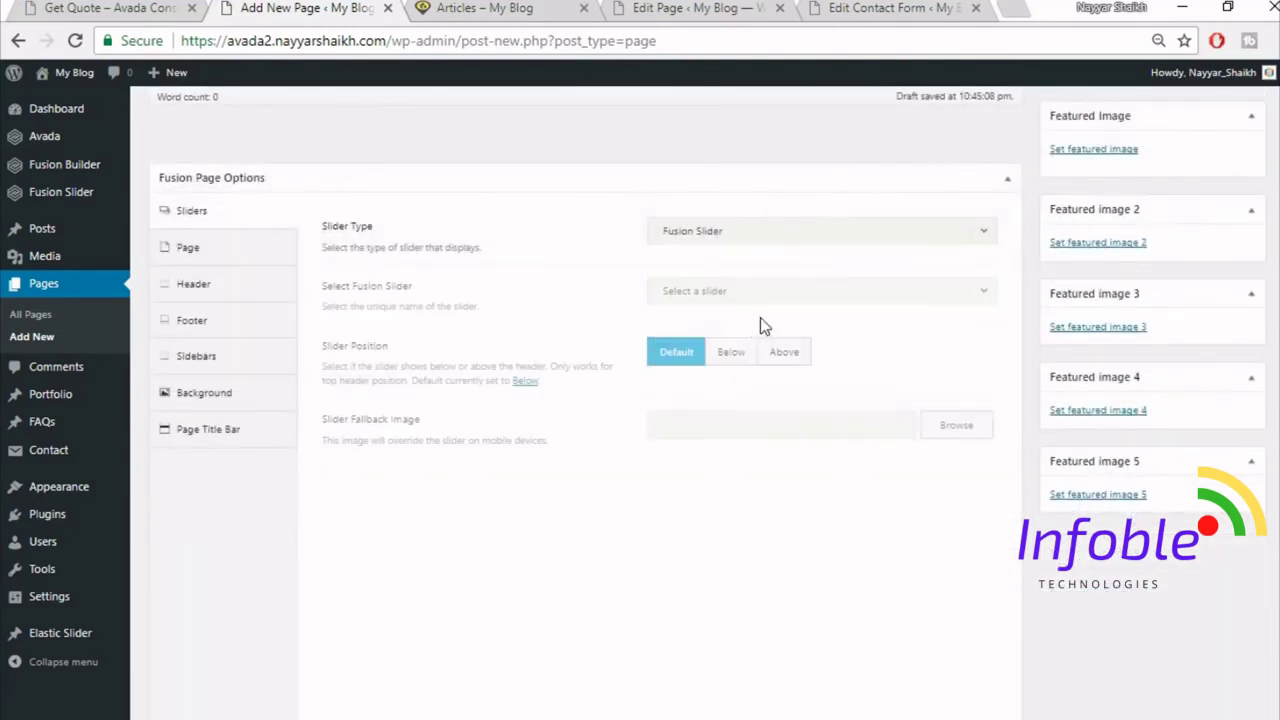
pyautogui.click(760, 291)
pyautogui.click(737, 349)
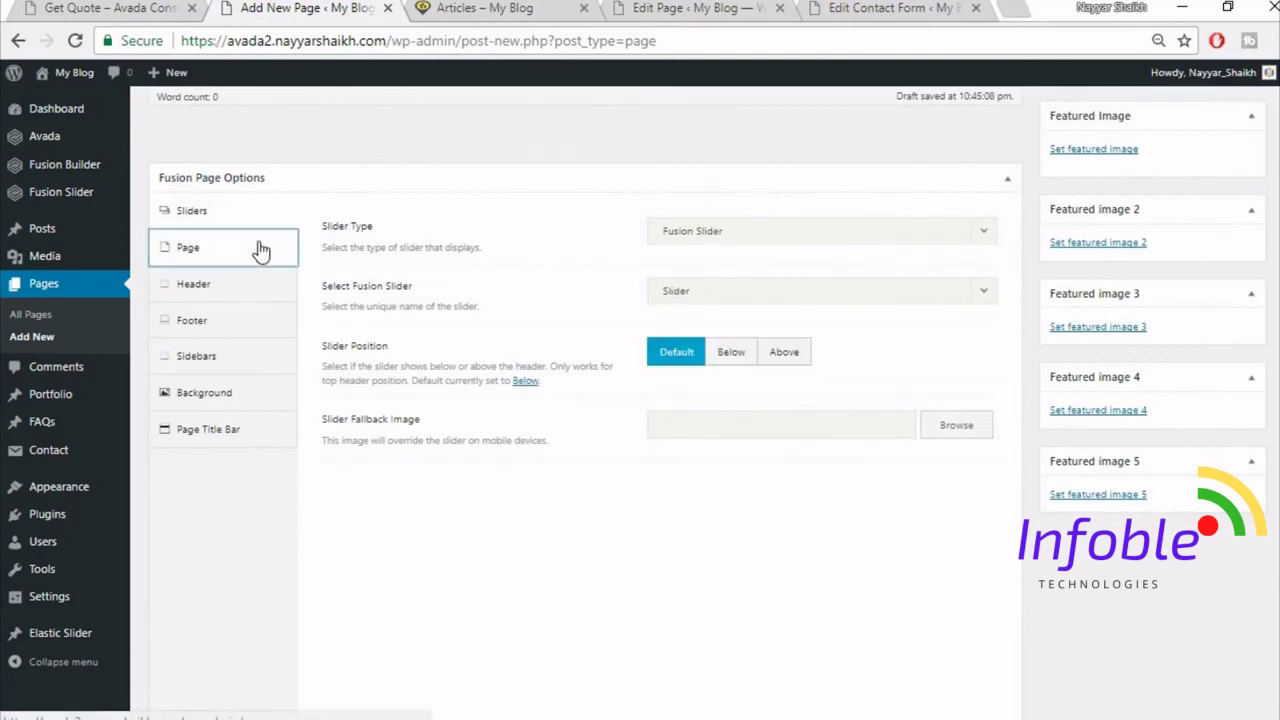
# - Set the page content padding to 0, hide the page title bar, and switch to Fusion Builder
pyautogui.click(260, 248)
pyautogui.click(690, 388)
pyautogui.write('0')
pyautogui.press('Tab')
pyautogui.write('0')
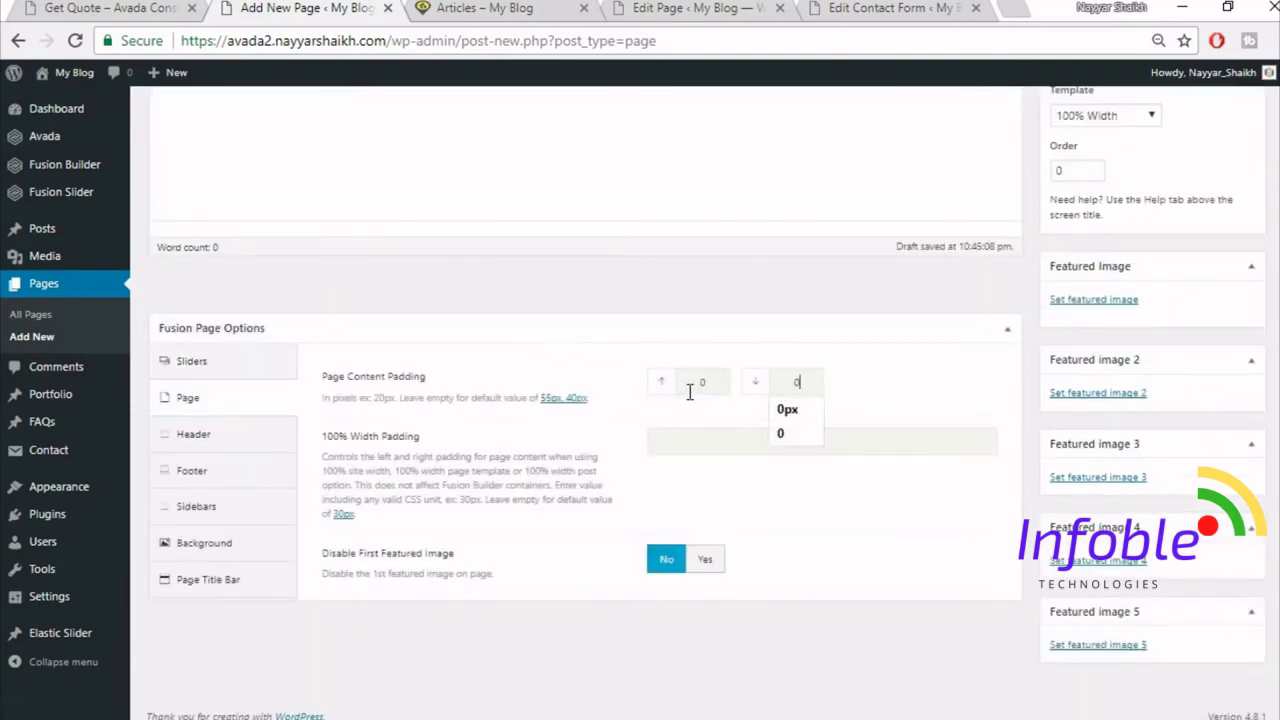
pyautogui.click(230, 579)
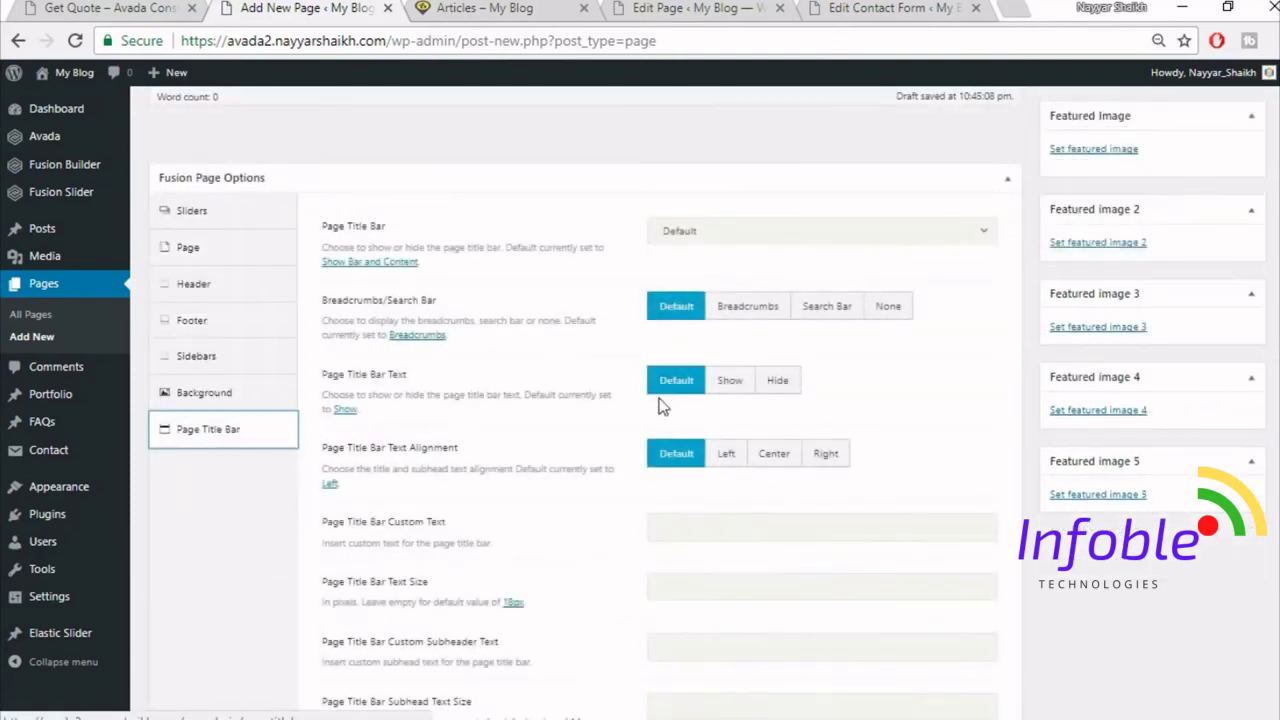
pyautogui.click(700, 236)
pyautogui.click(707, 350)
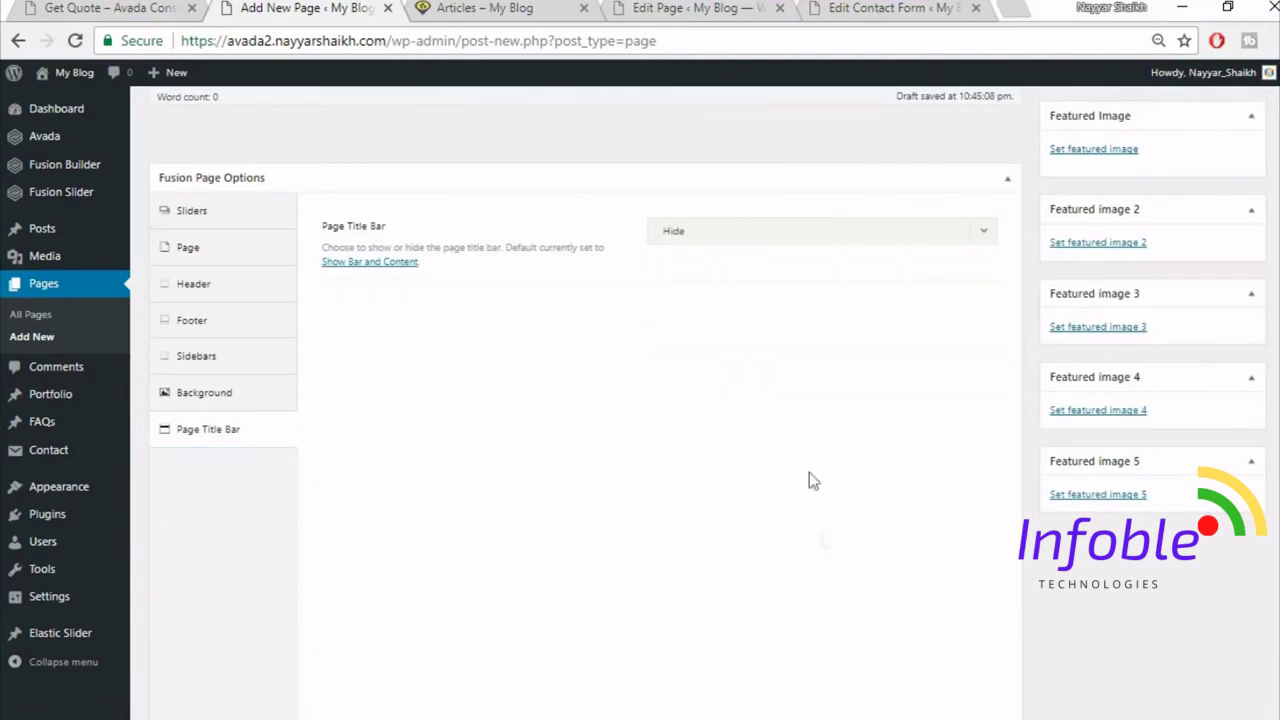
pyautogui.scroll(5, 809, 472)
pyautogui.click(205, 220)
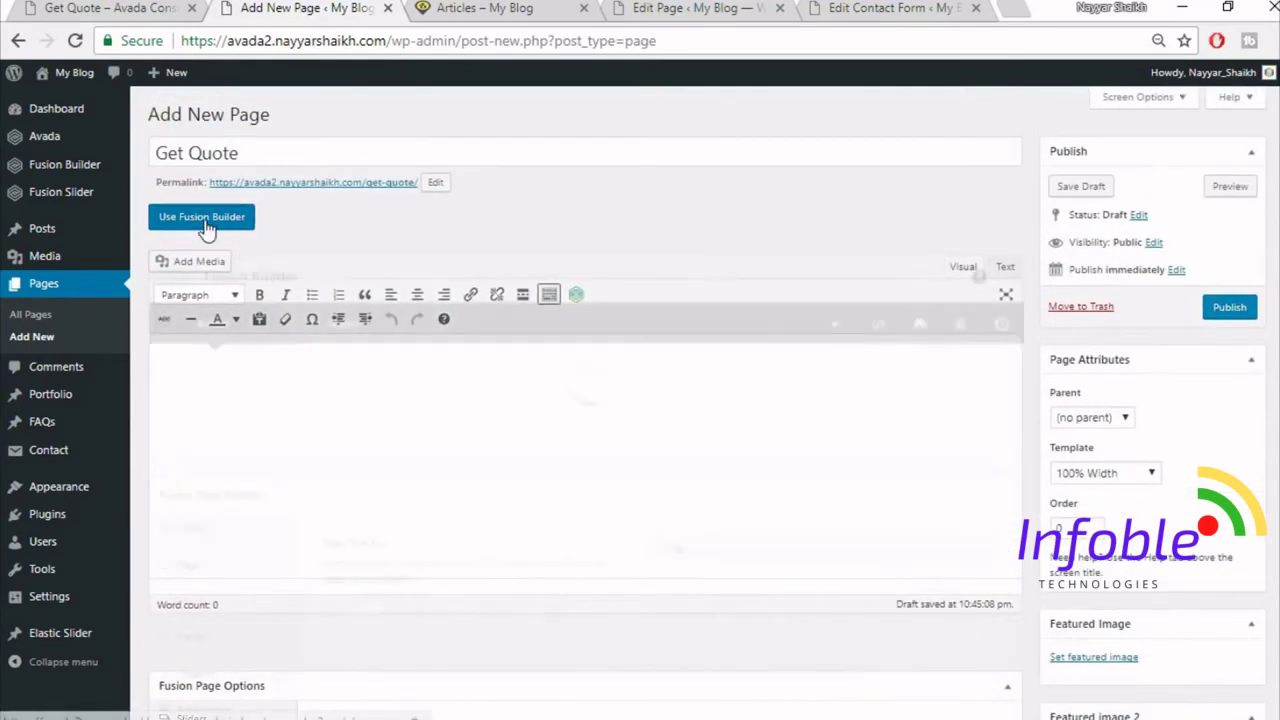
pyautogui.click(141, 7)
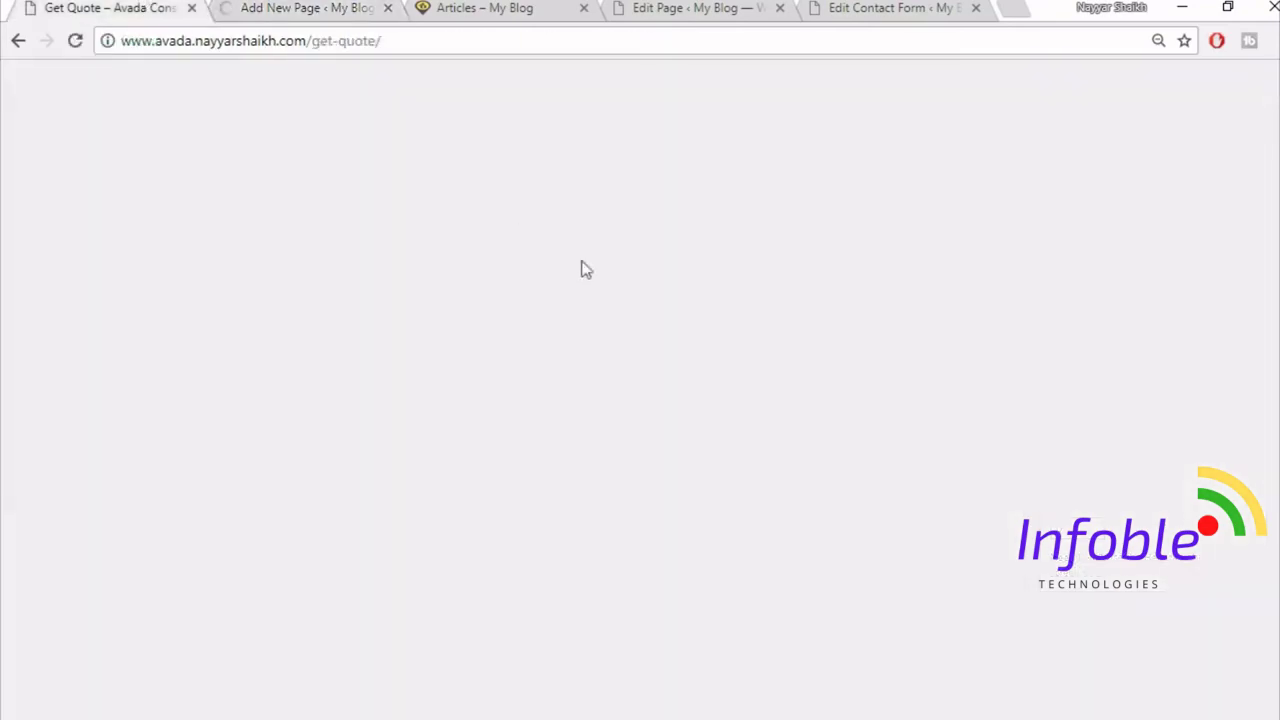
# - Scroll through the demo Get Quote page's office addresses and contact form, then return to the draft
pyautogui.scroll(-5, 686, 357)
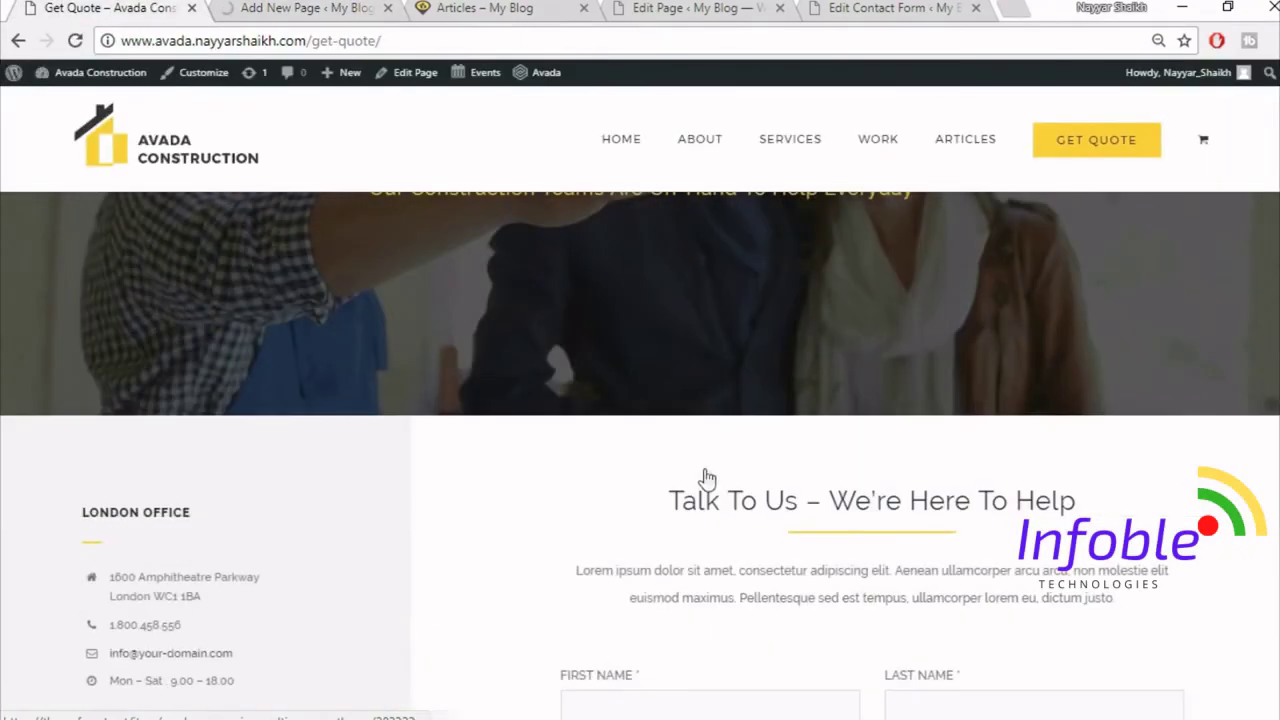
pyautogui.scroll(3, 684, 382)
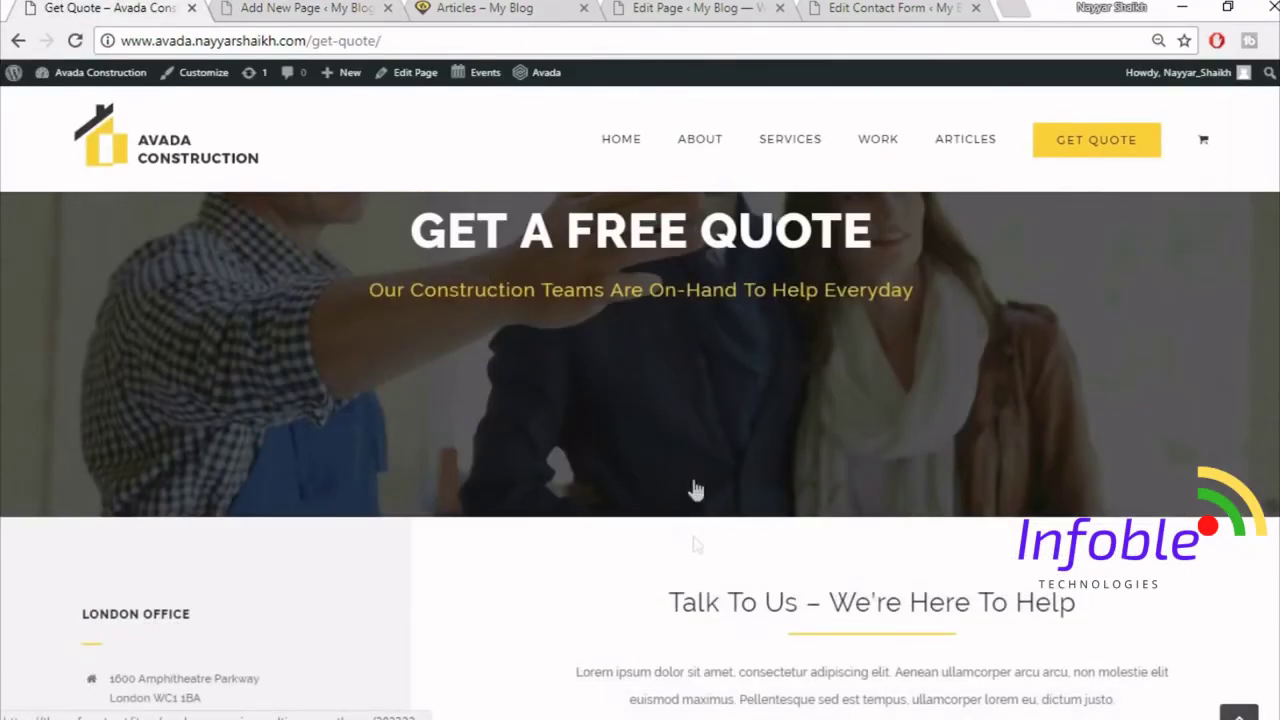
pyautogui.scroll(-3, 749, 497)
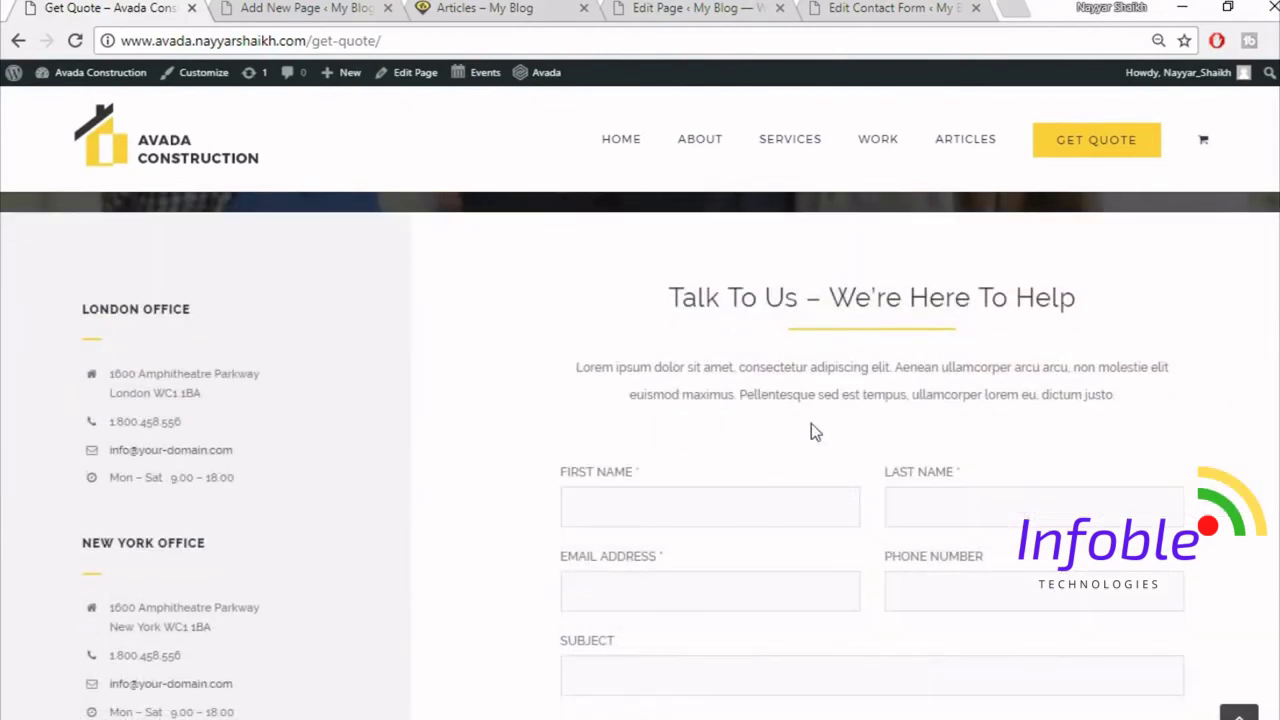
pyautogui.scroll(1, 811, 423)
pyautogui.scroll(-2, 171, 523)
pyautogui.scroll(2, 726, 600)
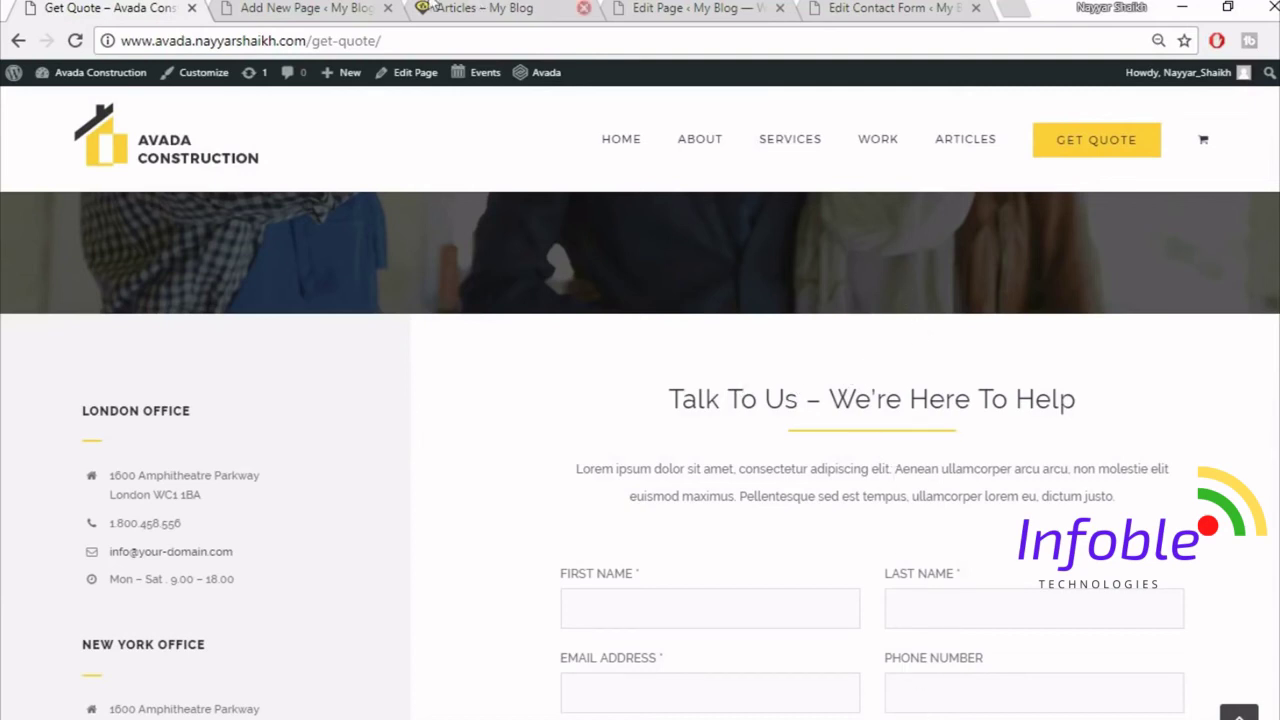
pyautogui.click(300, 8)
pyautogui.scroll(-3, 674, 420)
pyautogui.scroll(2, 677, 437)
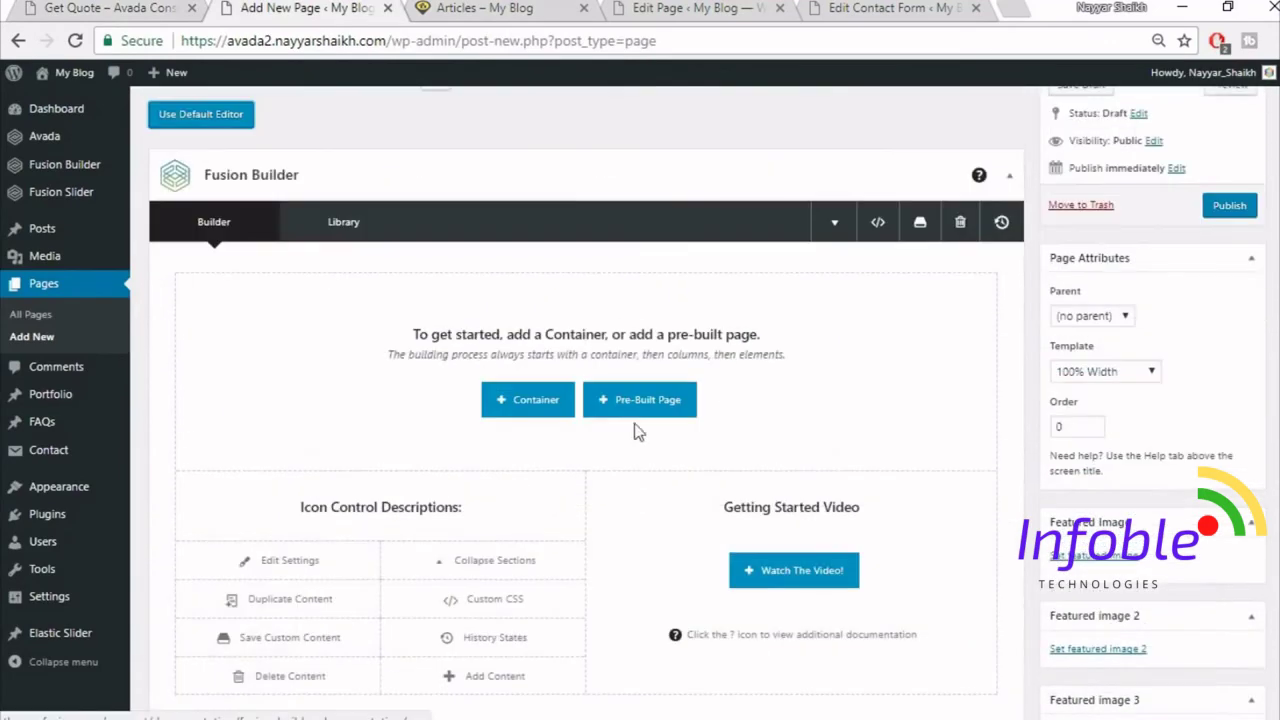
# - Insert a 1/3 + 2/3 container and copy the LONDON OFFICE heading from the demo page
pyautogui.click(524, 412)
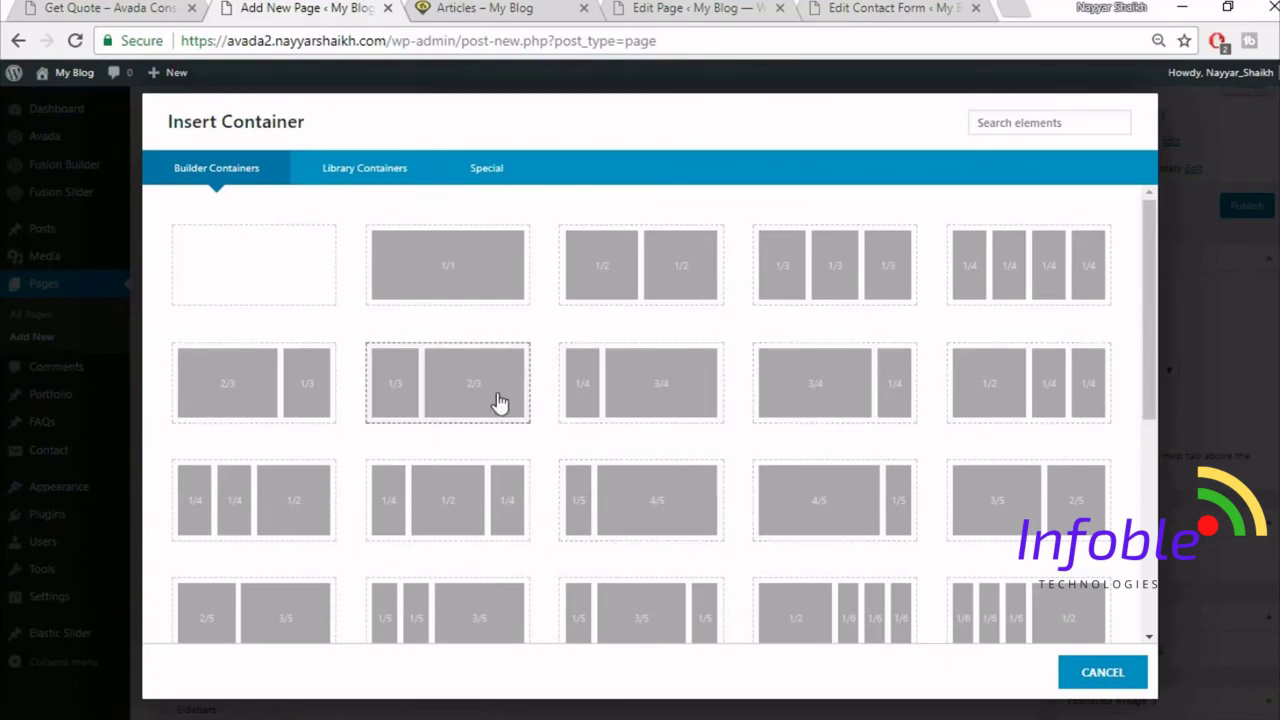
pyautogui.click(500, 402)
pyautogui.click(137, 8)
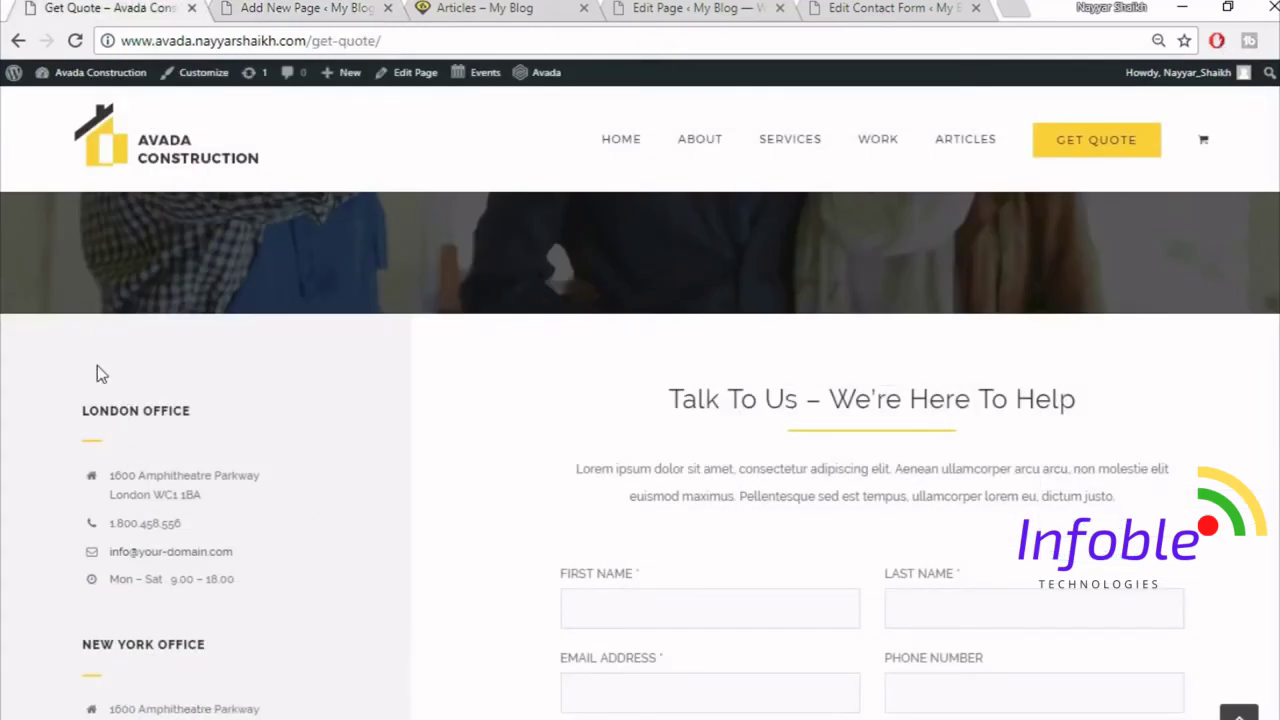
pyautogui.moveTo(83, 405); pyautogui.dragTo(258, 419)
pyautogui.hotkey('ctrl', 'c')
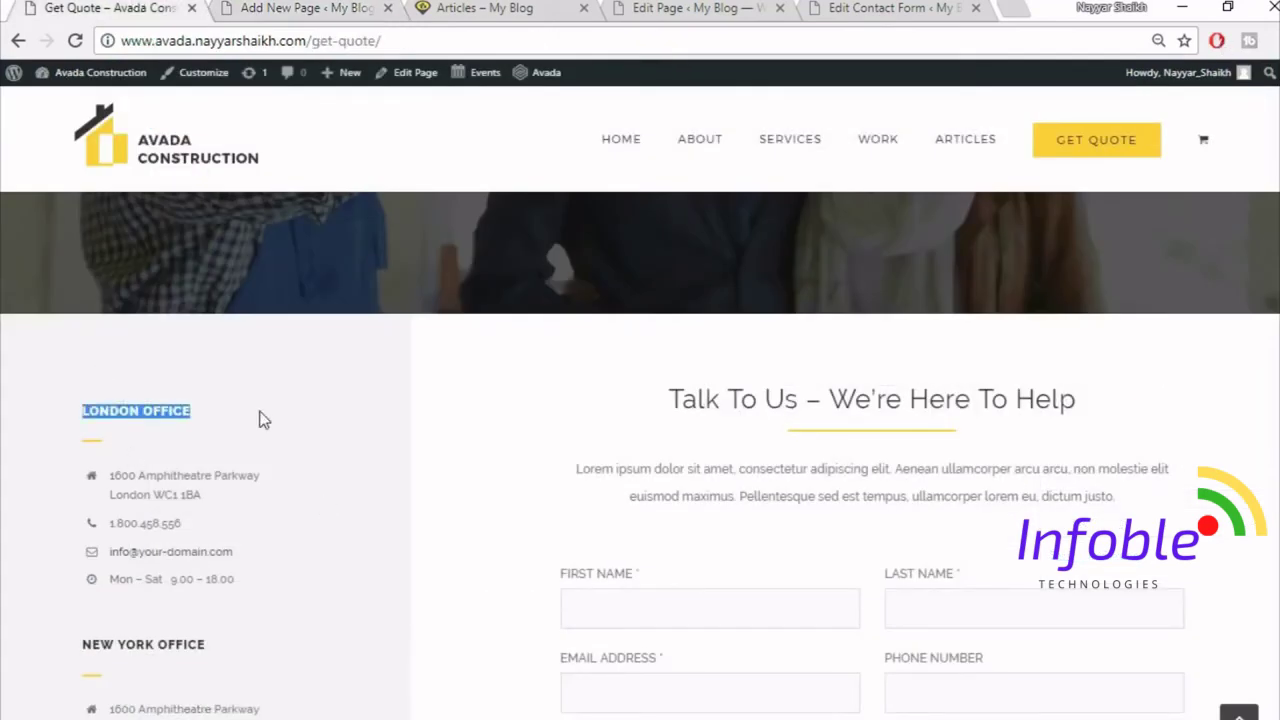
pyautogui.click(268, 8)
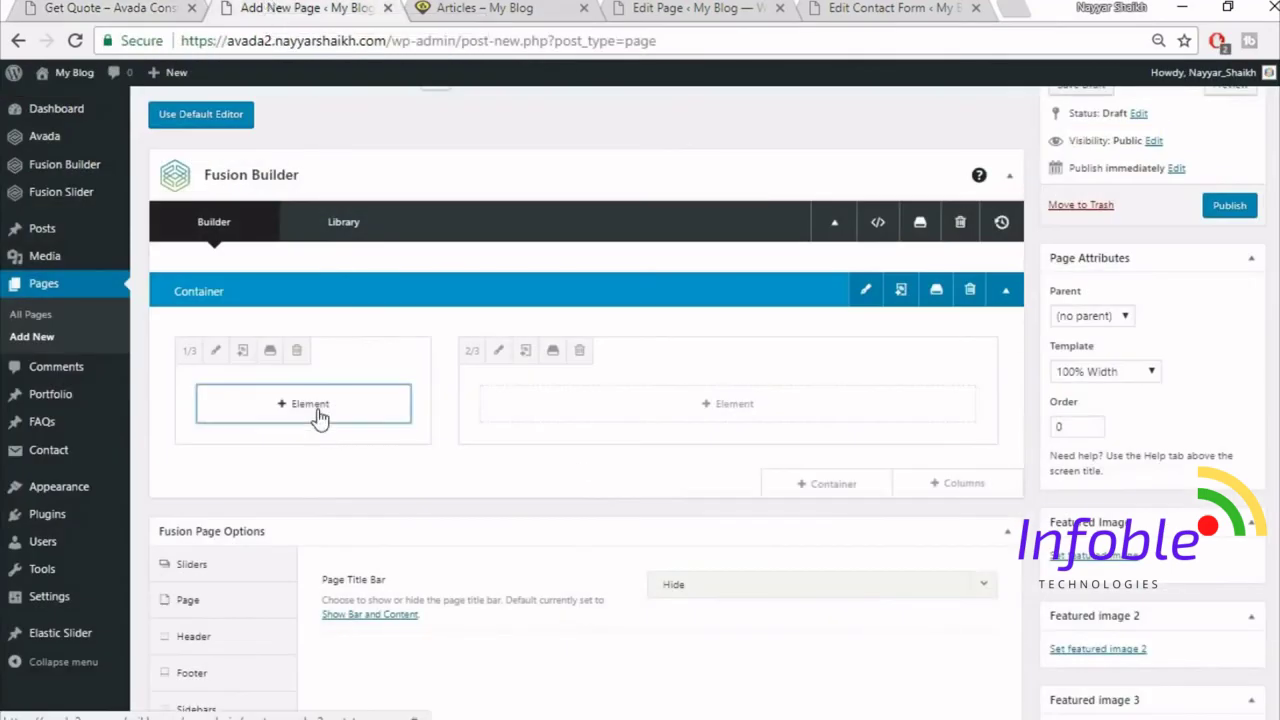
# - Add a Text Block with the pasted LONDON OFFICE heading to the one-third column and save it
pyautogui.click(320, 417)
pyautogui.click(1015, 123)
pyautogui.write('t')
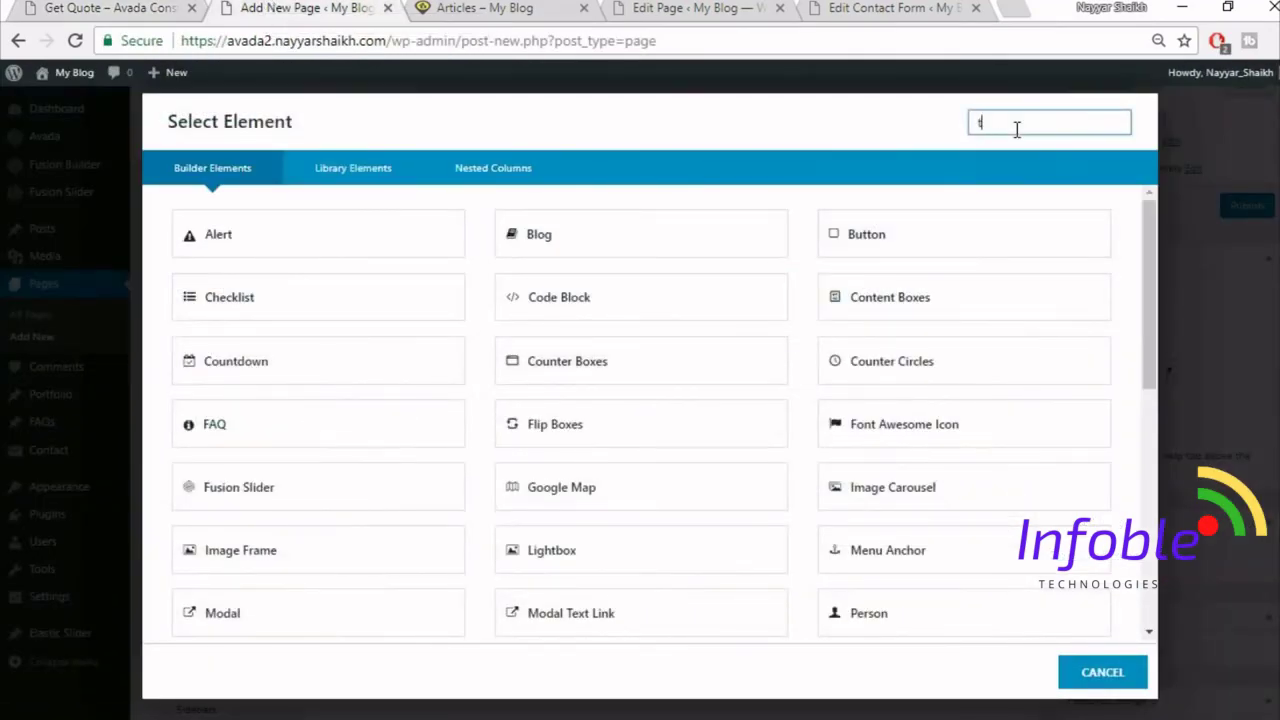
pyautogui.write('ex')
pyautogui.click(596, 222)
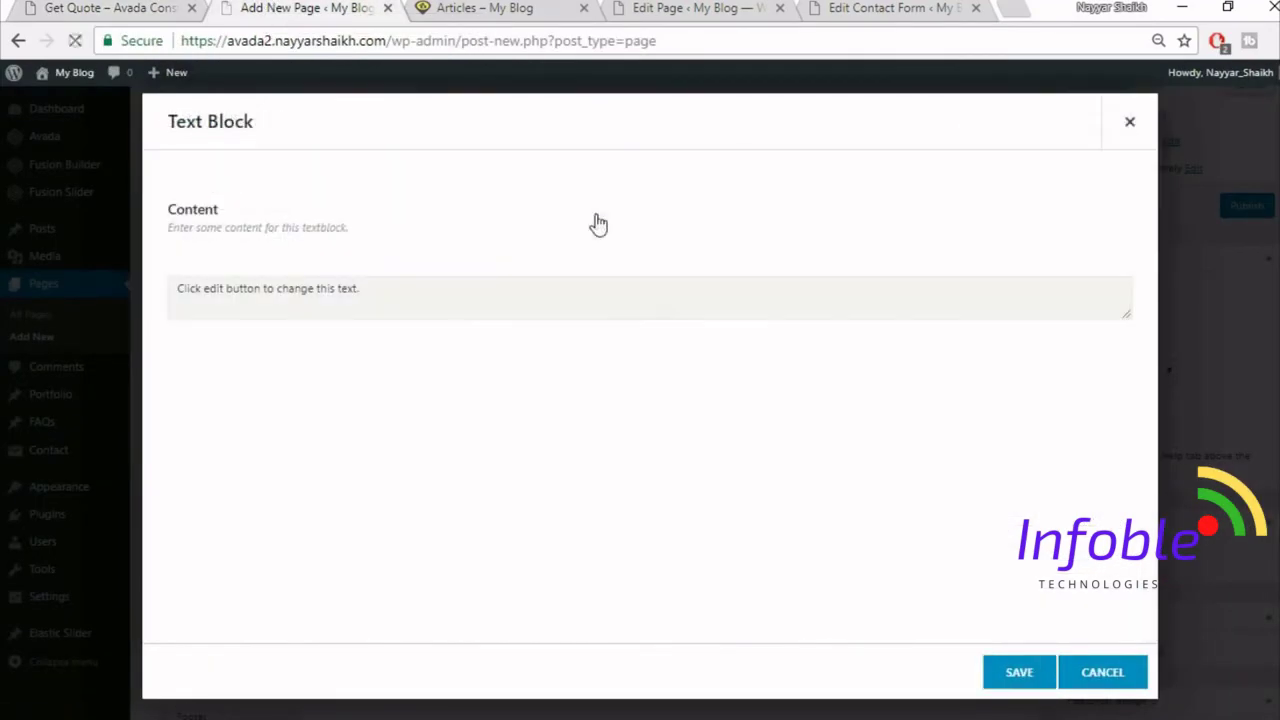
pyautogui.click(689, 386)
pyautogui.hotkey('ctrl', 'a')
pyautogui.press('Delete')
pyautogui.hotkey('ctrl', 'v')
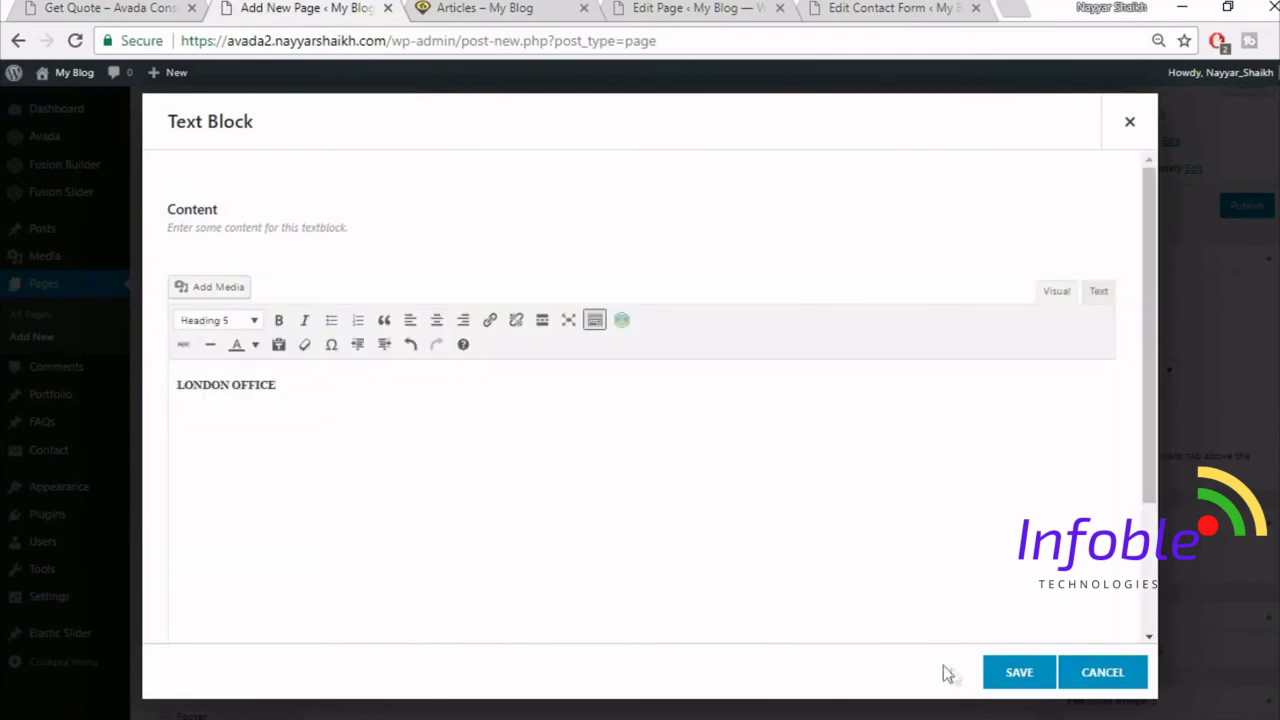
pyautogui.click(1016, 672)
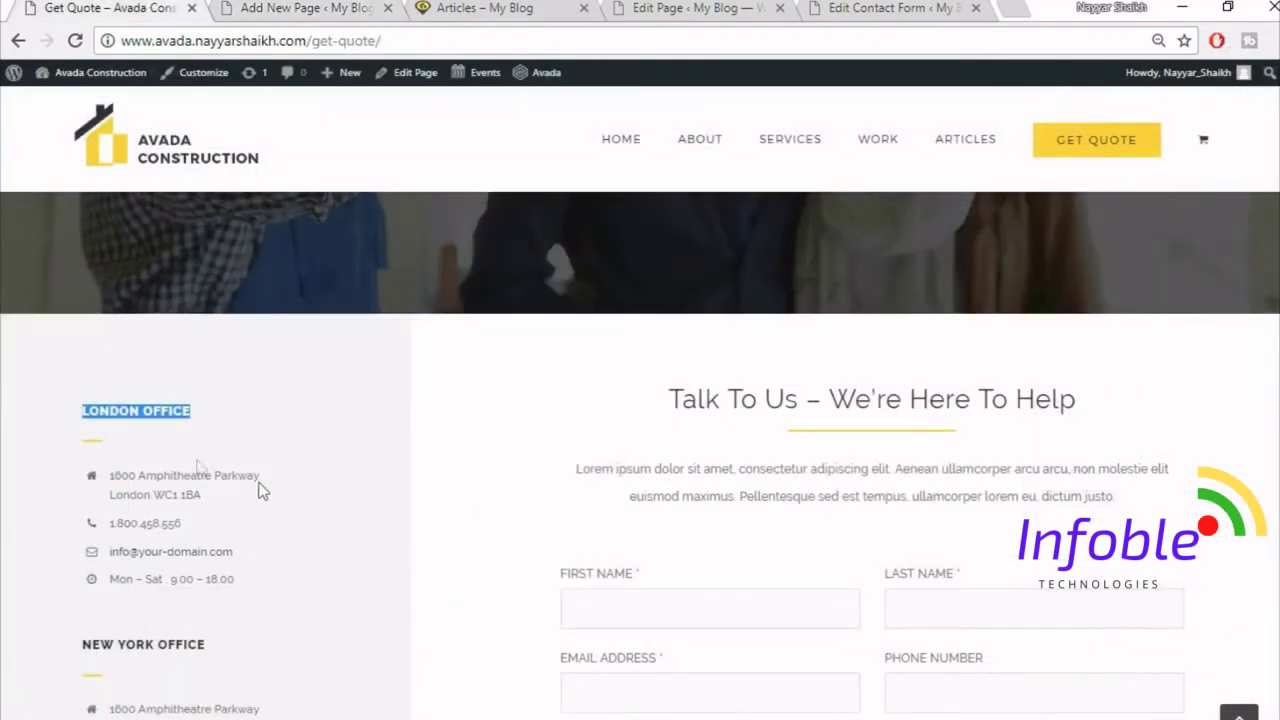
pyautogui.click(93, 446)
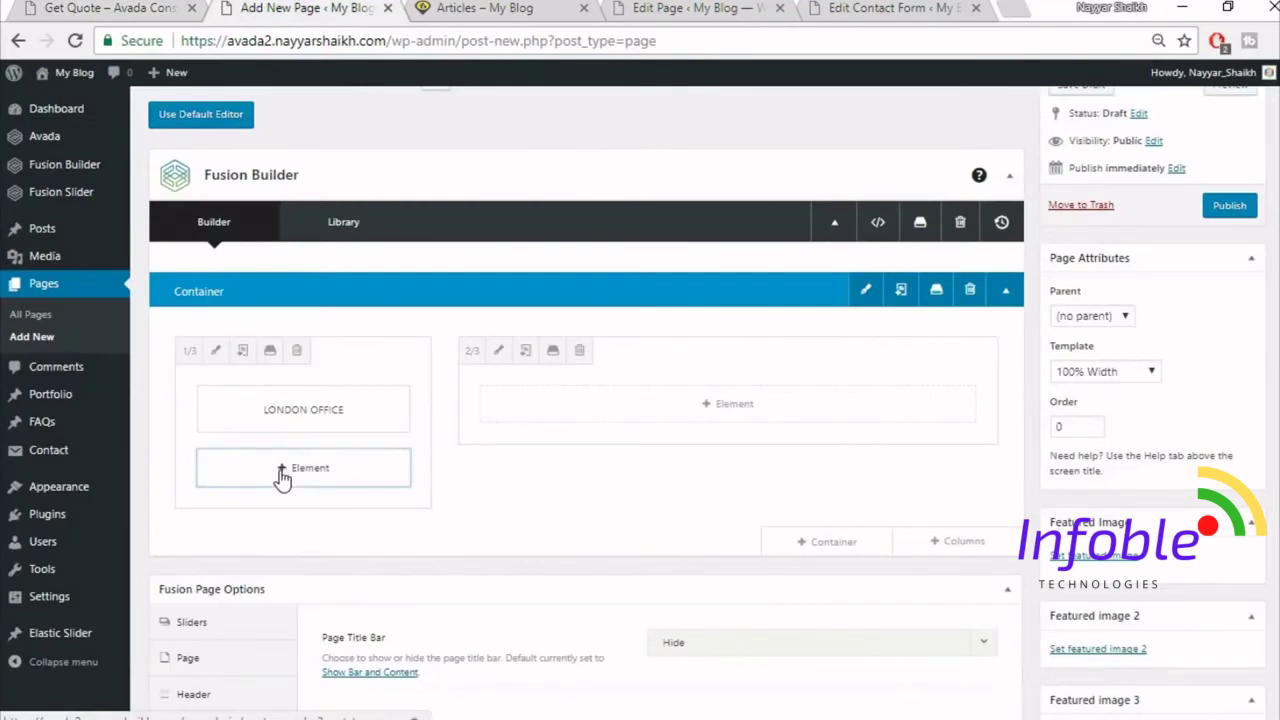
# - Add a single solid-line Separator below LONDON OFFICE with colour fed83d
pyautogui.click(280, 468)
pyautogui.click(1020, 124)
pyautogui.write('sepa')
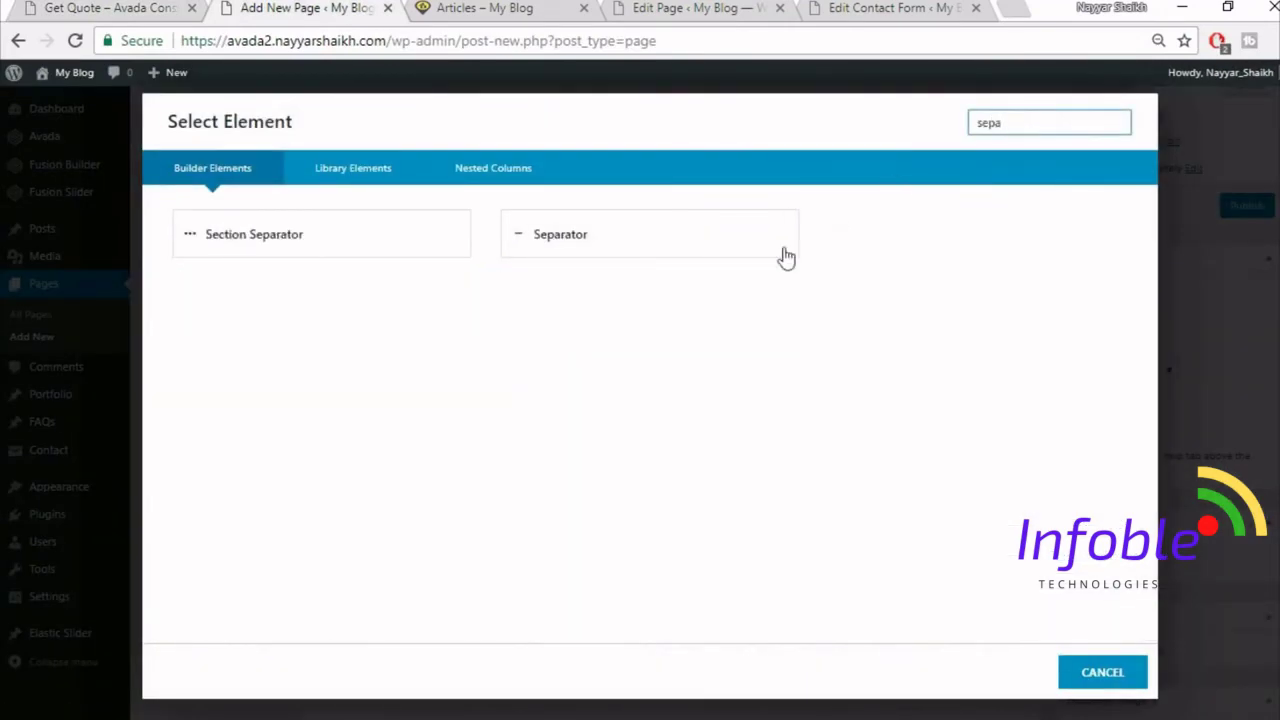
pyautogui.click(731, 240)
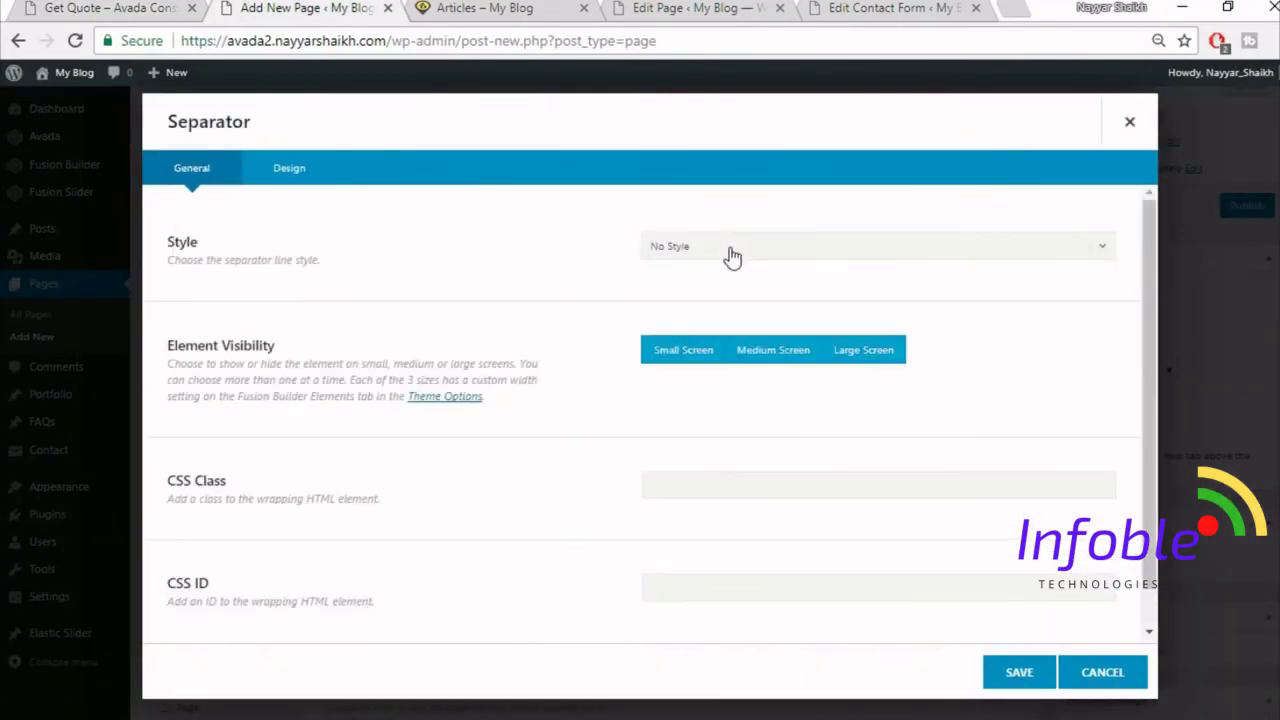
pyautogui.click(731, 250)
pyautogui.click(737, 305)
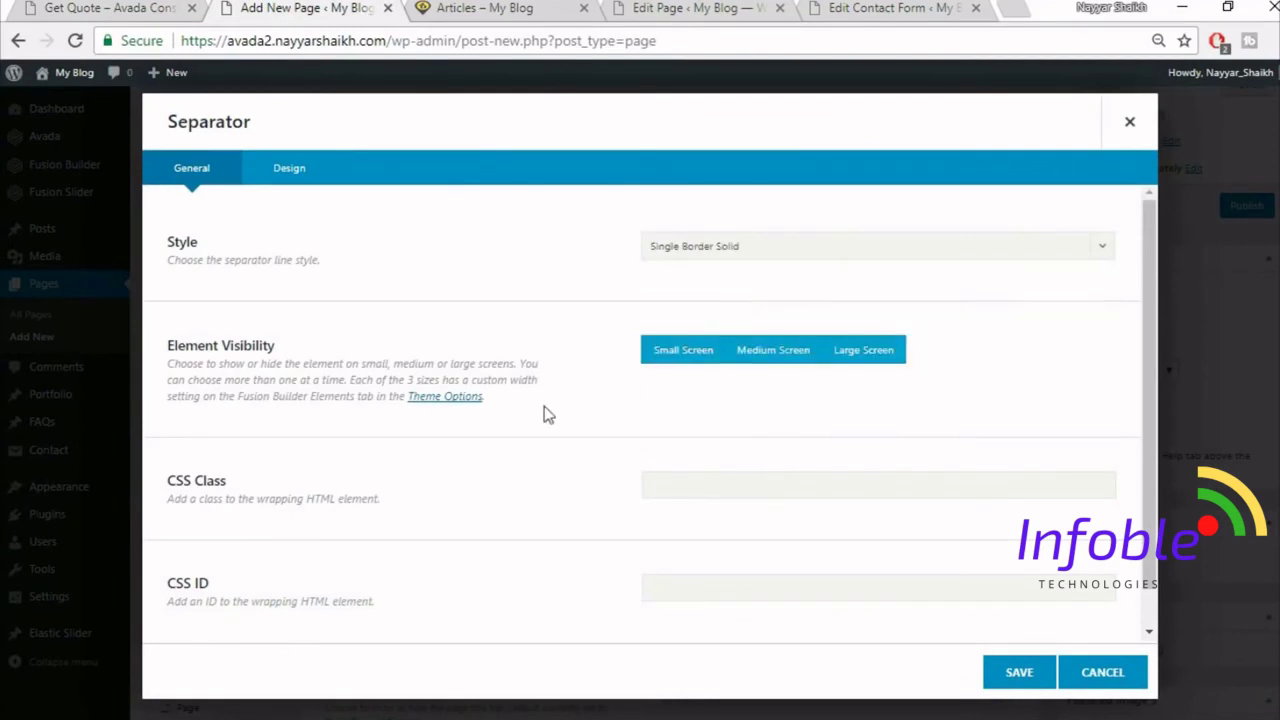
pyautogui.click(305, 168)
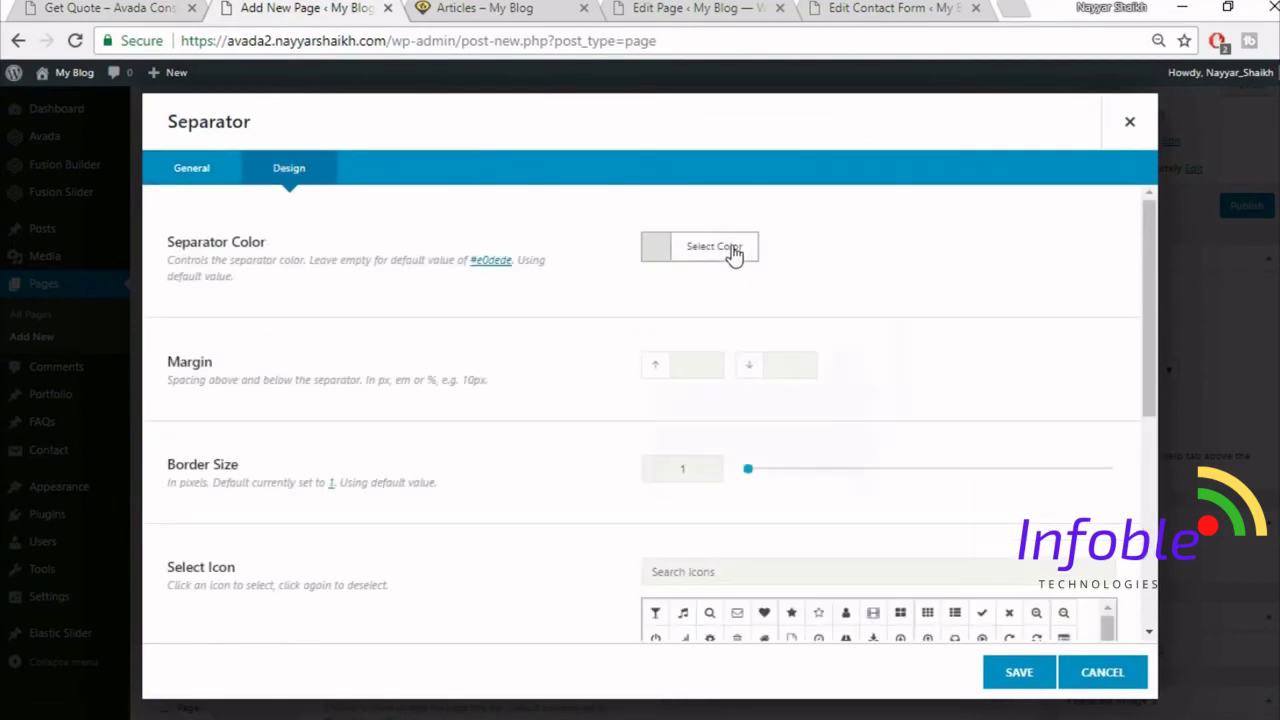
pyautogui.click(733, 250)
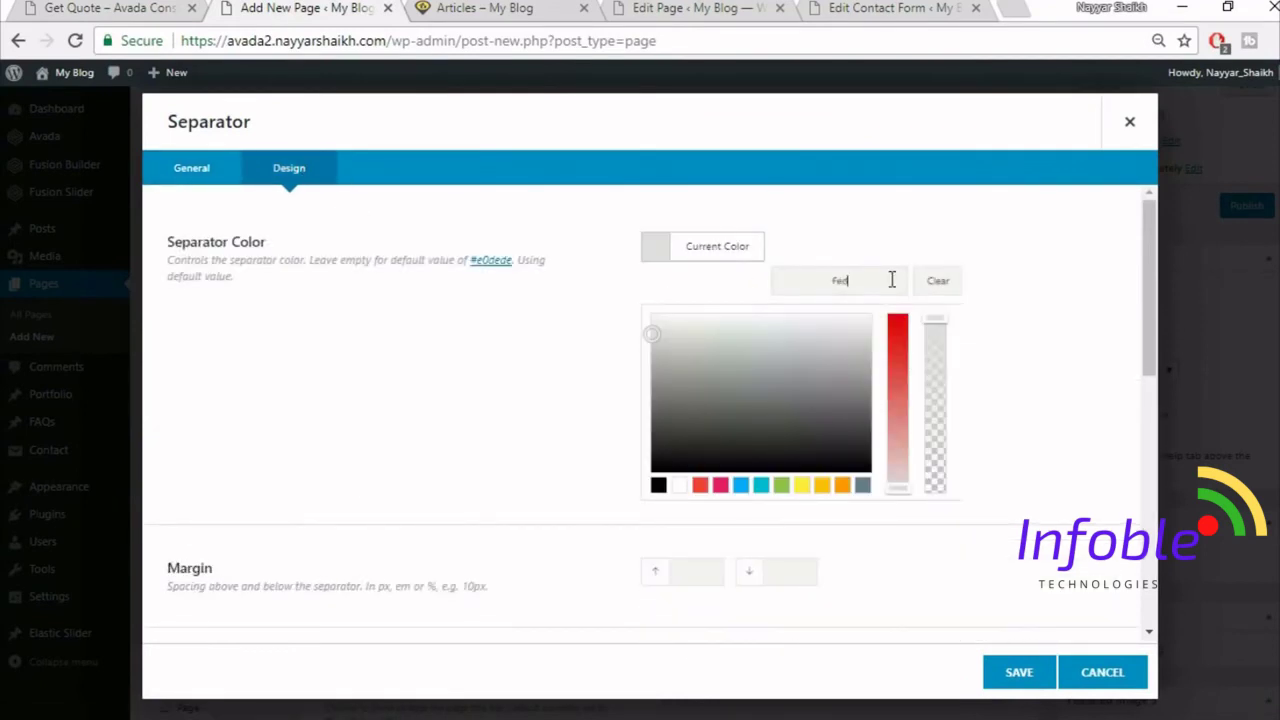
pyautogui.write('fed83d')
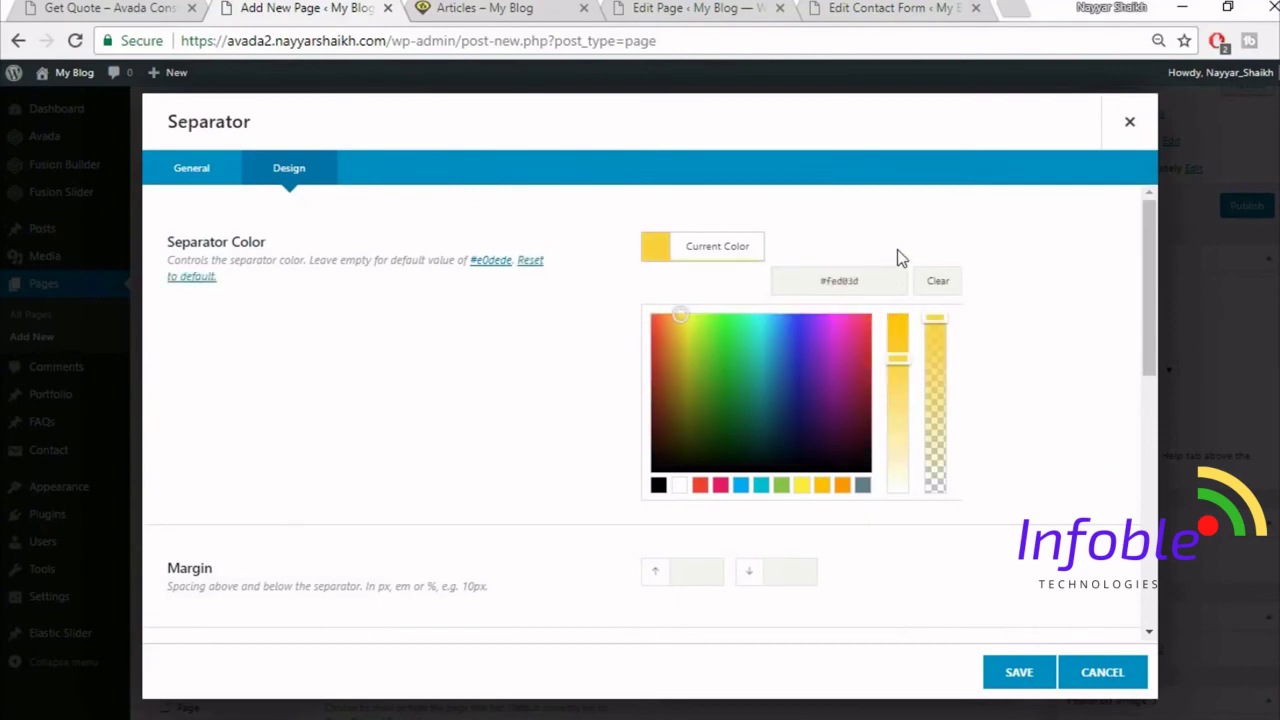
# - Give the separator a 20 bottom margin, border size 2, 30px width and left alignment, and save
pyautogui.scroll(-1, 968, 297)
pyautogui.scroll(-3, 968, 297)
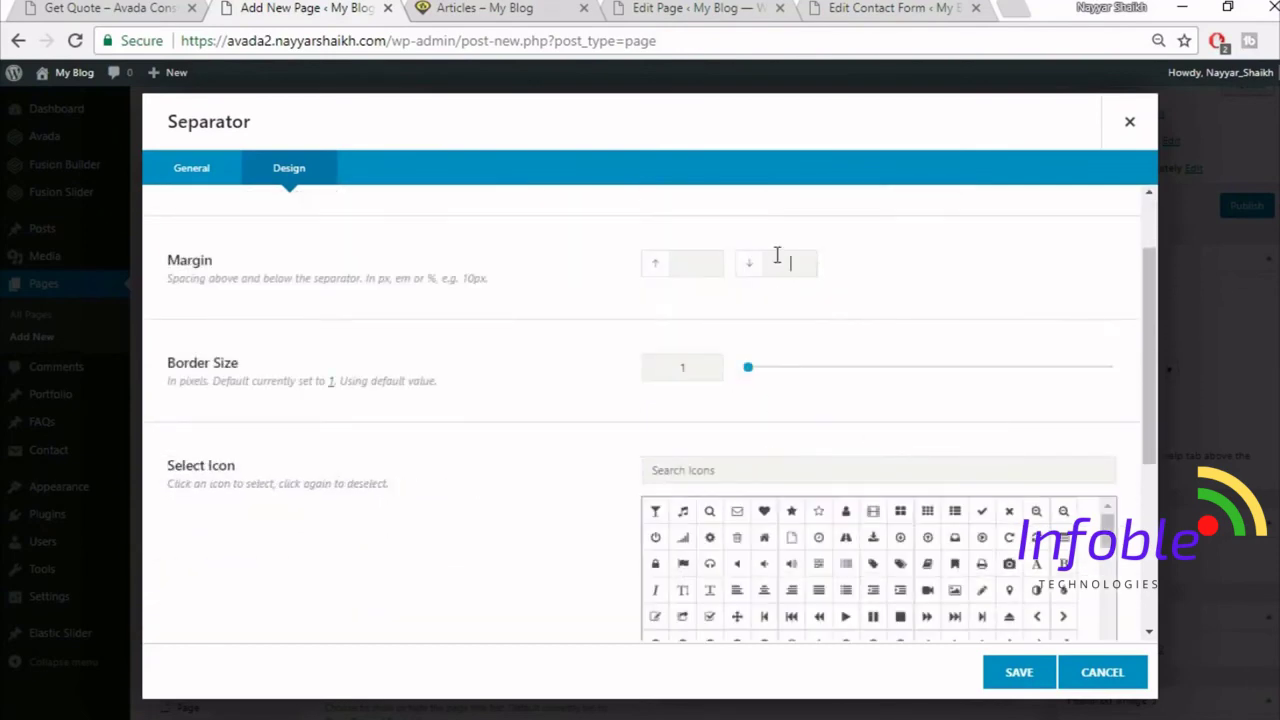
pyautogui.write('20')
pyautogui.click(695, 368)
pyautogui.press('BackSpace')
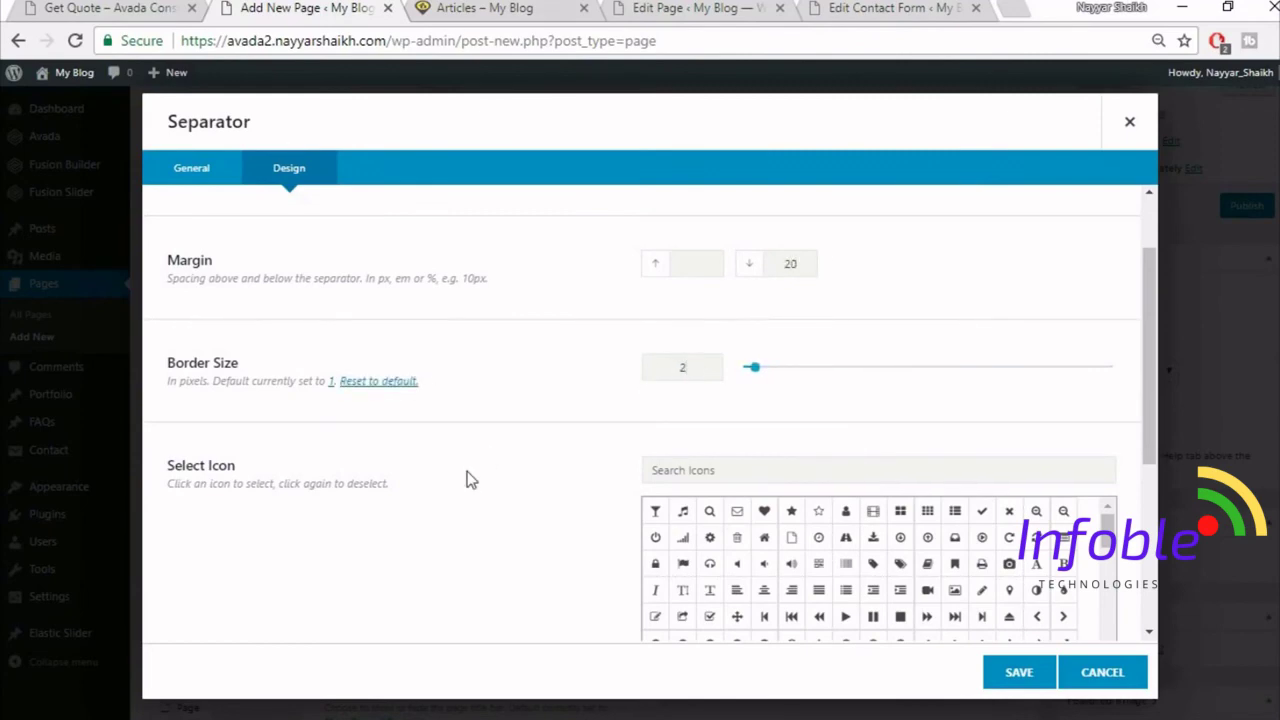
pyautogui.scroll(-3, 467, 471)
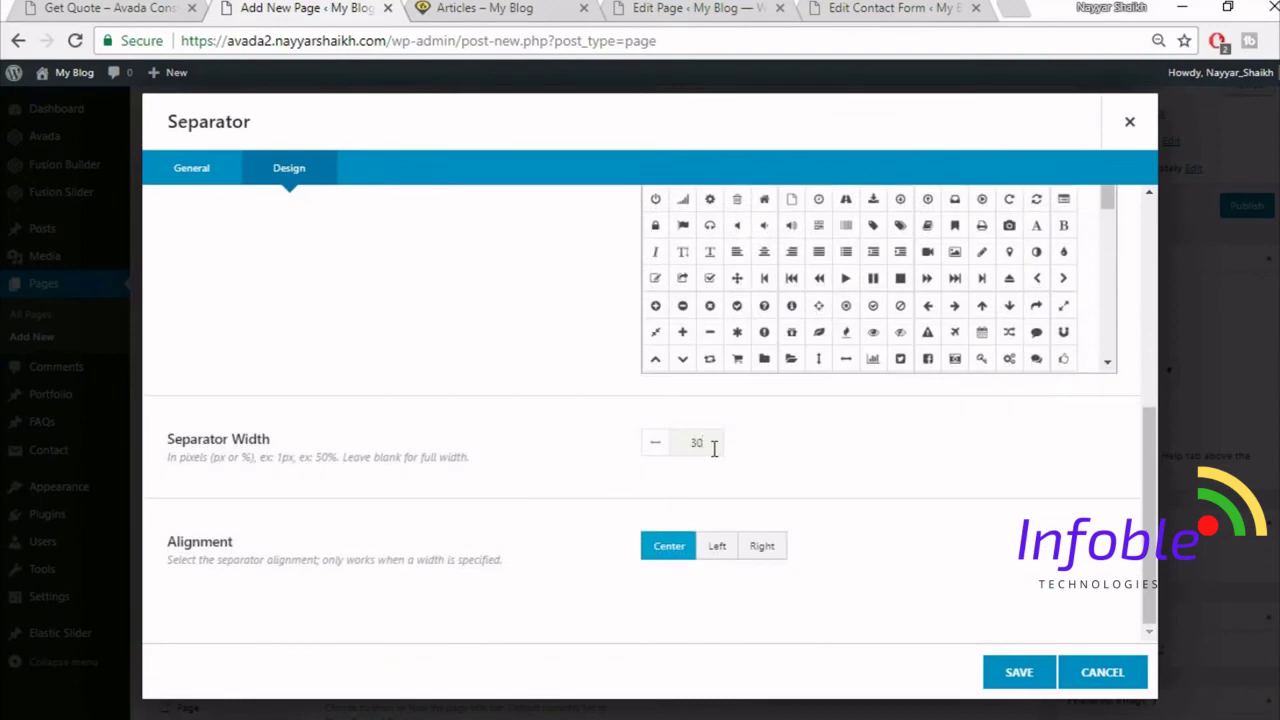
pyautogui.click(170, 8)
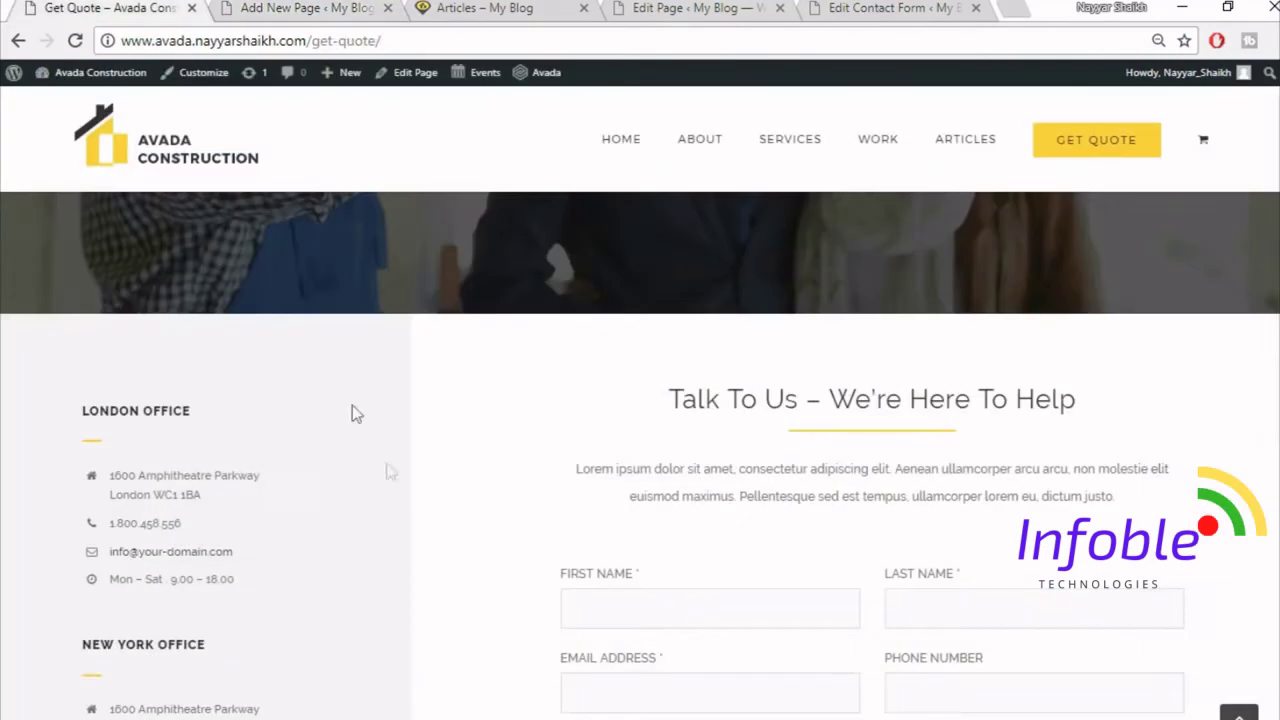
pyautogui.click(310, 8)
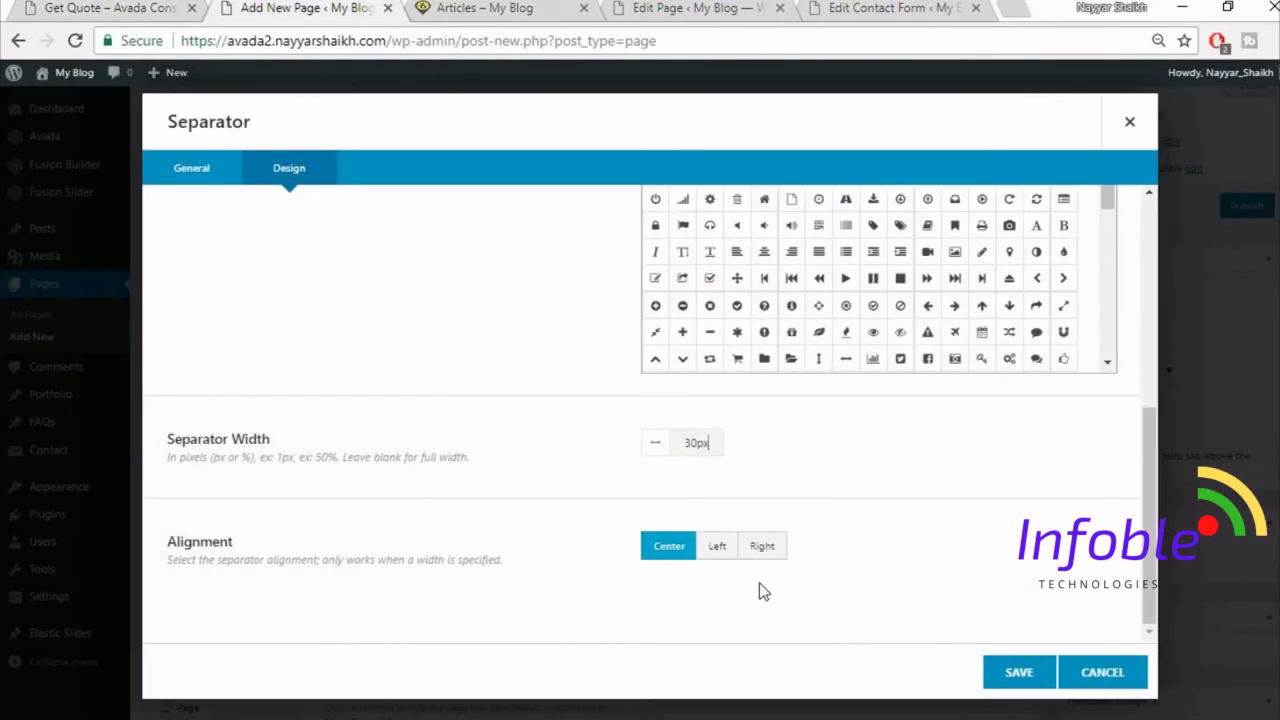
pyautogui.click(718, 562)
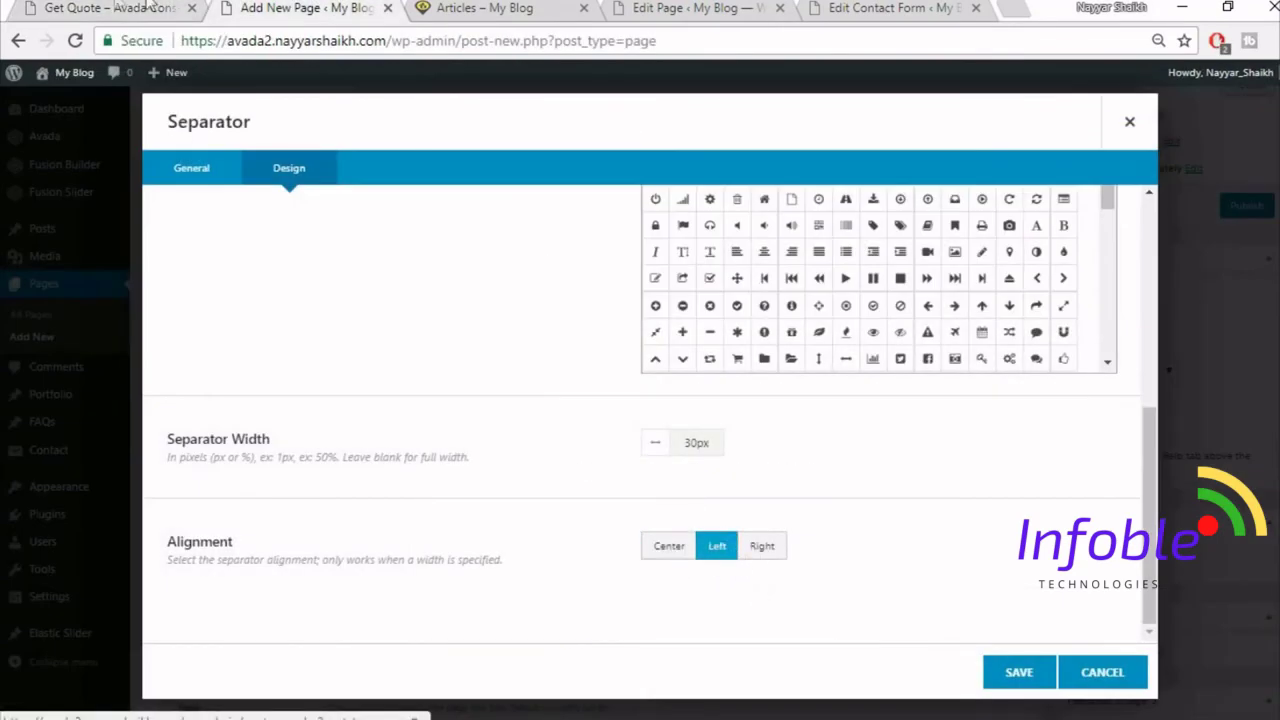
pyautogui.click(150, 8)
pyautogui.click(270, 8)
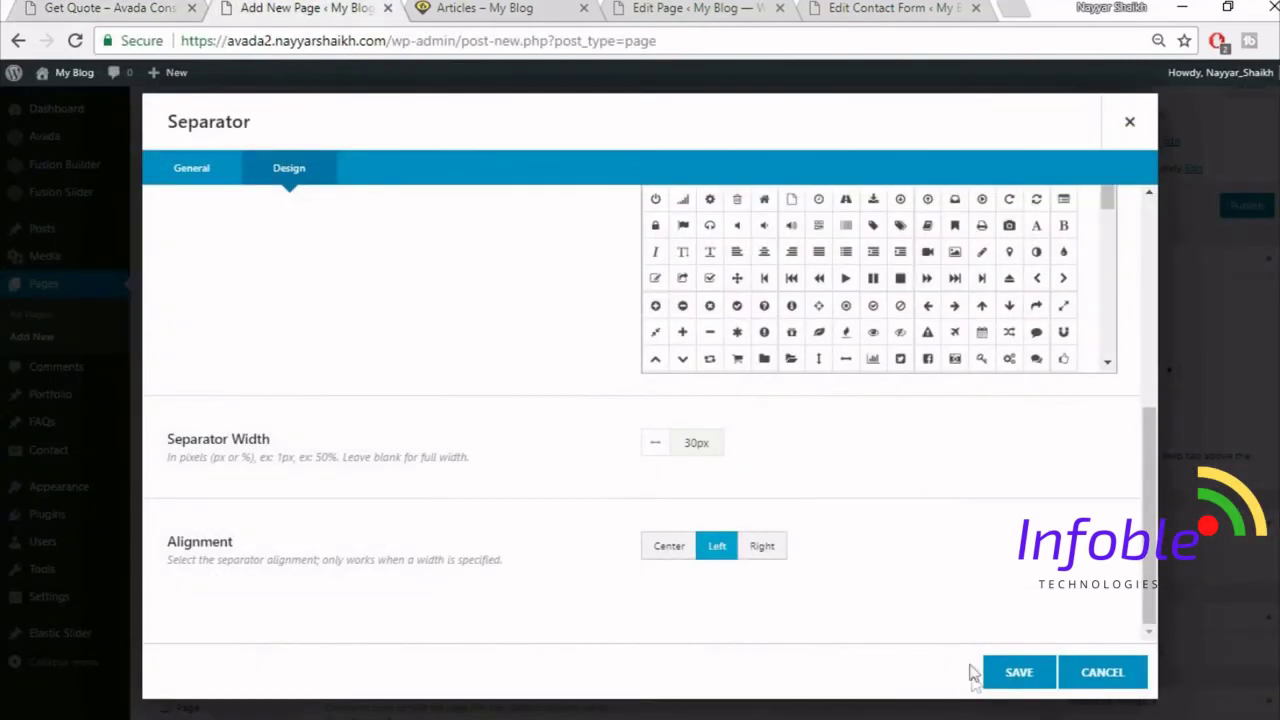
pyautogui.click(1017, 674)
pyautogui.click(100, 8)
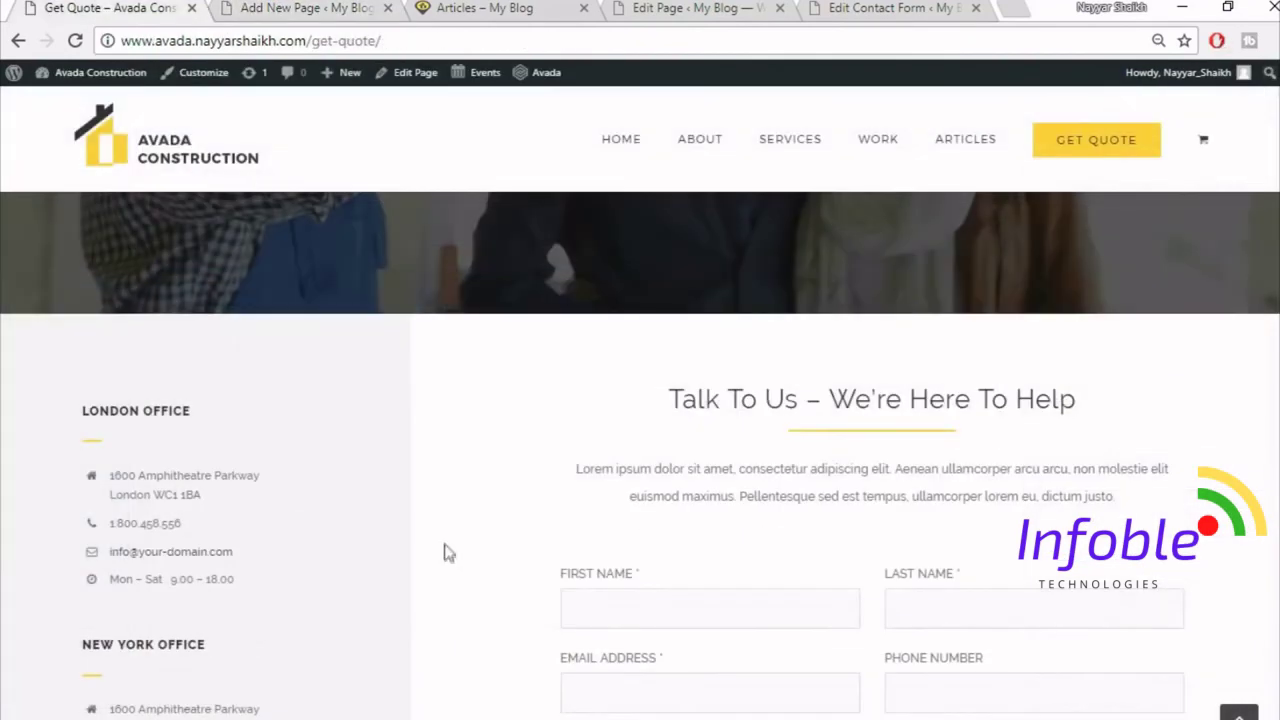
# - Add a Checklist element to the left column by searching 'chec'
pyautogui.scroll(-1, 443, 551)
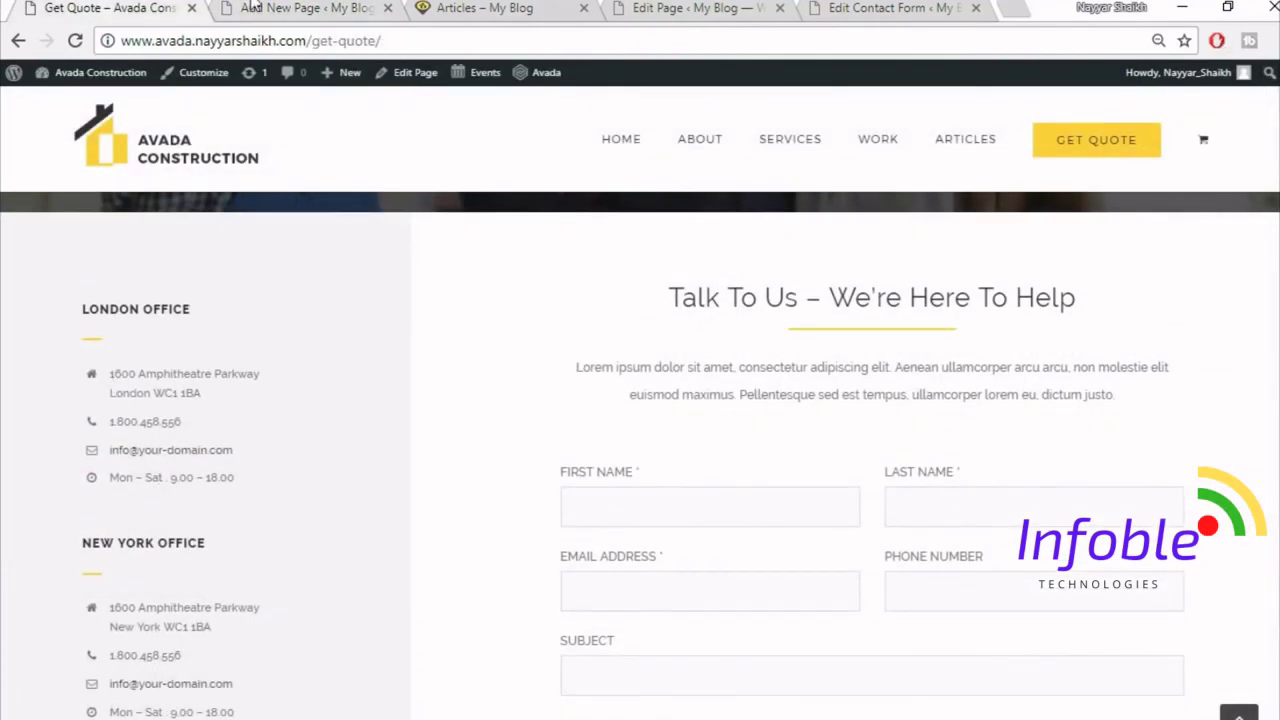
pyautogui.click(253, 7)
pyautogui.click(320, 520)
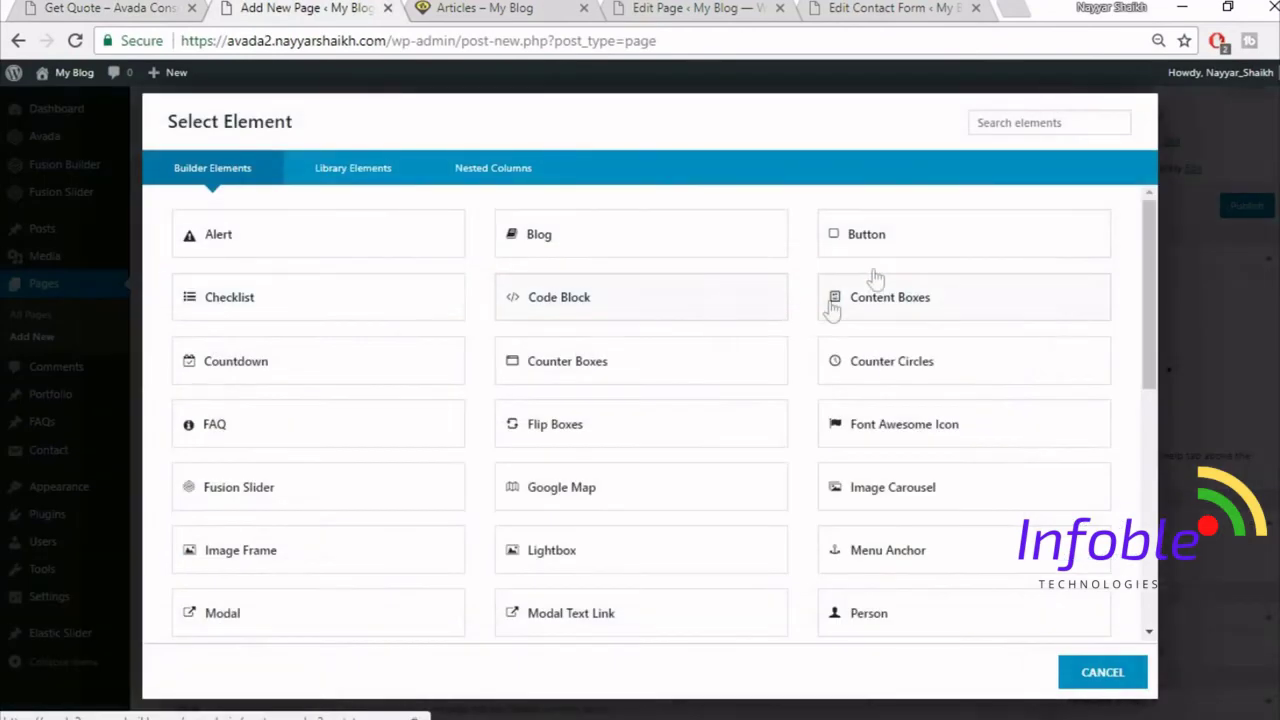
pyautogui.click(998, 129)
pyautogui.write('chec')
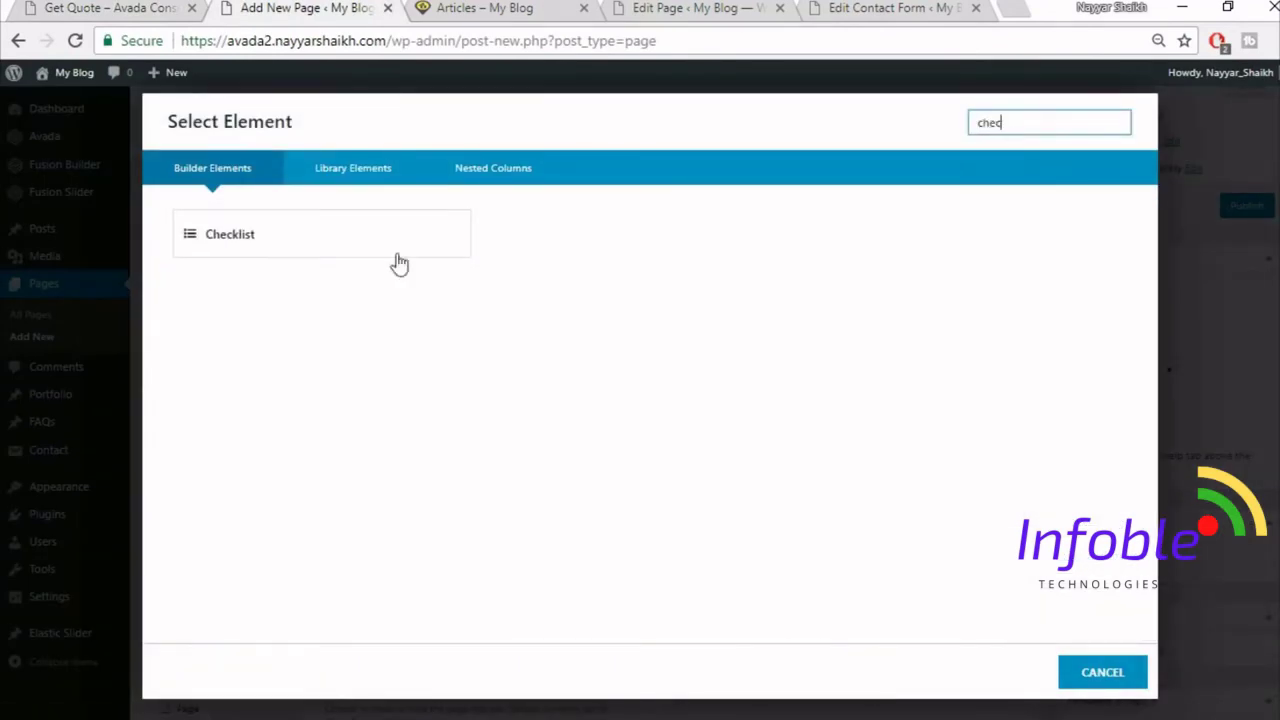
pyautogui.click(332, 234)
# - Turn off the checklist circles and set the item size to 15px
pyautogui.scroll(-3, 436, 246)
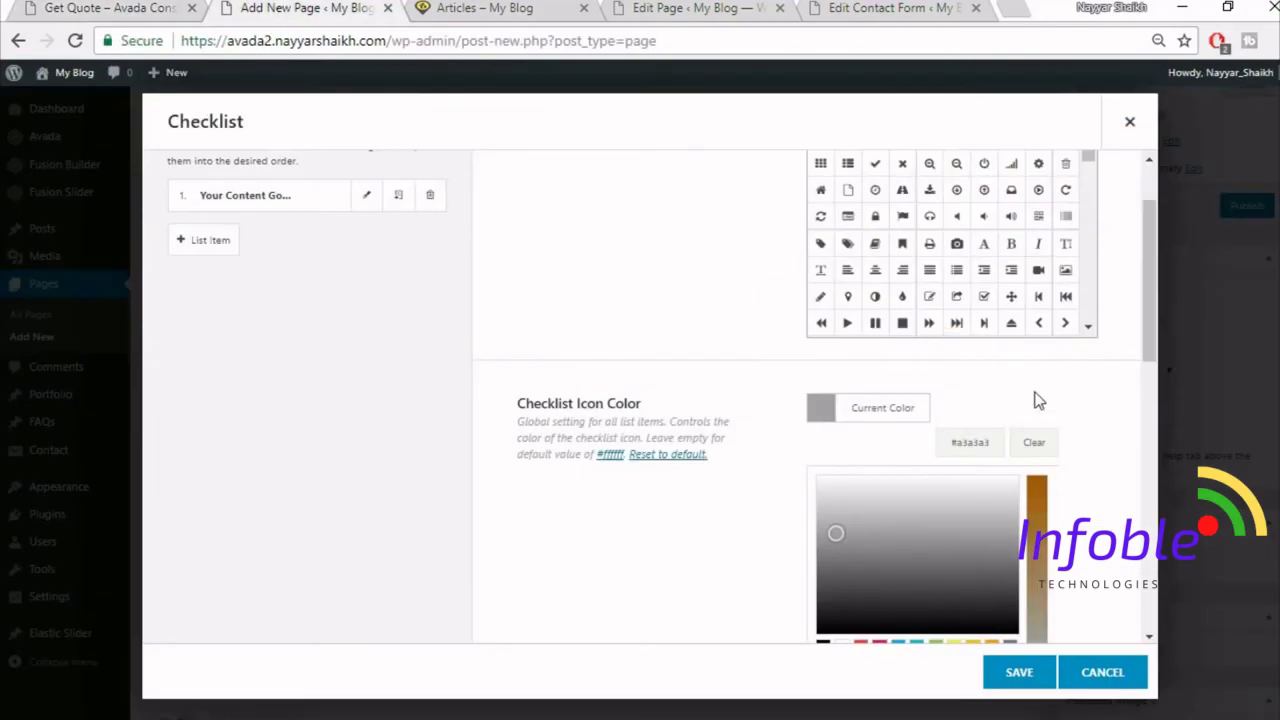
pyautogui.click(1037, 400)
pyautogui.scroll(-3, 1087, 480)
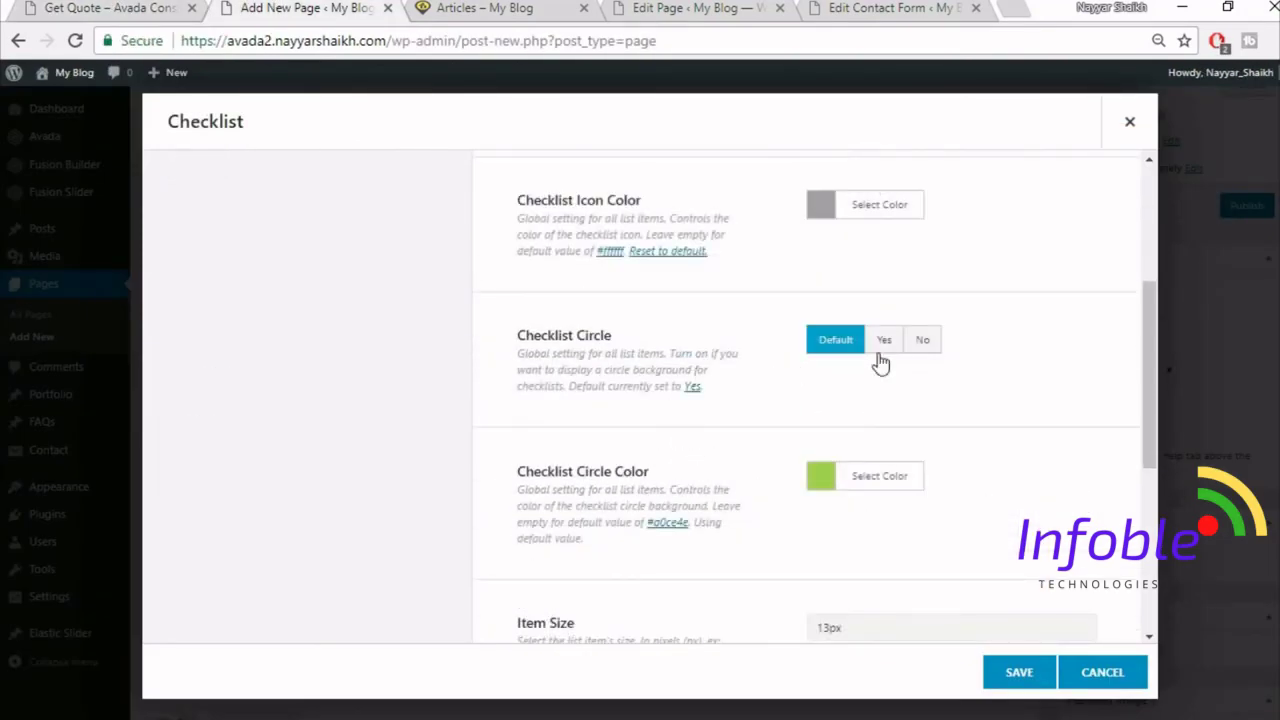
pyautogui.click(912, 341)
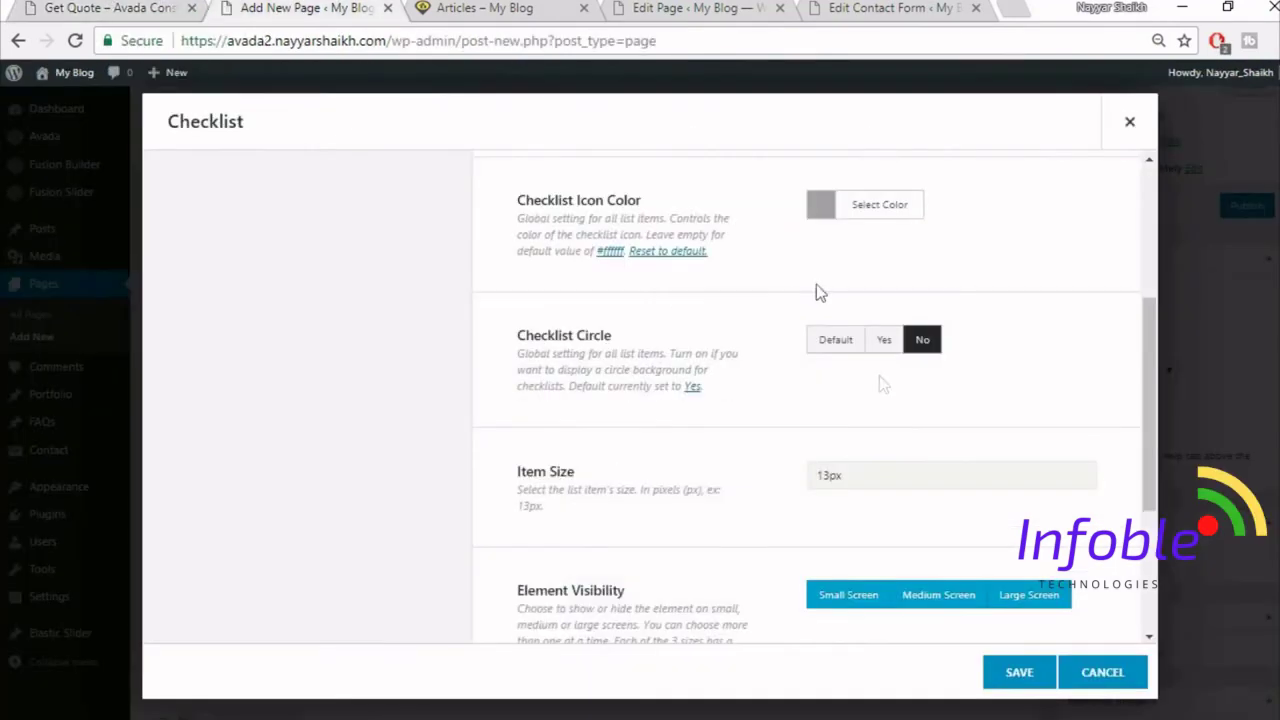
pyautogui.scroll(-1, 875, 372)
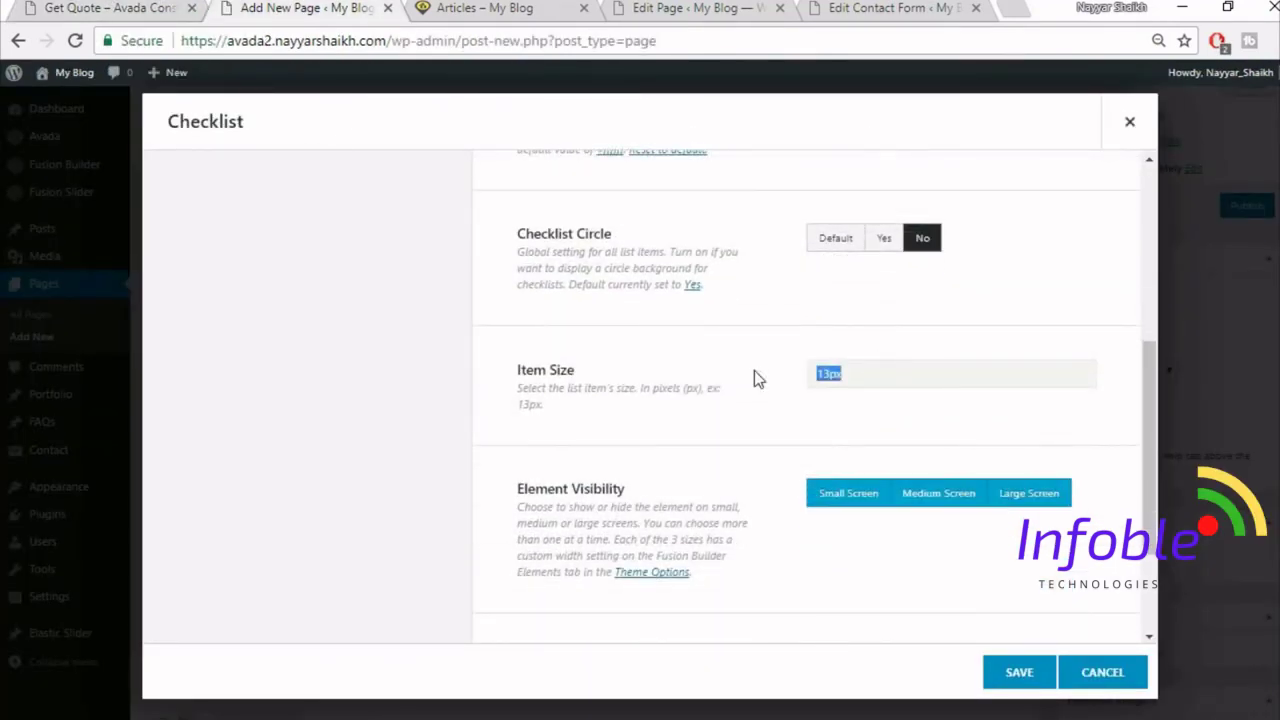
pyautogui.write('15px')
pyautogui.scroll(-2, 697, 418)
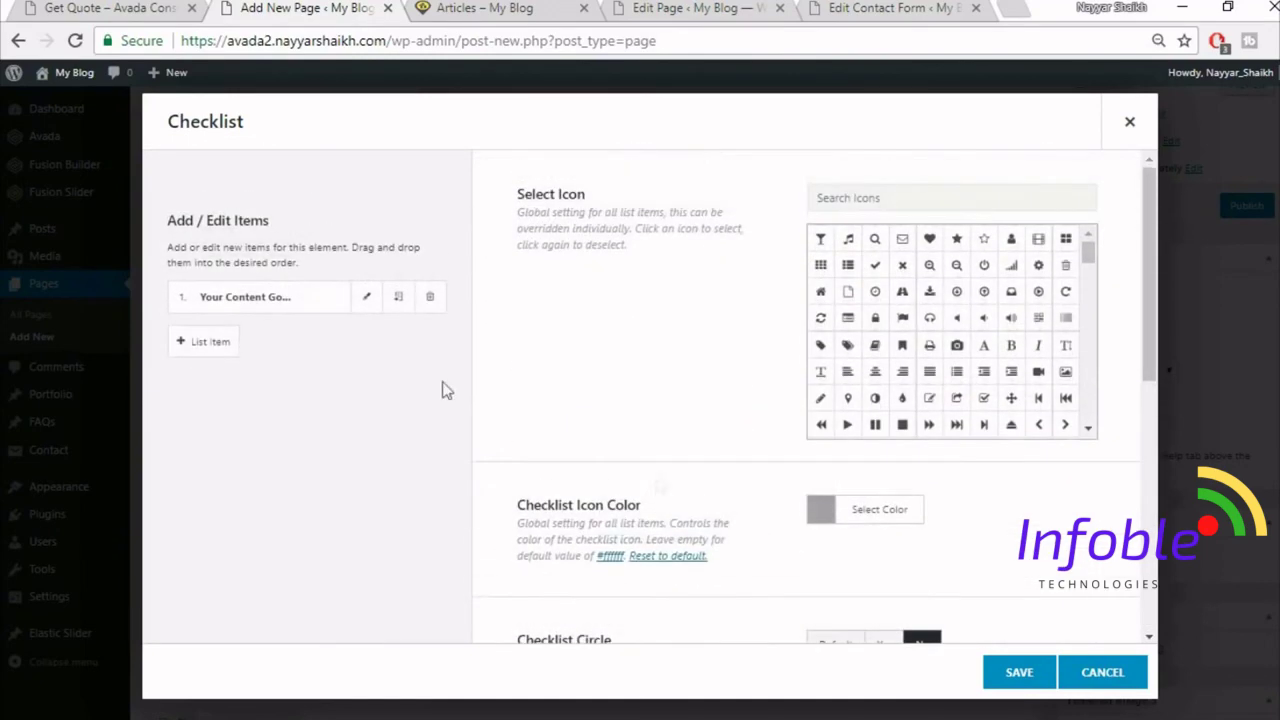
# - Copy the London office address from the demo Get Quote page
pyautogui.click(367, 300)
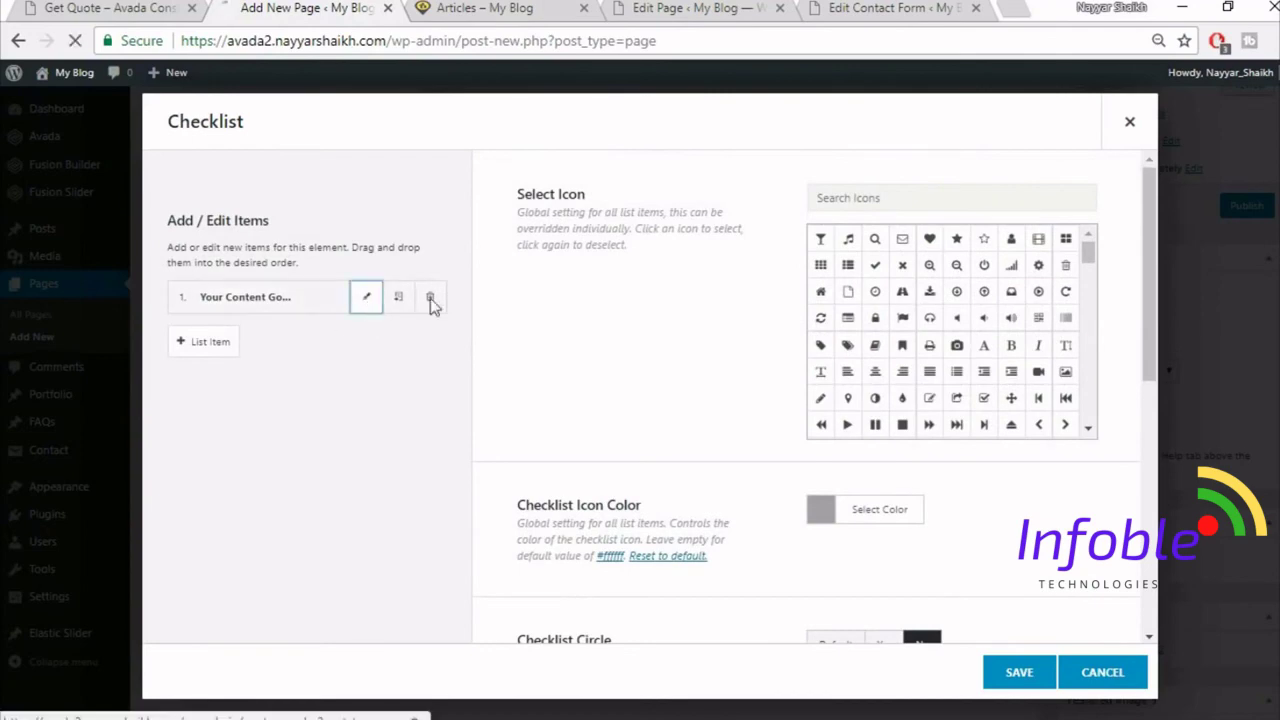
pyautogui.click(76, 6)
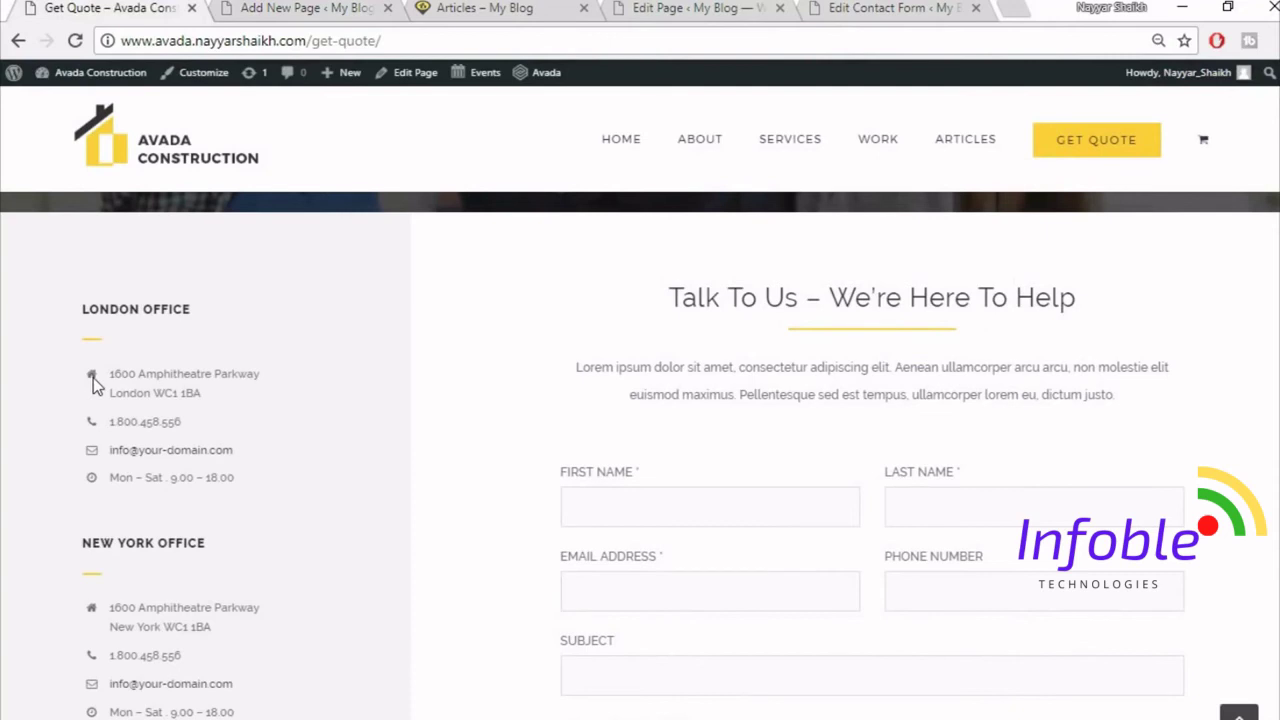
pyautogui.moveTo(112, 369); pyautogui.dragTo(280, 405)
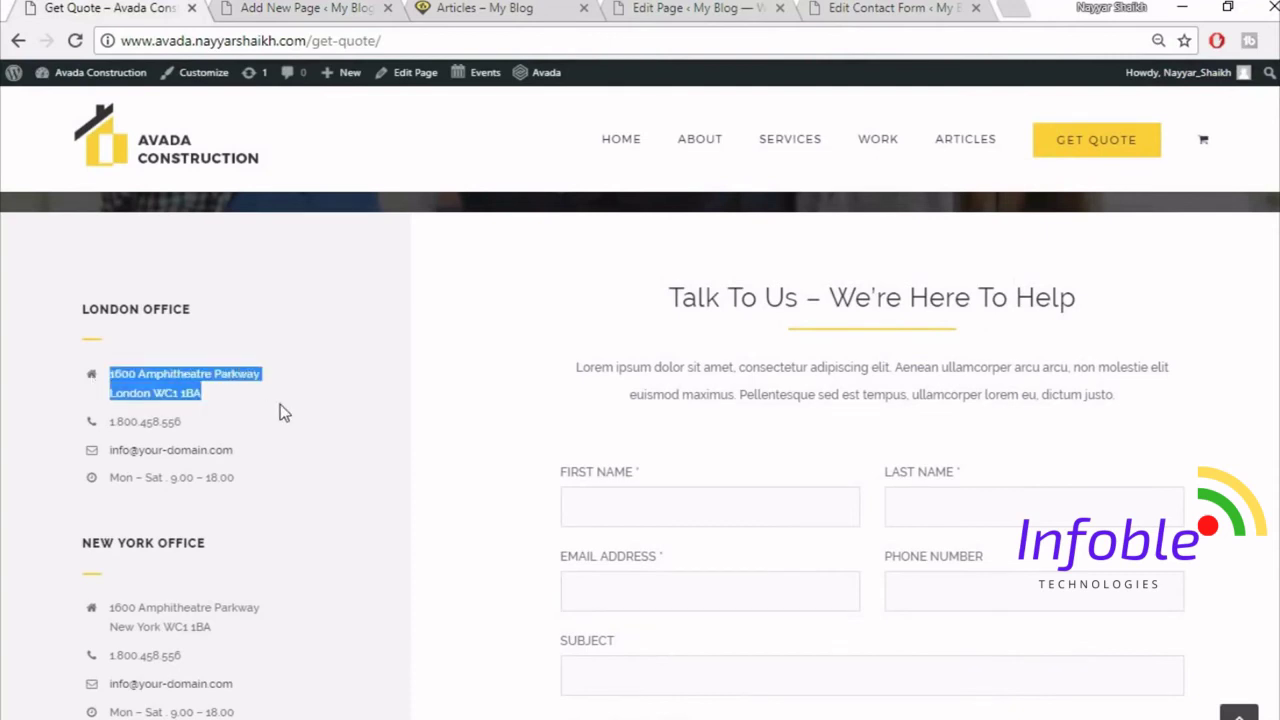
pyautogui.hotkey('ctrl', 'Tab')
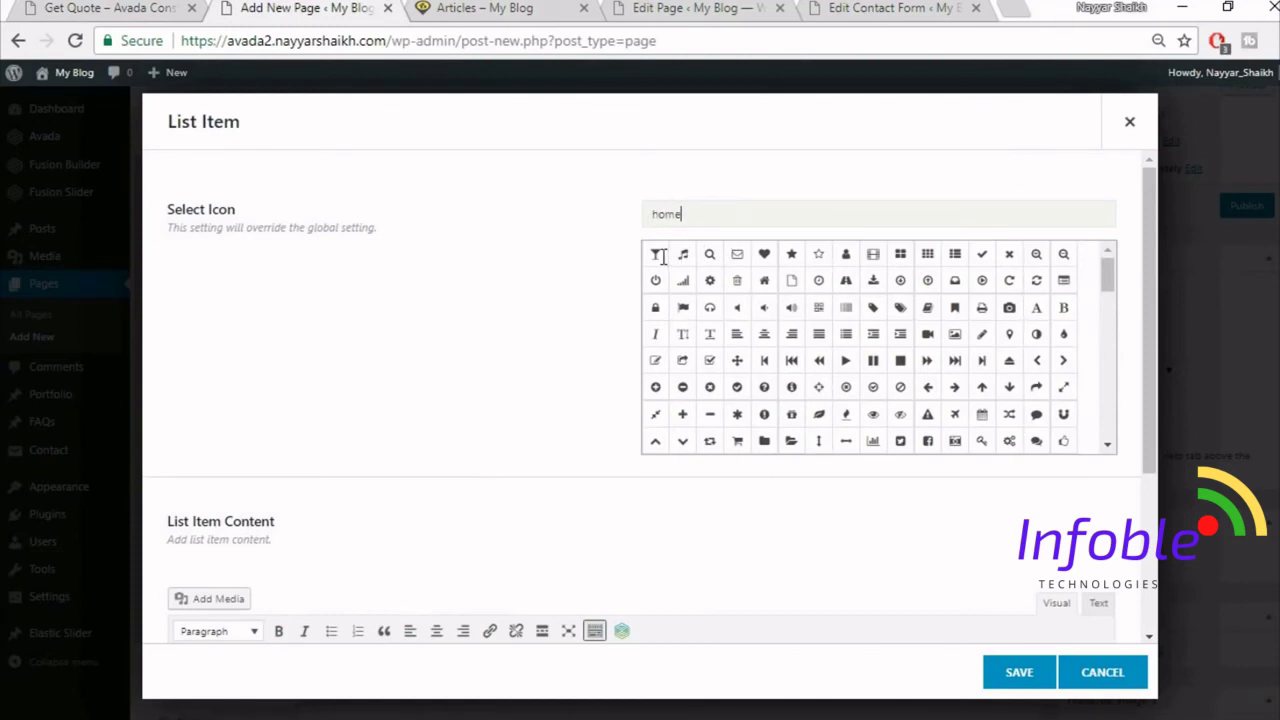
# - Give the first checklist item a home icon and the pasted London address, then save it
pyautogui.write('home')
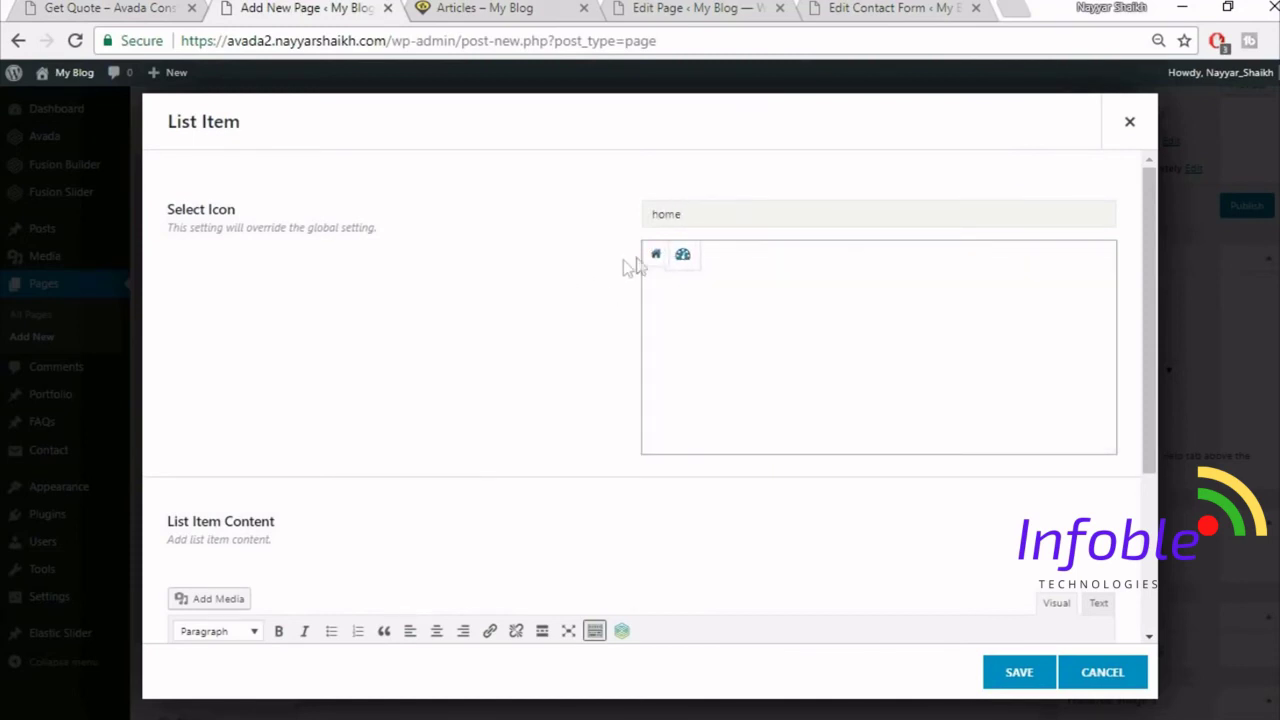
pyautogui.click(655, 258)
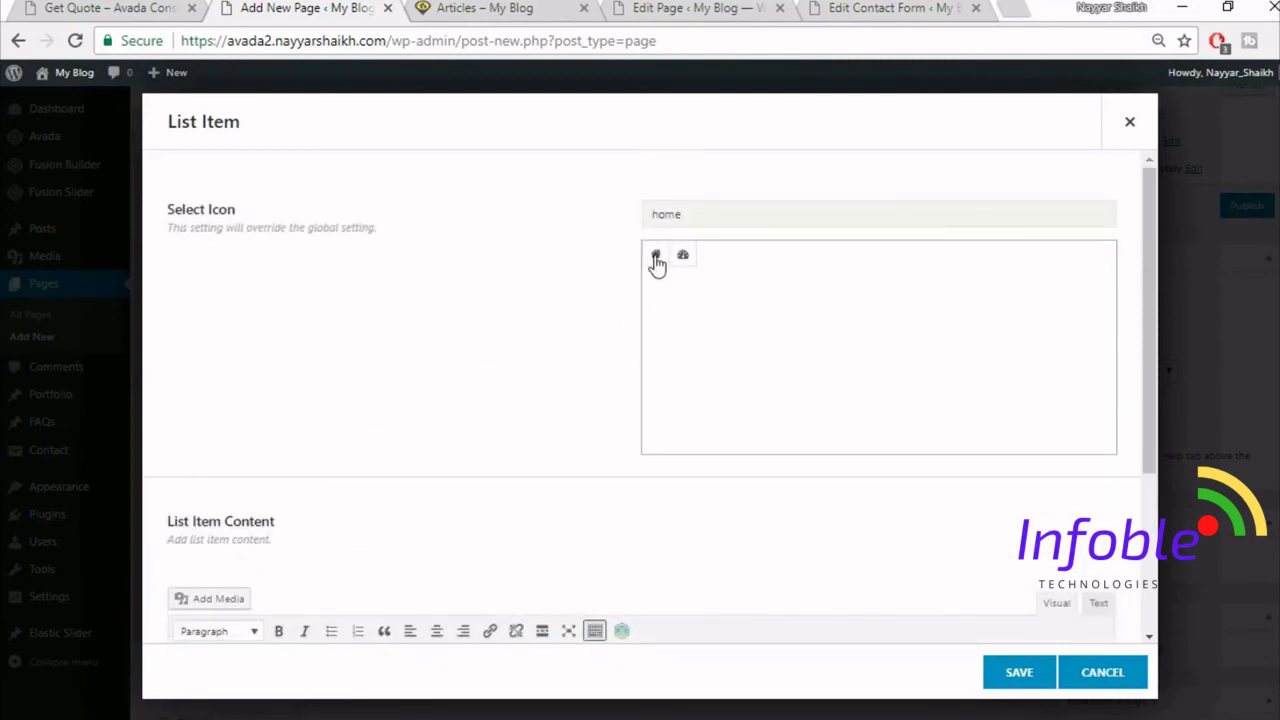
pyautogui.scroll(-2, 517, 397)
pyautogui.click(516, 536)
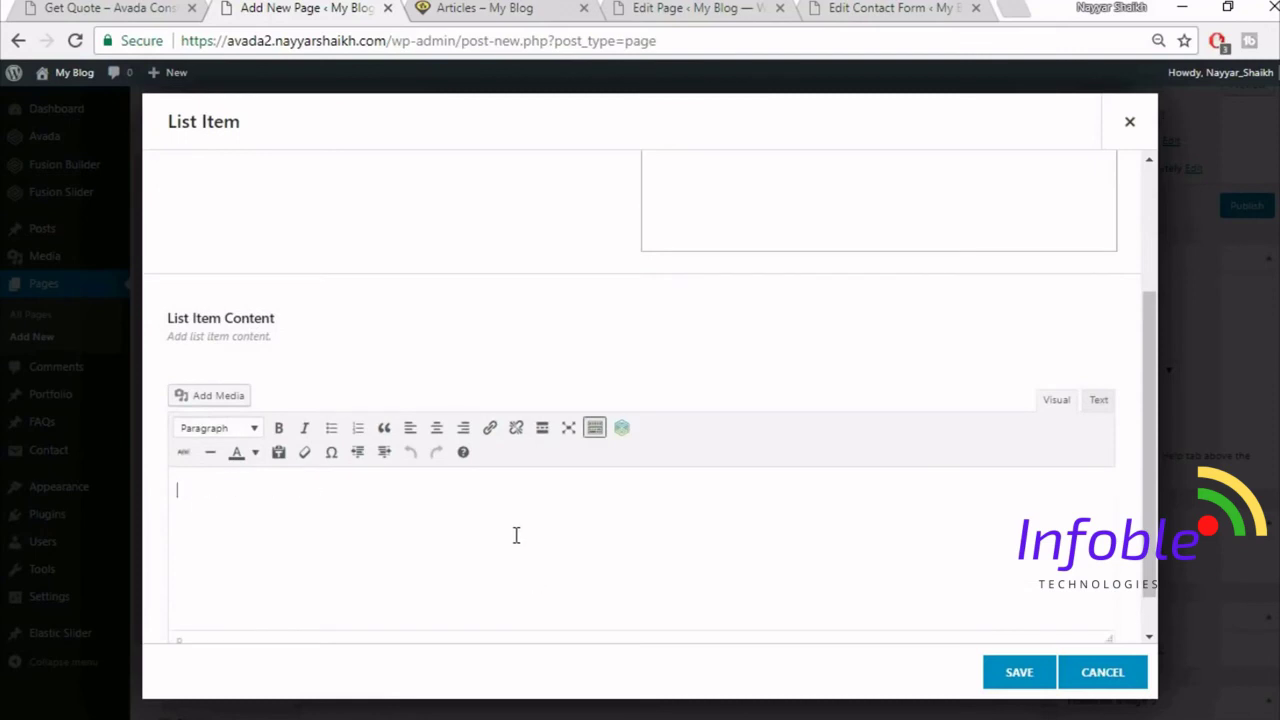
pyautogui.write('1600 Amphitheatre Parkway London WC2 4hE')
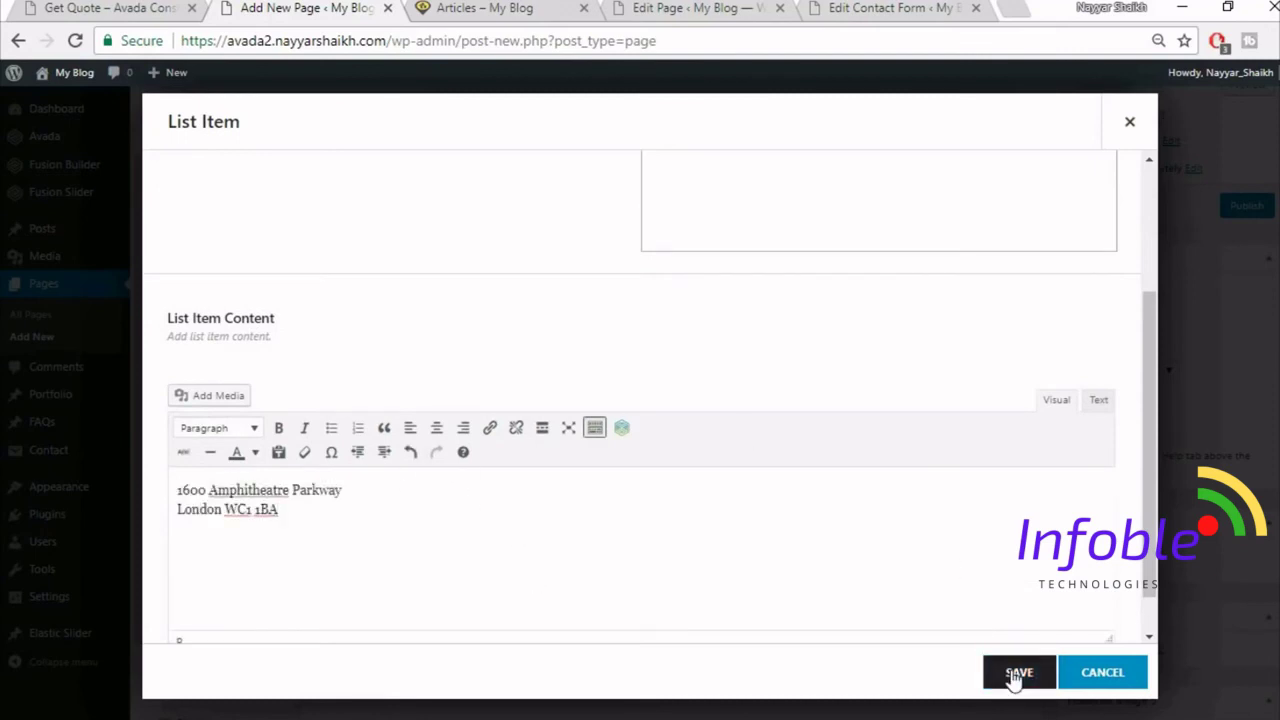
pyautogui.click(1016, 675)
# - Duplicate the address item and save the checklist, comparing it with the demo page
pyautogui.click(398, 297)
pyautogui.click(398, 297)
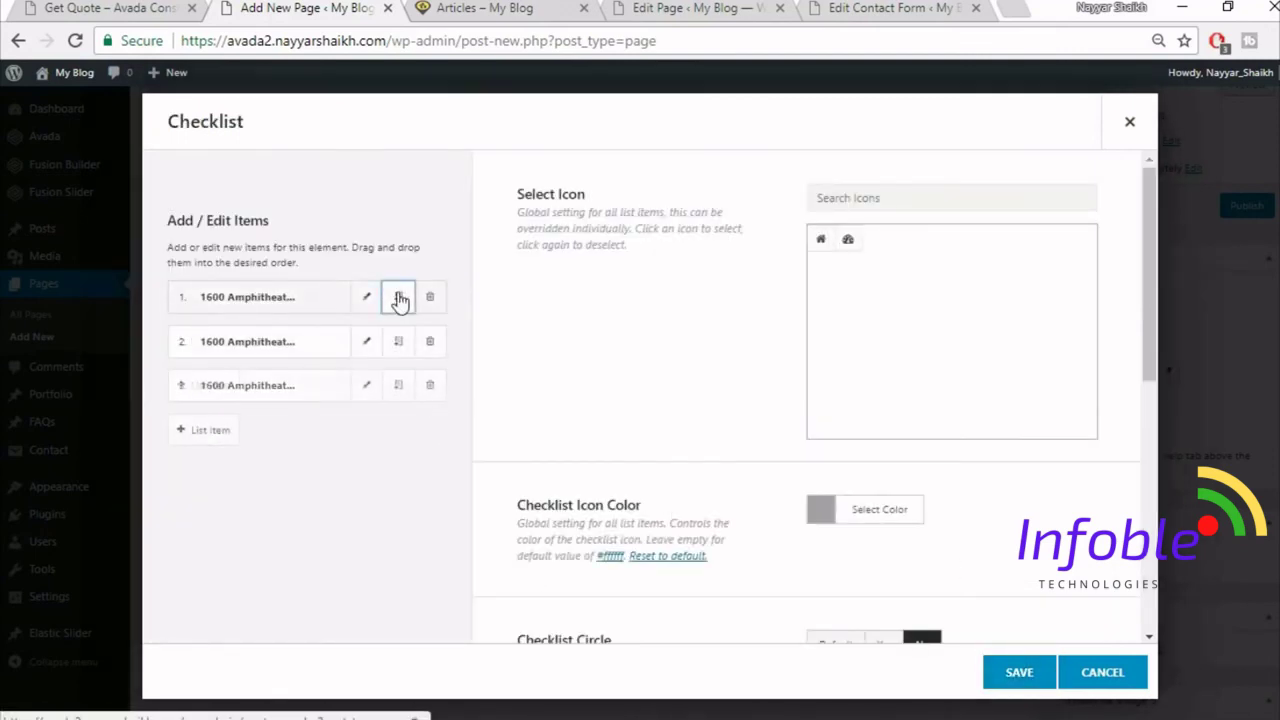
pyautogui.click(398, 297)
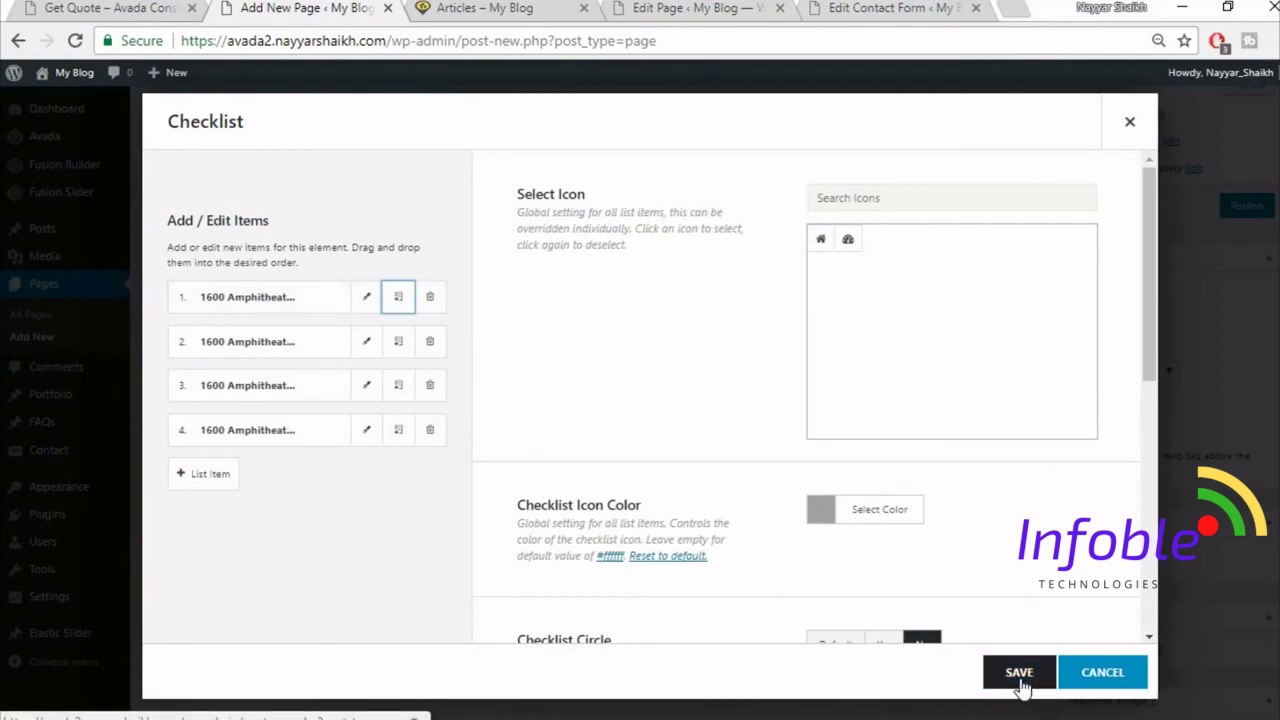
pyautogui.click(1020, 678)
pyautogui.scroll(-2, 528, 457)
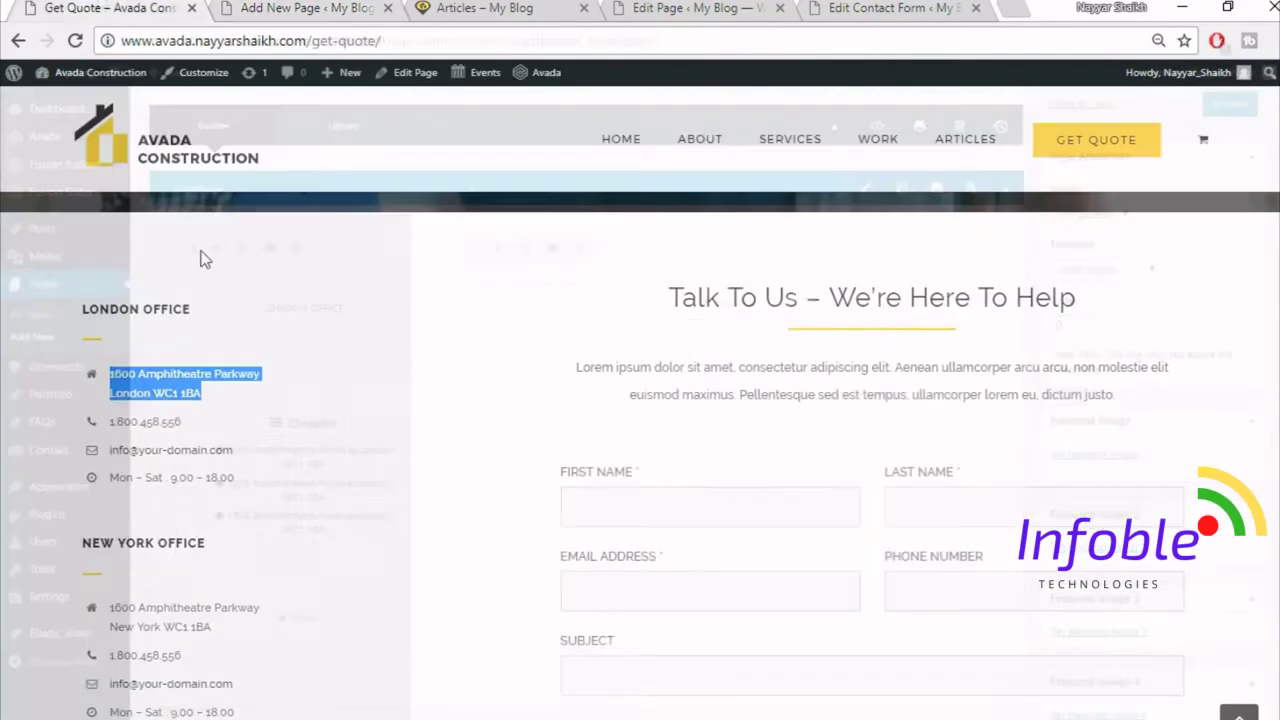
pyautogui.click(105, 287)
pyautogui.click(270, 7)
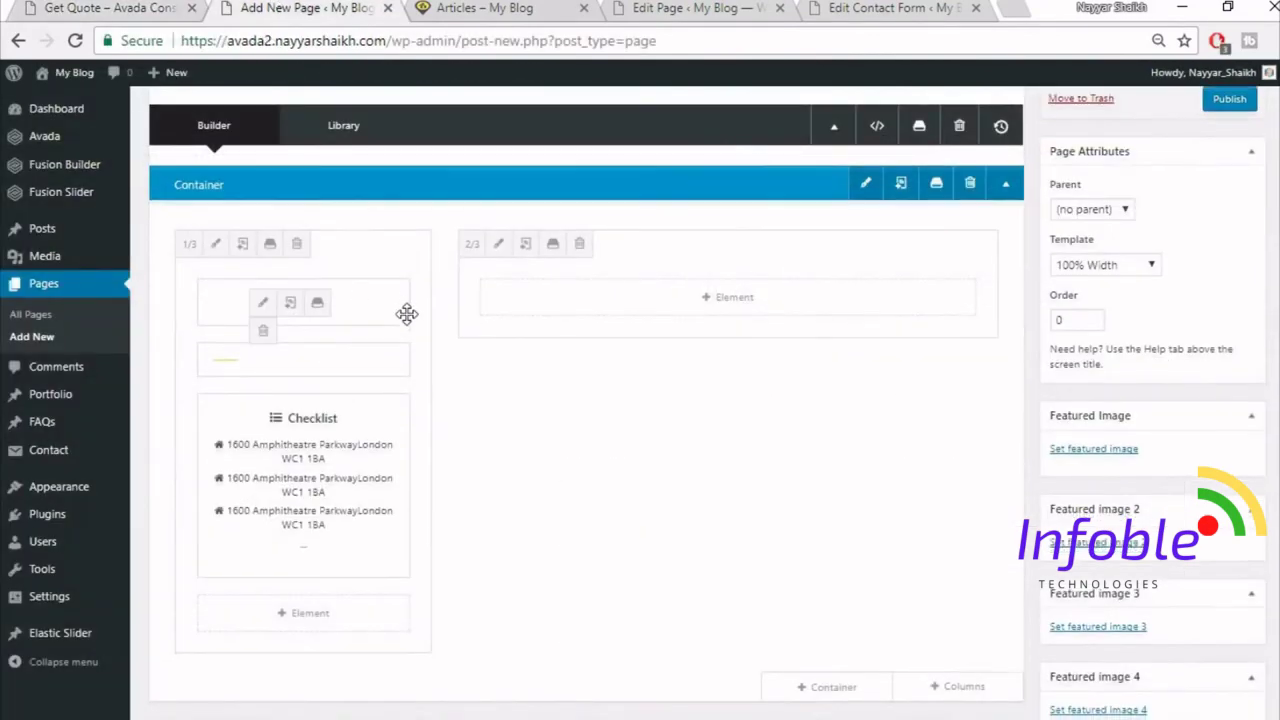
# - Review the layout and open the column's element choices
pyautogui.scroll(-2, 408, 314)
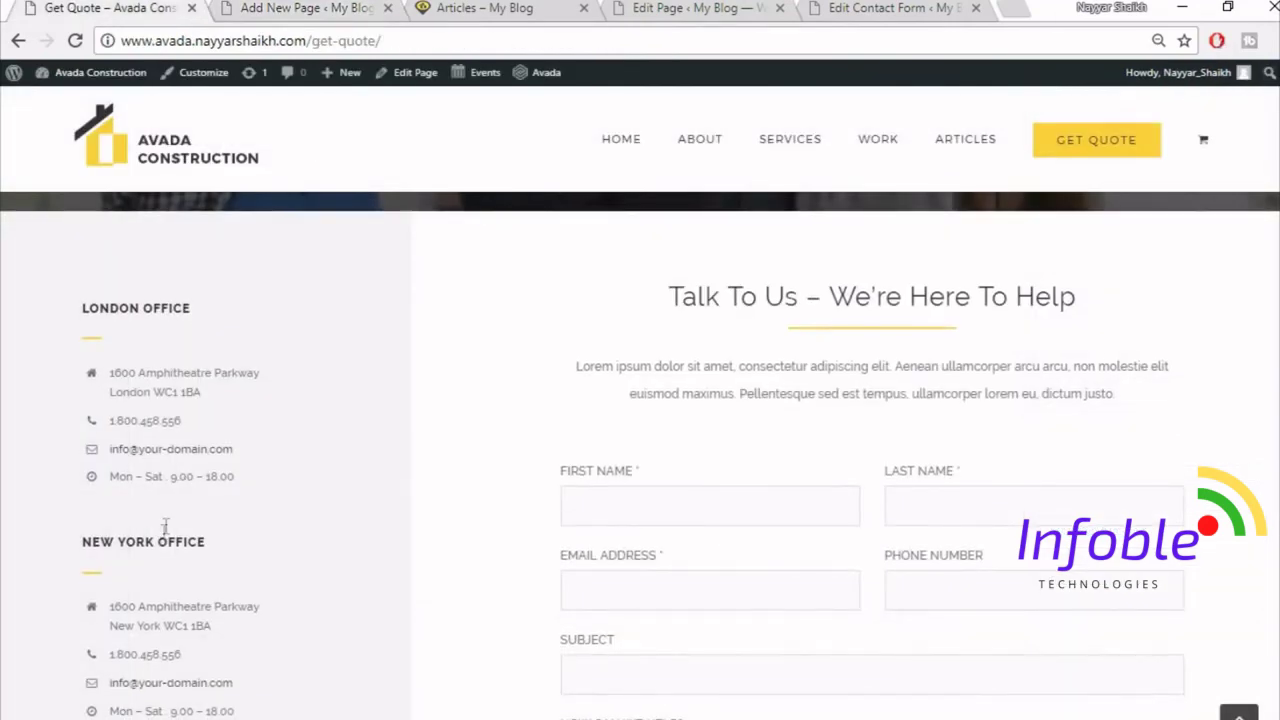
pyautogui.scroll(-2, 165, 527)
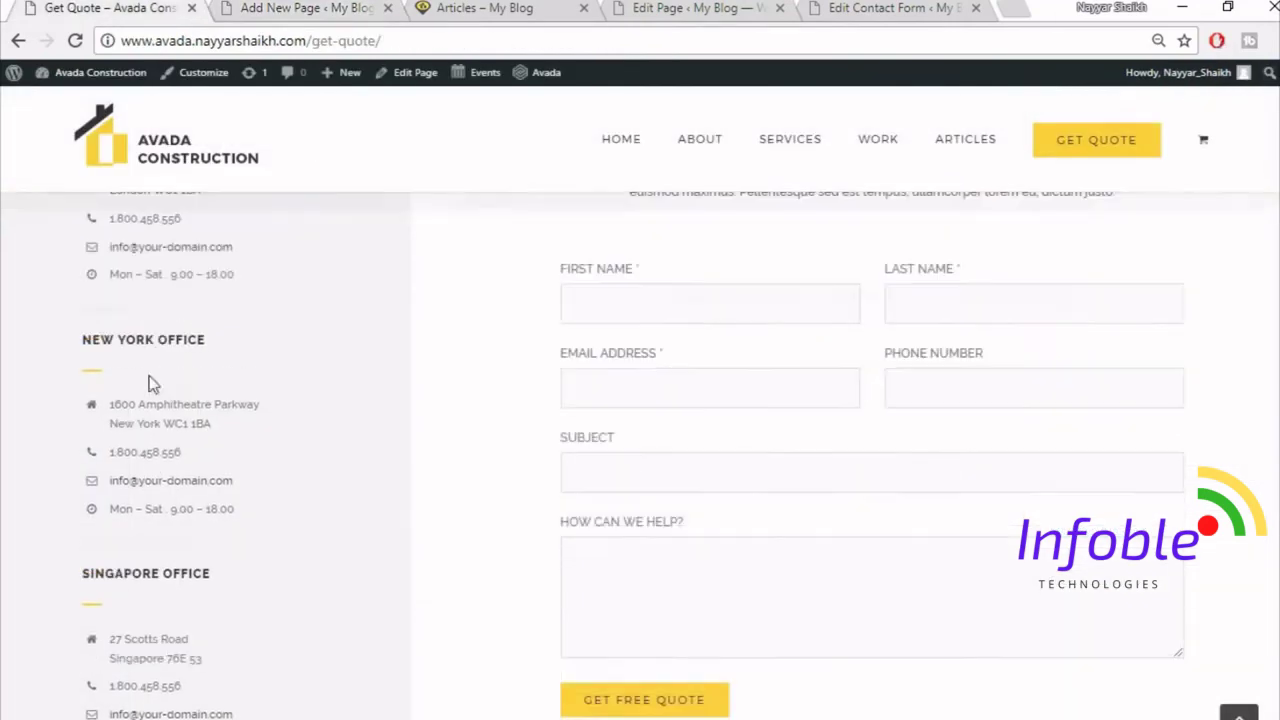
pyautogui.scroll(2, 219, 431)
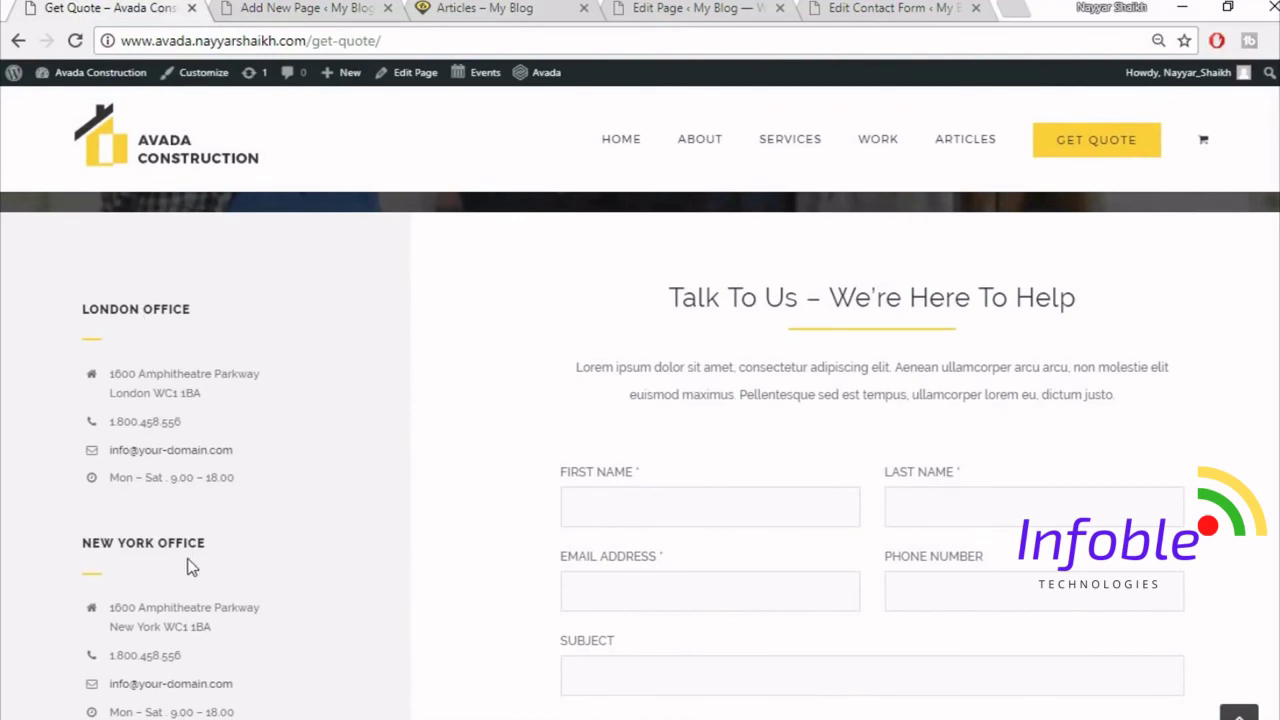
pyautogui.scroll(-3, 250, 494)
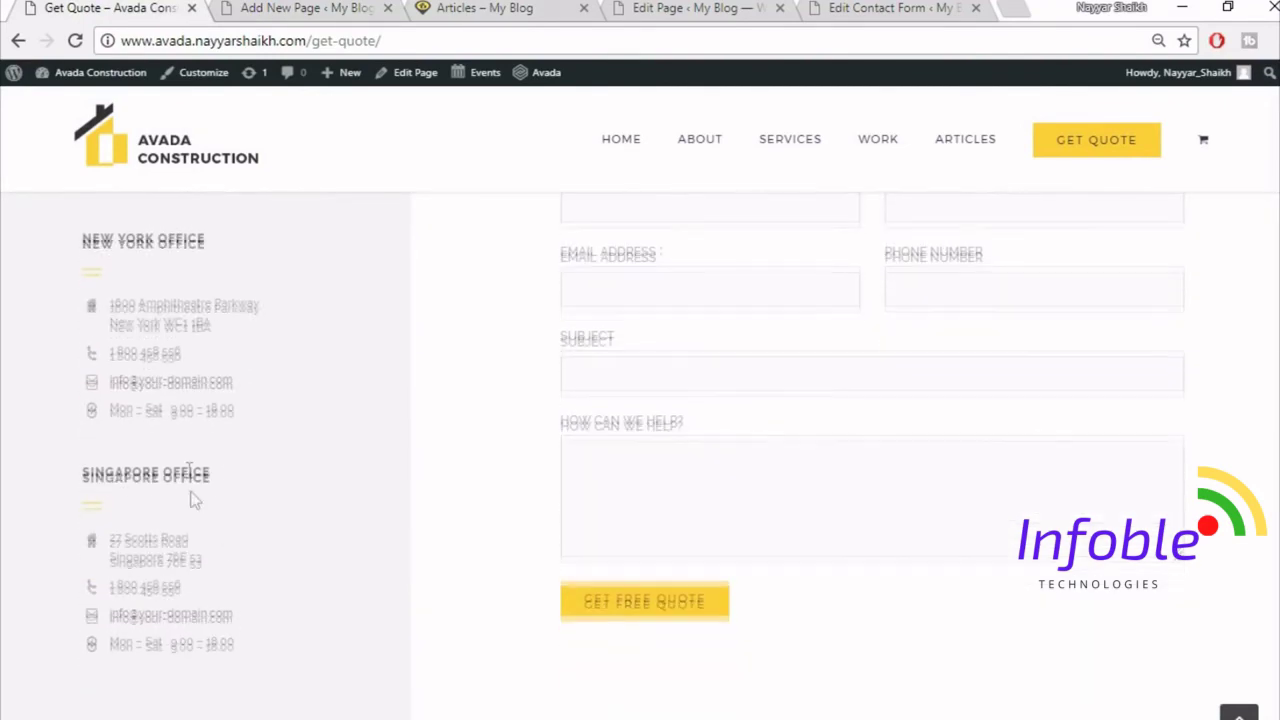
pyautogui.scroll(4, 409, 691)
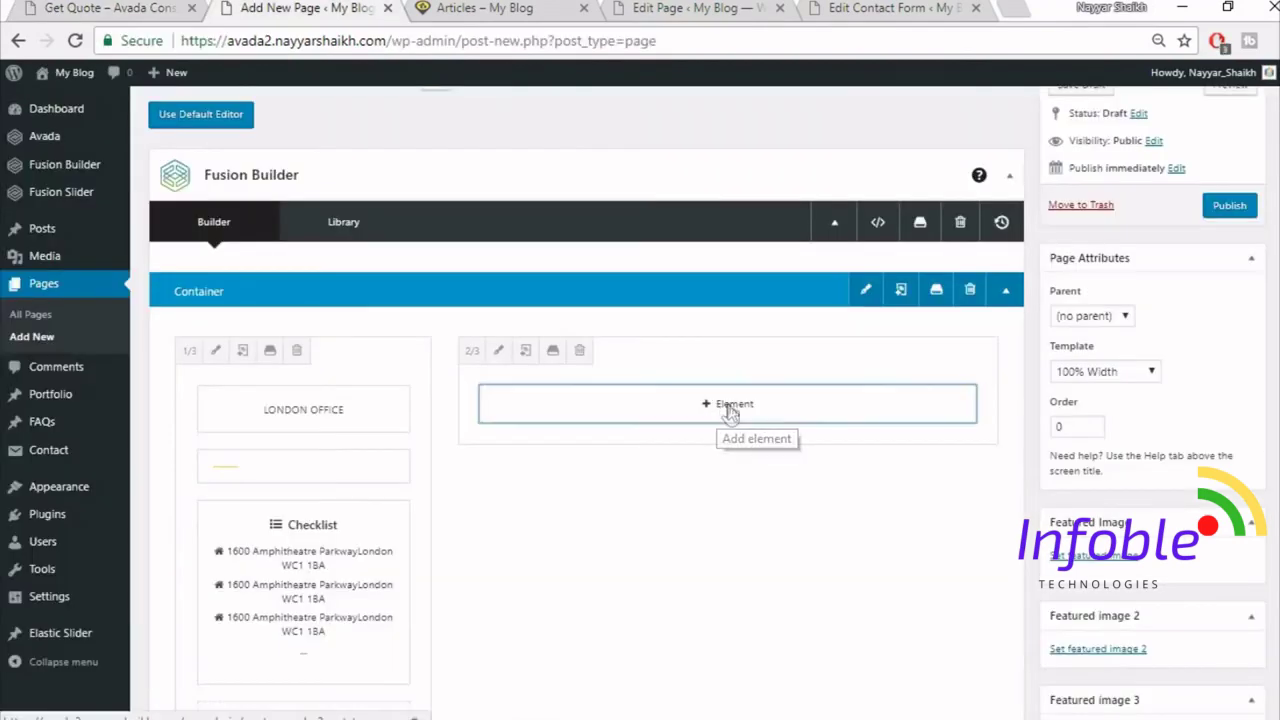
pyautogui.click(729, 403)
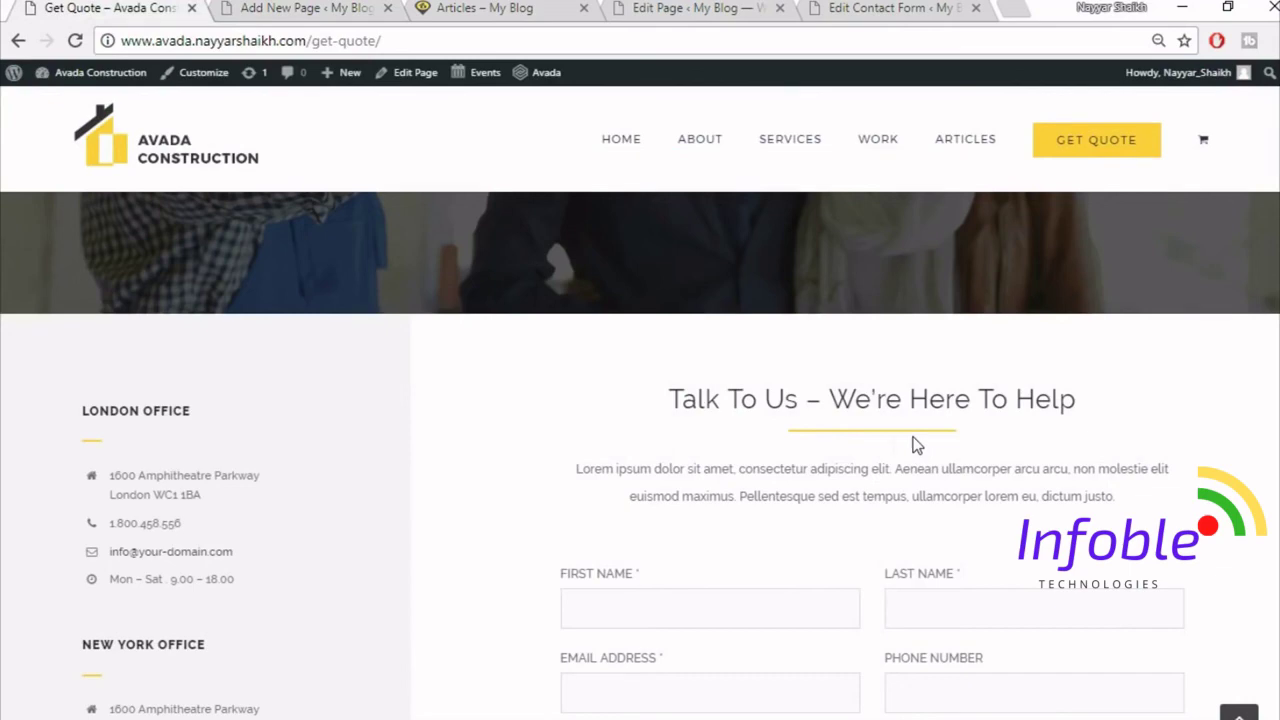
pyautogui.click(335, 7)
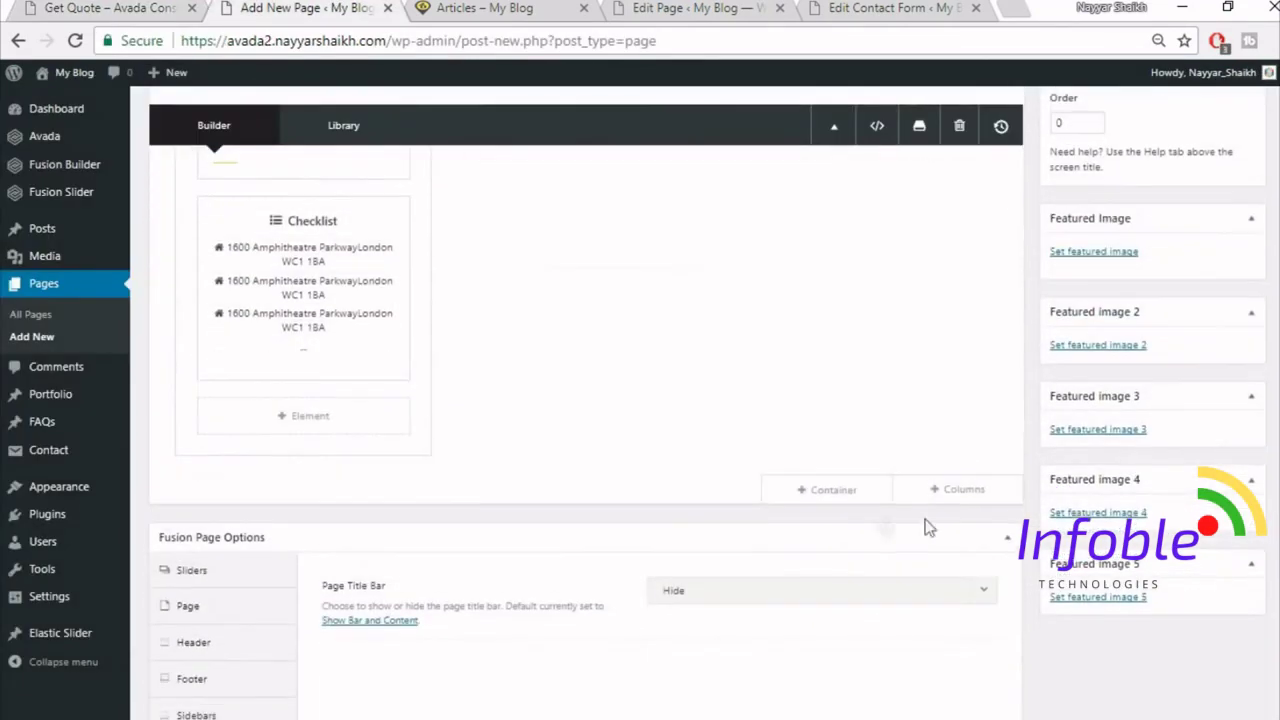
# - Insert the saved Title container and move the Specialists In Modern Construction element up
pyautogui.click(845, 493)
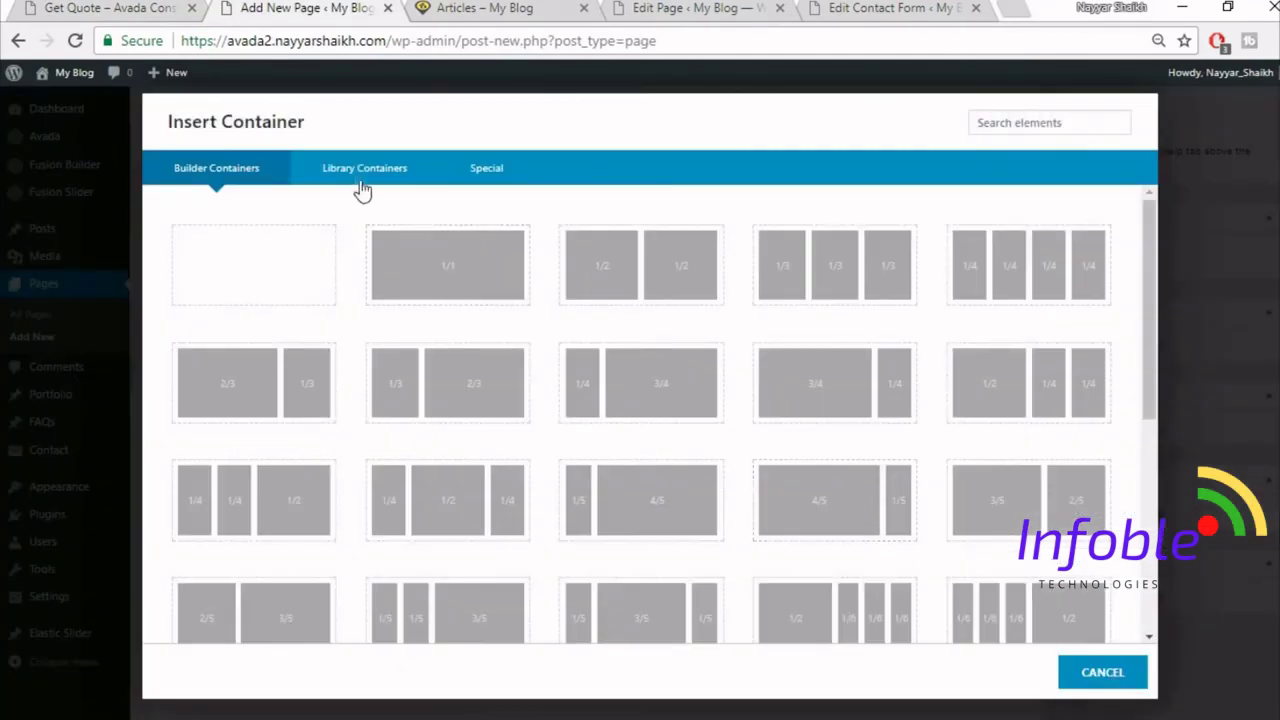
pyautogui.click(359, 178)
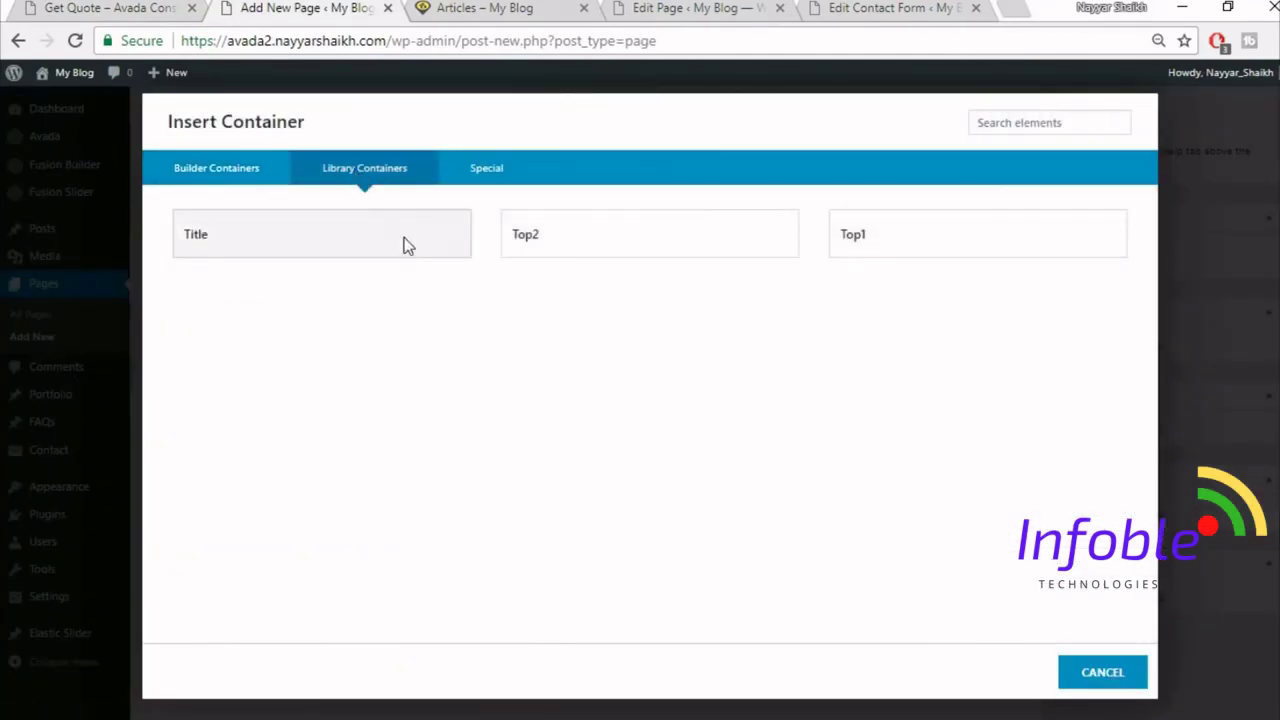
pyautogui.click(408, 246)
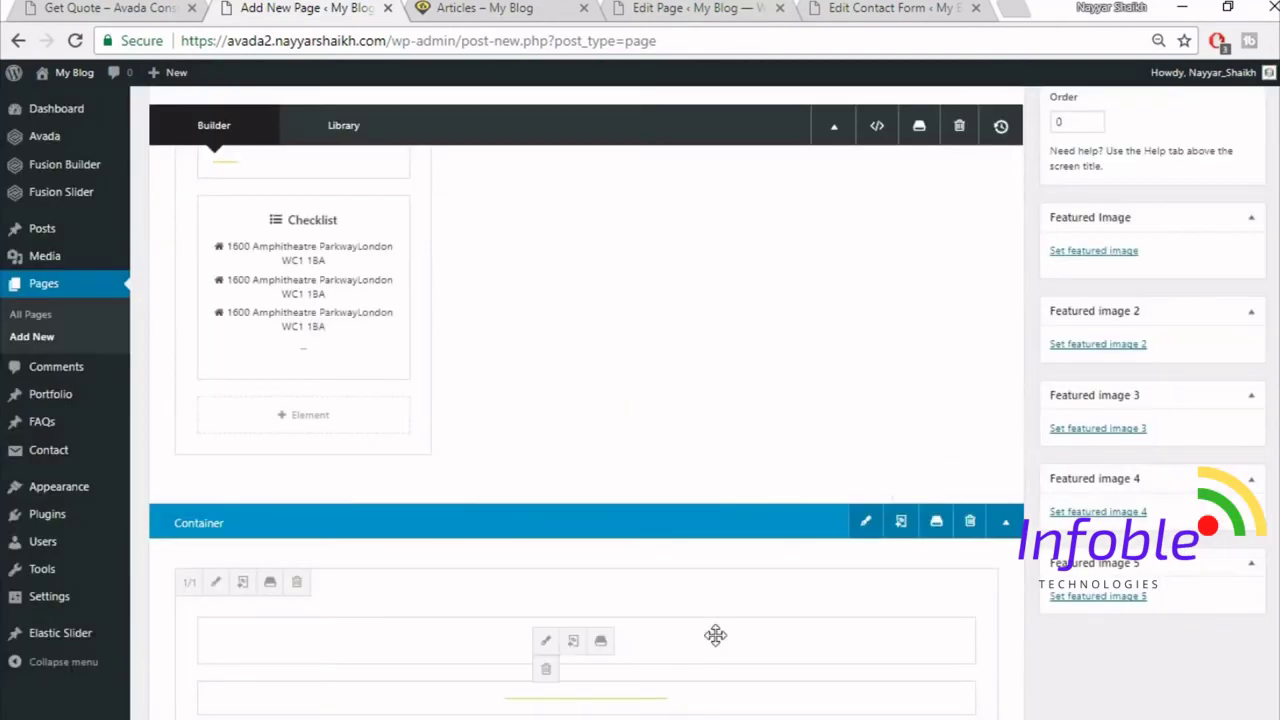
pyautogui.moveTo(717, 634); pyautogui.dragTo(630, 540)
pyautogui.moveTo(695, 302); pyautogui.dragTo(756, 240)
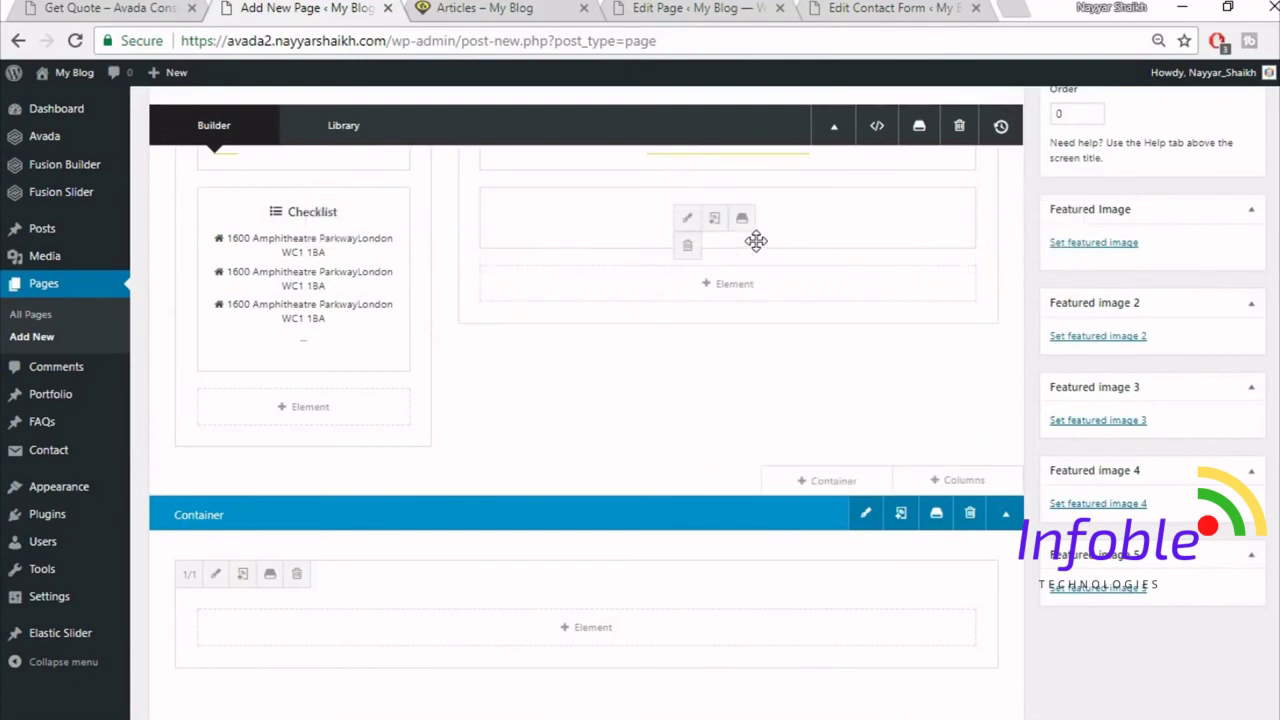
# - Delete the empty lower container
pyautogui.click(969, 513)
pyautogui.scroll(2, 780, 380)
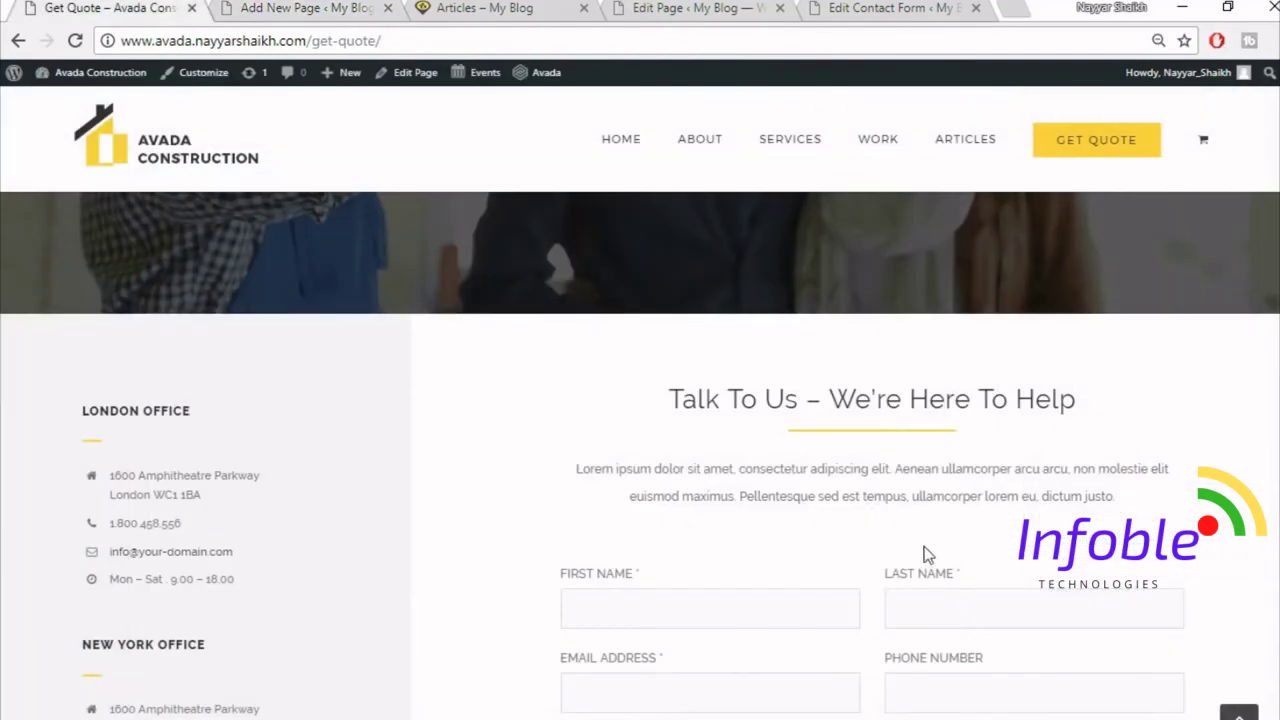
pyautogui.scroll(-2, 923, 551)
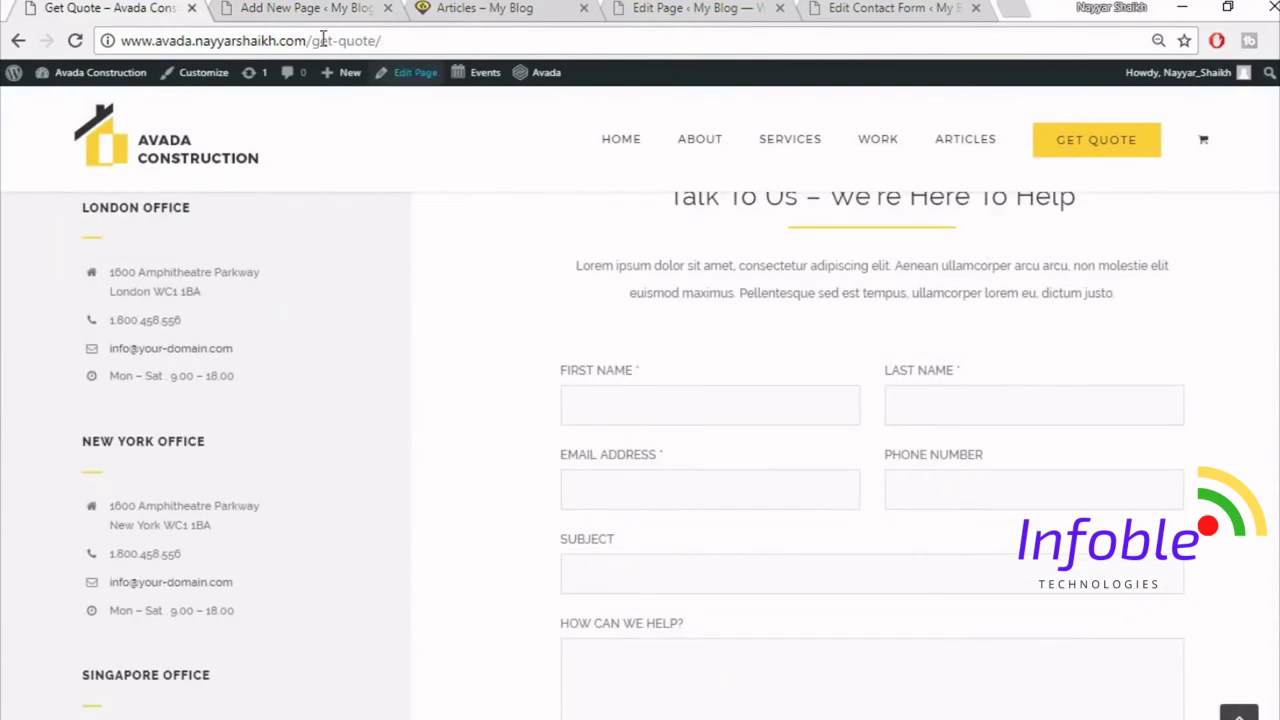
pyautogui.click(318, 9)
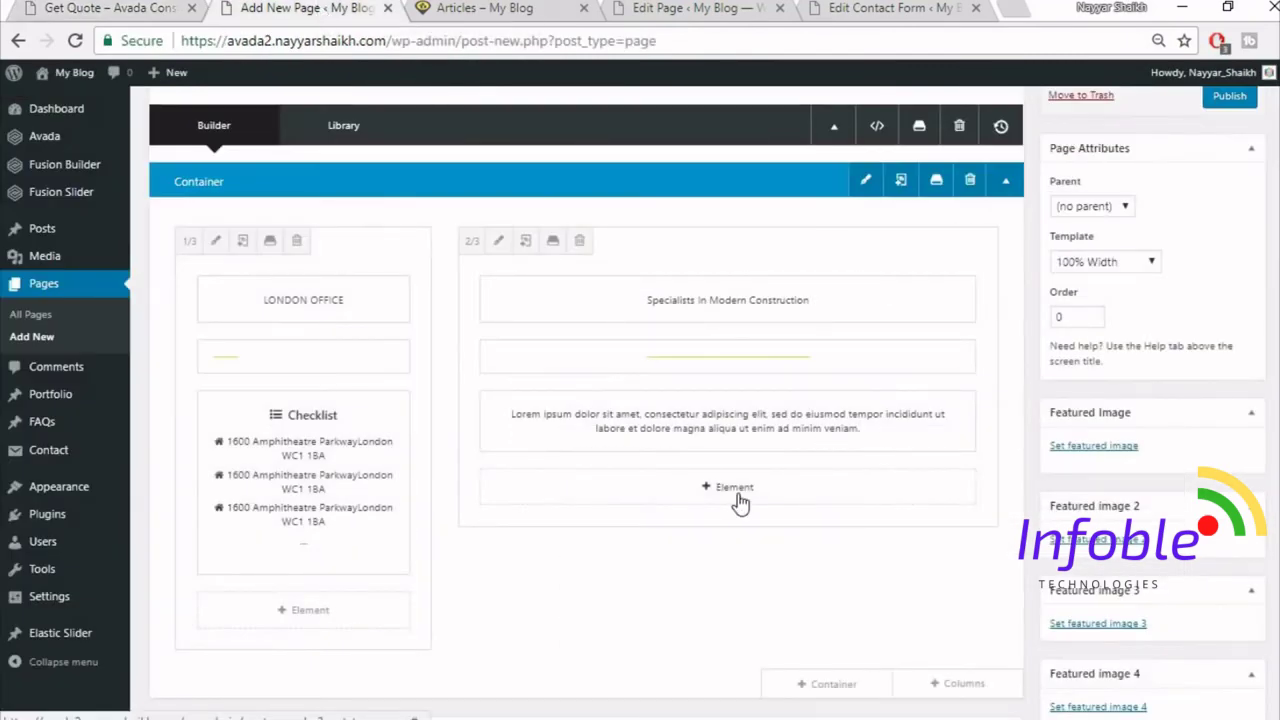
# - Add a Code Block to the wider column containing the Contact Form 7 shortcode
pyautogui.click(735, 488)
pyautogui.click(1059, 121)
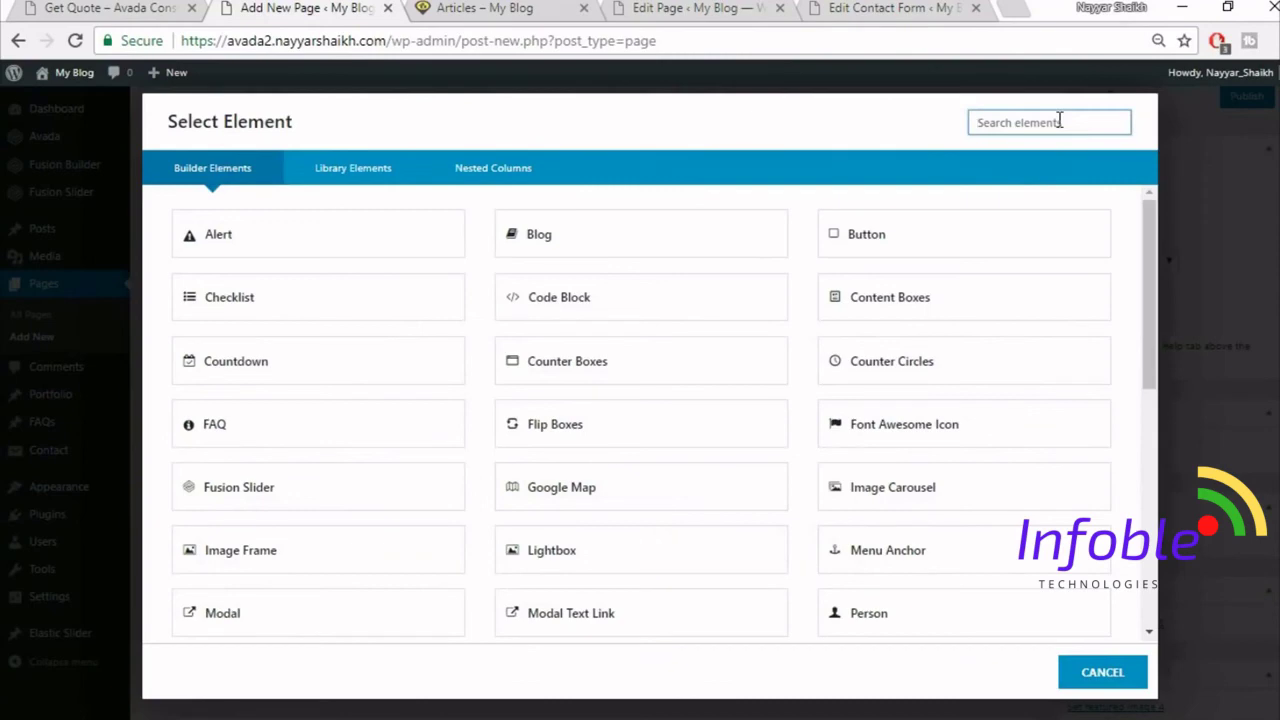
pyautogui.write('code')
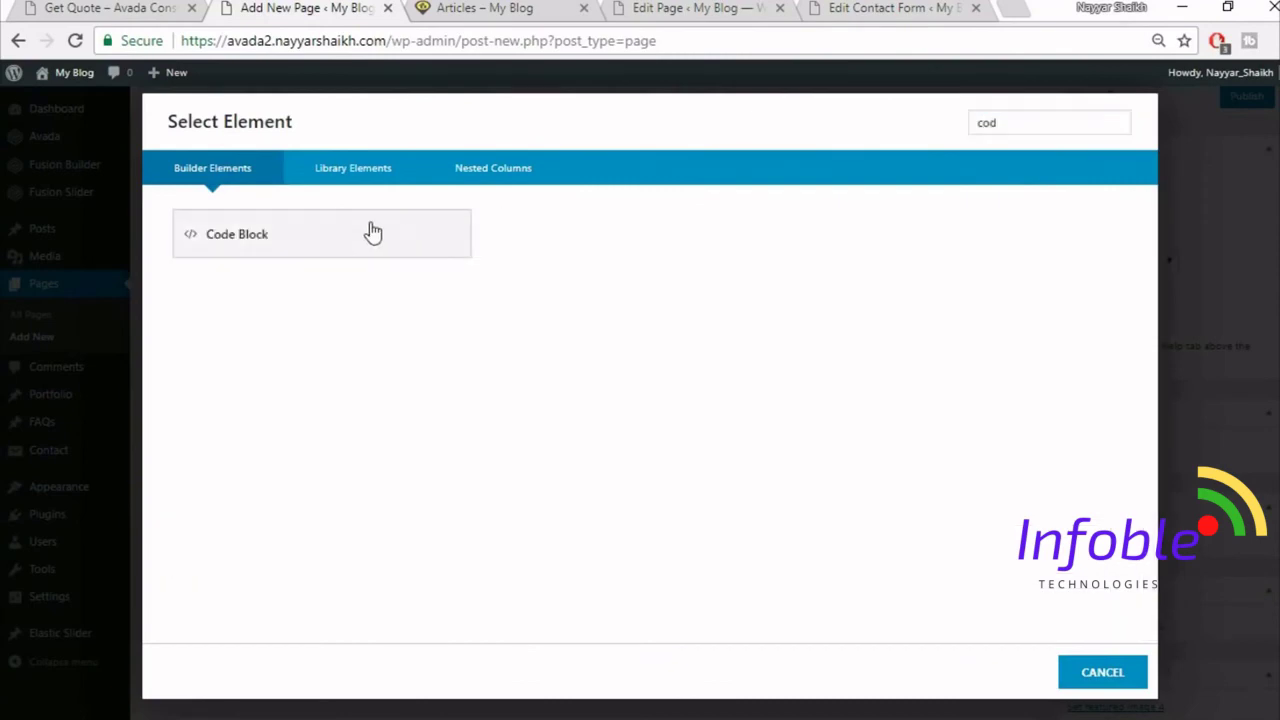
pyautogui.click(371, 229)
pyautogui.click(840, 8)
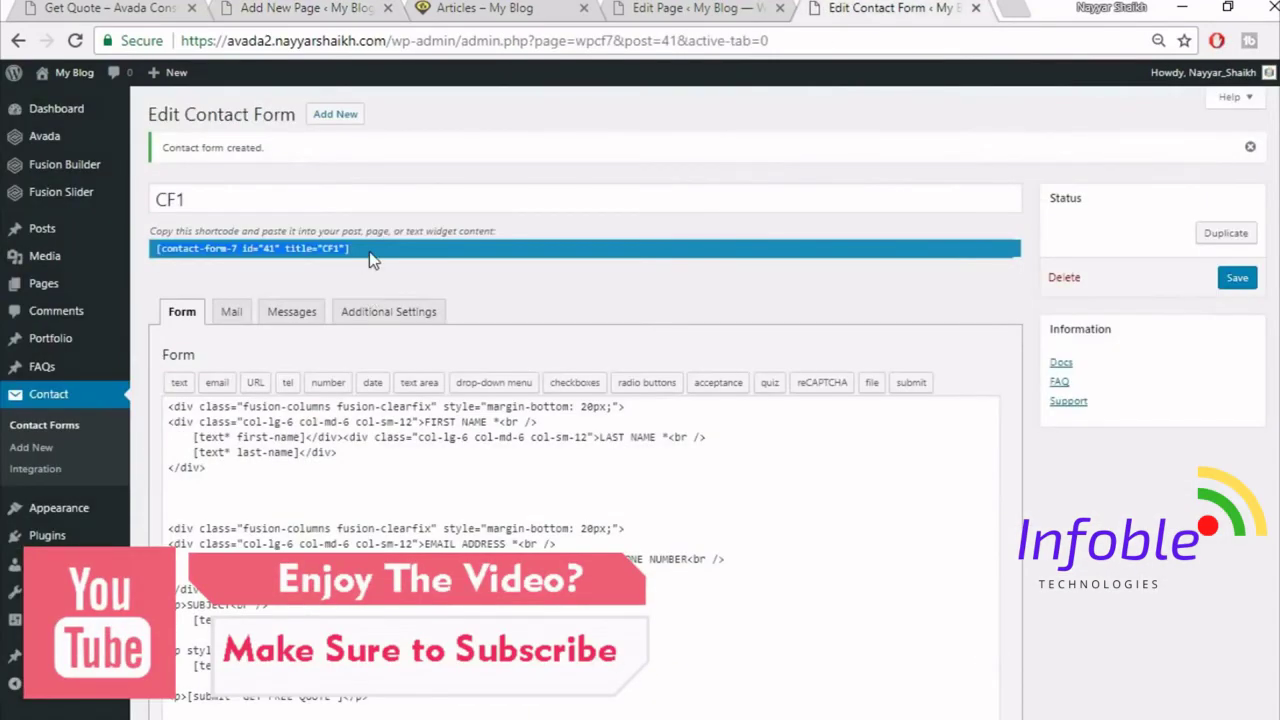
pyautogui.click(262, 7)
pyautogui.click(835, 373)
pyautogui.write('[contact-form-7 id="41" title="CF1"]')
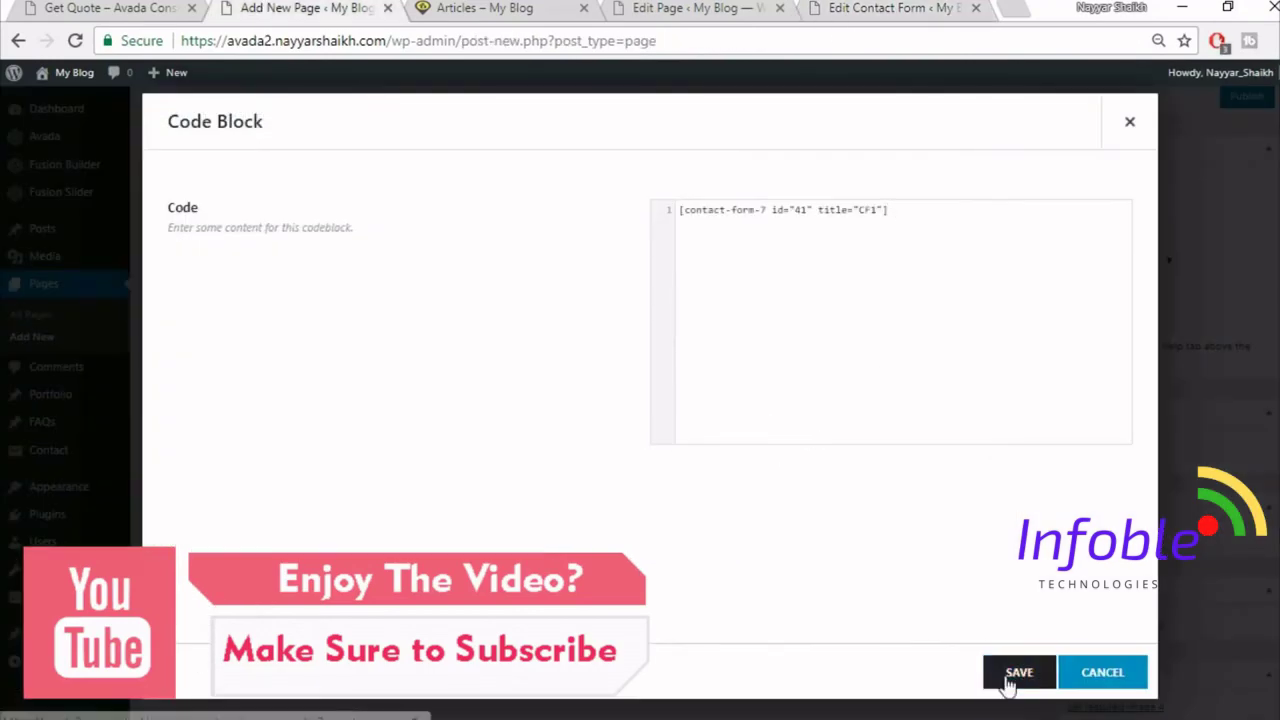
pyautogui.click(1018, 673)
# - Set the container's top padding to 60 in its Design settings
pyautogui.click(150, 8)
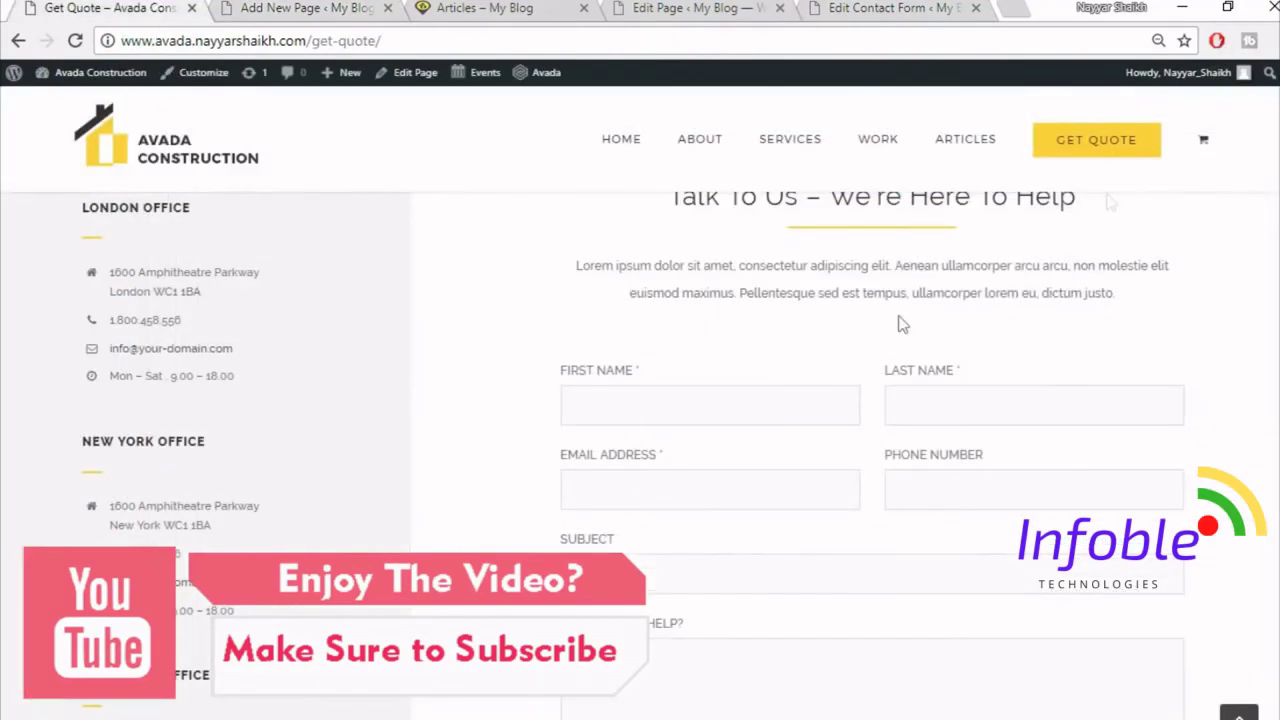
pyautogui.scroll(2, 1255, 418)
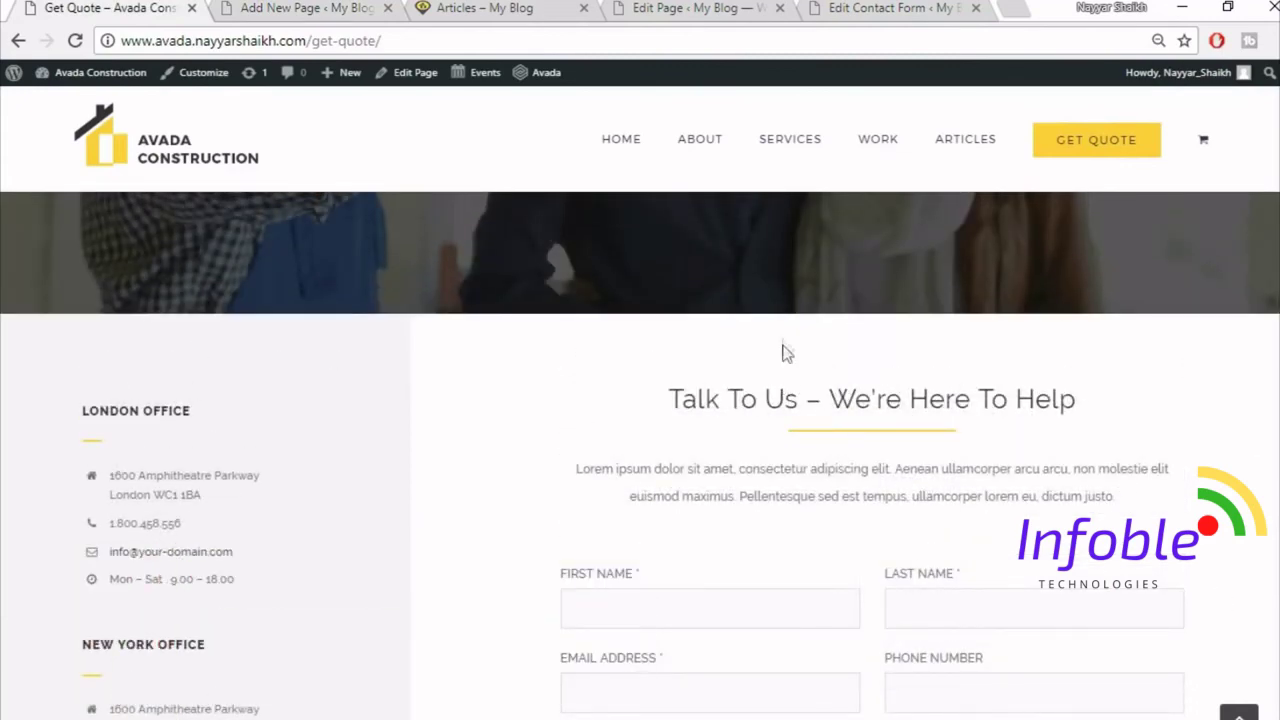
pyautogui.click(268, 12)
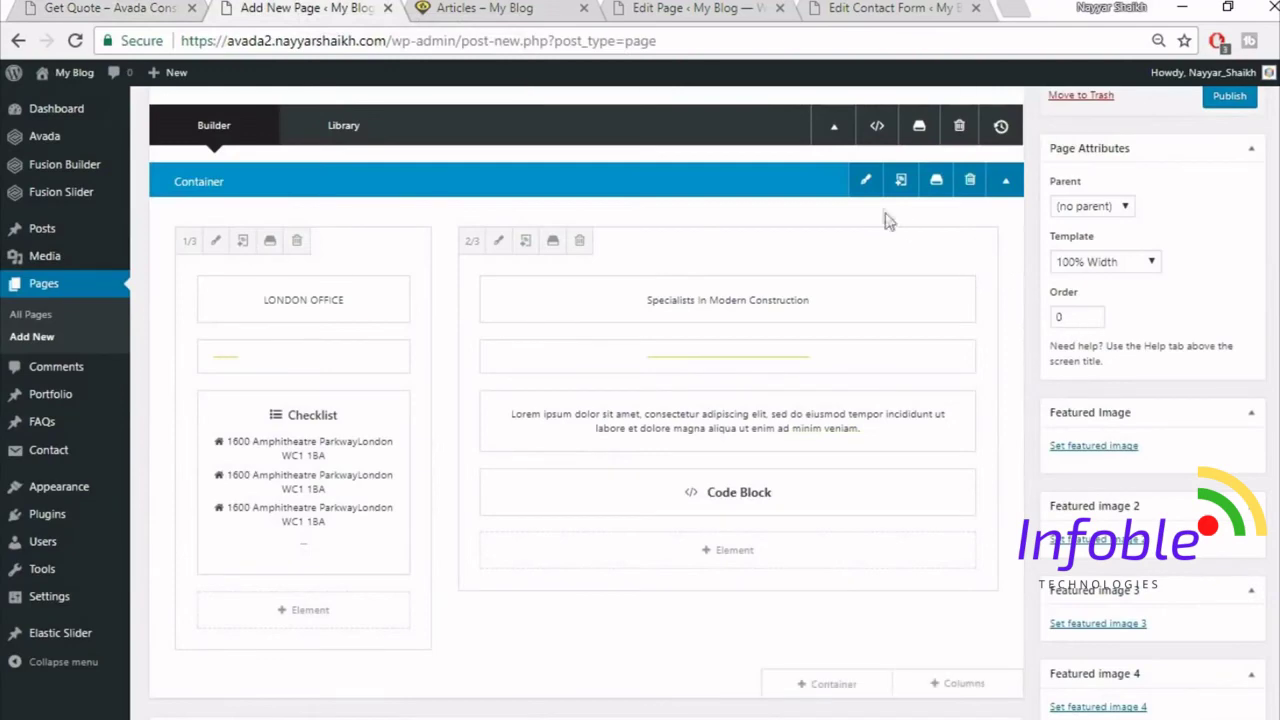
pyautogui.click(867, 181)
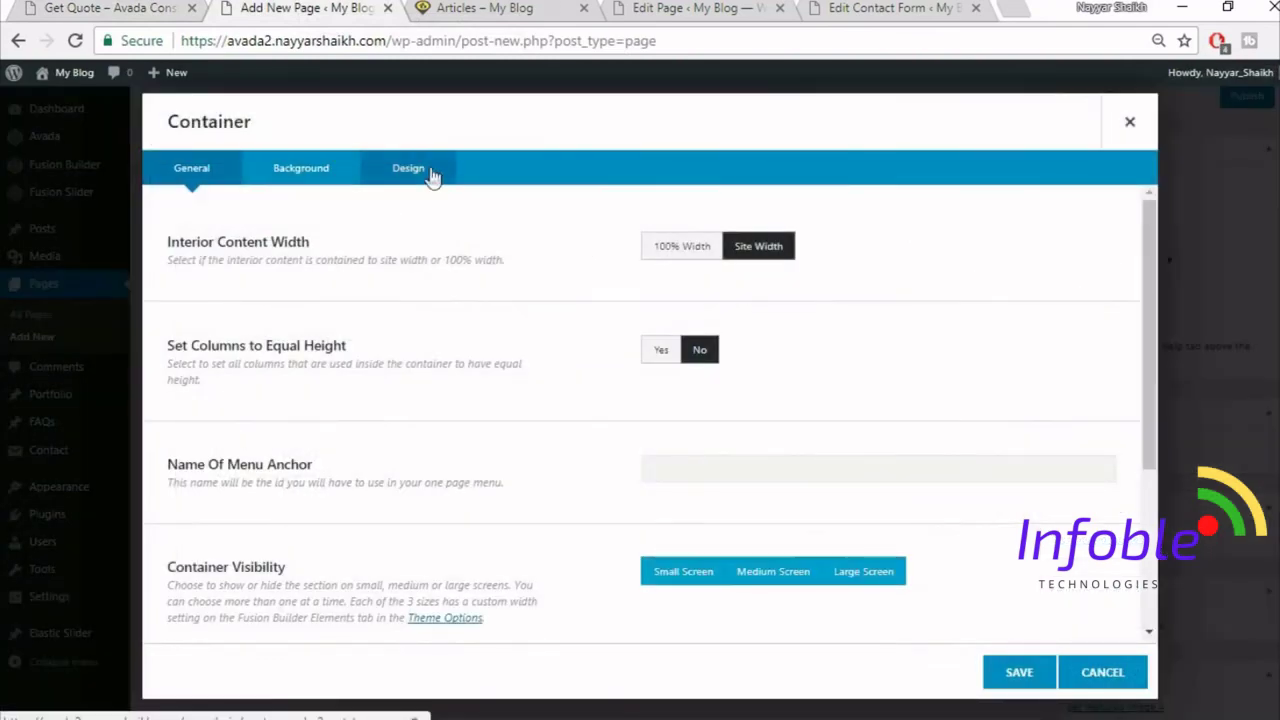
pyautogui.click(430, 176)
pyautogui.click(713, 466)
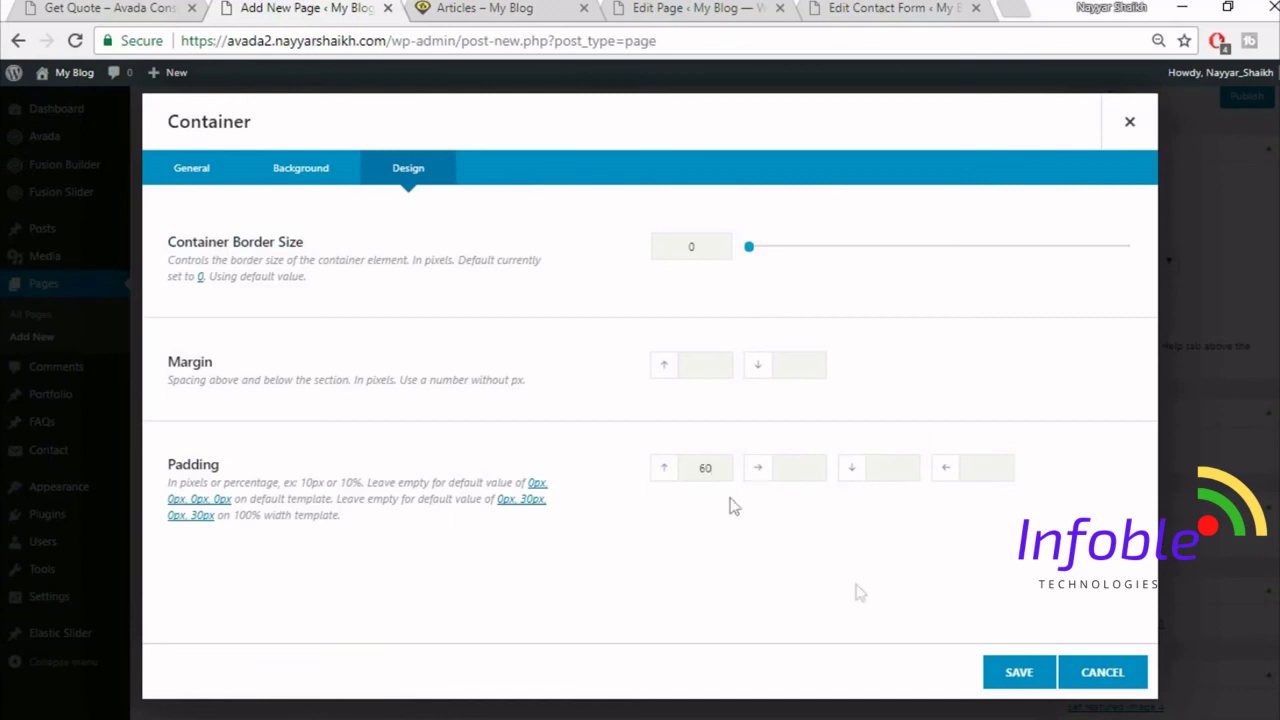
pyautogui.write('60')
pyautogui.click(1017, 668)
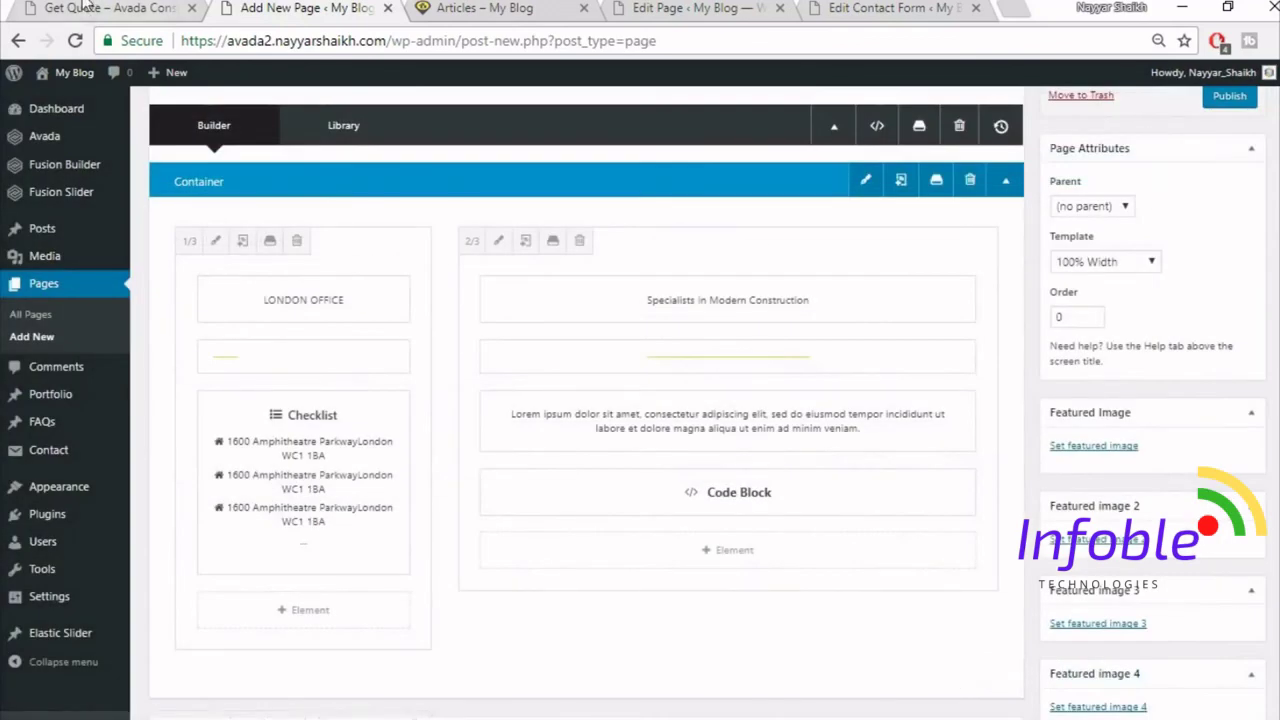
# - Publish the Get Quote page after checking it against the demo
pyautogui.click(108, 8)
pyautogui.scroll(-3, 556, 590)
pyautogui.scroll(3, 560, 643)
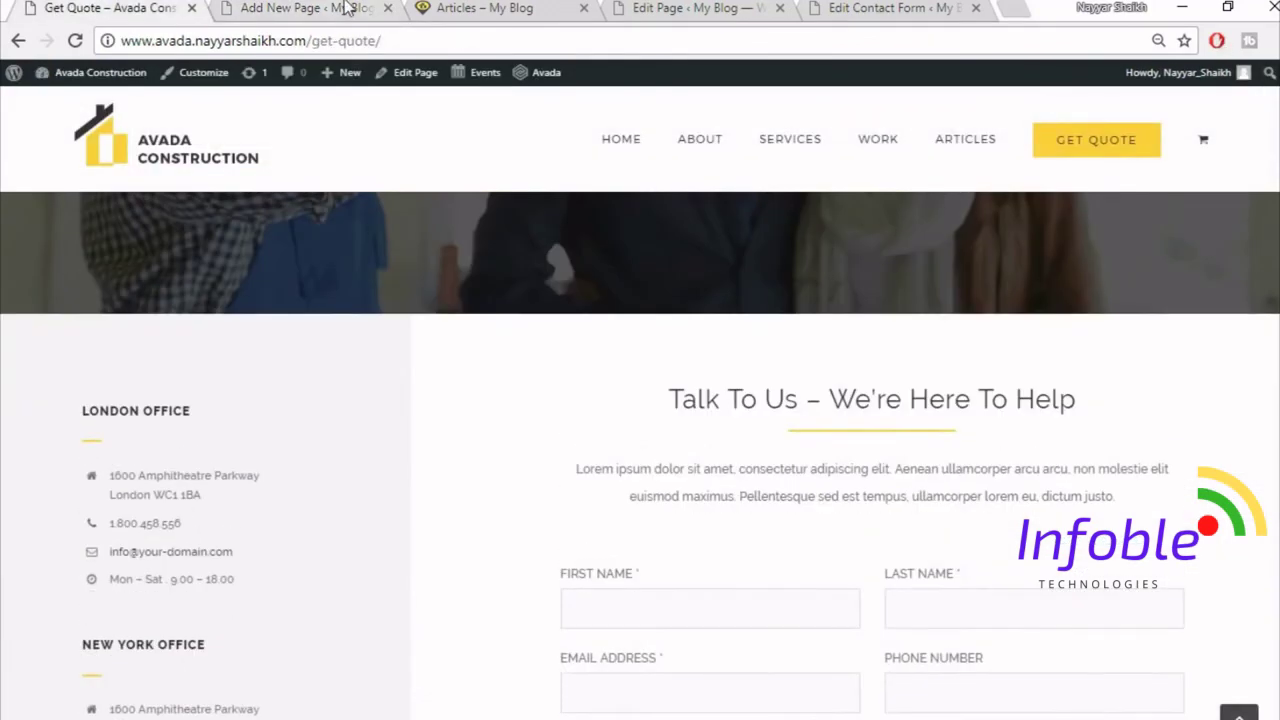
pyautogui.hotkey('ctrl', 'Tab')
pyautogui.scroll(3, 1255, 295)
pyautogui.click(1234, 313)
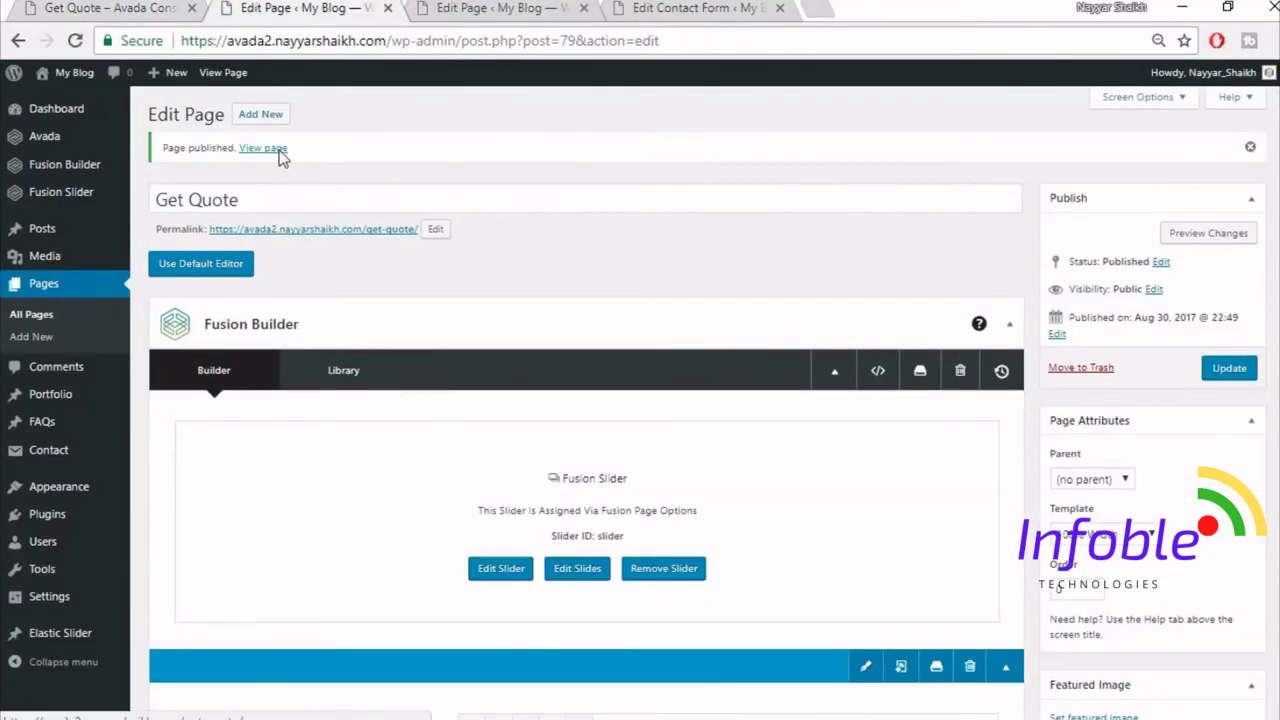
# - Open the published Get Quote page in a new tab and reload it to check it live
pyautogui.rightClick(278, 150)
pyautogui.click(370, 171)
pyautogui.click(485, 12)
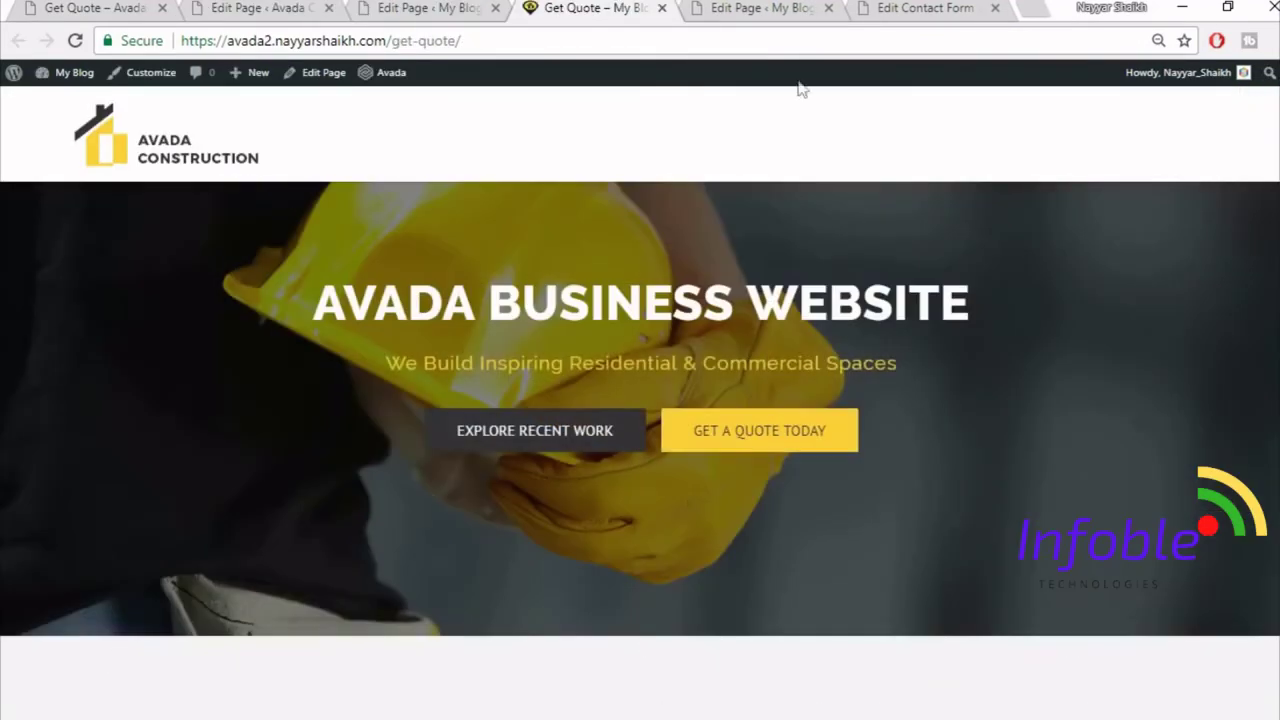
pyautogui.click(327, 7)
pyautogui.click(287, 8)
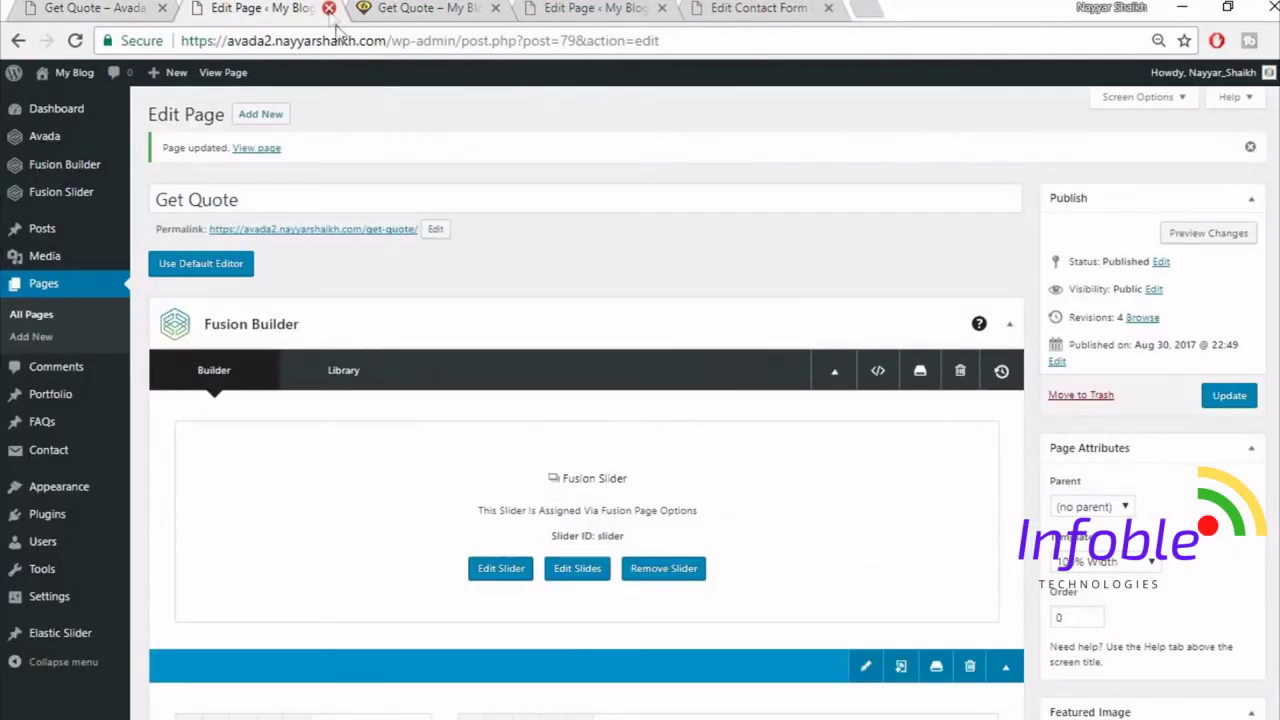
pyautogui.moveTo(88, 495)
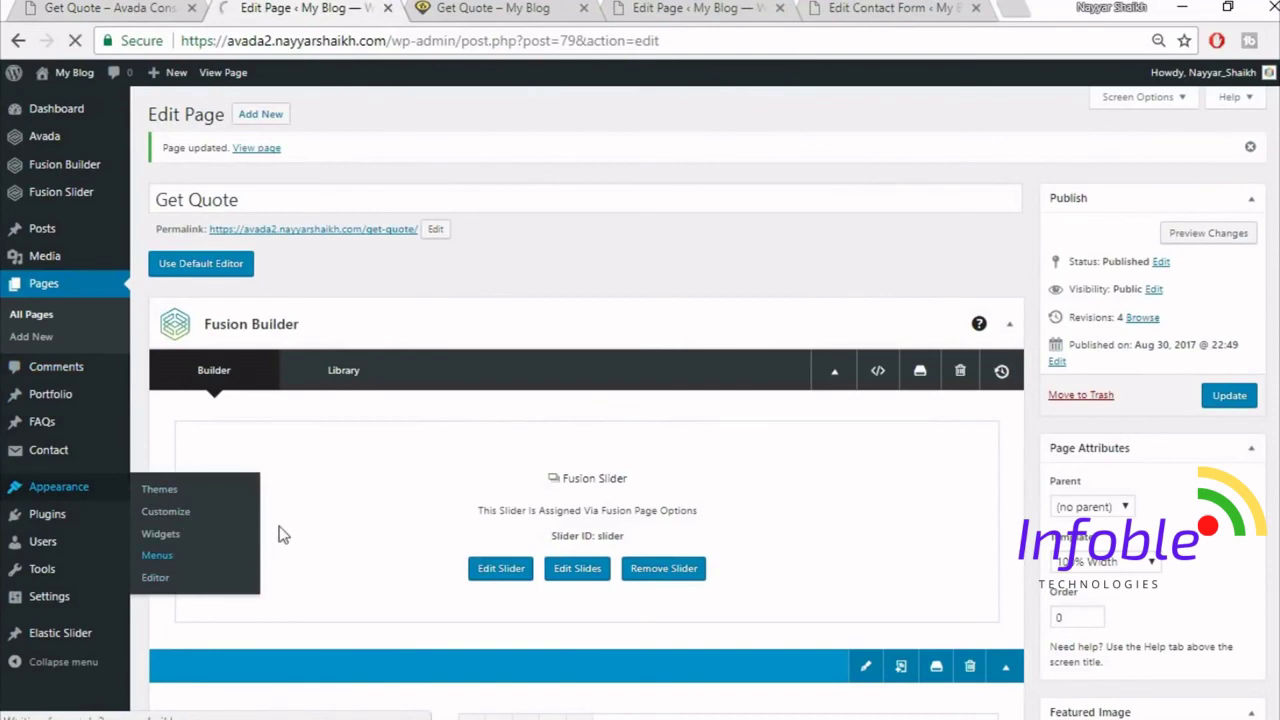
pyautogui.hotkey('ctrl', 'Tab')
pyautogui.press('F5')
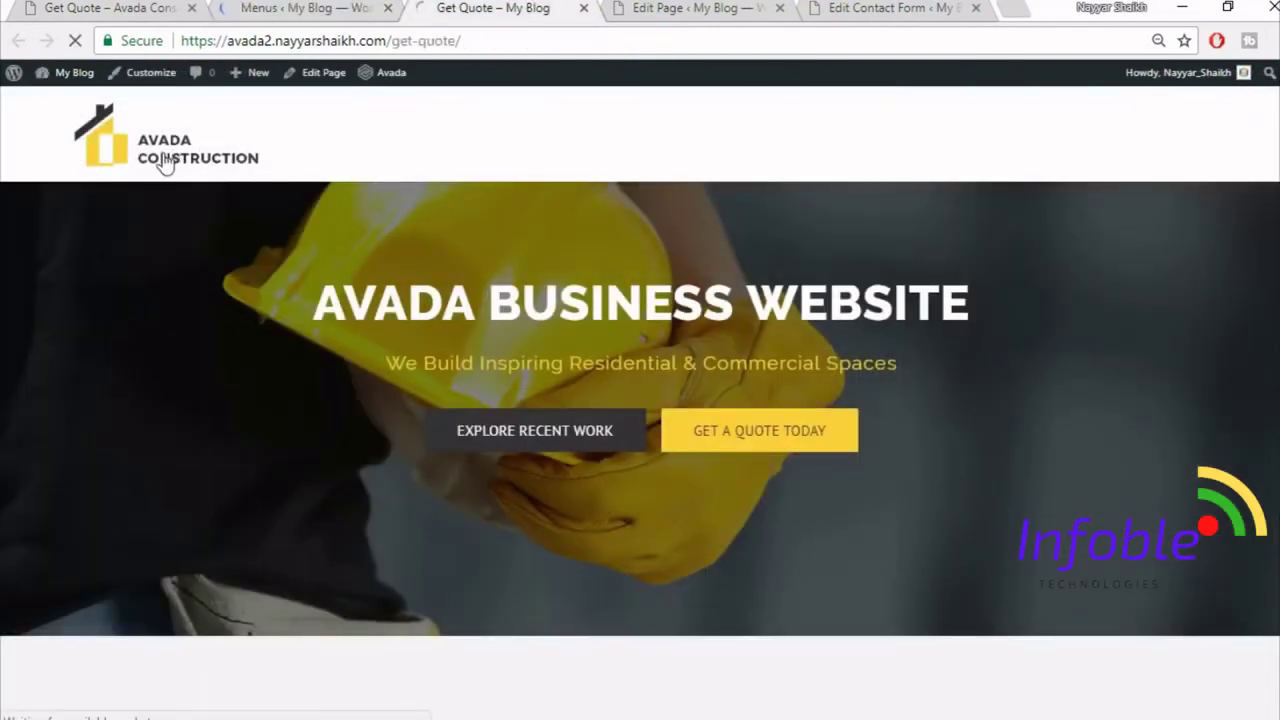
# - Go to the site's home page, which still lists blog posts
pyautogui.click(165, 163)
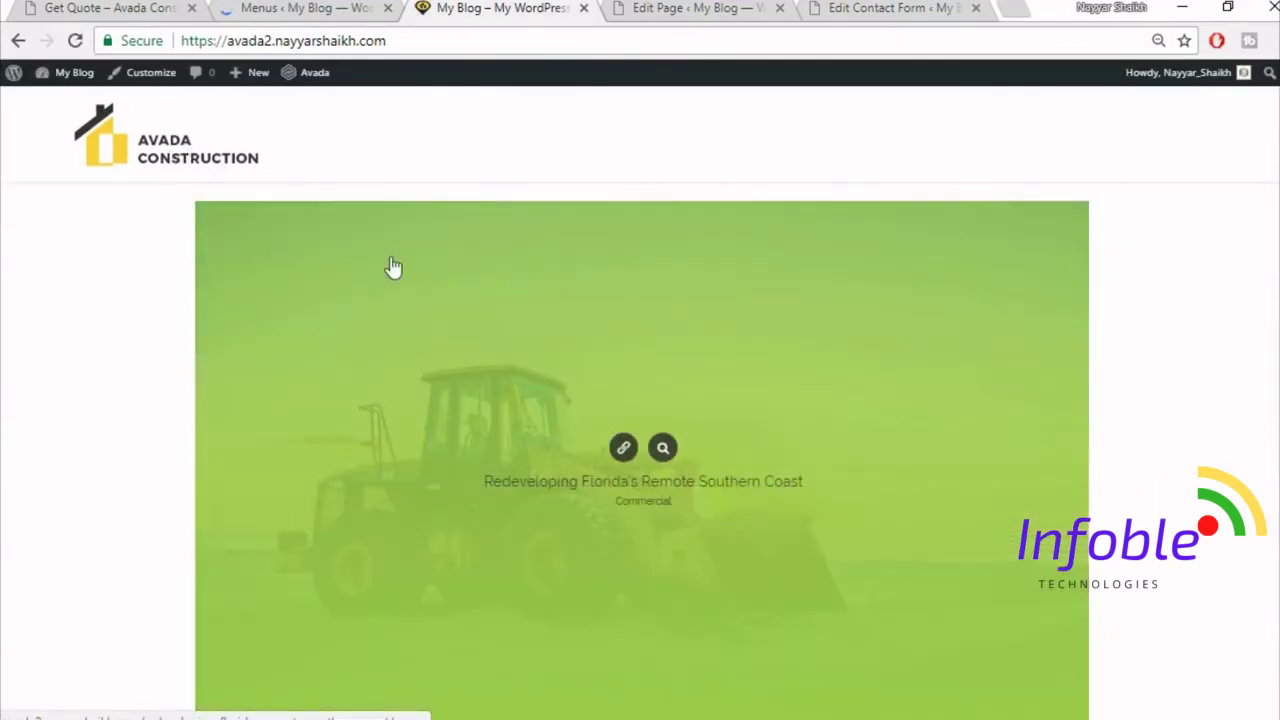
pyautogui.scroll(-4, 1212, 306)
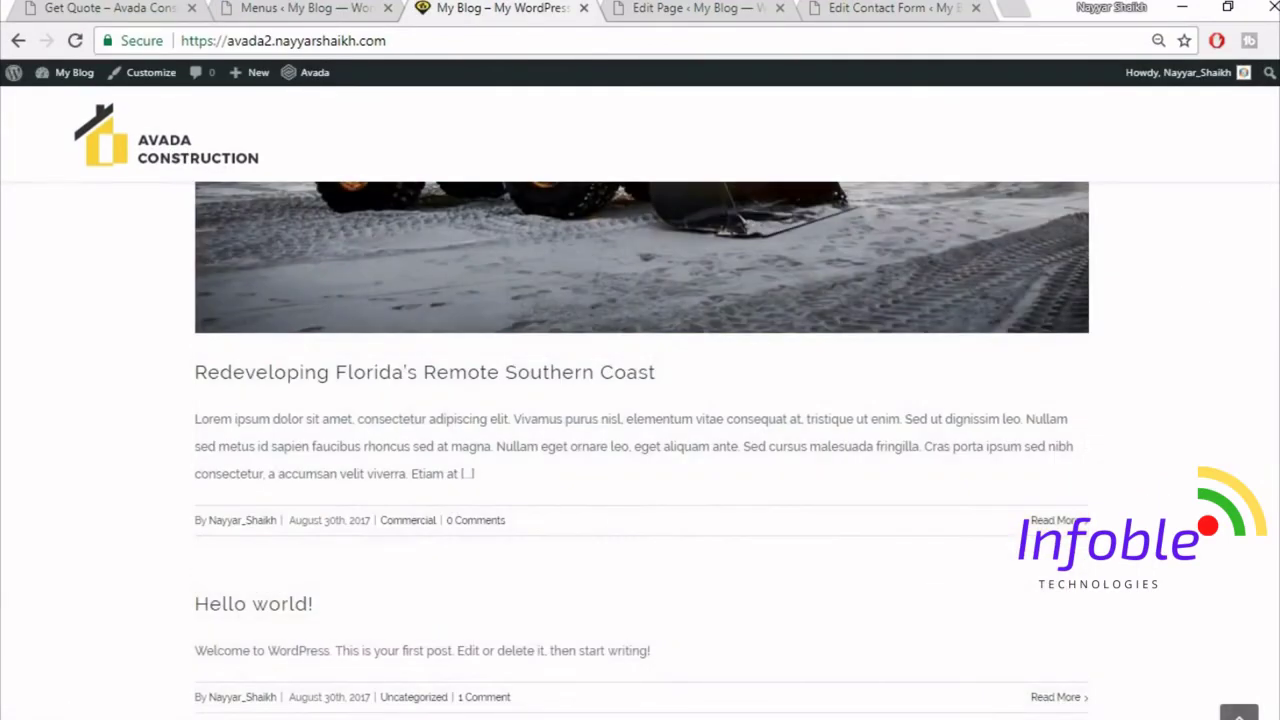
pyautogui.scroll(-3, 1212, 306)
pyautogui.scroll(6, 1212, 306)
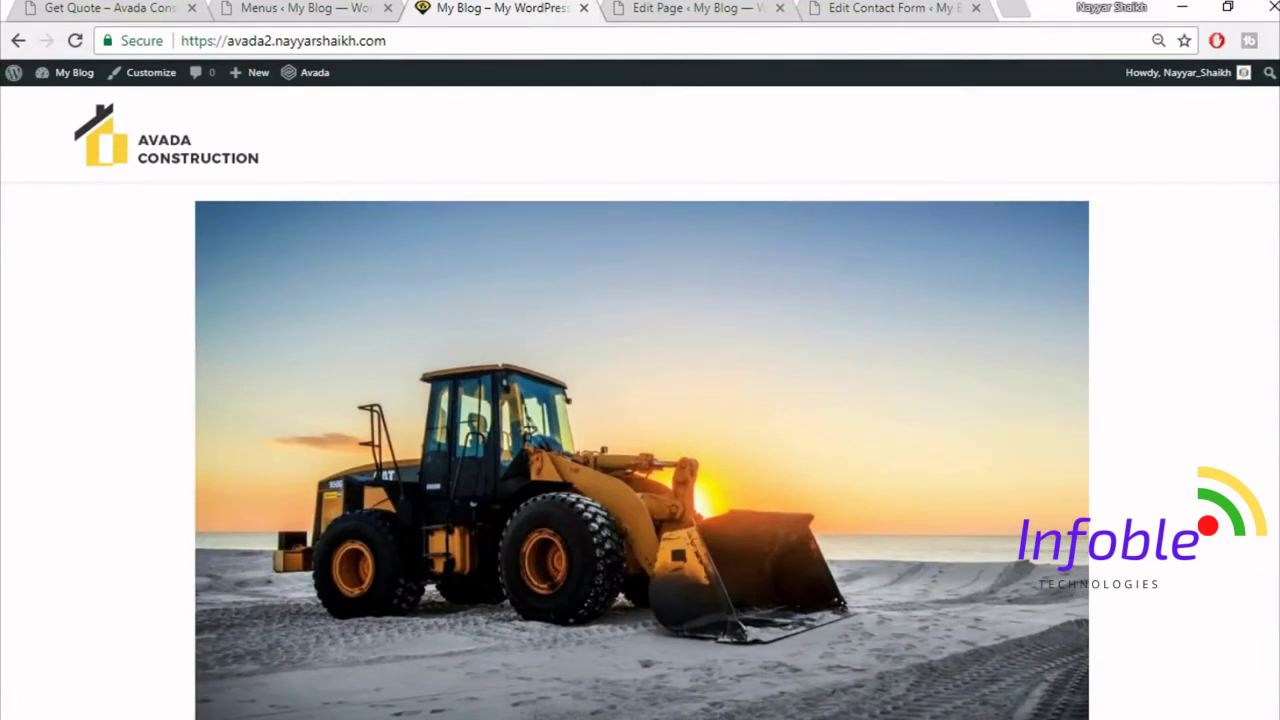
# - Set Home Page as the static front page and Articles as the posts page, and publish
pyautogui.click(145, 87)
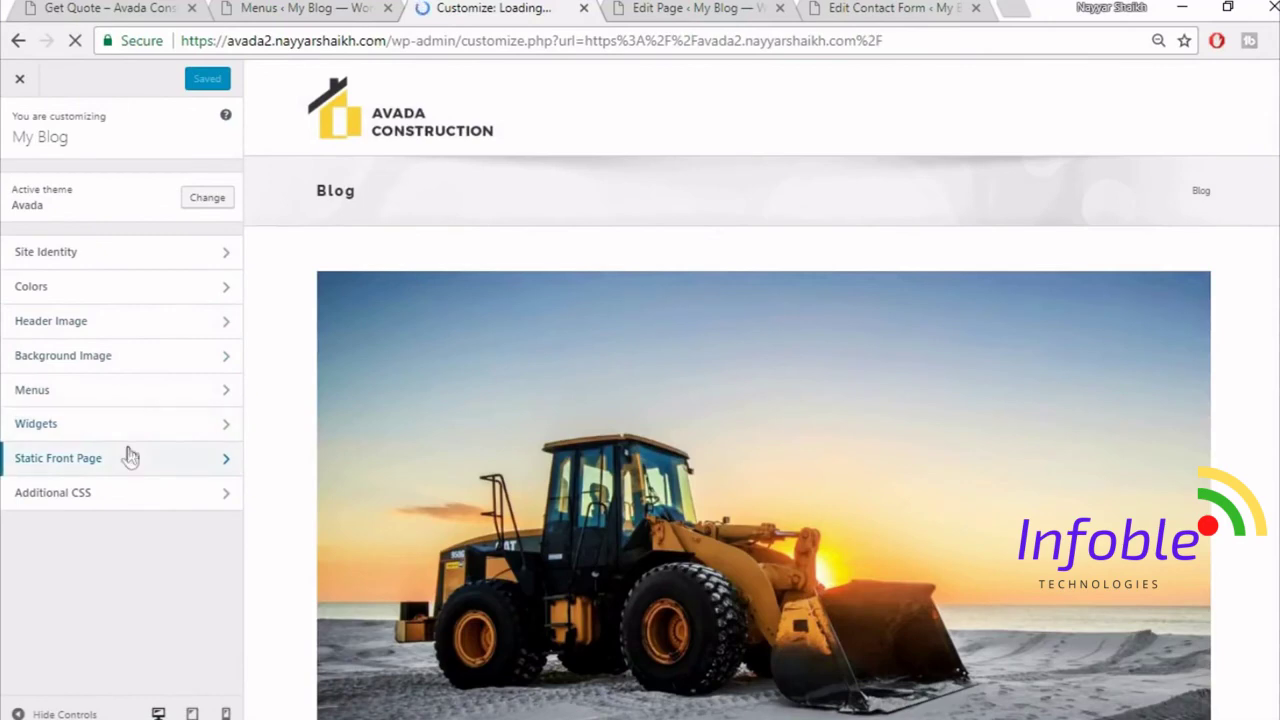
pyautogui.click(130, 457)
pyautogui.click(40, 263)
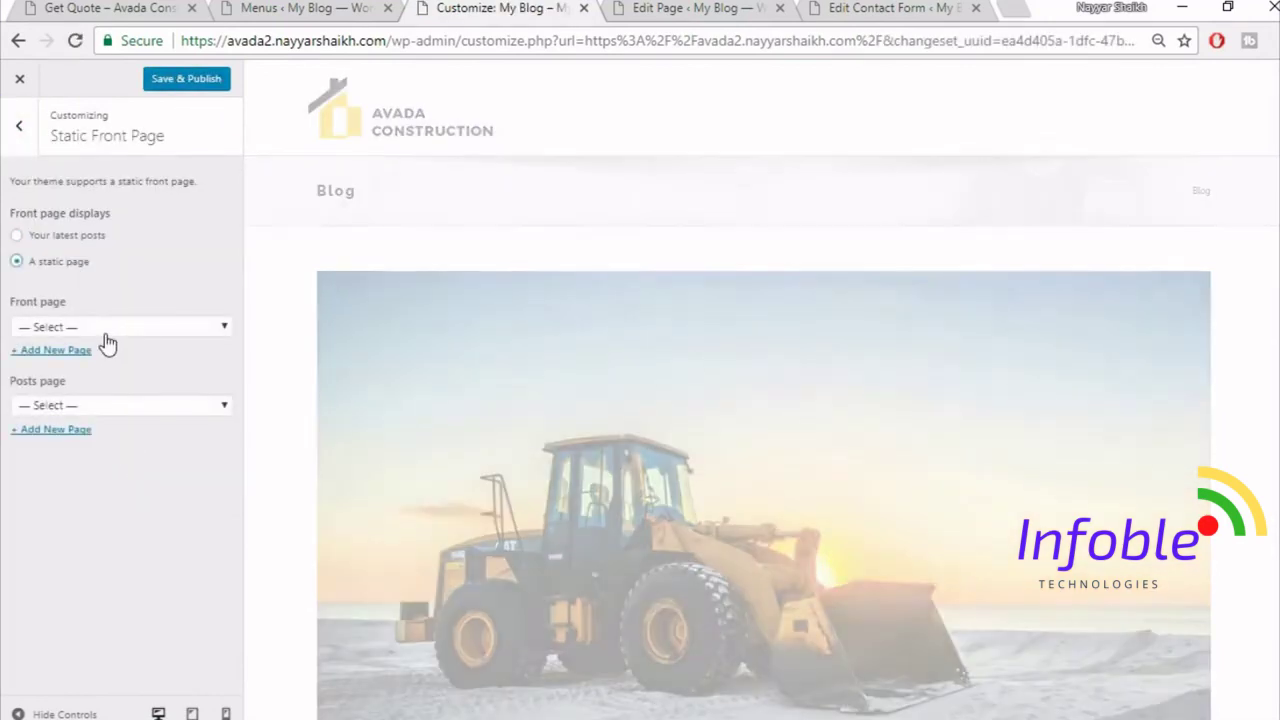
pyautogui.click(105, 330)
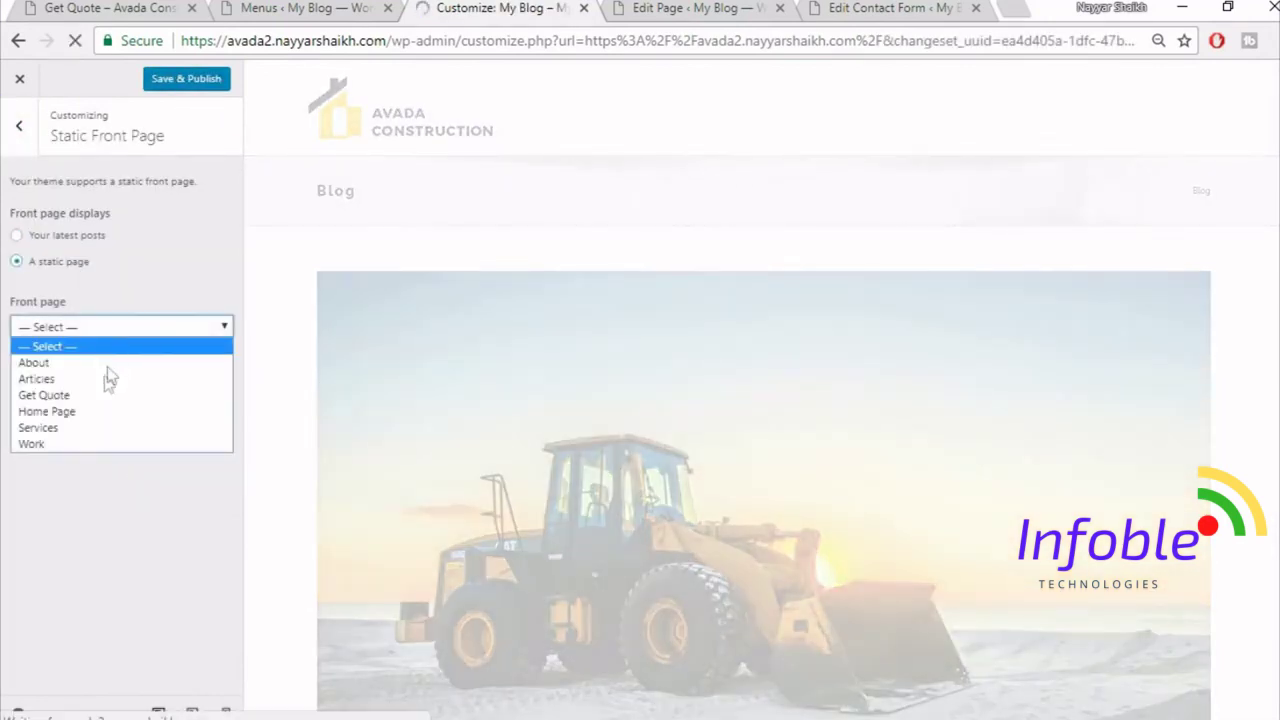
pyautogui.click(90, 411)
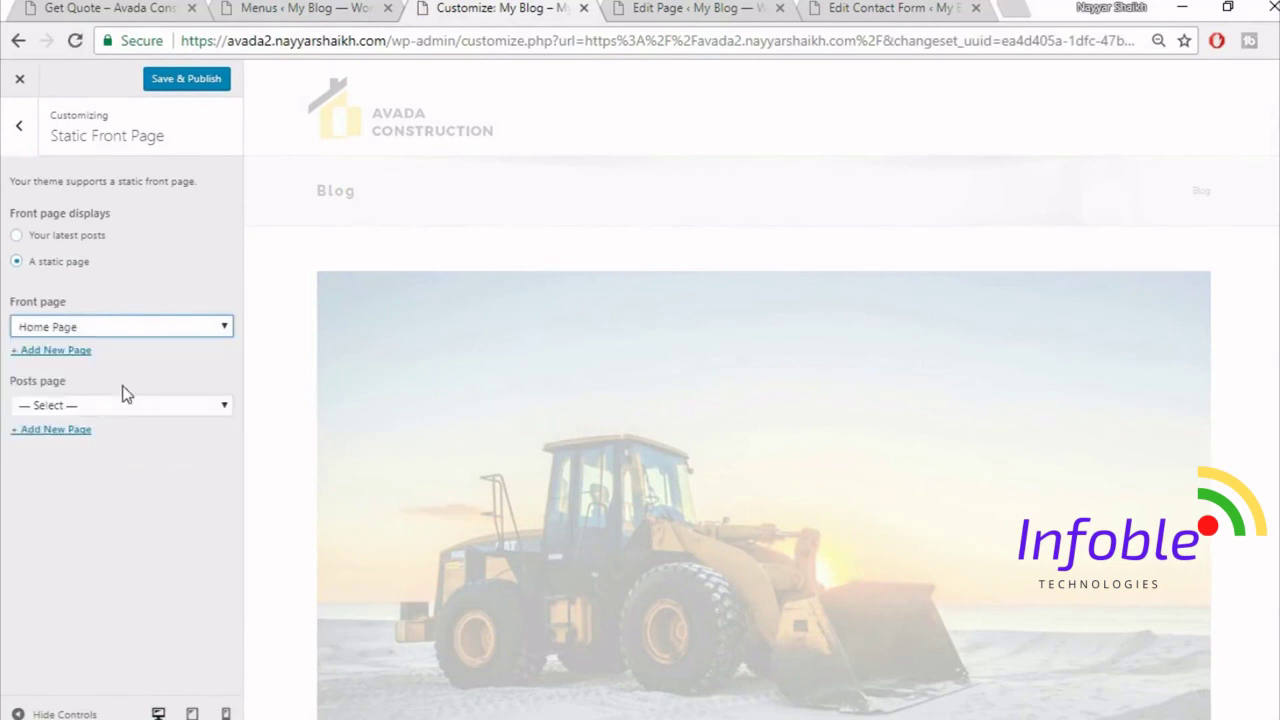
pyautogui.click(115, 404)
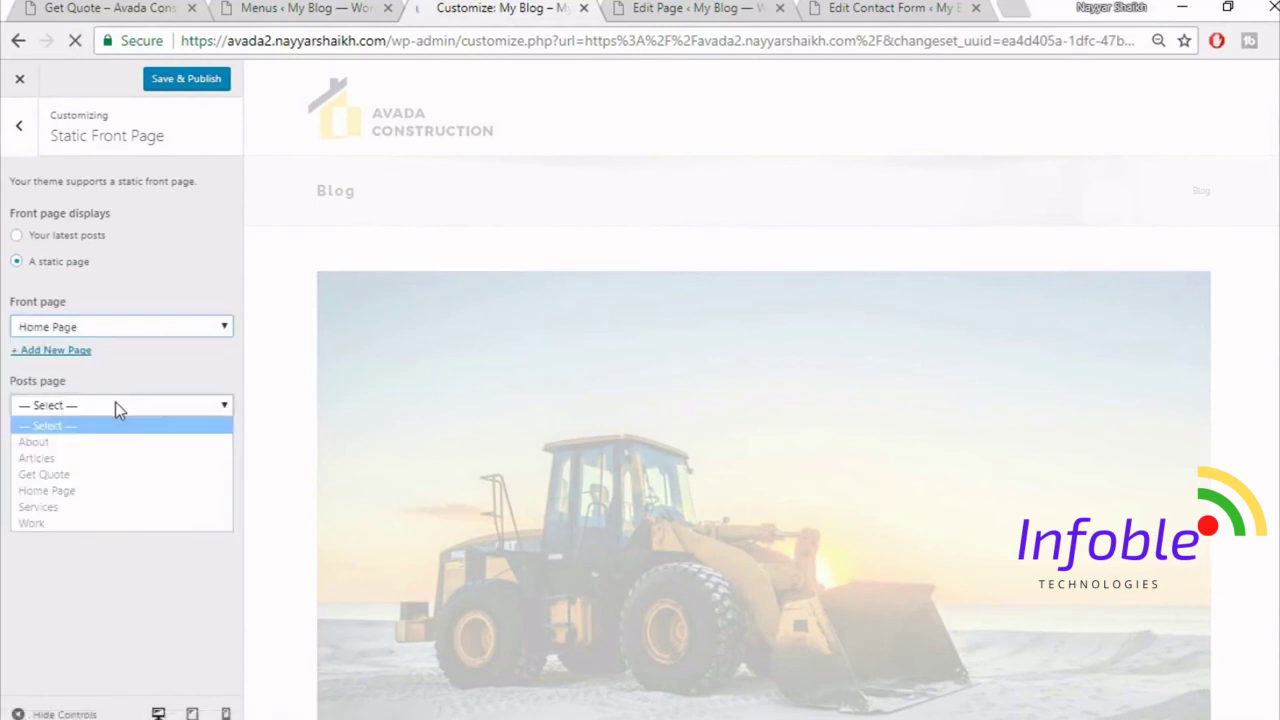
pyautogui.click(80, 462)
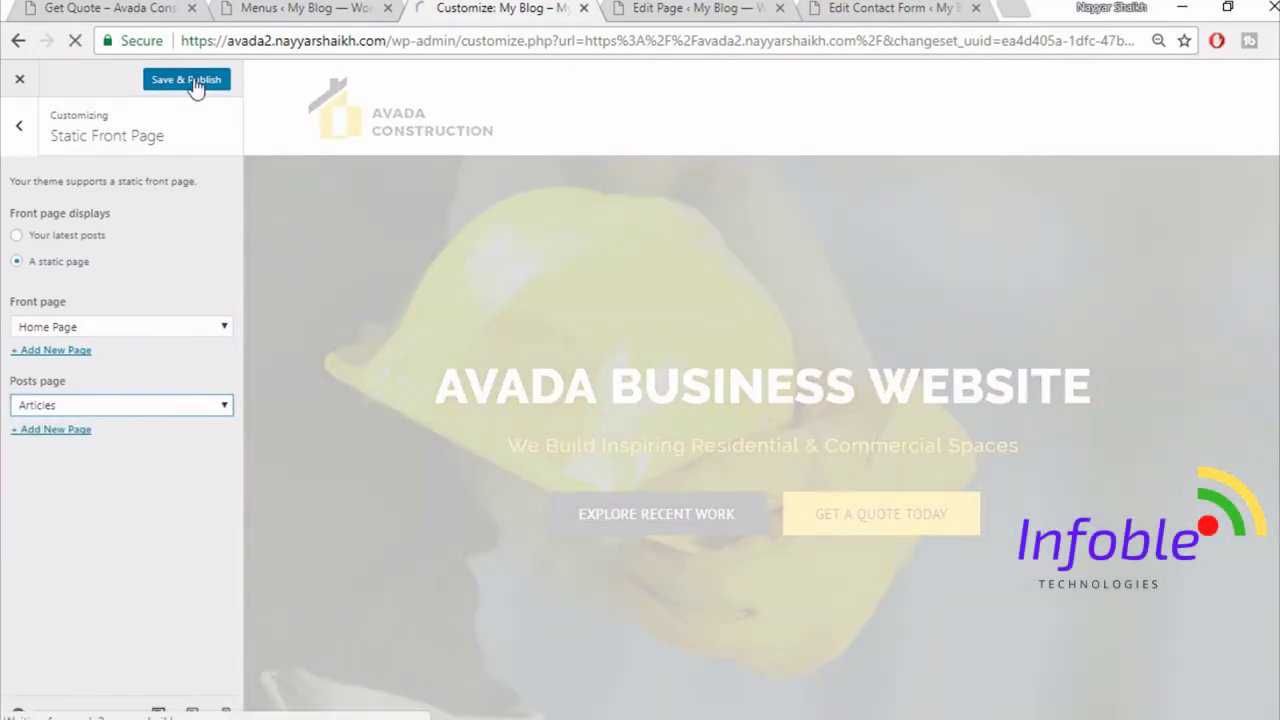
pyautogui.click(194, 84)
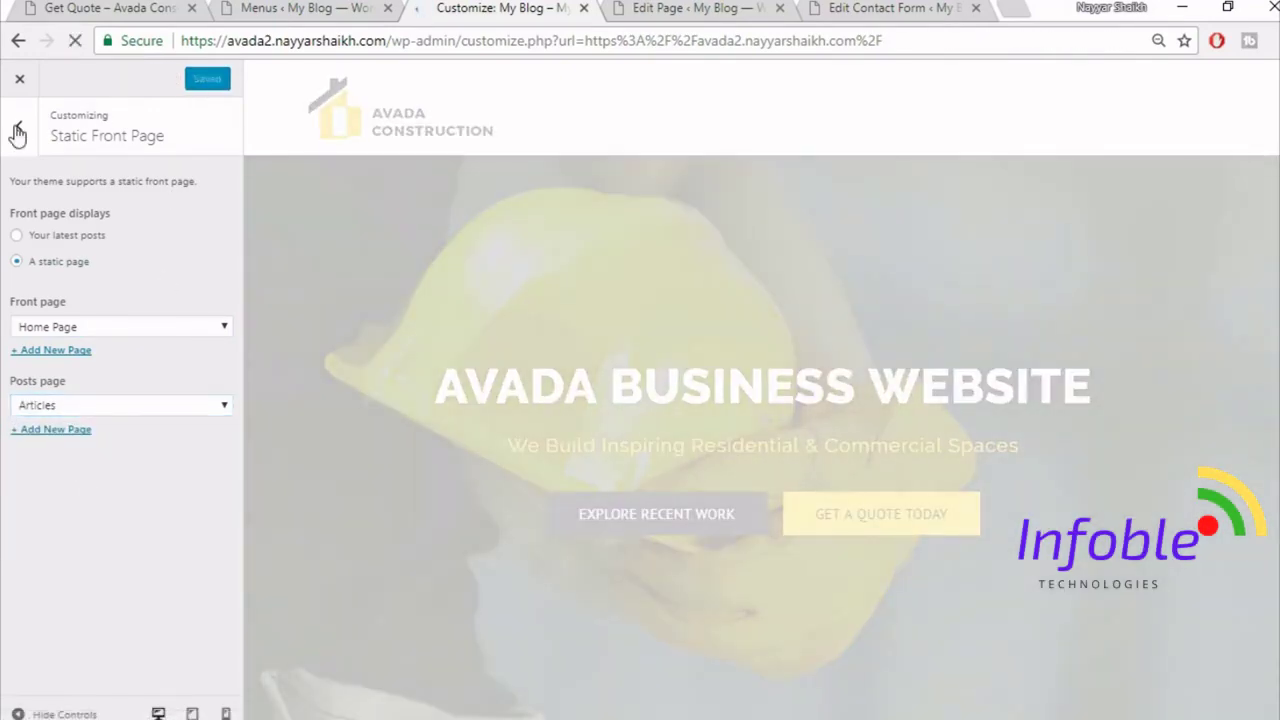
# - Open Site Identity and select the site title text
pyautogui.click(17, 130)
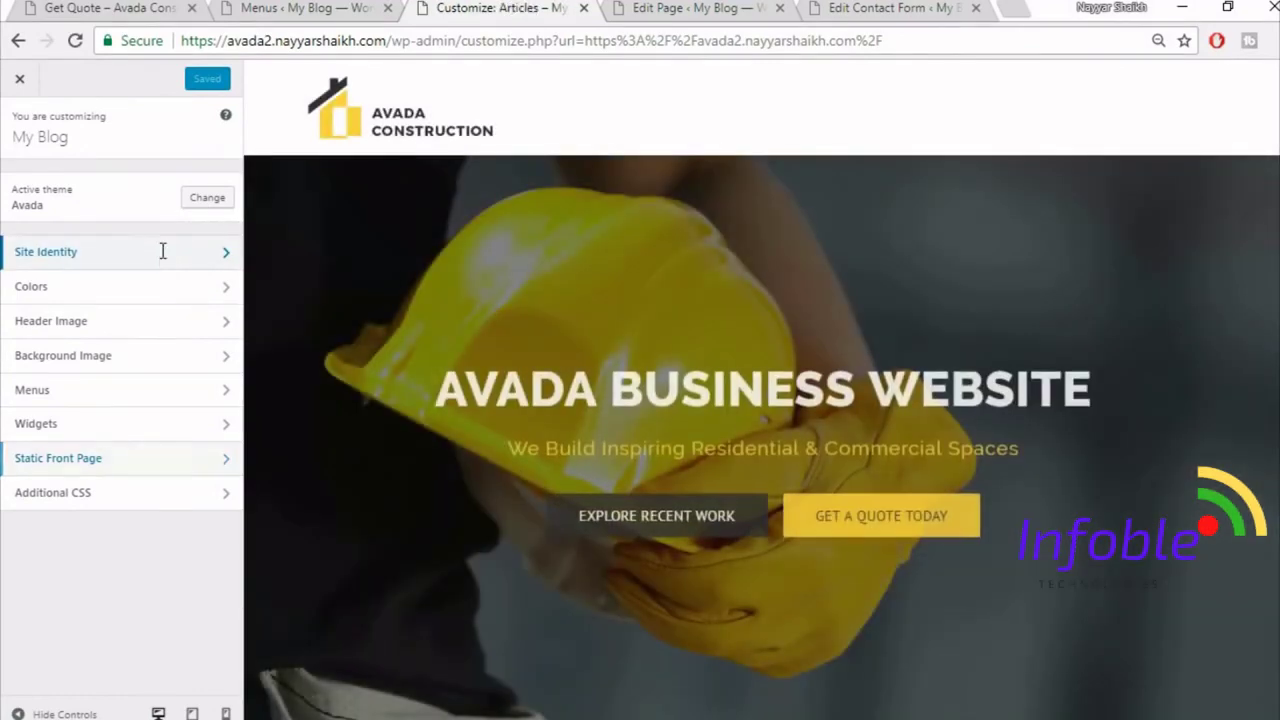
pyautogui.click(163, 251)
pyautogui.moveTo(124, 204); pyautogui.dragTo(5, 201)
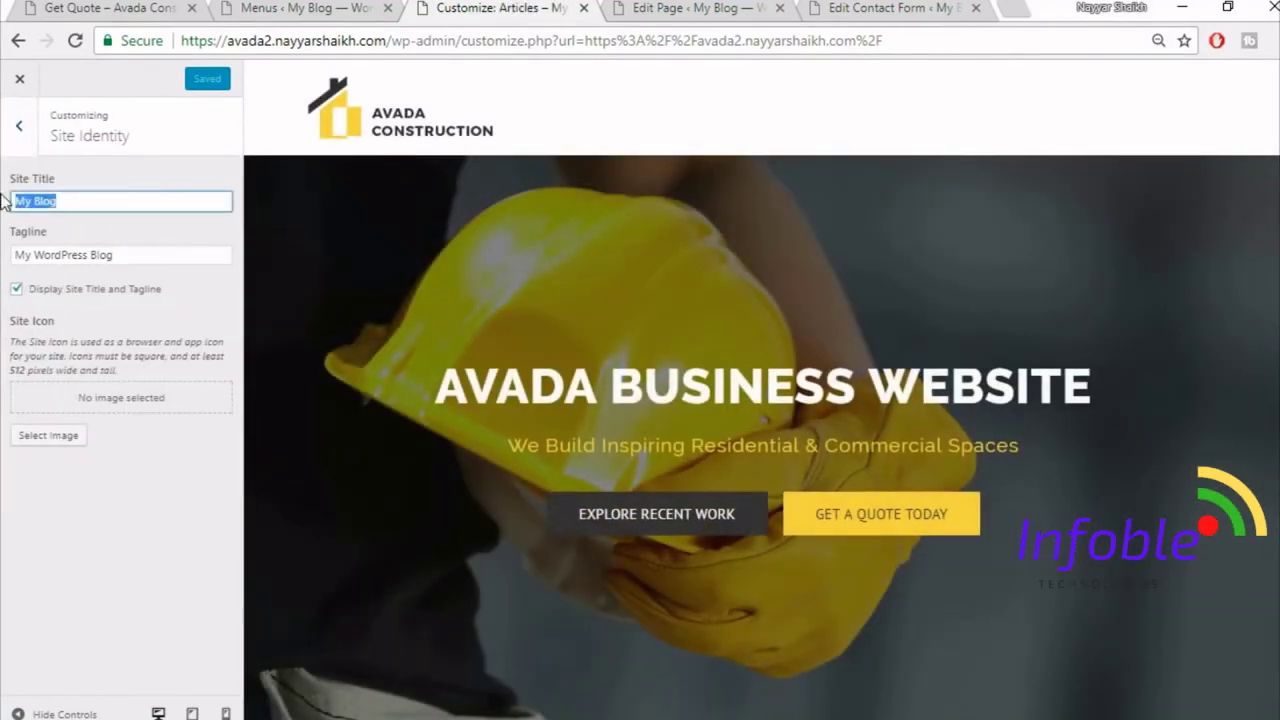
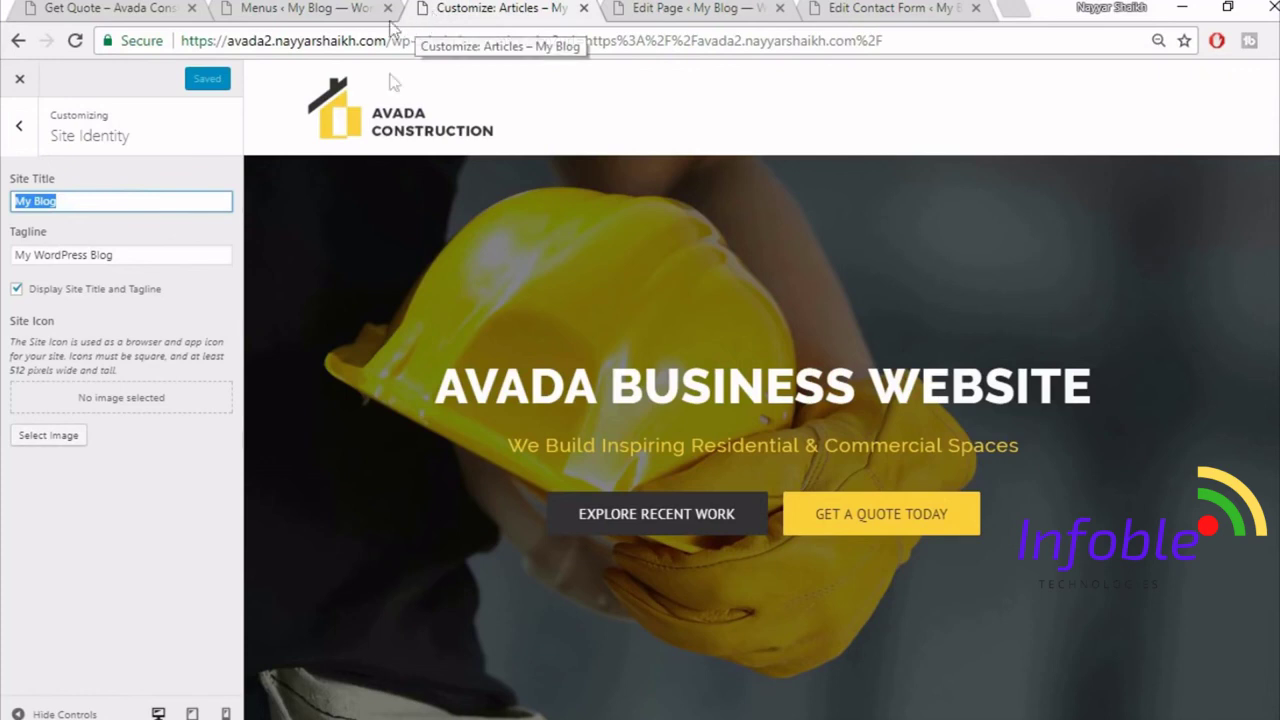
# - Close the Customizer to the live homepage and switch to the Menus ‹ My Blog tab
pyautogui.click(20, 82)
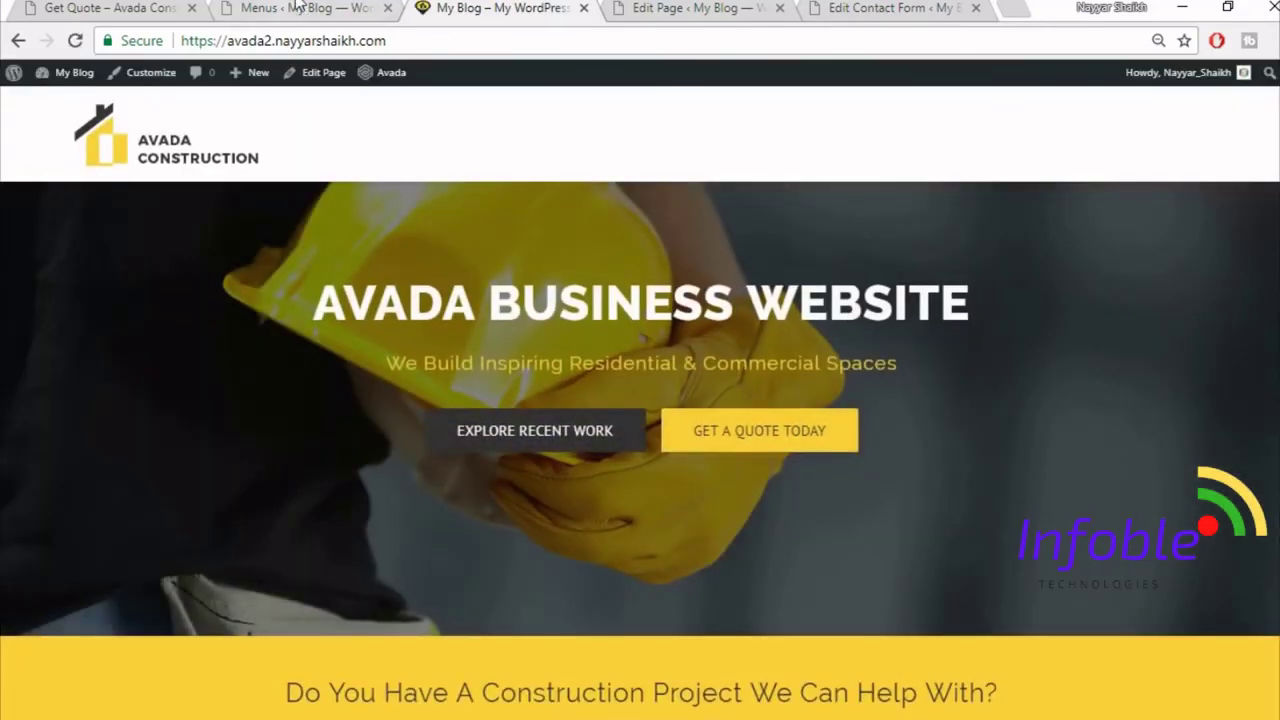
pyautogui.click(297, 7)
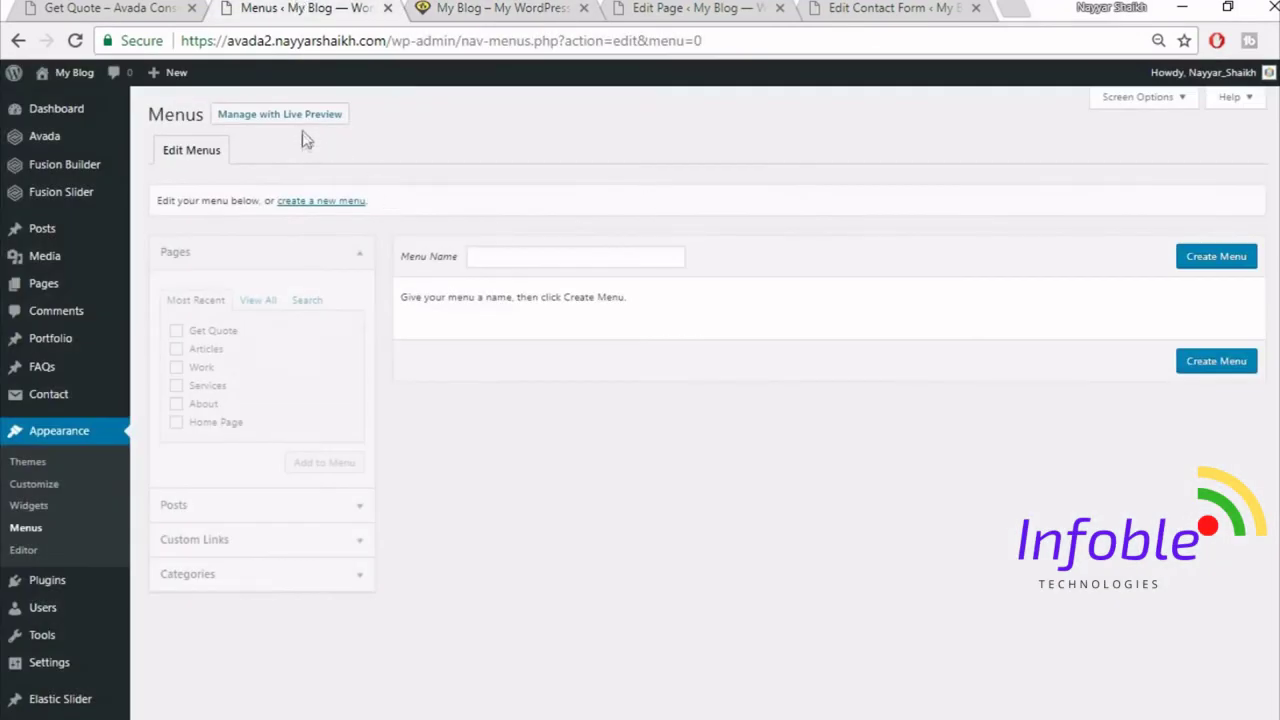
# - Create a menu named 'Main' and assign it to Main Navigation
pyautogui.click(571, 256)
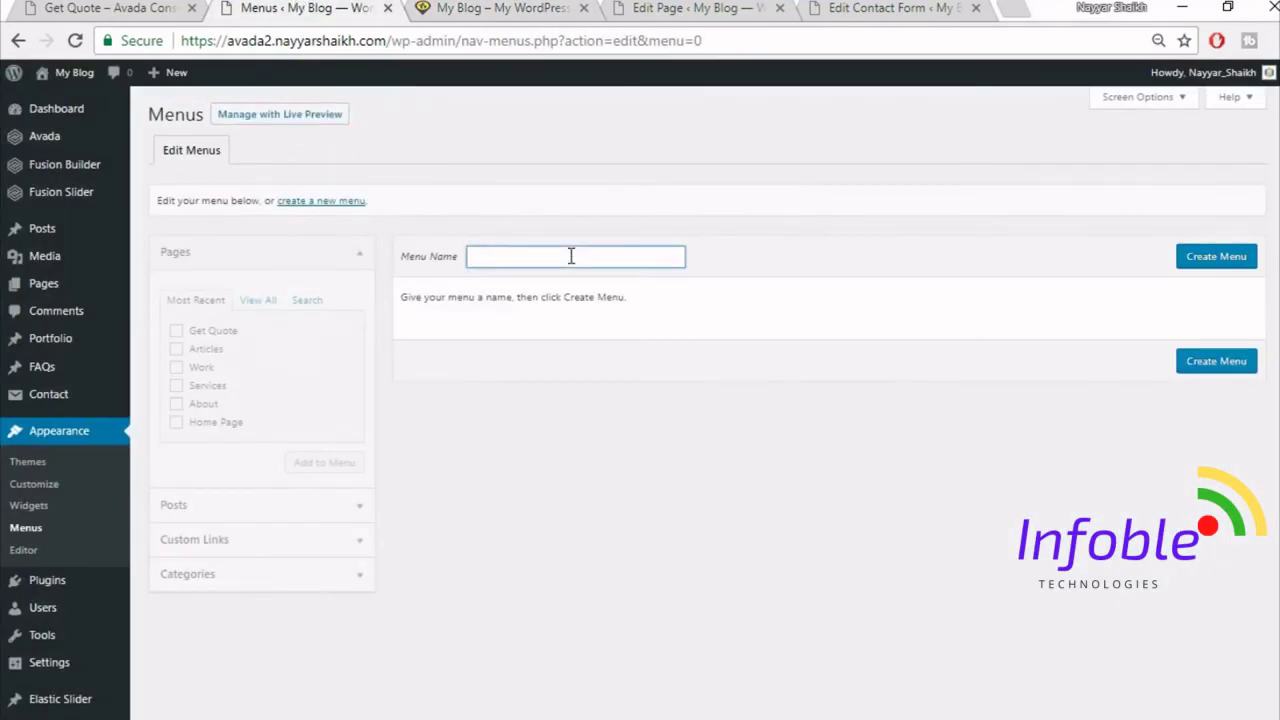
pyautogui.write('Main')
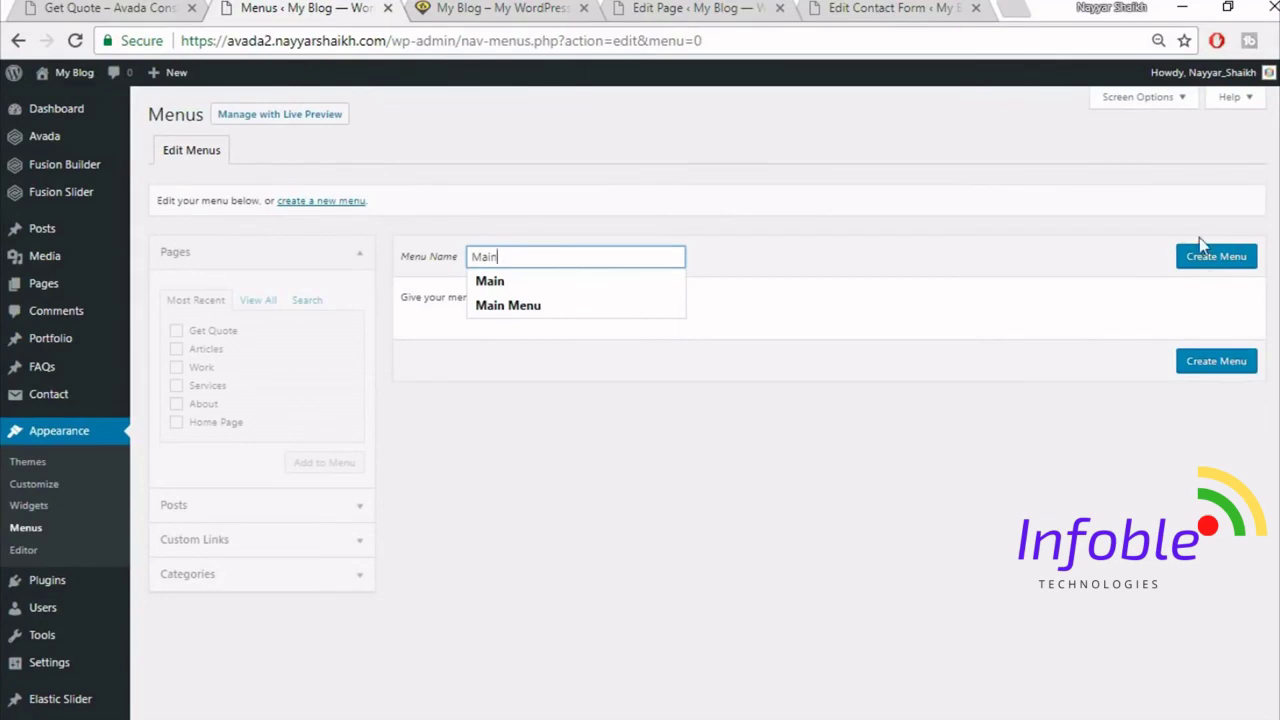
pyautogui.click(1200, 252)
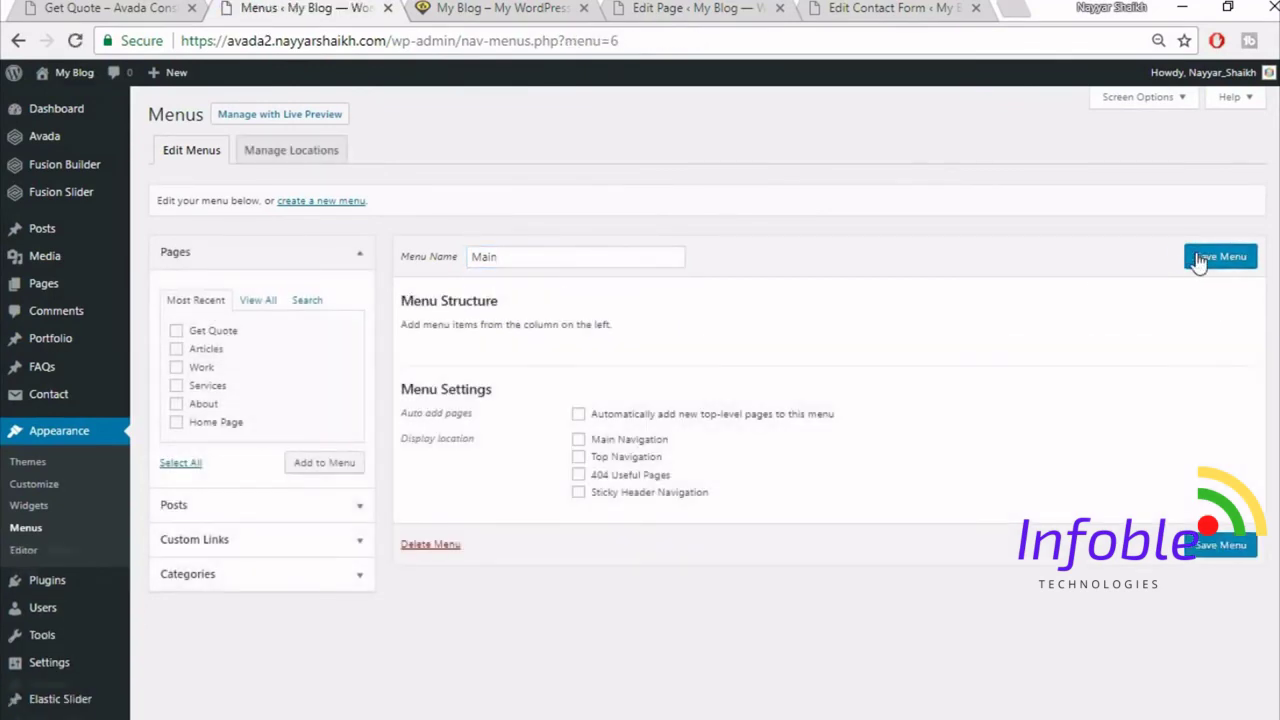
pyautogui.click(624, 441)
pyautogui.click(505, 8)
pyautogui.click(116, 6)
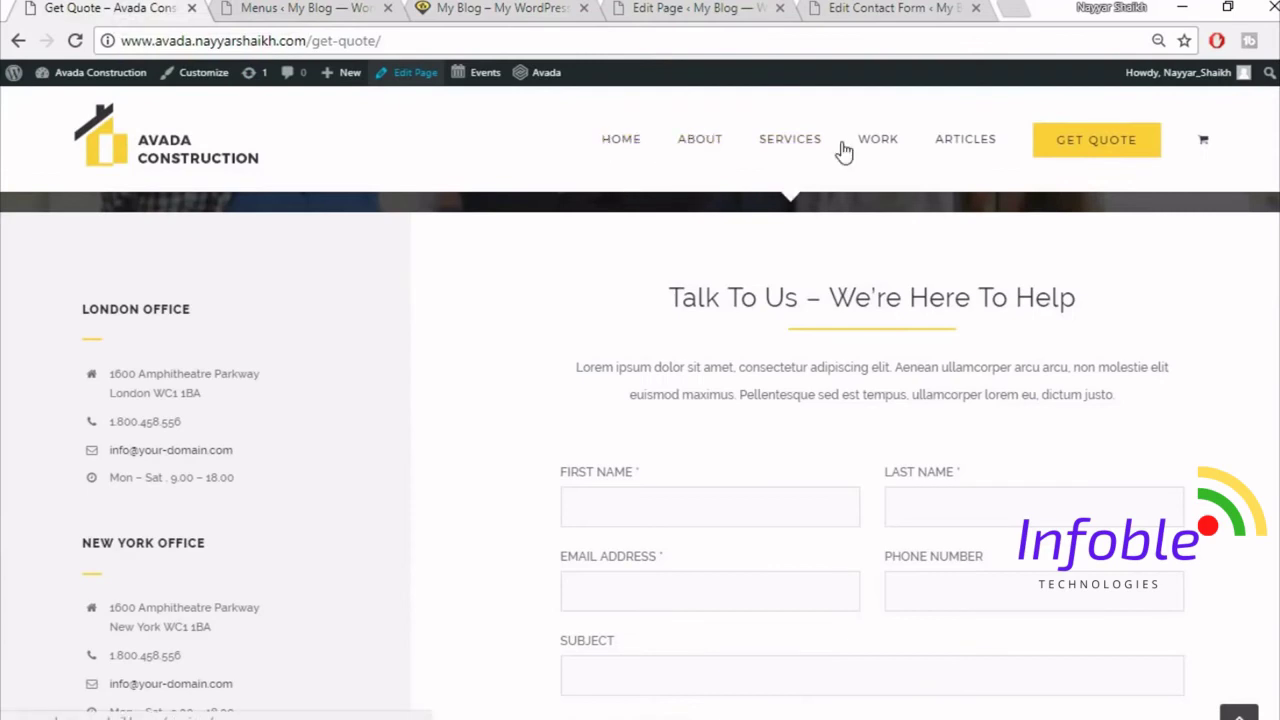
pyautogui.click(310, 8)
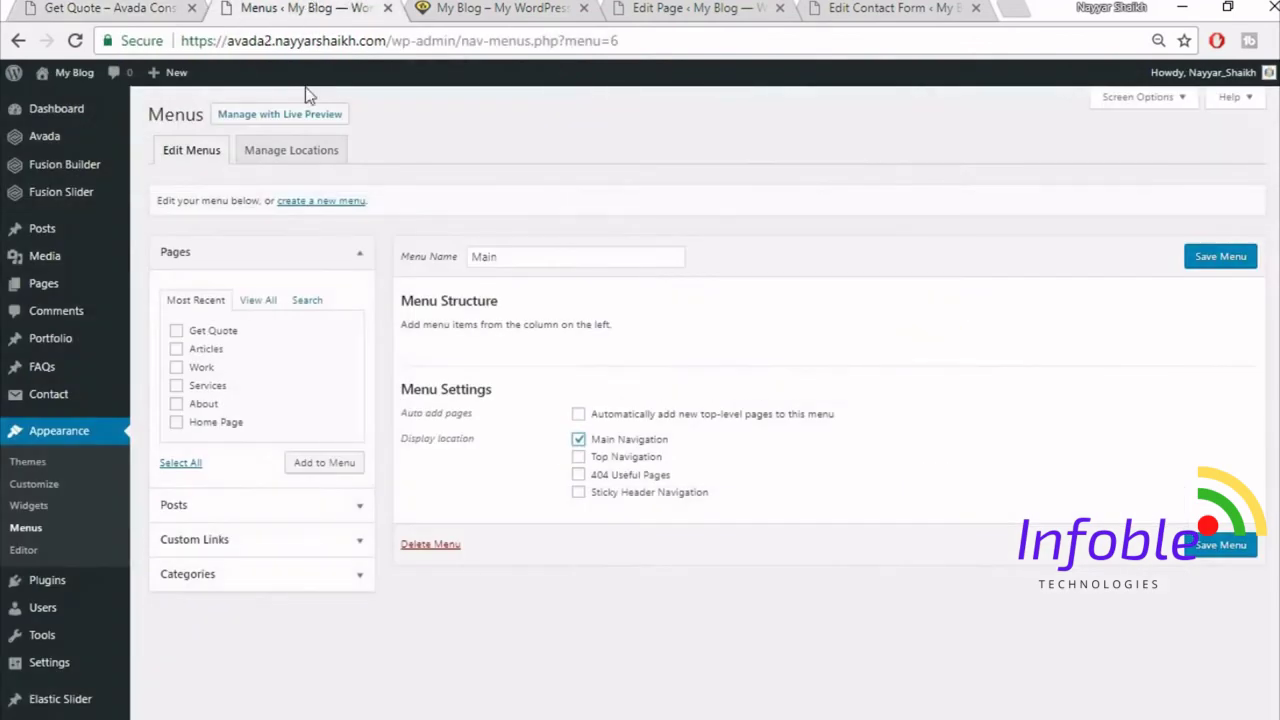
# - Add all seven site pages to the Main menu and move Get Quote to the end
pyautogui.click(258, 306)
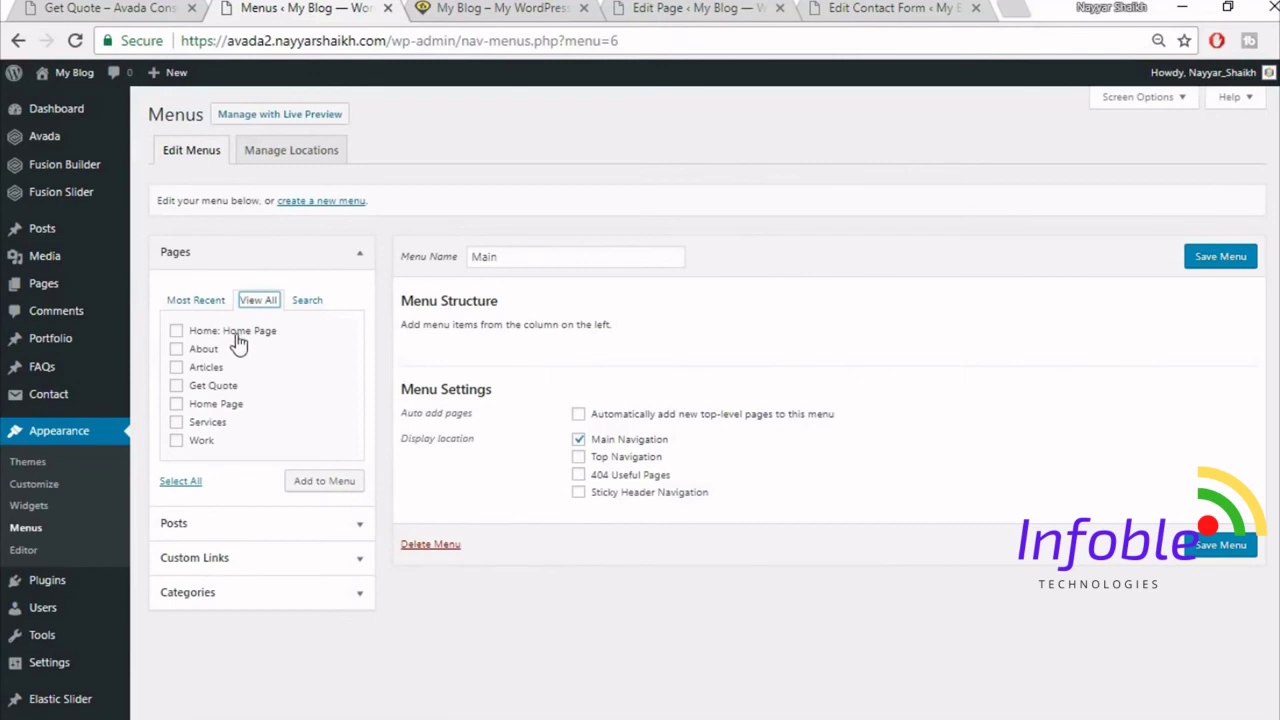
pyautogui.click(234, 336)
pyautogui.click(205, 350)
pyautogui.click(205, 367)
pyautogui.click(207, 385)
pyautogui.click(207, 403)
pyautogui.click(207, 422)
pyautogui.click(205, 442)
pyautogui.click(315, 481)
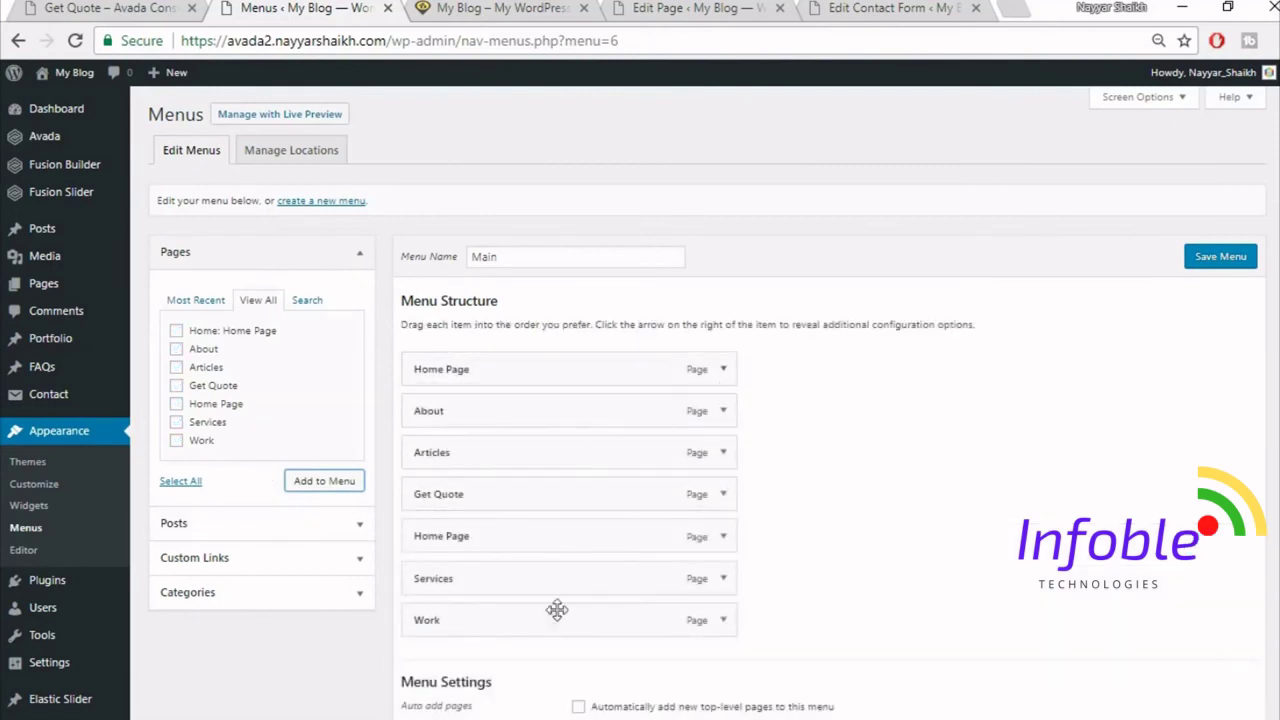
pyautogui.moveTo(517, 489); pyautogui.dragTo(517, 625)
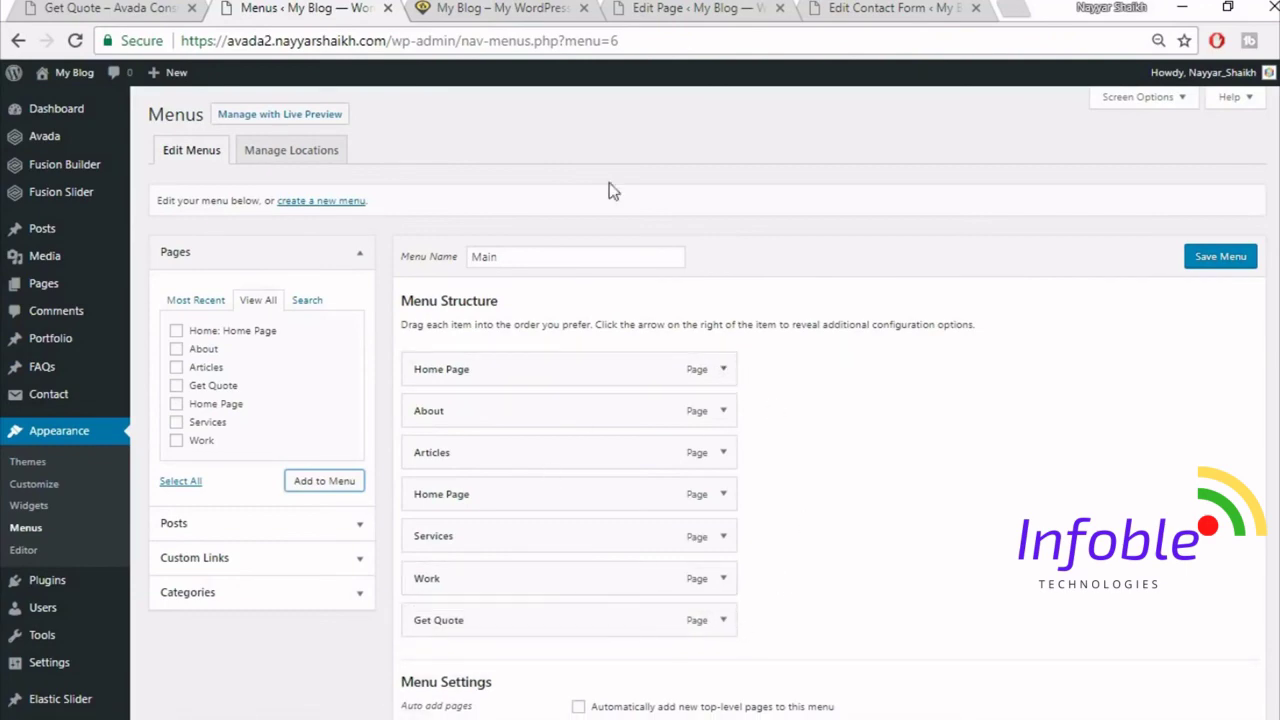
pyautogui.click(128, 6)
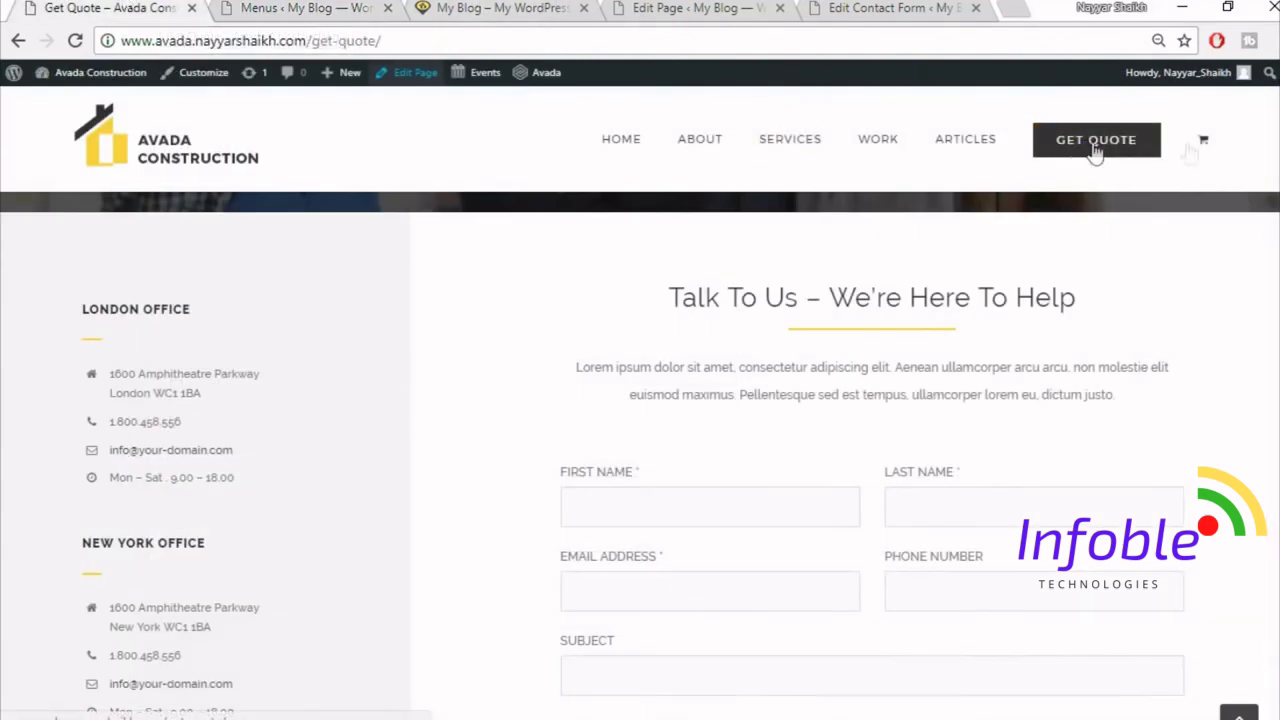
# - Give the Get Quote item the Button Large first-level style, save the menu, and reload the homepage
pyautogui.click(378, 6)
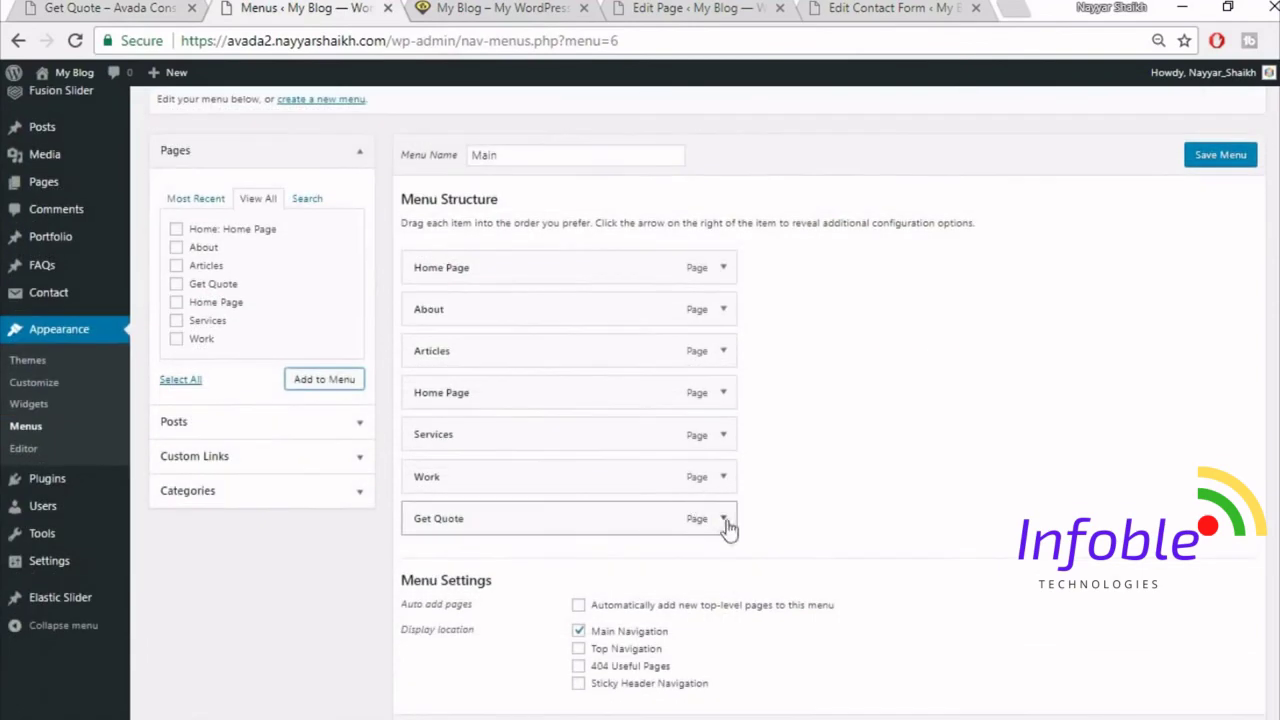
pyautogui.click(724, 519)
pyautogui.scroll(-2, 500, 420)
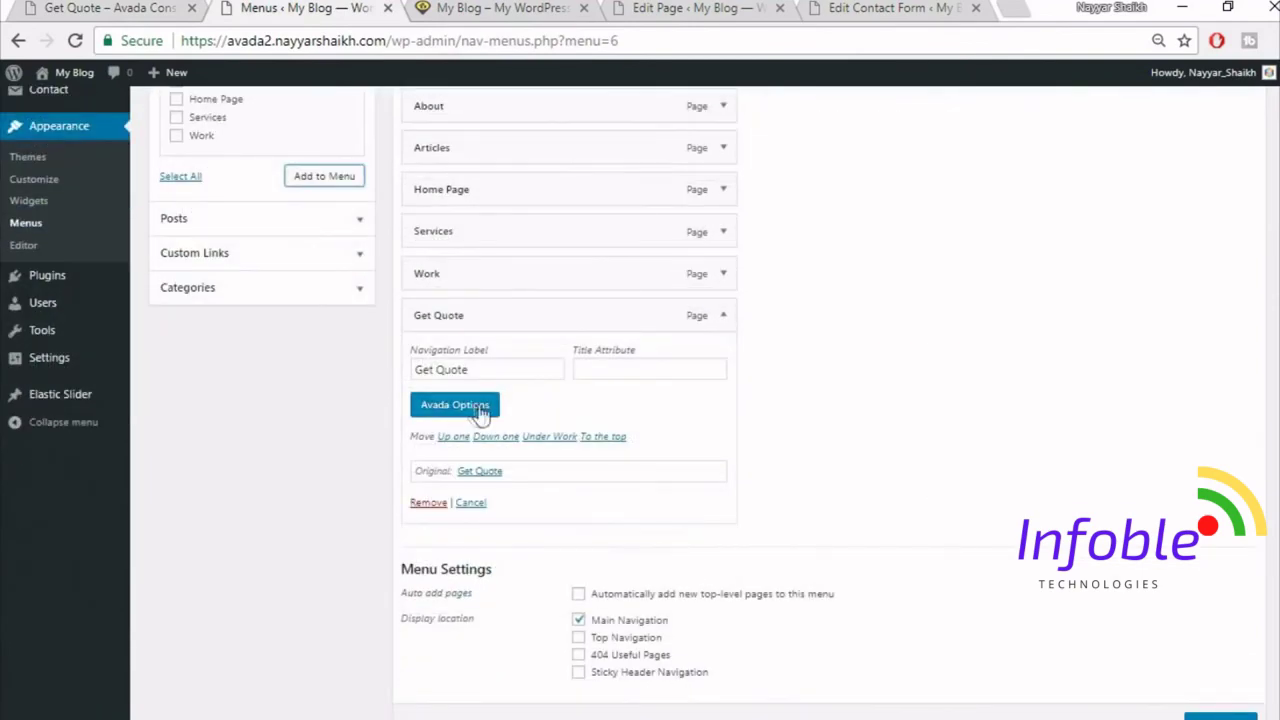
pyautogui.click(476, 413)
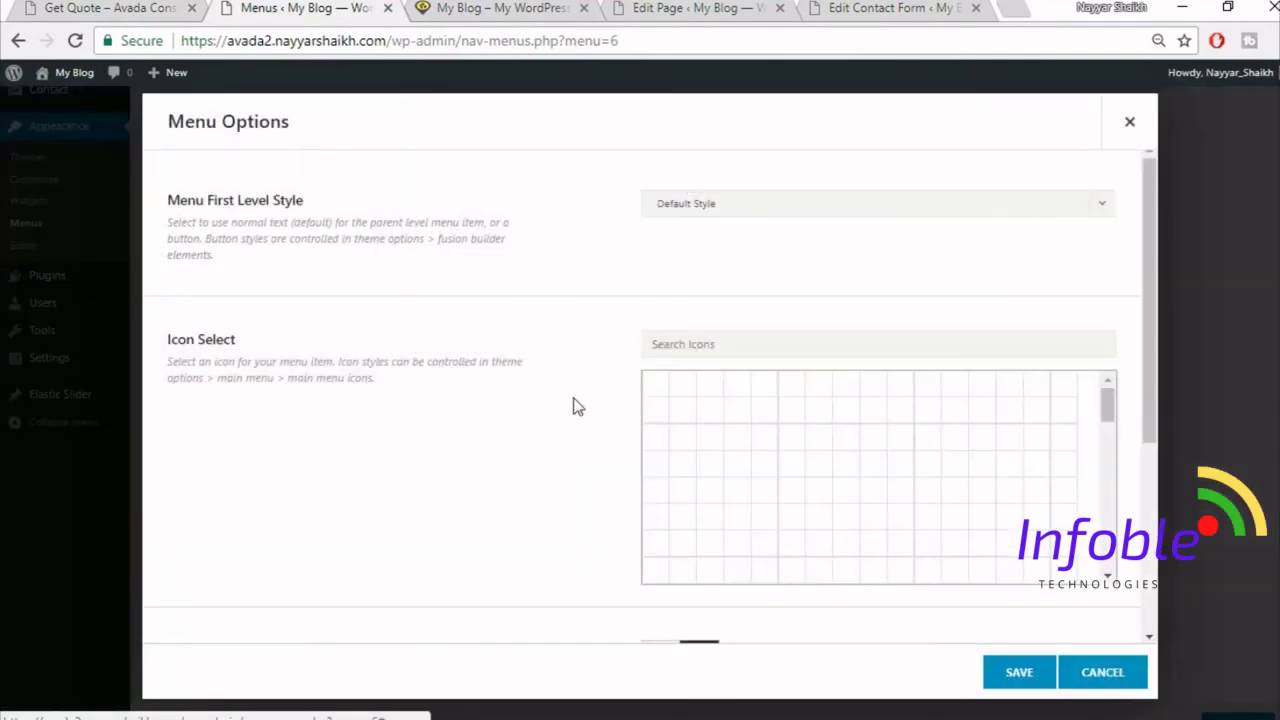
pyautogui.click(762, 212)
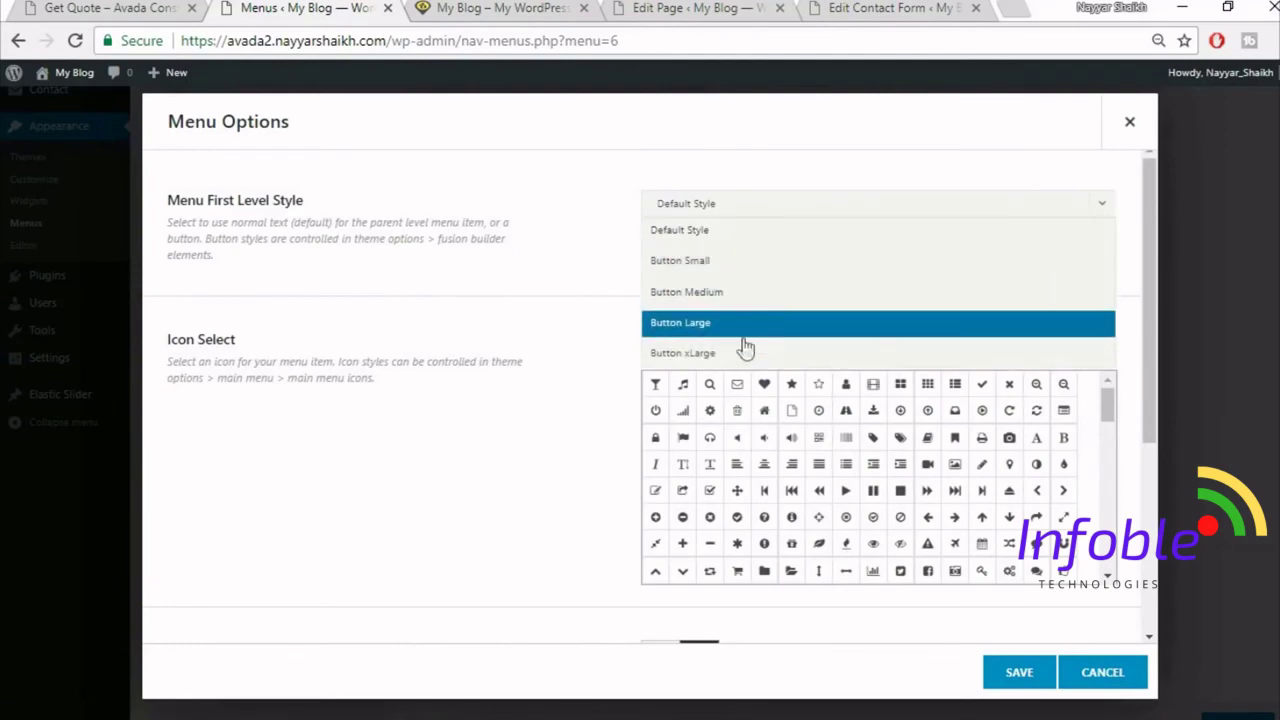
pyautogui.click(731, 322)
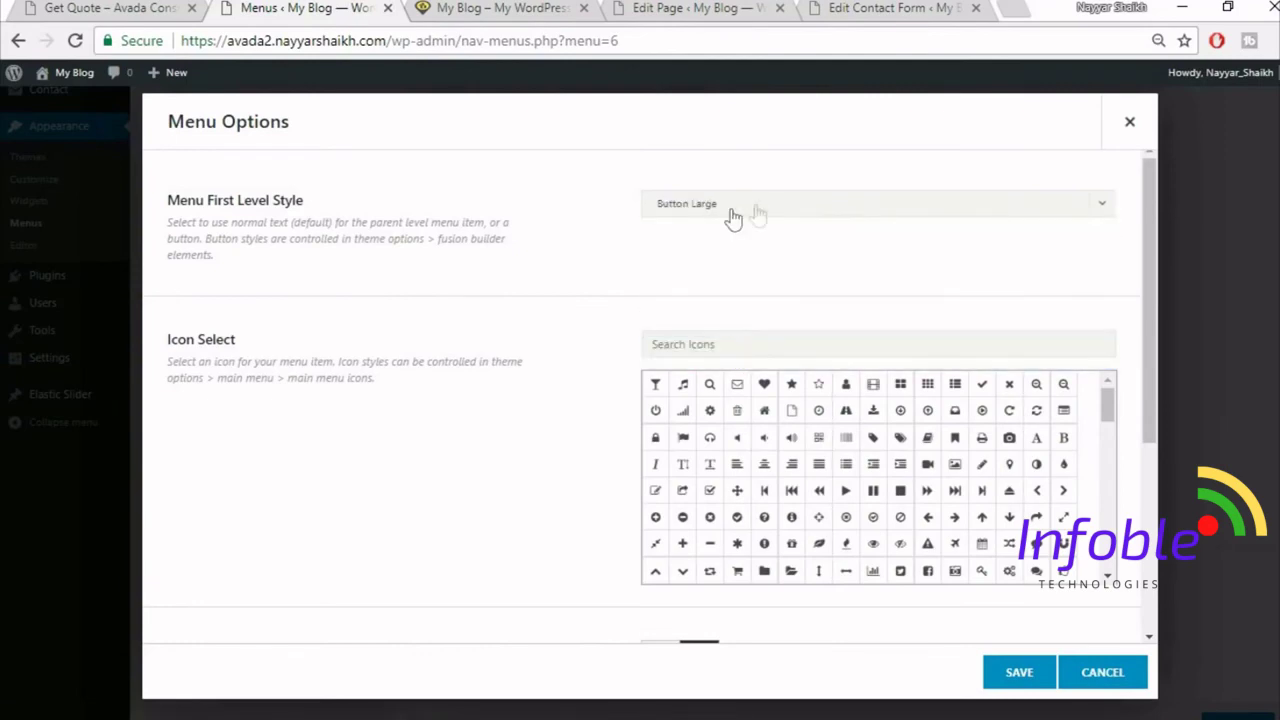
pyautogui.click(1034, 681)
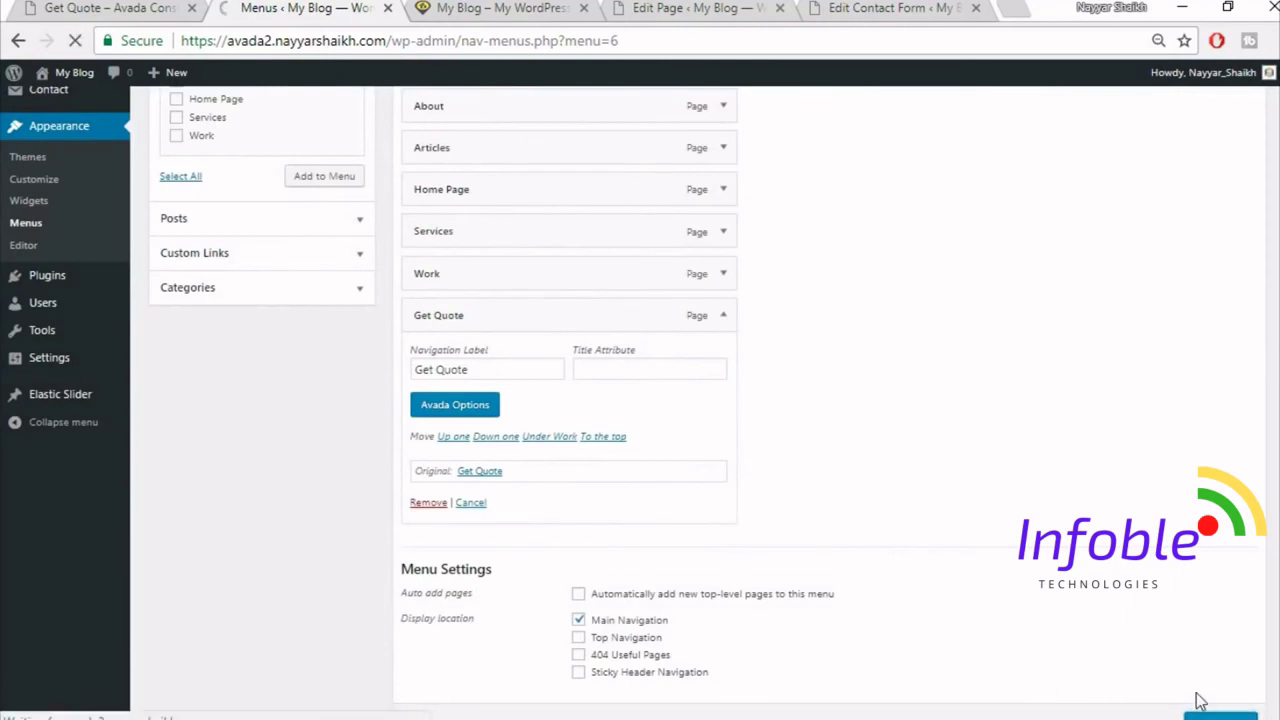
pyautogui.scroll(-1, 1160, 595)
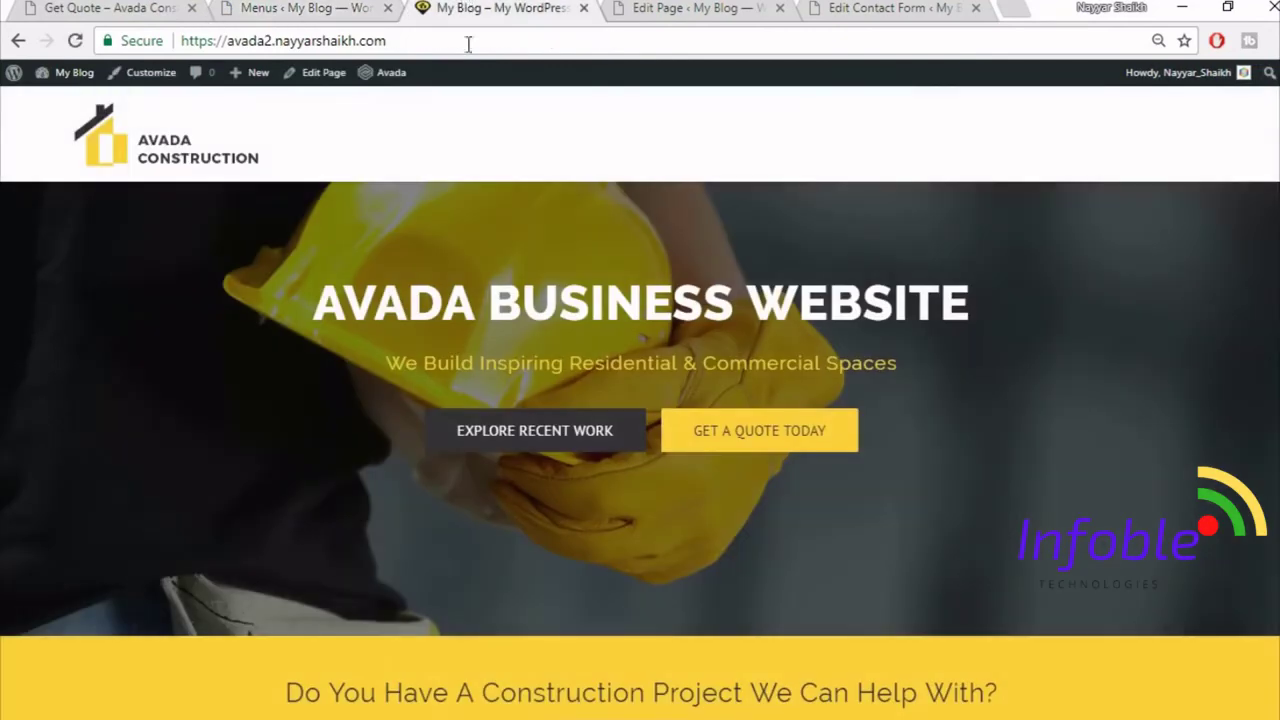
pyautogui.click(75, 40)
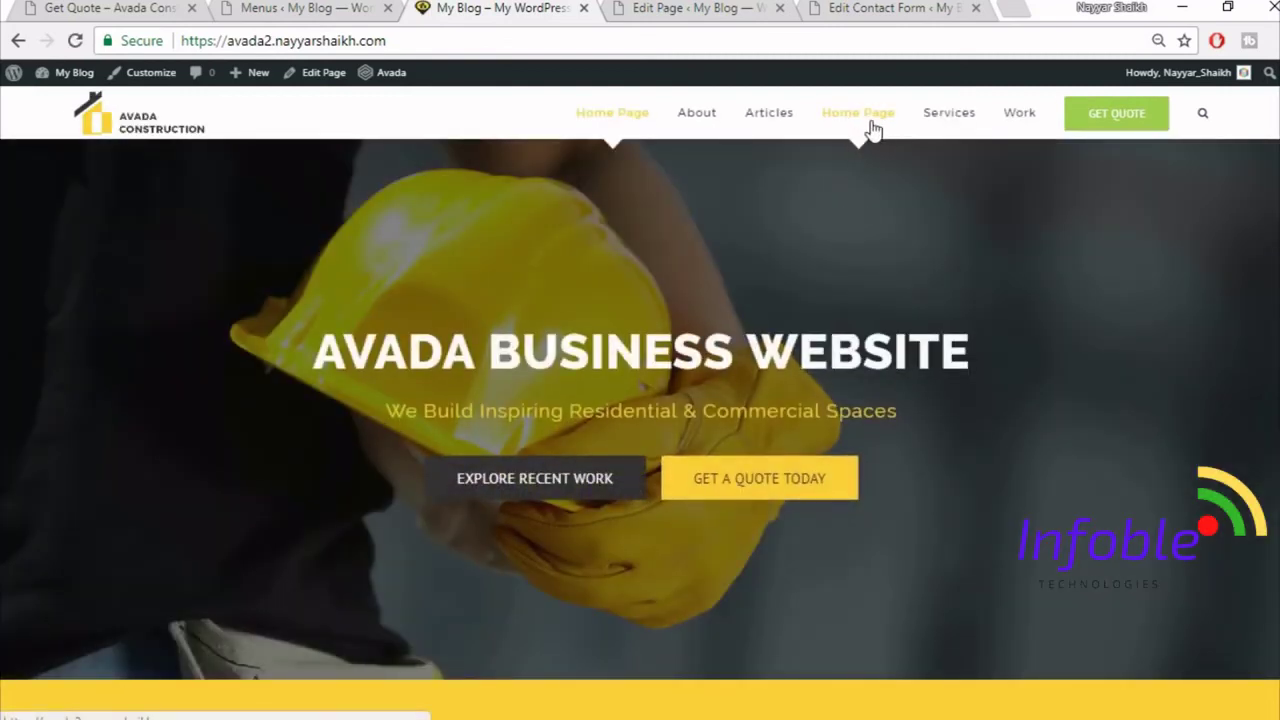
# - Remove the second Home Page item from the Main menu and save the menu
pyautogui.click(245, 8)
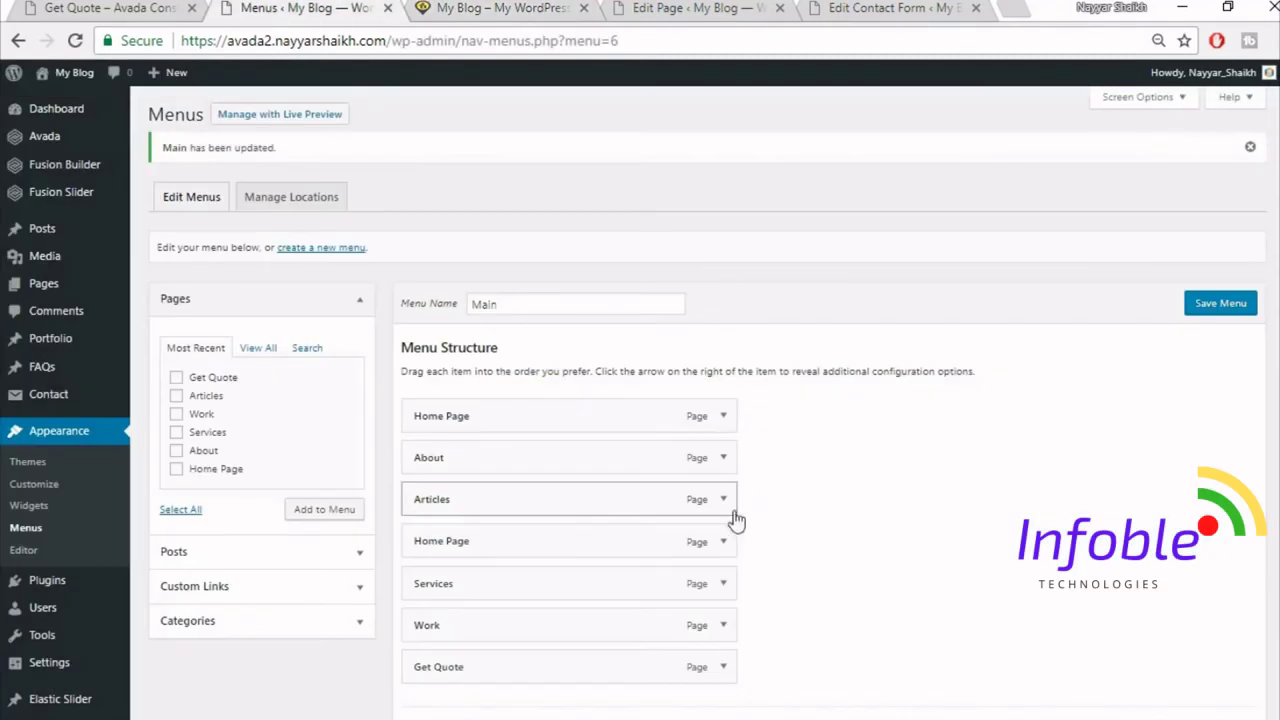
pyautogui.click(730, 540)
pyautogui.scroll(-2, 700, 545)
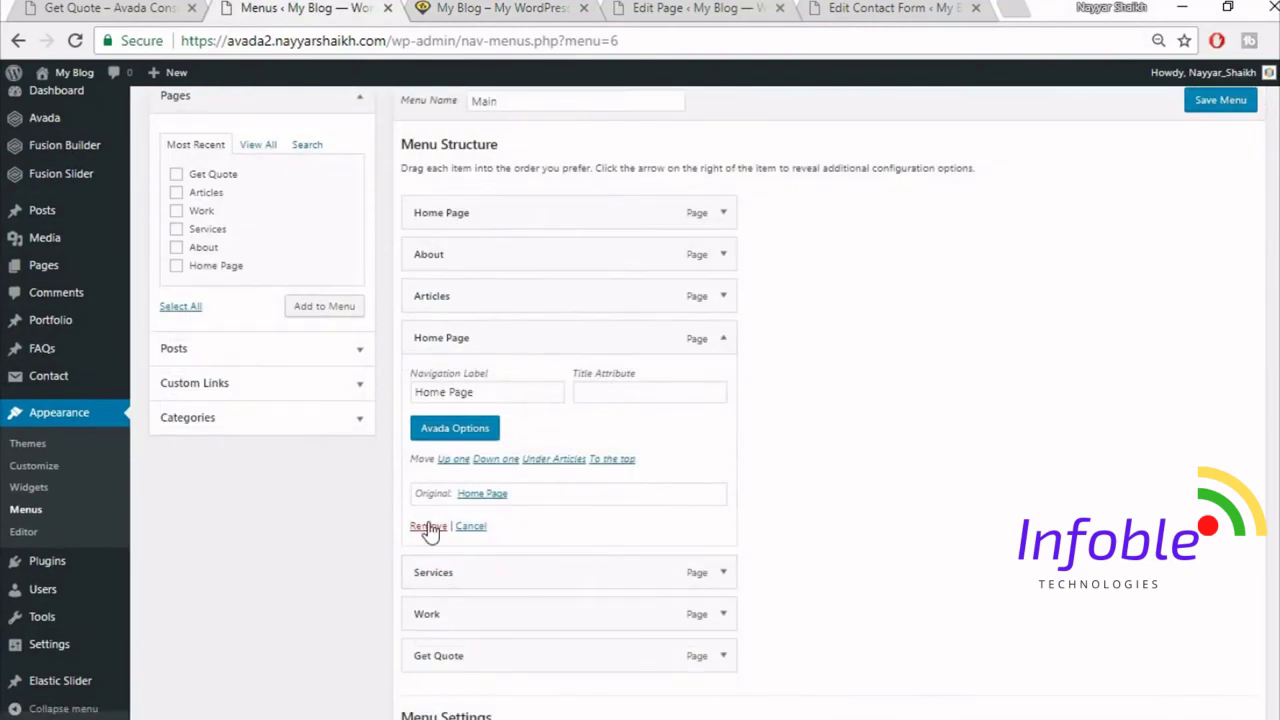
pyautogui.click(425, 527)
pyautogui.scroll(2, 717, 610)
pyautogui.click(1222, 305)
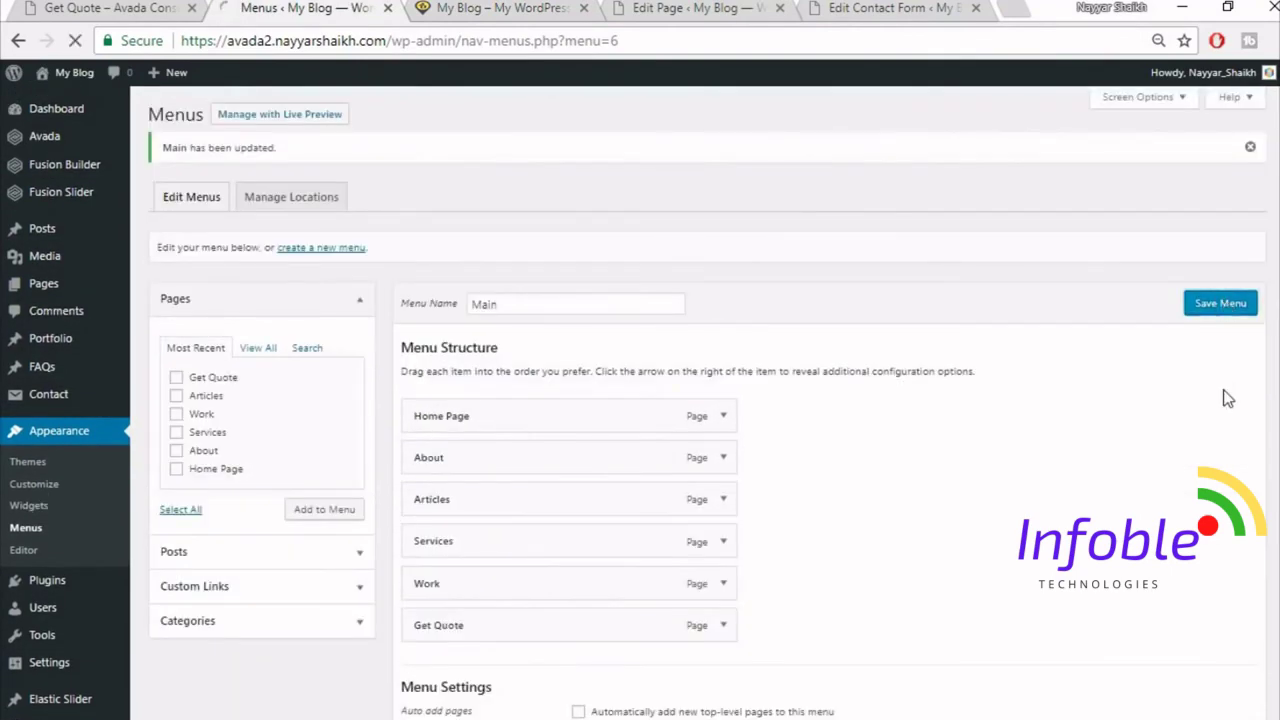
# - Reload the homepage to check the menu, compare the demo footer, then go to Widgets
pyautogui.click(475, 8)
pyautogui.click(493, 41)
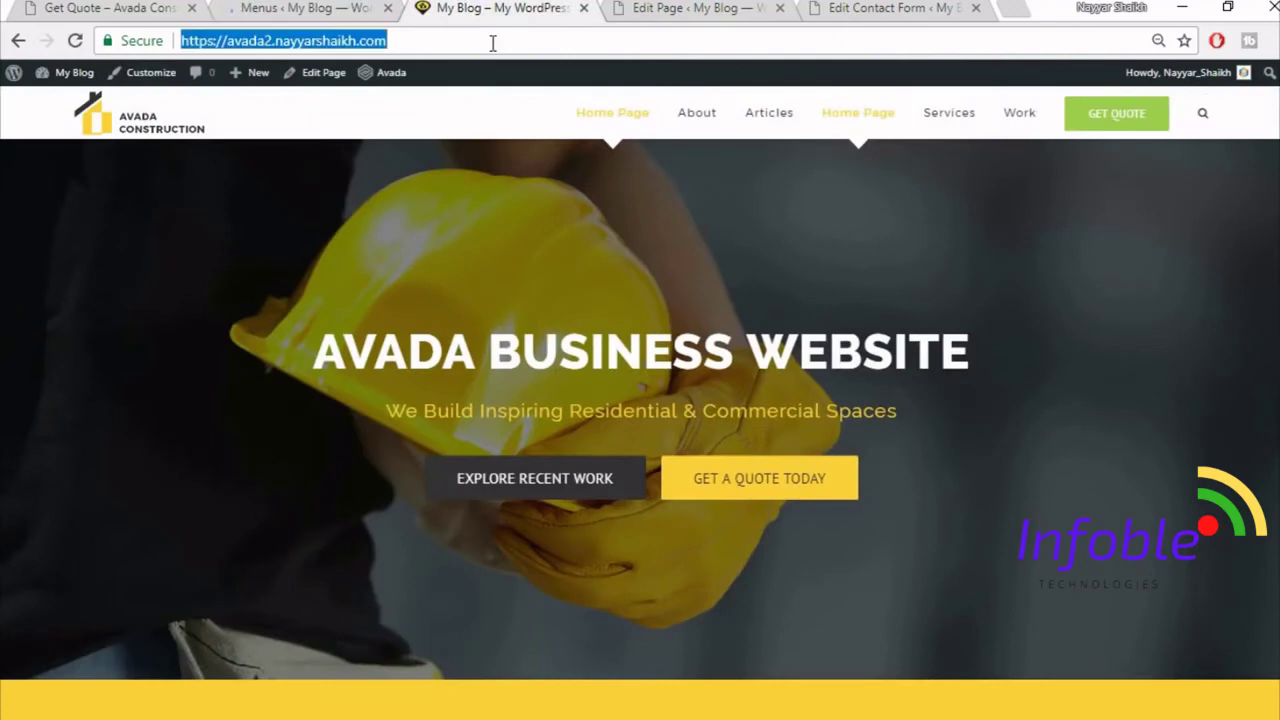
pyautogui.press('Return')
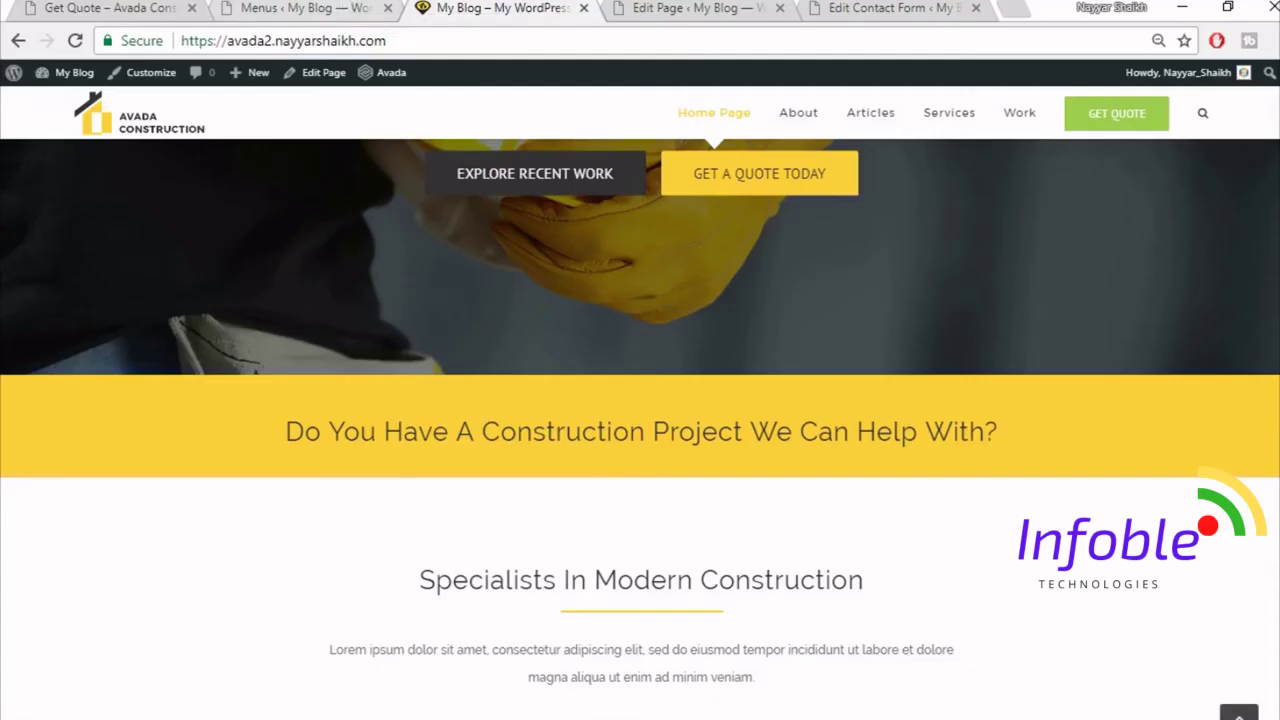
pyautogui.scroll(-10, 640, 430)
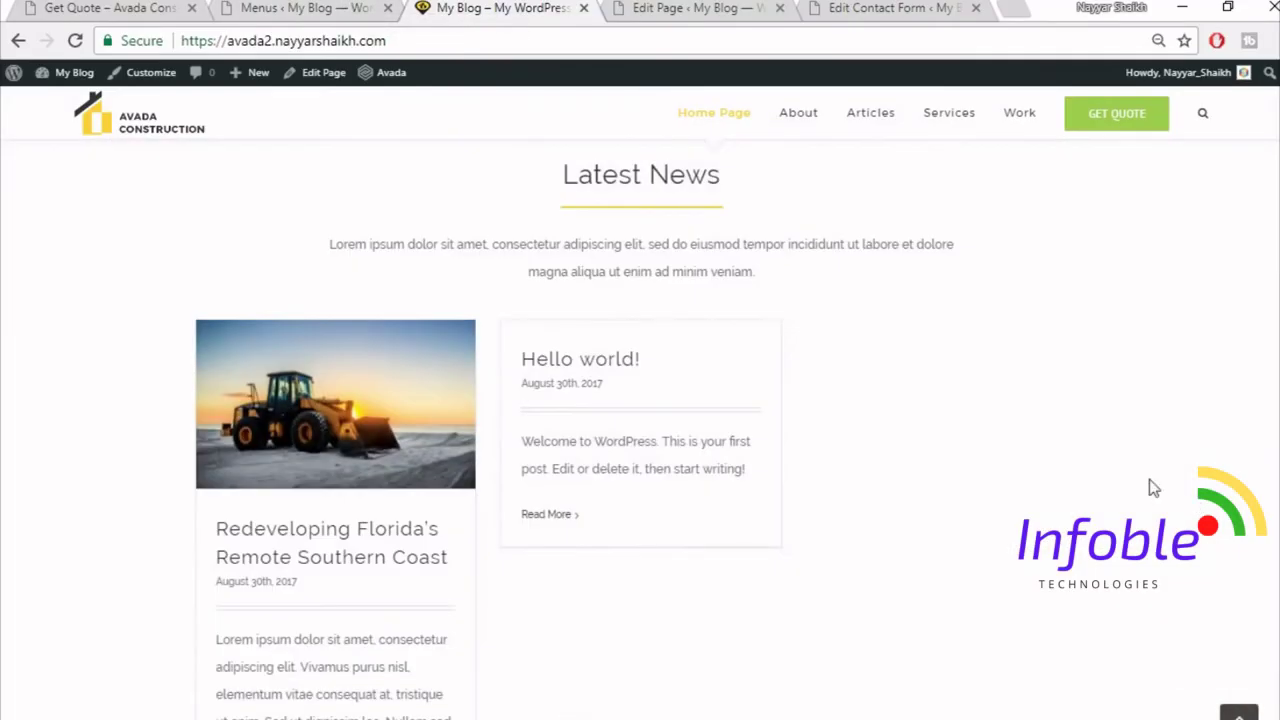
pyautogui.scroll(-5, 1149, 479)
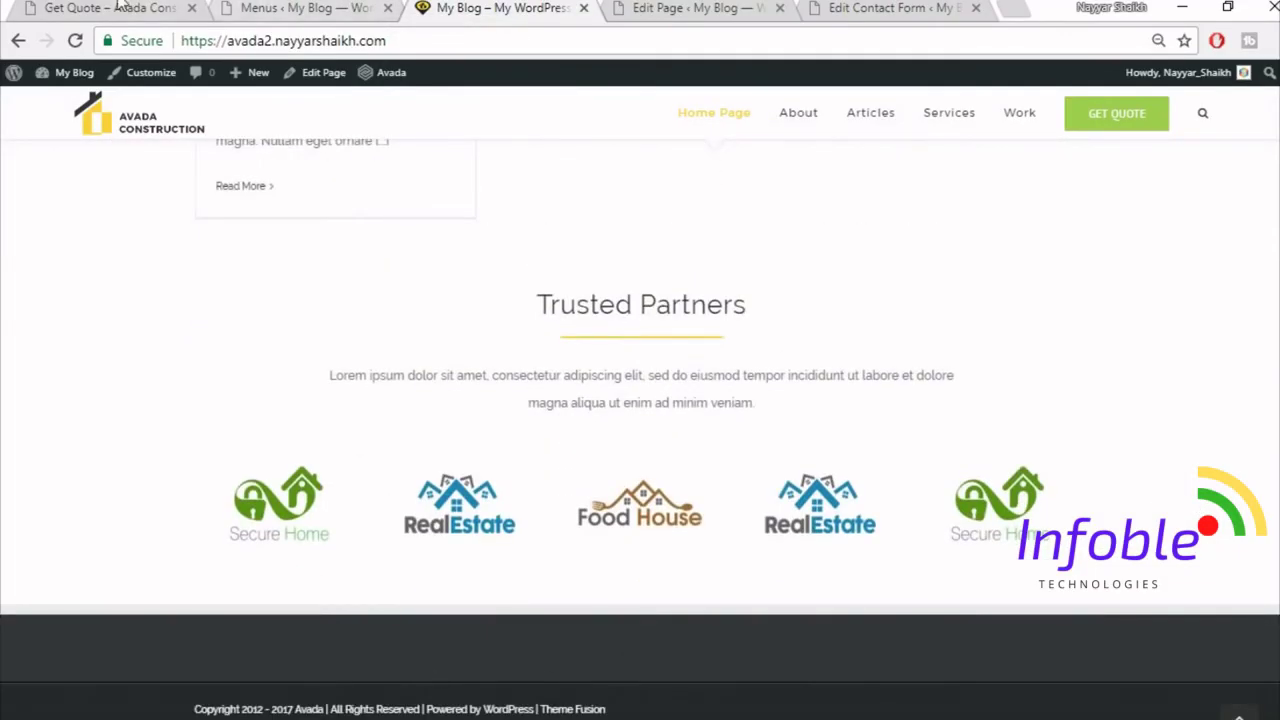
pyautogui.click(118, 7)
pyautogui.scroll(-8, 640, 470)
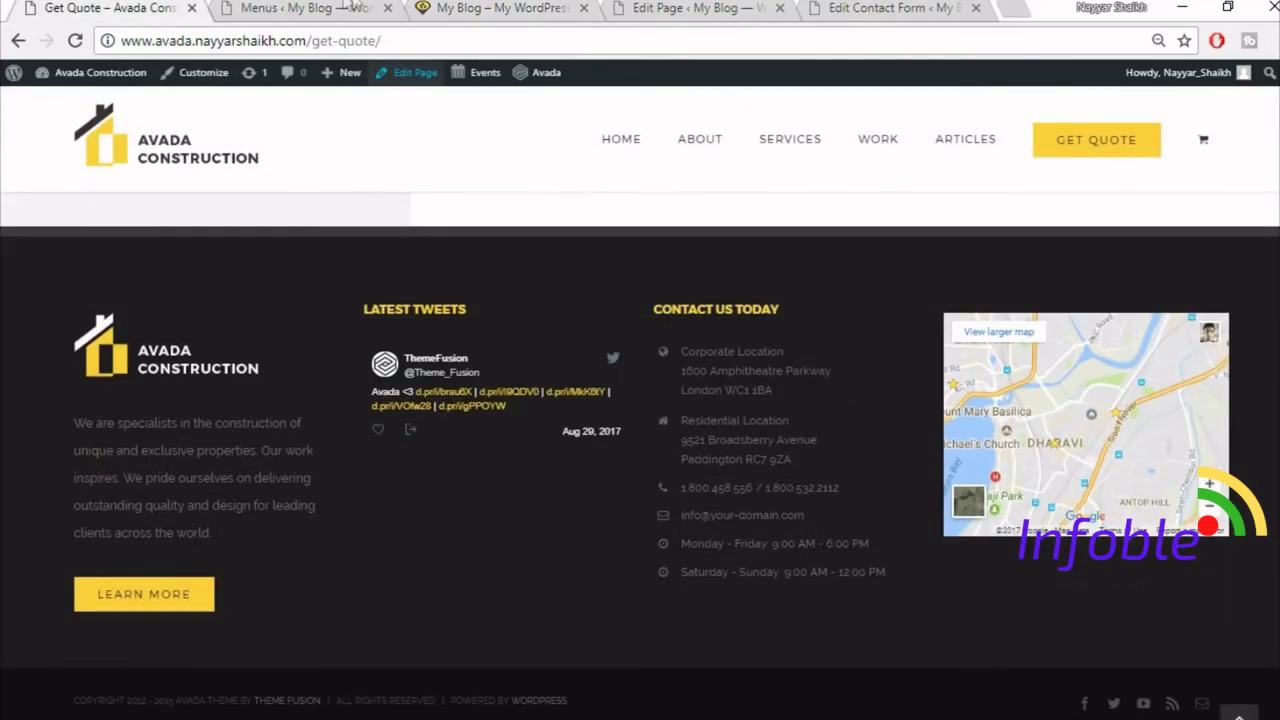
pyautogui.click(307, 8)
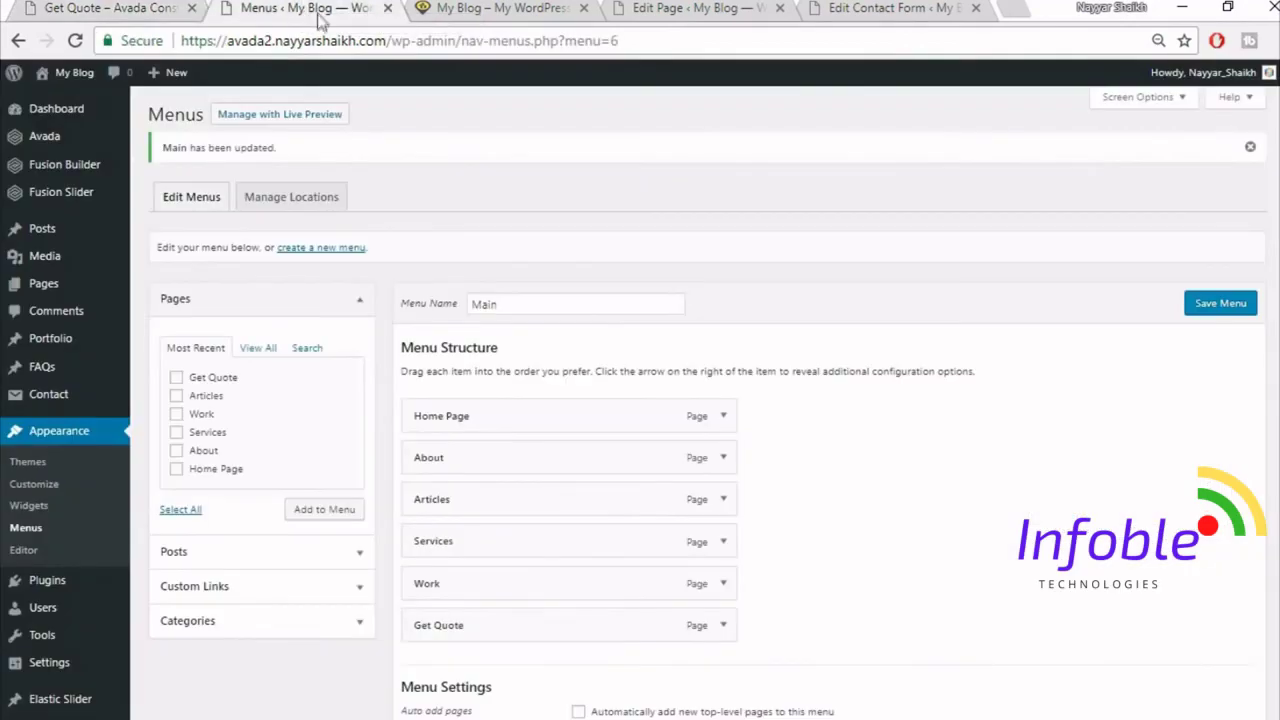
pyautogui.scroll(-2, 268, 296)
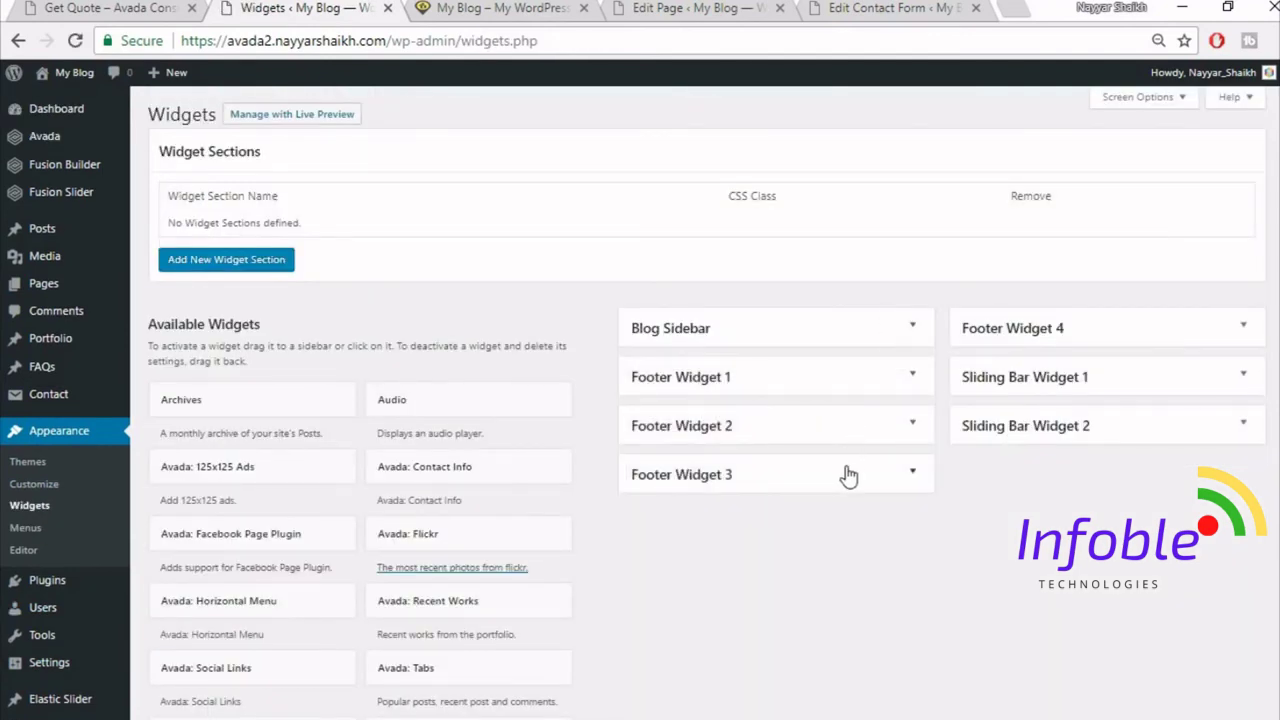
# - Add a Text widget to the Footer Widget 1 area
pyautogui.click(913, 379)
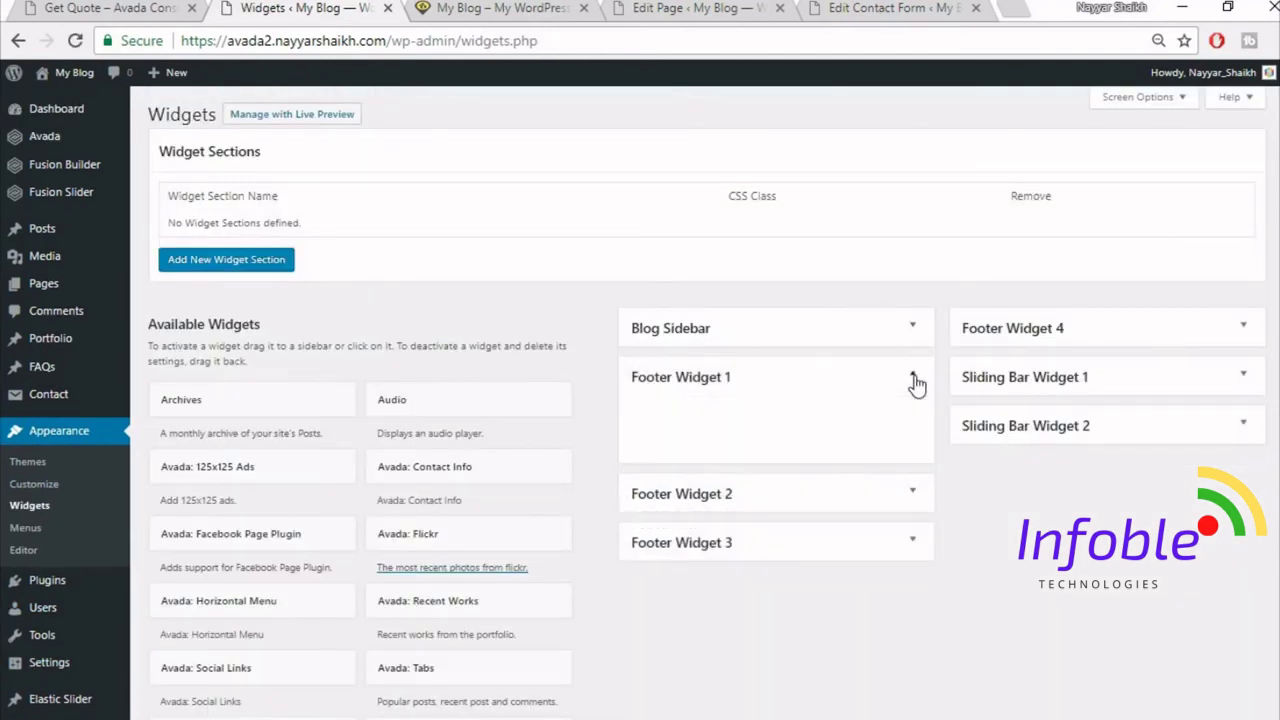
pyautogui.click(914, 381)
pyautogui.scroll(-10, 800, 657)
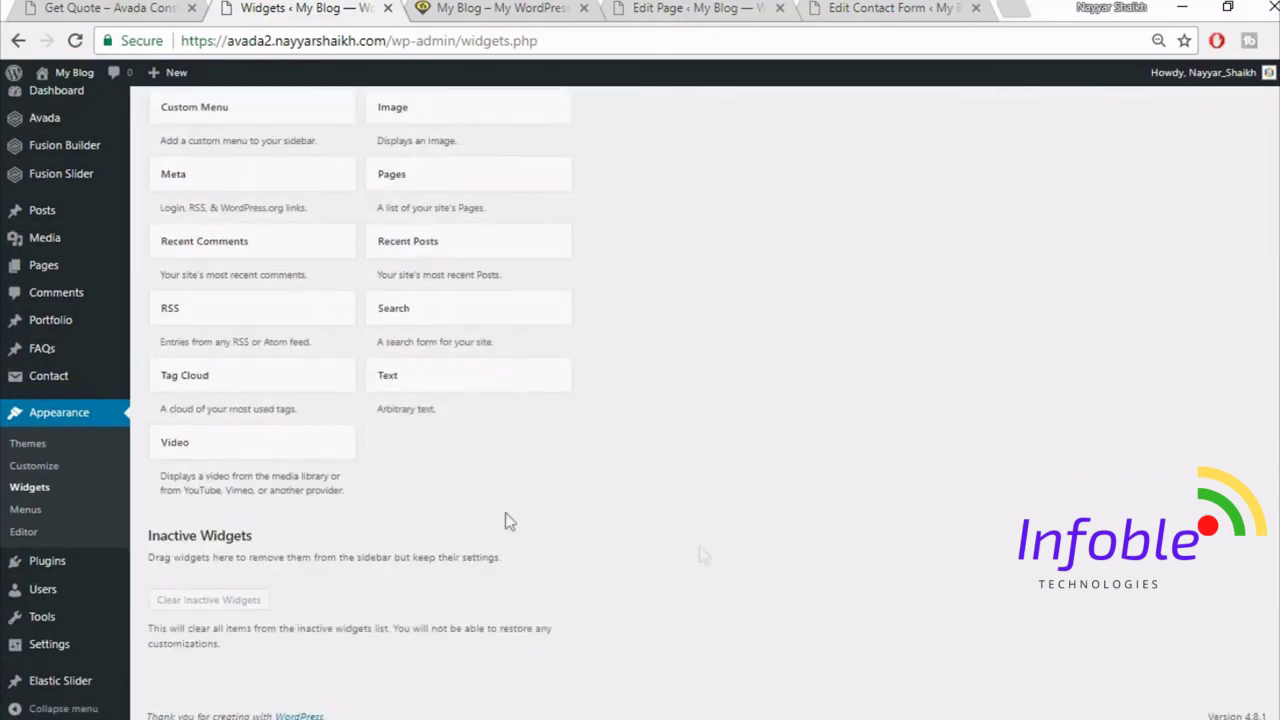
pyautogui.click(514, 386)
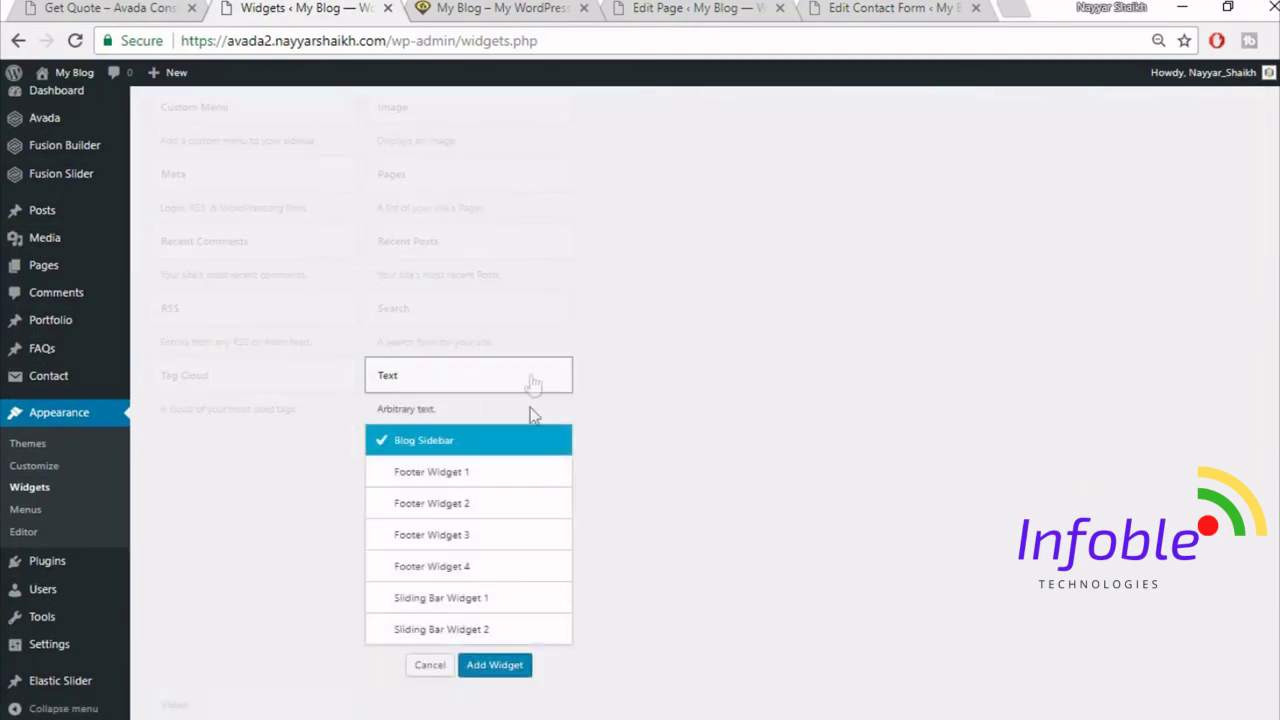
pyautogui.click(474, 477)
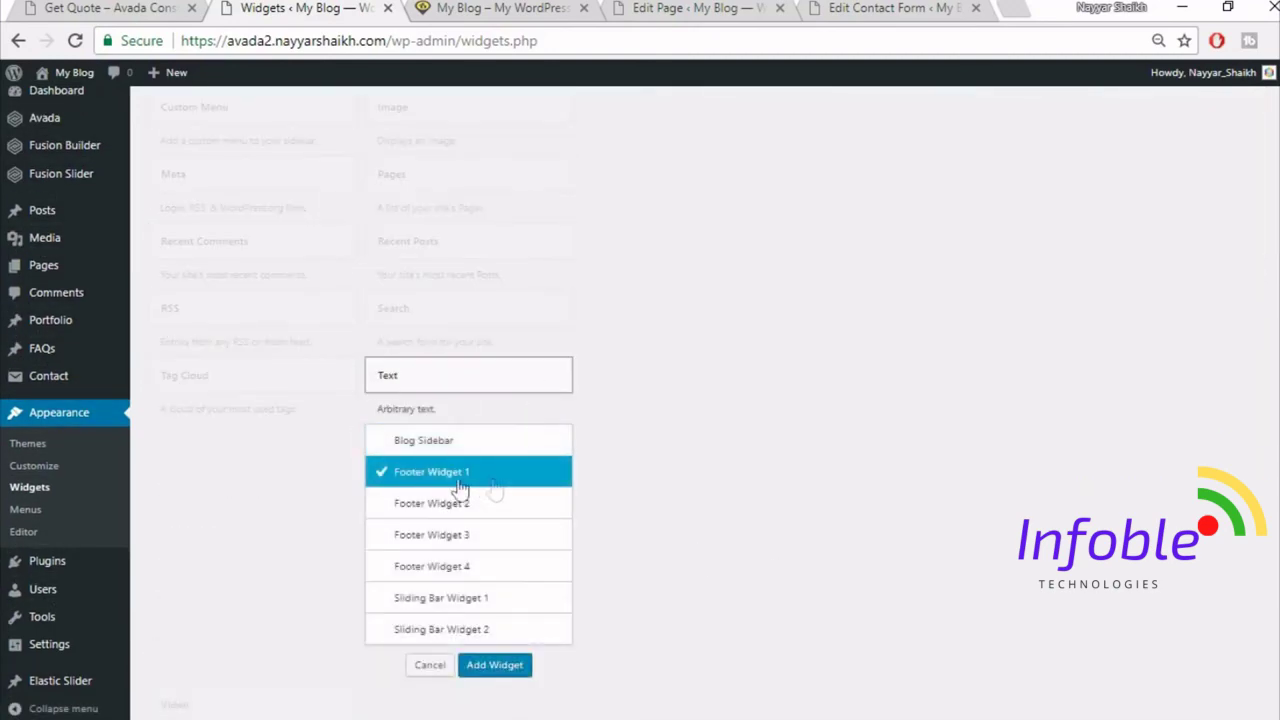
pyautogui.click(510, 670)
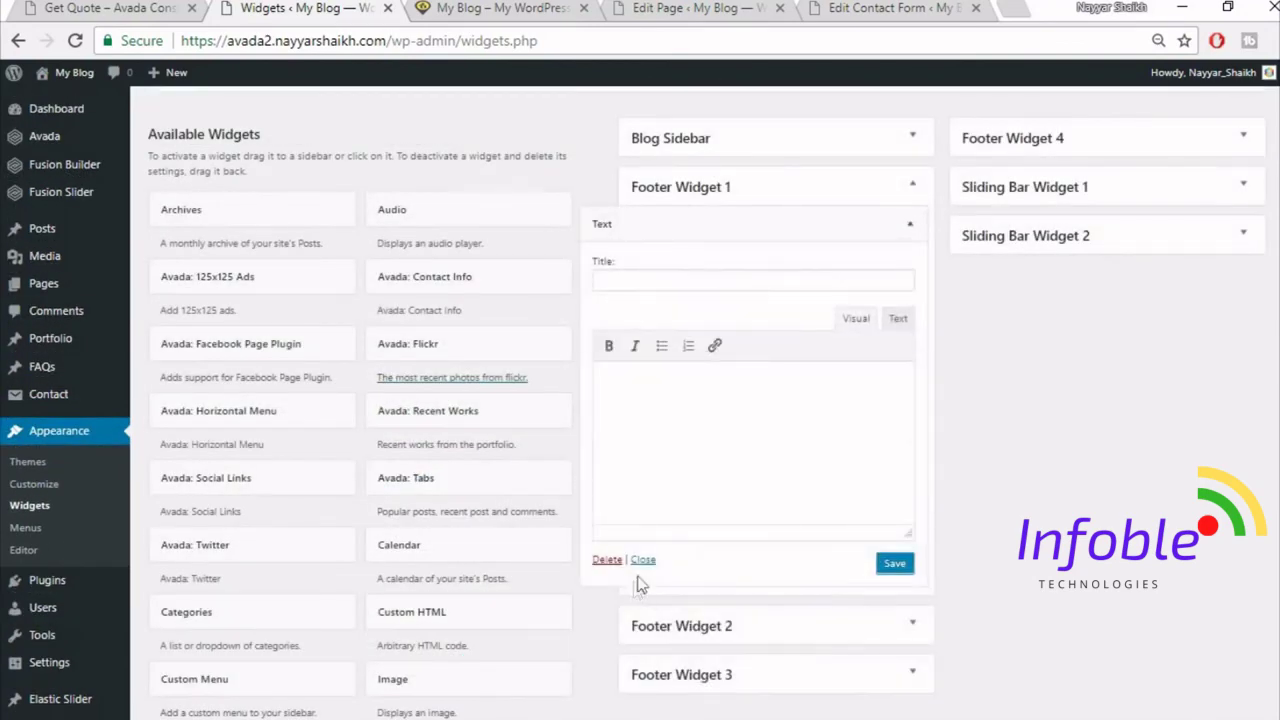
# - Copy the Footer Widget 1 code block from Notepad and return to the browser
pyautogui.hotkey('alt', 'Tab')
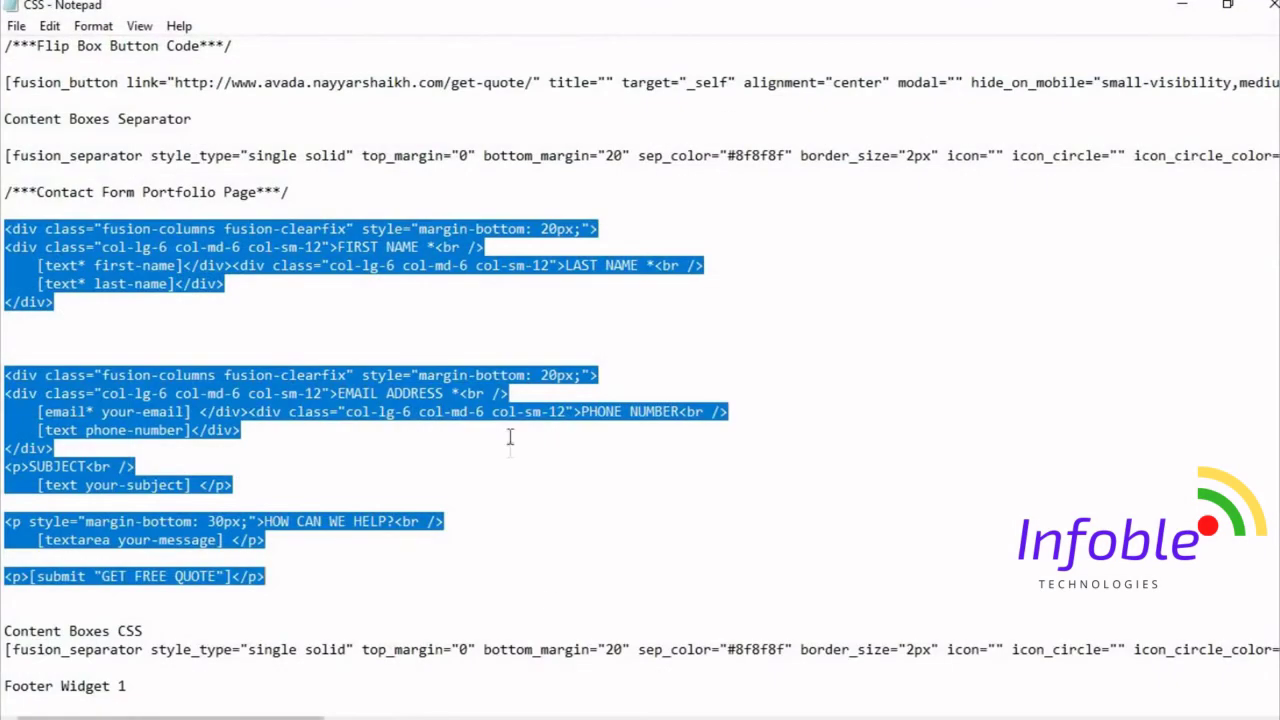
pyautogui.click(510, 437)
pyautogui.scroll(-8, 344, 405)
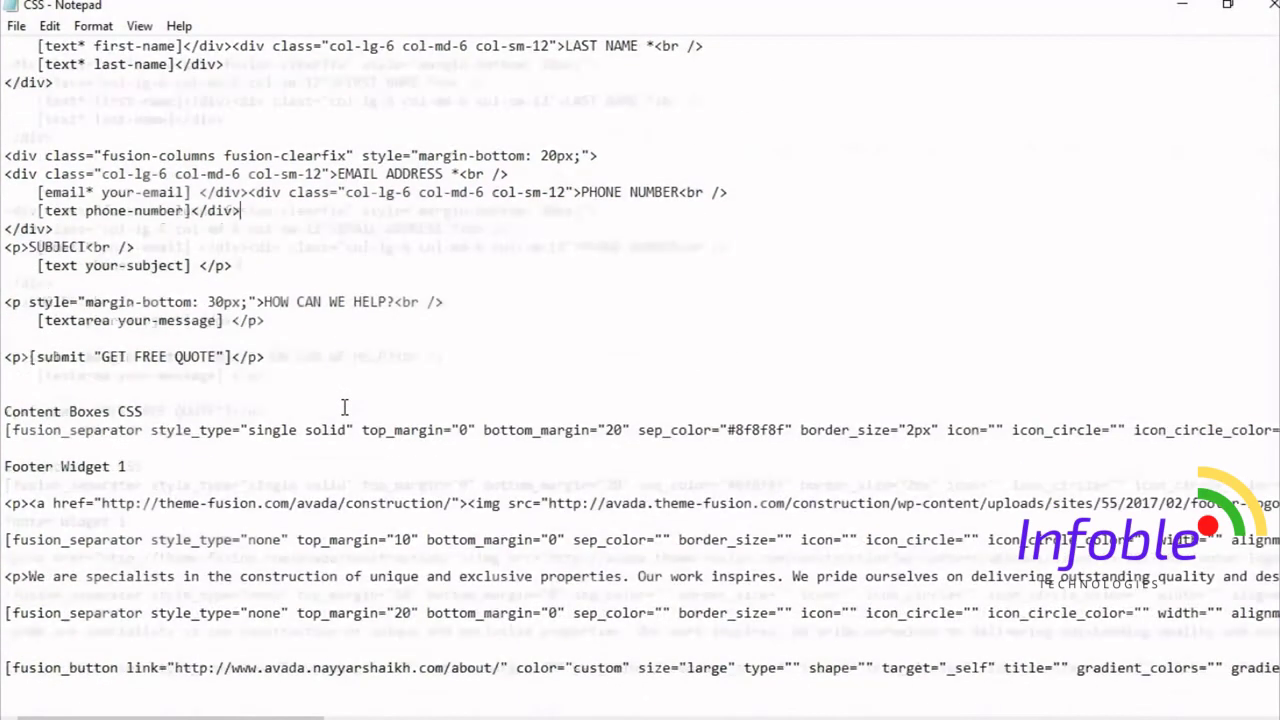
pyautogui.scroll(-2, 344, 405)
pyautogui.scroll(1, 35, 296)
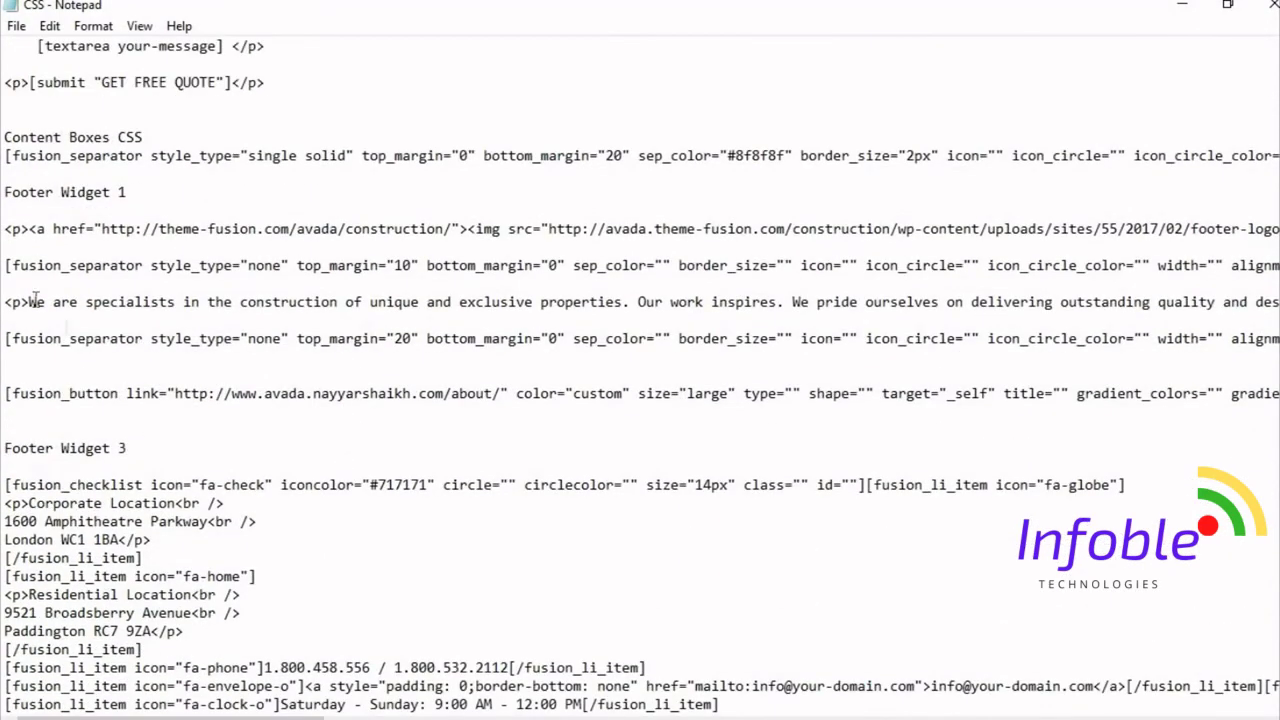
pyautogui.moveTo(5, 230); pyautogui.dragTo(130, 445)
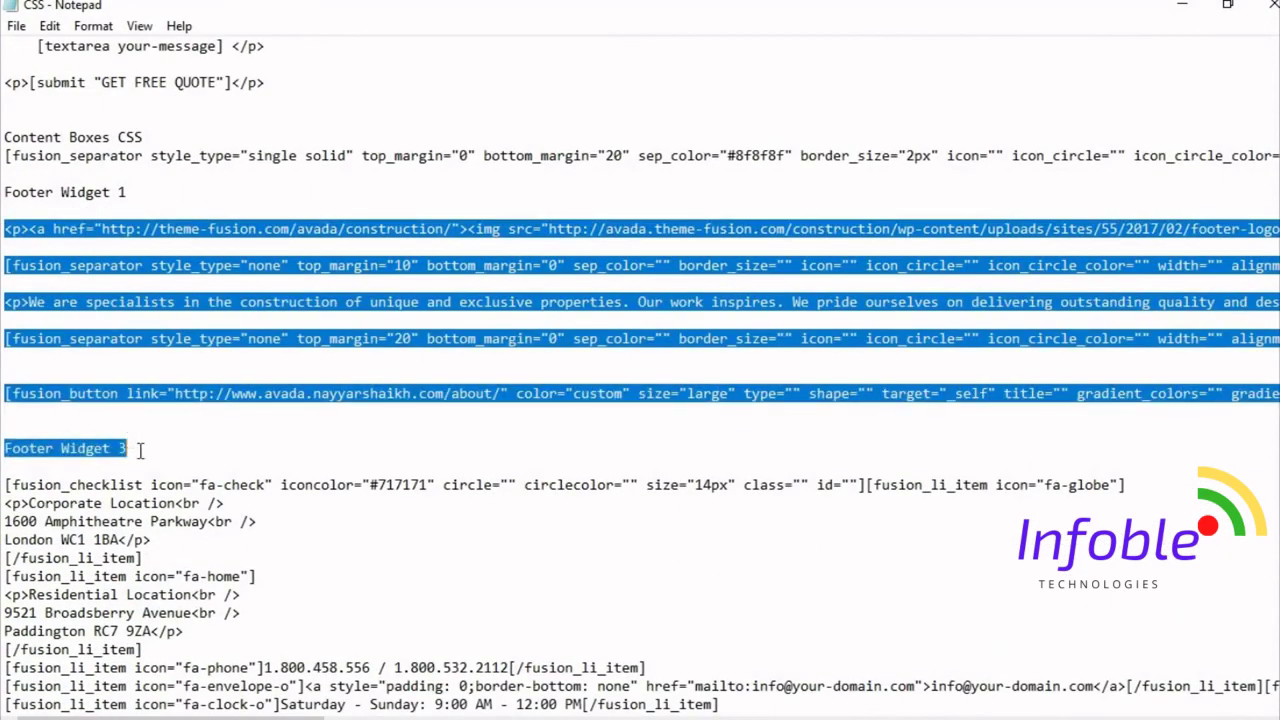
pyautogui.hotkey('alt', 'Tab')
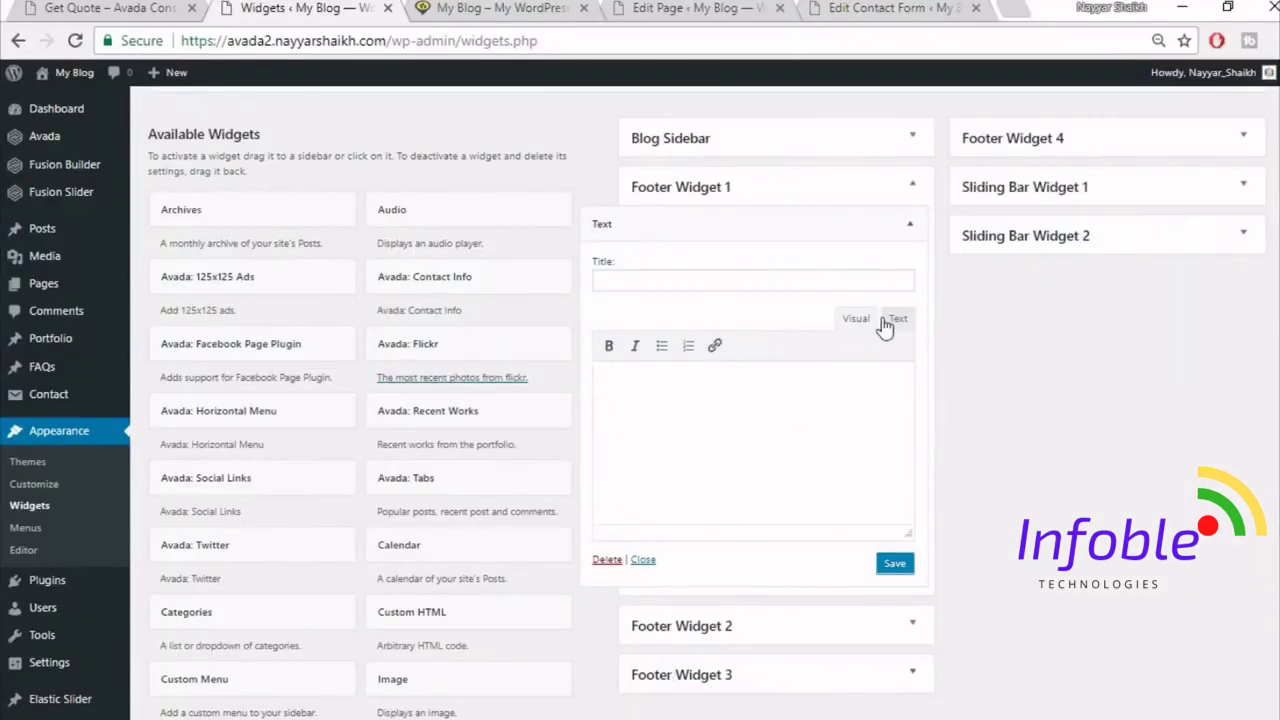
# - Paste the footer code into the Text widget's Text view, delete the stray Footer Widget 3 line, and save
pyautogui.click(898, 322)
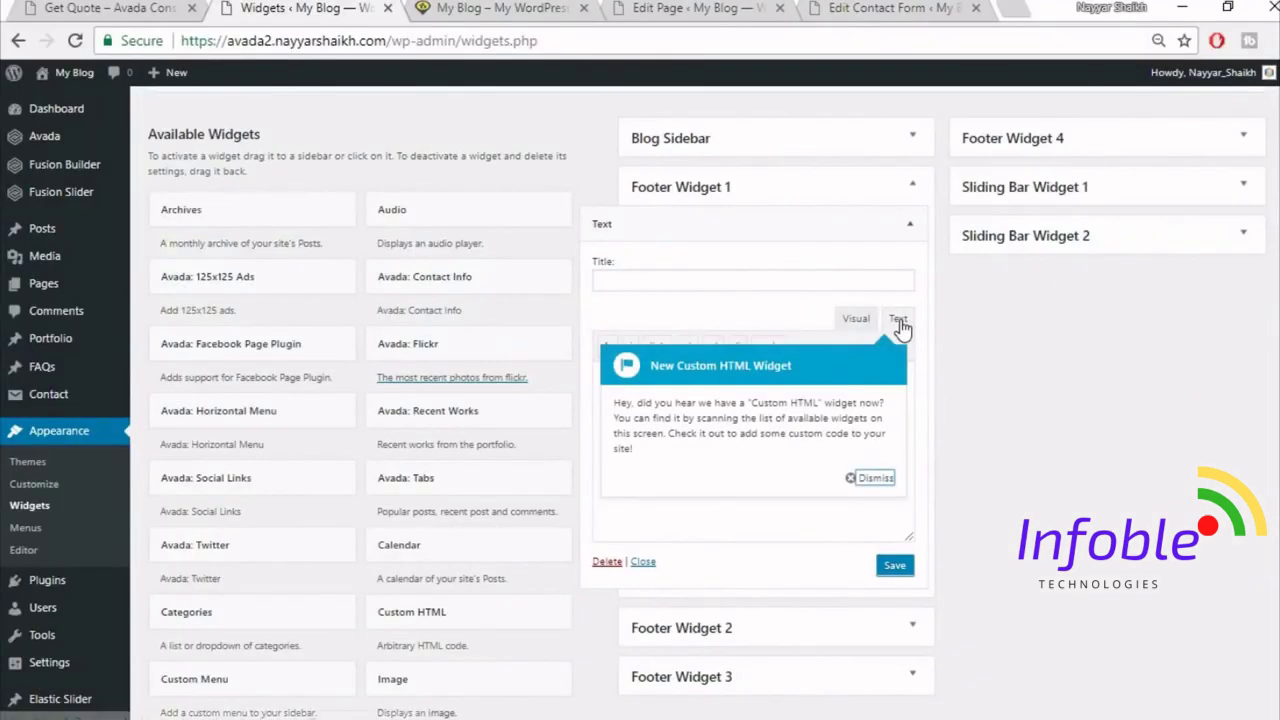
pyautogui.click(874, 478)
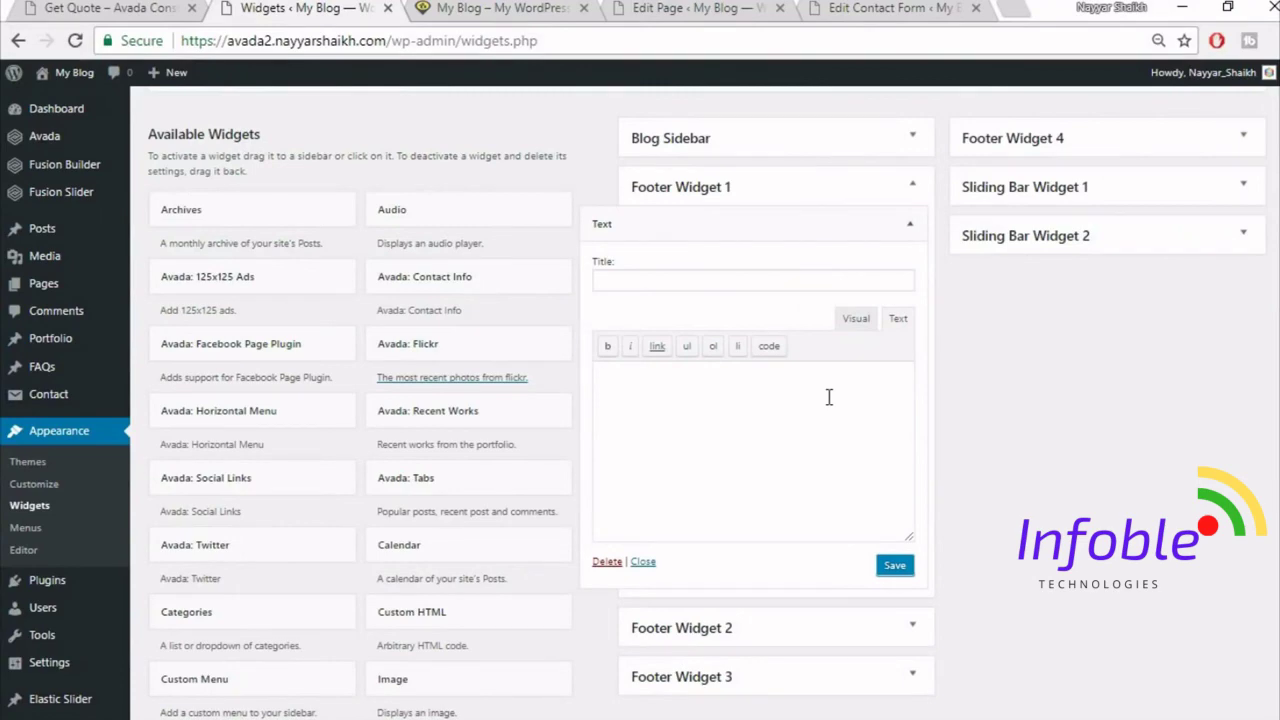
pyautogui.hotkey('ctrl', 'v')
pyautogui.moveTo(731, 519); pyautogui.dragTo(561, 524)
pyautogui.press('BackSpace')
pyautogui.press('BackSpace')
pyautogui.press('BackSpace')
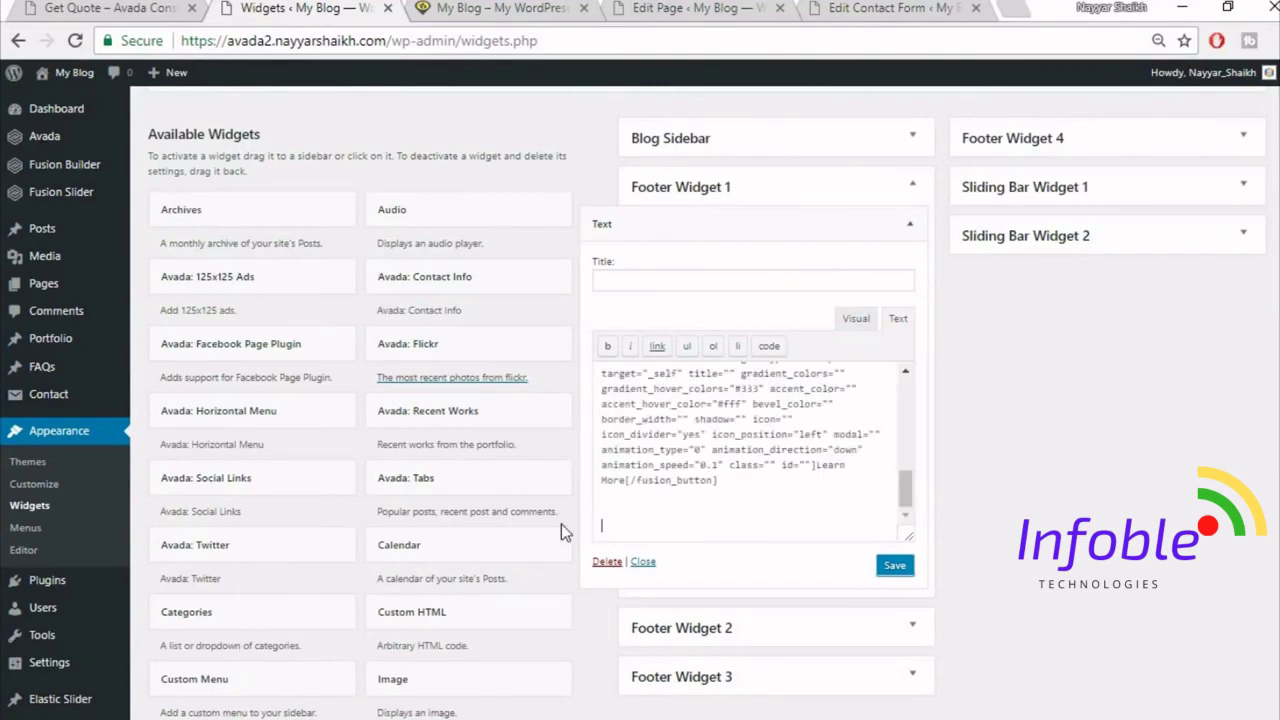
pyautogui.scroll(5, 674, 441)
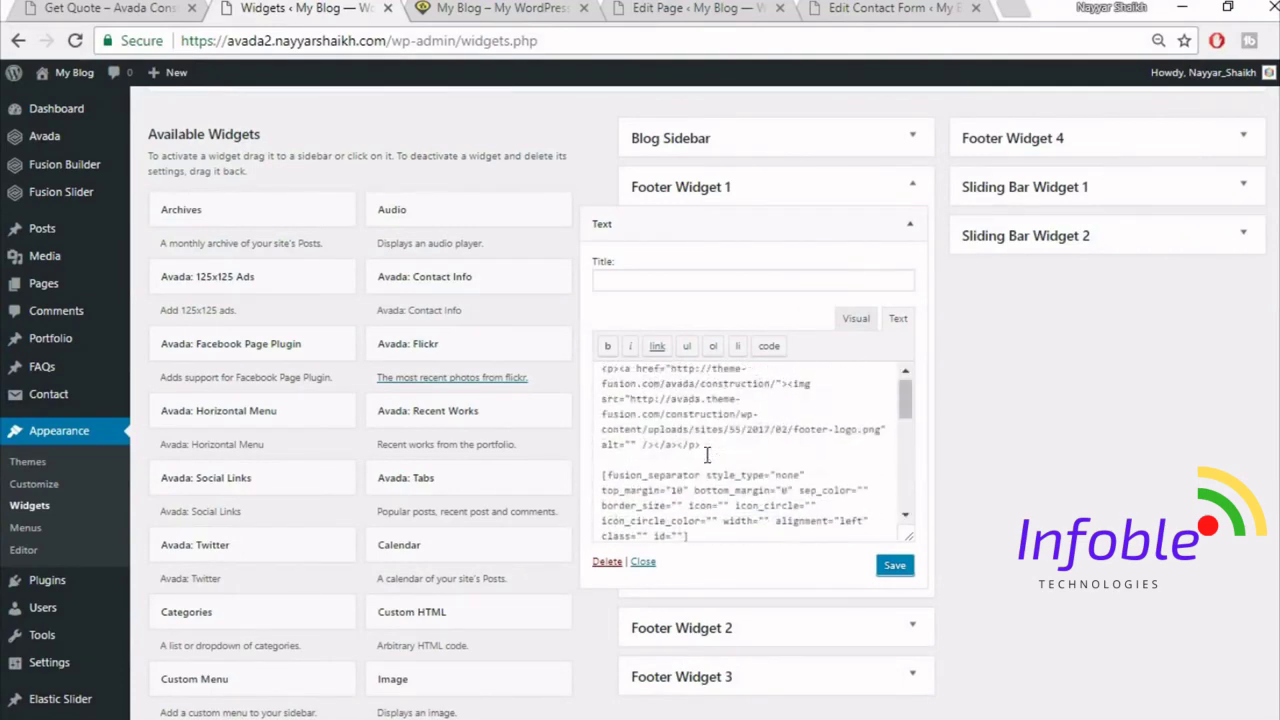
pyautogui.click(886, 570)
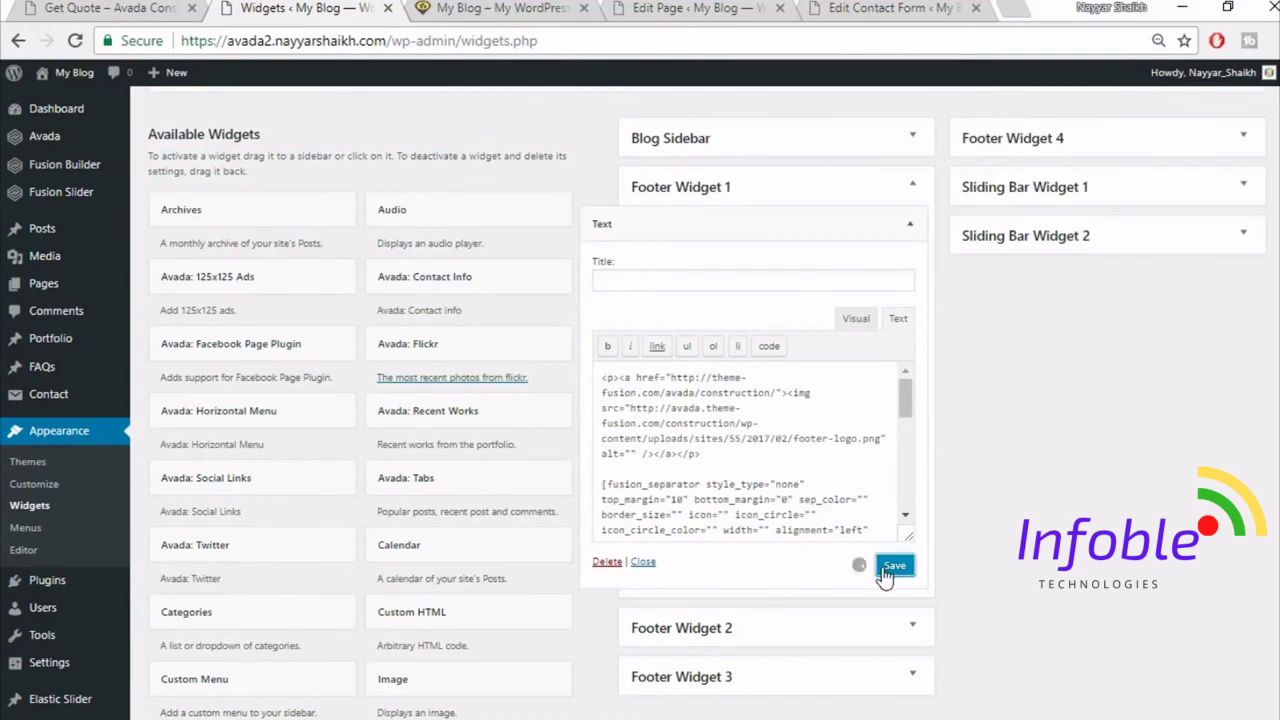
# - Check the widget's Visual view against the demo footer text, then collapse the saved widget
pyautogui.click(88, 8)
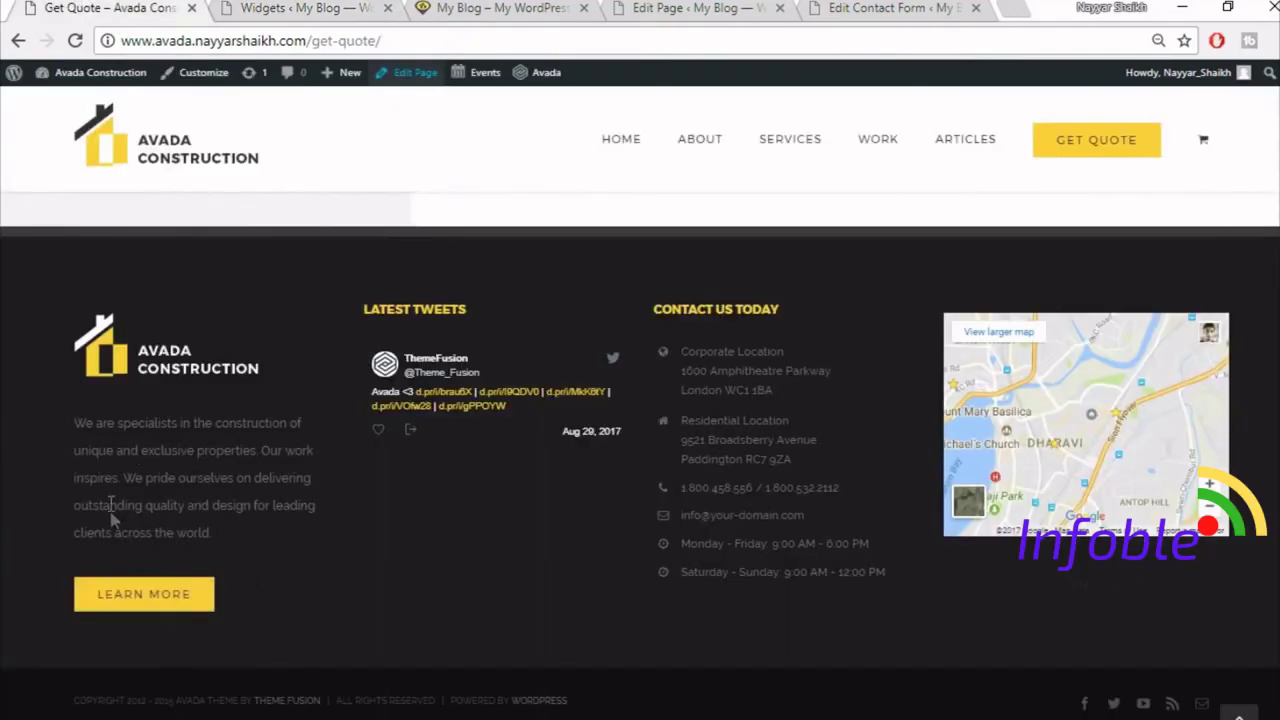
pyautogui.moveTo(71, 432); pyautogui.dragTo(254, 520)
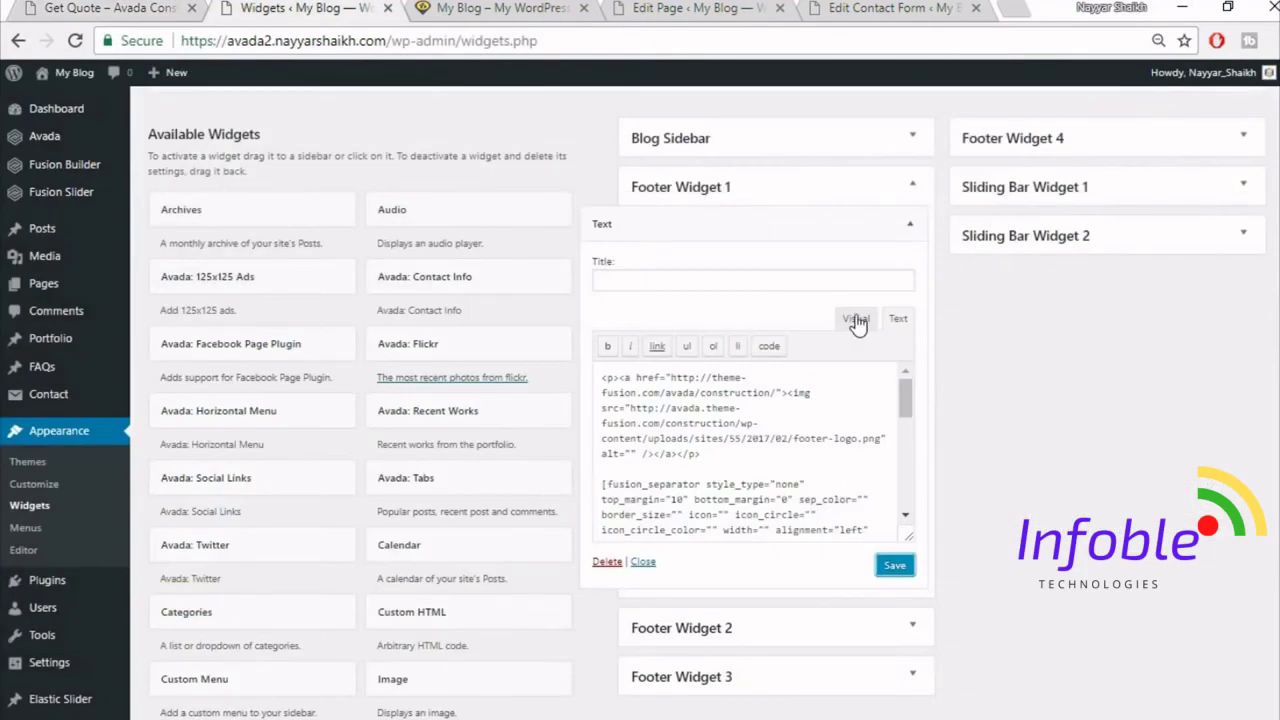
pyautogui.click(857, 320)
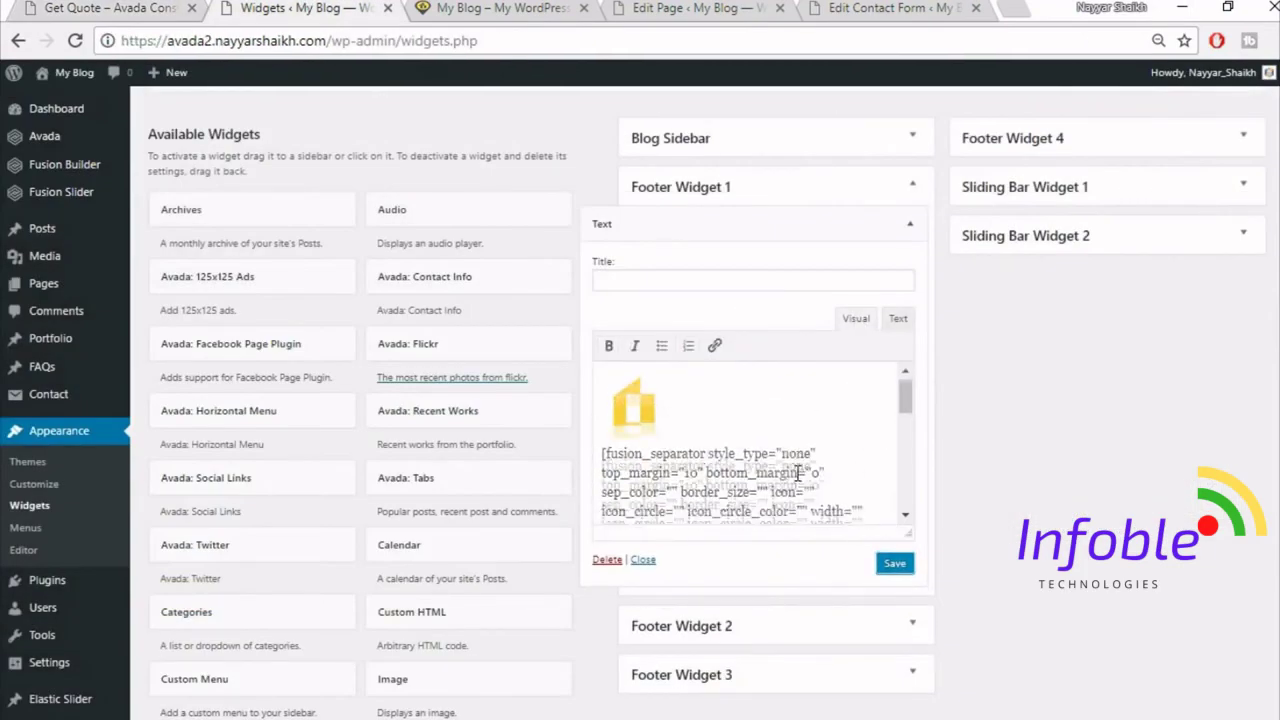
pyautogui.scroll(-3, 677, 432)
pyautogui.scroll(1, 677, 432)
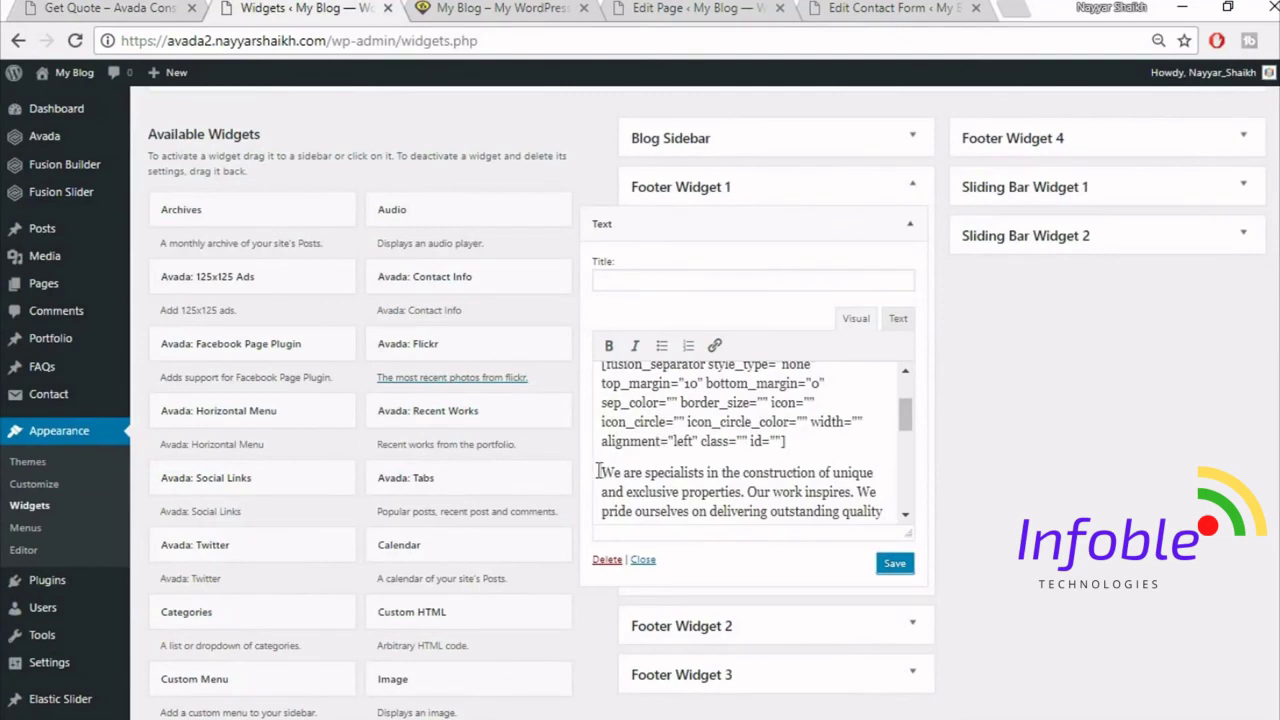
pyautogui.scroll(1, 615, 471)
pyautogui.moveTo(602, 472); pyautogui.dragTo(806, 500)
pyautogui.scroll(-2, 806, 483)
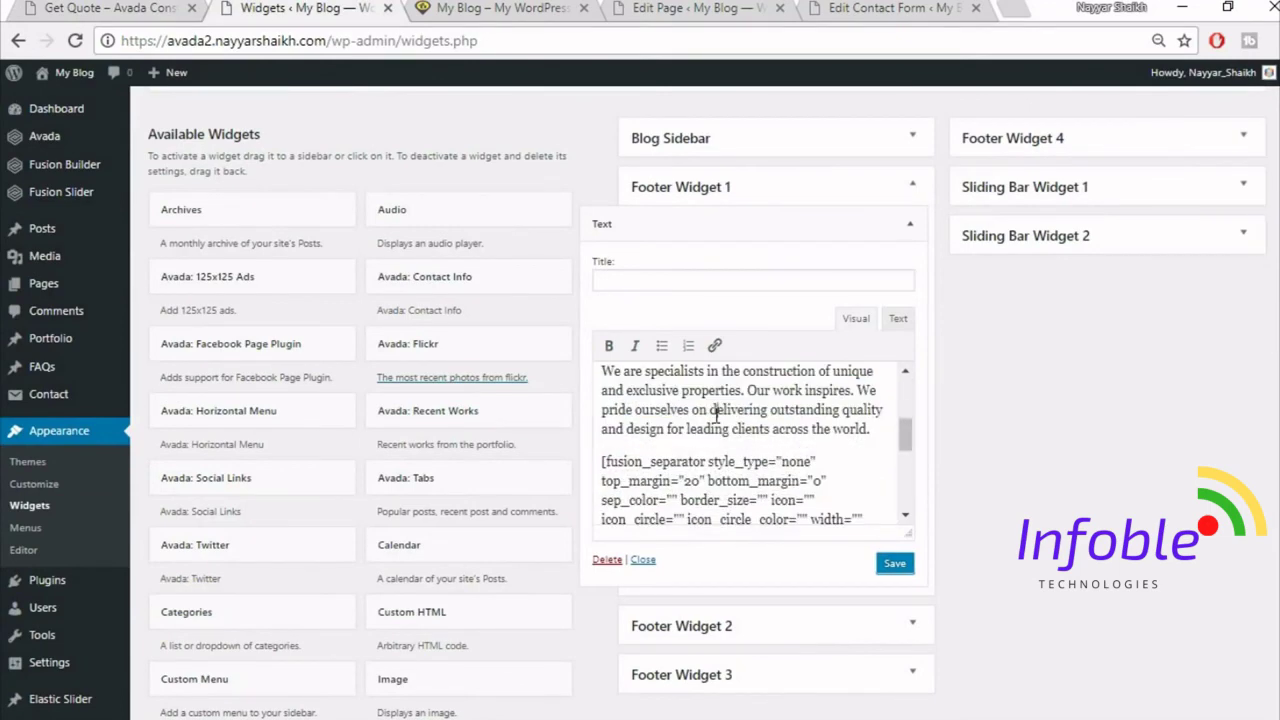
pyautogui.click(110, 8)
pyautogui.click(152, 432)
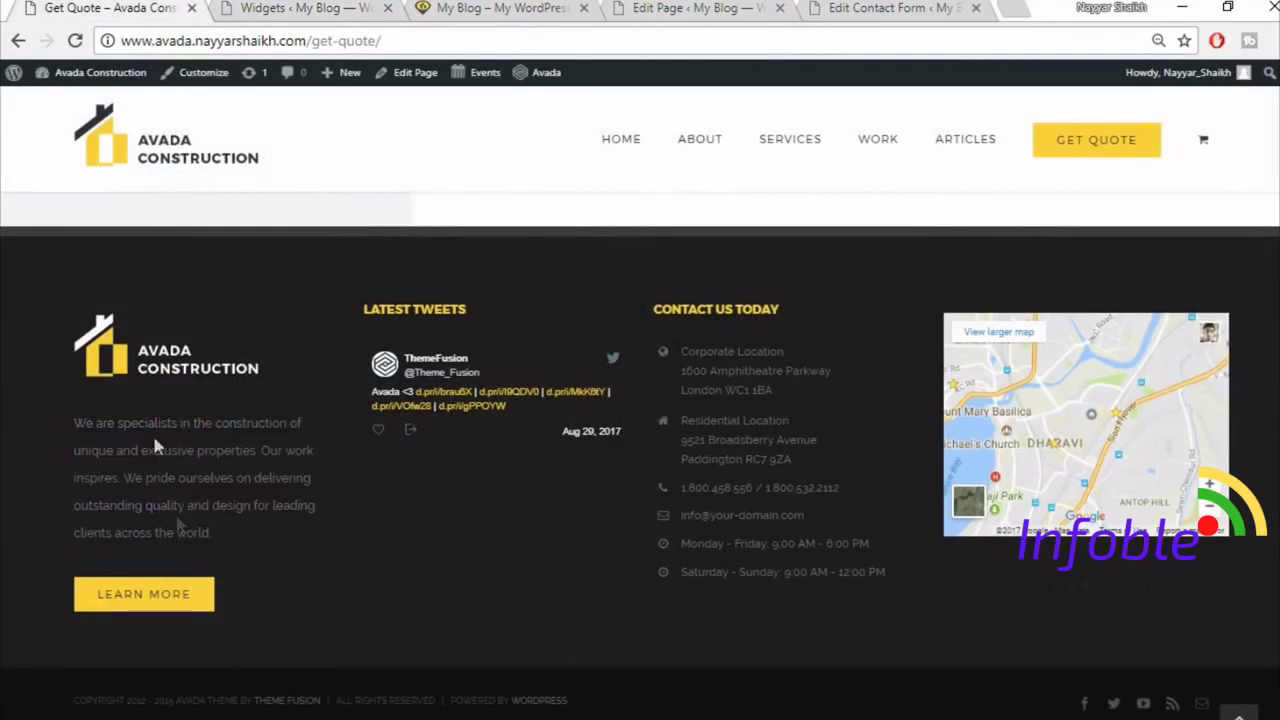
pyautogui.click(304, 8)
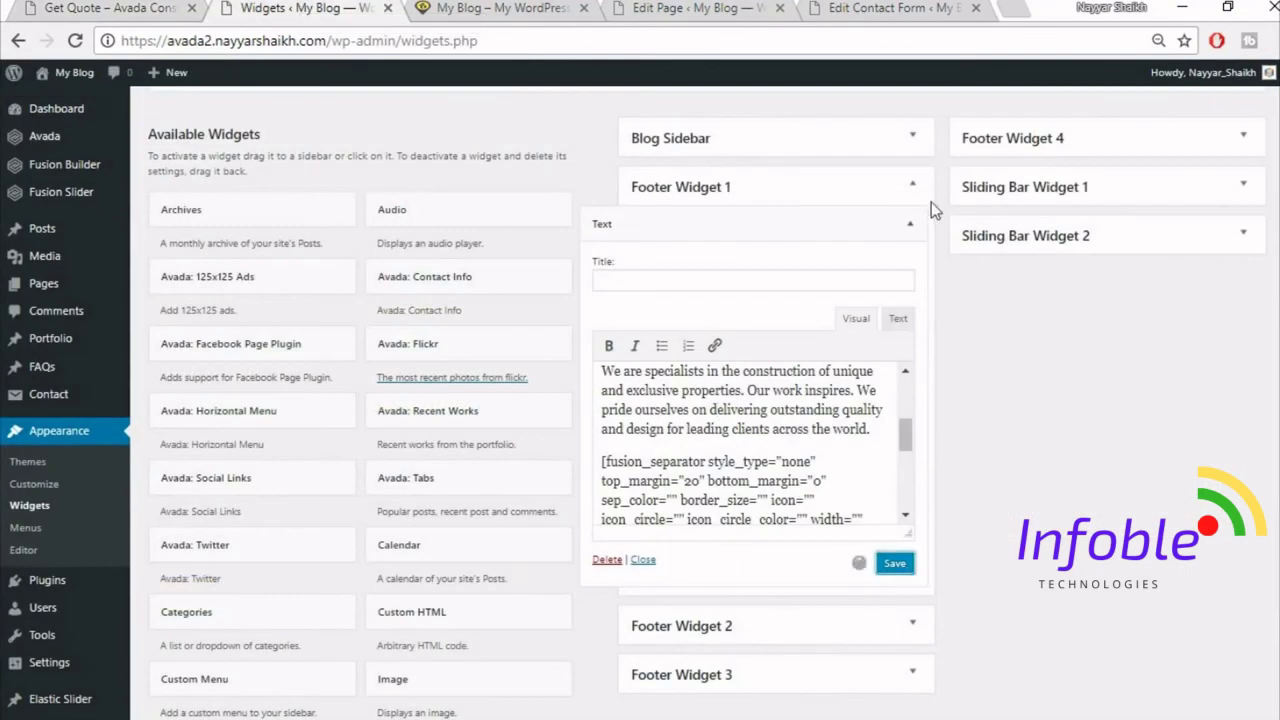
pyautogui.click(910, 224)
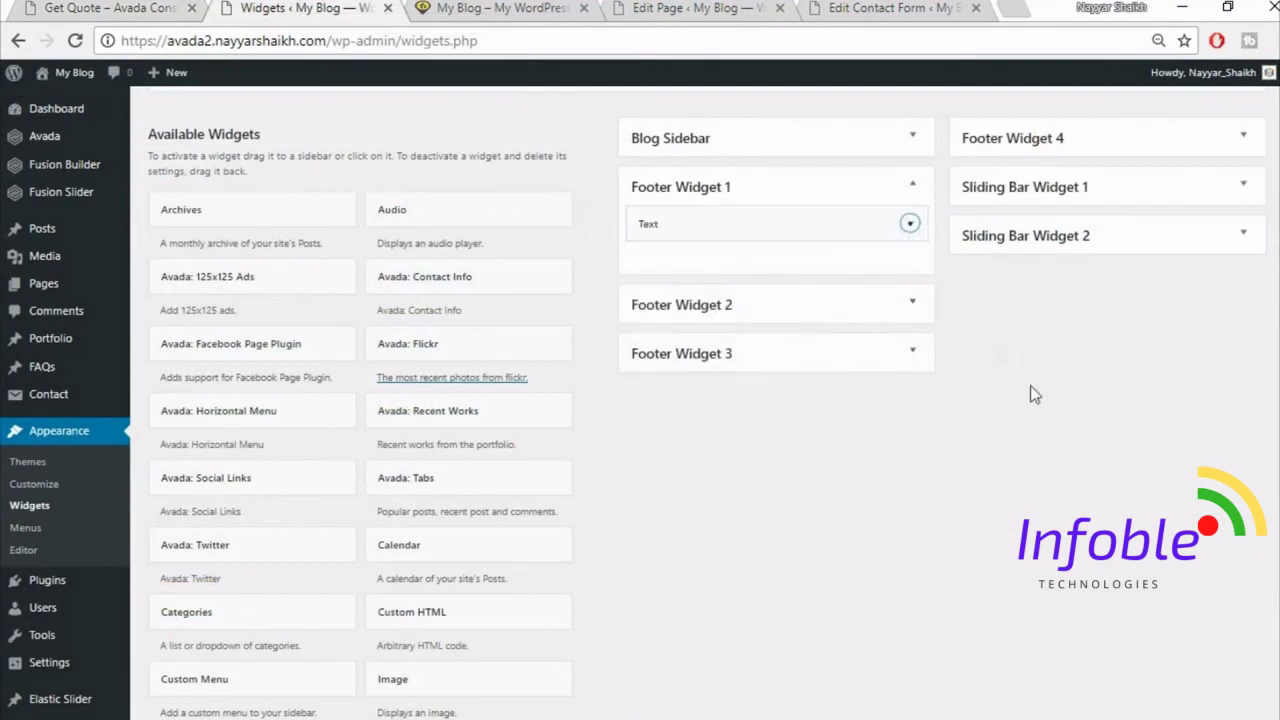
# - Add an Avada: Twitter widget to the Footer Widget 2 area
pyautogui.scroll(-5, 1035, 400)
pyautogui.scroll(4, 1043, 430)
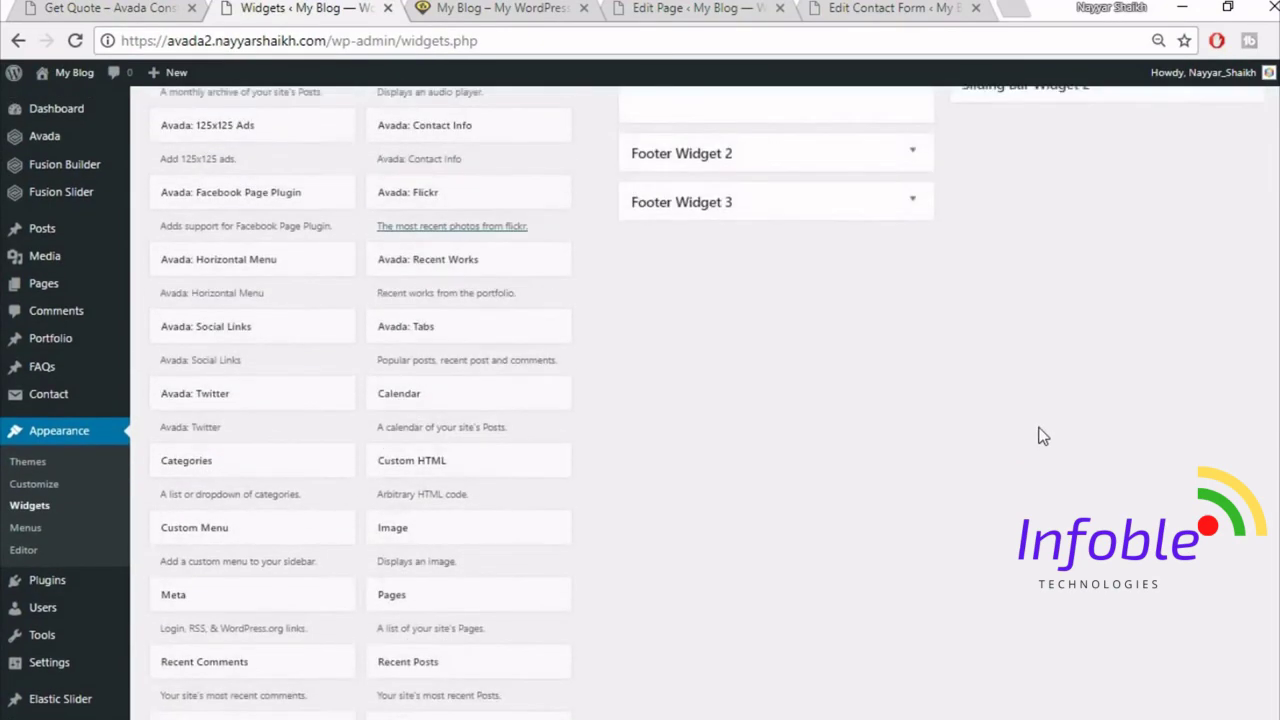
pyautogui.scroll(1, 1040, 435)
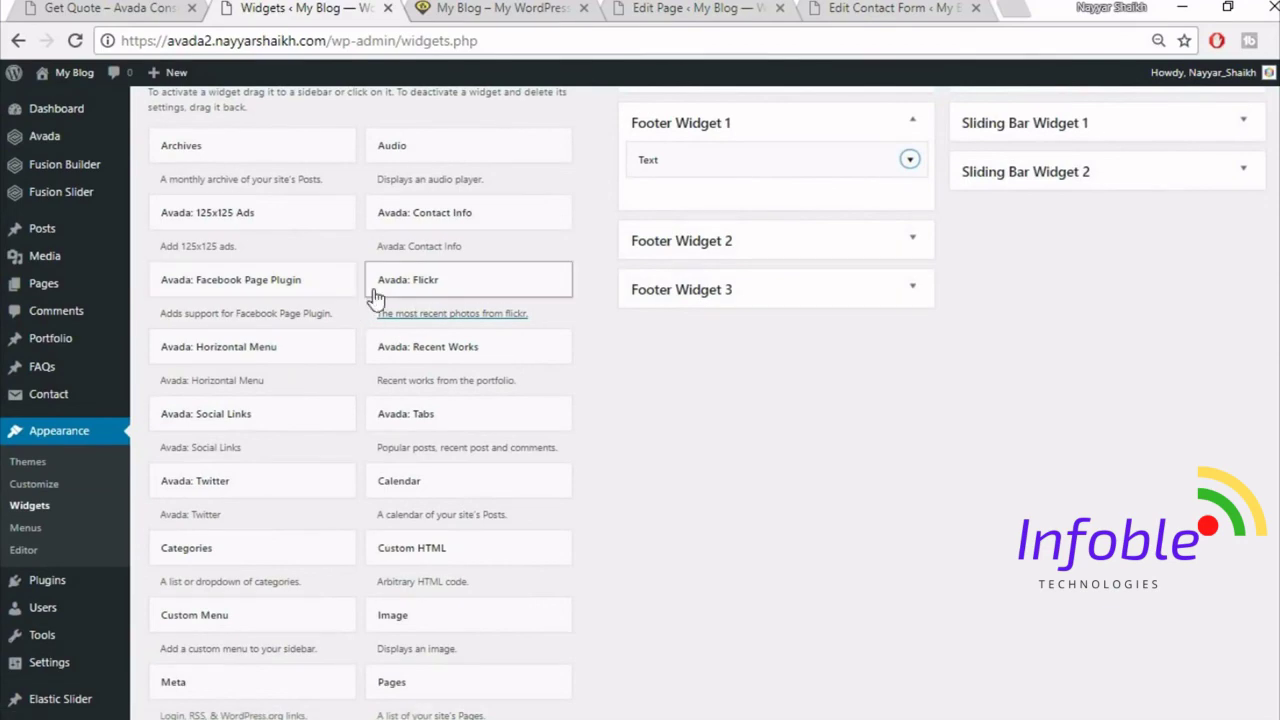
pyautogui.scroll(2, 440, 318)
pyautogui.scroll(-1, 528, 455)
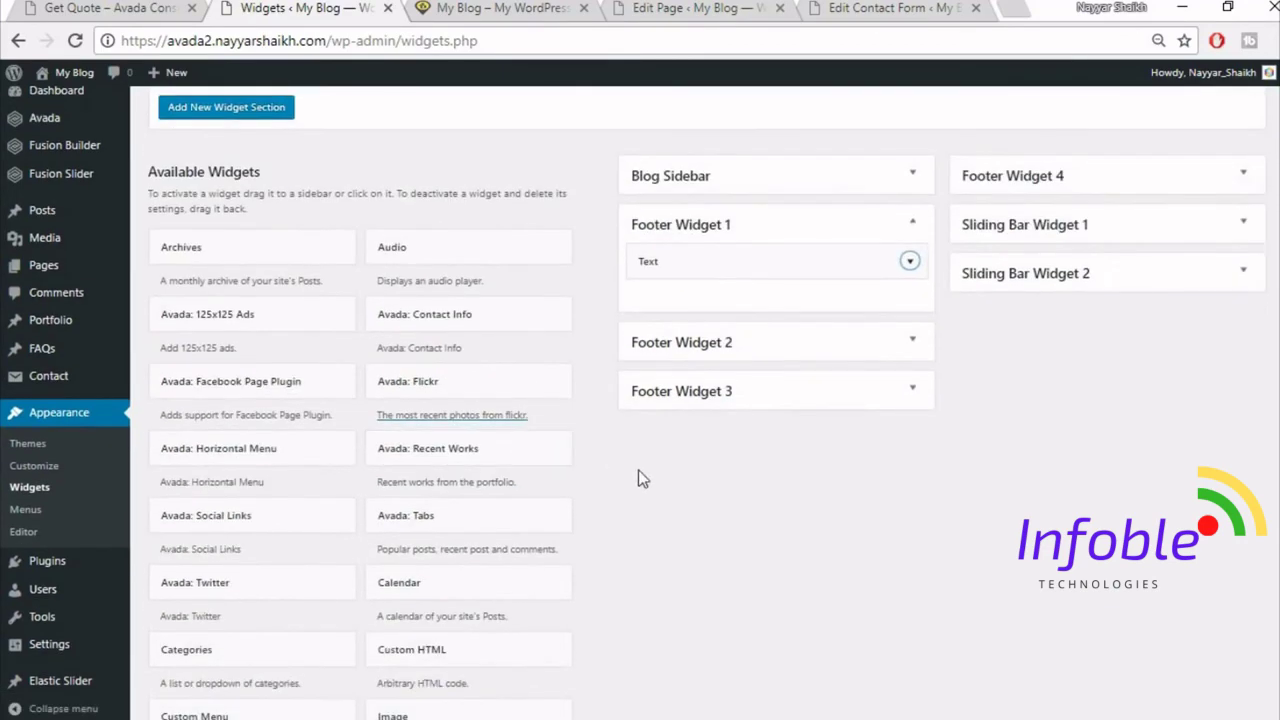
pyautogui.scroll(-2, 637, 470)
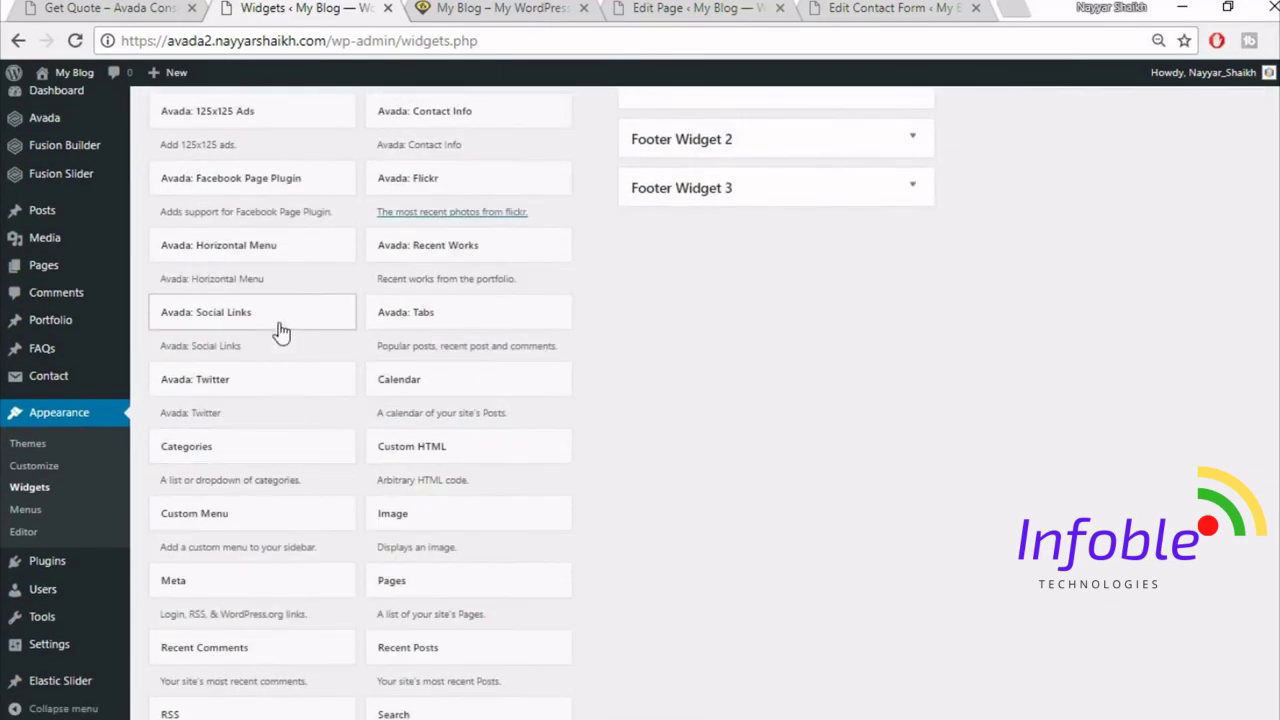
pyautogui.click(277, 376)
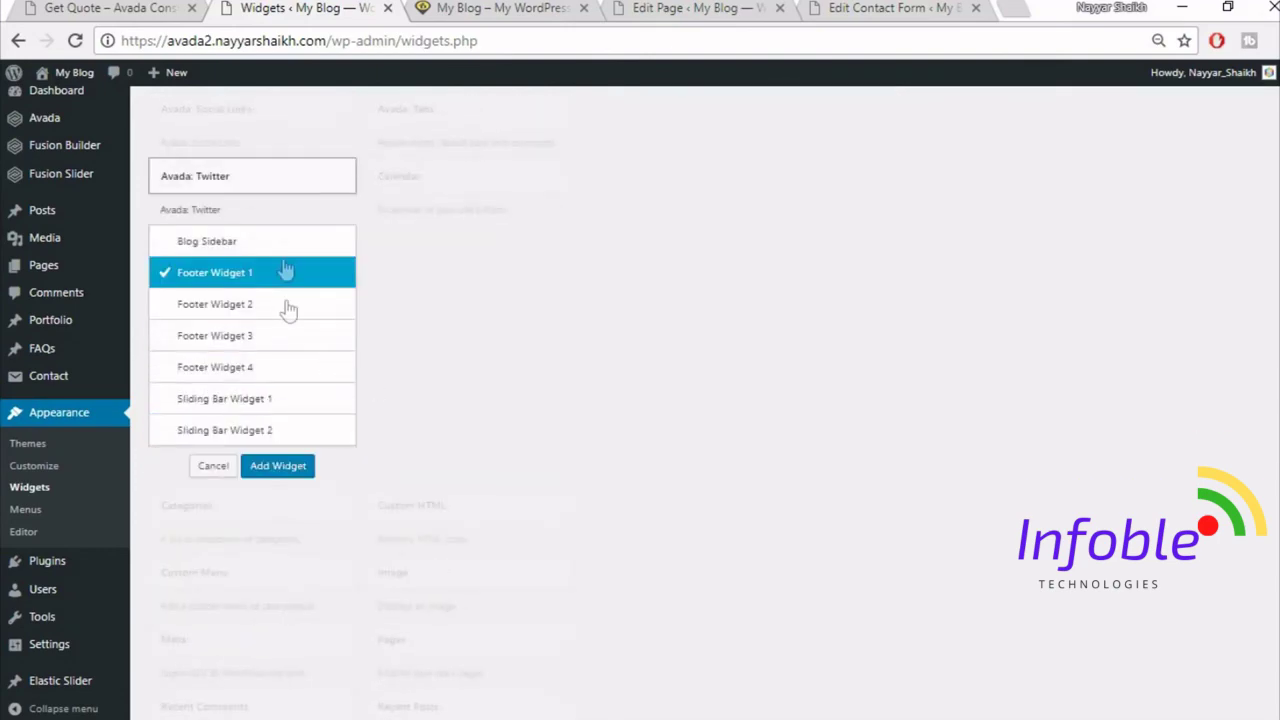
pyautogui.click(284, 307)
pyautogui.click(278, 467)
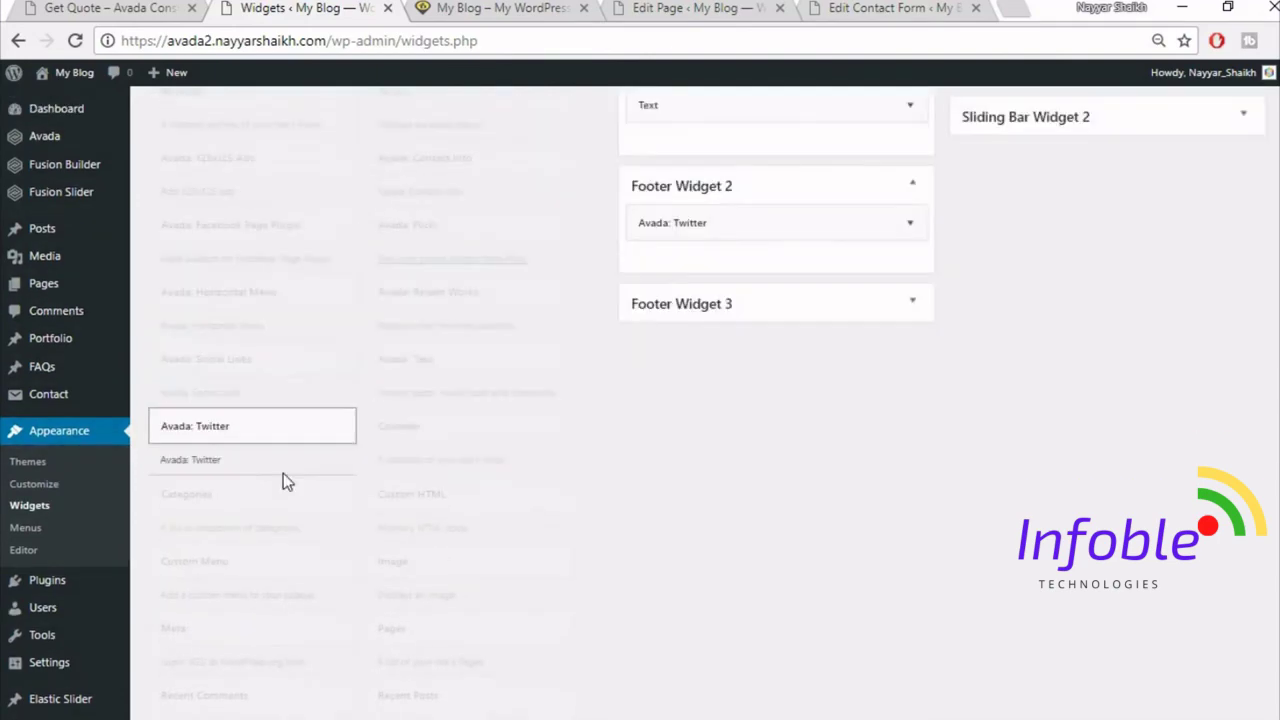
# - Collapse the 'Recent Tweets' Twitter widget and view the reference Get Quote page footer
pyautogui.scroll(-1, 937, 400)
pyautogui.scroll(-1, 937, 393)
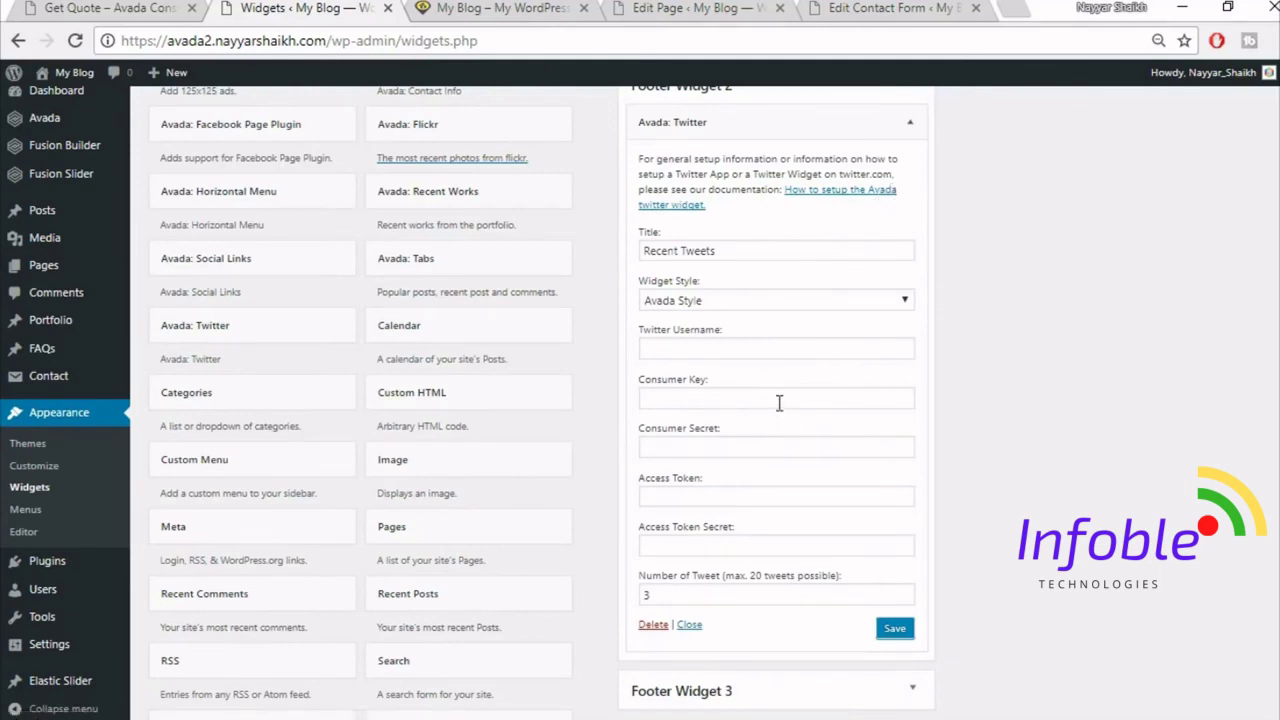
pyautogui.click(910, 123)
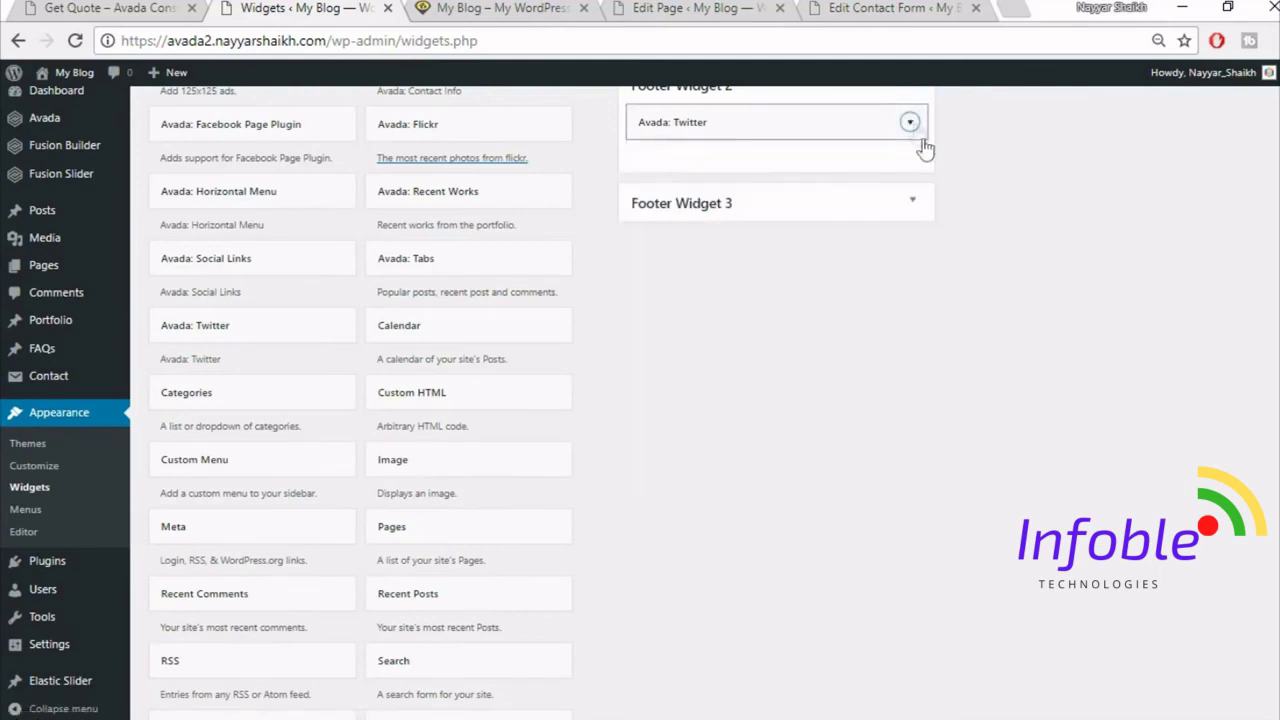
pyautogui.scroll(2, 1033, 389)
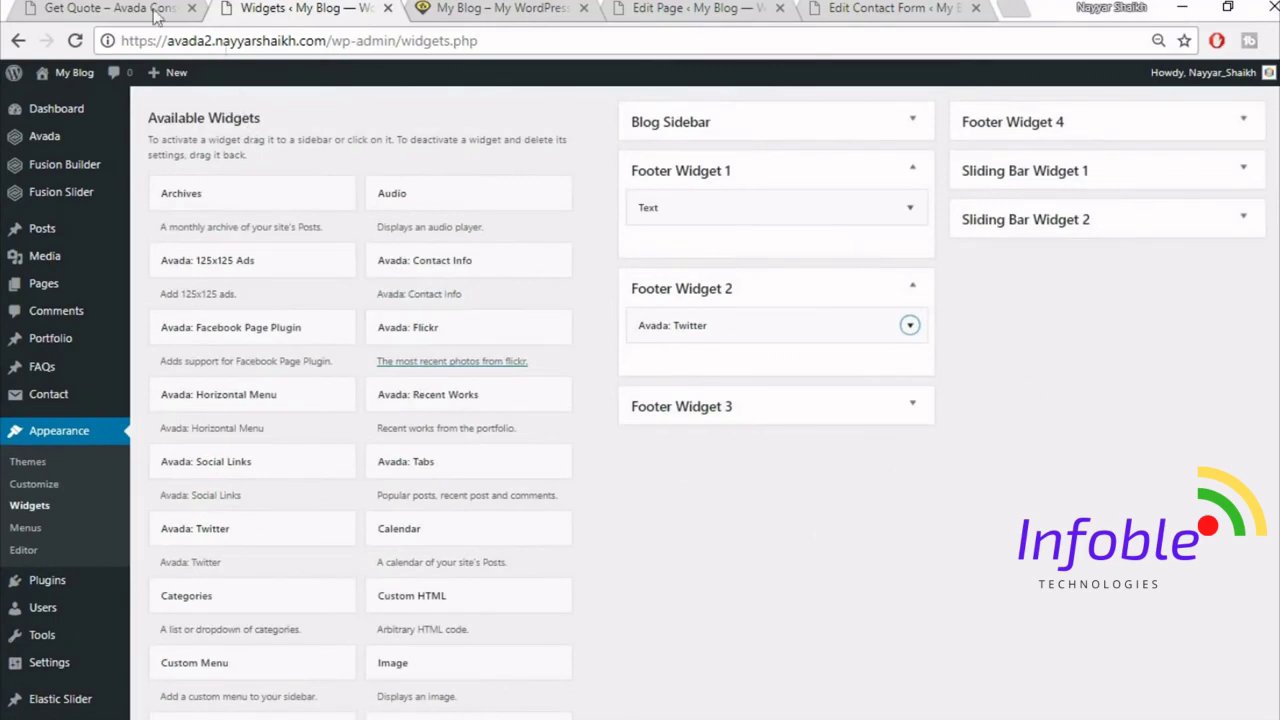
pyautogui.click(155, 14)
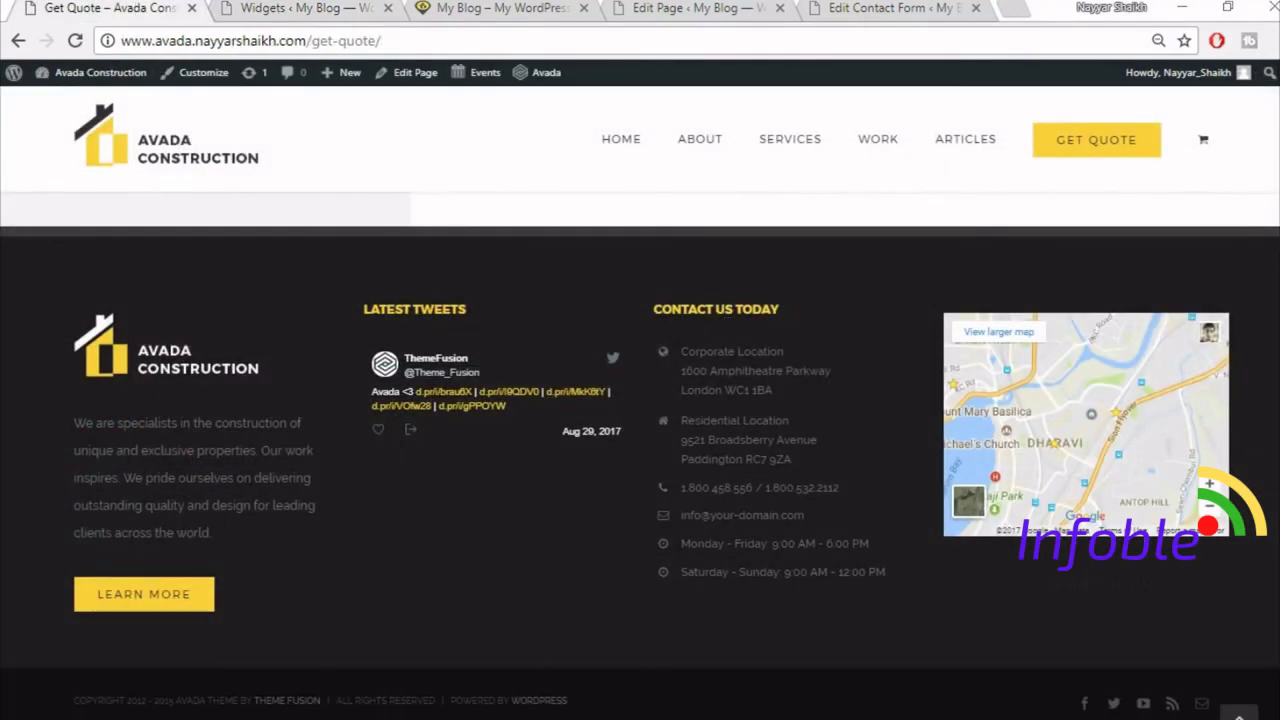
# - Copy the [fusion_checklist] contact shortcode from Notepad and return to the Widgets page
pyautogui.hotkey('alt', 'Tab')
pyautogui.scroll(-1, 247, 527)
pyautogui.click(63, 430)
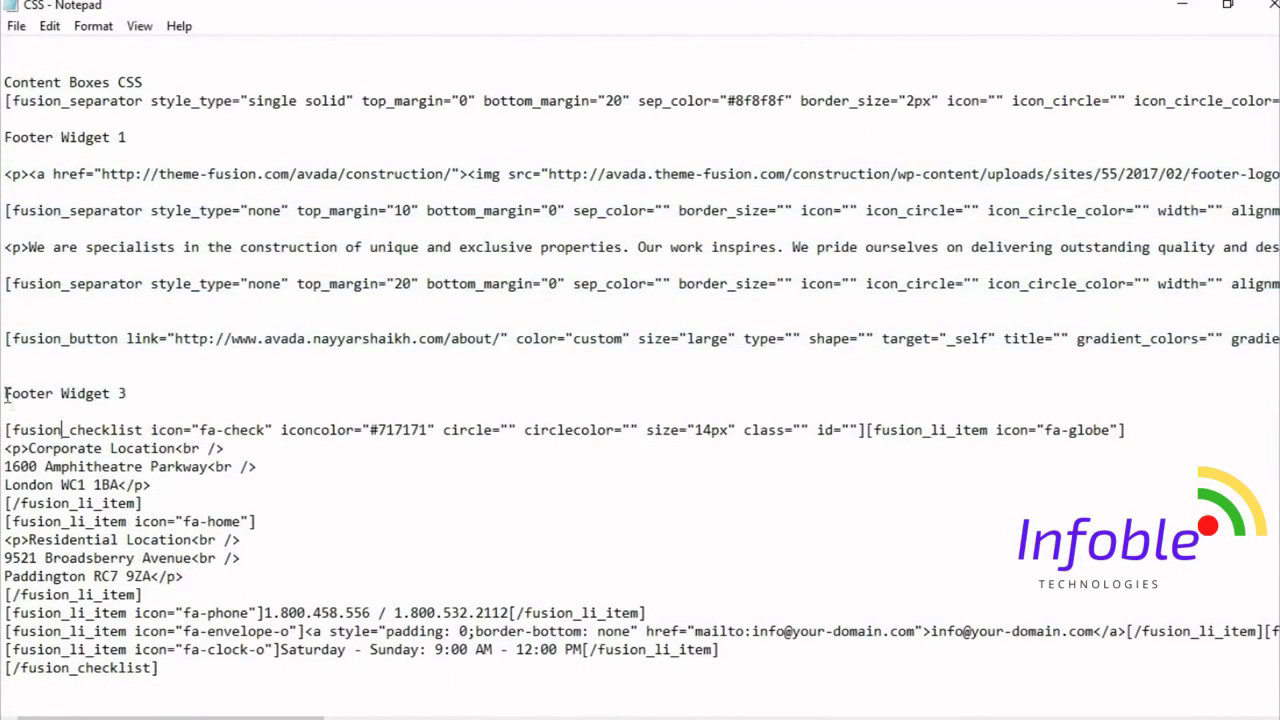
pyautogui.moveTo(7, 430); pyautogui.dragTo(257, 702)
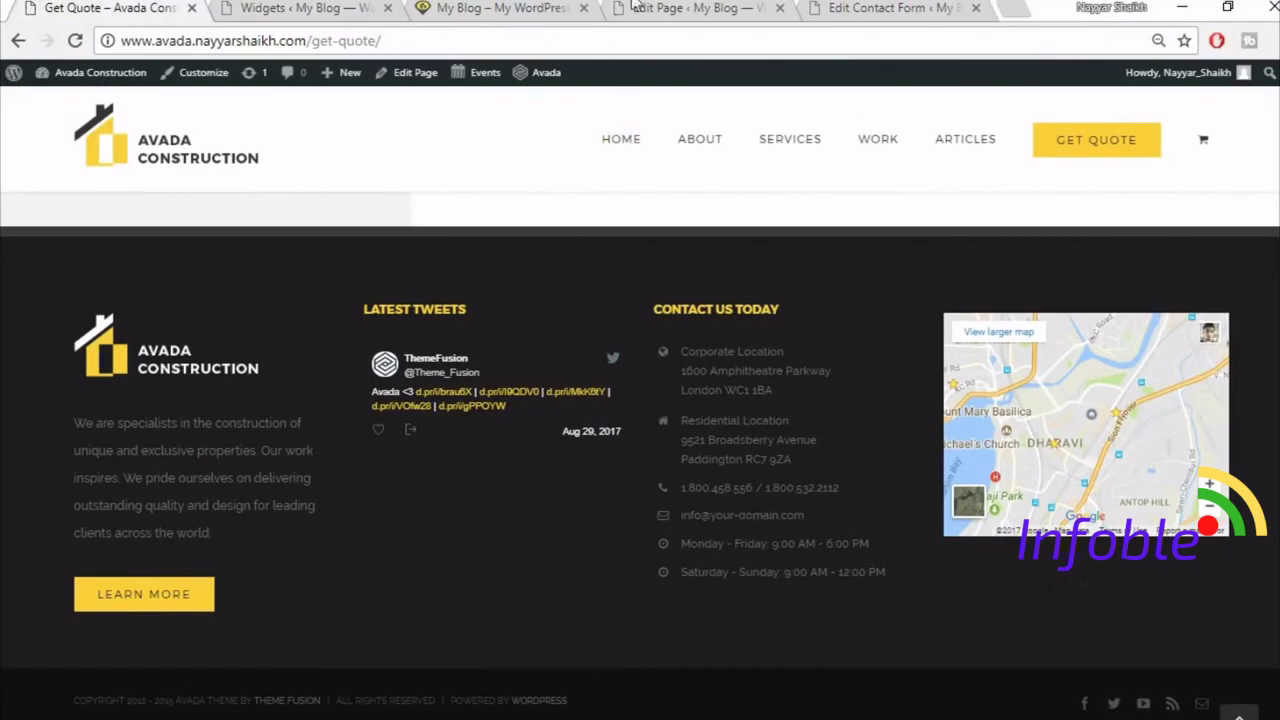
pyautogui.click(680, 8)
pyautogui.click(300, 8)
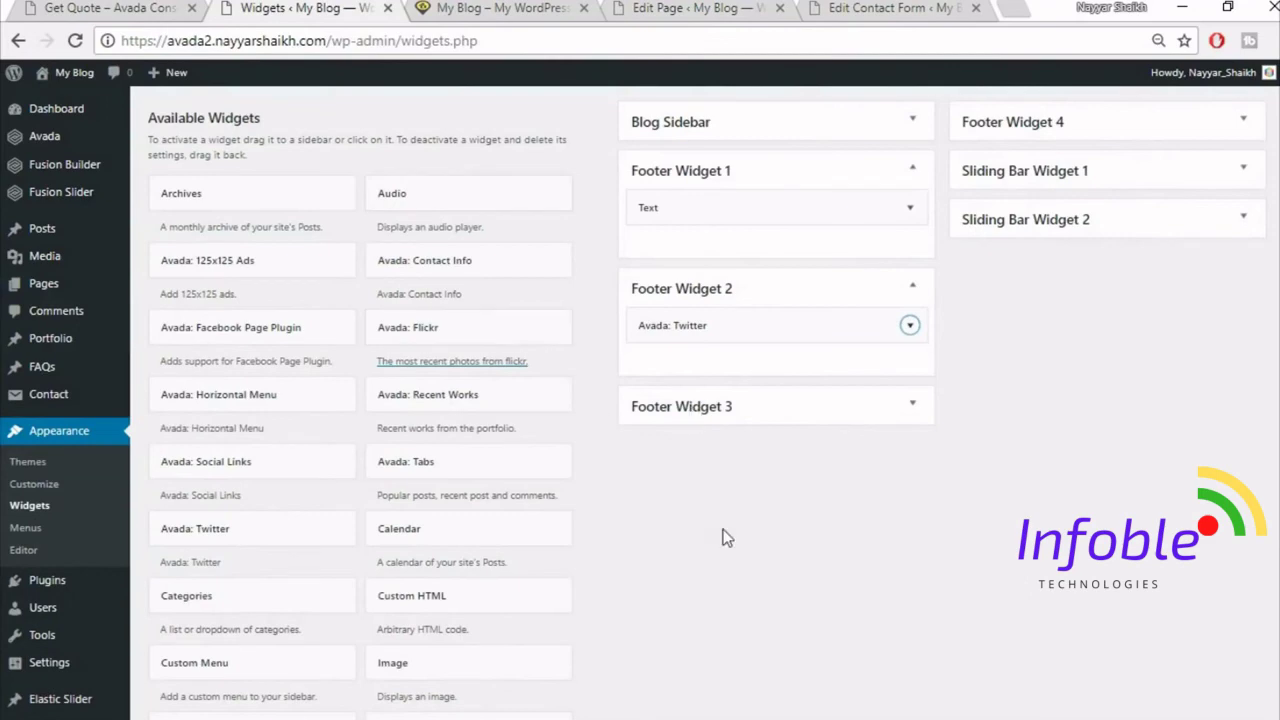
# - Add a Text widget to Footer Widget 3 with the pasted contact checklist shortcode, then save and collapse it
pyautogui.scroll(-5, 727, 538)
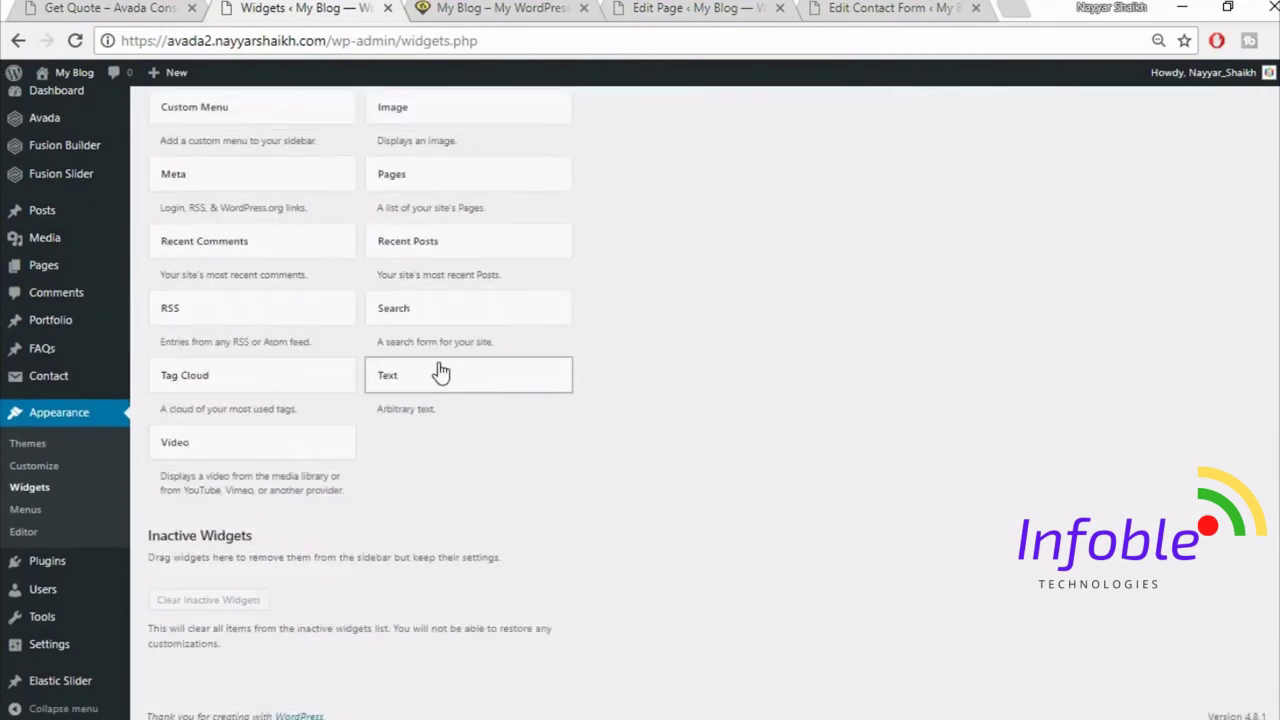
pyautogui.click(441, 372)
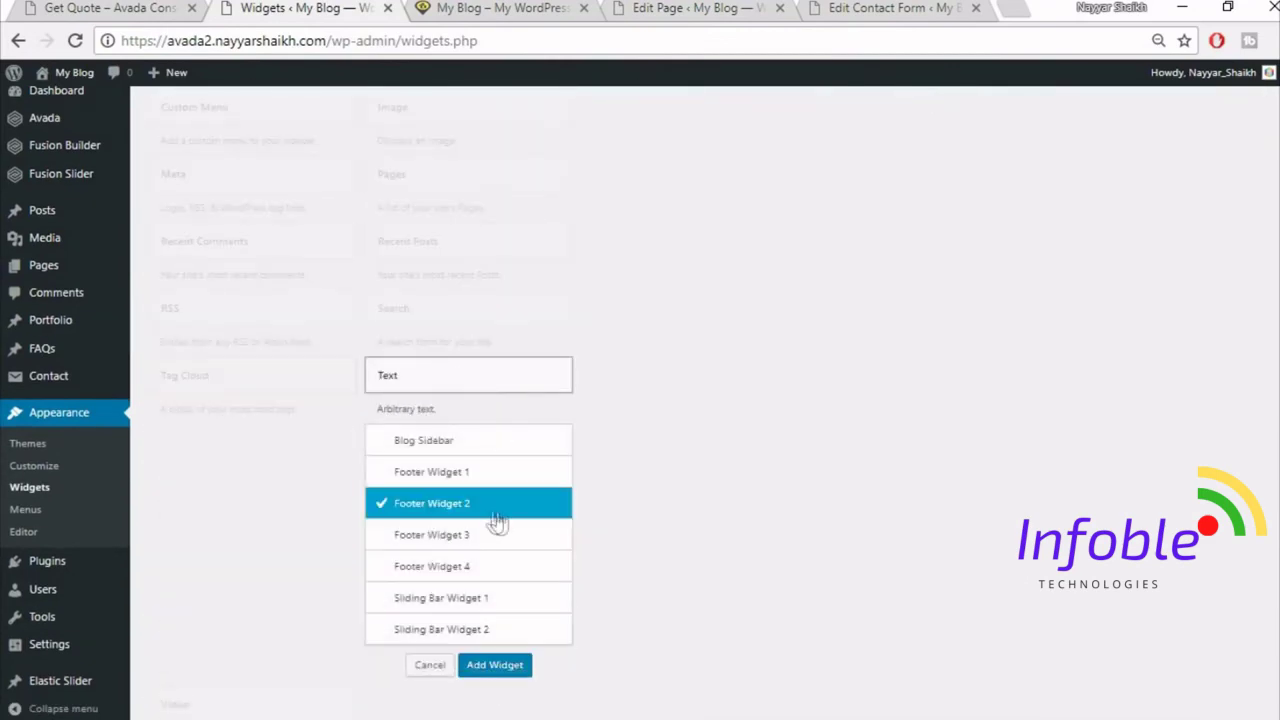
pyautogui.click(499, 668)
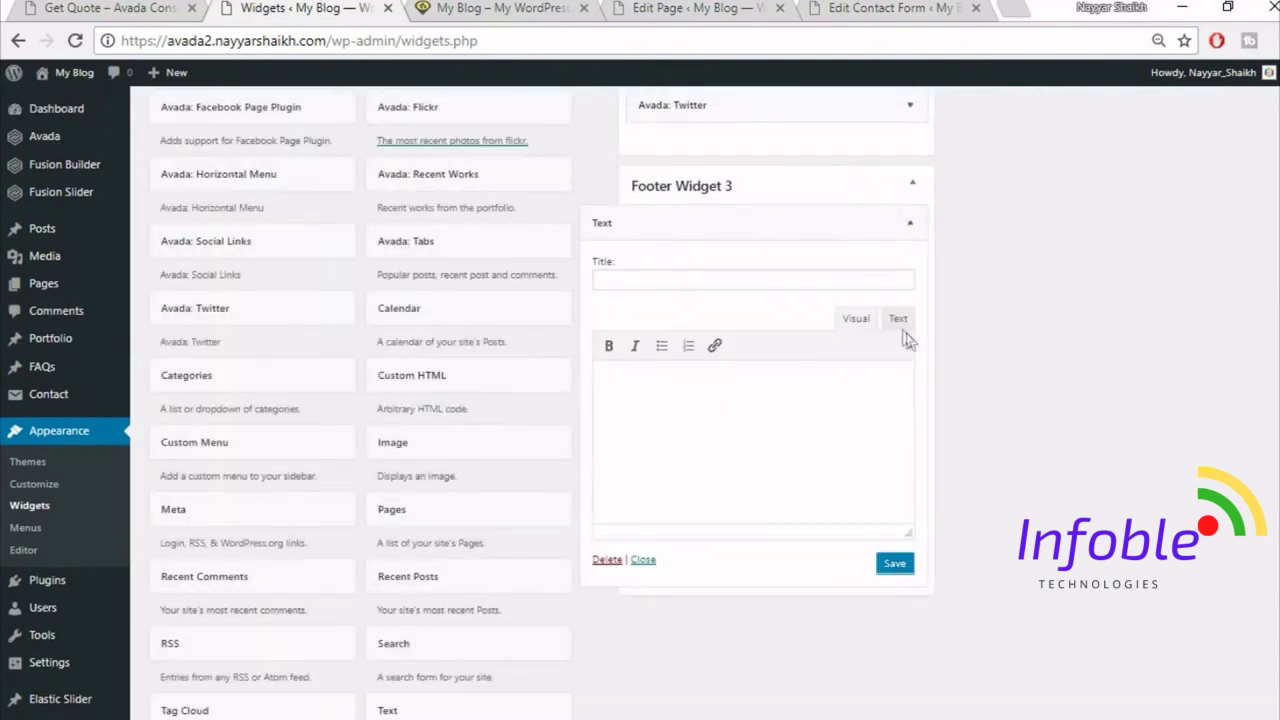
pyautogui.click(898, 320)
pyautogui.hotkey('ctrl', 'v')
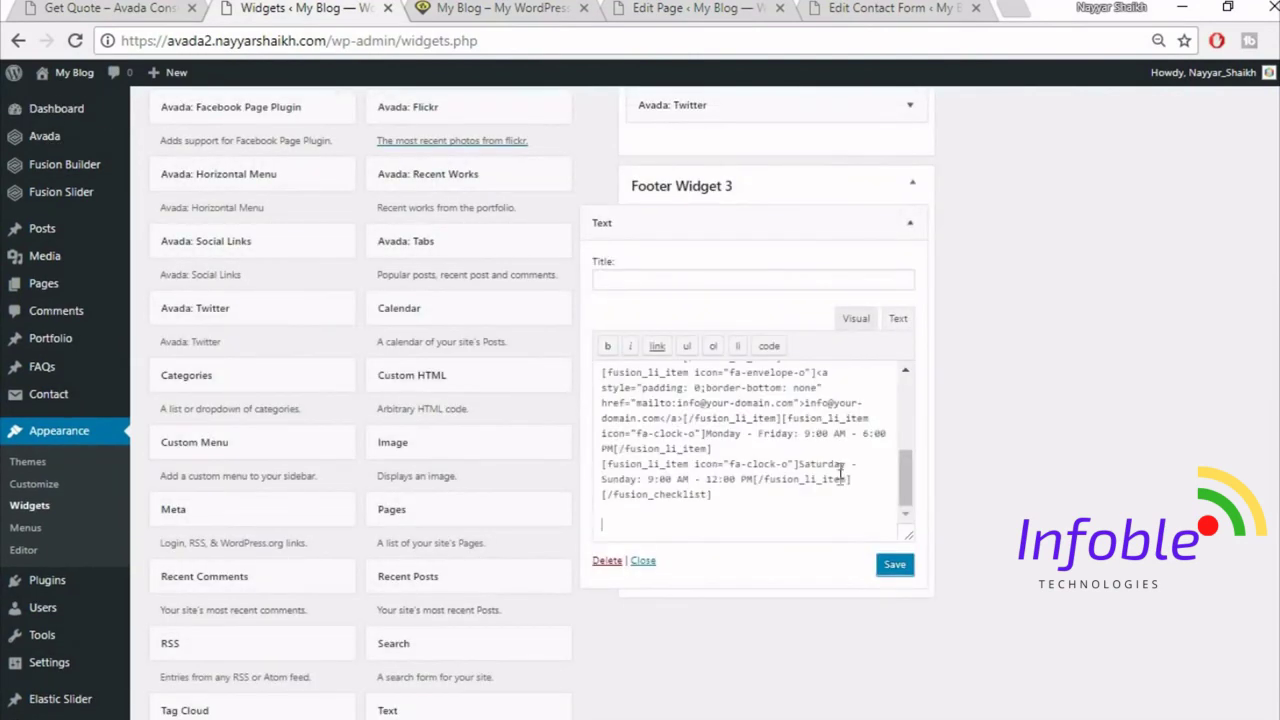
pyautogui.click(855, 318)
pyautogui.scroll(-2, 736, 438)
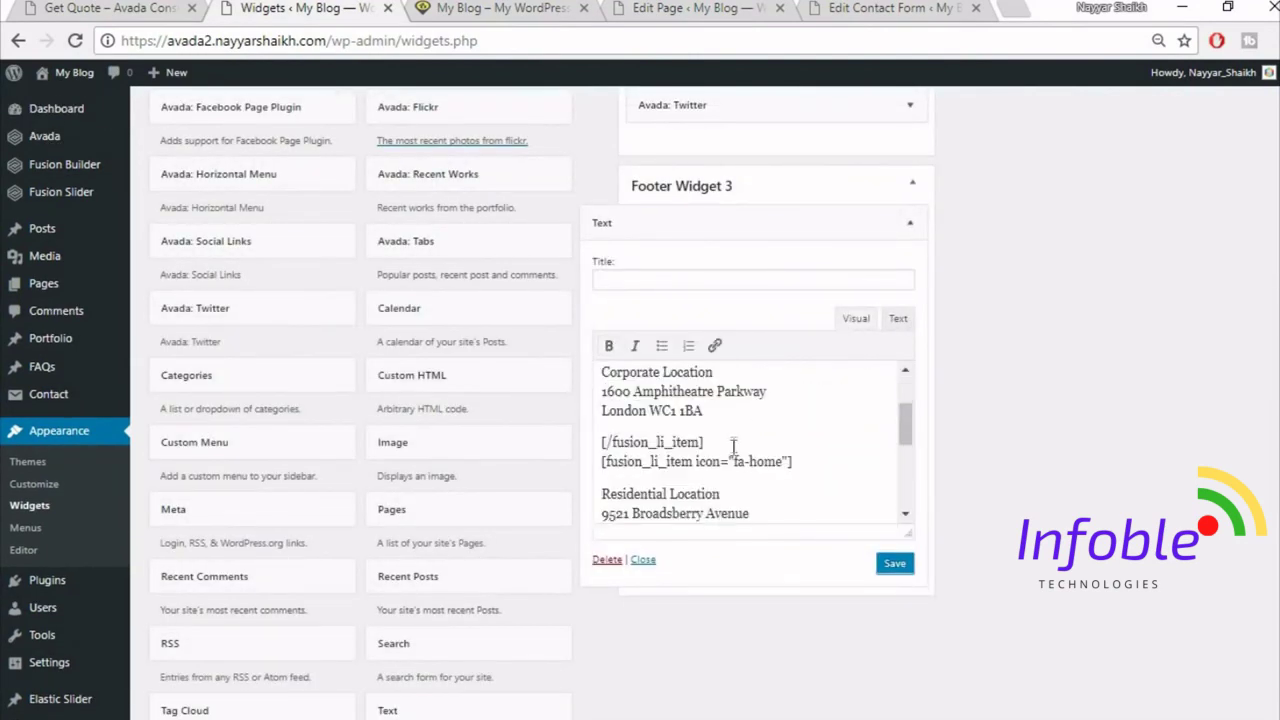
pyautogui.scroll(-2, 663, 490)
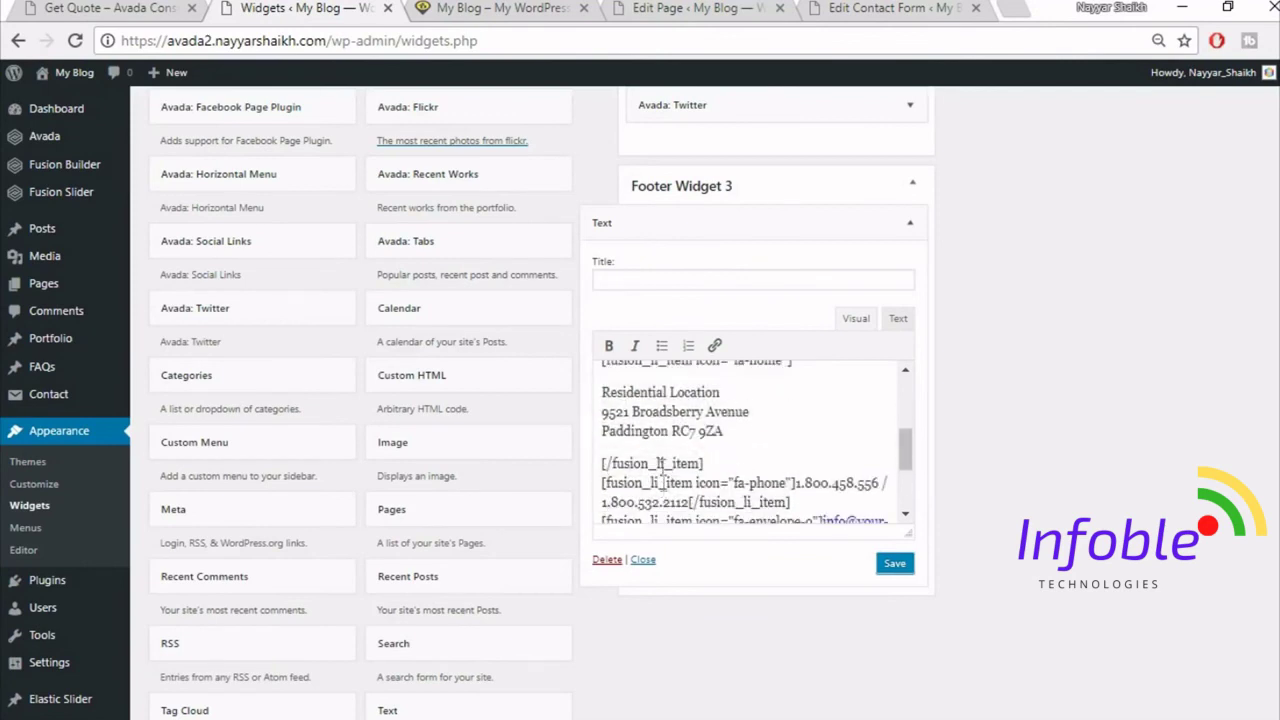
pyautogui.moveTo(601, 391); pyautogui.dragTo(757, 425)
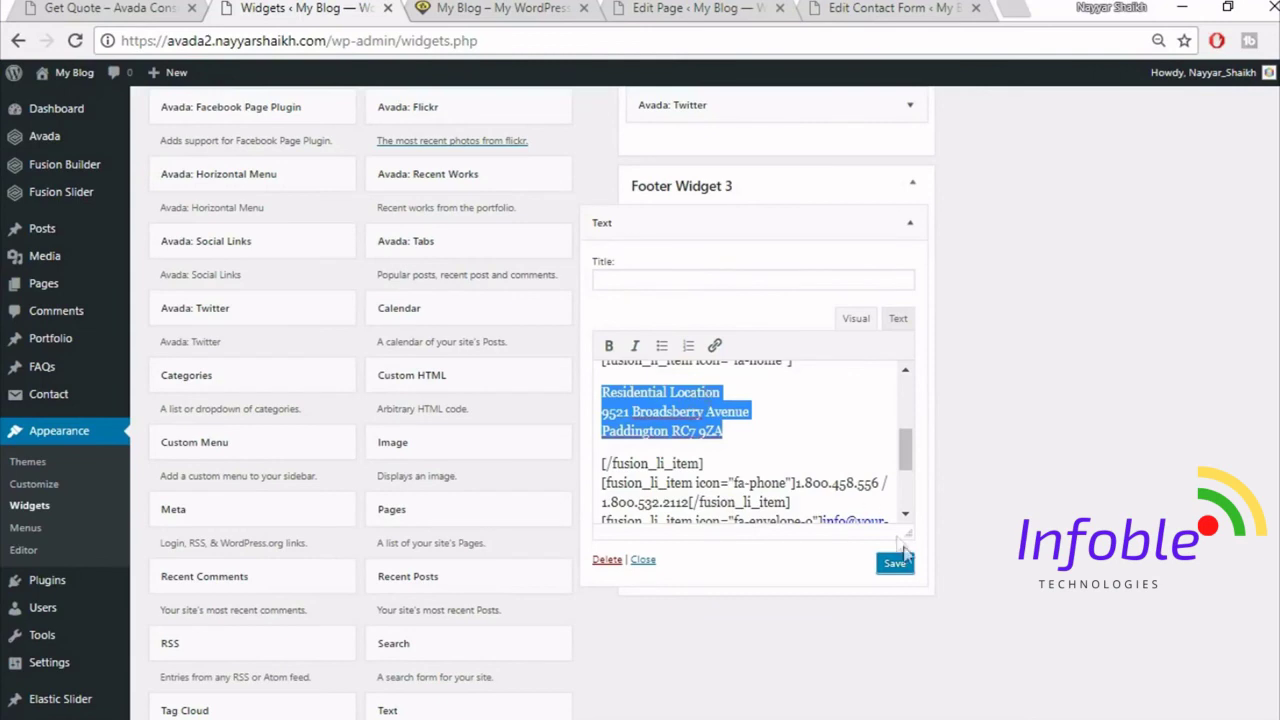
pyautogui.scroll(-2, 818, 446)
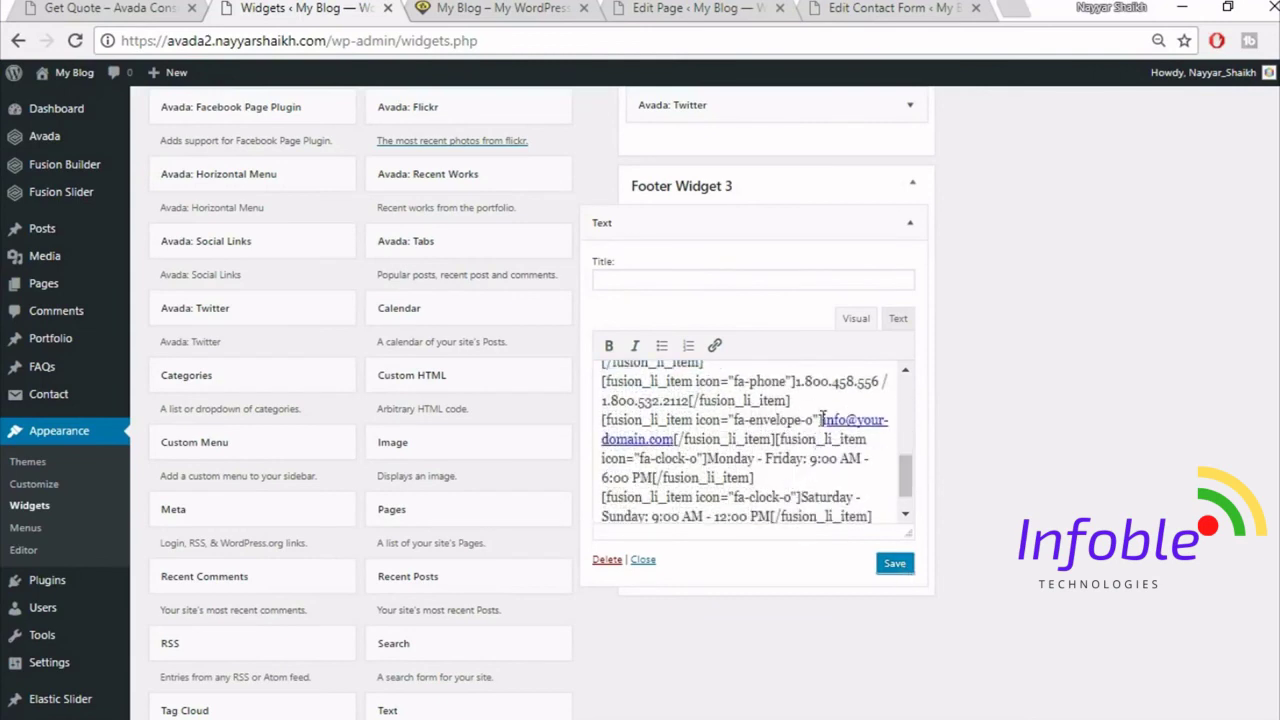
pyautogui.click(893, 564)
pyautogui.click(908, 223)
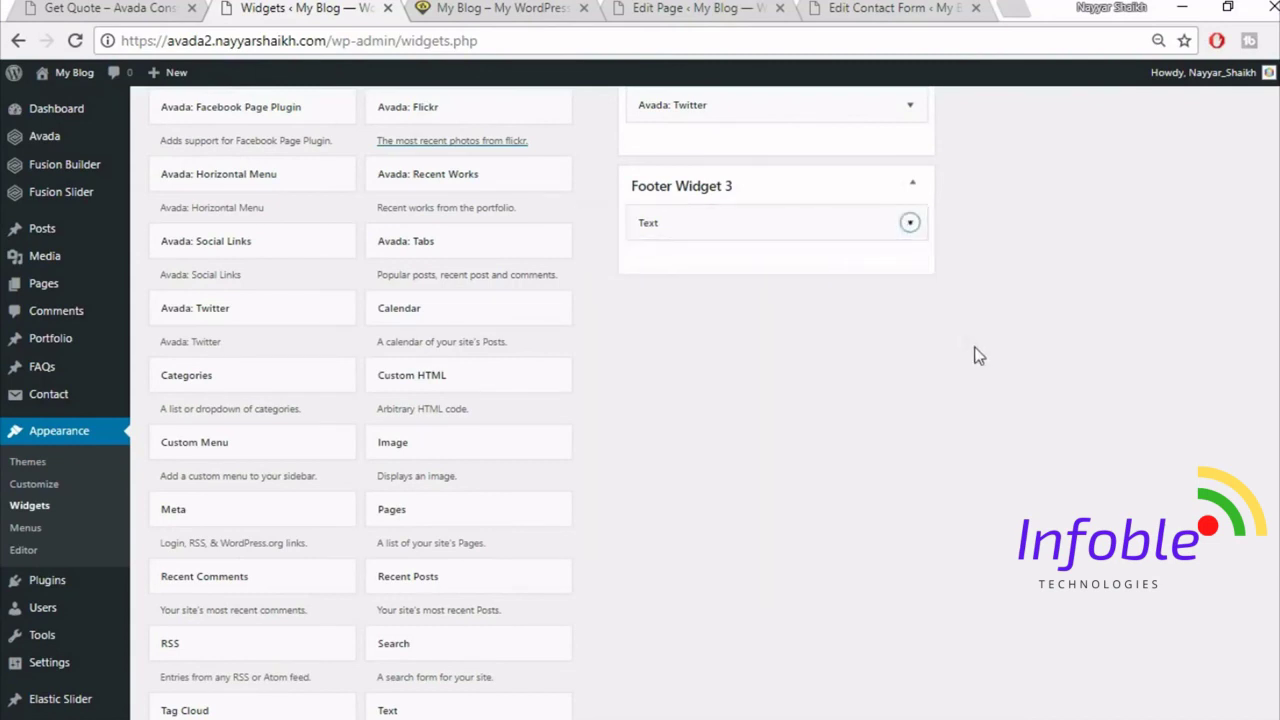
# - Check the reference site's footer, then open Google Maps in a new tab by searching 'map'
pyautogui.scroll(3, 993, 372)
pyautogui.click(110, 8)
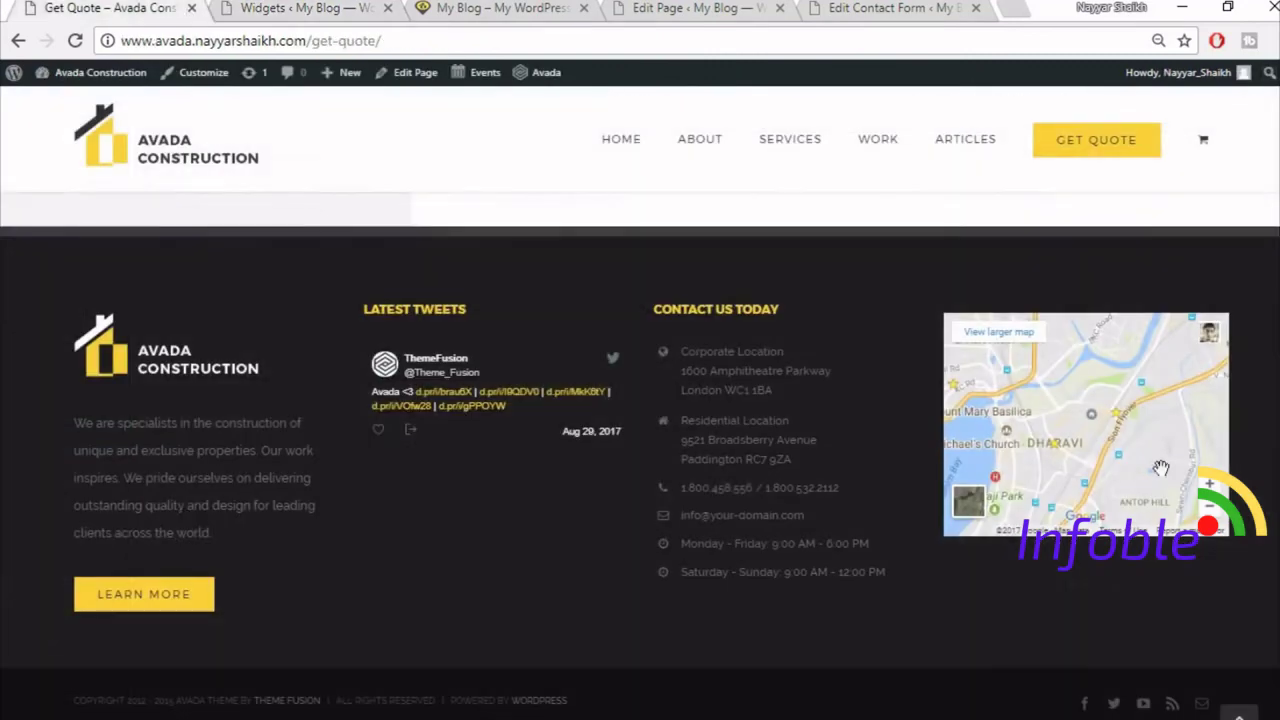
pyautogui.click(1008, 7)
pyautogui.write('map')
pyautogui.press('Return')
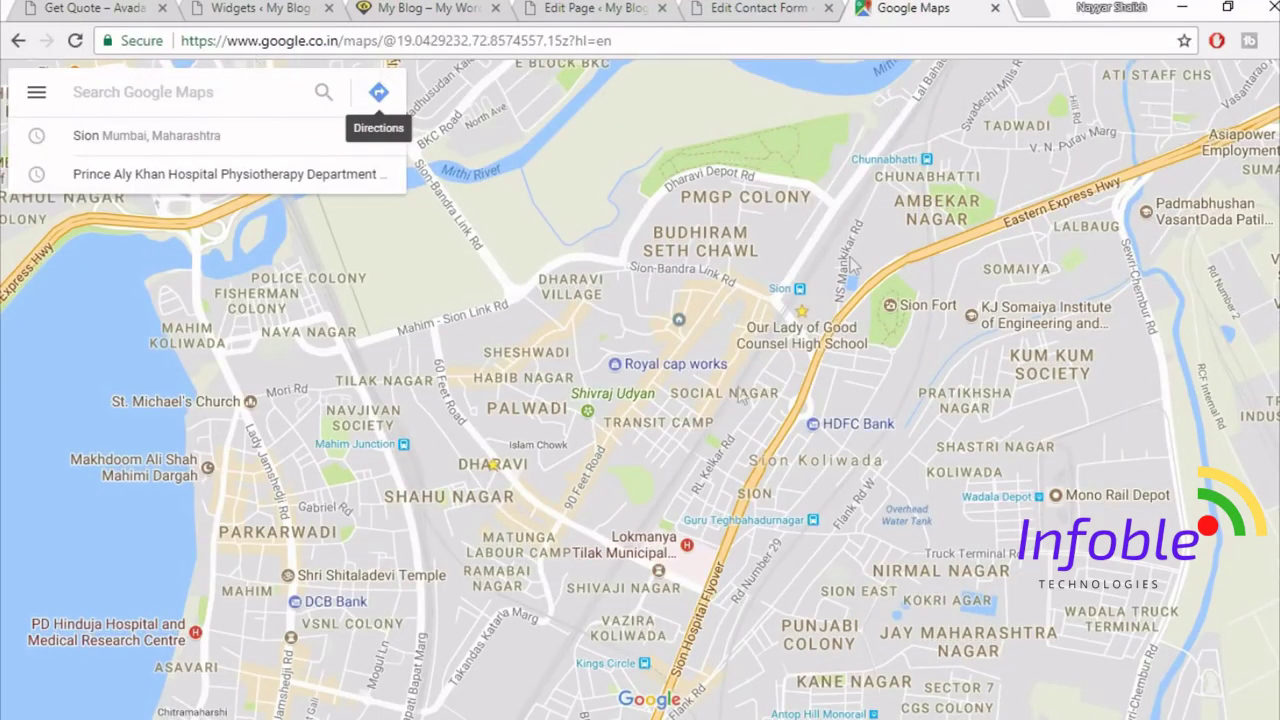
# - Generate the map's iframe code through Google Maps' Share or embed map, Embed map option
pyautogui.click(34, 97)
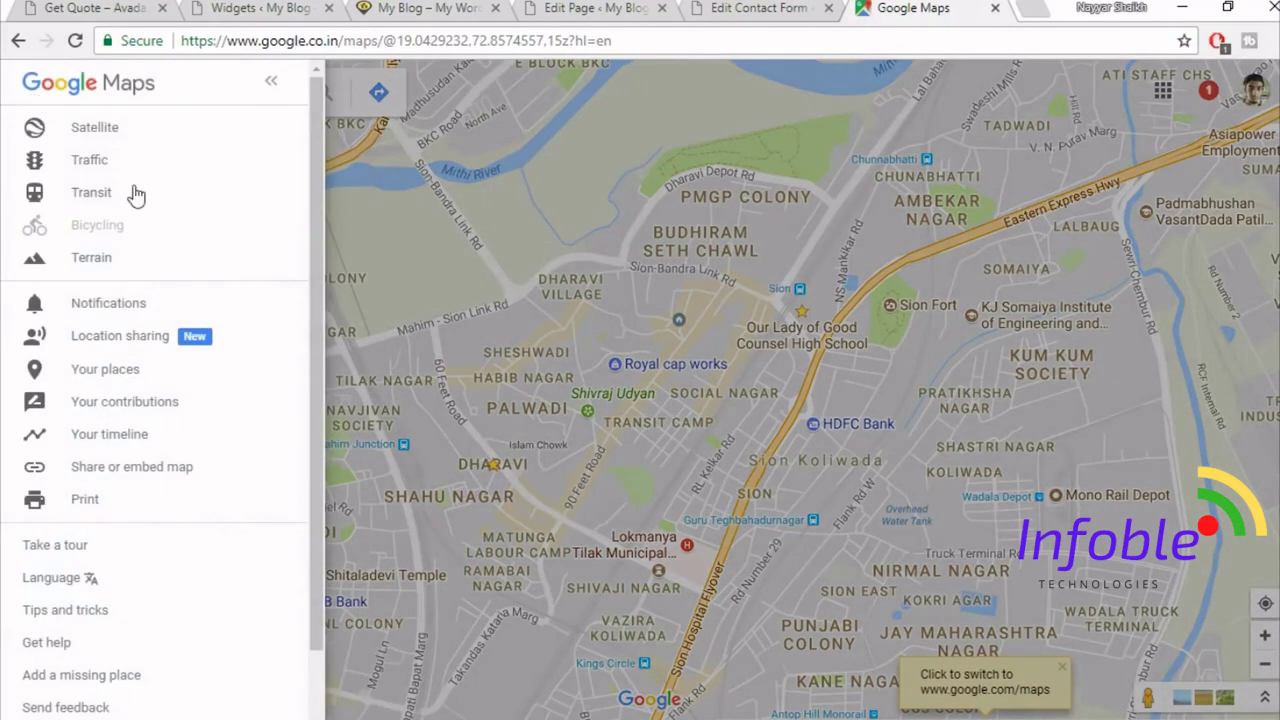
pyautogui.click(184, 474)
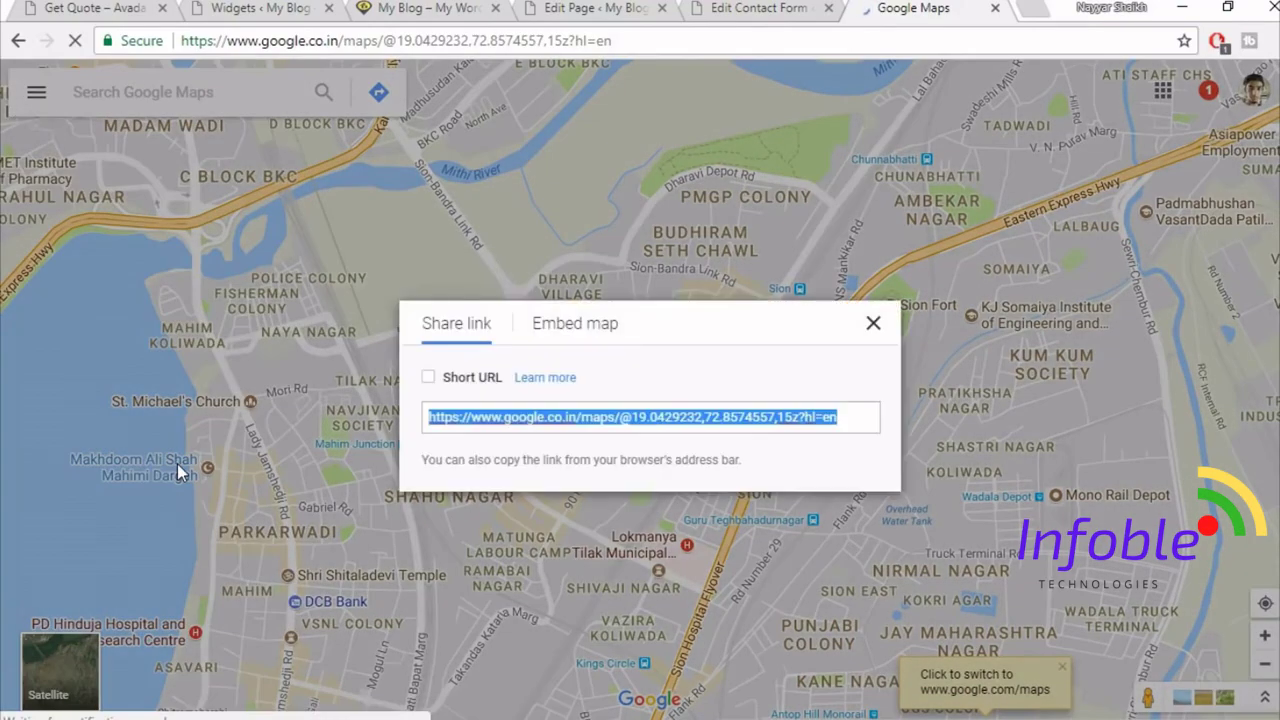
pyautogui.click(603, 337)
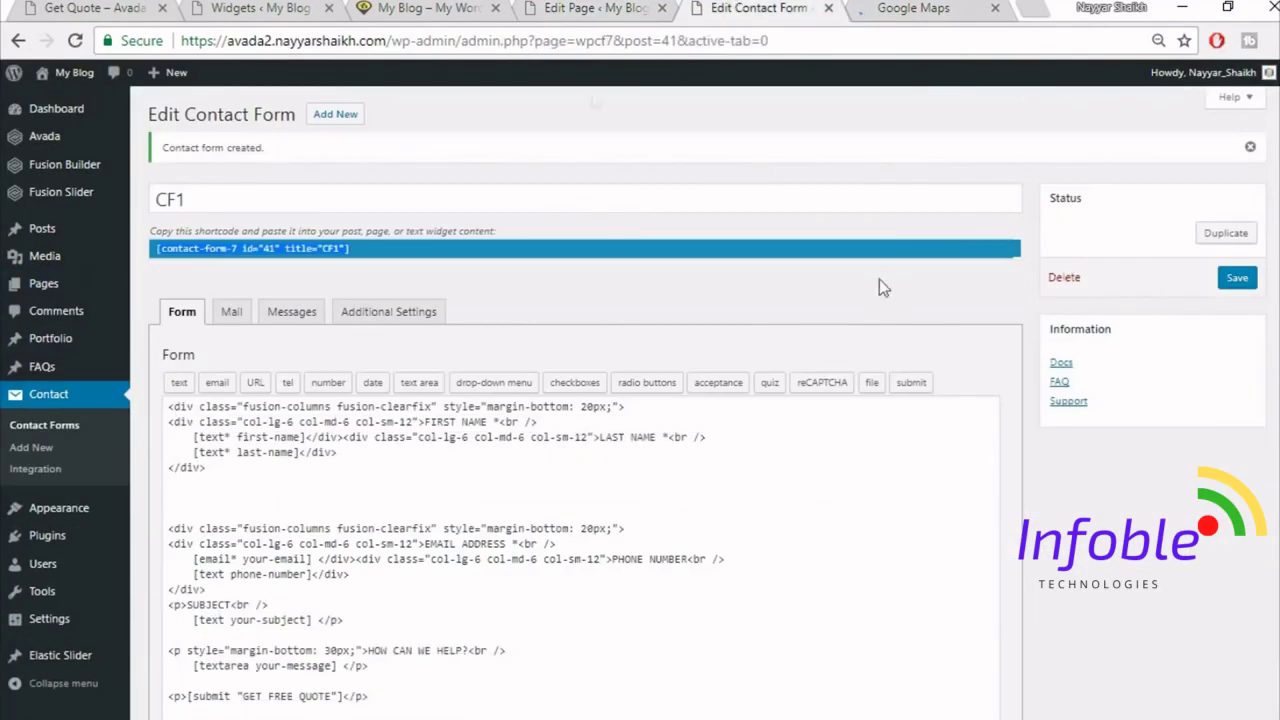
# - Add a Text widget to Footer Widget 4 and paste the Google Maps iframe in Text mode
pyautogui.click(255, 8)
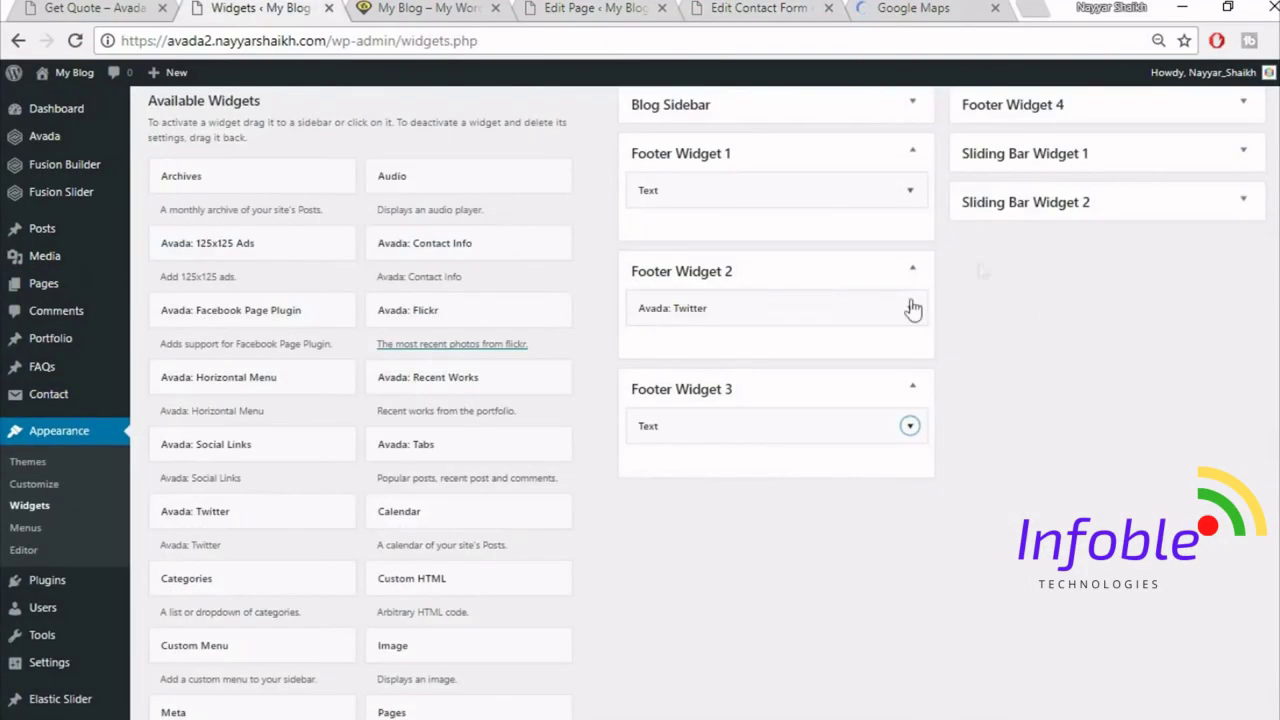
pyautogui.scroll(-5, 960, 513)
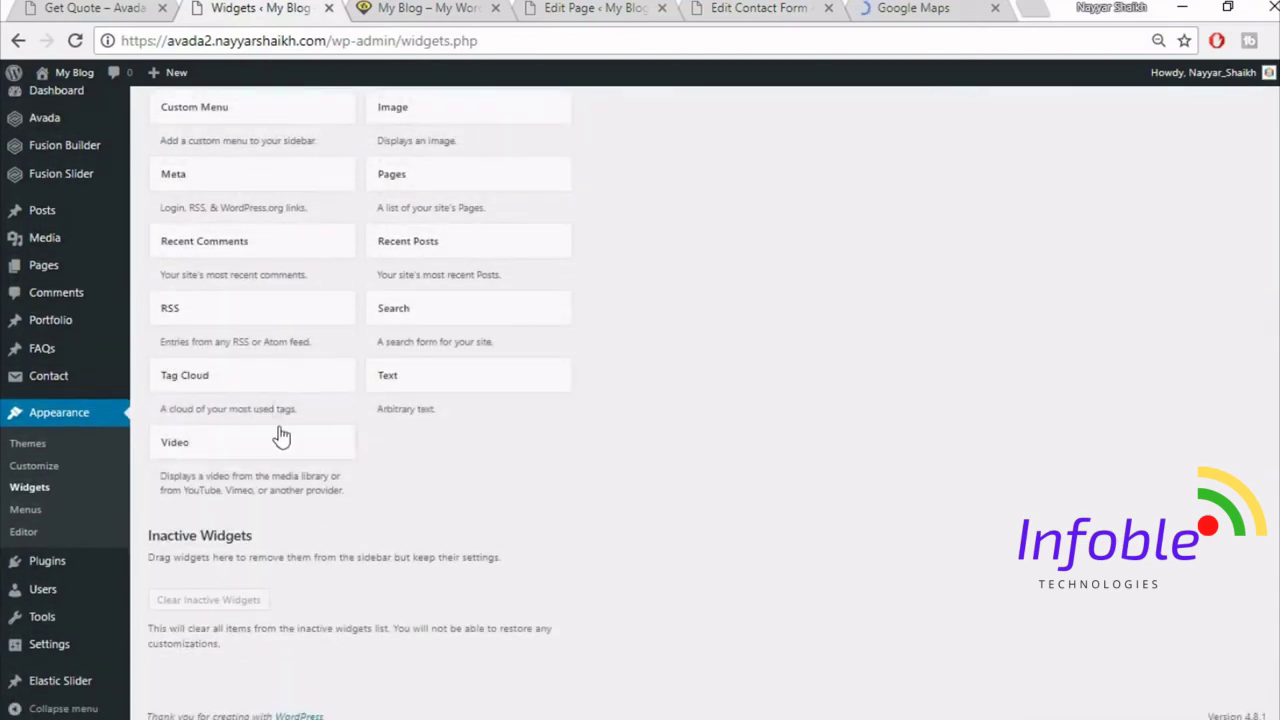
pyautogui.click(494, 373)
pyautogui.click(491, 570)
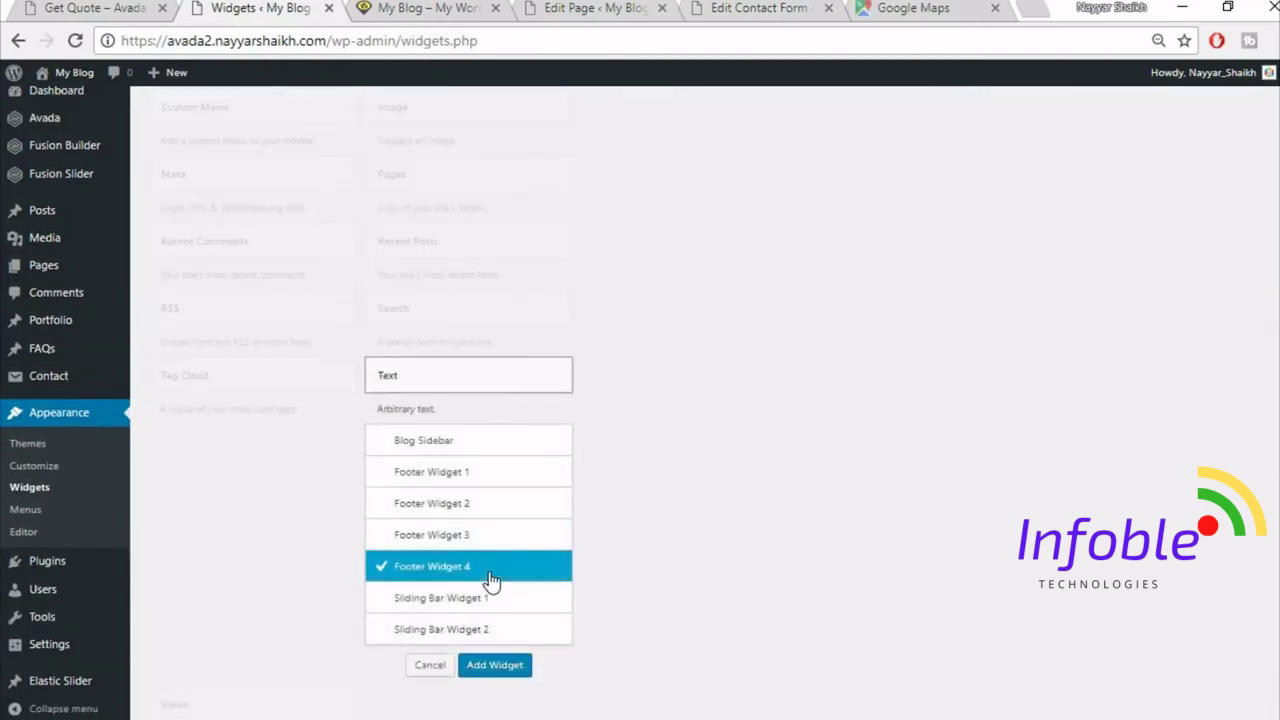
pyautogui.click(494, 666)
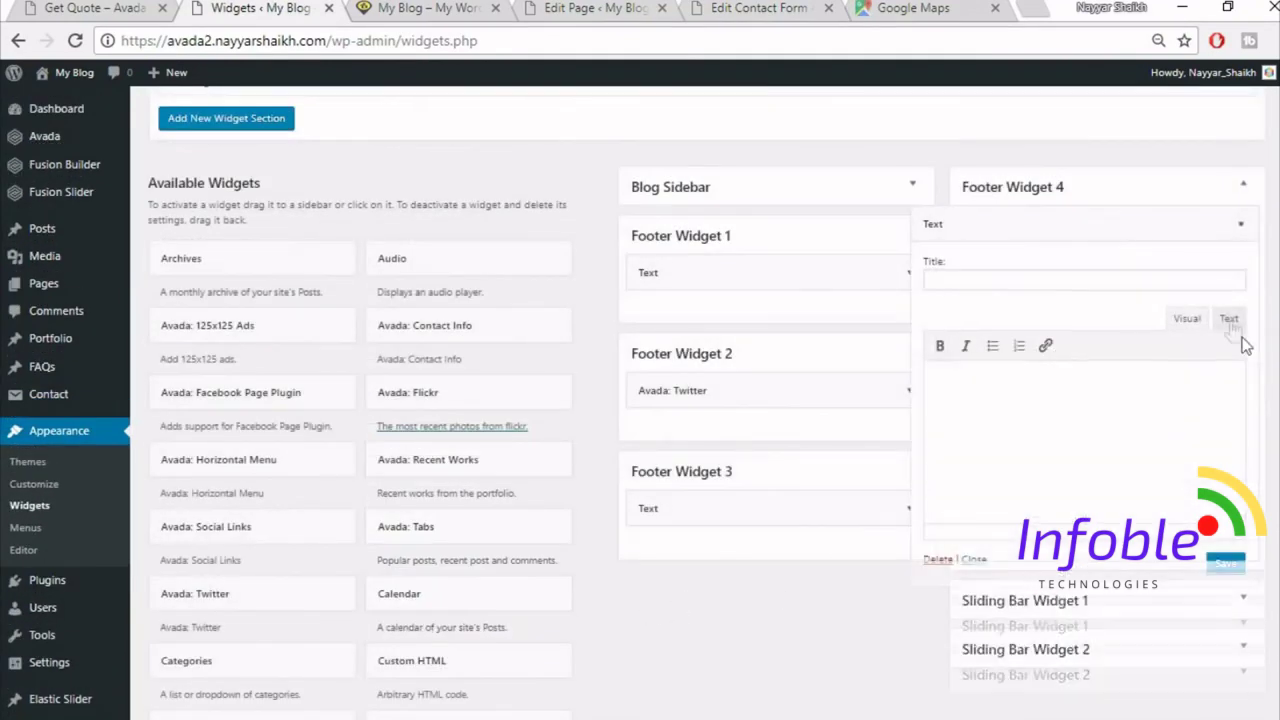
pyautogui.click(1231, 324)
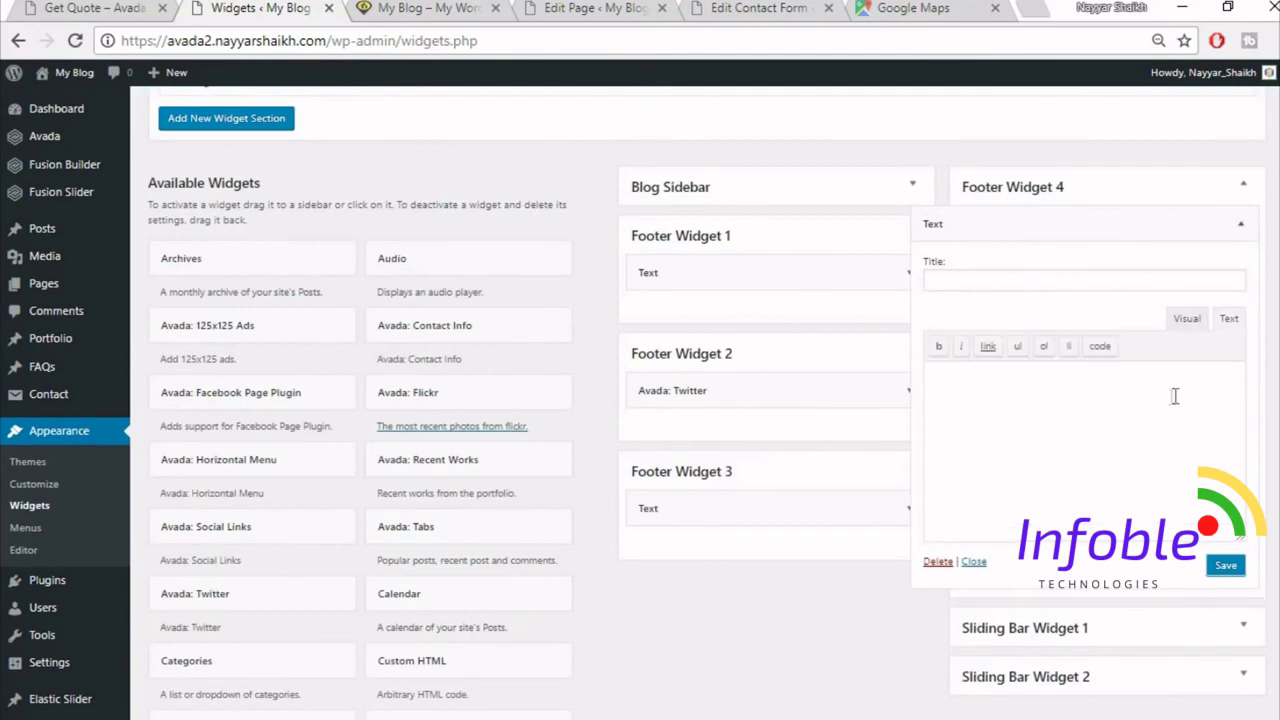
pyautogui.hotkey('ctrl', 'v')
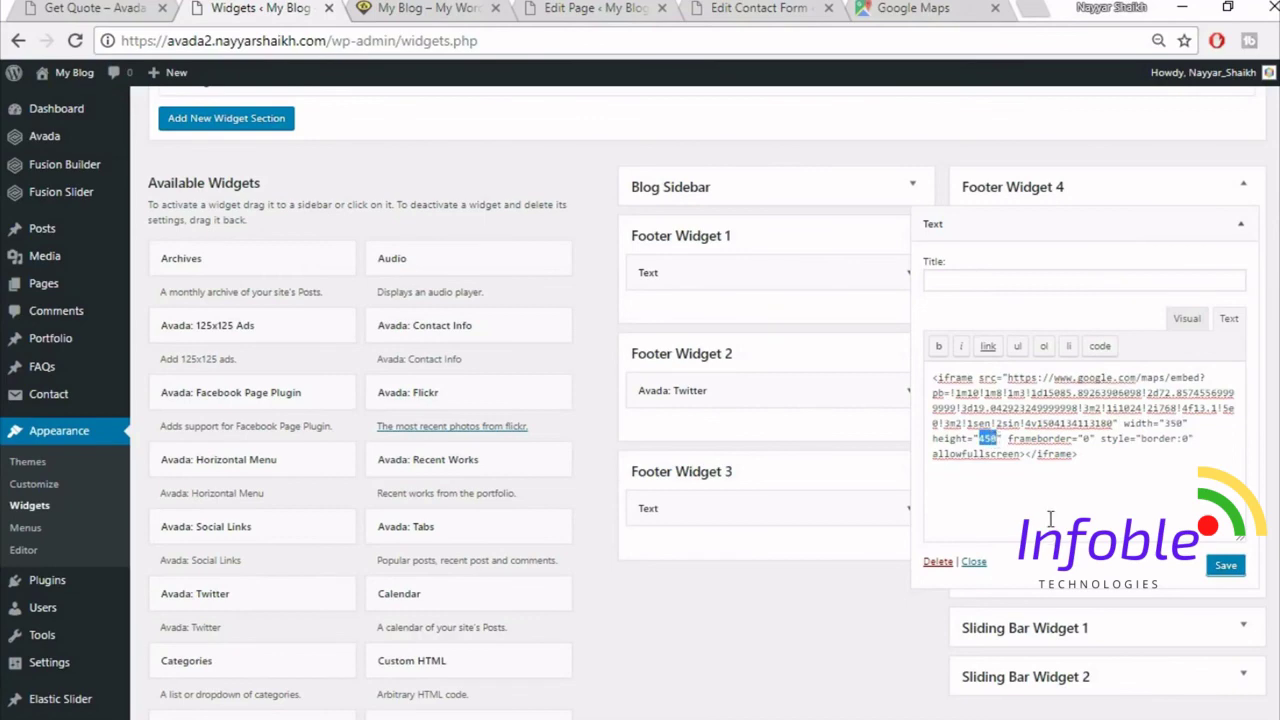
# - Change the map height to 275, save the widget, and reload the live site
pyautogui.write('275')
pyautogui.click(100, 8)
pyautogui.click(272, 7)
pyautogui.click(100, 8)
pyautogui.click(250, 8)
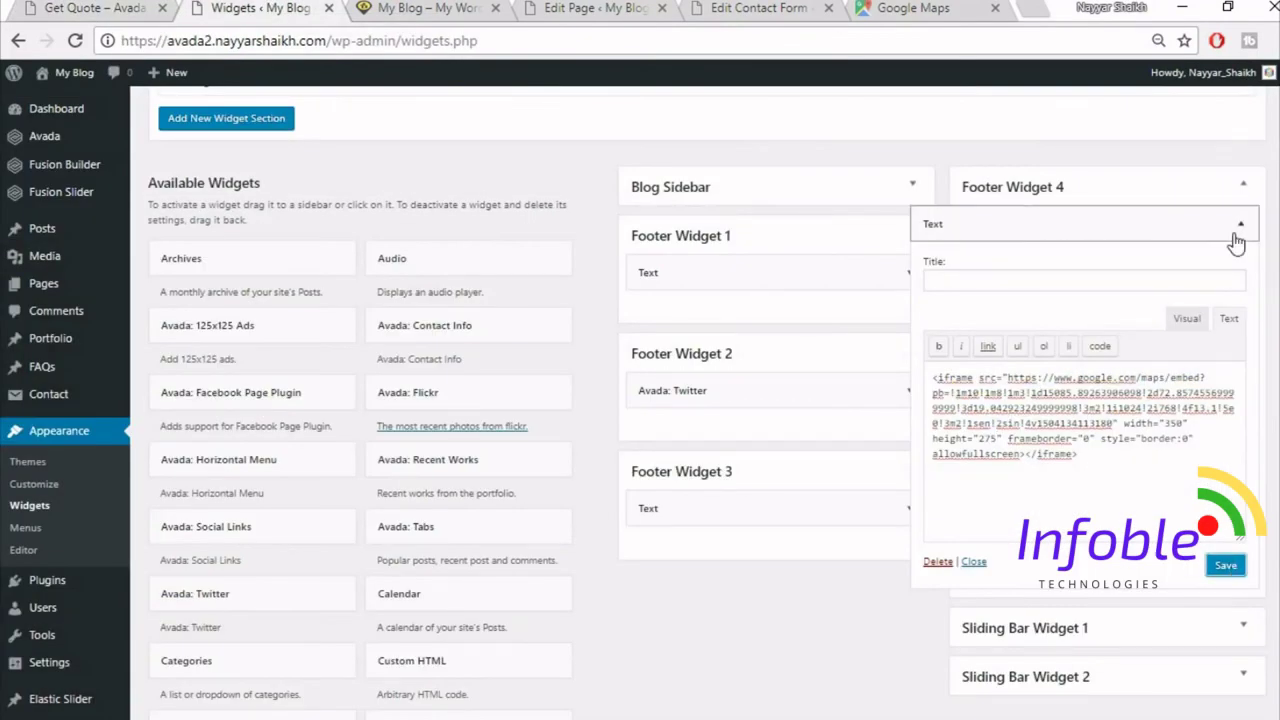
pyautogui.click(415, 8)
pyautogui.click(75, 41)
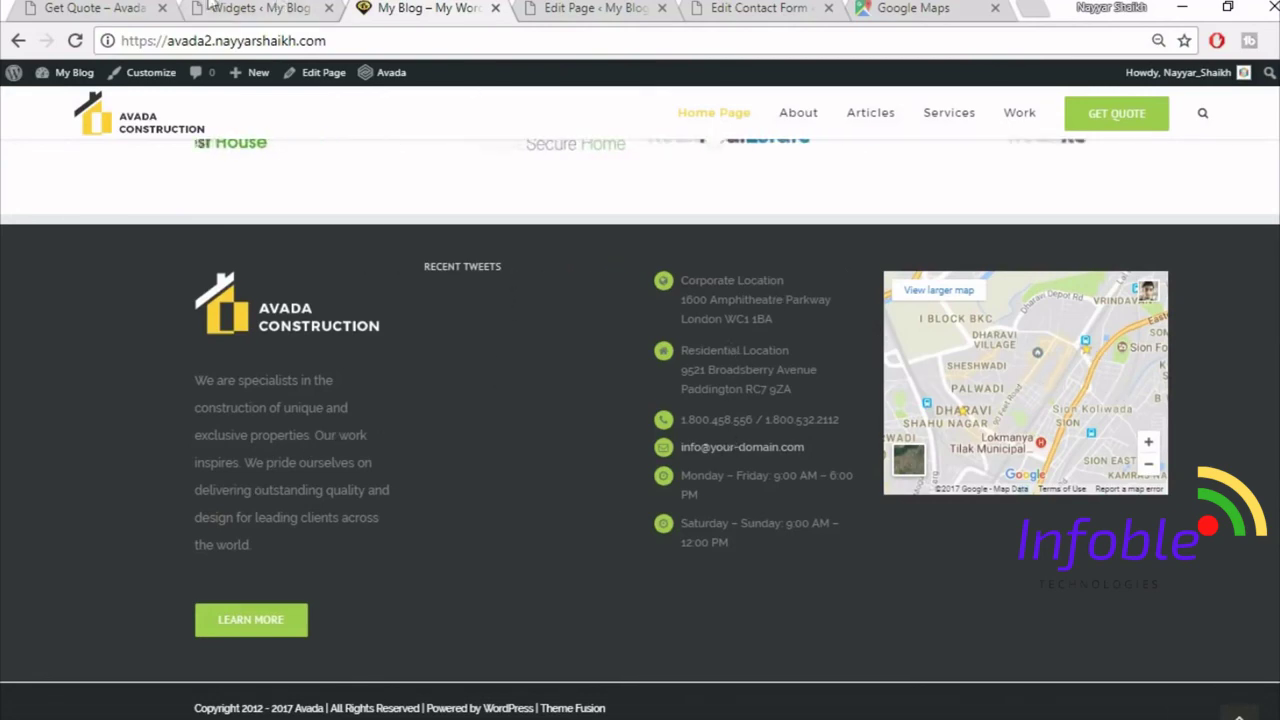
# - Compare the reference LATEST TWEETS heading with the Twitter widget's title in Footer Widget 2
pyautogui.click(63, 7)
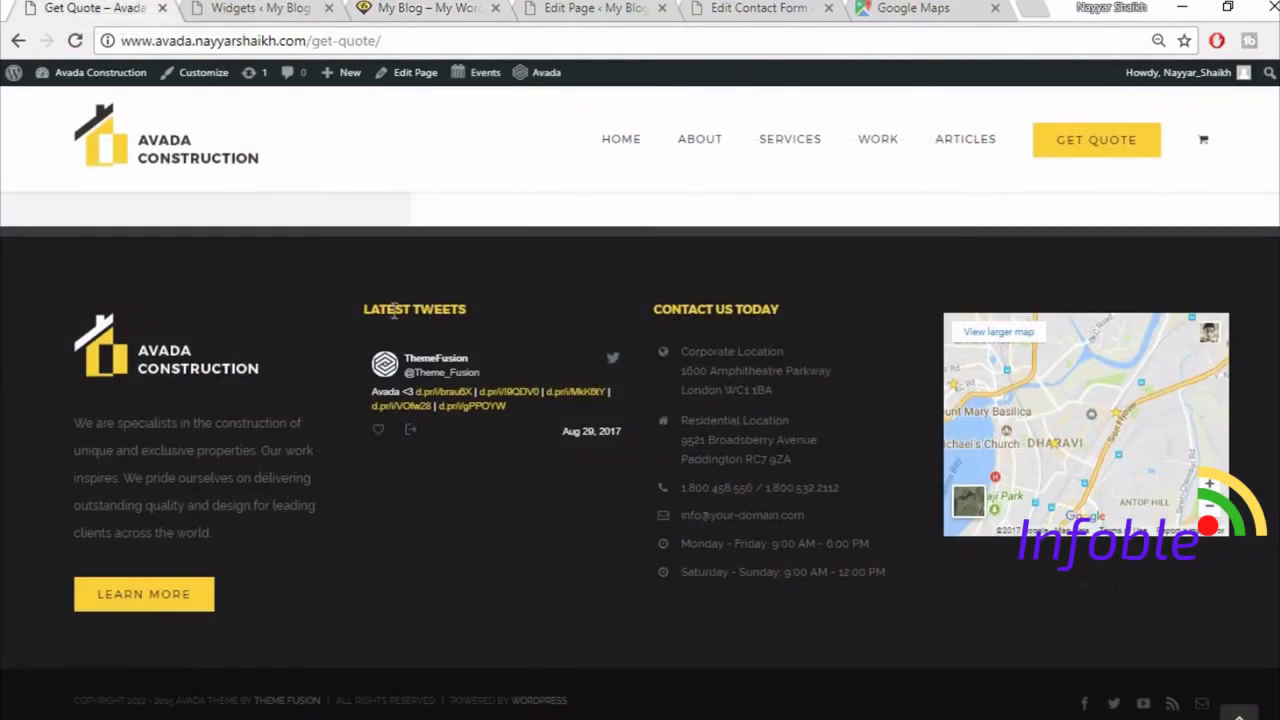
pyautogui.moveTo(469, 310); pyautogui.dragTo(346, 301)
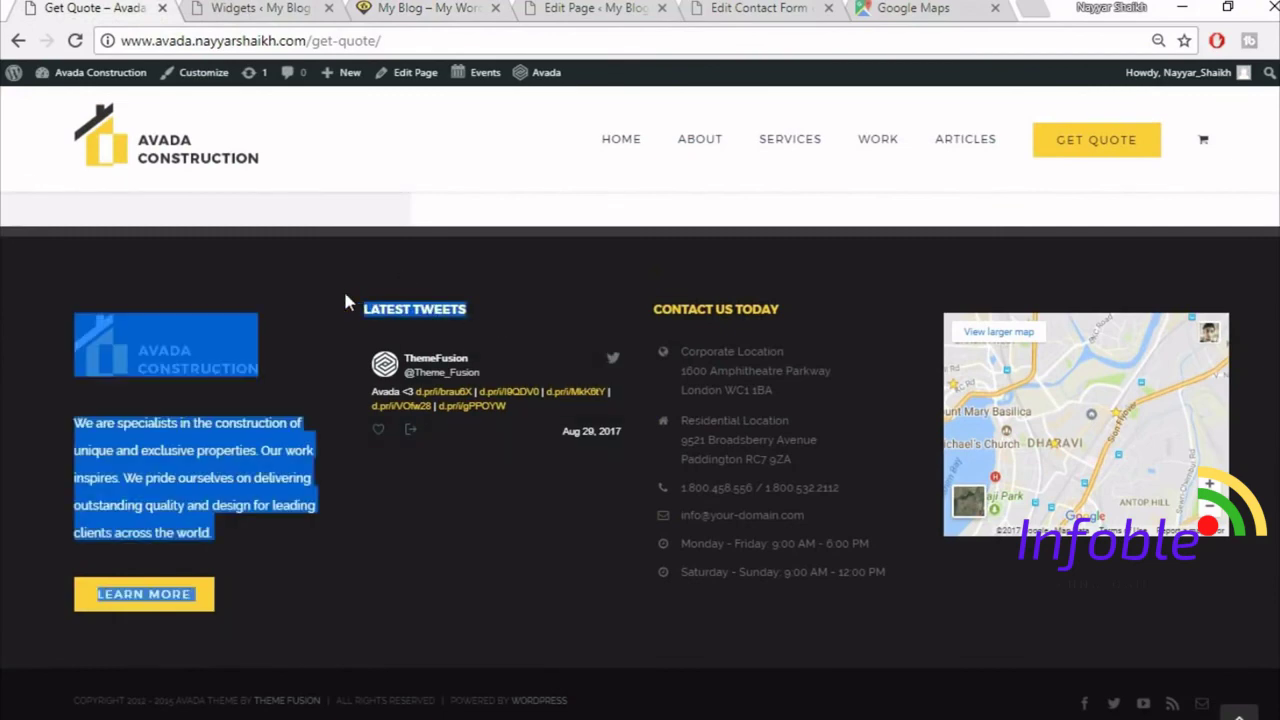
pyautogui.moveTo(480, 308); pyautogui.dragTo(365, 313)
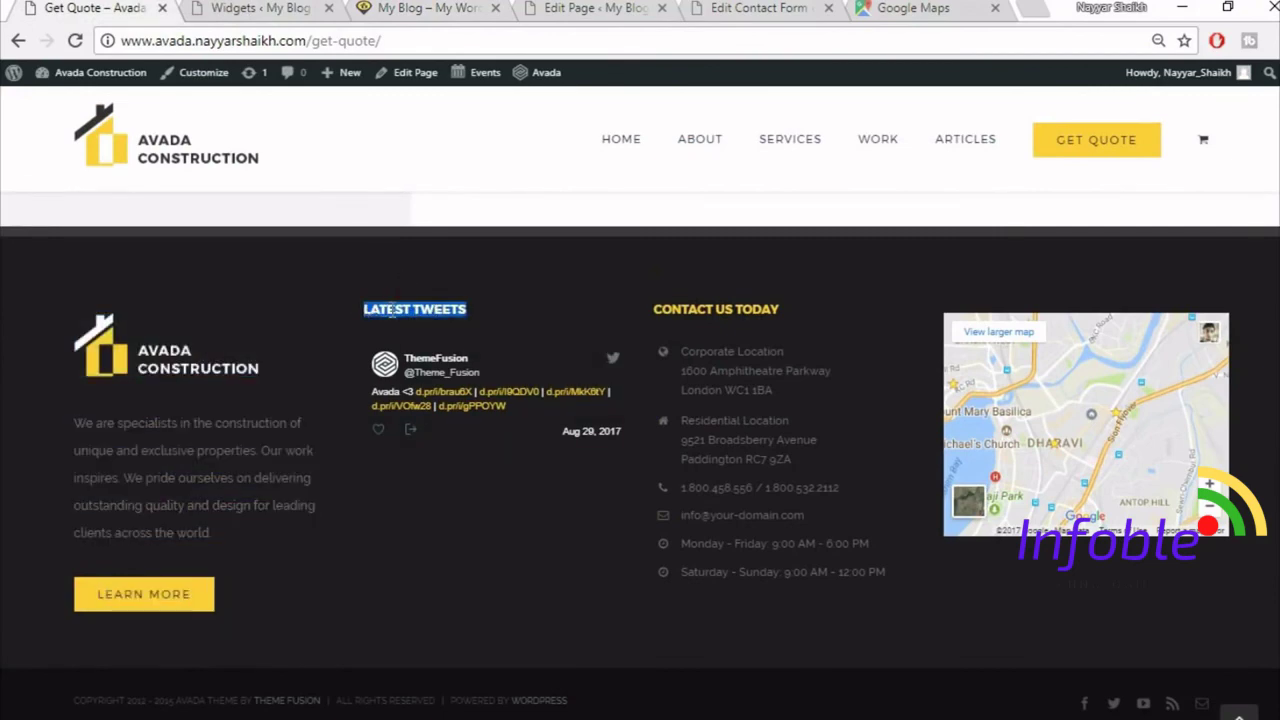
pyautogui.click(260, 8)
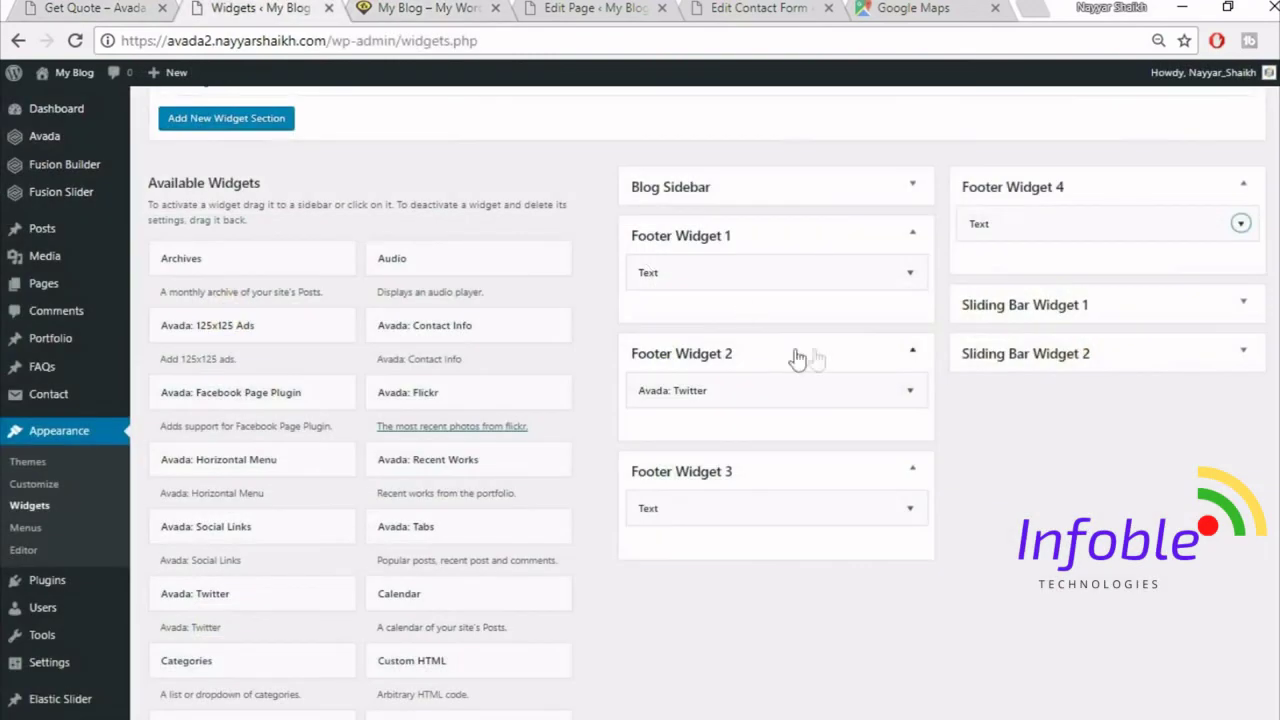
pyautogui.click(912, 391)
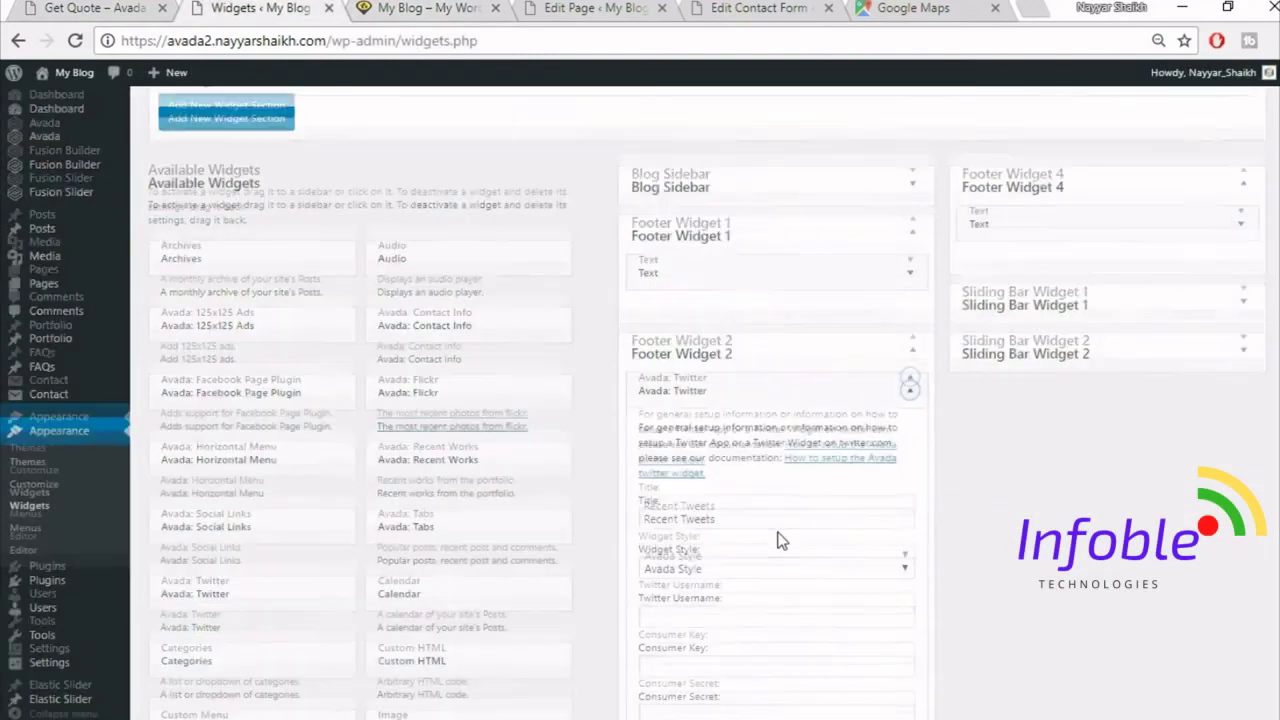
pyautogui.scroll(-1, 777, 537)
pyautogui.click(728, 418)
pyautogui.click(910, 289)
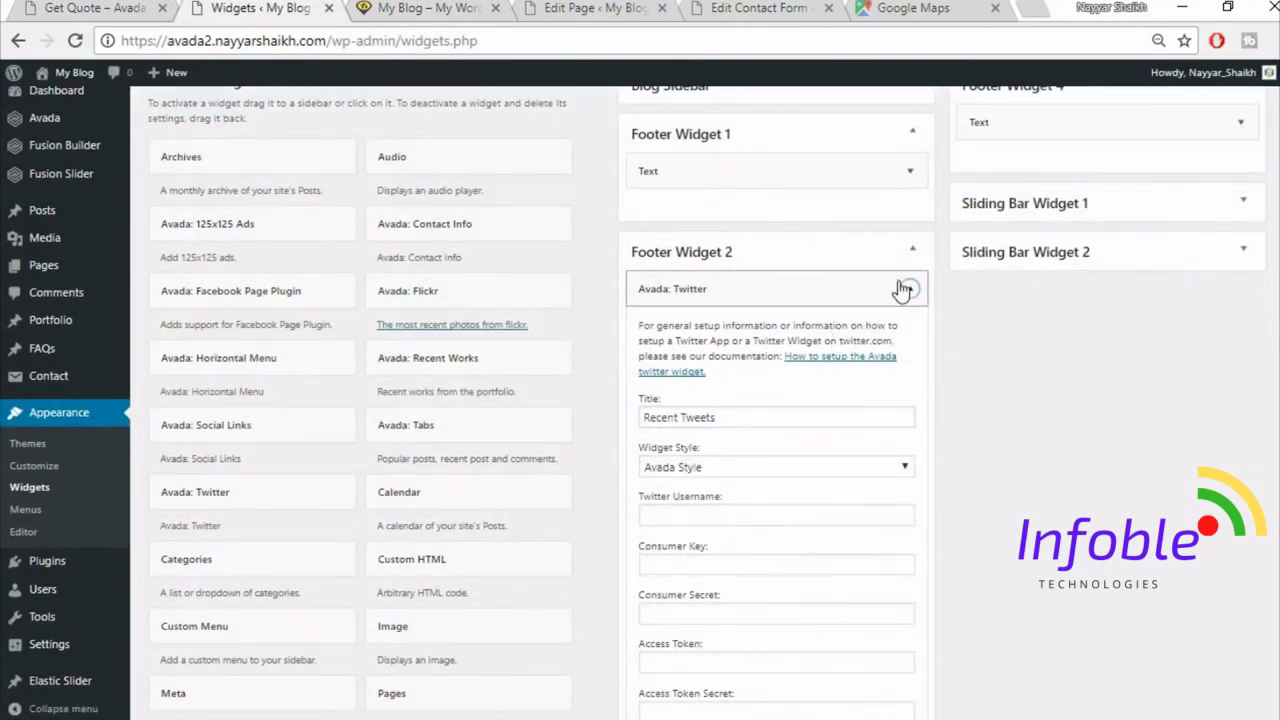
# - Copy CONTACT US TODAY from the reference site into the Footer Widget 3 Text widget title
pyautogui.click(910, 407)
pyautogui.click(708, 464)
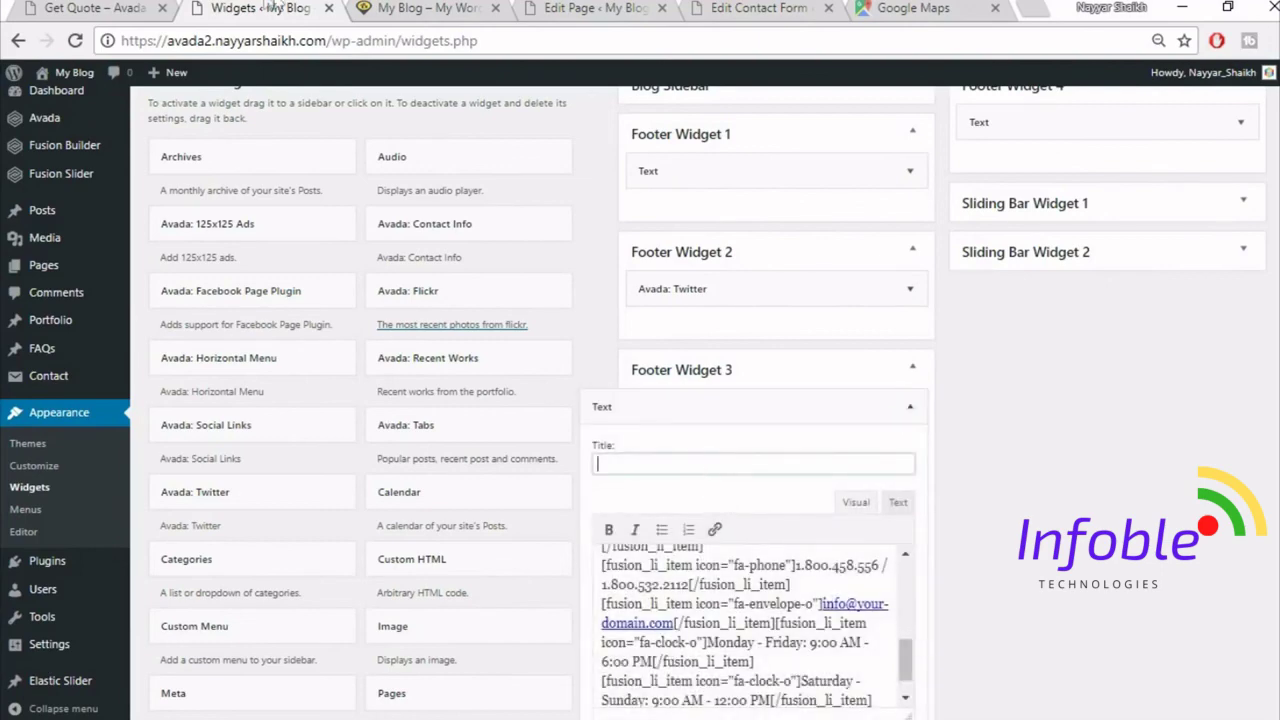
pyautogui.click(128, 7)
pyautogui.moveTo(780, 310); pyautogui.dragTo(647, 300)
pyautogui.hotkey('ctrl', 'c')
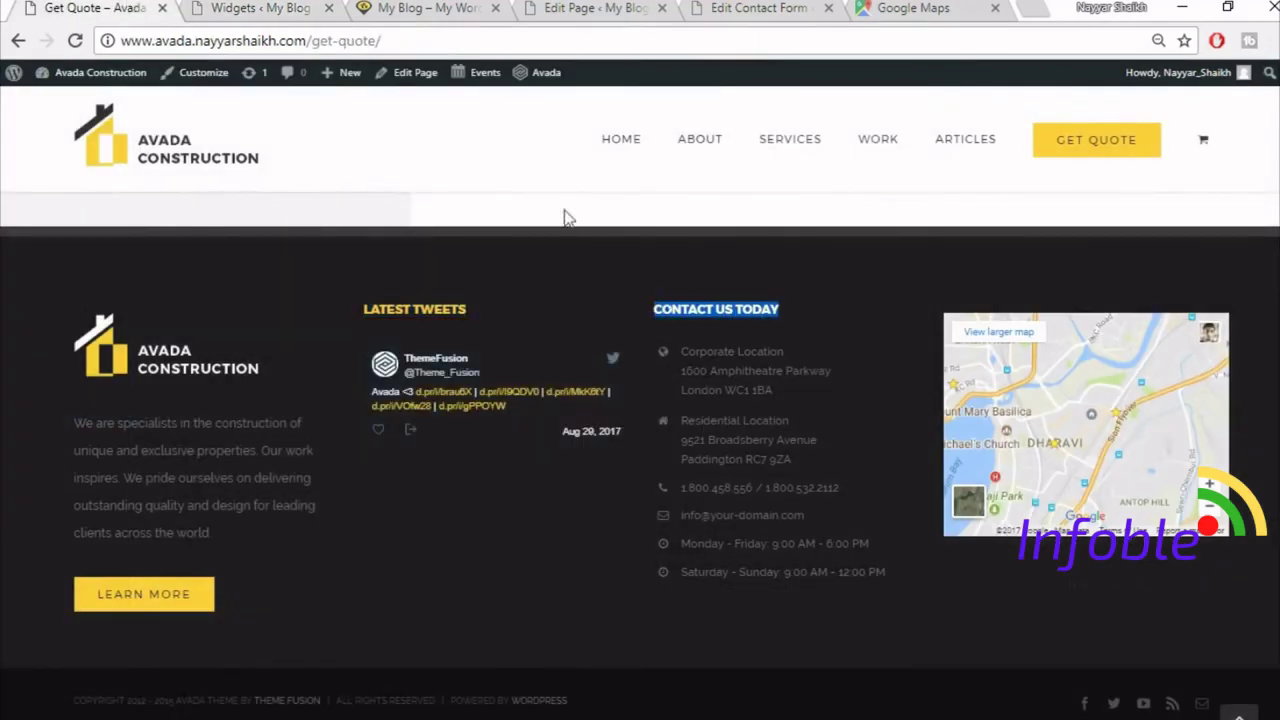
pyautogui.click(418, 7)
pyautogui.click(258, 7)
pyautogui.hotkey('ctrl', 'v')
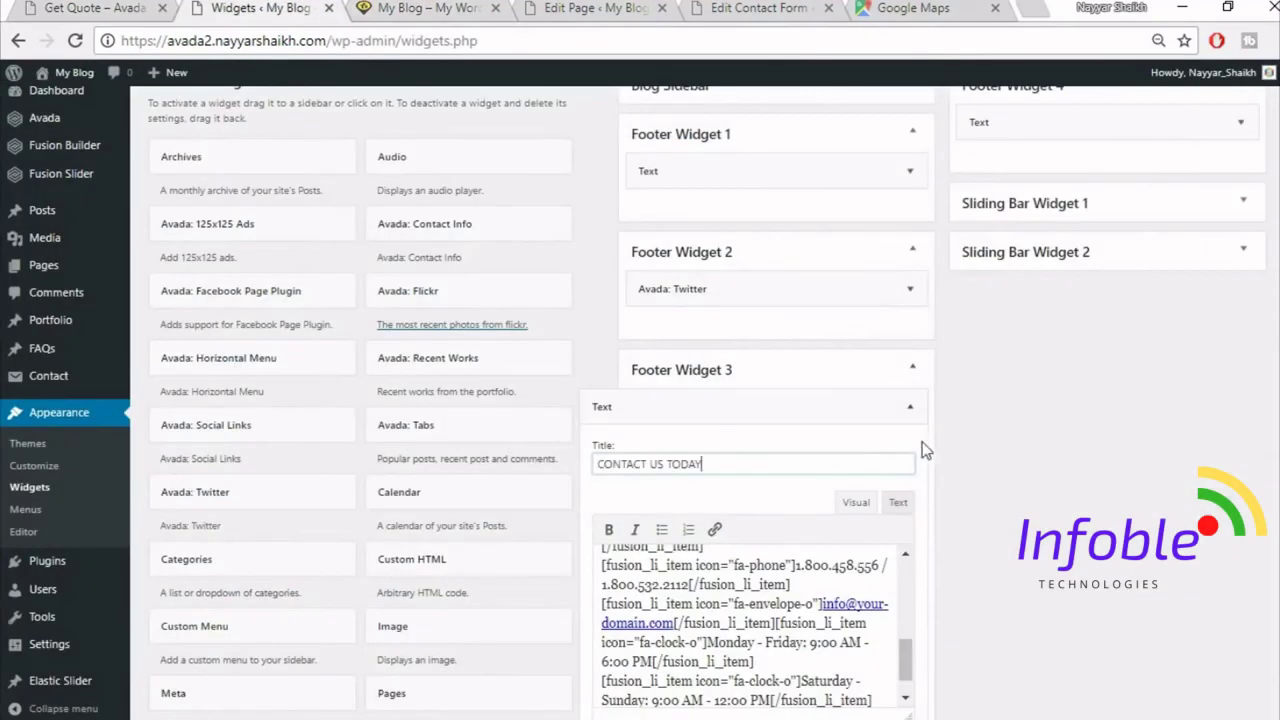
pyautogui.click(905, 404)
# - Compare the reference Get Quote footer with the site's own homepage footer
pyautogui.click(68, 7)
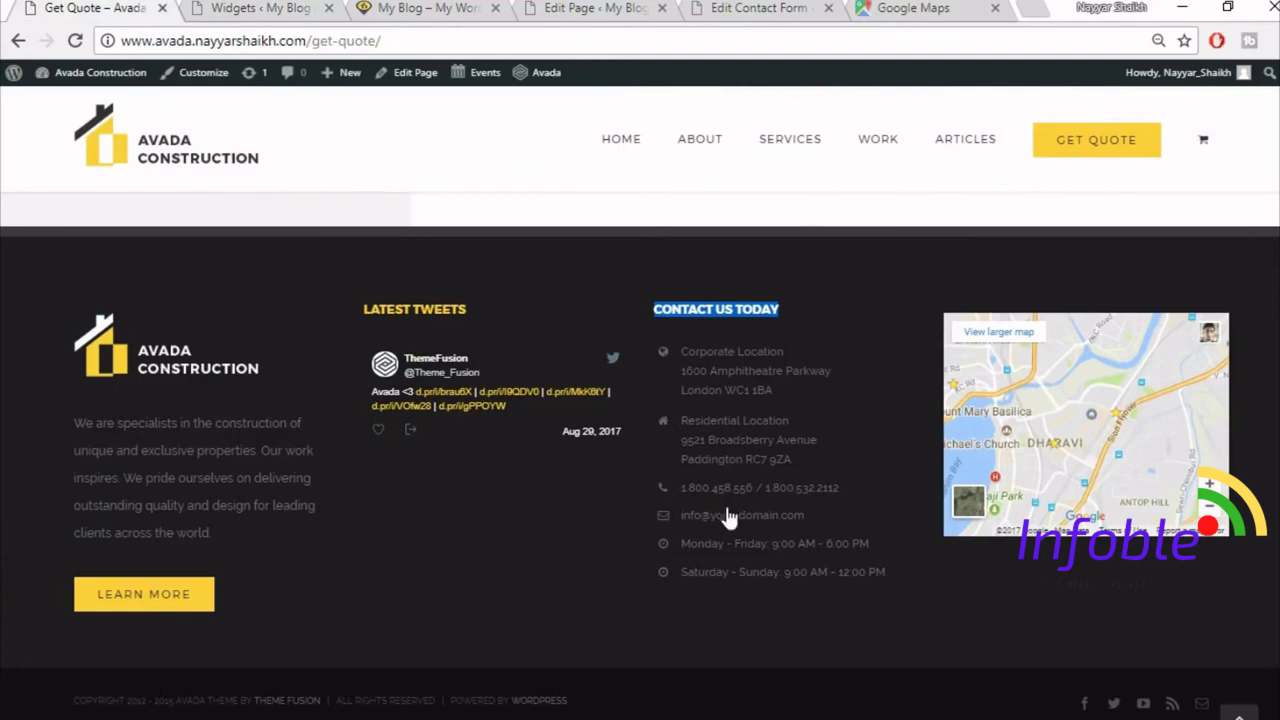
pyautogui.click(533, 602)
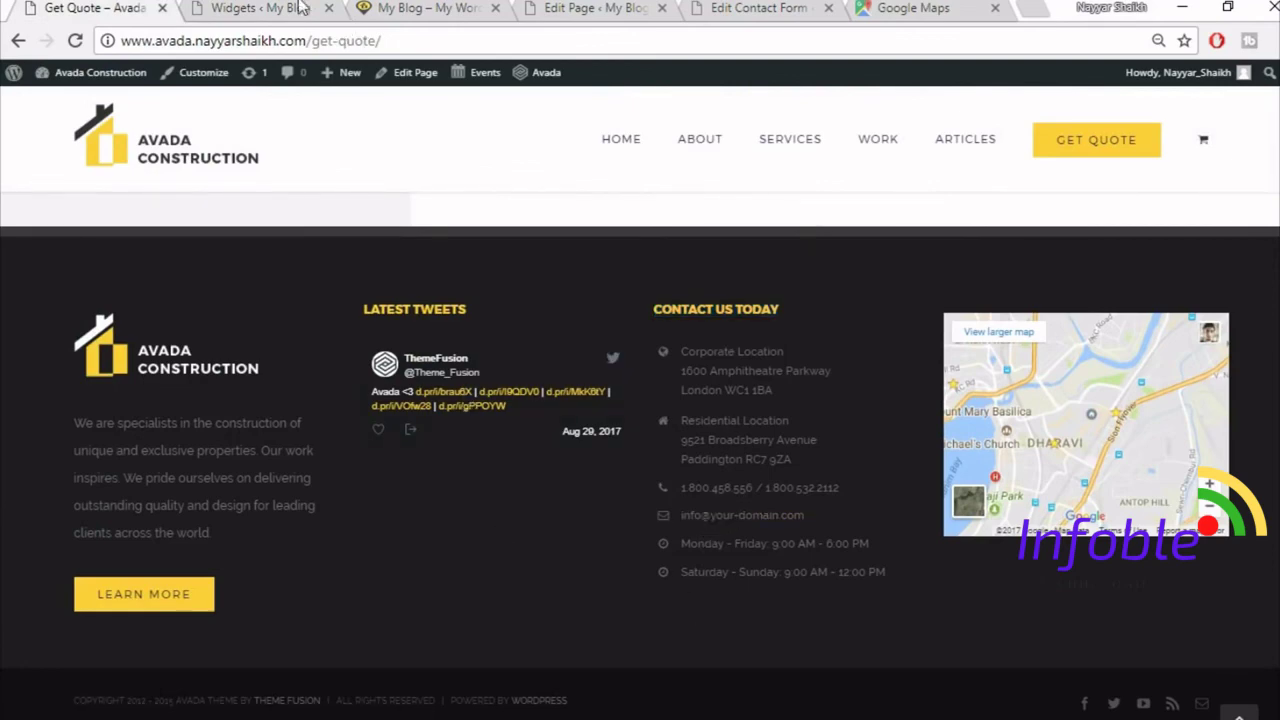
pyautogui.click(300, 7)
pyautogui.click(435, 8)
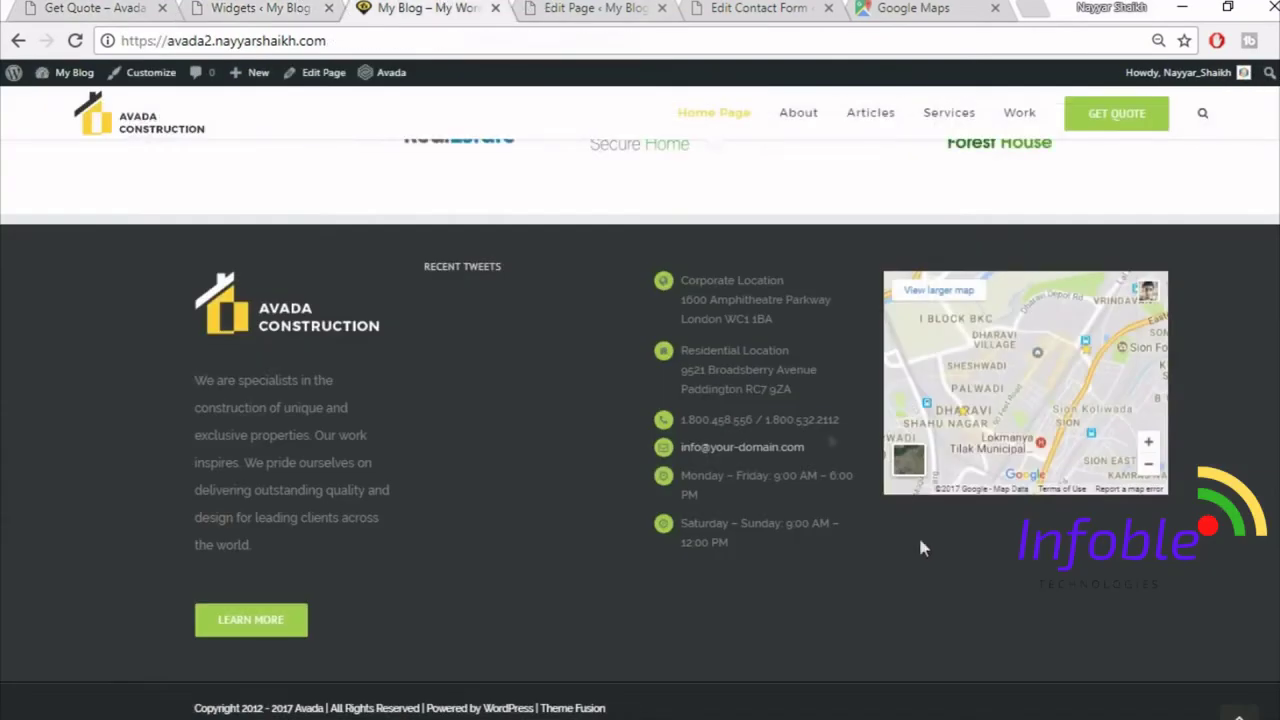
pyautogui.moveTo(447, 265); pyautogui.dragTo(503, 266)
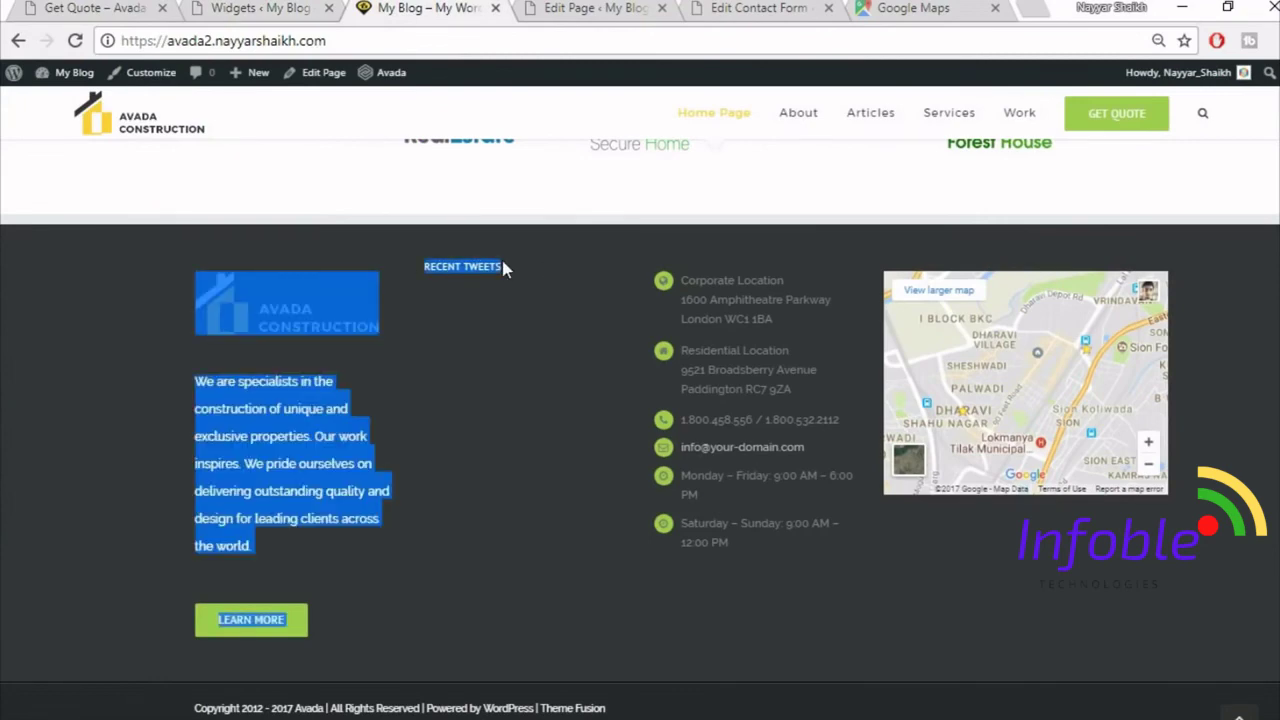
pyautogui.click(503, 266)
pyautogui.click(113, 7)
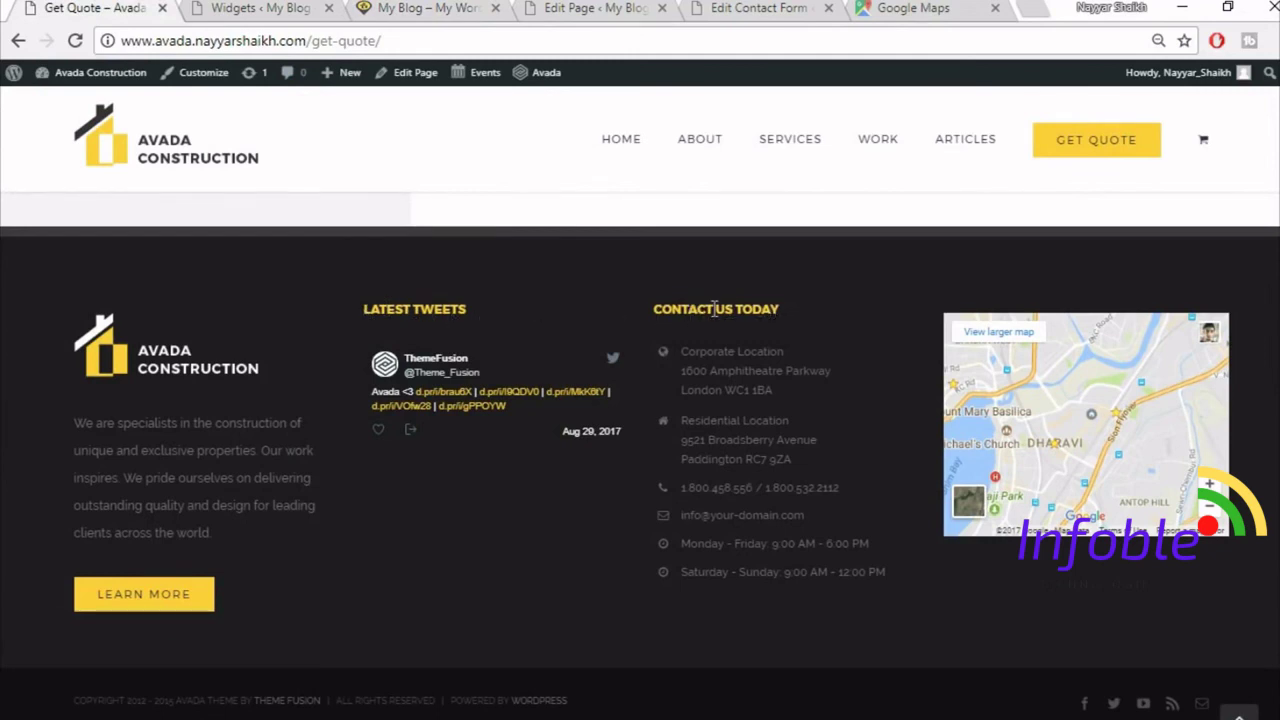
pyautogui.click(260, 8)
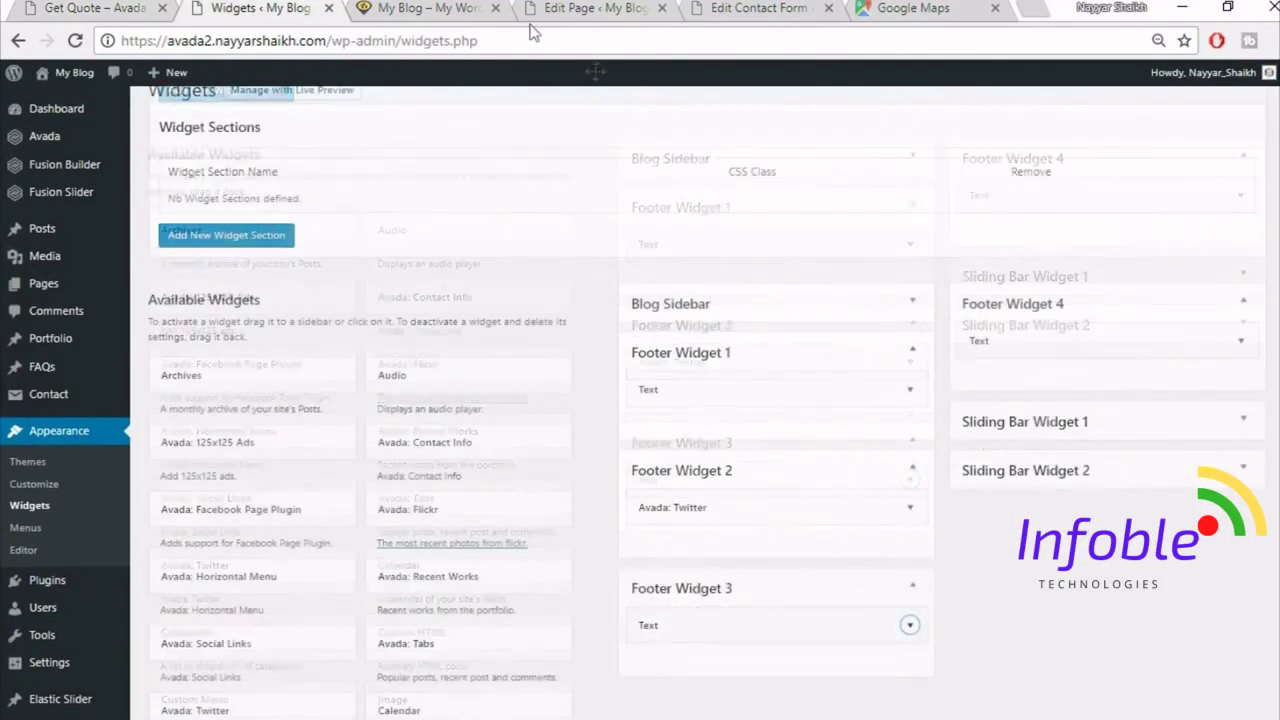
pyautogui.click(420, 8)
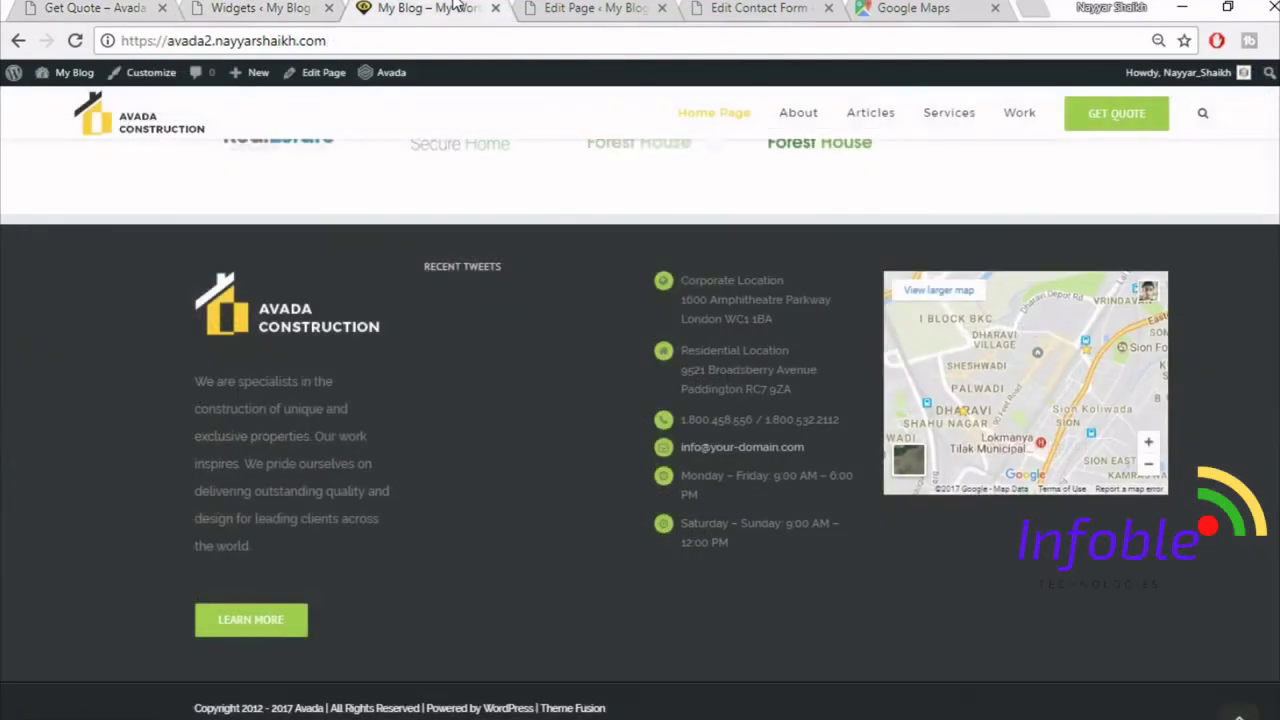
pyautogui.click(247, 6)
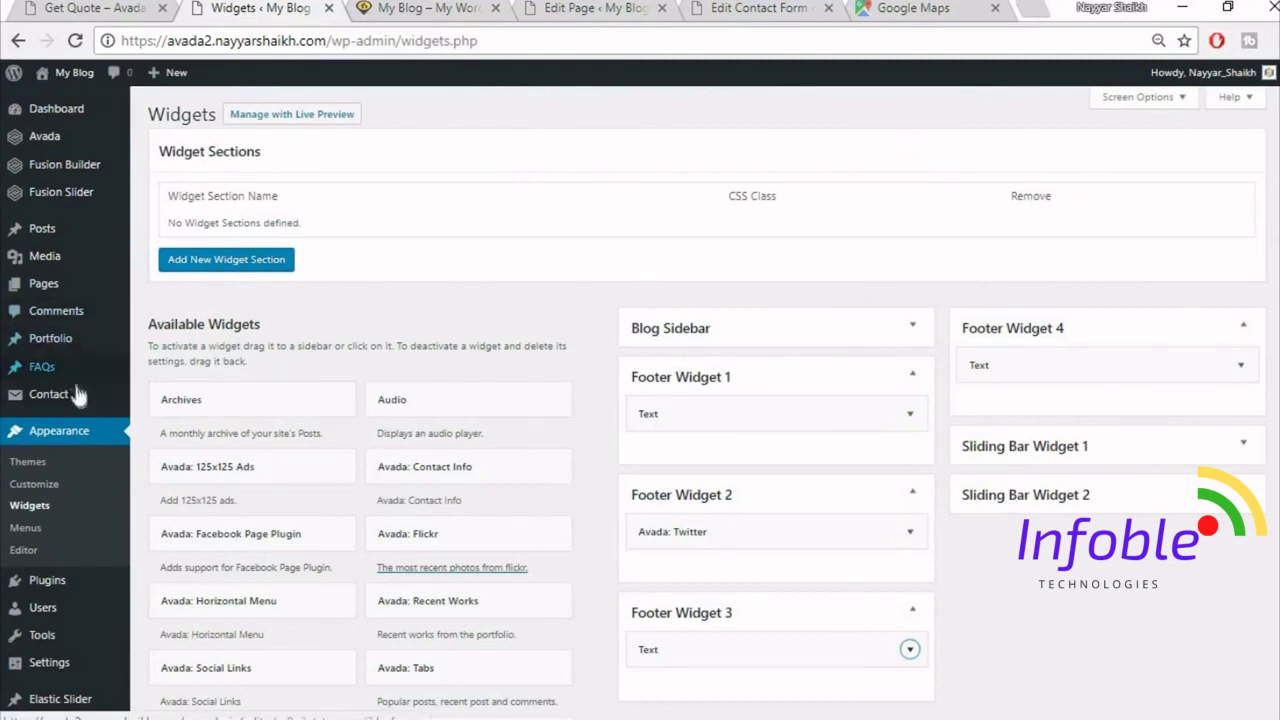
# - Turn on 100% Footer Width in Avada Theme Options' Footer Styling
pyautogui.moveTo(62, 145)
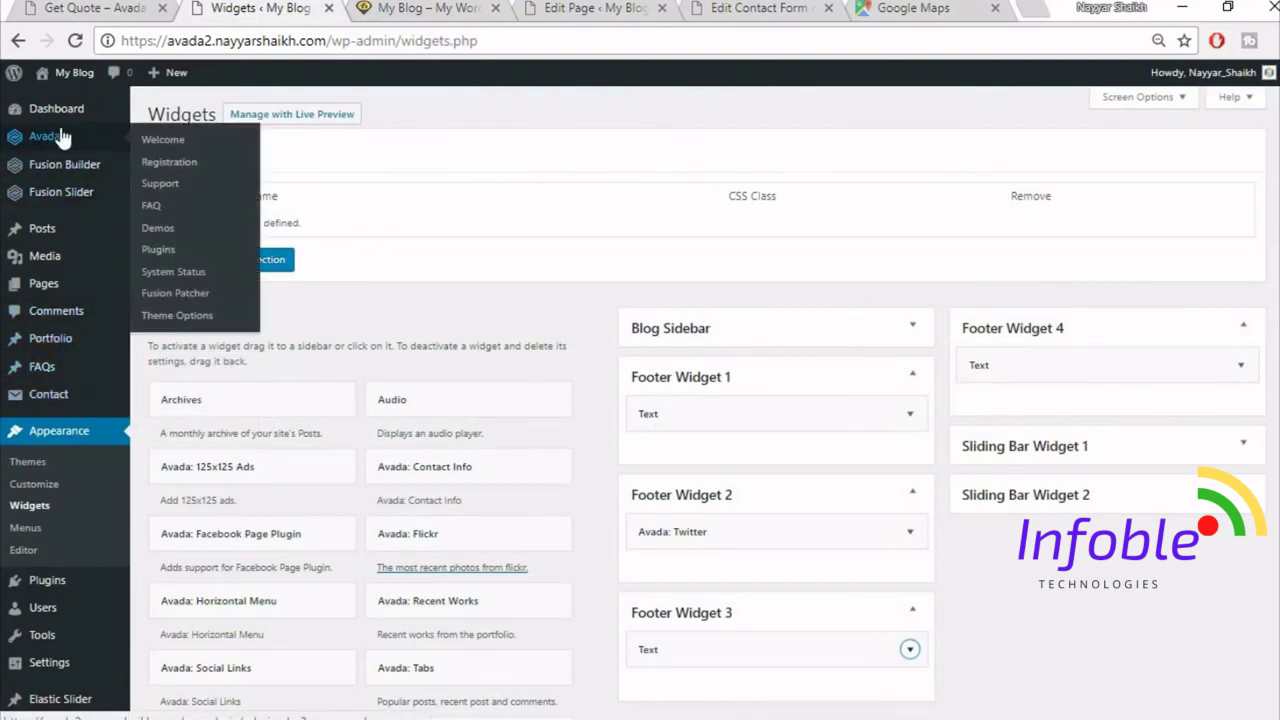
pyautogui.click(188, 318)
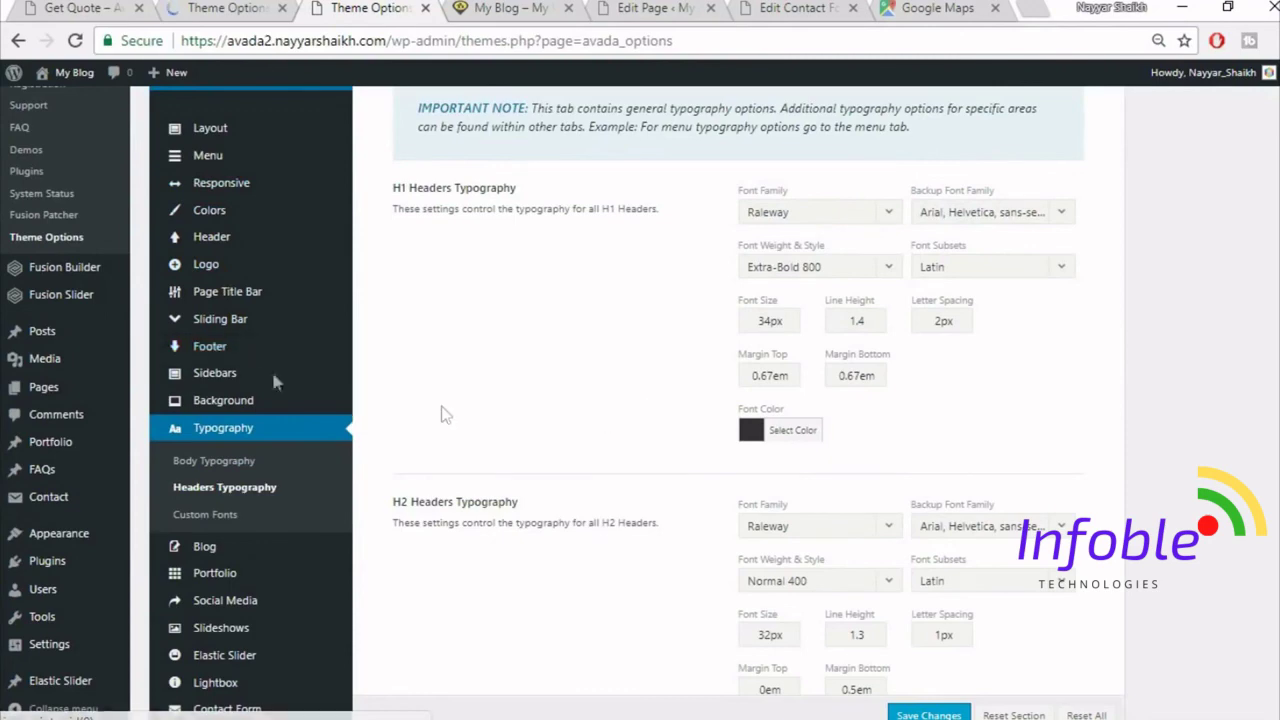
pyautogui.moveTo(249, 351)
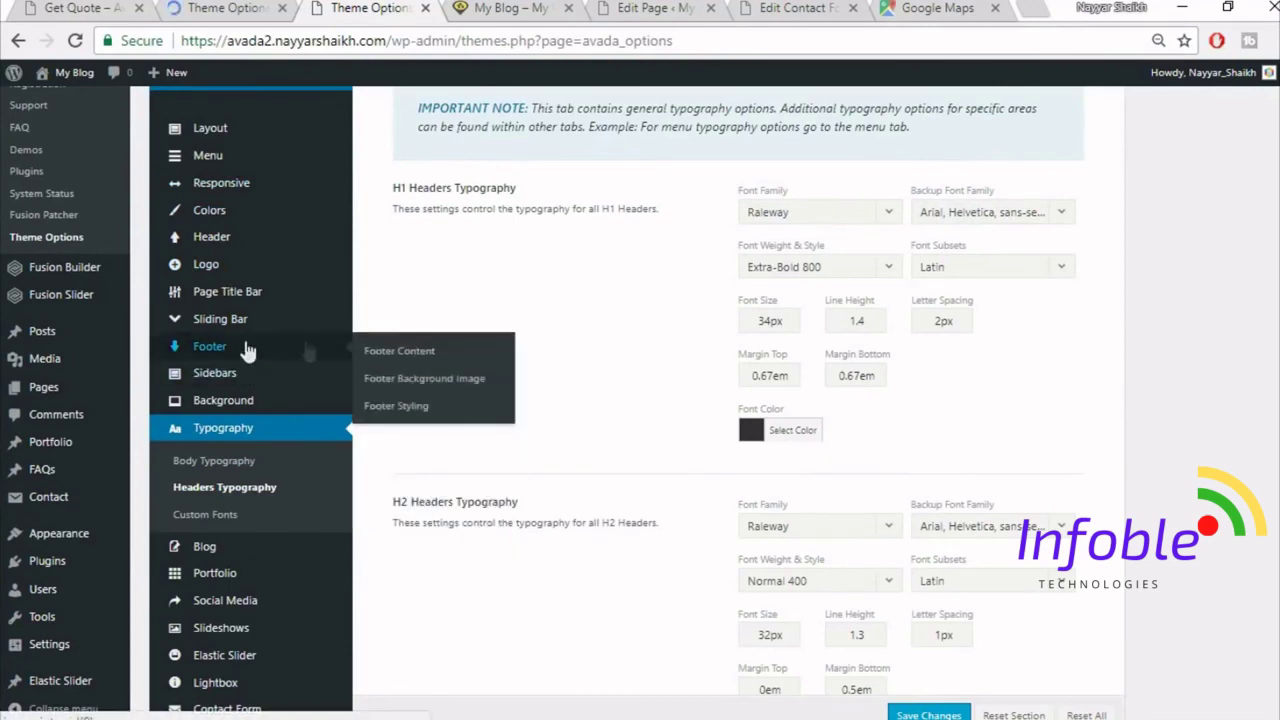
pyautogui.click(418, 412)
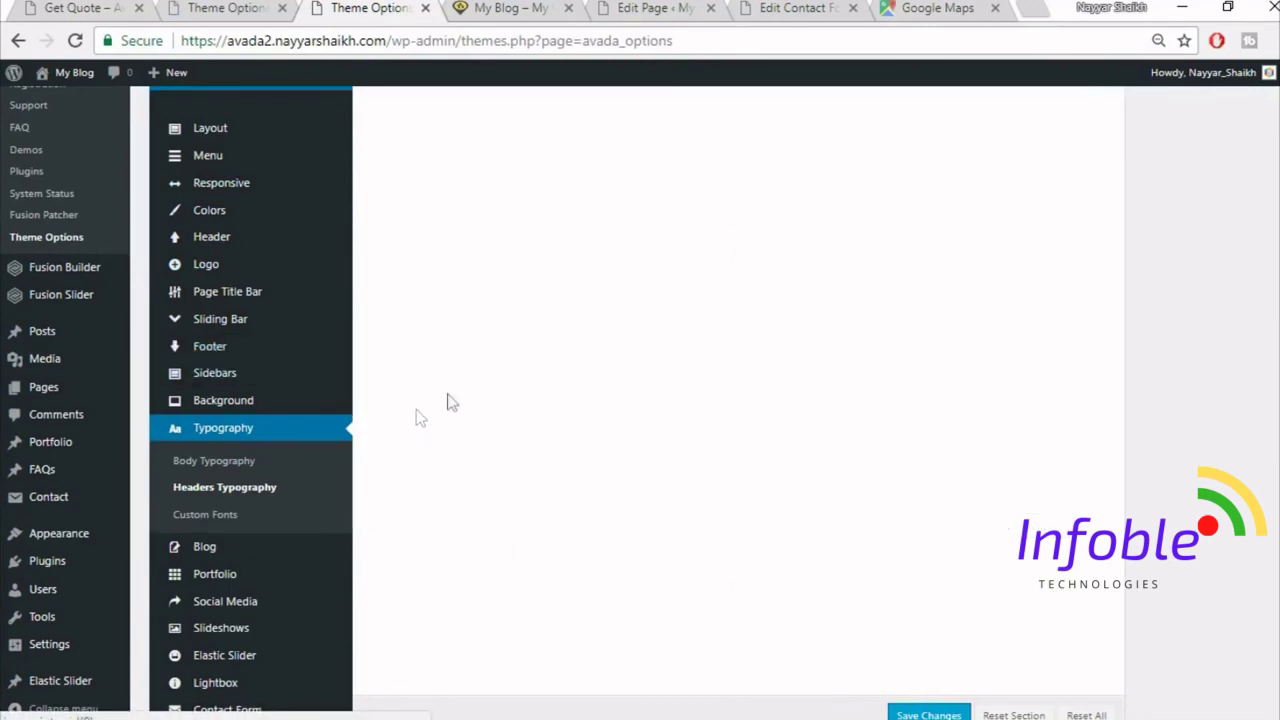
pyautogui.click(754, 214)
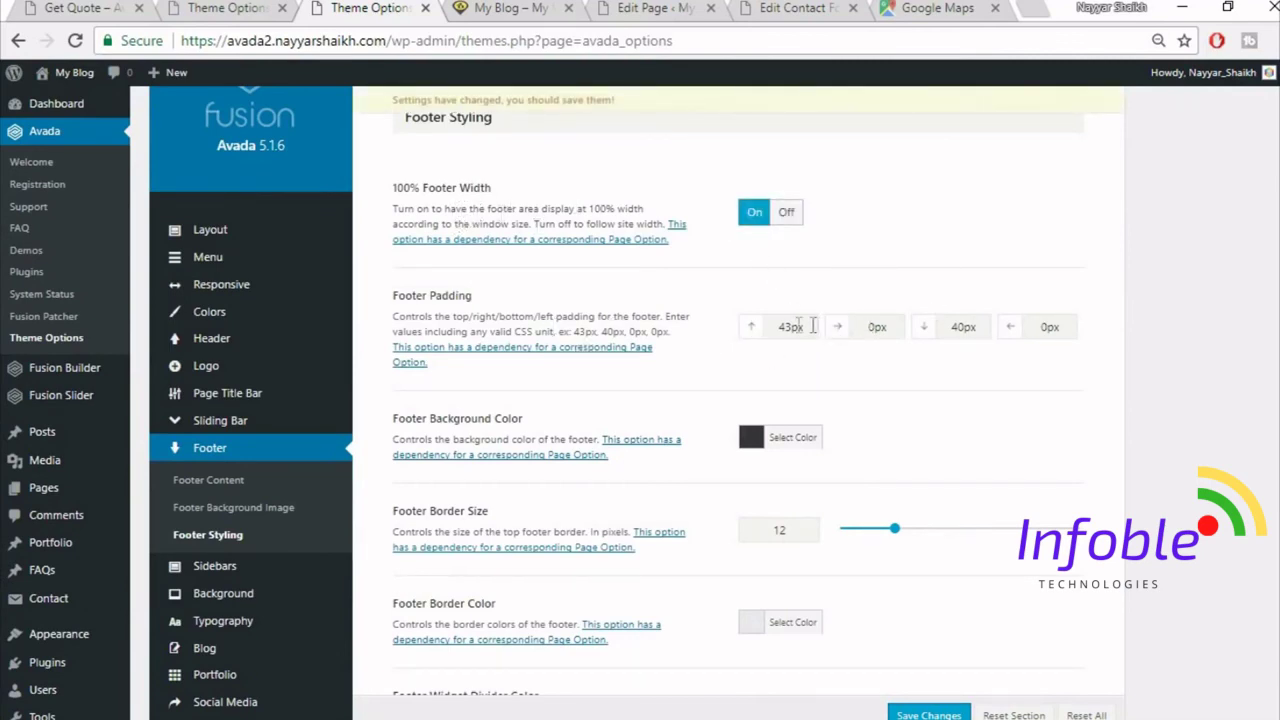
# - Set footer padding to 80 top, 70 bottom and 4% left and right
pyautogui.doubleClick(803, 327)
pyautogui.write('80')
pyautogui.write('4%')
pyautogui.press('Tab')
pyautogui.write('7')
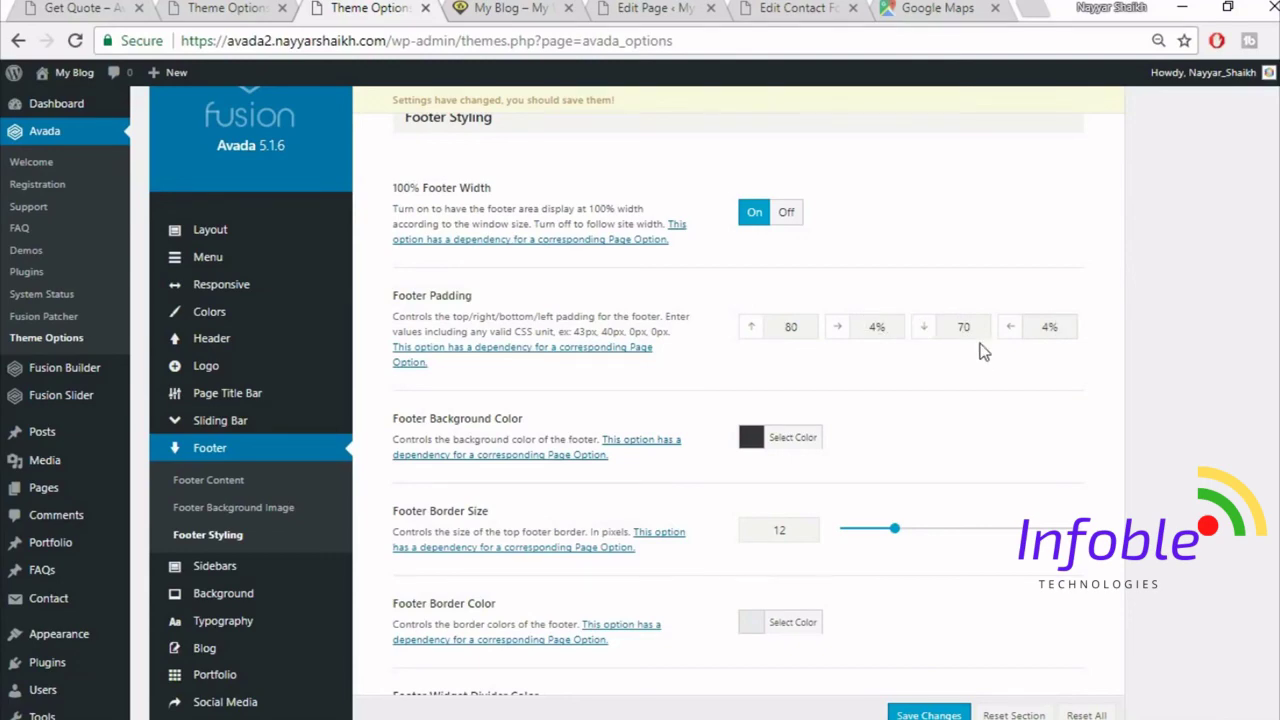
pyautogui.scroll(-5, 974, 446)
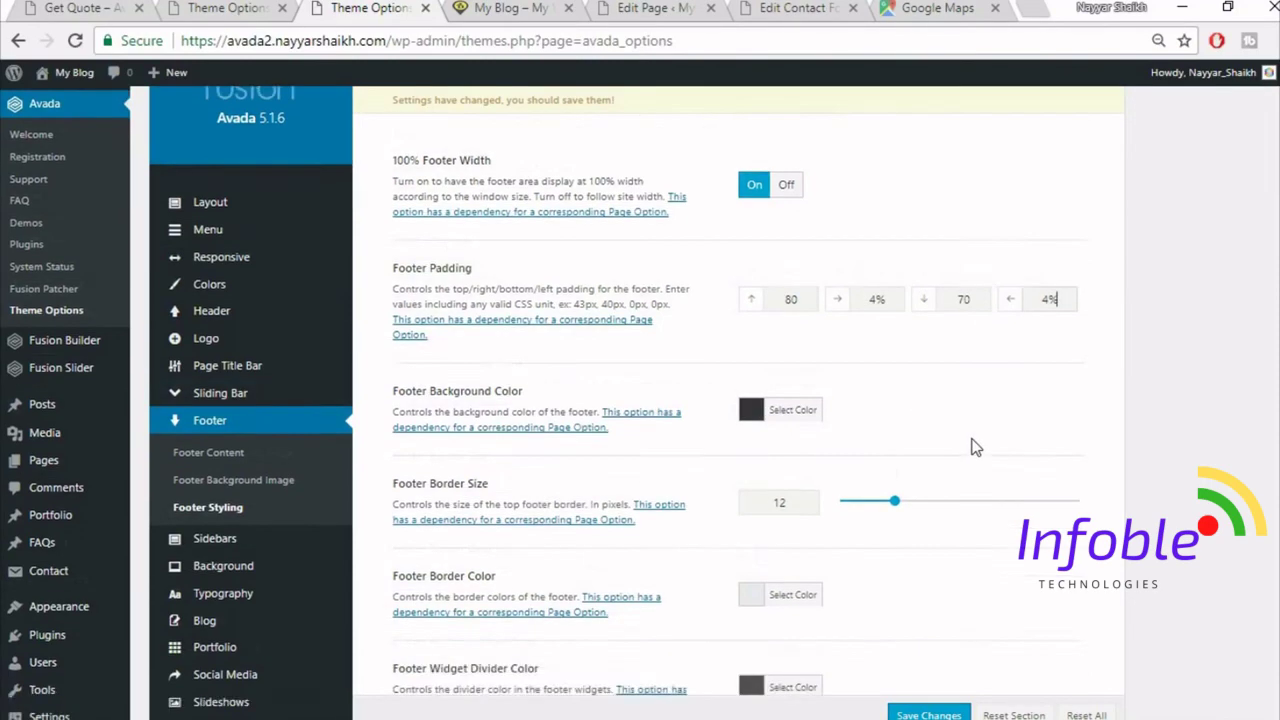
pyautogui.scroll(-5, 1168, 445)
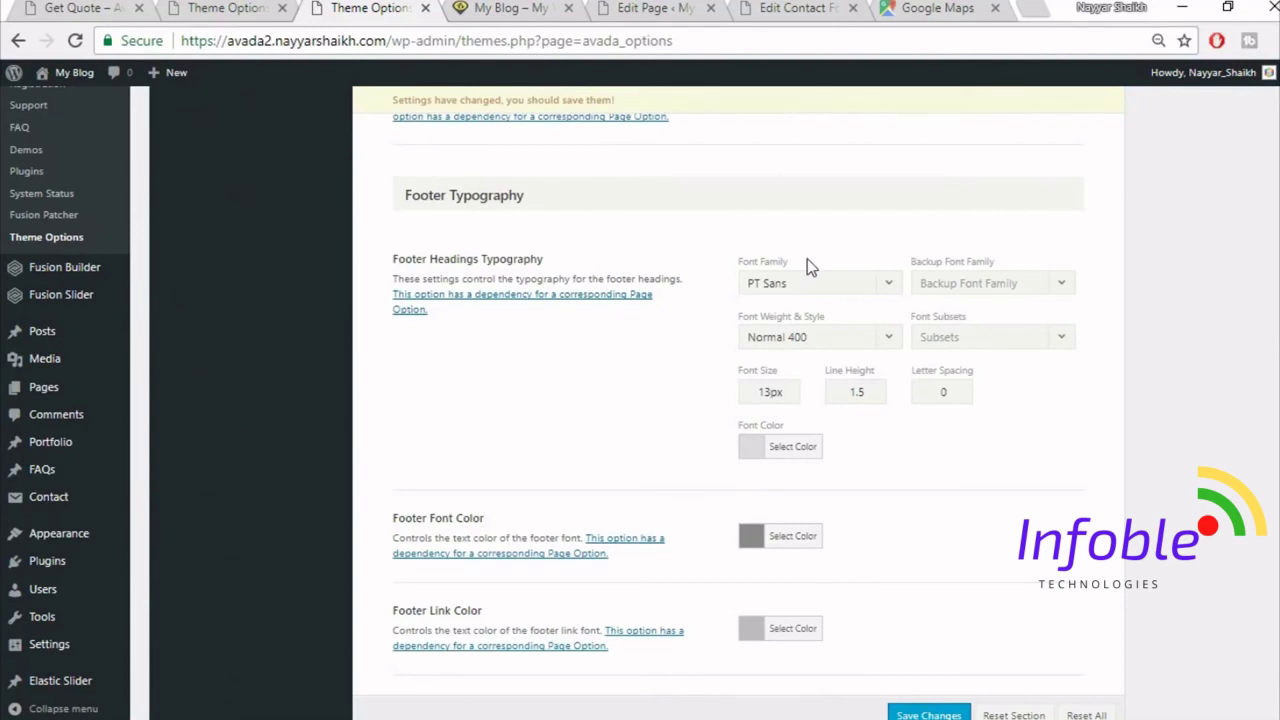
pyautogui.scroll(-1, 808, 259)
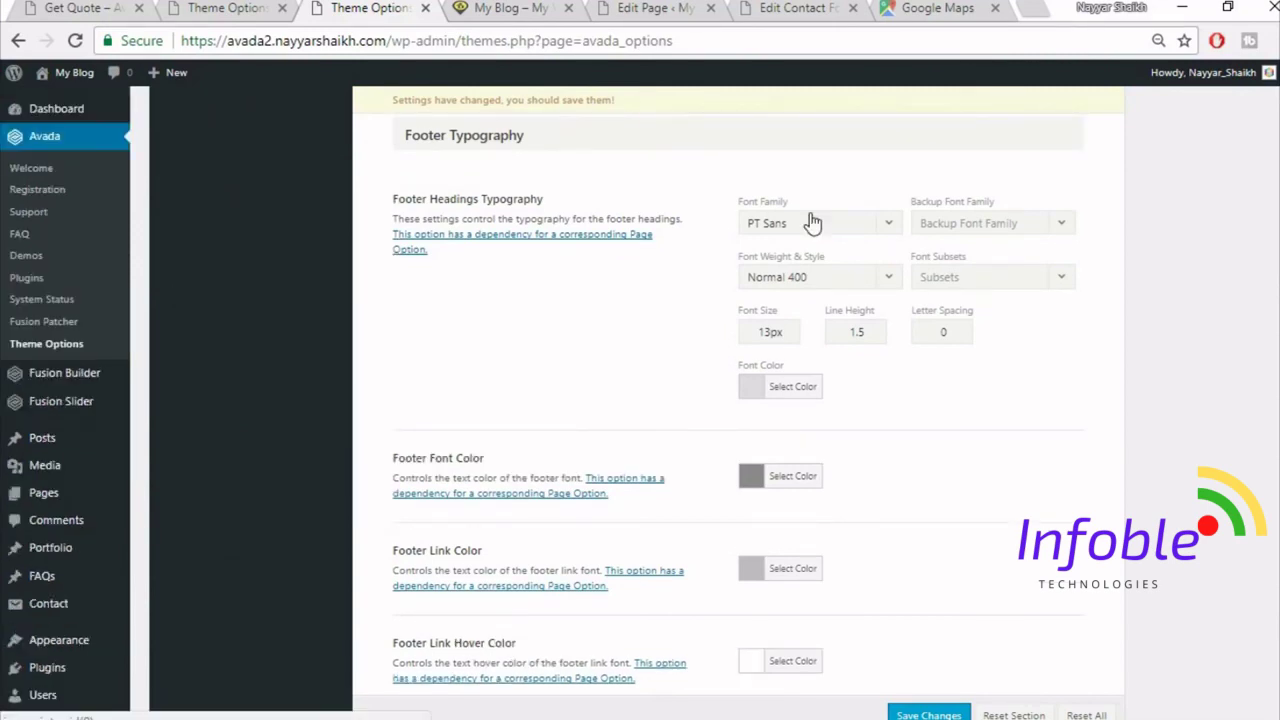
pyautogui.click(827, 215)
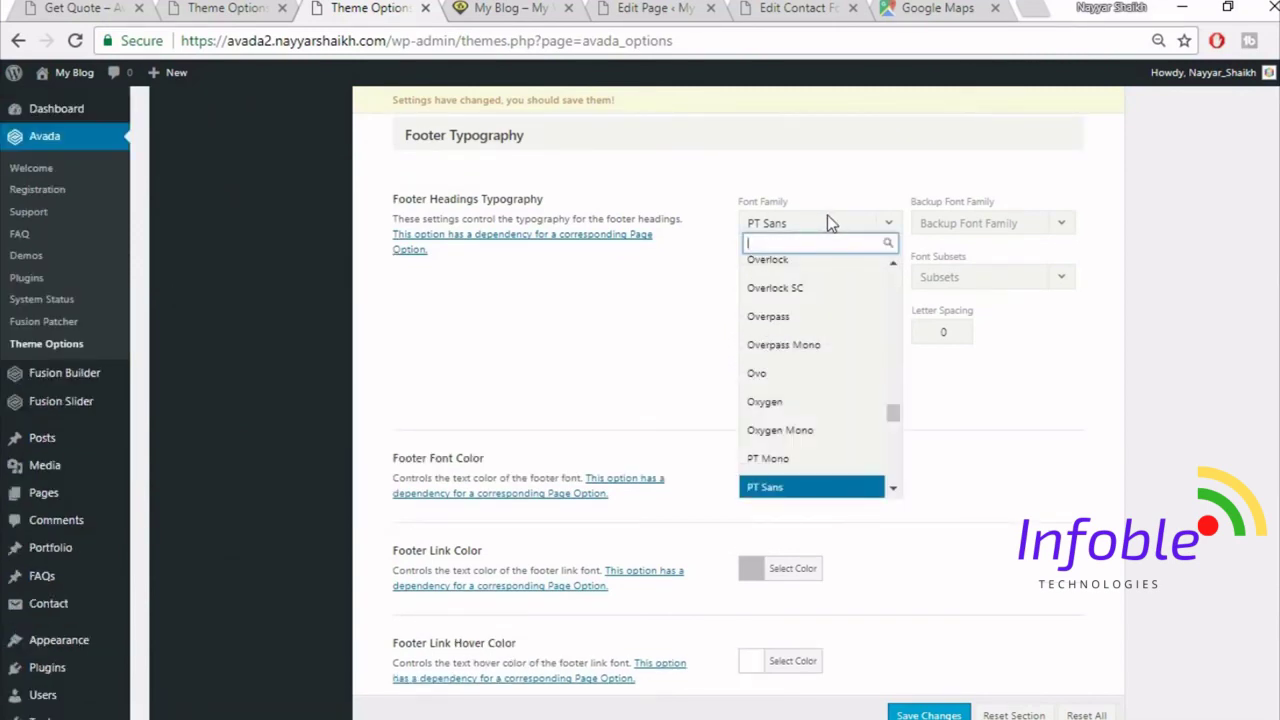
# - Set the footer headings to Montserrat Bold 700 with Arial, Helvetica, sans-serif backup
pyautogui.write('montse')
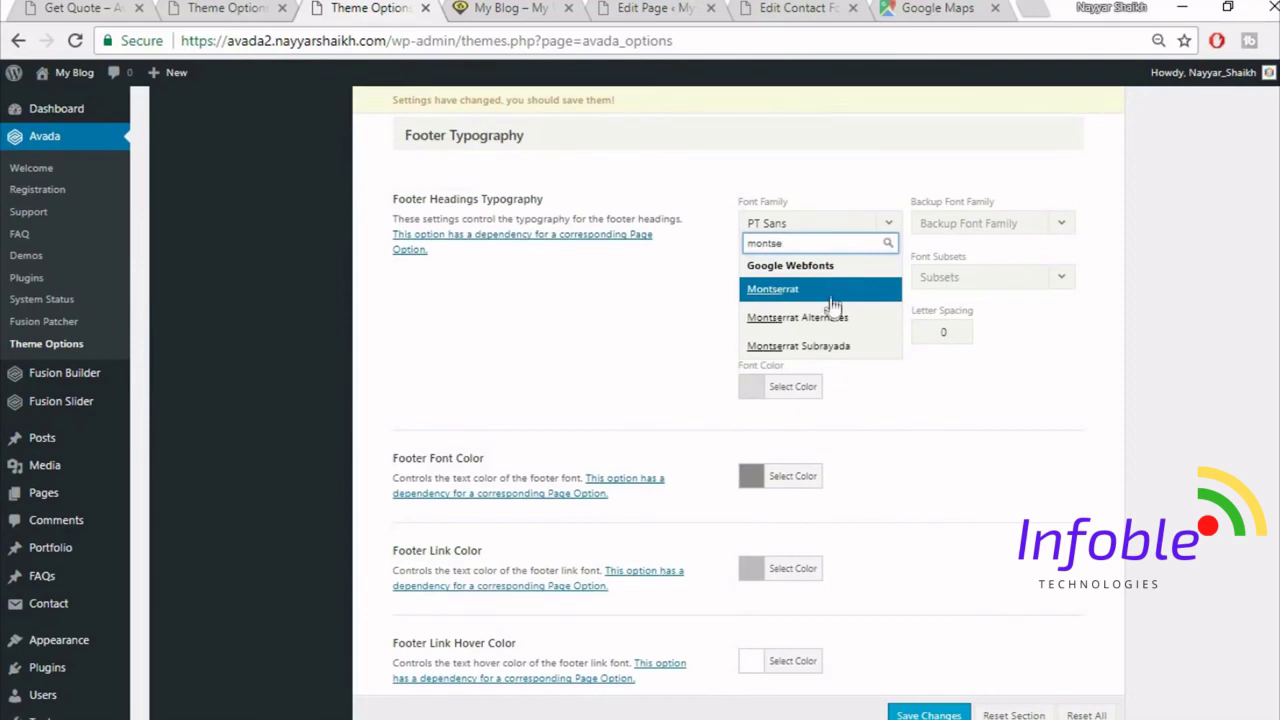
pyautogui.click(830, 290)
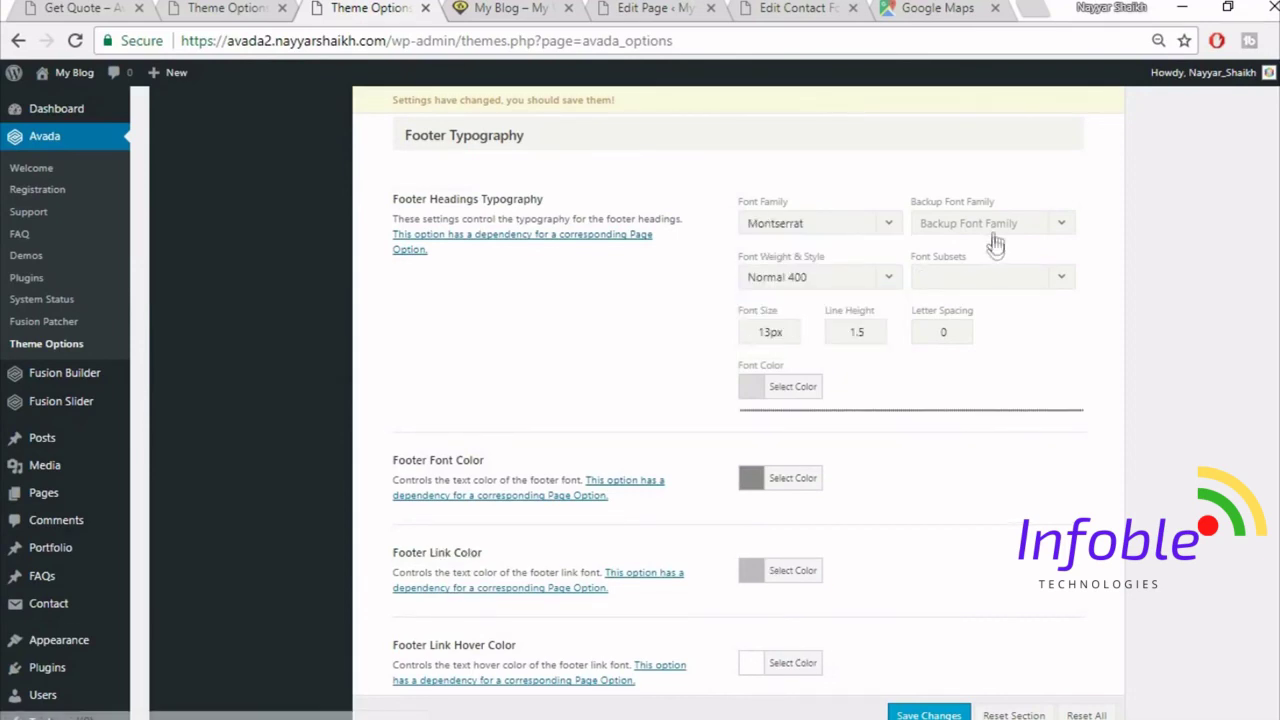
pyautogui.click(985, 224)
pyautogui.click(975, 245)
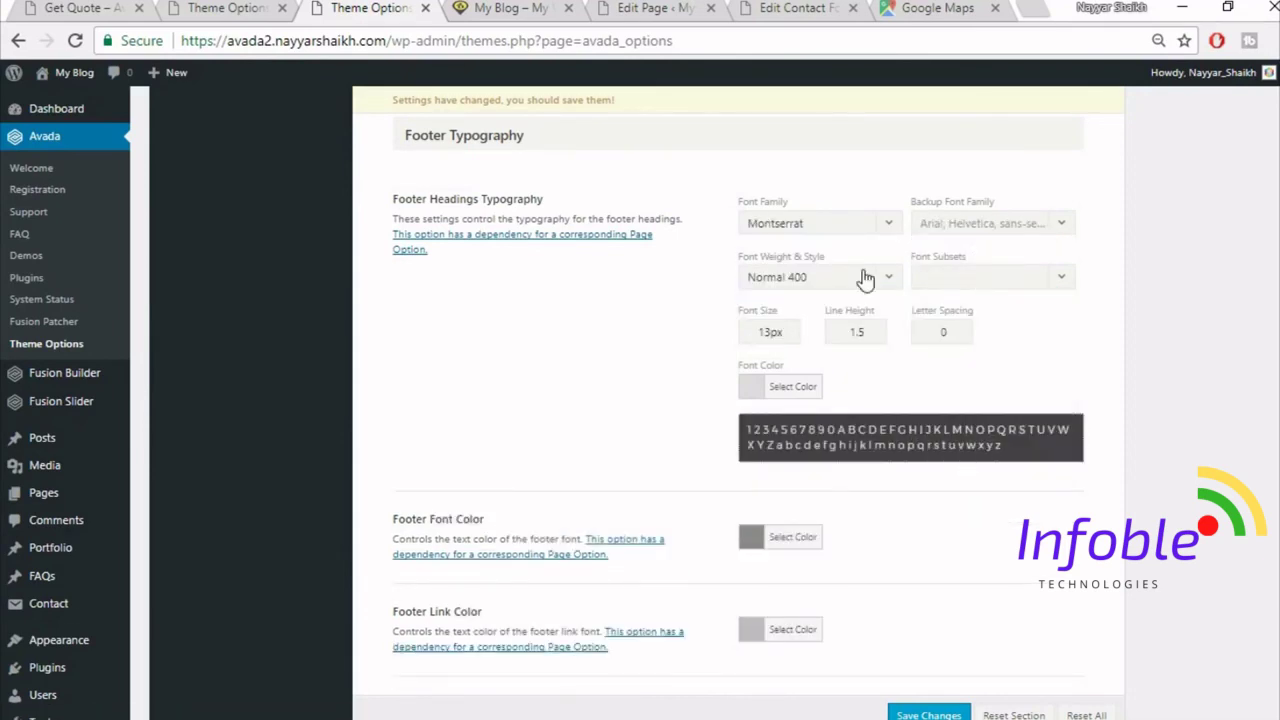
pyautogui.click(850, 279)
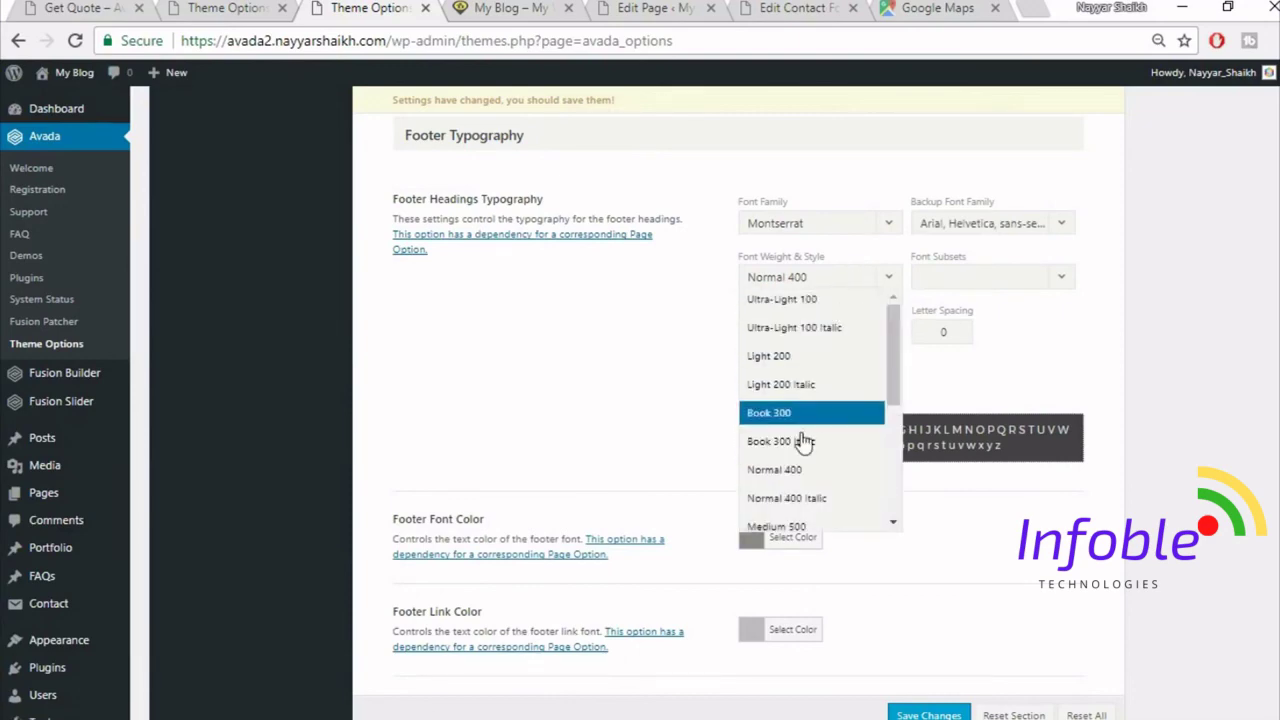
pyautogui.scroll(-3, 806, 505)
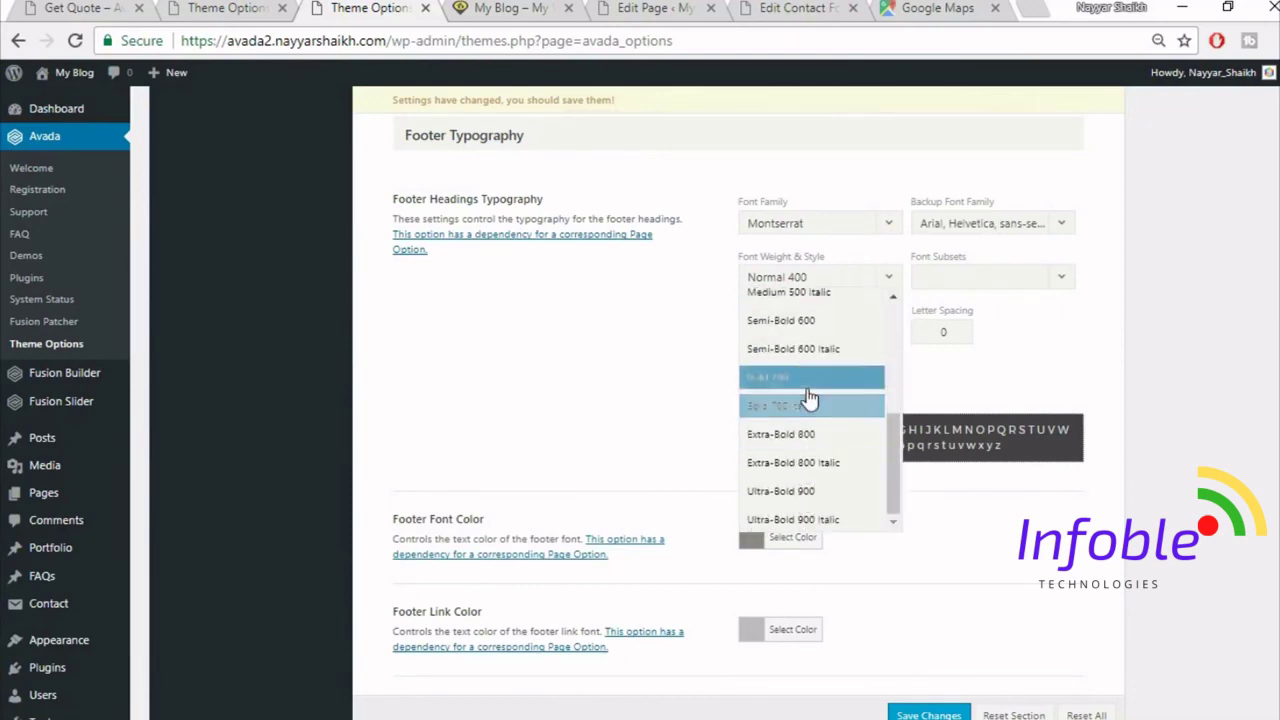
pyautogui.click(792, 386)
# - Check the reference site's Get Quote footer, then return to Footer Typography
pyautogui.click(225, 8)
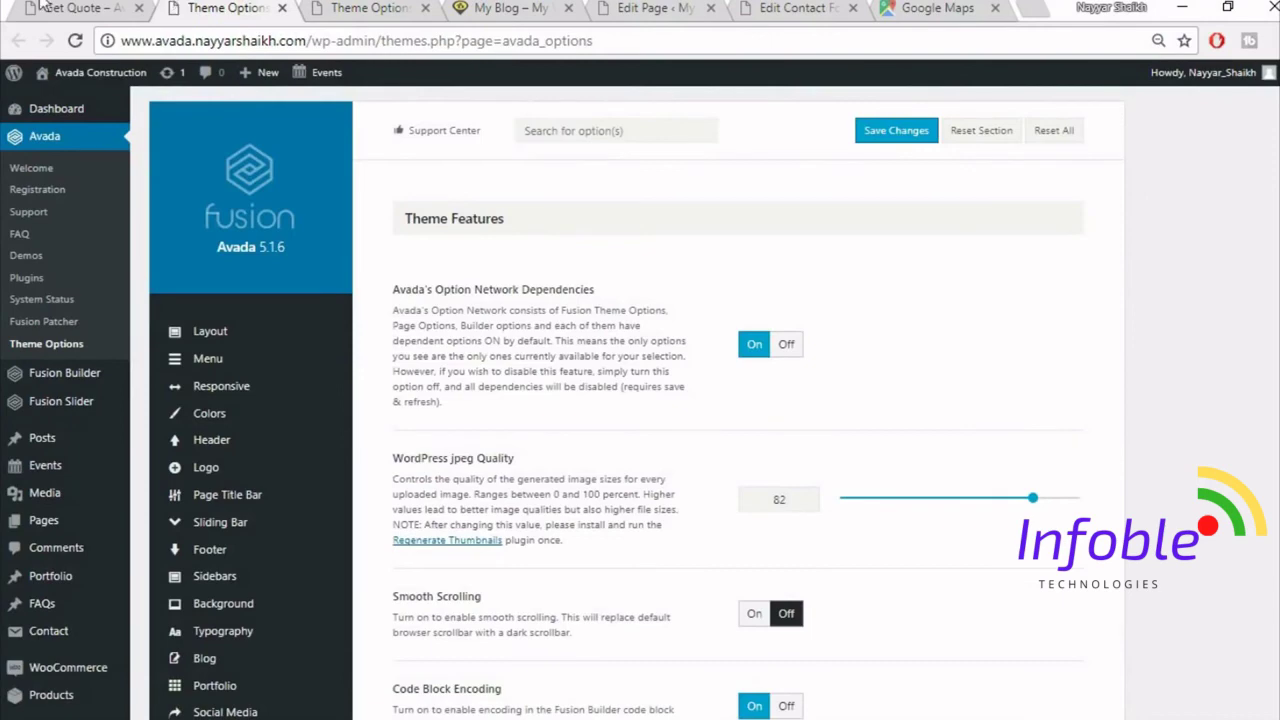
pyautogui.click(90, 8)
pyautogui.scroll(-5, 386, 486)
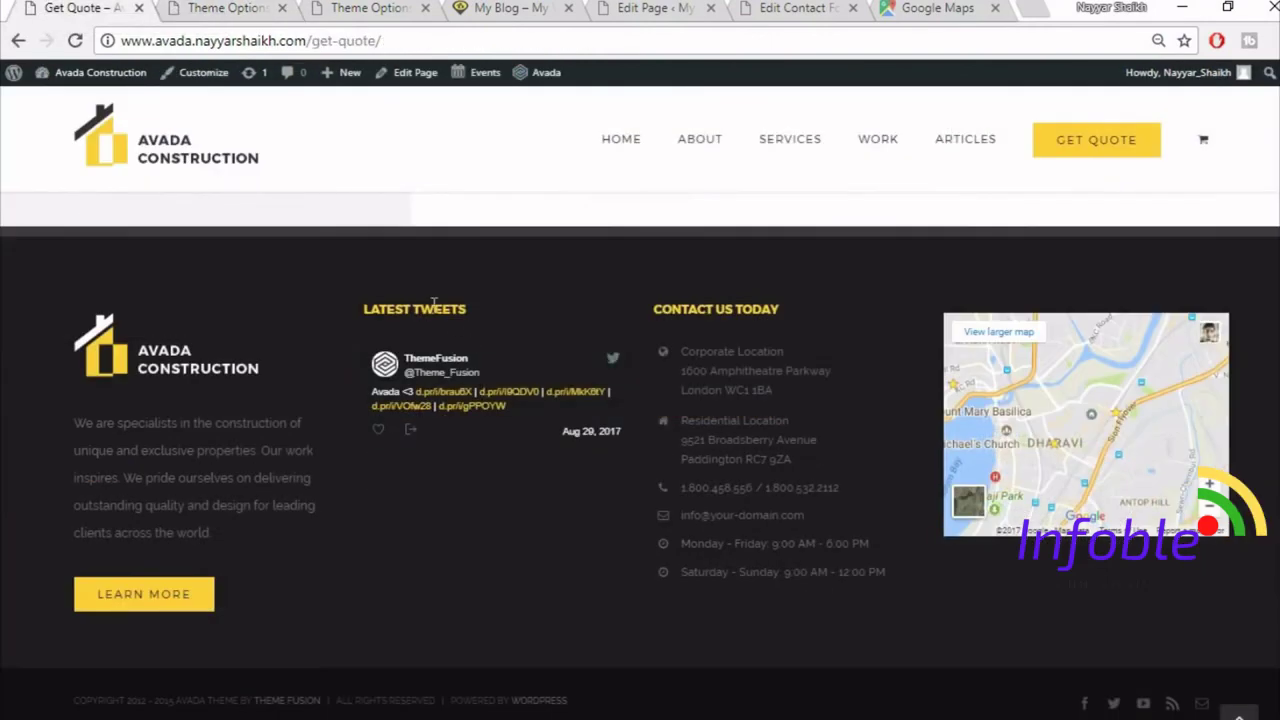
pyautogui.click(400, 8)
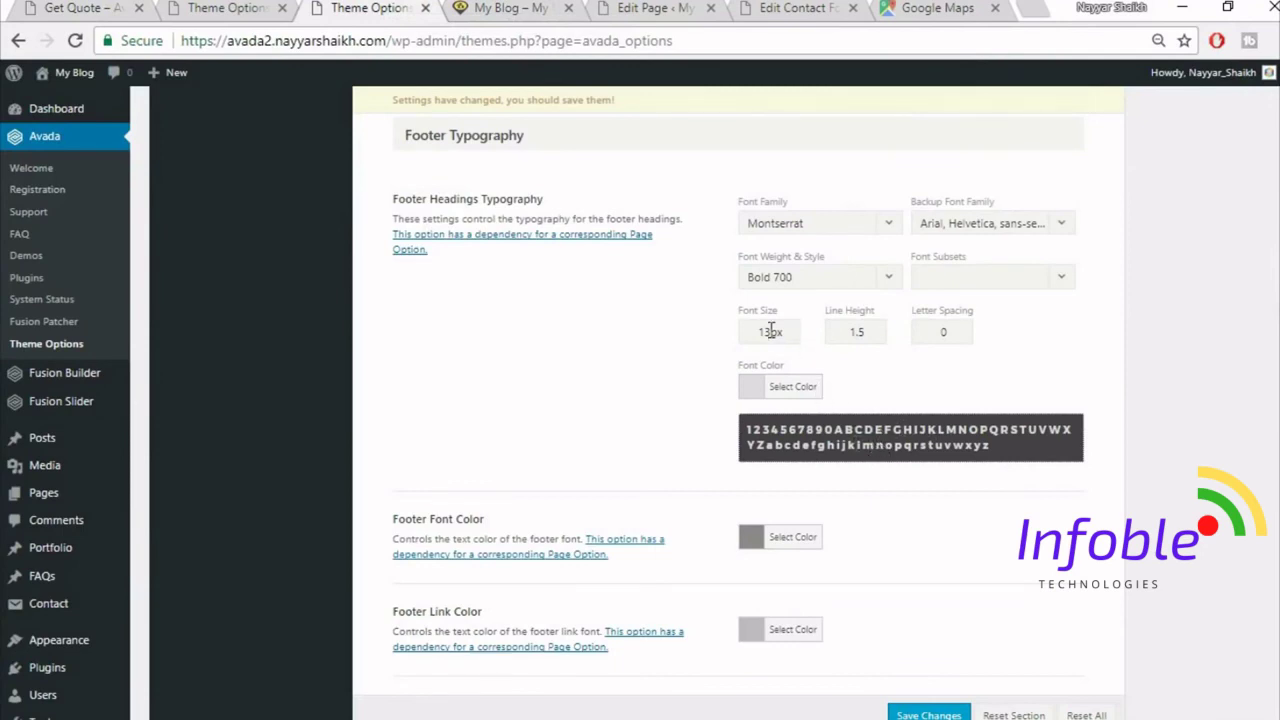
# - Make the footer headings 15px in yellow #fed03d
pyautogui.moveTo(779, 331); pyautogui.dragTo(679, 323)
pyautogui.write('15')
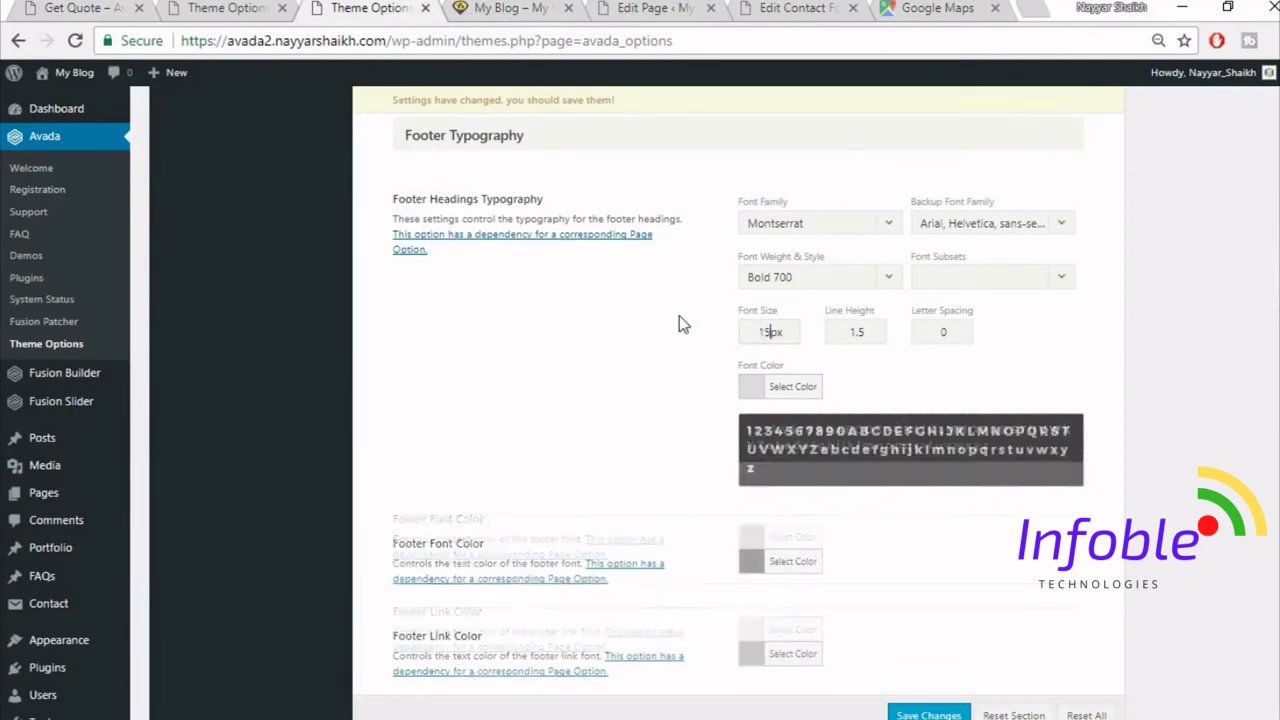
pyautogui.click(806, 389)
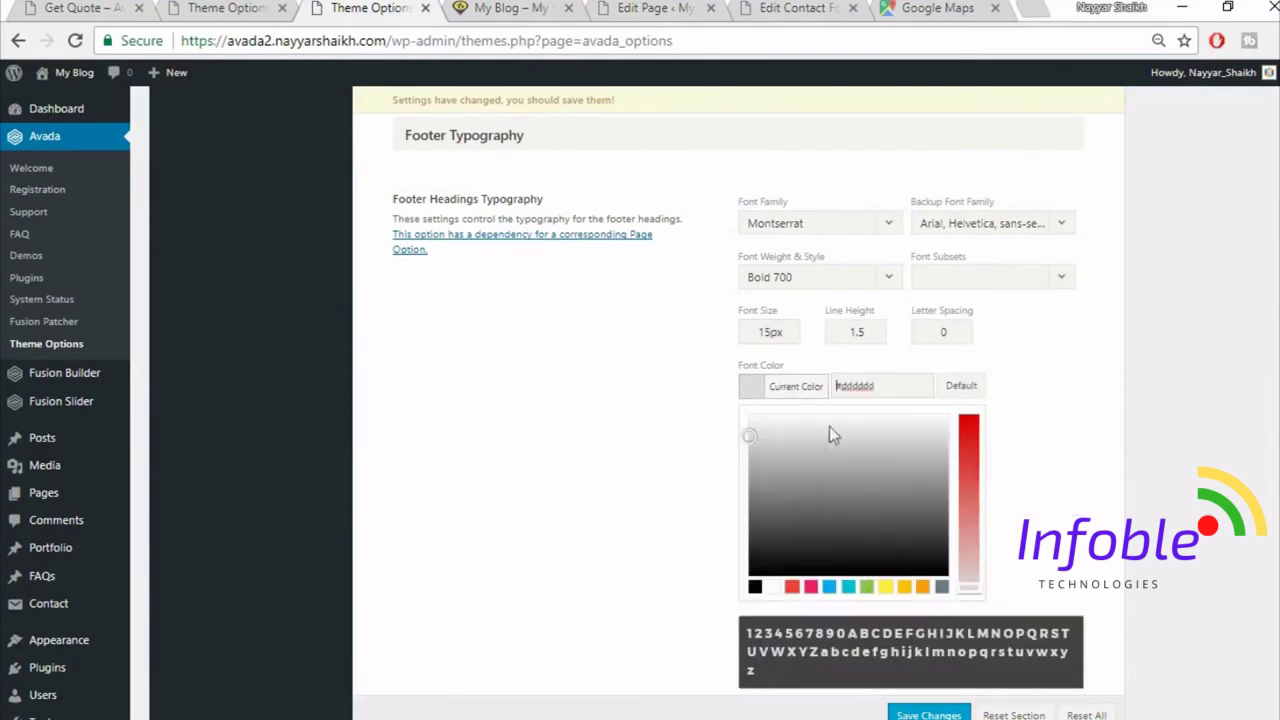
pyautogui.moveTo(879, 386); pyautogui.dragTo(731, 369)
pyautogui.write('fed03d')
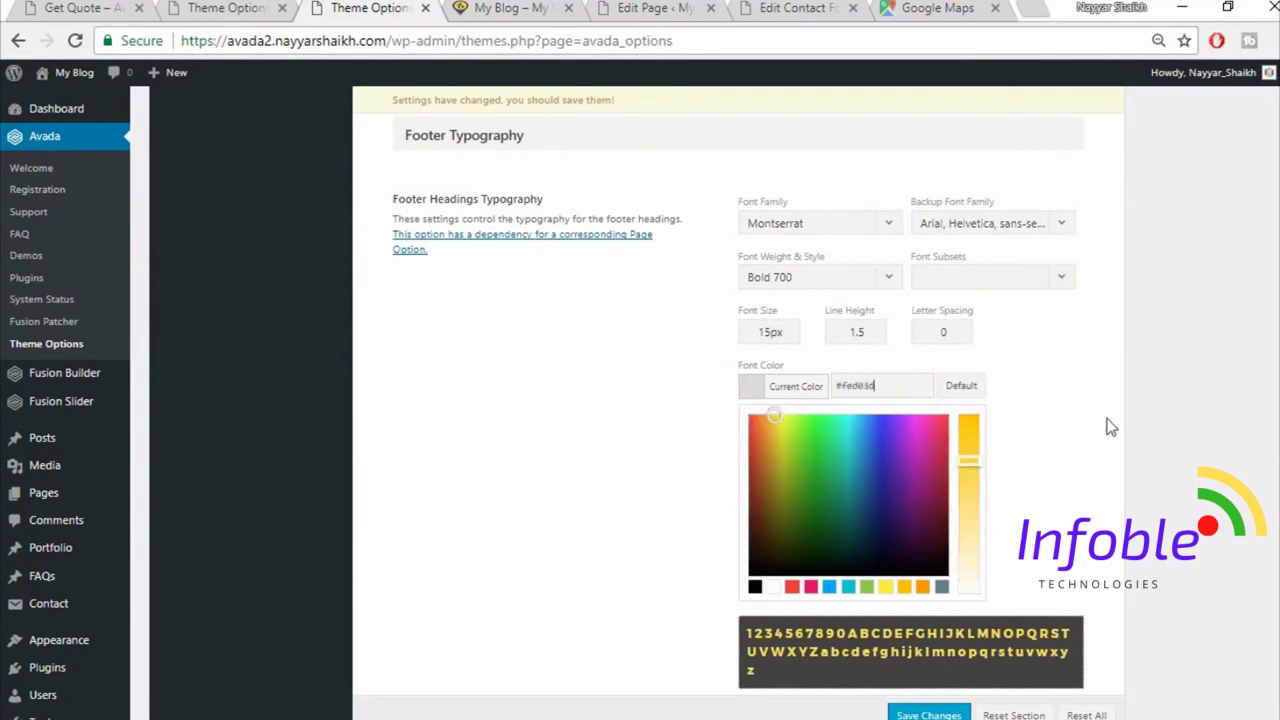
pyautogui.click(1096, 436)
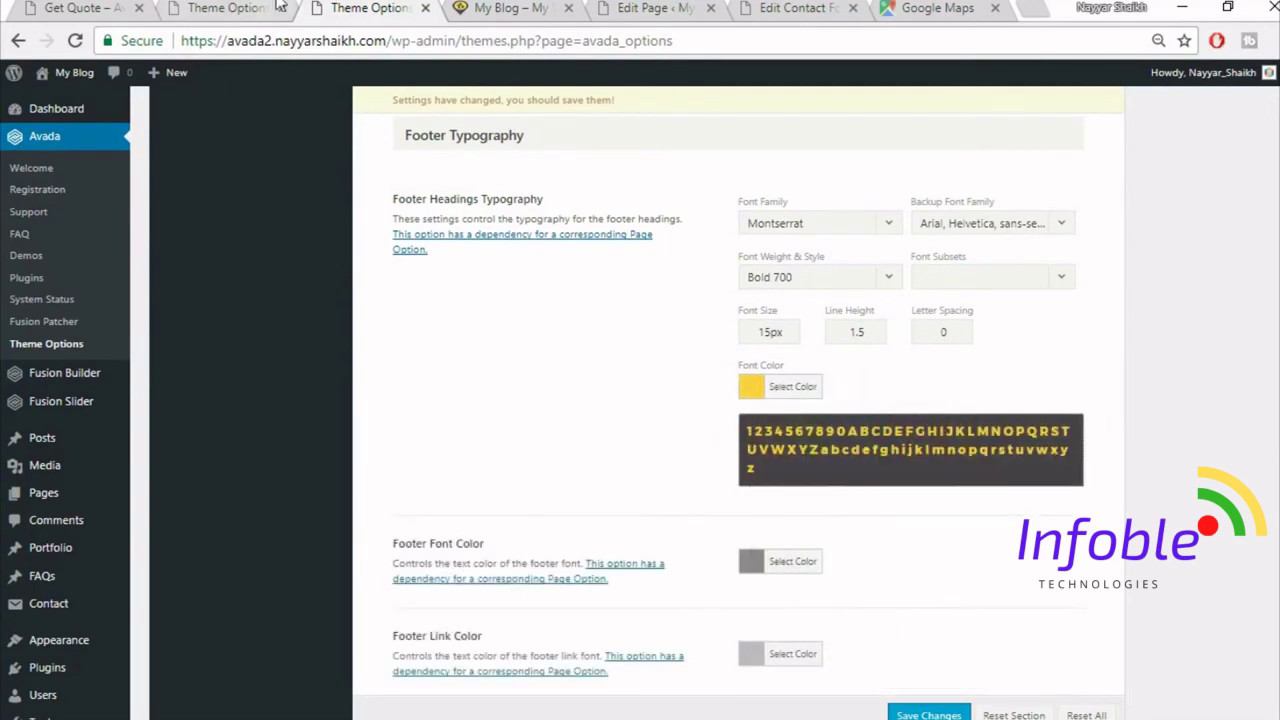
# - Save the Avada theme options
pyautogui.scroll(-1, 1036, 585)
pyautogui.scroll(-3, 1036, 585)
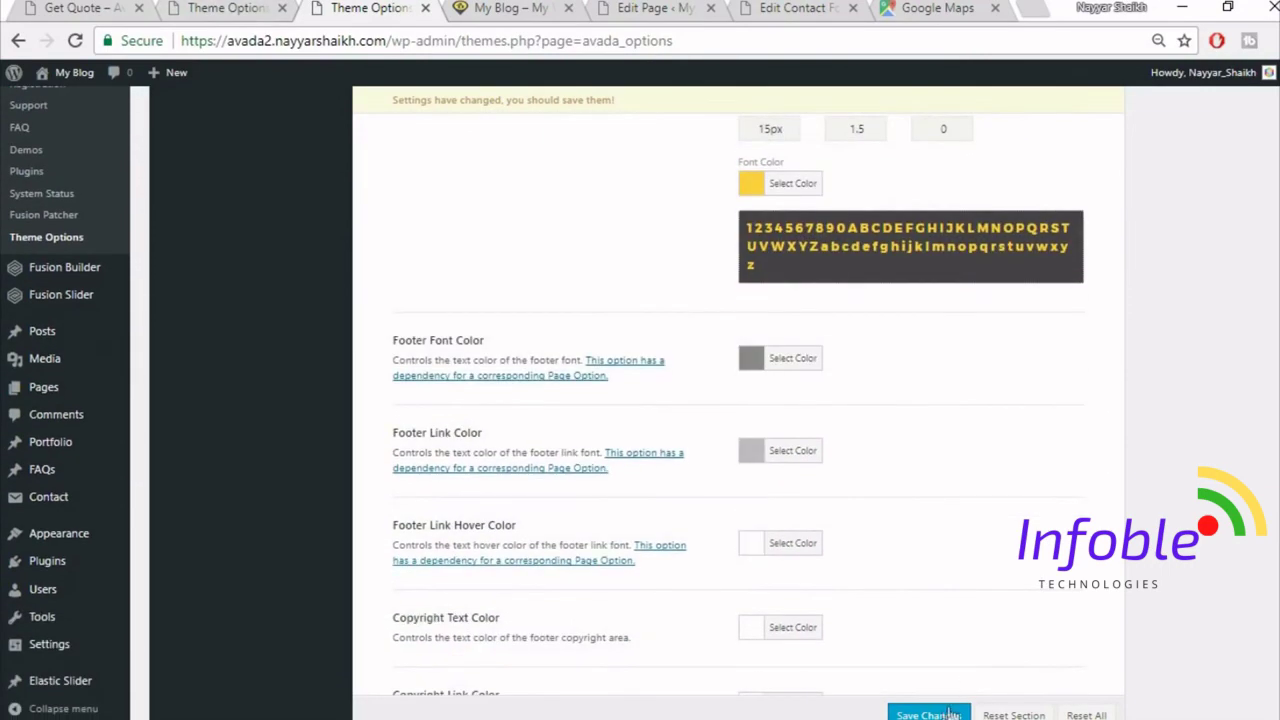
pyautogui.click(928, 714)
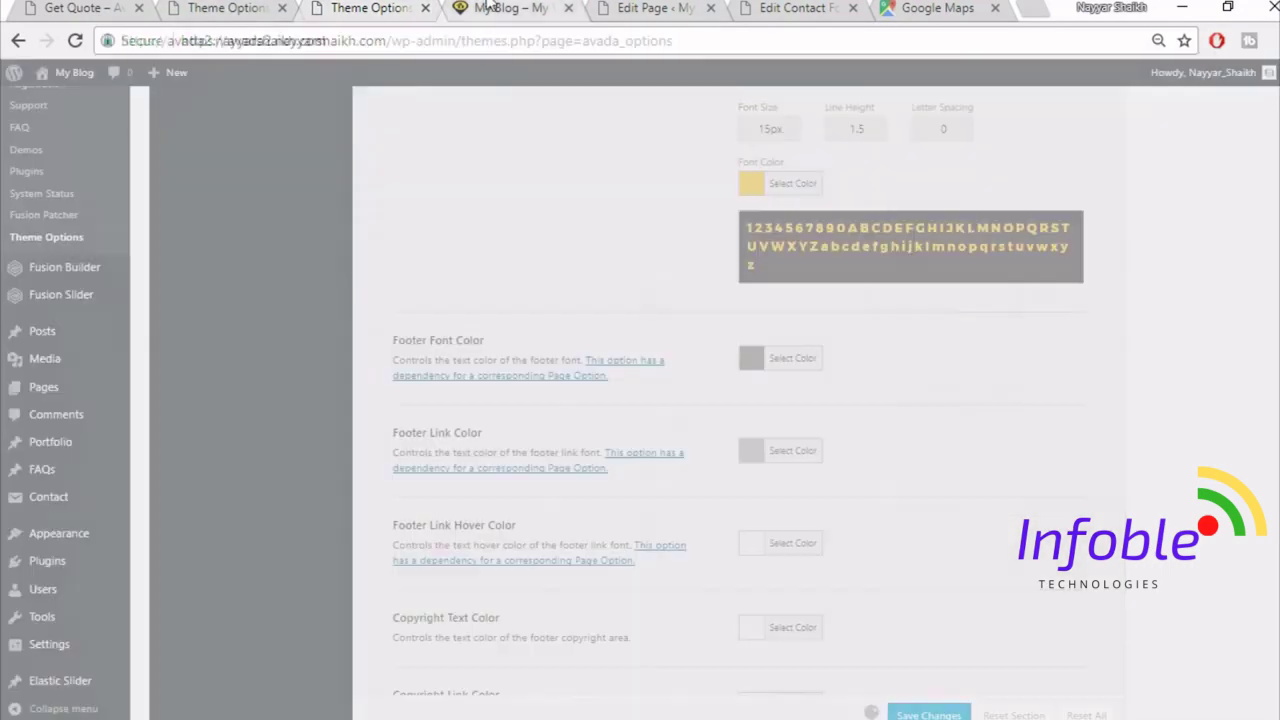
pyautogui.click(500, 7)
pyautogui.click(75, 40)
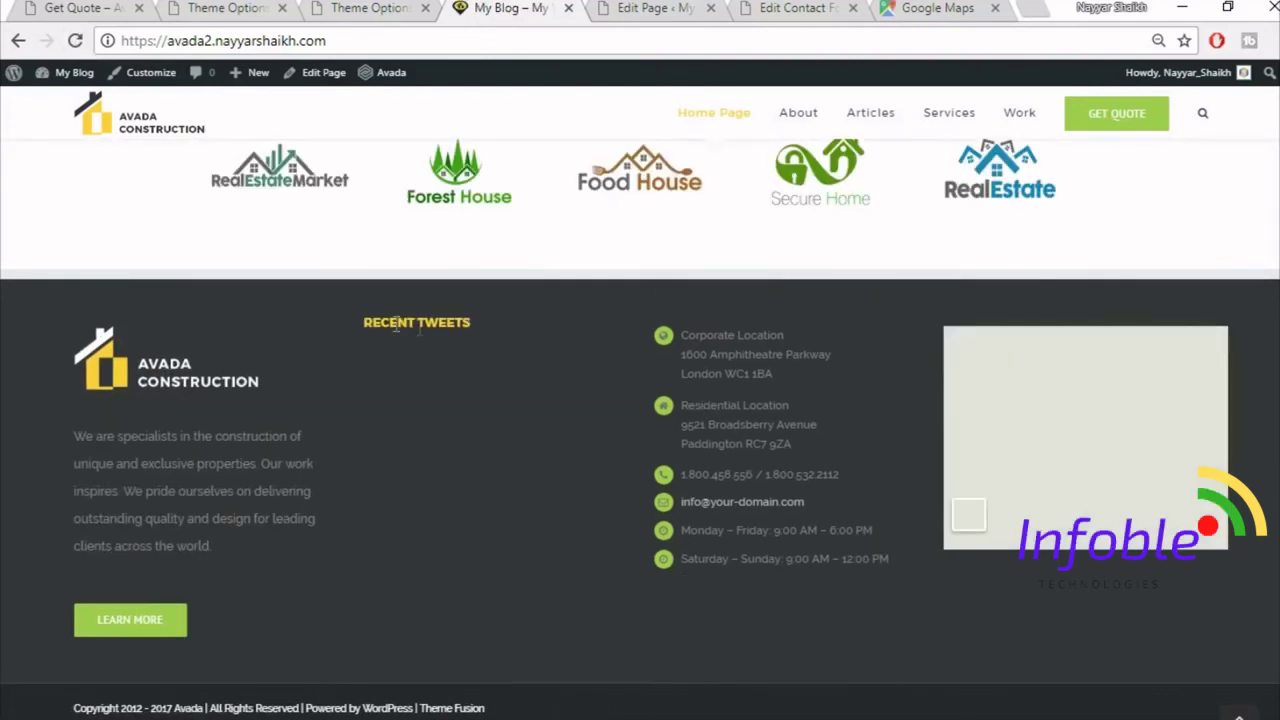
pyautogui.moveTo(362, 322); pyautogui.dragTo(493, 338)
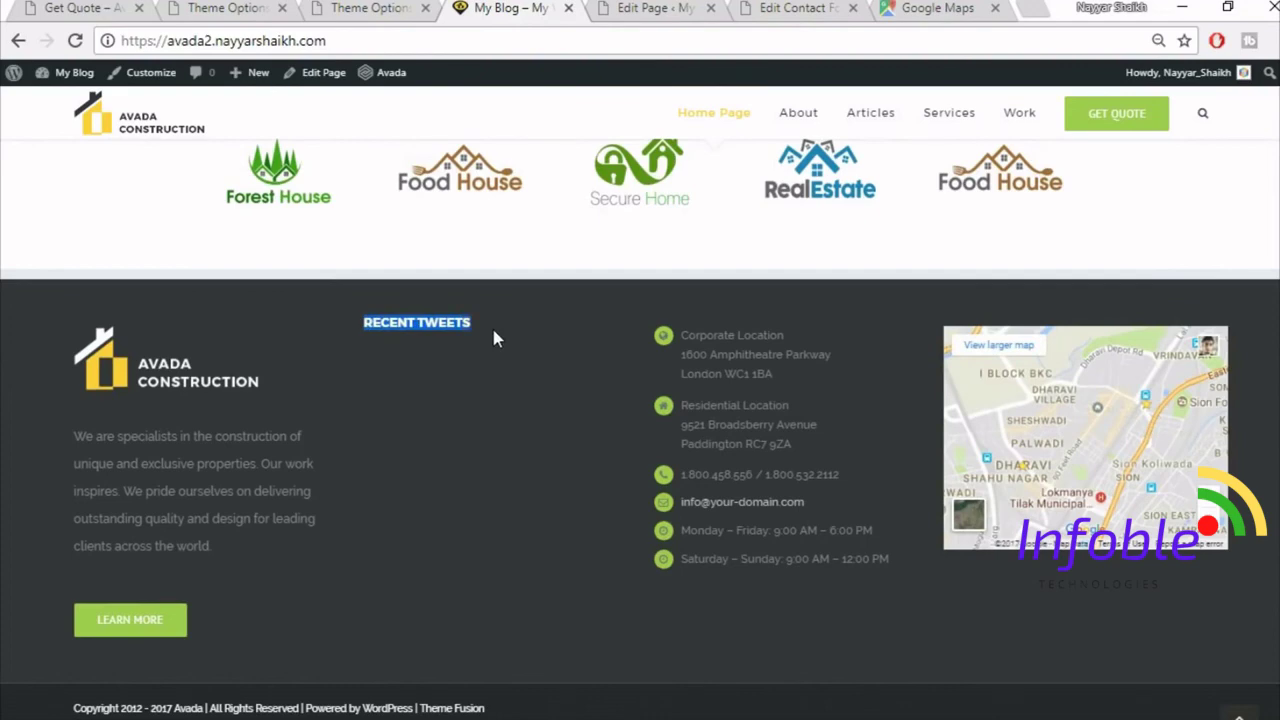
pyautogui.click(493, 332)
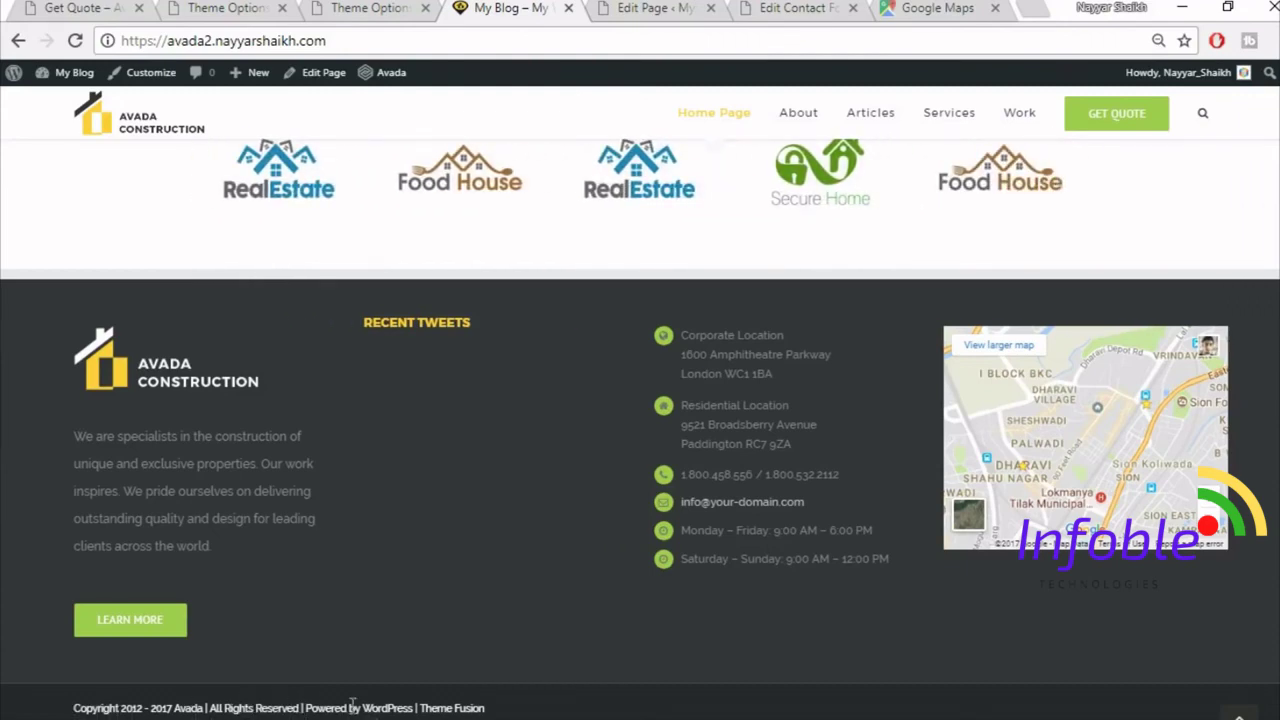
pyautogui.click(383, 12)
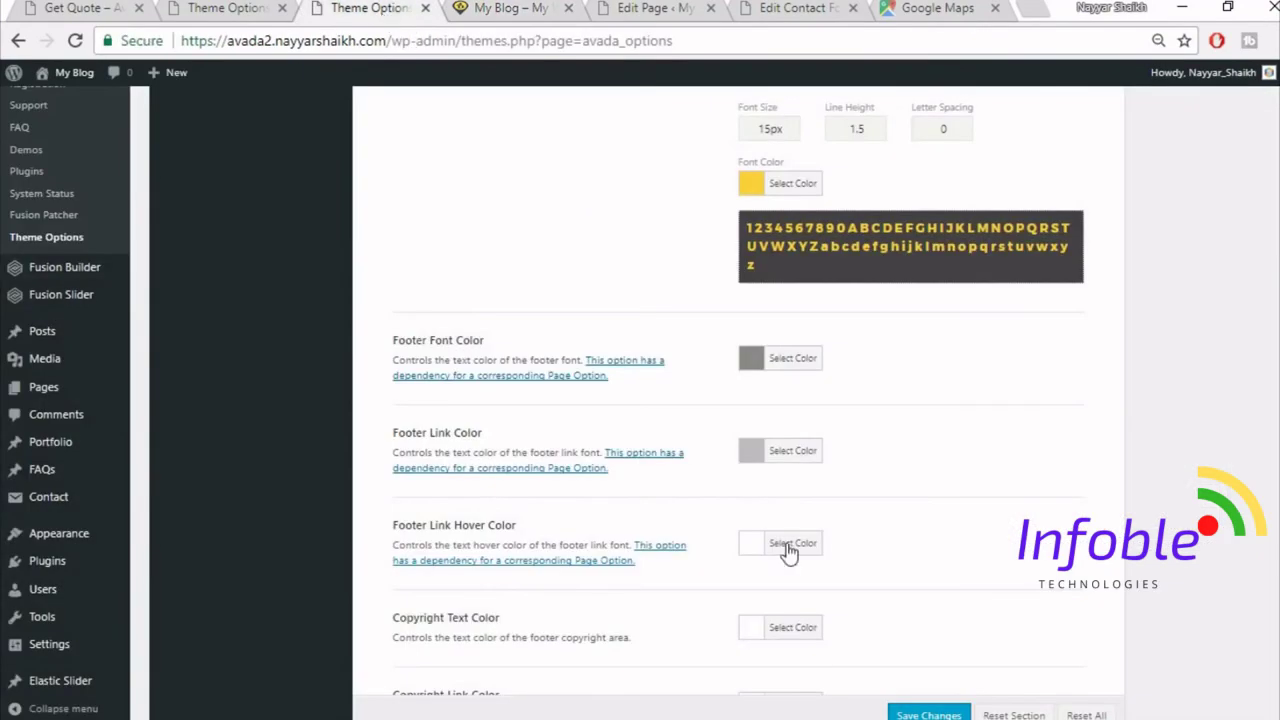
# - In Footer Content, delete '2012 -' from the Copyright Text
pyautogui.scroll(7, 786, 554)
pyautogui.scroll(4, 786, 554)
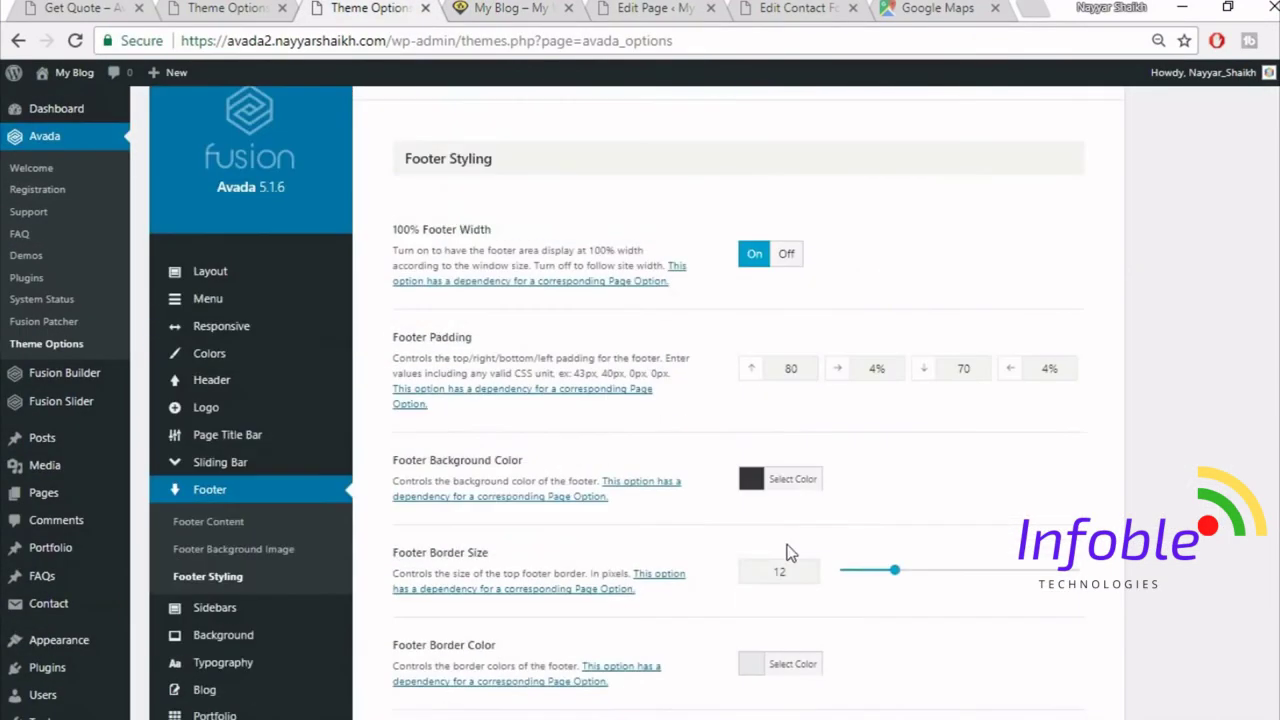
pyautogui.click(214, 527)
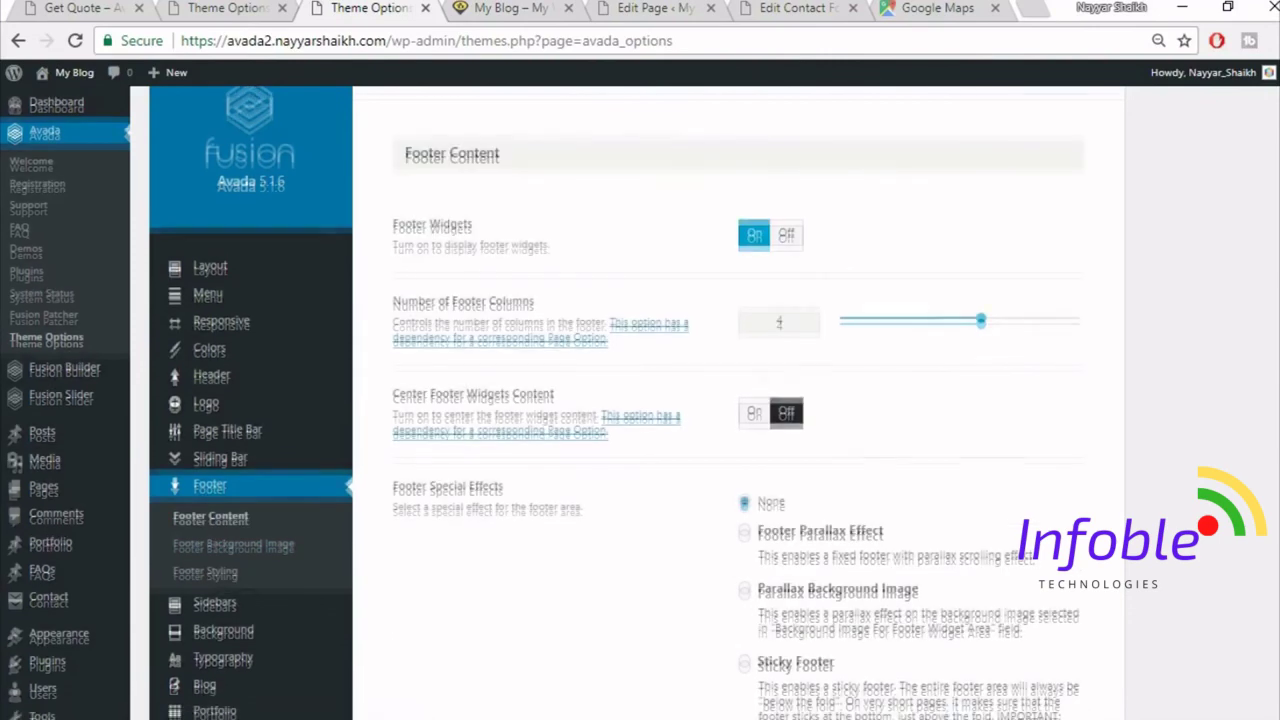
pyautogui.scroll(-6, 975, 540)
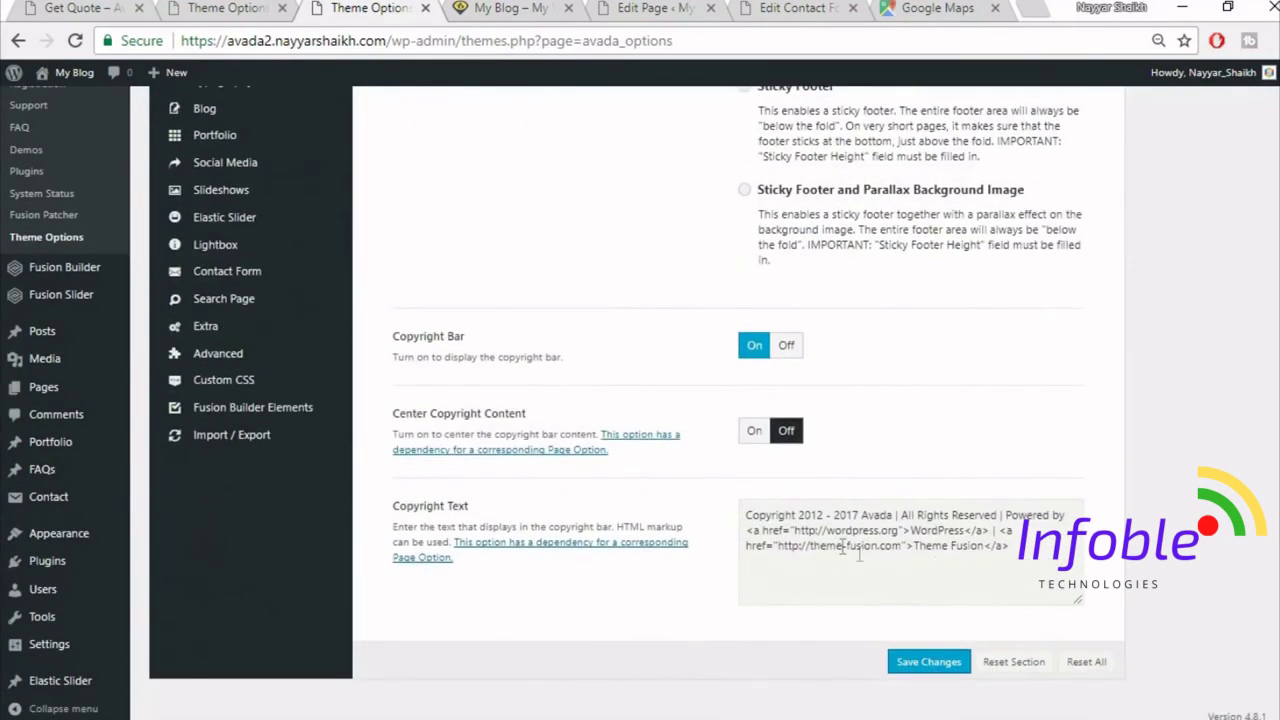
pyautogui.moveTo(799, 516); pyautogui.dragTo(824, 518)
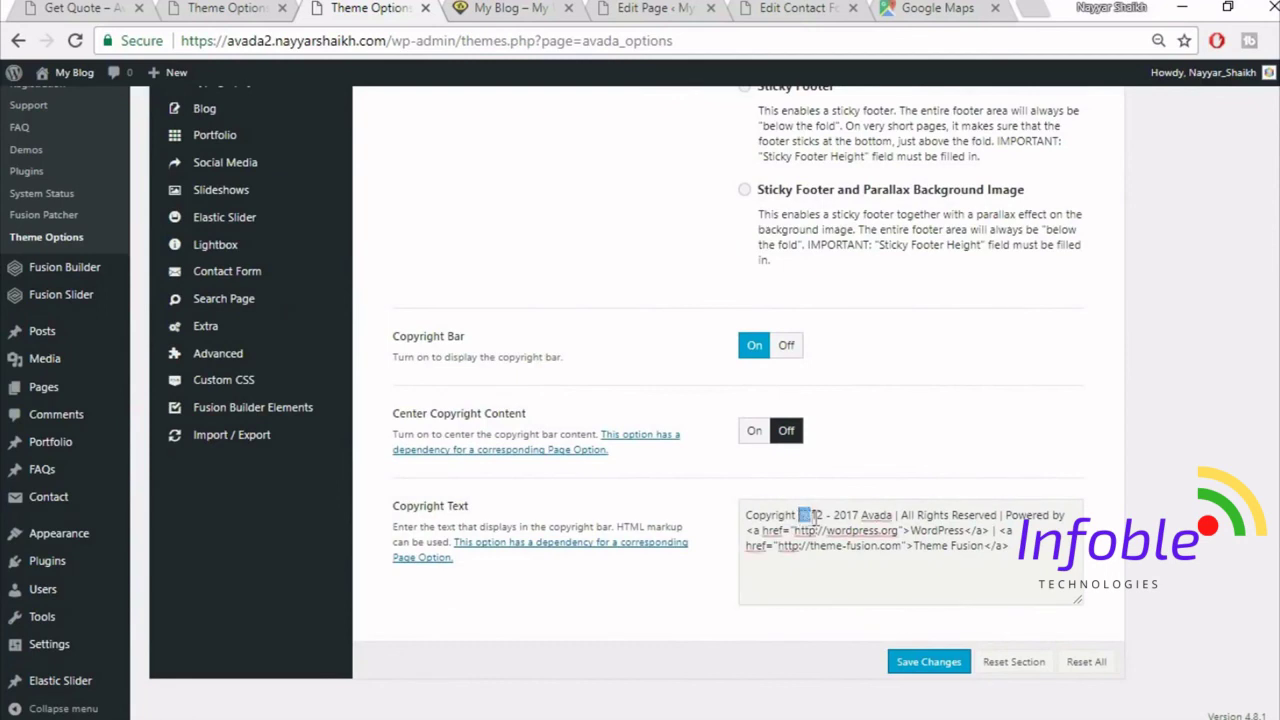
pyautogui.press('Delete')
pyautogui.press('Delete')
pyautogui.press('Delete')
pyautogui.press('Delete')
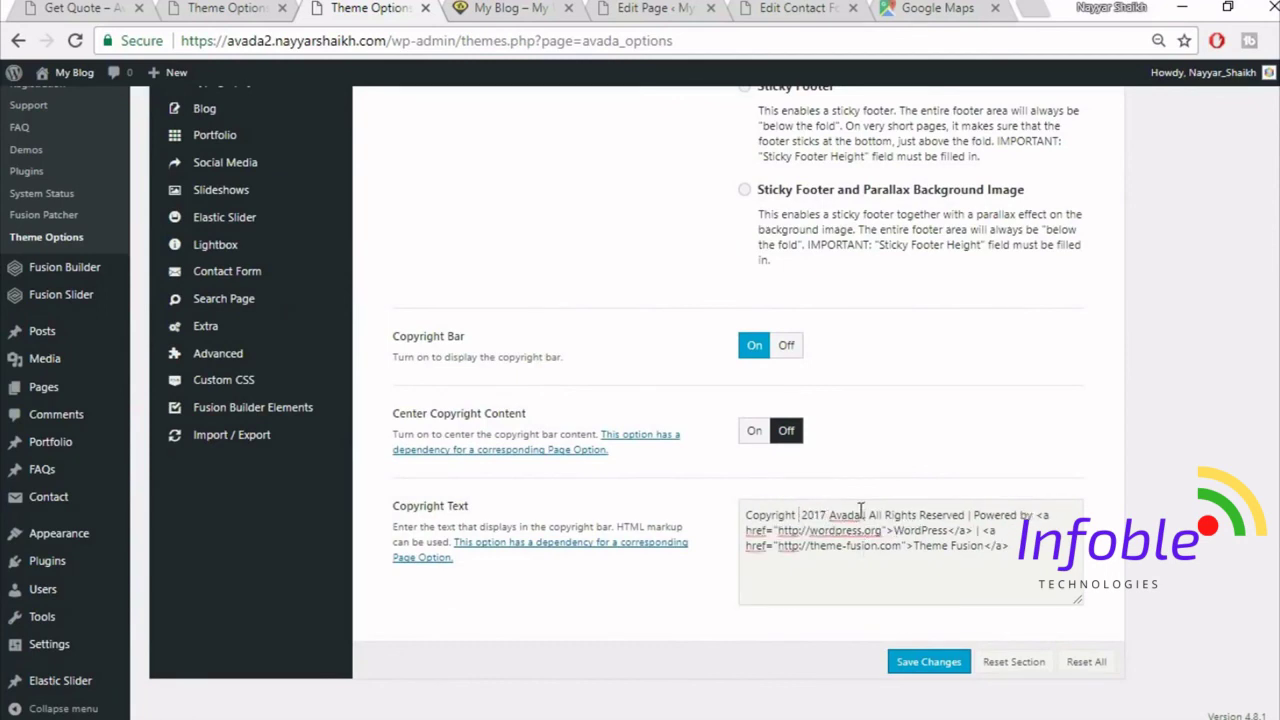
# - Replace the word Avada with BloggDude in the copyright text
pyautogui.click(857, 515)
pyautogui.hotkey('shift', 'ctrl', 'End')
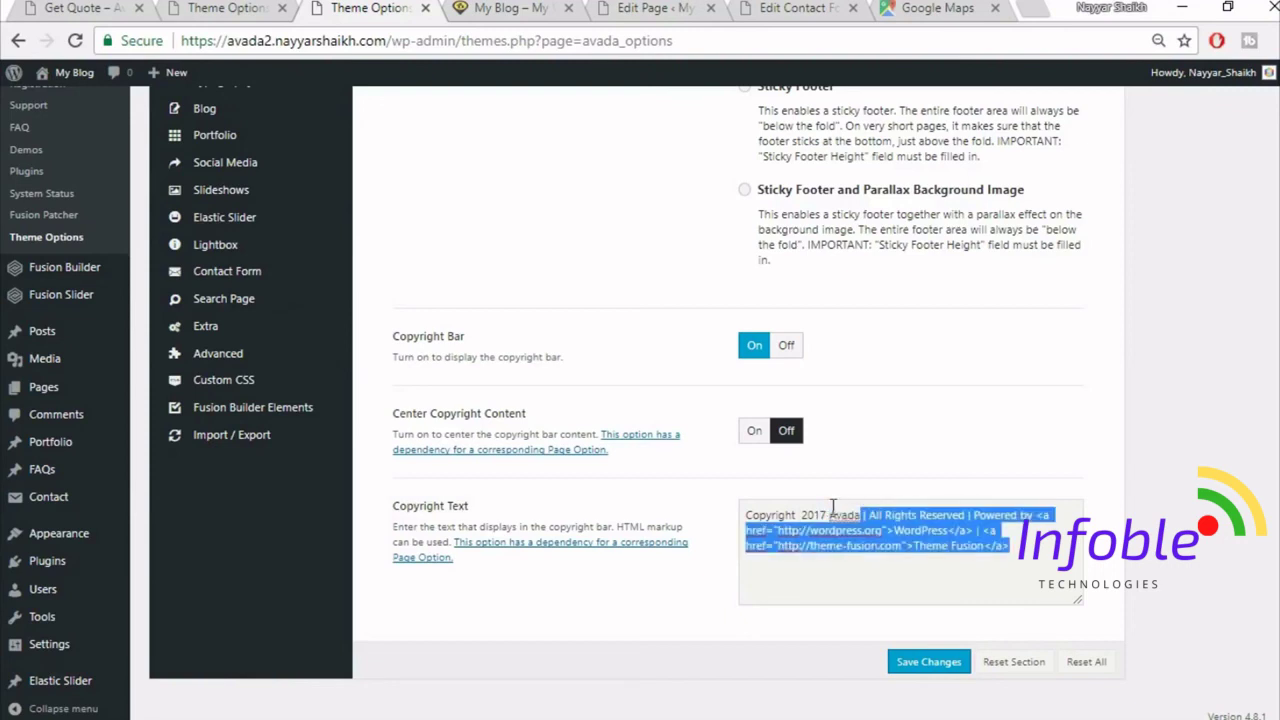
pyautogui.write('Blogg')
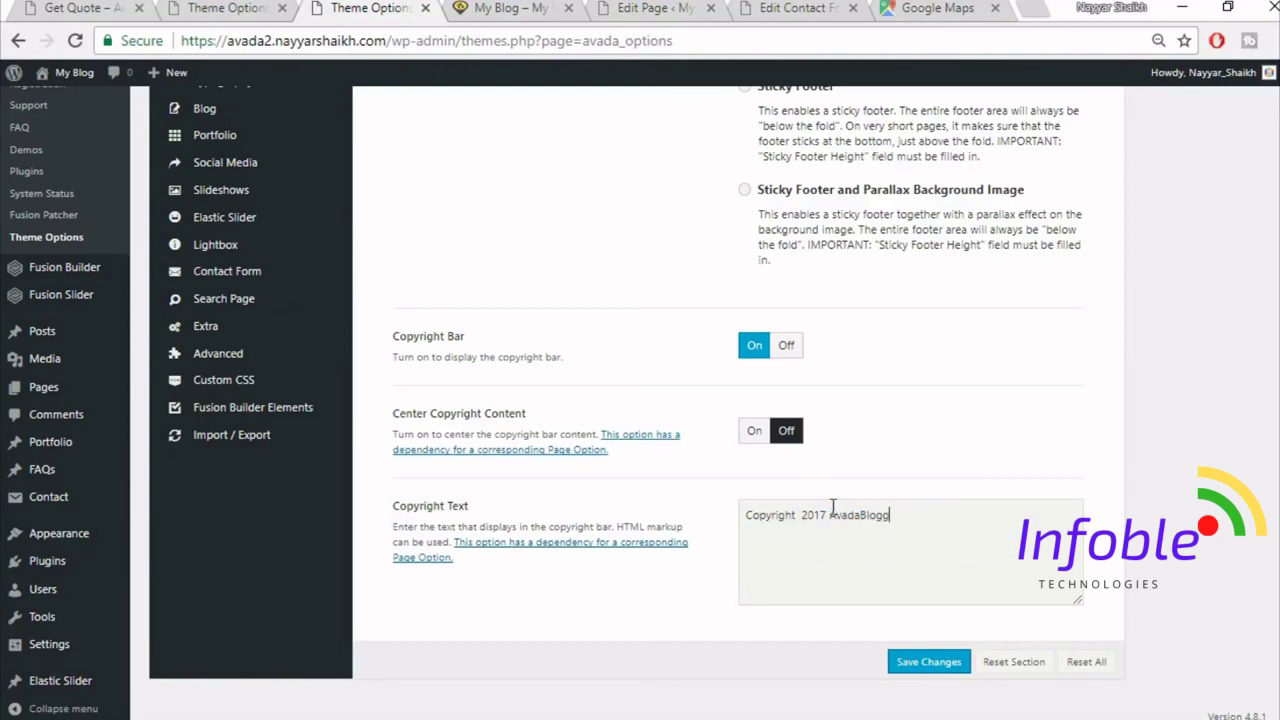
pyautogui.write('Dude')
pyautogui.hotkey('ctrl', 'z')
pyautogui.click(861, 512)
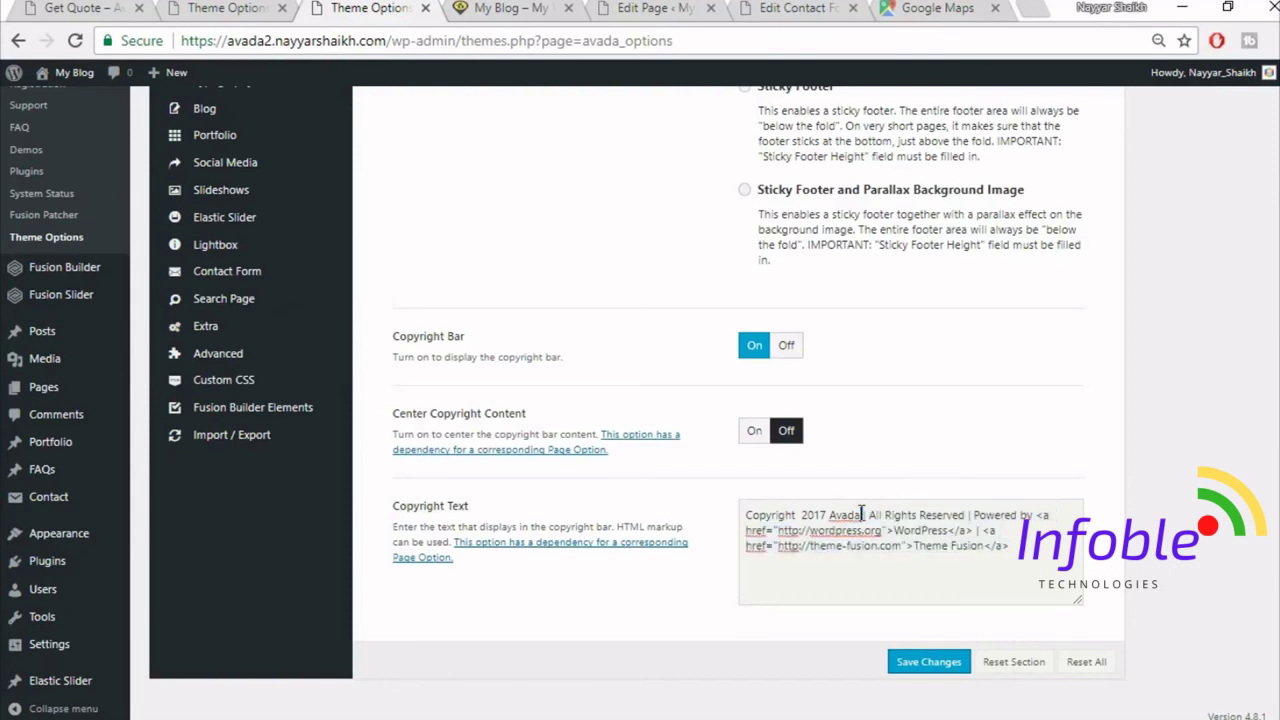
pyautogui.moveTo(864, 514); pyautogui.dragTo(831, 511)
pyautogui.write('BloggDude')
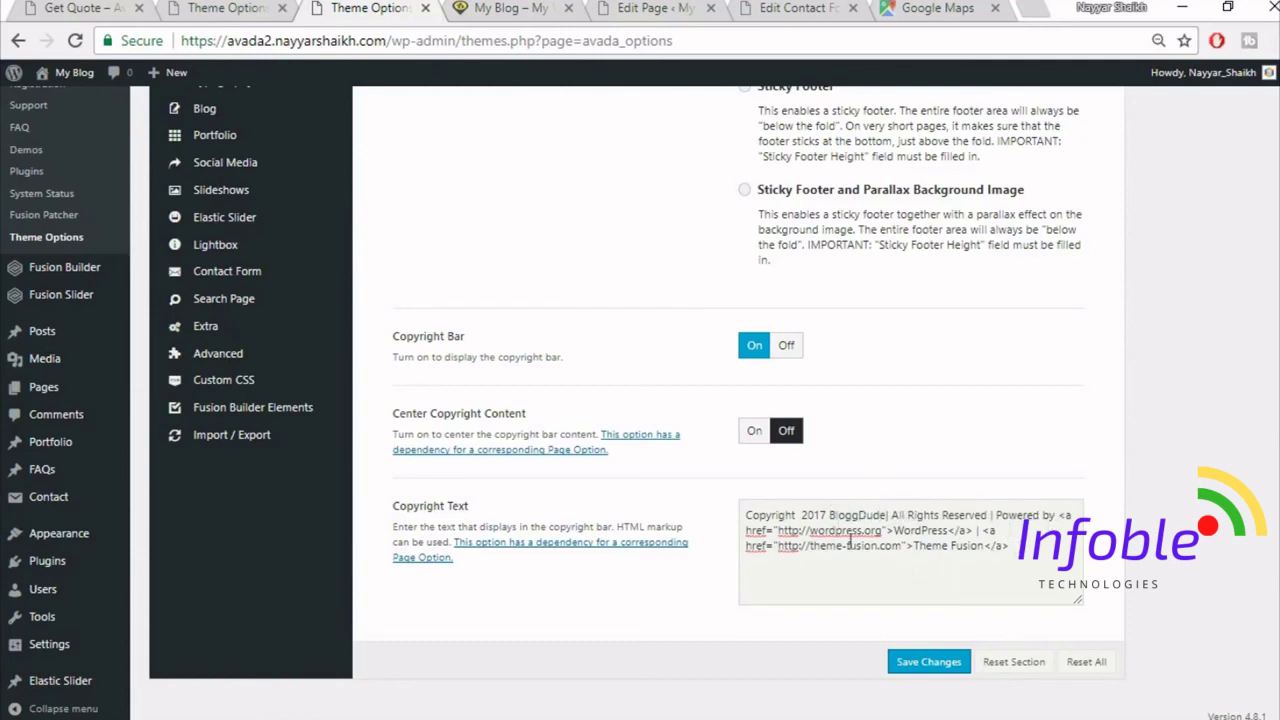
# - Delete the Powered by WordPress and Theme Fusion credit links
pyautogui.moveTo(894, 531); pyautogui.dragTo(944, 524)
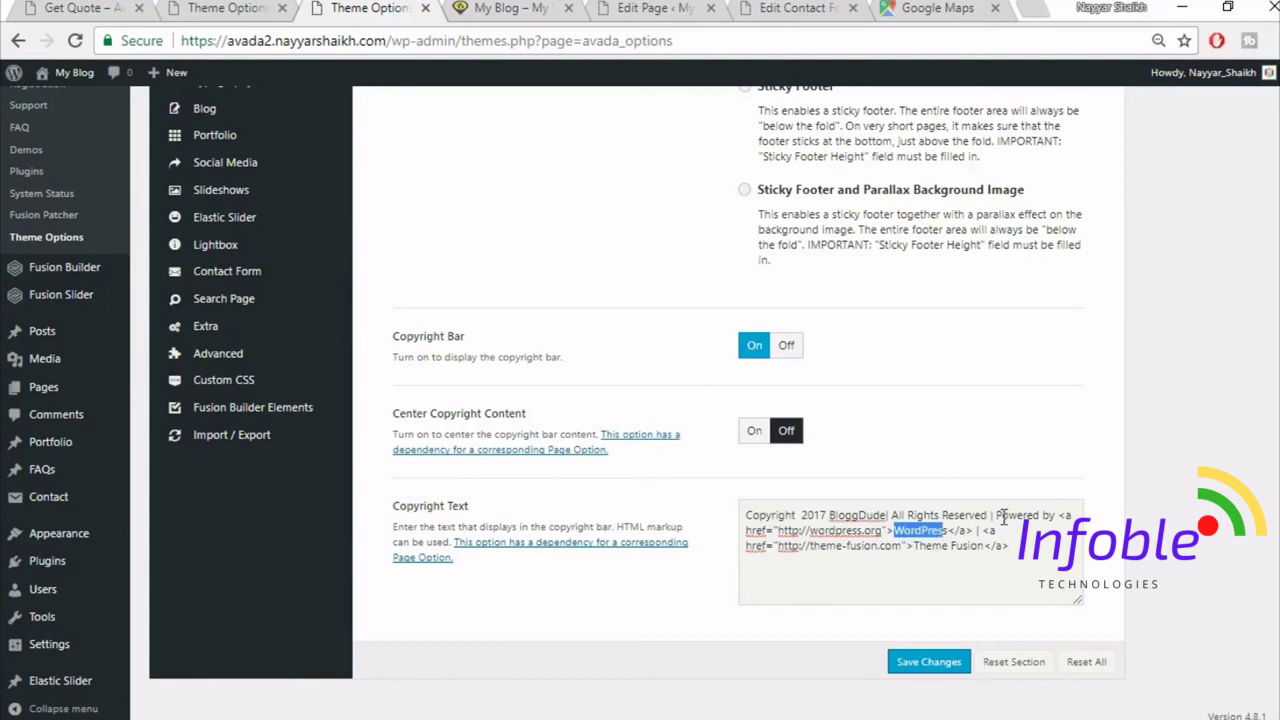
pyautogui.moveTo(996, 514); pyautogui.dragTo(974, 531)
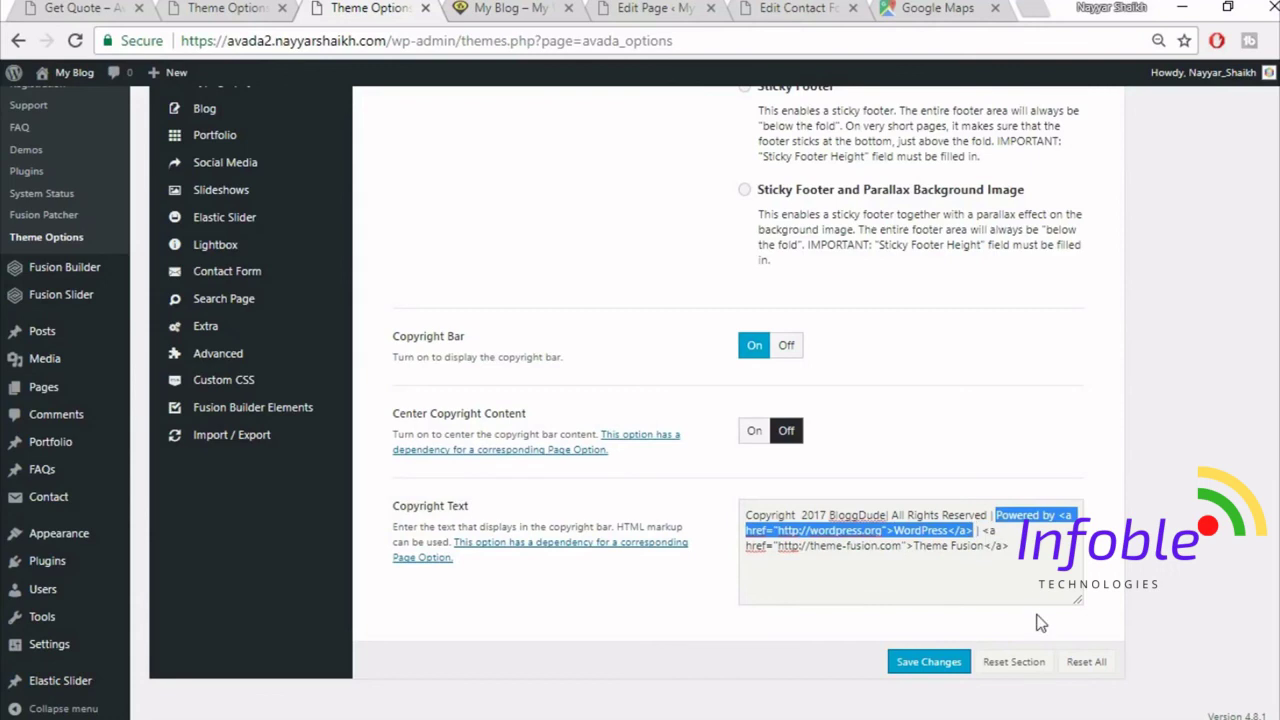
pyautogui.press('BackSpace')
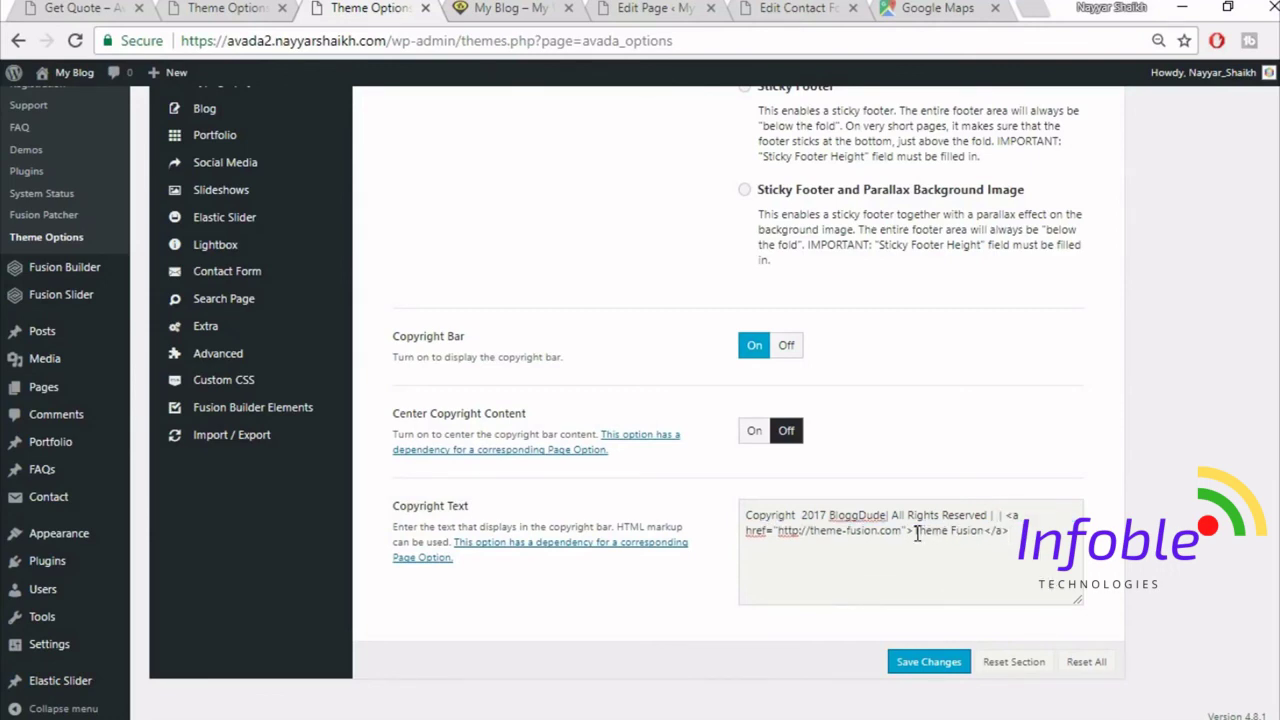
pyautogui.moveTo(915, 531); pyautogui.dragTo(1043, 560)
pyautogui.press('BackSpace')
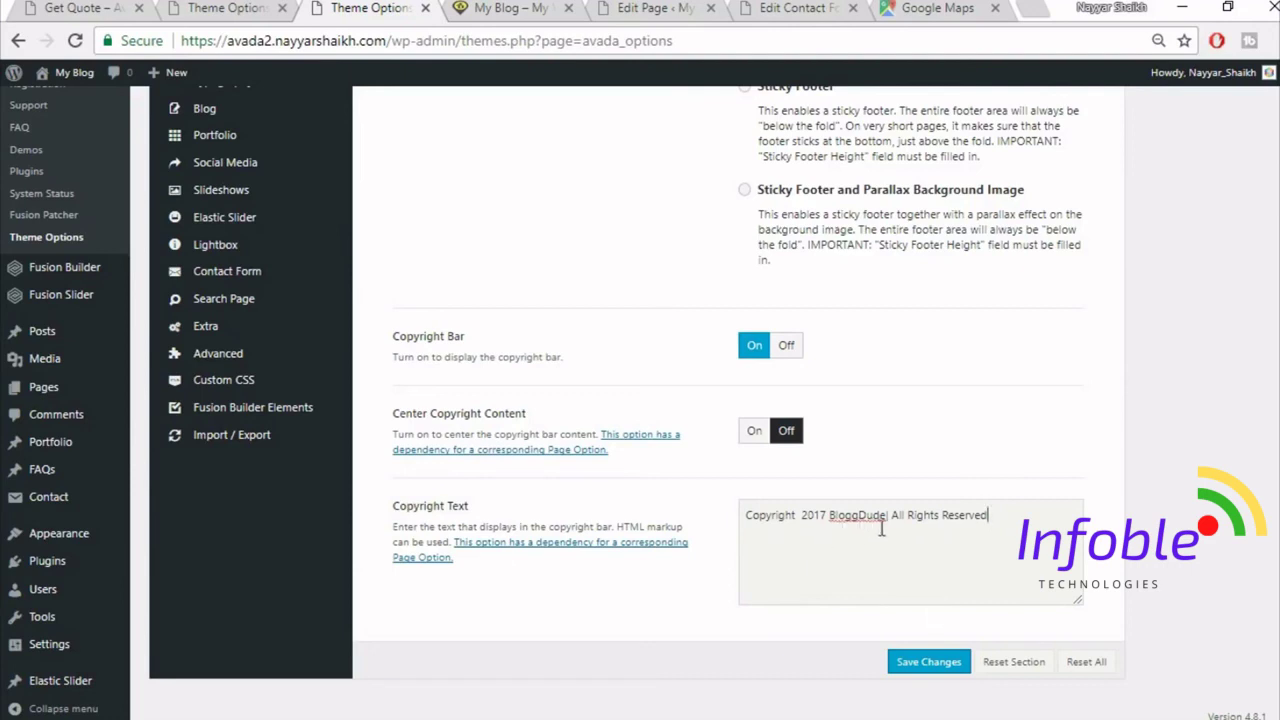
# - Save the copyright change and reload the My Blog homepage to view the new footer
pyautogui.click(935, 663)
pyautogui.click(545, 8)
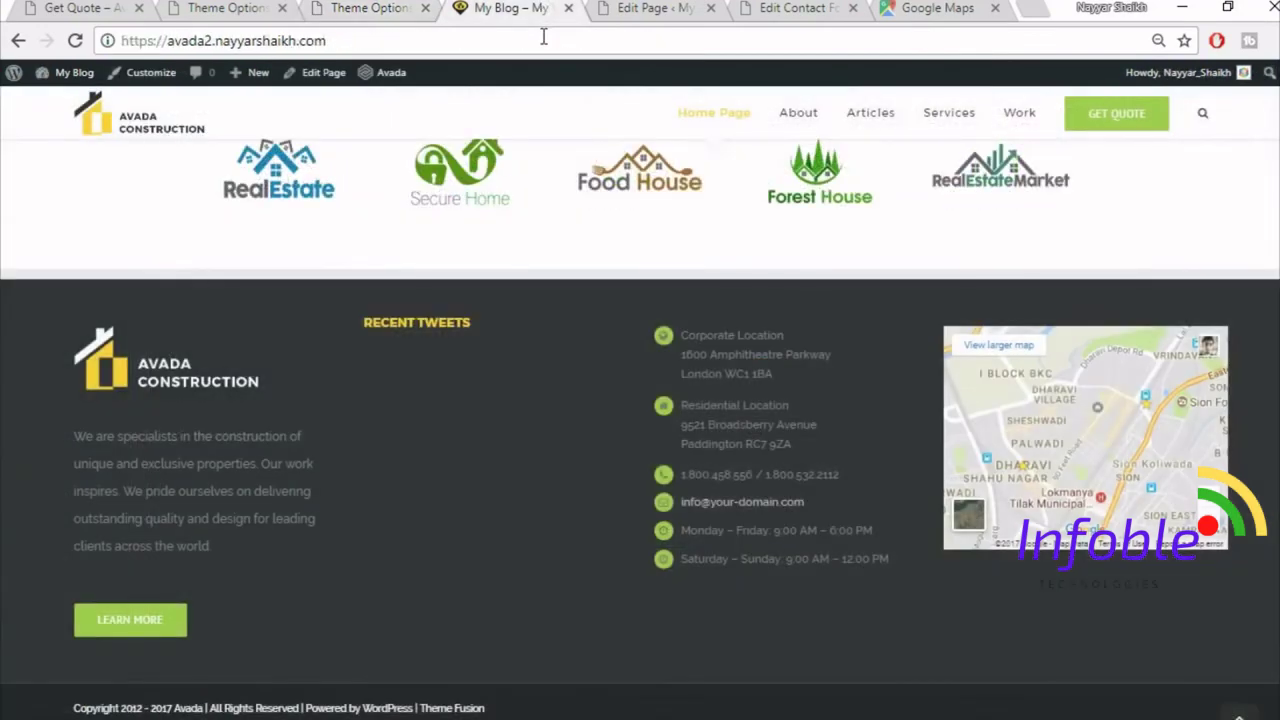
pyautogui.click(543, 37)
pyautogui.press('Return')
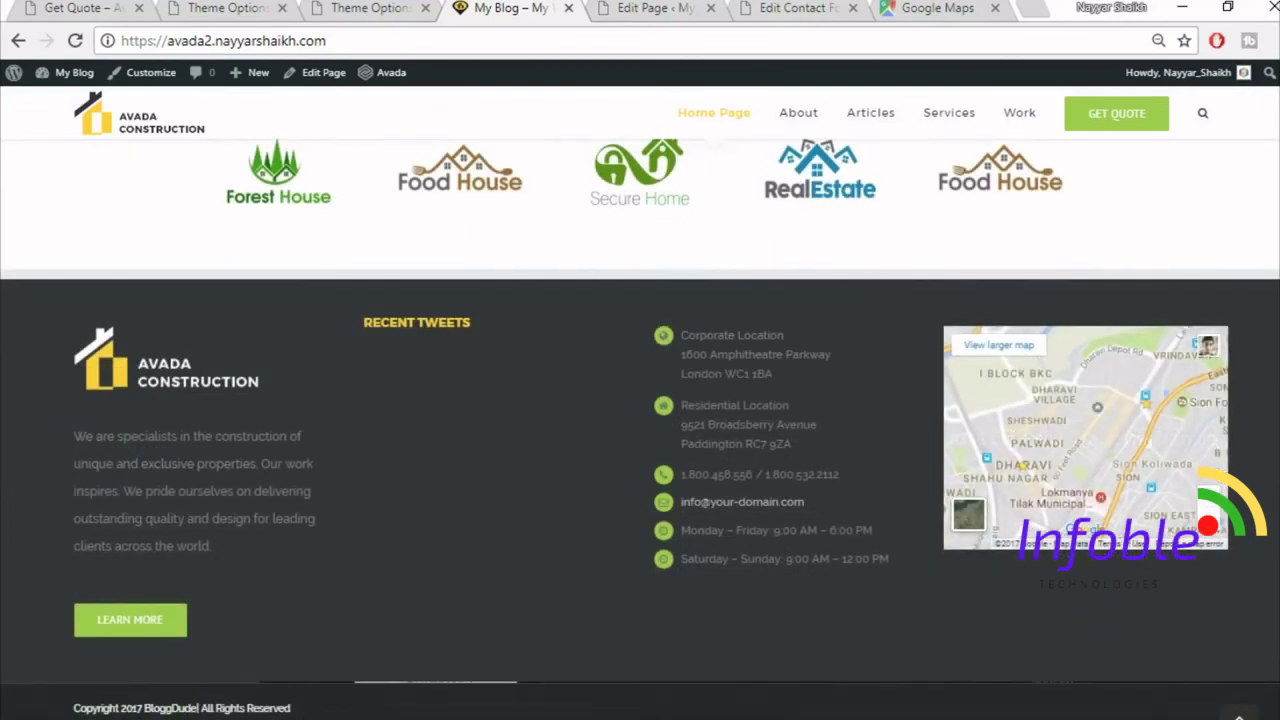
pyautogui.press('Home')
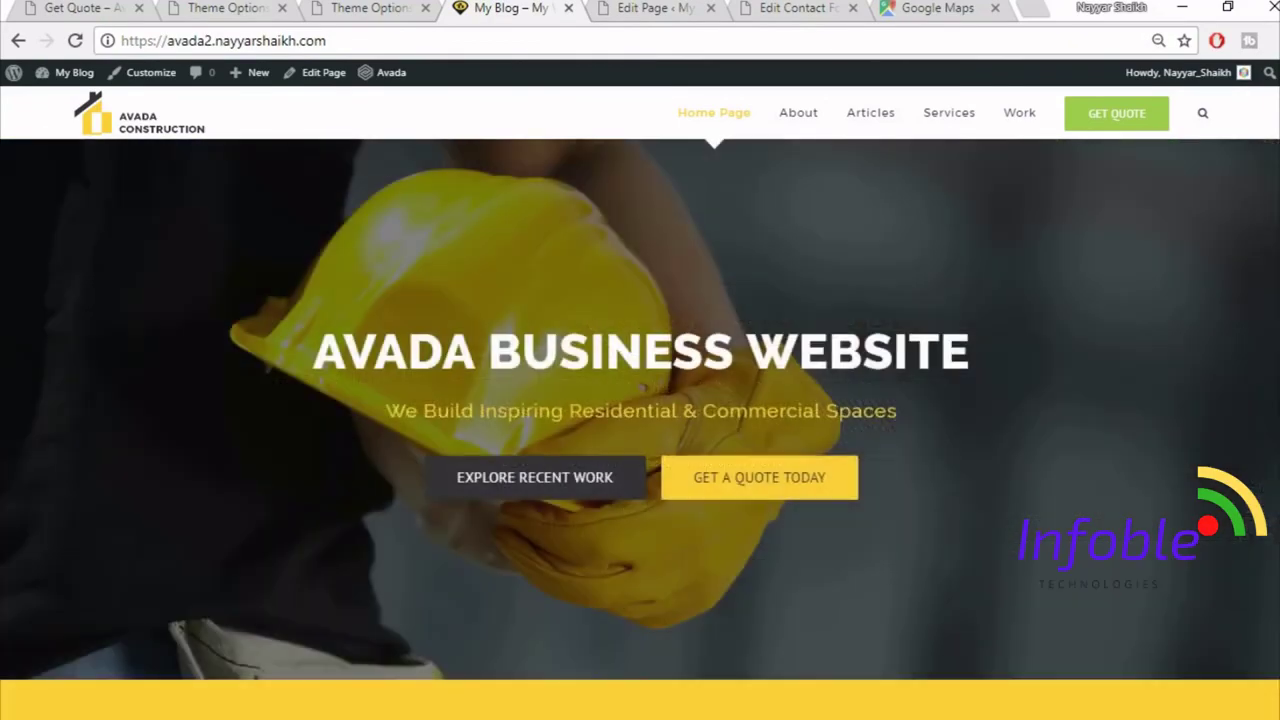